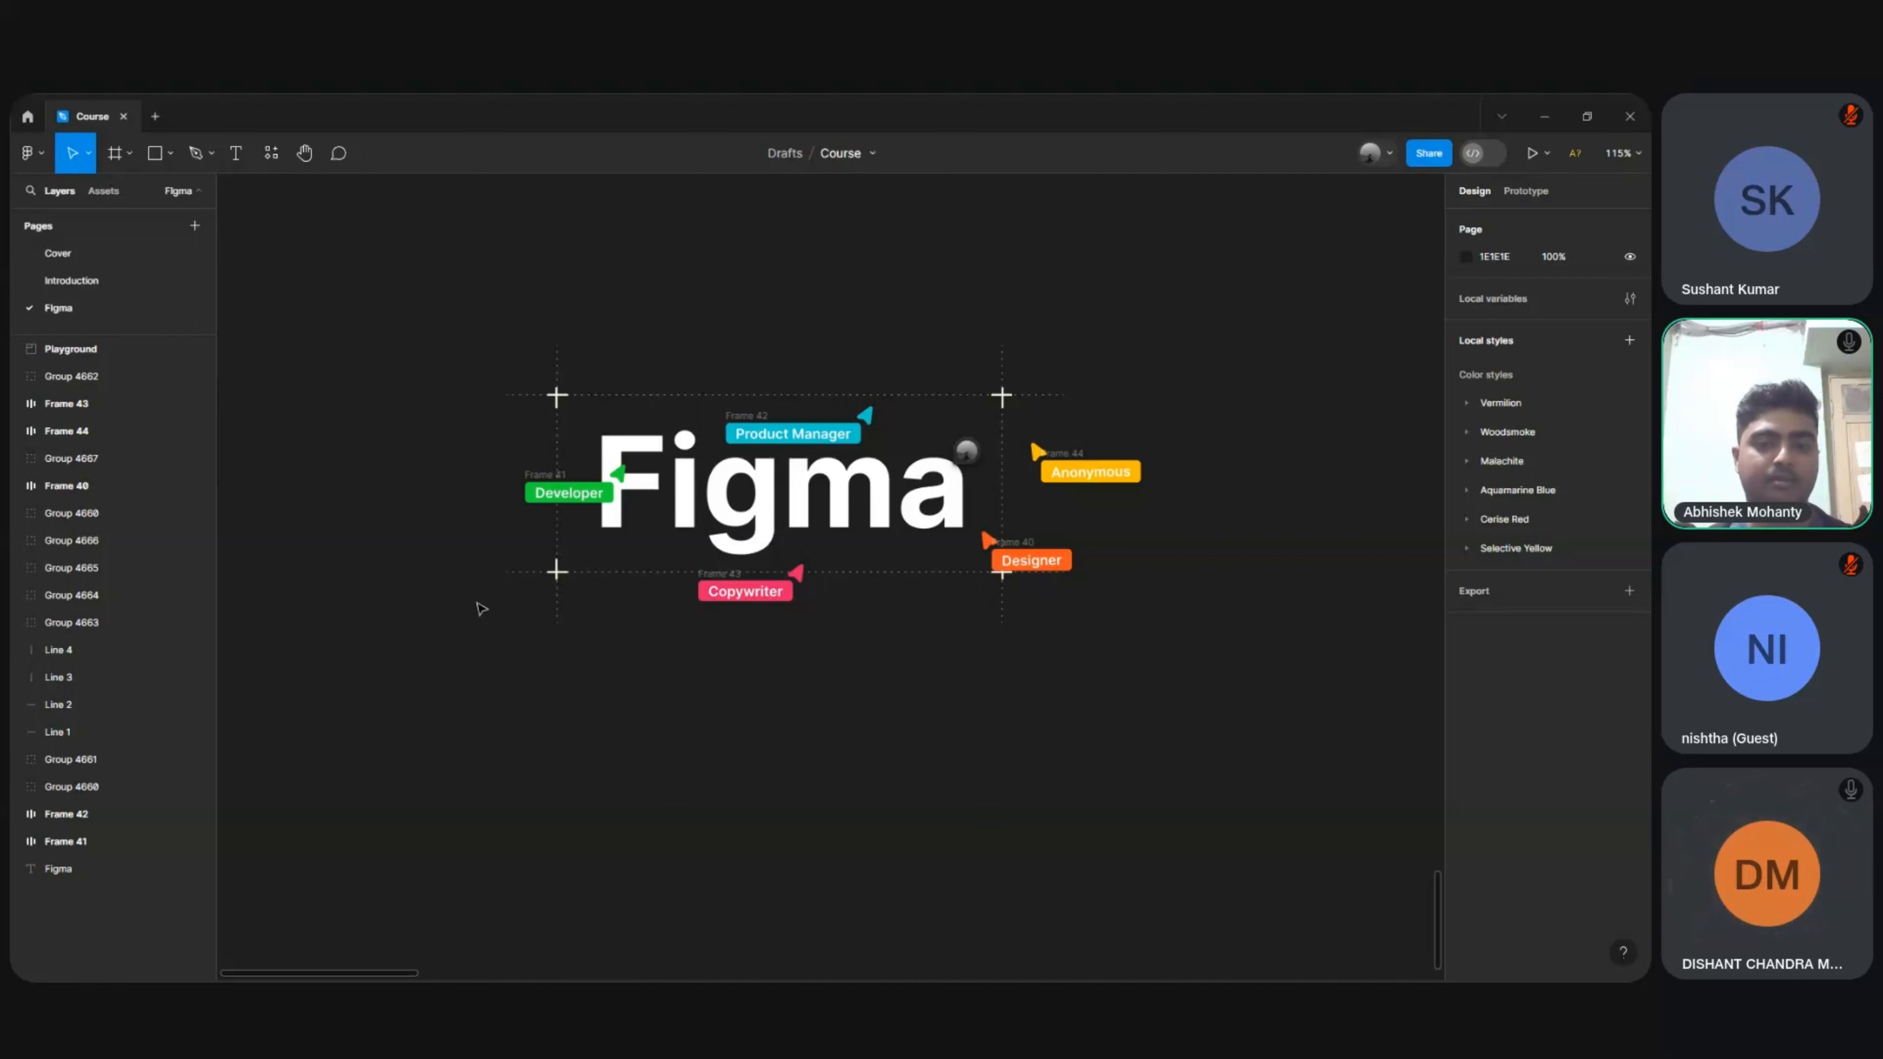
# Step: Open the comment thread pinned beside the large Figma title, read it, and close it
pyautogui.hscroll(-2, 477, 602)
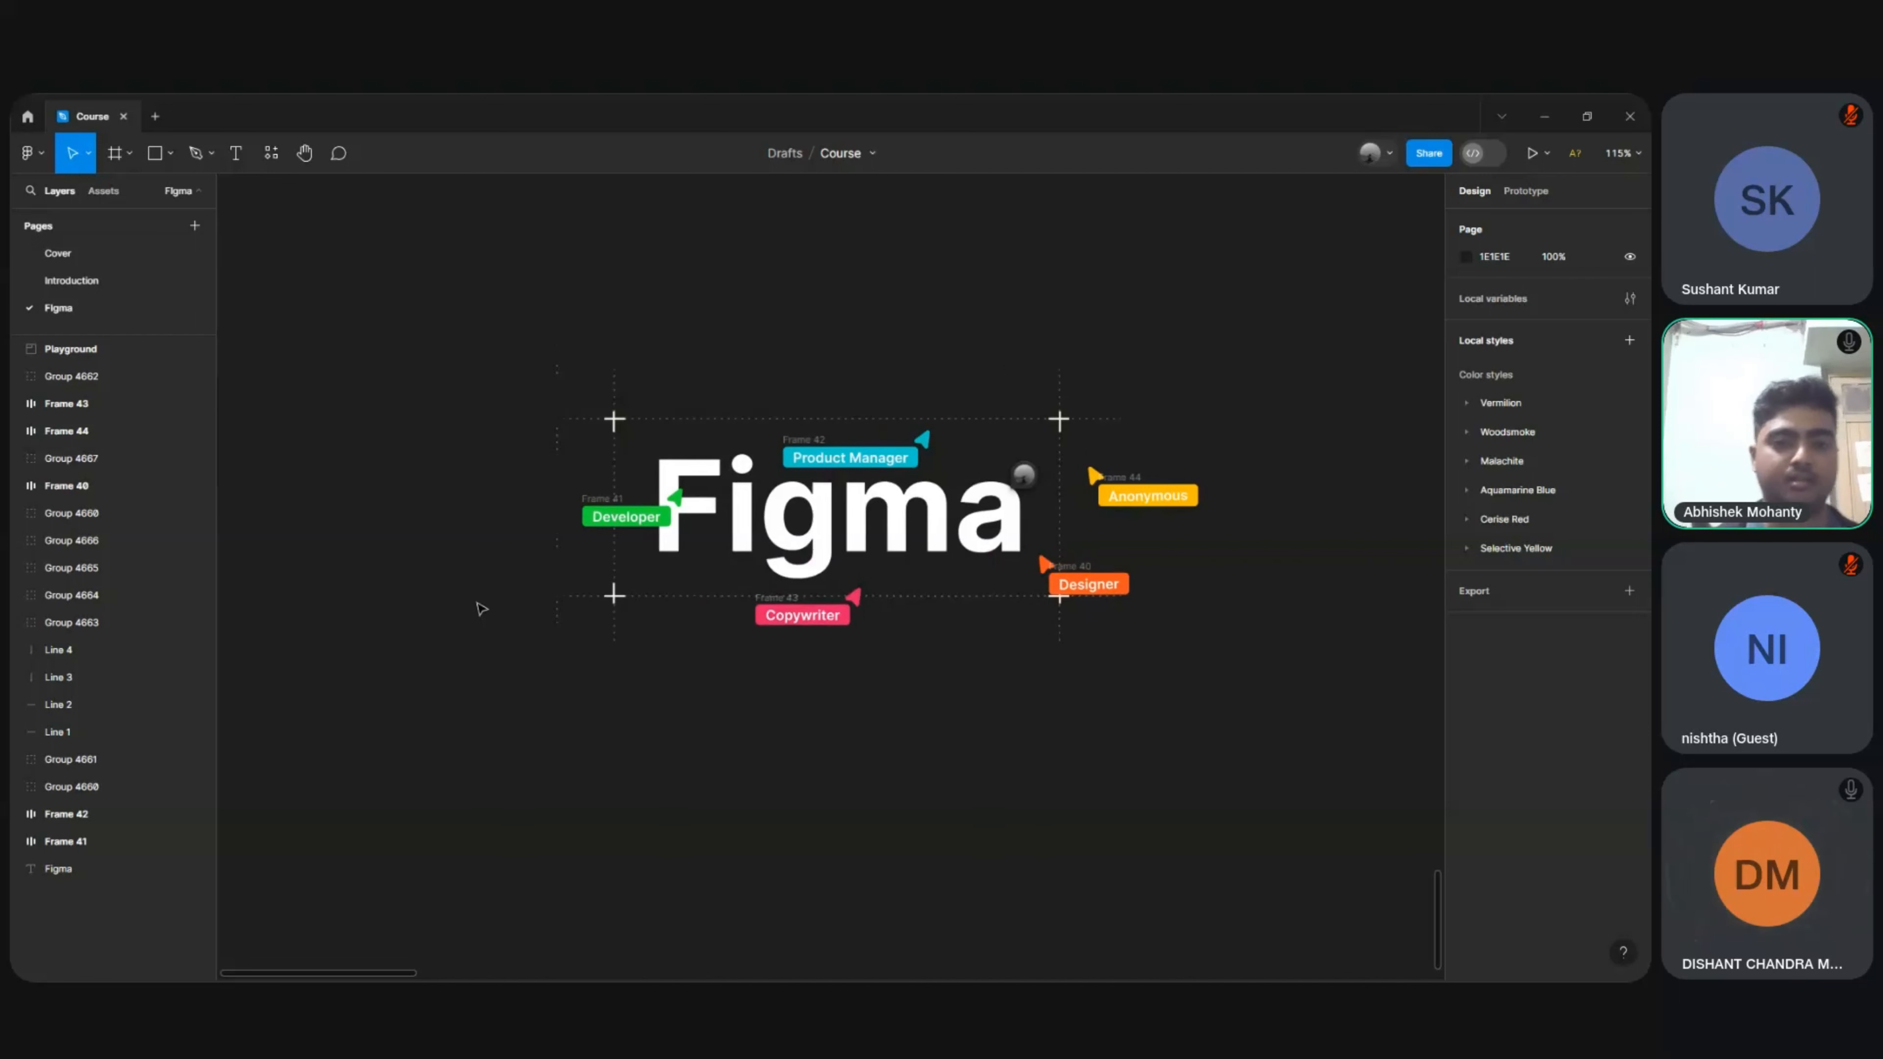
pyautogui.scroll(3, 477, 602)
pyautogui.hscroll(2, 477, 602)
pyautogui.hscroll(3, 480, 608)
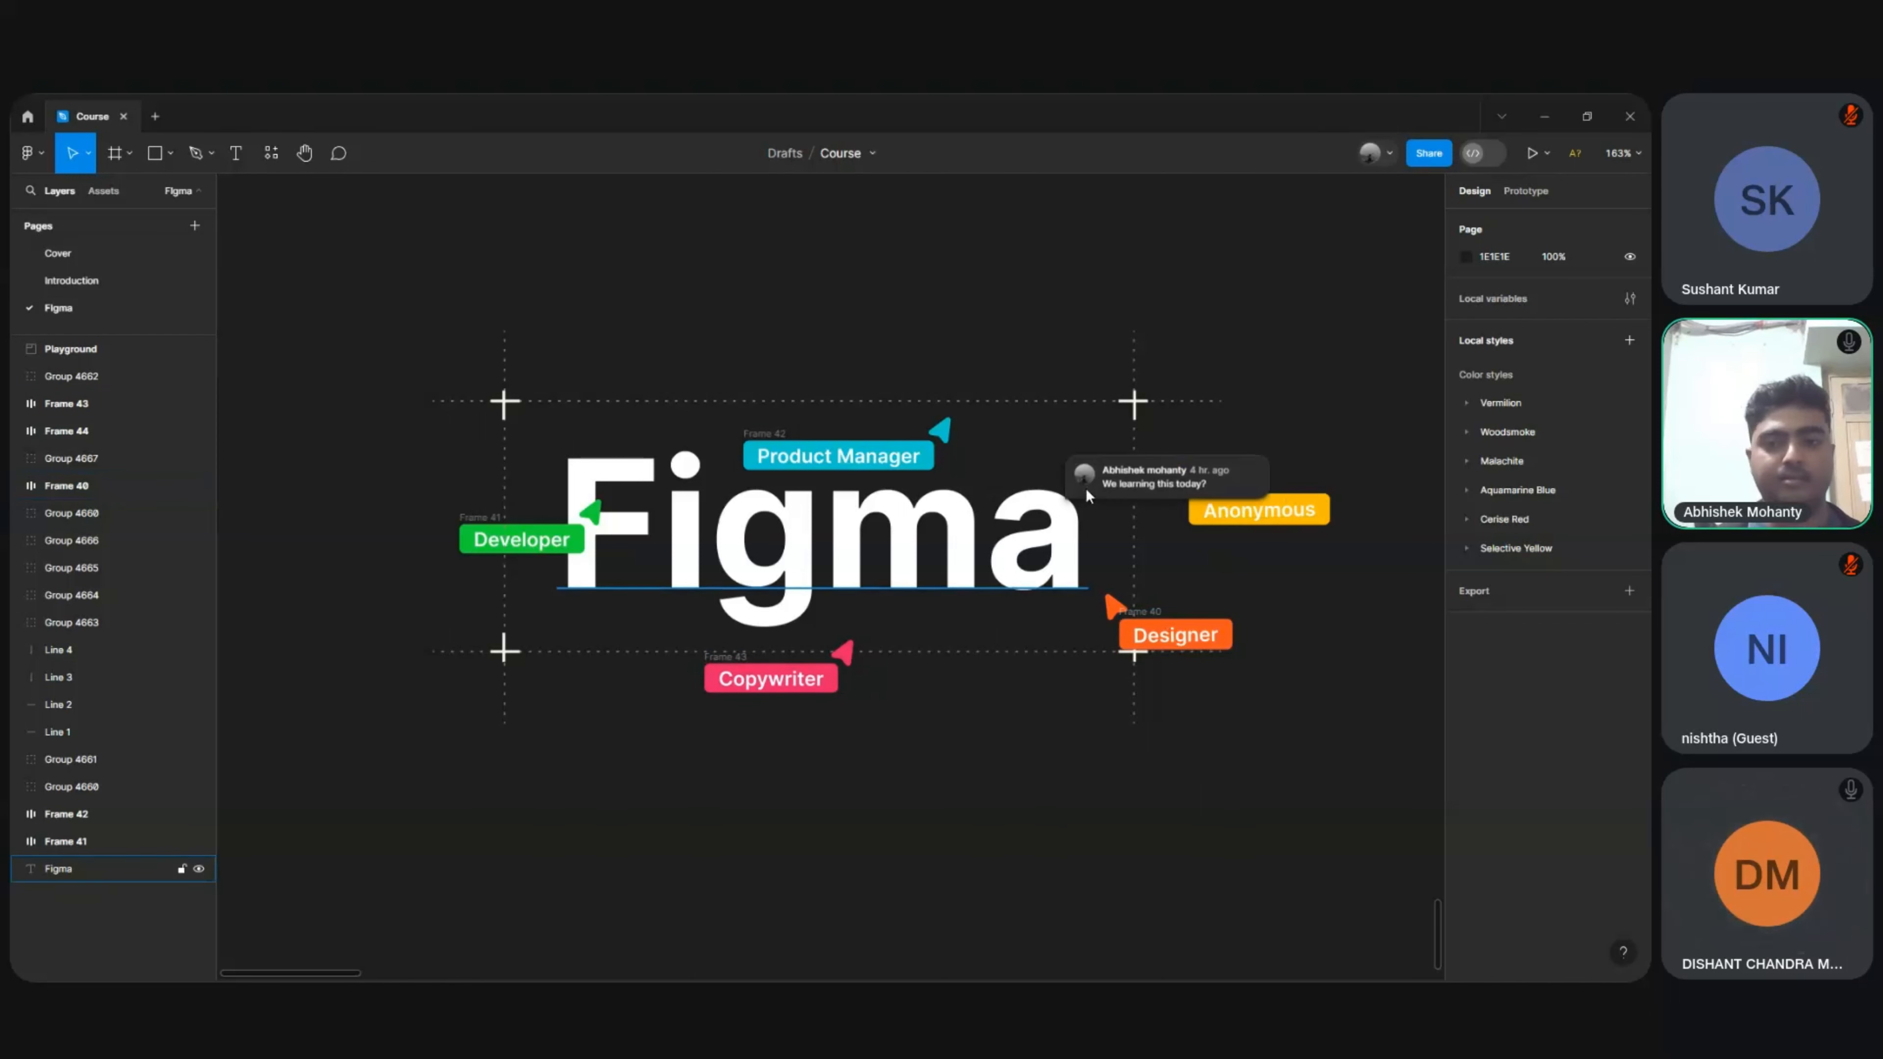
pyautogui.click(1086, 494)
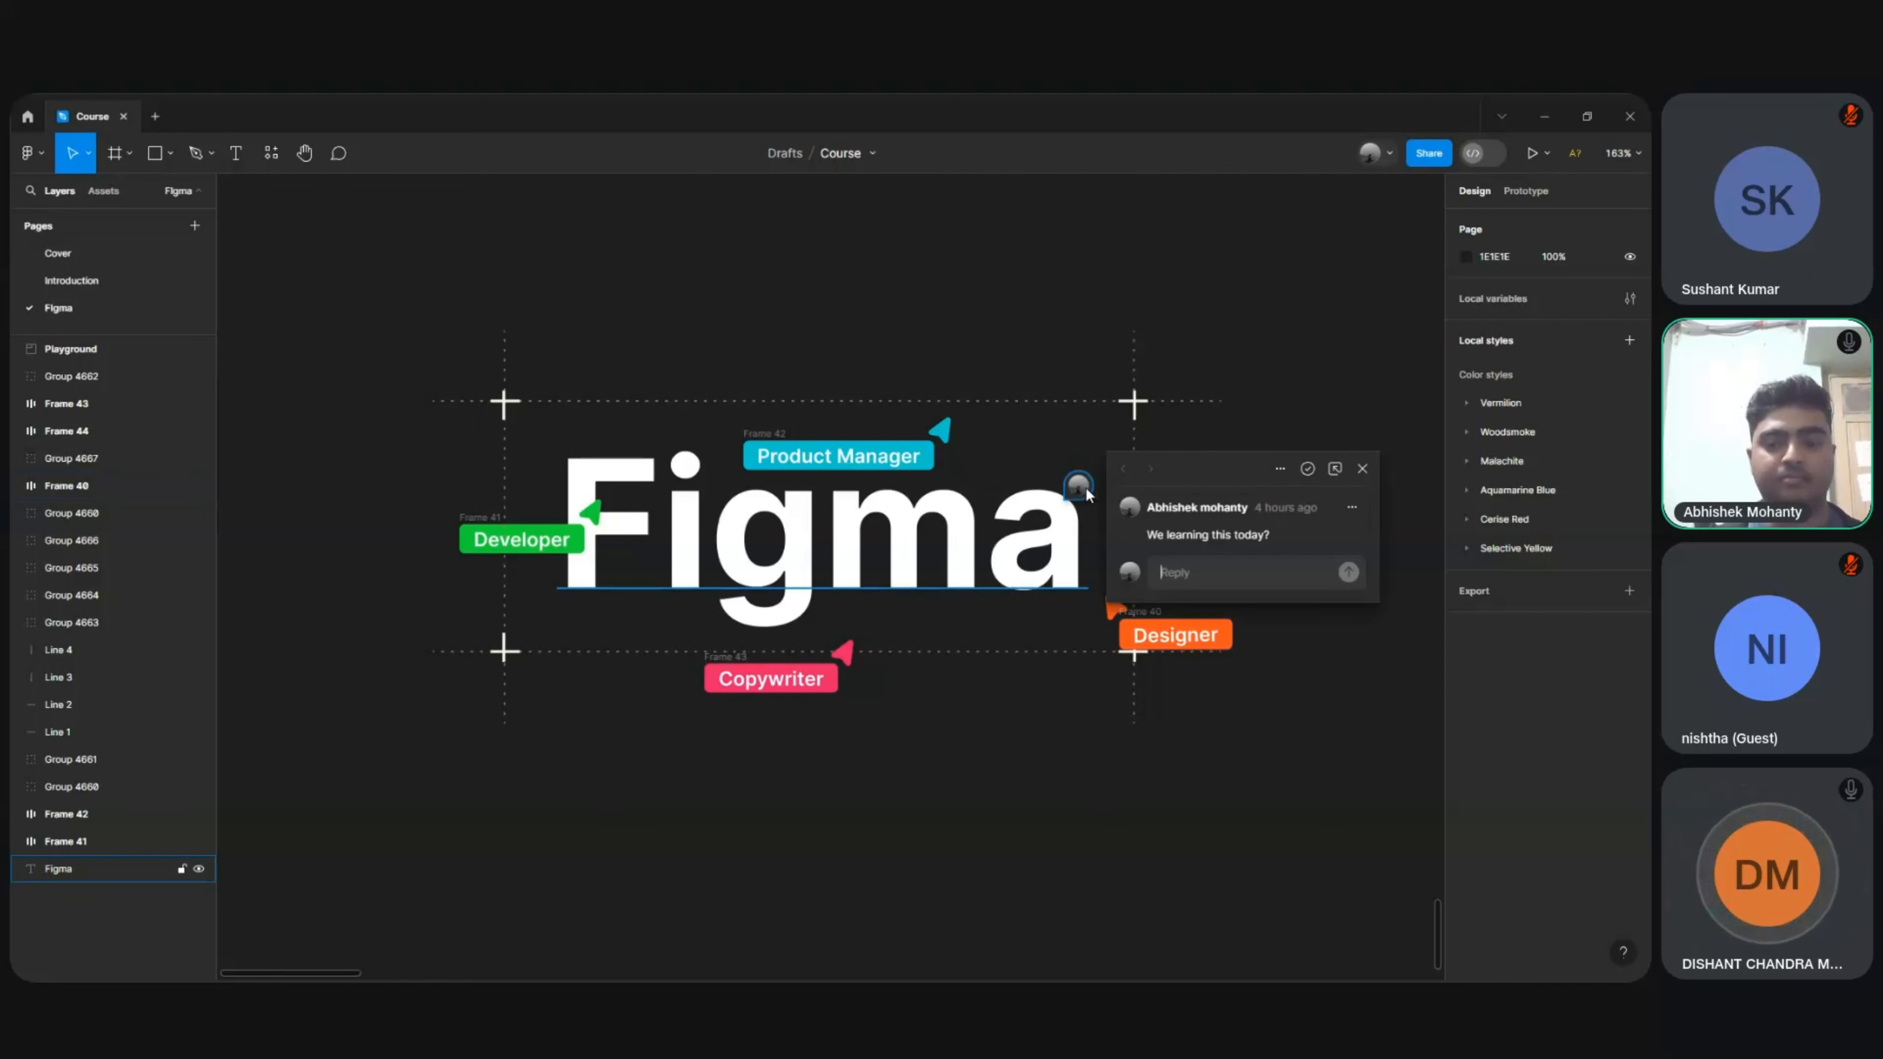
pyautogui.click(1069, 432)
pyautogui.click(1228, 422)
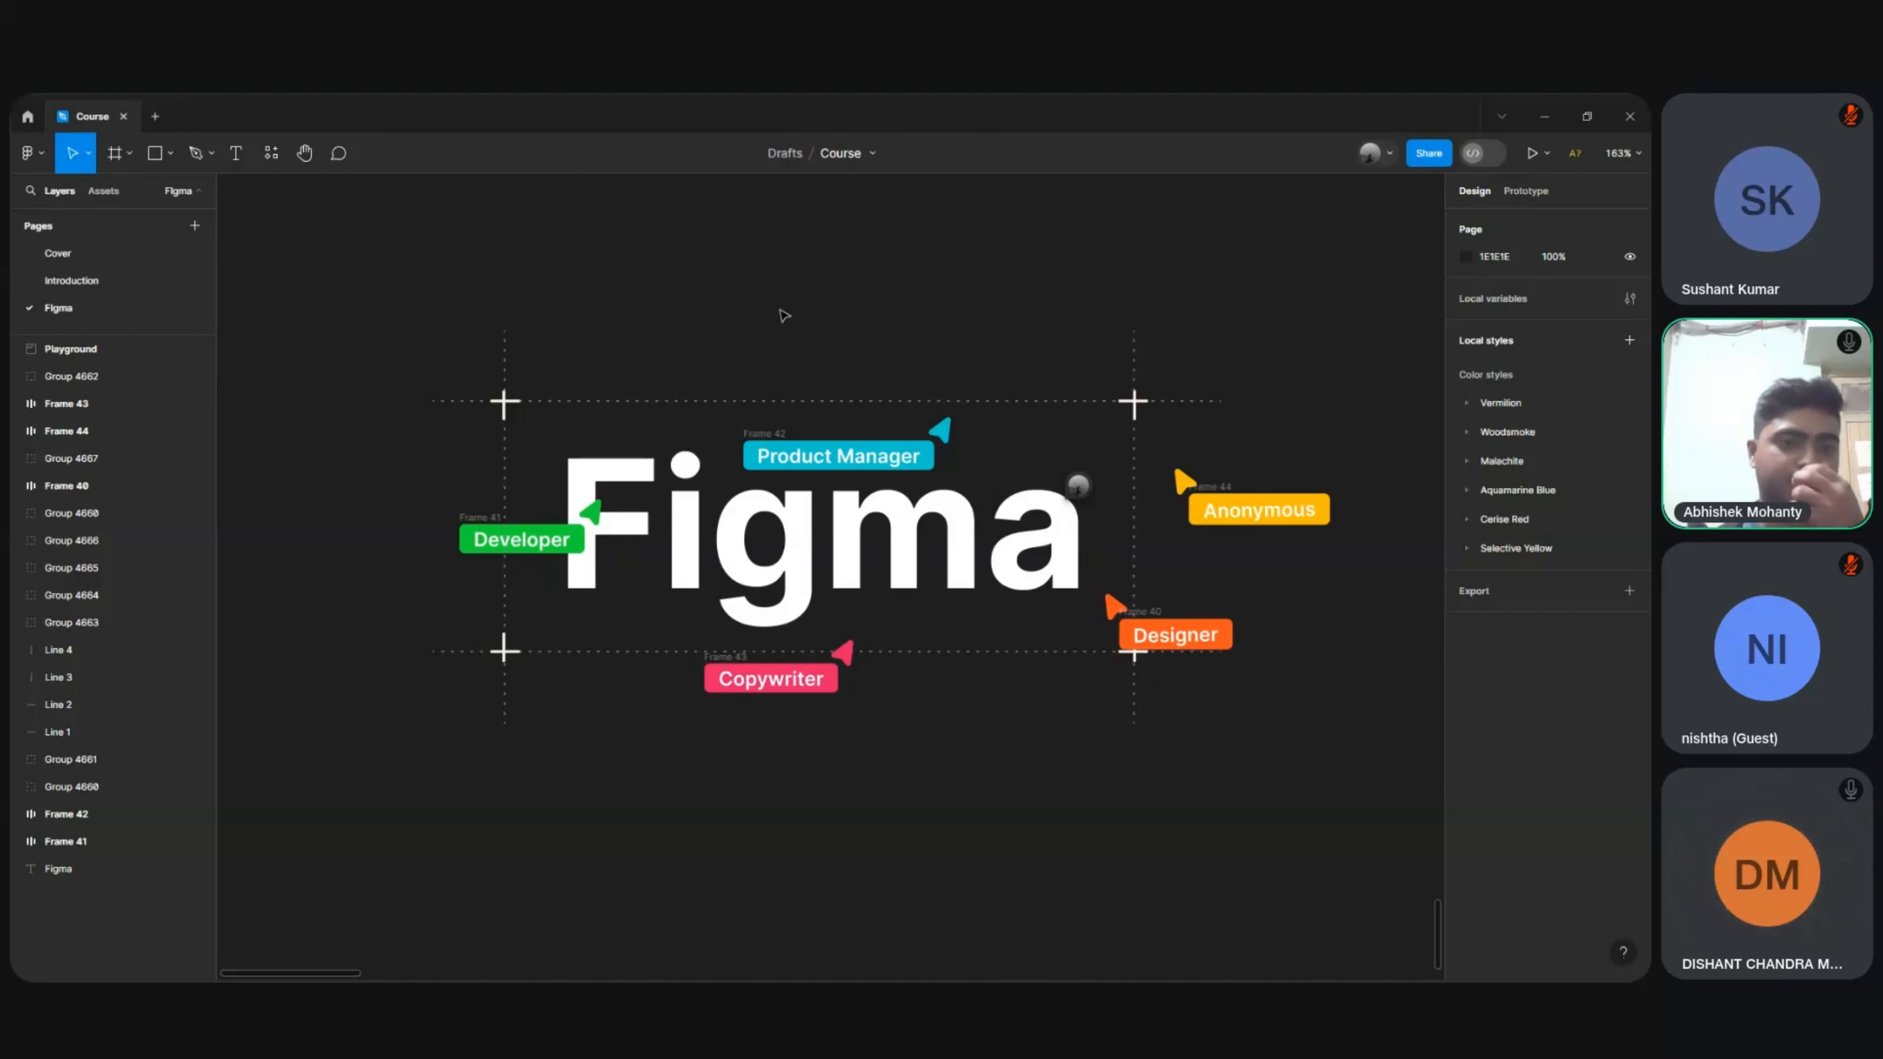
# Step: Create a new FigJam file with Drafts as its location
pyautogui.click(159, 115)
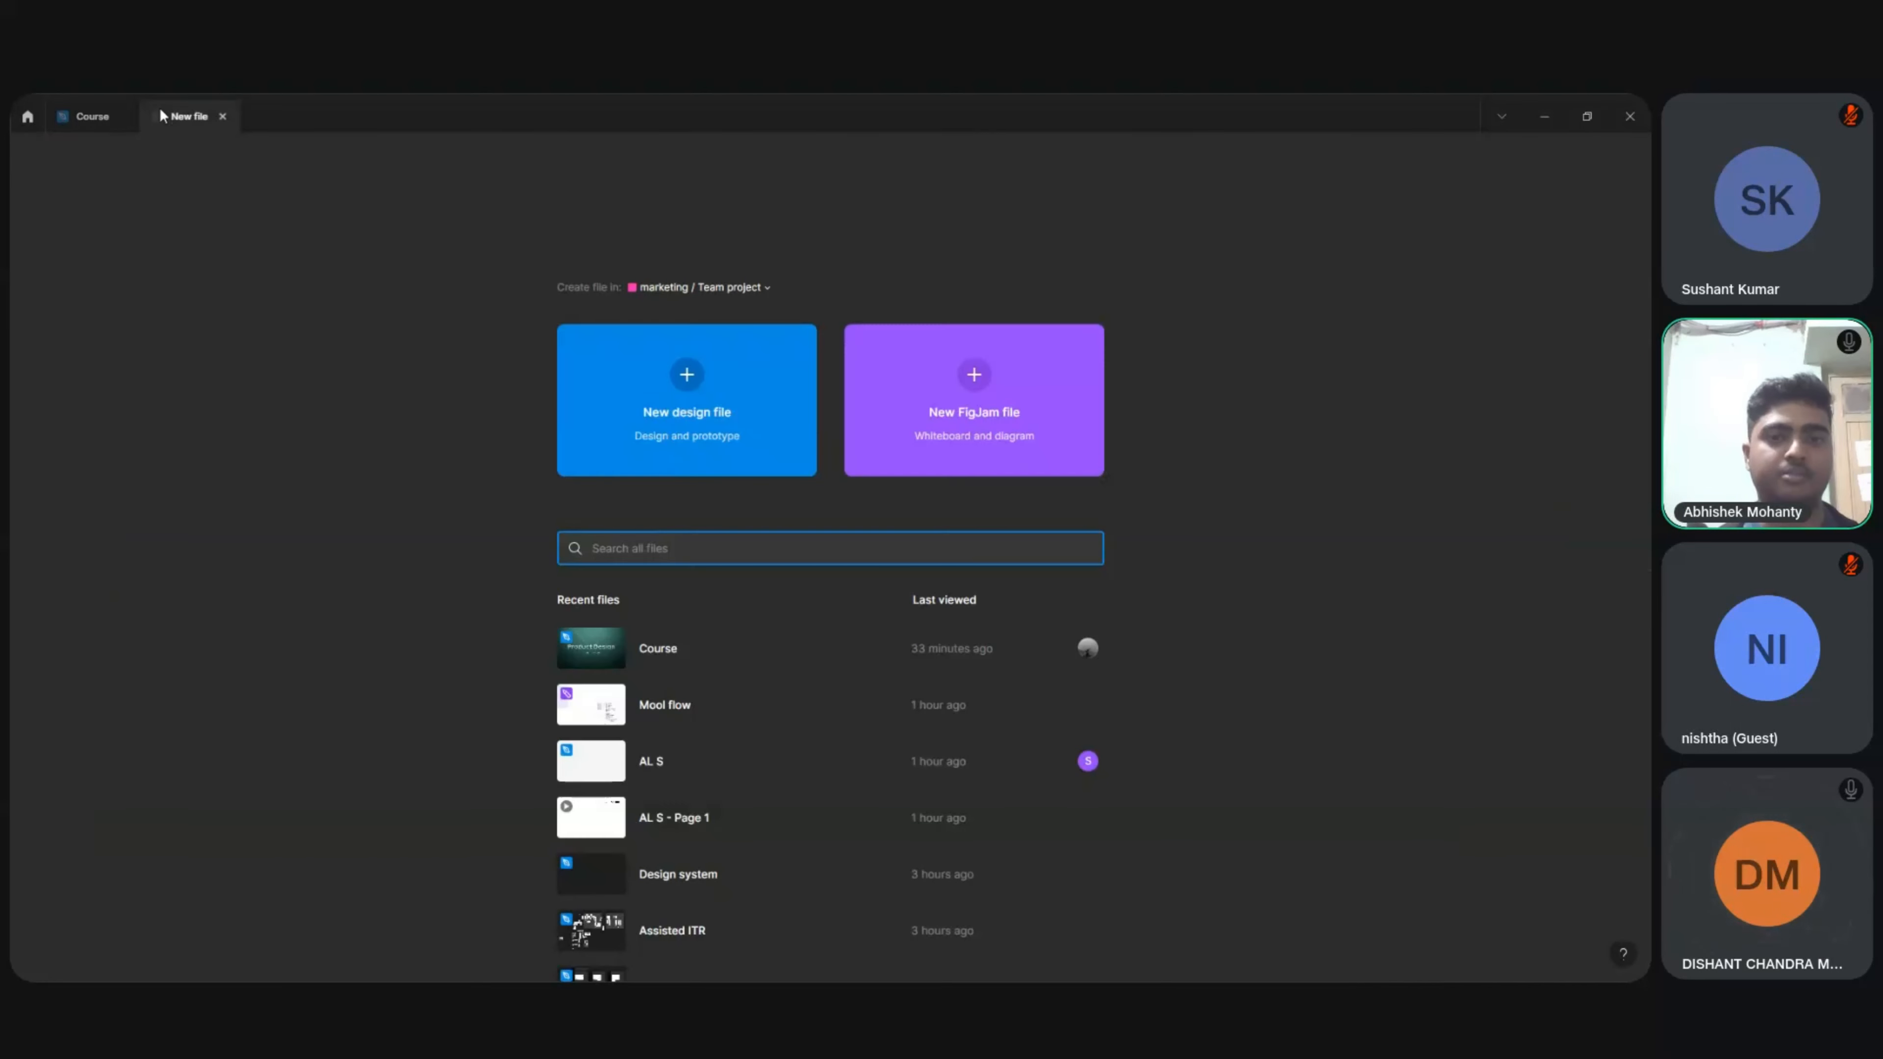
pyautogui.click(723, 285)
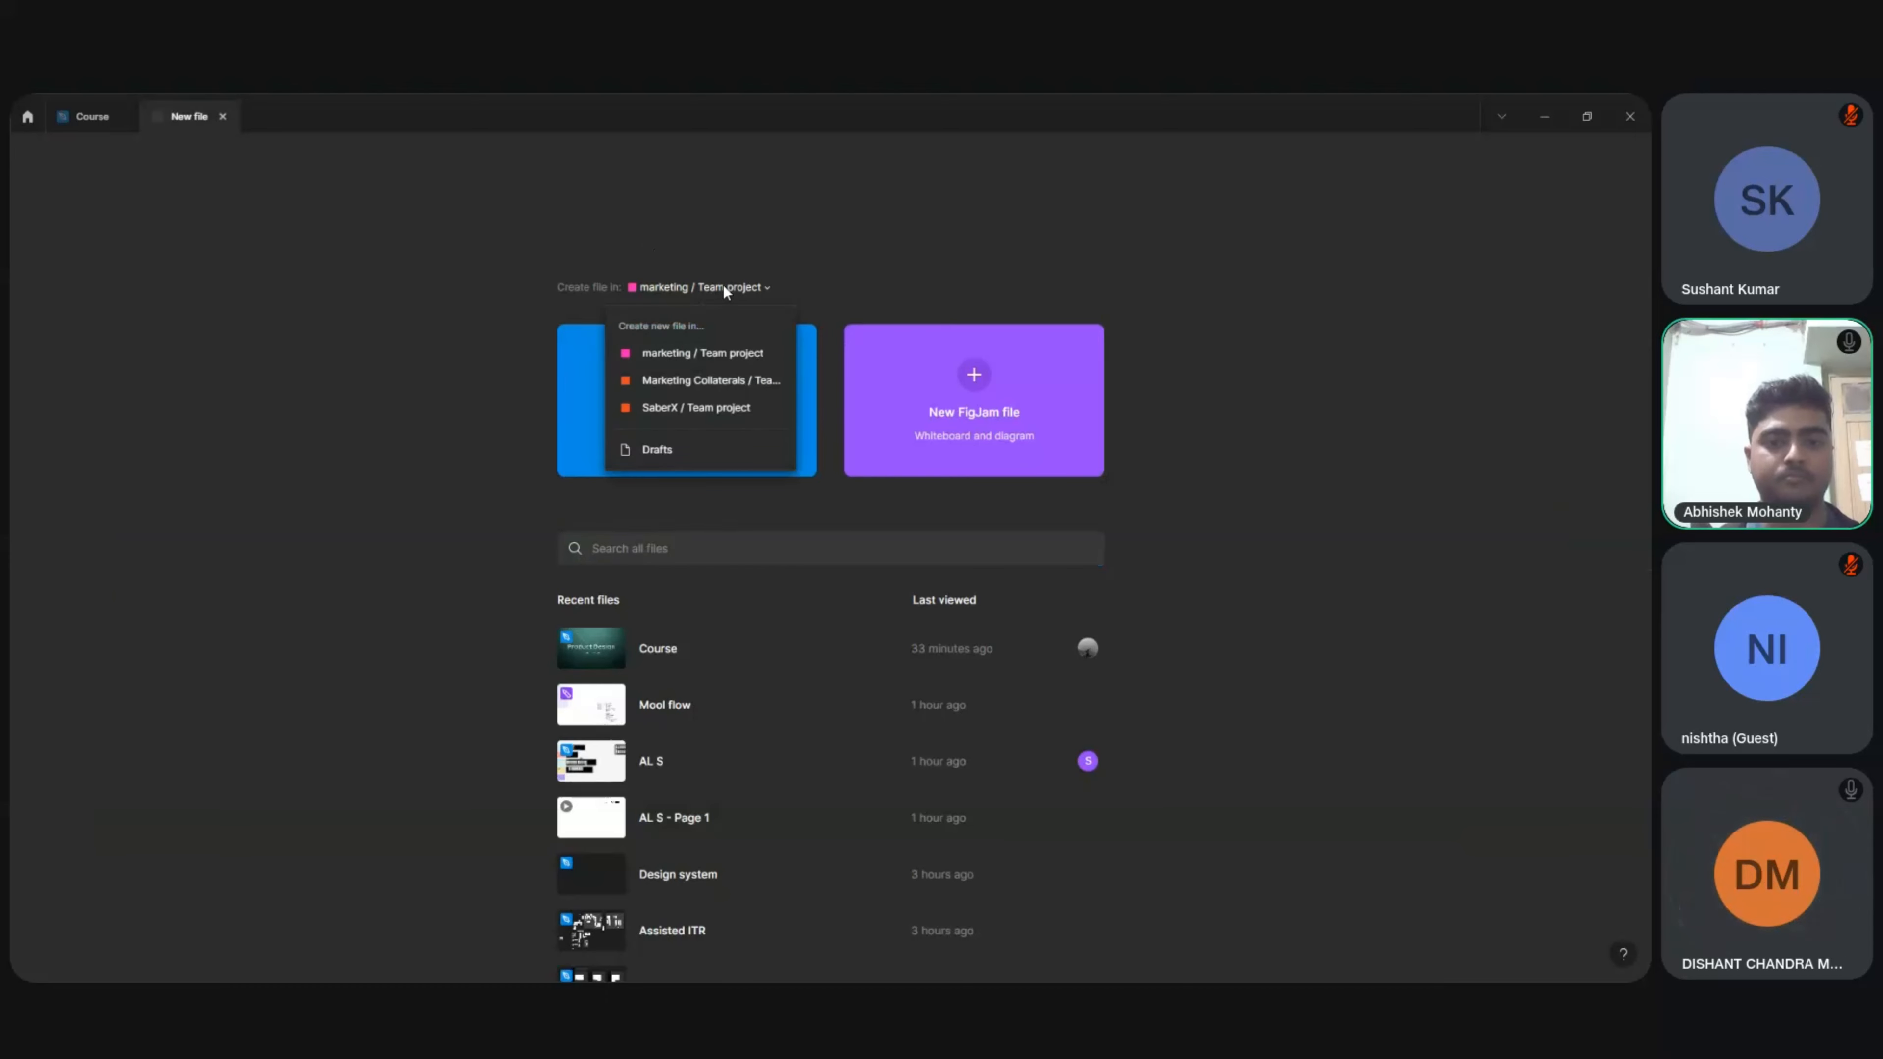
pyautogui.click(650, 445)
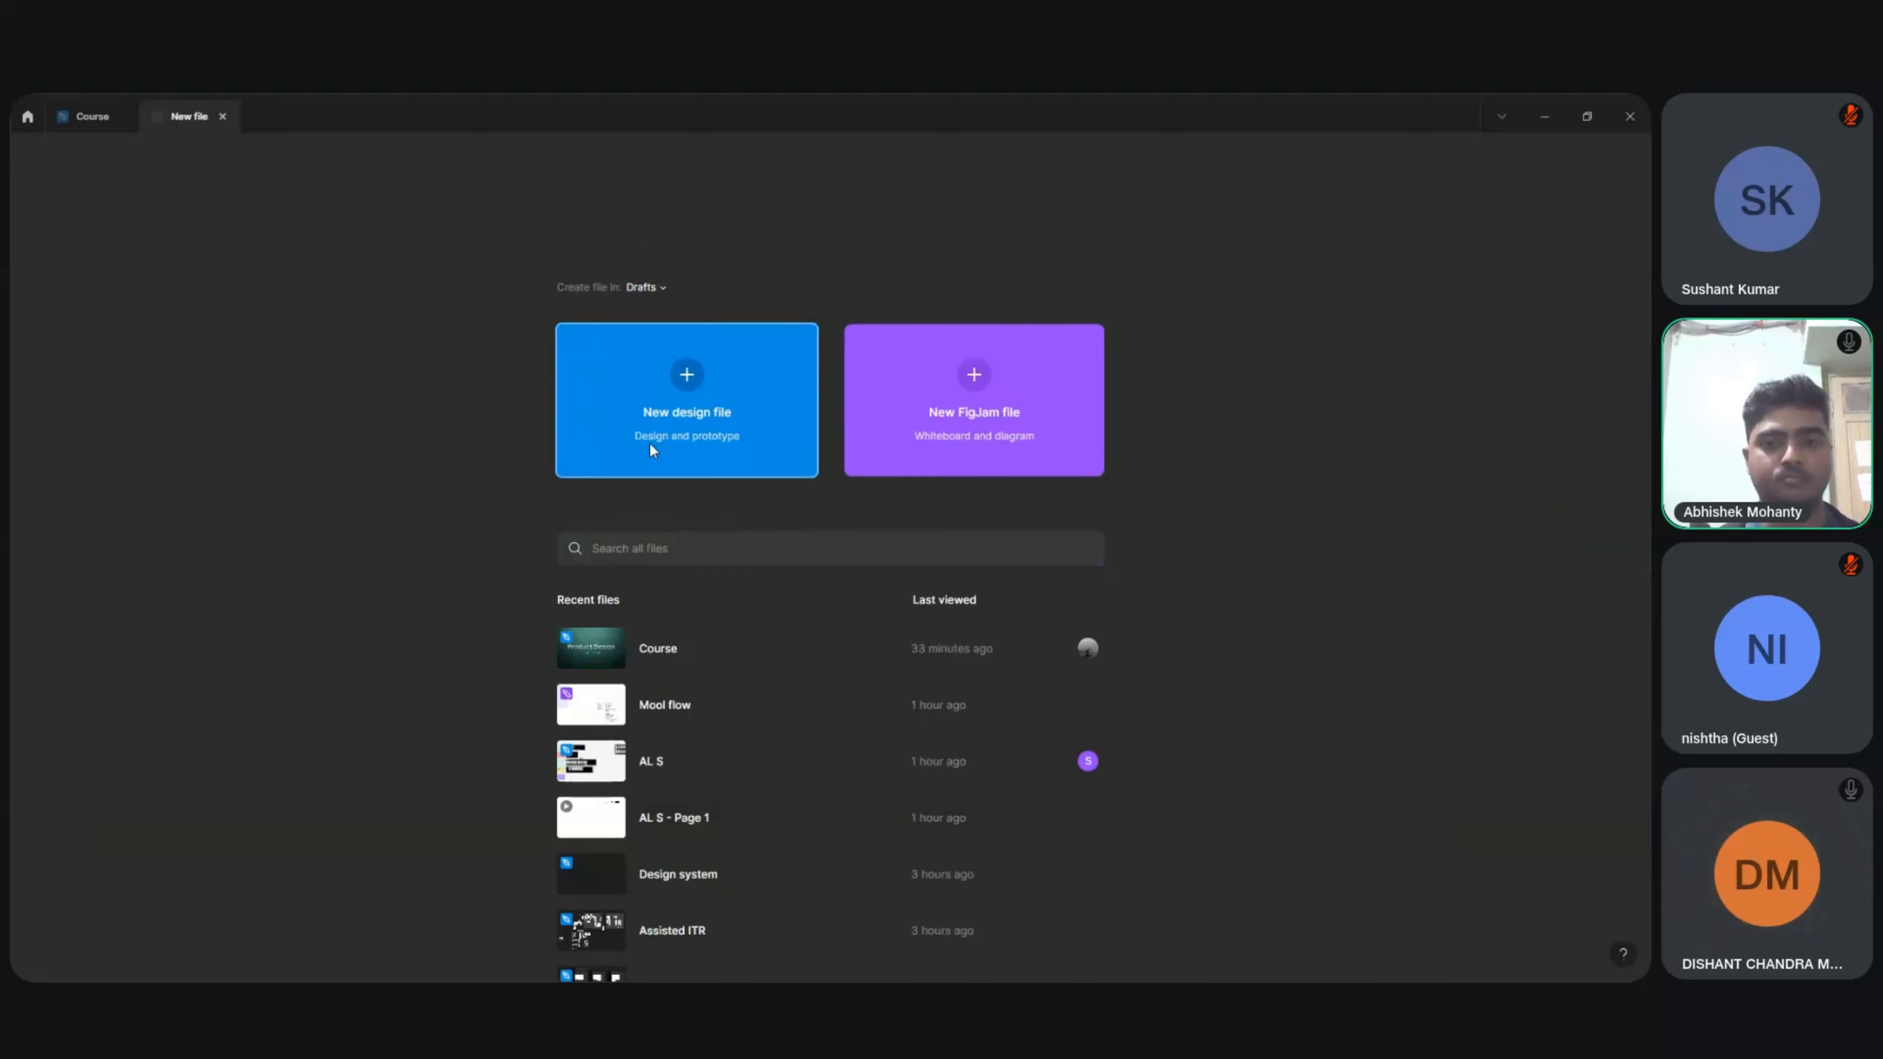
pyautogui.click(993, 403)
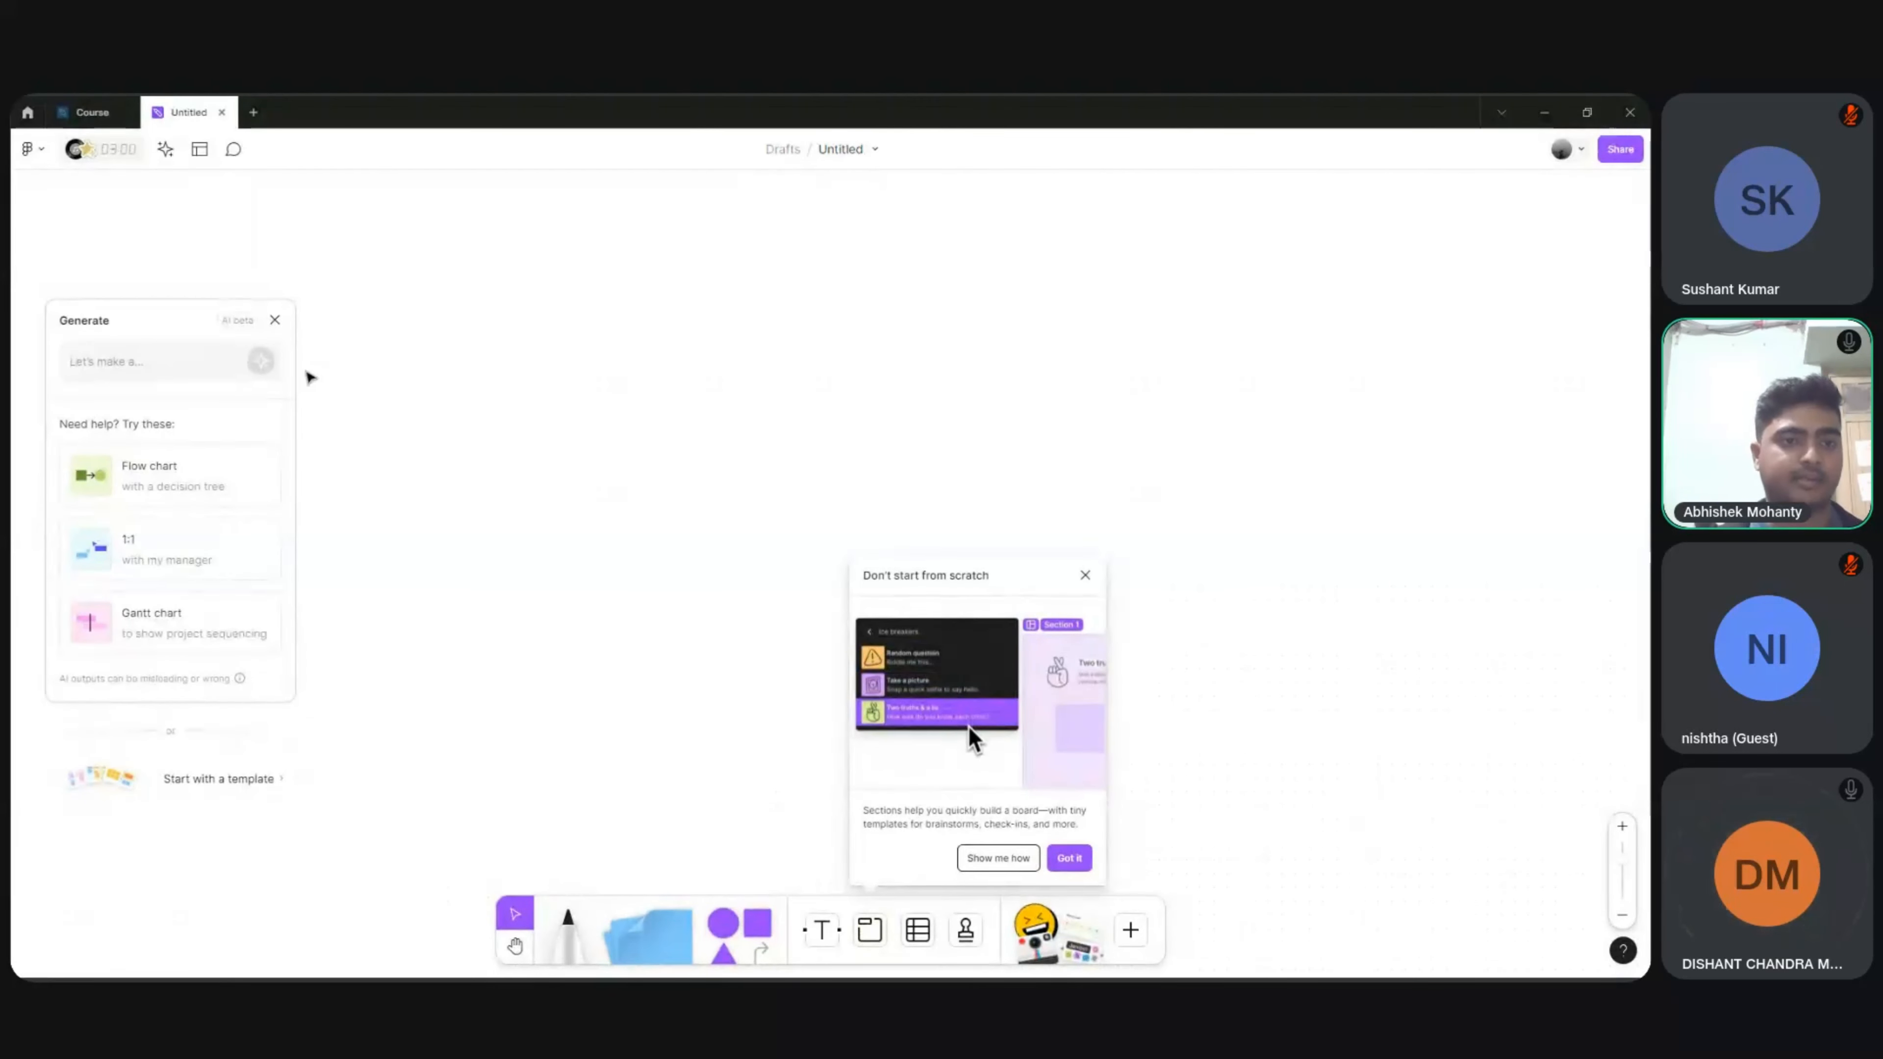
# Step: Dismiss the AI Generate suggestions and the "Don't start from scratch" tip to clear the board
pyautogui.click(274, 320)
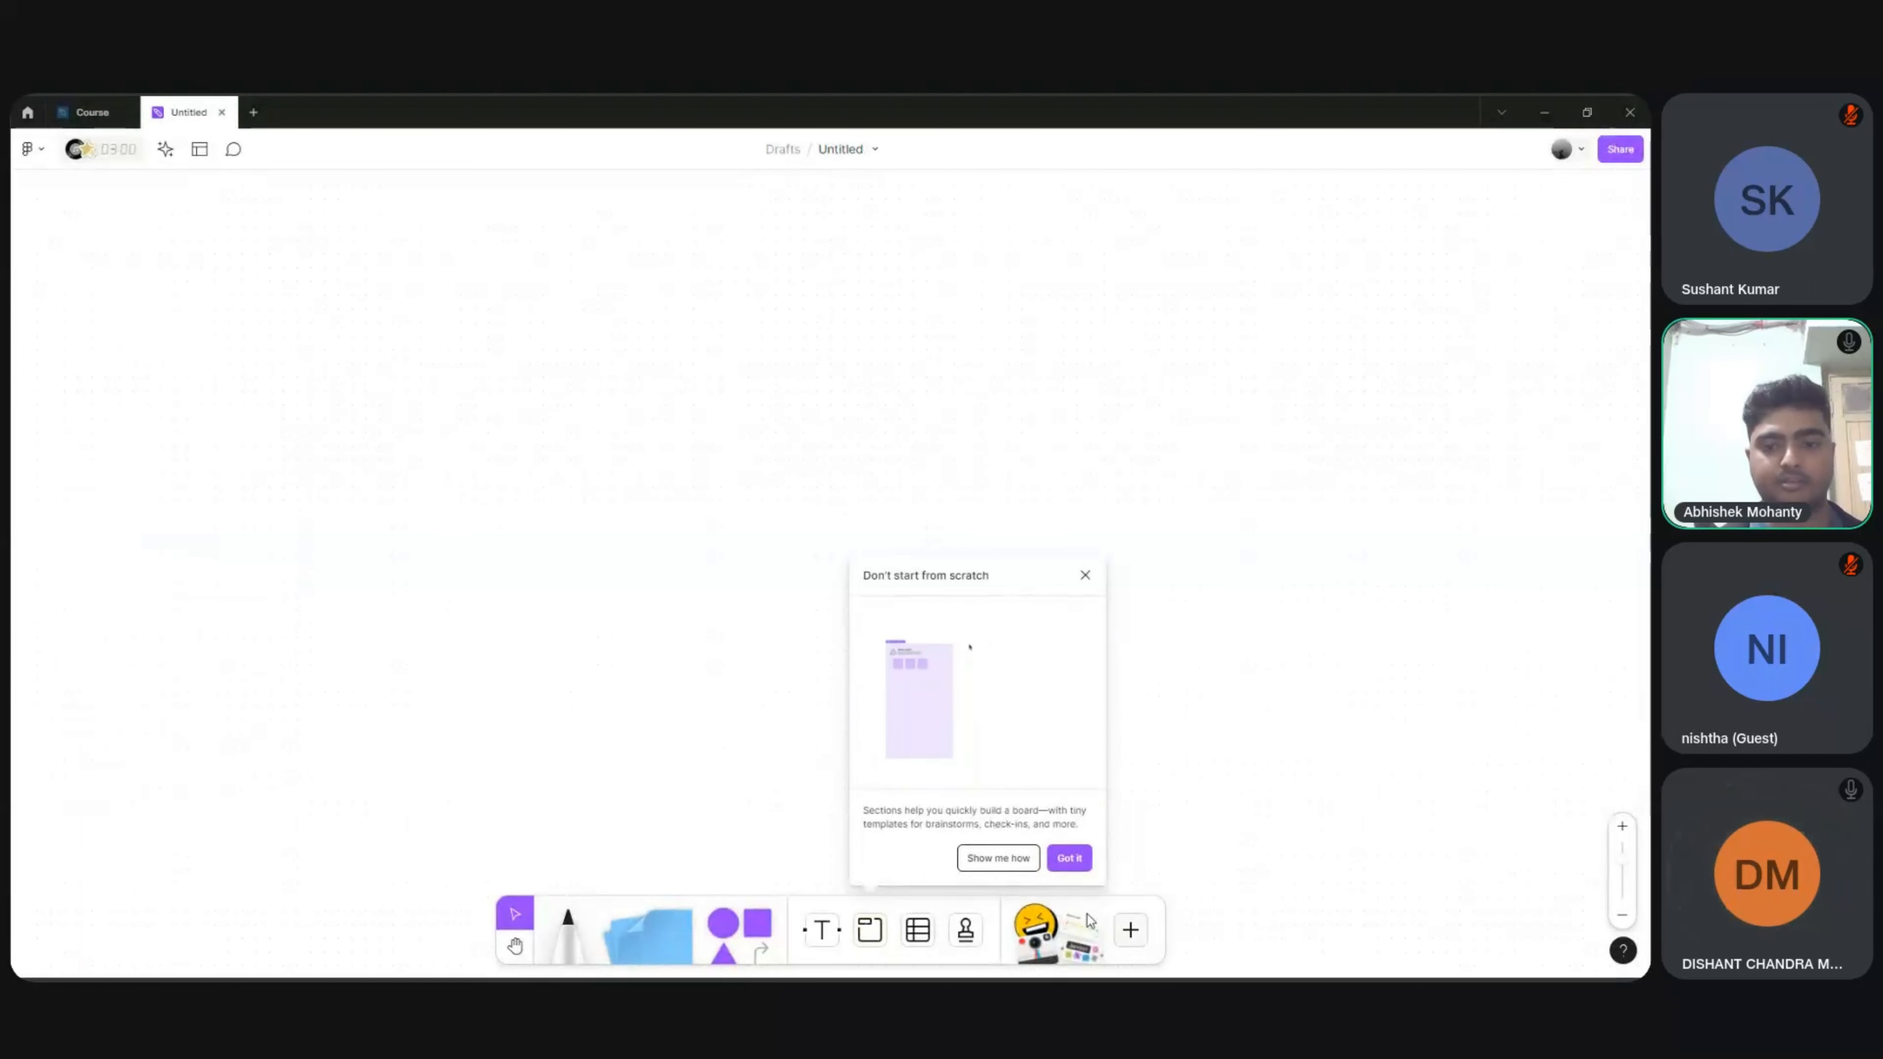
pyautogui.click(1091, 962)
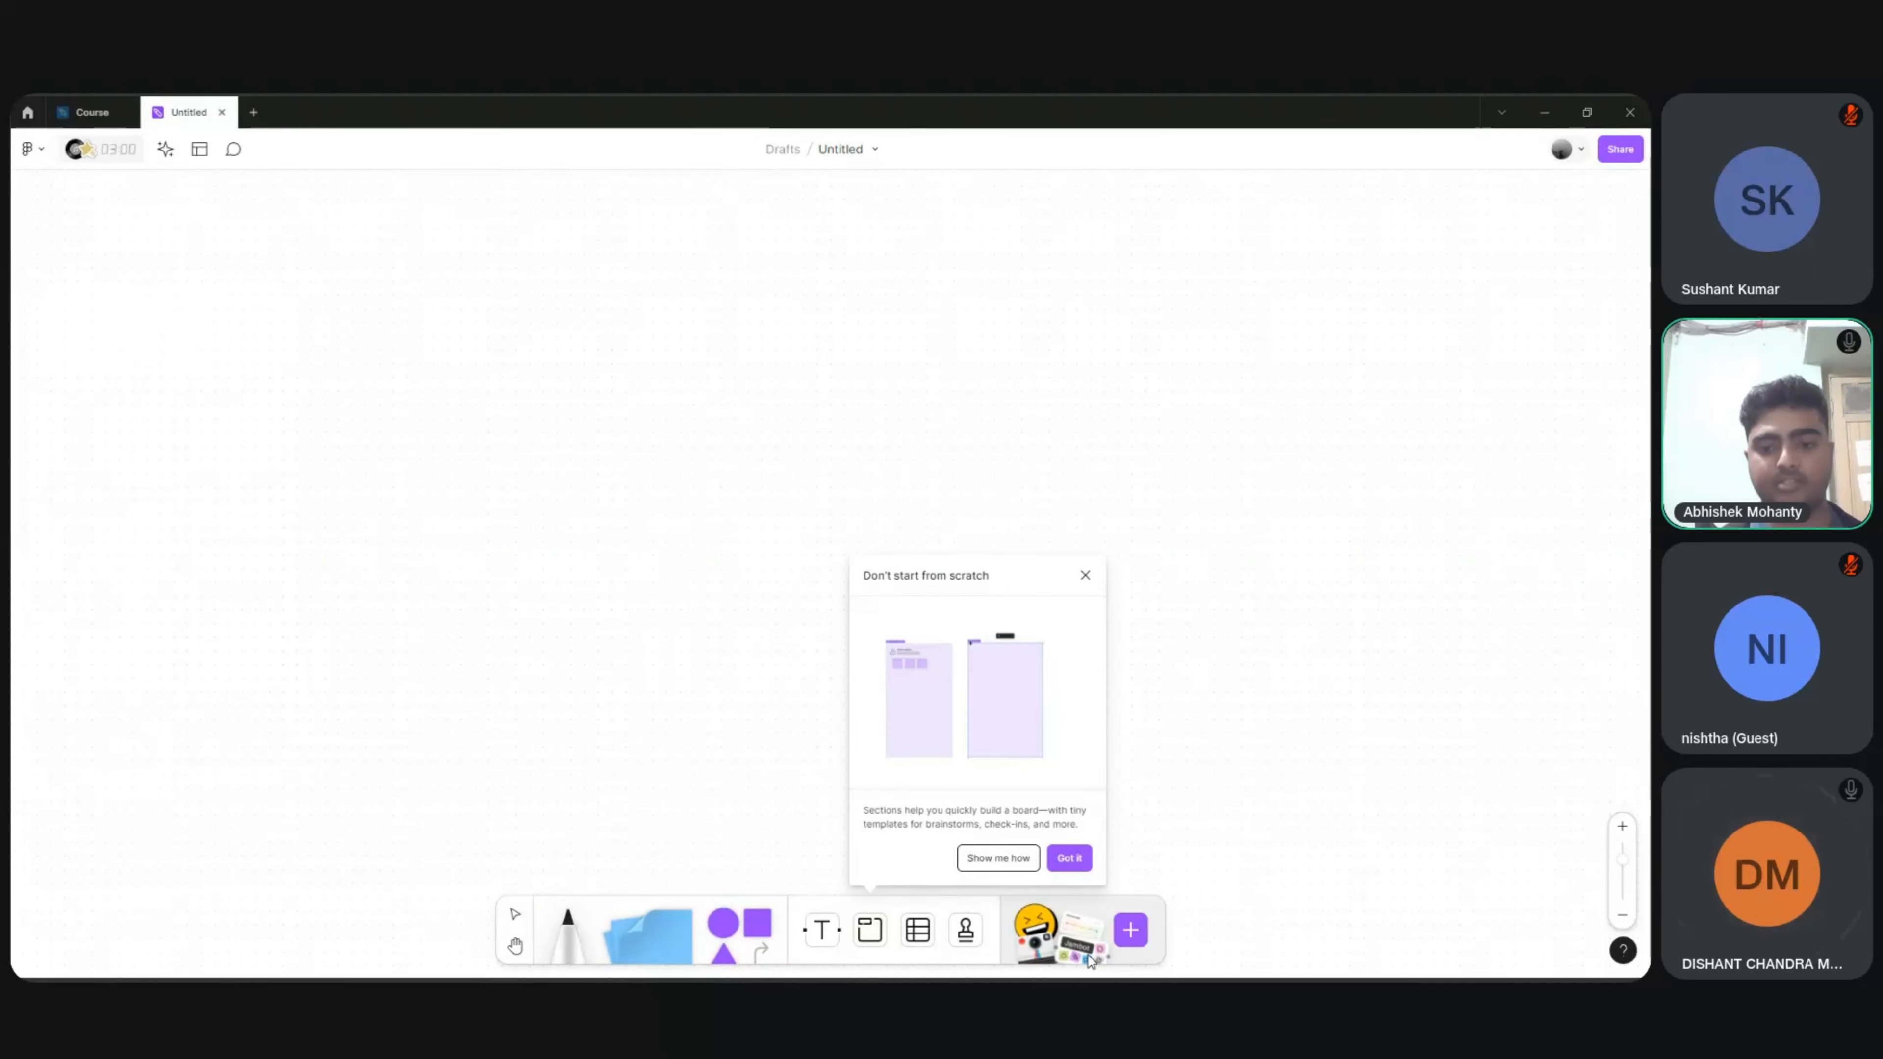
pyautogui.click(1084, 576)
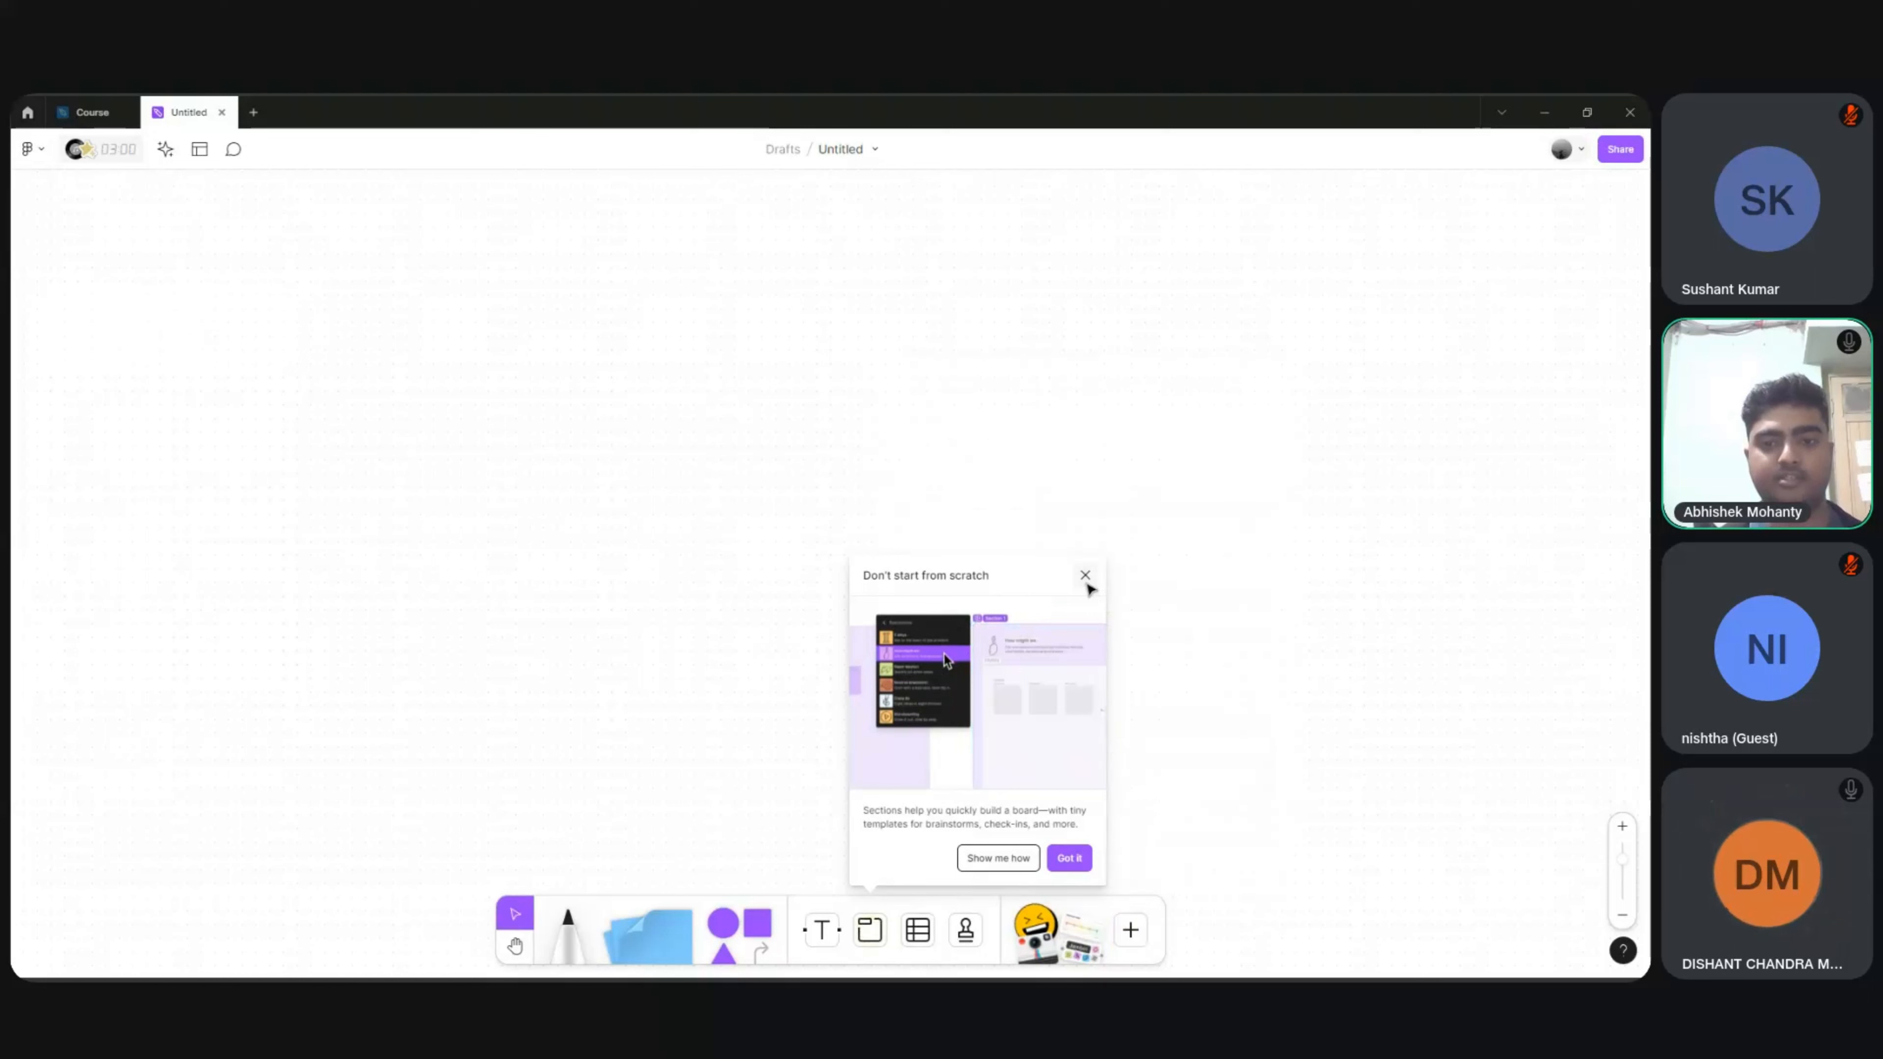
# Step: Add the Jambot widget from the Brainstorm together collection to the board
pyautogui.click(1076, 954)
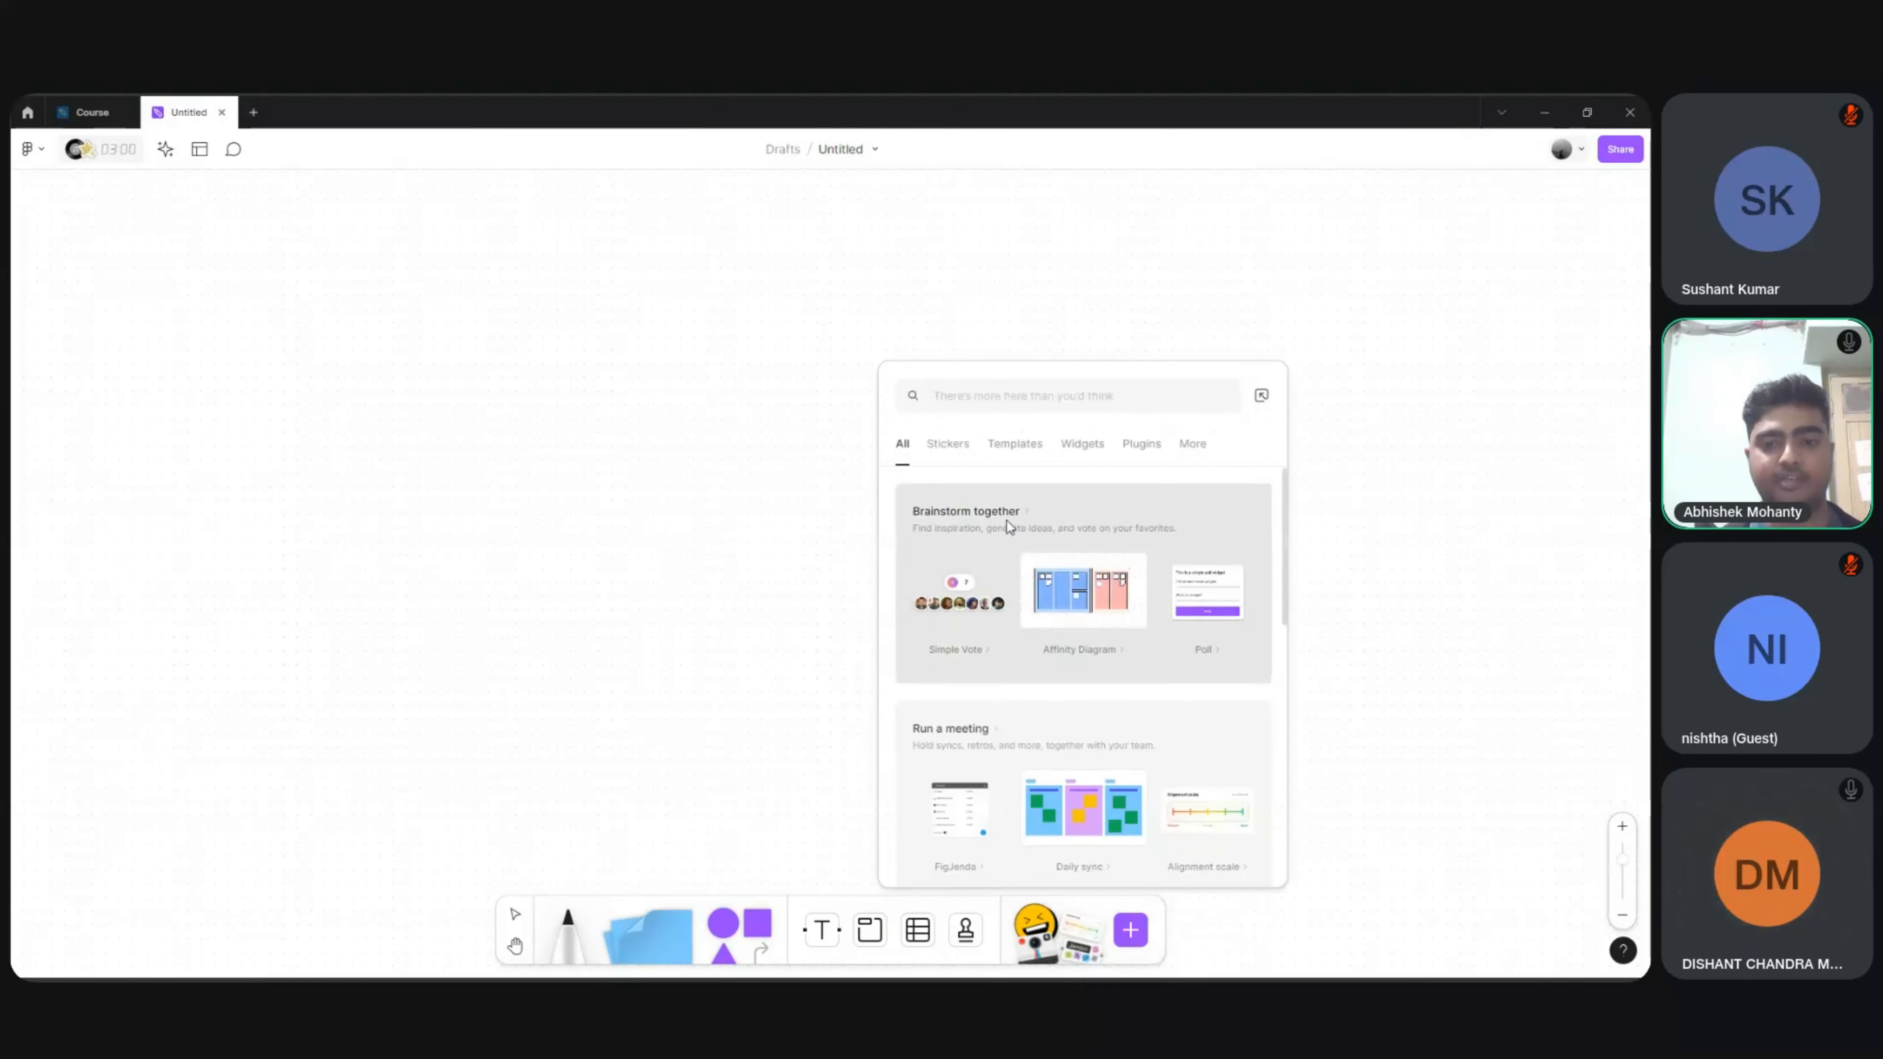
pyautogui.click(1004, 519)
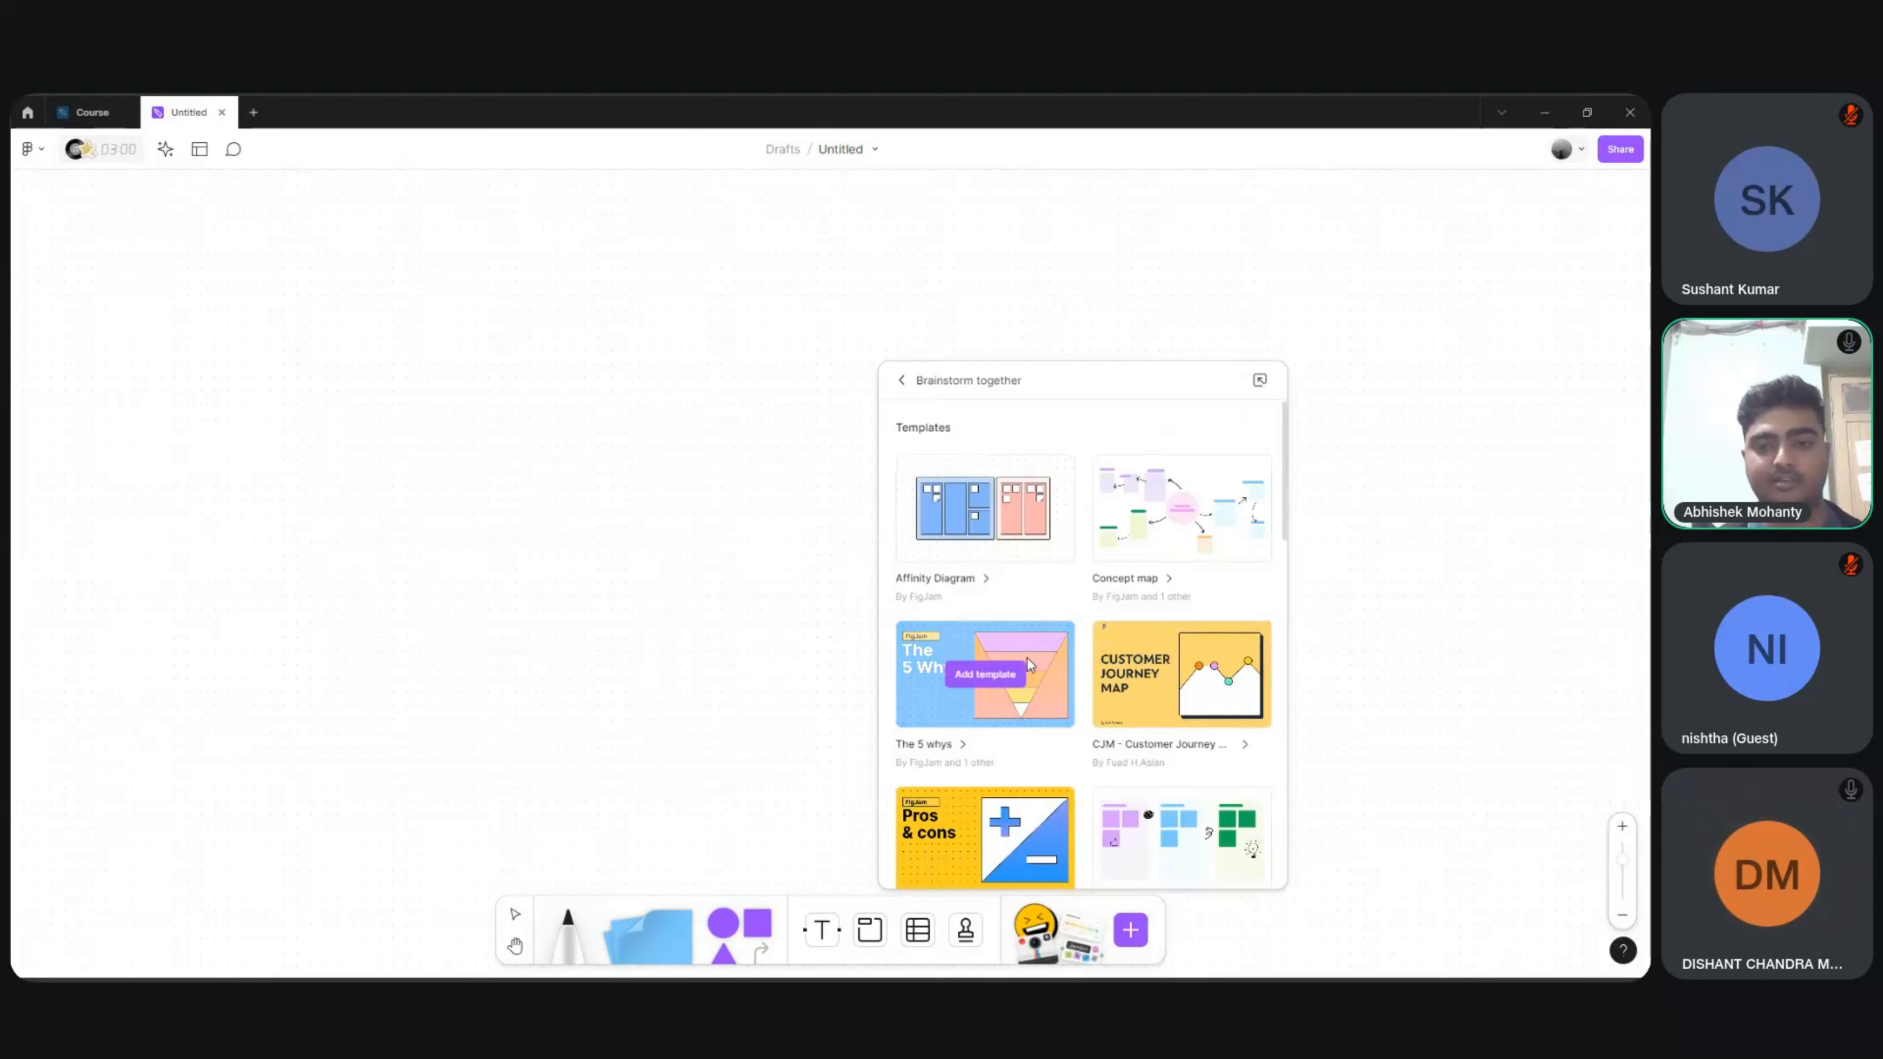
pyautogui.scroll(-4, 1027, 660)
pyautogui.scroll(-6, 1027, 660)
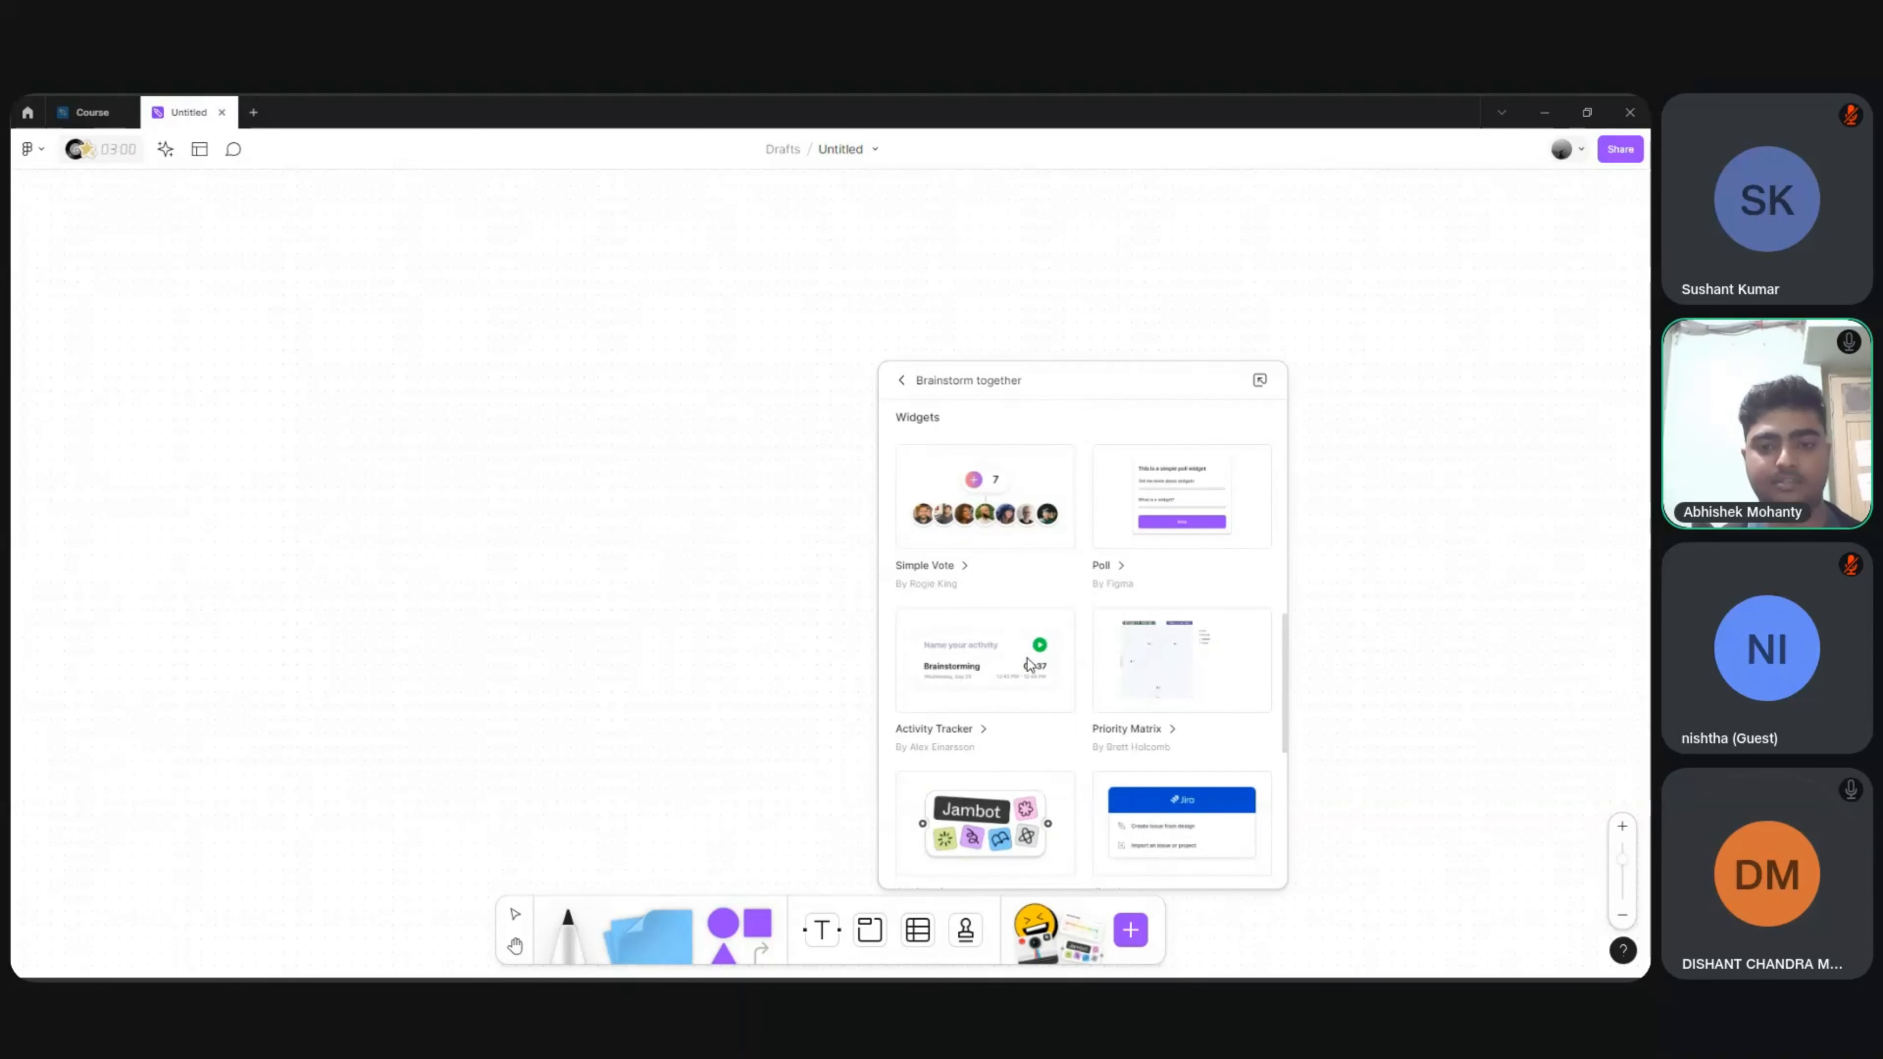
pyautogui.scroll(-2, 1029, 662)
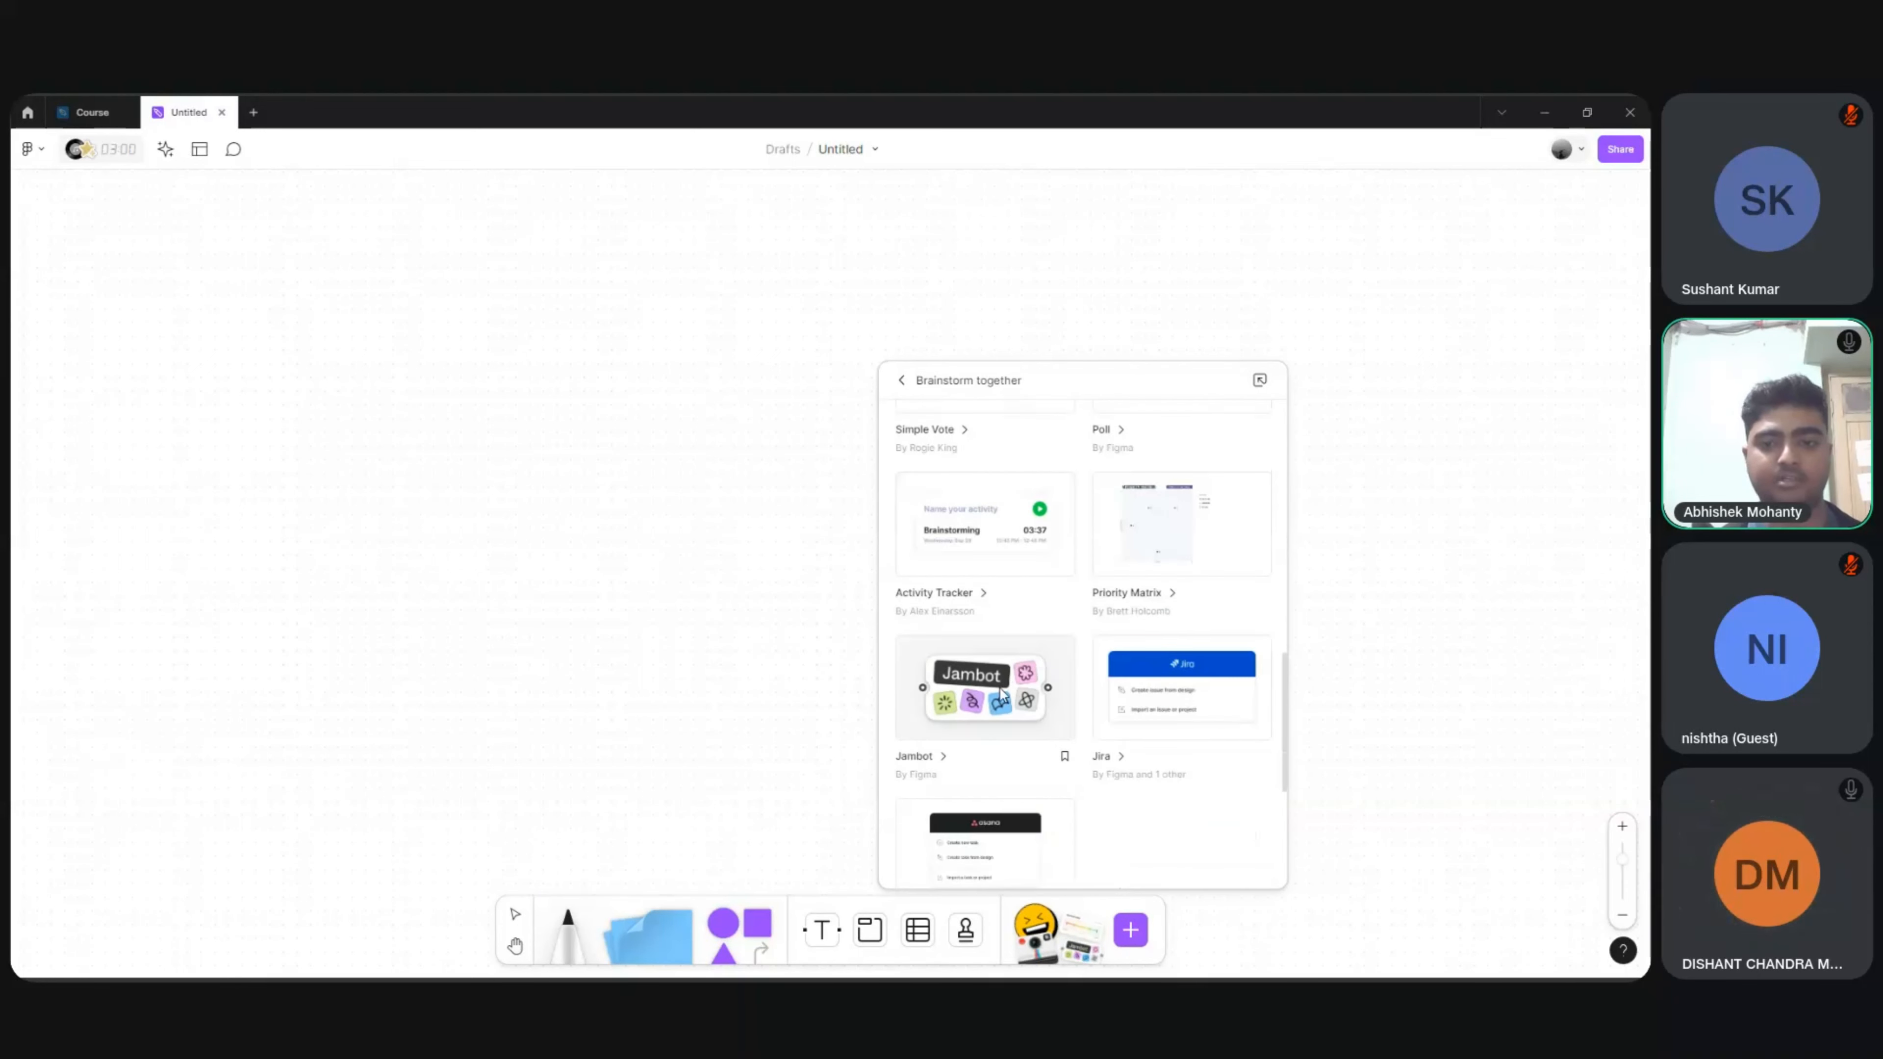
pyautogui.click(999, 693)
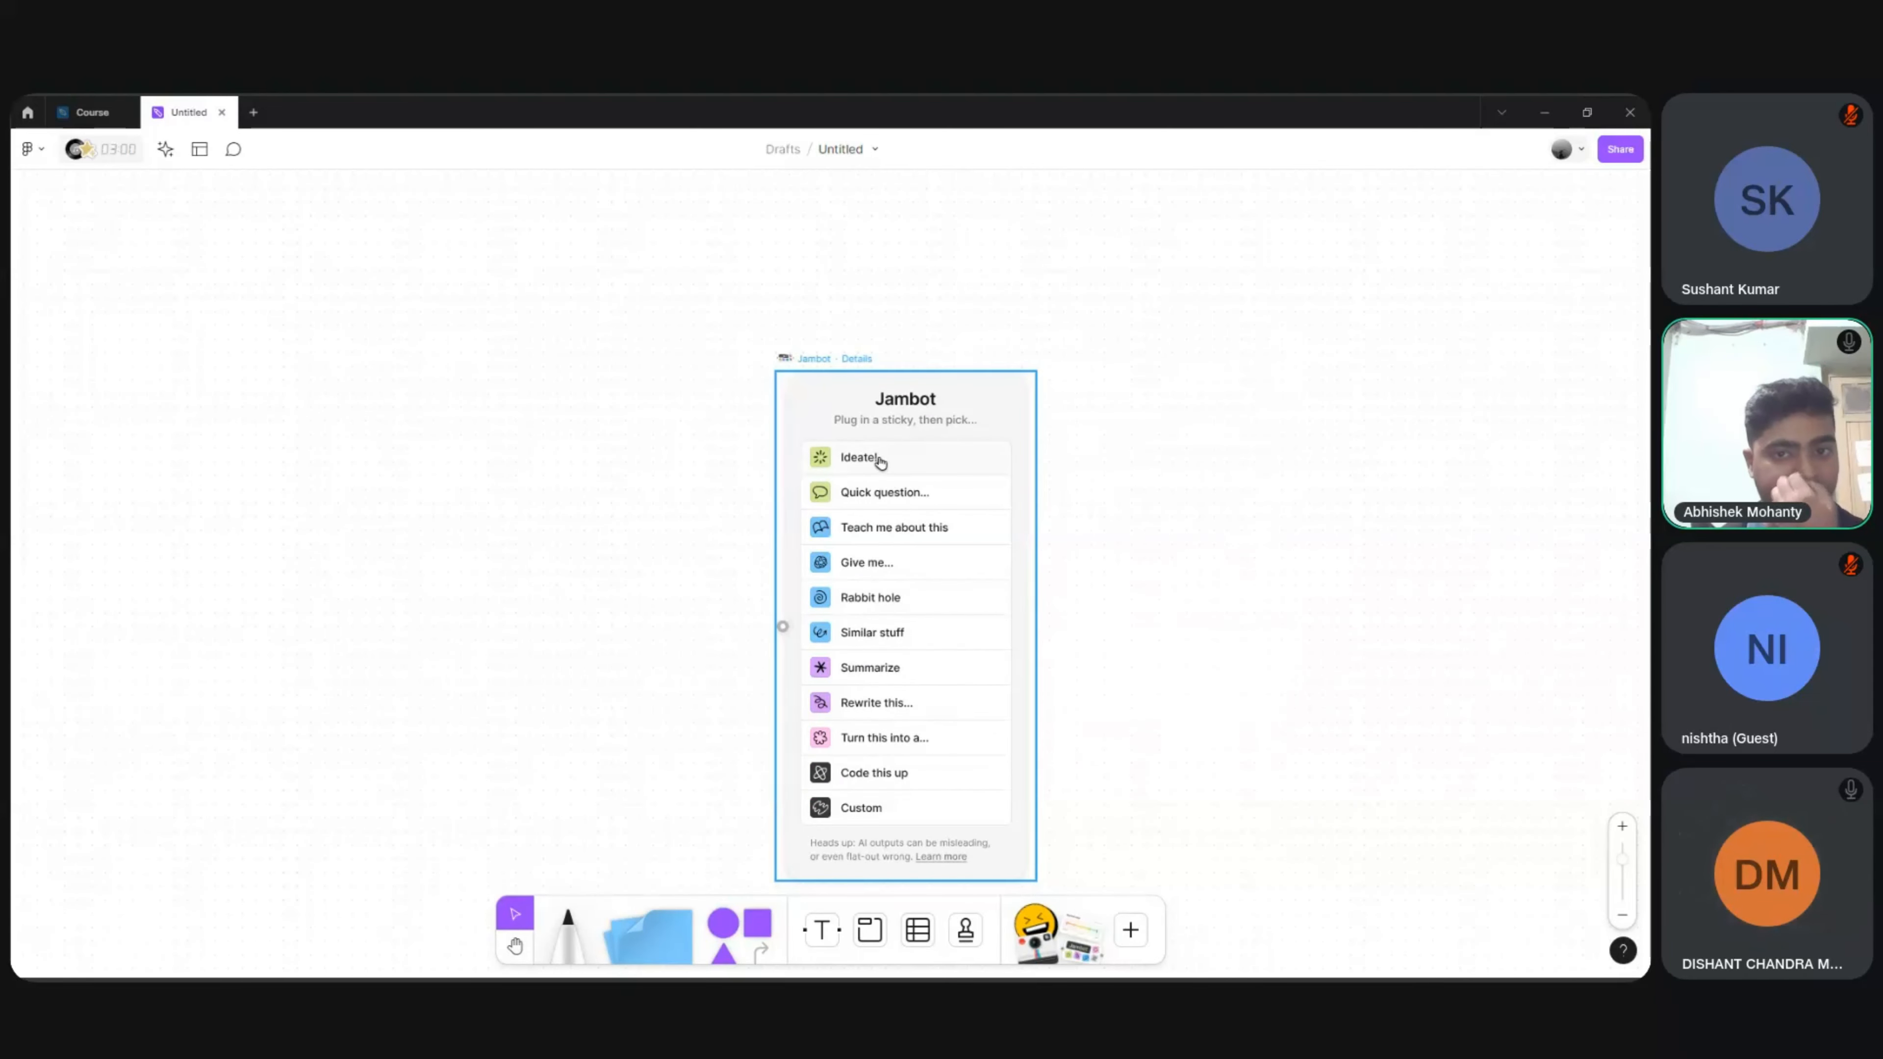
# Step: Choose Jambot's Ideate action and replace the connected sticky note's text with "how to create pain points"
pyautogui.click(860, 457)
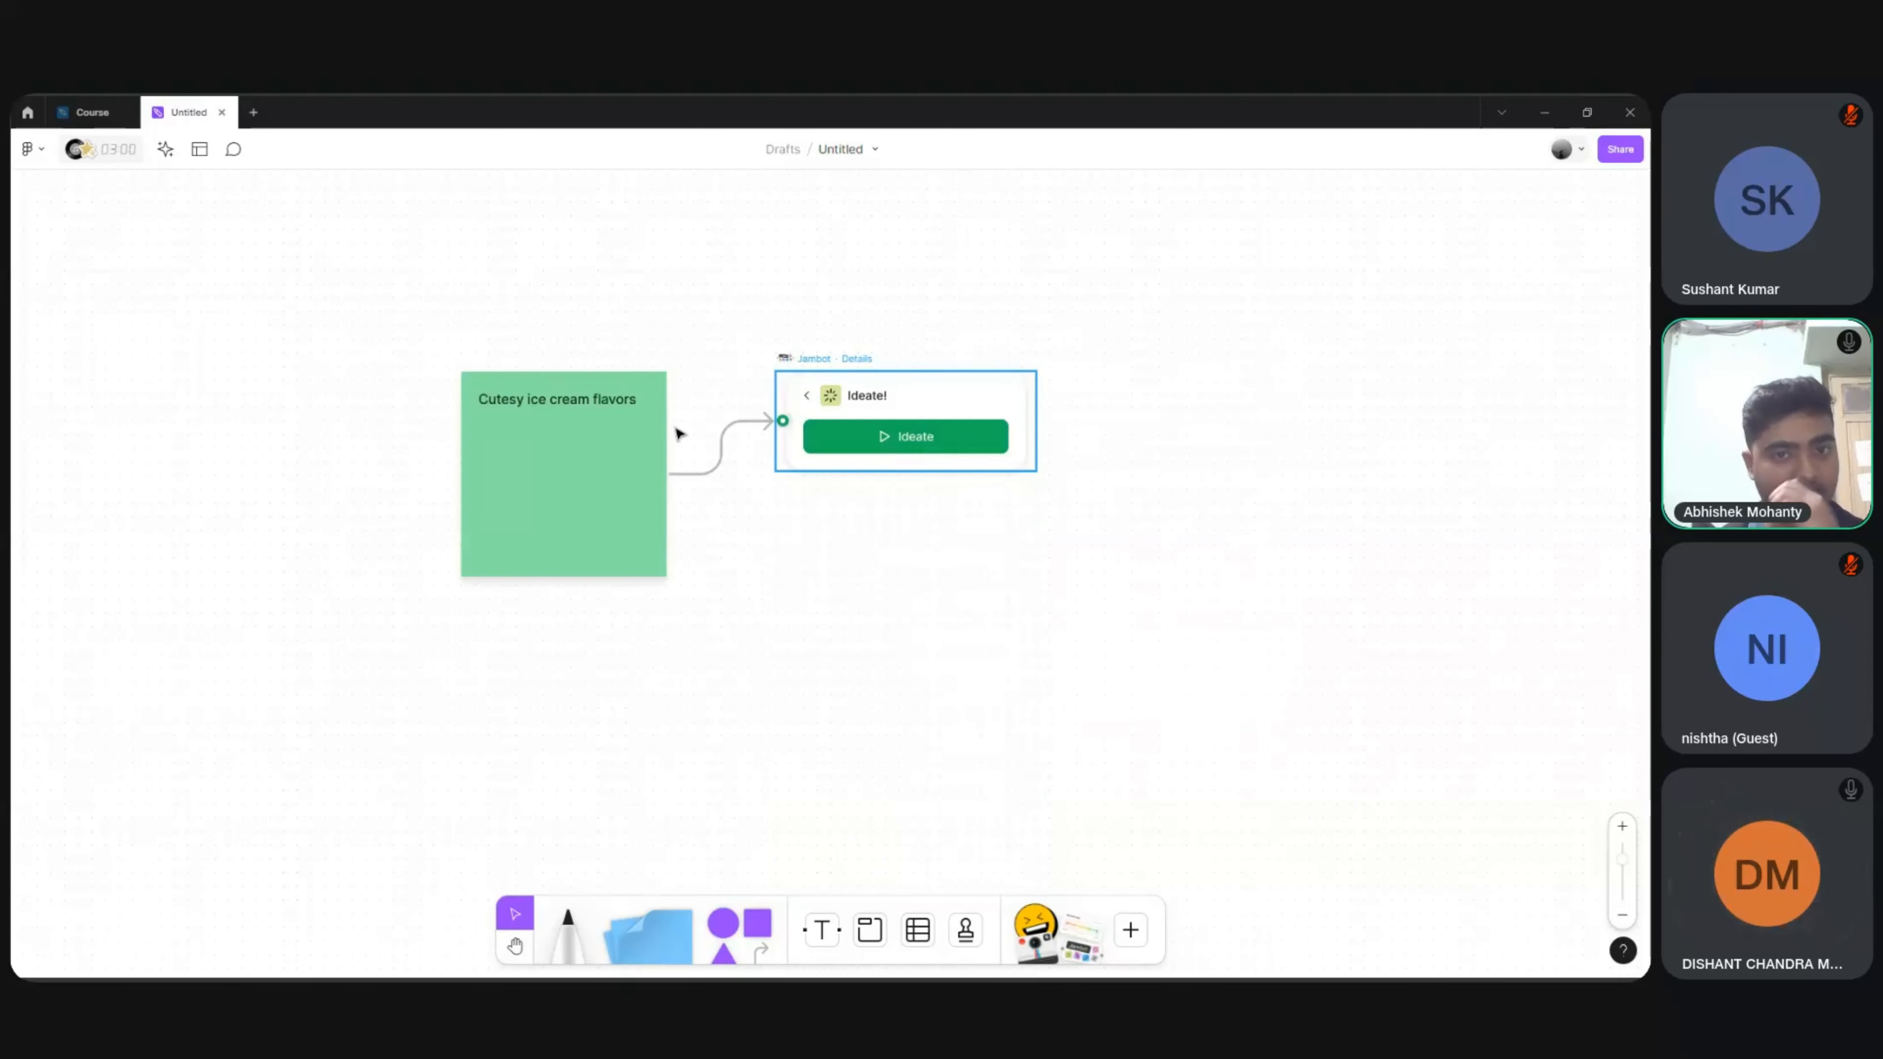
pyautogui.click(636, 404)
pyautogui.doubleClick(636, 401)
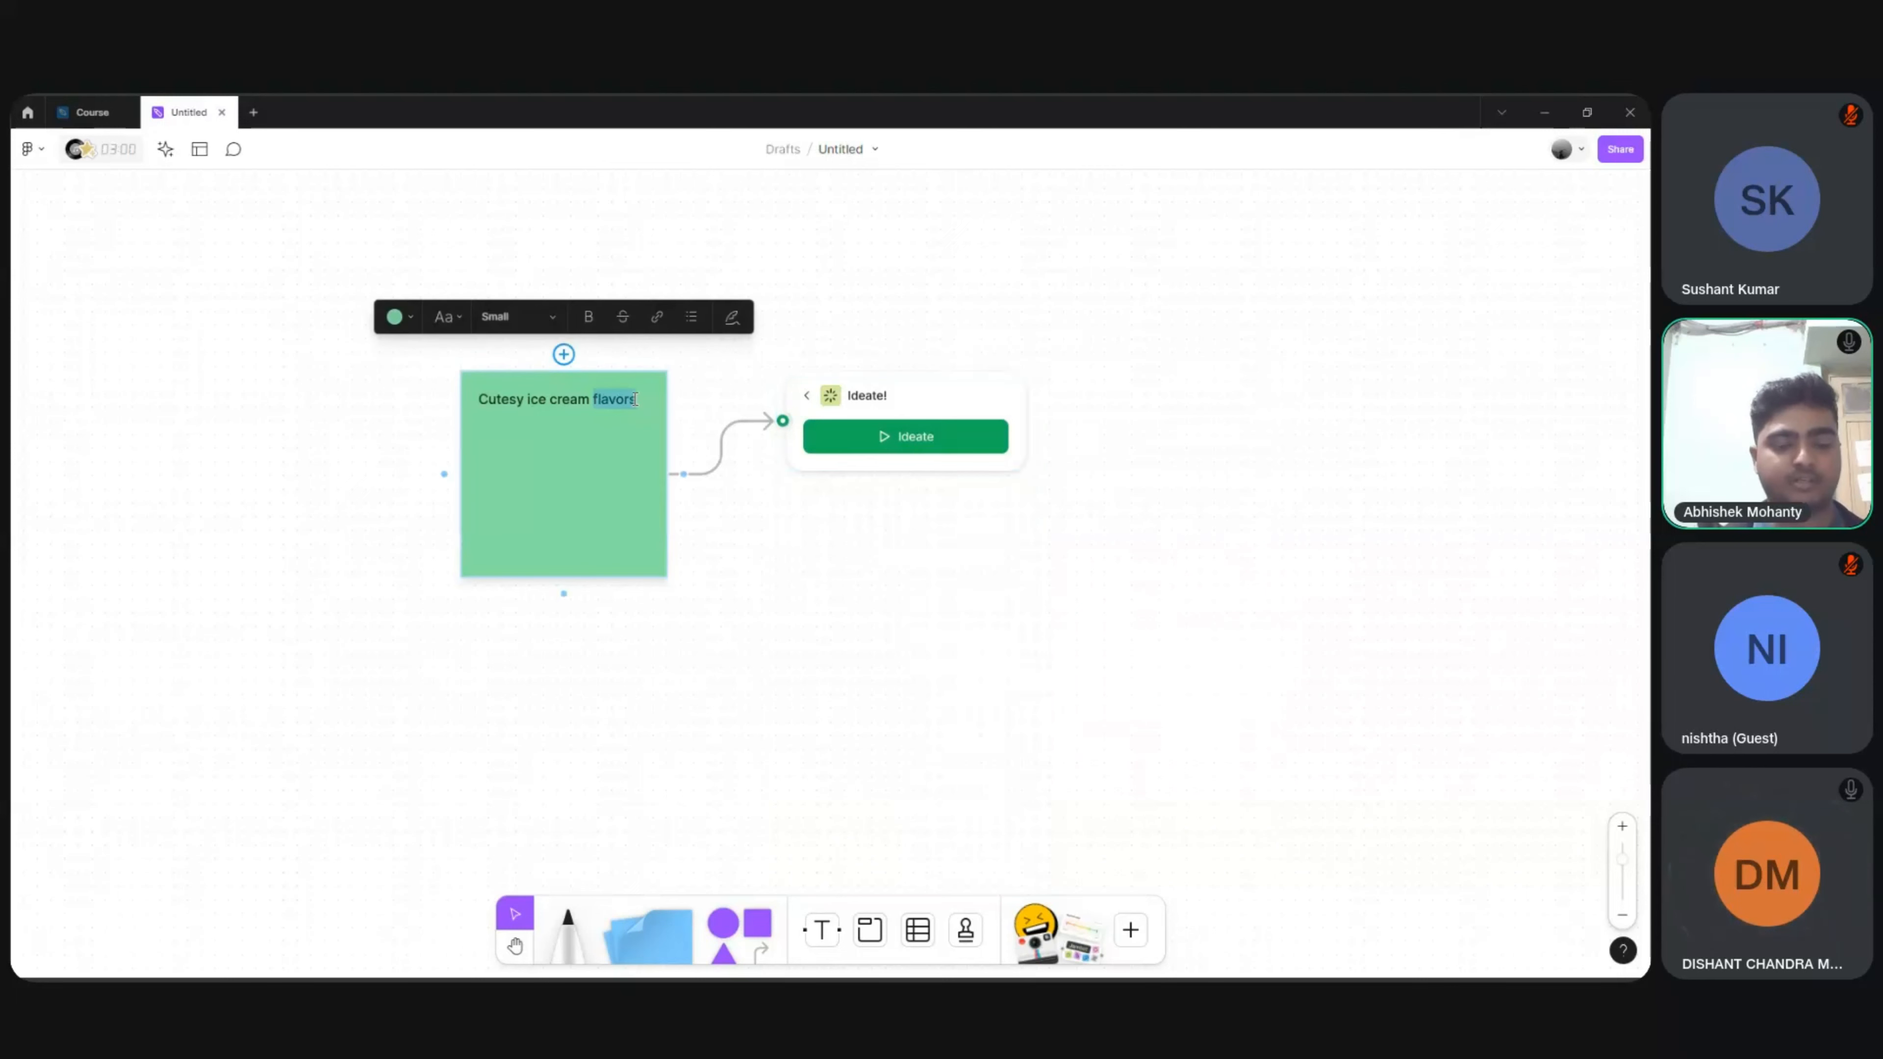
pyautogui.hotkey('ctrl', 'a')
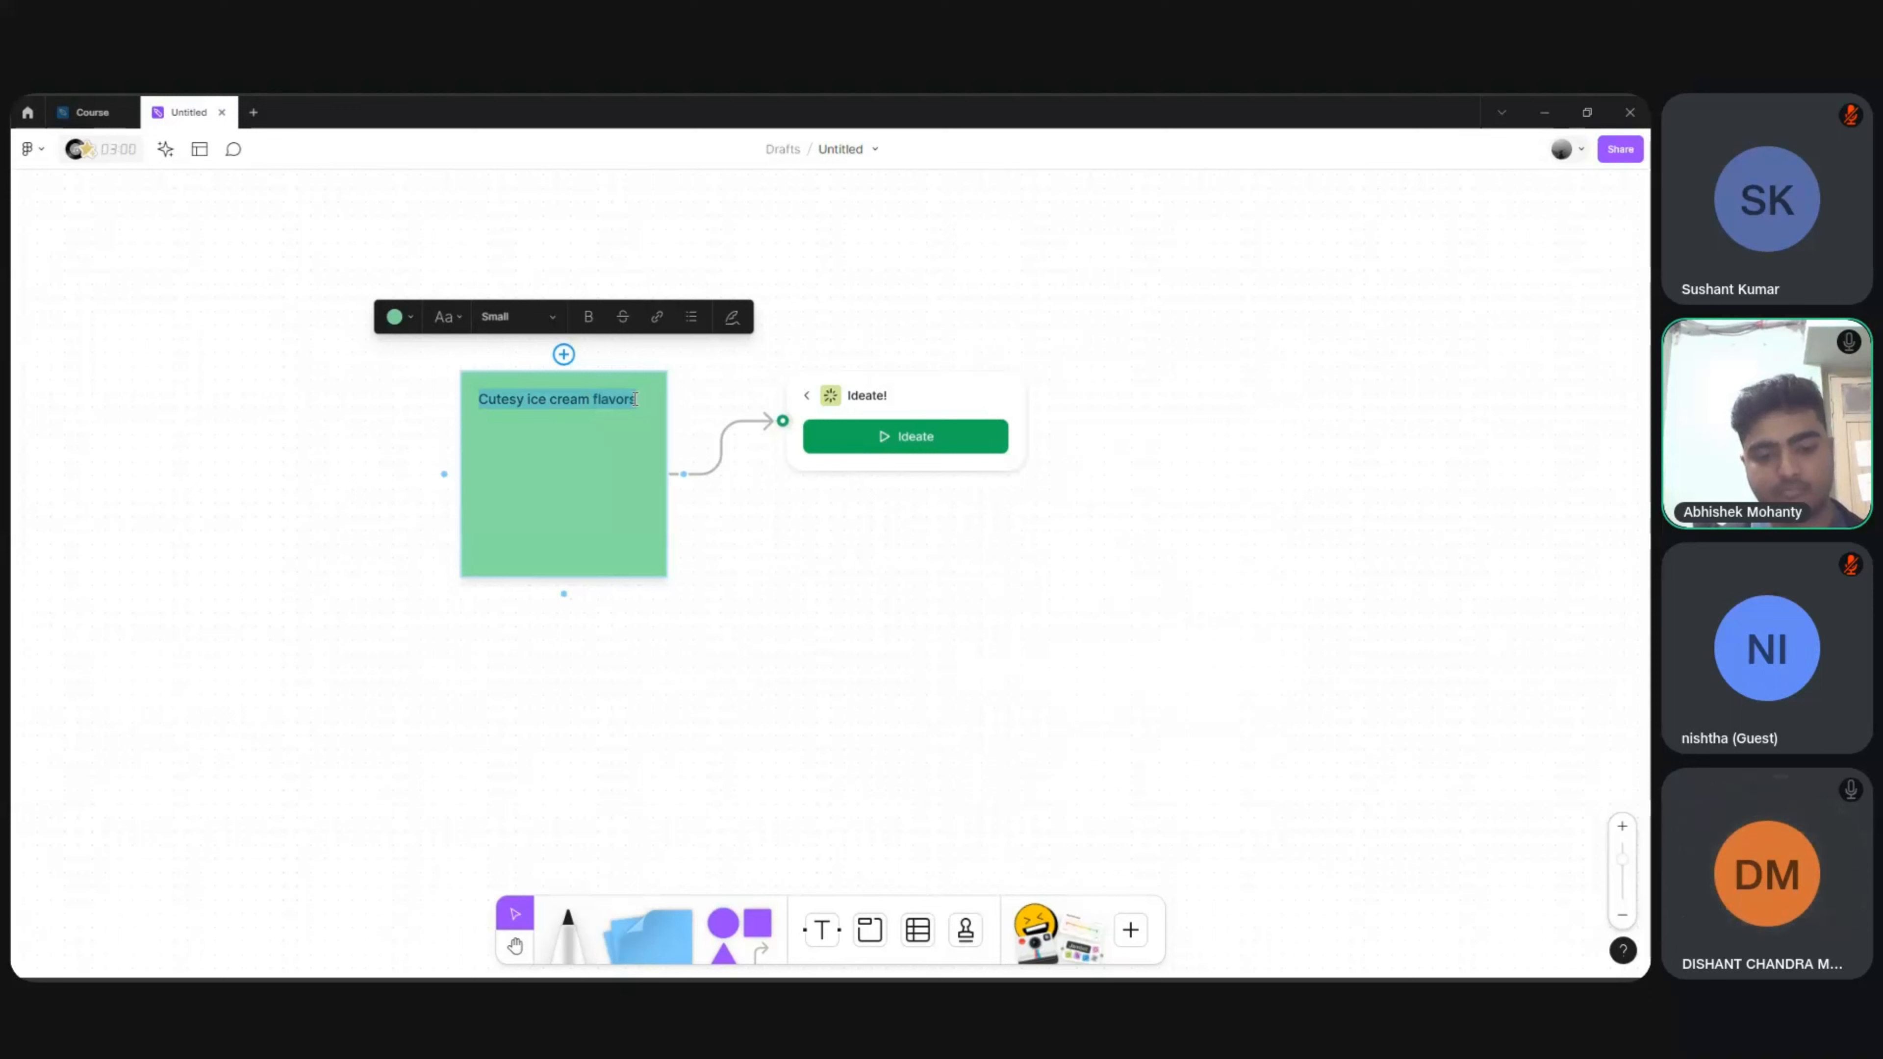
pyautogui.write('how ')
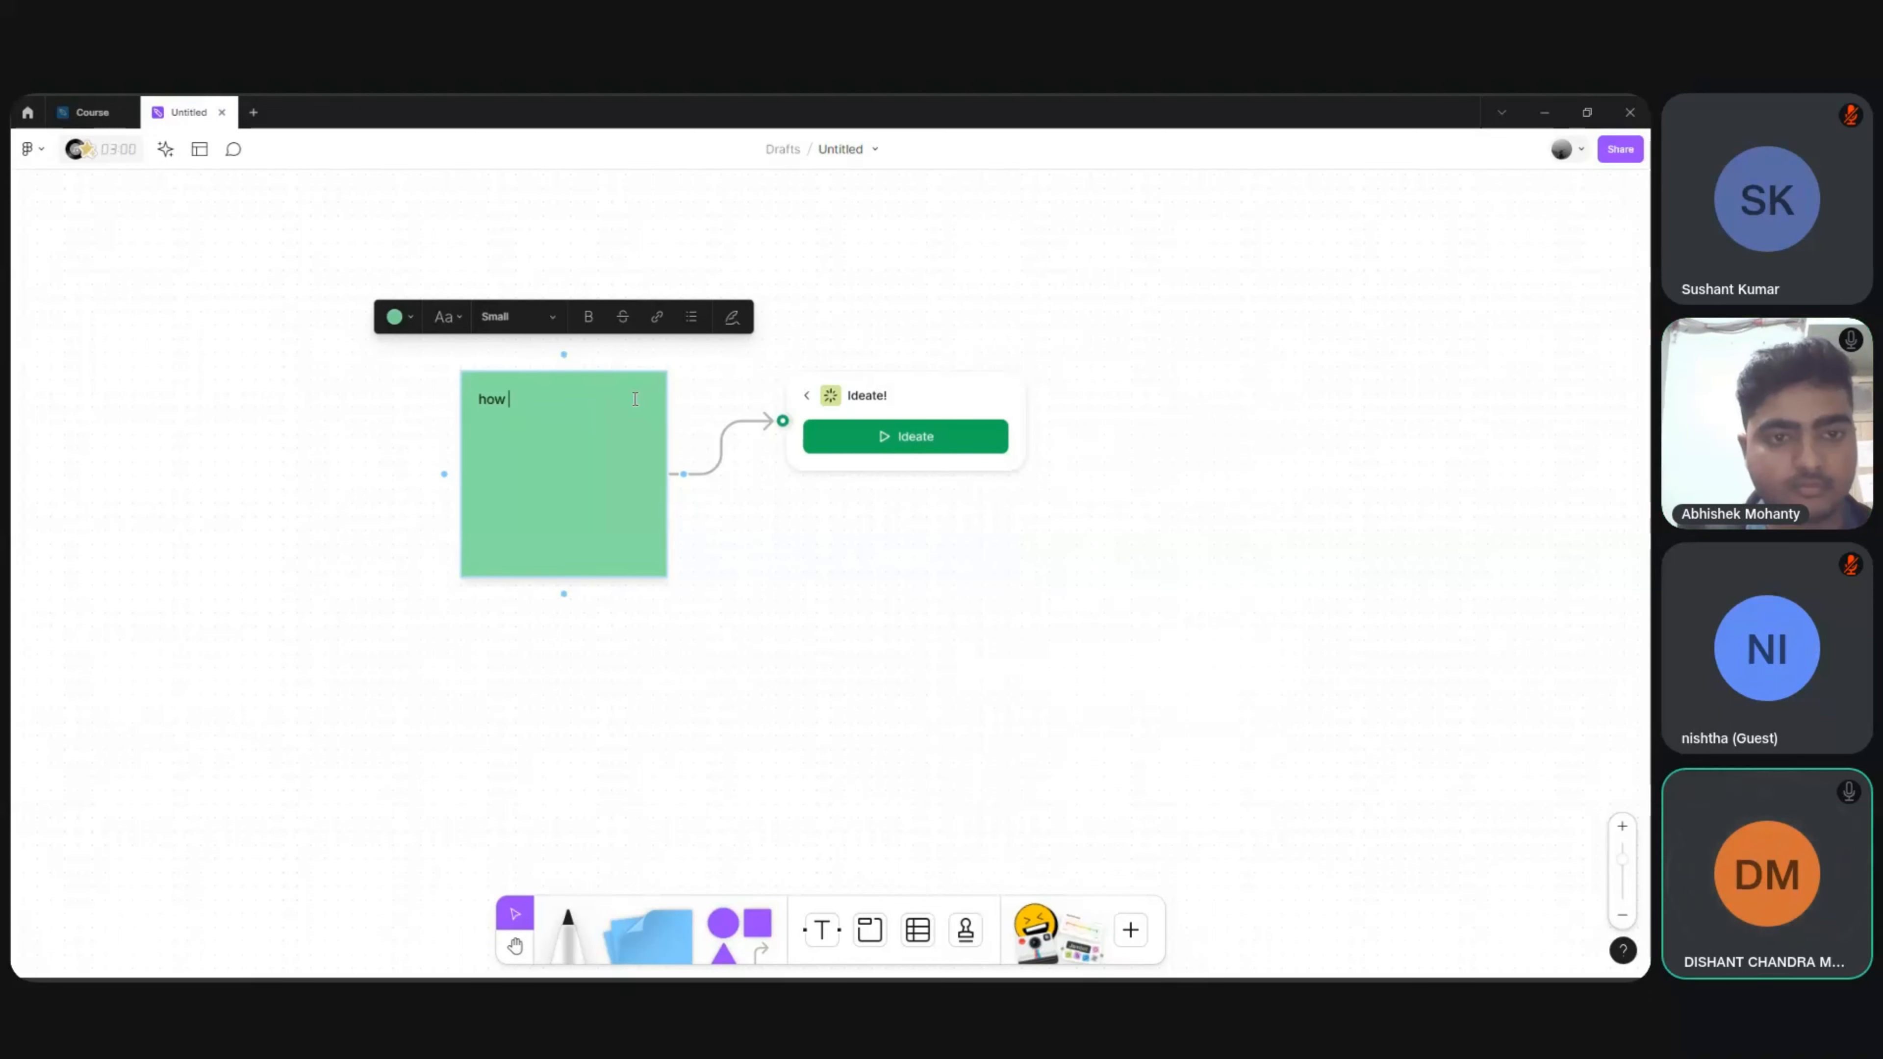
pyautogui.write('to create')
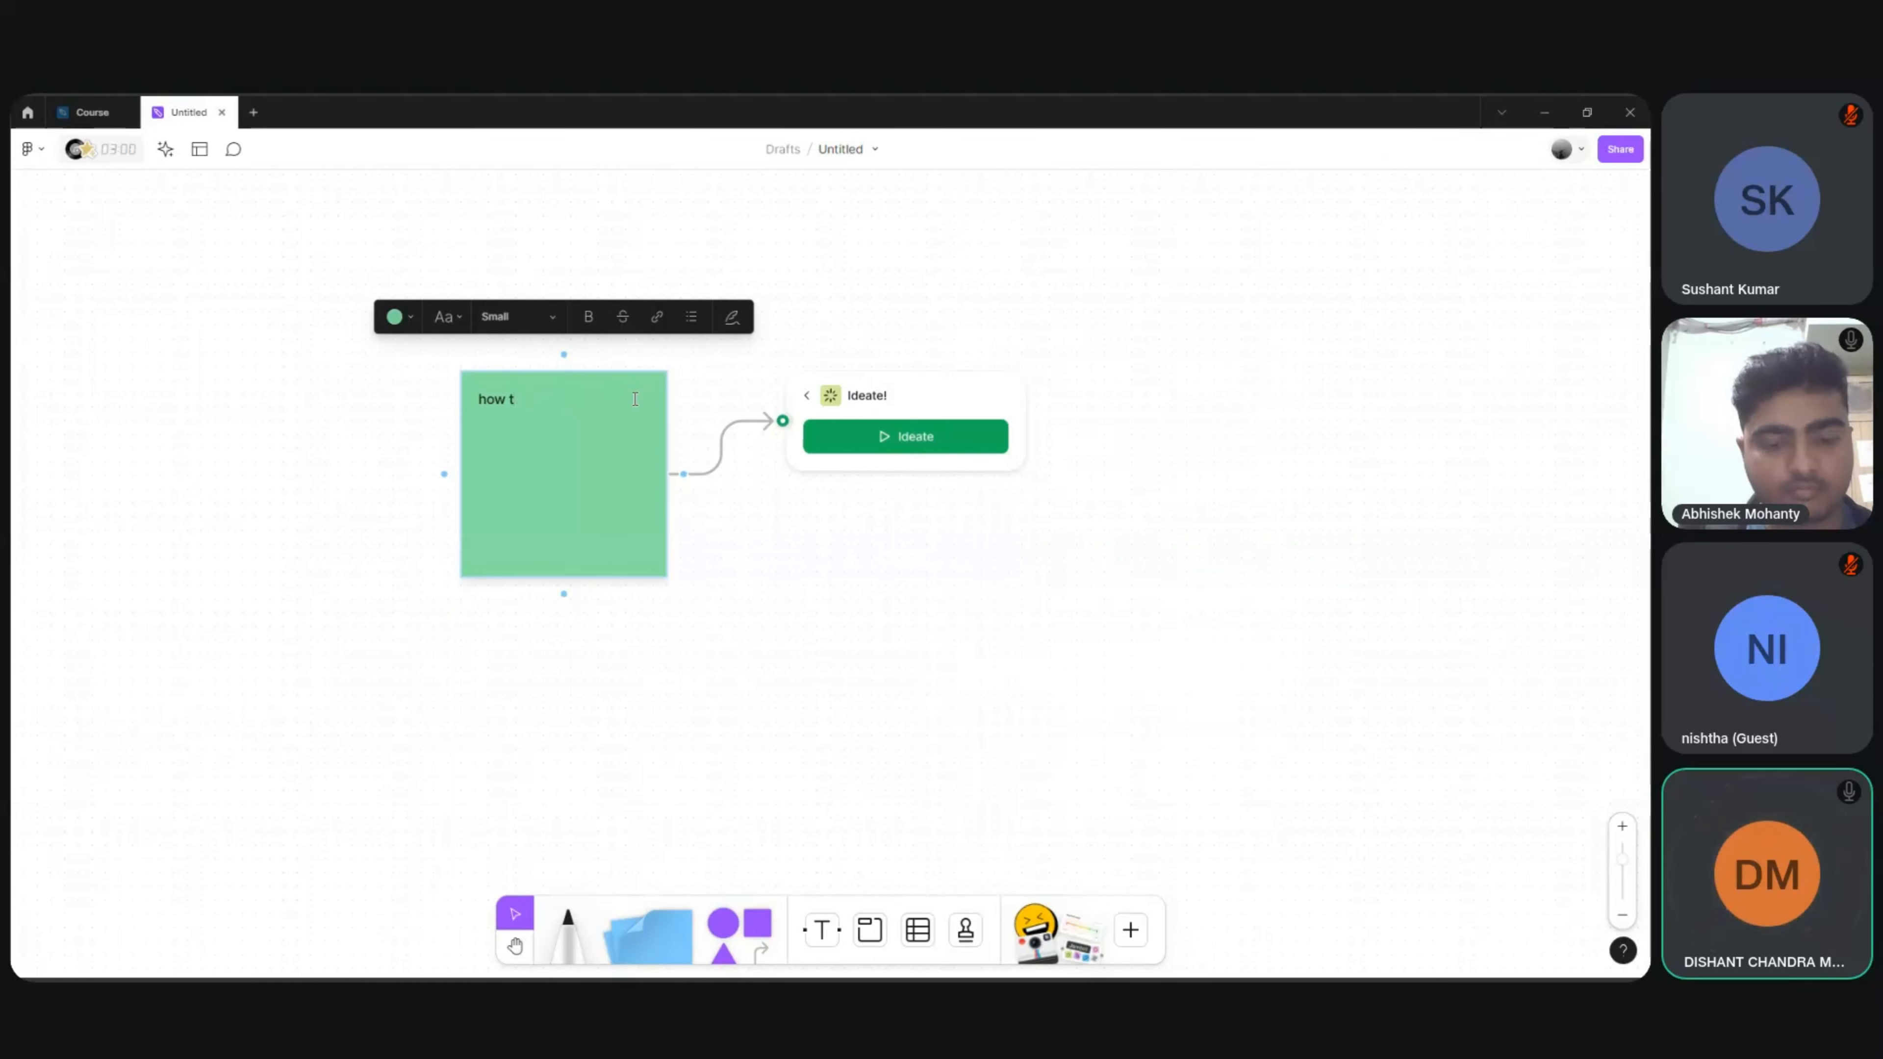
pyautogui.write('o create ')
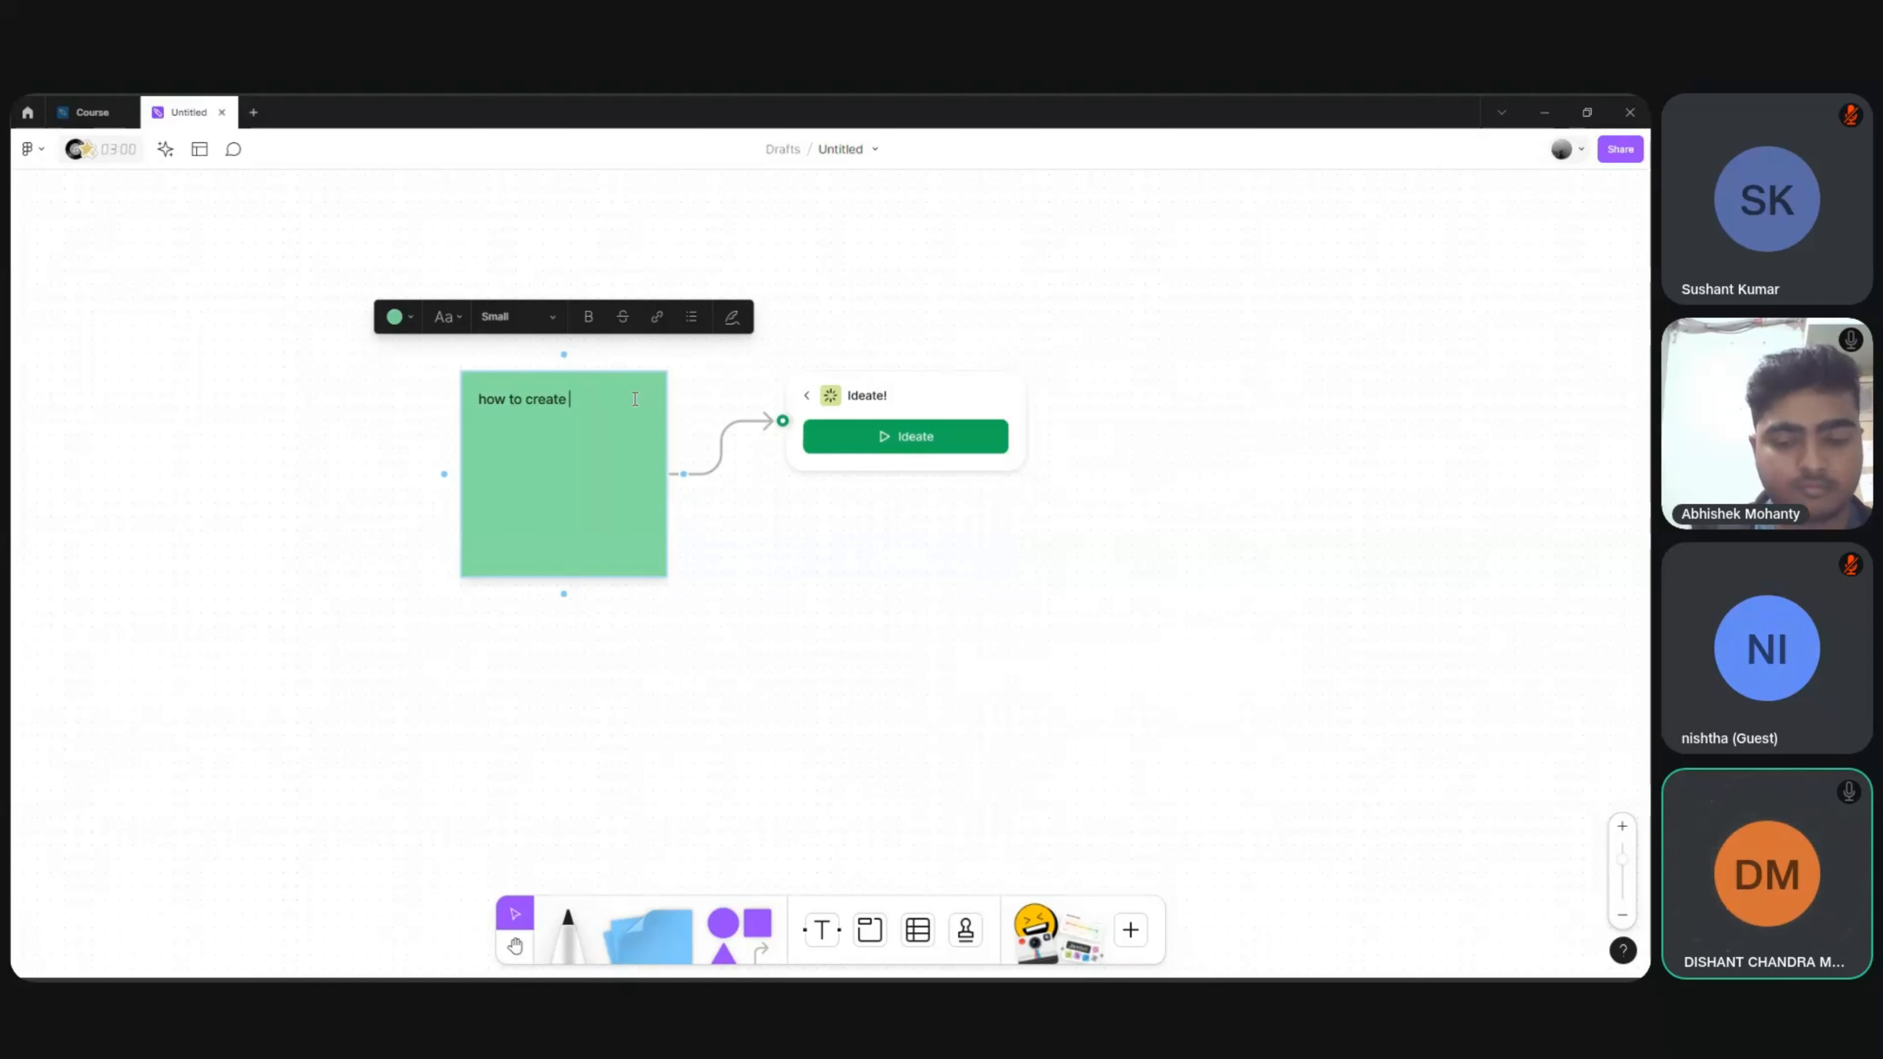
pyautogui.write('pain points')
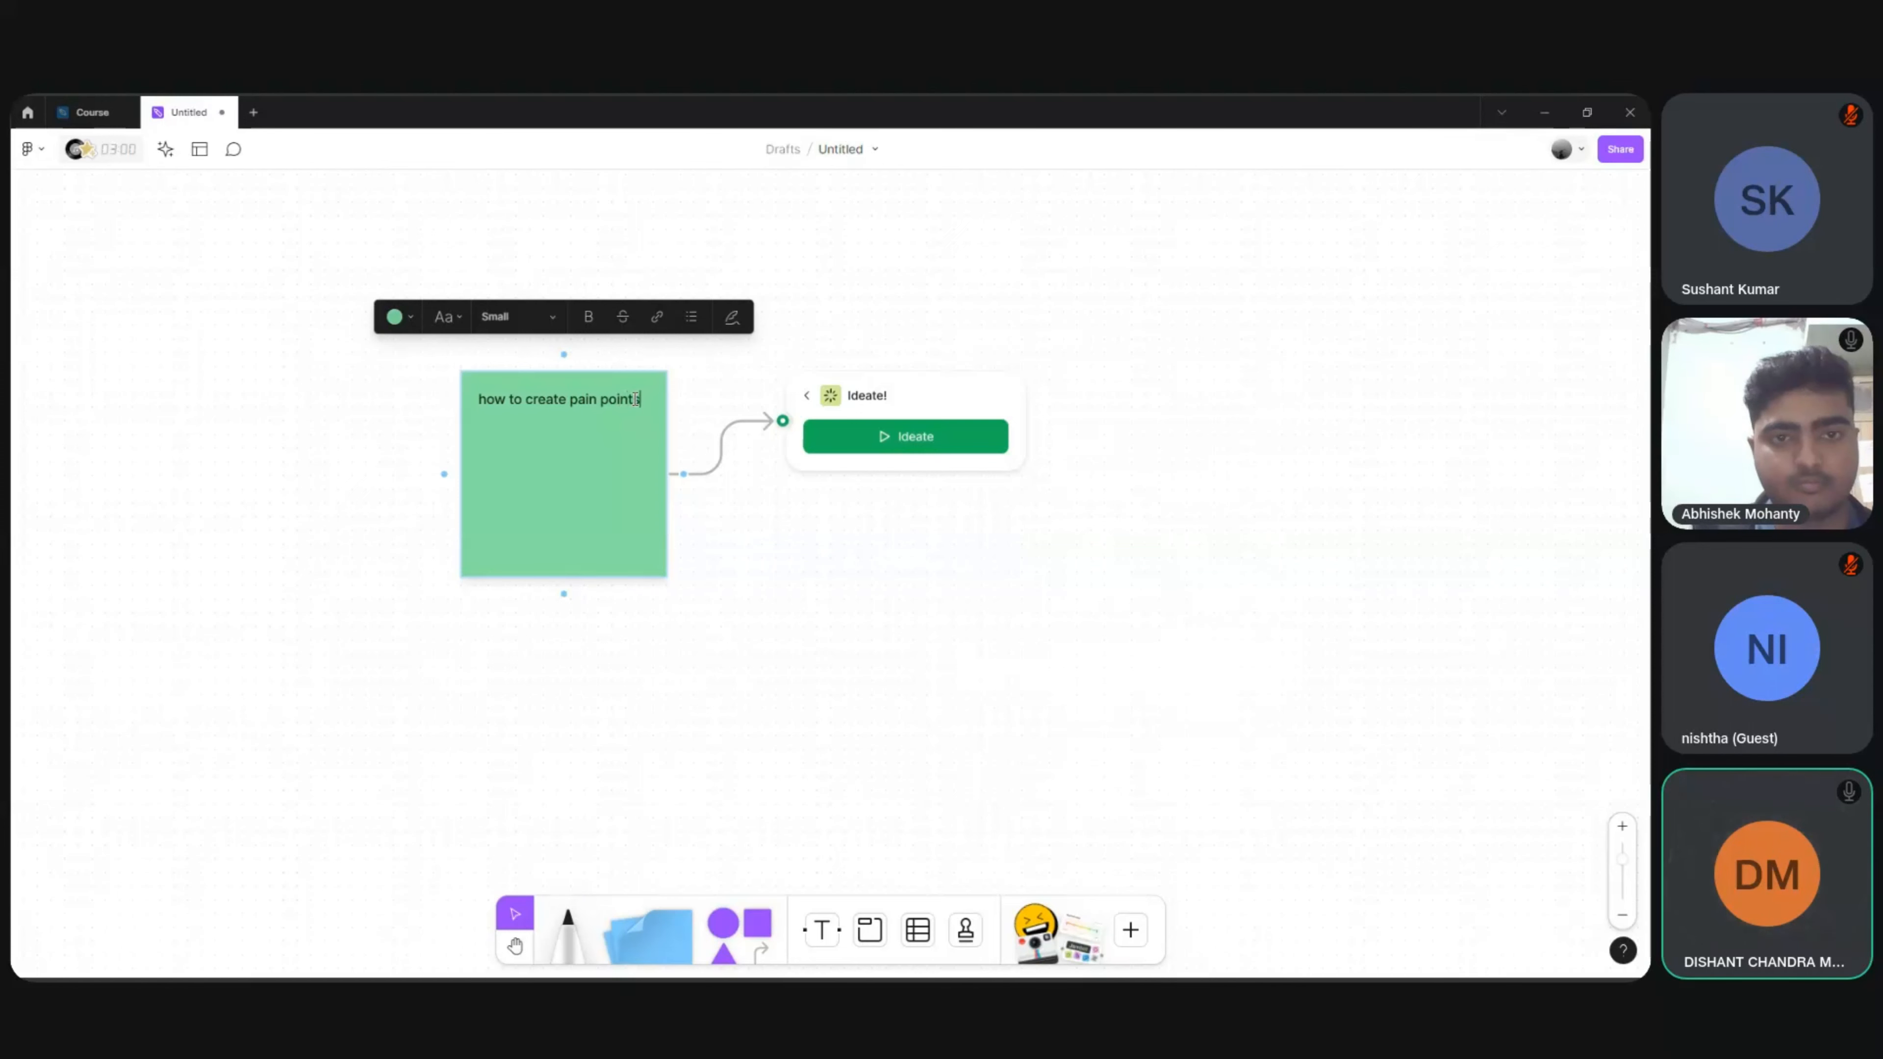
# Step: Run Ideate on the pain points sticky note and review the generated idea notes
pyautogui.click(883, 439)
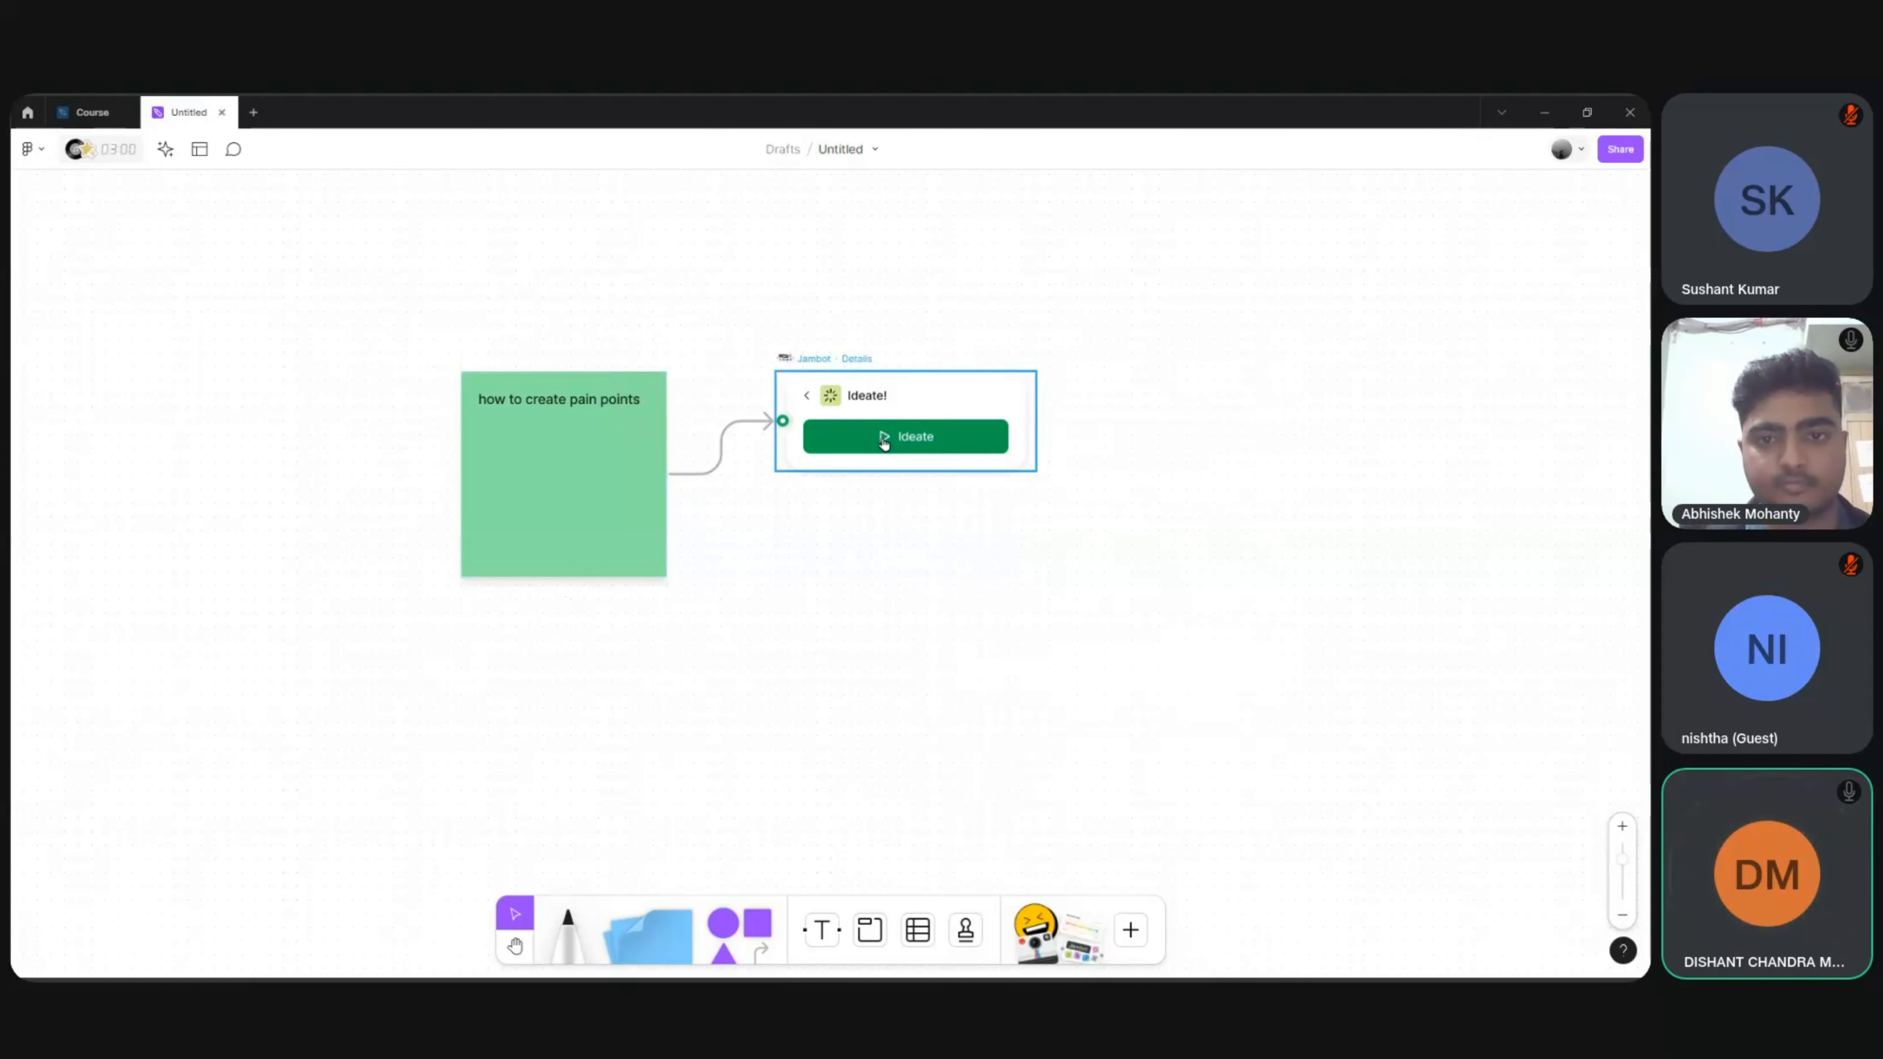
pyautogui.click(947, 438)
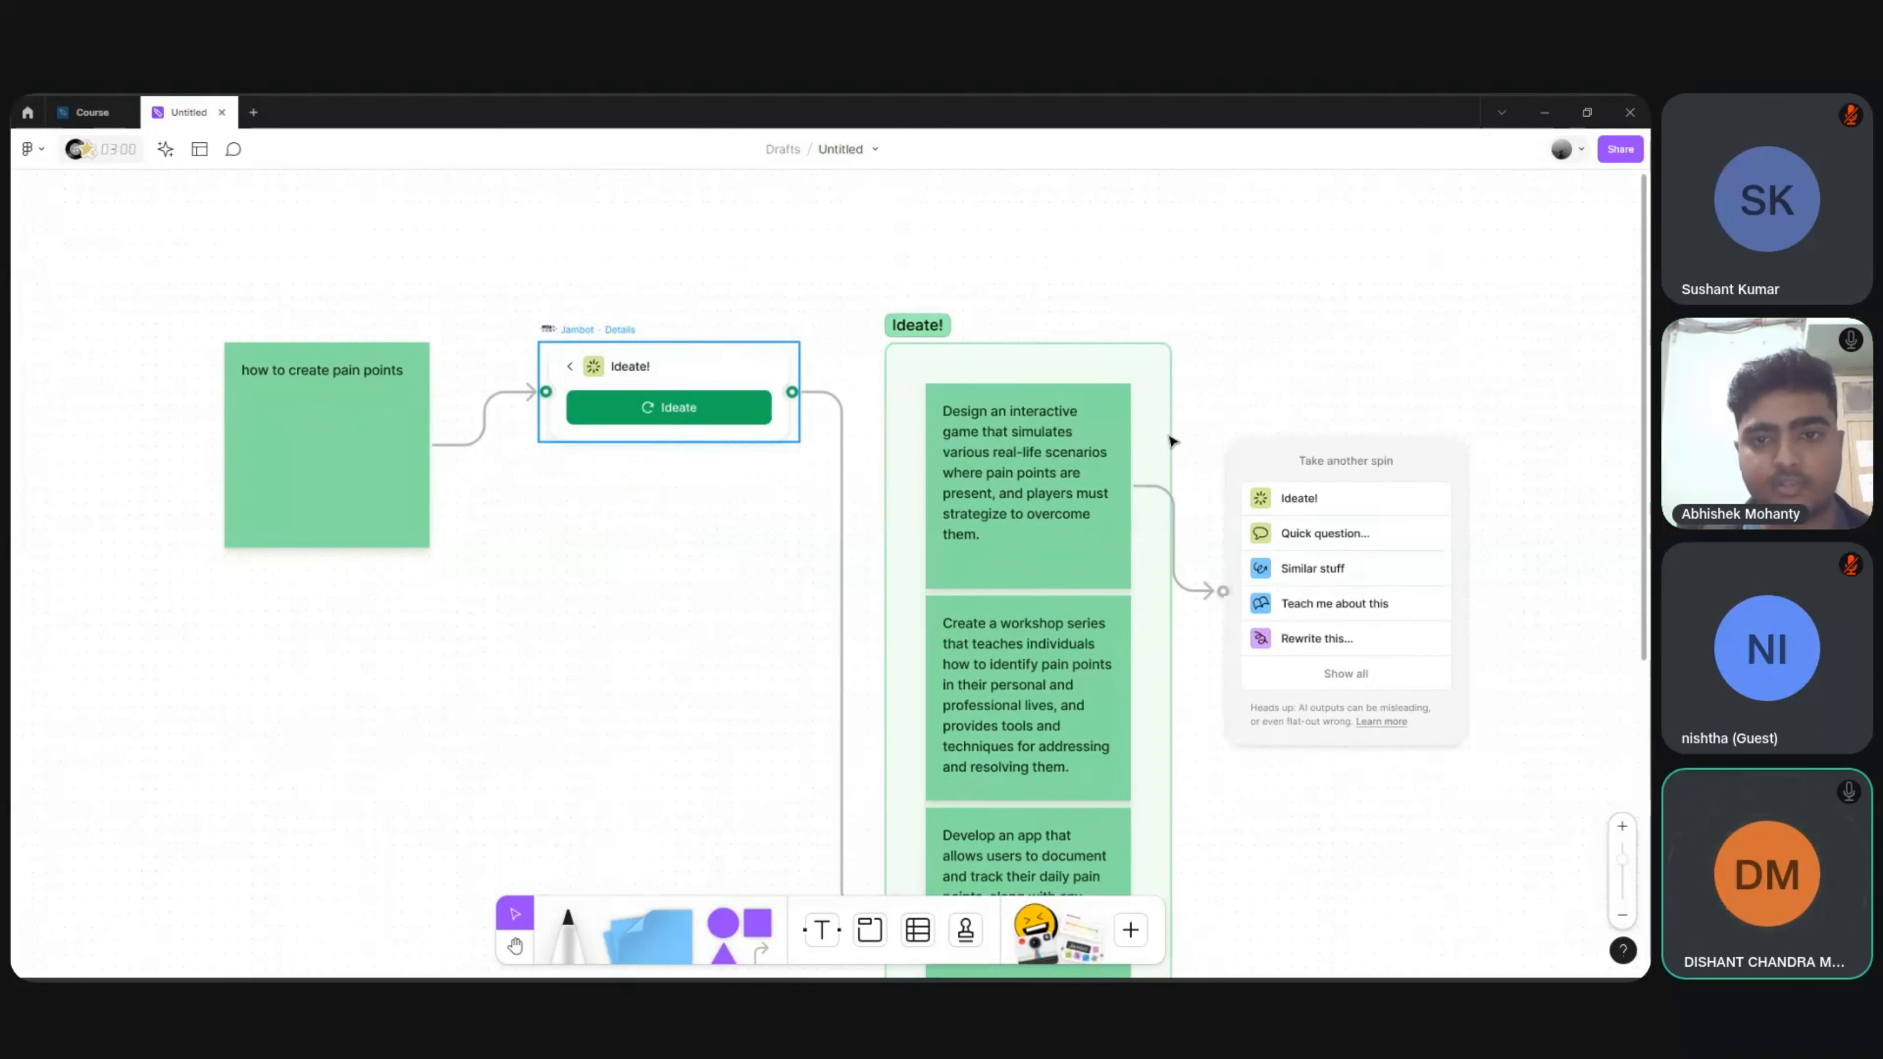
pyautogui.scroll(-5, 1170, 441)
pyautogui.keyDown('ctrl'); pyautogui.scroll(-4, 1170, 441); pyautogui.keyUp('ctrl')
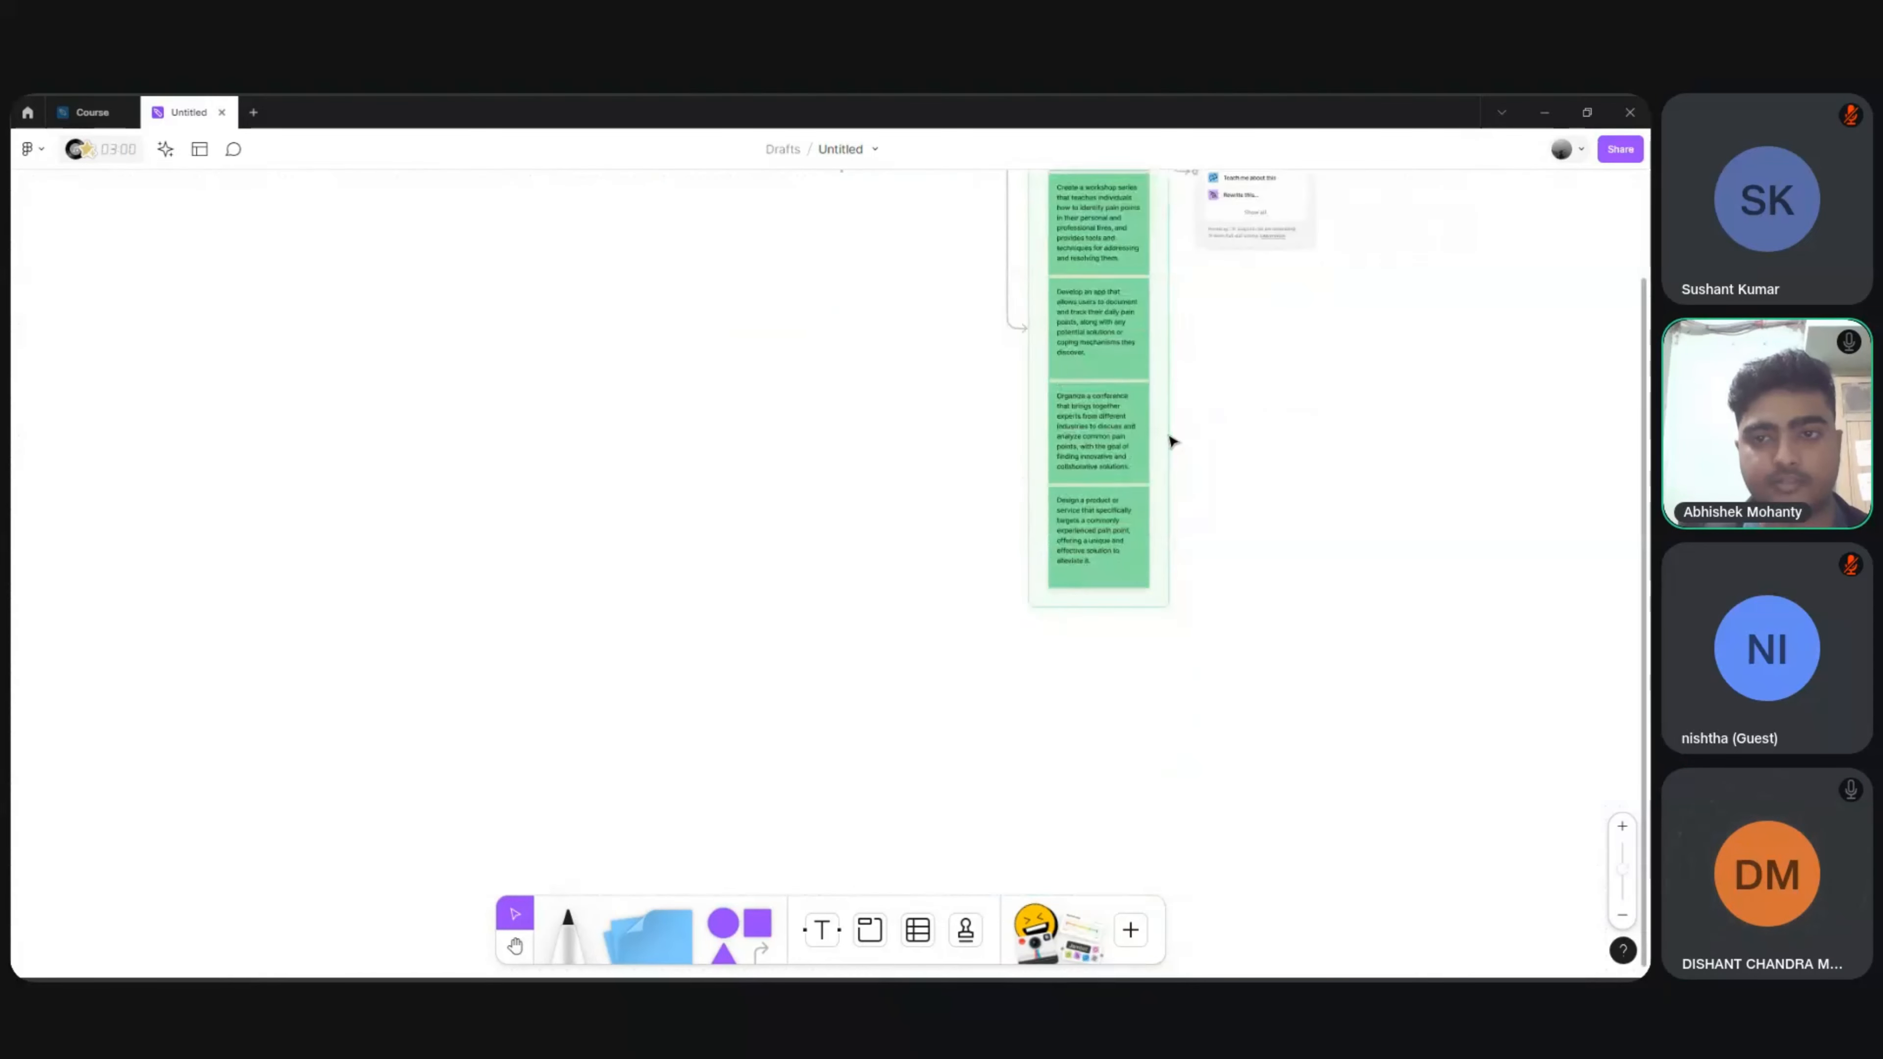
pyautogui.scroll(3, 1170, 442)
pyautogui.scroll(3, 1100, 413)
pyautogui.keyDown('ctrl'); pyautogui.scroll(3, 1102, 415); pyautogui.keyUp('ctrl')
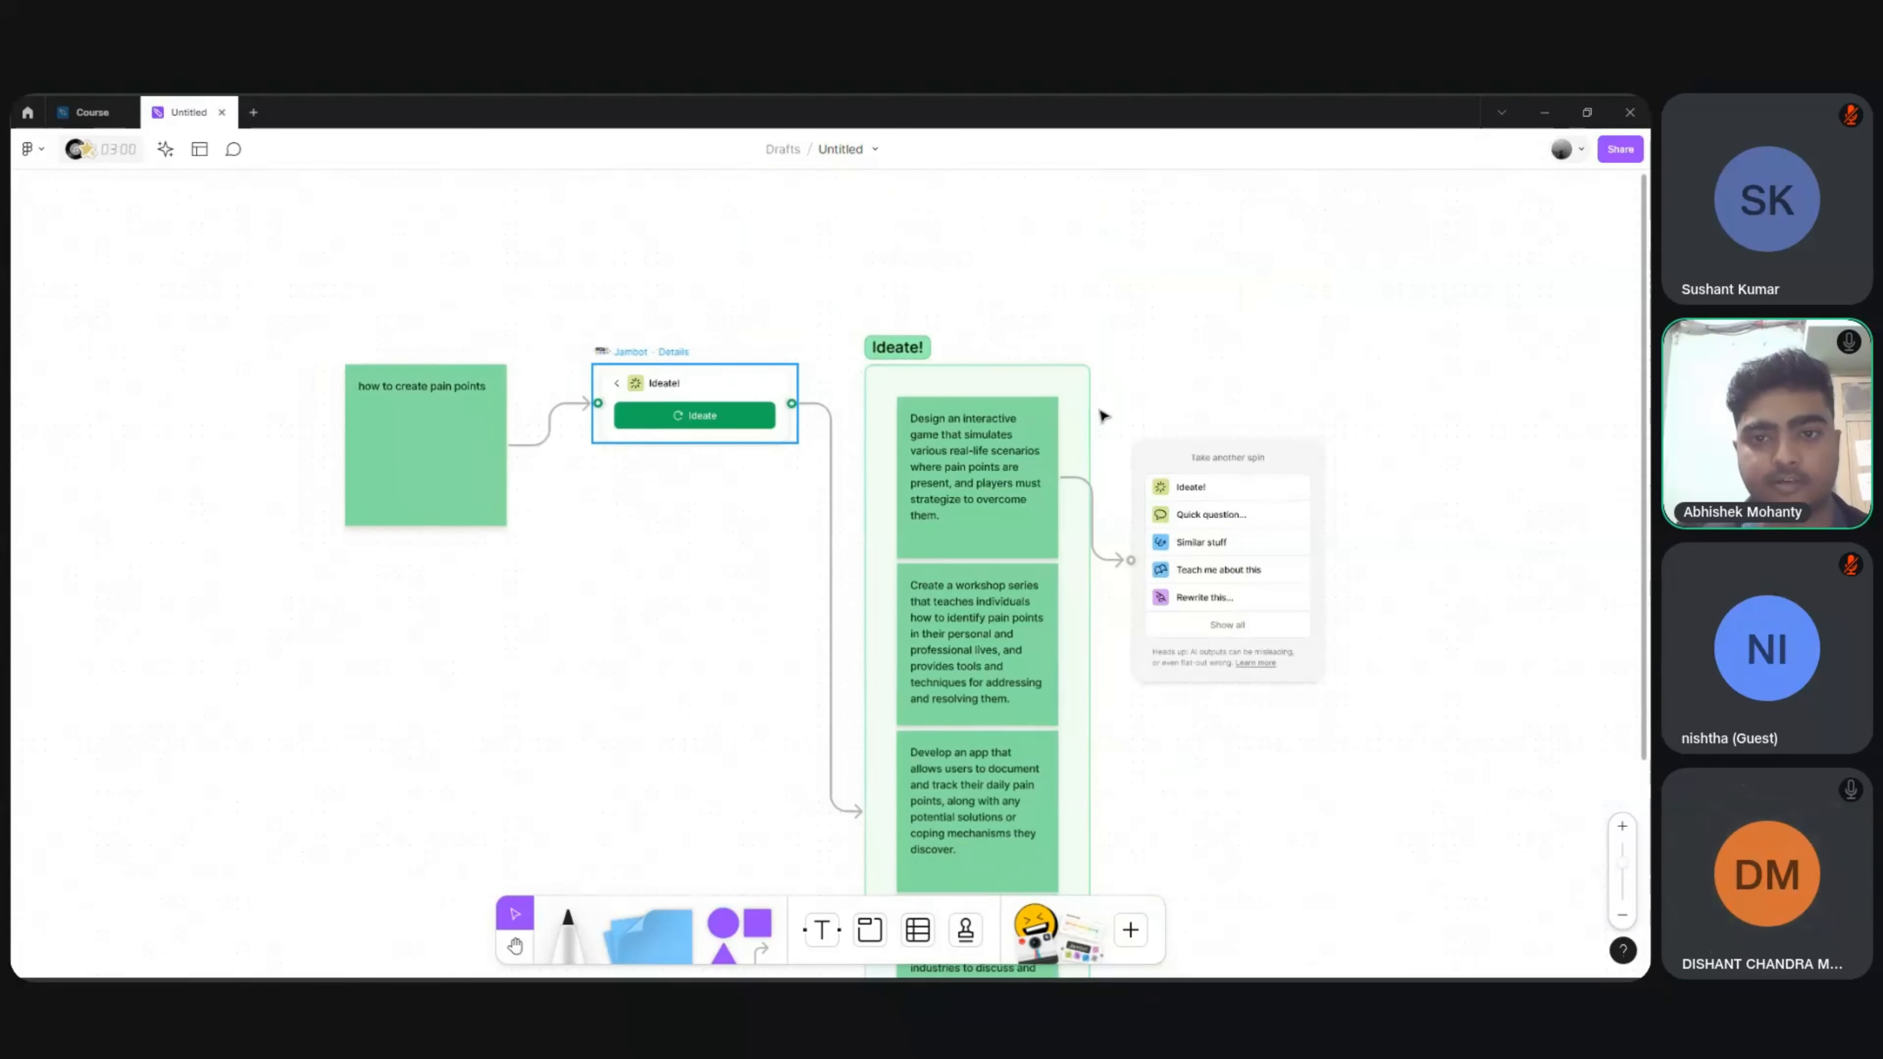
# Step: Generate further ideas from the "Design an interactive game" note with the connected Jambot's Ideate action
pyautogui.hscroll(2, 1103, 415)
pyautogui.keyDown('ctrl'); pyautogui.scroll(5, 911, 444); pyautogui.keyUp('ctrl')
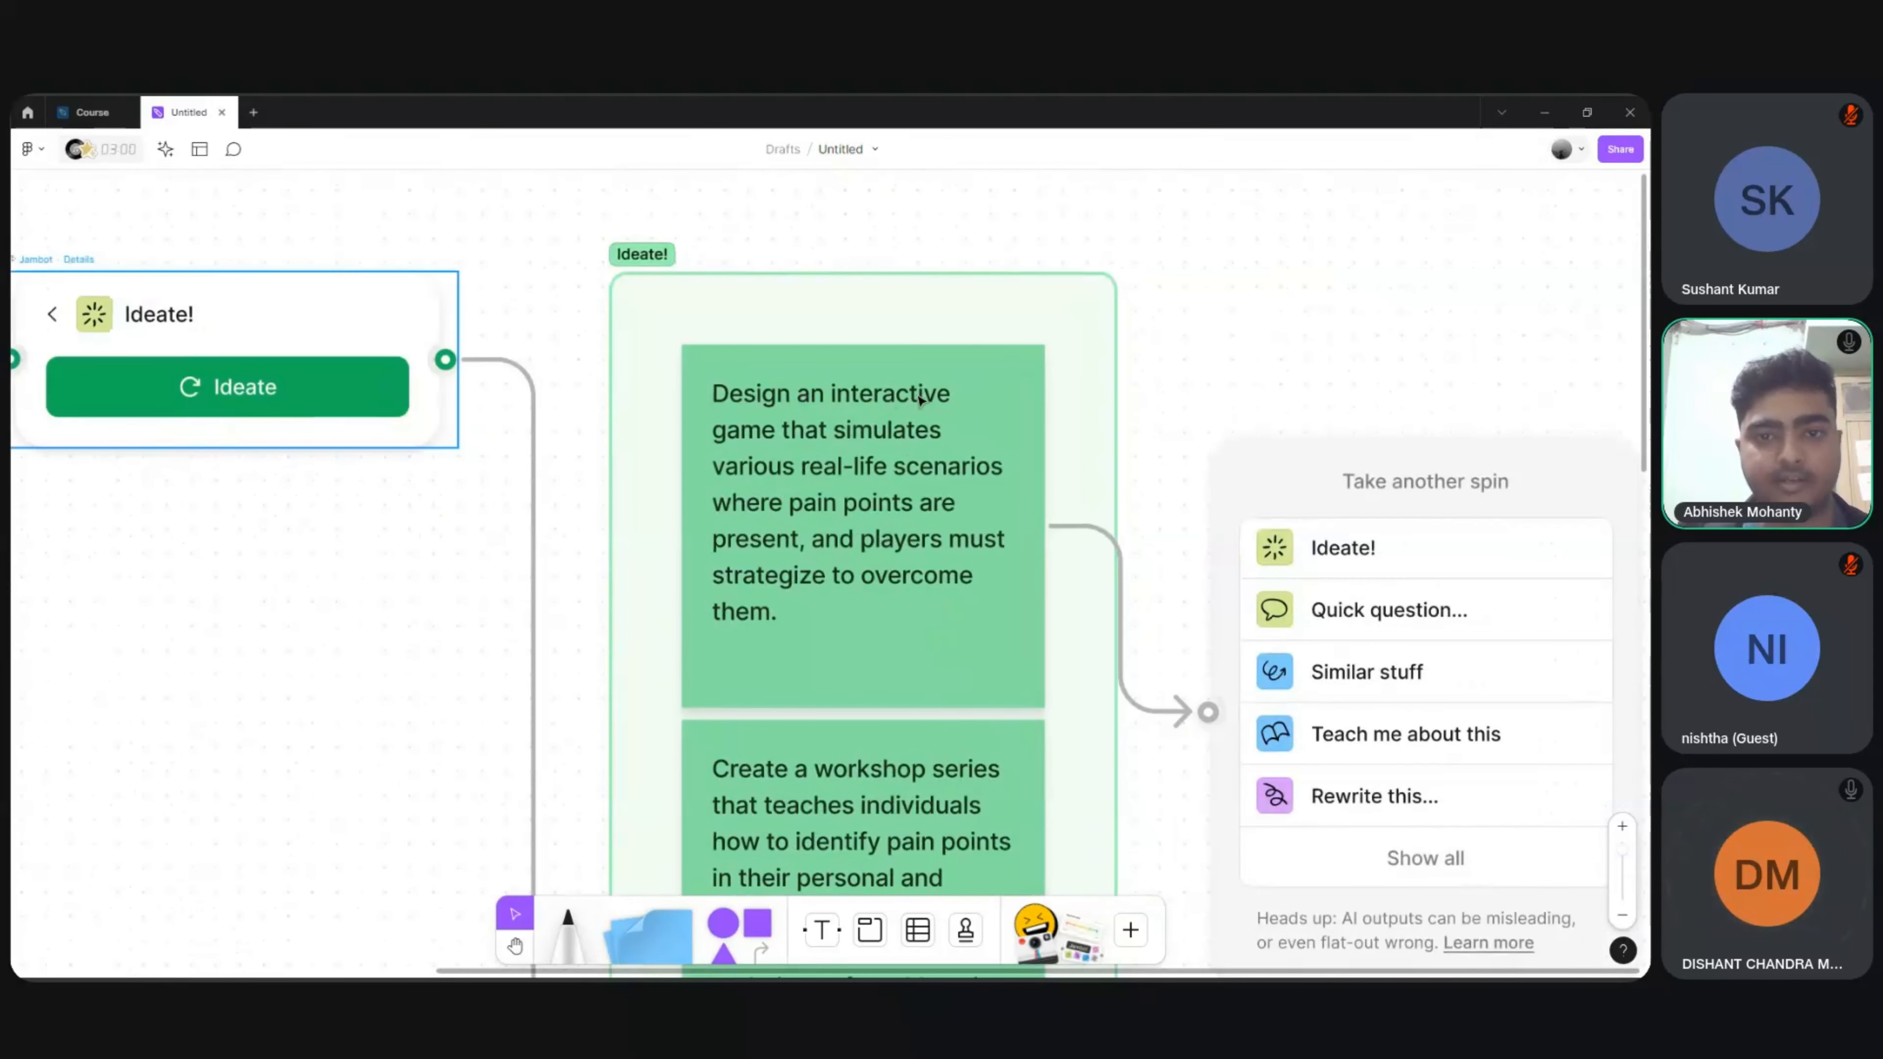
pyautogui.hscroll(3, 920, 400)
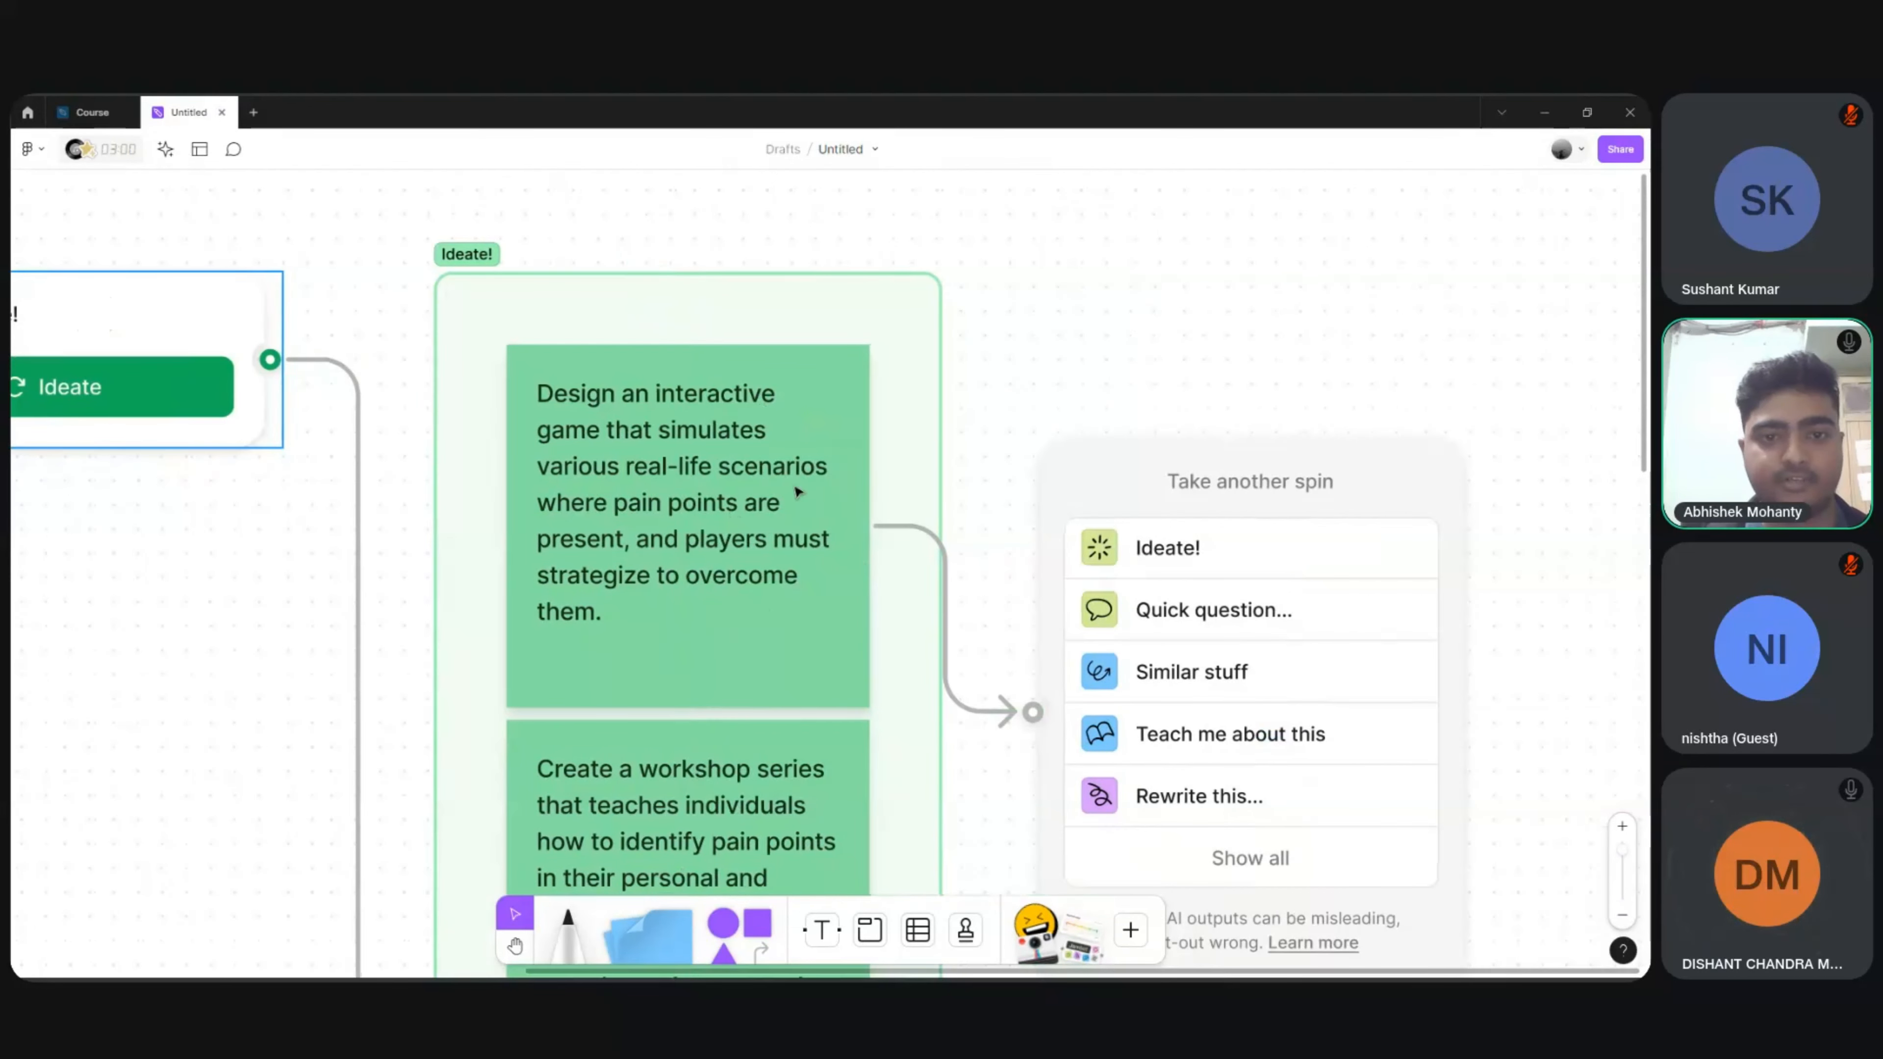
pyautogui.scroll(-2, 808, 532)
pyautogui.hscroll(1, 808, 533)
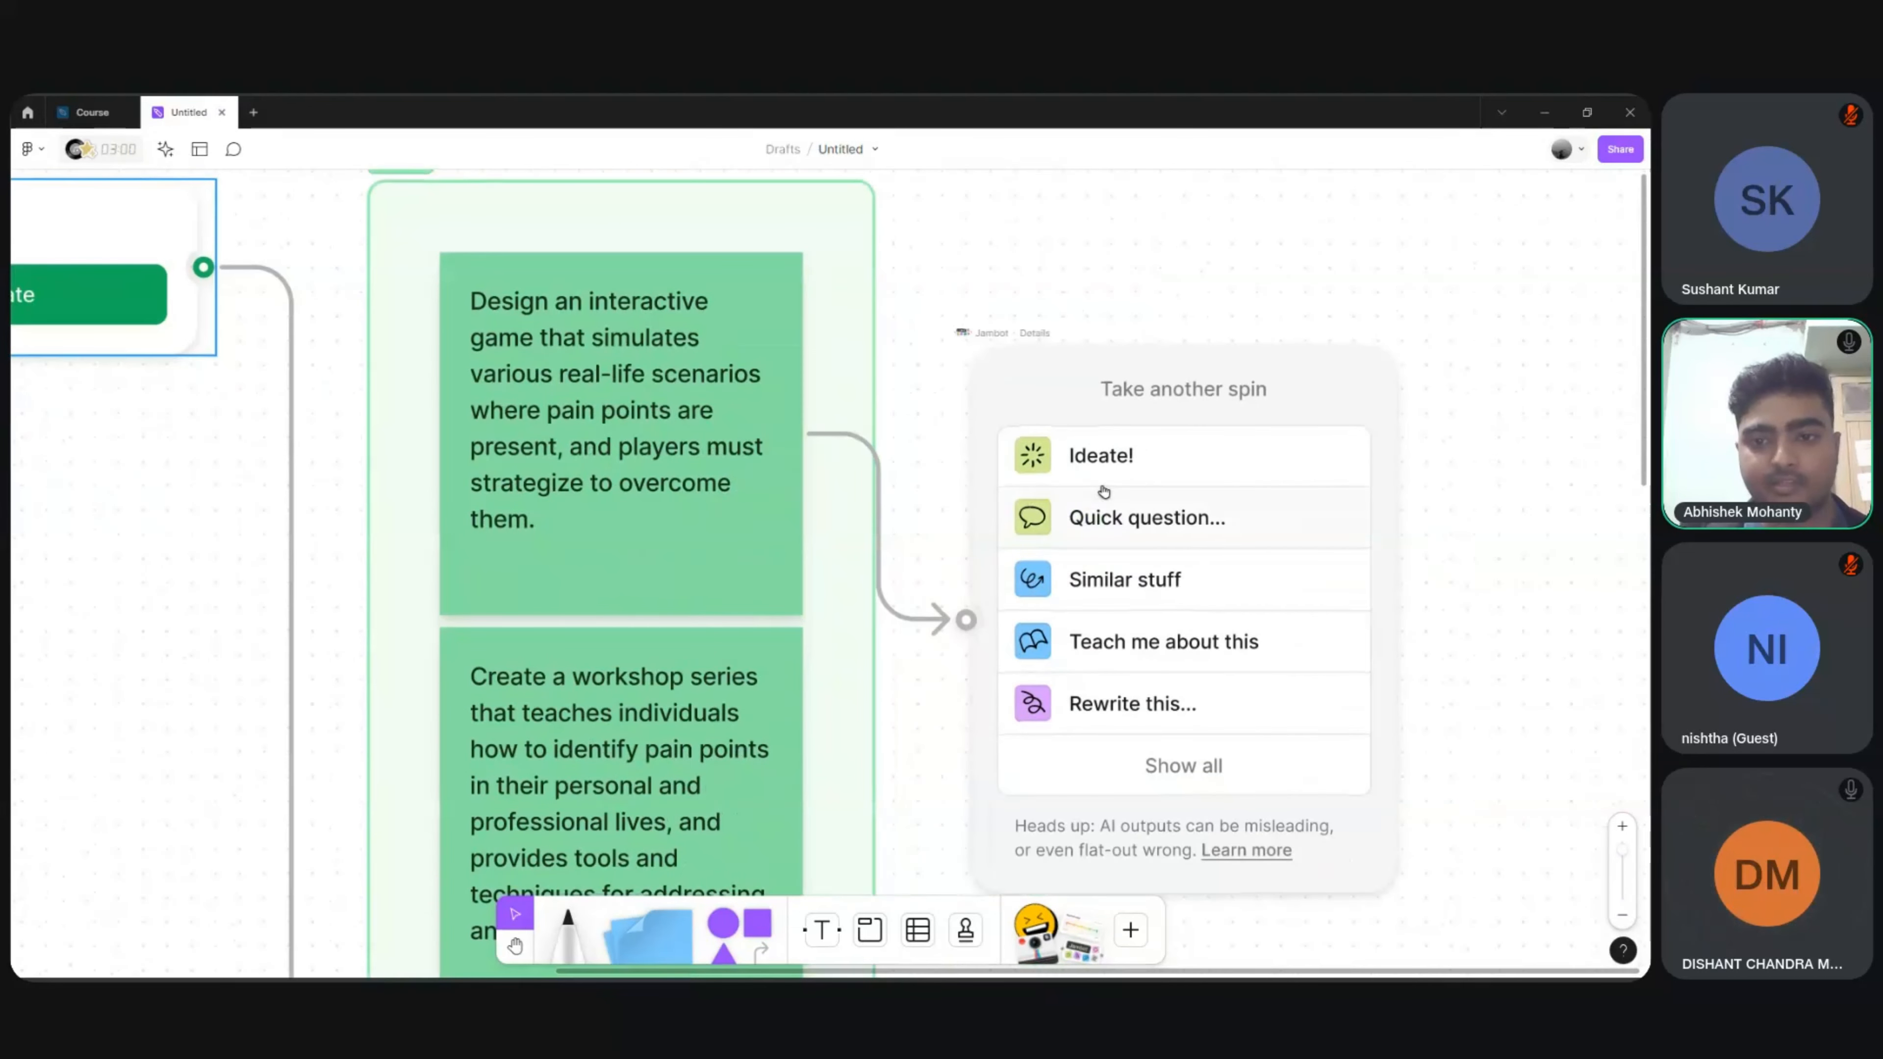
pyautogui.click(1112, 456)
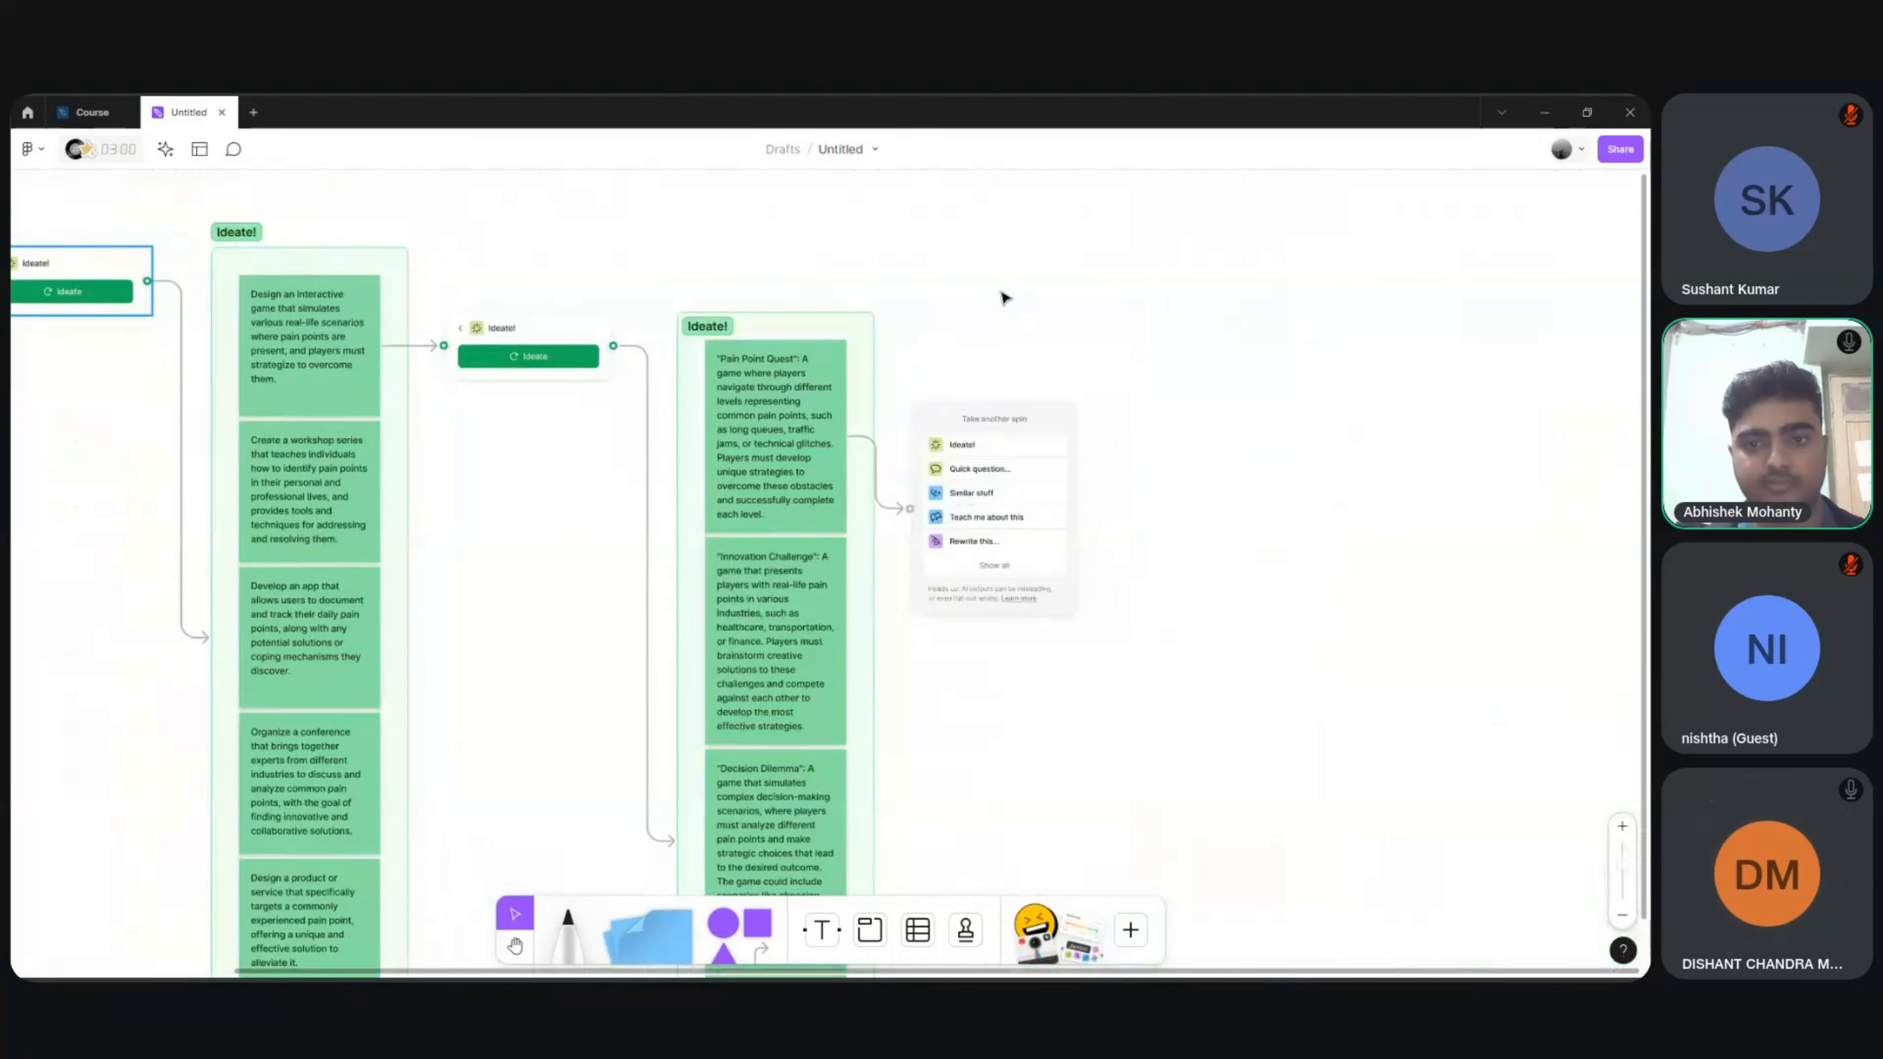
# Step: Summarize the "Pain Point Quest" note as bullet points with the Jambot connected to it
pyautogui.scroll(5, 956, 491)
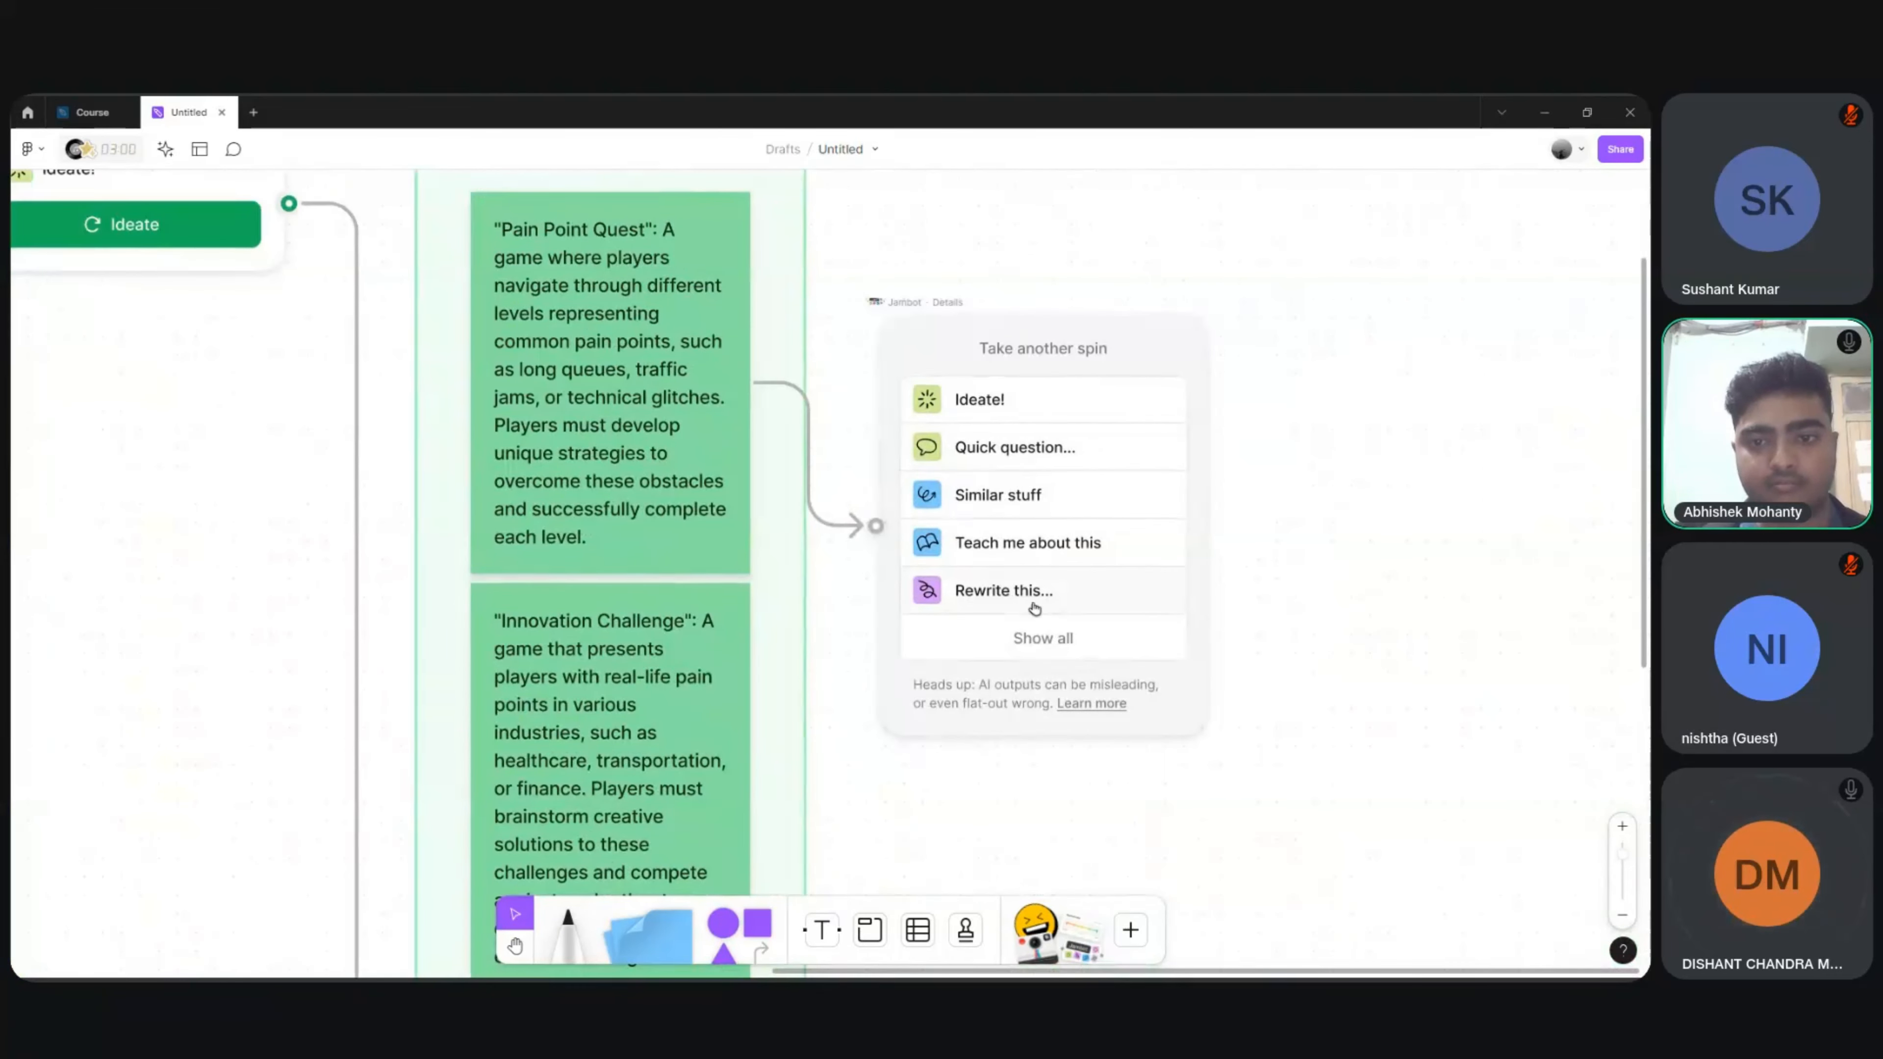
pyautogui.click(1024, 653)
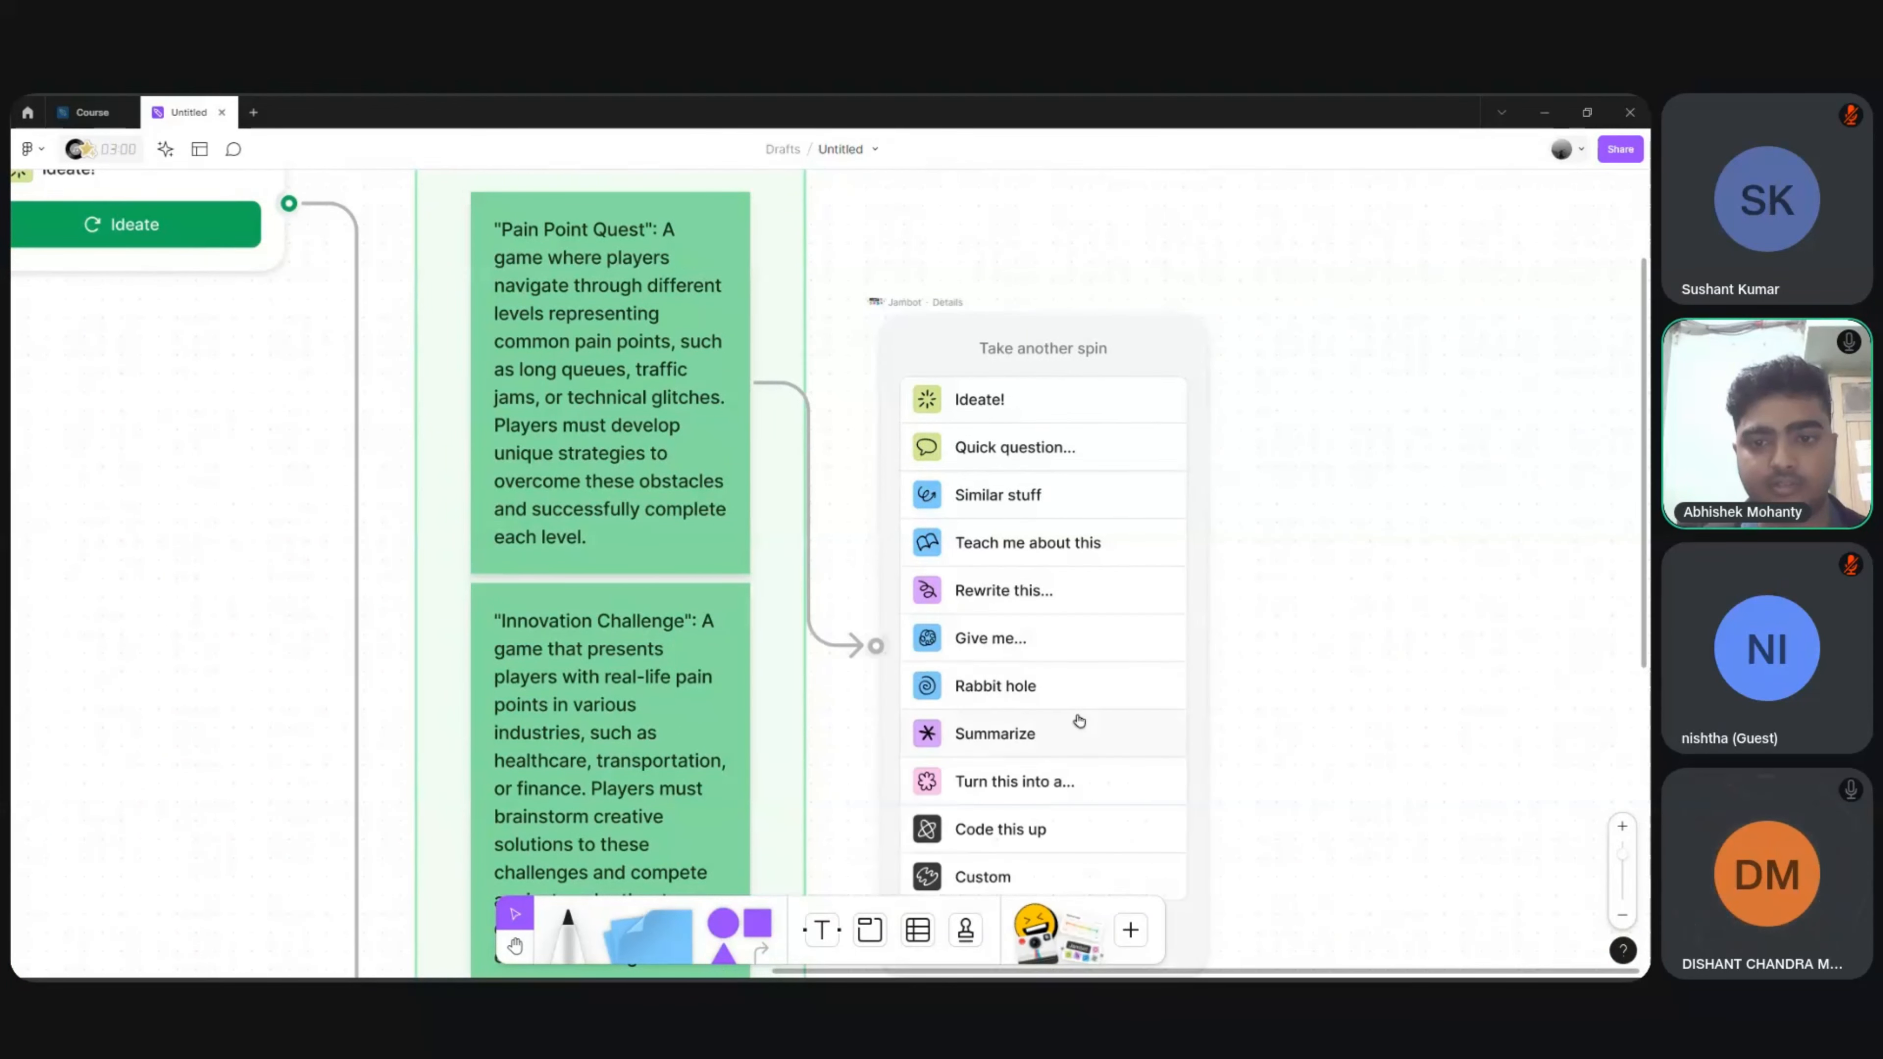
pyautogui.scroll(-3, 1075, 723)
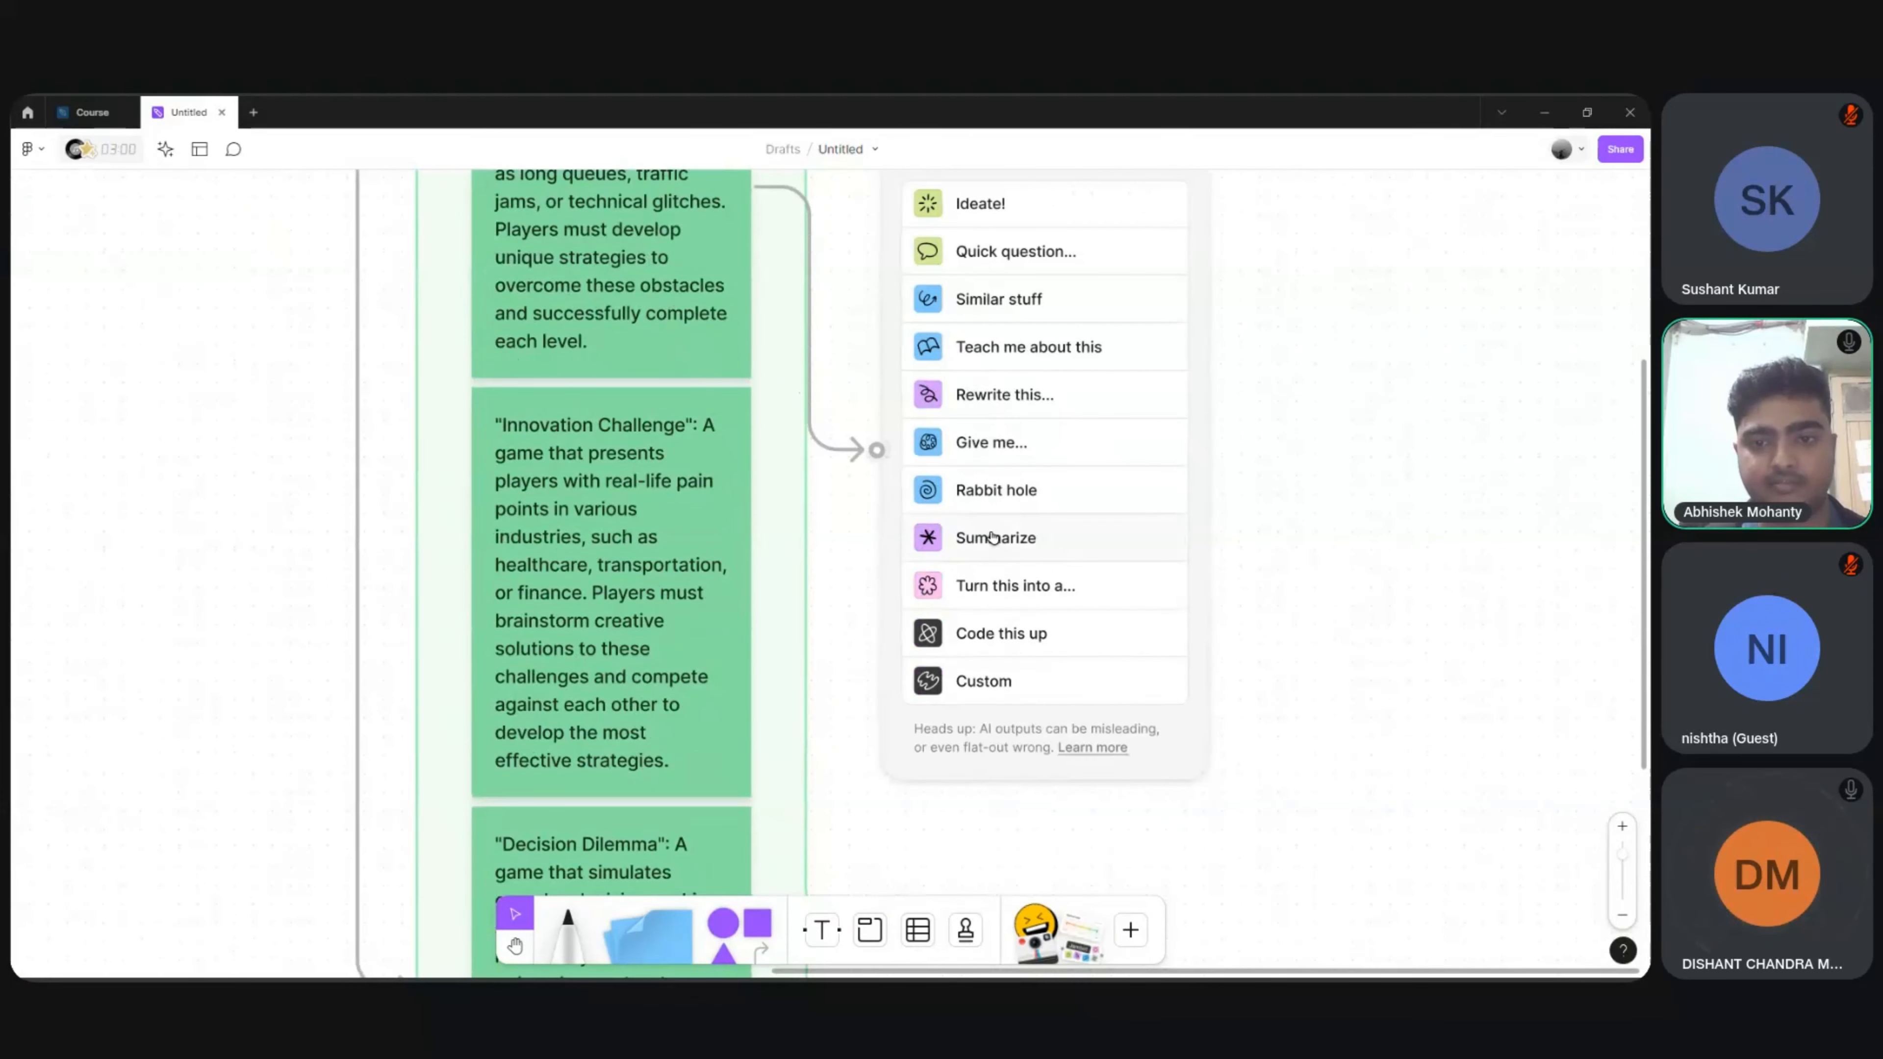
pyautogui.click(993, 537)
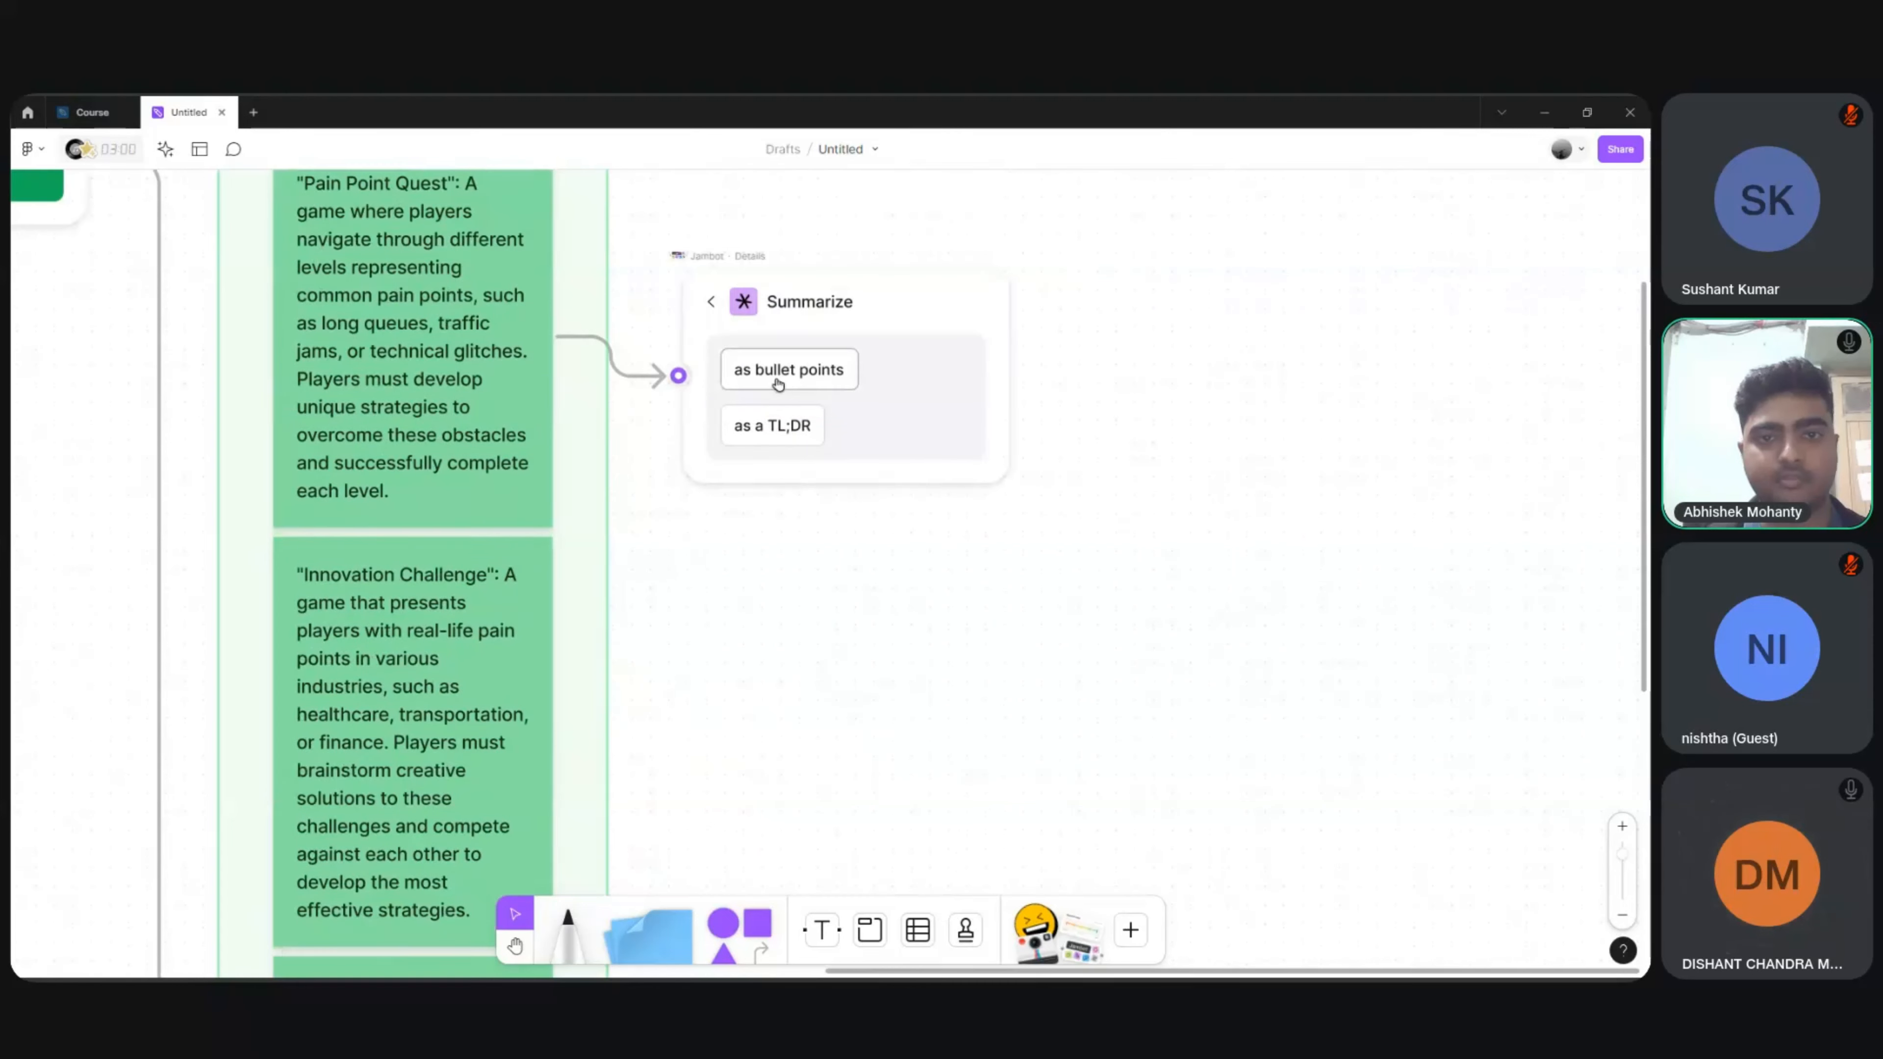
pyautogui.click(778, 383)
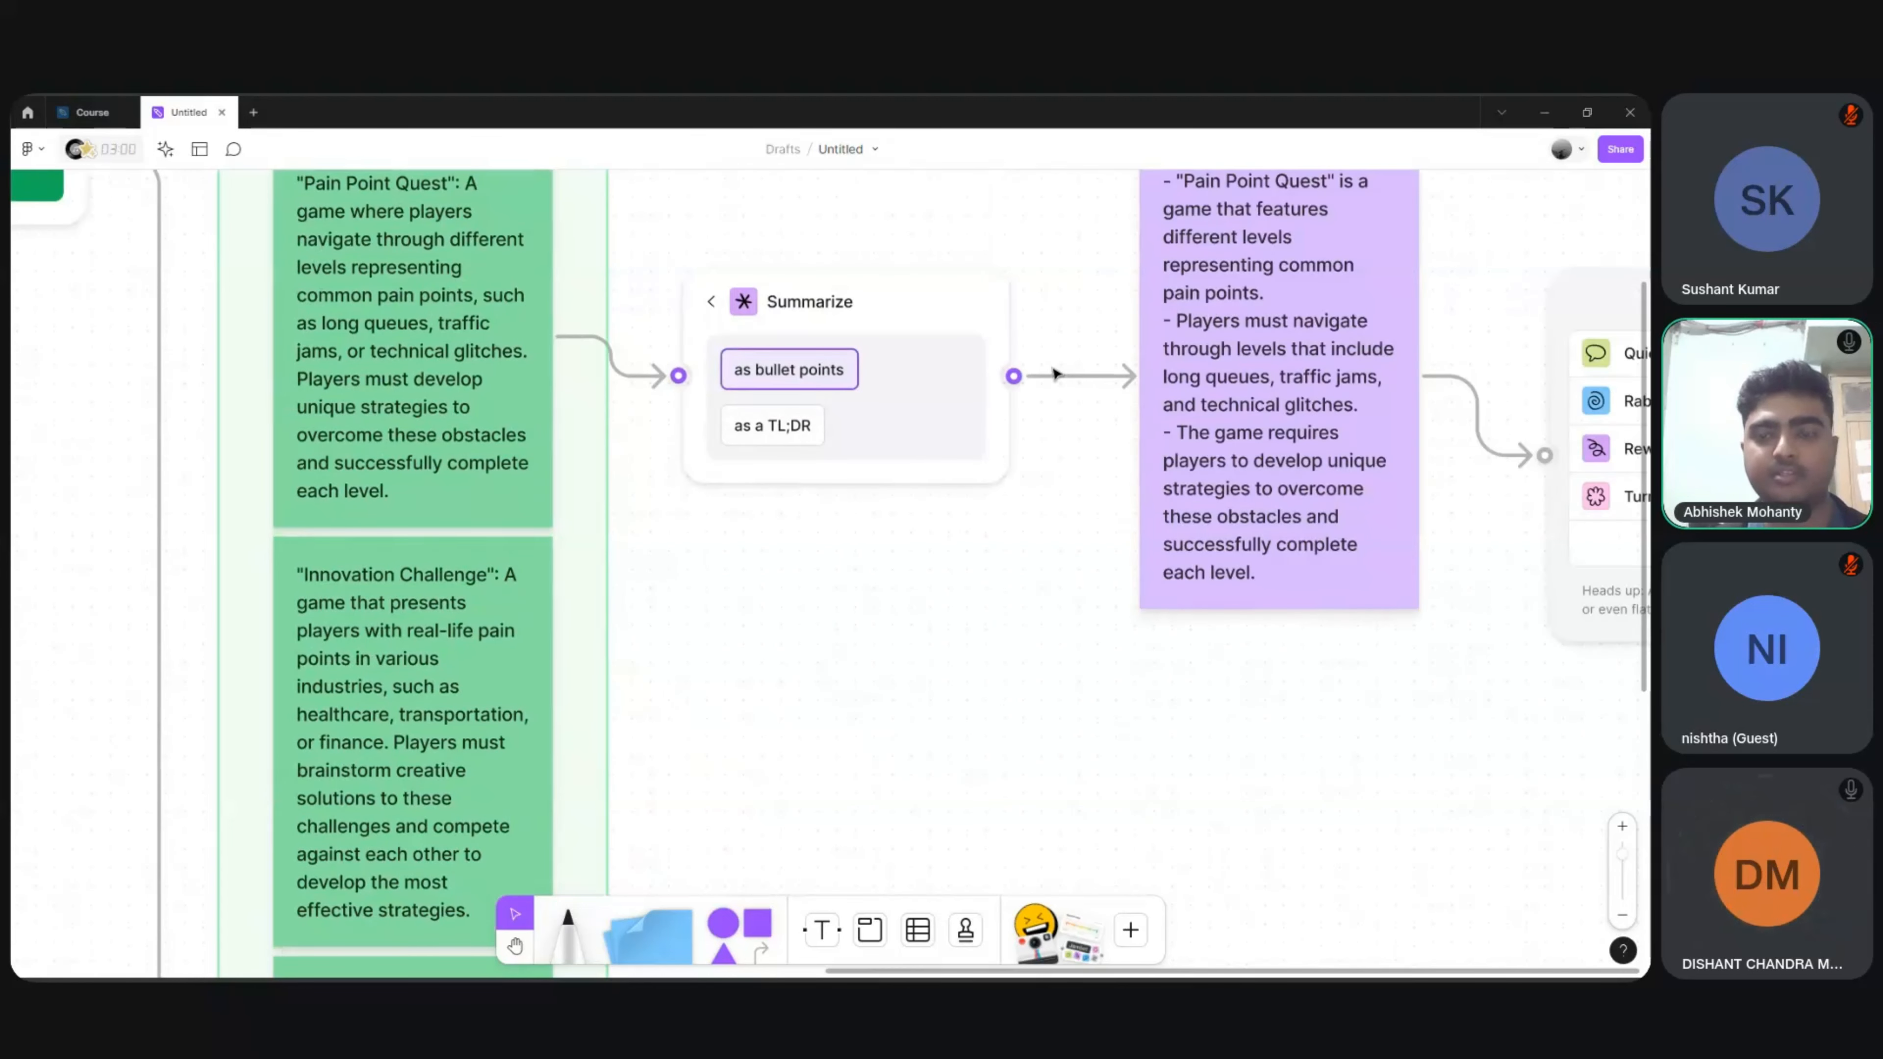
# Step: Review the bullet-point summary and the full chain of idea notes, and close the untitled board
pyautogui.scroll(-5, 1057, 375)
pyautogui.hscroll(1, 1056, 375)
pyautogui.scroll(1, 1056, 375)
pyautogui.scroll(2, 1056, 375)
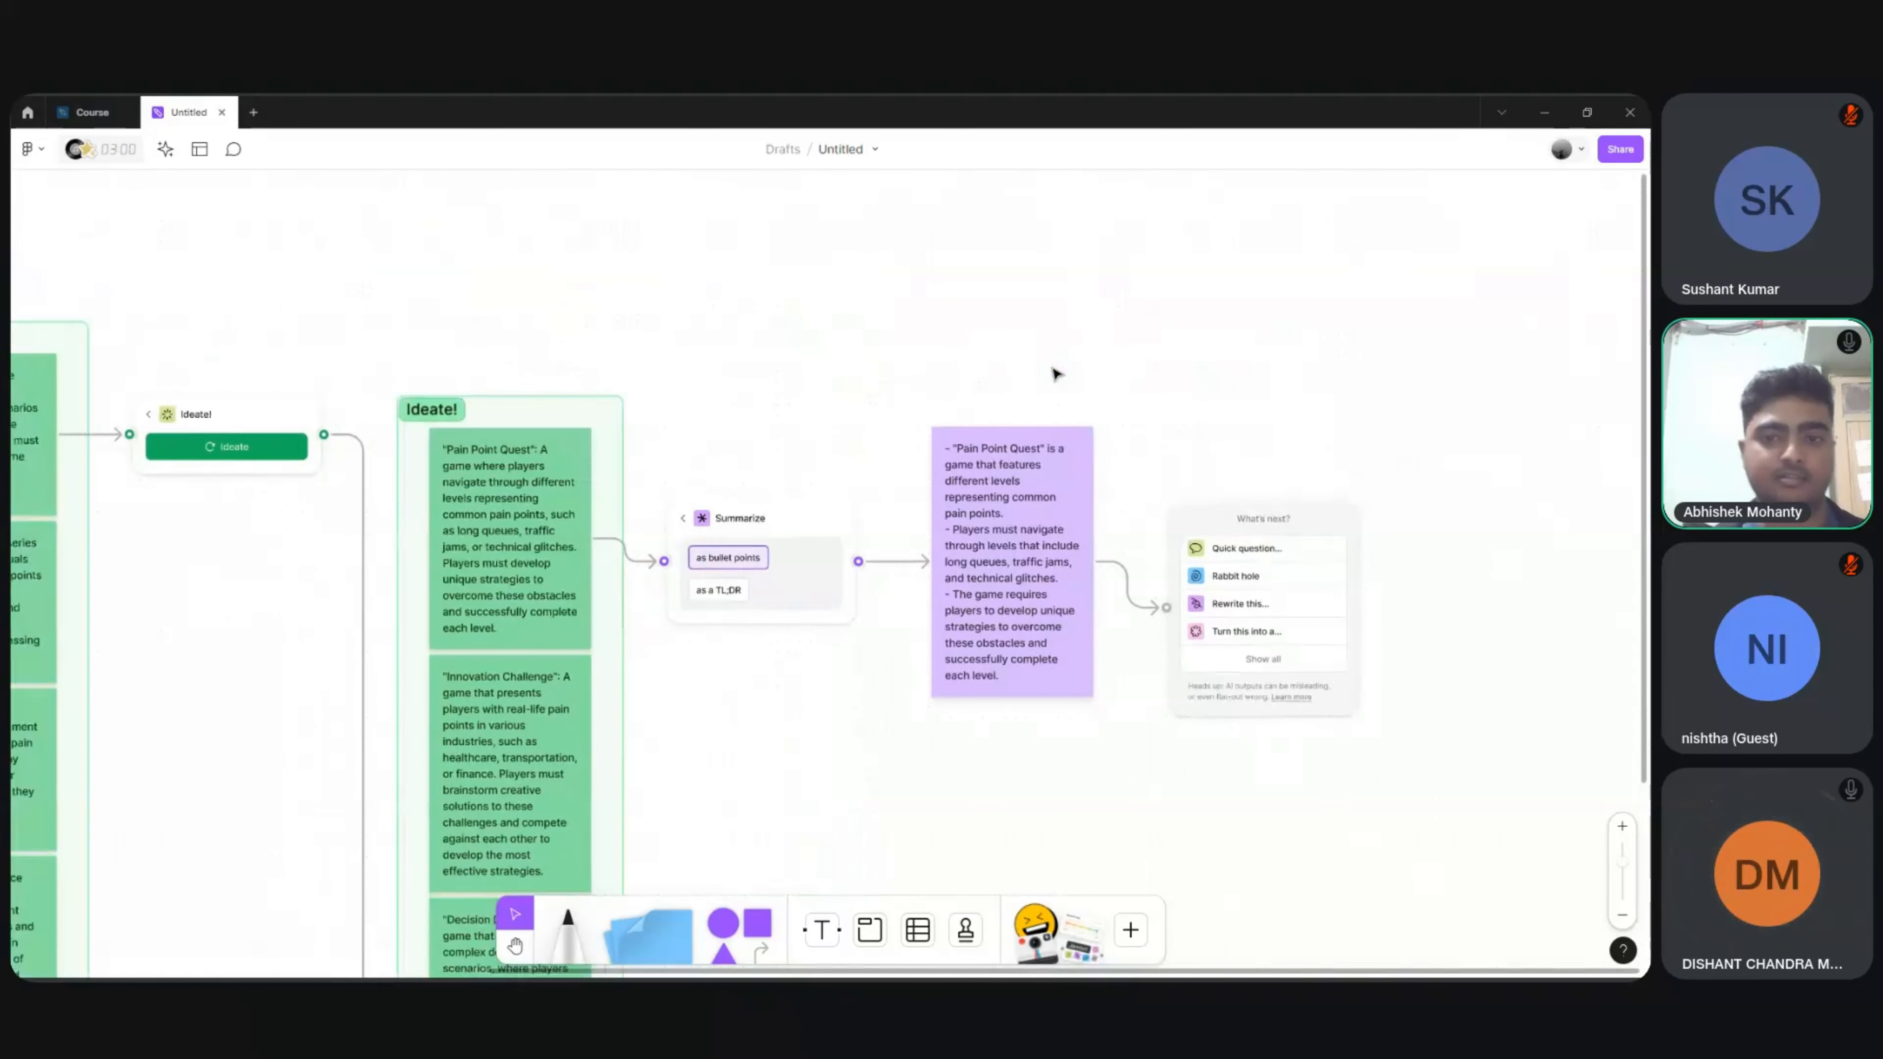
pyautogui.scroll(3, 1056, 374)
pyautogui.scroll(-2, 1056, 374)
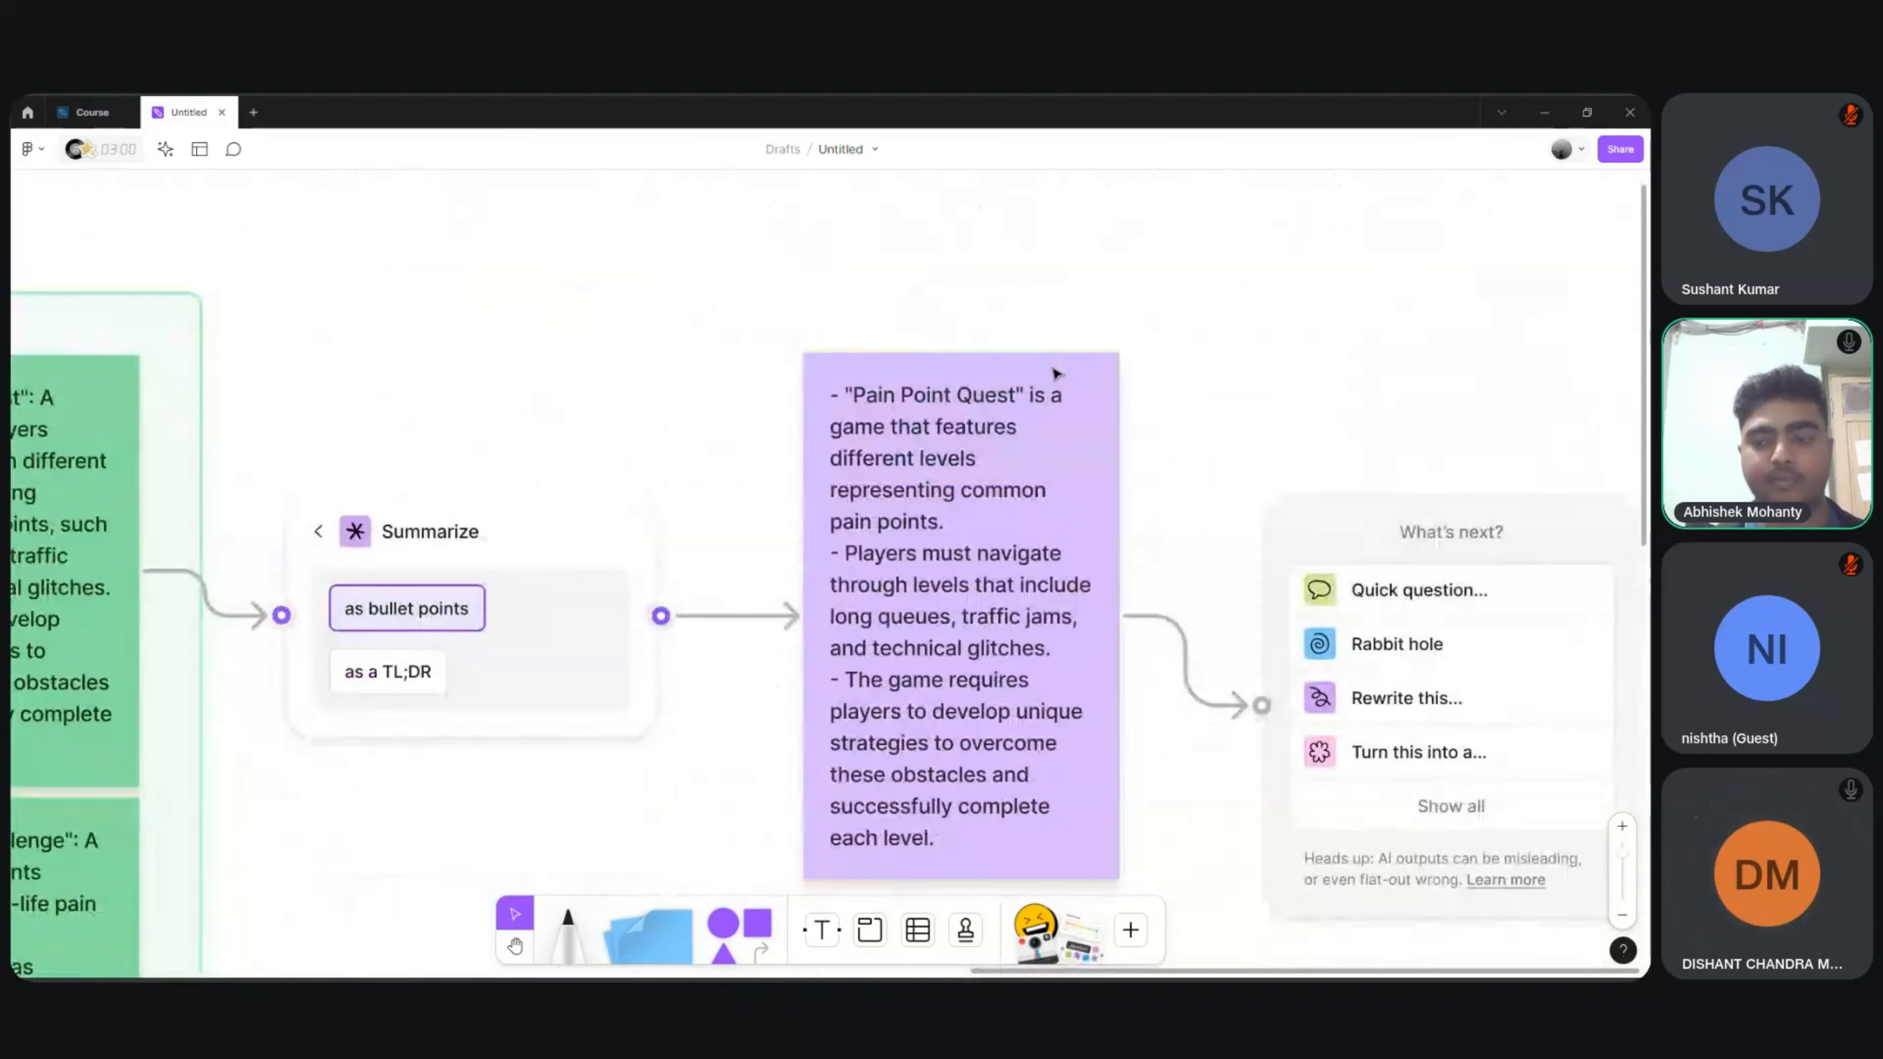
pyautogui.scroll(-5, 1056, 374)
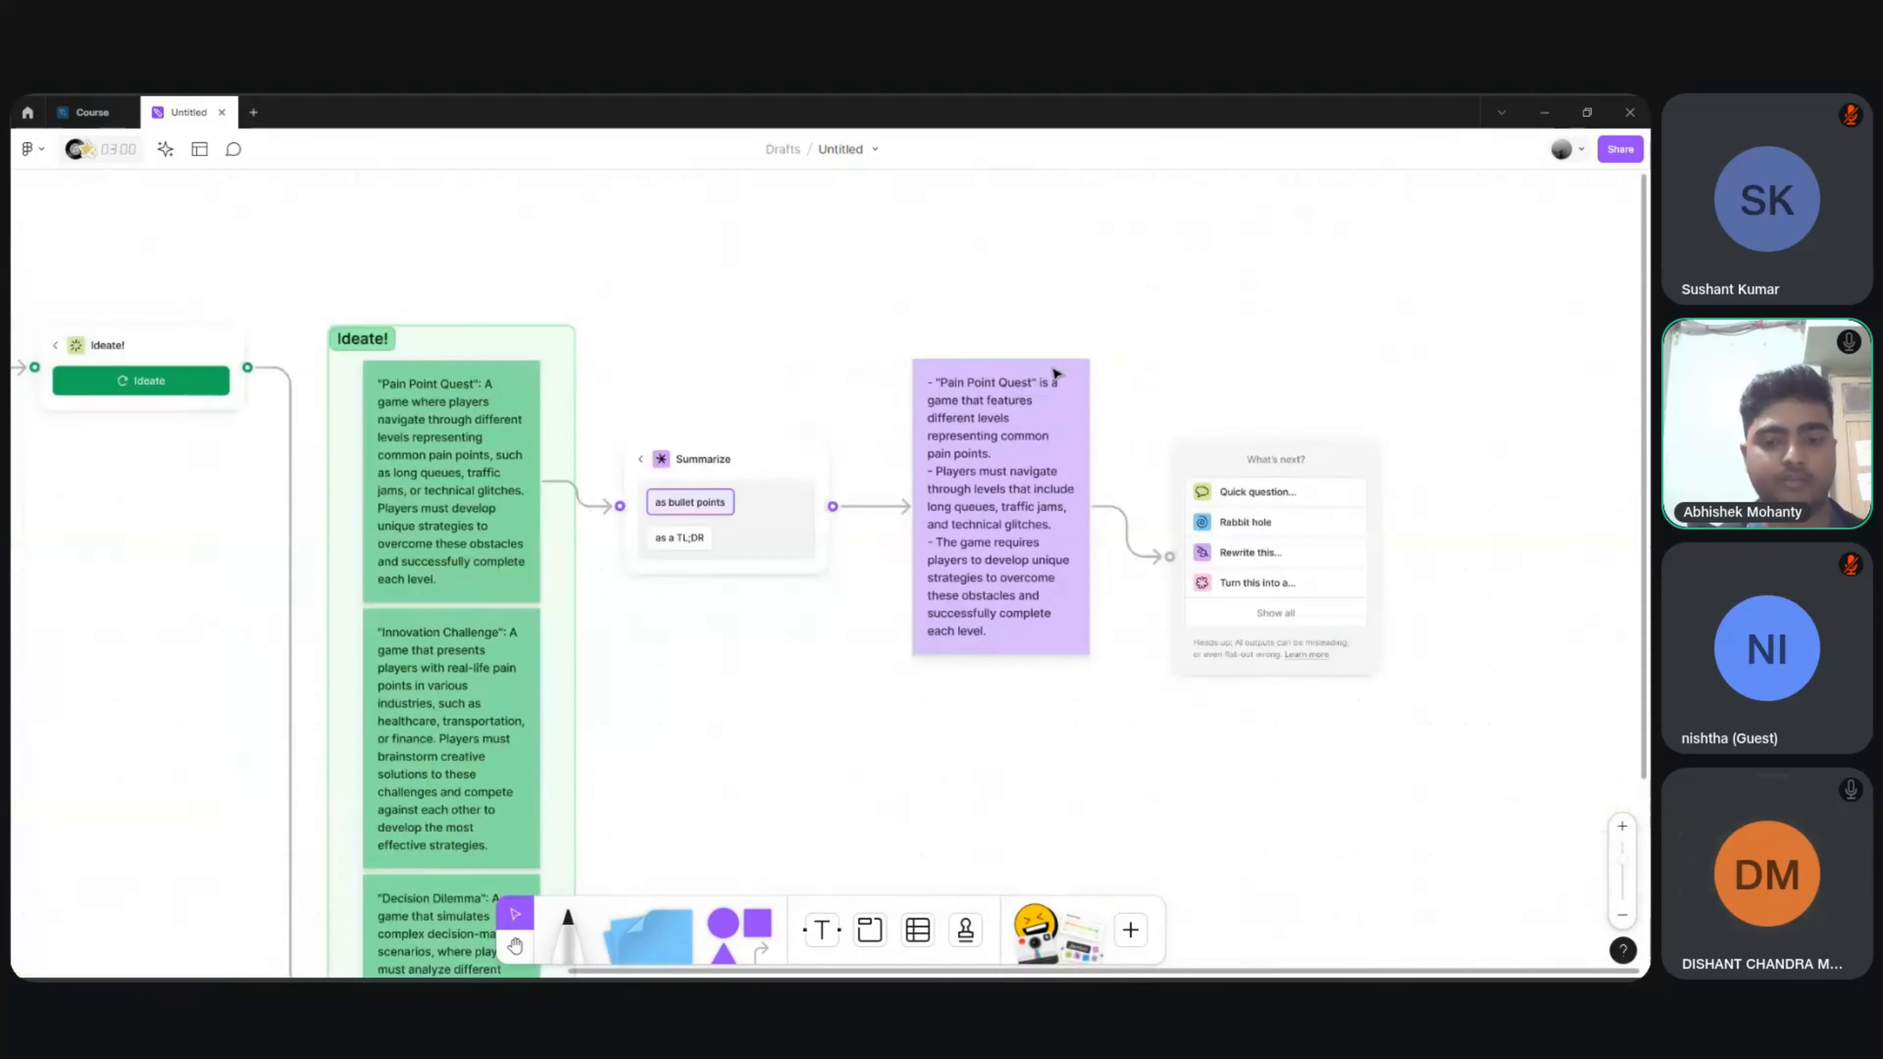
pyautogui.hscroll(-6, 1056, 375)
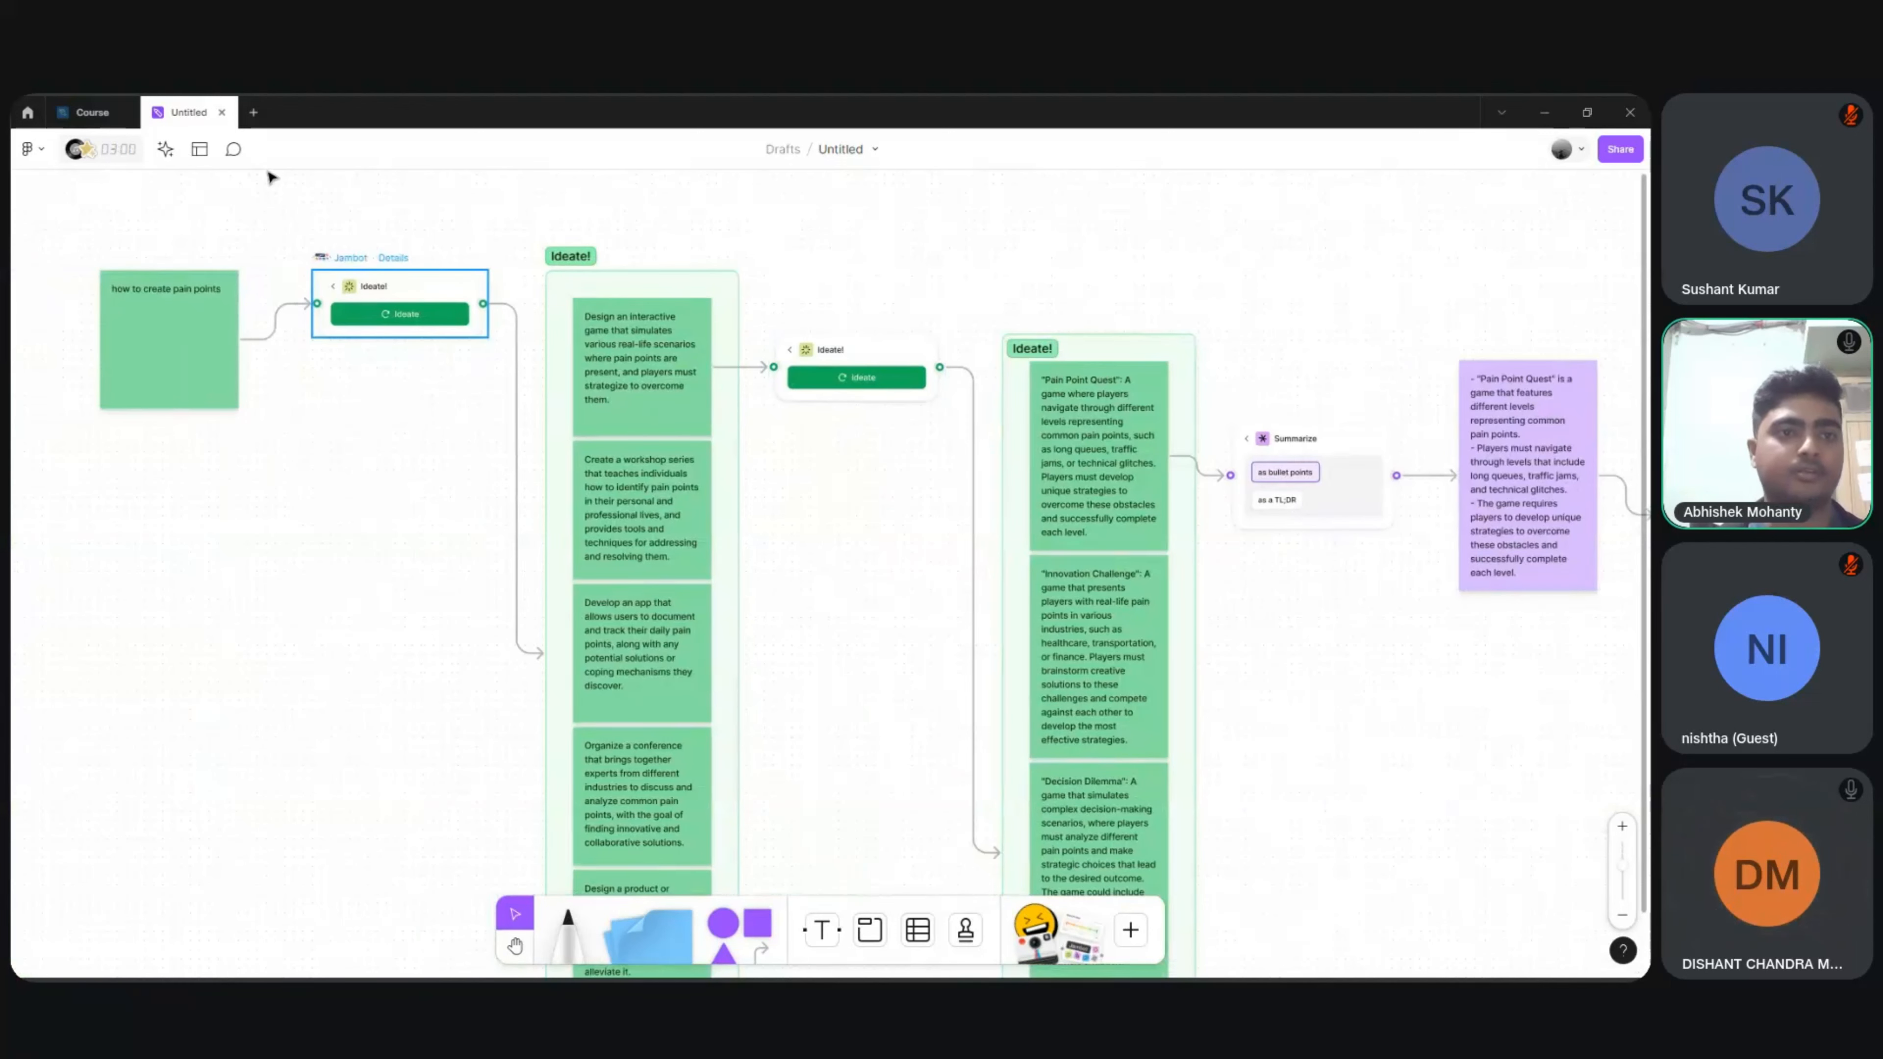
pyautogui.click(222, 113)
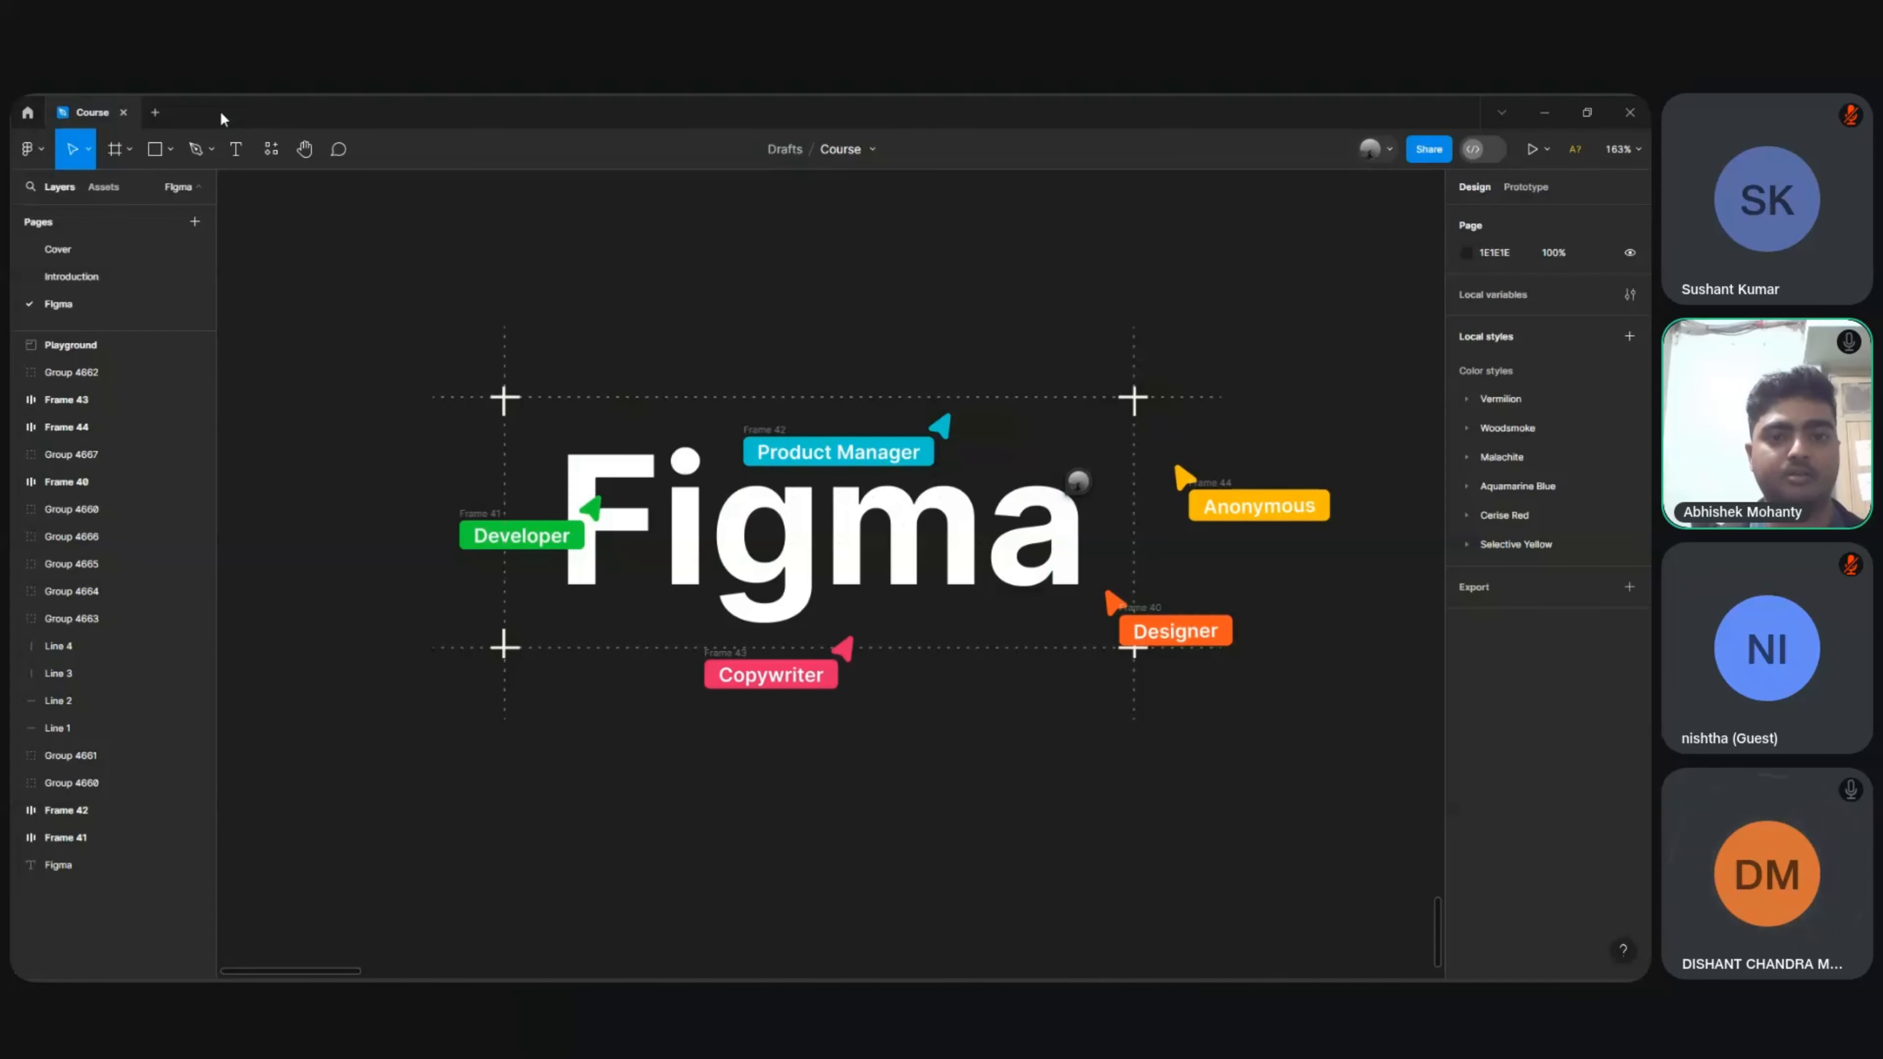
# Step: Draw a square frame of about 303 × 303 on the empty canvas beside the Figma title artwork
pyautogui.scroll(-5, 580, 299)
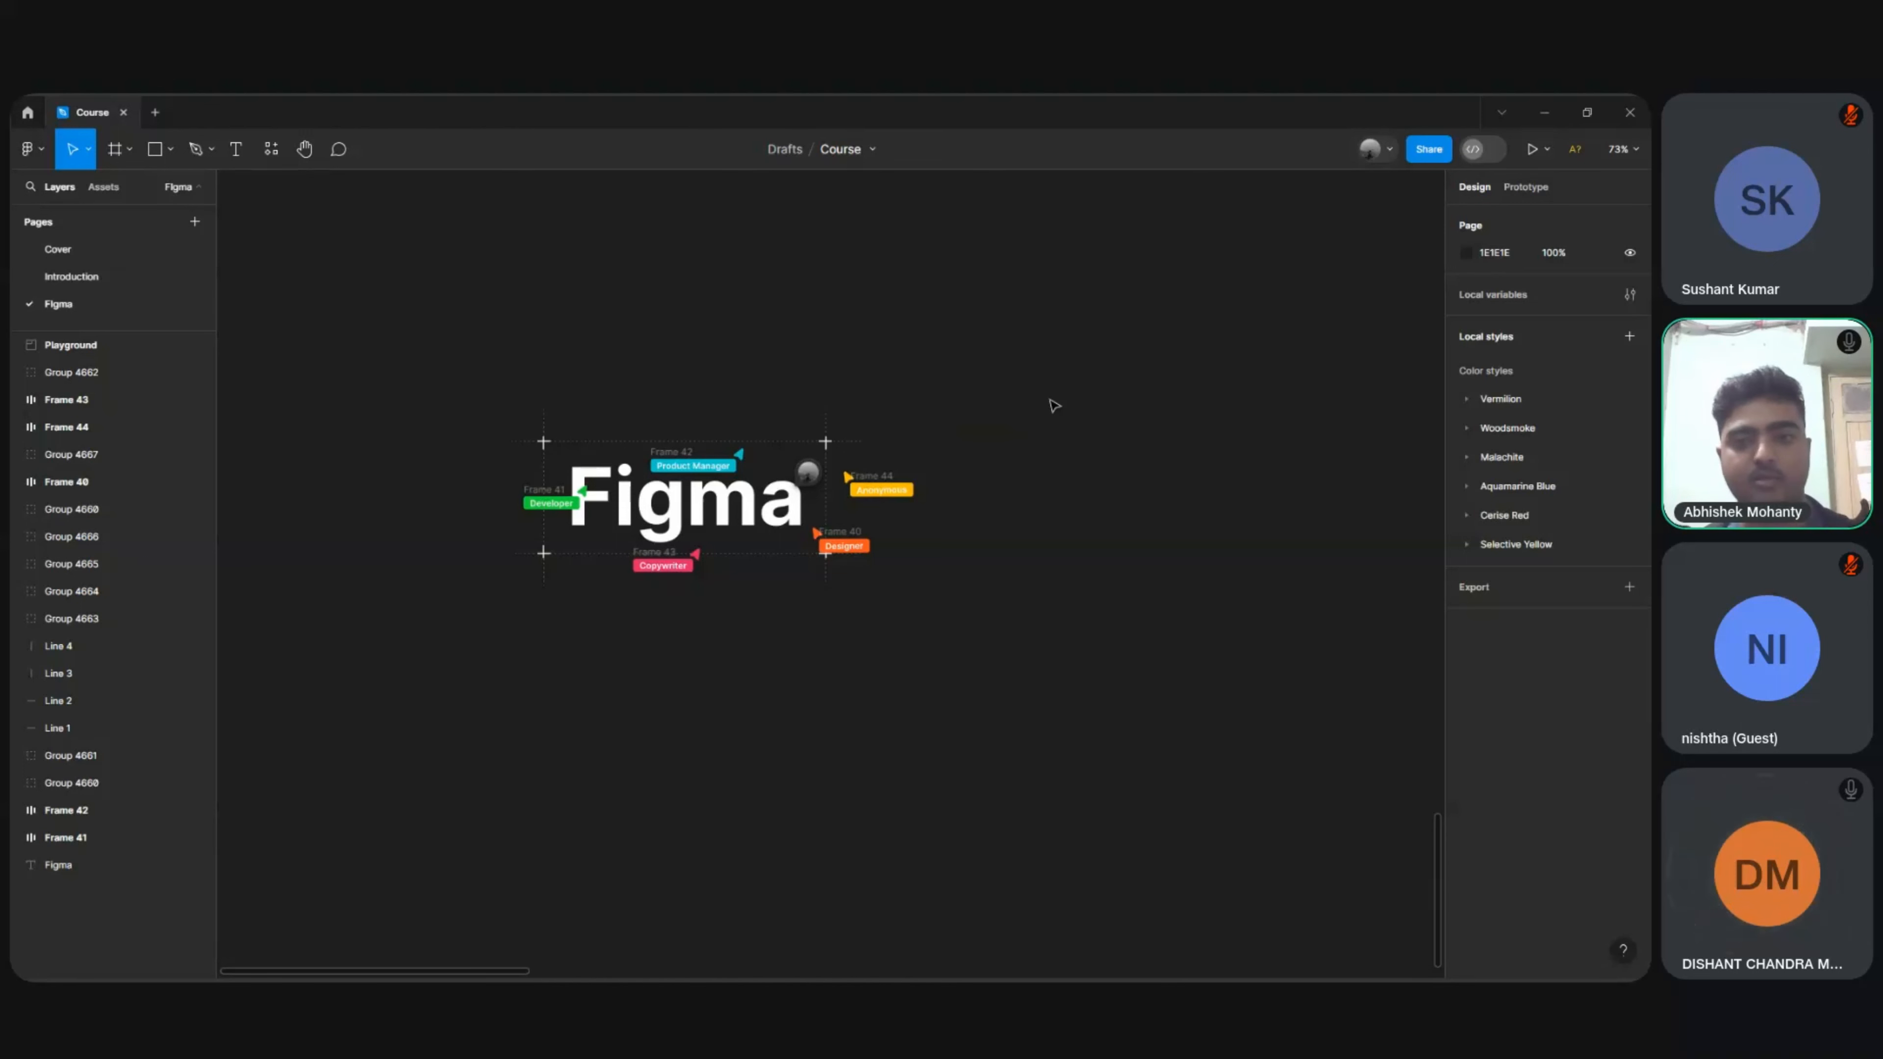
pyautogui.press('f')
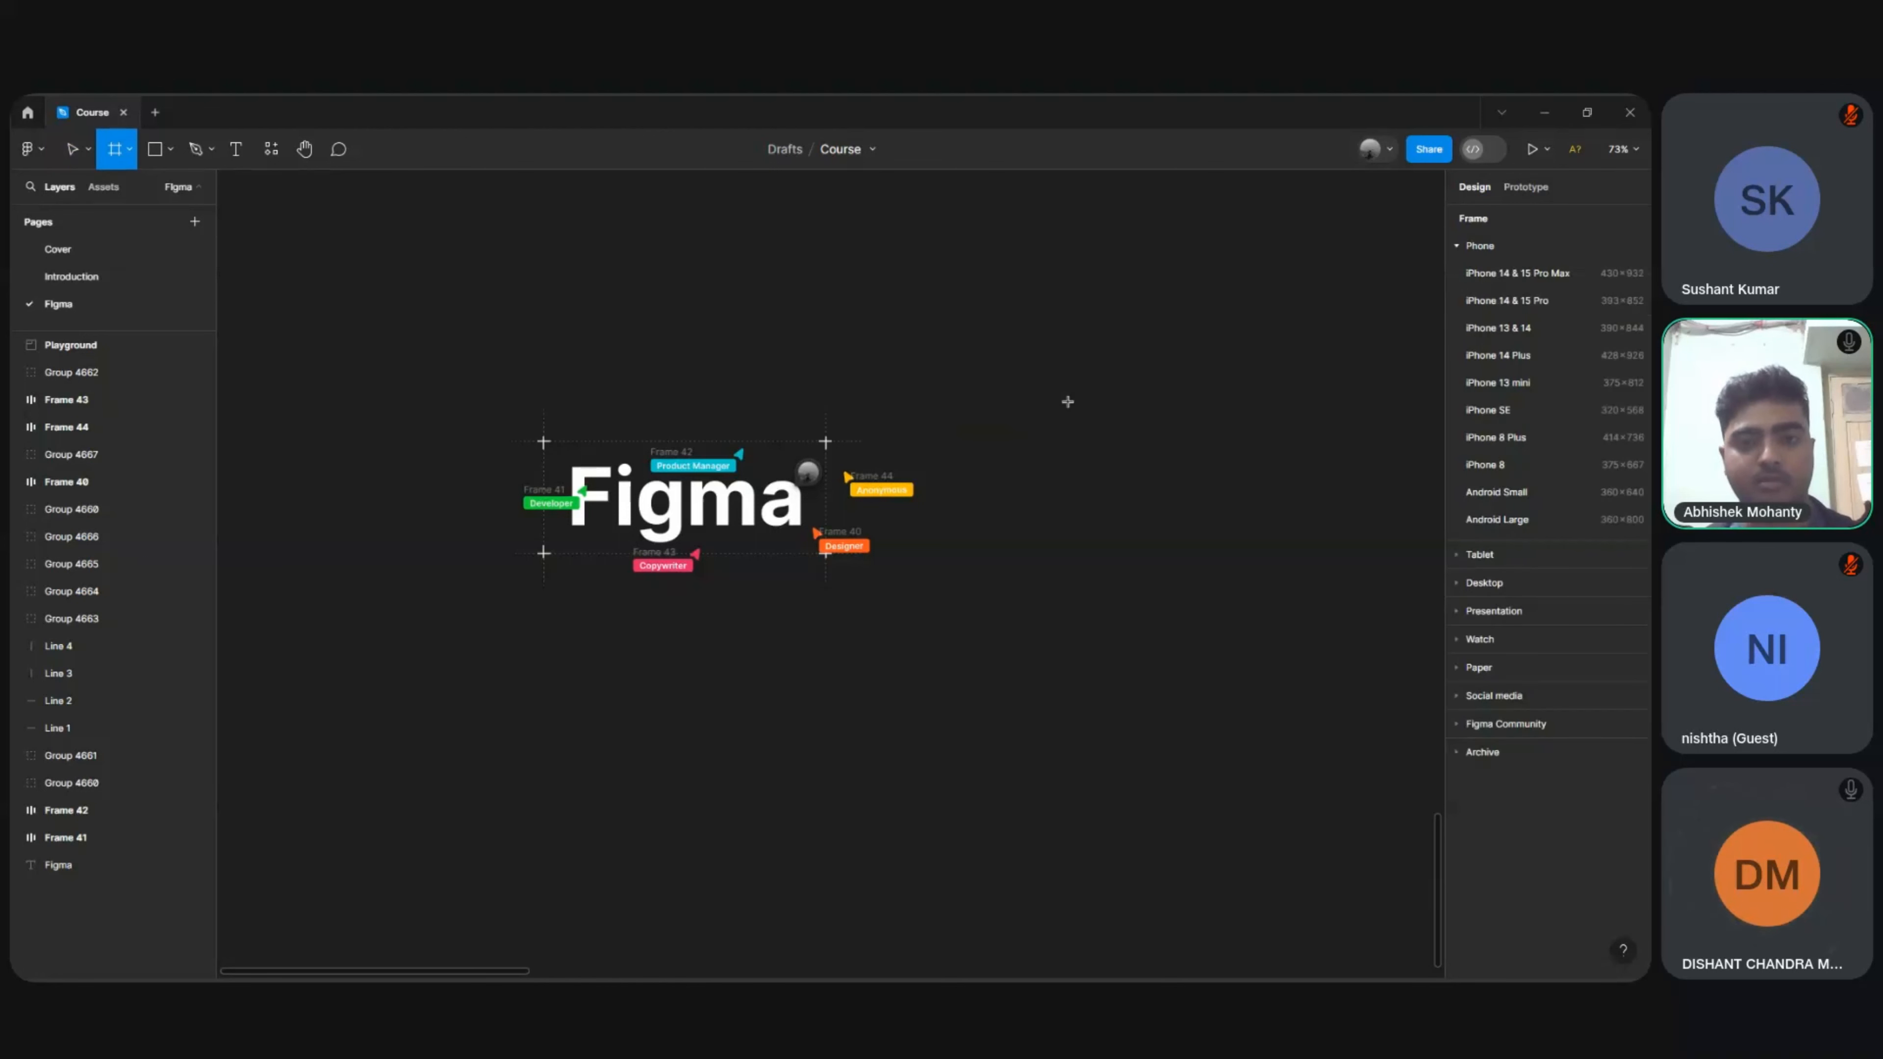
pyautogui.moveTo(1067, 401); pyautogui.dragTo(1257, 590)
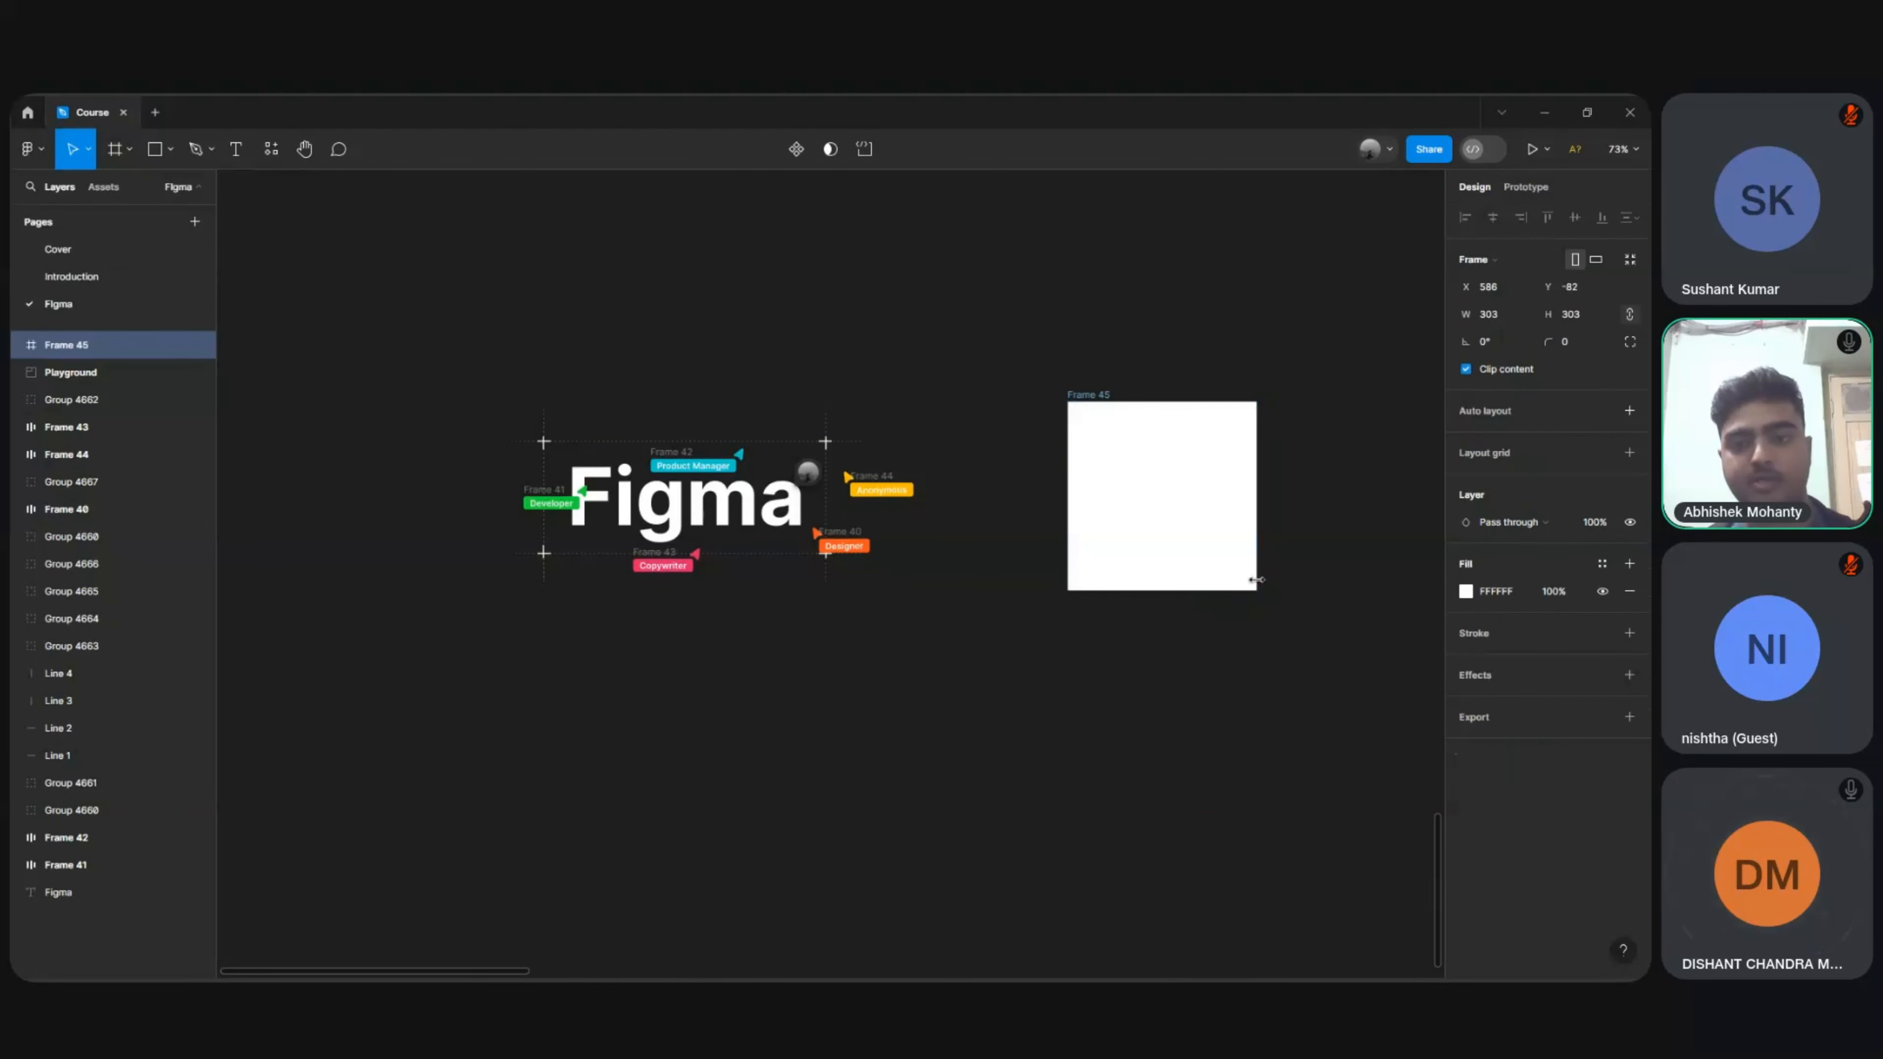
pyautogui.press('Escape')
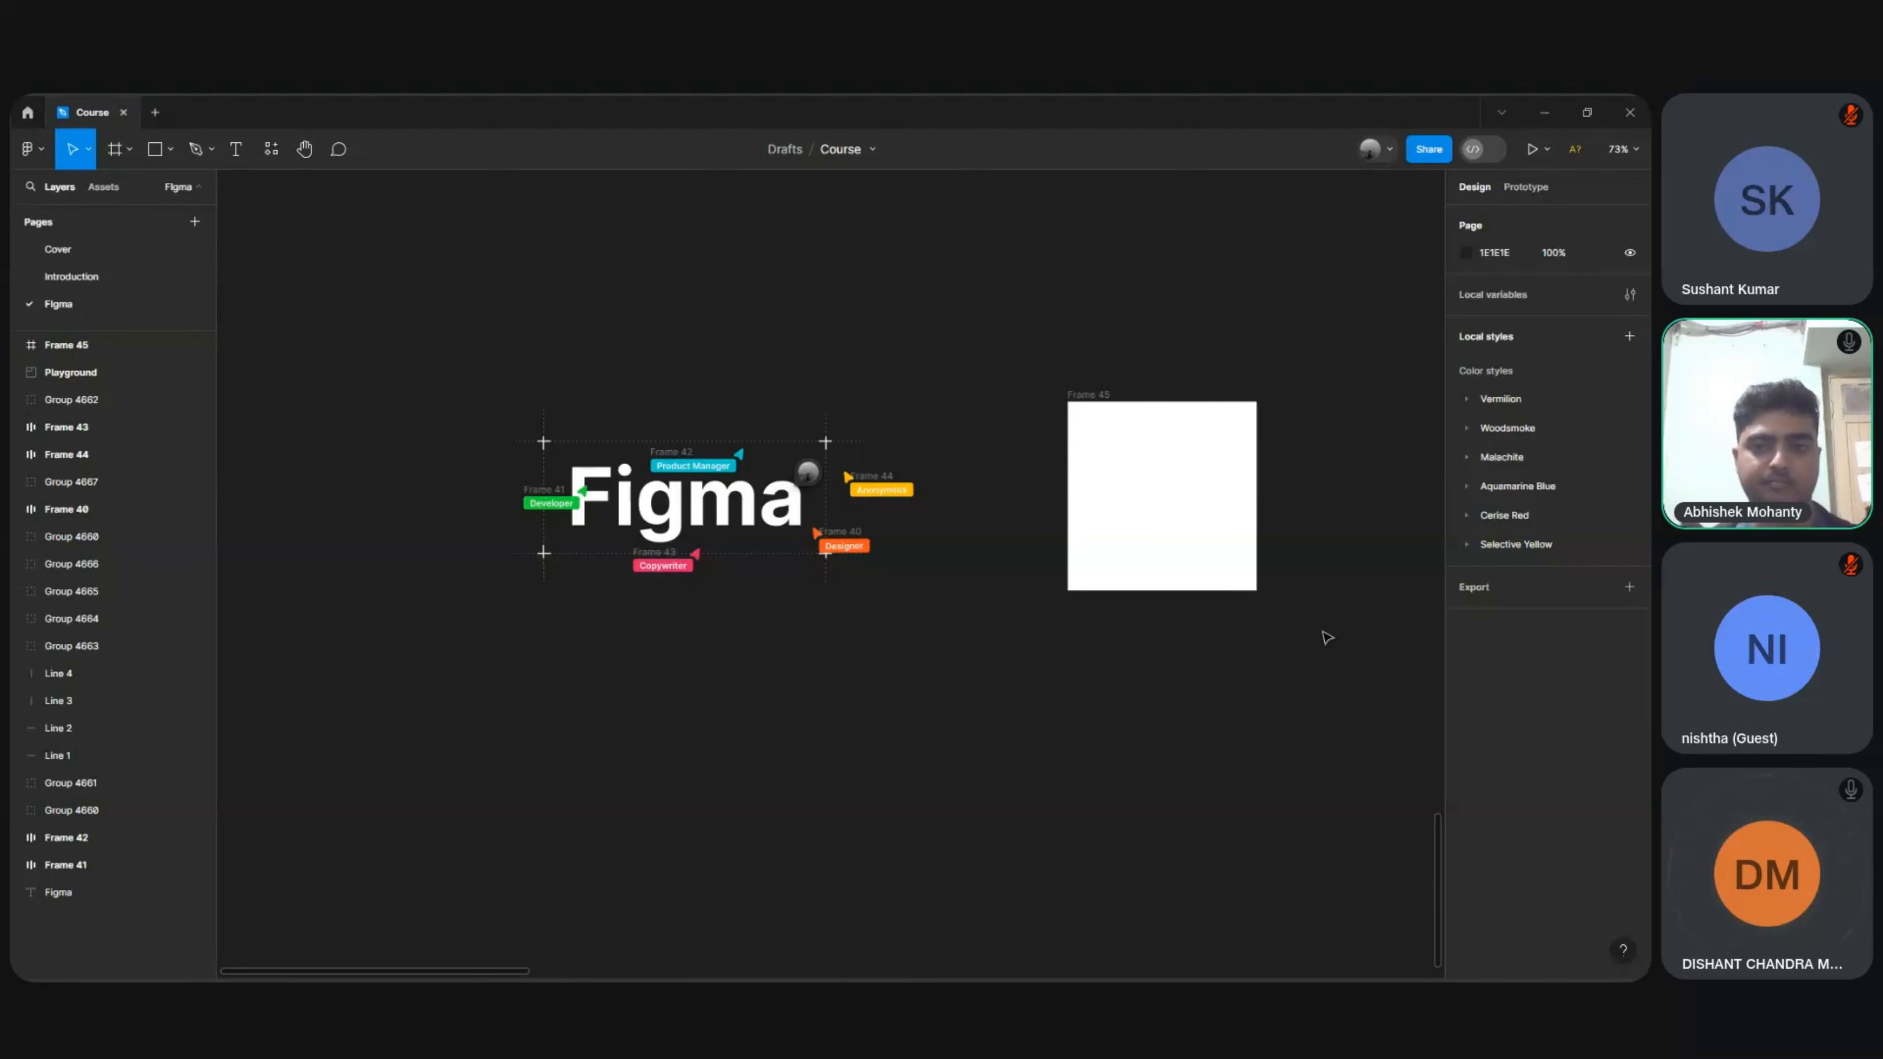
# Step: Draw a square rectangle of about 295 × 295 beside the white frame and delete it
pyautogui.hscroll(5, 1327, 638)
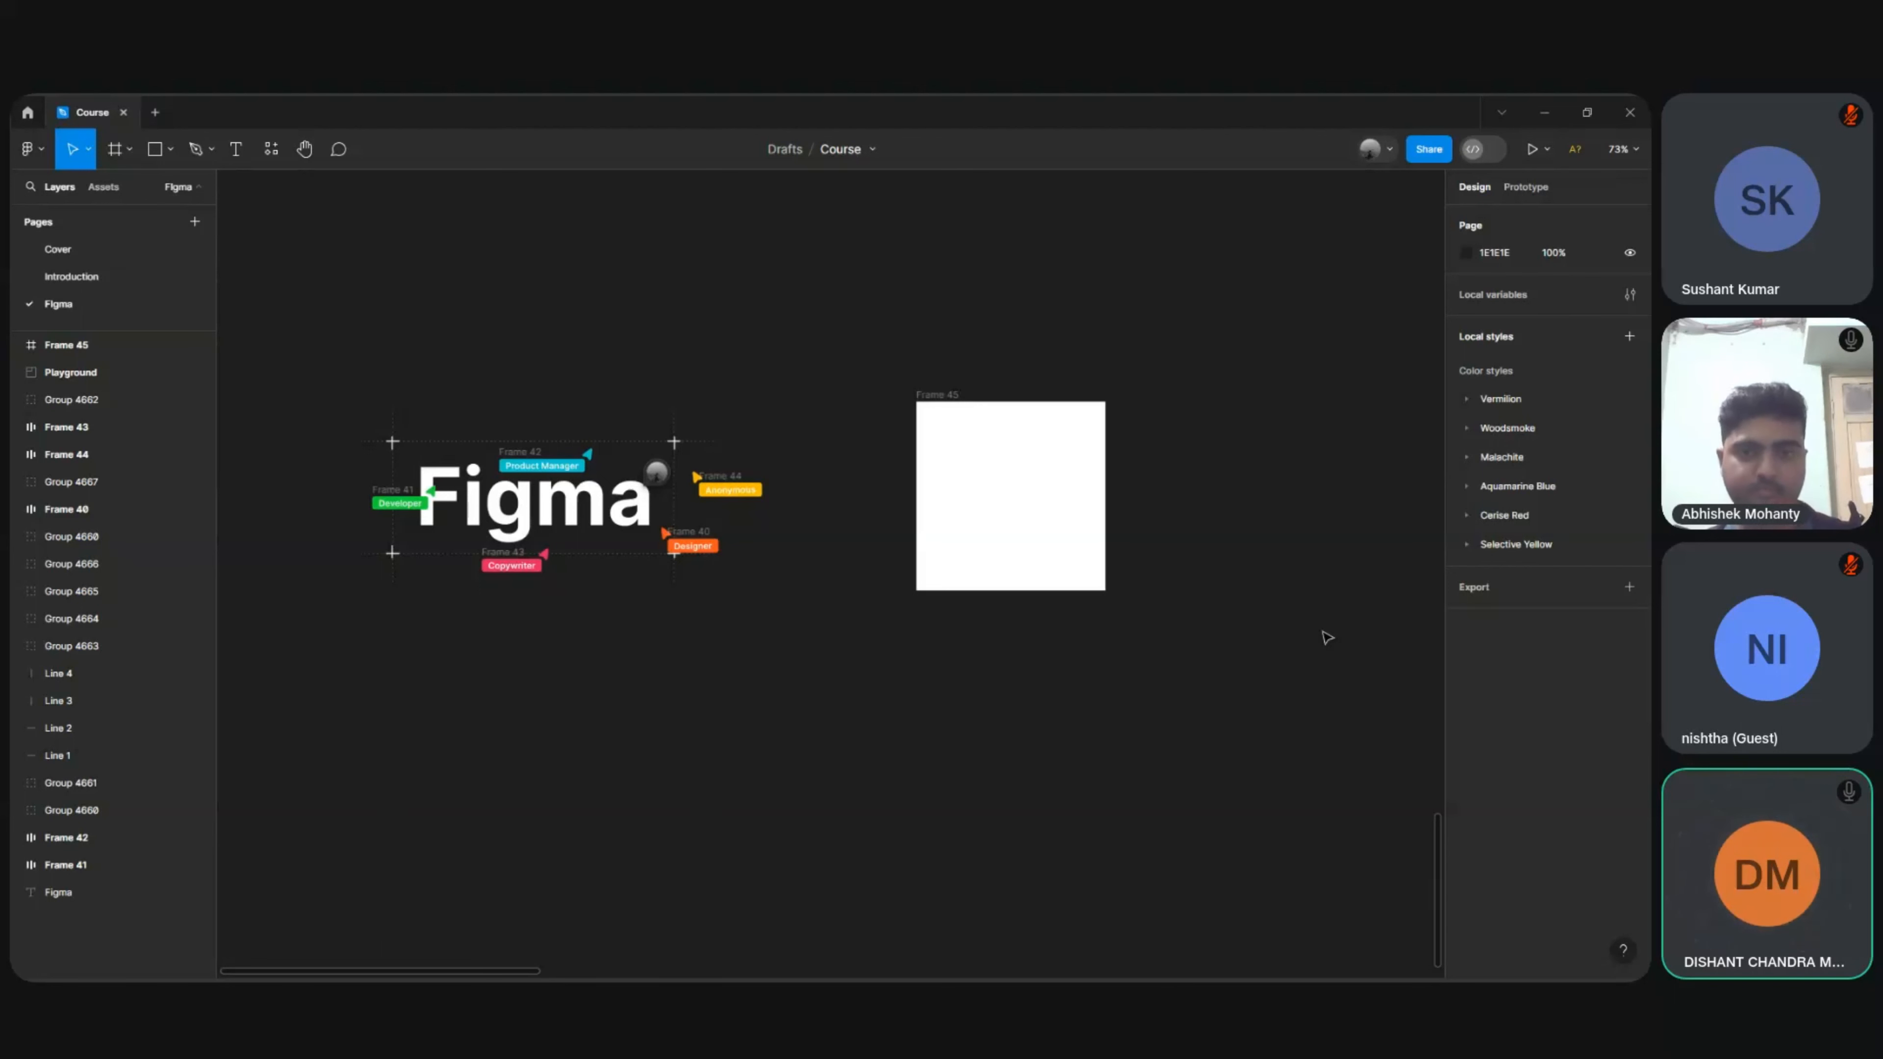
pyautogui.press('r')
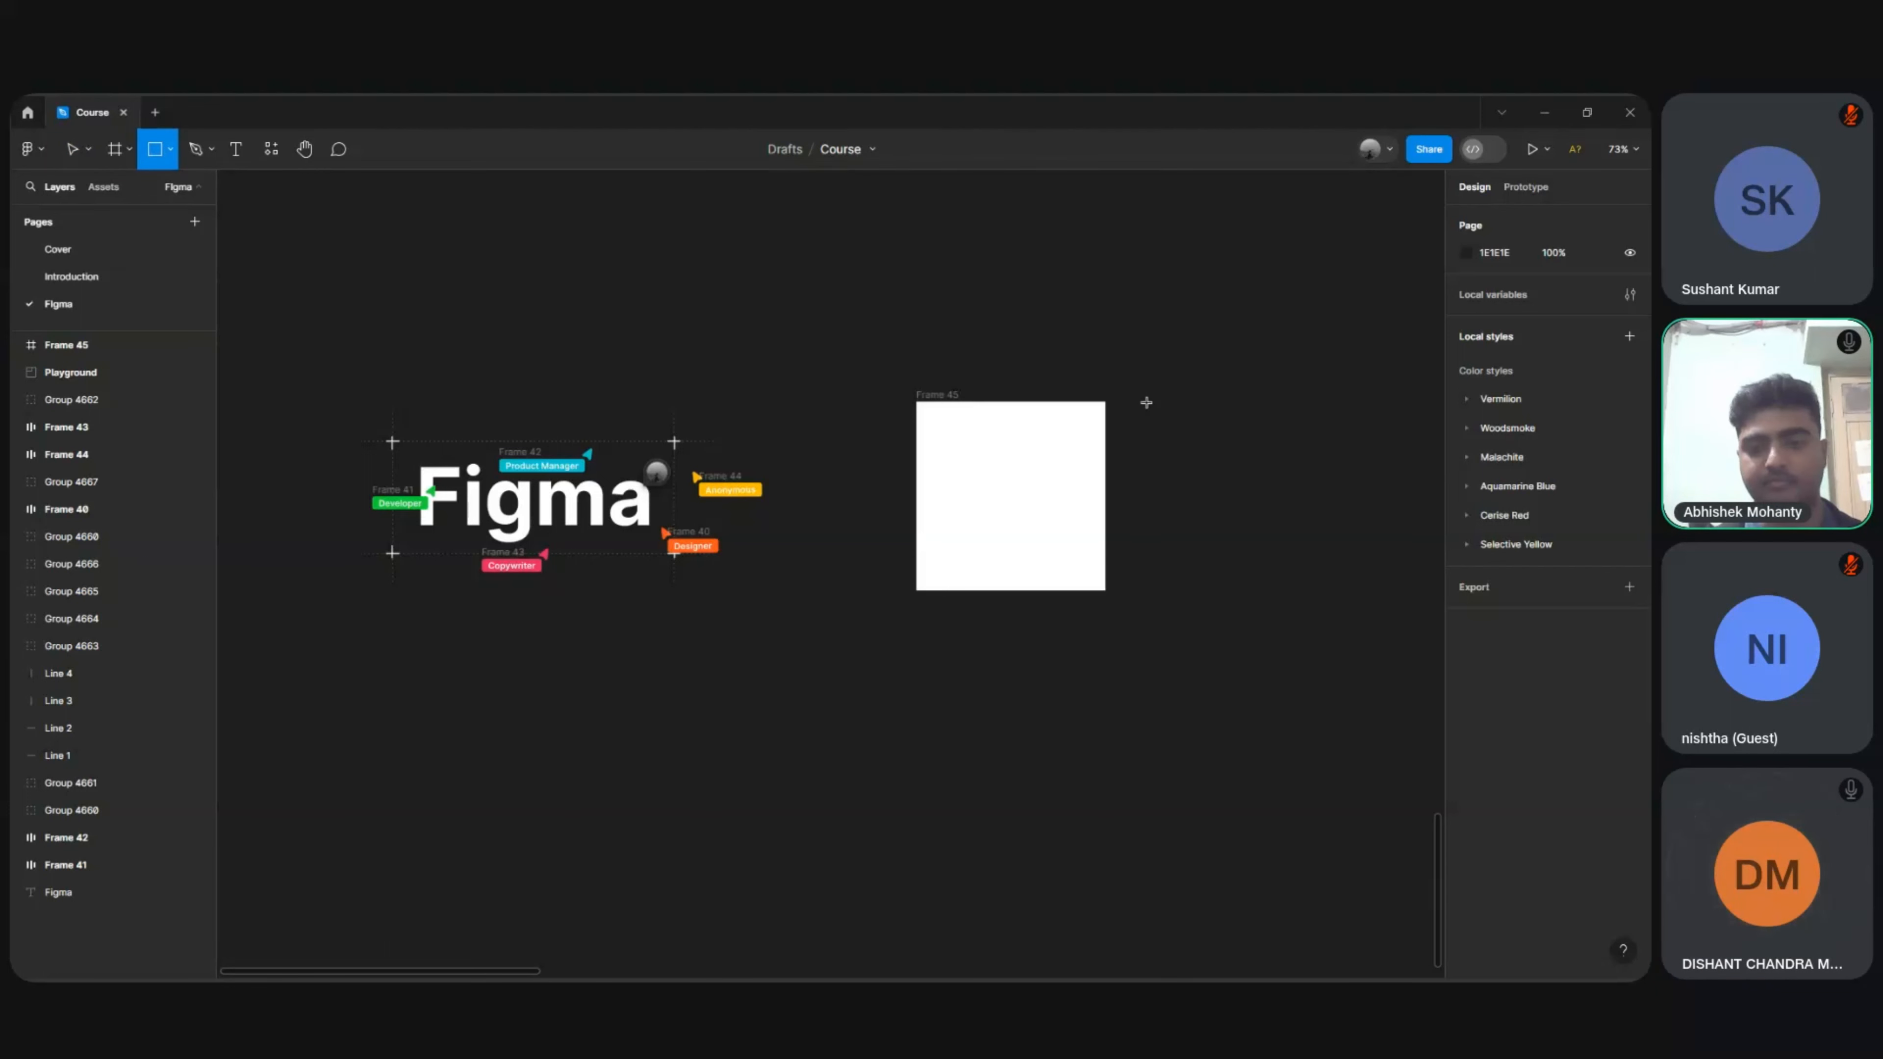
pyautogui.moveTo(1146, 403); pyautogui.dragTo(1324, 586)
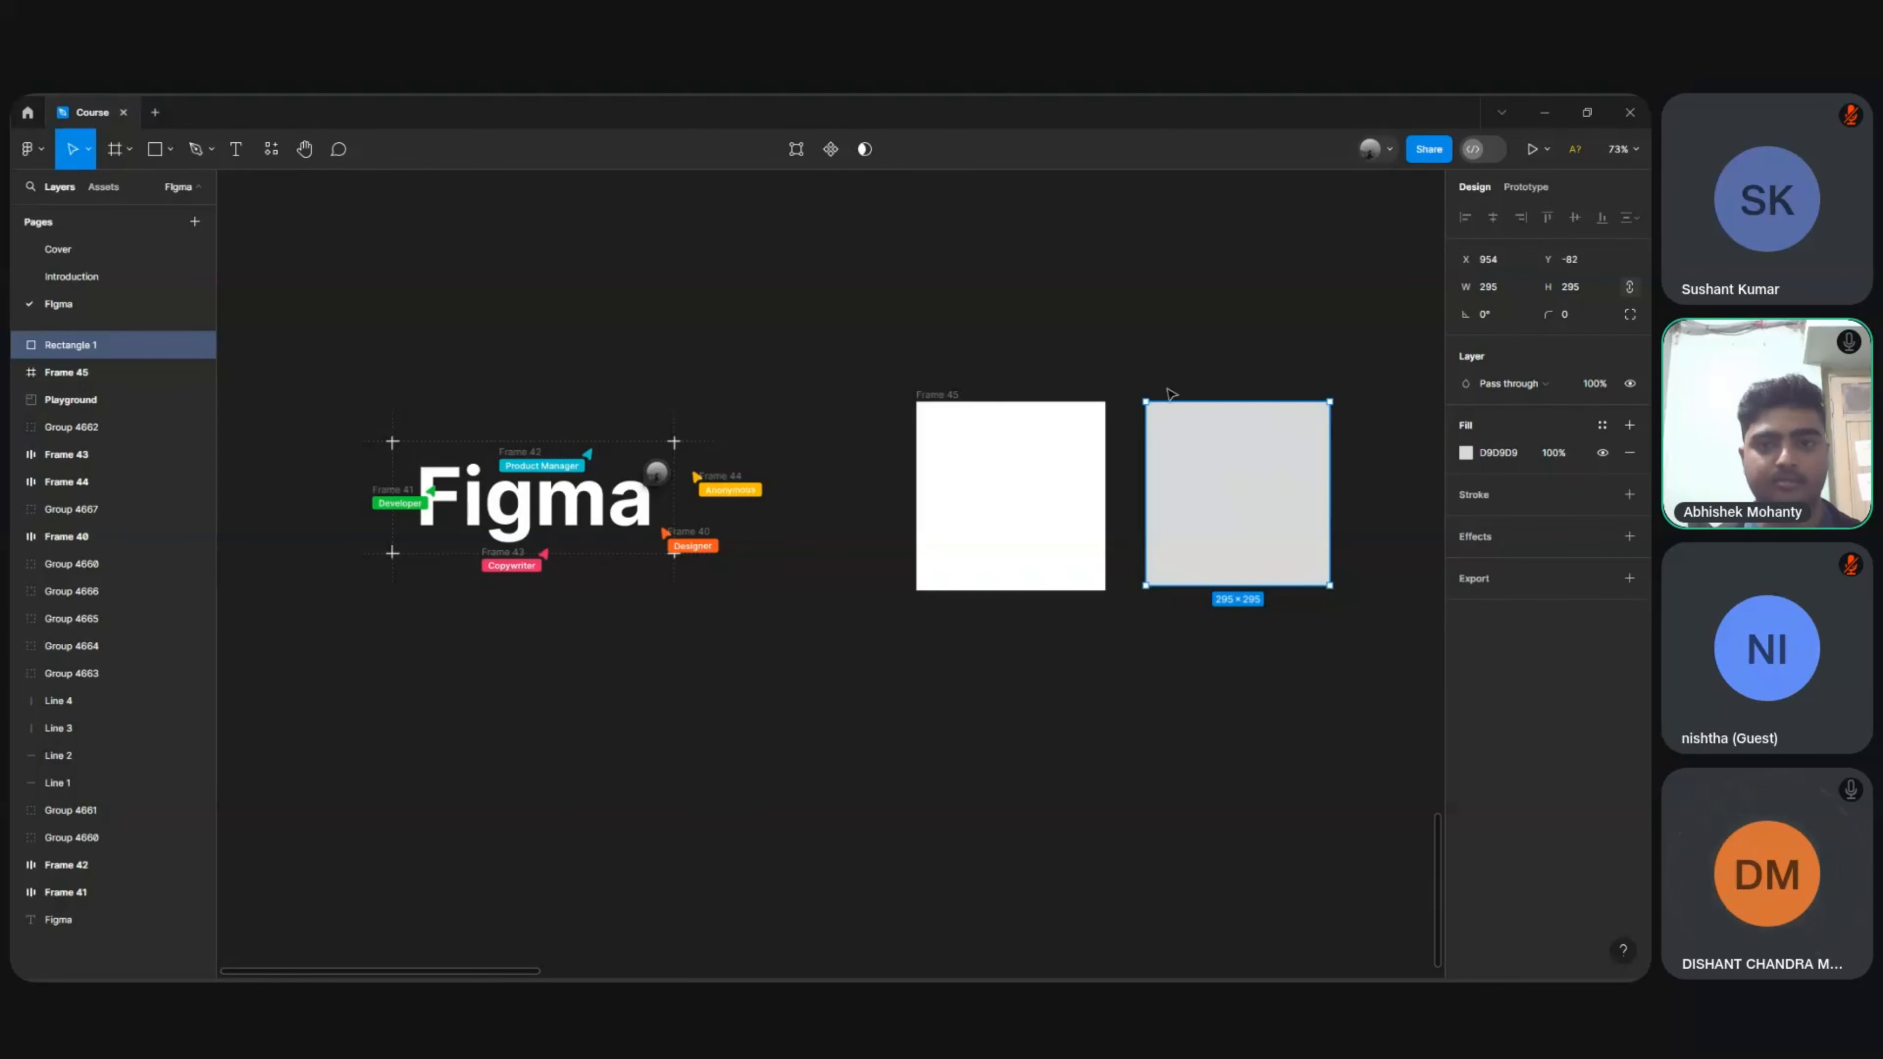
pyautogui.click(1216, 360)
pyautogui.click(1208, 460)
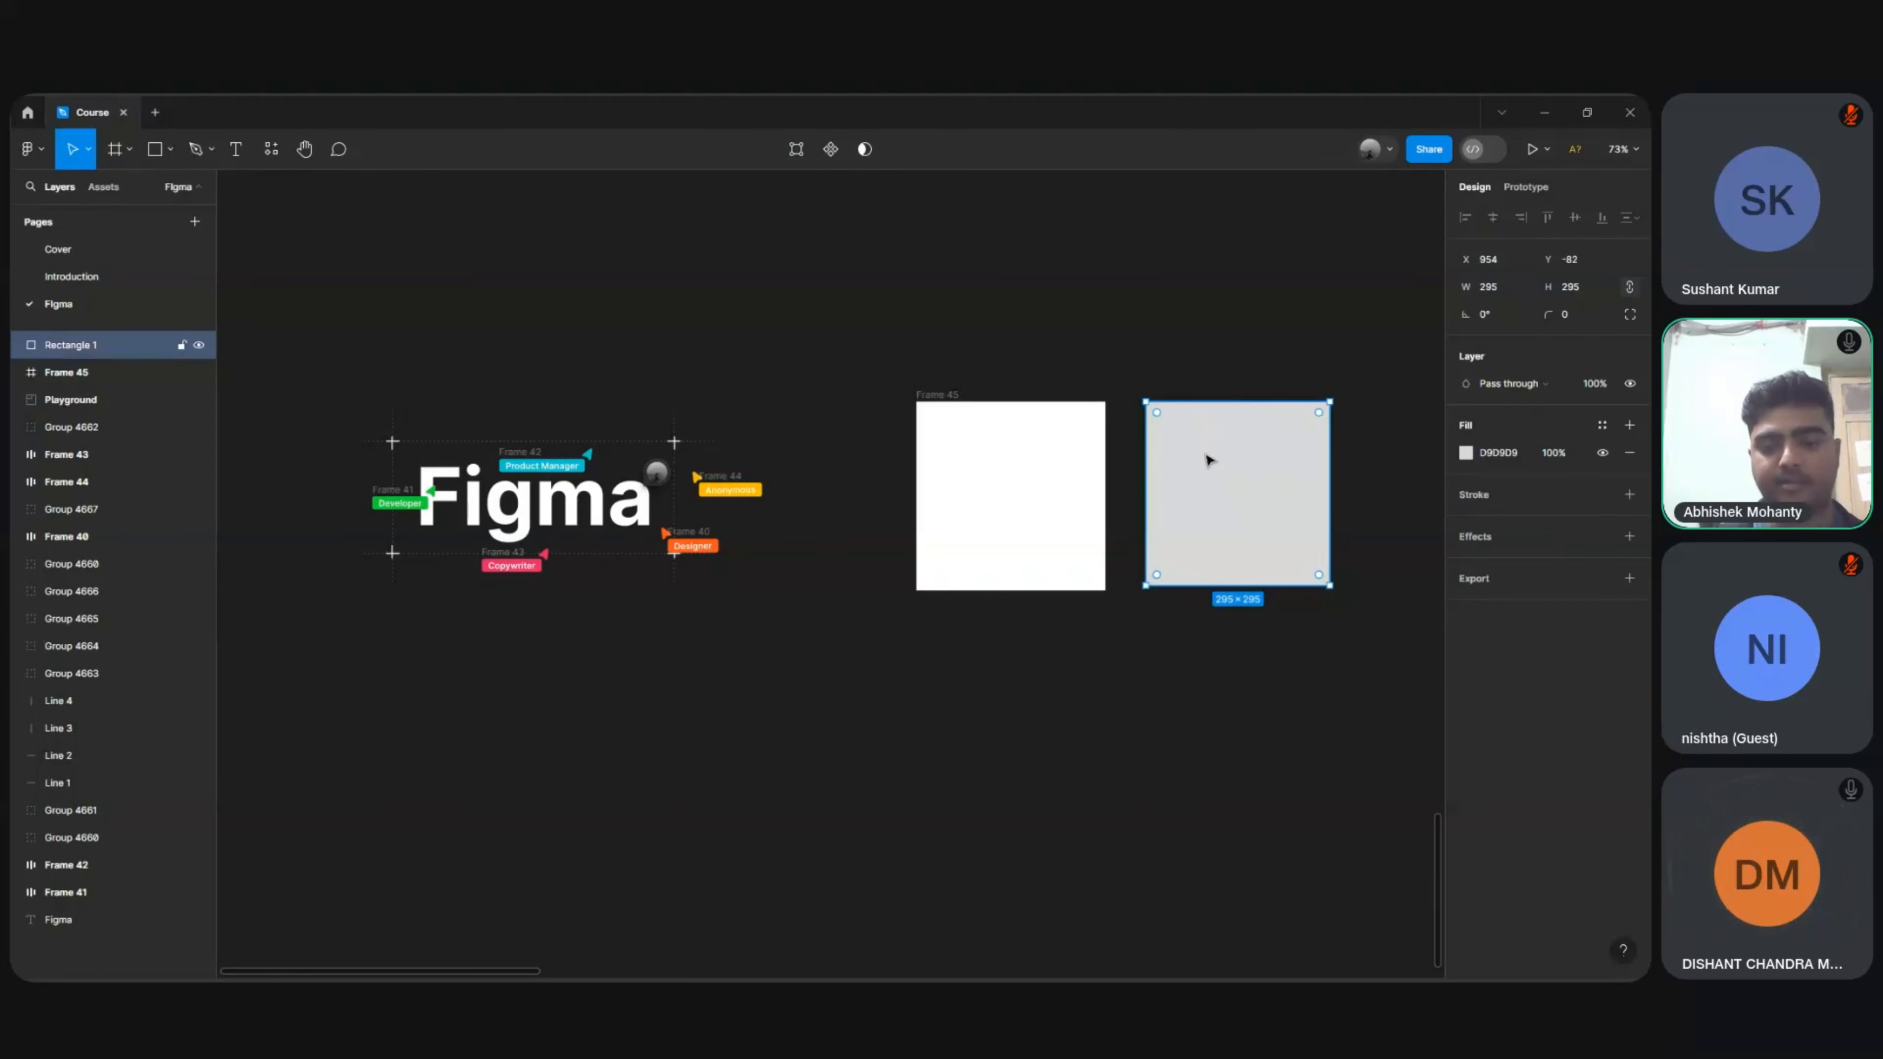
pyautogui.press('Delete')
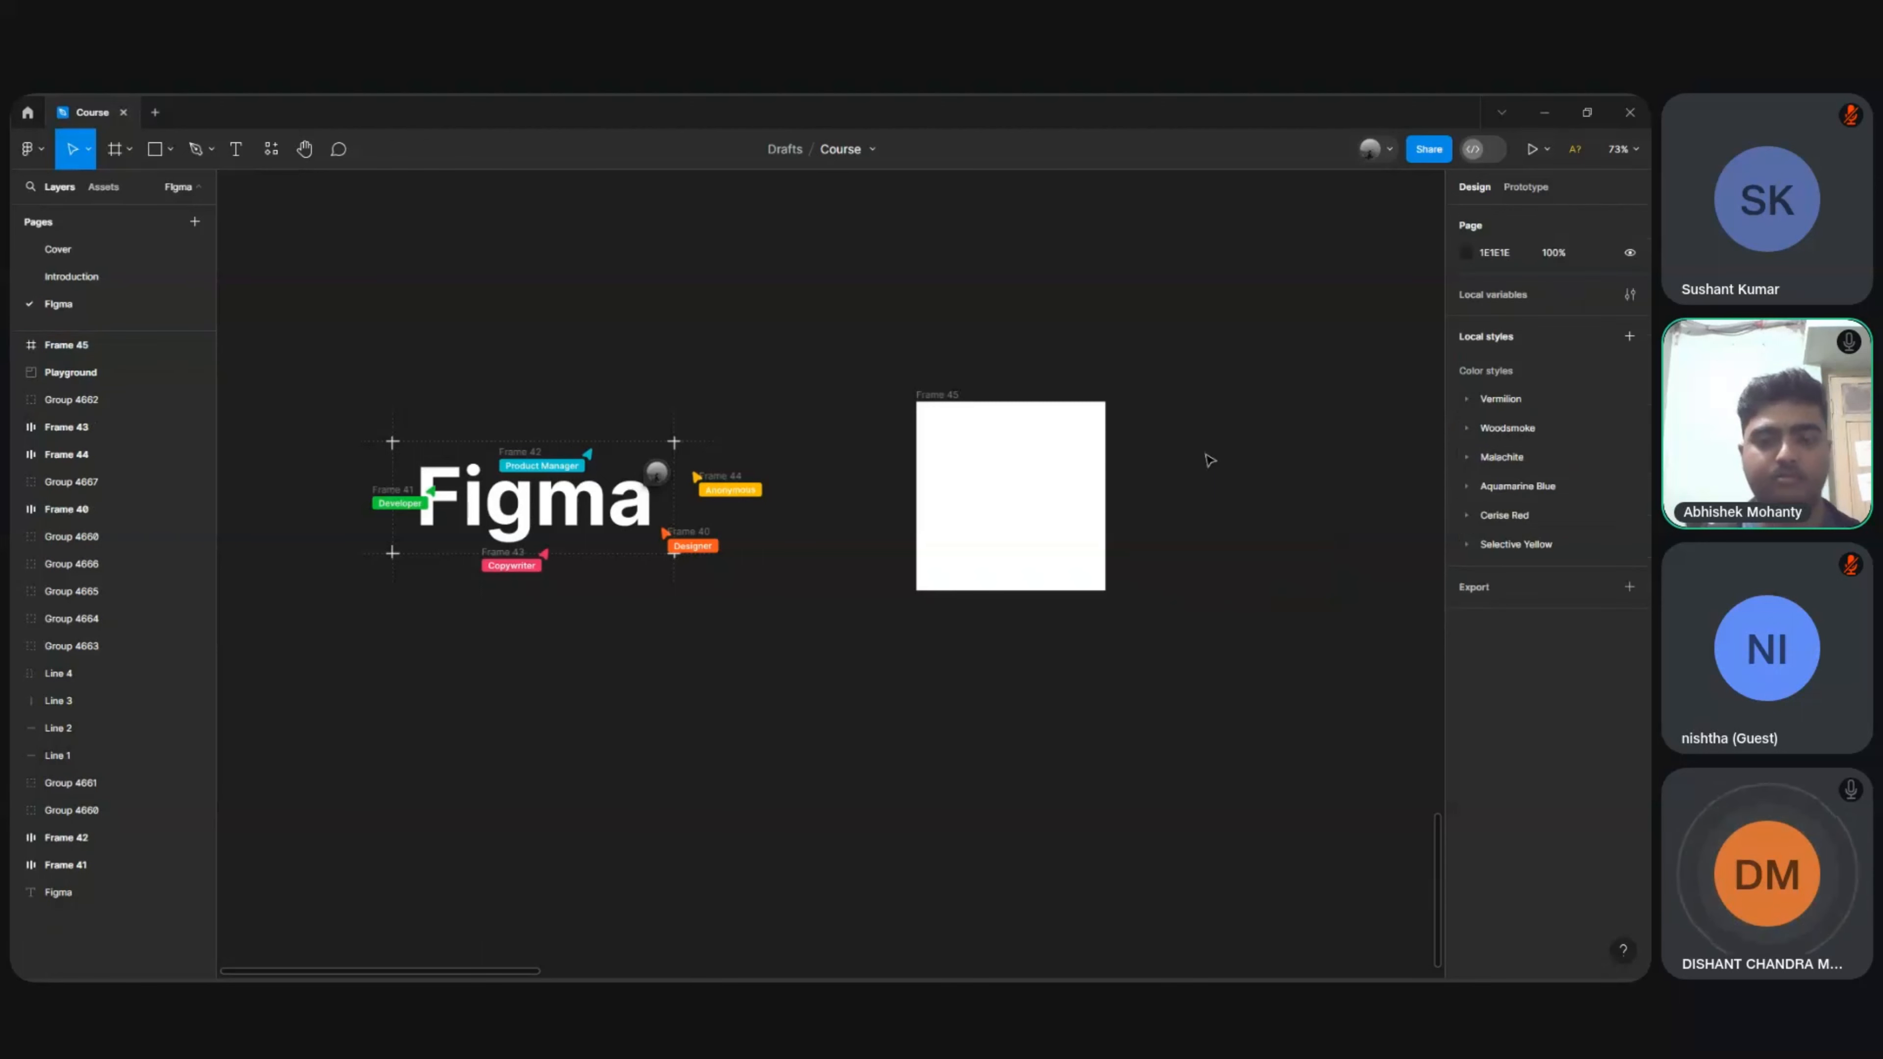
# Step: Examine the white frame's properties and the tool variants grouped under Move and Frame
pyautogui.click(944, 394)
pyautogui.scroll(5, 944, 394)
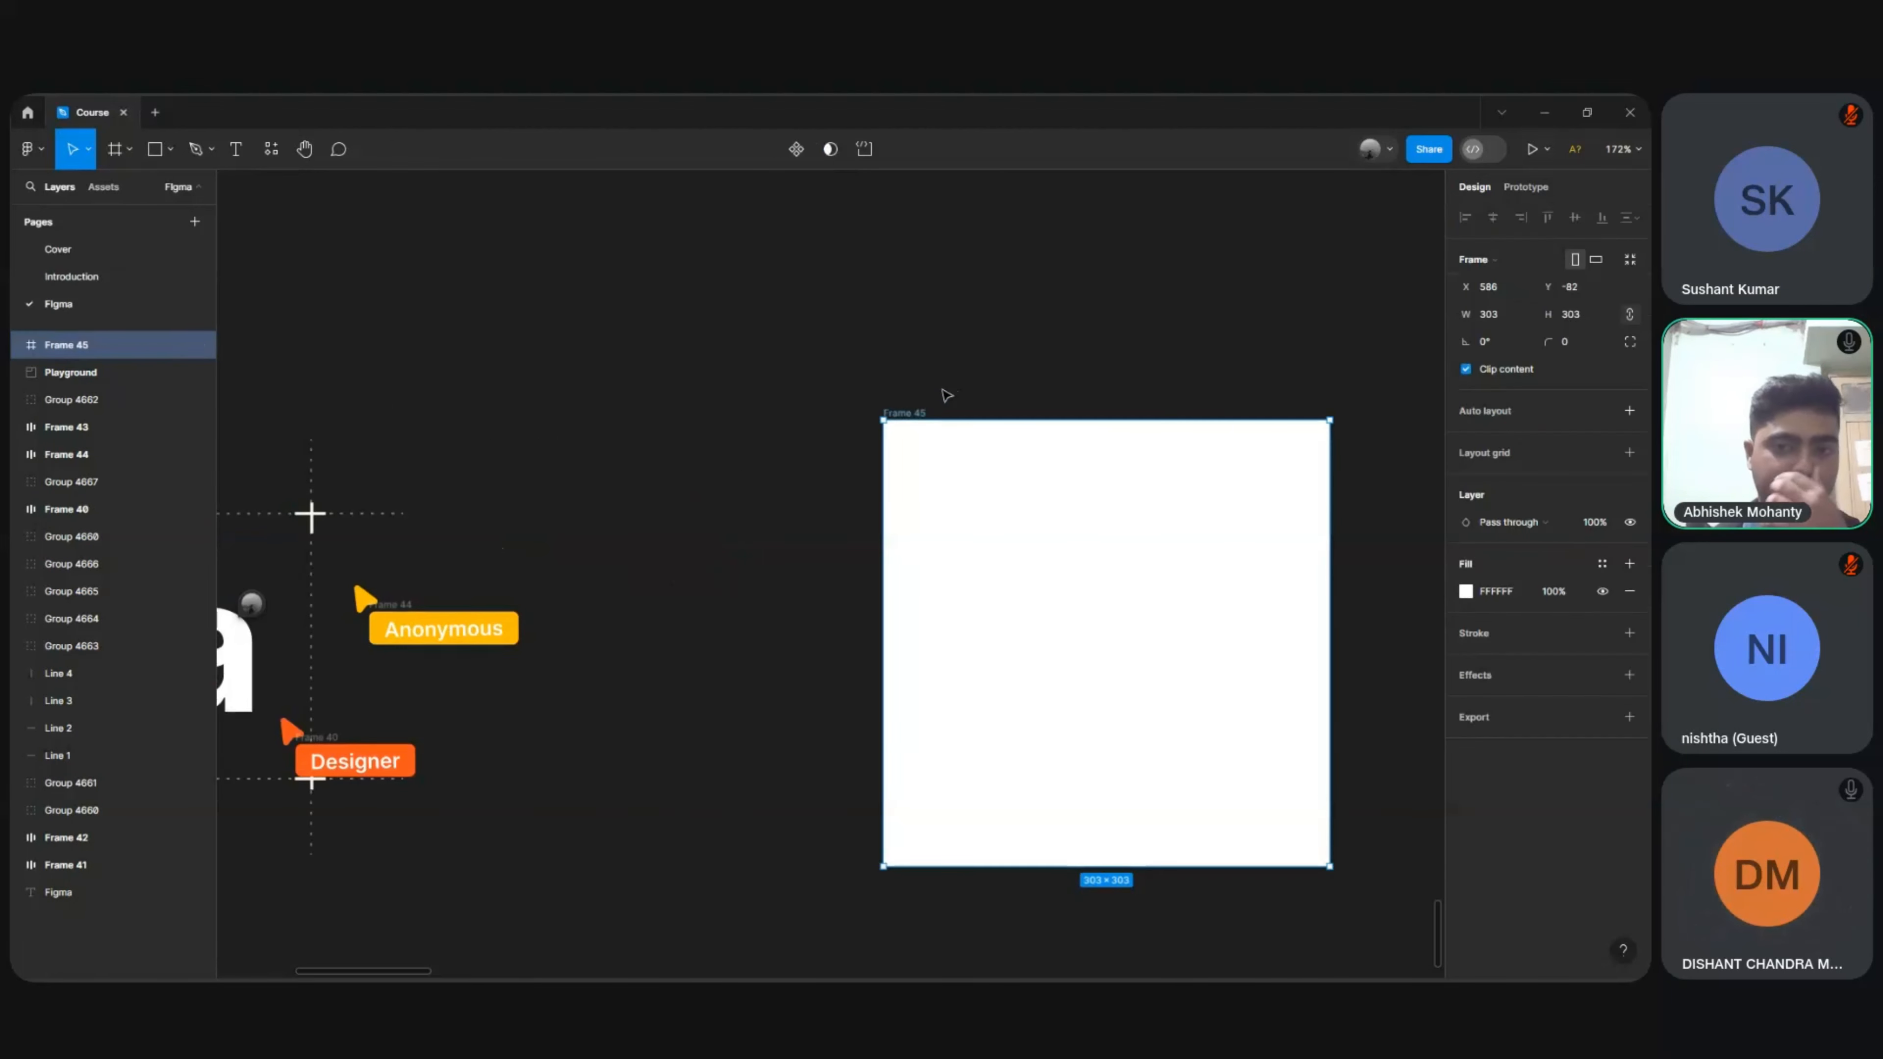
pyautogui.scroll(-3, 941, 390)
pyautogui.hscroll(2, 942, 390)
pyautogui.hscroll(2, 944, 394)
pyautogui.scroll(1, 944, 394)
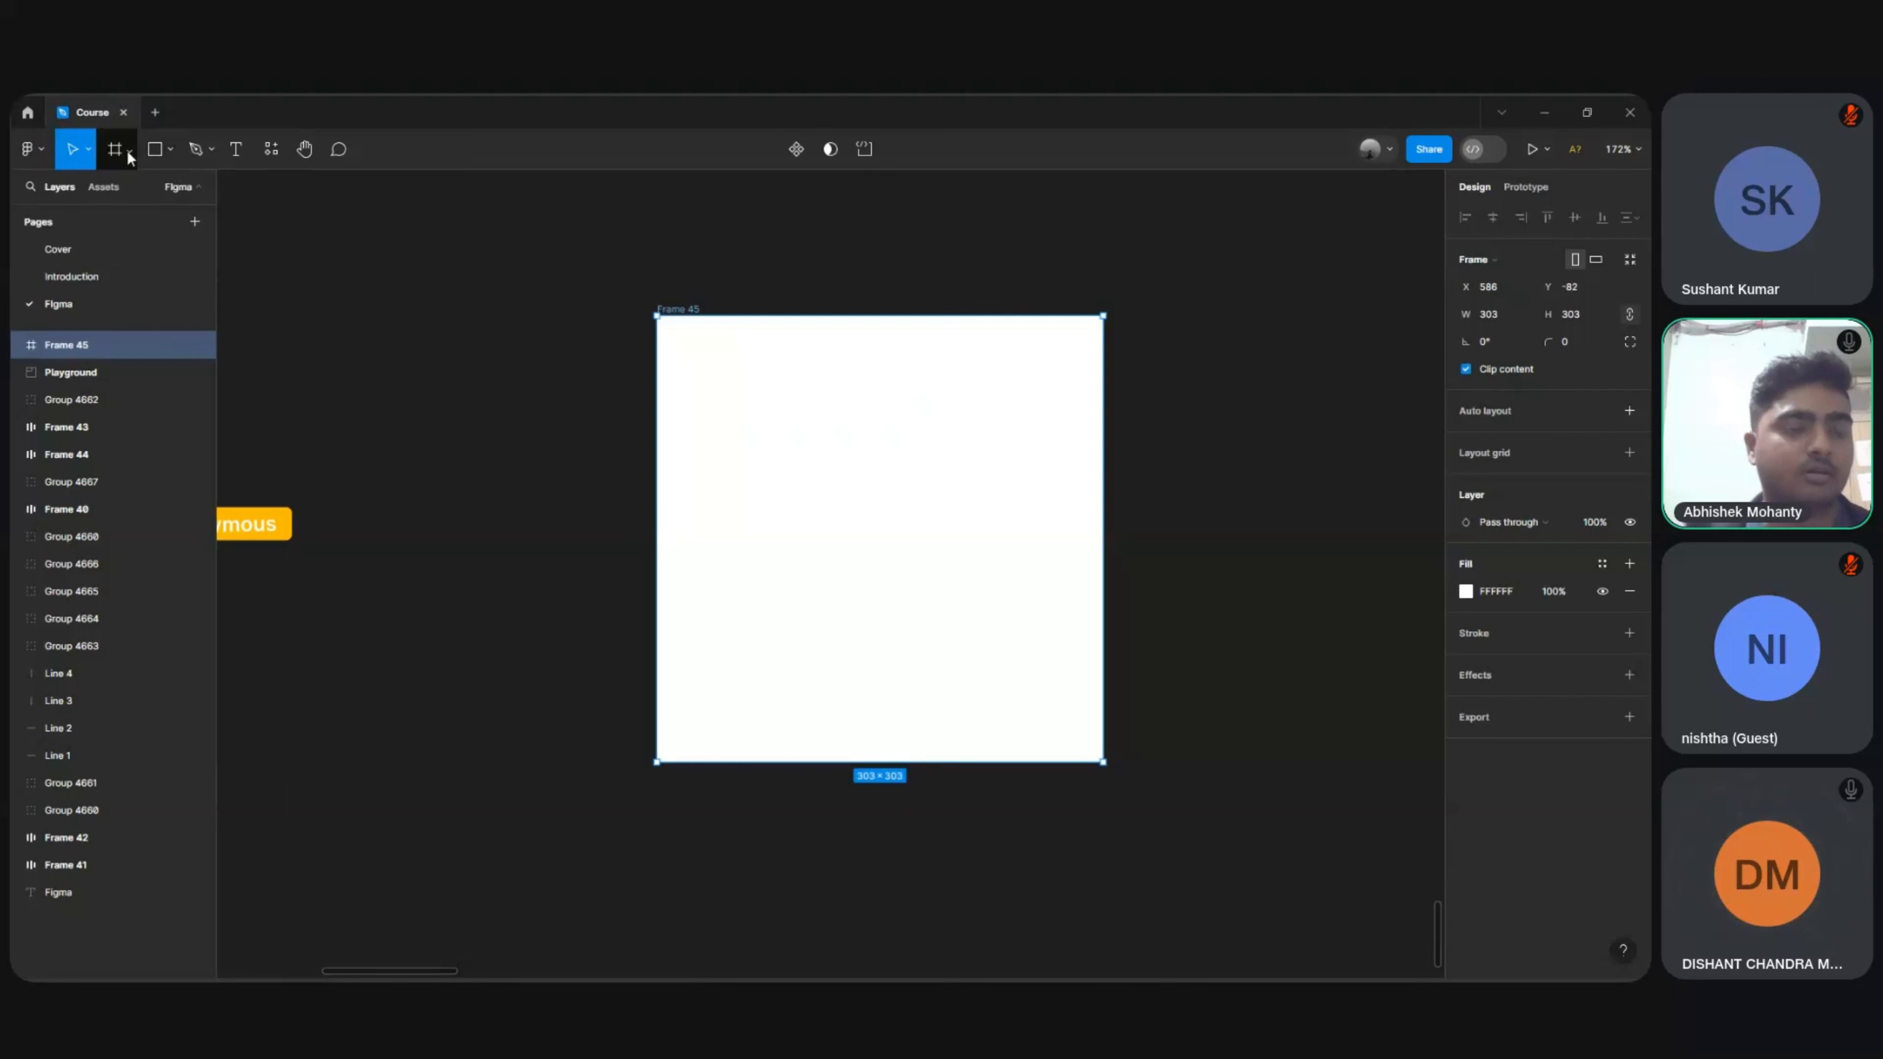
pyautogui.click(93, 152)
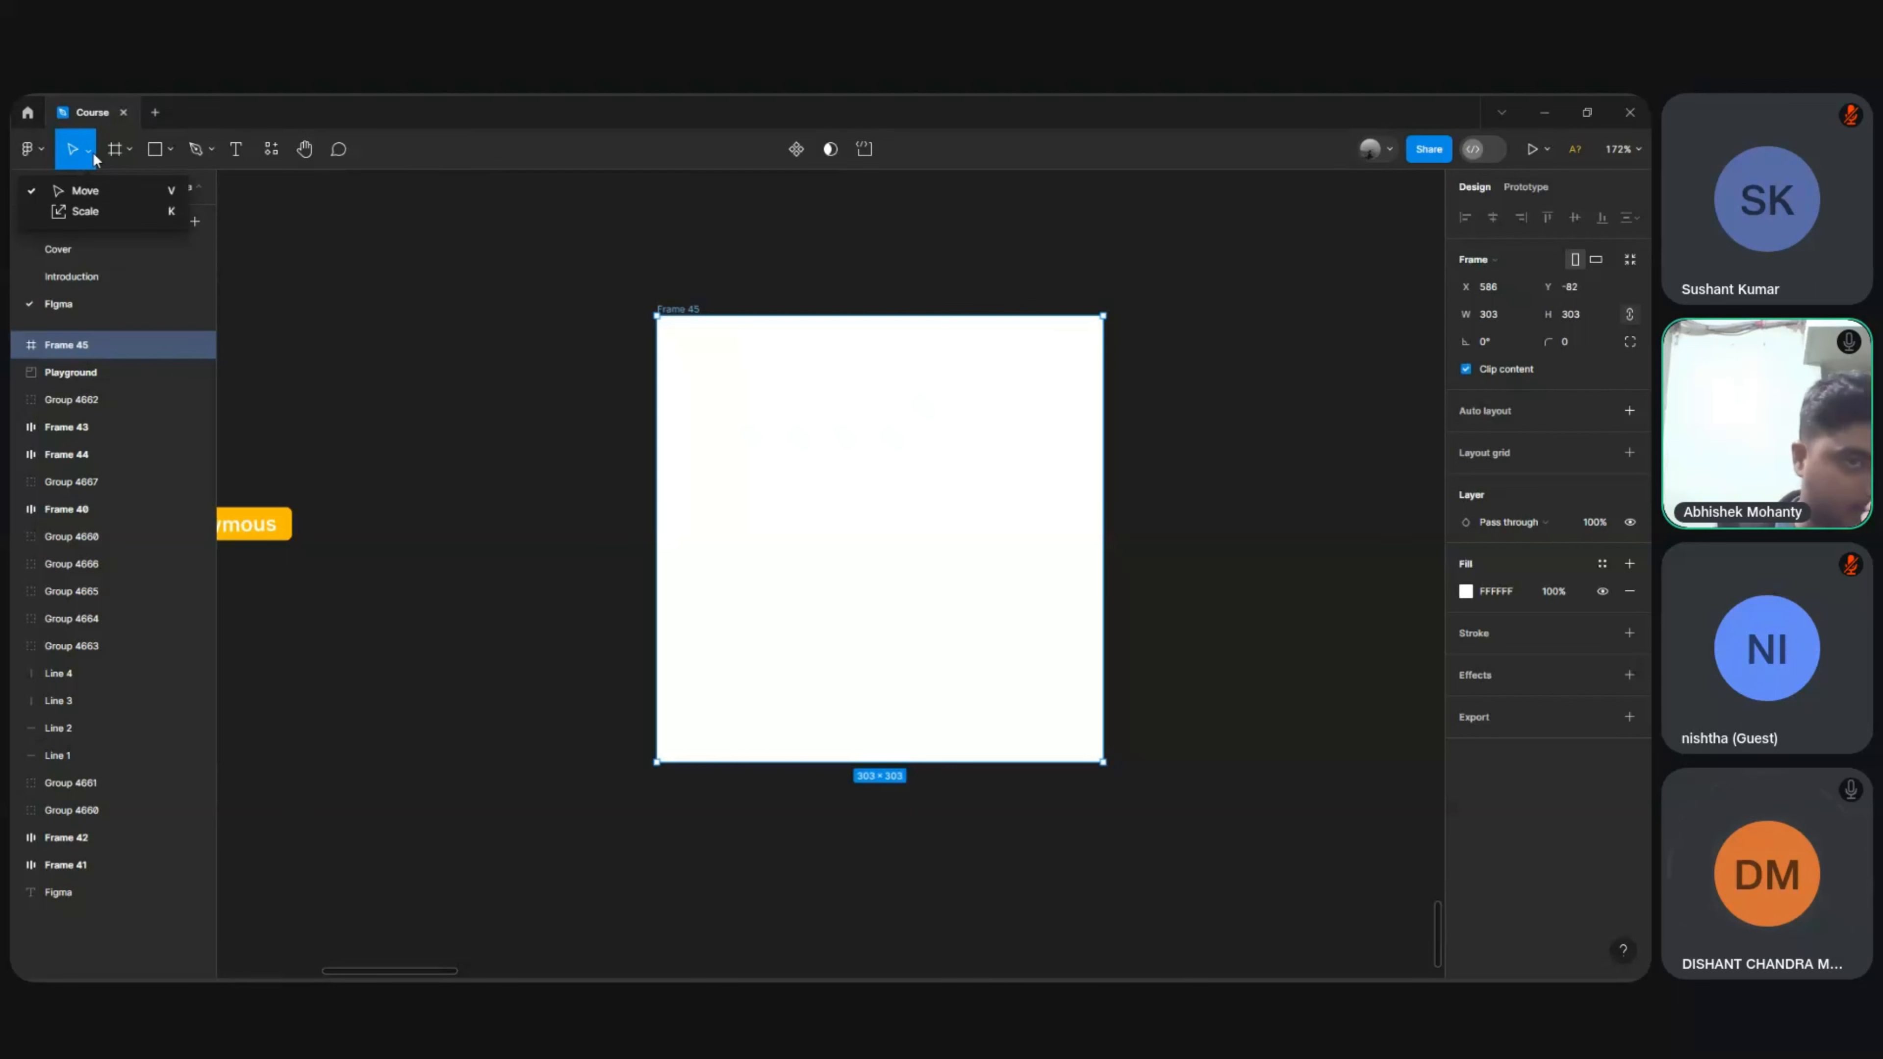
pyautogui.click(131, 149)
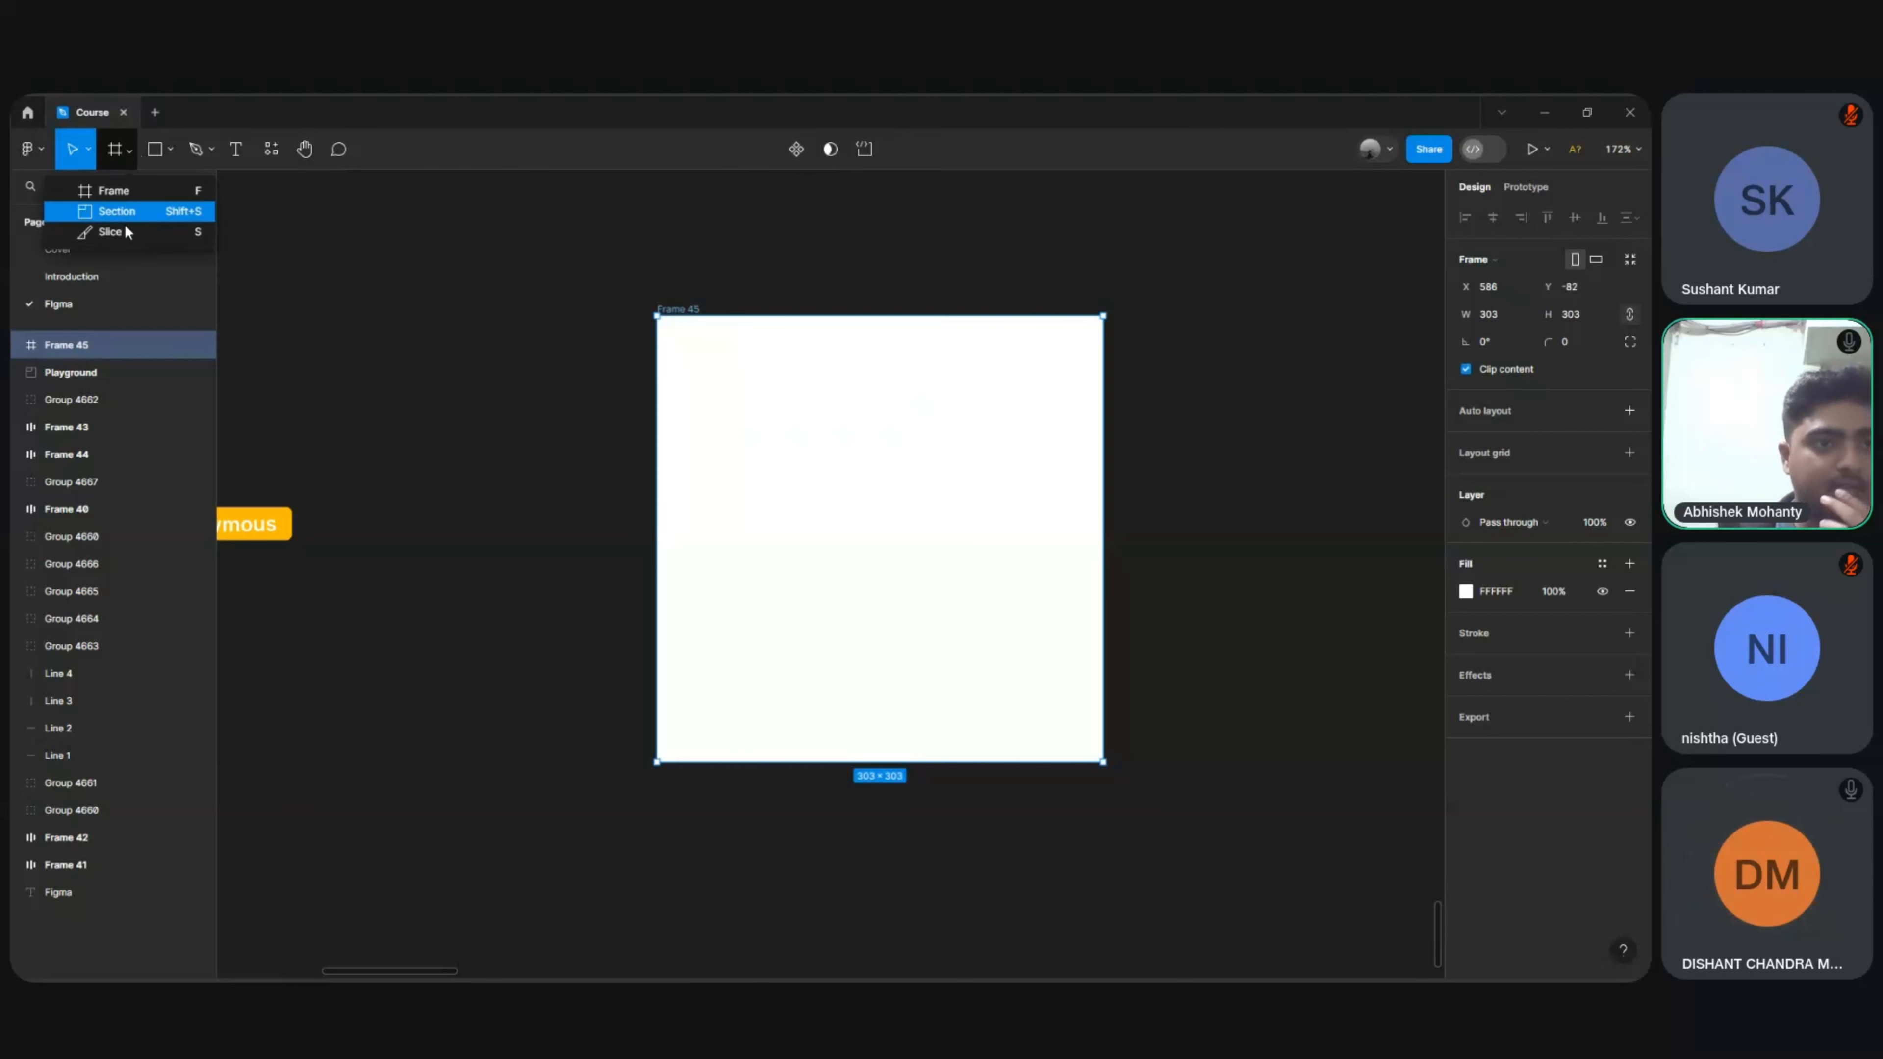
pyautogui.click(537, 298)
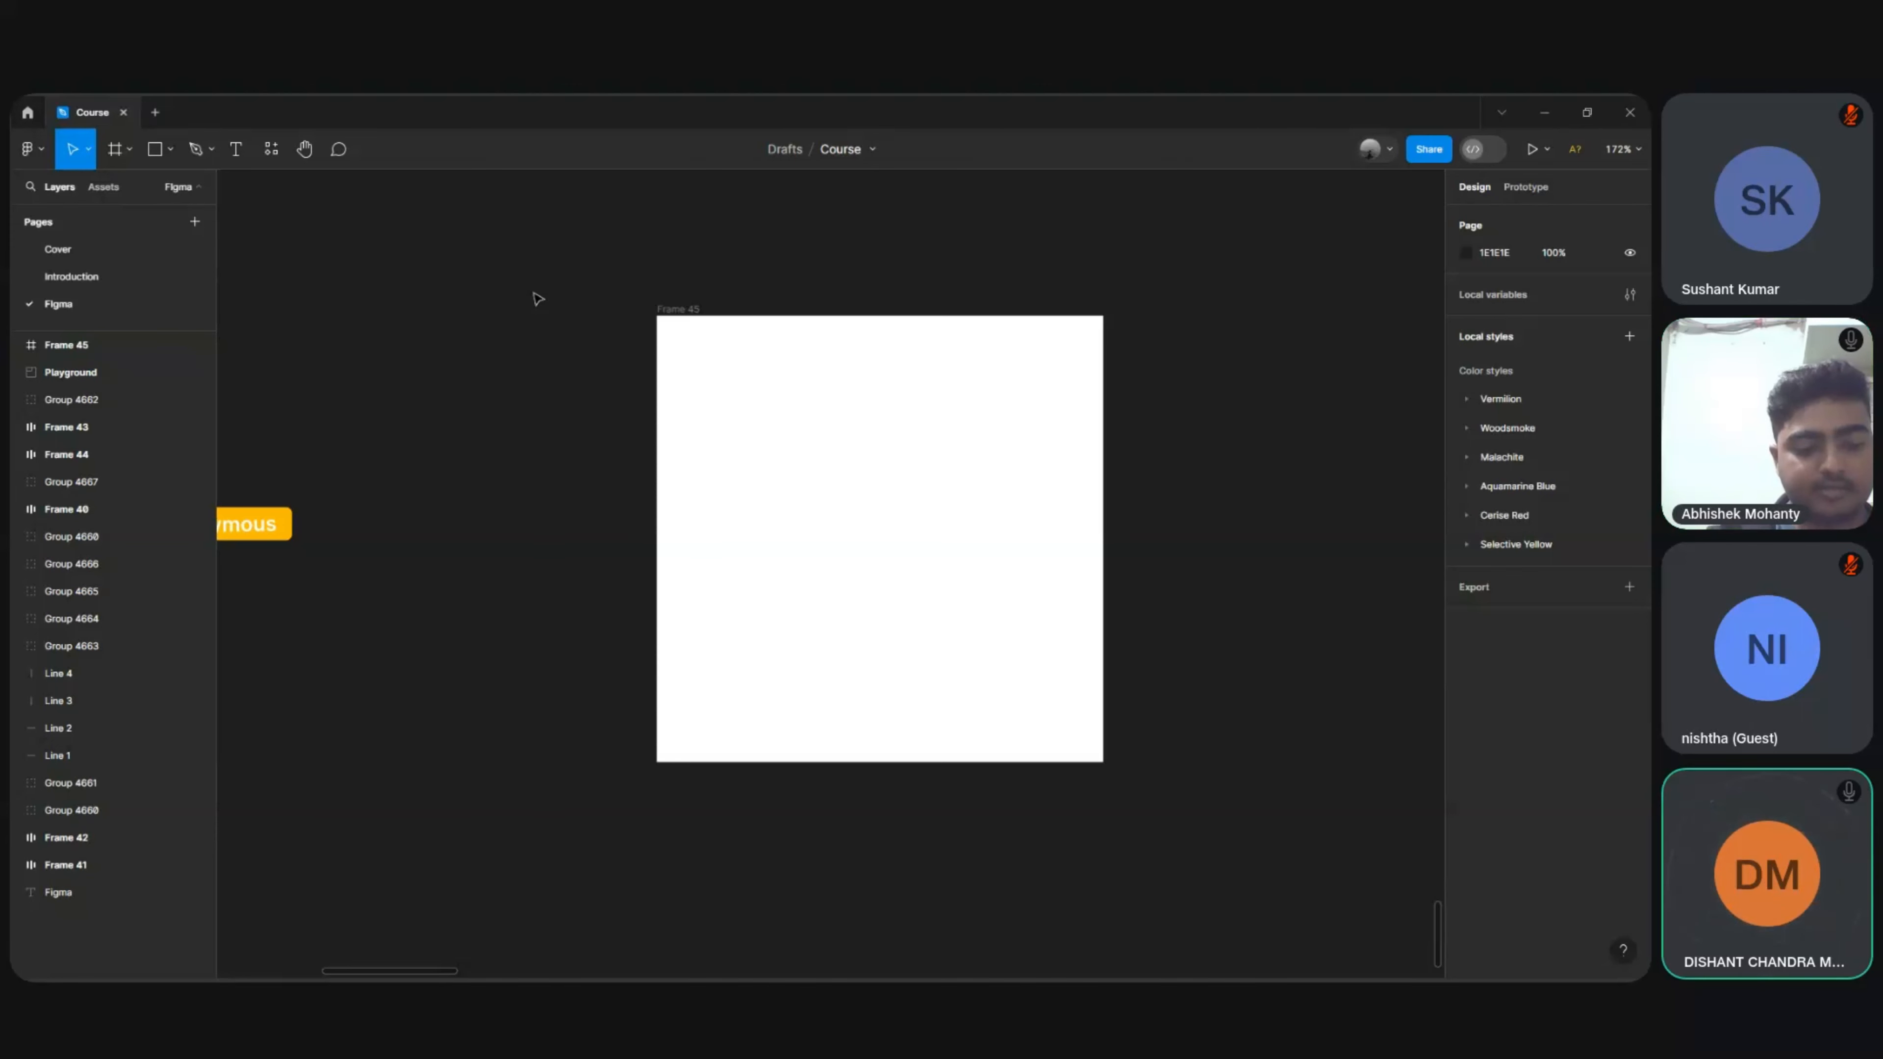
# Step: Draw a section of about 817 × 817 around the white frame, leaving room for more frames
pyautogui.hotkey('shift', 's')
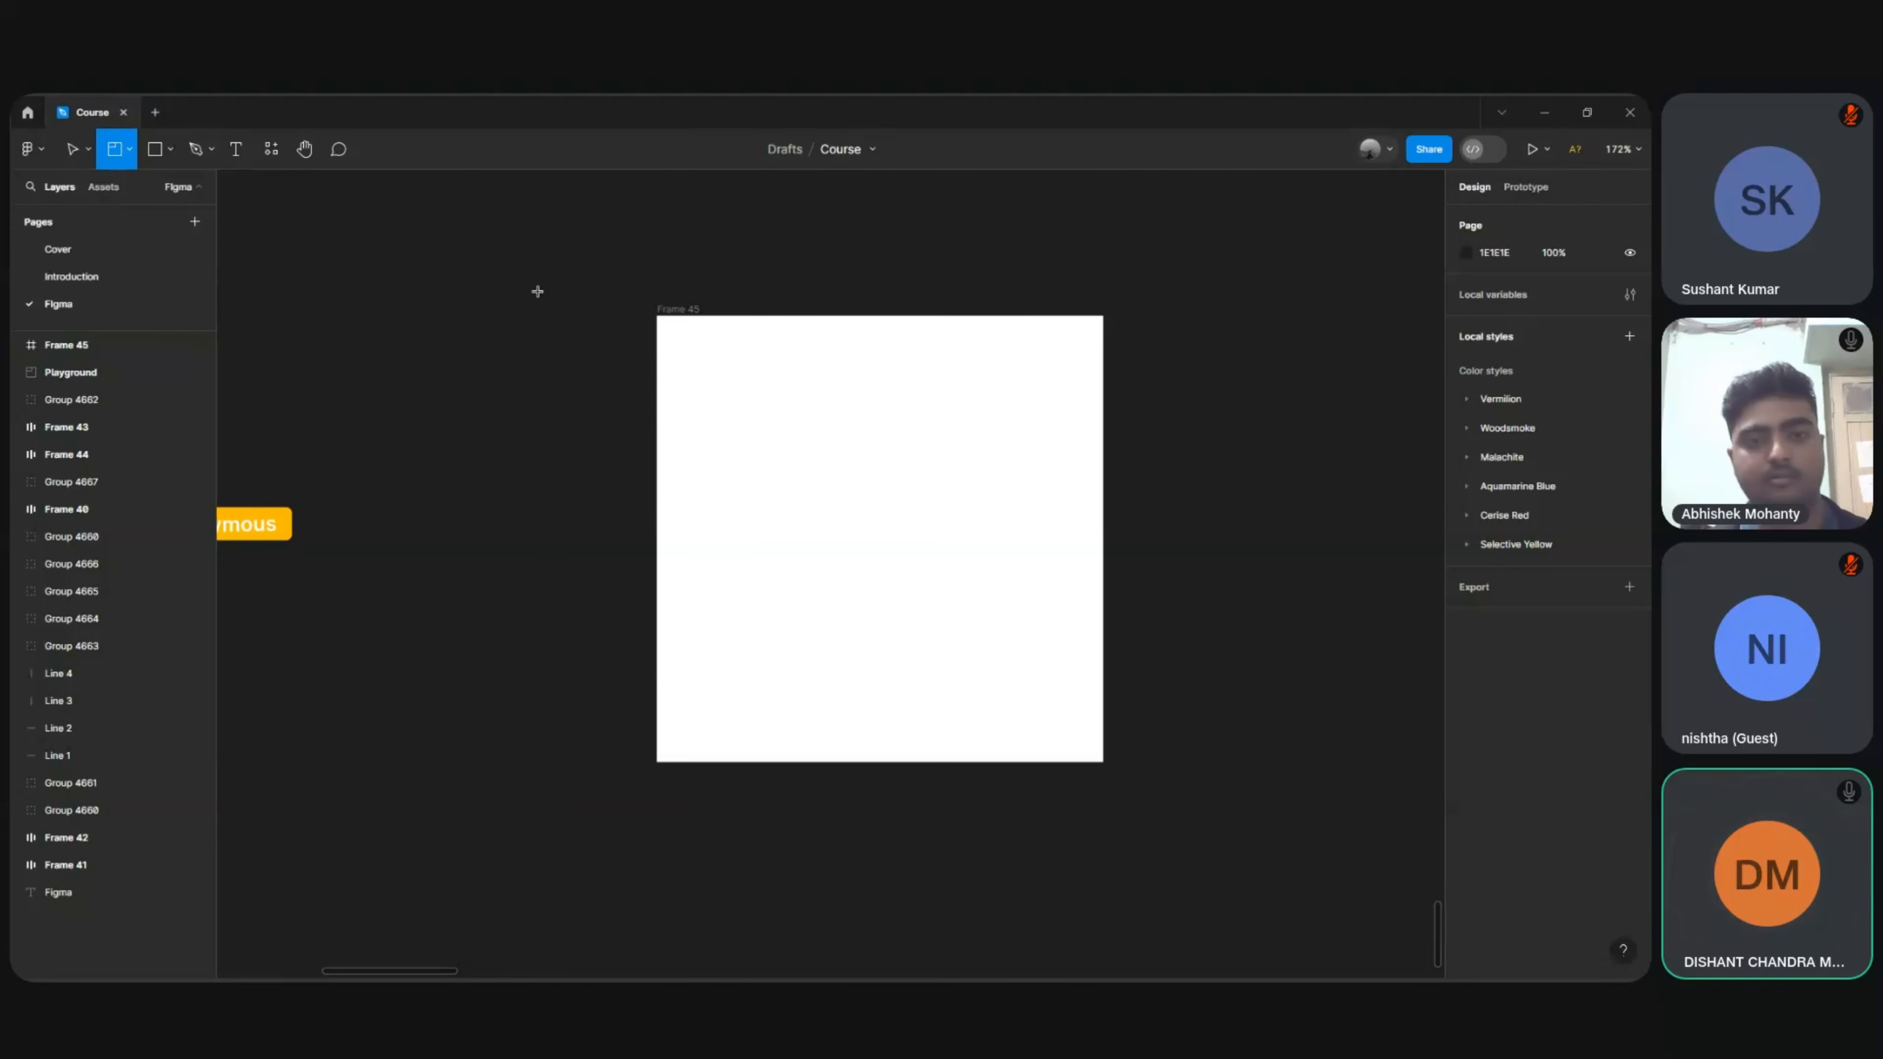
pyautogui.moveTo(609, 269); pyautogui.dragTo(1379, 976)
pyautogui.hotkey('shift', '1')
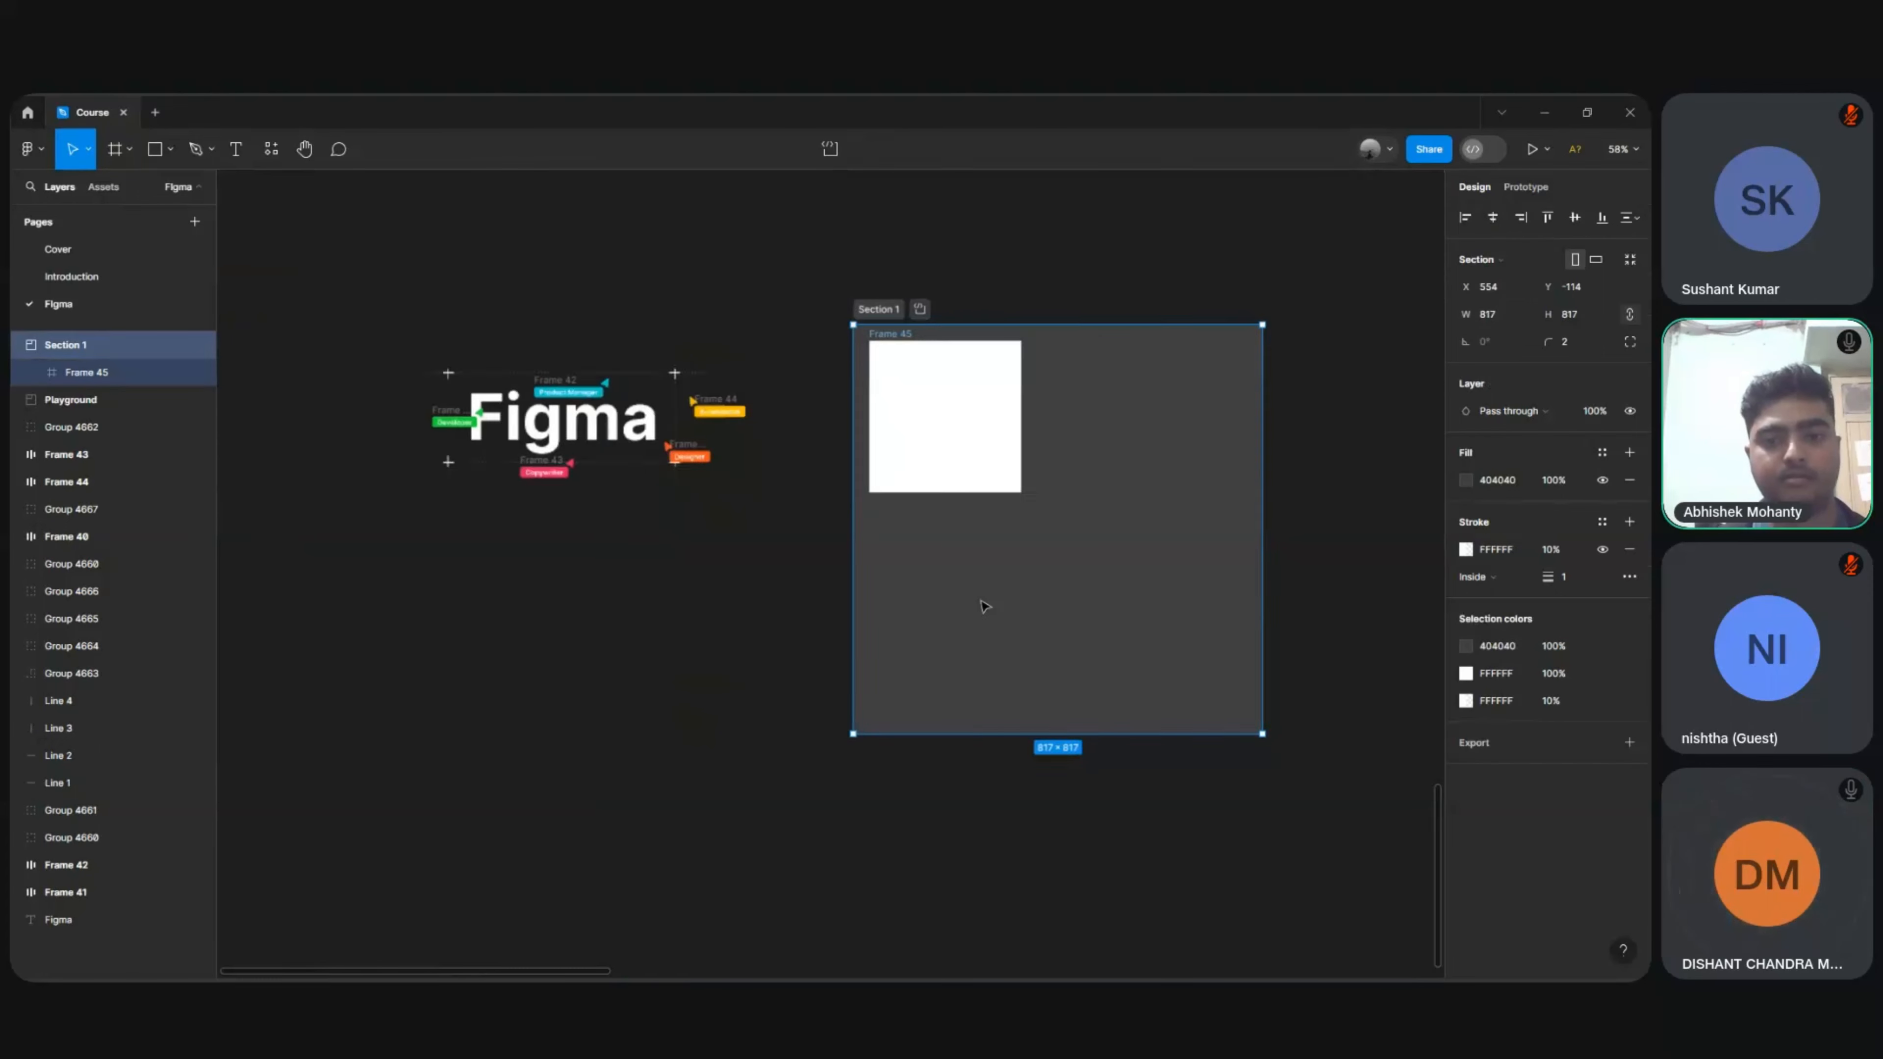
pyautogui.press('Escape')
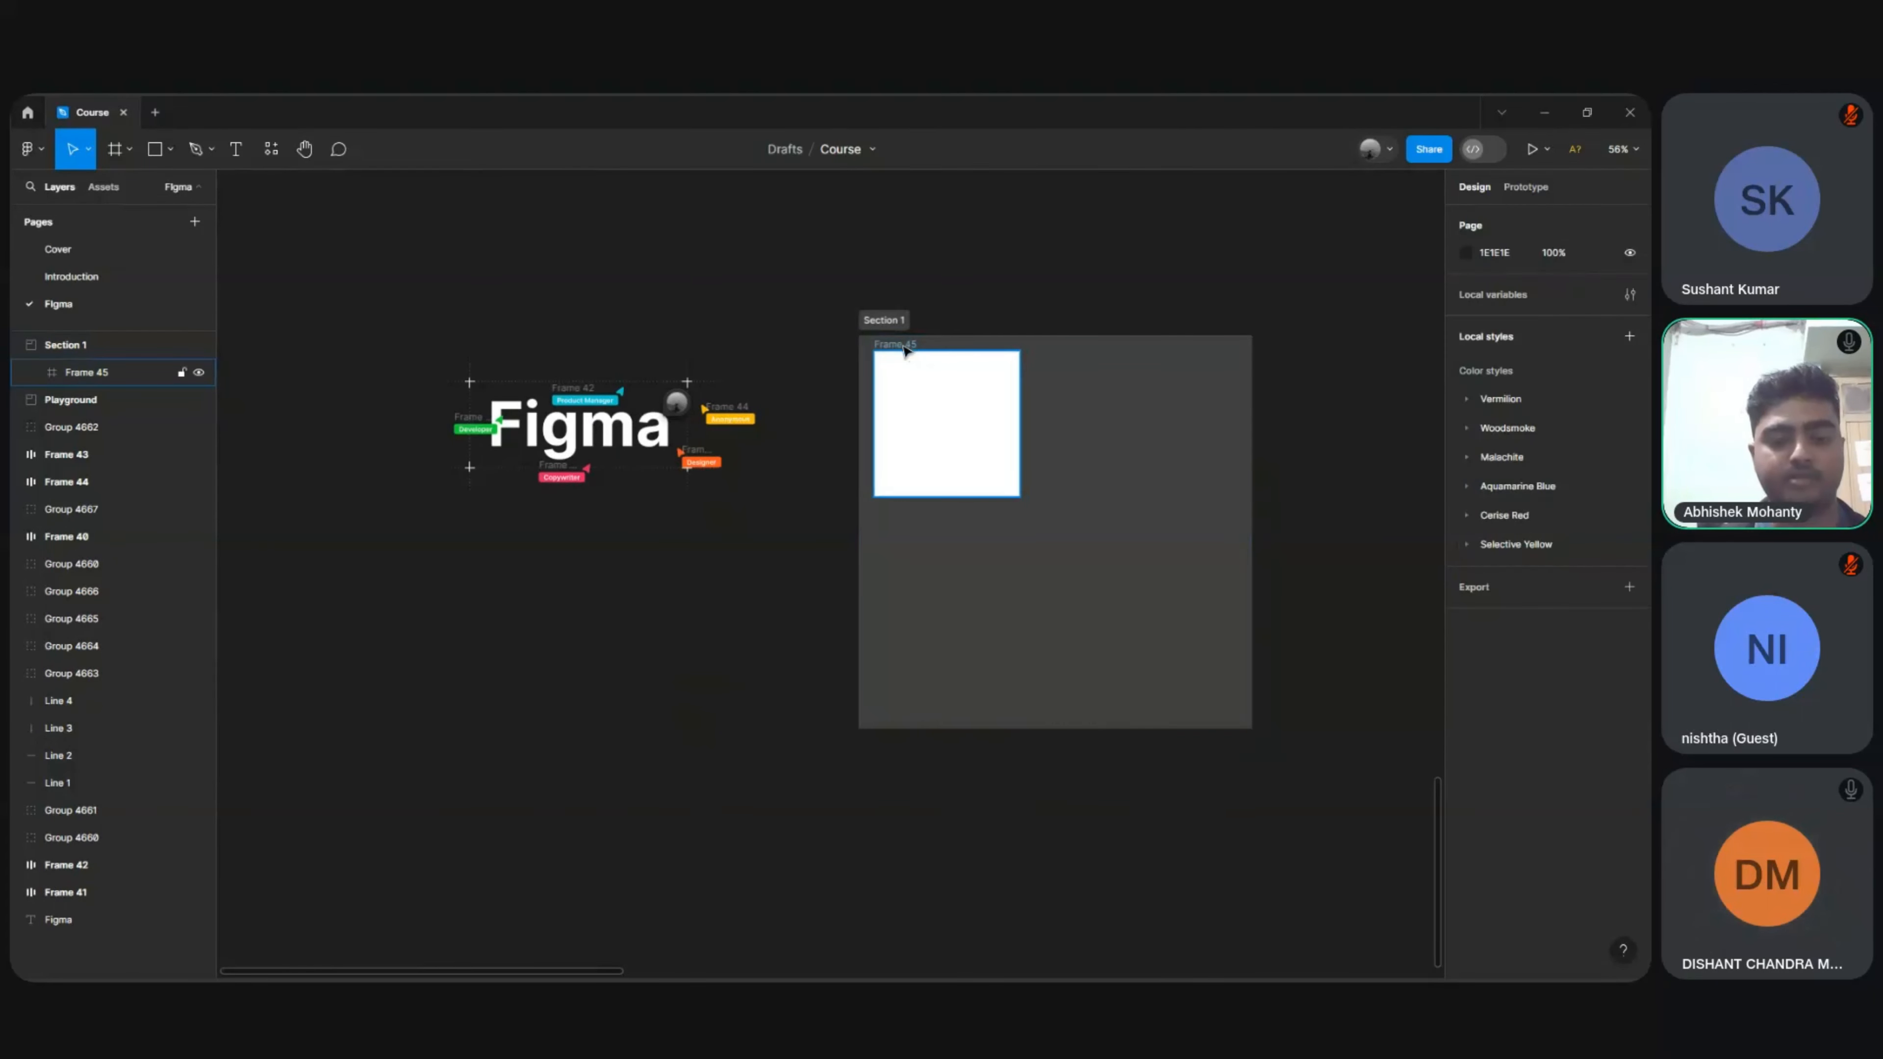
# Step: Duplicate the white frame inside the section and move the copy straight down to Y 392
pyautogui.click(902, 343)
pyautogui.hotkey('ctrl', 'd')
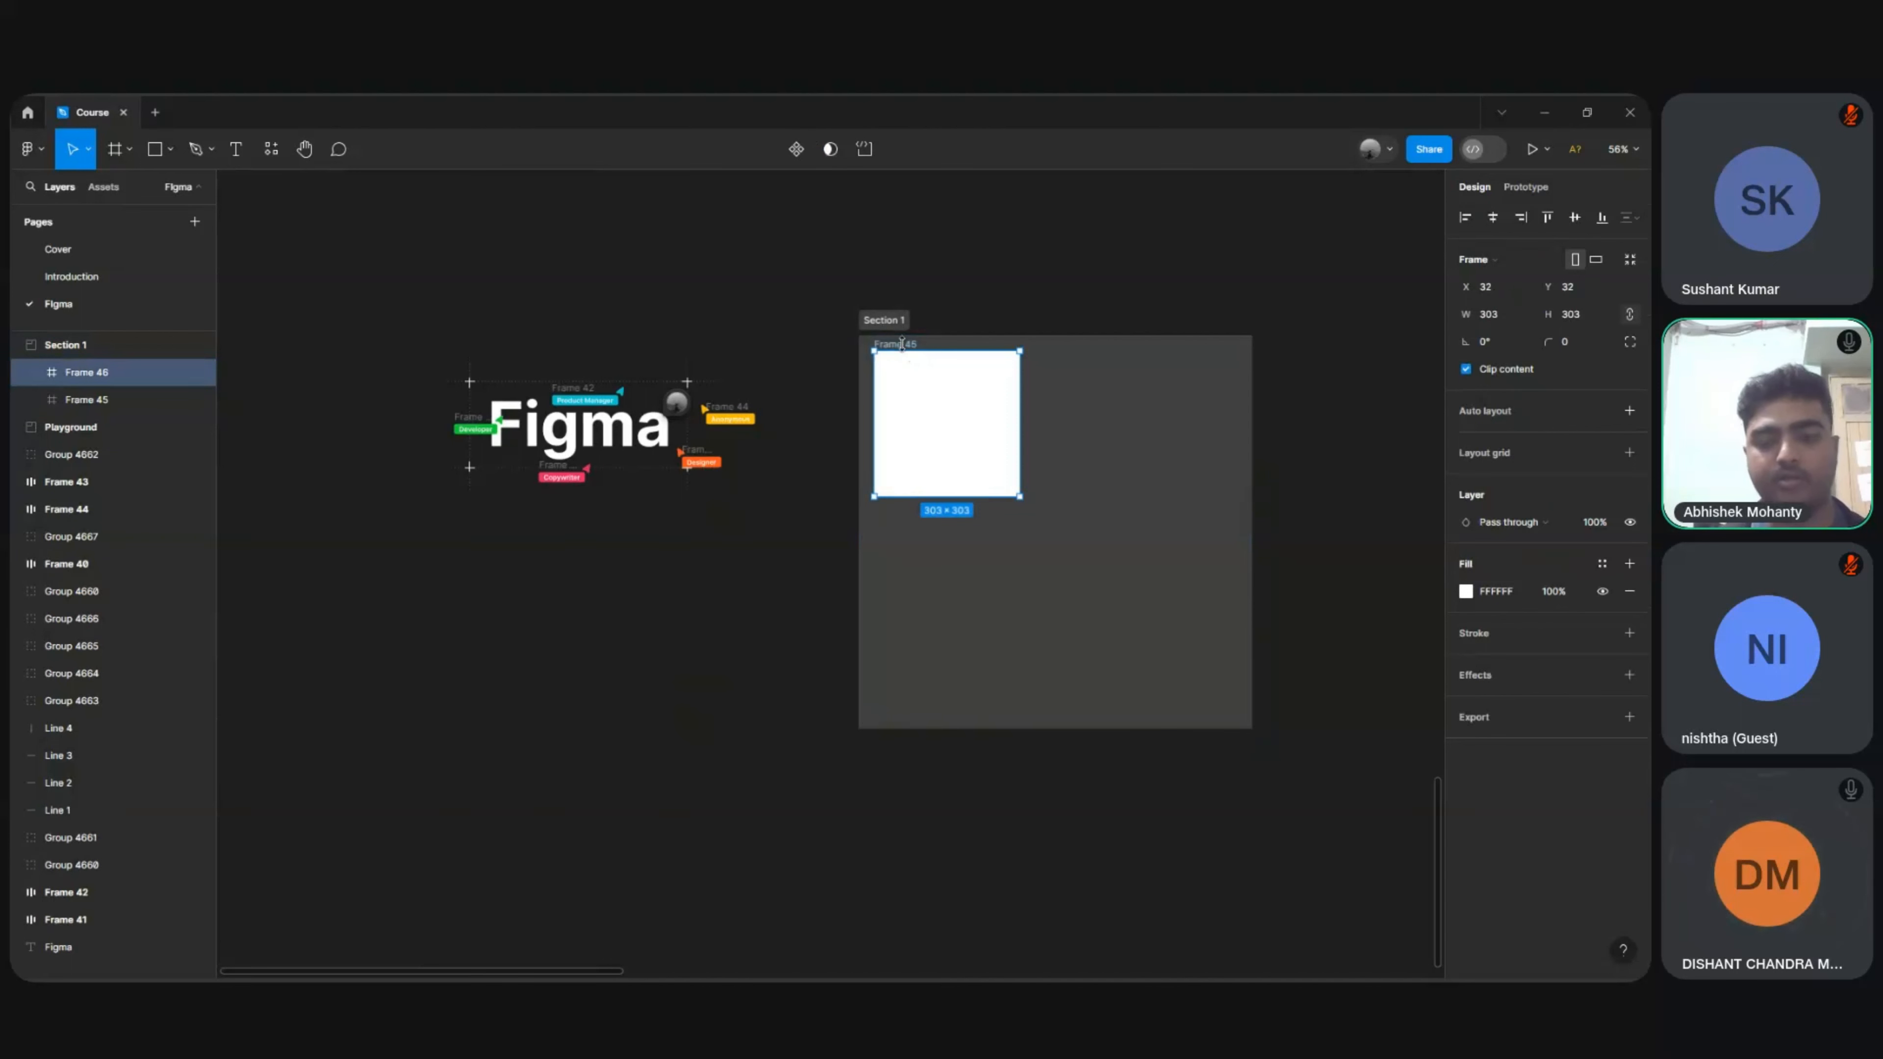
pyautogui.hotkey('shift', 'Down')
pyautogui.hotkey('shift', 'Down')
pyautogui.hotkey('shift', 'Down')
pyautogui.hotkey('shift', 'Down')
pyautogui.hotkey('shift', 'Down')
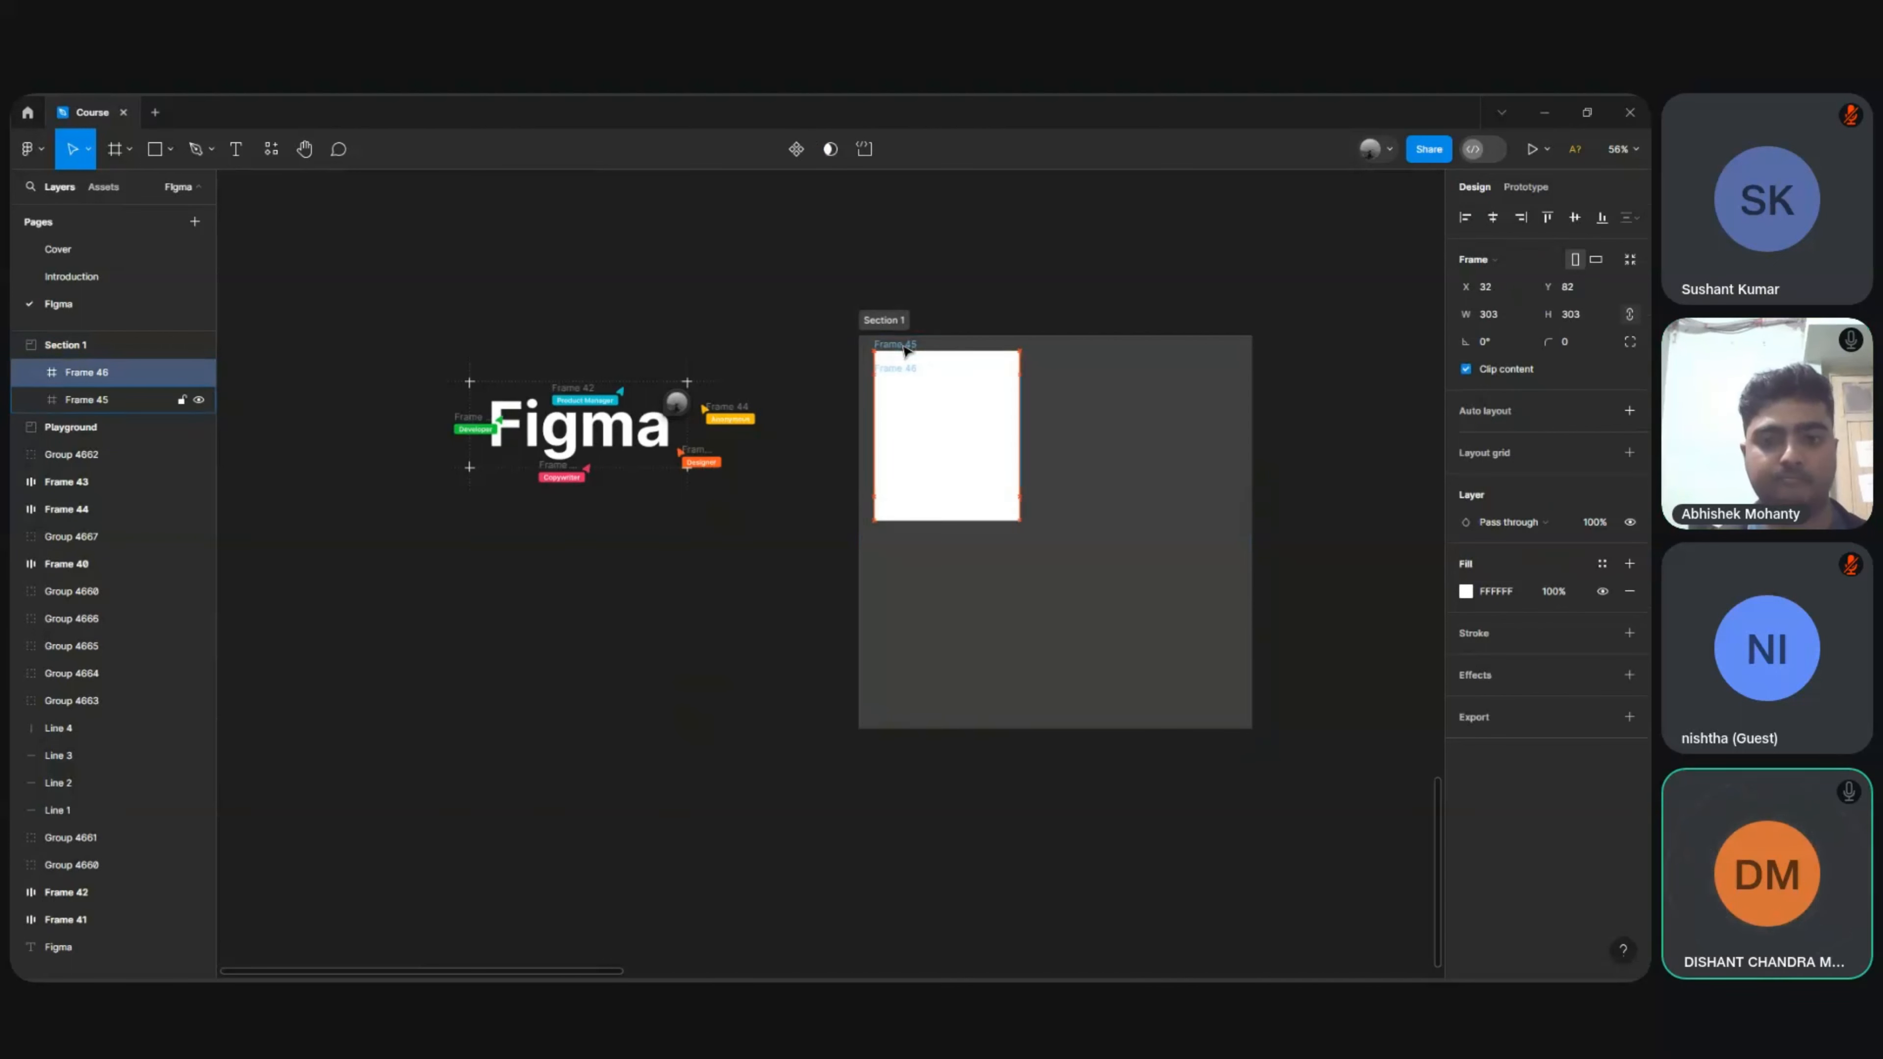
pyautogui.hotkey('shift', 'Down')
pyautogui.hotkey('shift', 'Down')
pyautogui.hotkey('shift', 'Down')
pyautogui.hotkey('shift', 'Down')
pyautogui.hotkey('shift', 'Down')
pyautogui.hotkey('shift', 'Down')
pyautogui.hotkey('shift', 'Down')
pyautogui.hotkey('shift', 'Down')
pyautogui.hotkey('shift', 'Down')
pyautogui.hotkey('shift', 'Down')
pyautogui.hotkey('shift', 'Down')
pyautogui.hotkey('shift', 'Down')
pyautogui.hotkey('shift', 'Down')
pyautogui.hotkey('shift', 'Down')
pyautogui.hotkey('shift', 'Down')
pyautogui.hotkey('shift', 'Down')
pyautogui.hotkey('shift', 'Down')
pyautogui.hotkey('shift', 'Down')
pyautogui.hotkey('shift', 'Down')
pyautogui.hotkey('shift', 'Down')
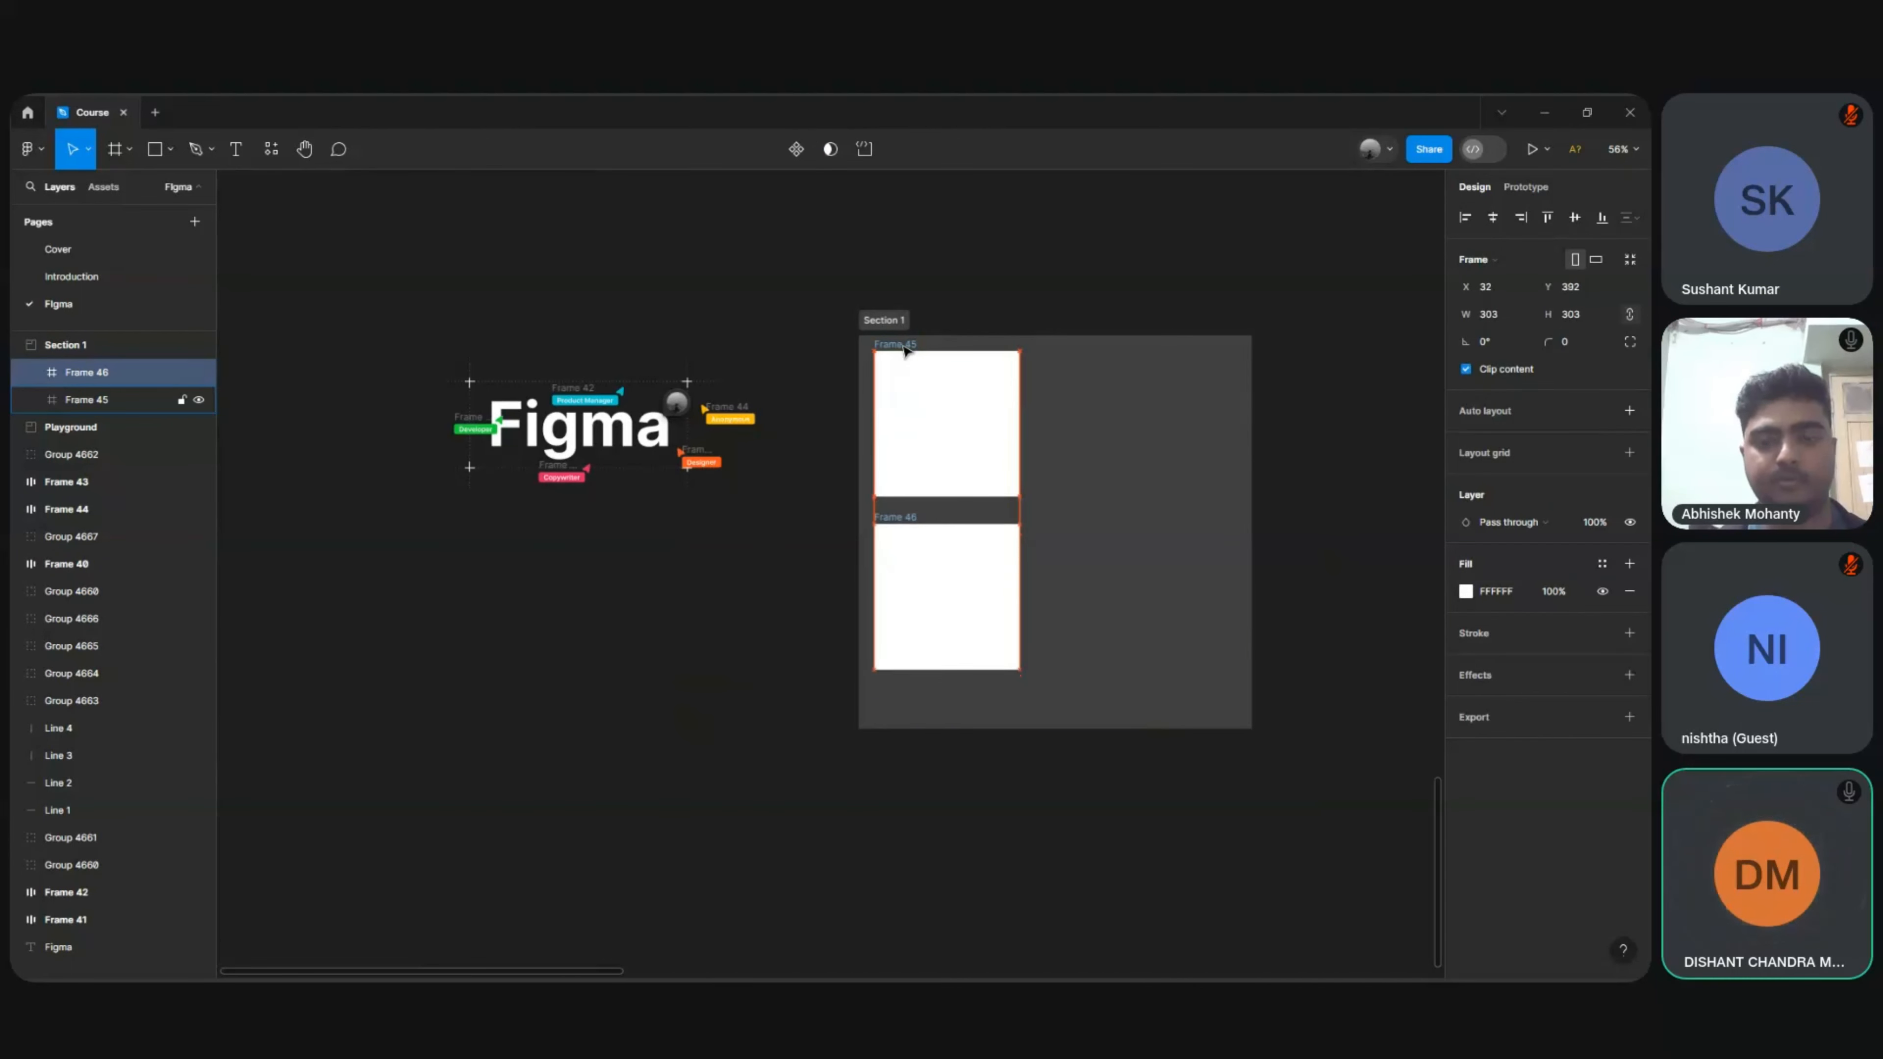
# Step: Duplicate the lower frame and move the copy horizontally to X 382 within the section
pyautogui.hotkey('ctrl', 'd')
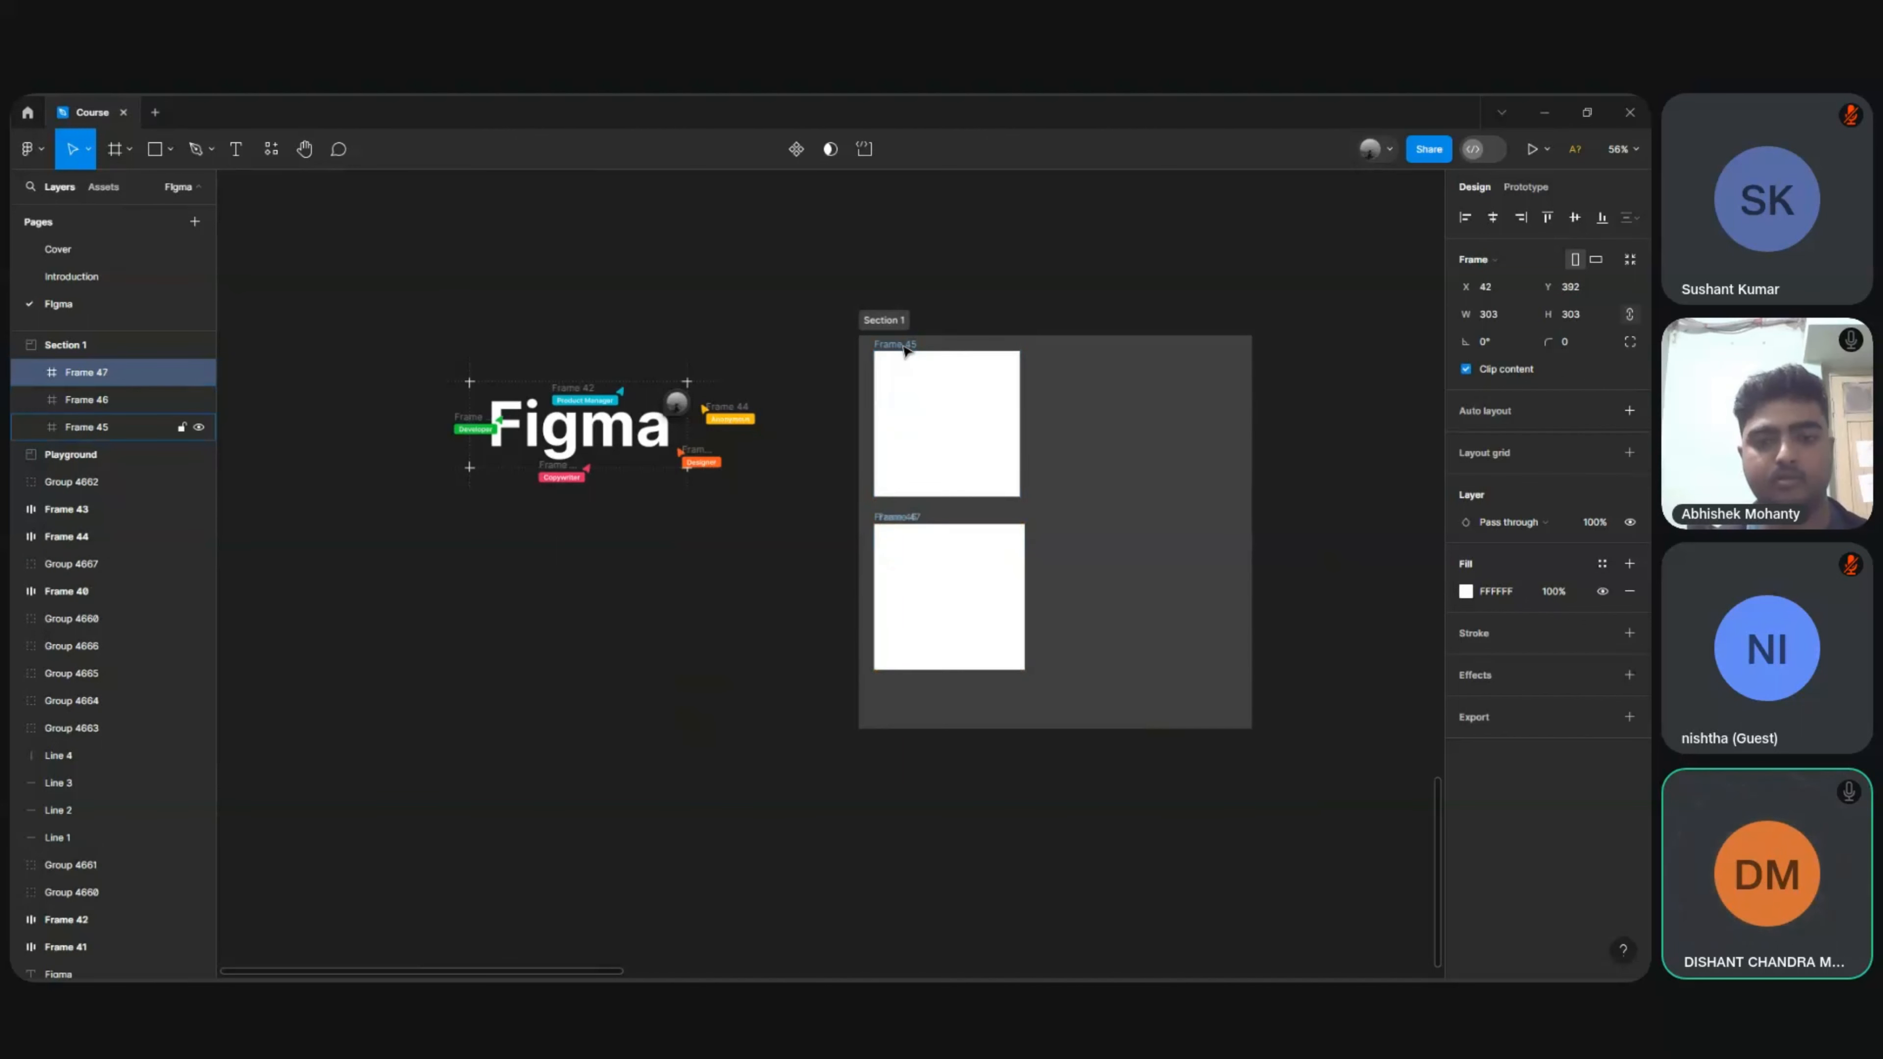
pyautogui.hotkey('shift', 'Right')
pyautogui.hotkey('shift', 'Right')
pyautogui.hotkey('shift', 'Right')
pyautogui.hotkey('shift', 'Right')
pyautogui.hotkey('shift', 'Right')
pyautogui.hotkey('shift', 'Right')
pyautogui.hotkey('shift', 'Right')
pyautogui.hotkey('shift', 'Right')
pyautogui.hotkey('shift', 'Right')
pyautogui.hotkey('shift', 'Right')
pyautogui.hotkey('shift', 'Right')
pyautogui.hotkey('shift', 'Right')
pyautogui.hotkey('shift', 'Right')
pyautogui.hotkey('shift', 'Right')
pyautogui.hotkey('shift', 'Right')
pyautogui.hotkey('shift', 'Right')
pyautogui.hotkey('shift', 'Right')
pyautogui.hotkey('shift', 'Right')
pyautogui.hotkey('shift', 'Right')
pyautogui.hotkey('shift', 'Right')
pyautogui.hotkey('shift', 'Right')
pyautogui.hotkey('shift', 'Right')
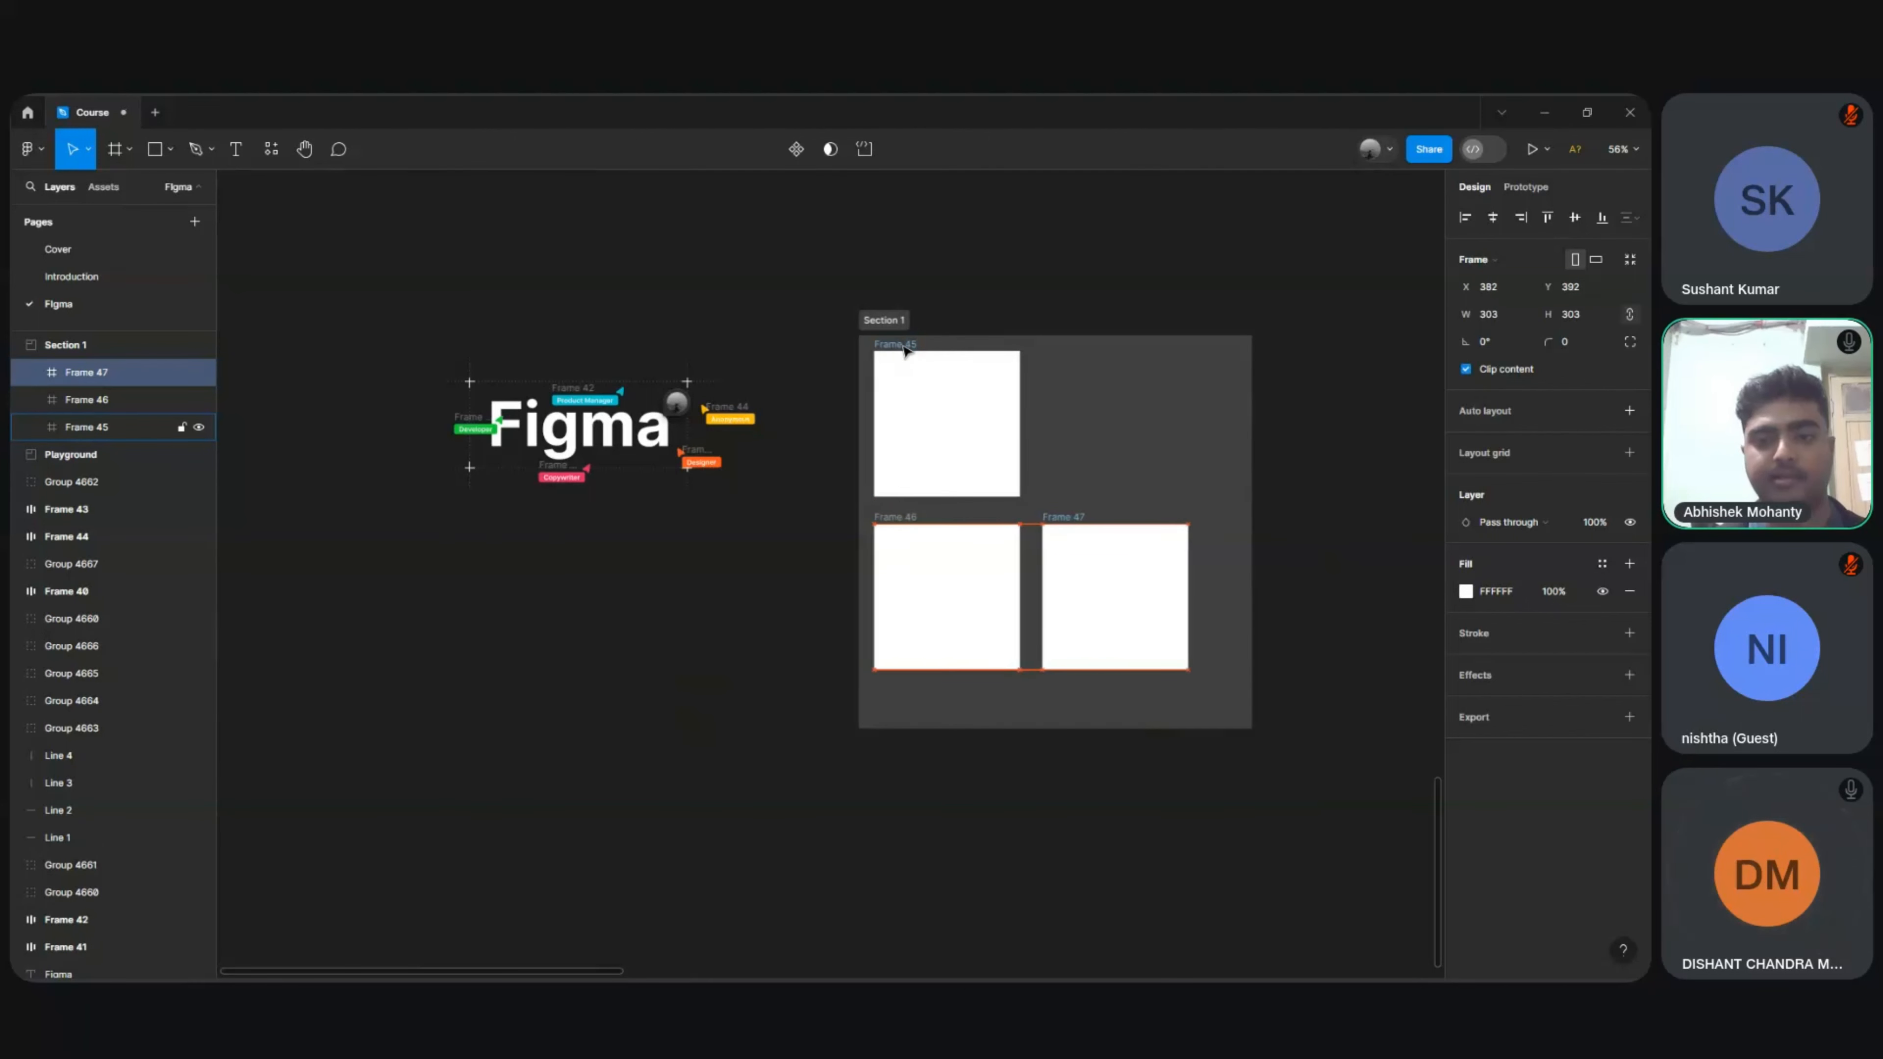
# Step: Duplicate the original upper frame and move the copy horizontally to X 382, completing a two-by-two grid
pyautogui.click(917, 344)
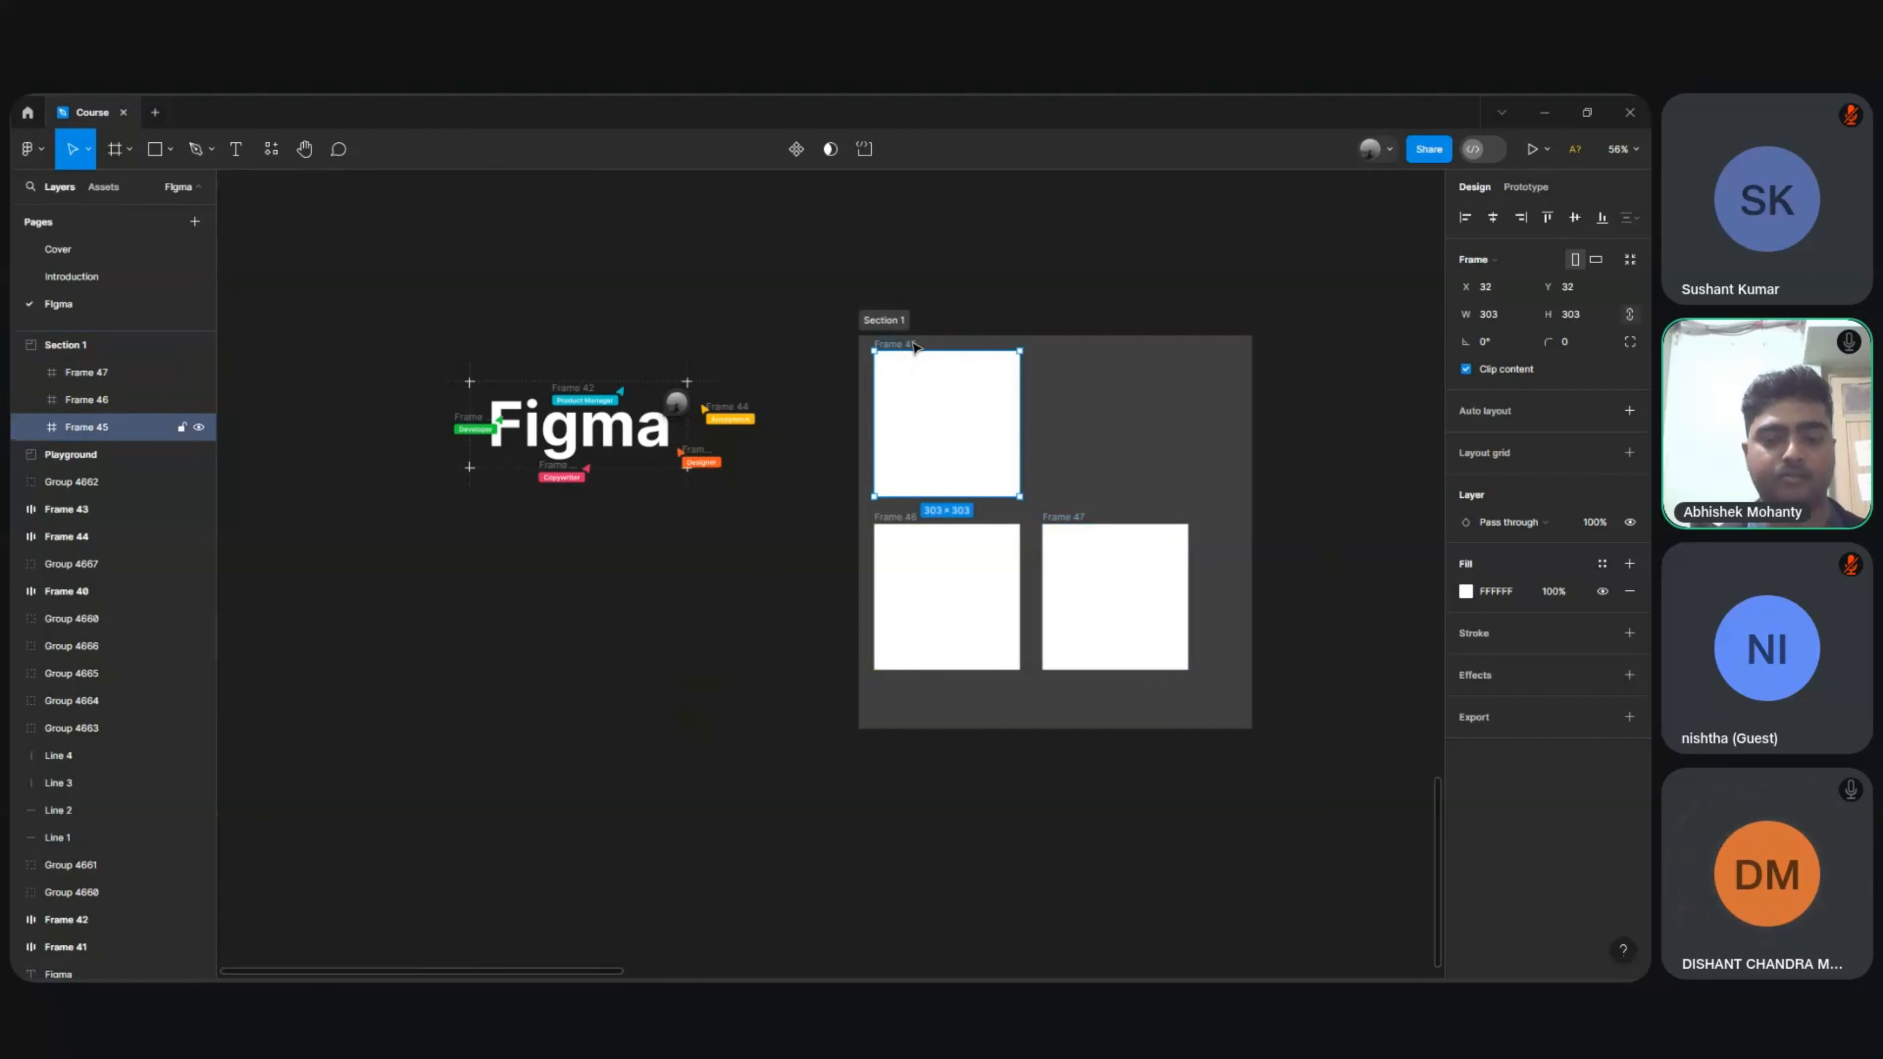
pyautogui.hotkey('ctrl', 'd')
pyautogui.hotkey('shift', 'Right')
pyautogui.hotkey('shift', 'Right')
pyautogui.hotkey('shift', 'Right')
pyautogui.hotkey('shift', 'Right')
pyautogui.hotkey('shift', 'Right')
pyautogui.hotkey('shift', 'Right')
pyautogui.hotkey('shift', 'Right')
pyautogui.hotkey('shift', 'Right')
pyautogui.hotkey('shift', 'Right')
pyautogui.hotkey('shift', 'Right')
pyautogui.hotkey('shift', 'Right')
pyautogui.hotkey('shift', 'Right')
pyautogui.hotkey('shift', 'Right')
pyautogui.hotkey('shift', 'Right')
pyautogui.hotkey('shift', 'Right')
pyautogui.hotkey('shift', 'Right')
pyautogui.hotkey('shift', 'Right')
pyautogui.hotkey('shift', 'Right')
pyautogui.hotkey('shift', 'Right')
pyautogui.hotkey('shift', 'Right')
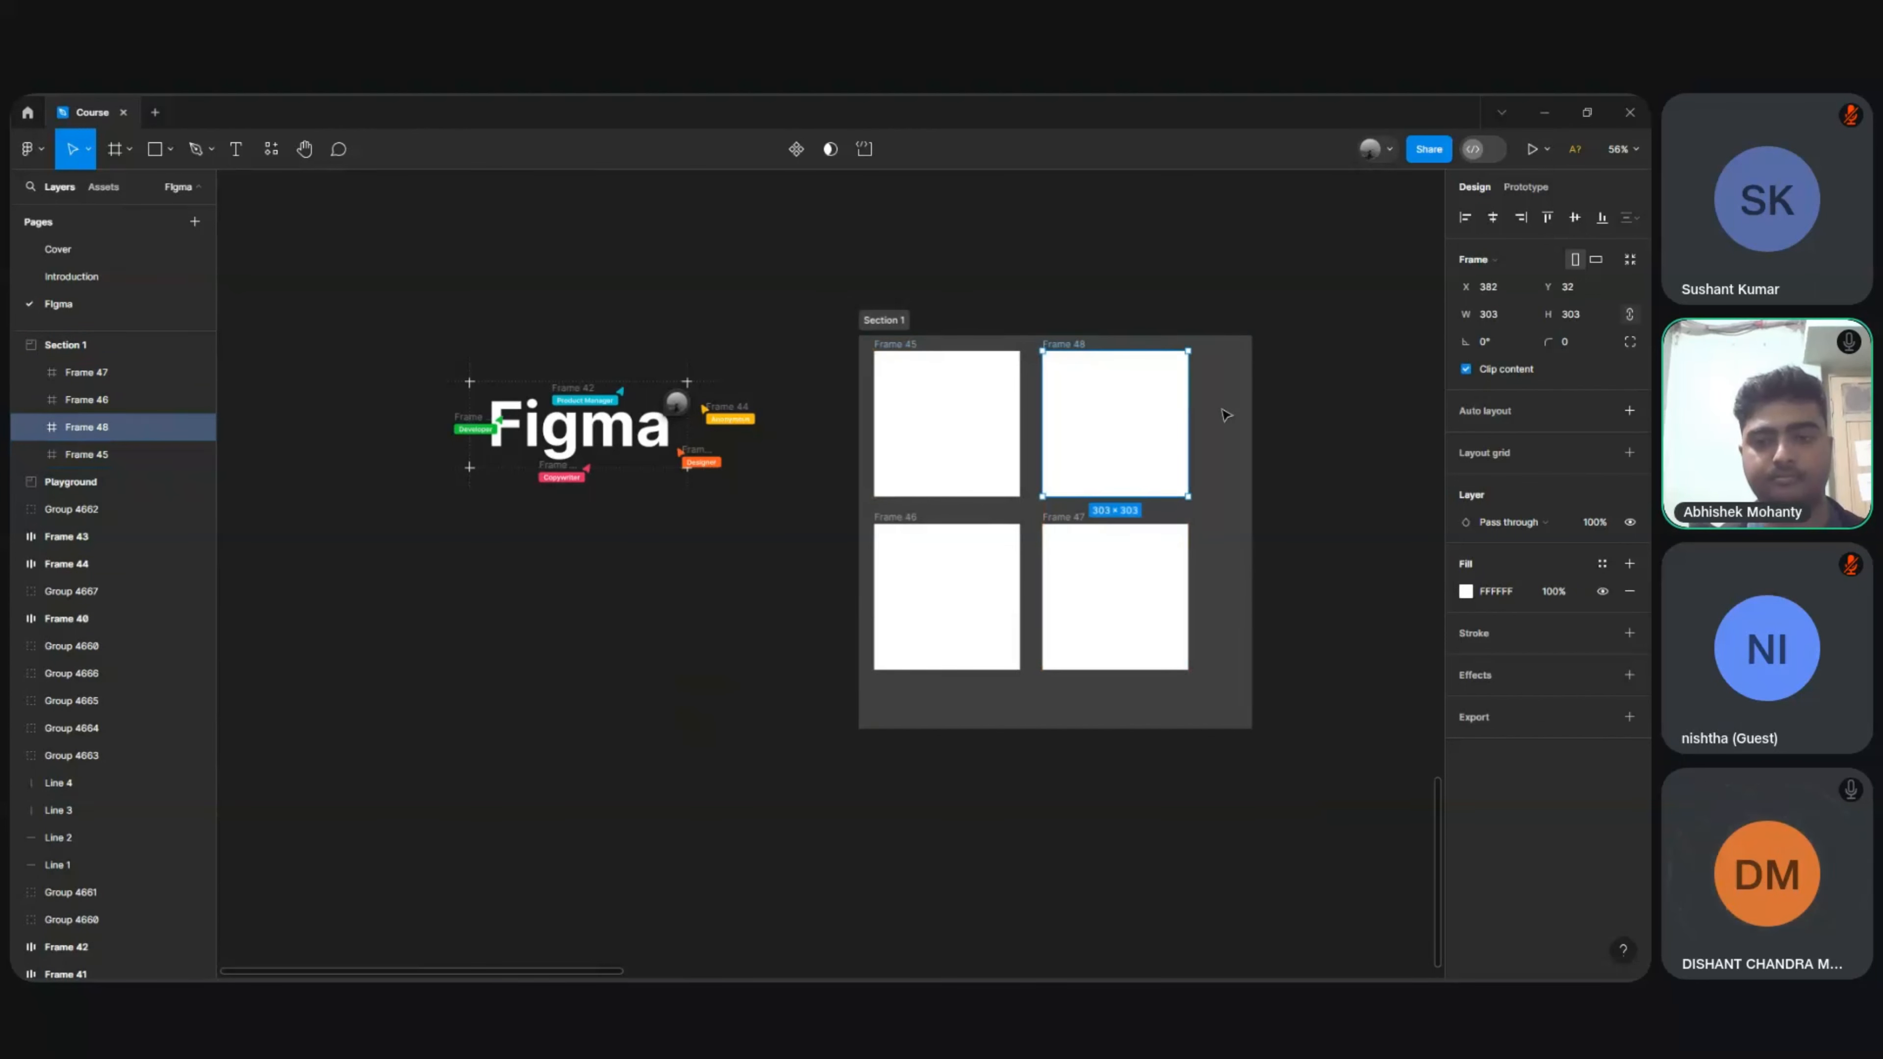
pyautogui.press('Escape')
# Step: Shrink the section around the four frames to 717 × 727, leaving equal margins on all sides
pyautogui.click(903, 326)
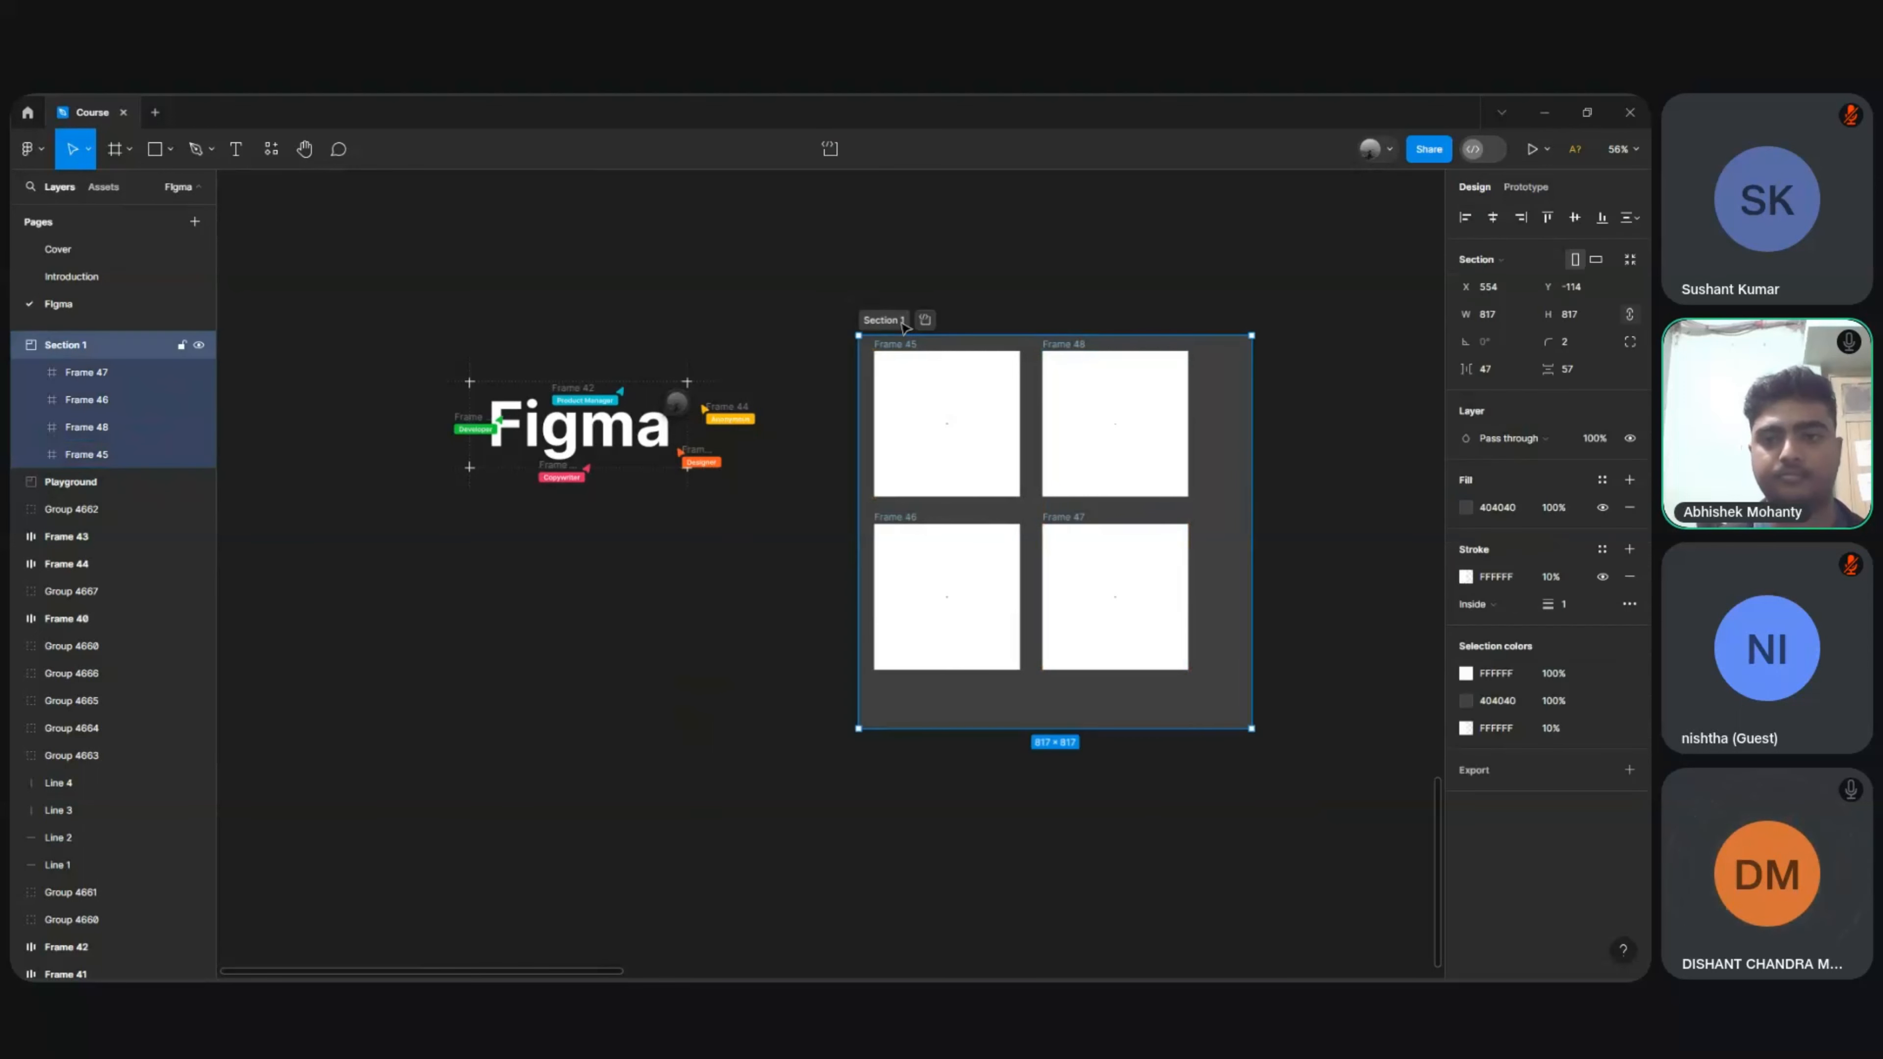
pyautogui.moveTo(1253, 424); pyautogui.dragTo(1203, 420)
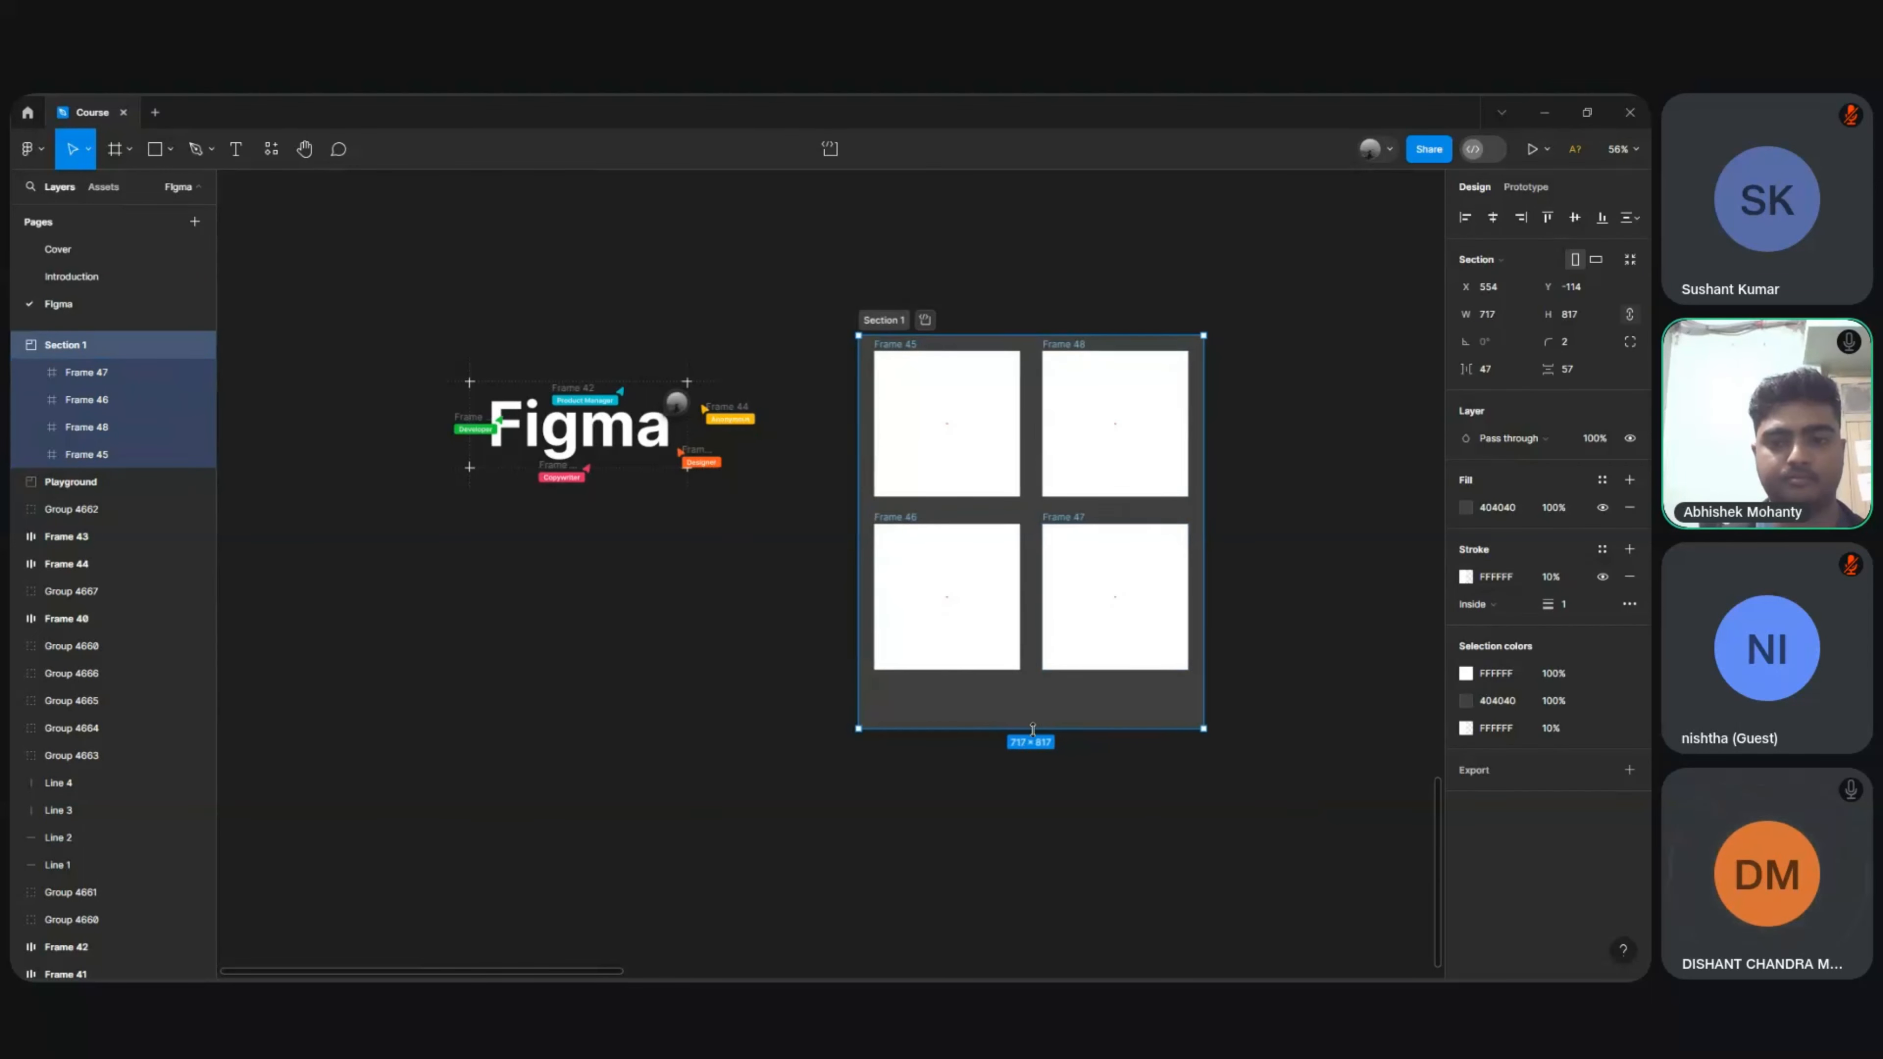
pyautogui.moveTo(1033, 730); pyautogui.dragTo(1033, 686)
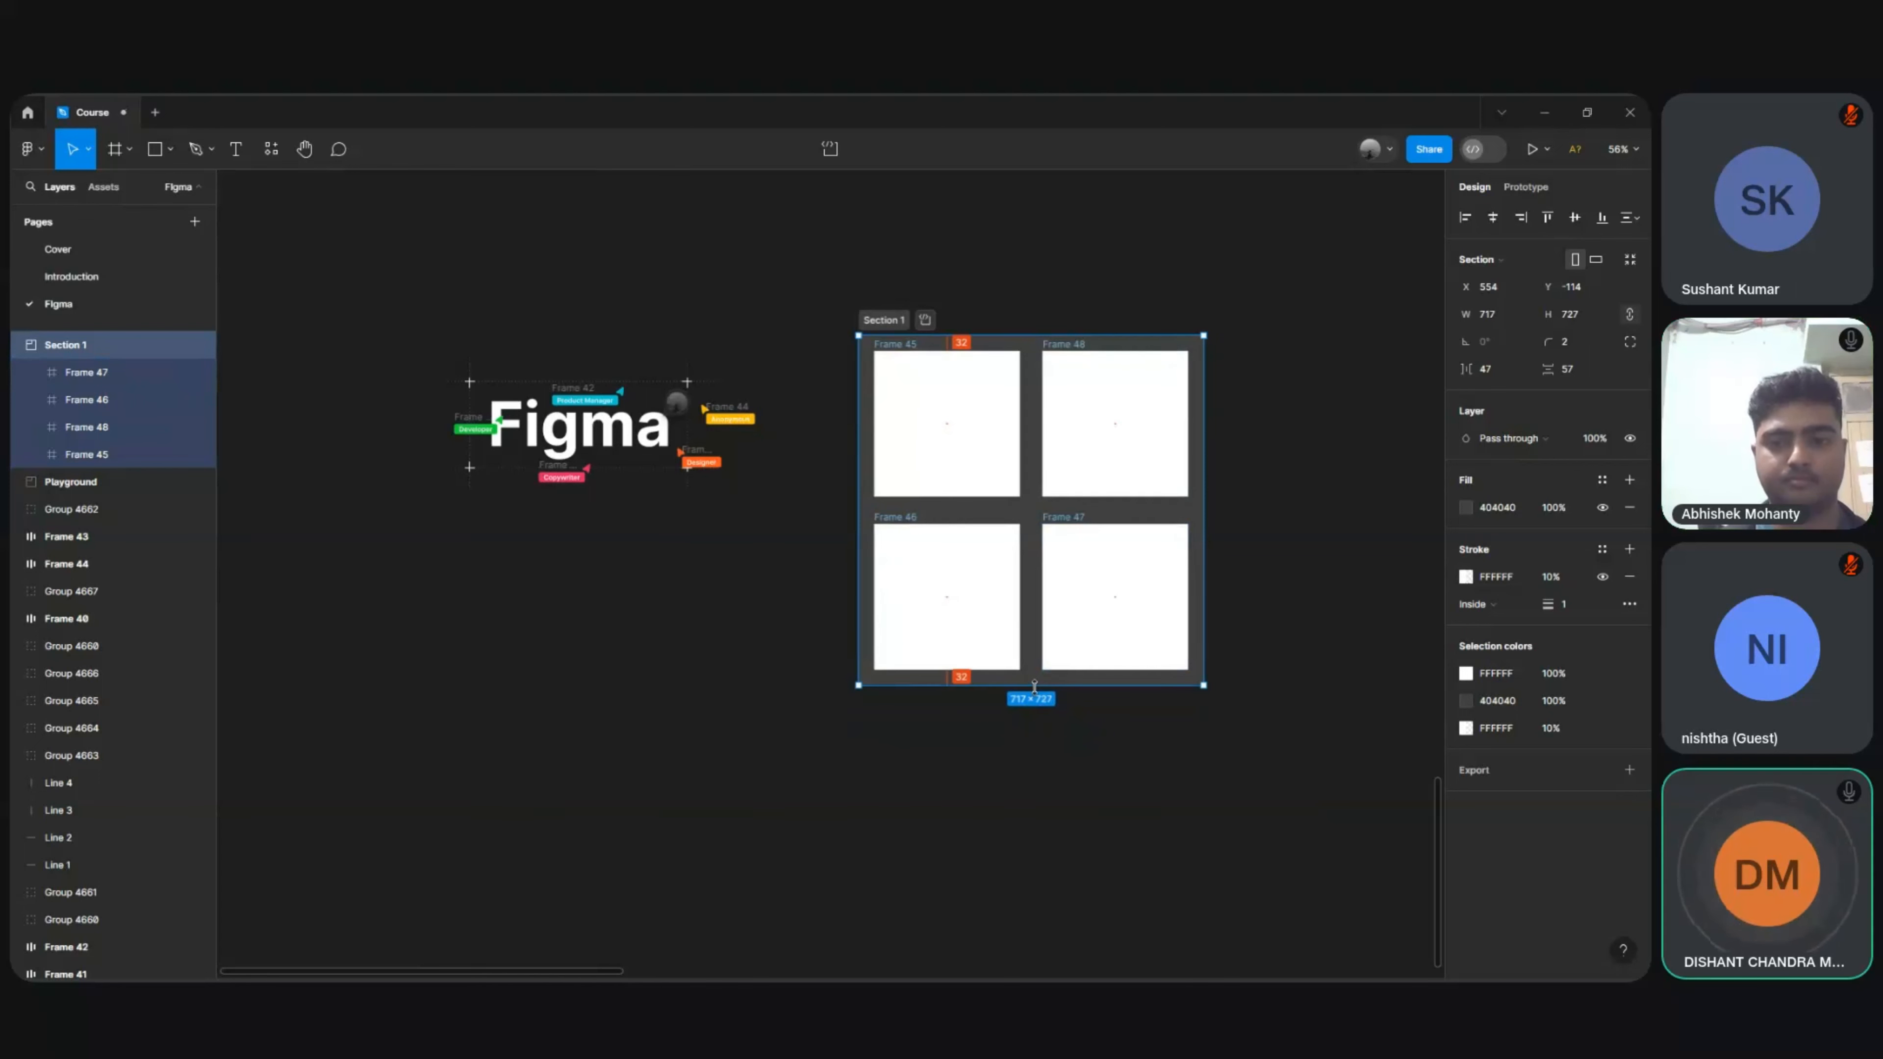
pyautogui.click(974, 751)
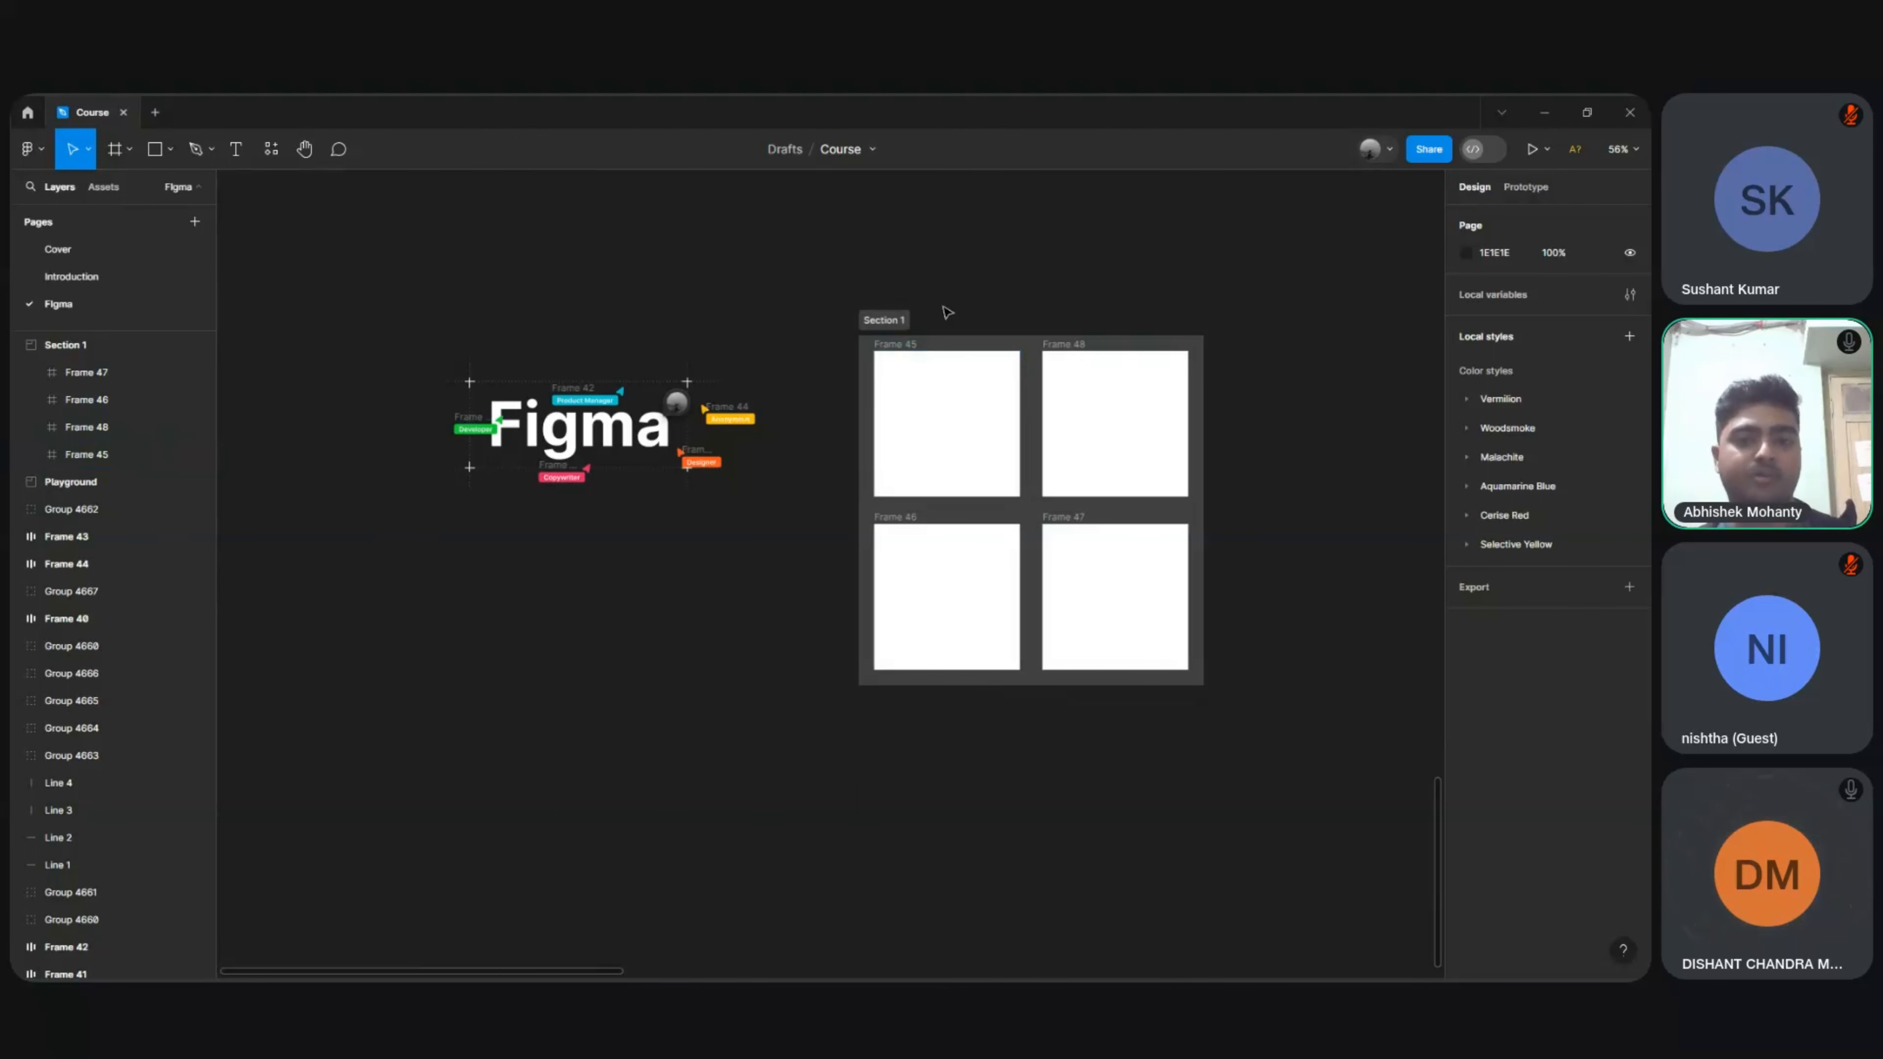
# Step: Duplicate the section with its four frames and move the copy horizontally to X 1331, beside the original
pyautogui.scroll(5, 947, 312)
pyautogui.scroll(-3, 947, 312)
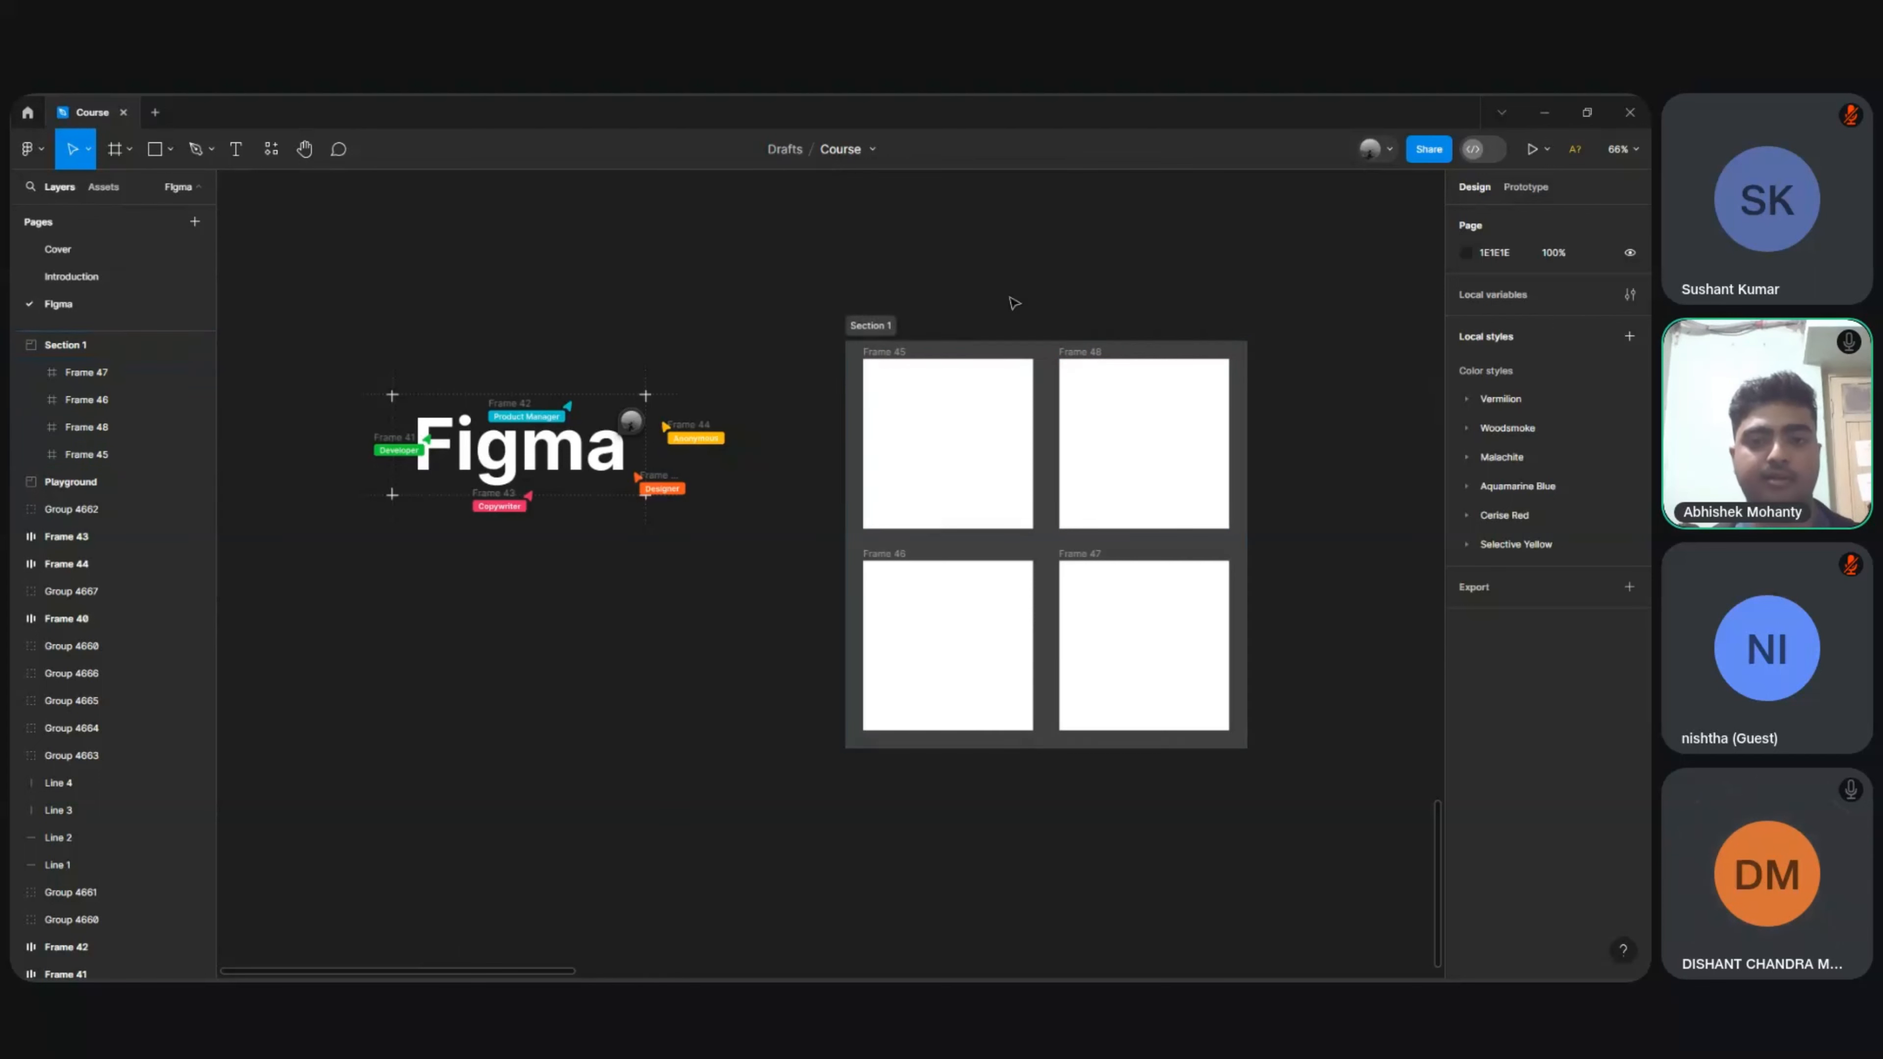
pyautogui.click(880, 325)
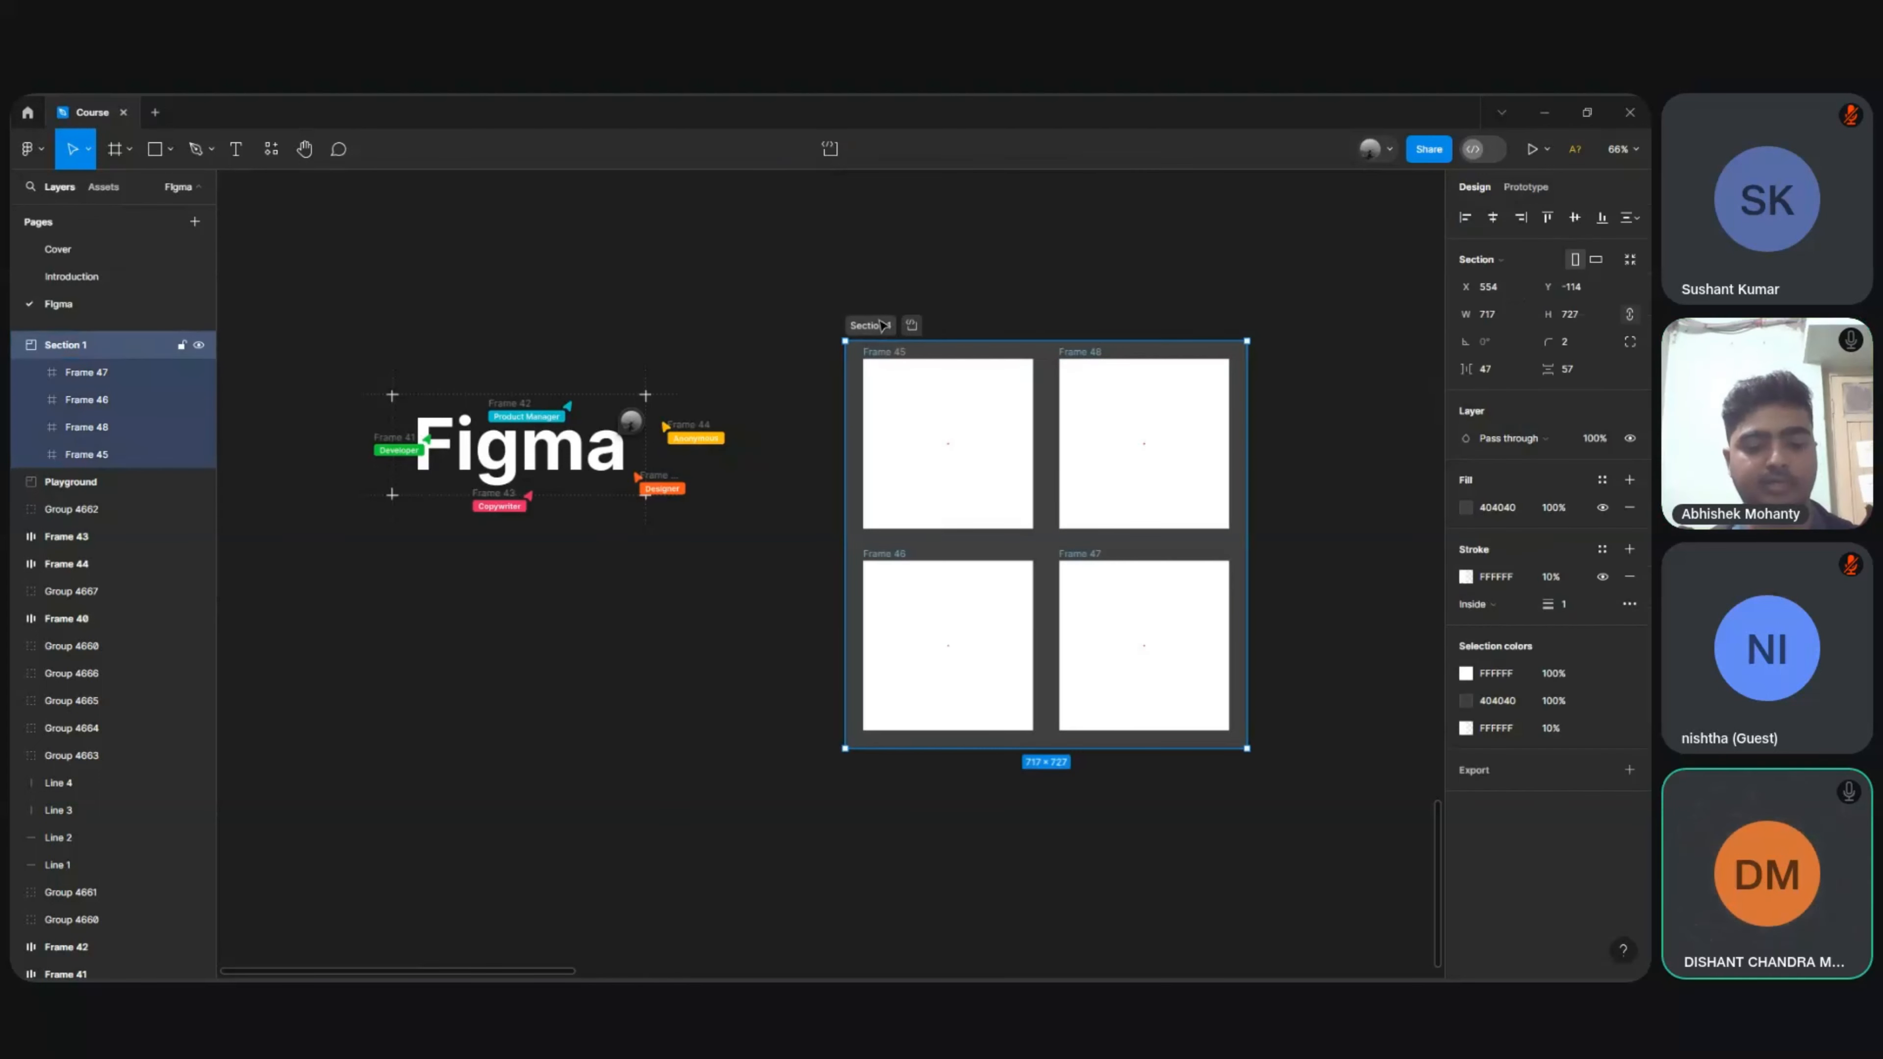
pyautogui.moveTo(881, 325); pyautogui.dragTo(1318, 364)
pyautogui.moveTo(1283, 275); pyautogui.dragTo(862, 328)
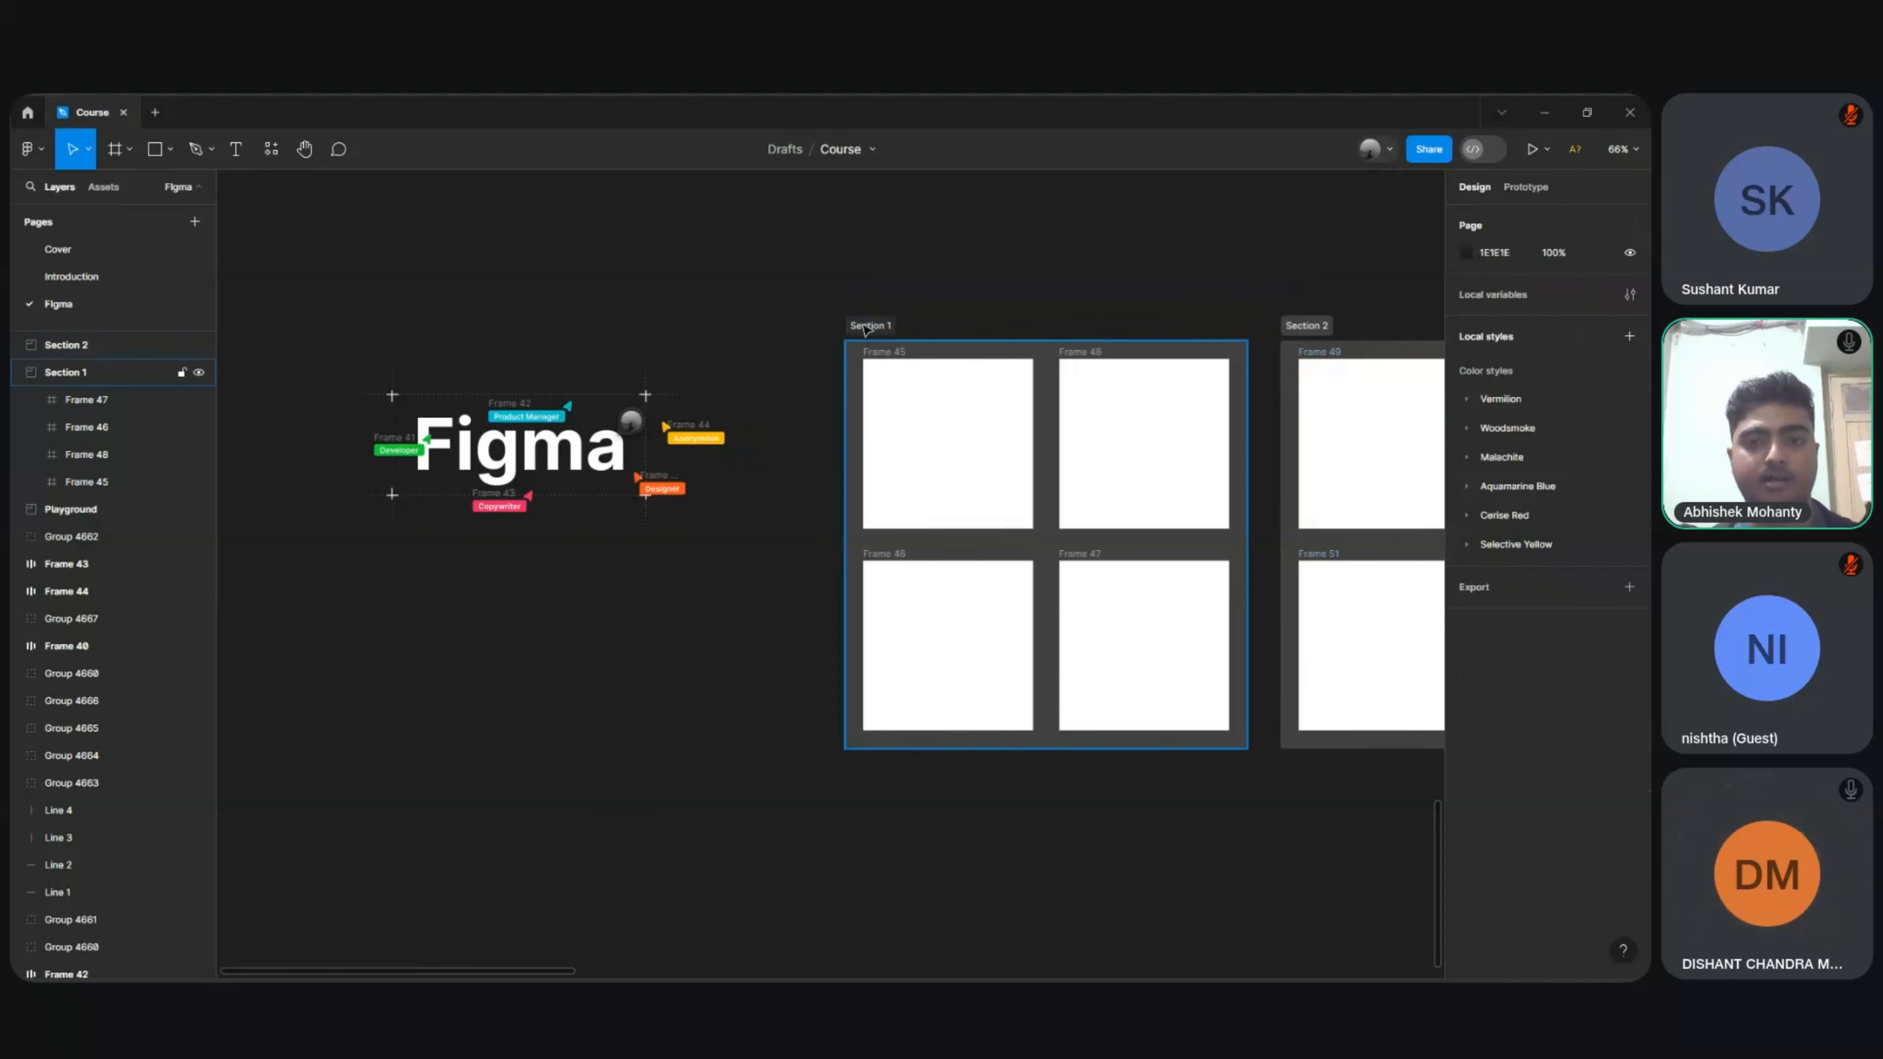
# Step: Rename the original section as "Home page"
pyautogui.click(864, 327)
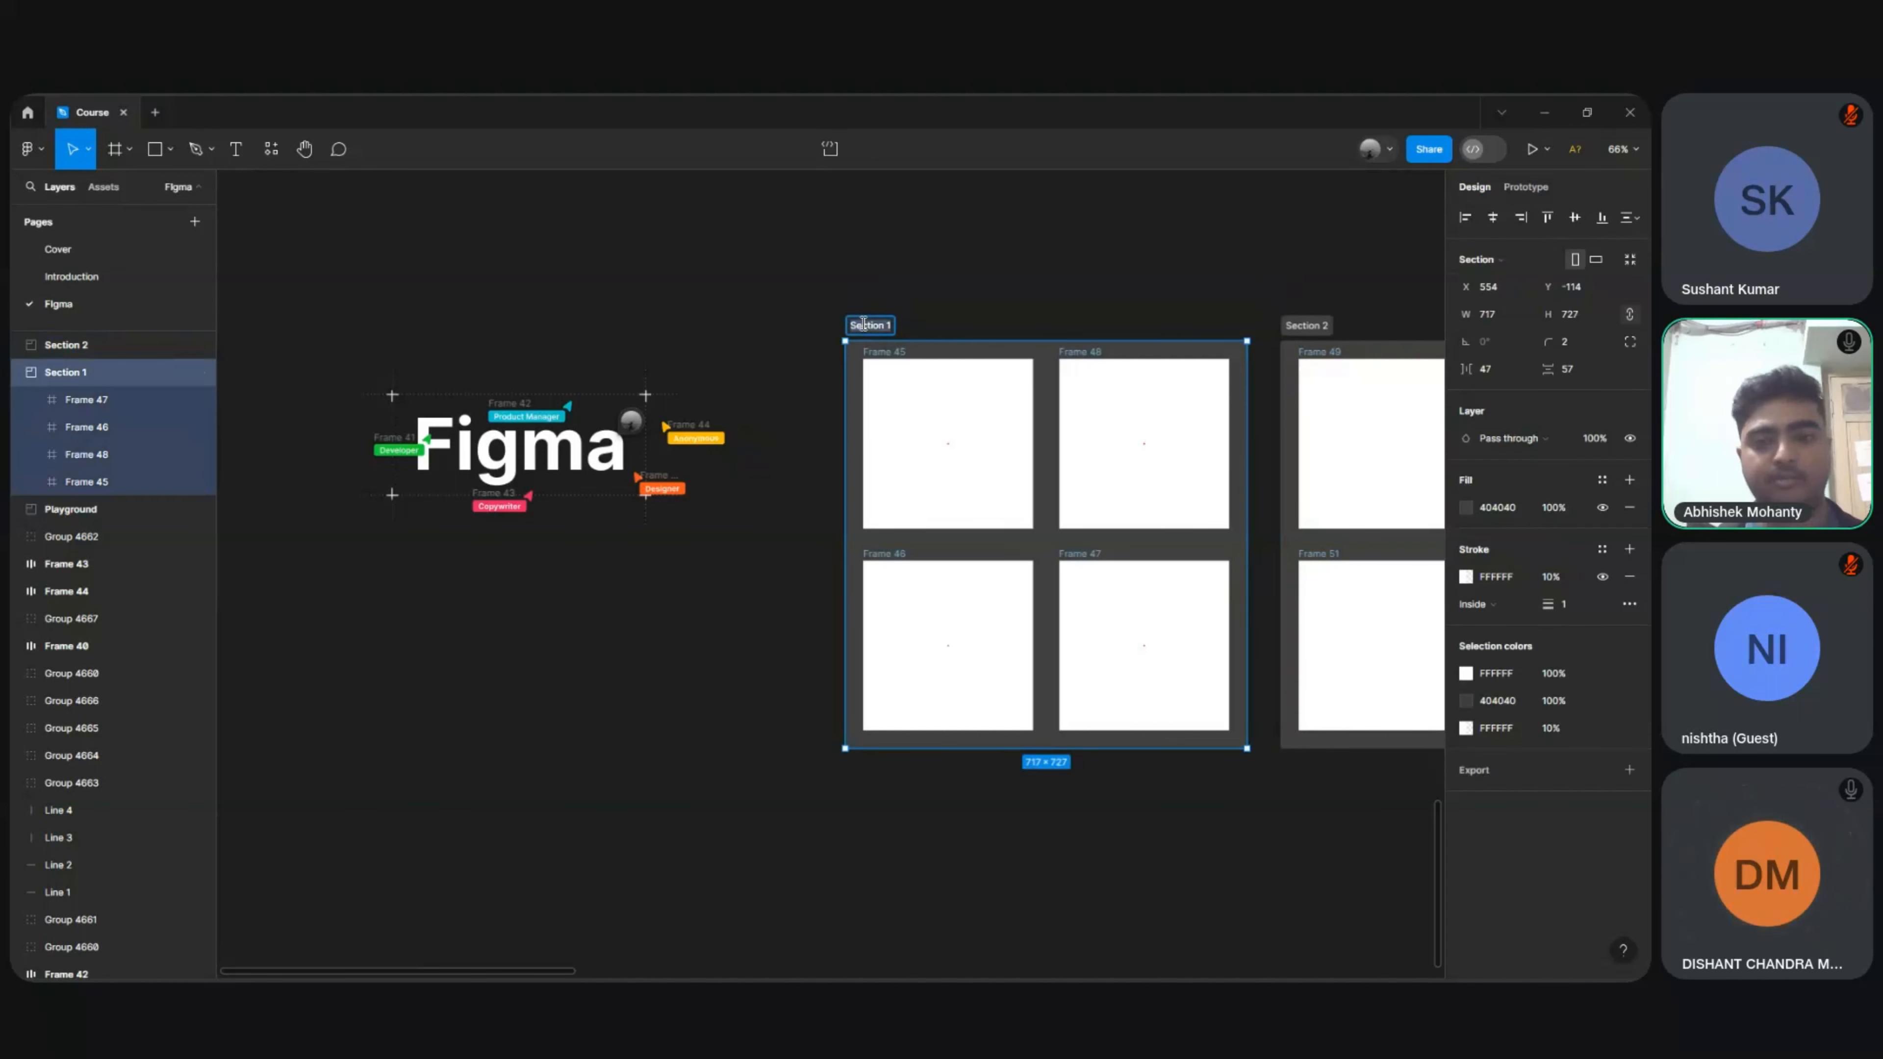
pyautogui.write('Ho')
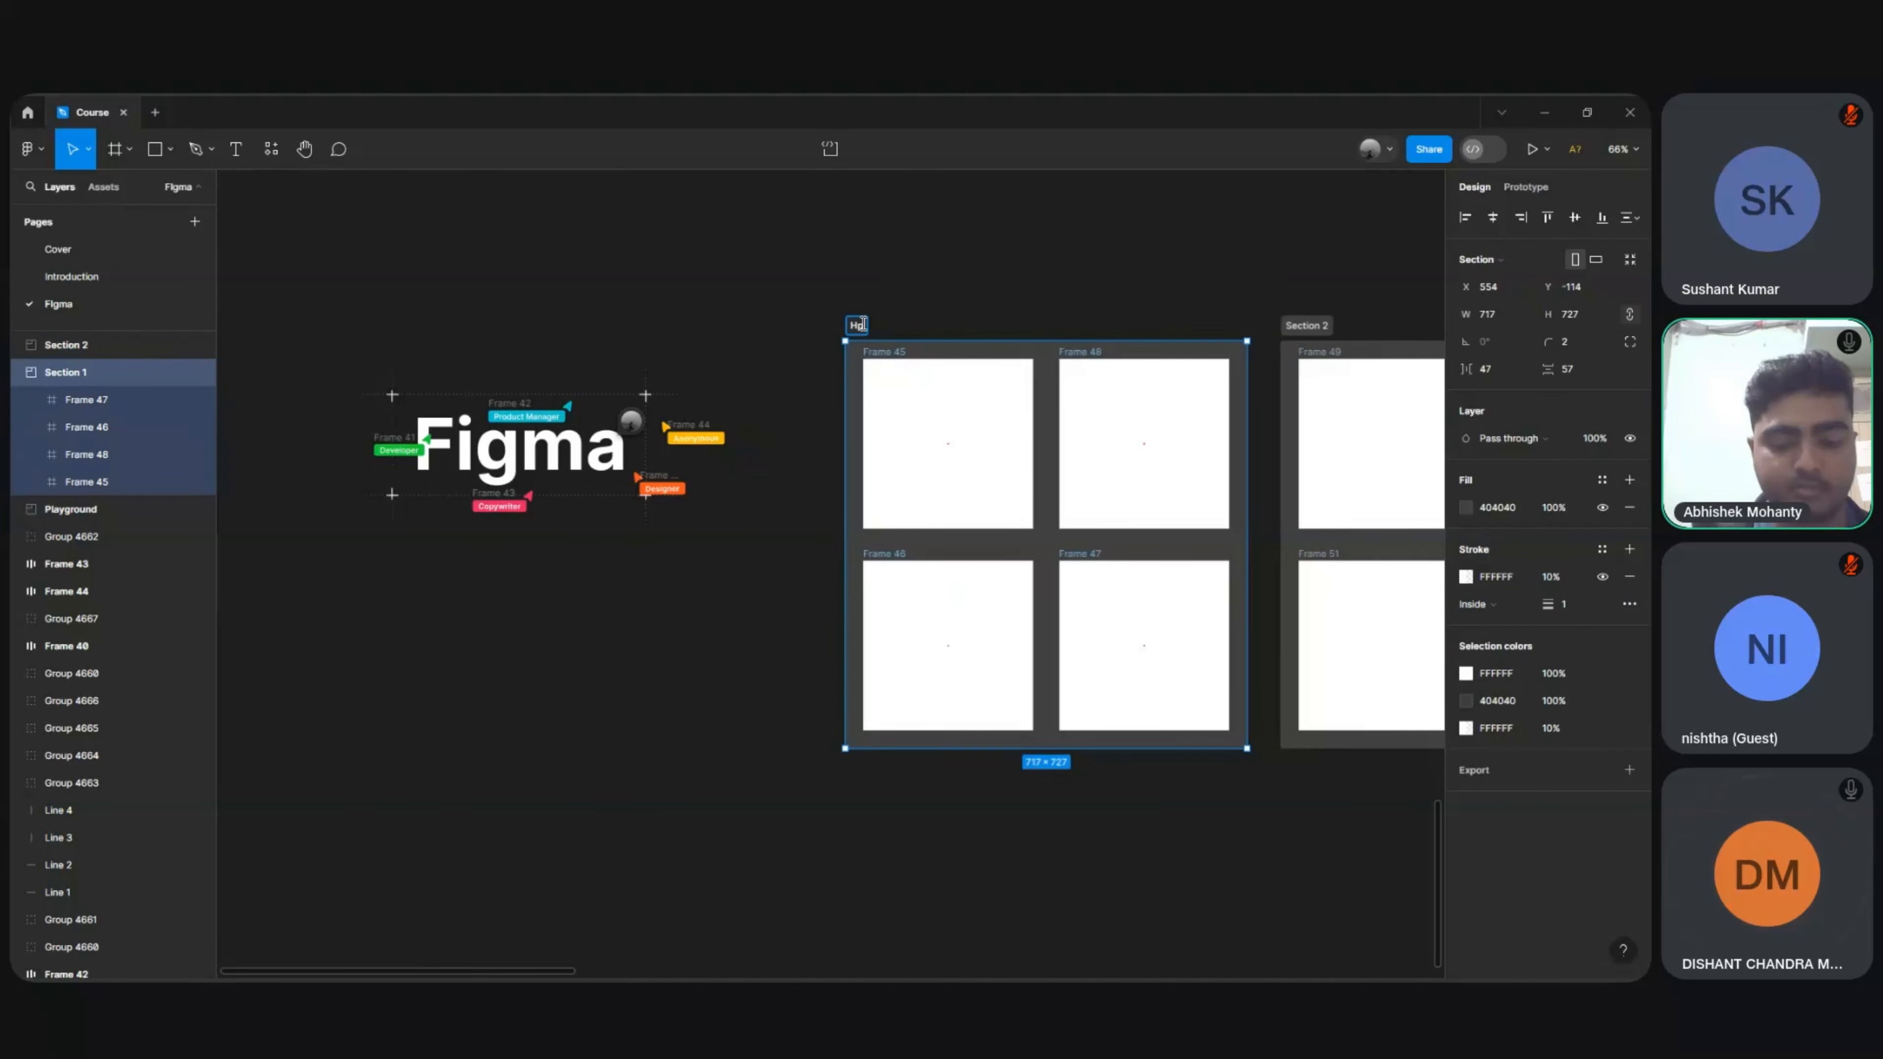
pyautogui.write('me page')
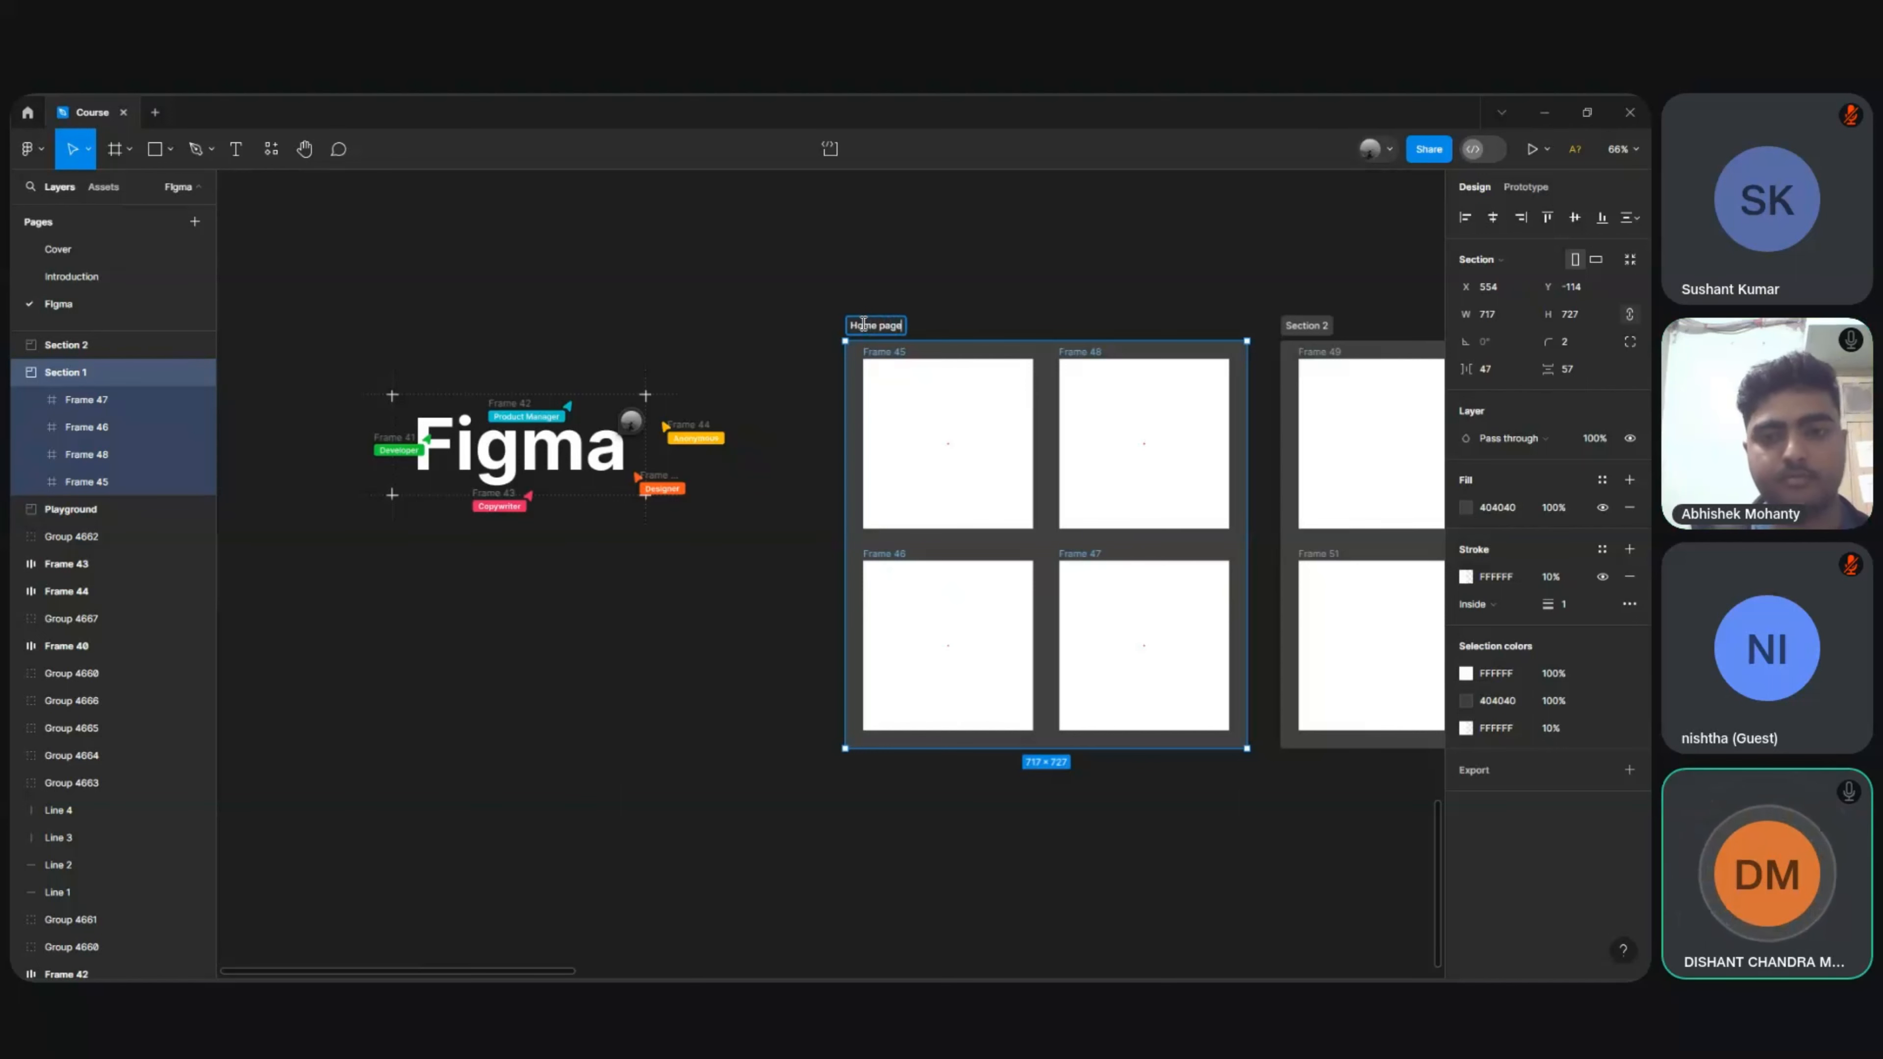
pyautogui.click(987, 289)
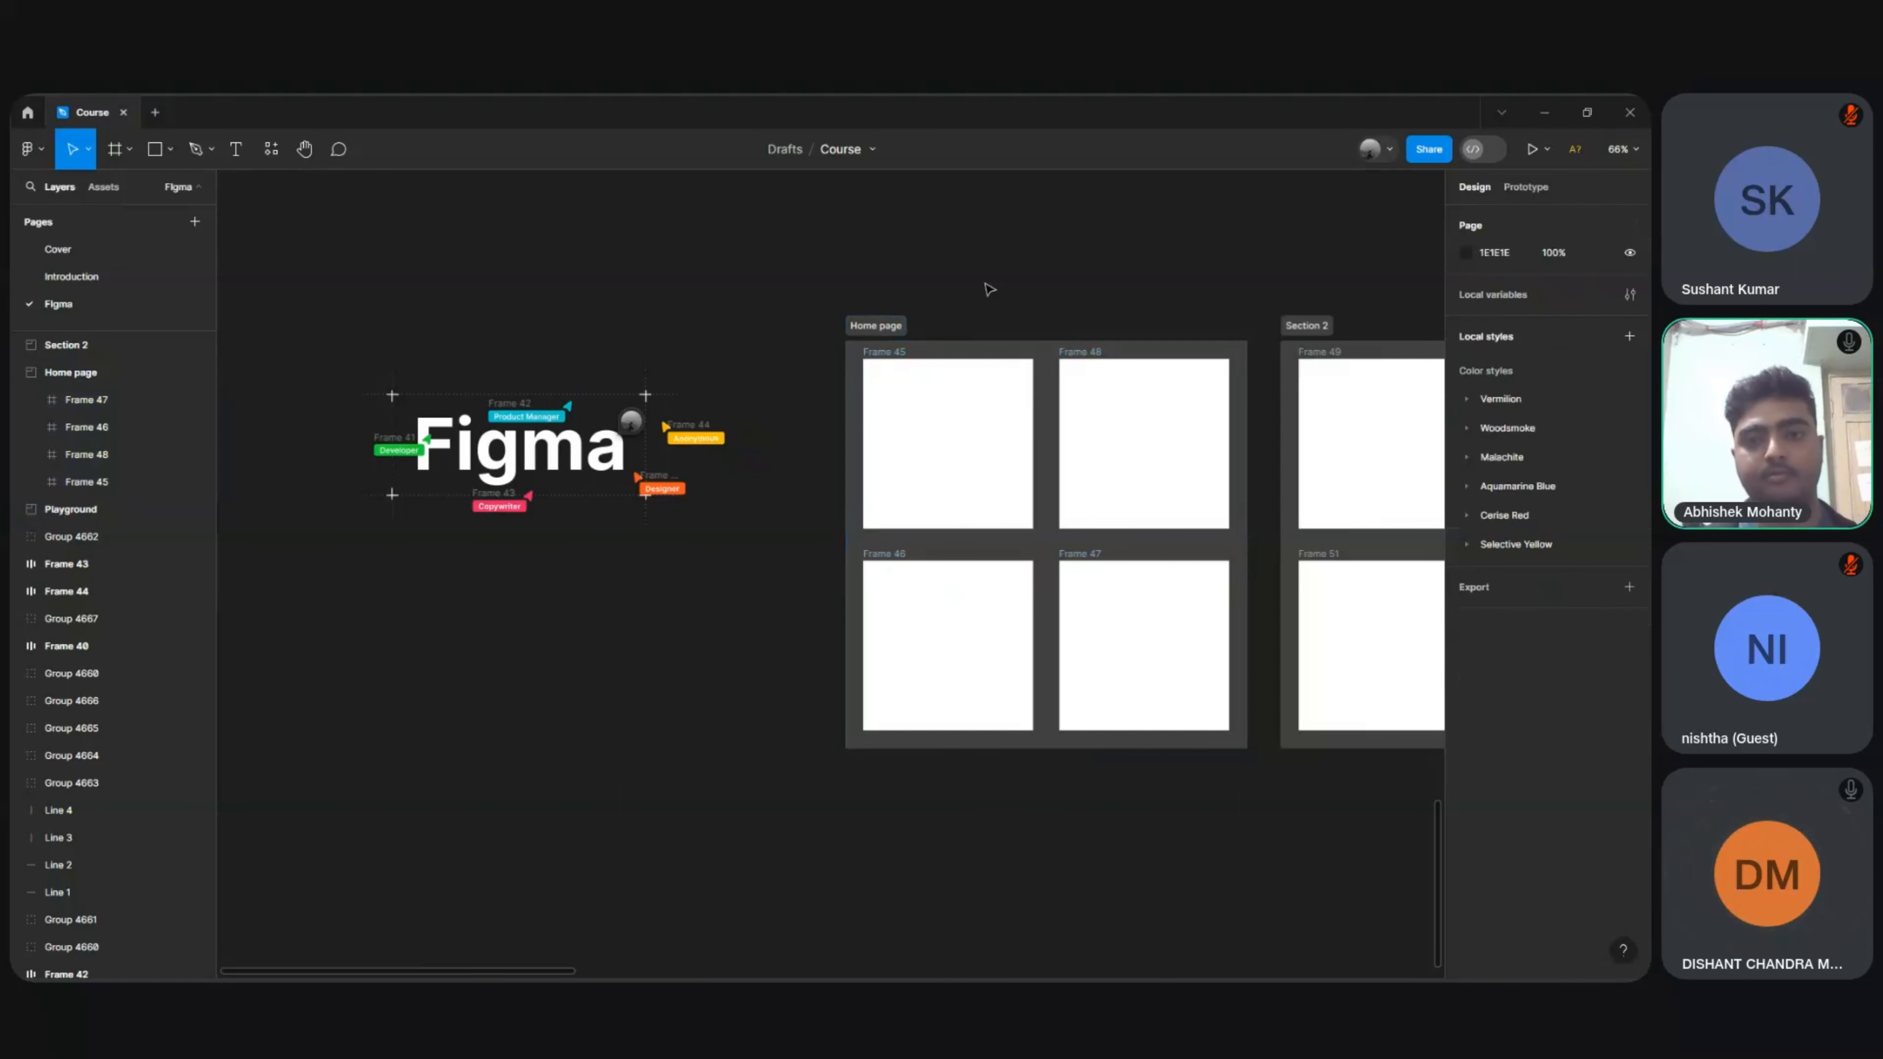
# Step: Rename the duplicated section as "Footer"
pyautogui.hscroll(5, 987, 290)
pyautogui.click(1041, 326)
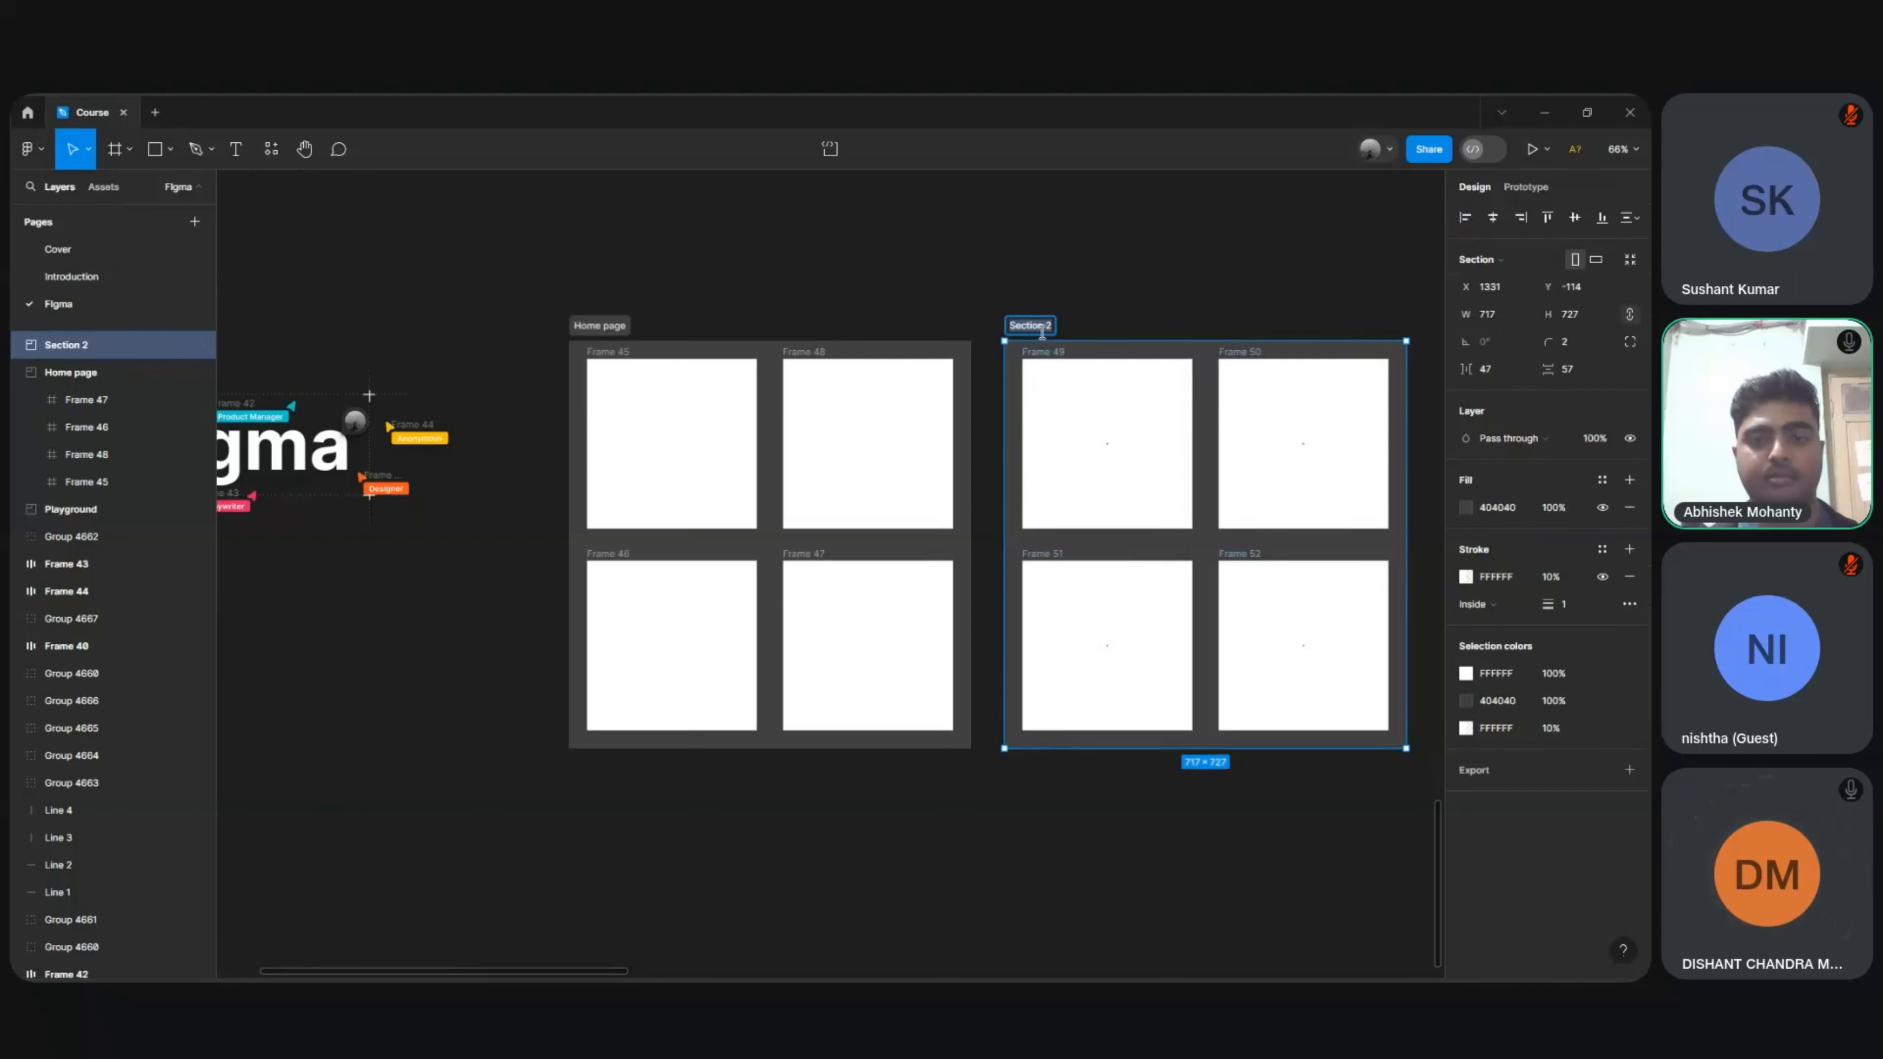
pyautogui.write('Footer')
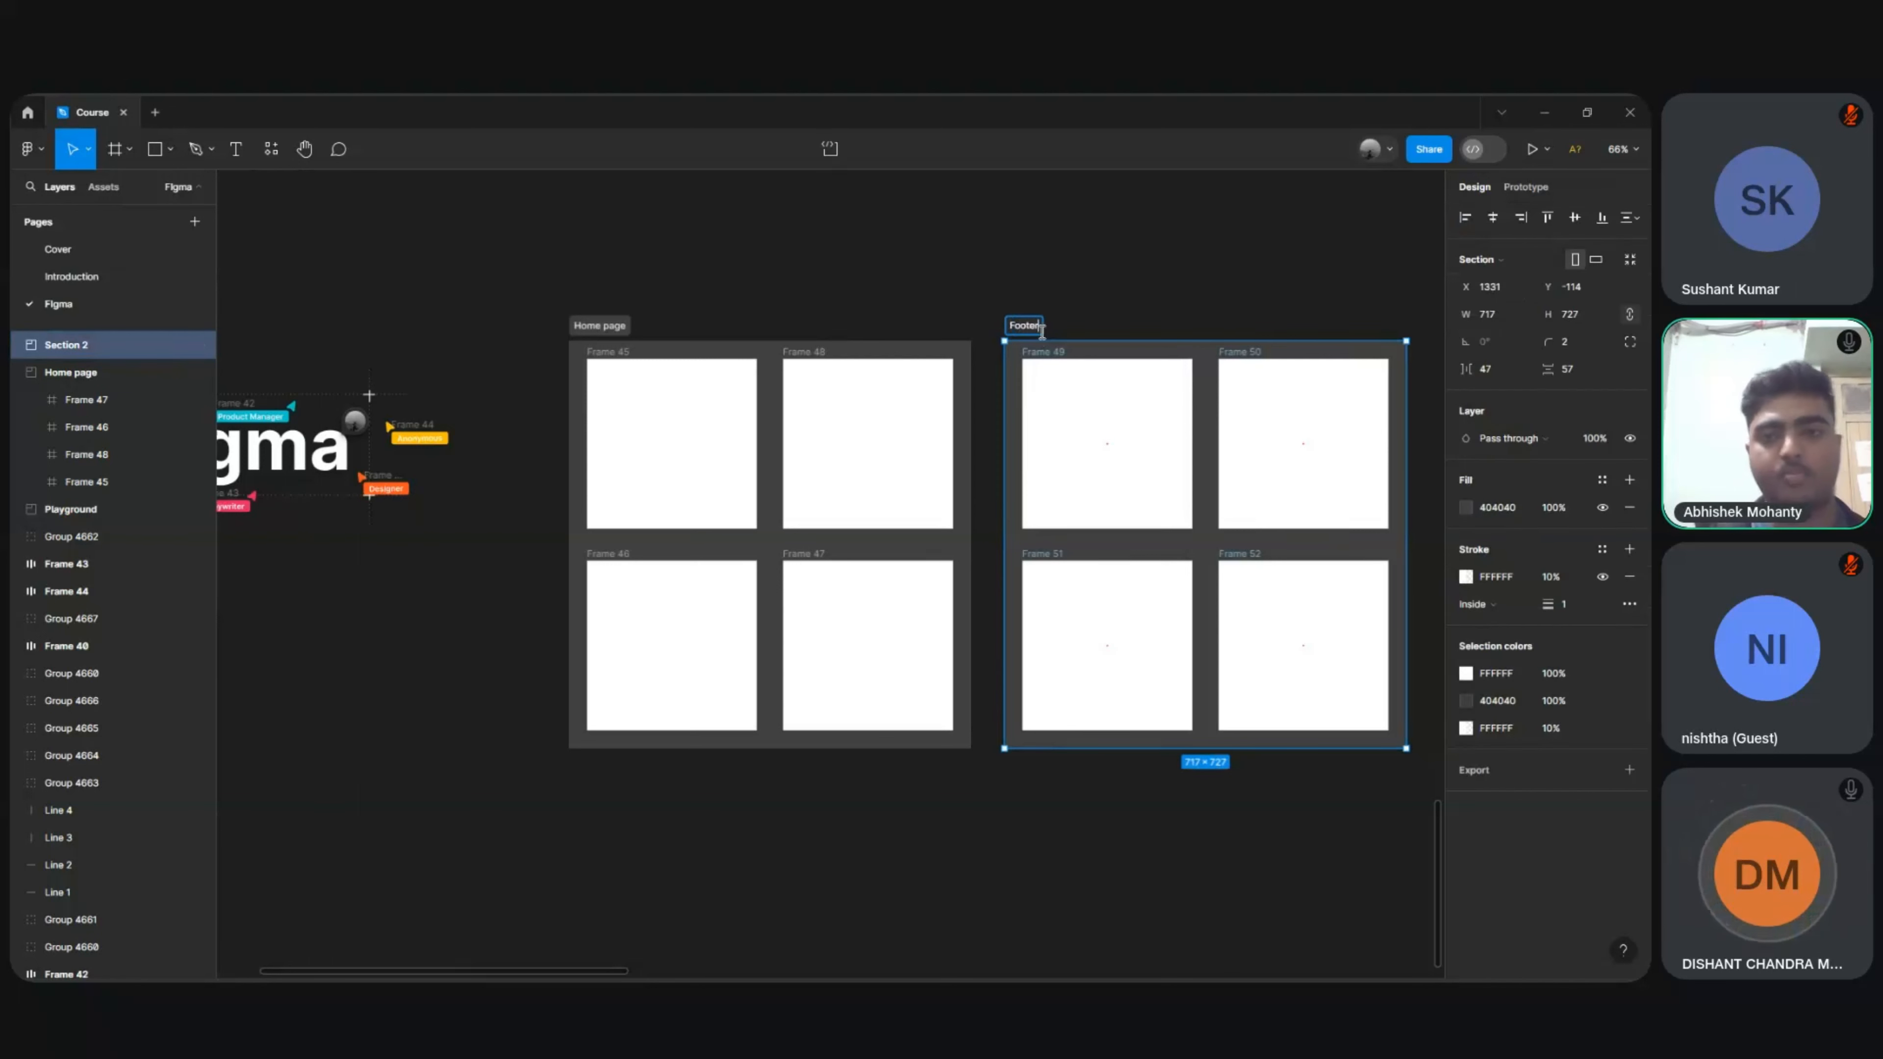
pyautogui.click(1118, 291)
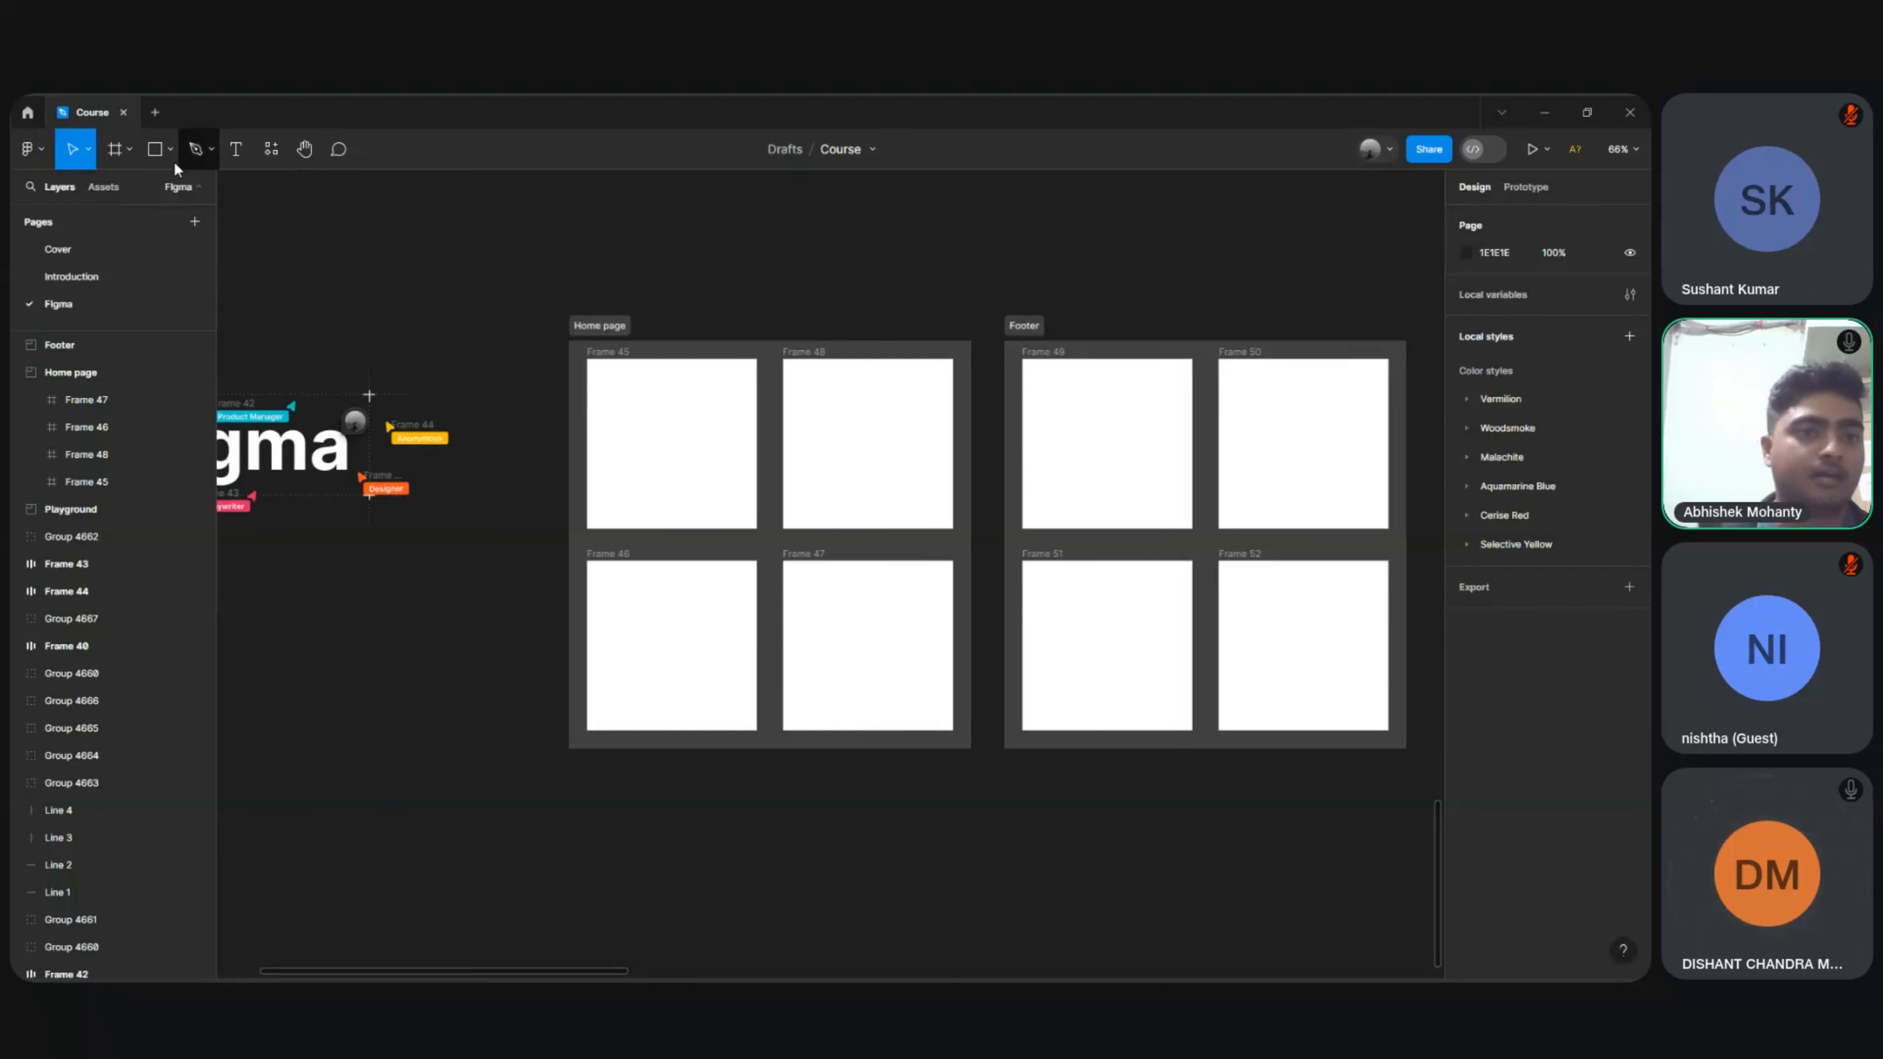
# Step: Try a slice of about 491 × 459 over the Home page frames with a PNG export setting, and delete it
pyautogui.click(128, 153)
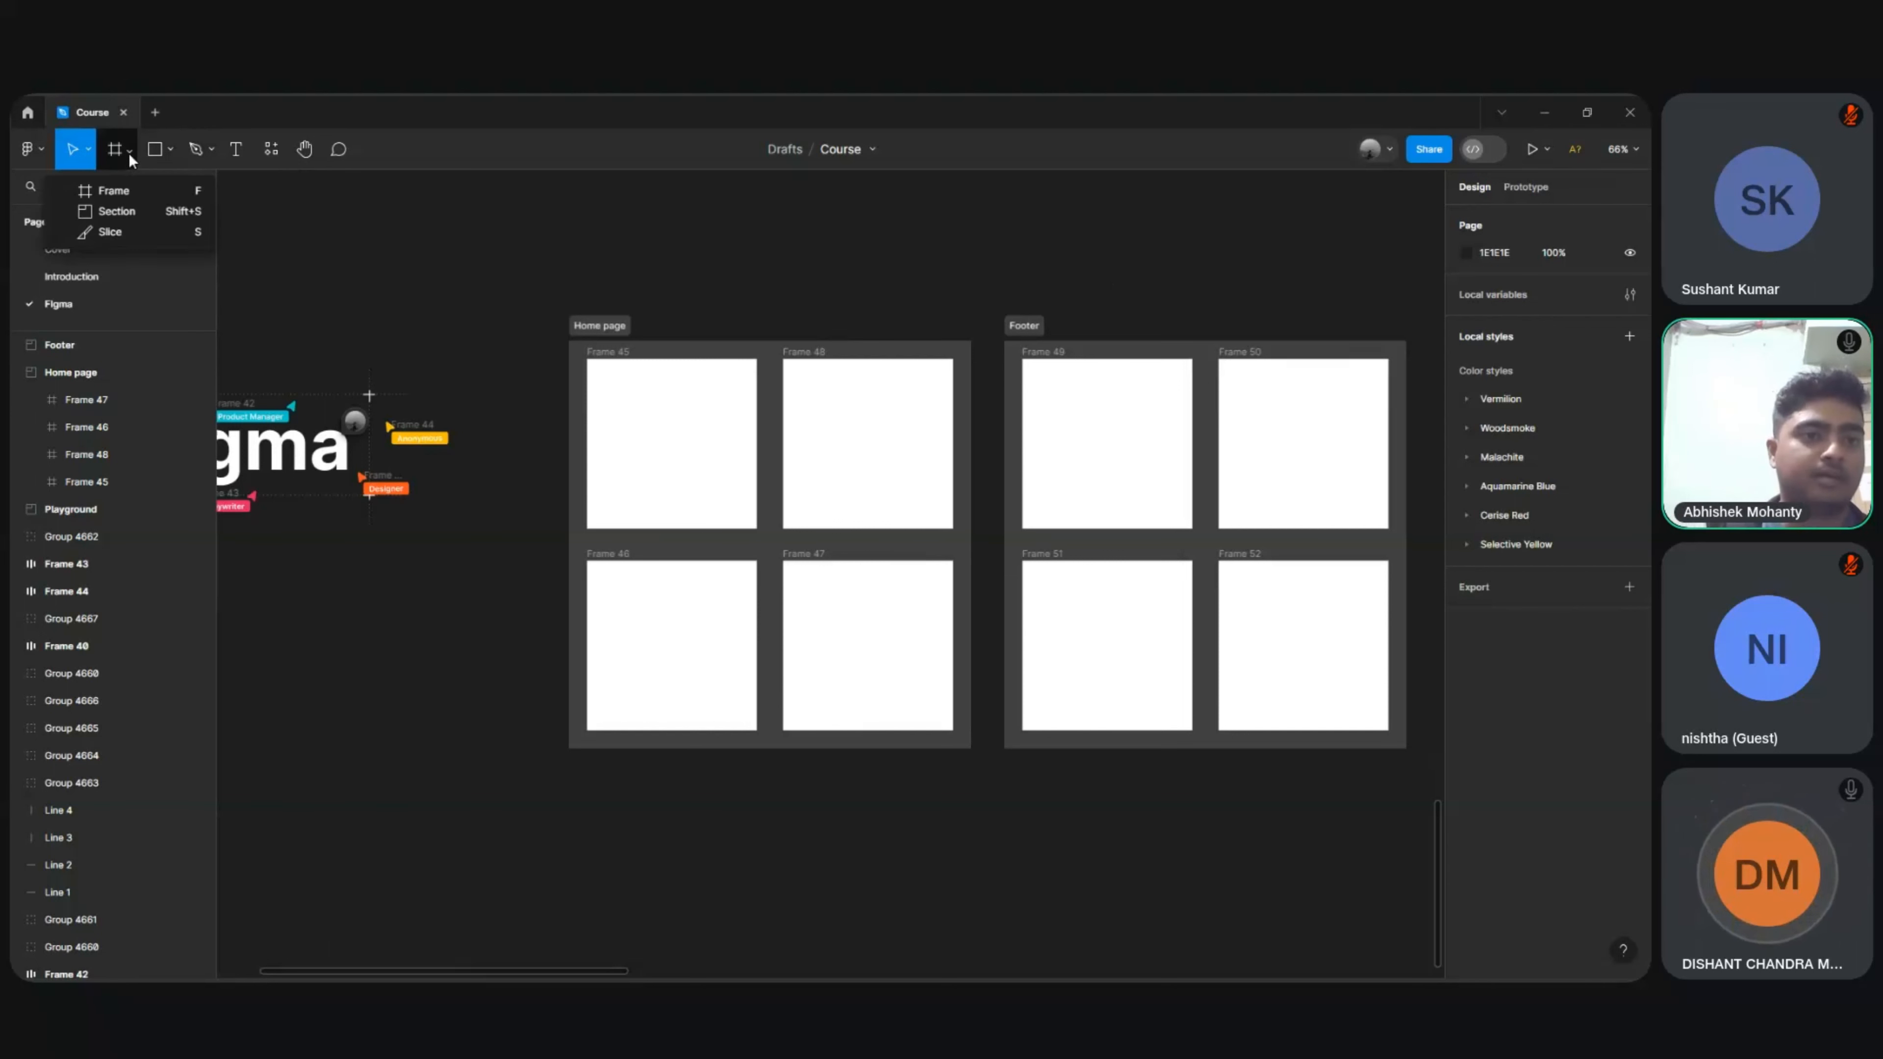
pyautogui.click(117, 233)
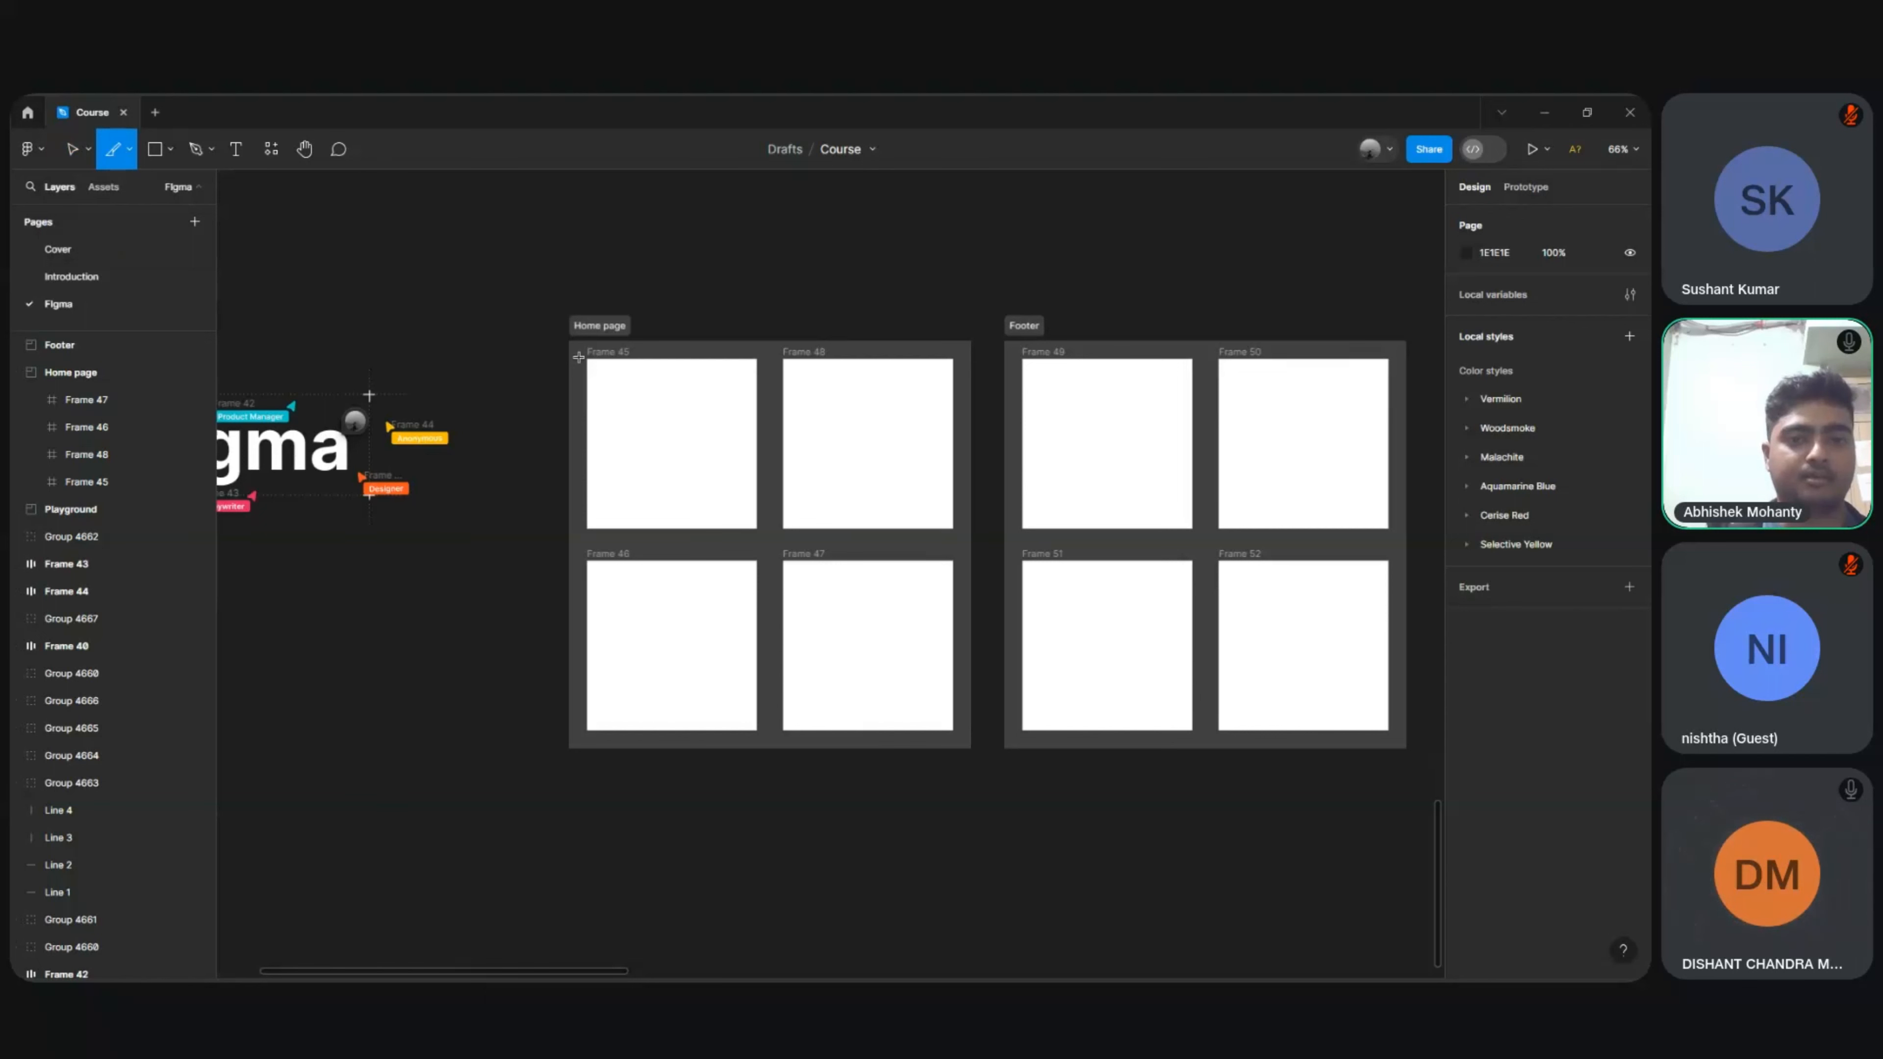
pyautogui.moveTo(578, 357); pyautogui.dragTo(854, 616)
pyautogui.click(1505, 357)
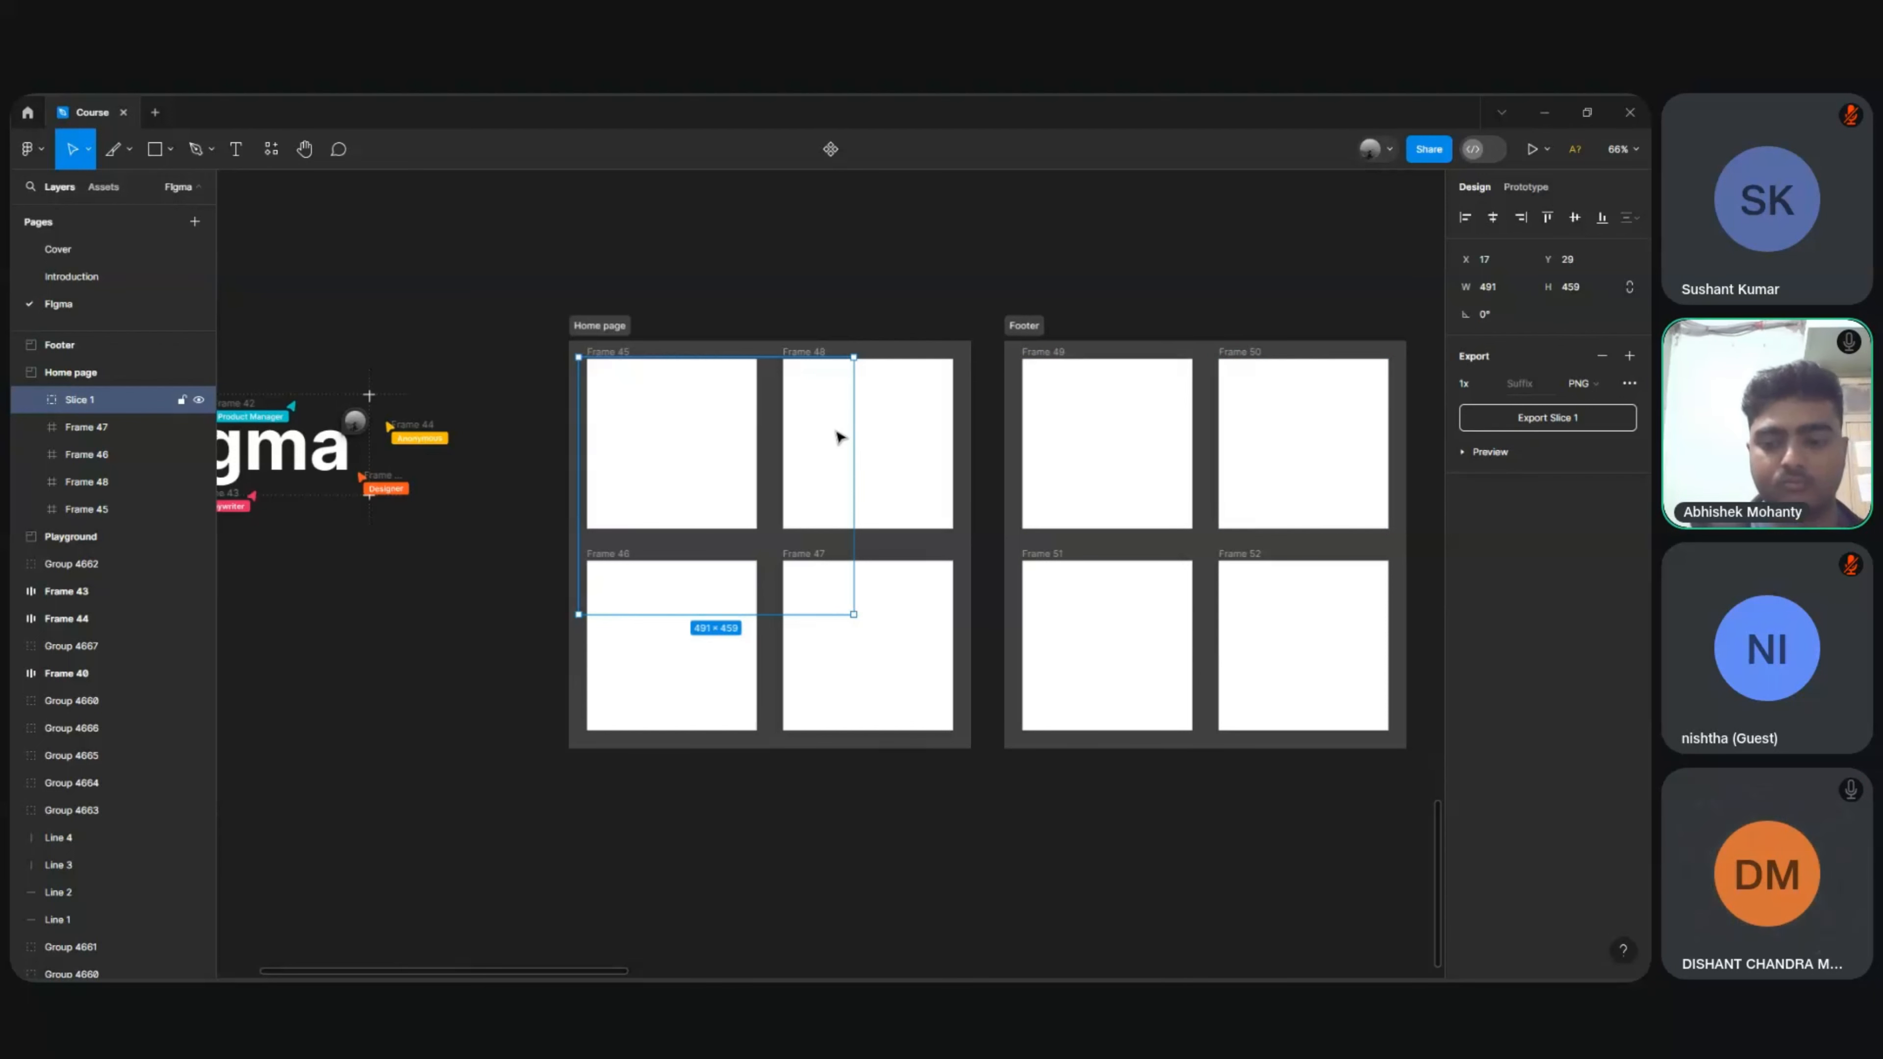
pyautogui.press('Delete')
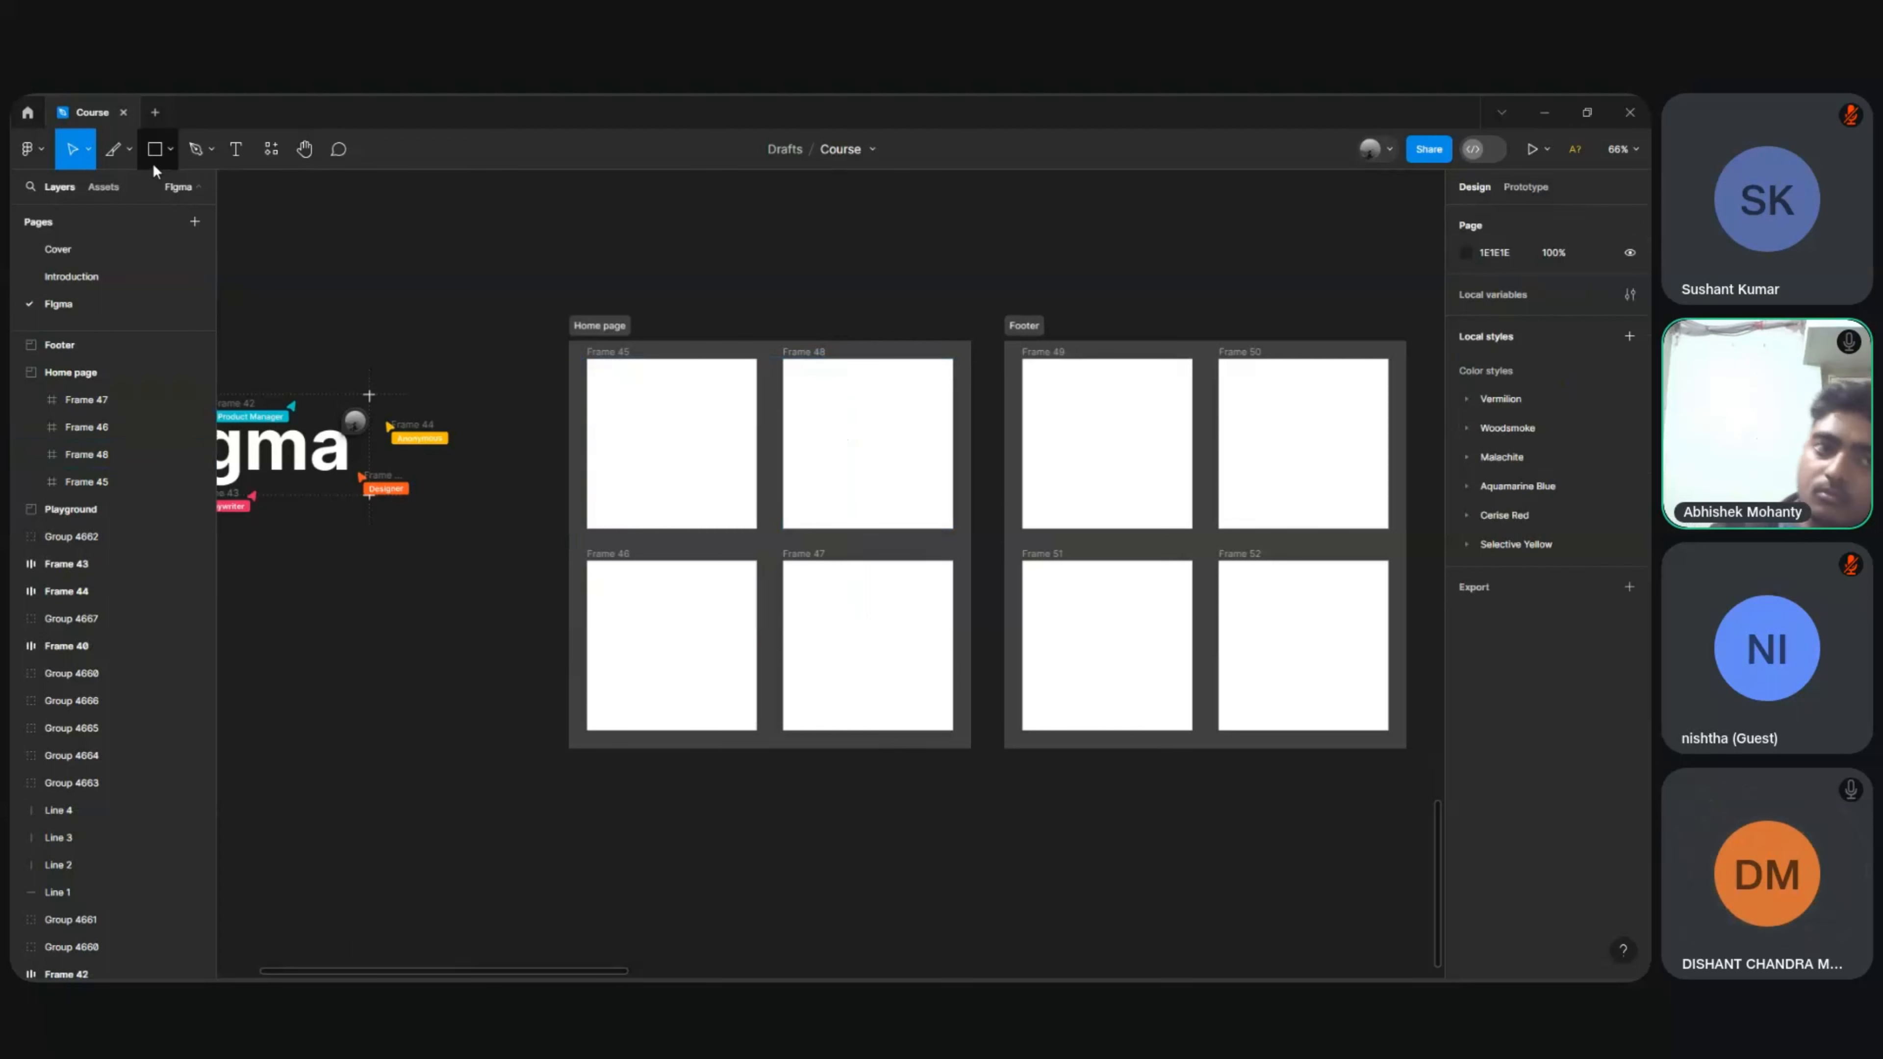
# Step: Draw a circle of about 153 × 153 inside the upper-left frame of the Home page section
pyautogui.click(170, 152)
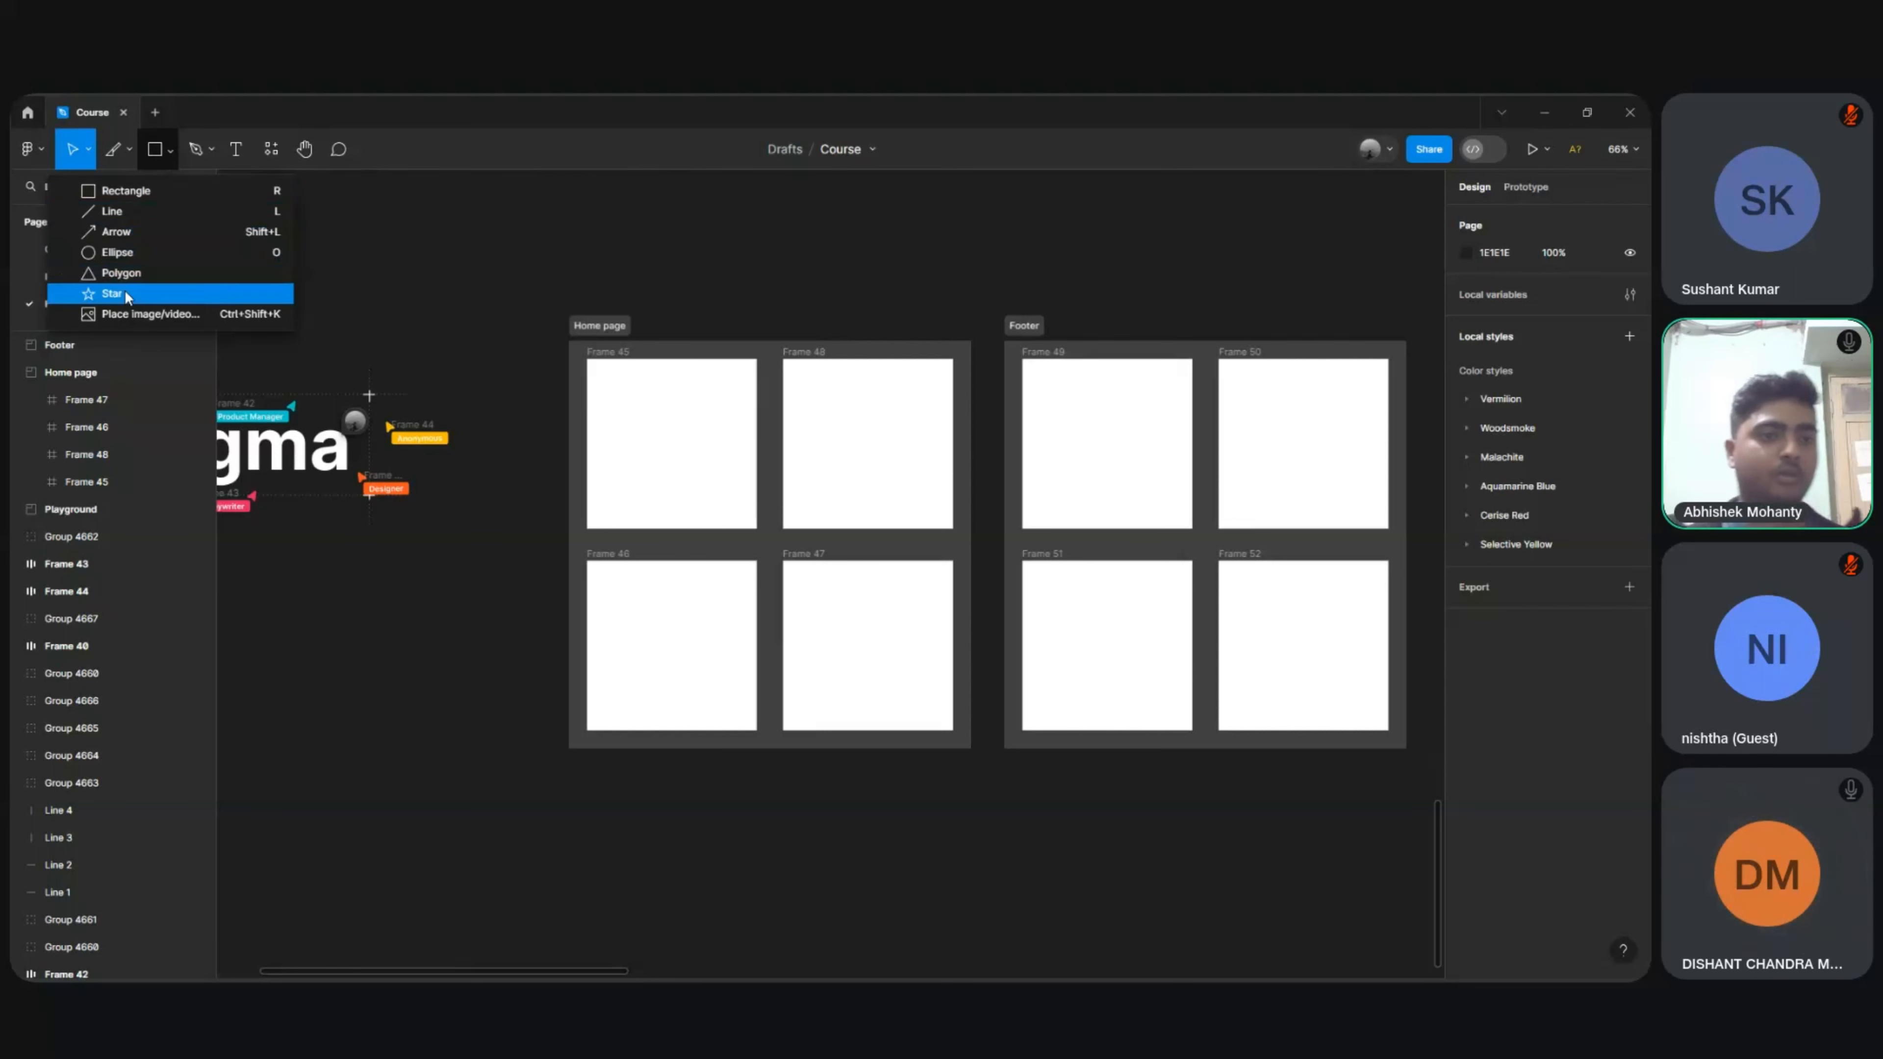
pyautogui.click(593, 265)
pyautogui.scroll(5, 593, 265)
pyautogui.scroll(4, 593, 265)
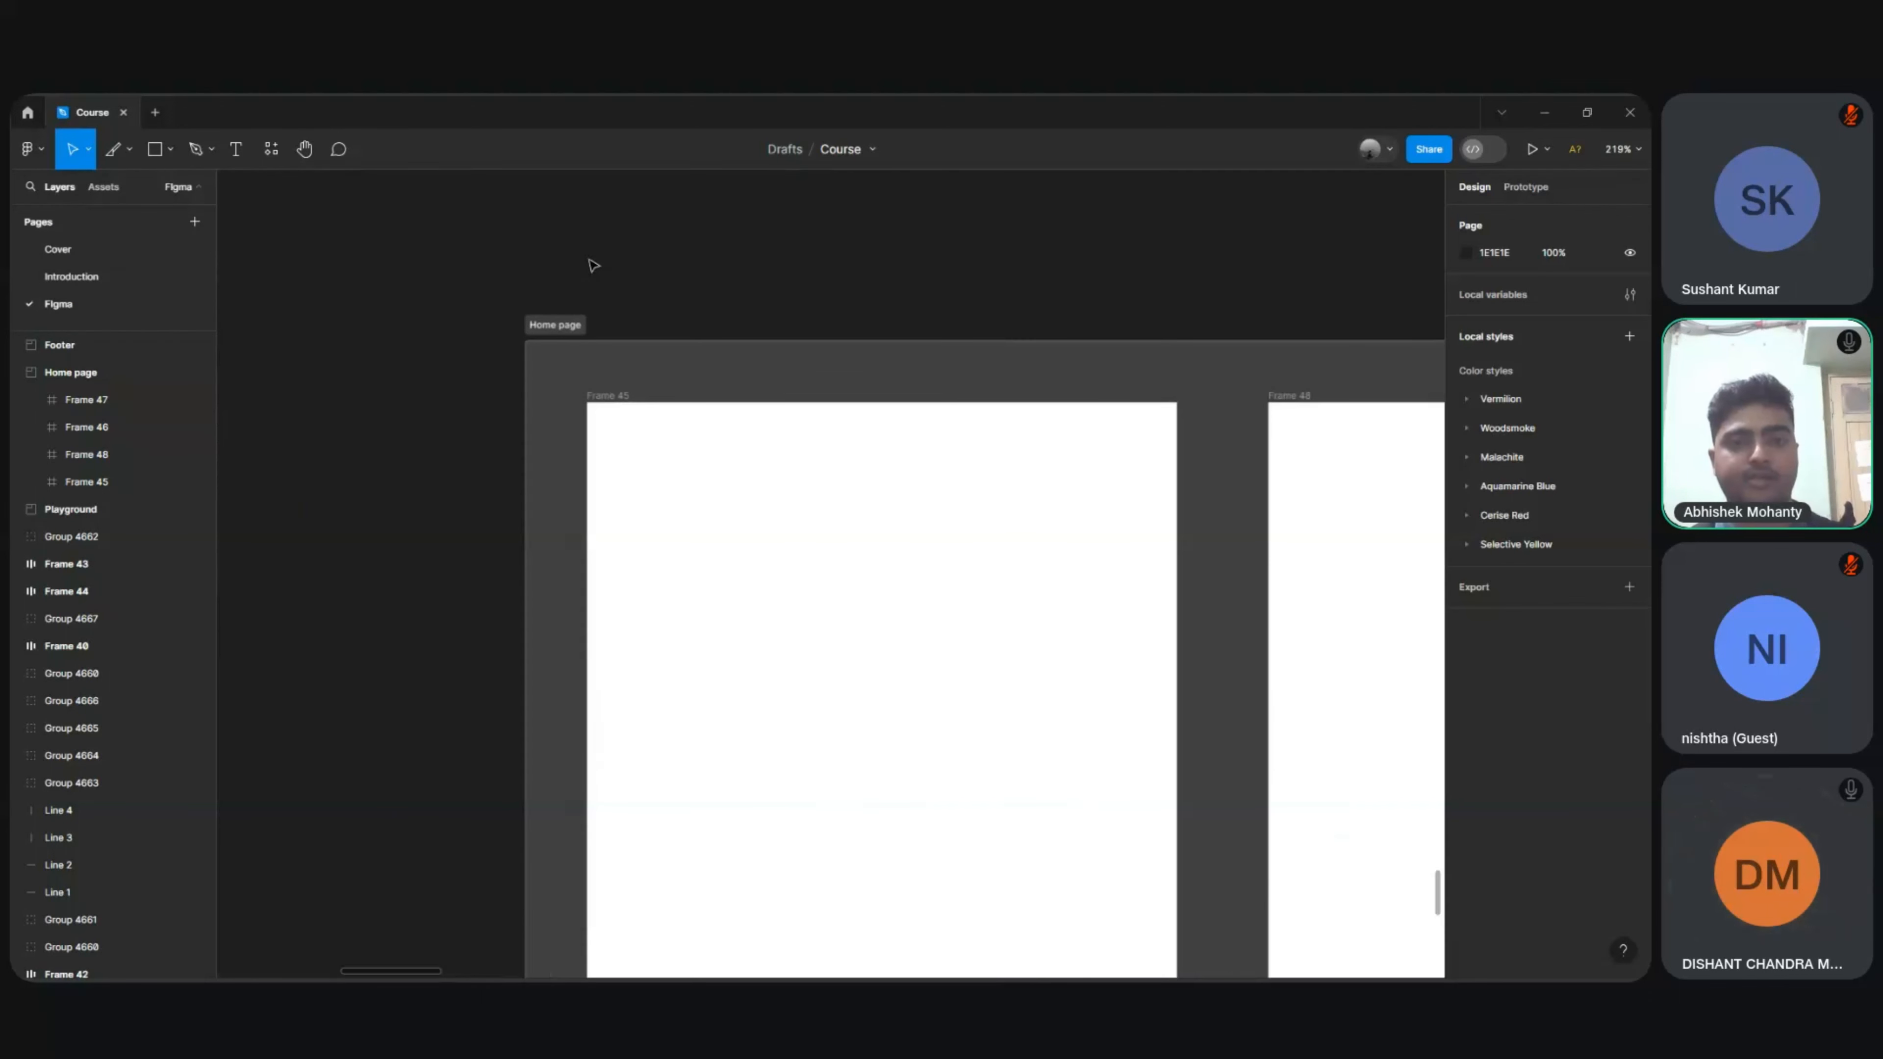
pyautogui.scroll(3, 593, 265)
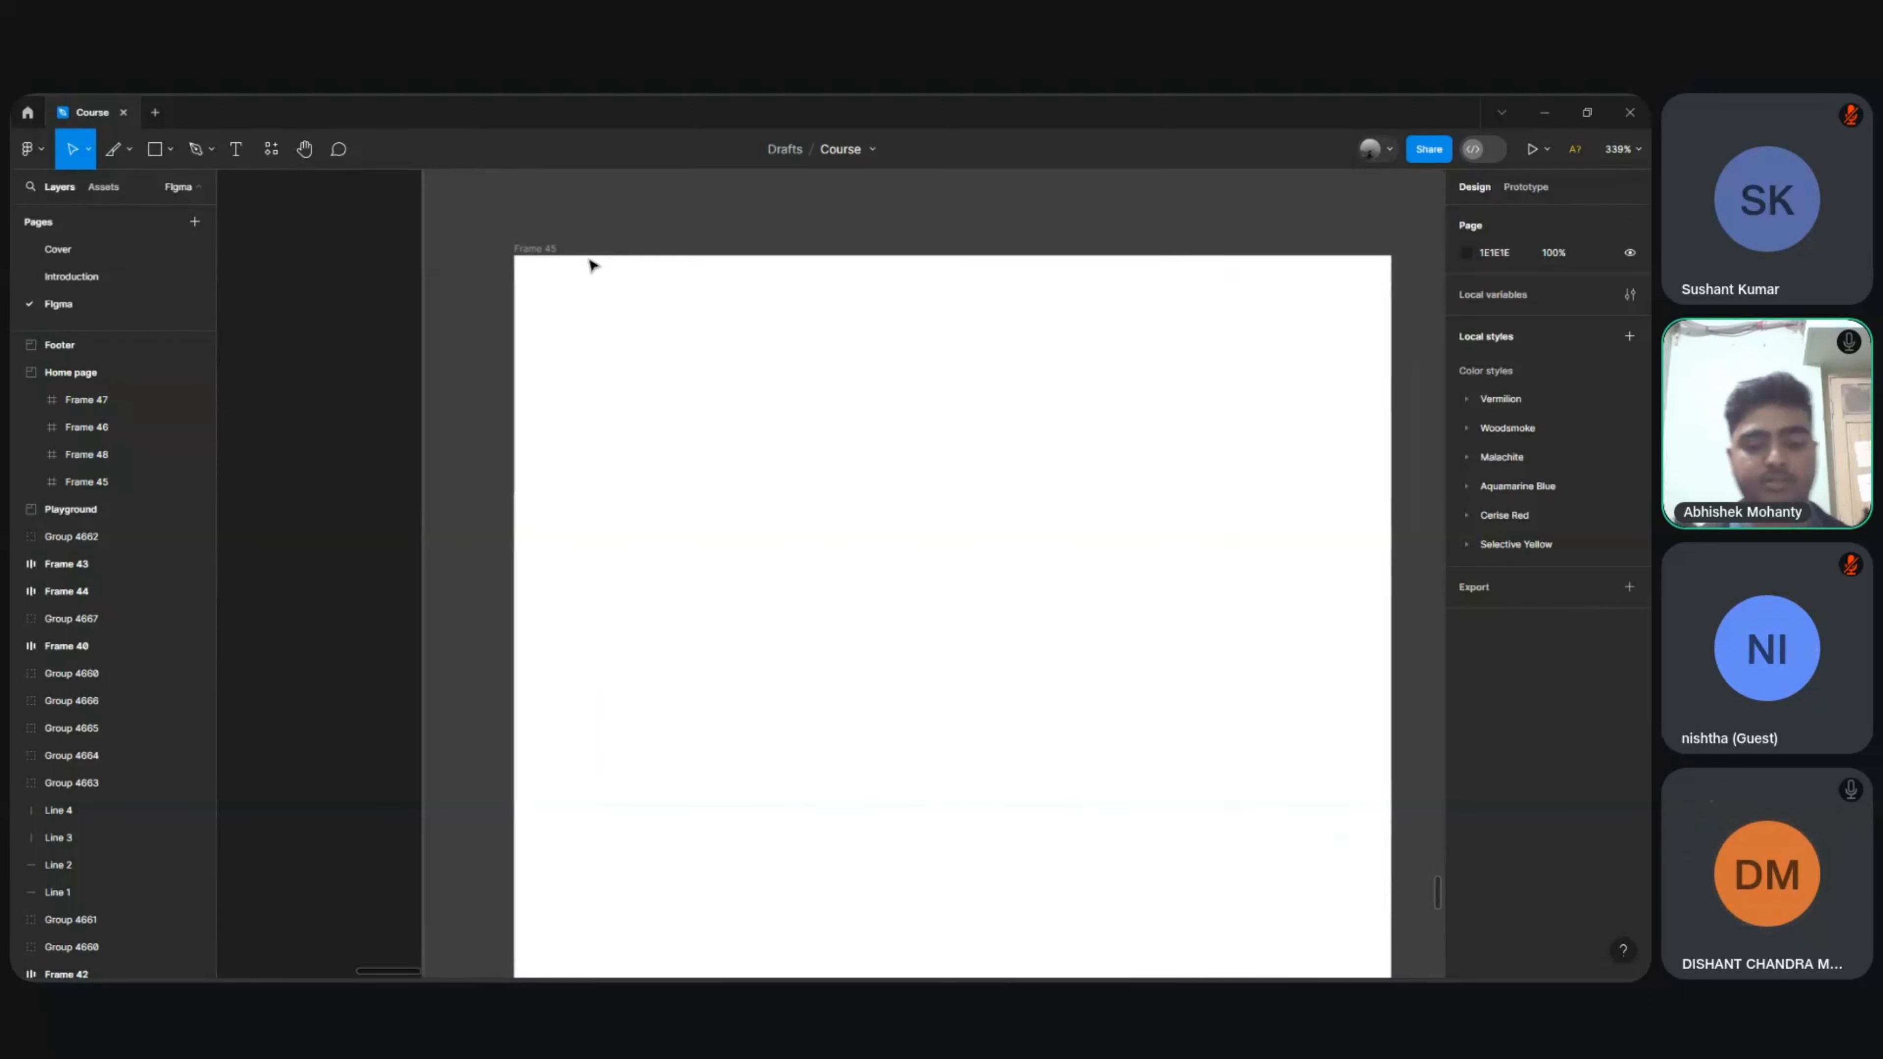
pyautogui.press('o')
pyautogui.moveTo(581, 352)
pyautogui.mouseDown()
pyautogui.moveTo(853, 676)
pyautogui.moveTo(1089, 895)
pyautogui.moveTo(1023, 793)
pyautogui.mouseUp()
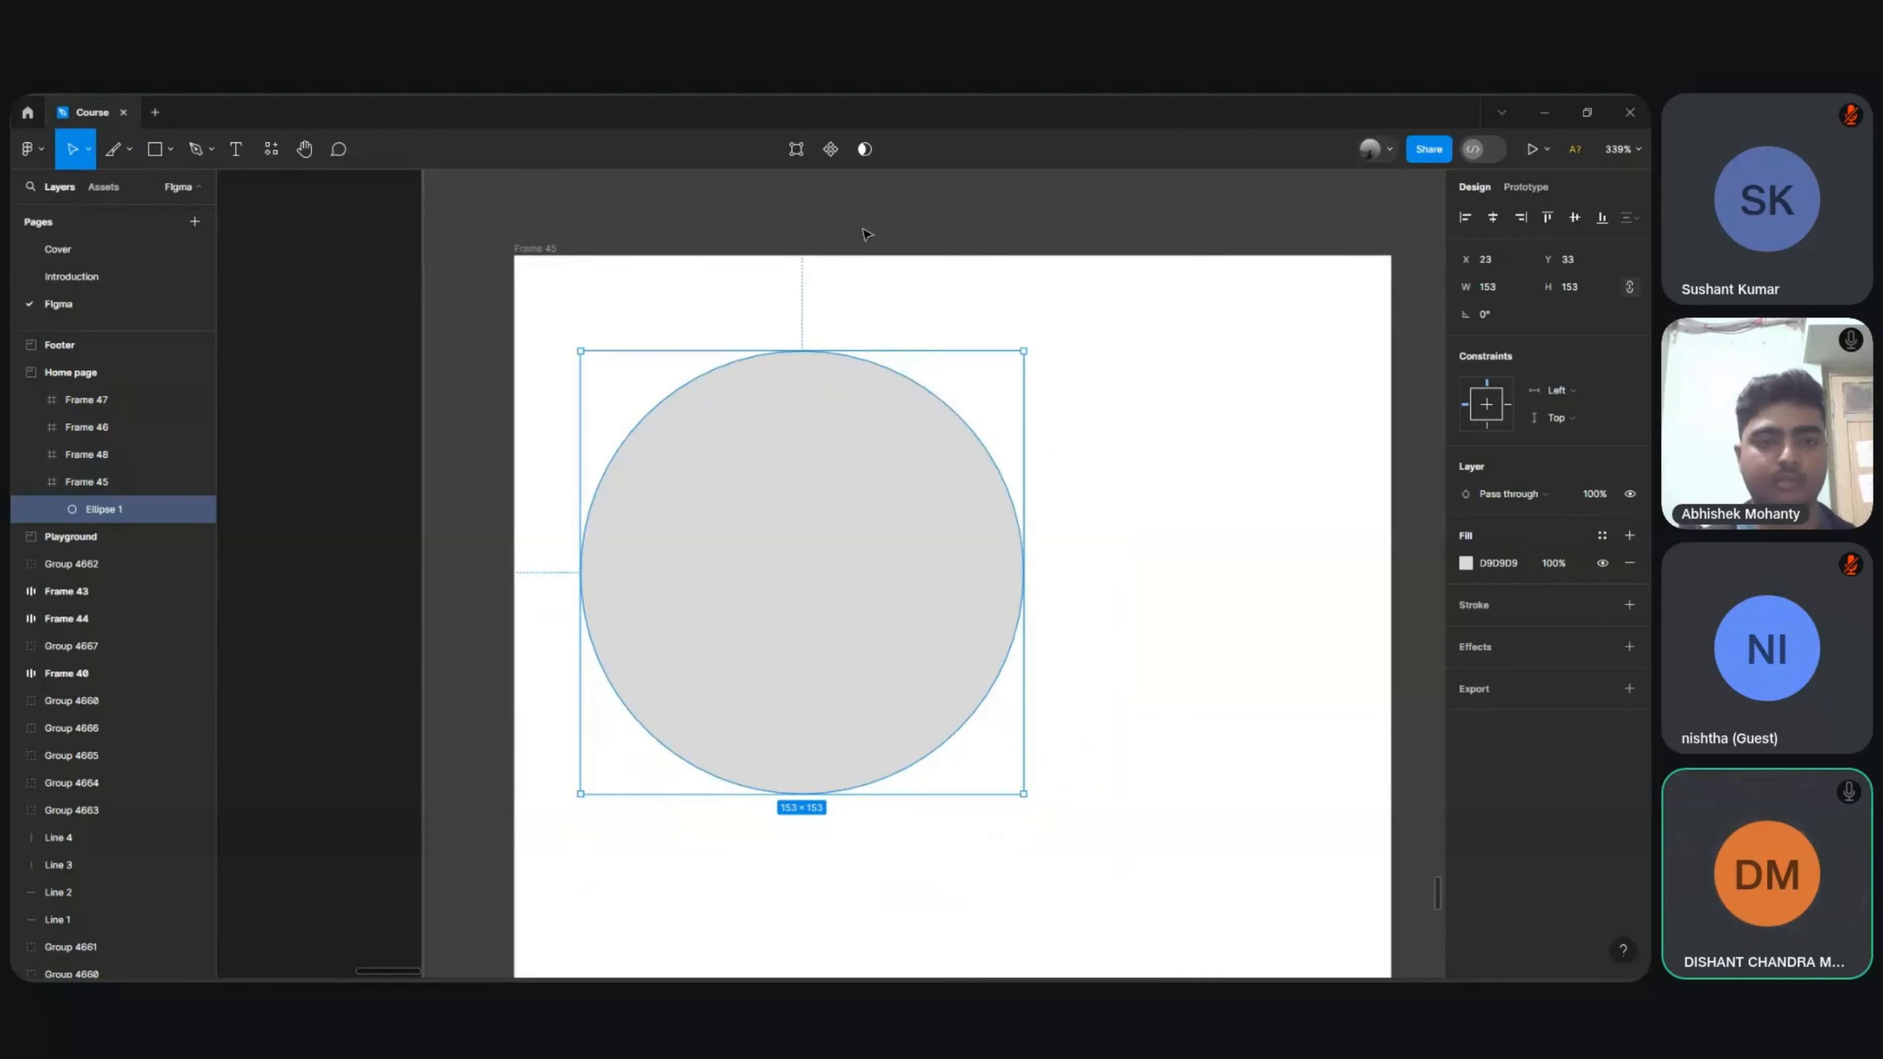
pyautogui.click(807, 232)
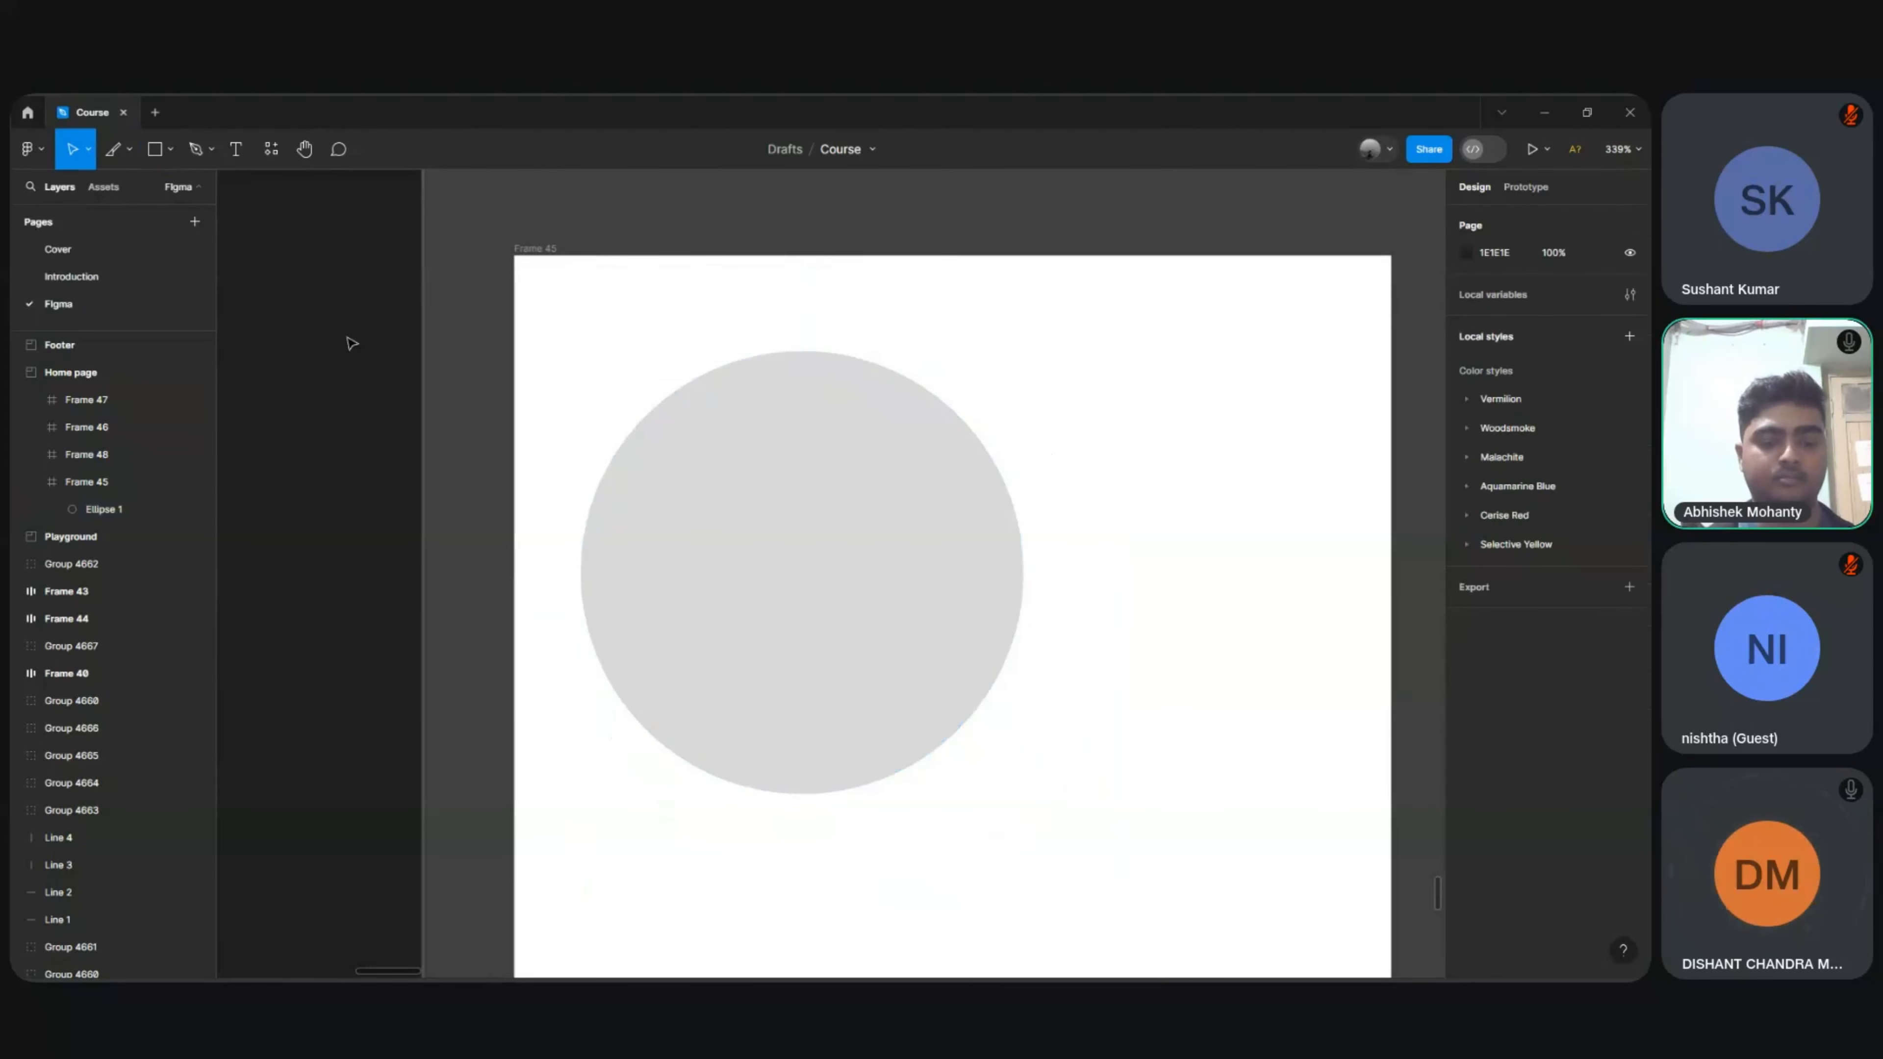
# Step: Draw a rectangle of about 171 × 91 overlapping the circle's lower right and apply the Vermilion/400 color style to it
pyautogui.press('r')
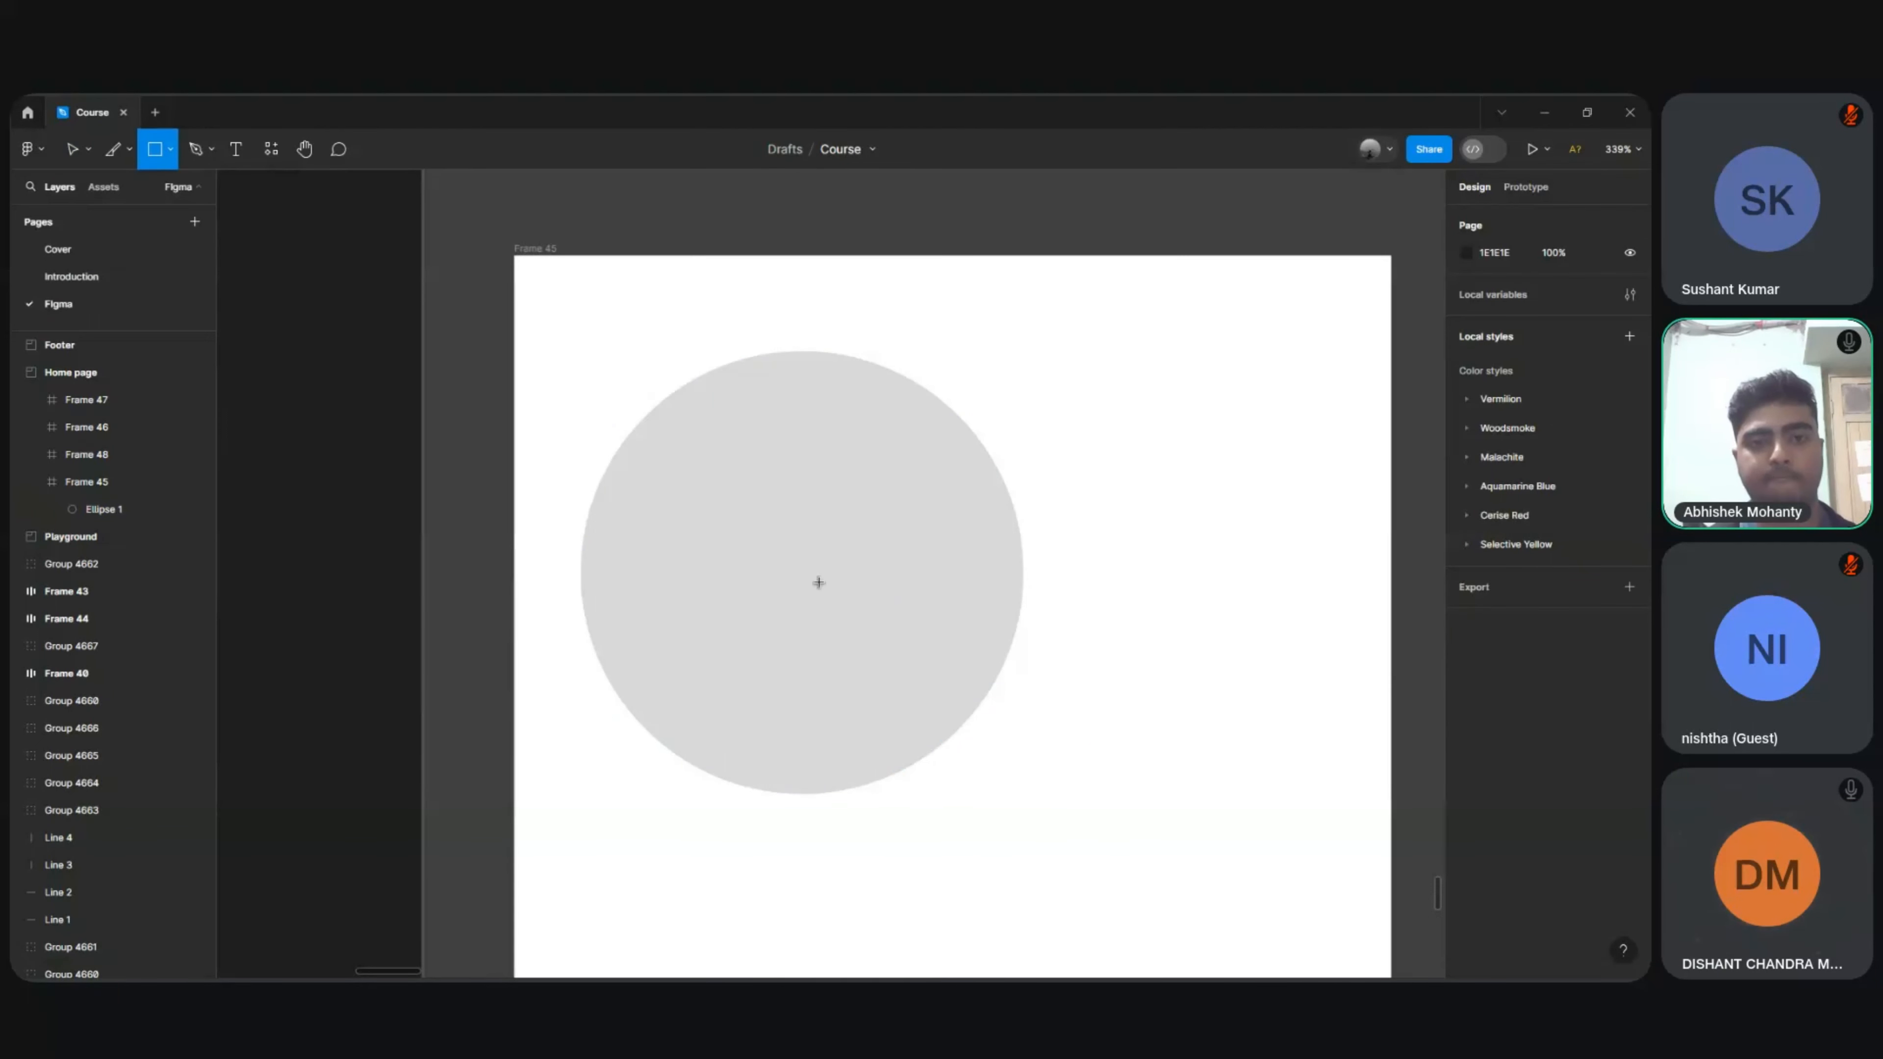
pyautogui.moveTo(769, 612); pyautogui.dragTo(1264, 877)
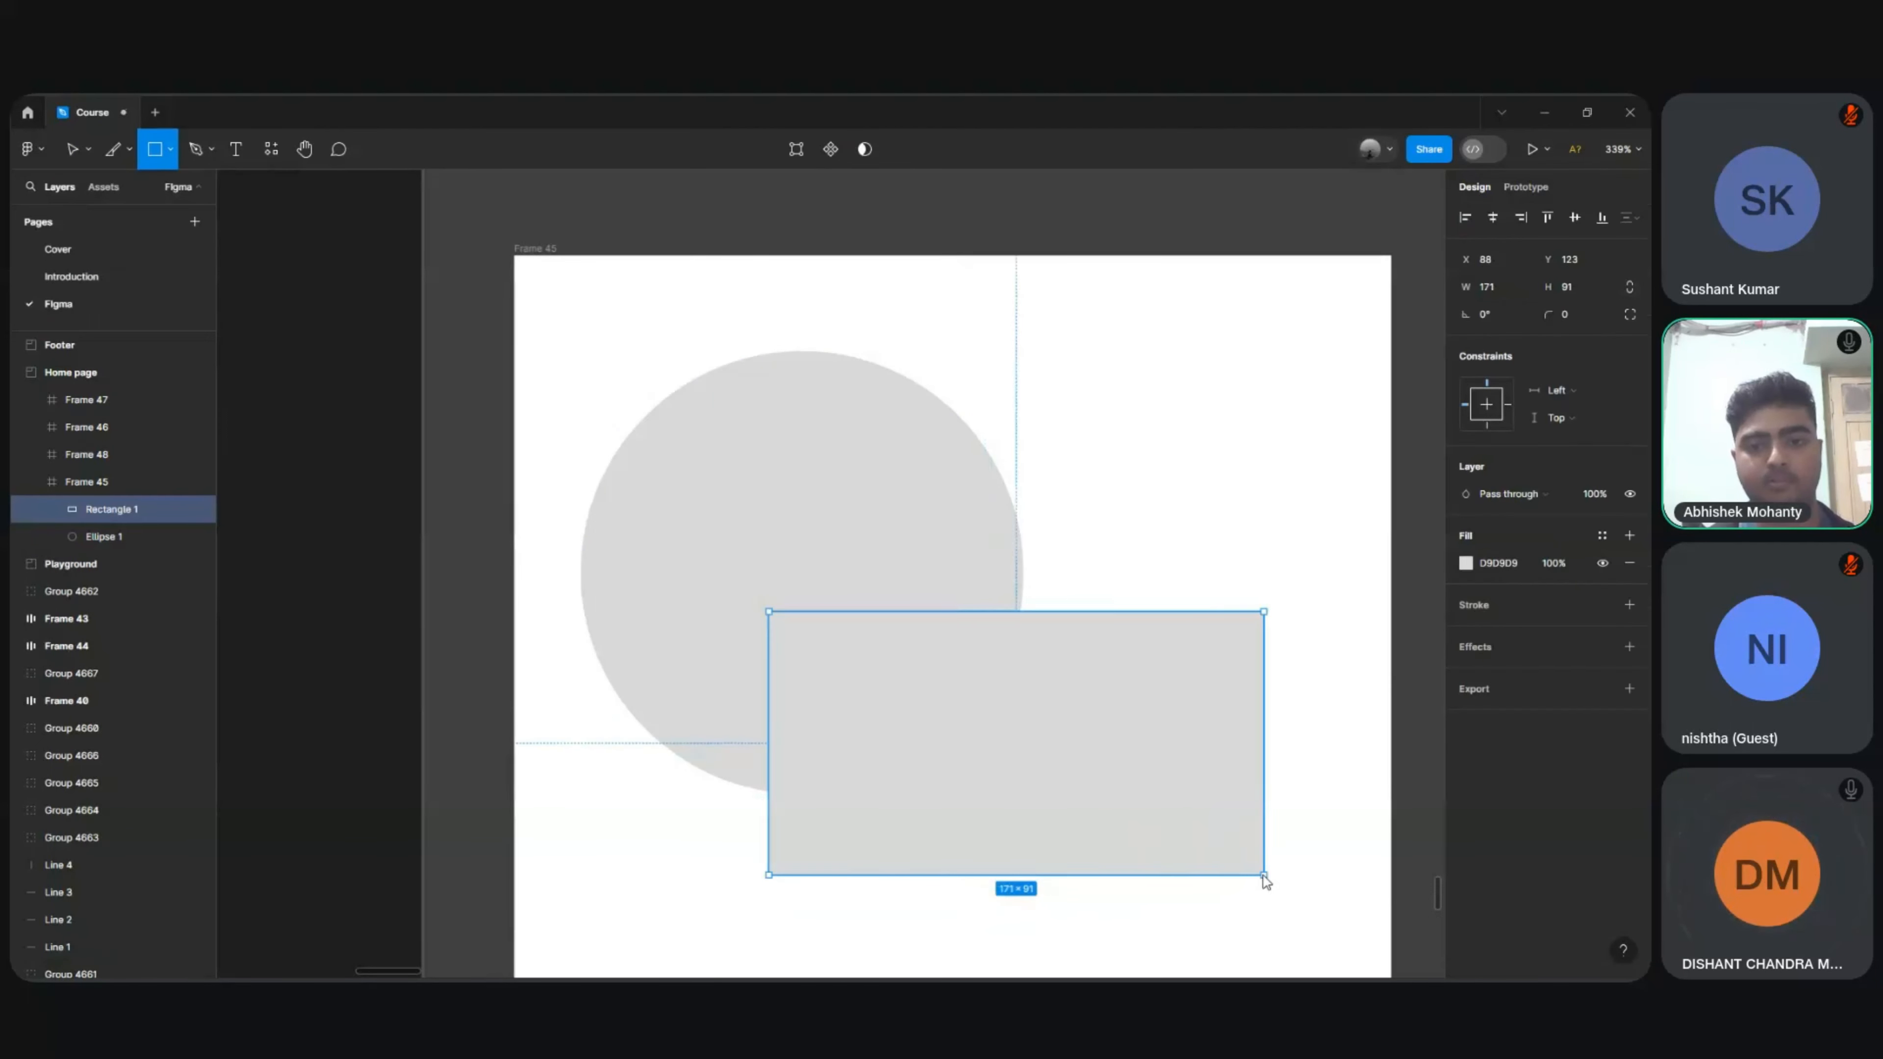
pyautogui.click(1602, 535)
pyautogui.click(1260, 784)
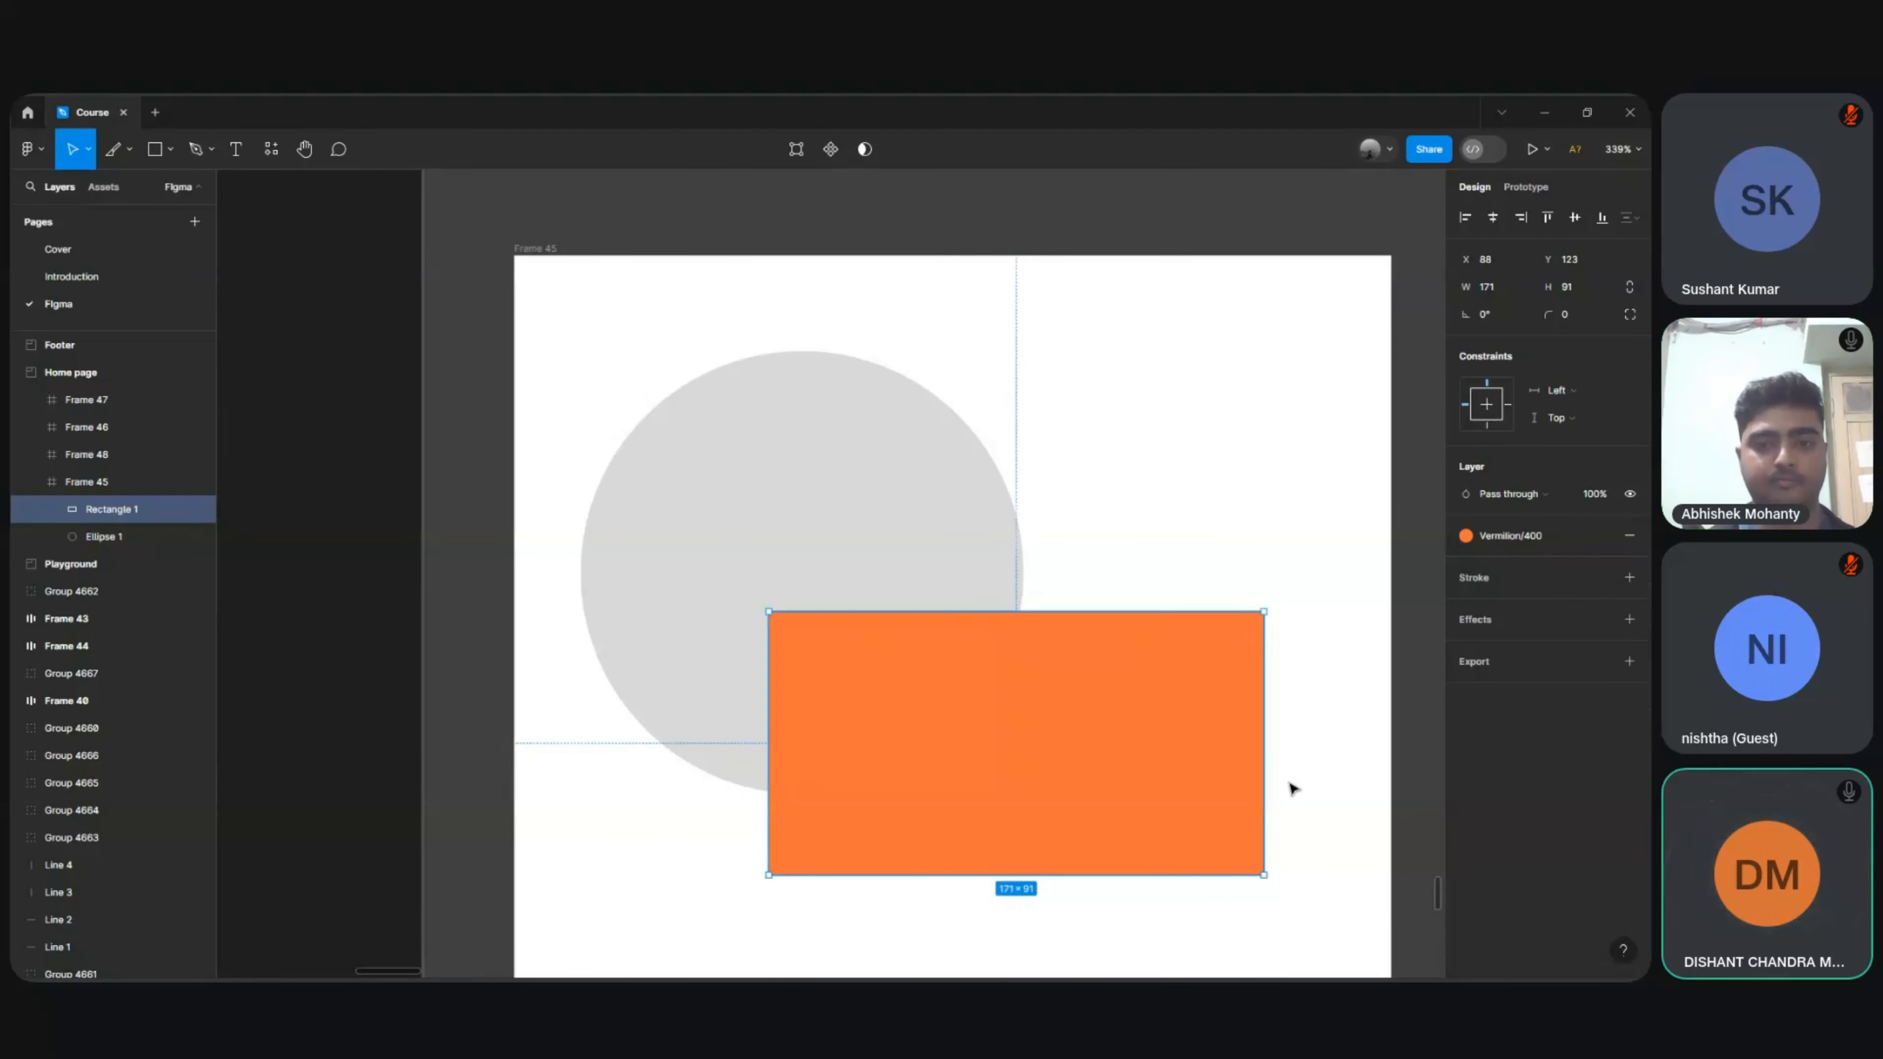
# Step: Apply the green Malachite 400 color style to the circle's fill
pyautogui.click(871, 492)
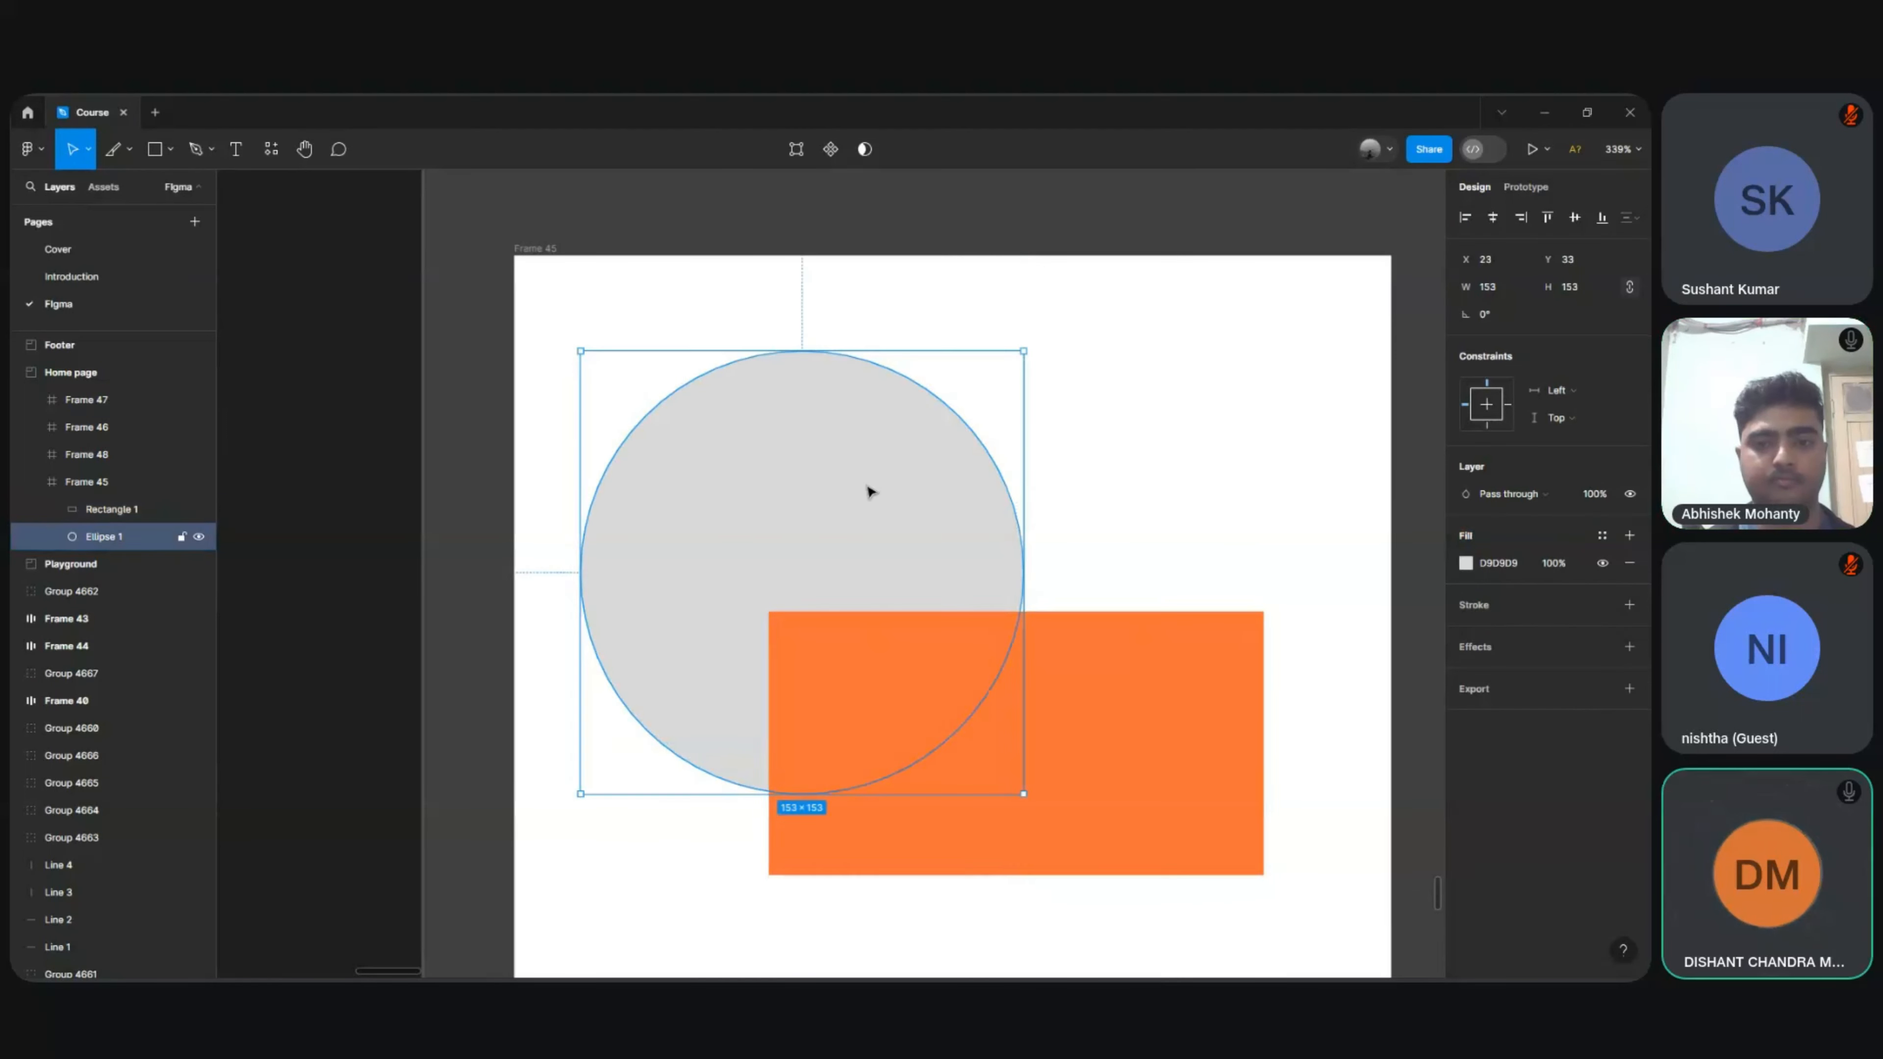
pyautogui.click(1593, 536)
pyautogui.scroll(-5, 1384, 749)
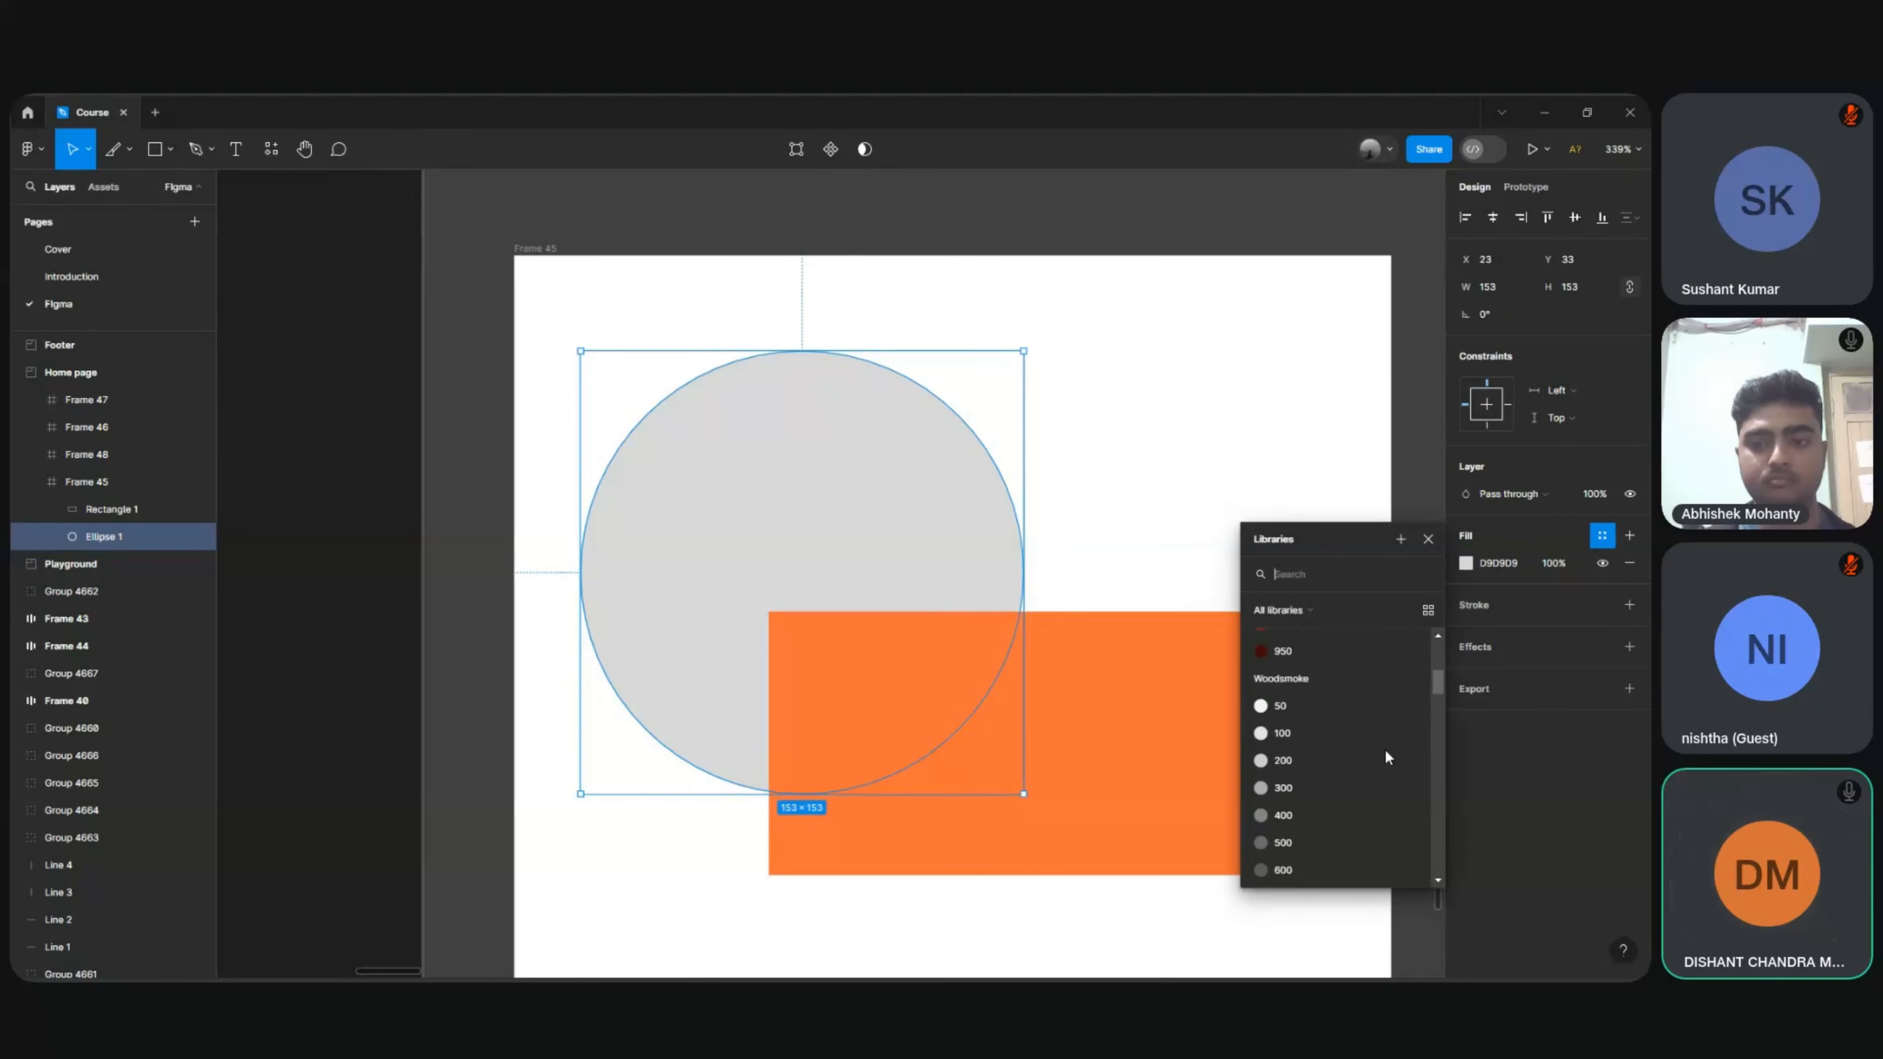
pyautogui.scroll(-4, 1384, 750)
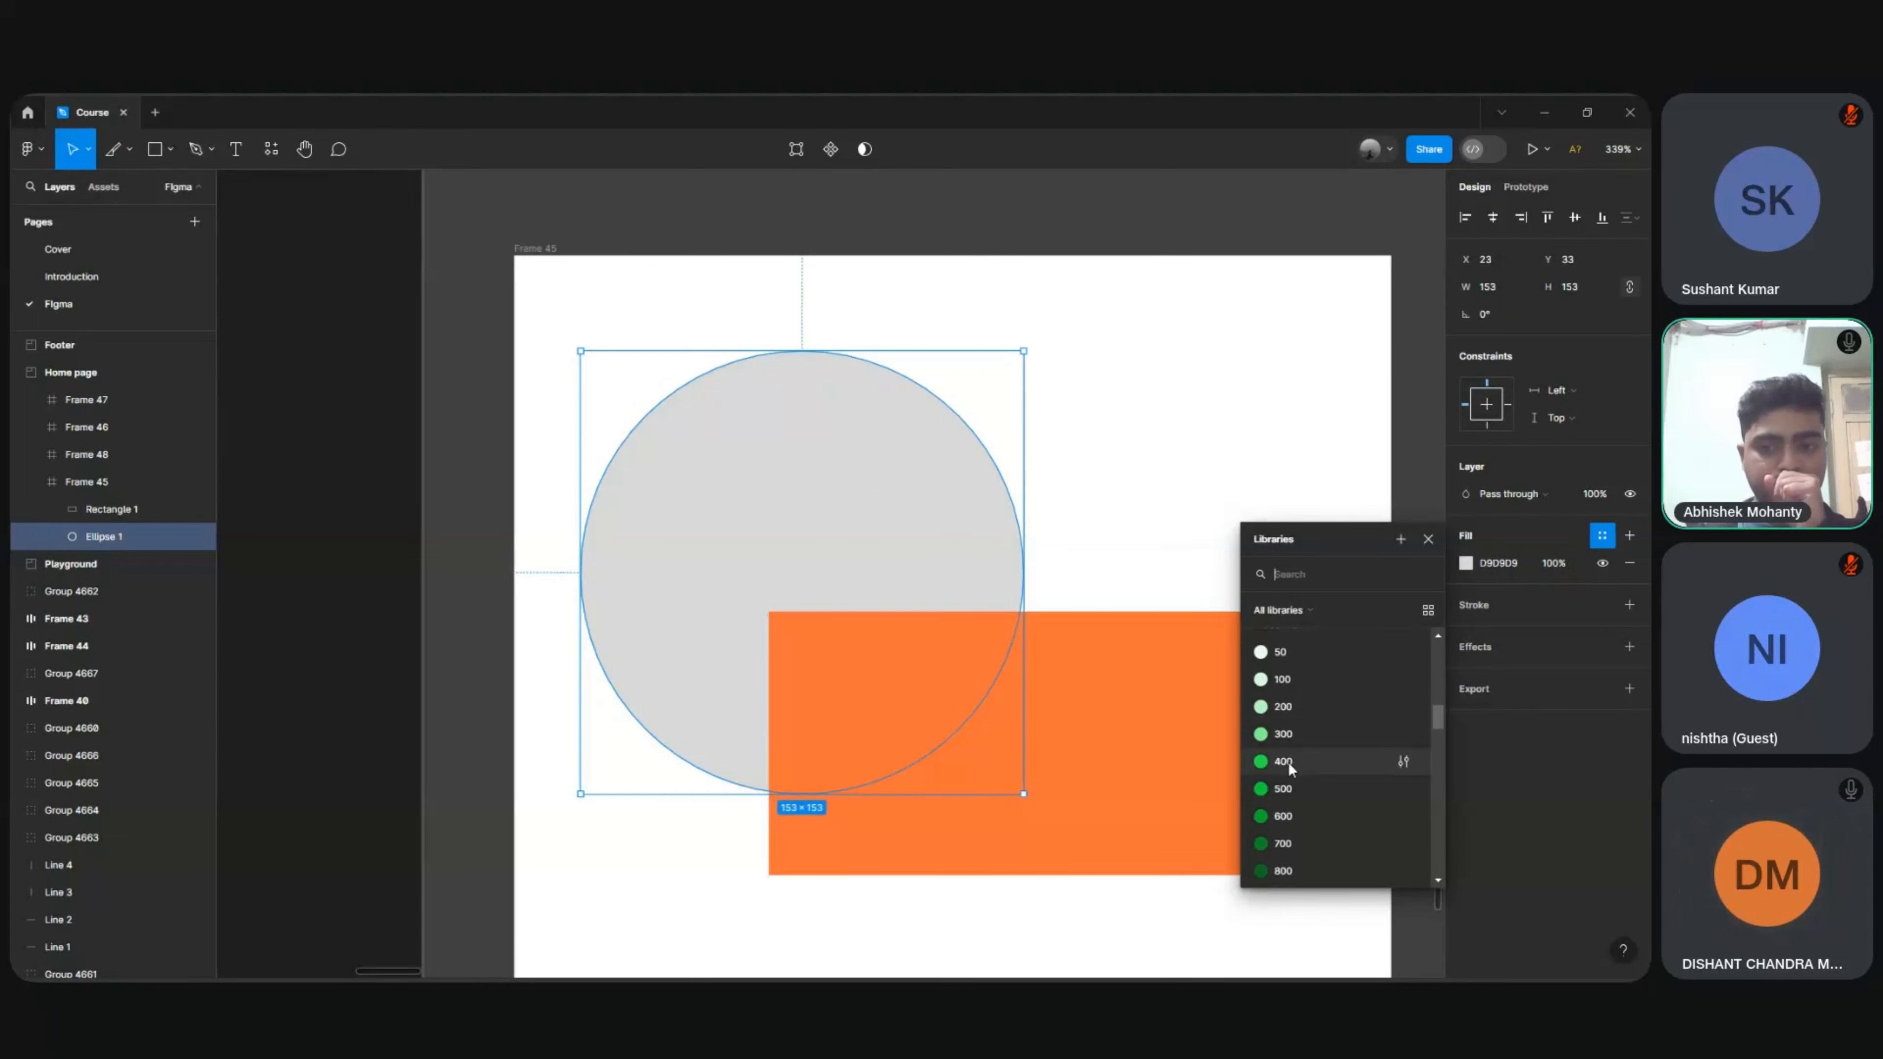
pyautogui.click(1289, 762)
pyautogui.click(916, 229)
pyautogui.scroll(-5, 916, 228)
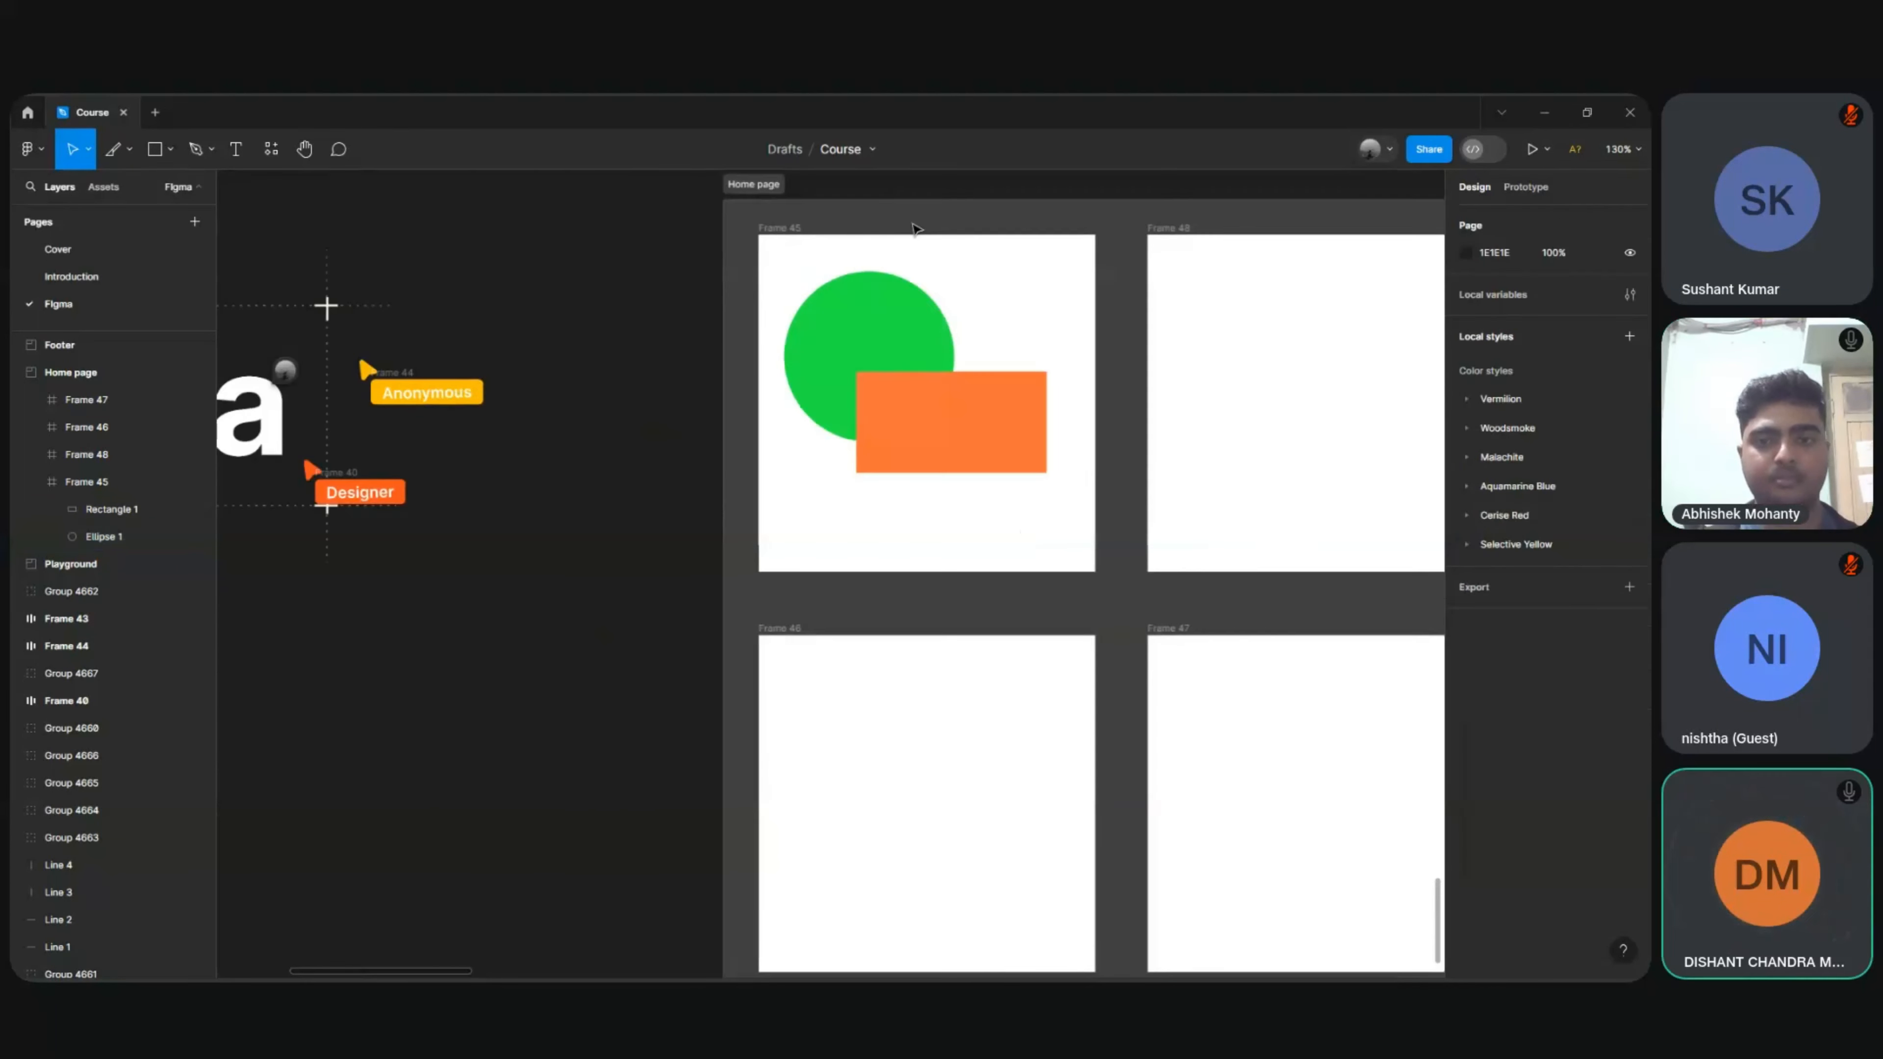
pyautogui.scroll(3, 920, 334)
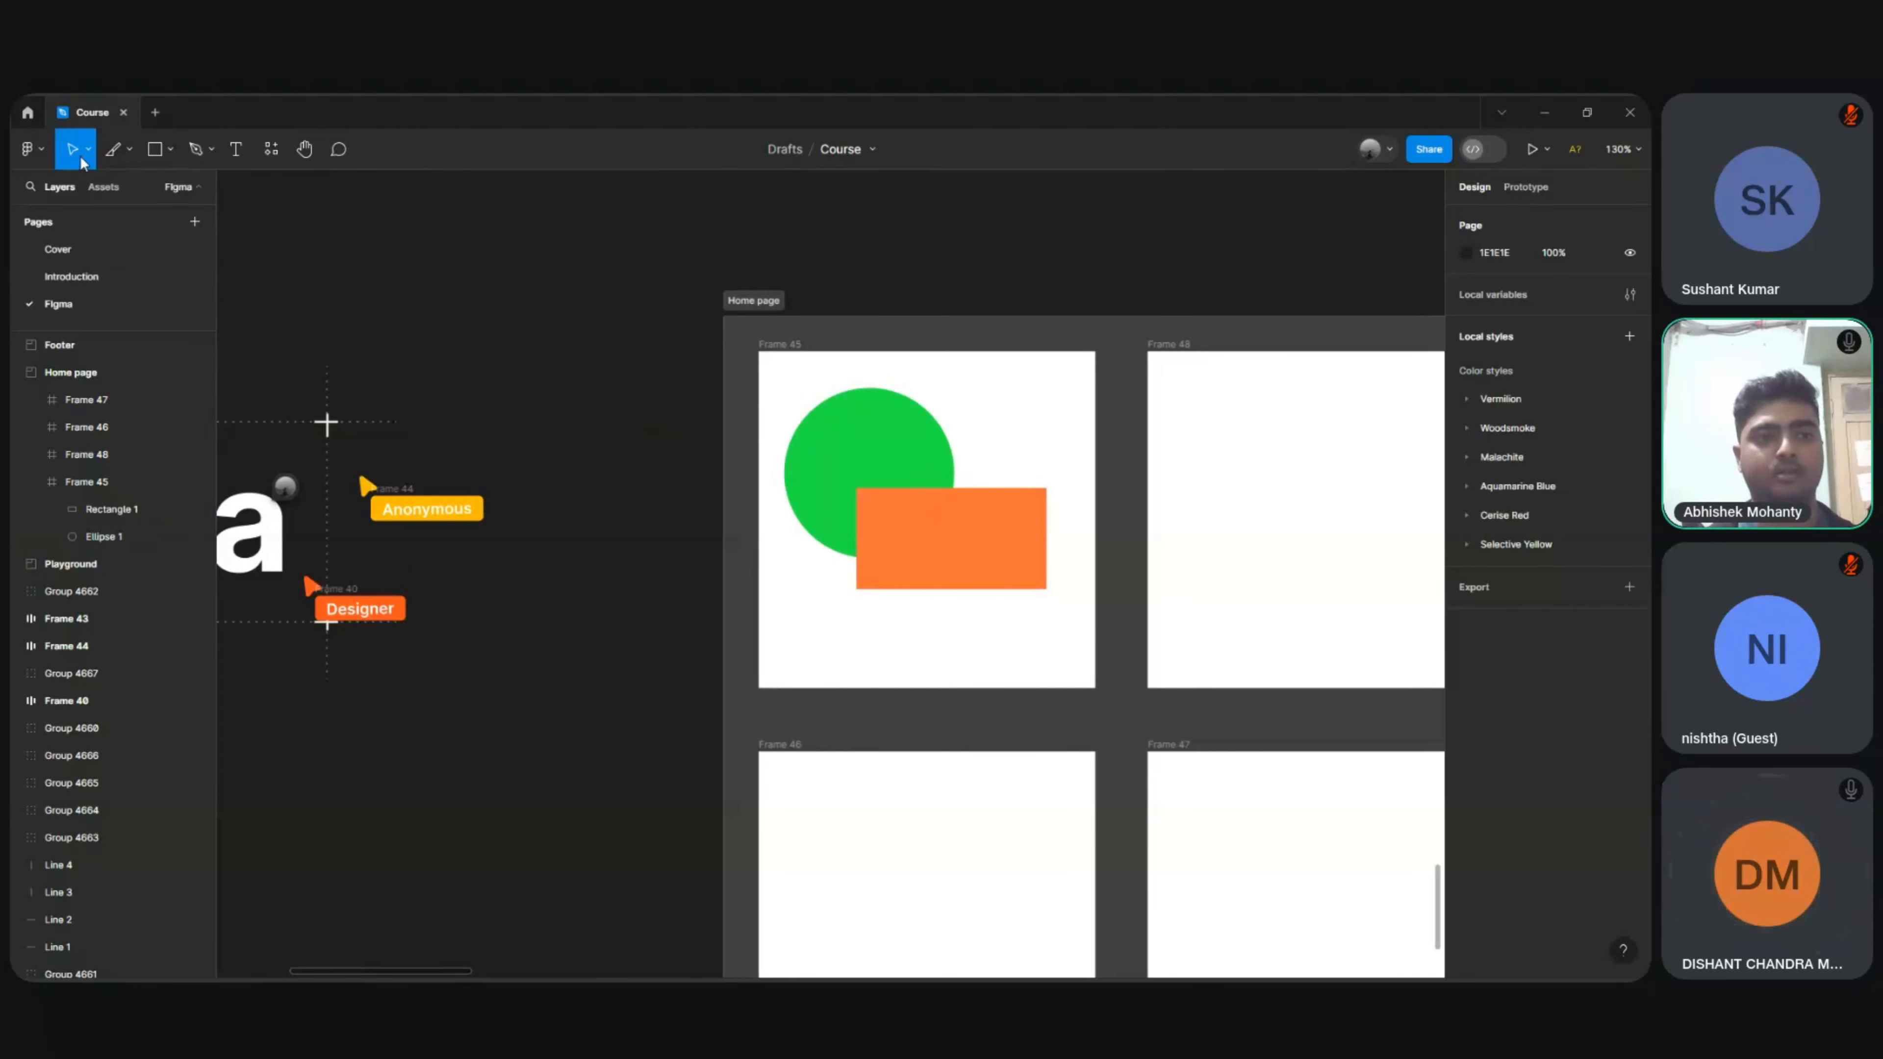
pyautogui.click(134, 152)
pyautogui.click(175, 150)
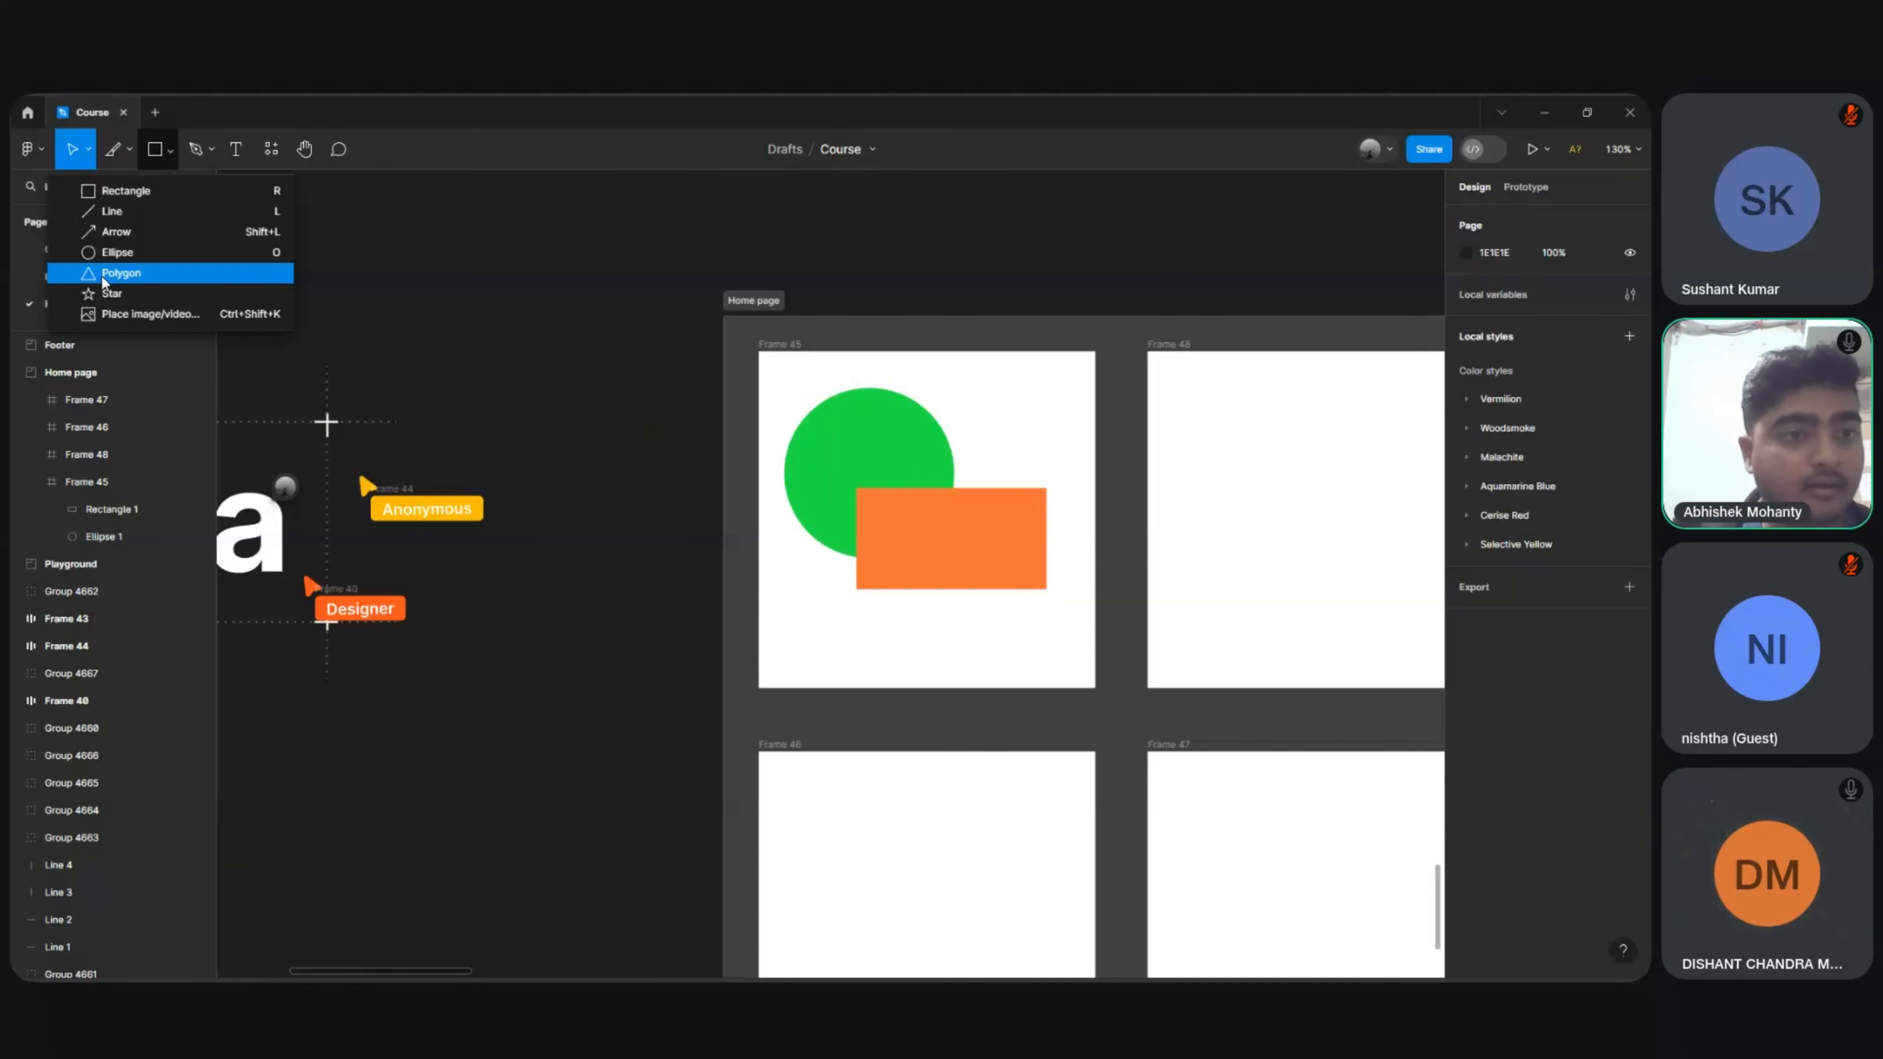
pyautogui.click(968, 436)
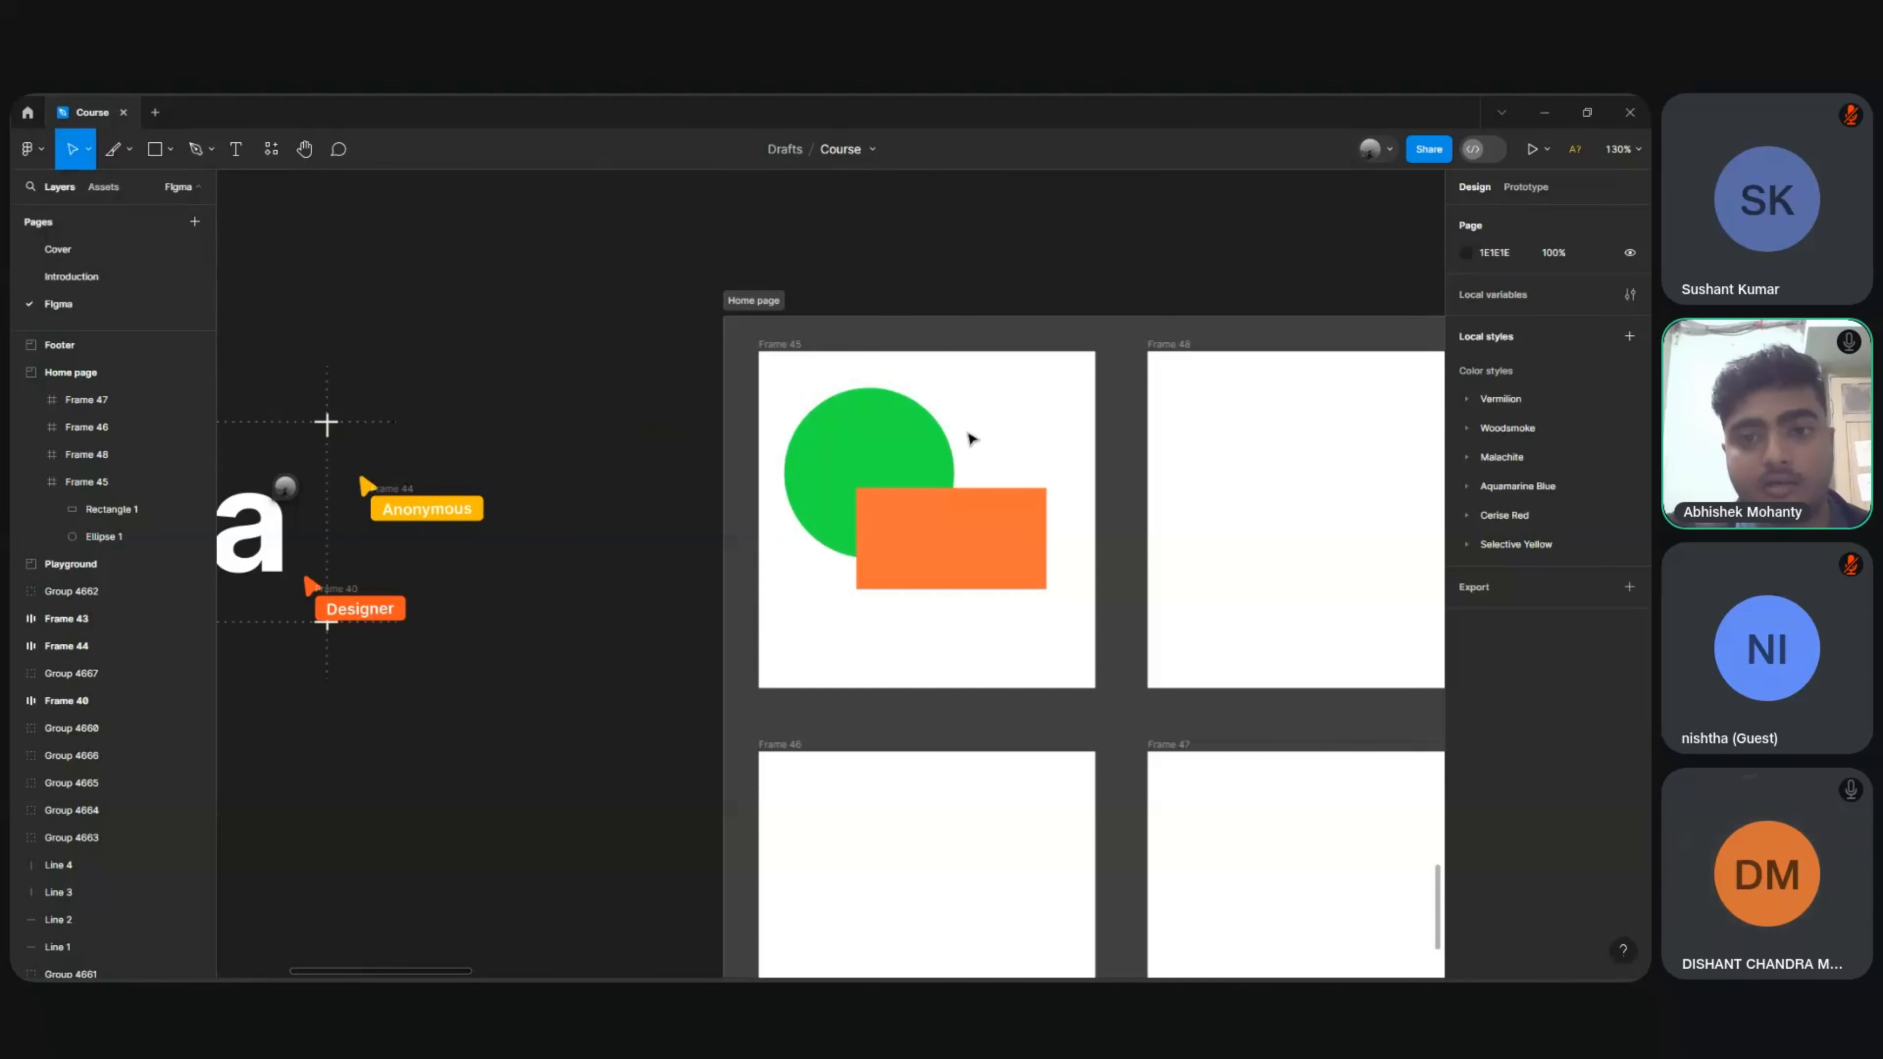
pyautogui.hscroll(5, 971, 439)
pyautogui.scroll(-5, 897, 211)
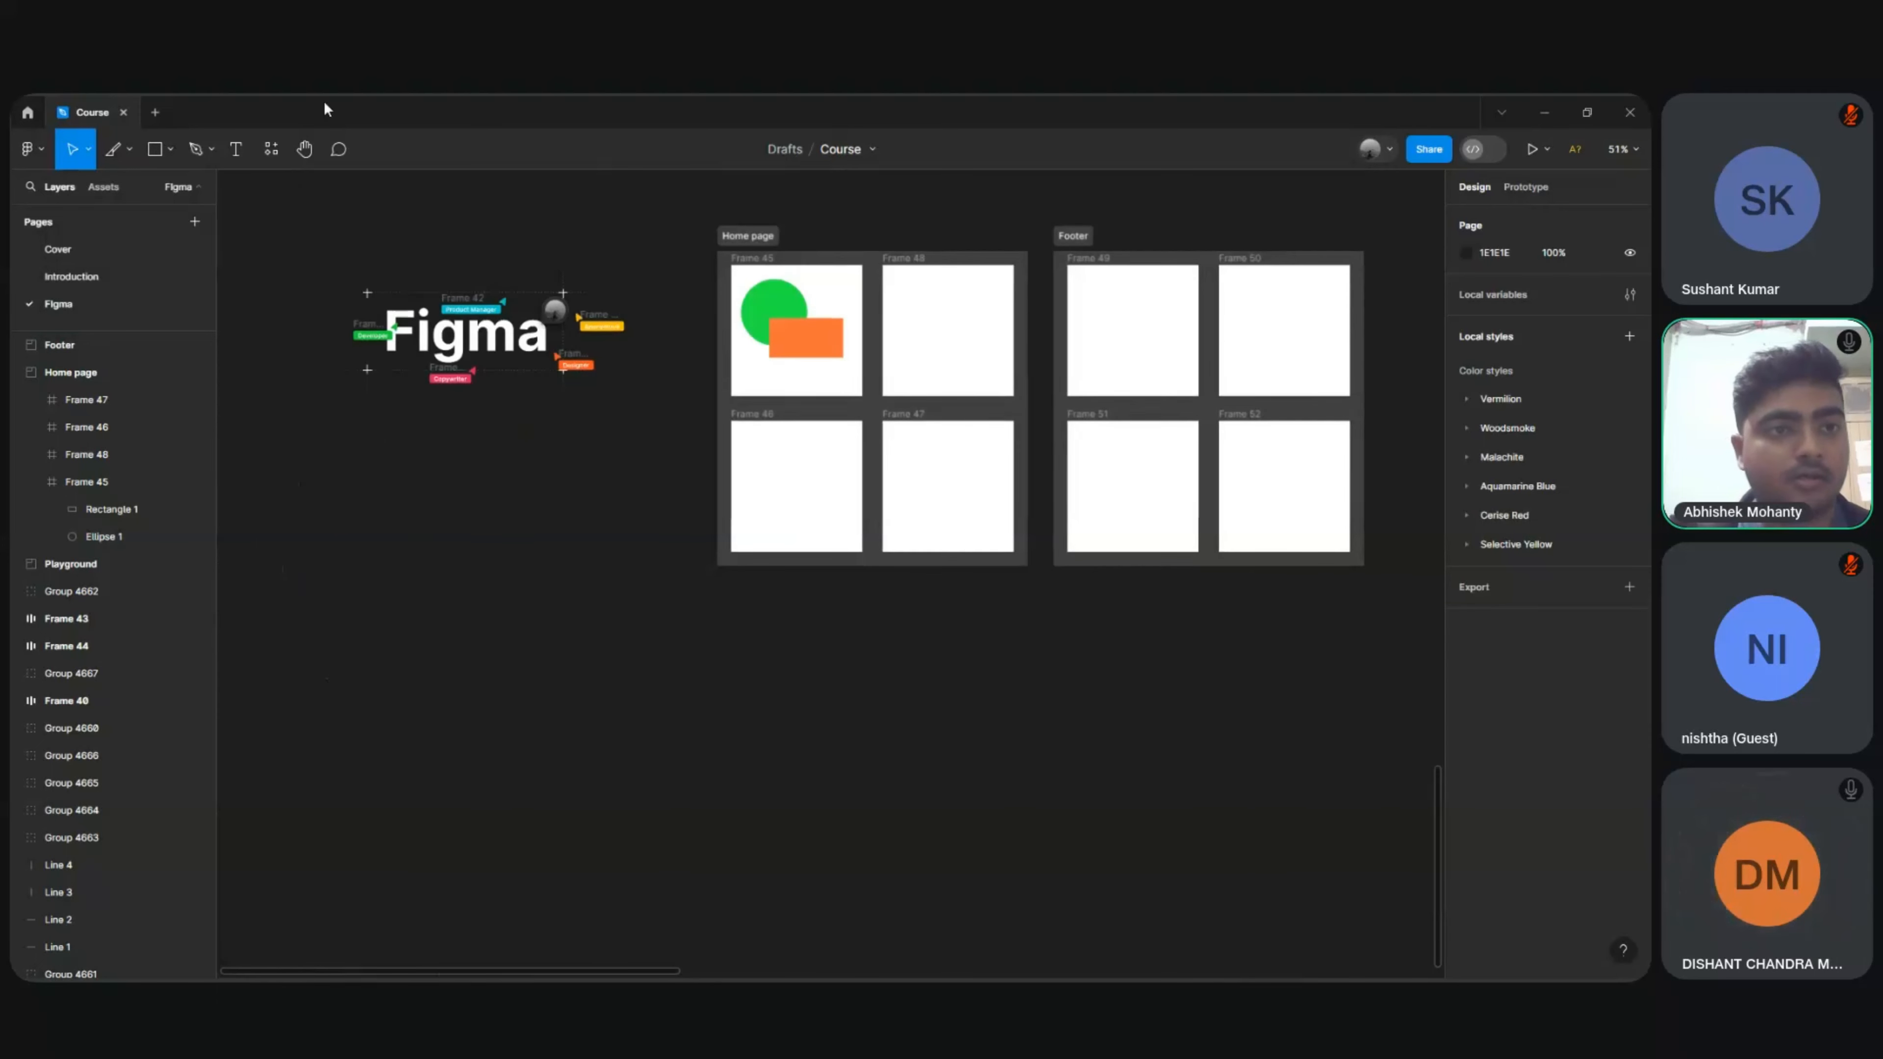
pyautogui.click(173, 151)
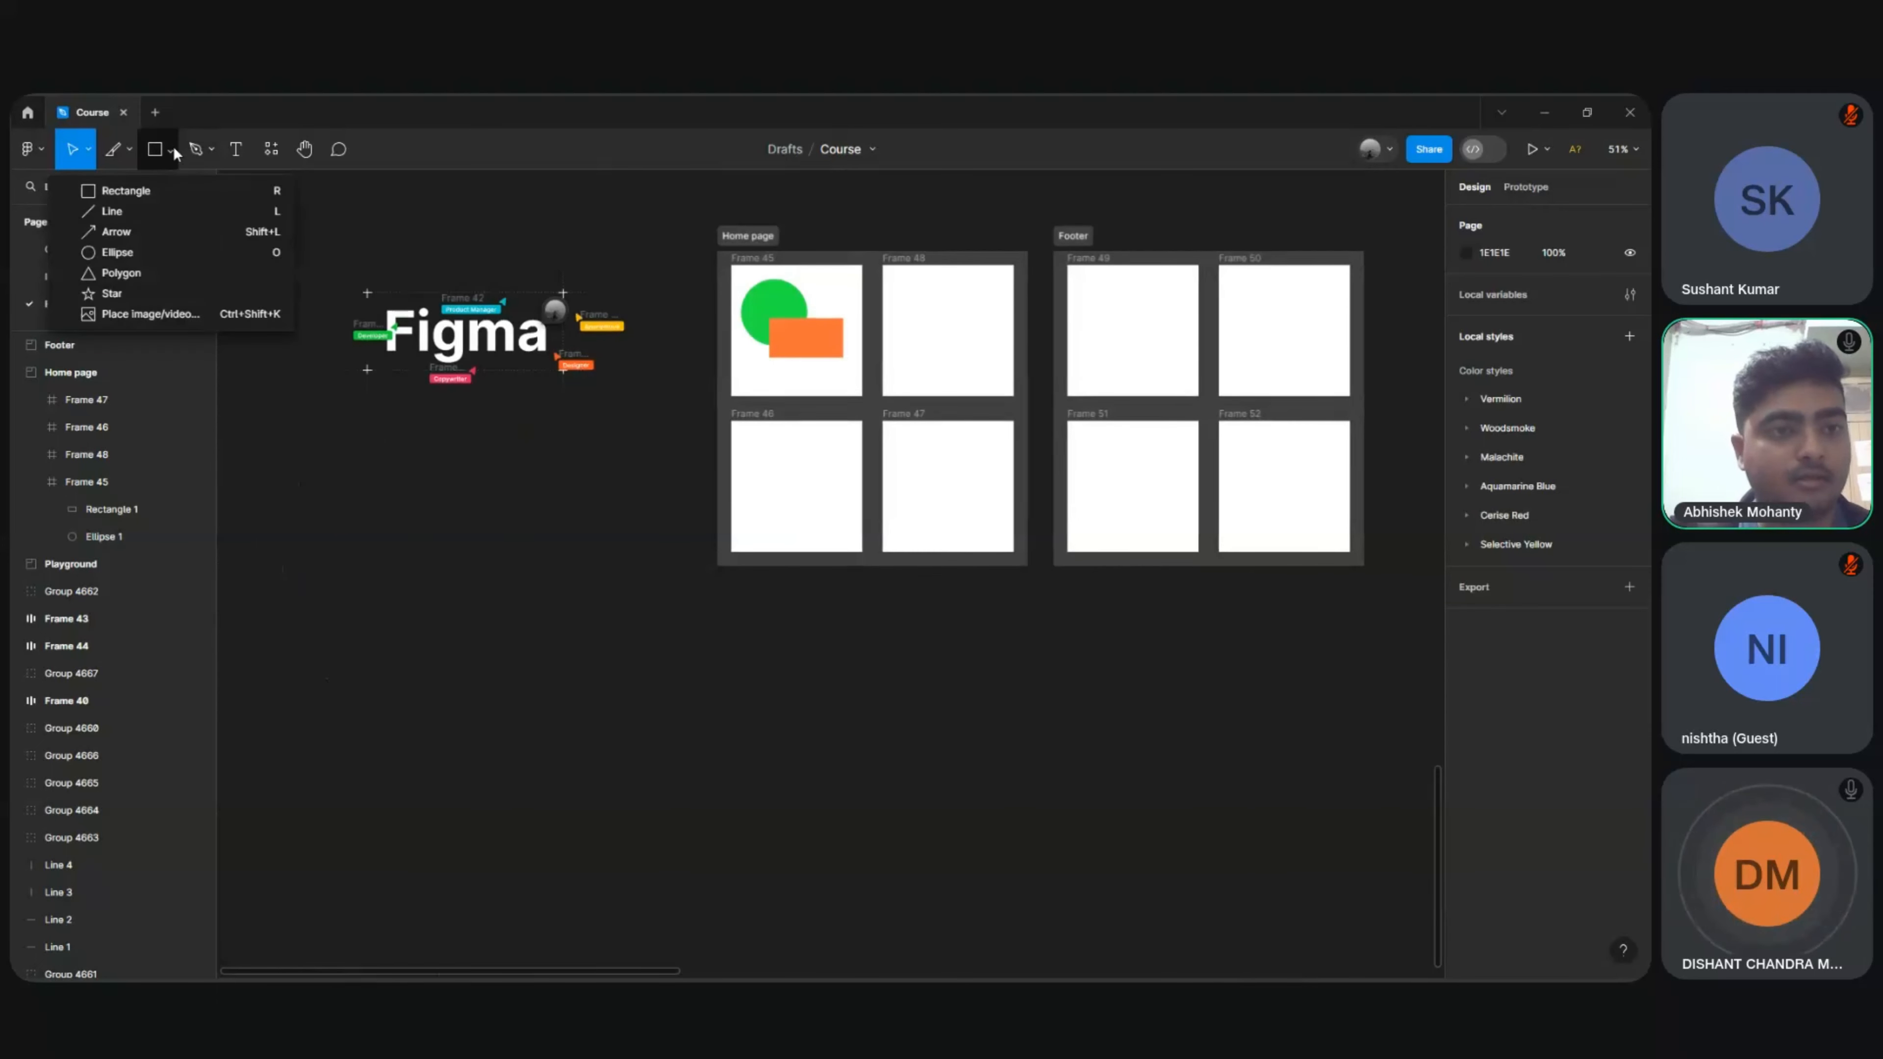
# Step: Start a Pen path beside the green circle with one curved segment ending near the orange rectangle's upper edge, removing the end point's outgoing handle
pyautogui.click(203, 150)
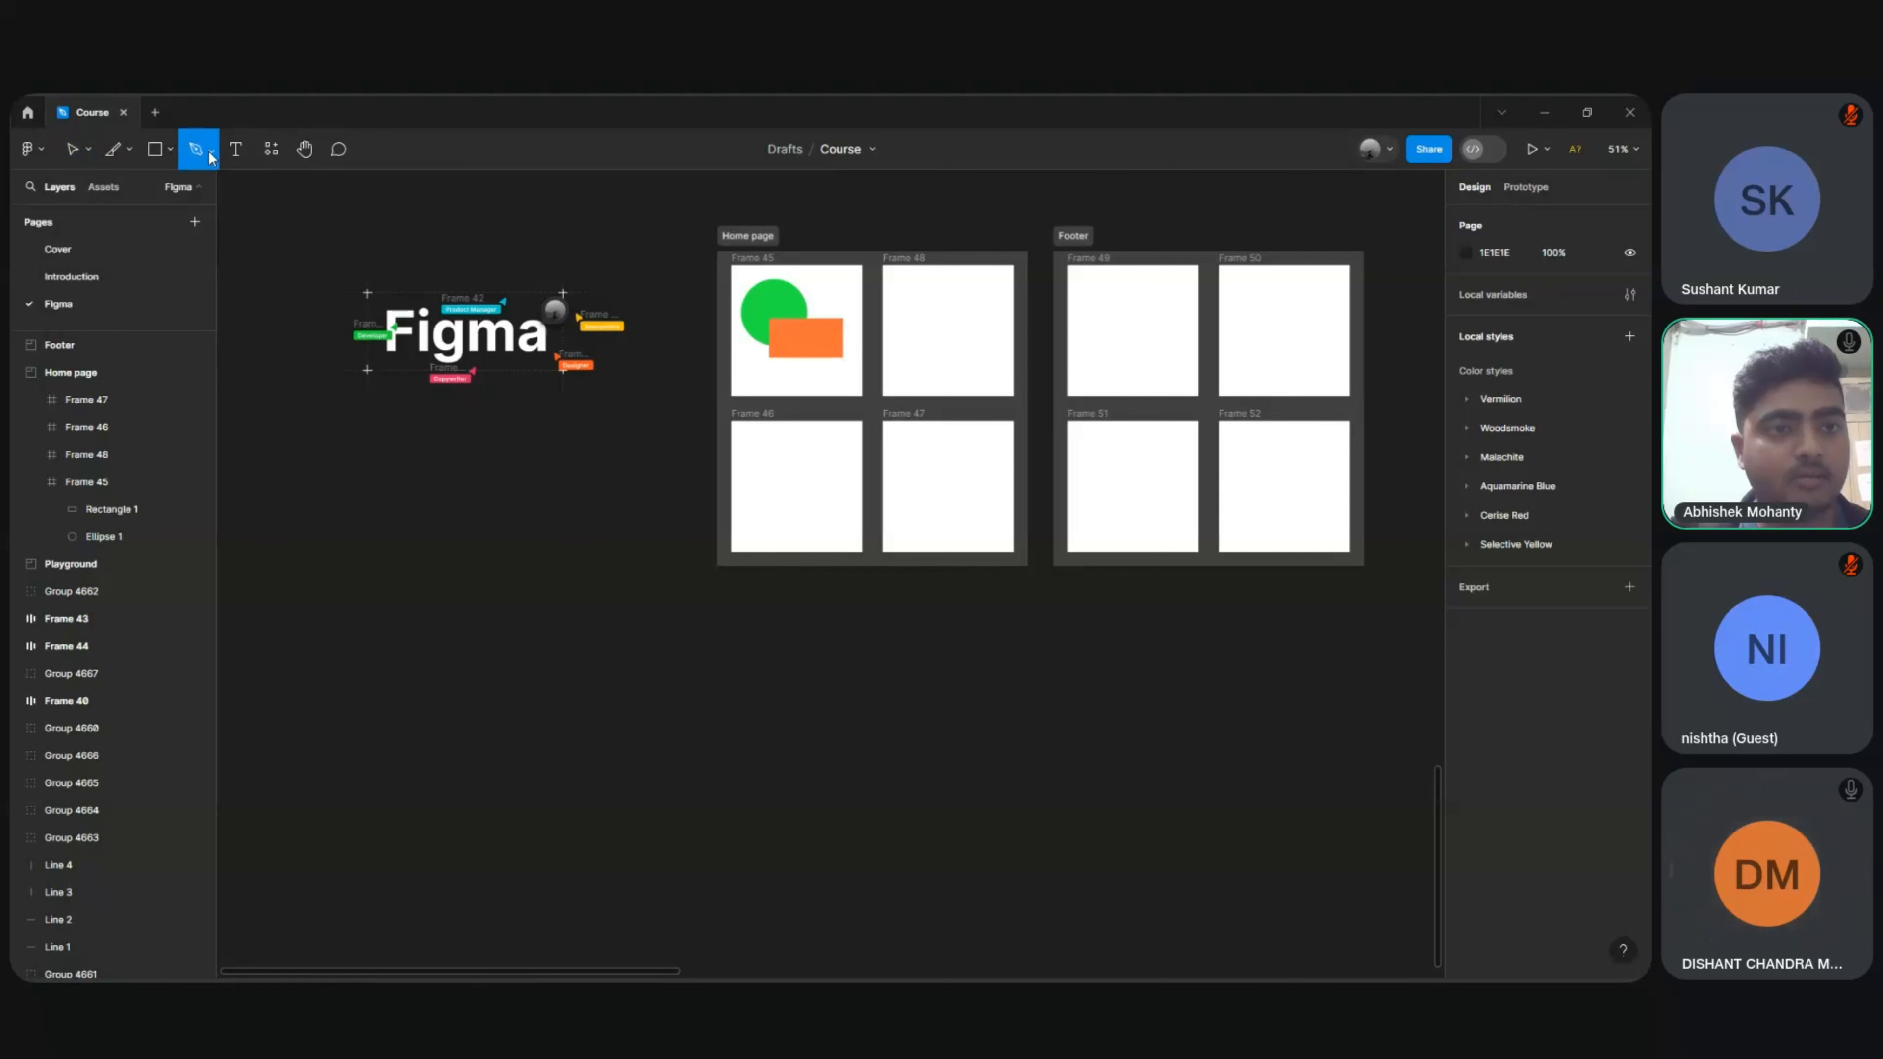
pyautogui.click(209, 150)
pyautogui.click(189, 192)
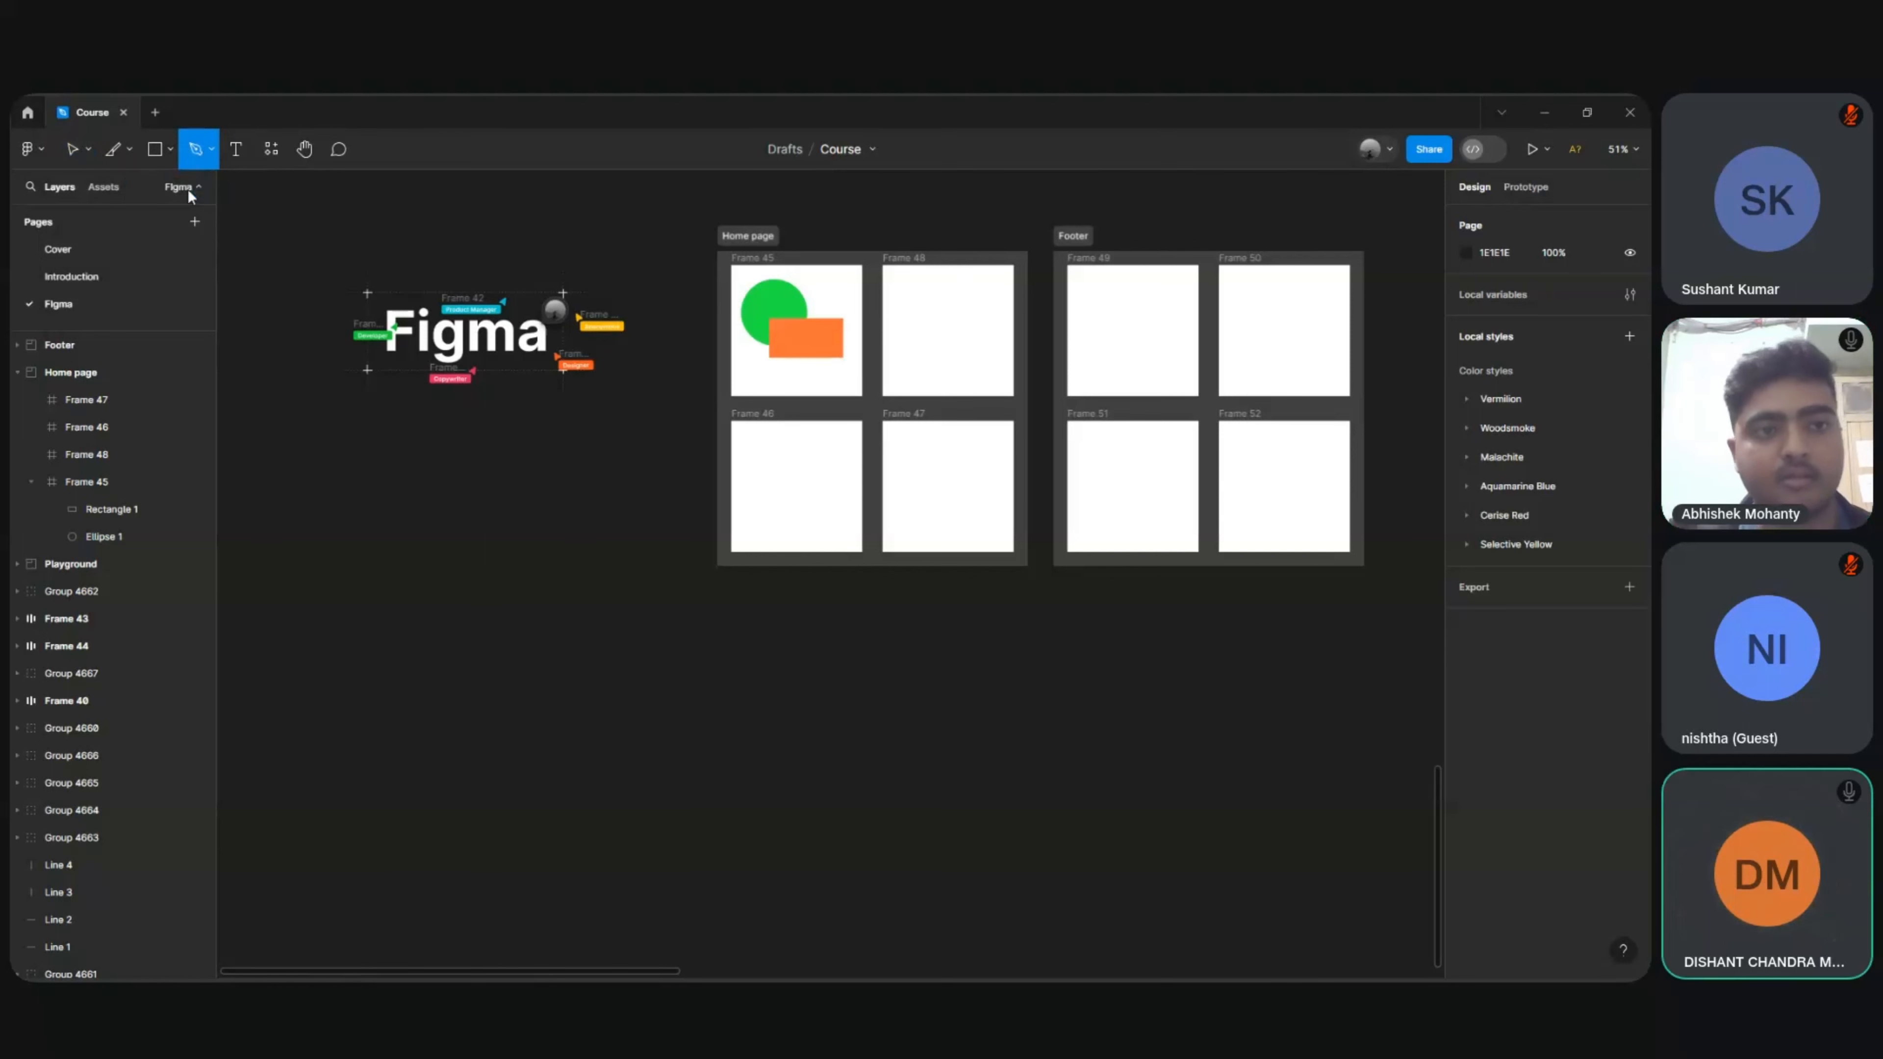
pyautogui.scroll(10, 791, 384)
pyautogui.scroll(6, 796, 386)
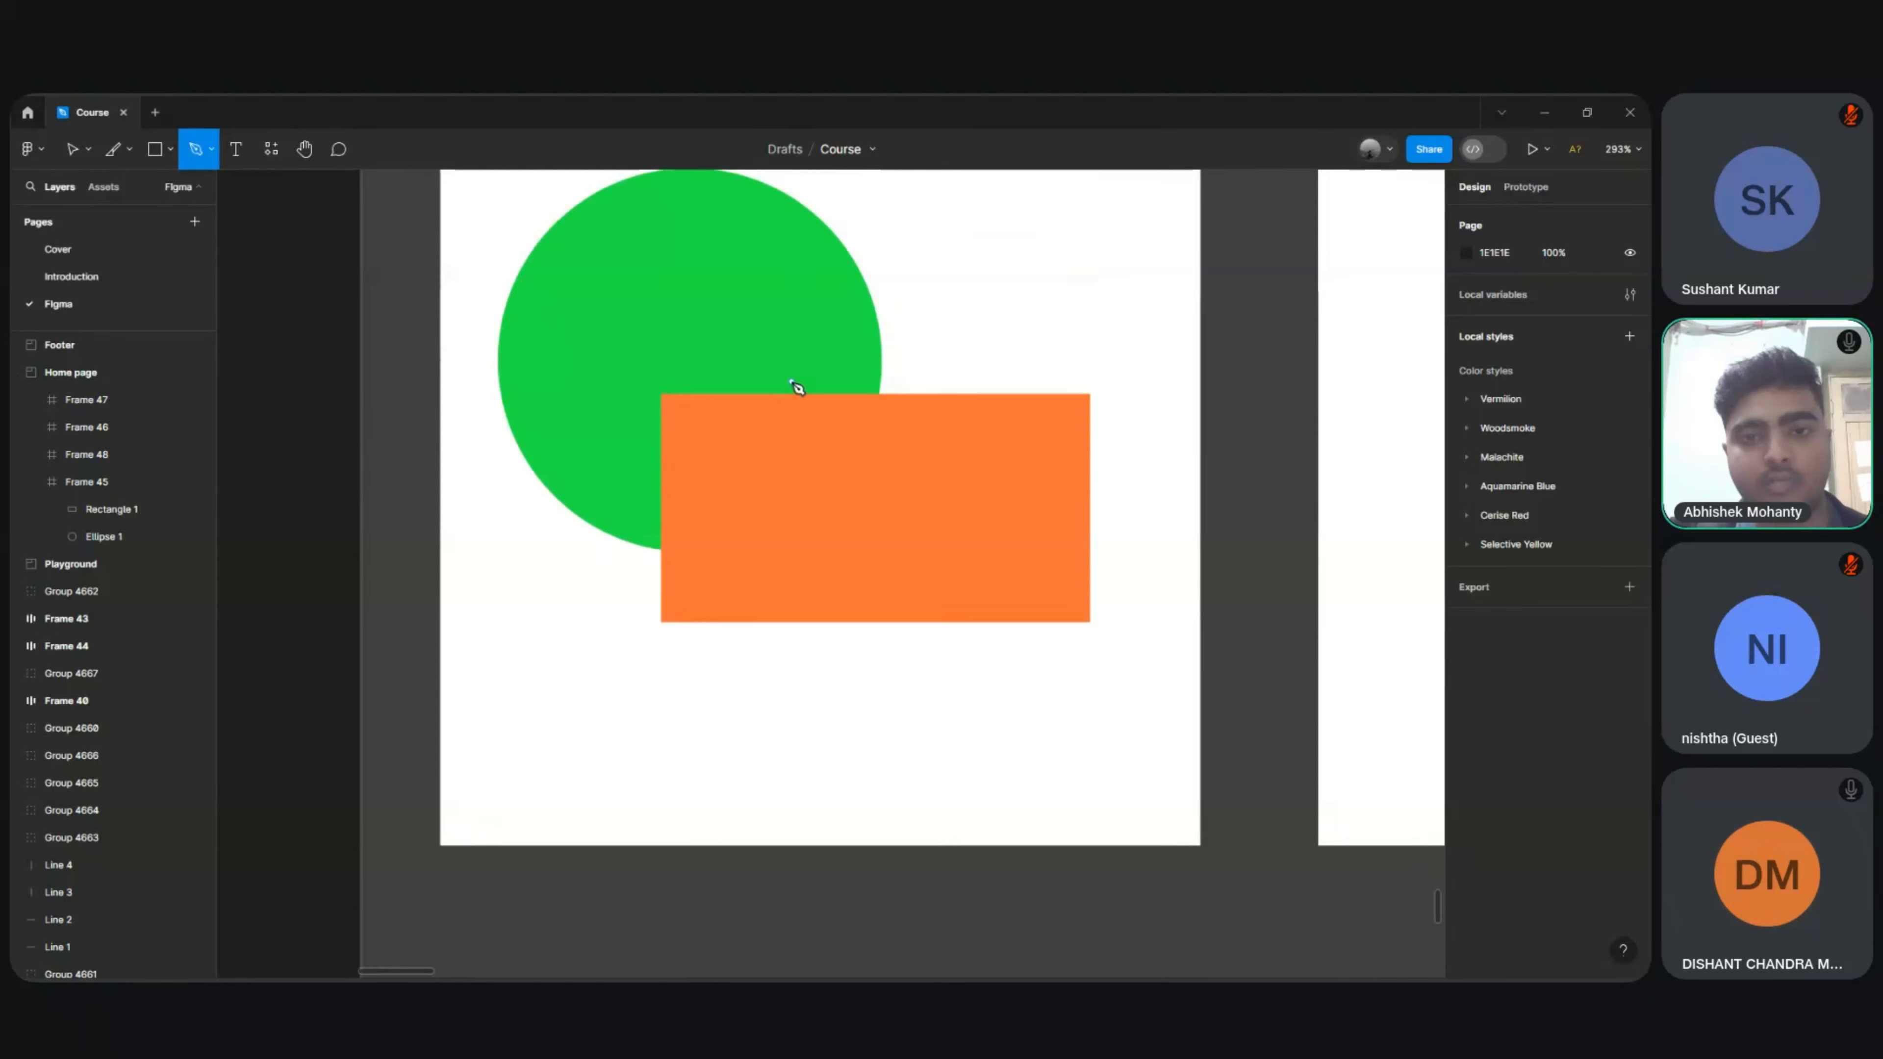
pyautogui.scroll(-5, 795, 387)
pyautogui.scroll(4, 796, 387)
pyautogui.scroll(2, 795, 386)
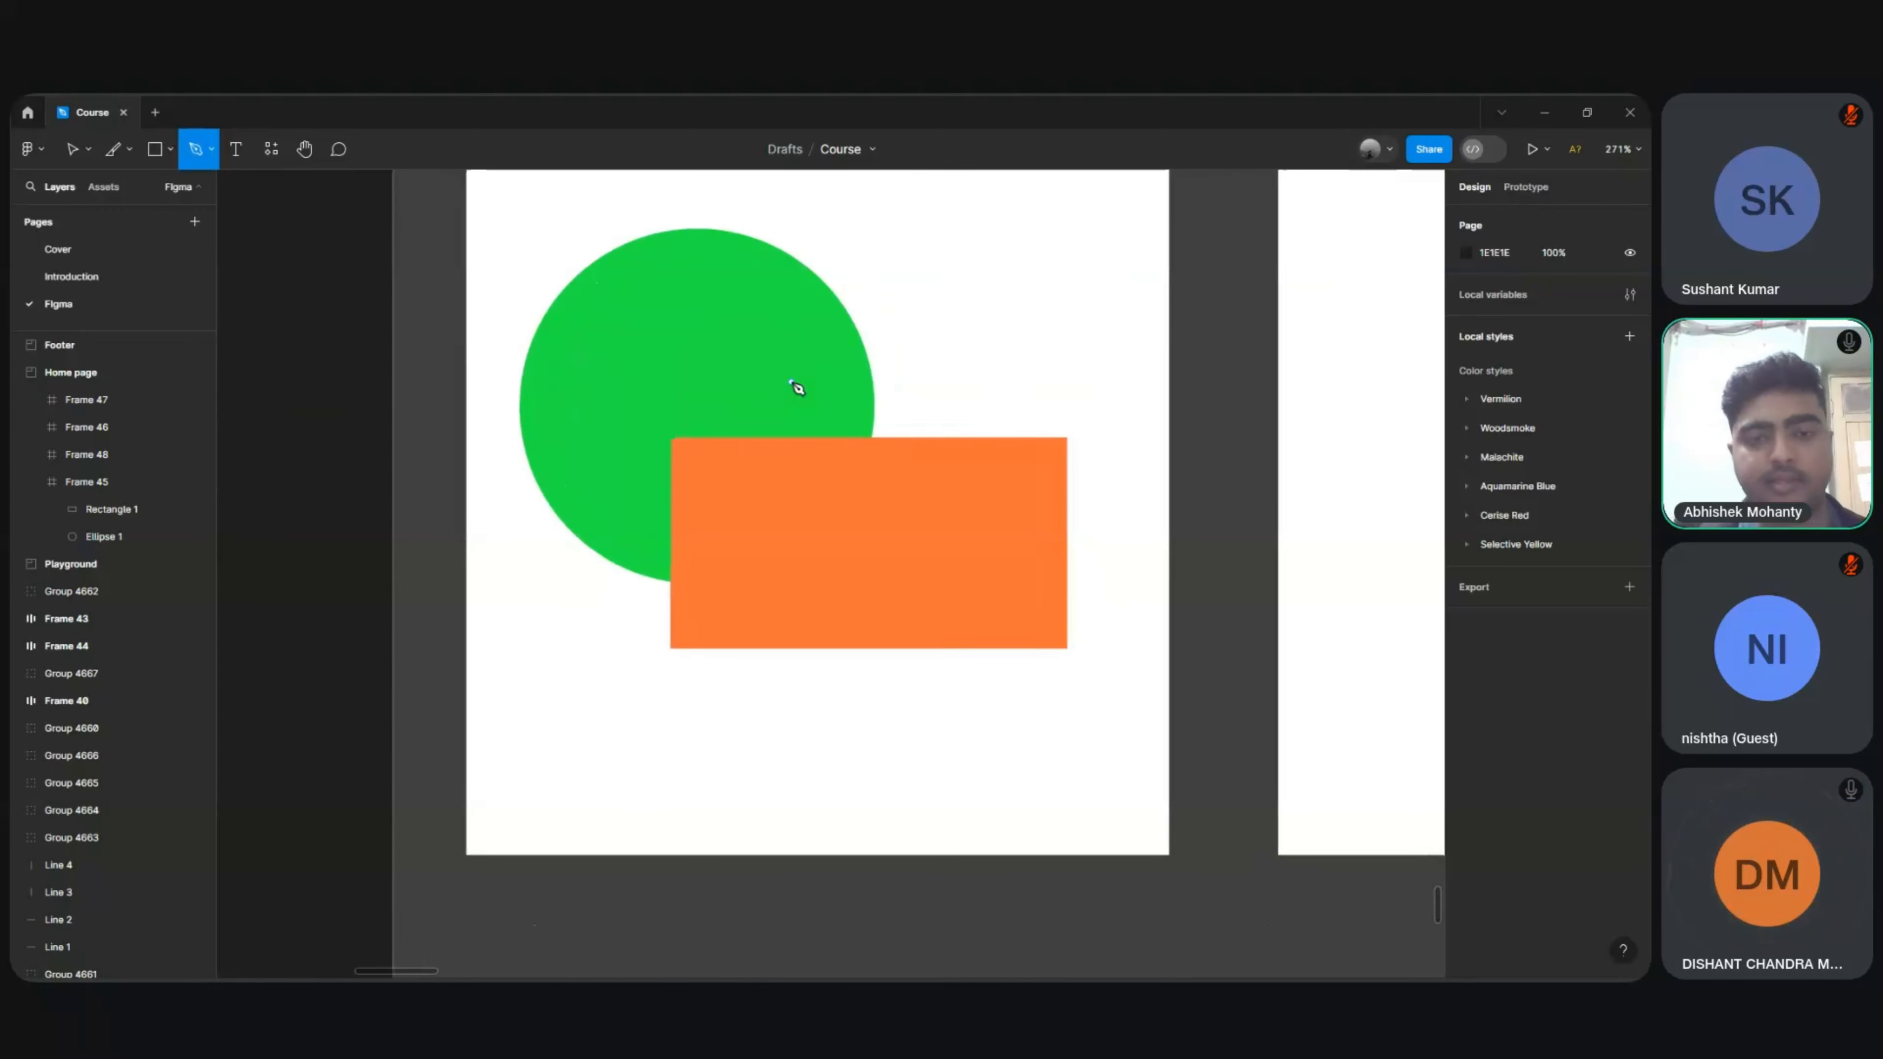
pyautogui.scroll(3, 795, 386)
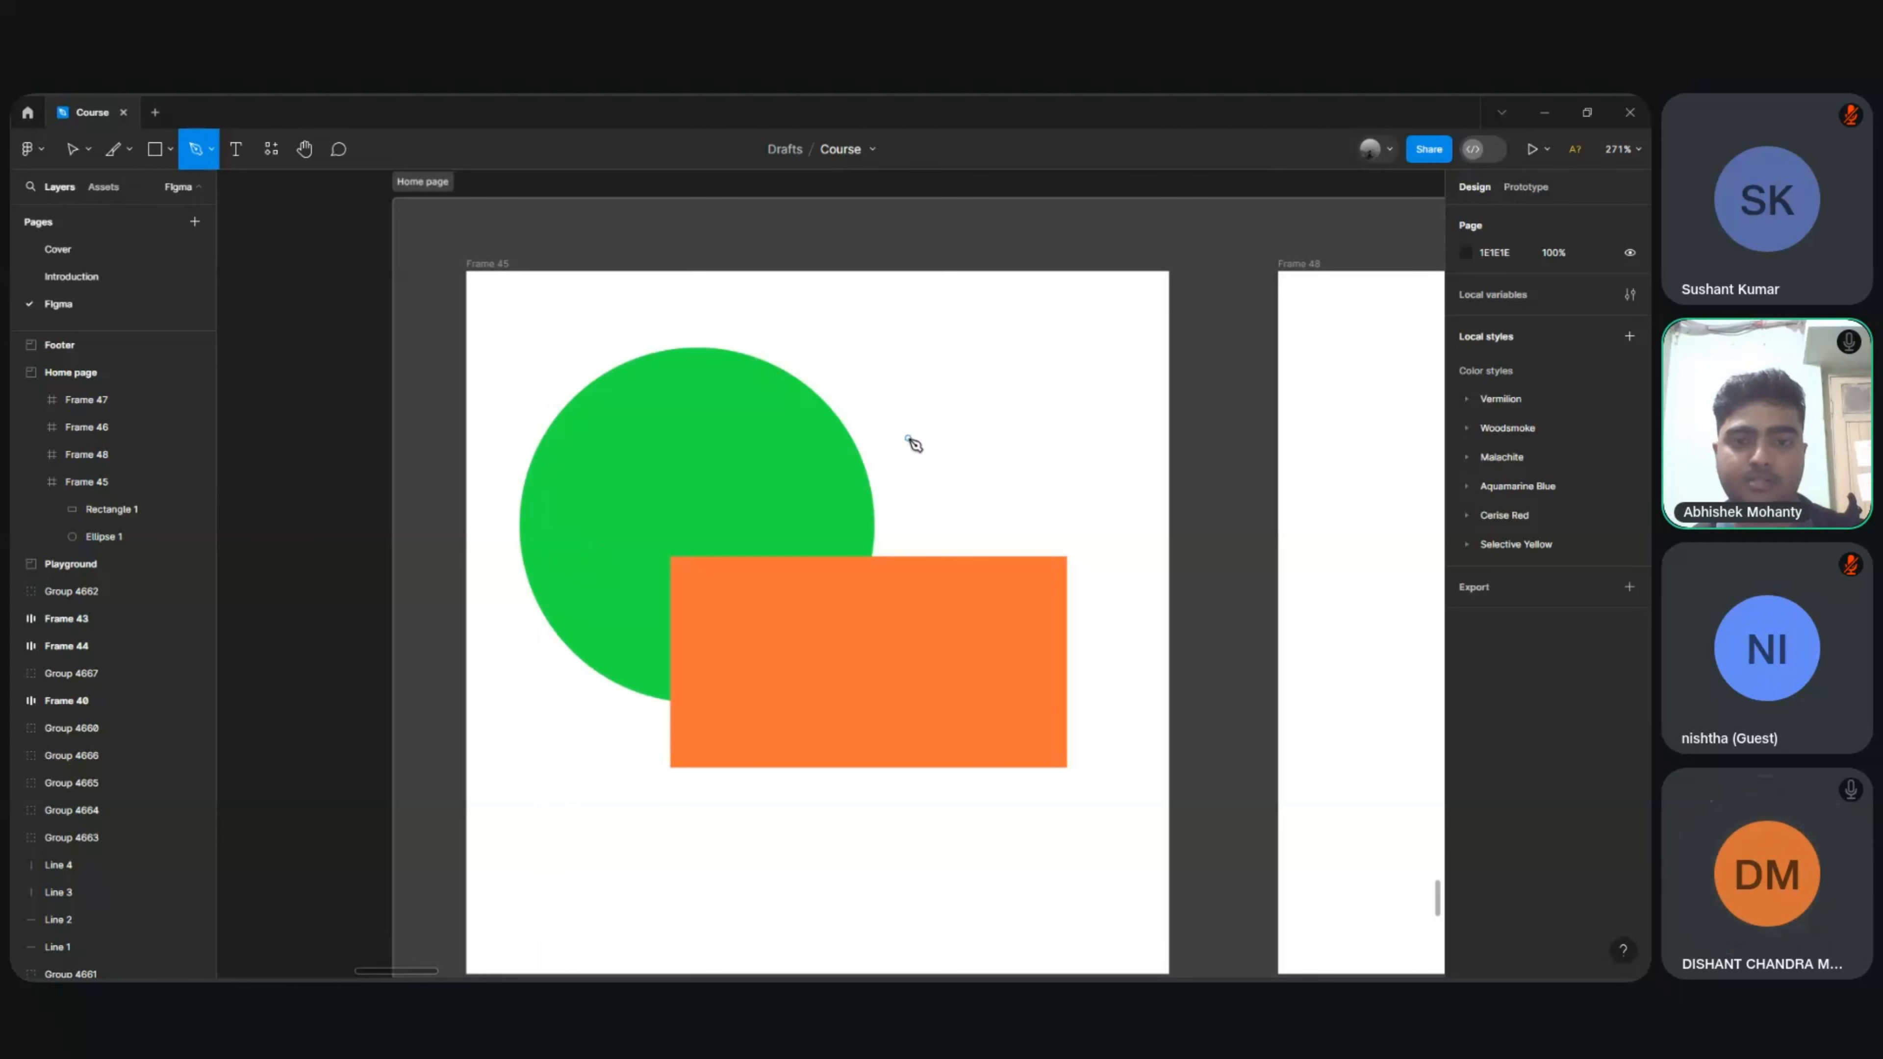
pyautogui.click(878, 418)
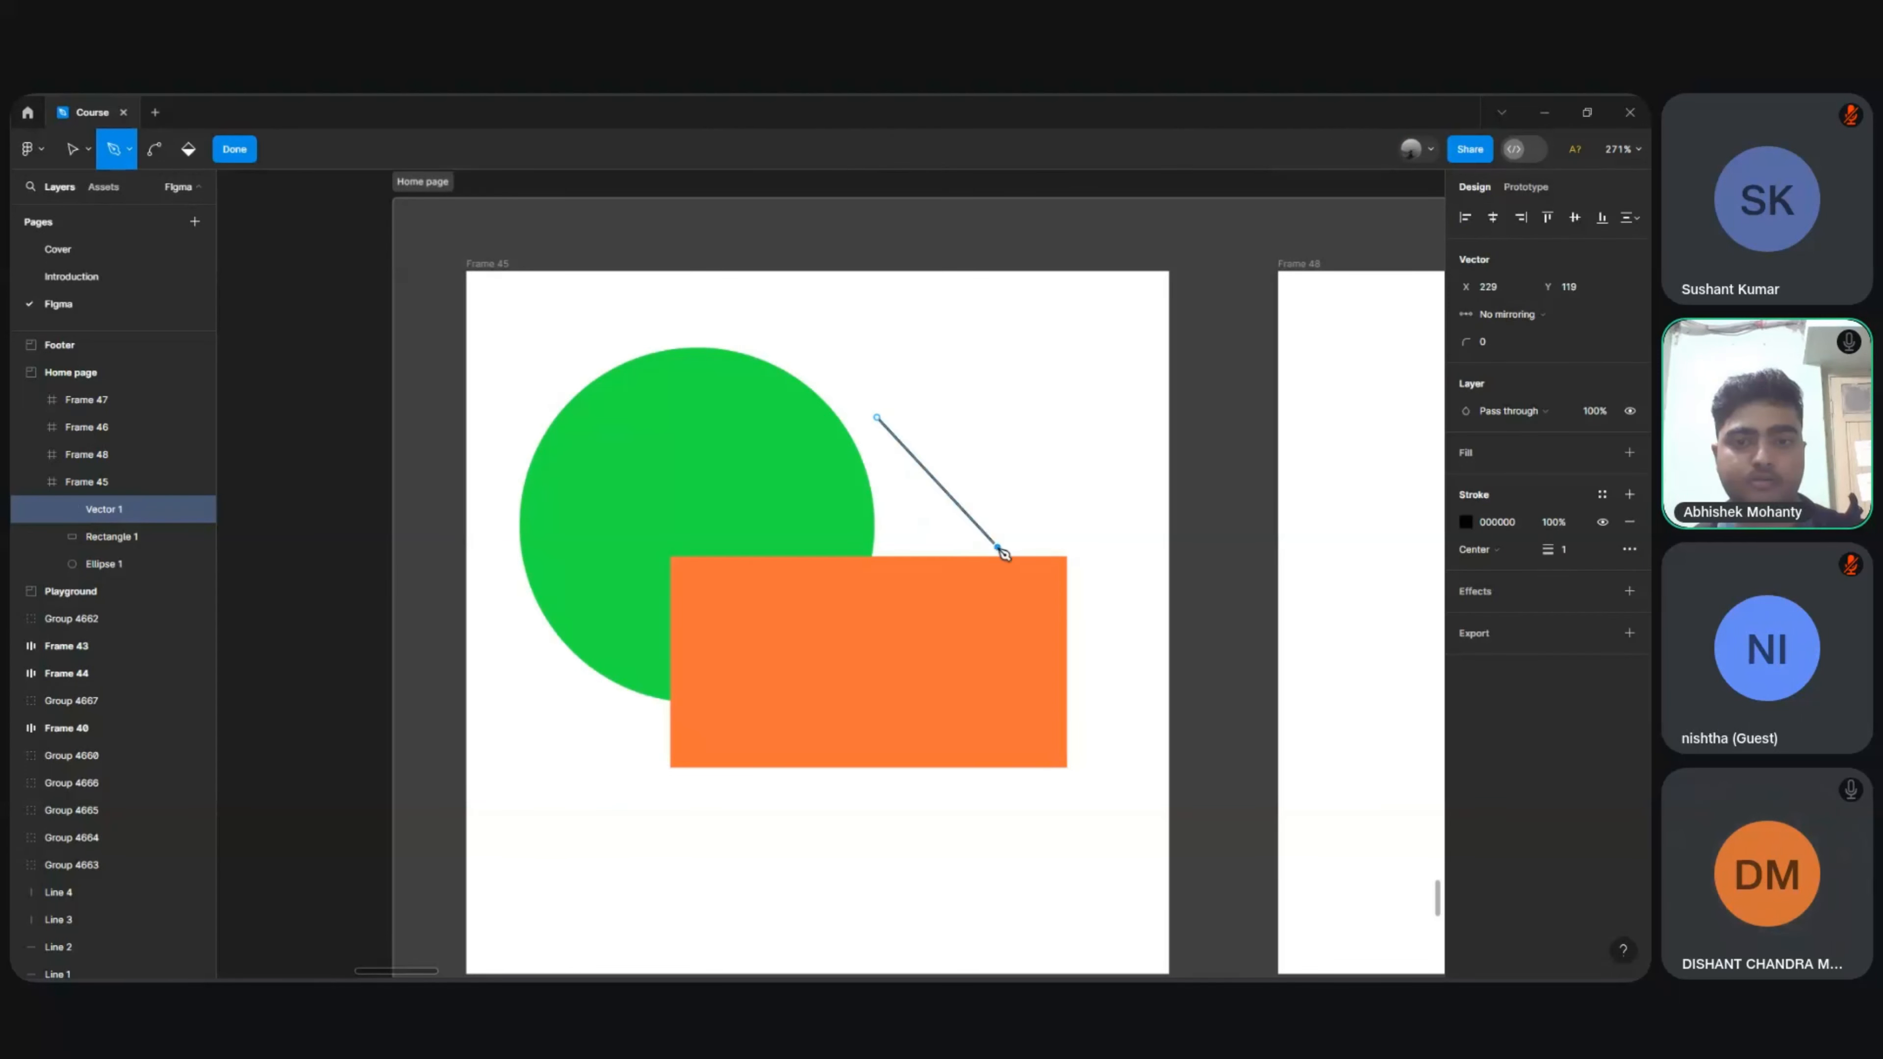
pyautogui.moveTo(997, 547); pyautogui.dragTo(1245, 428)
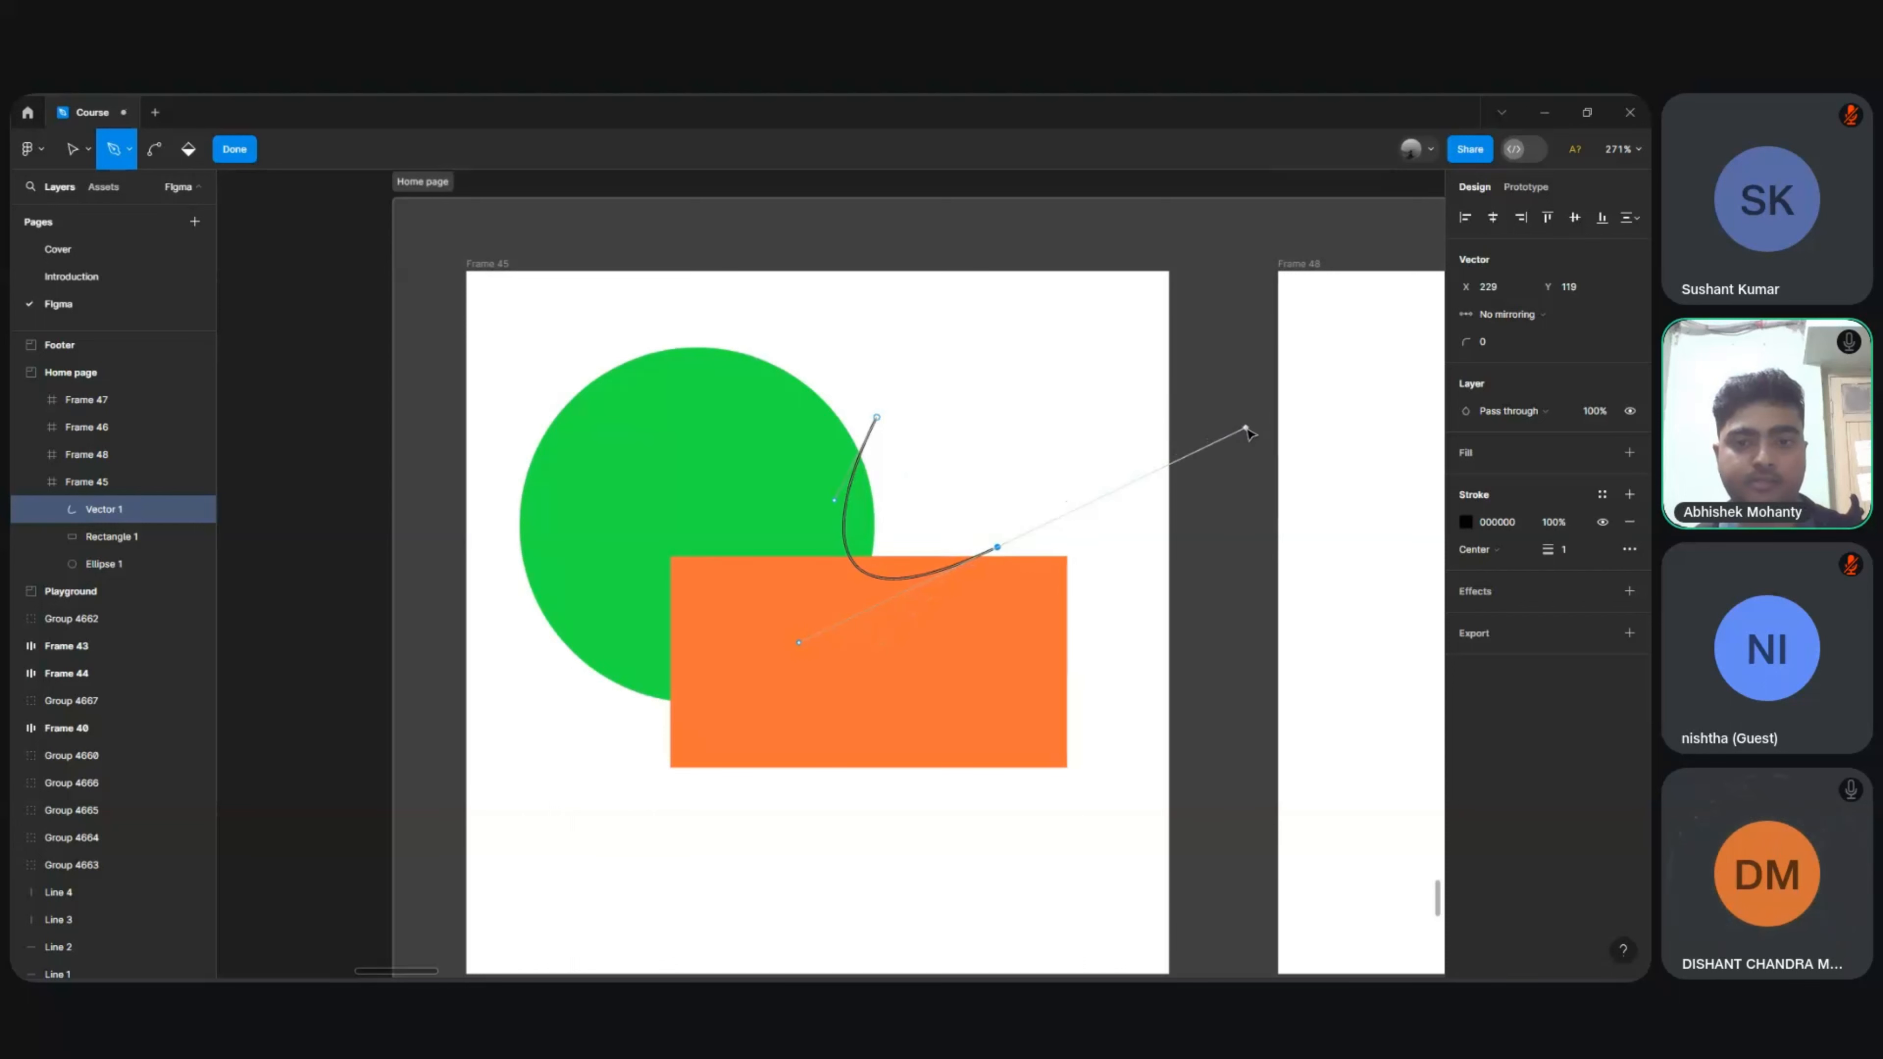
pyautogui.click(998, 548)
# Step: Continue the path with two straight segments and a large curve below the rectangle, closing it into a shape about 150 × 247
pyautogui.click(1008, 385)
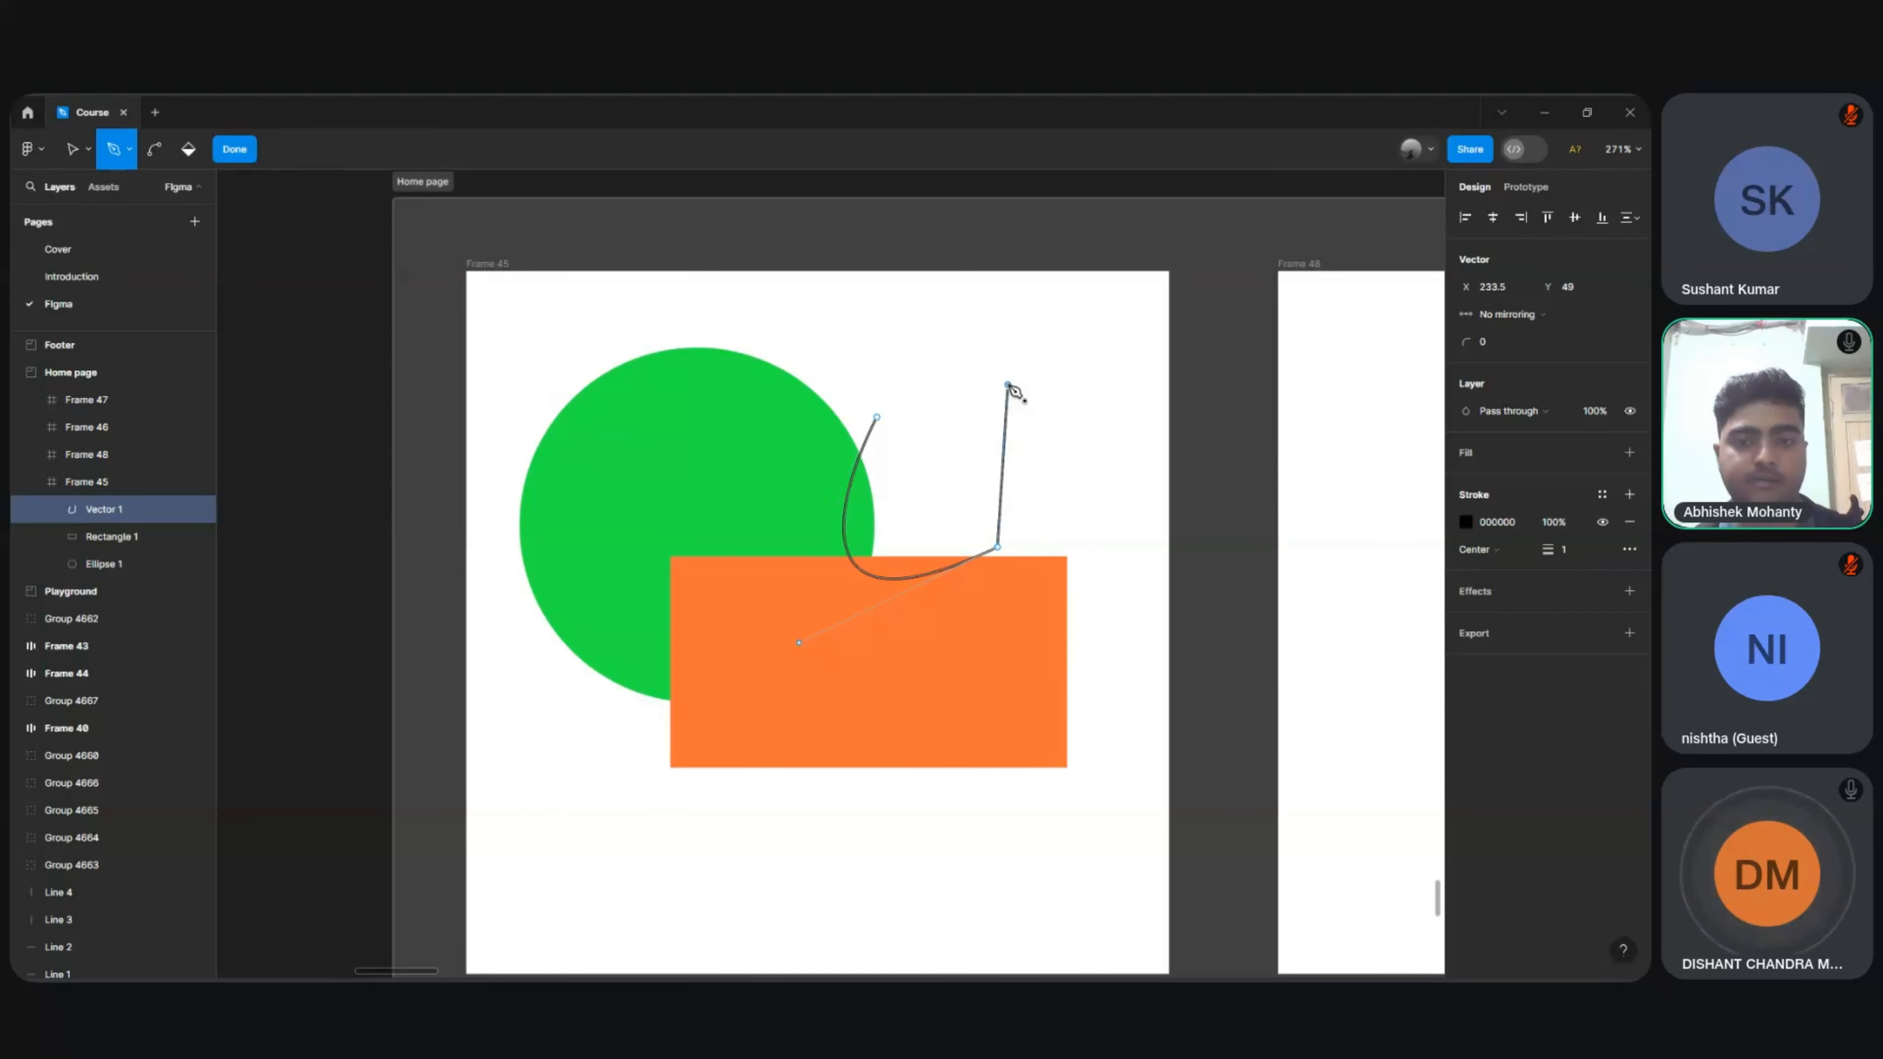
pyautogui.click(1134, 397)
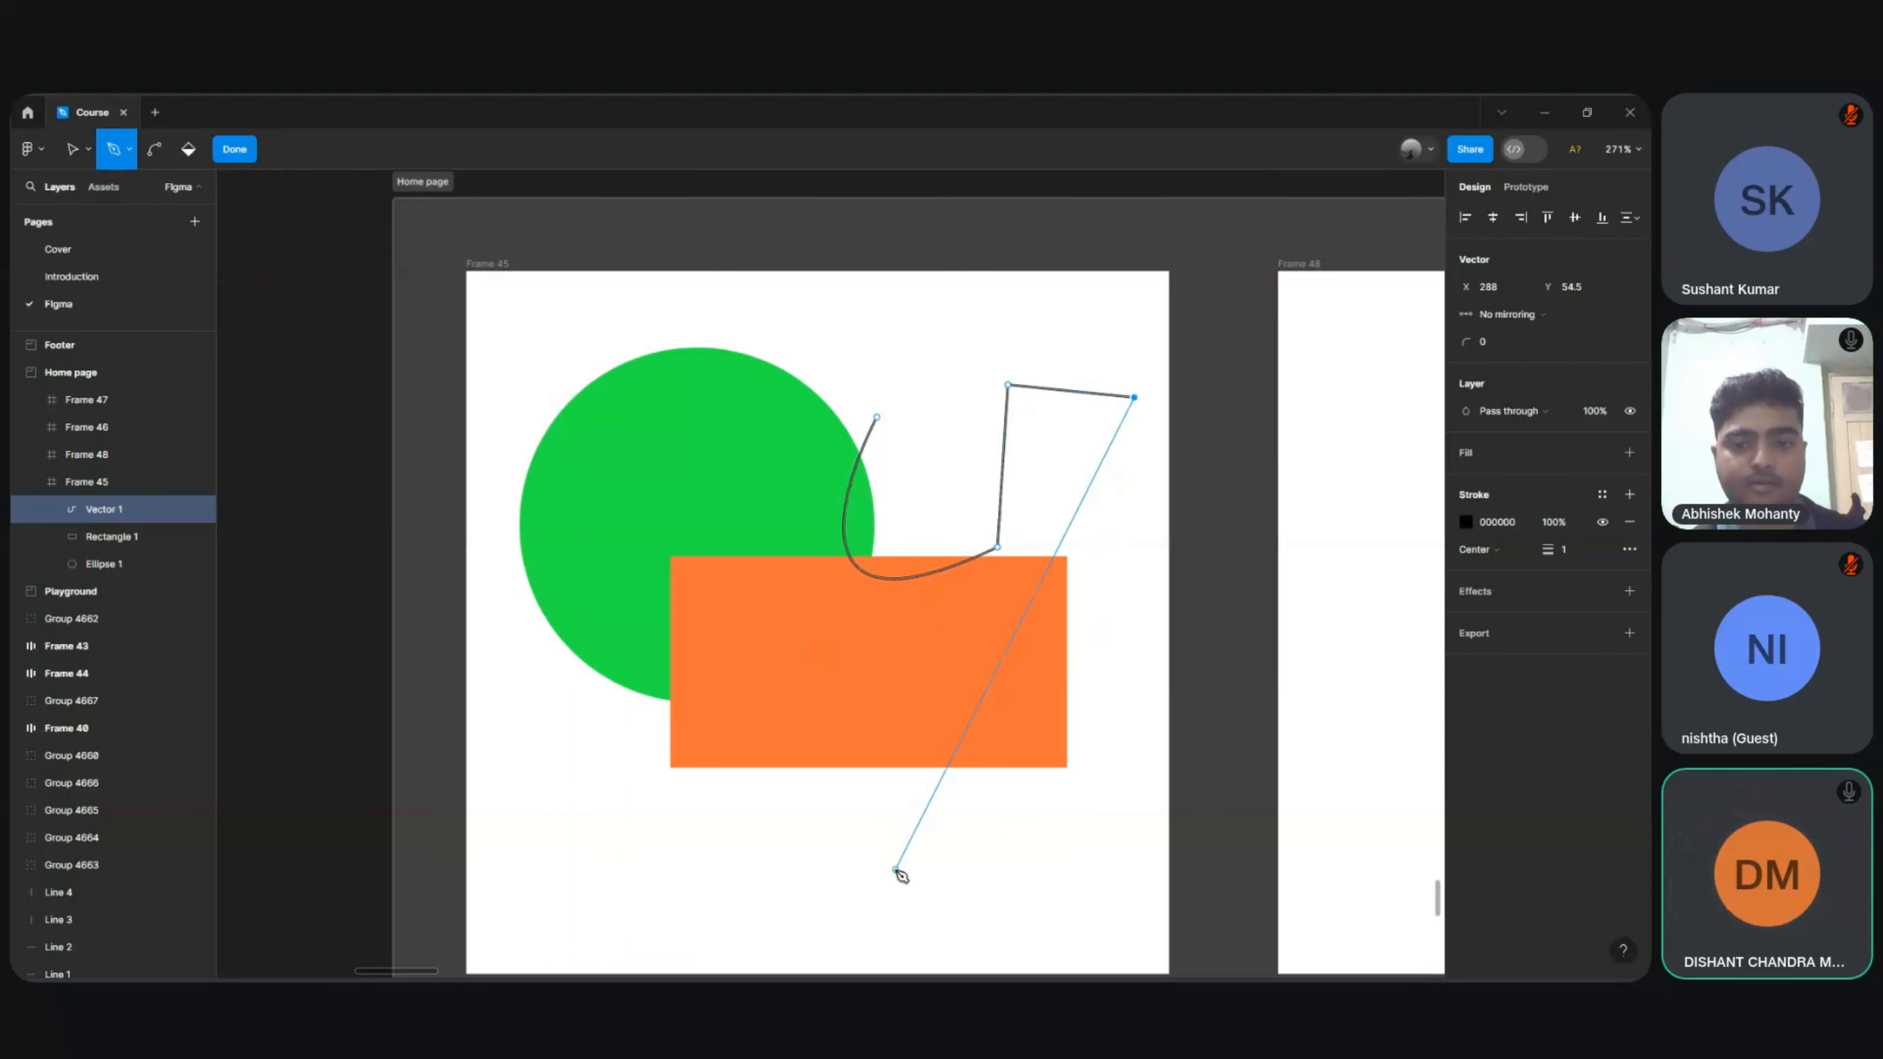
pyautogui.moveTo(895, 871); pyautogui.dragTo(660, 508)
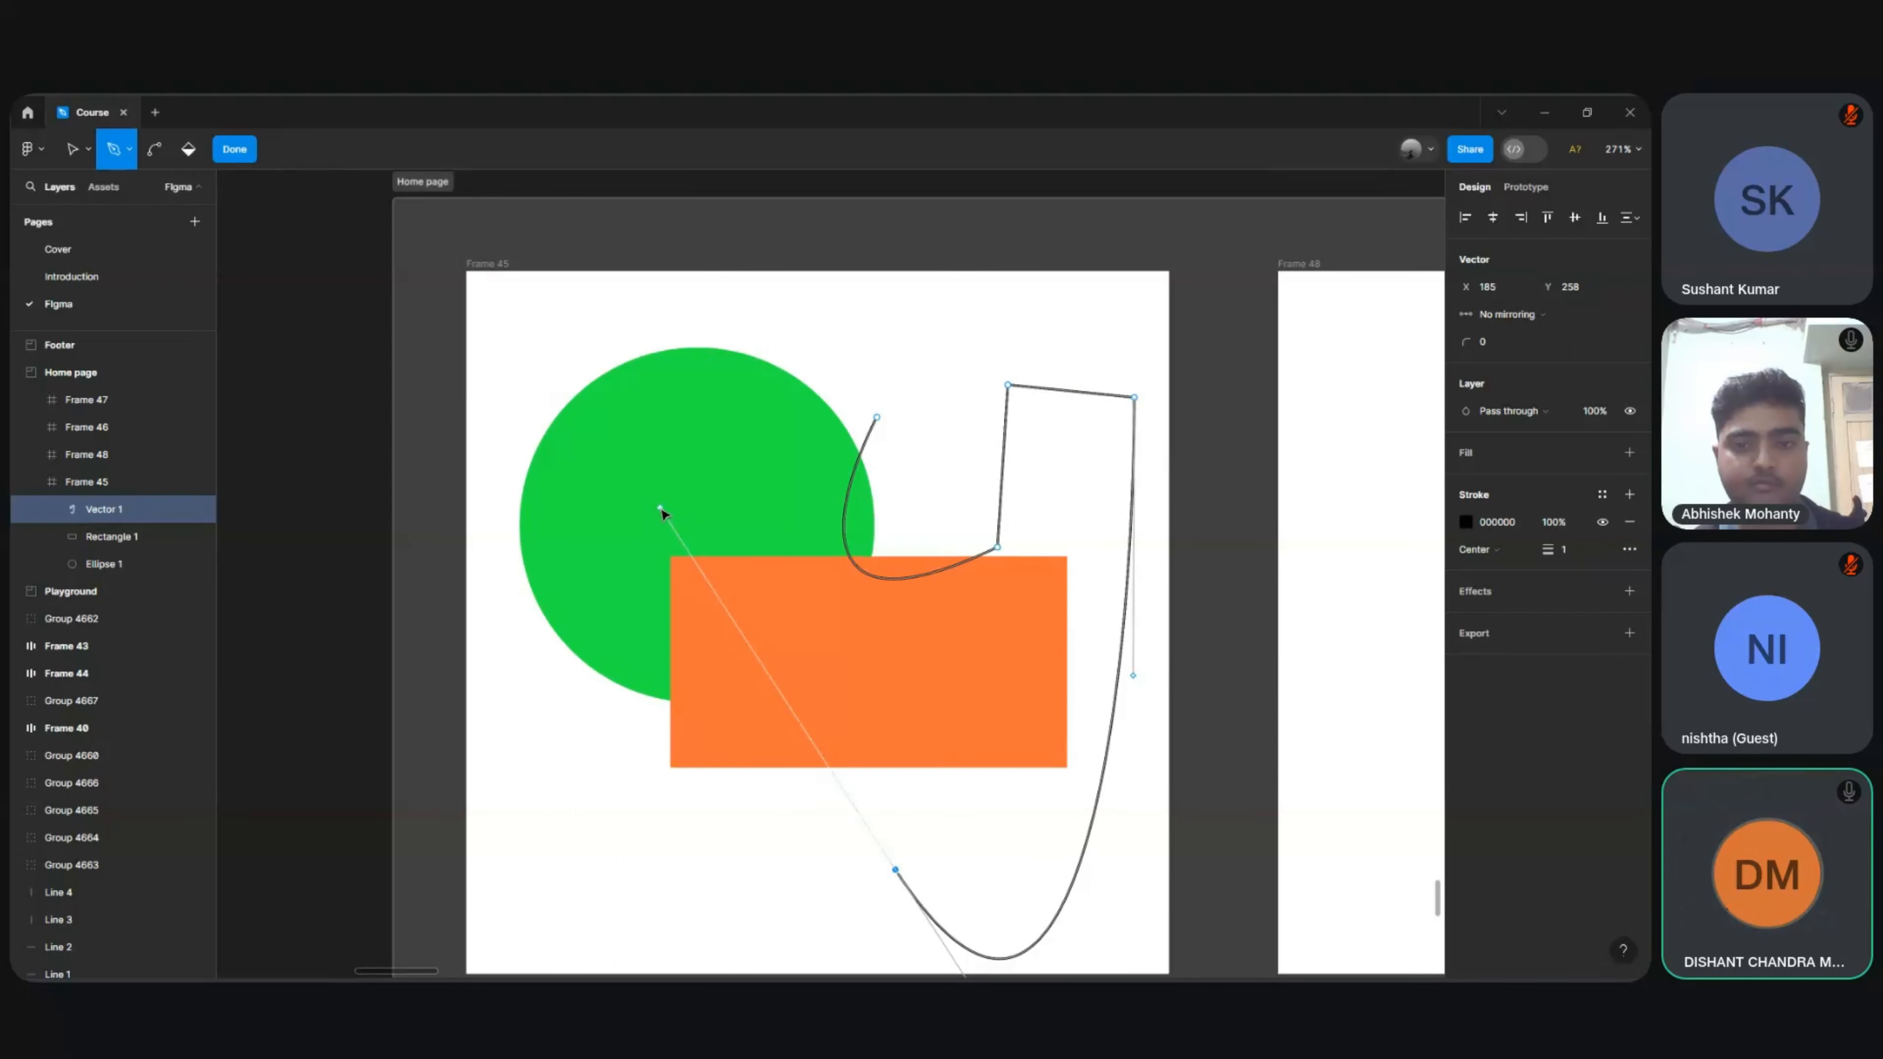
pyautogui.click(877, 420)
pyautogui.press('Escape')
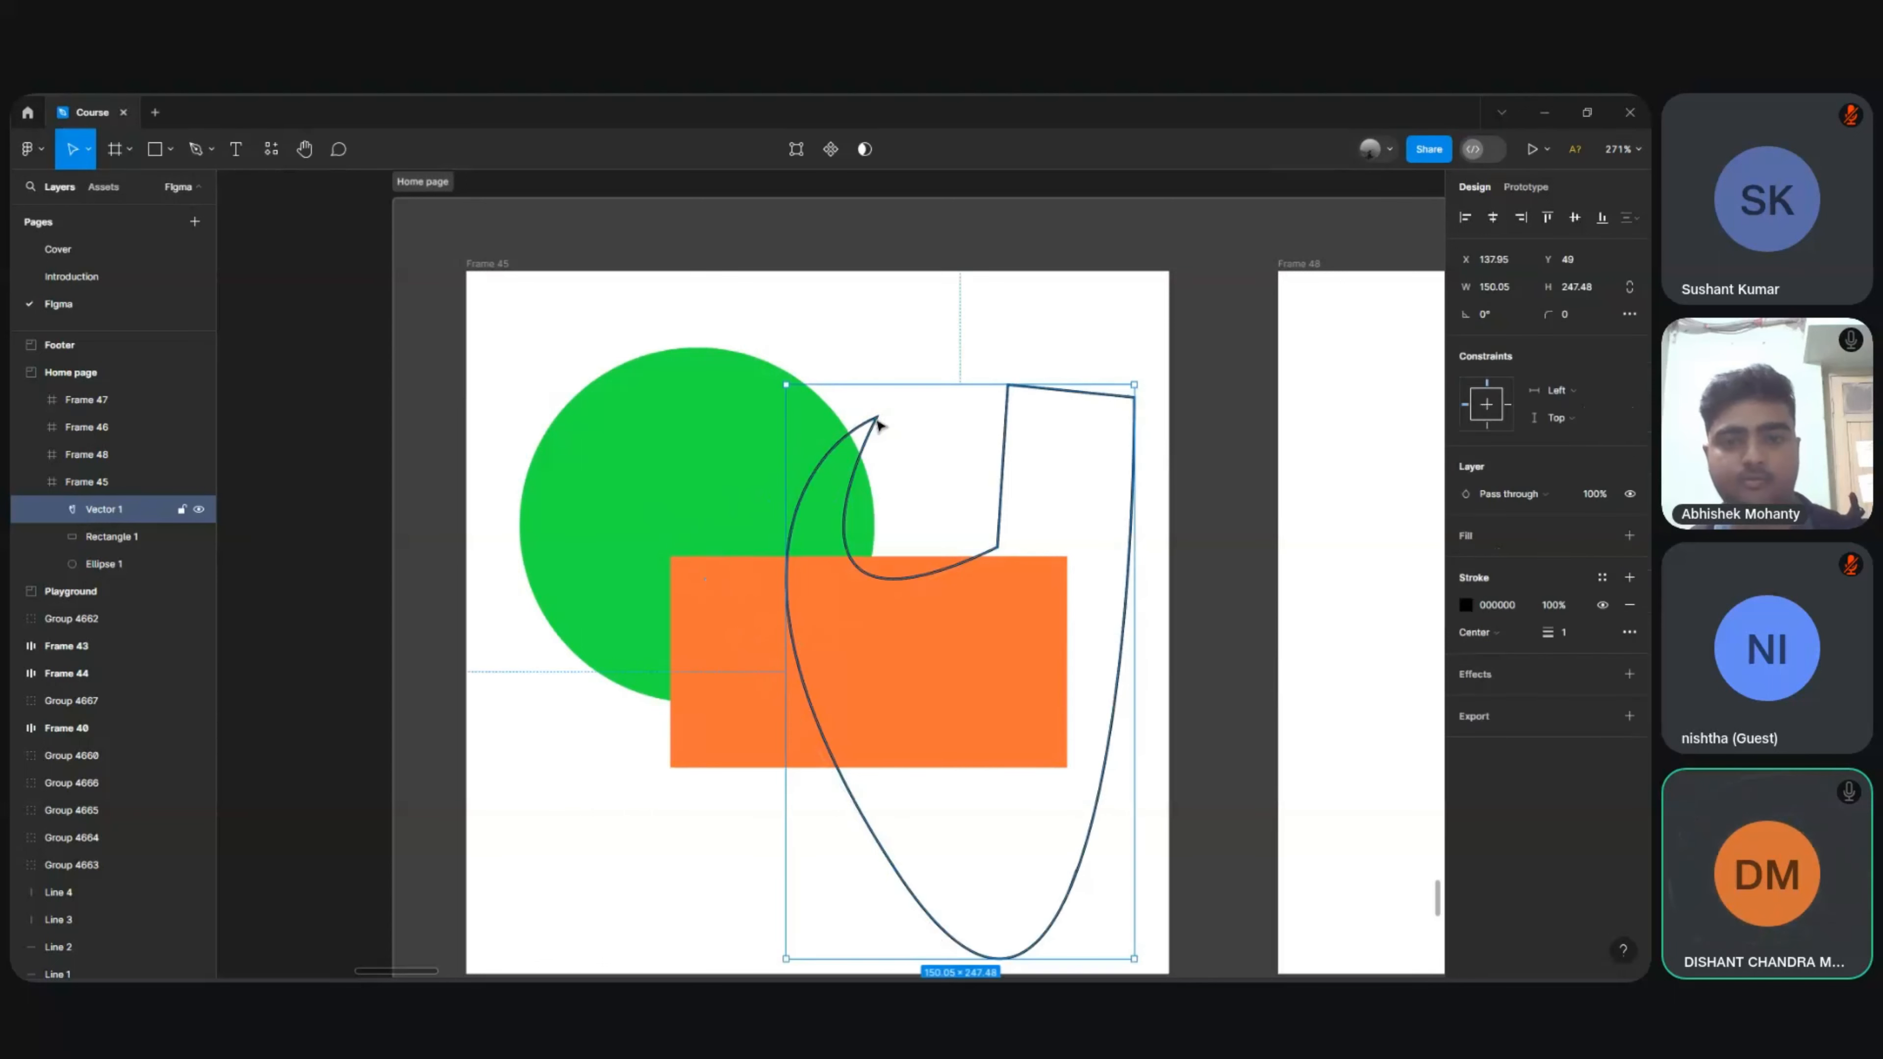
pyautogui.click(1193, 755)
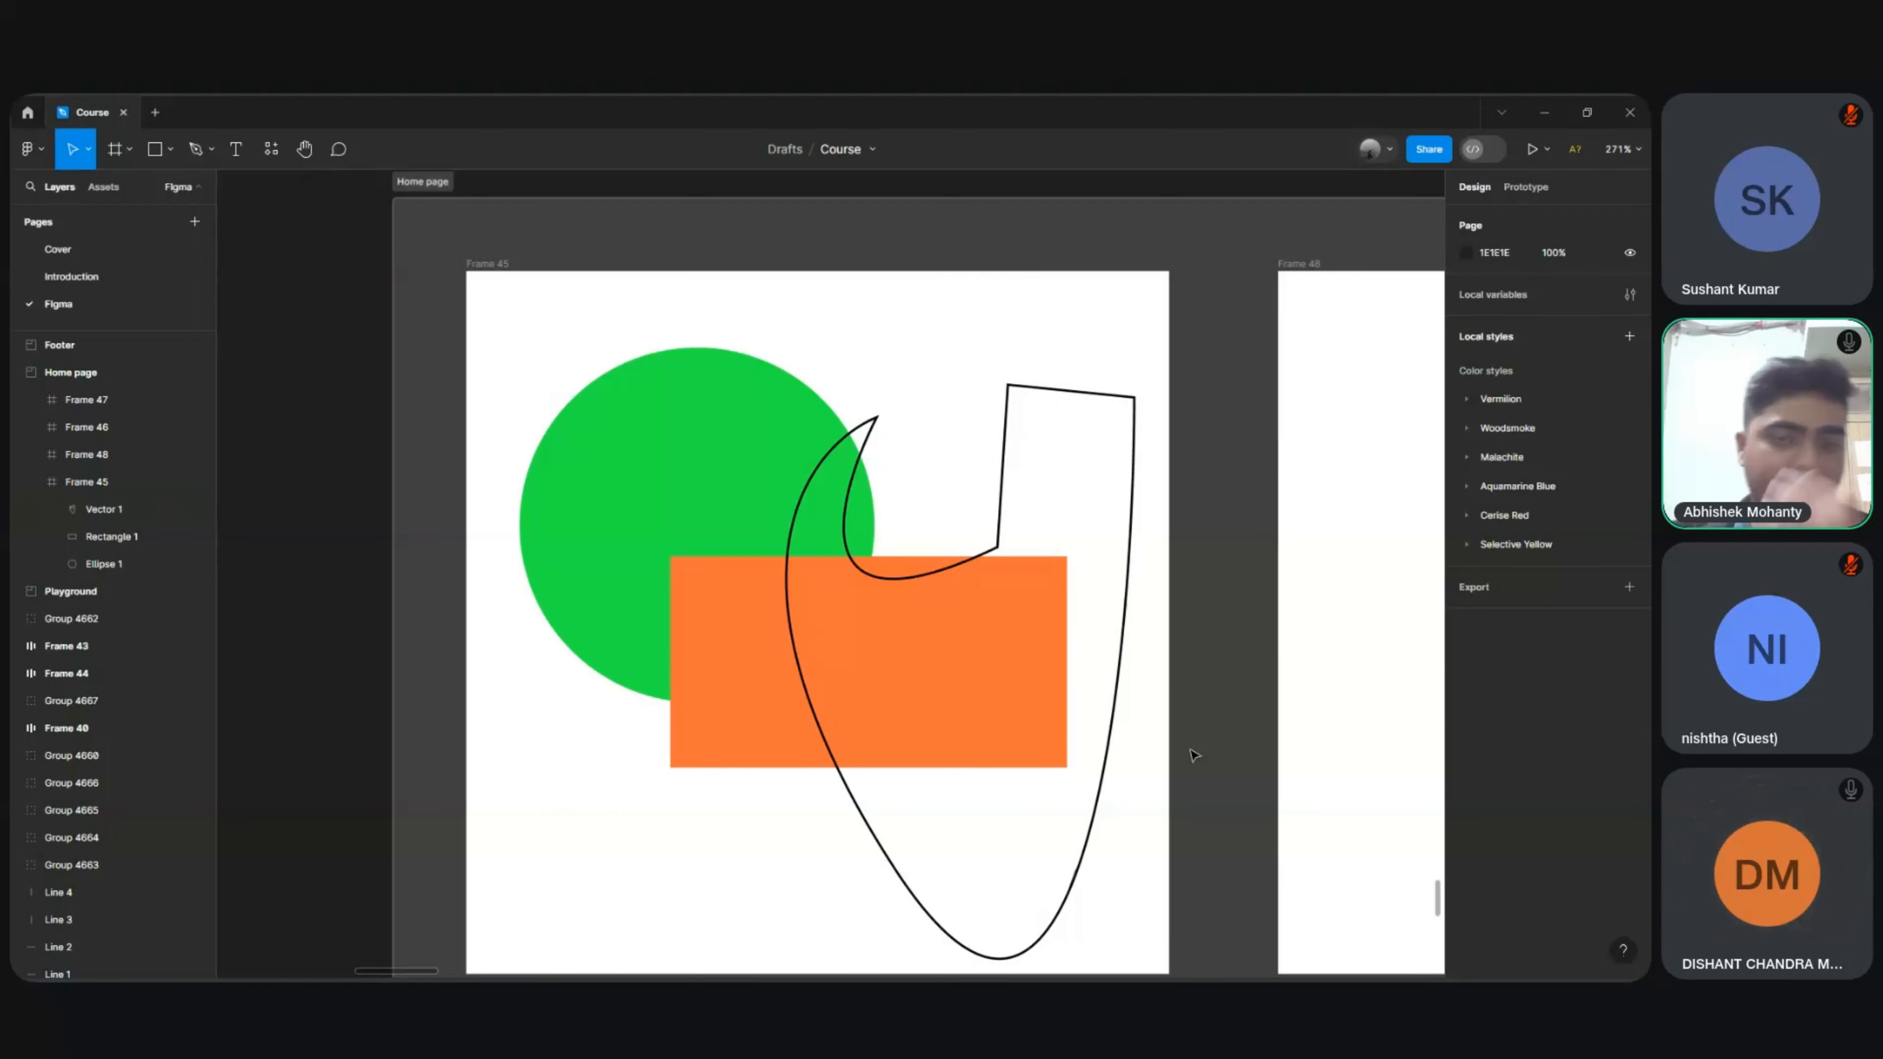
# Step: Add the text "hkjk" over the shapes in the Home page section's upper-left frame
pyautogui.click(727, 655)
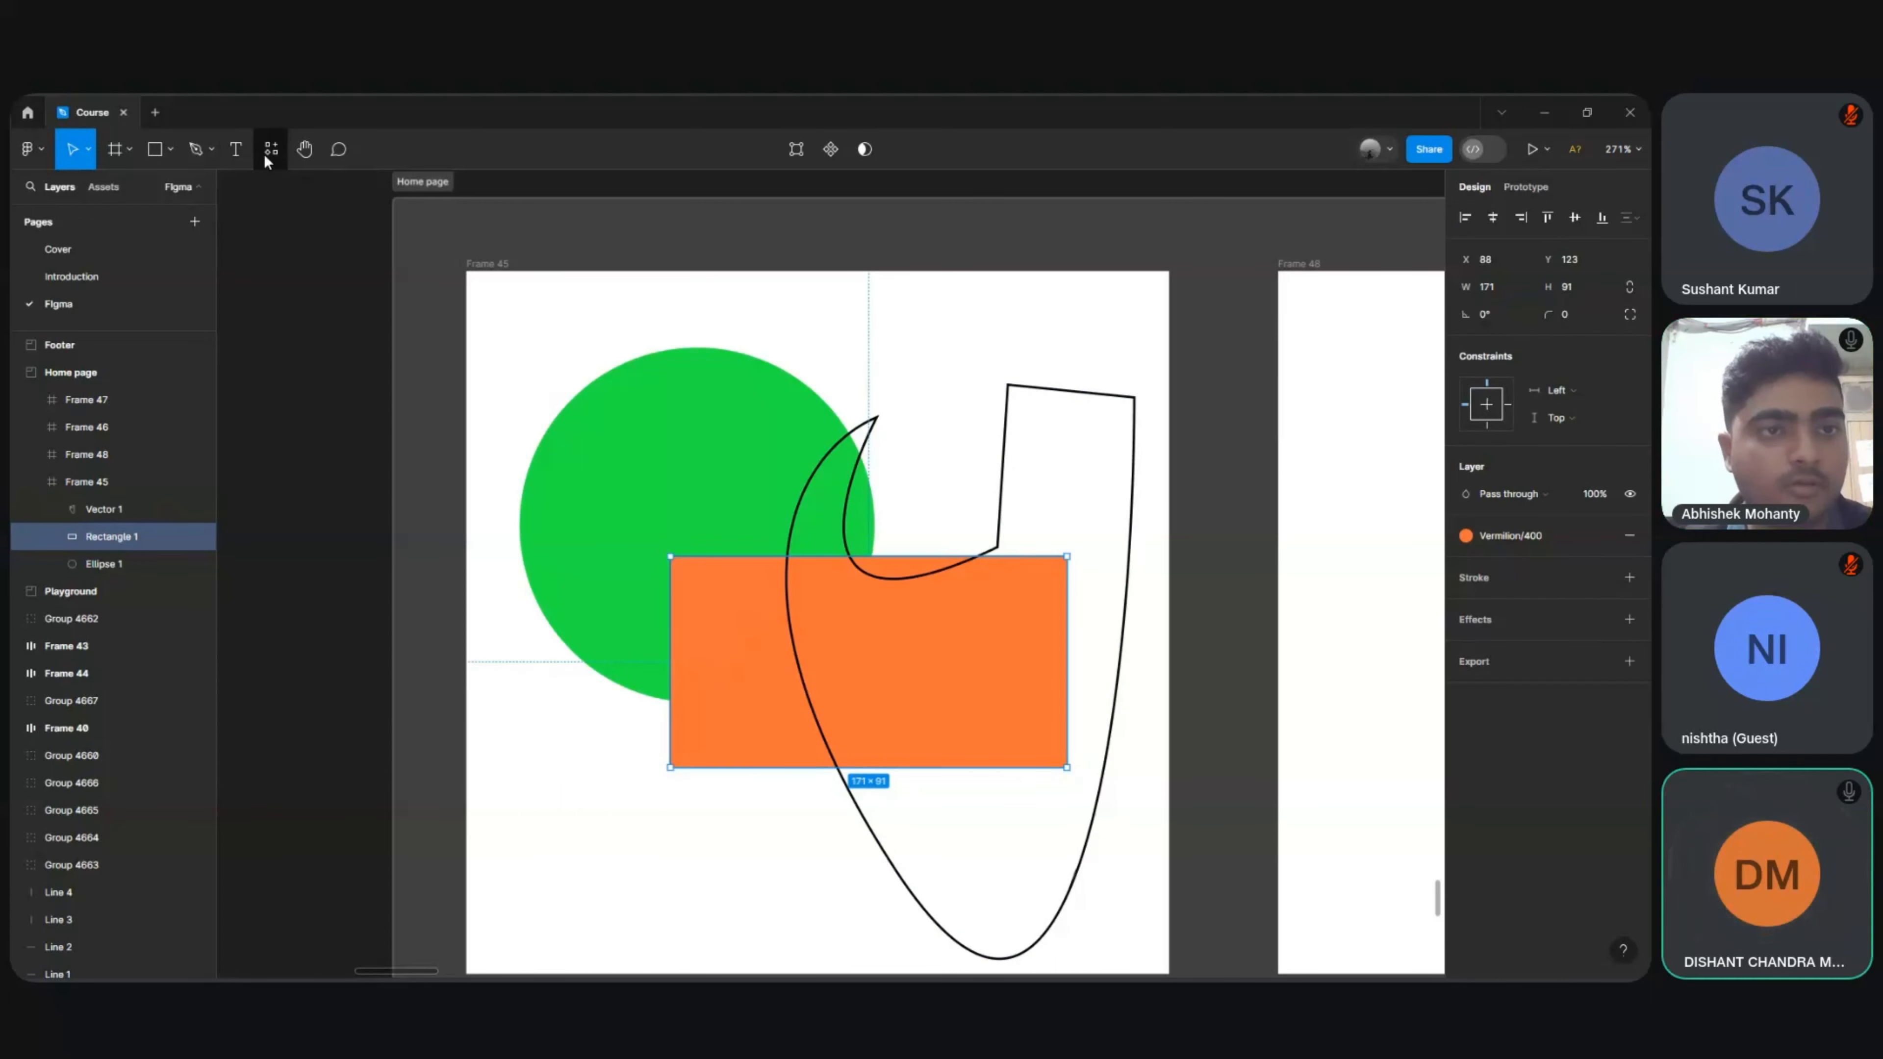
pyautogui.click(236, 149)
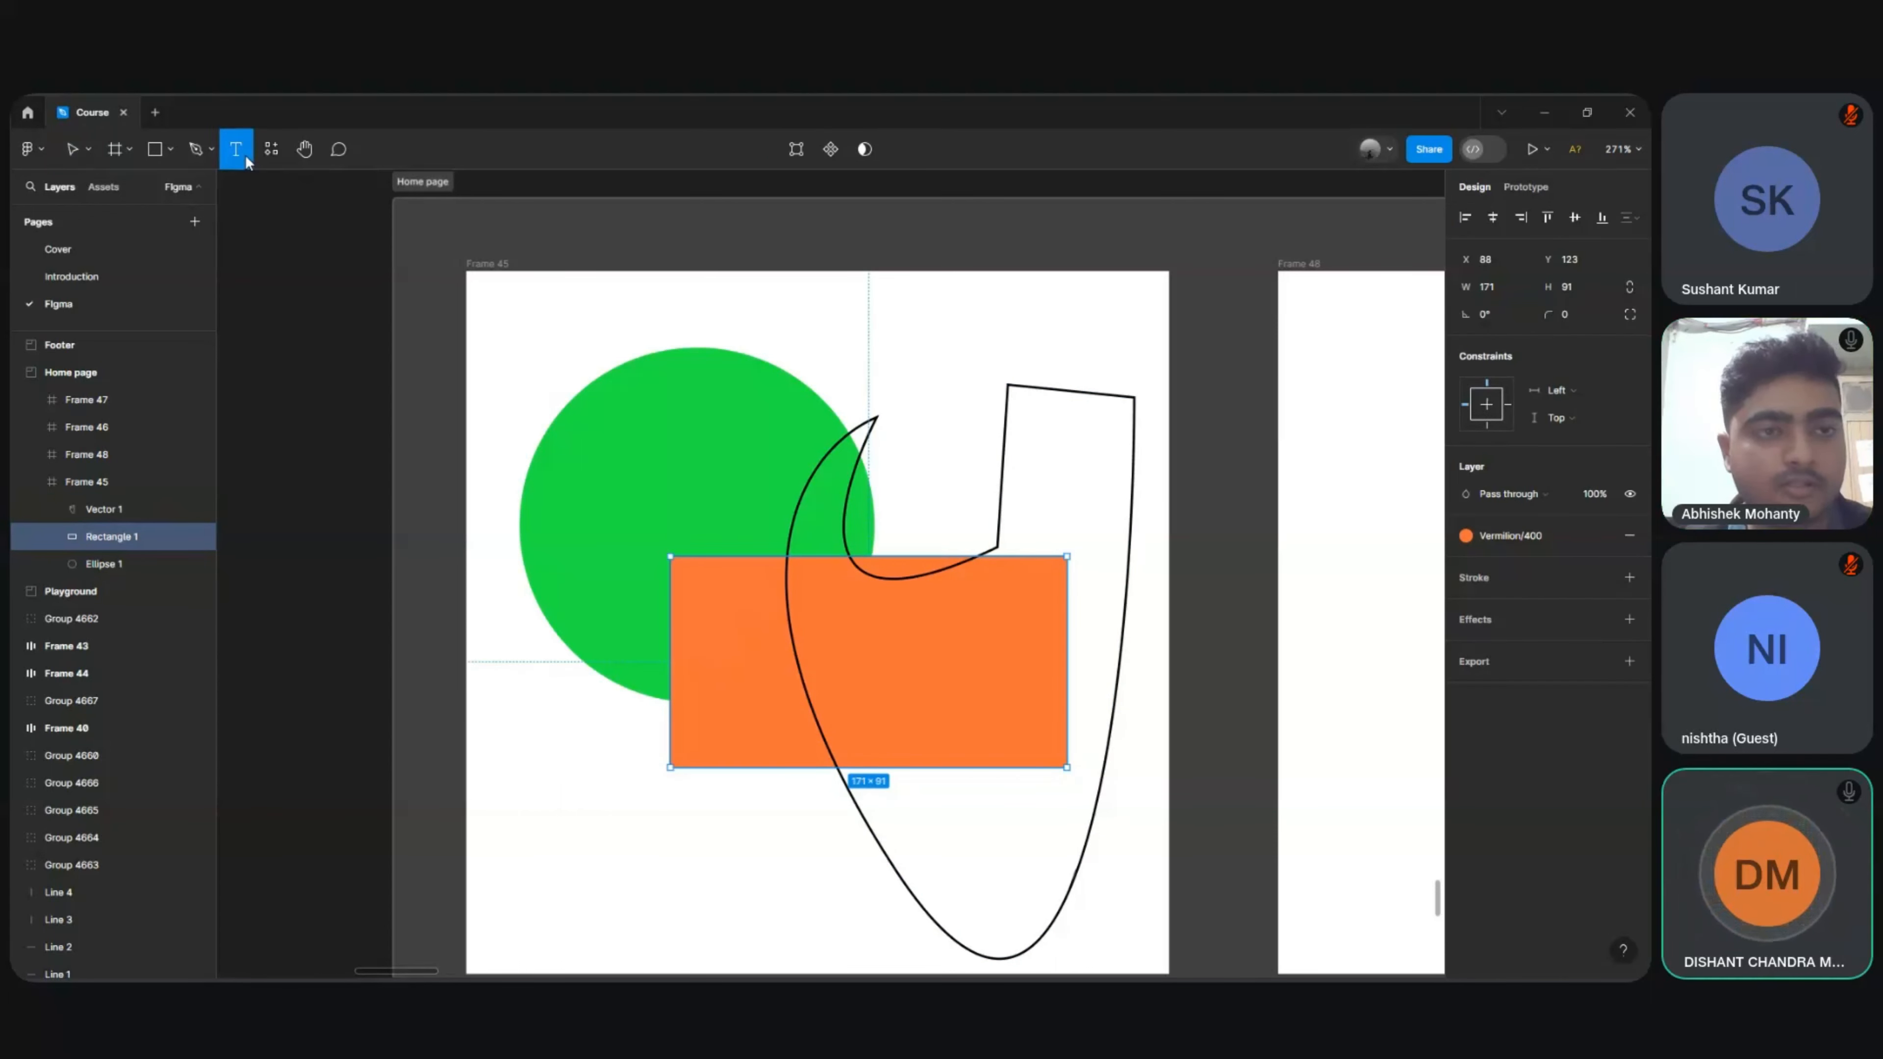
pyautogui.click(535, 320)
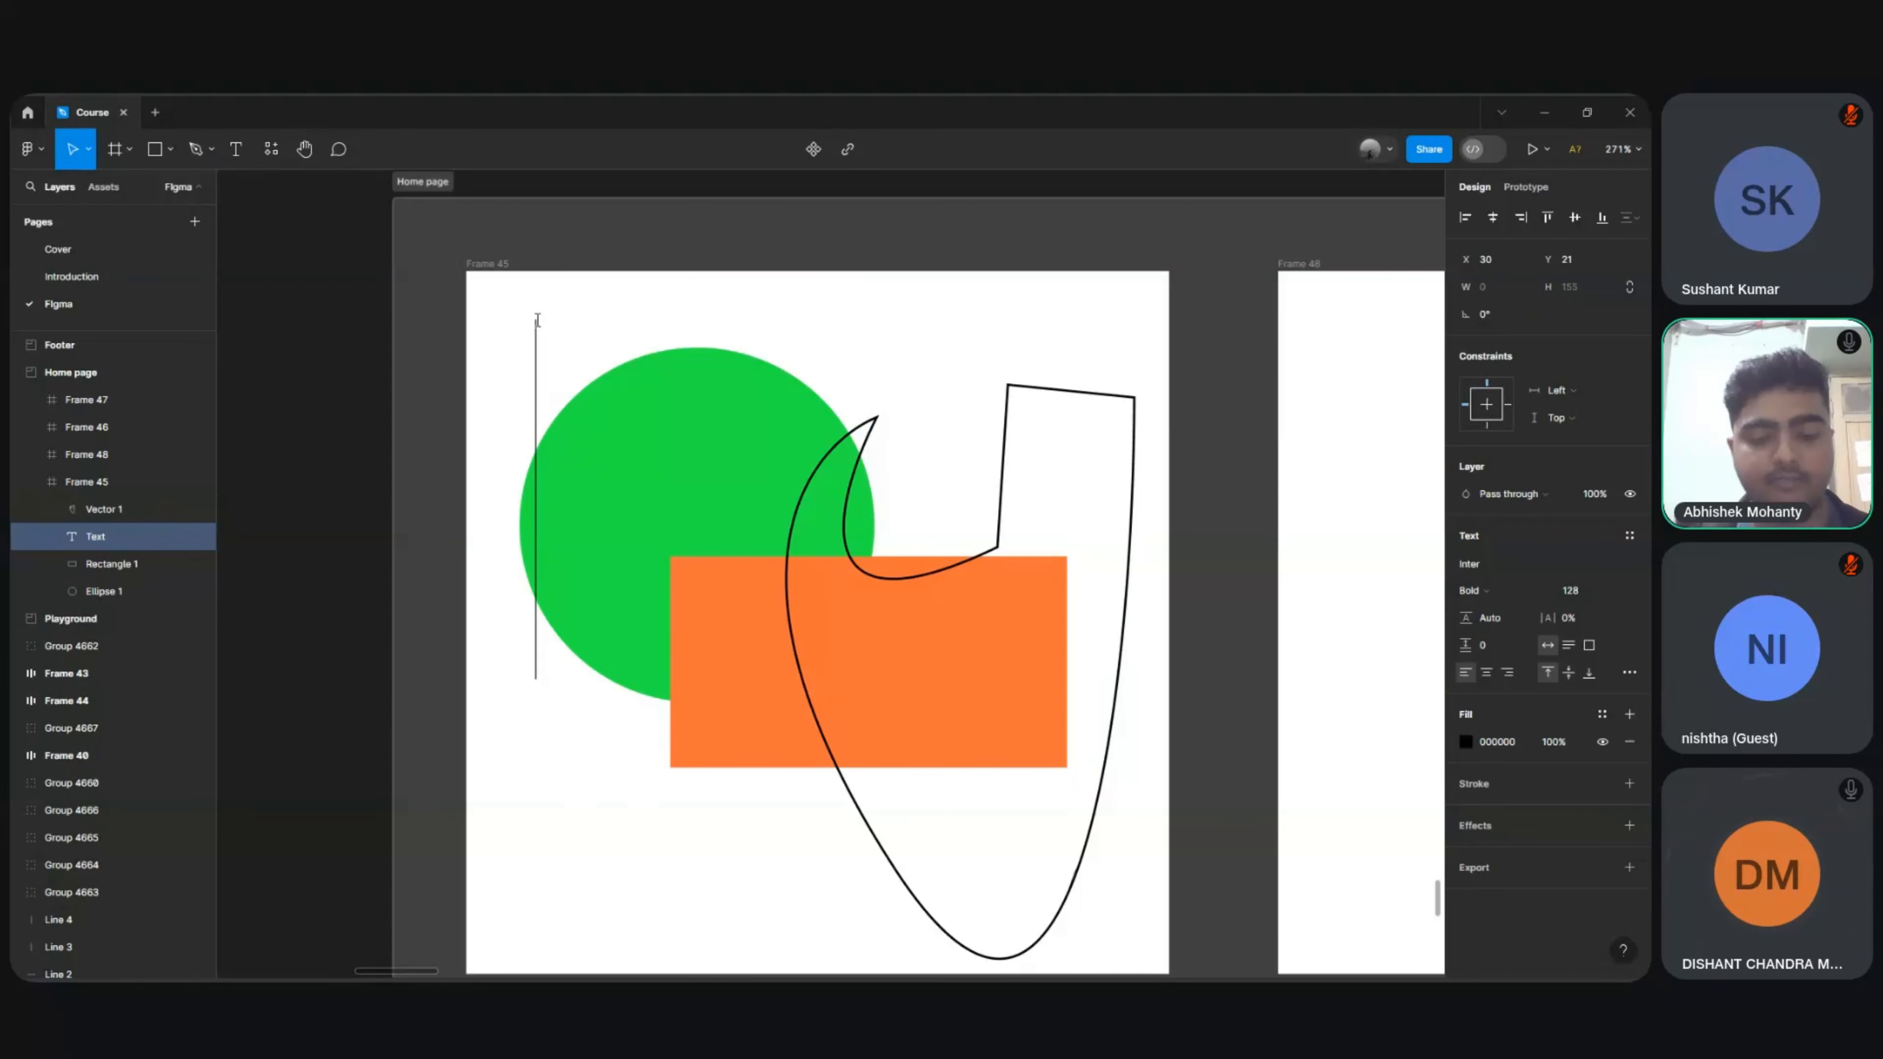
pyautogui.write('hkjk')
pyautogui.press('Escape')
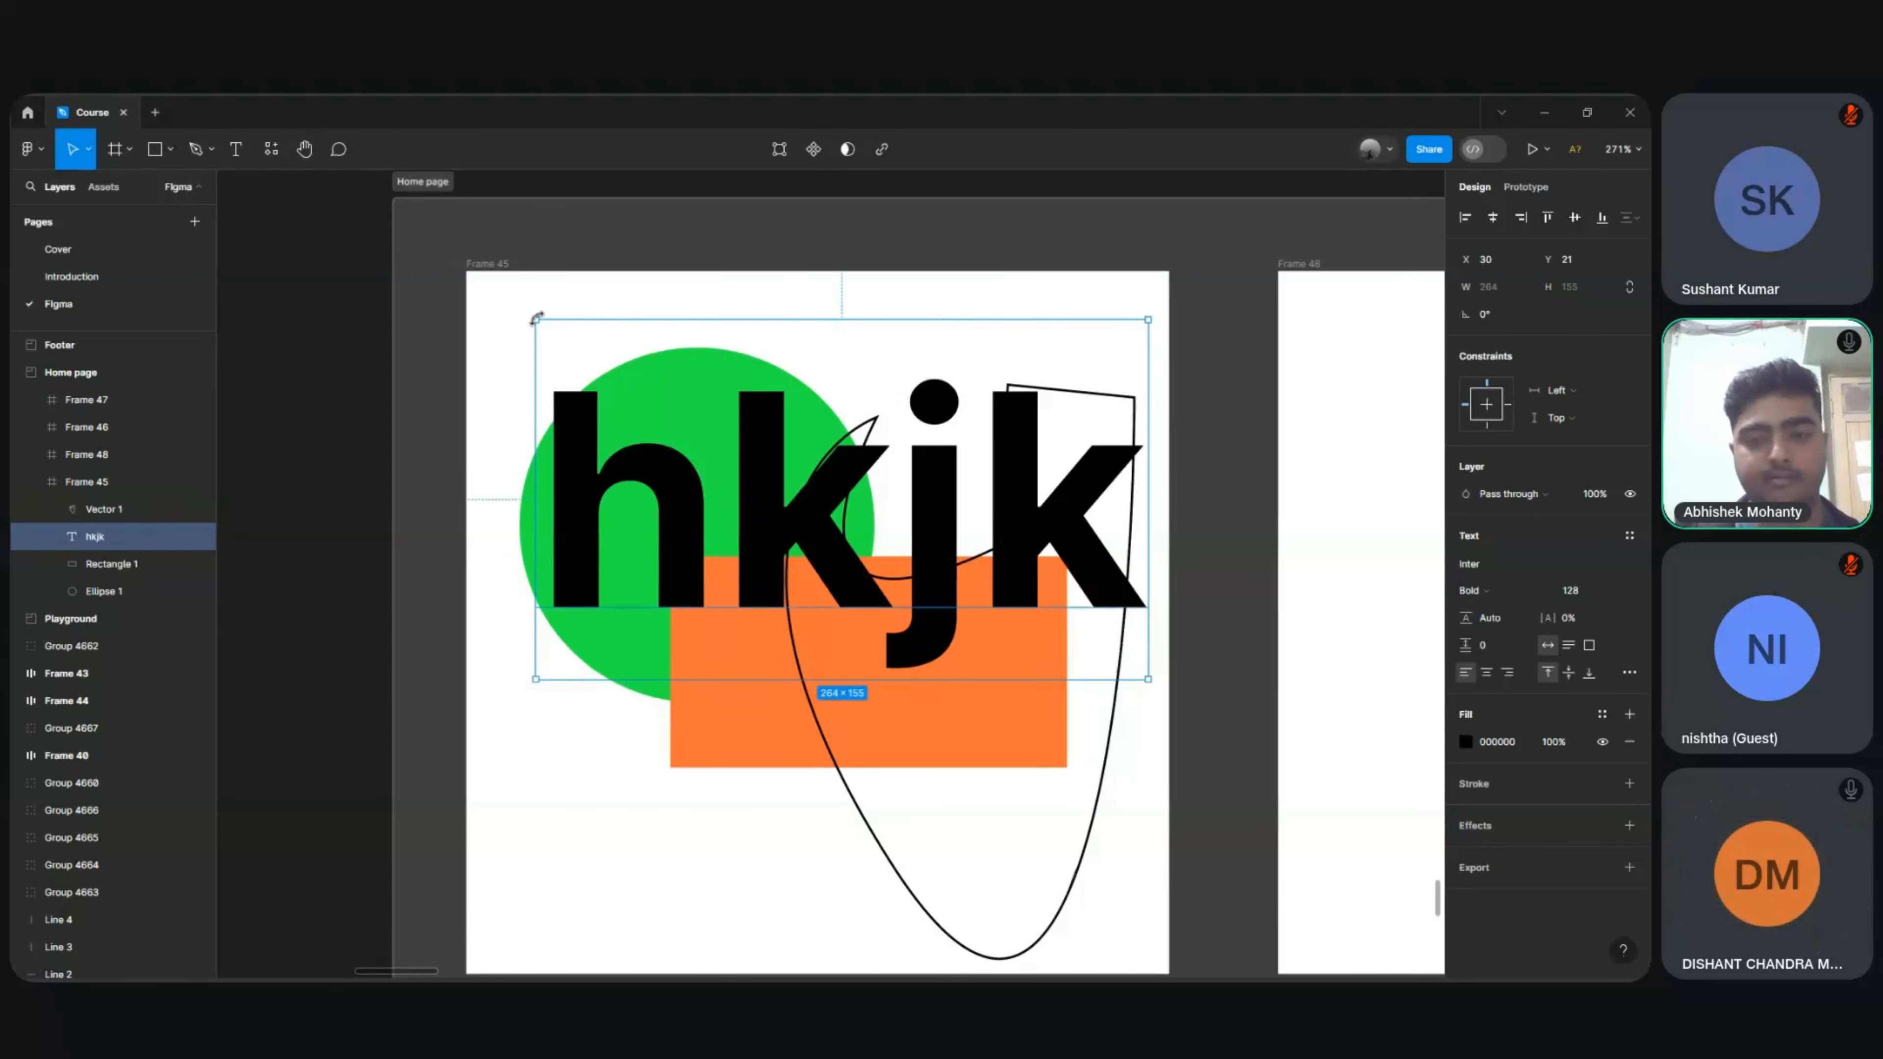
pyautogui.click(702, 221)
pyautogui.hotkey('shift', '1')
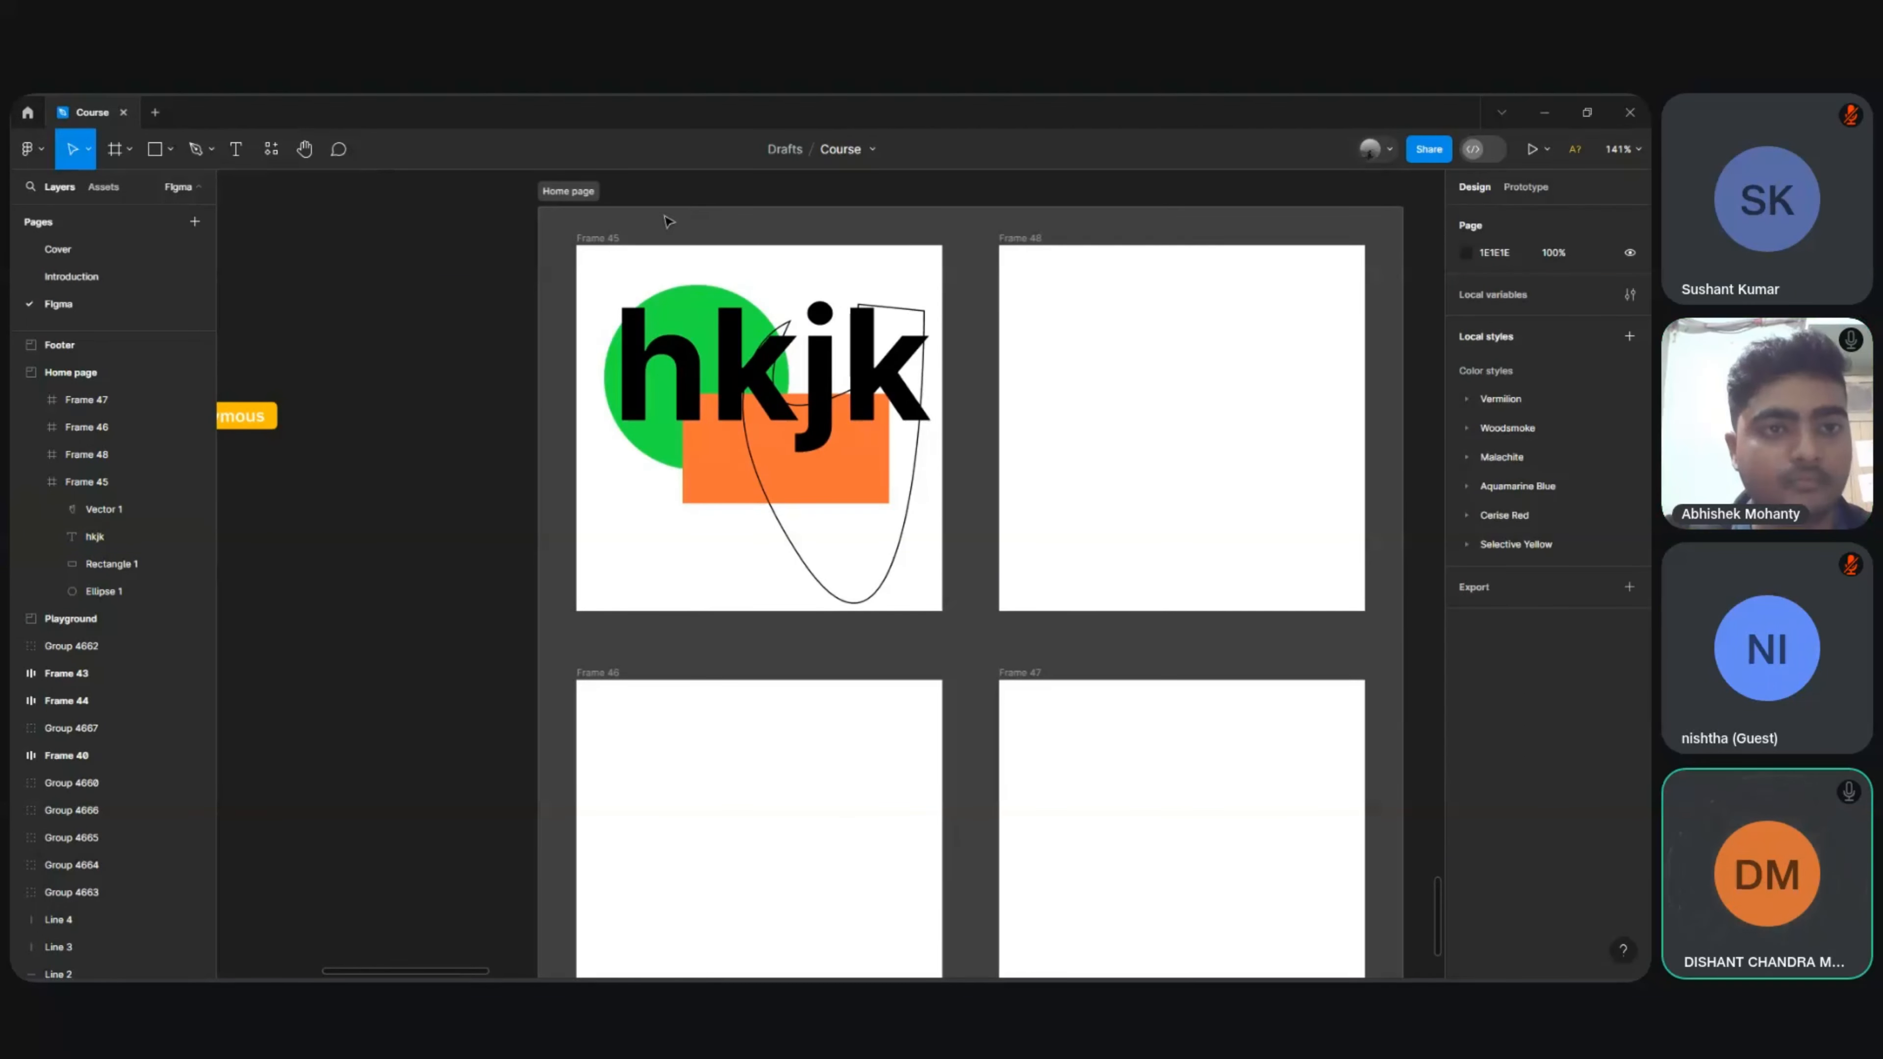
# Step: Post the comment "ngkjfdgkjfnd" on the orange rectangle and leave comment mode
pyautogui.click(340, 152)
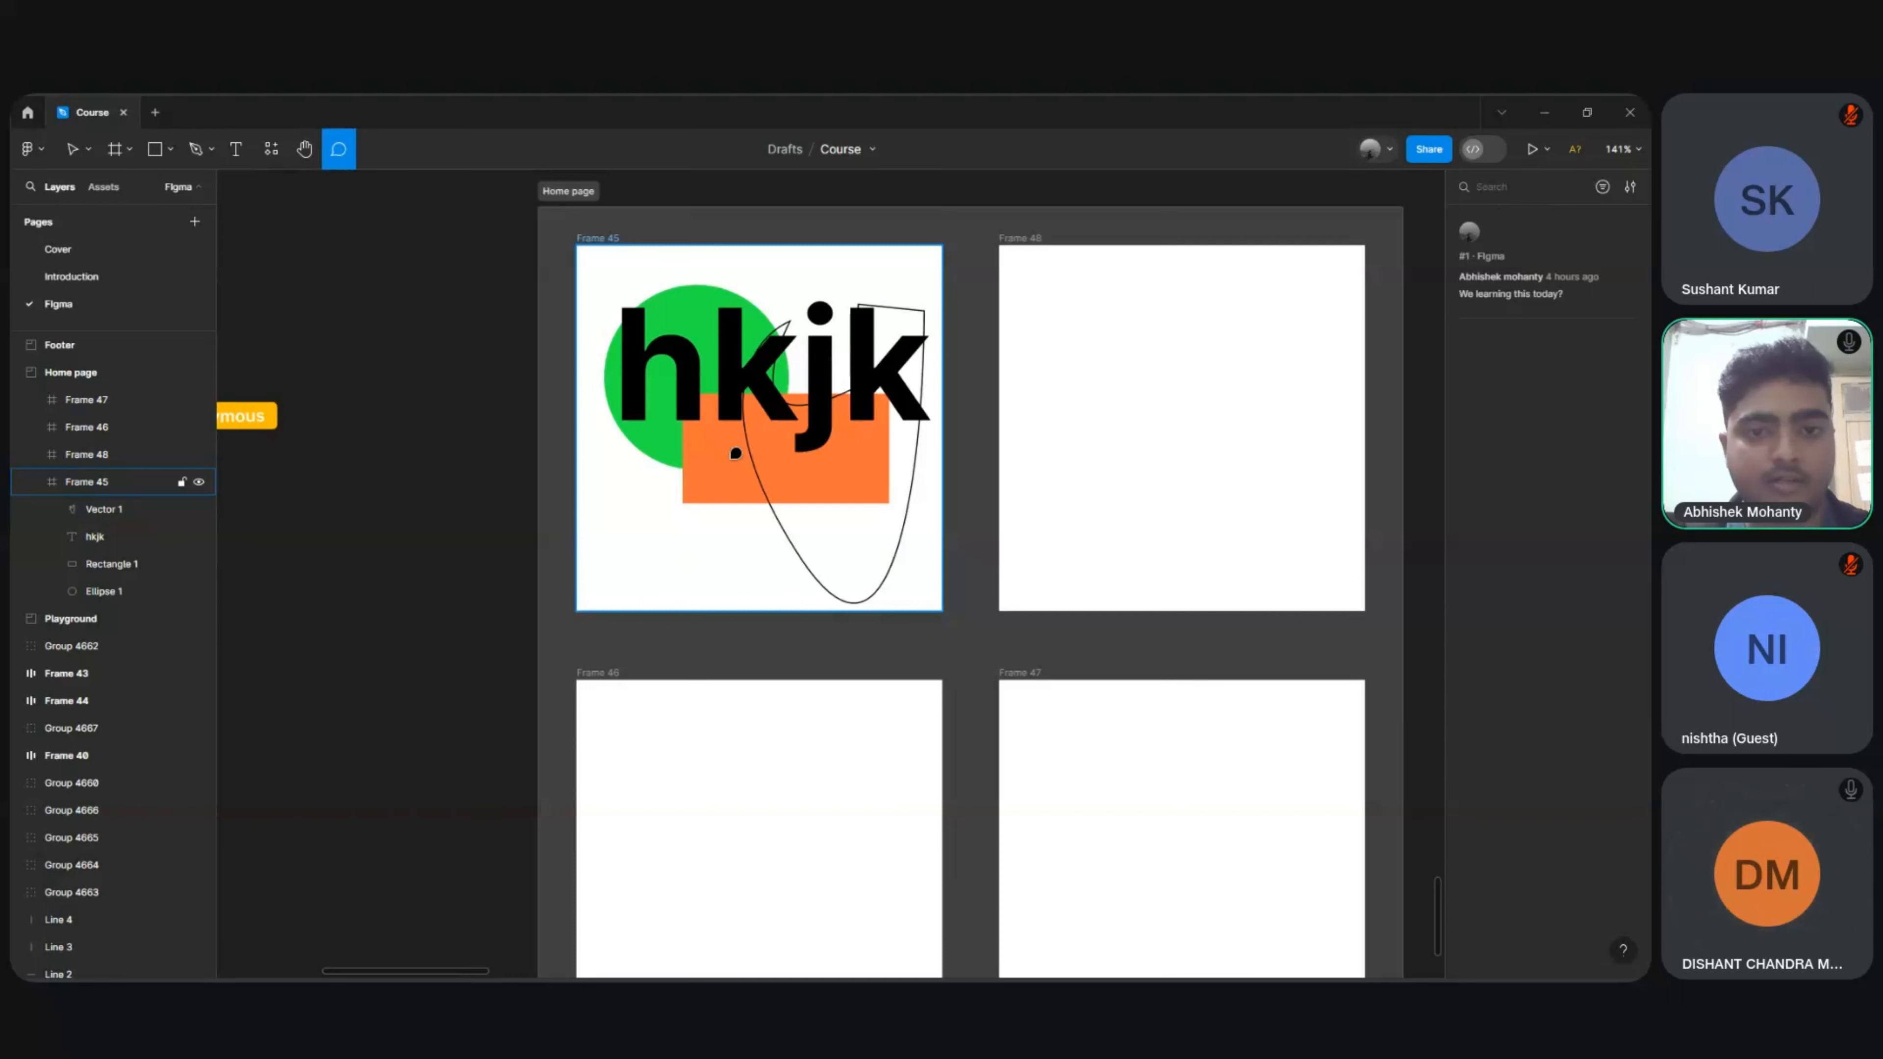
pyautogui.click(733, 459)
pyautogui.write('ngkjfdgkjfnd')
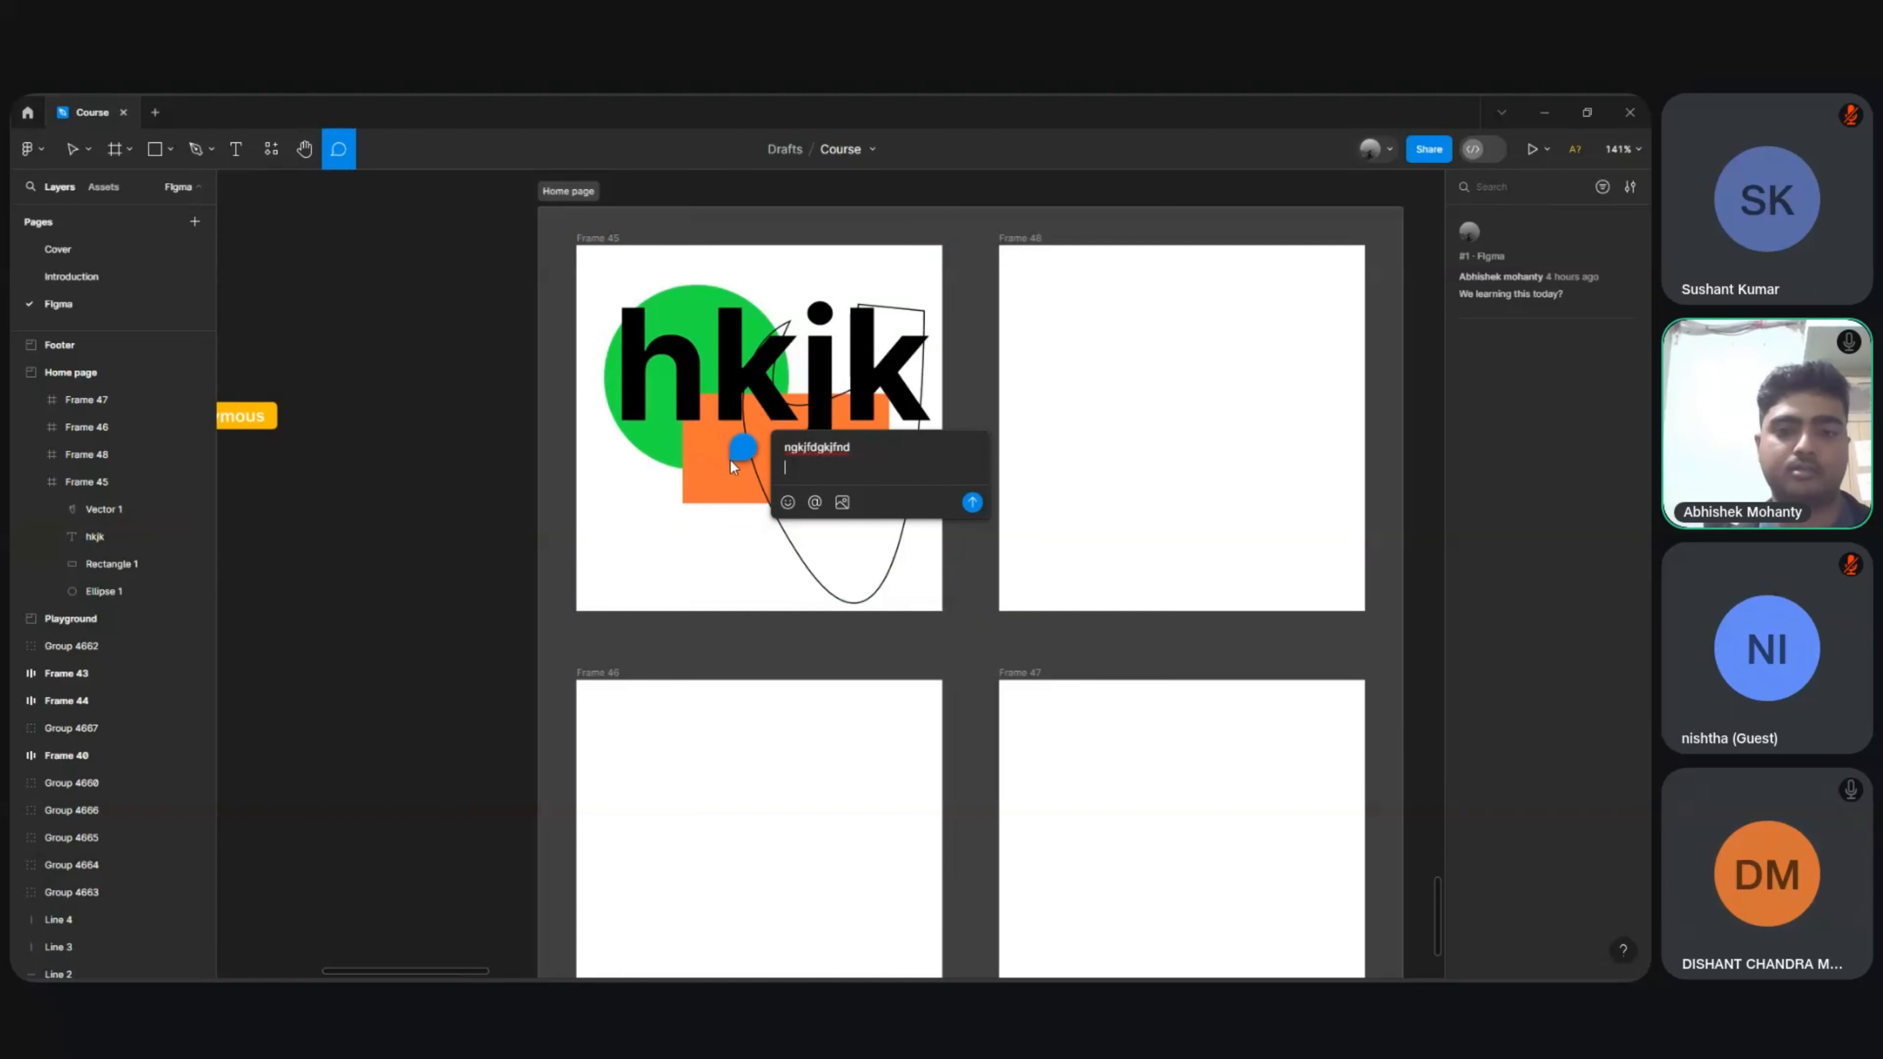
pyautogui.press('Return')
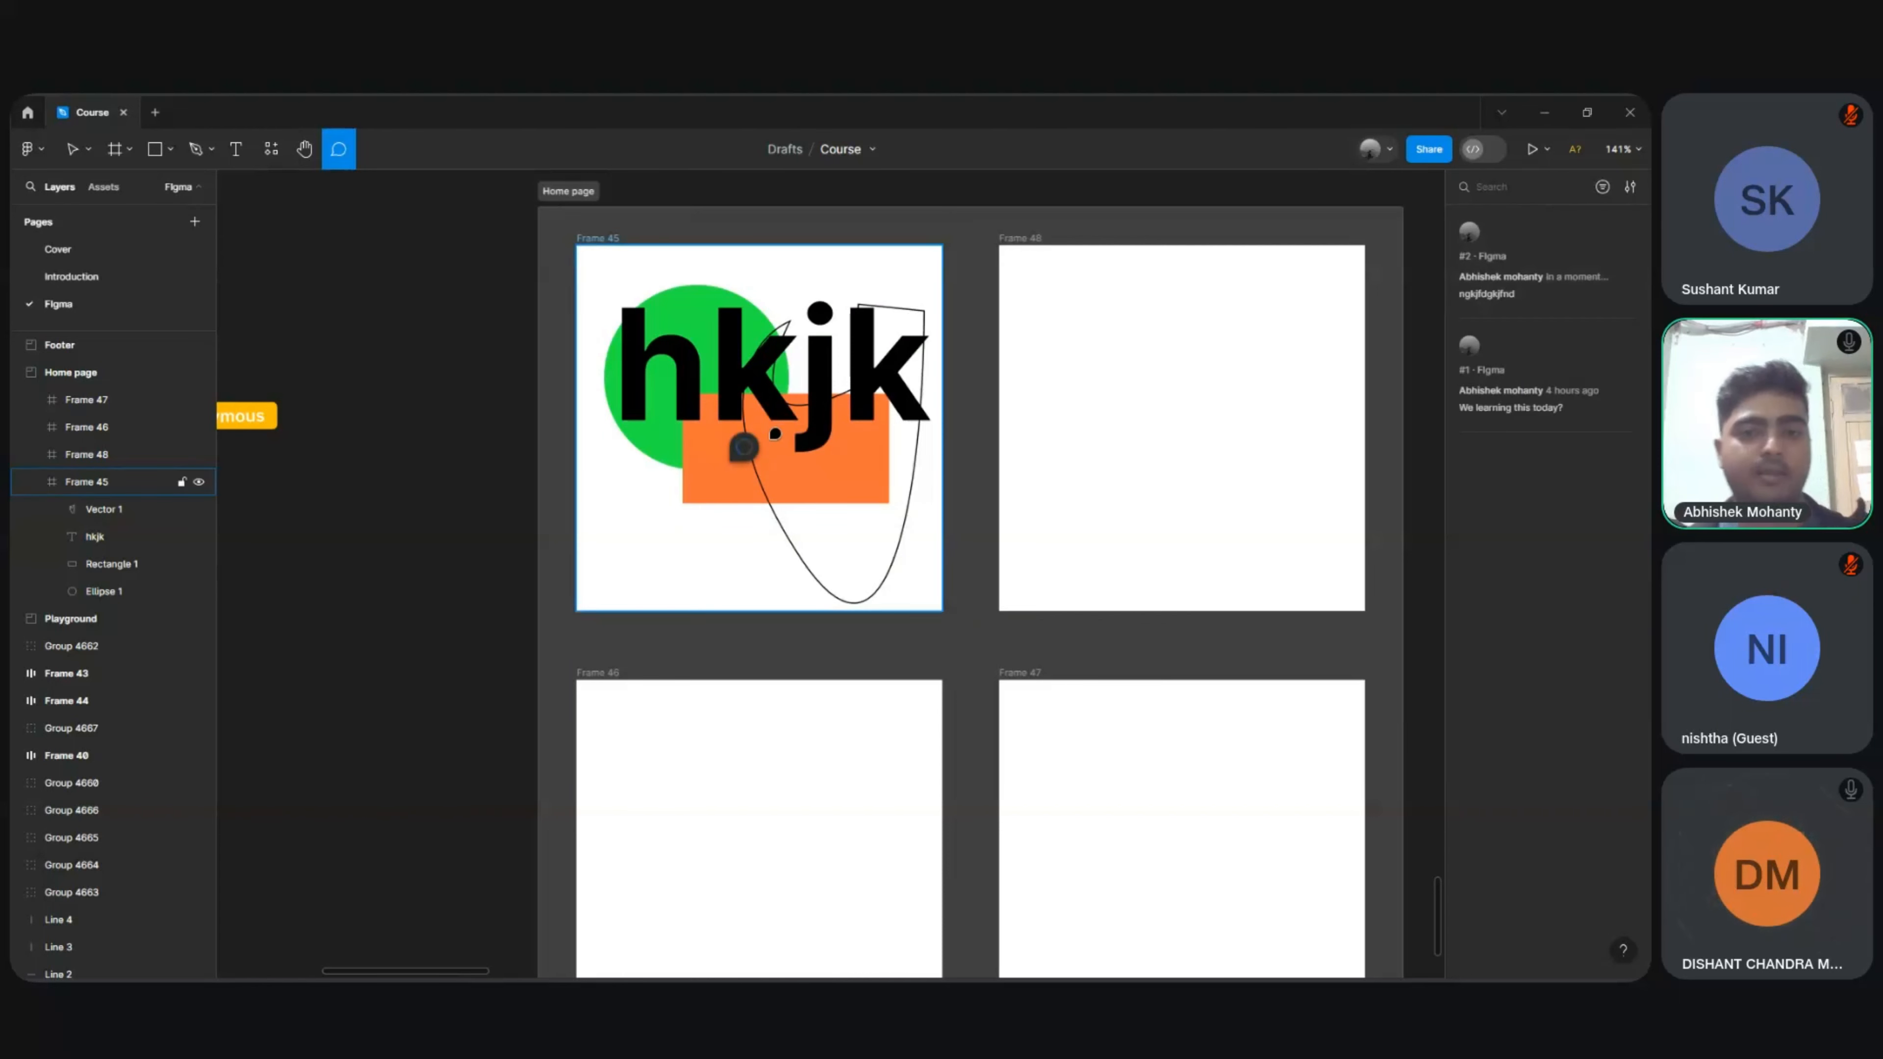
pyautogui.press('Escape')
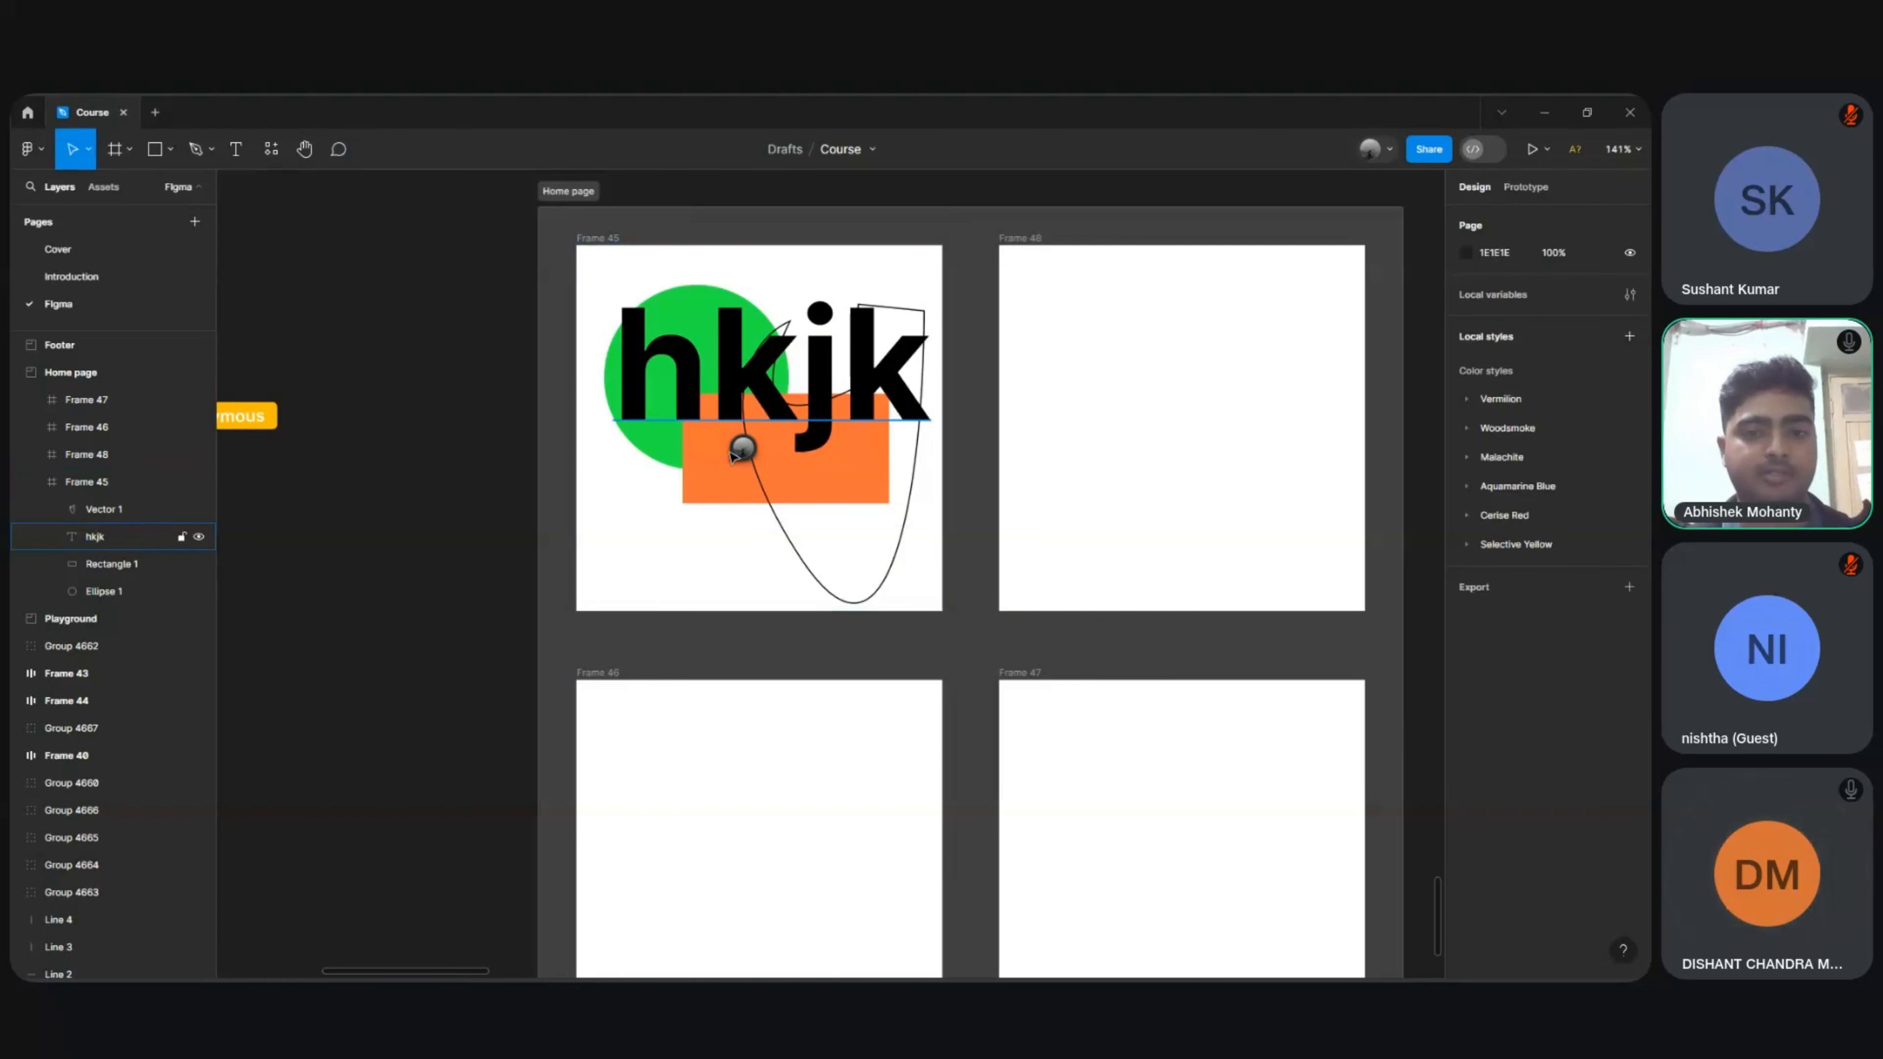
# Step: Open the comment pinned on the orange rectangle and mark it as resolved
pyautogui.moveTo(751, 447)
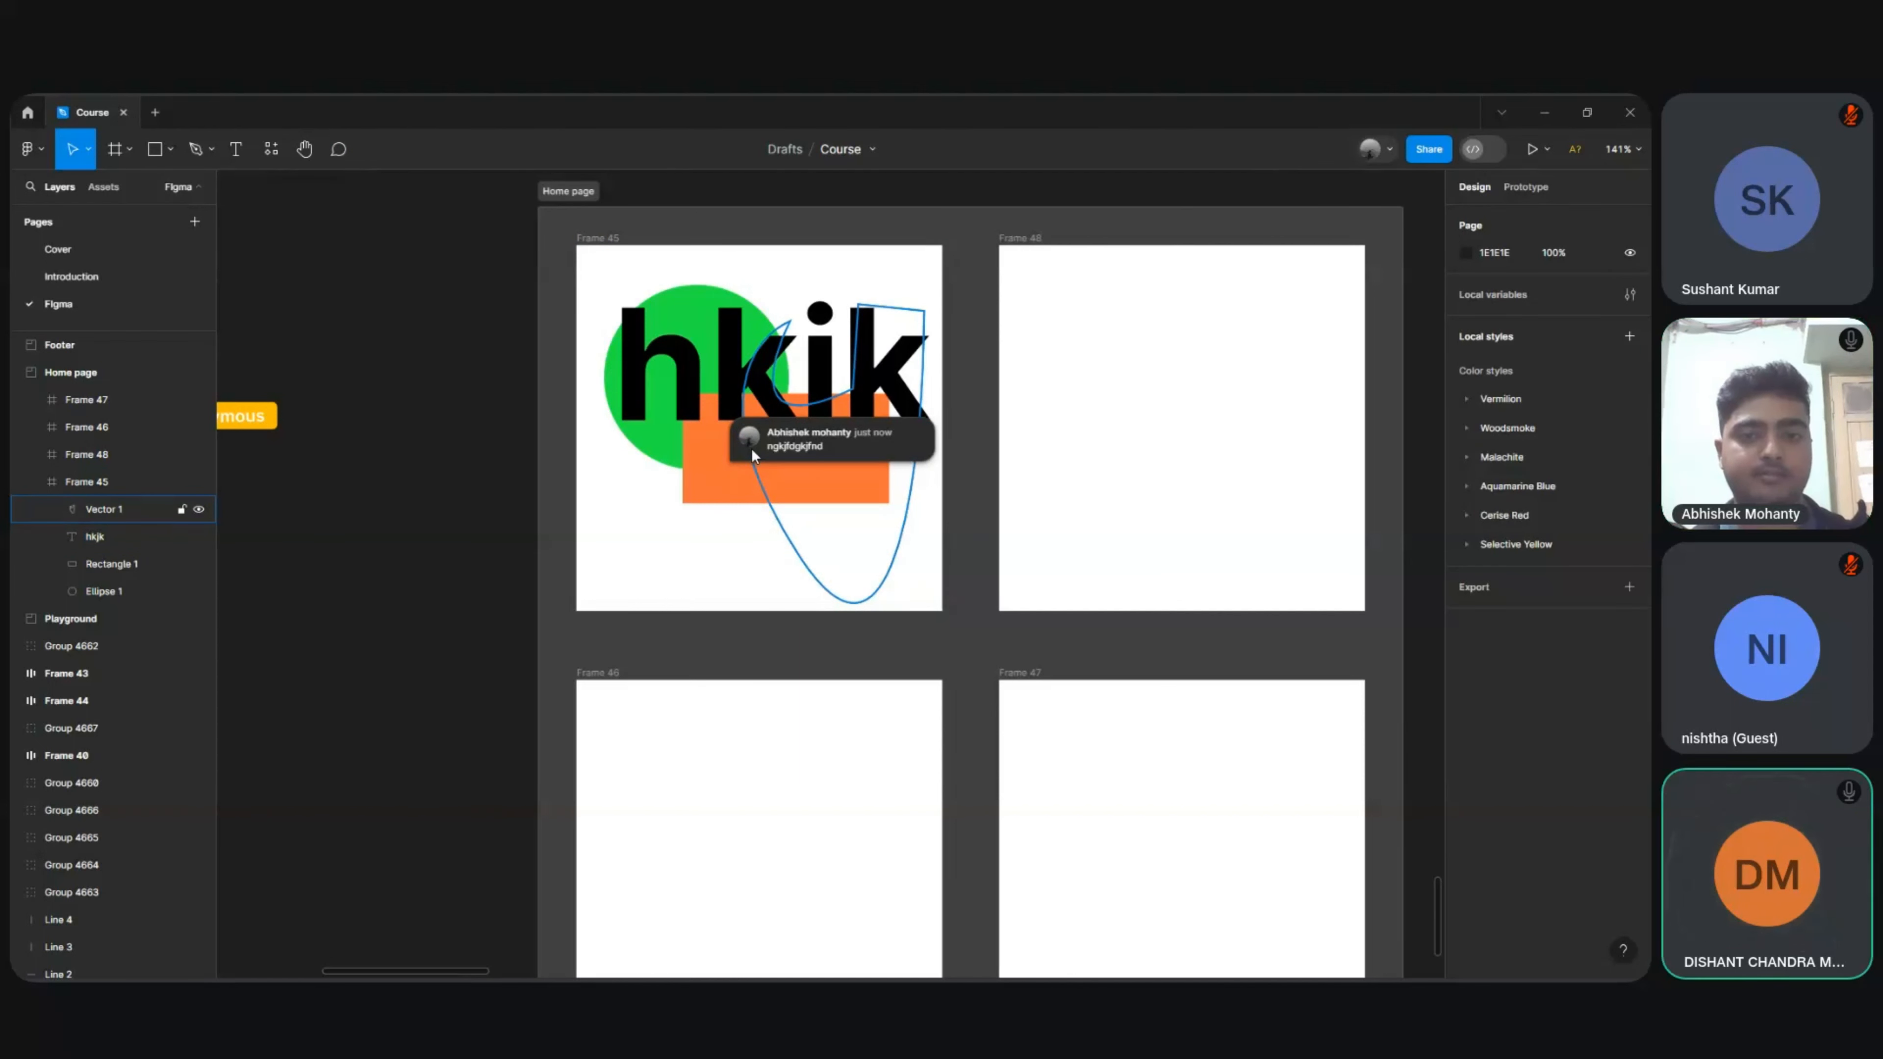
pyautogui.click(752, 447)
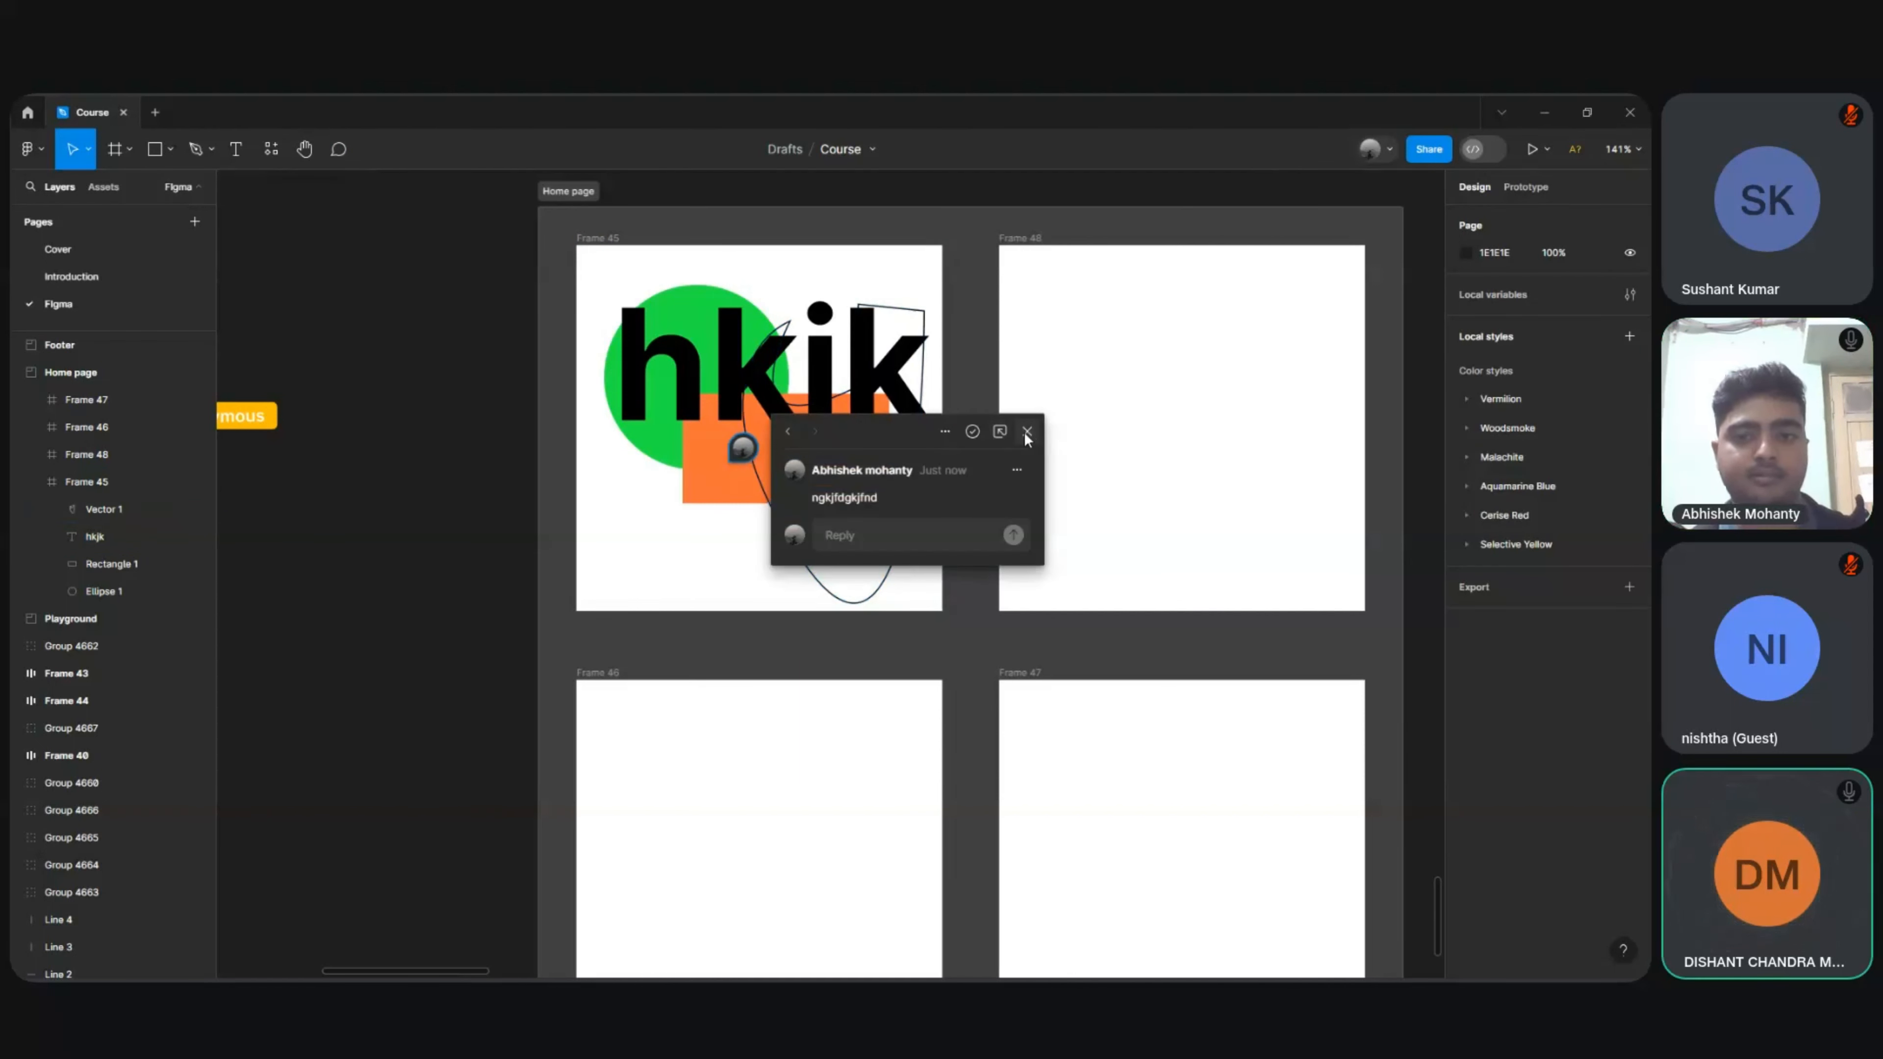
pyautogui.click(972, 431)
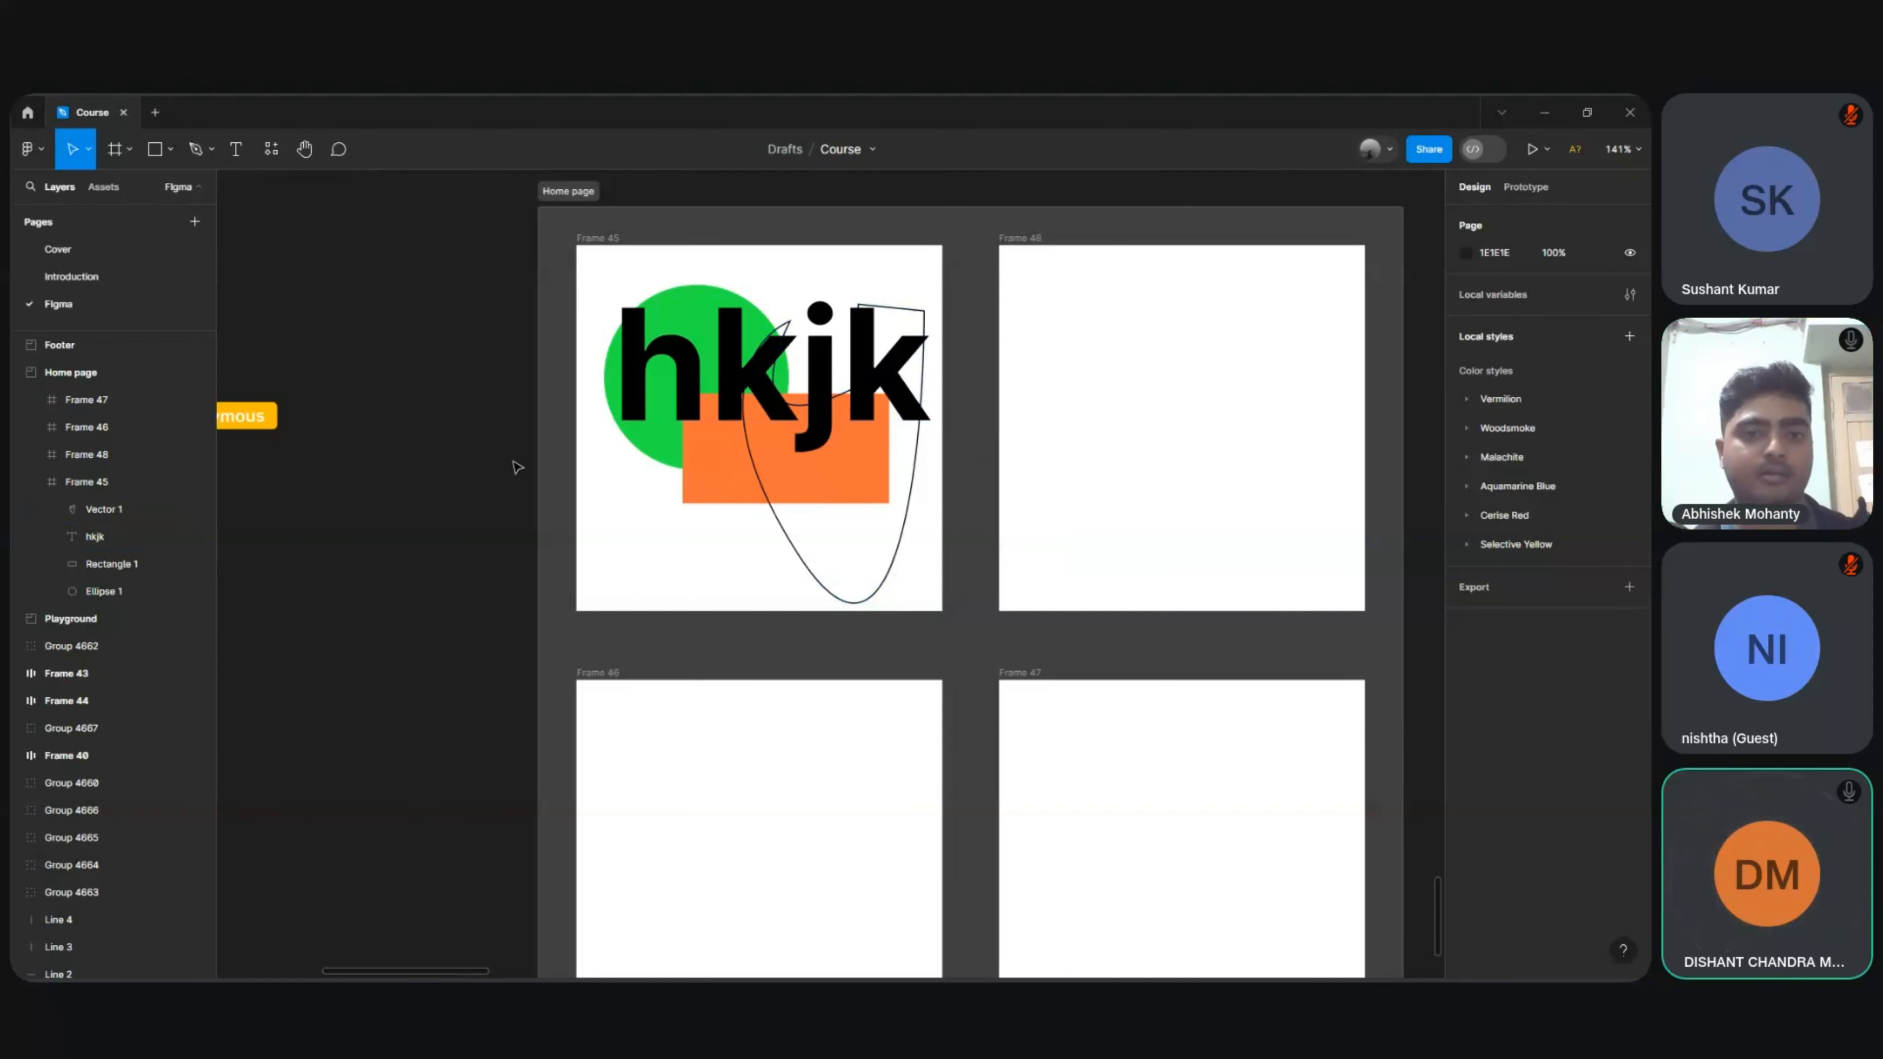
pyautogui.scroll(-5, 517, 467)
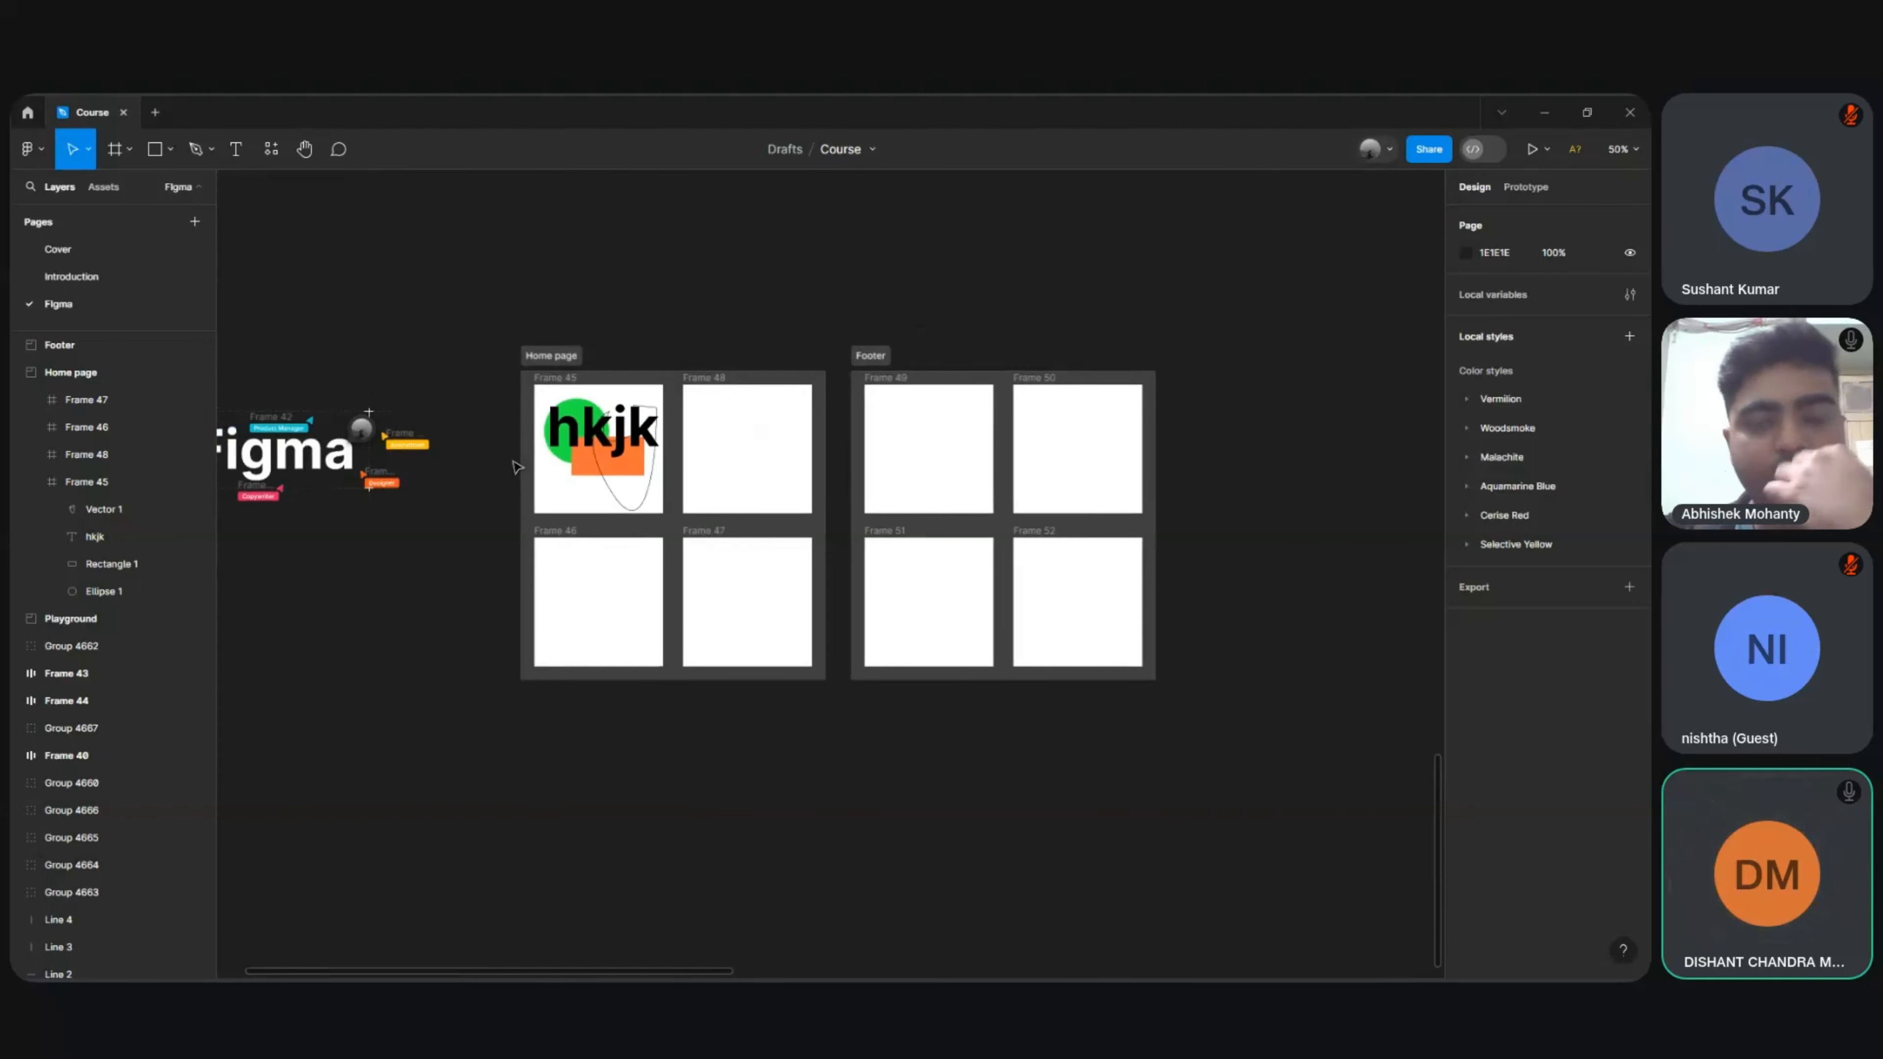
pyautogui.scroll(1, 518, 467)
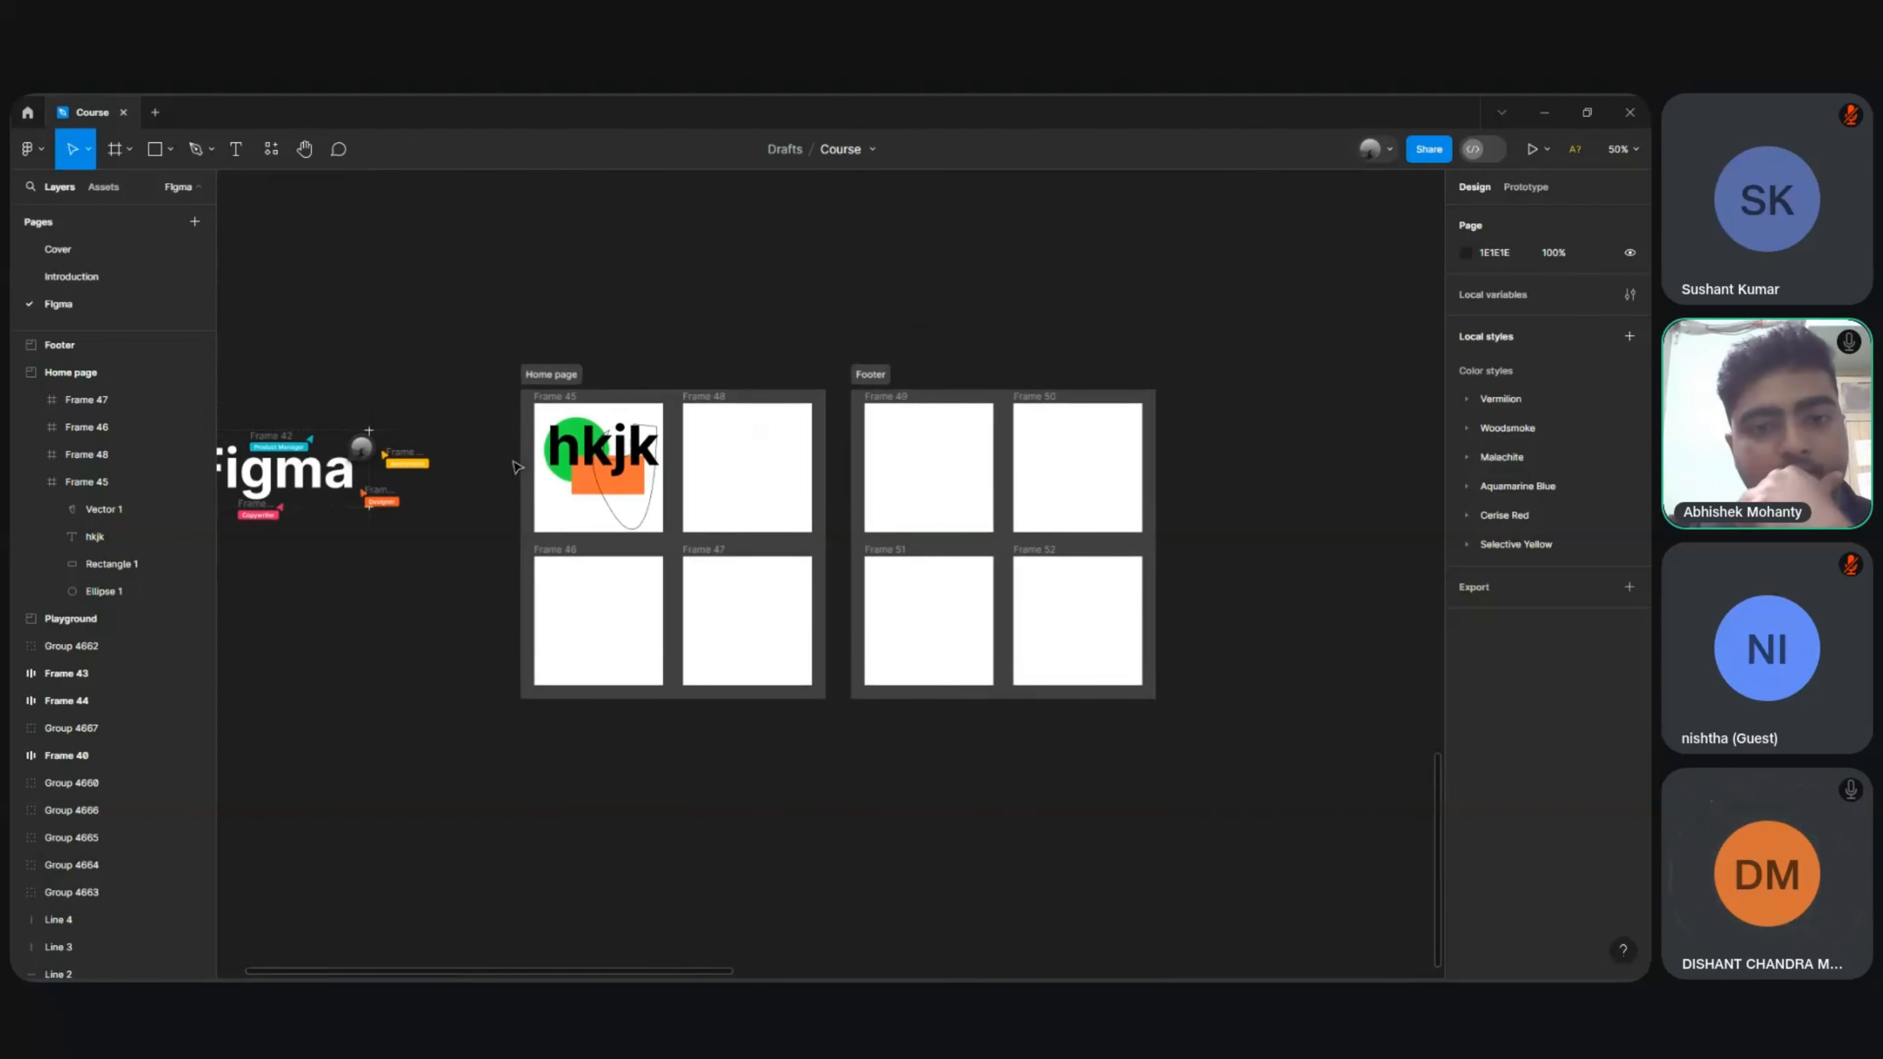
pyautogui.scroll(4, 517, 467)
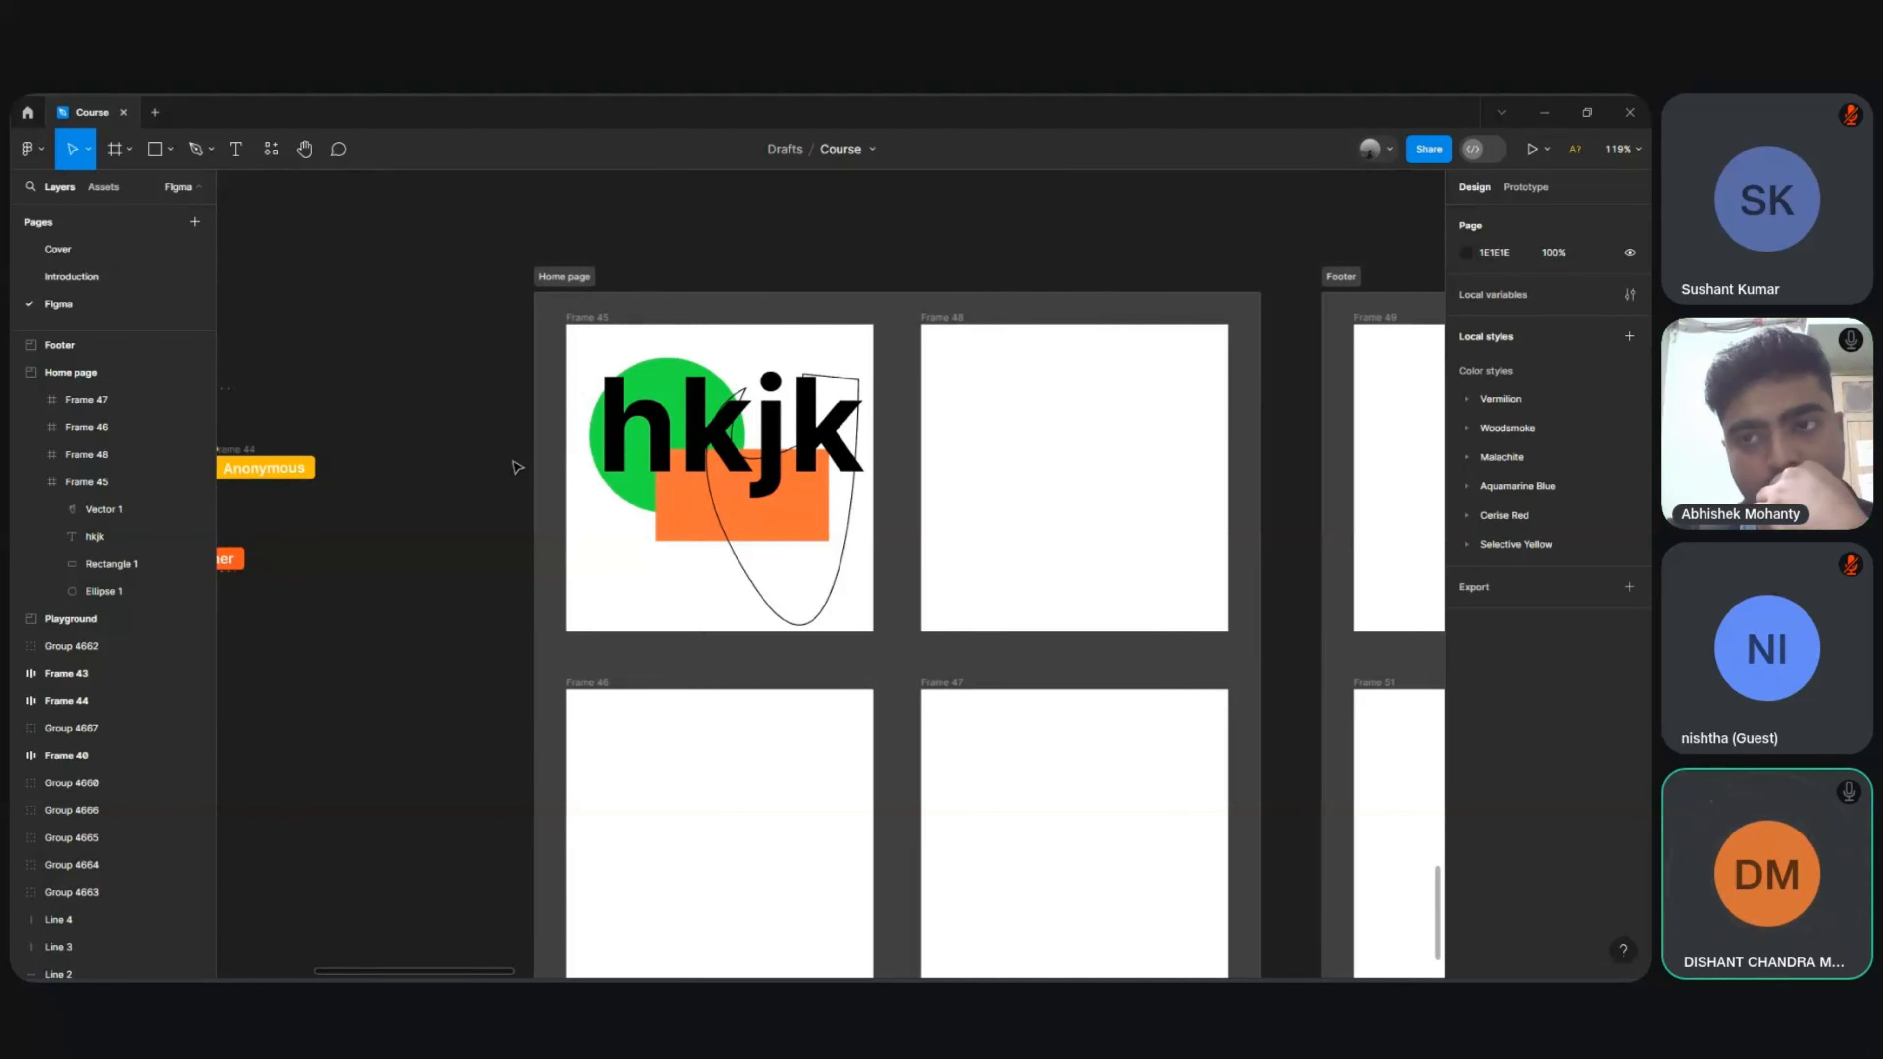
pyautogui.hscroll(3, 517, 467)
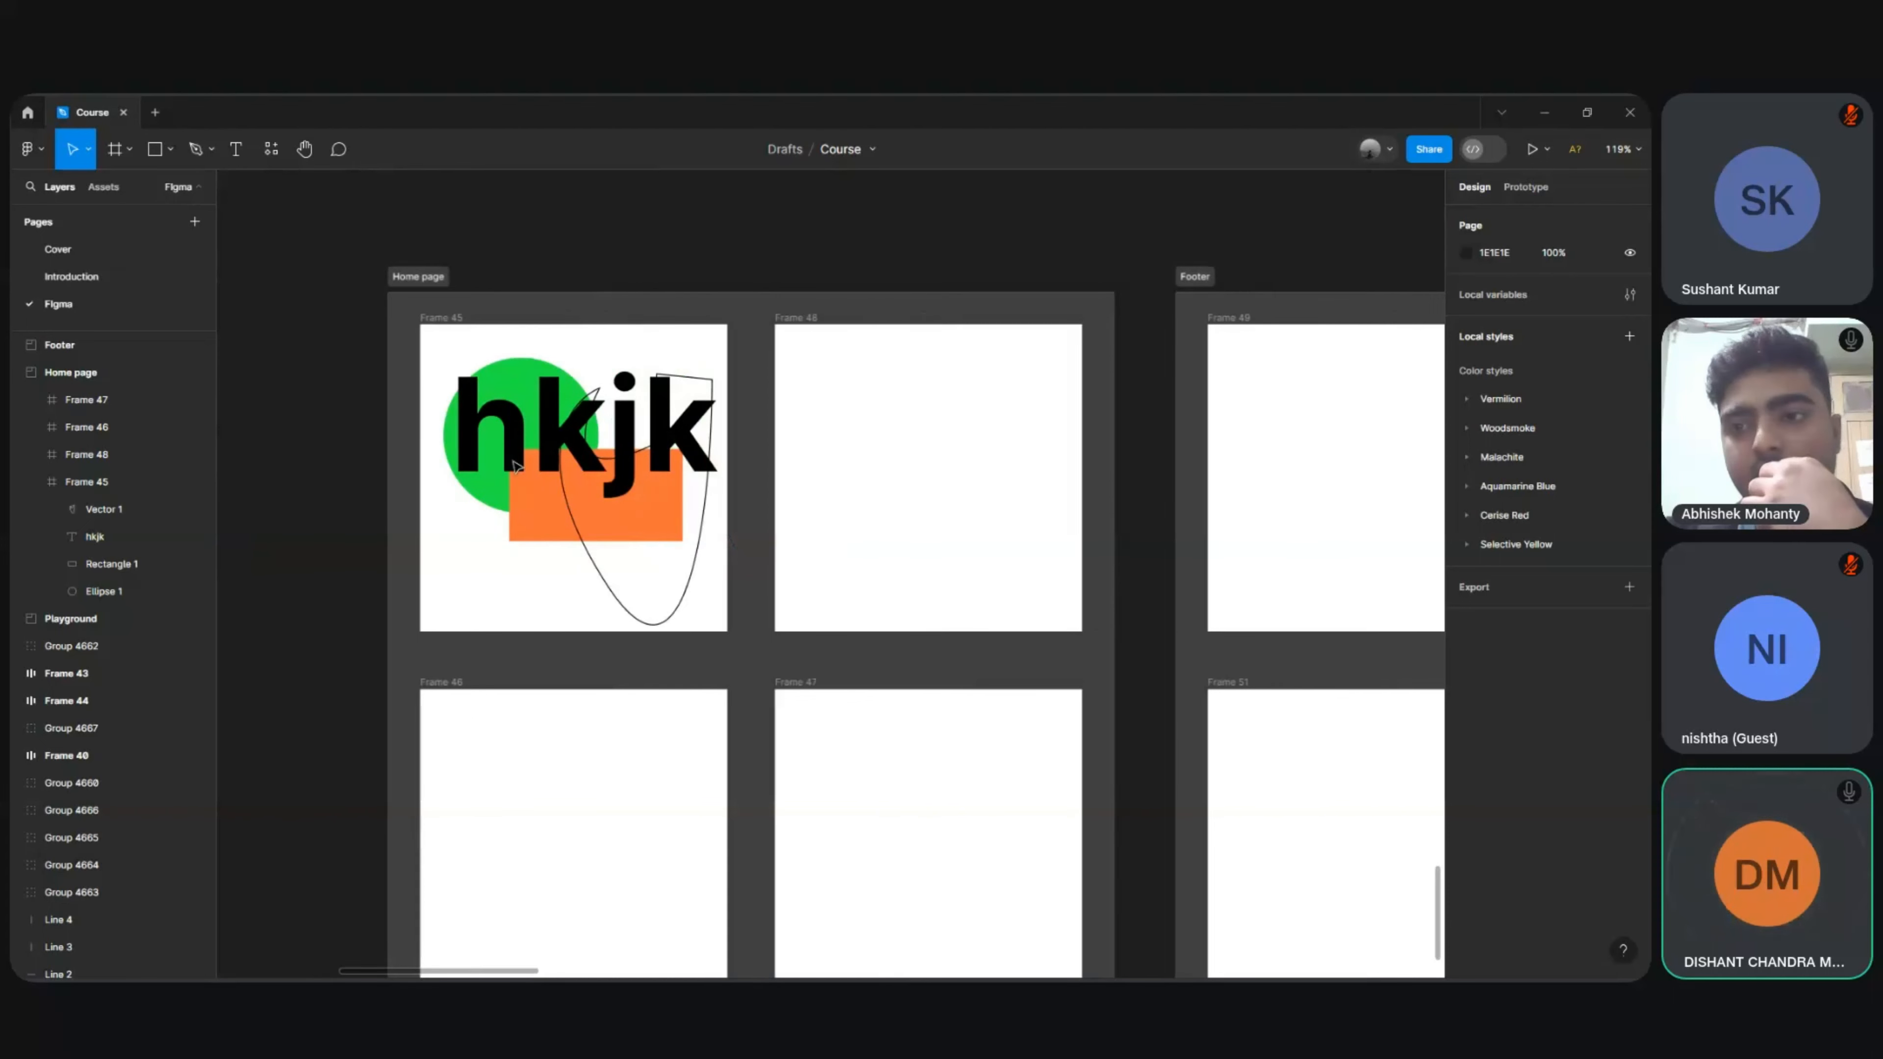
pyautogui.click(641, 465)
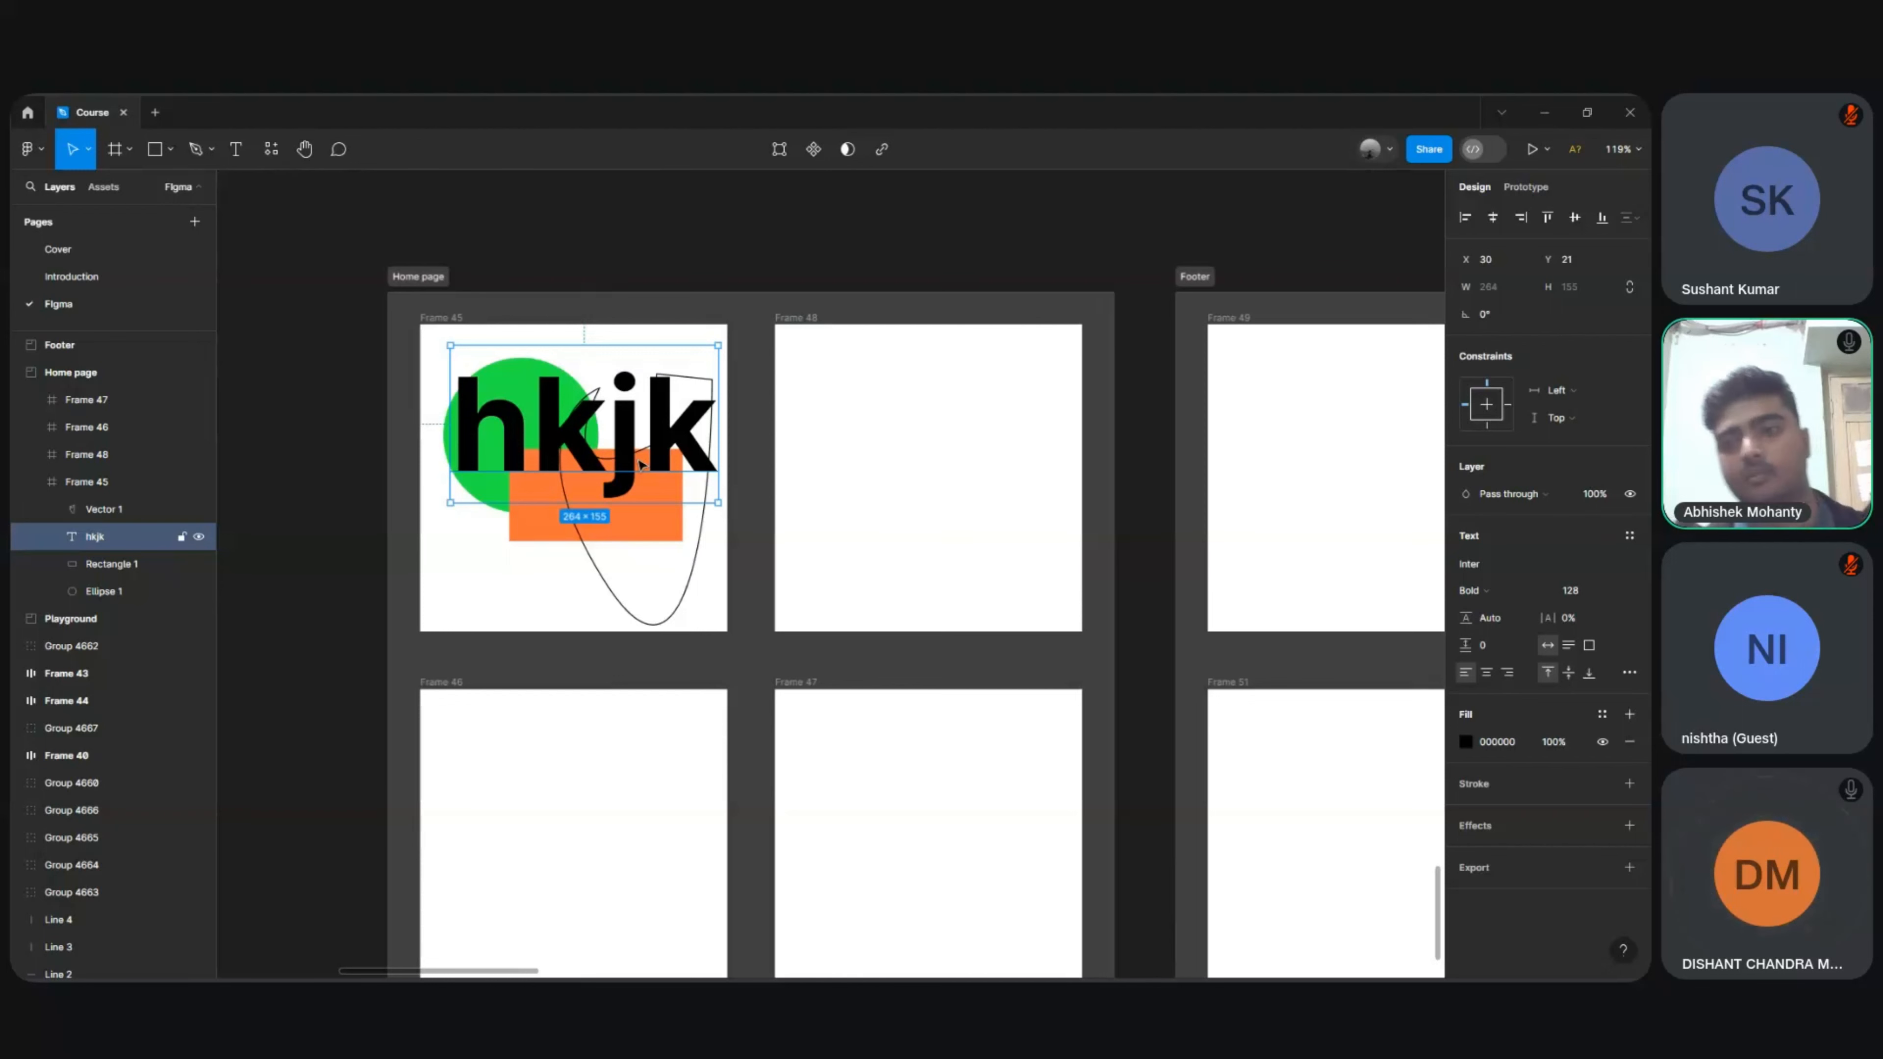
# Step: Examine the flight ticketing mobile app design at the top of the Playground section
pyautogui.scroll(-5, 642, 465)
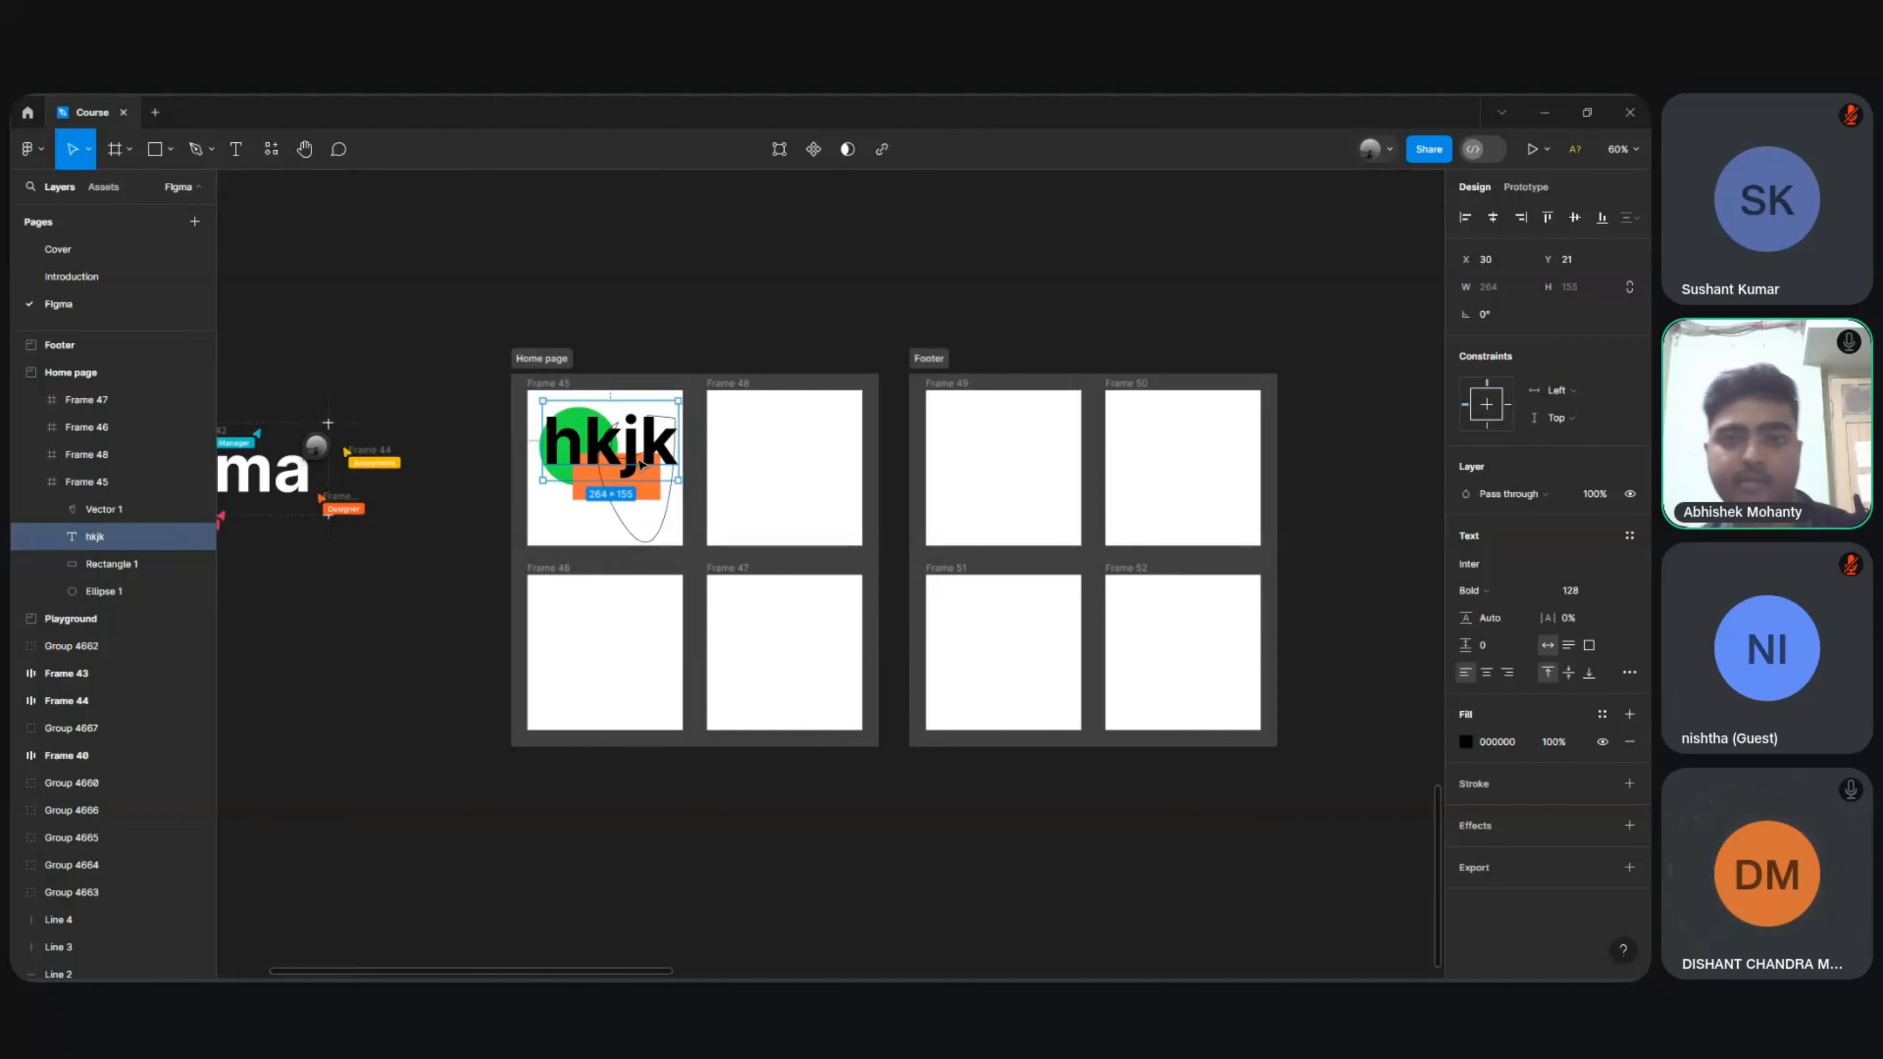
pyautogui.scroll(3, 642, 465)
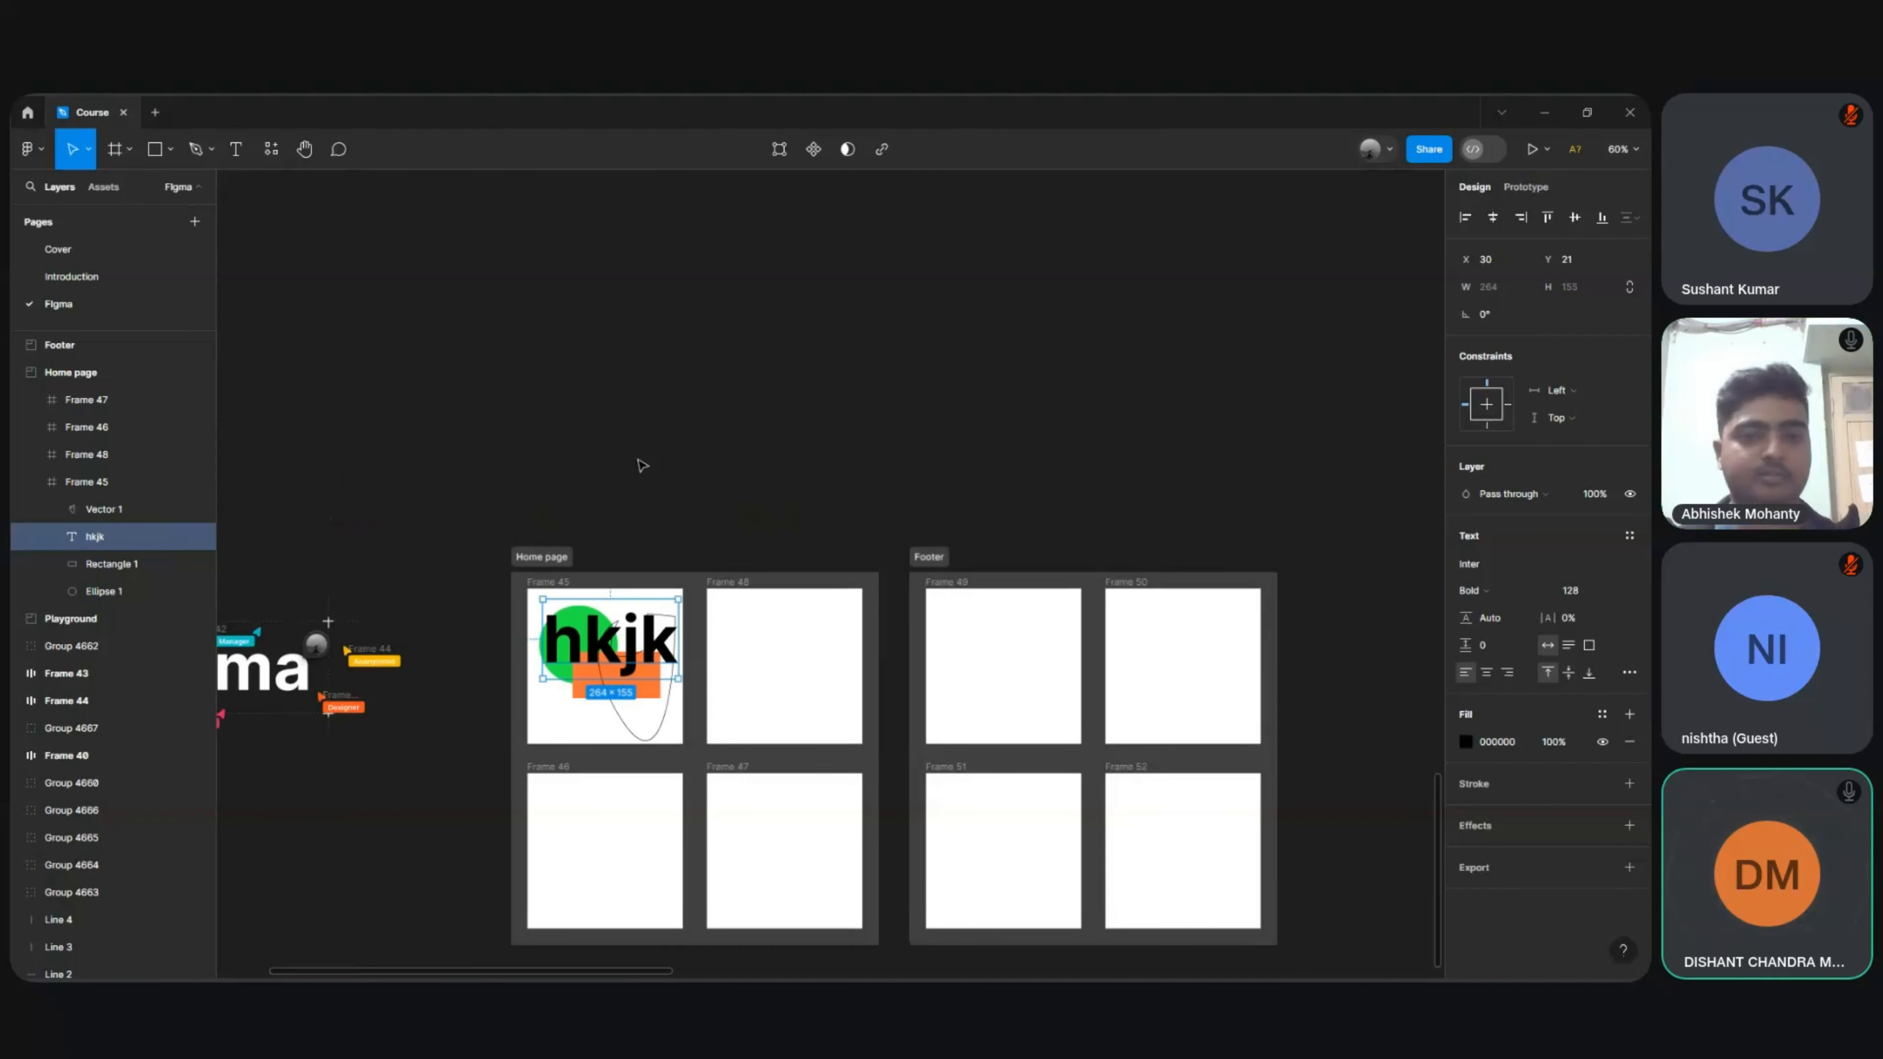
pyautogui.scroll(-5, 642, 465)
pyautogui.scroll(10, 642, 465)
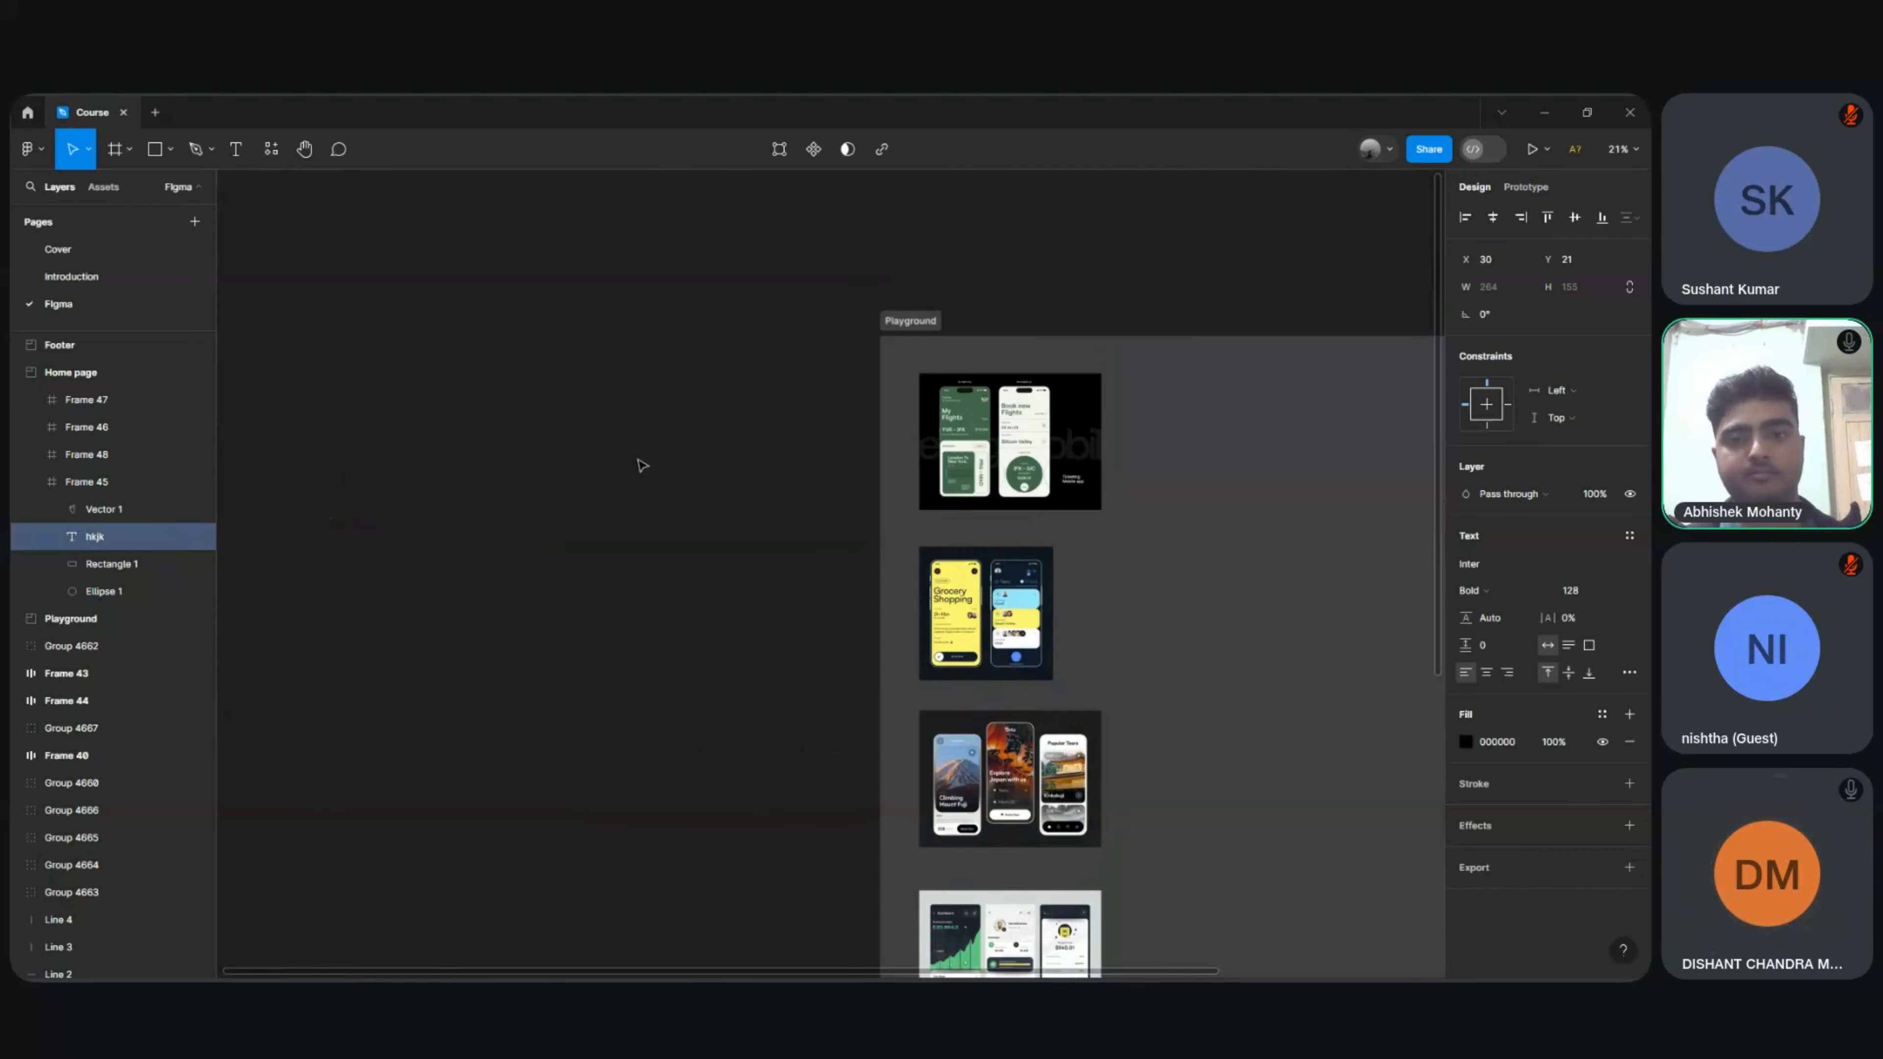
pyautogui.scroll(2, 642, 465)
pyautogui.scroll(10, 1222, 453)
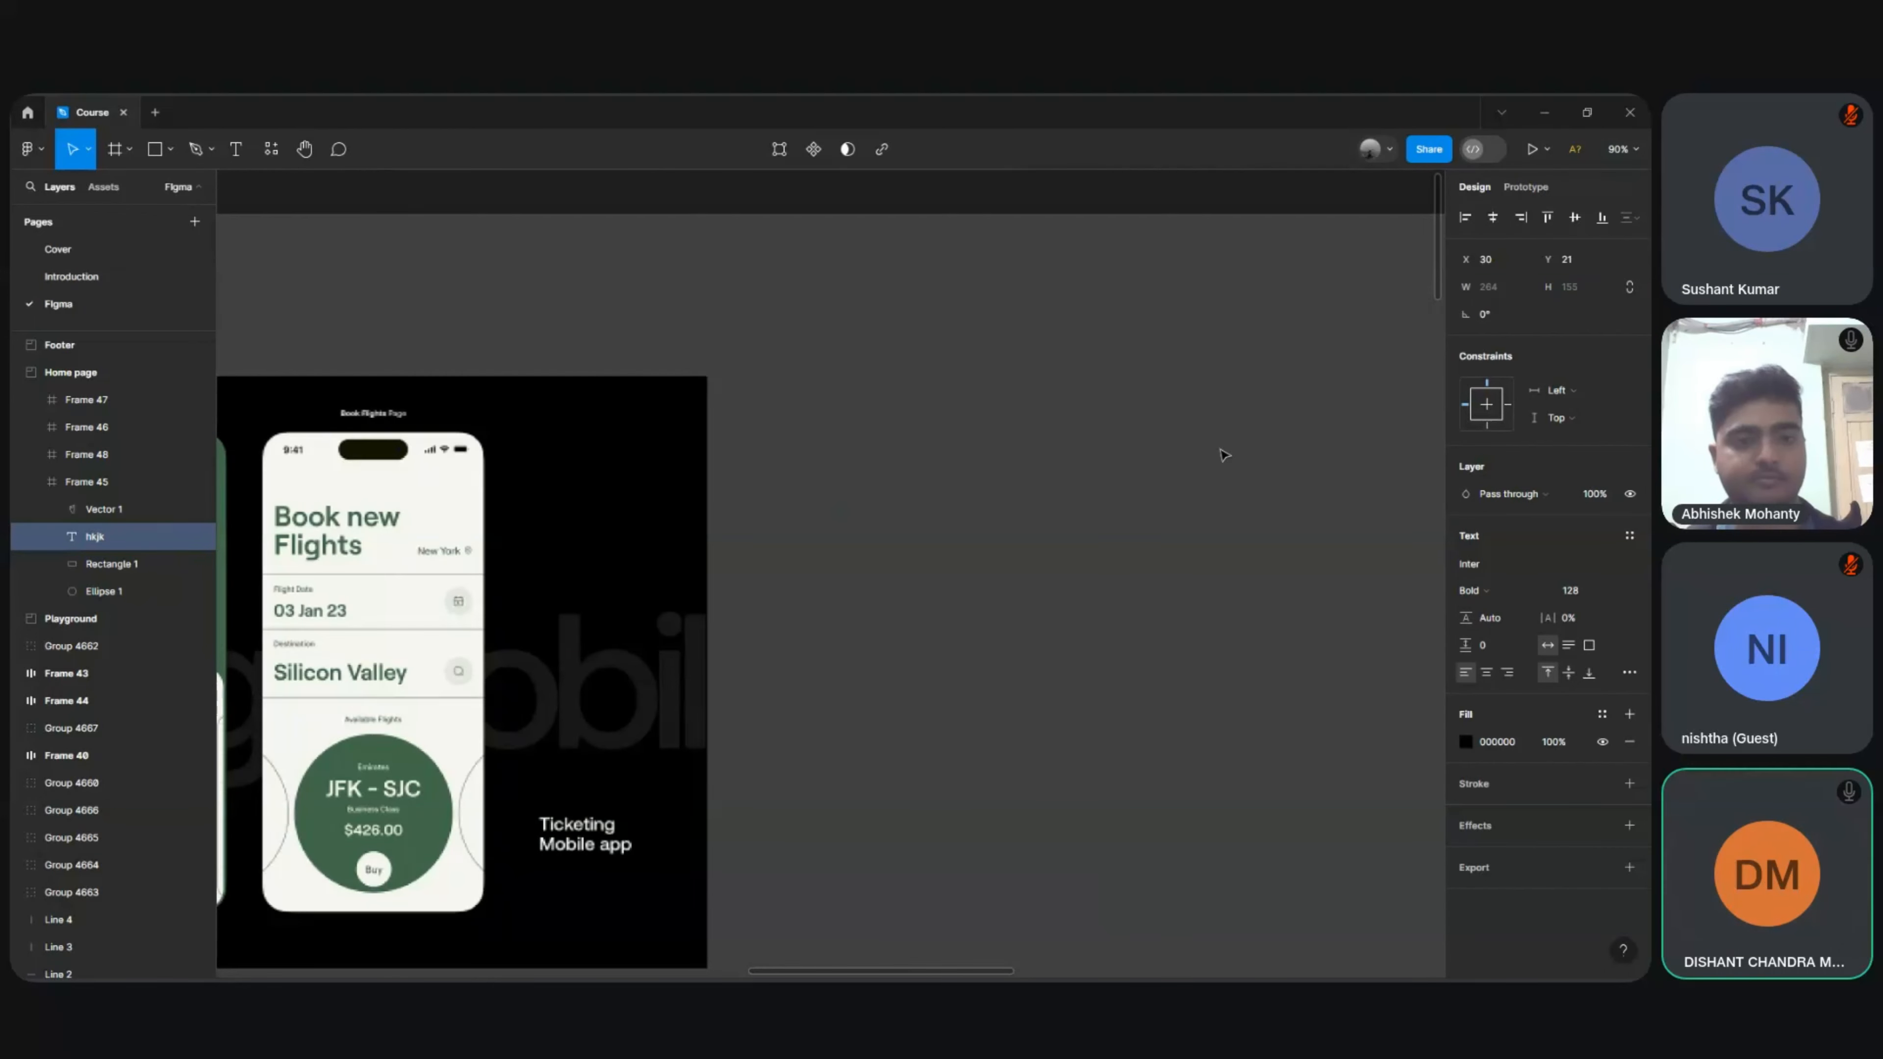
pyautogui.hscroll(-5, 1223, 454)
pyautogui.scroll(-1, 1223, 454)
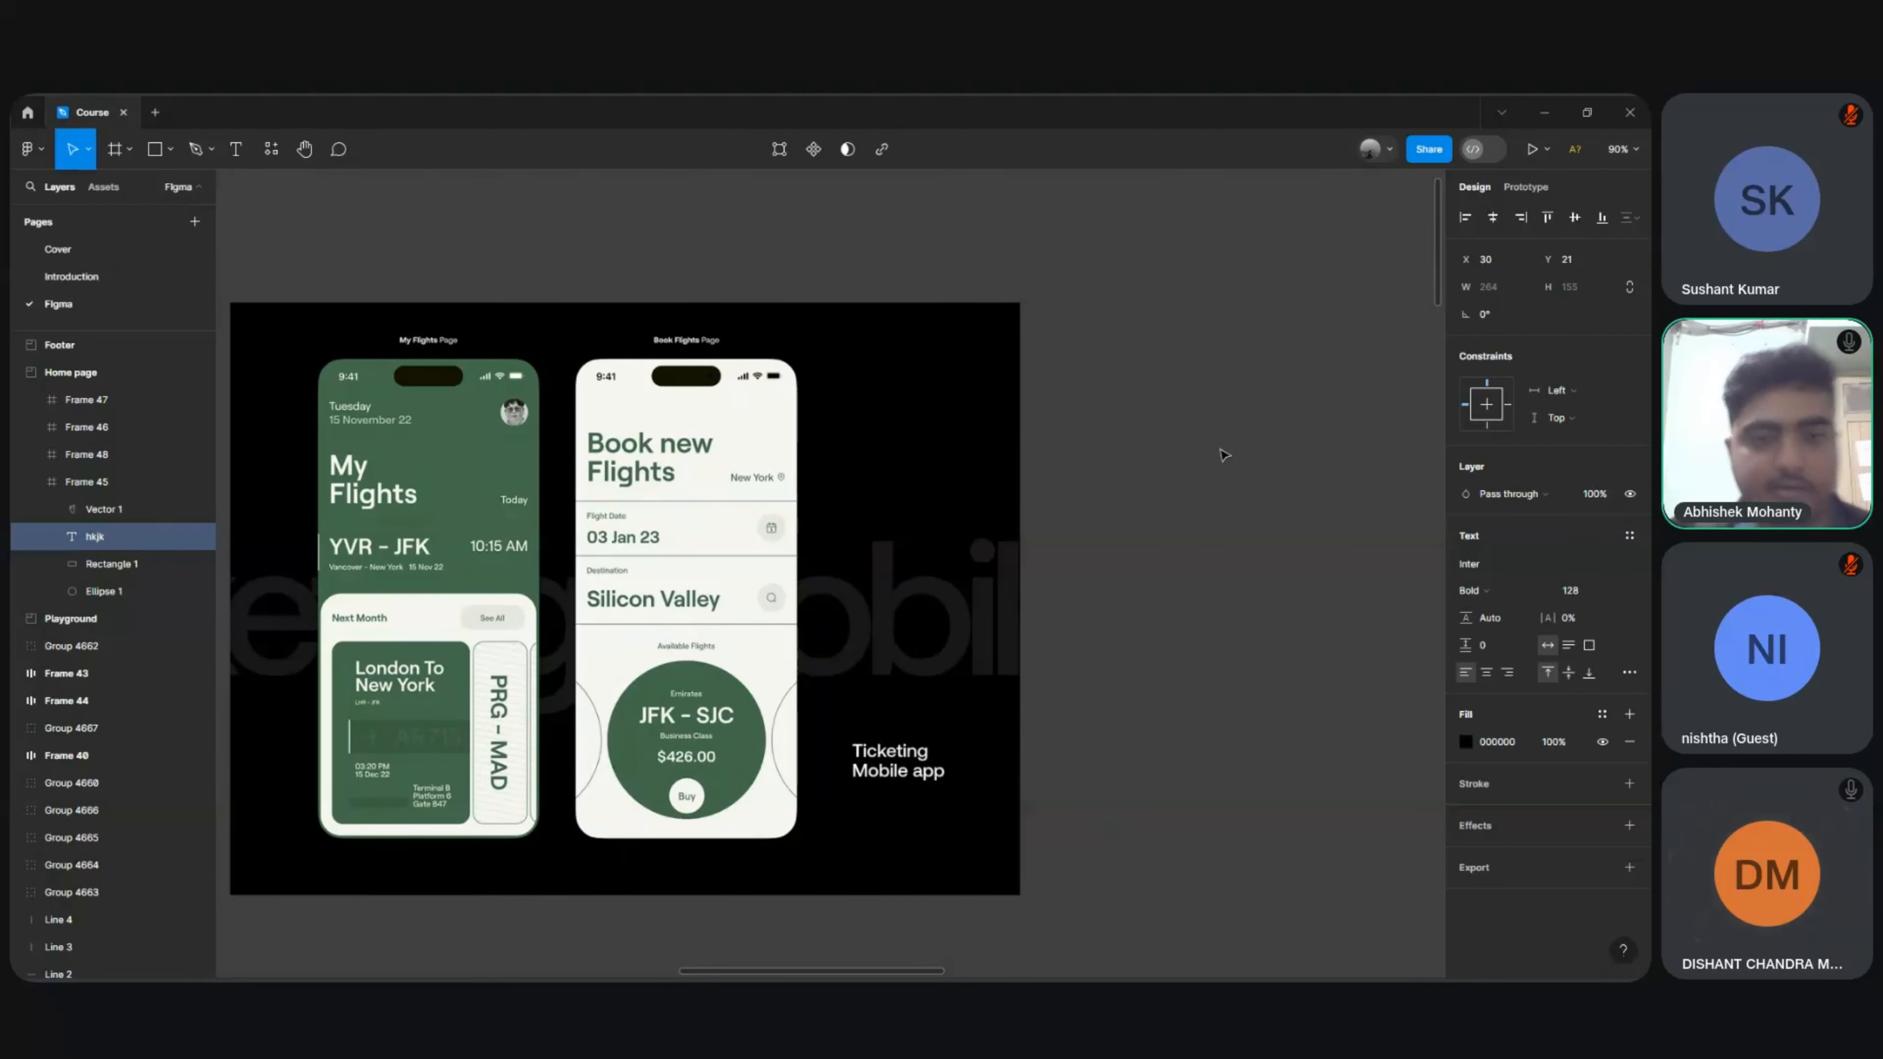
pyautogui.scroll(-5, 1223, 454)
pyautogui.scroll(6, 1223, 454)
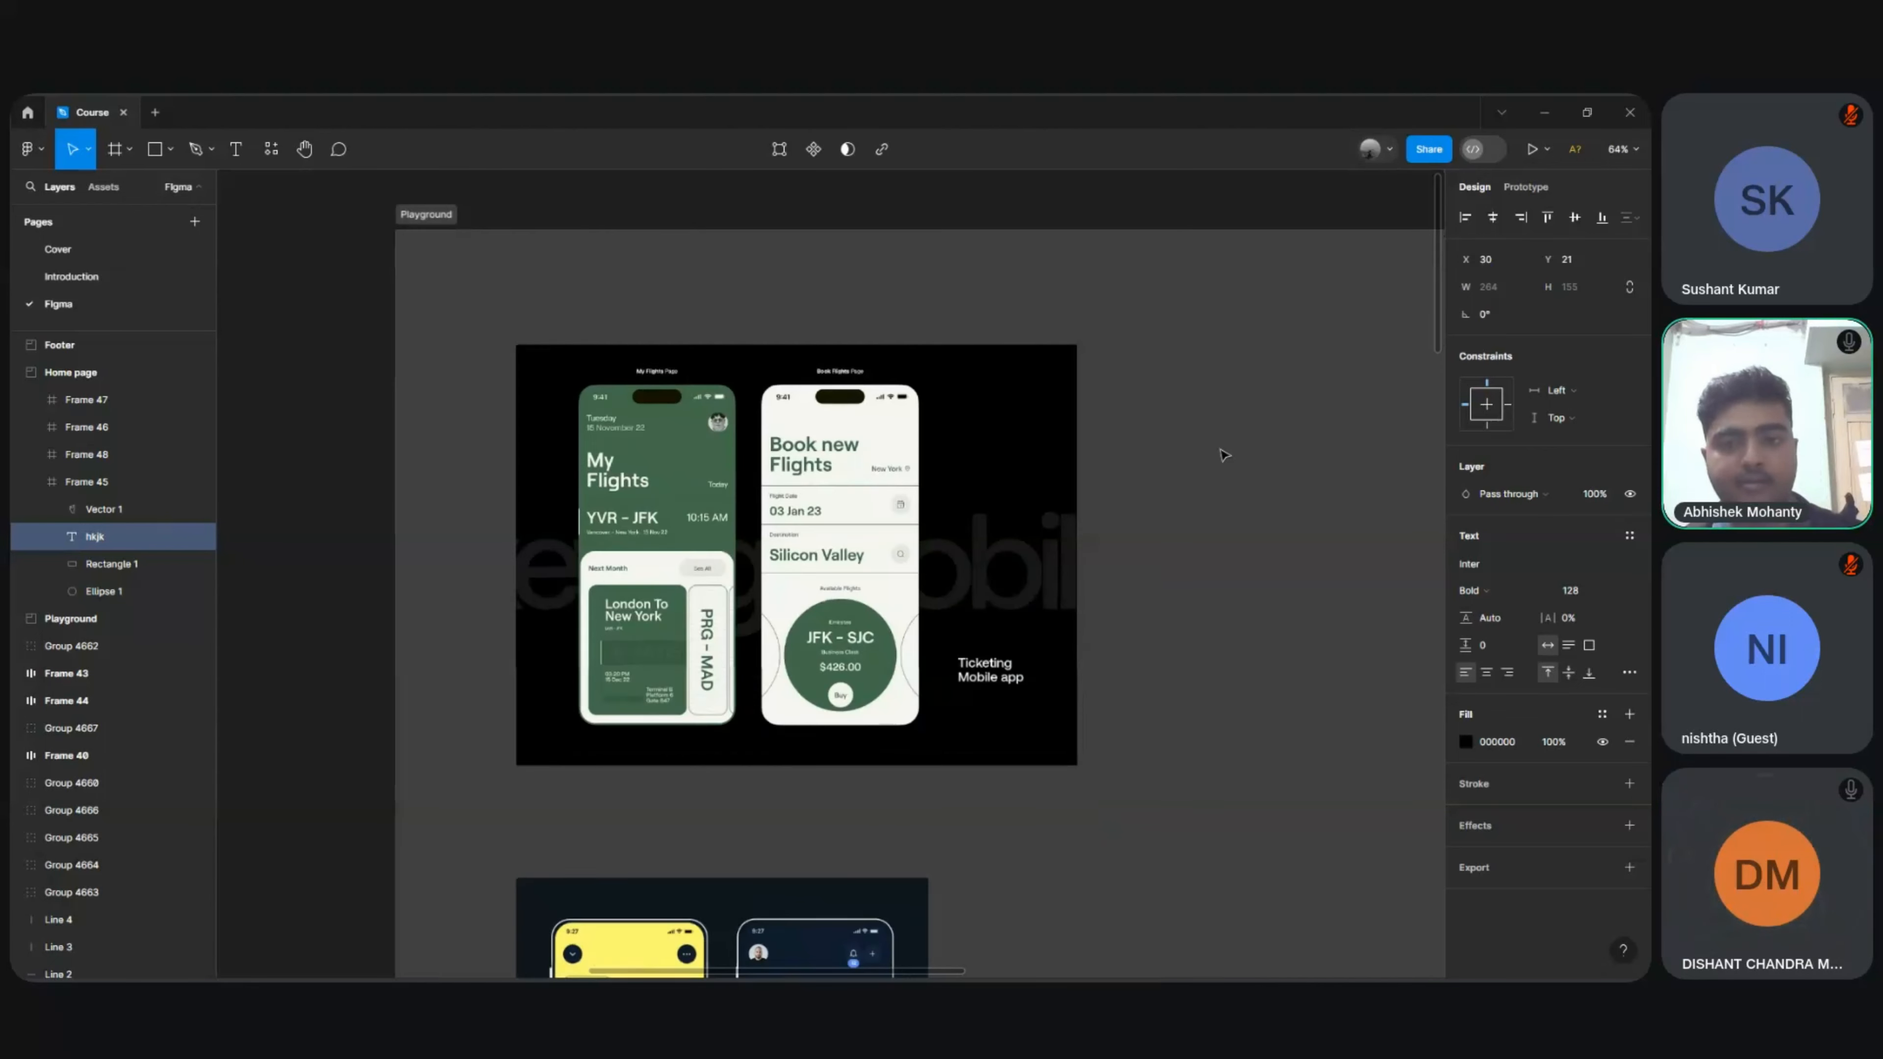
# Step: Add a phone frame from the iPhone 14 & 15 Pro preset
pyautogui.hscroll(-2, 1222, 454)
pyautogui.scroll(-1, 1223, 454)
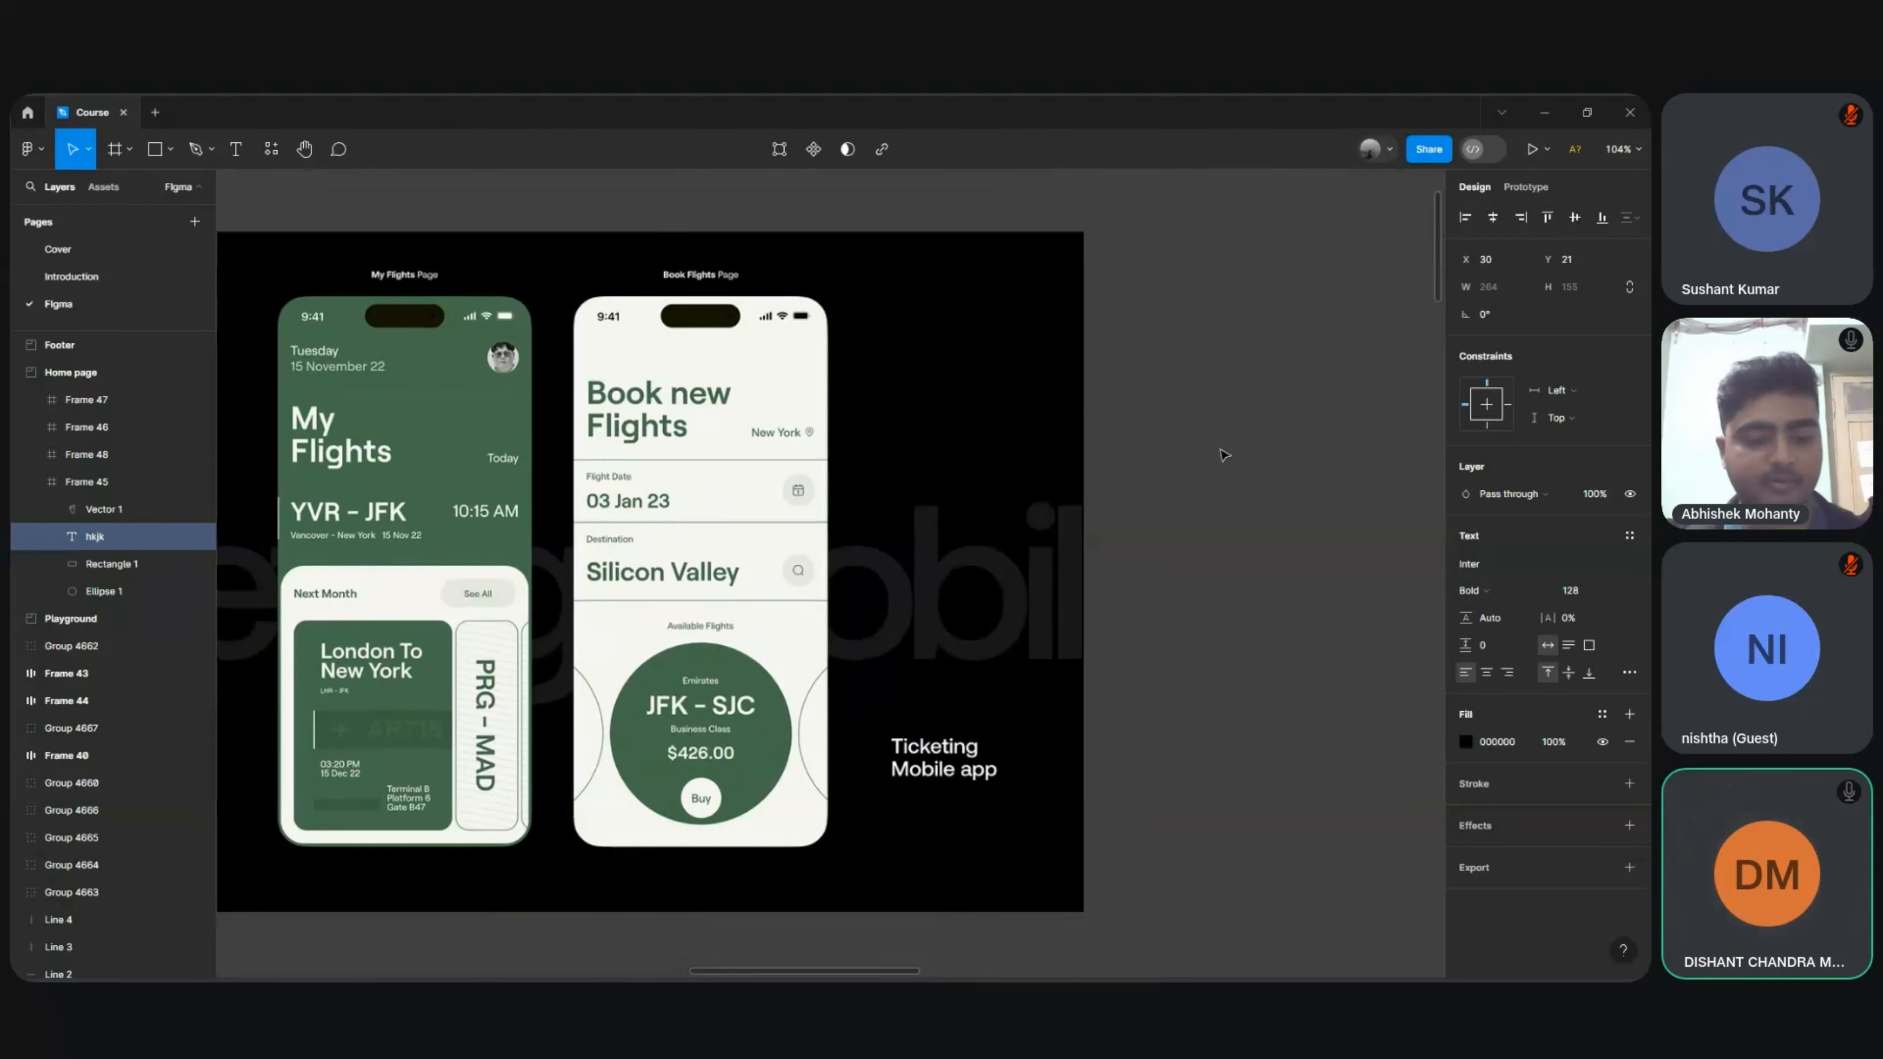
pyautogui.press('f')
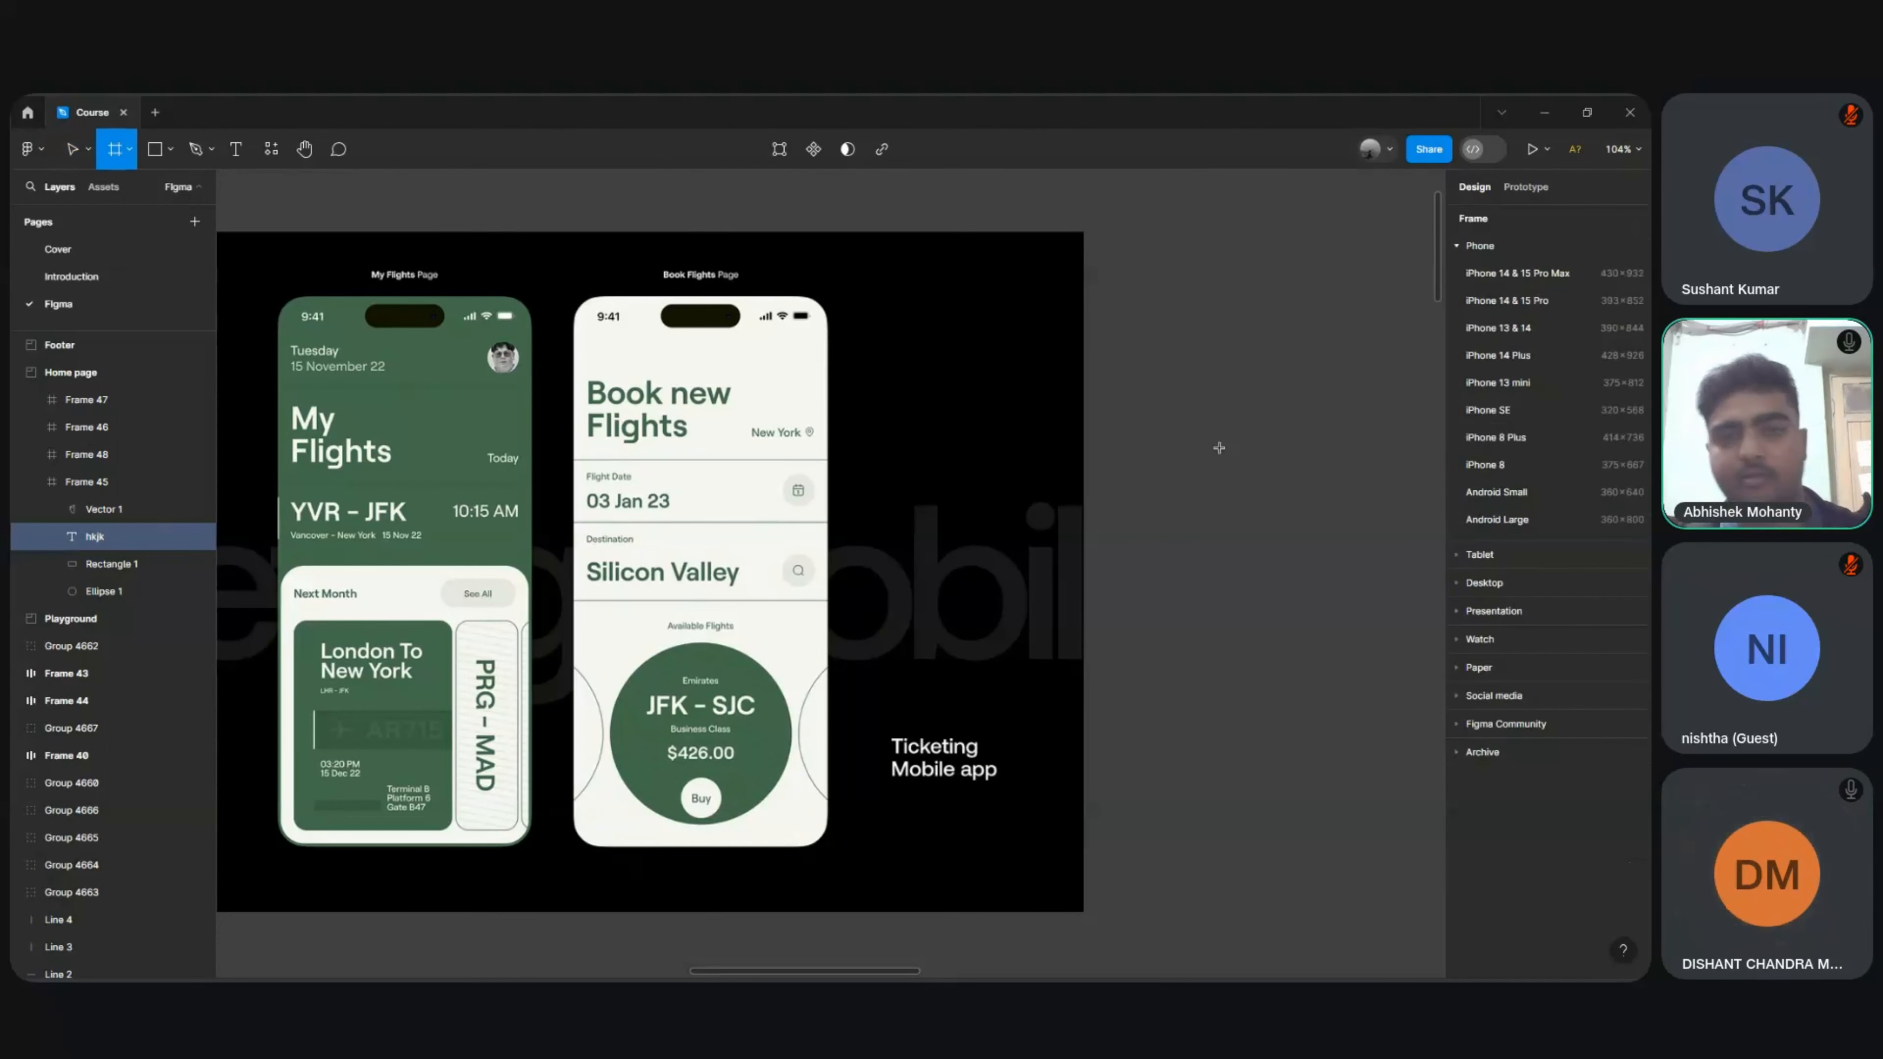
pyautogui.click(128, 153)
pyautogui.click(128, 153)
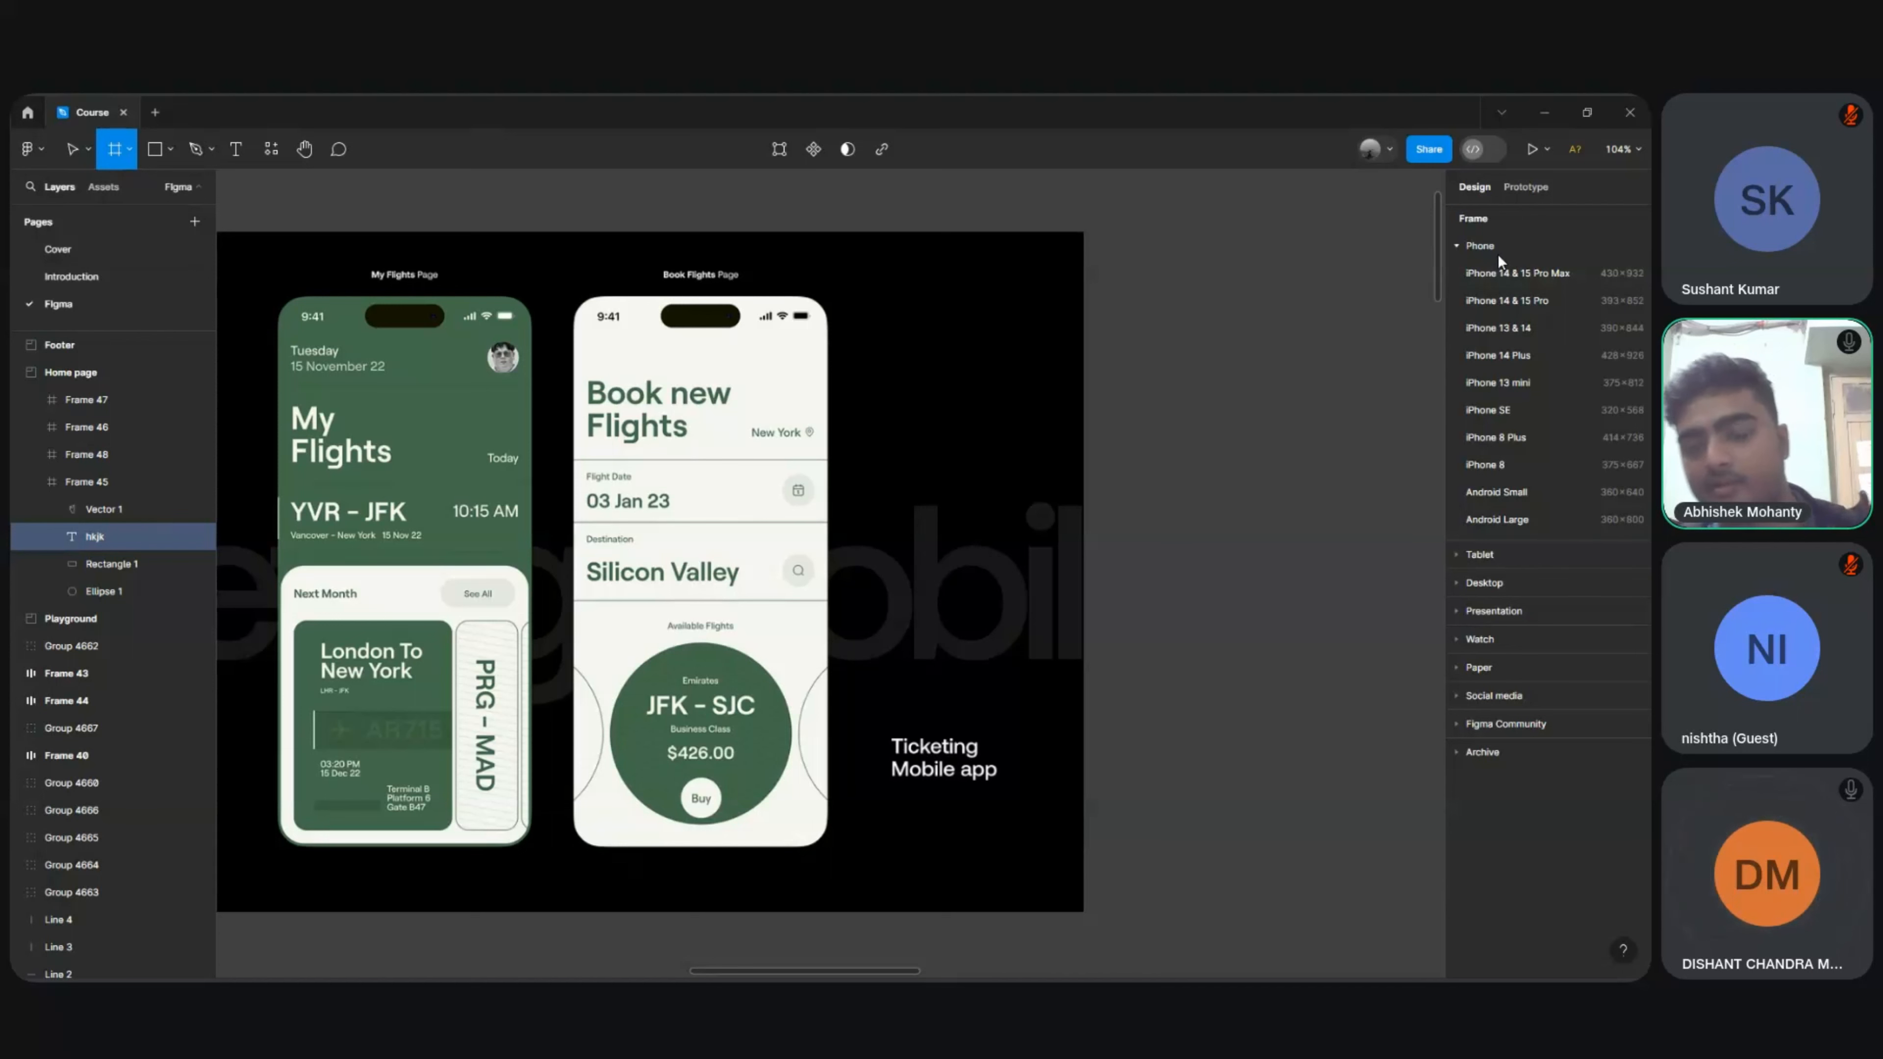
pyautogui.click(1512, 558)
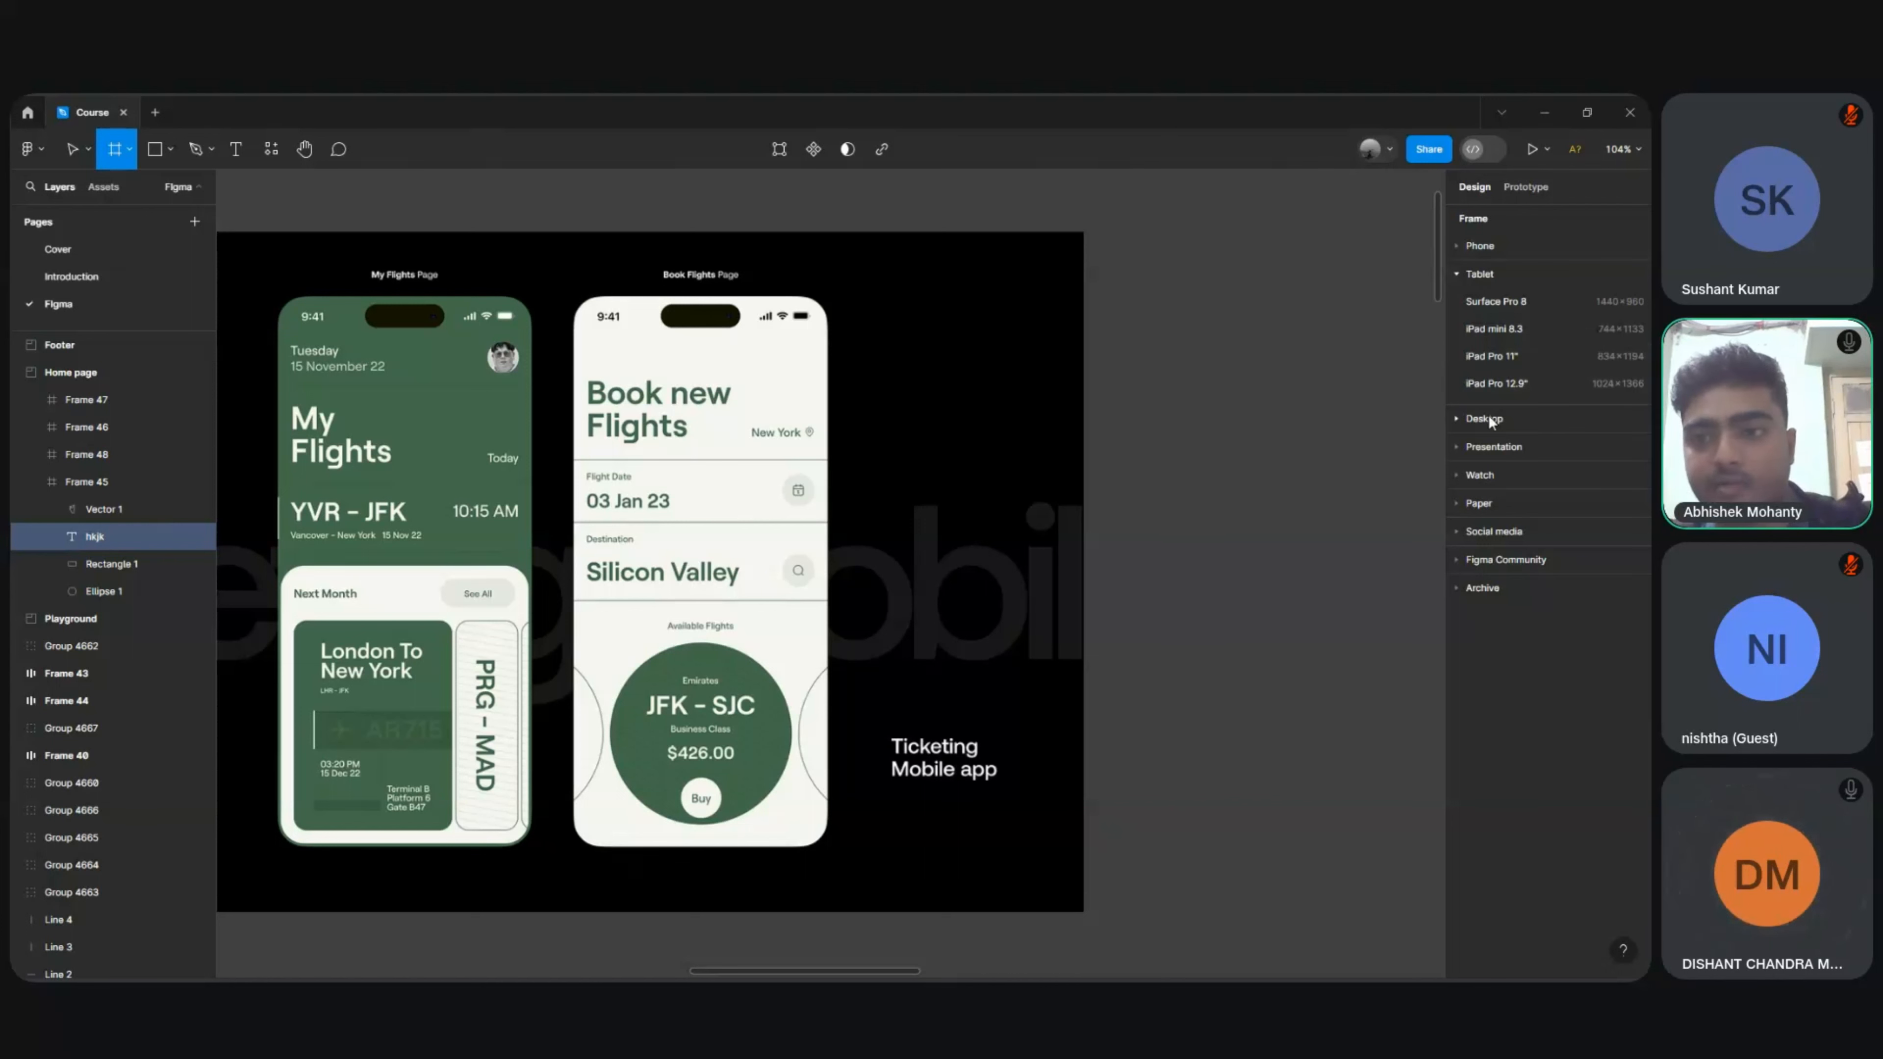
pyautogui.click(1489, 248)
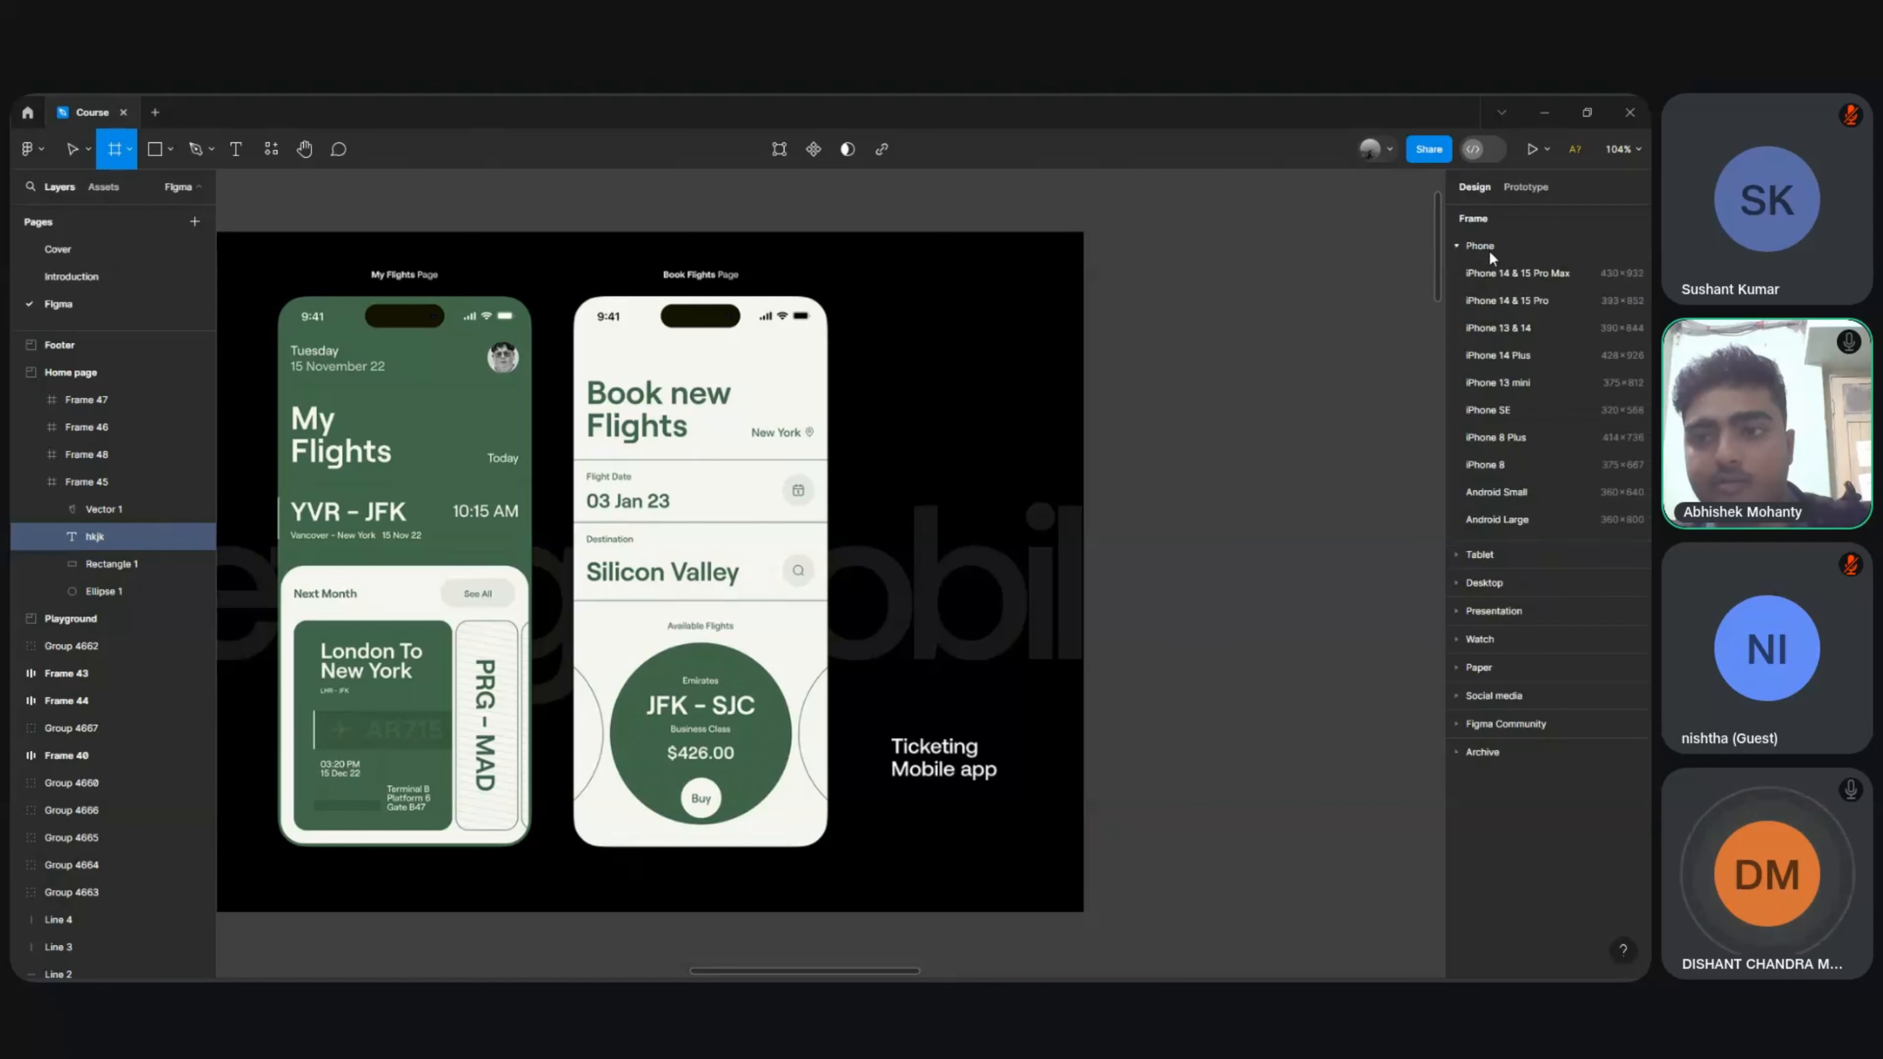
pyautogui.click(1505, 300)
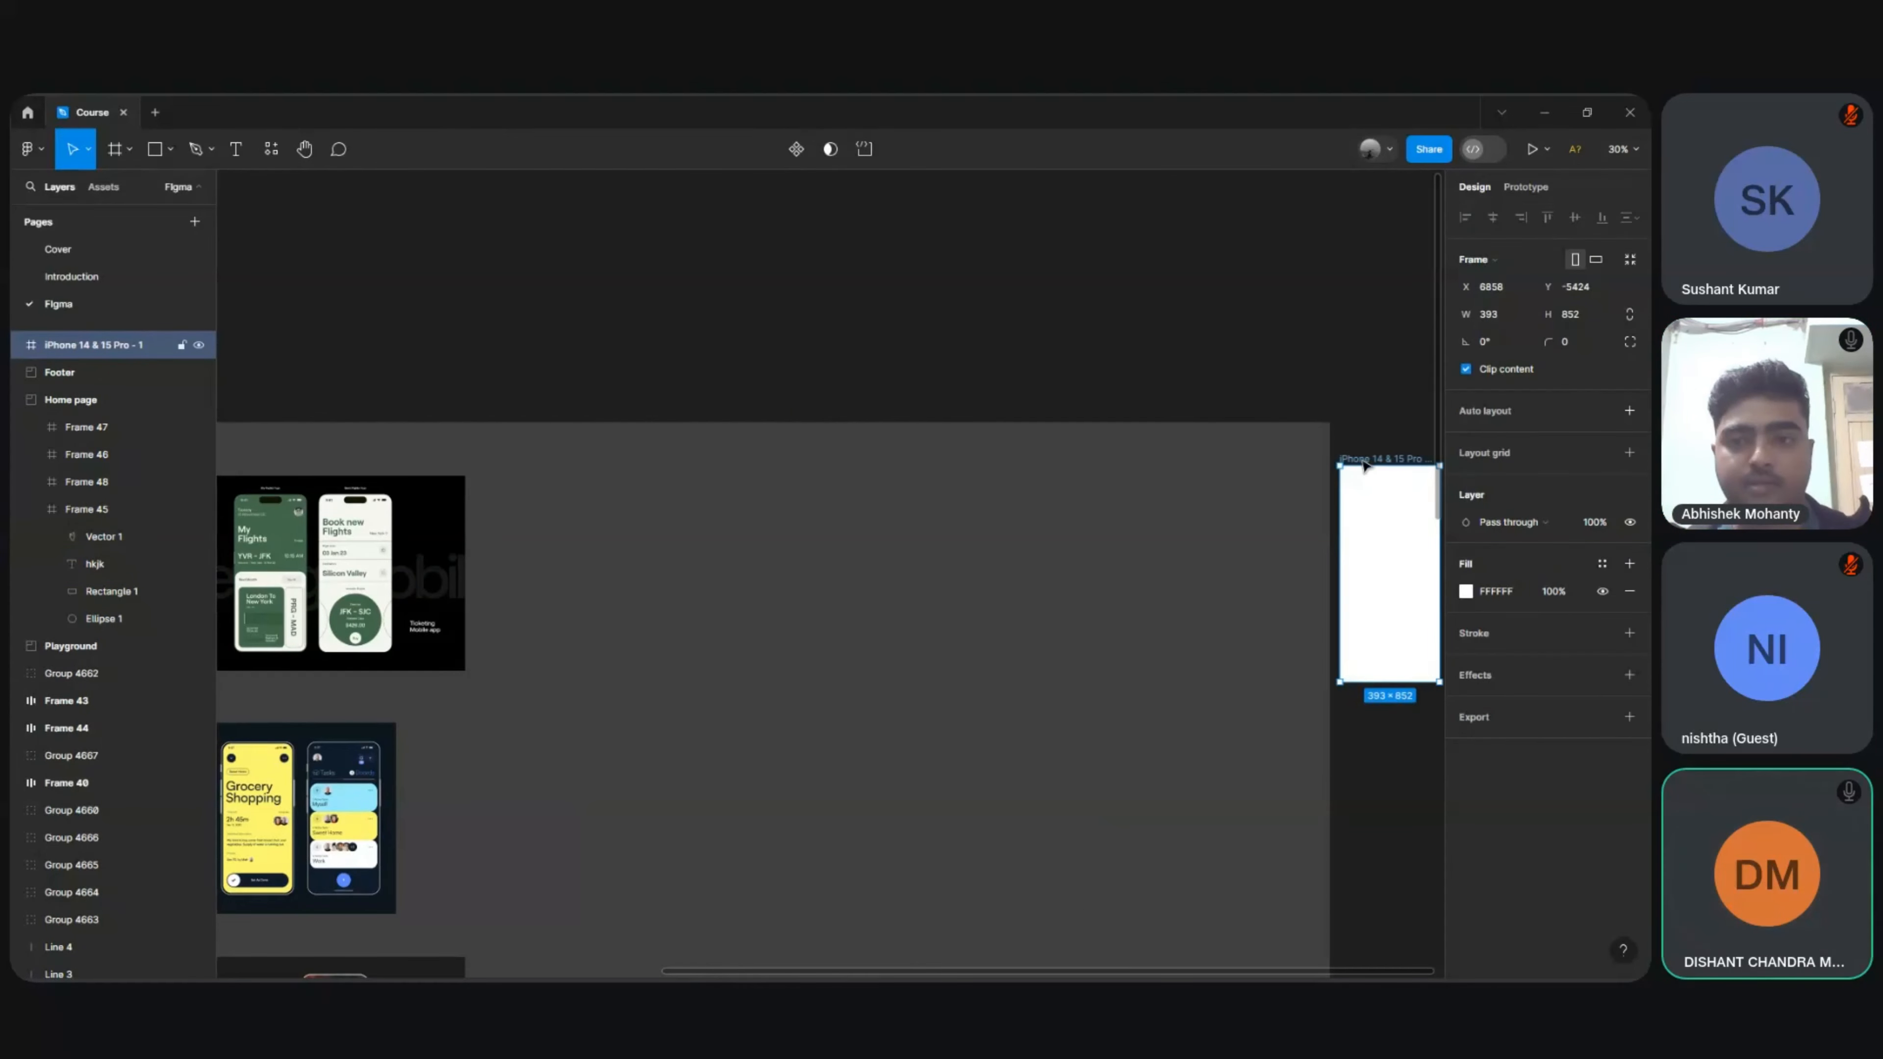
# Step: Move the iPhone 14 & 15 Pro frame into the Playground section, beside the flight ticketing design, at about X 1494, Y 210
pyautogui.moveTo(1364, 463); pyautogui.dragTo(552, 477)
pyautogui.scroll(5, 552, 477)
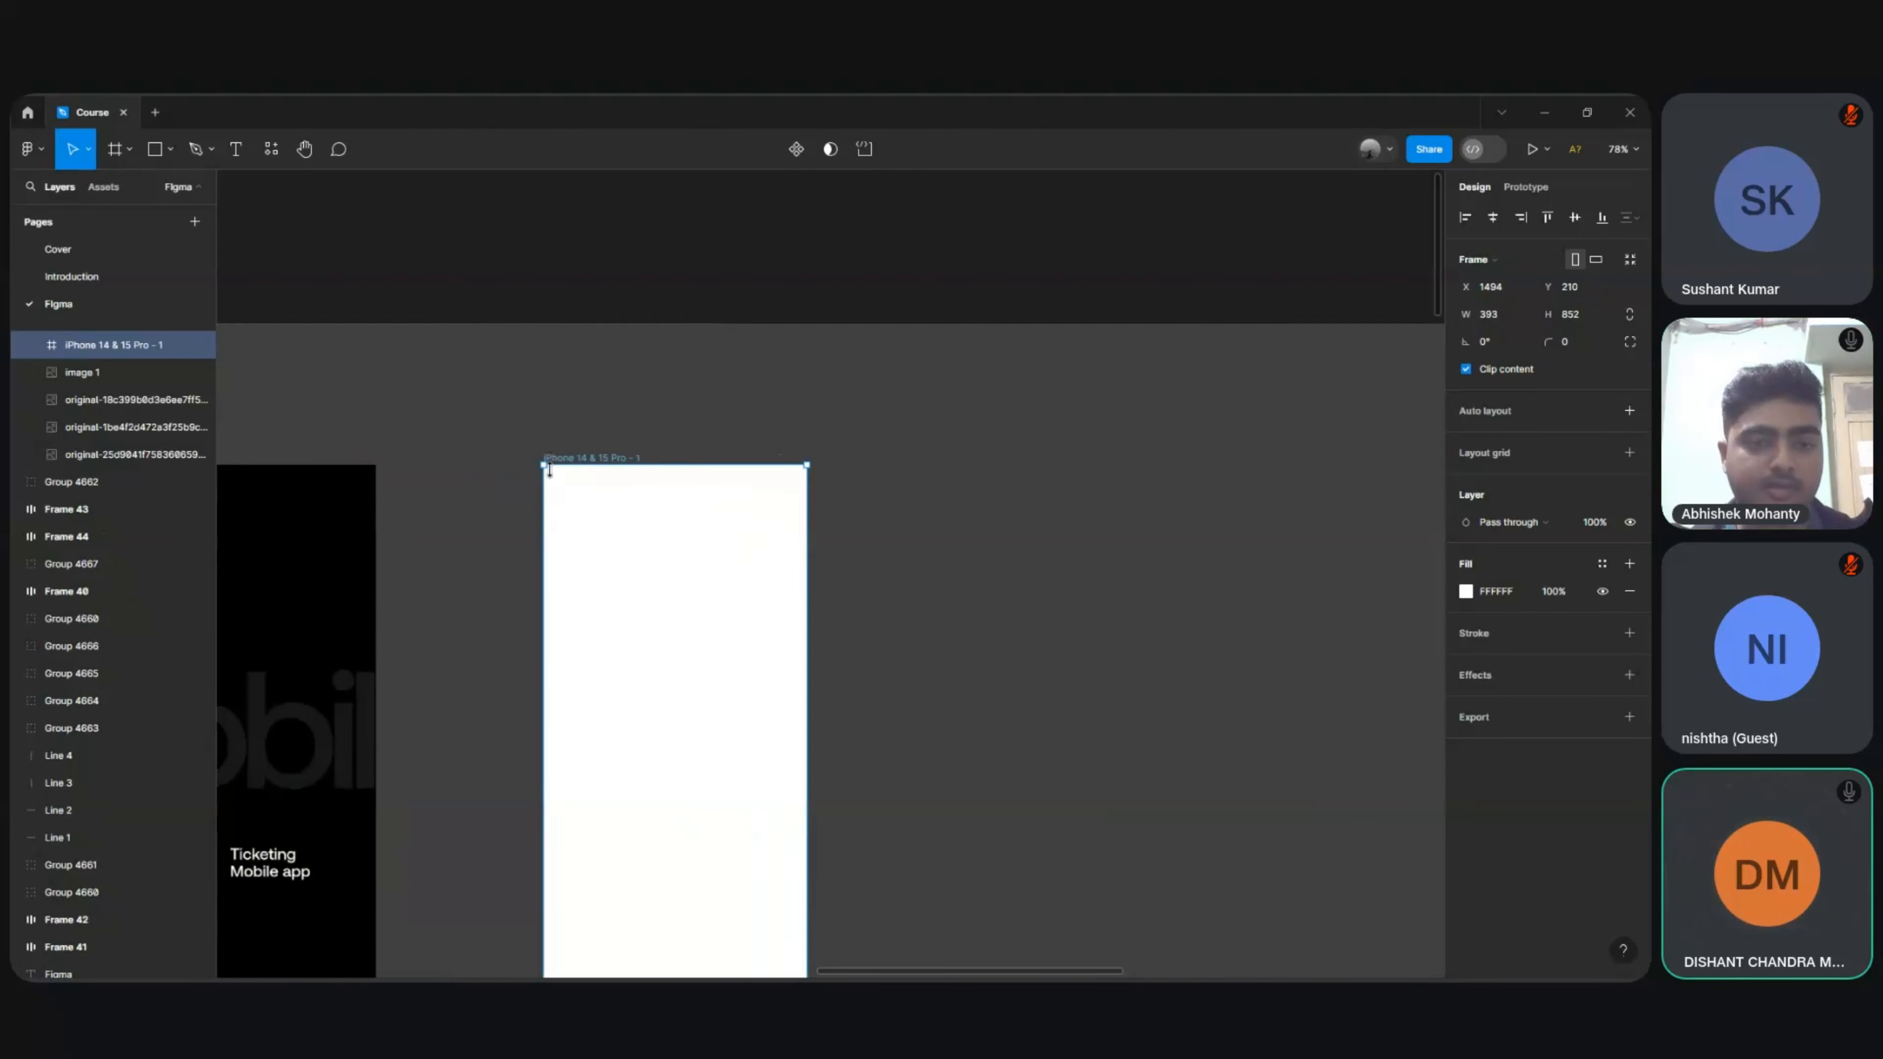
pyautogui.hscroll(-6, 552, 477)
pyautogui.scroll(-4, 552, 477)
pyautogui.scroll(3, 553, 477)
pyautogui.hscroll(-3, 552, 477)
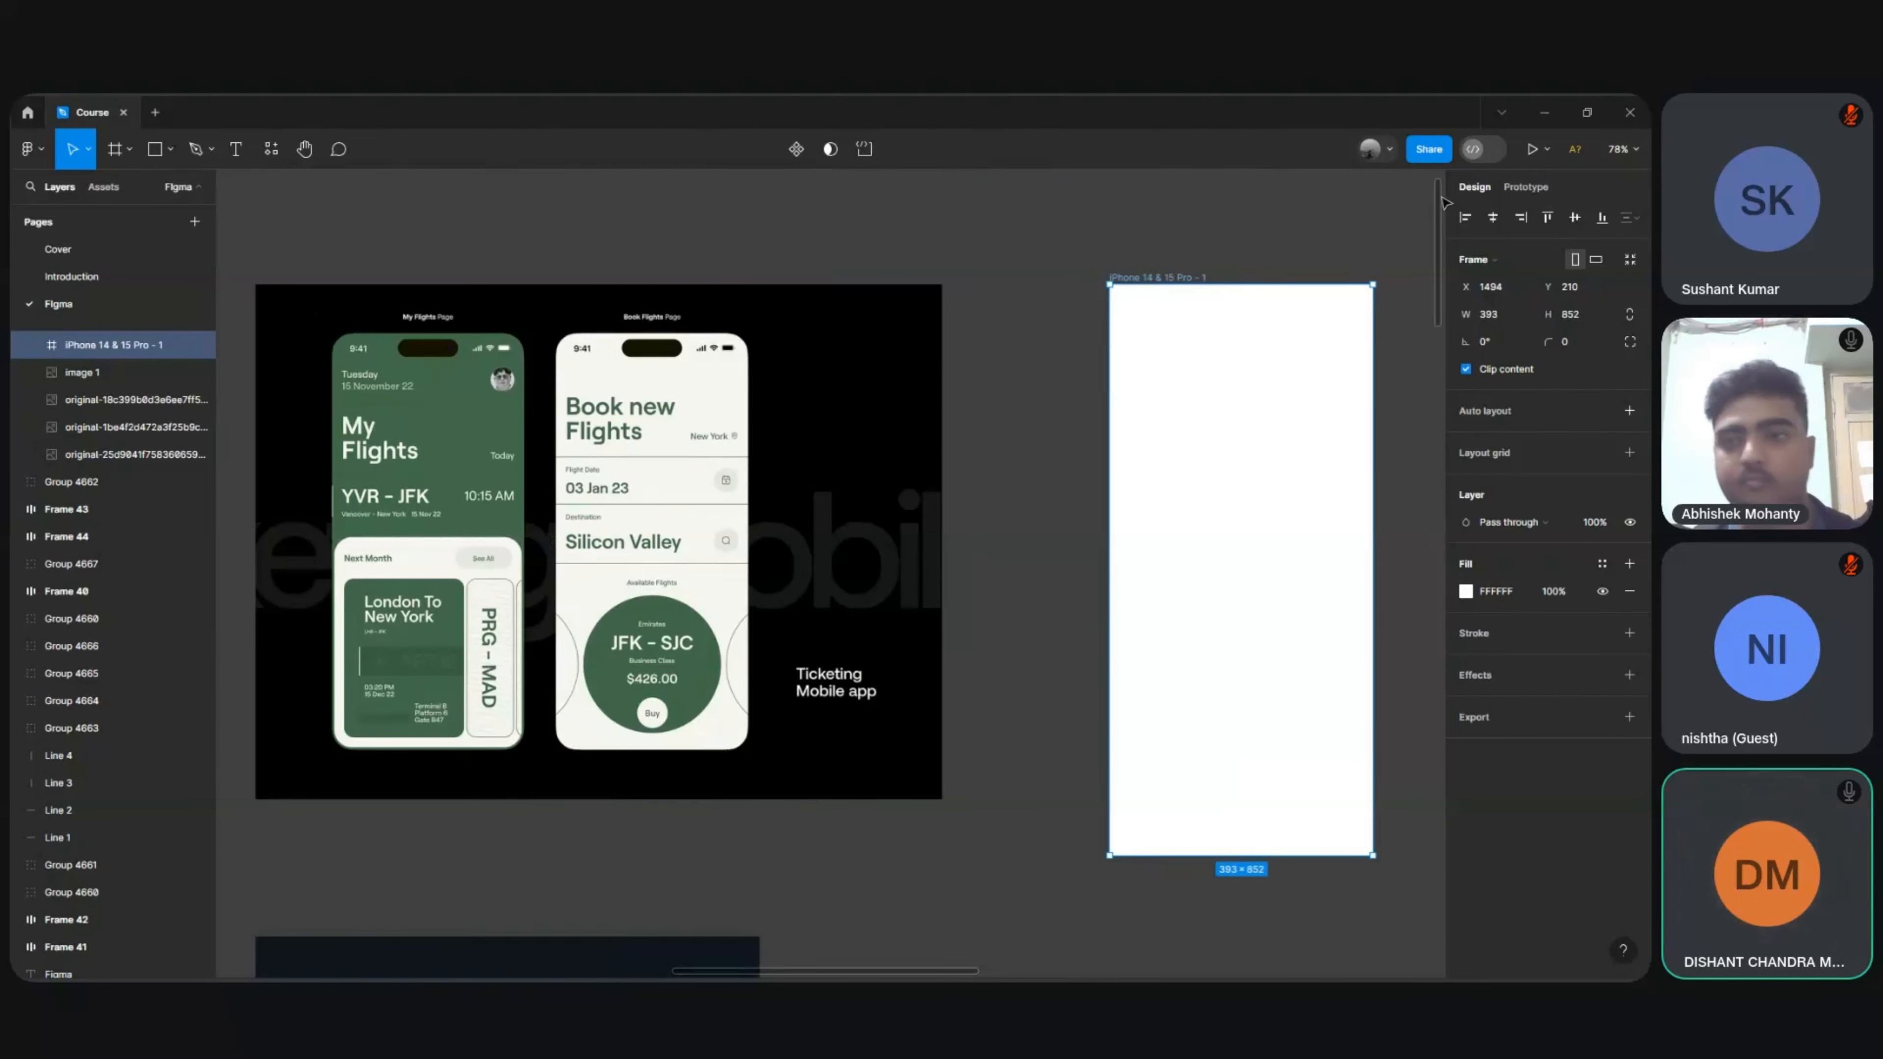
# Step: Set the corner radius of the iPhone 14 & 15 Pro frame to 44 and deselect it
pyautogui.click(1573, 342)
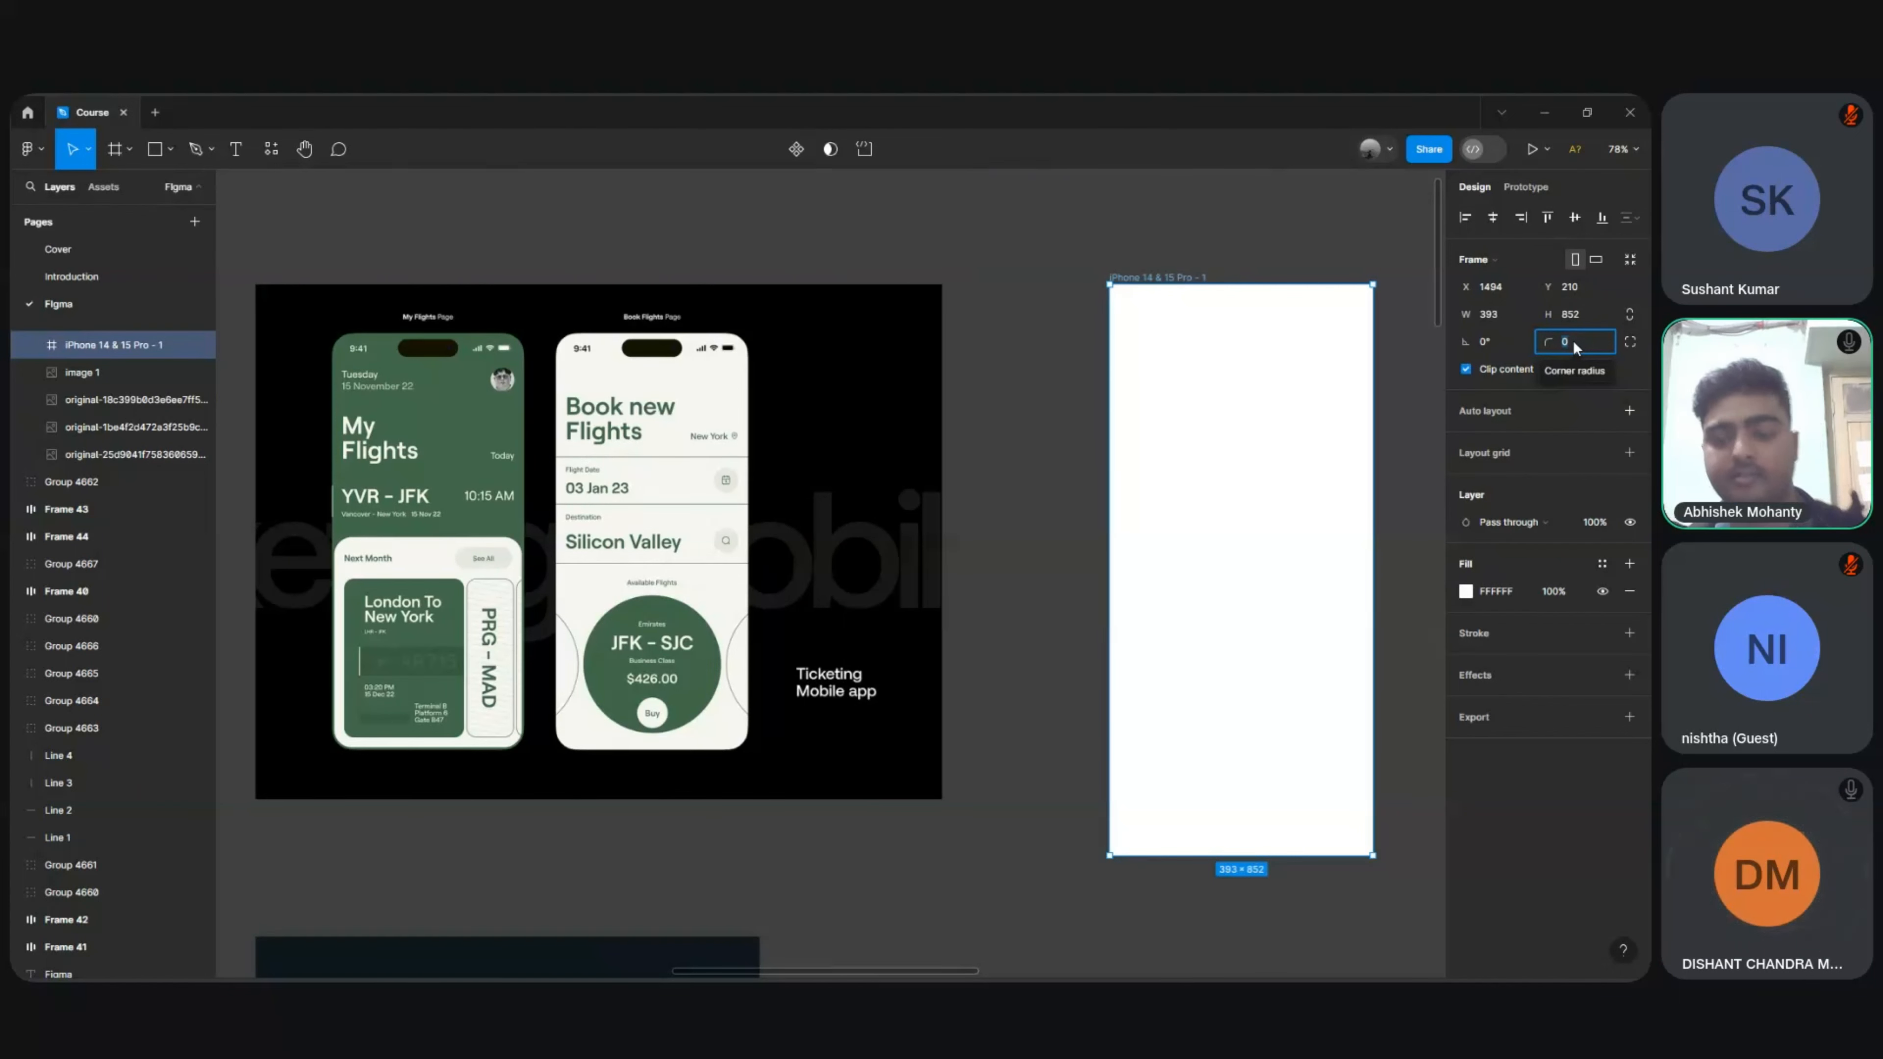
pyautogui.hotkey('shift', 'Up')
pyautogui.hotkey('shift', 'Up')
pyautogui.hotkey('shift', 'Up')
pyautogui.hotkey('shift', 'Up')
pyautogui.hotkey('shift', 'Up')
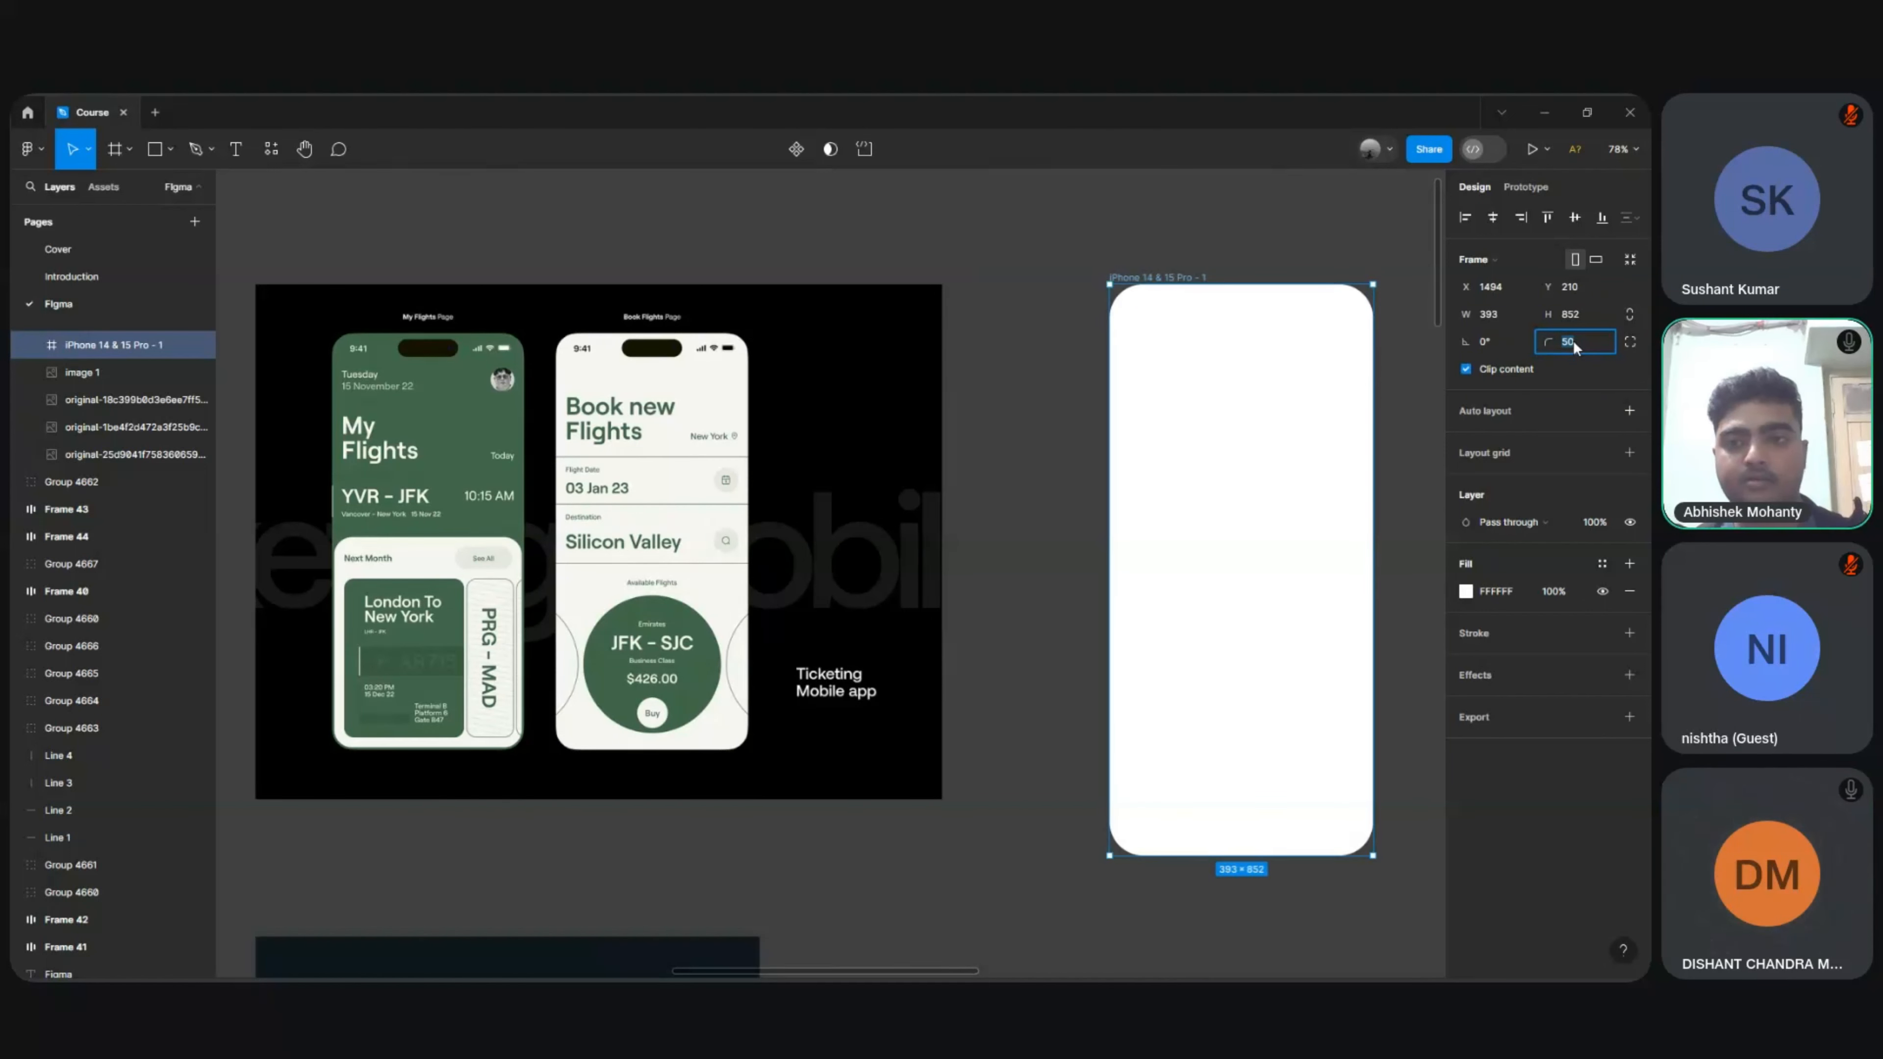
pyautogui.hscroll(3, 1248, 403)
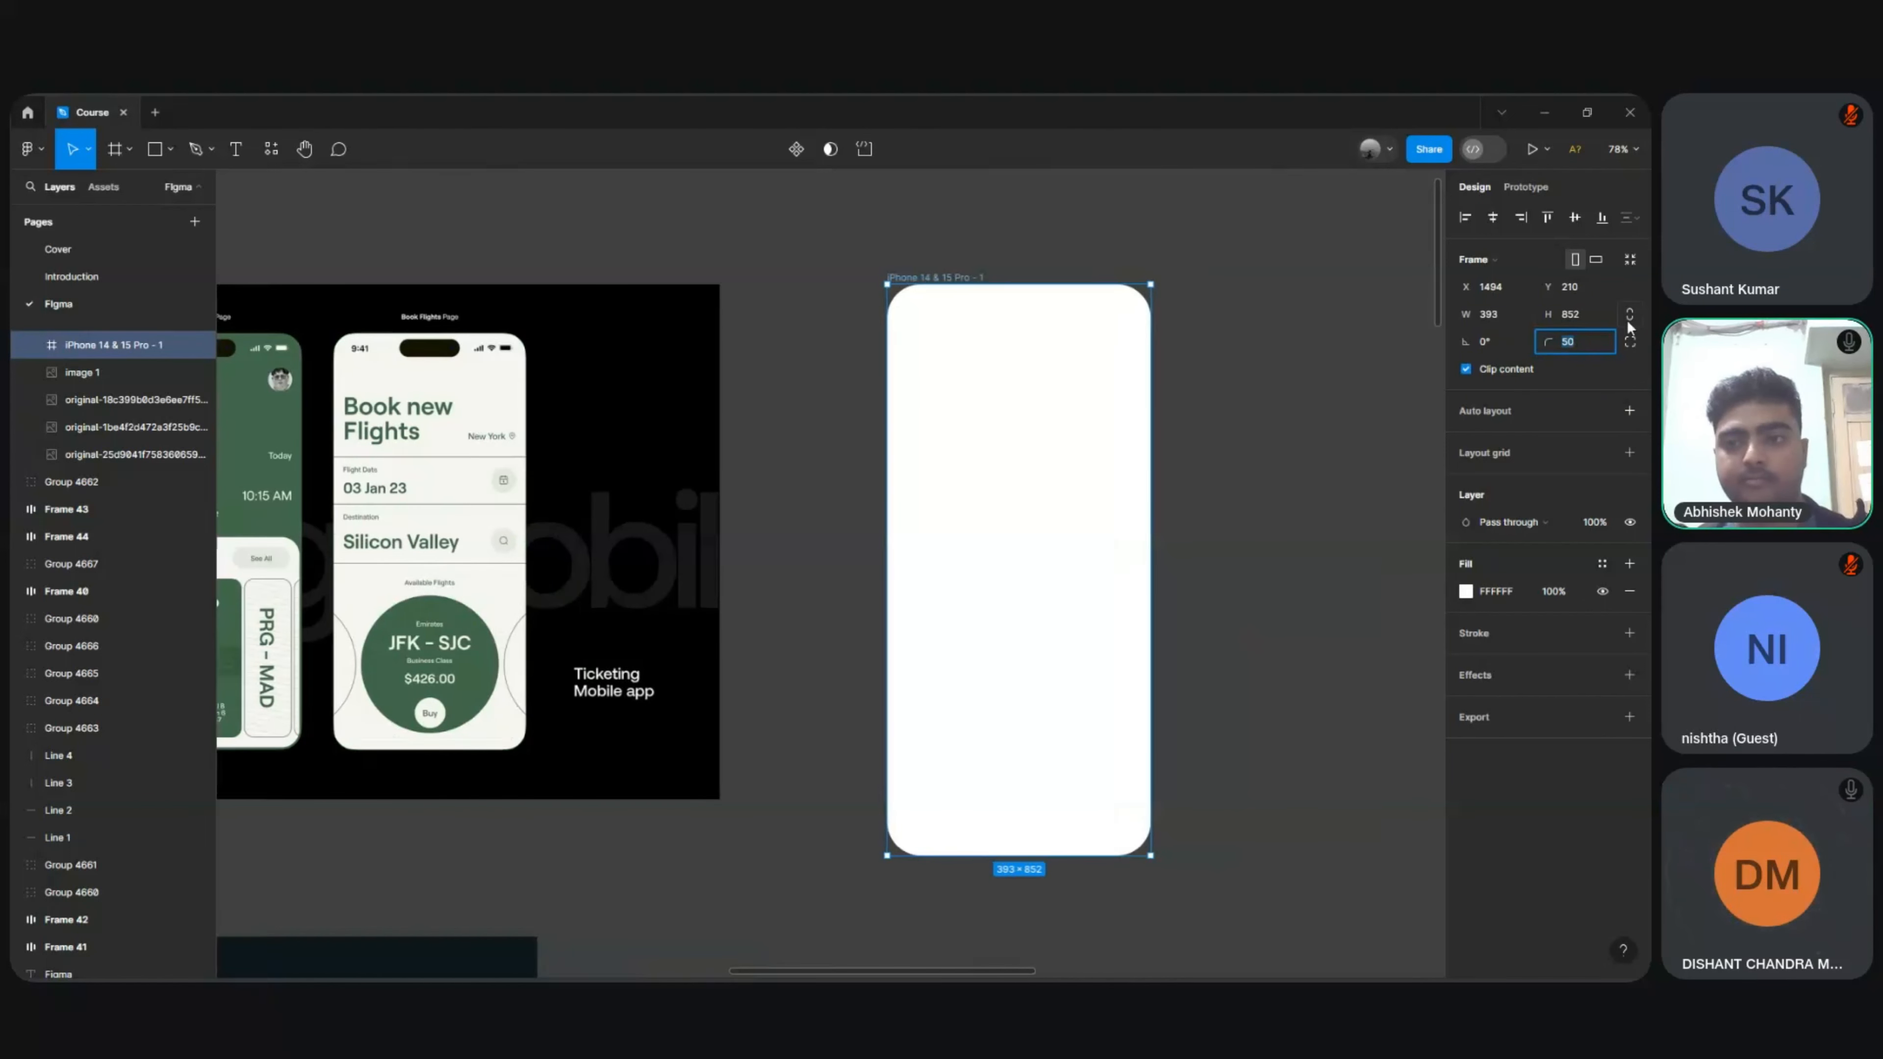
pyautogui.write('44')
pyautogui.press('Return')
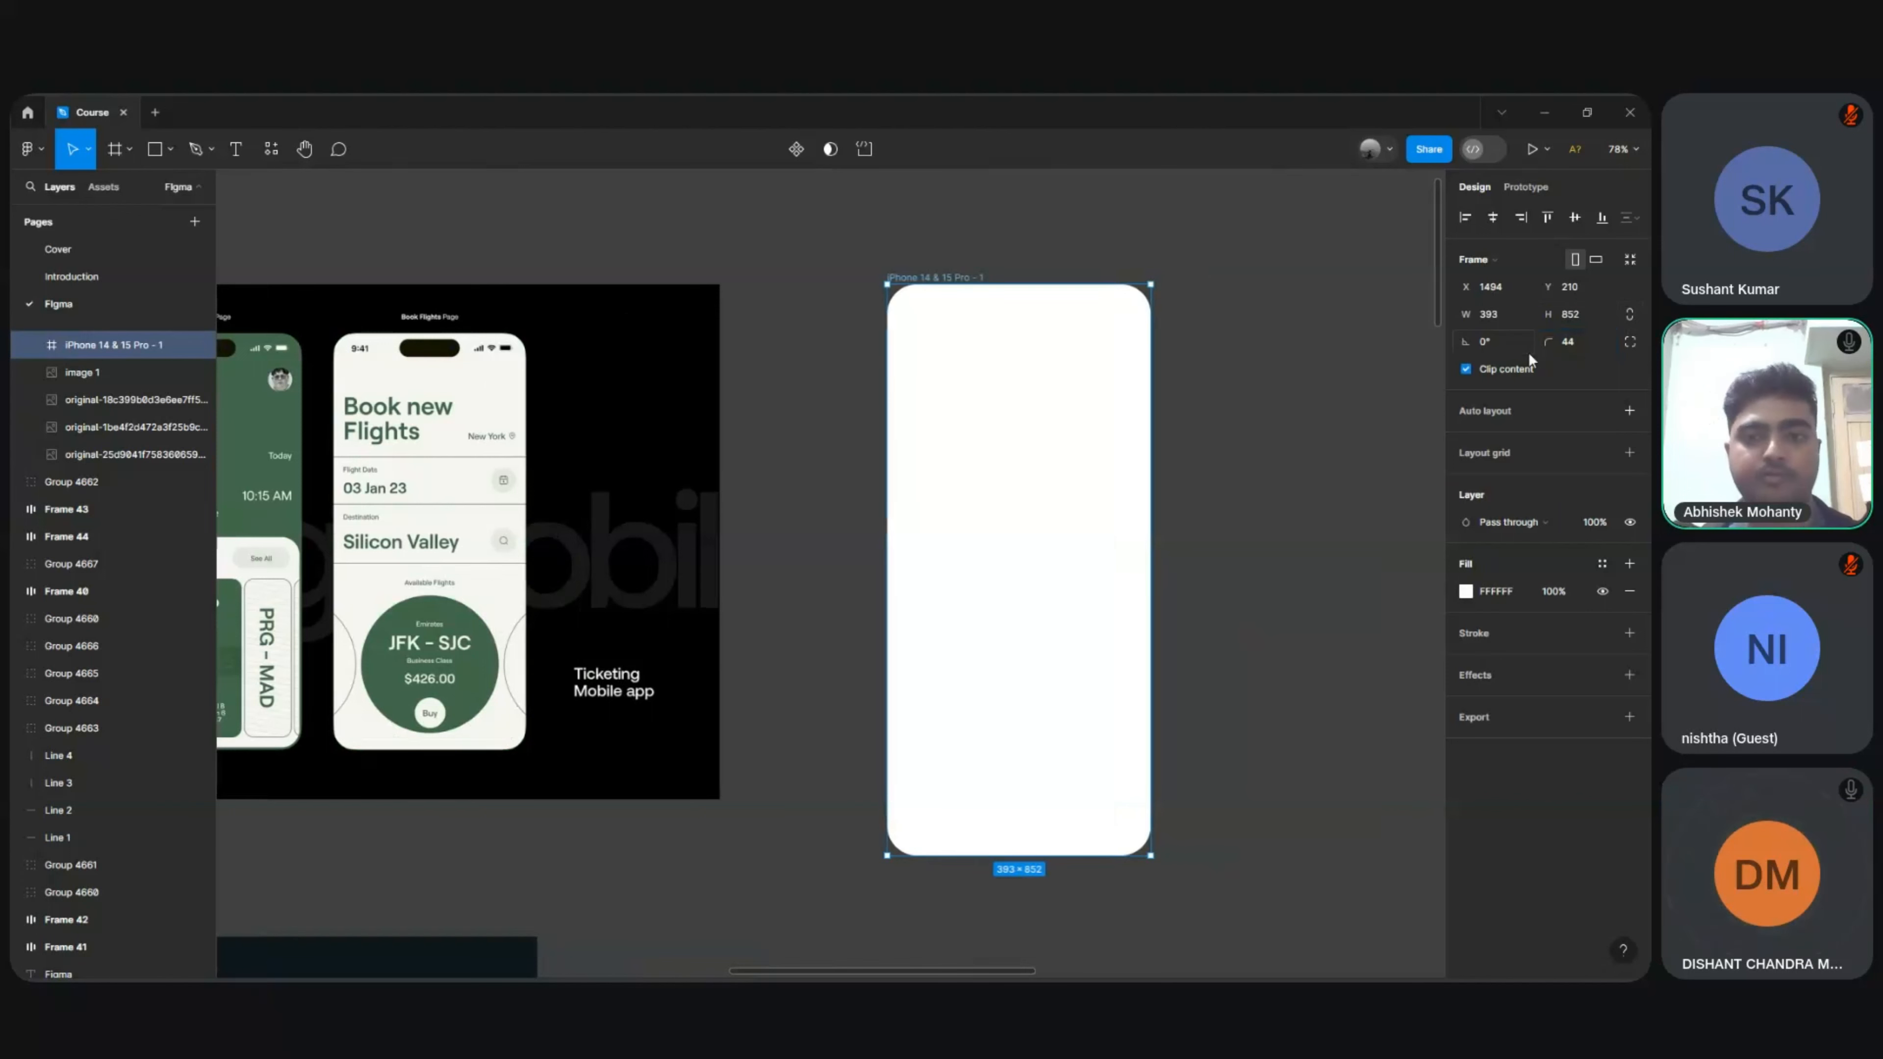
pyautogui.click(1240, 393)
pyautogui.hscroll(-4, 1240, 393)
pyautogui.hscroll(2, 1239, 393)
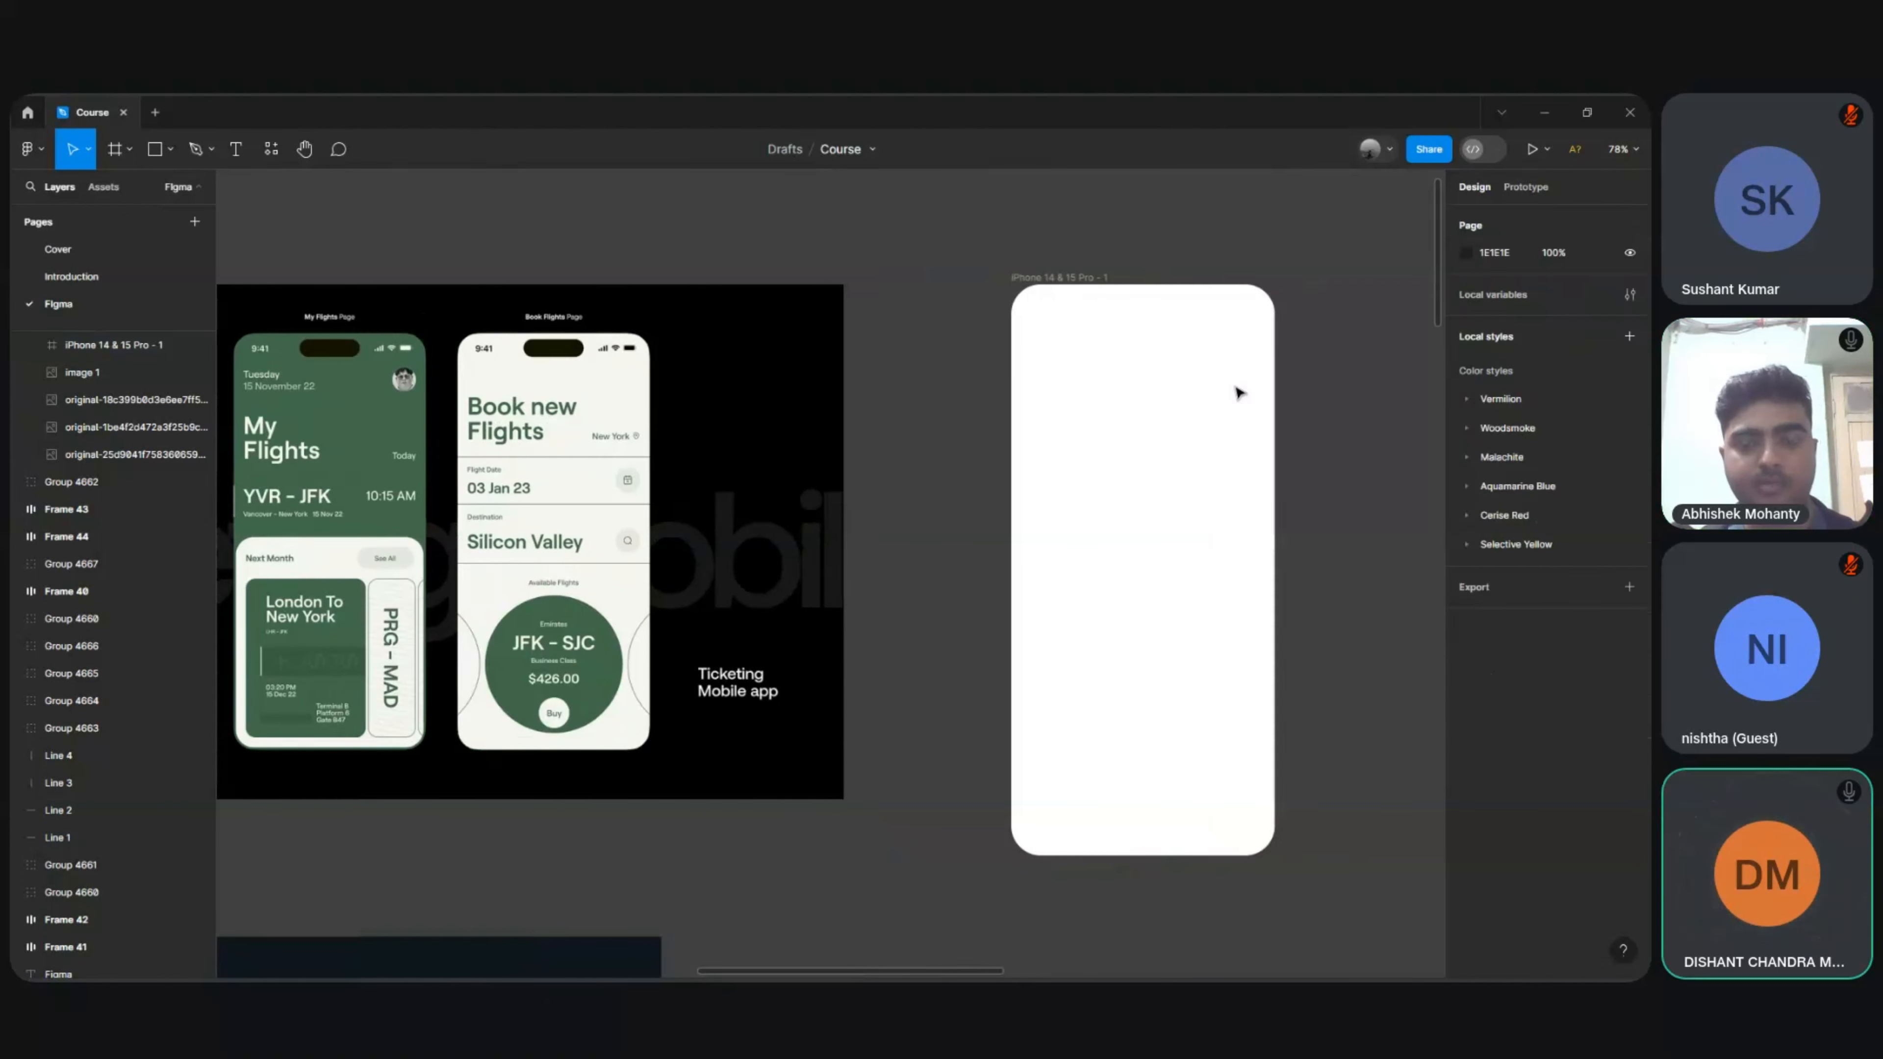
pyautogui.scroll(-3, 1238, 393)
pyautogui.scroll(5, 1239, 393)
pyautogui.hscroll(-2, 1240, 393)
pyautogui.scroll(-3, 1239, 393)
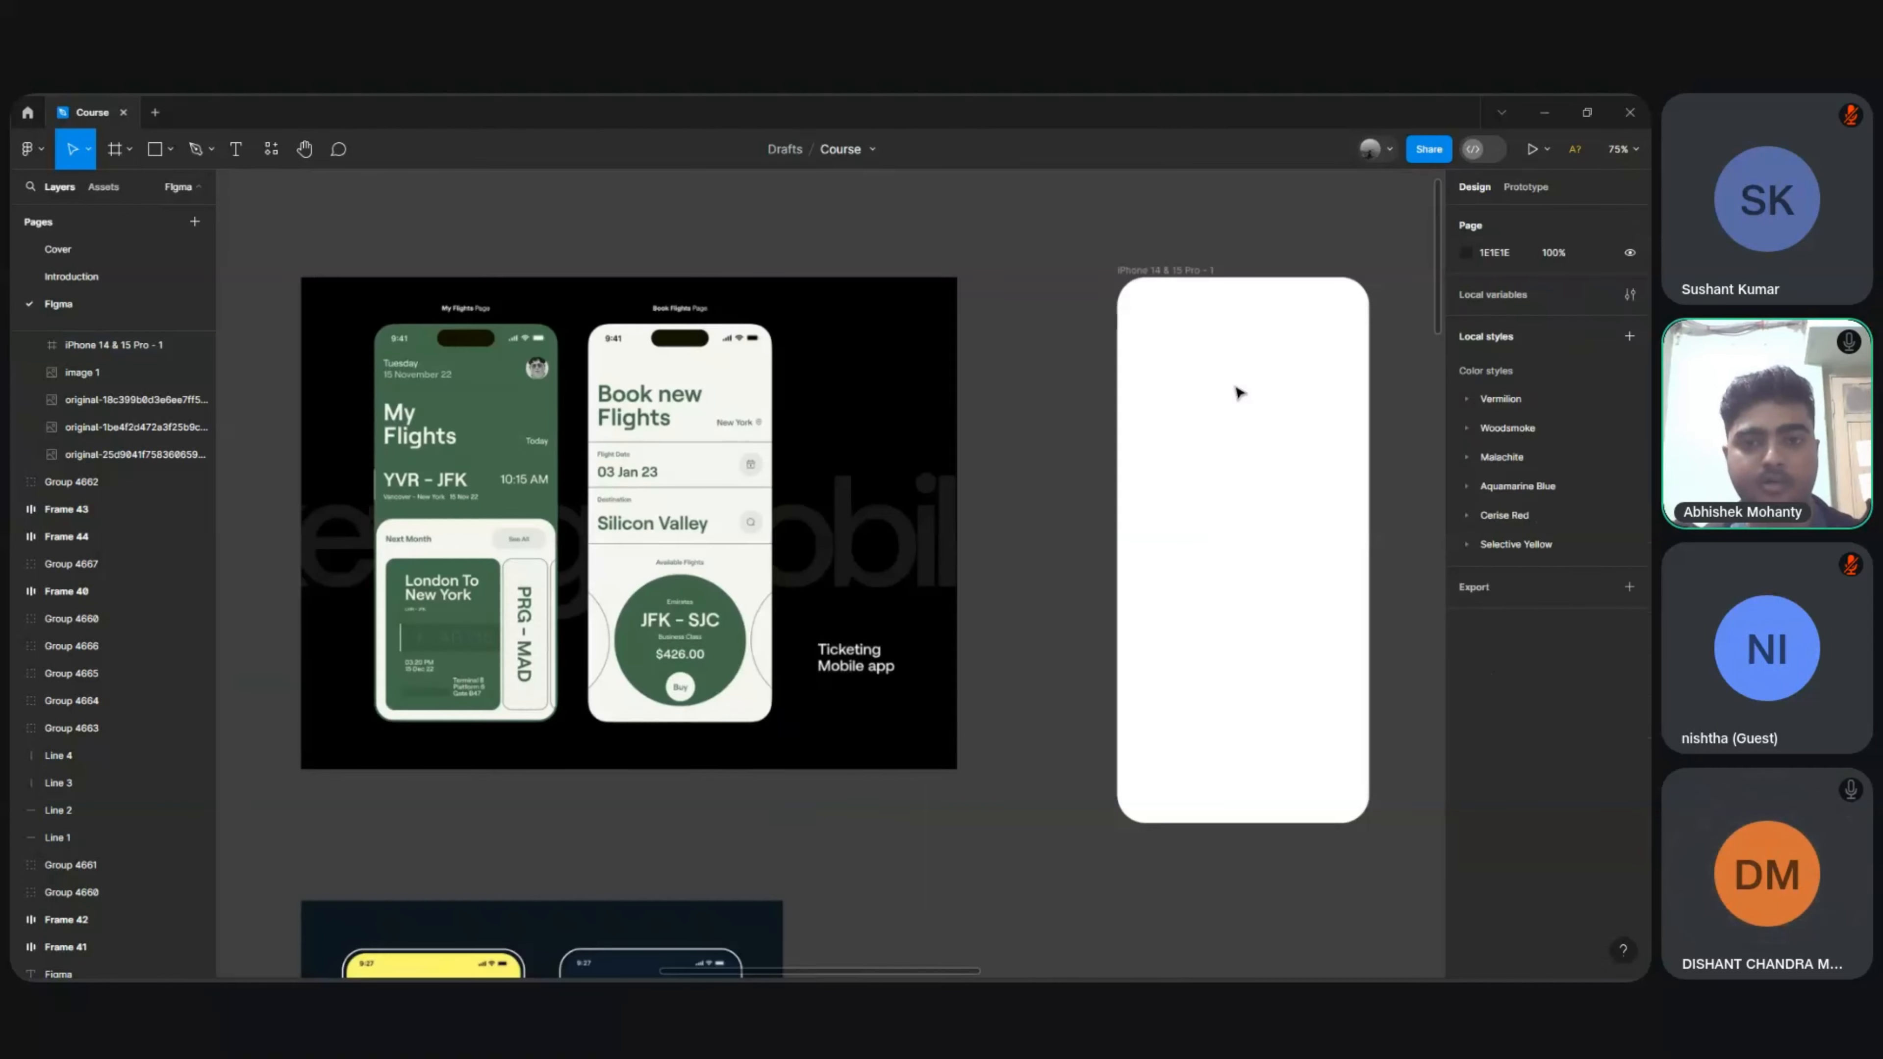
pyautogui.hscroll(1, 1240, 393)
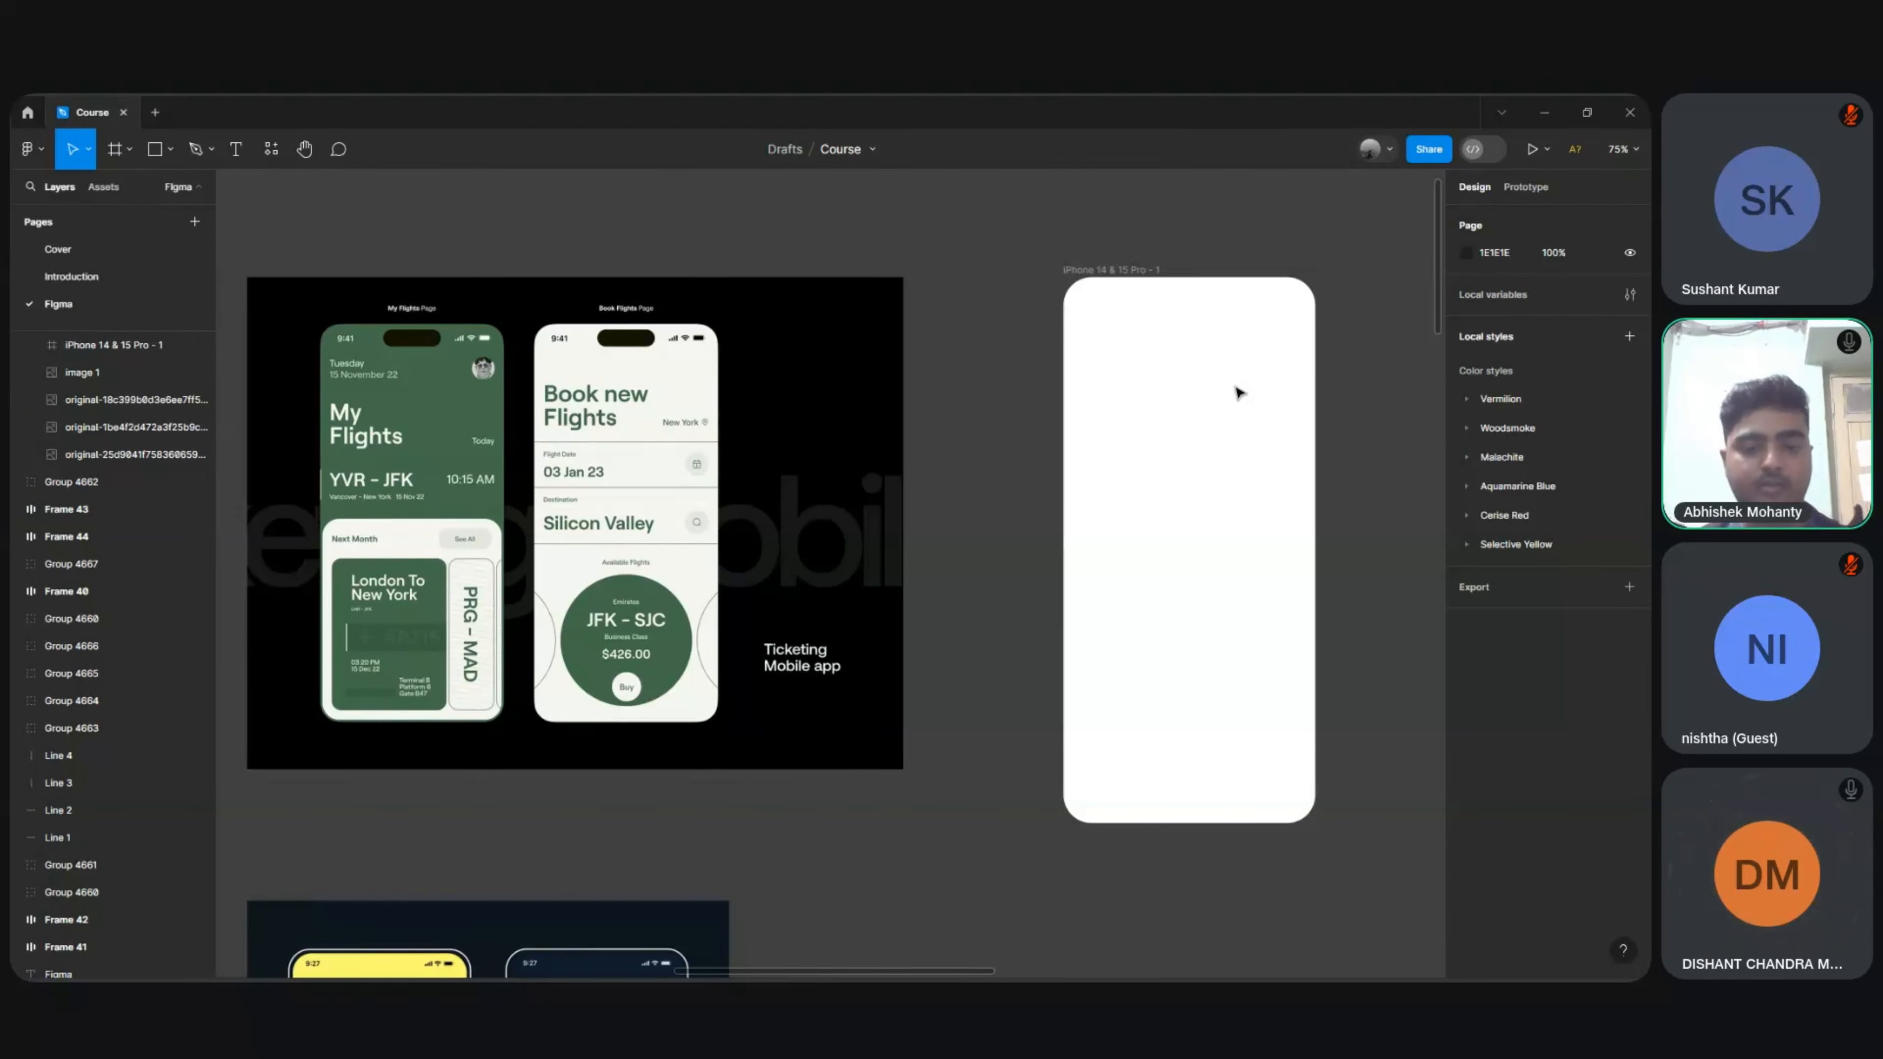
pyautogui.press('i')
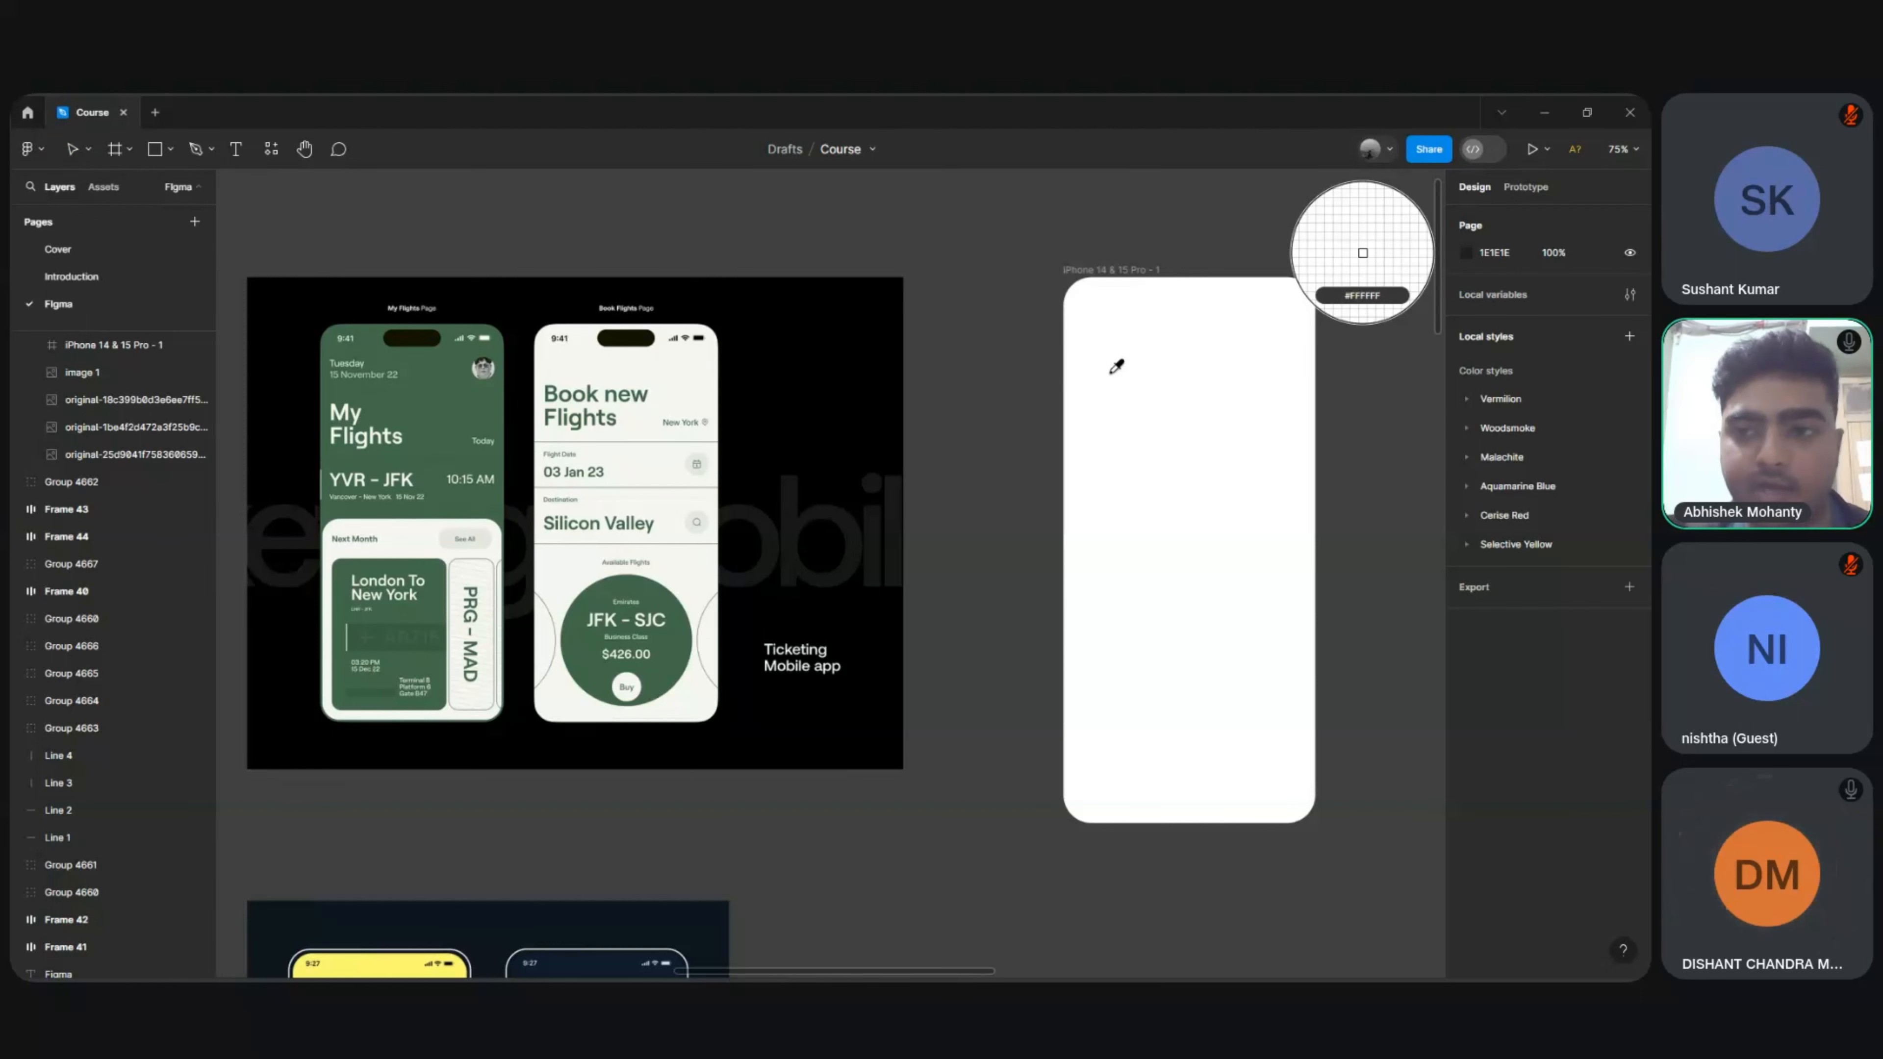
pyautogui.click(443, 413)
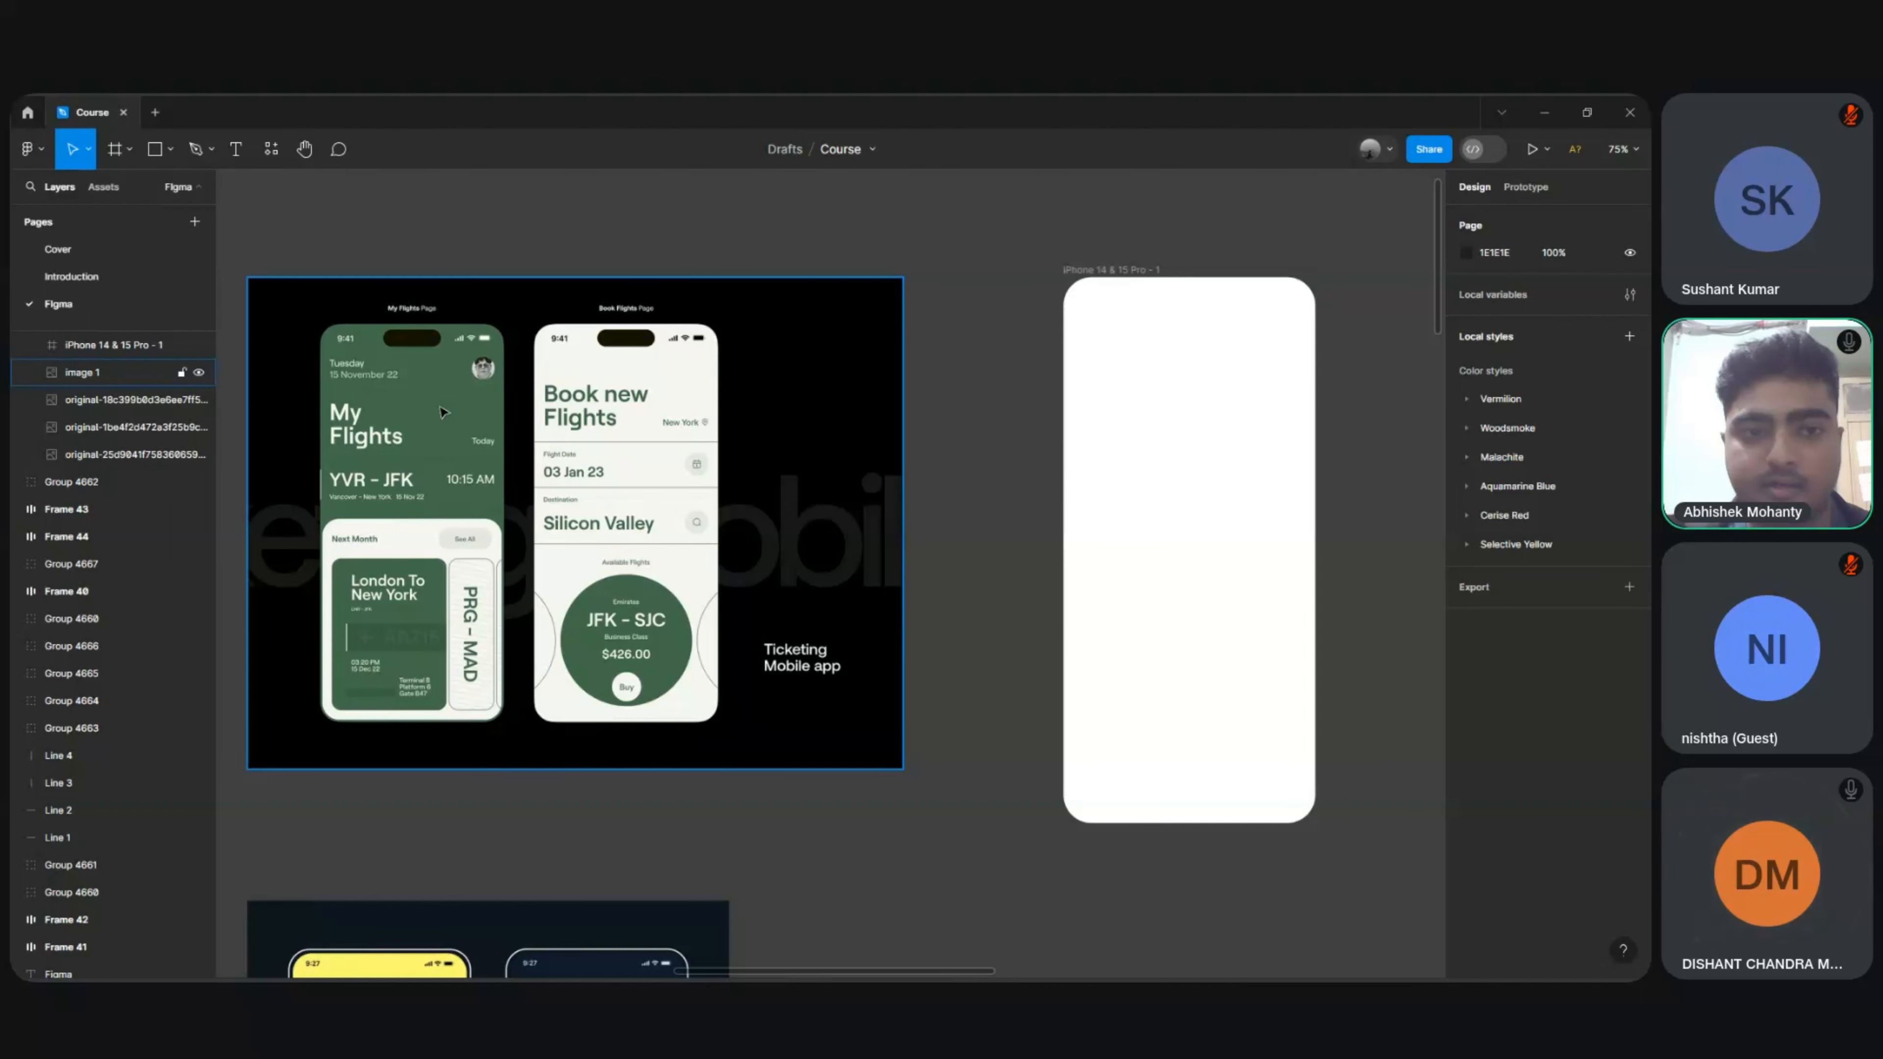
pyautogui.click(978, 415)
# Step: Fill the iPhone 14 & 15 Pro frame with the green 446948 sampled from the My Flights screen's background
pyautogui.click(1104, 411)
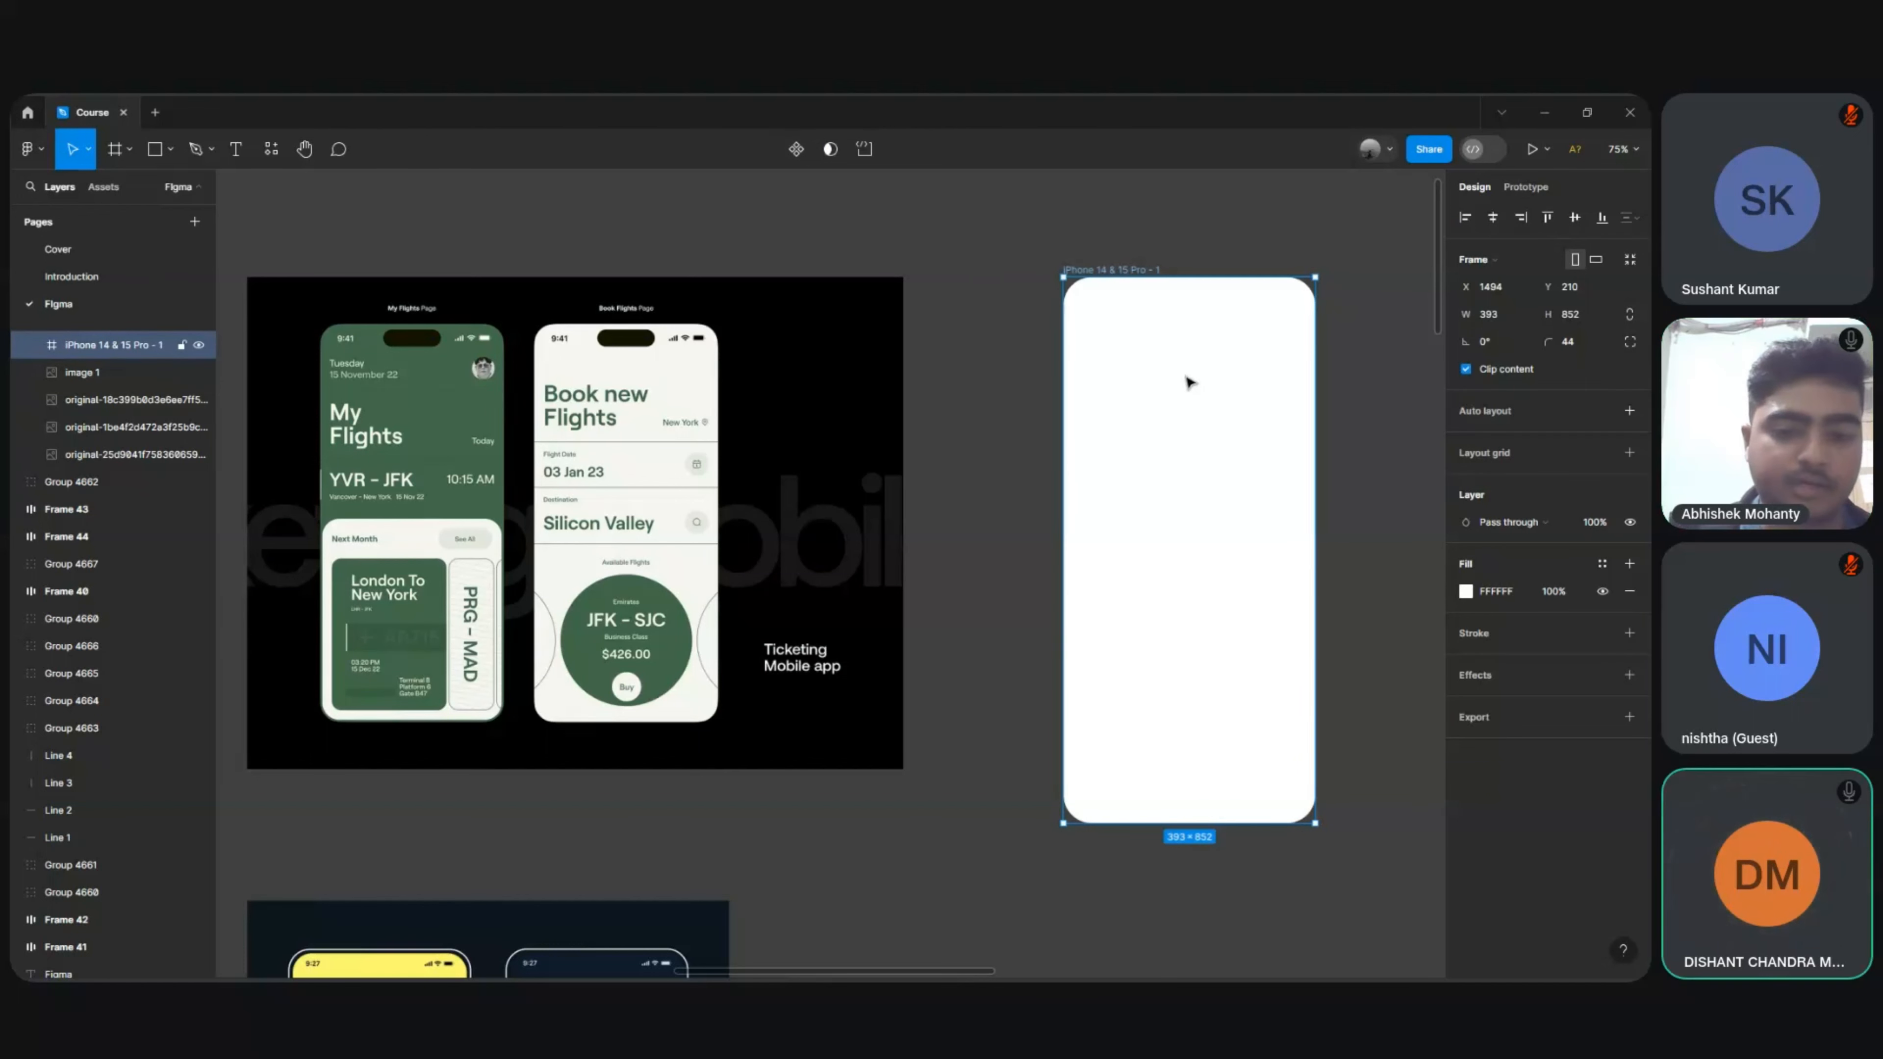
pyautogui.press('i')
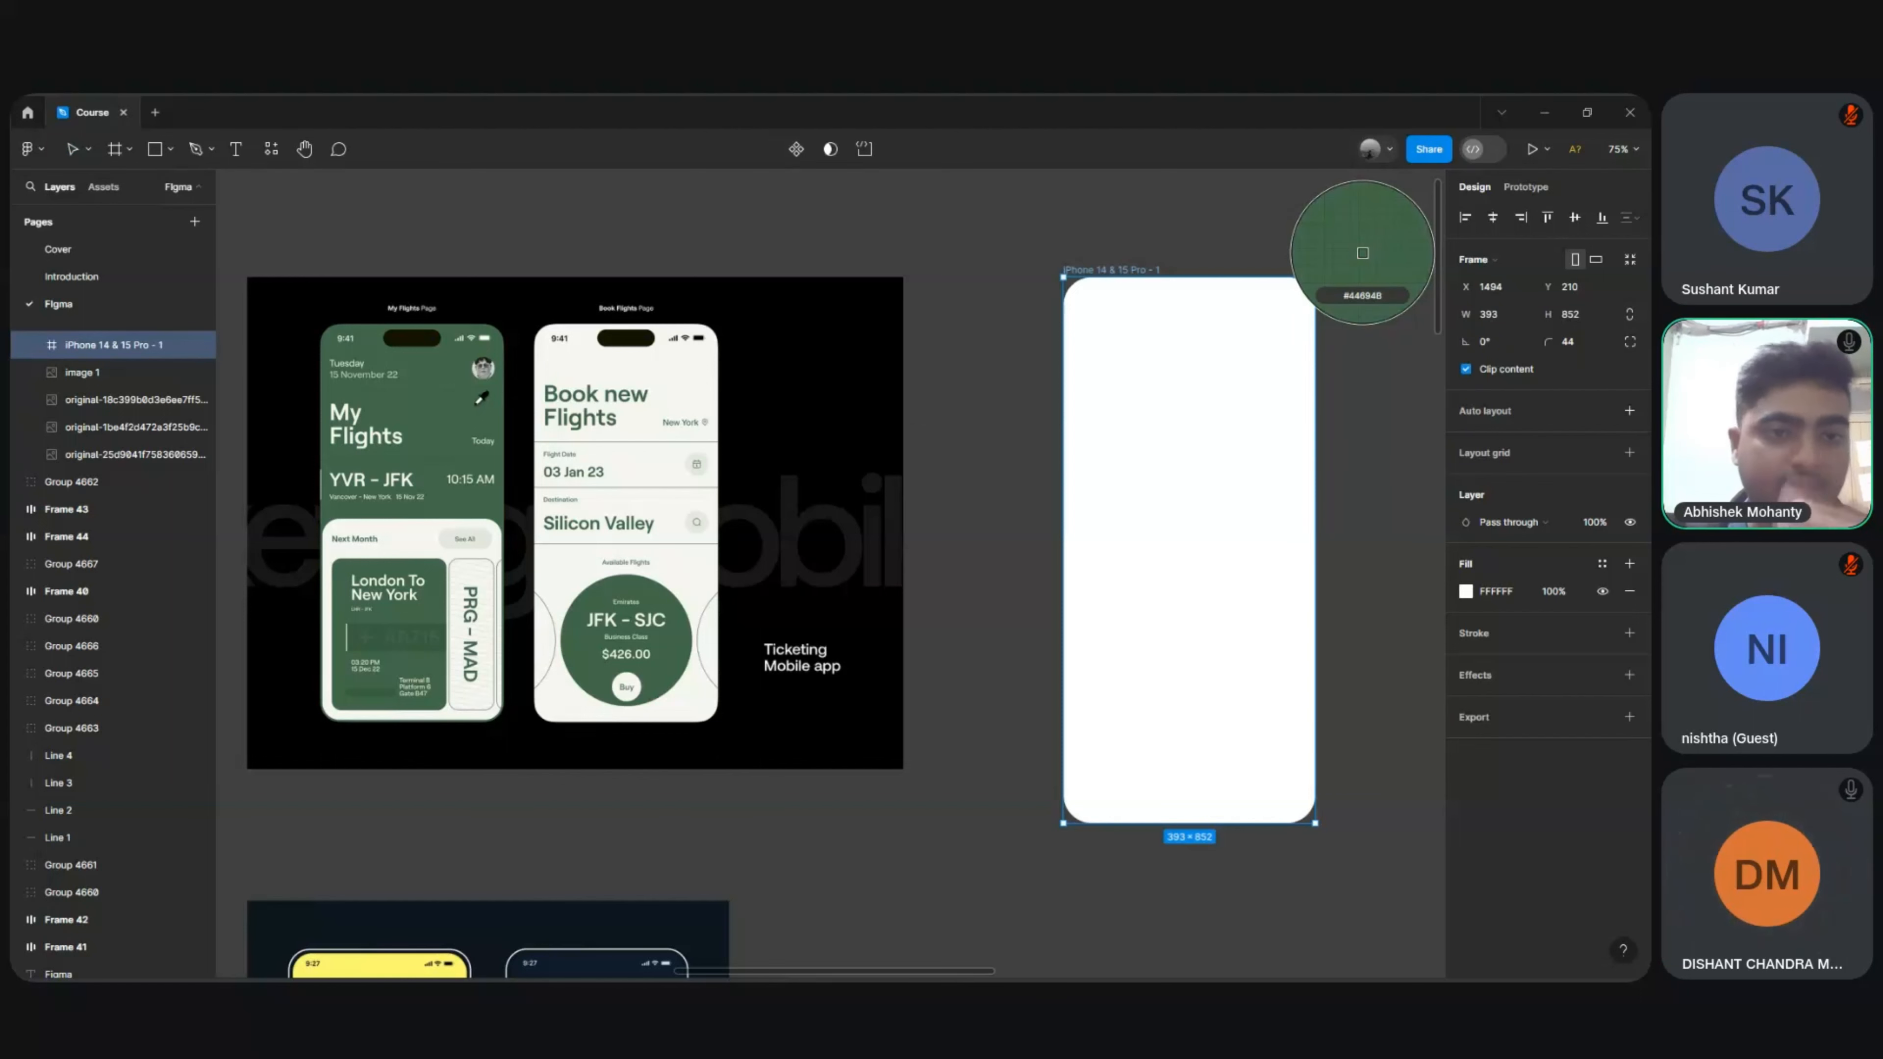
pyautogui.click(447, 423)
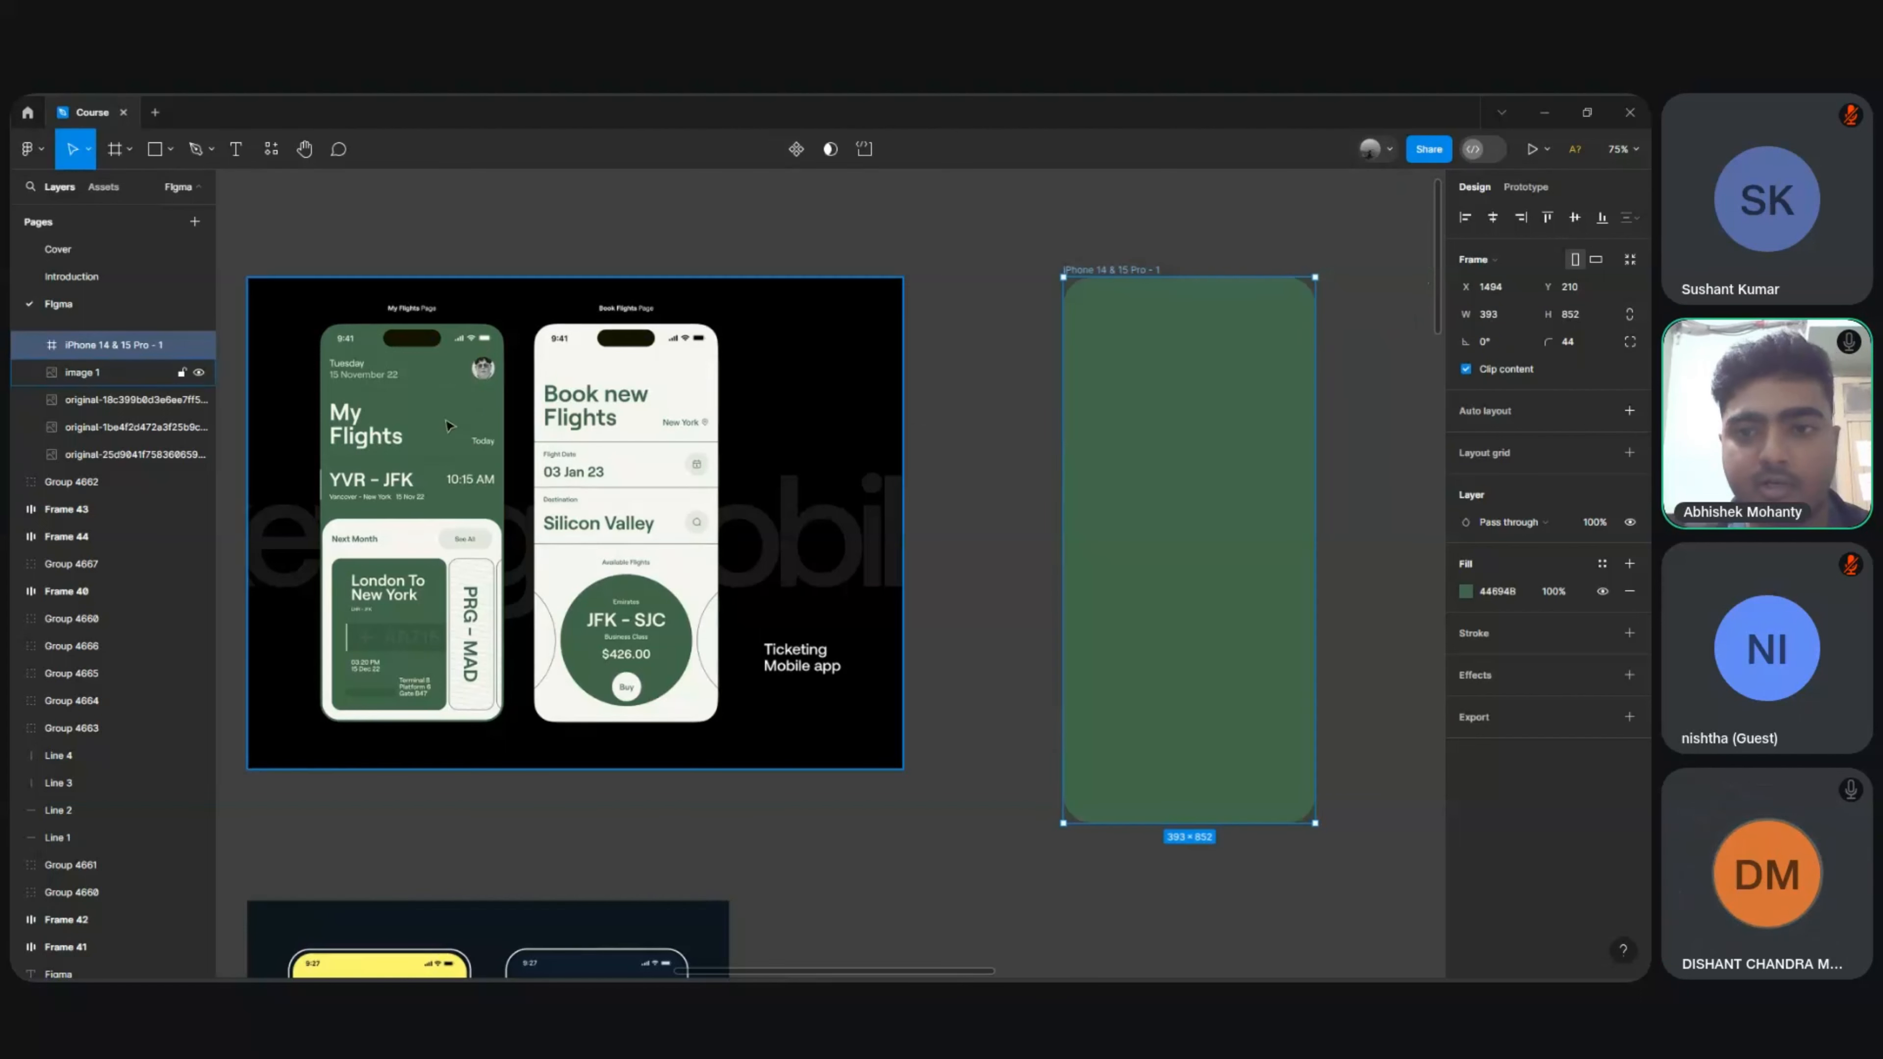
pyautogui.click(1030, 251)
# Step: Compare the green phone frame with the My Flights and Book Flights screens of the ticketing design
pyautogui.scroll(2, 1030, 251)
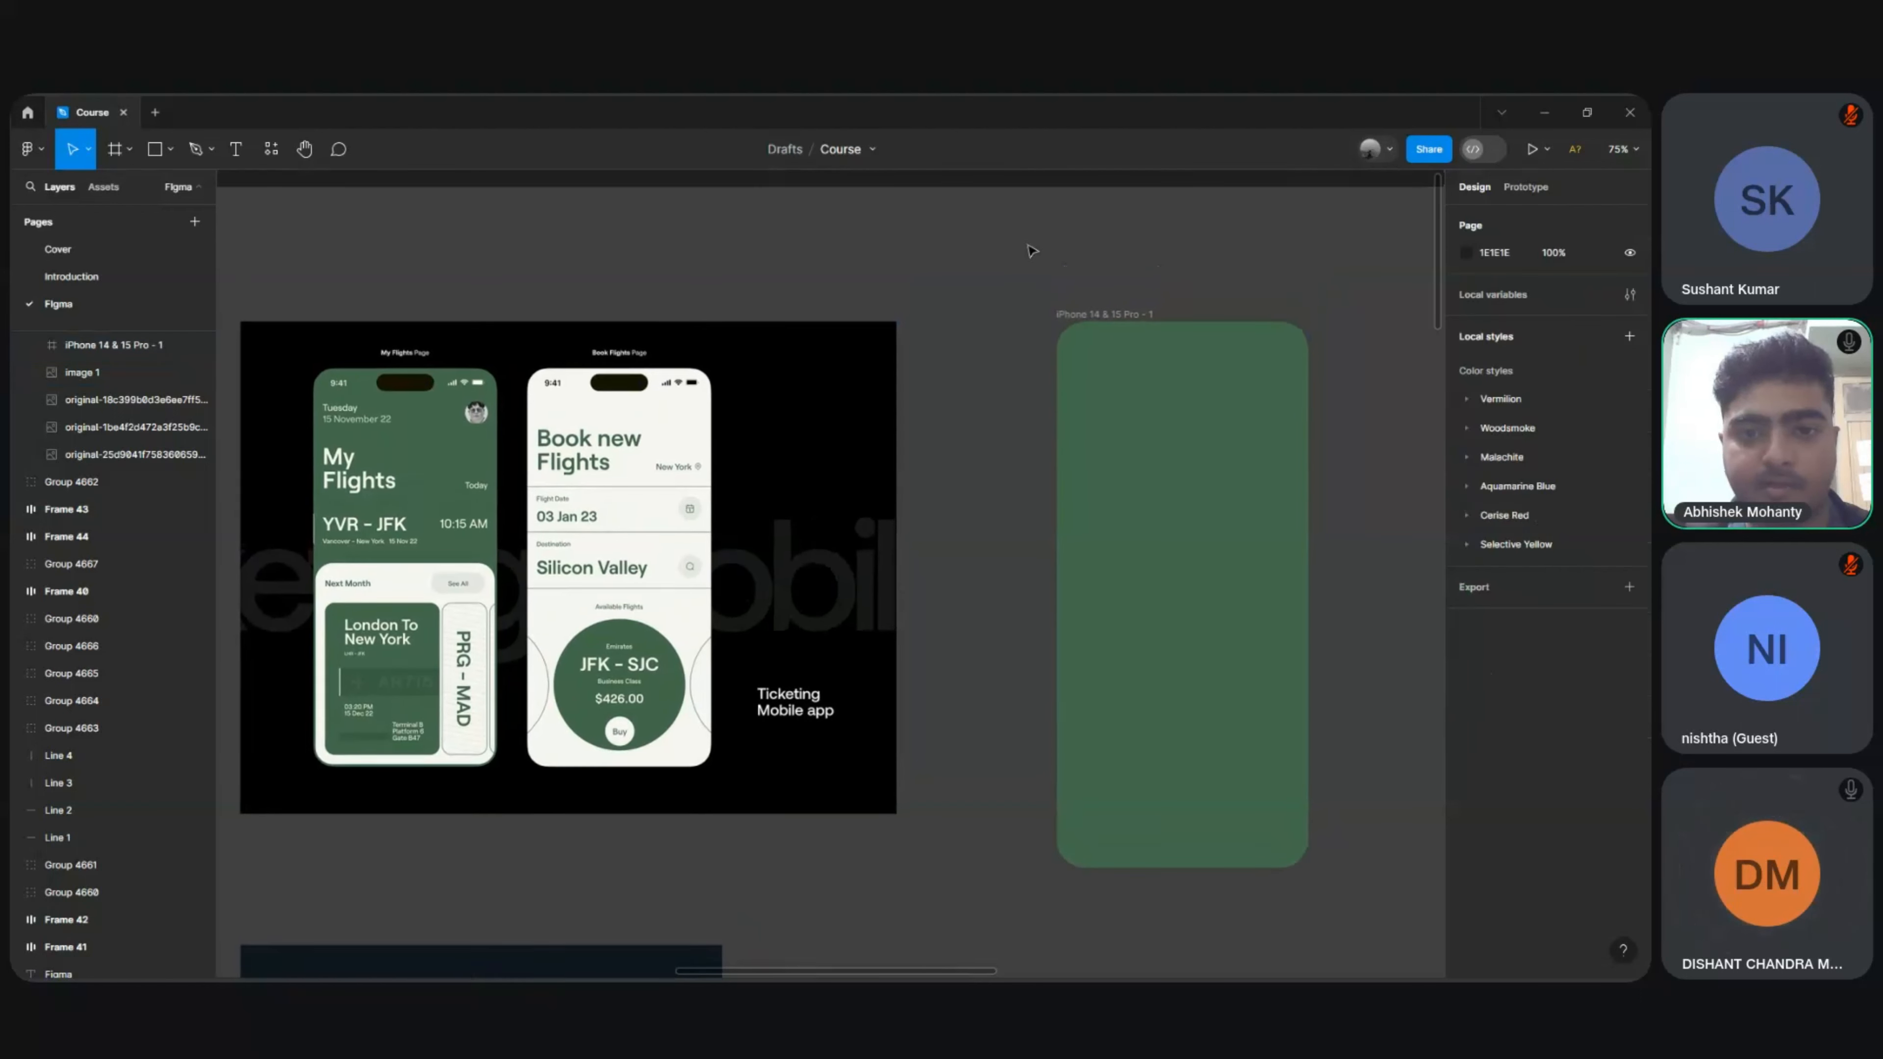
pyautogui.scroll(-3, 1030, 250)
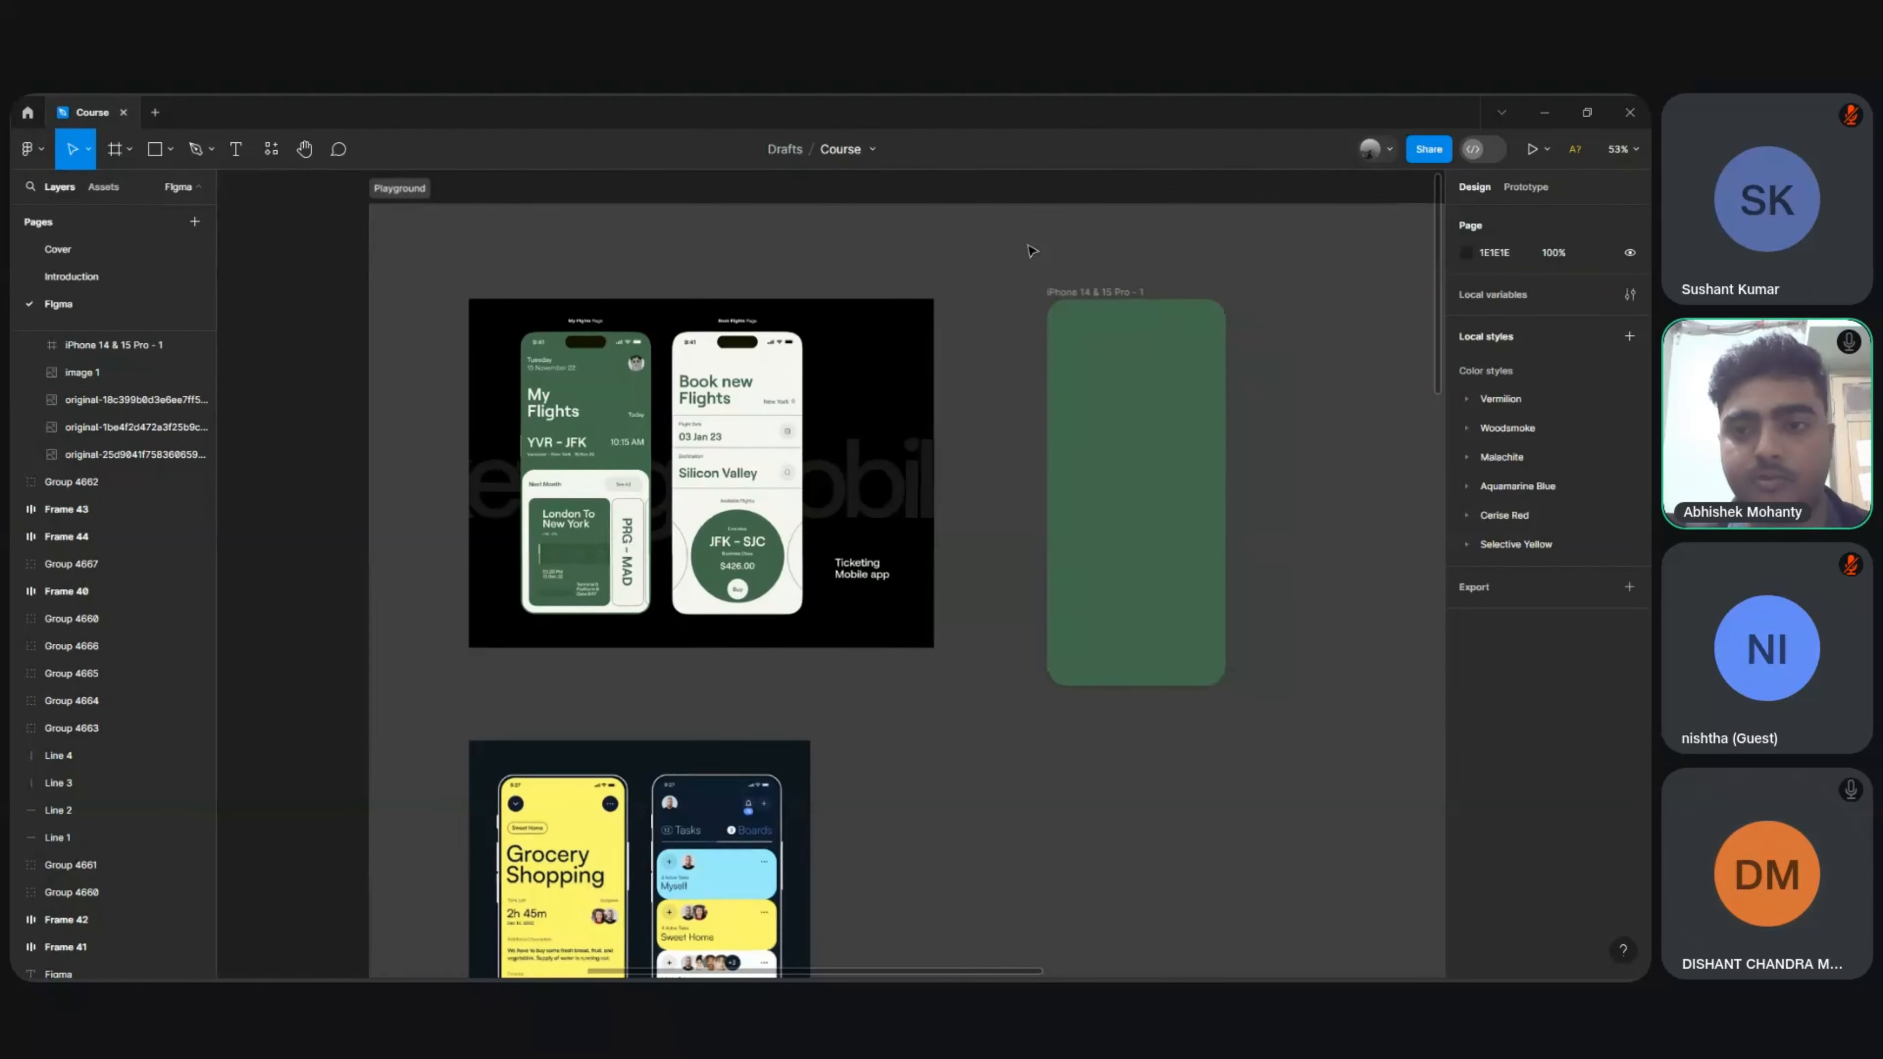
pyautogui.scroll(3, 981, 357)
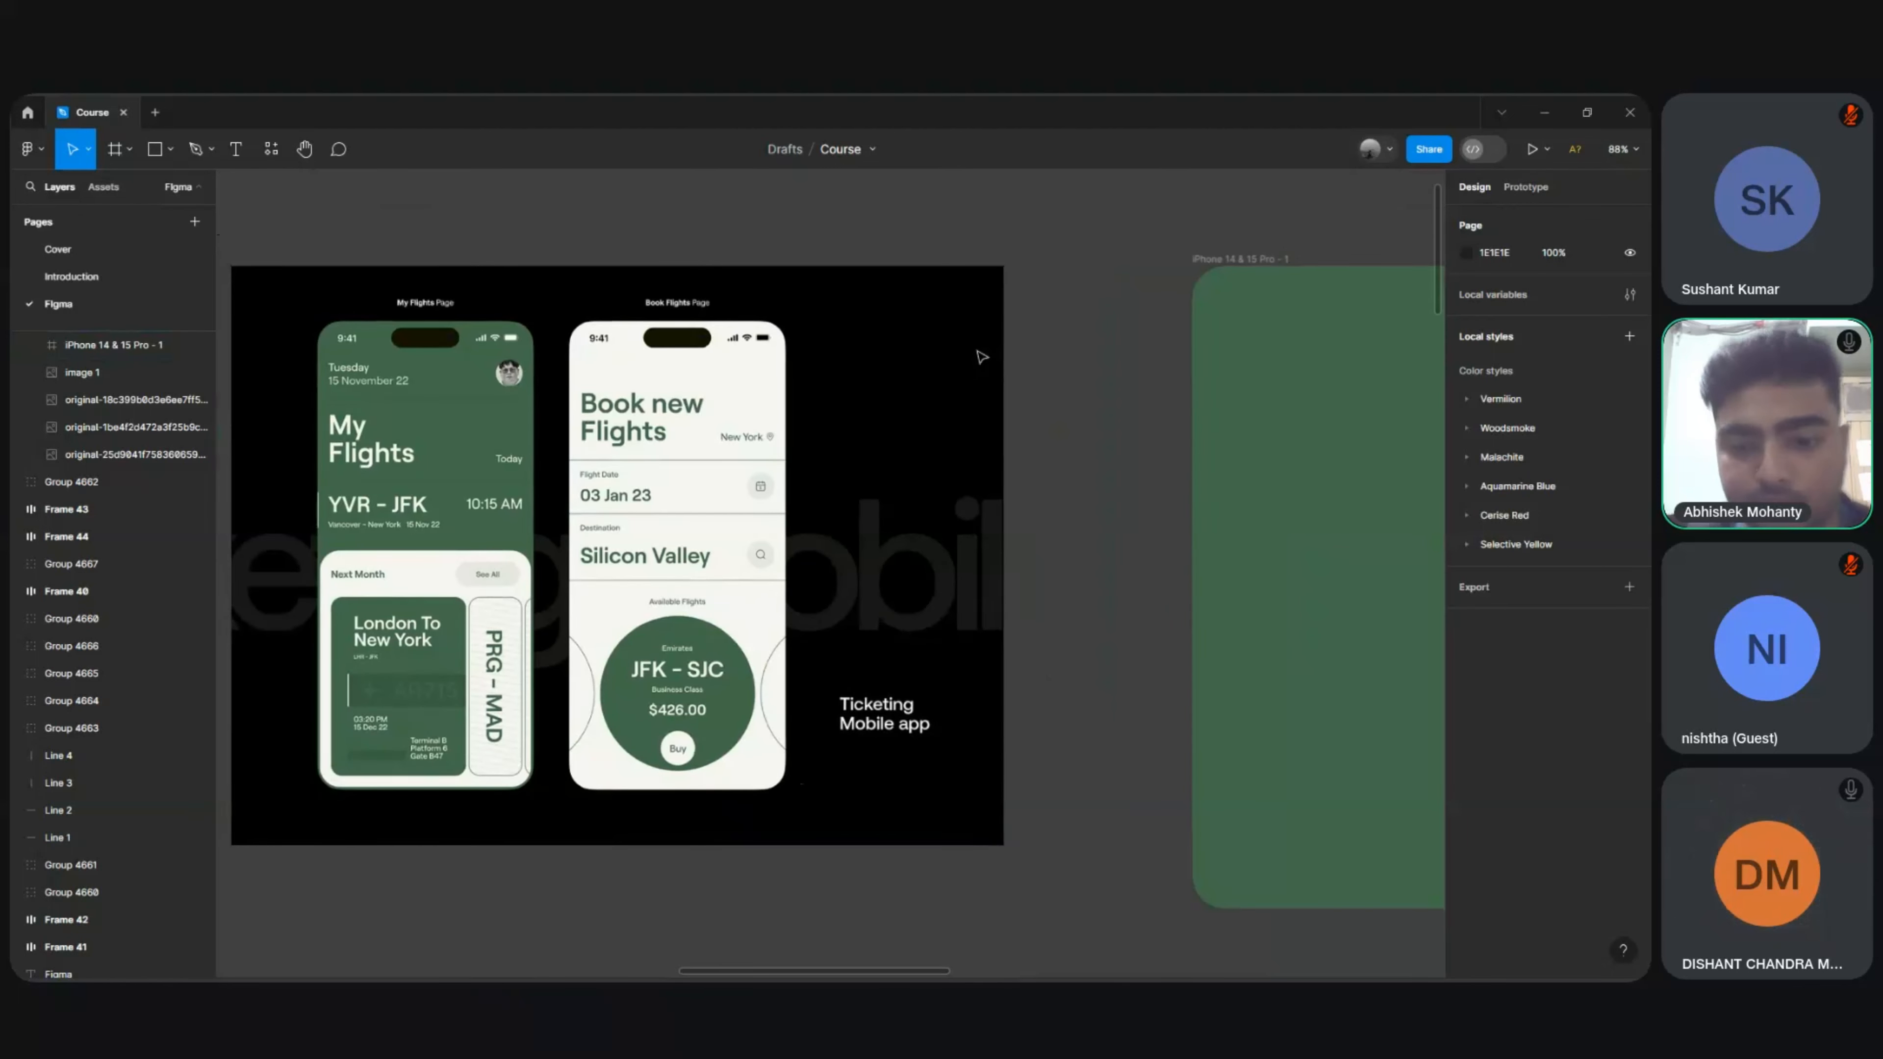
pyautogui.hscroll(3, 981, 357)
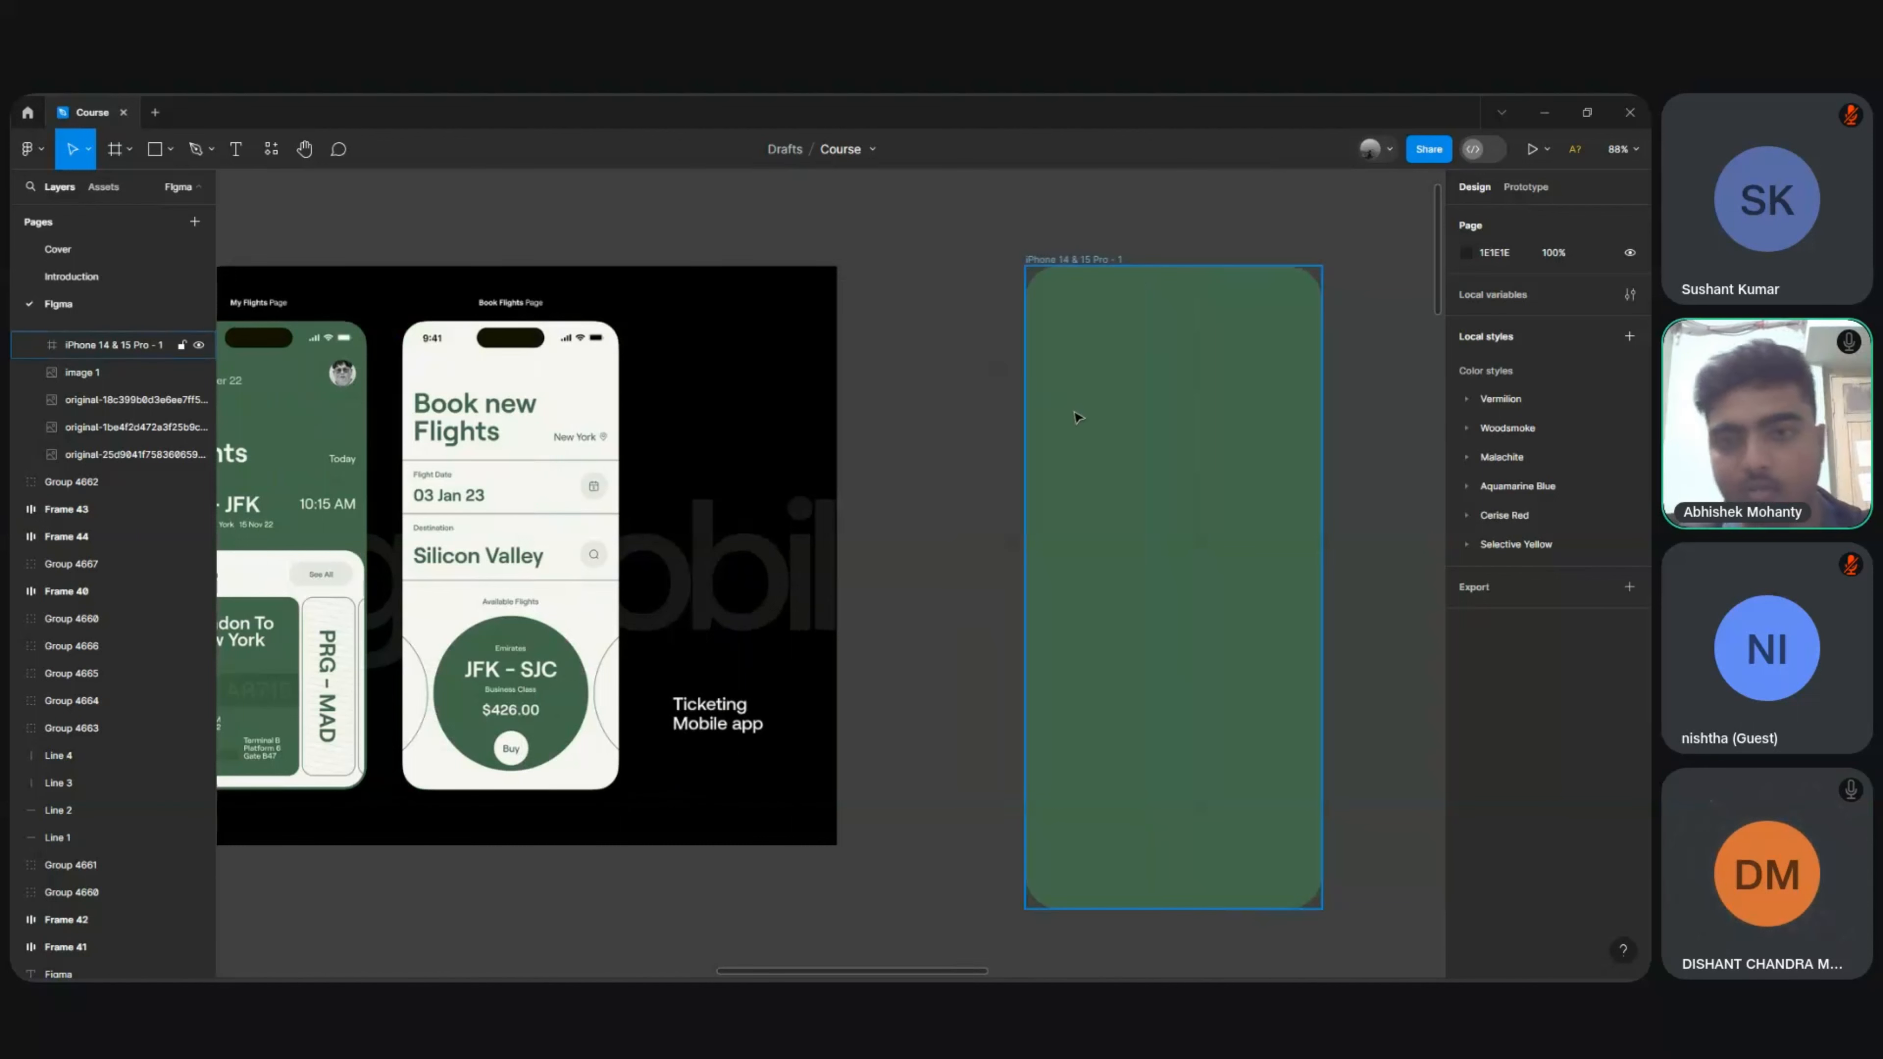
pyautogui.scroll(-2, 1077, 416)
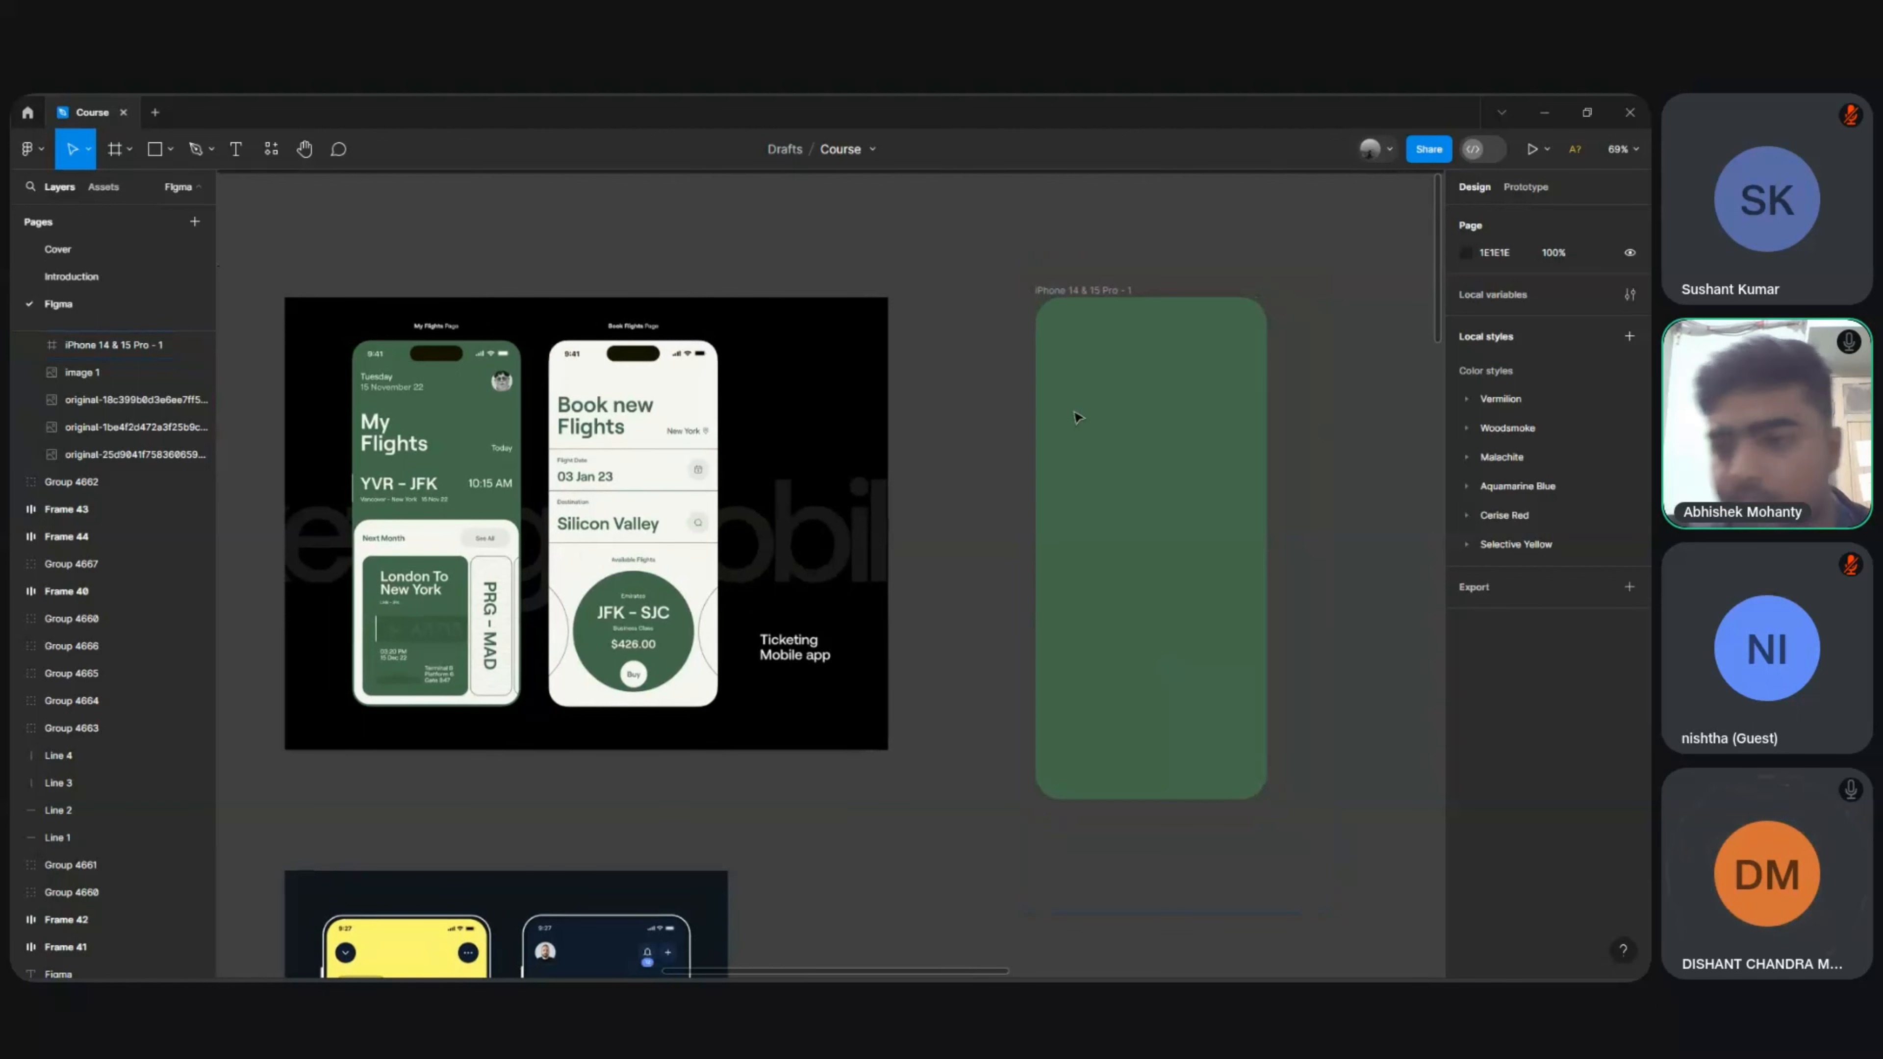
pyautogui.click(1207, 551)
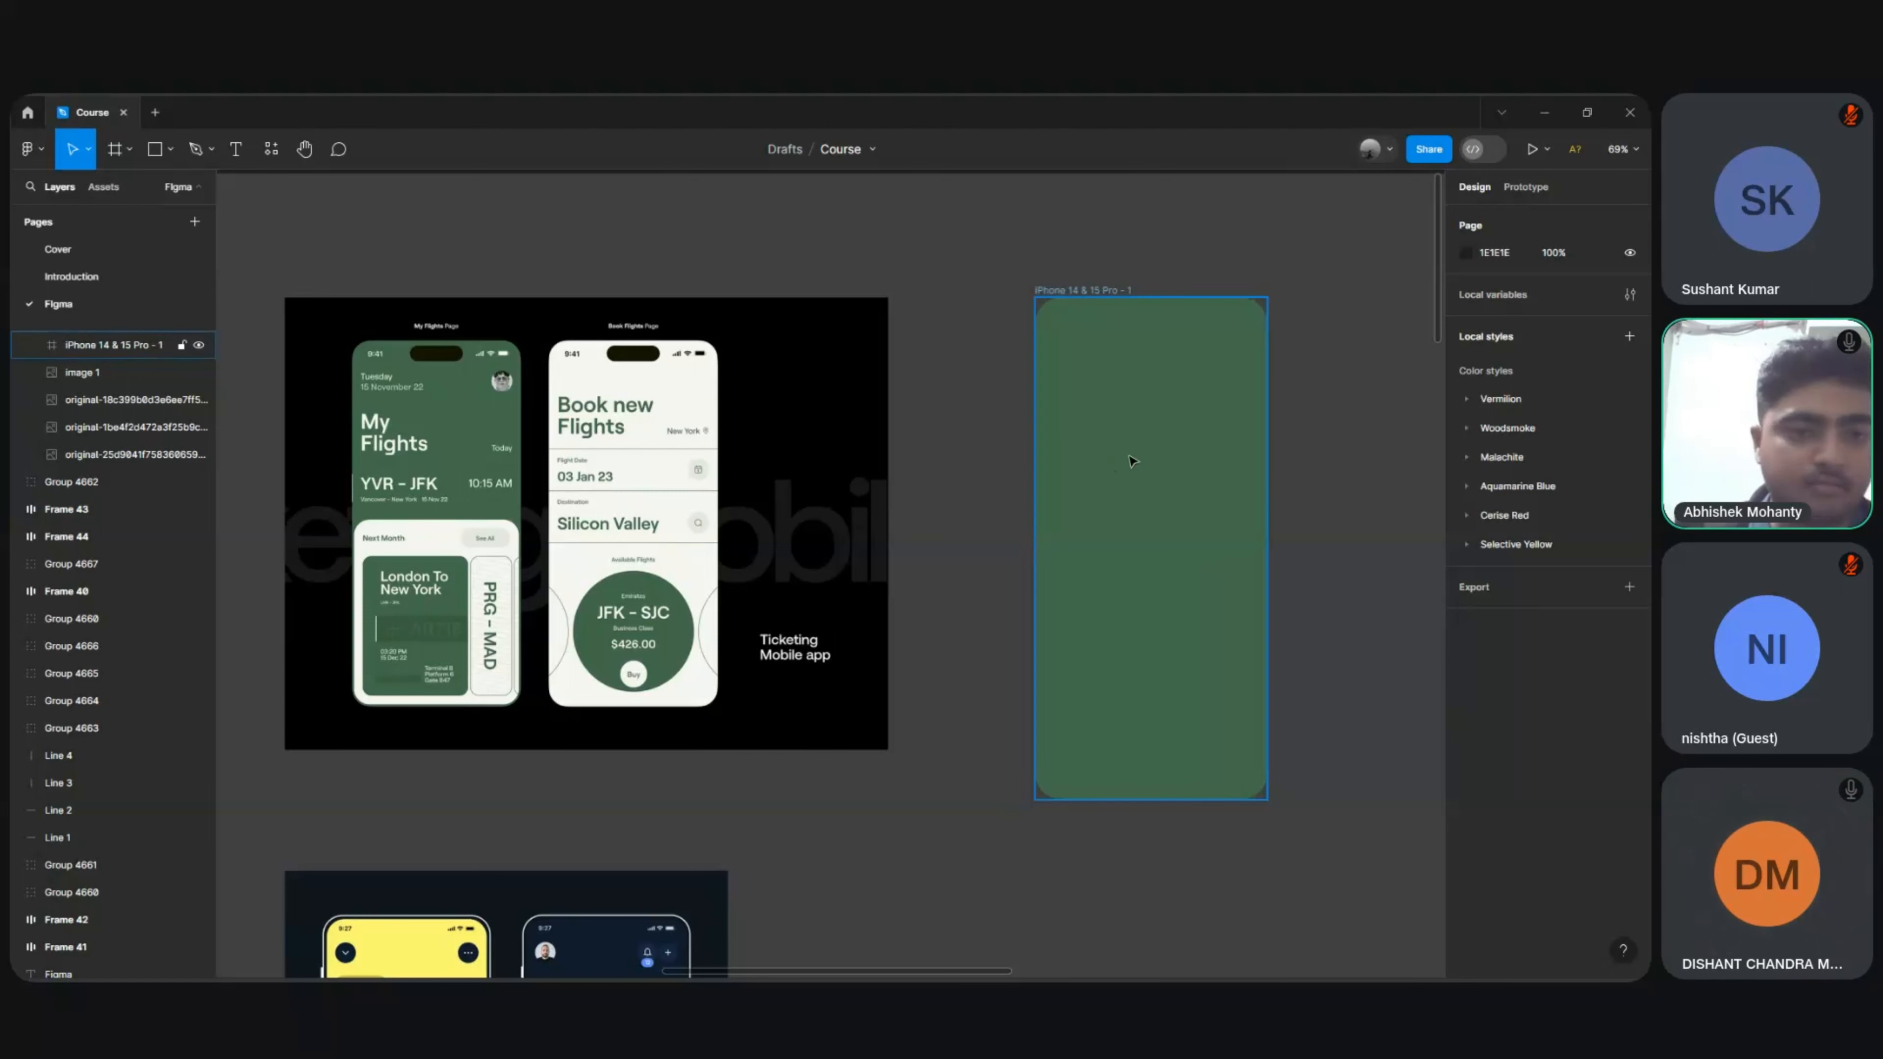
pyautogui.click(1008, 468)
pyautogui.scroll(5, 997, 467)
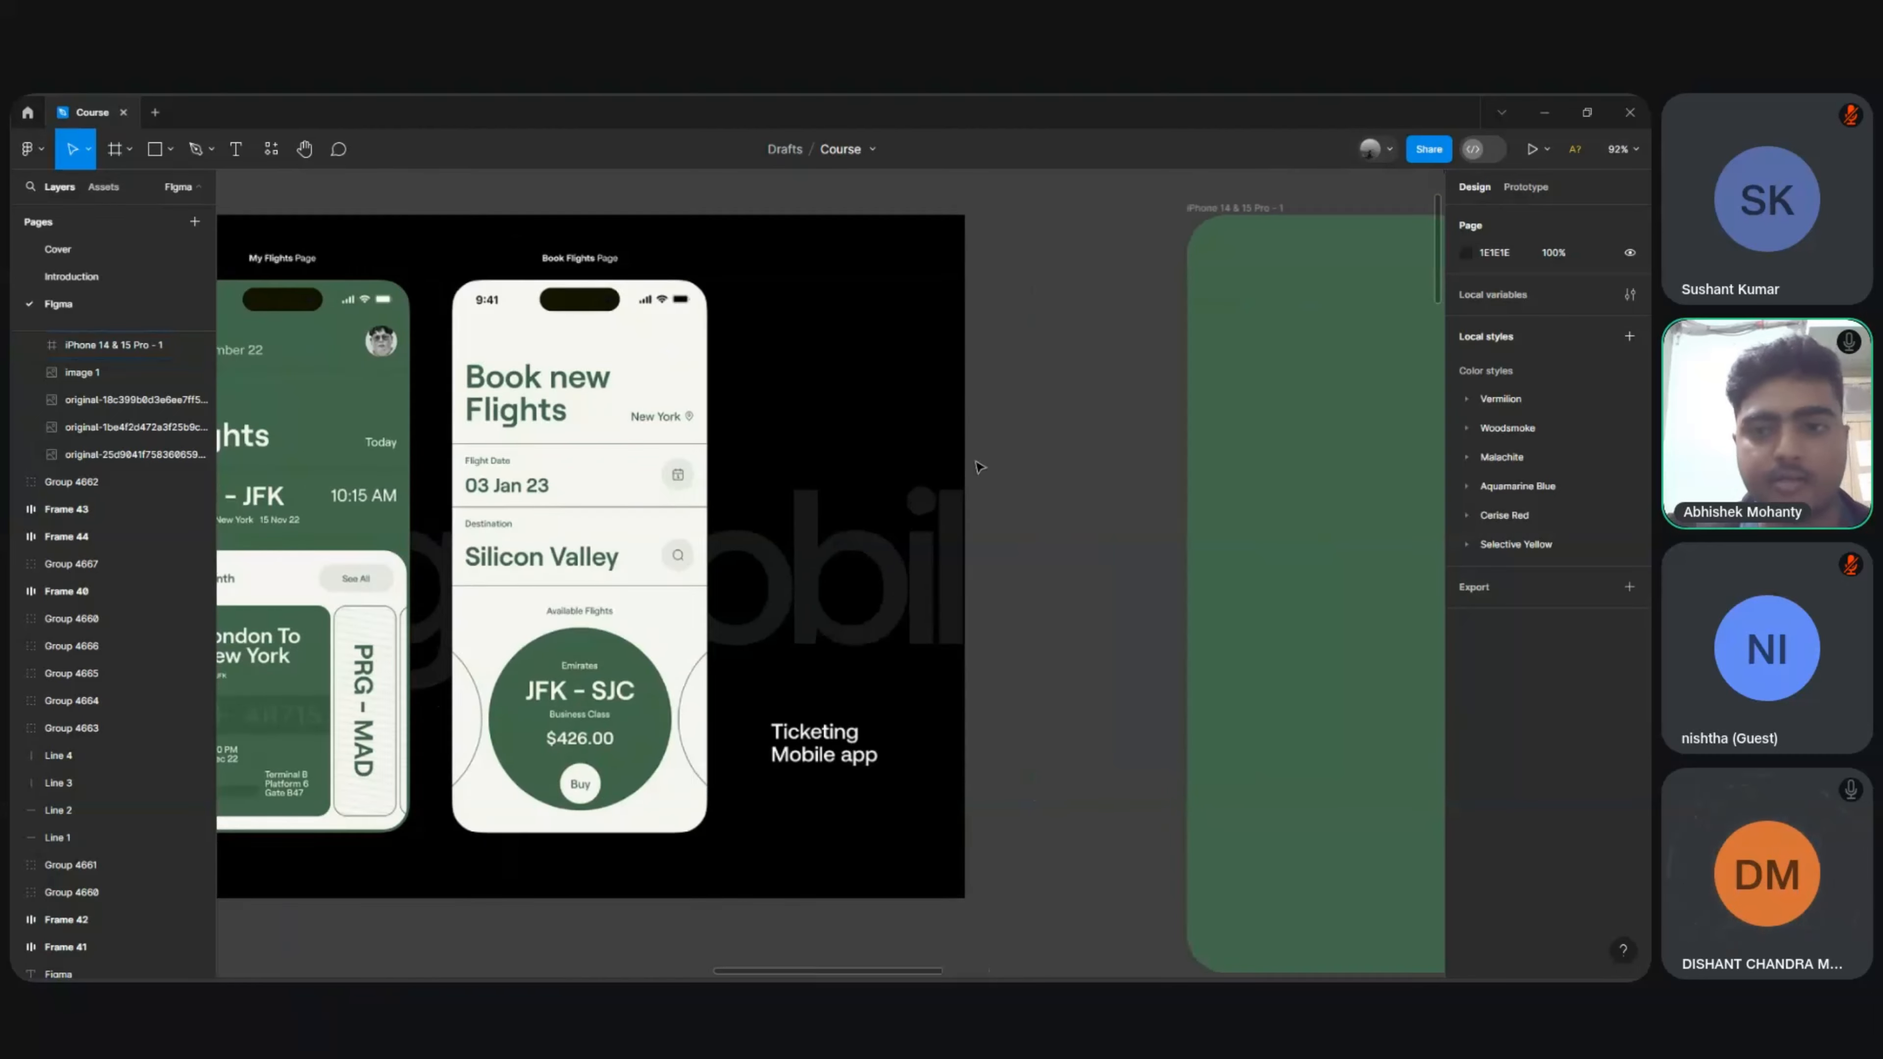
pyautogui.scroll(-2, 977, 467)
pyautogui.scroll(2, 978, 468)
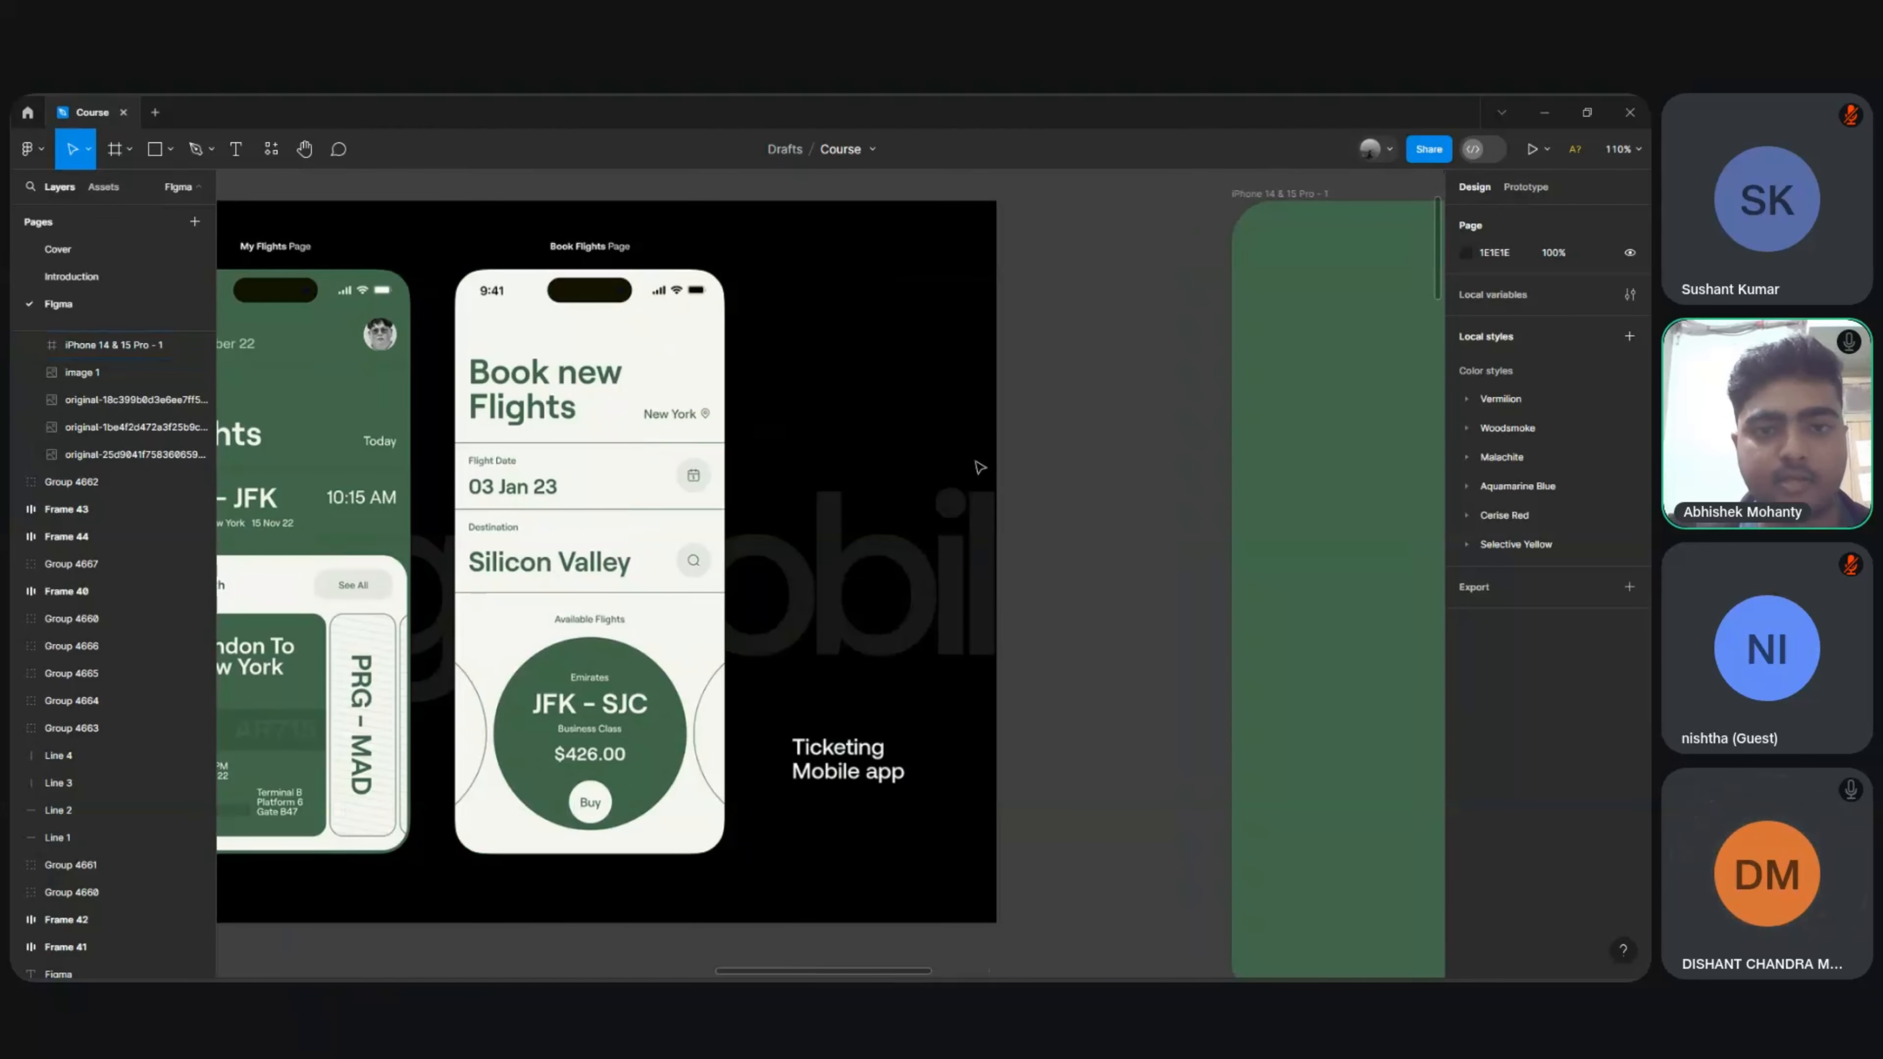
pyautogui.scroll(-4, 979, 467)
pyautogui.hscroll(-3, 979, 467)
# Step: Select the green iPhone 14 & 15 Pro frame and show the canvas rulers
pyautogui.click(1327, 296)
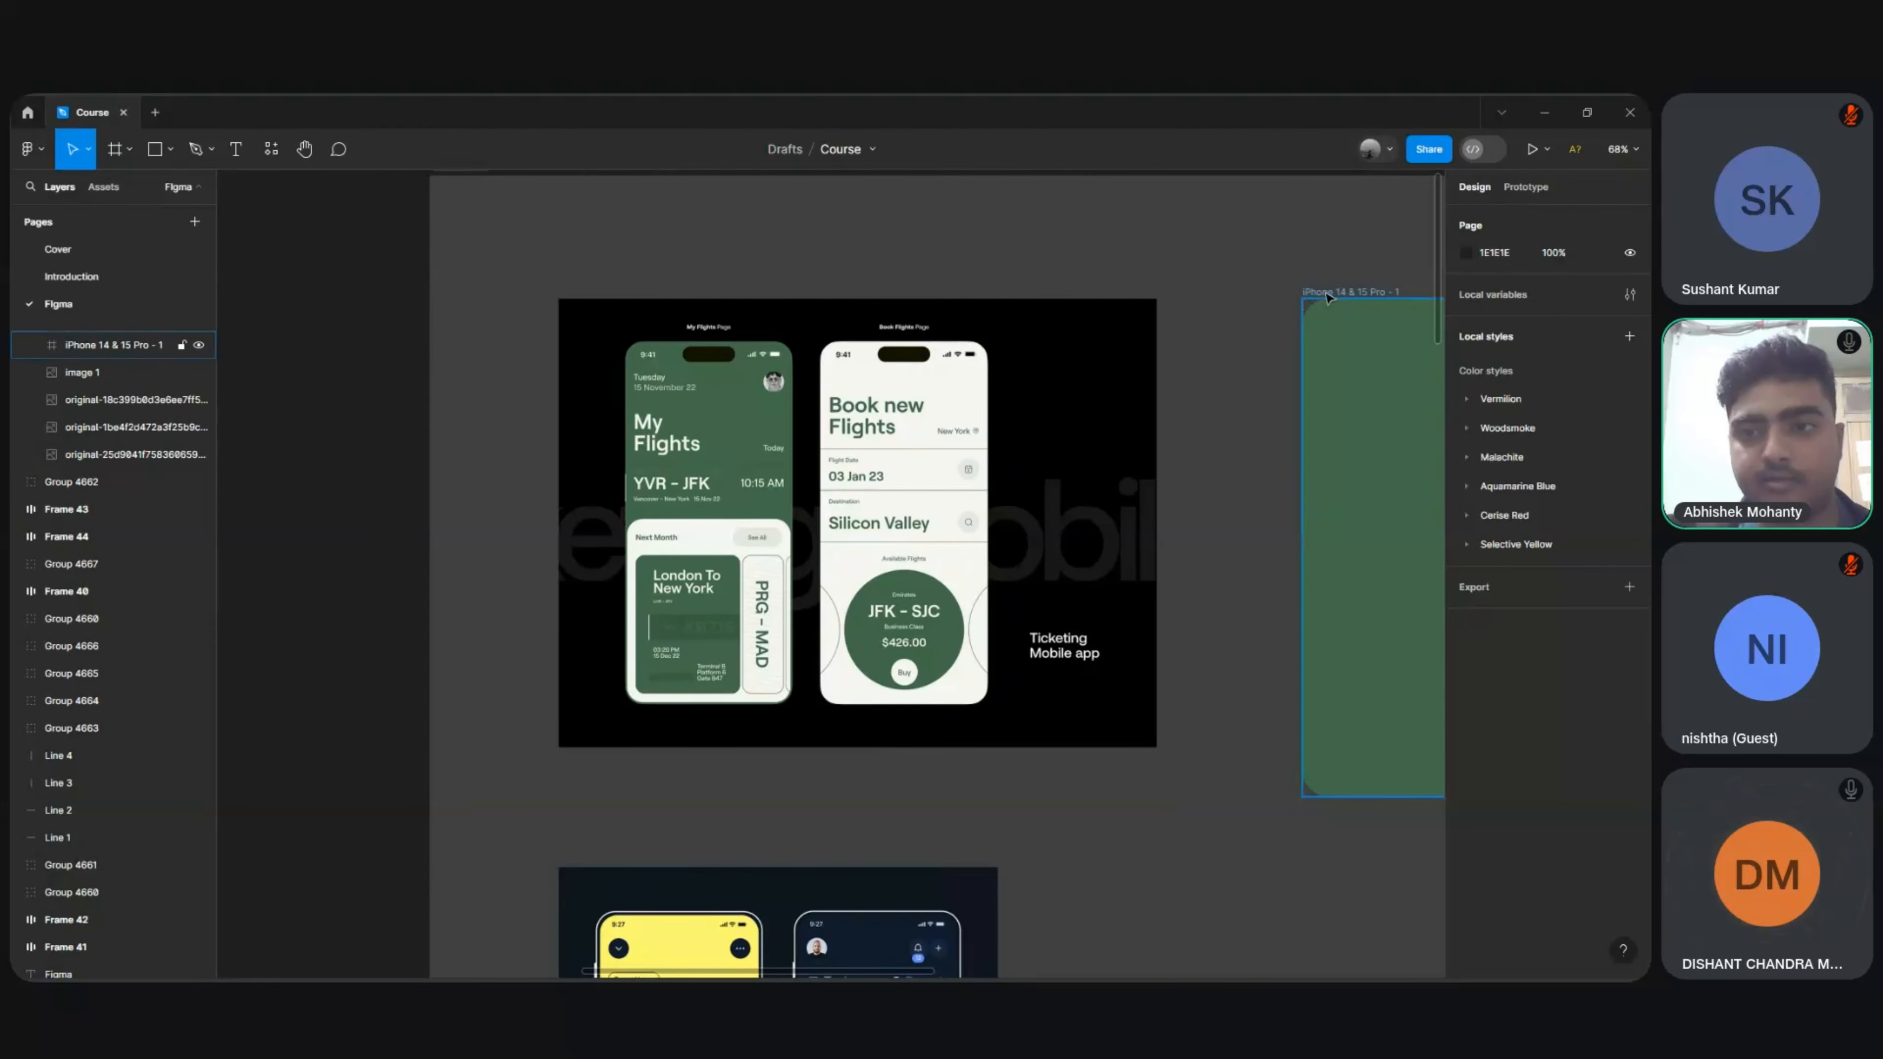
pyautogui.click(1326, 296)
pyautogui.scroll(5, 1123, 350)
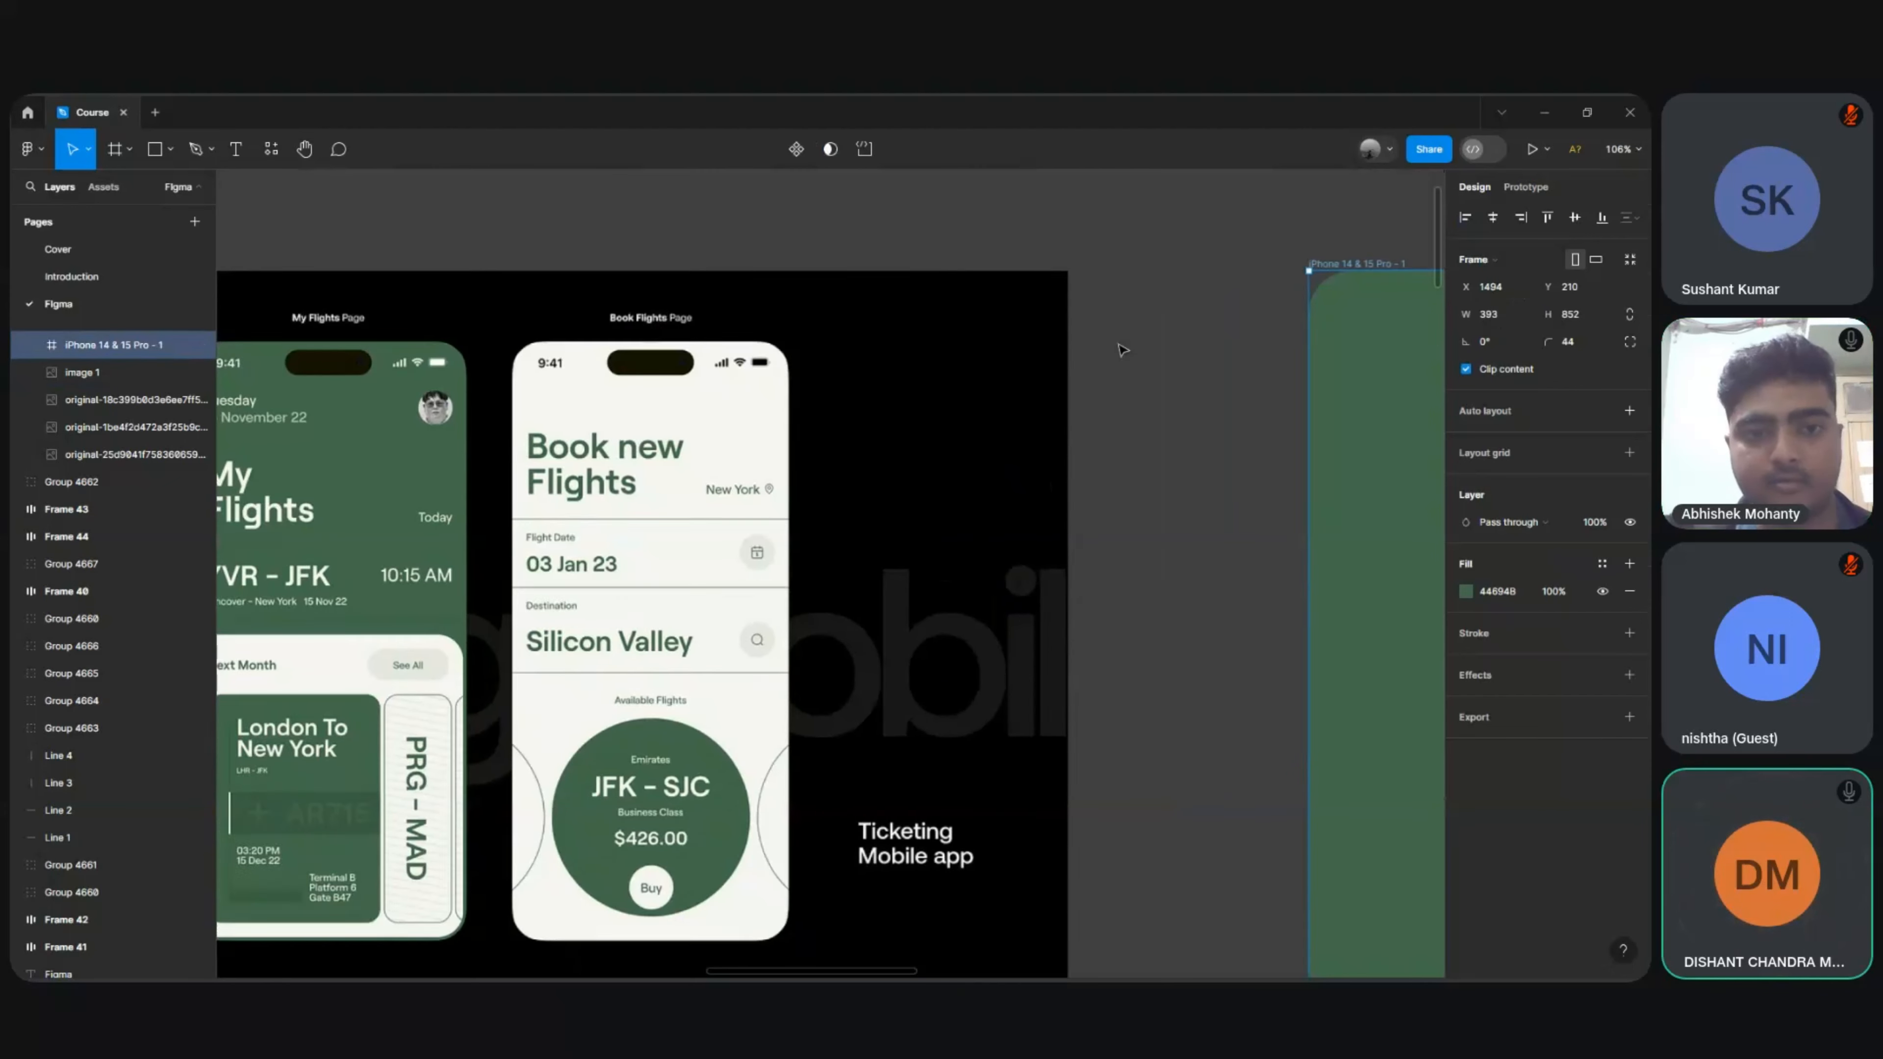
pyautogui.hscroll(4, 1123, 350)
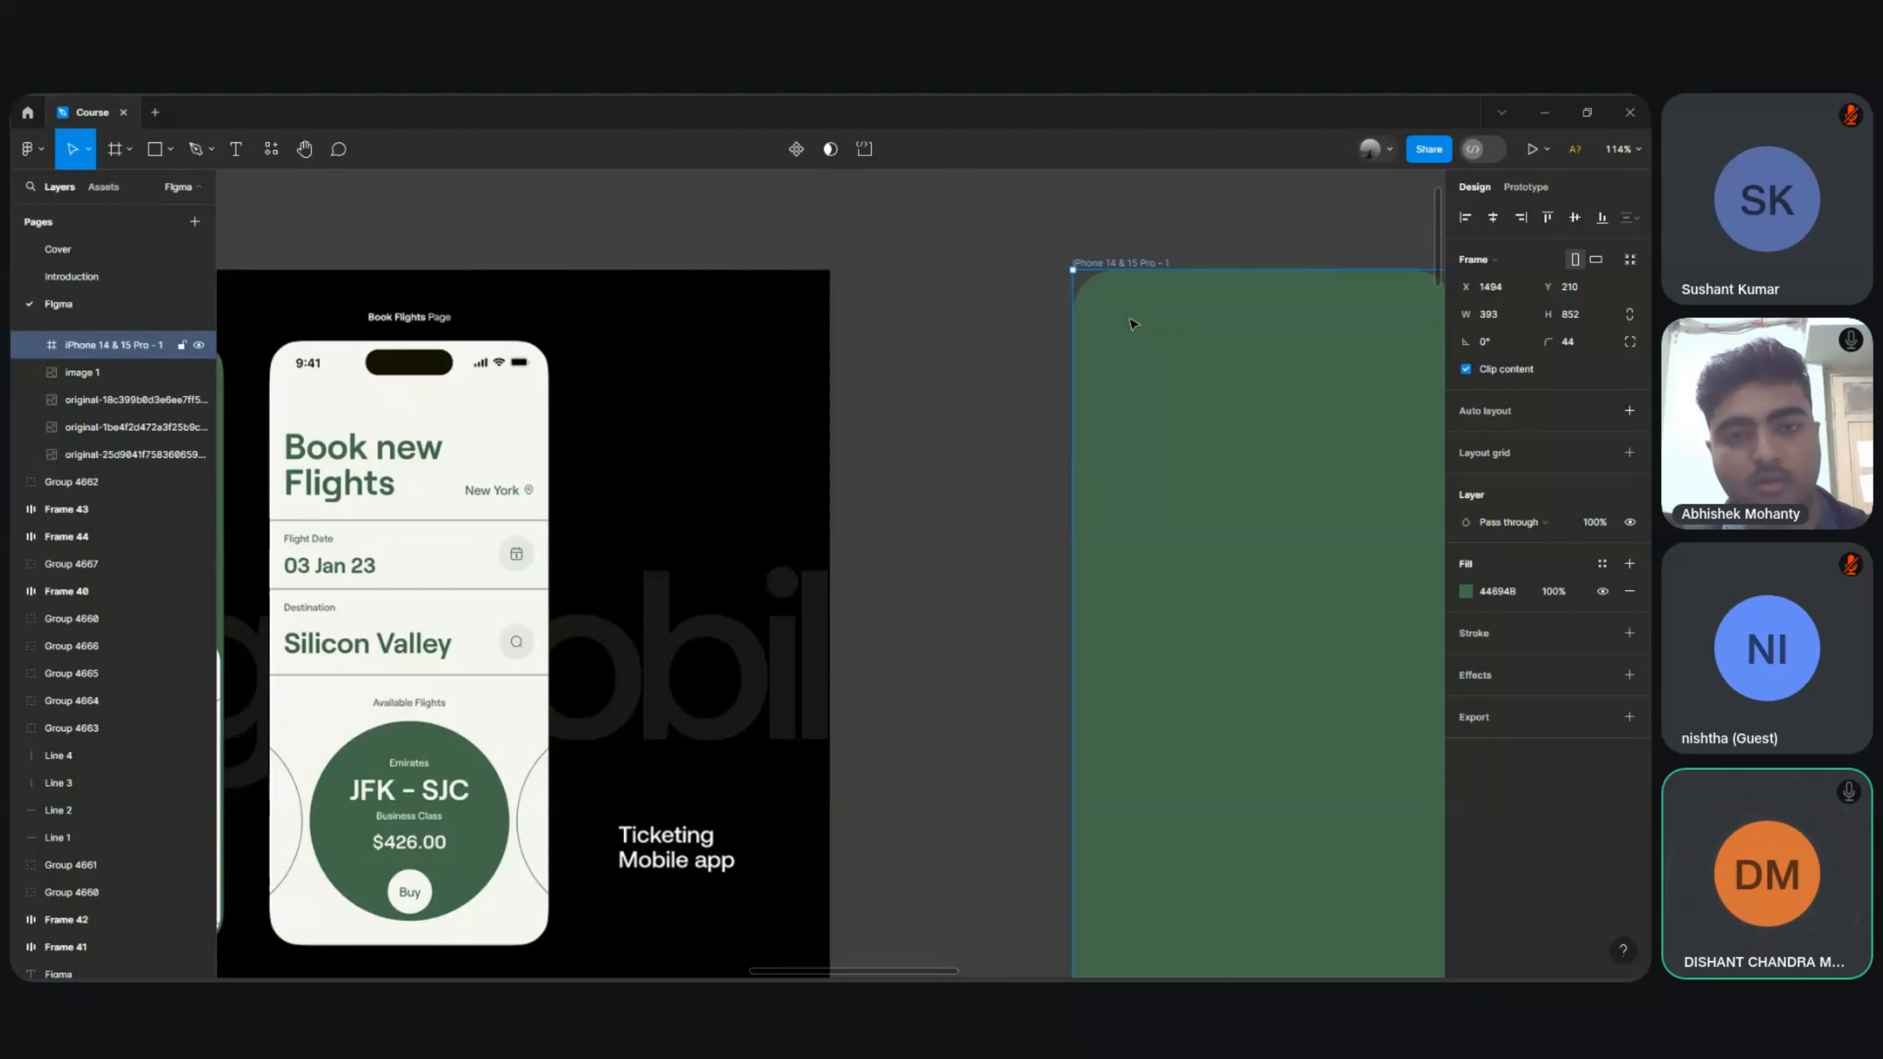
pyautogui.hotkey('shift', 'r')
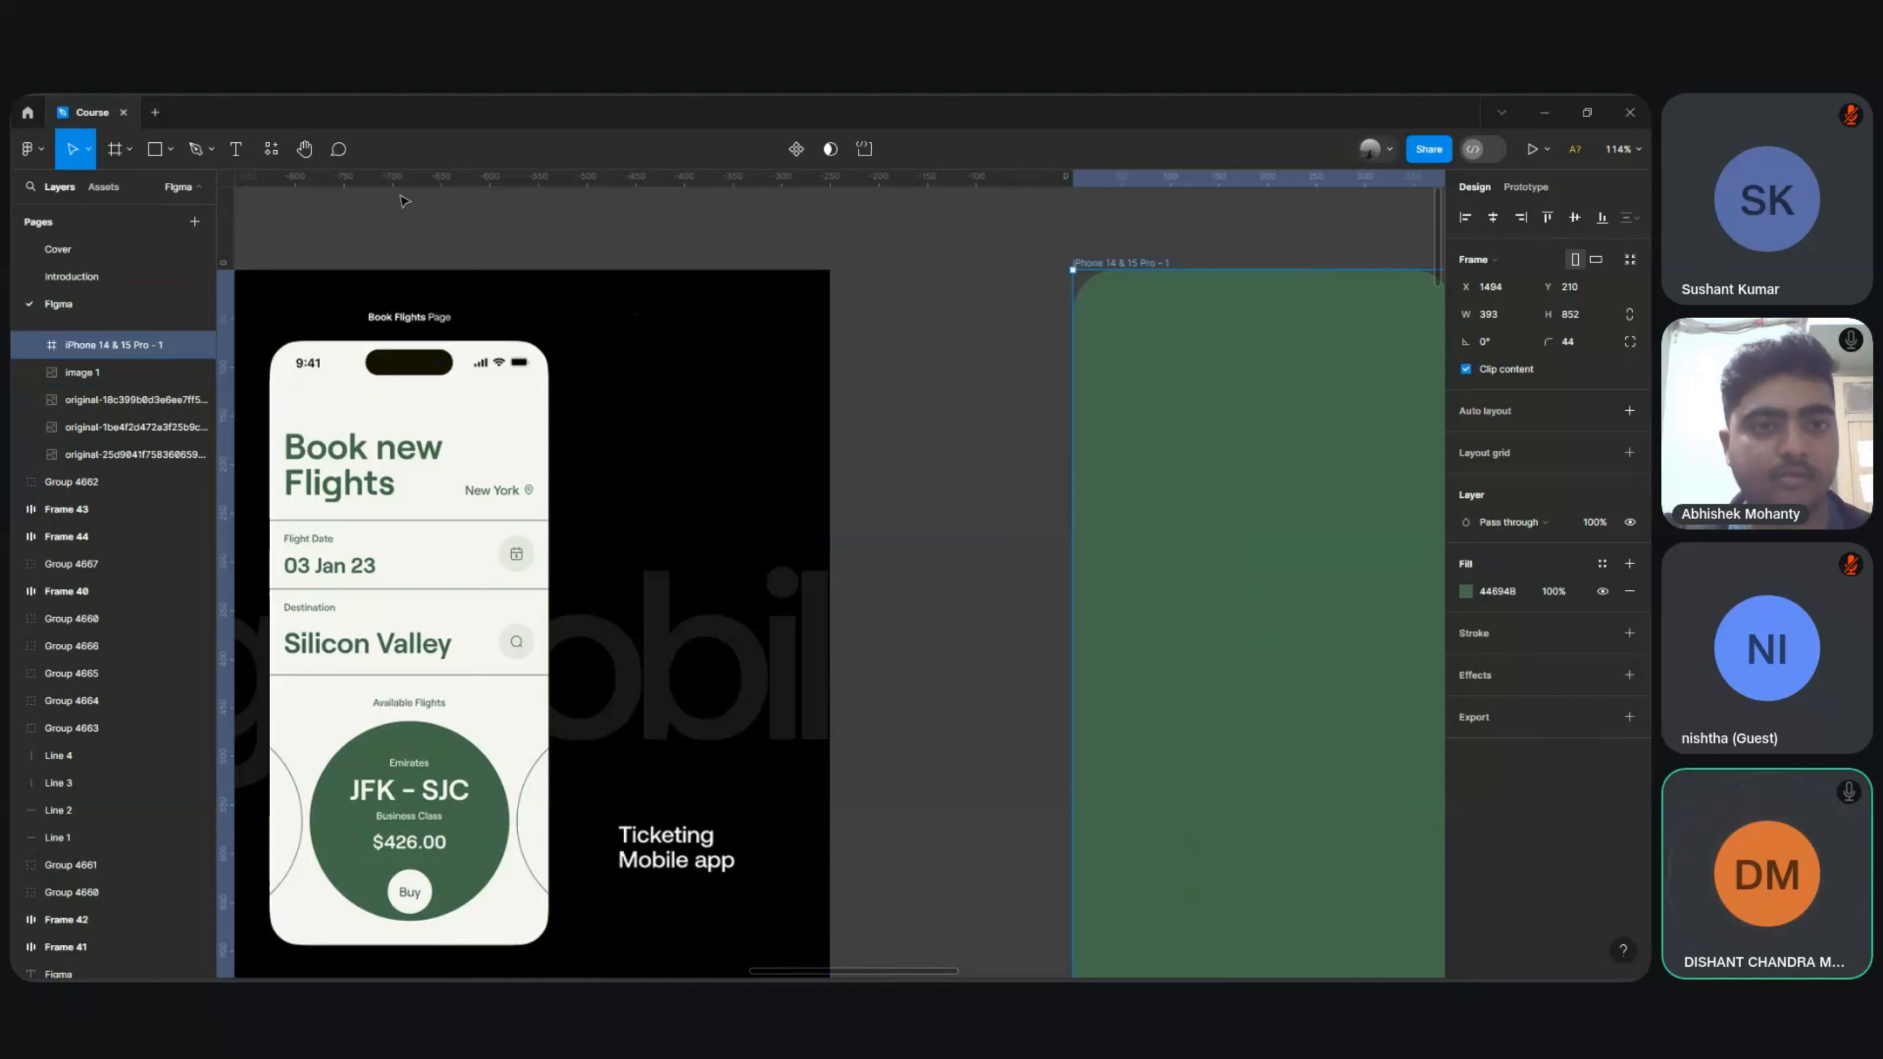
pyautogui.hscroll(-3, 537, 200)
pyautogui.keyDown('ctrl'); pyautogui.scroll(-6, 564, 198); pyautogui.keyUp('ctrl')
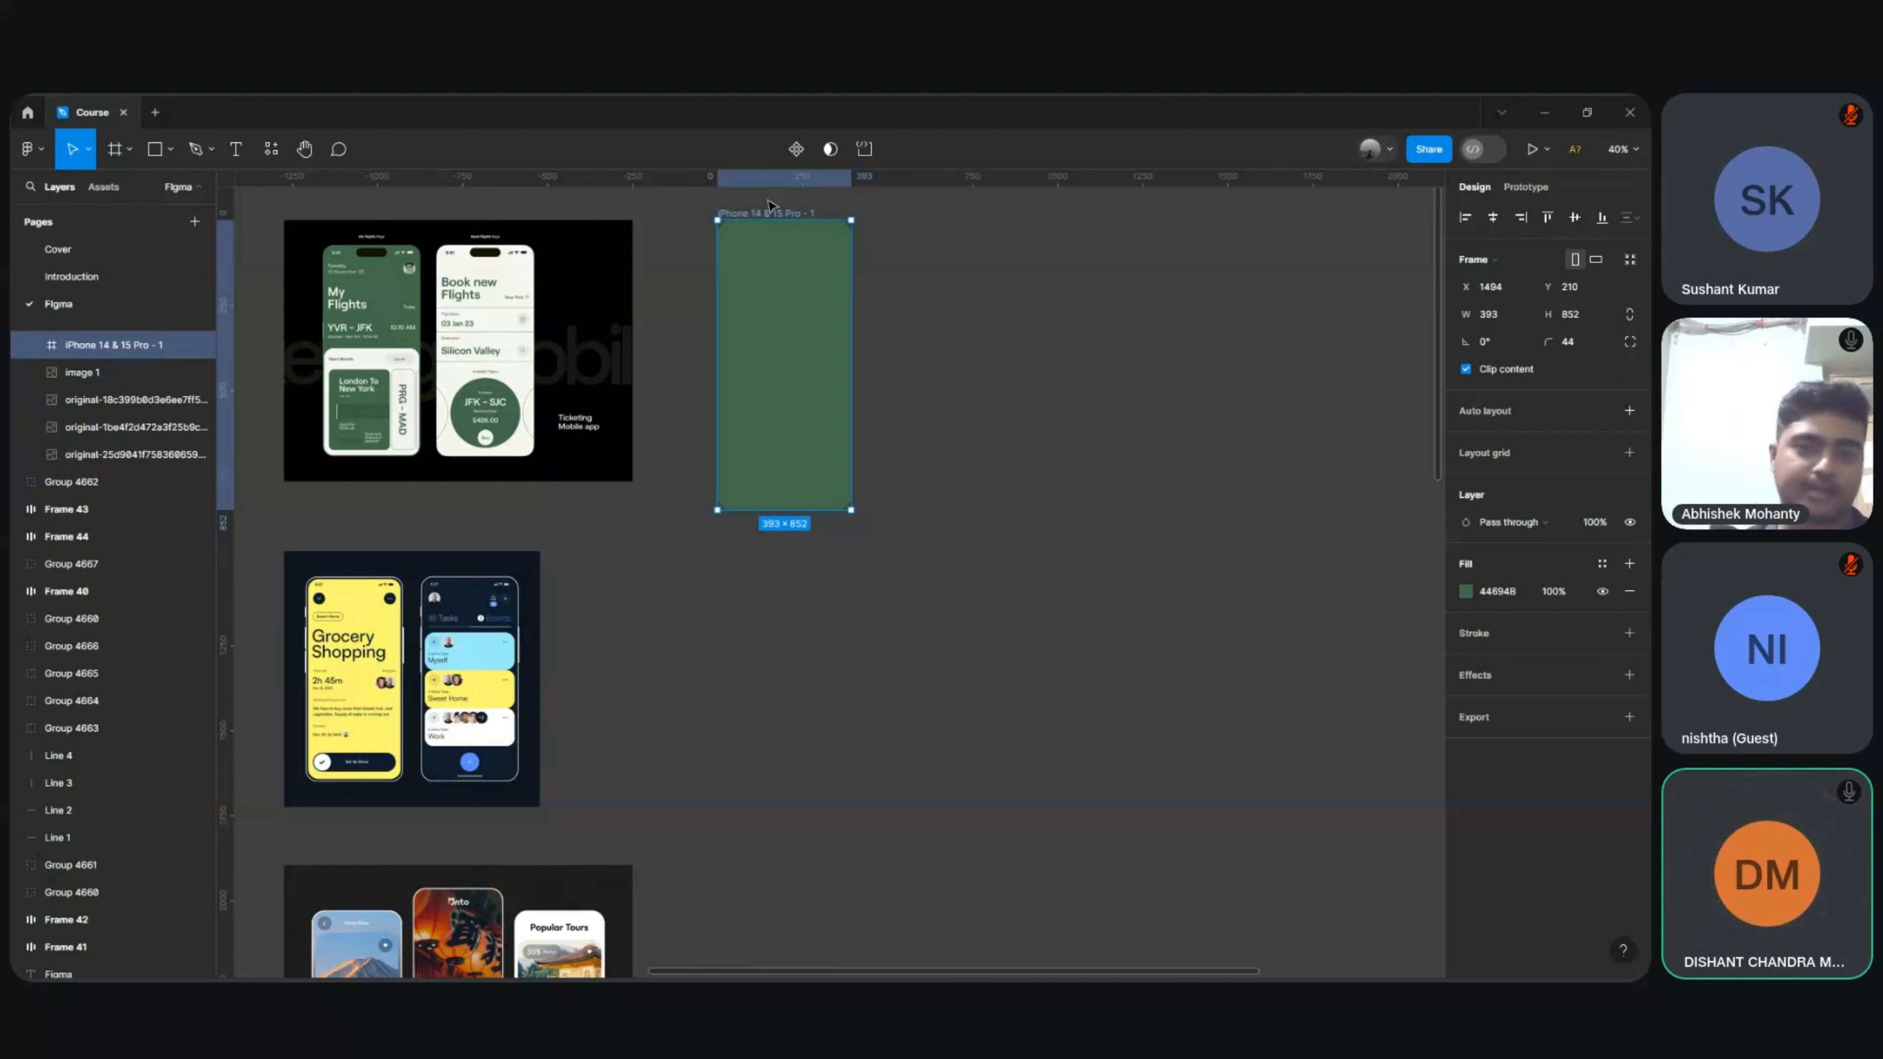
# Step: Deselect the phone frame and place a horizontal ruler guide across the canvas just below the frame's upper edge
pyautogui.click(677, 230)
pyautogui.scroll(4, 674, 223)
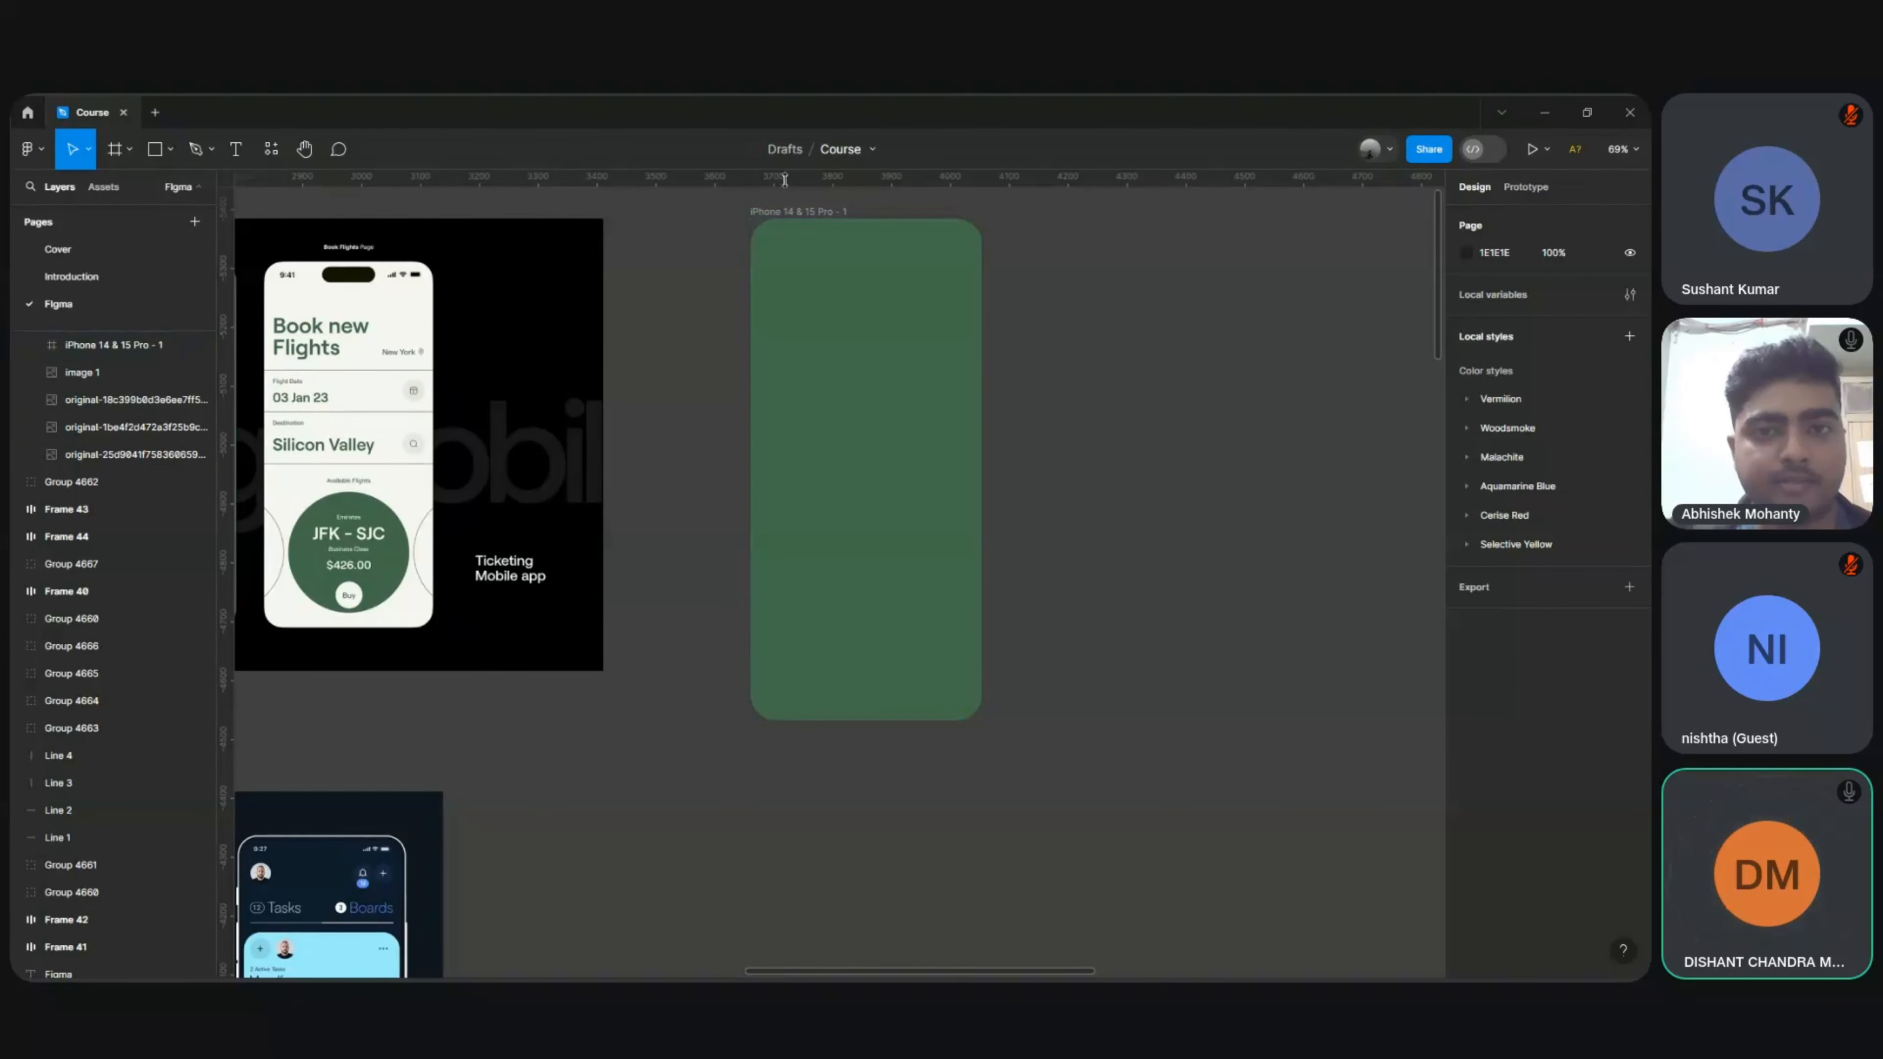
pyautogui.moveTo(784, 180); pyautogui.dragTo(786, 235)
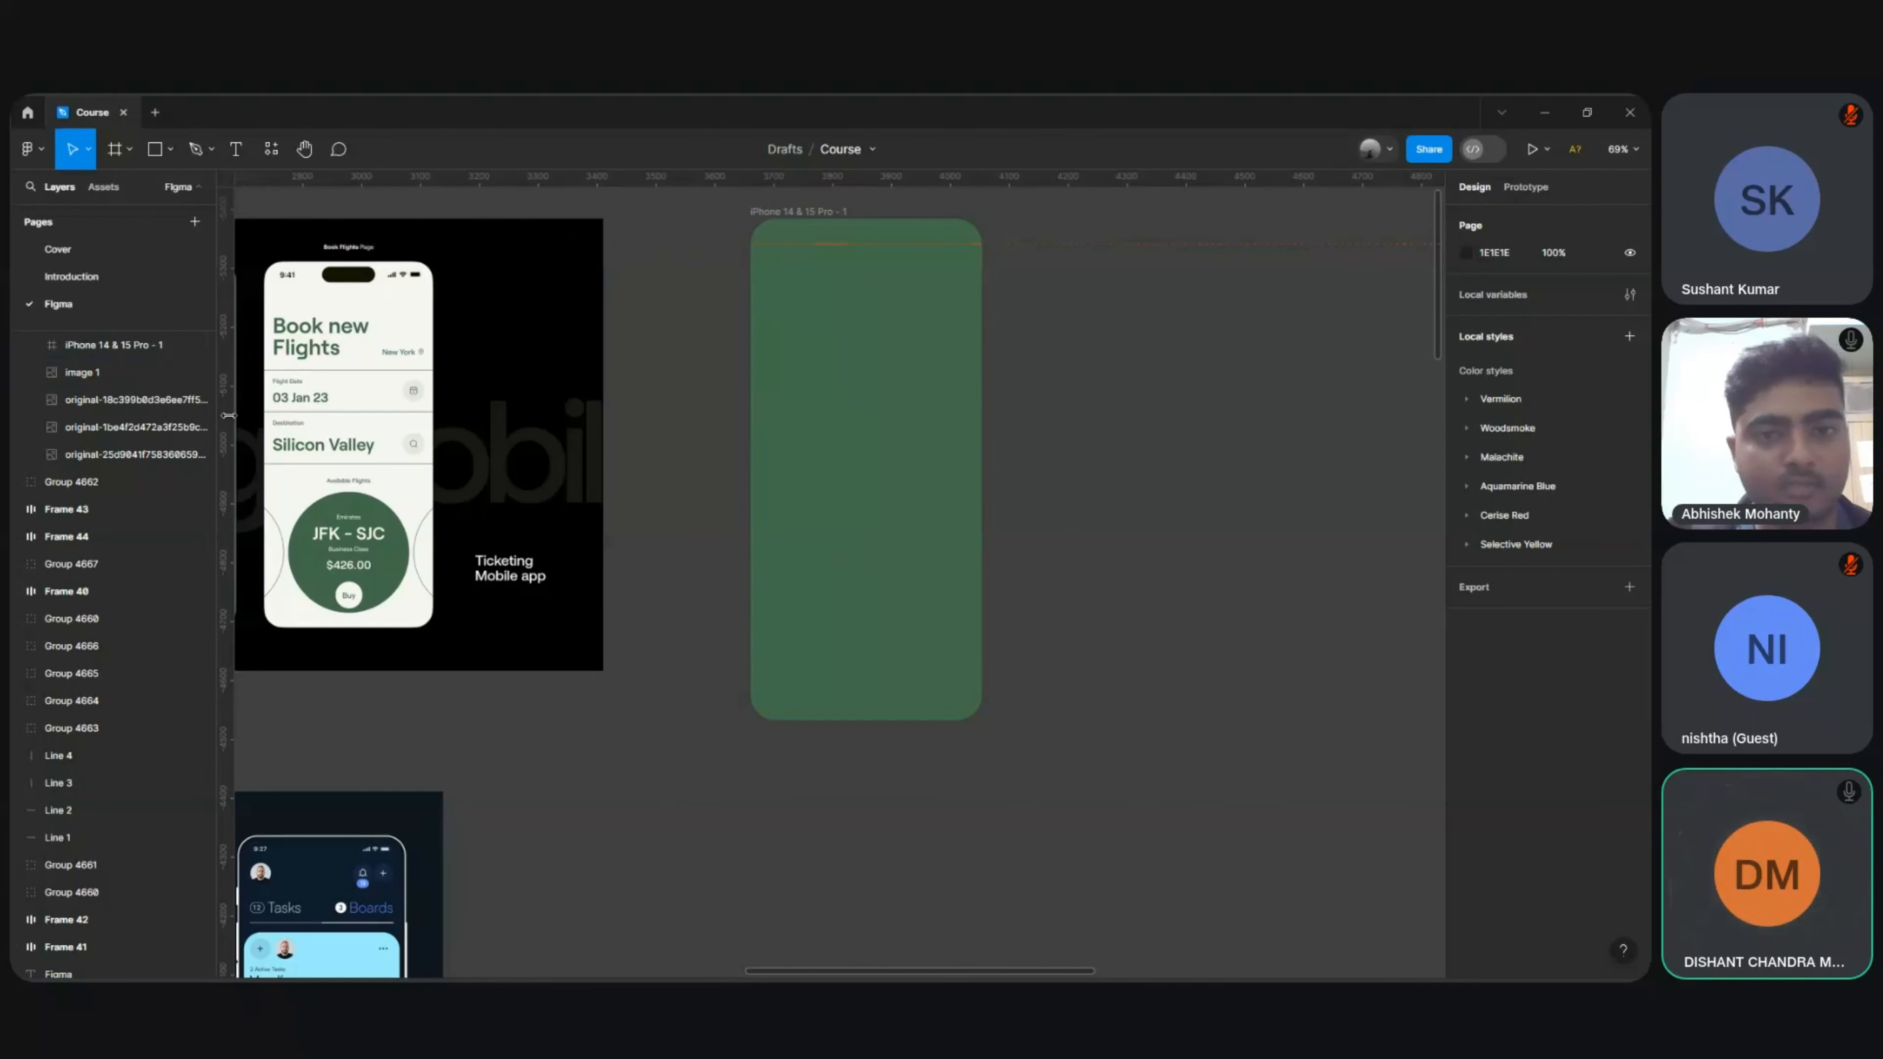
# Step: Place vertical ruler guides inside the left and right edges of the green phone frame, at about X 27 and X 370
pyautogui.moveTo(228, 416); pyautogui.dragTo(766, 429)
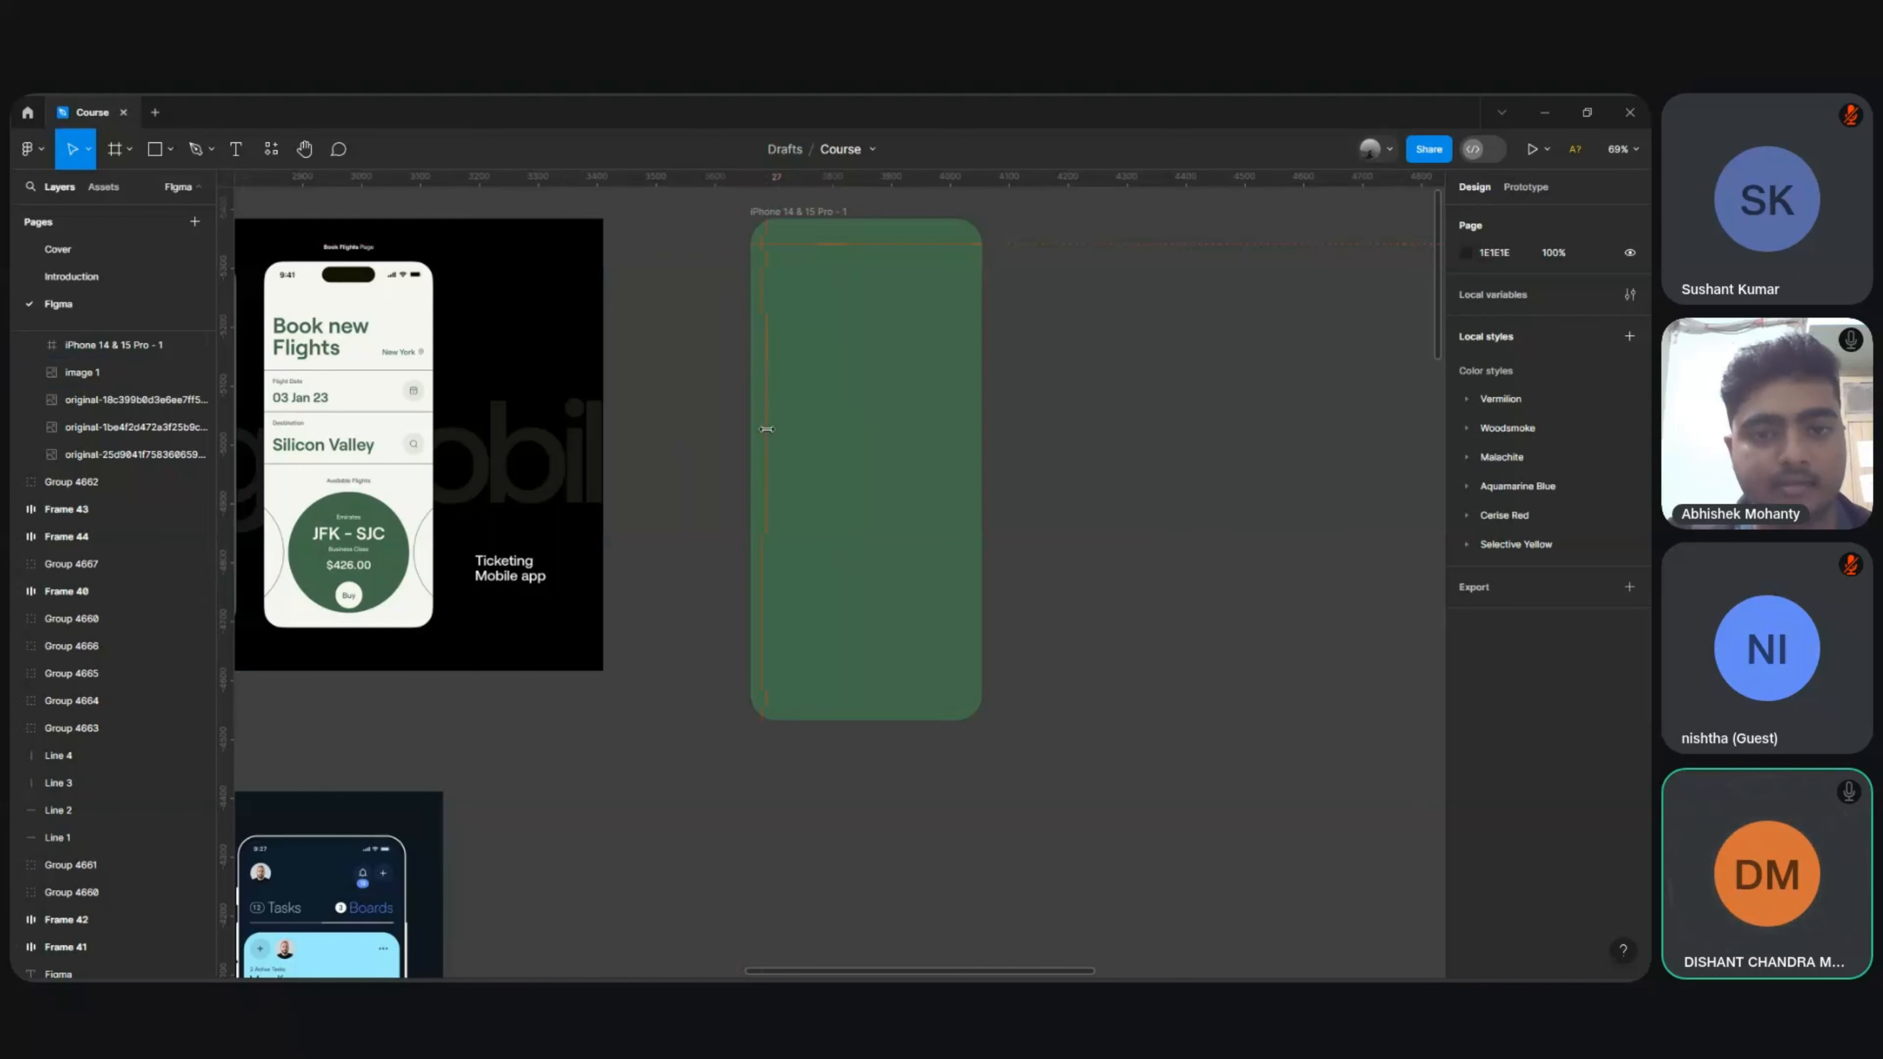
pyautogui.moveTo(227, 432); pyautogui.dragTo(964, 406)
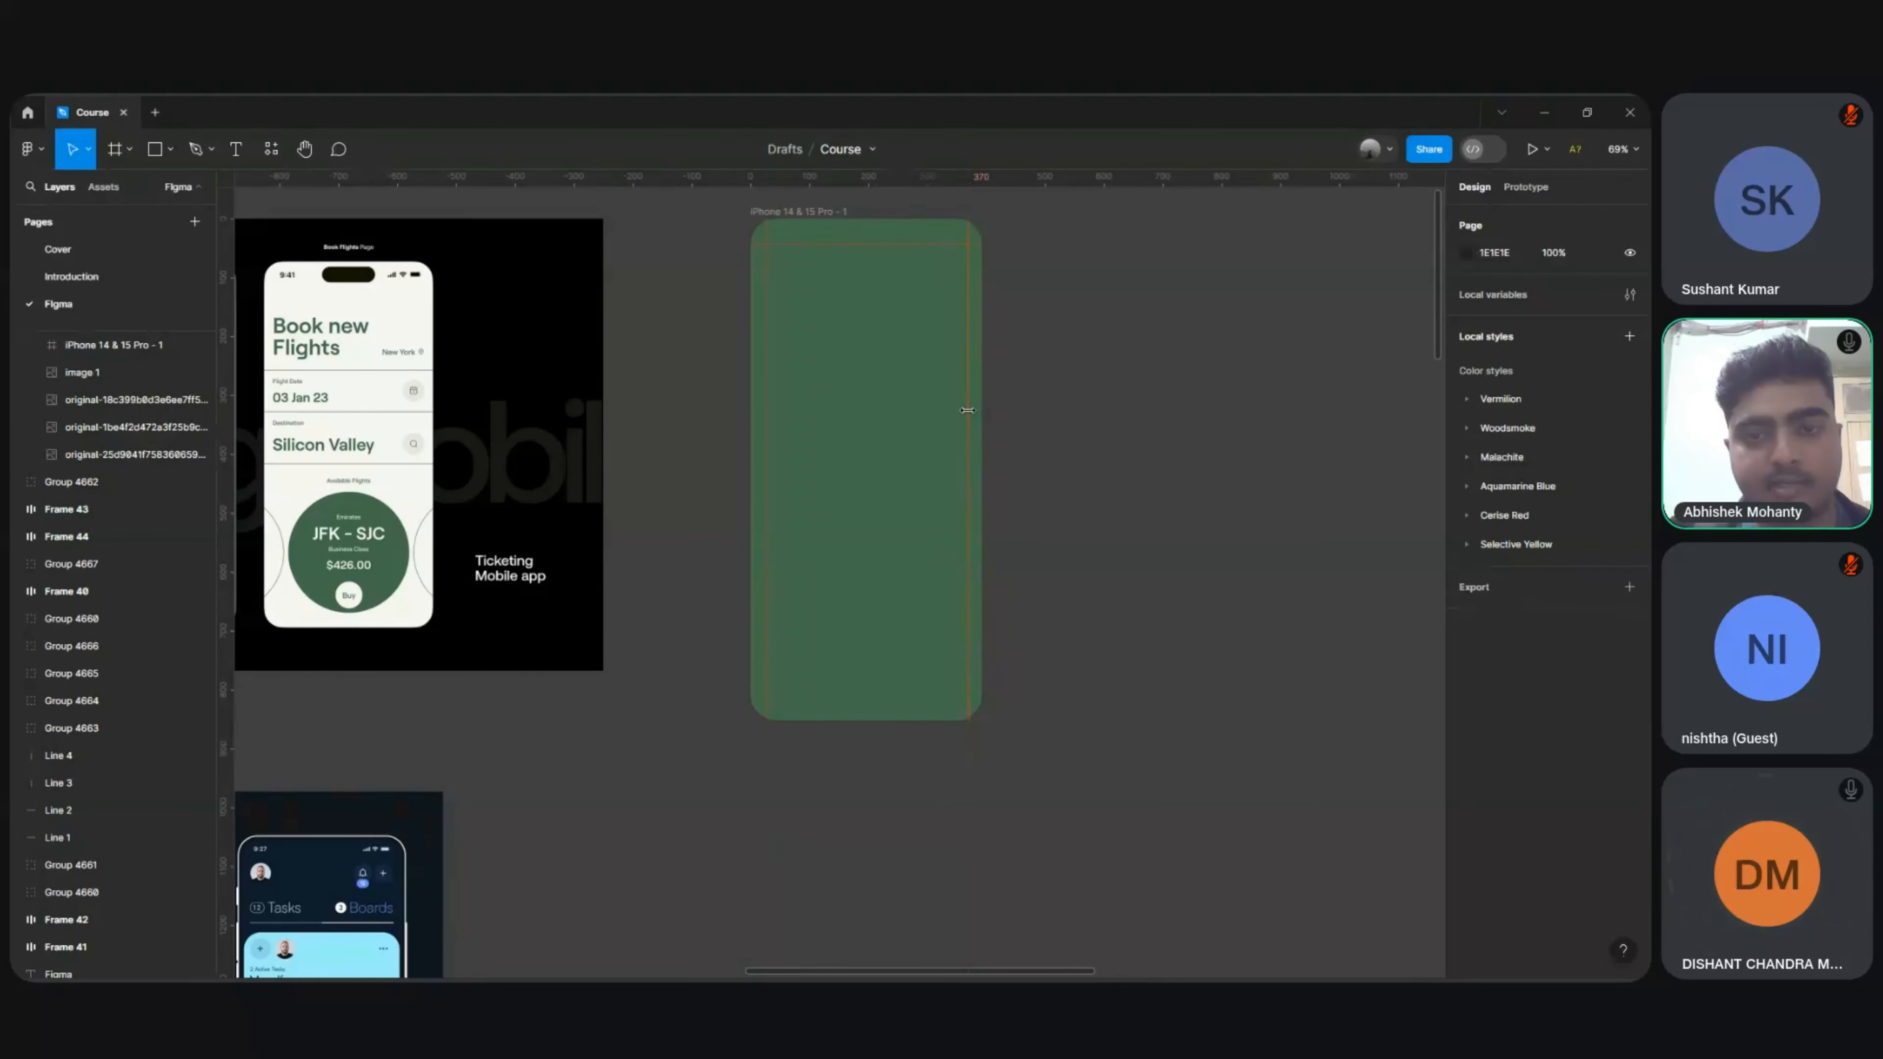
pyautogui.moveTo(967, 410); pyautogui.dragTo(968, 409)
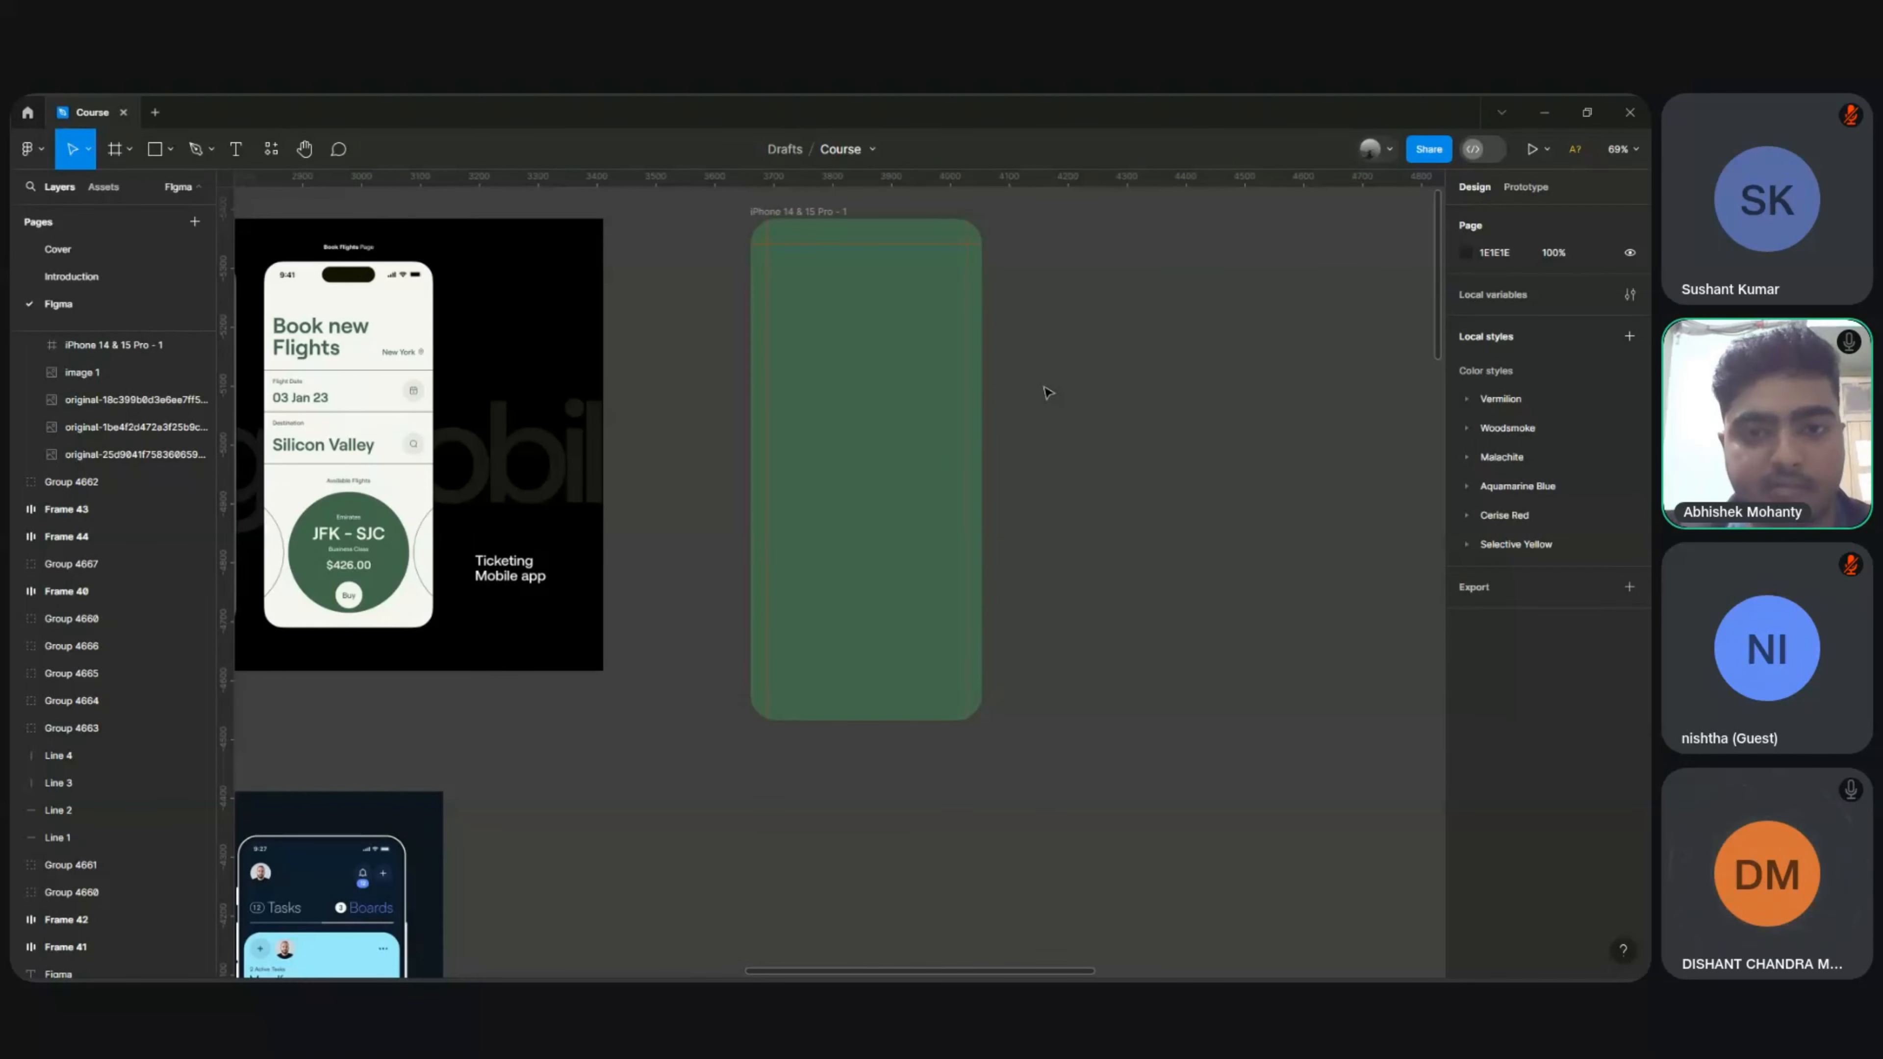
# Step: Place four horizontal ruler guides on the My Flights screen, above and below the date block and above and below the My Flights heading
pyautogui.hscroll(-2, 1045, 393)
pyautogui.scroll(5, 1045, 393)
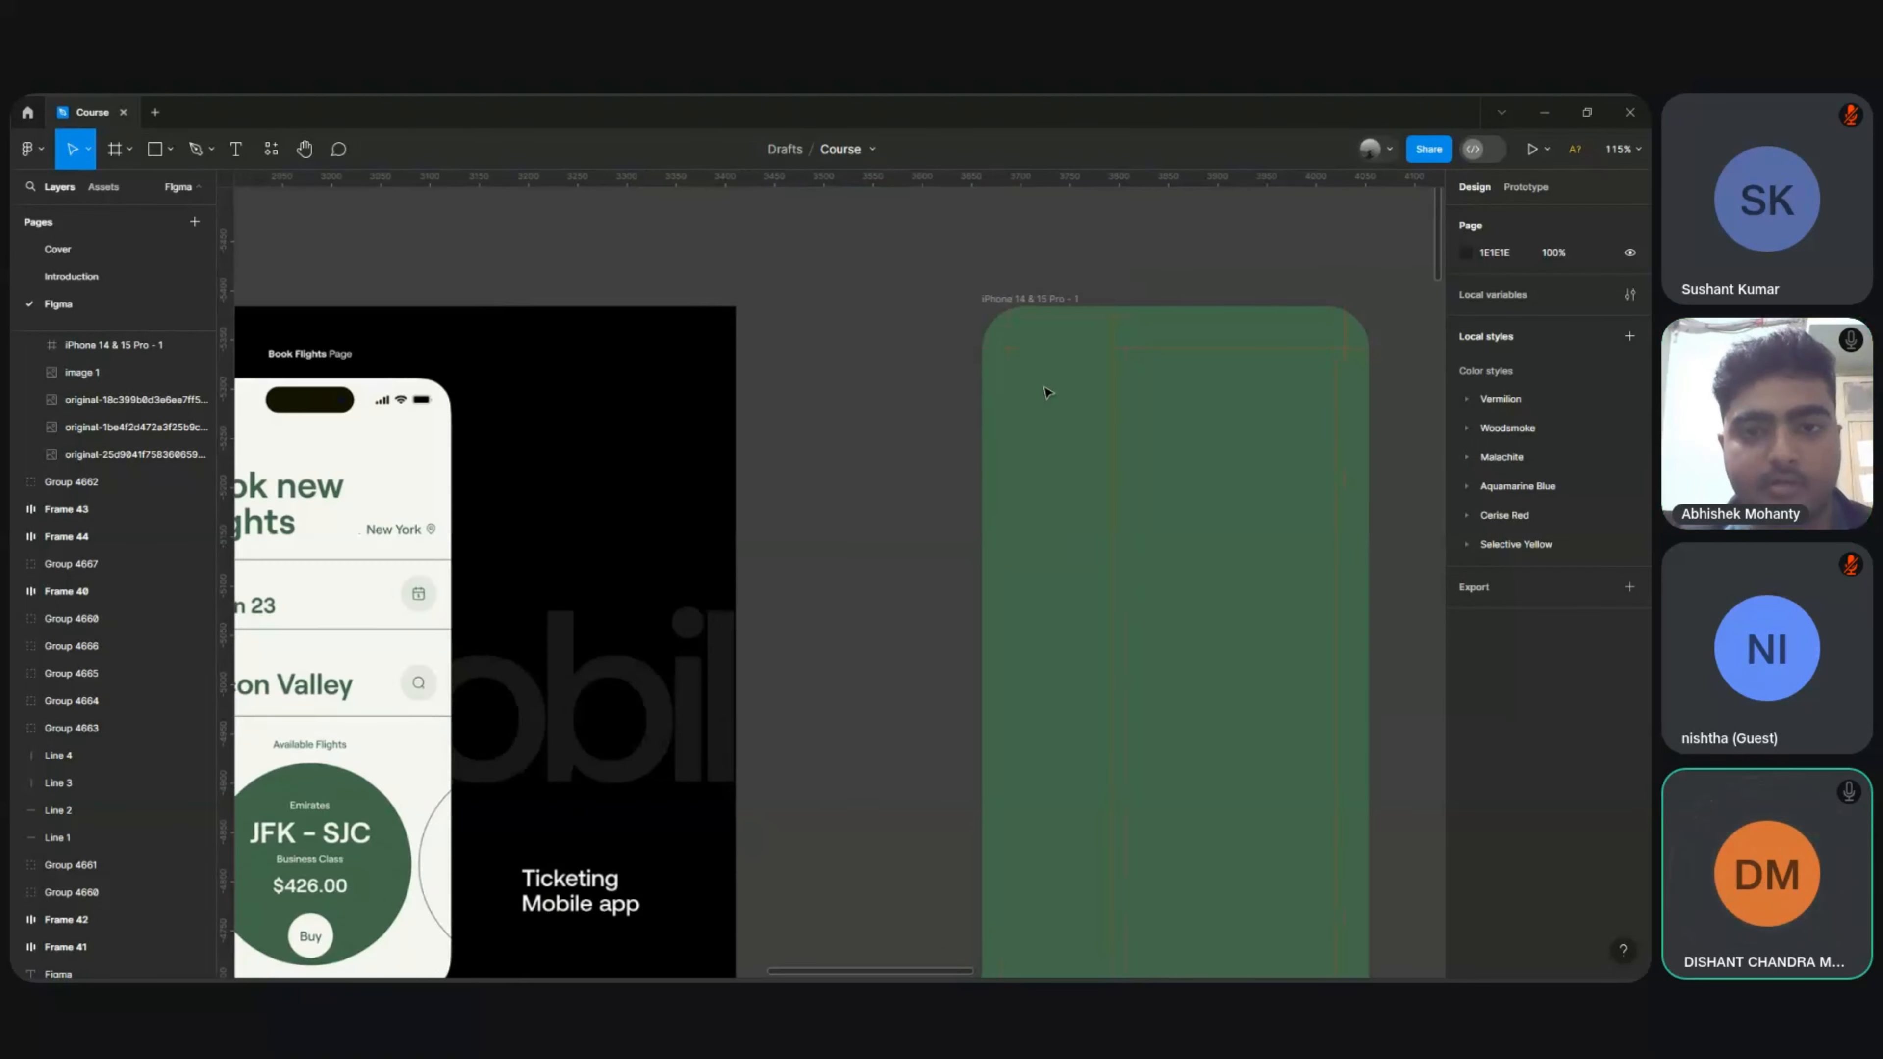
pyautogui.scroll(-5, 1045, 393)
pyautogui.hscroll(-2, 1045, 392)
pyautogui.scroll(5, 1045, 392)
pyautogui.hscroll(-6, 1046, 392)
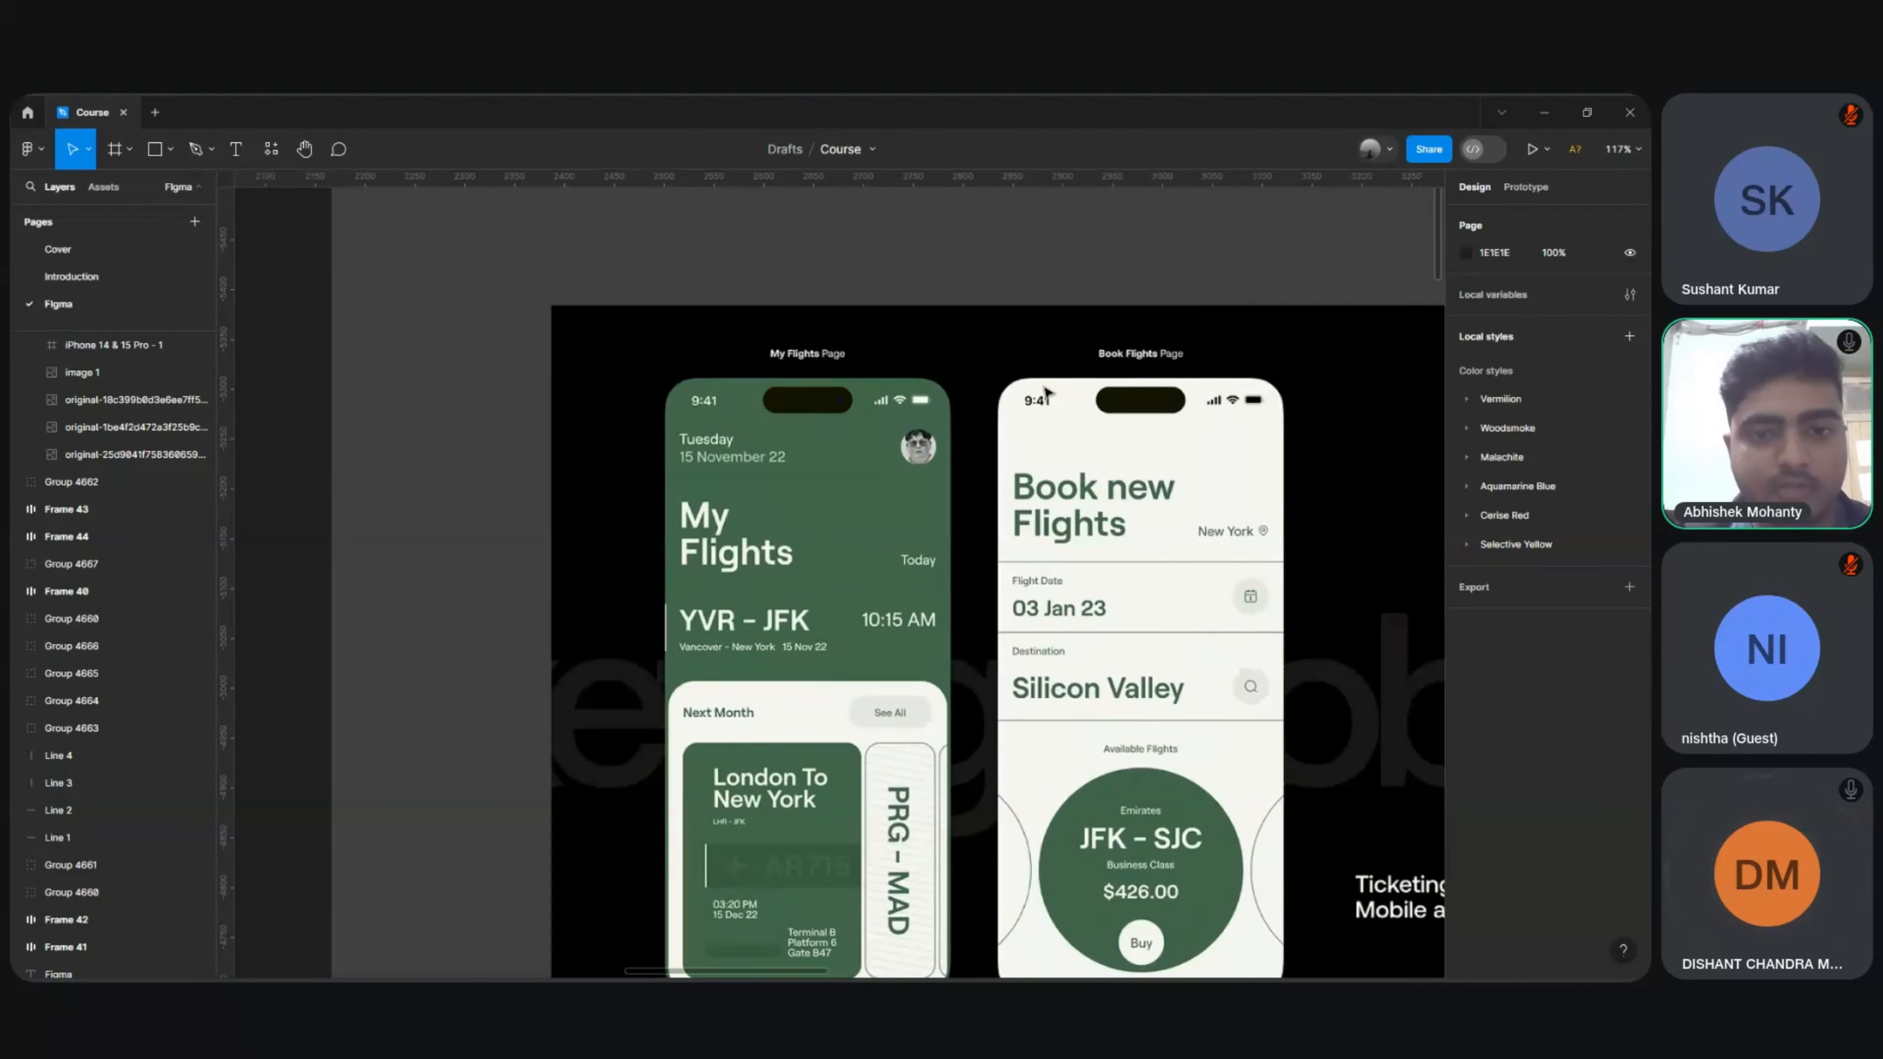
pyautogui.scroll(3, 1046, 393)
pyautogui.hscroll(-3, 1045, 392)
pyautogui.scroll(3, 1045, 393)
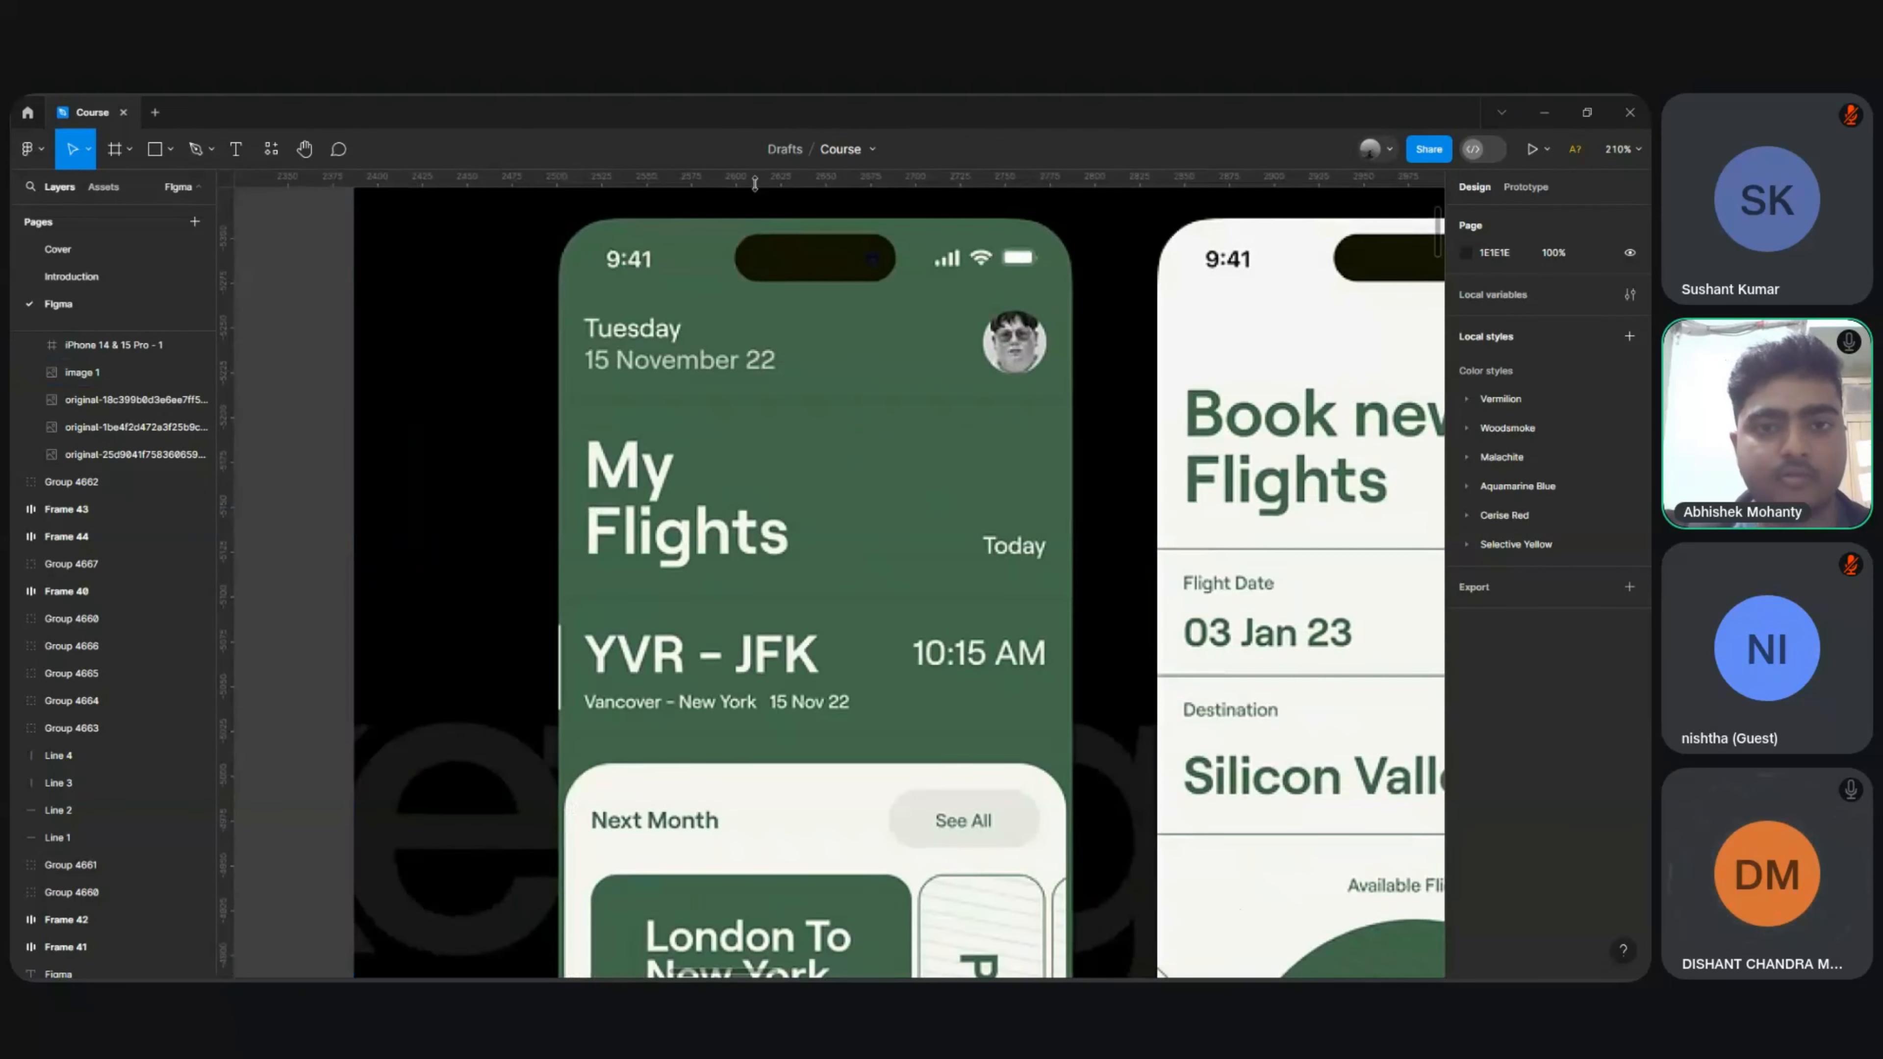
pyautogui.moveTo(754, 184); pyautogui.dragTo(737, 309)
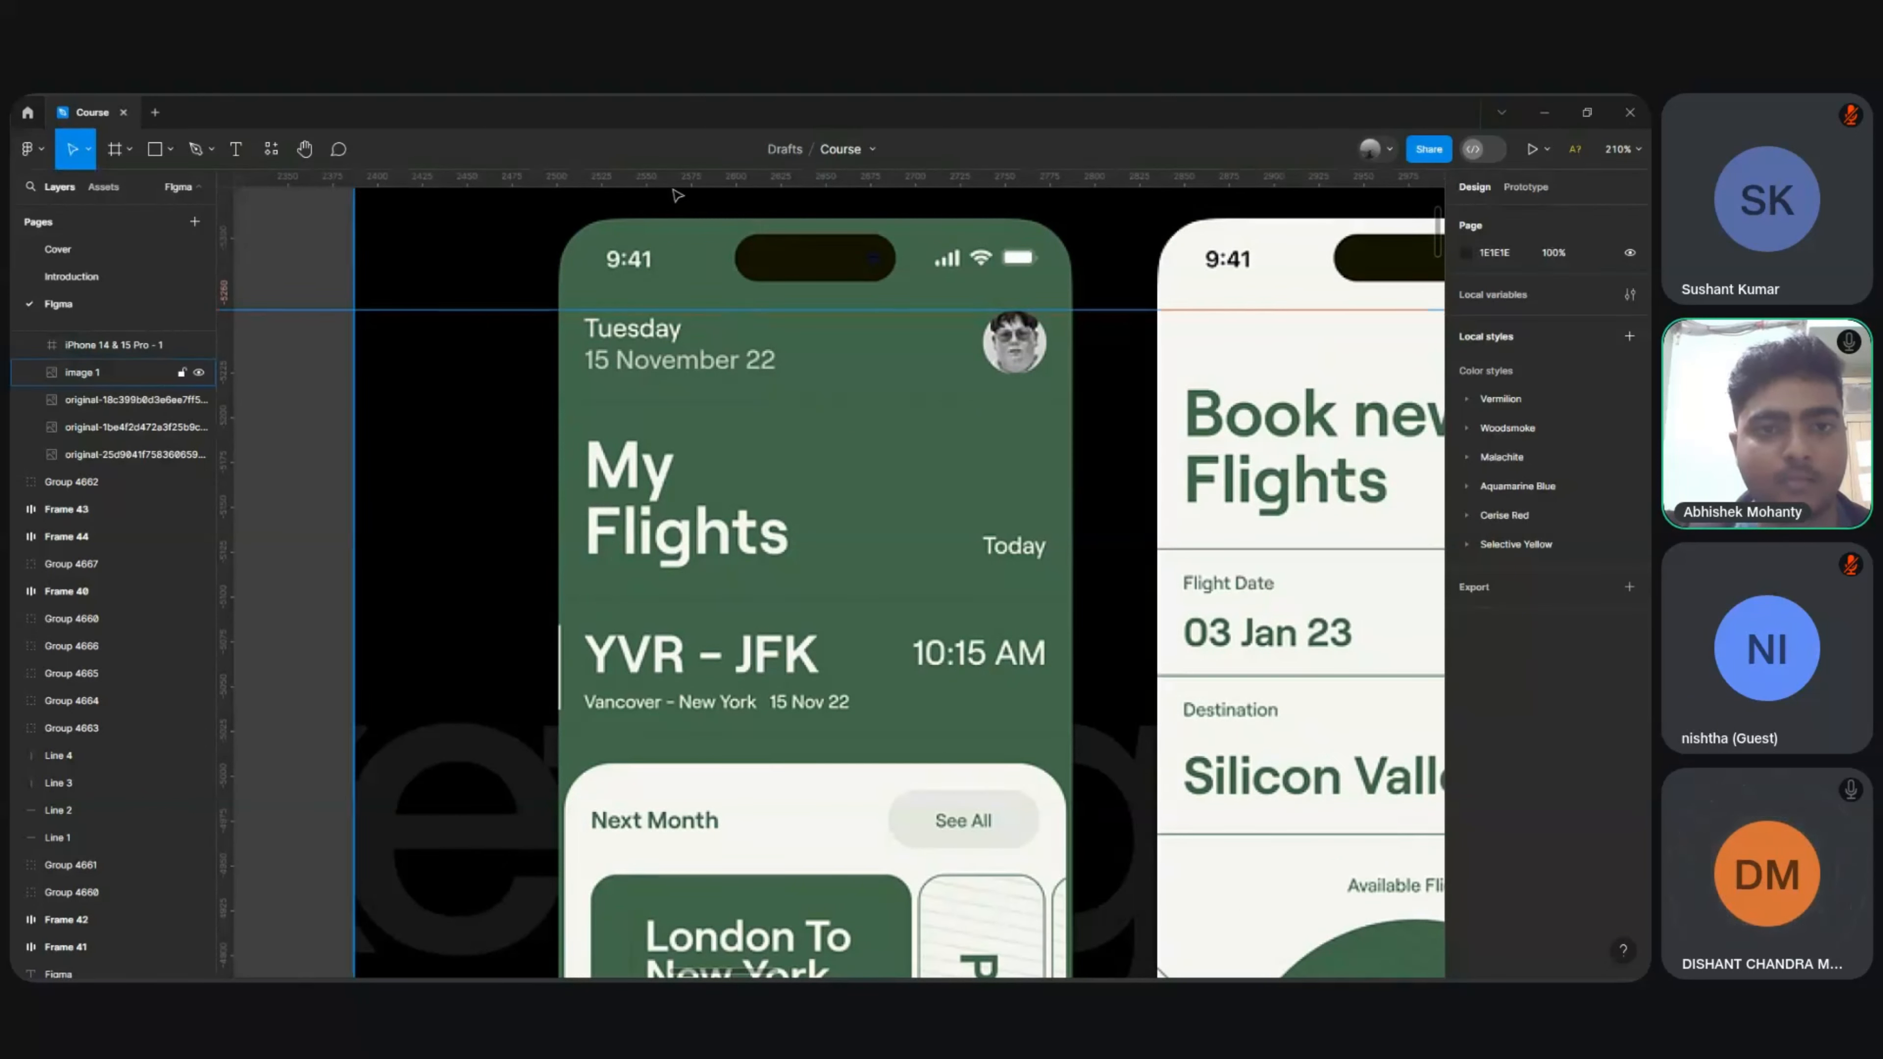
pyautogui.moveTo(671, 182); pyautogui.dragTo(686, 375)
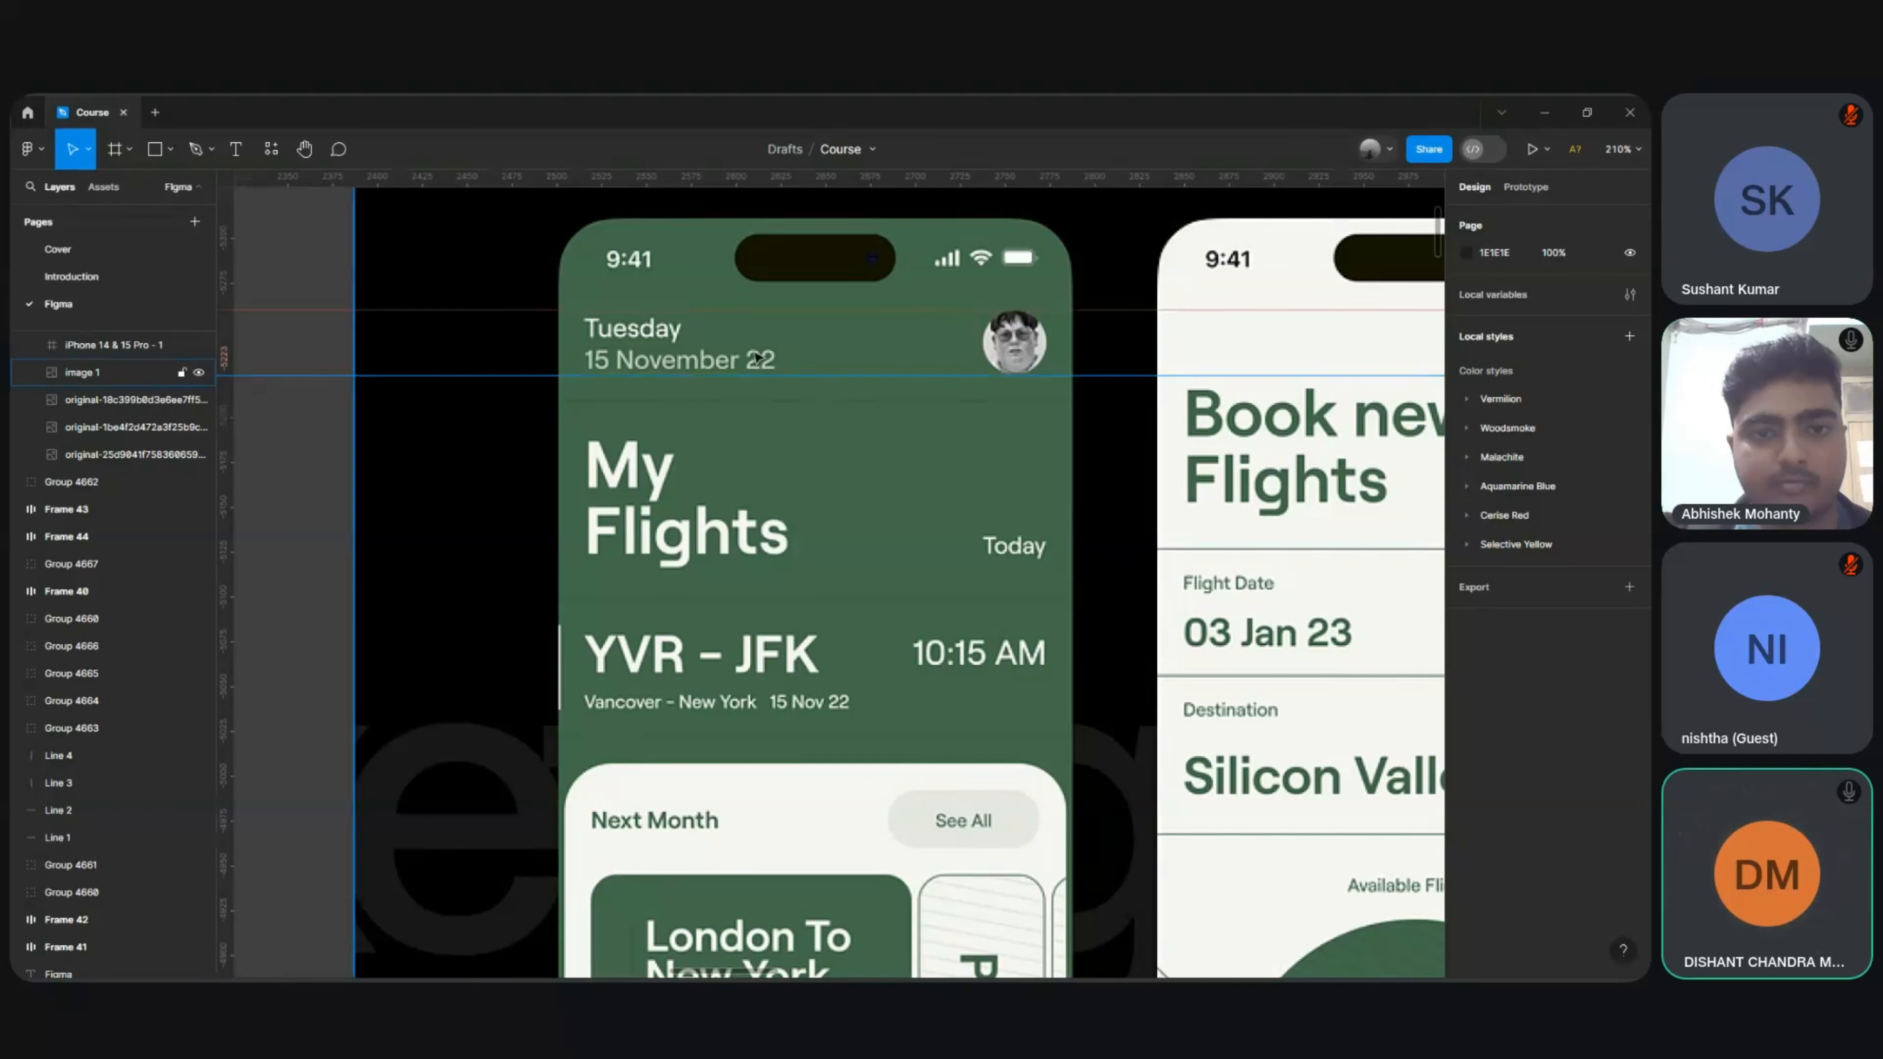
pyautogui.moveTo(729, 184); pyautogui.dragTo(725, 403)
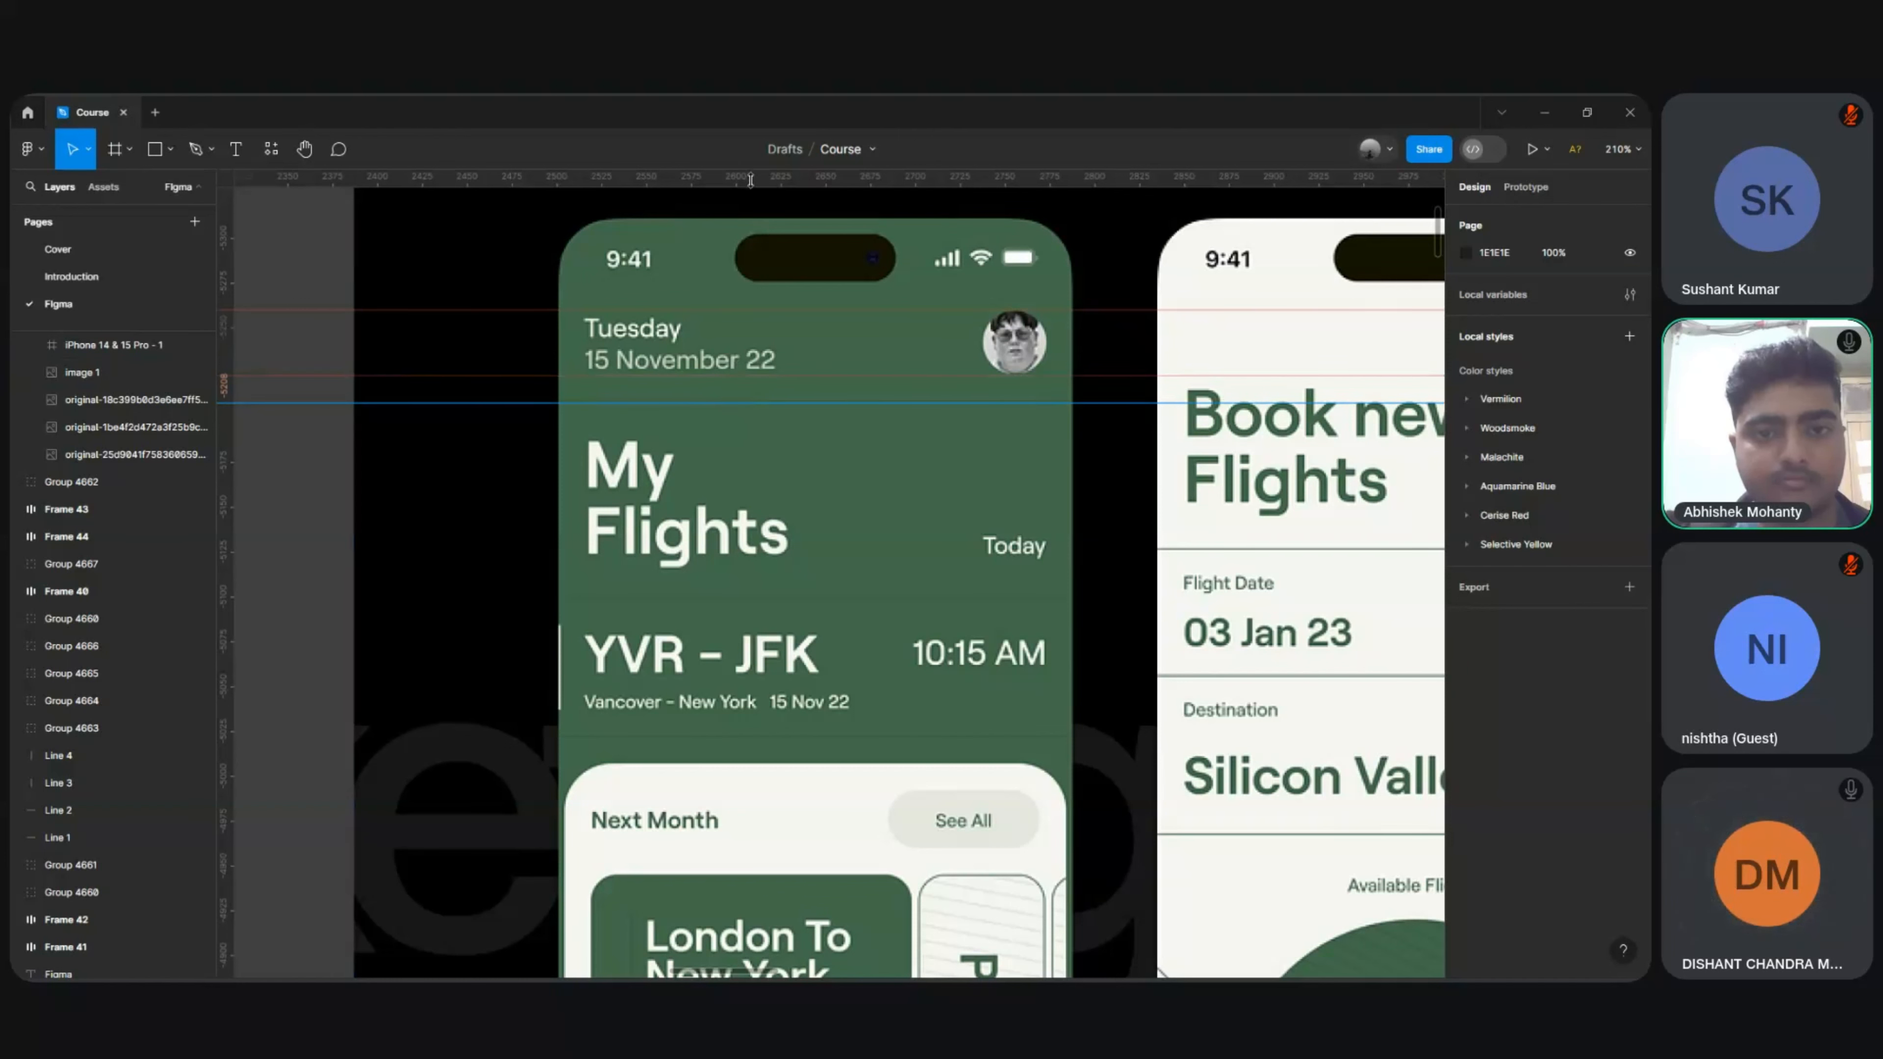
pyautogui.moveTo(750, 179); pyautogui.dragTo(728, 598)
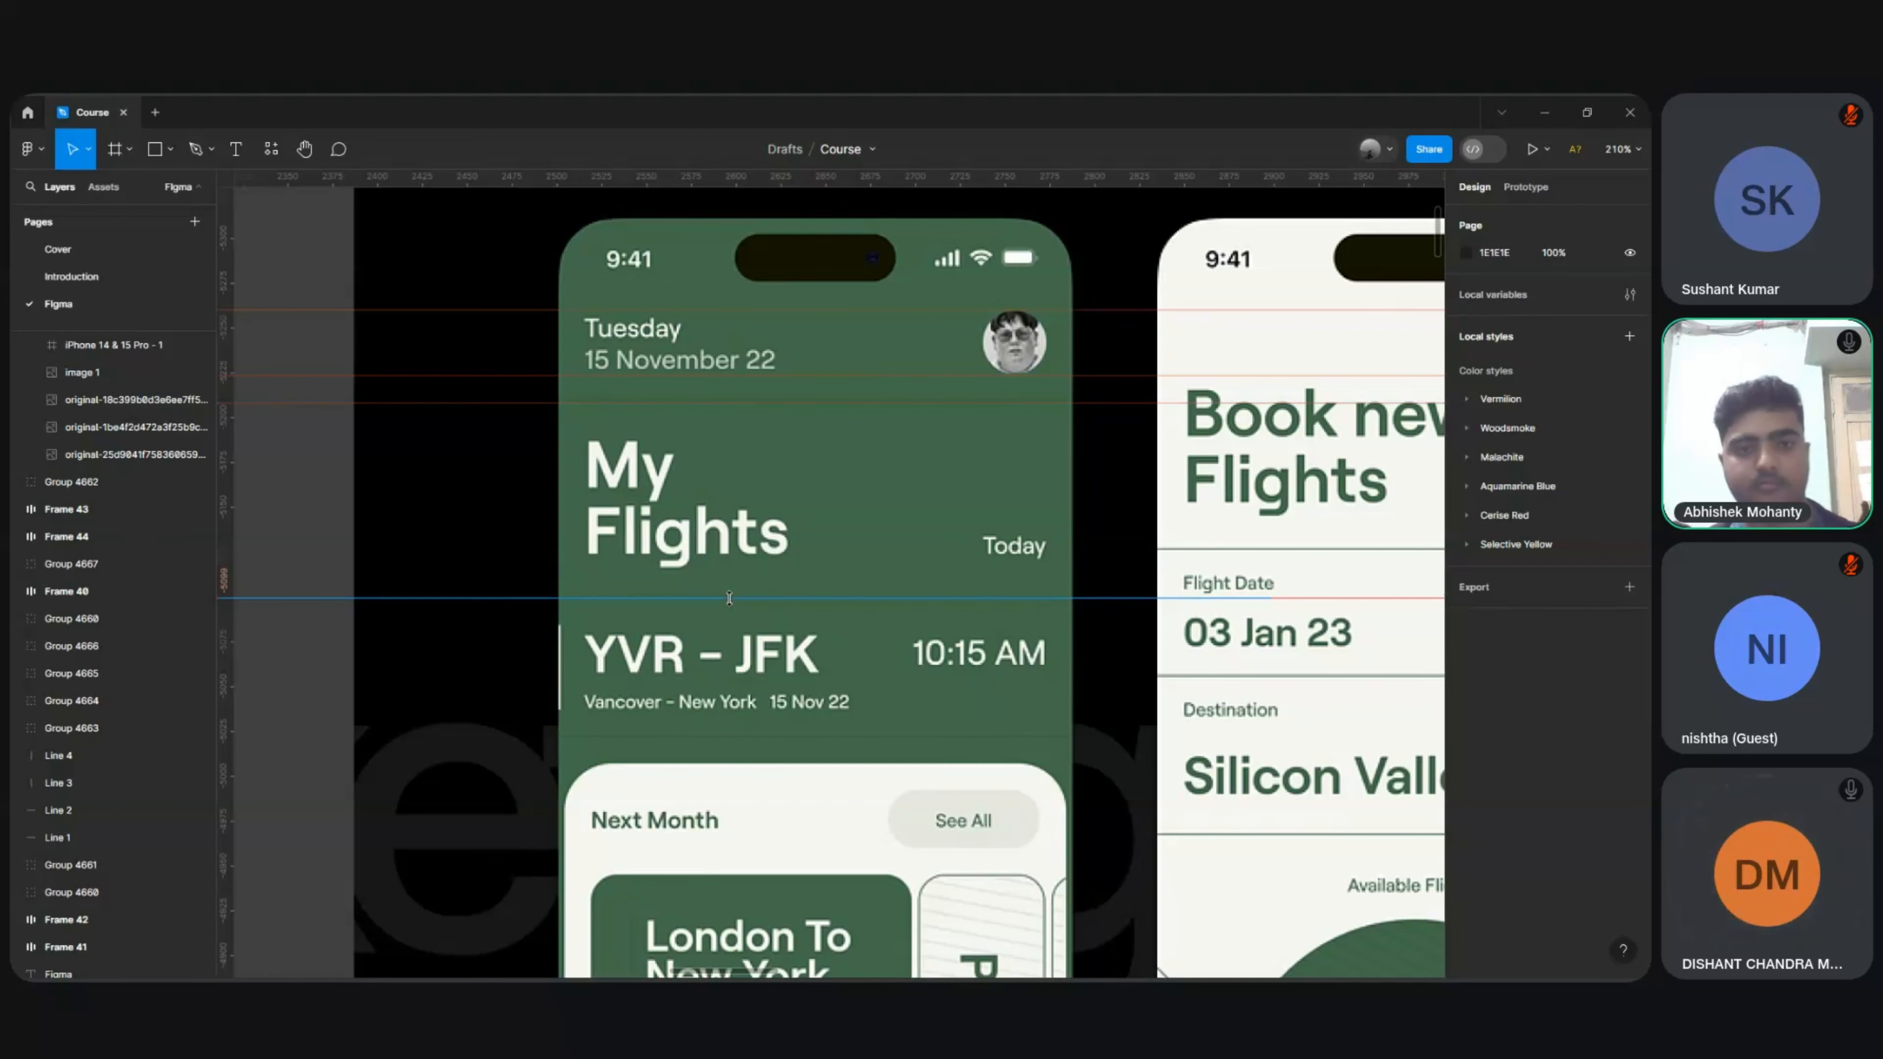
# Step: Compare the guide positions on the My Flights and Book Flights screens with the green phone frame
pyautogui.scroll(-3, 773, 518)
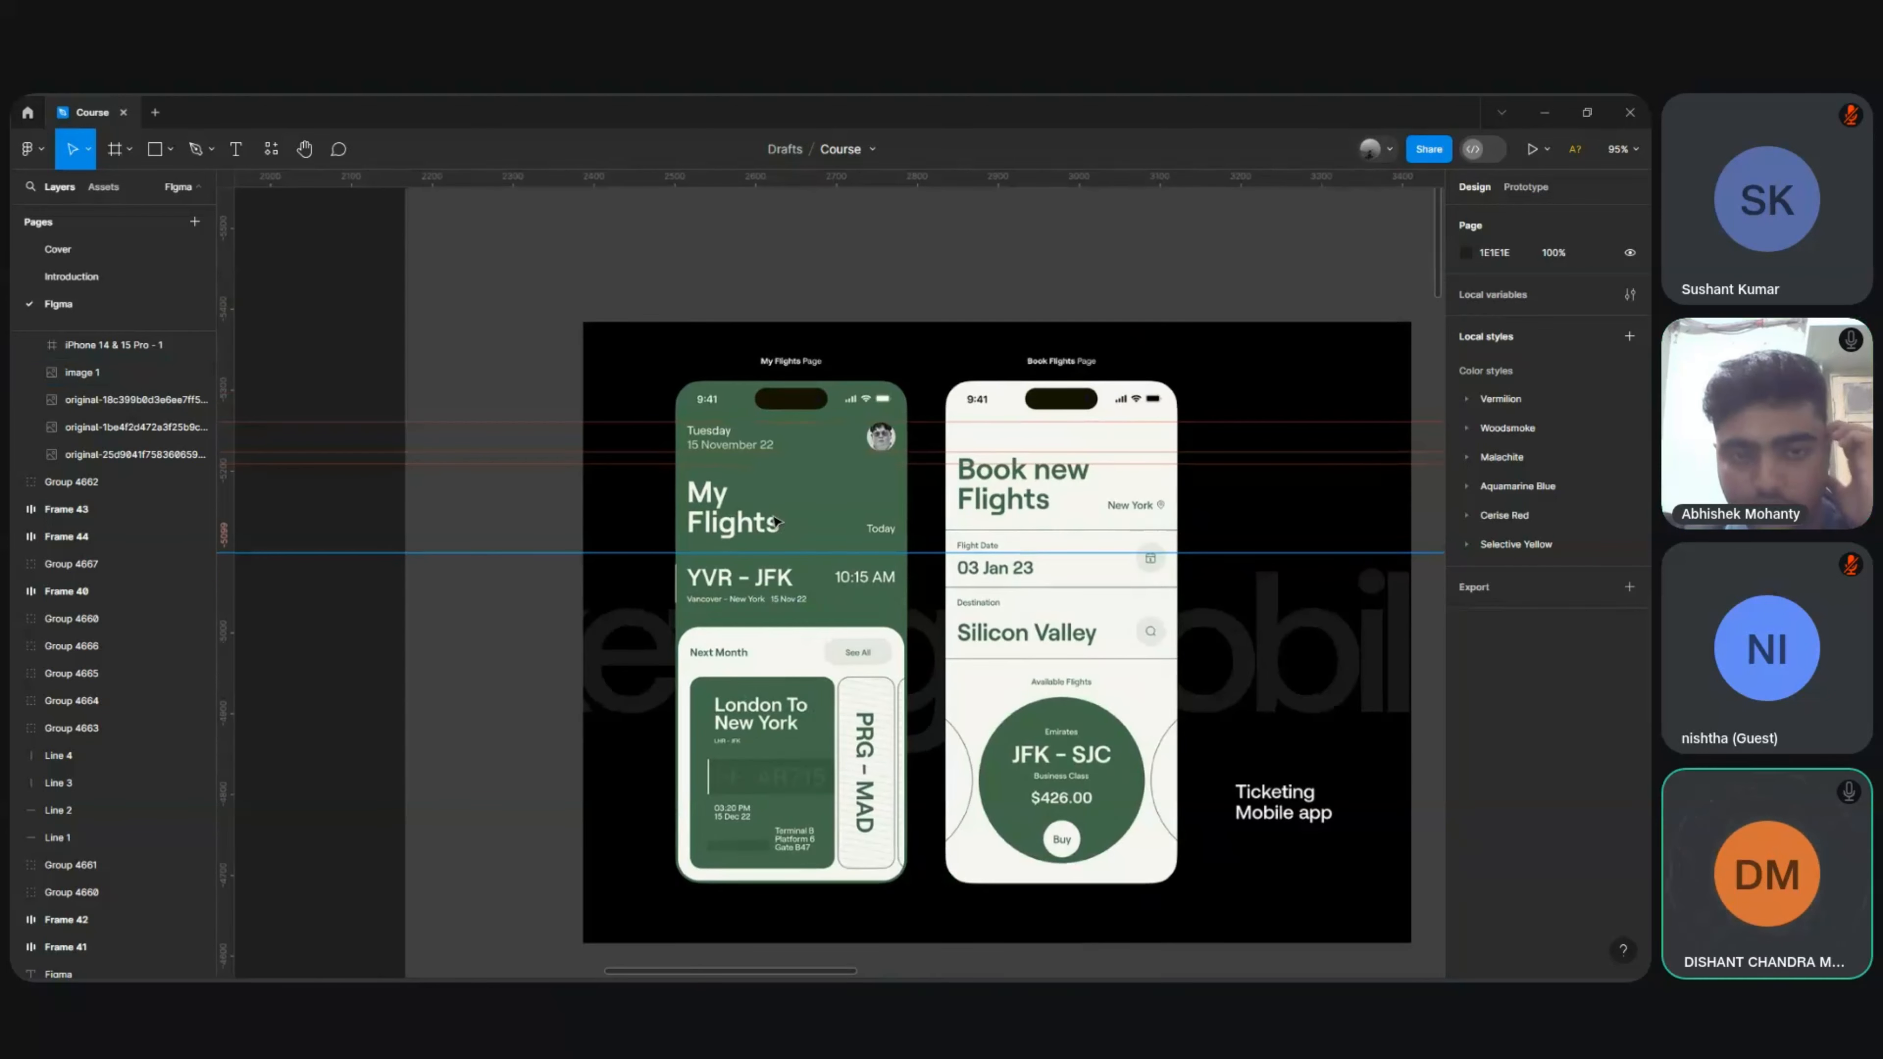
pyautogui.hscroll(2, 773, 518)
pyautogui.hscroll(8, 773, 517)
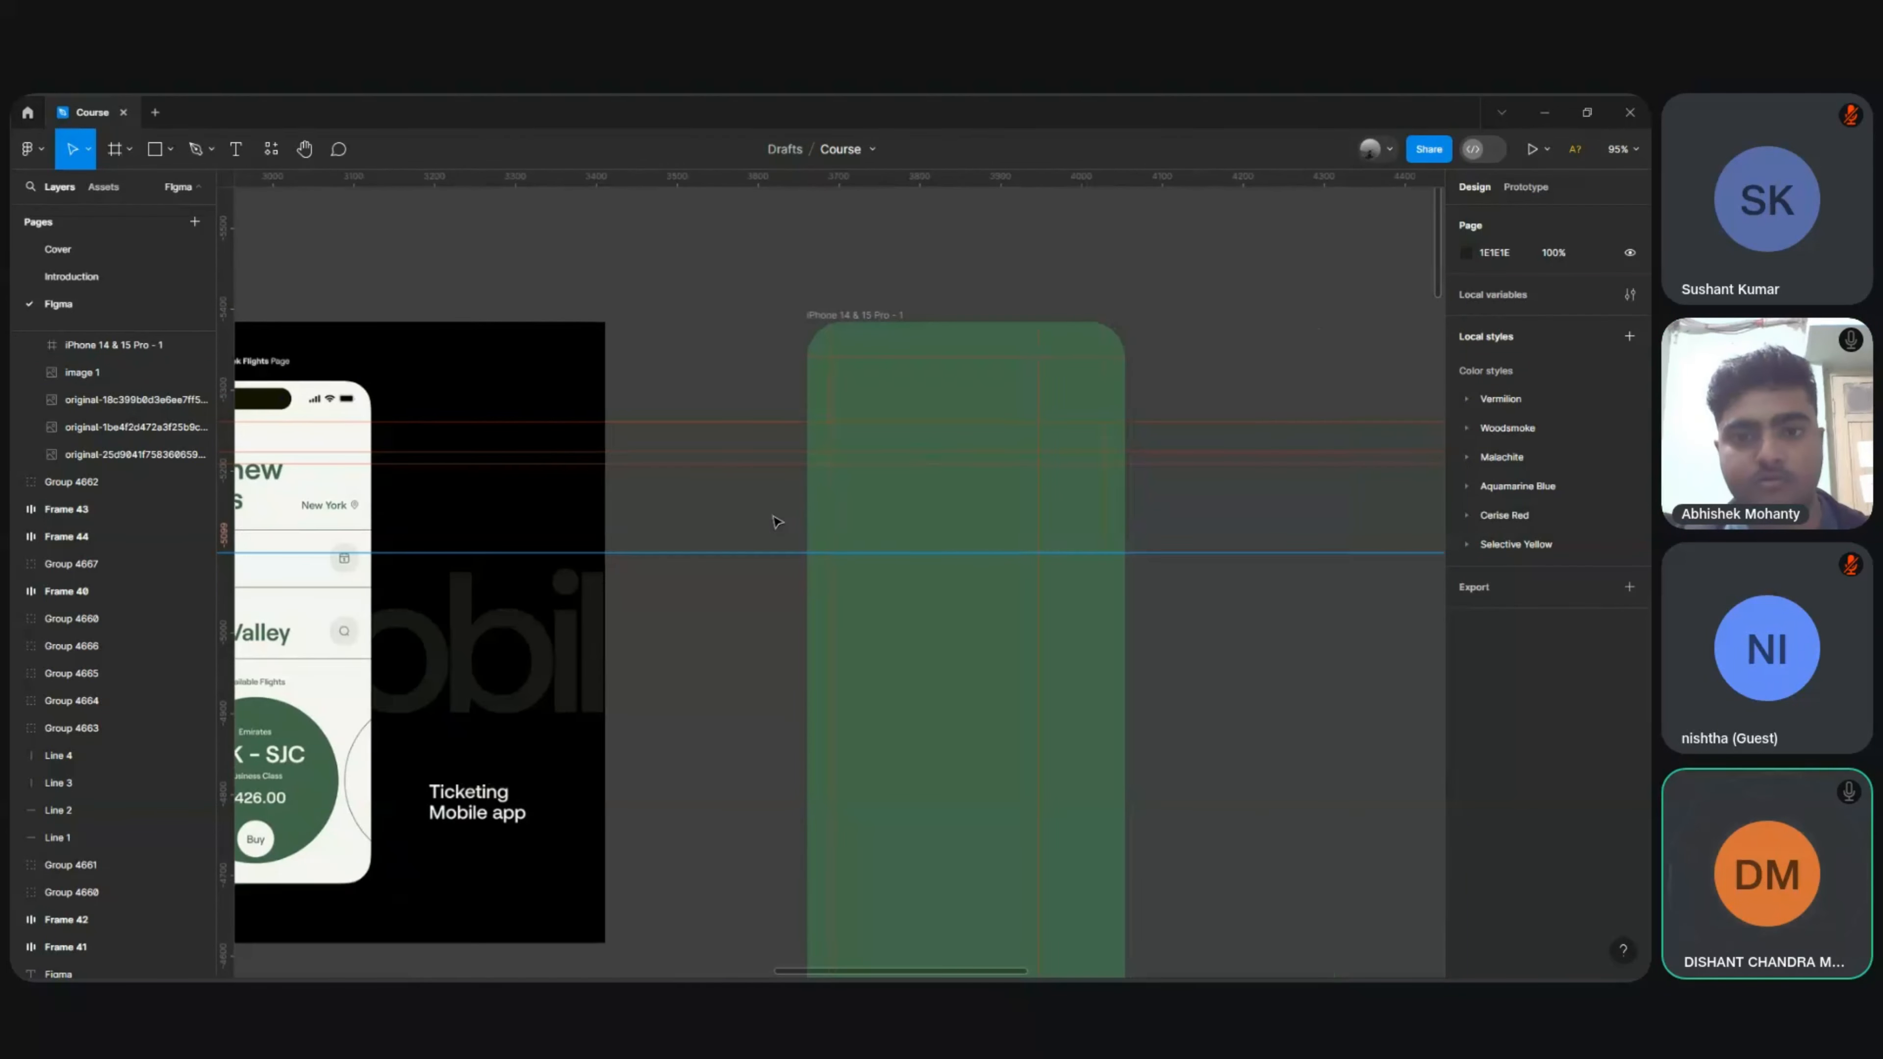
pyautogui.click(949, 485)
pyautogui.hscroll(-6, 951, 485)
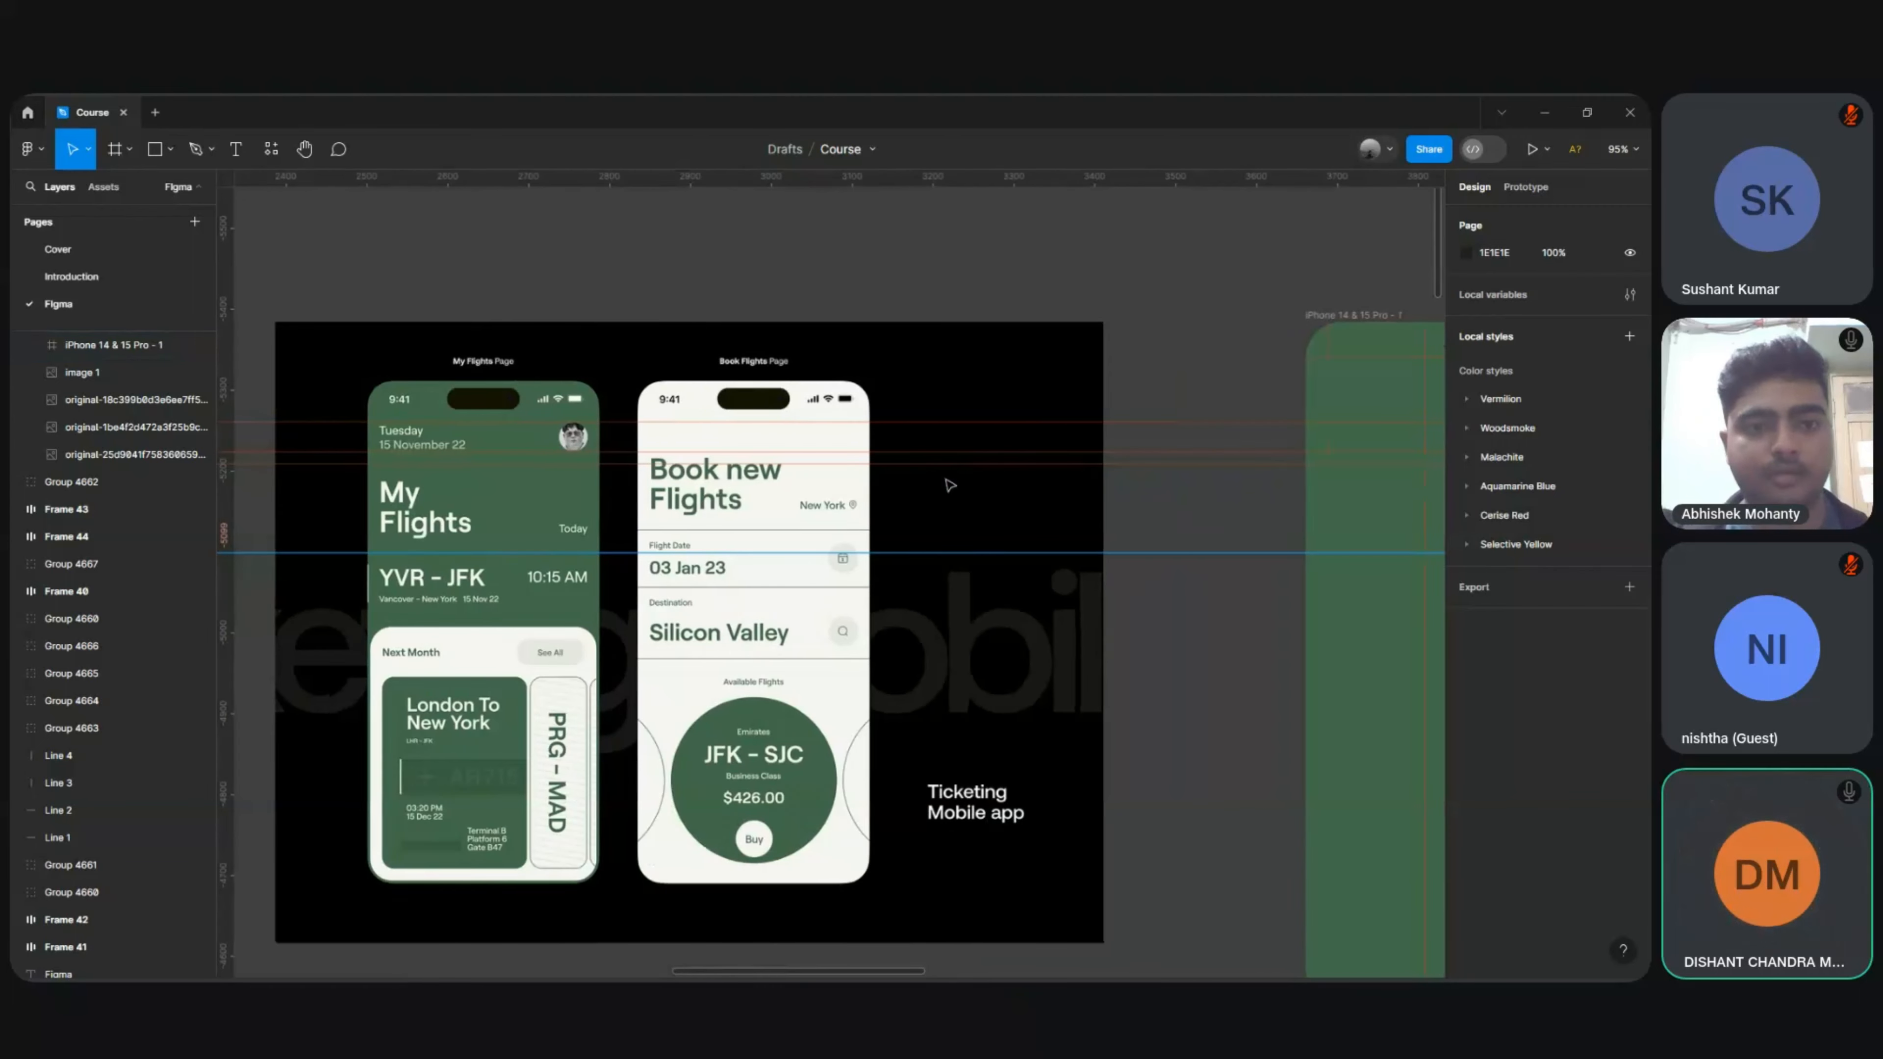
pyautogui.hscroll(4, 1243, 443)
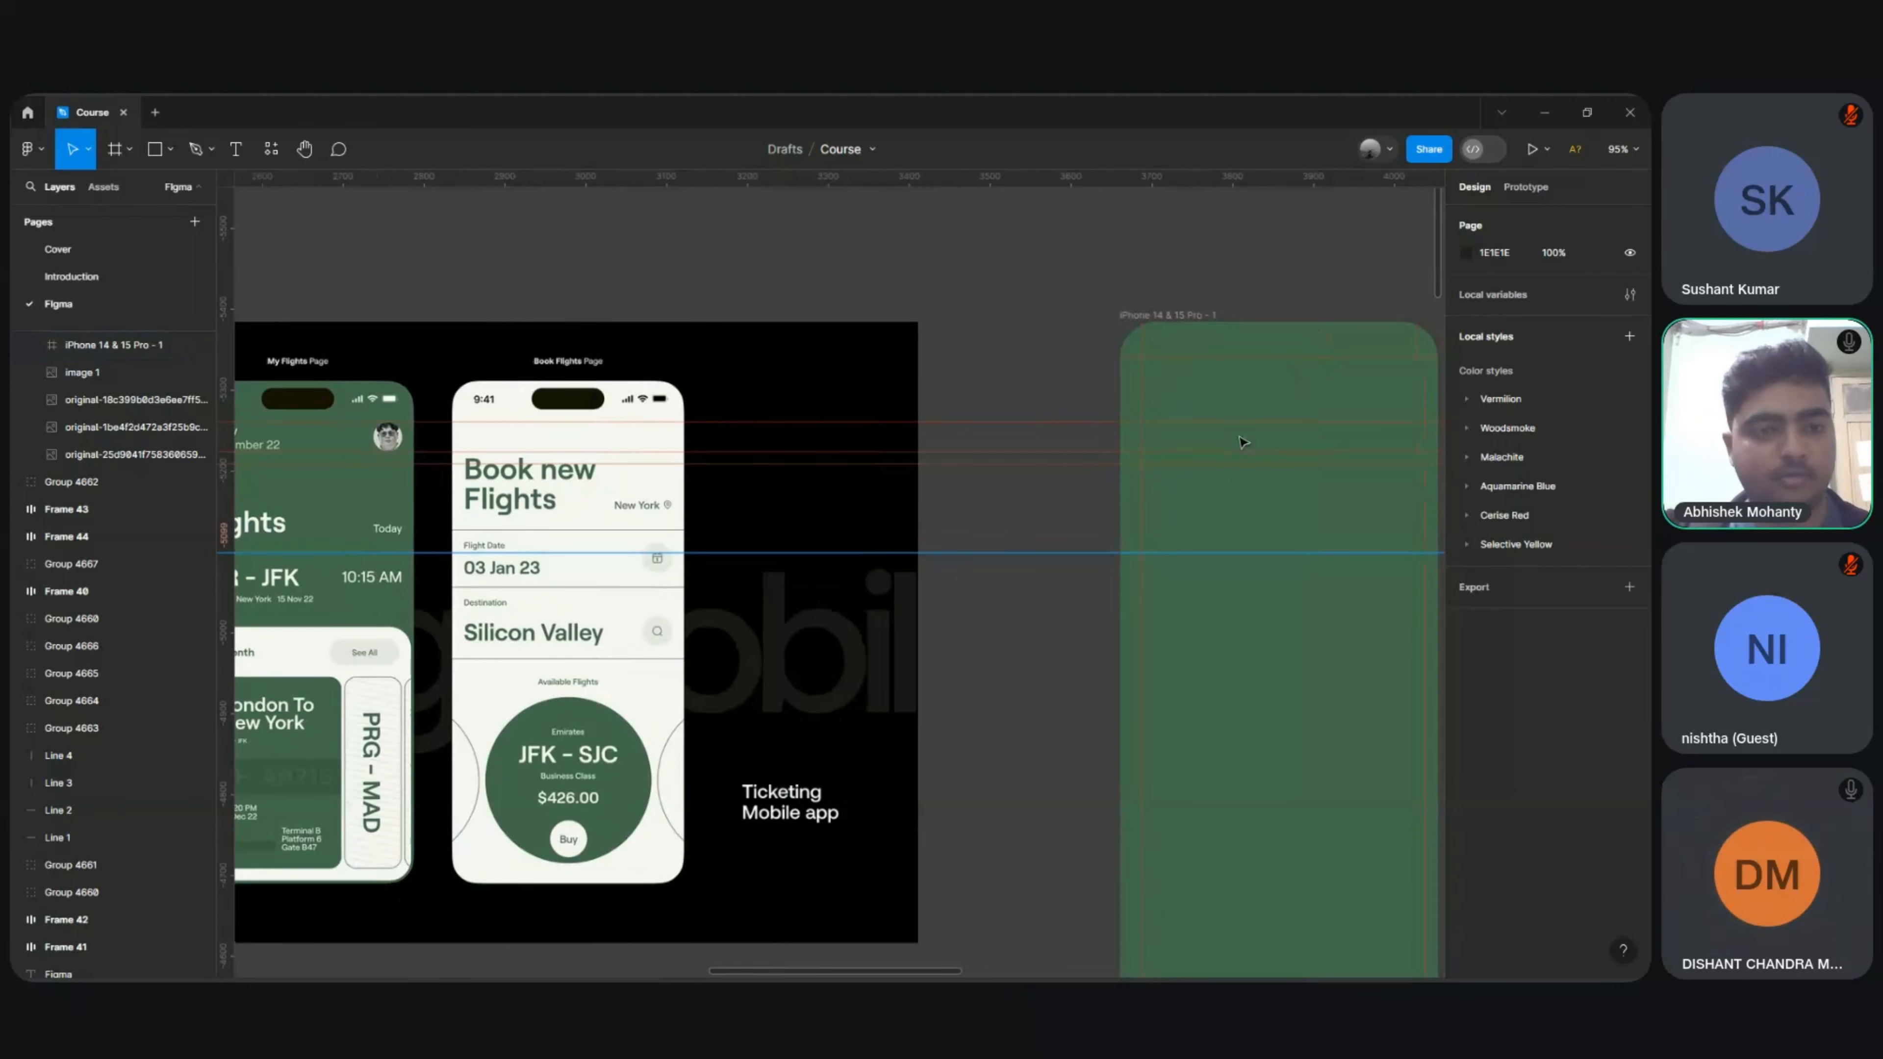
pyautogui.hscroll(-3, 1243, 443)
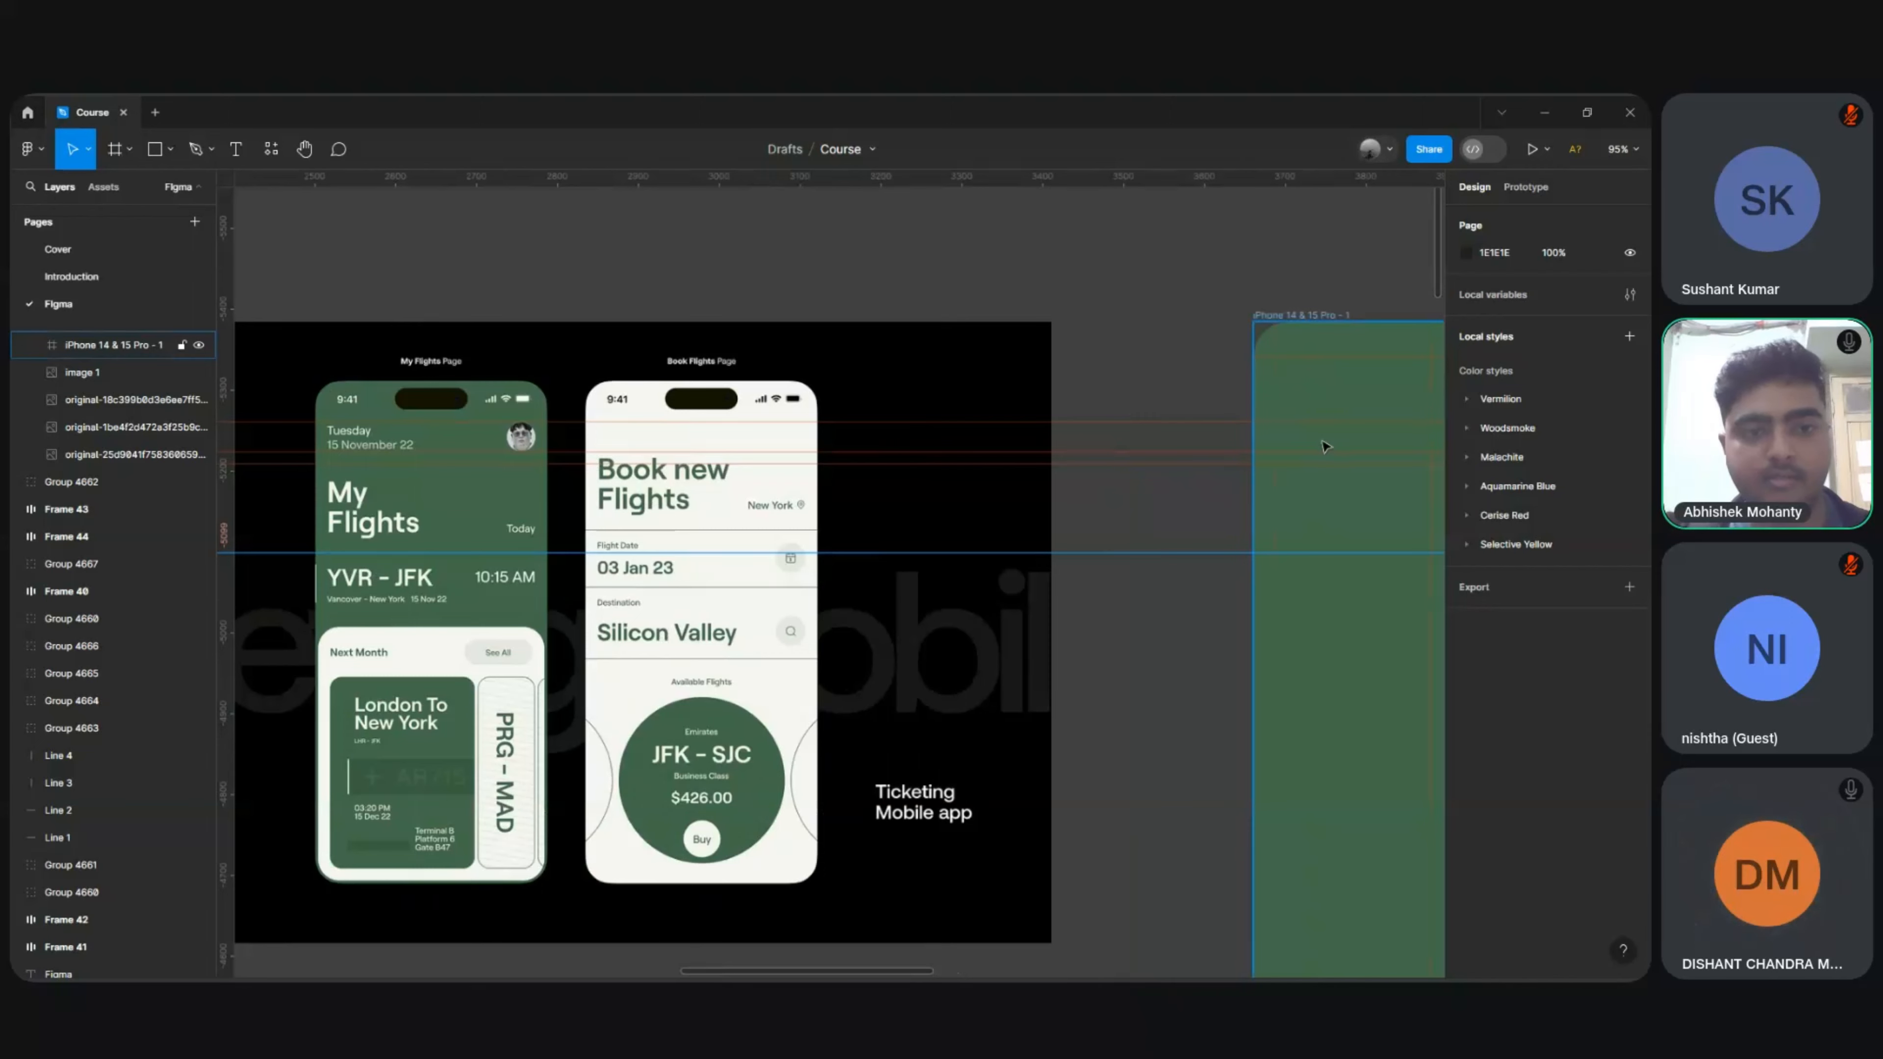
pyautogui.scroll(-3, 1325, 447)
pyautogui.scroll(-1, 1325, 447)
# Step: Start a text layer near the top of the green phone frame and set its font size to 16
pyautogui.press('t')
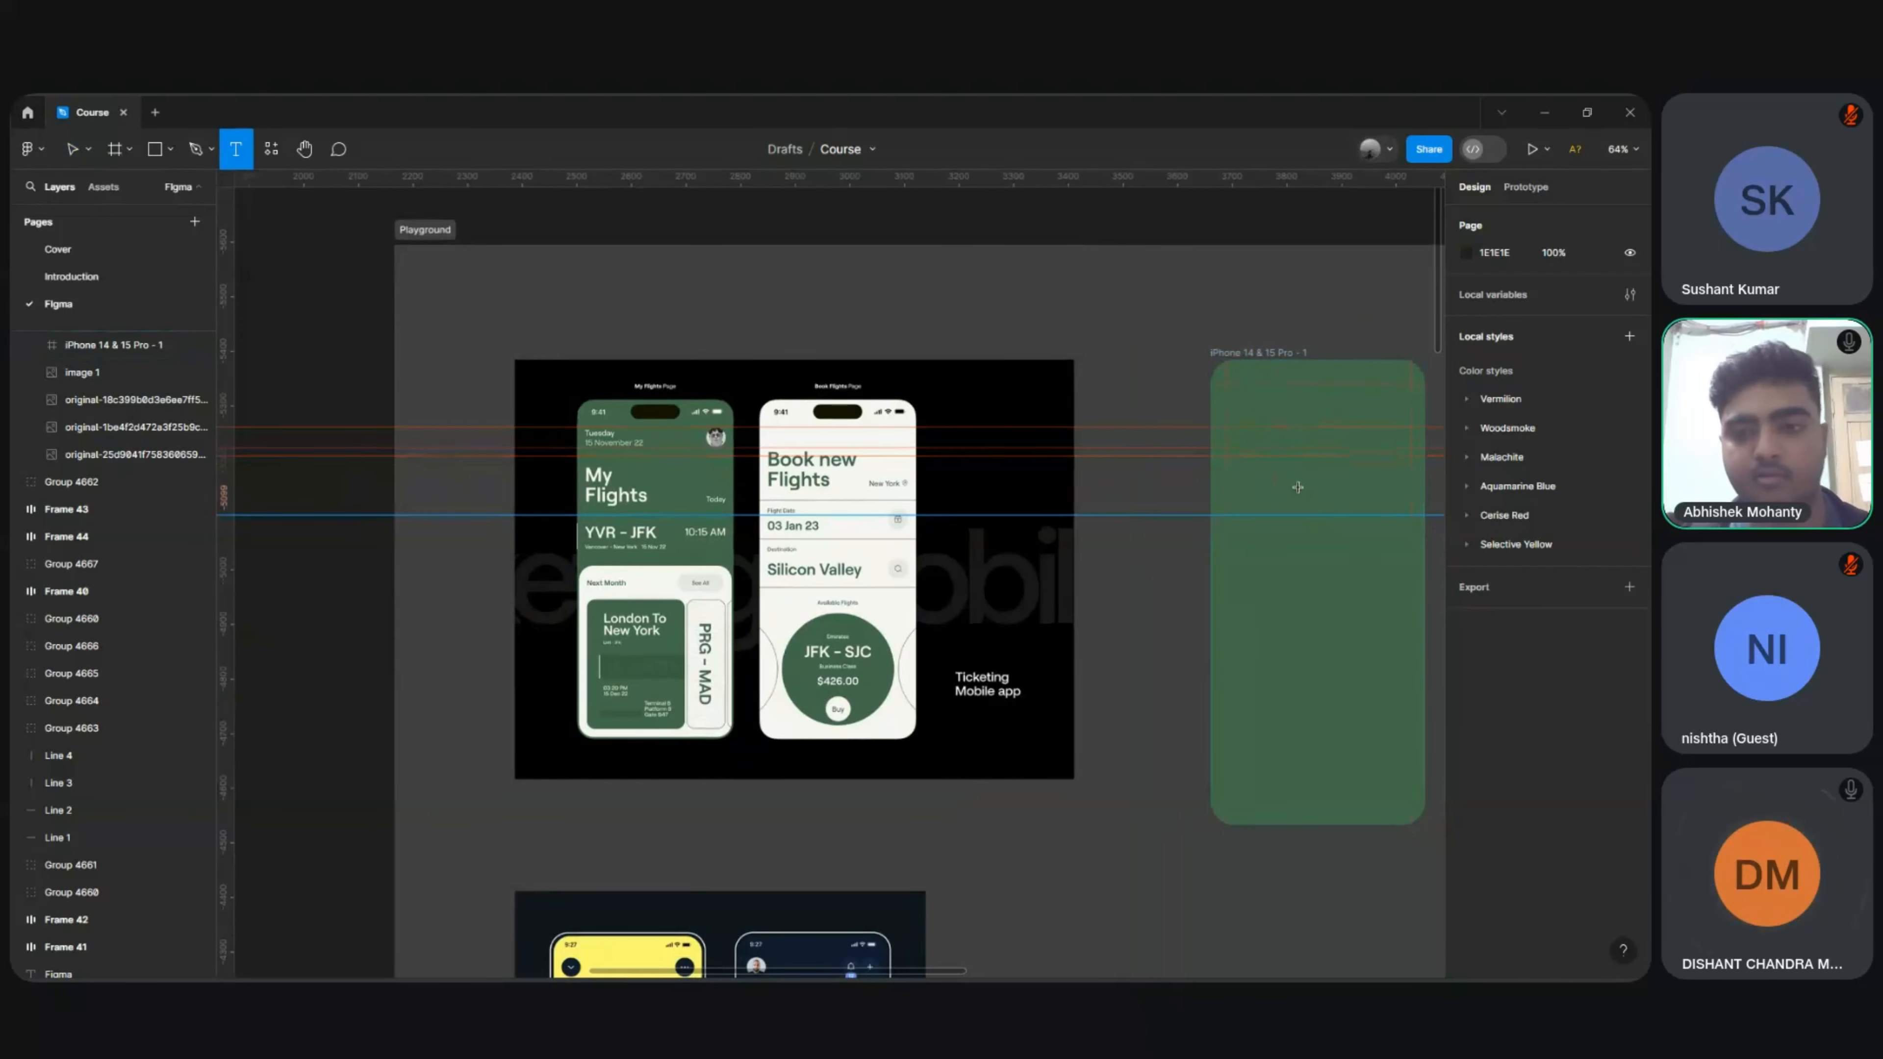
pyautogui.click(1240, 397)
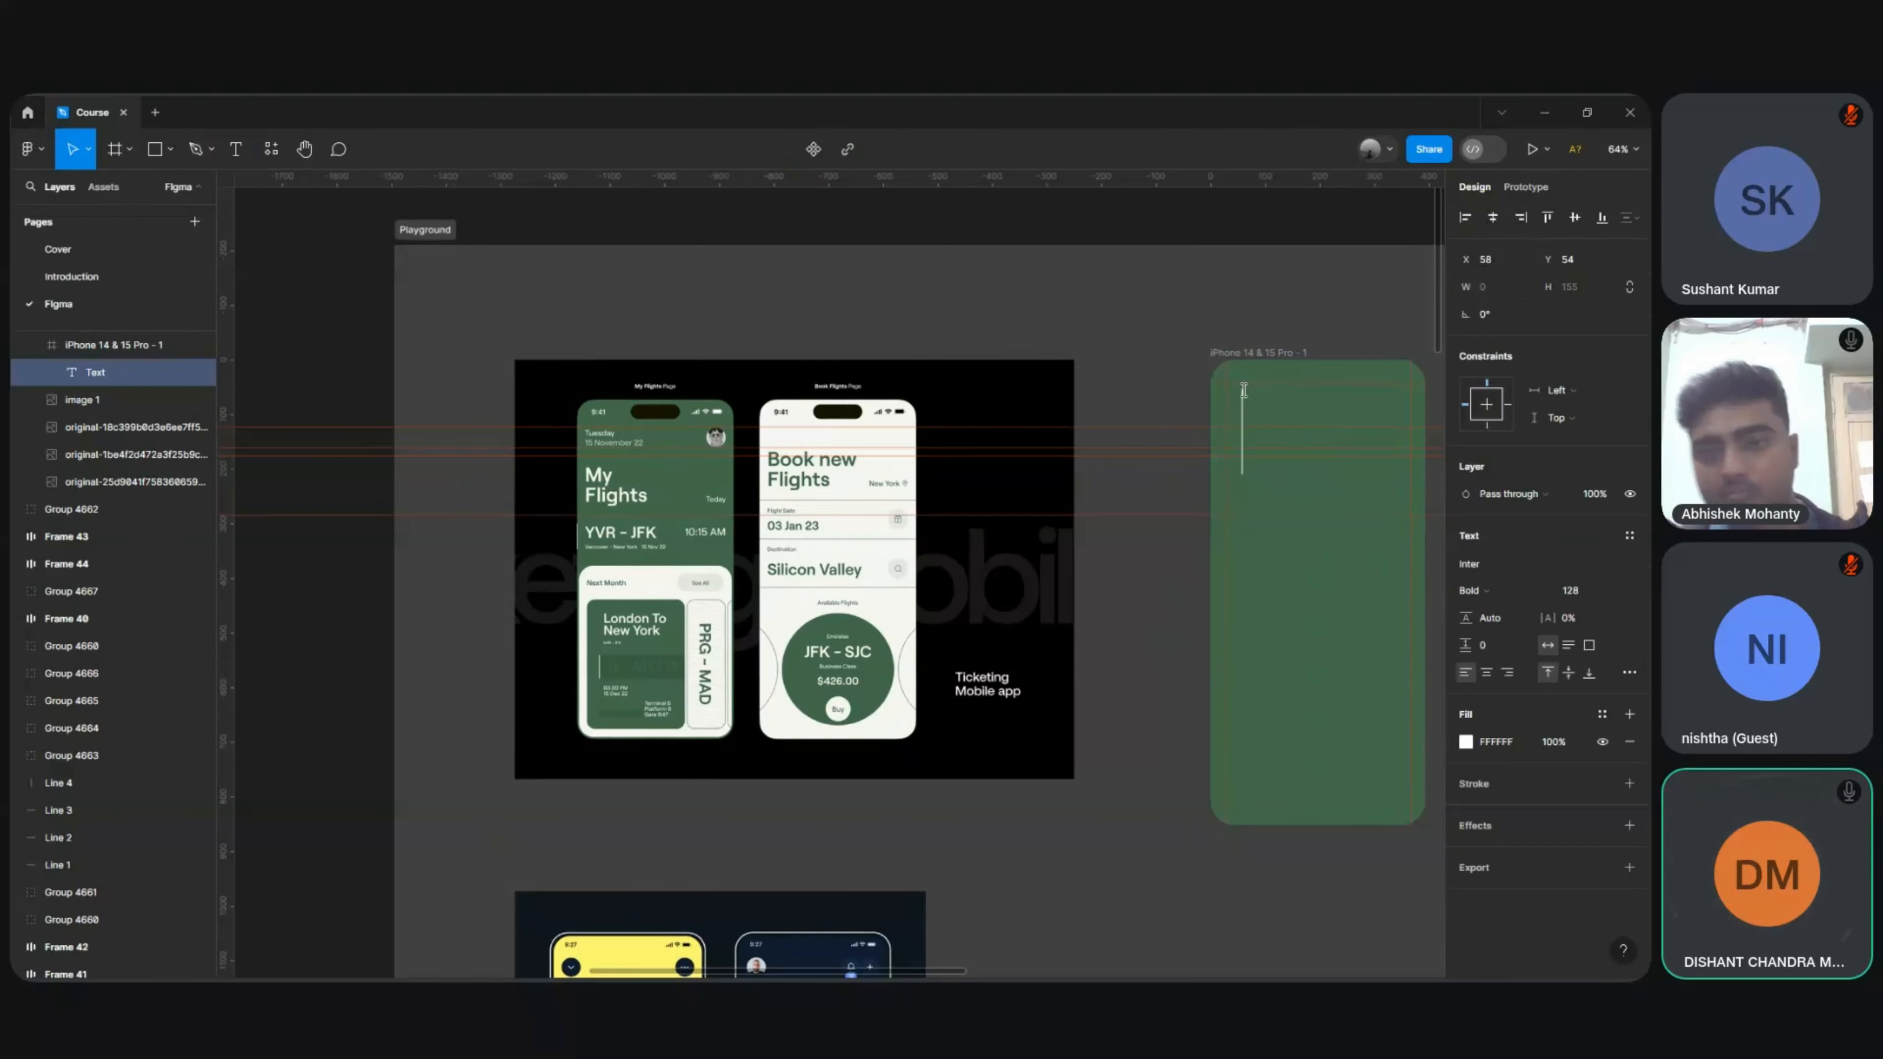
pyautogui.click(1617, 593)
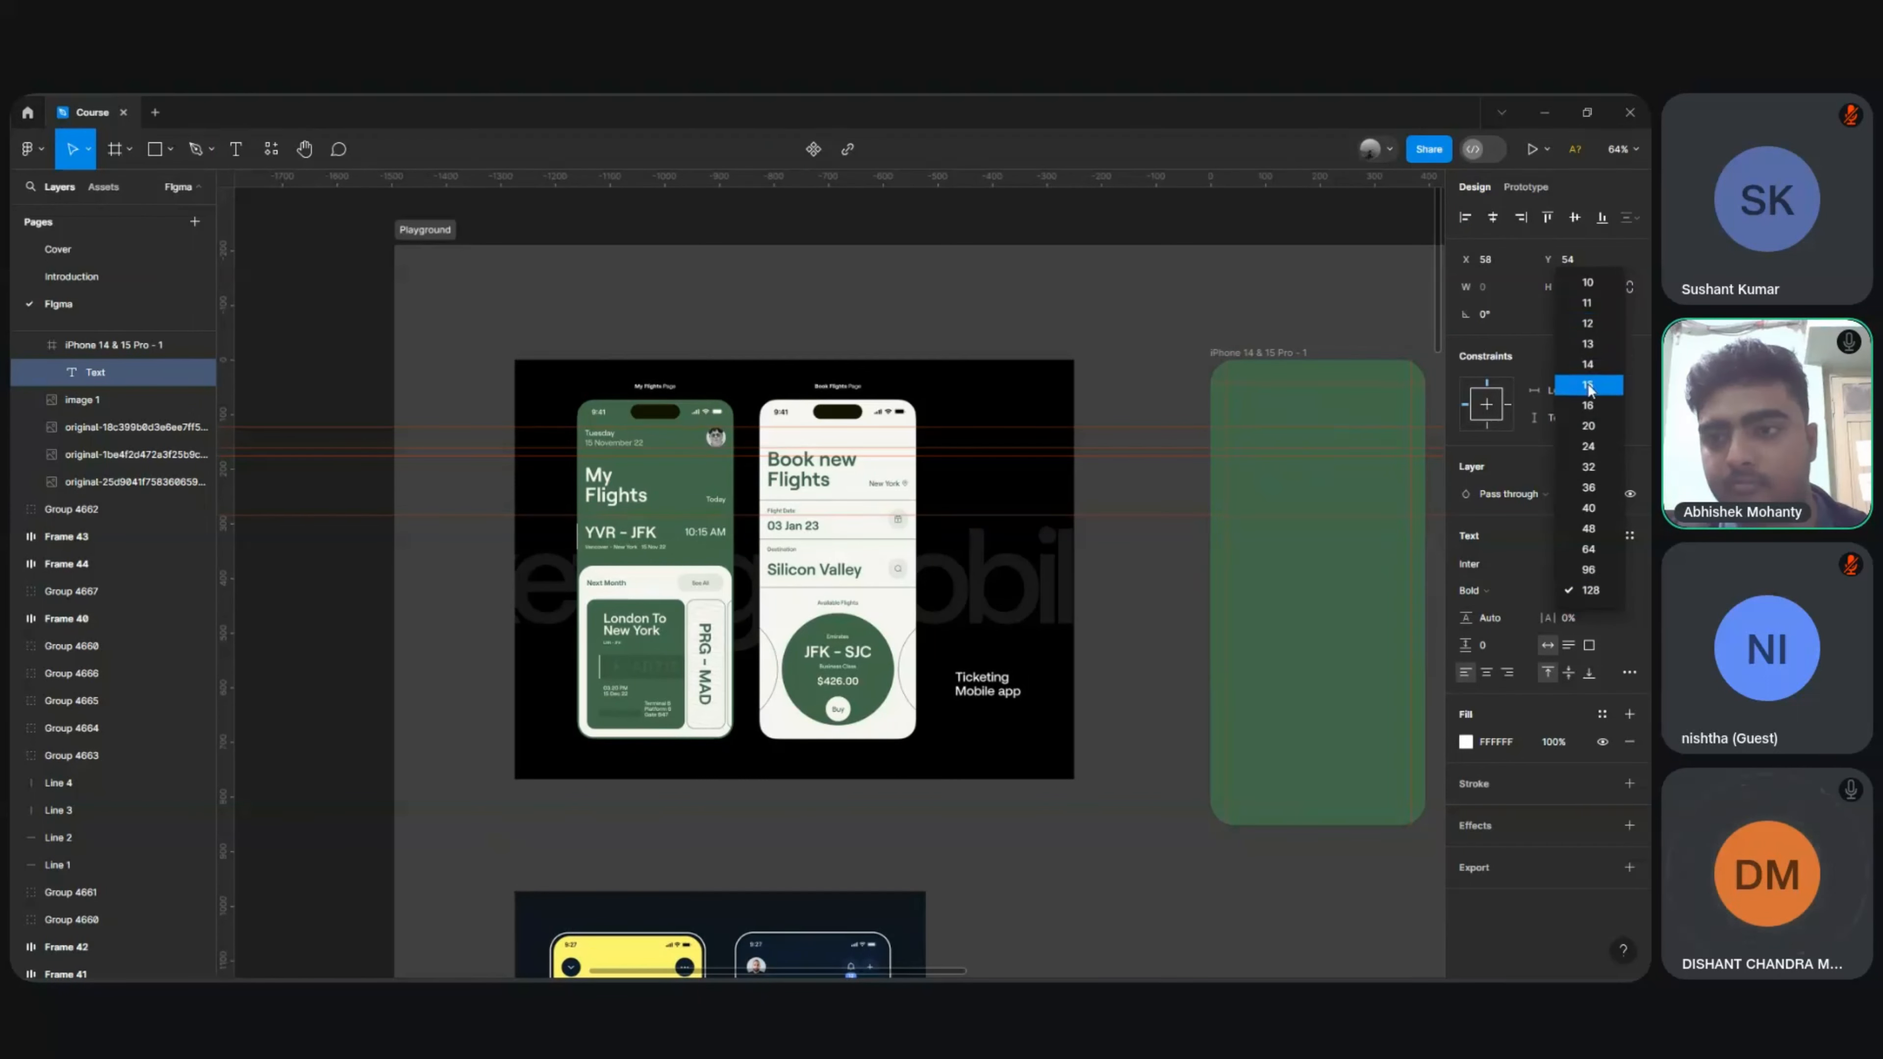
pyautogui.click(1587, 405)
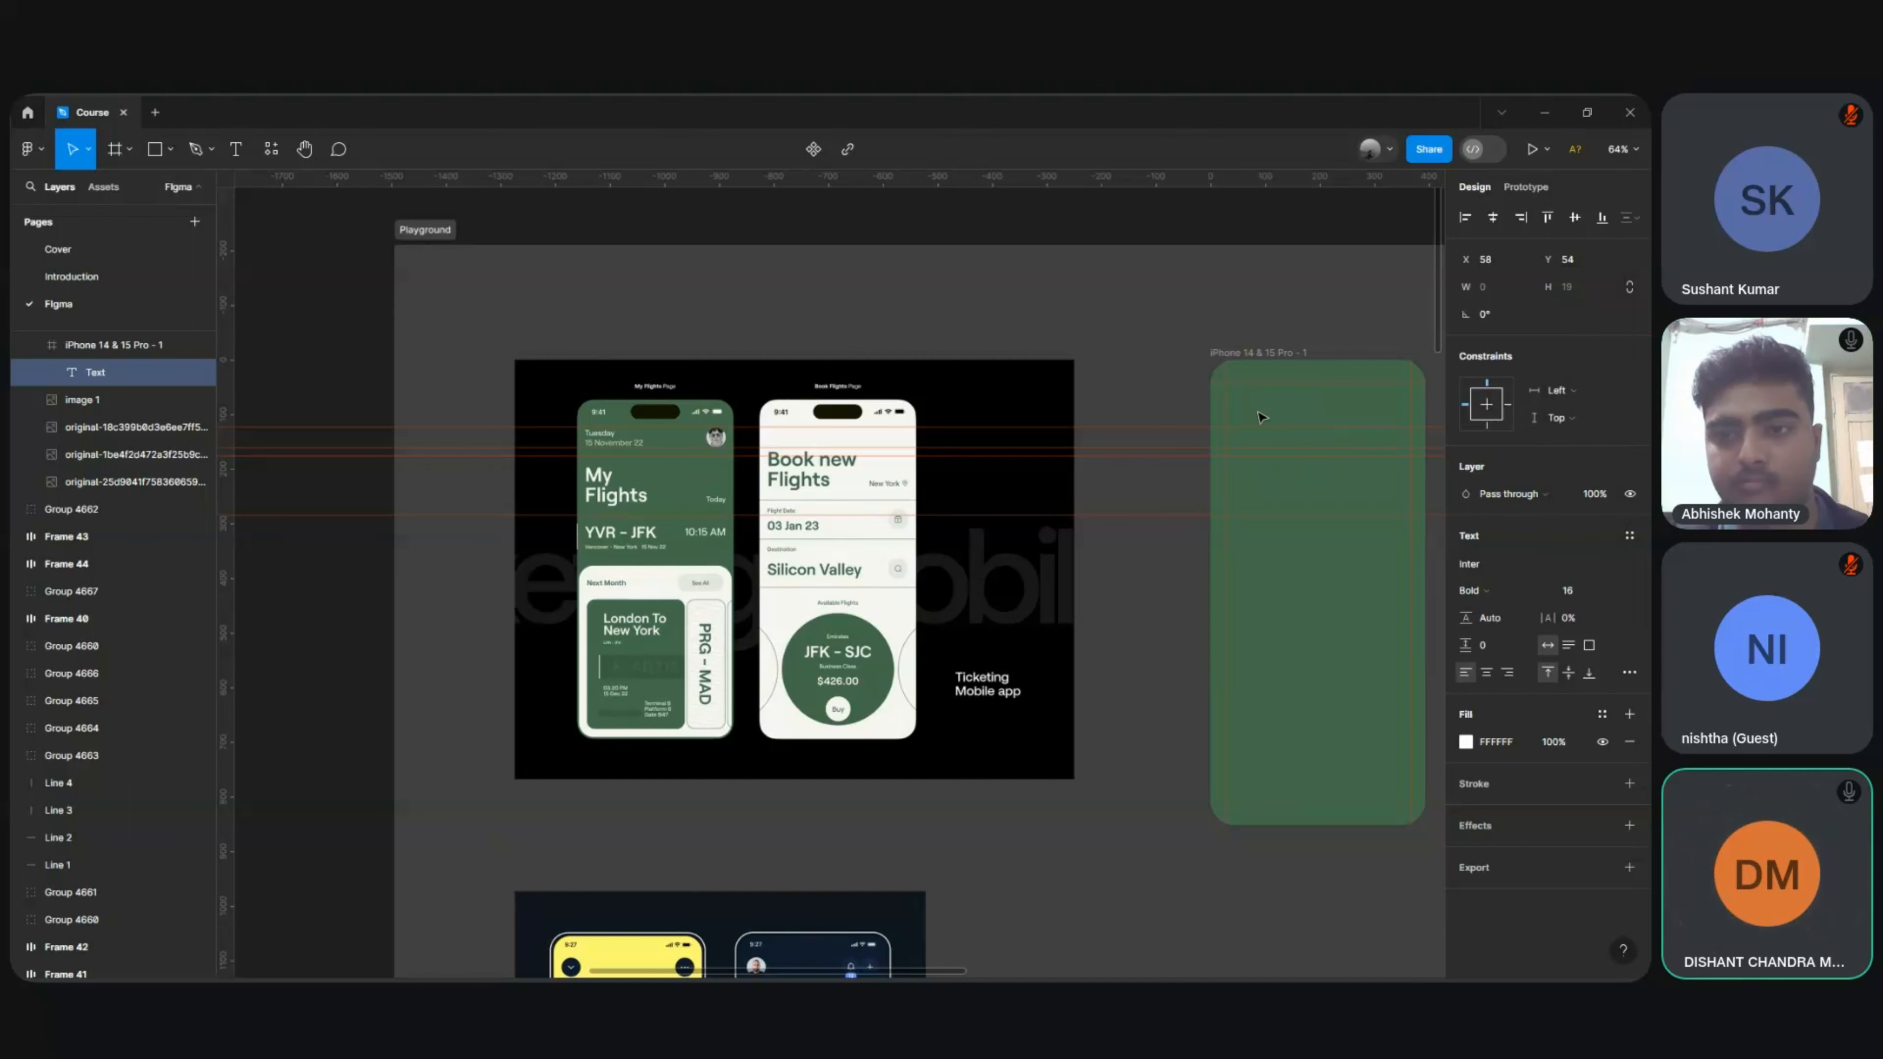
pyautogui.press('Escape')
# Step: Add the text "Tuesday" near the upper-left corner of the green phone frame, following the My Flights screen
pyautogui.press('t')
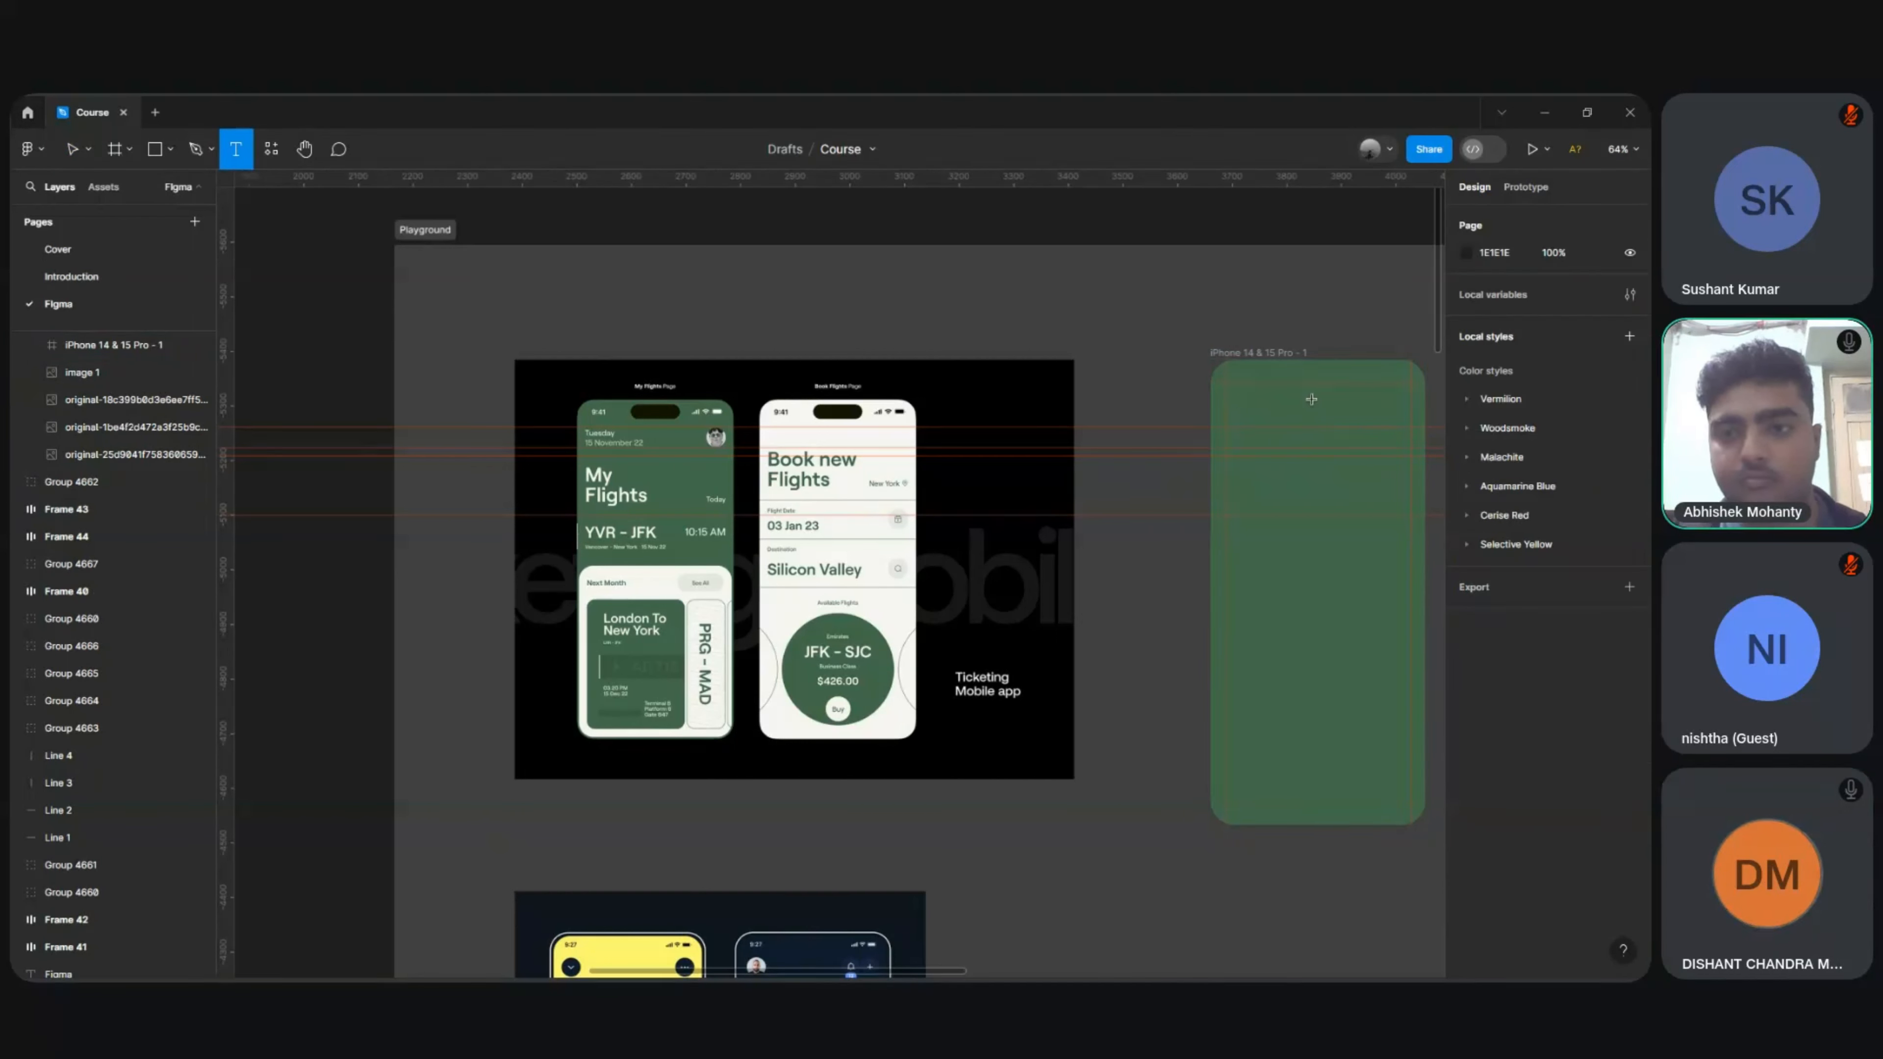
pyautogui.click(1236, 398)
pyautogui.scroll(5, 1235, 398)
pyautogui.hscroll(-5, 1236, 398)
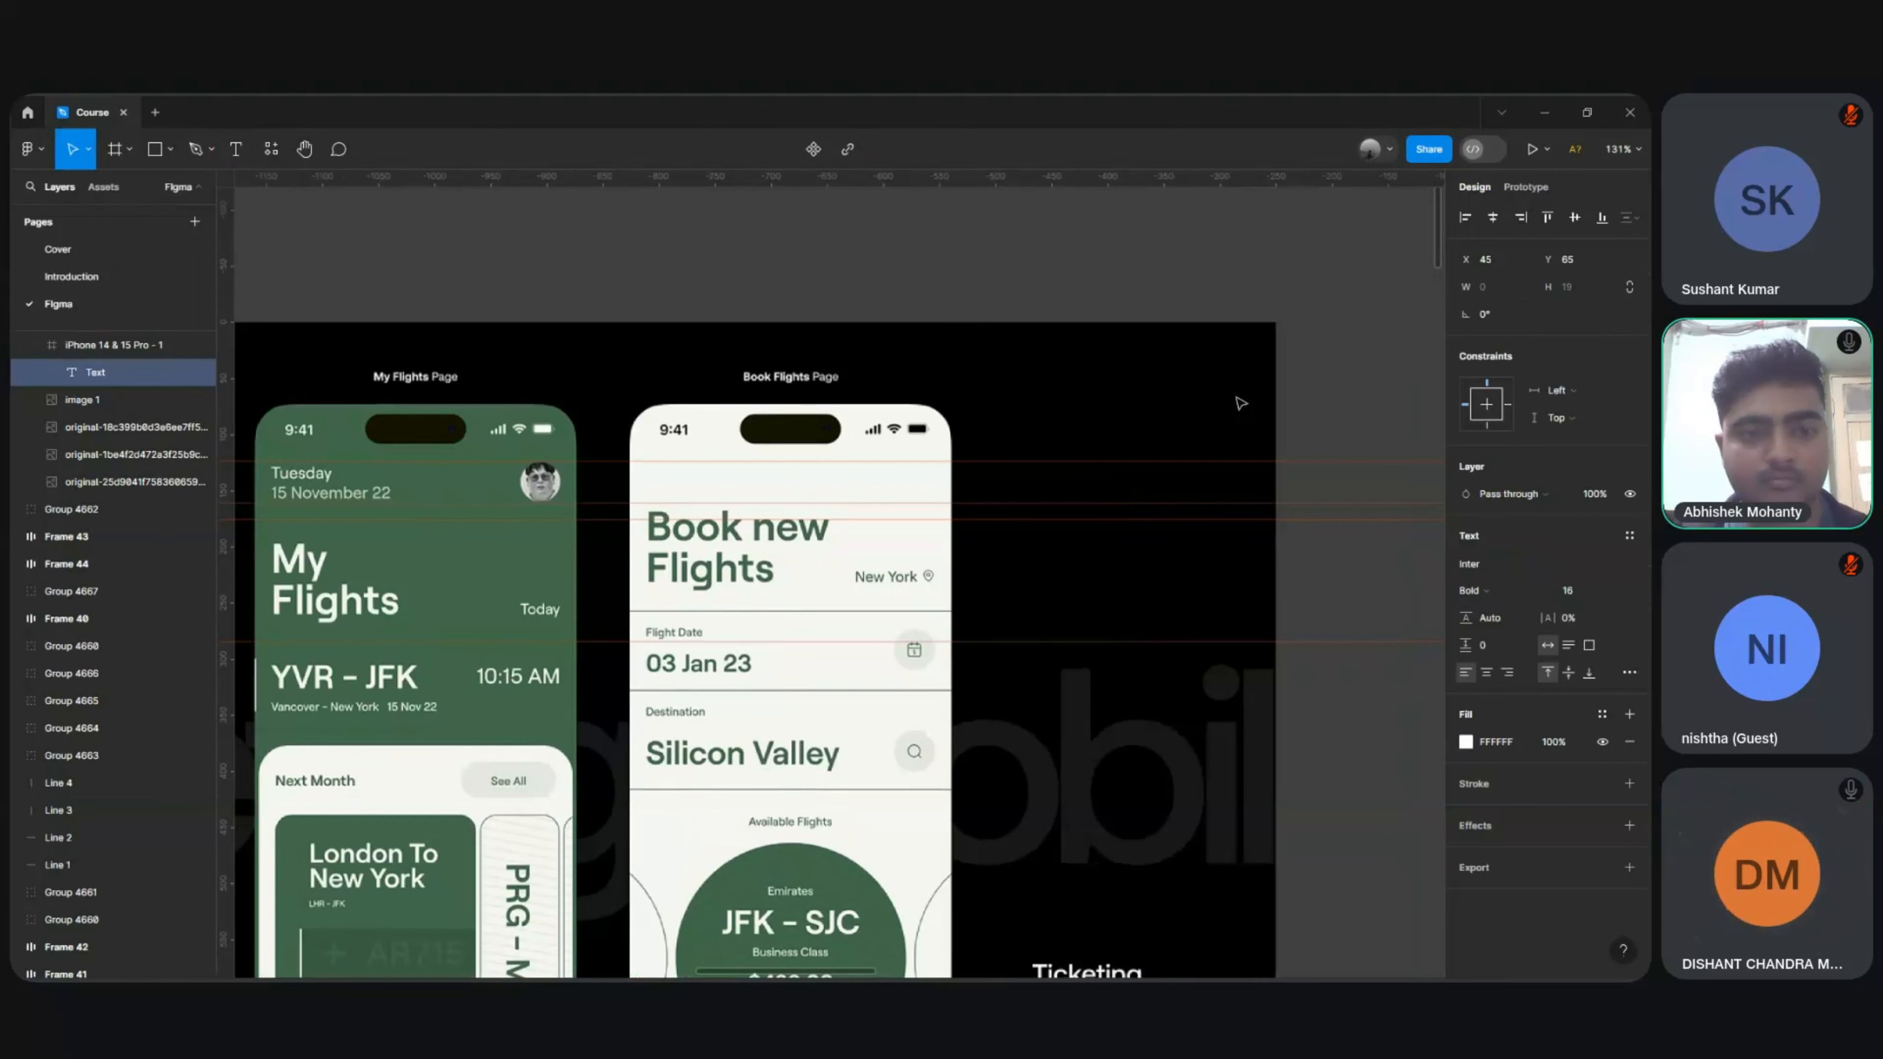
pyautogui.write('Tuesdat')
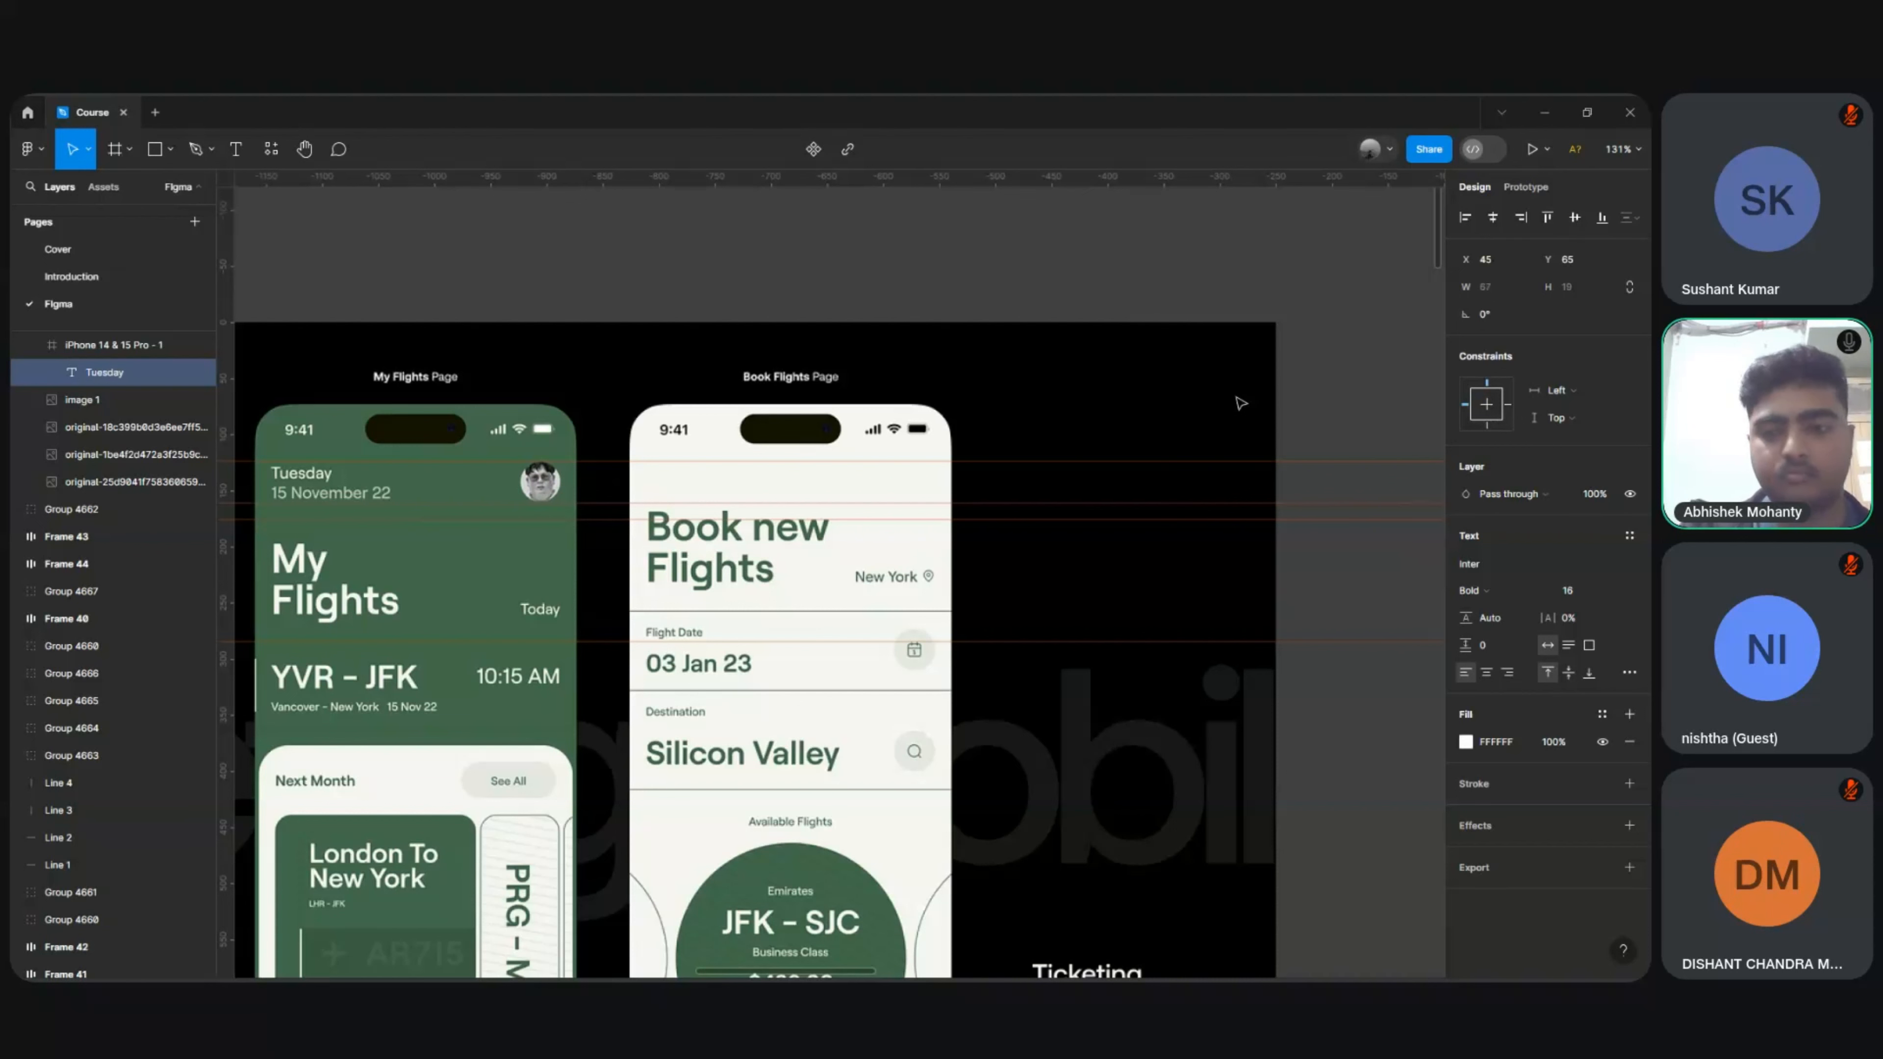
pyautogui.write('y')
pyautogui.press('Escape')
# Step: Move the Tuesday text horizontally to X 27 so it aligns with the frame's left vertical guide
pyautogui.hscroll(5, 1240, 402)
pyautogui.scroll(5, 1234, 394)
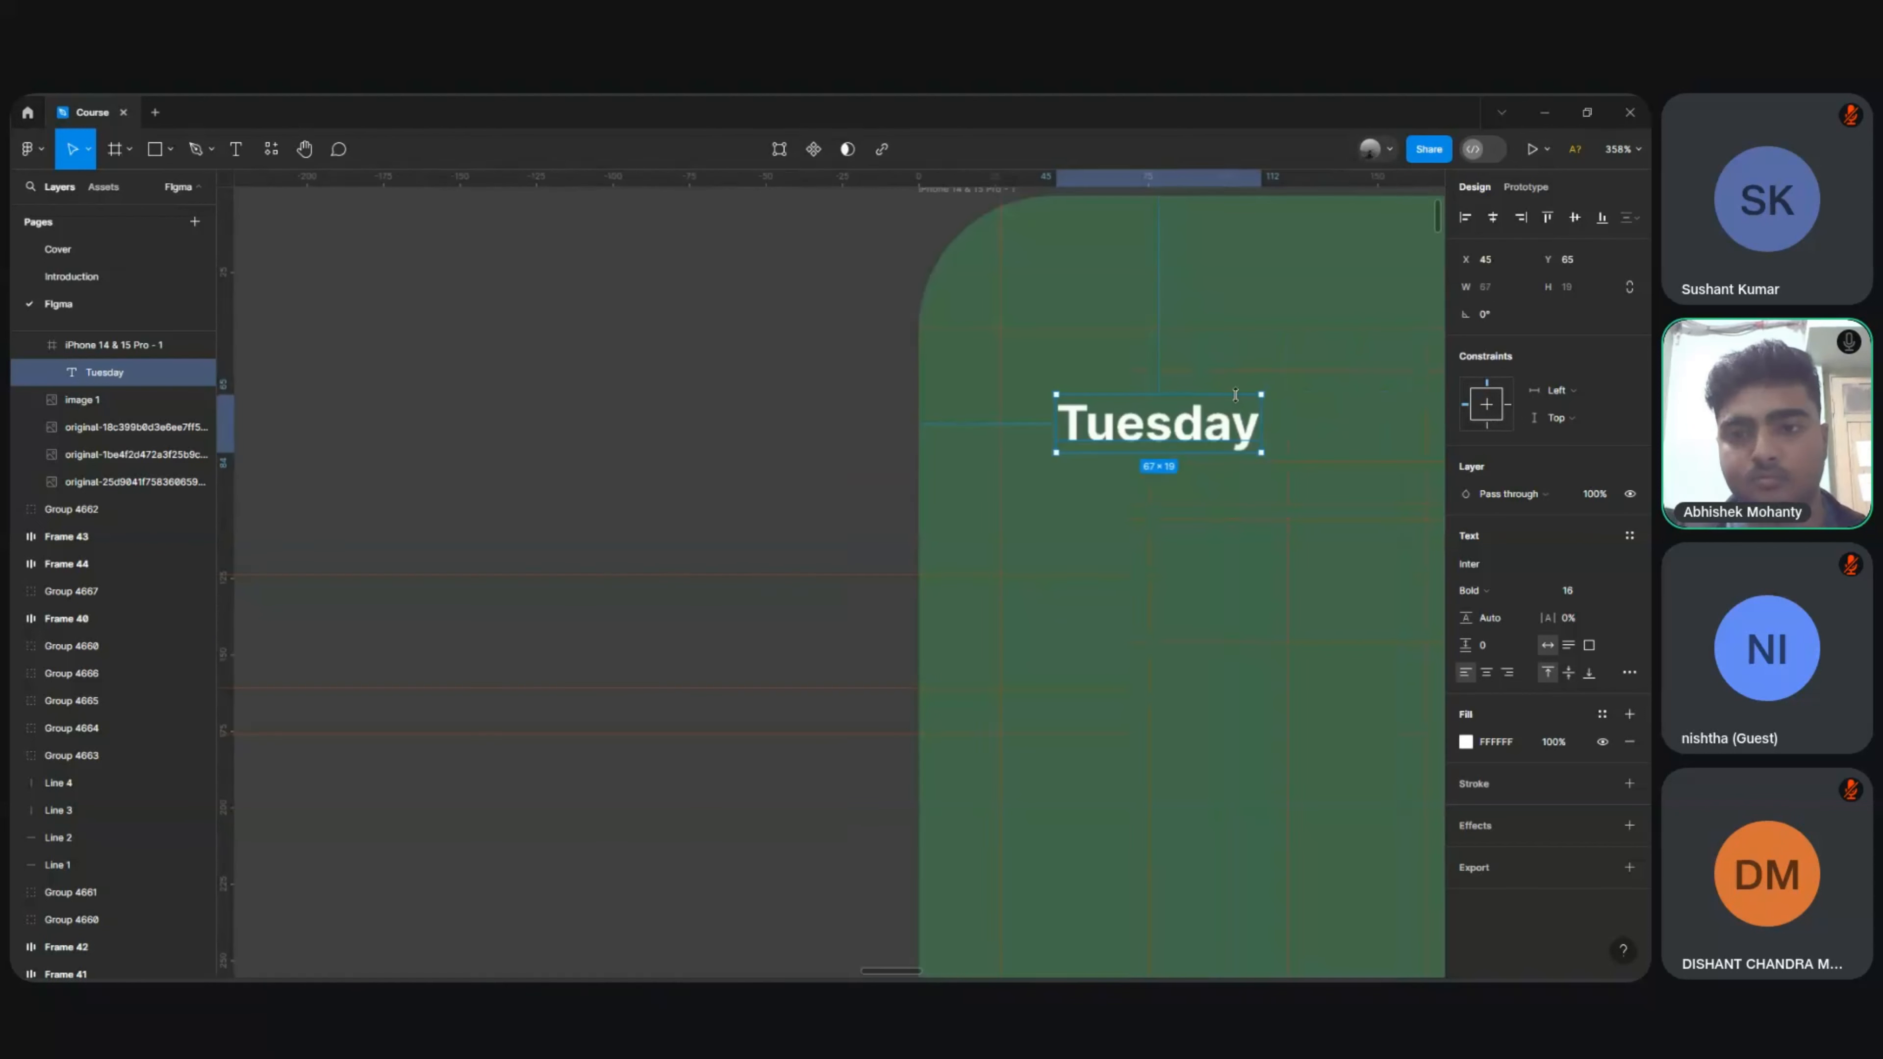
pyautogui.hscroll(3, 1025, 382)
pyautogui.hotkey('shift', 'Left')
pyautogui.hotkey('shift', 'Left')
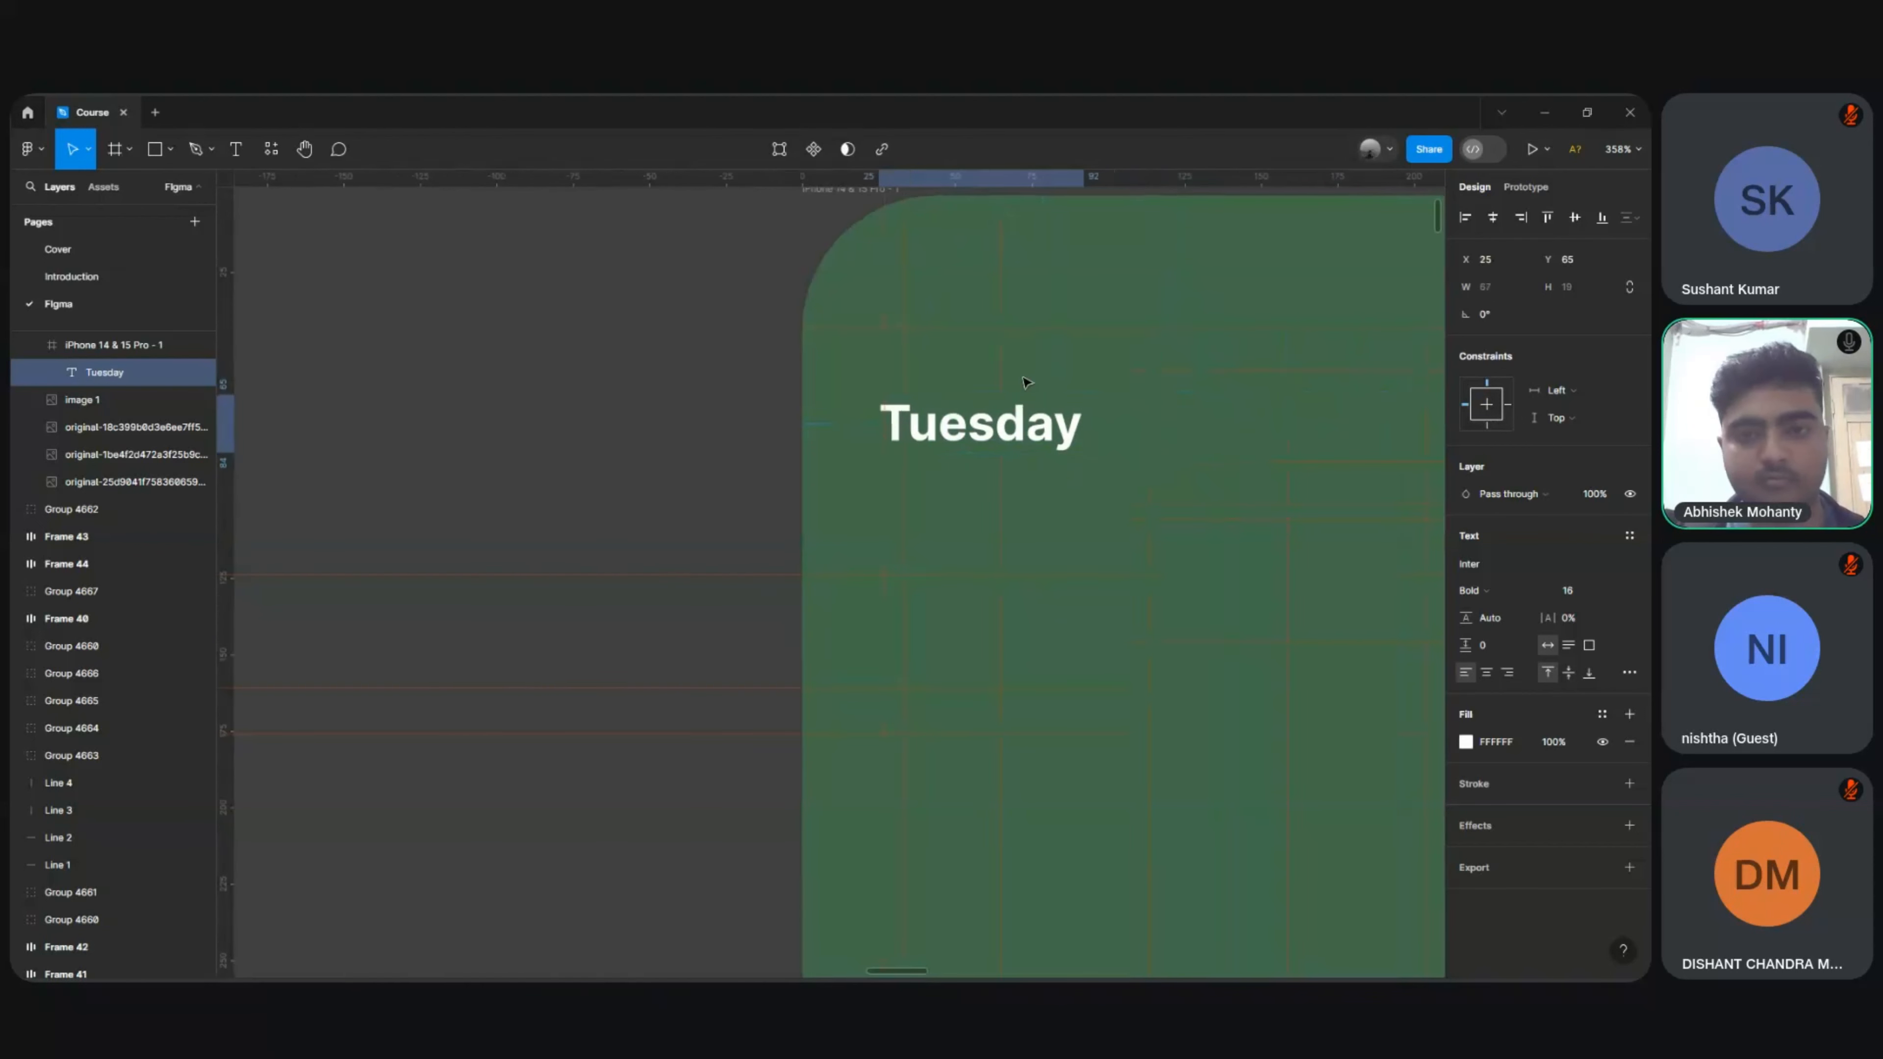
pyautogui.hotkey('shift', 'Right')
pyautogui.press('Left')
pyautogui.press('Left')
pyautogui.press('Left')
pyautogui.press('Left')
pyautogui.press('Left')
pyautogui.press('Left')
pyautogui.press('Left')
pyautogui.press('Left')
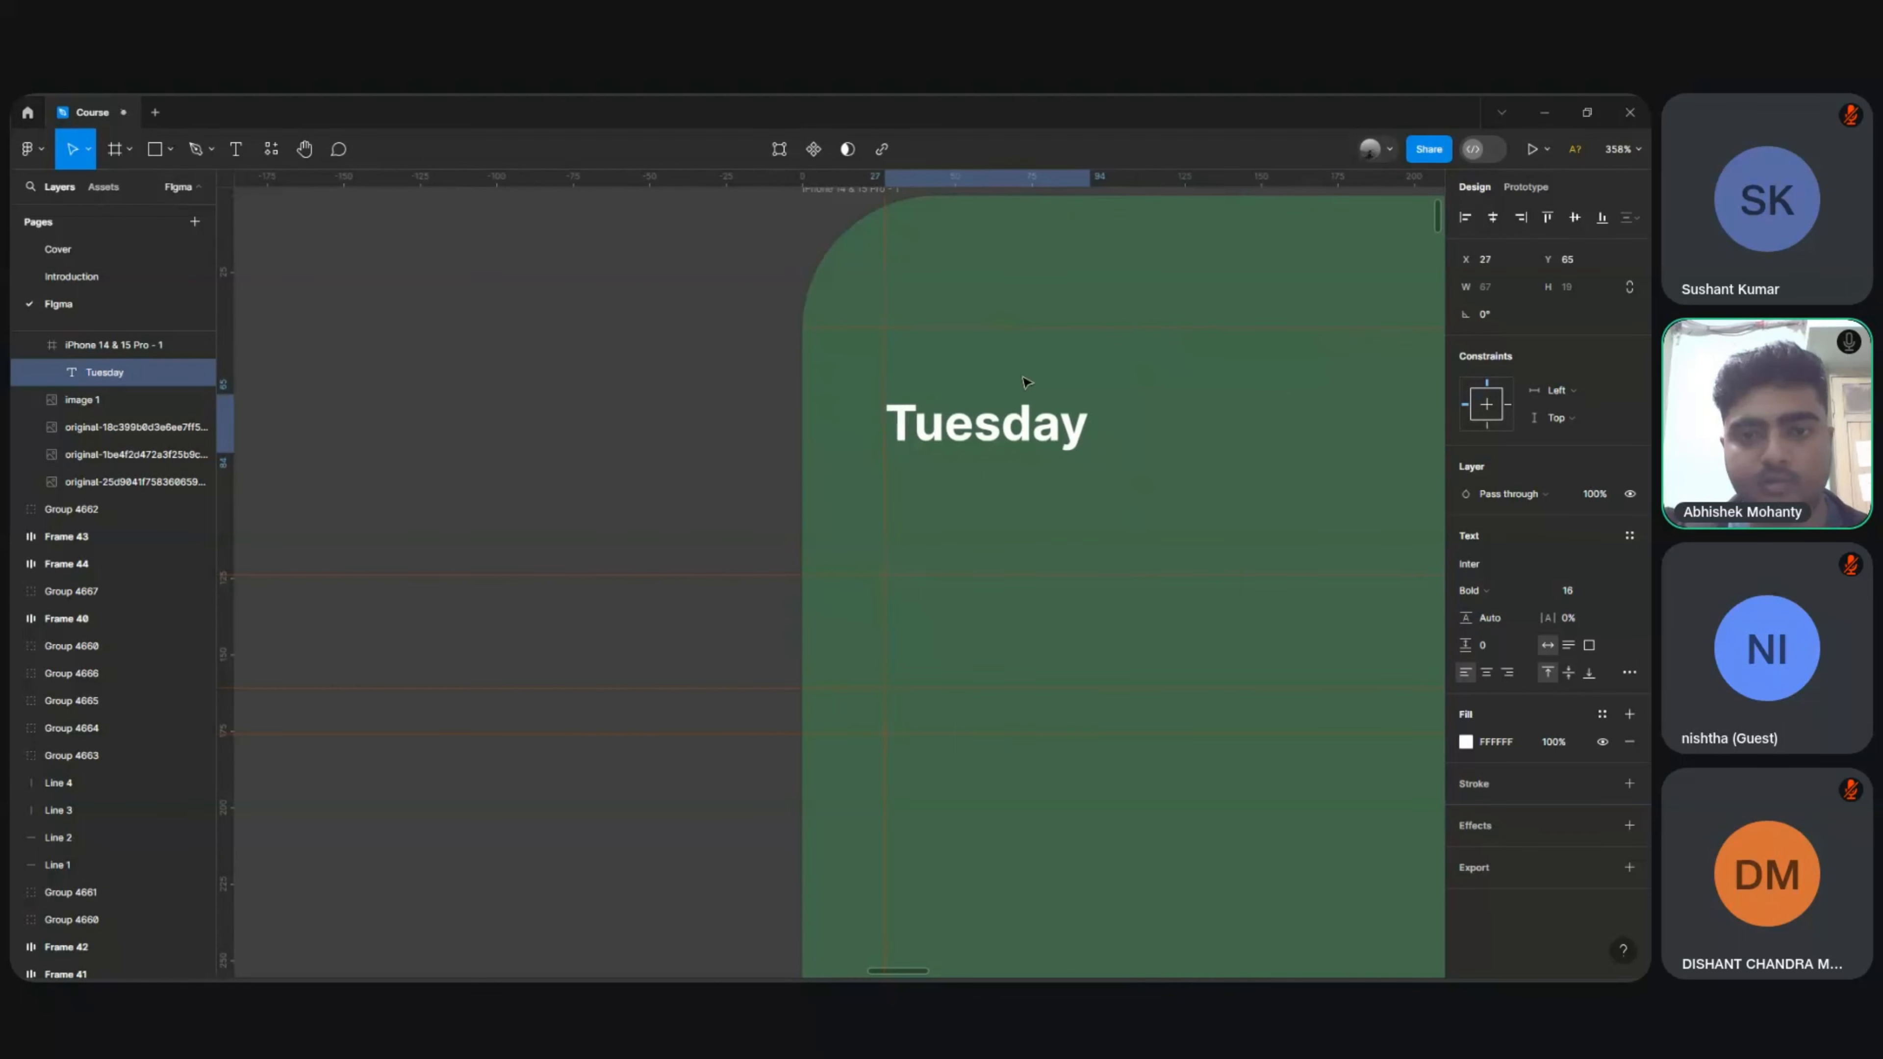
# Step: Raise the Tuesday text to Y 43, against the phone frame's upper horizontal guide
pyautogui.hotkey('shift', 'Up')
pyautogui.hotkey('shift', 'Up')
pyautogui.press('Up')
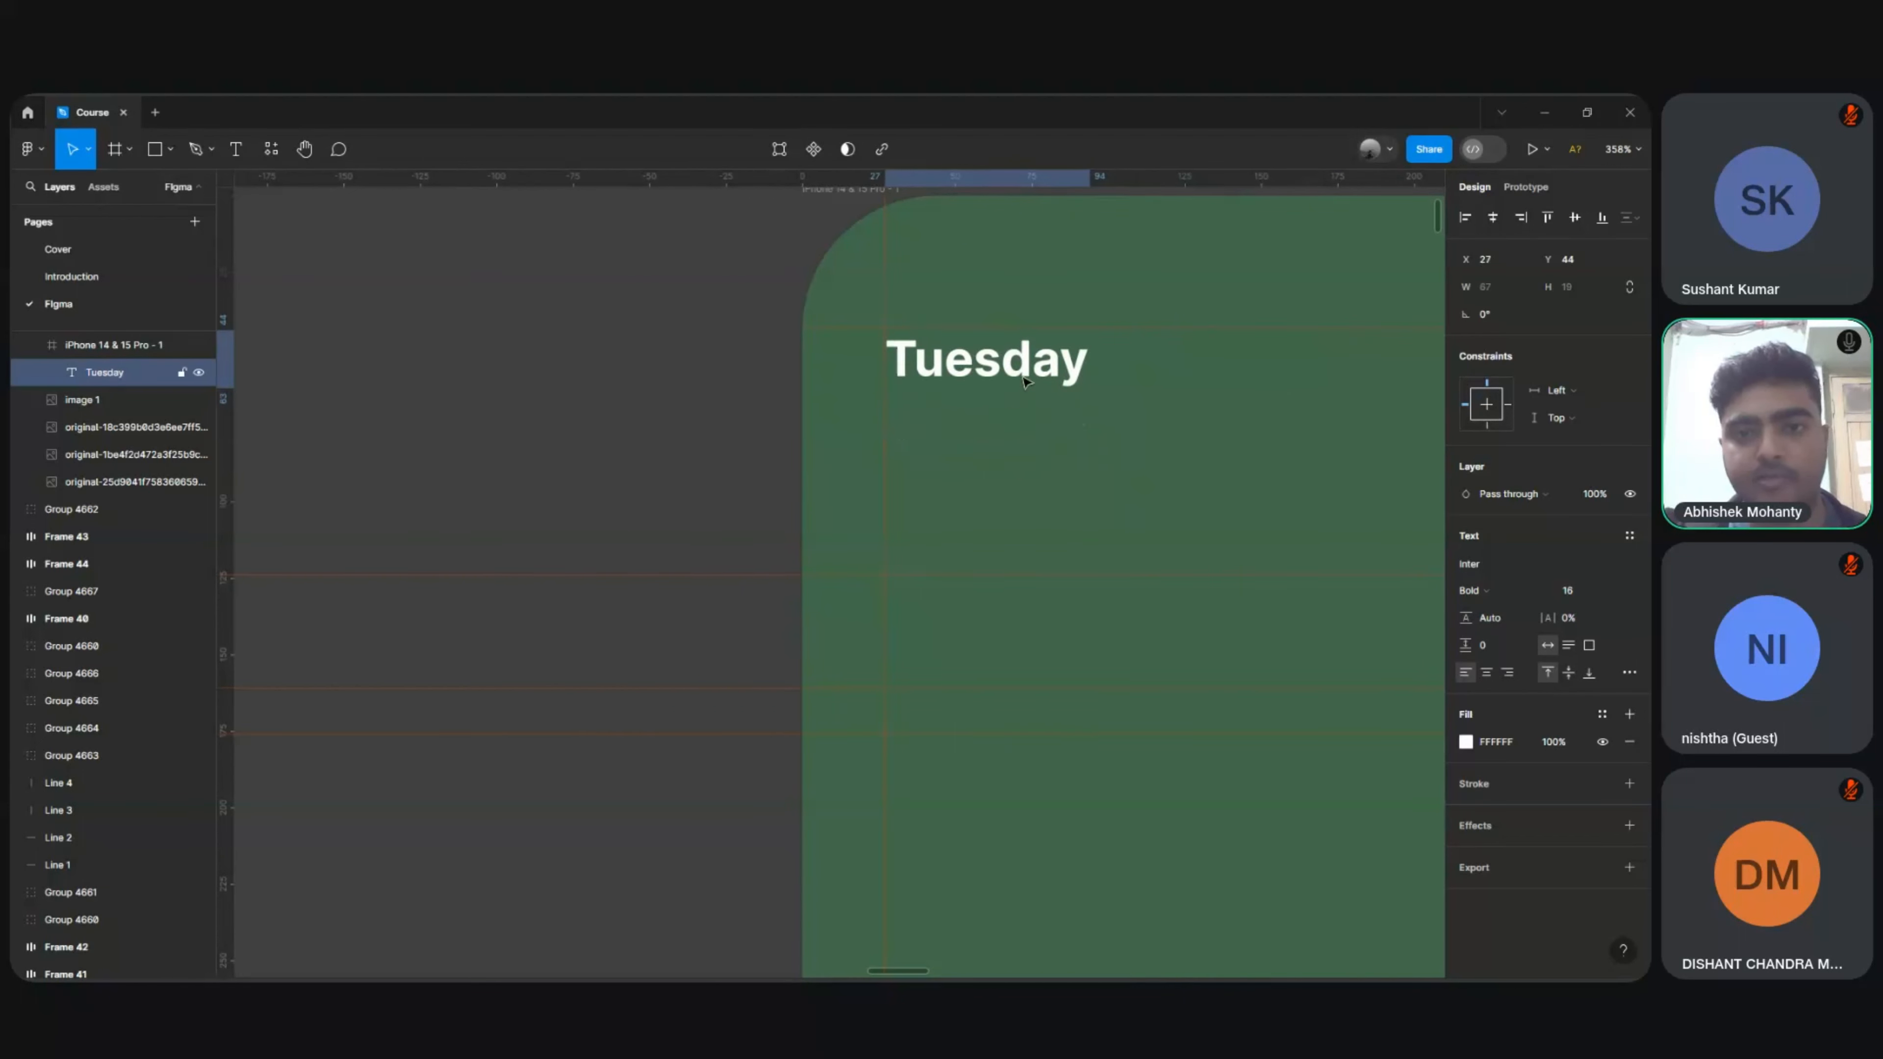
pyautogui.moveTo(1024, 381); pyautogui.dragTo(1025, 383)
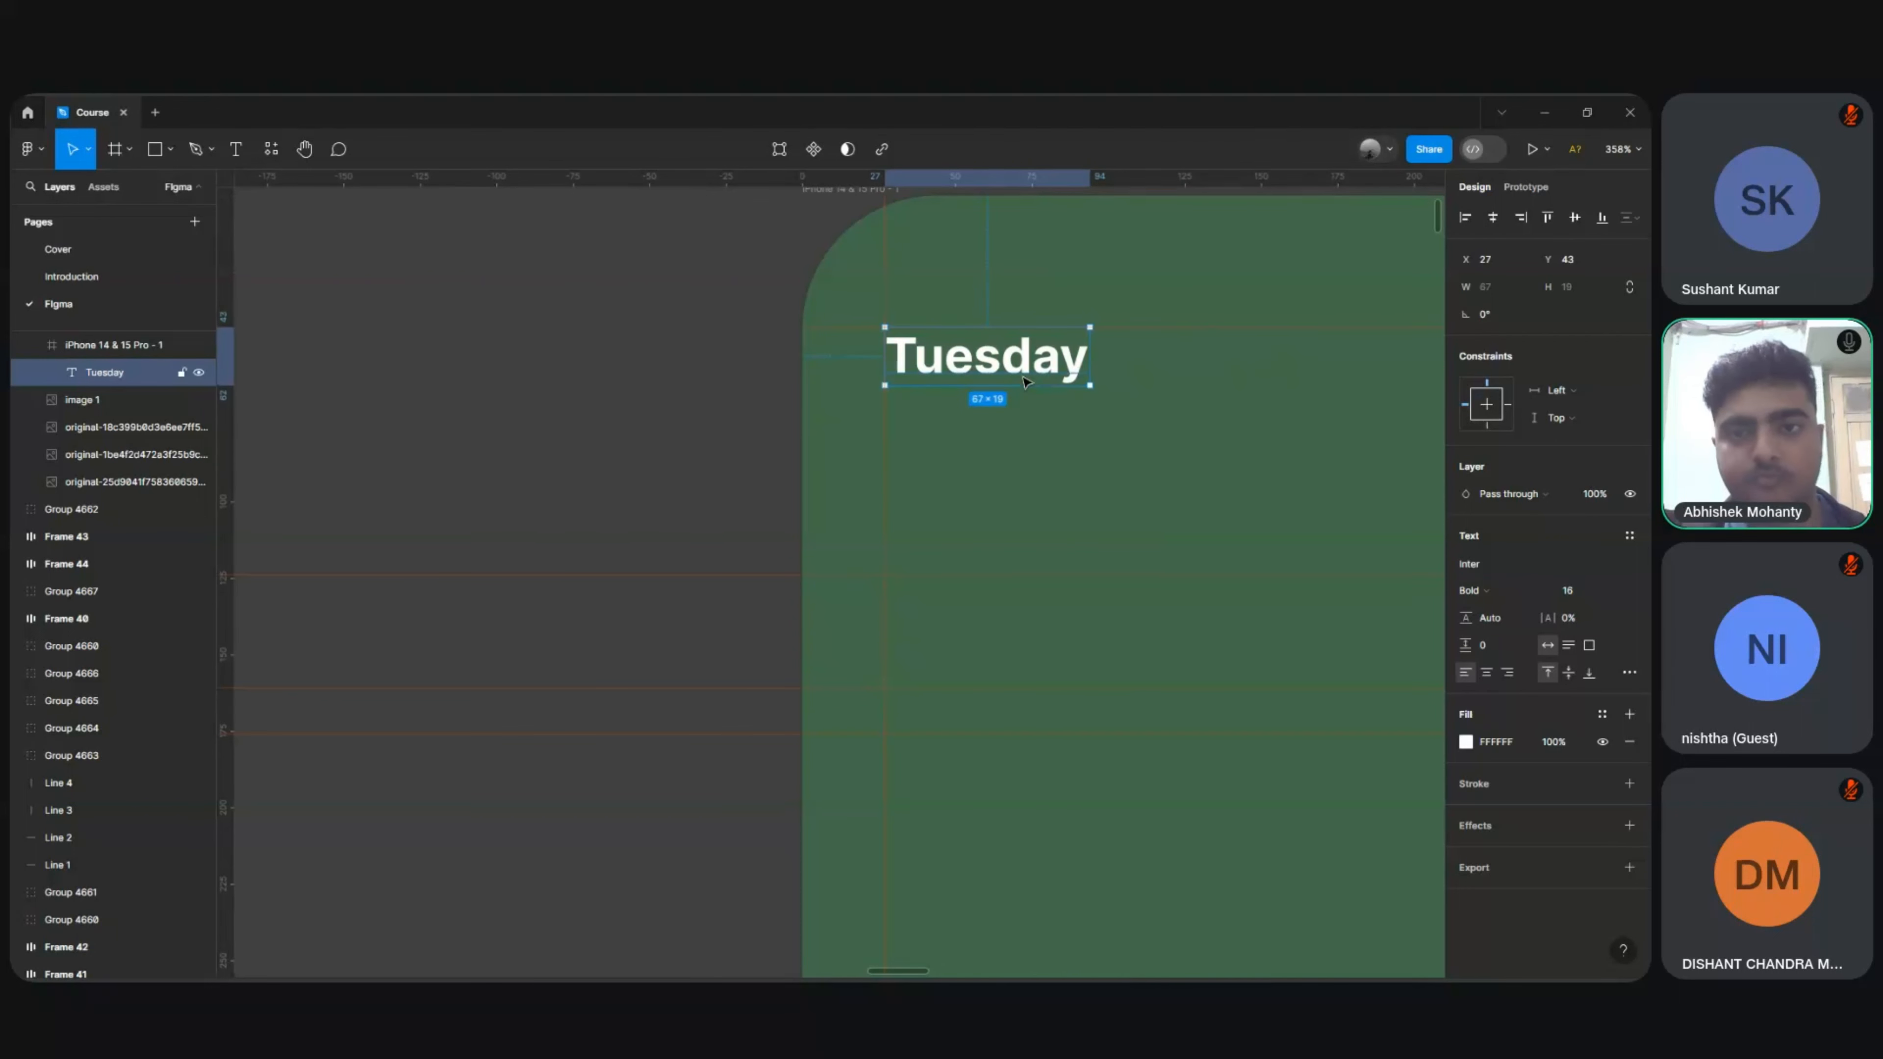
# Step: Compare the Tuesday text with the reference design and set its font weight to Medium
pyautogui.hotkey('shift', '1')
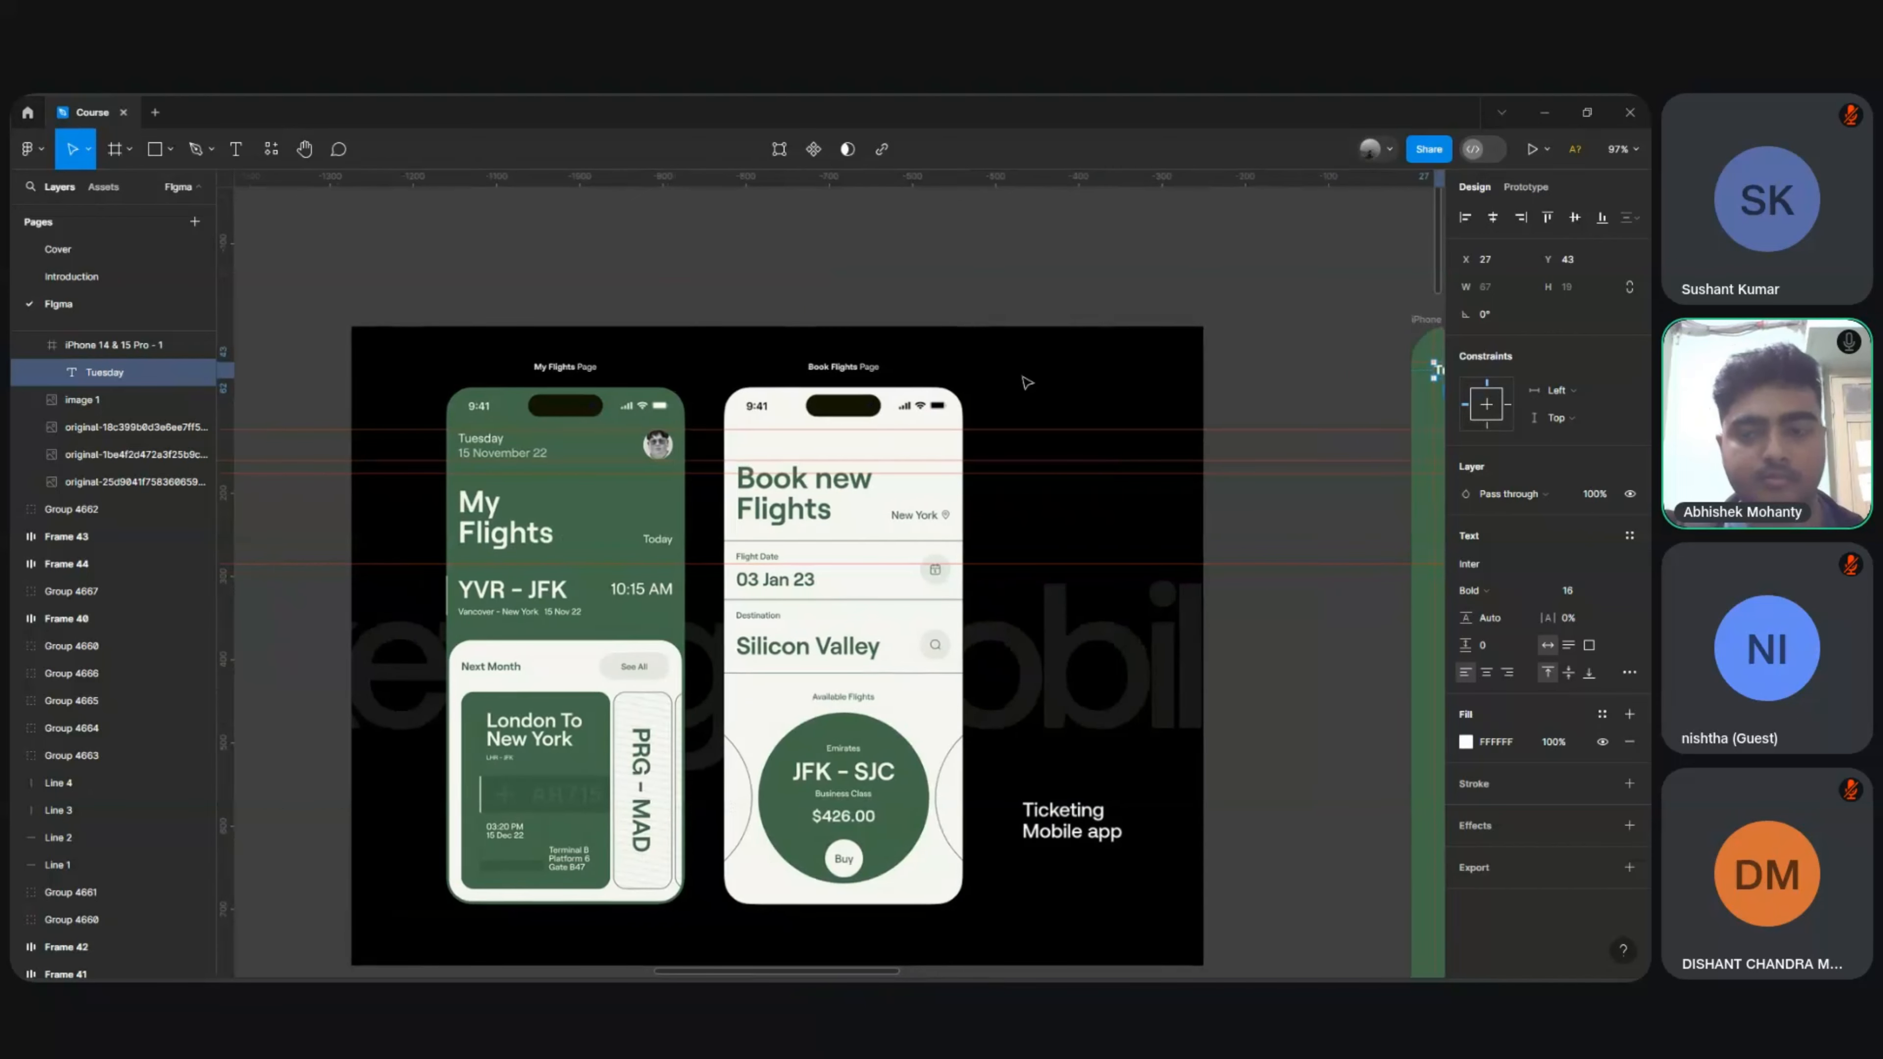
pyautogui.hscroll(5, 1027, 382)
pyautogui.hscroll(10, 1027, 382)
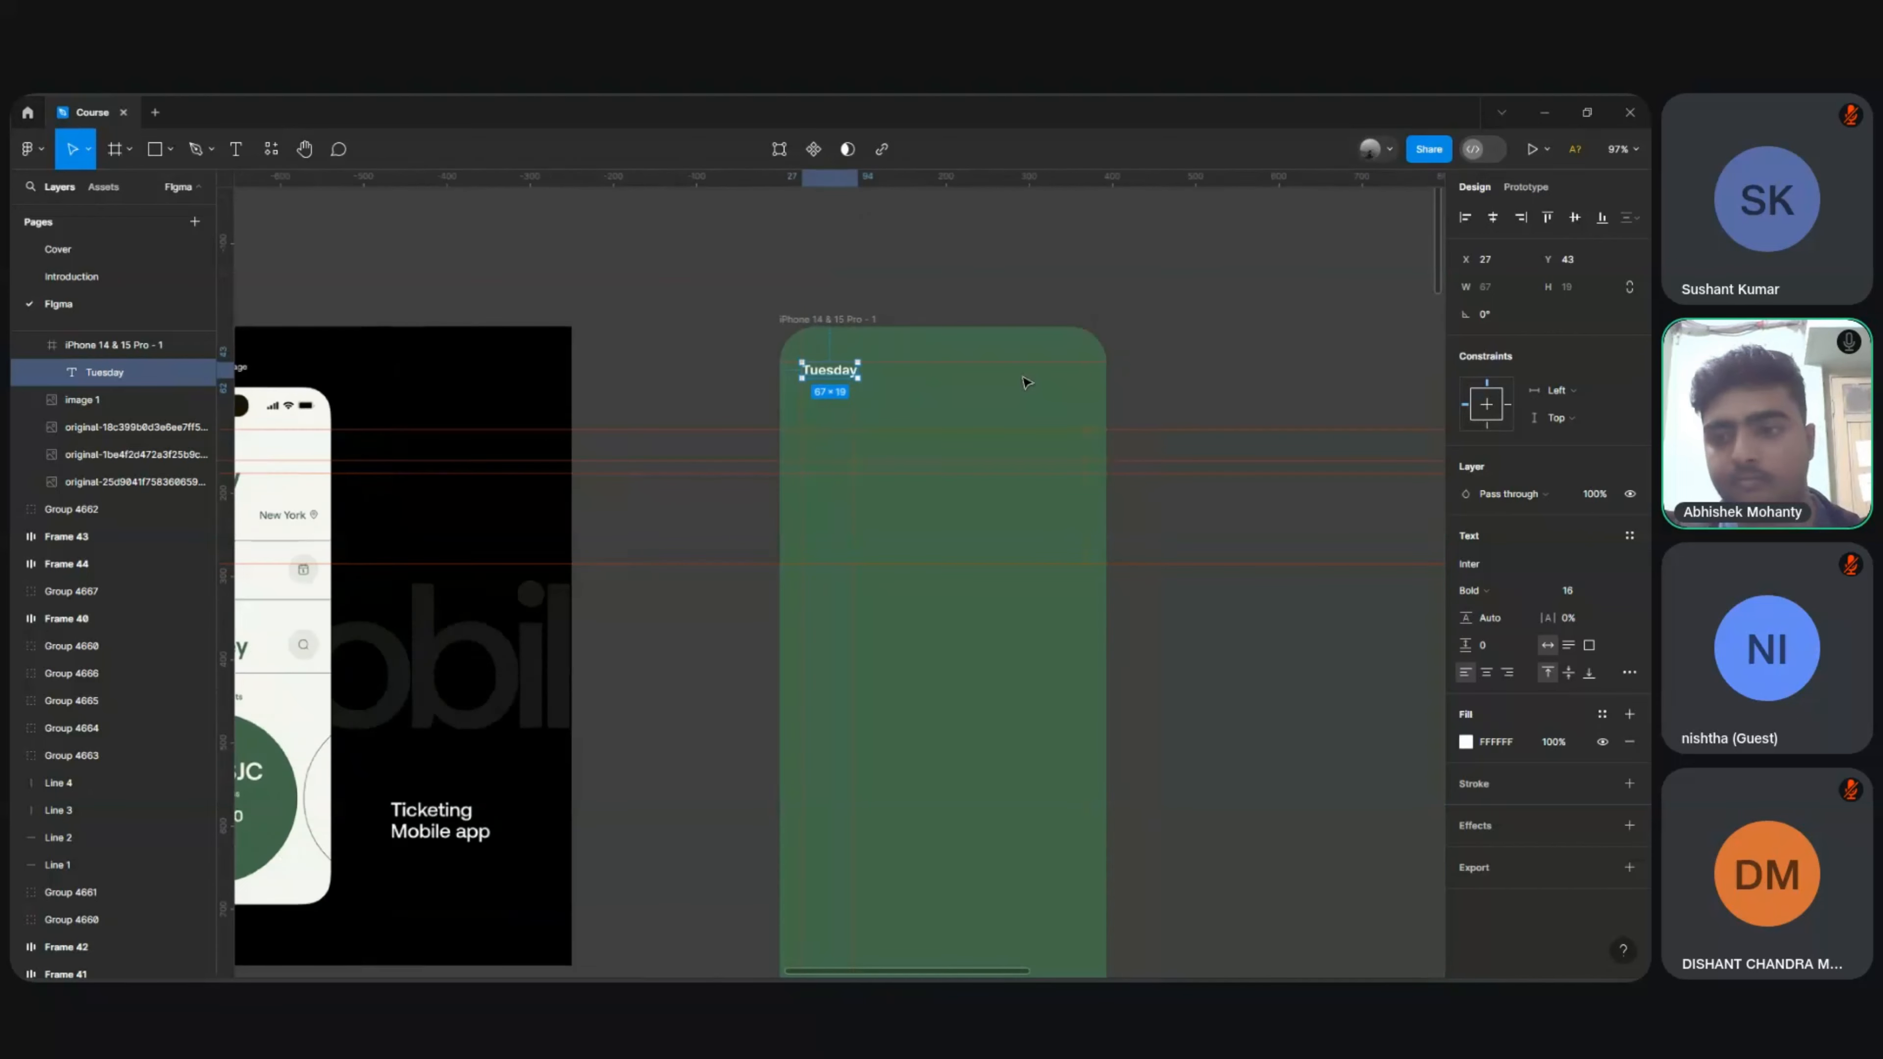
pyautogui.click(1513, 591)
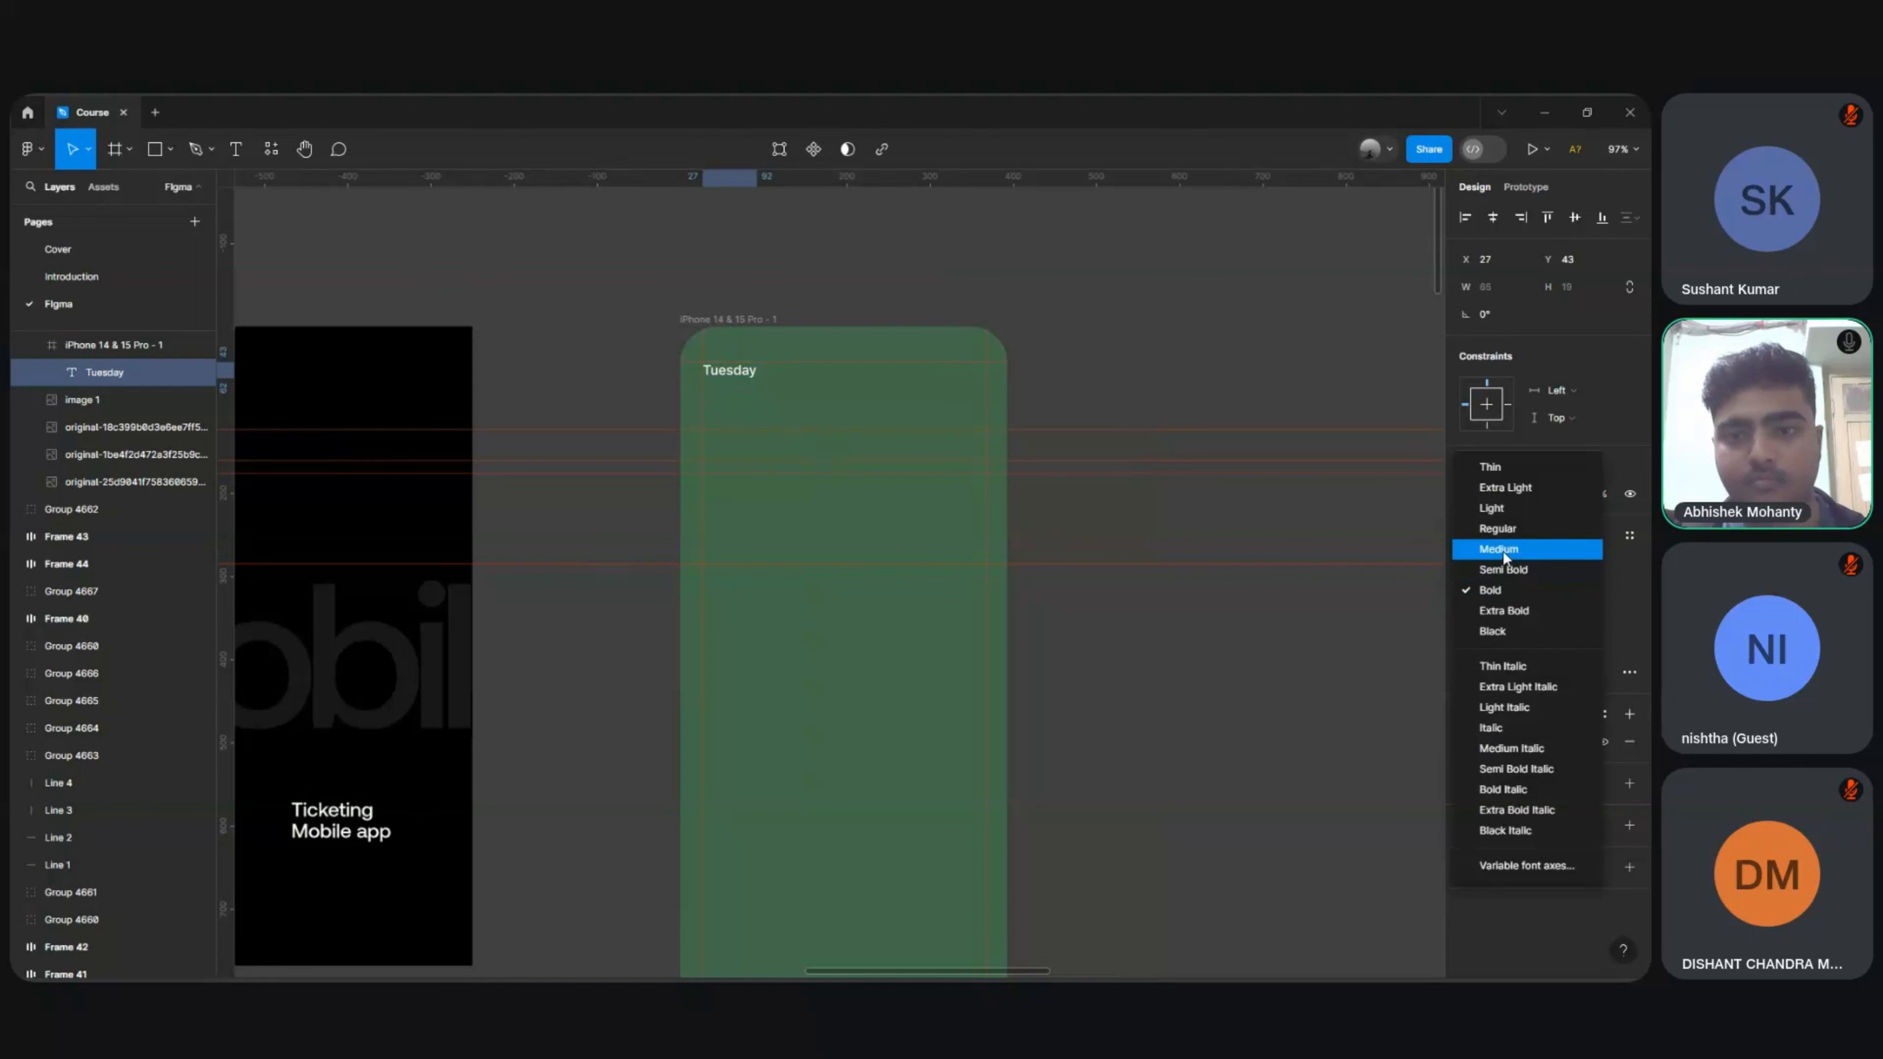
pyautogui.click(1501, 550)
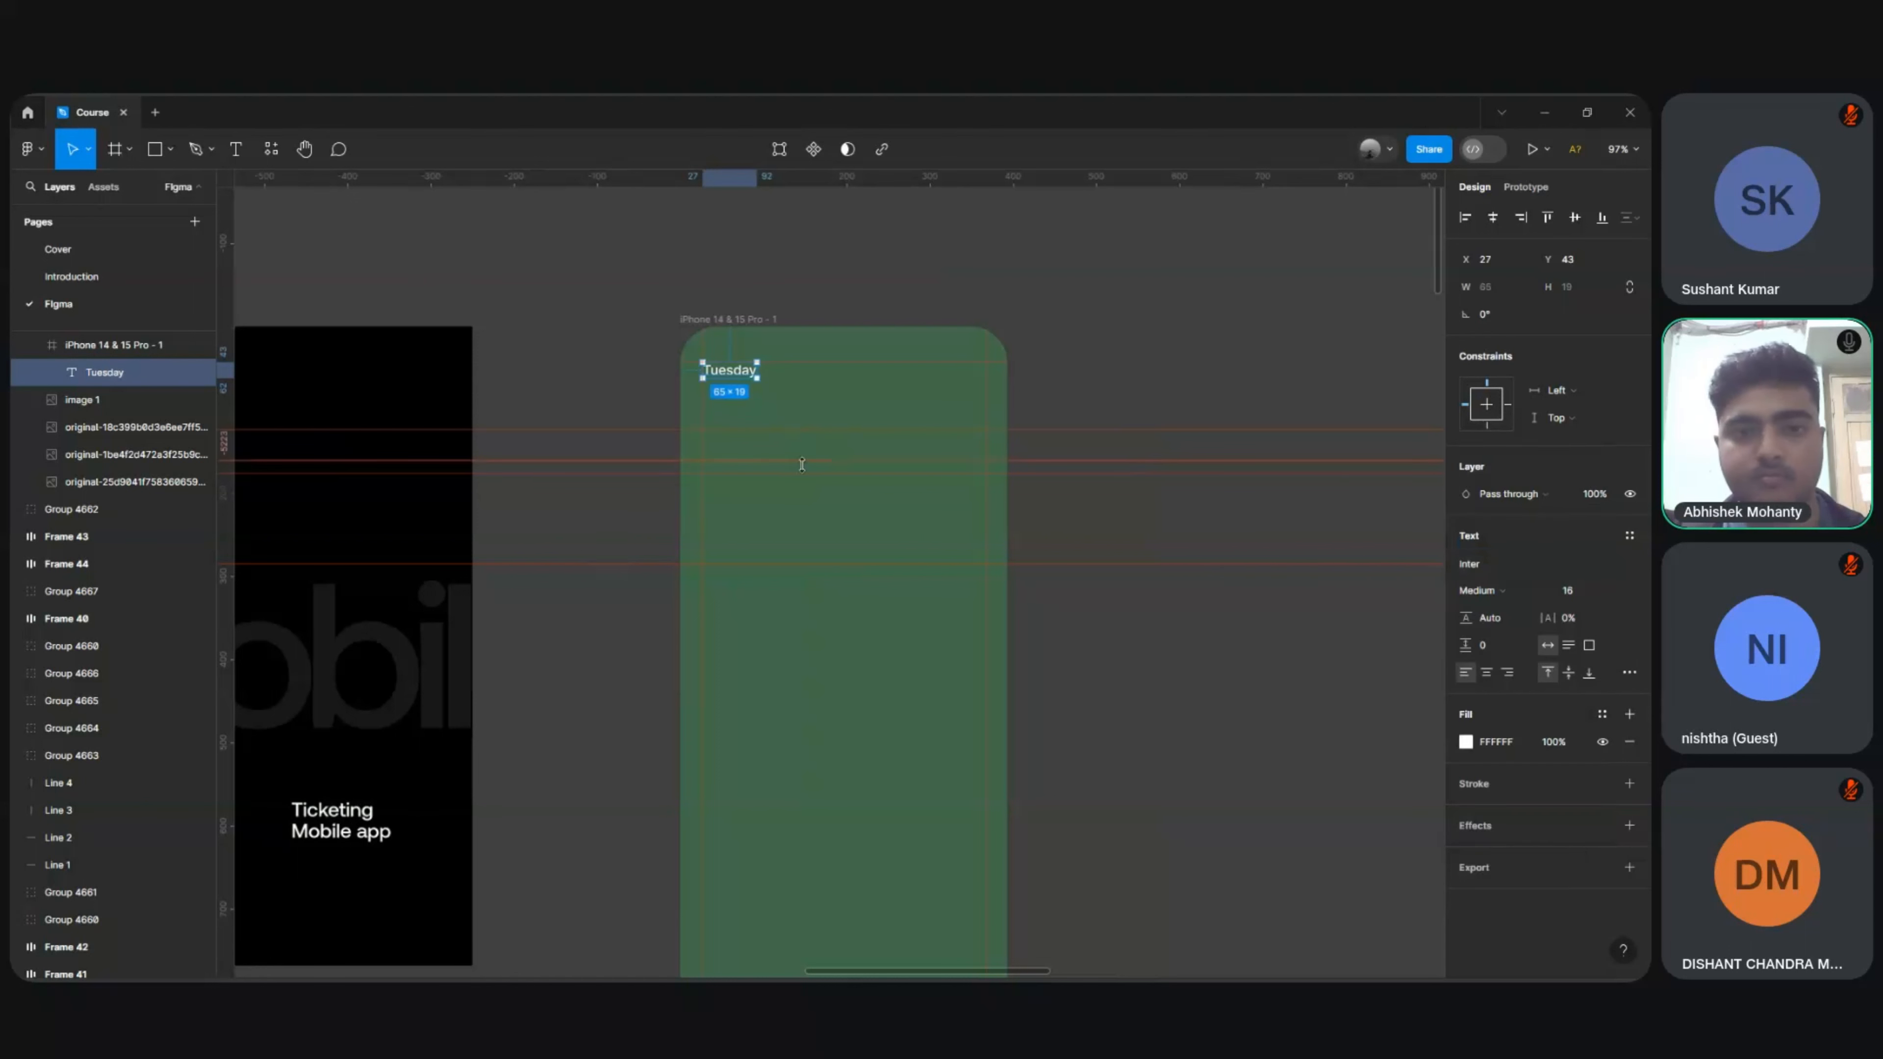
# Step: Duplicate the Tuesday text and position the copy directly below the original at Y 66
pyautogui.hscroll(-7, 802, 464)
pyautogui.hscroll(-4, 801, 464)
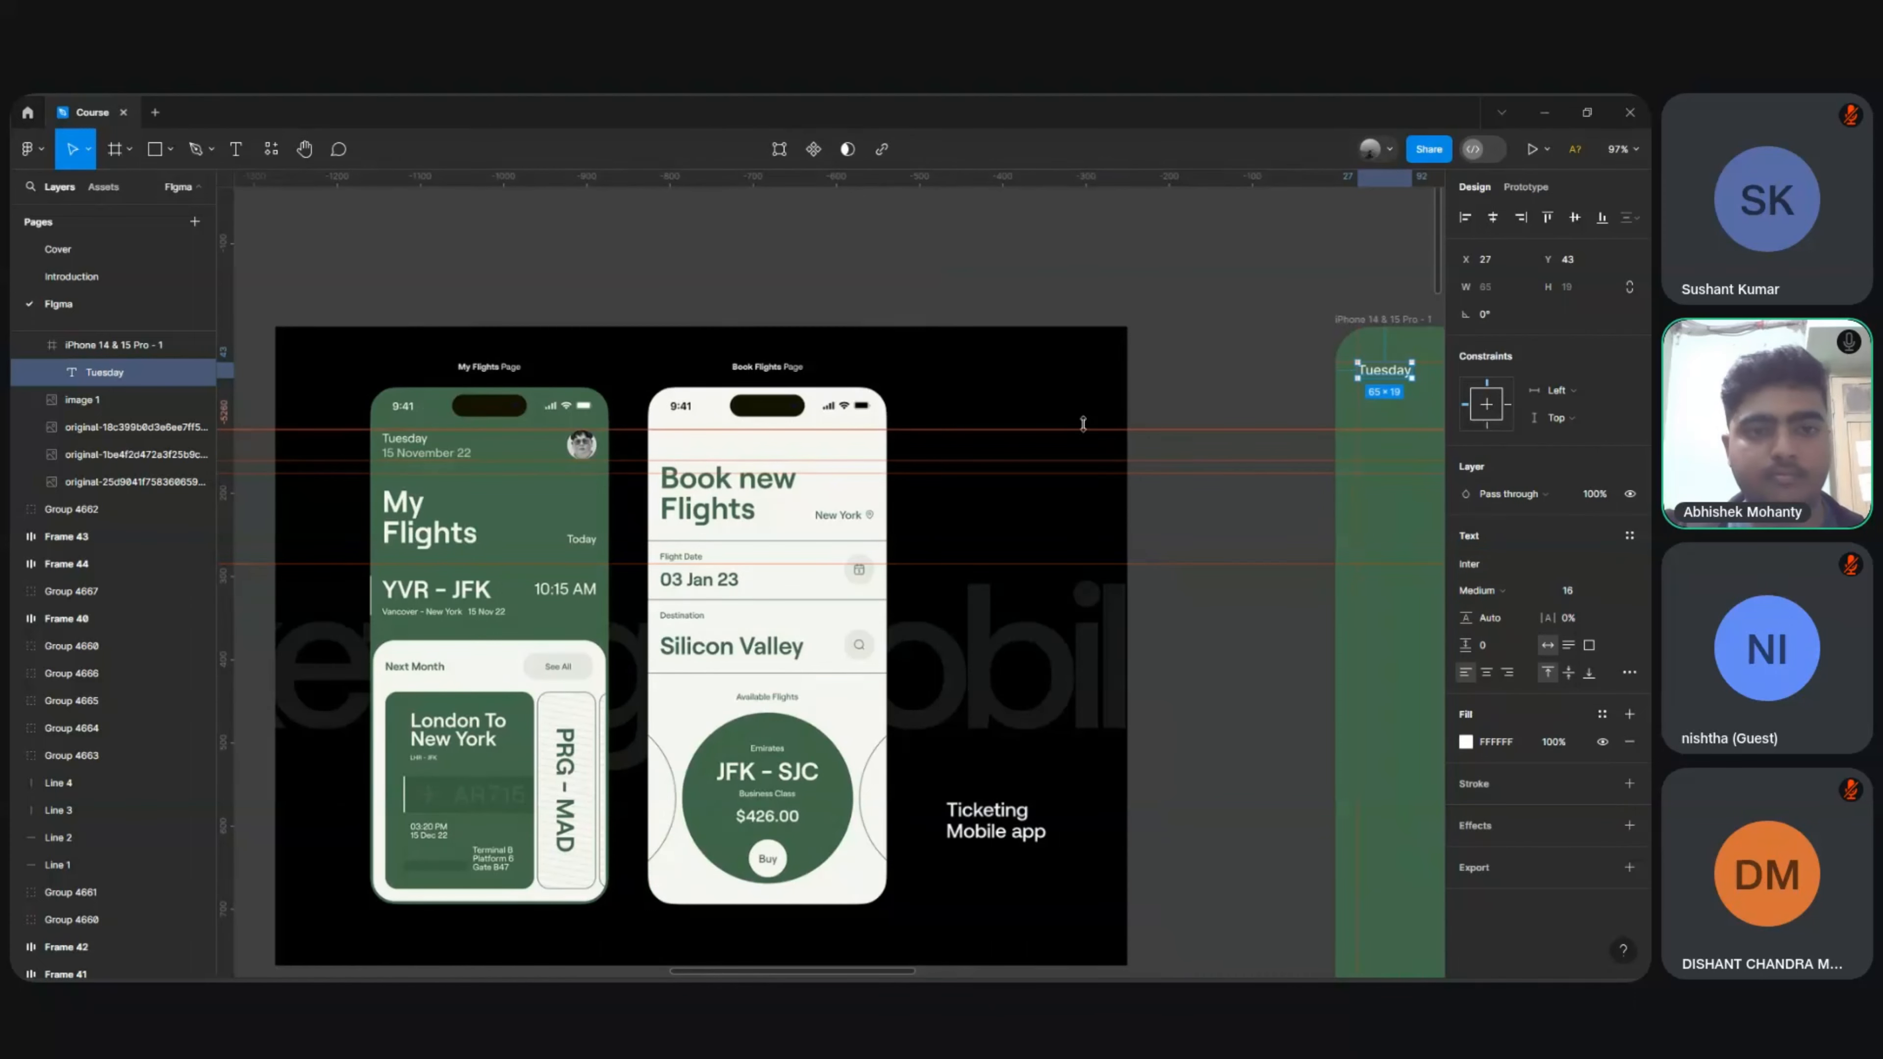
pyautogui.hscroll(7, 1109, 423)
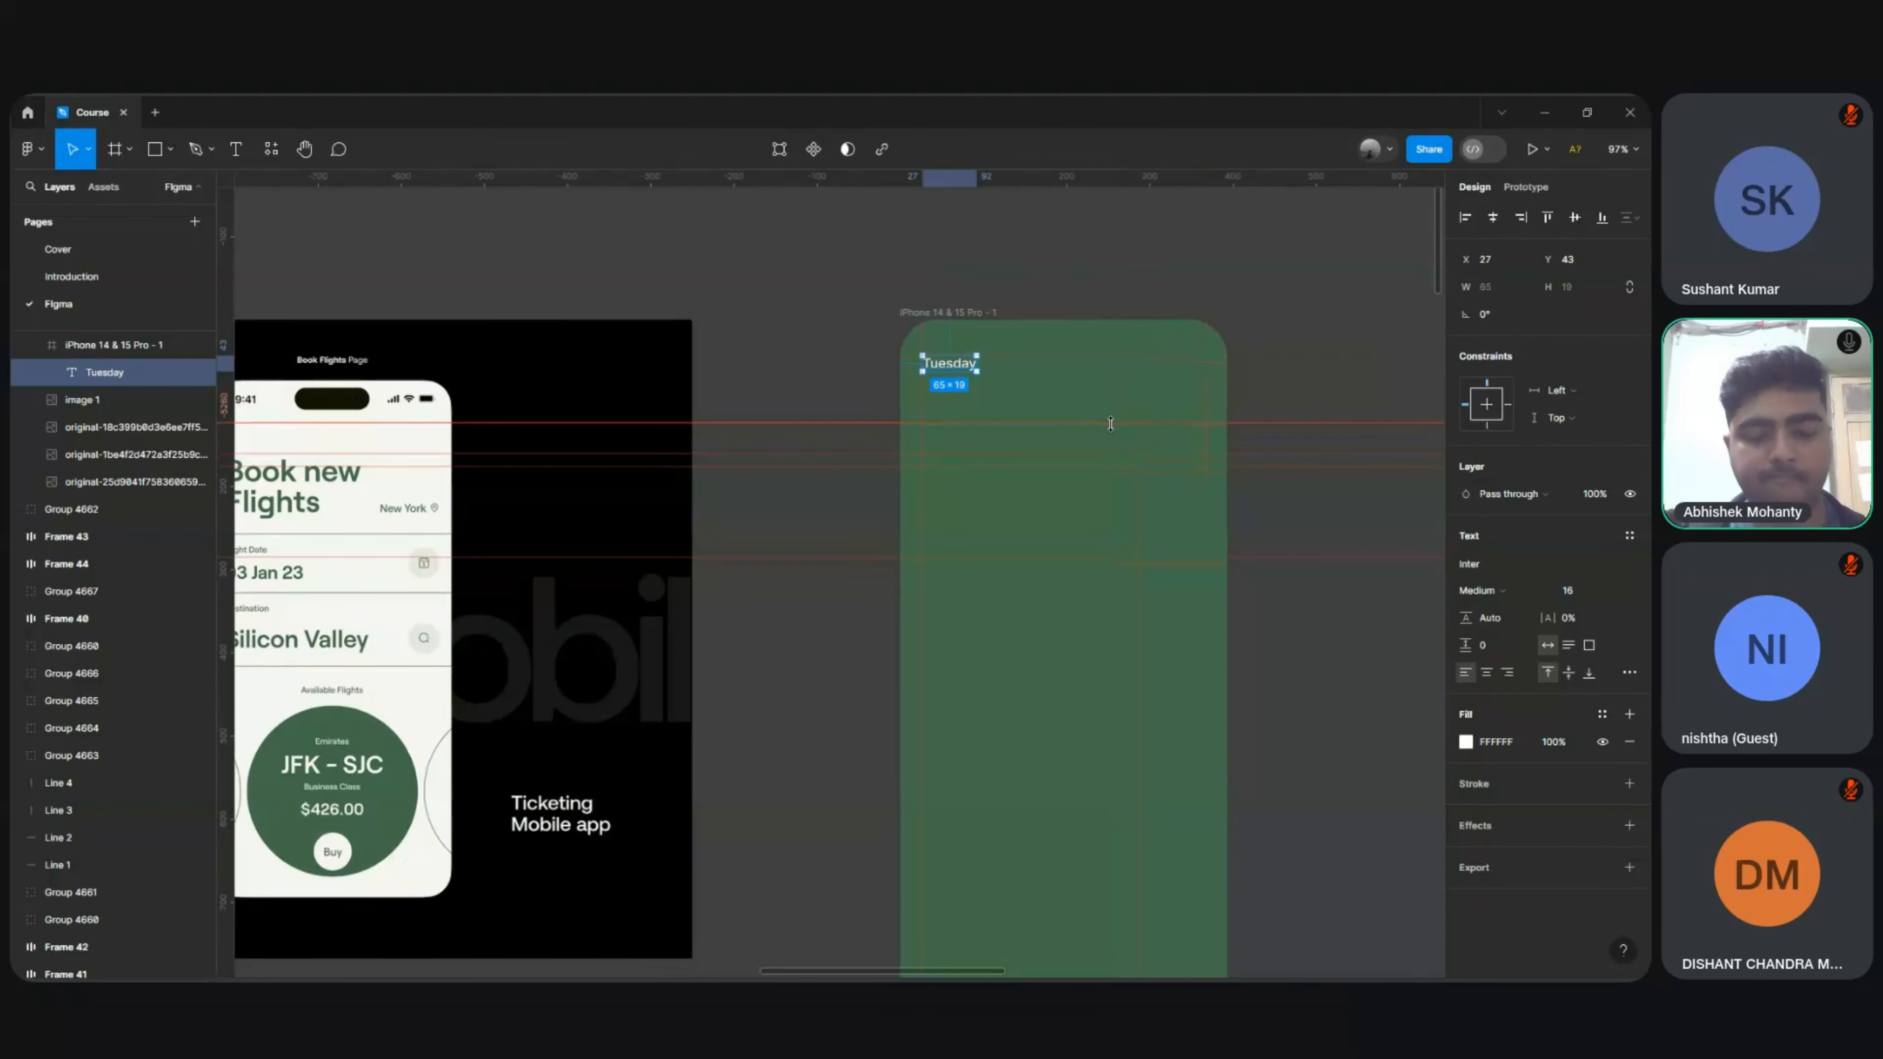
pyautogui.hotkey('ctrl', 'd')
pyautogui.hotkey('shift', 'Down')
pyautogui.hotkey('shift', 'Down')
pyautogui.hotkey('shift', 'Down')
pyautogui.press('Up')
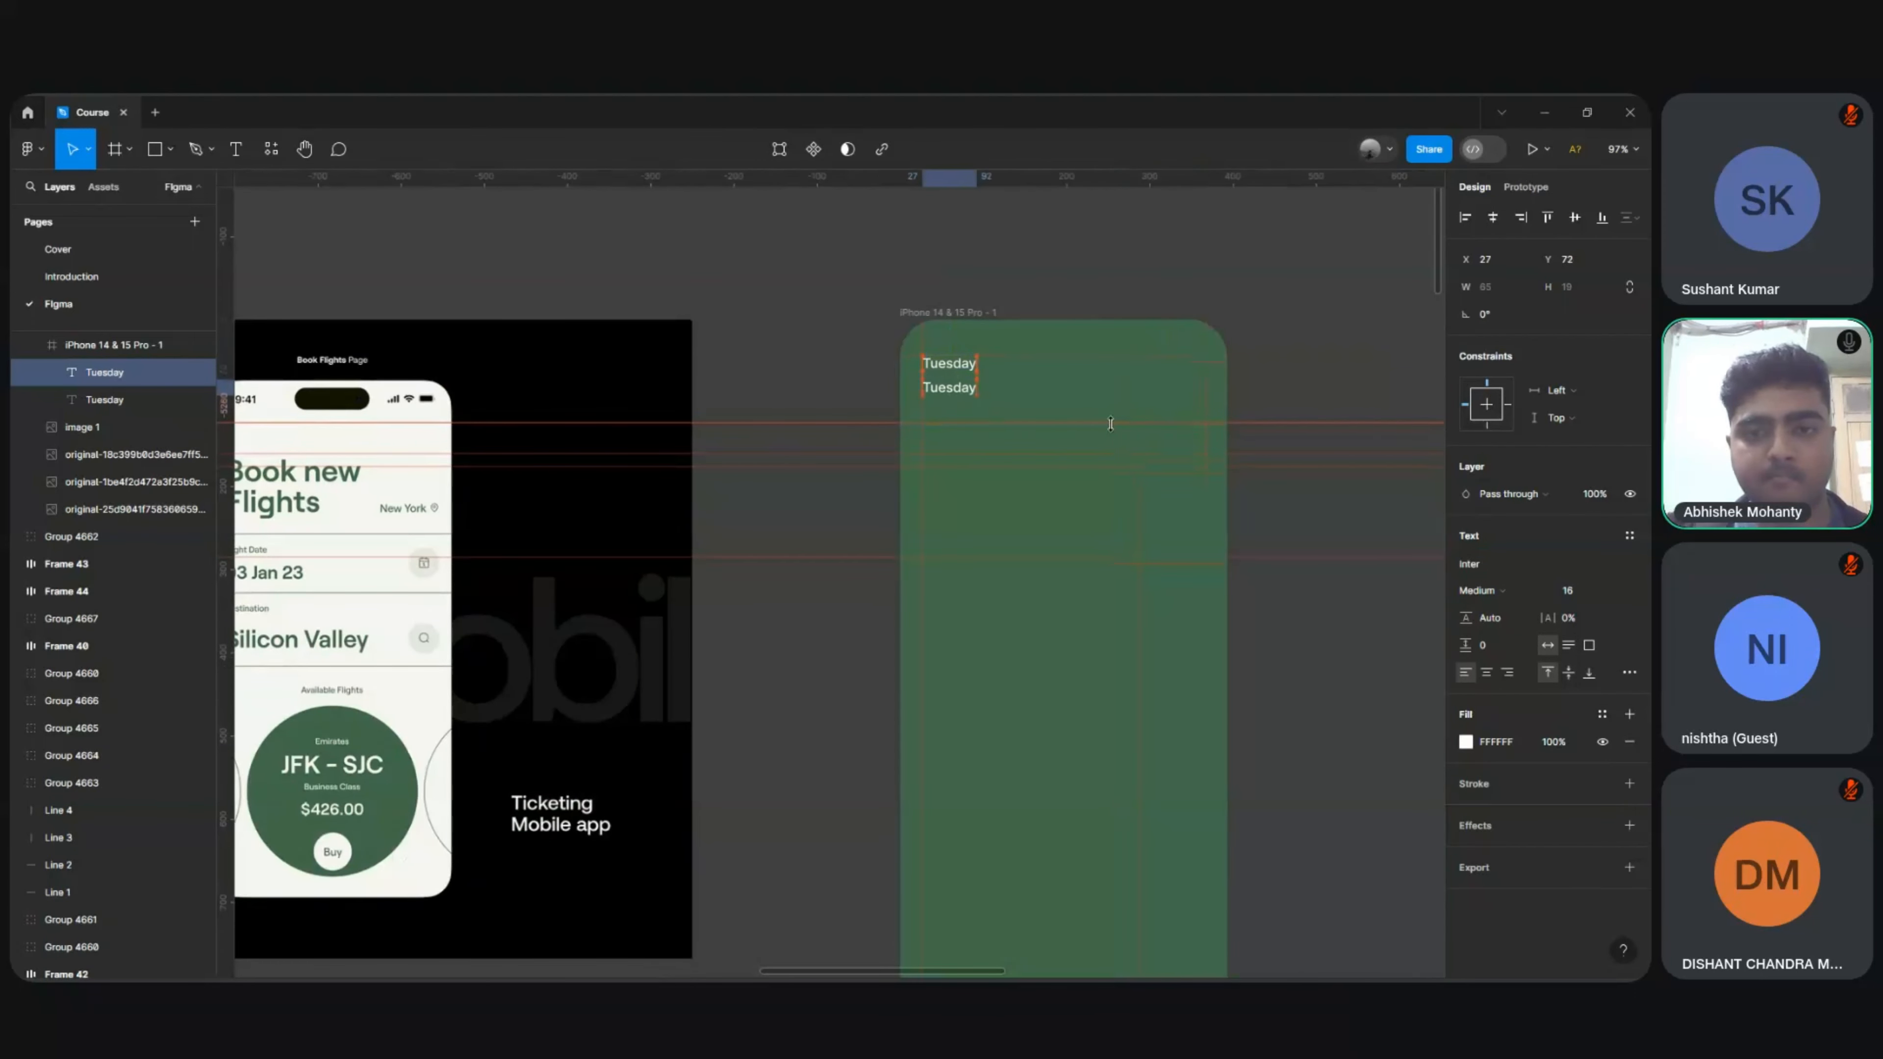
pyautogui.press('Up')
pyautogui.press('Up')
pyautogui.press('Up')
pyautogui.press('Up')
pyautogui.press('Up')
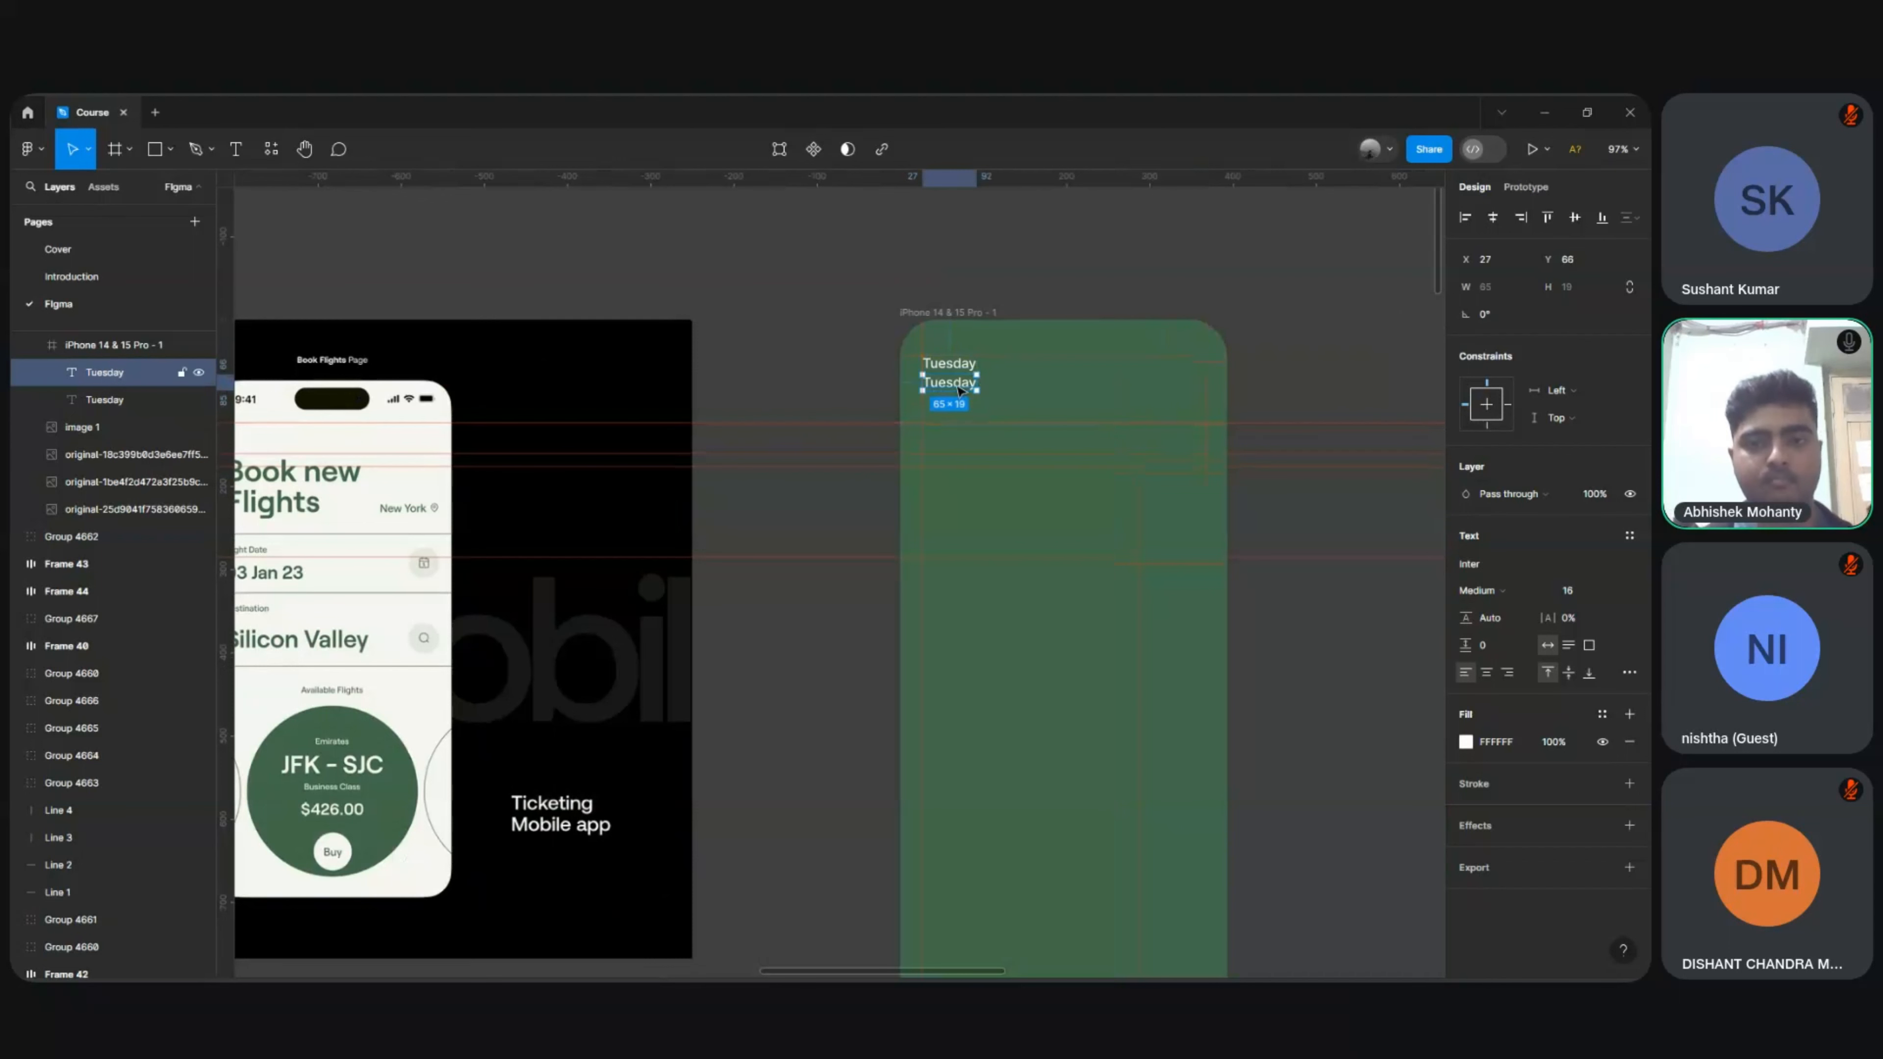
# Step: Change the duplicated text below Tuesday to read "15th November"
pyautogui.doubleClick(958, 384)
pyautogui.write('15t')
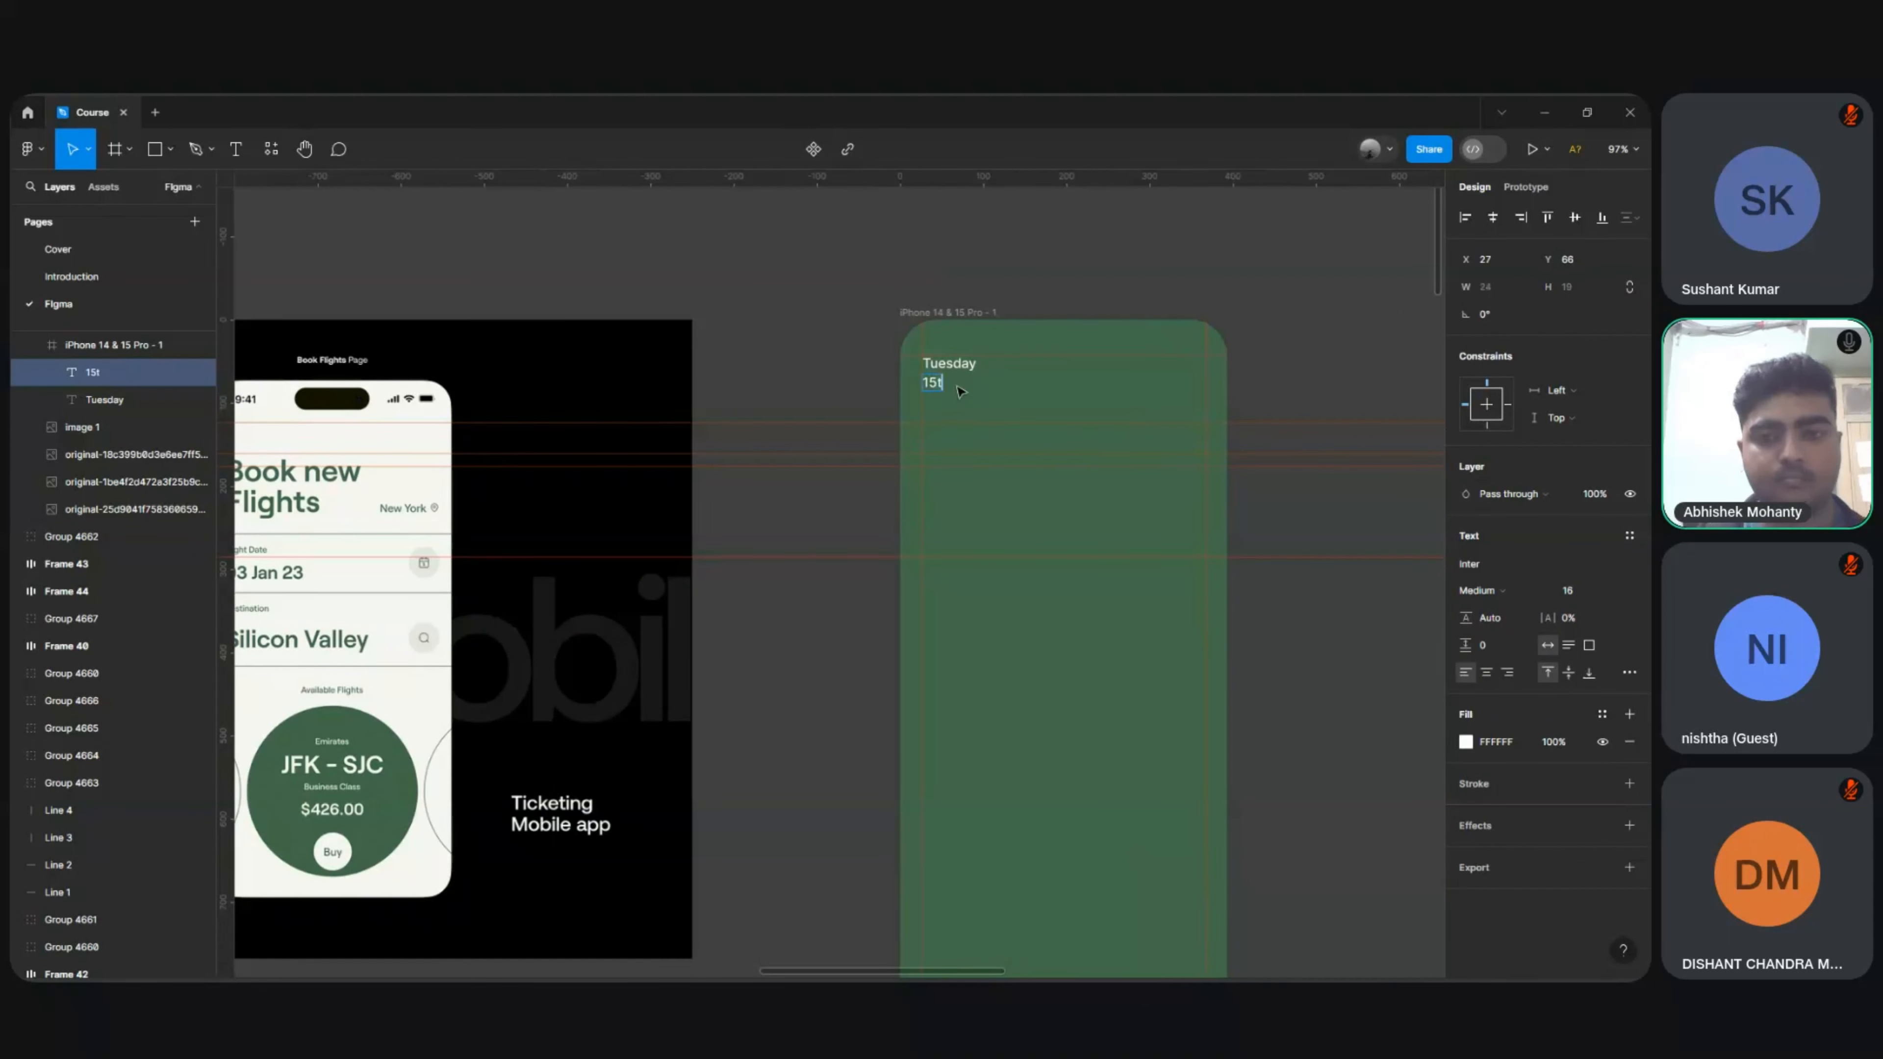
pyautogui.write('h Nove')
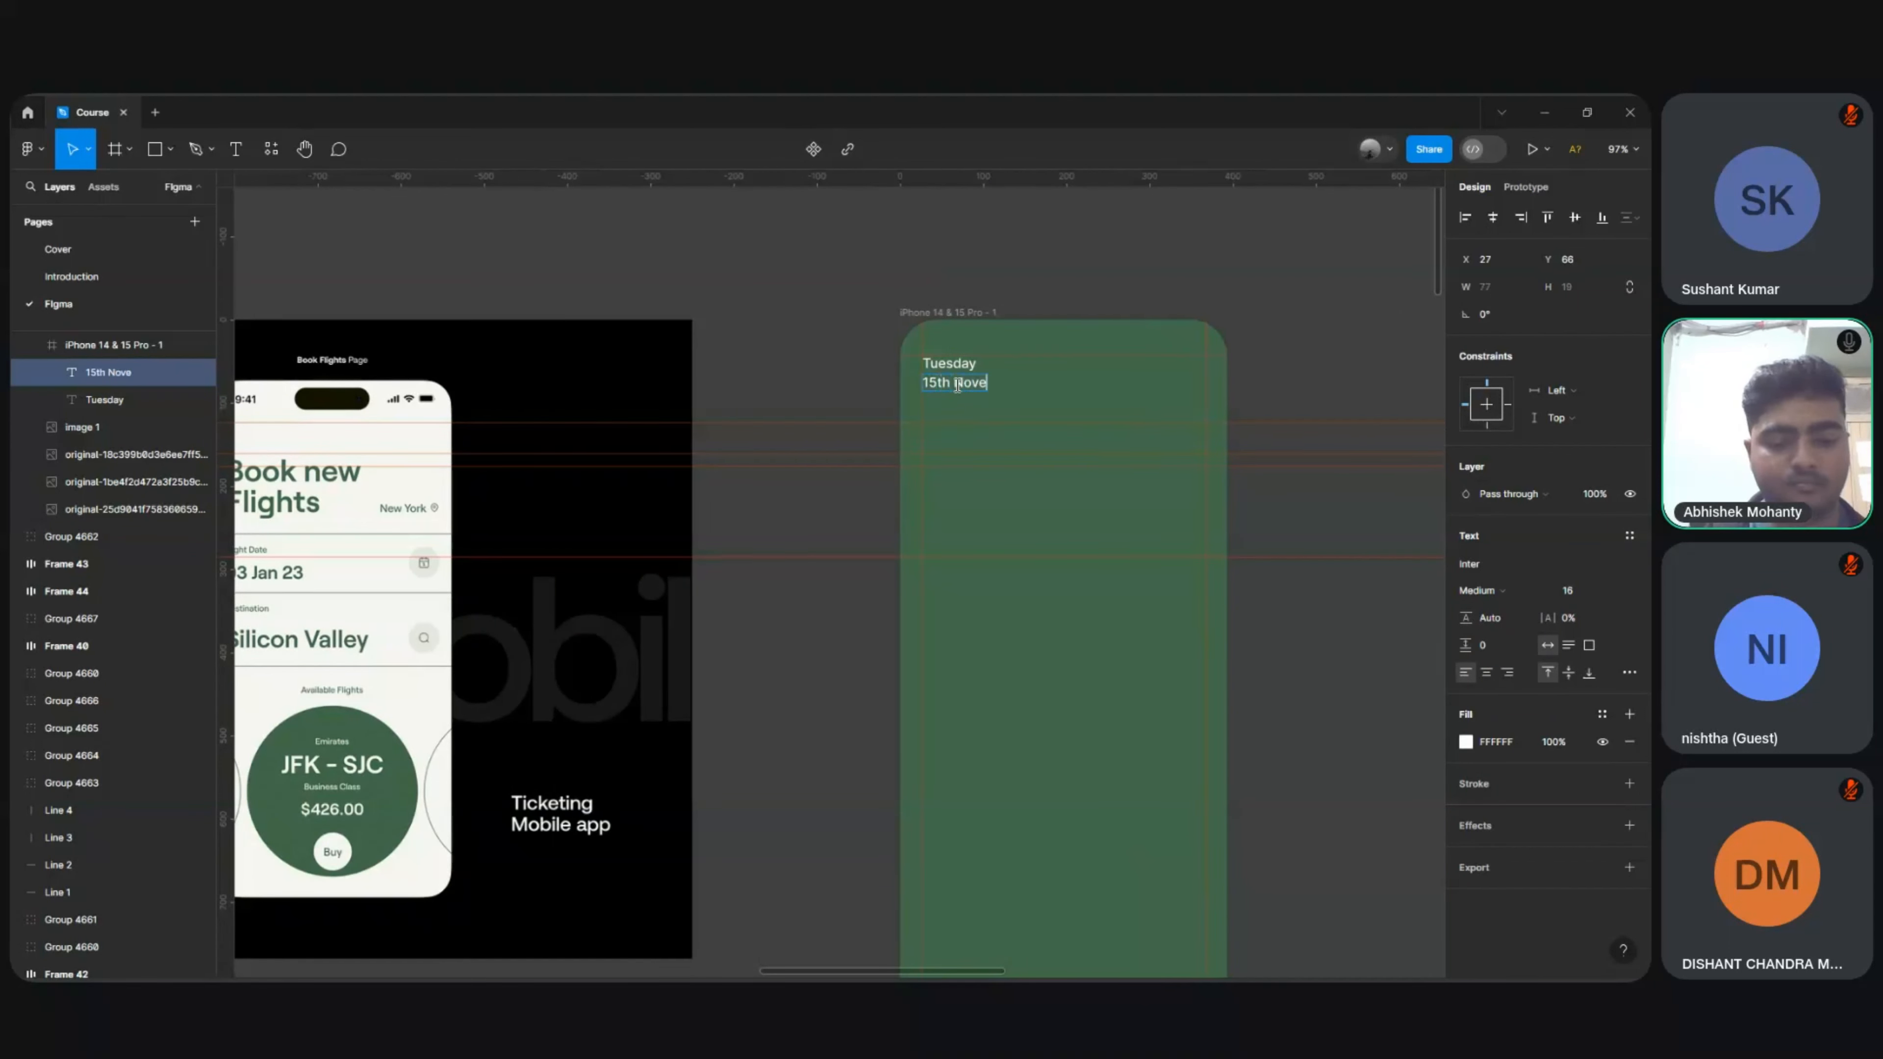
pyautogui.write('mber')
pyautogui.press('Escape')
# Step: Move the ticketing app reference image to the right side of the iPhone frame, at X 1778, Y 147
pyautogui.hscroll(-3, 960, 392)
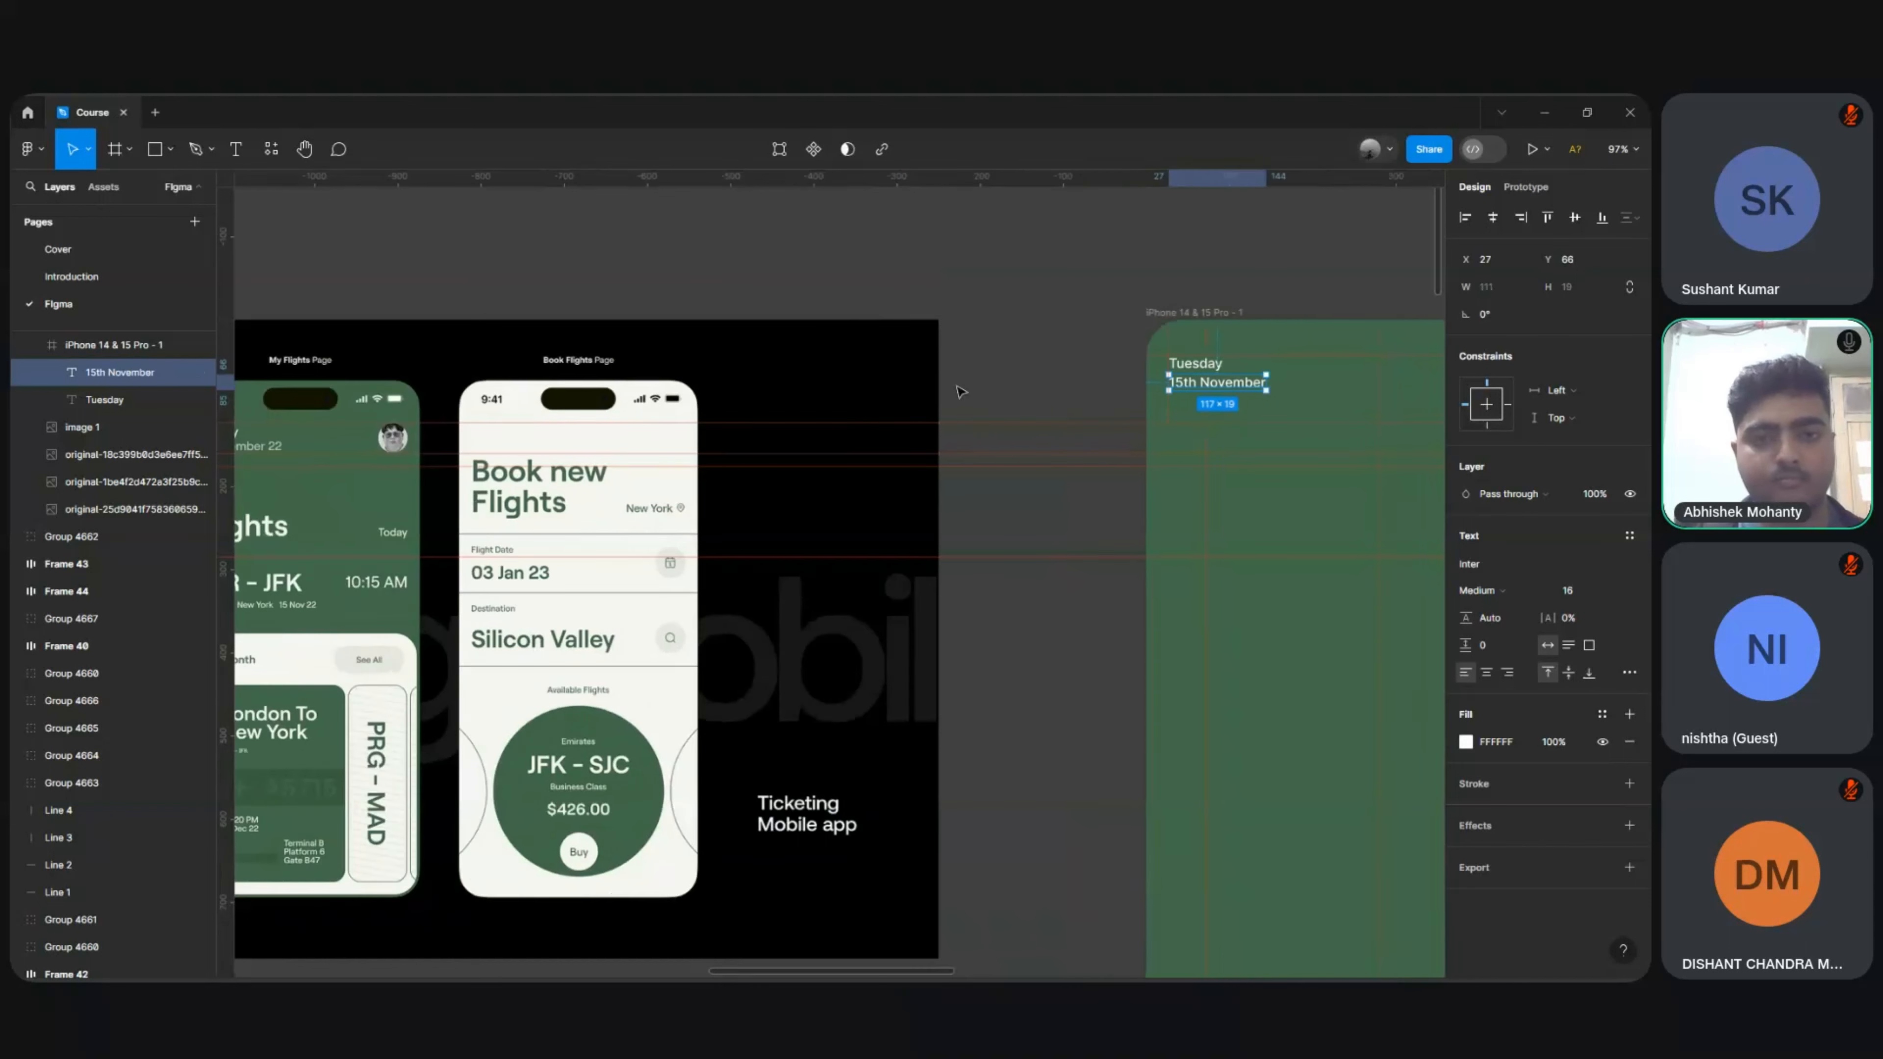
pyautogui.scroll(-5, 960, 392)
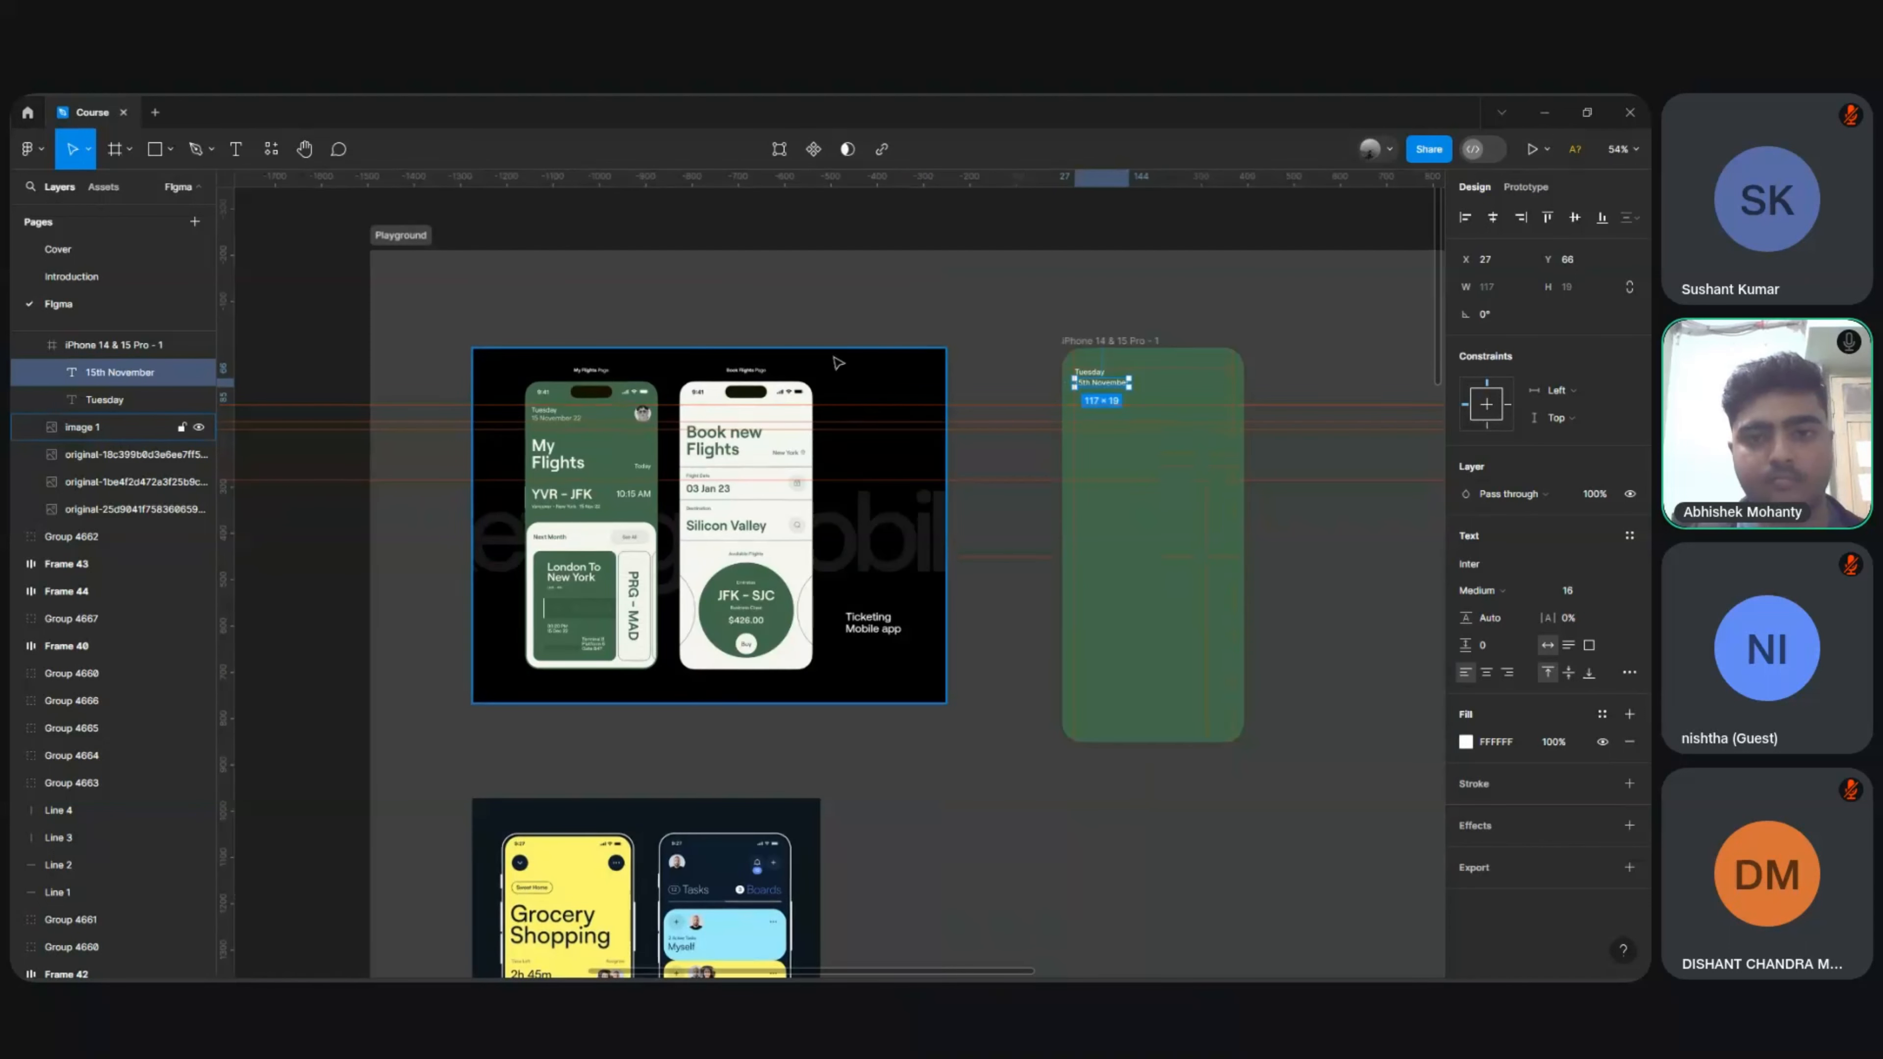
pyautogui.moveTo(838, 375); pyautogui.dragTo(1408, 394)
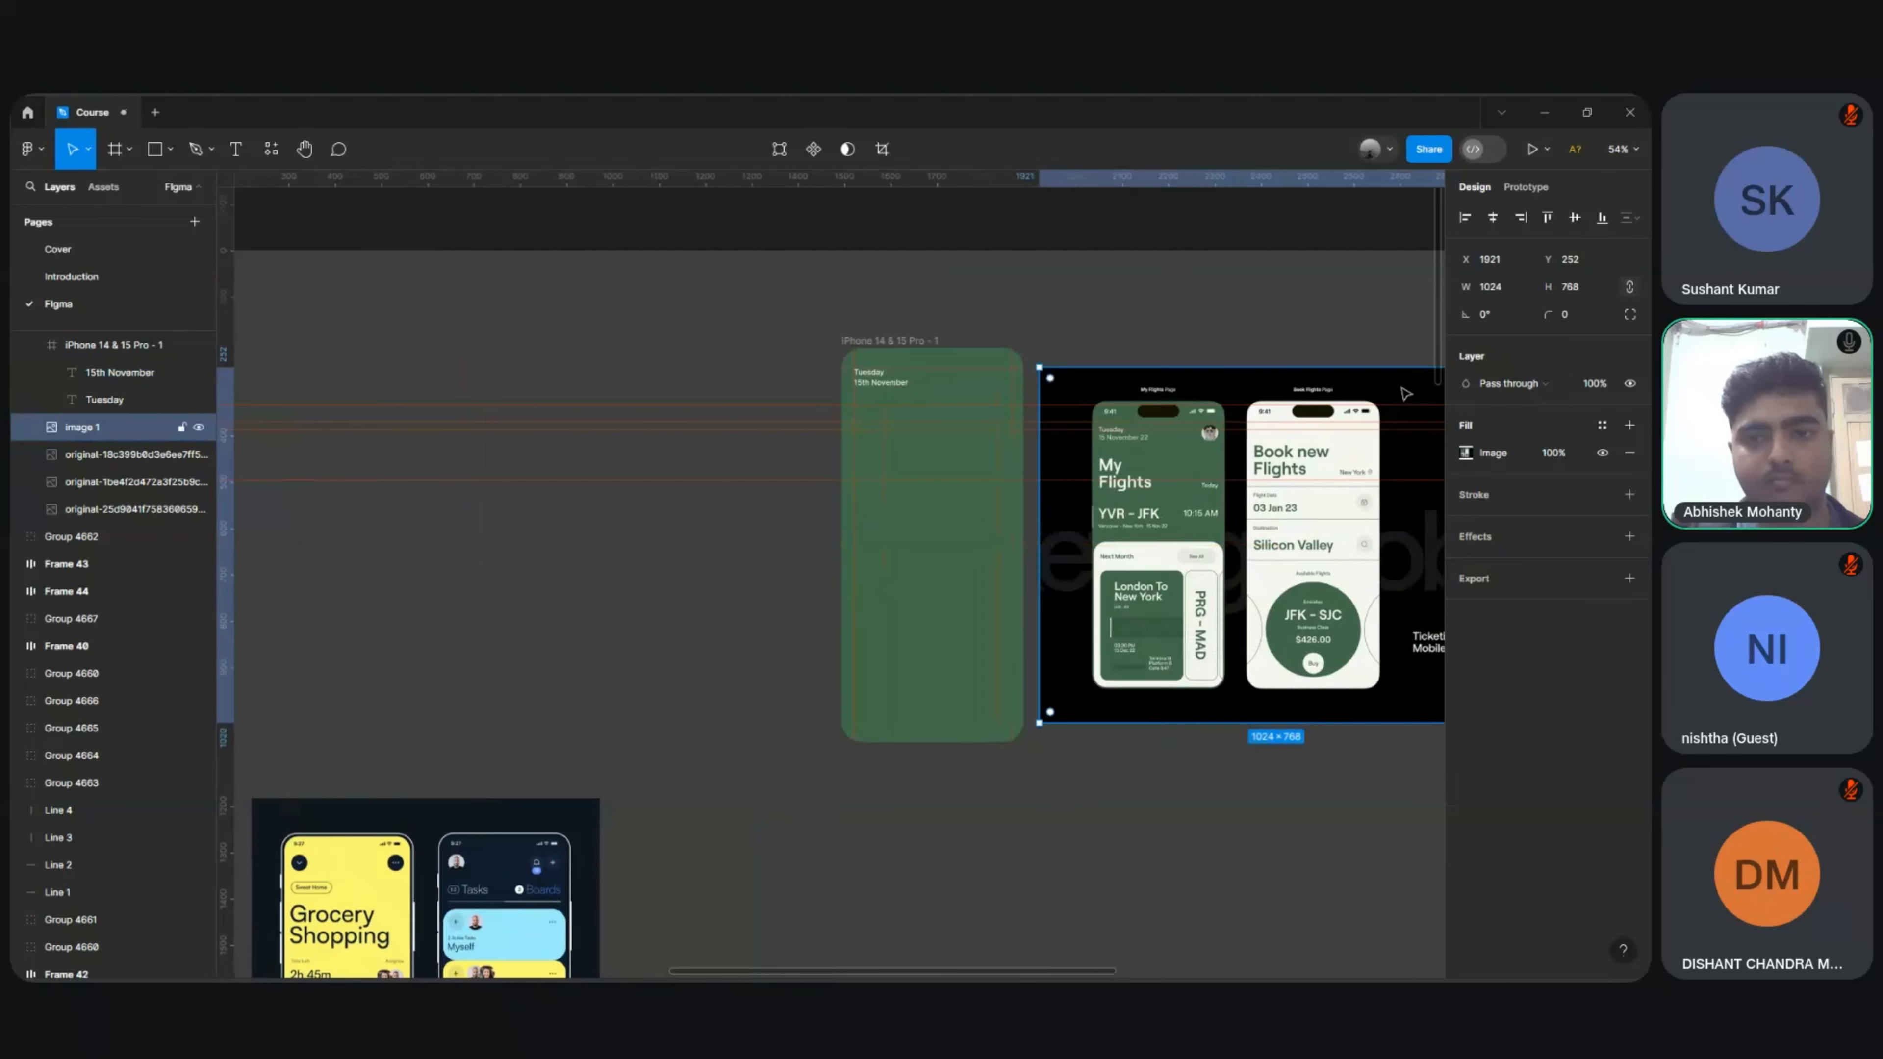
pyautogui.scroll(5, 1172, 344)
pyautogui.scroll(-2, 1171, 344)
pyautogui.hscroll(-2, 1171, 344)
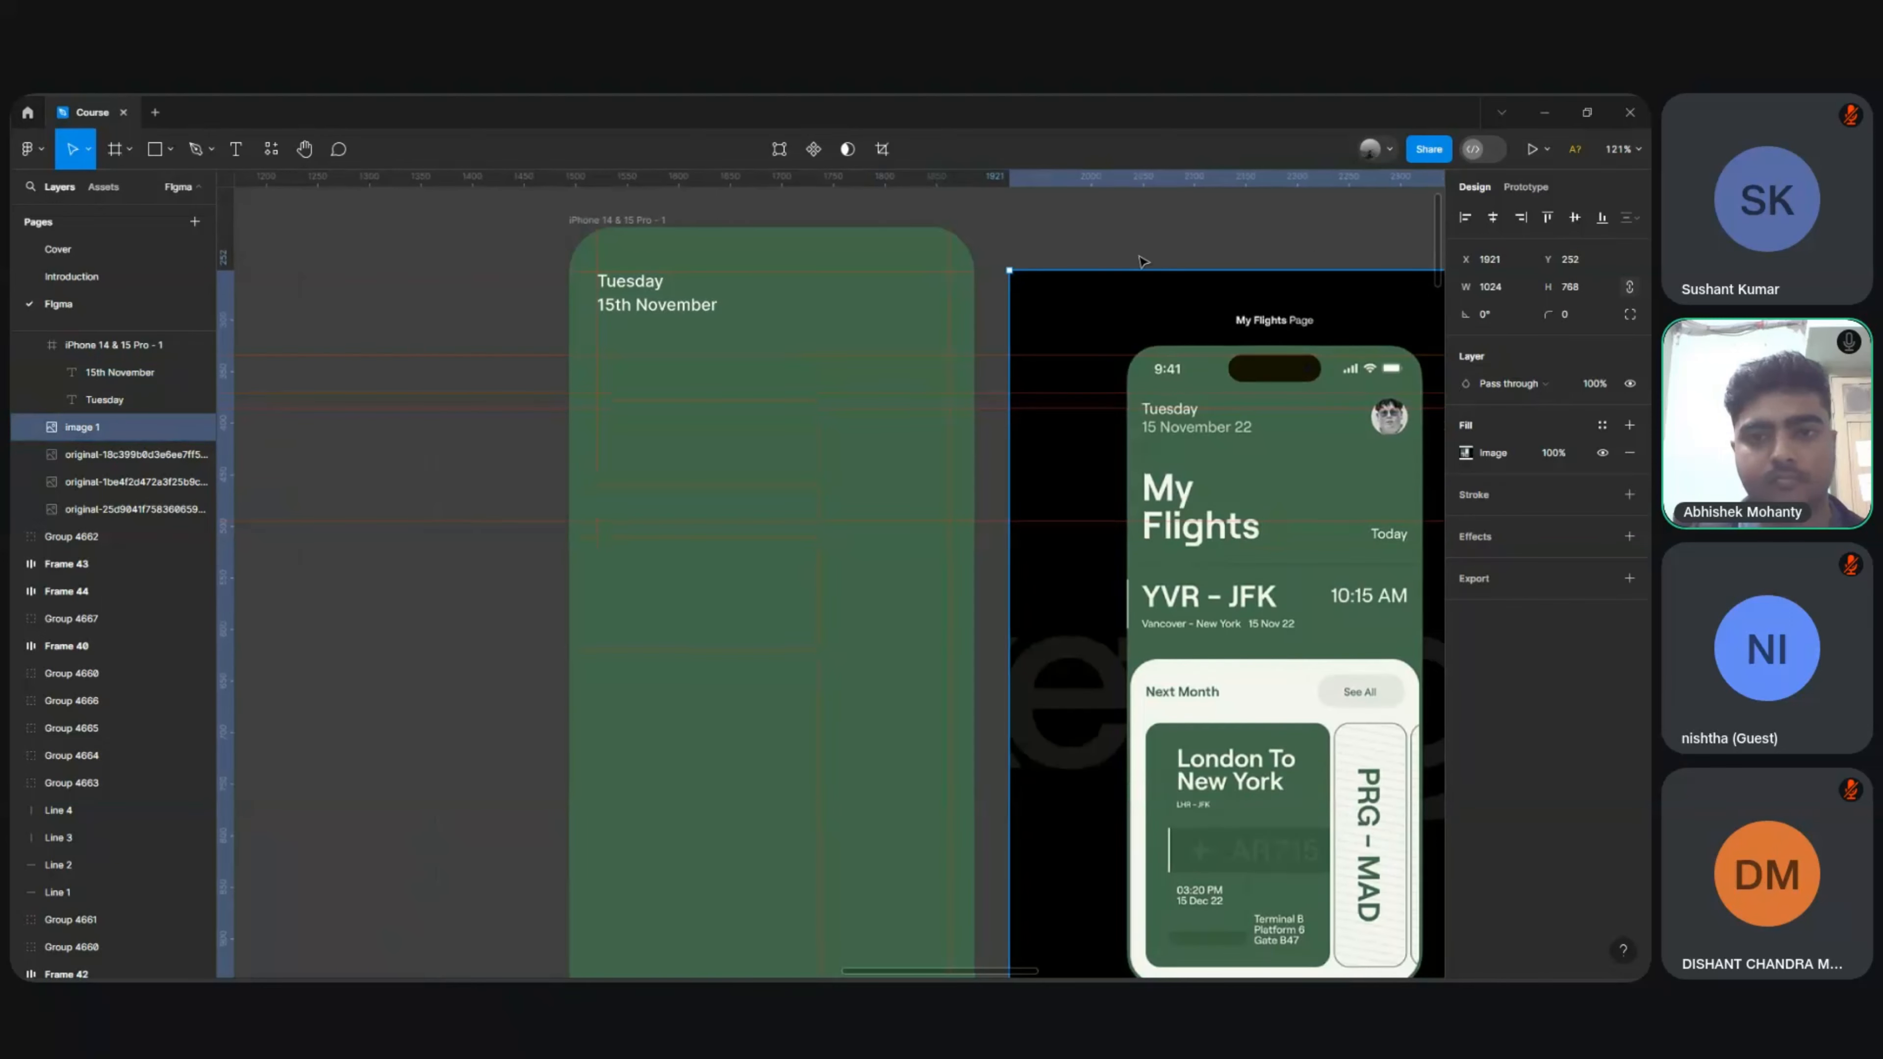
pyautogui.moveTo(1234, 309); pyautogui.dragTo(1087, 204)
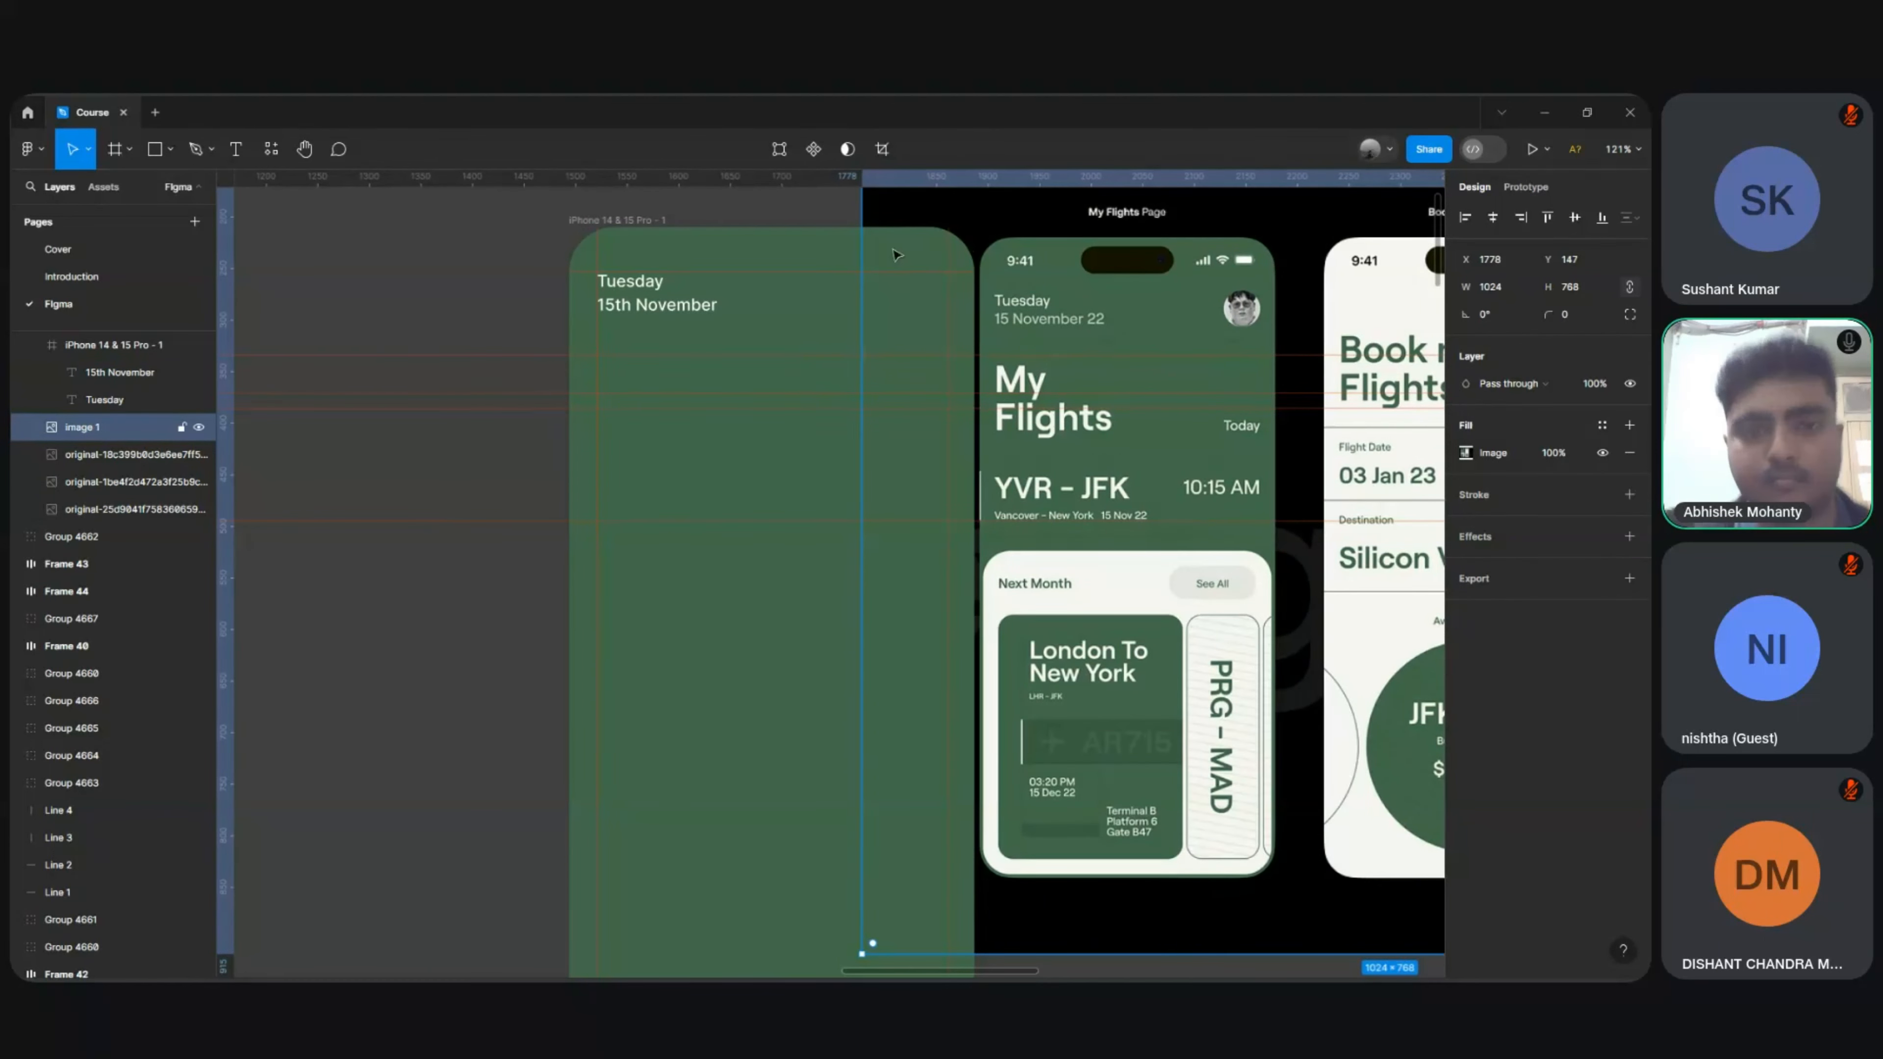
pyautogui.press('Escape')
pyautogui.hscroll(2, 780, 325)
pyautogui.scroll(3, 779, 325)
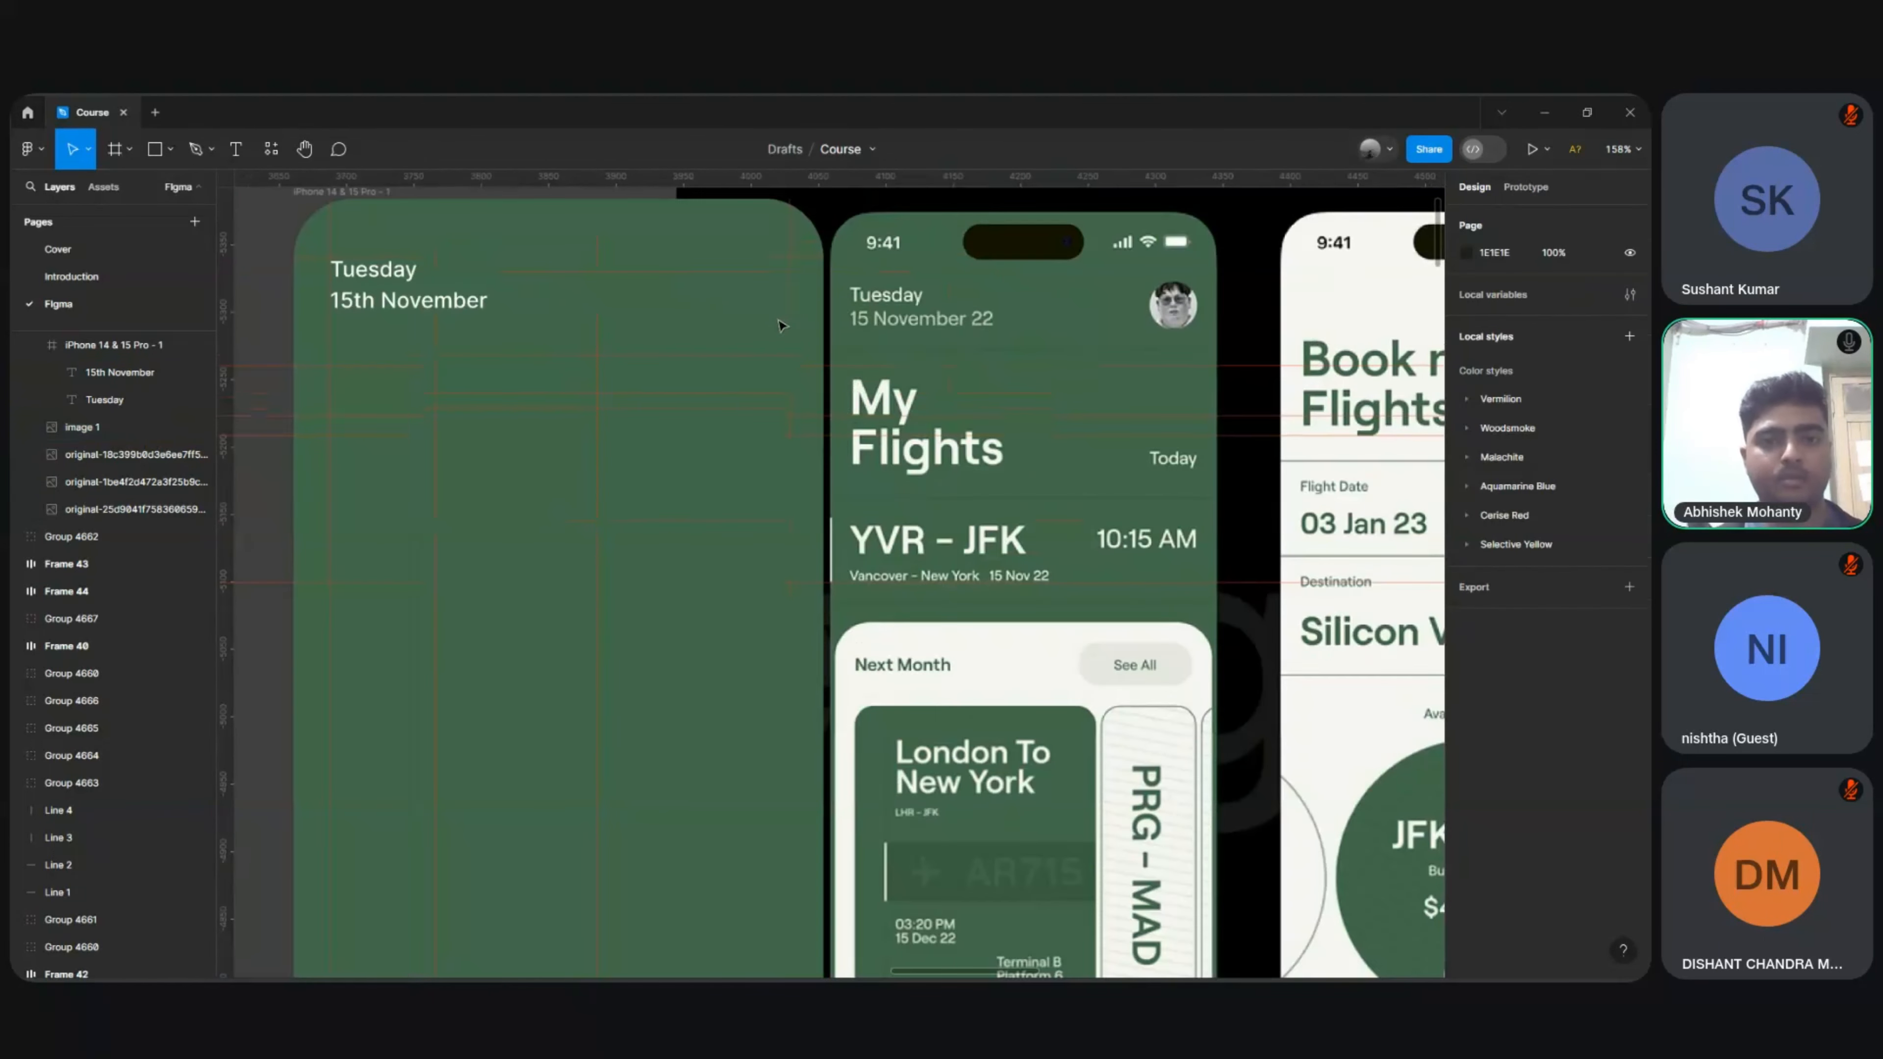
# Step: Draw a 46 × 46 circle near the phone frame's upper-right corner, with its top level with the Tuesday text at Y 43
pyautogui.hscroll(-2, 779, 325)
pyautogui.press('o')
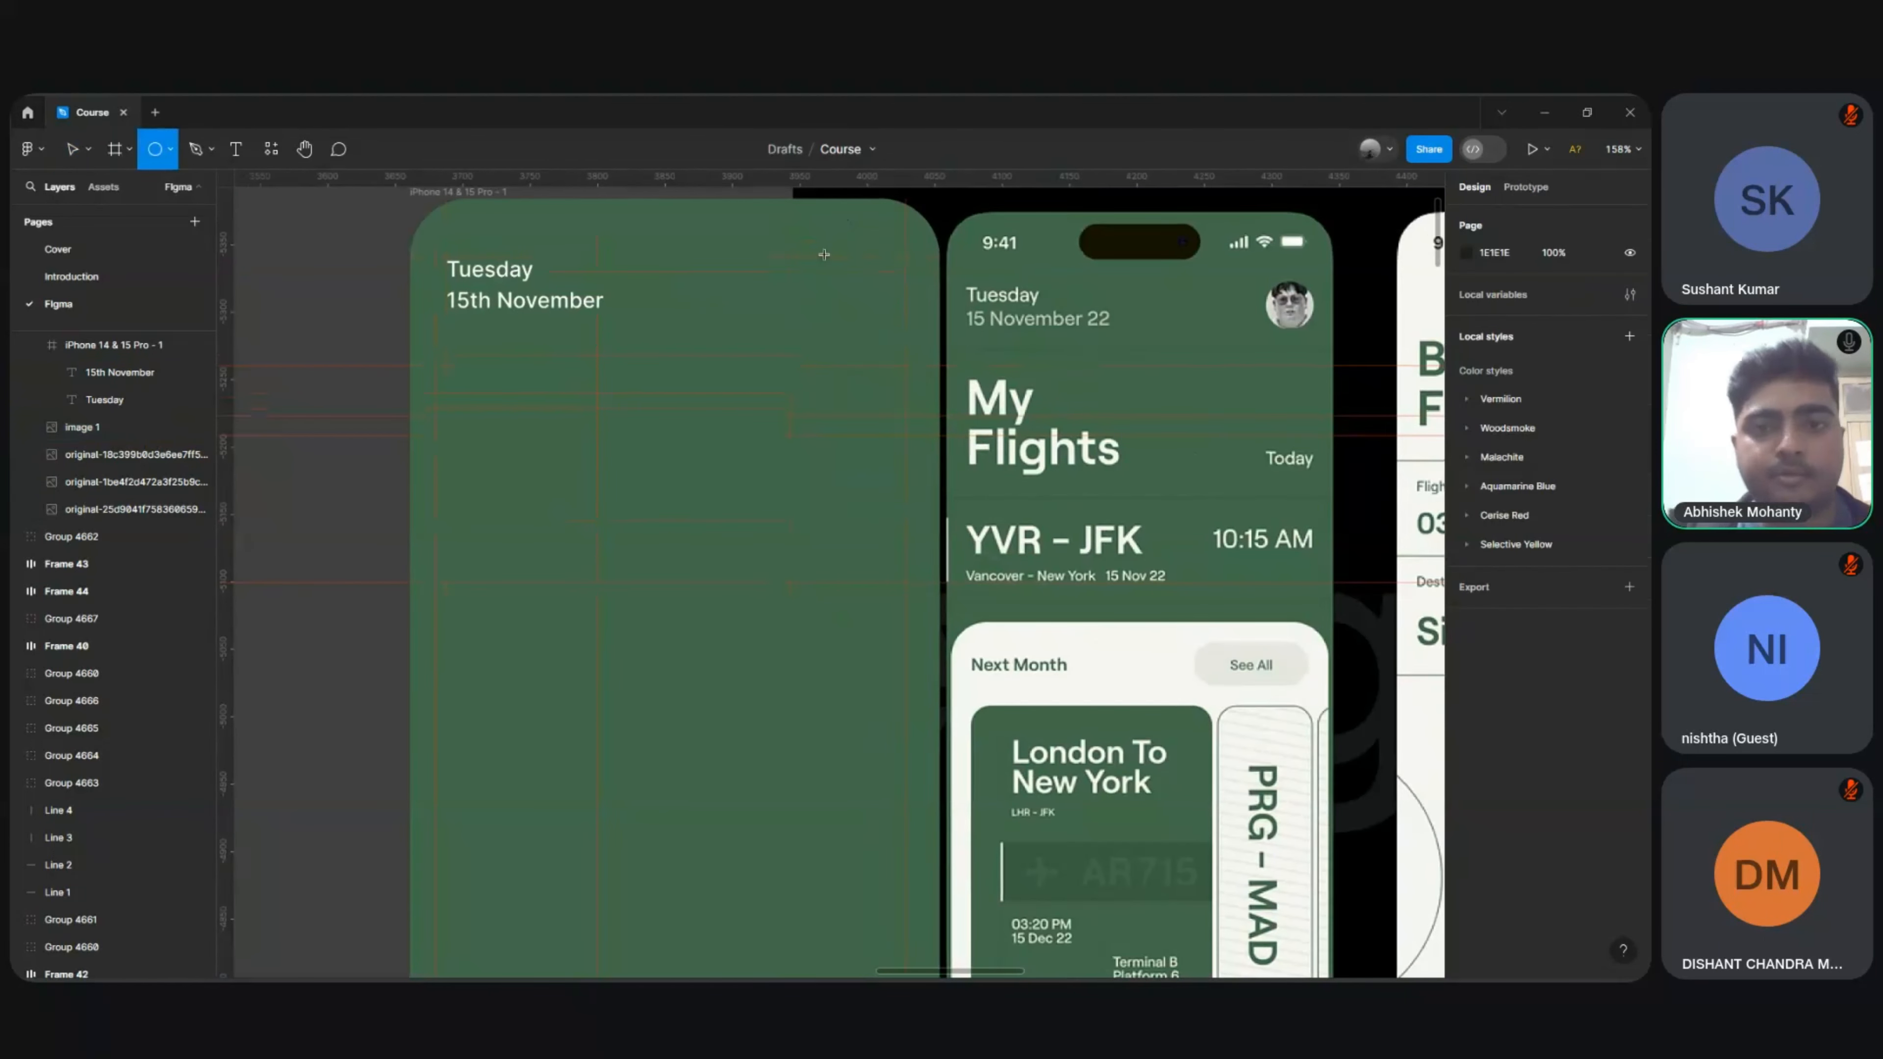
pyautogui.moveTo(860, 285)
pyautogui.mouseDown()
pyautogui.moveTo(895, 309)
pyautogui.moveTo(863, 306)
pyautogui.moveTo(890, 302)
pyautogui.mouseUp()
# Step: Nudge the circle horizontally to X 321 so it sits against the frame's right vertical guide
pyautogui.press('Left')
pyautogui.press('Left')
pyautogui.press('Left')
pyautogui.press('Left')
pyautogui.press('Left')
pyautogui.press('Left')
pyautogui.press('Left')
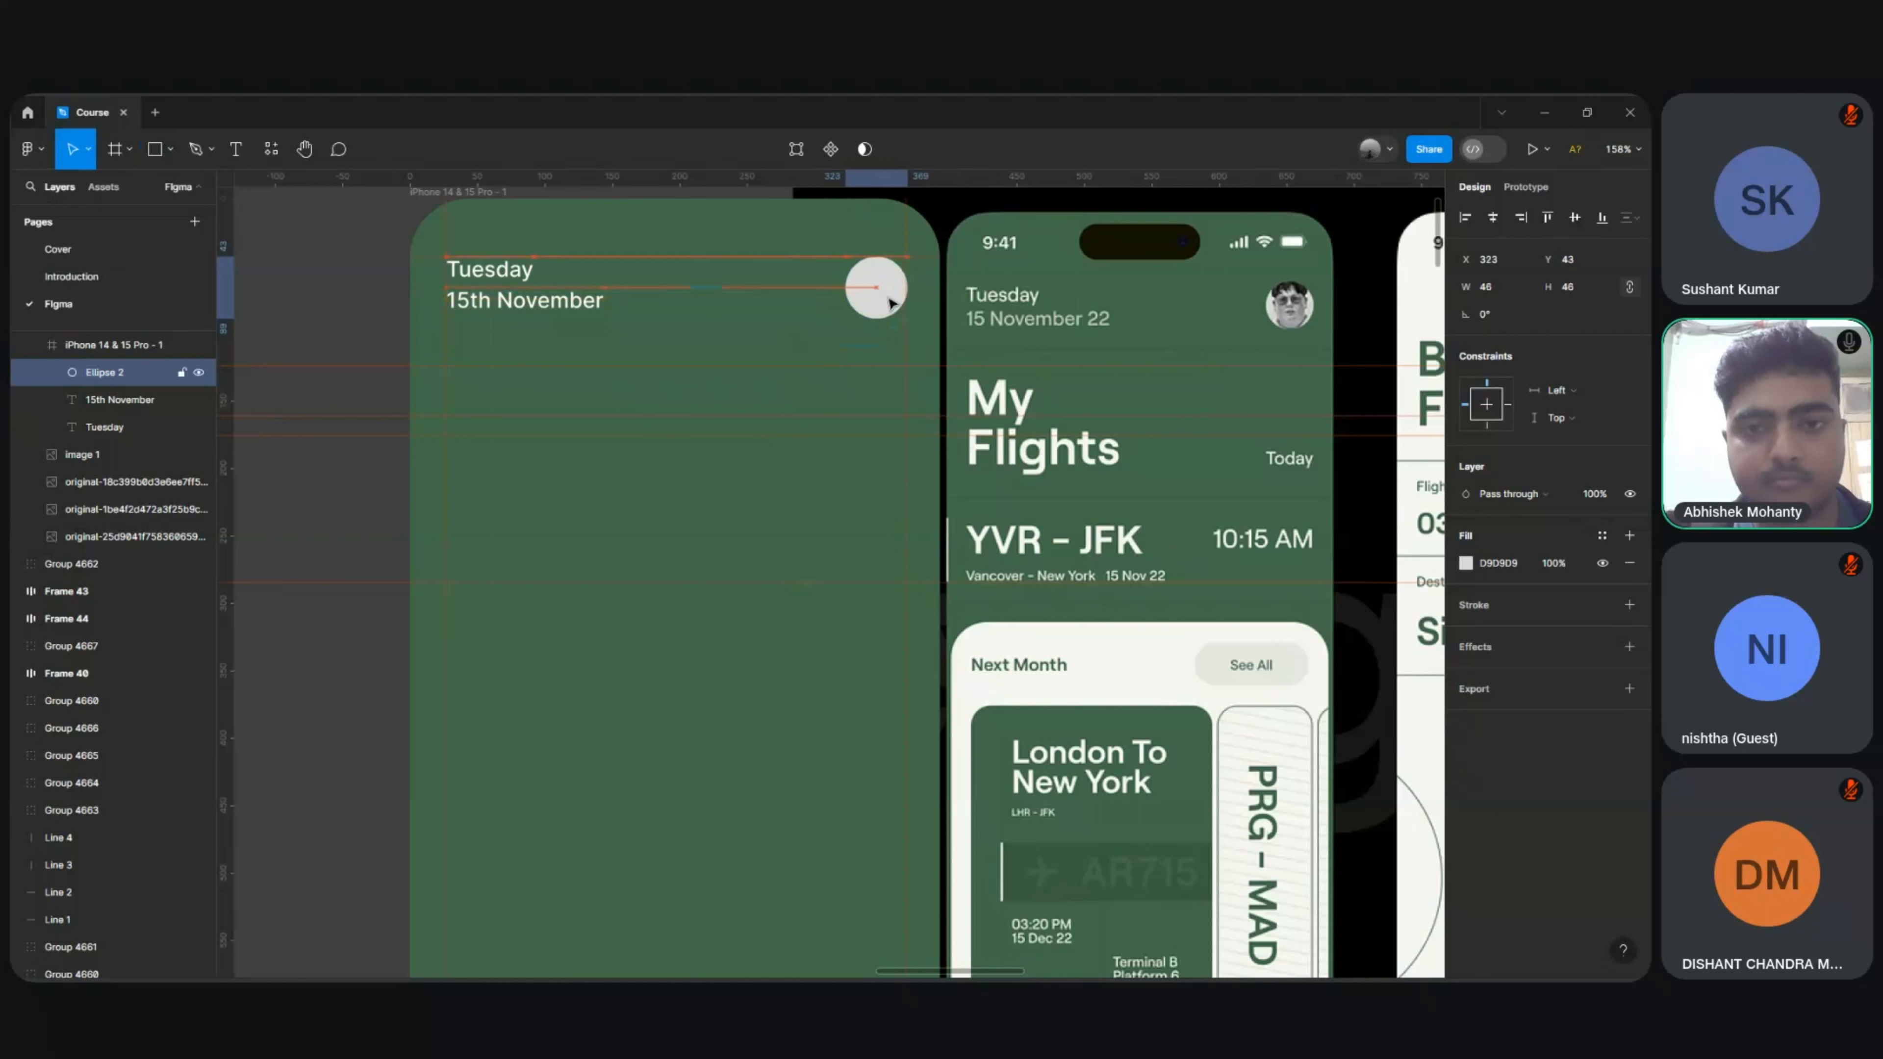
pyautogui.press('Right')
pyautogui.press('Left')
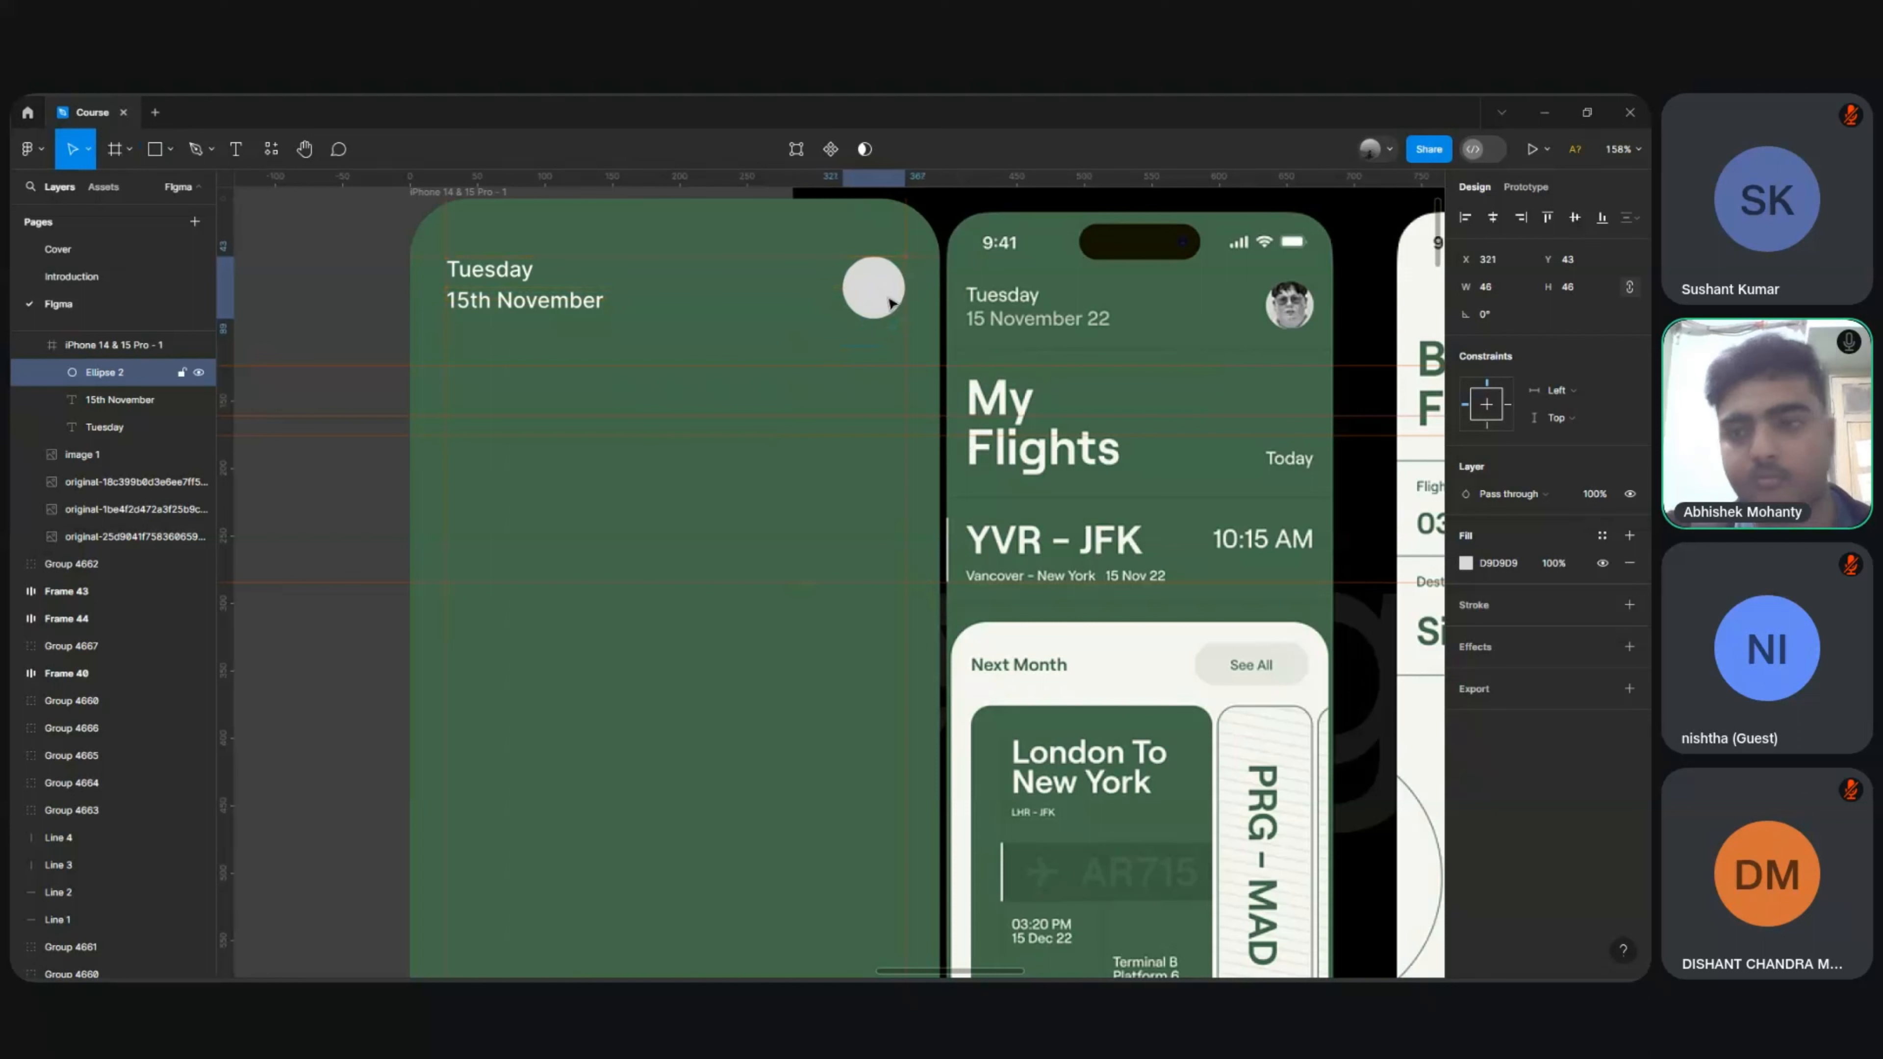
# Step: Try a white gradient fill on the circle in the Linear, Radial, Angular and Diamond styles
pyautogui.click(1466, 562)
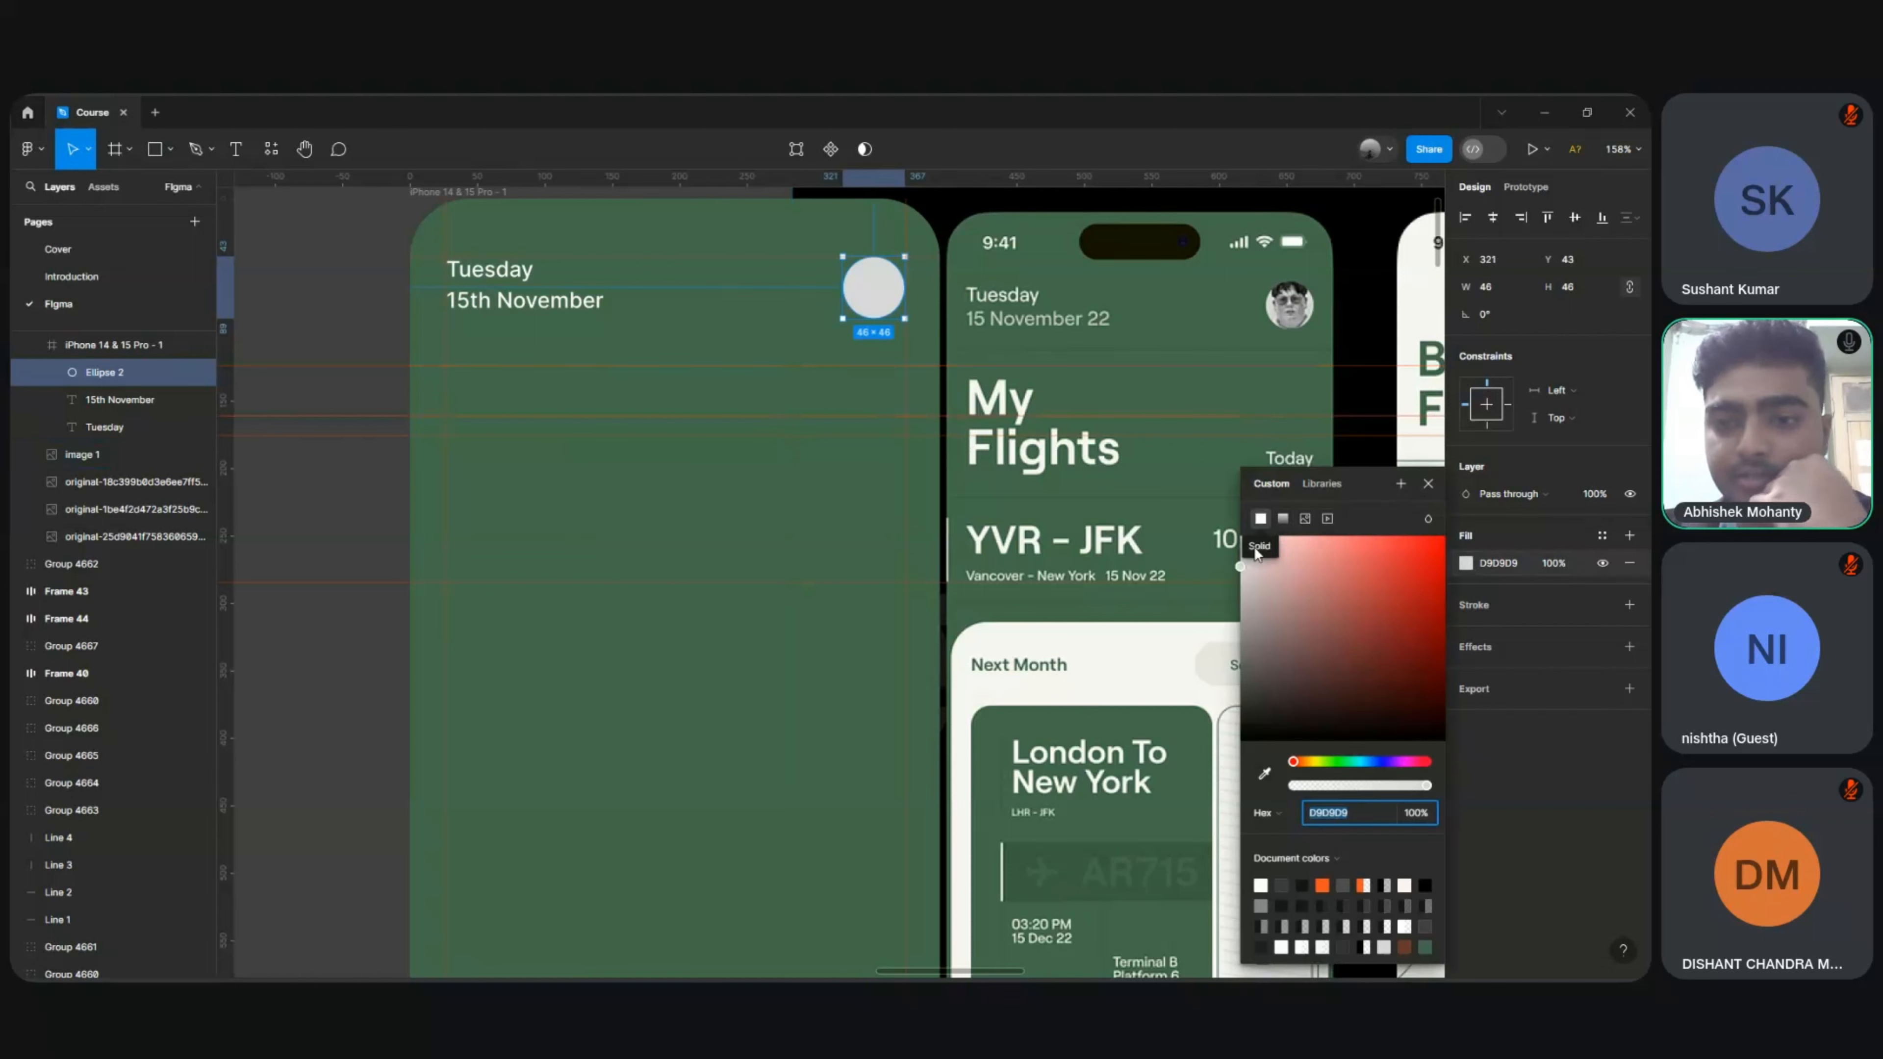
pyautogui.moveTo(1254, 569); pyautogui.dragTo(1248, 533)
pyautogui.click(1279, 519)
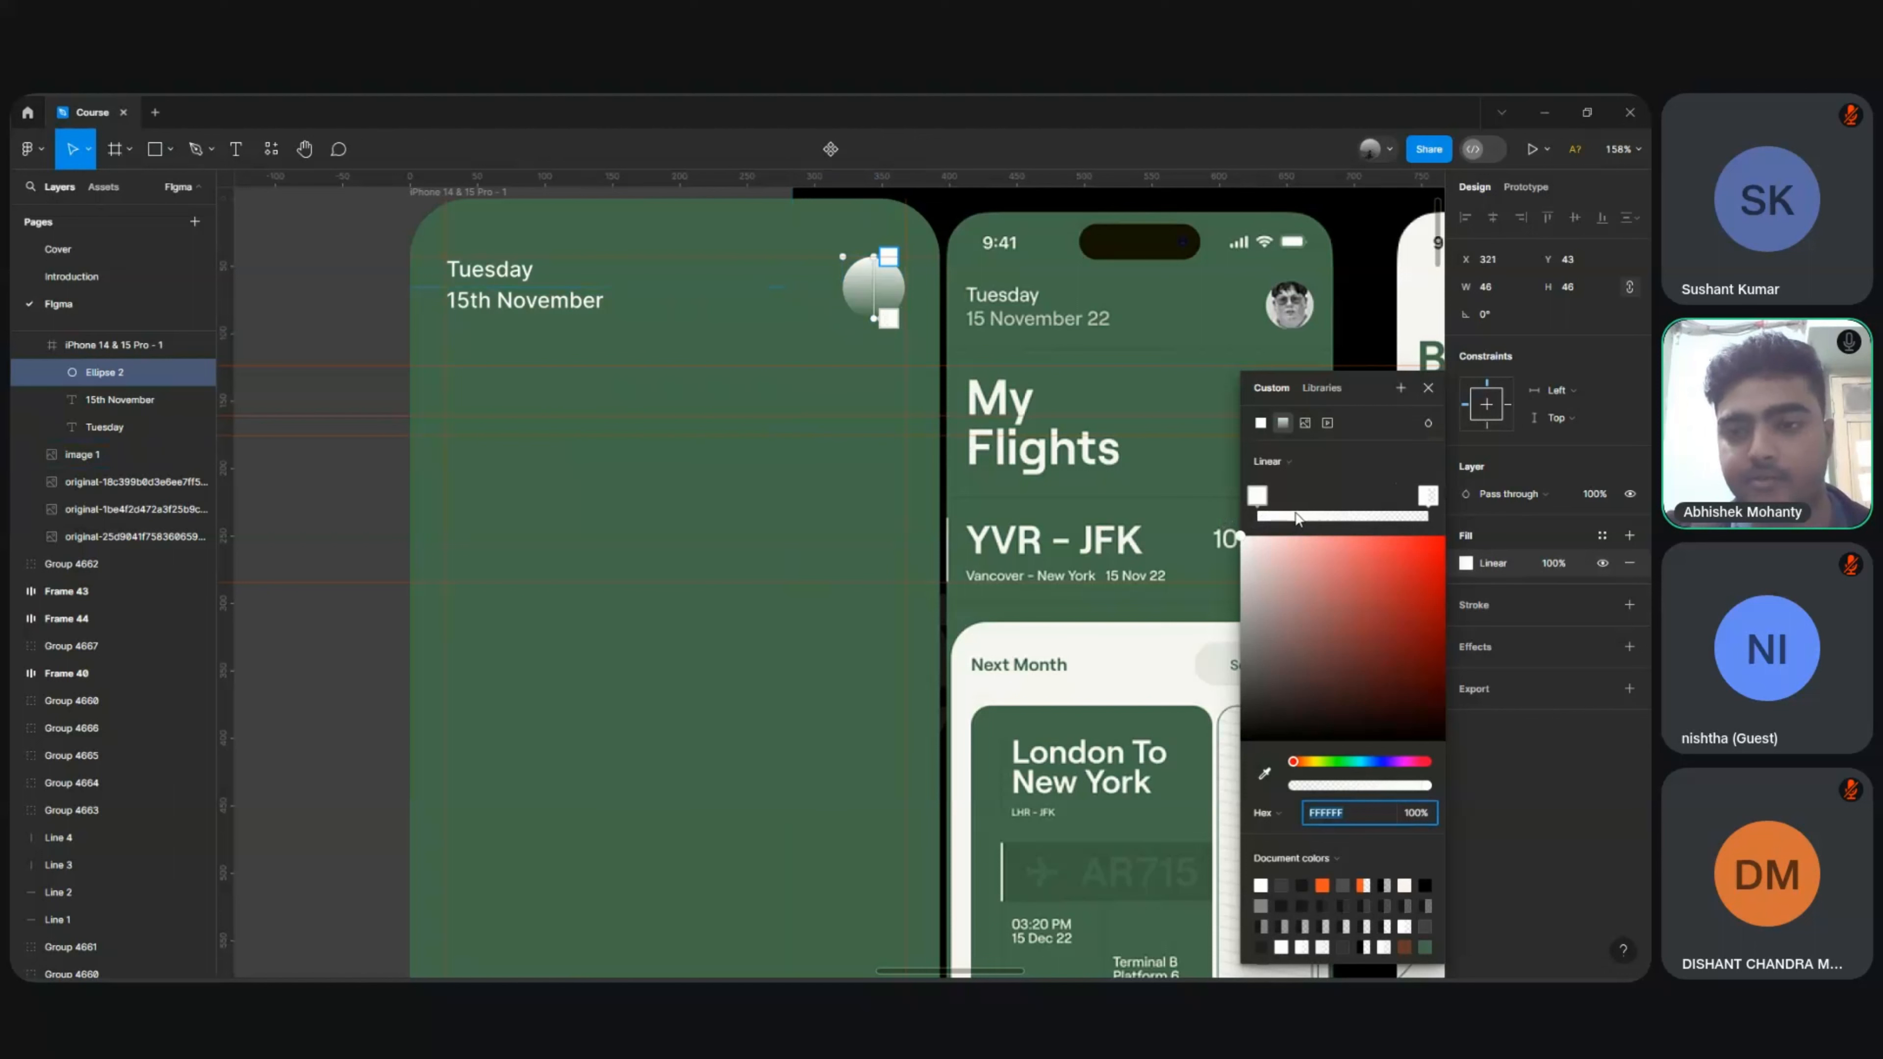
pyautogui.click(1277, 461)
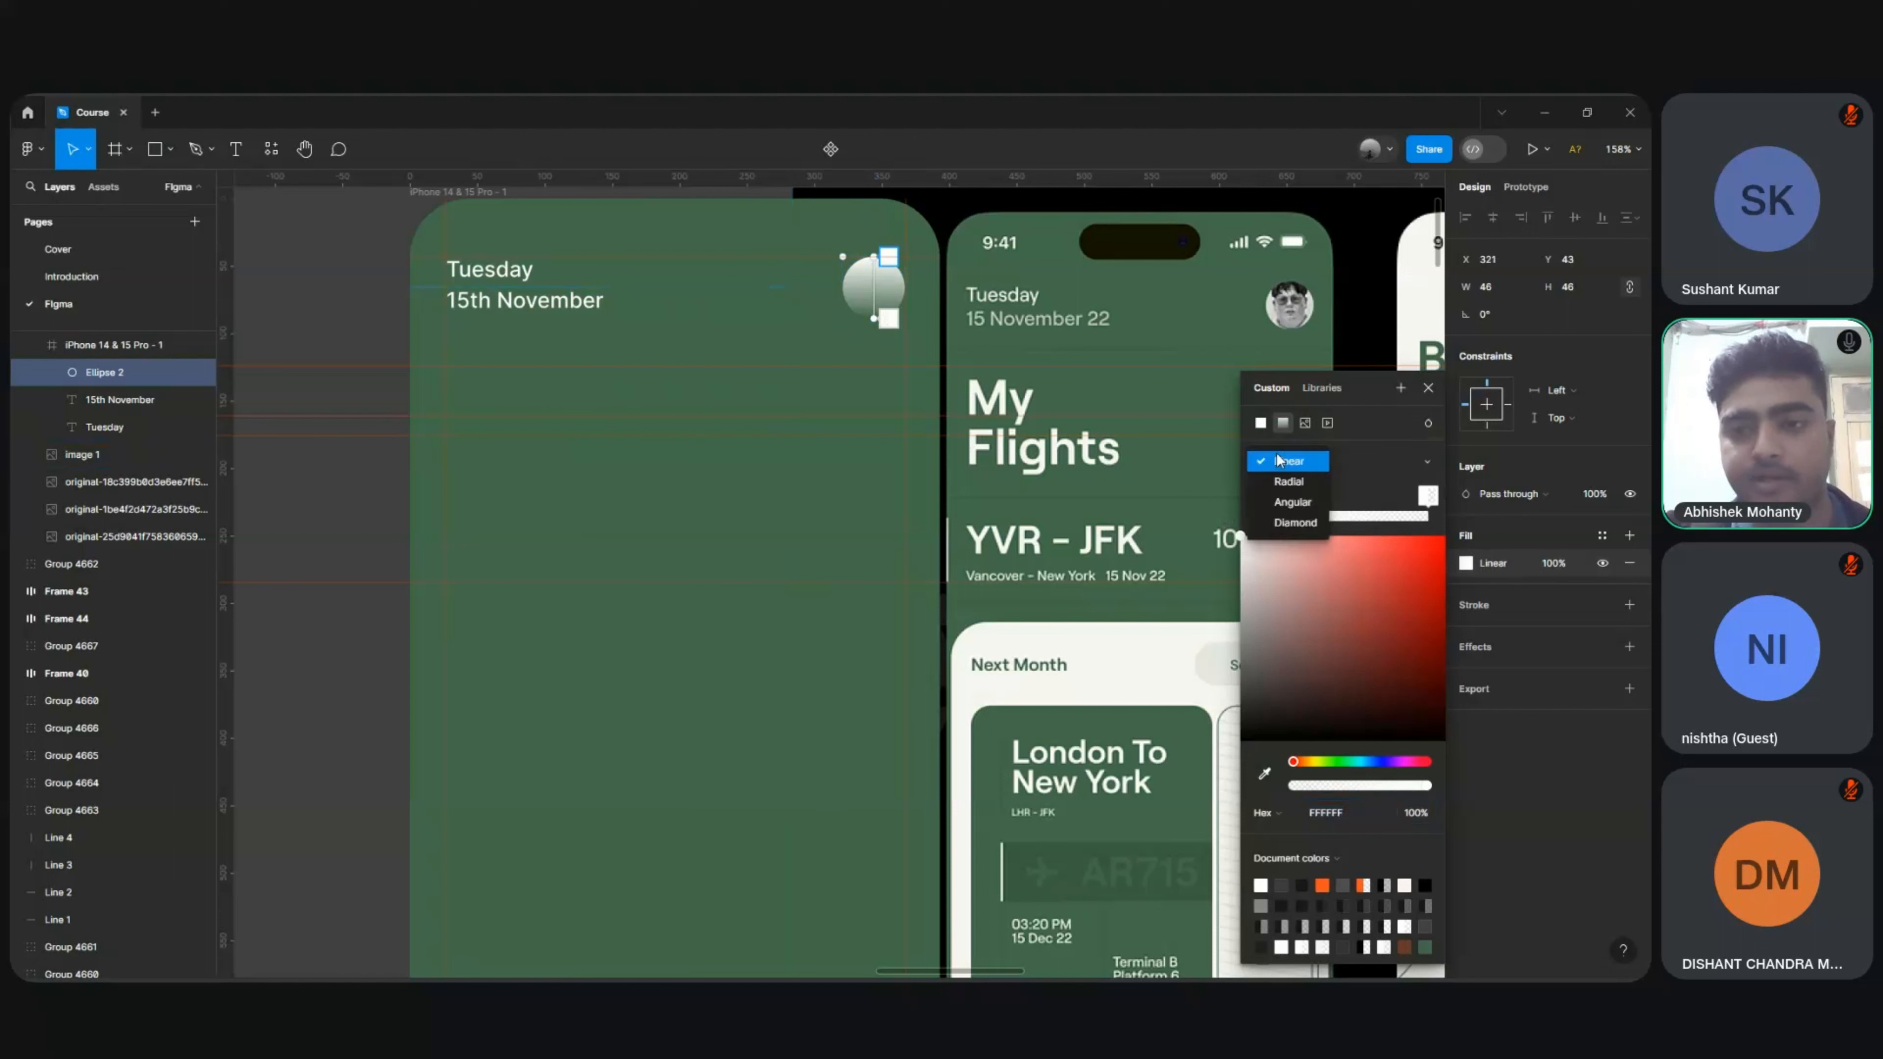
pyautogui.click(1278, 483)
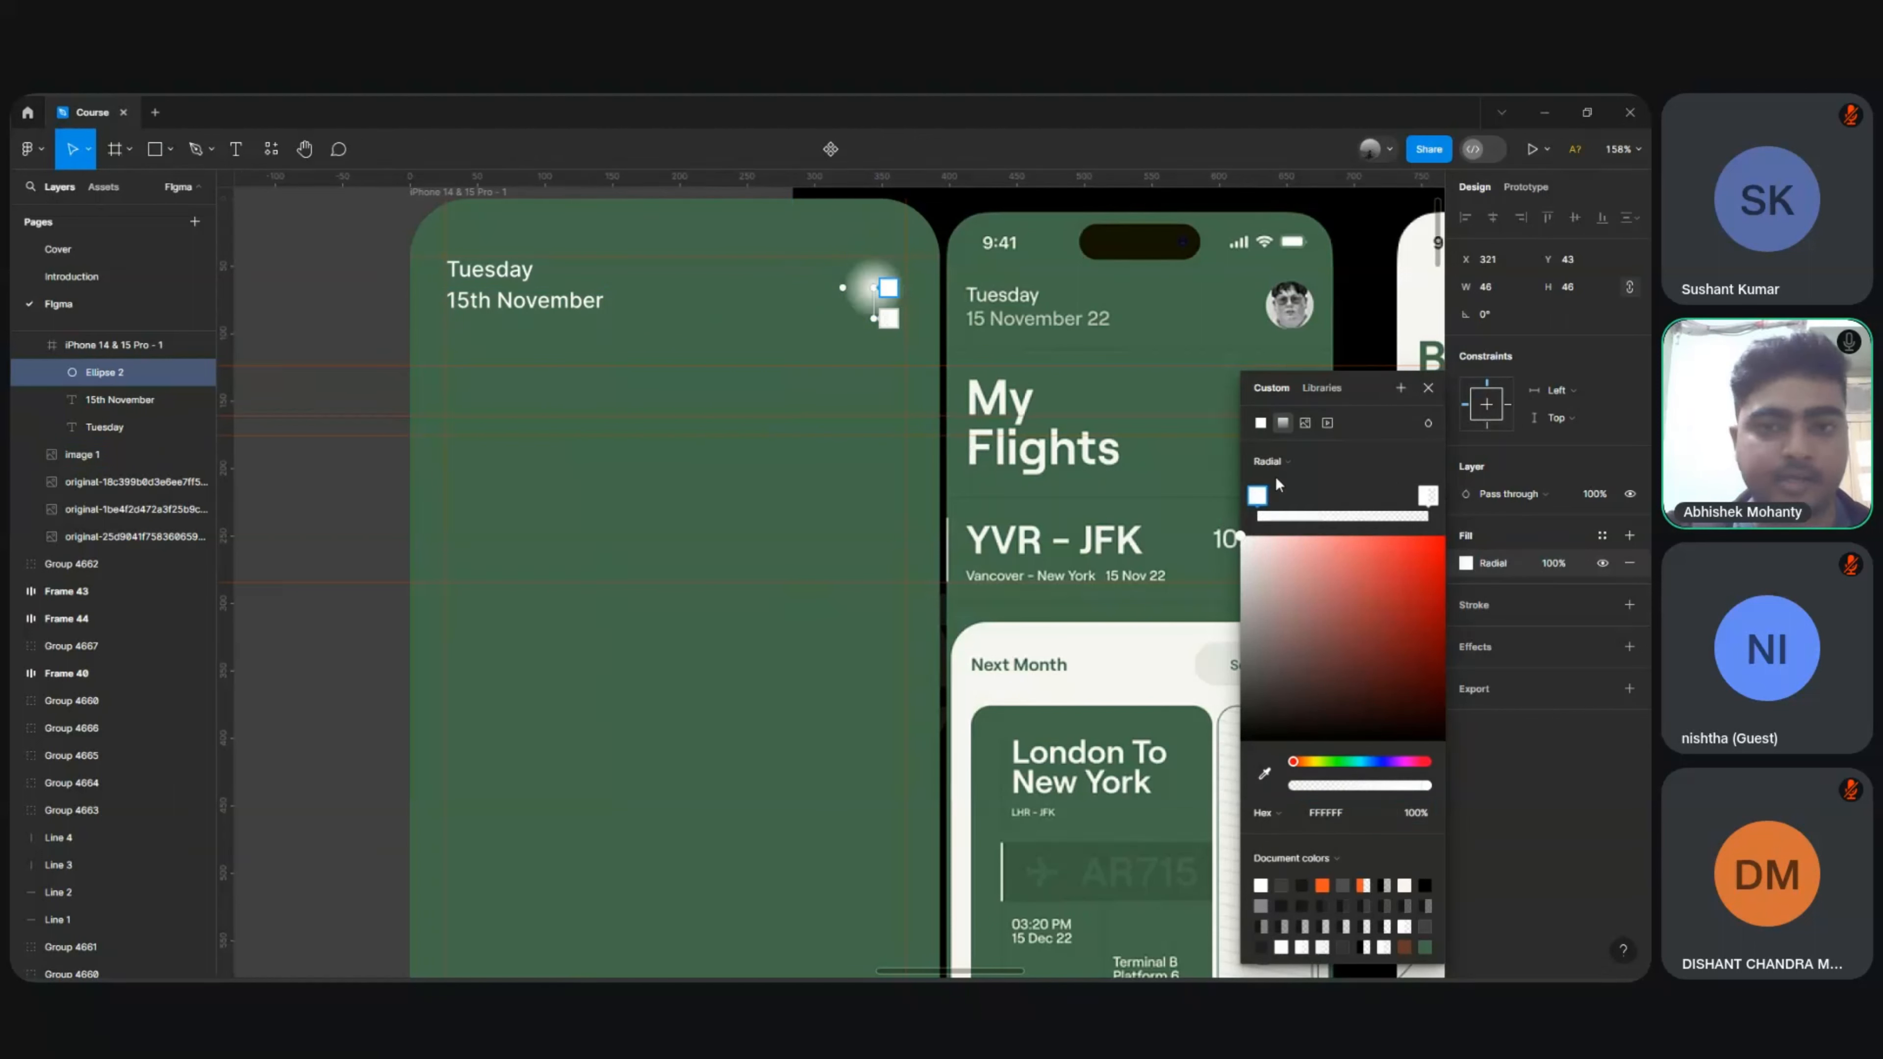
pyautogui.click(1276, 461)
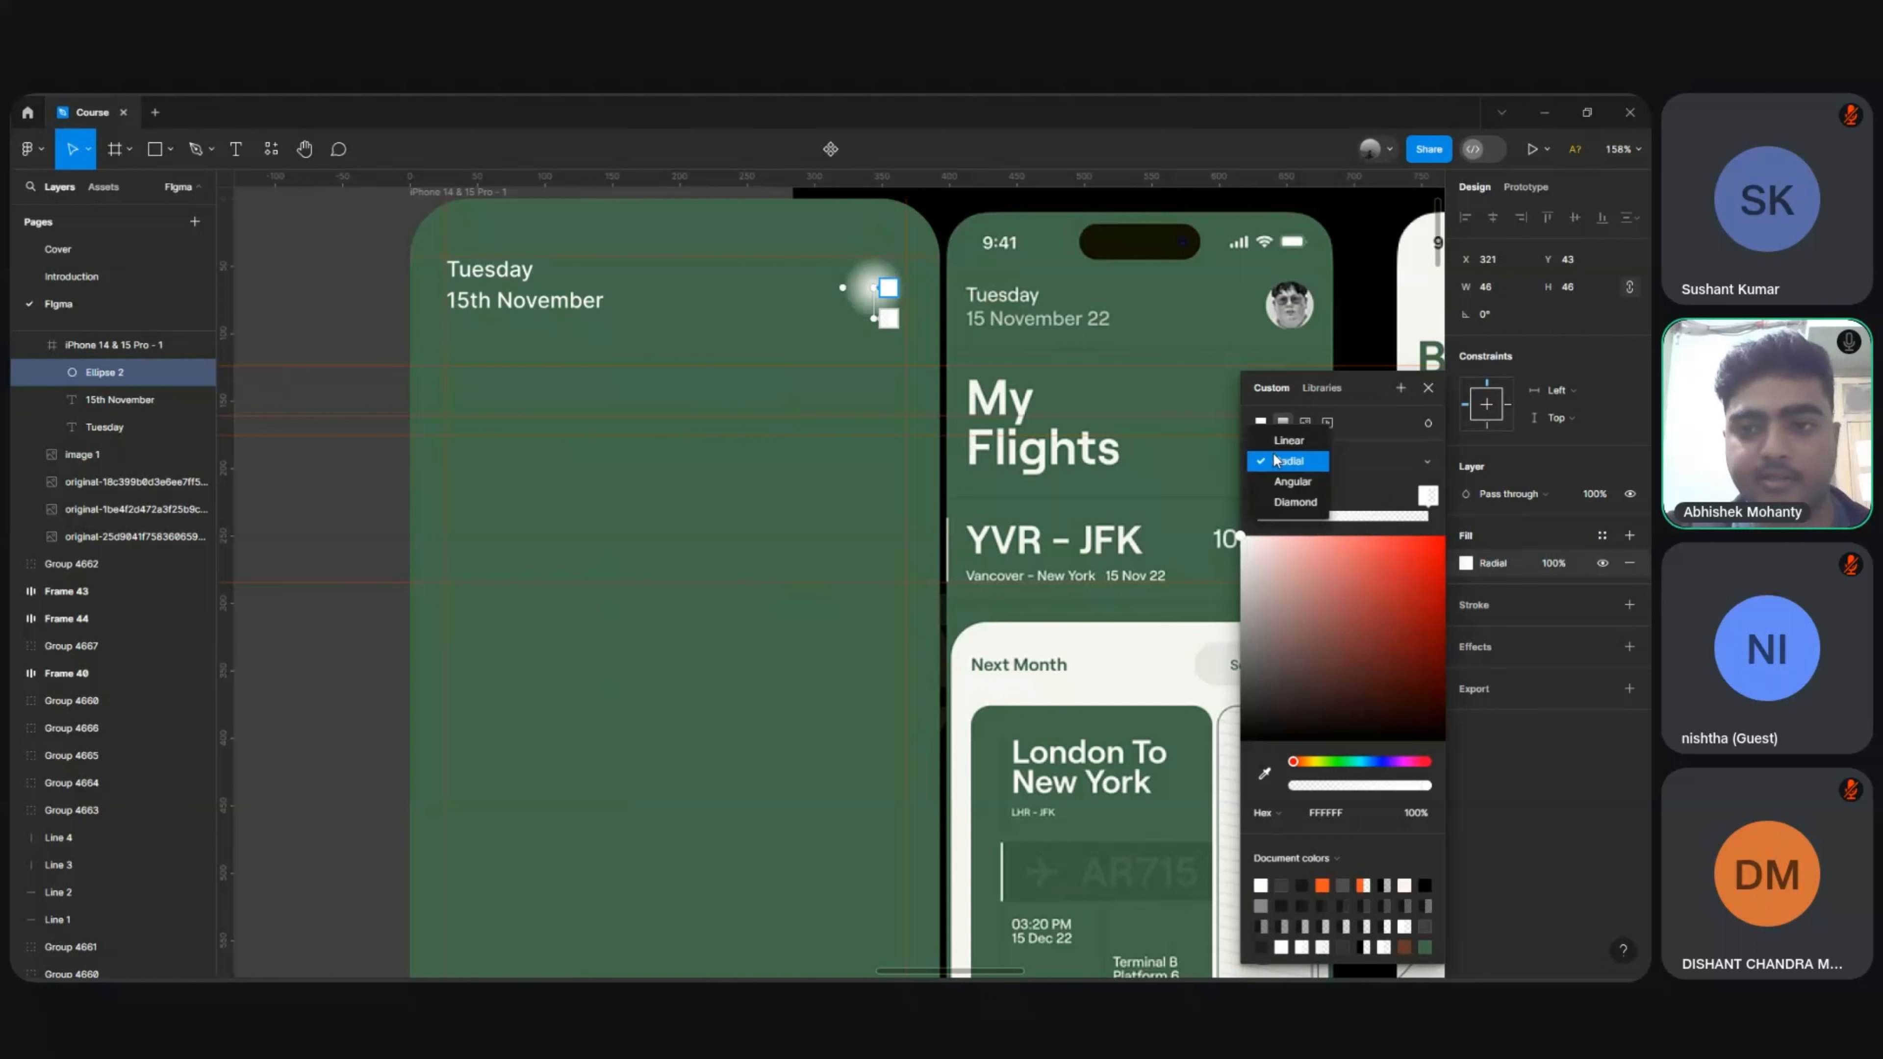
pyautogui.click(1278, 482)
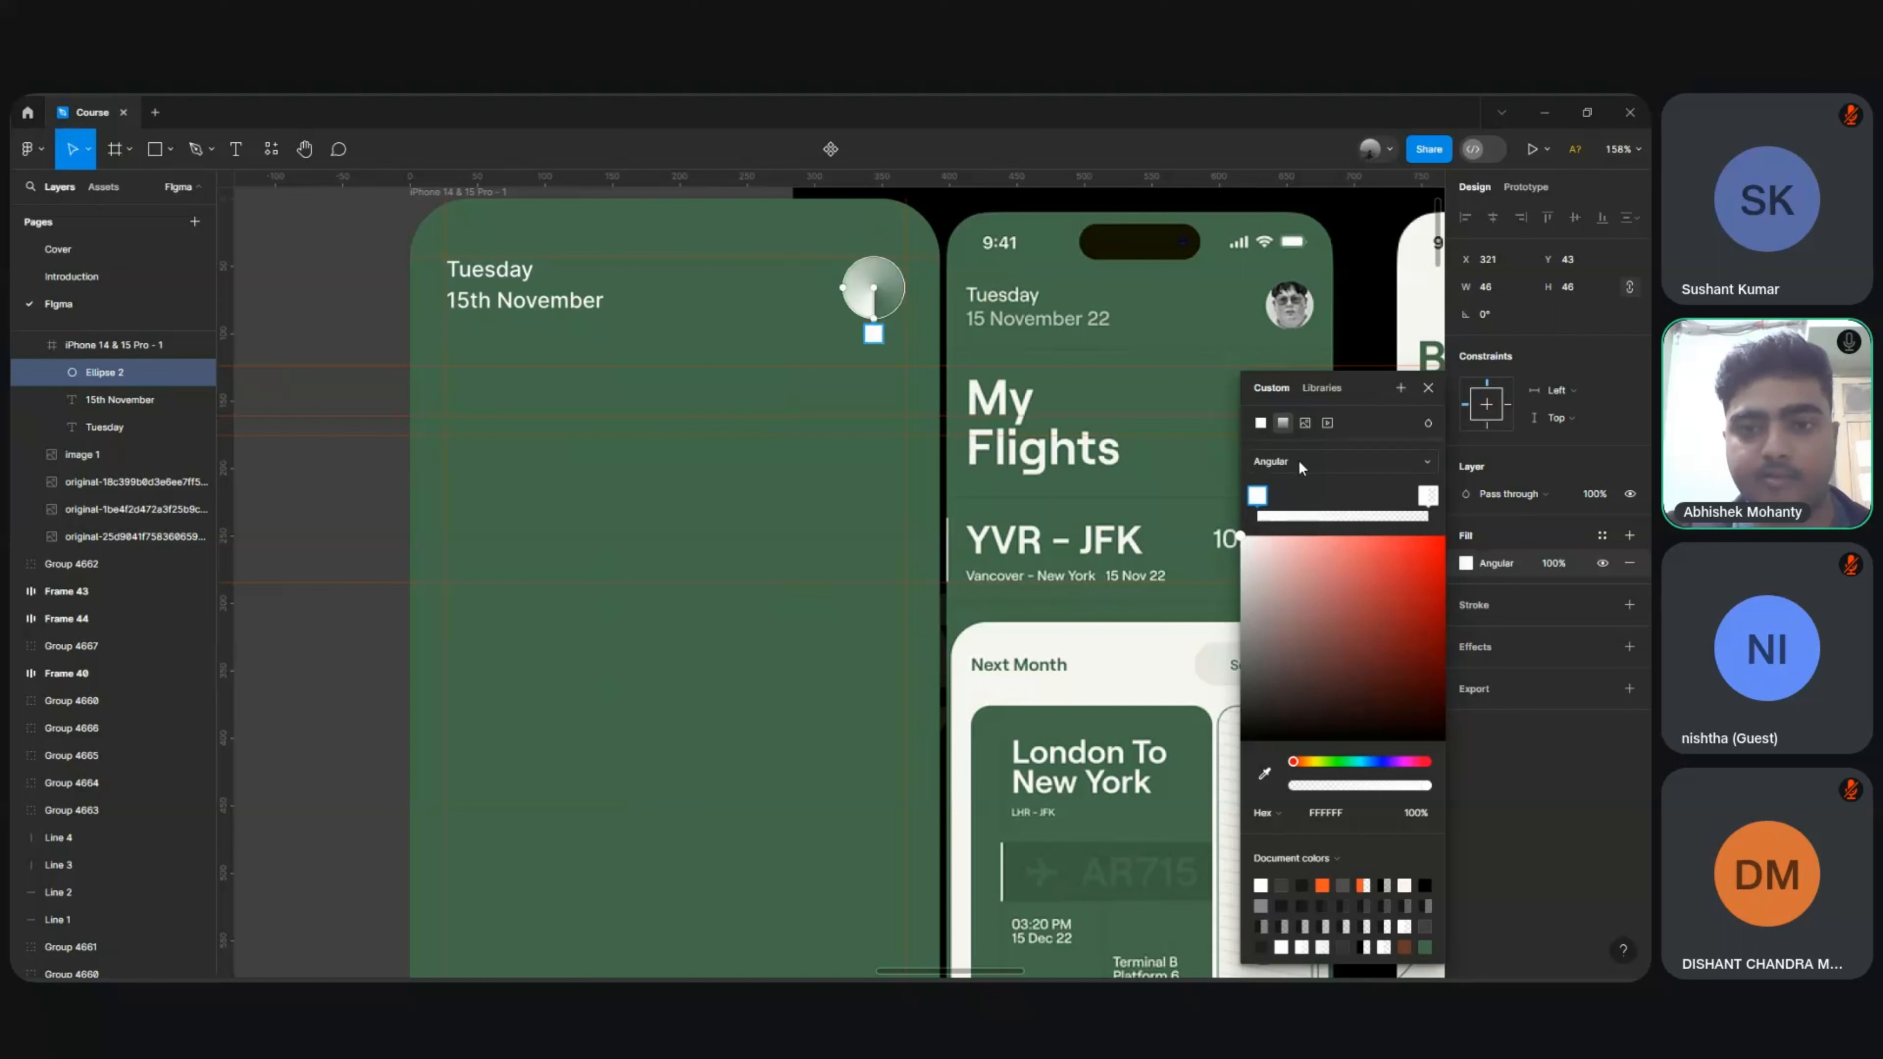
pyautogui.click(1299, 460)
pyautogui.click(1294, 483)
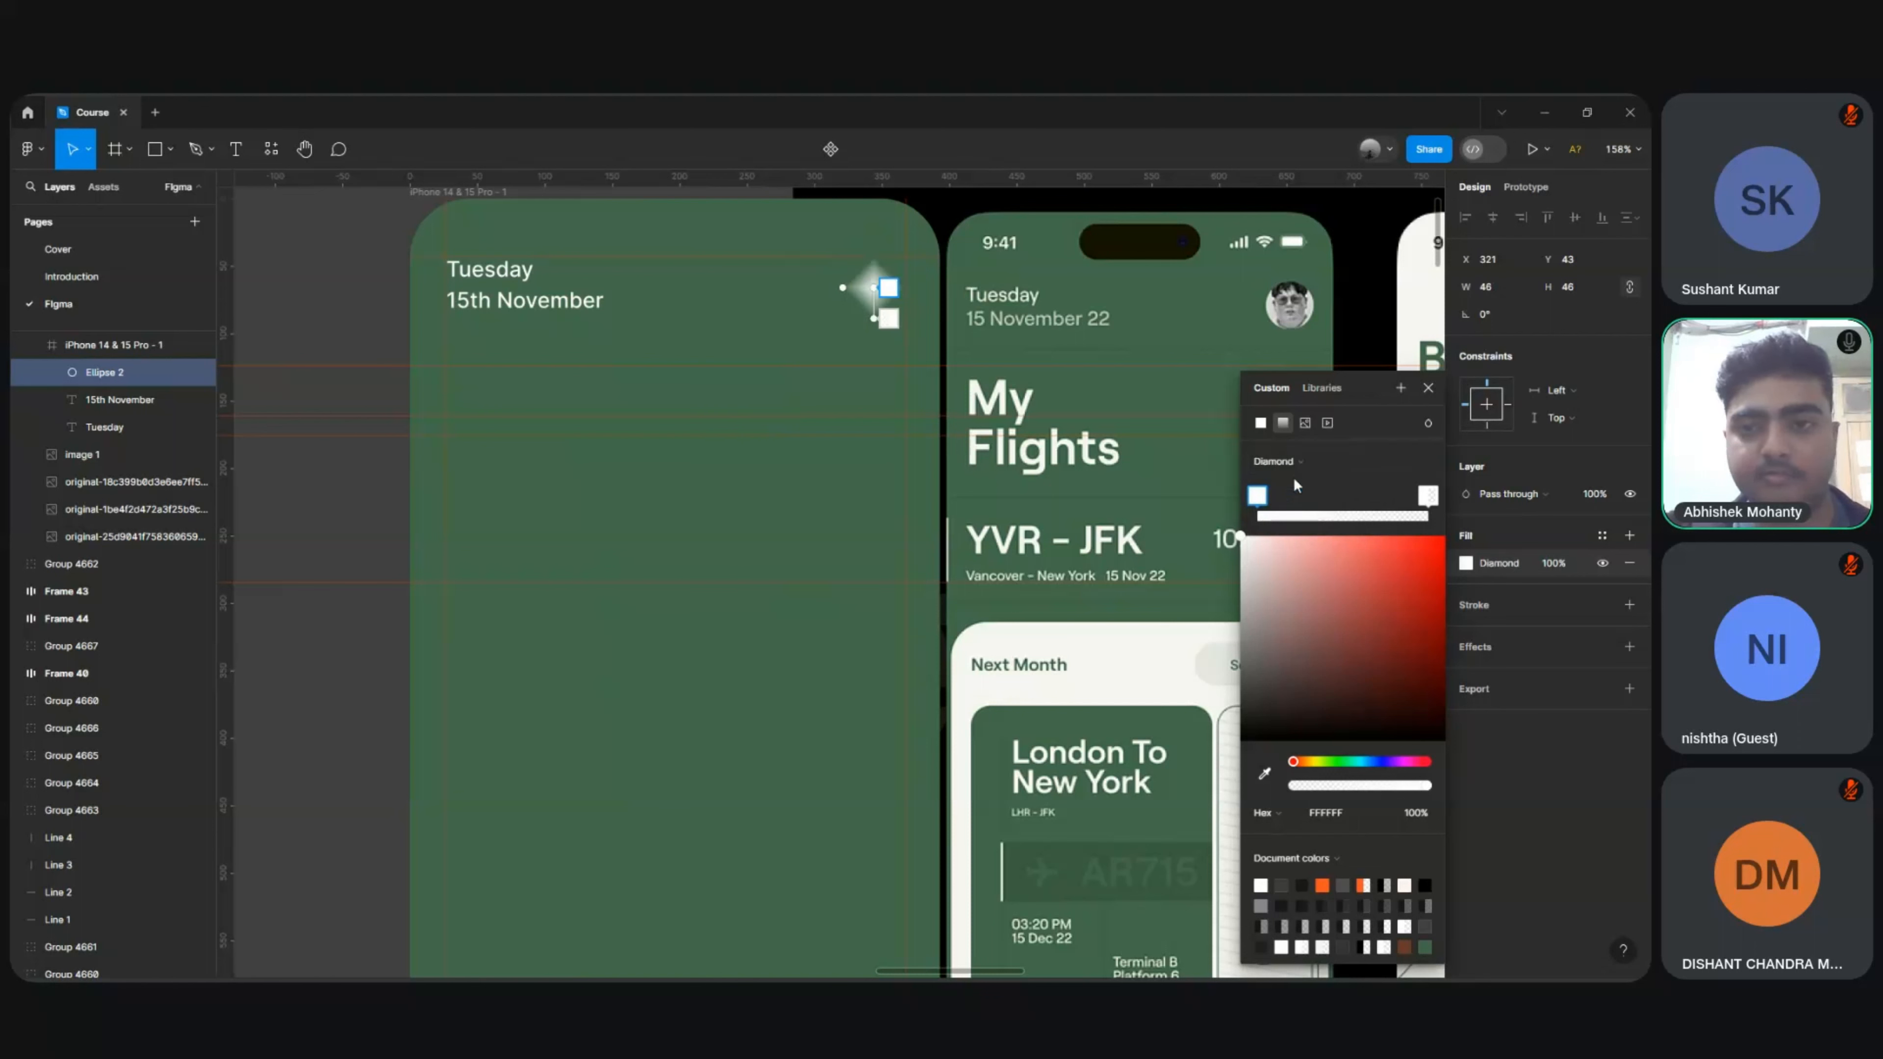
# Step: Switch the circle's fill type to Image and open the file chooser for its picture
pyautogui.click(1306, 426)
pyautogui.moveTo(1386, 540)
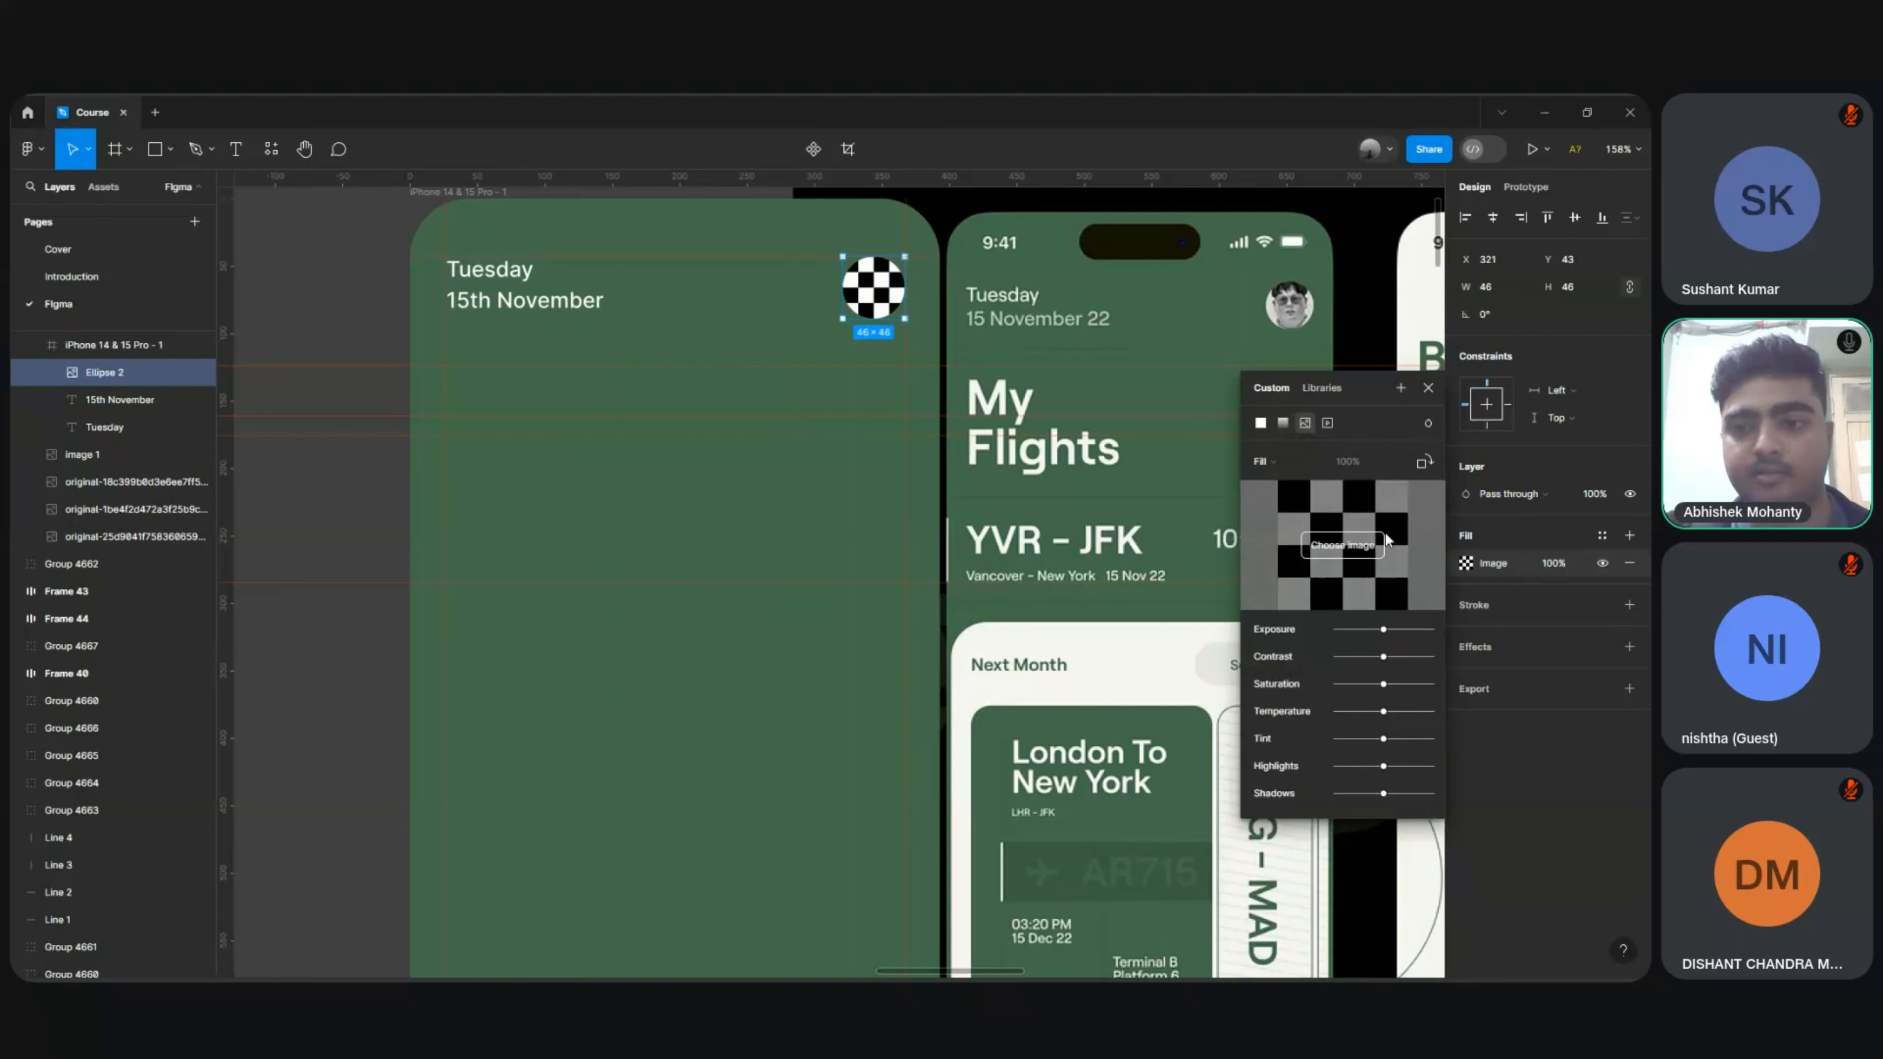
pyautogui.moveTo(1359, 569)
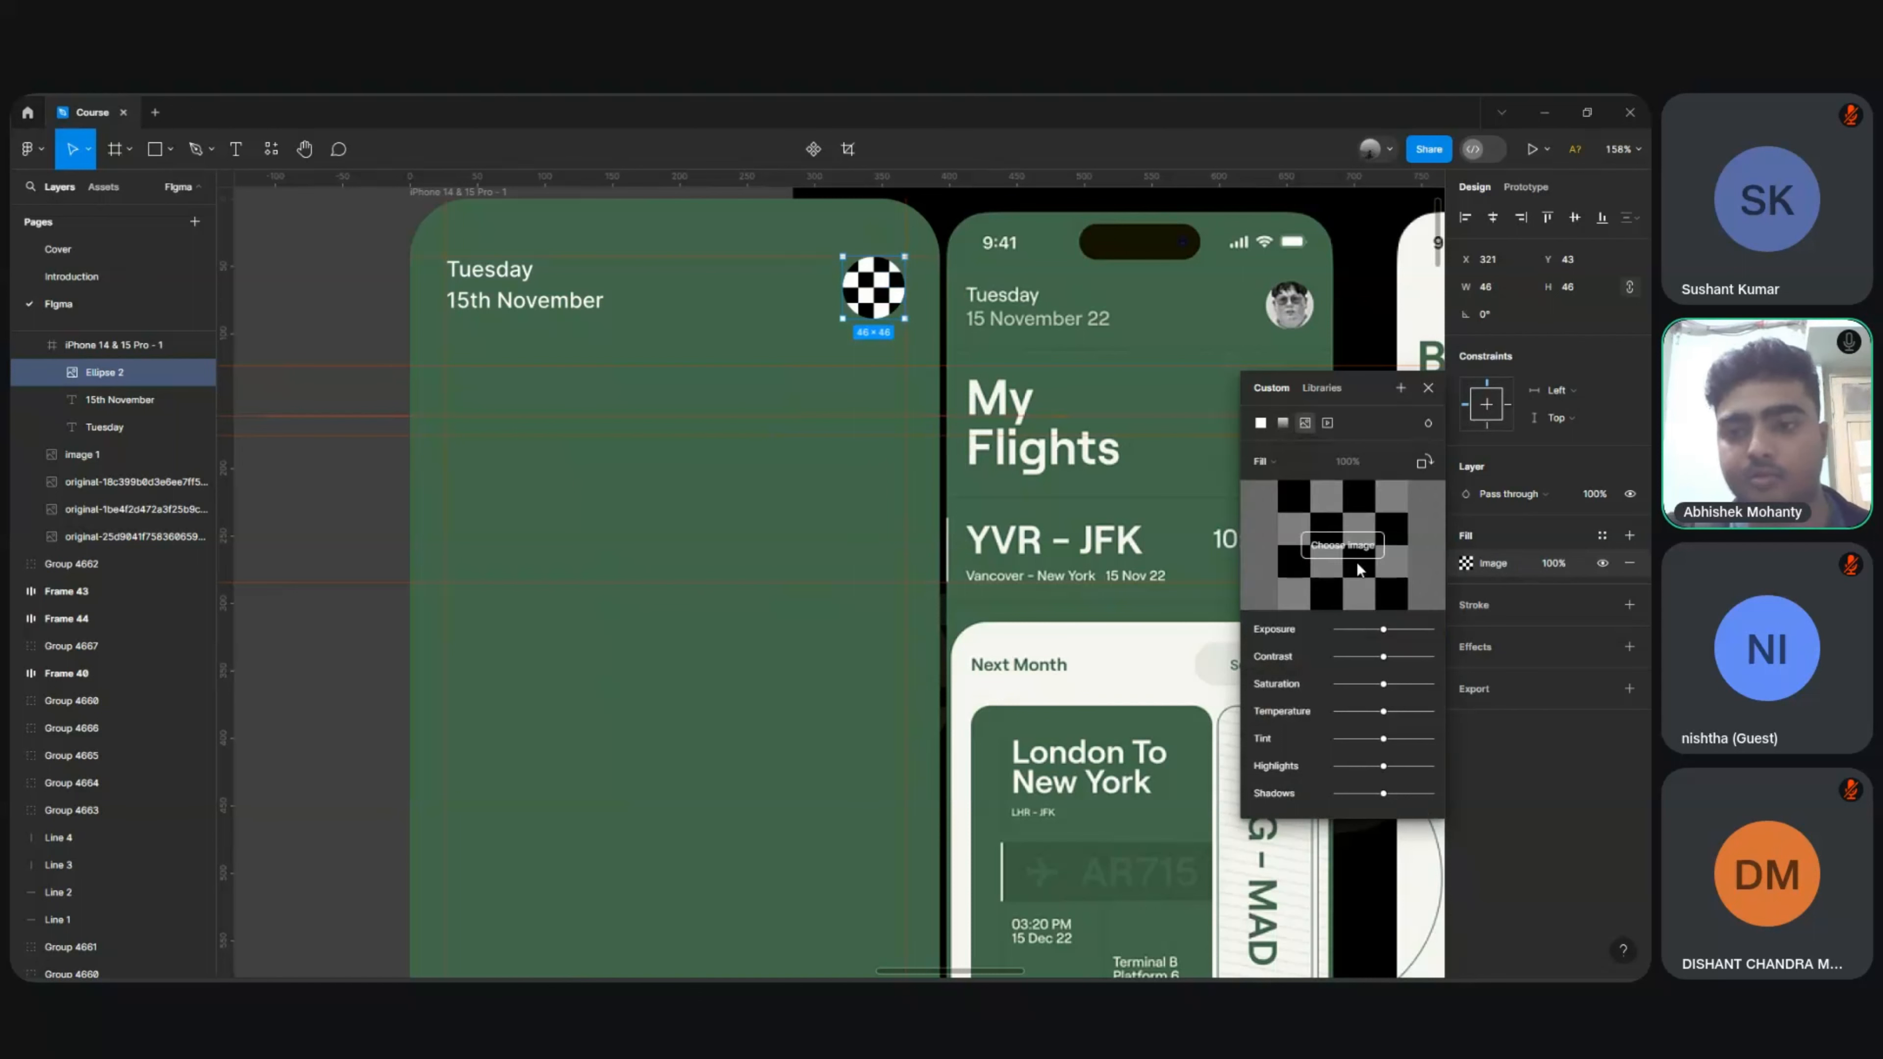
pyautogui.click(1332, 559)
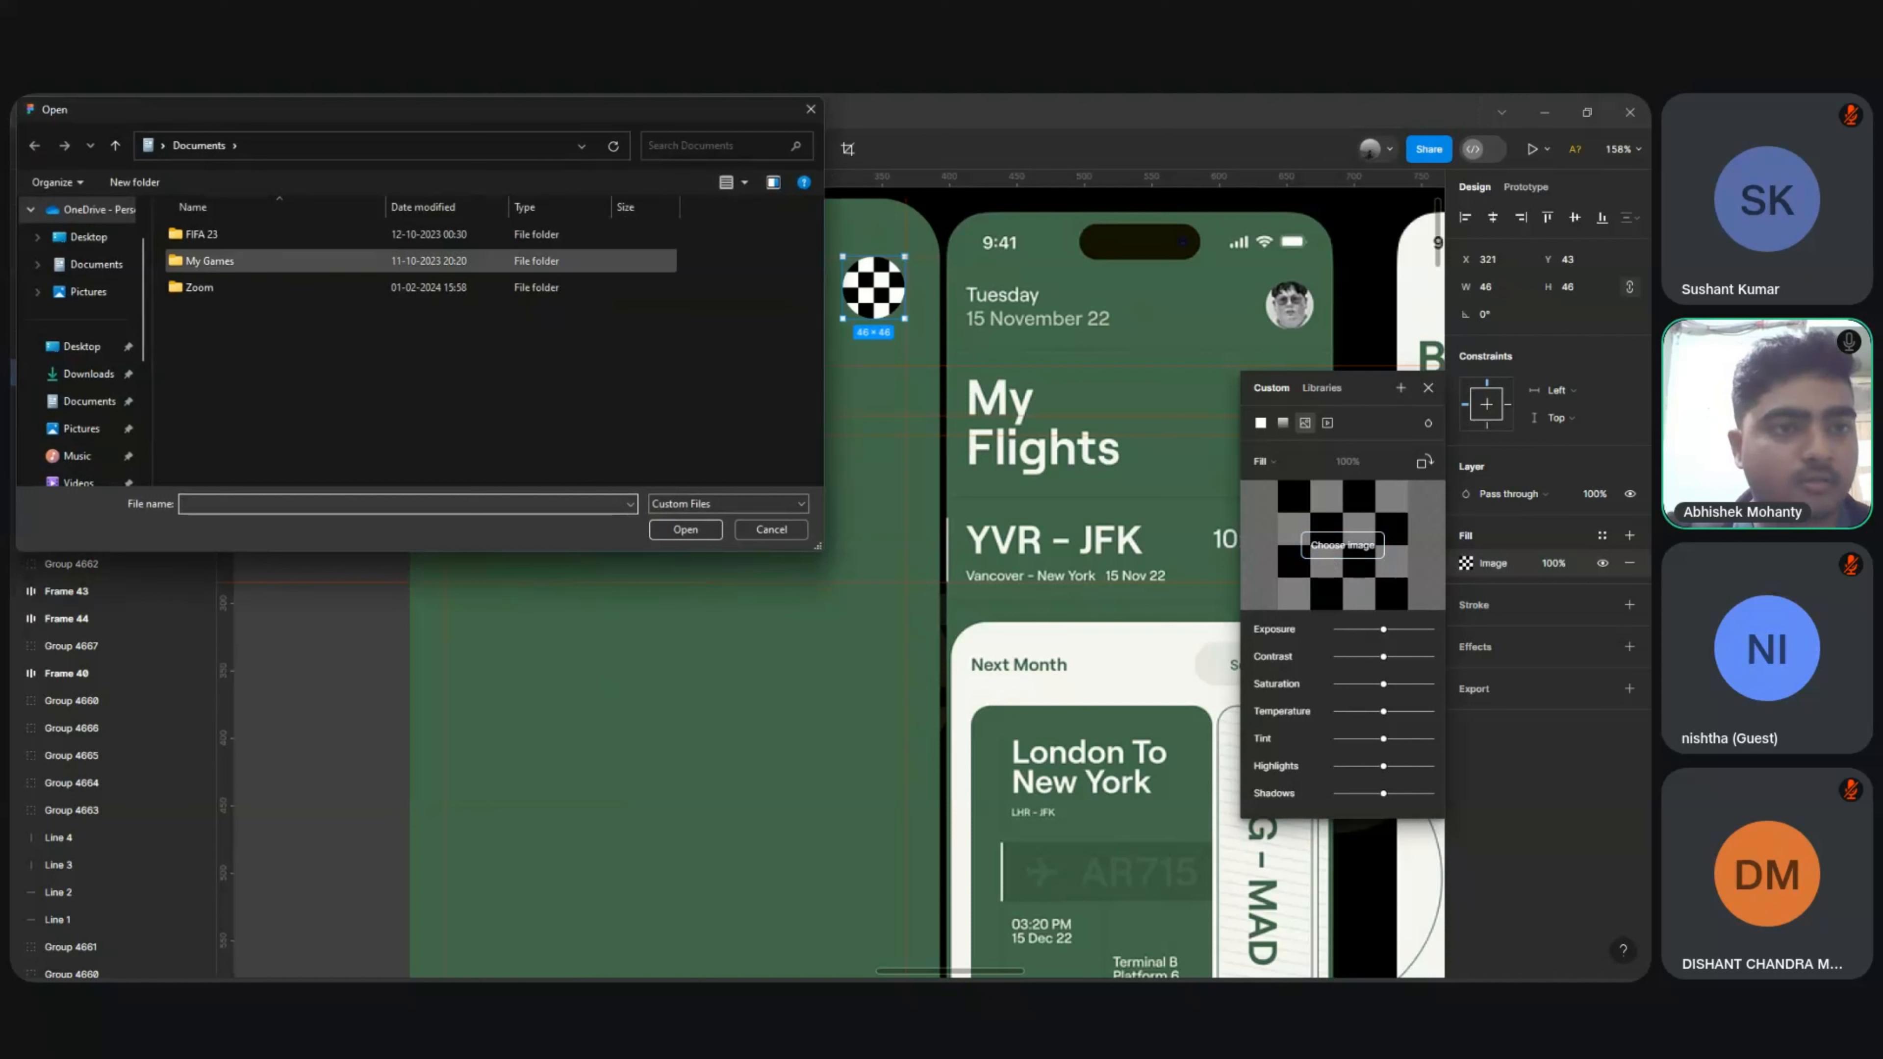
# Step: Look through the My Games, FIFA 23 and Desktop folders for a usable profile picture
pyautogui.doubleClick(215, 261)
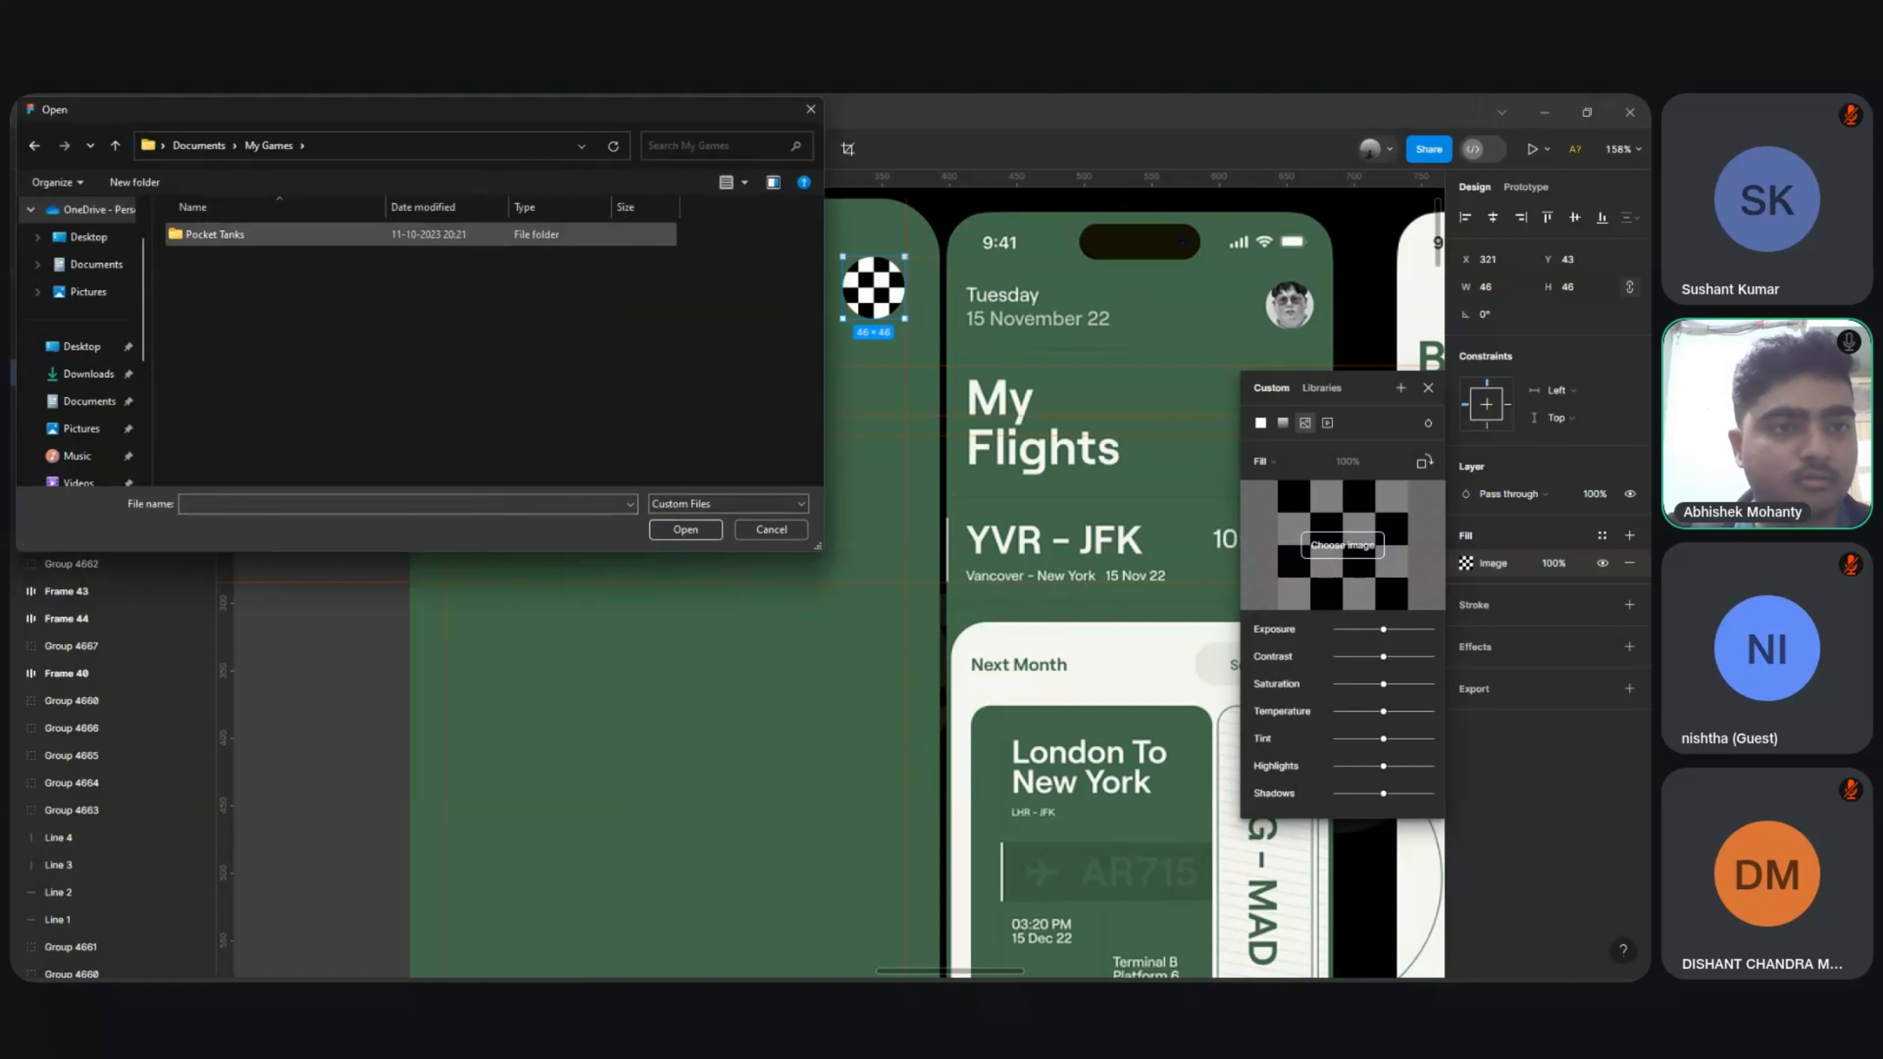
pyautogui.doubleClick(215, 234)
pyautogui.hotkey('alt', 'Left')
pyautogui.hotkey('alt', 'Left')
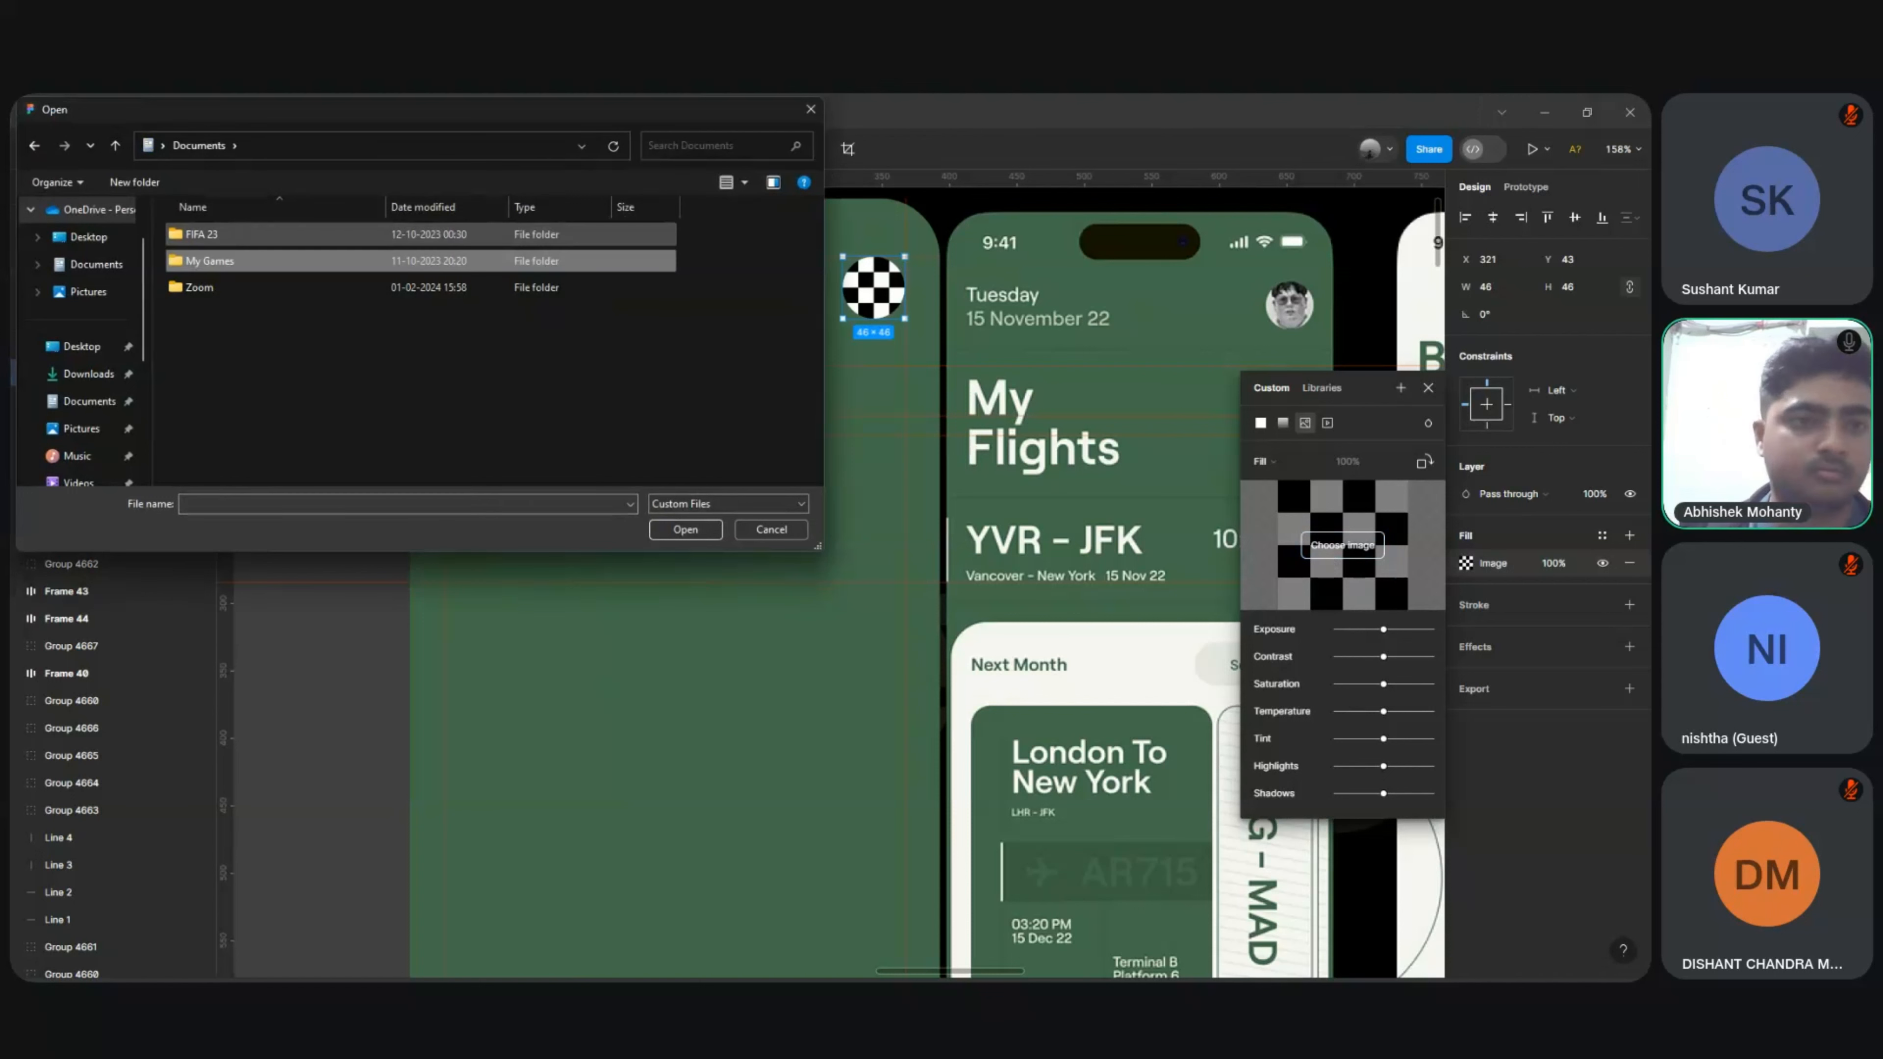
pyautogui.doubleClick(215, 234)
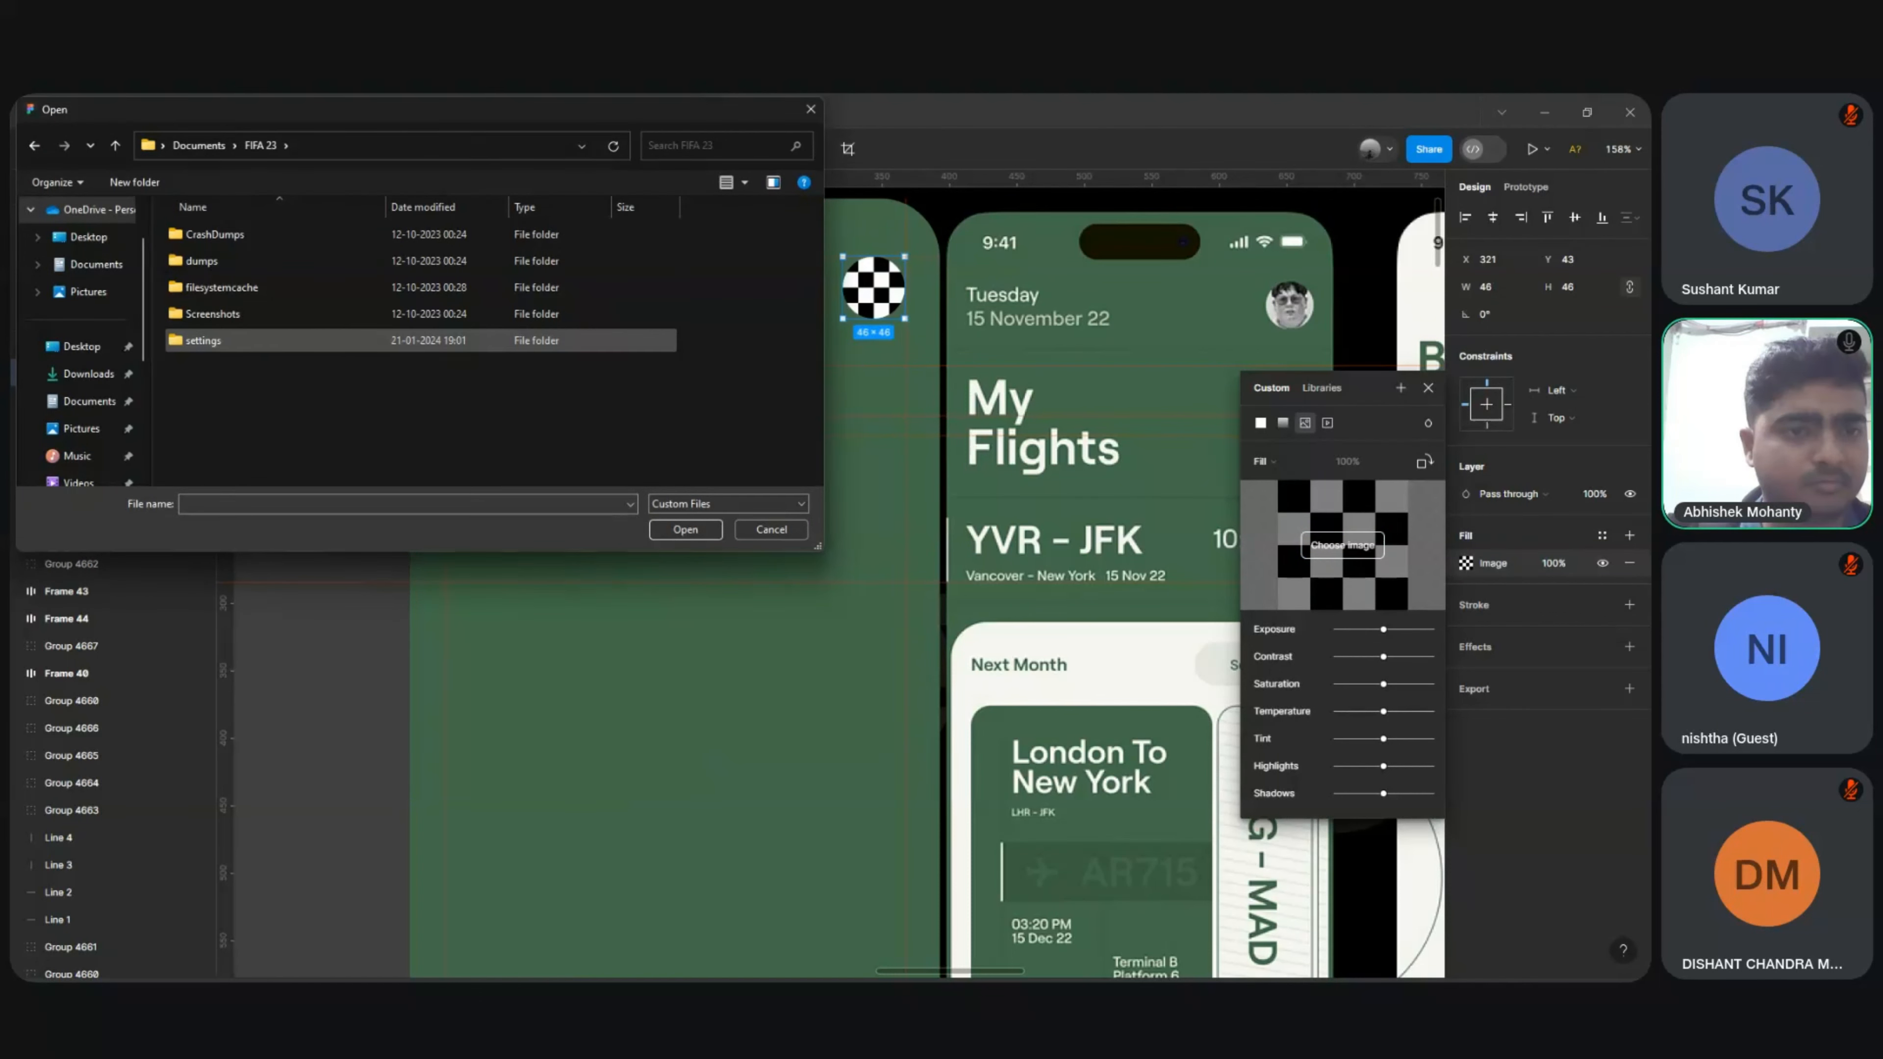
pyautogui.doubleClick(208, 340)
pyautogui.hotkey('alt', 'Left')
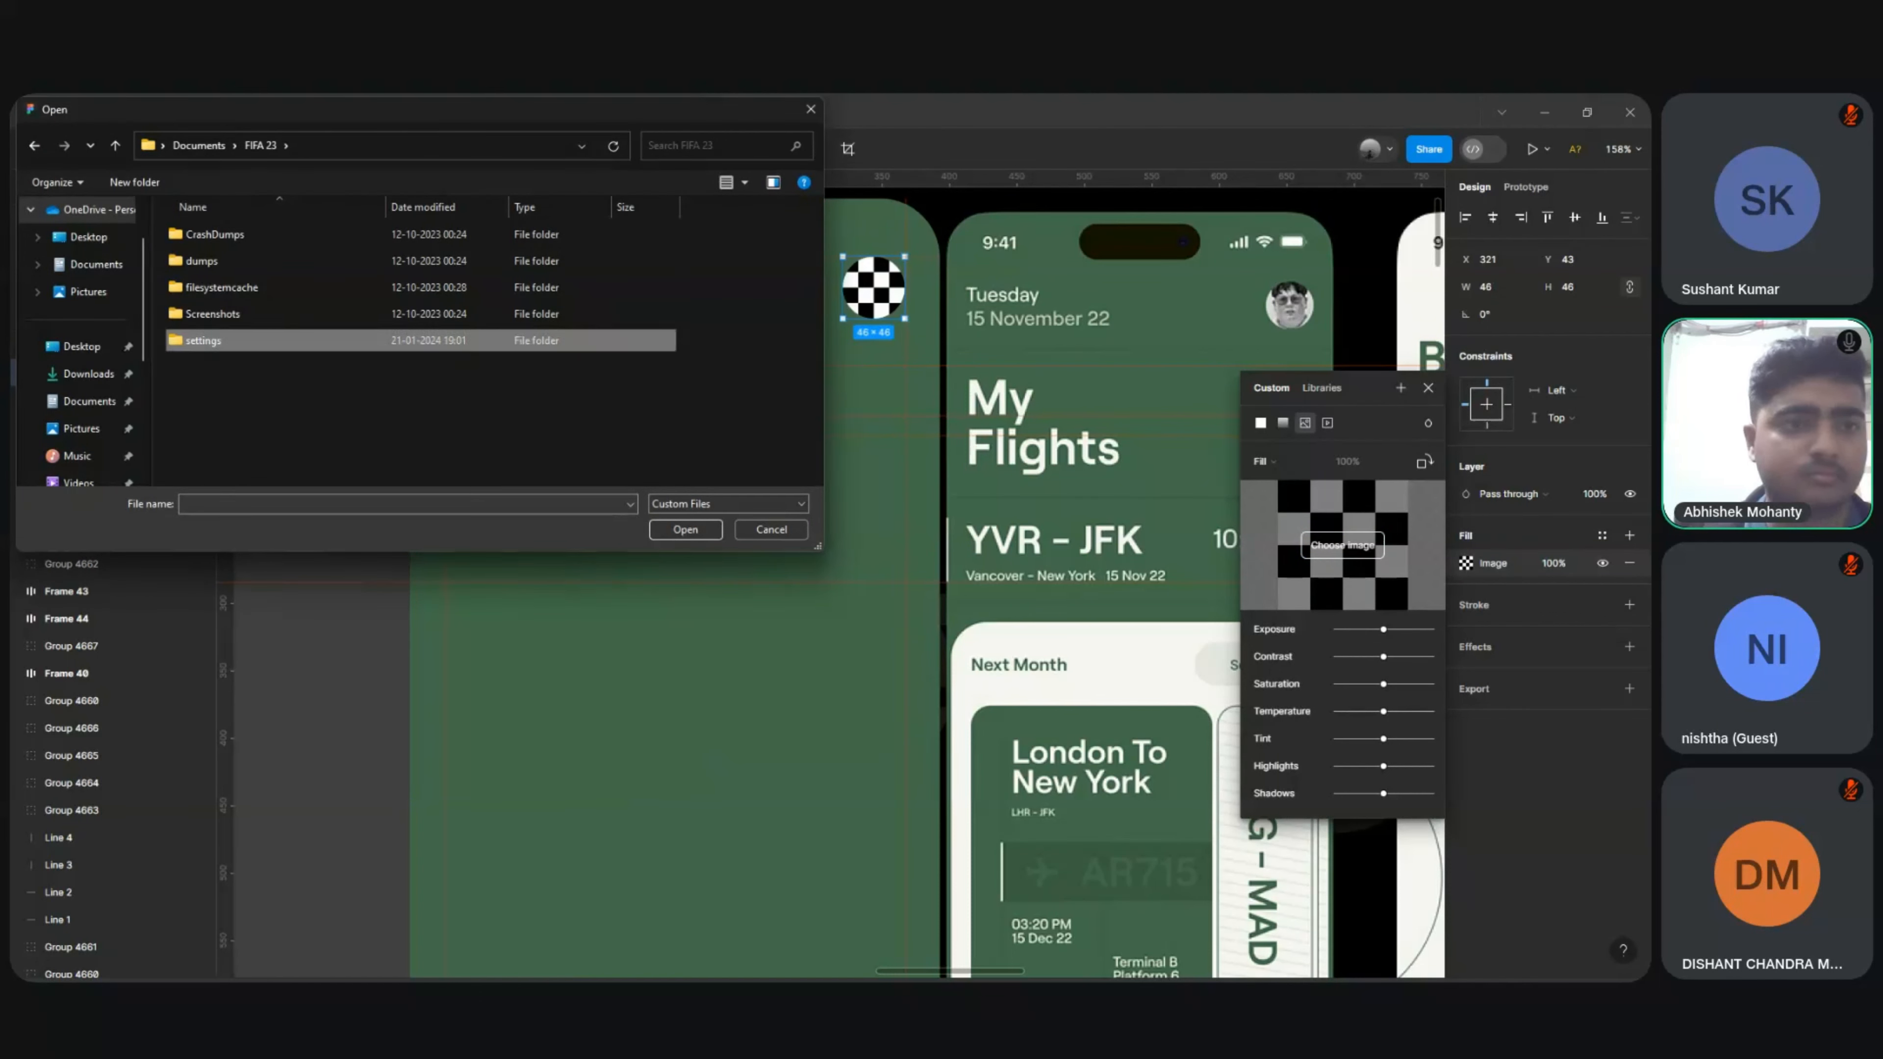
pyautogui.doubleClick(213, 314)
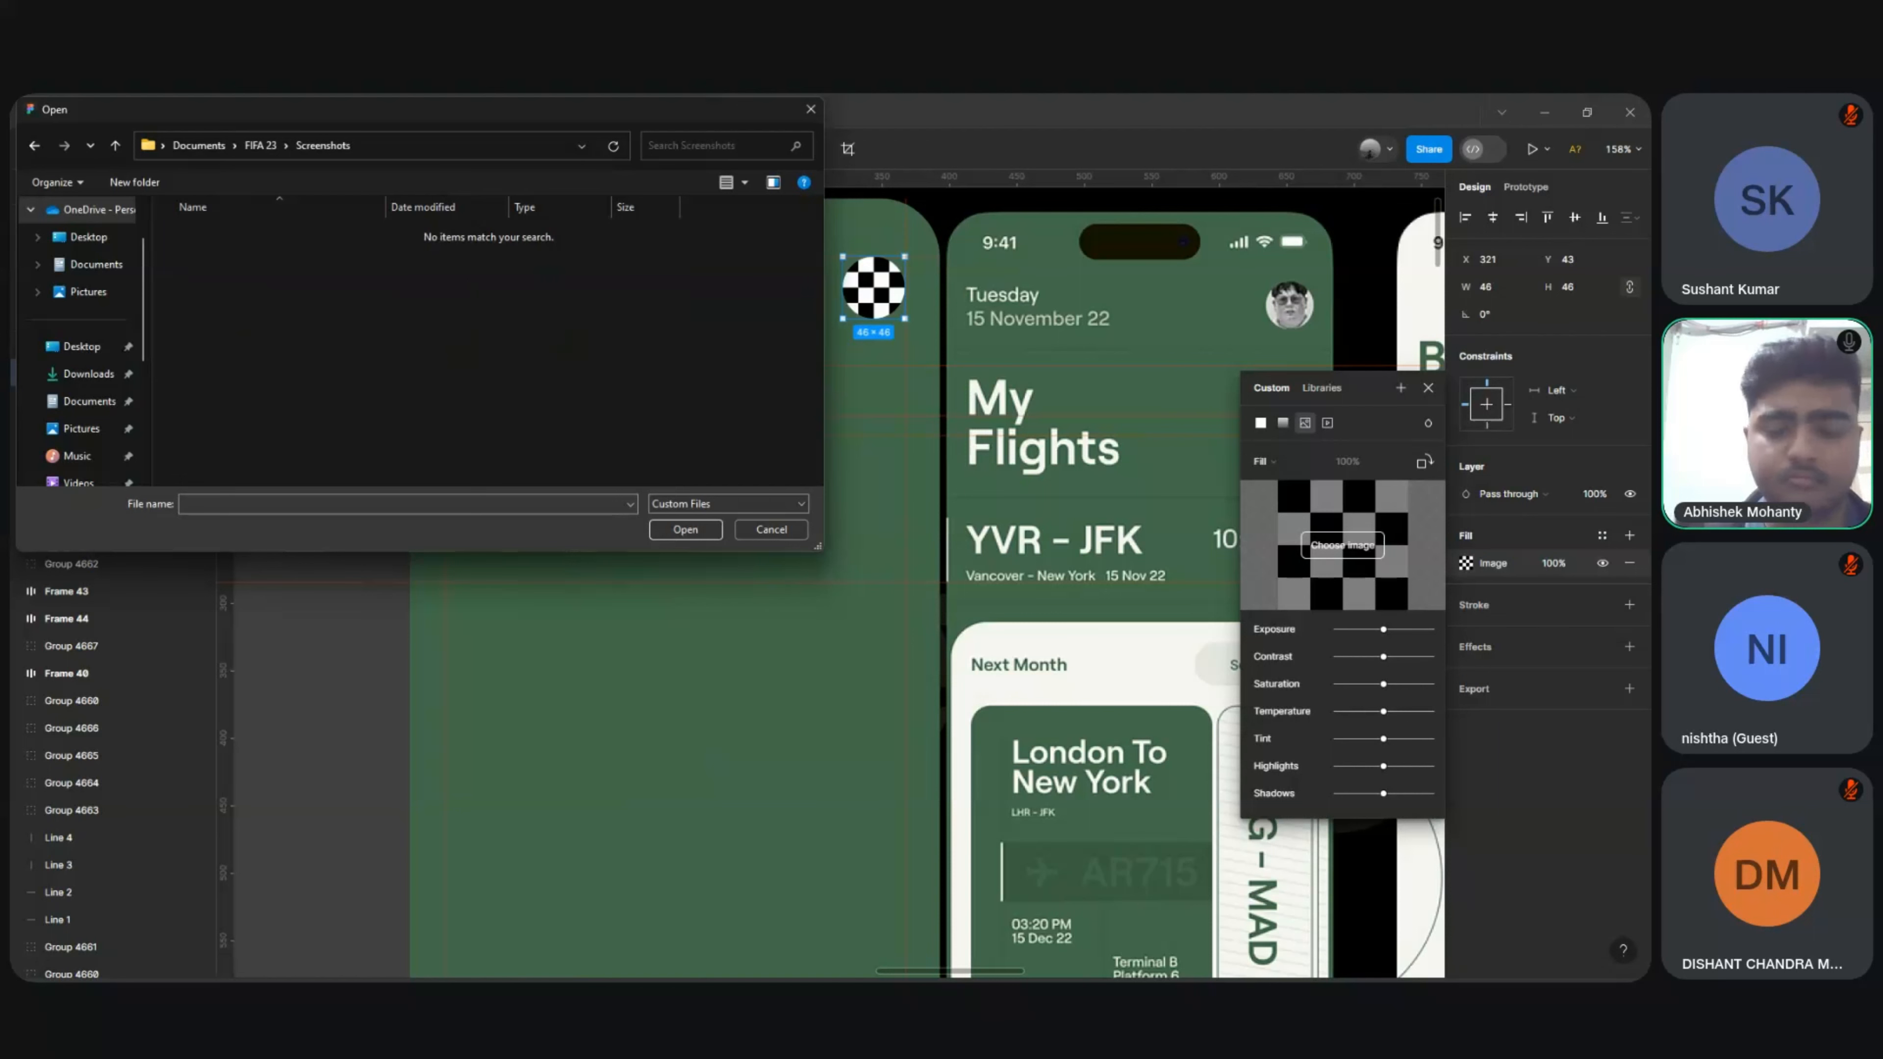
pyautogui.hotkey('alt', 'Left')
pyautogui.hotkey('alt', 'Left')
pyautogui.hotkey('alt', 'Left')
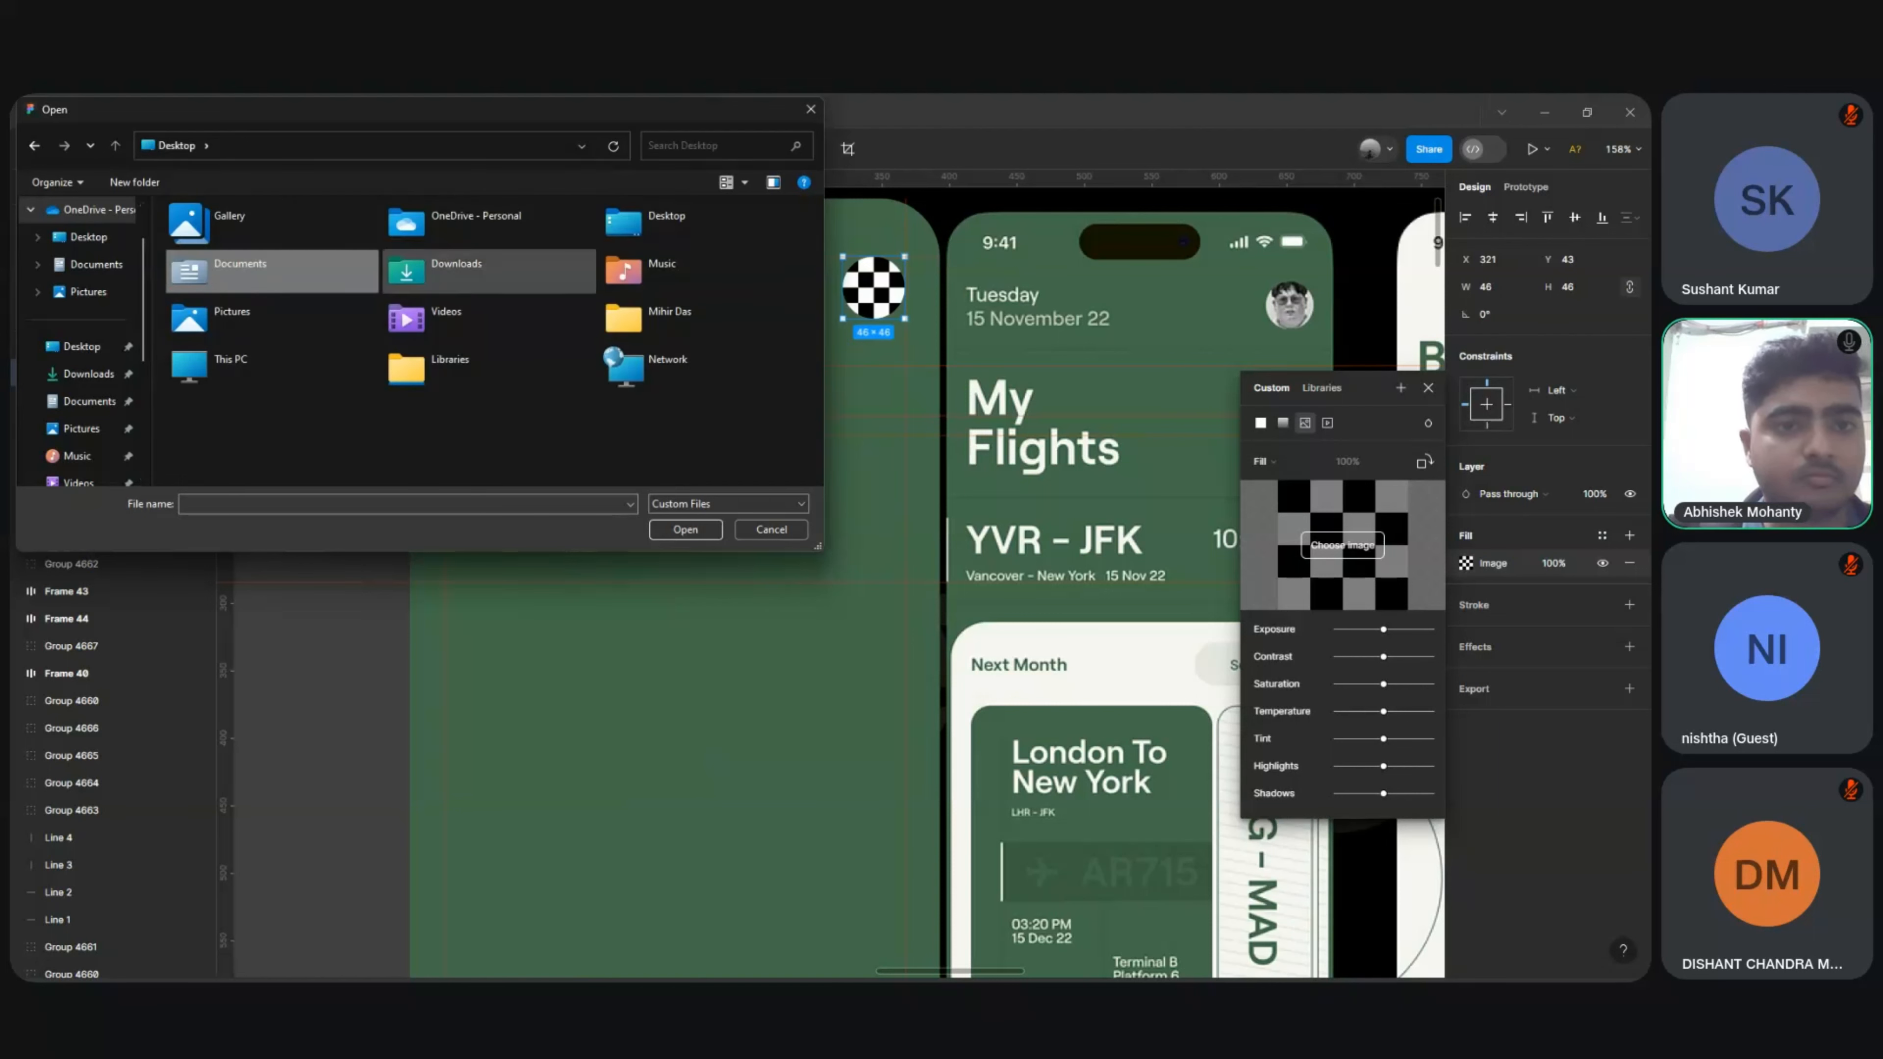
pyautogui.doubleClick(695, 222)
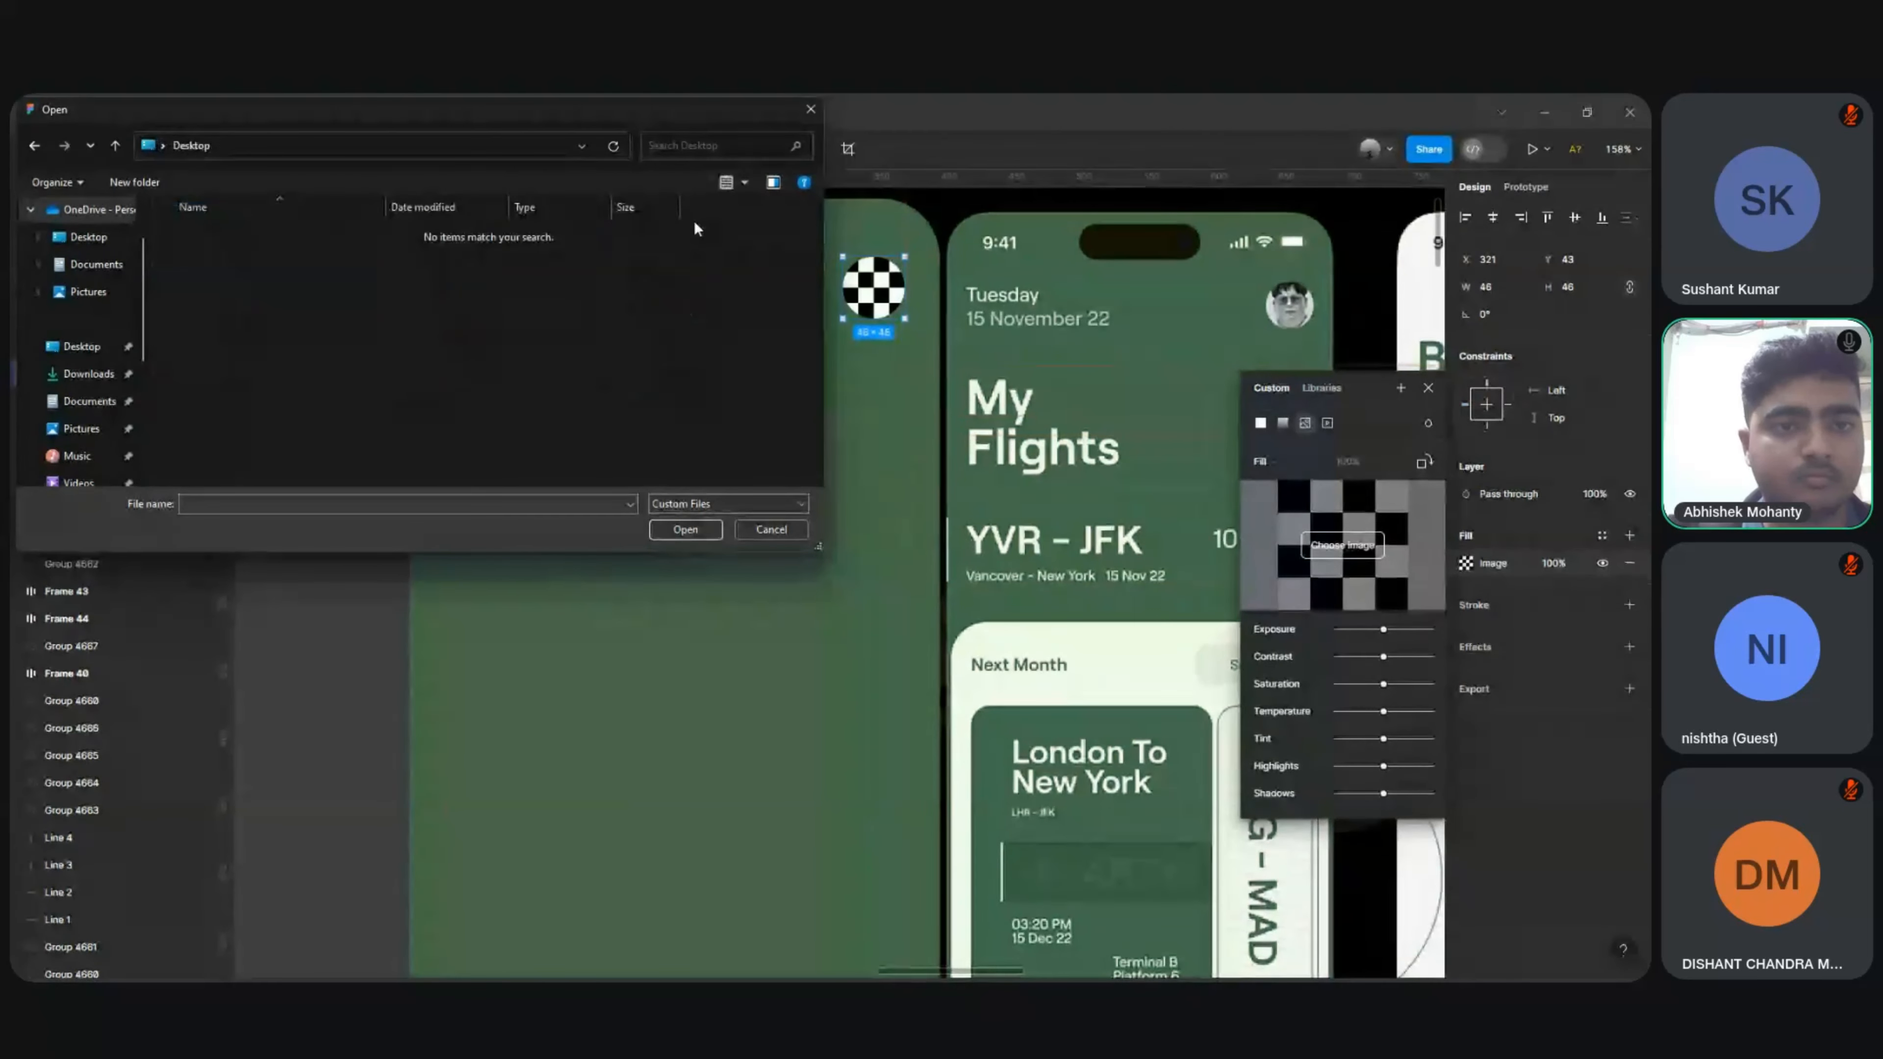
pyautogui.hotkey('alt', 'Left')
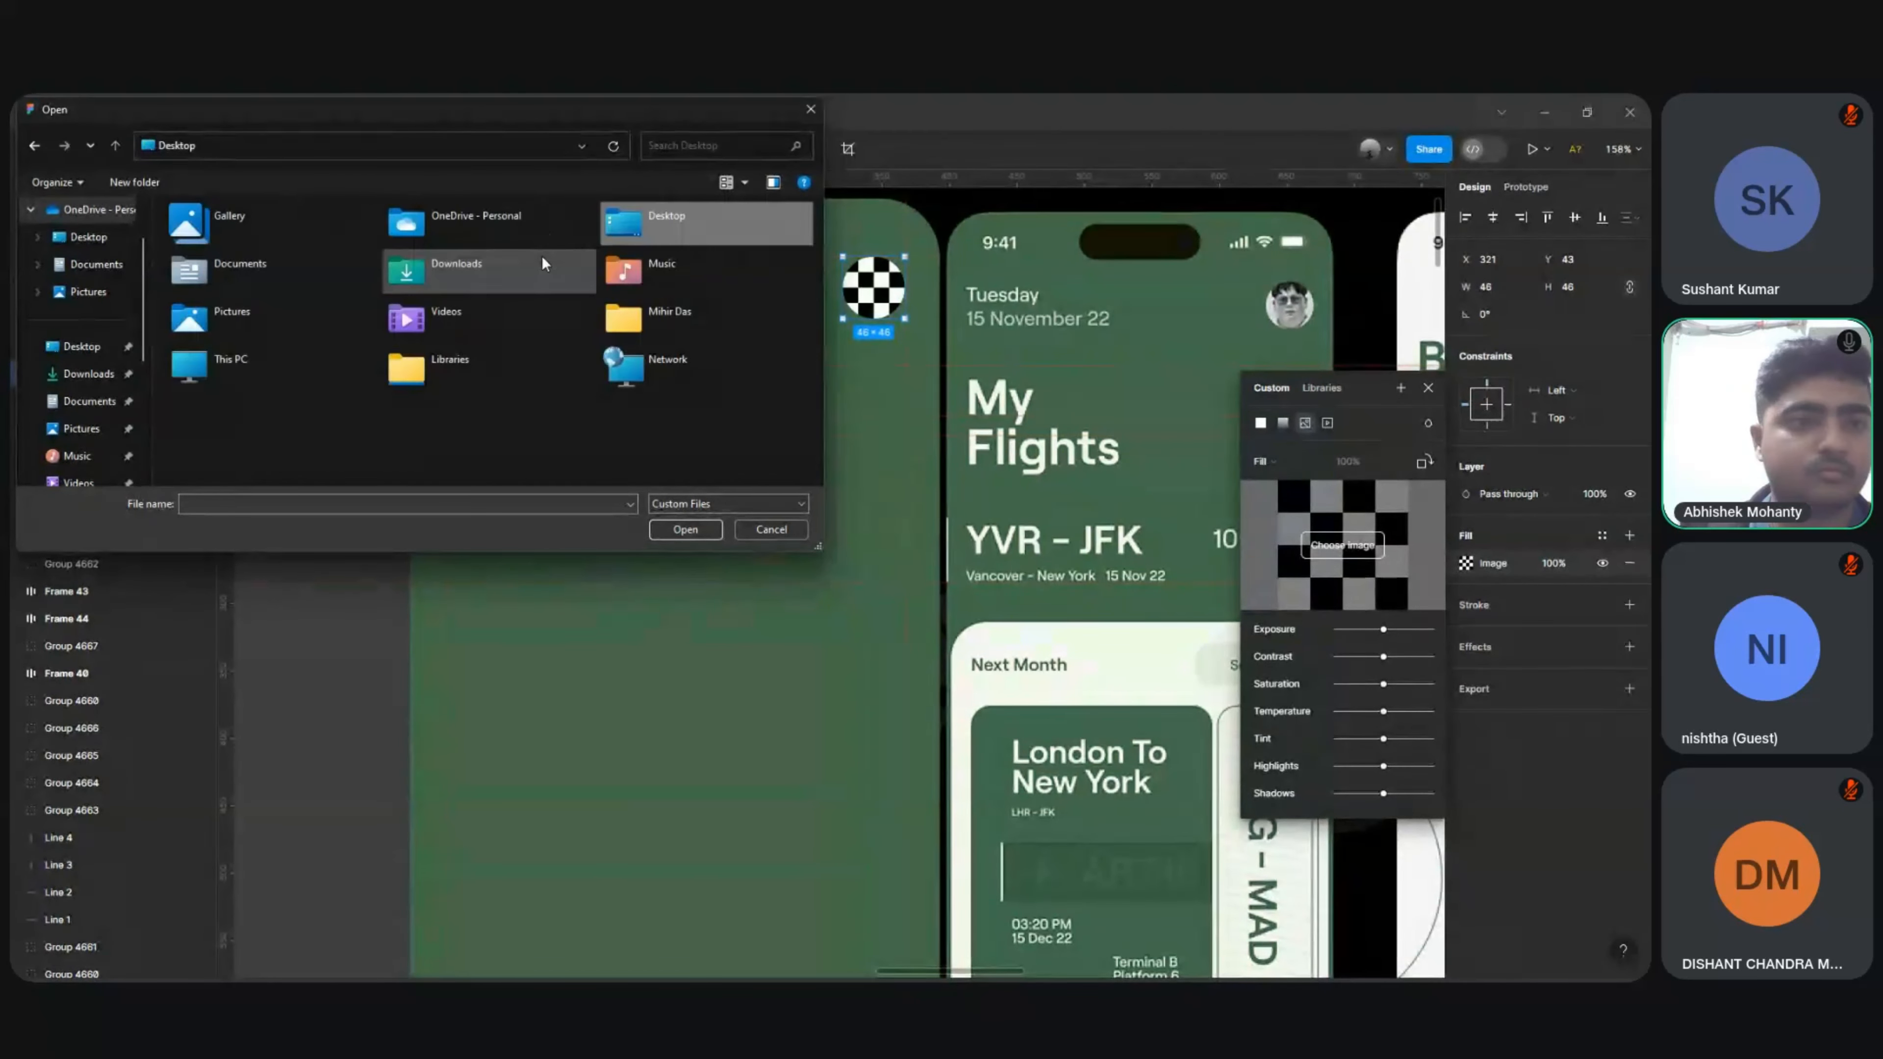
# Step: Fill the circle with the WIN_20231002_16_59_20_Pro photo from the Gallery folder and deselect it
pyautogui.doubleClick(224, 214)
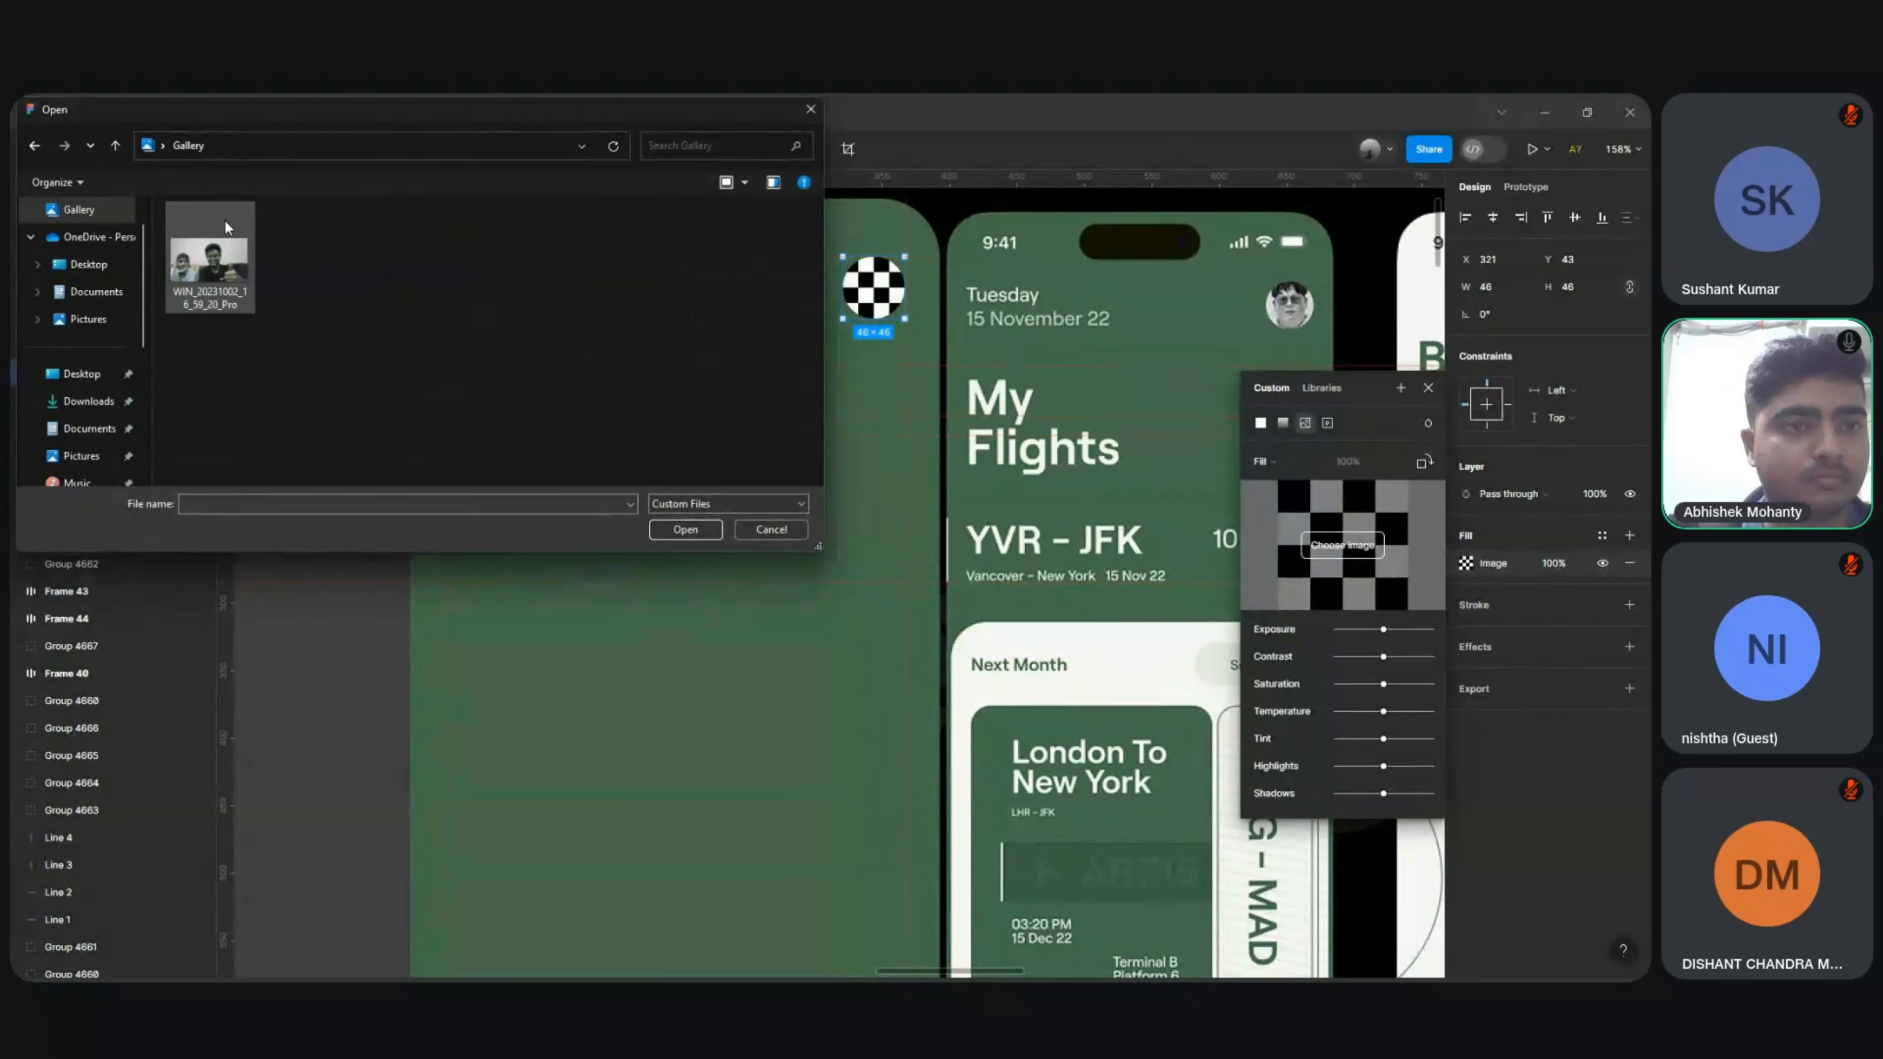
pyautogui.click(225, 220)
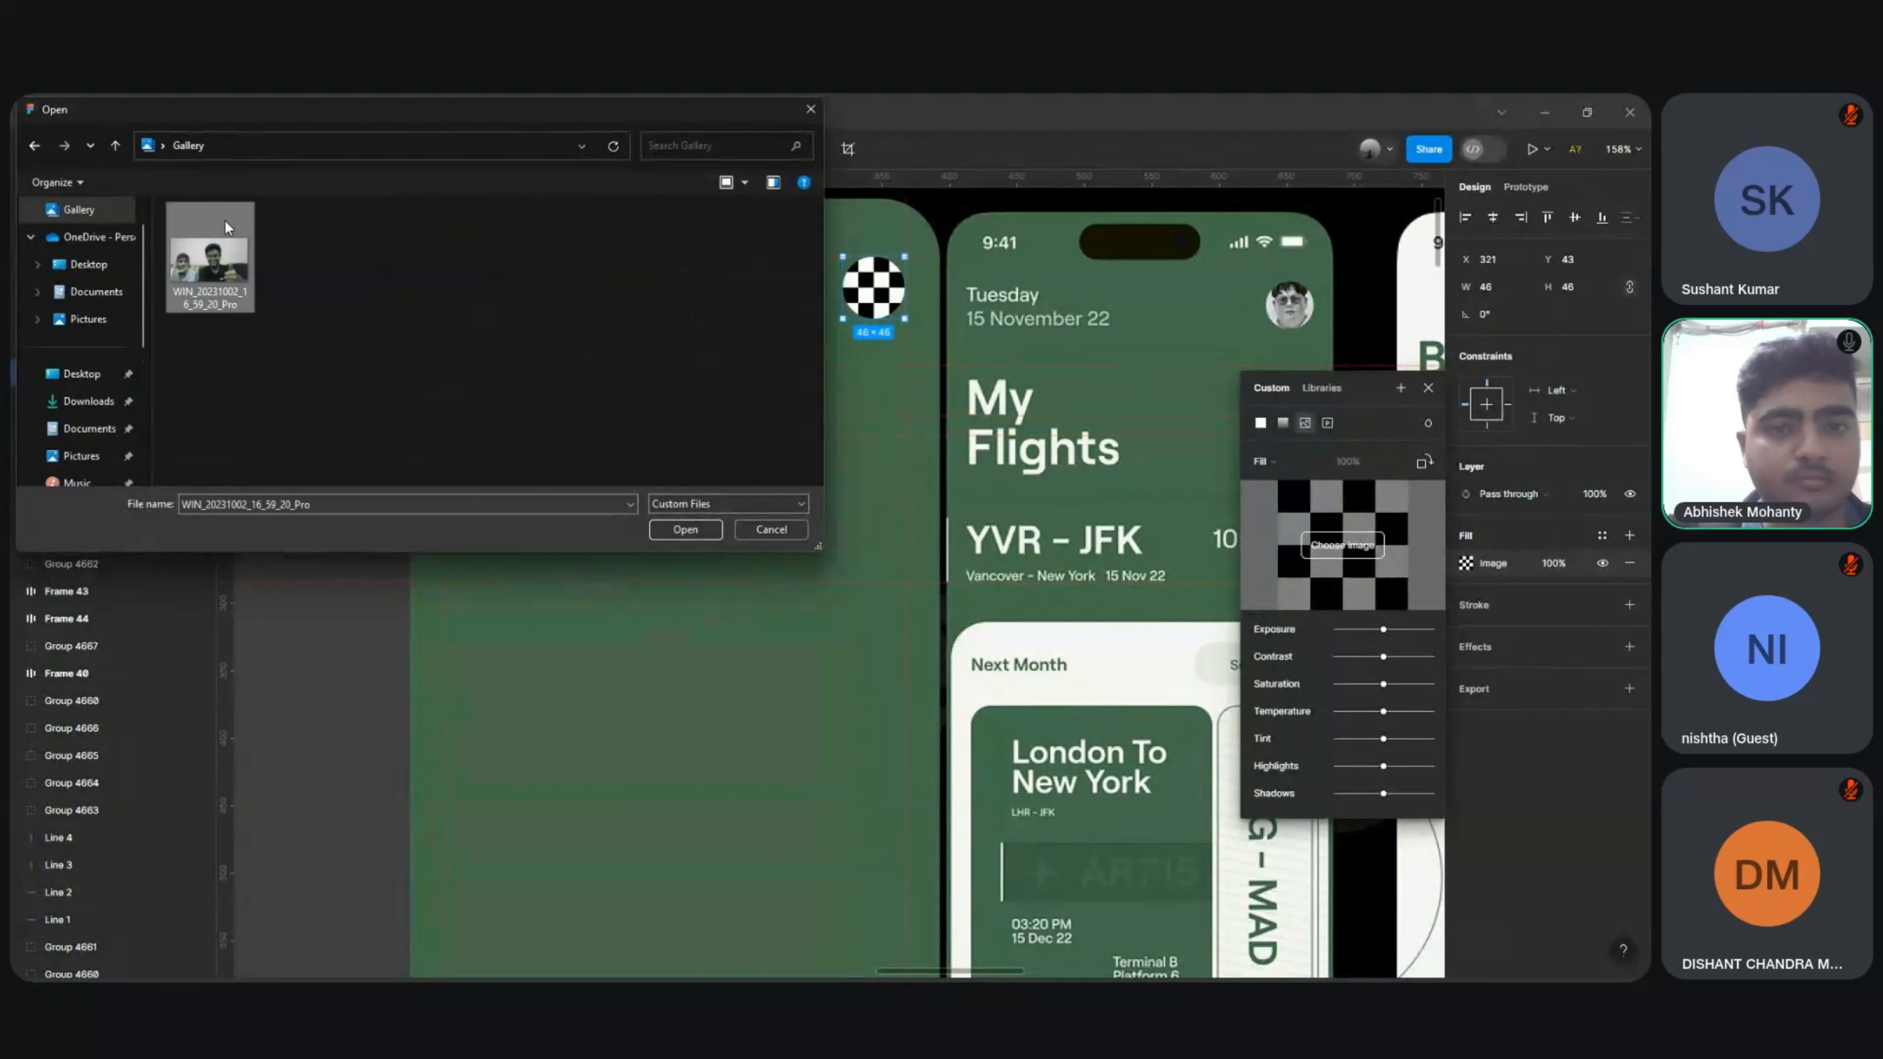
pyautogui.click(683, 528)
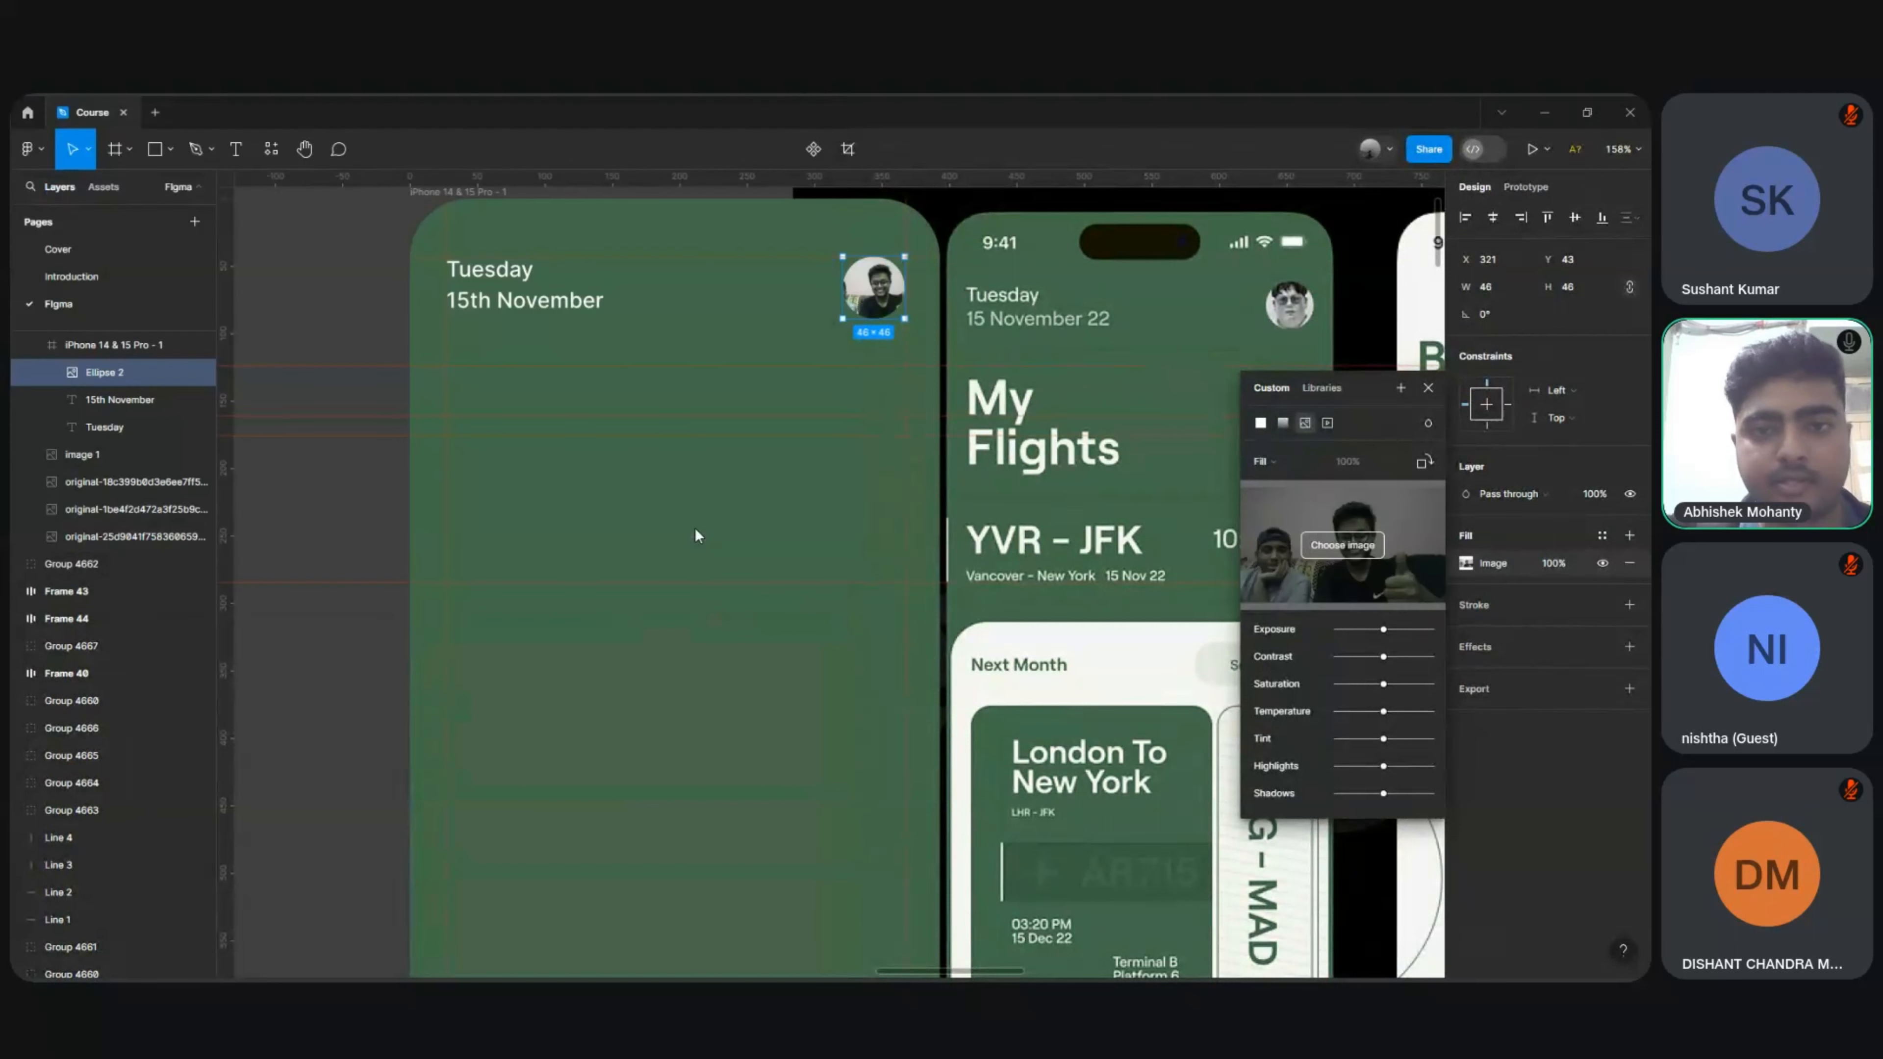
pyautogui.click(379, 329)
# Step: Add a two-line text layer reading "My Flights" at size 24 below the date in the iPhone frame
pyautogui.hscroll(2, 371, 323)
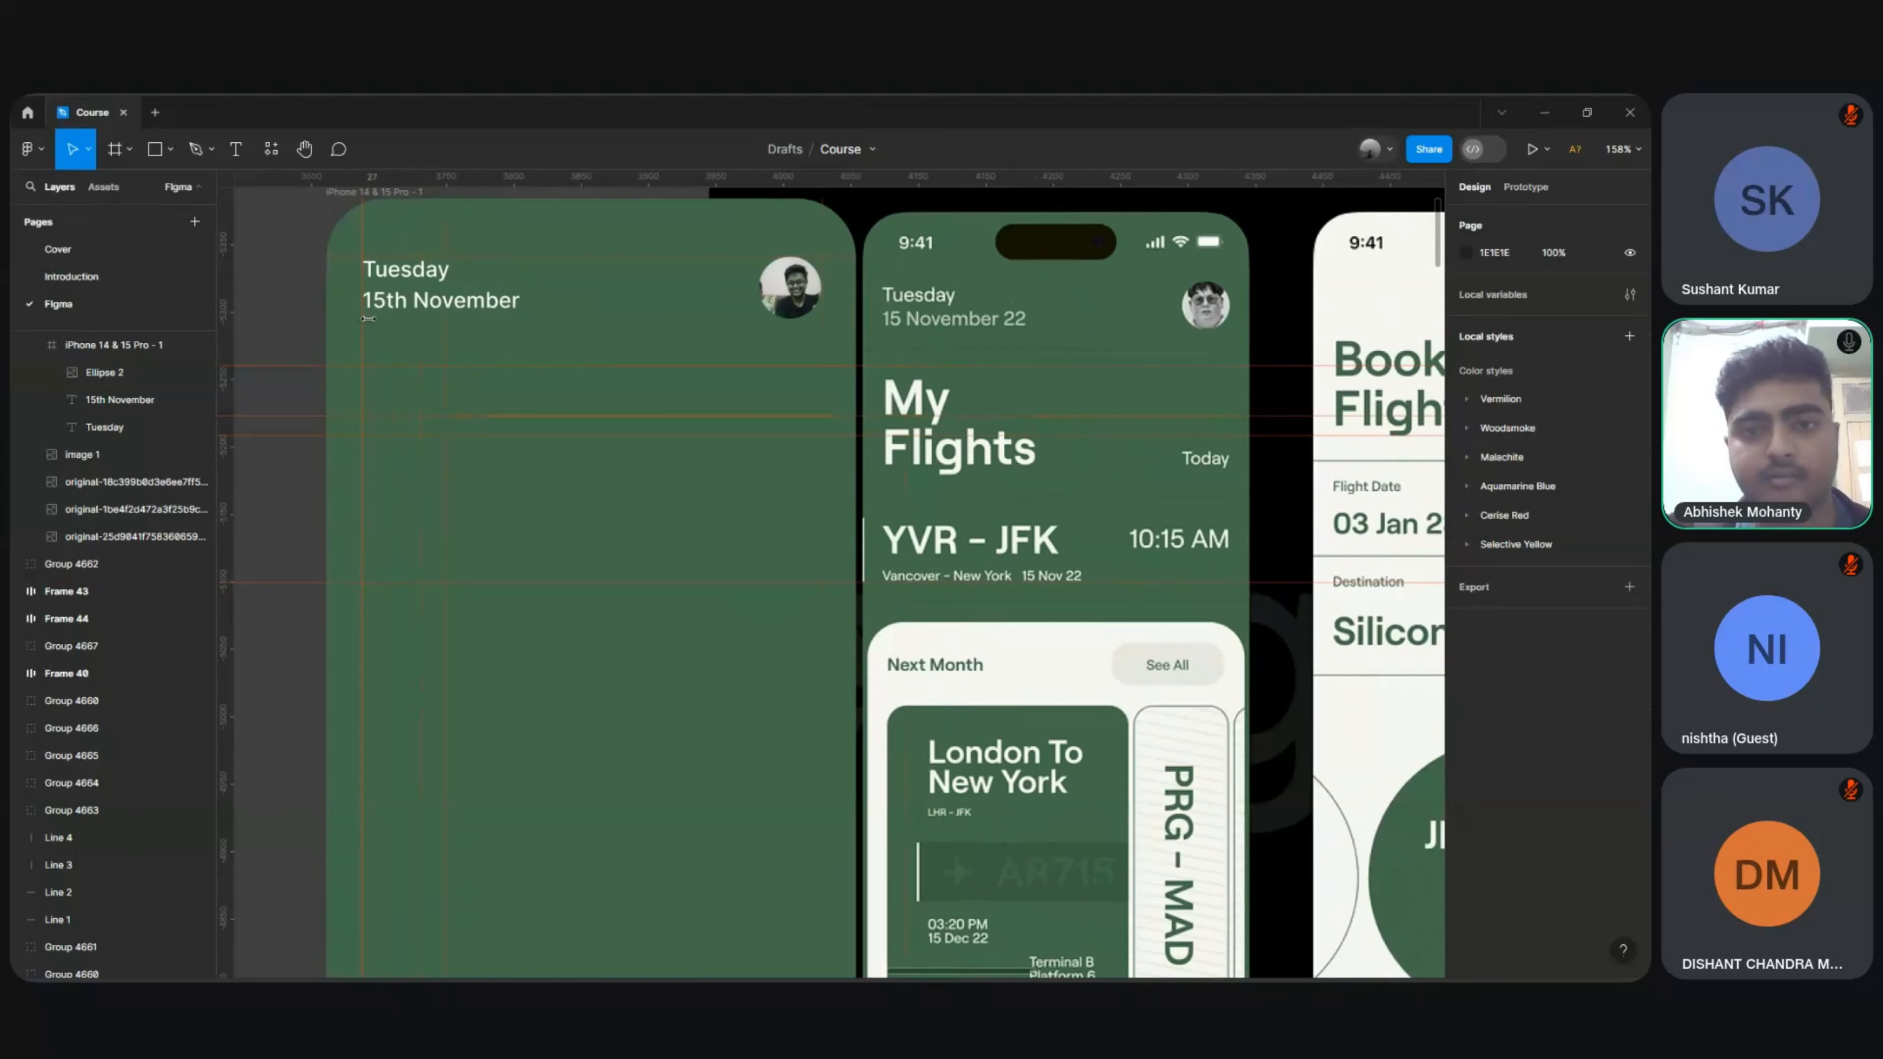
pyautogui.hscroll(-2, 368, 318)
pyautogui.scroll(-1, 367, 318)
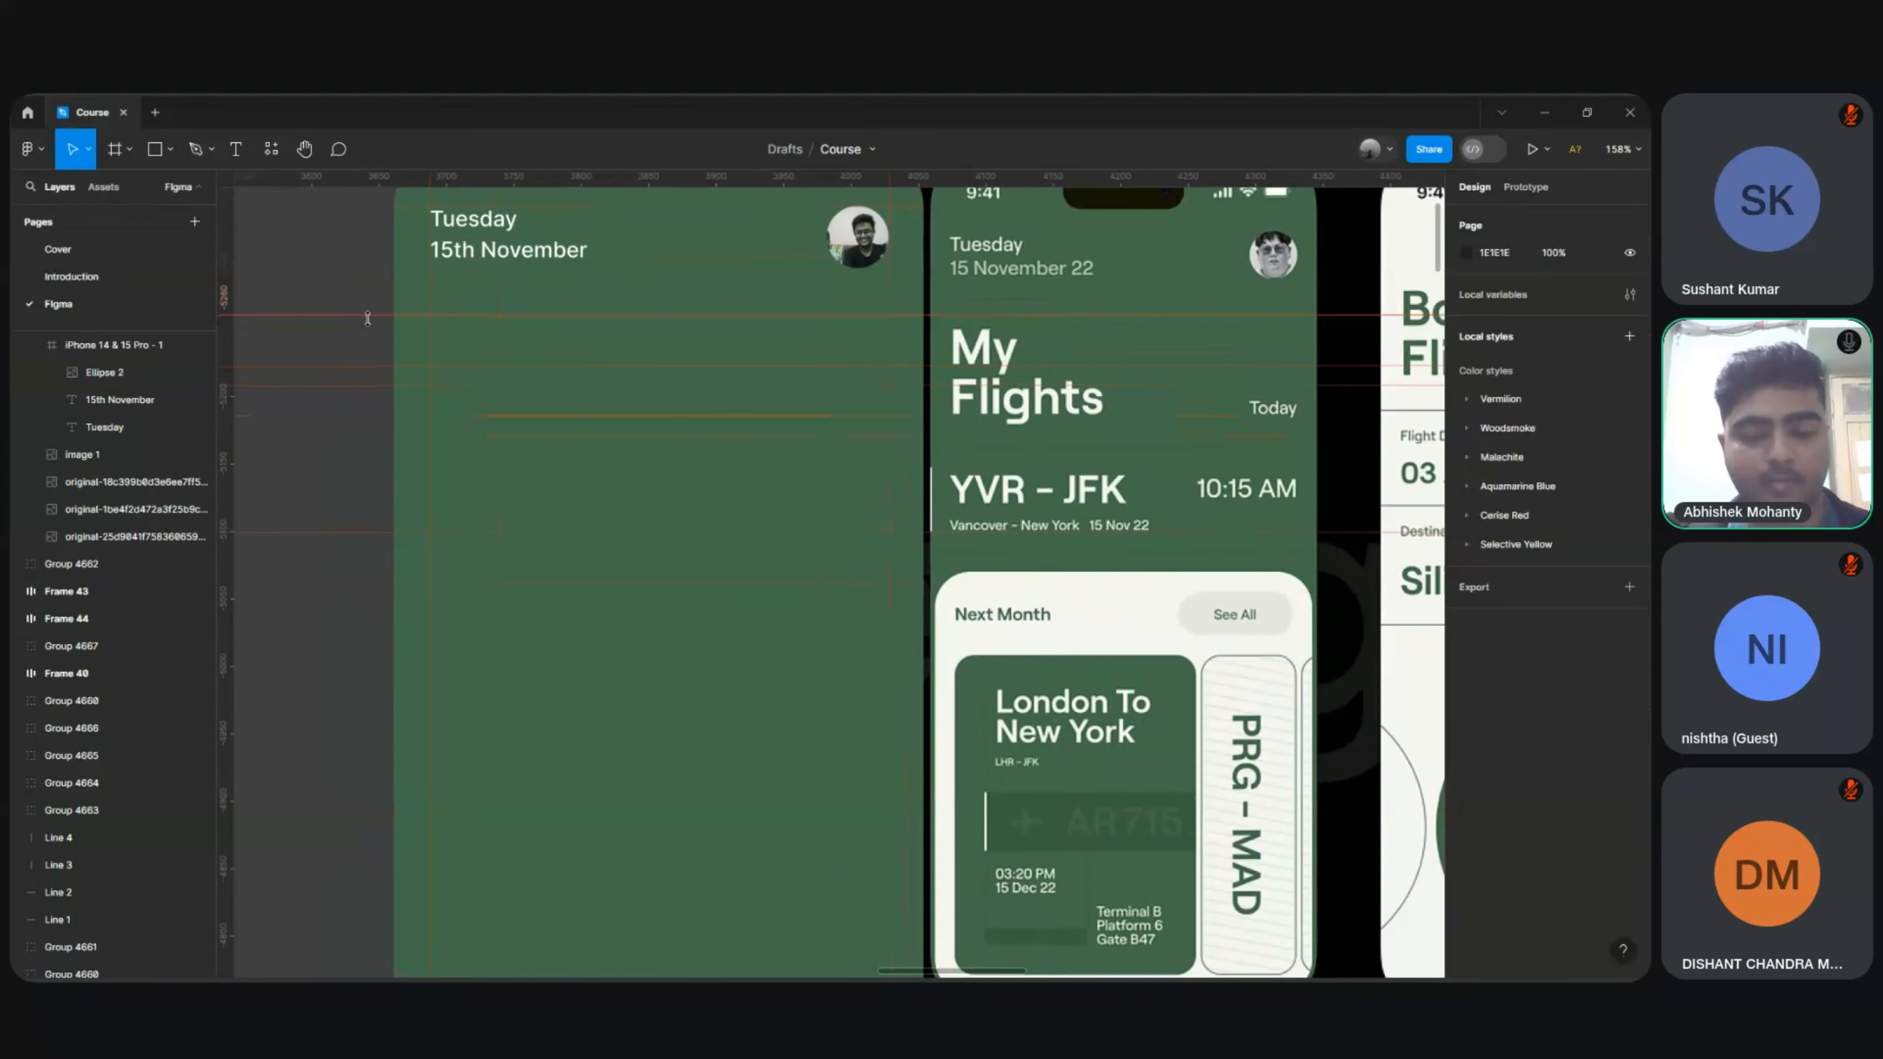
pyautogui.press('t')
pyautogui.click(446, 345)
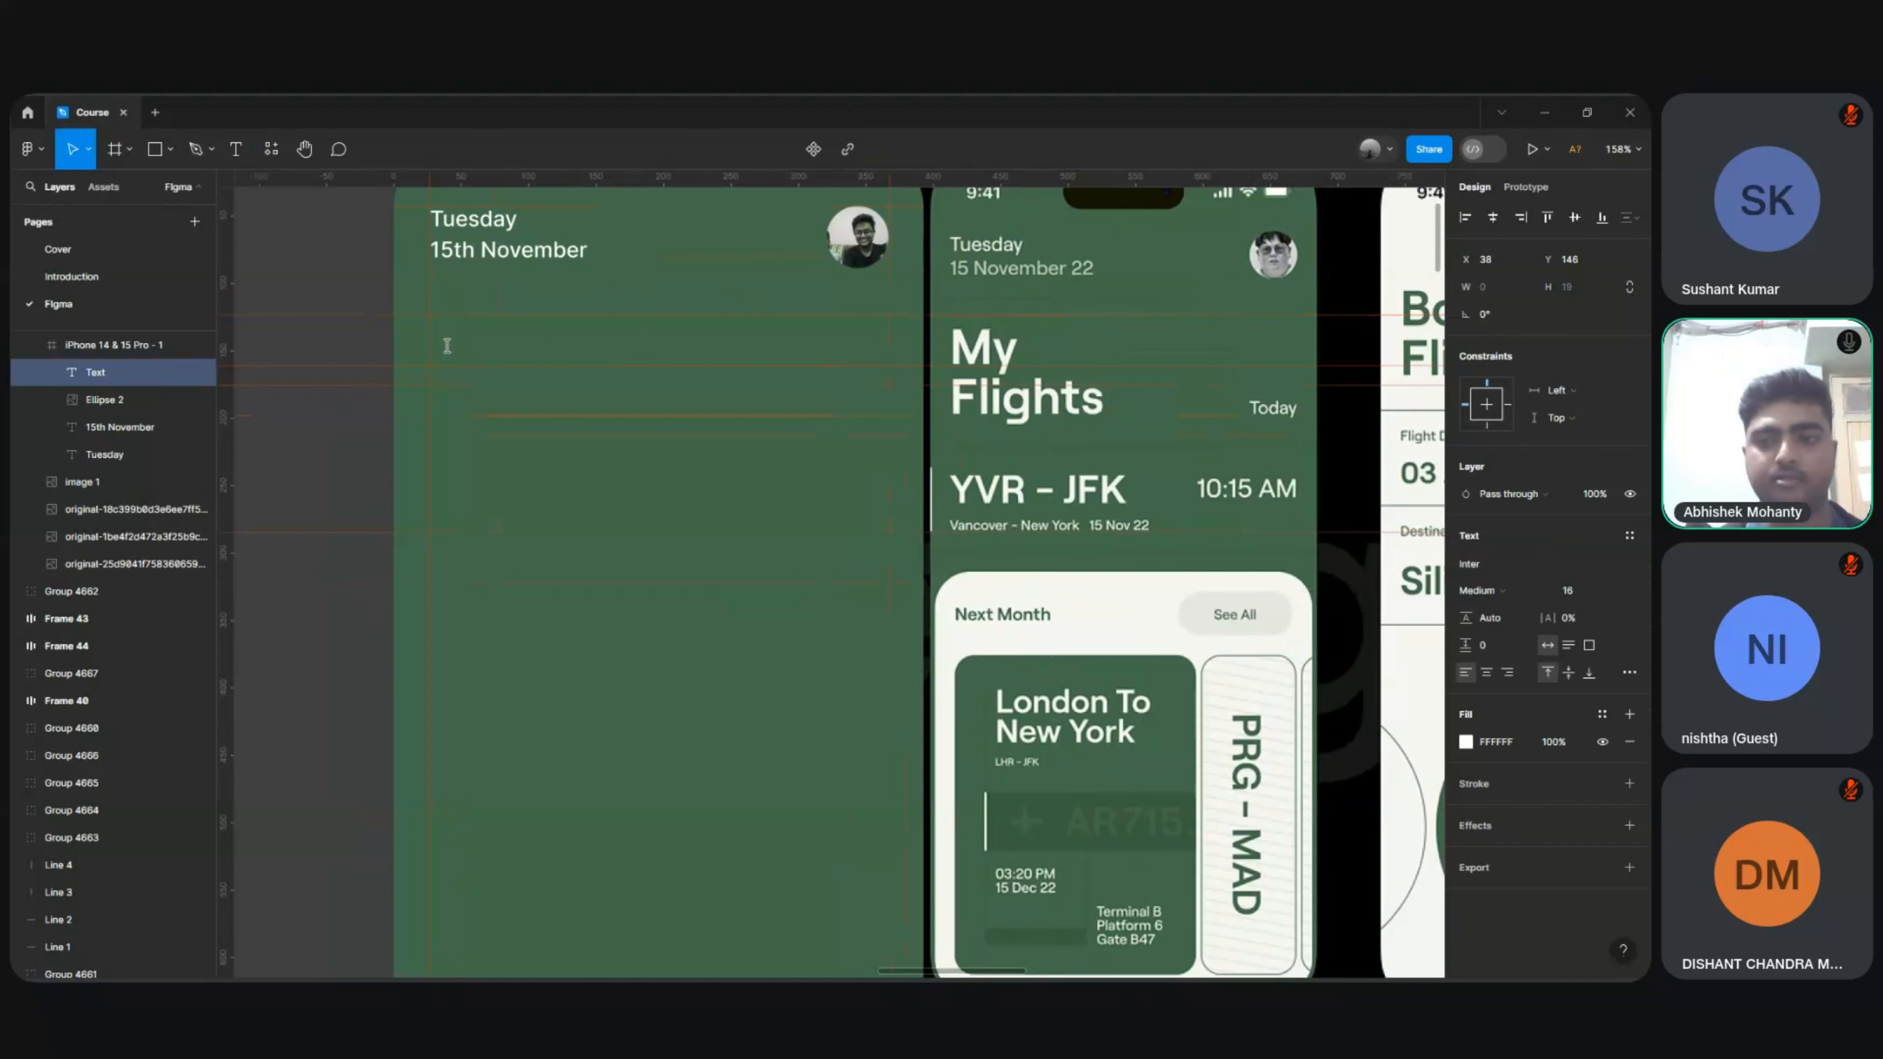
pyautogui.click(1614, 591)
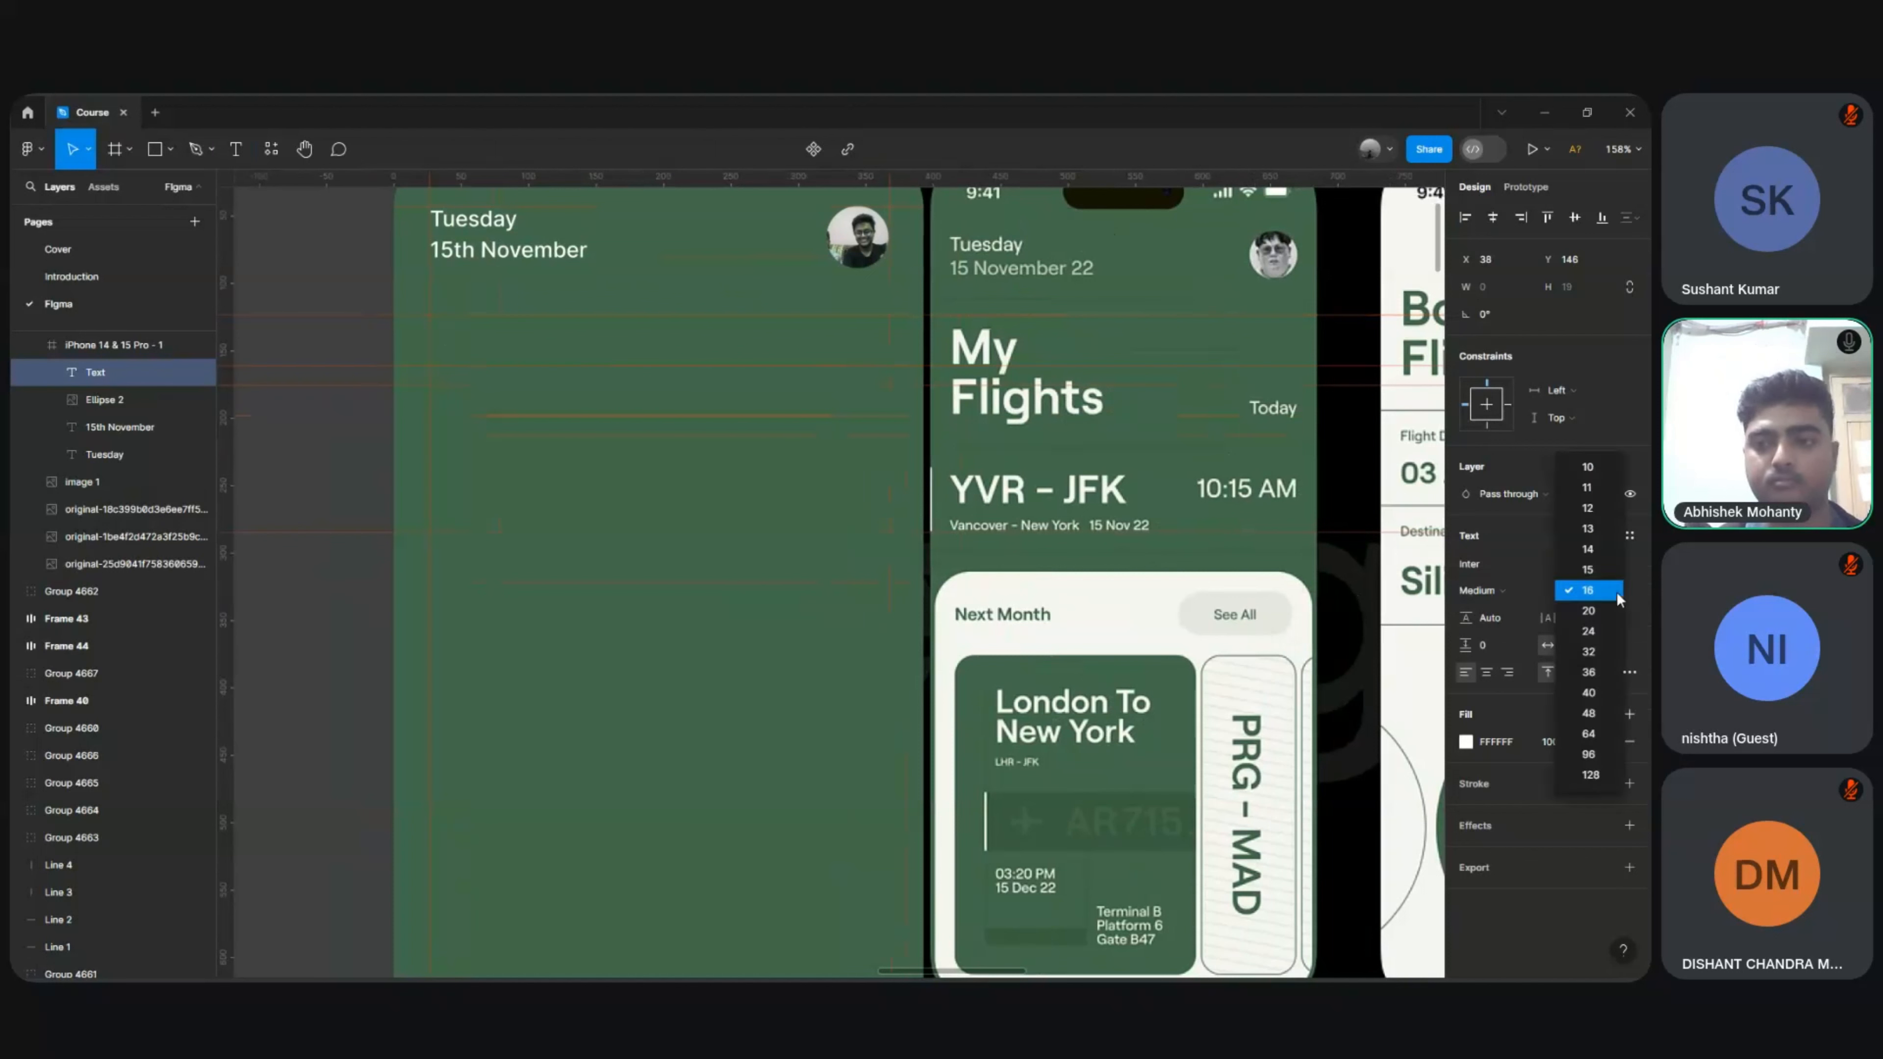
pyautogui.click(1588, 631)
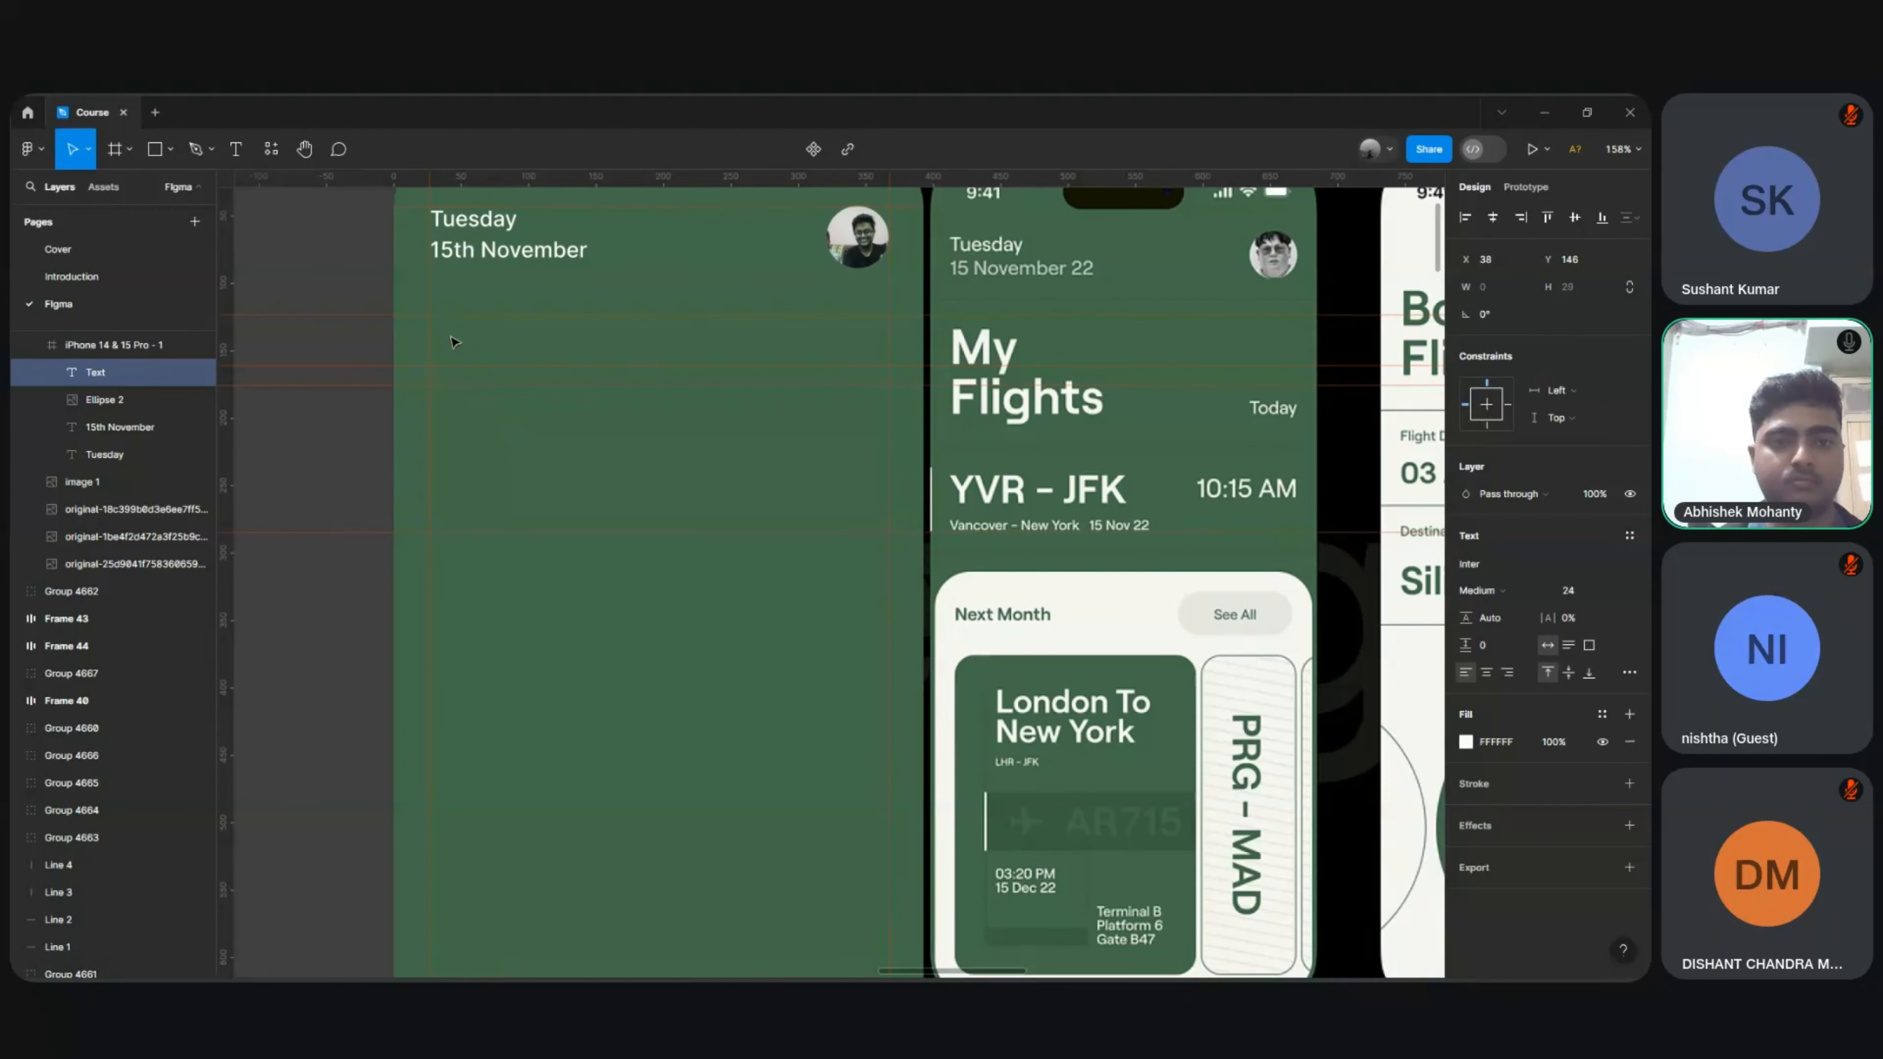
pyautogui.write('My')
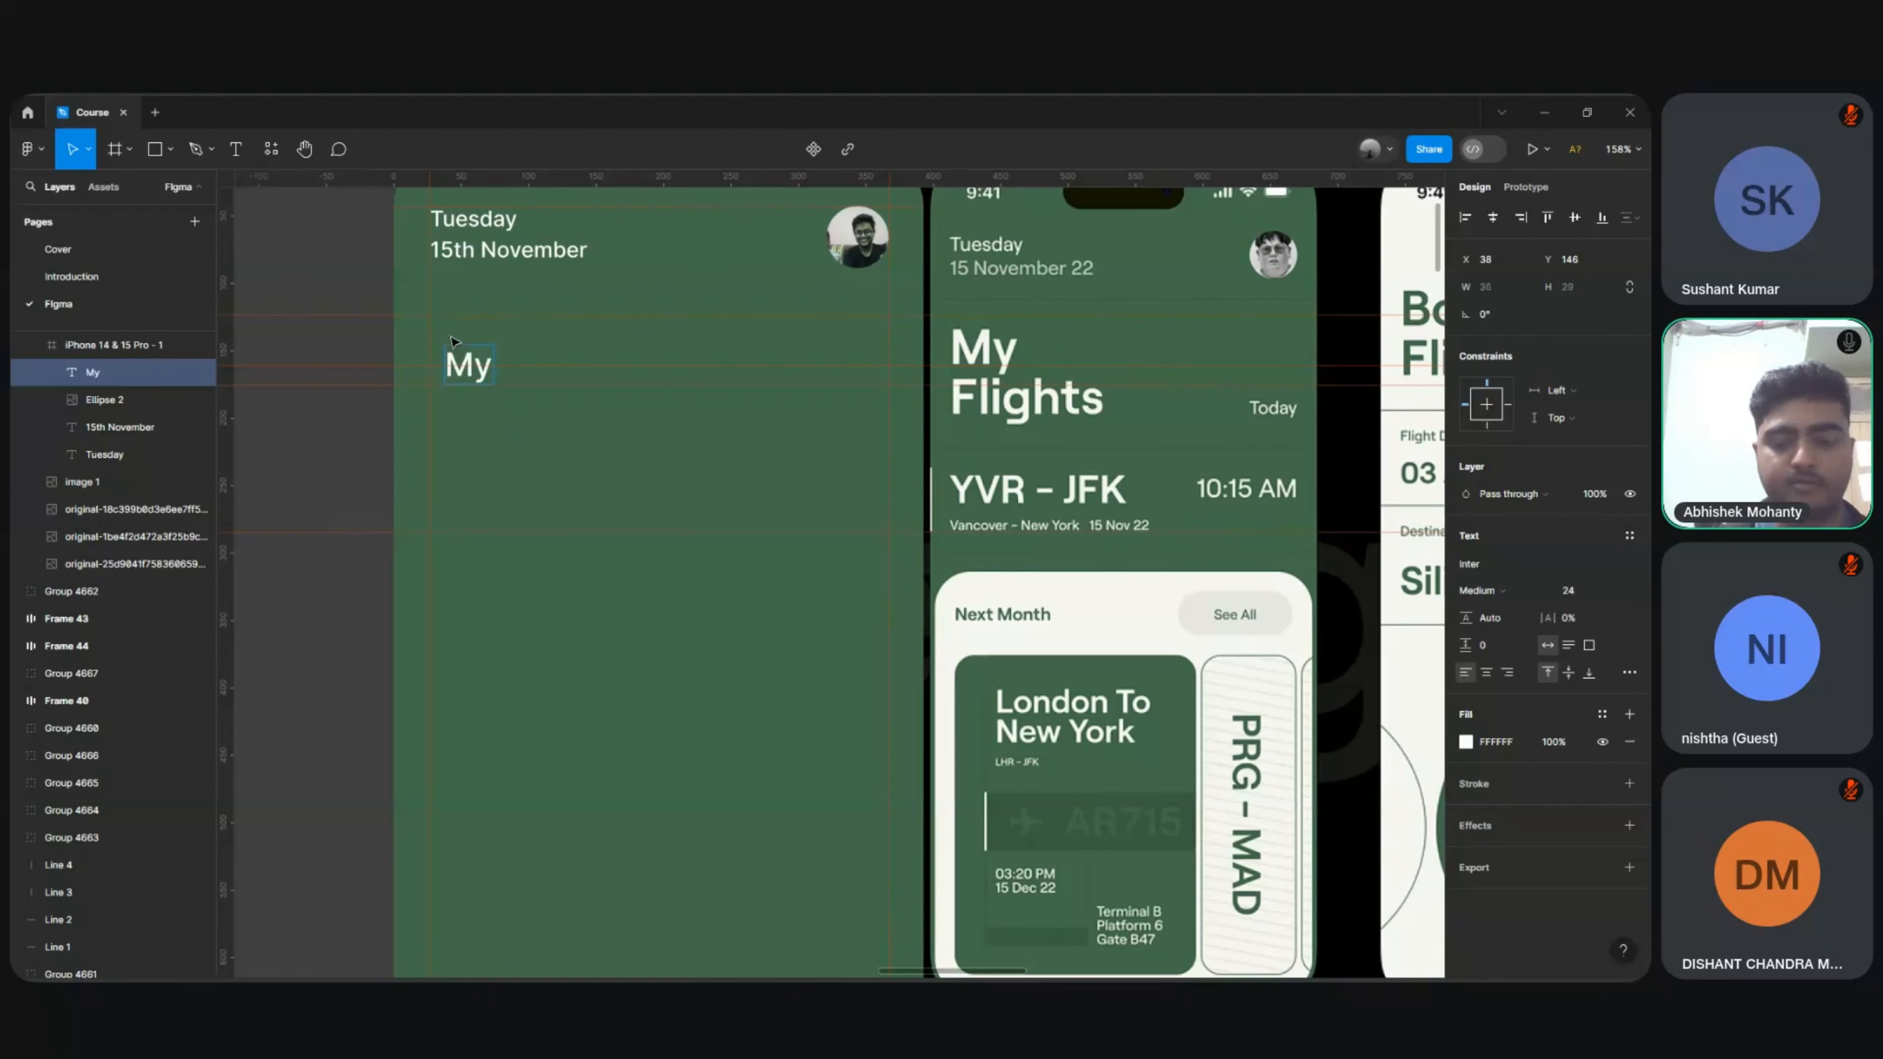
pyautogui.press('Return')
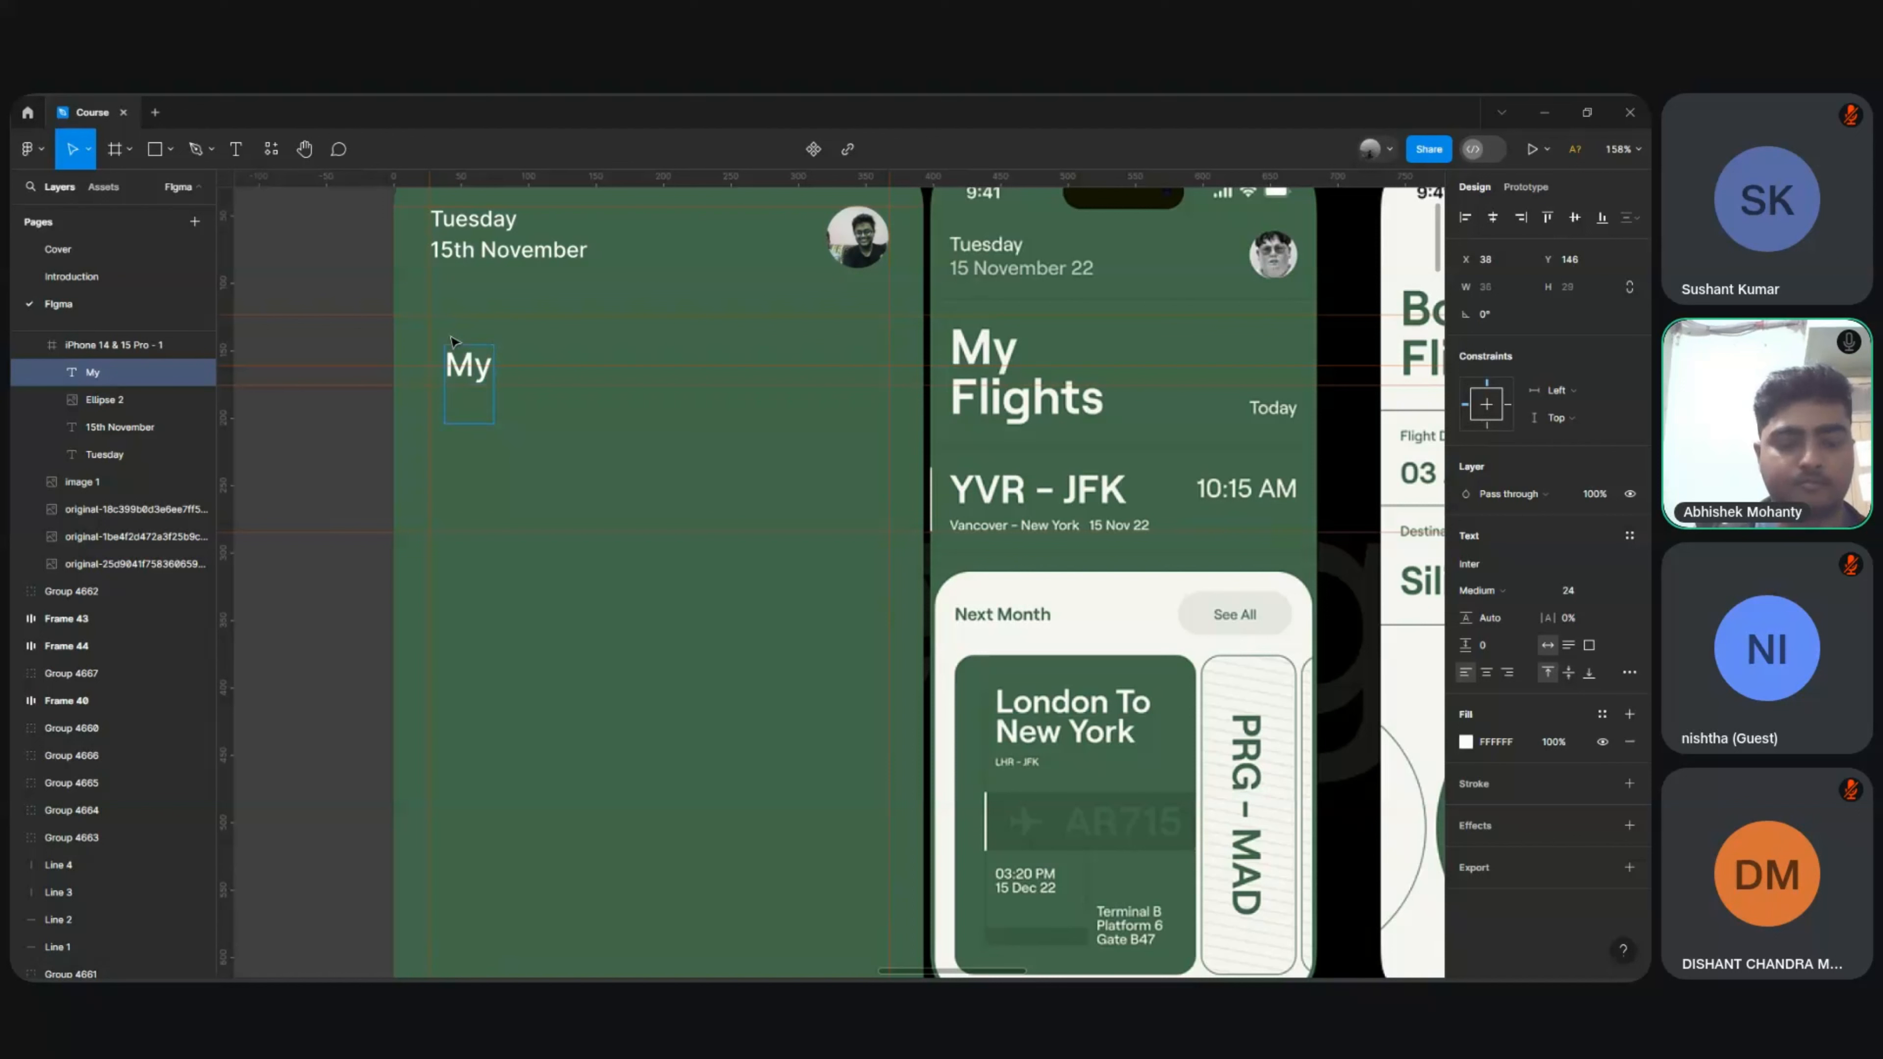
pyautogui.write('Flights')
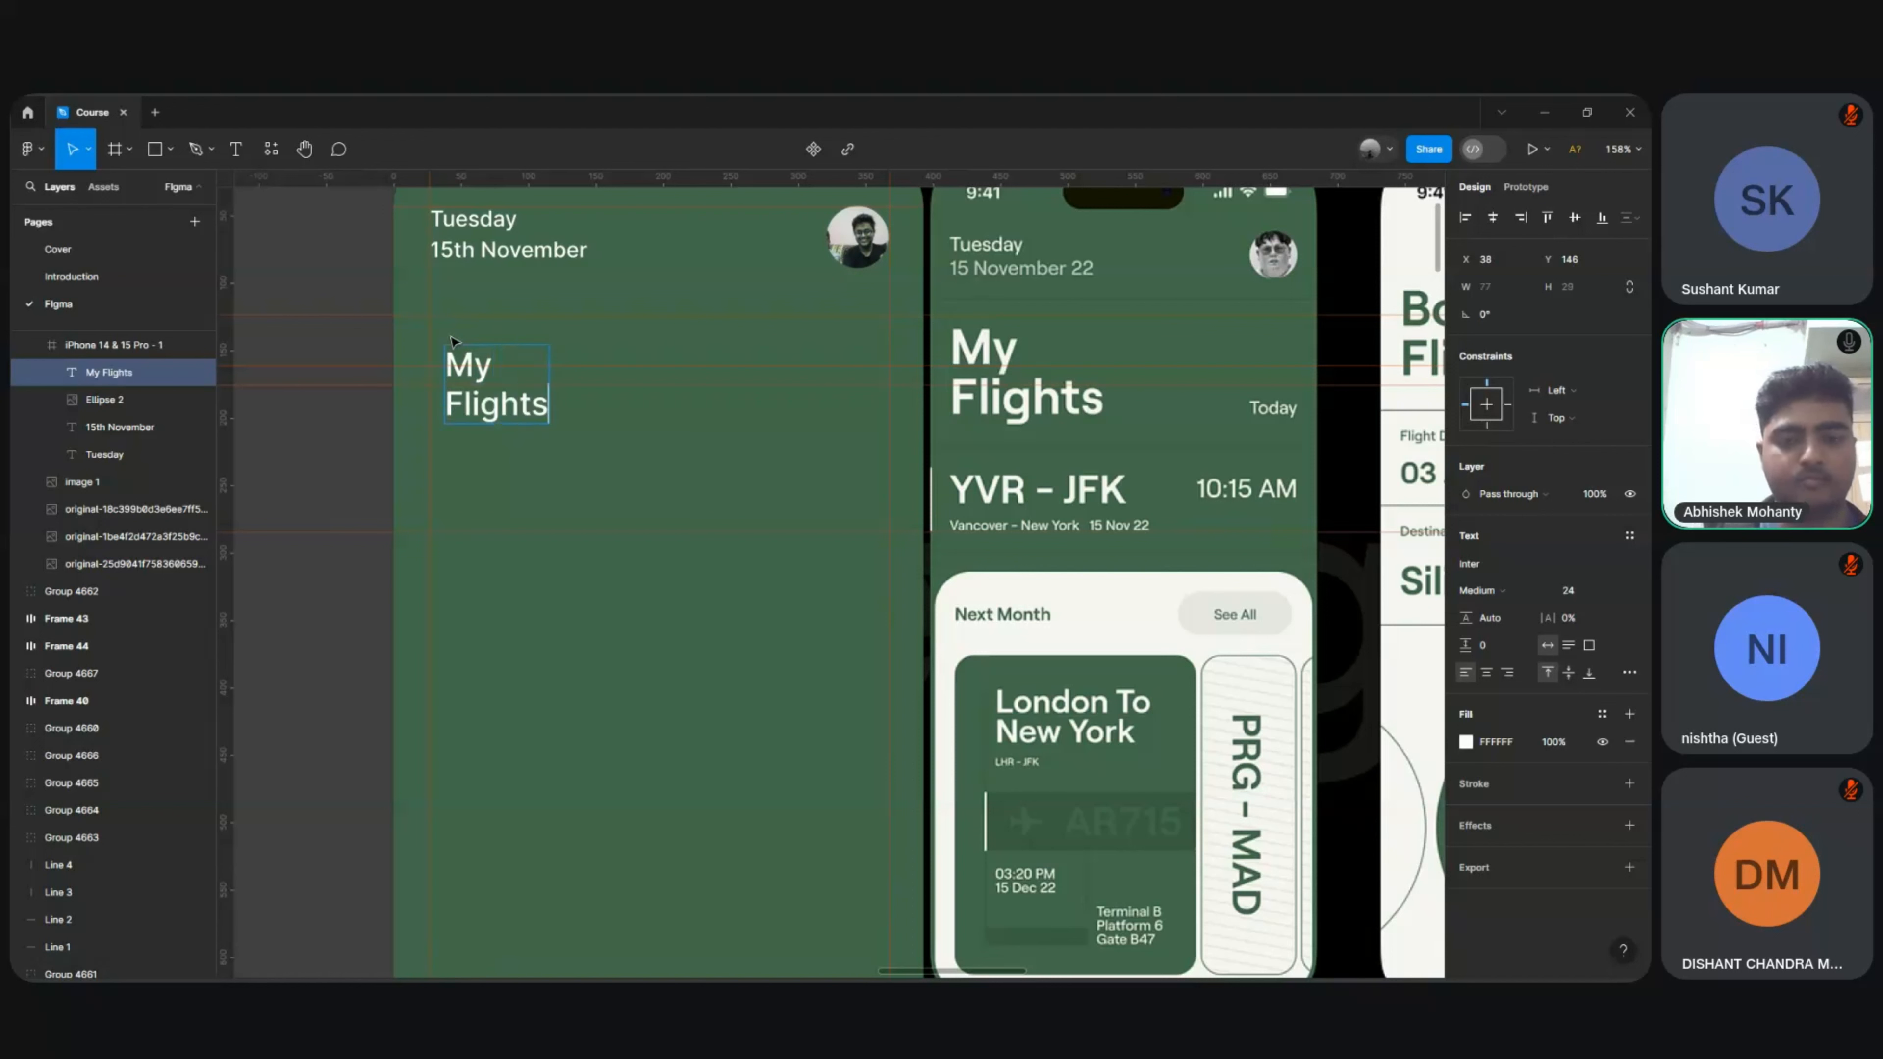
pyautogui.press('Escape')
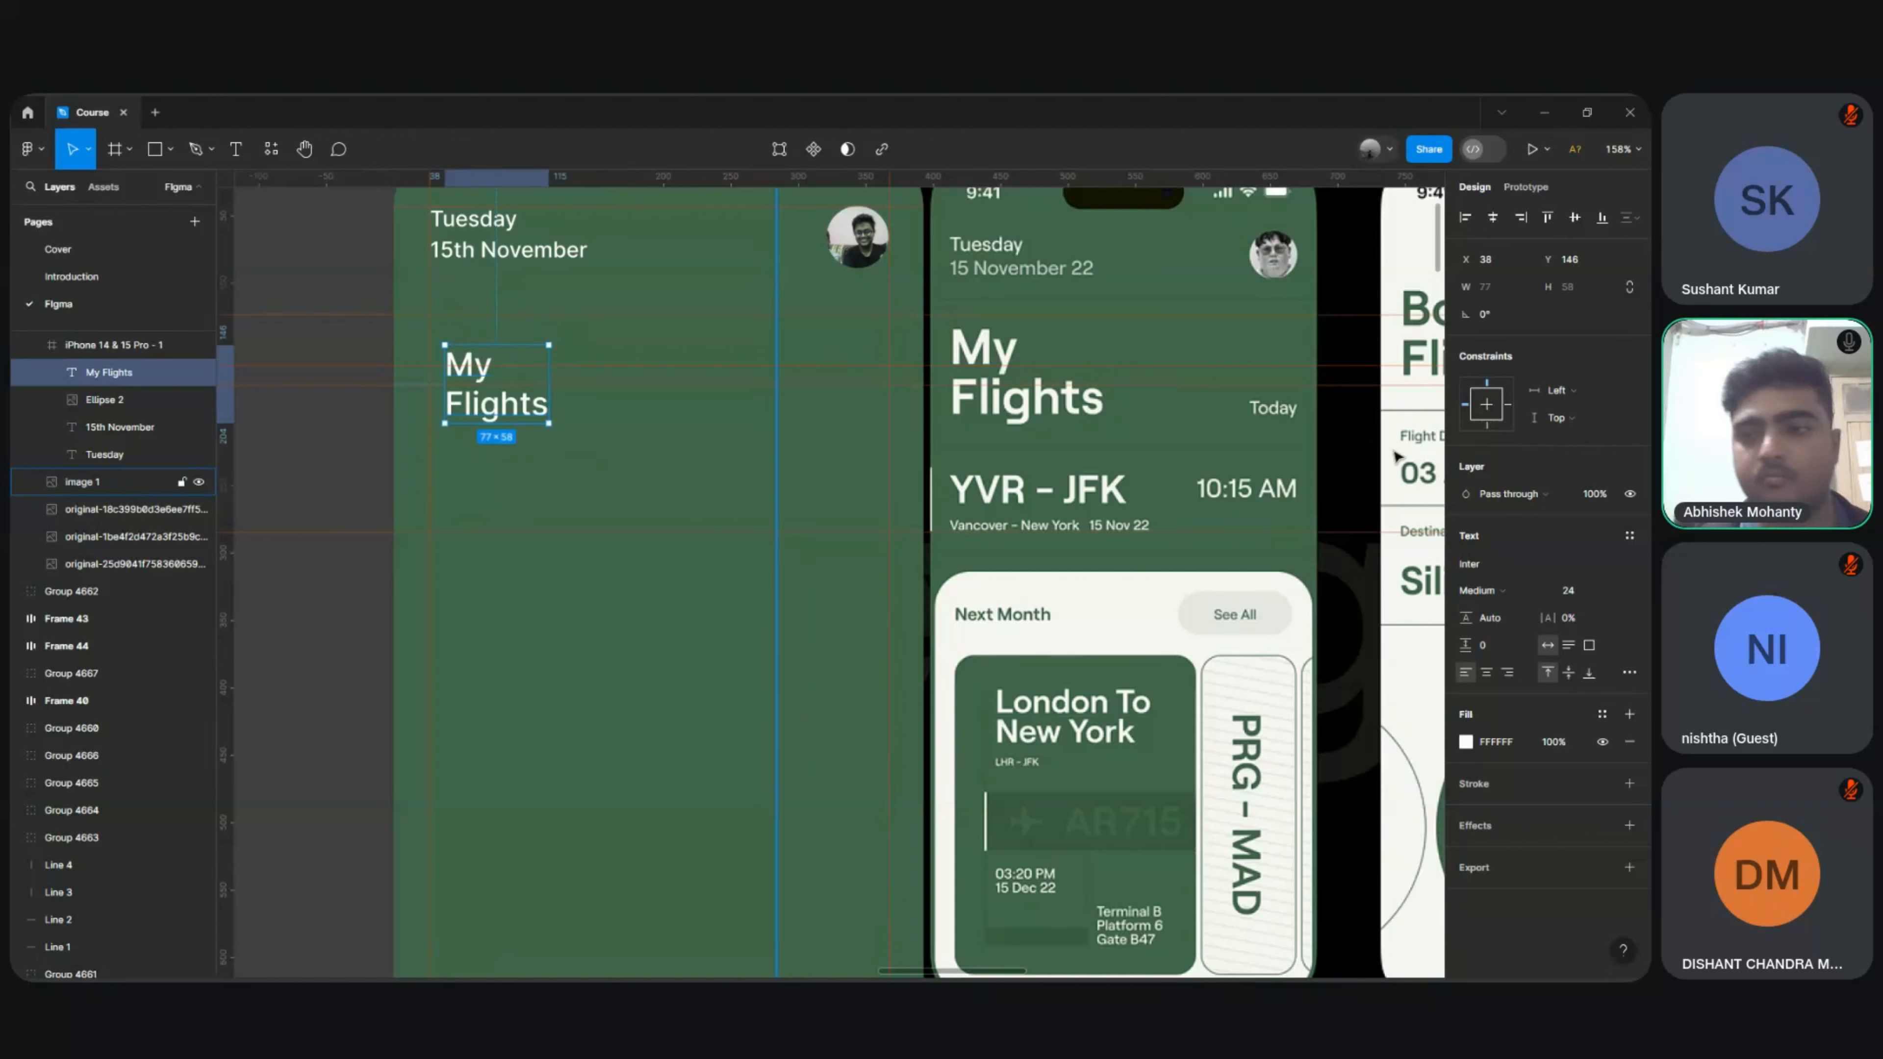
# Step: Set the My Flights text to size 40 and move it onto the margin guides at X 27, Y 124
pyautogui.click(1617, 590)
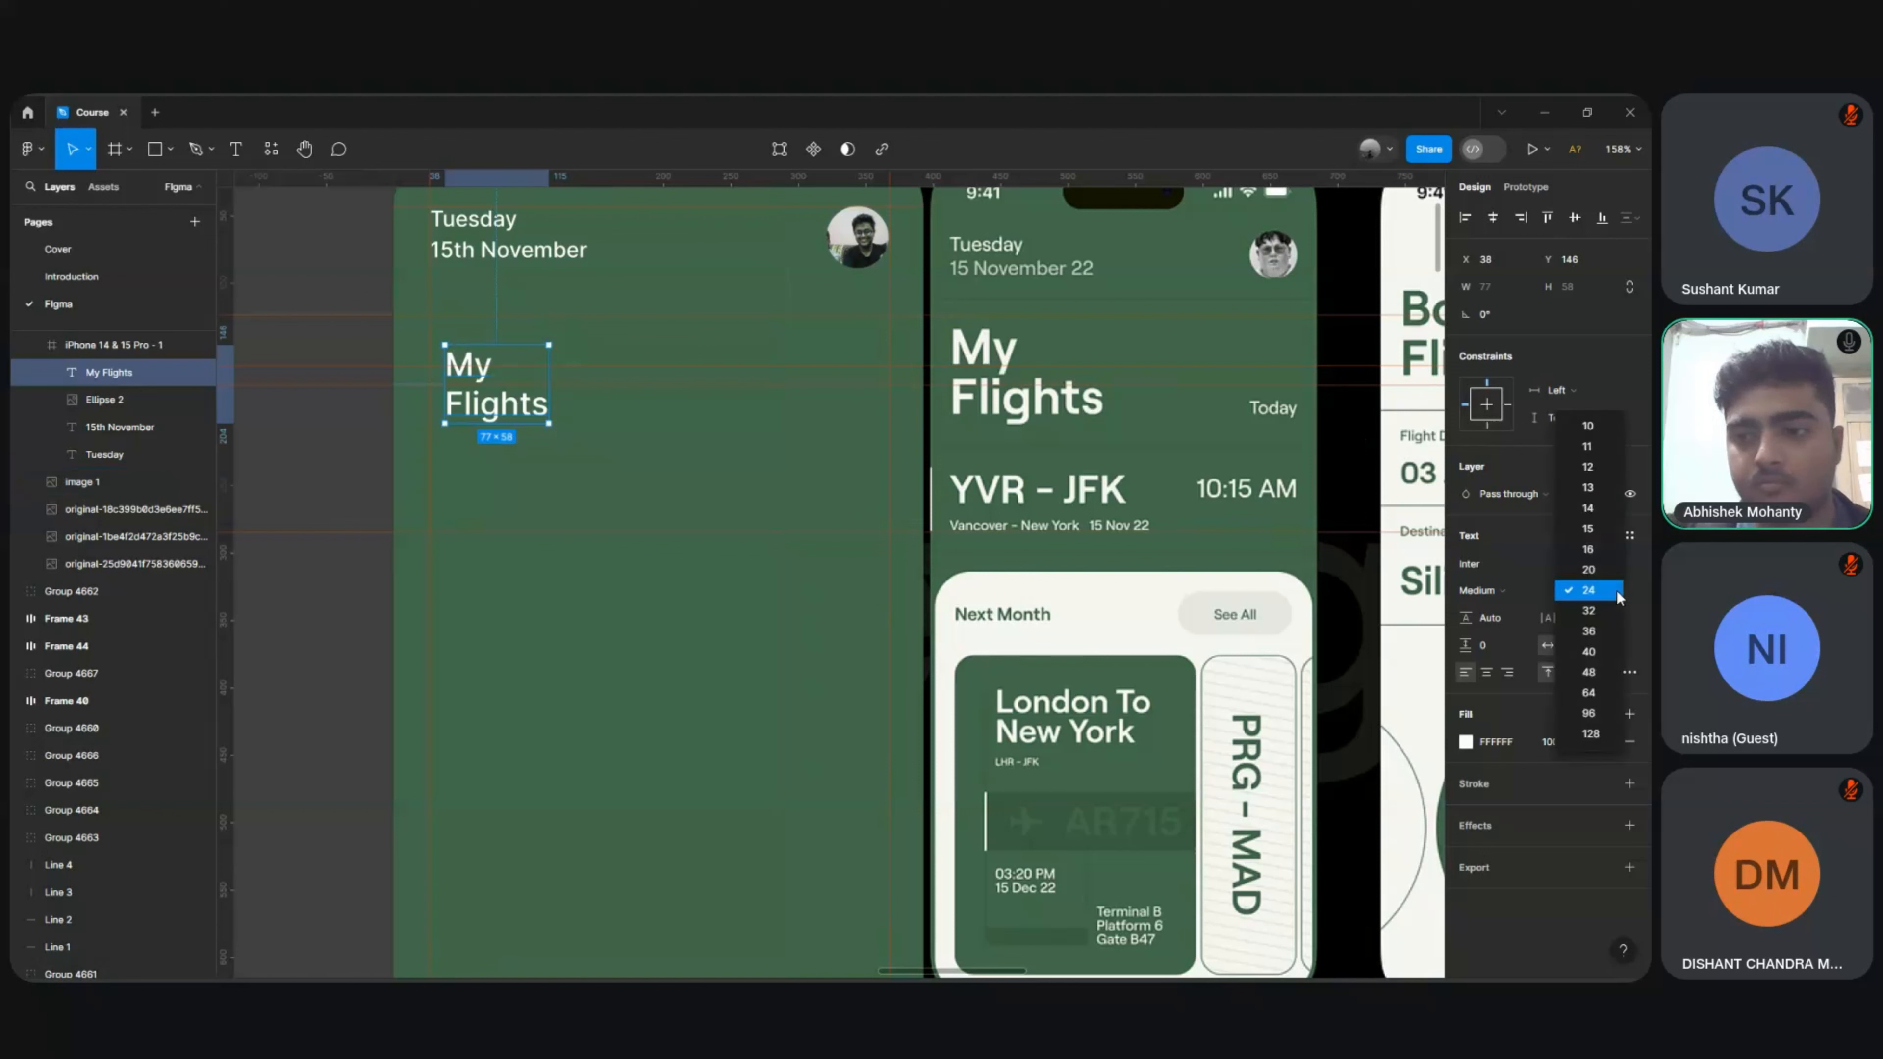
pyautogui.click(1592, 654)
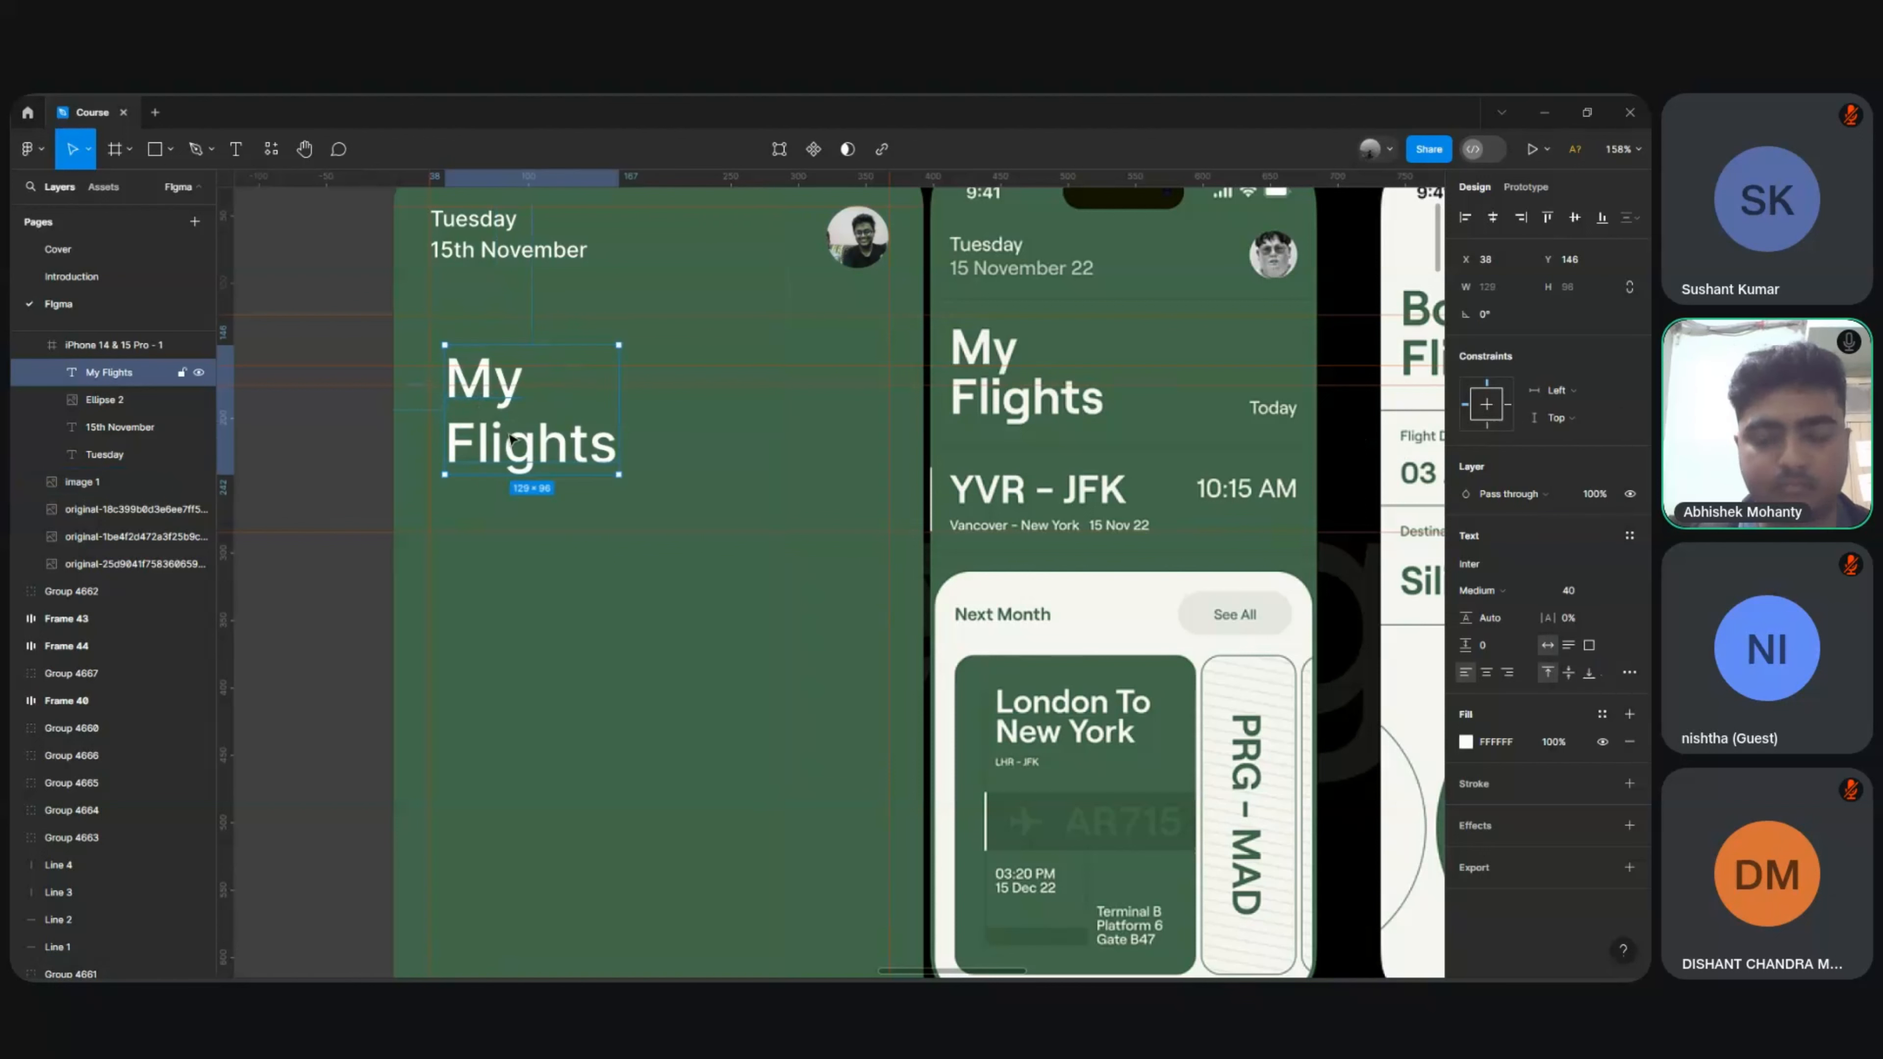
pyautogui.hotkey('shift', 'Left')
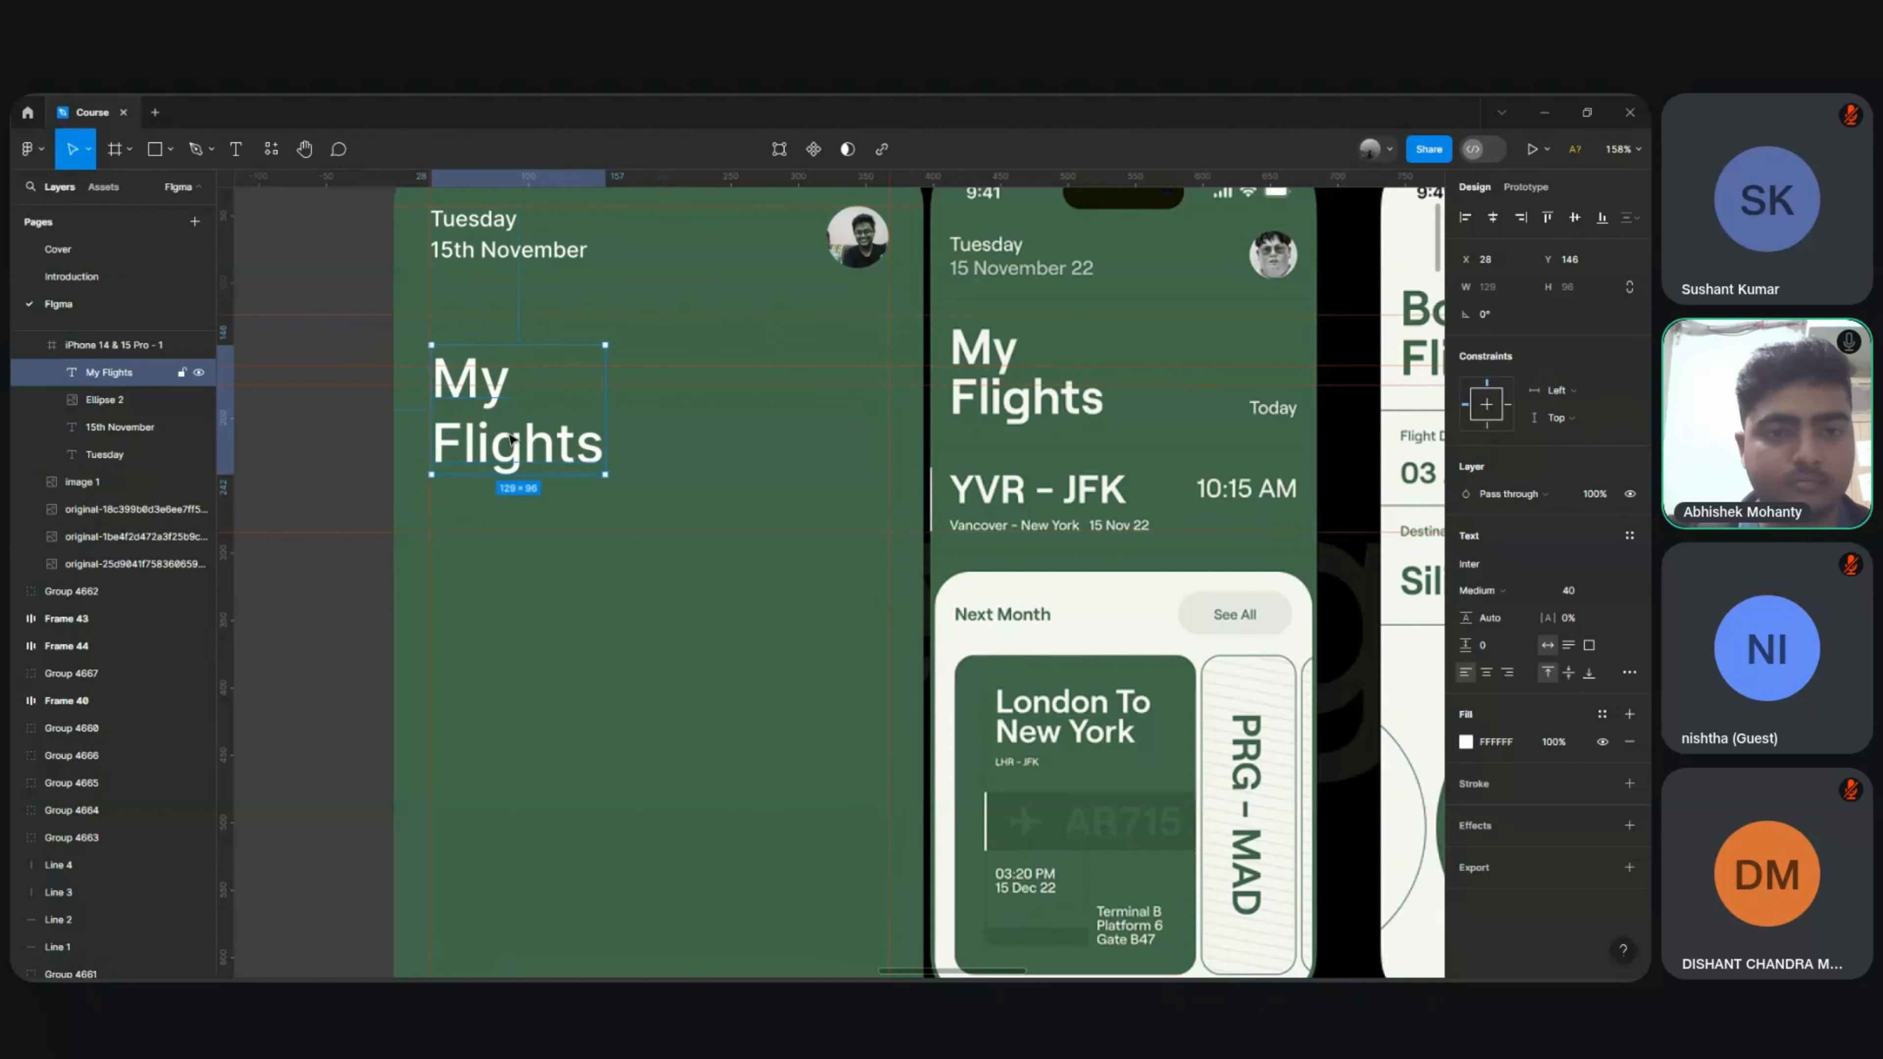
pyautogui.moveTo(510, 436); pyautogui.dragTo(508, 432)
pyautogui.press('Up')
pyautogui.press('Up')
pyautogui.press('Up')
pyautogui.press('Up')
pyautogui.press('Up')
pyautogui.press('Up')
pyautogui.press('Up')
pyautogui.press('Up')
pyautogui.press('Up')
pyautogui.press('Up')
pyautogui.press('Up')
pyautogui.press('Up')
pyautogui.press('Up')
pyautogui.press('Up')
pyautogui.press('Up')
pyautogui.press('Up')
pyautogui.press('Up')
pyautogui.press('Up')
pyautogui.press('Up')
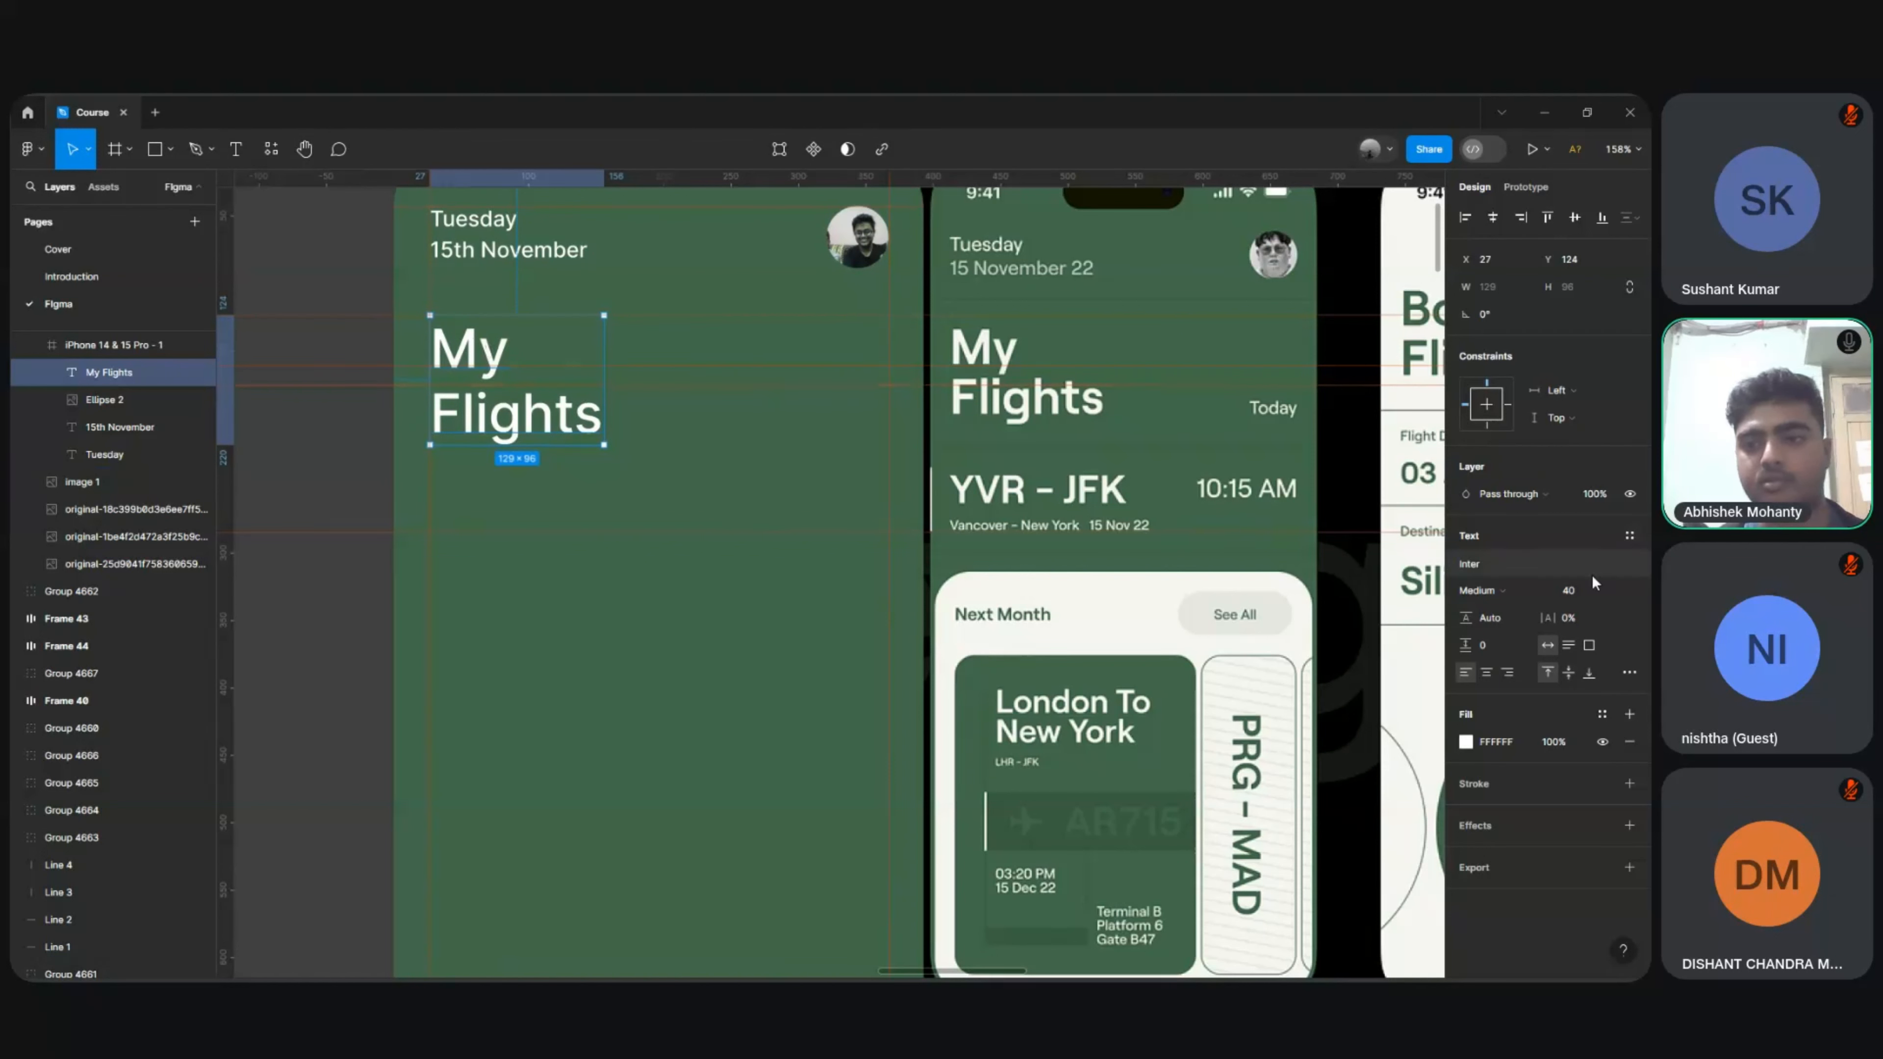
# Step: Set the My Flights heading to Bold weight and size 48, and deselect it
pyautogui.click(1494, 589)
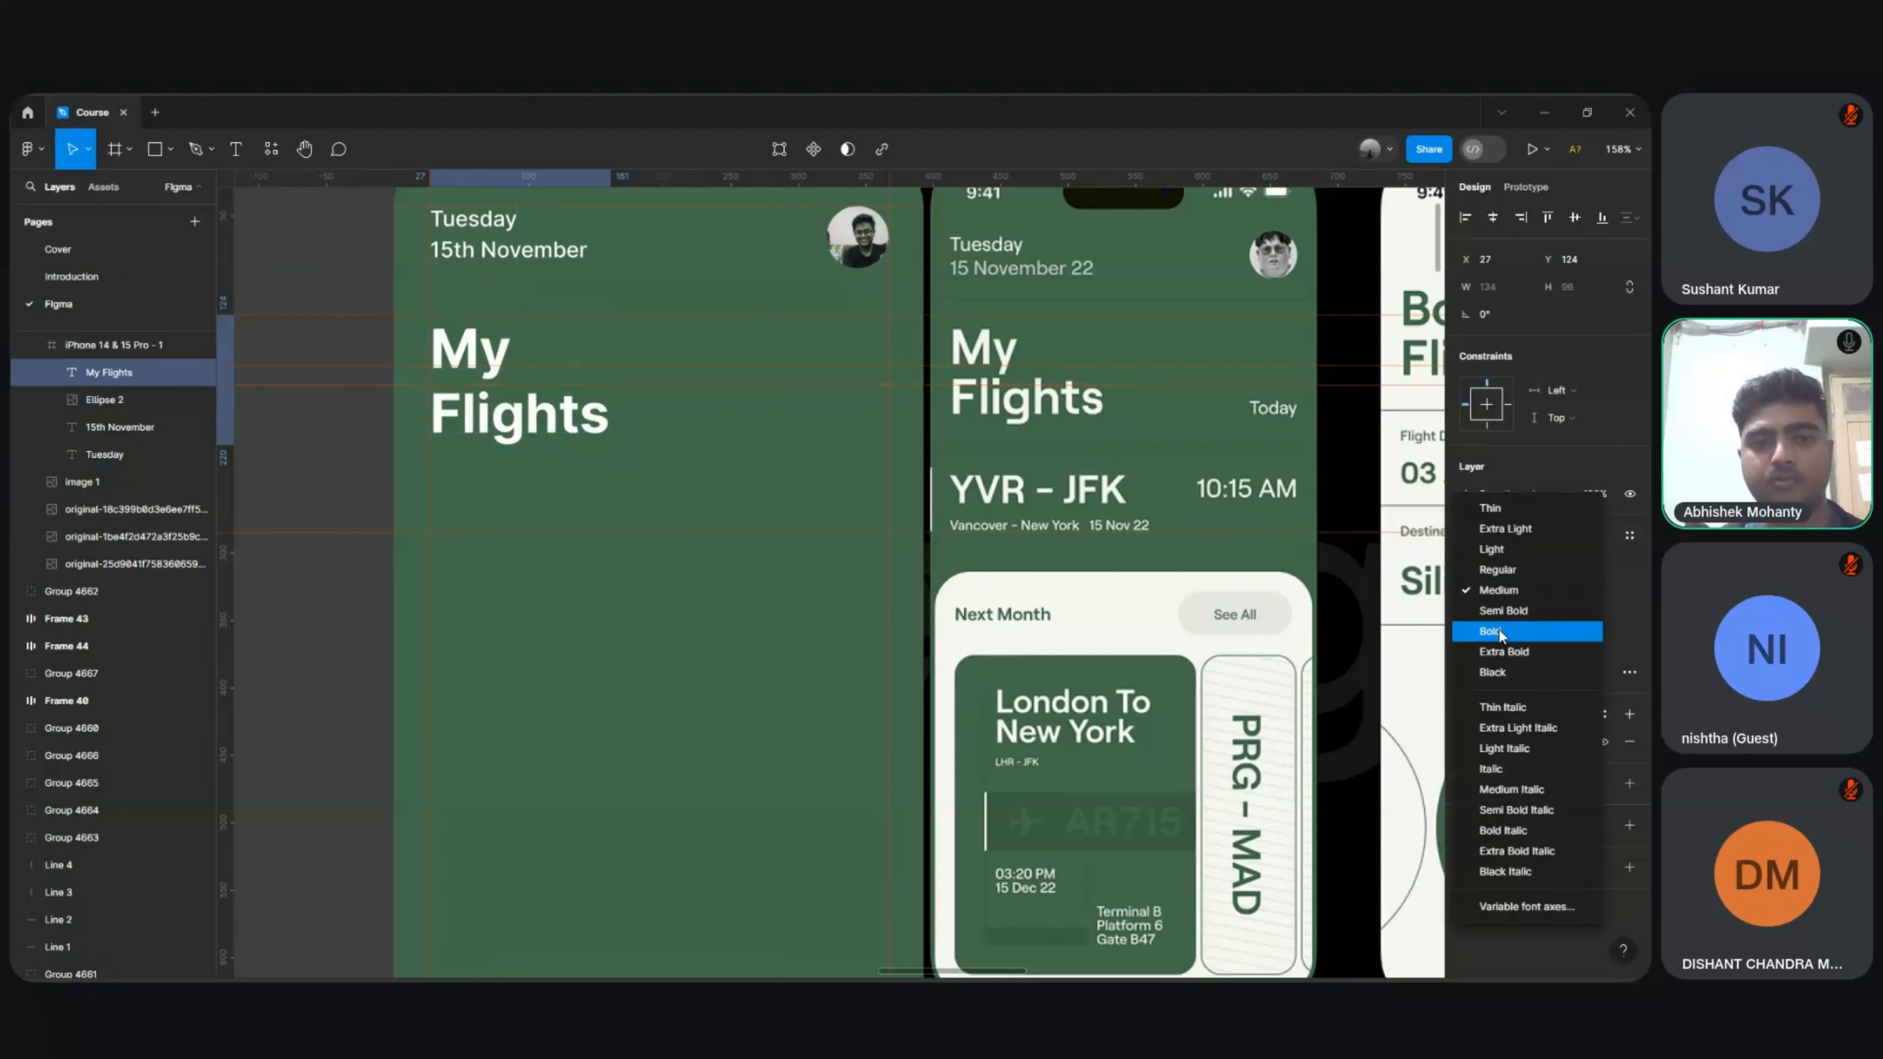
pyautogui.click(1499, 632)
pyautogui.click(1618, 598)
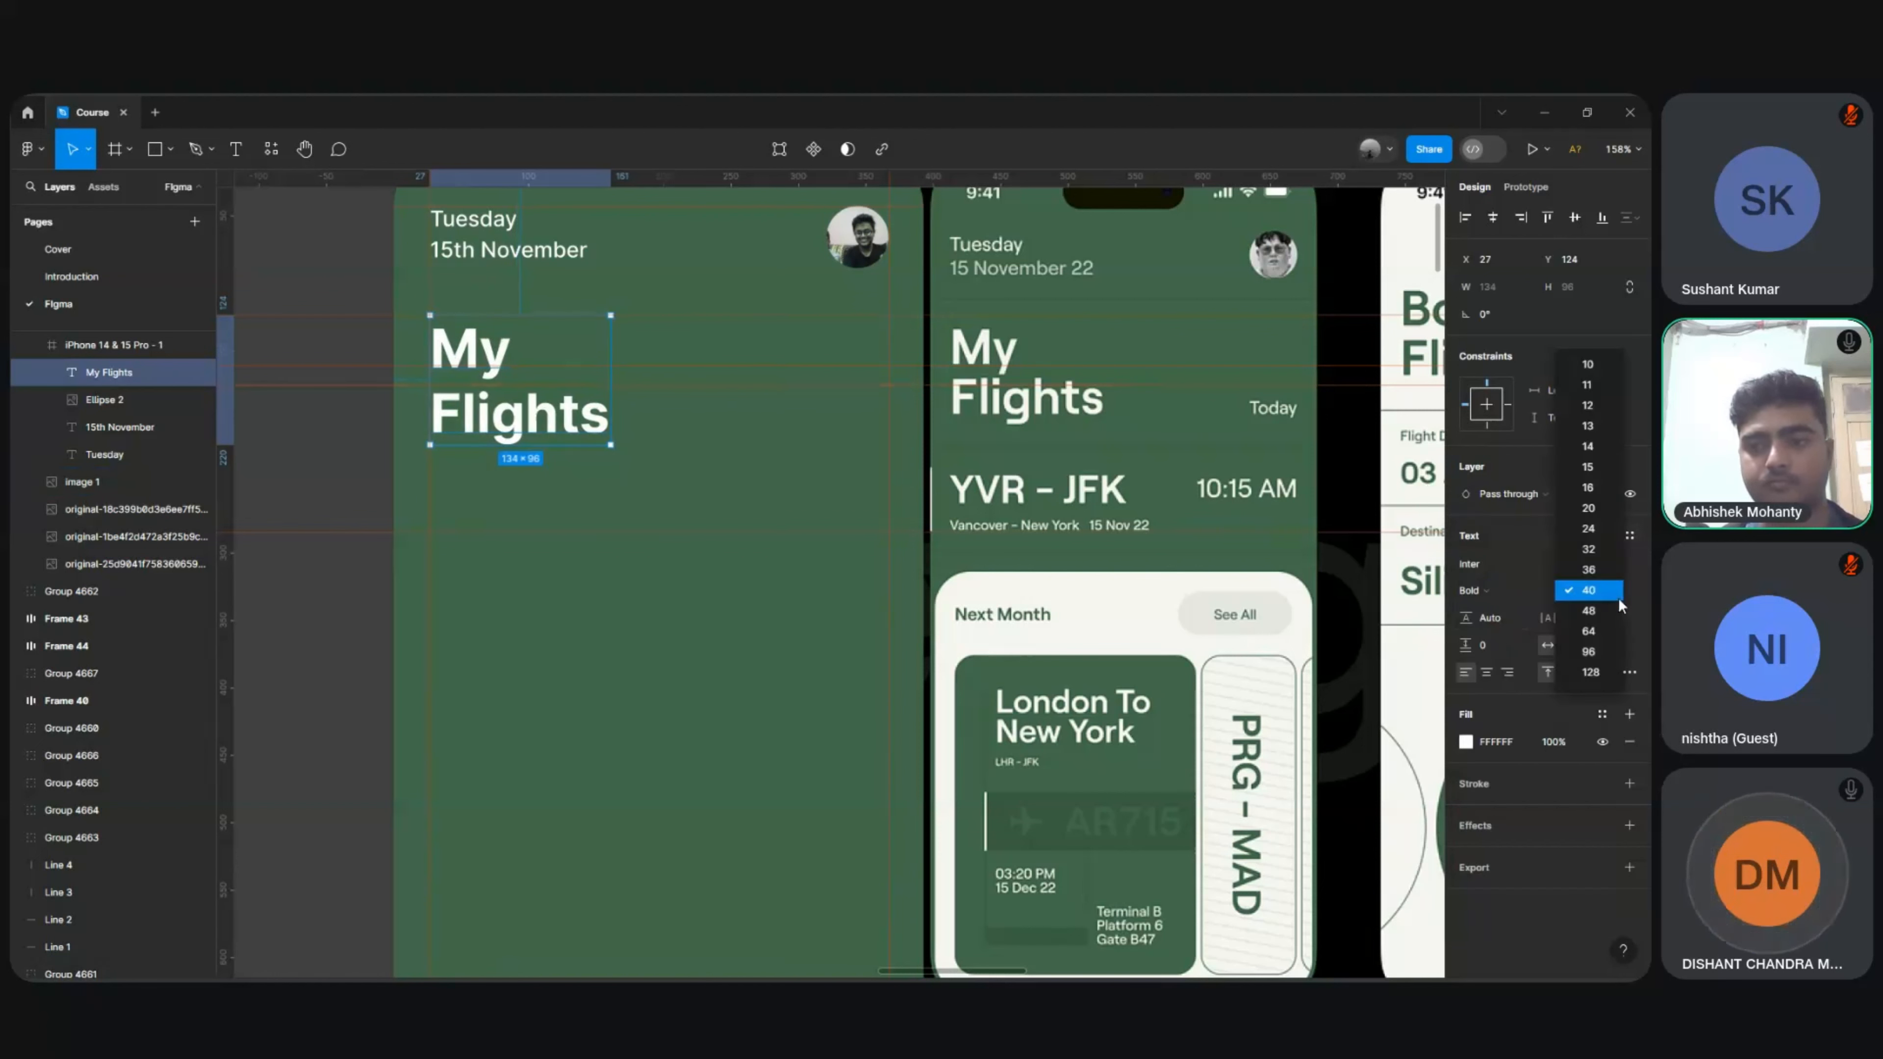
pyautogui.click(1589, 613)
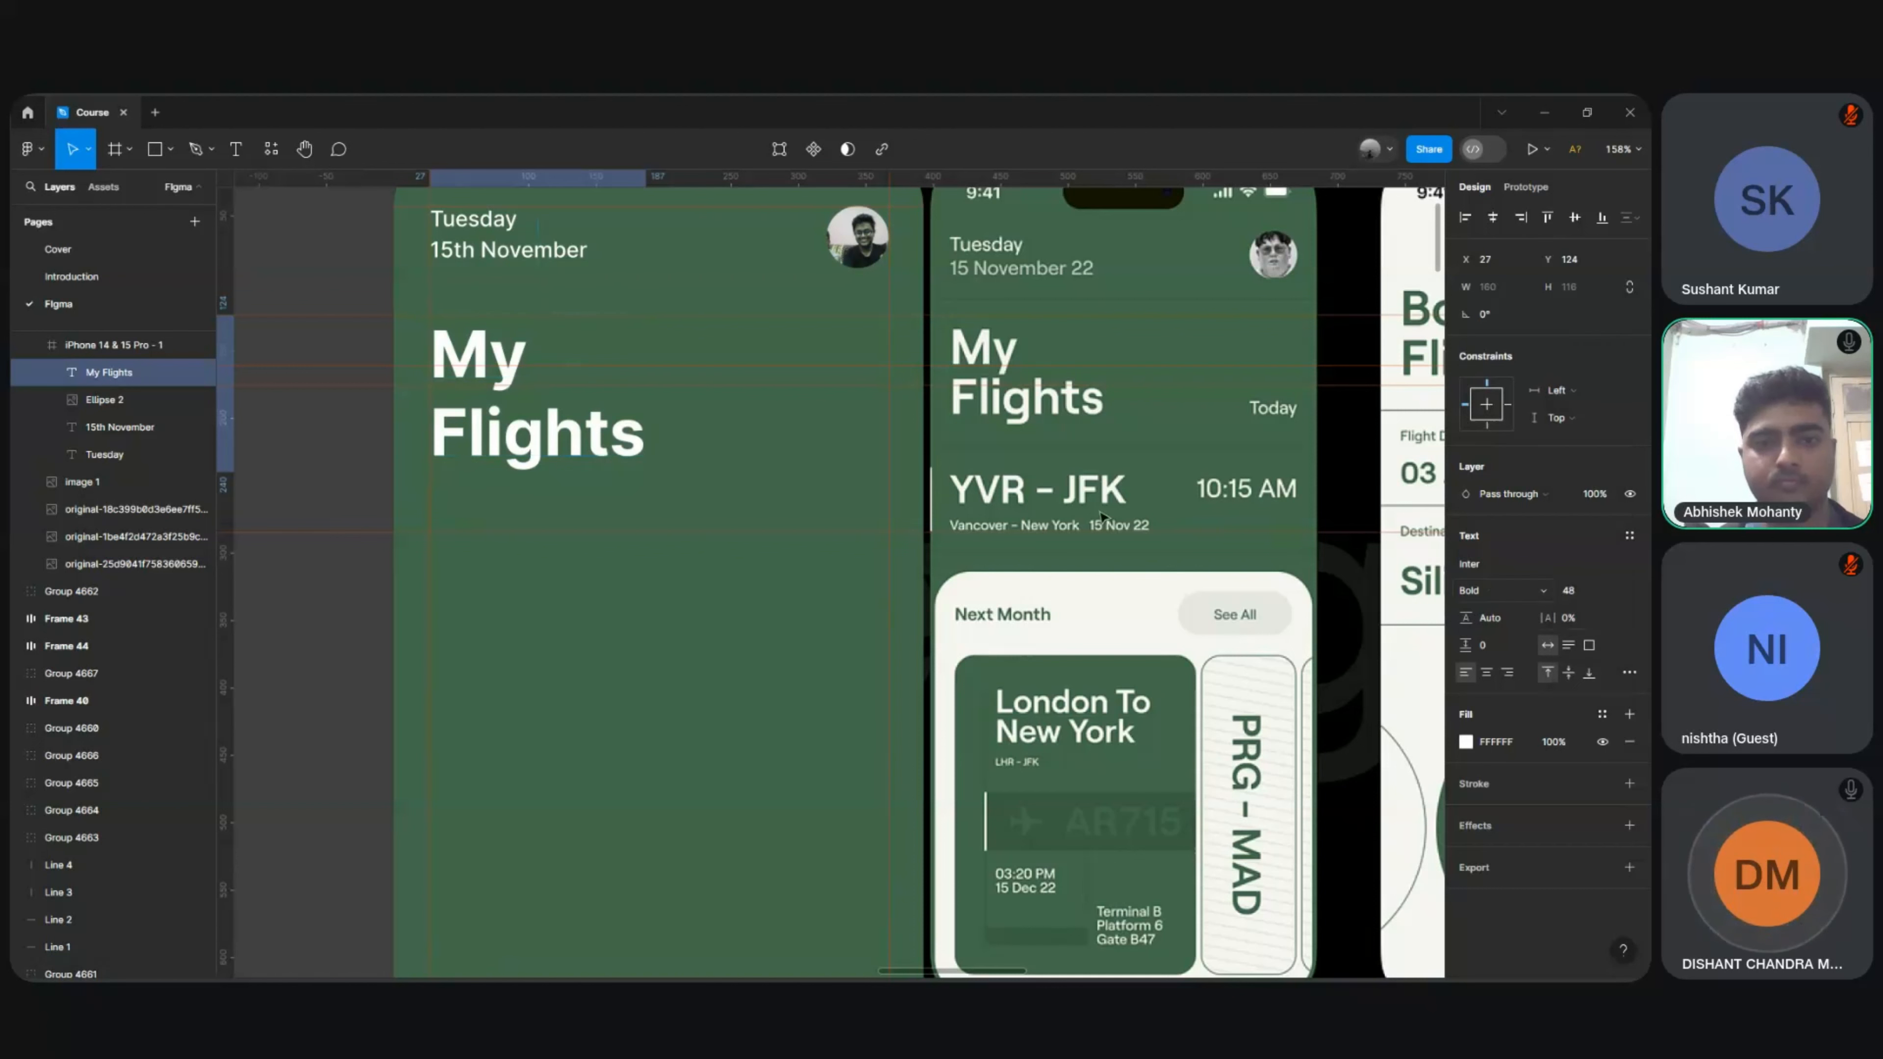
pyautogui.click(357, 449)
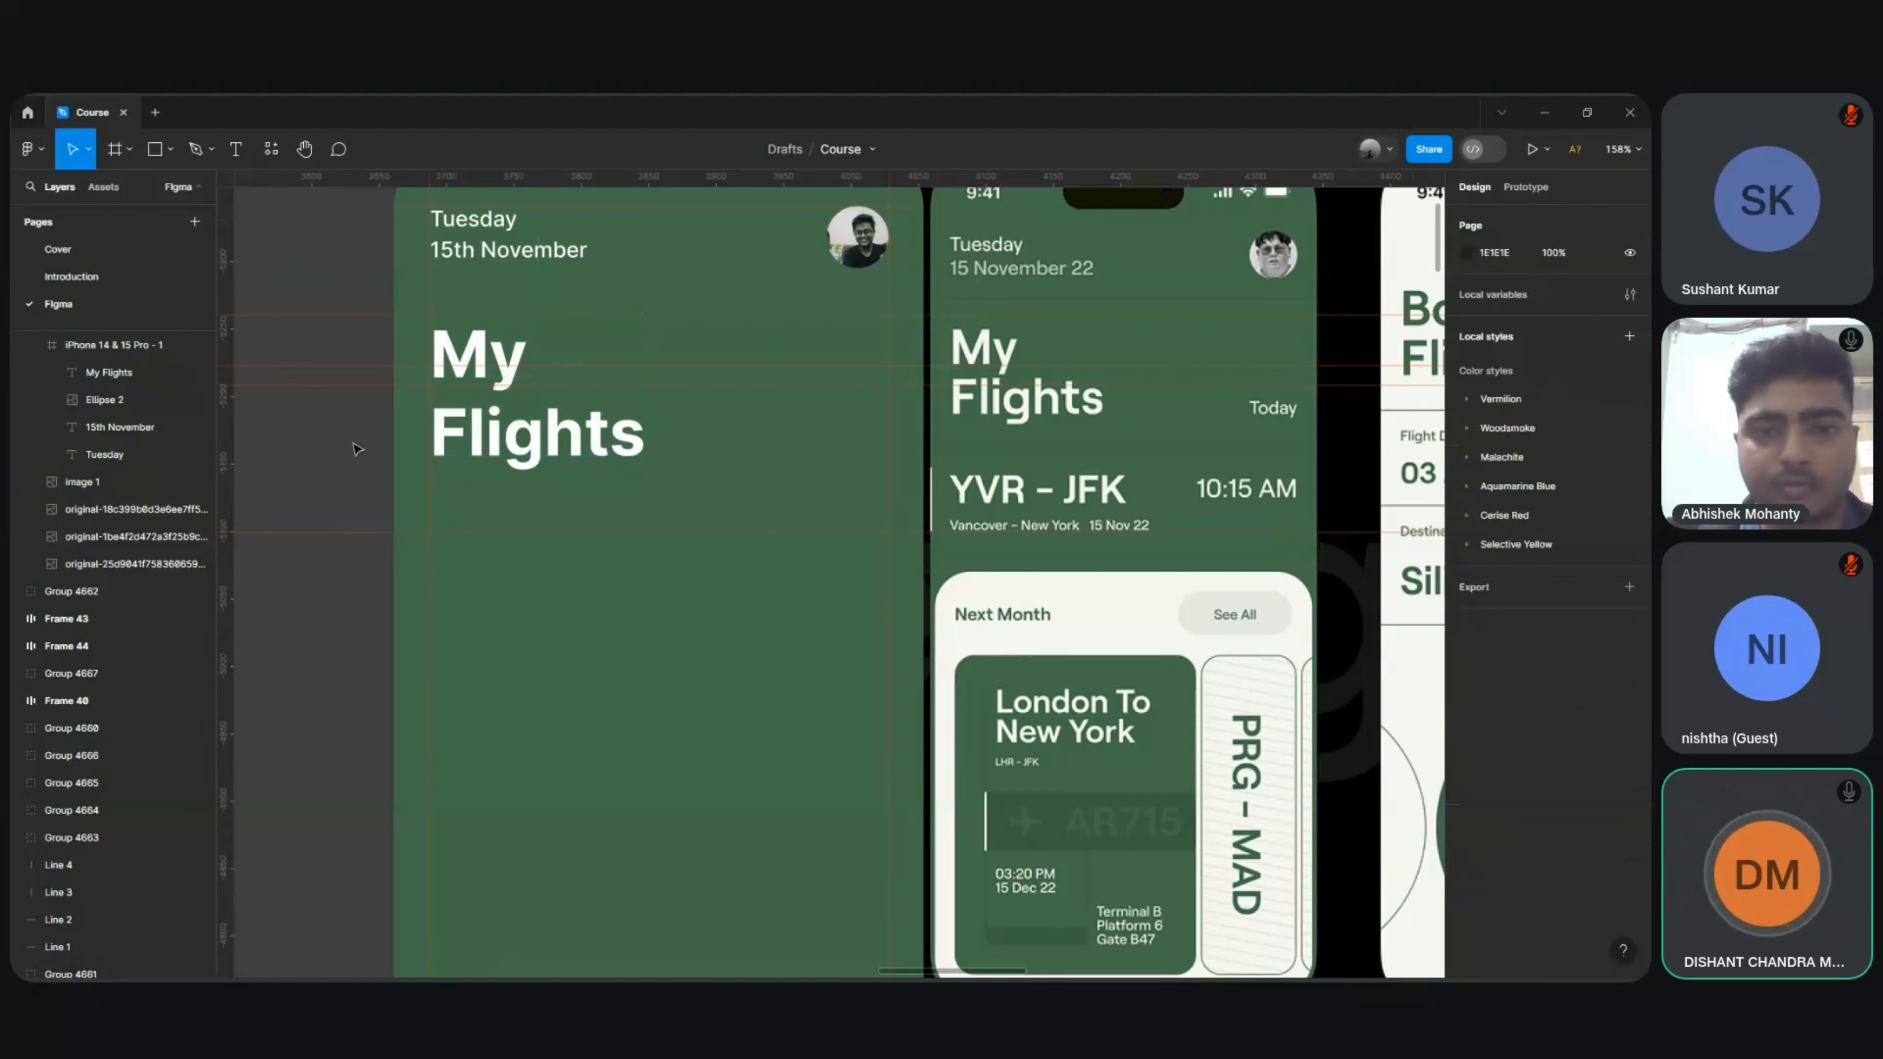
# Step: Duplicate the 15th November text to X 250, Y 209 beside the word Flights and right-align the copy's text
pyautogui.click(513, 252)
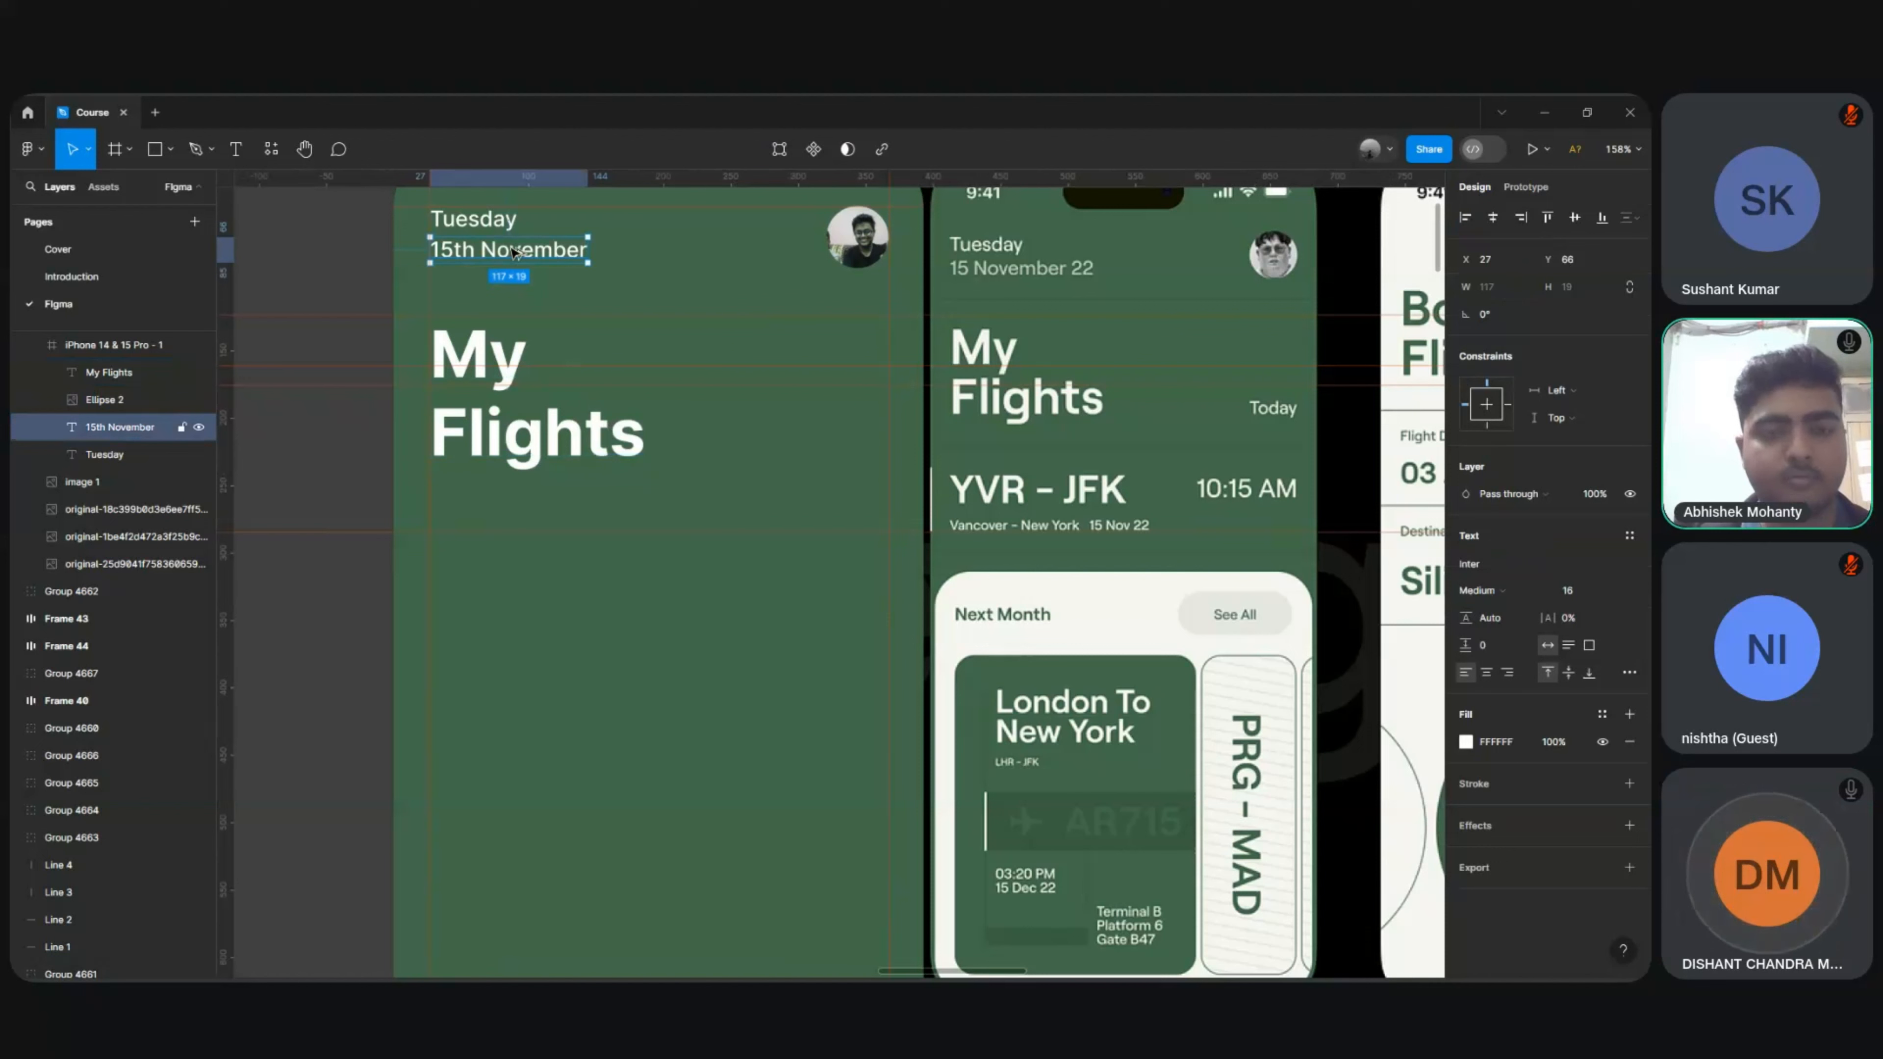
pyautogui.moveTo(513, 252); pyautogui.dragTo(813, 446)
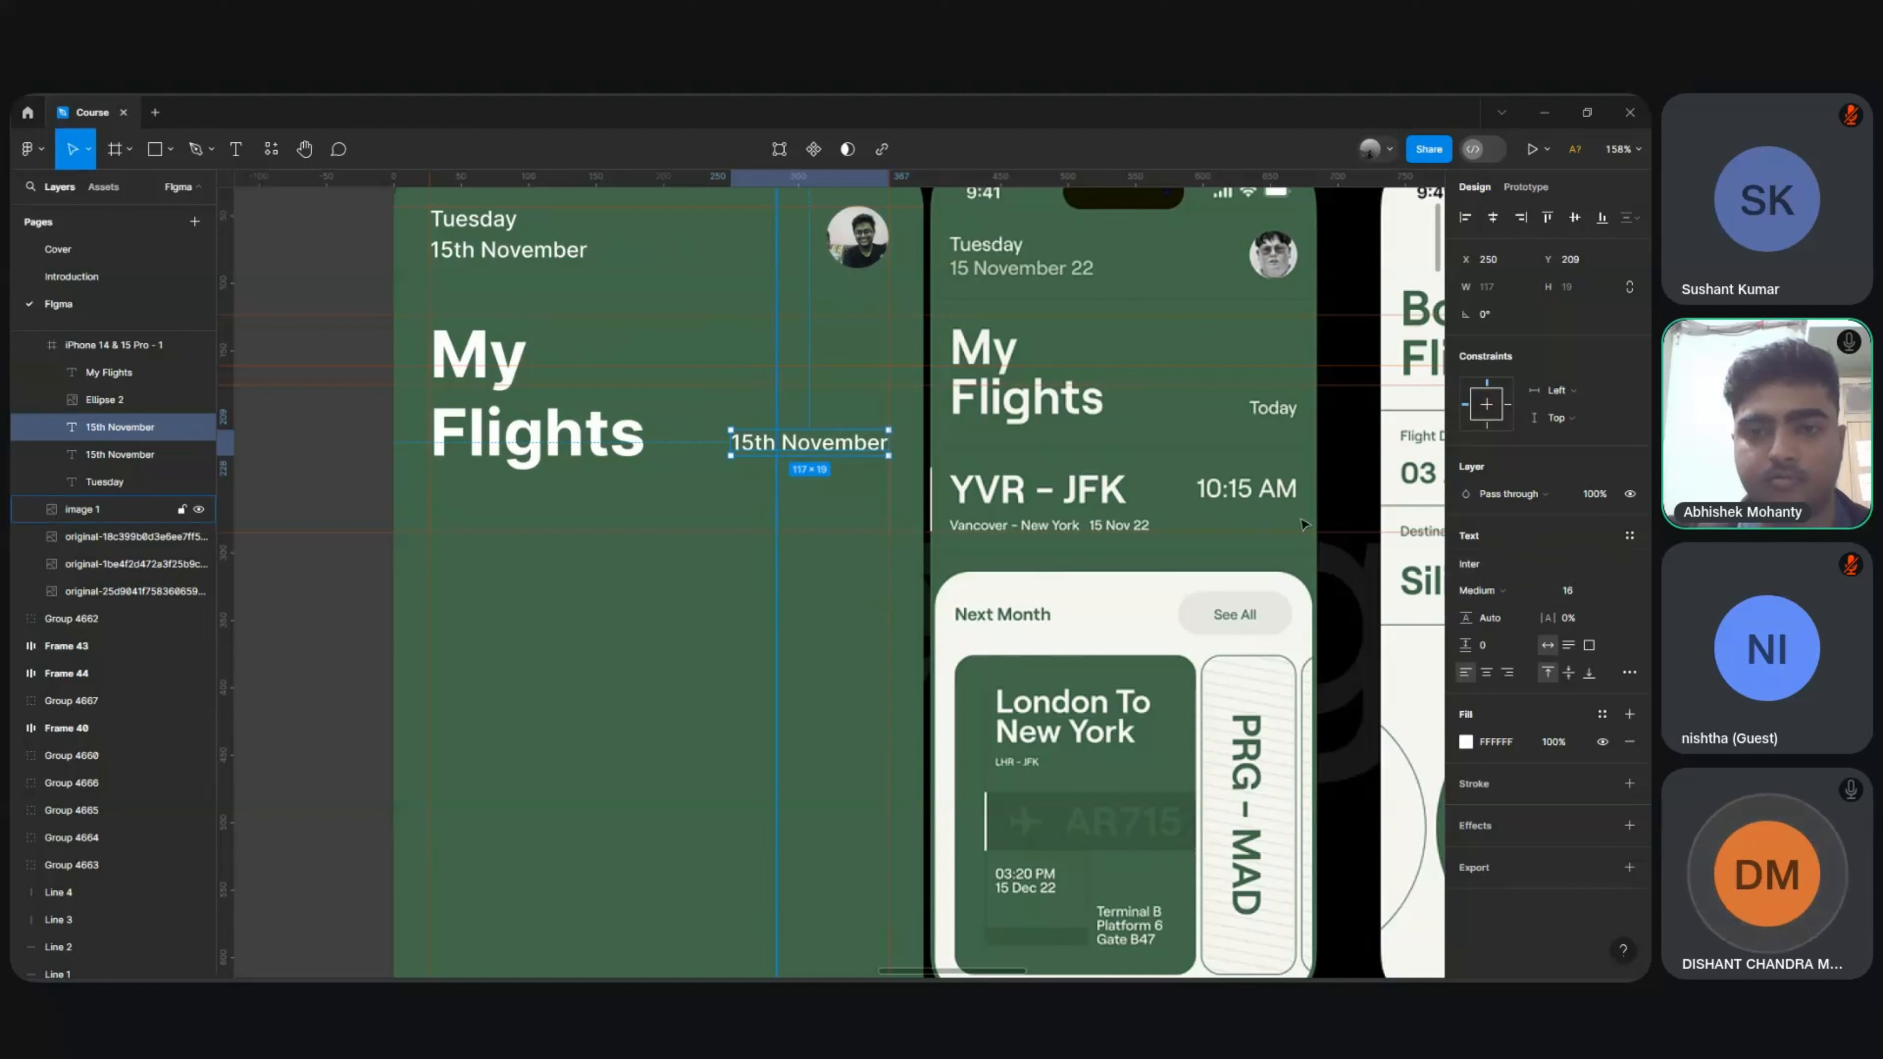
pyautogui.click(1508, 672)
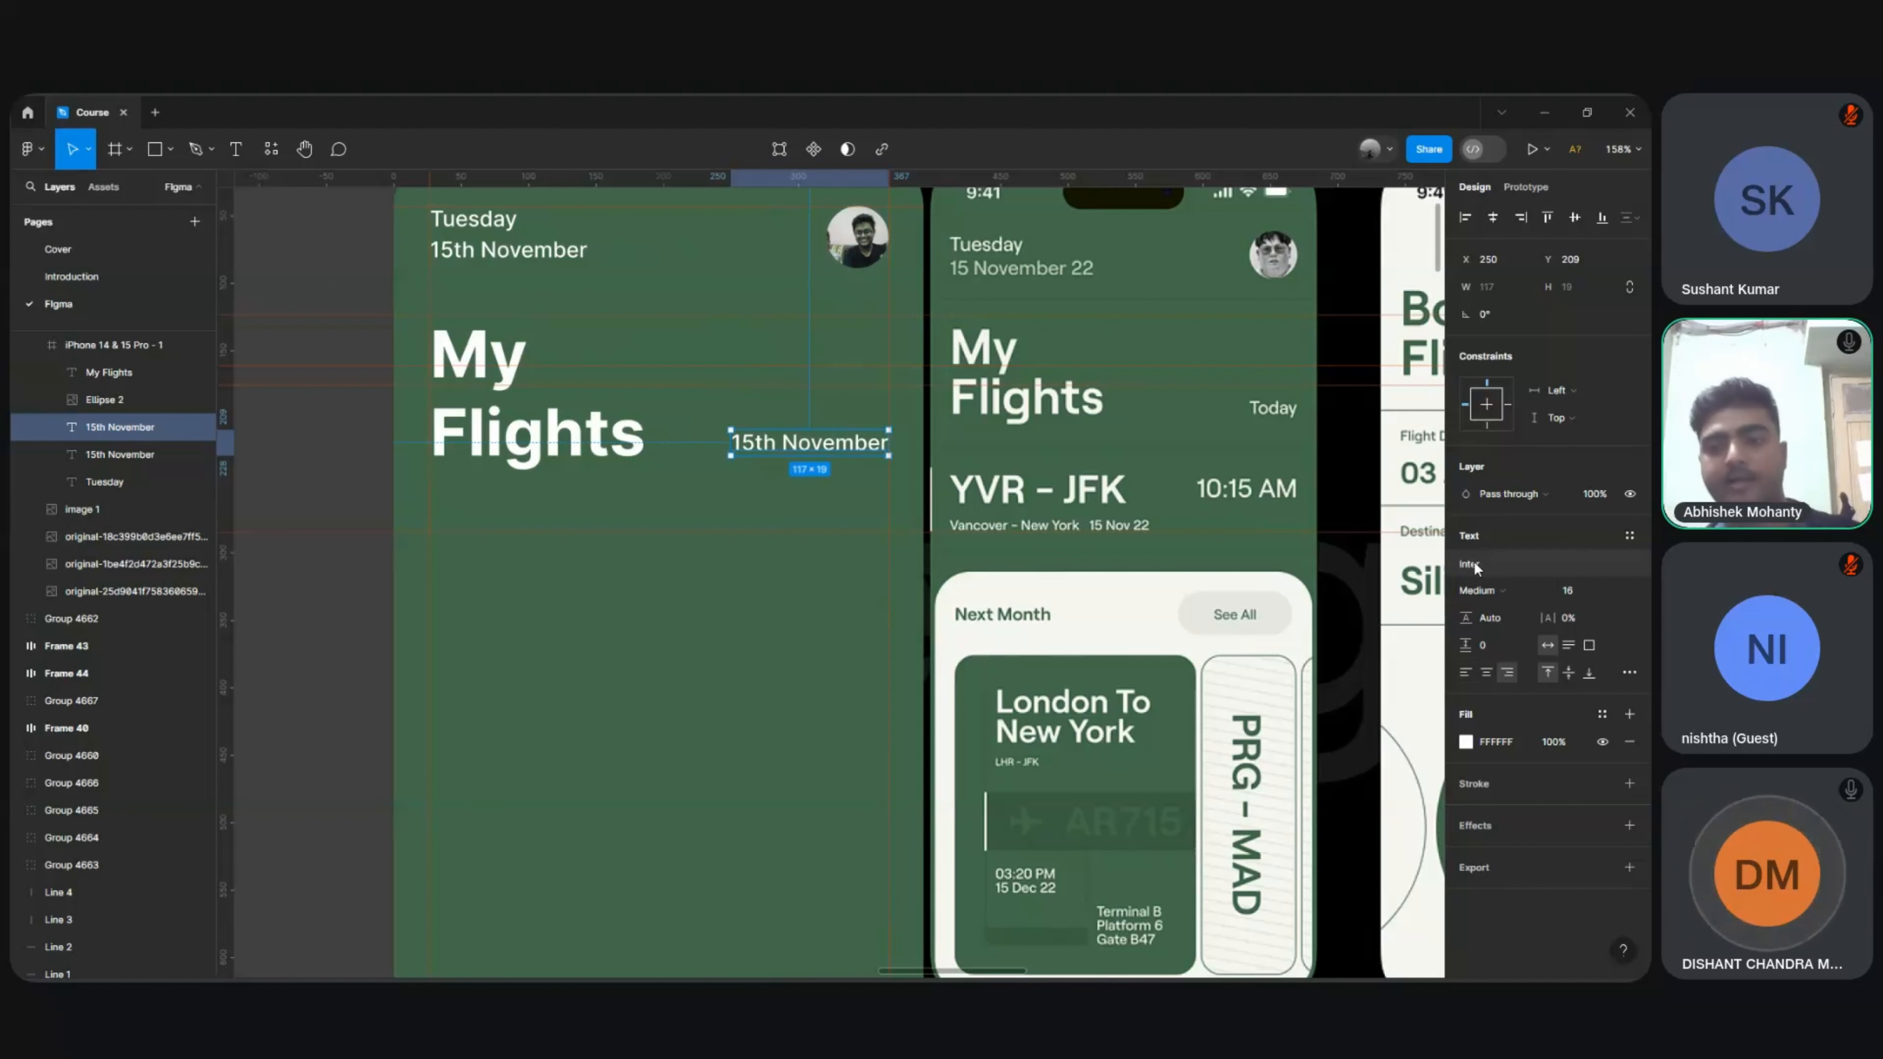
pyautogui.click(1487, 590)
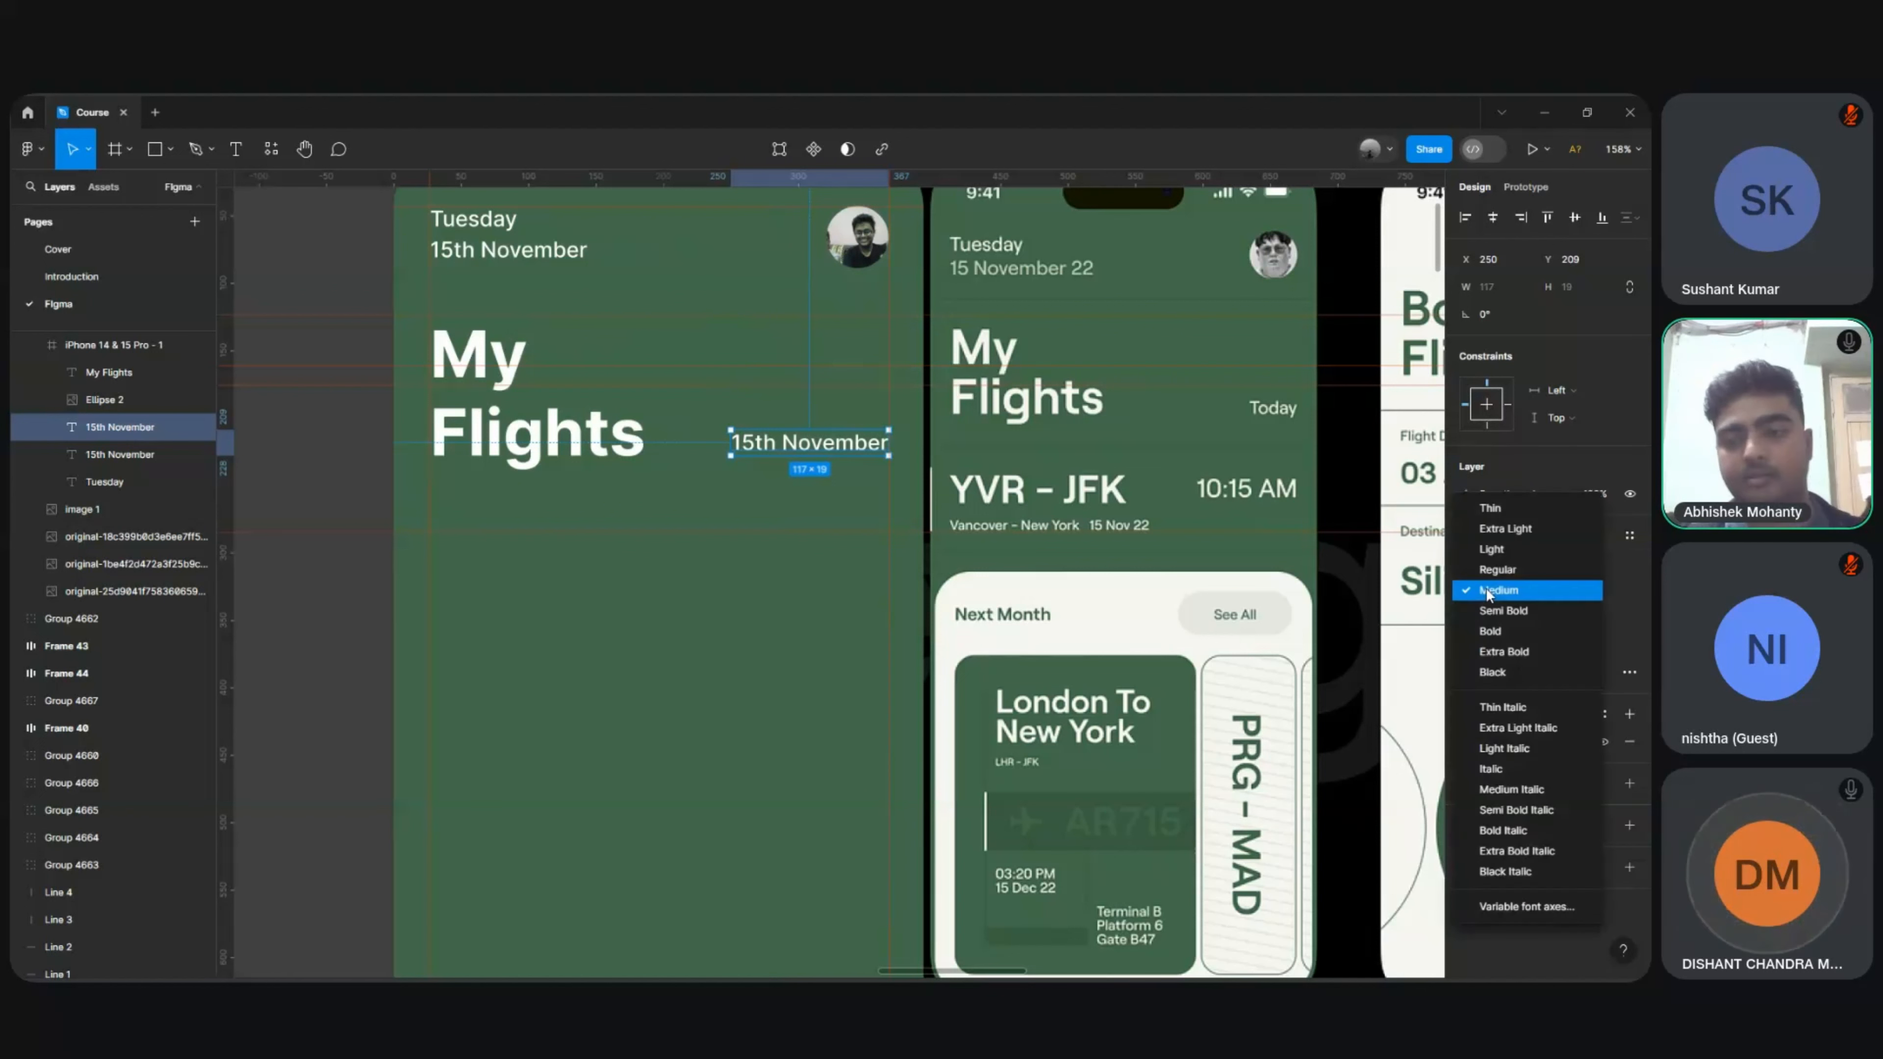
pyautogui.click(1573, 592)
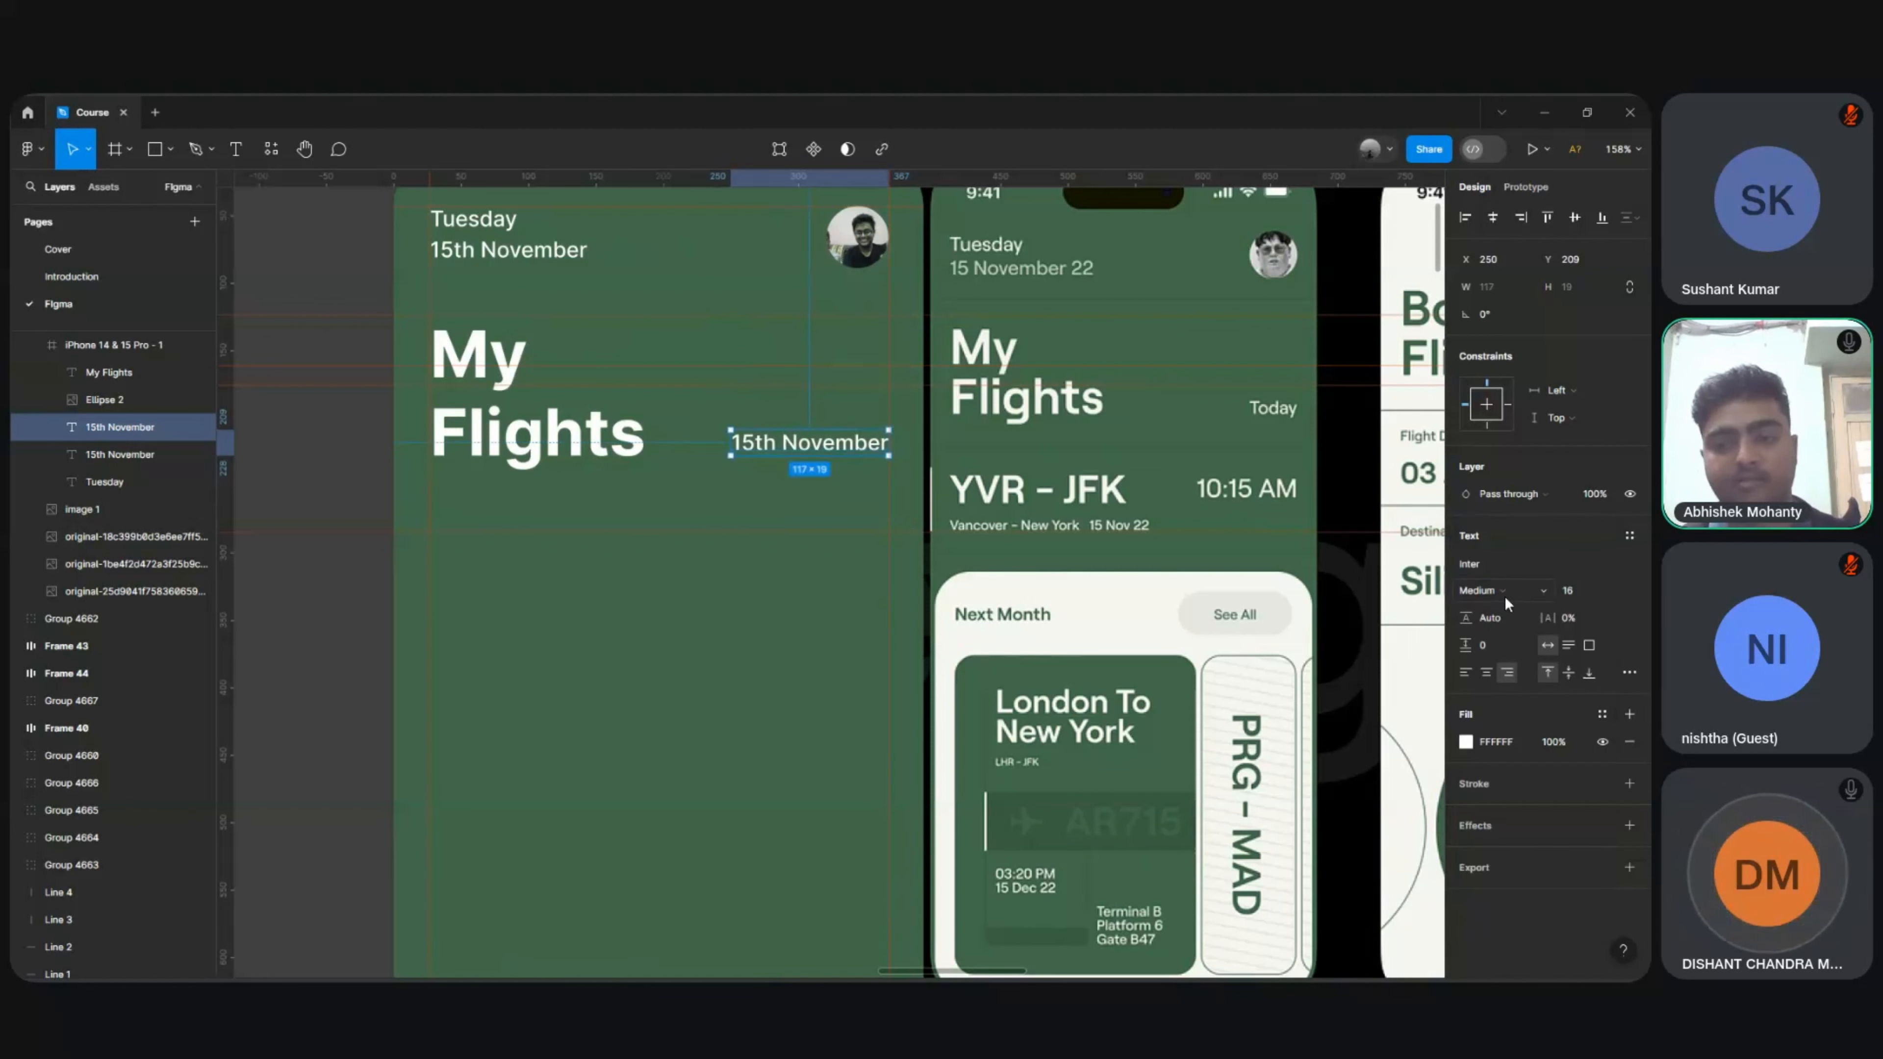
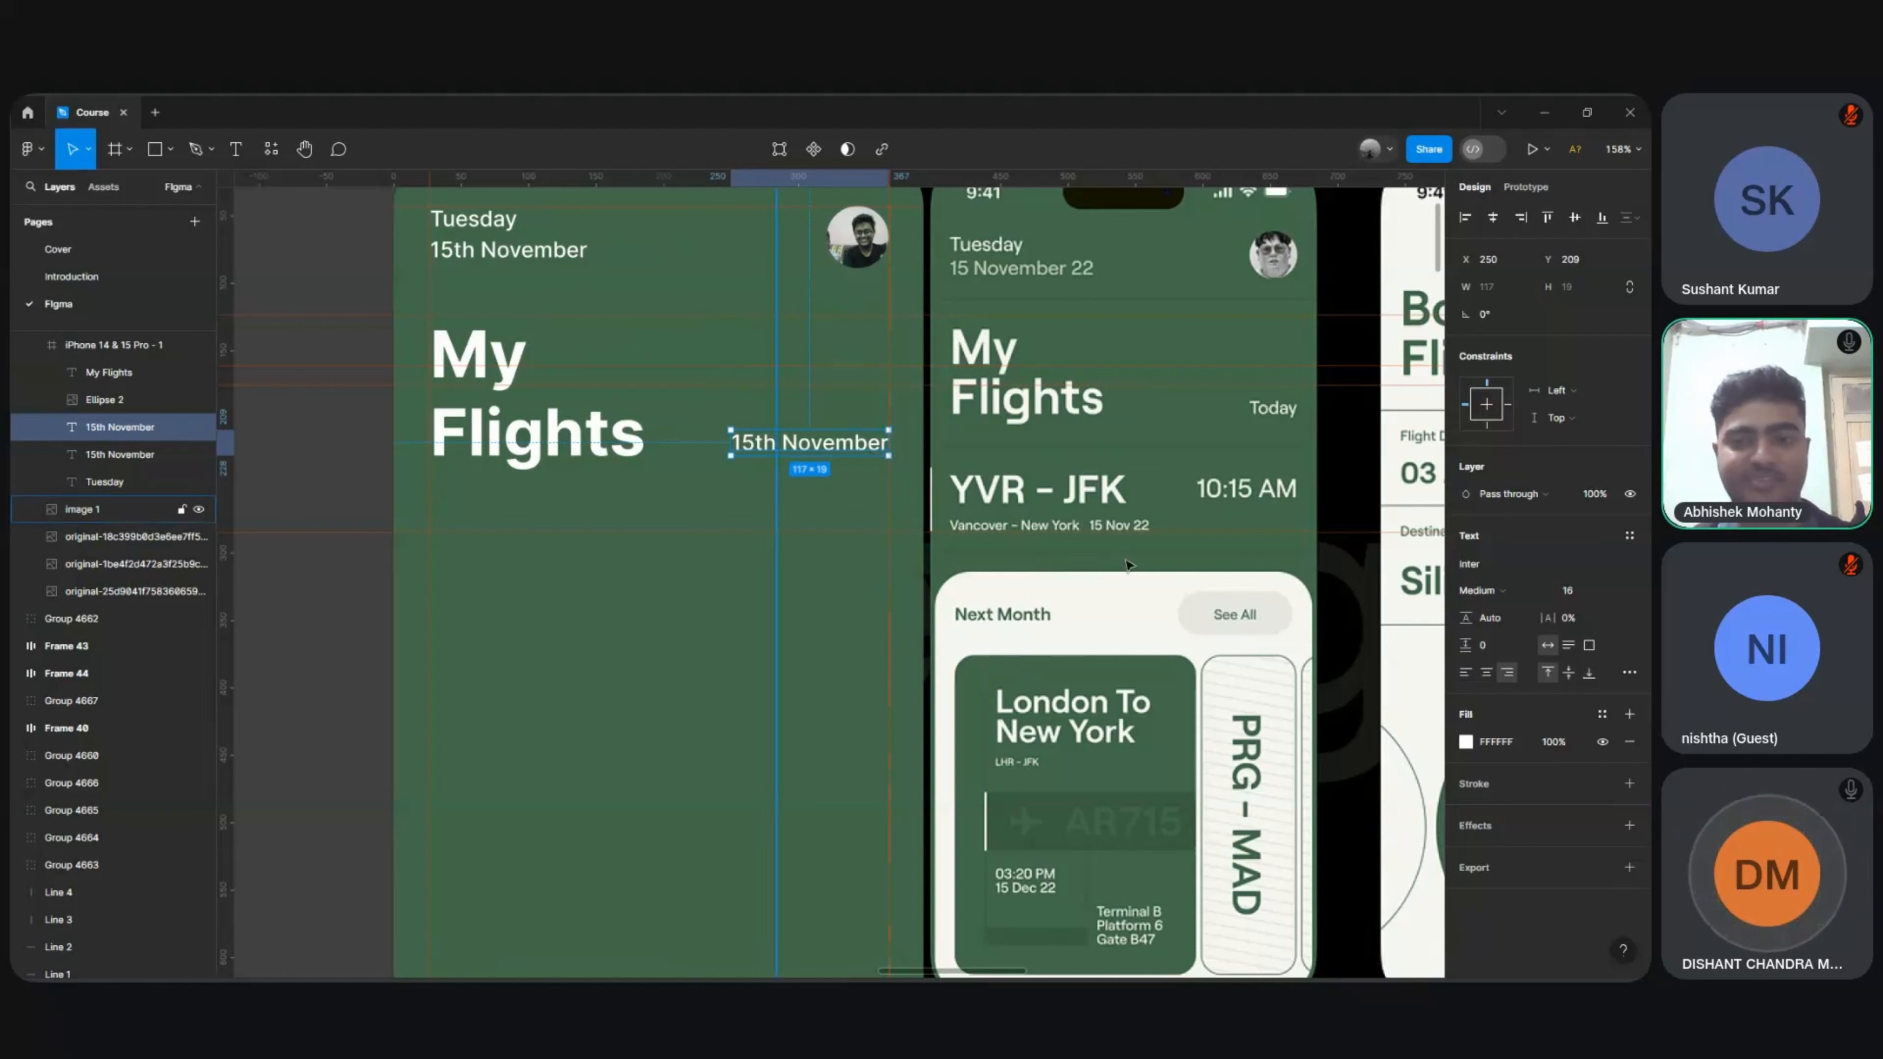
# Step: Replace the copied date text beside the heading with "Today" and deselect it
pyautogui.doubleClick(843, 454)
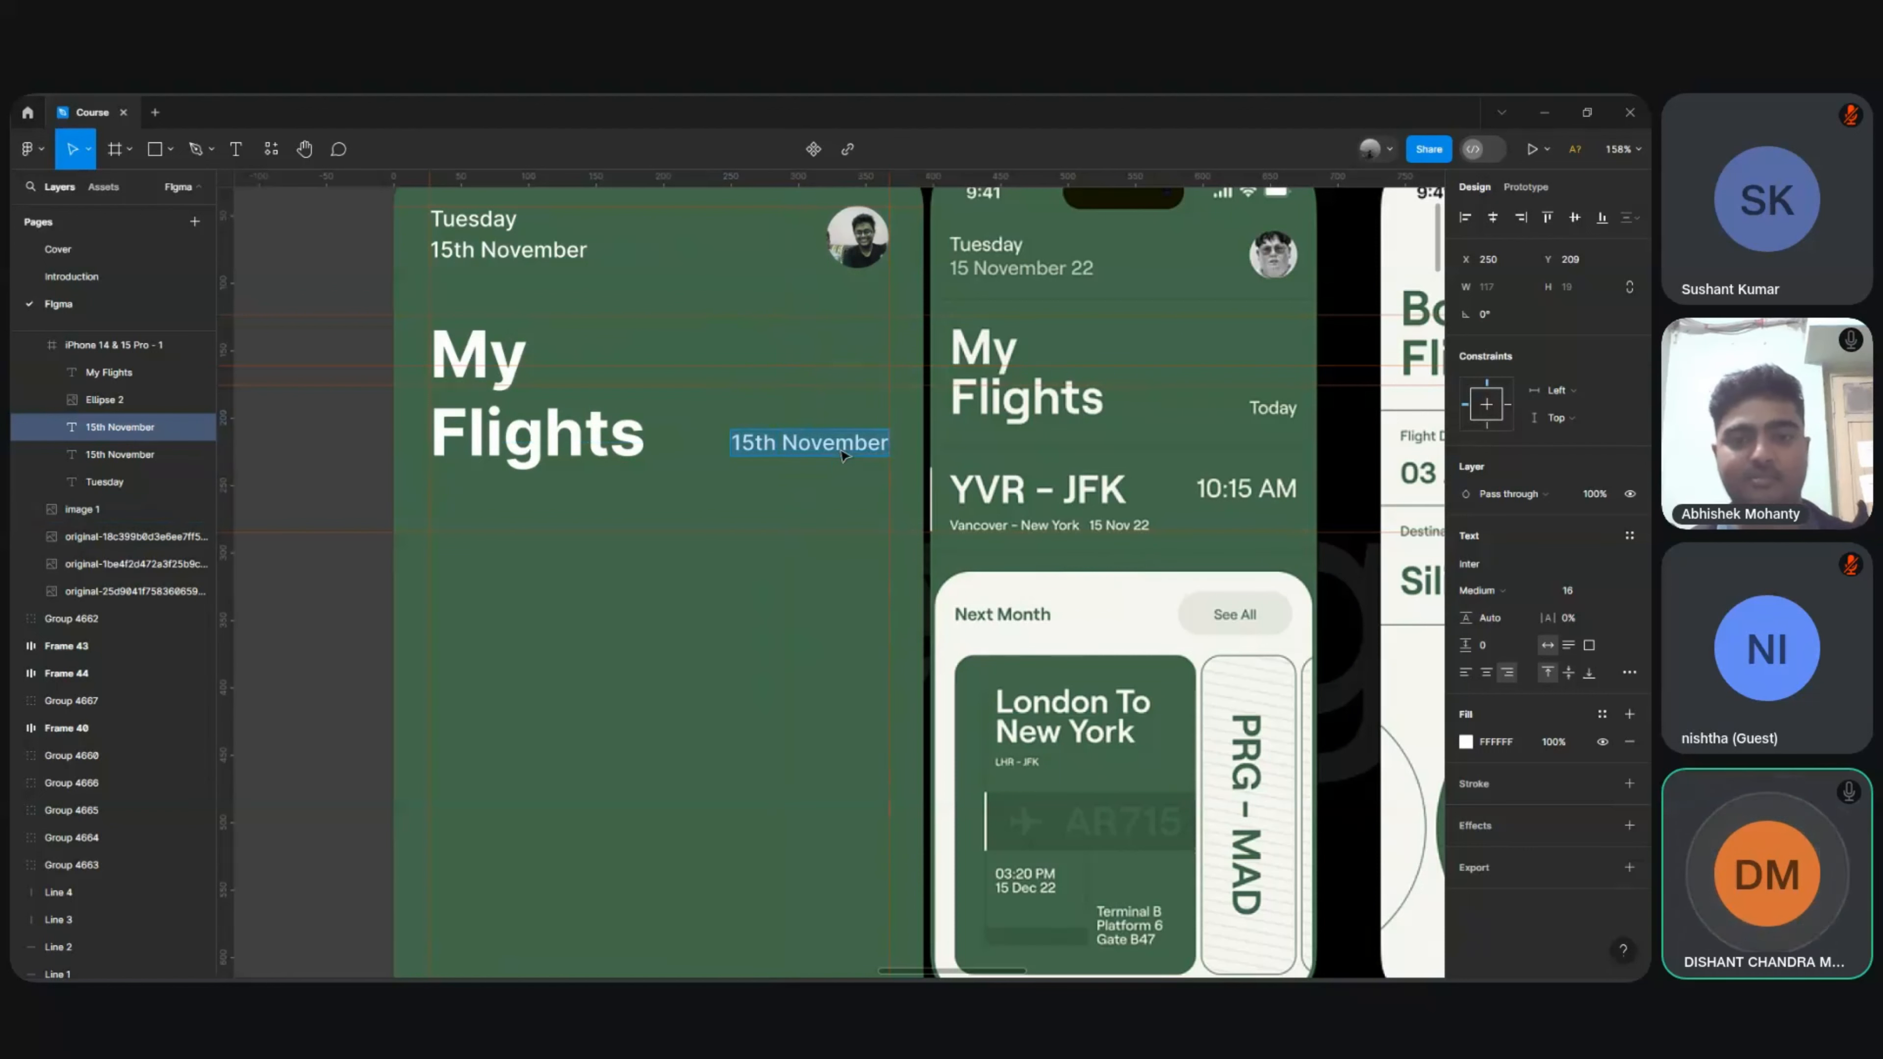
pyautogui.write('T')
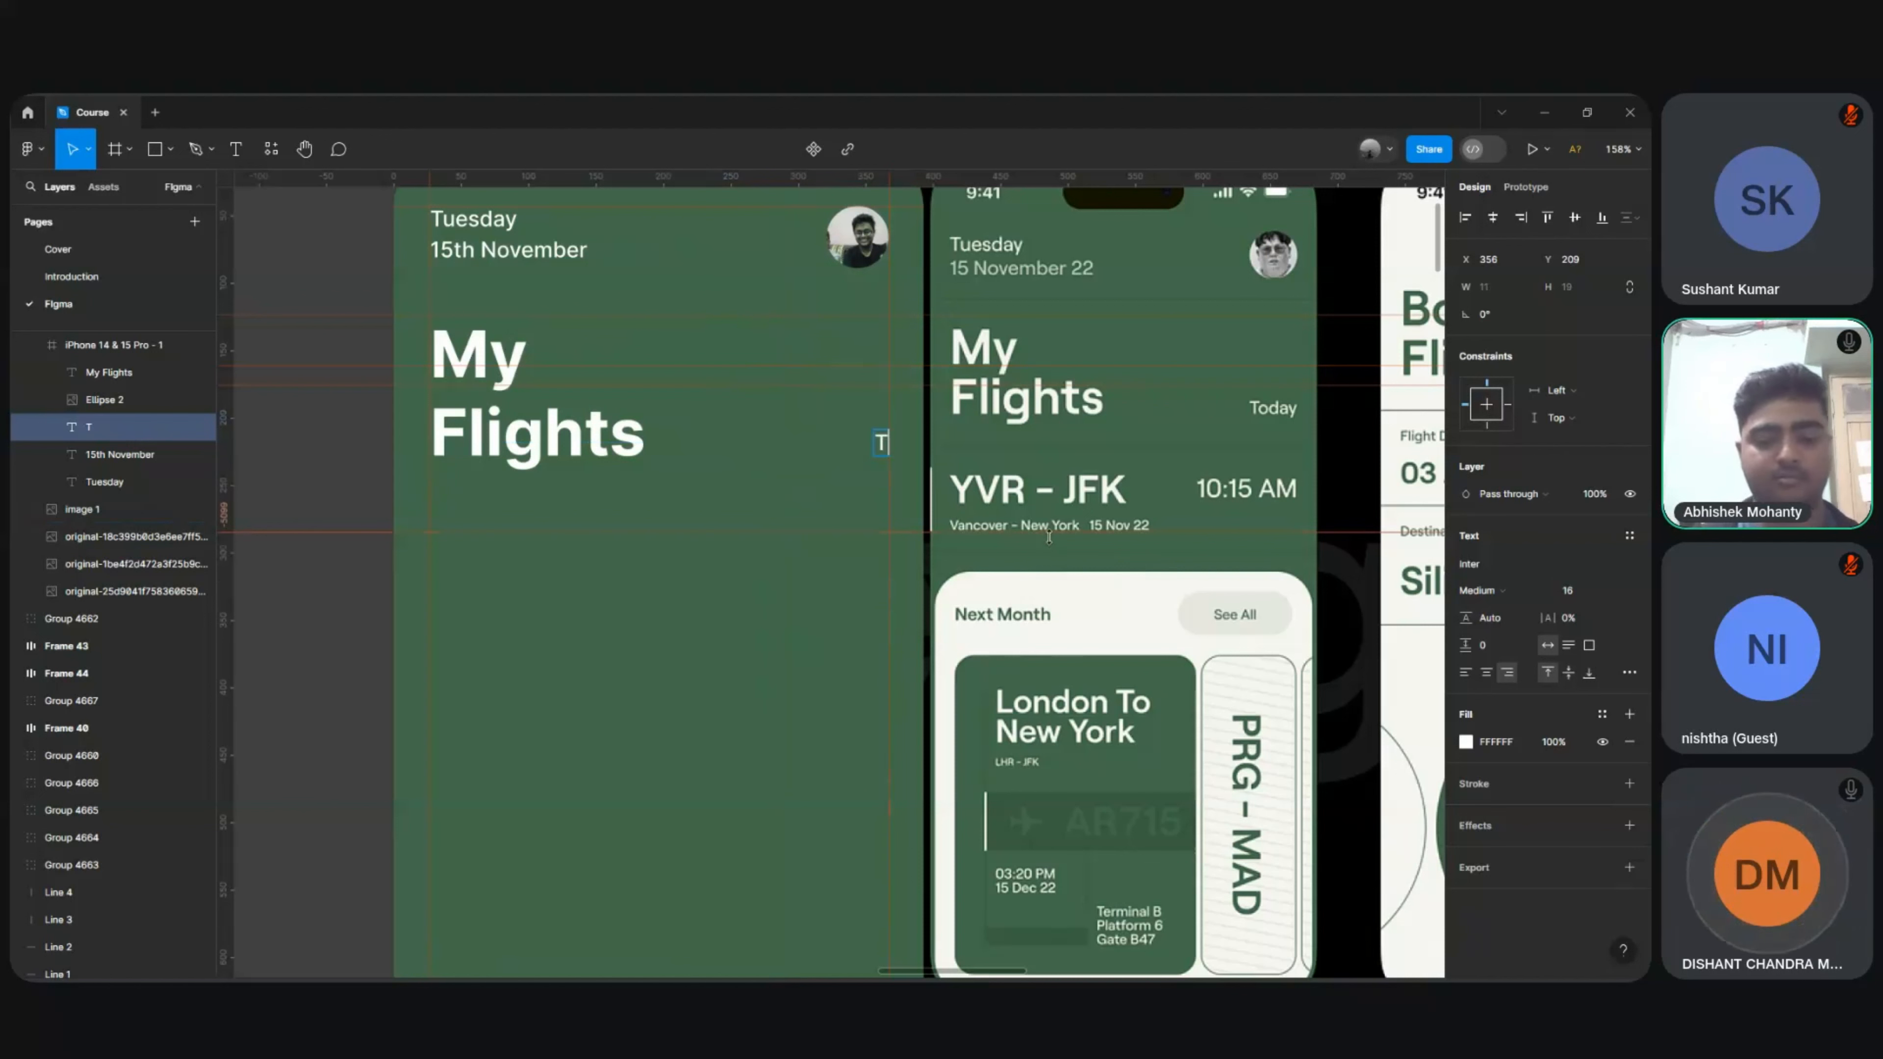
pyautogui.write('oday')
pyautogui.press('Return')
pyautogui.write('\\')
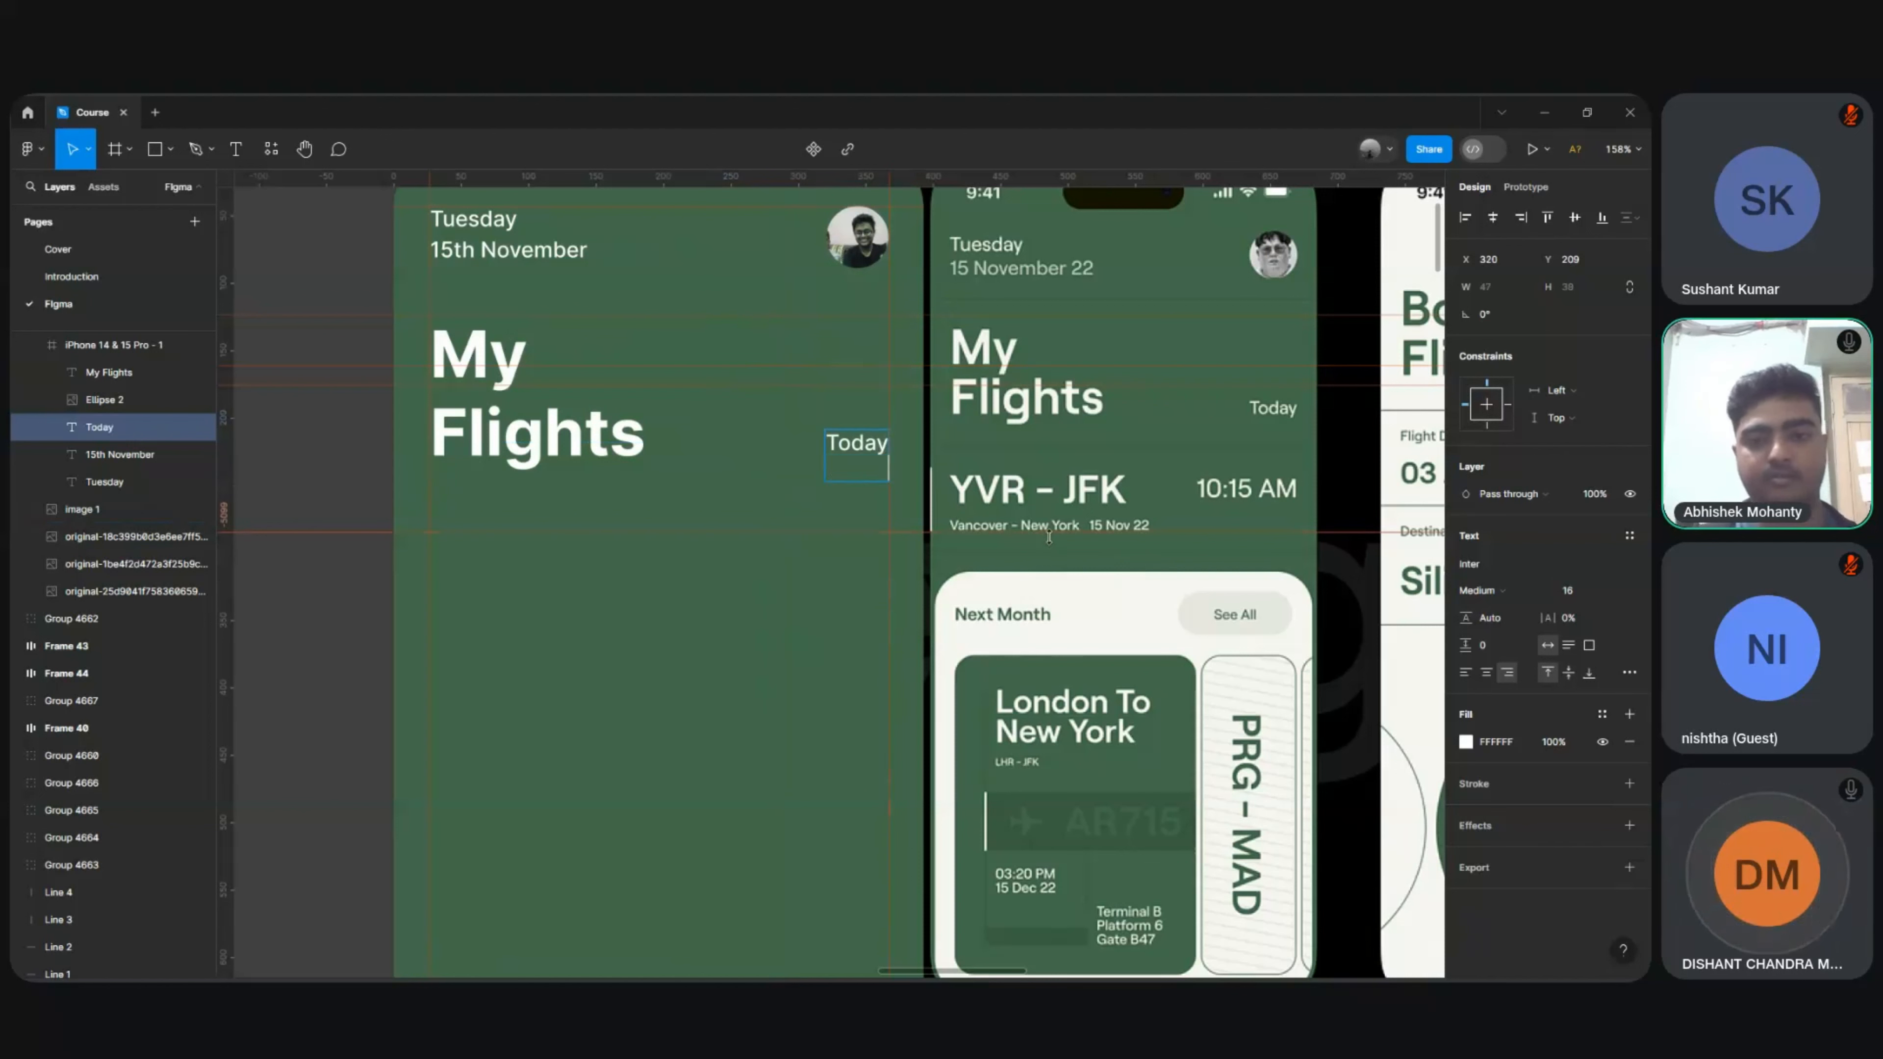
pyautogui.press('BackSpace')
pyautogui.press('BackSpace')
pyautogui.press('Escape')
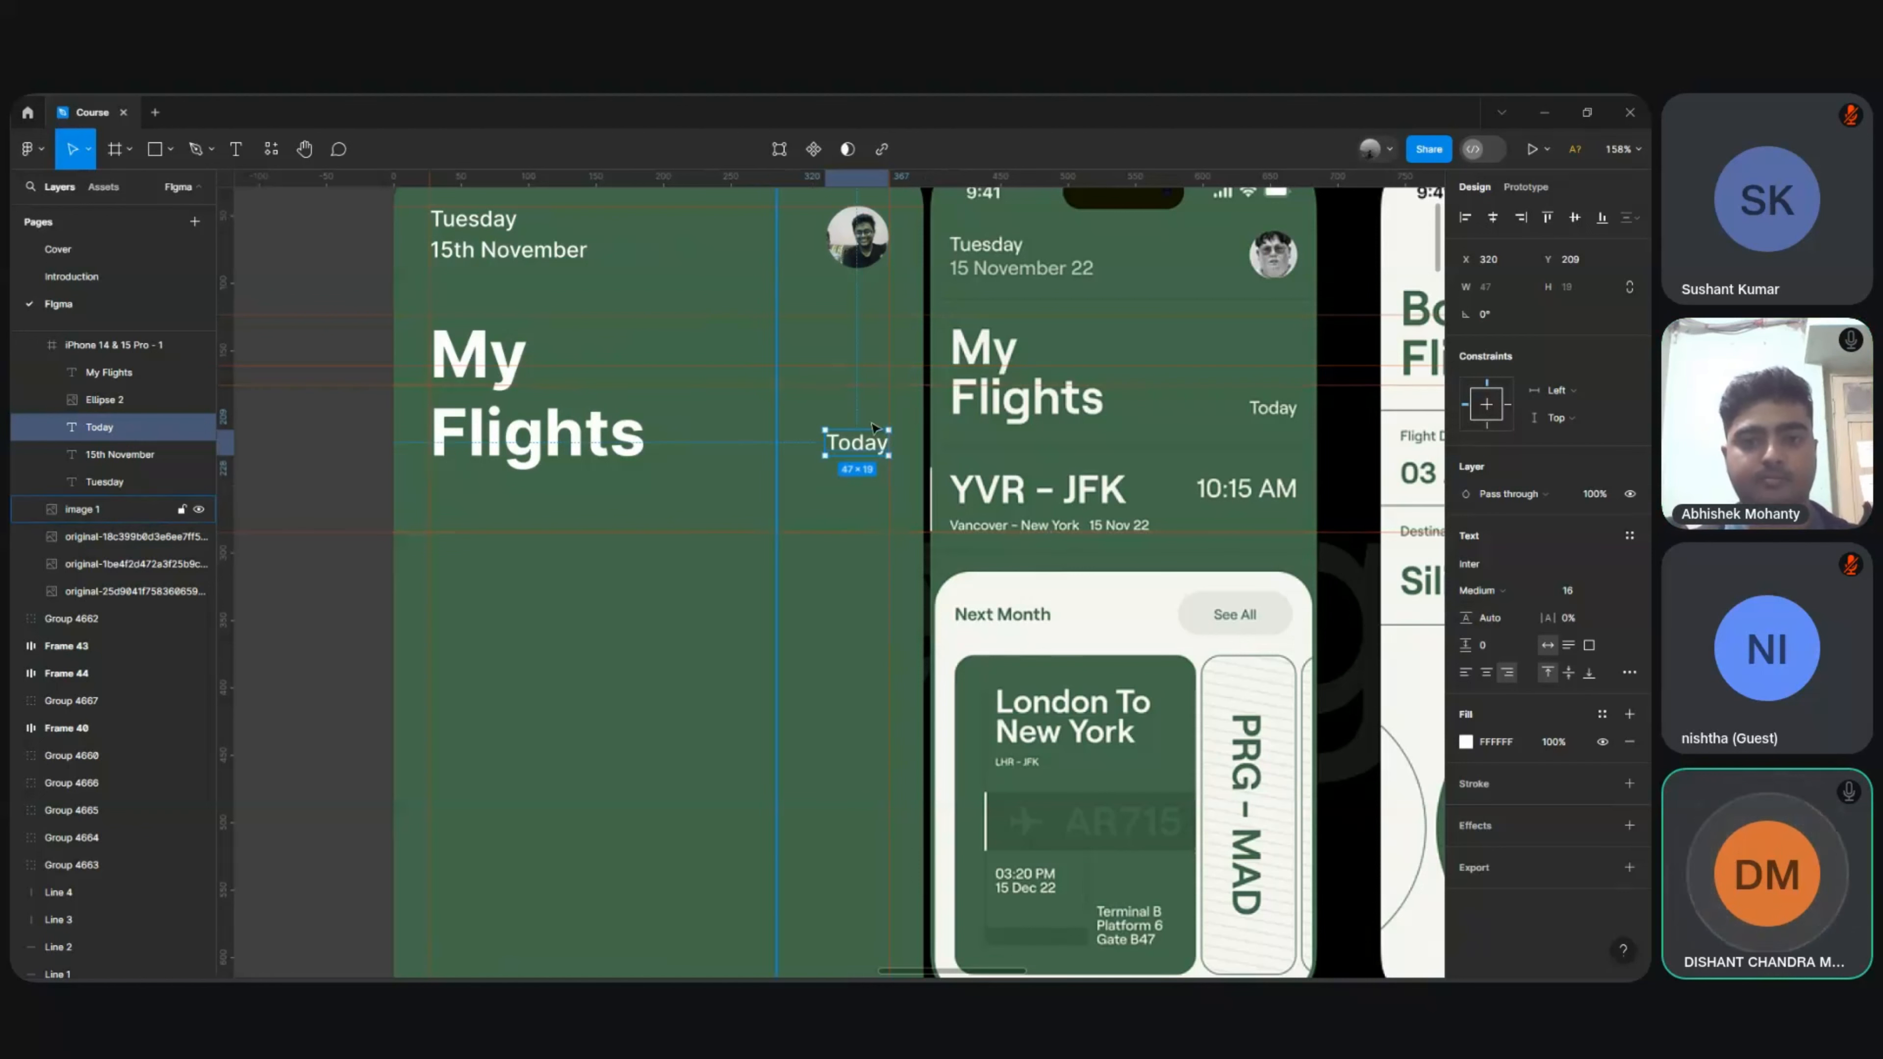
pyautogui.click(331, 449)
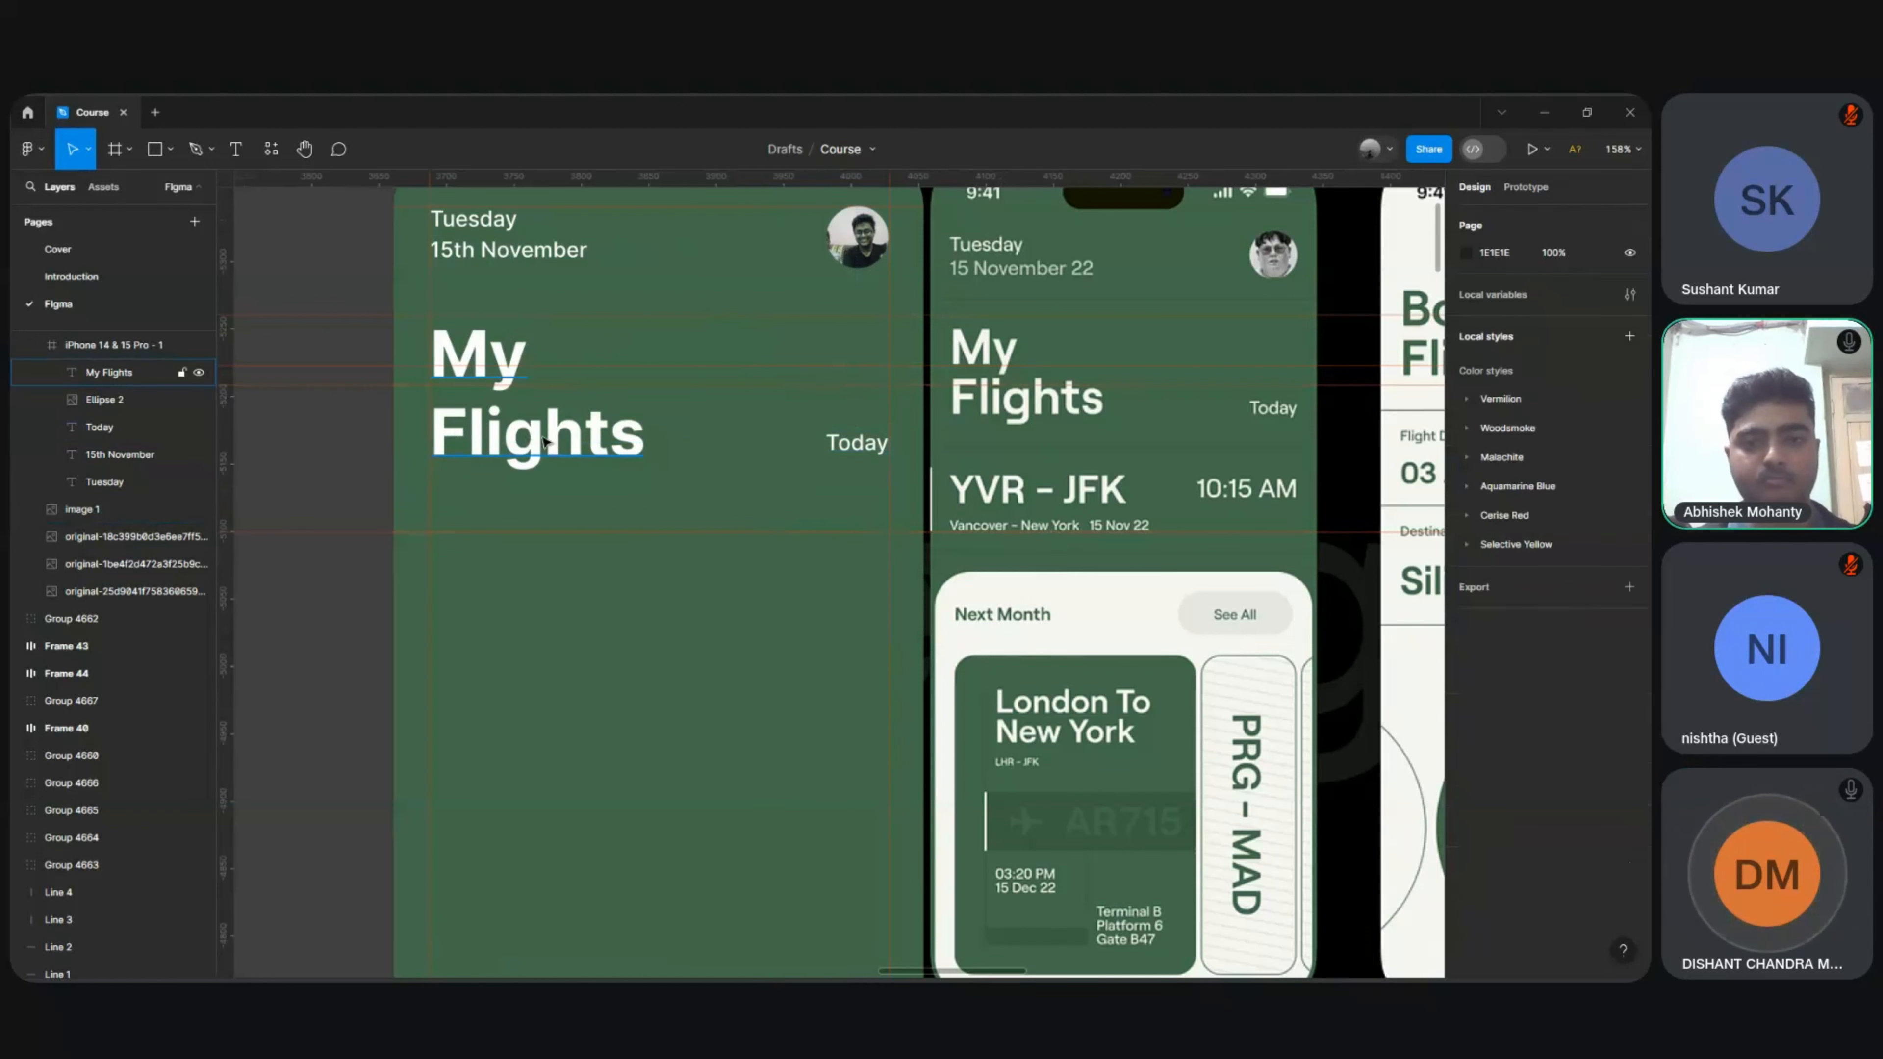
# Step: Duplicate the My Flights heading and move the copy straight down to Y 294
pyautogui.click(522, 429)
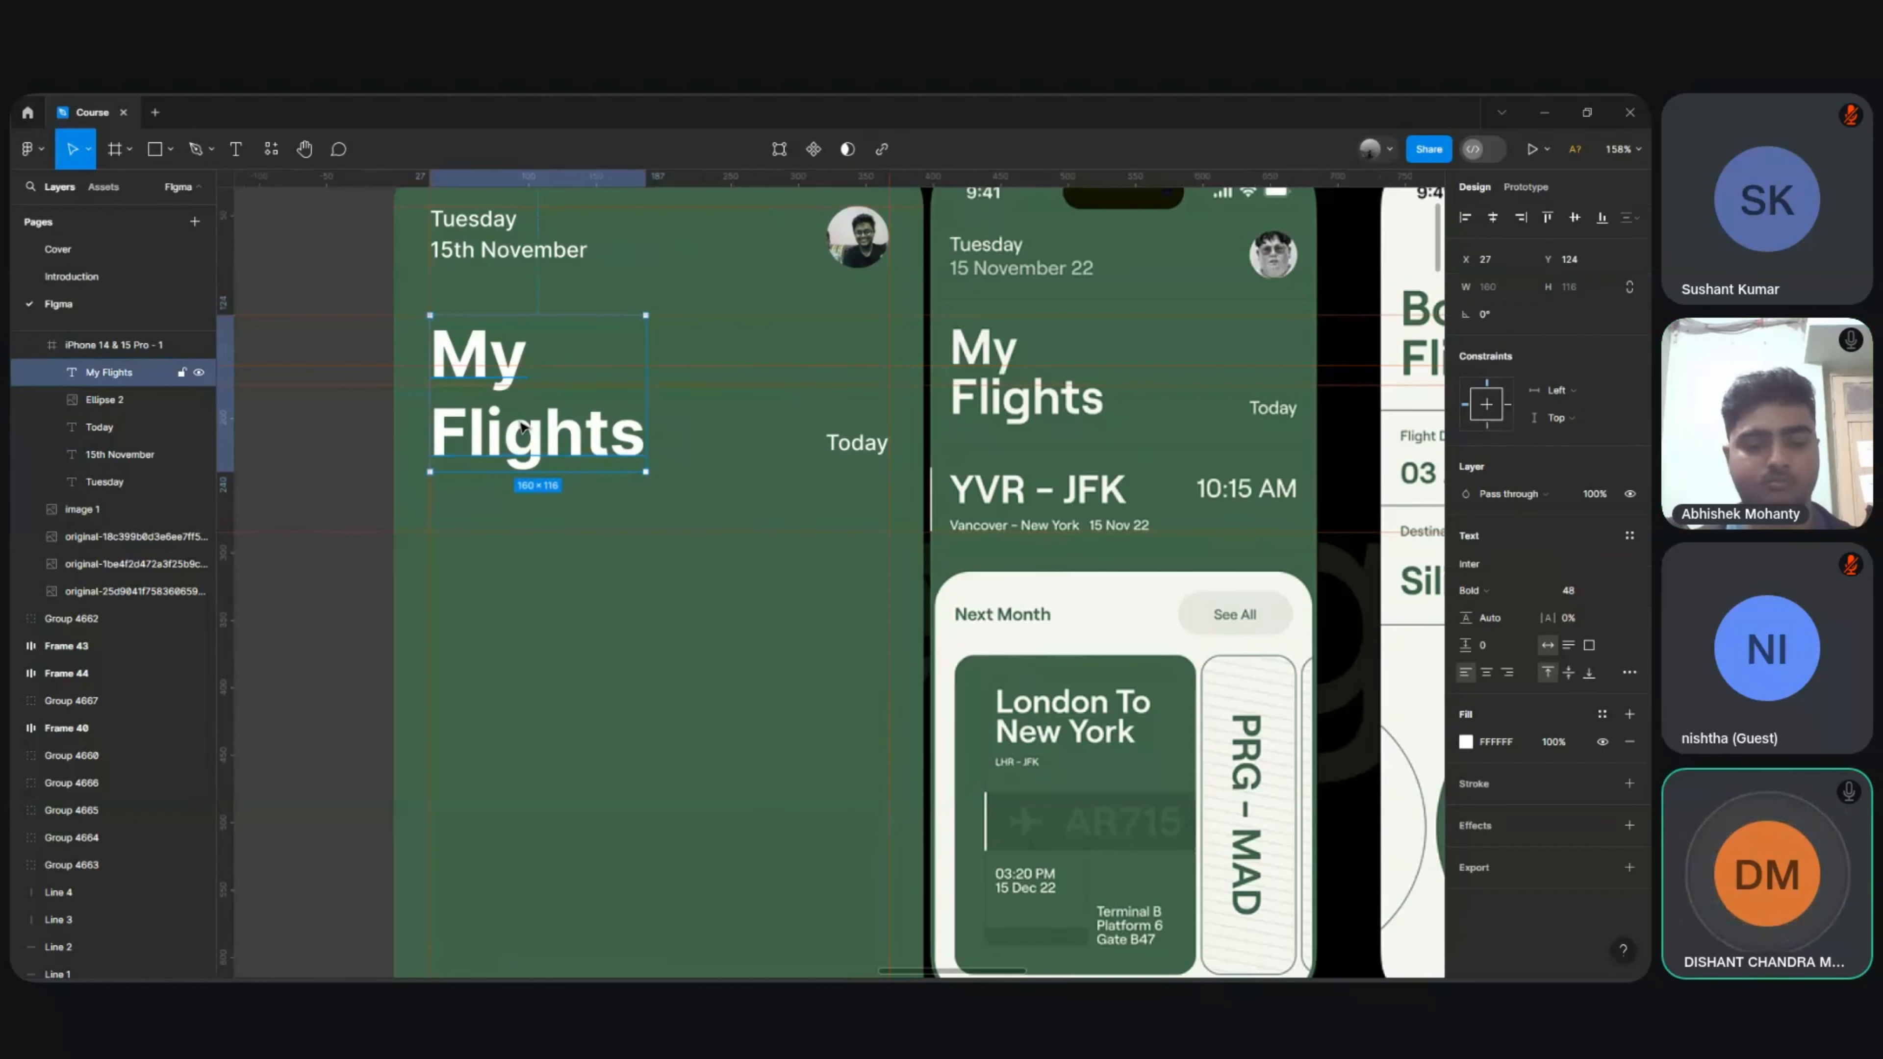
pyautogui.hotkey('ctrl', 'd')
pyautogui.hotkey('shift', 'Down')
pyautogui.hotkey('shift', 'Down')
pyautogui.hotkey('shift', 'Down')
pyautogui.hotkey('shift', 'Down')
pyautogui.hotkey('shift', 'Down')
pyautogui.hotkey('shift', 'Down')
pyautogui.hotkey('shift', 'Down')
pyautogui.hotkey('shift', 'Down')
pyautogui.hotkey('shift', 'Down')
pyautogui.hotkey('shift', 'Down')
pyautogui.hotkey('shift', 'Down')
pyautogui.hotkey('shift', 'Down')
pyautogui.hotkey('shift', 'Down')
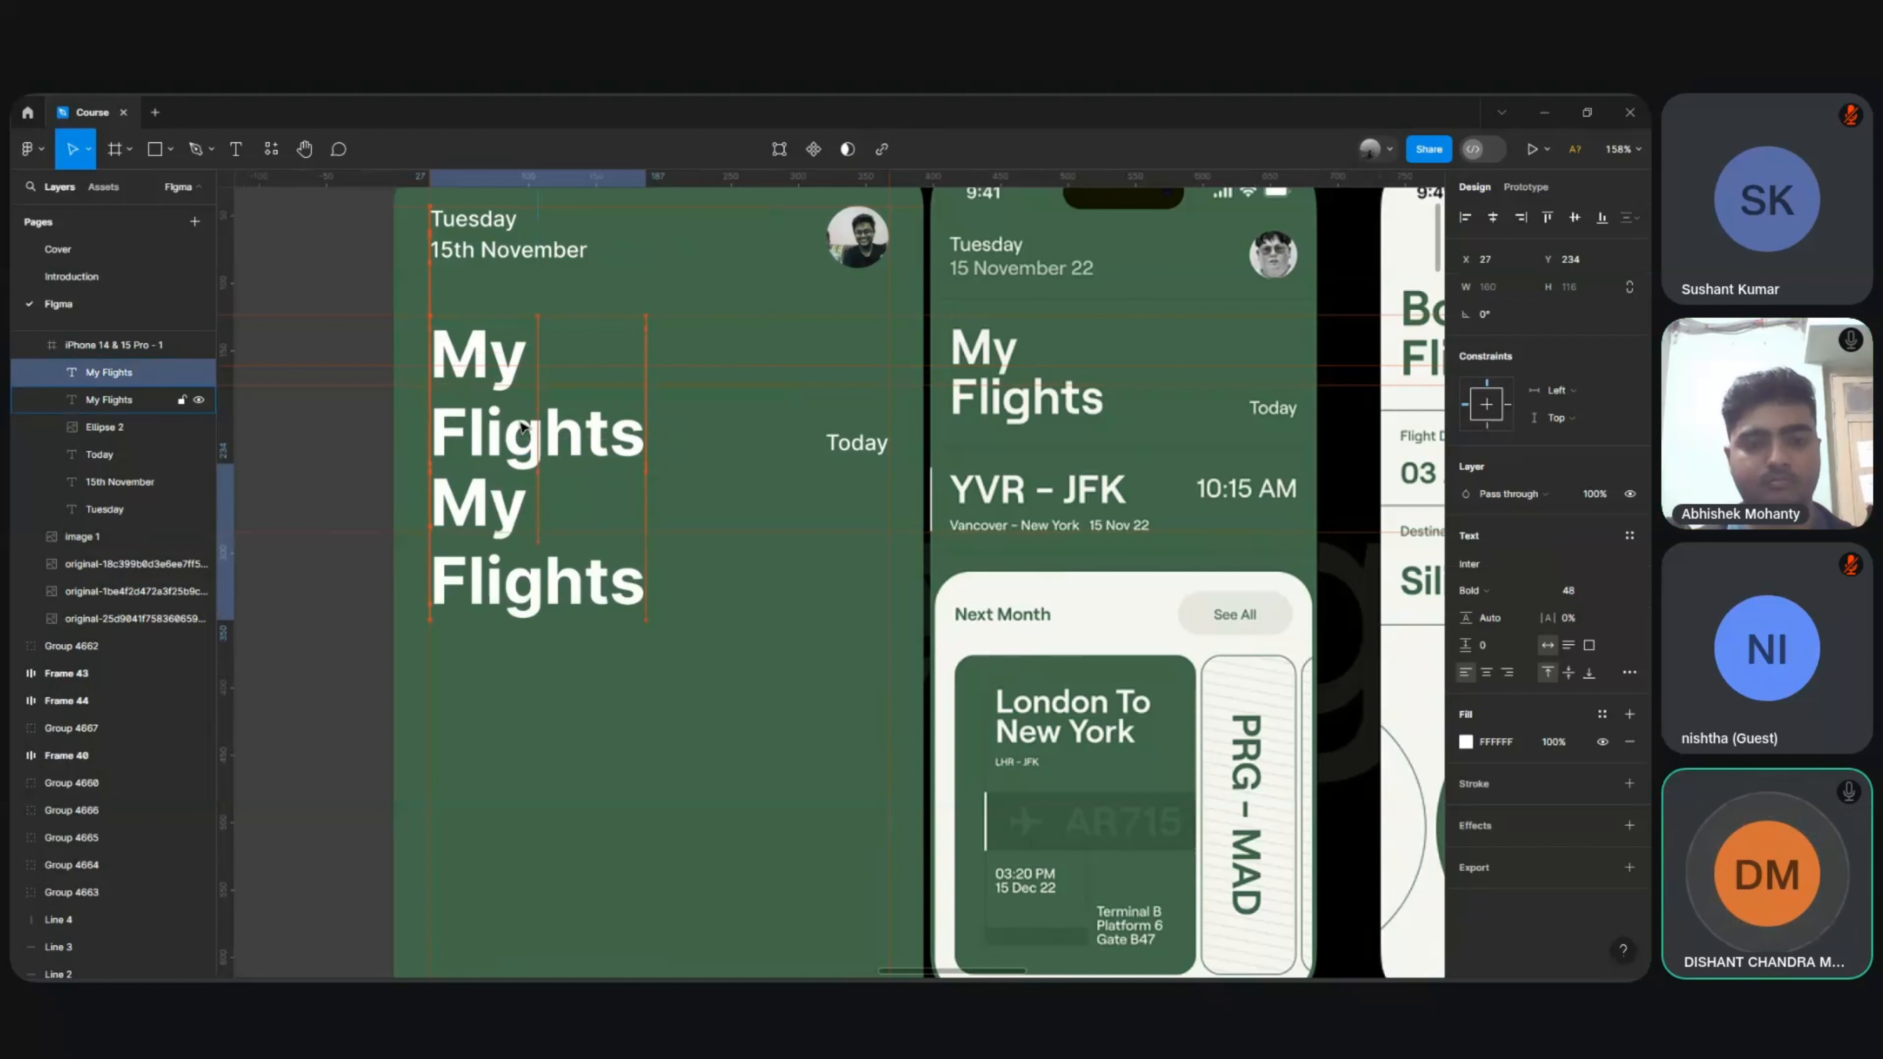
pyautogui.hotkey('shift', 'Down')
pyautogui.hotkey('shift', 'Down')
pyautogui.hotkey('shift', 'Down')
pyautogui.hotkey('shift', 'Down')
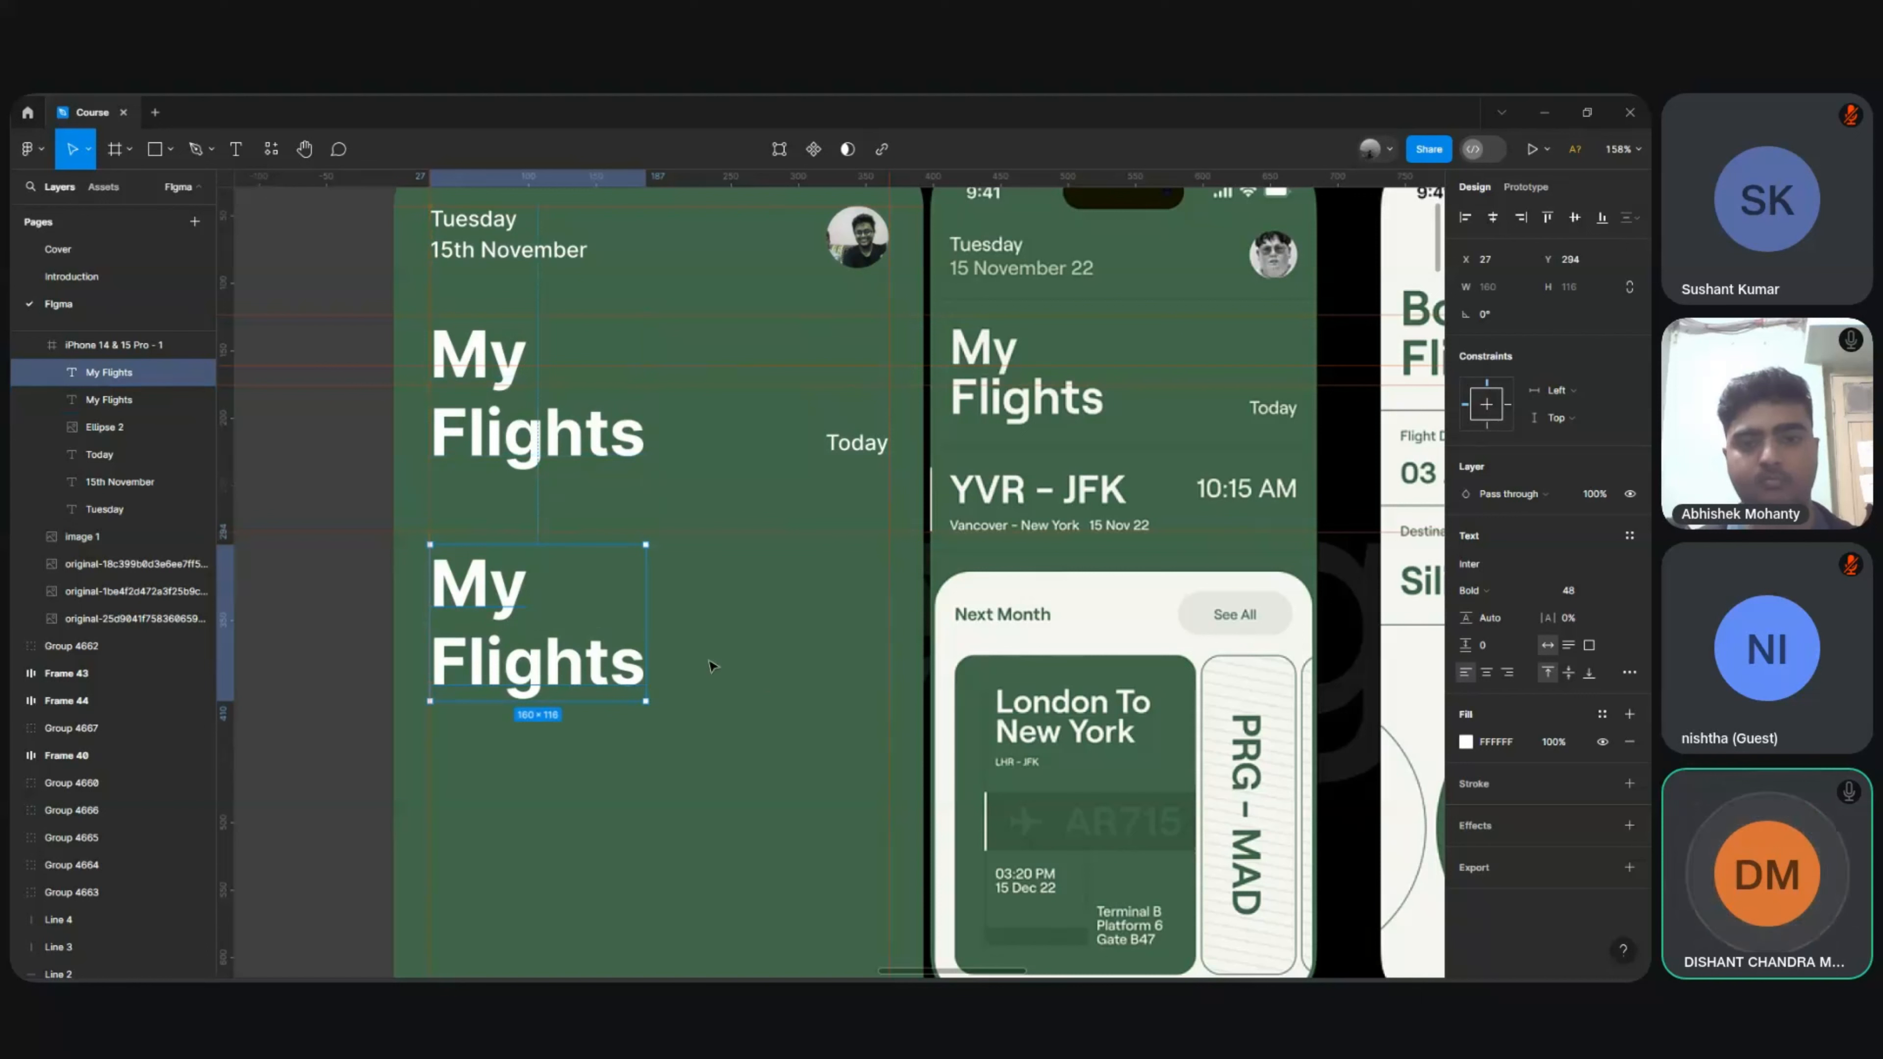
# Step: Set the lower My Flights copy to font size 32 and replace its text with "YVR - JFK"
pyautogui.click(1620, 594)
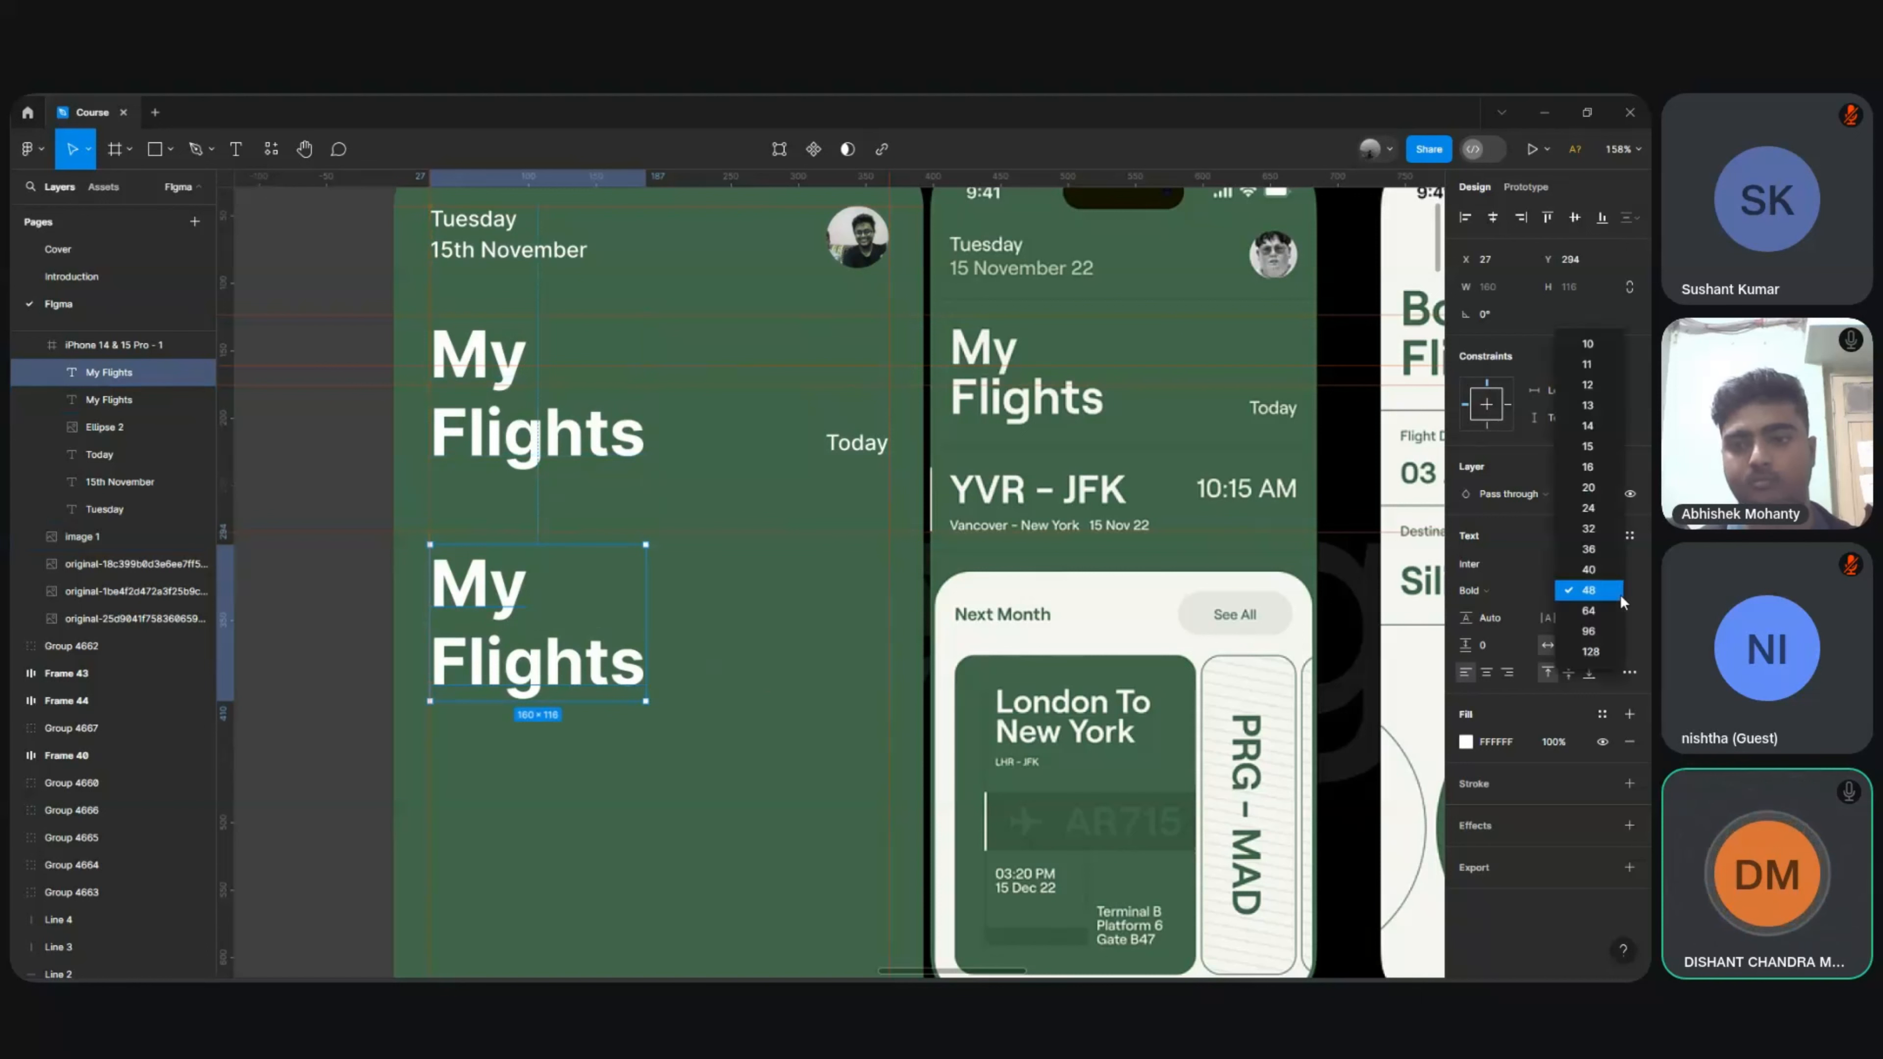
pyautogui.click(1594, 529)
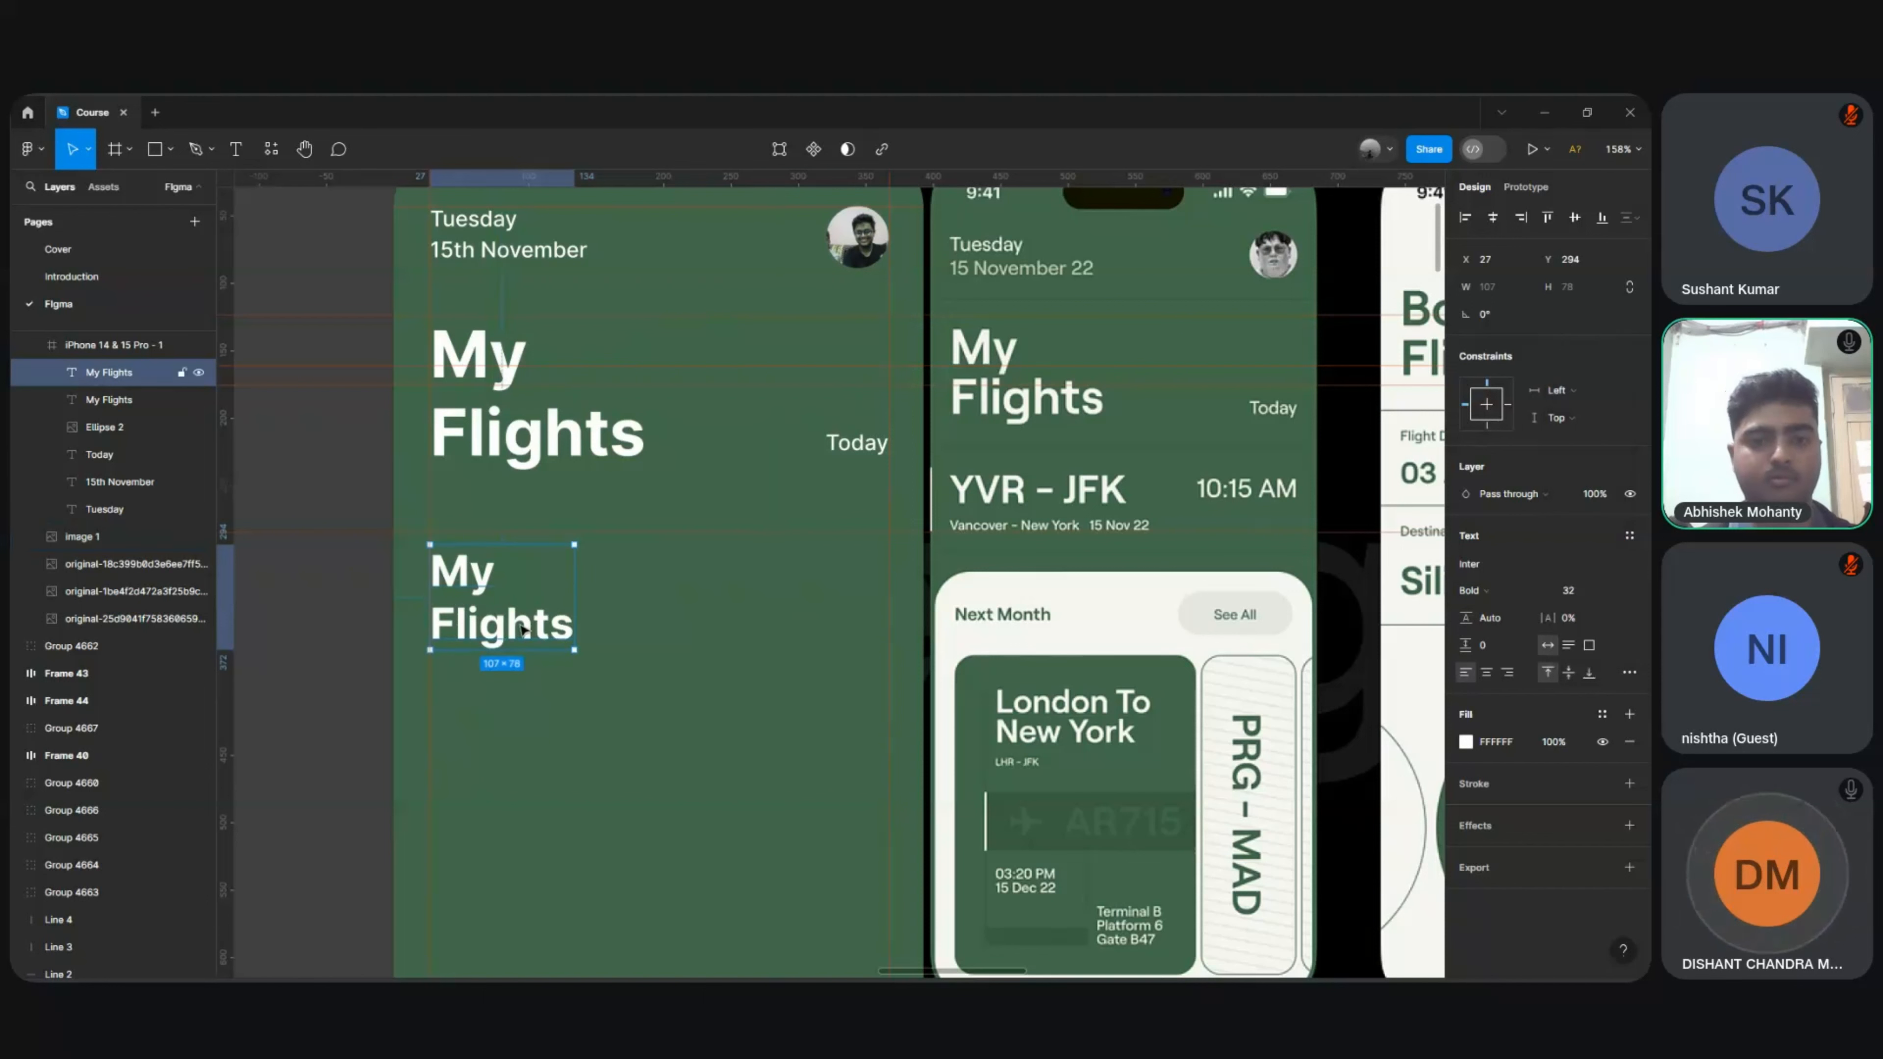
pyautogui.doubleClick(444, 629)
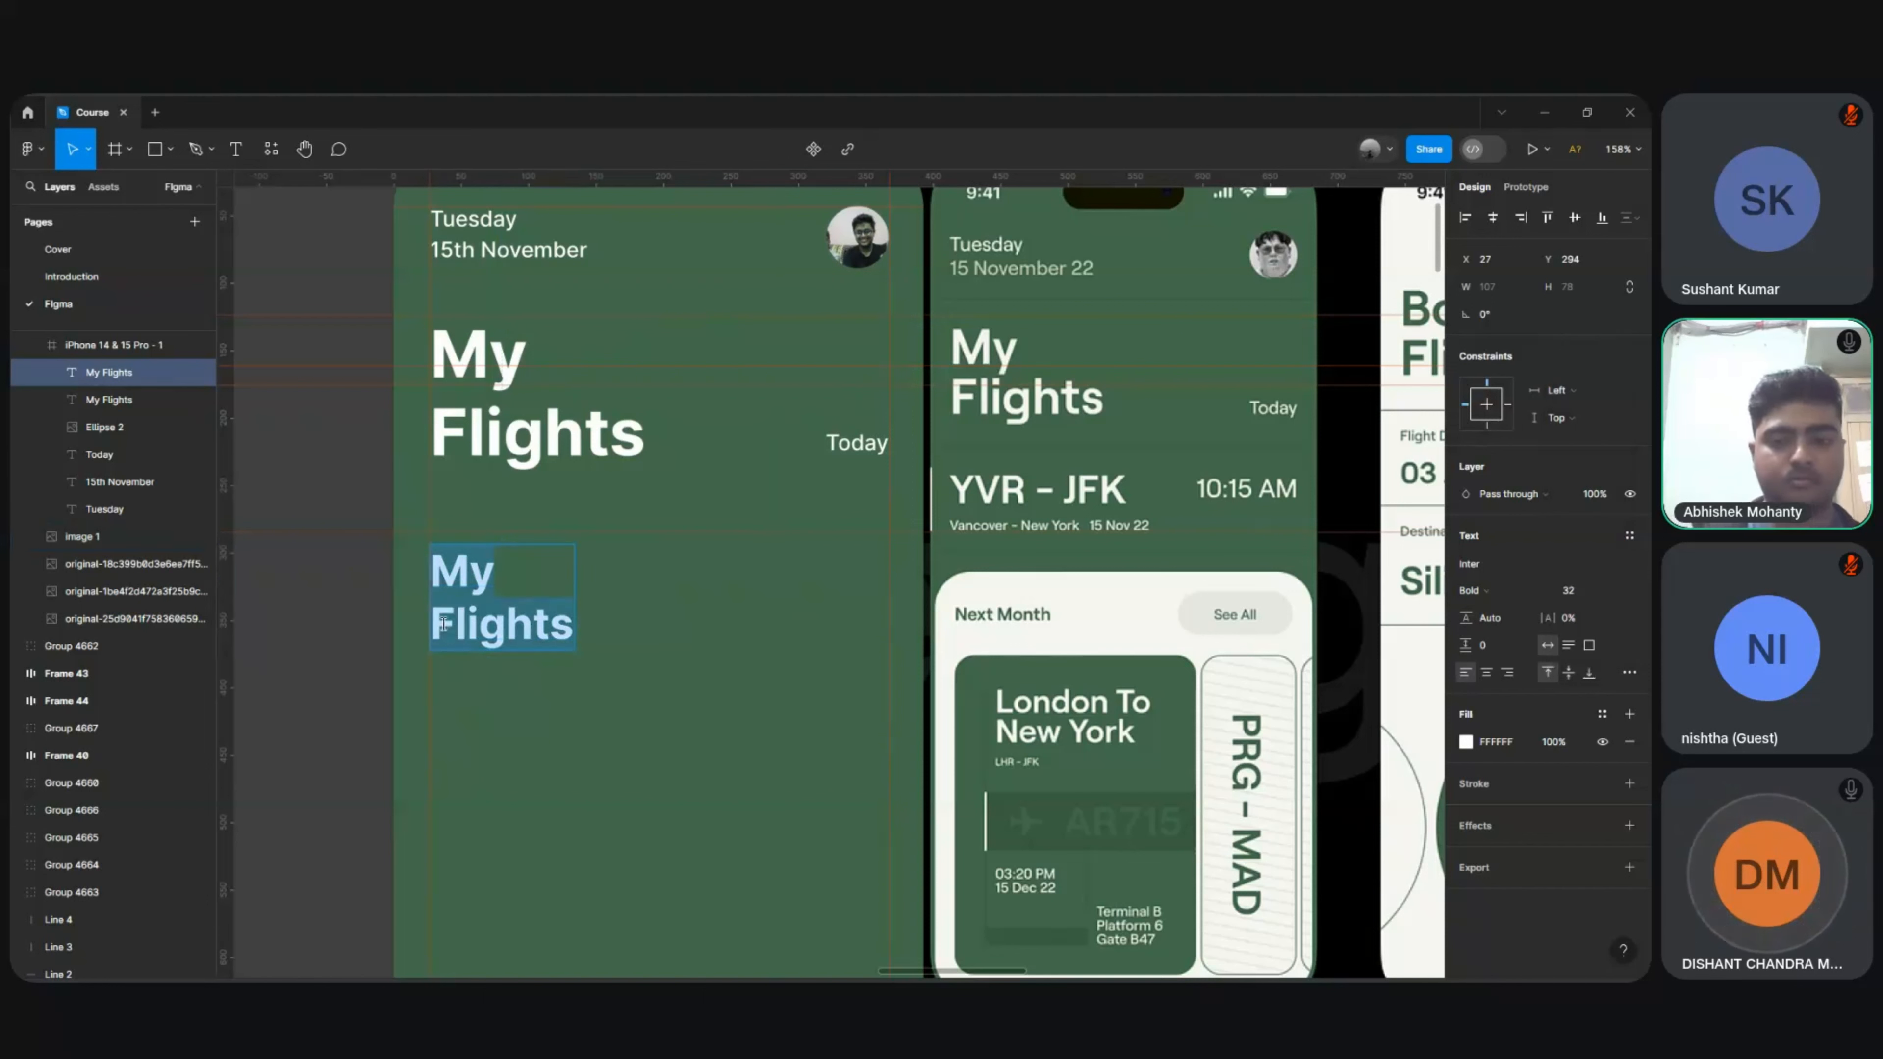
pyautogui.write('YVR')
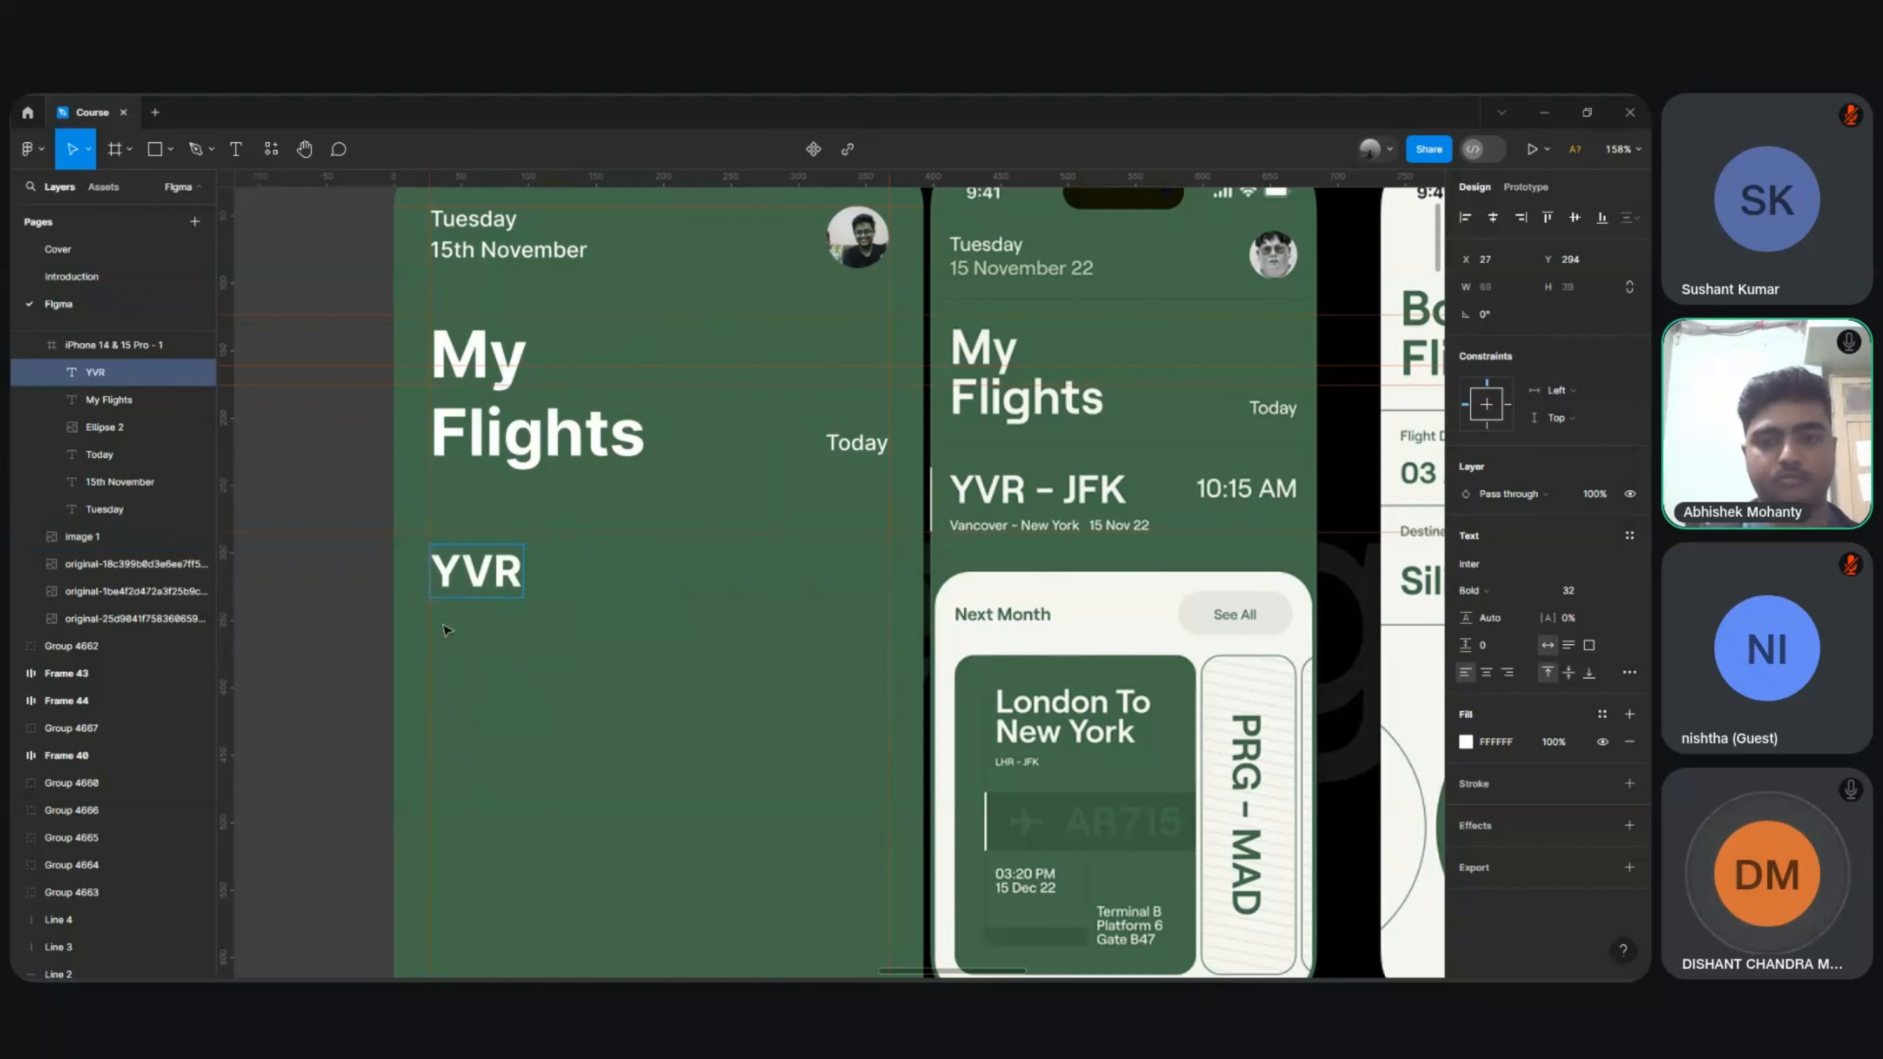
pyautogui.write(' -')
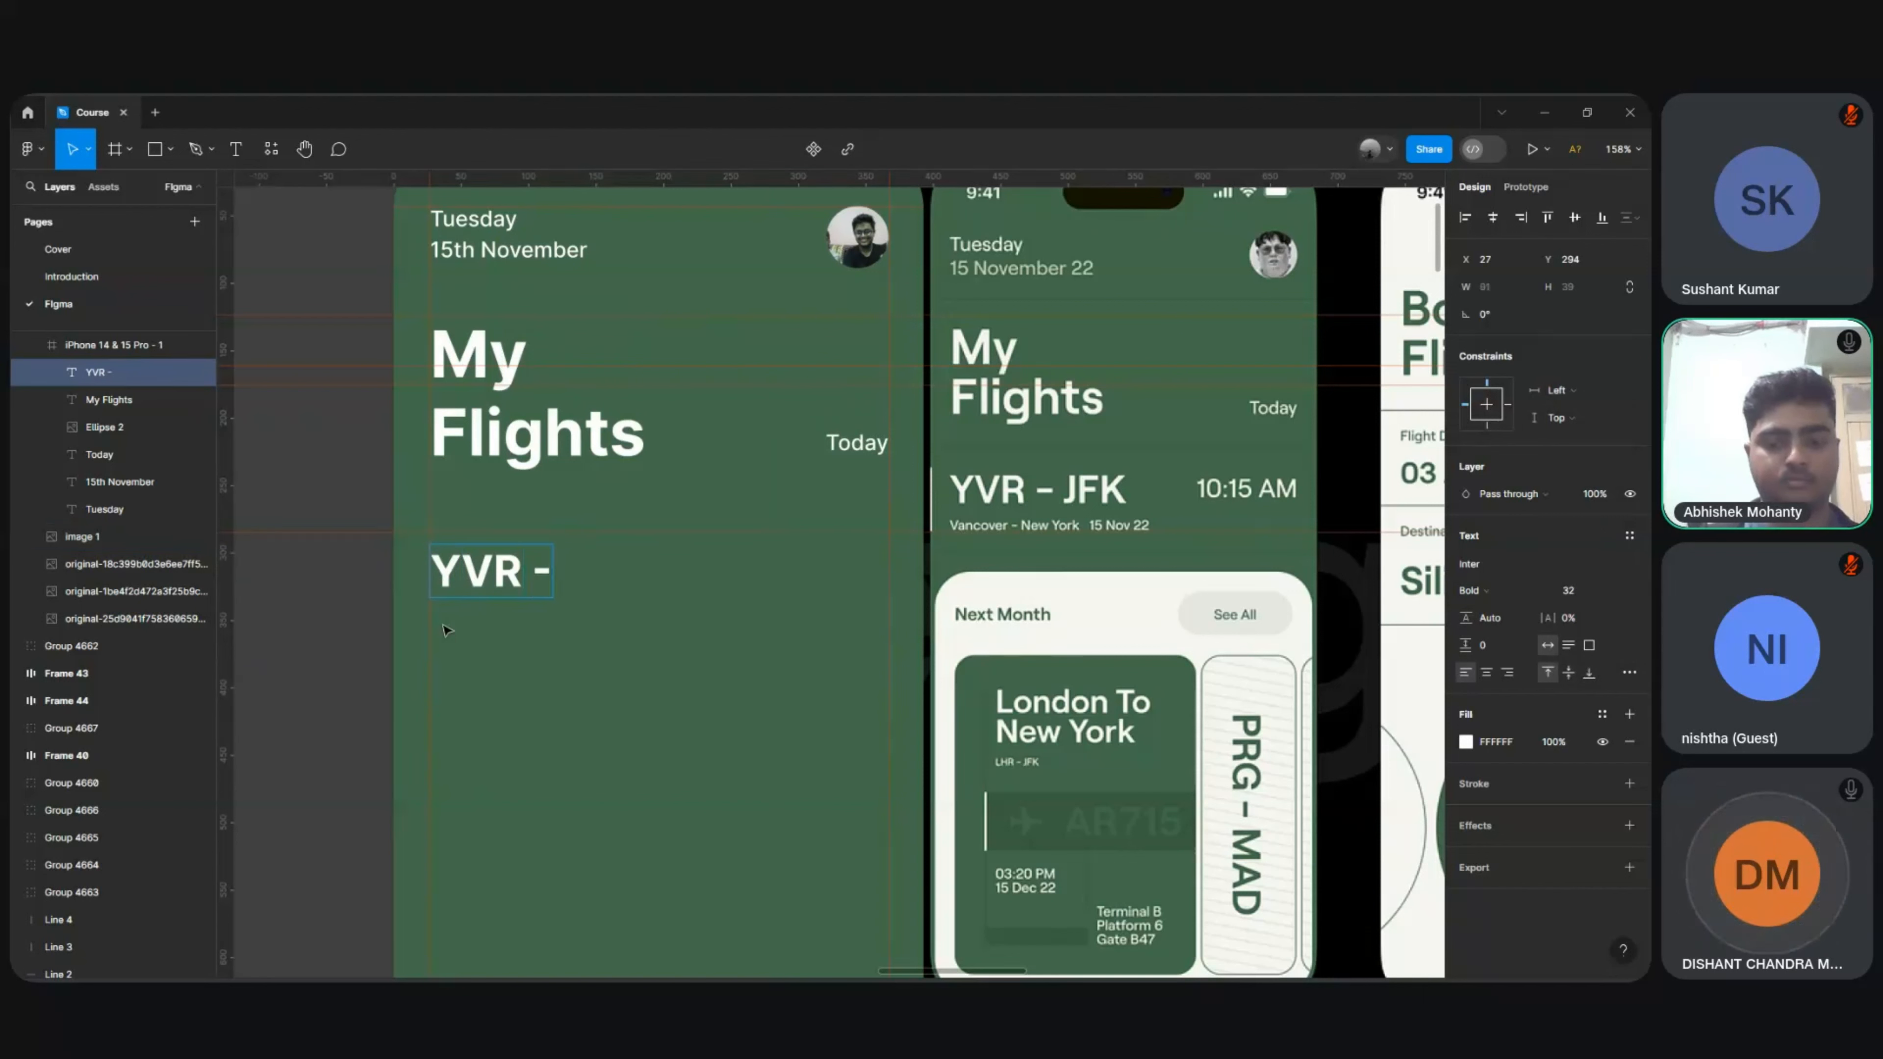
pyautogui.write(' JFK')
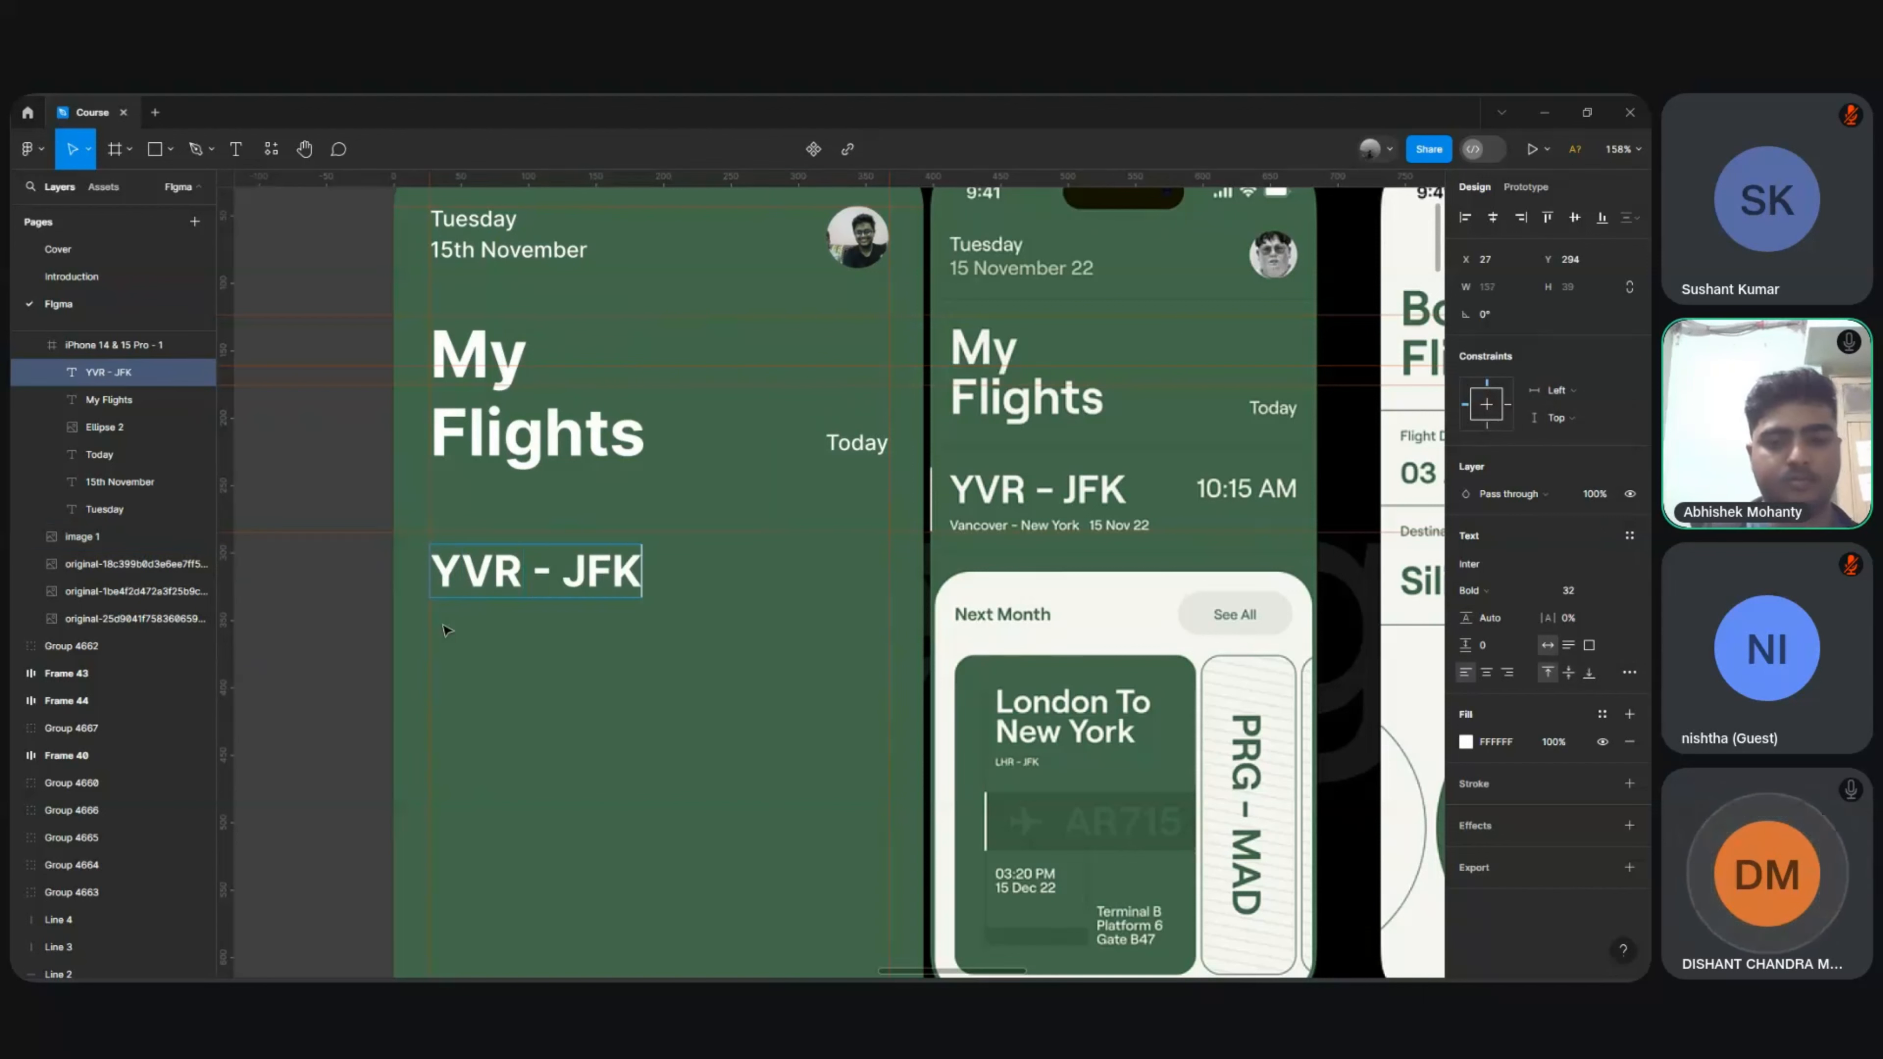
pyautogui.press('Escape')
# Step: Change the YVR - JFK text to Semi Bold weight and move it straight up to Y 285
pyautogui.click(1486, 591)
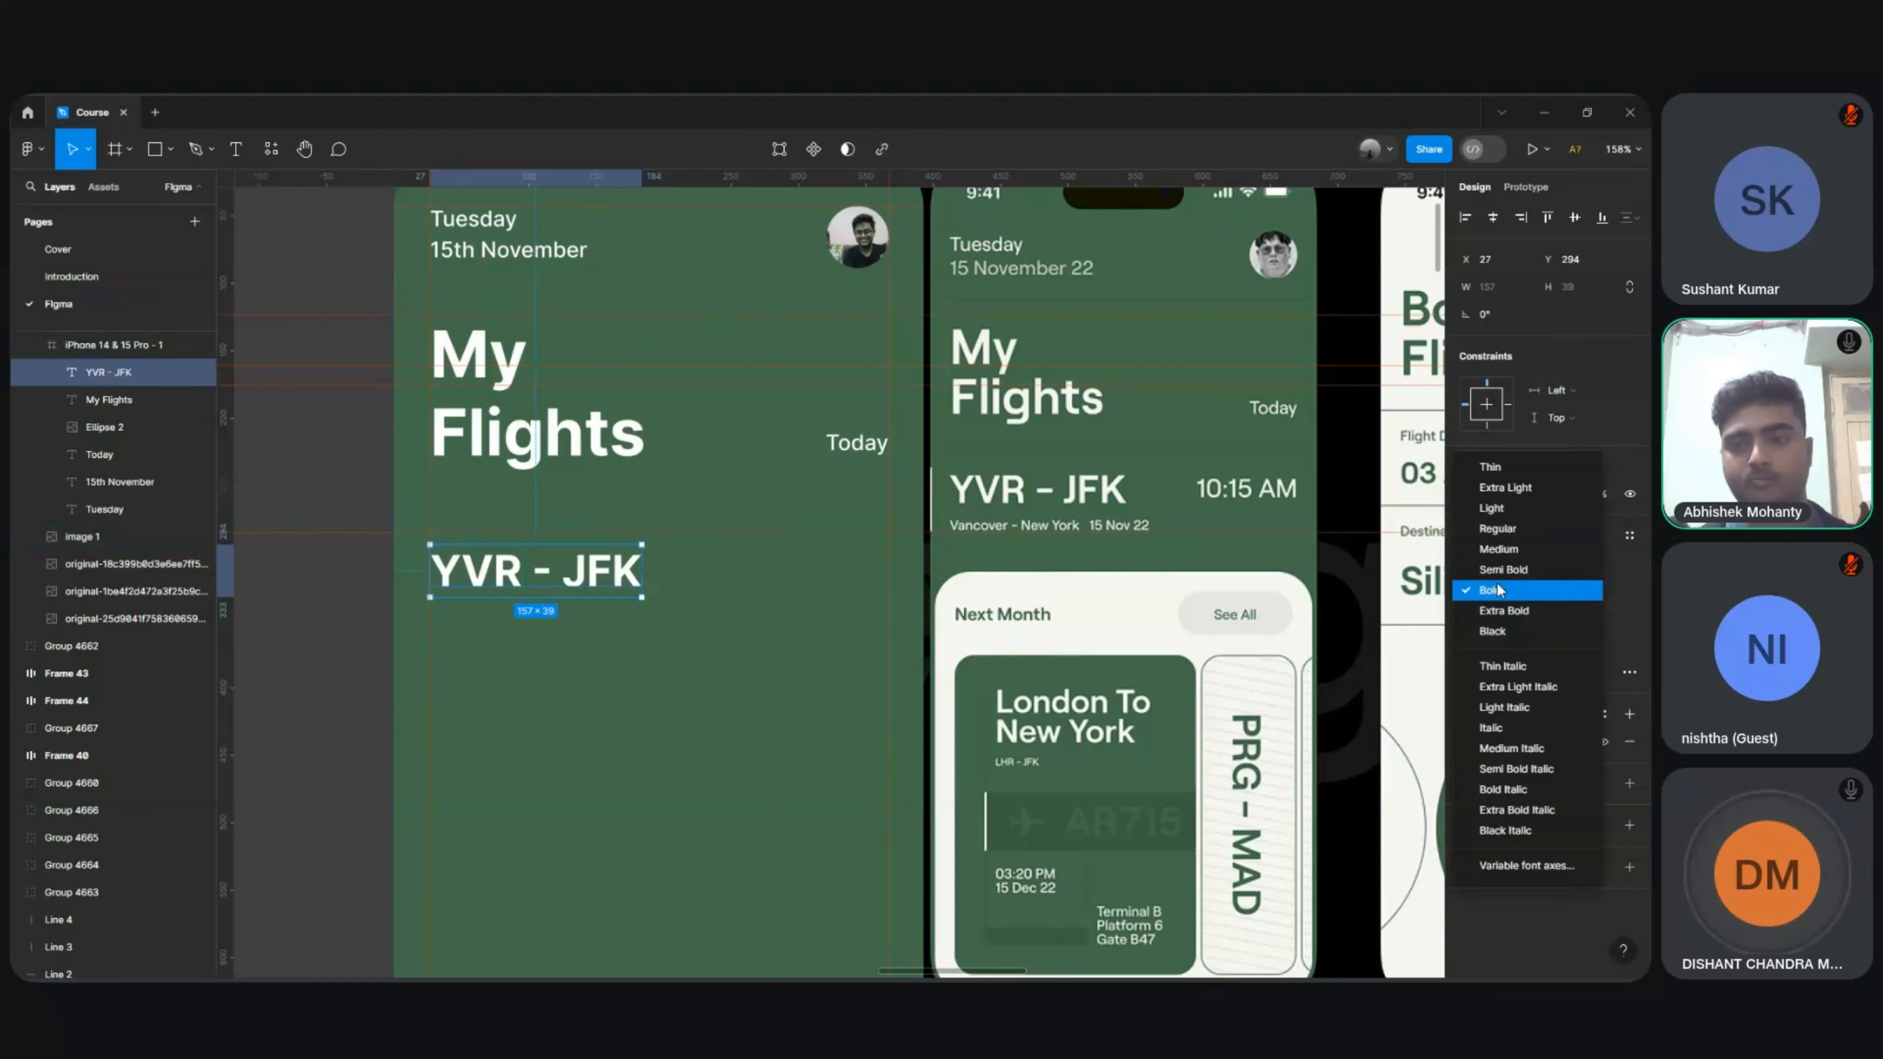
pyautogui.click(1497, 550)
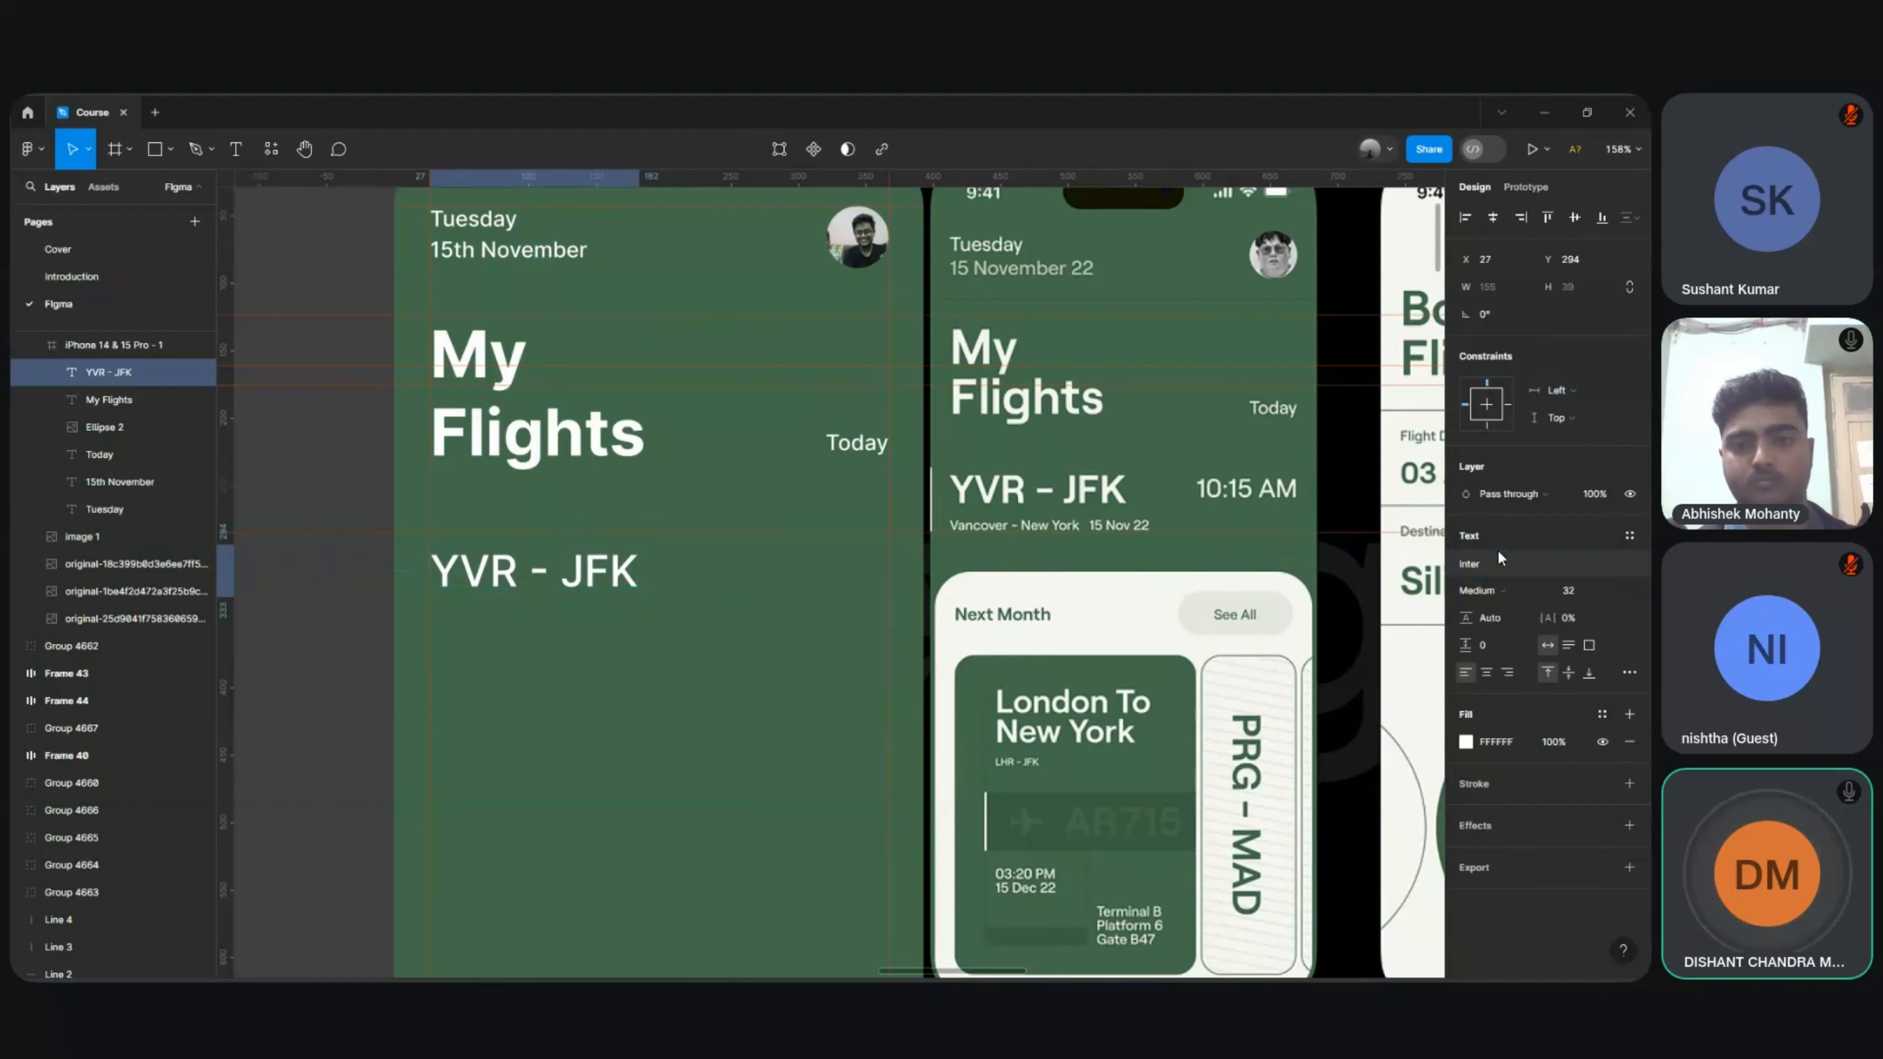
pyautogui.click(1480, 590)
pyautogui.click(1491, 608)
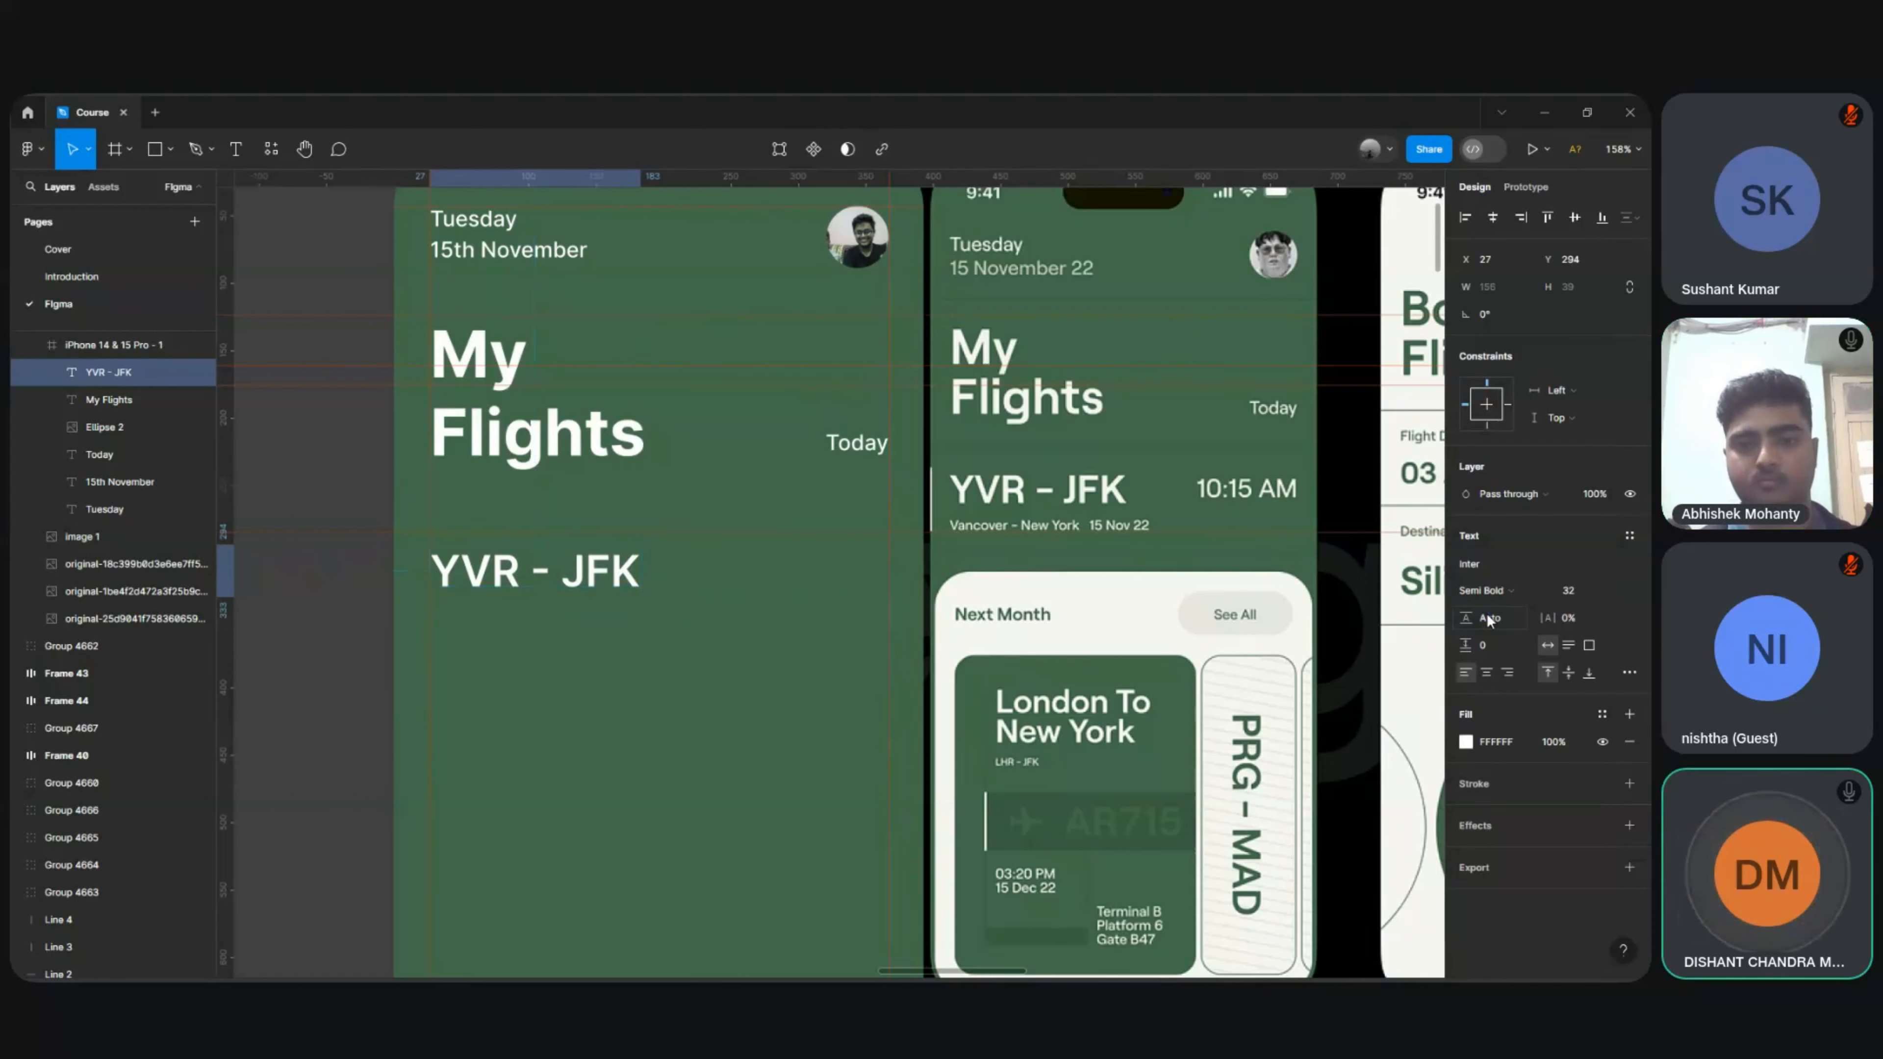
pyautogui.click(1488, 618)
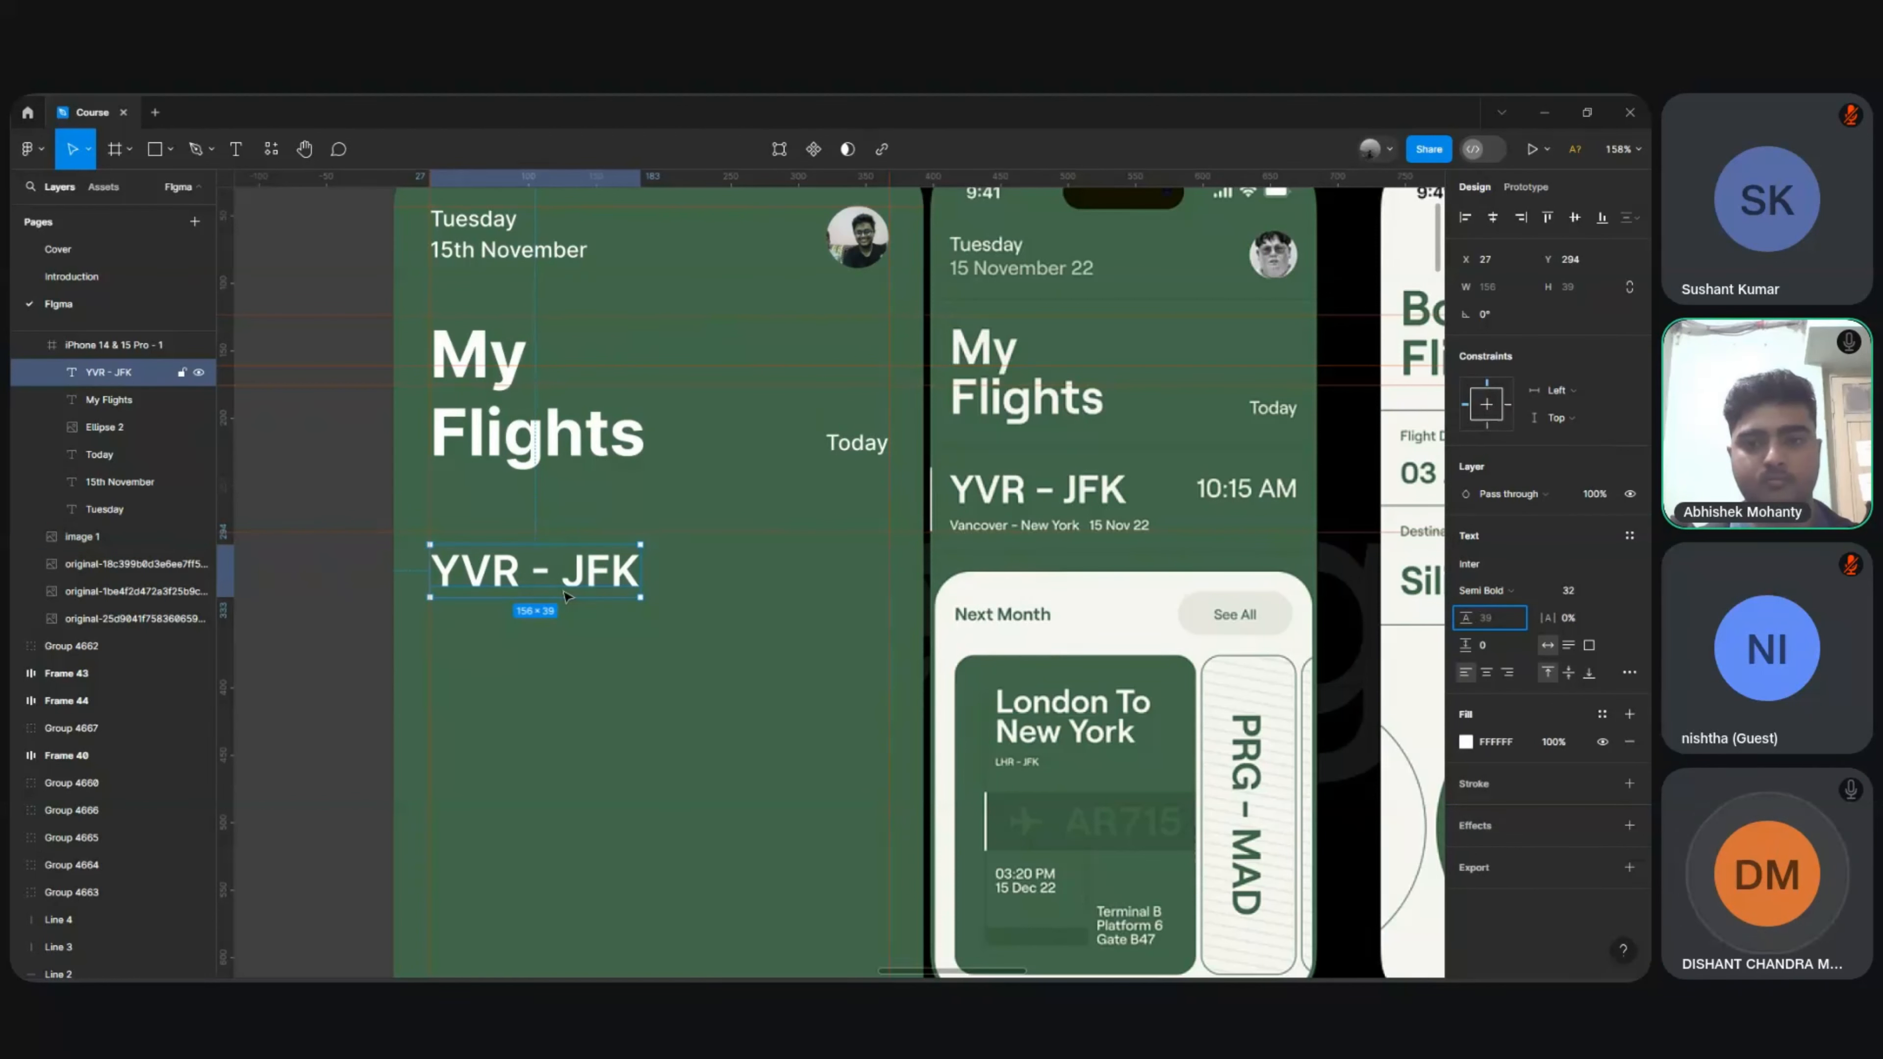
pyautogui.click(334, 643)
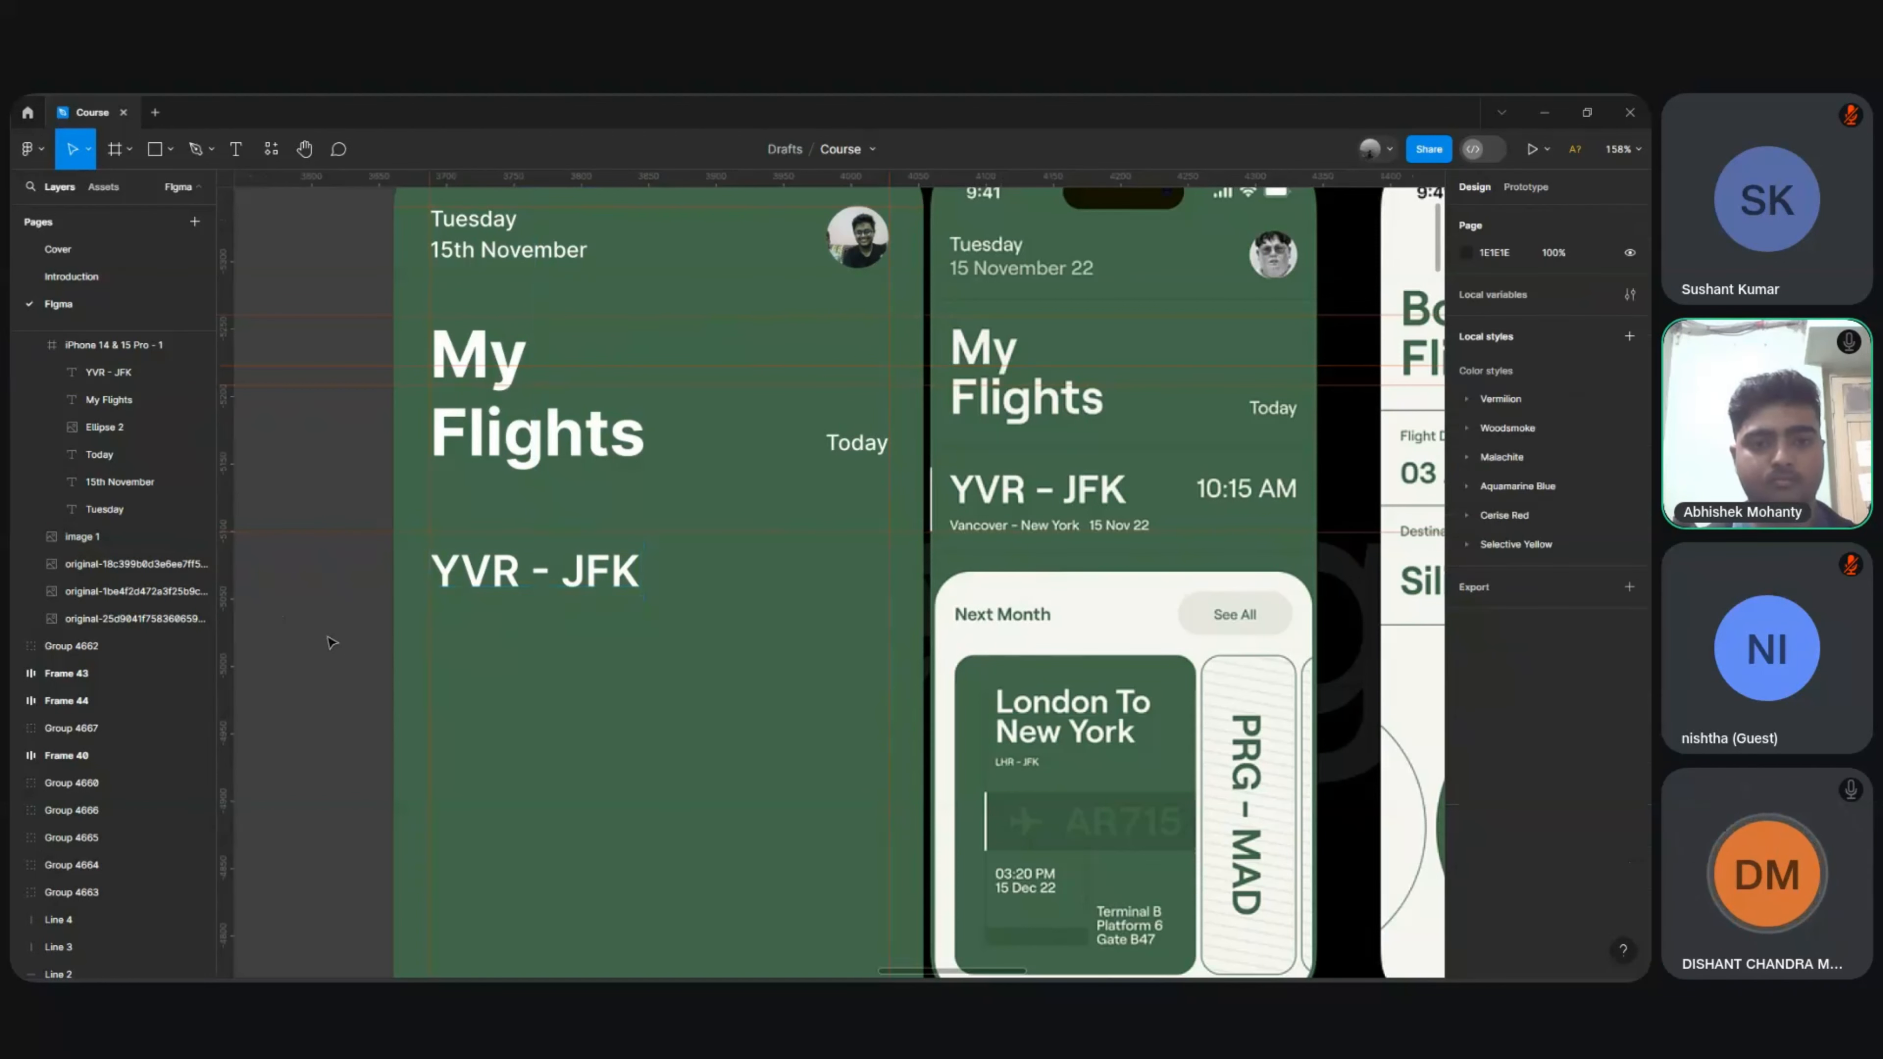
pyautogui.click(521, 593)
pyautogui.moveTo(521, 593); pyautogui.dragTo(517, 586)
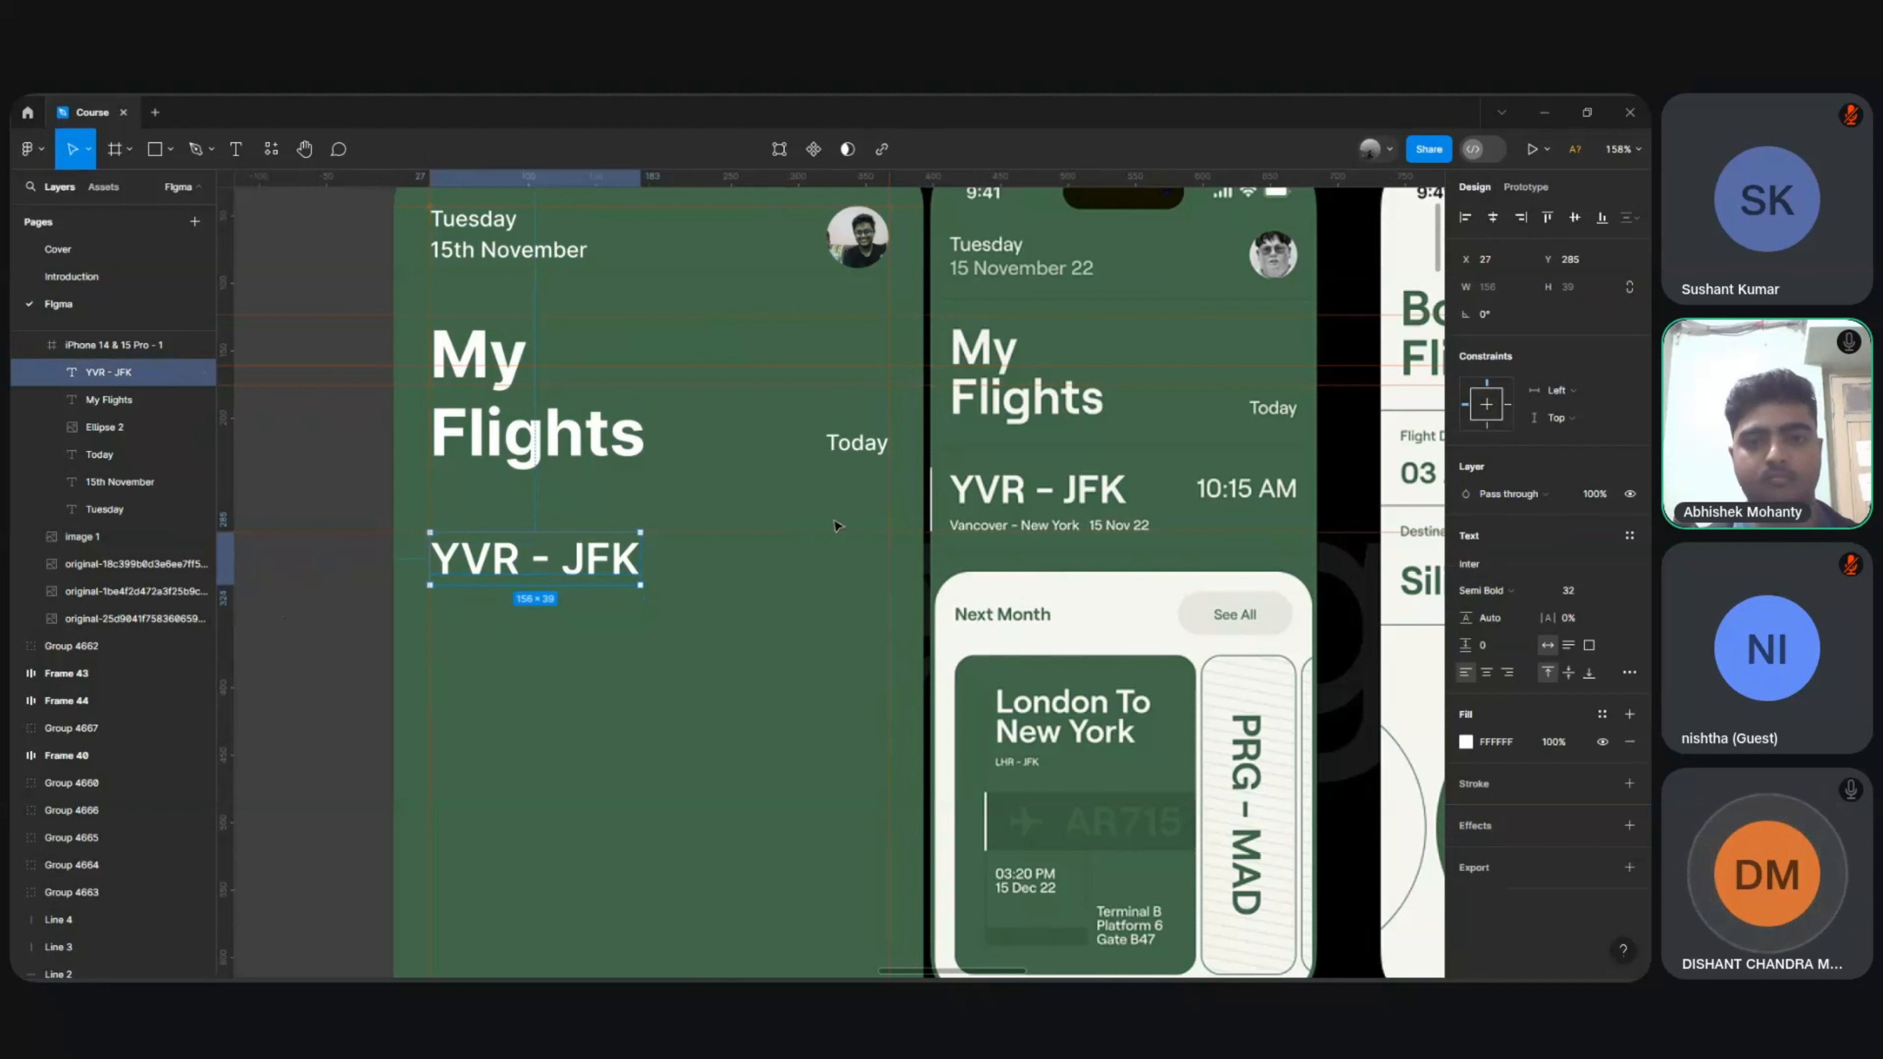
# Step: Duplicate the Today text and move the copy straight down to Y 295, level with YVR - JFK
pyautogui.click(850, 456)
pyautogui.hotkey('ctrl', 'd')
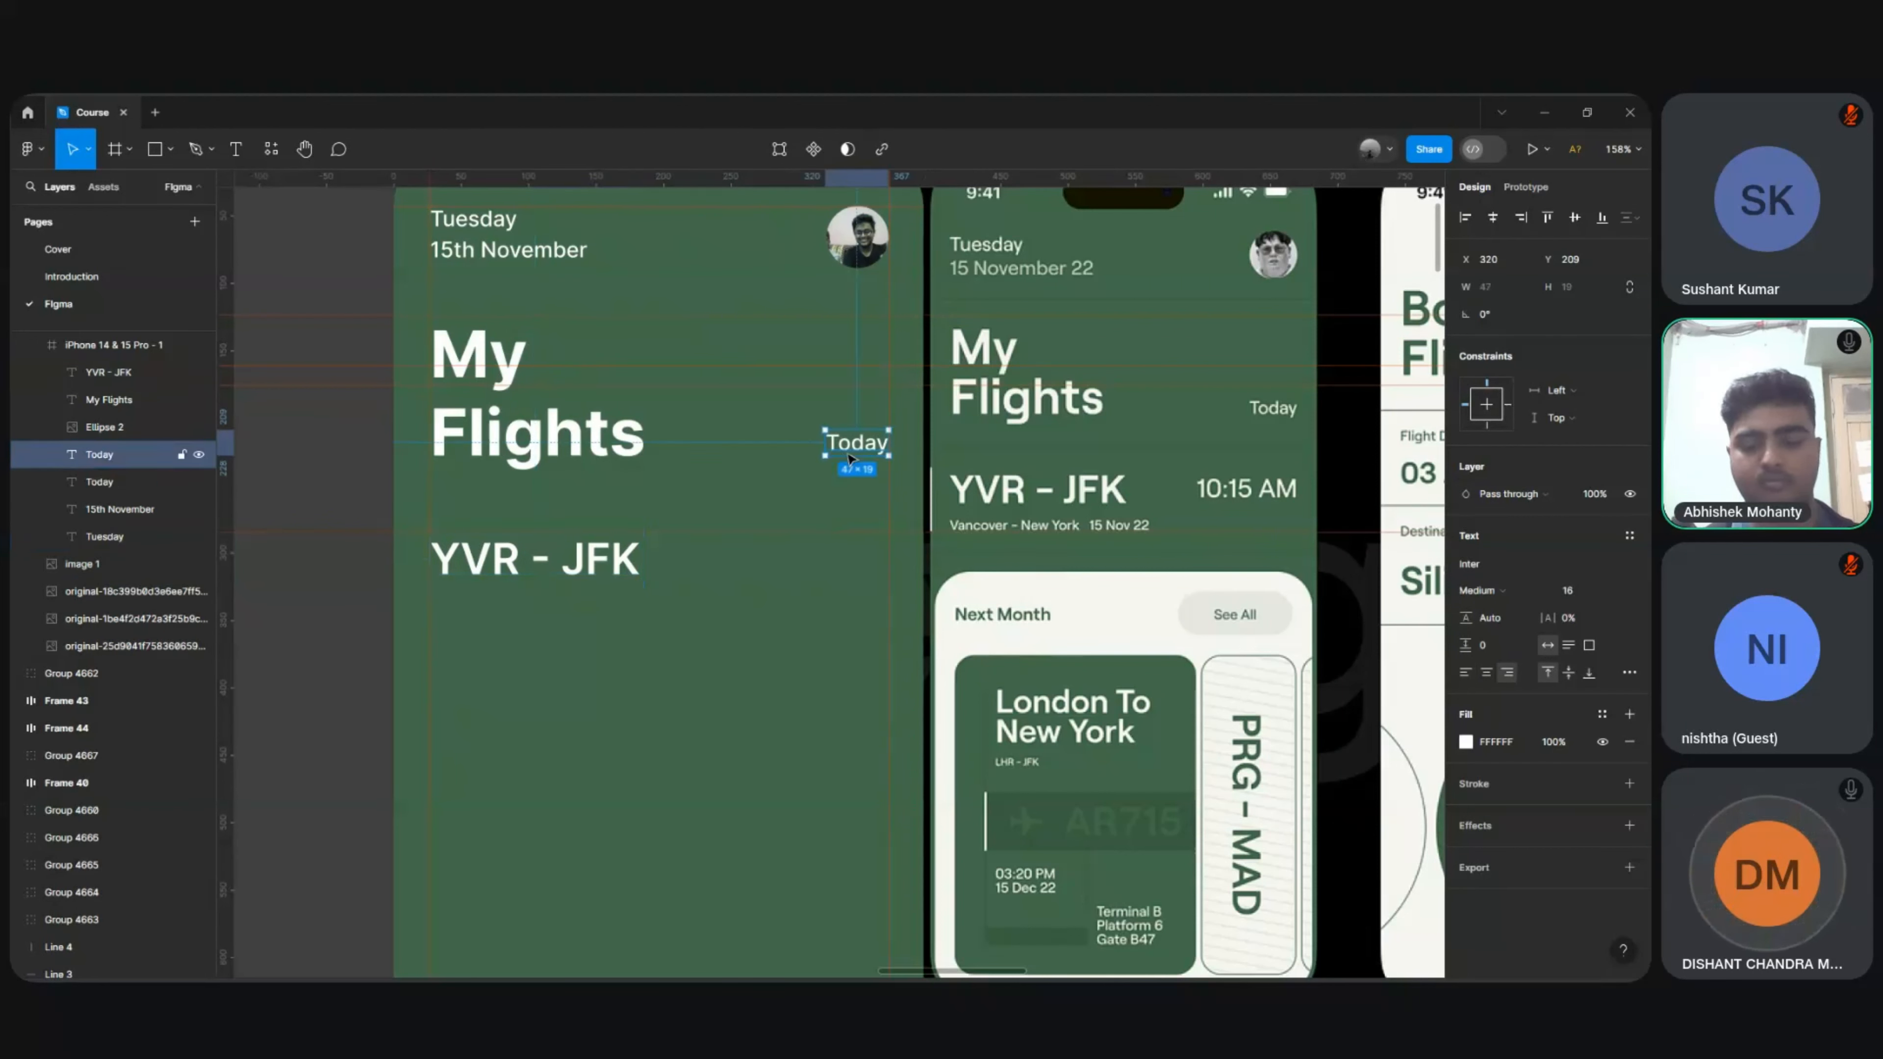
pyautogui.hotkey('shift', 'Down')
pyautogui.hotkey('shift', 'Down')
pyautogui.hotkey('shift', 'Down')
pyautogui.hotkey('shift', 'Down')
pyautogui.hotkey('shift', 'Down')
pyautogui.hotkey('shift', 'Down')
pyautogui.hotkey('shift', 'Down')
pyautogui.hotkey('shift', 'Down')
pyautogui.hotkey('shift', 'Down')
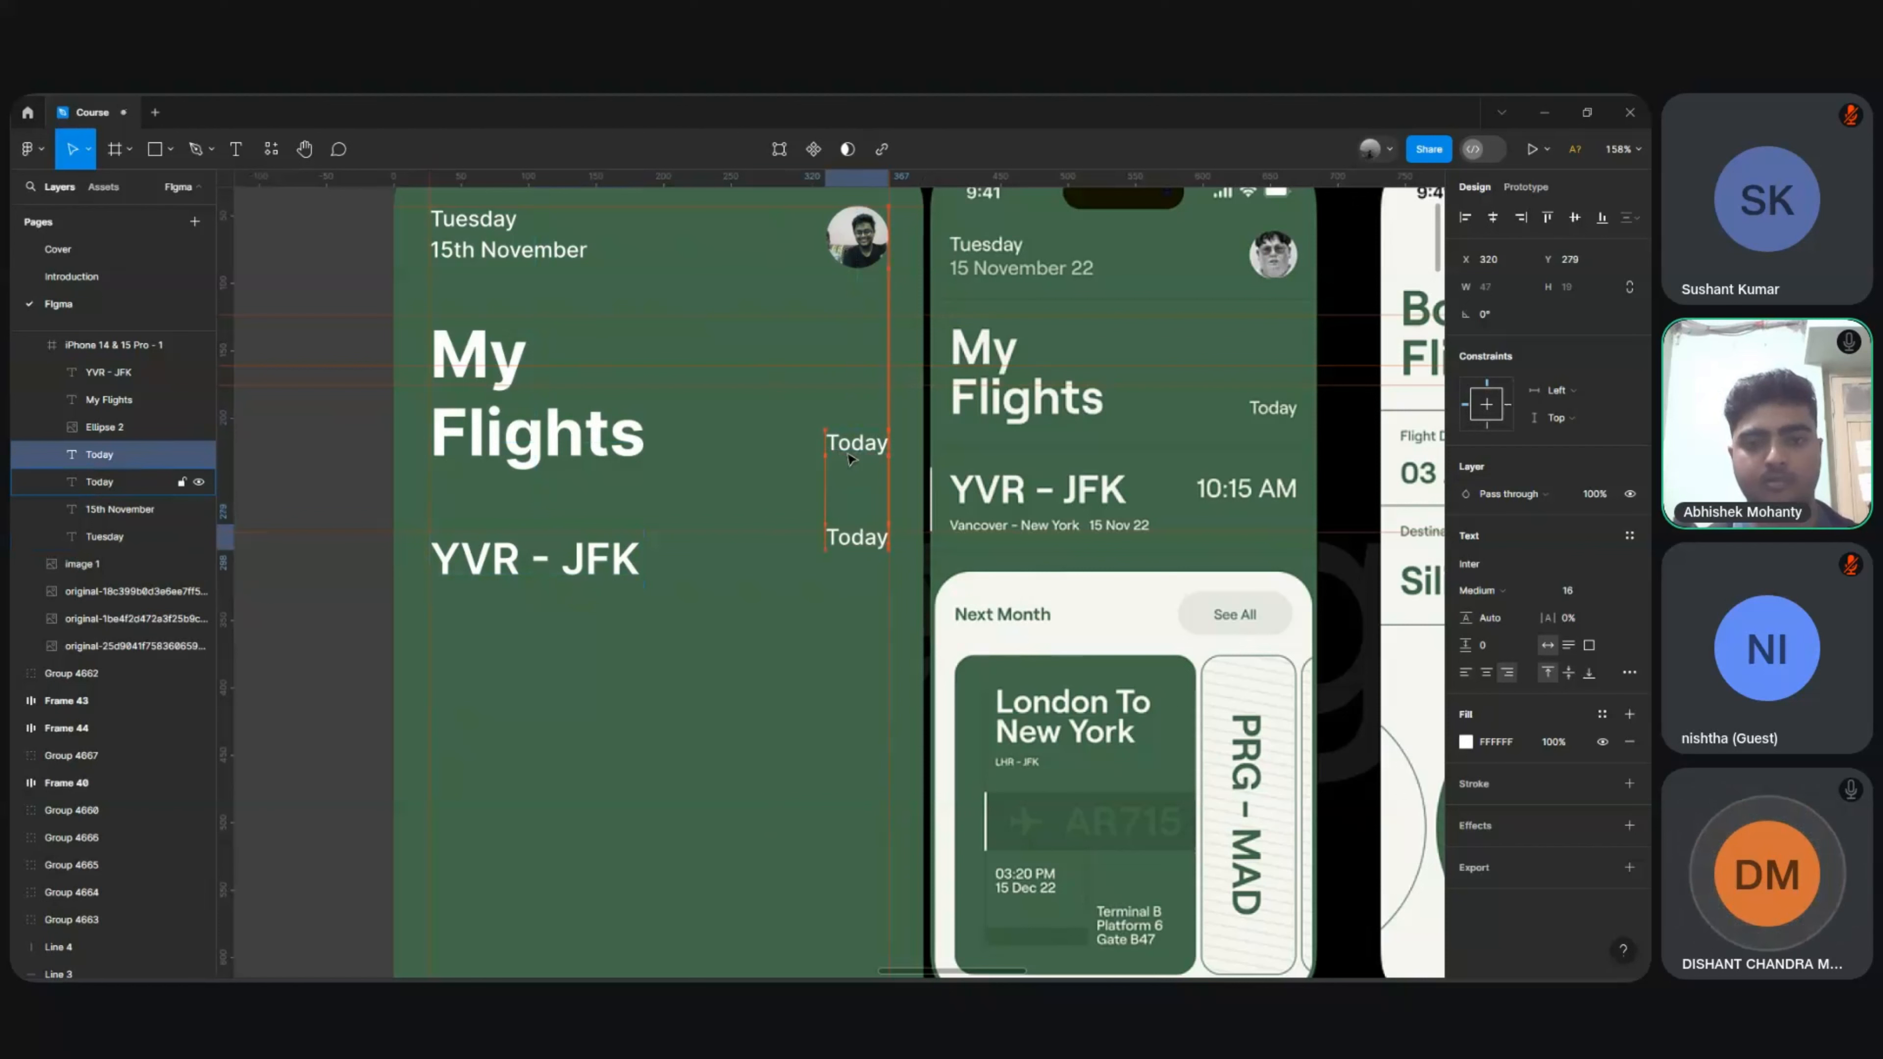
pyautogui.press('Up')
pyautogui.press('Up')
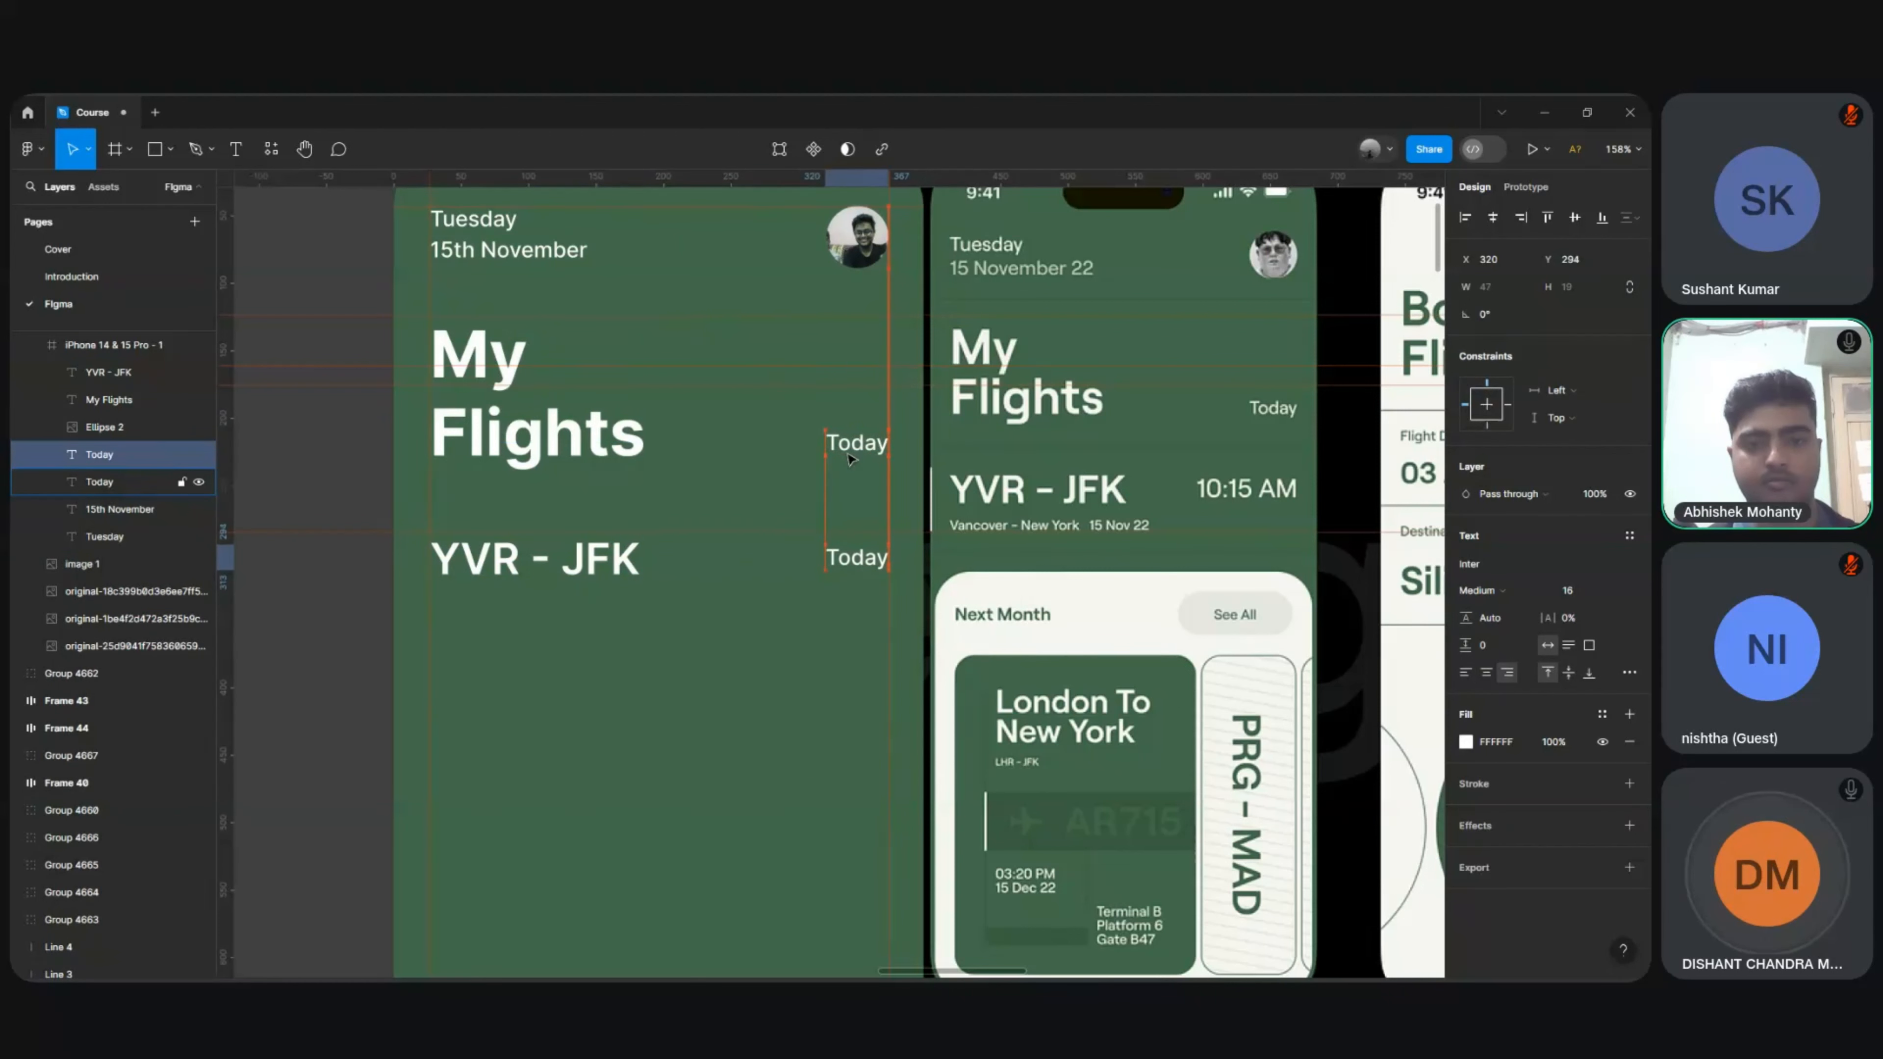
pyautogui.press('Up')
pyautogui.press('Up')
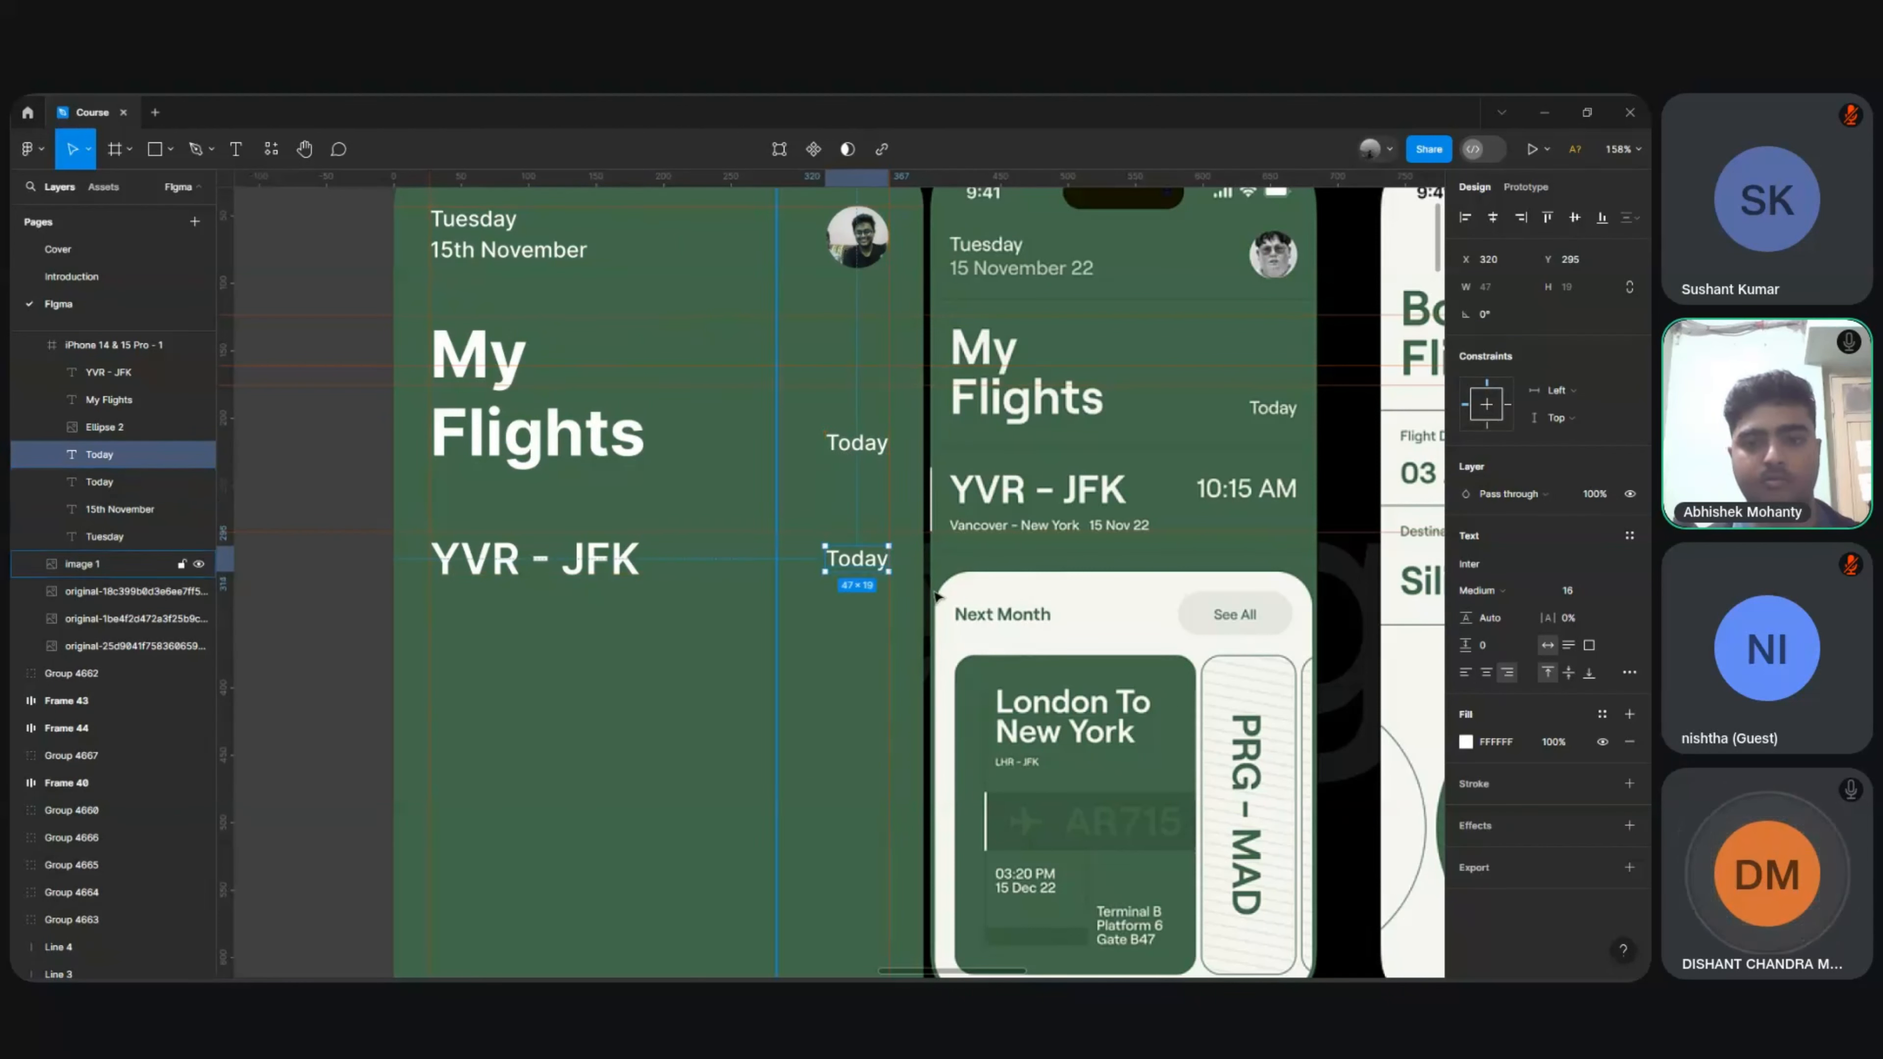
# Step: Replace the text of the lower Today copy with "10:15 AM"
pyautogui.doubleClick(851, 564)
pyautogui.click(849, 560)
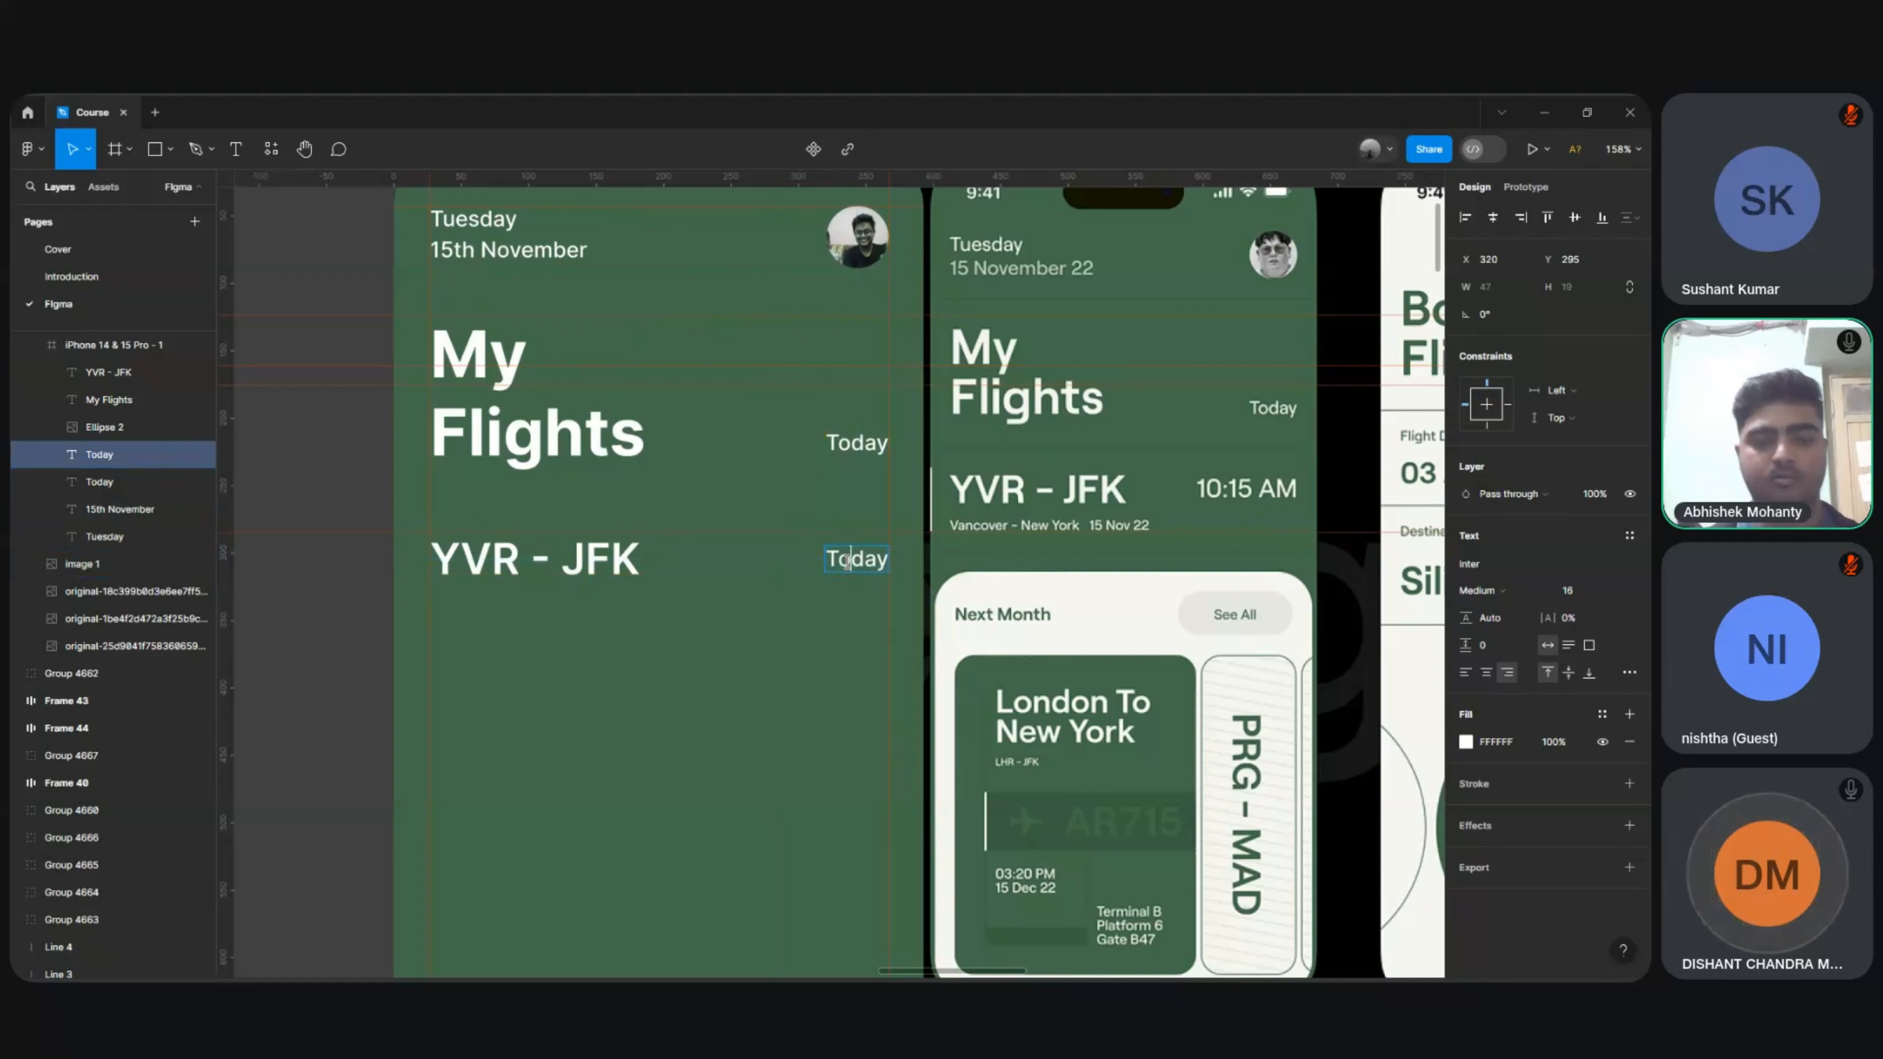
pyautogui.write('10')
pyautogui.doubleClick(847, 562)
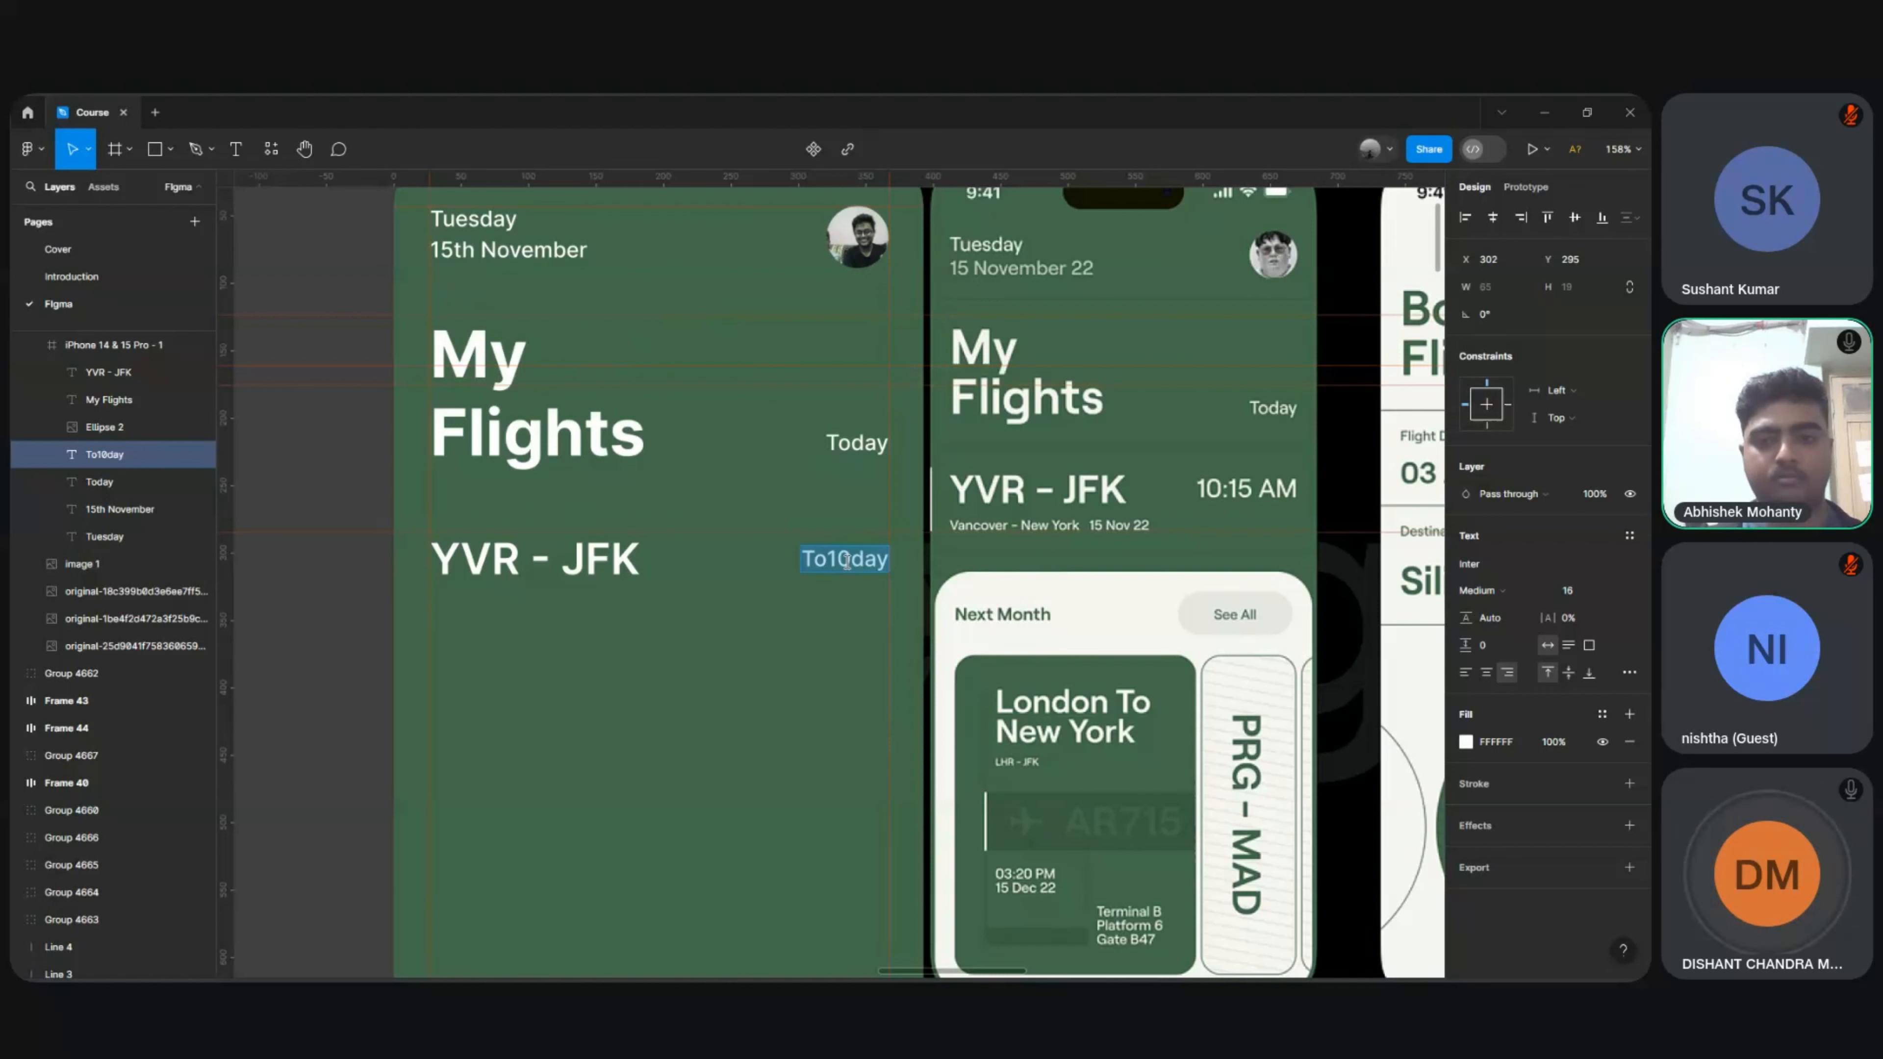
pyautogui.write('10:15')
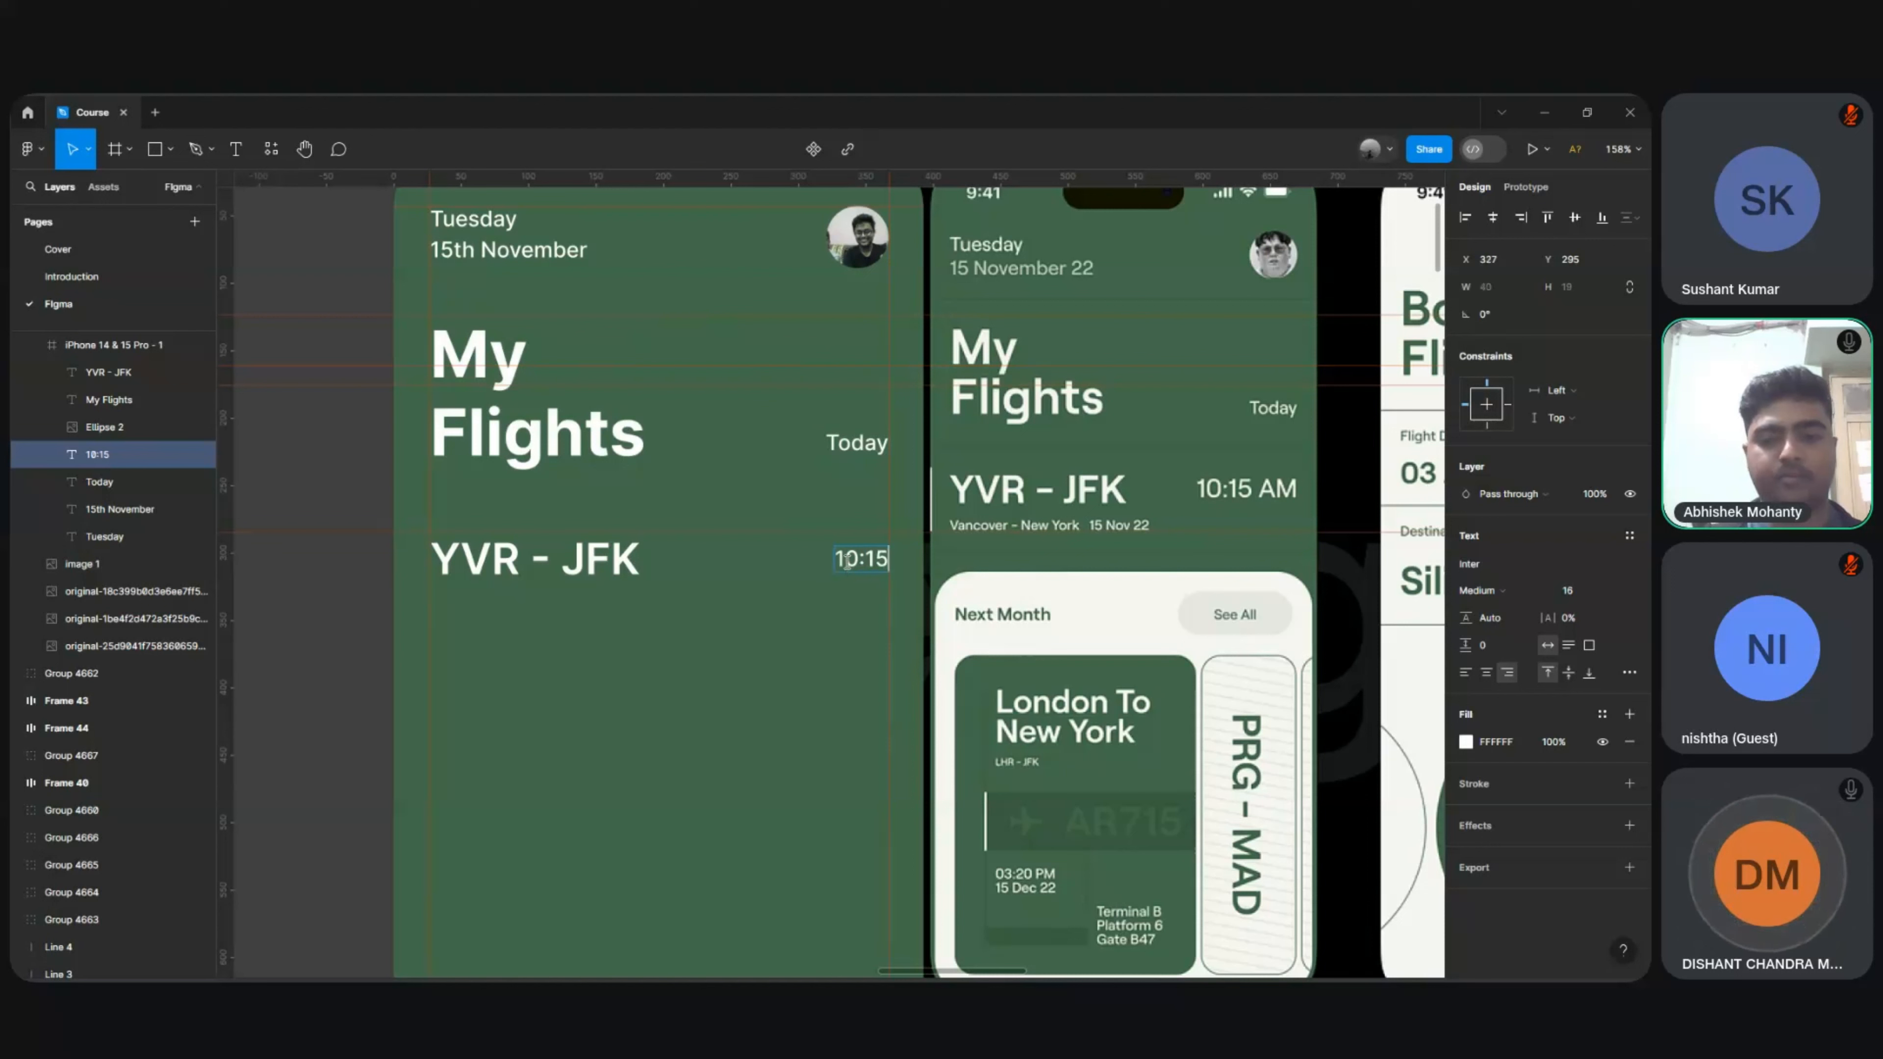
pyautogui.write(' AM')
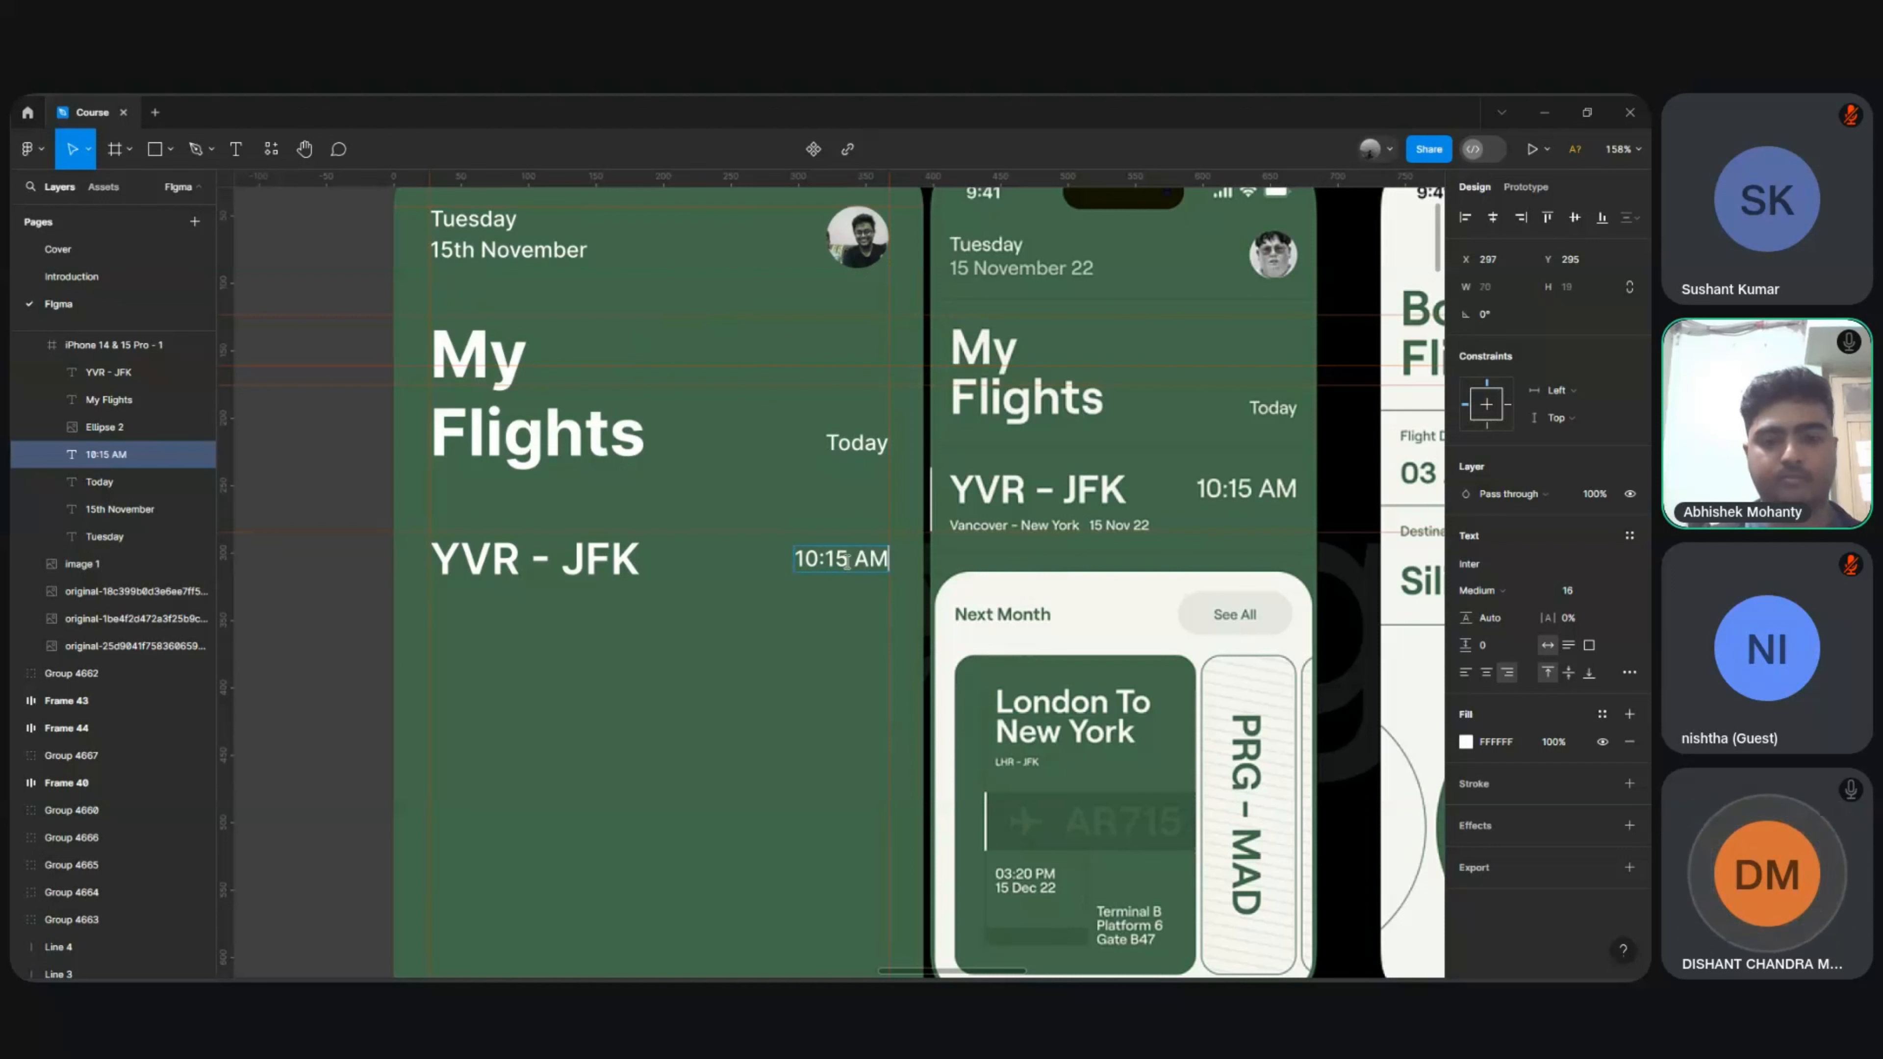
pyautogui.press('Escape')
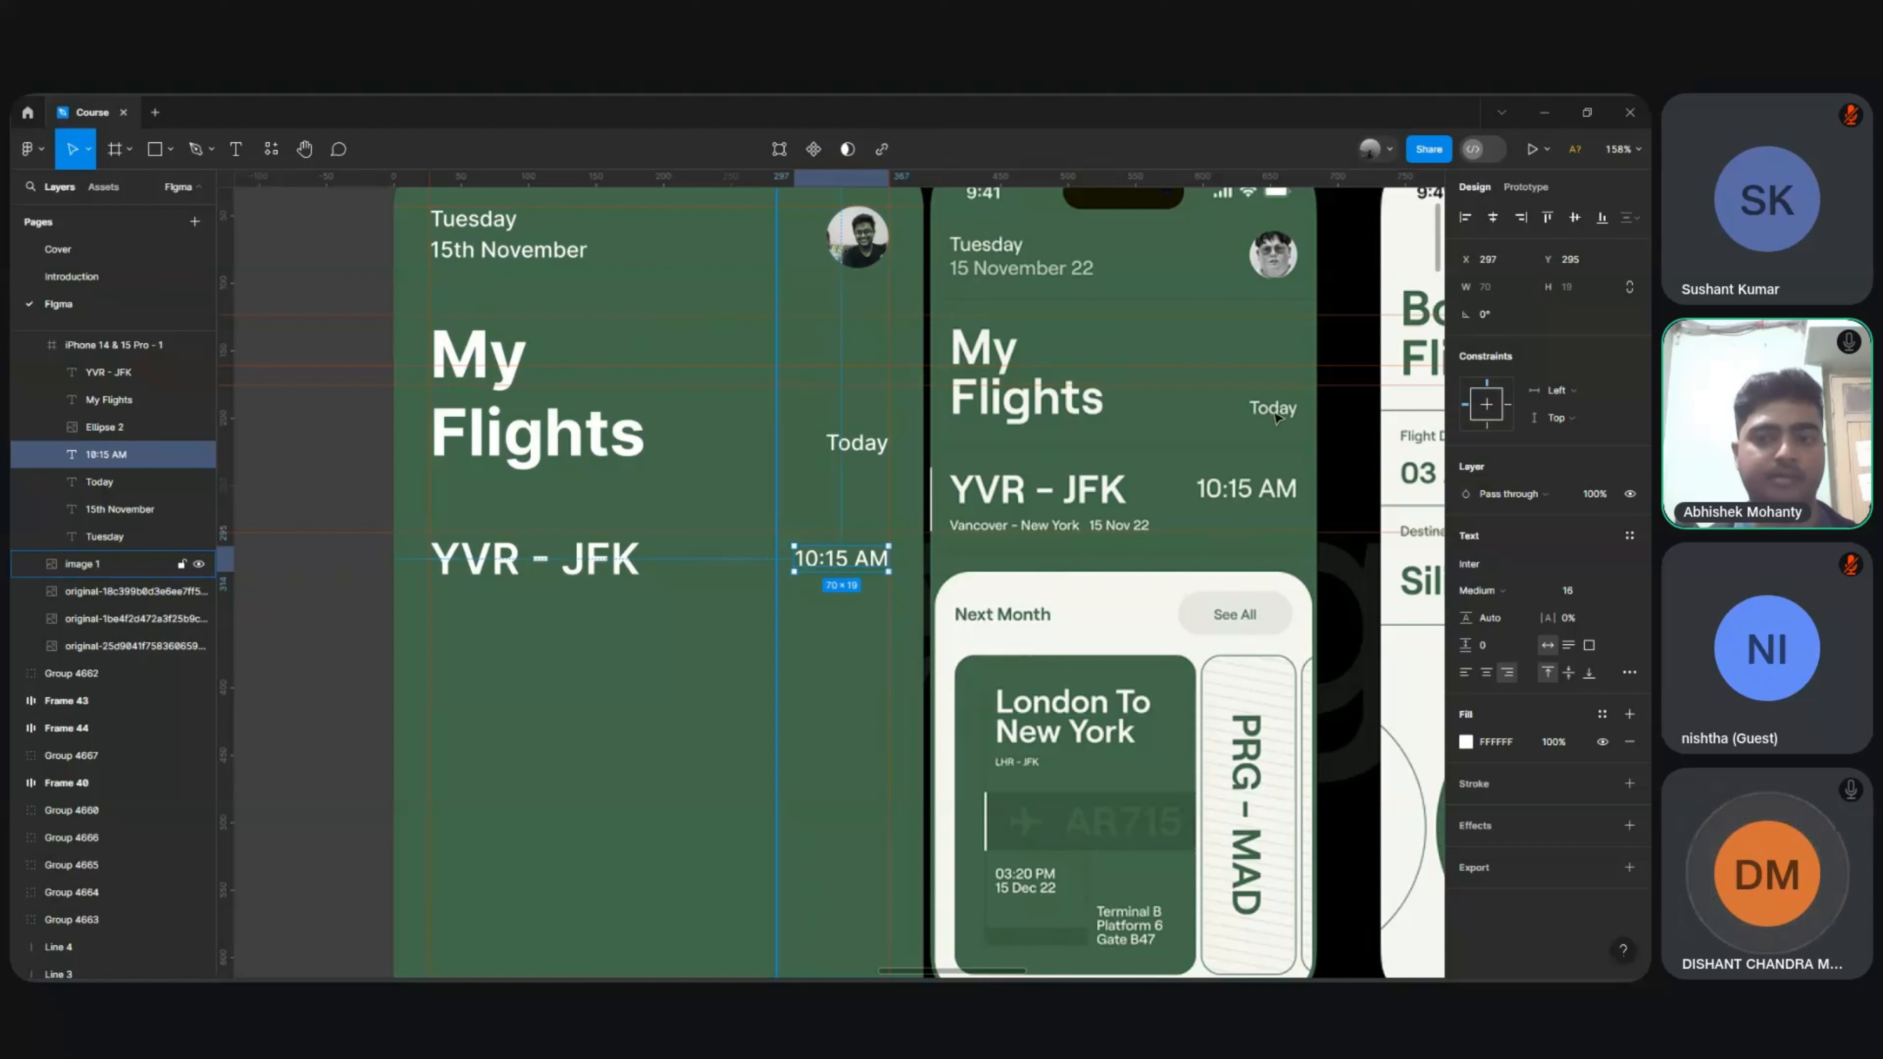
# Step: Set the 10:15 AM text to font size 24 and nudge it up to Y 285
pyautogui.click(1615, 588)
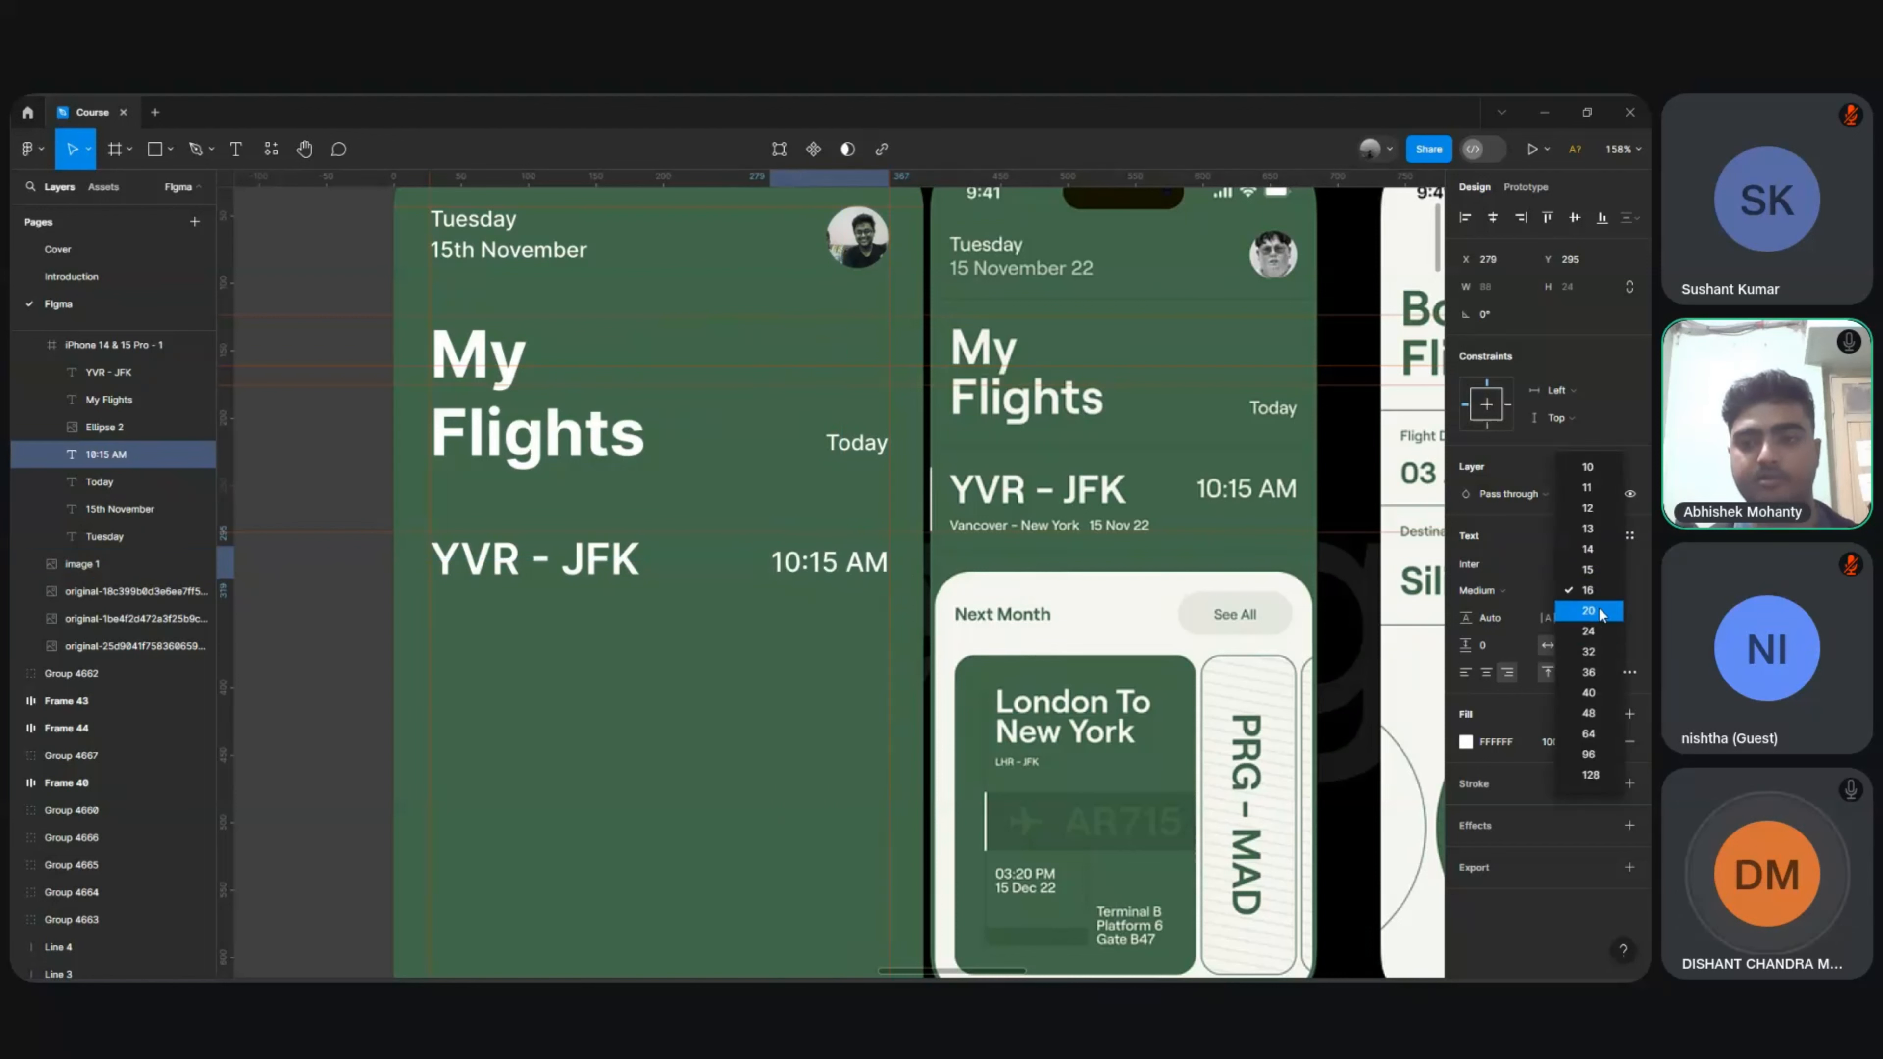
pyautogui.click(1594, 633)
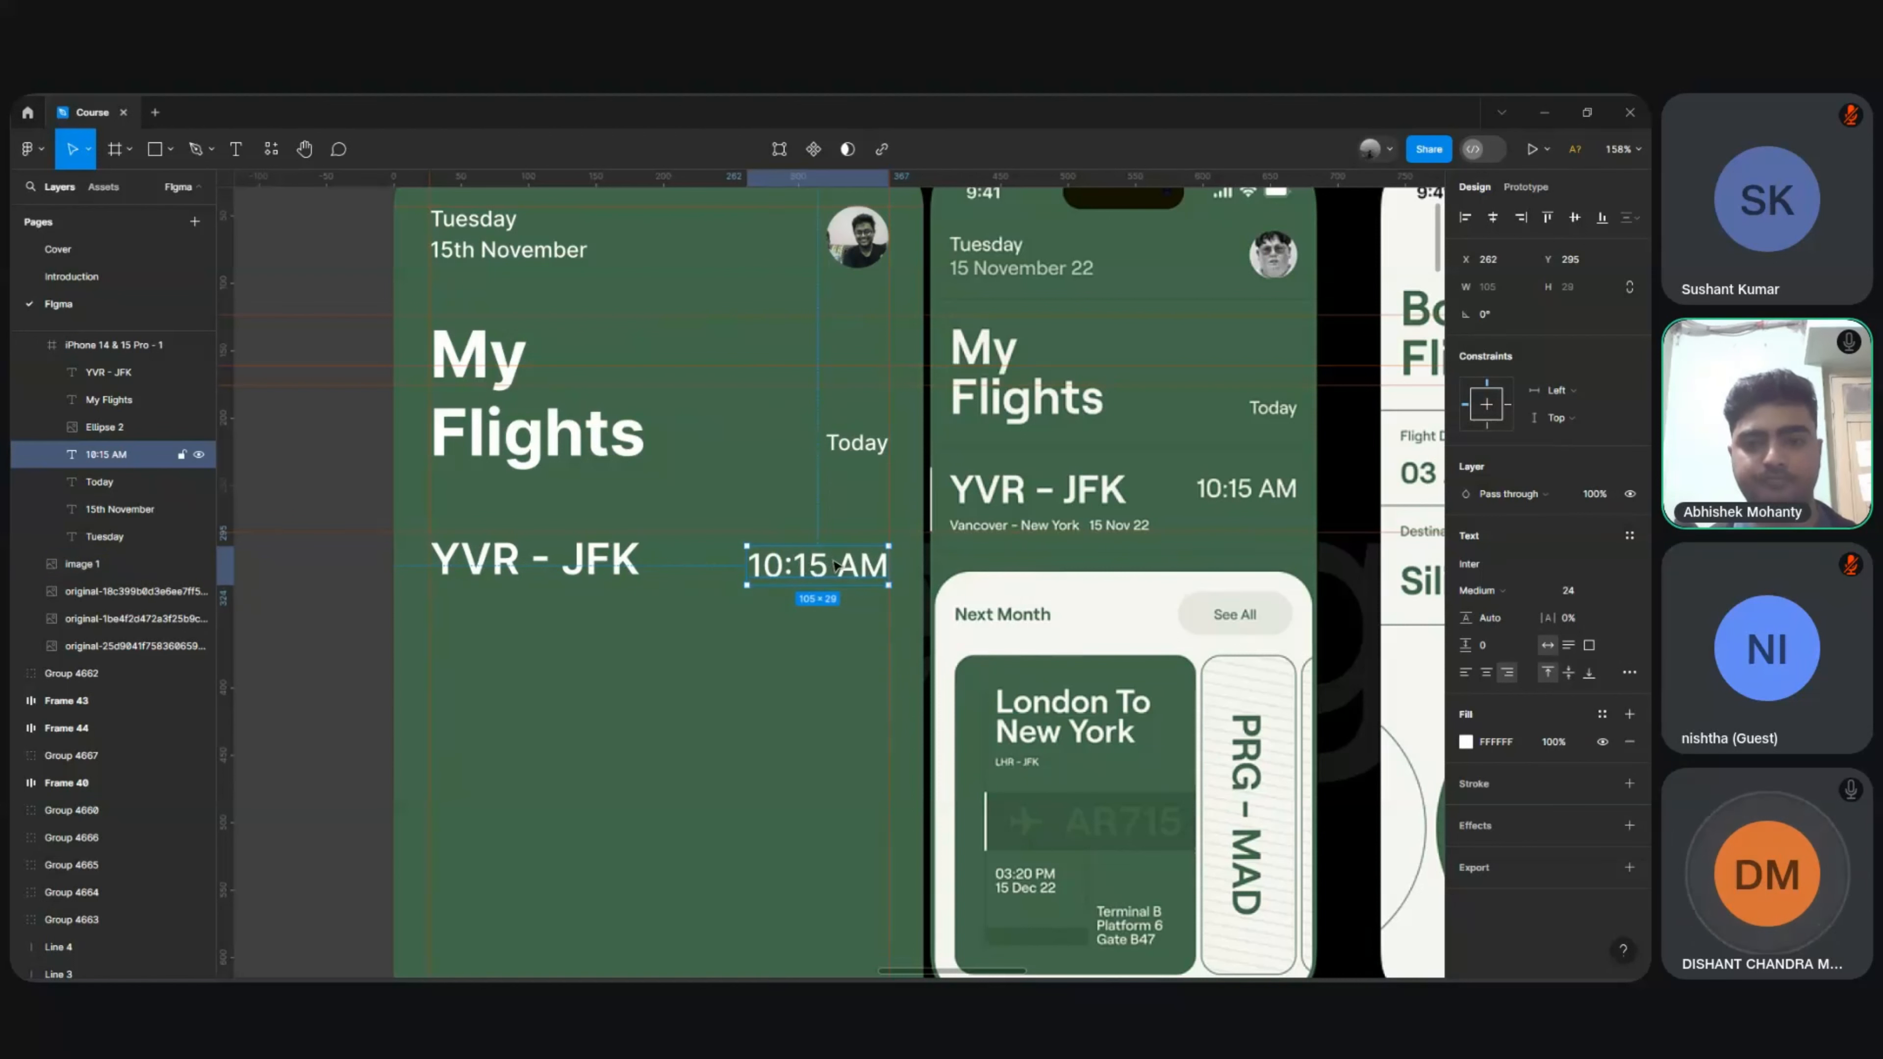
pyautogui.press('Up')
pyautogui.press('Up')
pyautogui.press('Up')
pyautogui.press('Up')
pyautogui.press('Up')
pyautogui.press('Up')
pyautogui.press('Up')
pyautogui.press('Up')
pyautogui.press('Up')
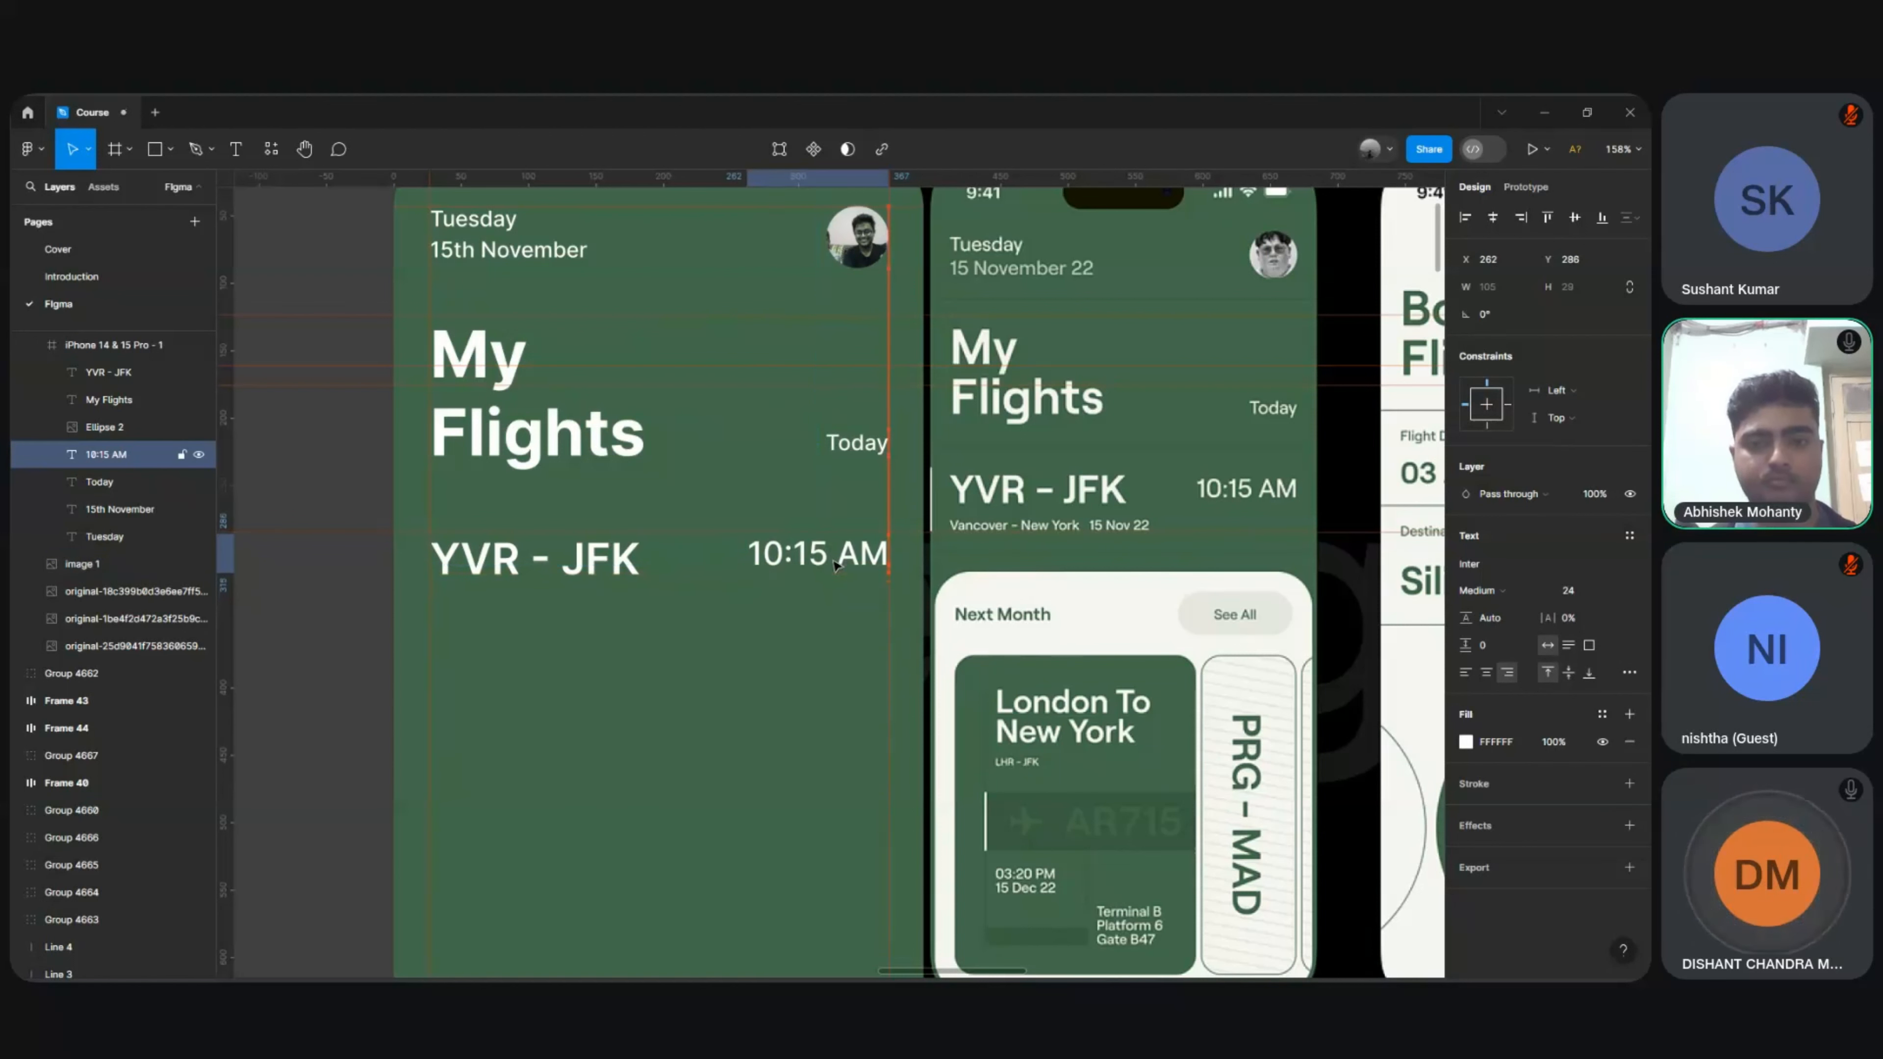
pyautogui.press('Up')
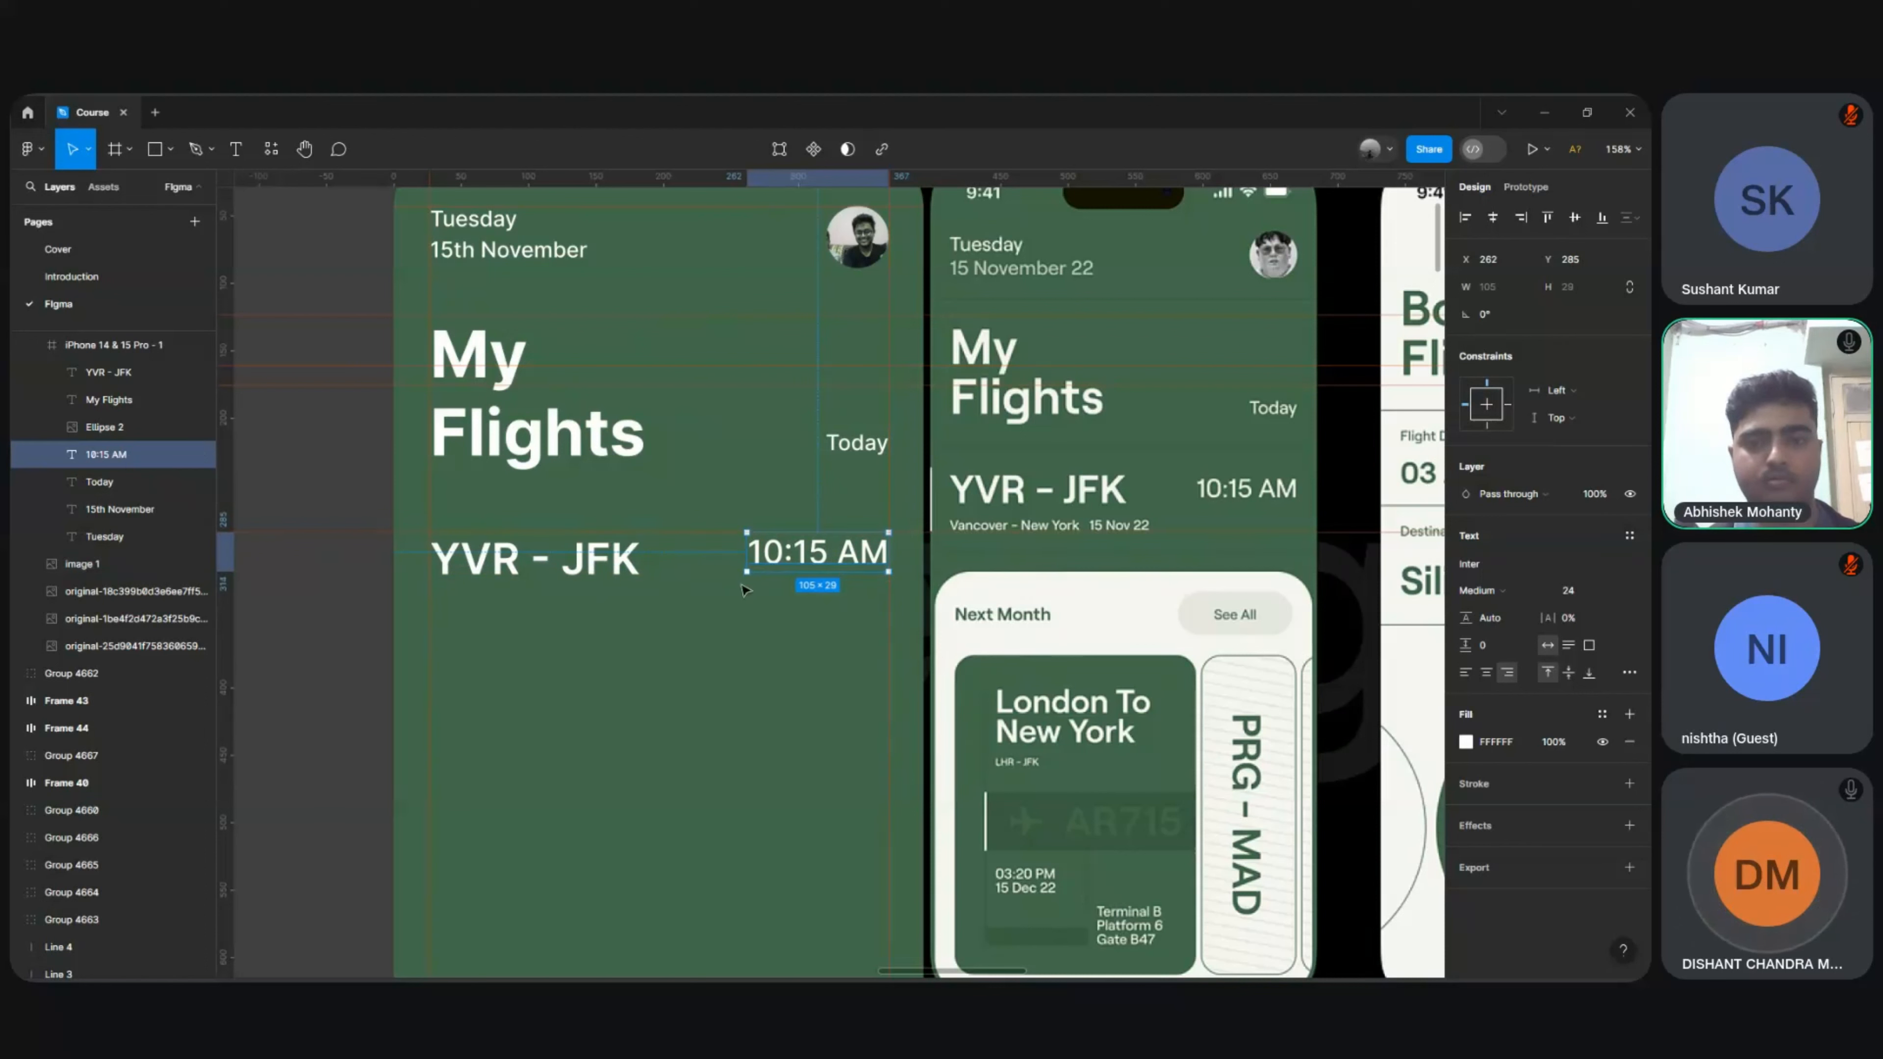
# Step: Duplicate the YVR - JFK text and move the copy straight down to Y 329
pyautogui.click(549, 578)
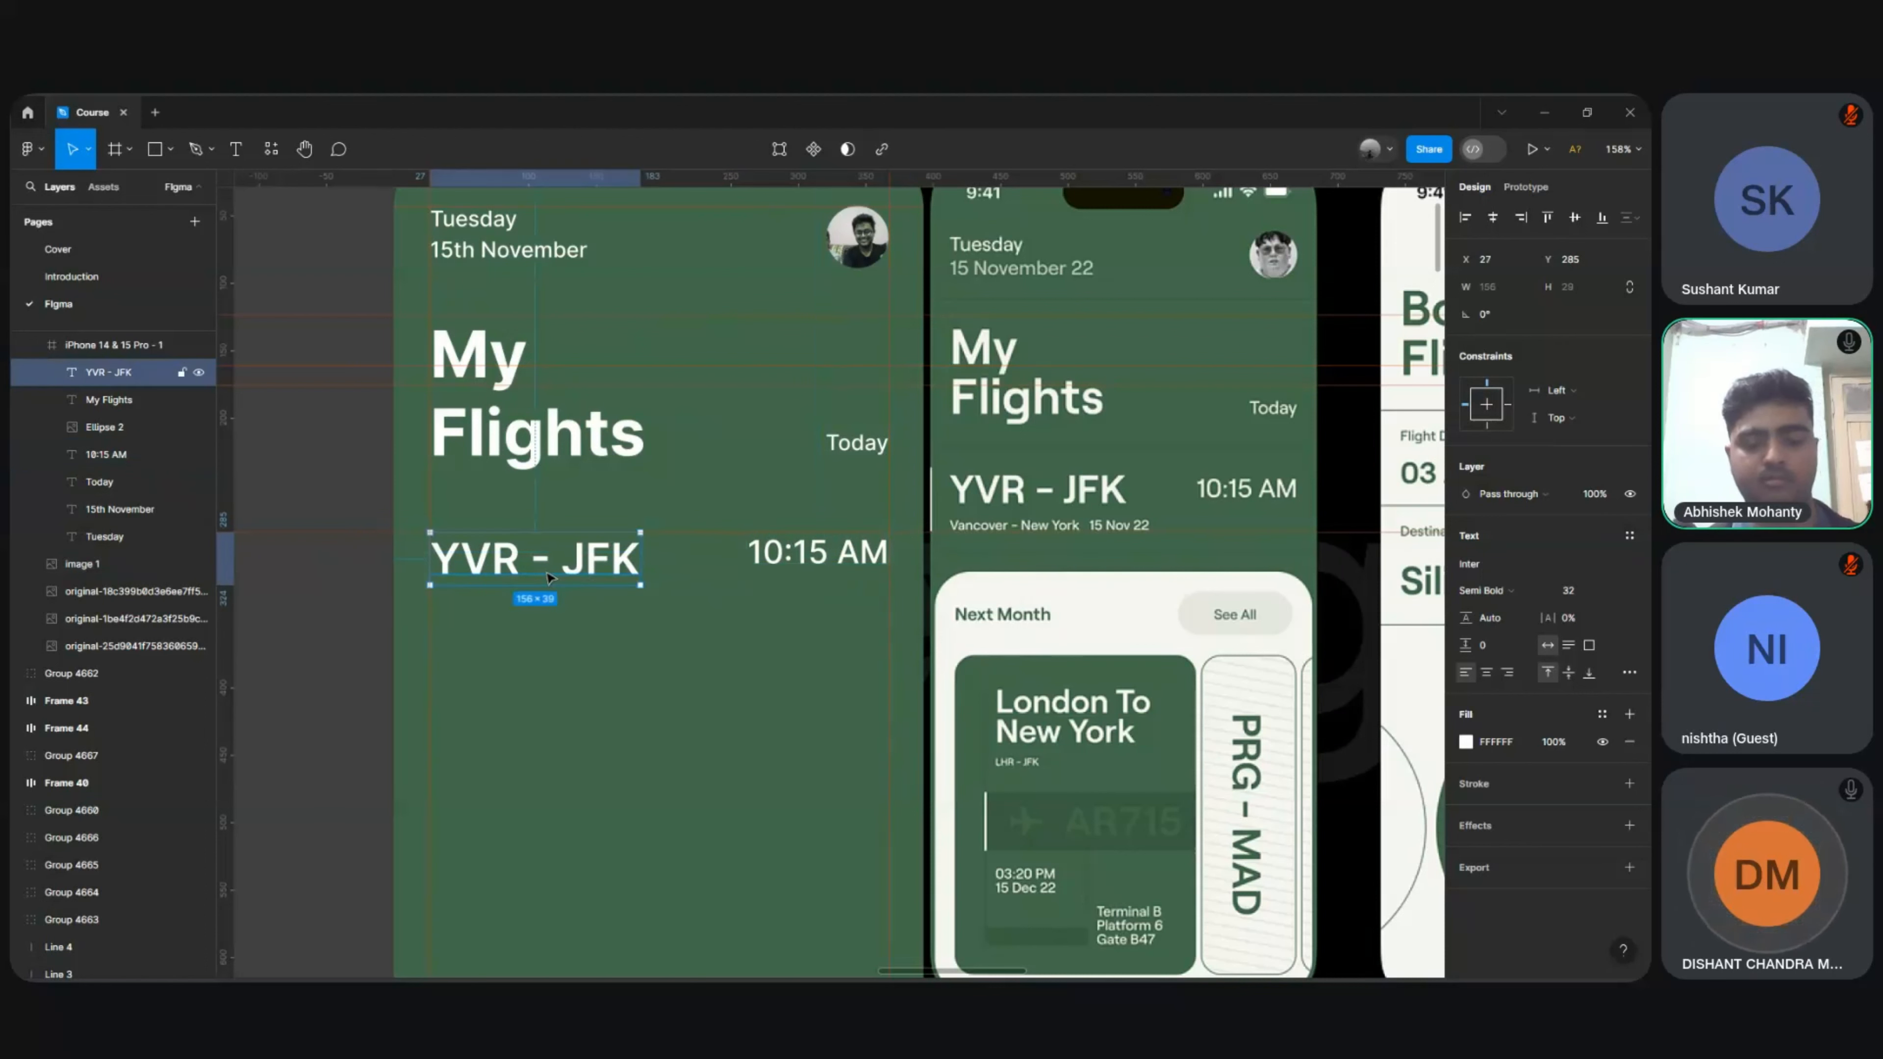
pyautogui.hotkey('ctrl', 'd')
pyautogui.hotkey('shift', 'Down')
pyautogui.hotkey('shift', 'Down')
pyautogui.hotkey('shift', 'Down')
pyautogui.hotkey('shift', 'Down')
pyautogui.press('Down')
pyautogui.press('Down')
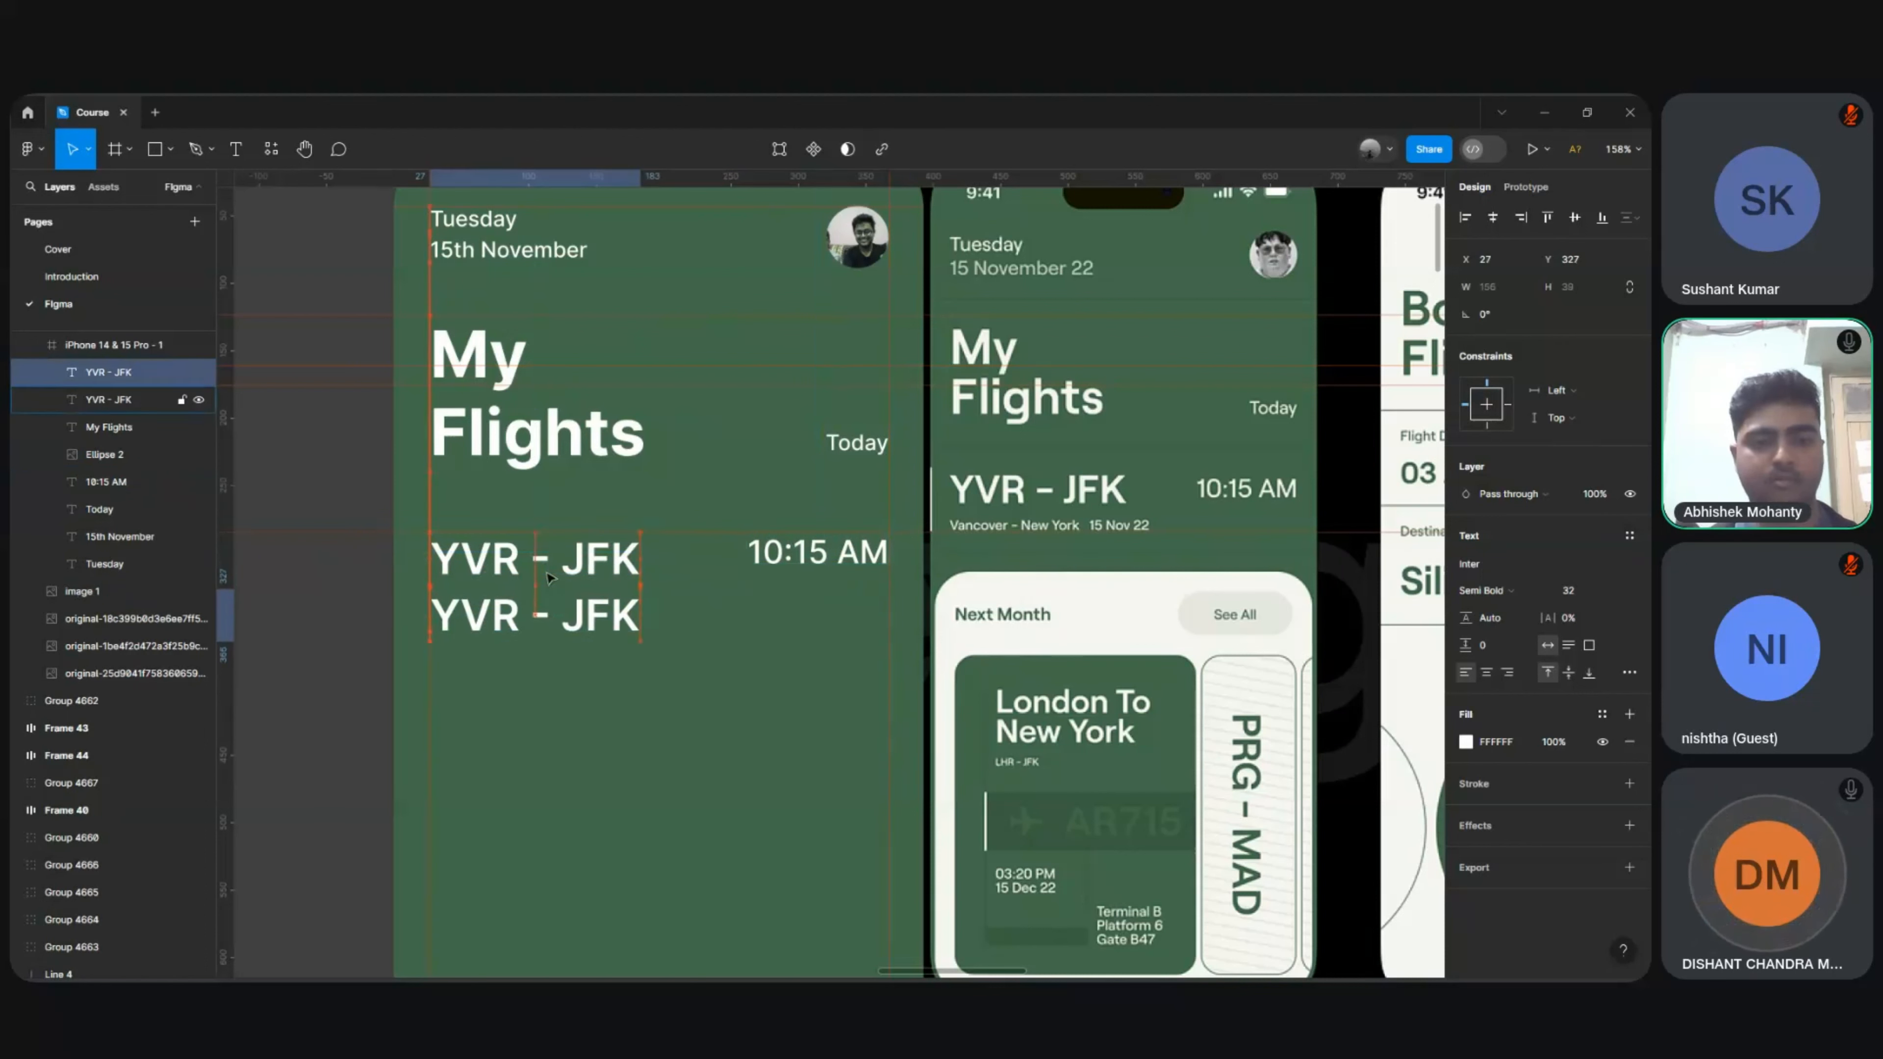
pyautogui.press('Down')
pyautogui.press('Down')
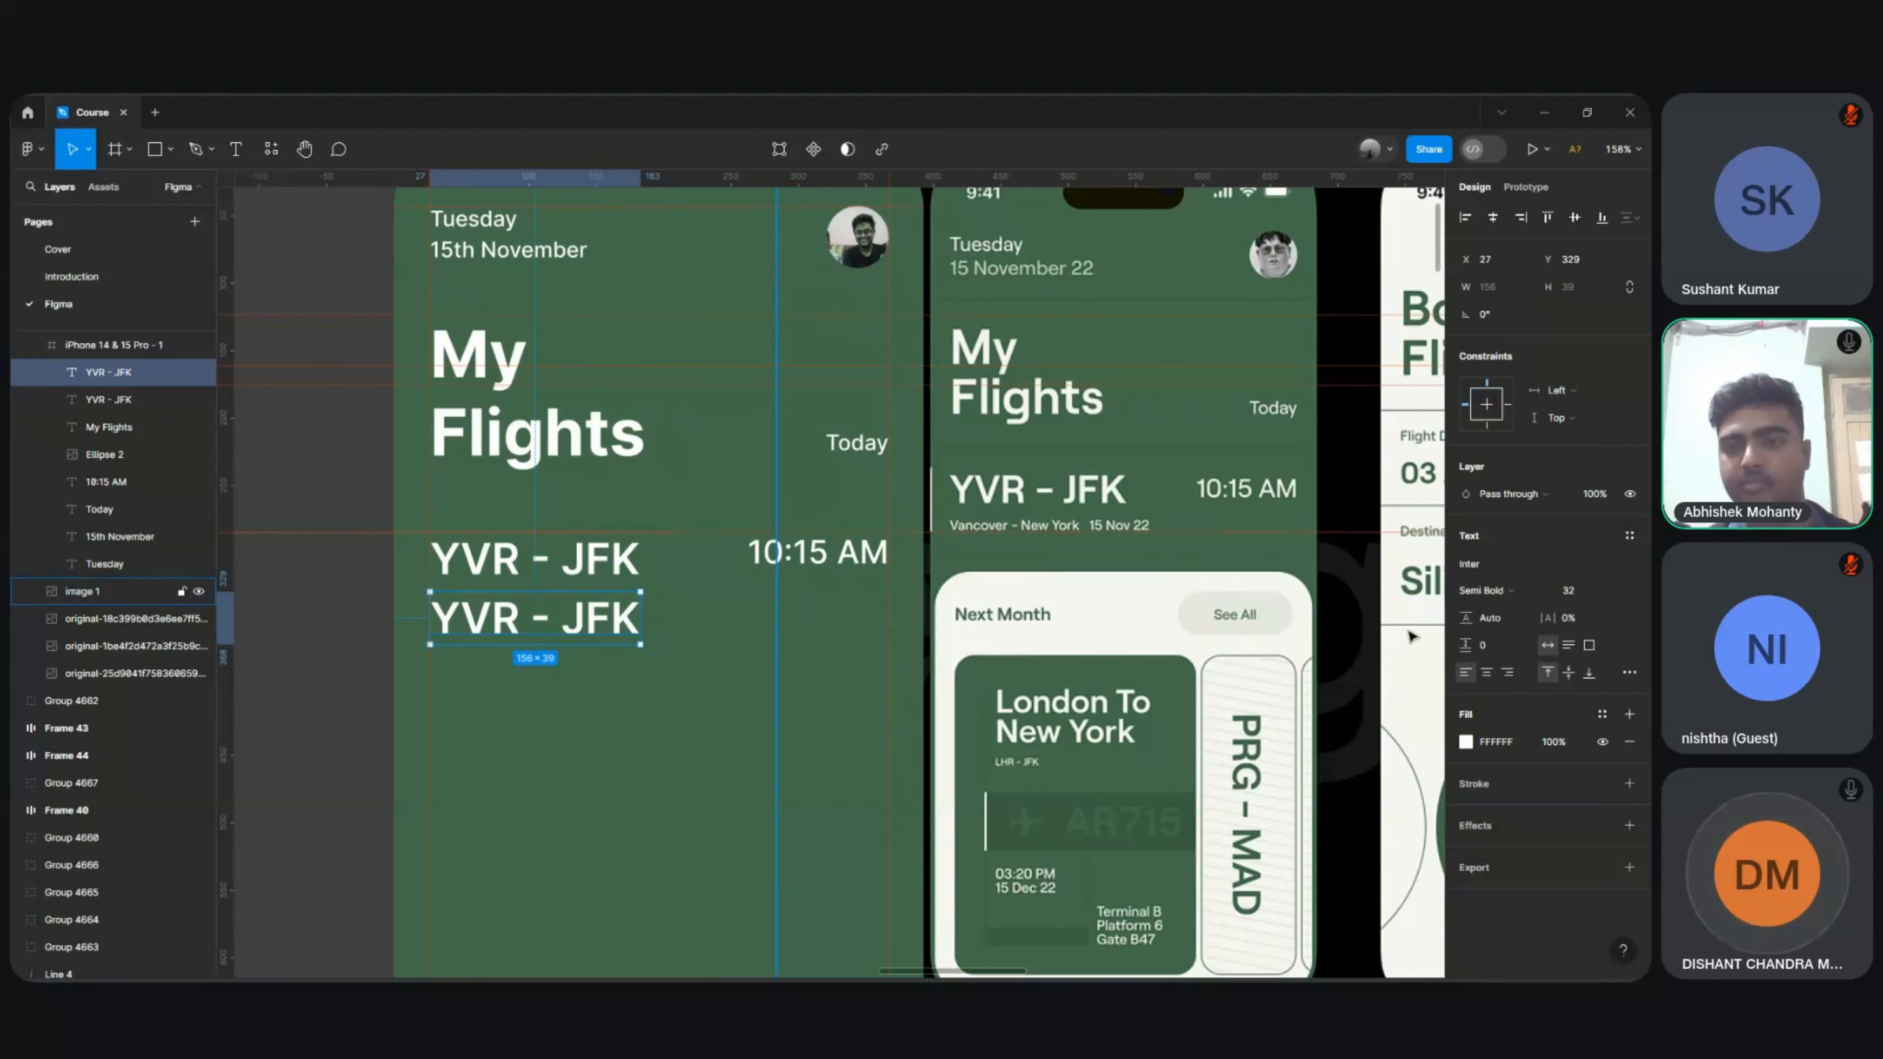
# Step: Set the lower YVR - JFK copy to font size 16 and Regular weight, and open its text for editing
pyautogui.click(1615, 595)
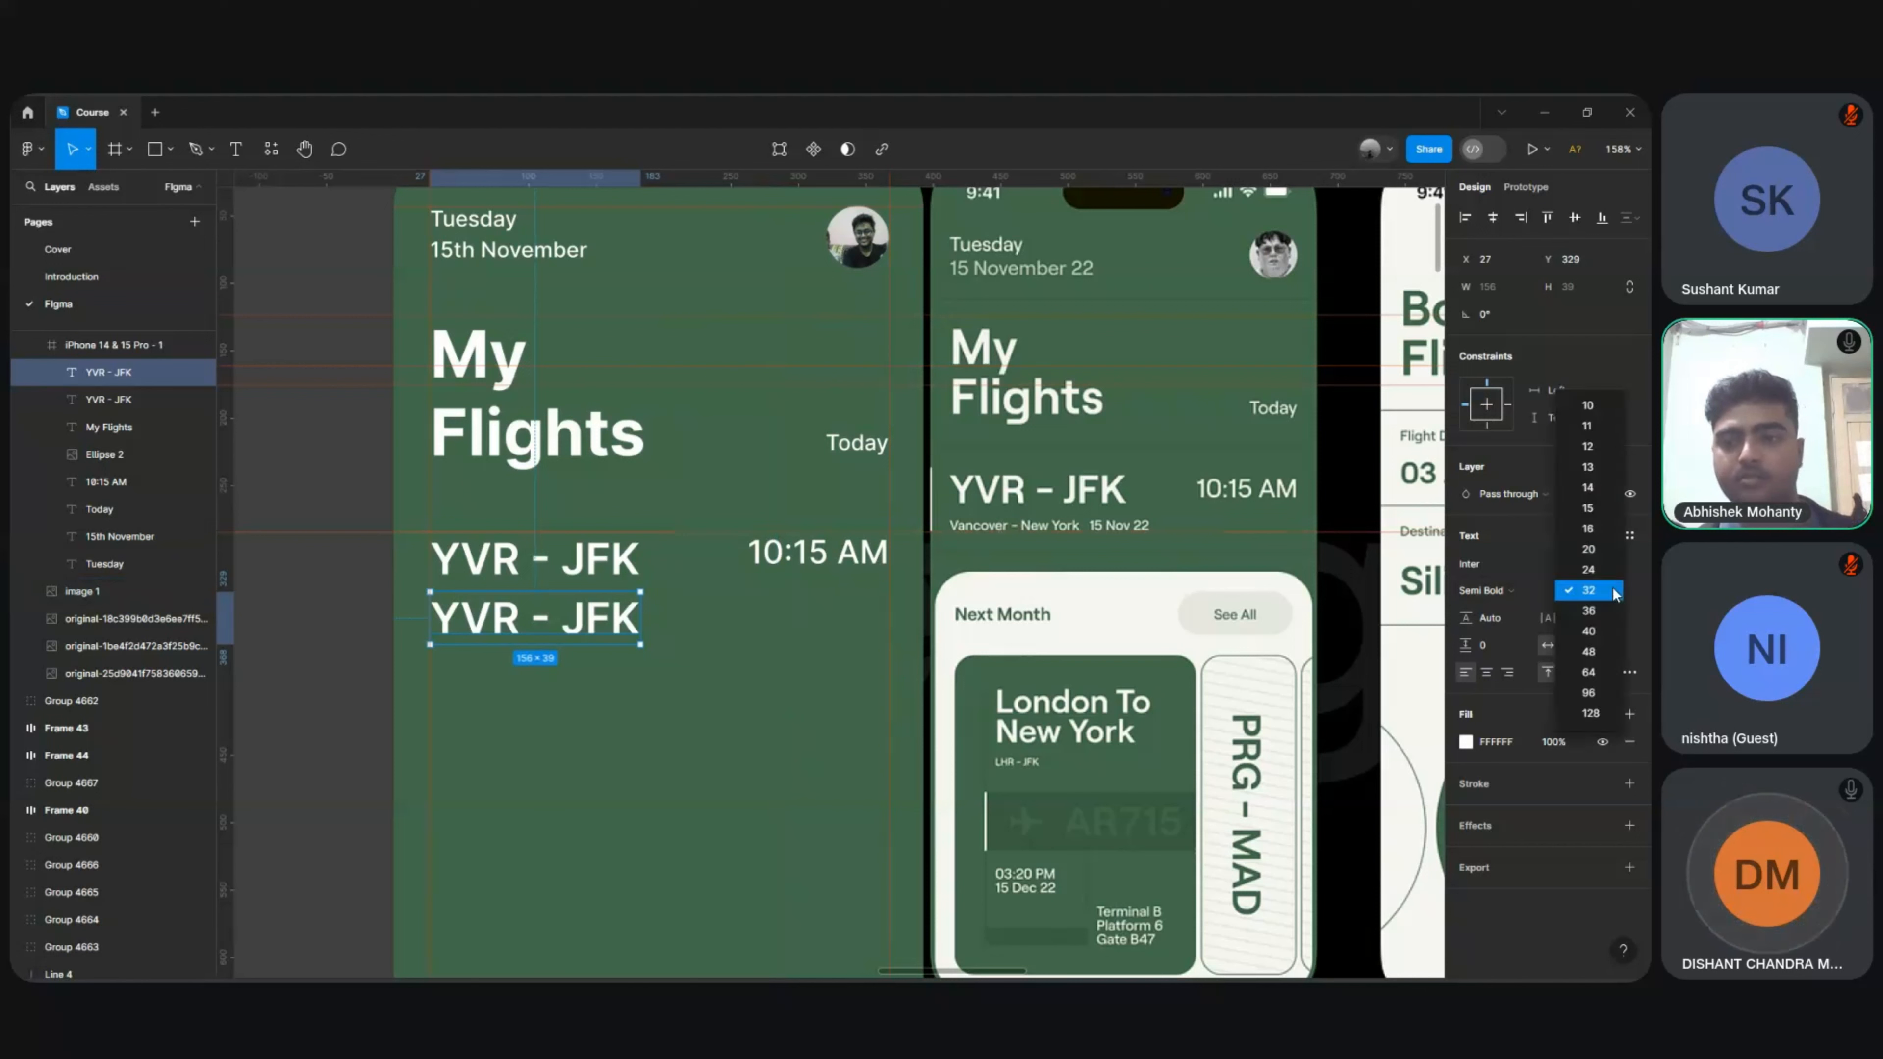
pyautogui.click(1536, 598)
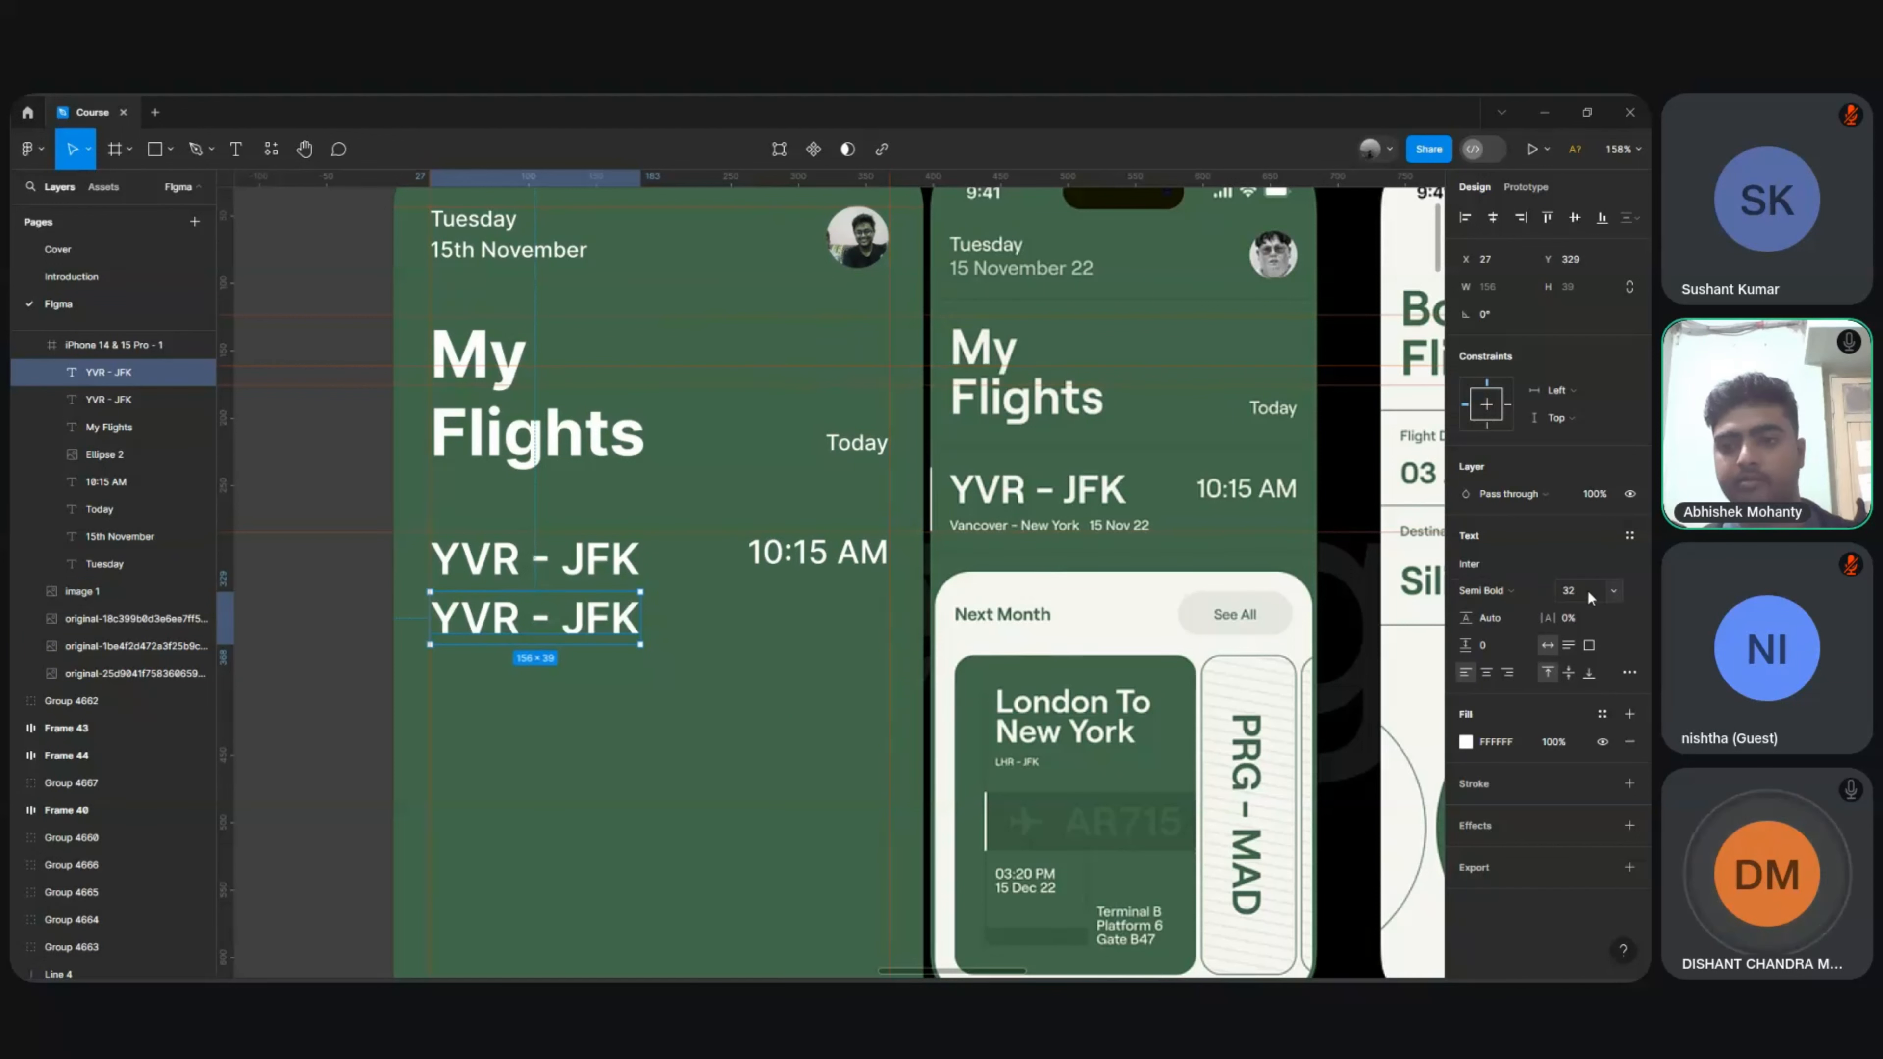
pyautogui.click(1589, 597)
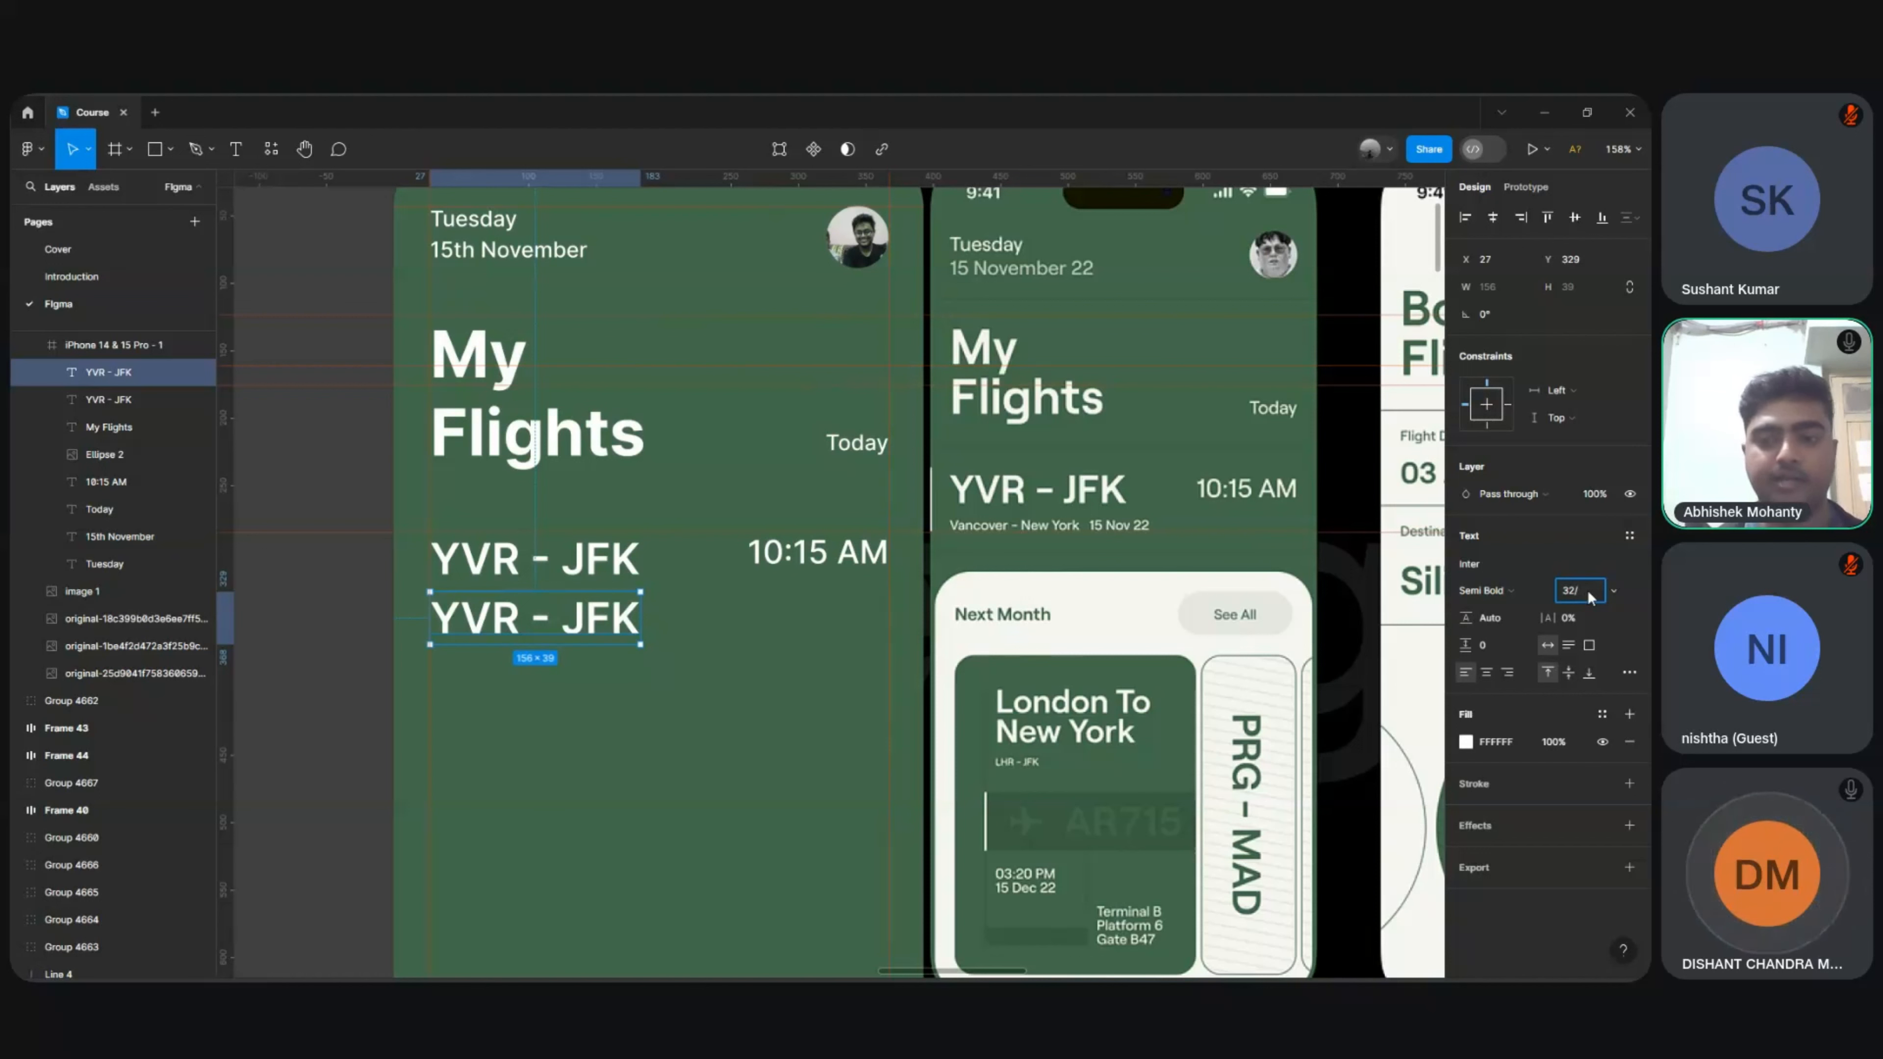
pyautogui.press('Return')
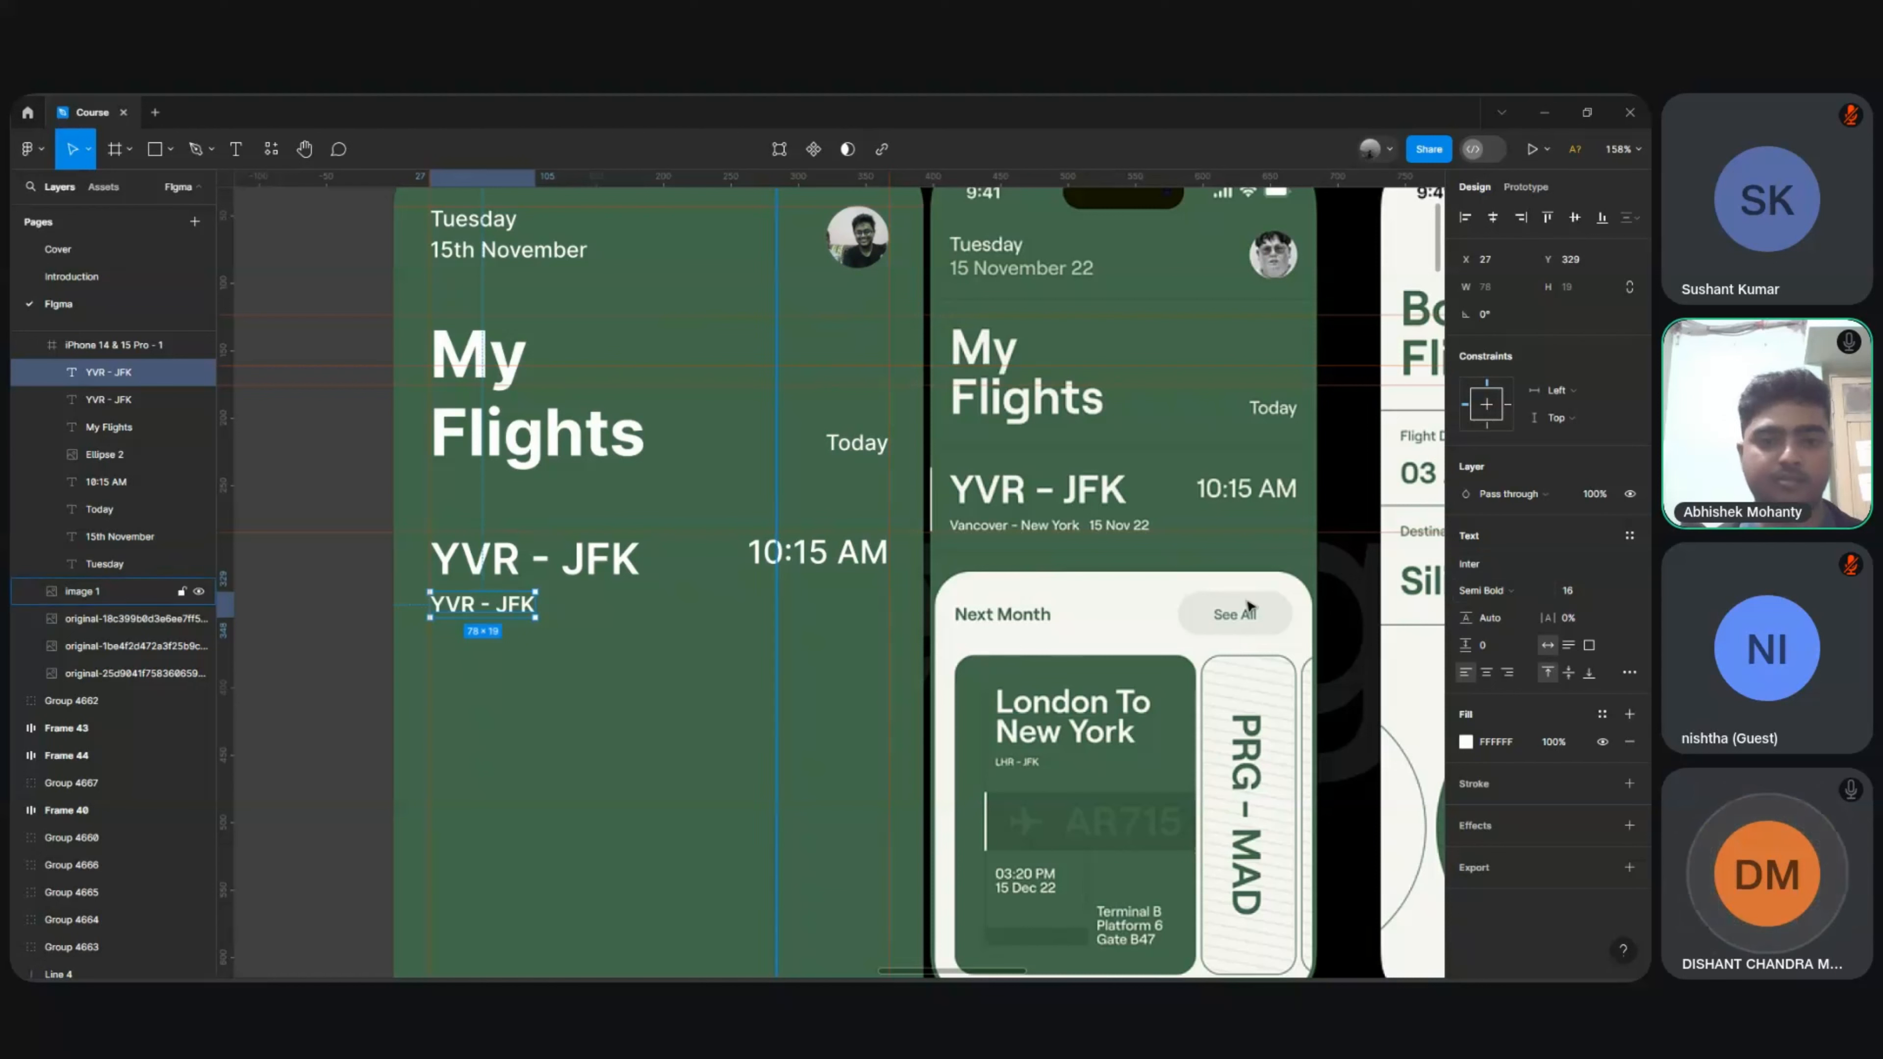
pyautogui.click(1496, 587)
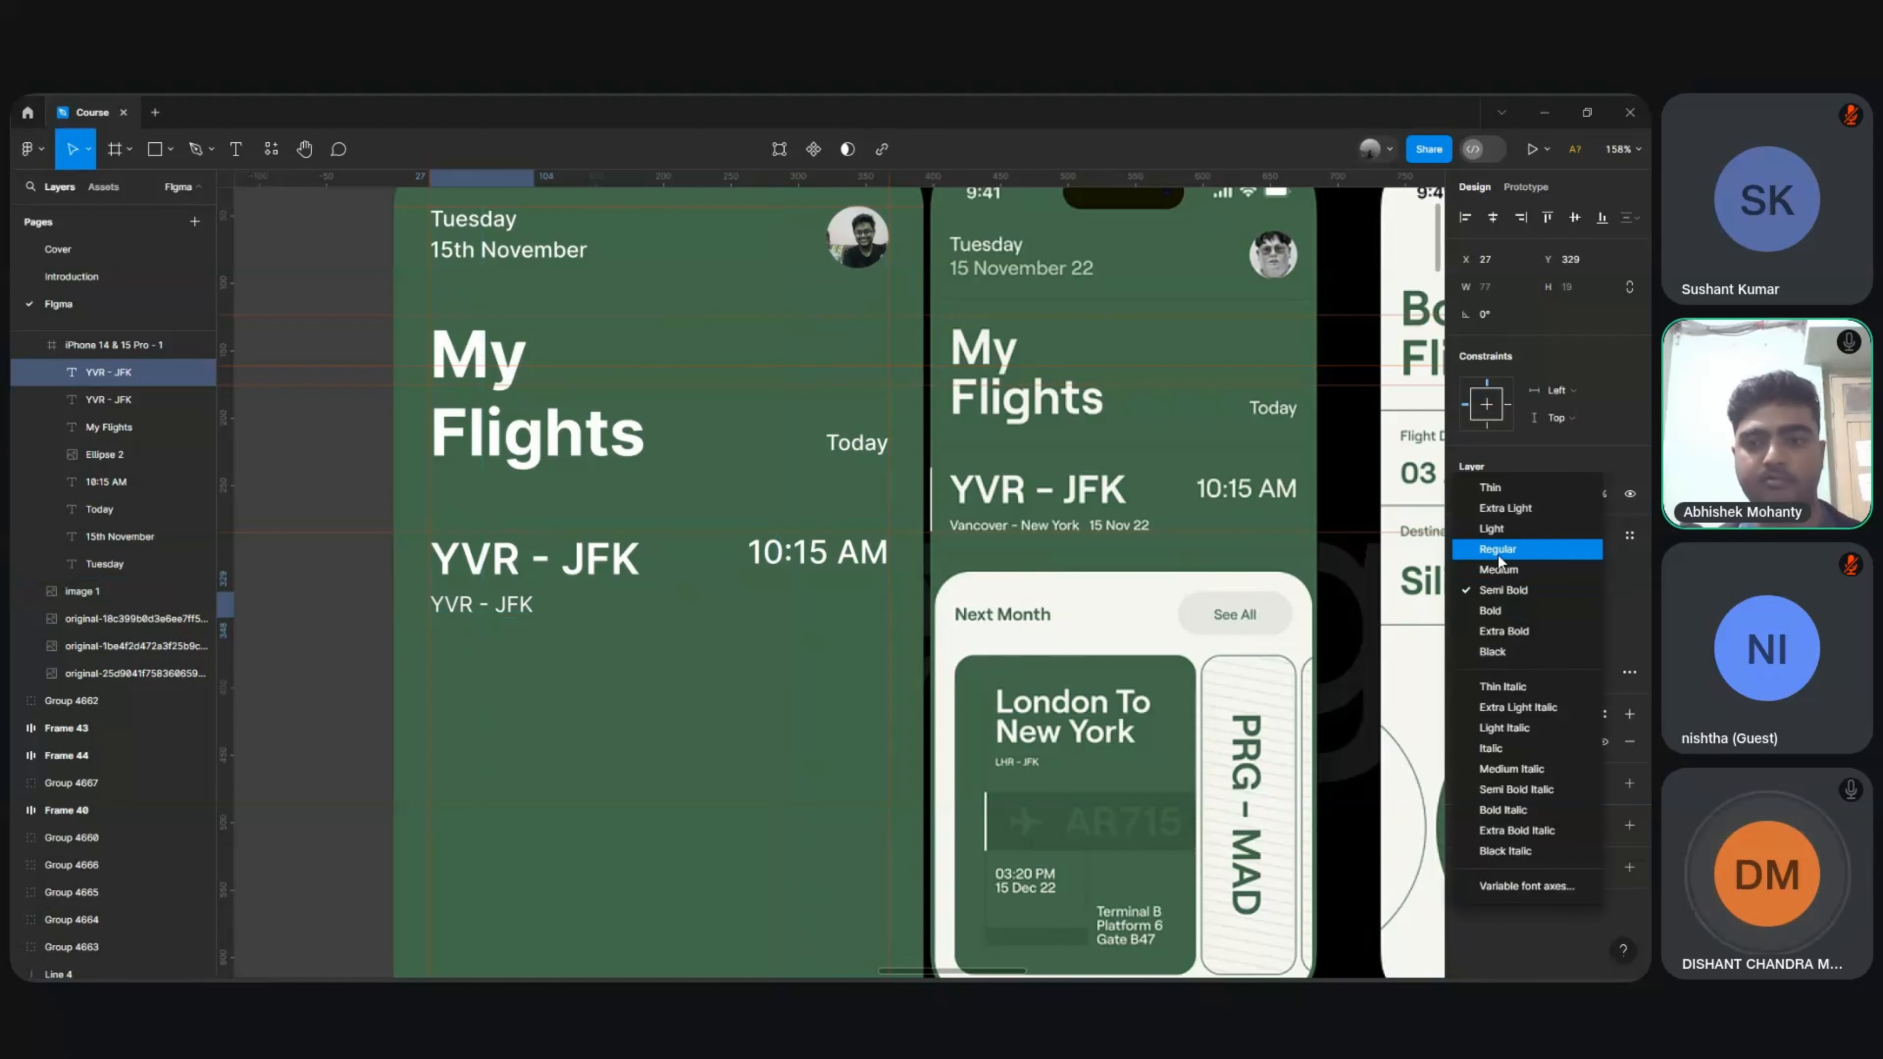
pyautogui.click(1497, 555)
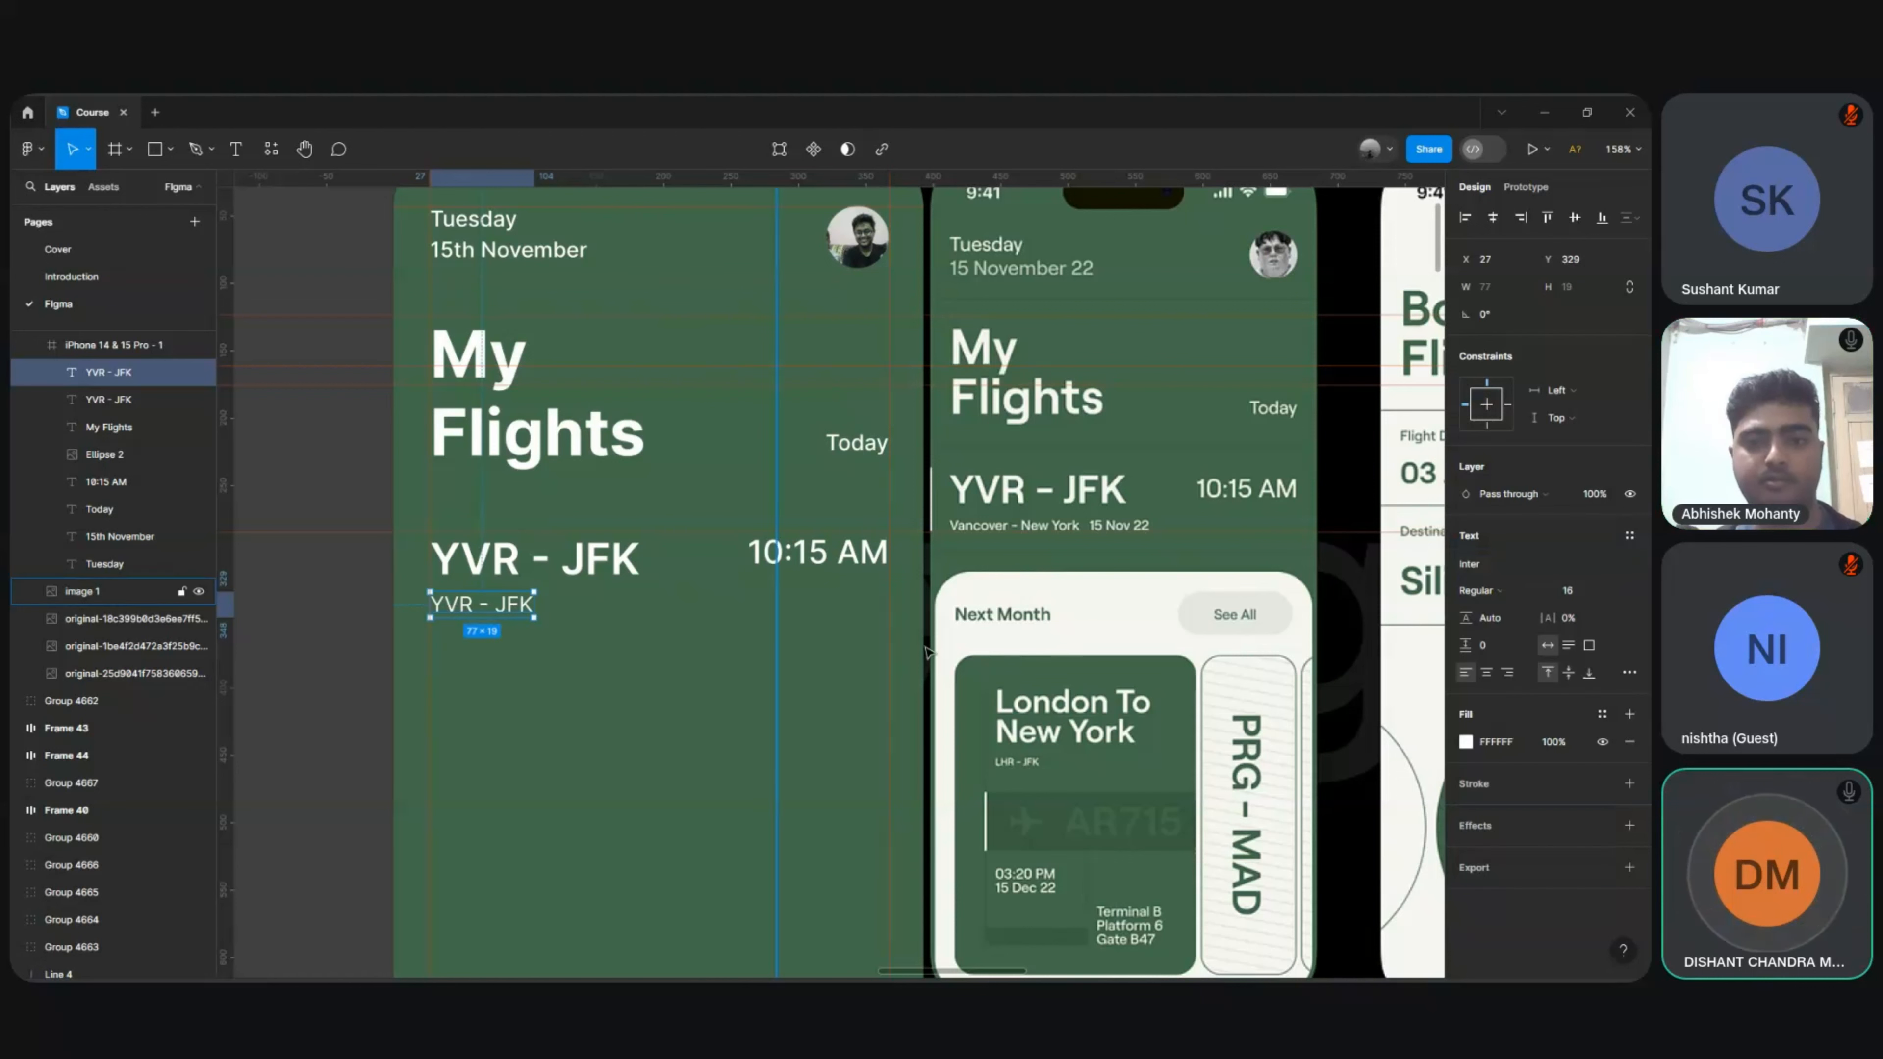
pyautogui.press('Return')
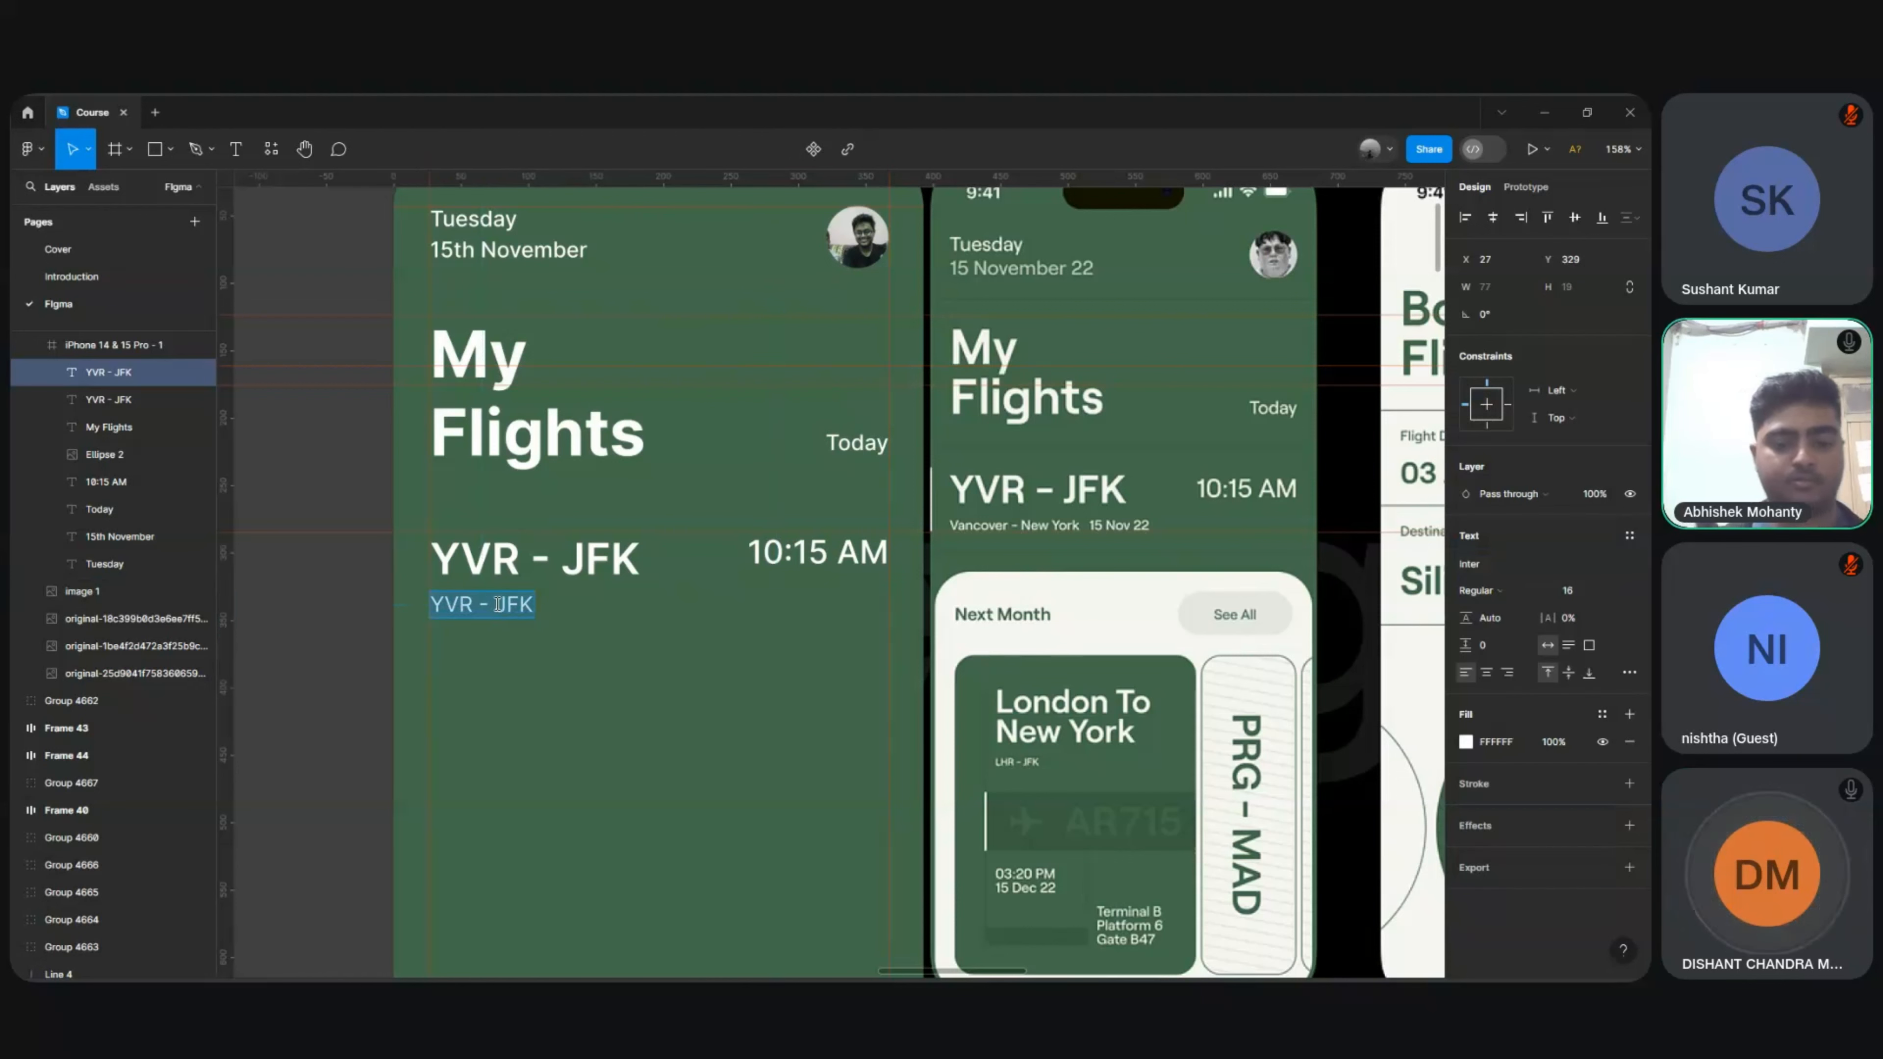
# Step: Replace the text of the lower YVR - JFK copy with "Vancouver", applying the suggested capitalised spelling
pyautogui.write('vancouver')
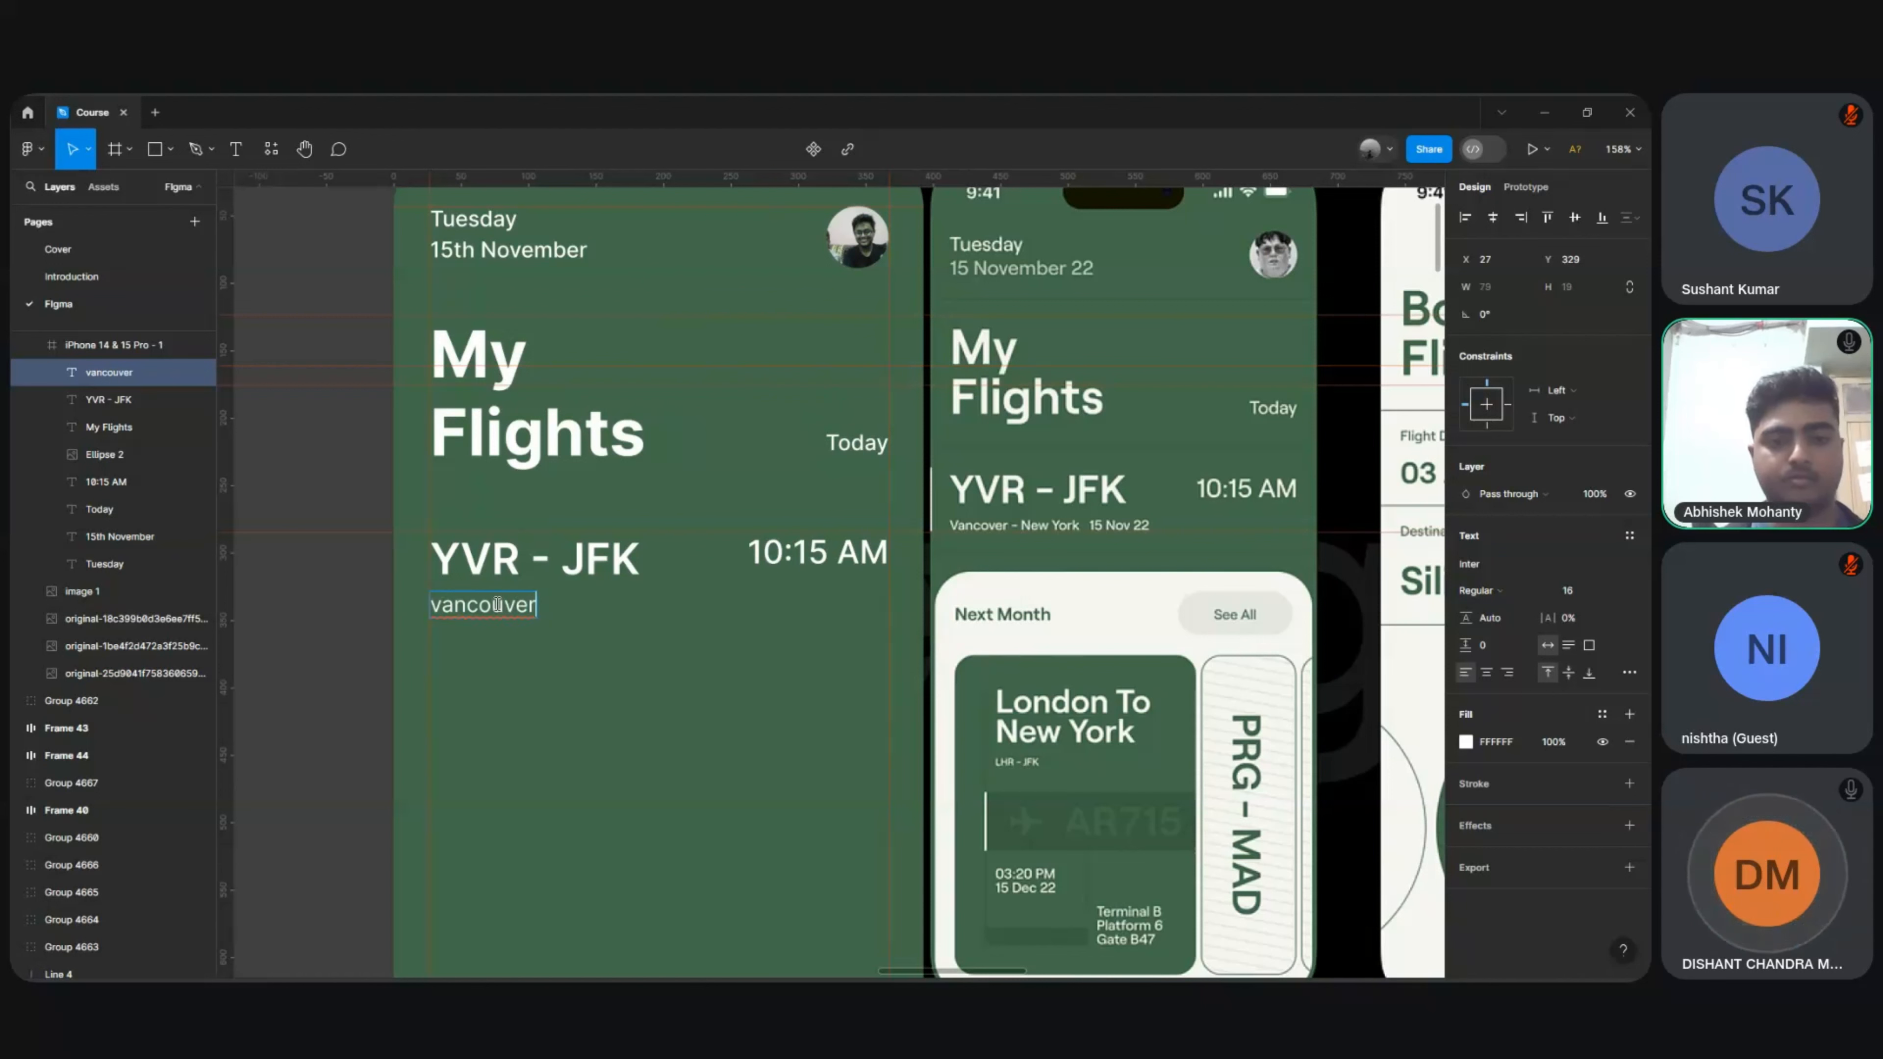
pyautogui.rightClick(497, 604)
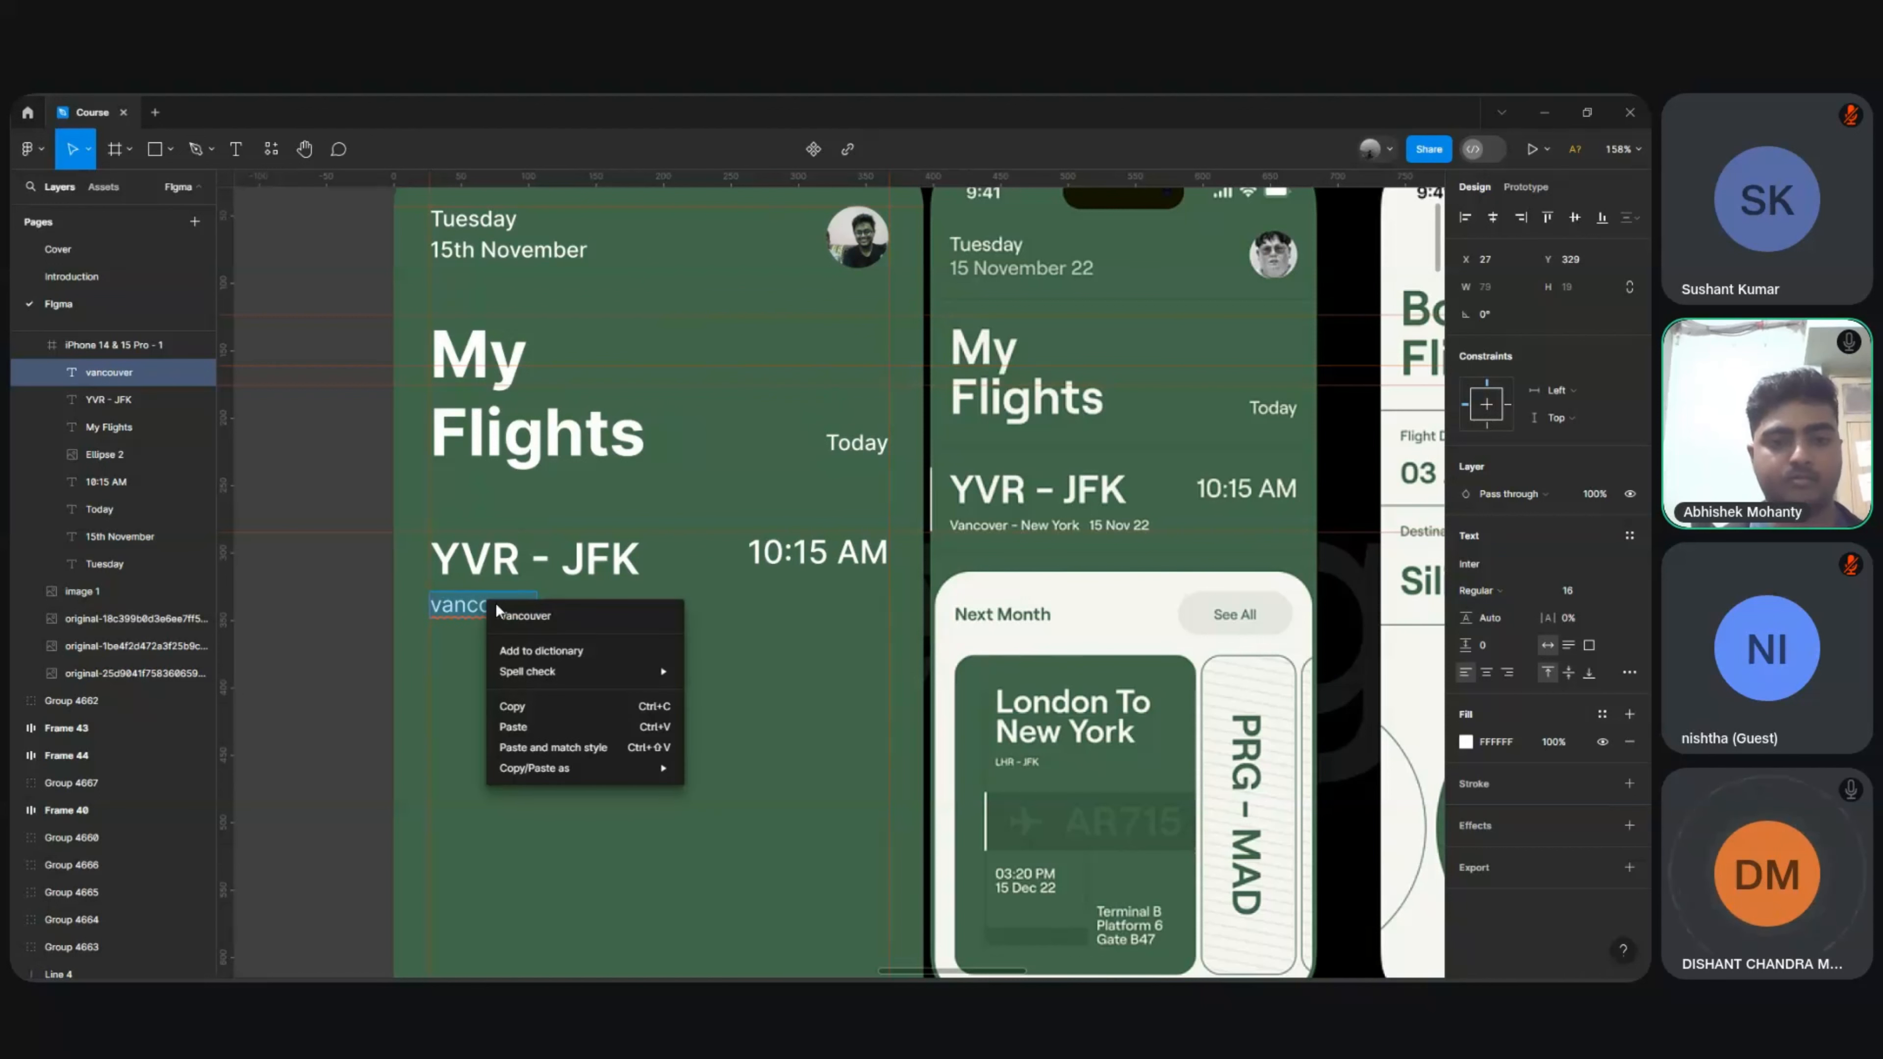
pyautogui.click(541, 618)
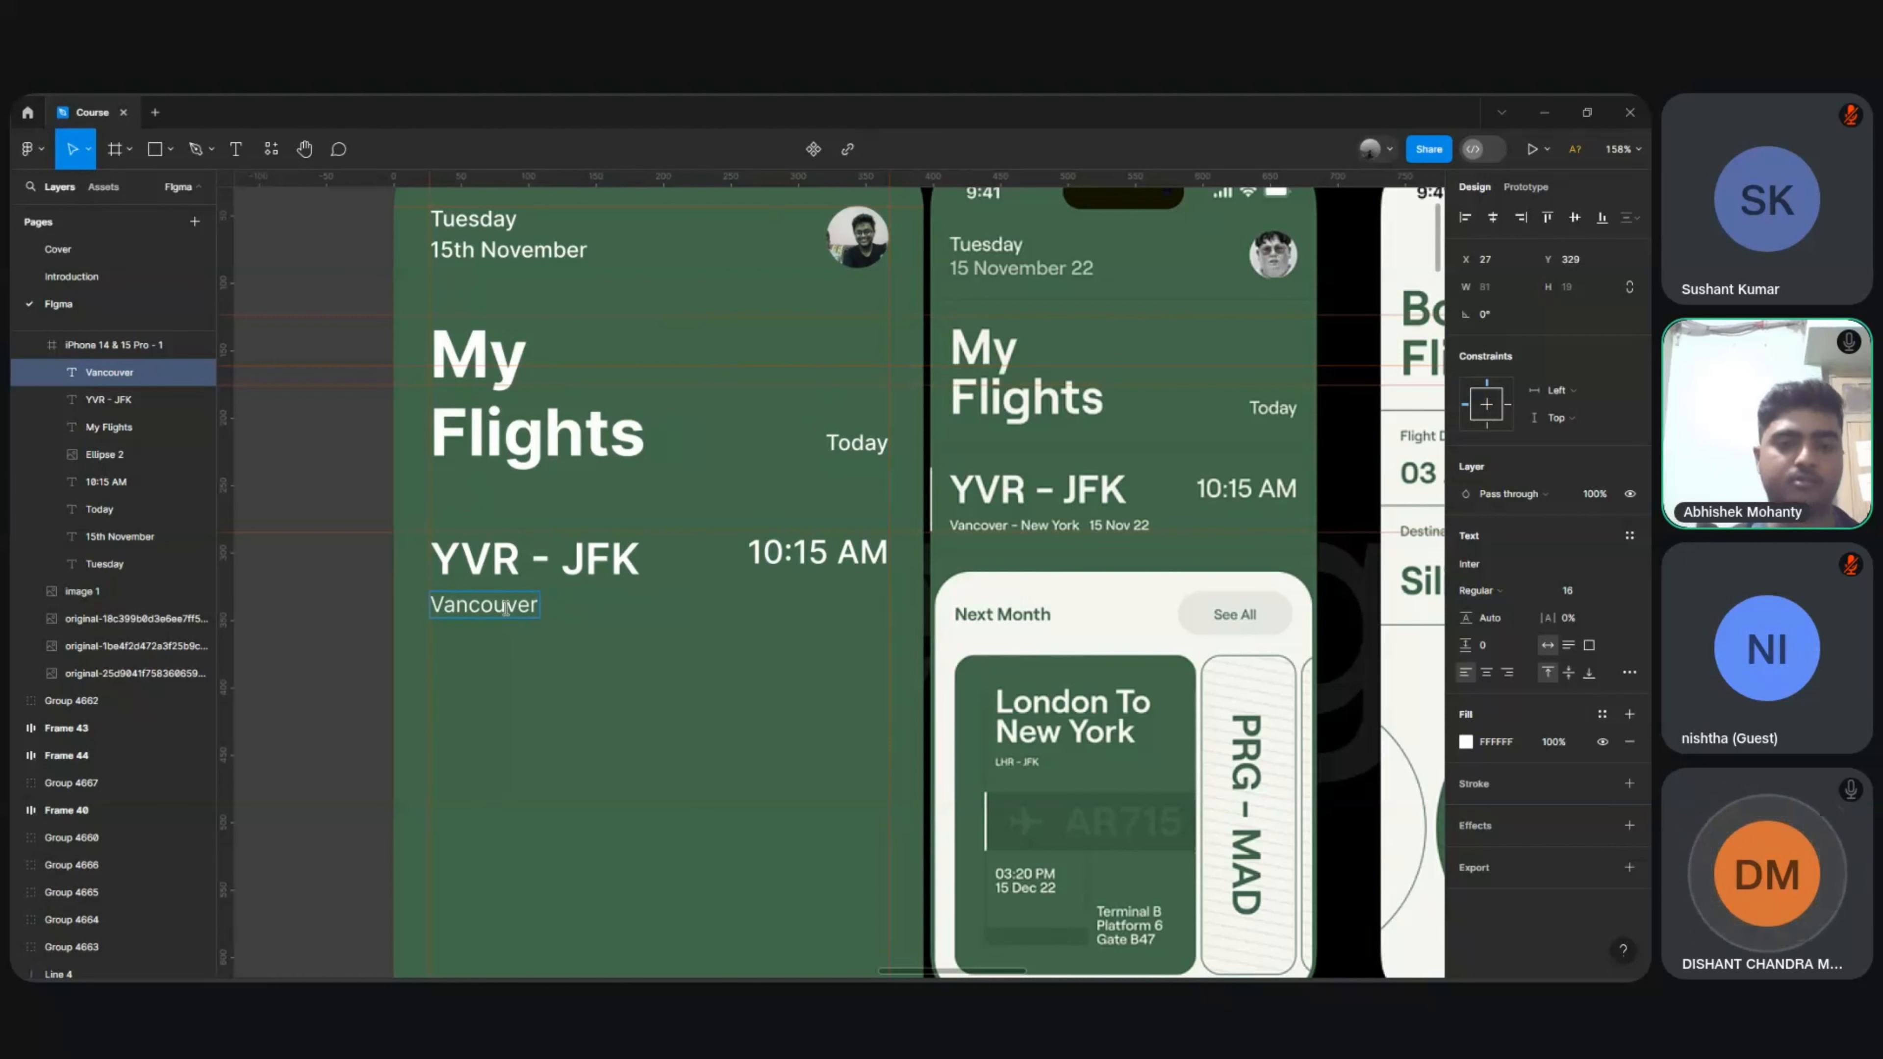
pyautogui.rightClick(505, 608)
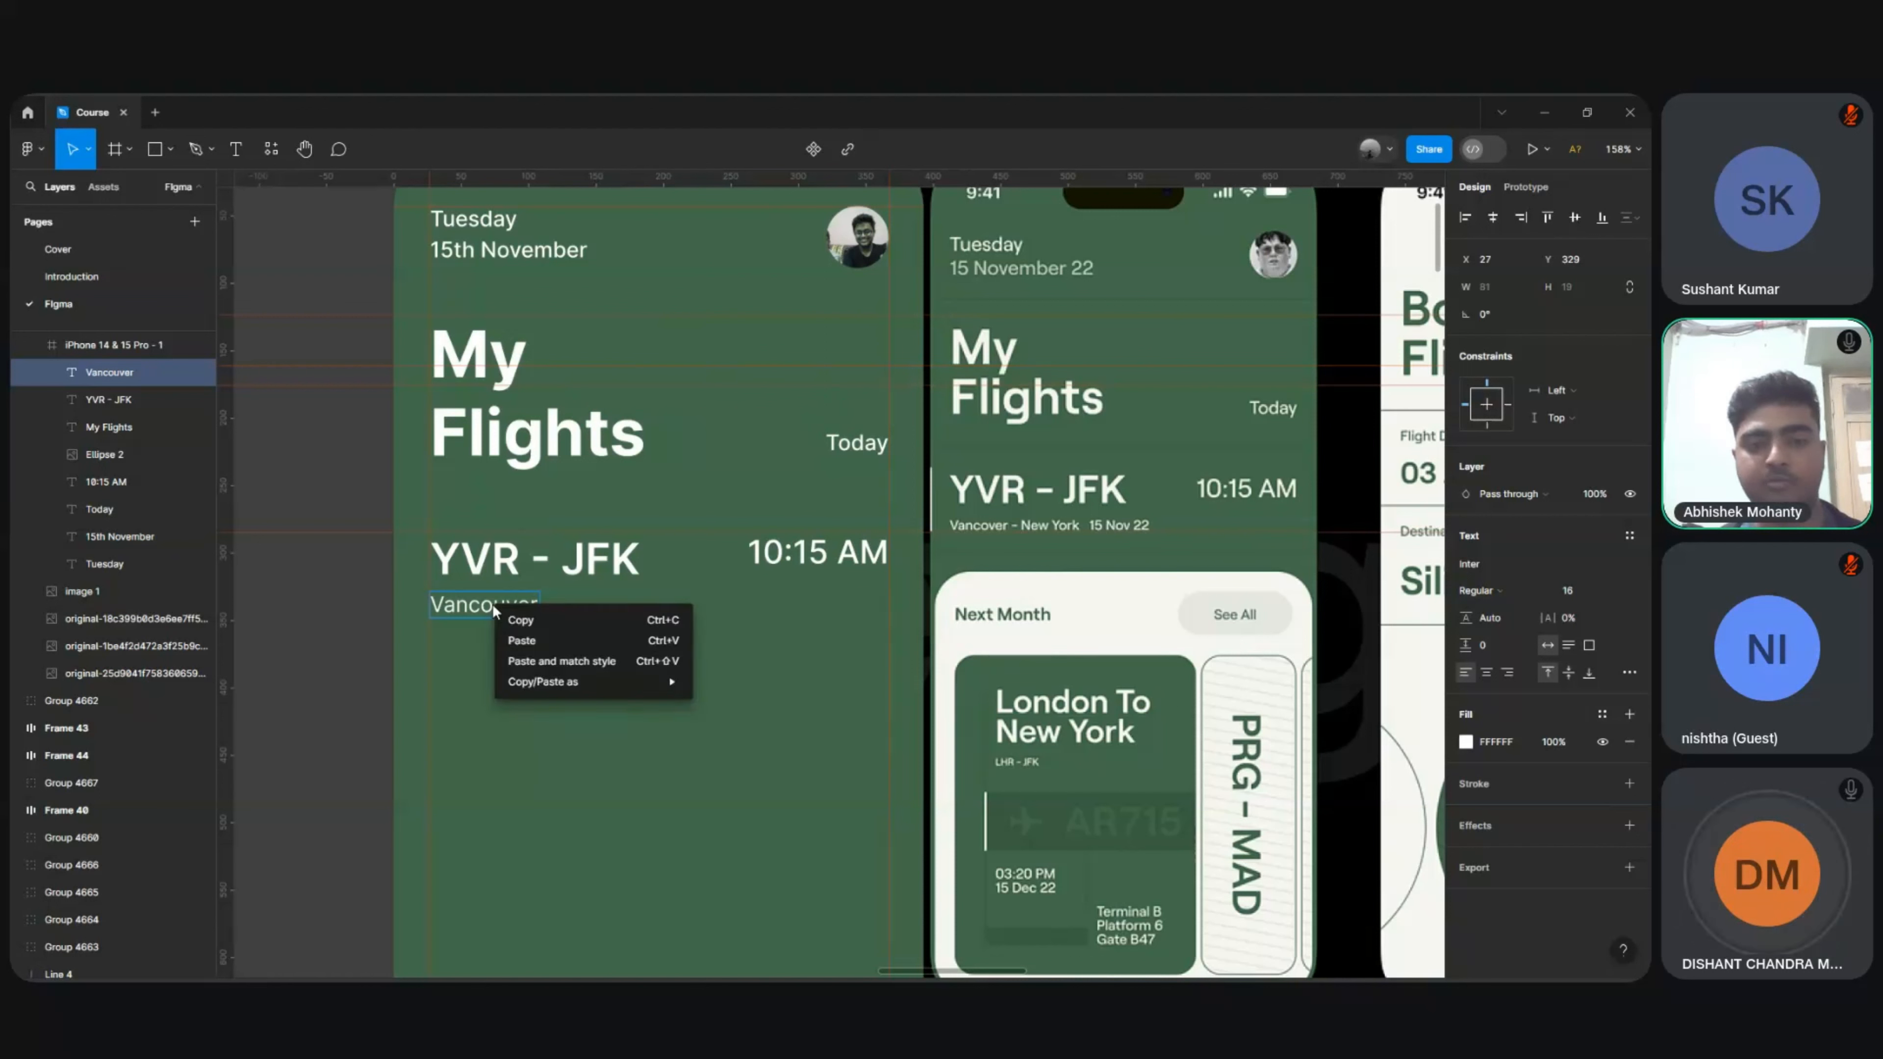
pyautogui.click(475, 605)
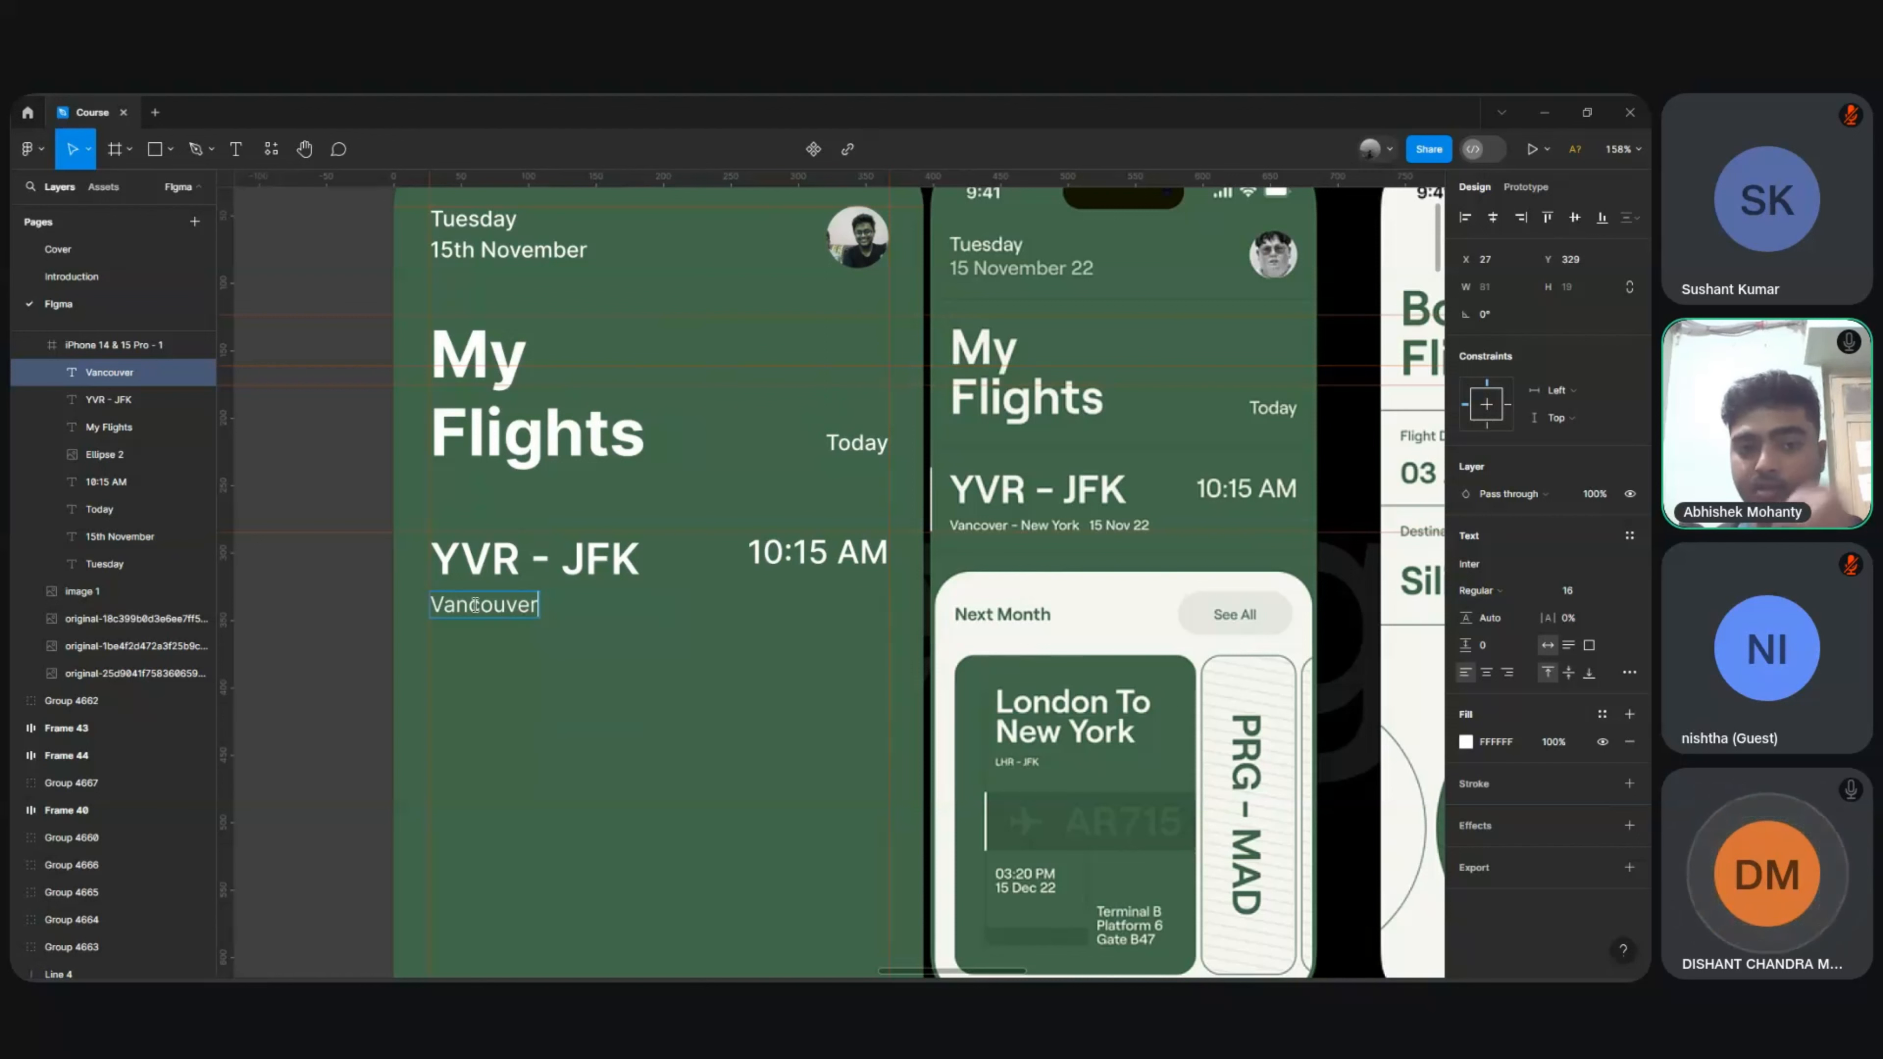
# Step: Extend the Vancouver text to read "Vancouver - New York 15 Nov 22" and finish editing it
pyautogui.write('-')
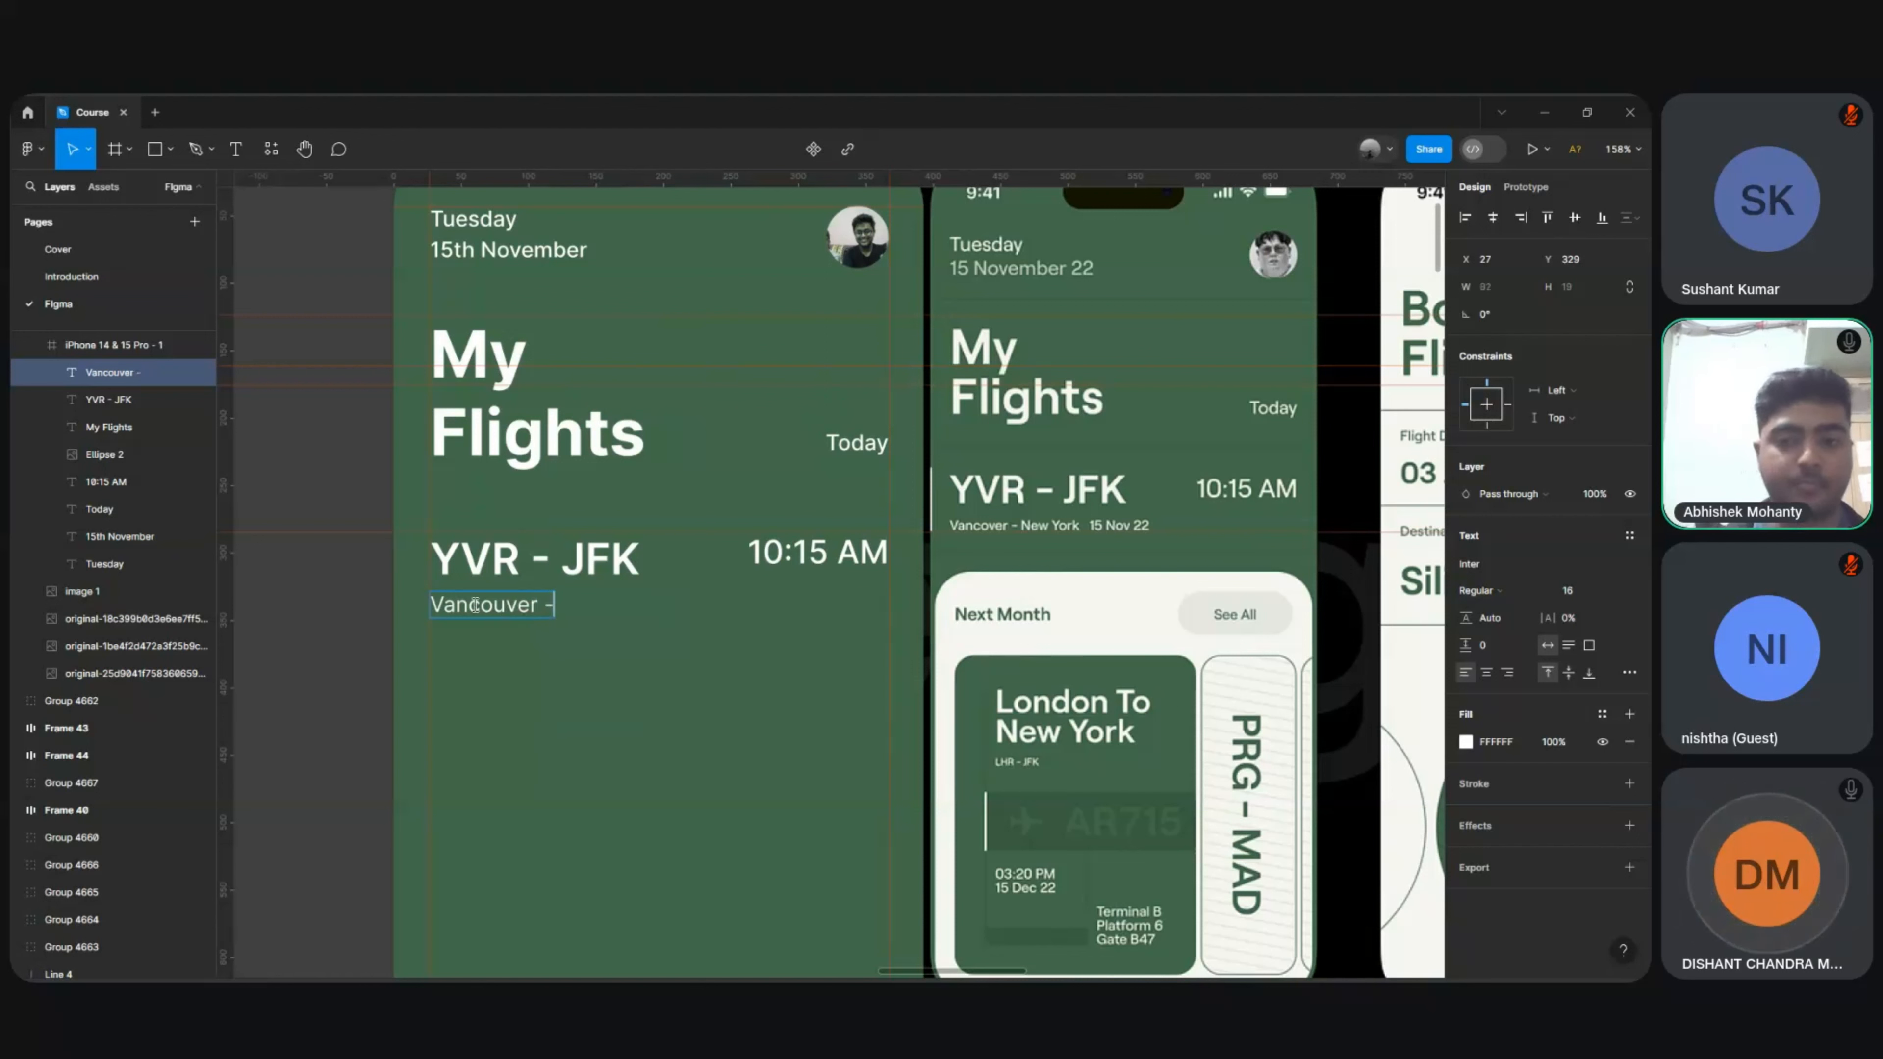
pyautogui.write(' New')
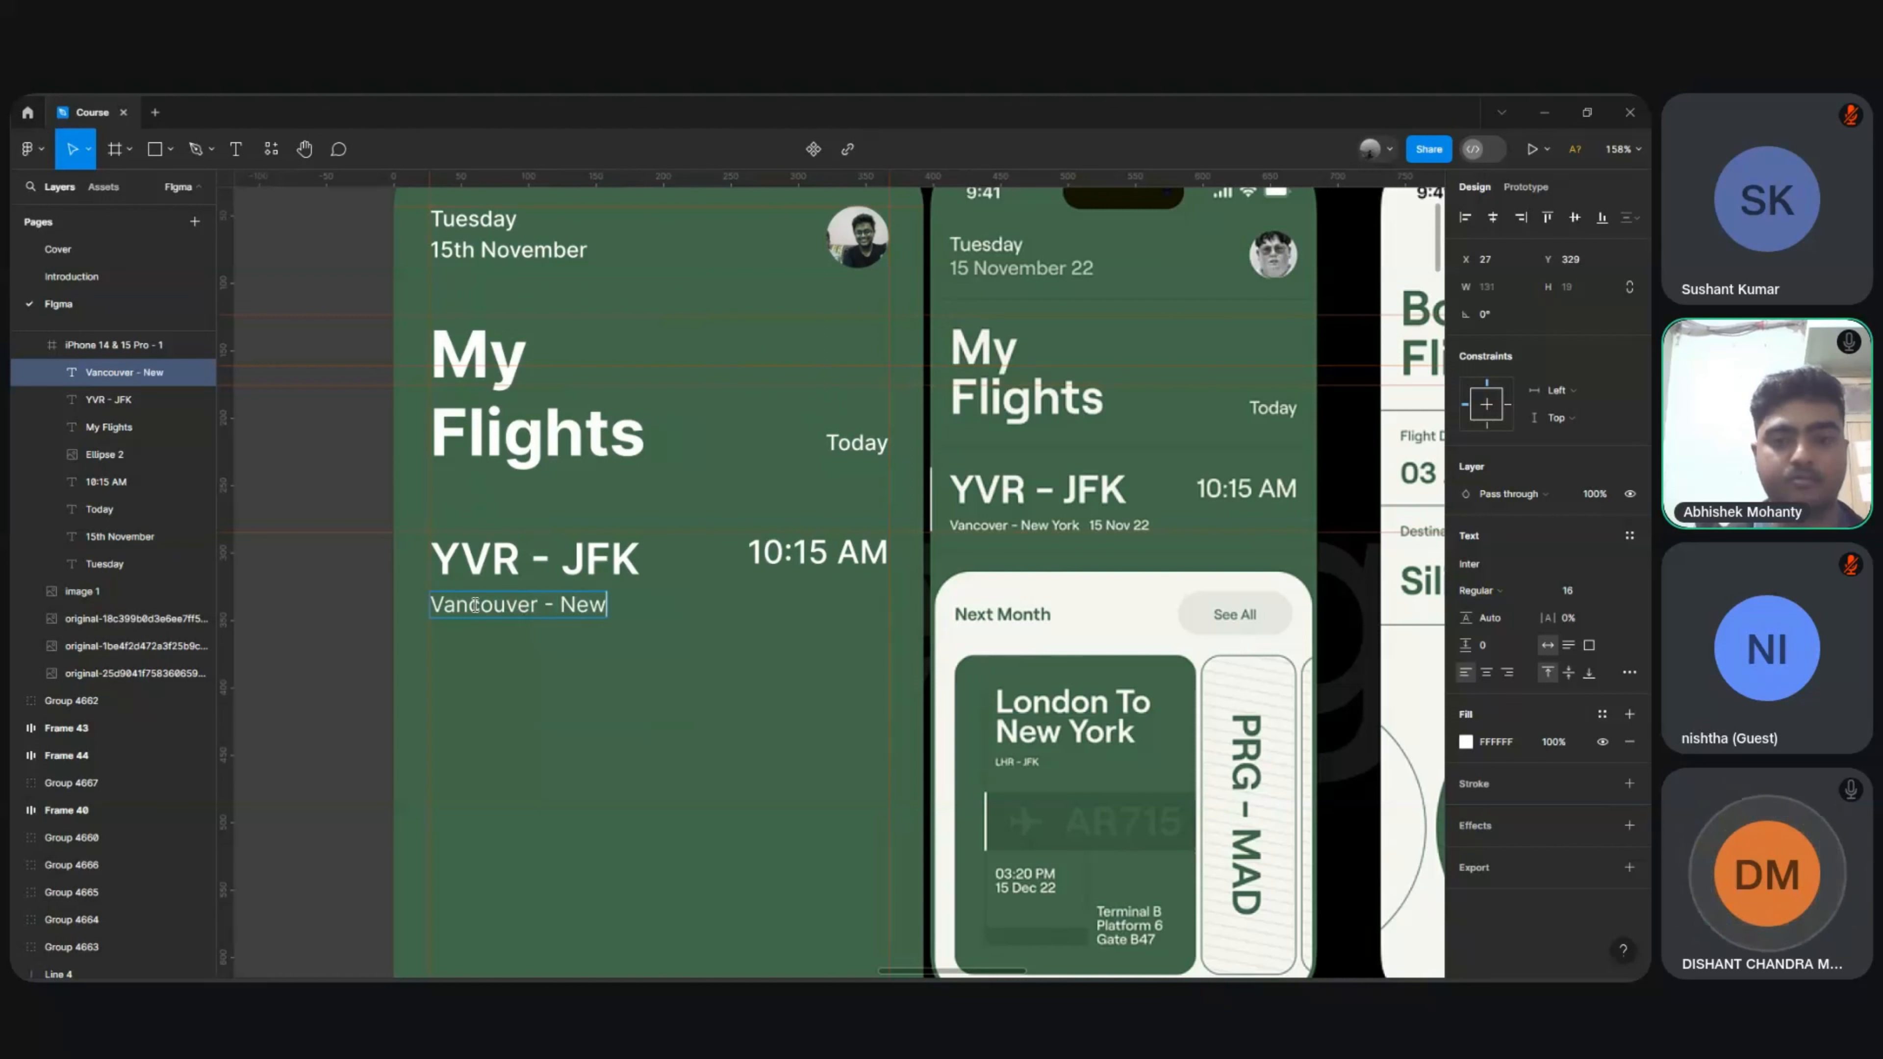
pyautogui.write(' Yo')
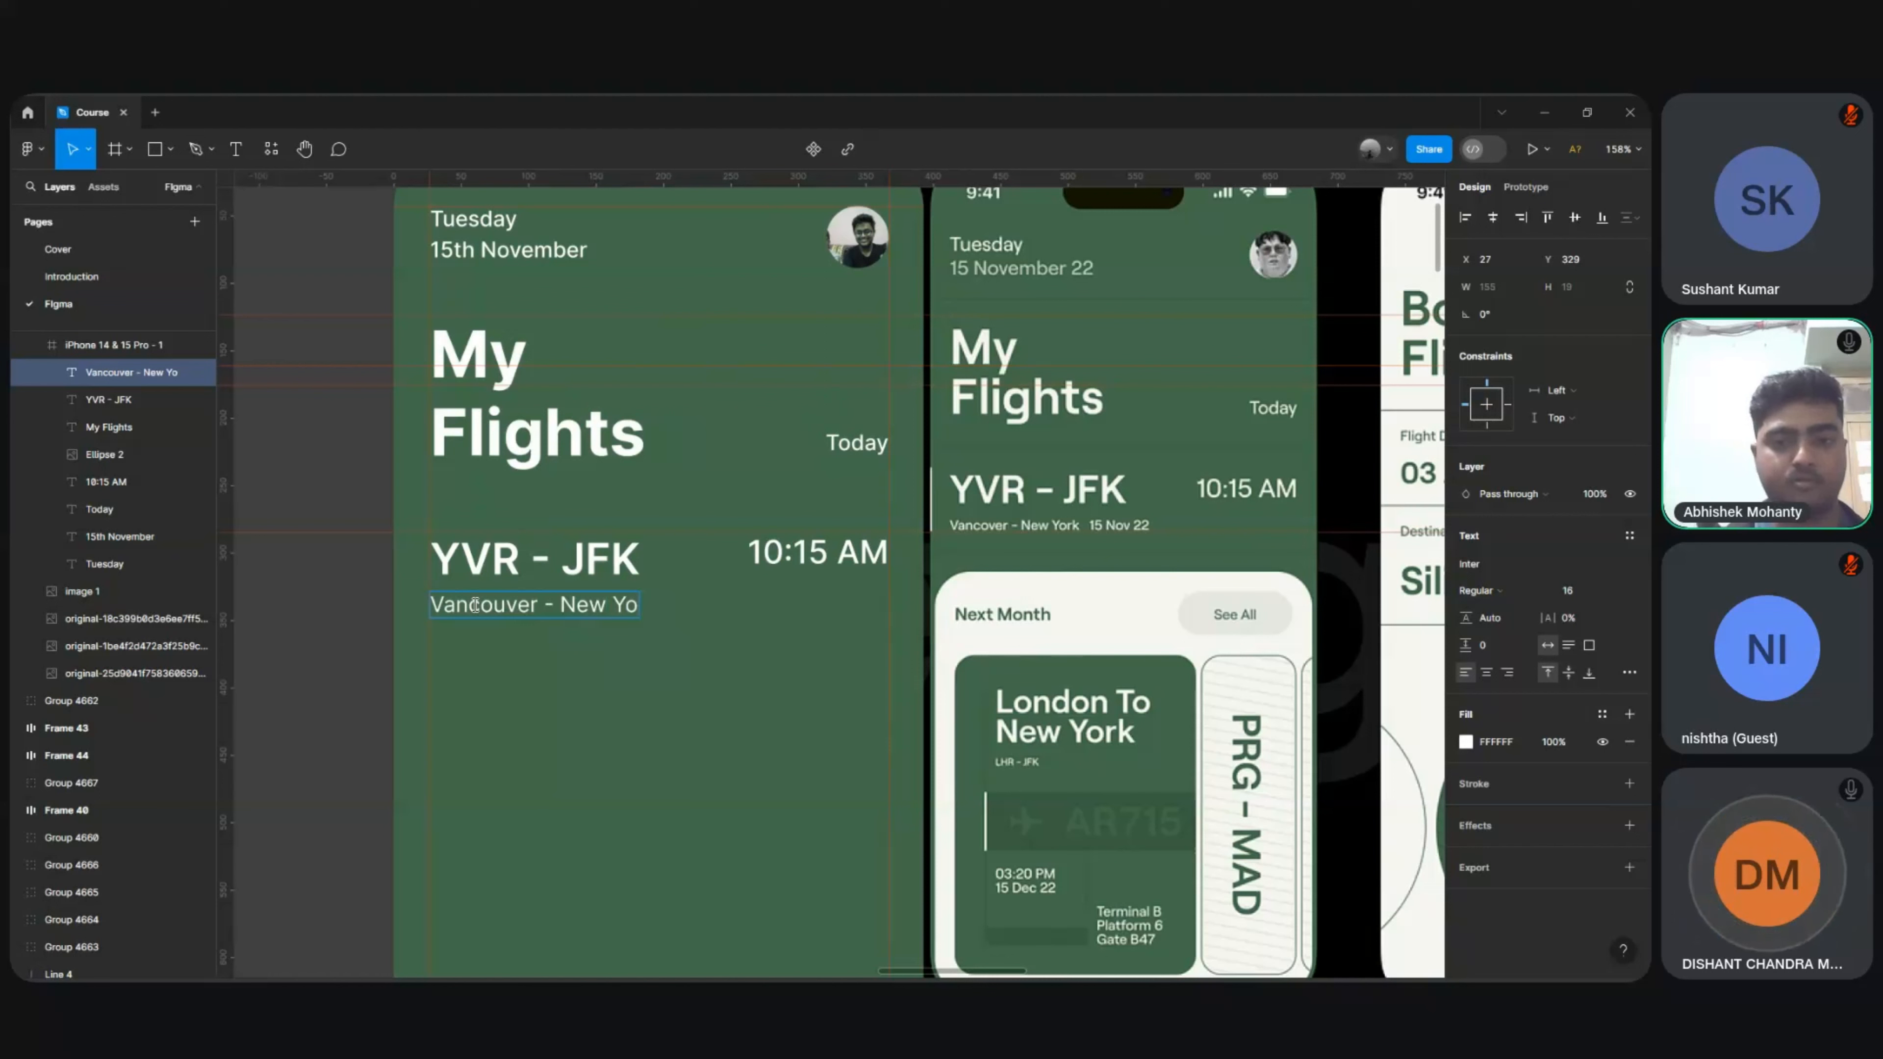
pyautogui.write('rk')
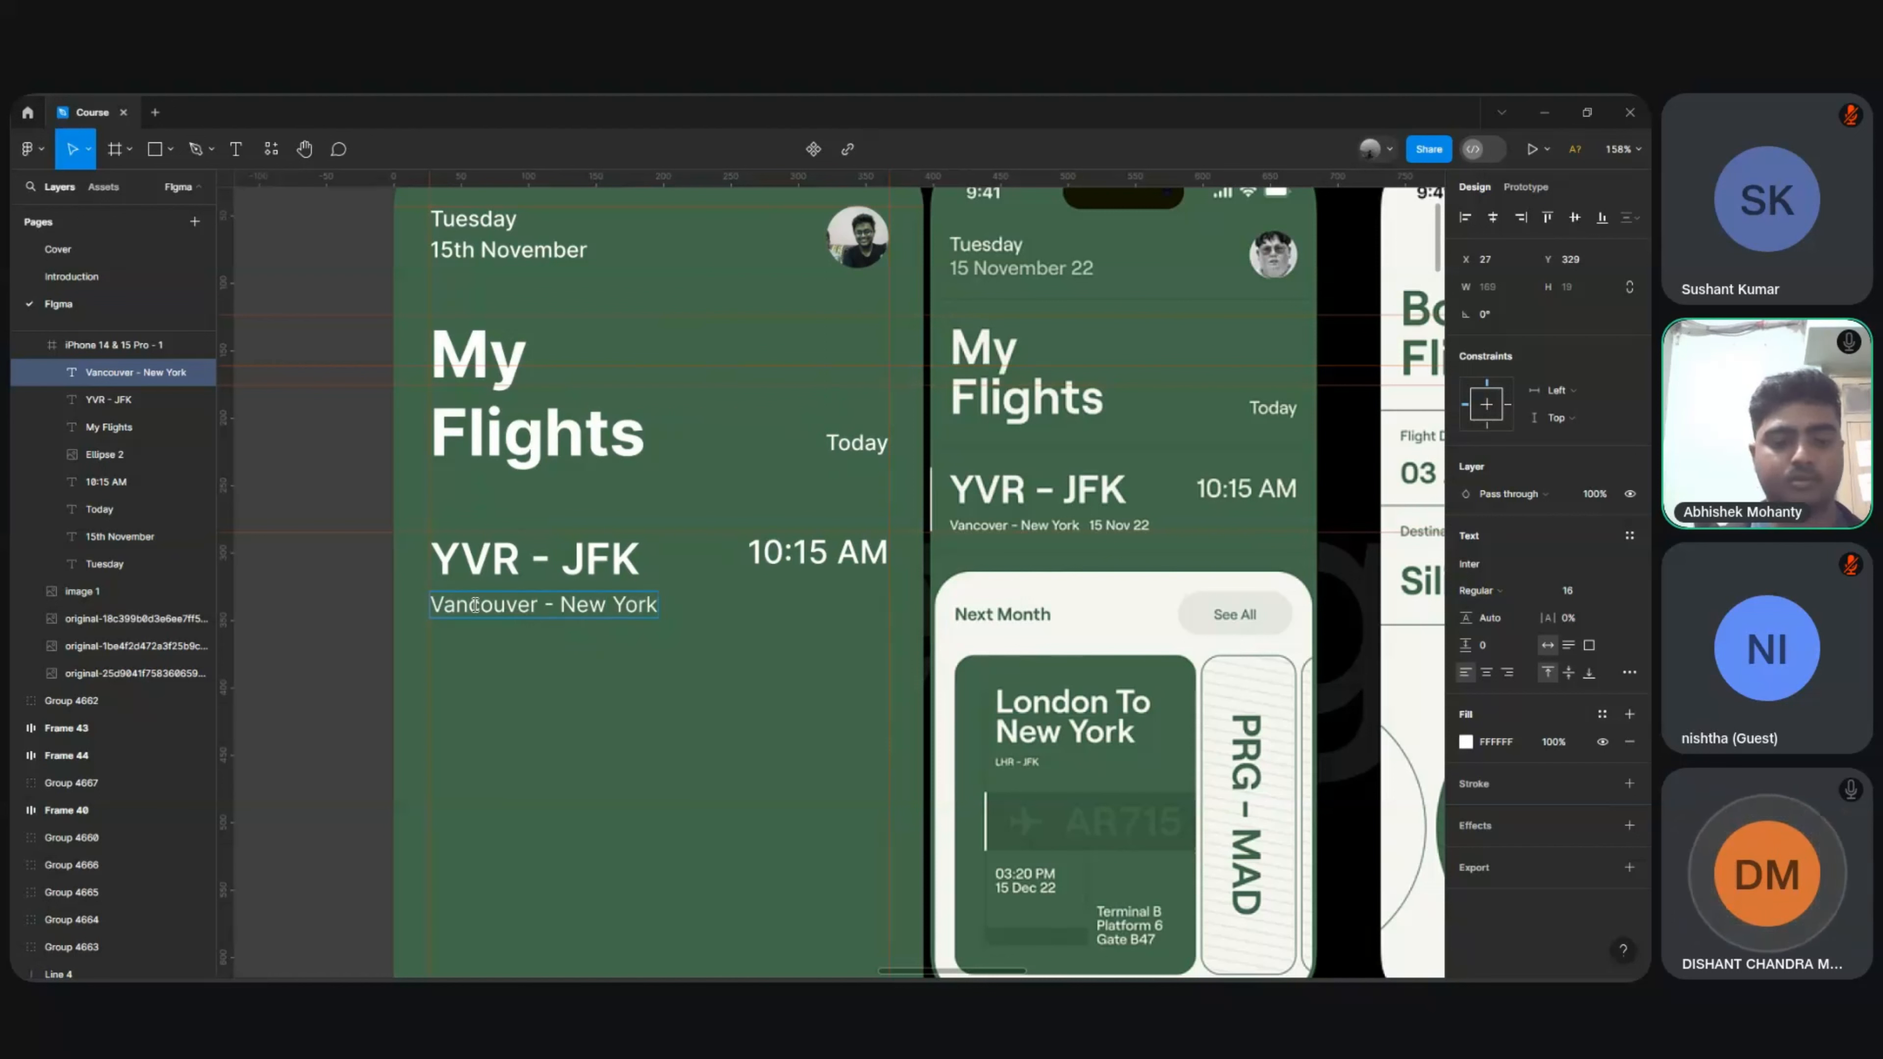
pyautogui.write('   15')
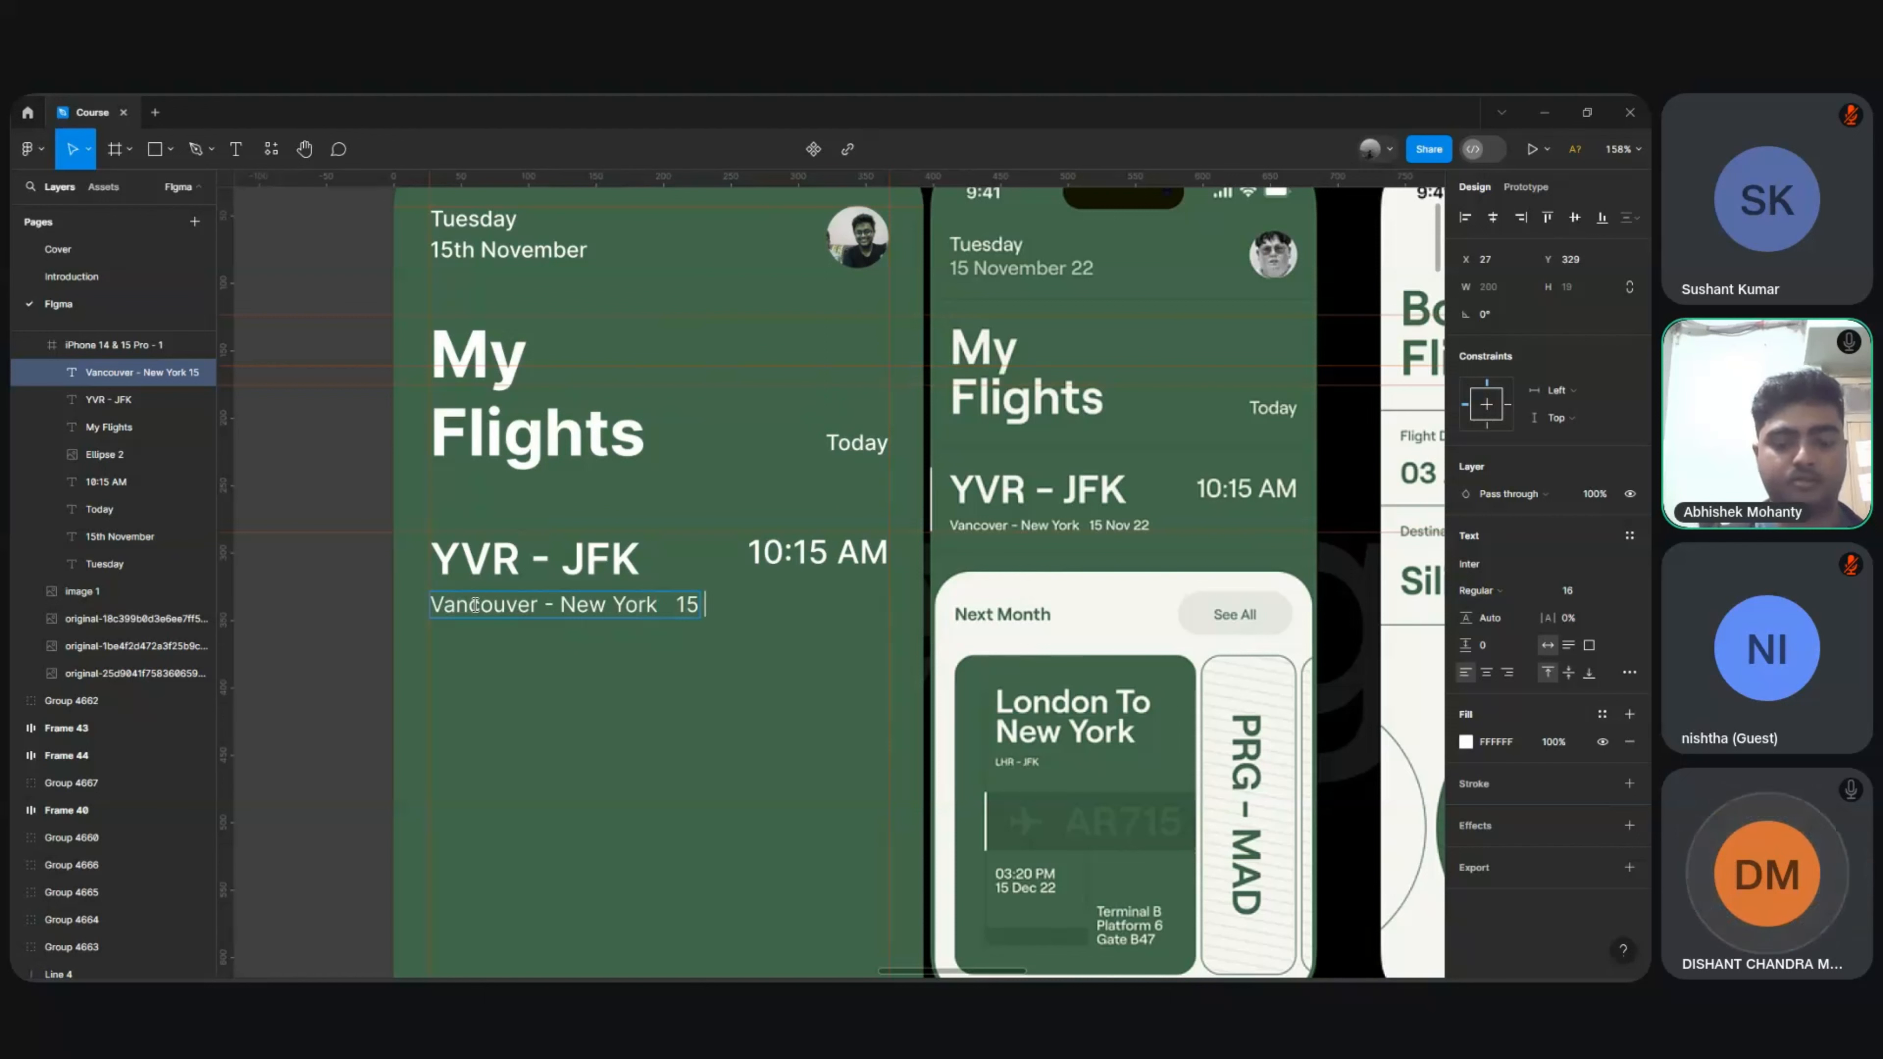
pyautogui.write(' Nov')
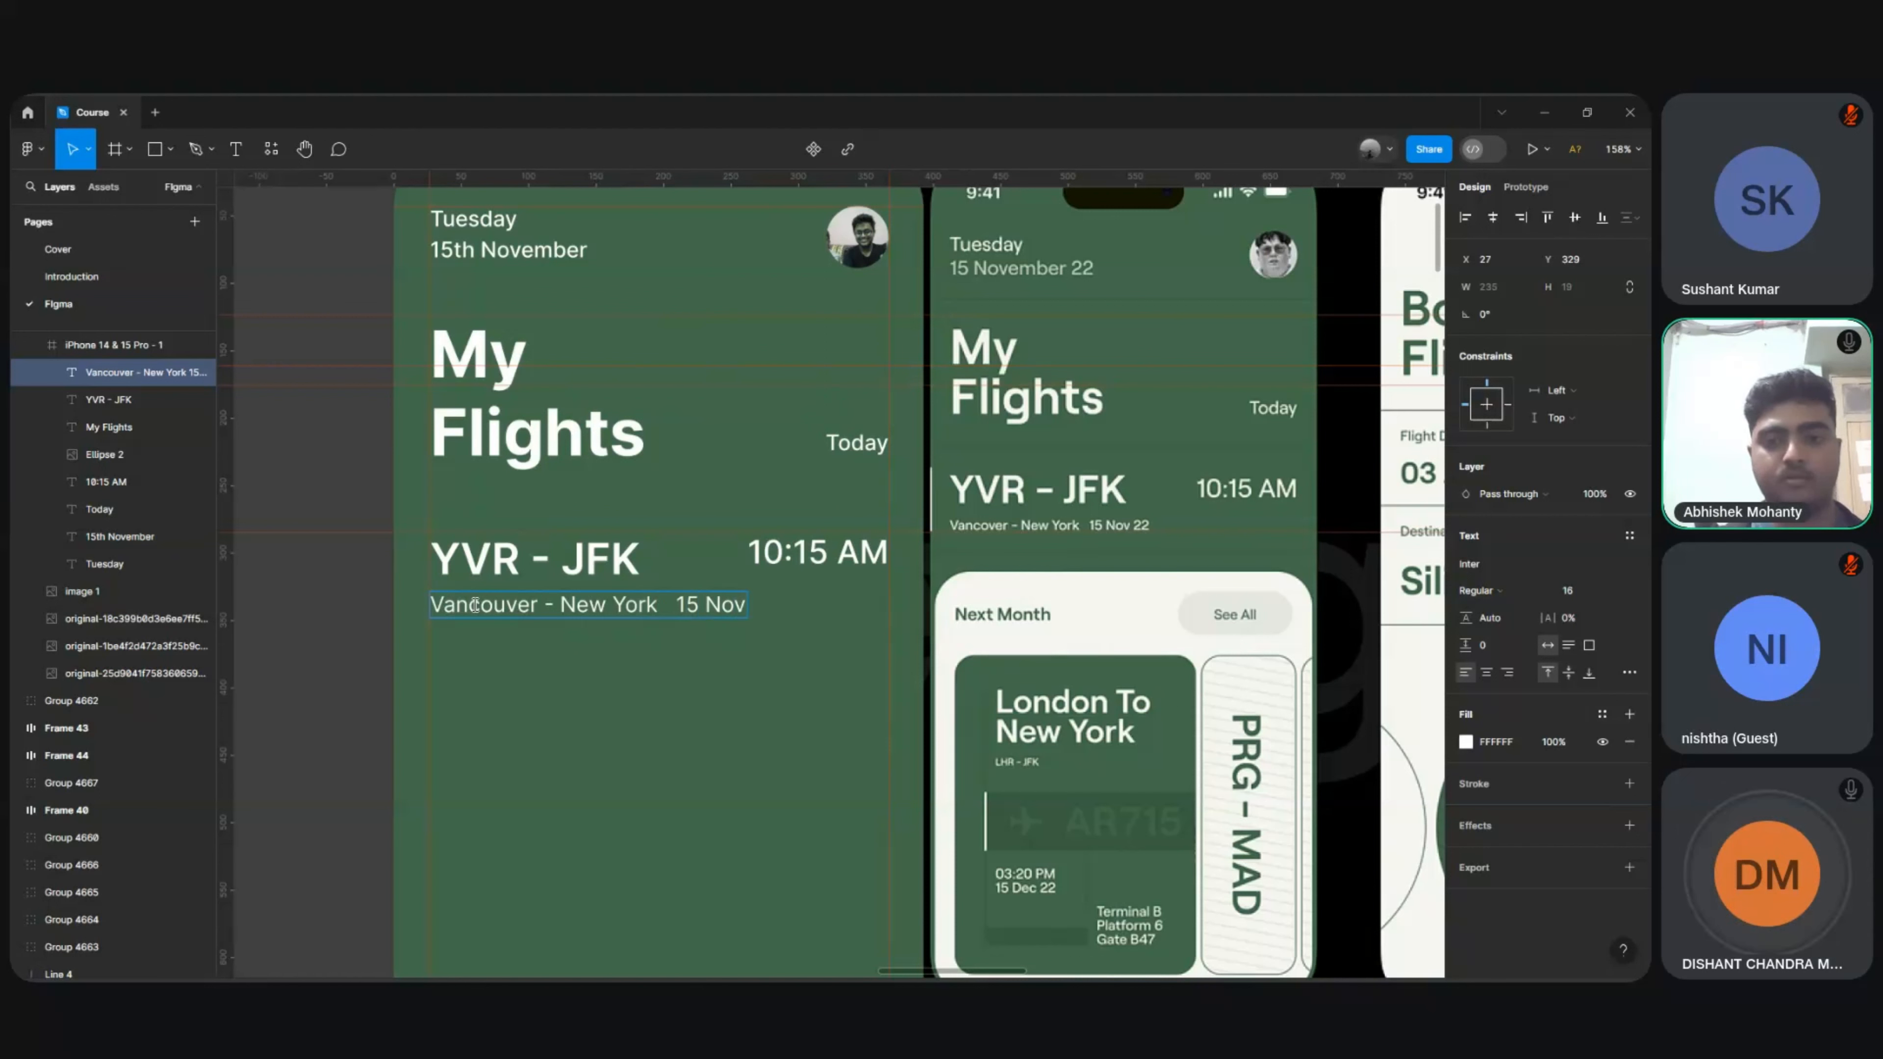
pyautogui.write(' 22')
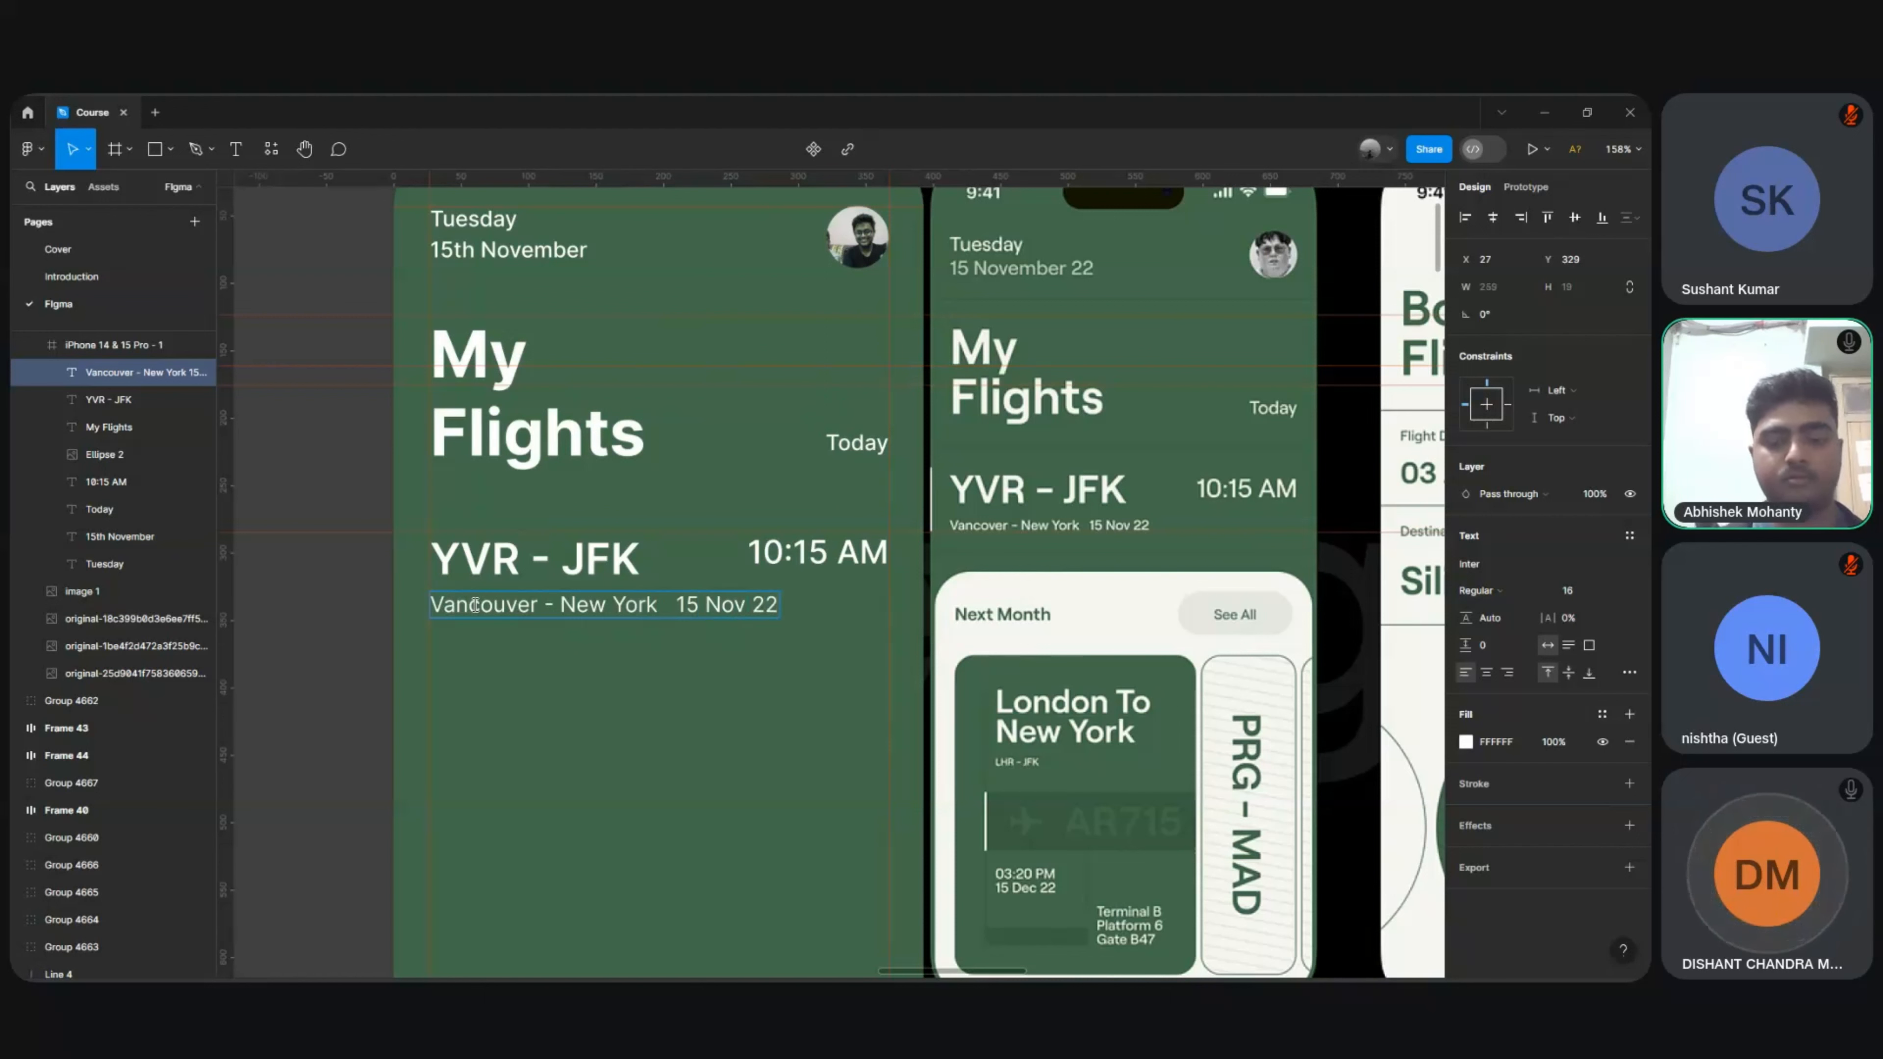
pyautogui.press('Escape')
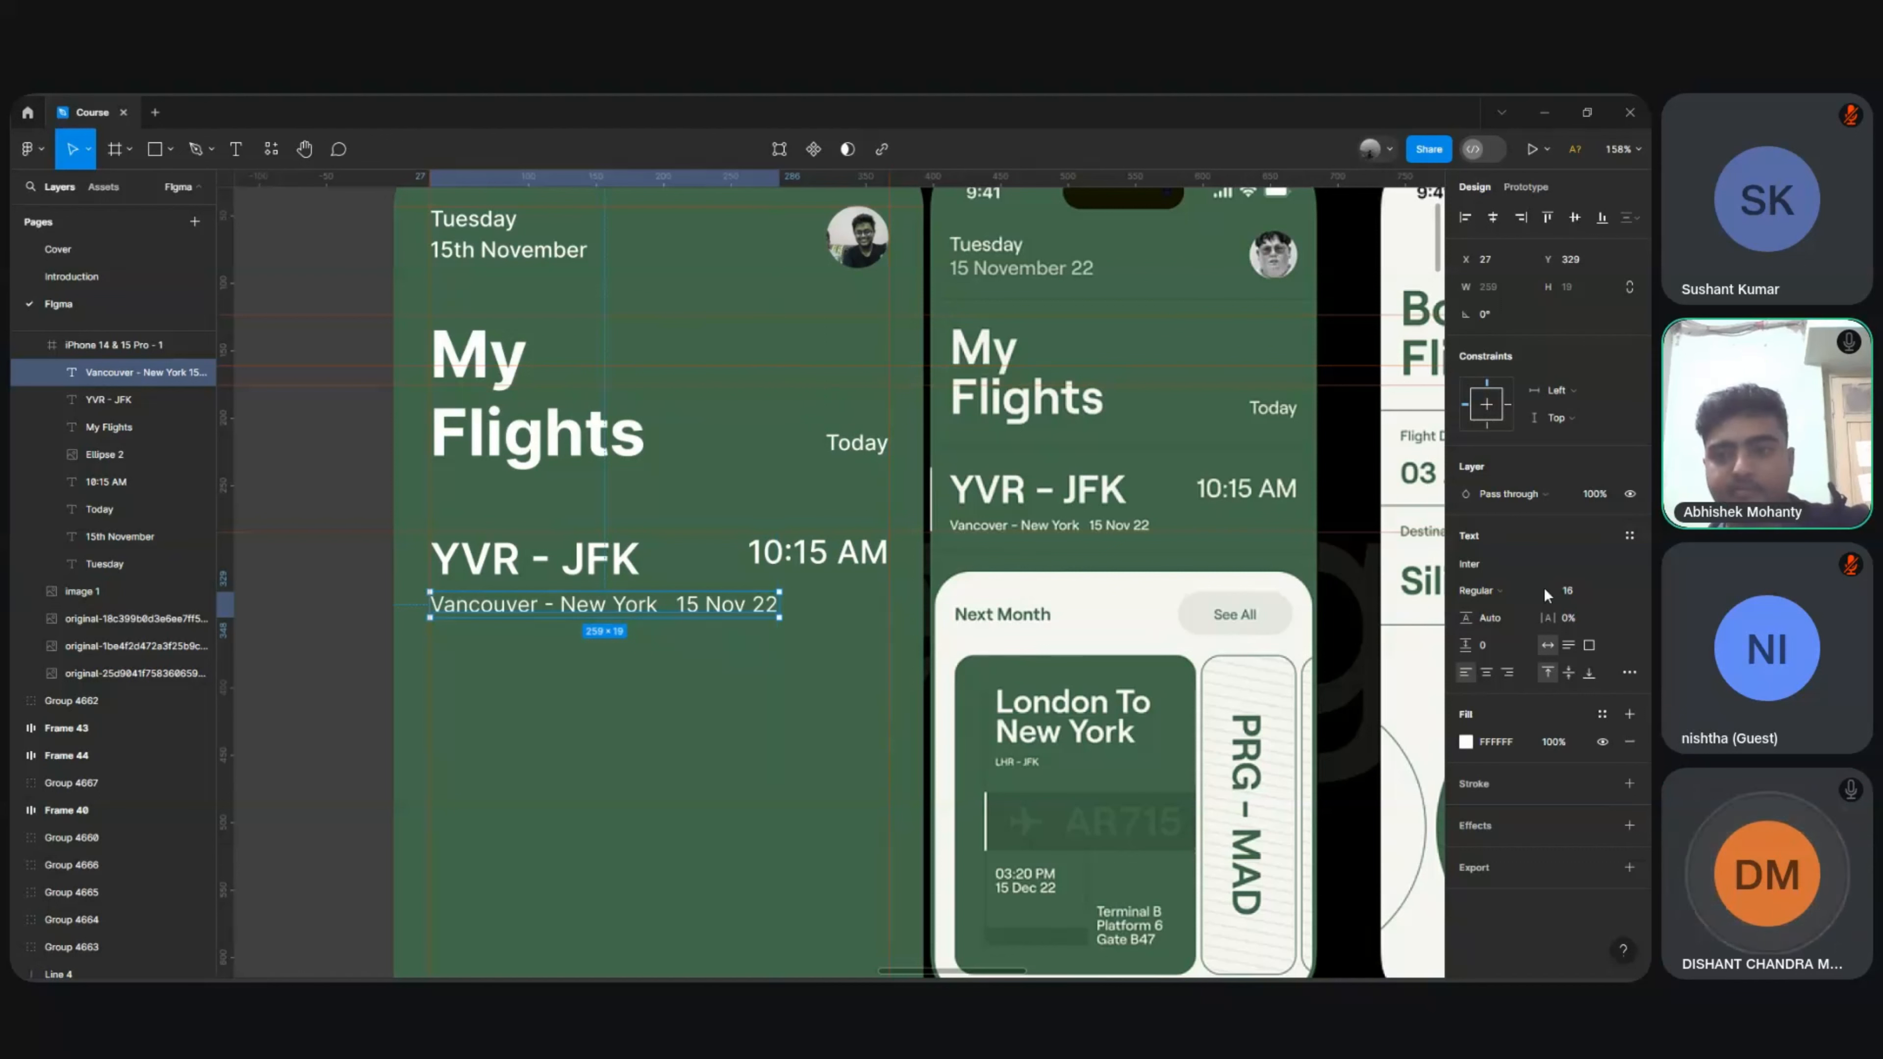
# Step: Set the Vancouver - New York text to font size 12 and shift it down to Y 330
pyautogui.click(1617, 589)
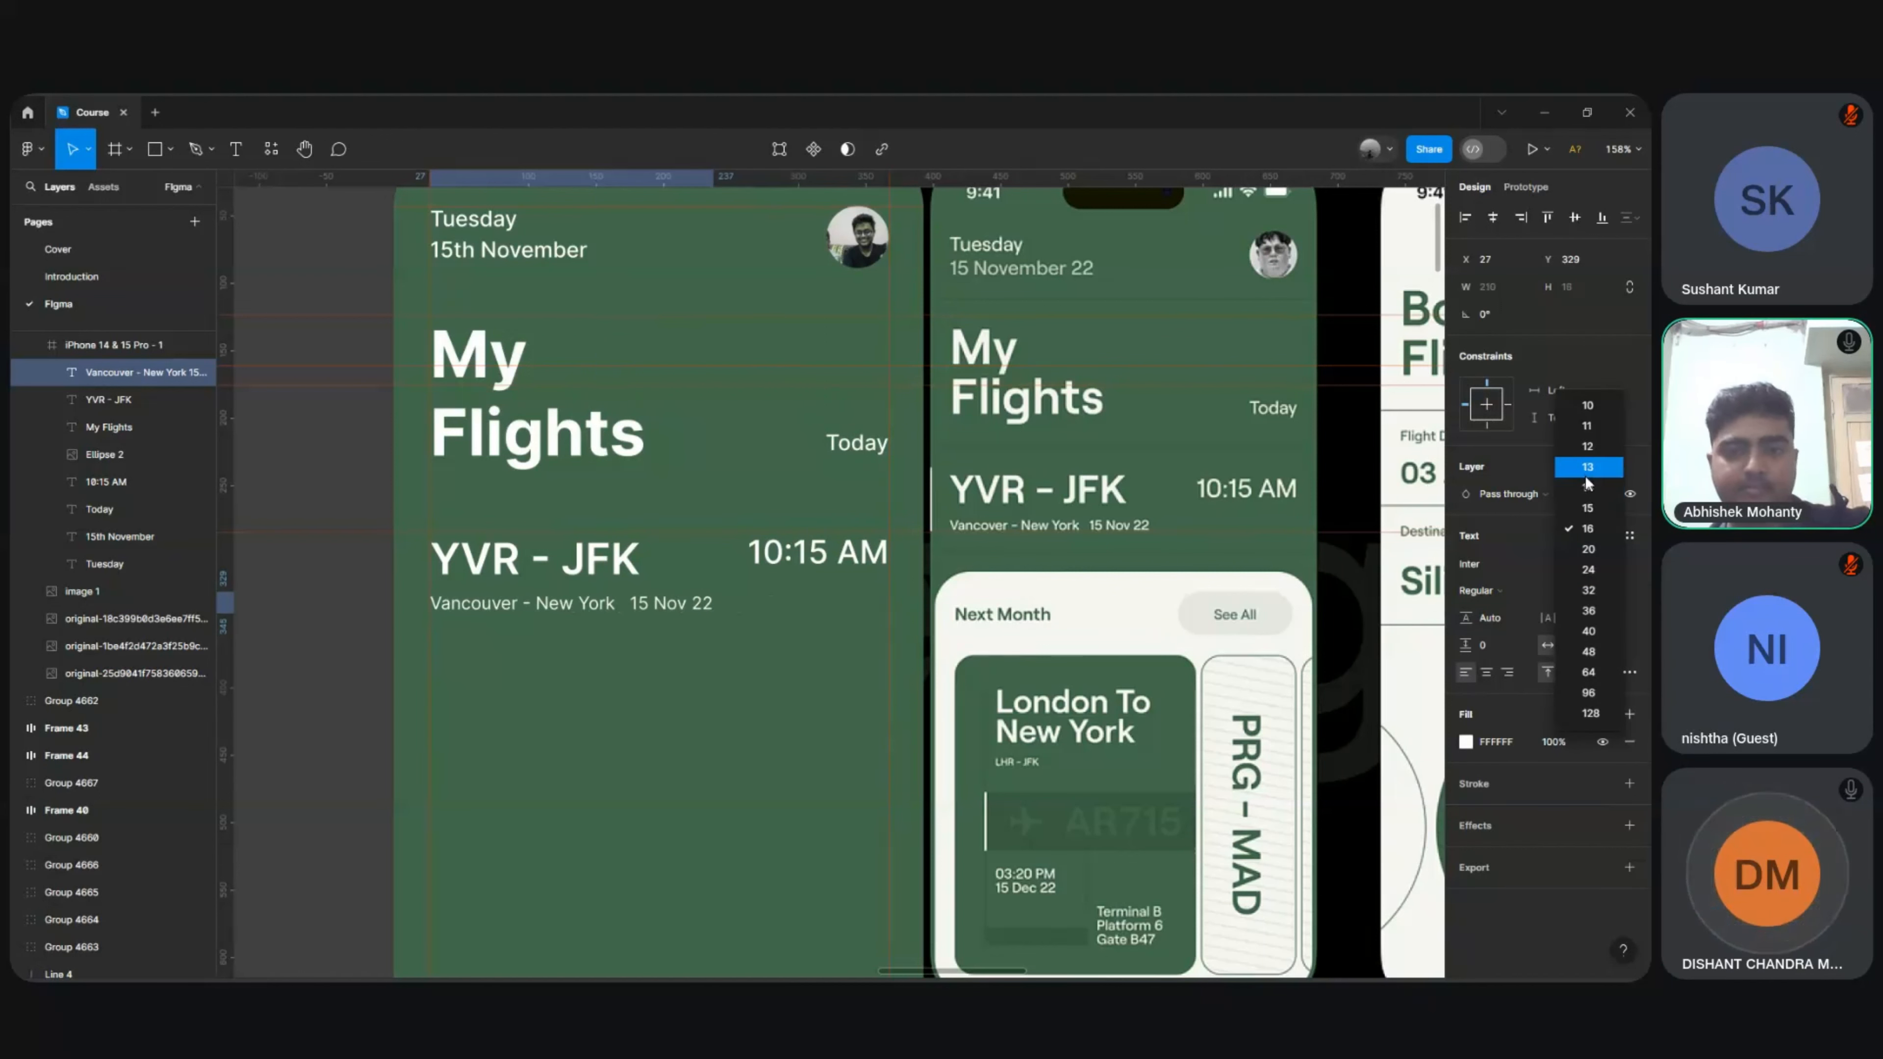
pyautogui.click(1589, 446)
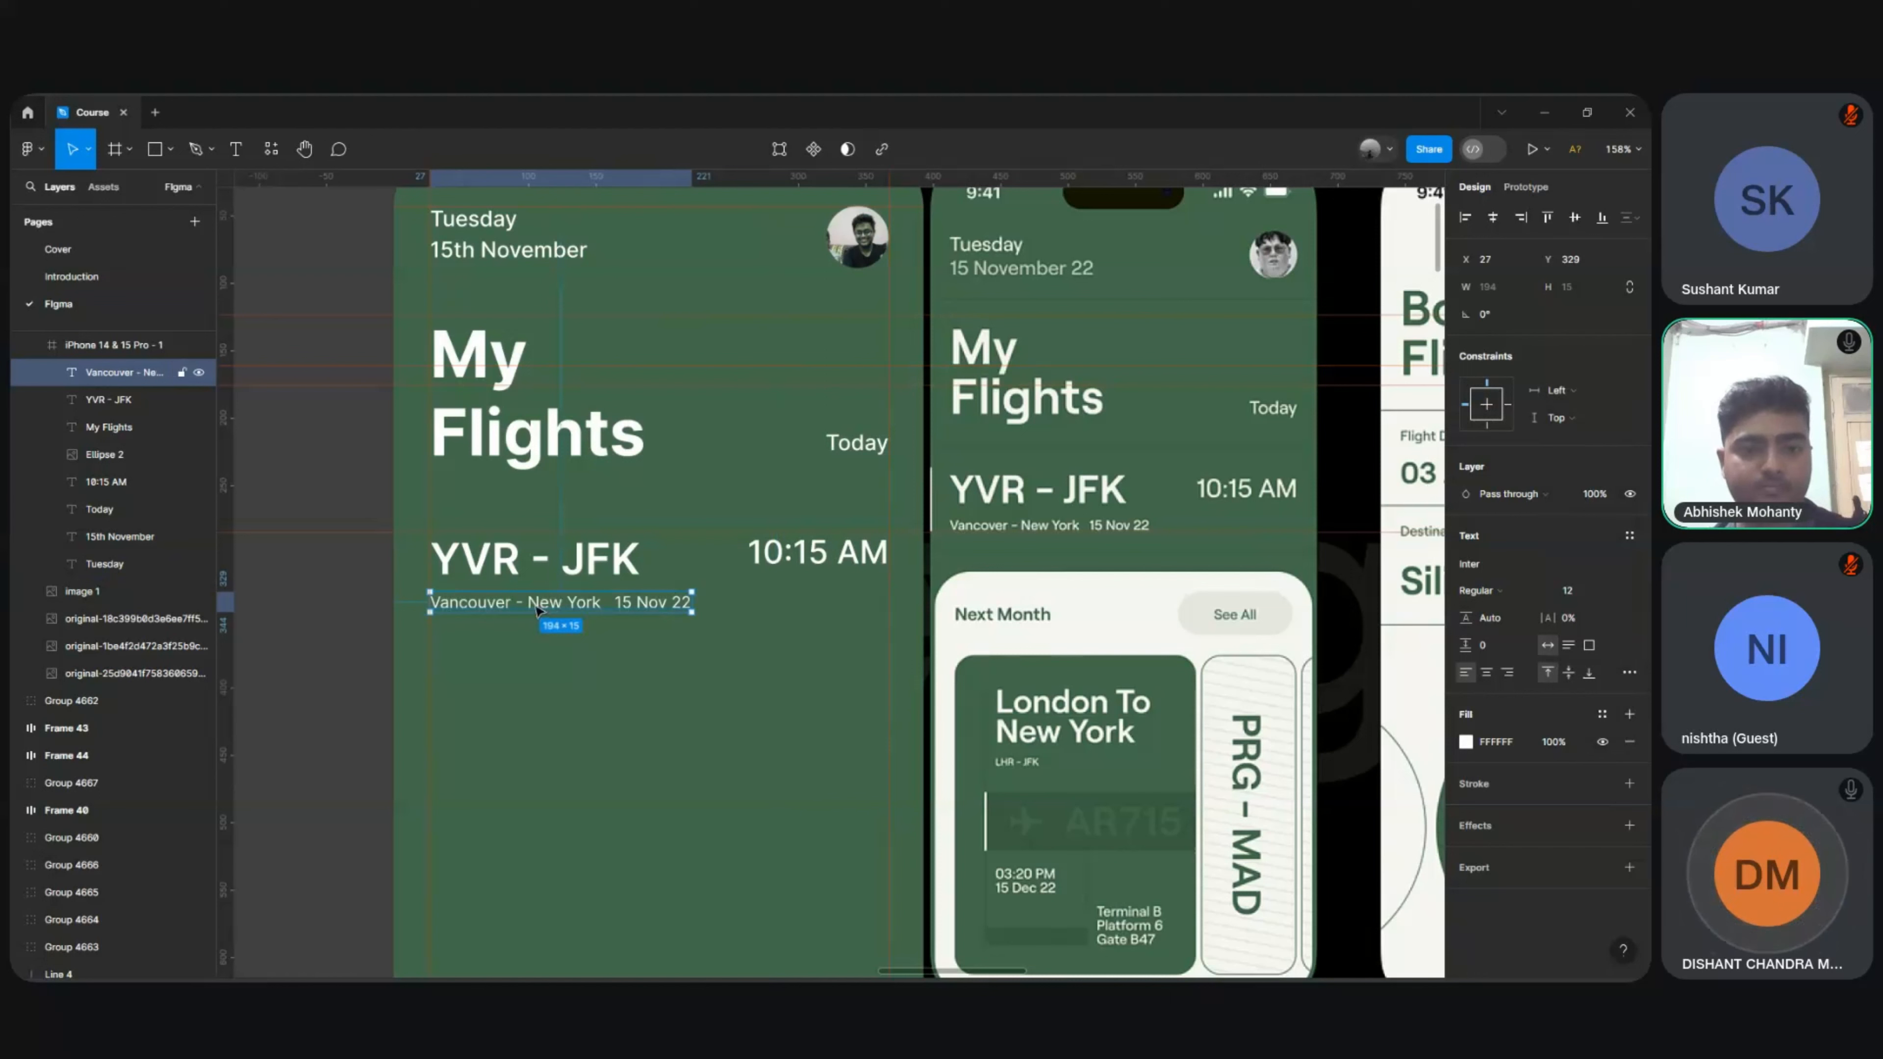
pyautogui.moveTo(537, 605); pyautogui.dragTo(537, 603)
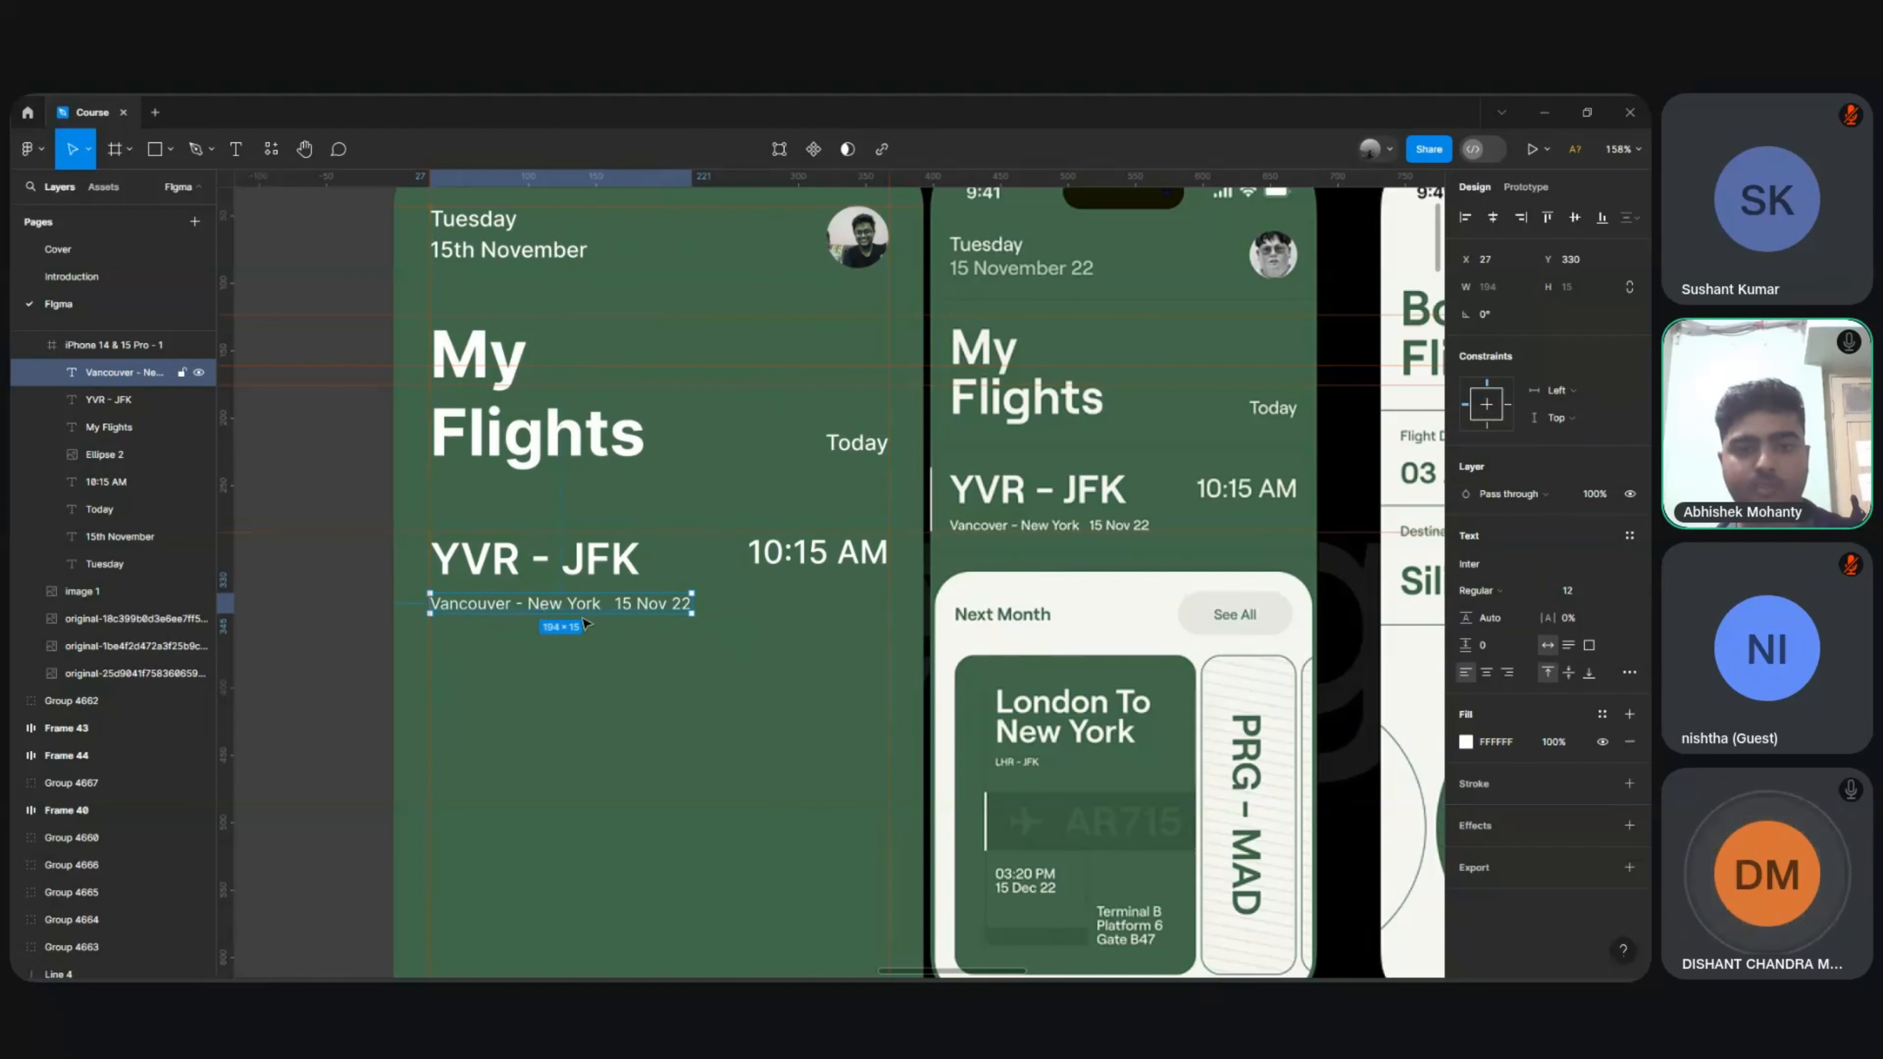
pyautogui.click(369, 630)
# Step: Draw a rectangle about 383 × 463 over the lower part of the iPhone frame and centre it horizontally
pyautogui.scroll(-2, 368, 630)
pyautogui.scroll(3, 368, 629)
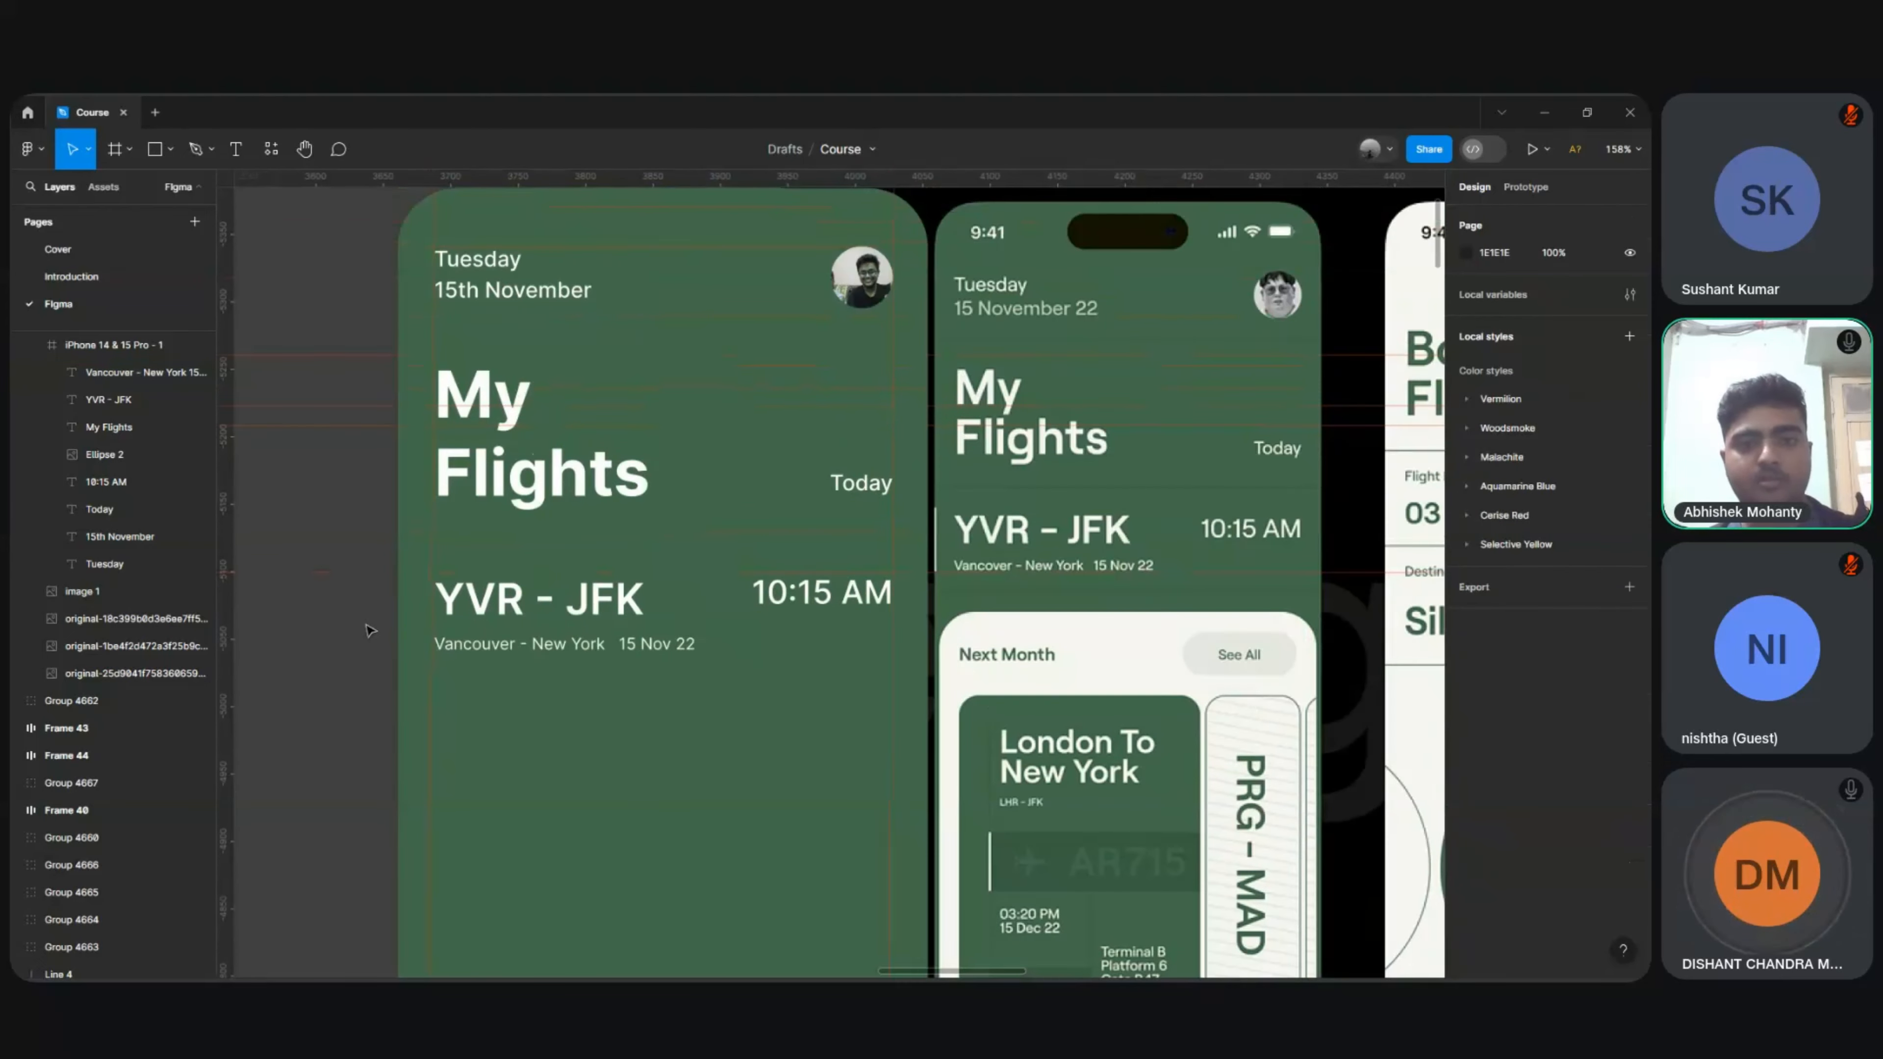
pyautogui.scroll(-5, 368, 630)
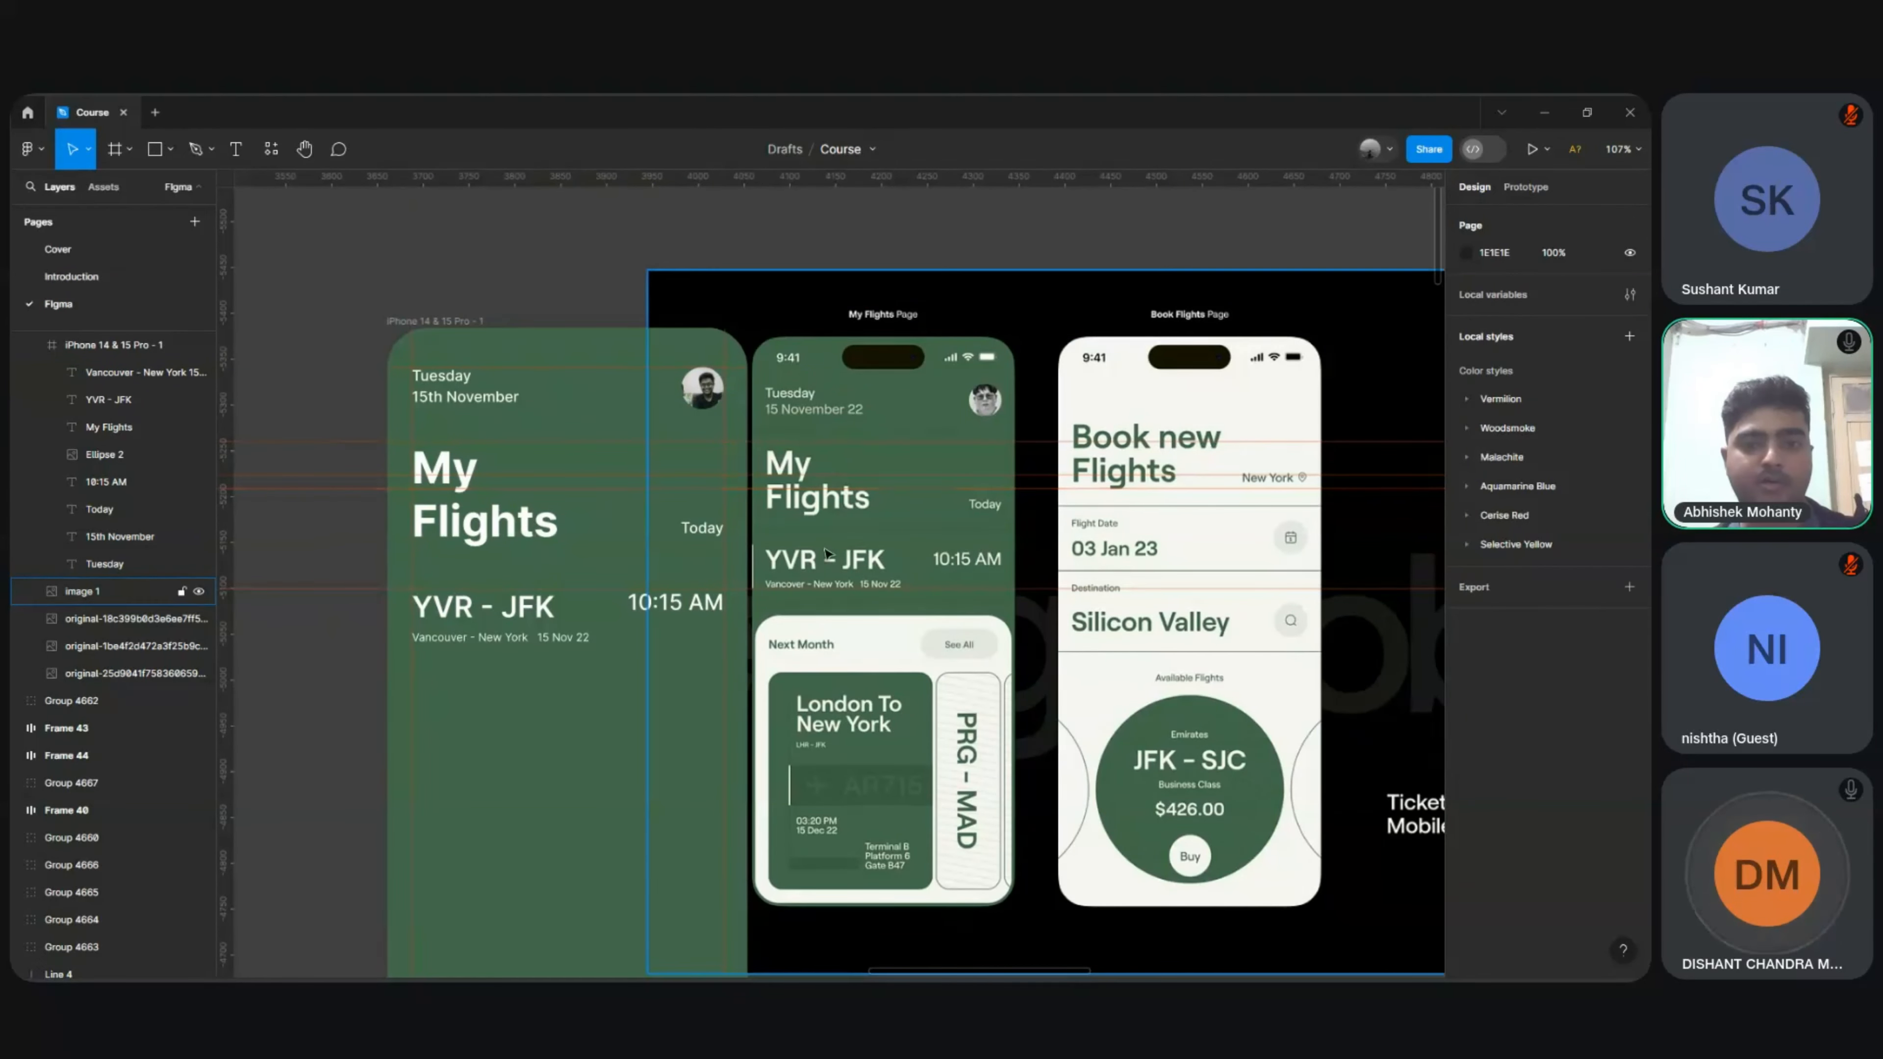
pyautogui.scroll(-3, 673, 573)
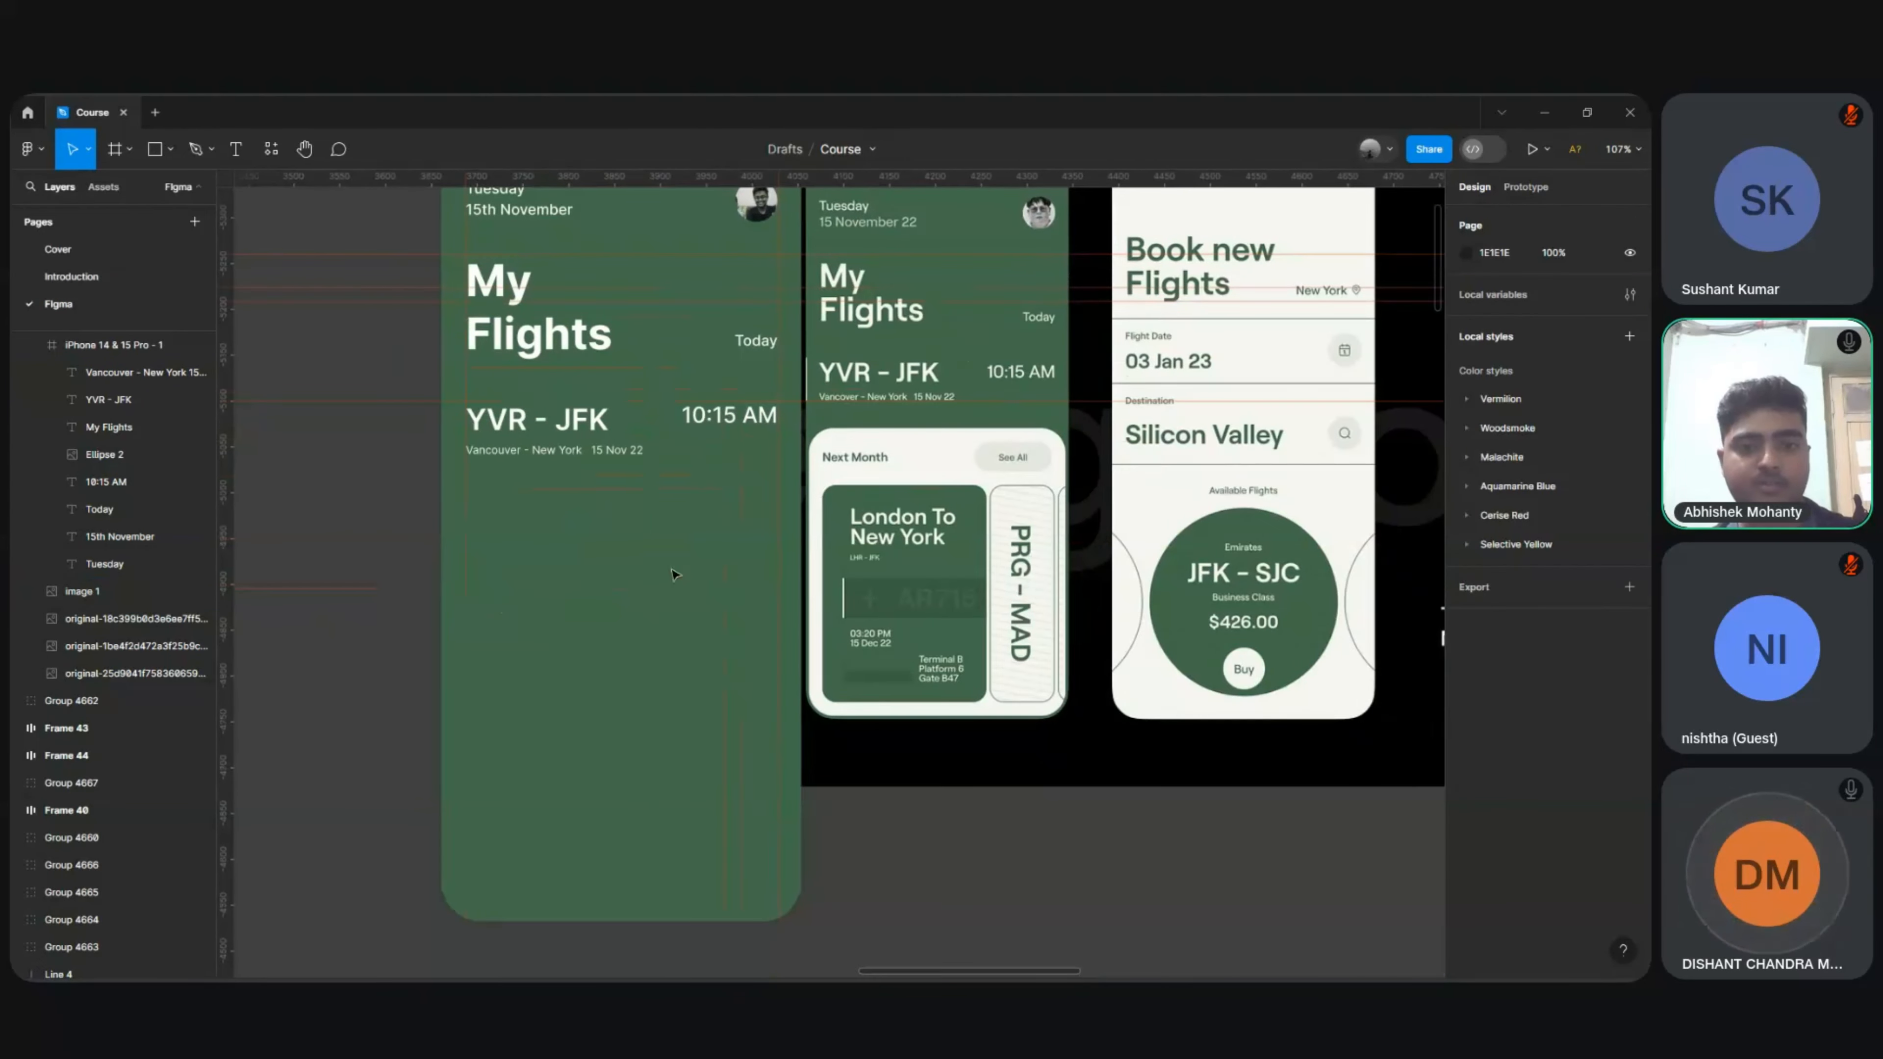
pyautogui.press('r')
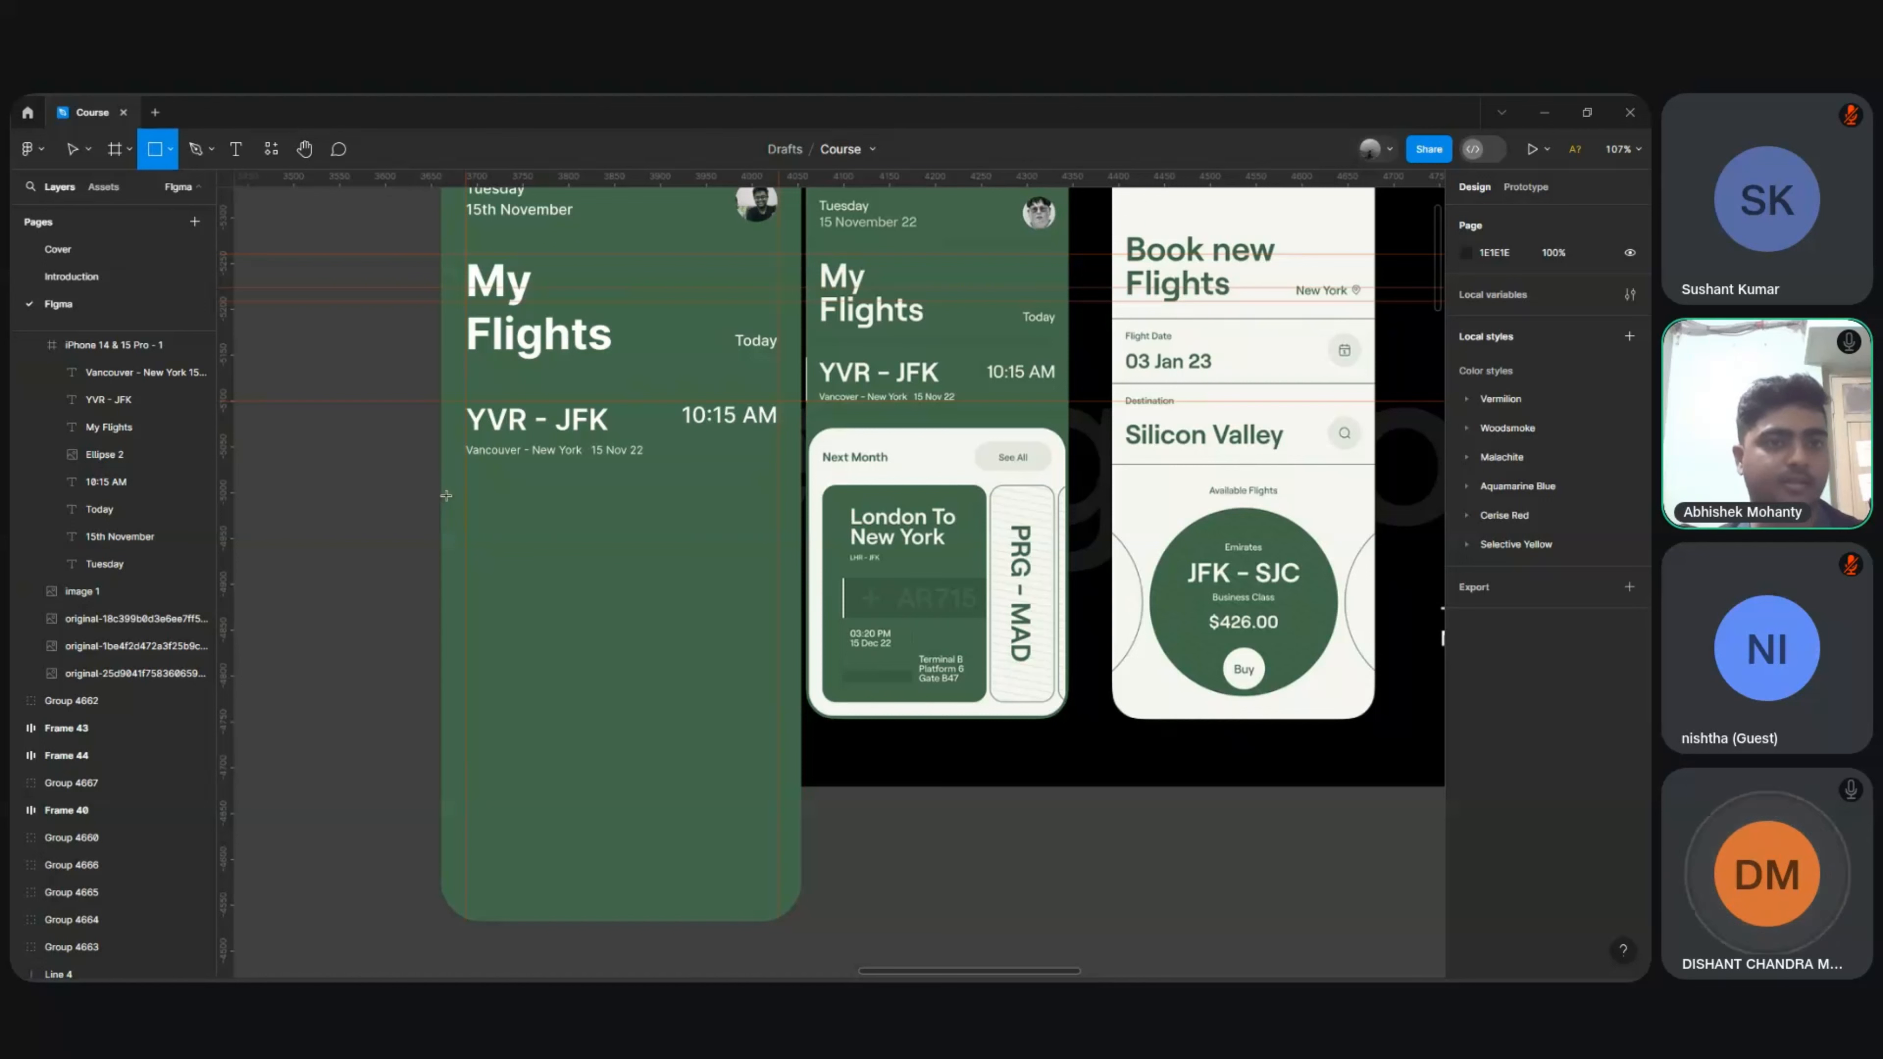
pyautogui.moveTo(446, 496)
pyautogui.mouseDown()
pyautogui.moveTo(786, 879)
pyautogui.moveTo(798, 920)
pyautogui.mouseUp()
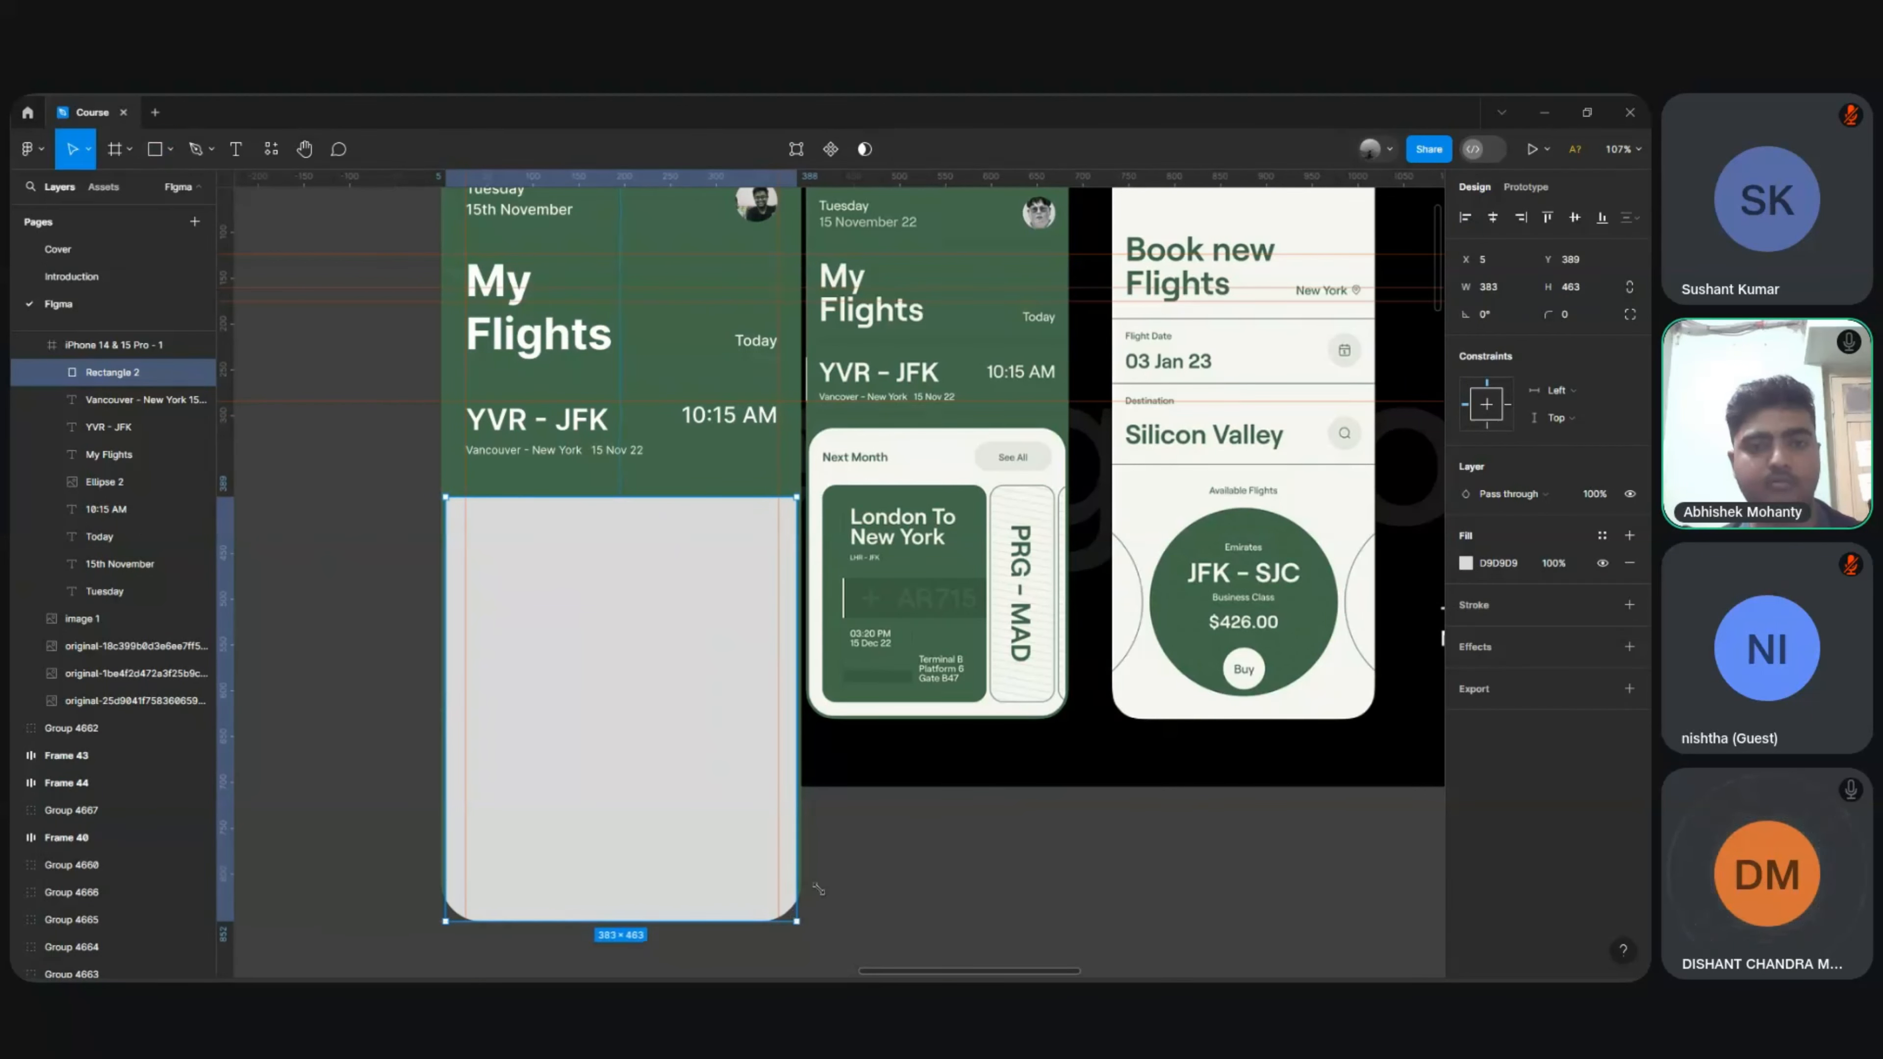
pyautogui.click(1496, 220)
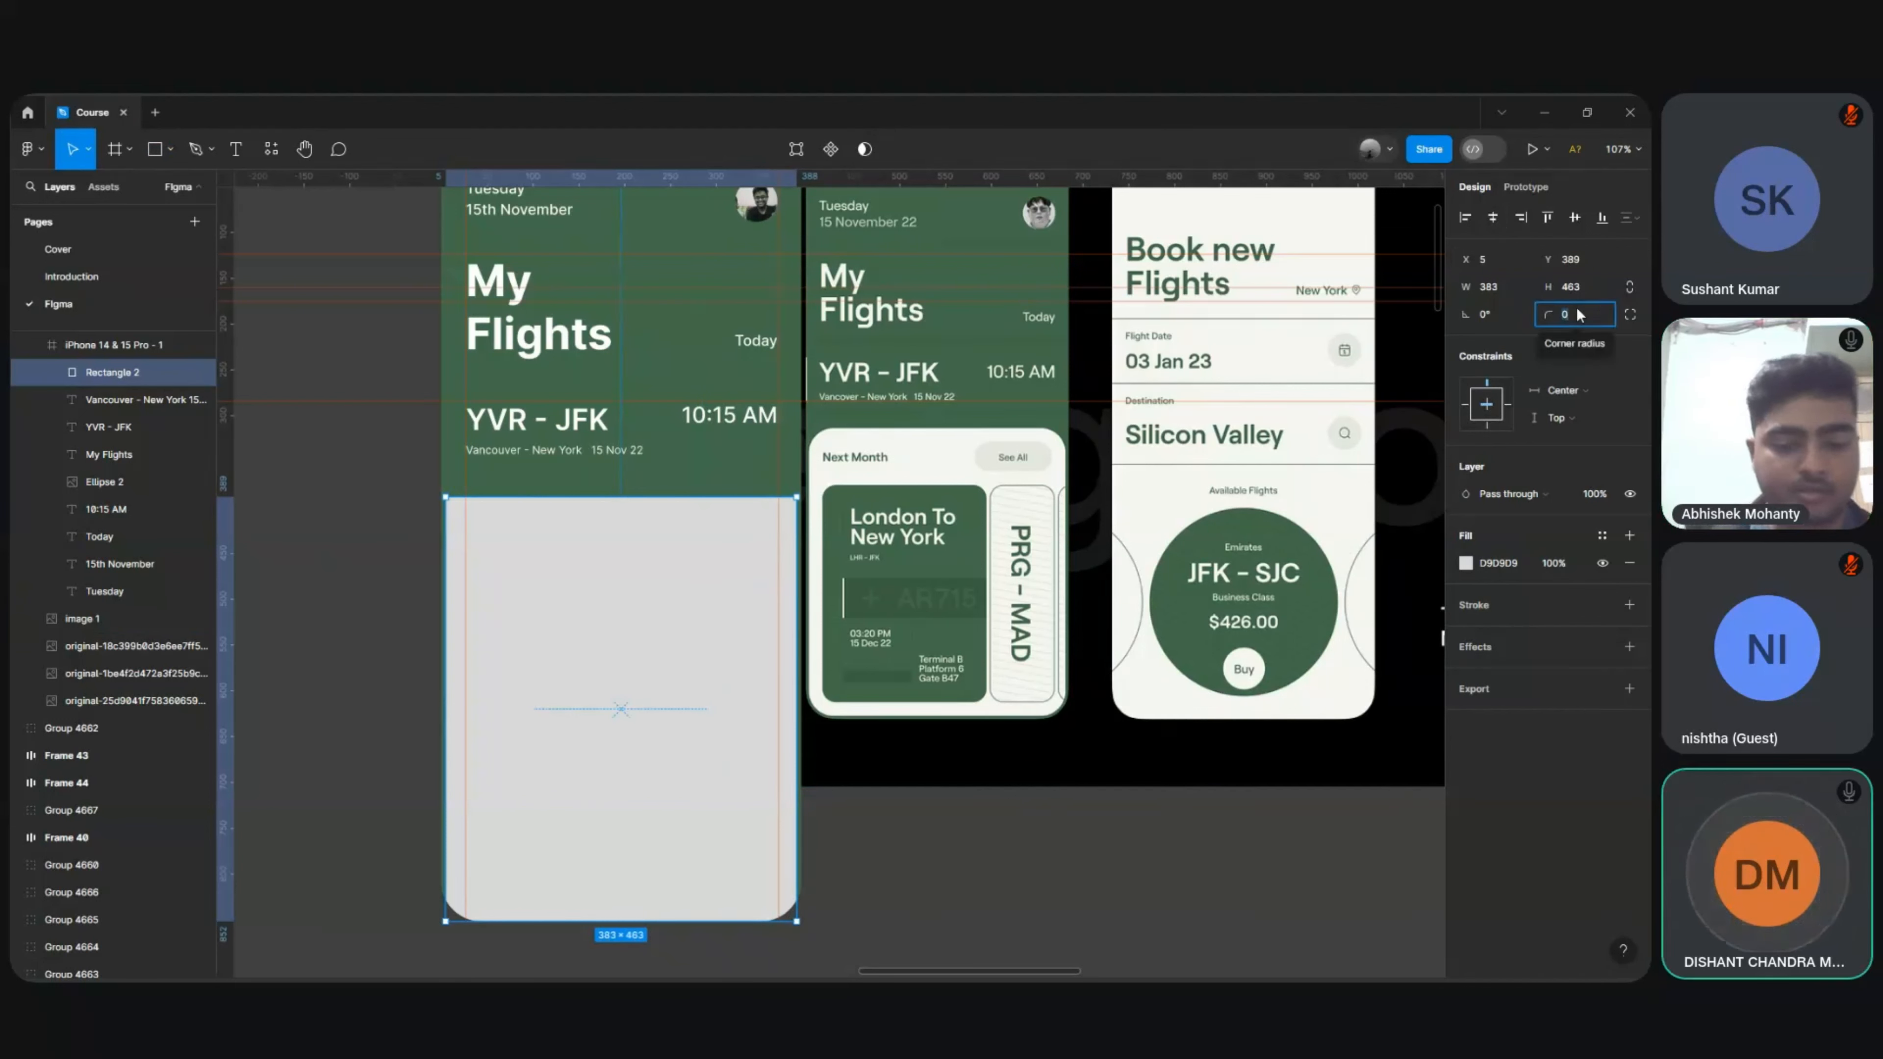
# Step: Give the rectangle a corner radius of 40 and nudge it up to Y 384
pyautogui.write('4')
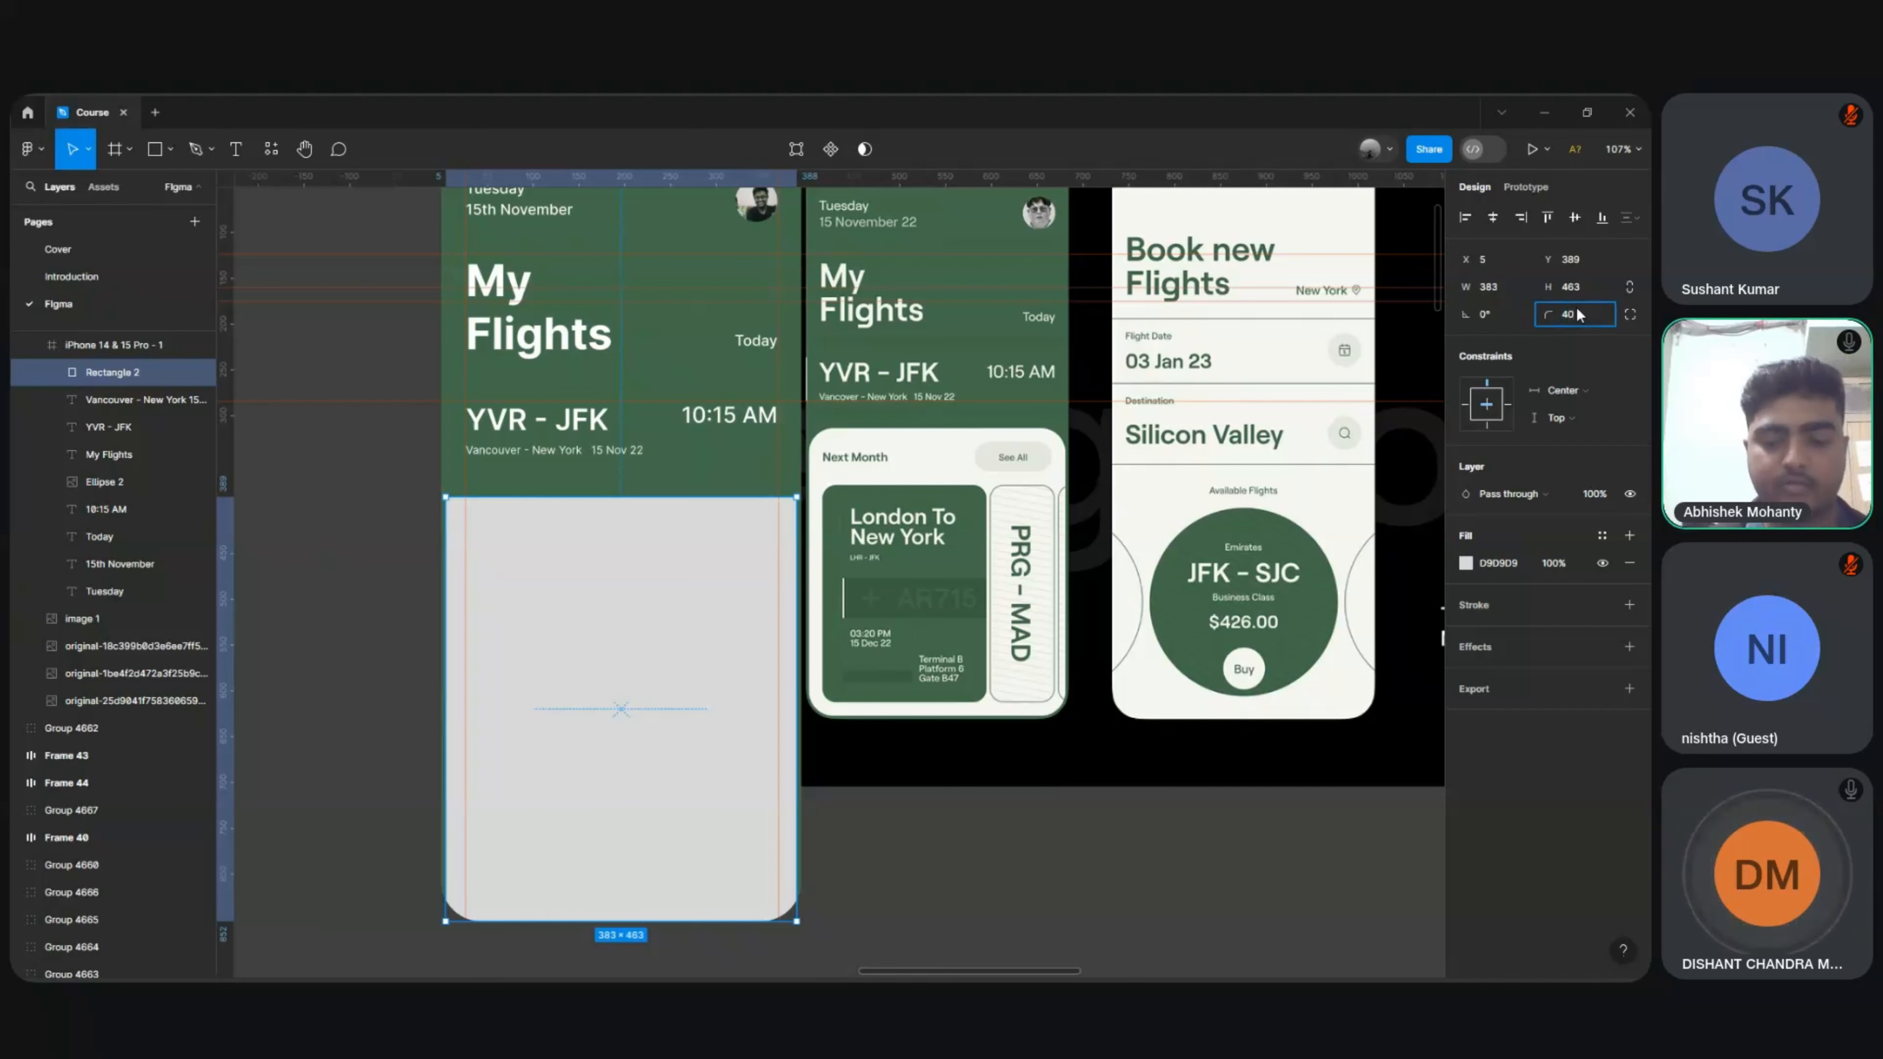
pyautogui.write('0')
pyautogui.press('Return')
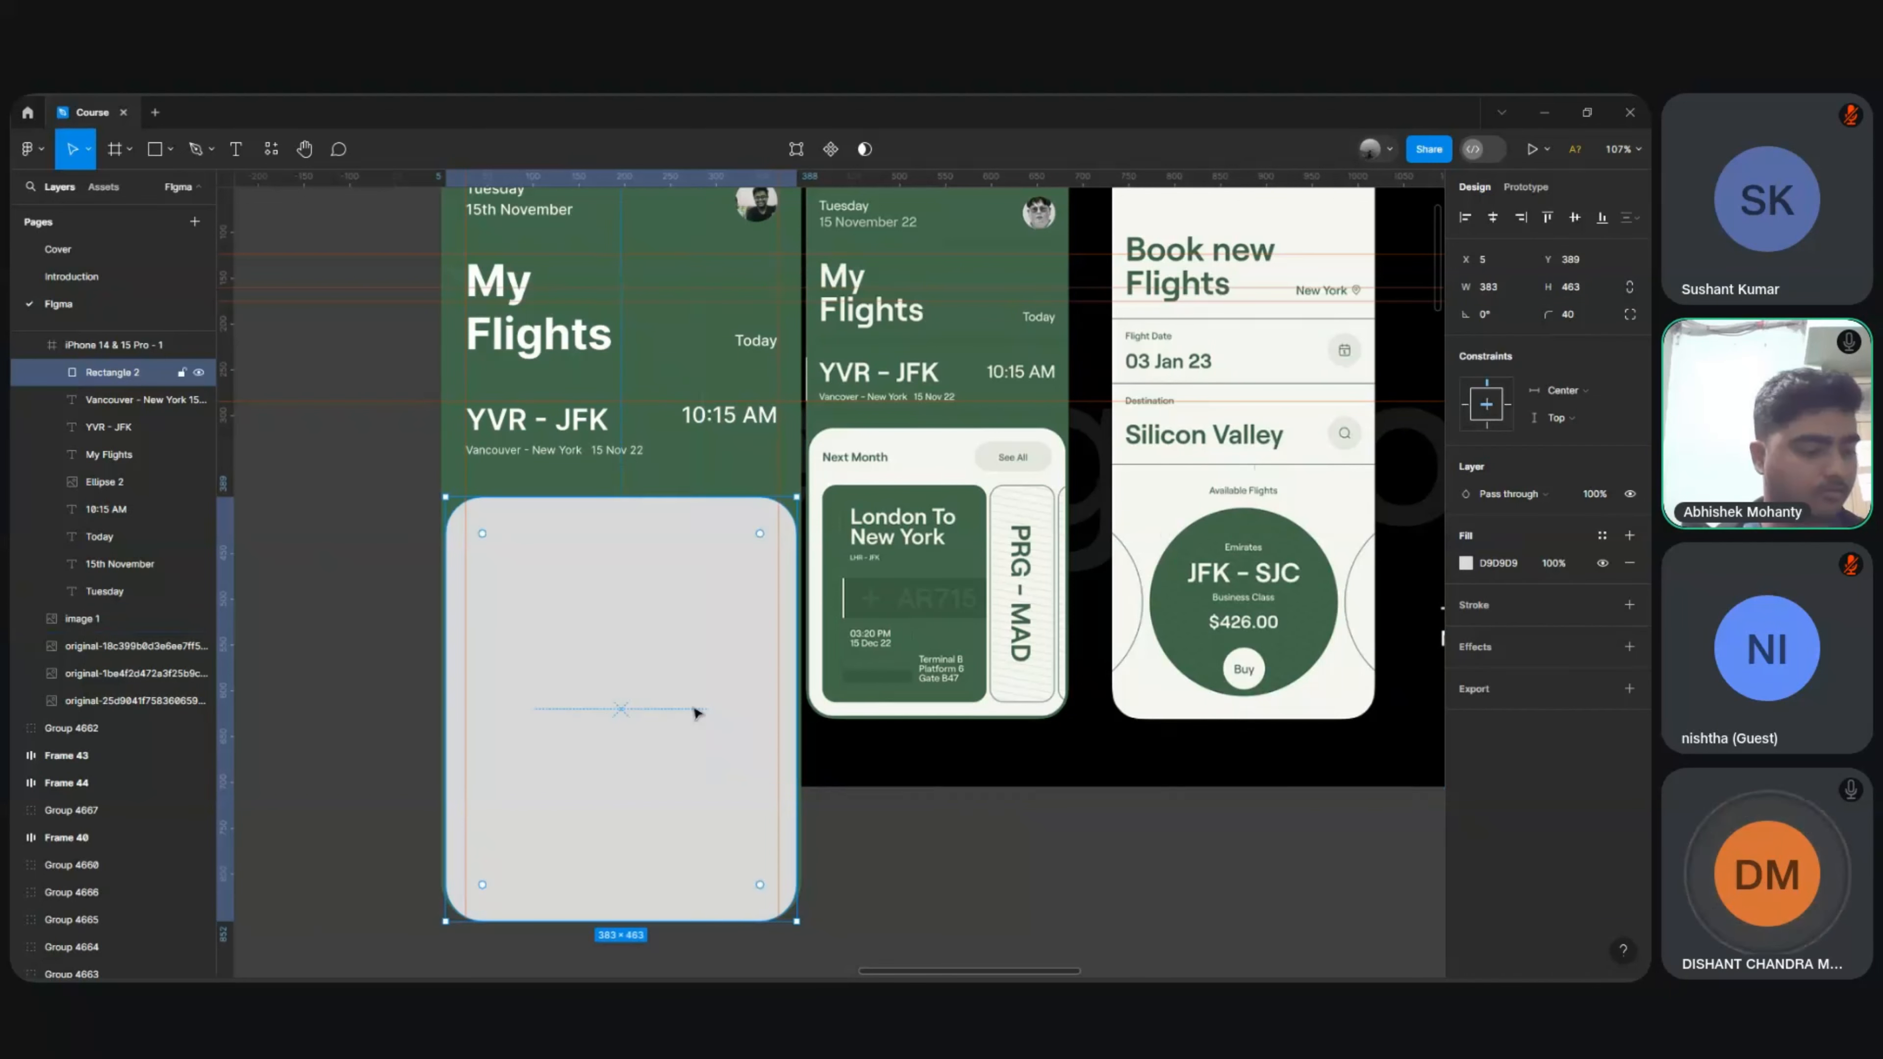
pyautogui.press('Up')
pyautogui.press('Up')
pyautogui.press('Up')
pyautogui.press('Up')
pyautogui.press('Up')
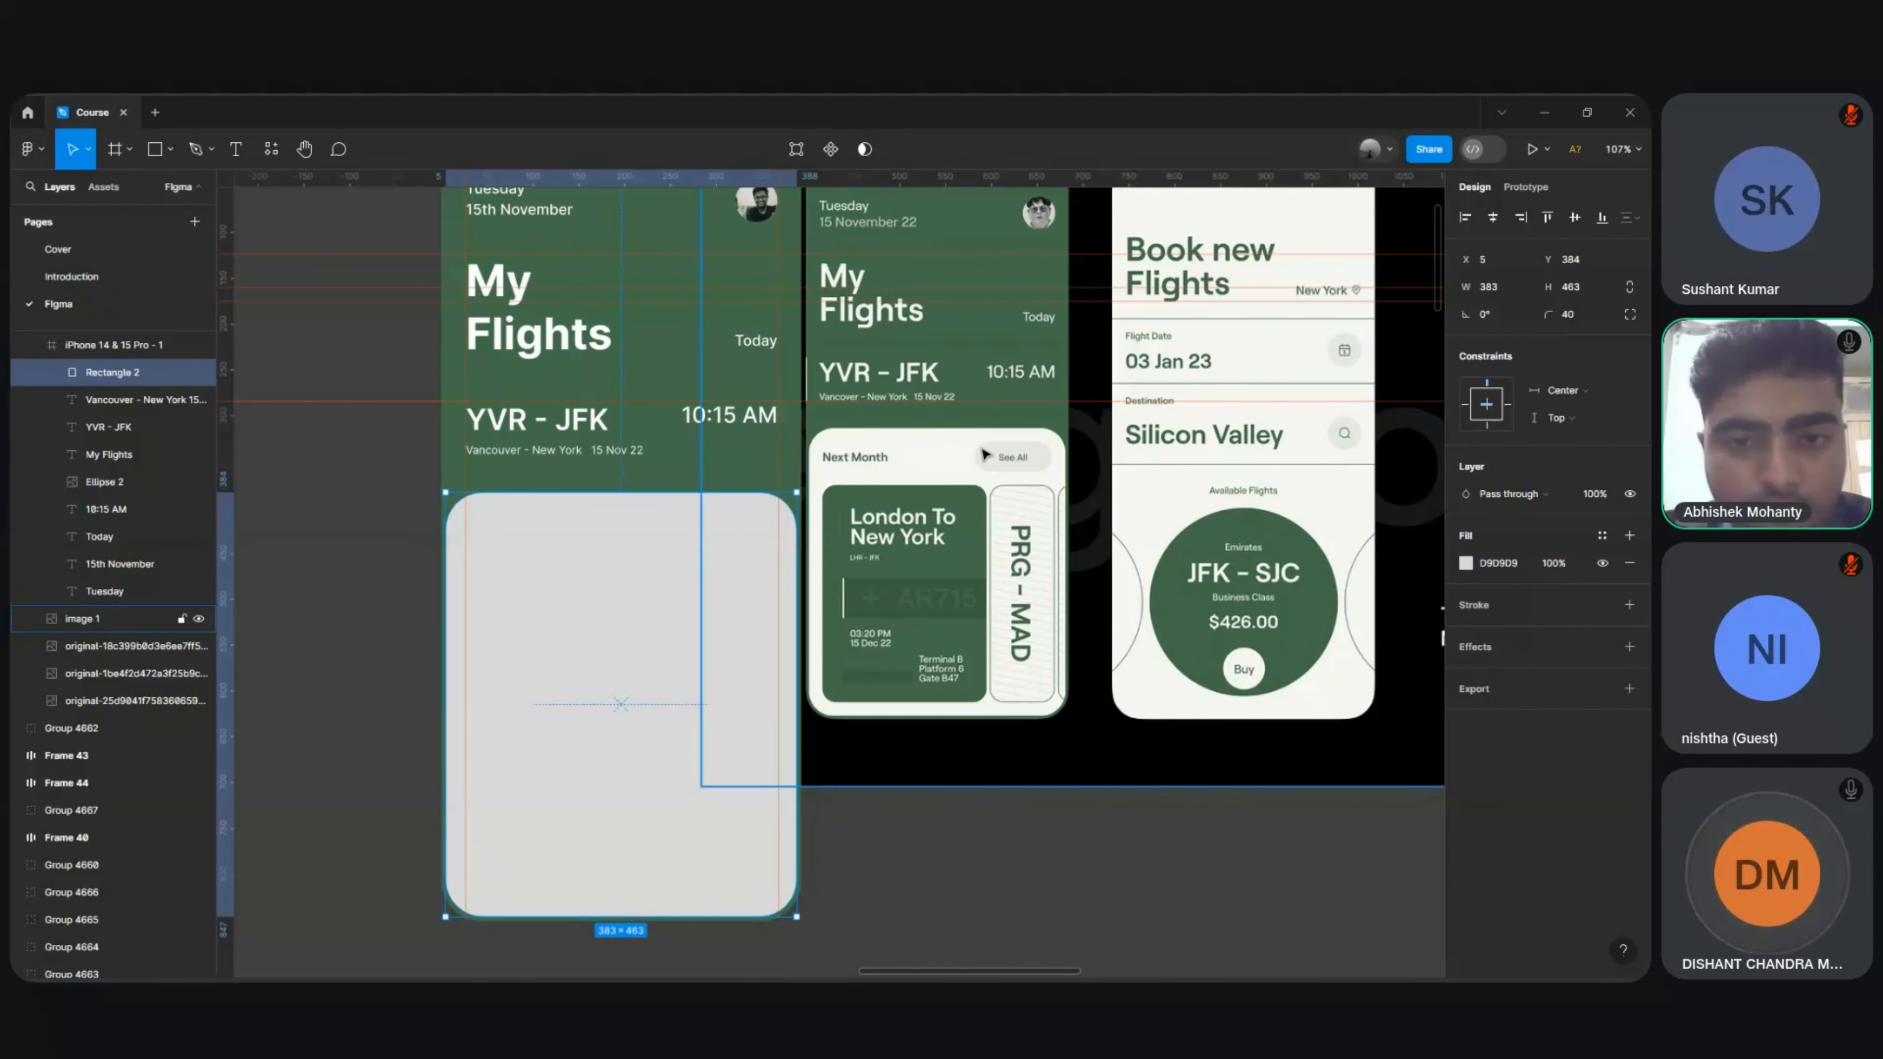
# Step: Fill the rectangle with the off-white F7F6F2 sampled from the reference screen's Next Month card
pyautogui.hotkey('ctrl', '=')
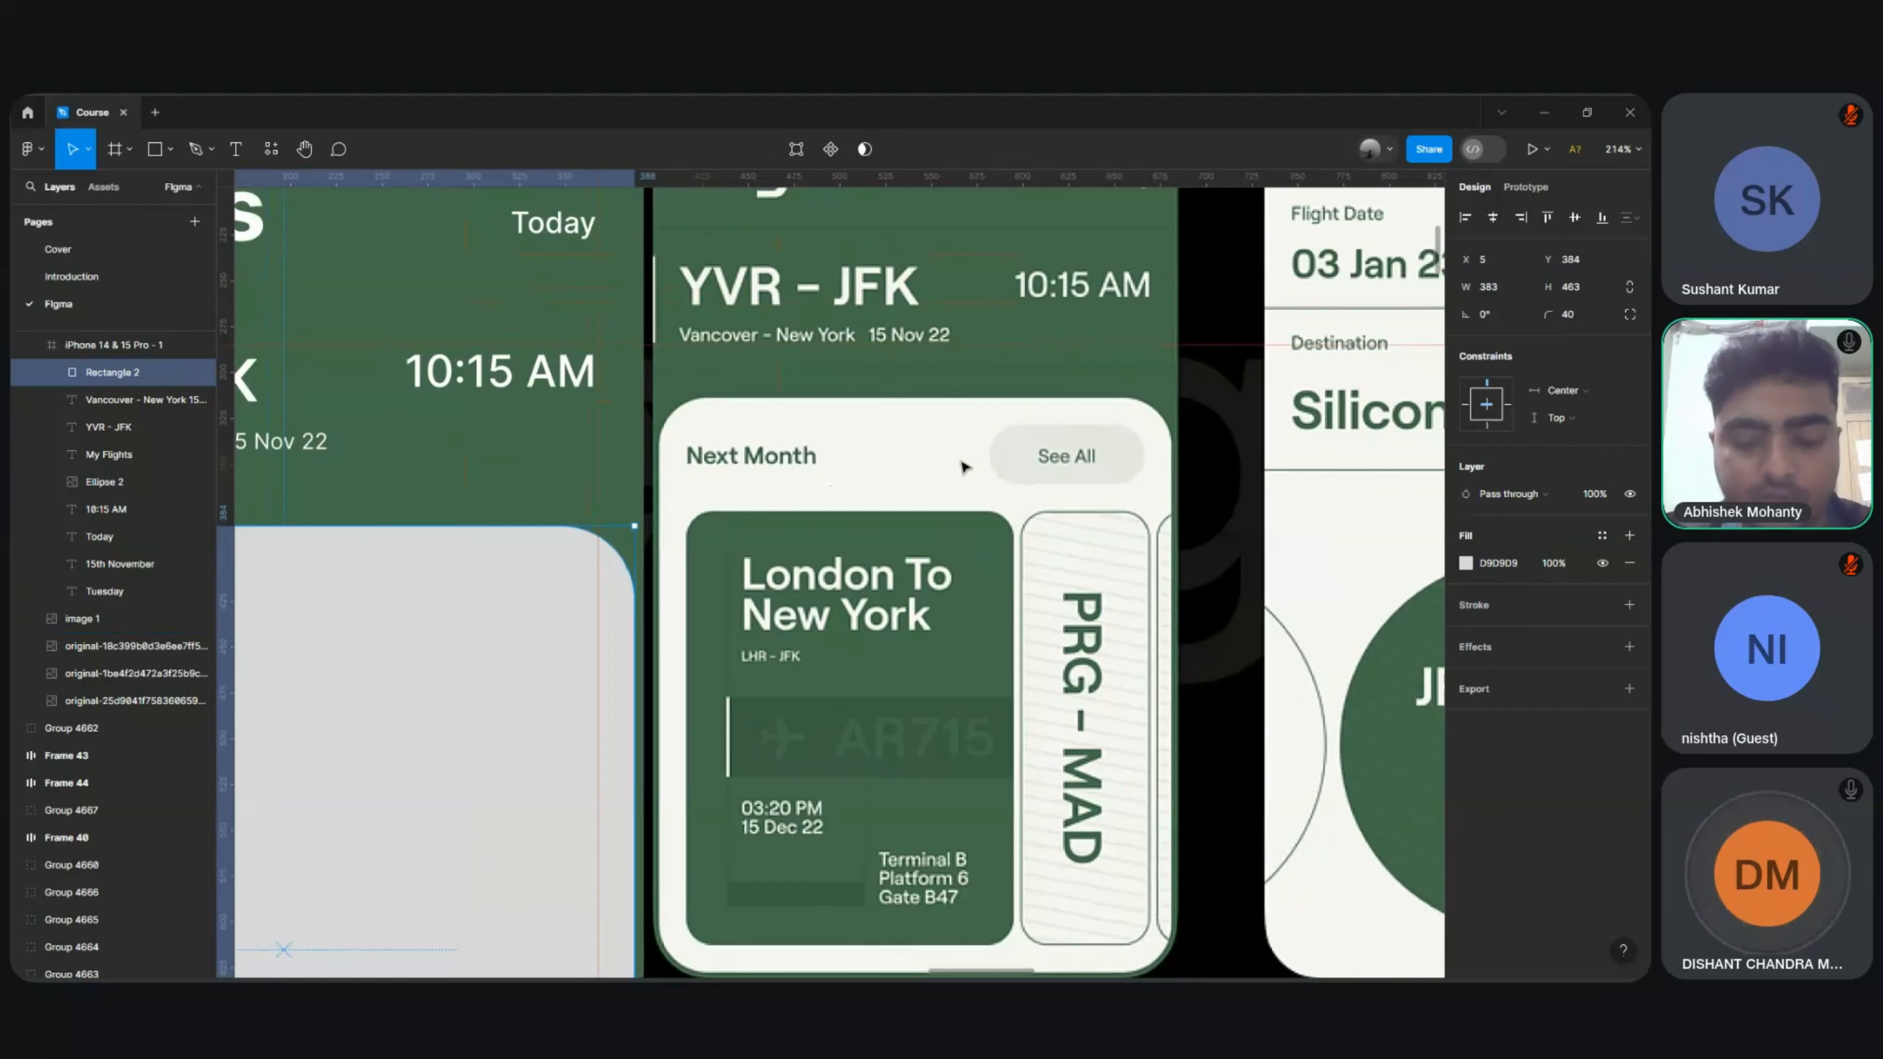
pyautogui.press('i')
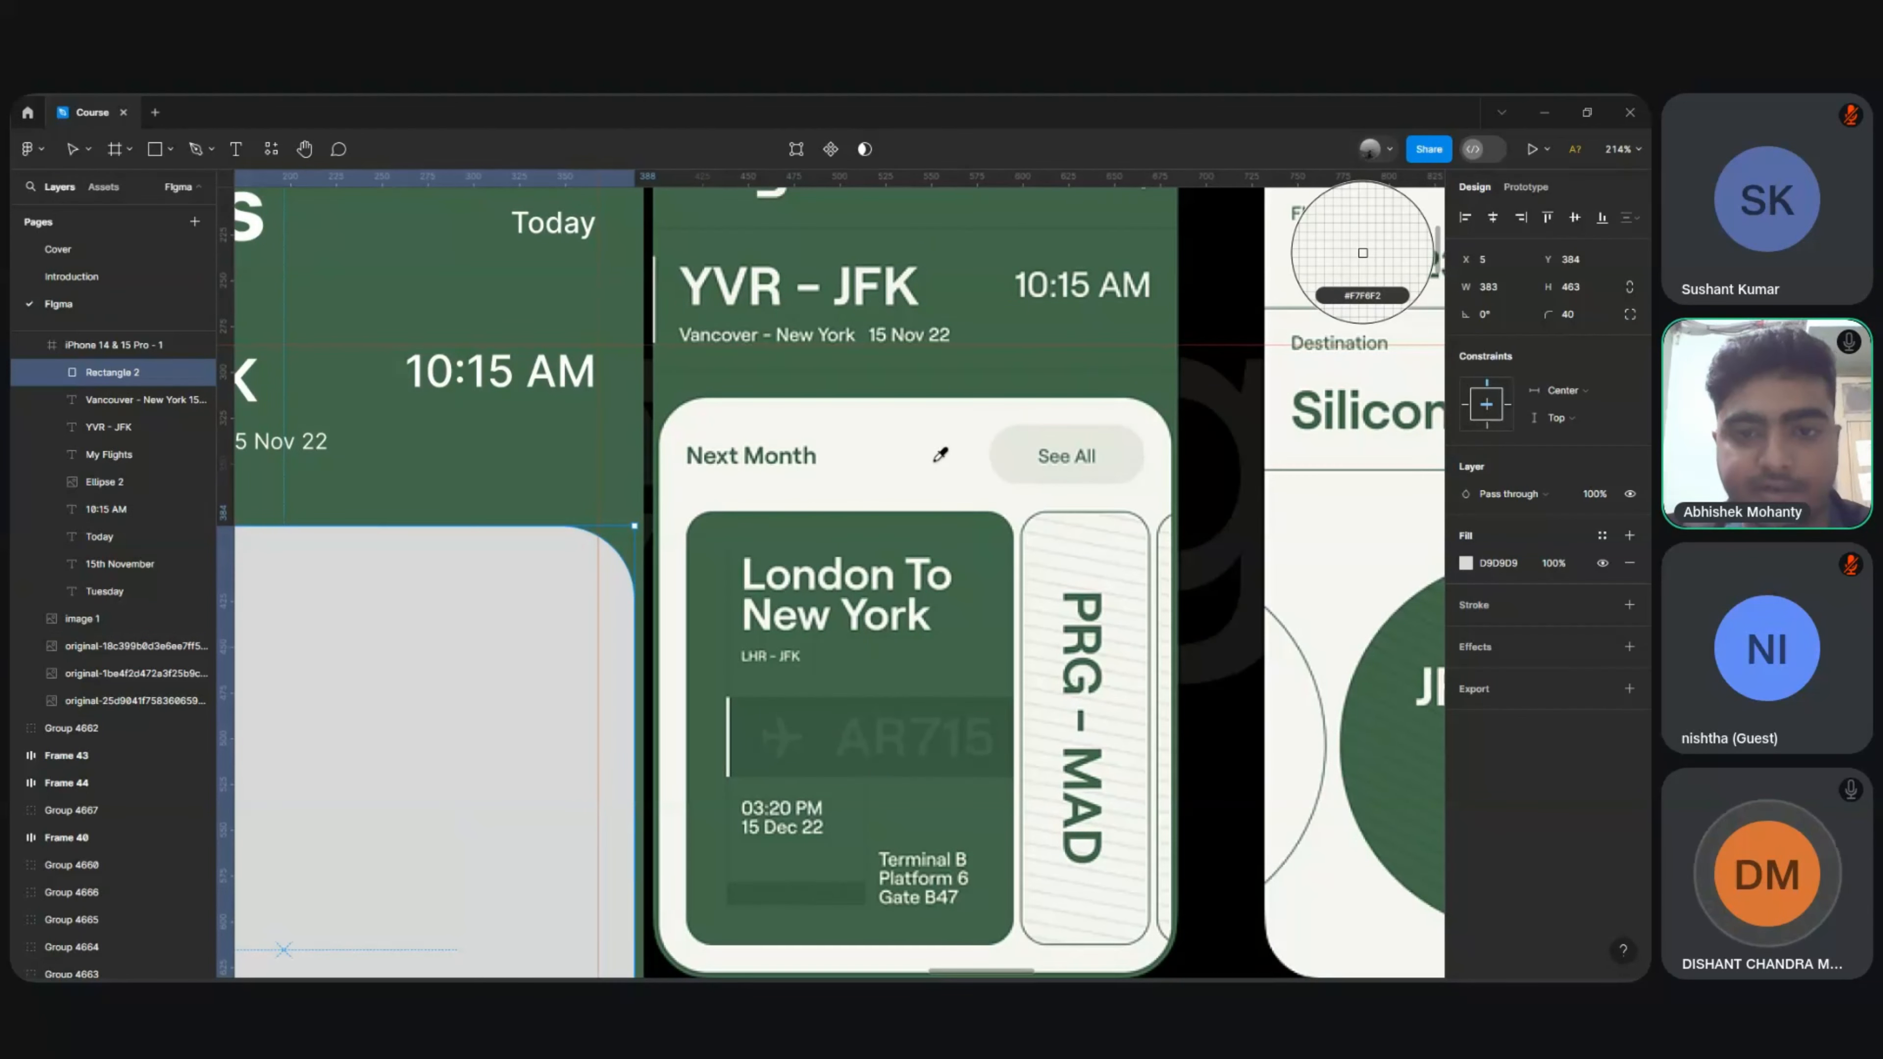
pyautogui.click(940, 454)
pyautogui.scroll(-5, 936, 459)
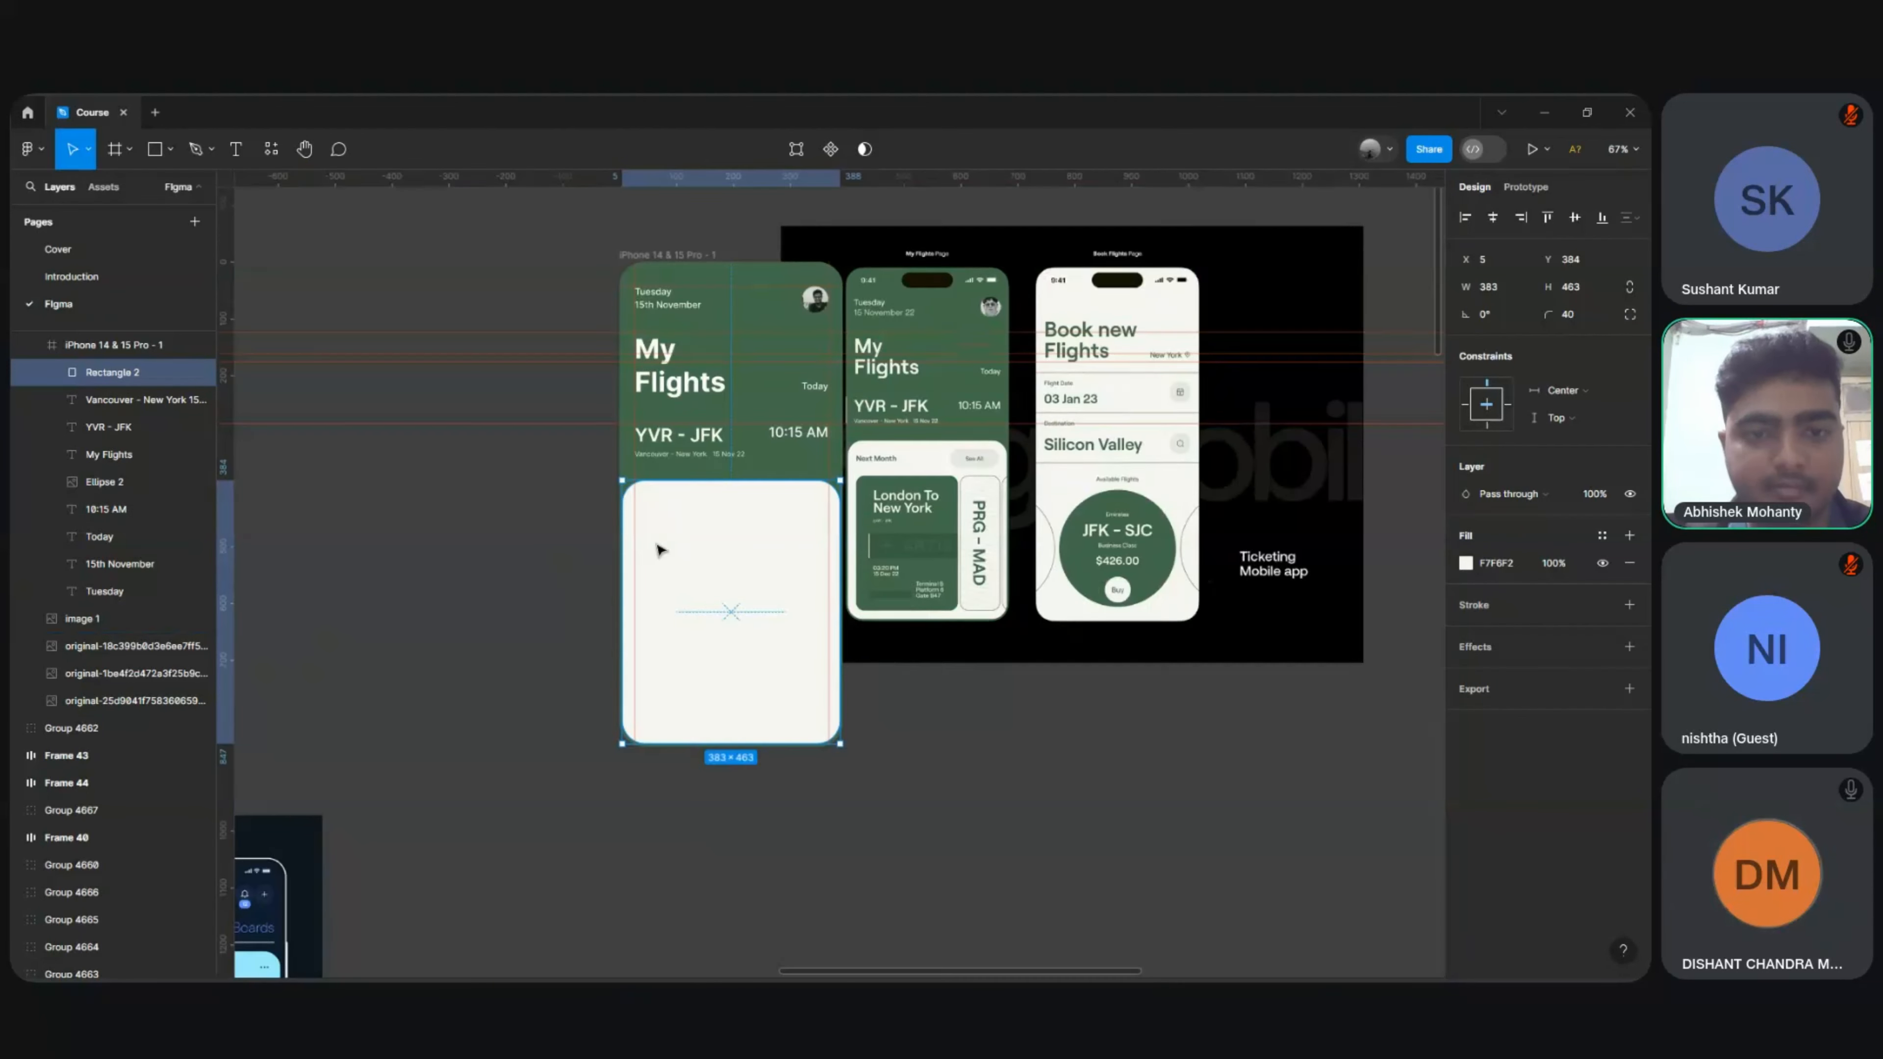
pyautogui.click(582, 550)
# Step: Duplicate the Vancouver - New York text, move the copy straight down to Y 410 and bring it in front of the rectangle
pyautogui.scroll(3, 582, 550)
pyautogui.scroll(2, 582, 550)
pyautogui.scroll(5, 582, 550)
pyautogui.hscroll(2, 582, 550)
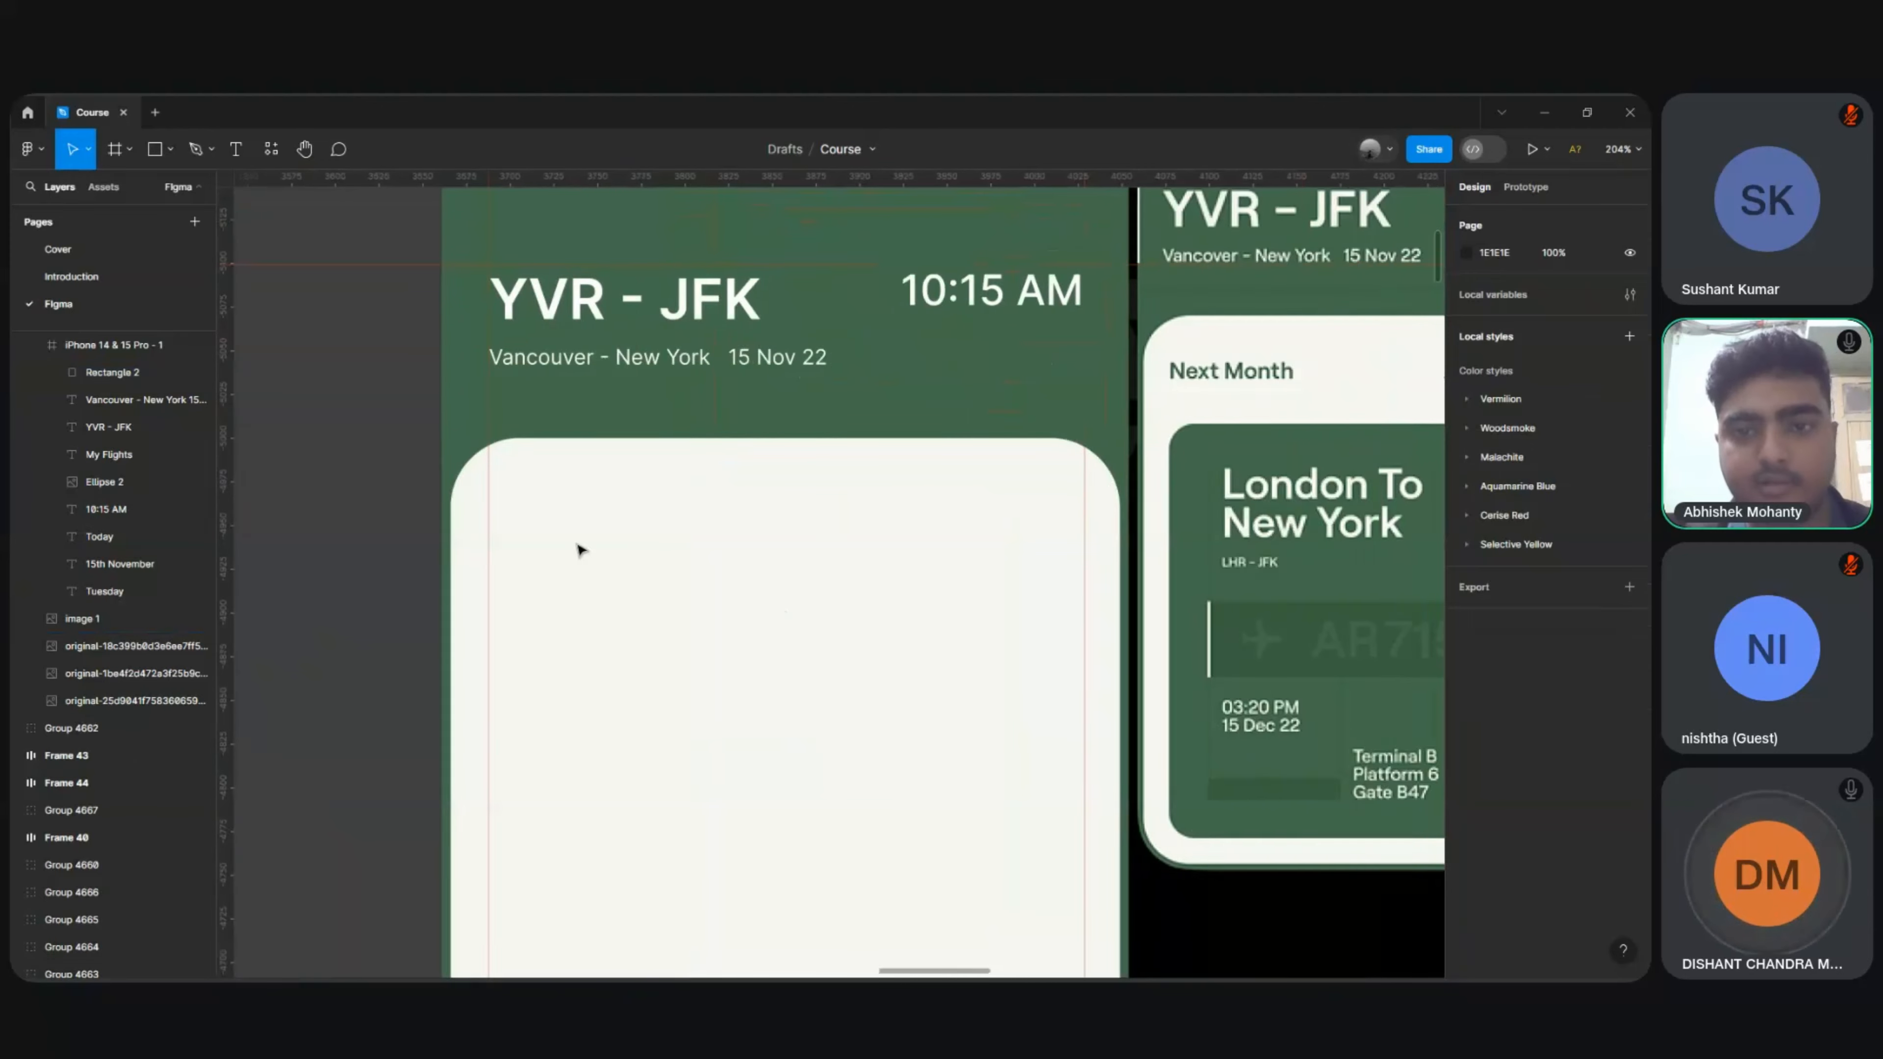
pyautogui.scroll(-4, 582, 549)
pyautogui.scroll(-3, 582, 549)
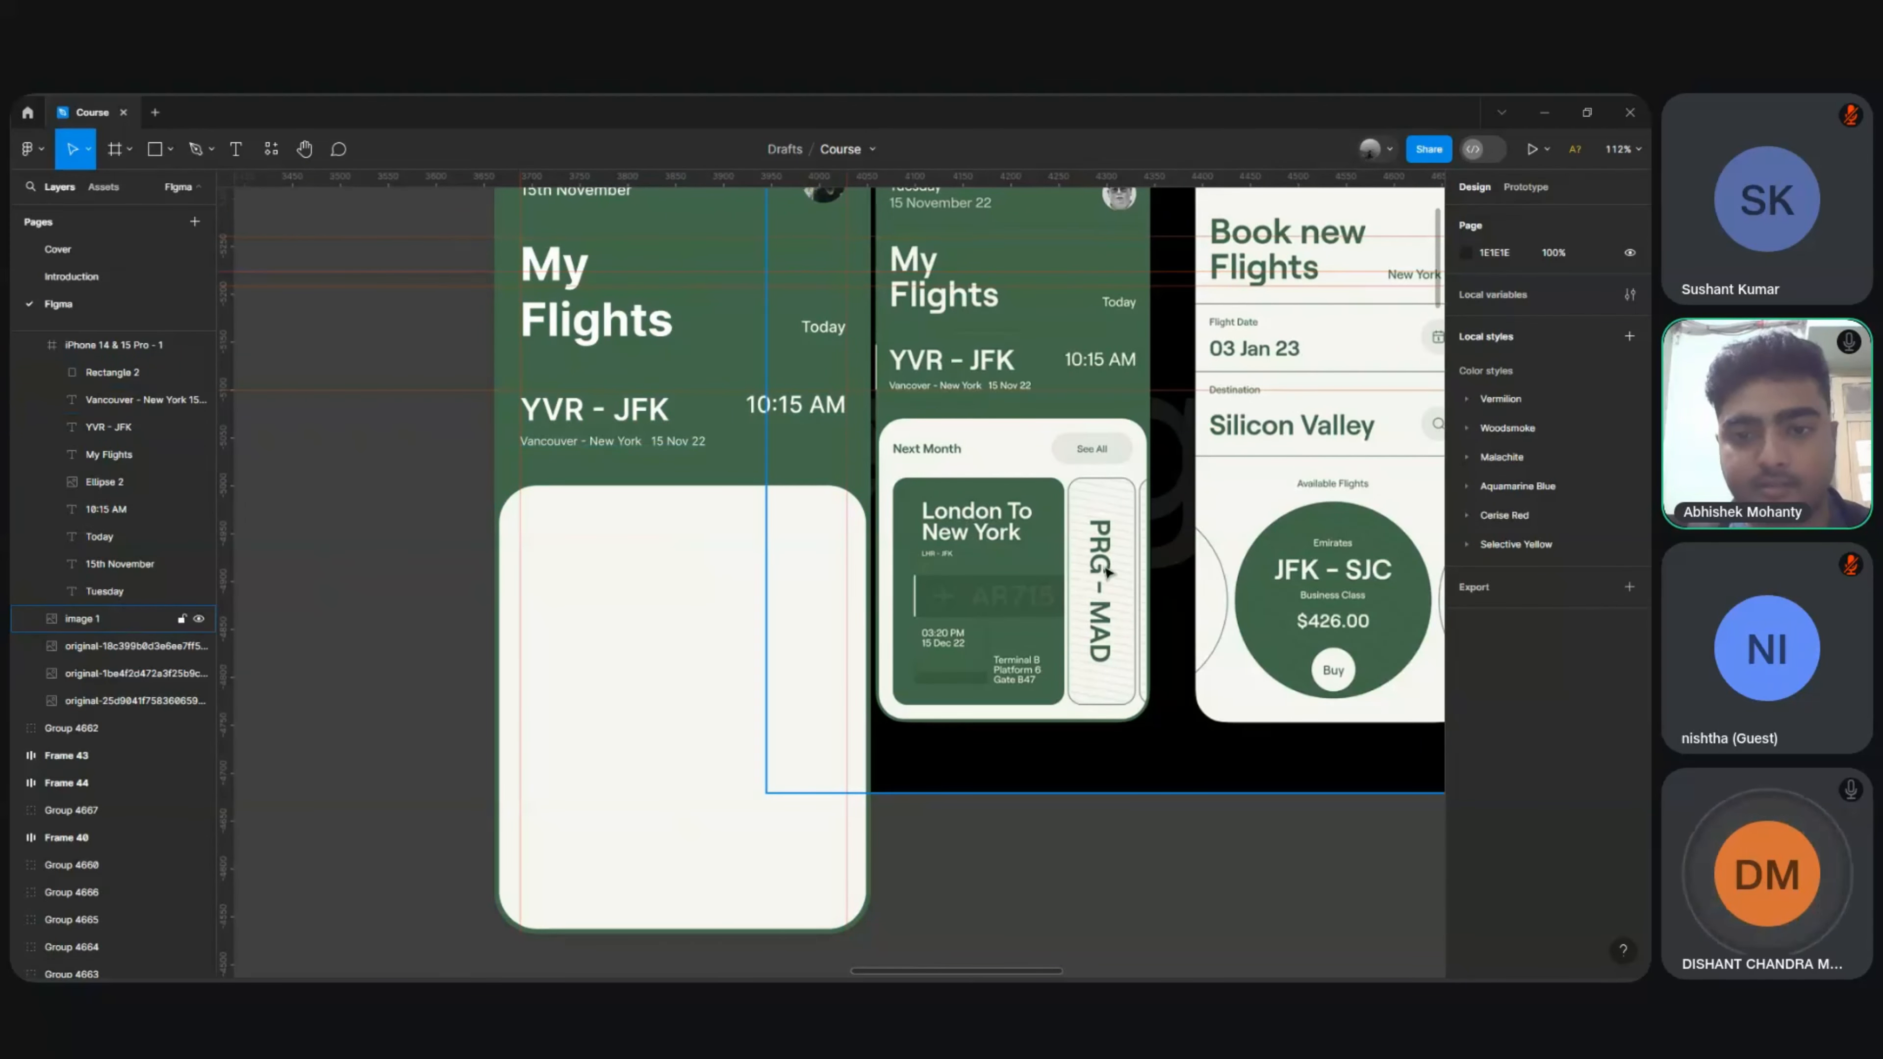
pyautogui.click(582, 445)
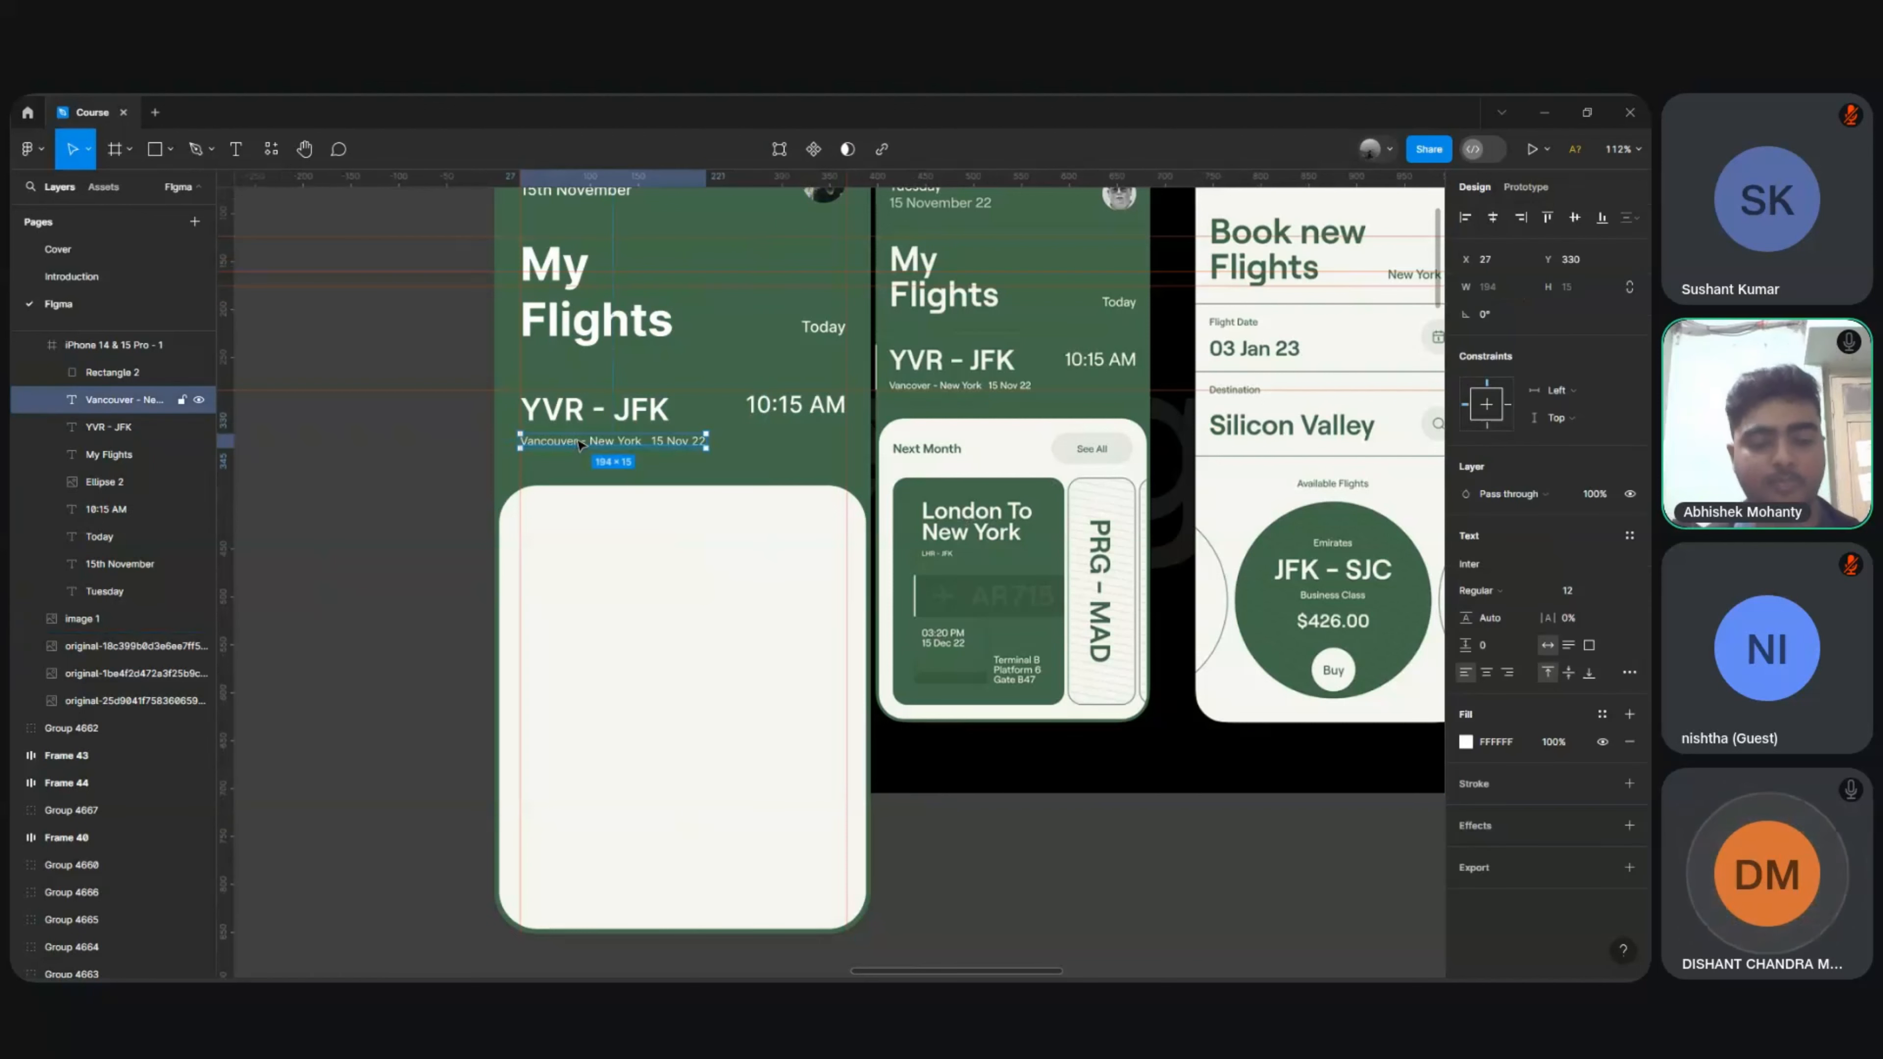
pyautogui.hotkey('ctrl', 'd')
pyautogui.hotkey('shift', 'Down')
pyautogui.hotkey('shift', 'Down')
pyautogui.hotkey('shift', 'Down')
pyautogui.hotkey('shift', 'Down')
pyautogui.hotkey('shift', 'Down')
pyautogui.hotkey('shift', 'Down')
pyautogui.hotkey('shift', 'Down')
pyautogui.hotkey('shift', 'Down')
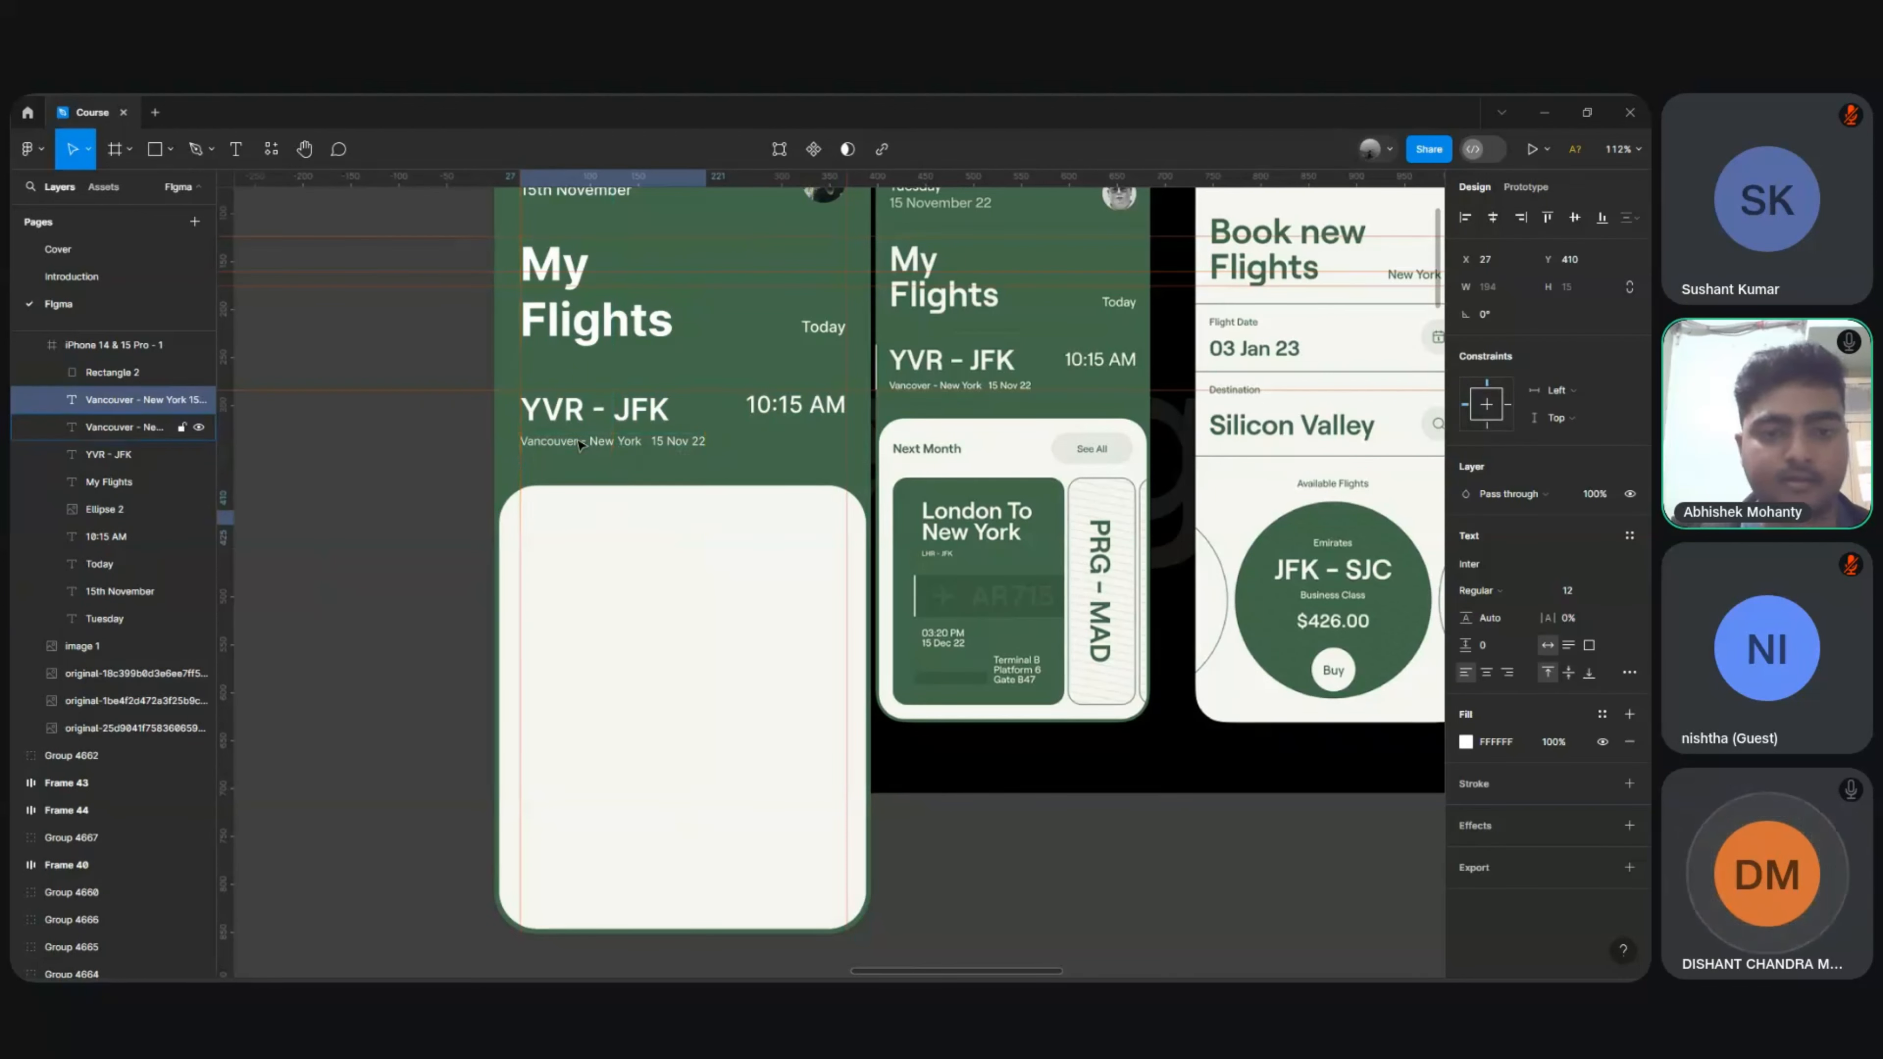
pyautogui.hotkey('ctrl', ']')
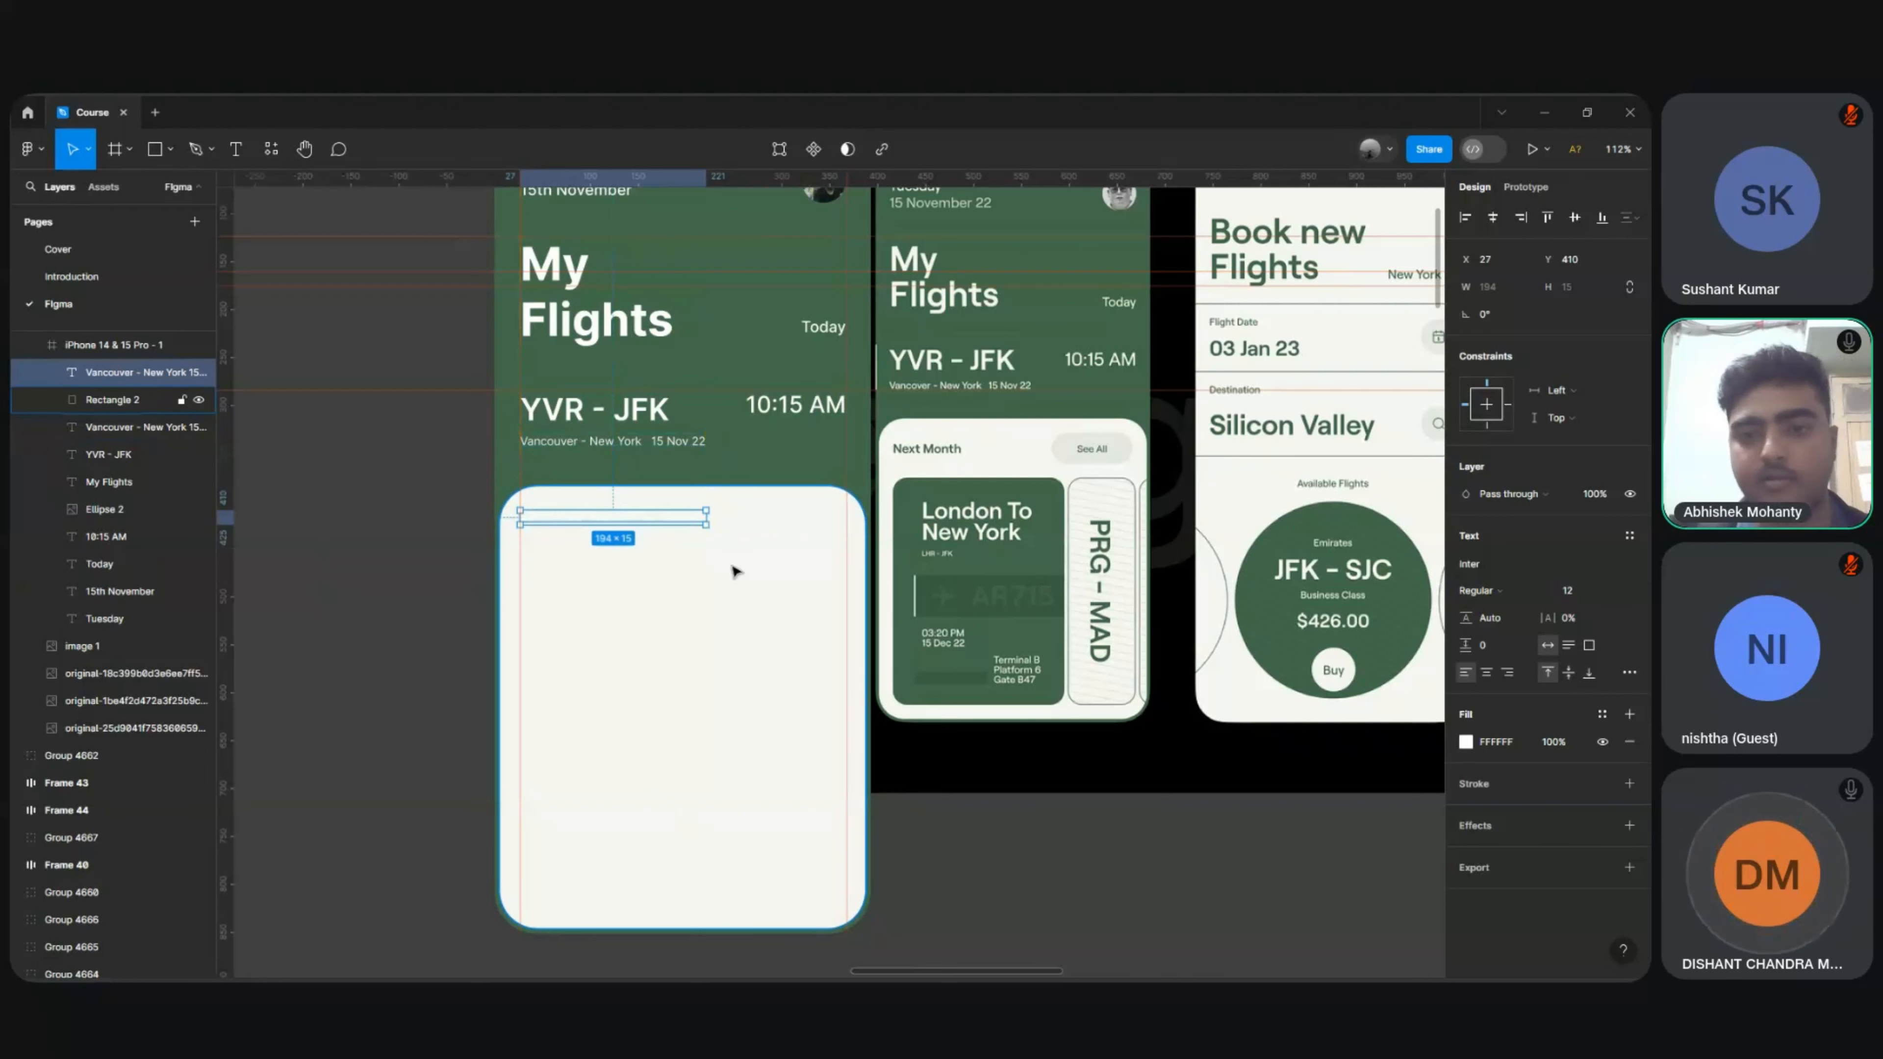
pyautogui.scroll(5, 754, 572)
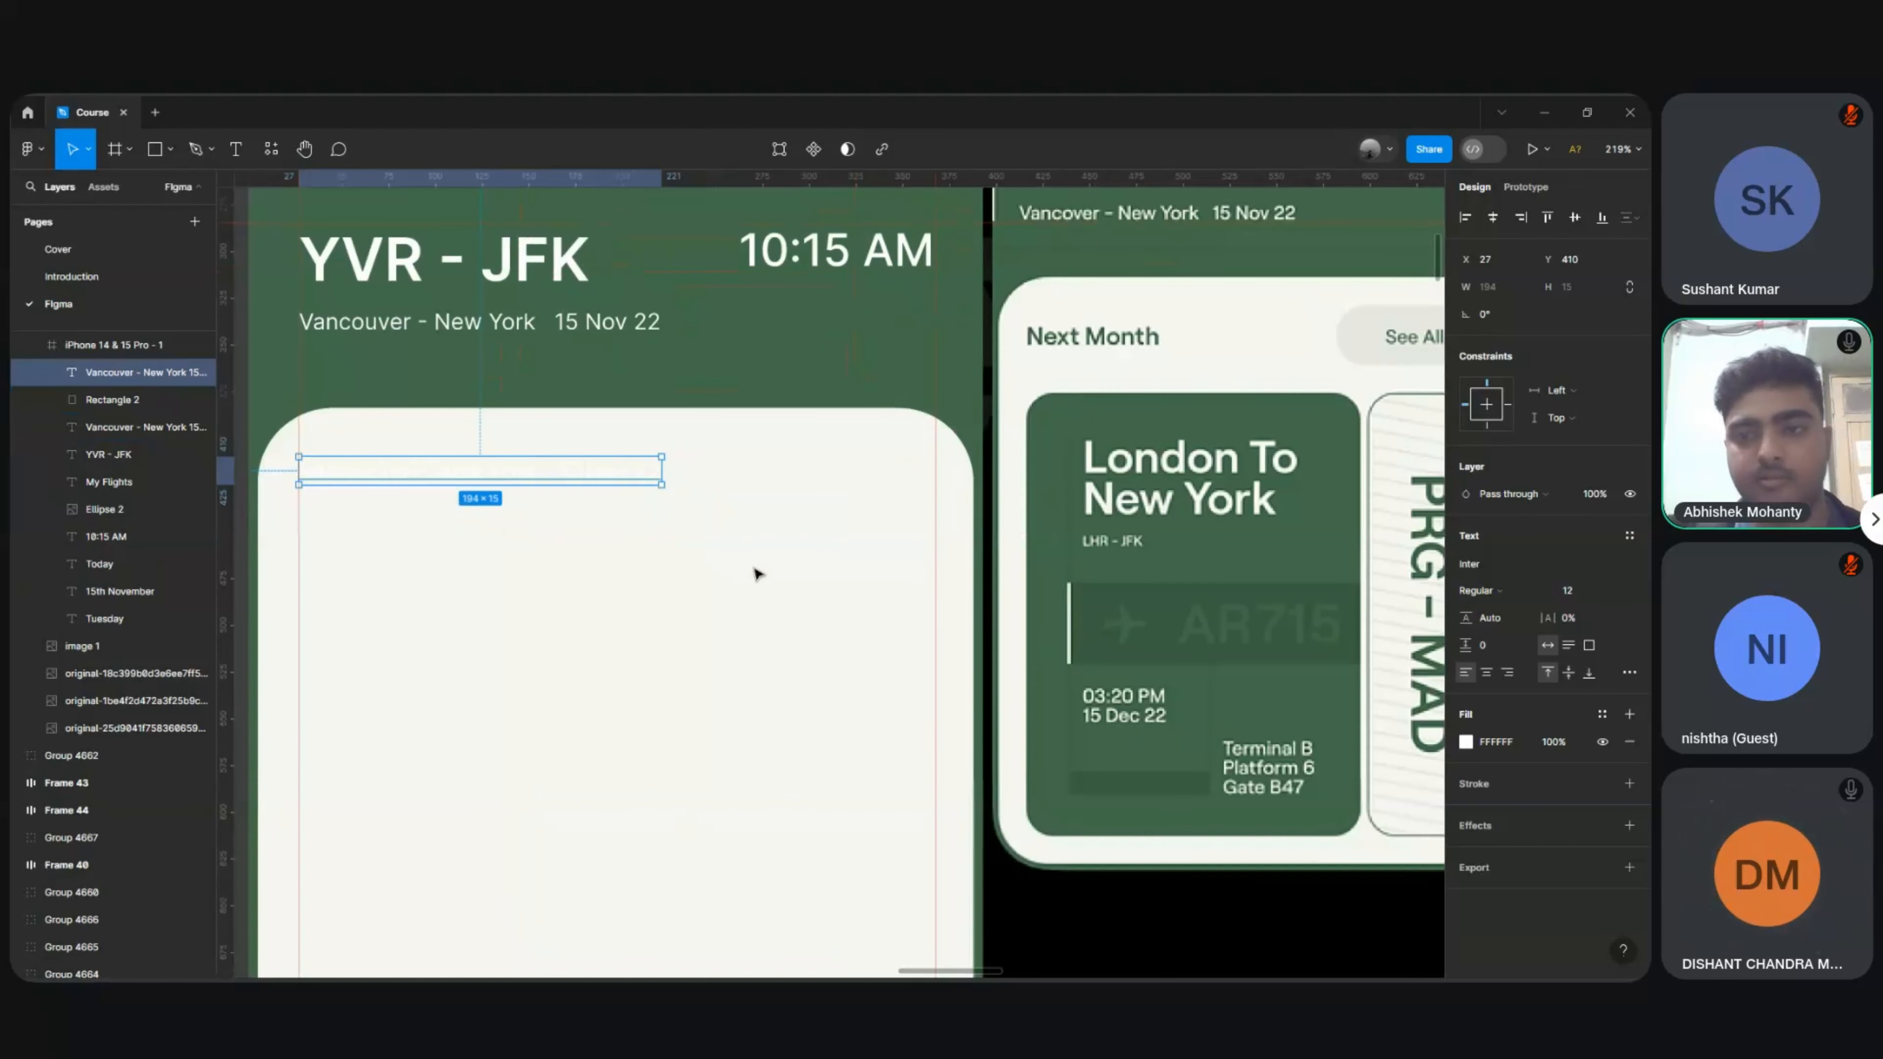
# Step: Set the copied route text on the white panel to Semi Bold and colour it with the green sampled from the London To New York card
pyautogui.click(1489, 589)
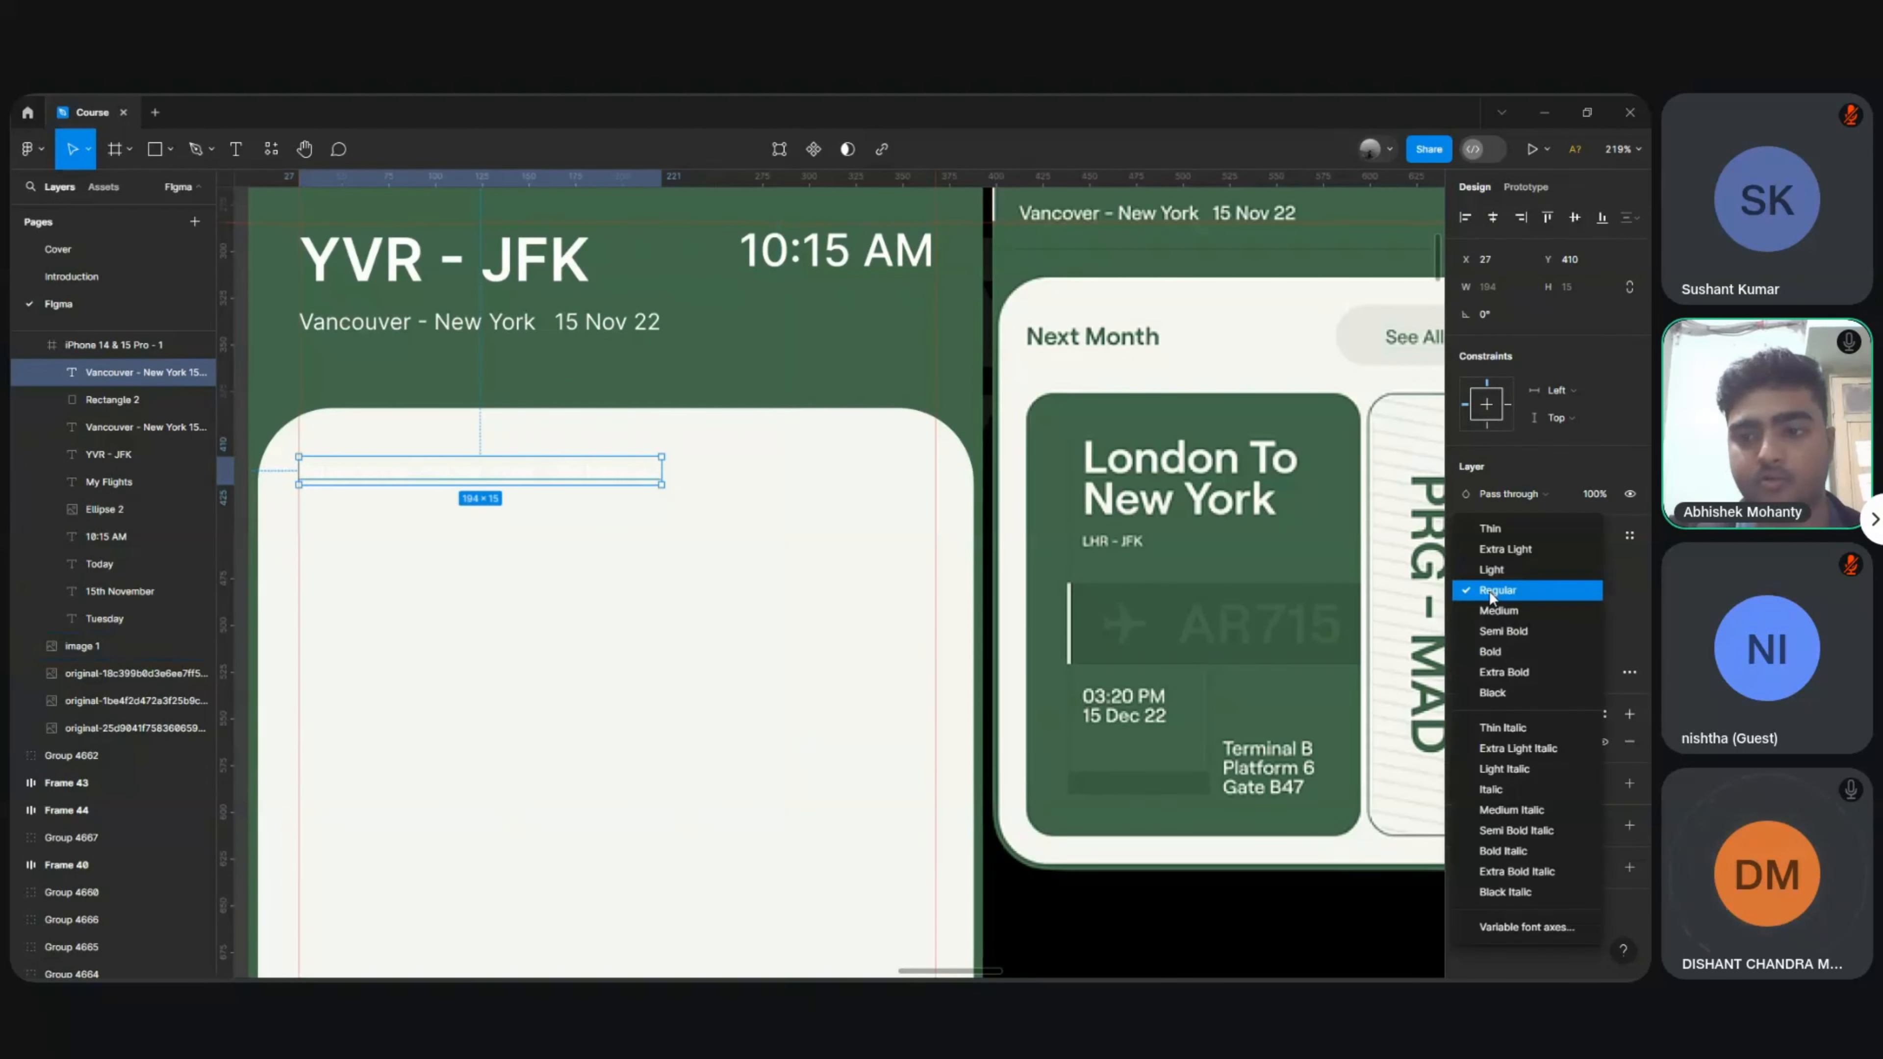
pyautogui.click(1489, 631)
pyautogui.press('i')
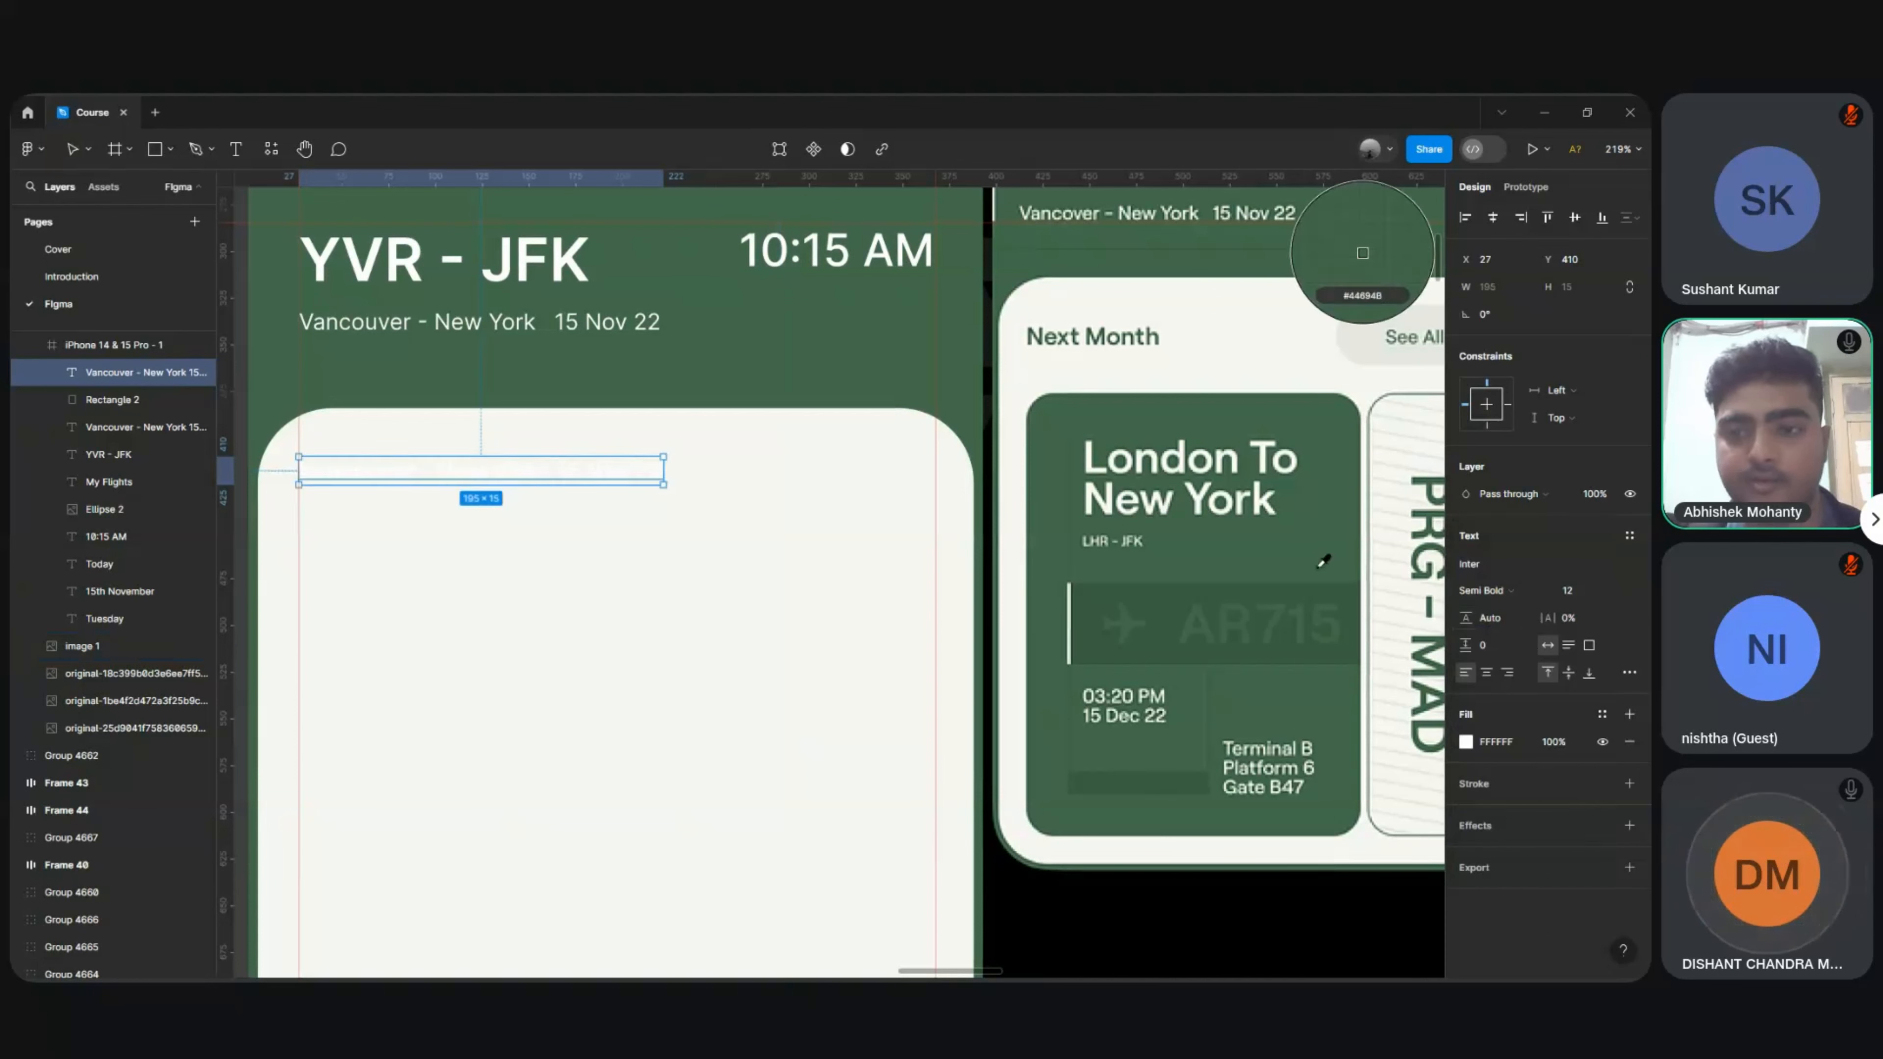
pyautogui.click(1315, 558)
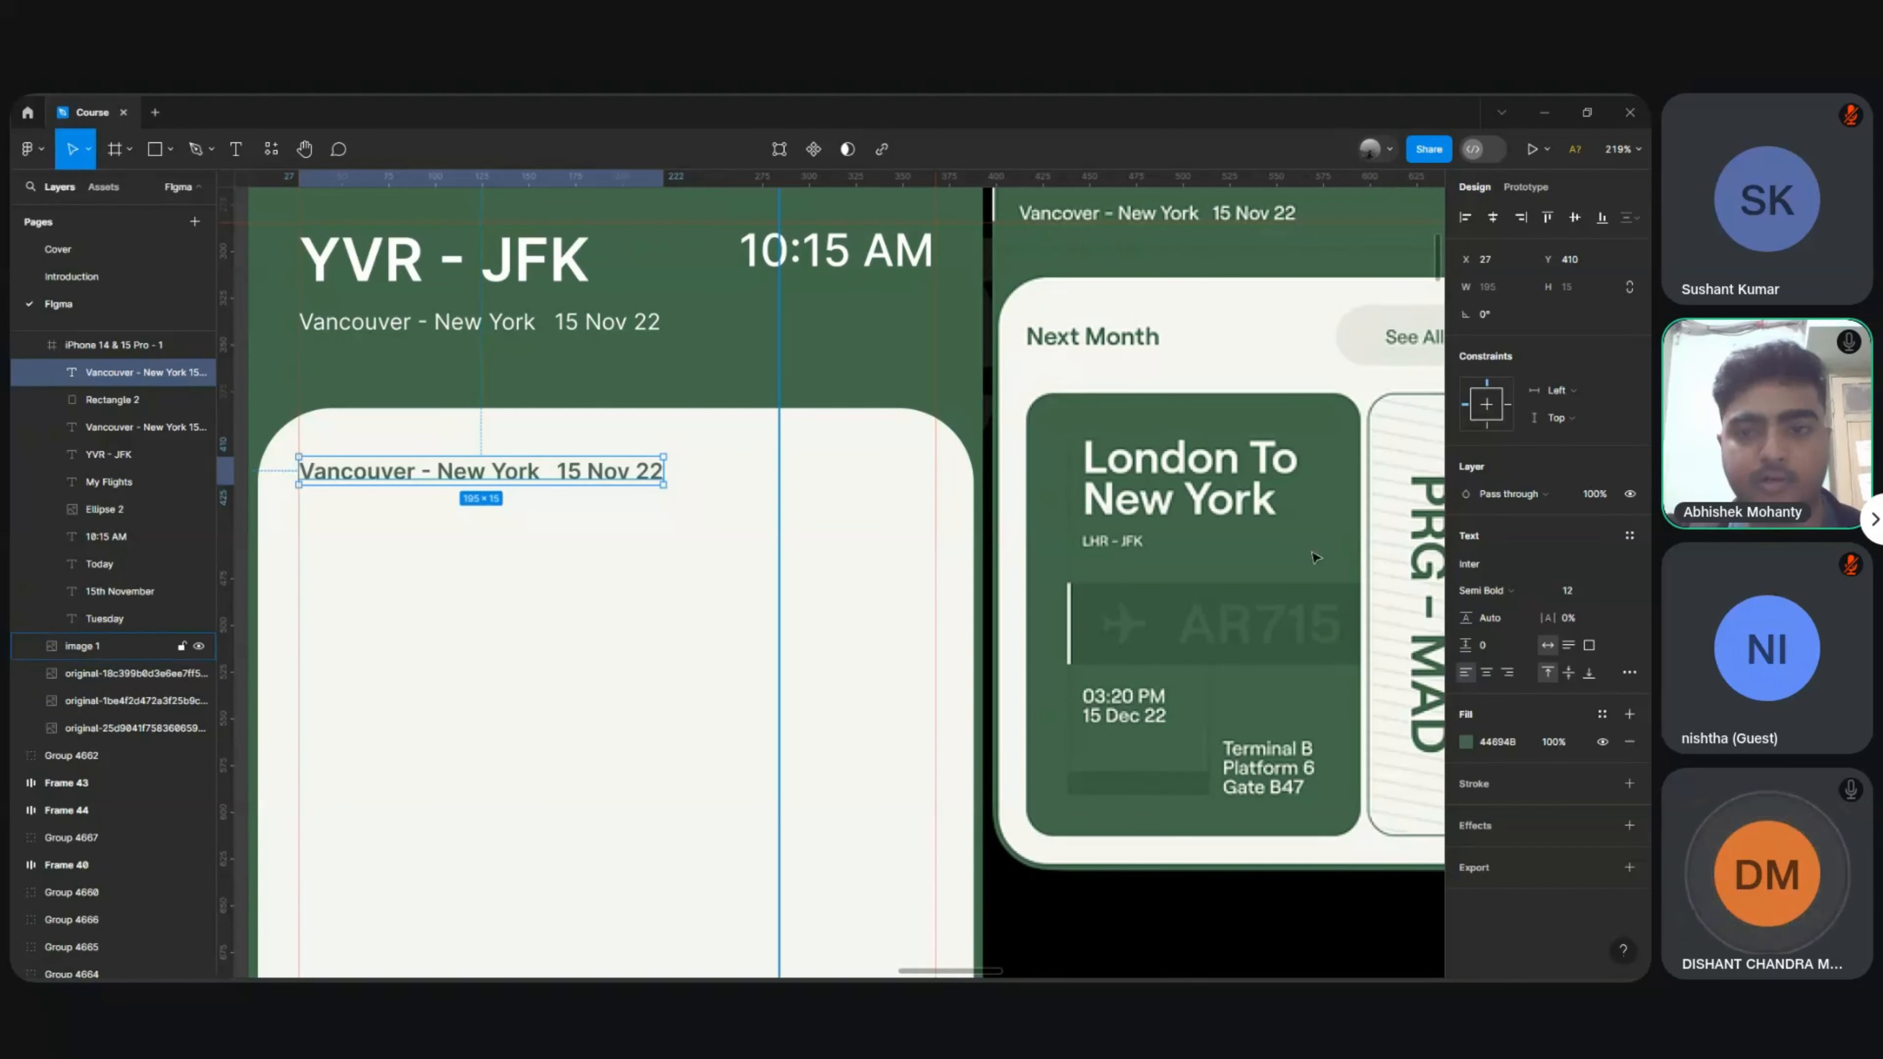
# Step: Replace the copied route text on the white panel with "Next Month"
pyautogui.doubleClick(426, 479)
pyautogui.write('Next')
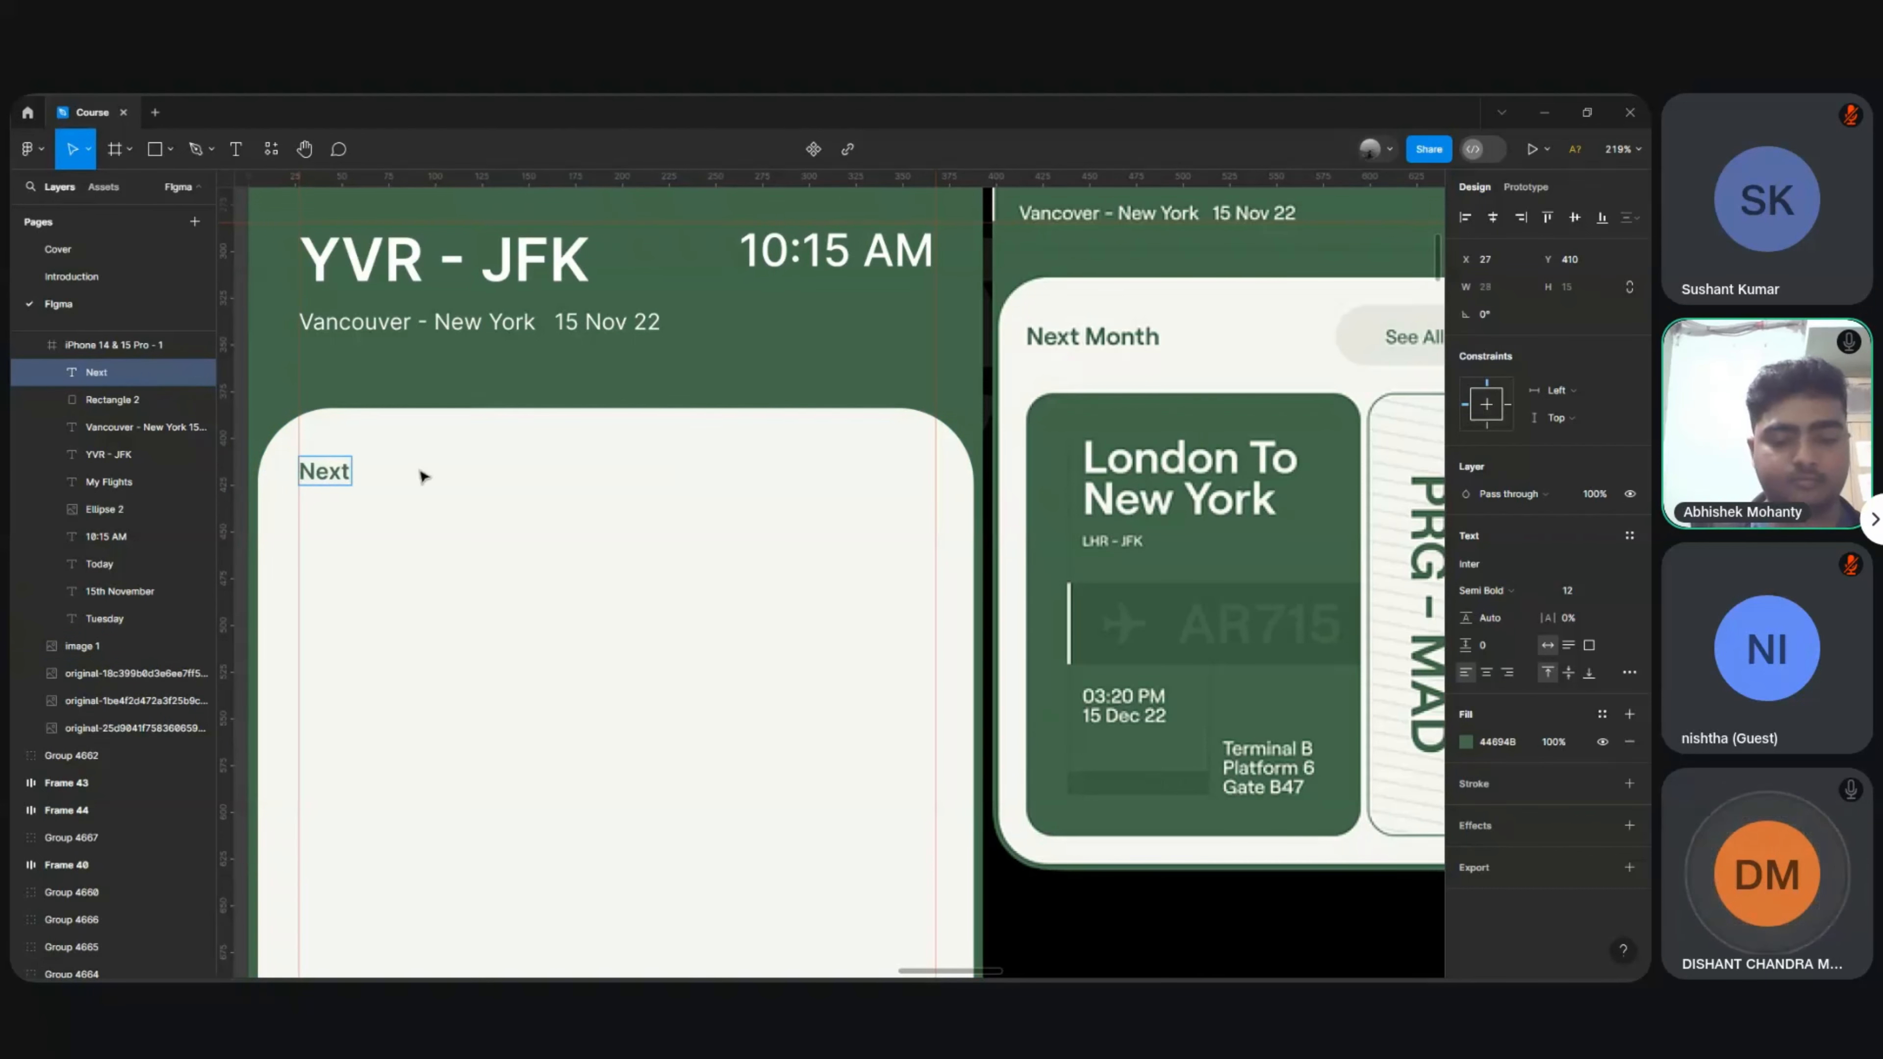
pyautogui.write(' Month')
pyautogui.press('Escape')
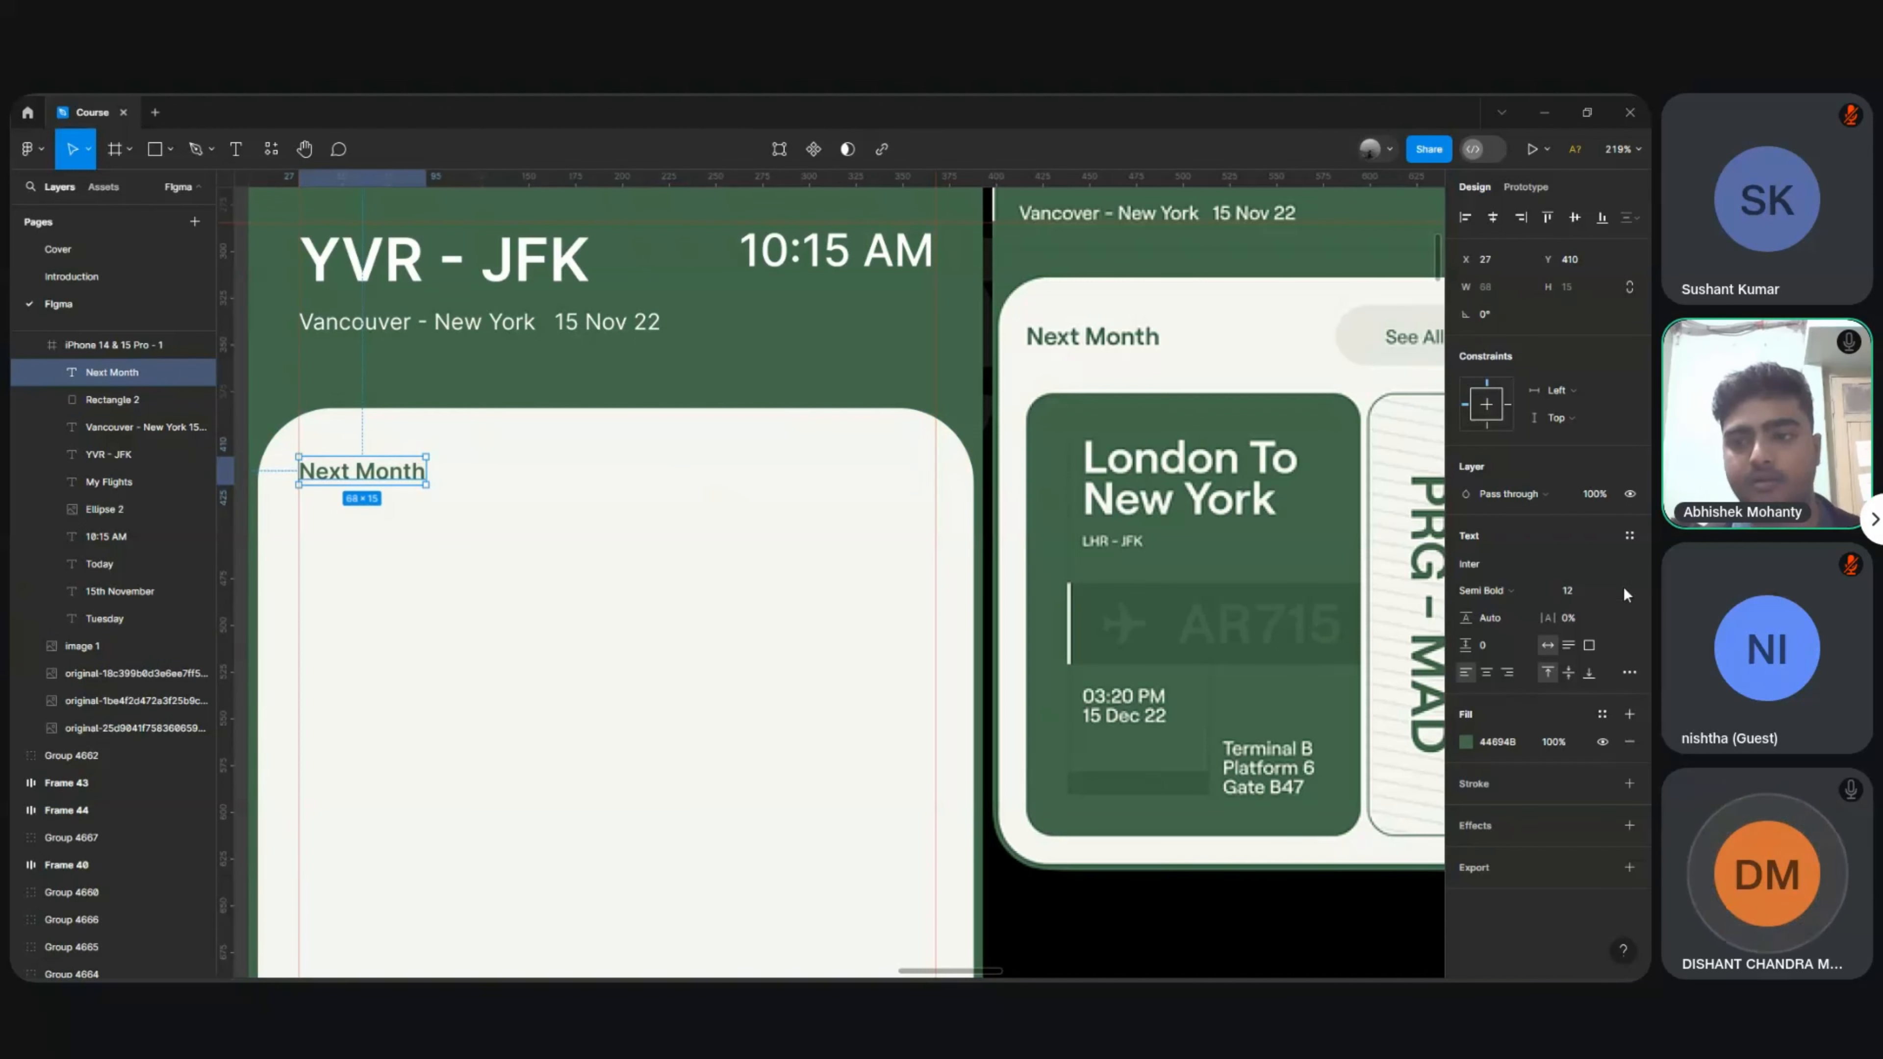
# Step: Set the "Next Month" heading to font size 14 and nudge it down to Y 412
pyautogui.click(1608, 593)
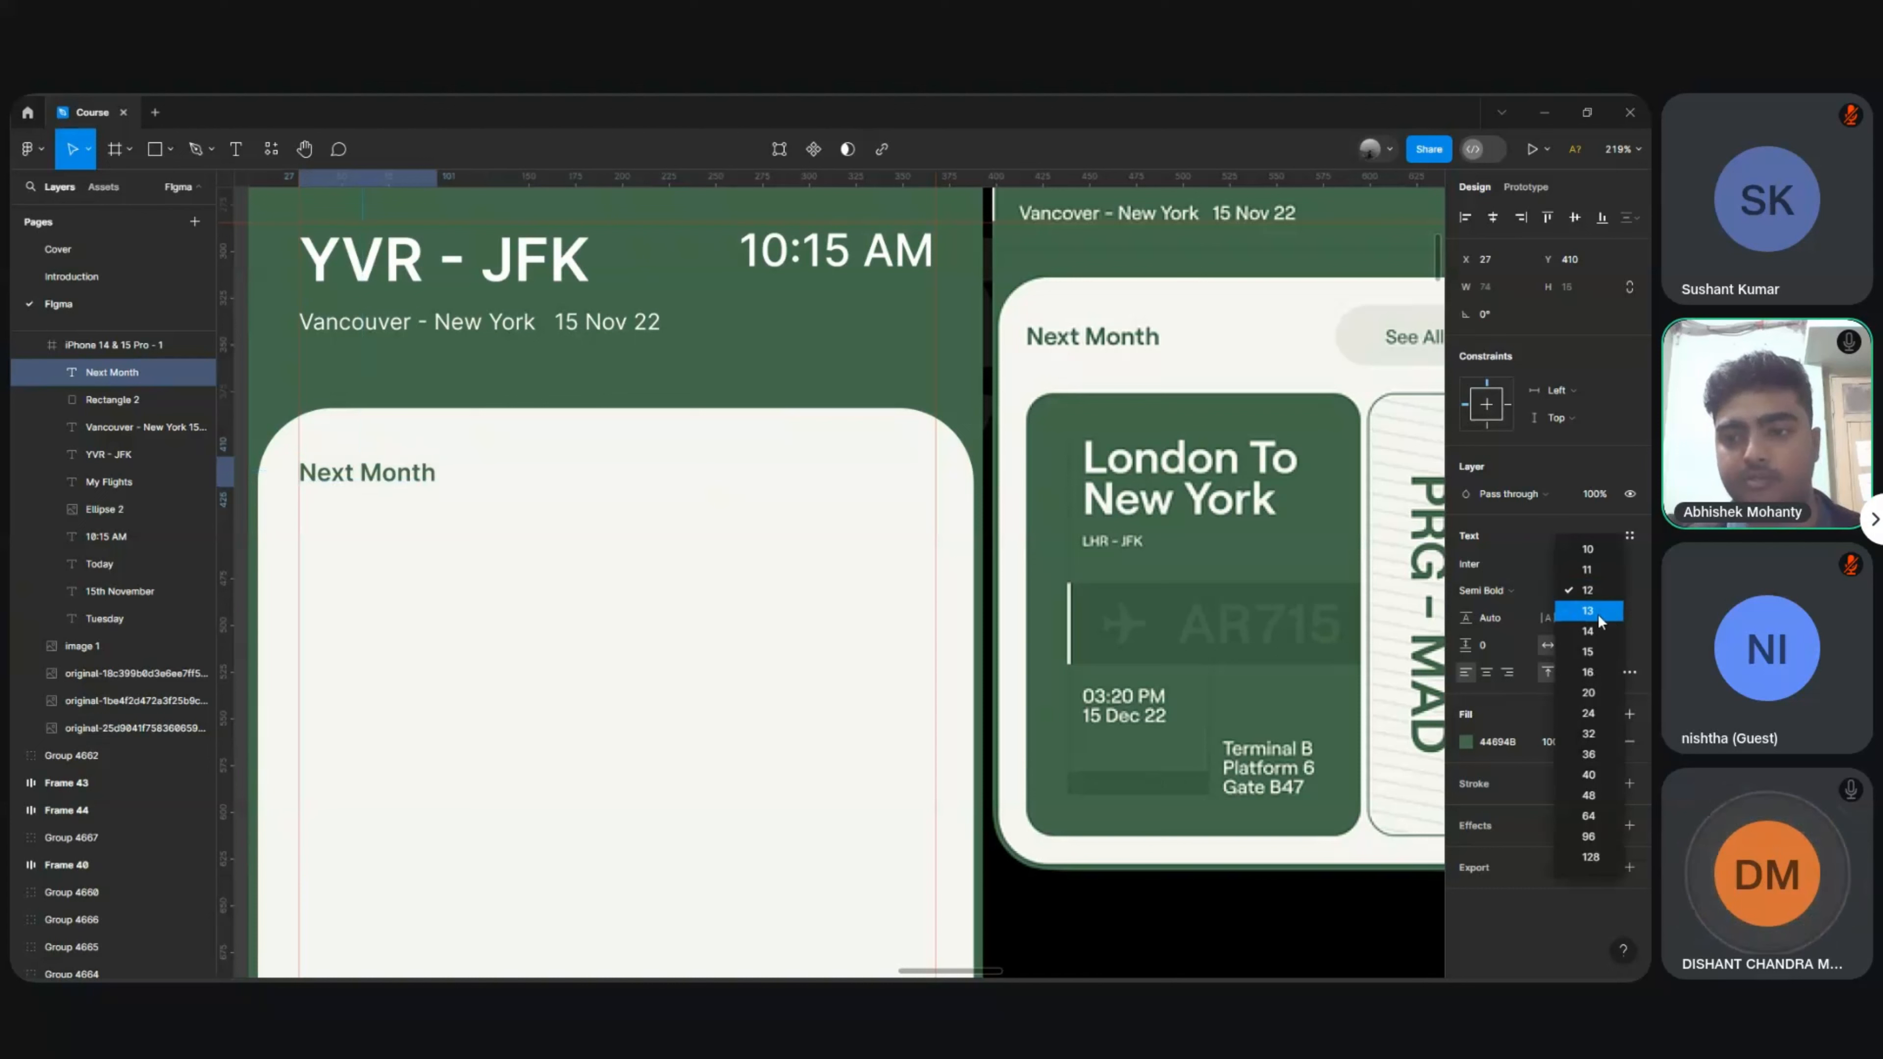
pyautogui.click(1593, 631)
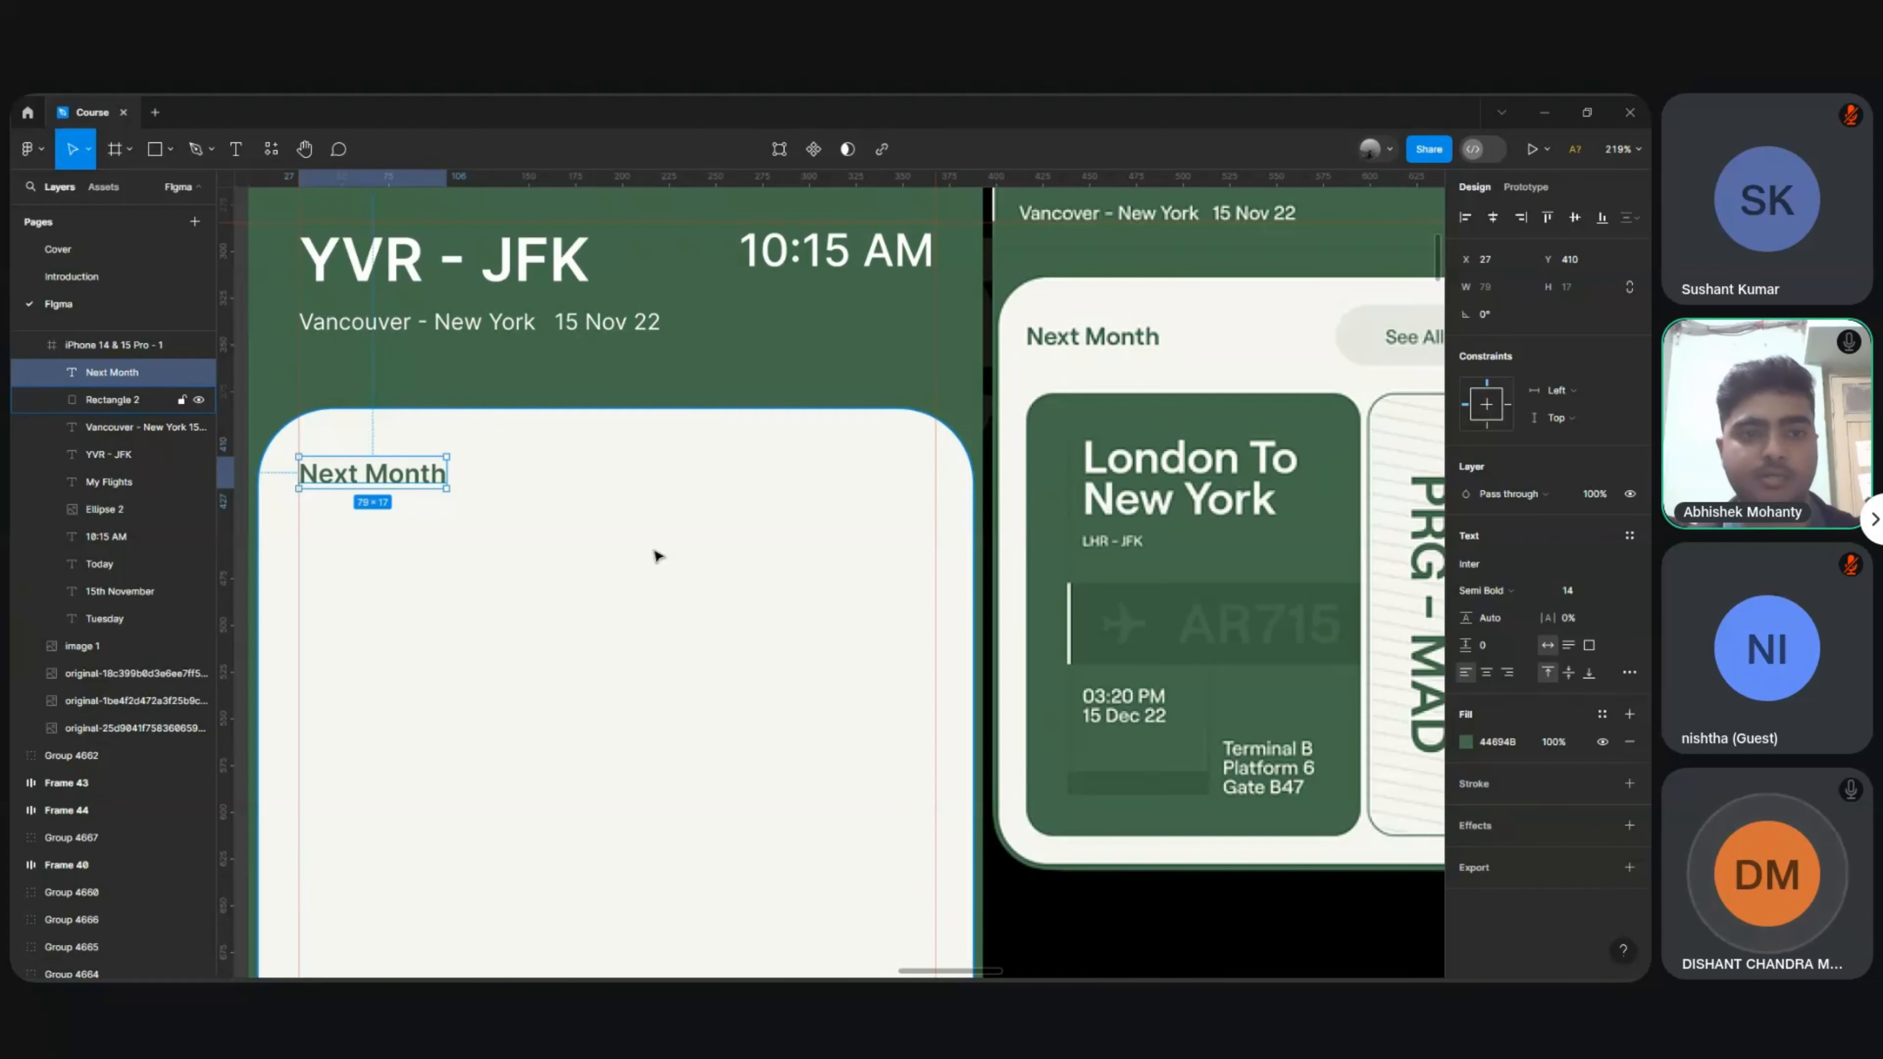
pyautogui.moveTo(399, 488); pyautogui.dragTo(398, 492)
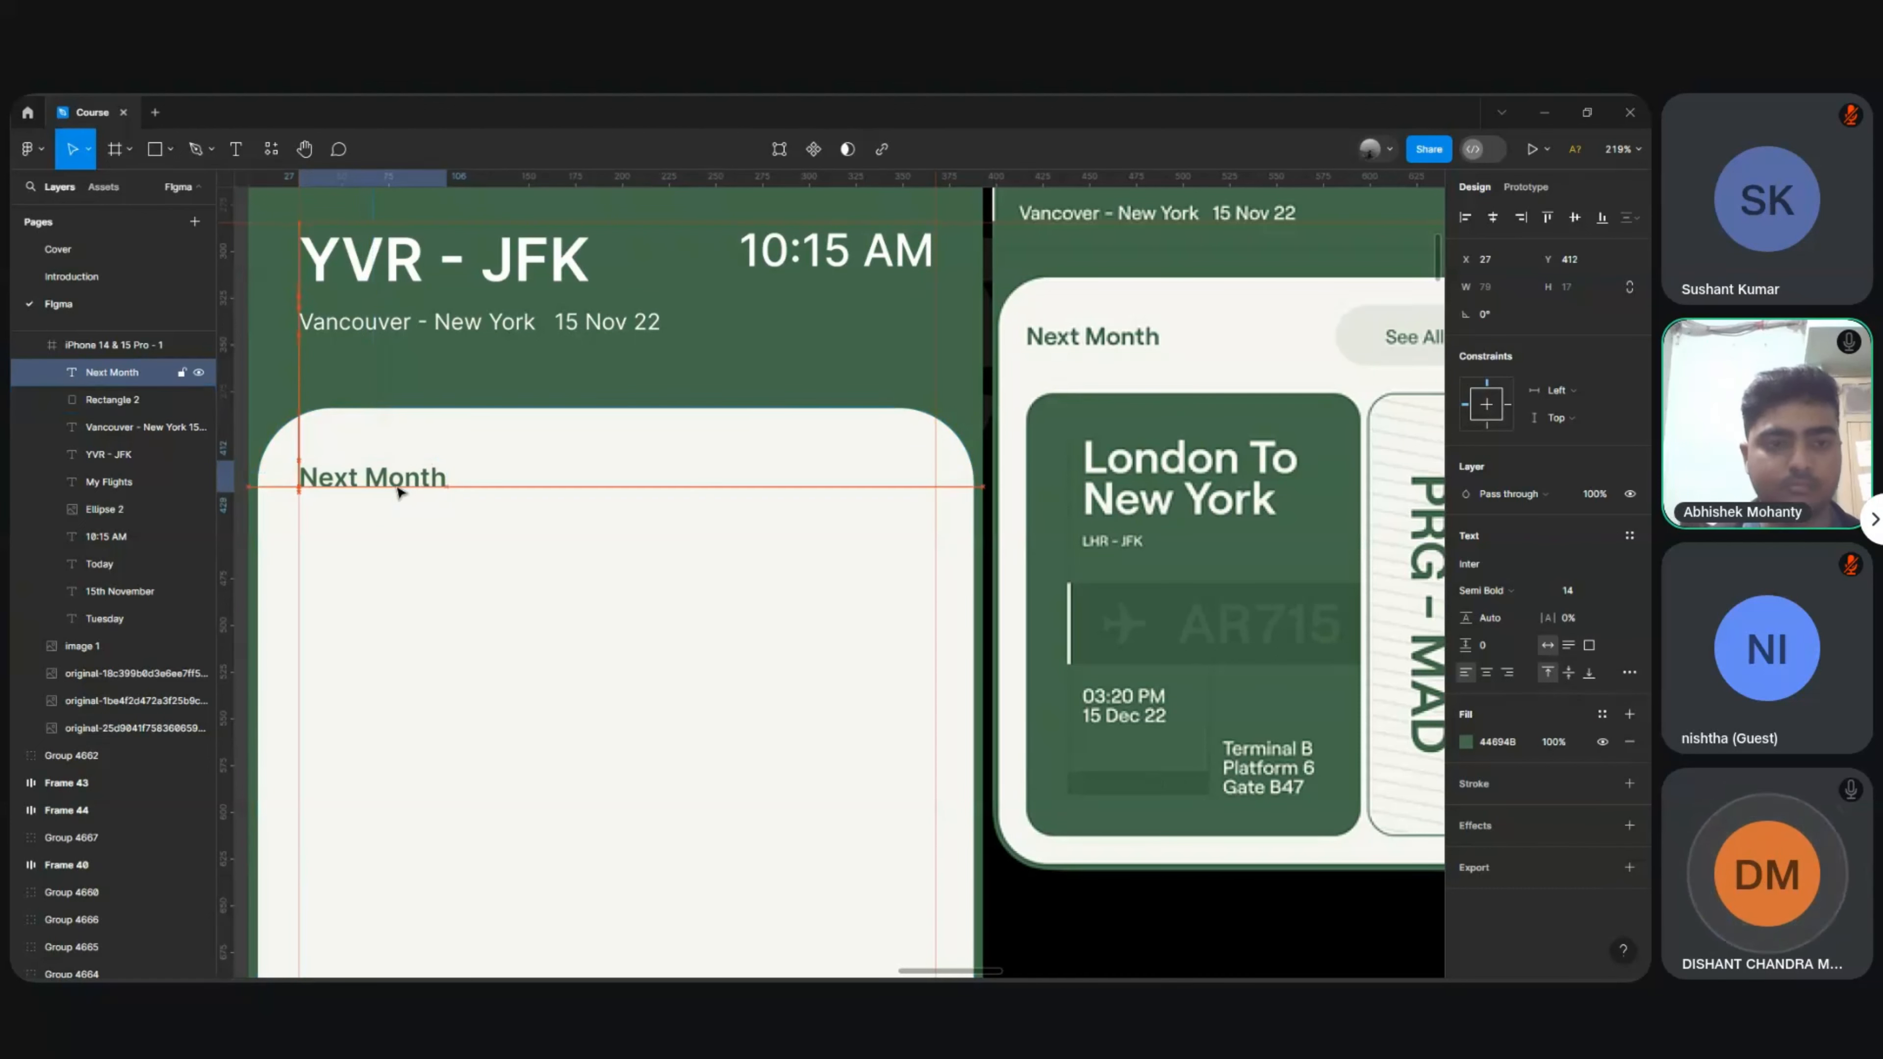
# Step: Add a "See all" text on the empty canvas below the reference image
pyautogui.scroll(-5, 398, 492)
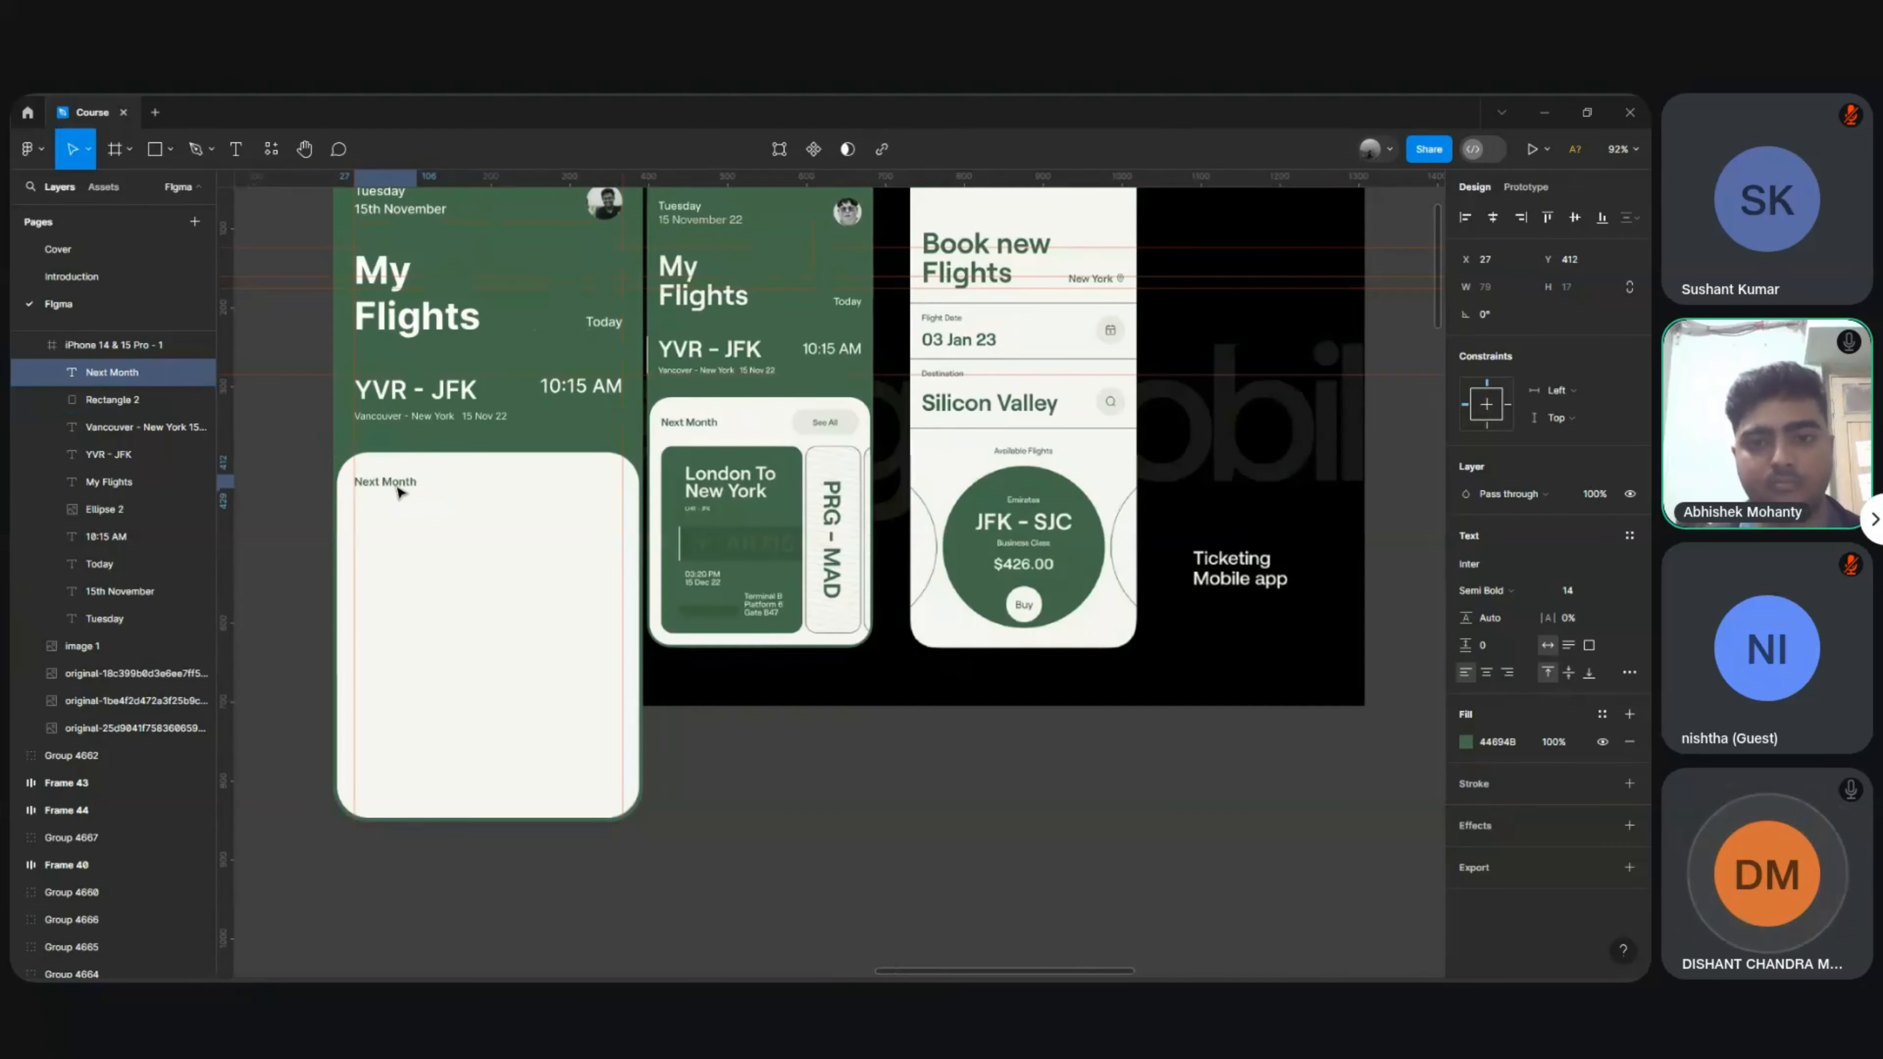
pyautogui.scroll(5, 827, 434)
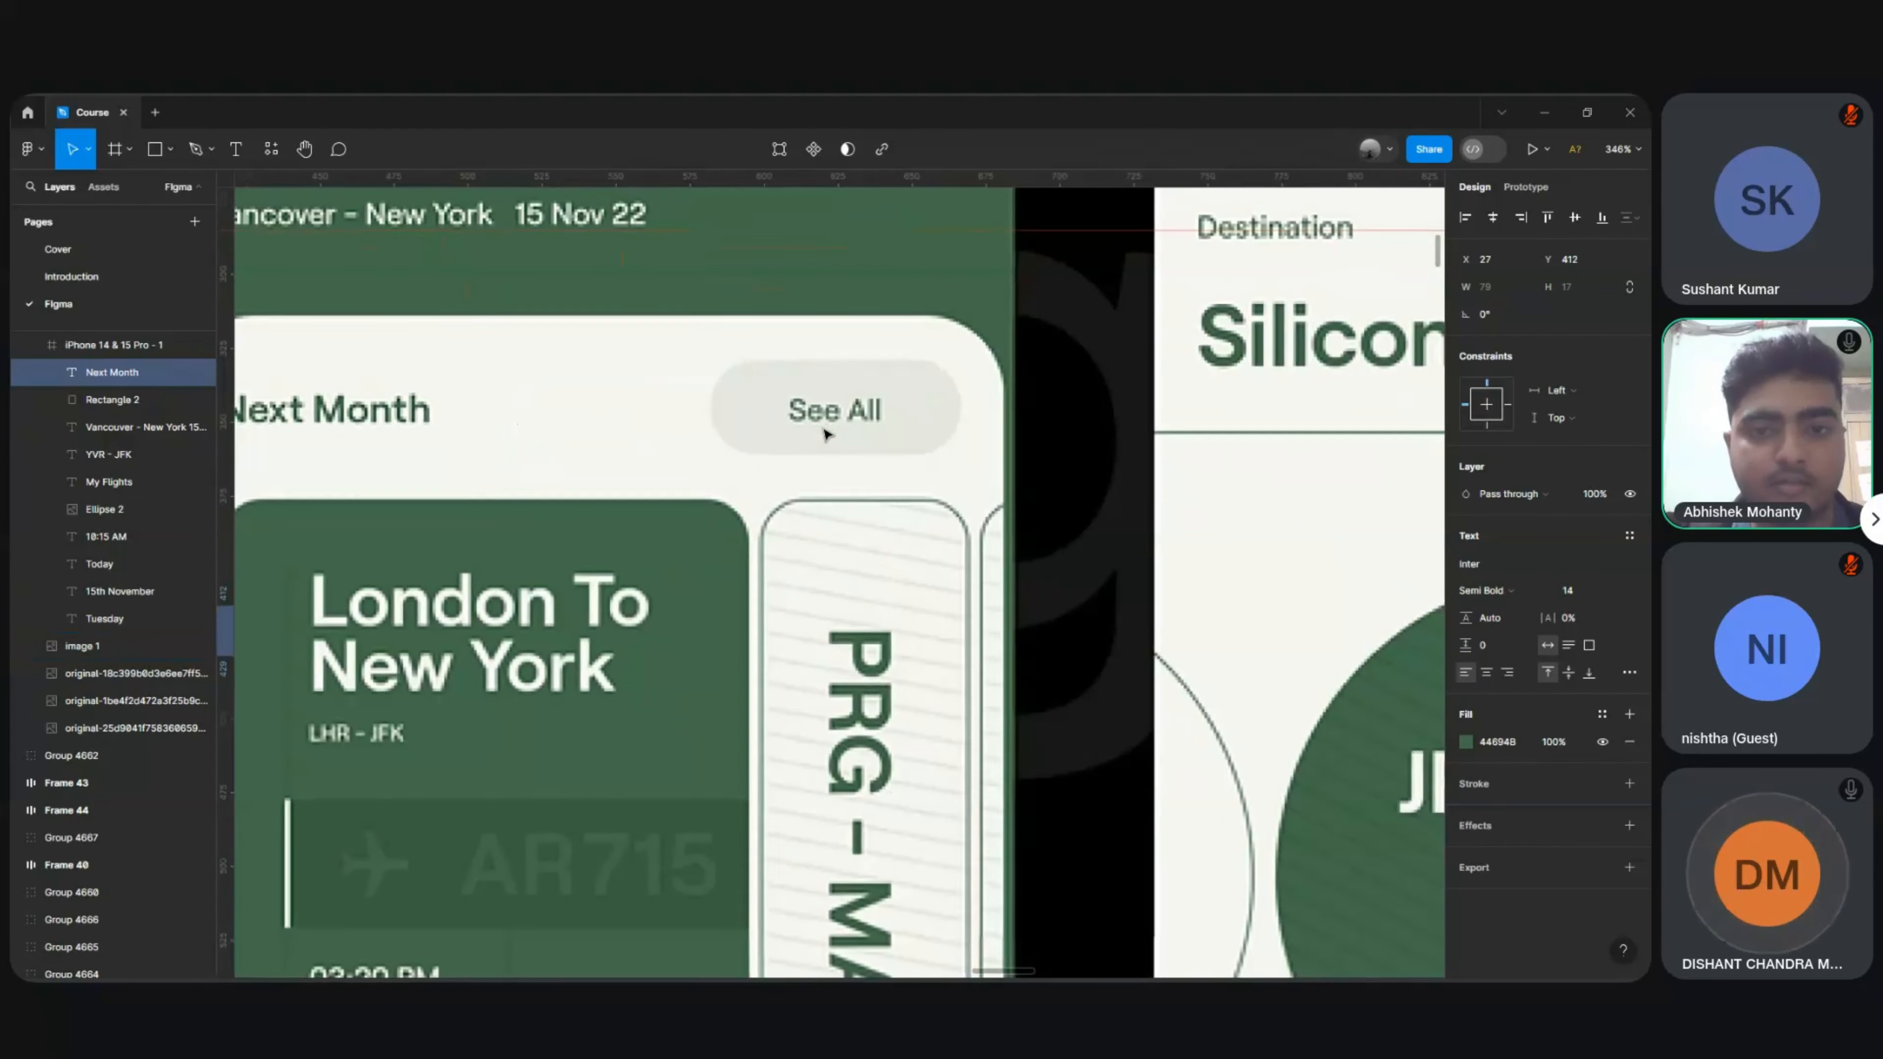
pyautogui.scroll(-4, 827, 434)
pyautogui.hscroll(-2, 667, 505)
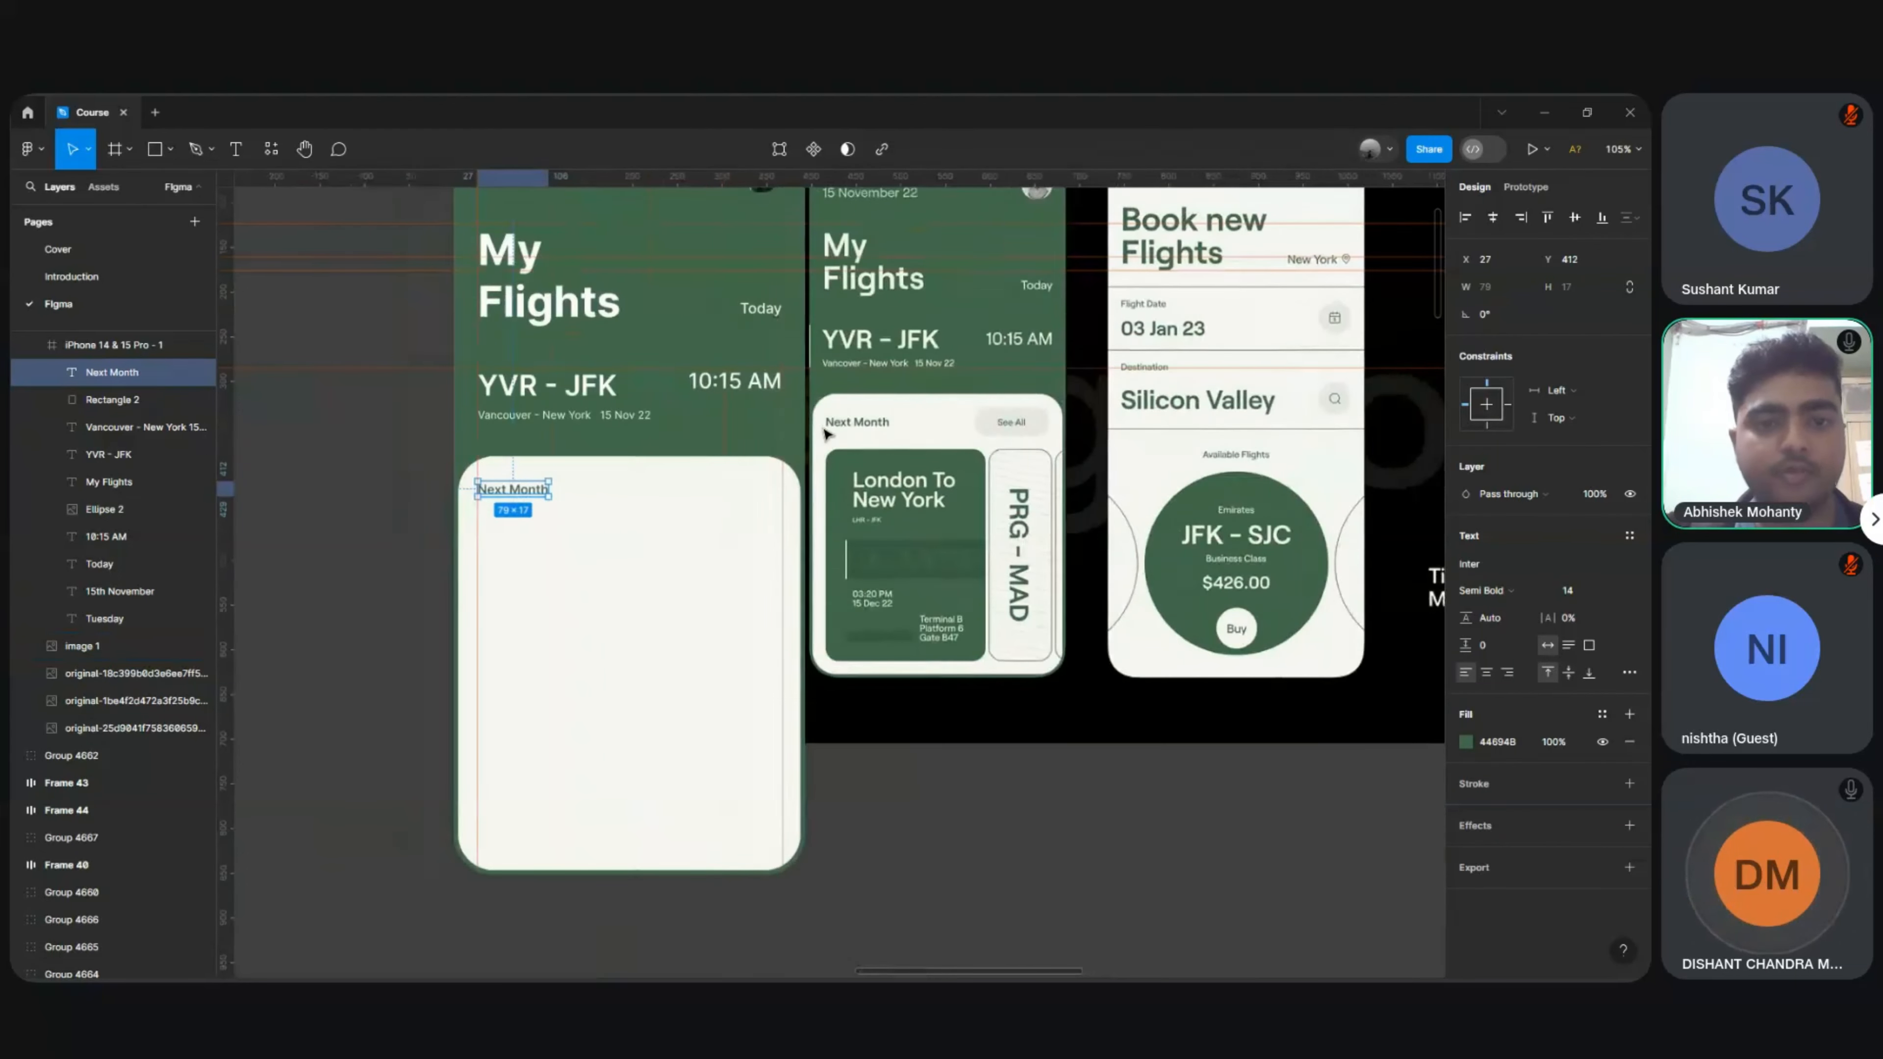
pyautogui.scroll(4, 572, 559)
pyautogui.click(573, 563)
pyautogui.hscroll(-2, 573, 563)
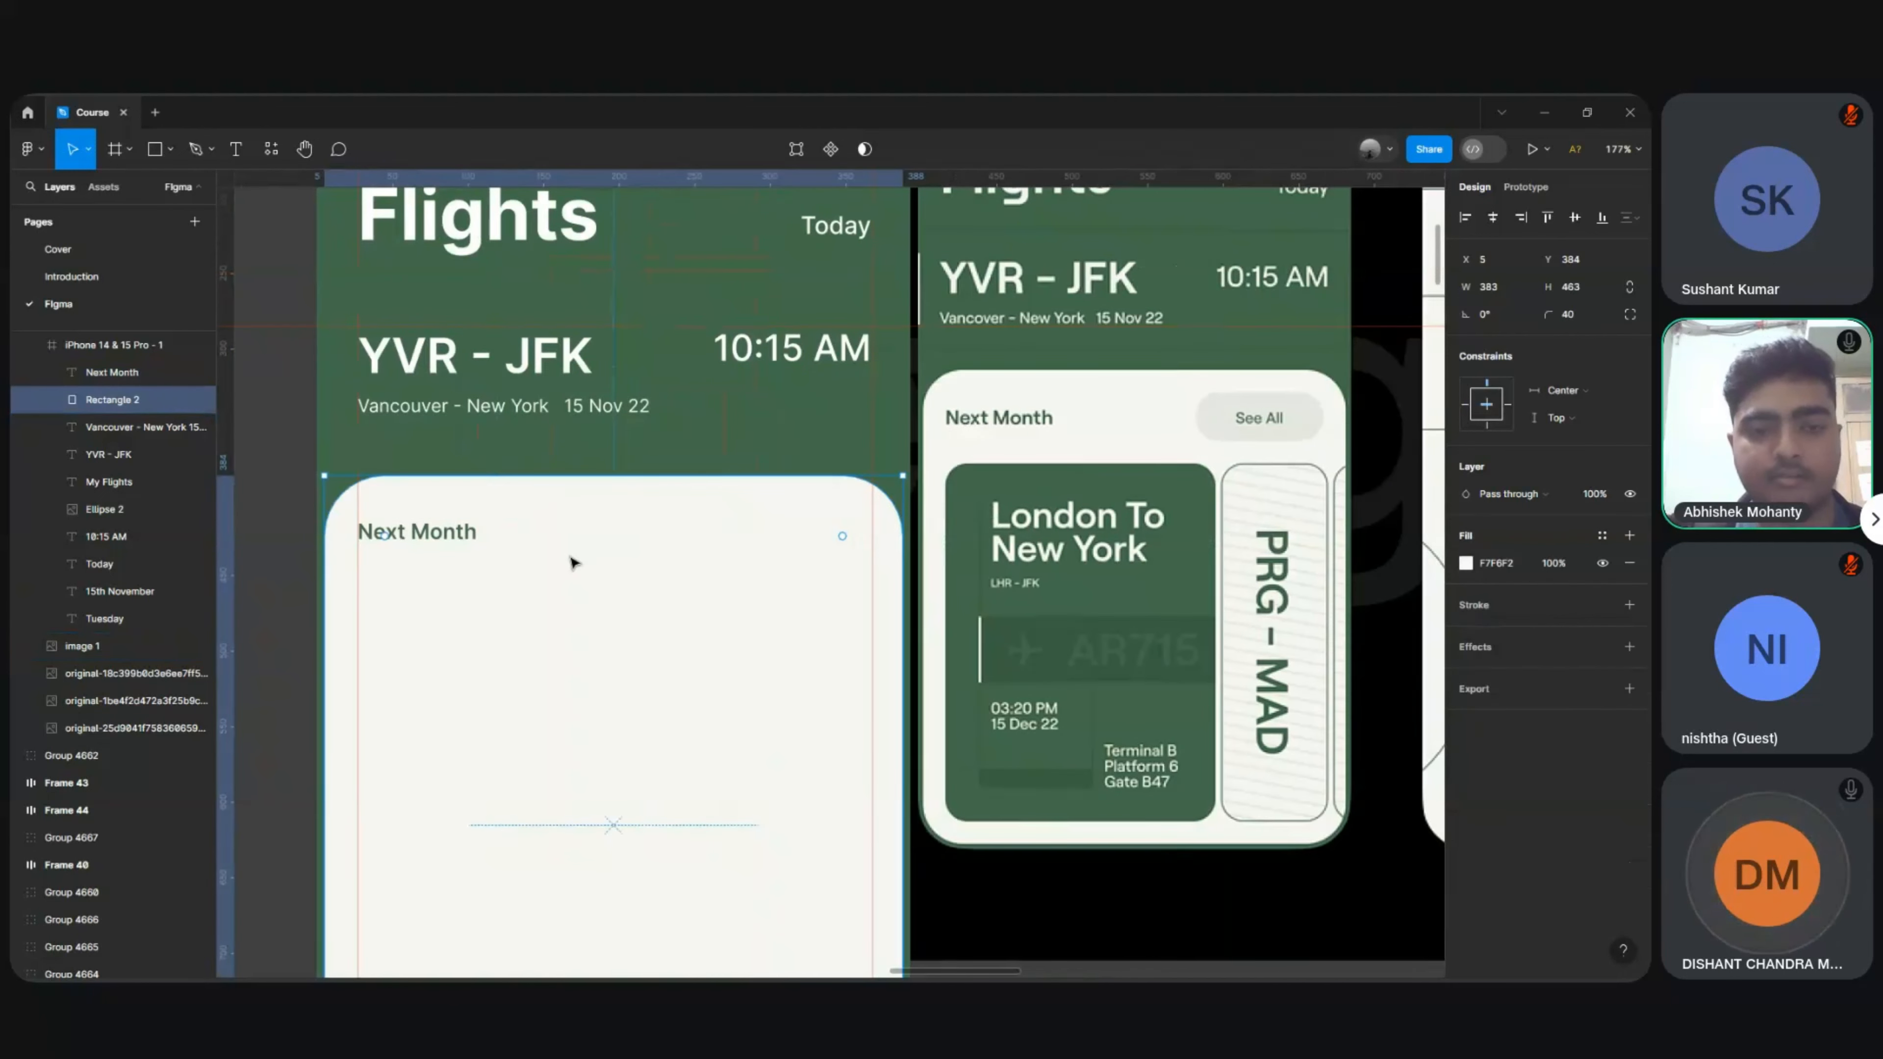
pyautogui.scroll(-3, 572, 559)
pyautogui.hscroll(3, 571, 559)
pyautogui.scroll(-3, 875, 751)
pyautogui.click(875, 751)
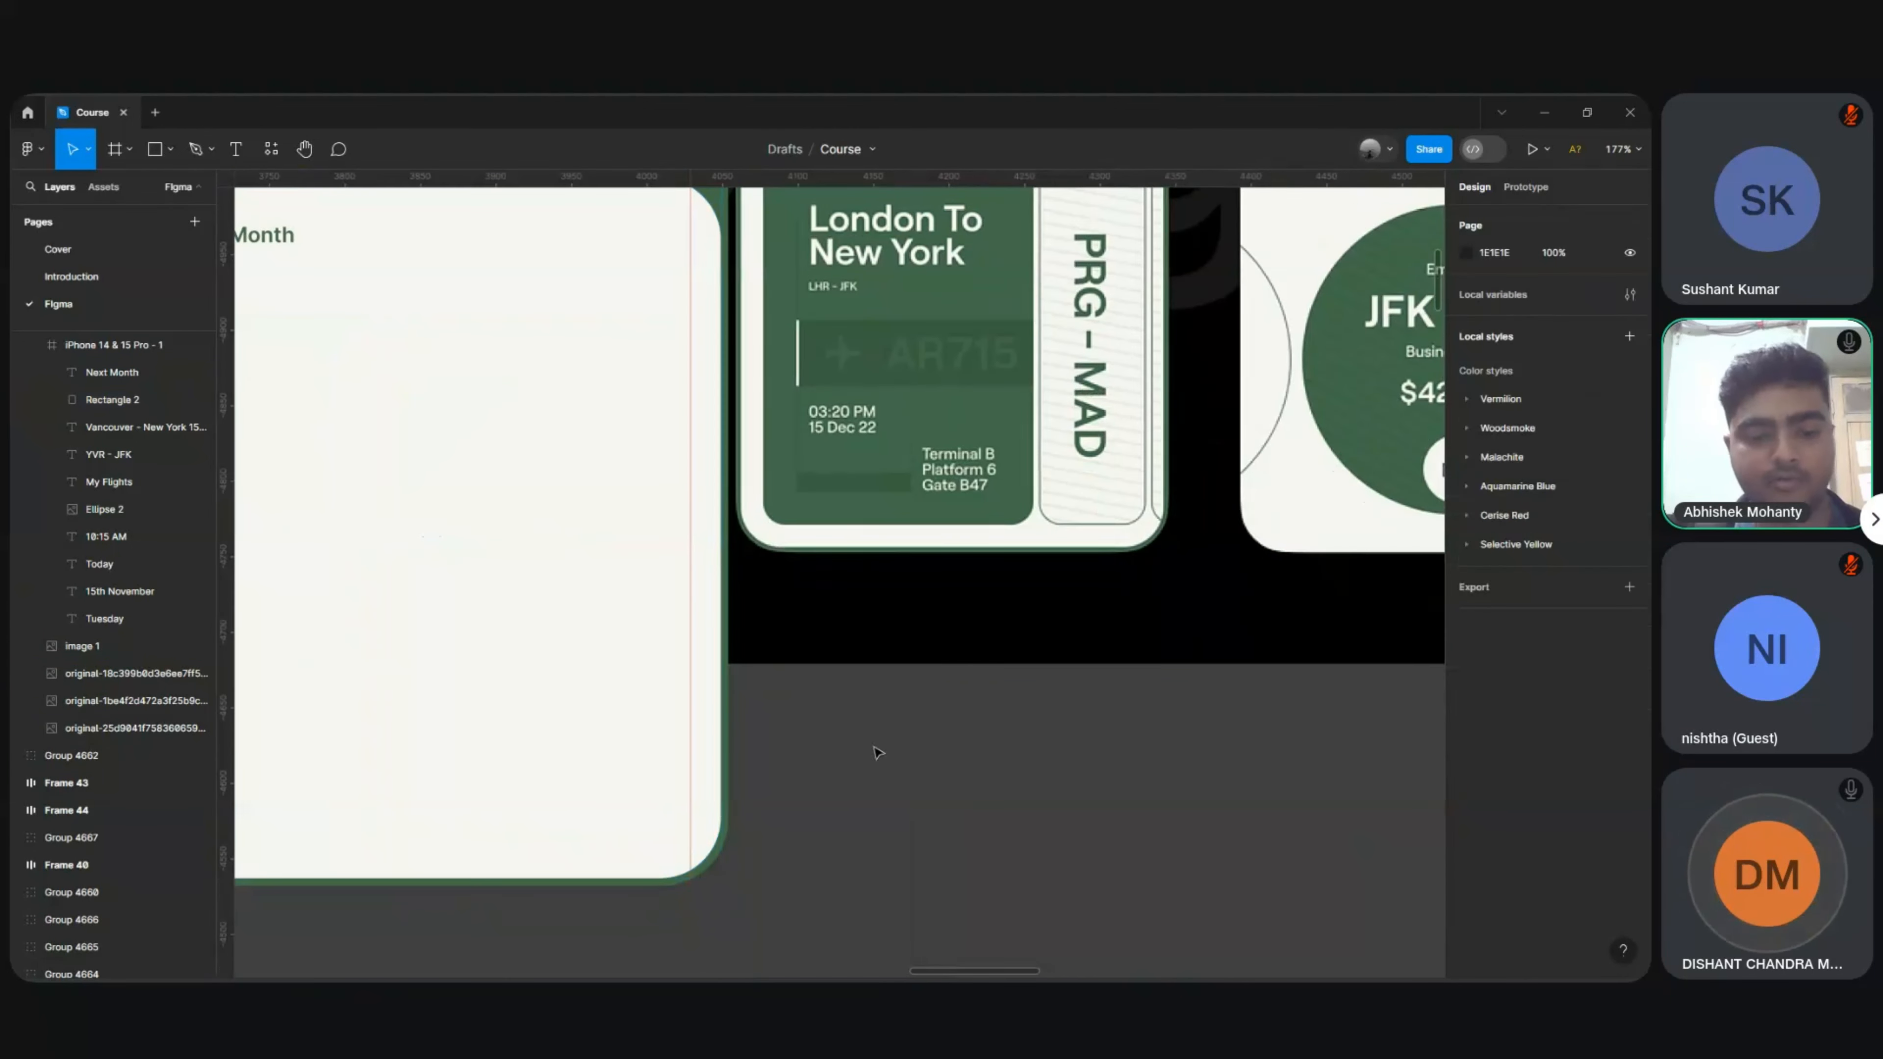
pyautogui.press('t')
pyautogui.click(930, 791)
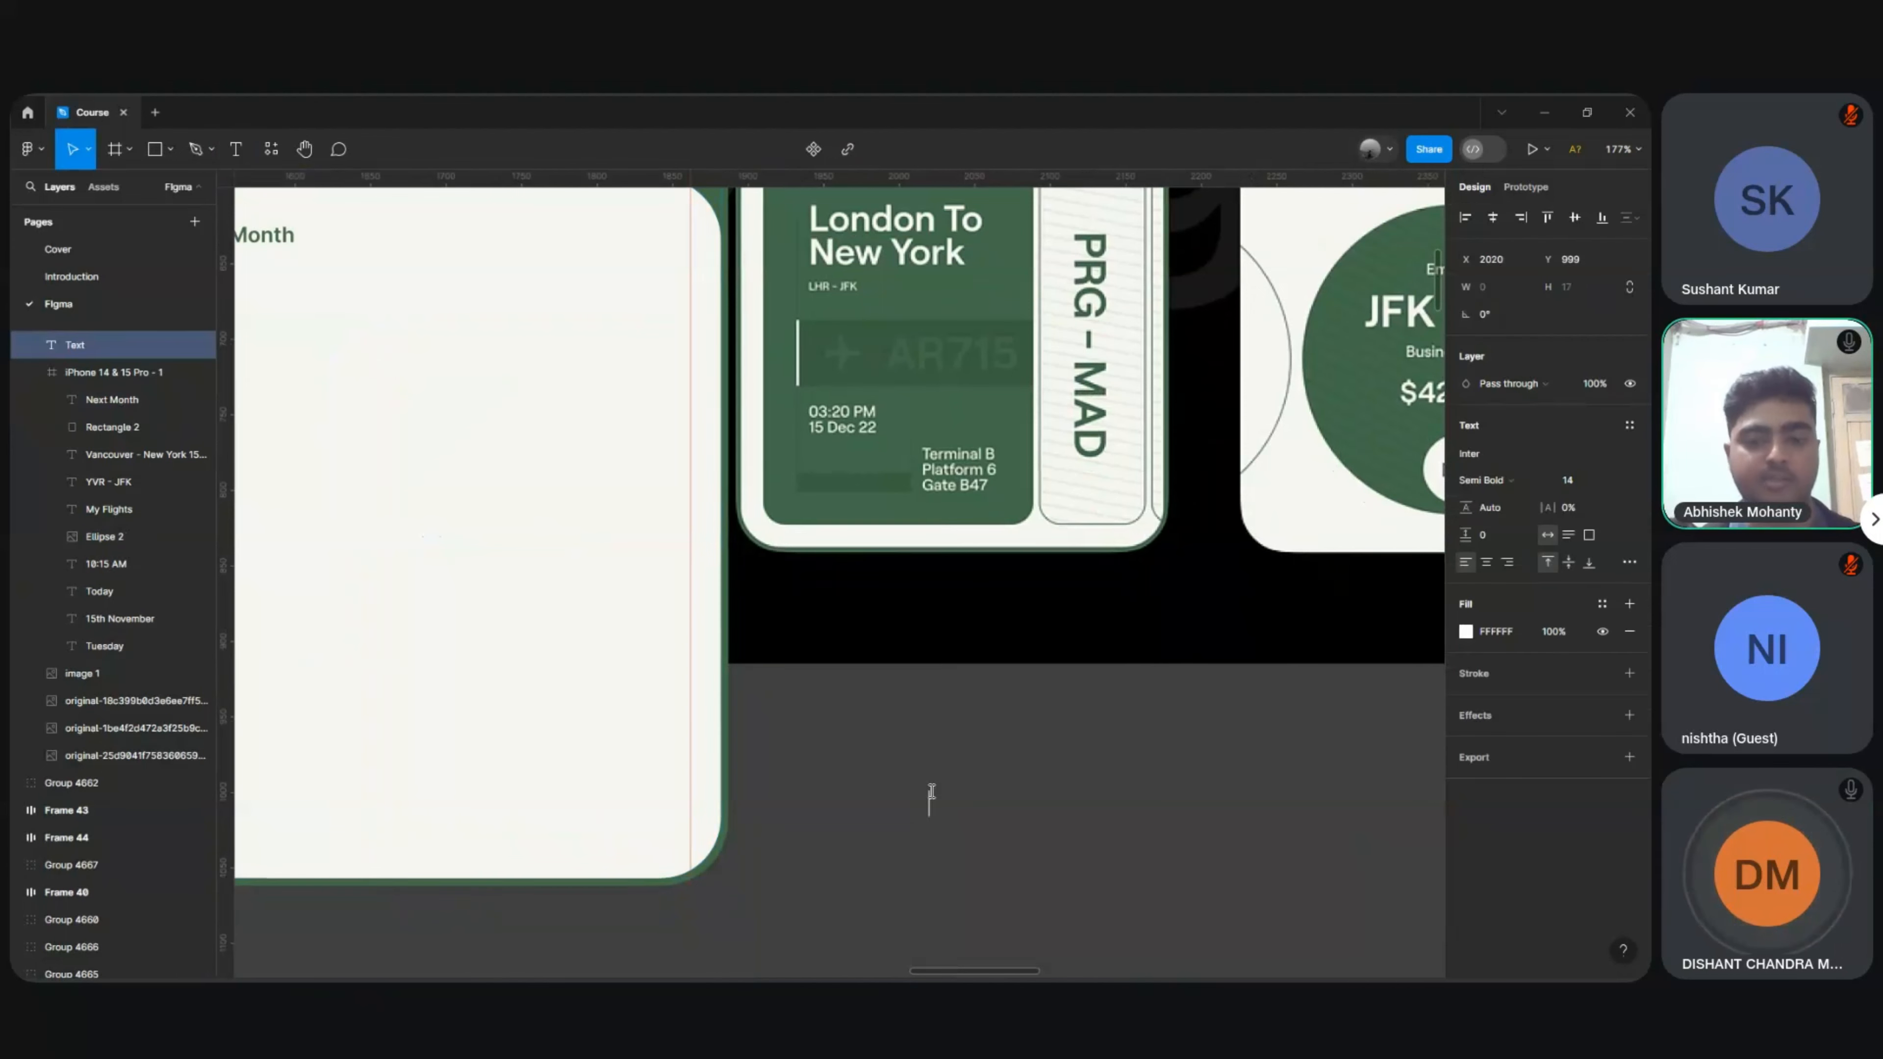
pyautogui.write('See all')
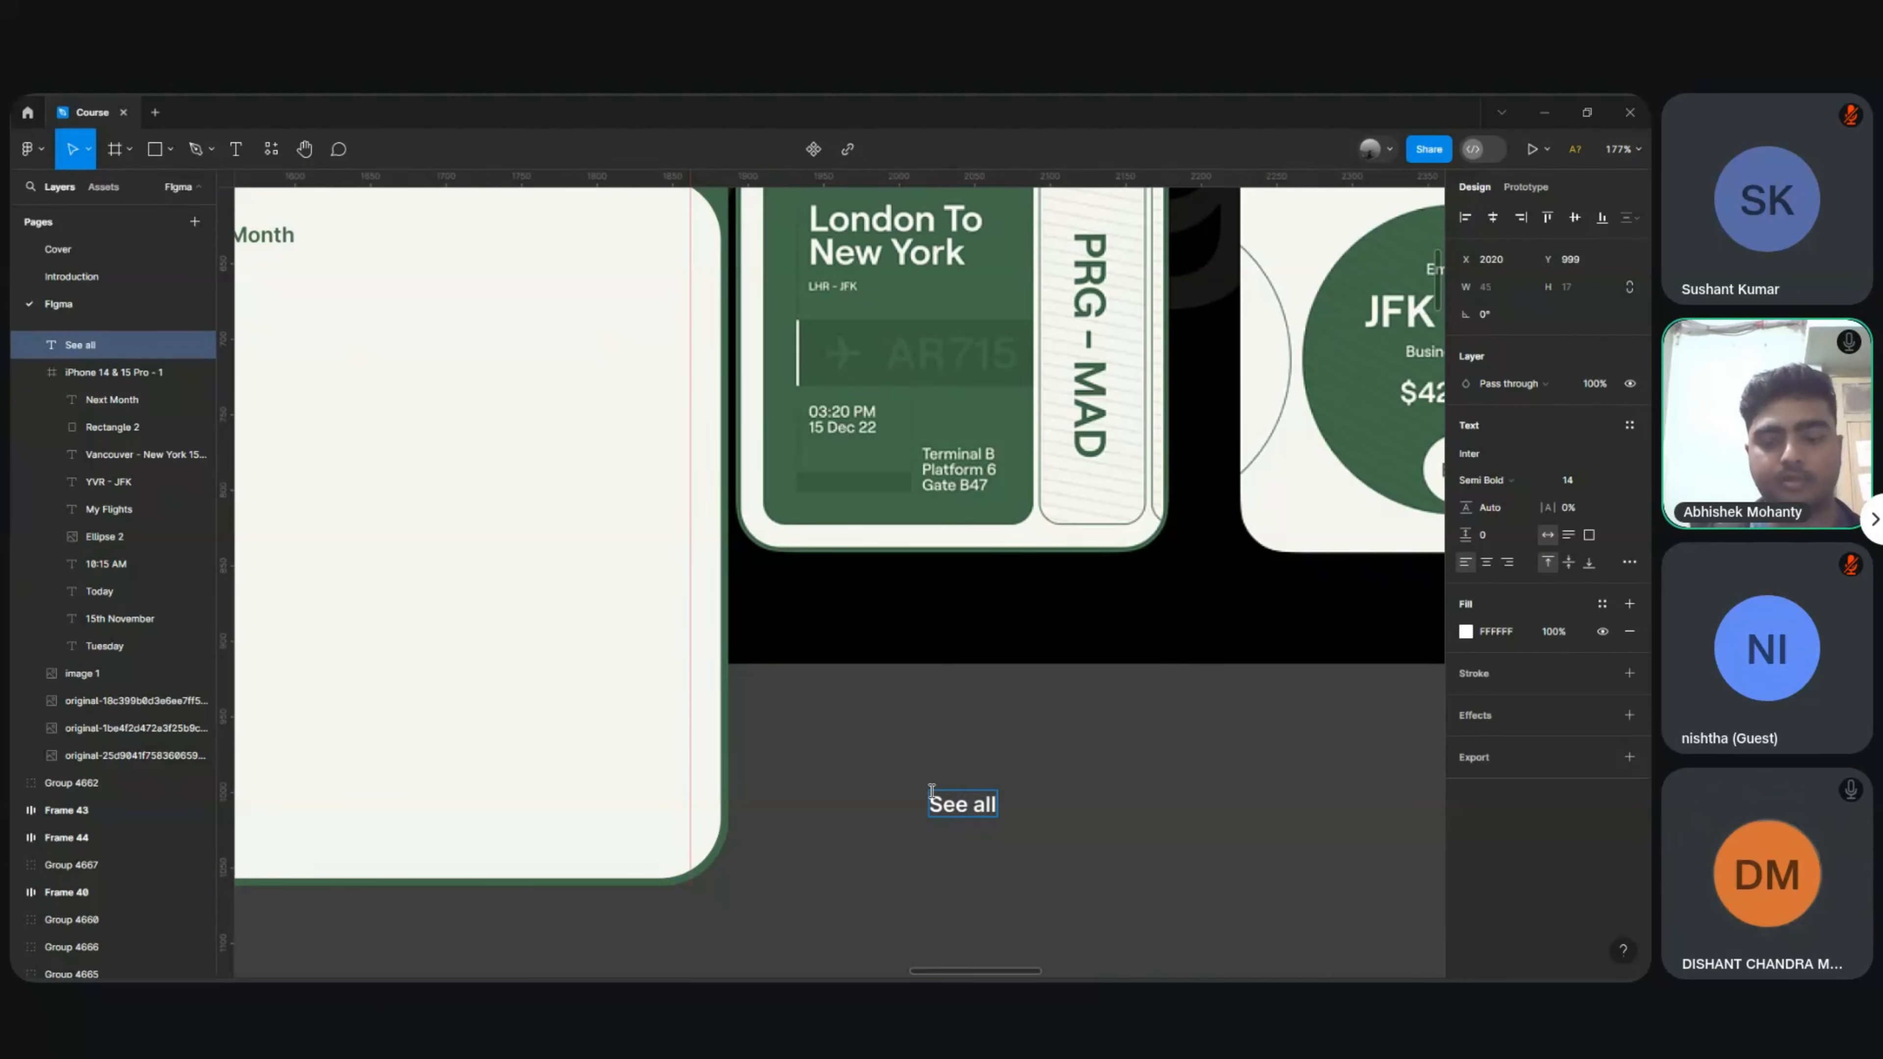
pyautogui.press('Escape')
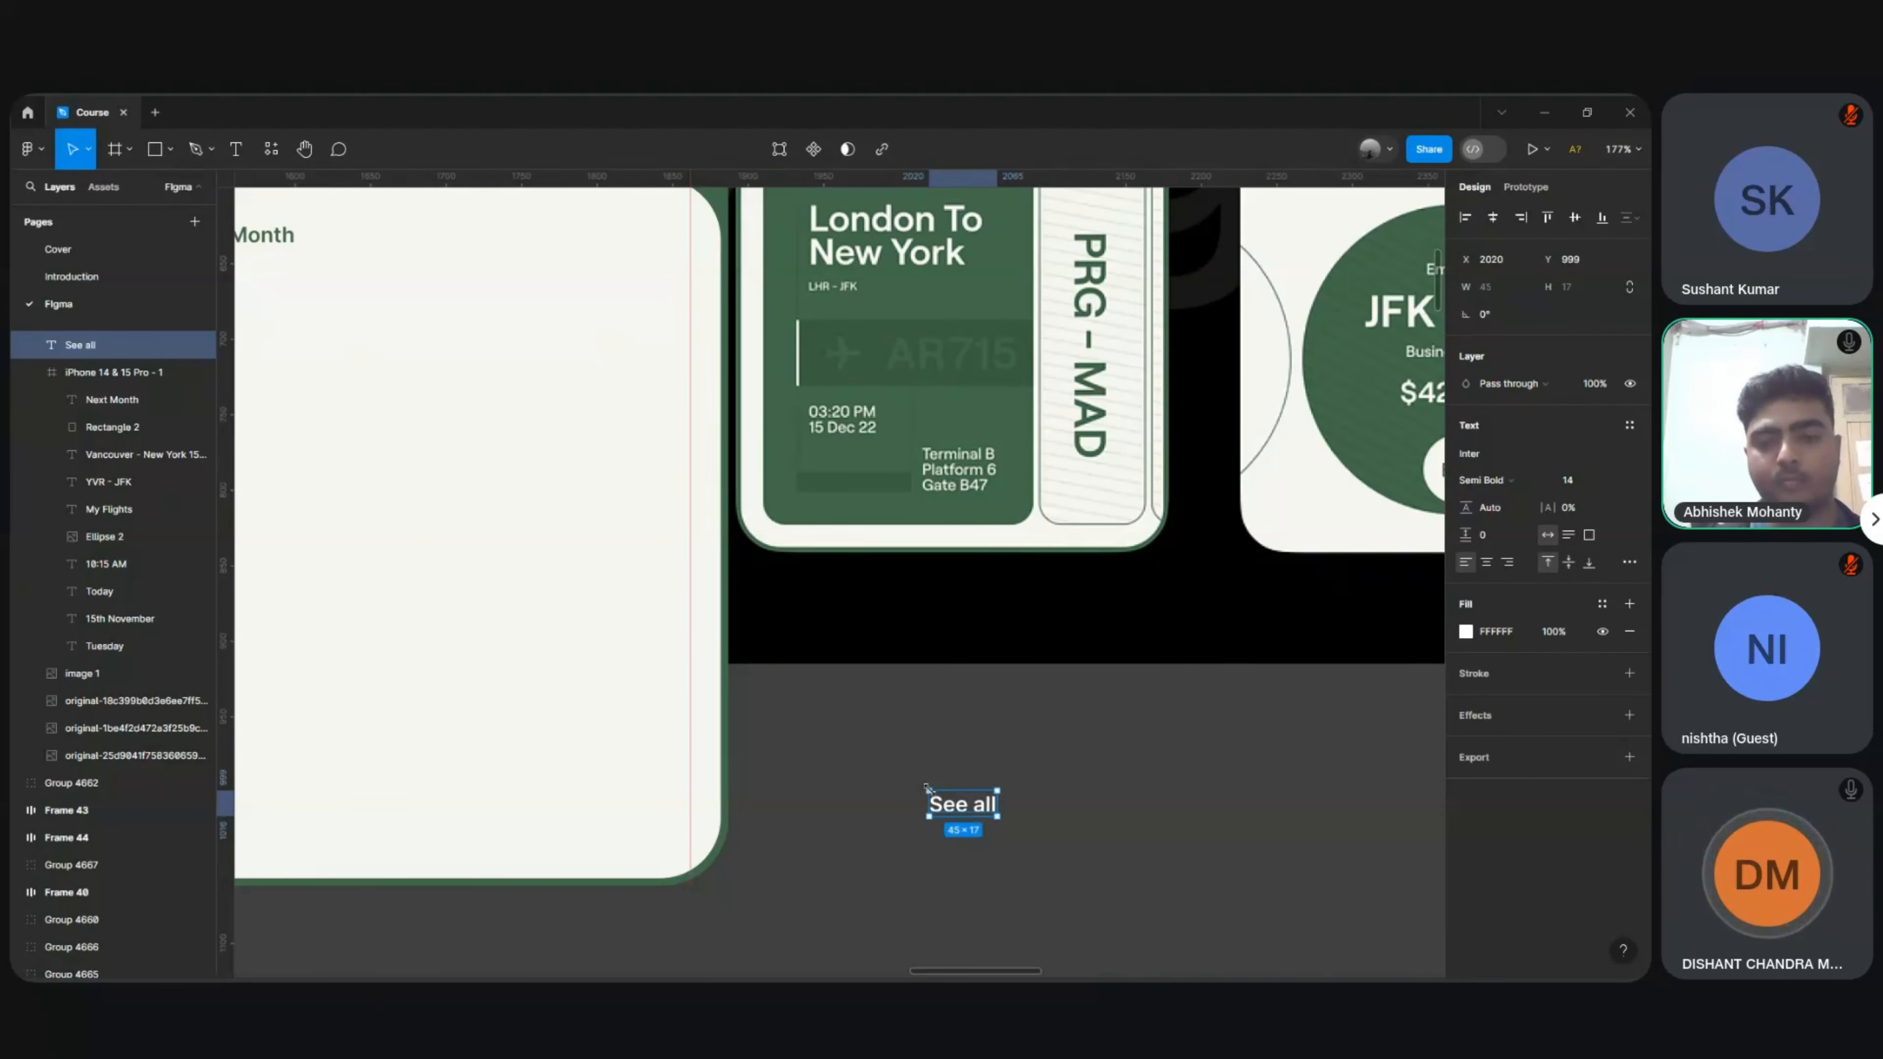
# Step: Wrap the "See all" text in an auto layout frame with 16 horizontal padding, 12 vertical padding and a white fill
pyautogui.rightClick(969, 810)
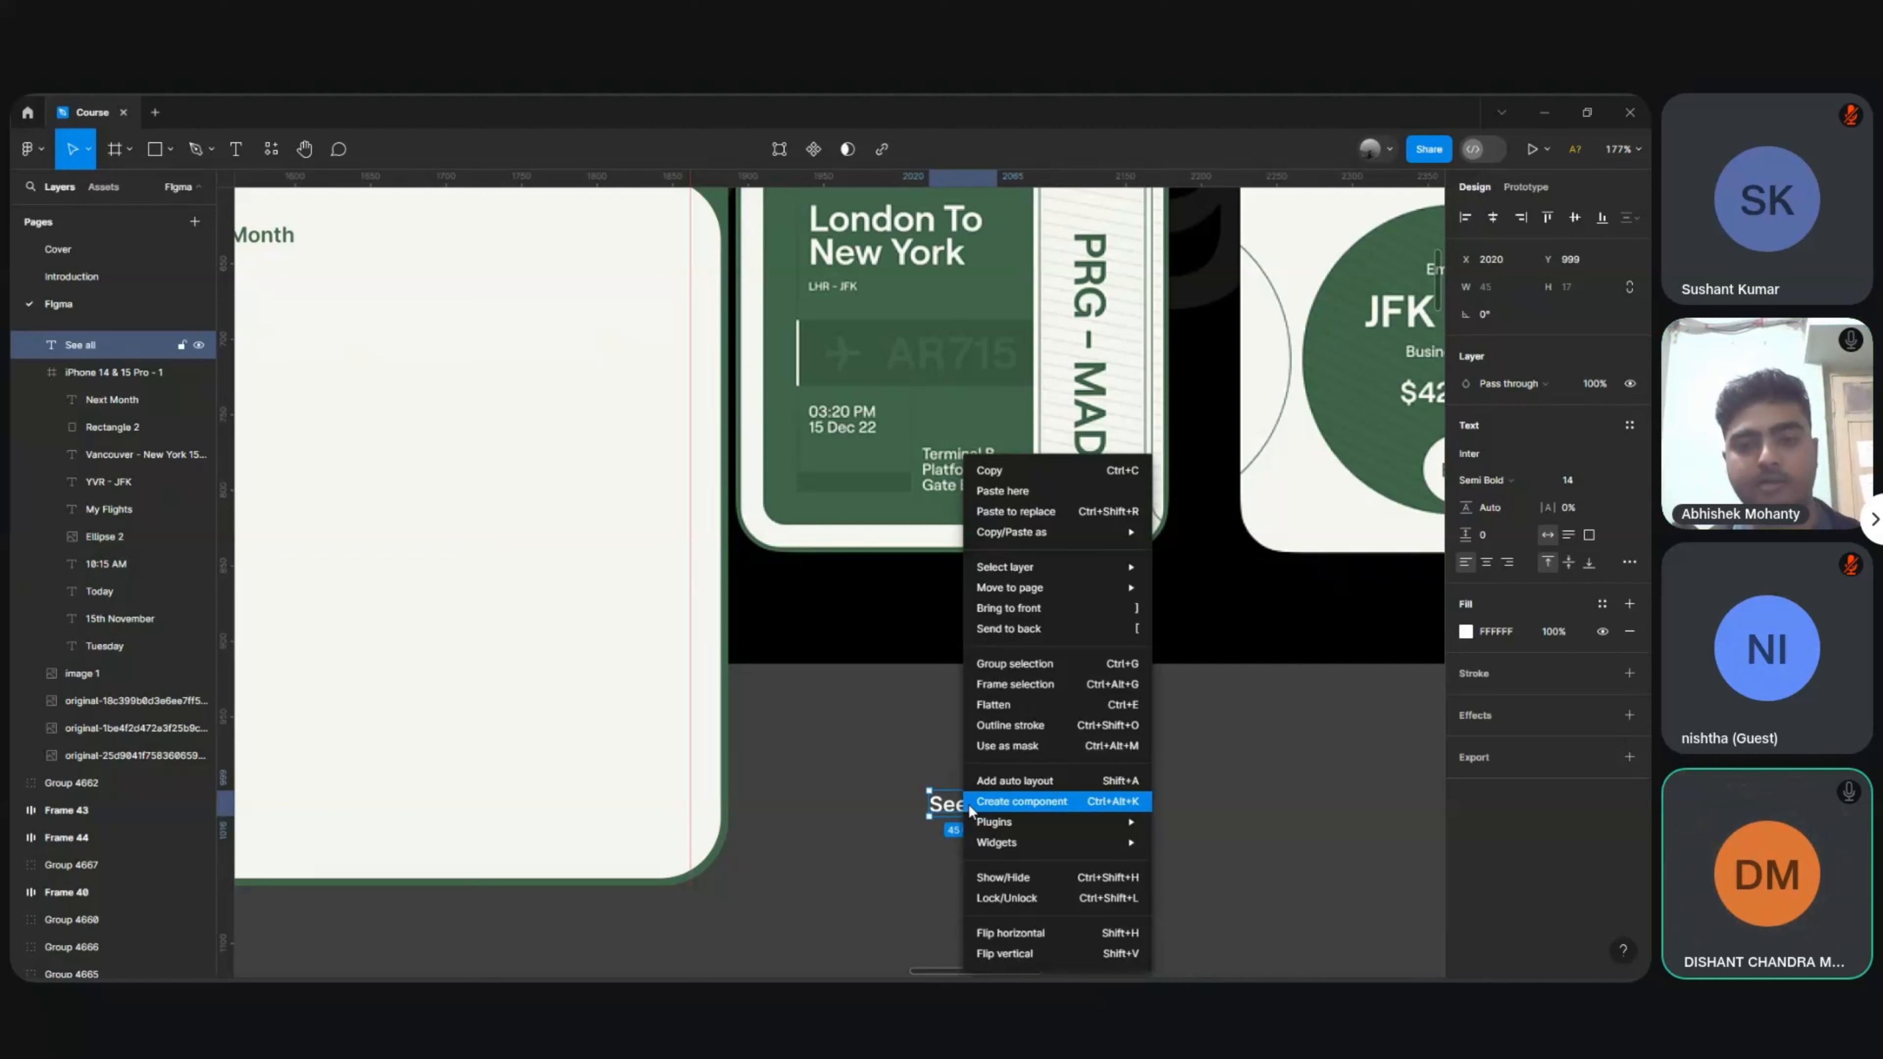
pyautogui.click(1011, 688)
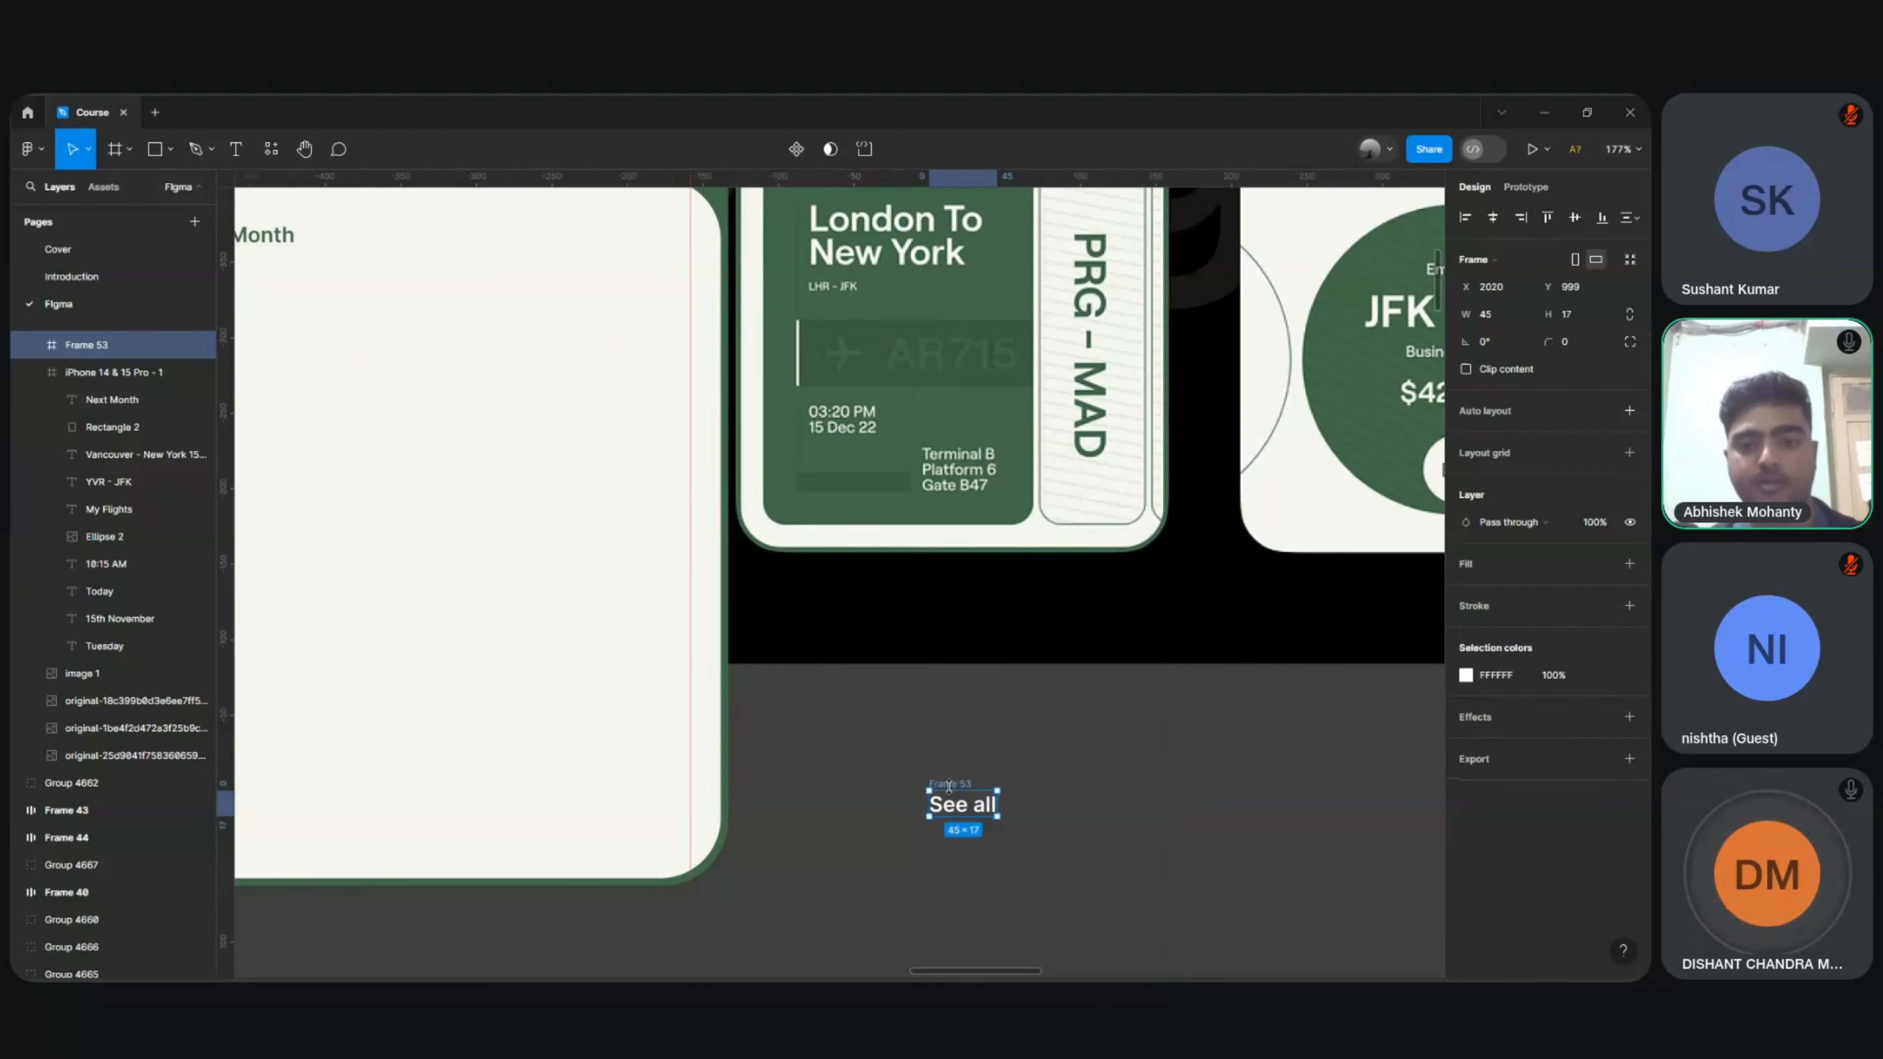
pyautogui.click(1572, 408)
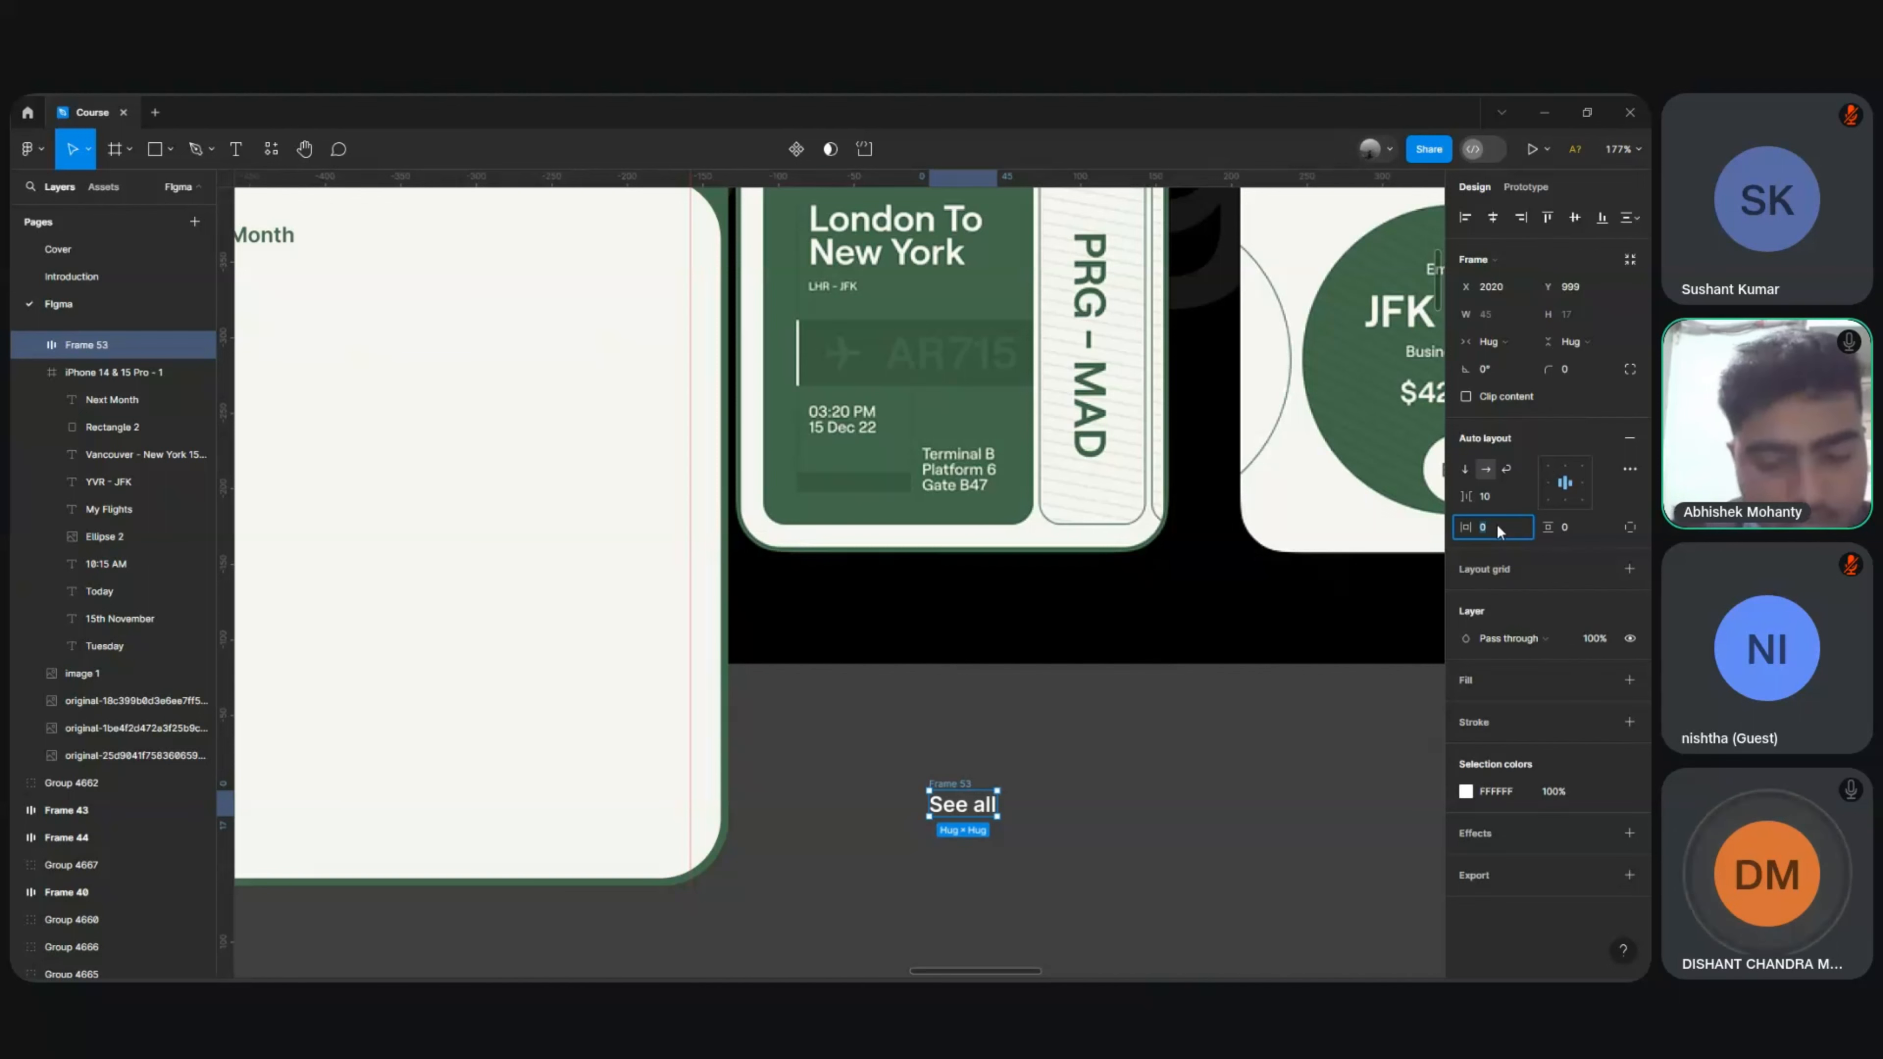
pyautogui.press('Return')
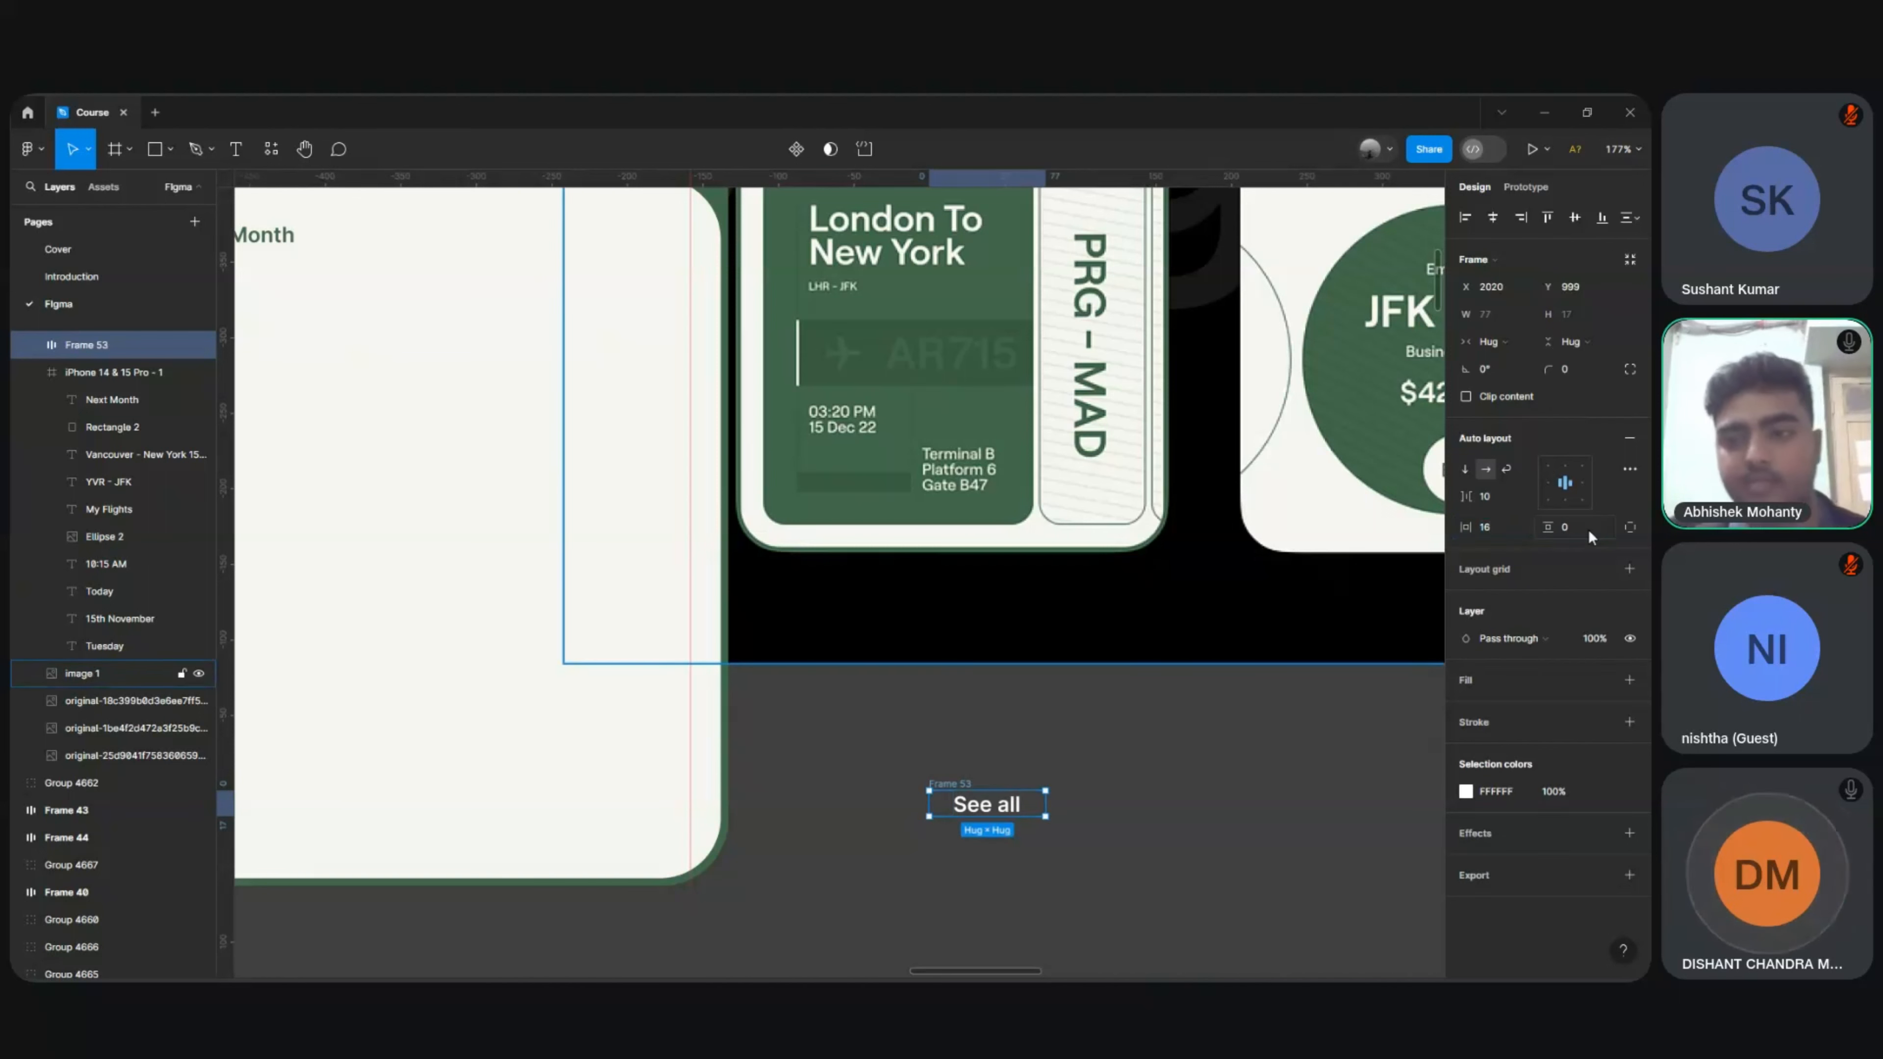
pyautogui.click(1579, 525)
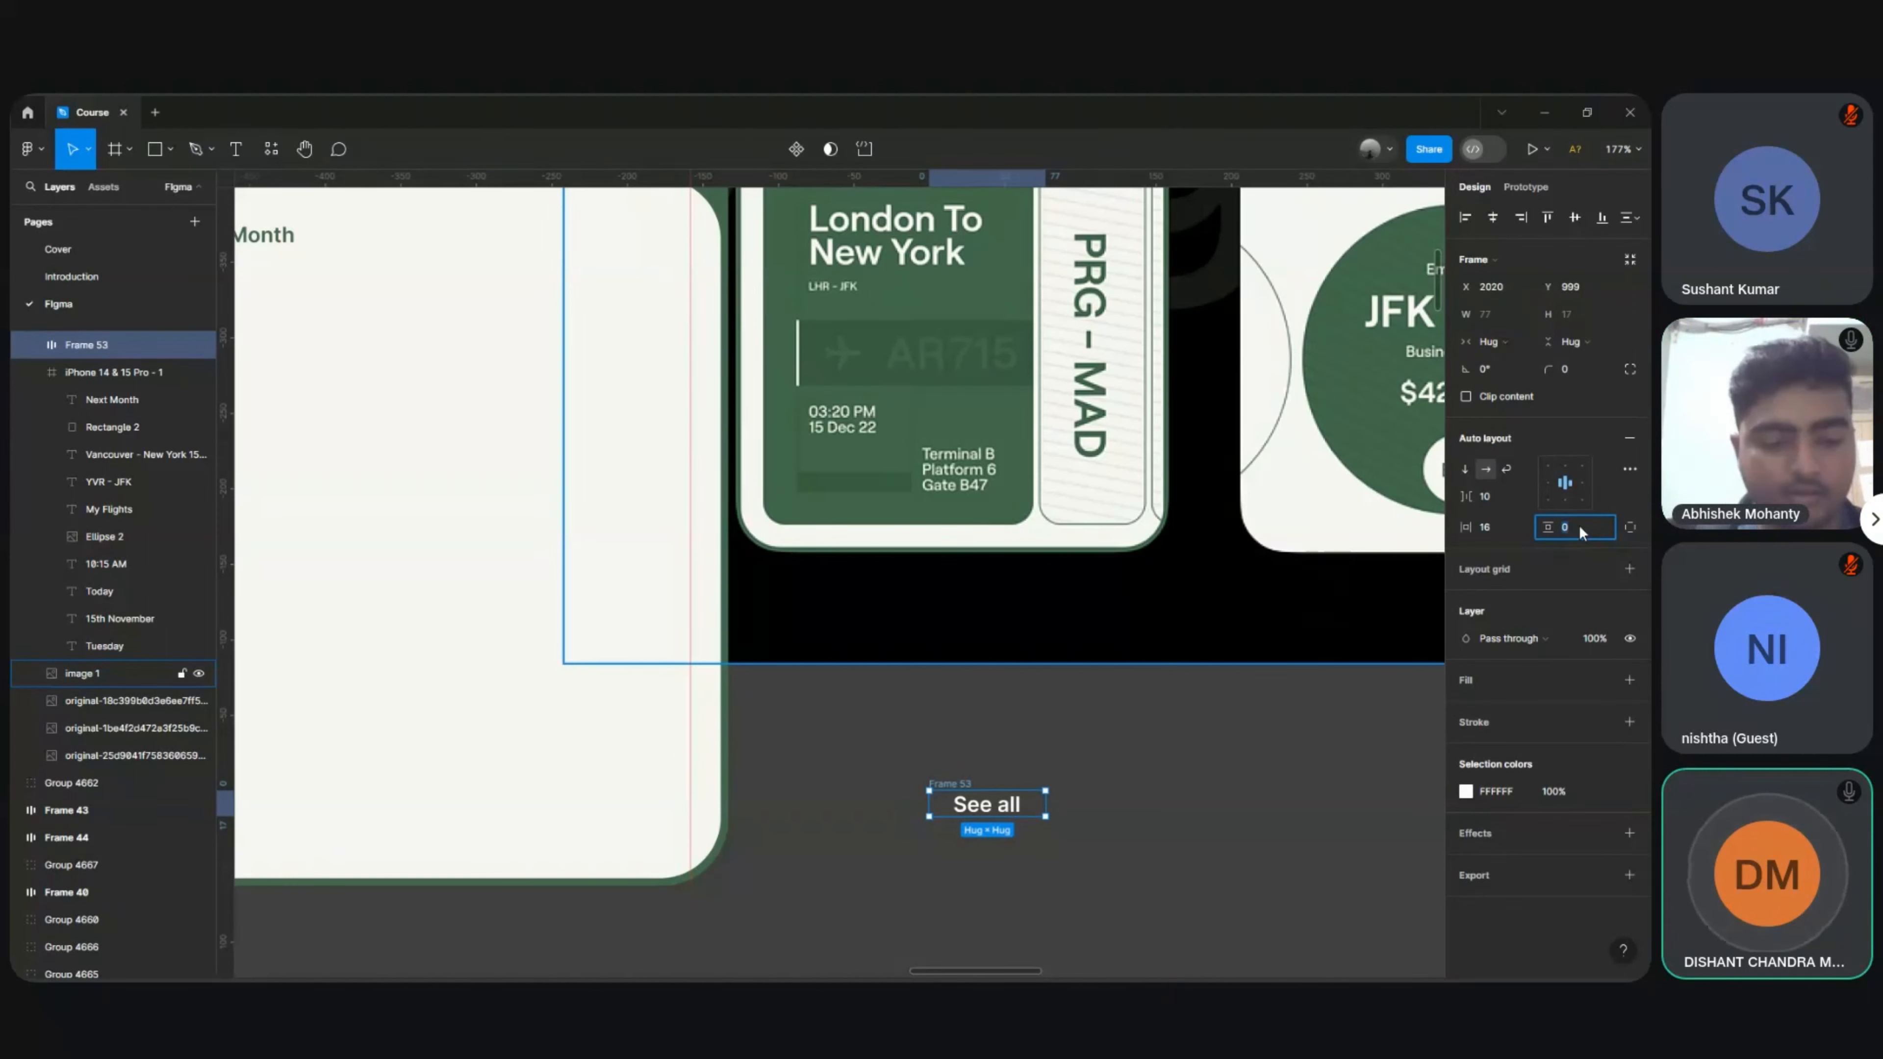
pyautogui.write('12')
pyautogui.press('Return')
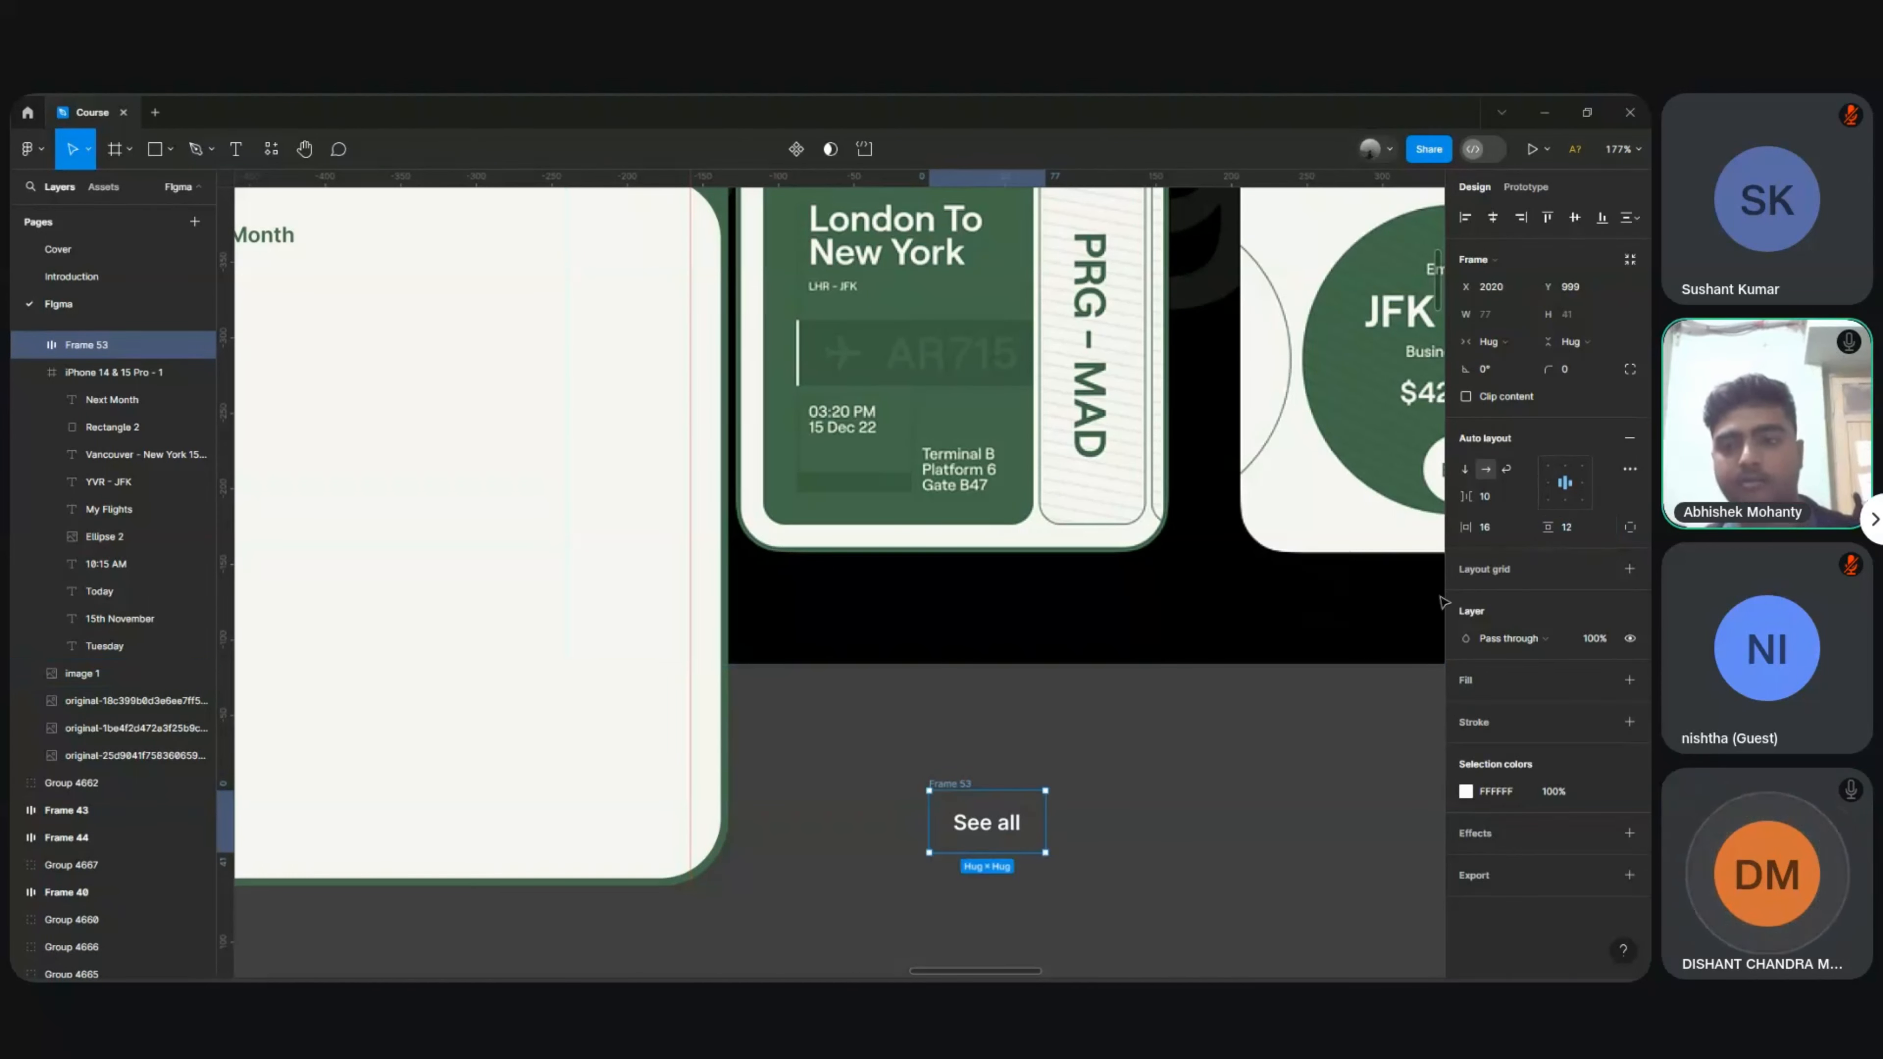
pyautogui.click(1509, 677)
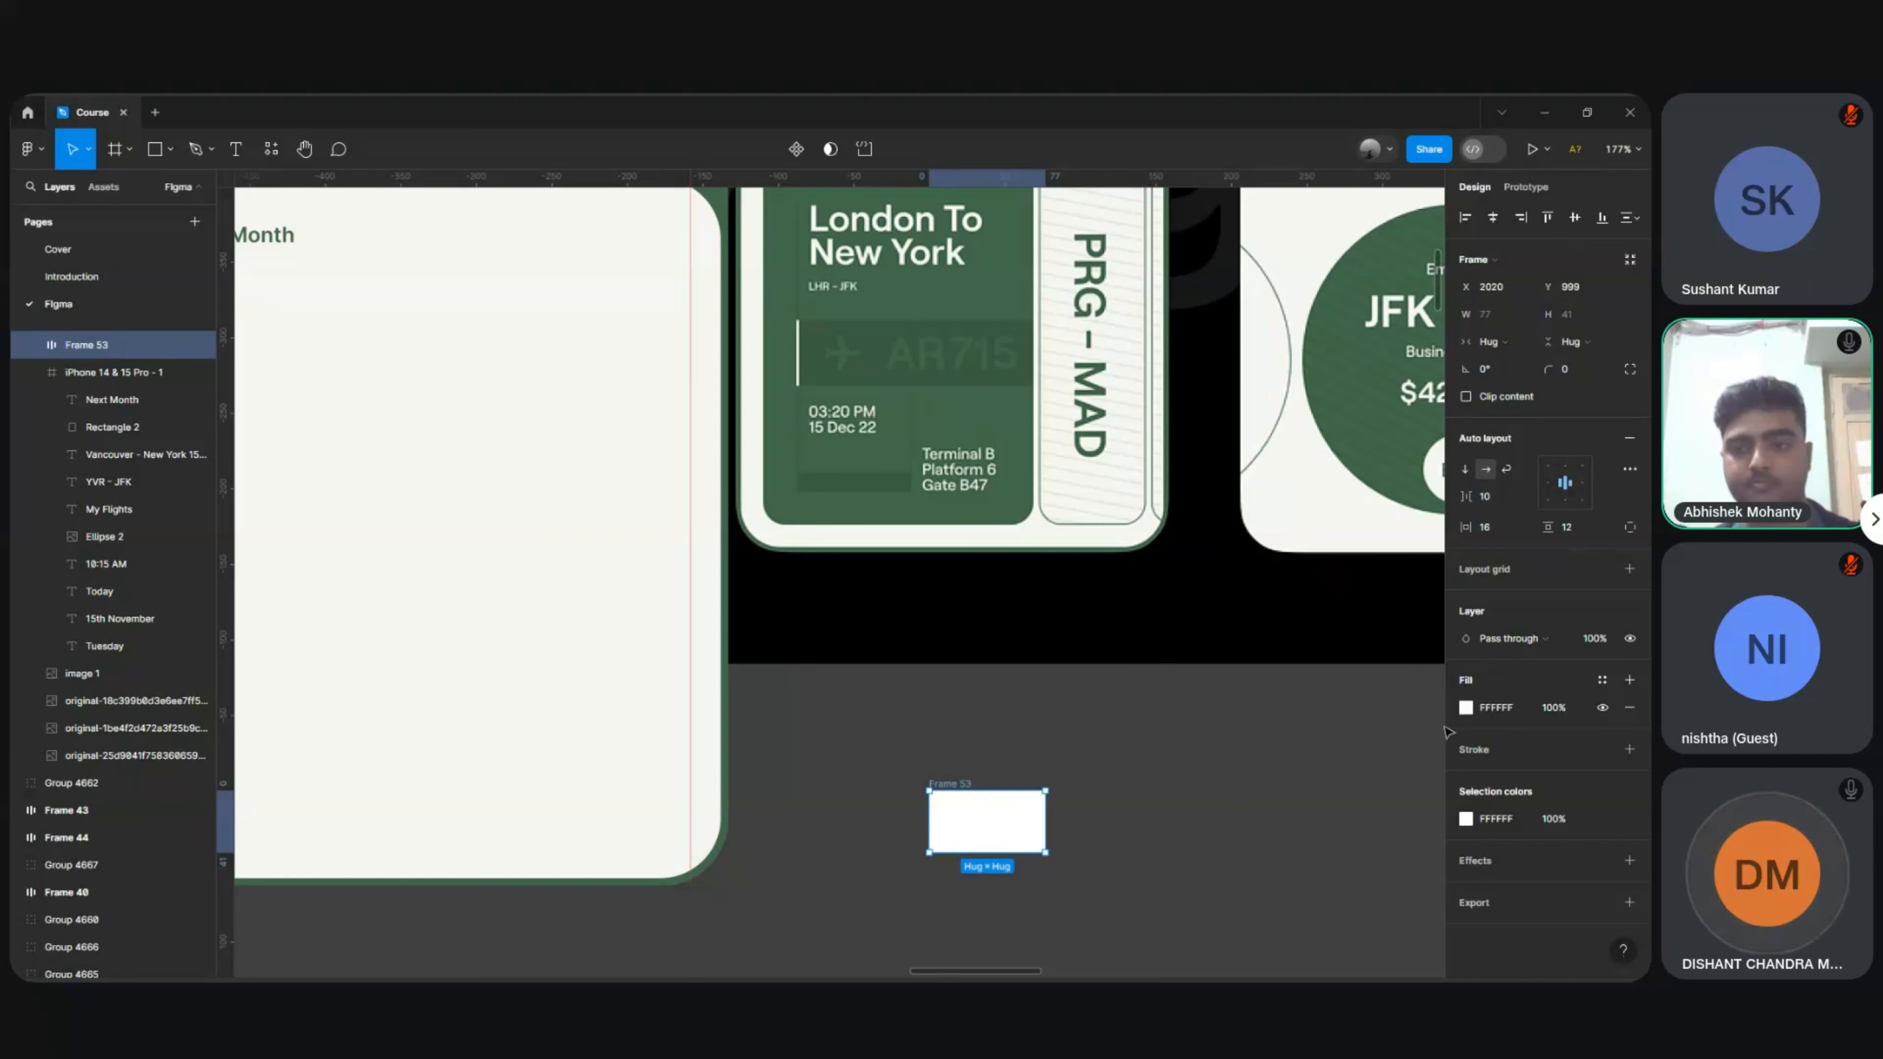
pyautogui.click(1465, 708)
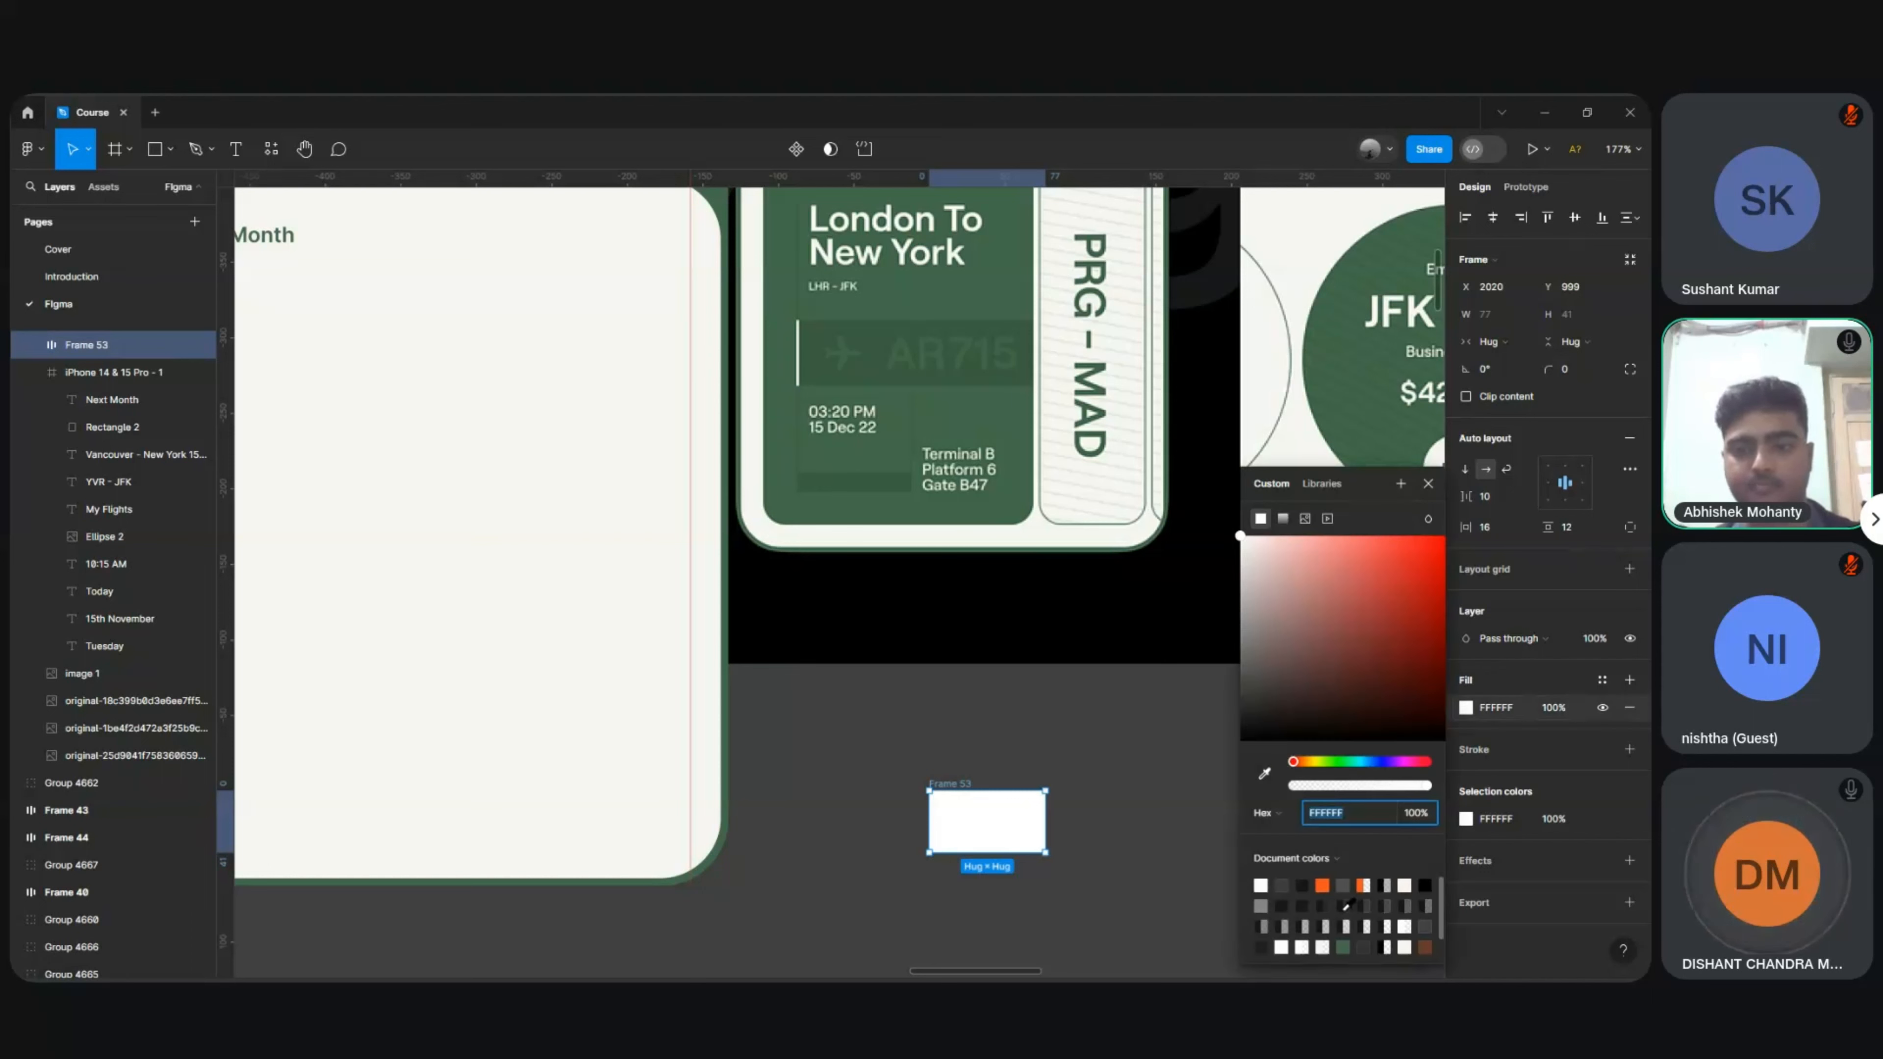
pyautogui.click(1343, 944)
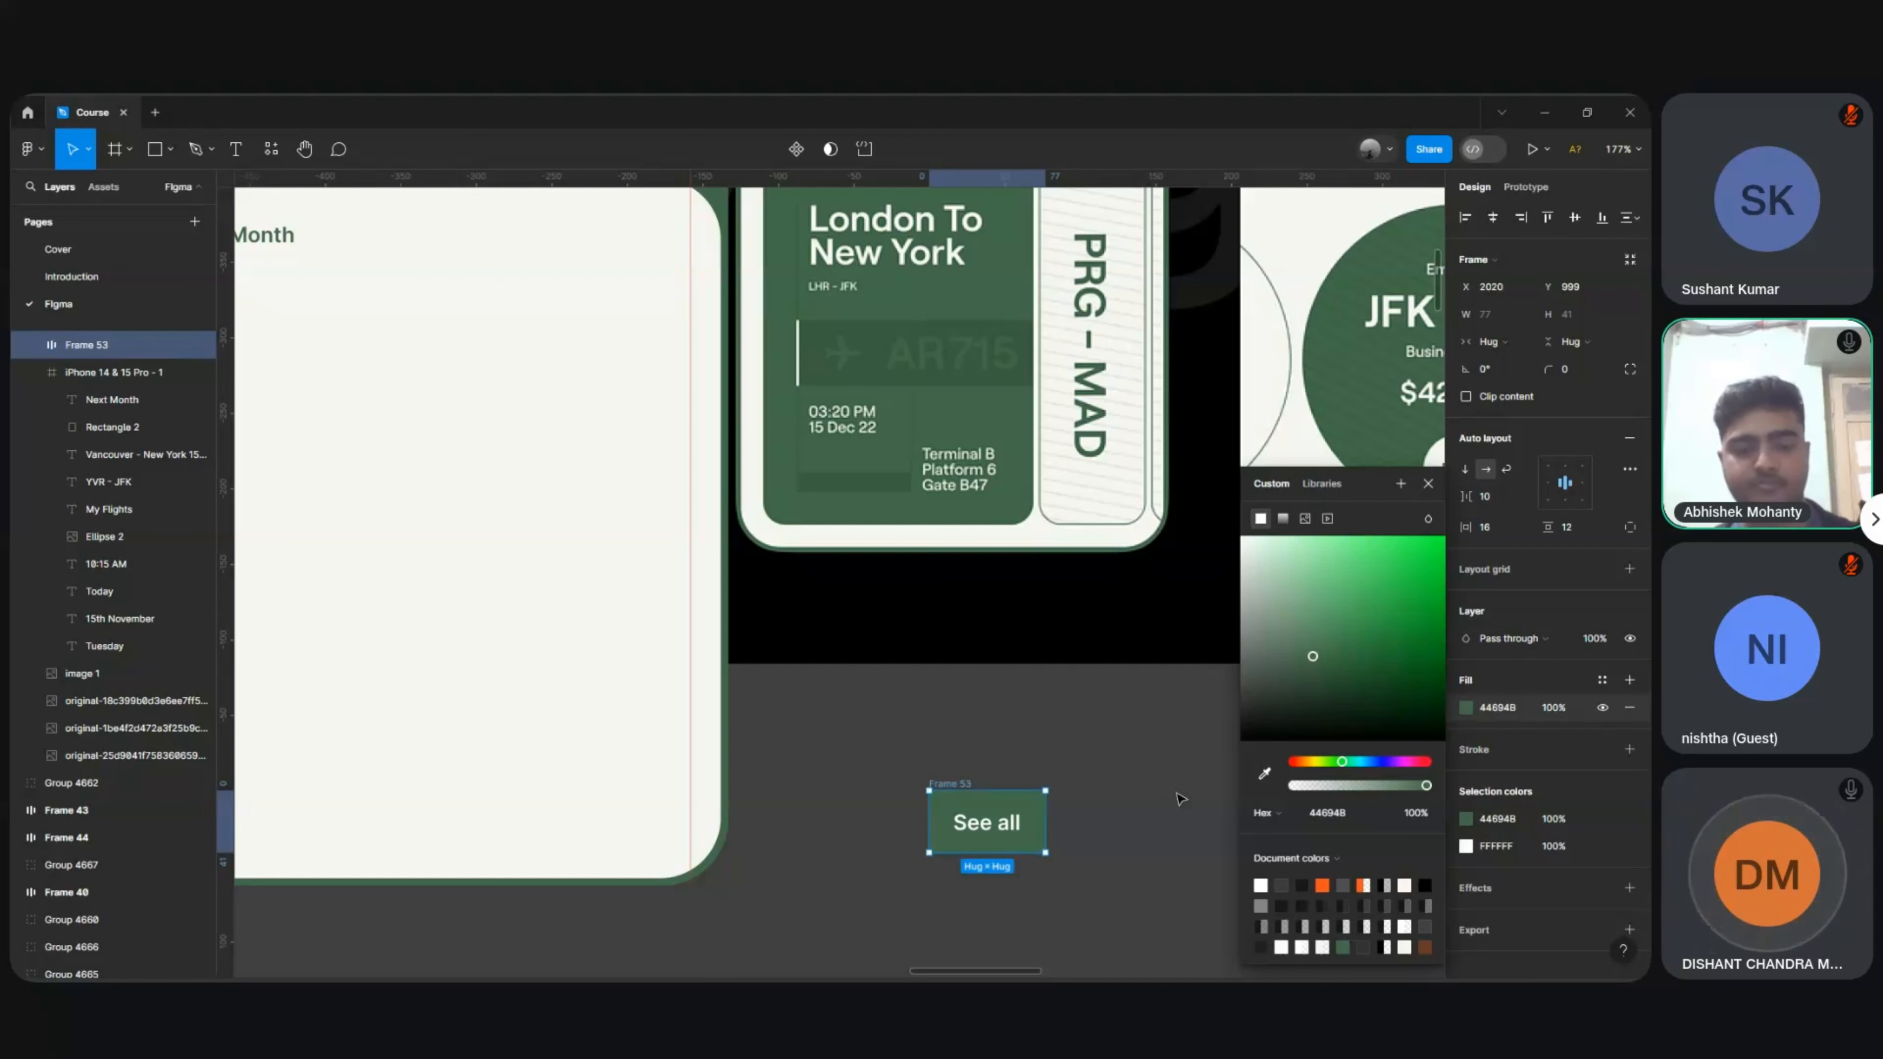
pyautogui.hotkey('ctrl', 'z')
# Step: Colour the "See all" text inside the white frame with the same green as the "Next Month" heading
pyautogui.doubleClick(986, 820)
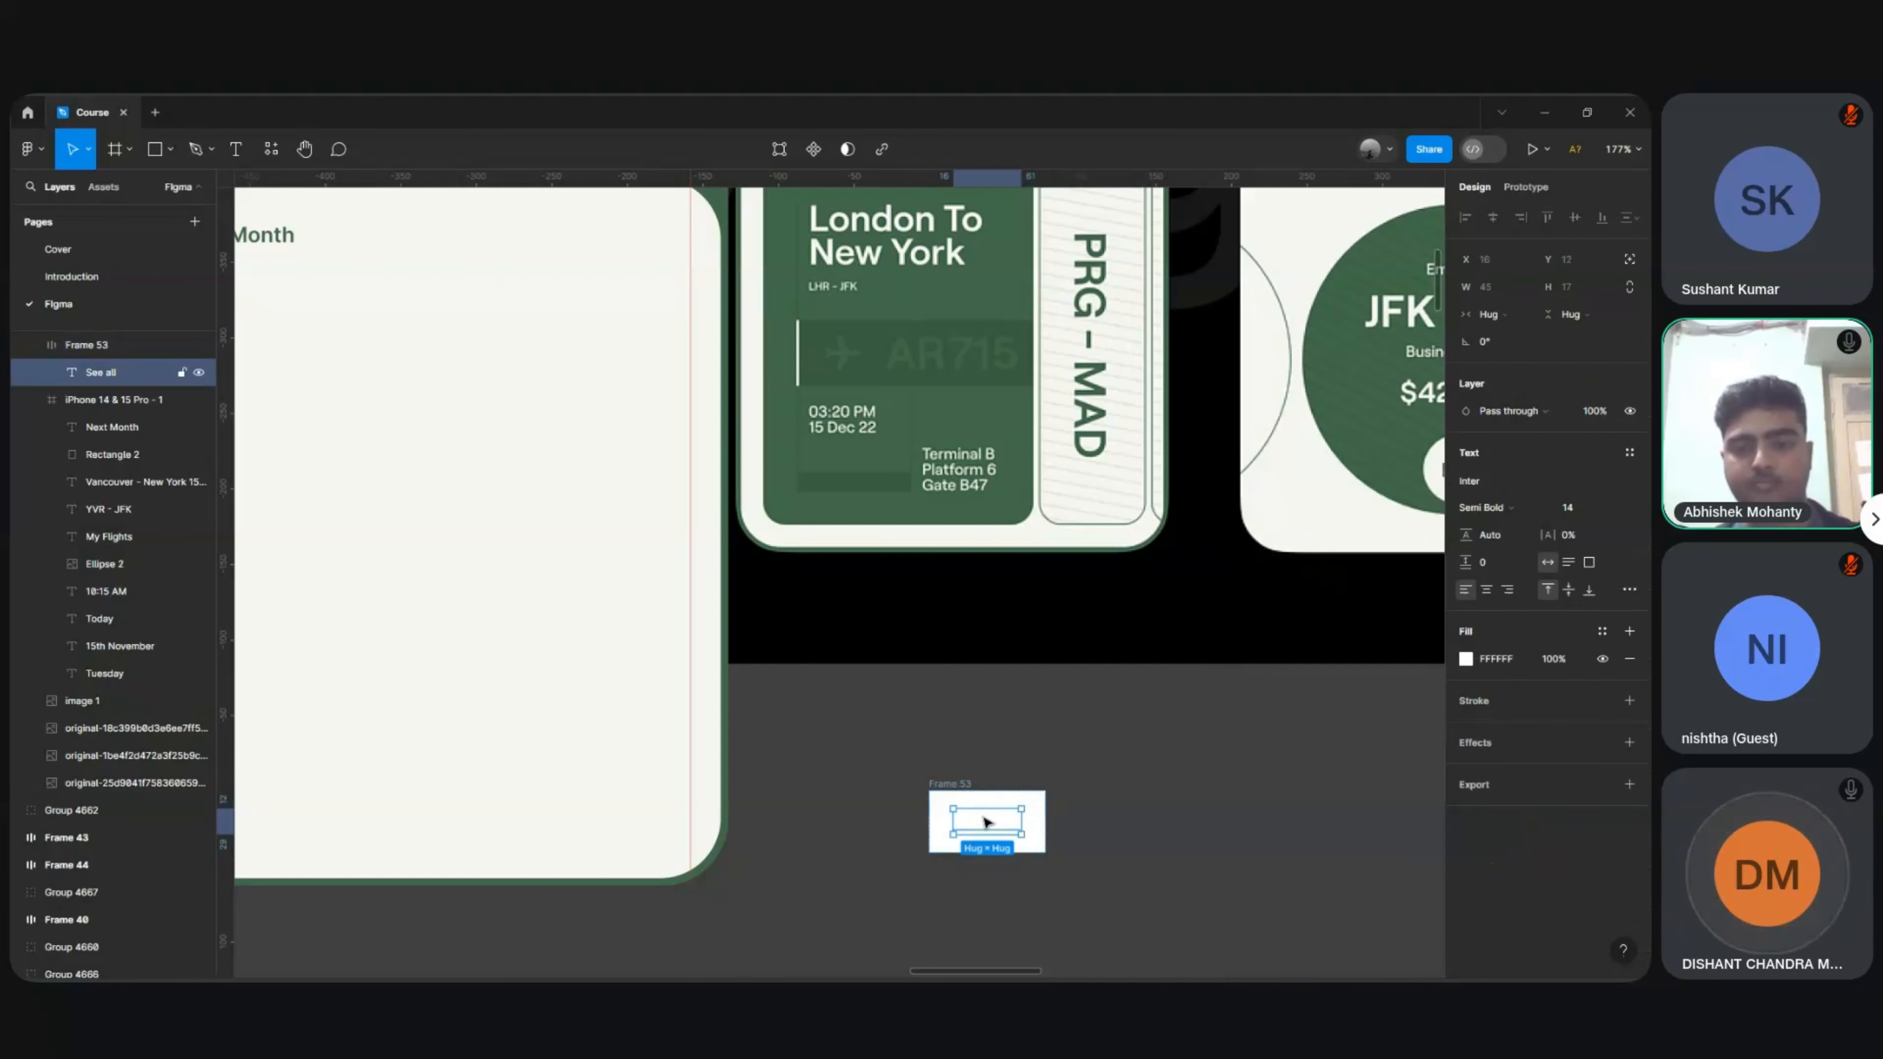
pyautogui.click(1465, 658)
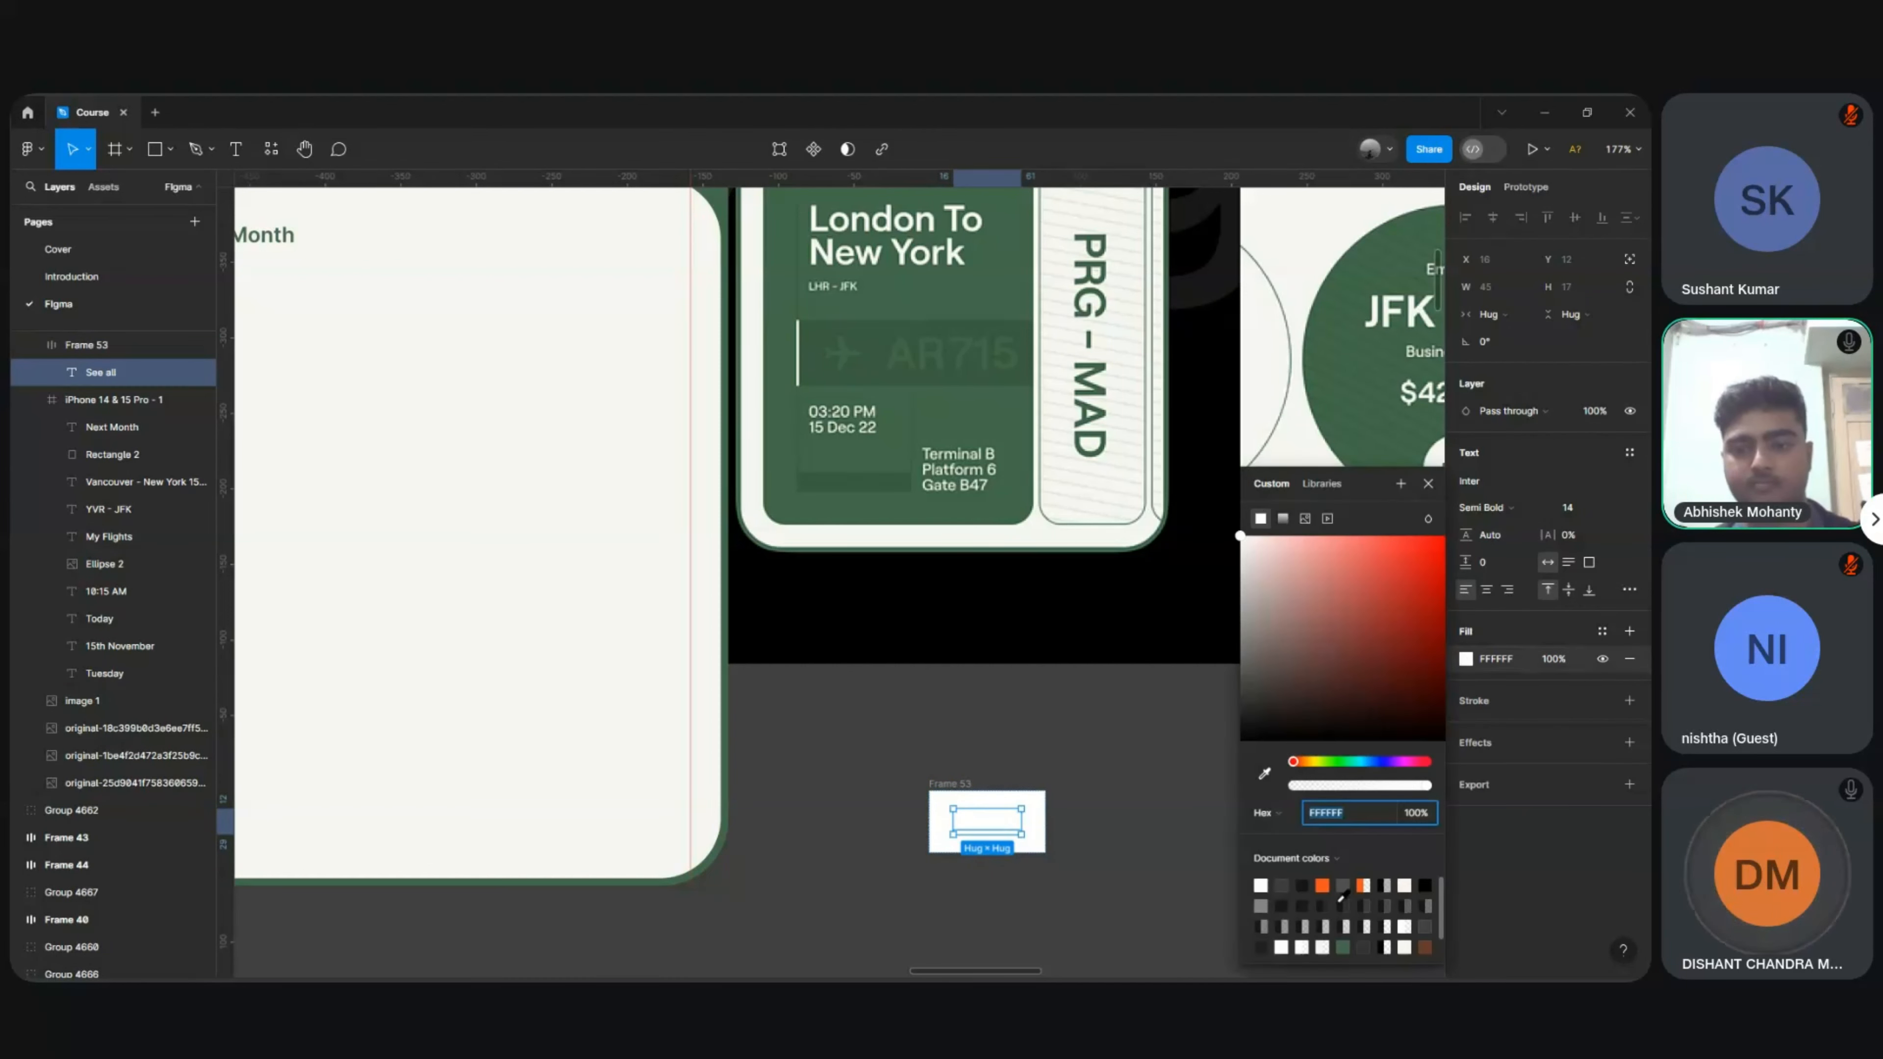
pyautogui.click(1343, 946)
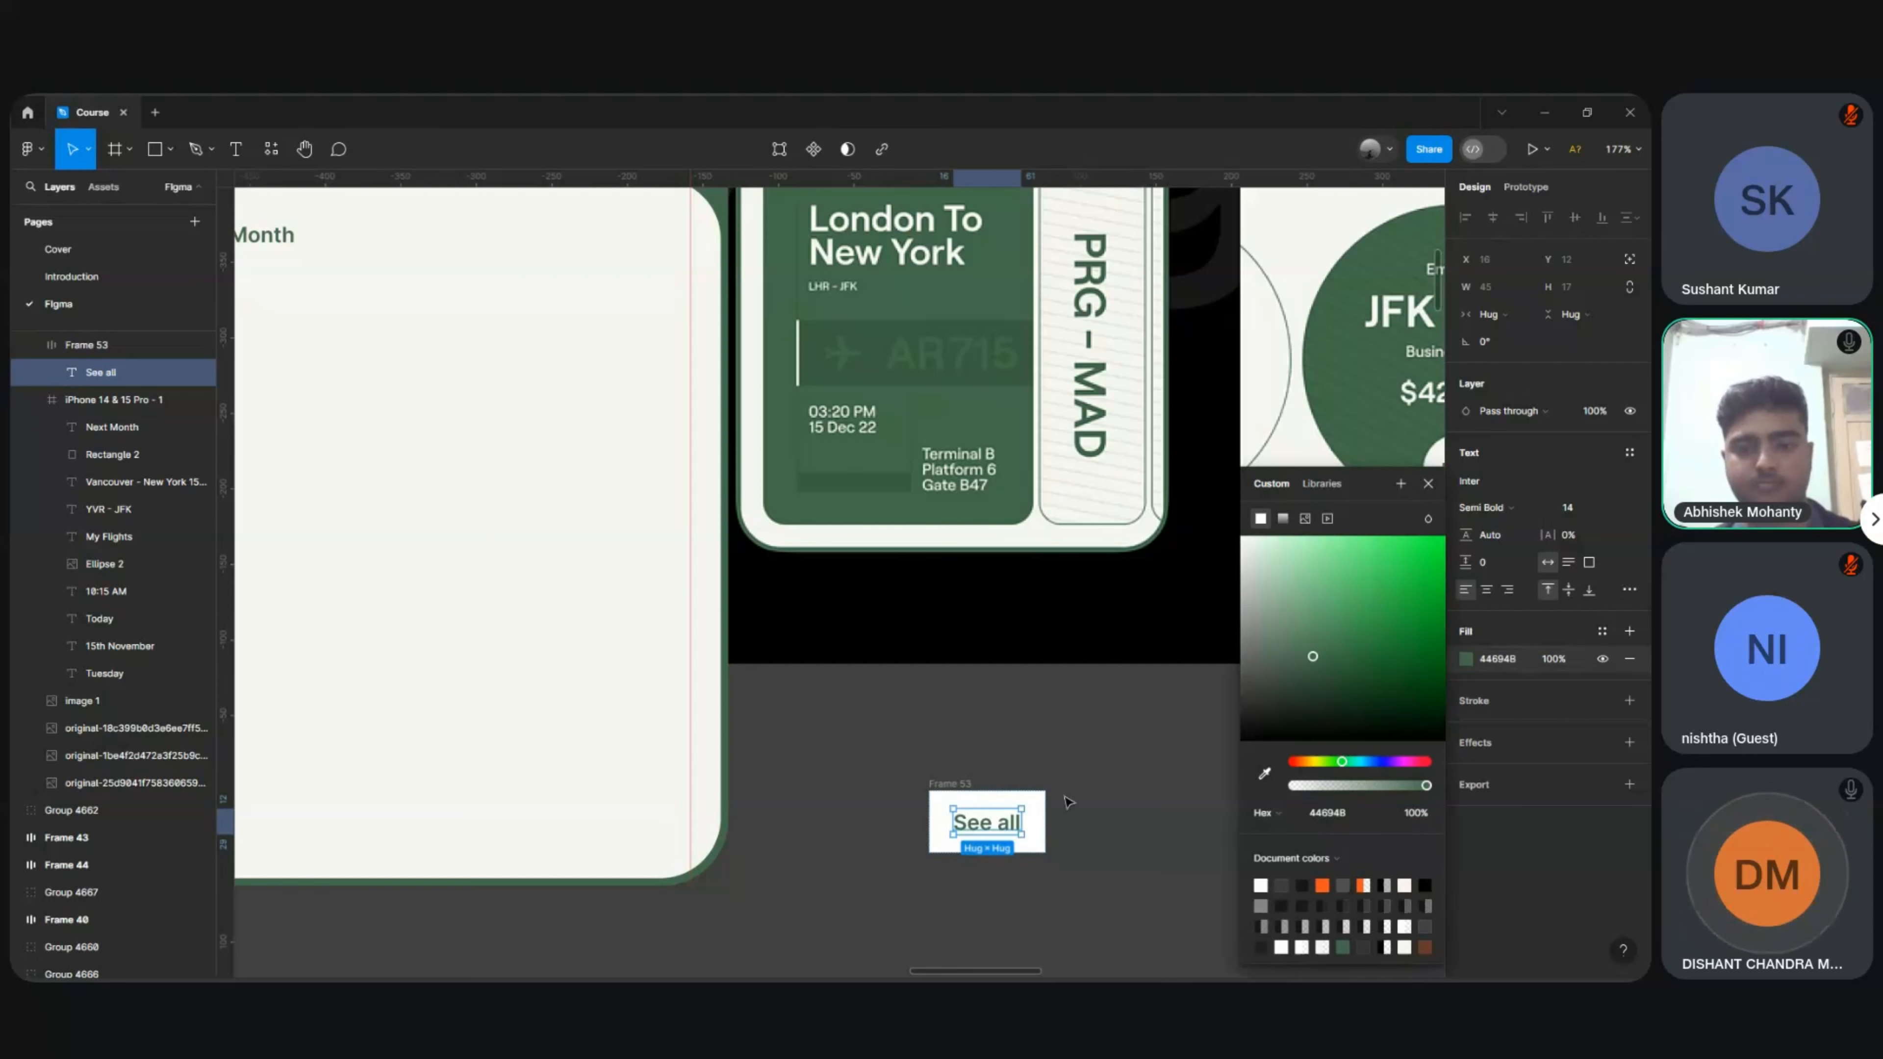
# Step: Set the corner radius of the "See all" frame to 50
pyautogui.click(971, 792)
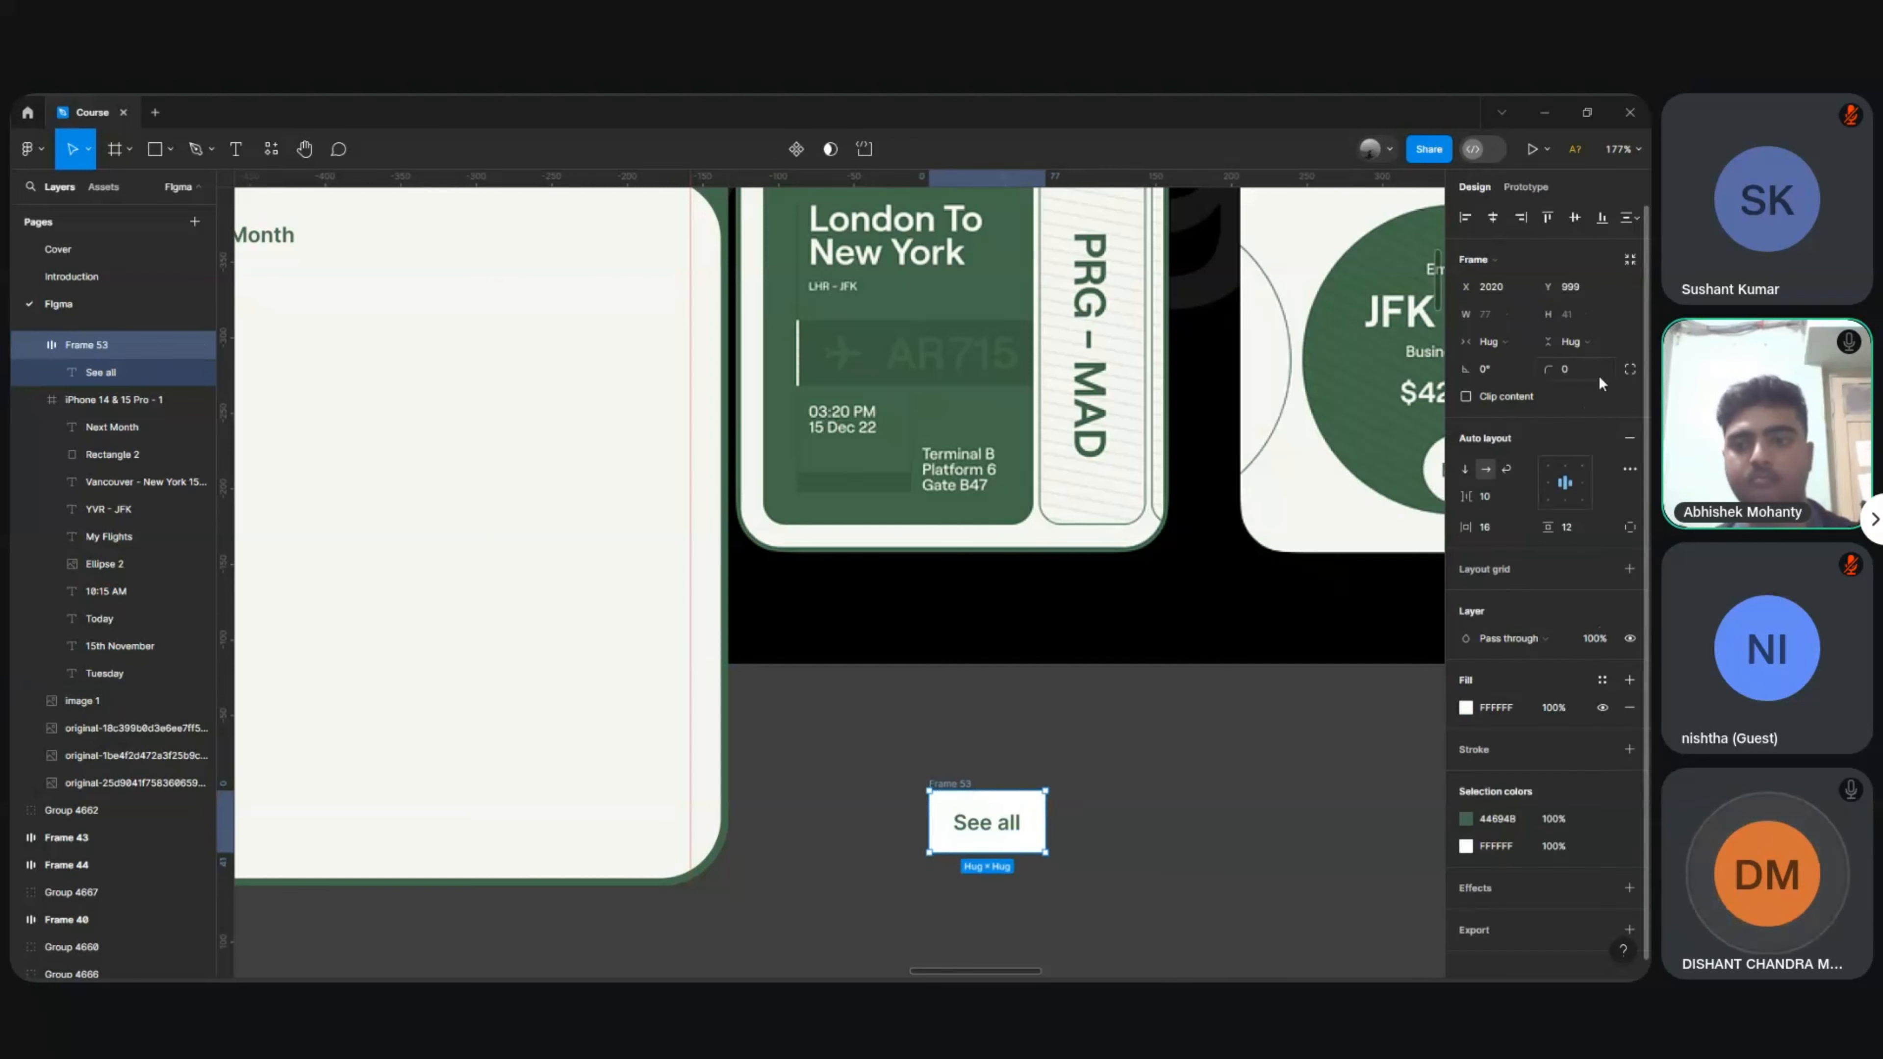
pyautogui.write('50')
pyautogui.press('Return')
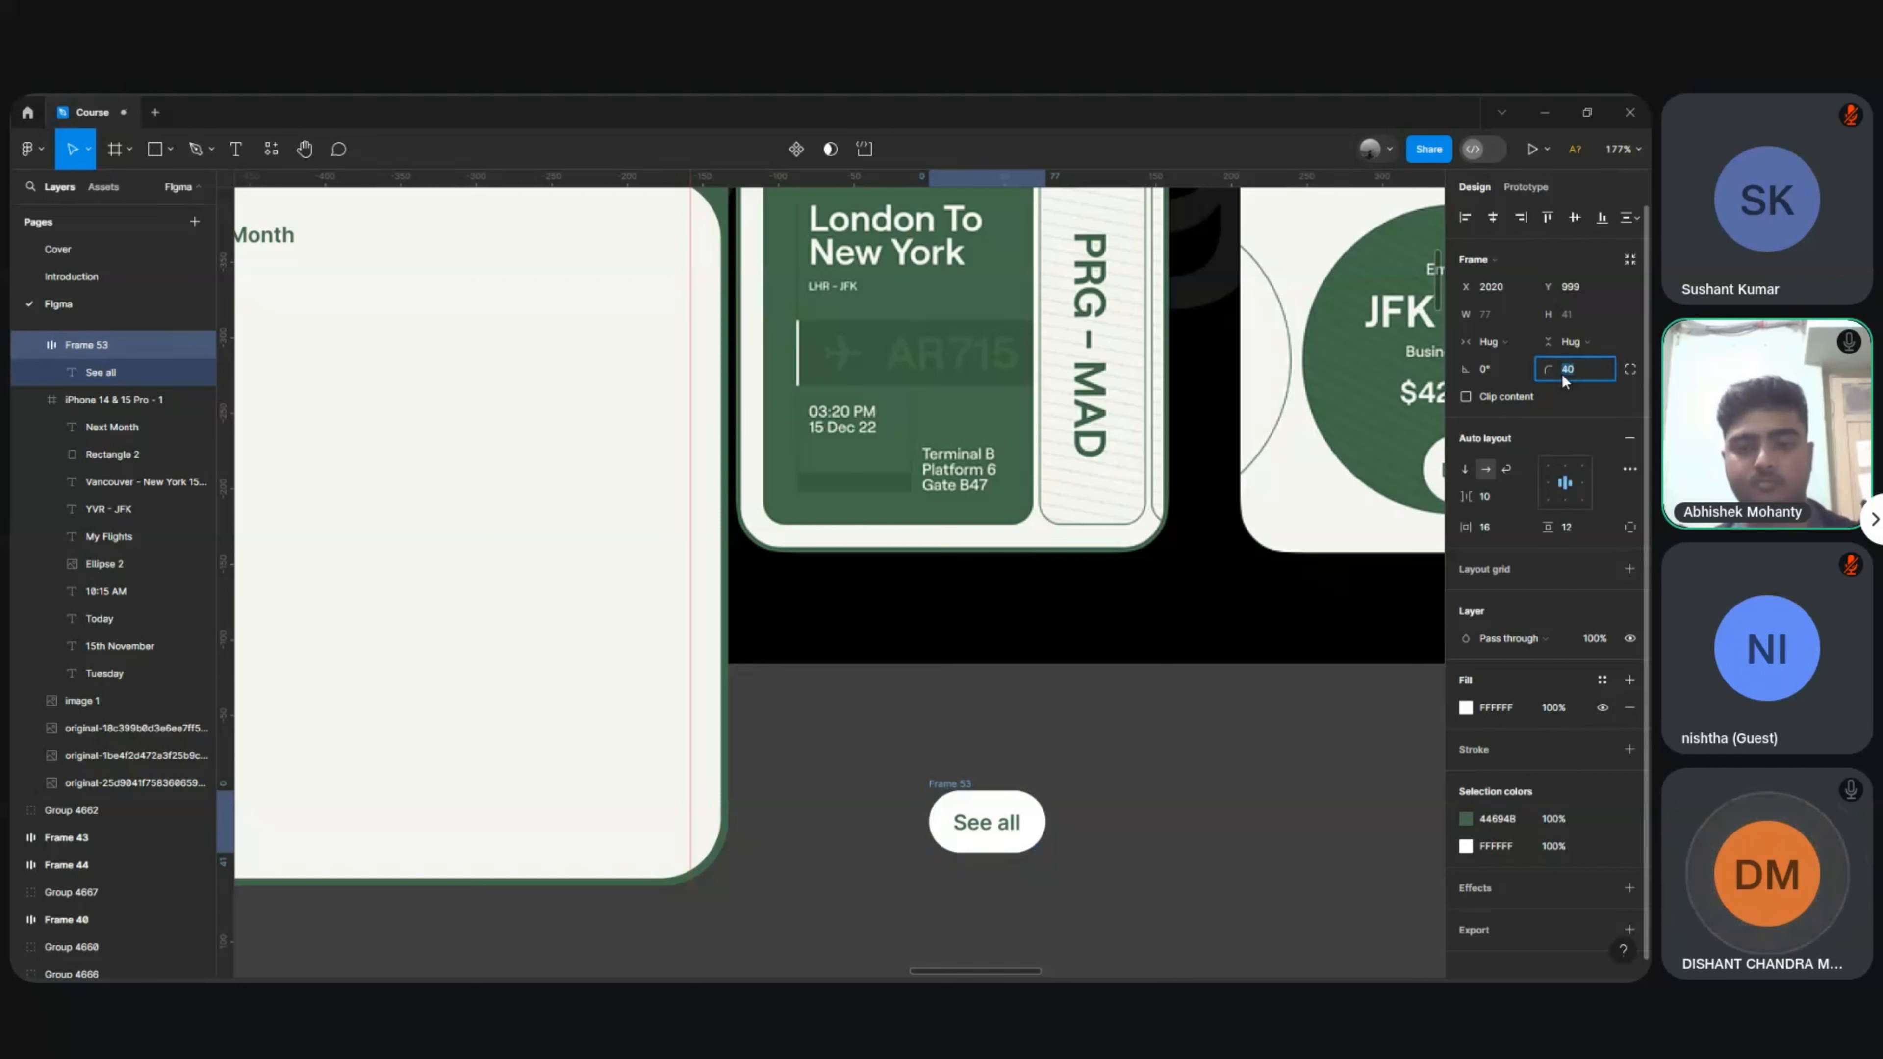
pyautogui.click(1248, 709)
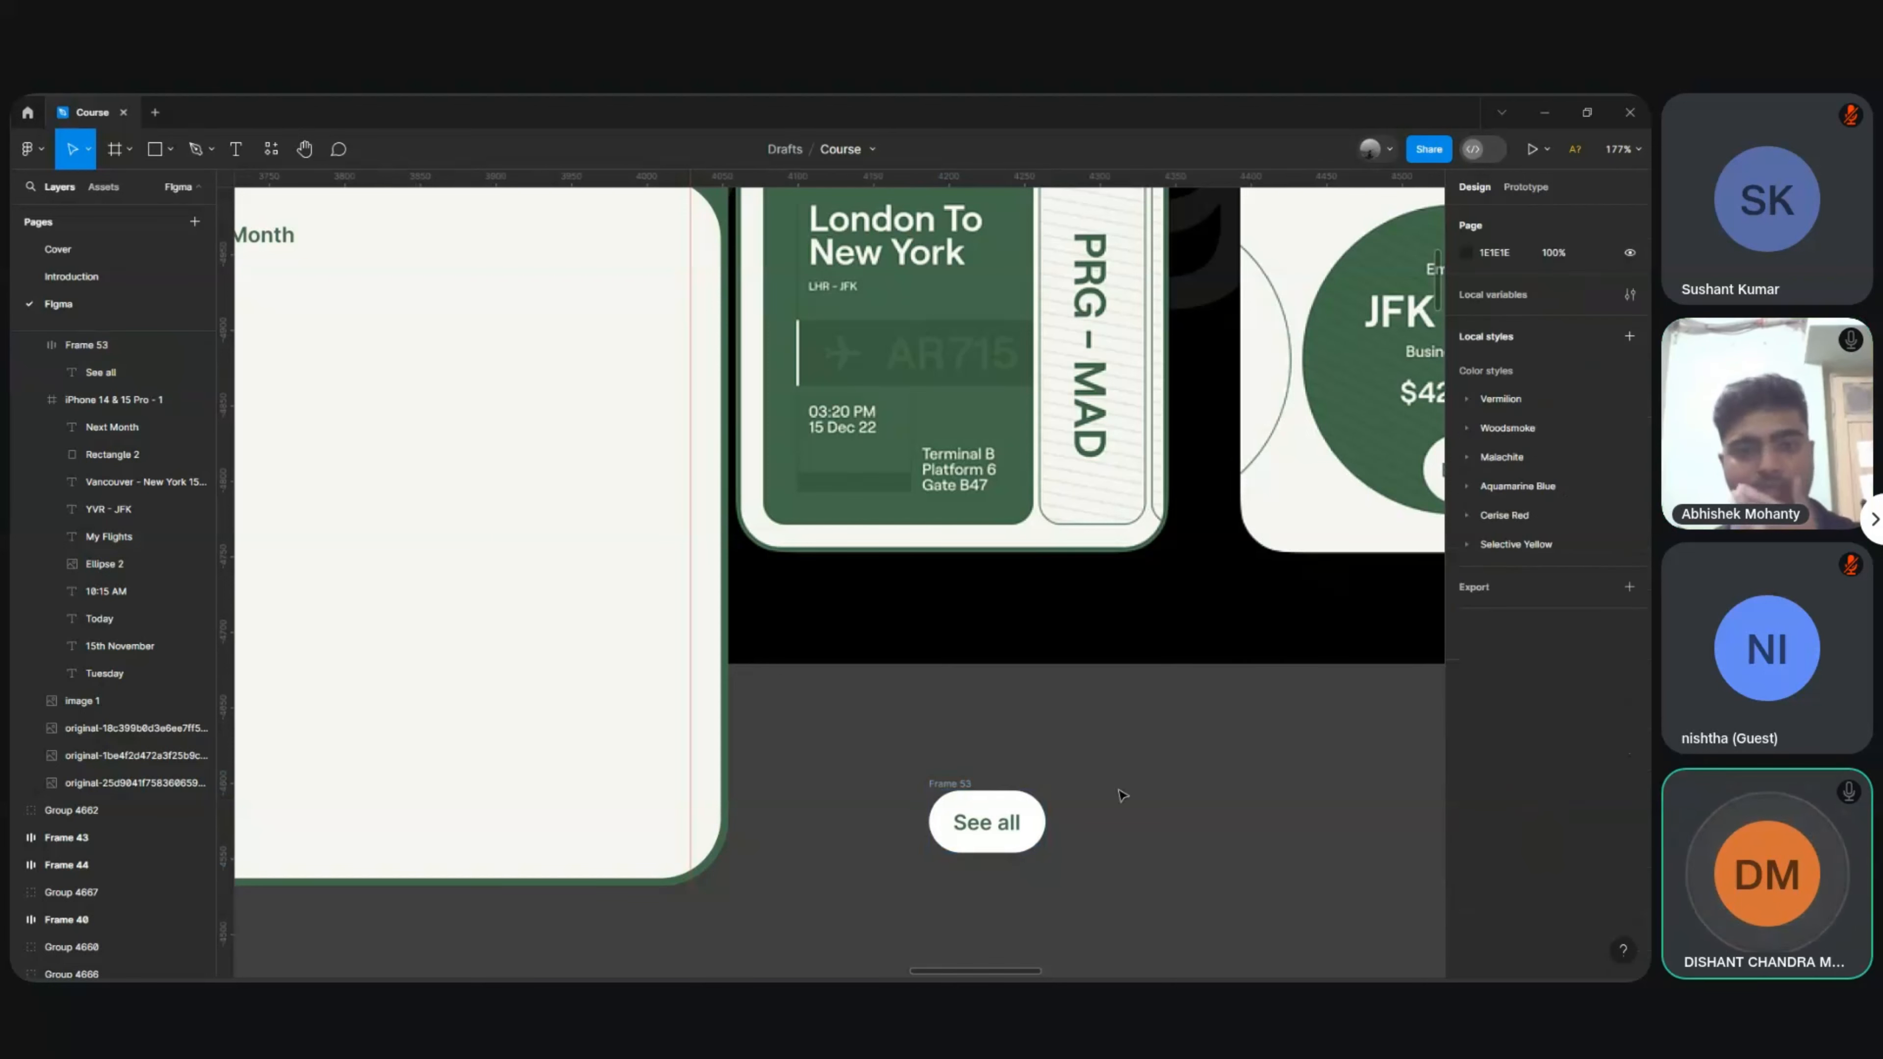
# Step: Widen the "See all" button frame to about 141 with its height still hugging the text
pyautogui.scroll(-5, 1119, 792)
pyautogui.scroll(4, 1105, 793)
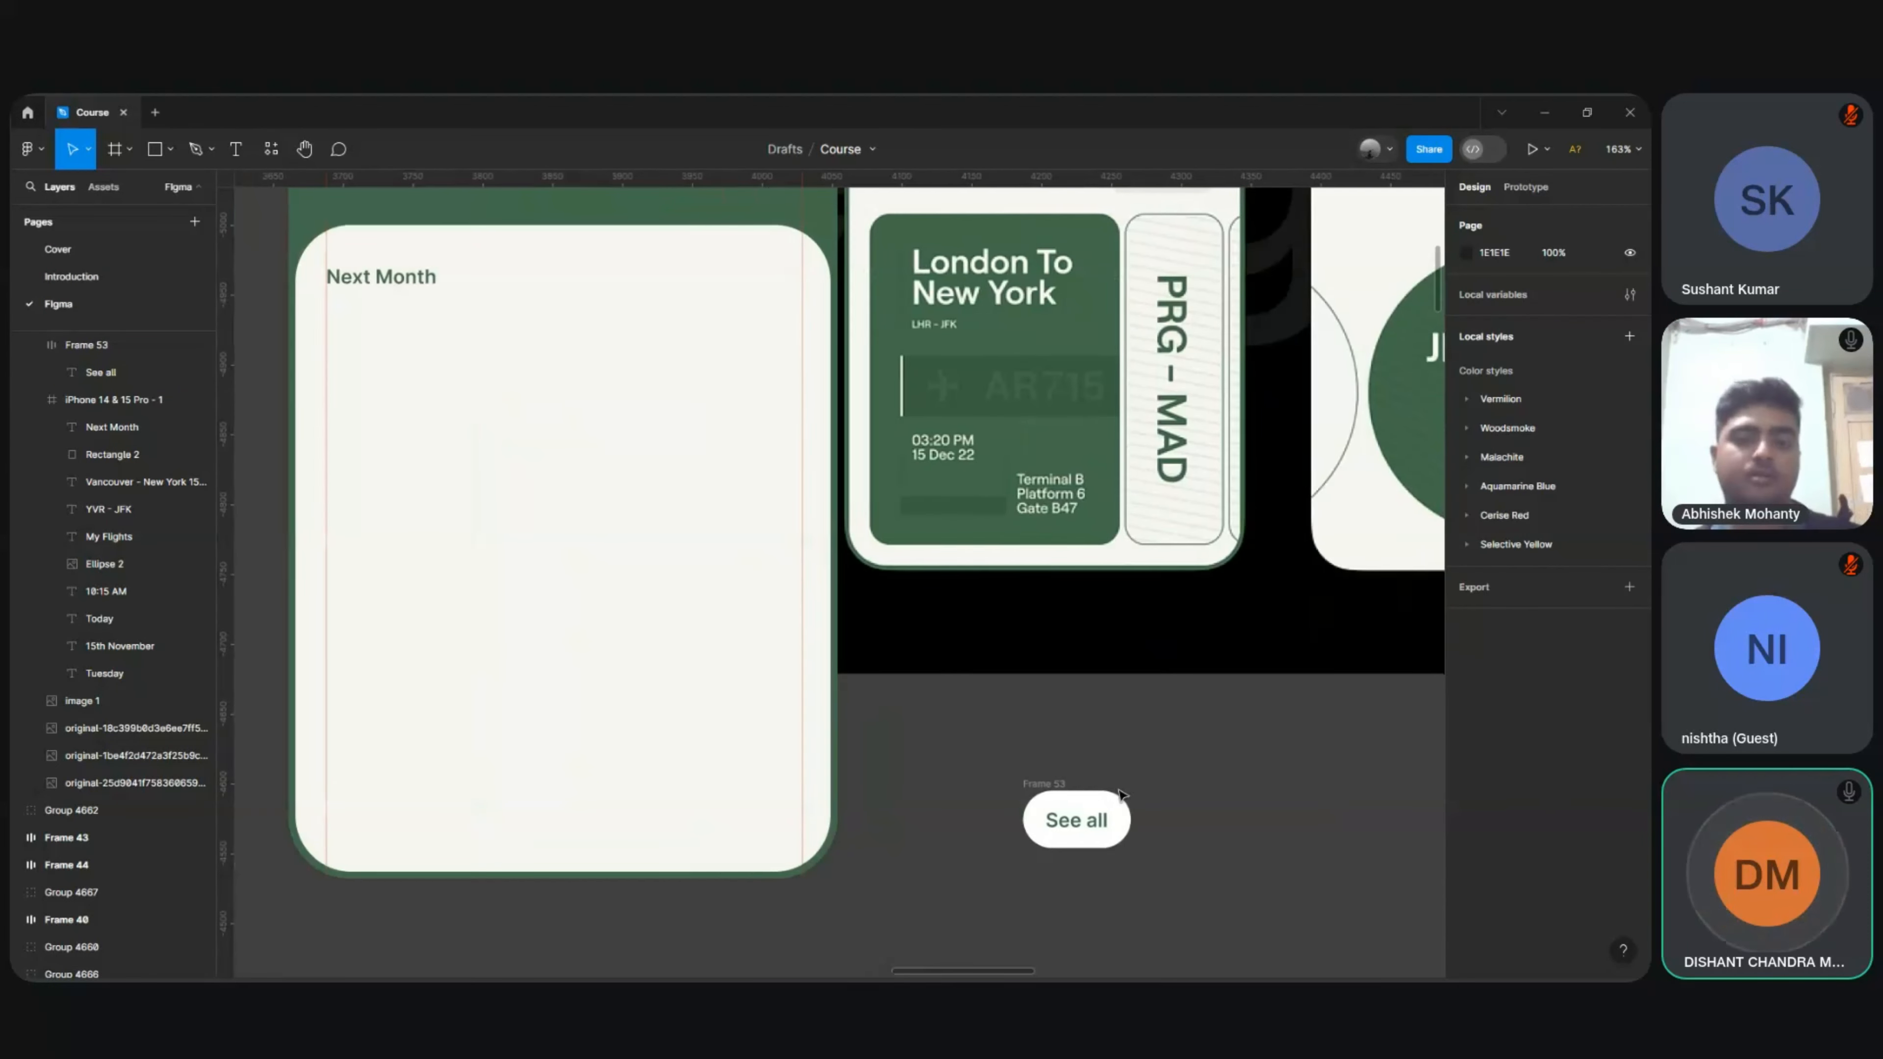
pyautogui.click(1064, 794)
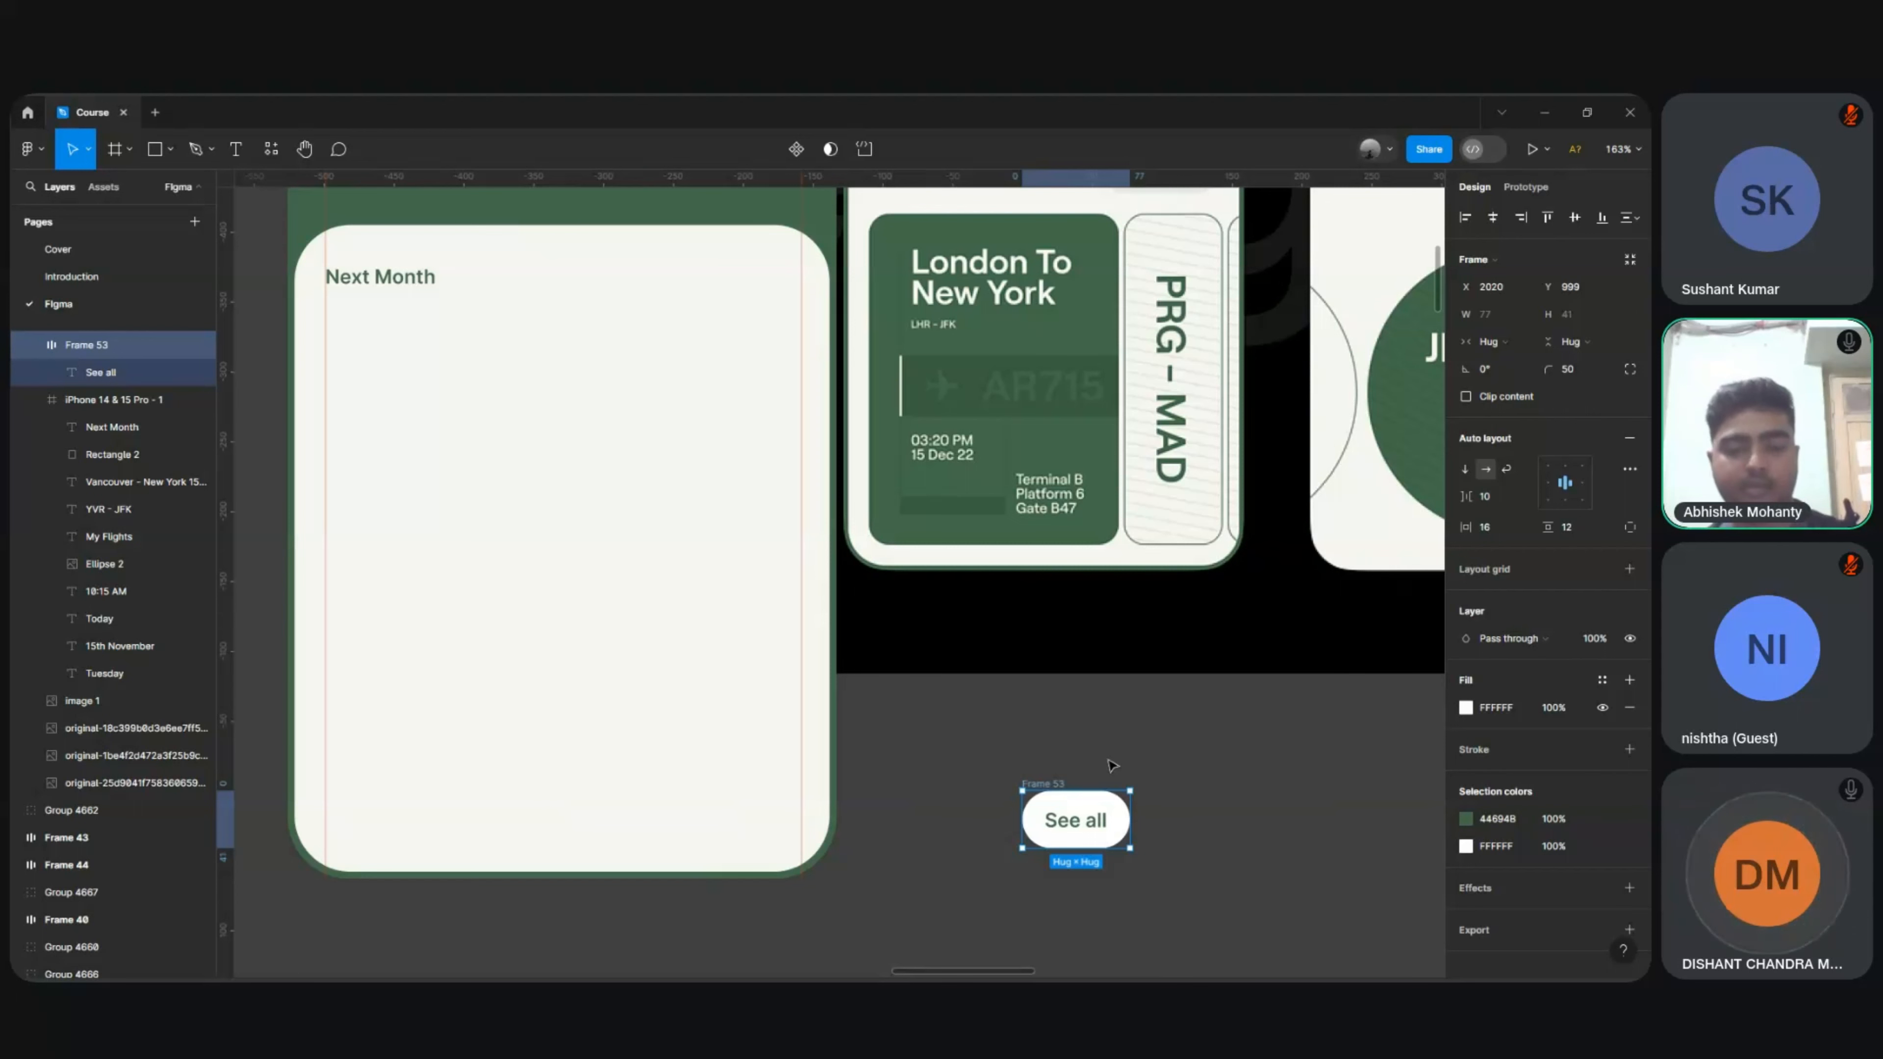
pyautogui.hscroll(1, 1112, 772)
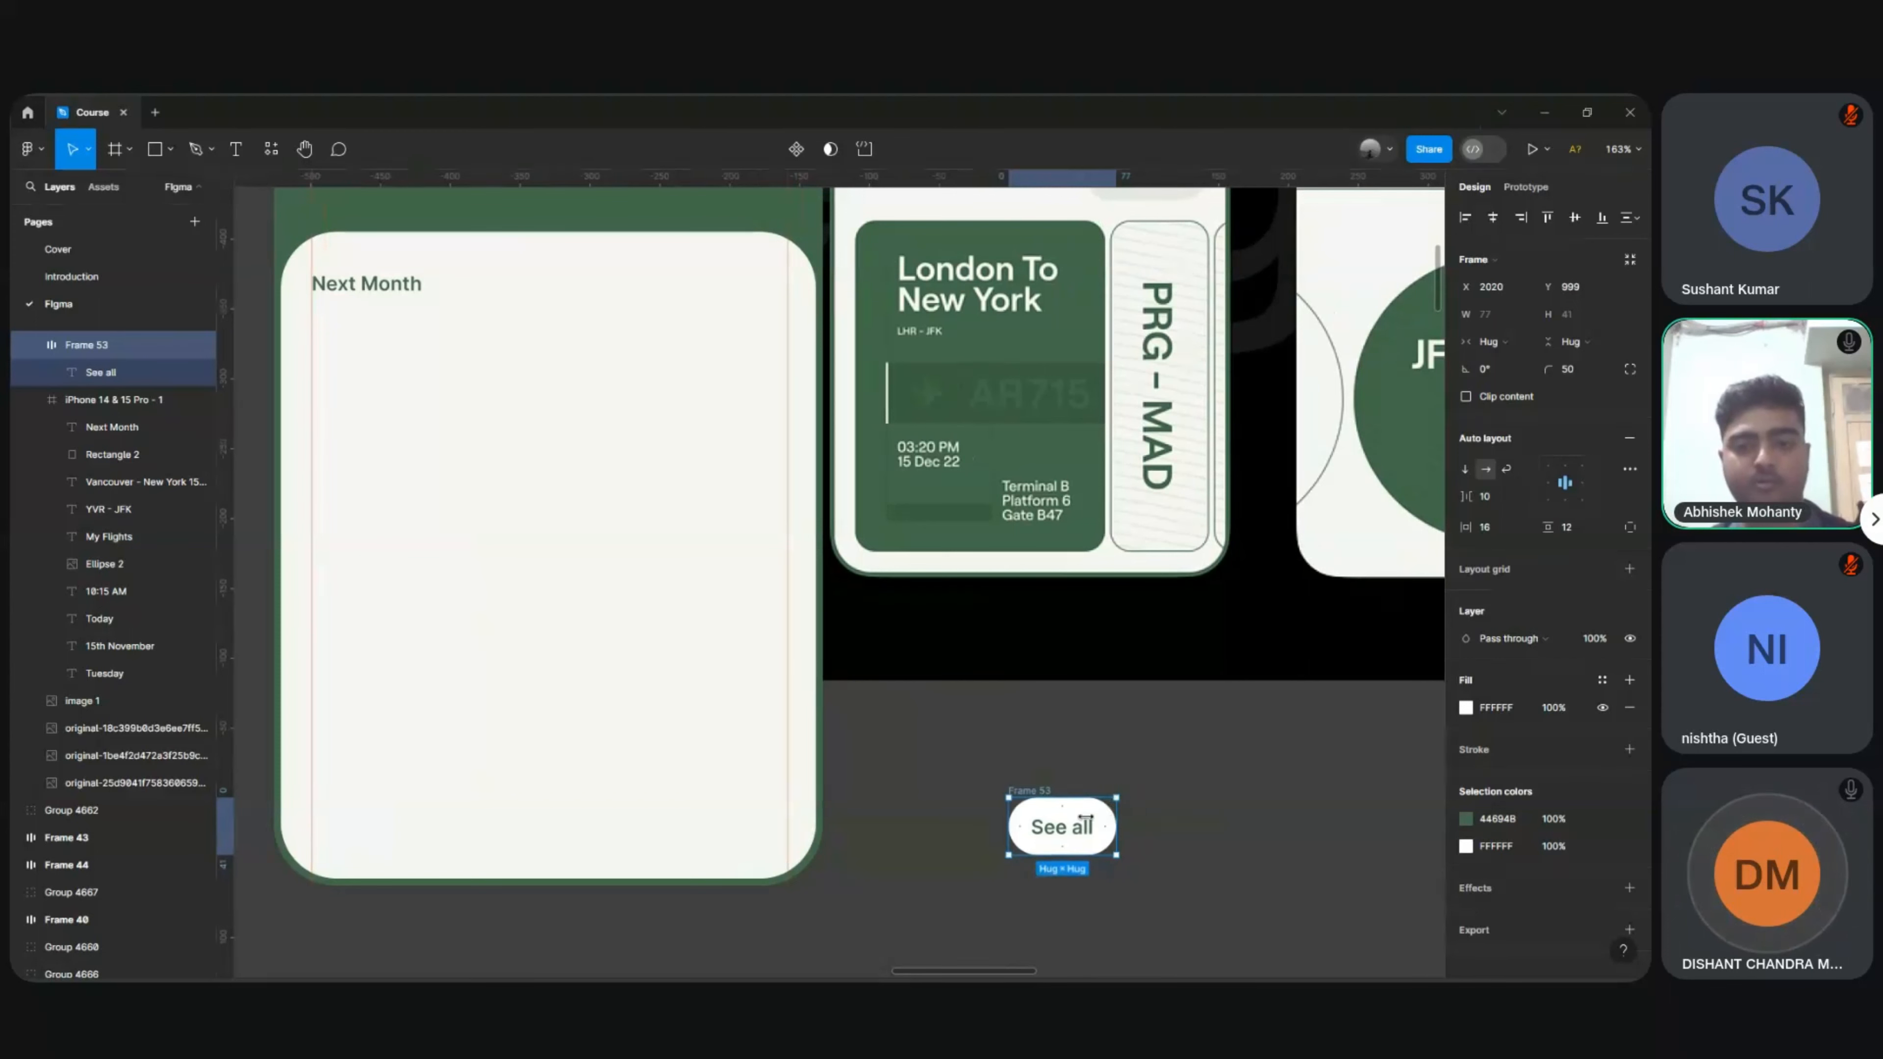
pyautogui.moveTo(1087, 819); pyautogui.dragTo(1203, 800)
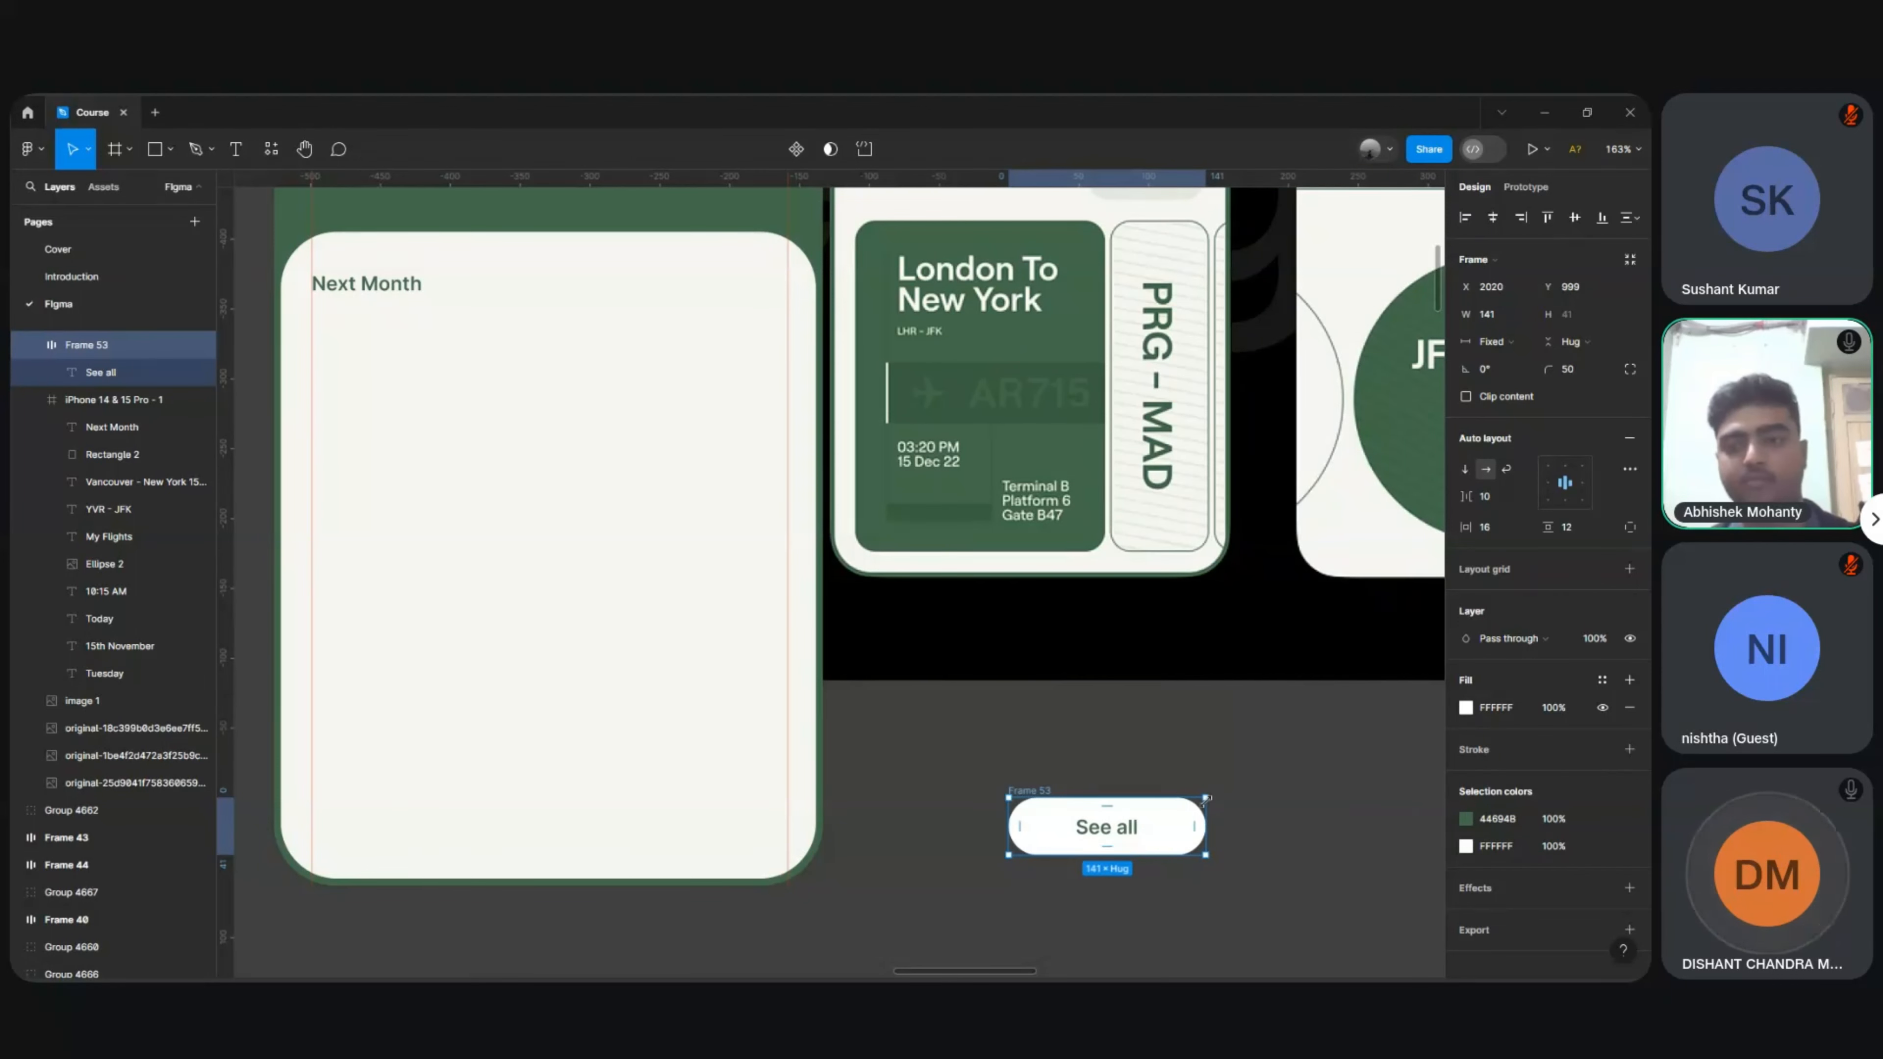
# Step: Set the width of the "See all" button frame to hug its contents
pyautogui.click(1503, 343)
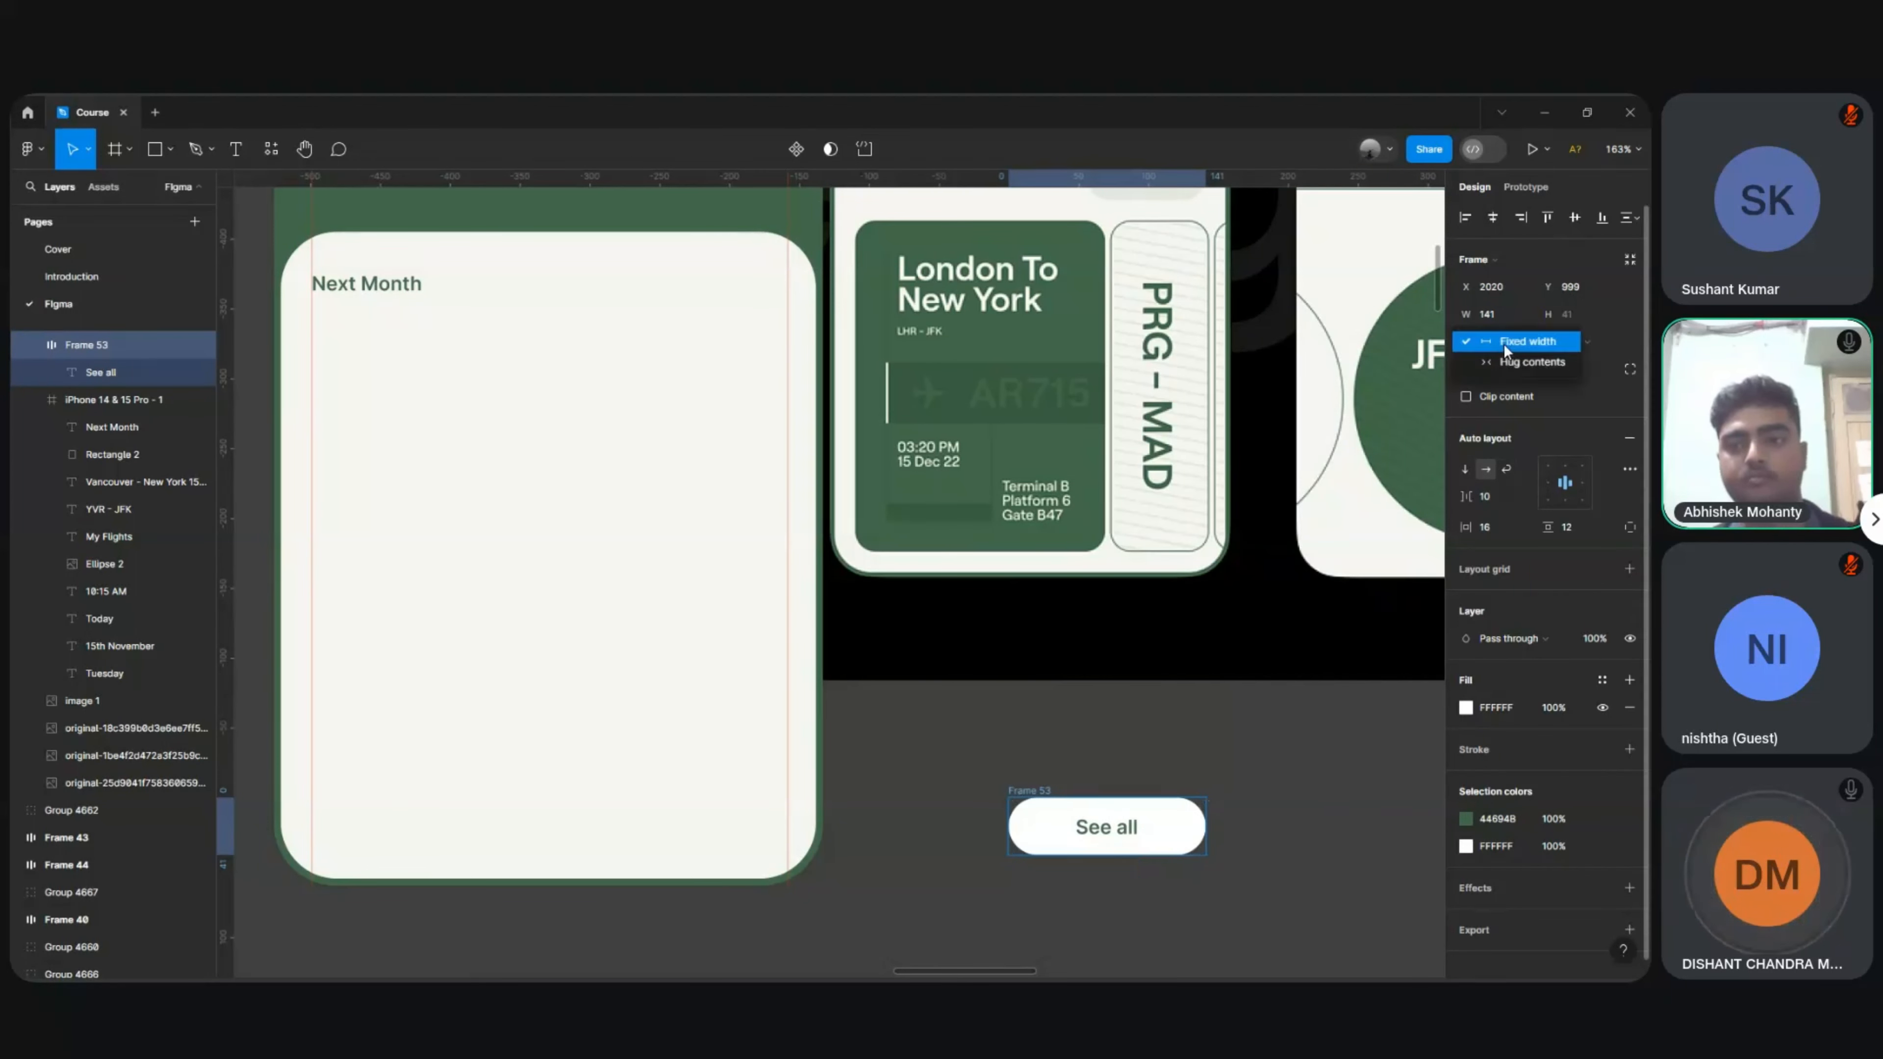
pyautogui.click(1505, 360)
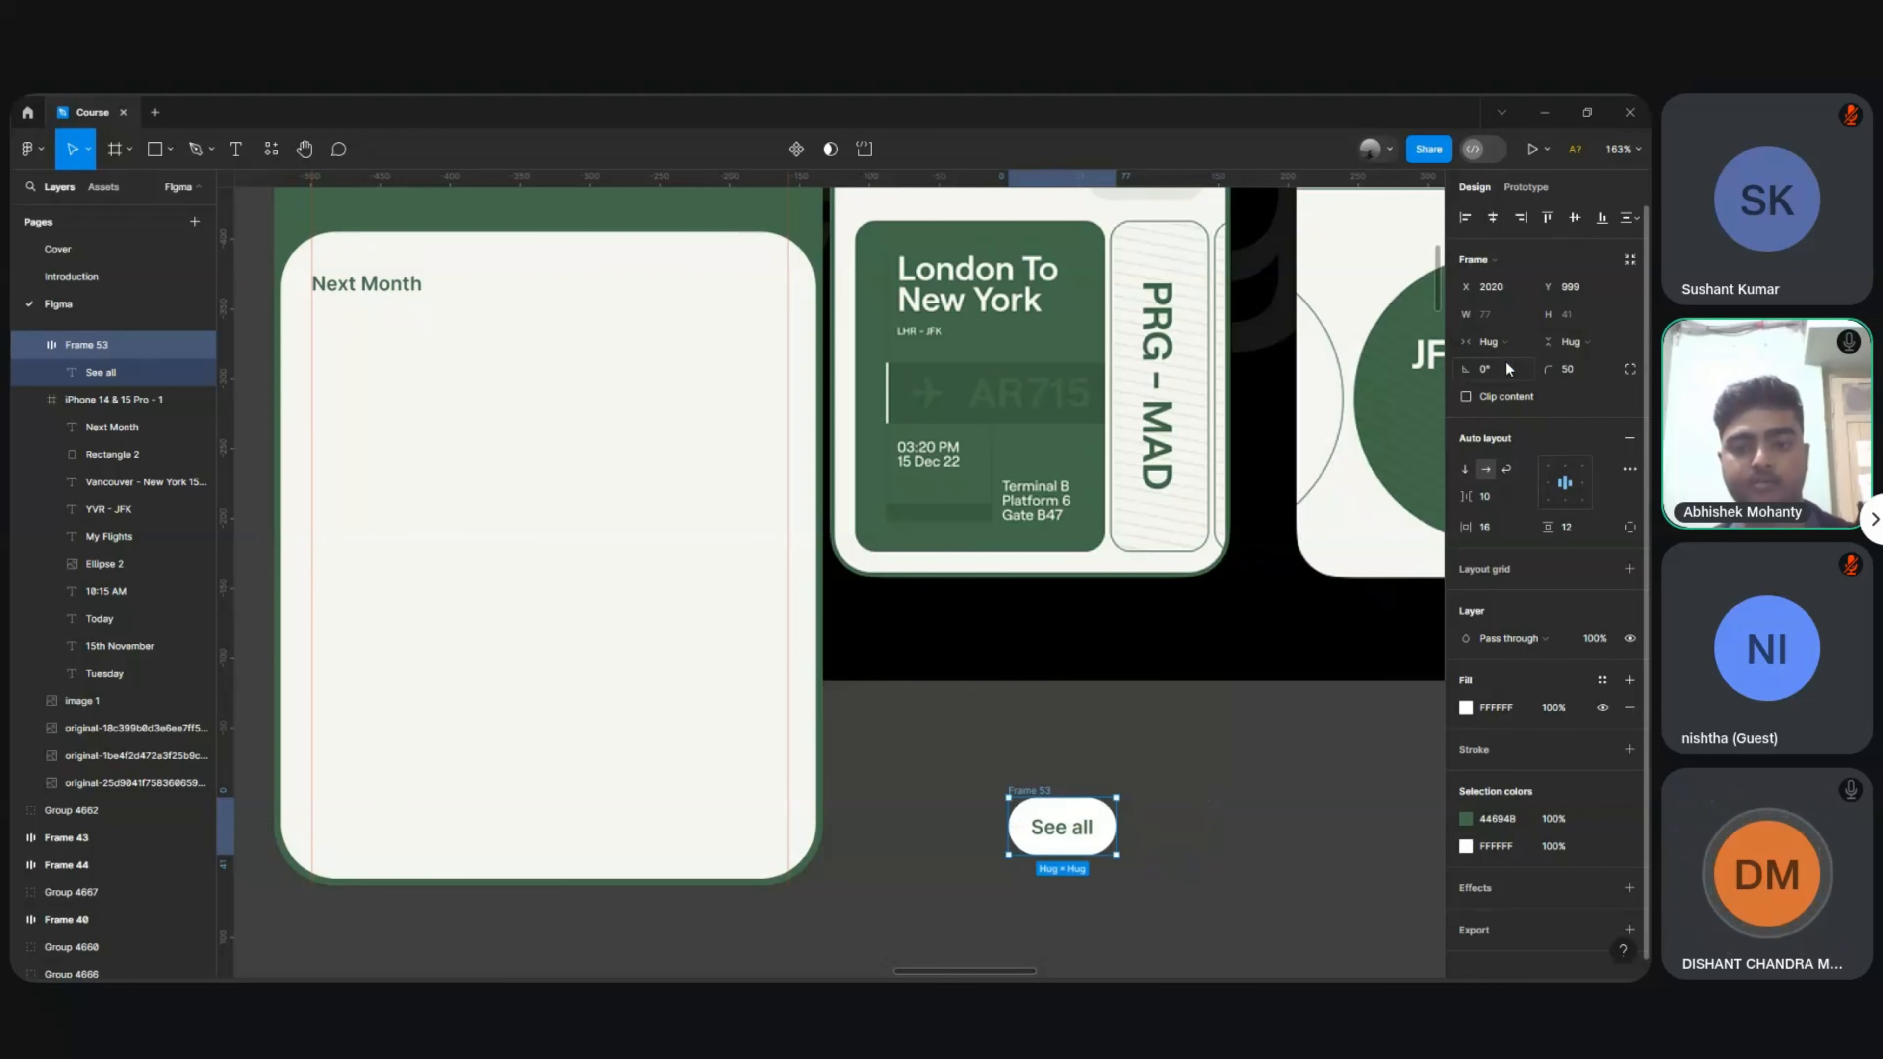
pyautogui.click(1122, 744)
# Step: Replace the button's label with a long string of filler text to test the hugging width
pyautogui.doubleClick(1061, 837)
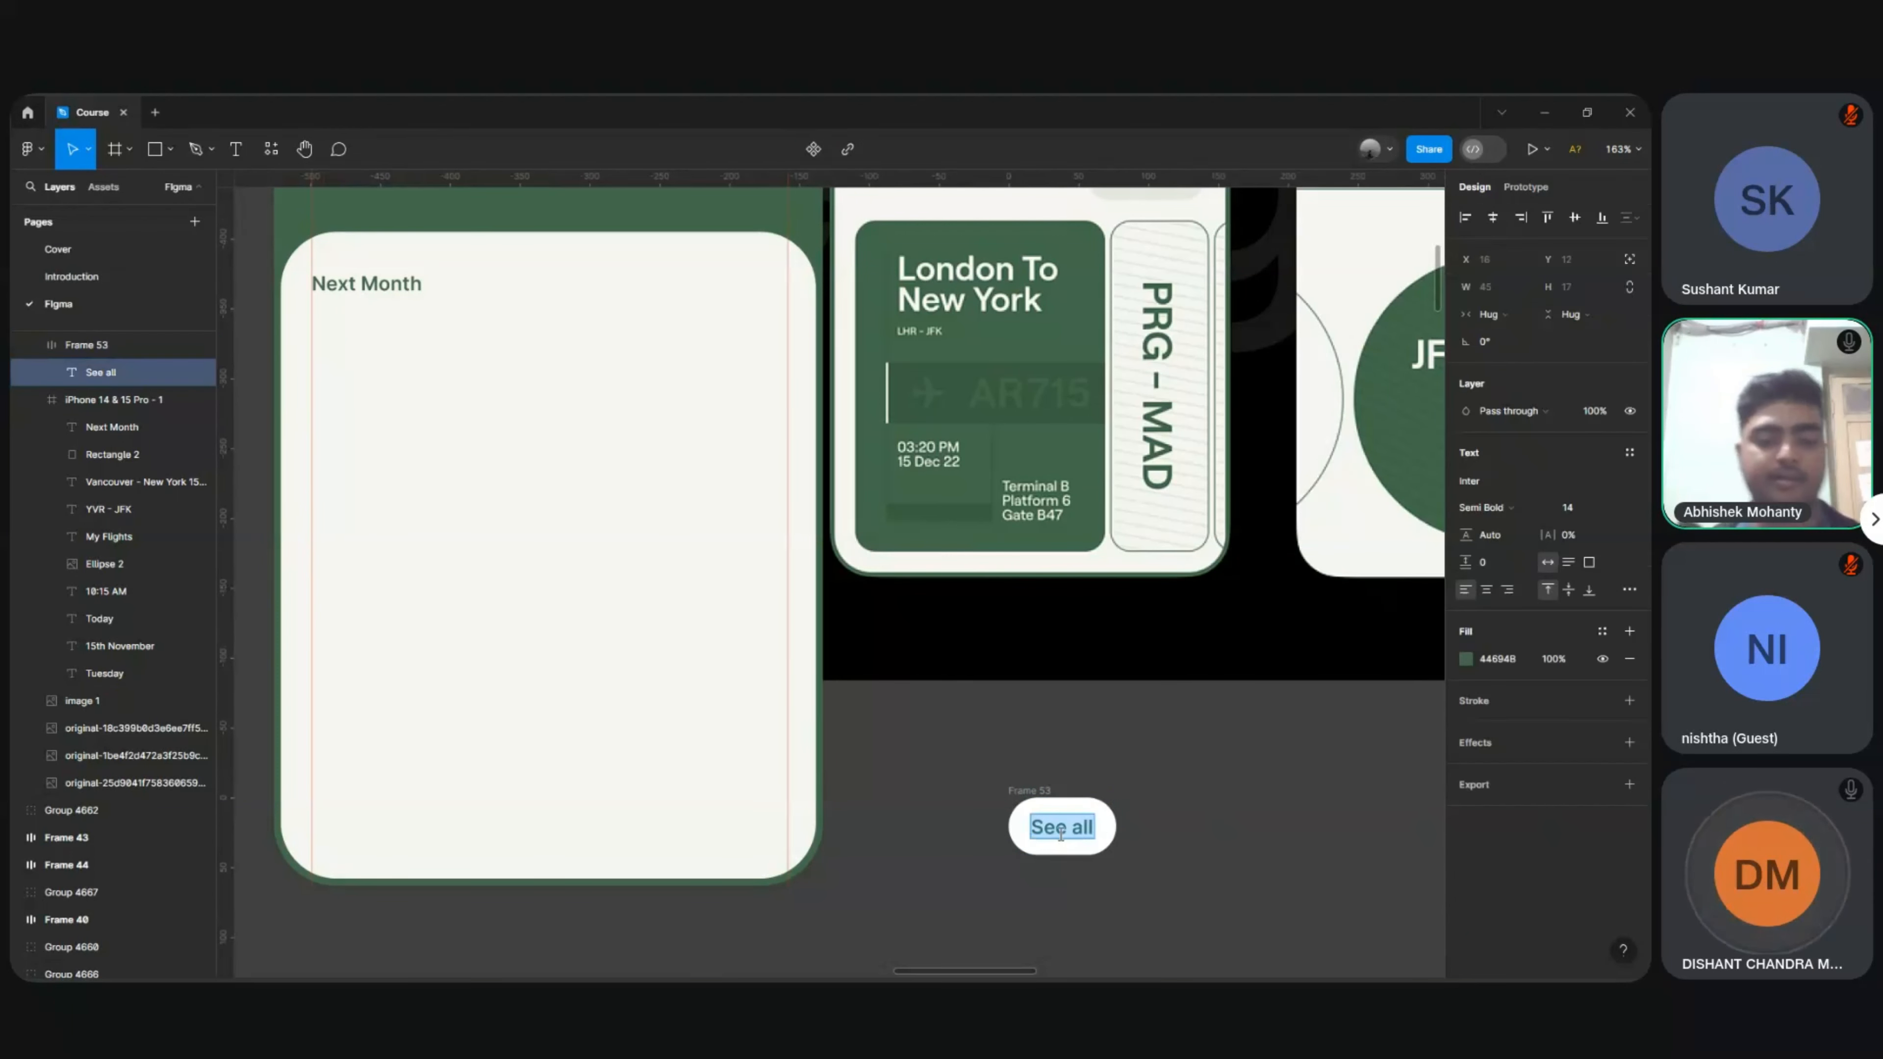
pyautogui.write('kdsfjjhfdjhbfskjnsfjkbgjsfdngjkbfhbfjk')
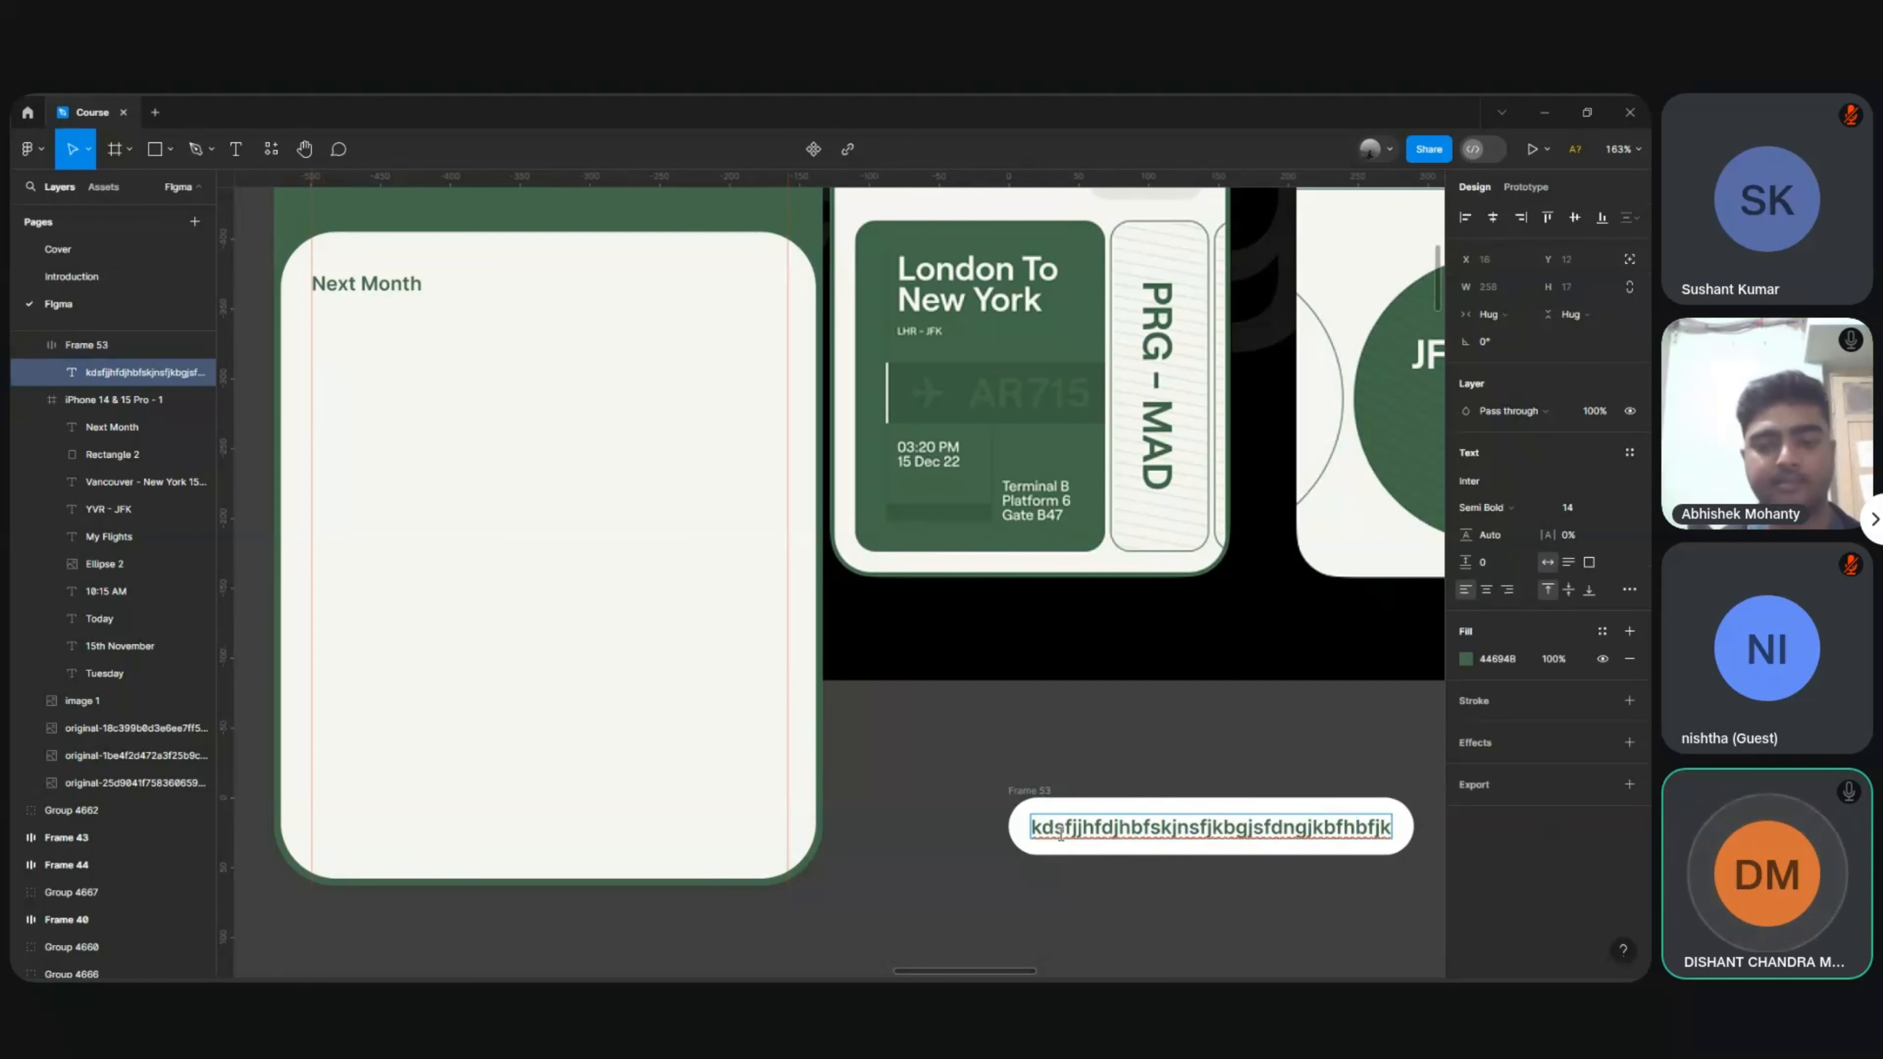
# Step: Change the button's label to "See All"
pyautogui.hotkey('ctrl', 'a')
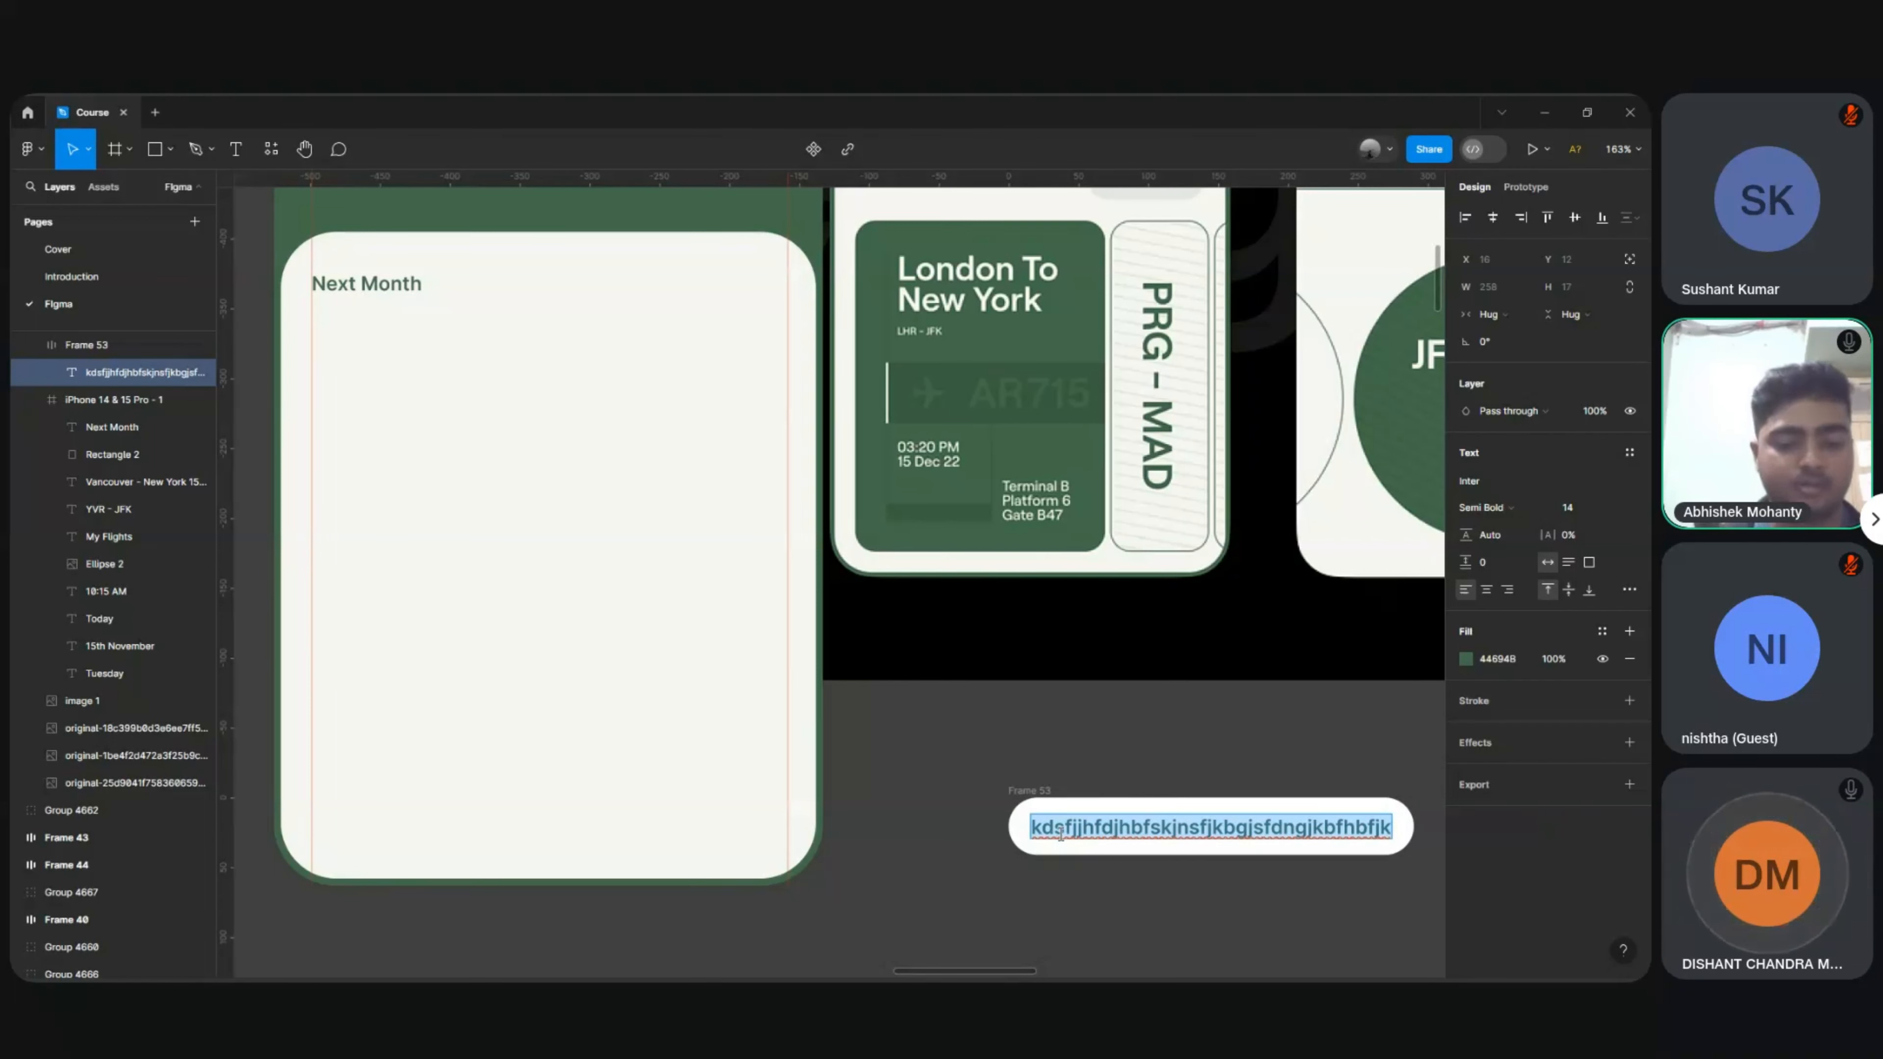
pyautogui.write('Aee')
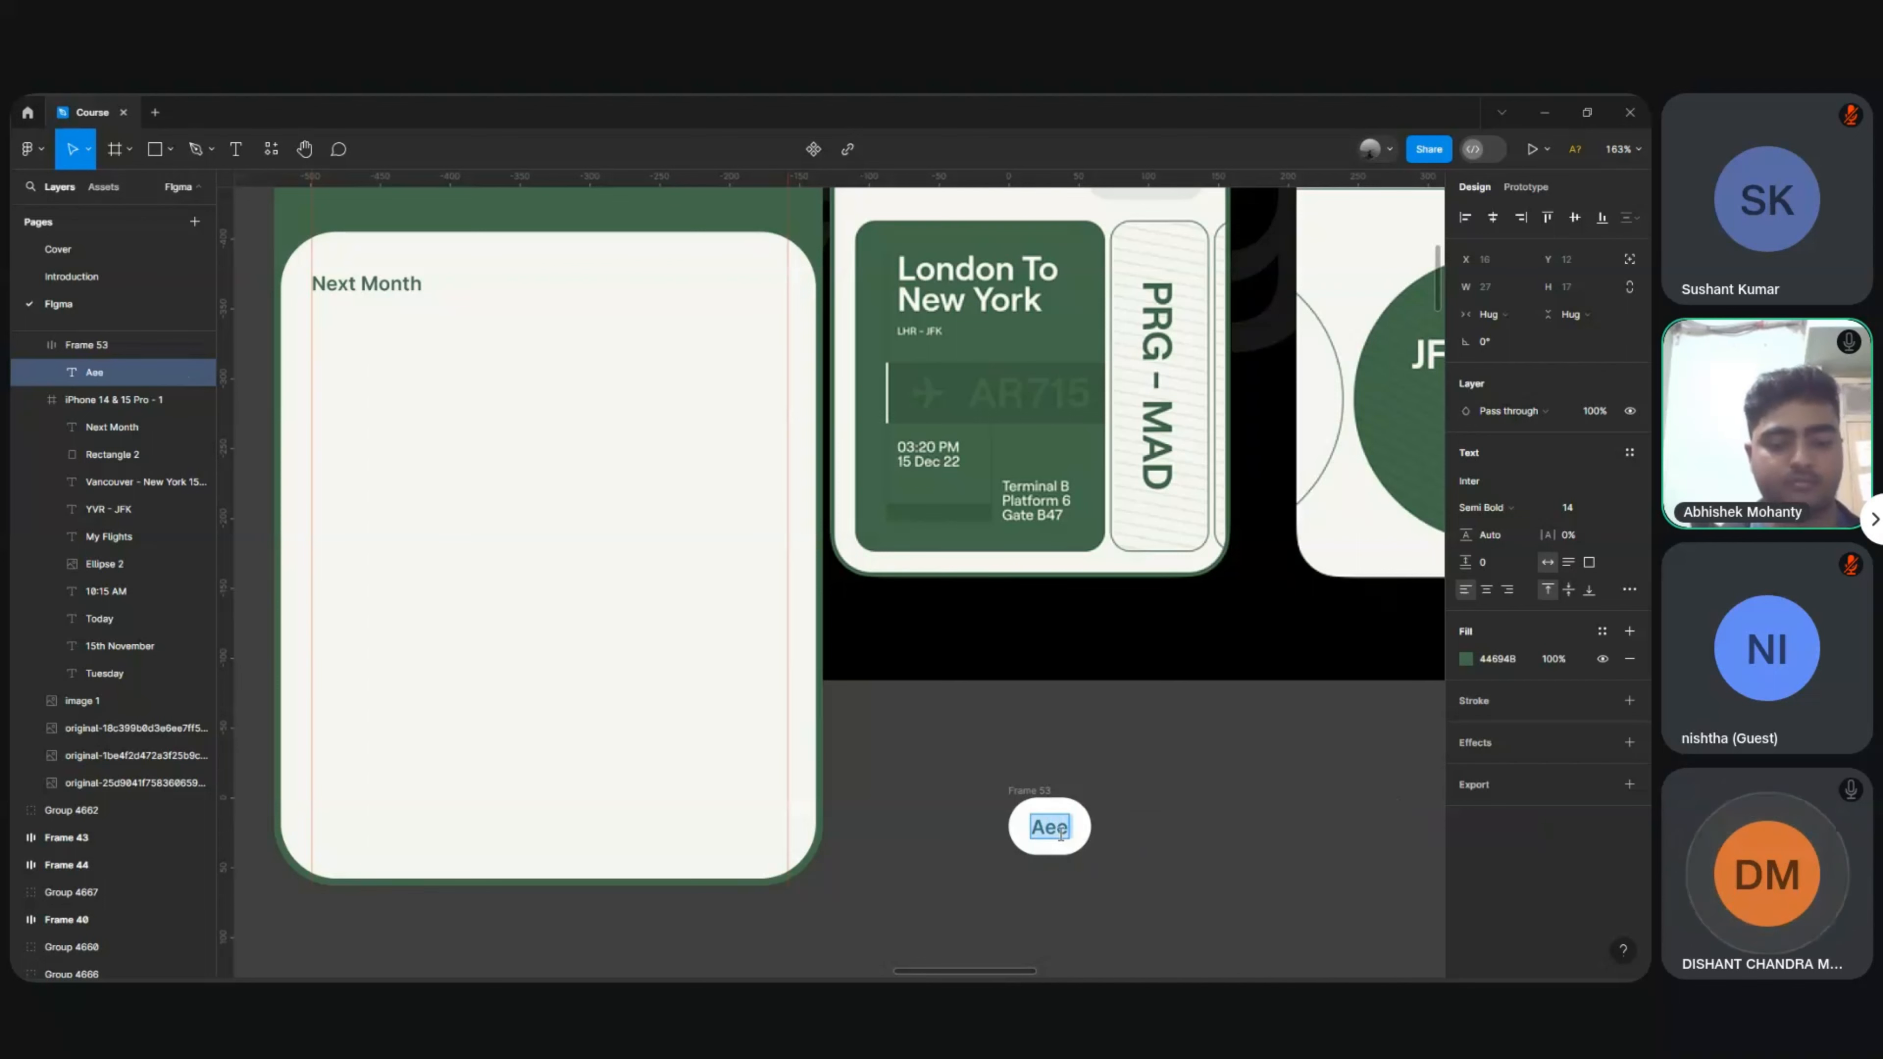
pyautogui.press('BackSpace')
pyautogui.press('BackSpace')
pyautogui.press('BackSpace')
pyautogui.write('See All')
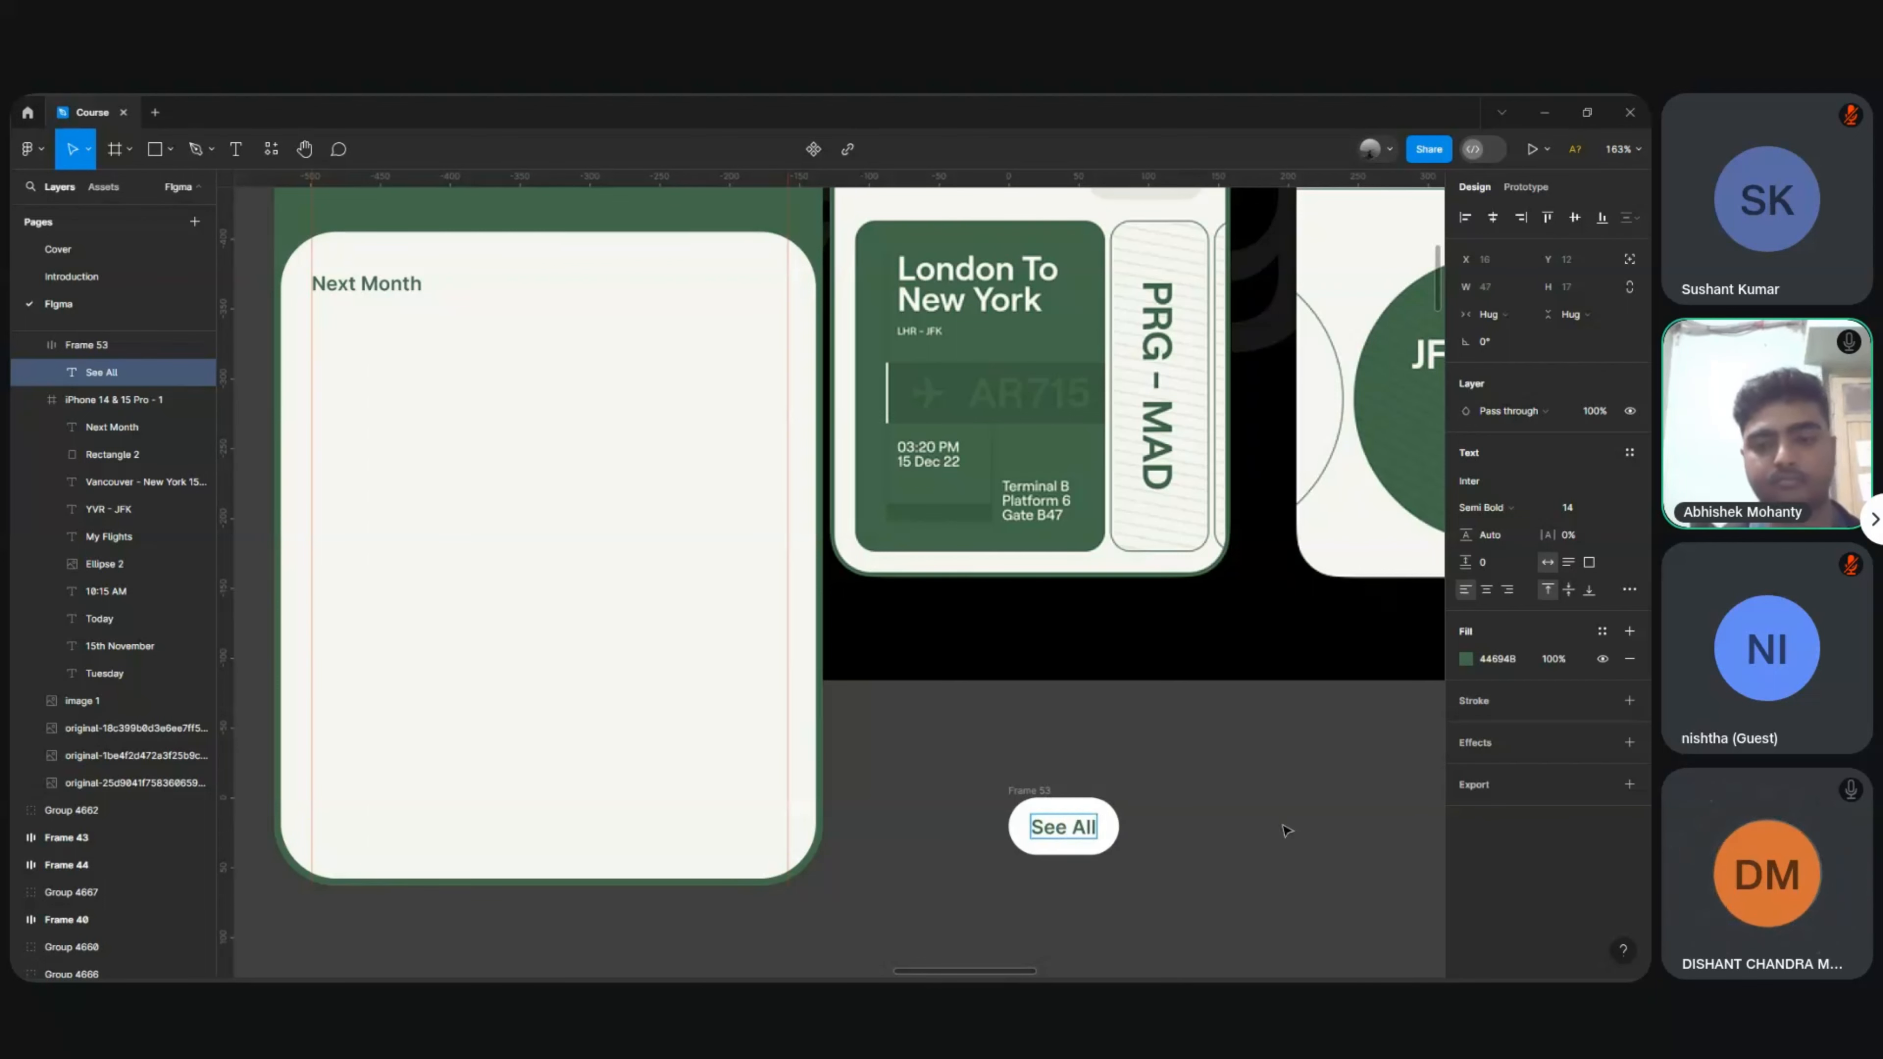
pyautogui.press('Escape')
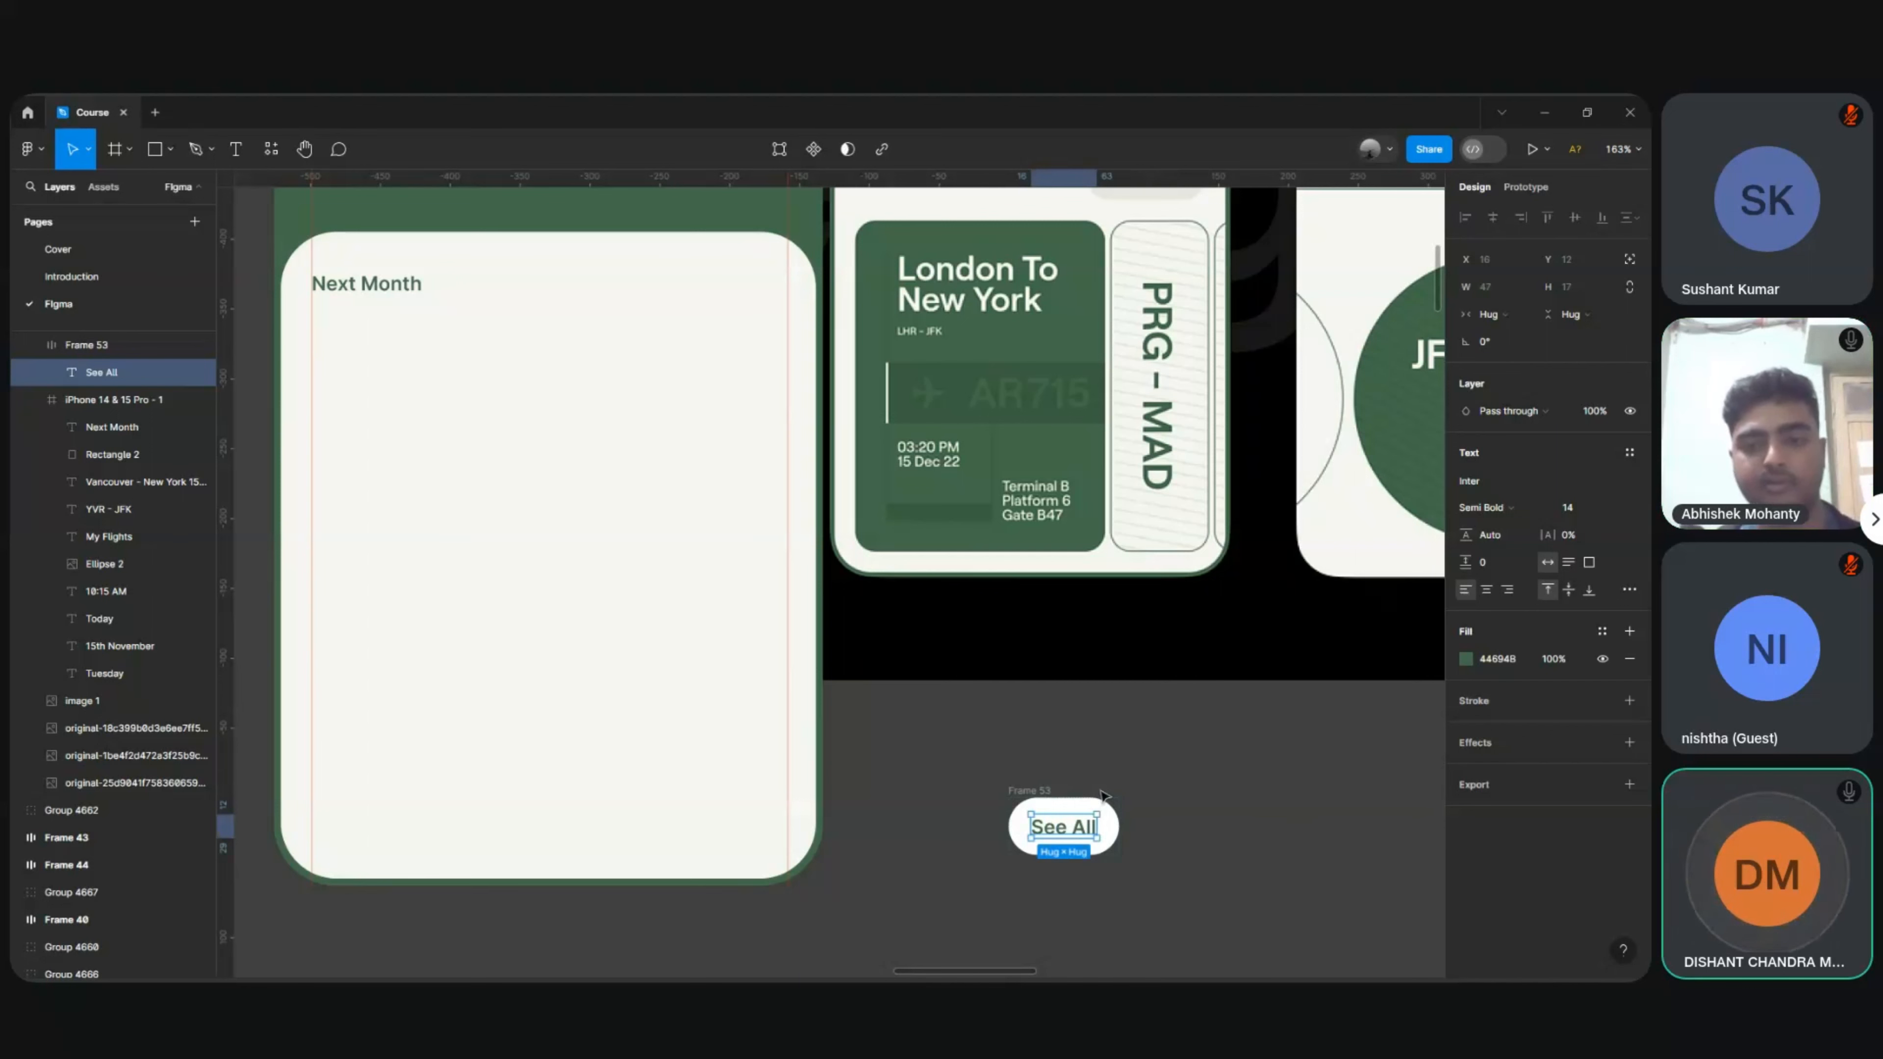
pyautogui.click(1143, 769)
# Step: Fill the button frame with the light grey sampled from the "See All" button in the reference design
pyautogui.click(1044, 790)
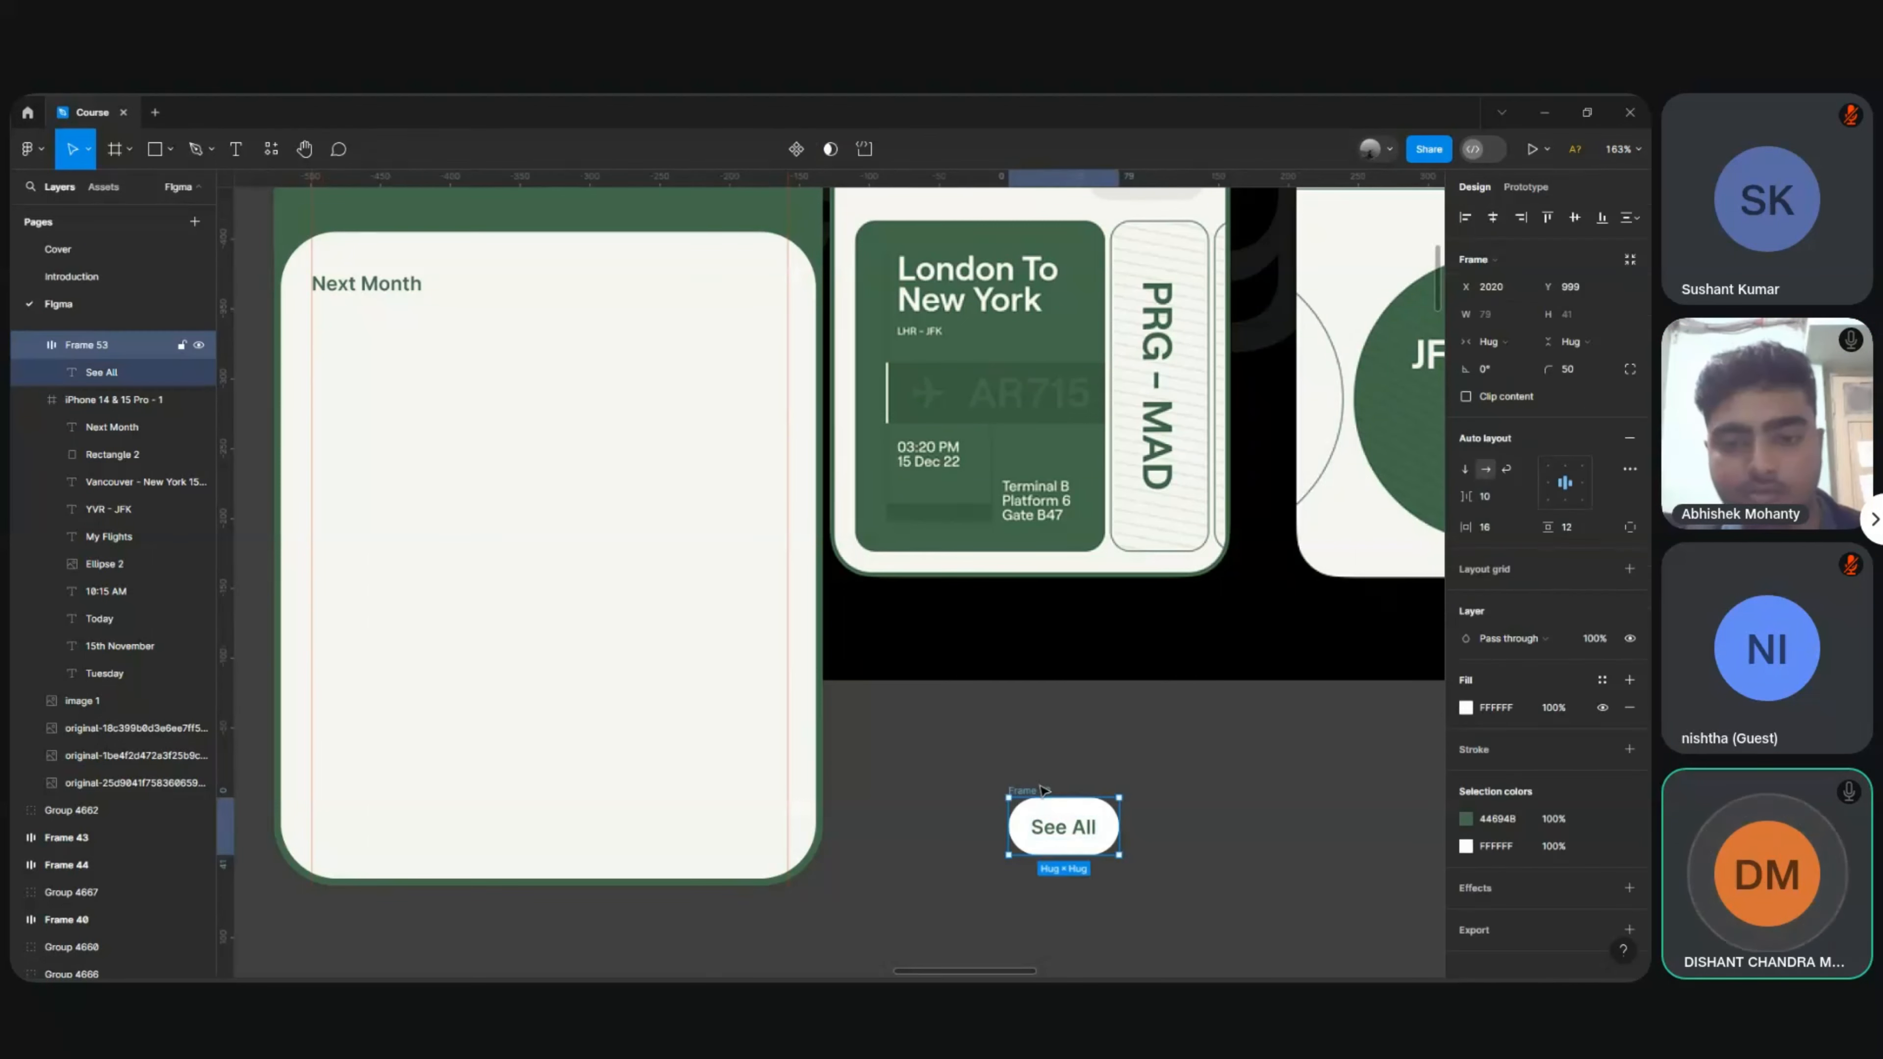
pyautogui.scroll(5, 1044, 791)
pyautogui.scroll(-5, 1044, 790)
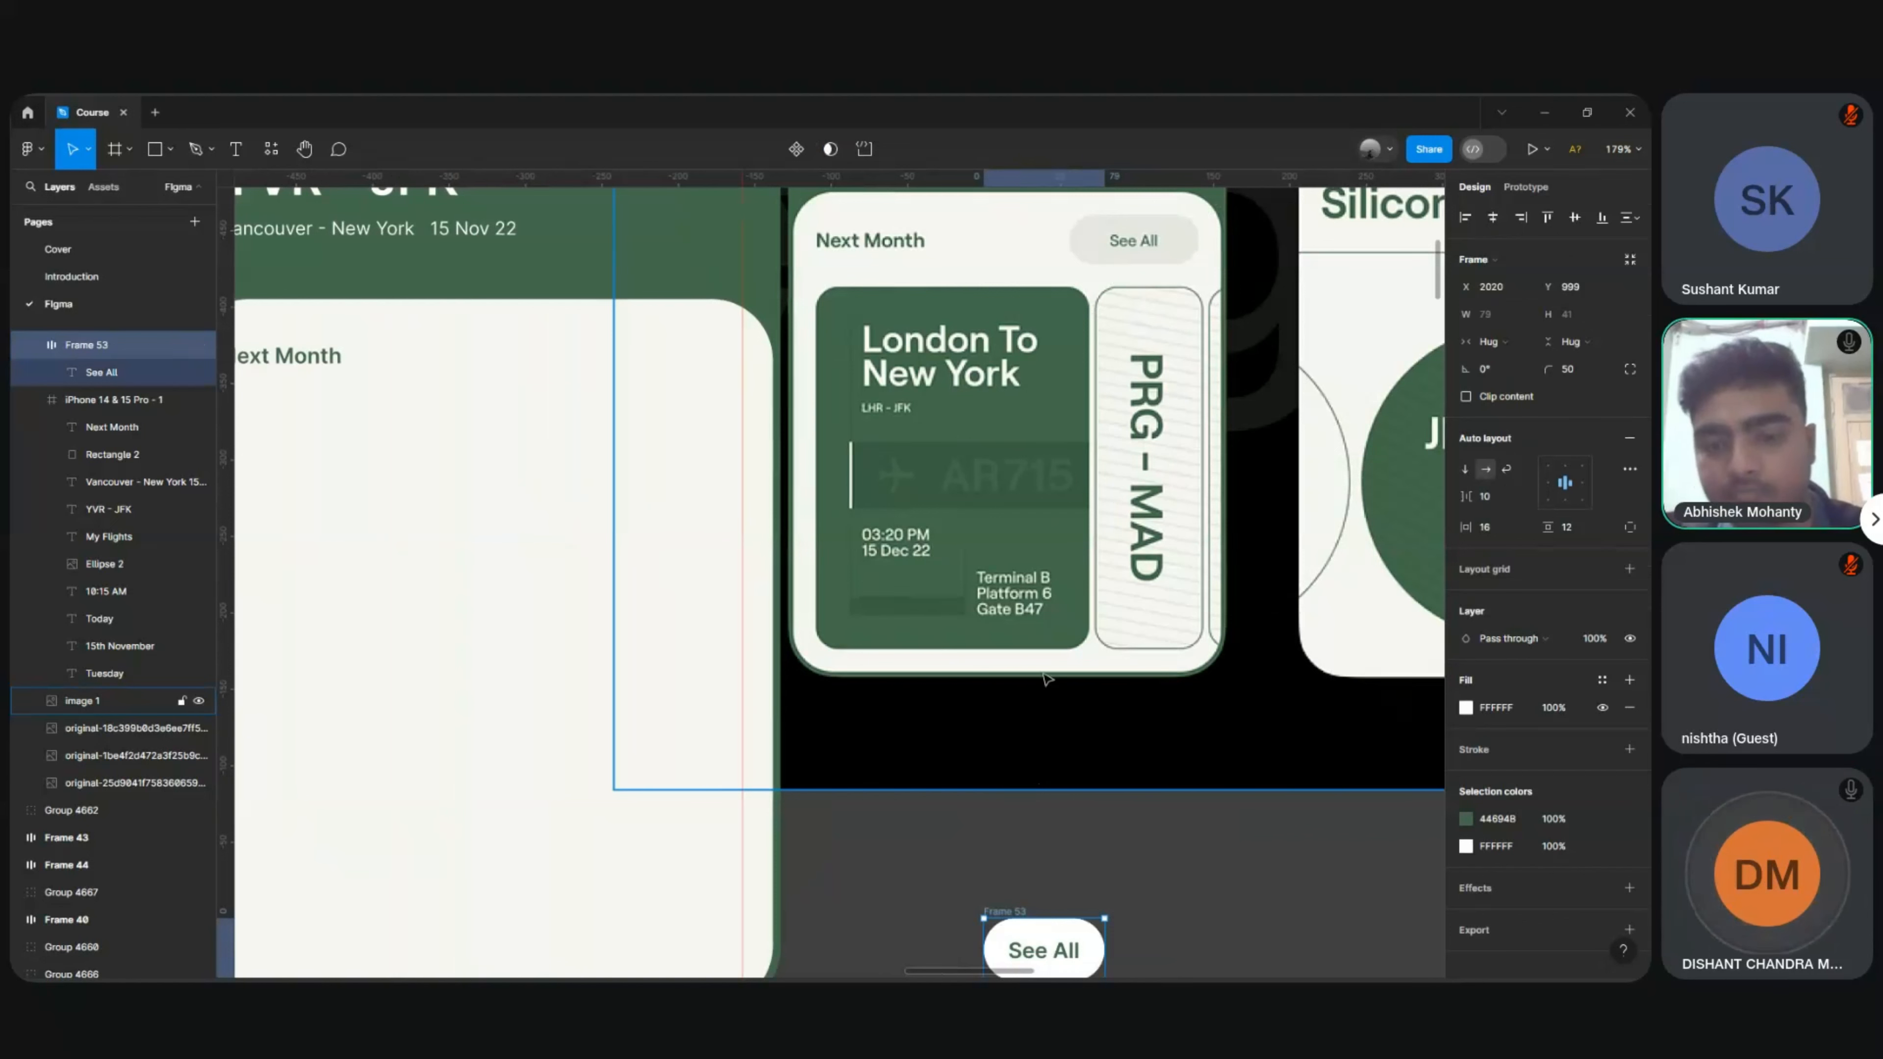
pyautogui.scroll(-3, 1047, 686)
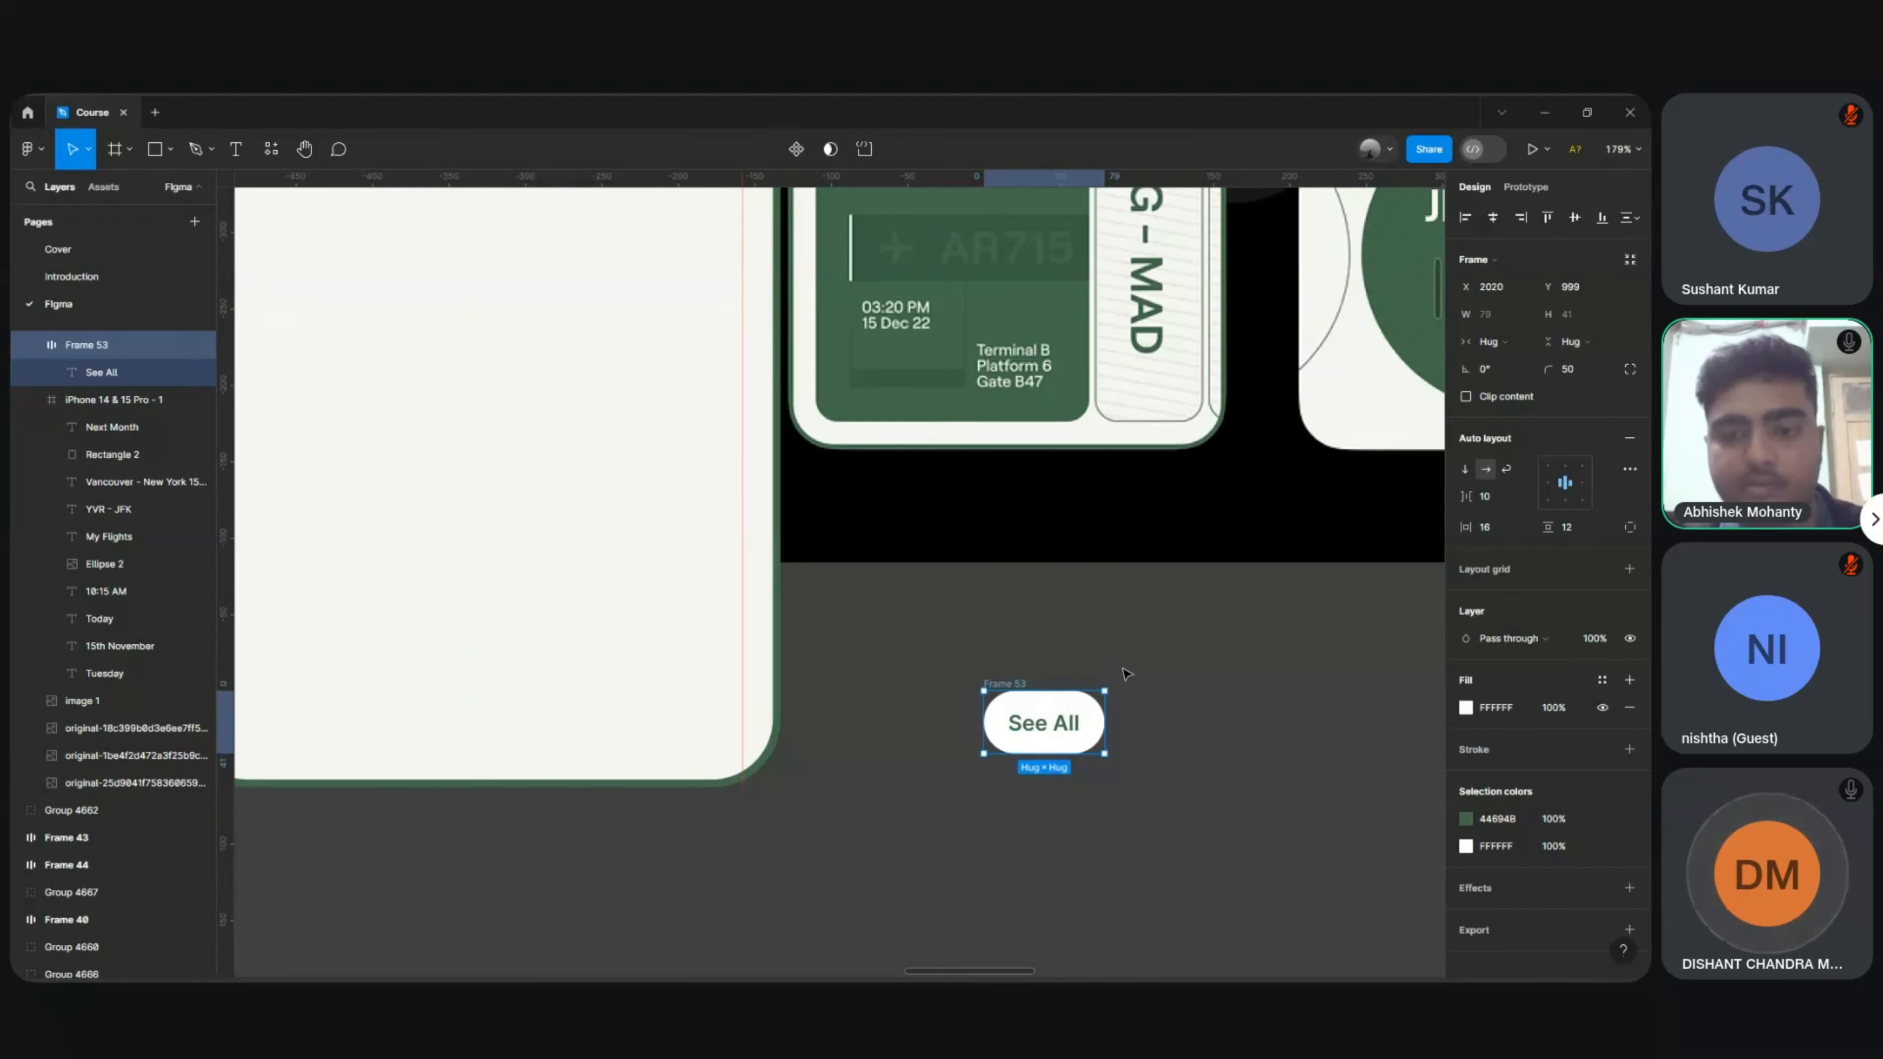
pyautogui.scroll(3, 1127, 673)
pyautogui.scroll(-4, 1127, 672)
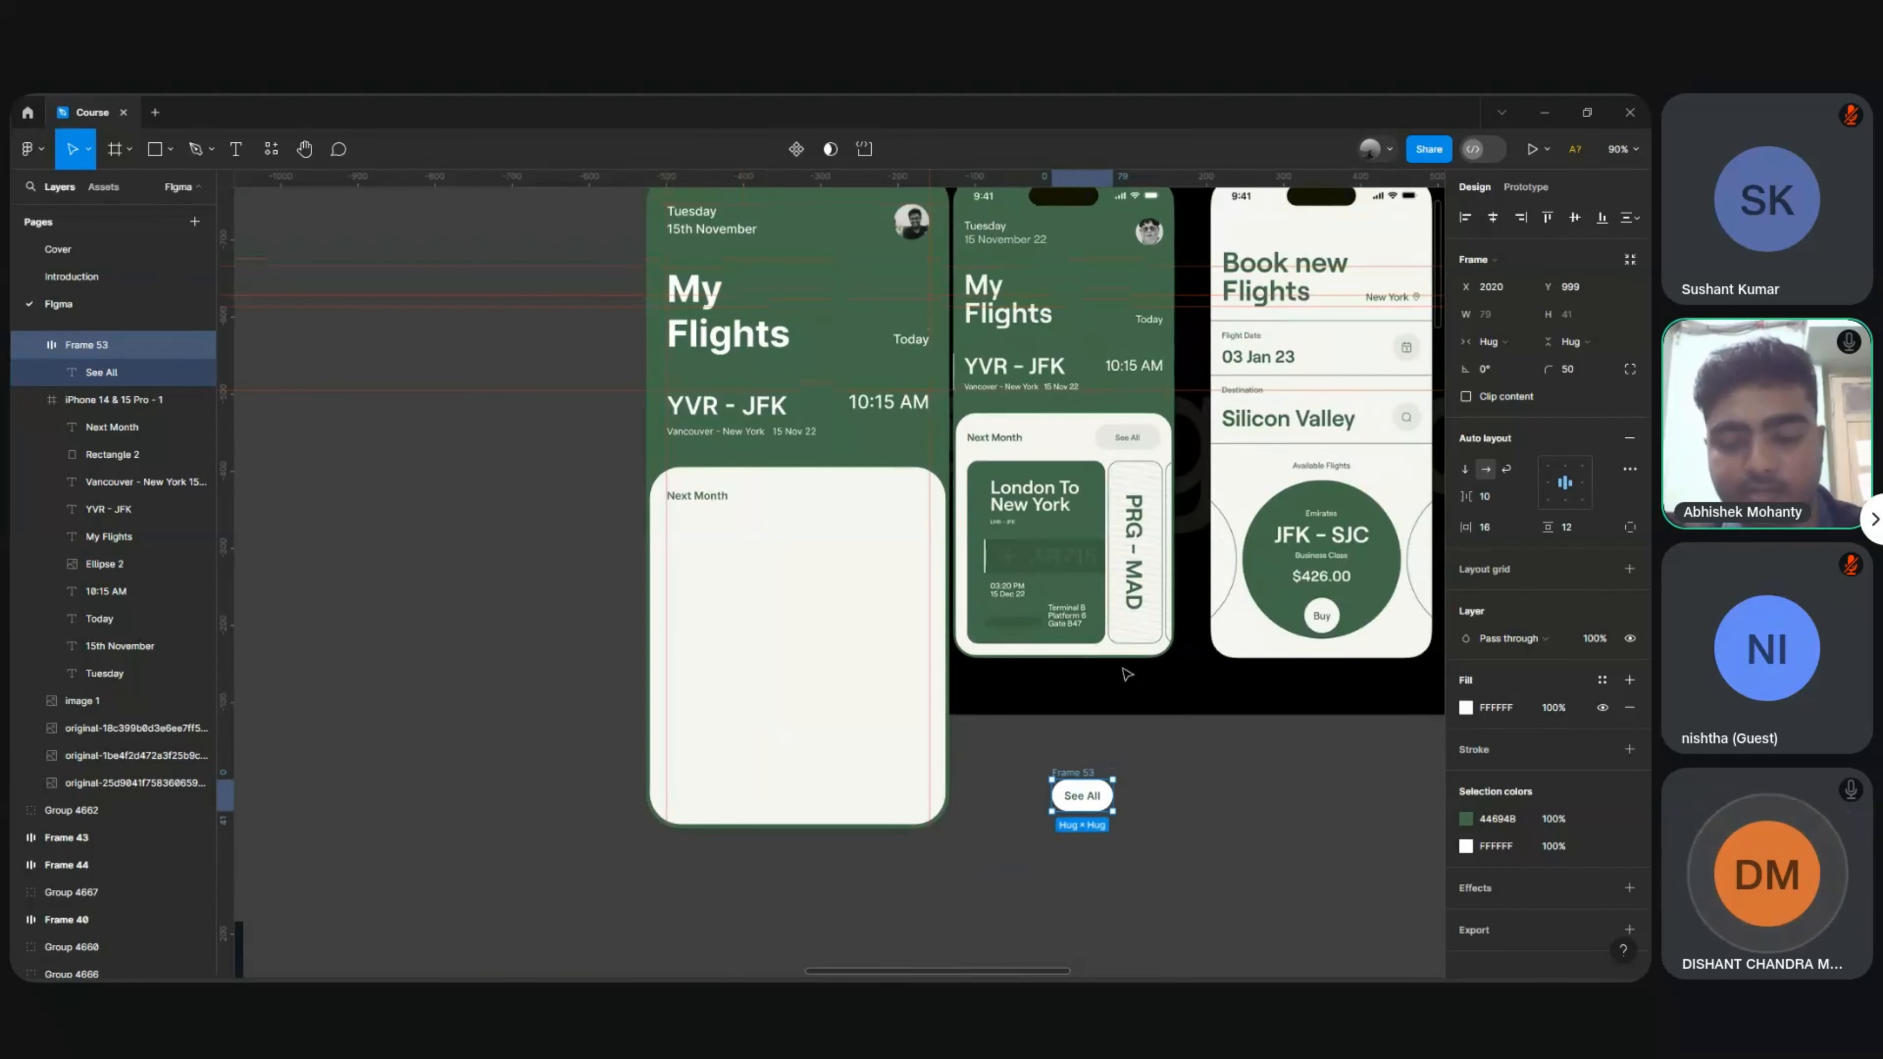
pyautogui.press('i')
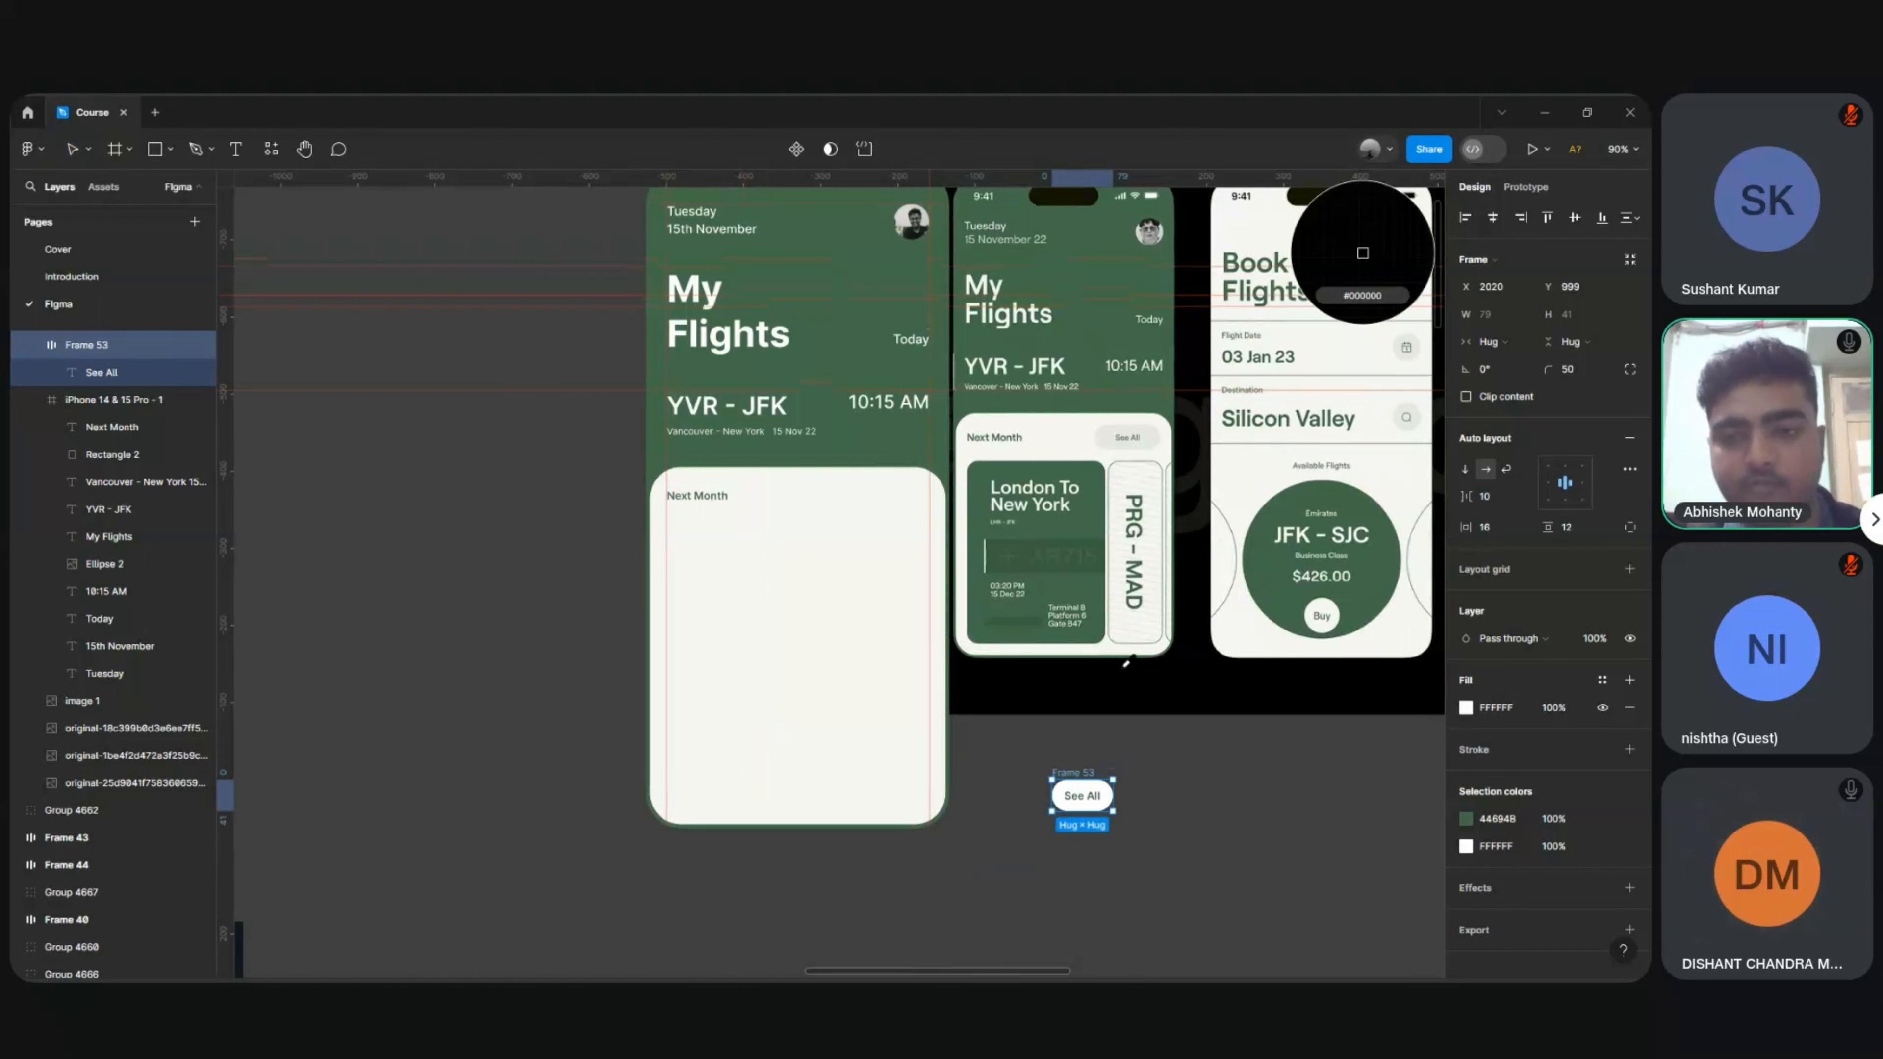
pyautogui.click(1153, 431)
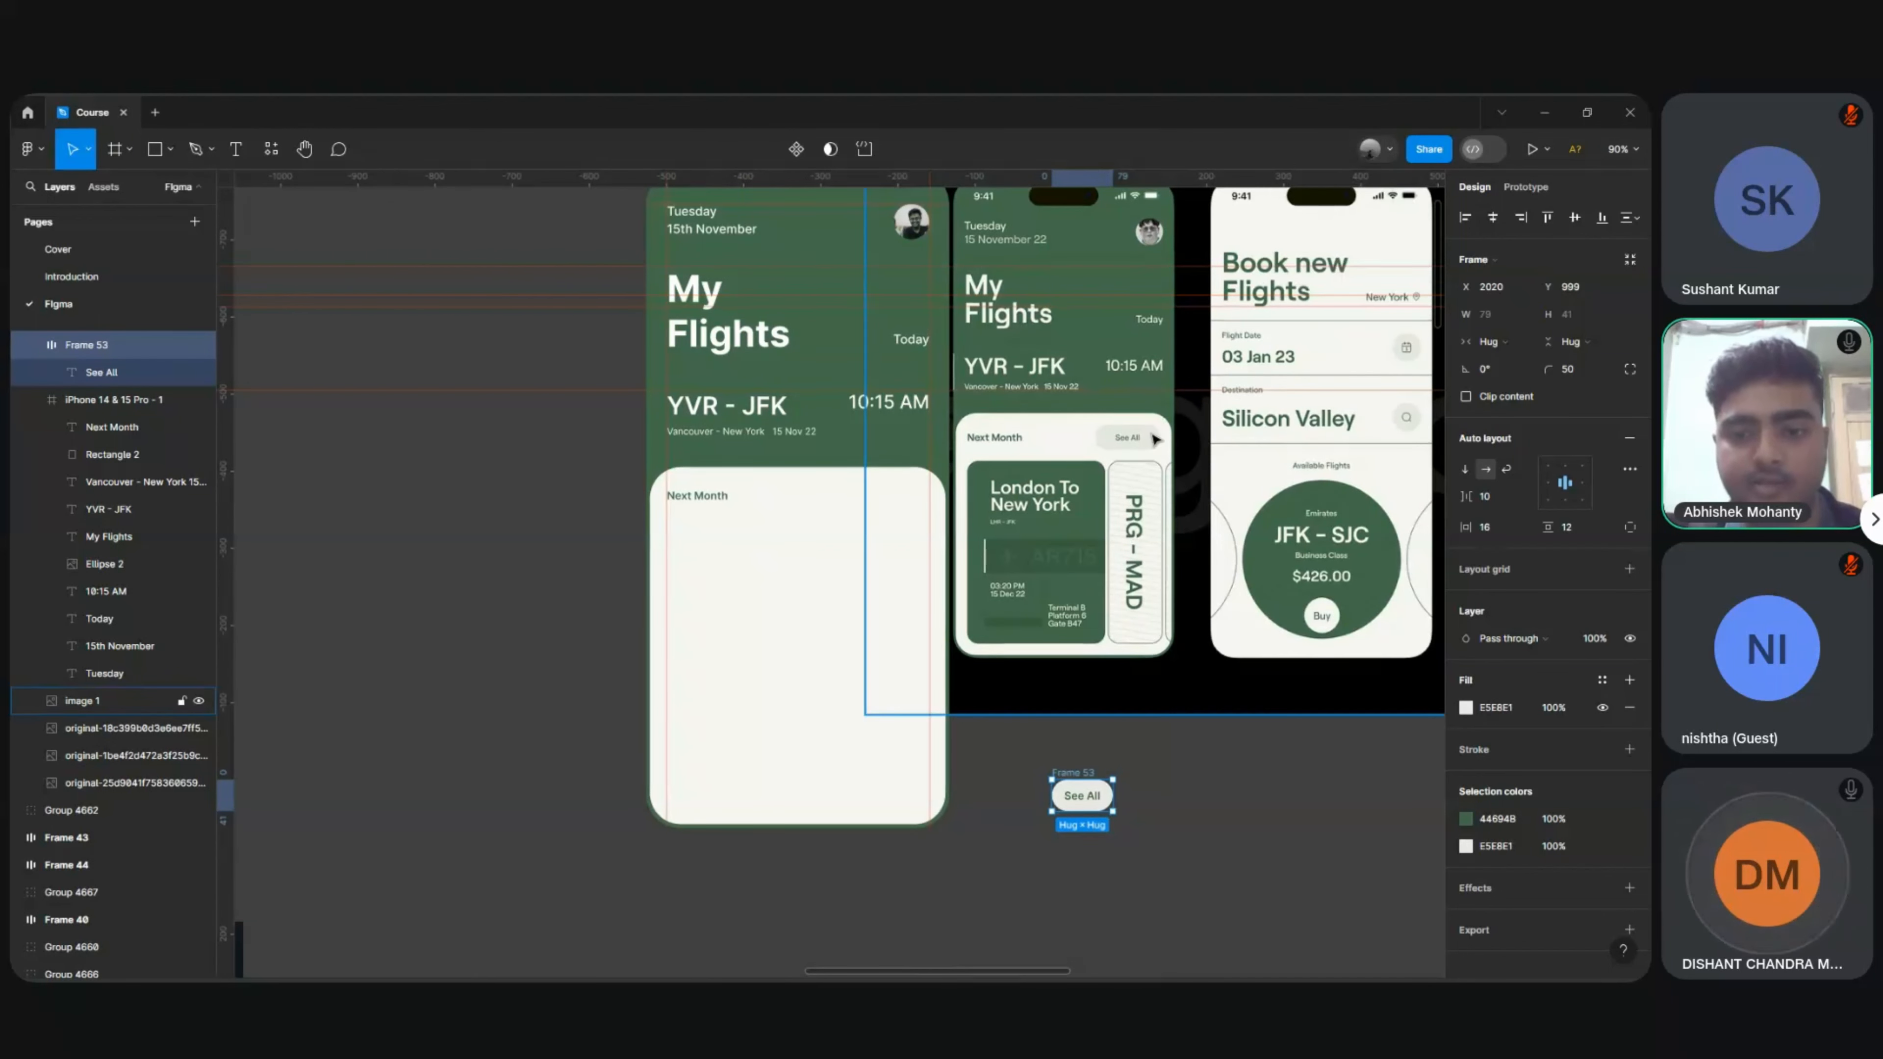
pyautogui.click(1165, 803)
# Step: Move the "See All" button into the phone screen's white card, opposite the "Next Month" heading
pyautogui.keyDown('ctrl'); pyautogui.scroll(5, 1166, 803); pyautogui.keyUp('ctrl')
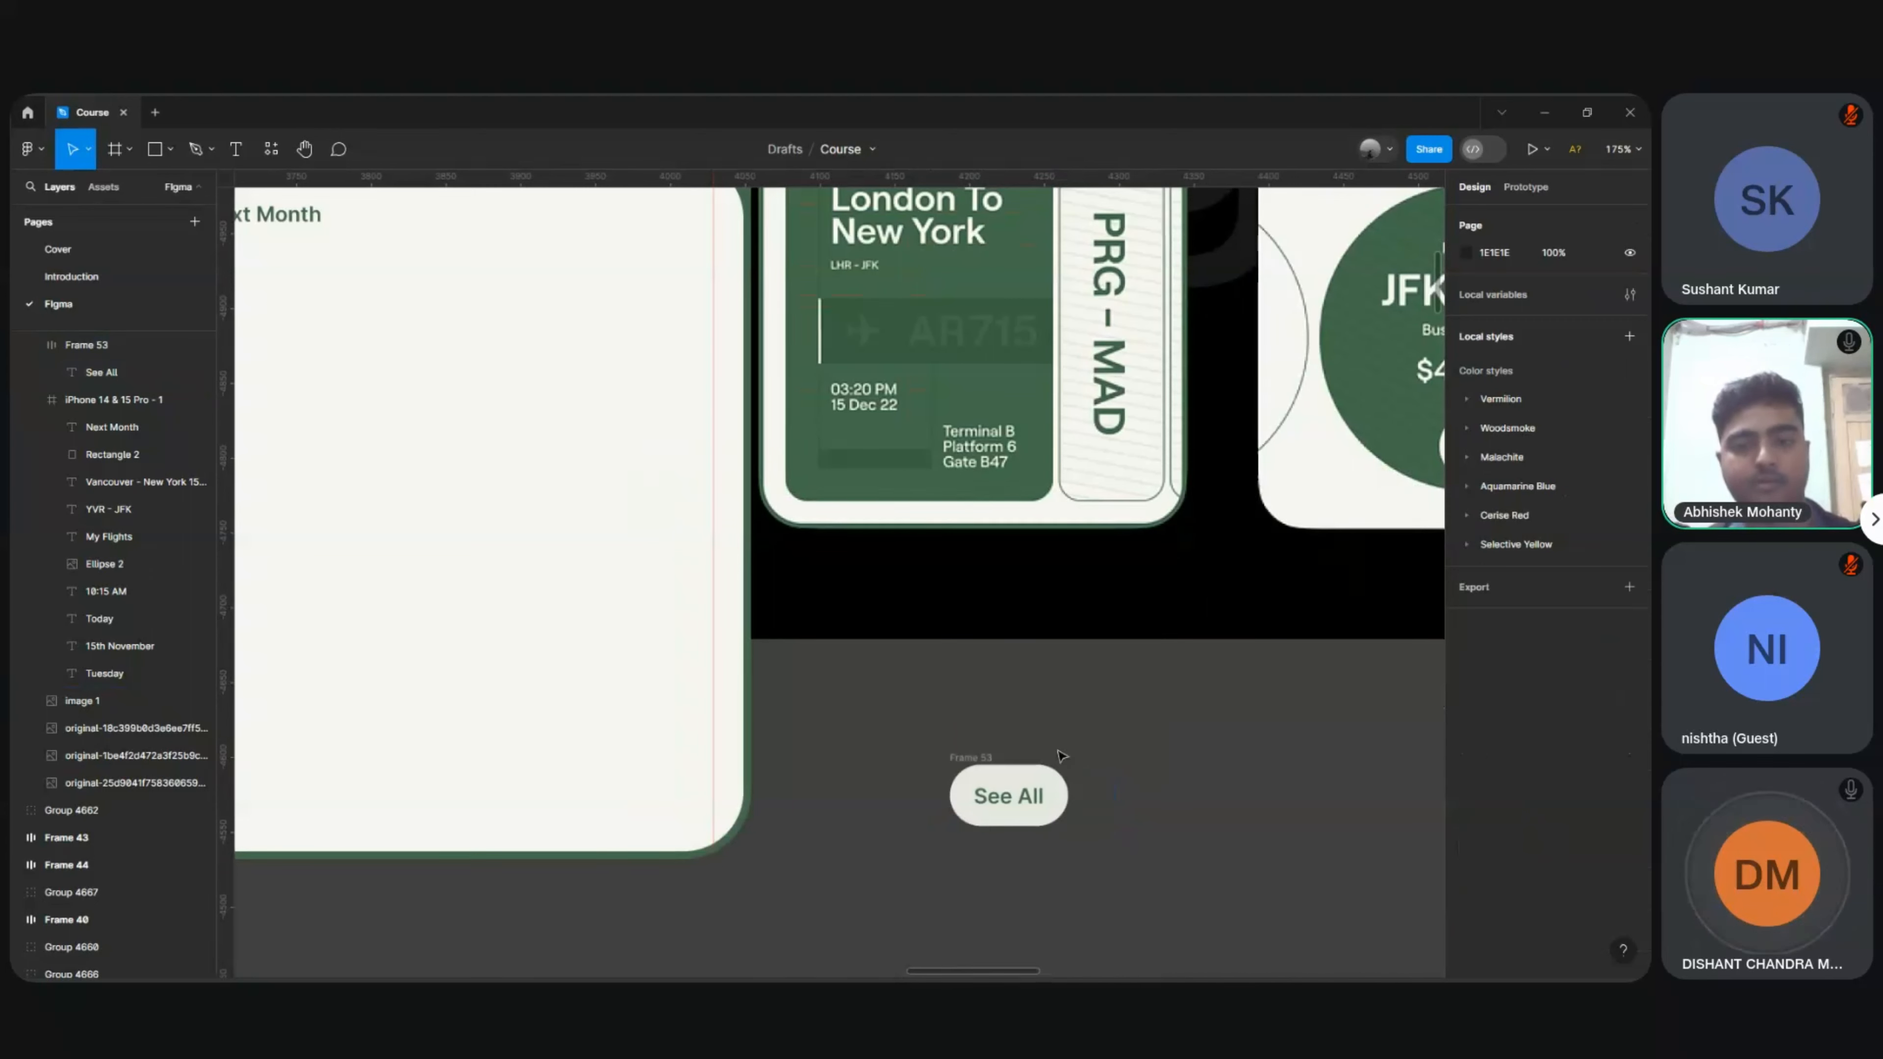
pyautogui.keyDown('ctrl'); pyautogui.scroll(-4, 1038, 732); pyautogui.keyUp('ctrl')
pyautogui.click(1062, 779)
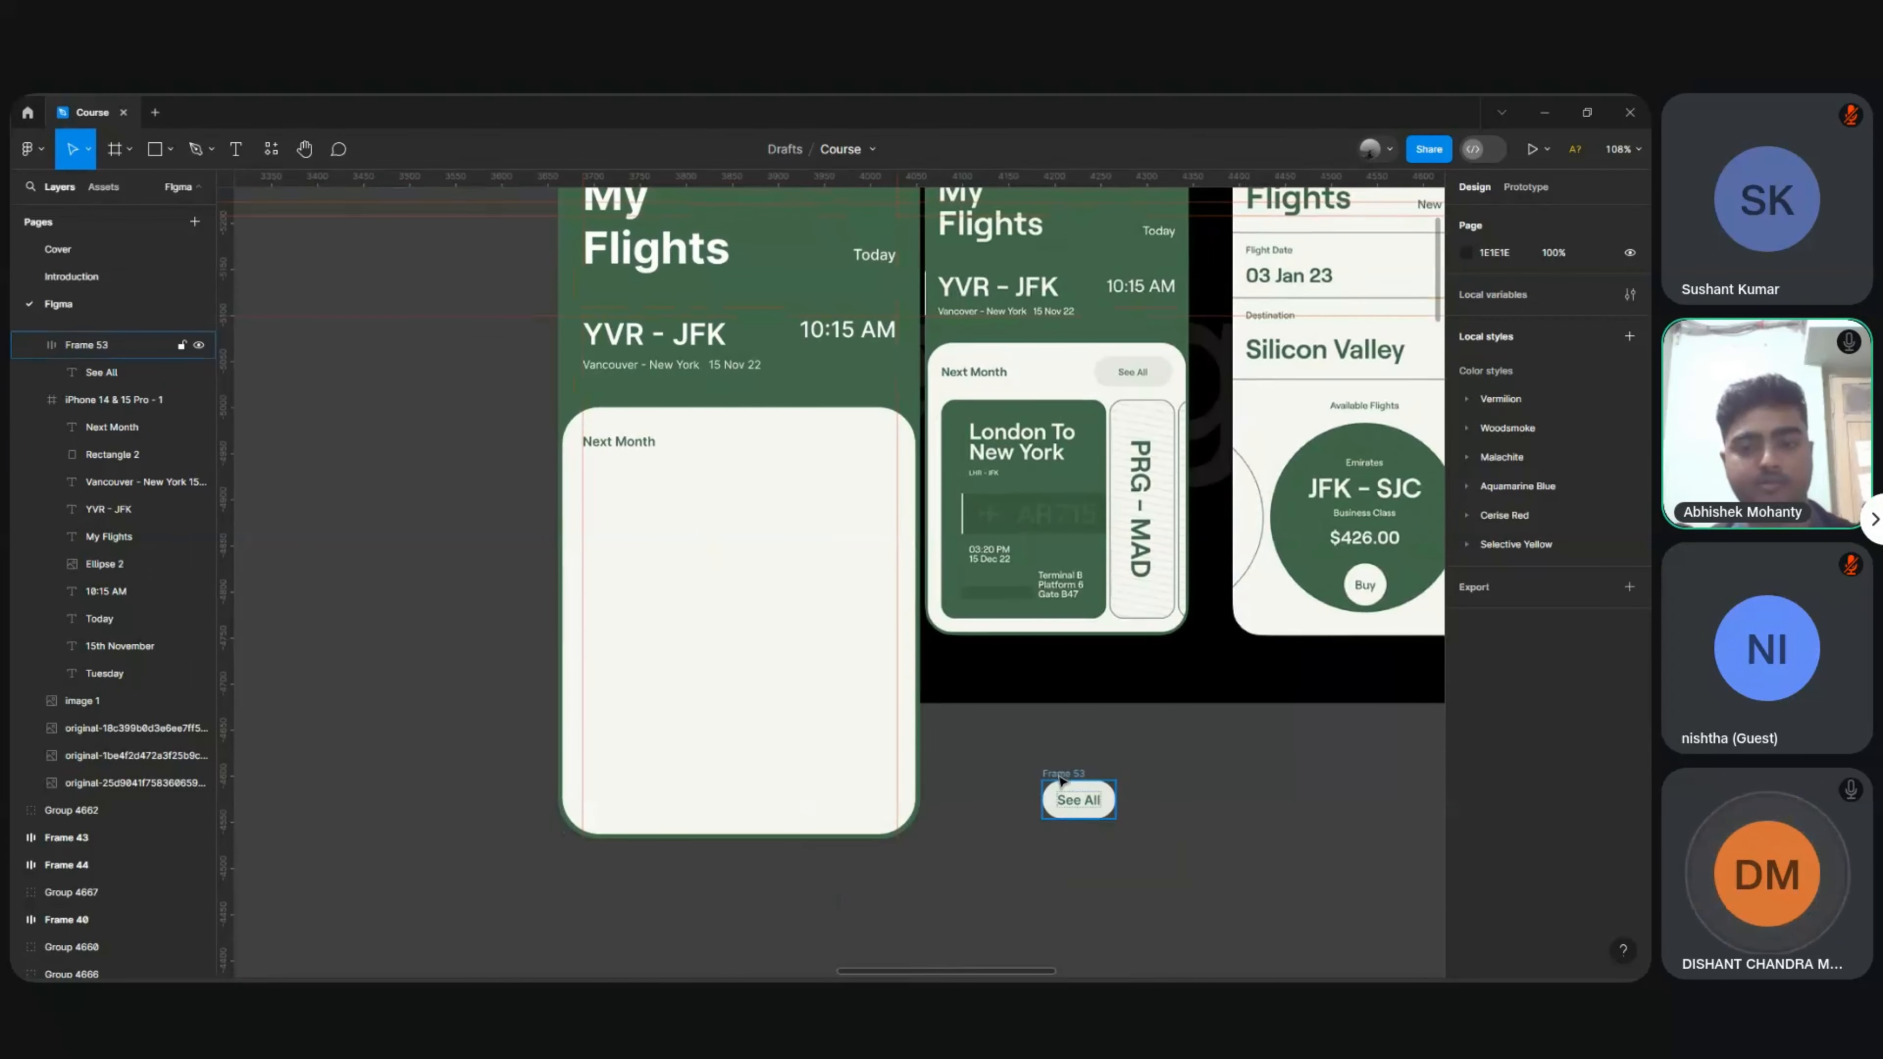
pyautogui.moveTo(1063, 777); pyautogui.dragTo(830, 454)
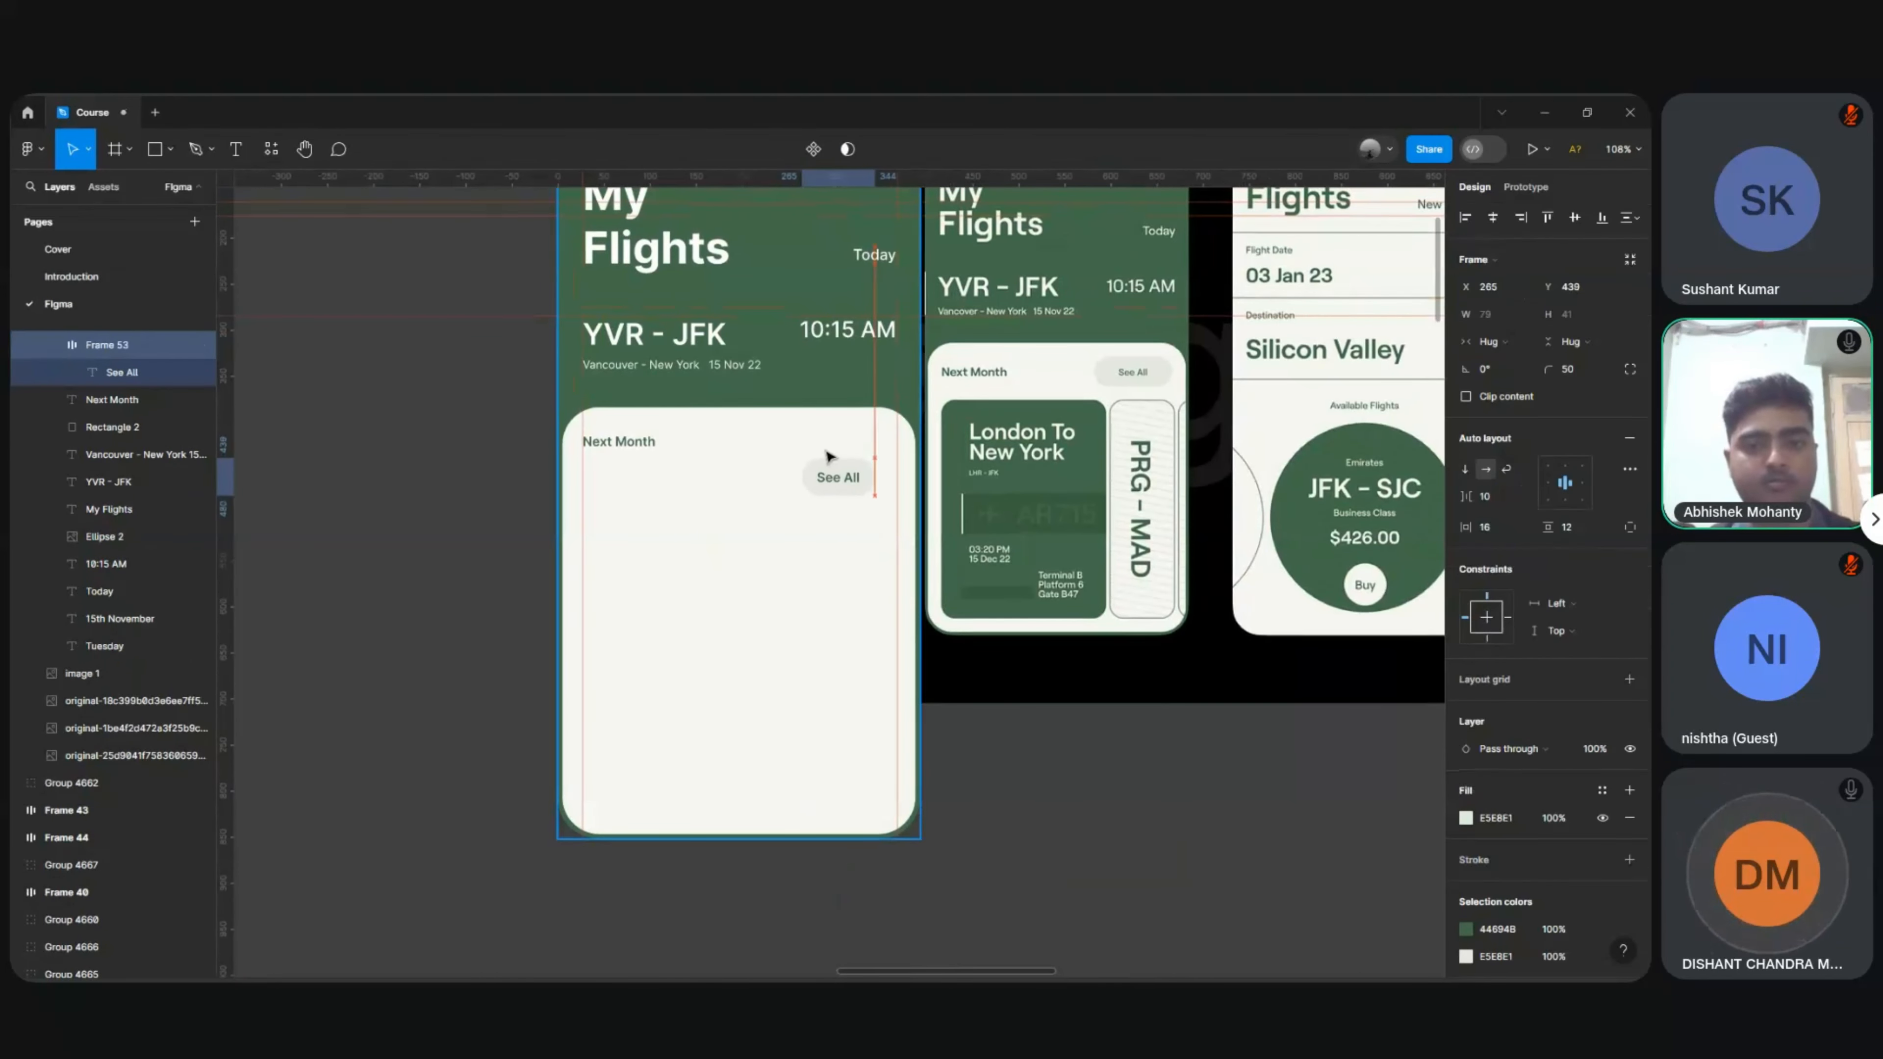
pyautogui.scroll(5, 828, 454)
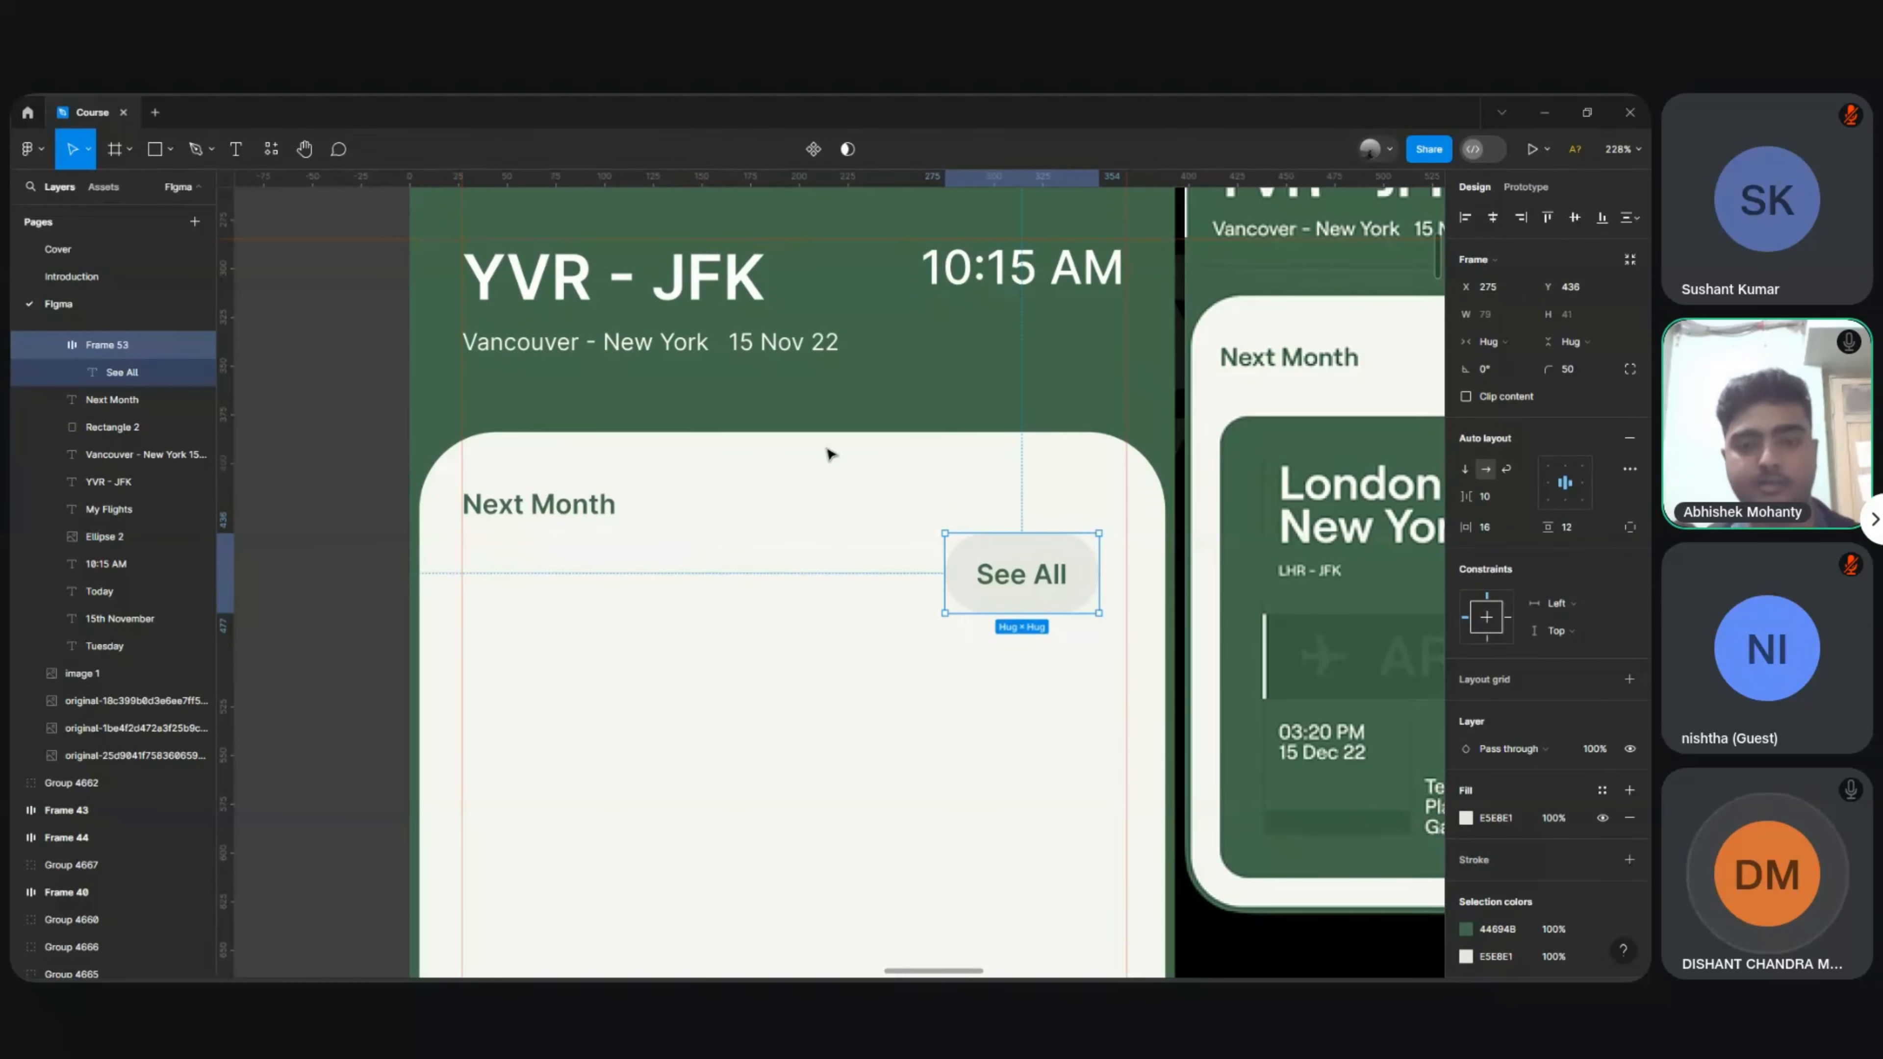
pyautogui.moveTo(828, 454); pyautogui.dragTo(828, 454)
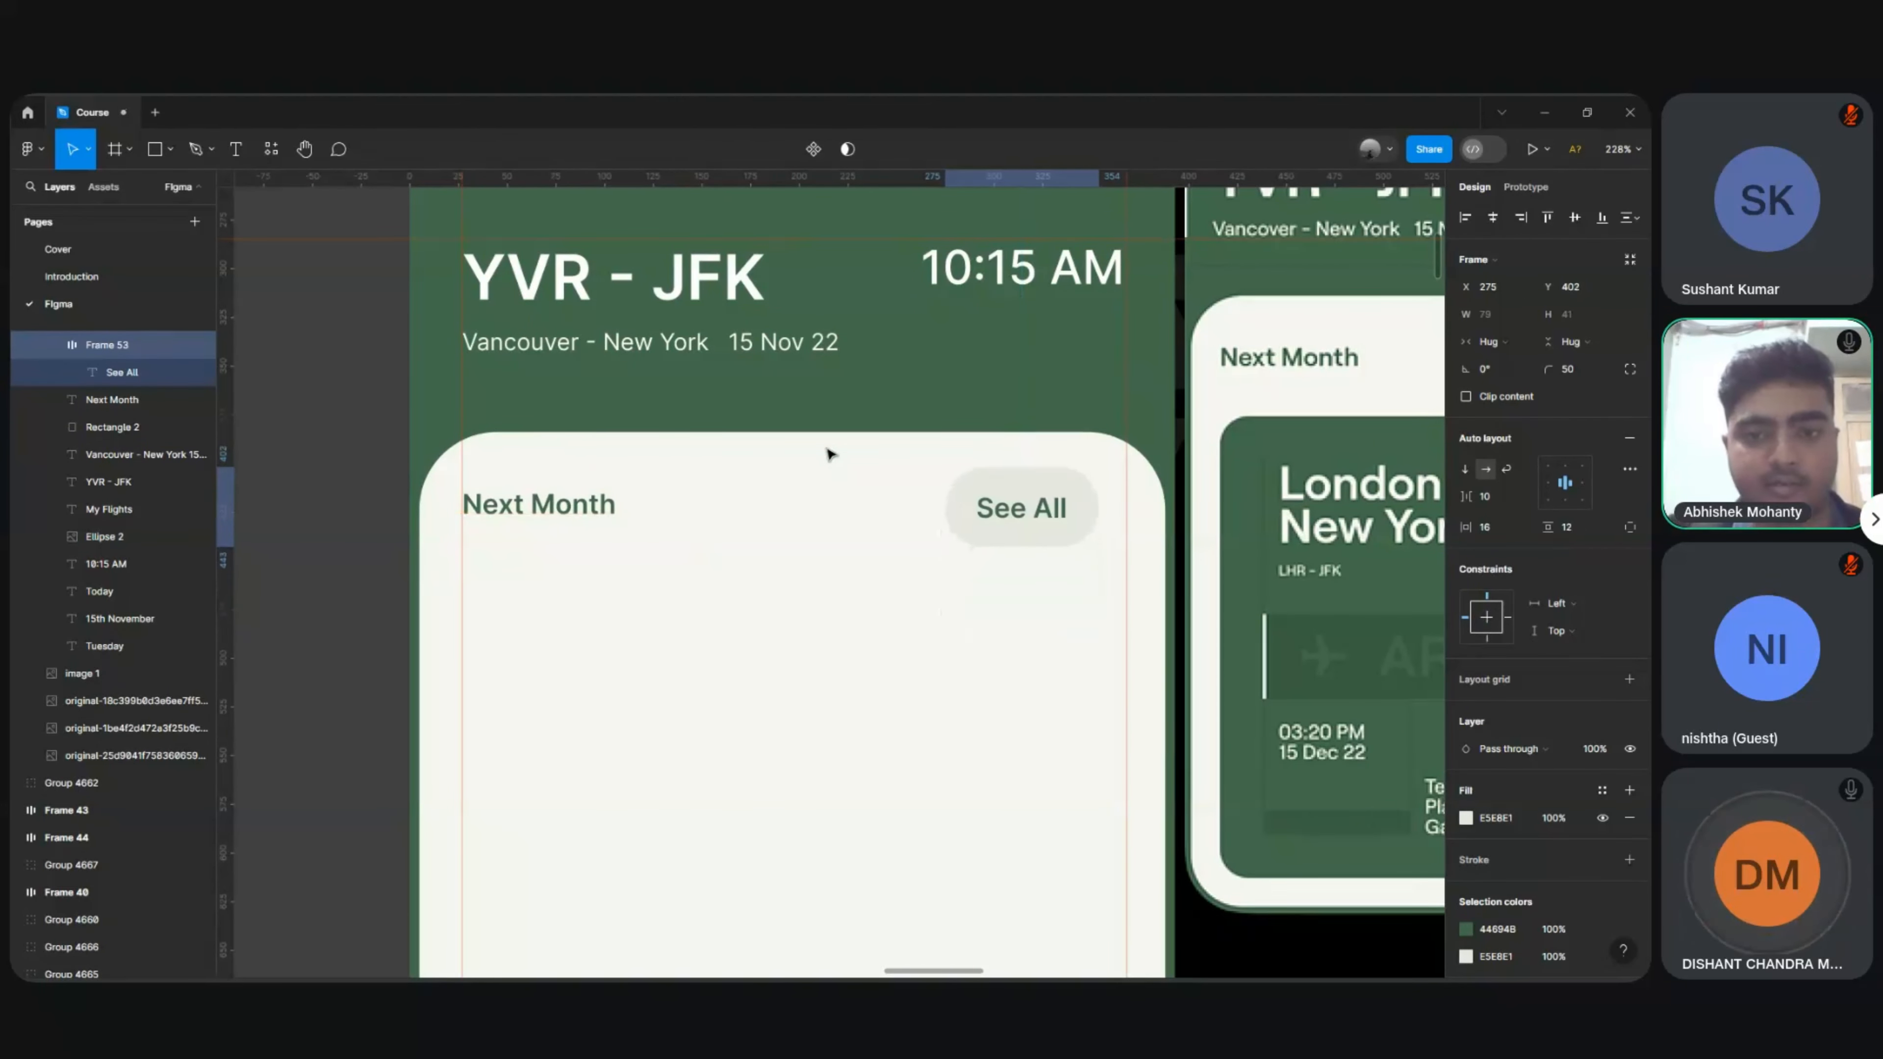
# Step: Nudge the "See All" button vertically to Y 404, near the level of the "Next Month" heading
pyautogui.press('Up')
pyautogui.press('Up')
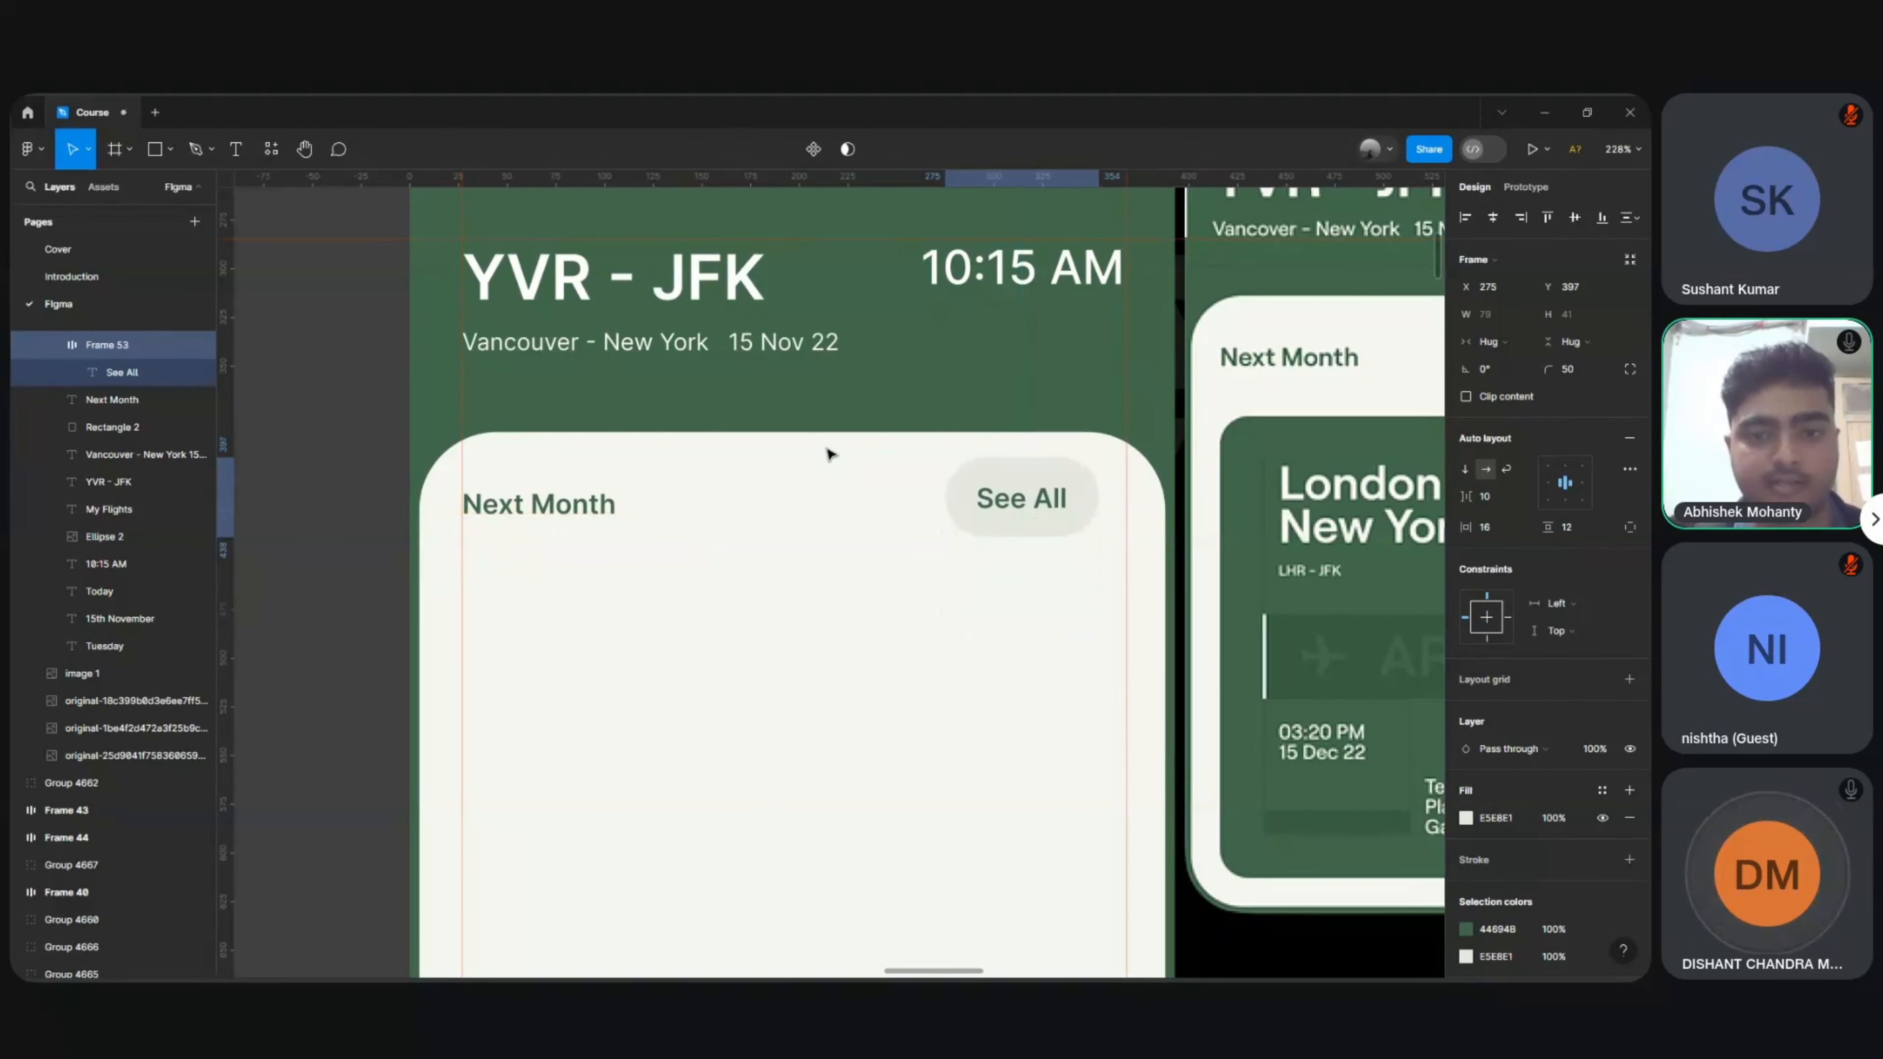
pyautogui.press('Down')
pyautogui.press('Down')
pyautogui.press('Down')
pyautogui.press('Down')
pyautogui.press('Down')
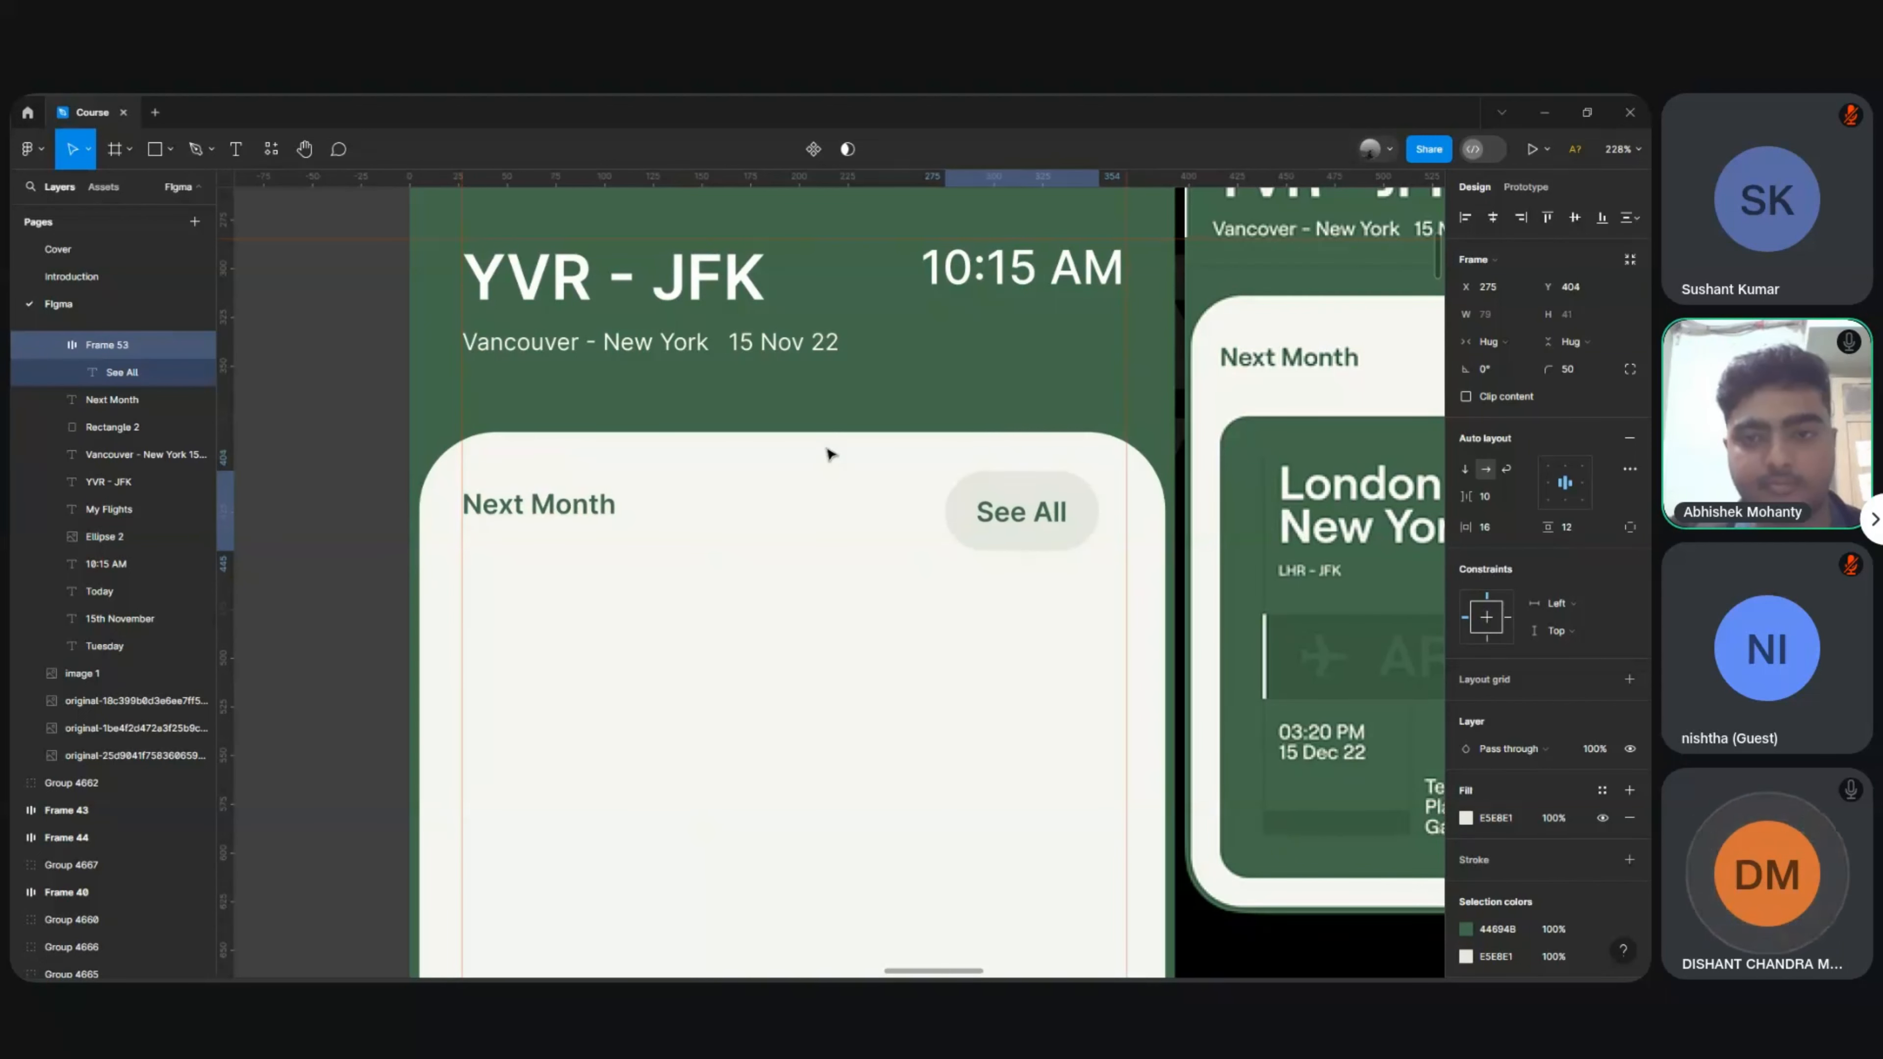
# Step: Nudge the "See All" button horizontally to X 289 so its right edge meets the right margin guide
pyautogui.hotkey('shift', 'Right')
pyautogui.hotkey('shift', 'Right')
pyautogui.press('Left')
pyautogui.press('Left')
pyautogui.press('Left')
pyautogui.press('Left')
pyautogui.press('Left')
pyautogui.press('Left')
pyautogui.press('Left')
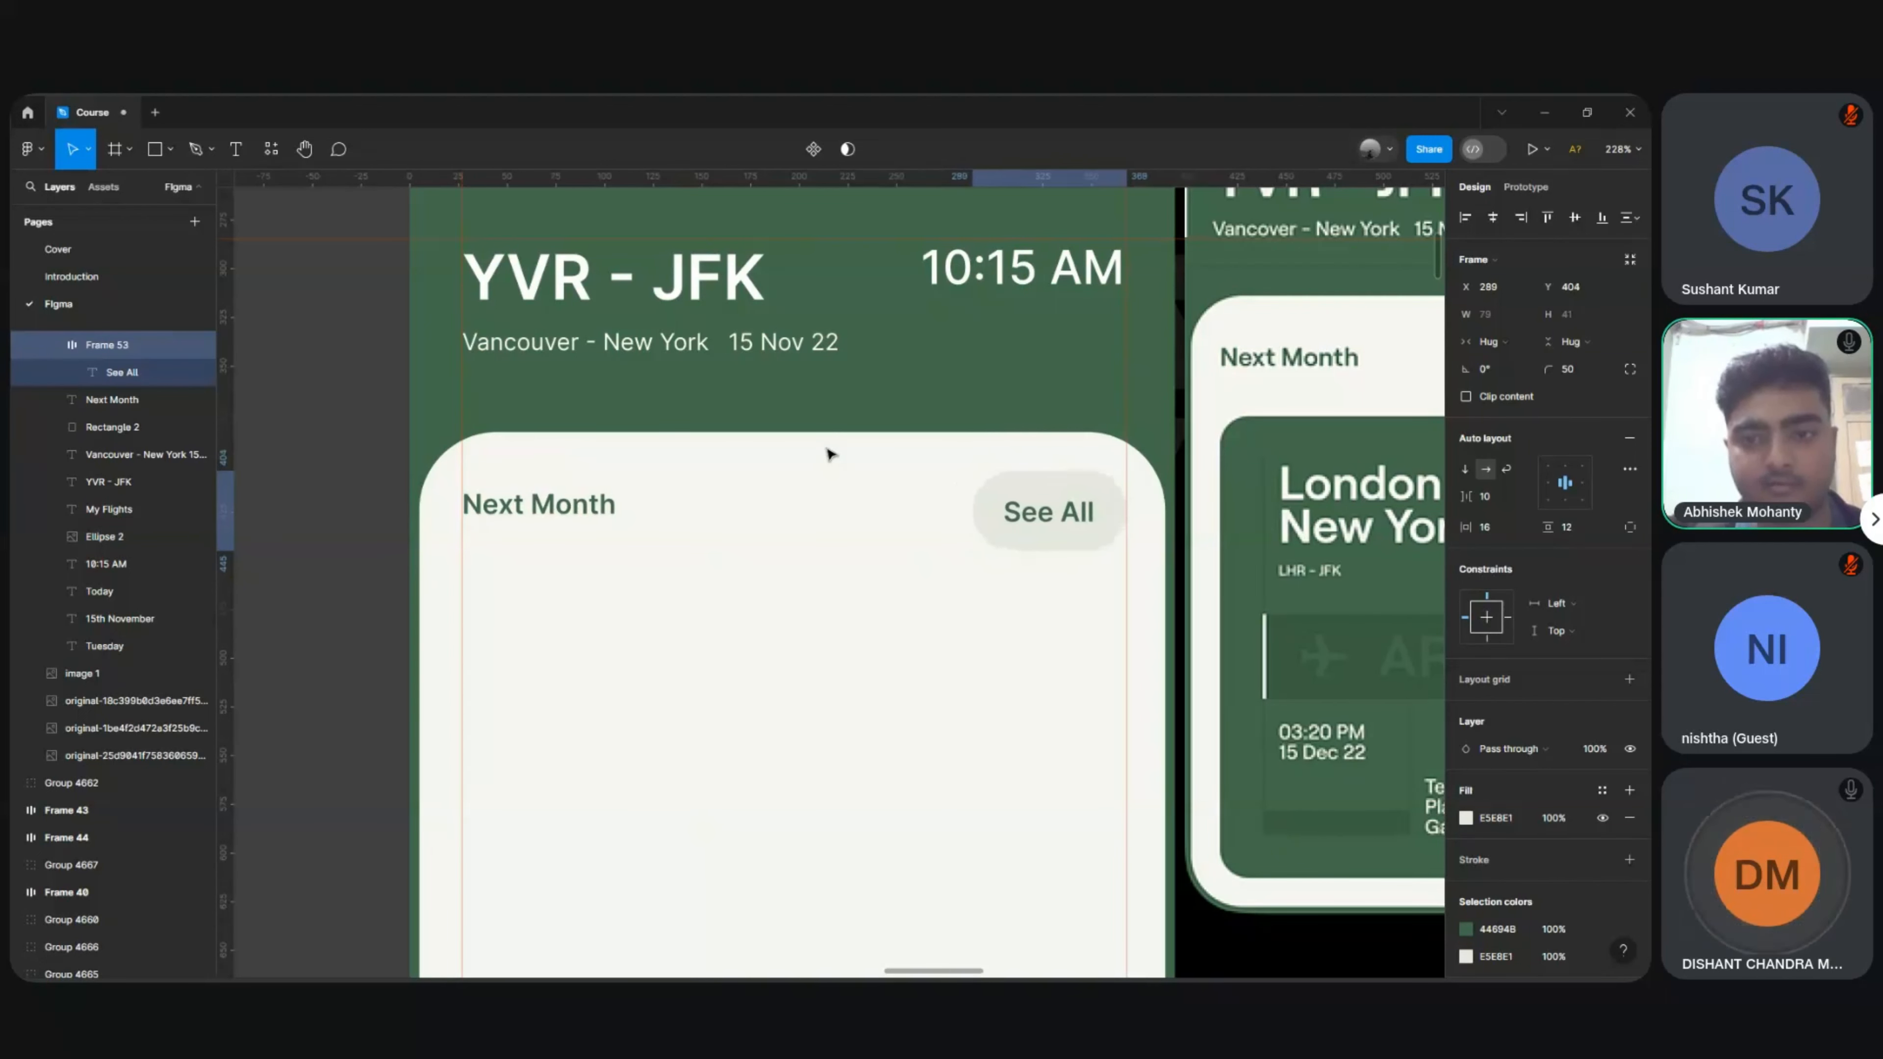
pyautogui.press('Right')
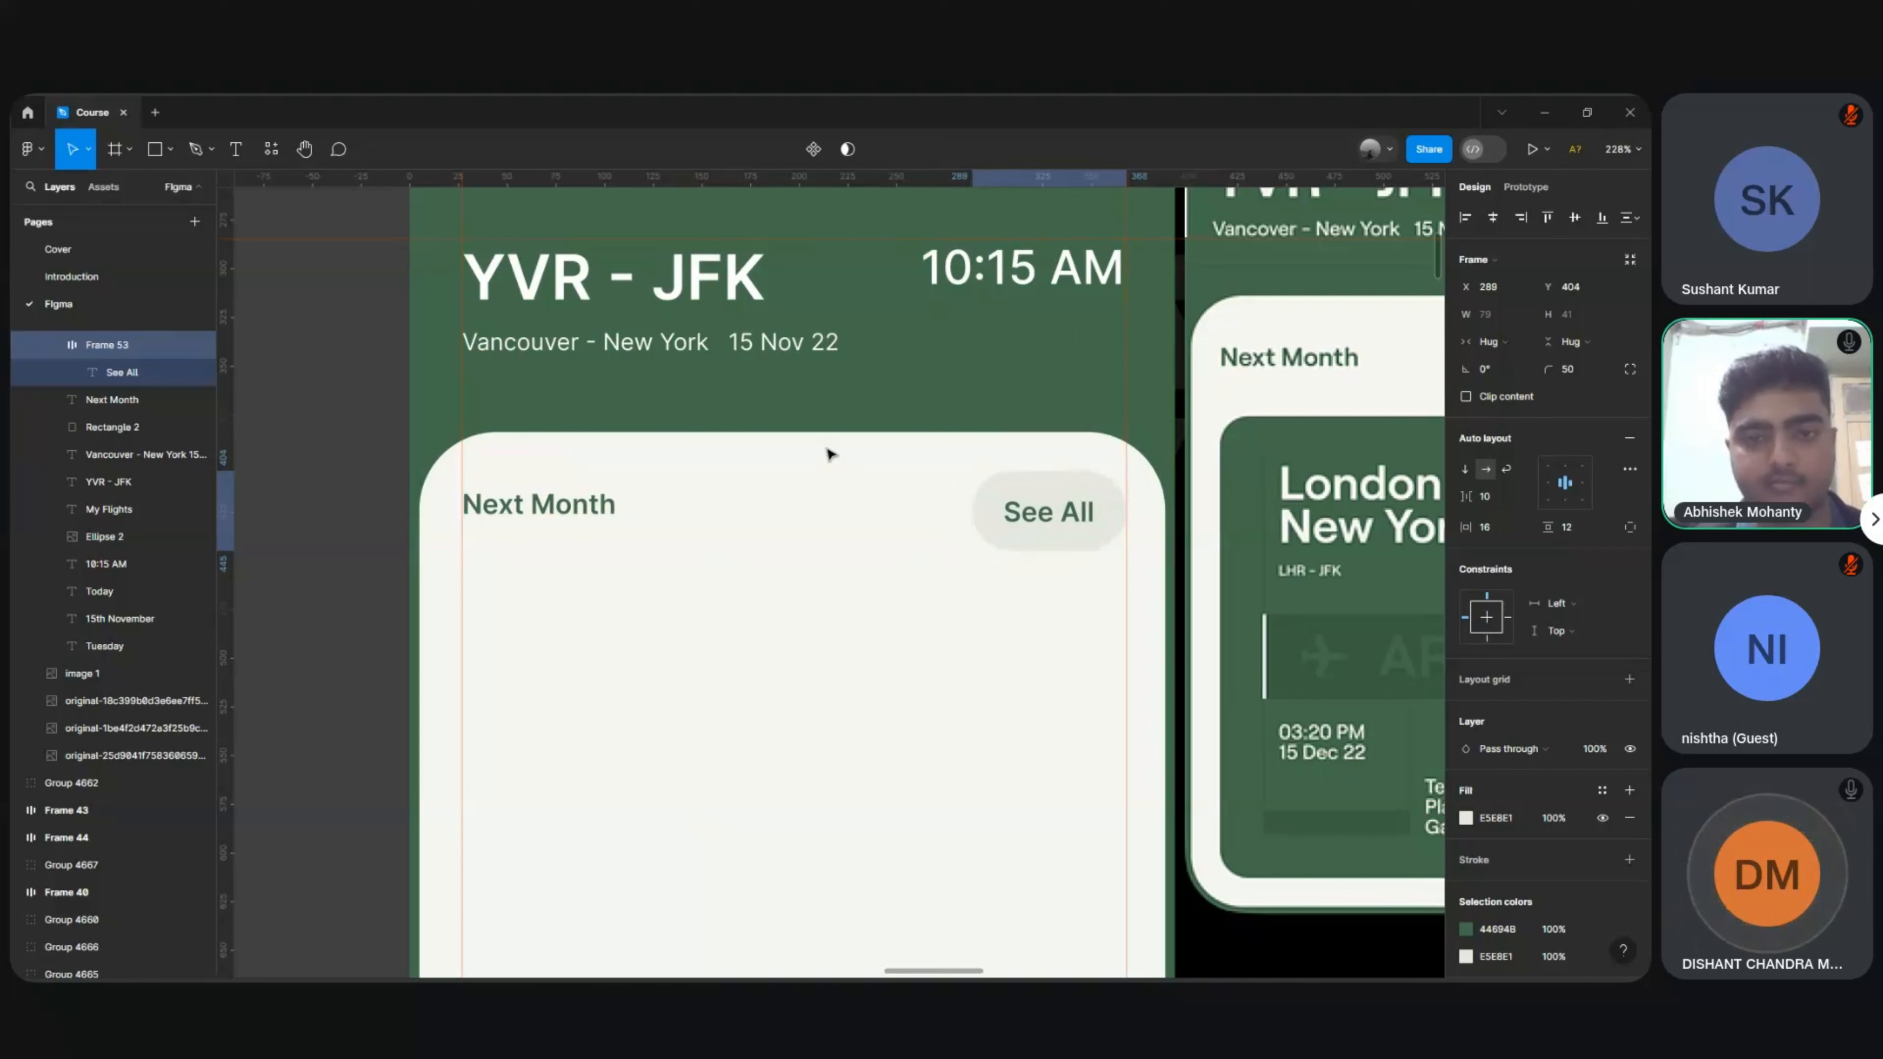
# Step: Align the vertical centres of the "Next Month" heading and the "See All" button
pyautogui.keyDown('shift'); pyautogui.click(573, 521); pyautogui.keyUp('shift')
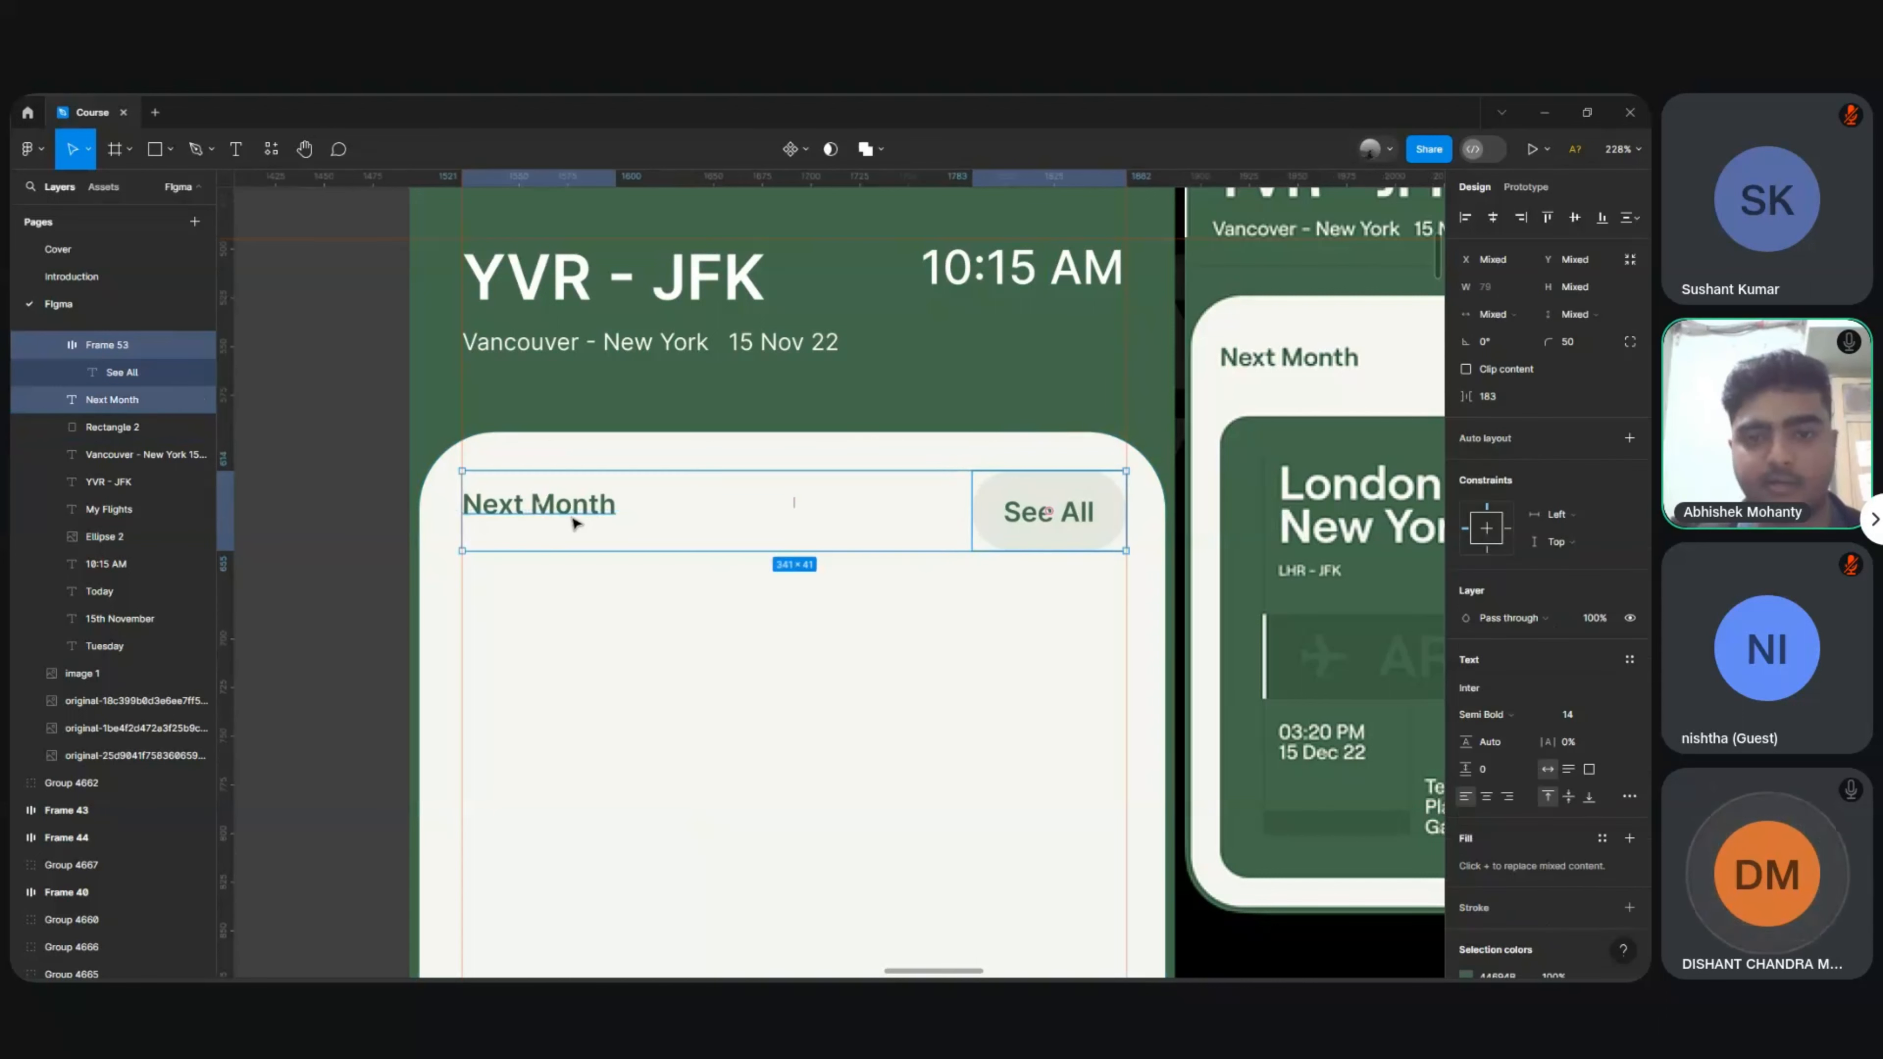
pyautogui.click(1574, 217)
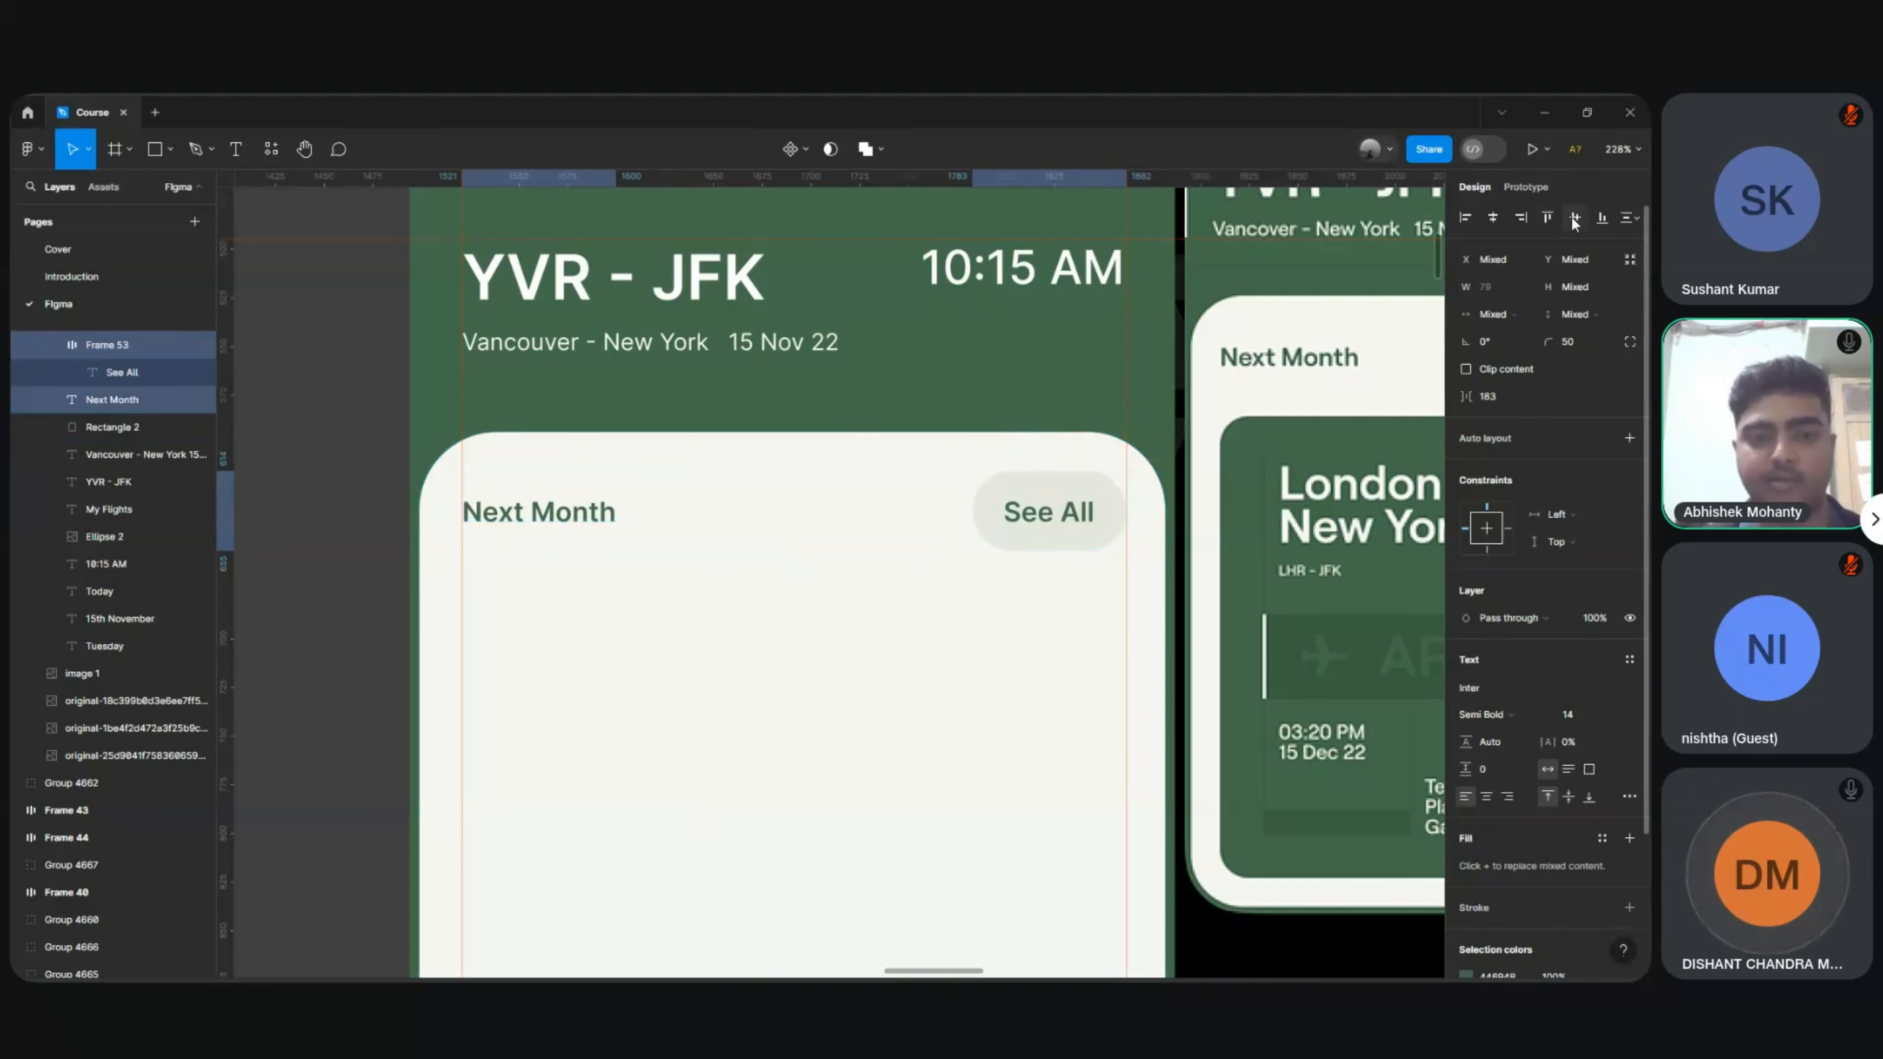
pyautogui.click(355, 540)
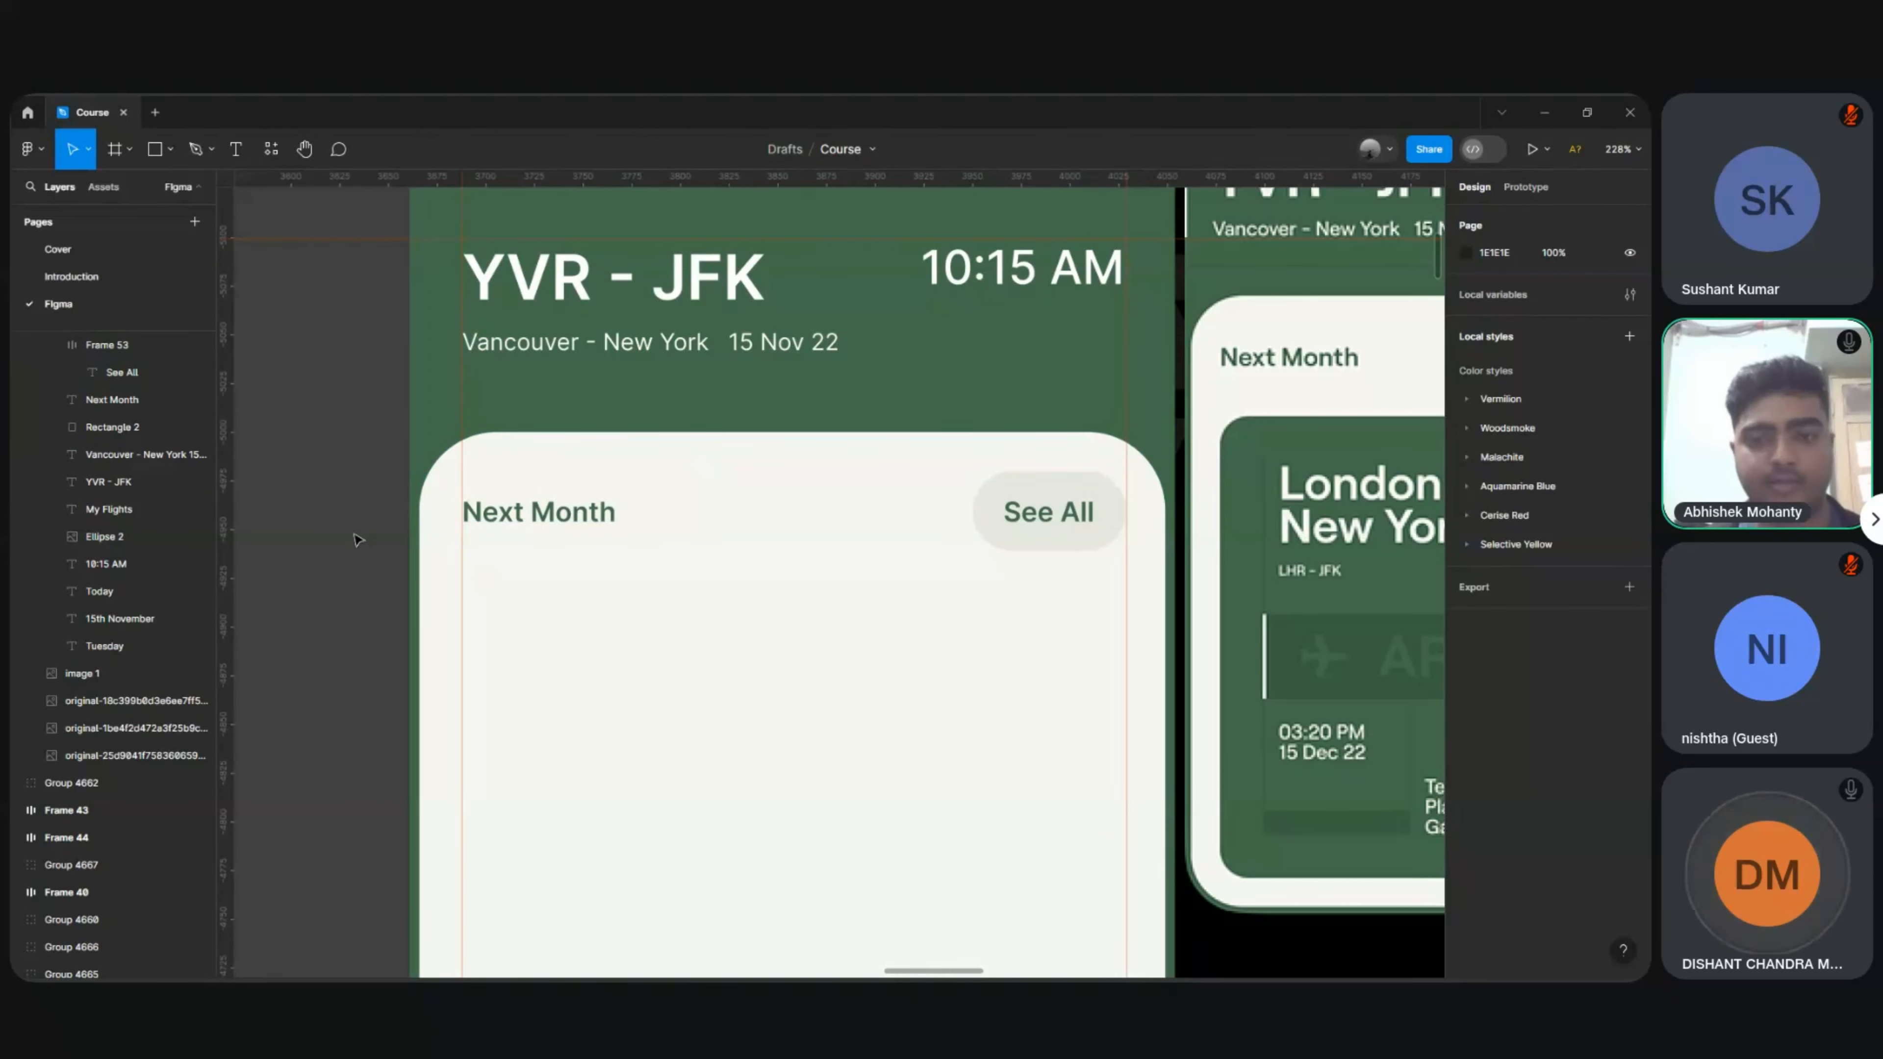
# Step: Move the "Next Month" heading and the "See All" button down together by 15, placing the button at Y 419
pyautogui.scroll(-5, 355, 539)
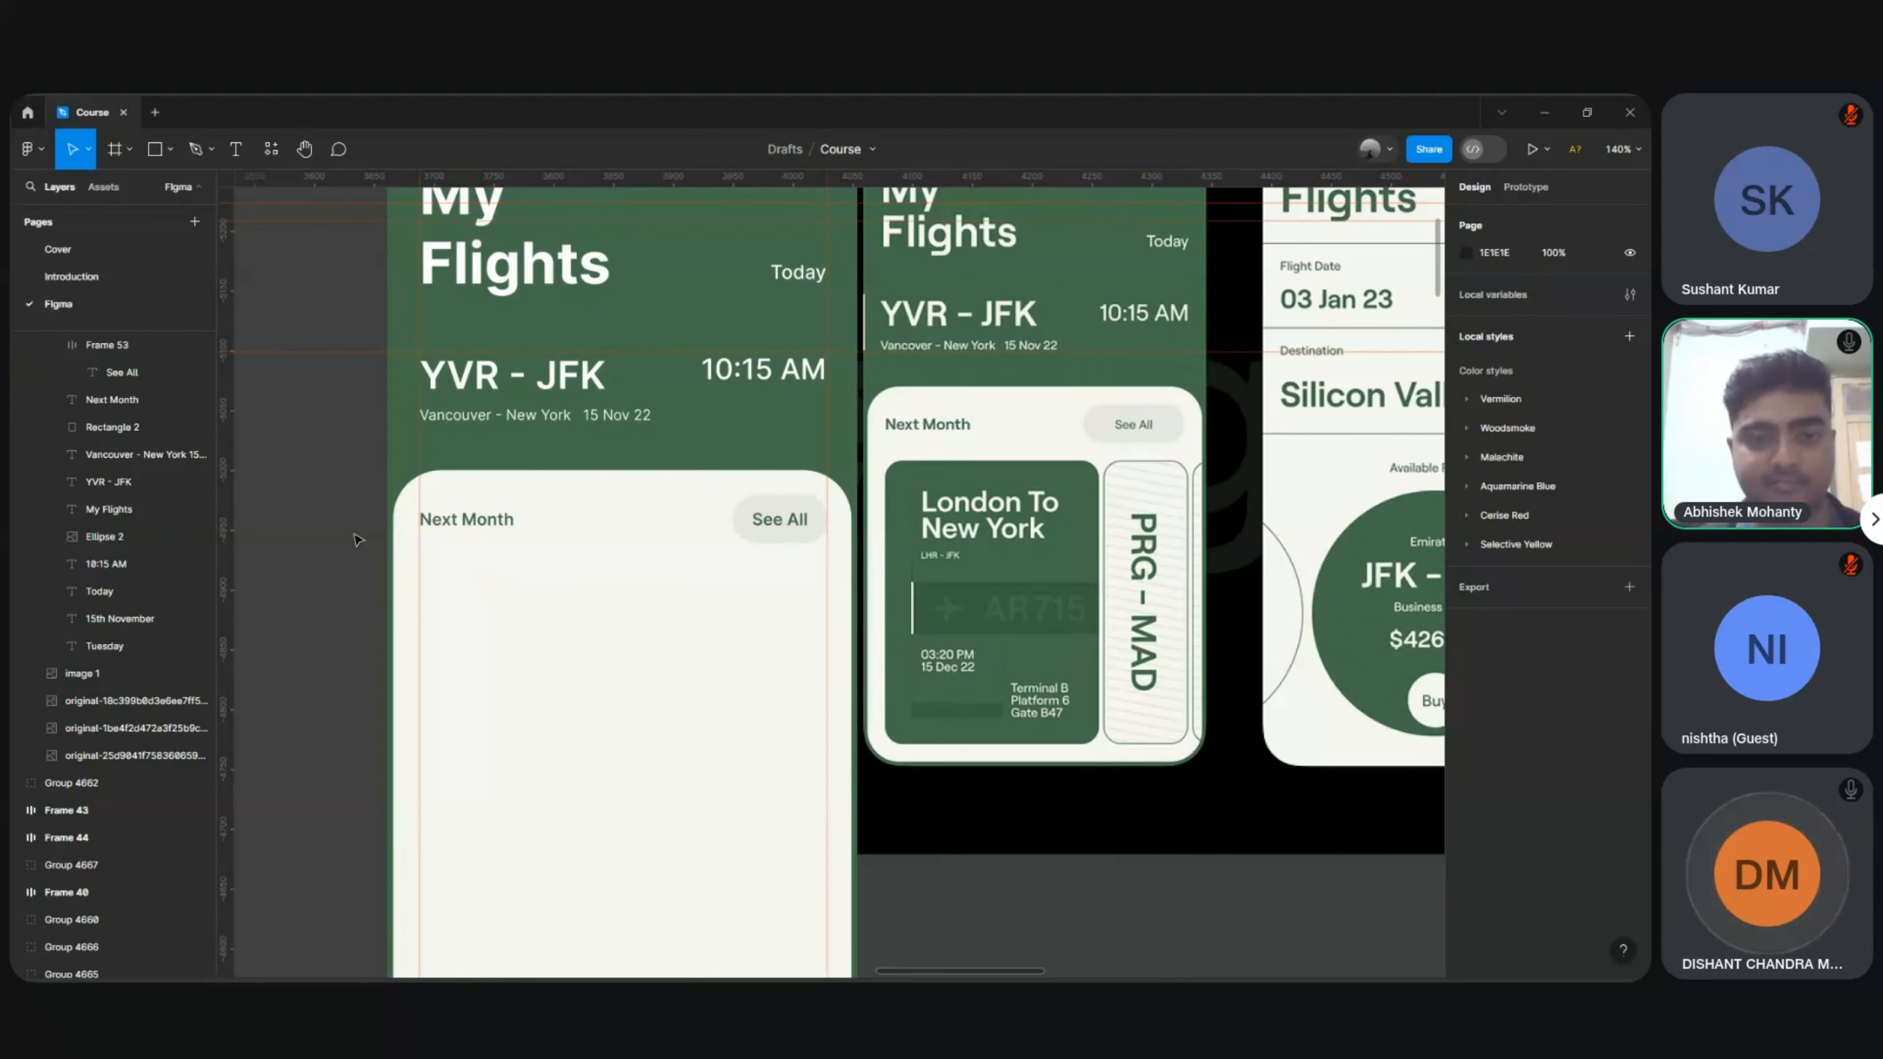
pyautogui.click(452, 523)
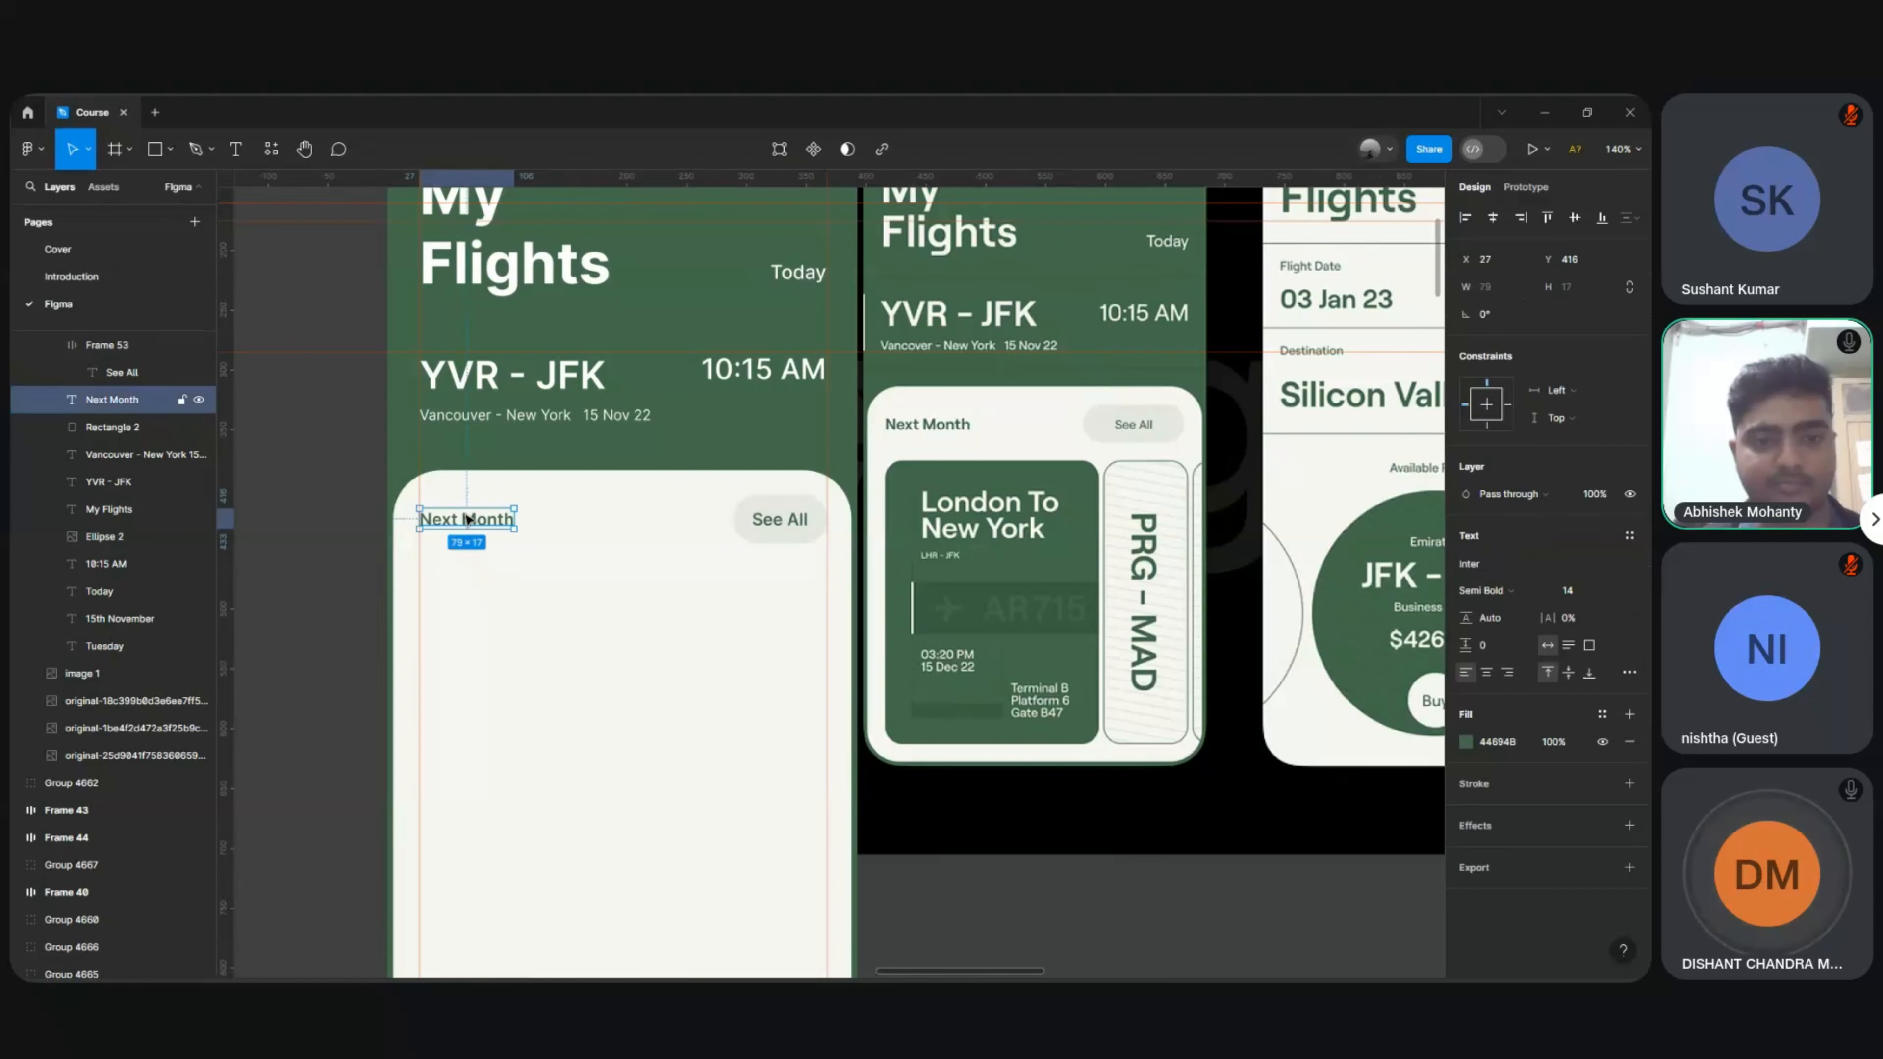
pyautogui.keyDown('shift'); pyautogui.click(759, 525); pyautogui.keyUp('shift')
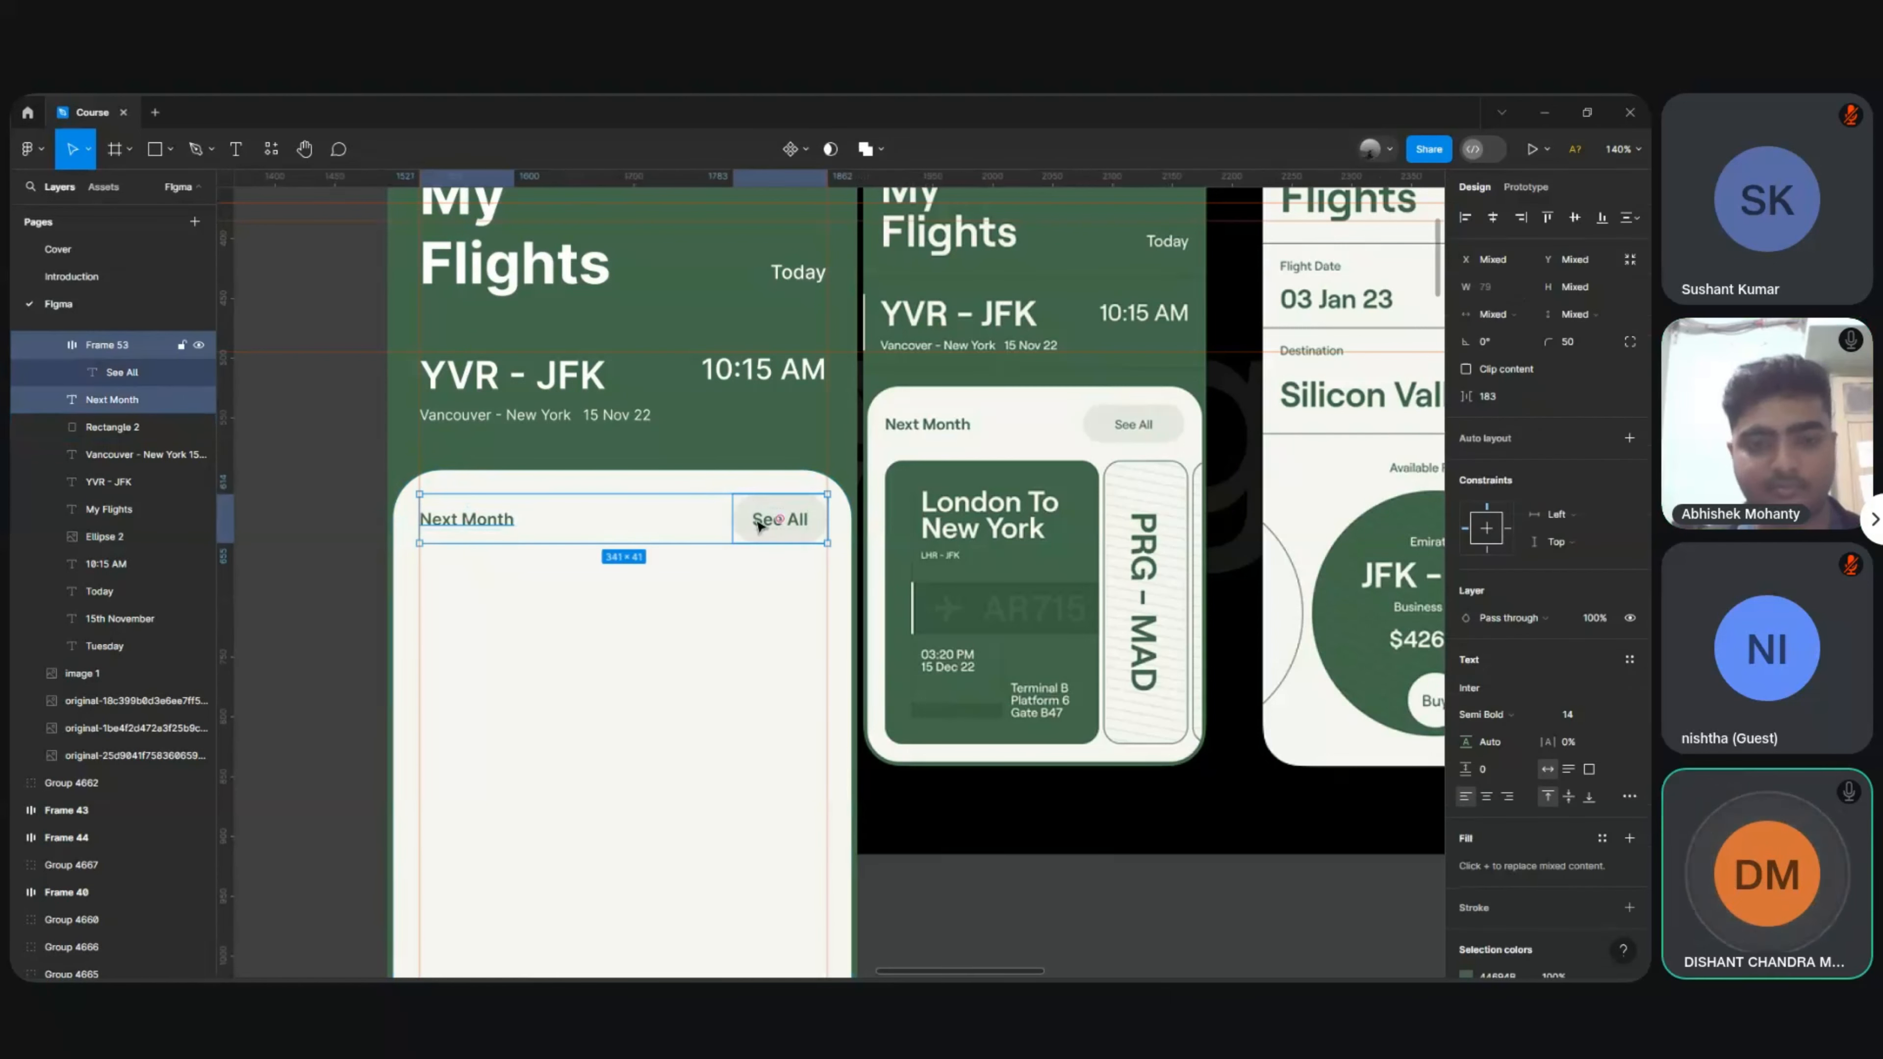
pyautogui.press('Down')
pyautogui.press('Down')
pyautogui.press('Down')
pyautogui.press('Down')
pyautogui.press('Down')
pyautogui.press('Down')
pyautogui.press('Down')
pyautogui.press('Down')
pyautogui.press('Down')
pyautogui.press('Down')
pyautogui.press('Down')
pyautogui.press('Down')
pyautogui.press('Down')
pyautogui.press('Down')
pyautogui.press('Down')
pyautogui.press('Down')
pyautogui.press('Down')
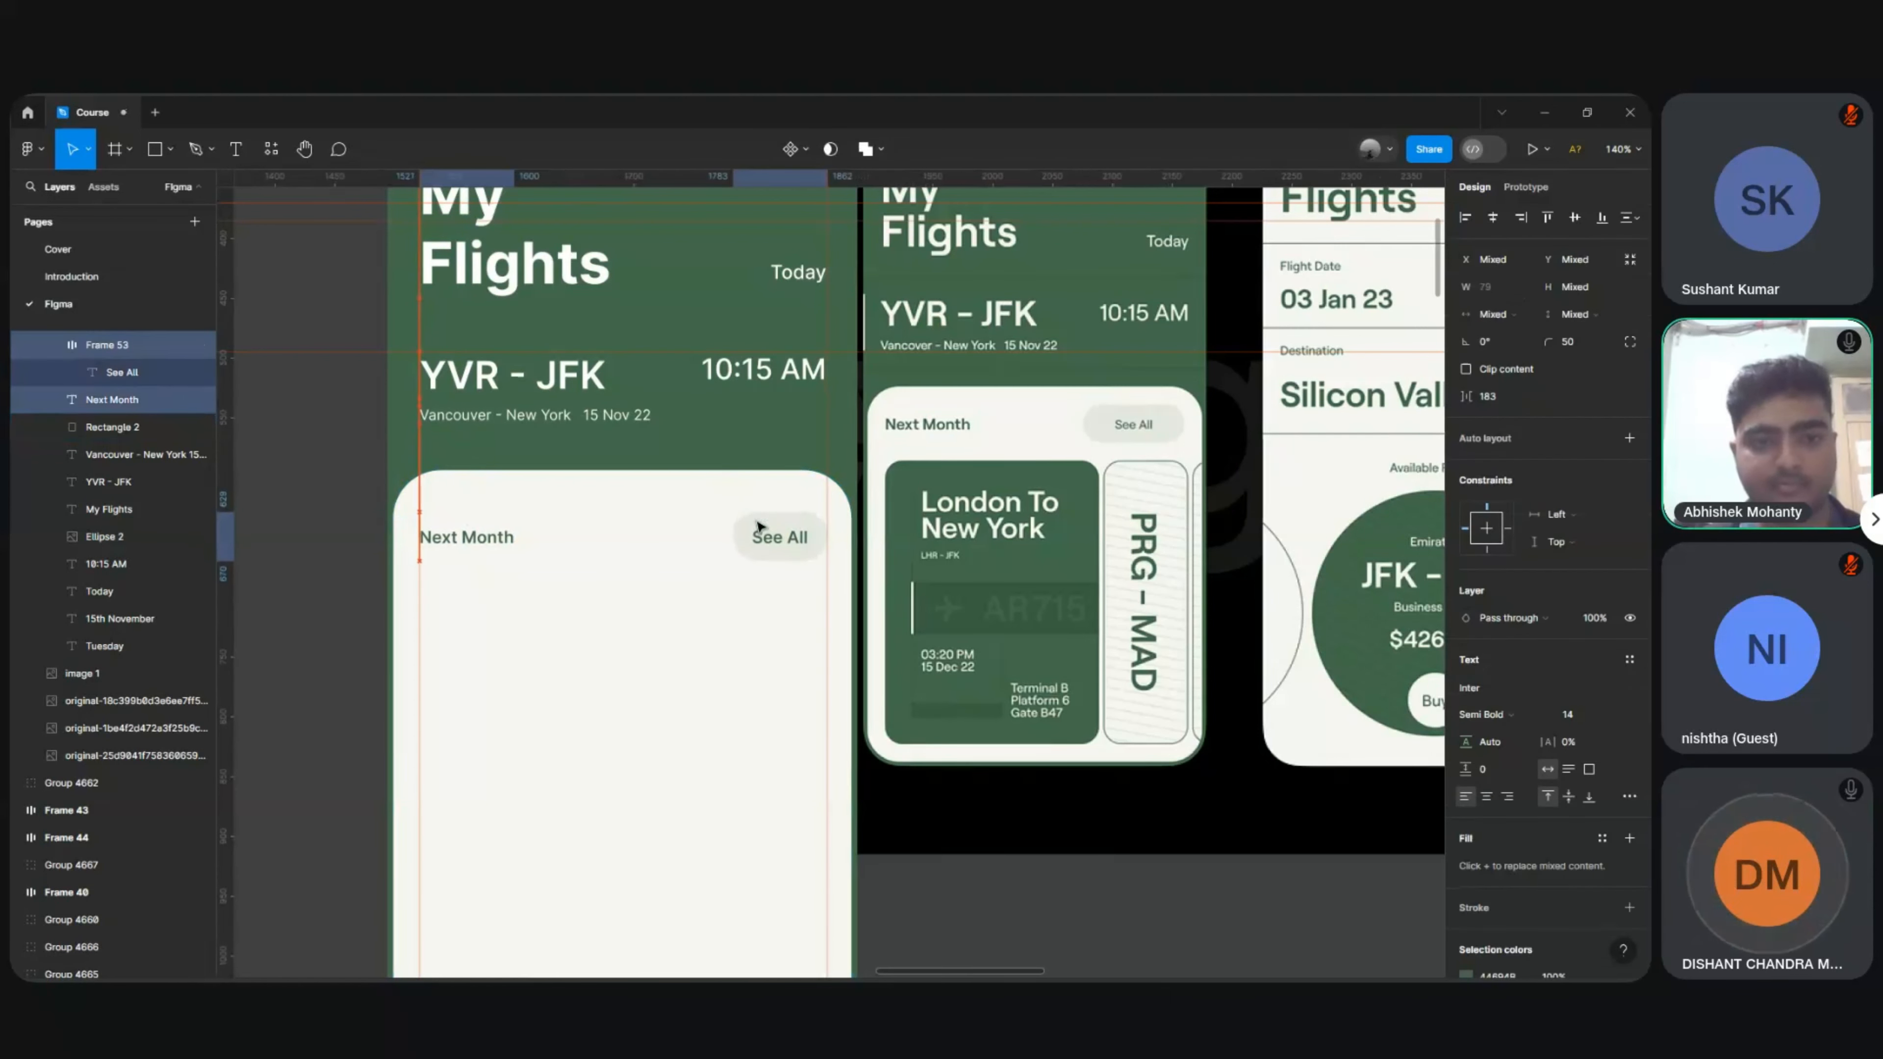
pyautogui.click(954, 913)
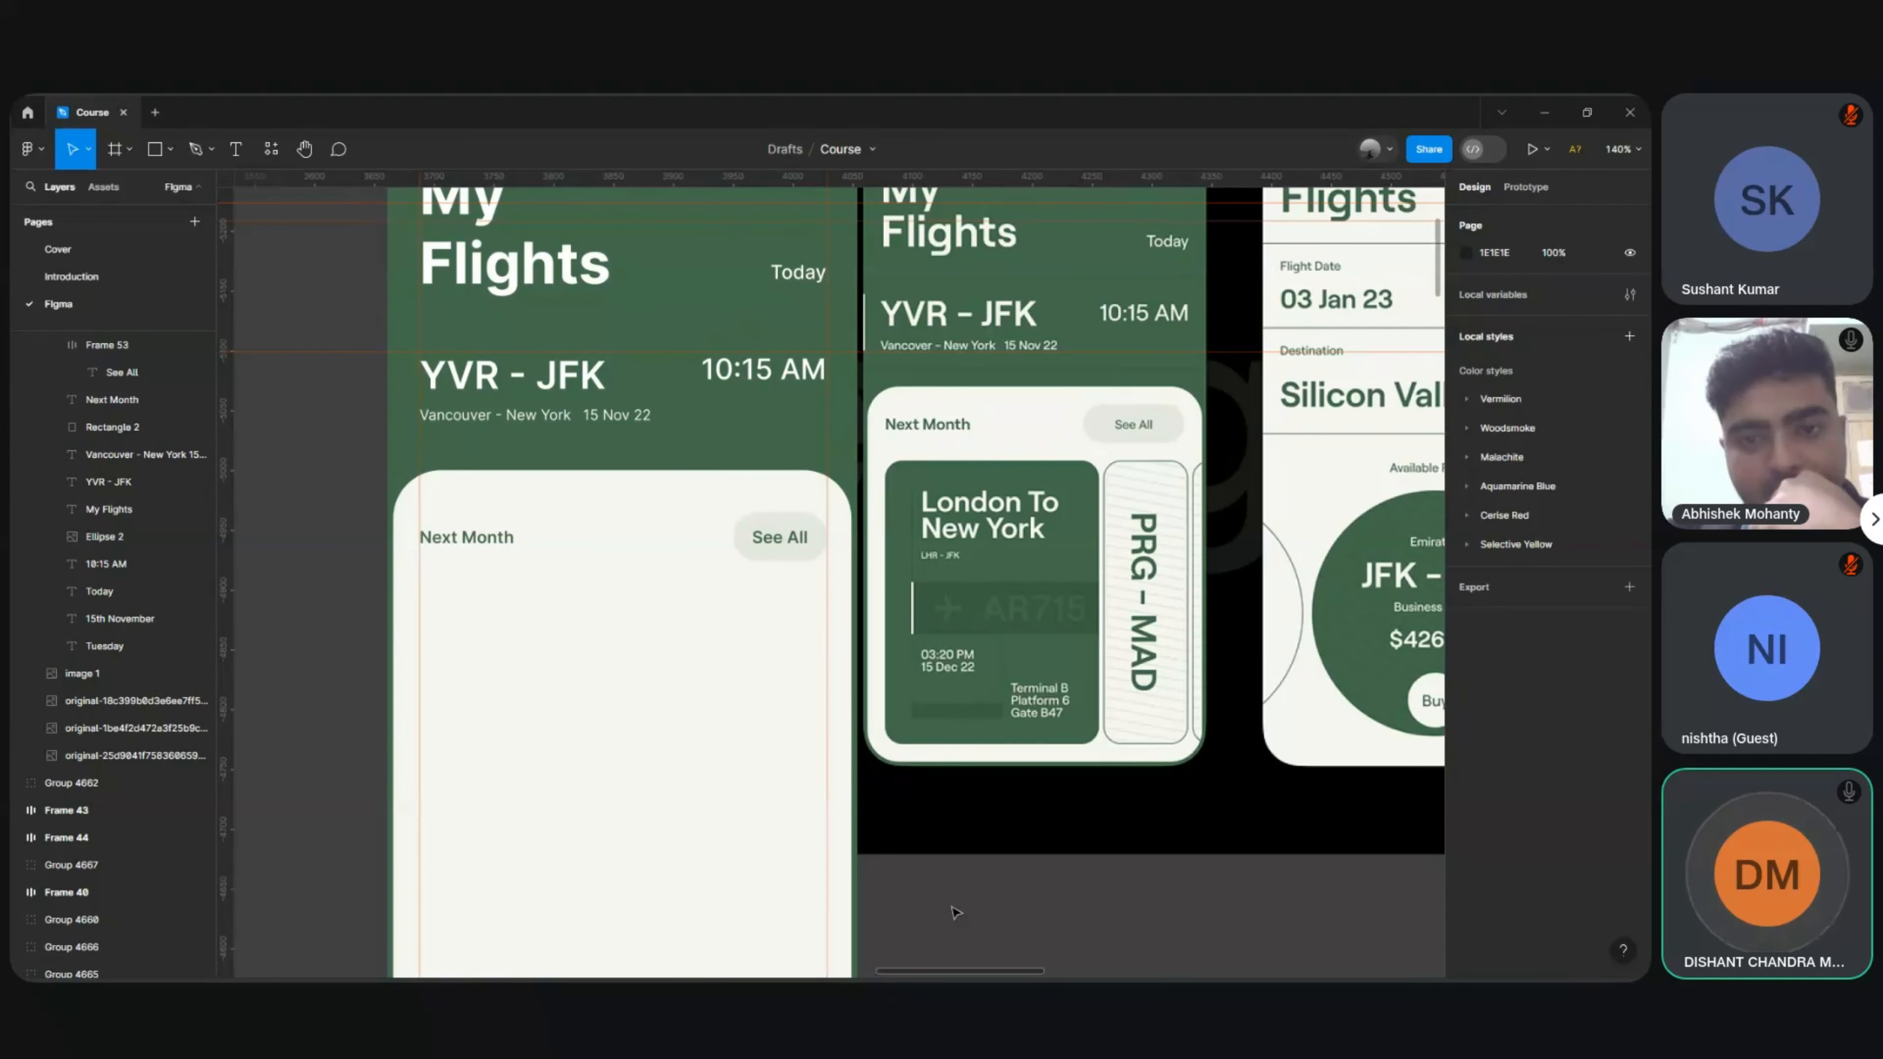
# Step: Add the sample text "gjfhgjfhj" on the empty canvas below the reference image and wrap it in a frame
pyautogui.click(773, 539)
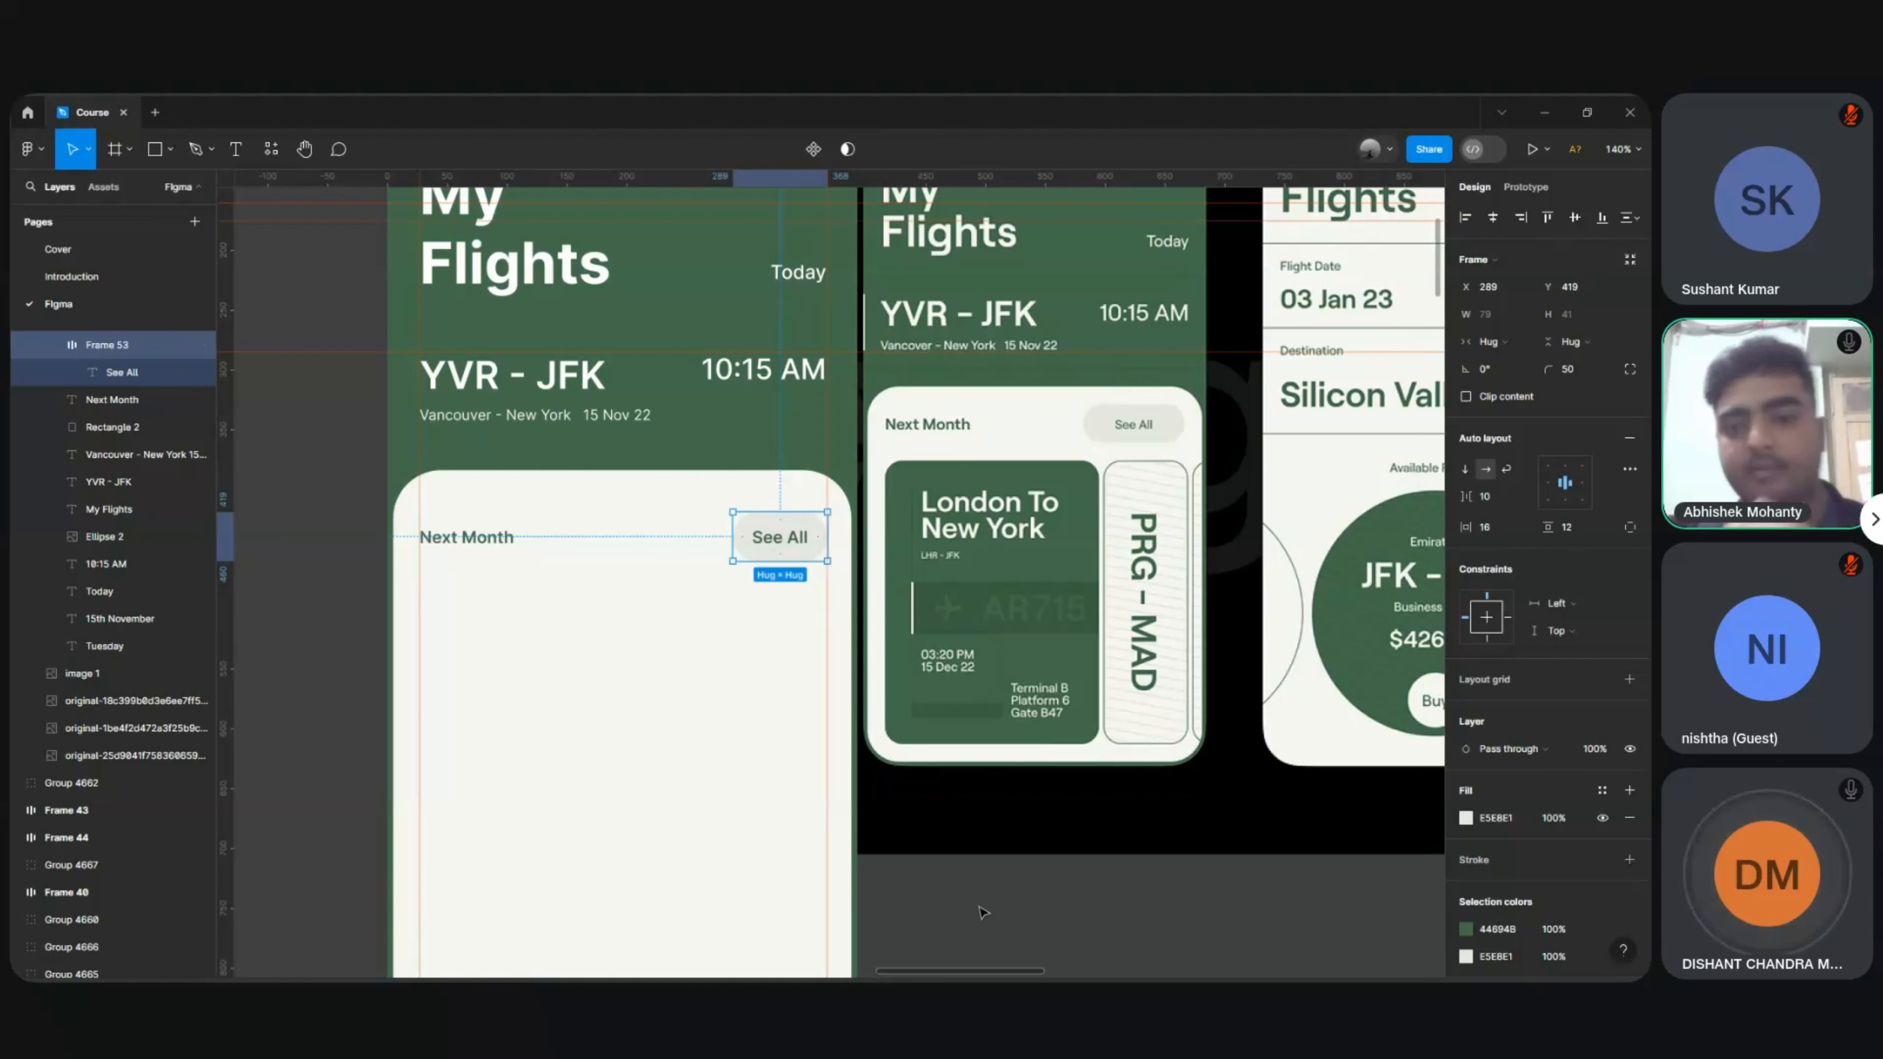
pyautogui.scroll(5, 1002, 935)
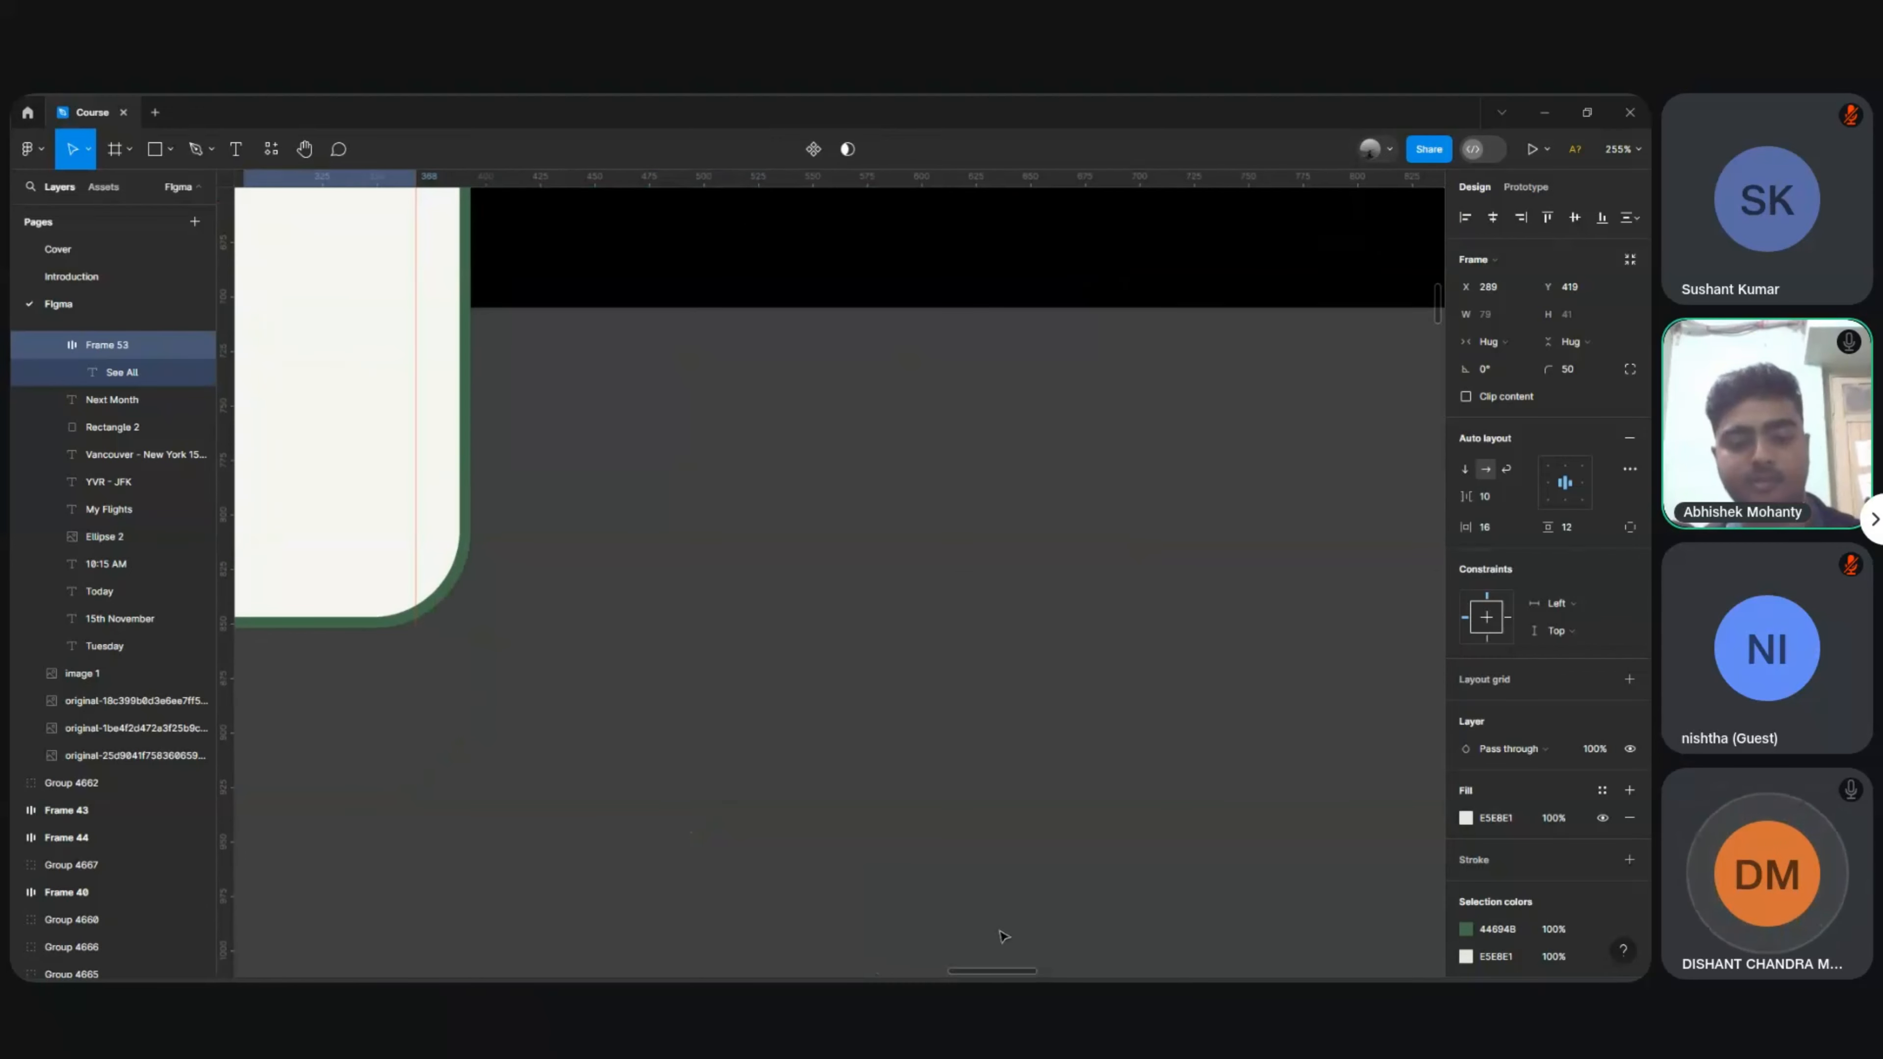
pyautogui.press('t')
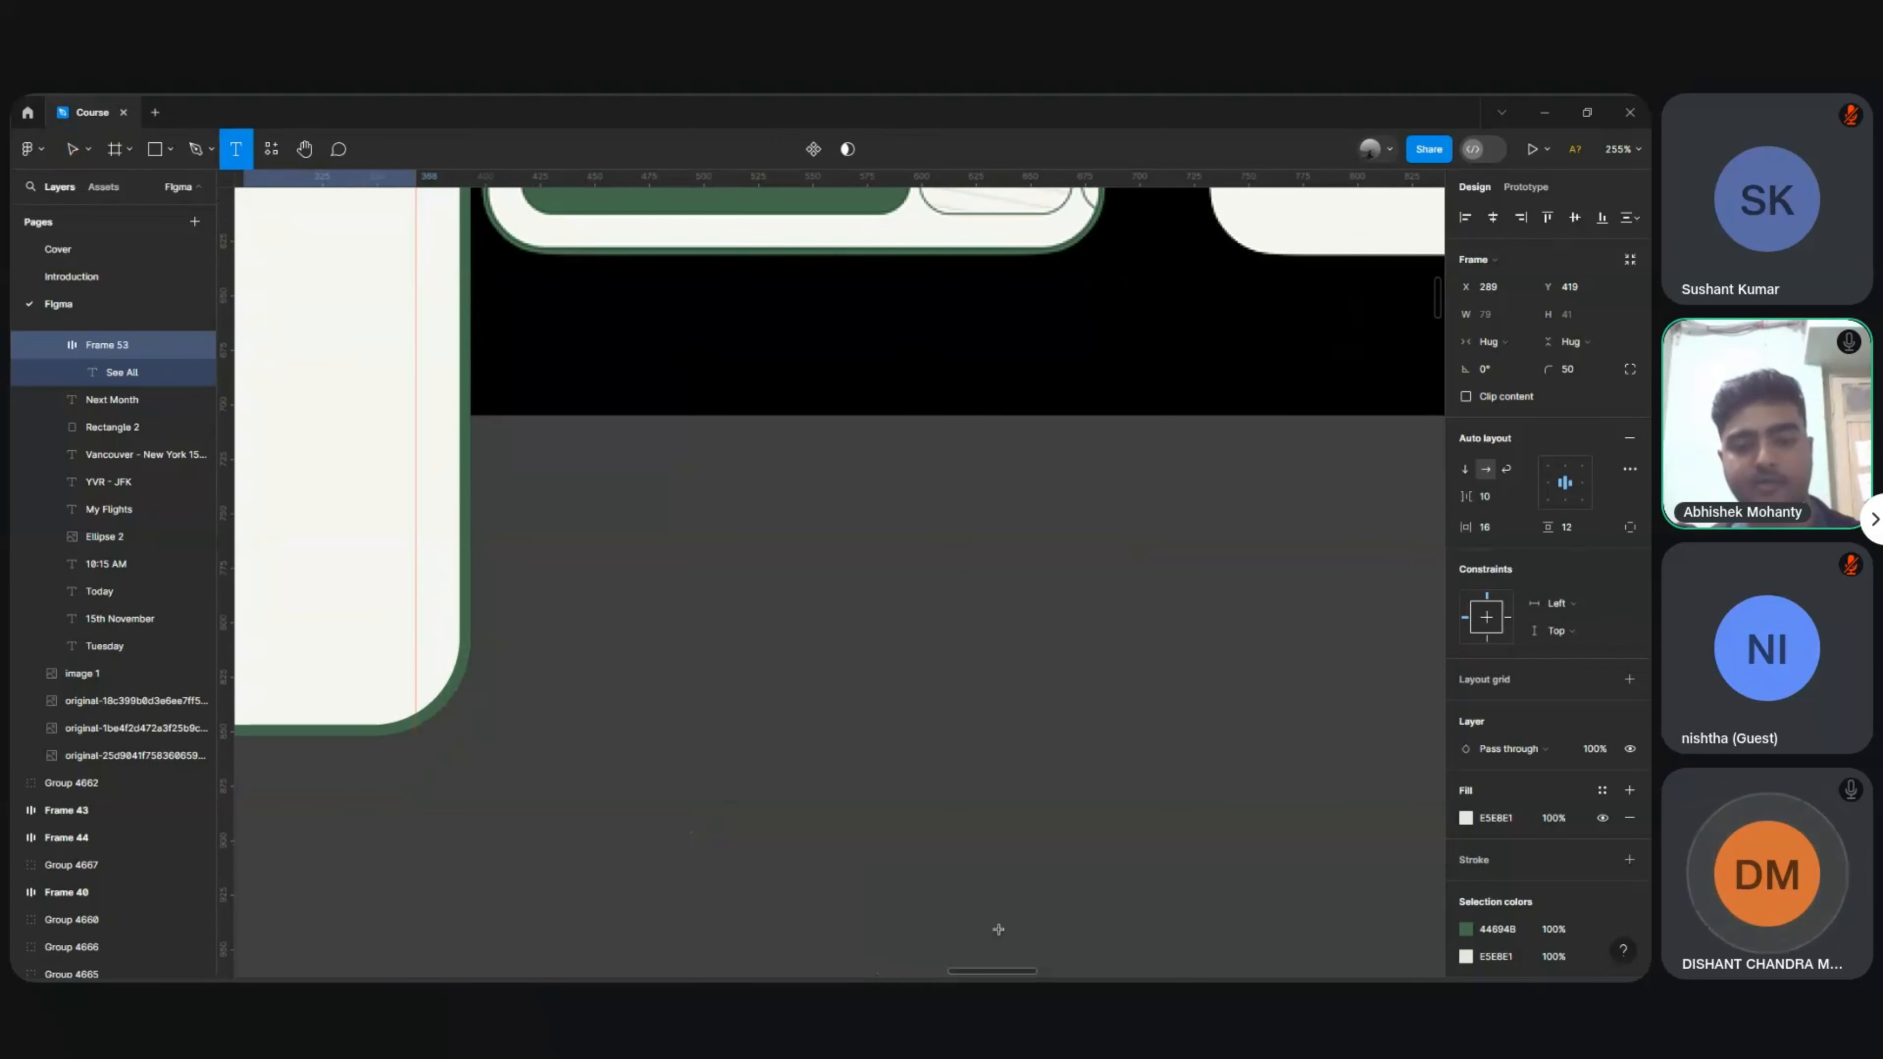
pyautogui.click(896, 661)
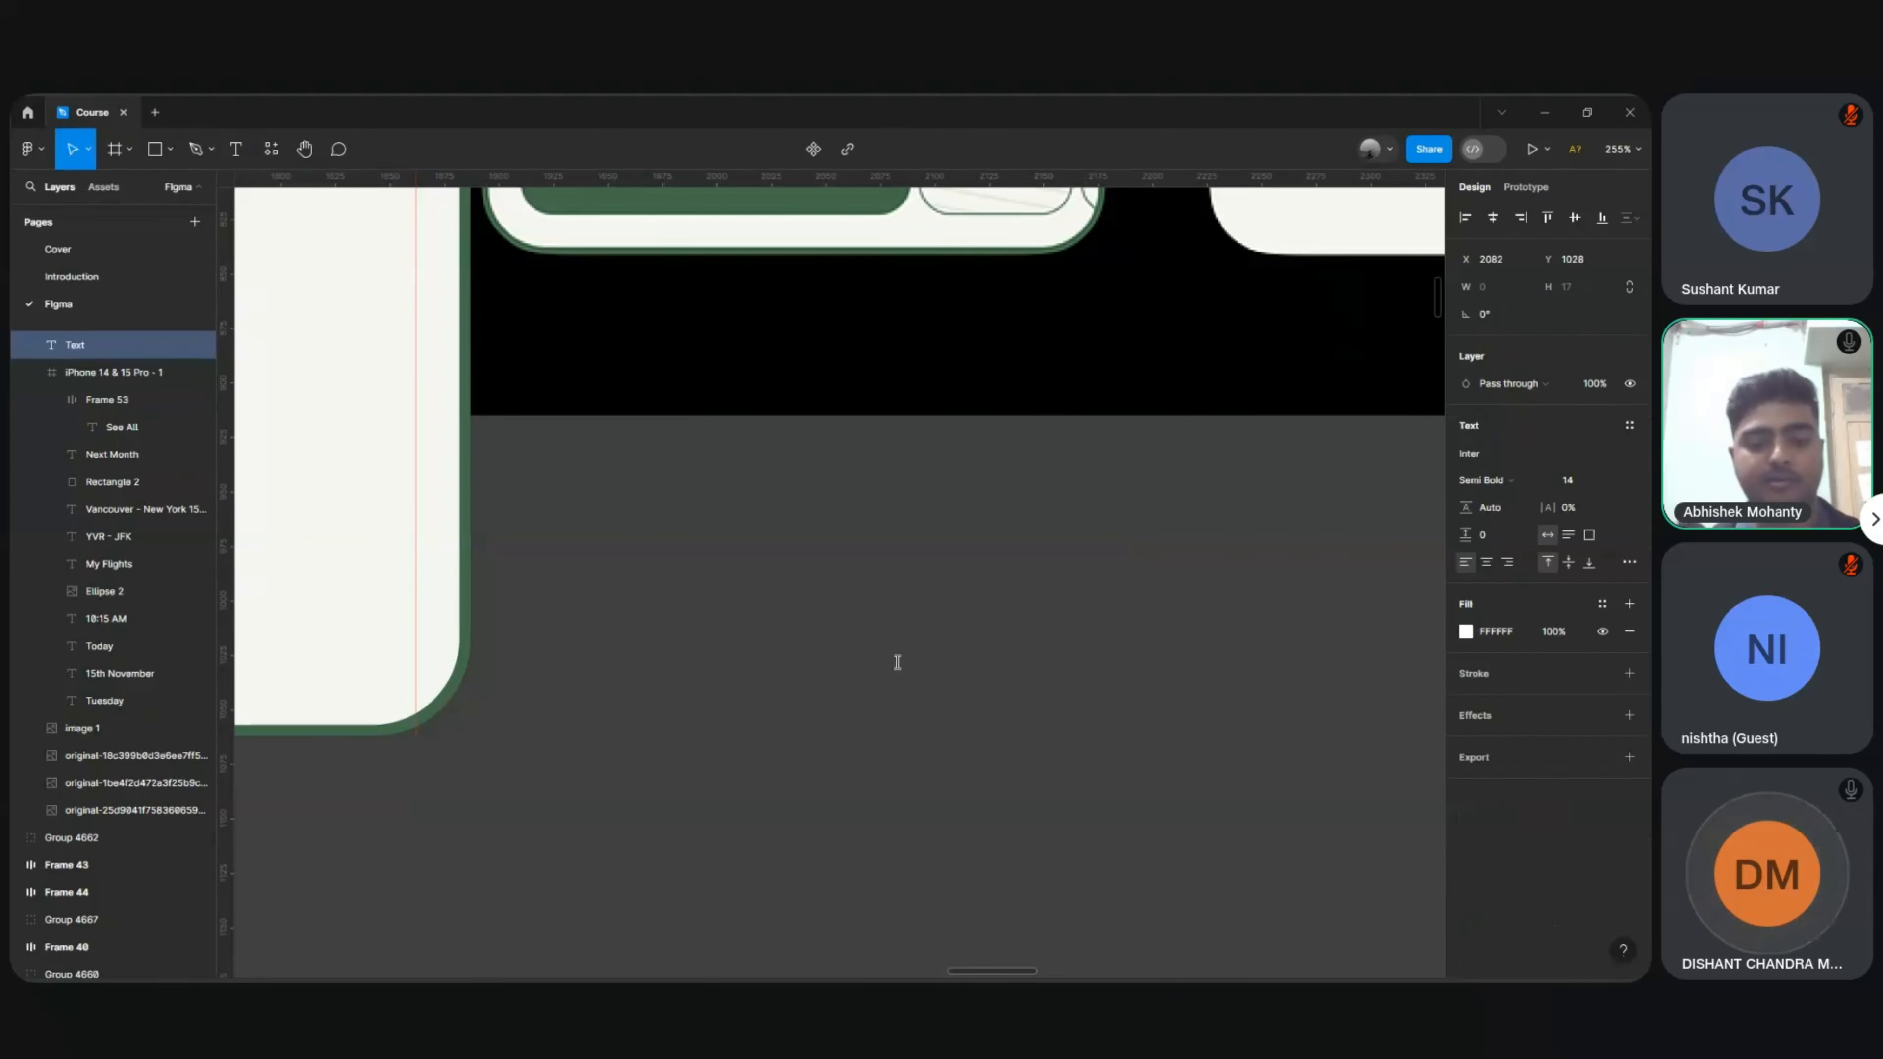
pyautogui.write('gjfhgjfhj')
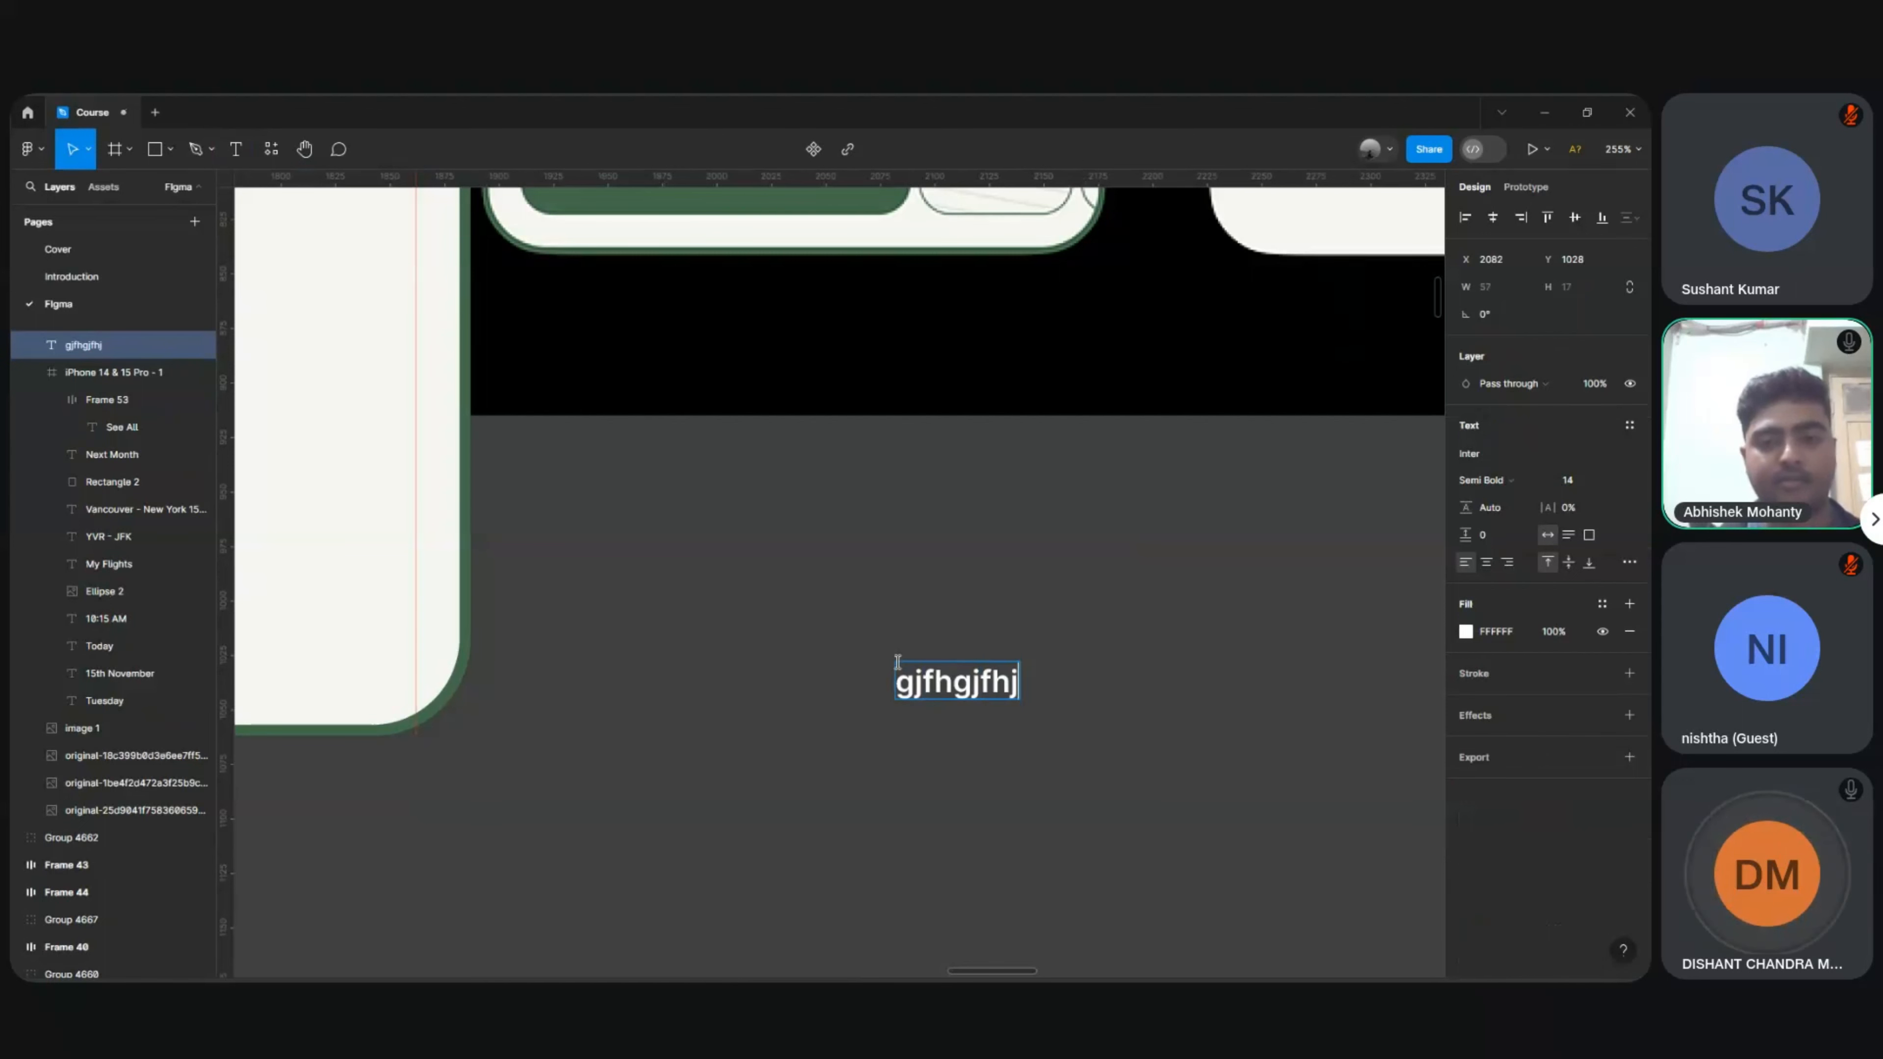
pyautogui.press('Escape')
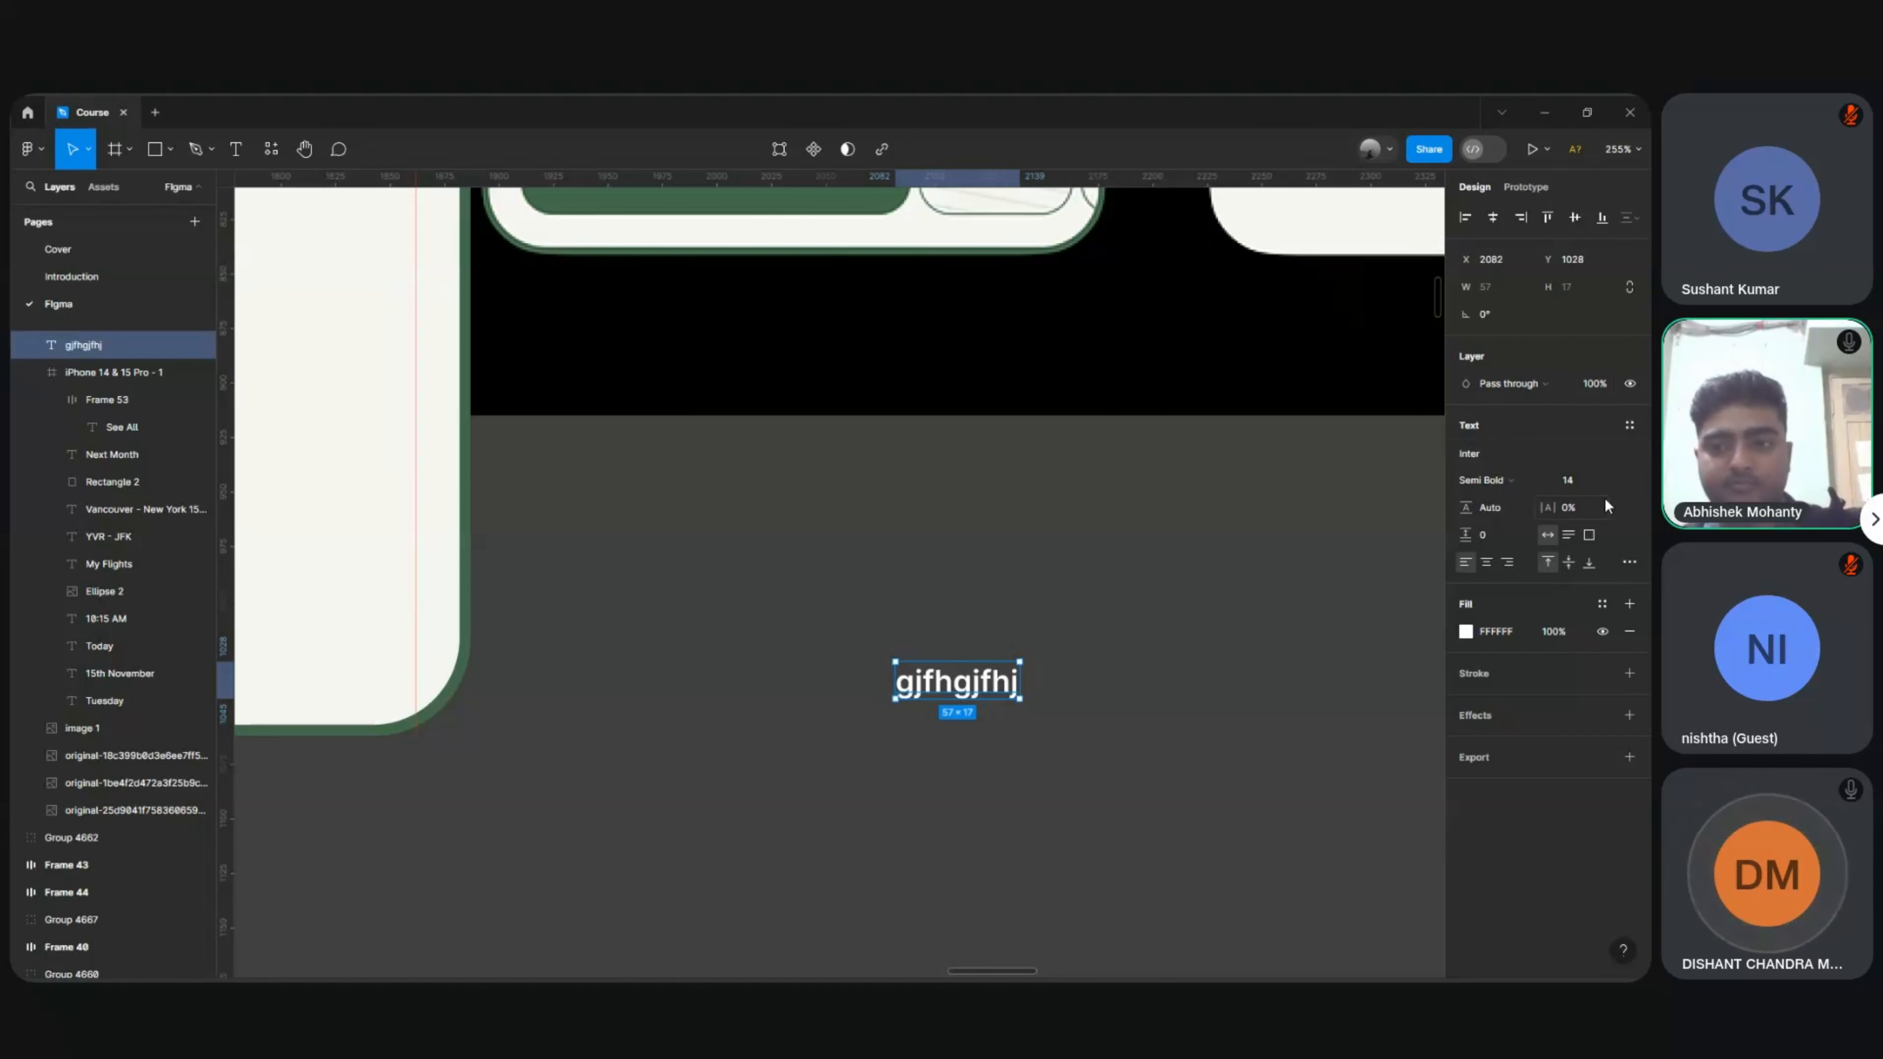
pyautogui.rightClick(930, 683)
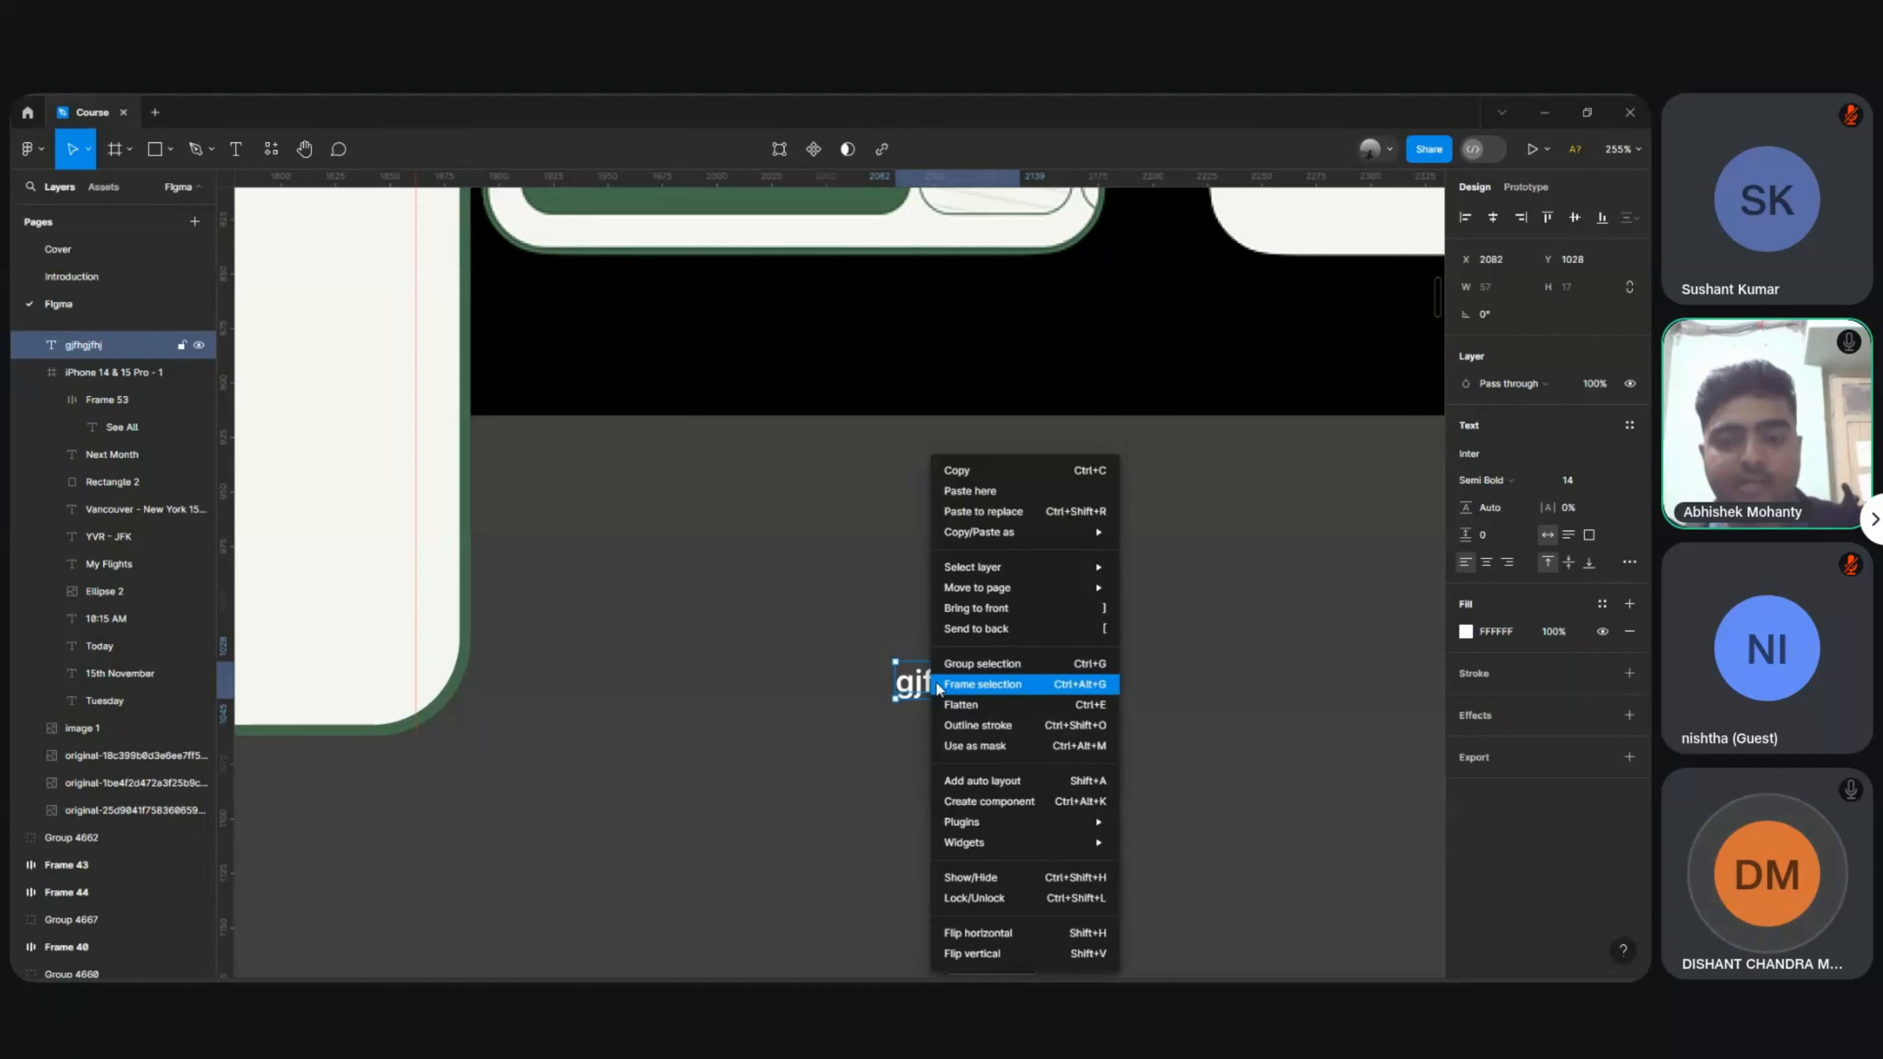
pyautogui.click(964, 681)
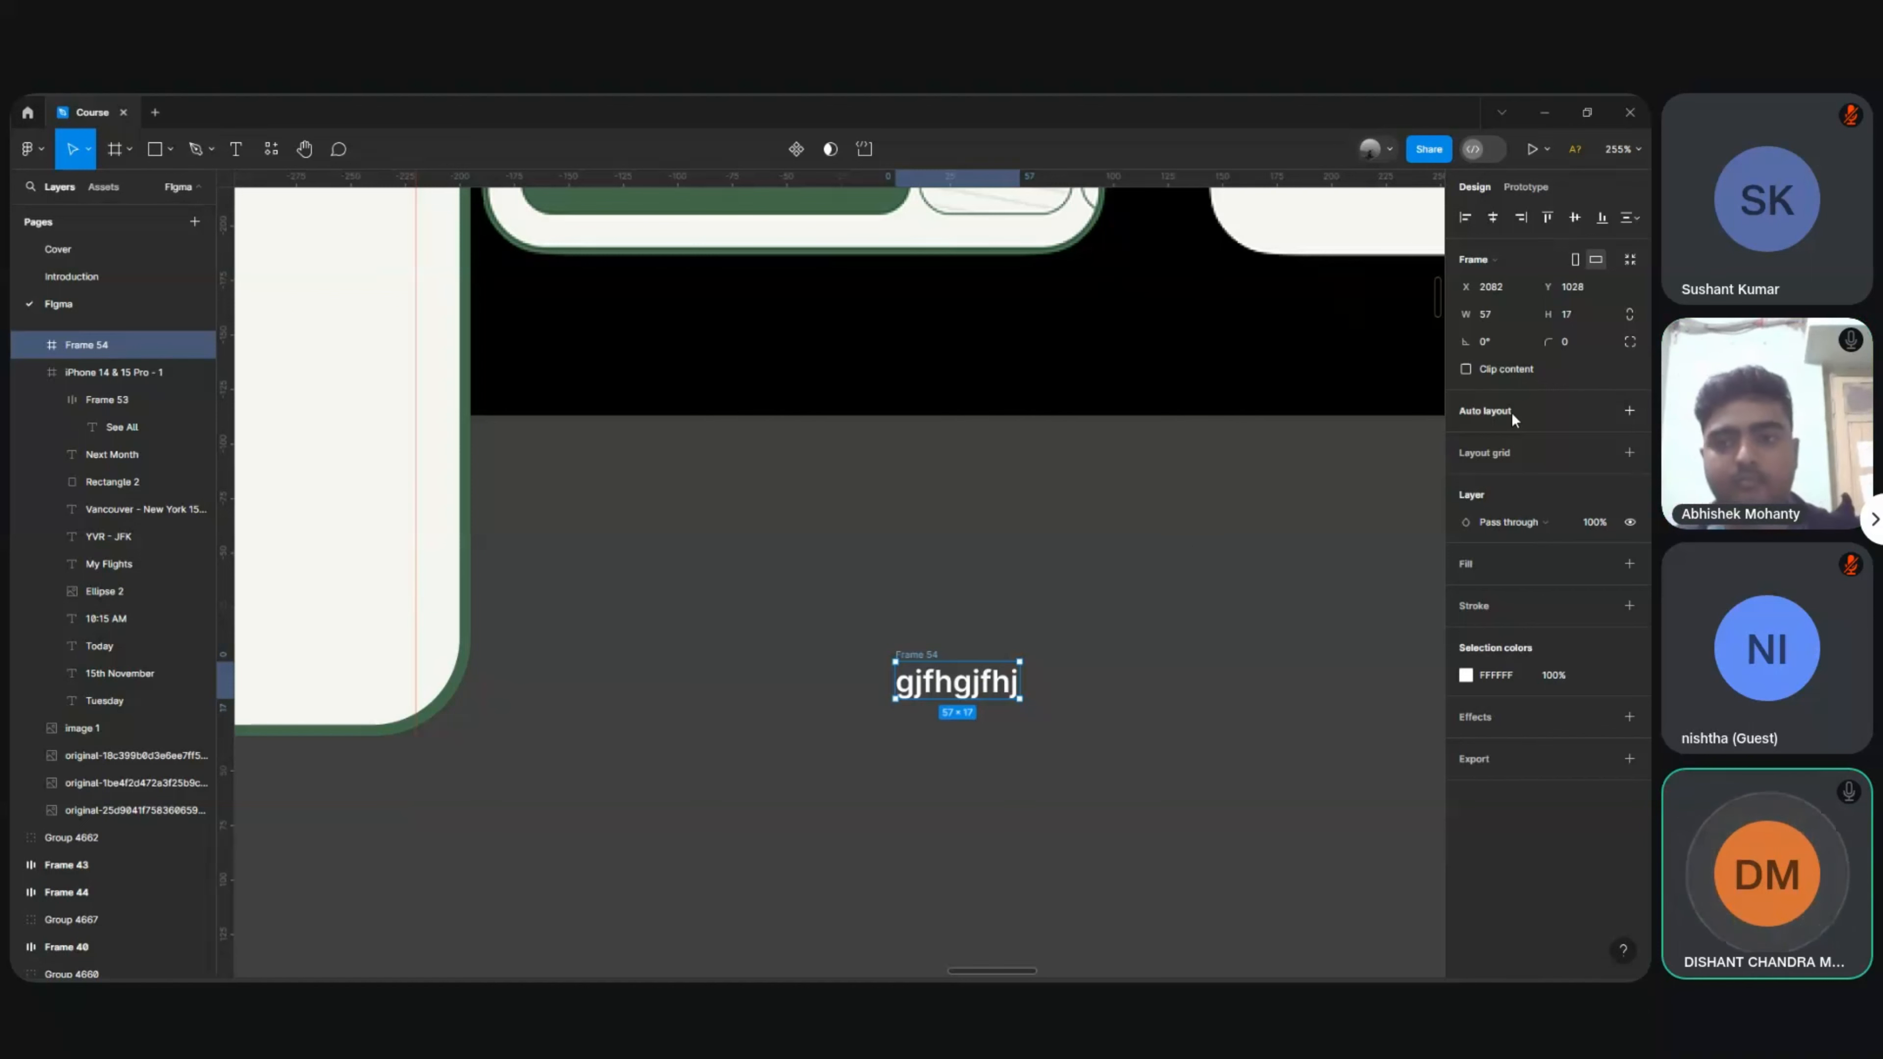
pyautogui.click(1099, 493)
# Step: Draw a rectangle about 233 by 359 beneath the "Next Month" heading, inside the off-white panel
pyautogui.scroll(-5, 1098, 491)
pyautogui.hscroll(-4, 1098, 490)
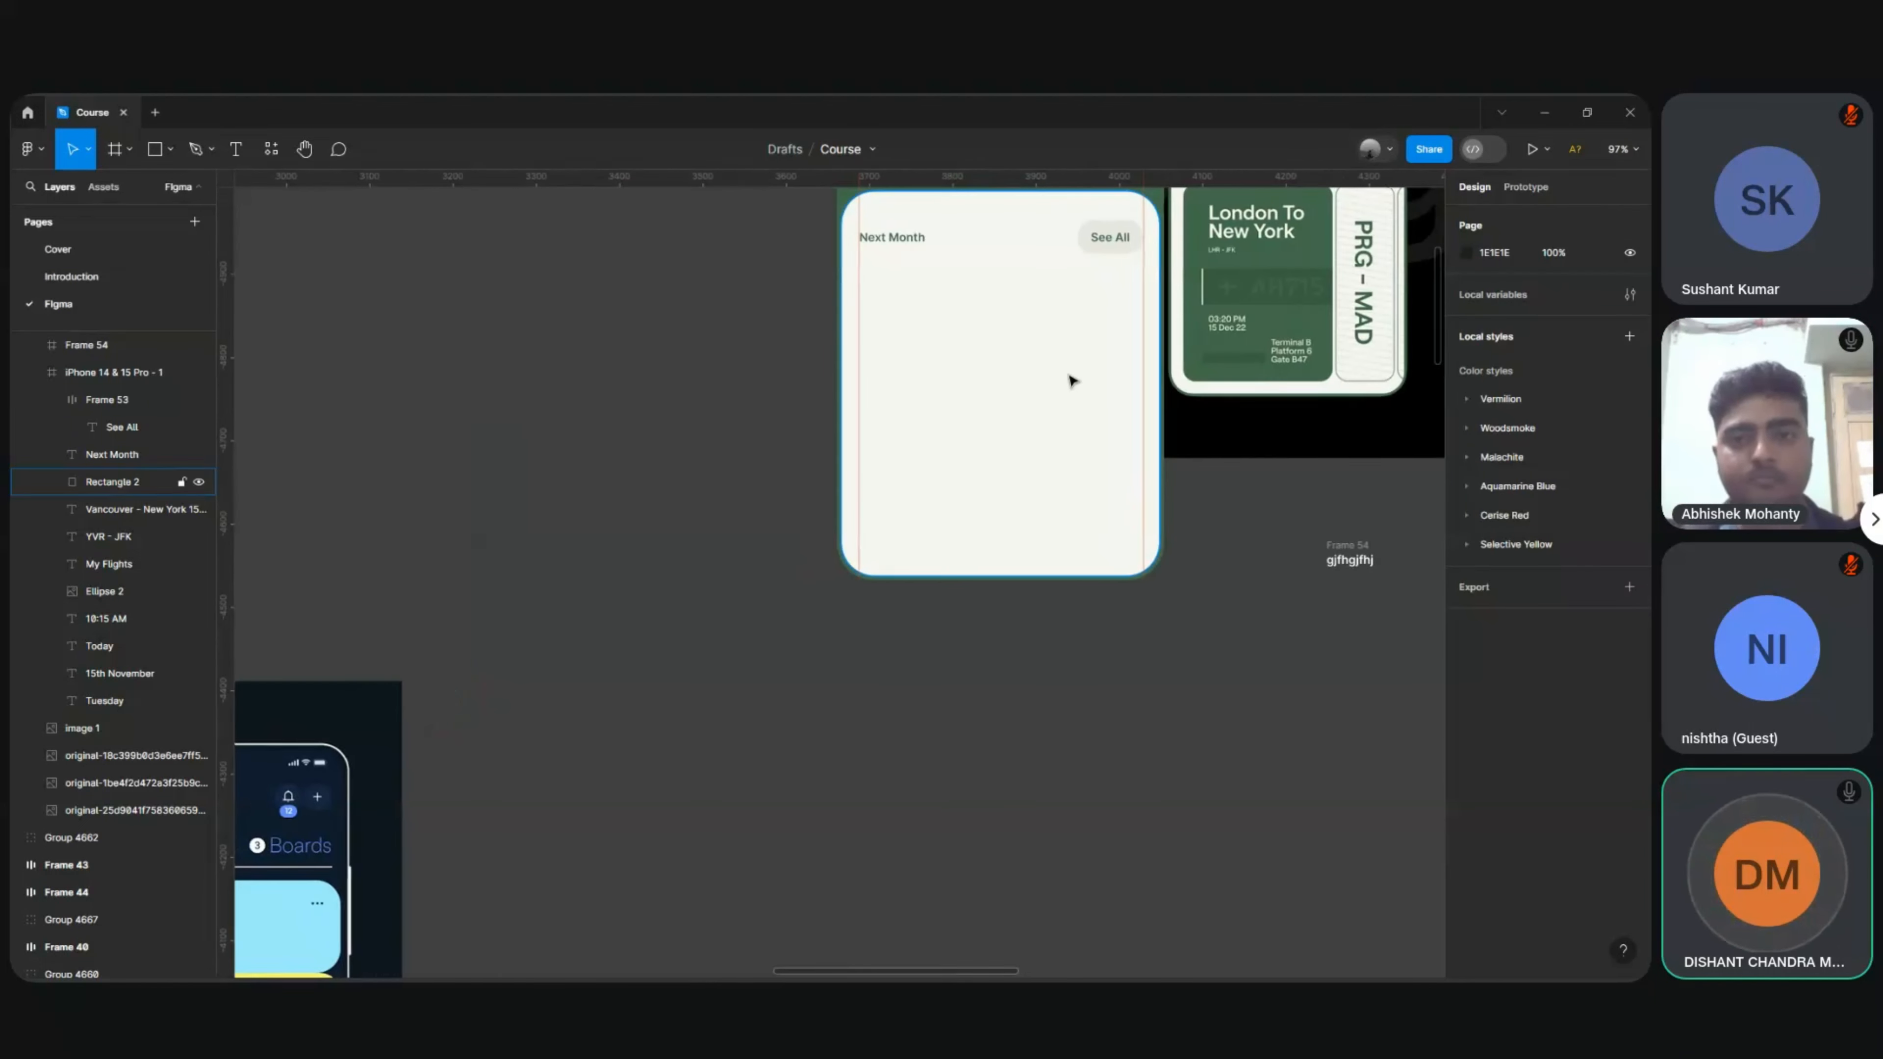
pyautogui.scroll(3, 1073, 381)
pyautogui.hscroll(3, 1070, 381)
pyautogui.scroll(5, 1070, 381)
pyautogui.hscroll(-2, 1071, 381)
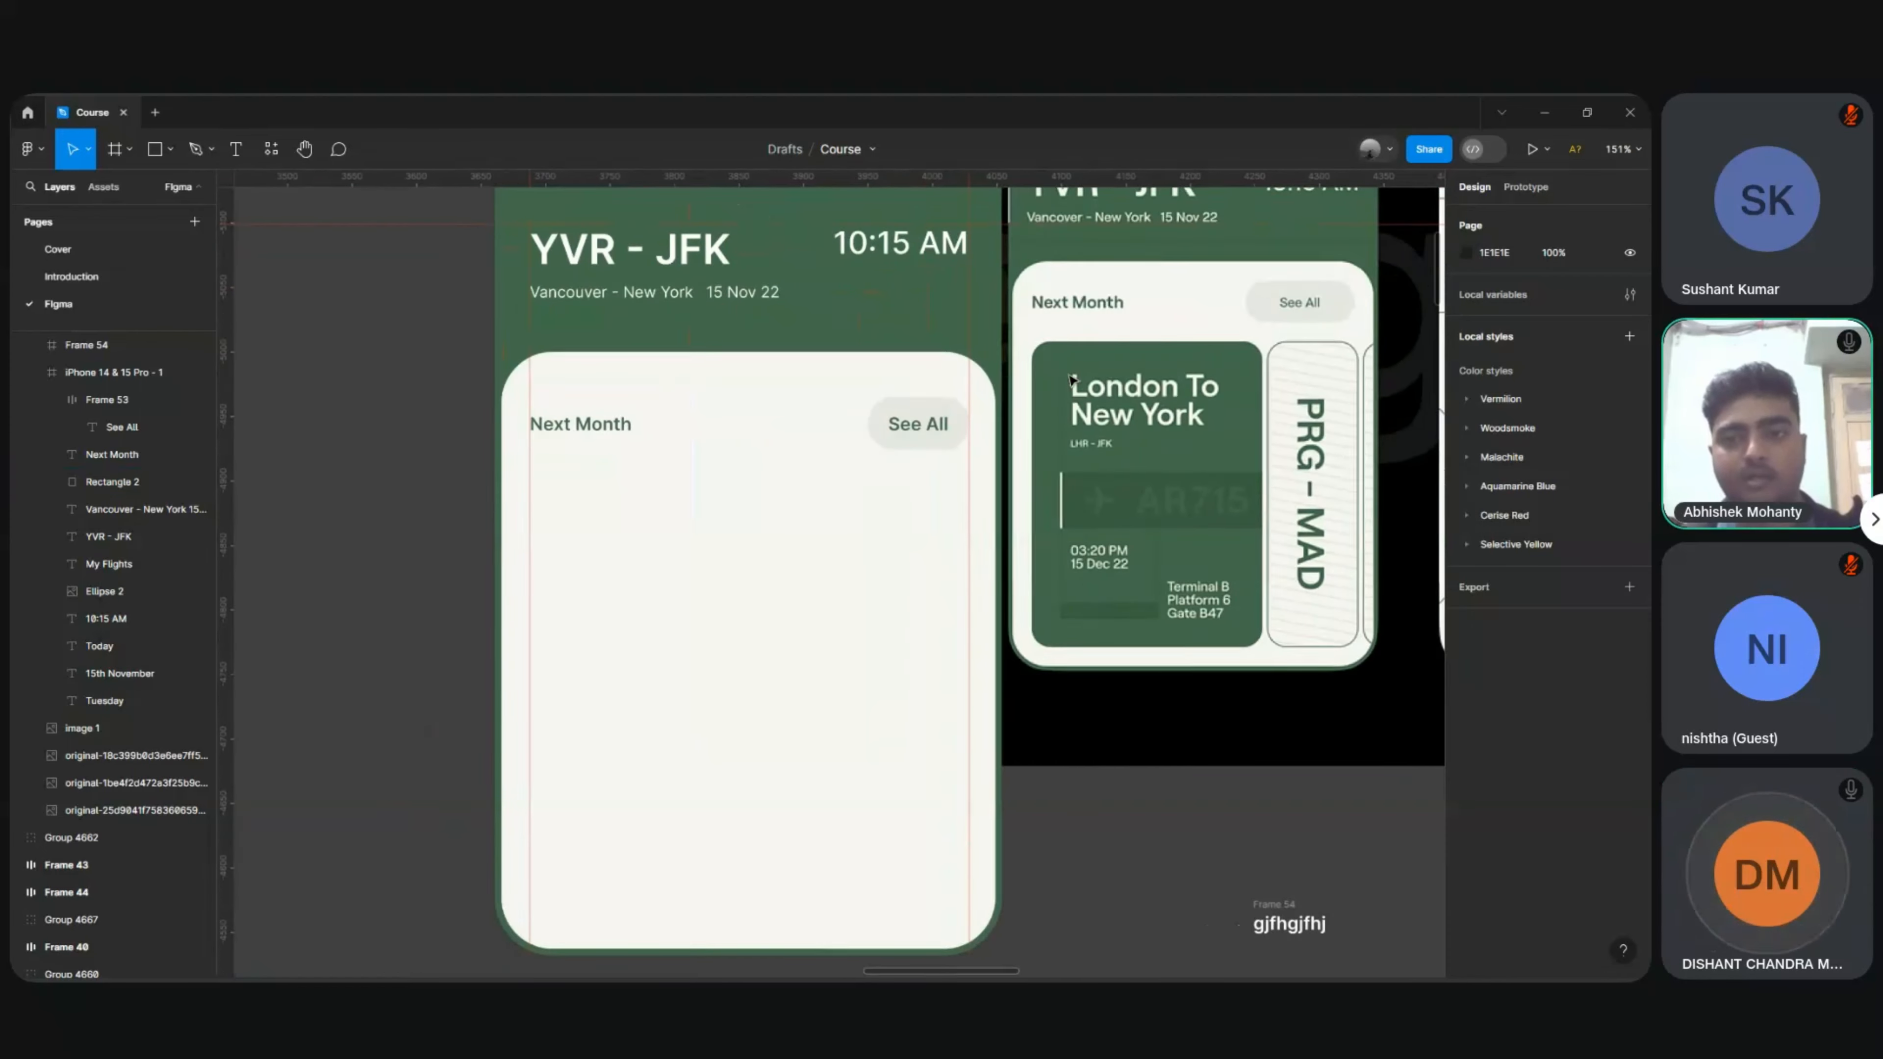
pyautogui.scroll(5, 828, 483)
pyautogui.hscroll(-3, 828, 483)
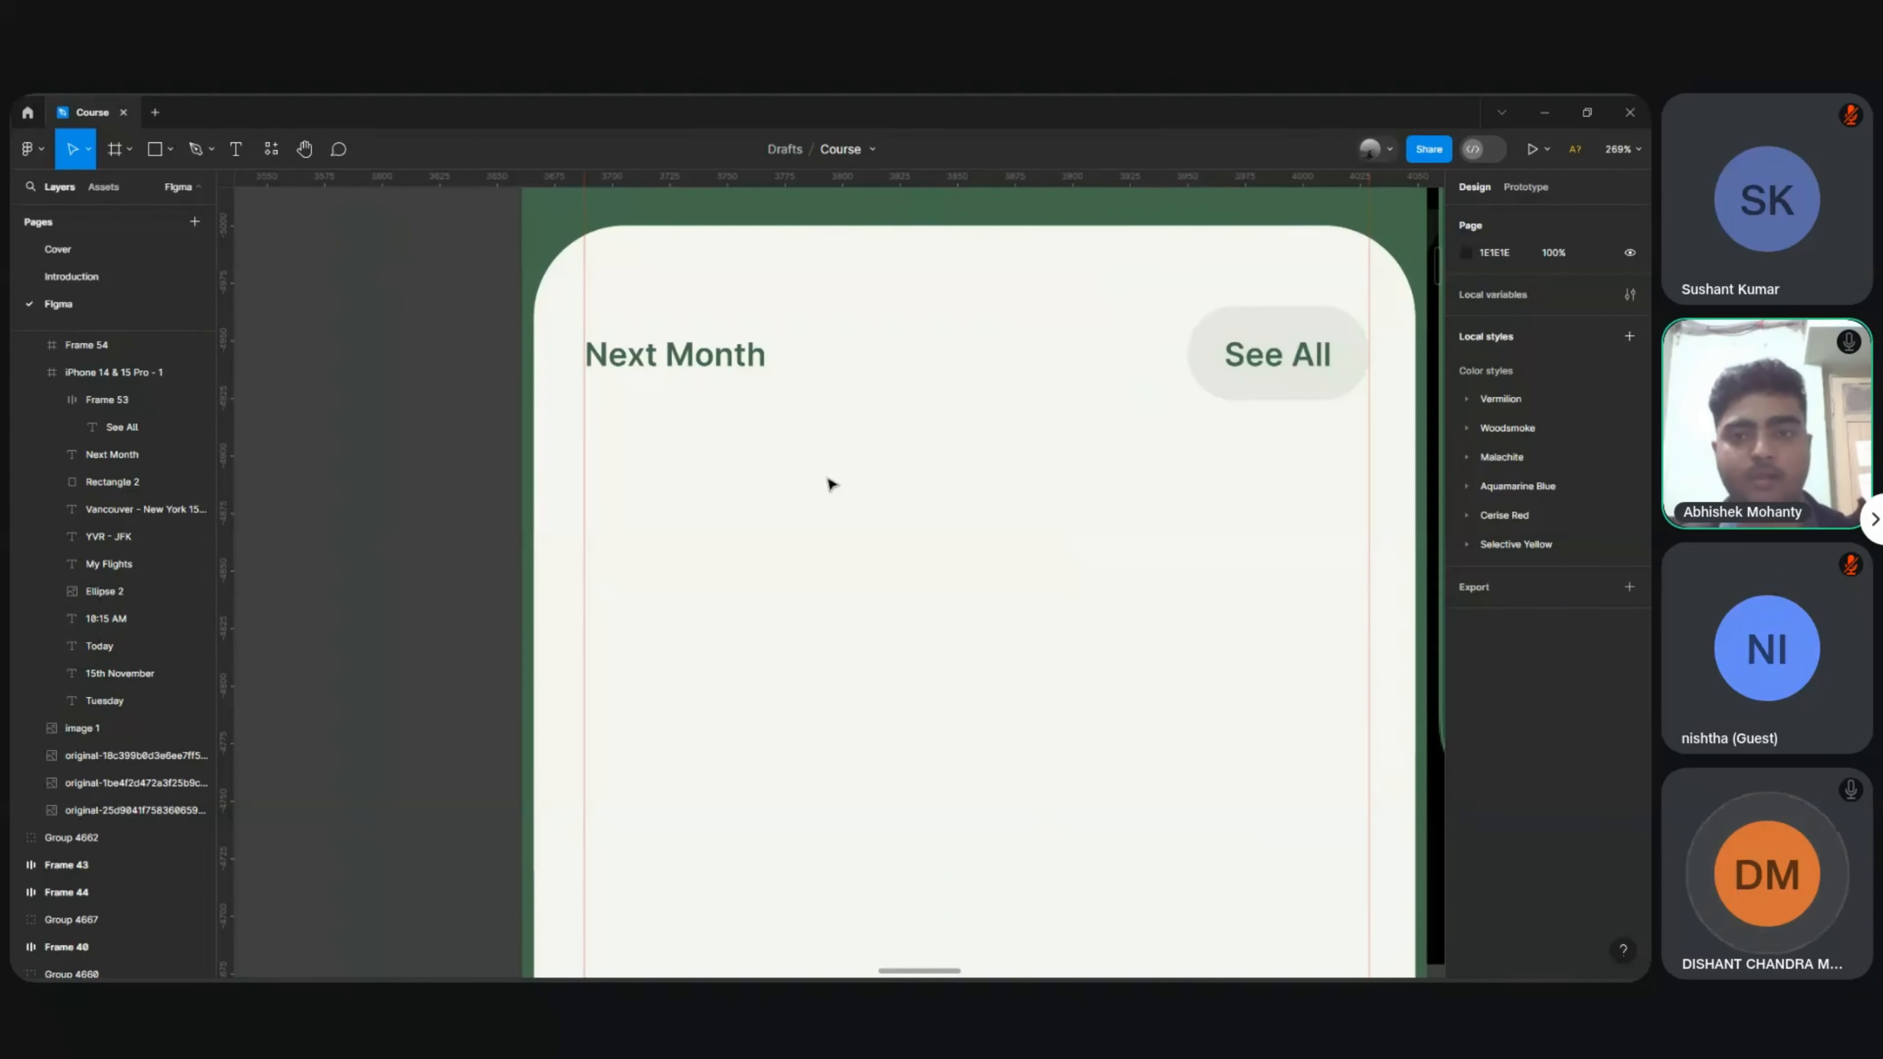
pyautogui.scroll(-5, 830, 484)
pyautogui.hscroll(3, 890, 488)
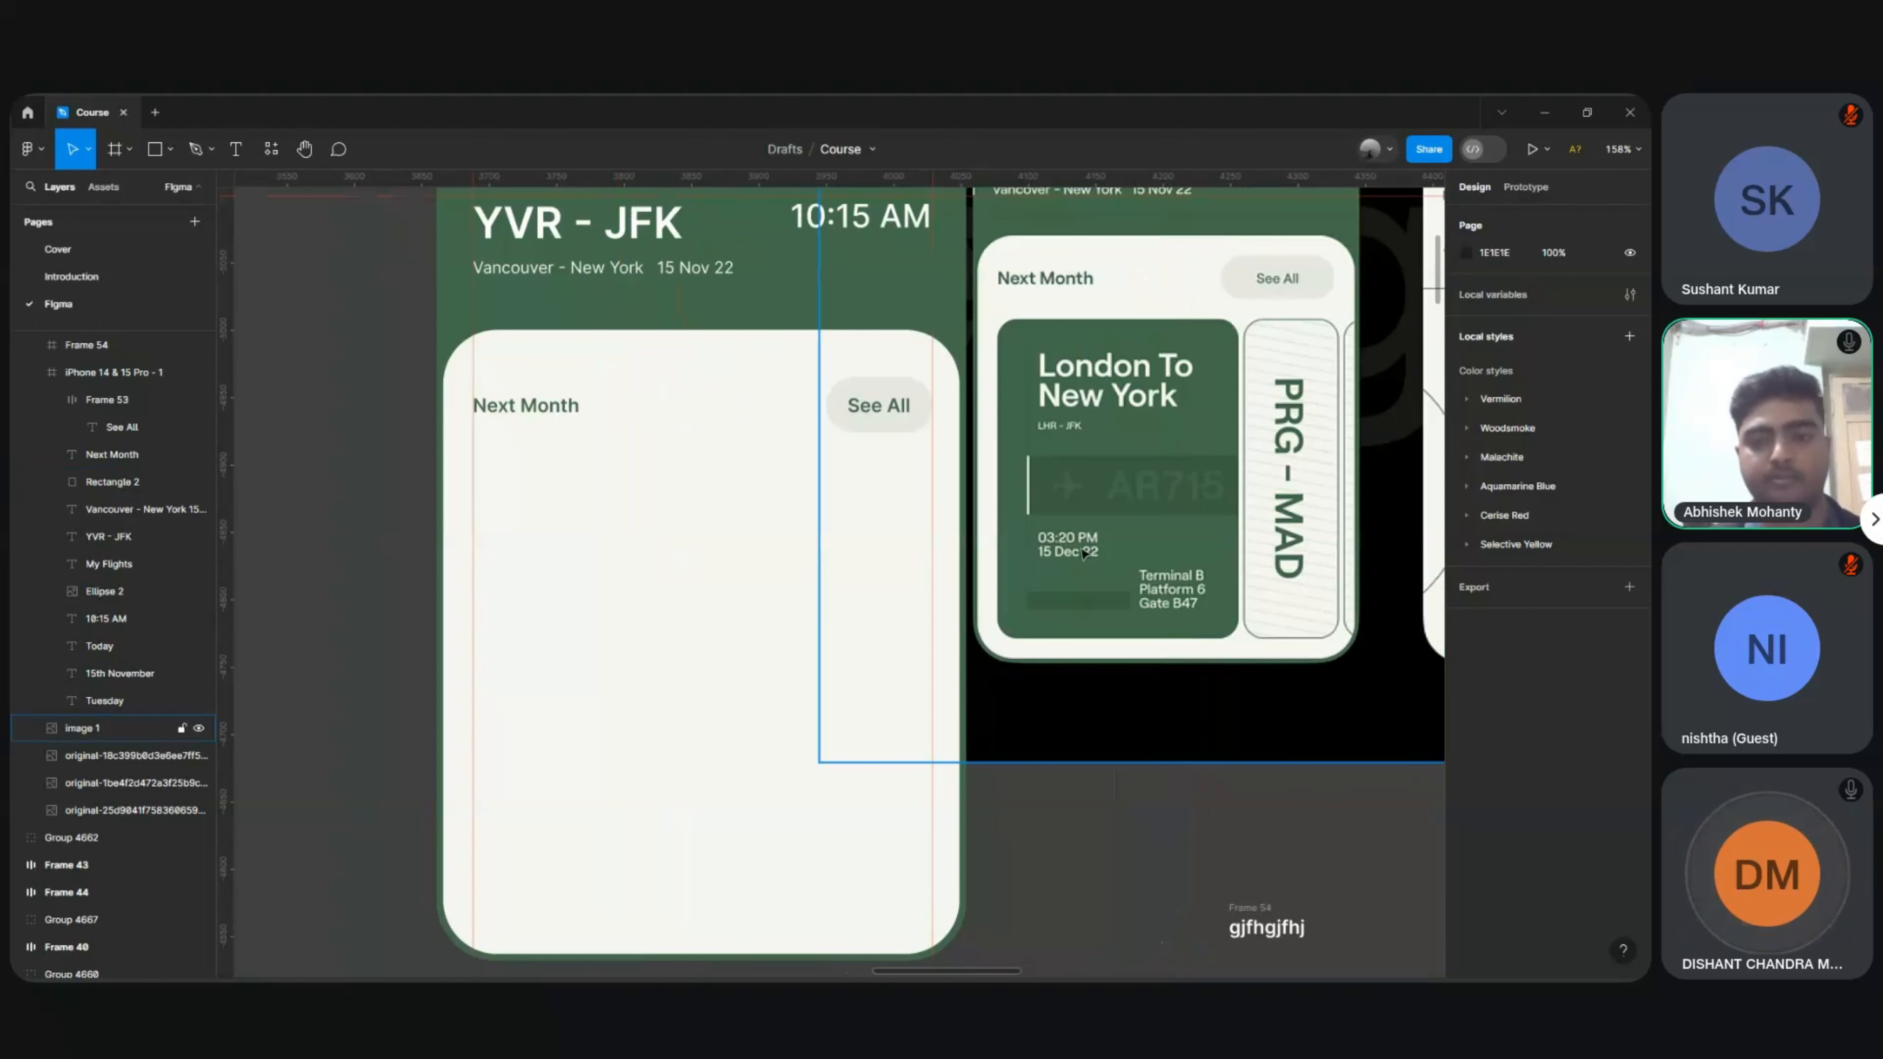
pyautogui.press('r')
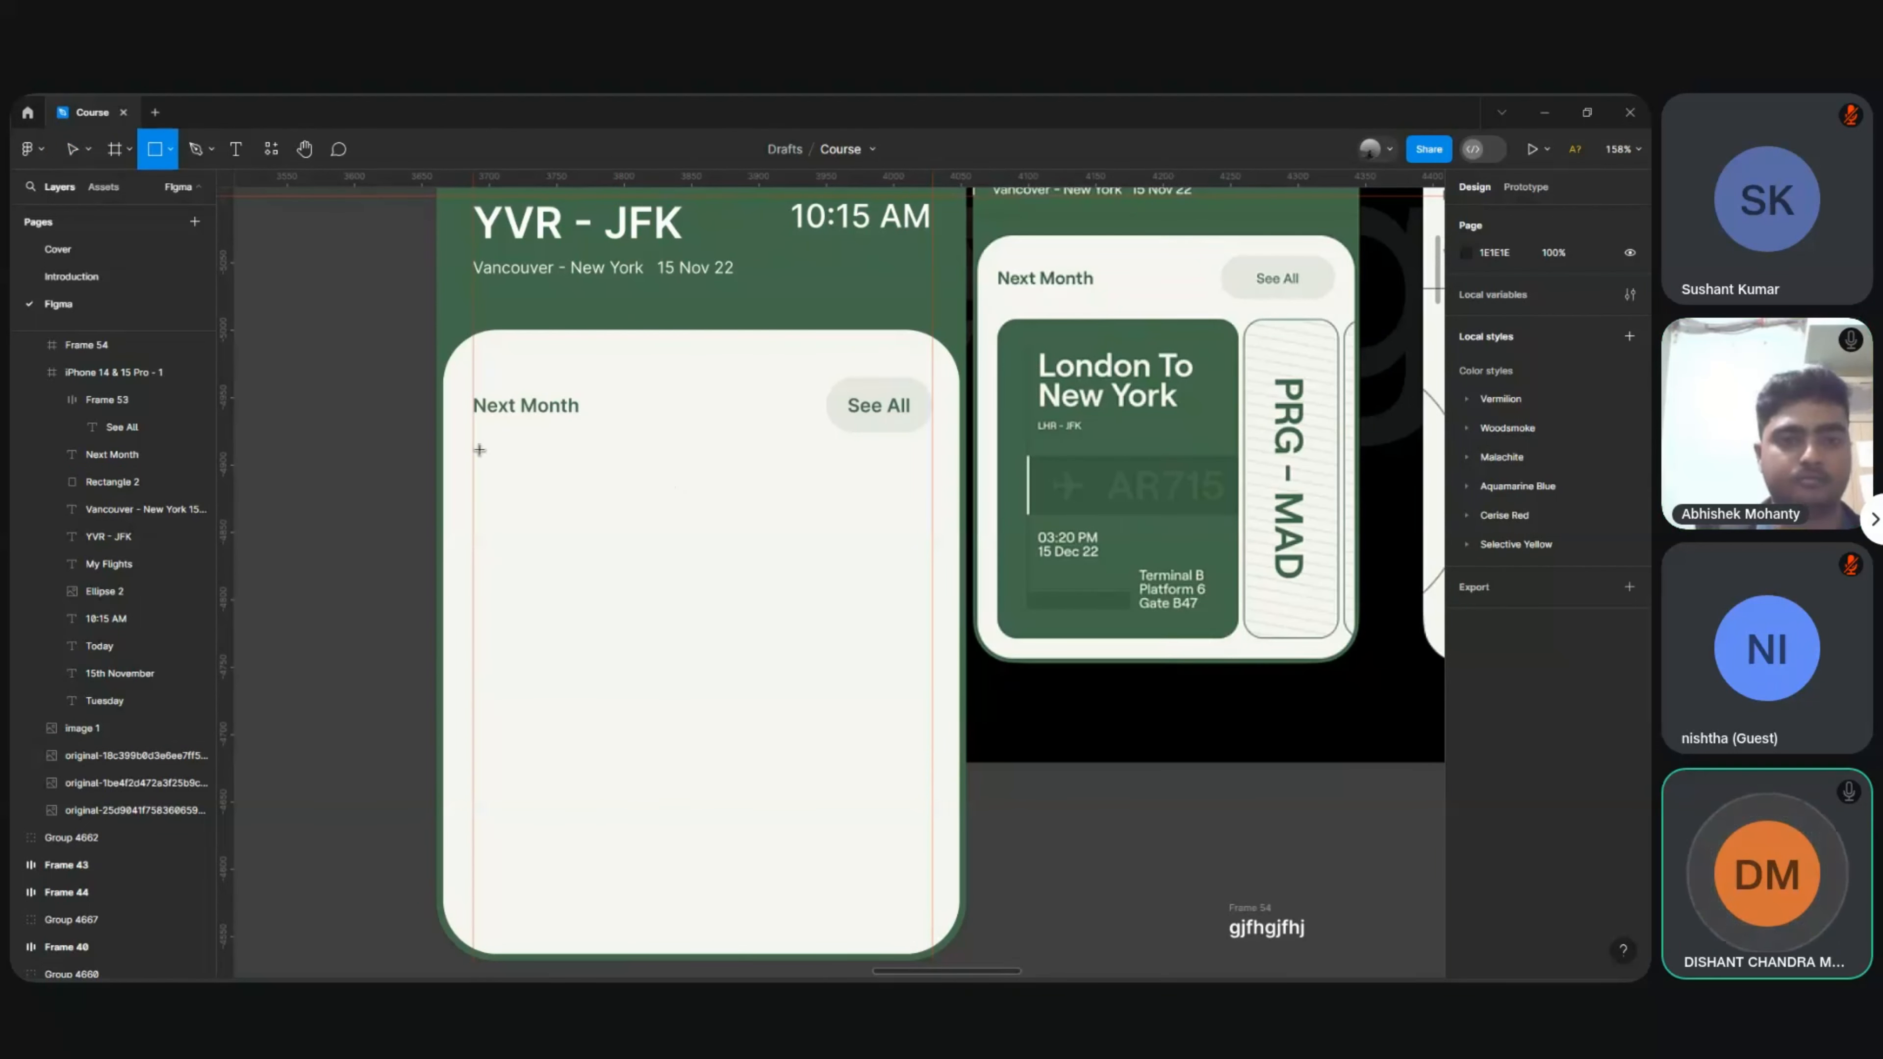
pyautogui.moveTo(475, 447); pyautogui.dragTo(789, 931)
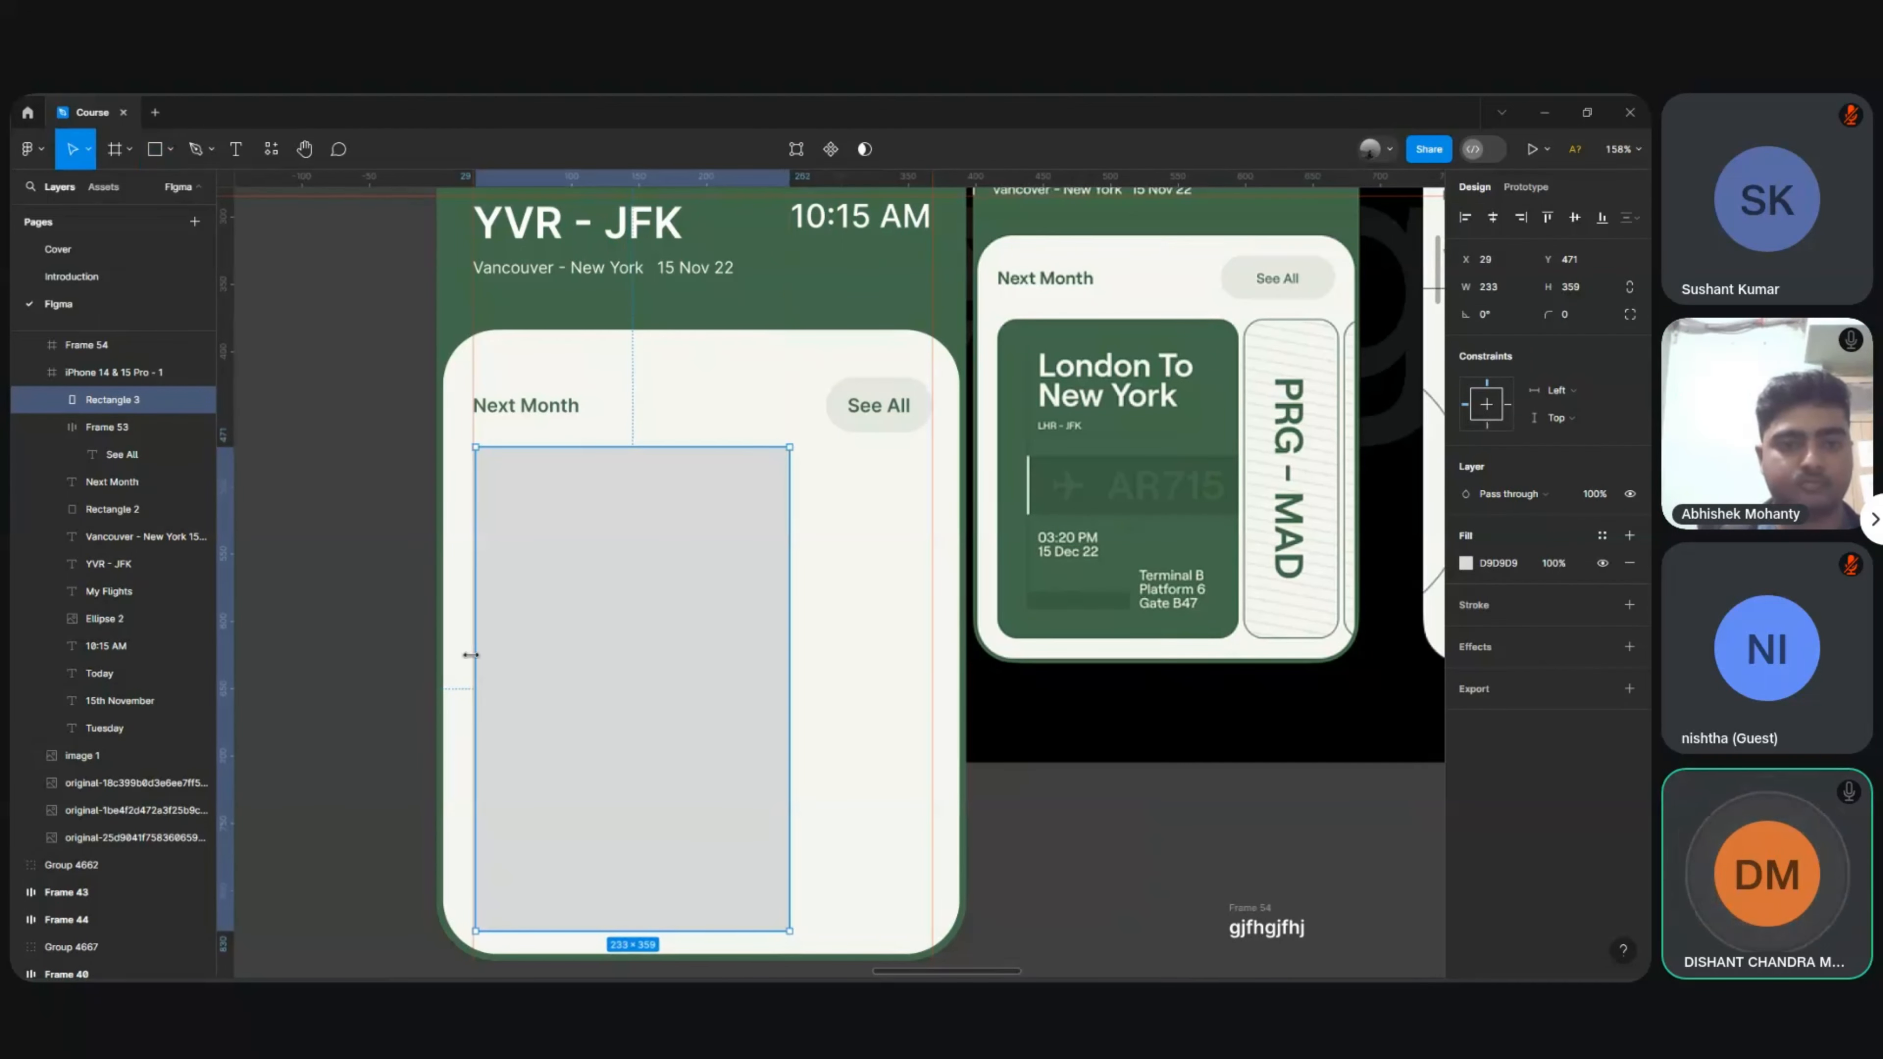
# Step: Extend the rectangle's left edge to the left margin guide at X 27, making it 235 wide
pyautogui.scroll(10, 474, 653)
pyautogui.moveTo(475, 655); pyautogui.dragTo(464, 656)
pyautogui.scroll(-5, 463, 656)
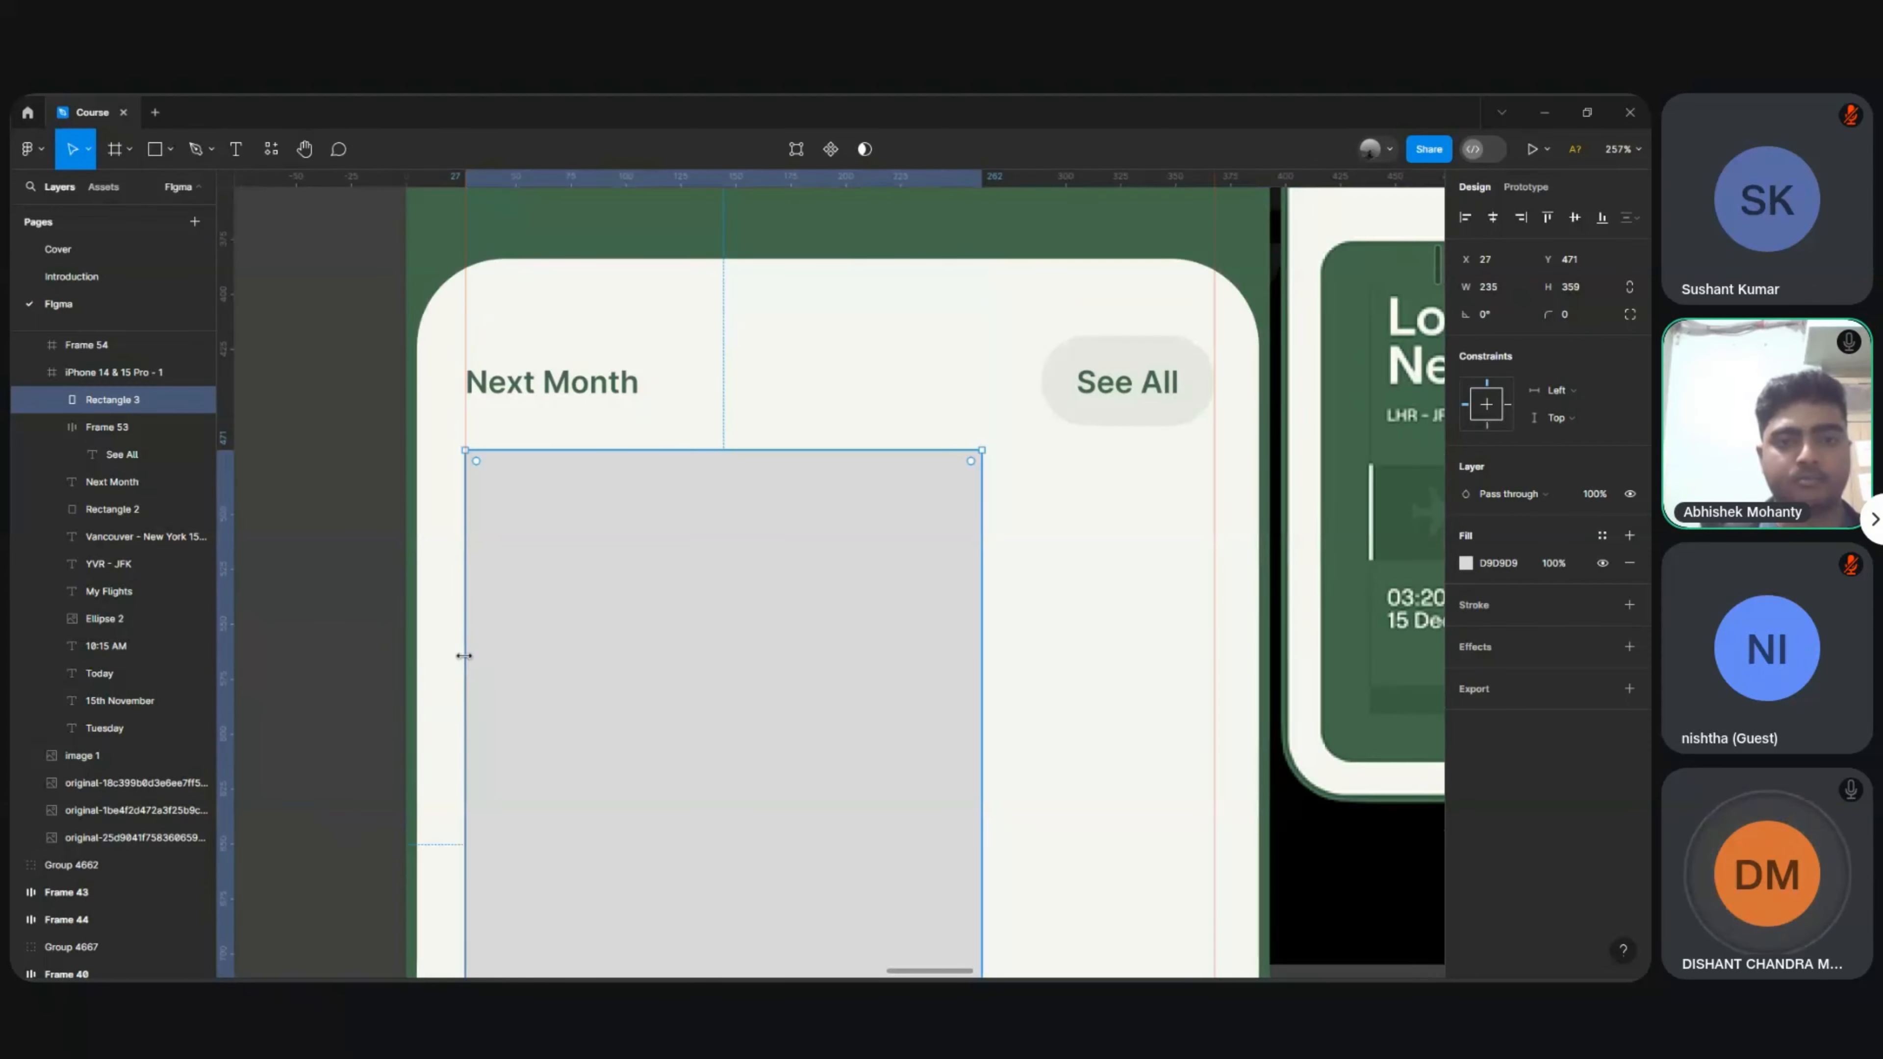
# Step: Round the rectangle's corners to 16 and fill it with the green sampled from the reference flight card
pyautogui.scroll(-5, 464, 655)
pyautogui.scroll(-3, 464, 656)
pyautogui.scroll(5, 464, 655)
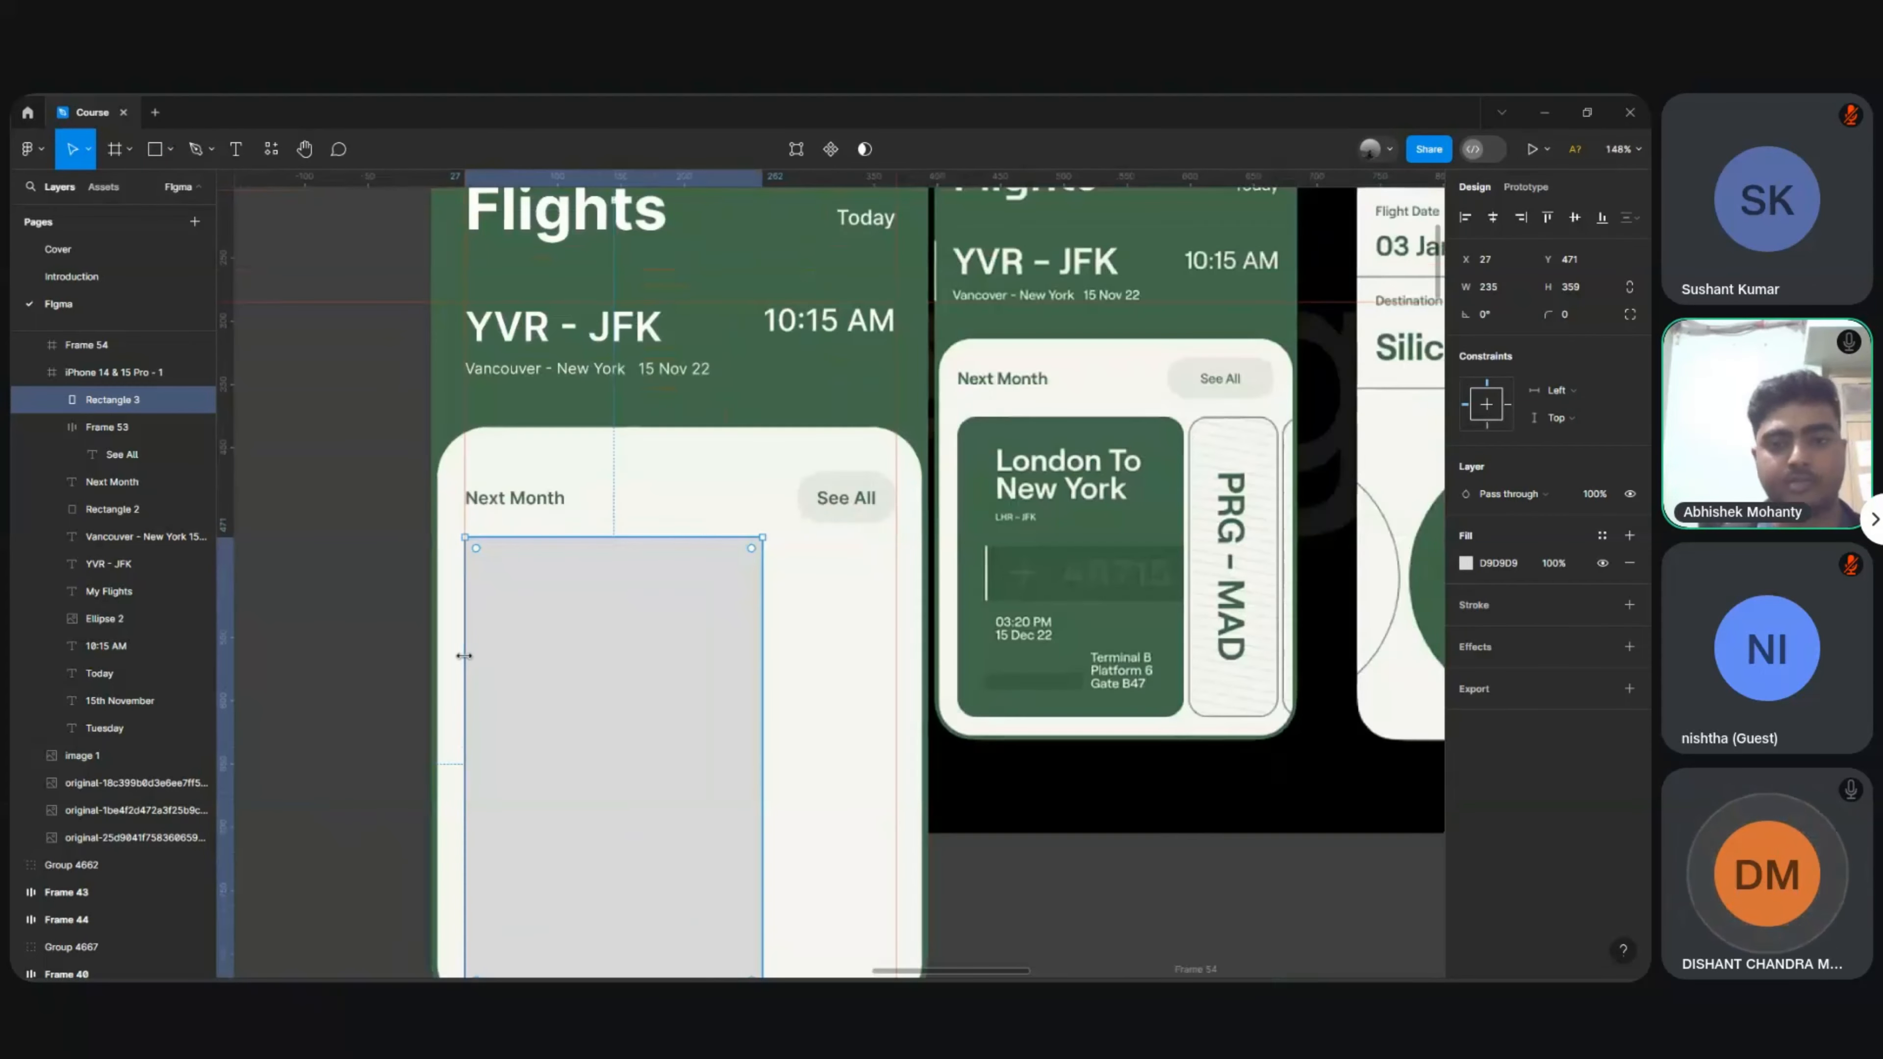
pyautogui.scroll(-3, 475, 649)
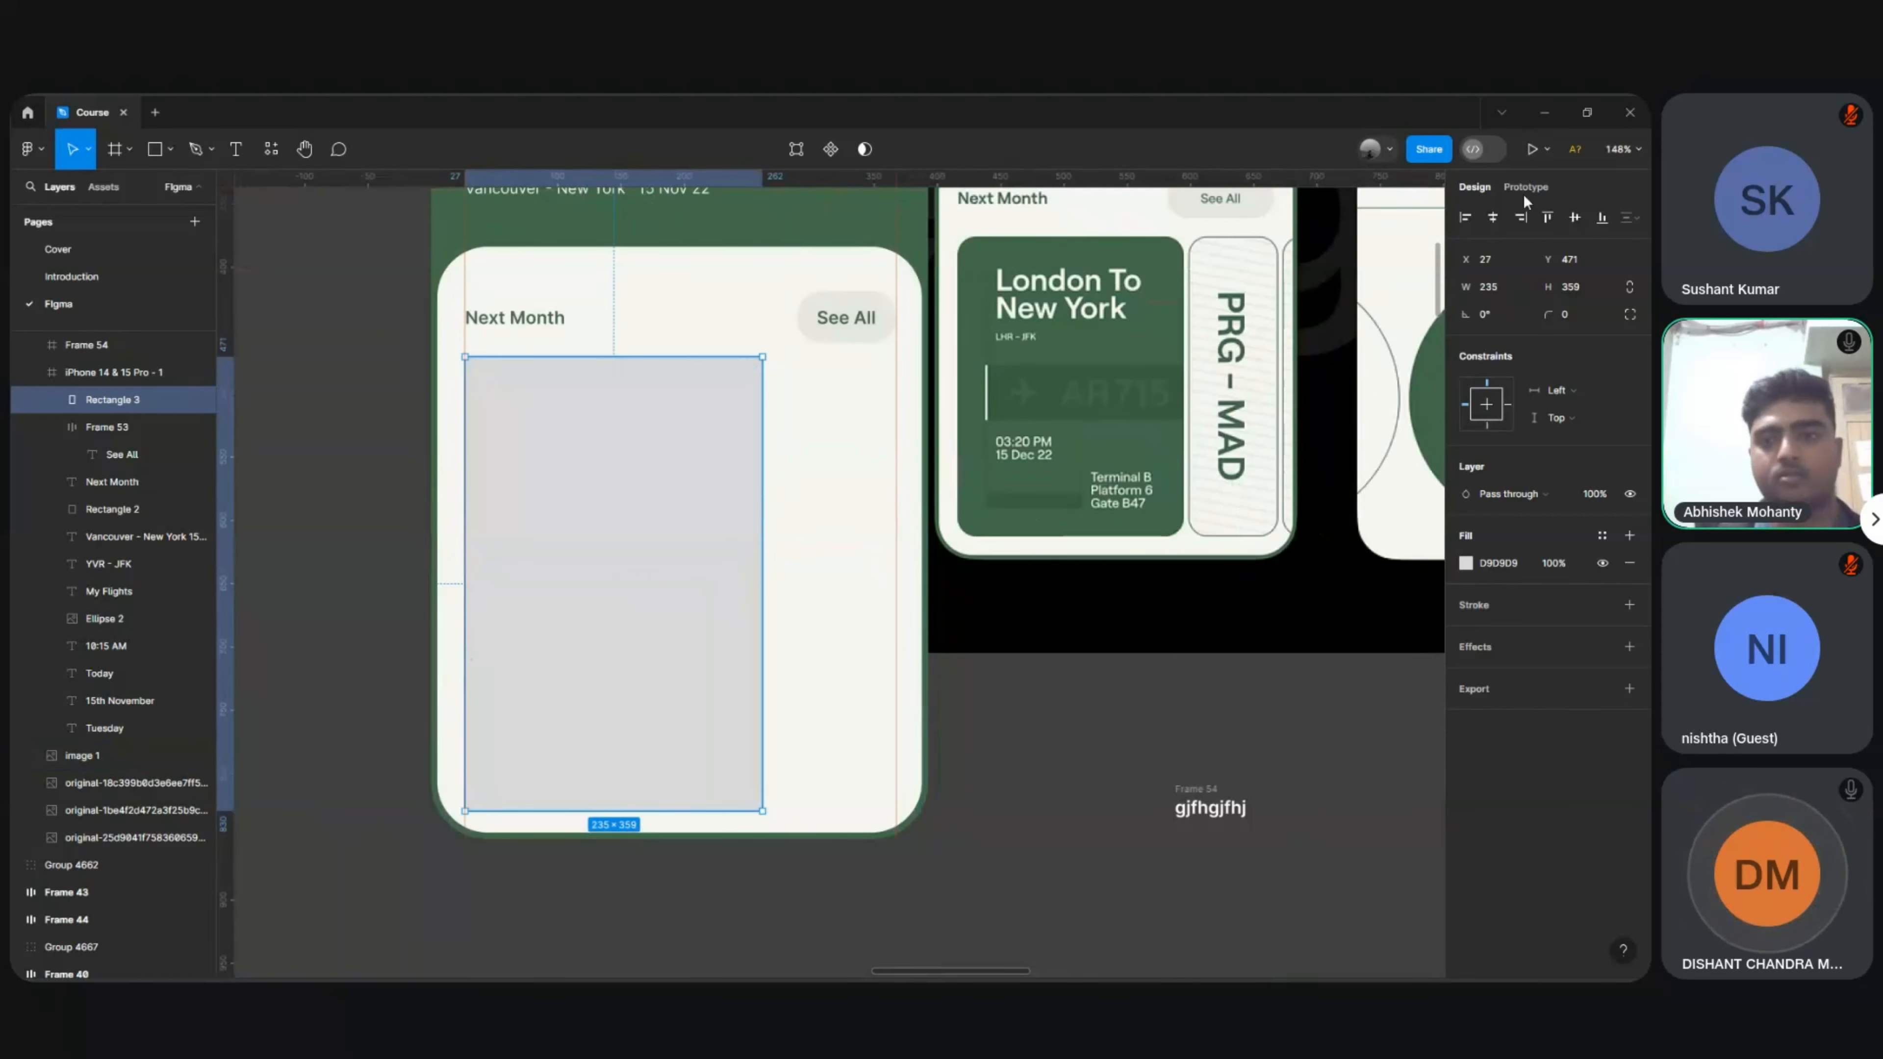
pyautogui.click(1573, 312)
pyautogui.write('16')
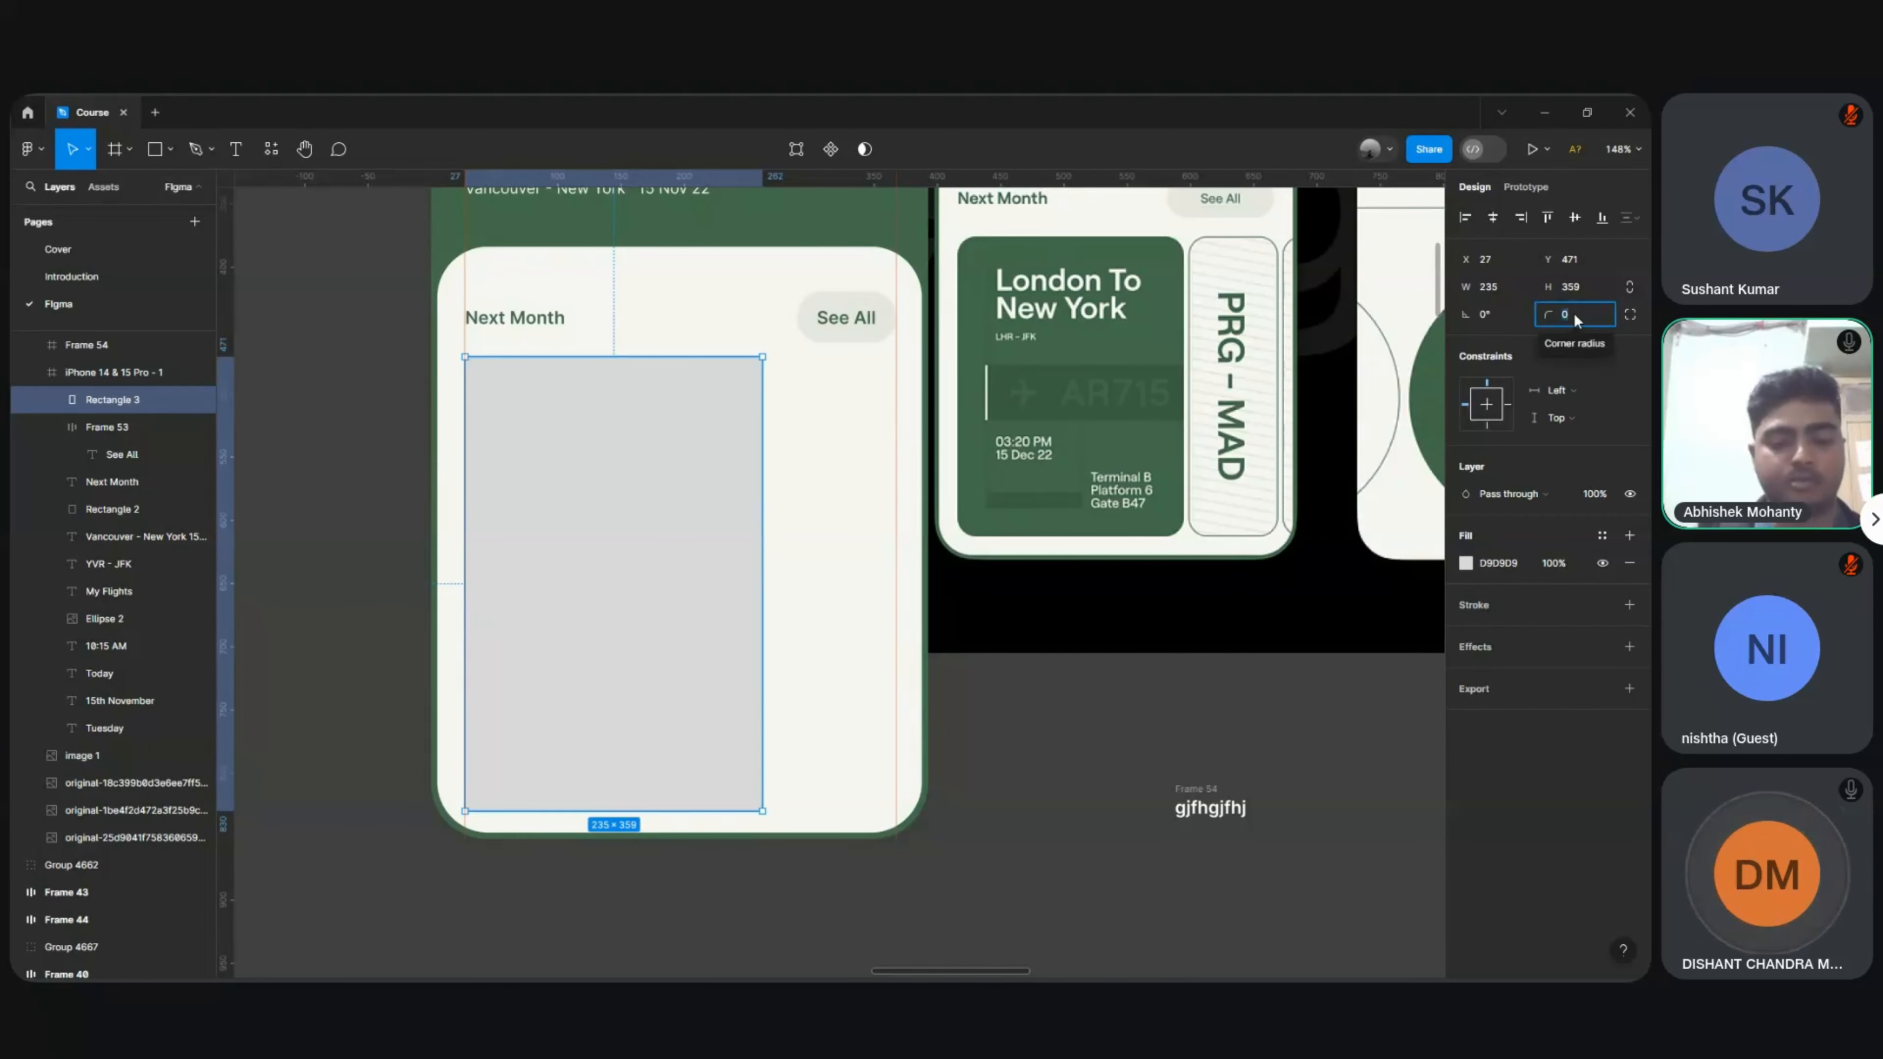
pyautogui.press('Return')
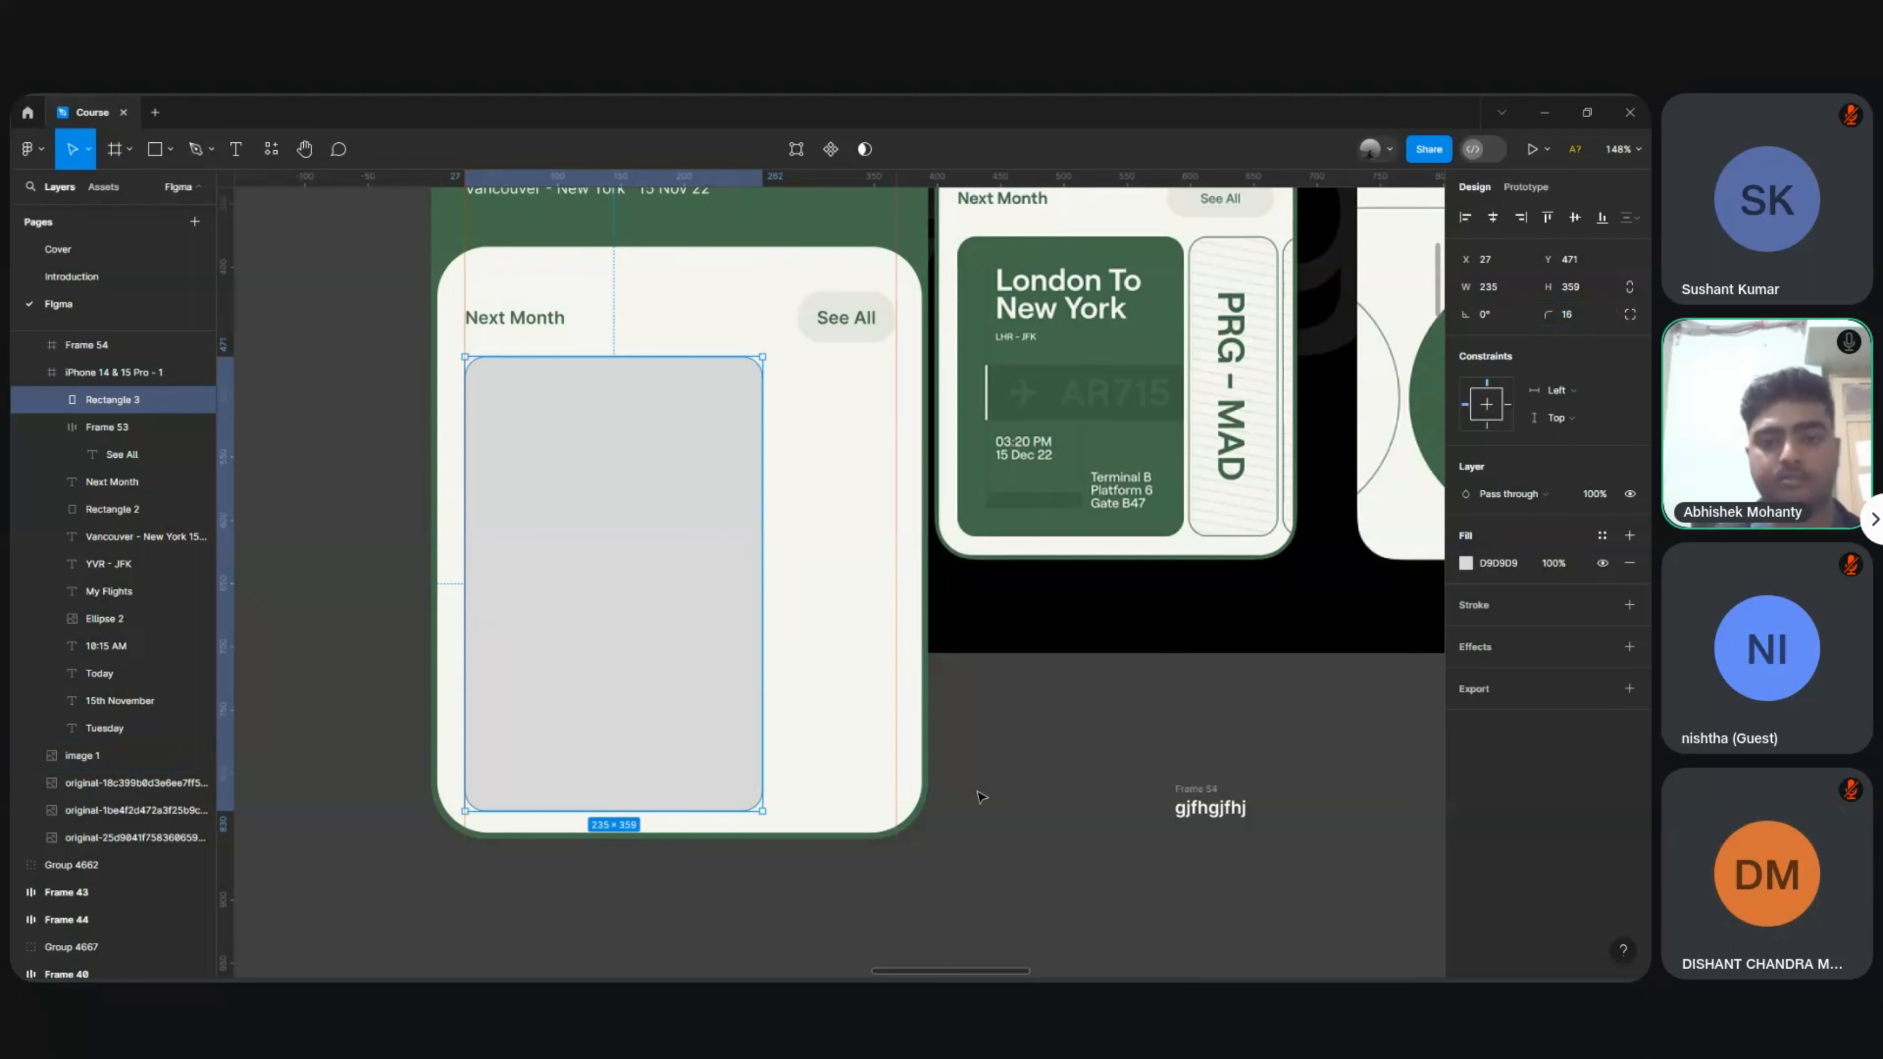
pyautogui.press('i')
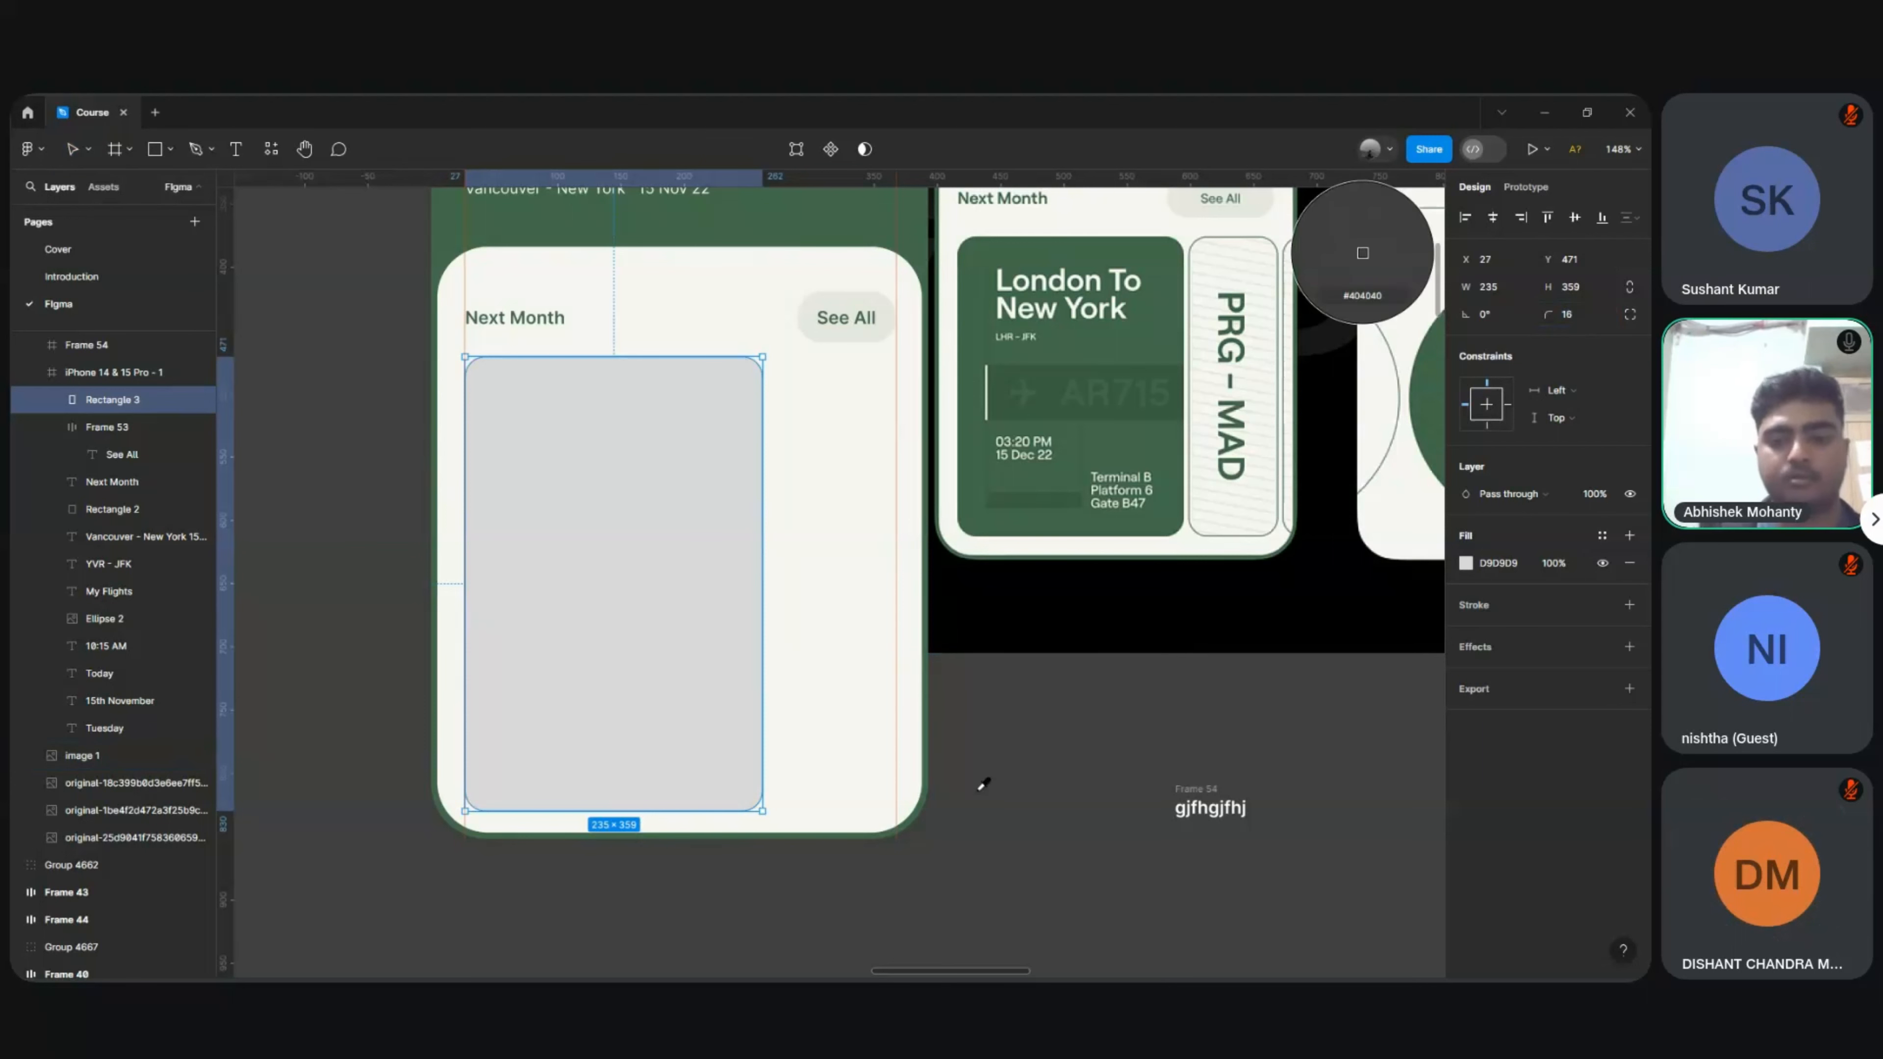
pyautogui.click(1112, 439)
pyautogui.click(1050, 823)
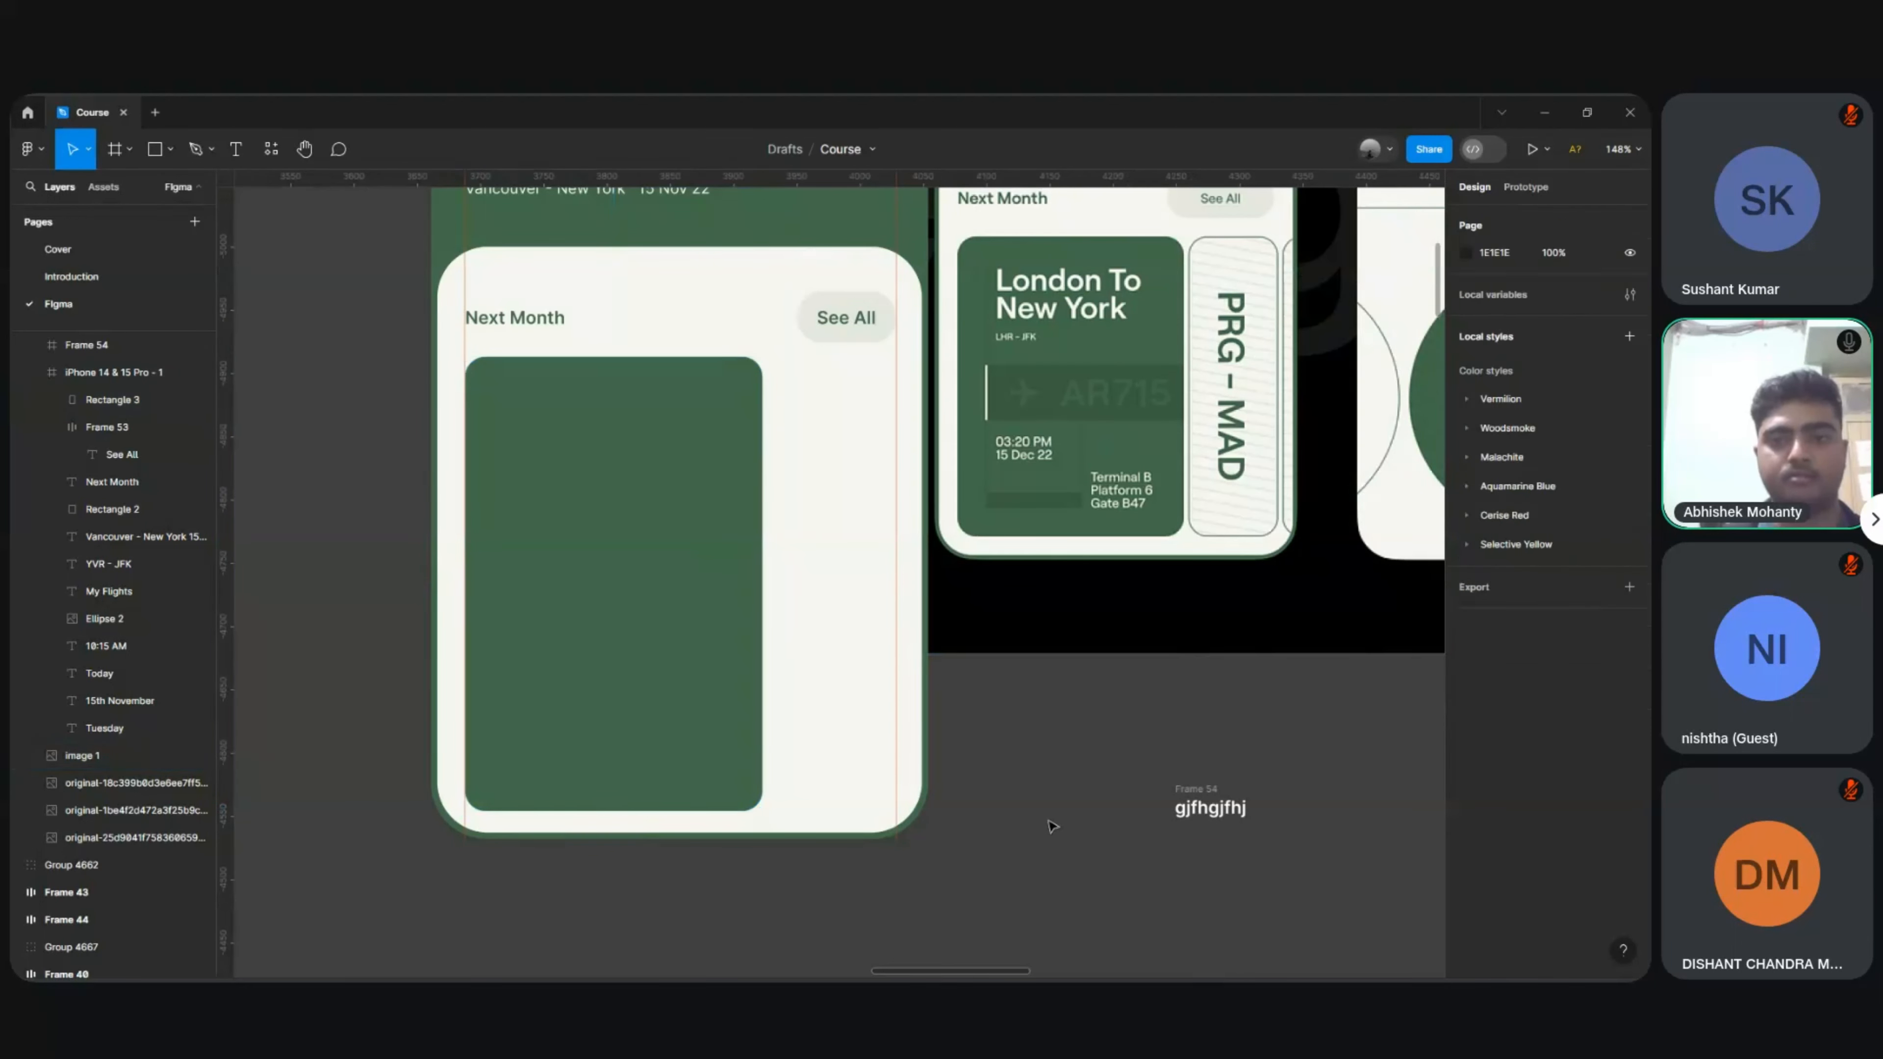
# Step: Duplicate the "Next Month" heading, bring the copy to the front and place it on the green card at Y 501
pyautogui.scroll(-2, 566, 613)
pyautogui.scroll(3, 542, 512)
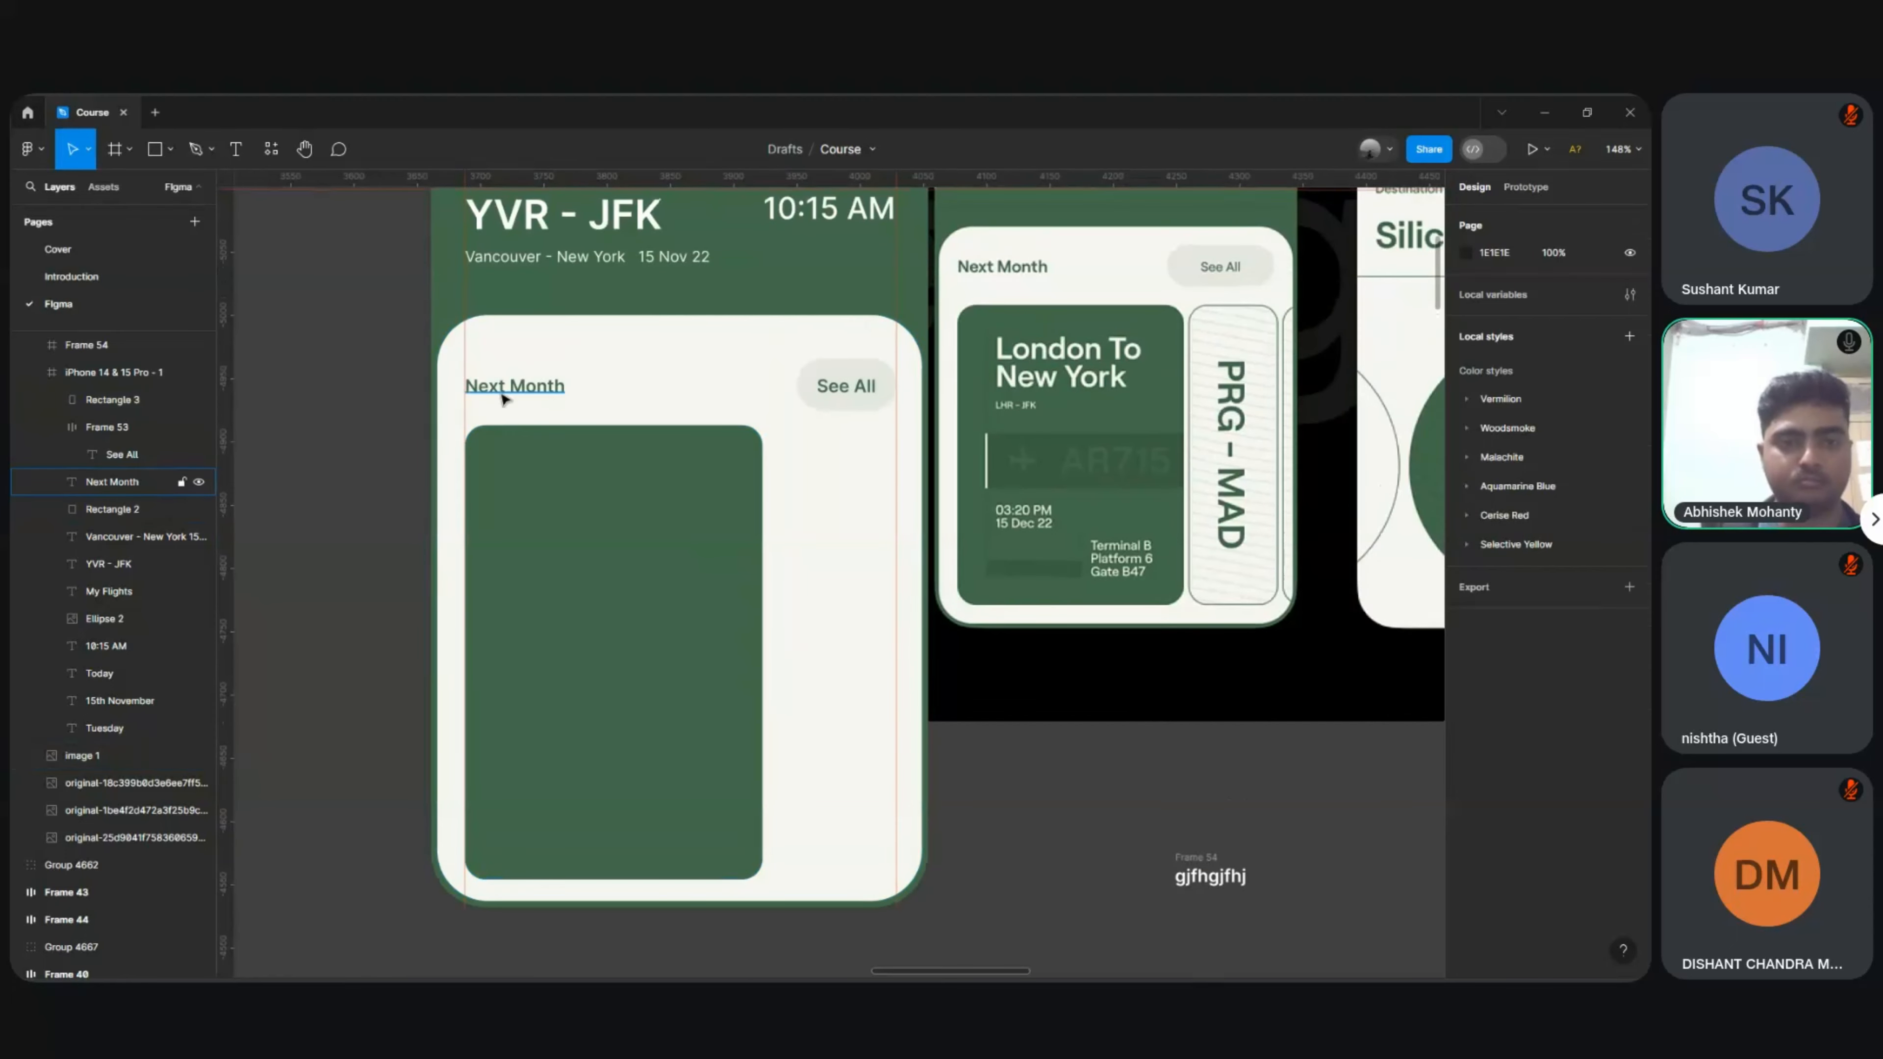
pyautogui.click(503, 399)
pyautogui.hotkey('ctrl', 'd')
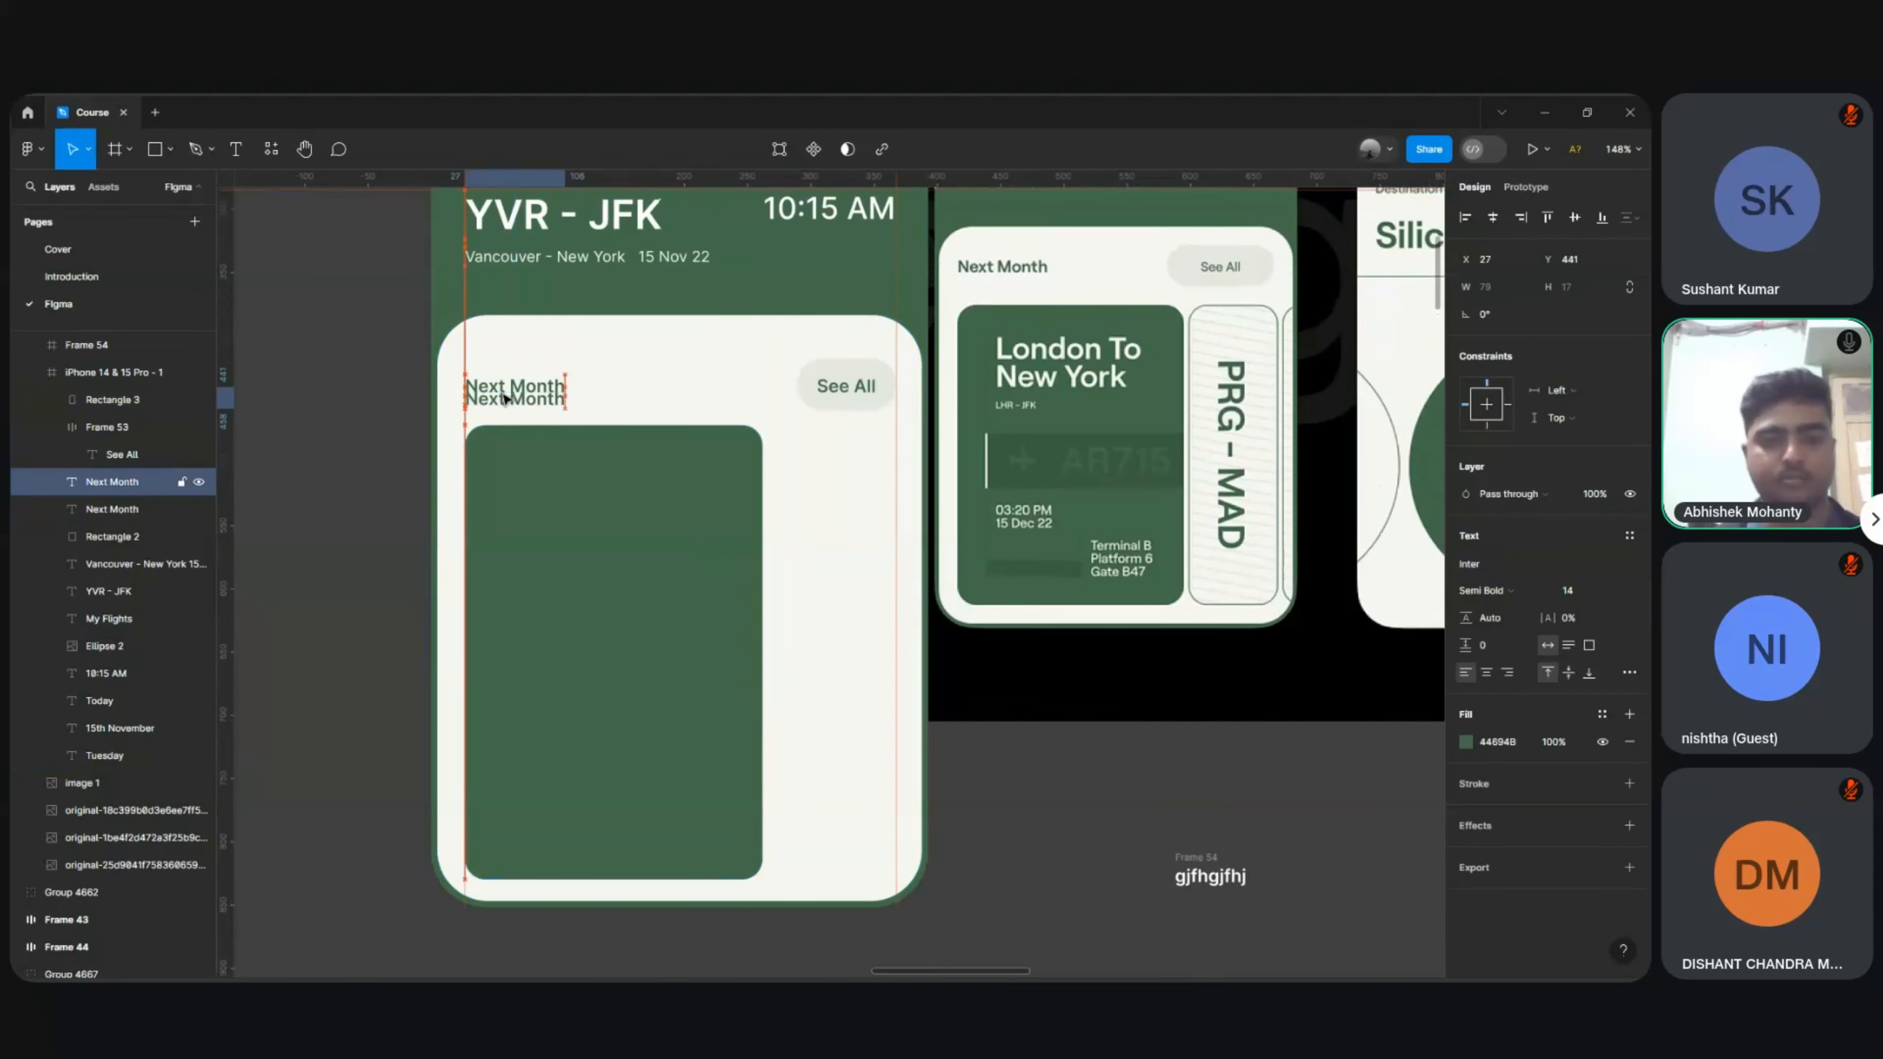
pyautogui.hotkey('ctrl', 'shift', ']')
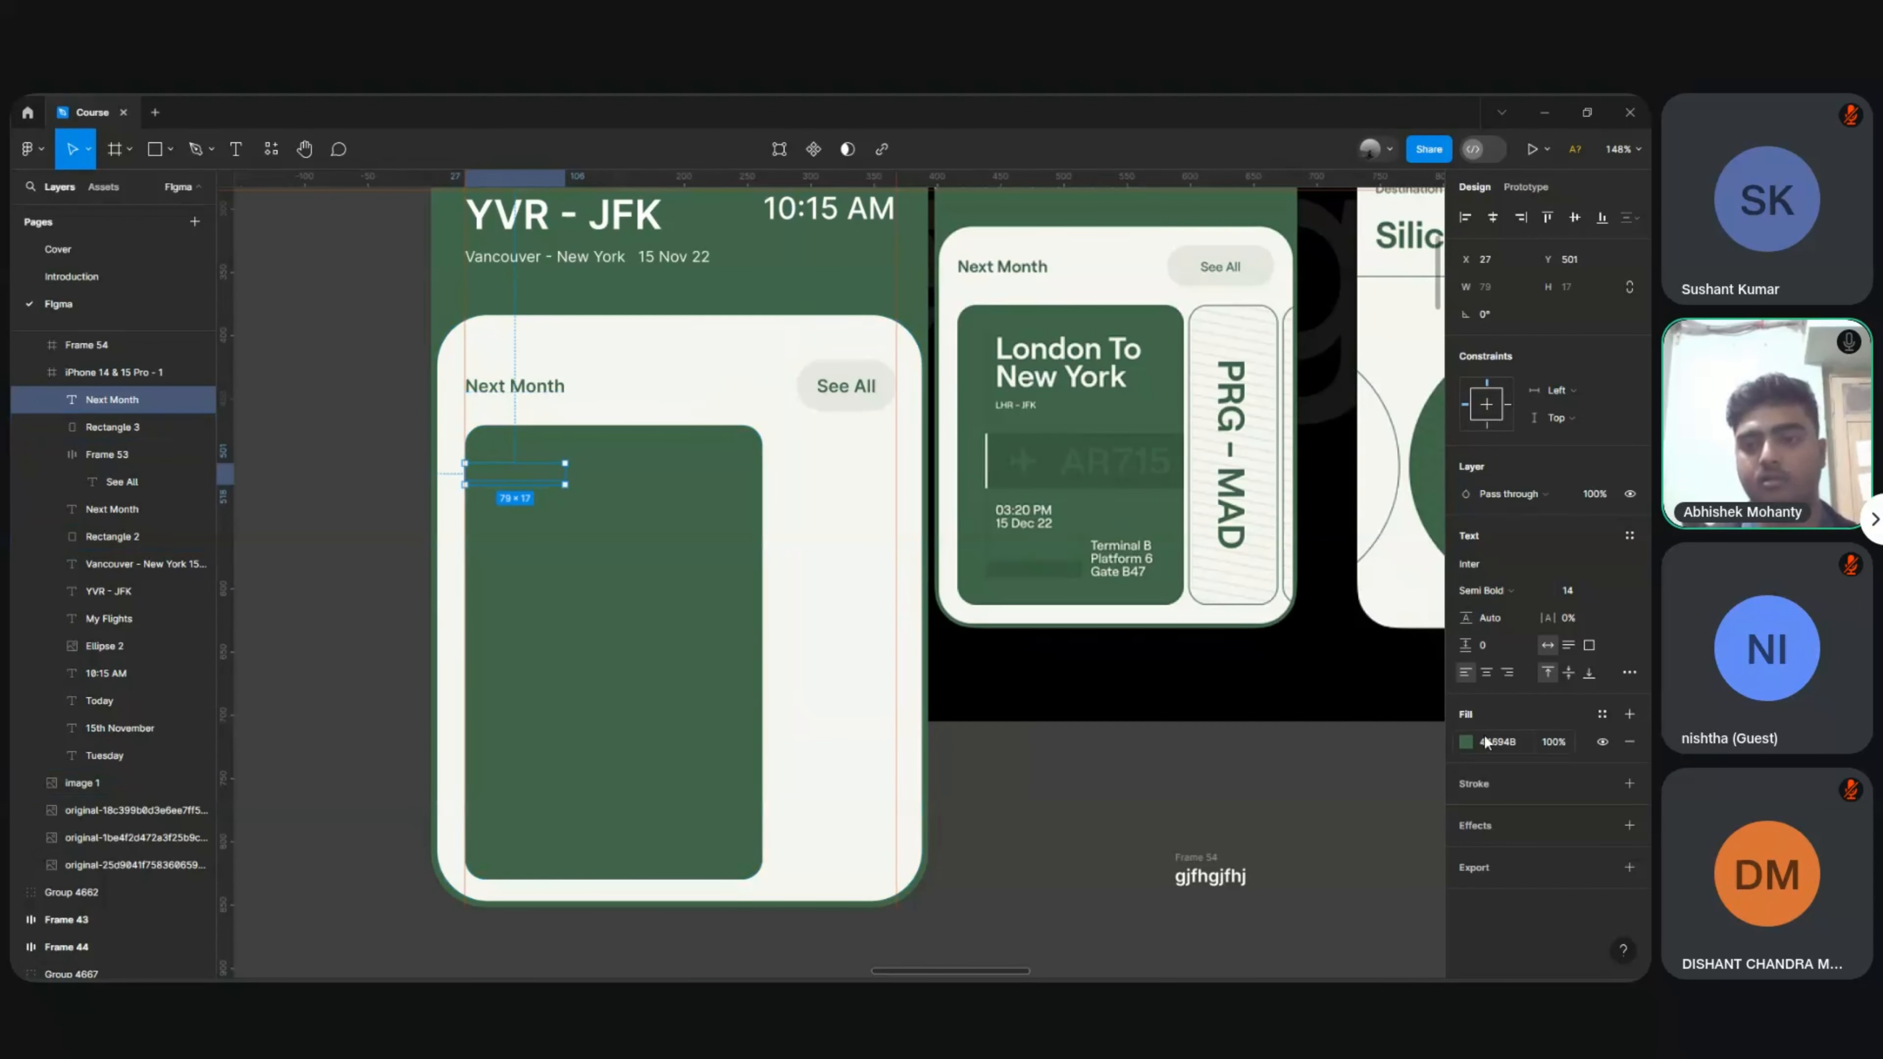
# Step: Colour the duplicated heading white (FFFFFF) and set its font size to 32
pyautogui.click(1466, 741)
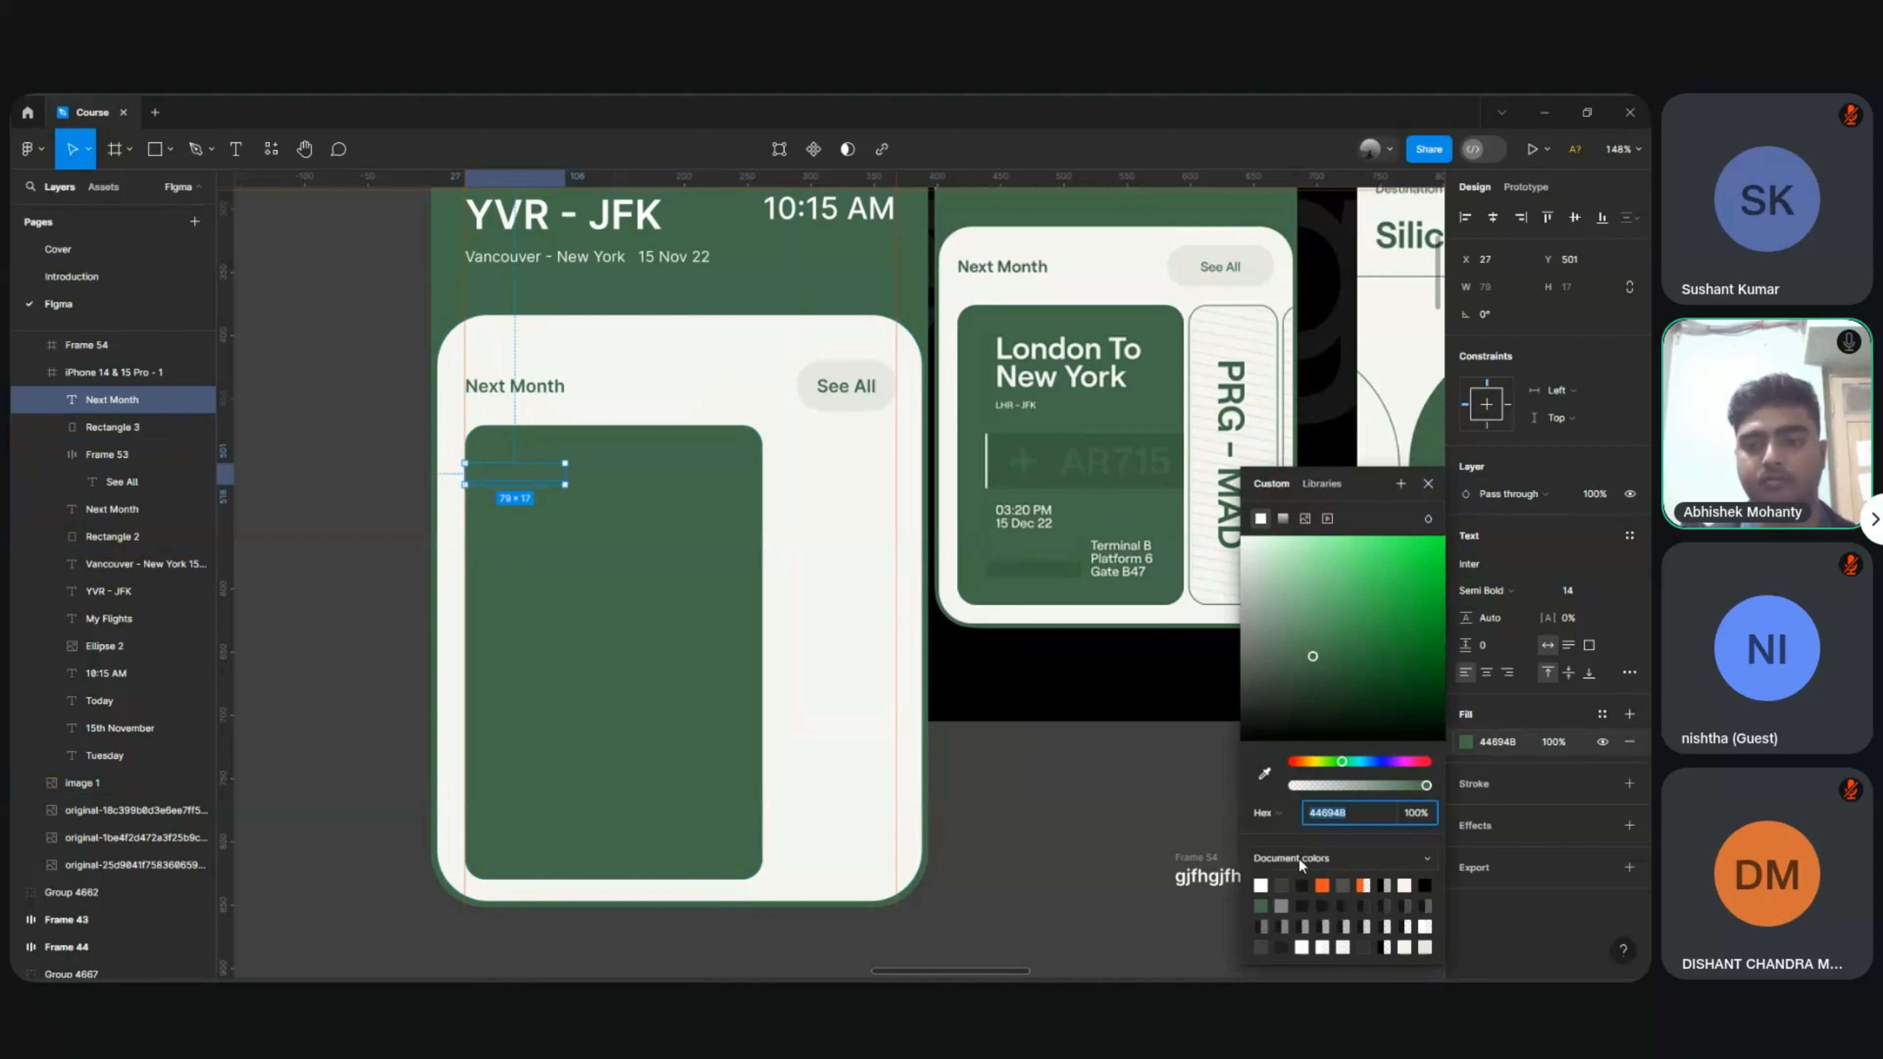
pyautogui.click(1260, 884)
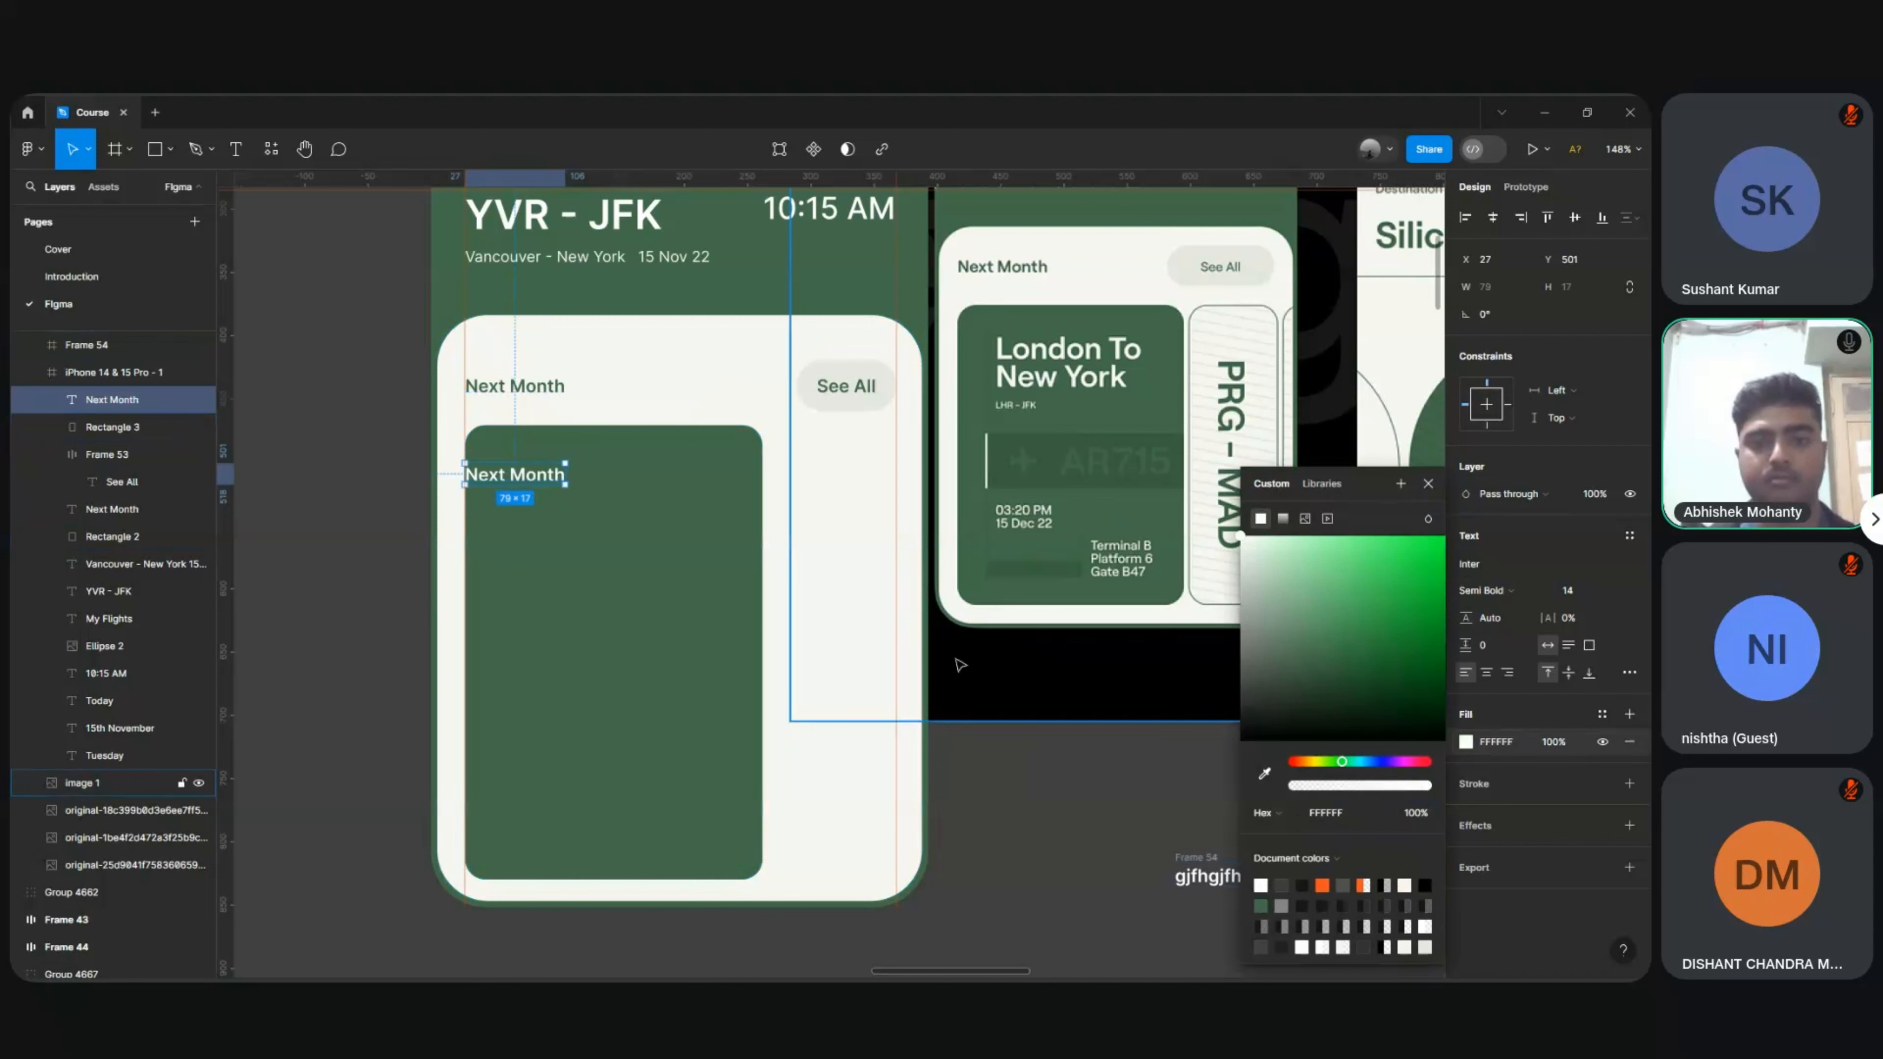
pyautogui.click(1610, 590)
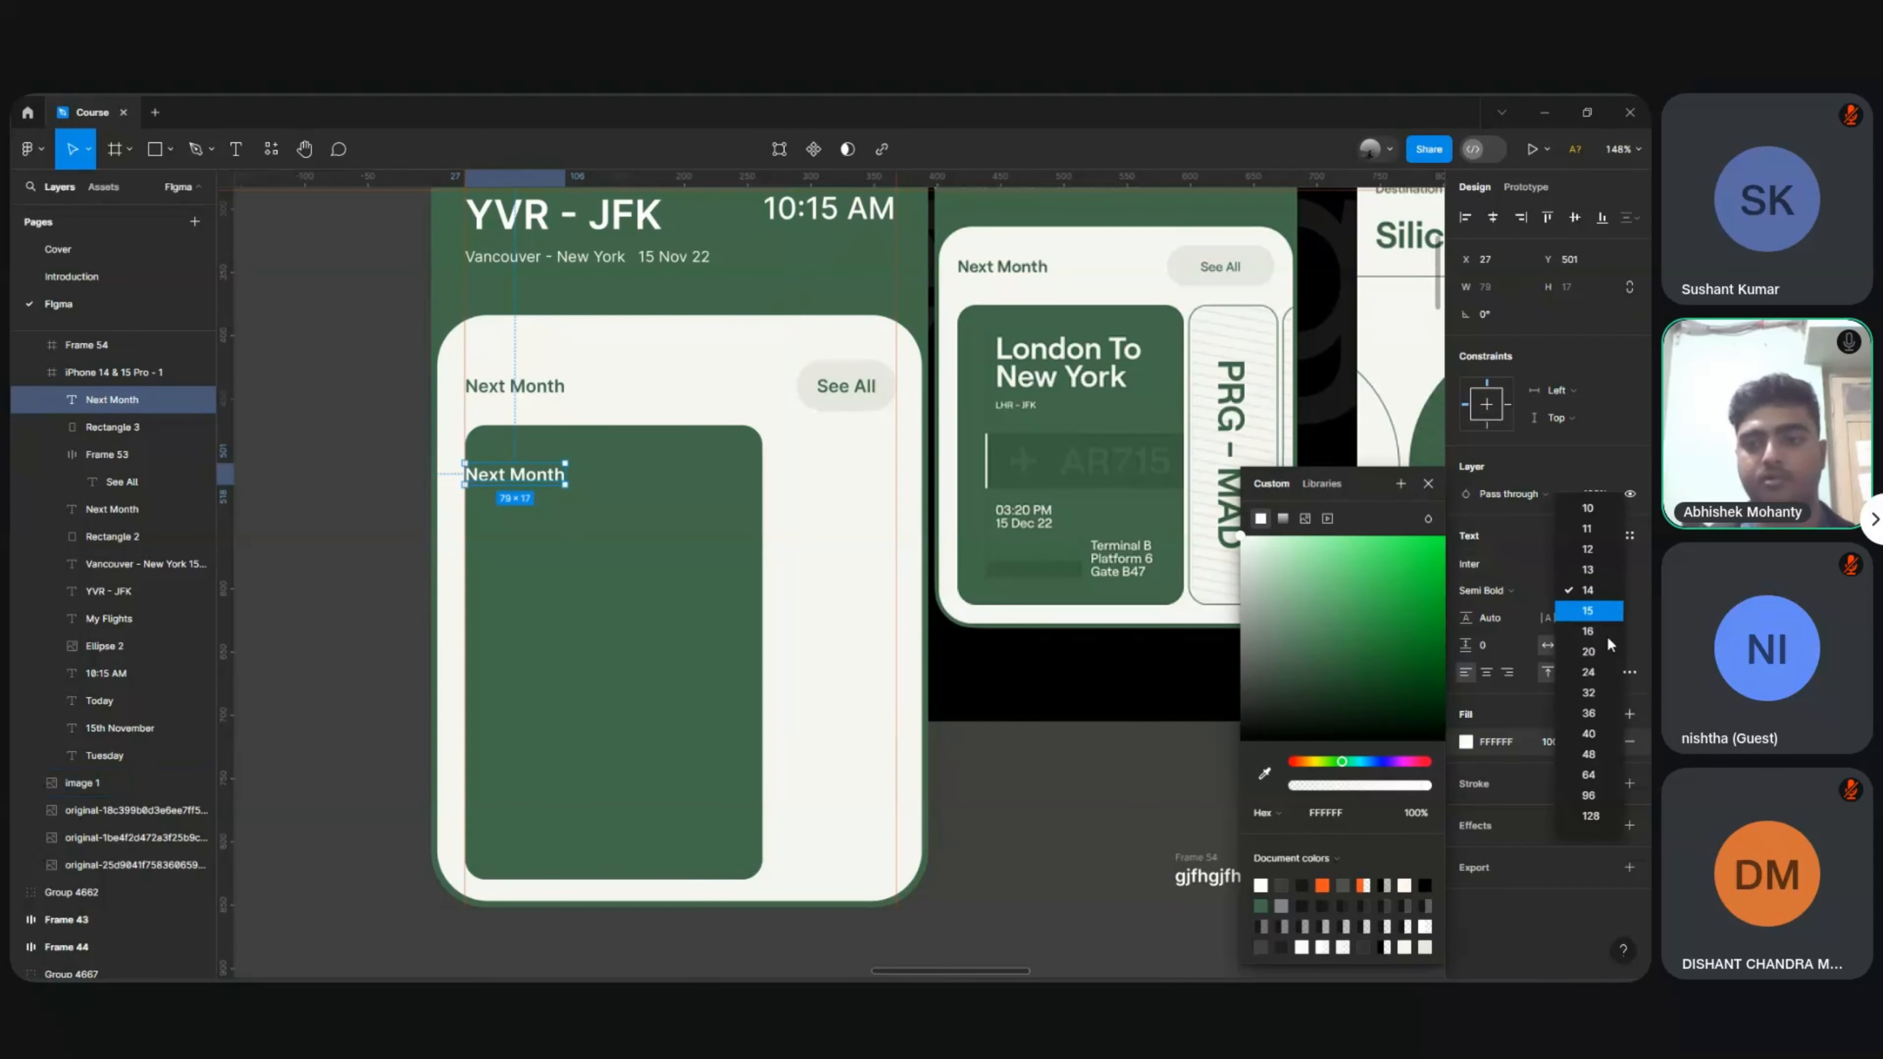
pyautogui.click(1592, 694)
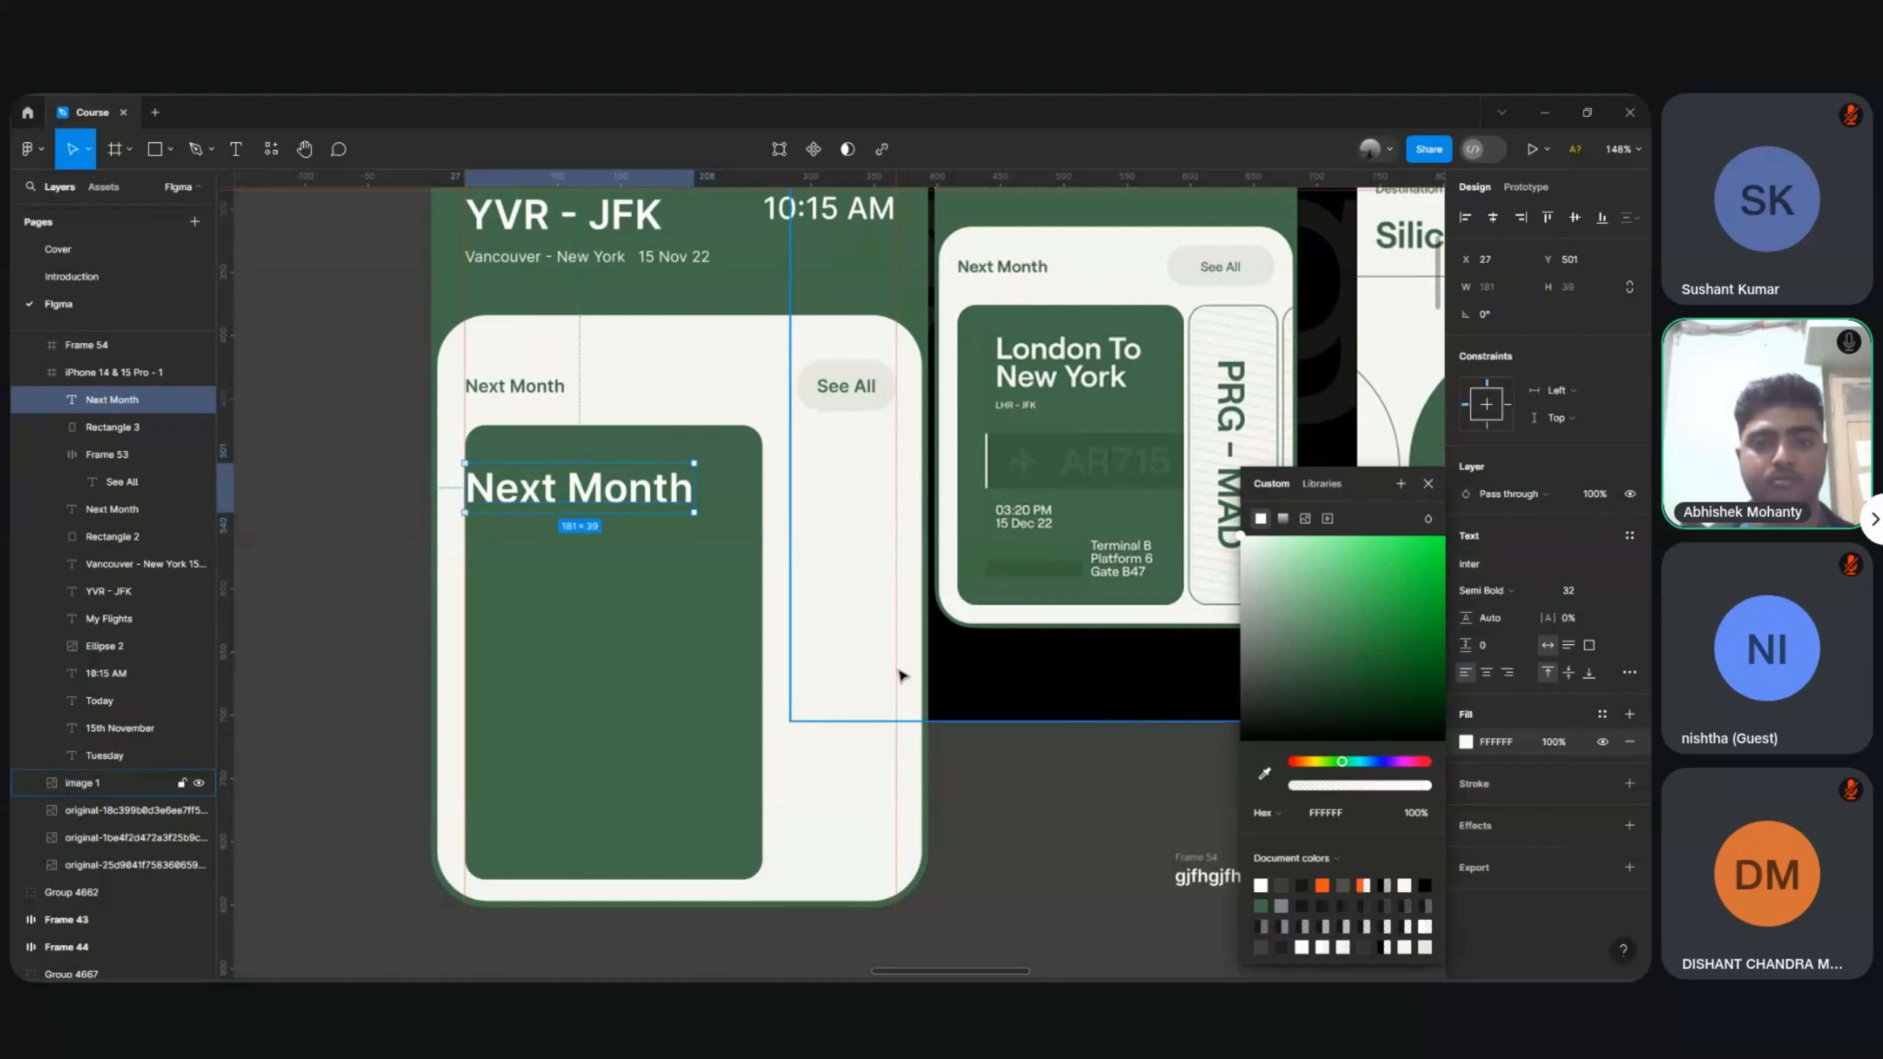
# Step: Add a vertical guide inside the green card's left edge and align the white heading copy to it at X 58
pyautogui.moveTo(505, 502); pyautogui.dragTo(554, 500)
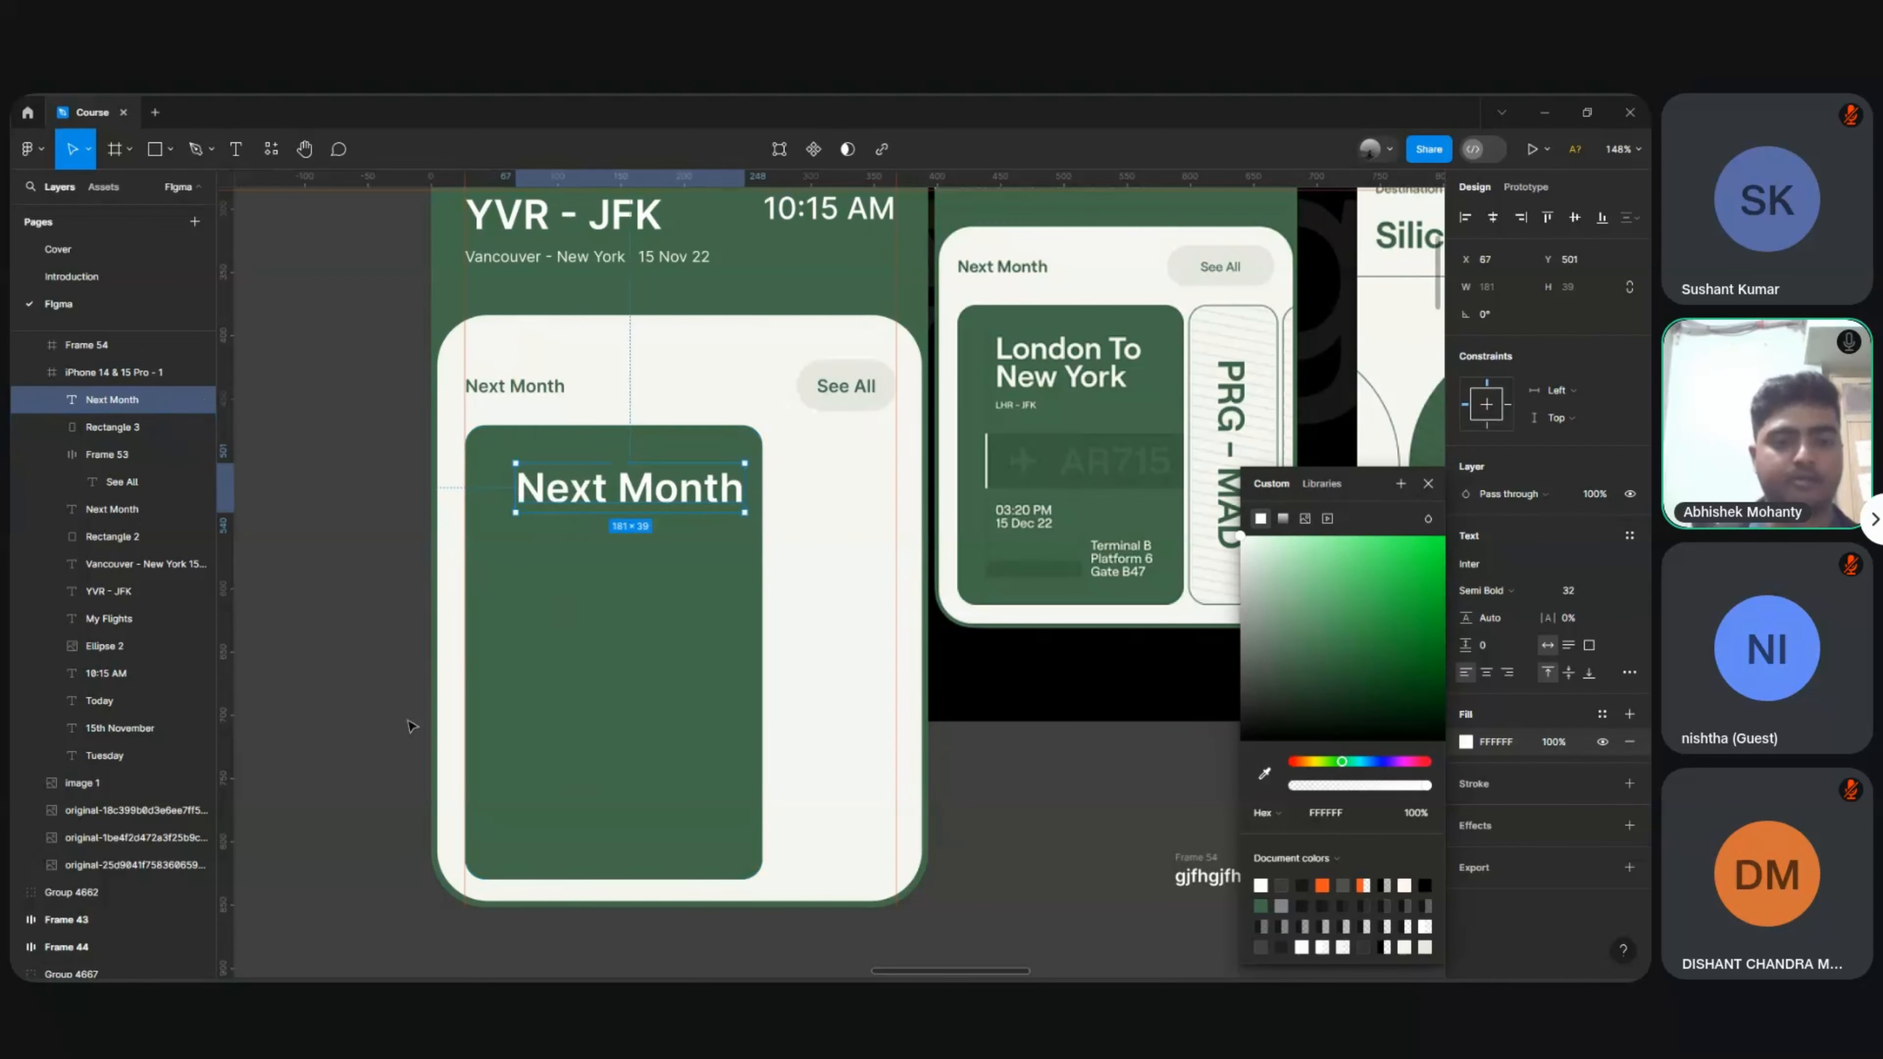
pyautogui.moveTo(237, 629); pyautogui.dragTo(504, 680)
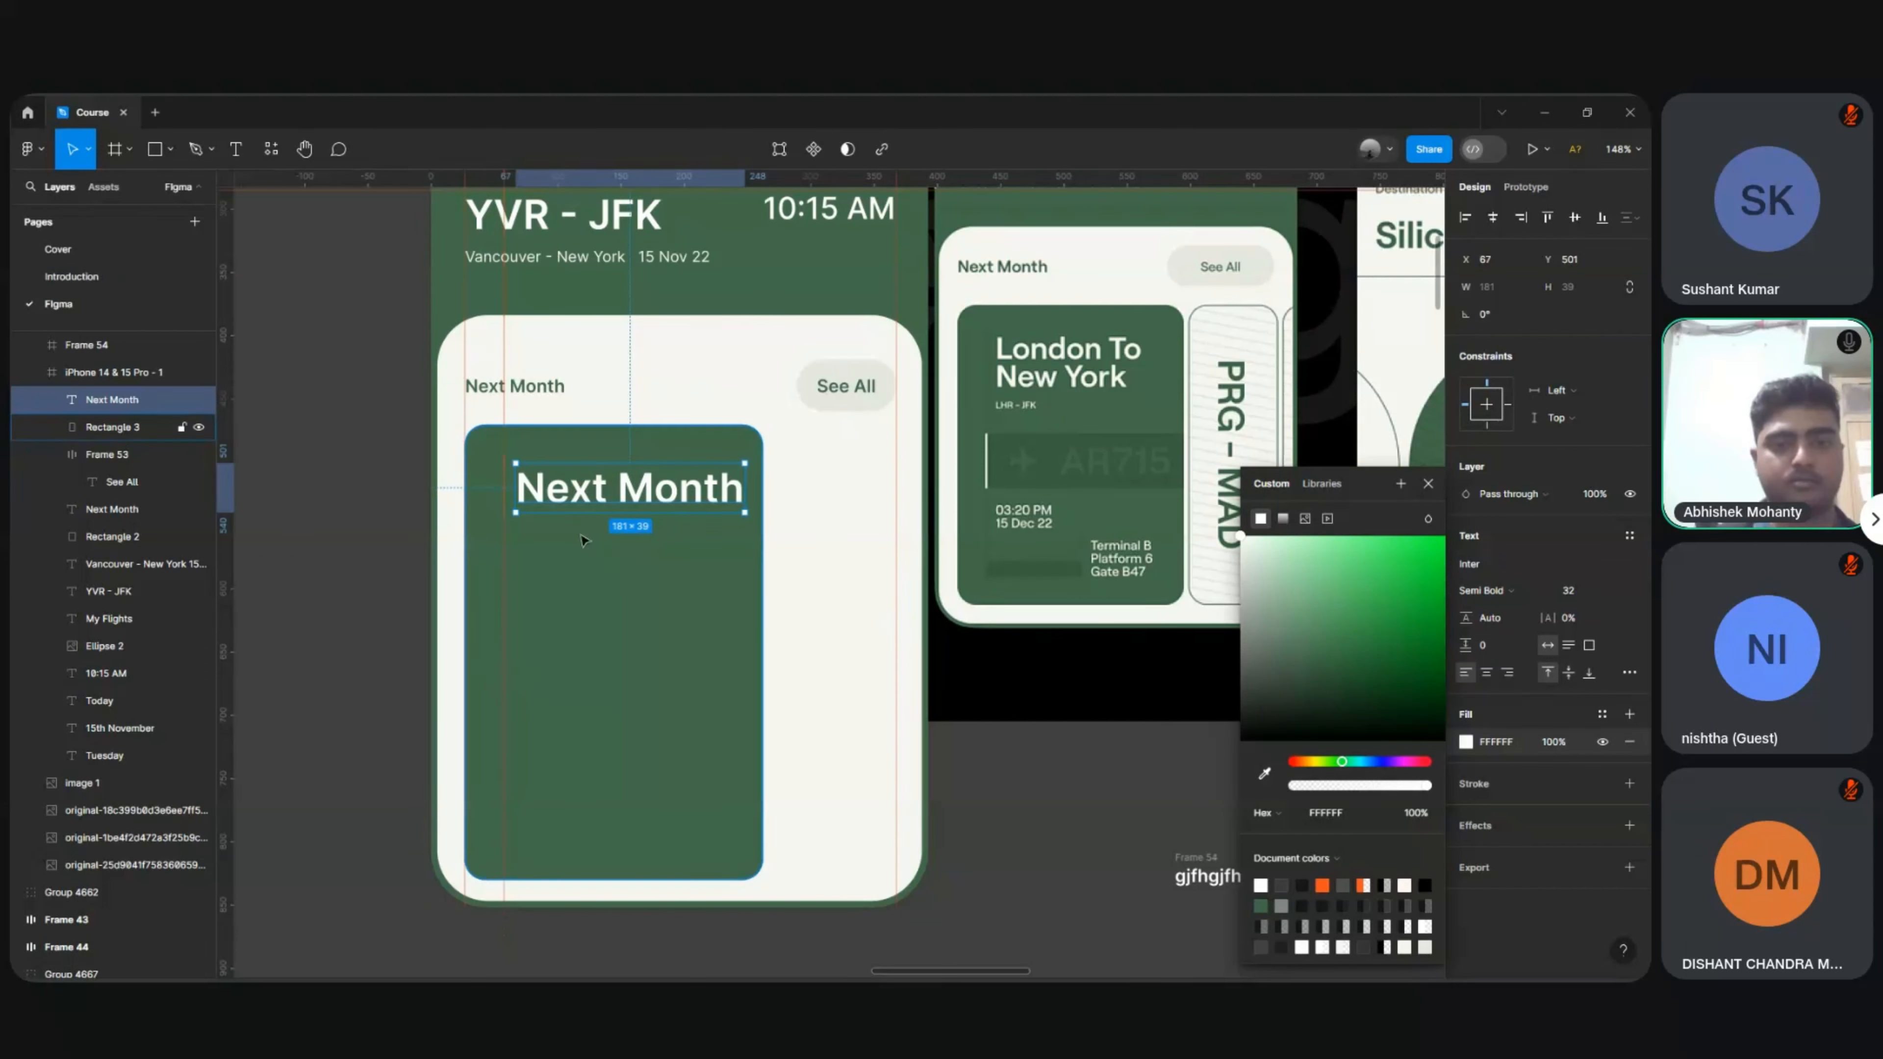
pyautogui.scroll(10, 585, 501)
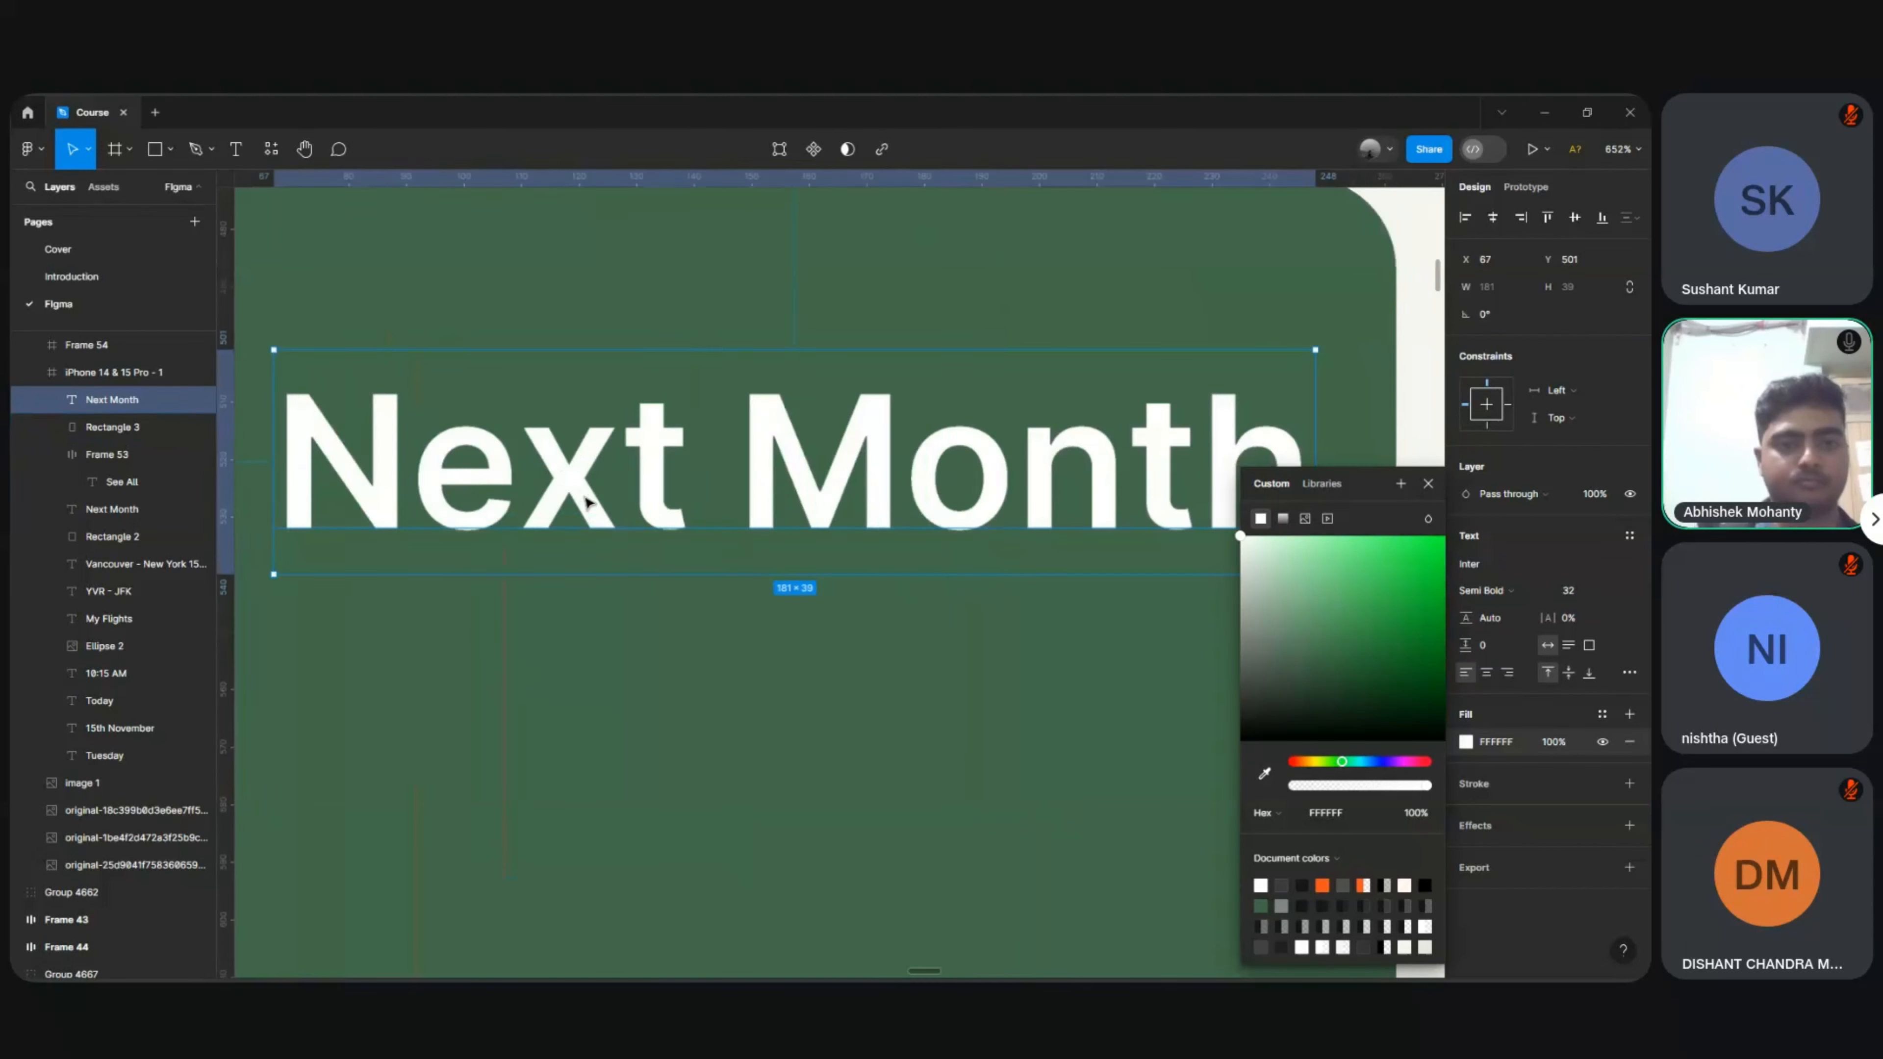
pyautogui.press('Left')
pyautogui.press('Left')
pyautogui.press('Left')
pyautogui.press('Left')
pyautogui.press('Left')
pyautogui.press('Left')
pyautogui.press('Left')
pyautogui.press('Left')
pyautogui.press('Left')
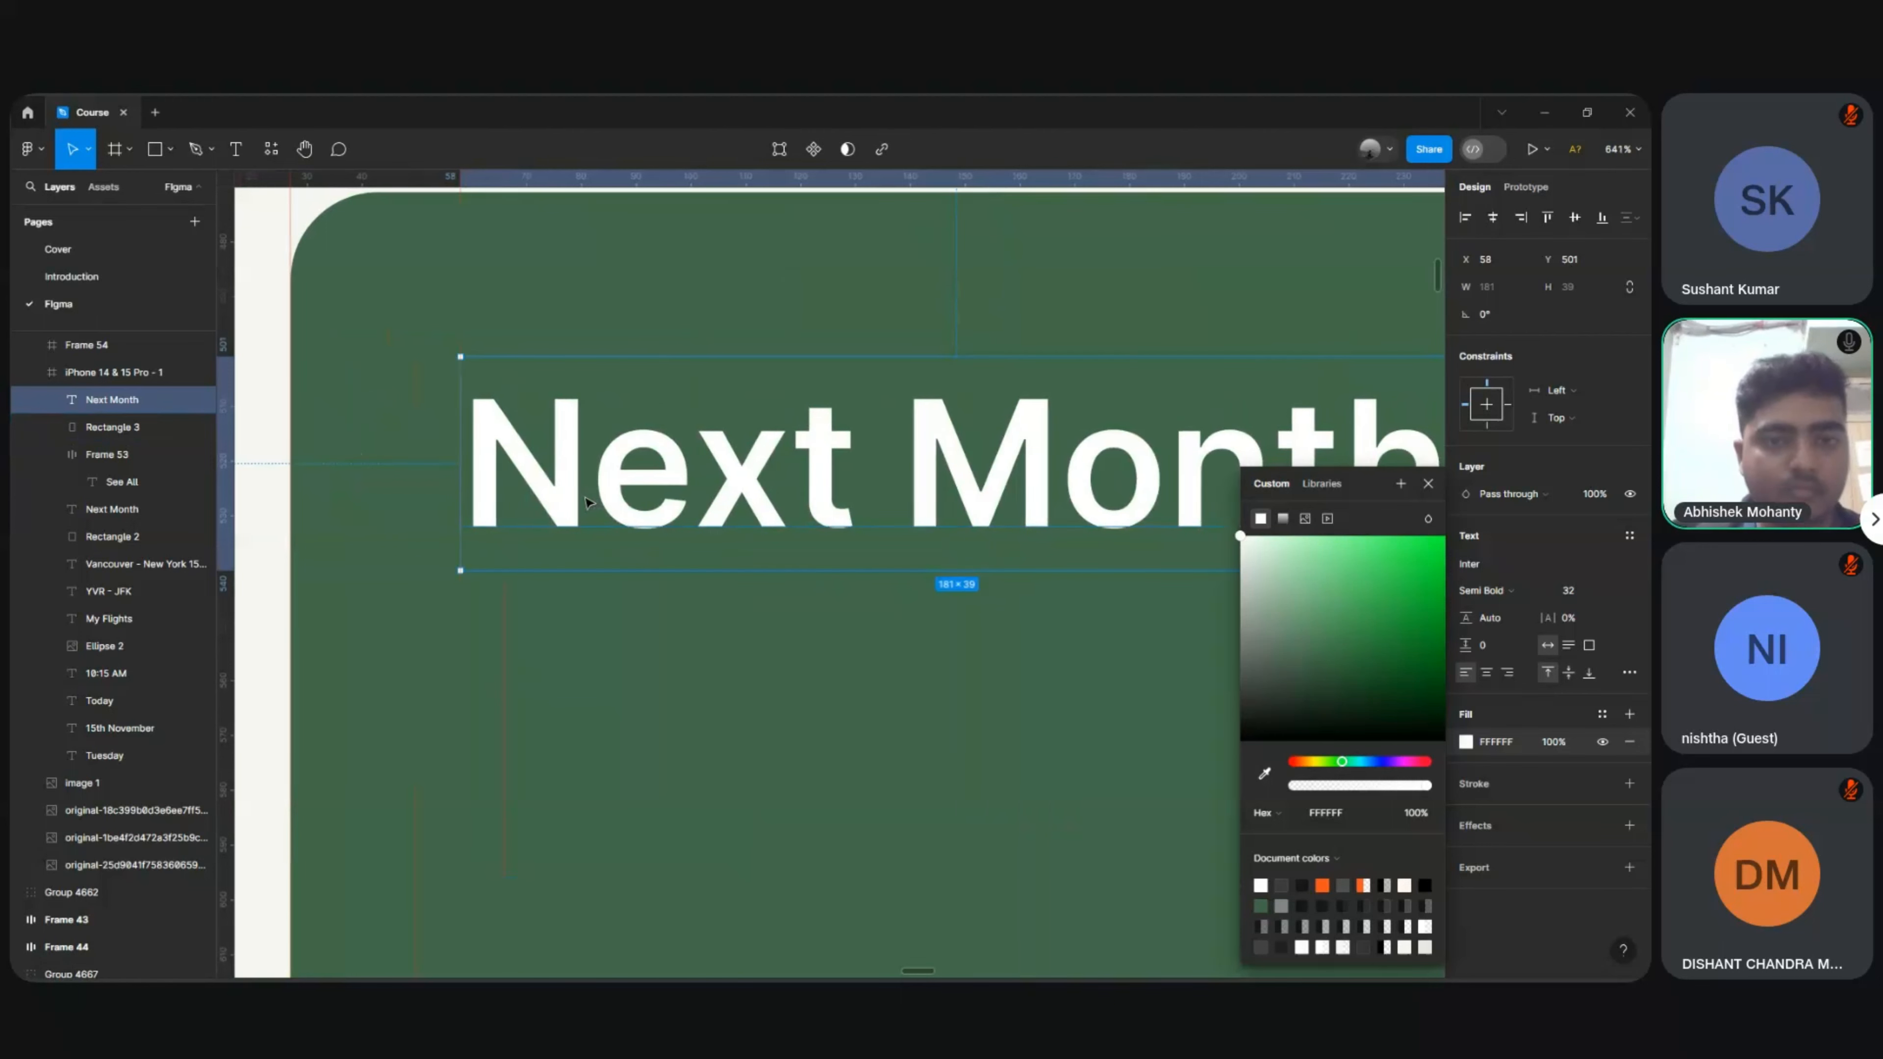
# Step: Replace the white heading's text with "London to New York" and narrow its text box to 166 so it wraps onto two lines
pyautogui.scroll(-8, 586, 503)
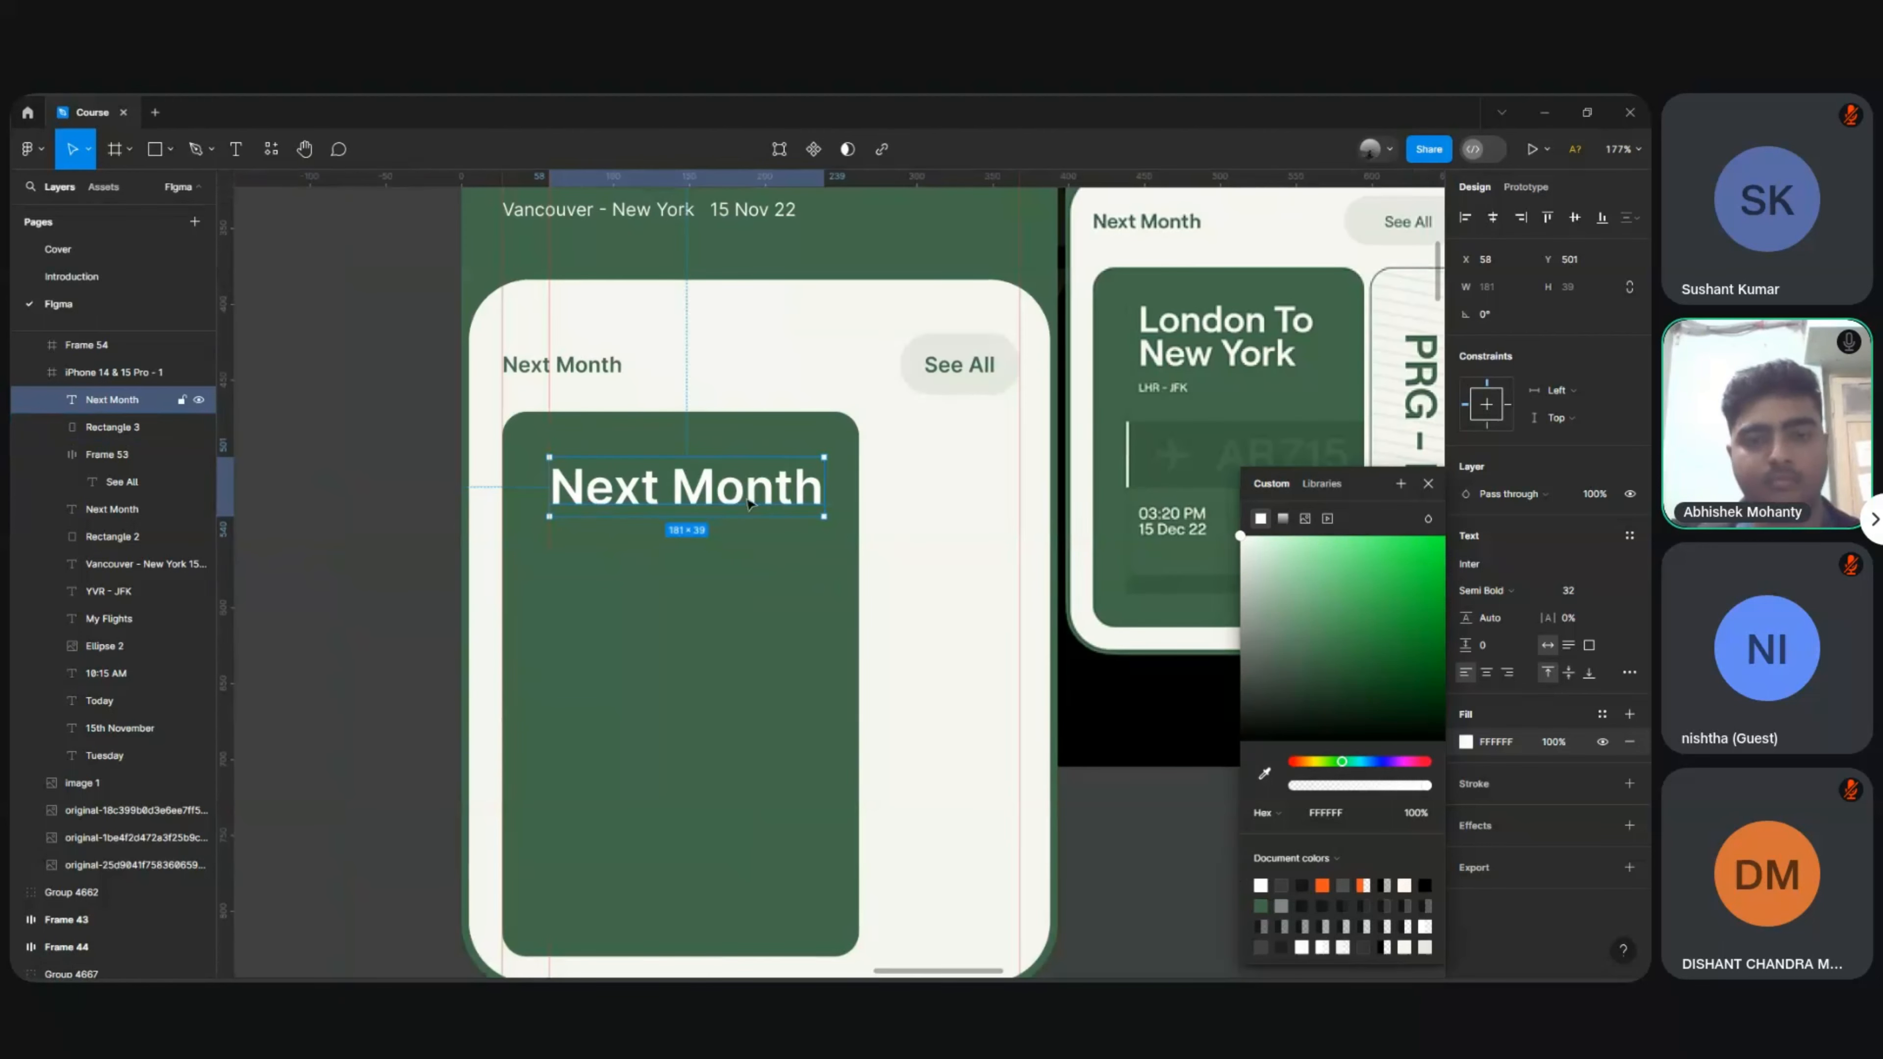
pyautogui.doubleClick(677, 489)
pyautogui.write('Lo')
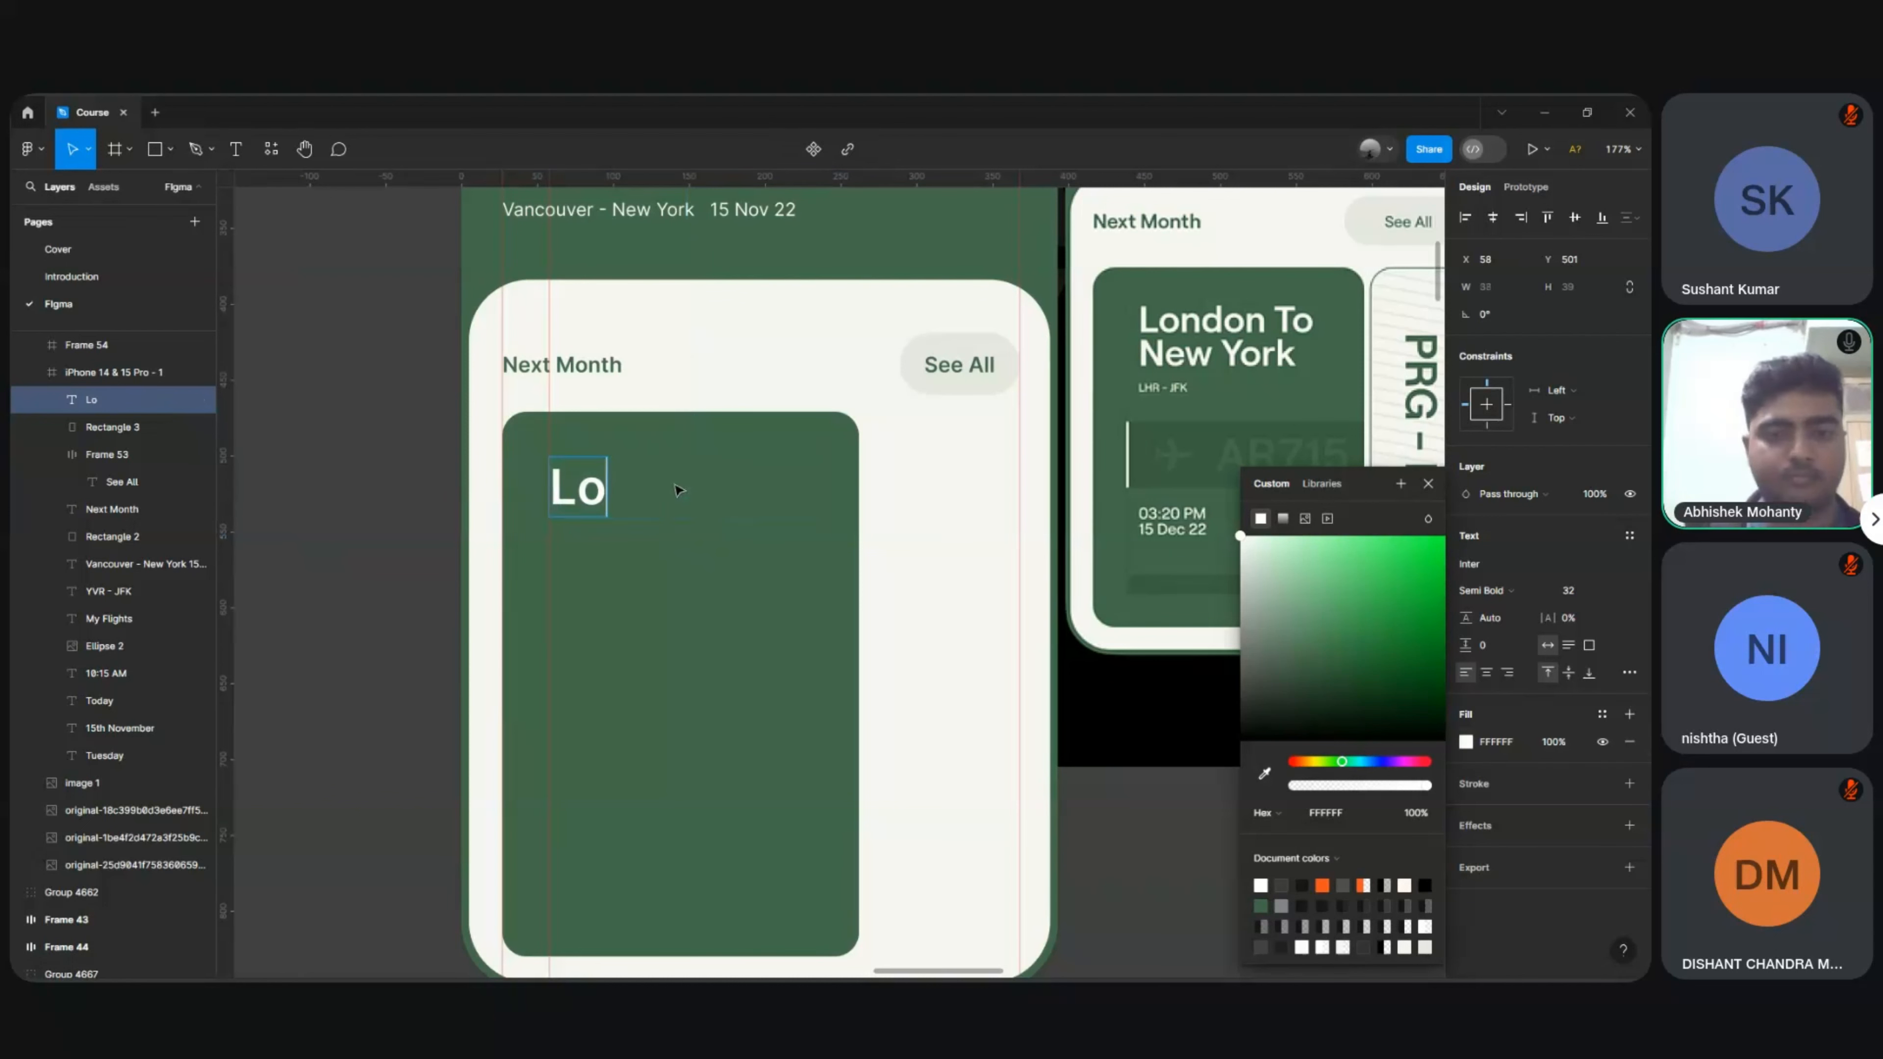
pyautogui.write('ndon to ')
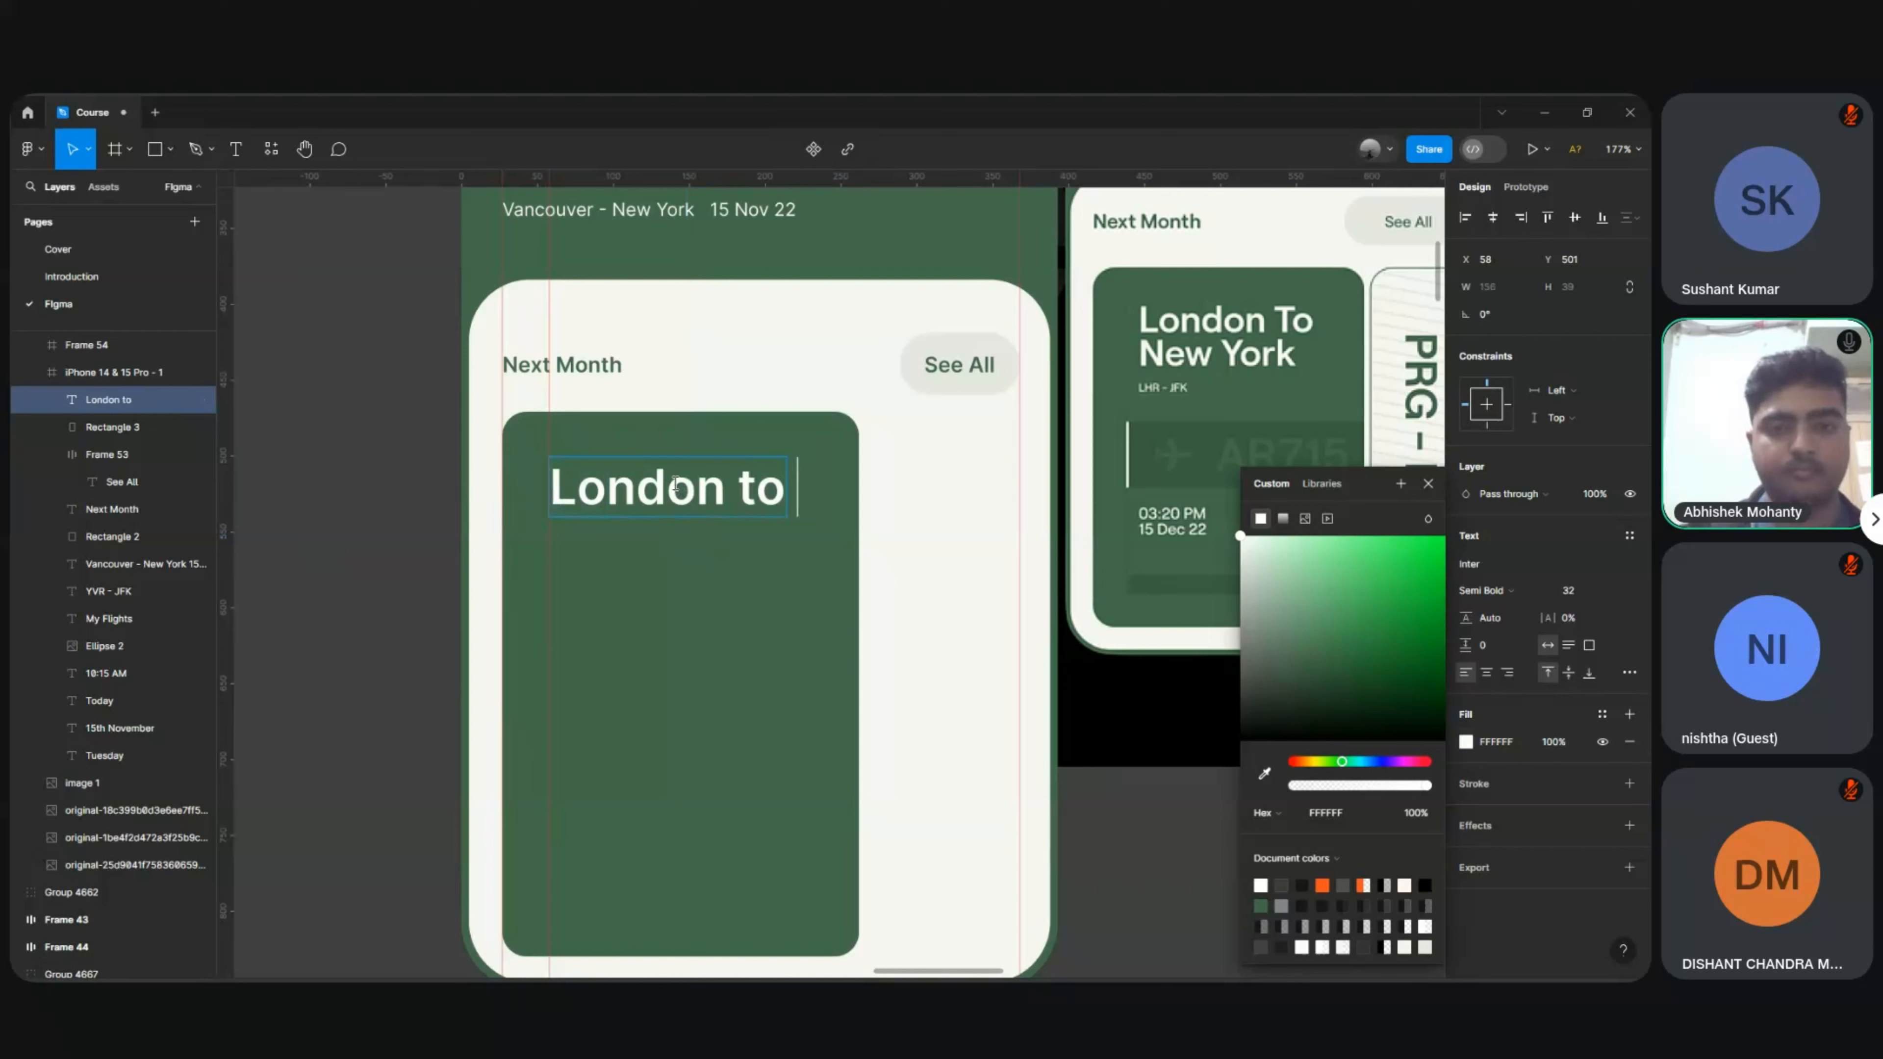
pyautogui.write('New')
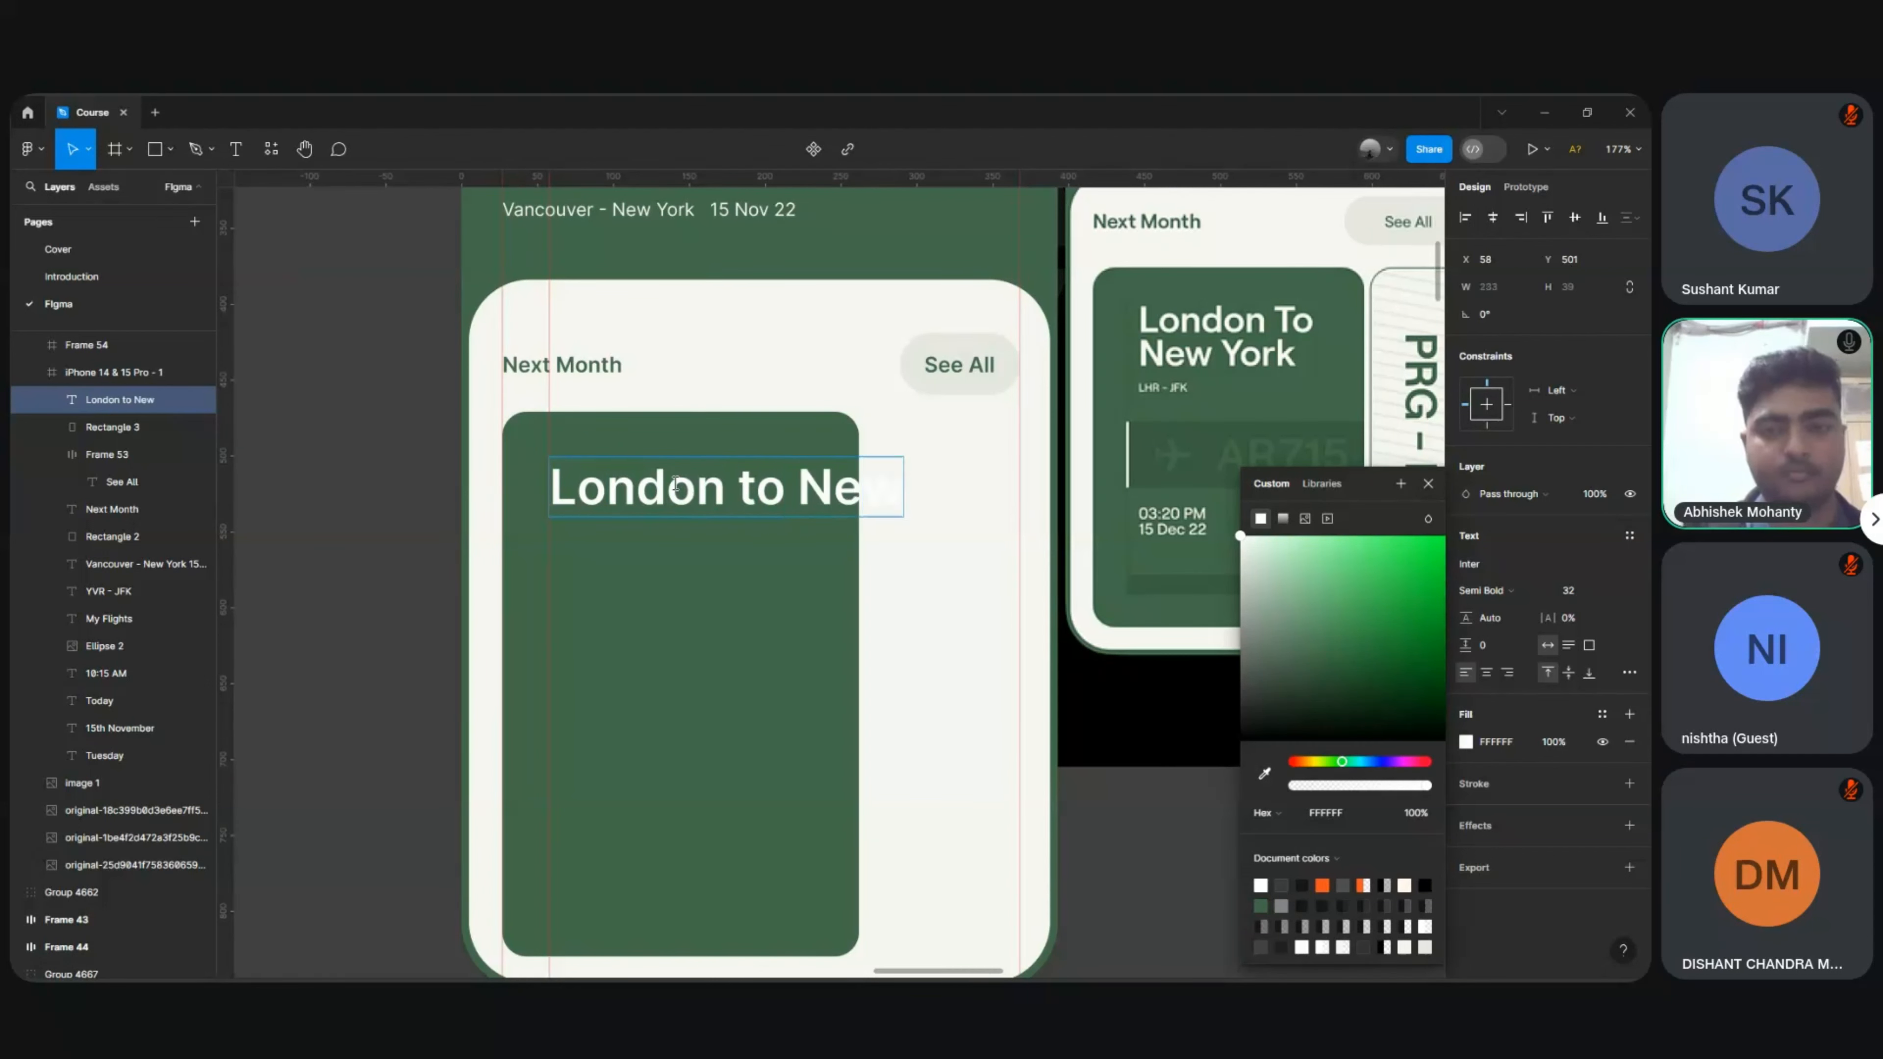
pyautogui.write(' Y')
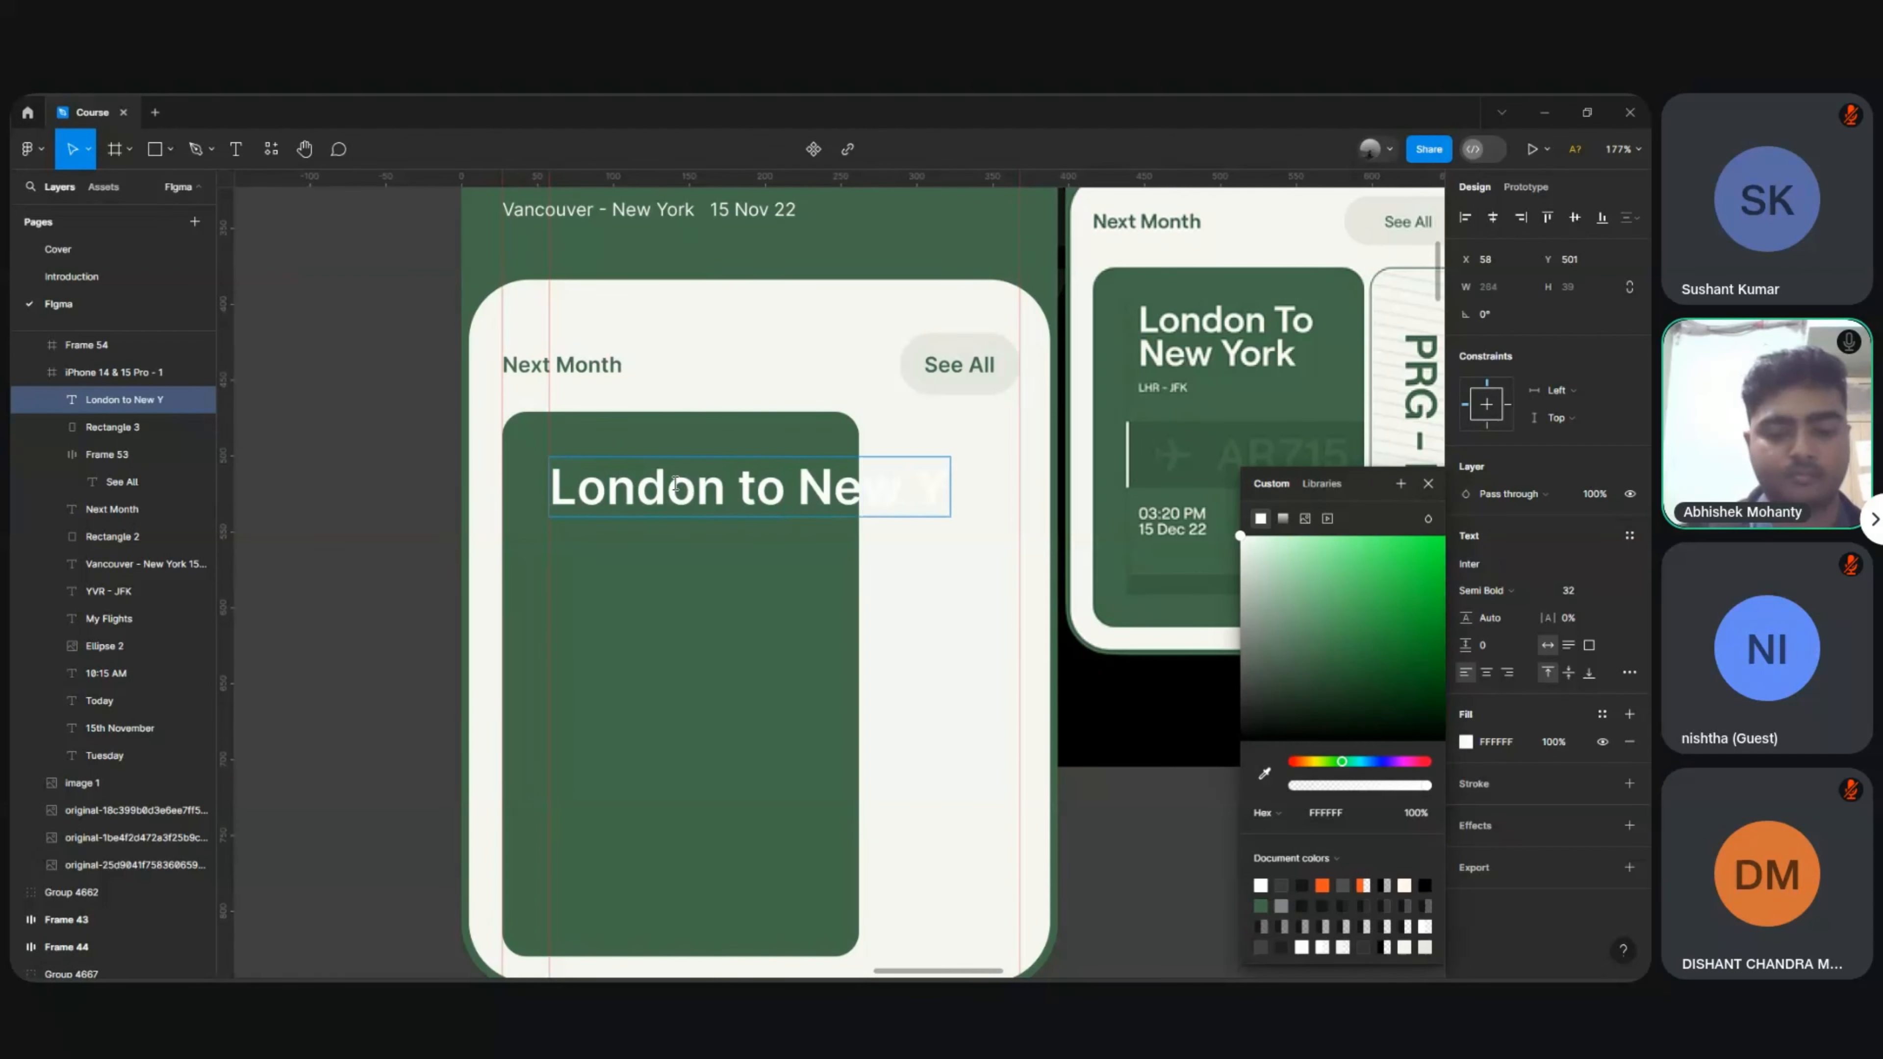
pyautogui.write('ork')
pyautogui.press('Escape')
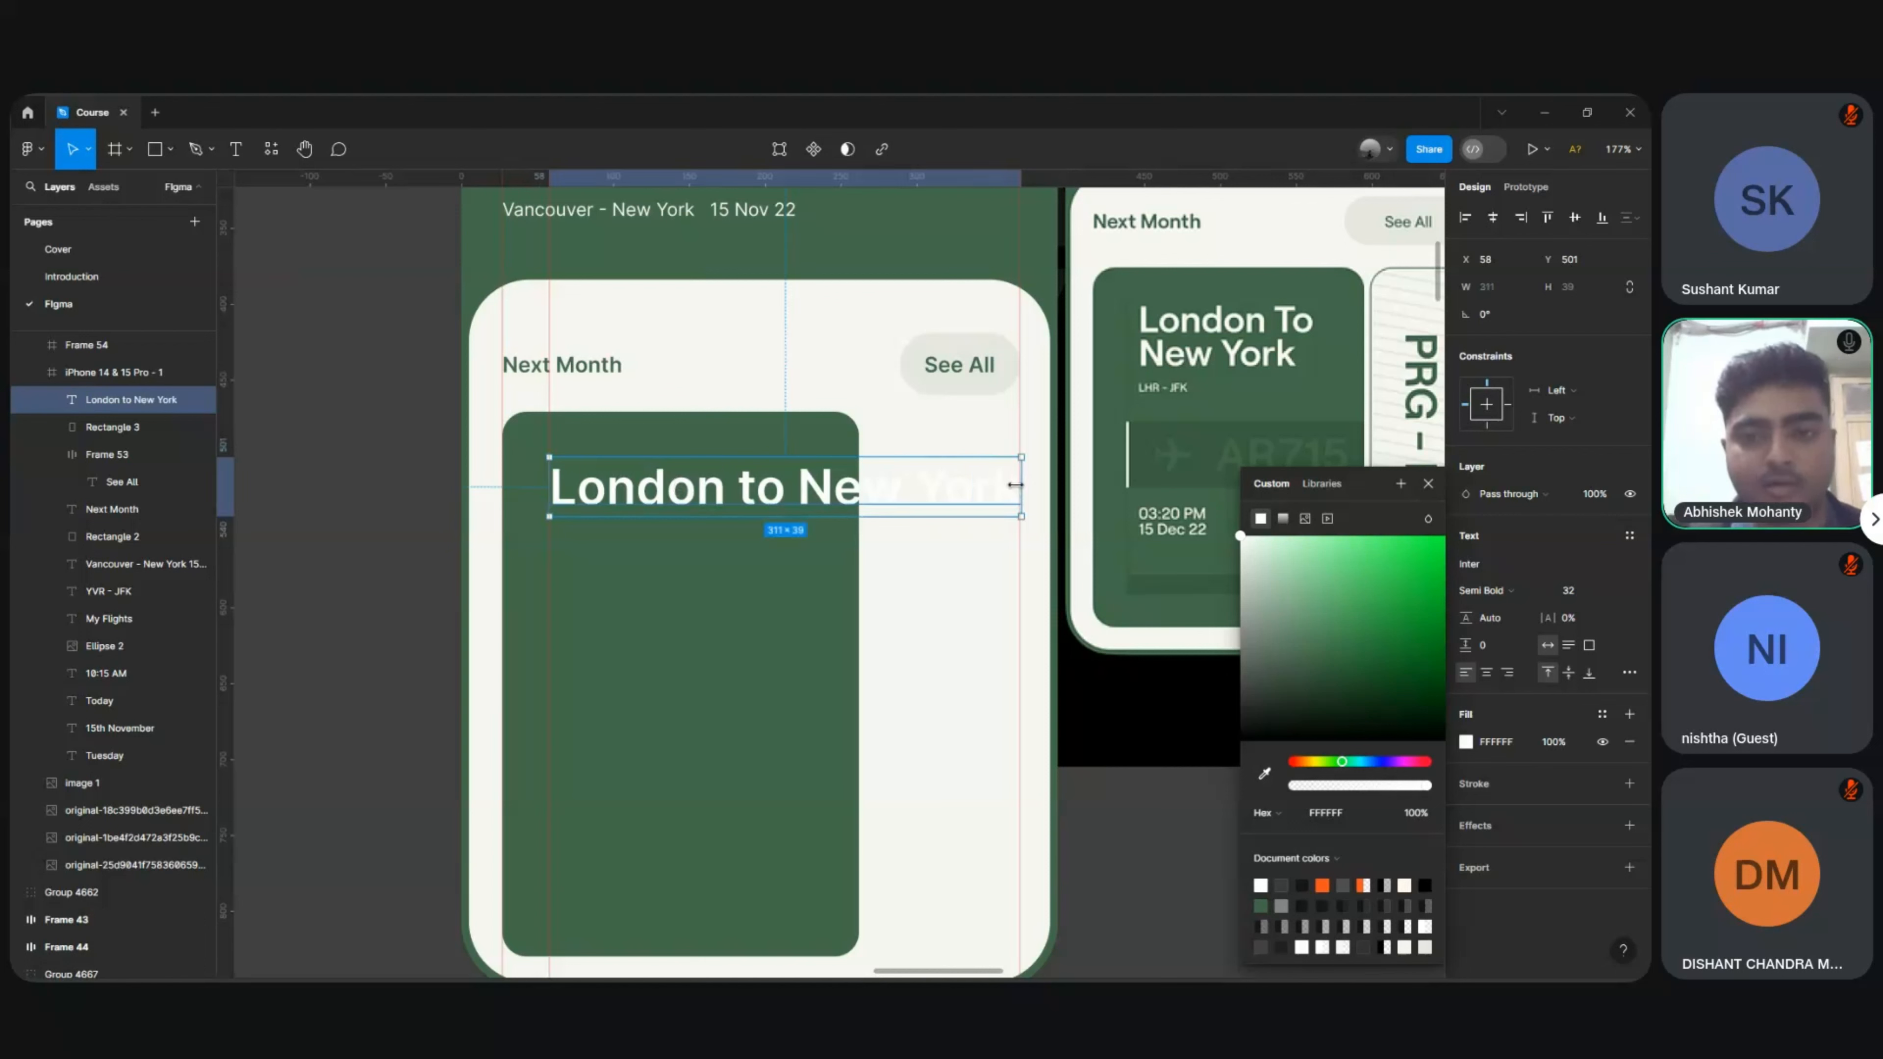
pyautogui.moveTo(1009, 484); pyautogui.dragTo(801, 501)
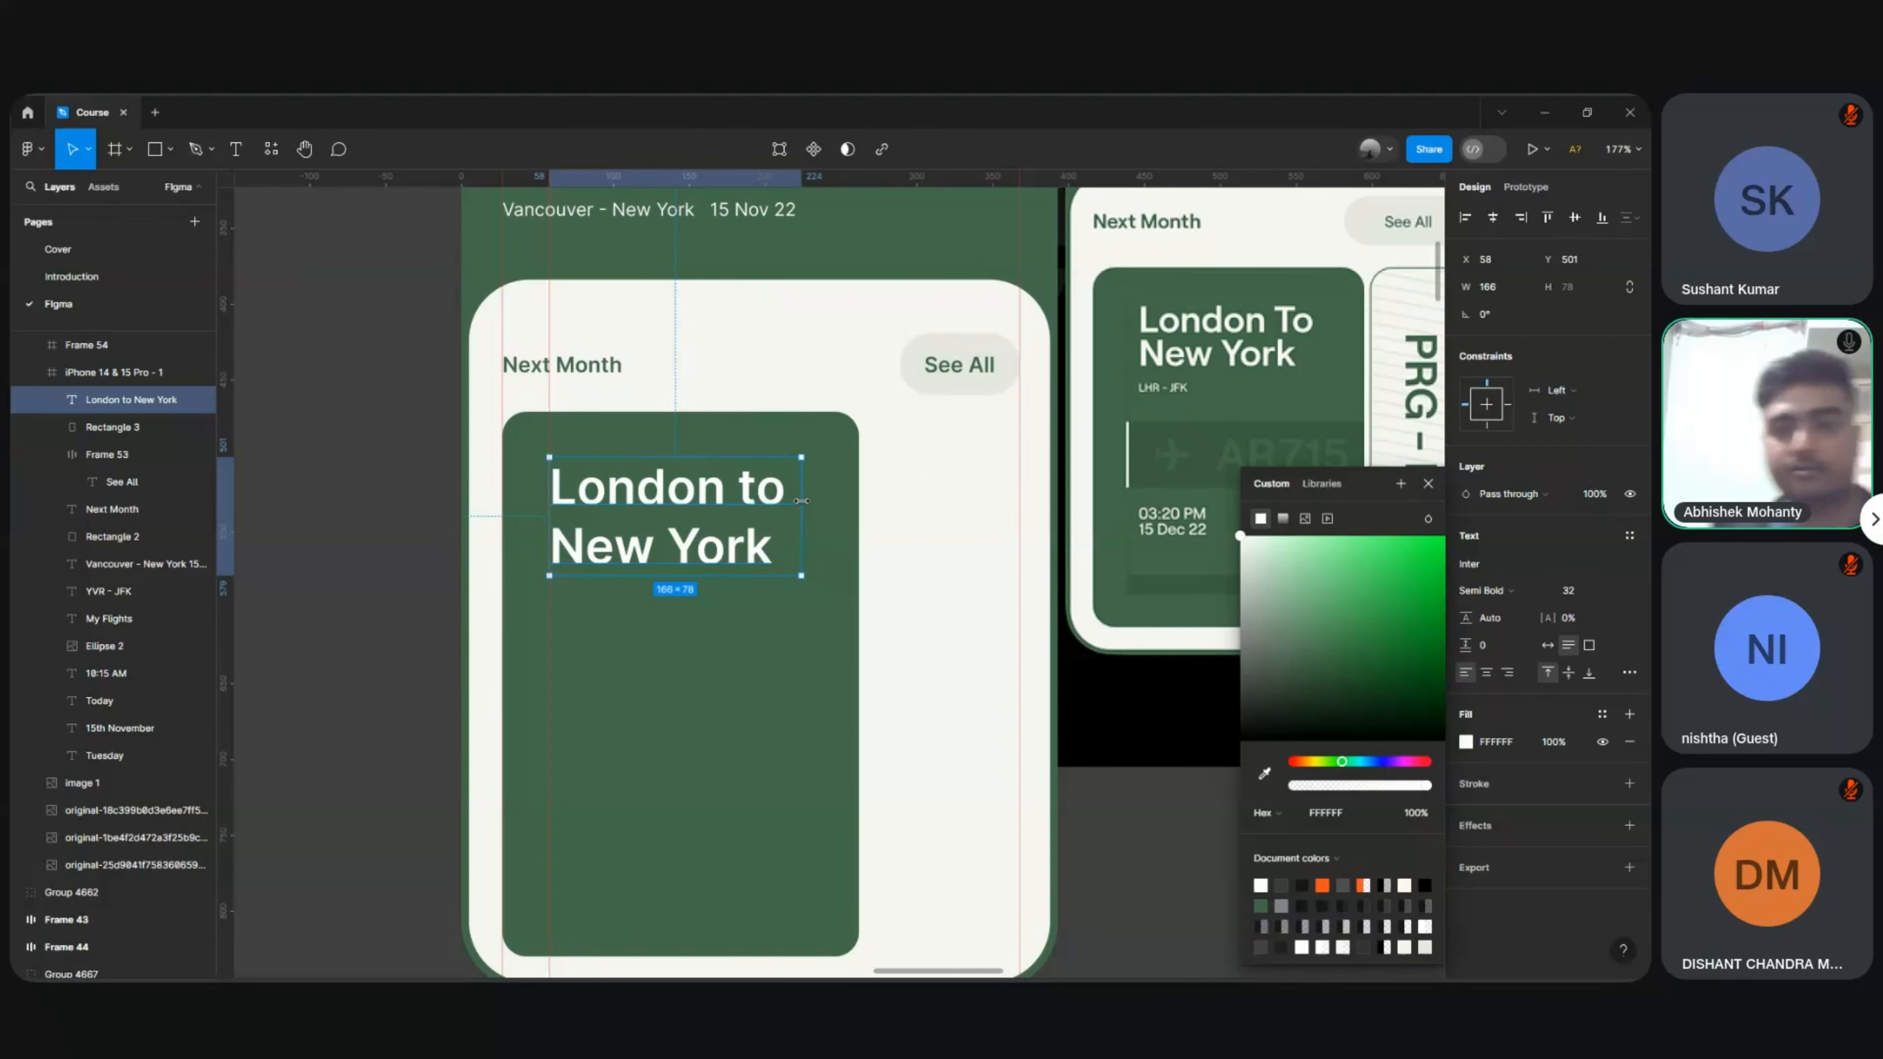
# Step: Try line heights of 24, 4, 14 and 34 on the London to New York heading
pyautogui.hscroll(3, 805, 505)
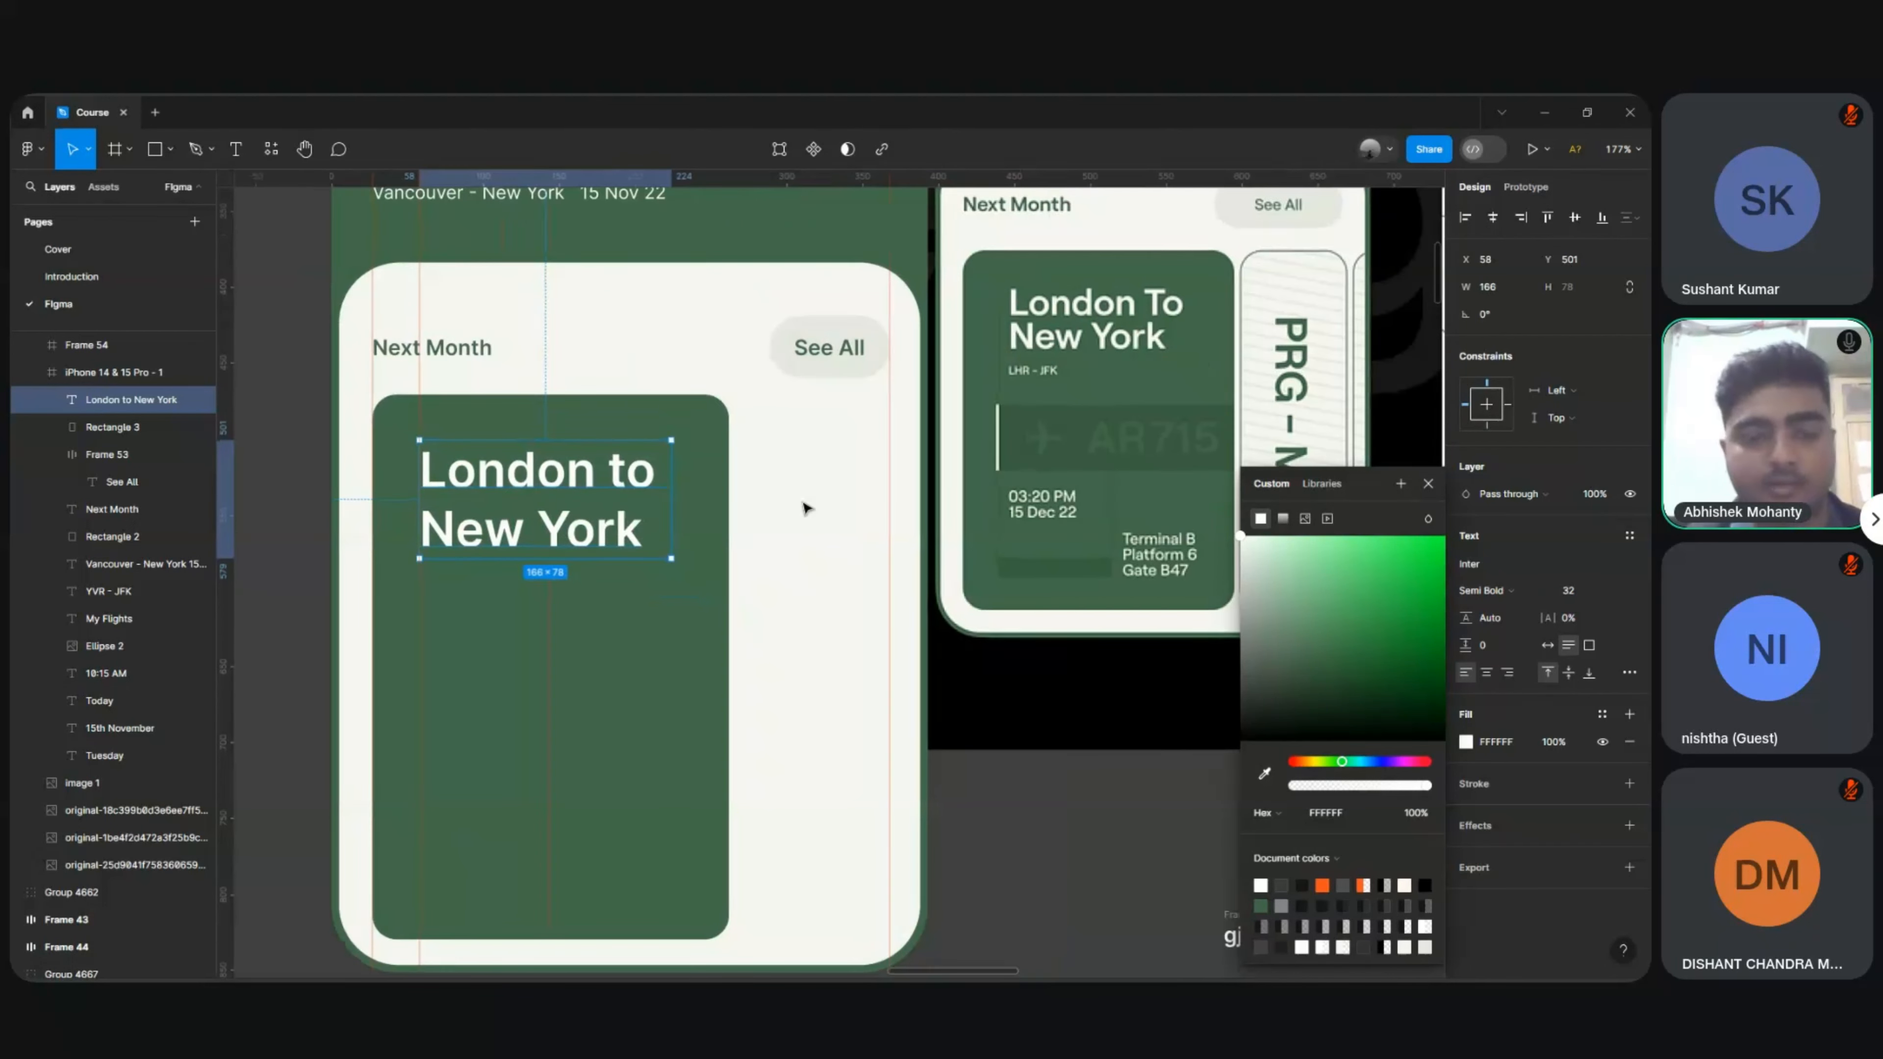
pyautogui.scroll(-5, 807, 507)
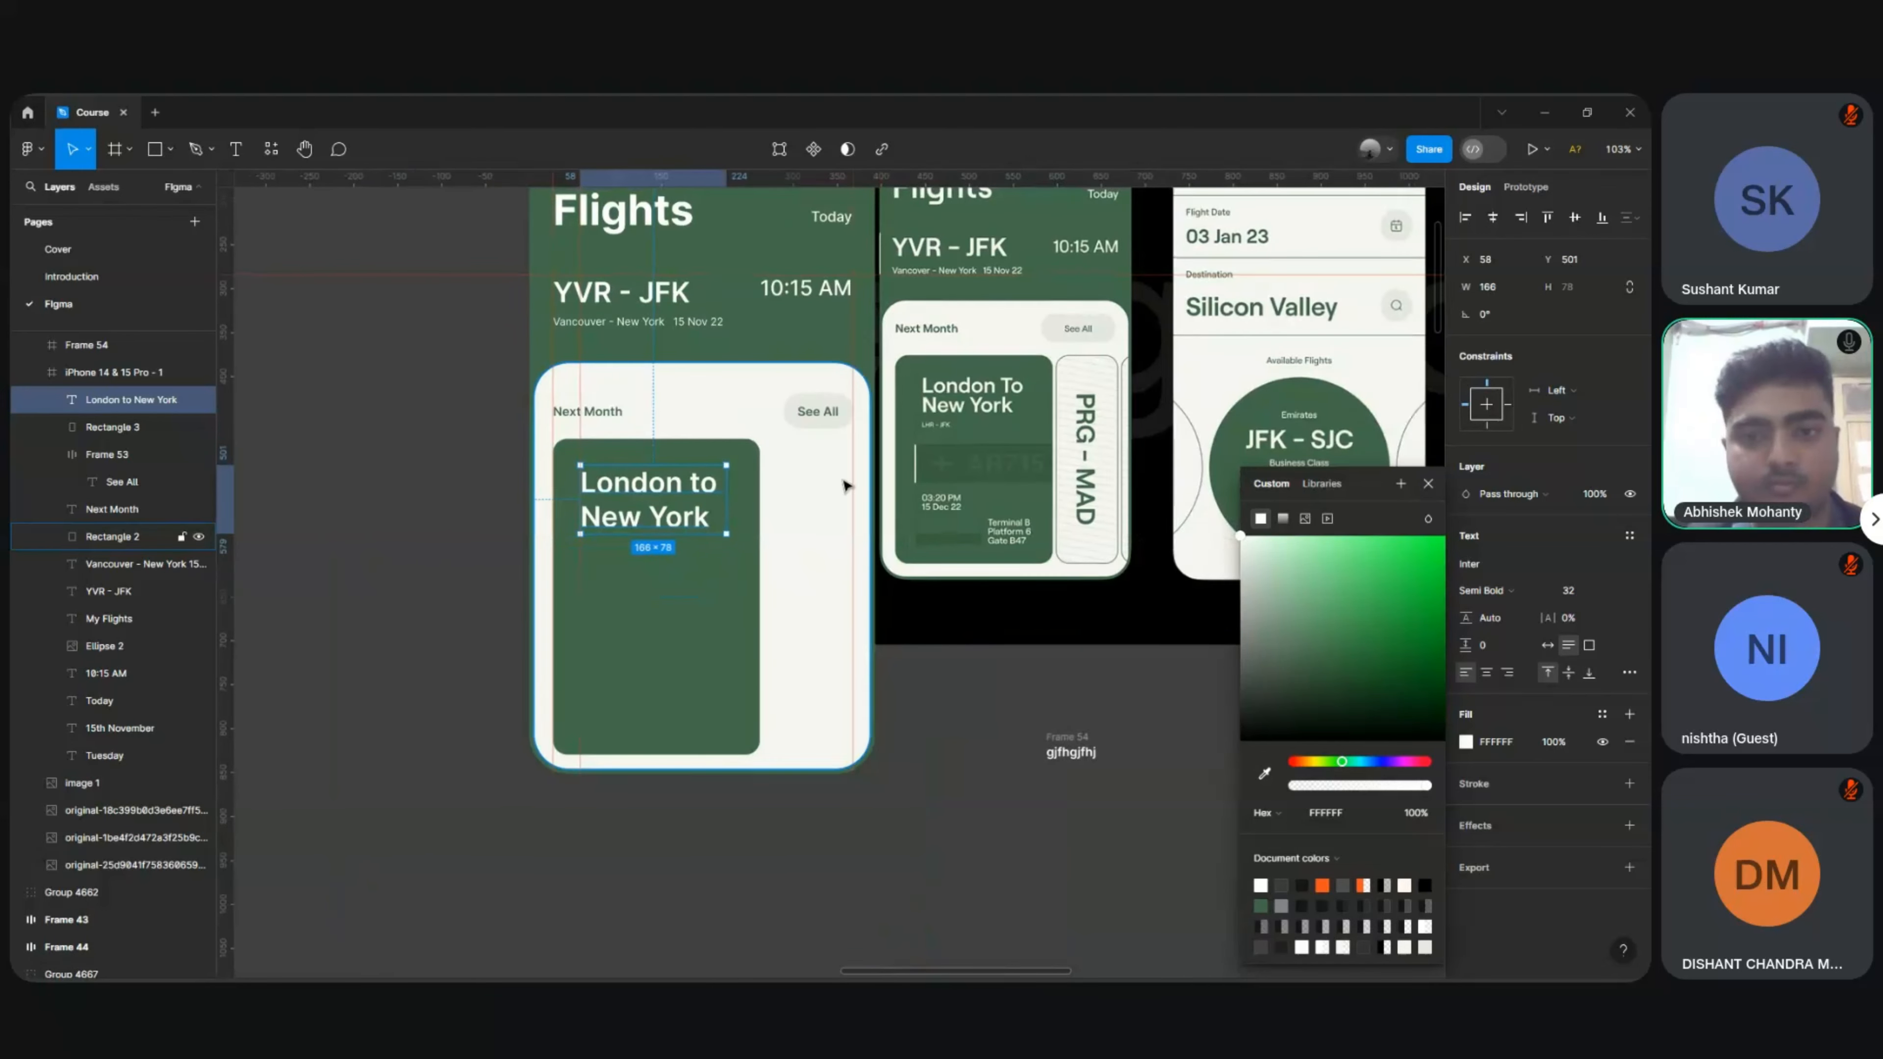
pyautogui.scroll(8, 849, 492)
pyautogui.hscroll(-3, 847, 486)
pyautogui.scroll(-3, 792, 512)
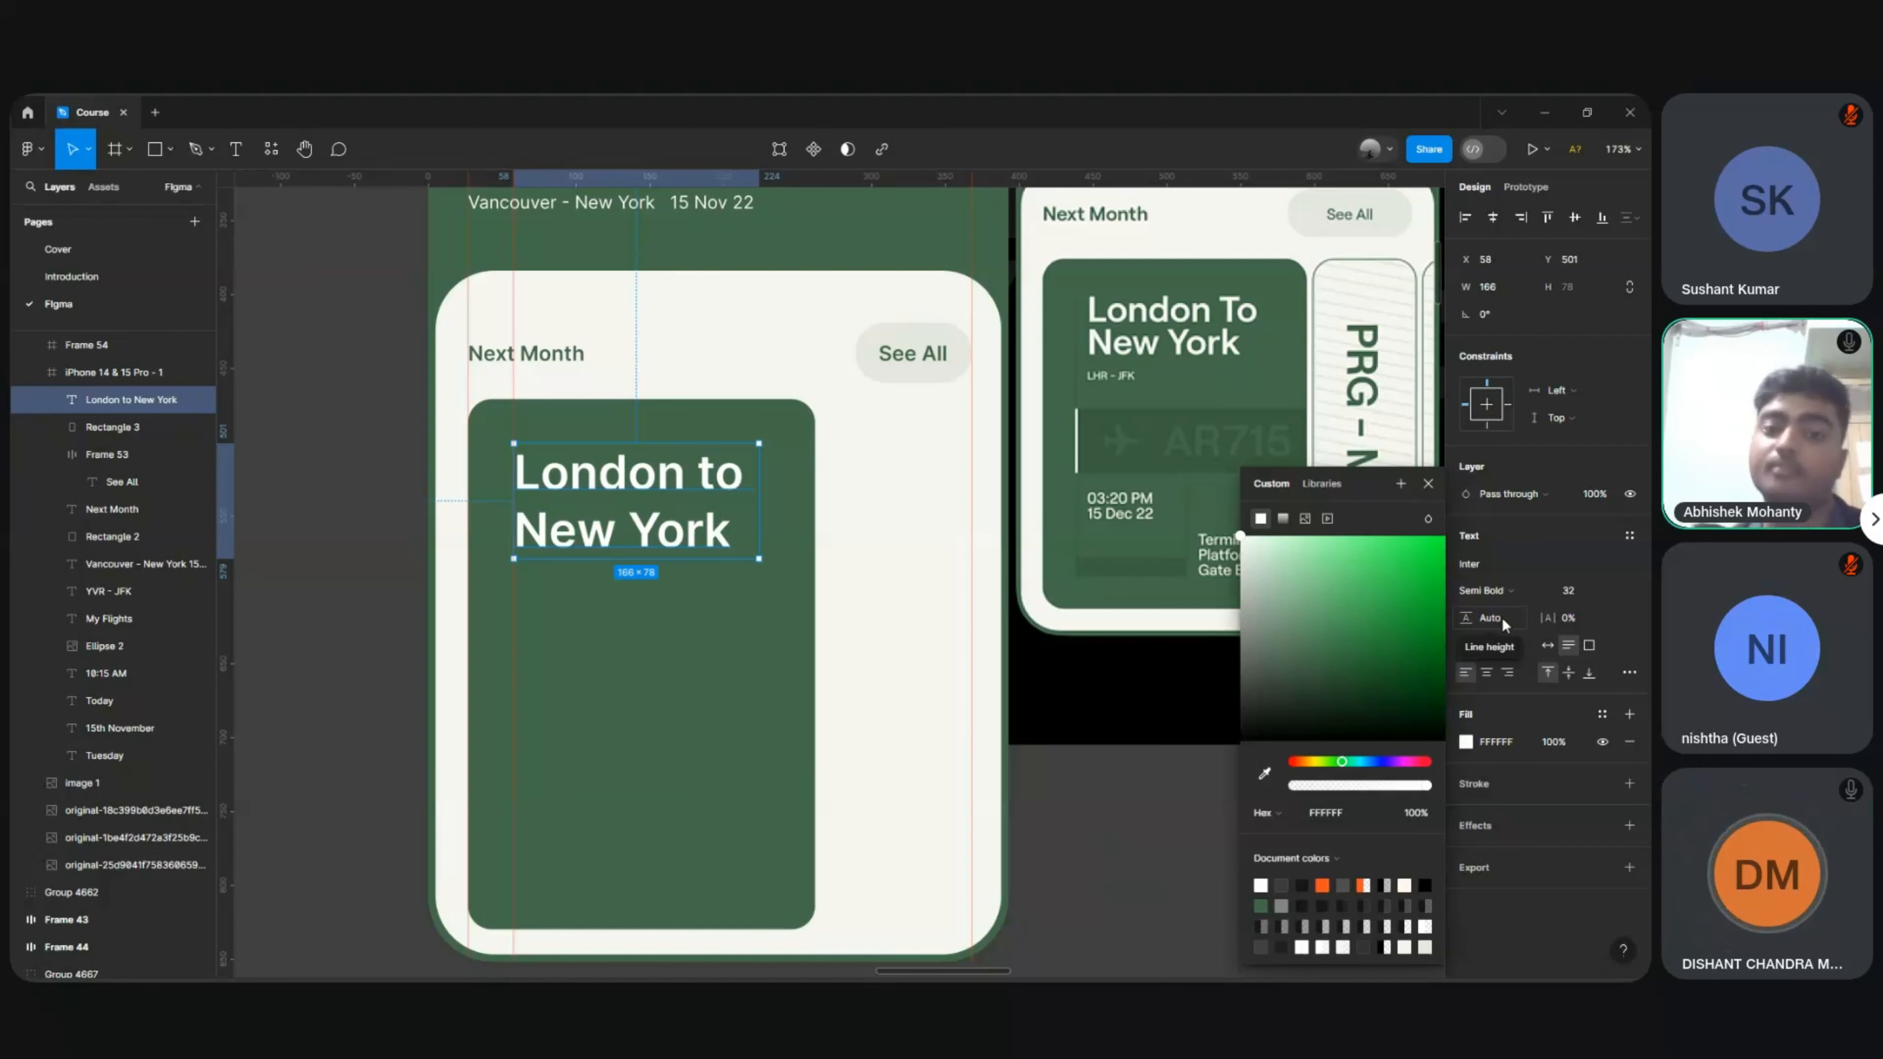
pyautogui.click(1502, 618)
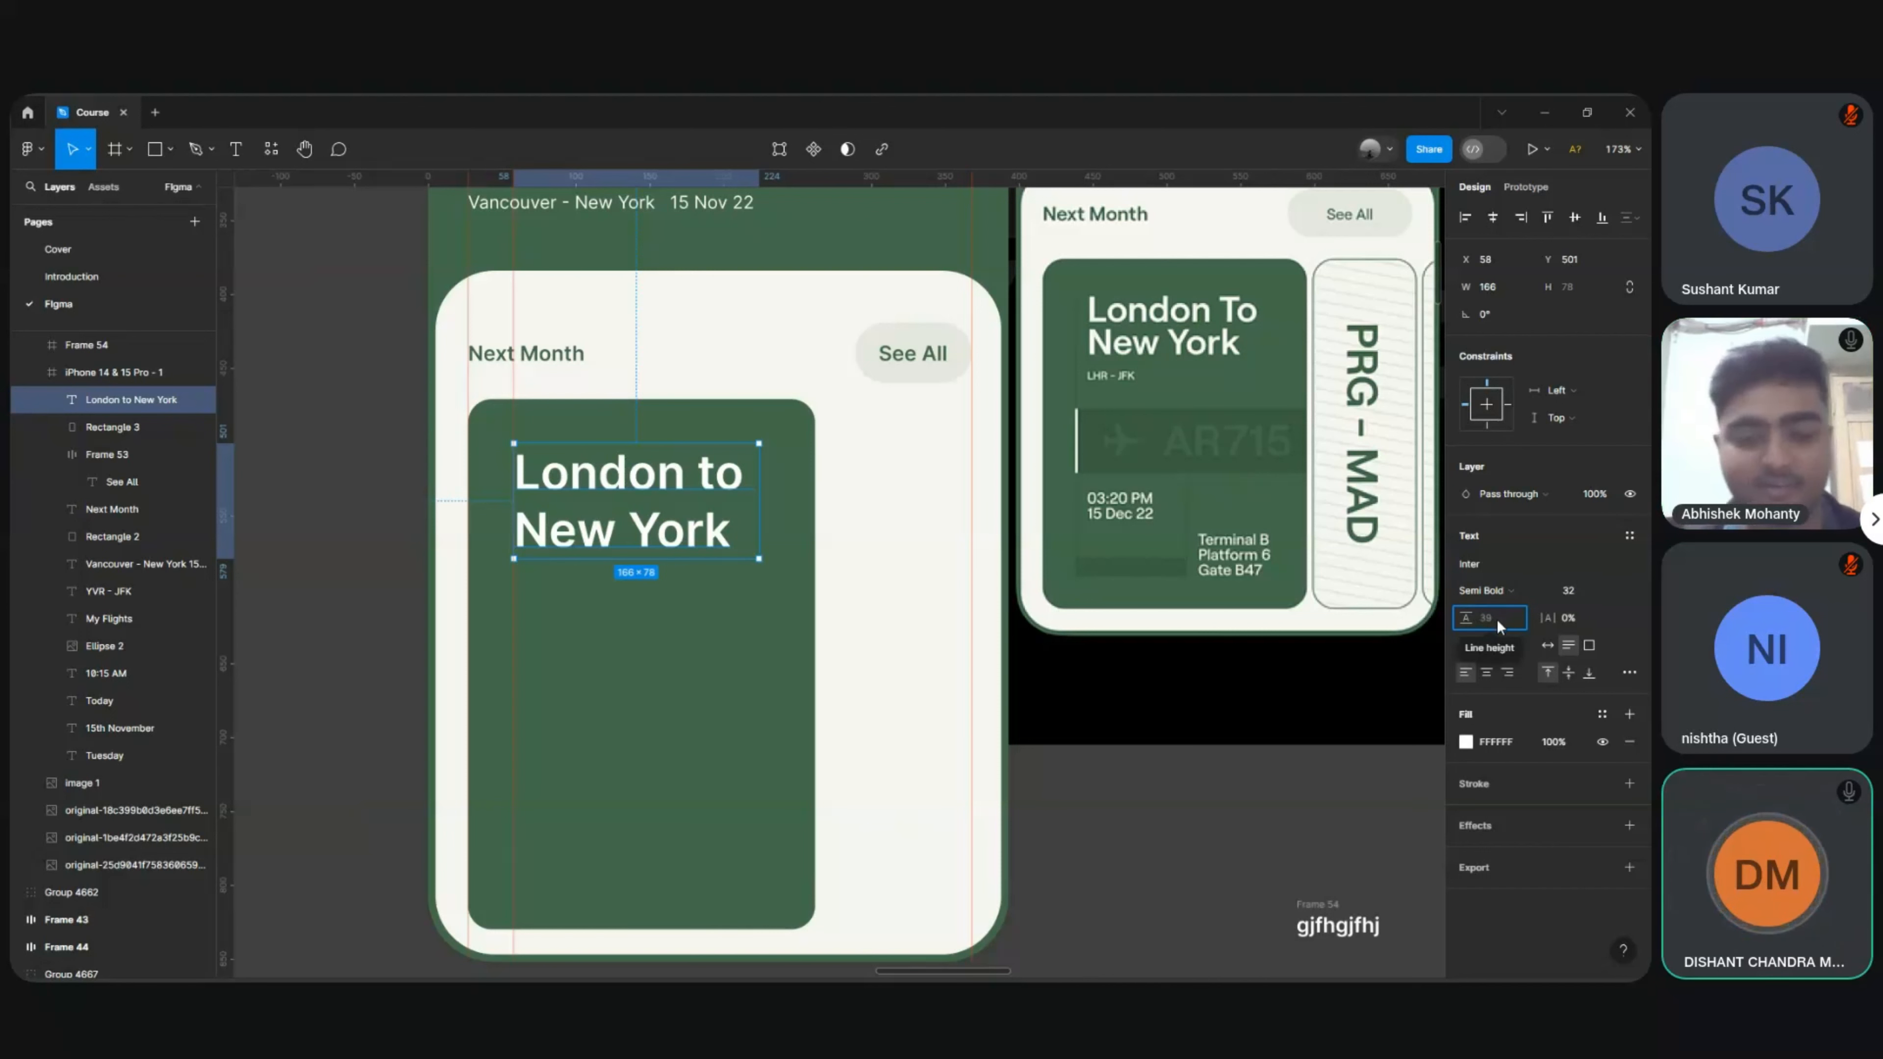
pyautogui.write('24')
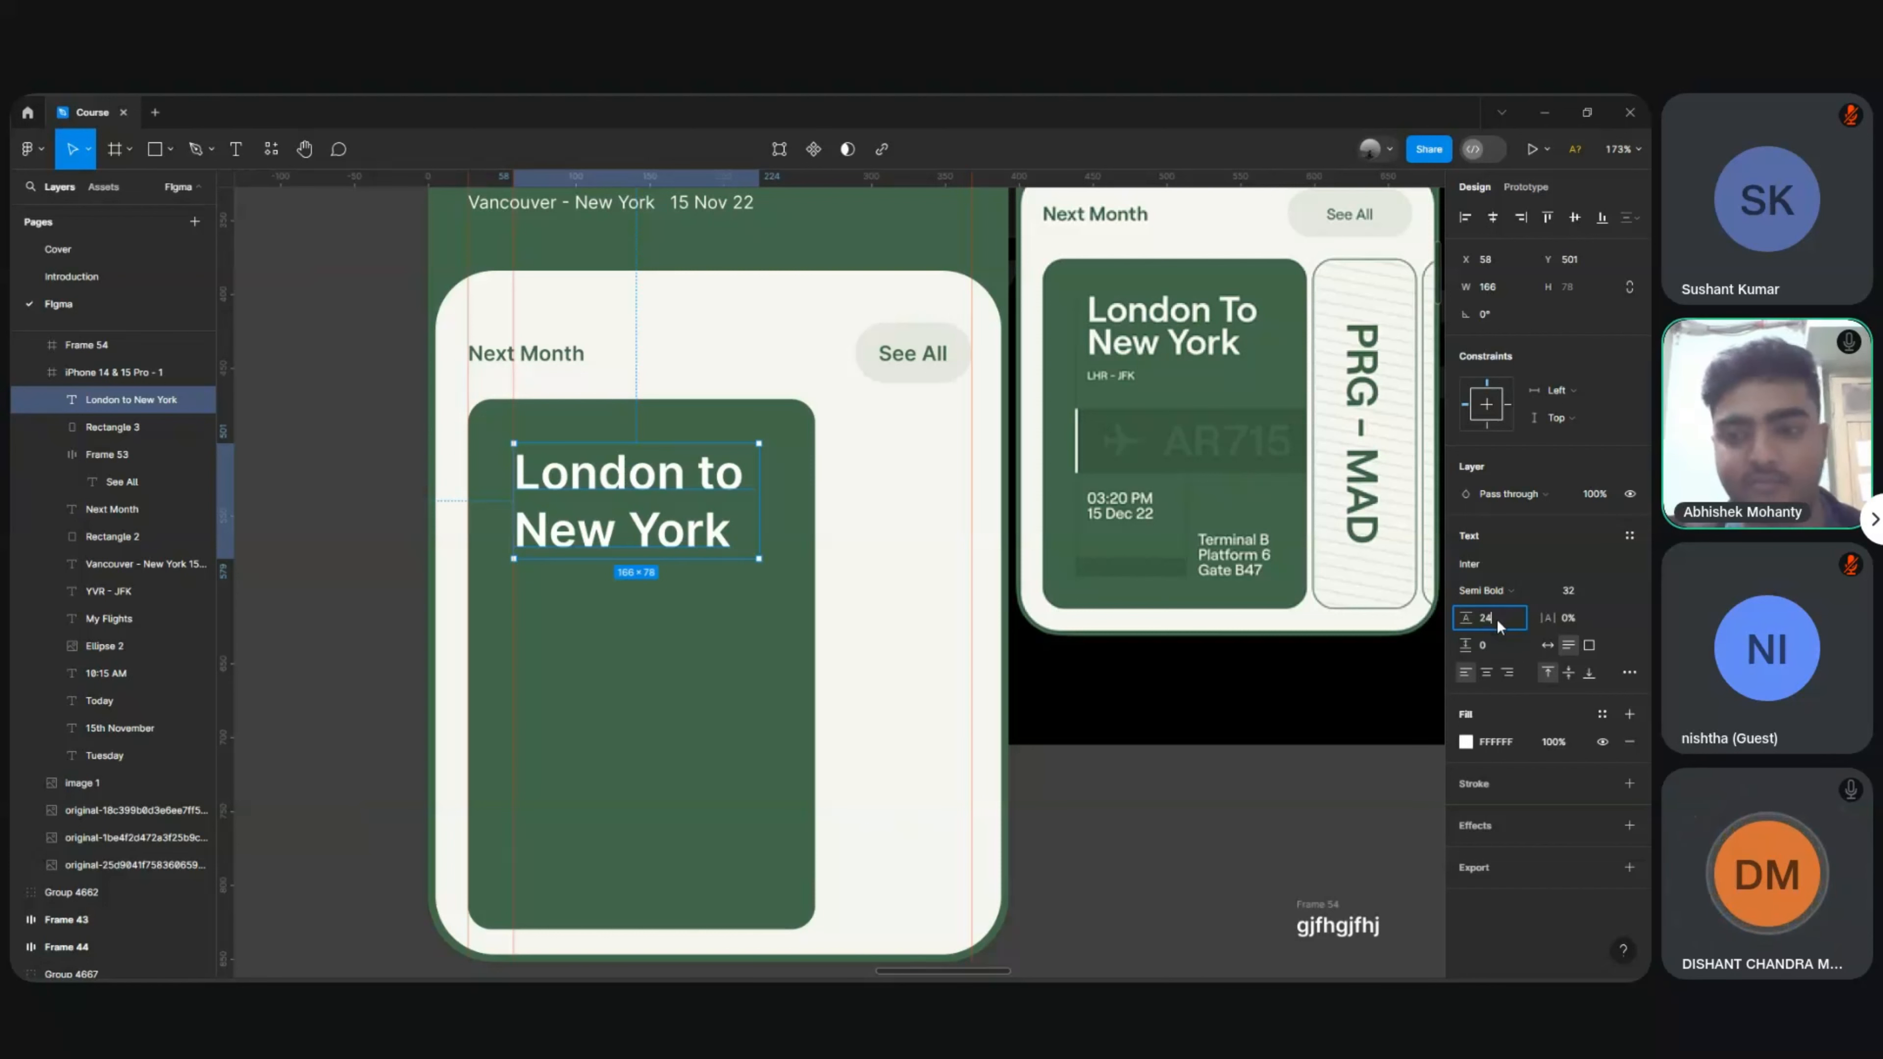
pyautogui.press('Return')
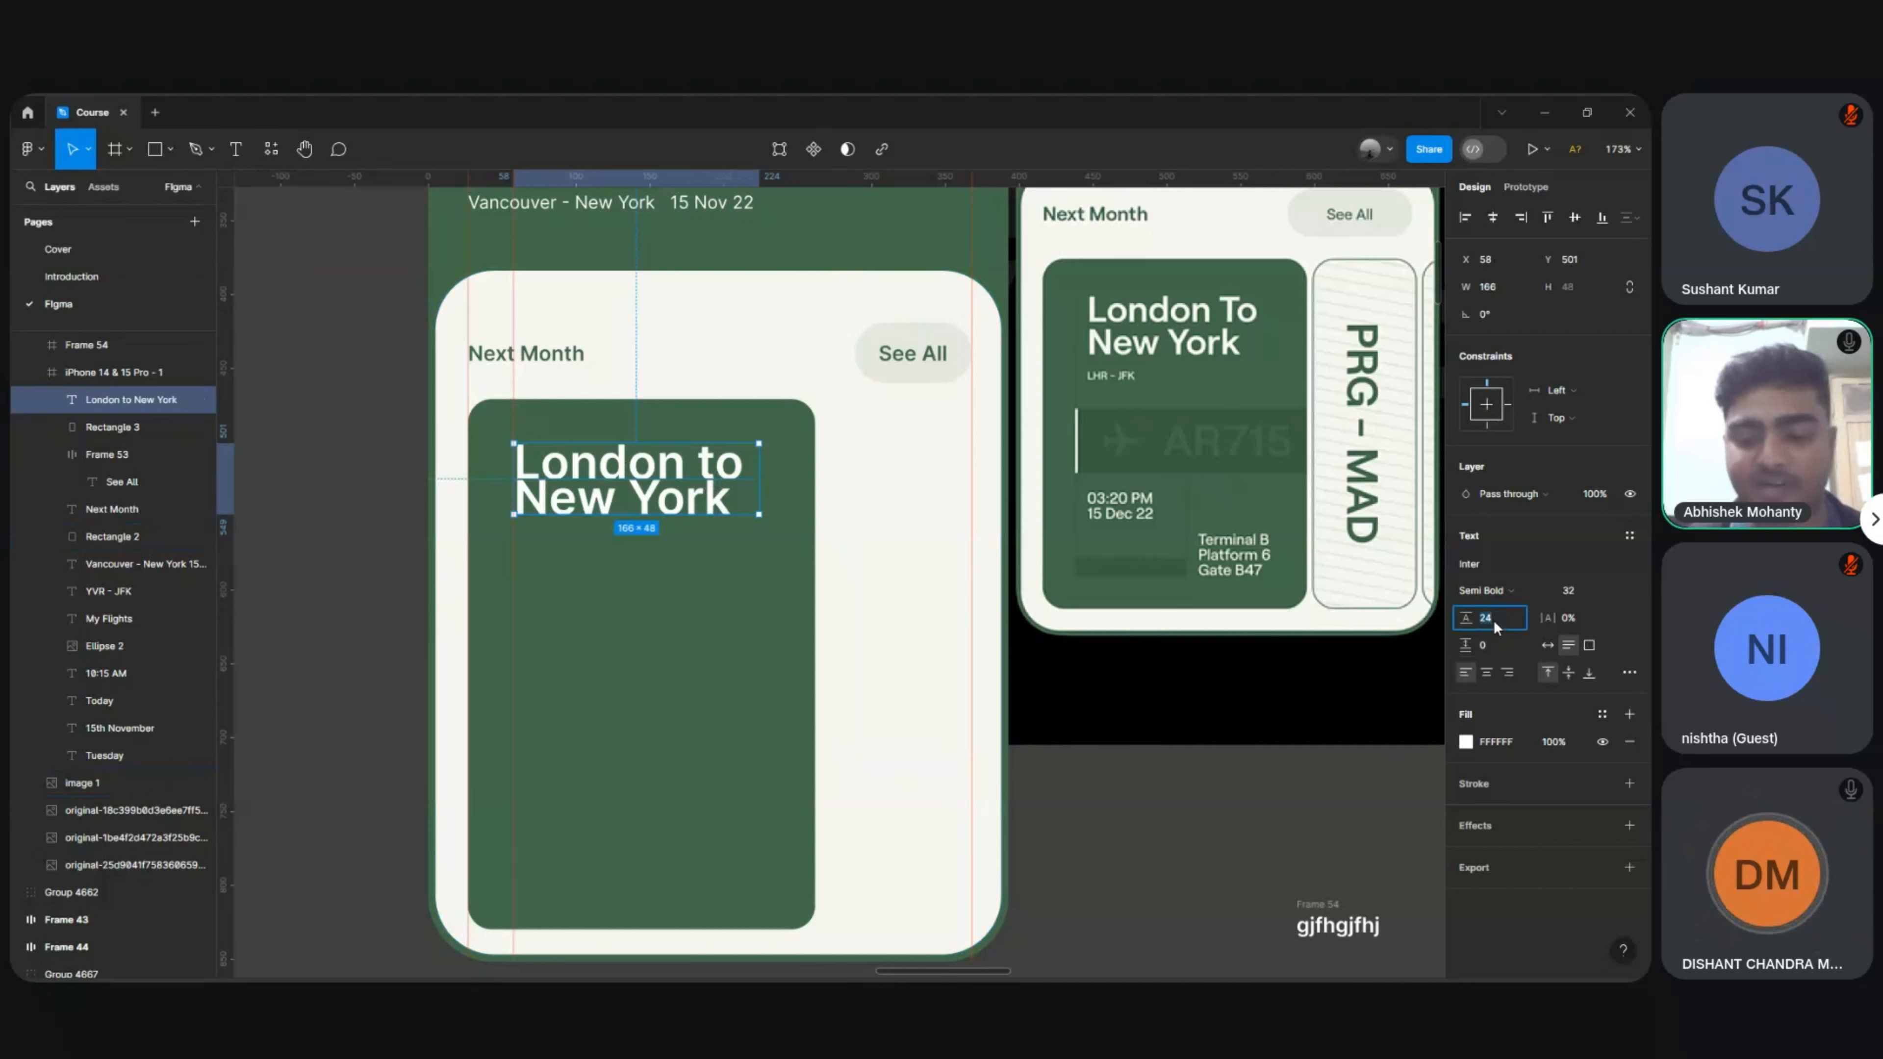
pyautogui.hotkey('shift', 'Down')
pyautogui.hotkey('shift', 'Down')
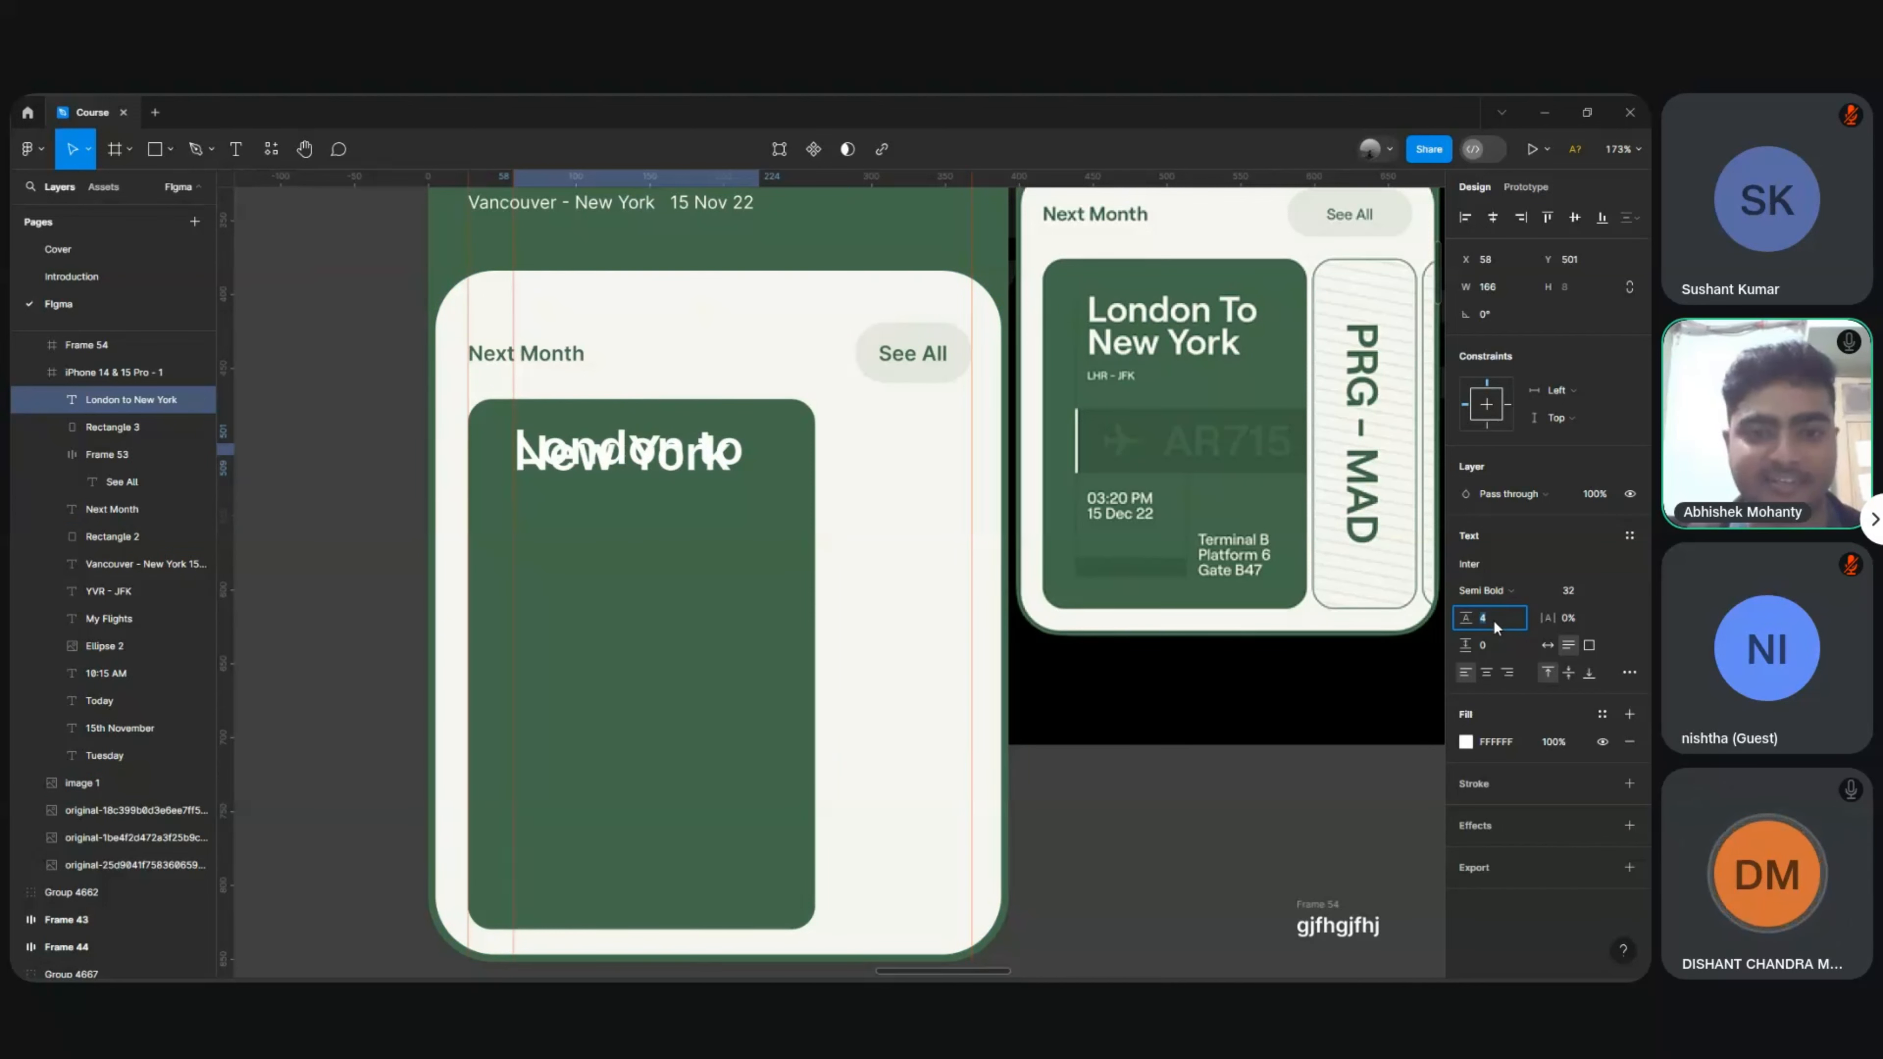
pyautogui.hotkey('shift', 'Up')
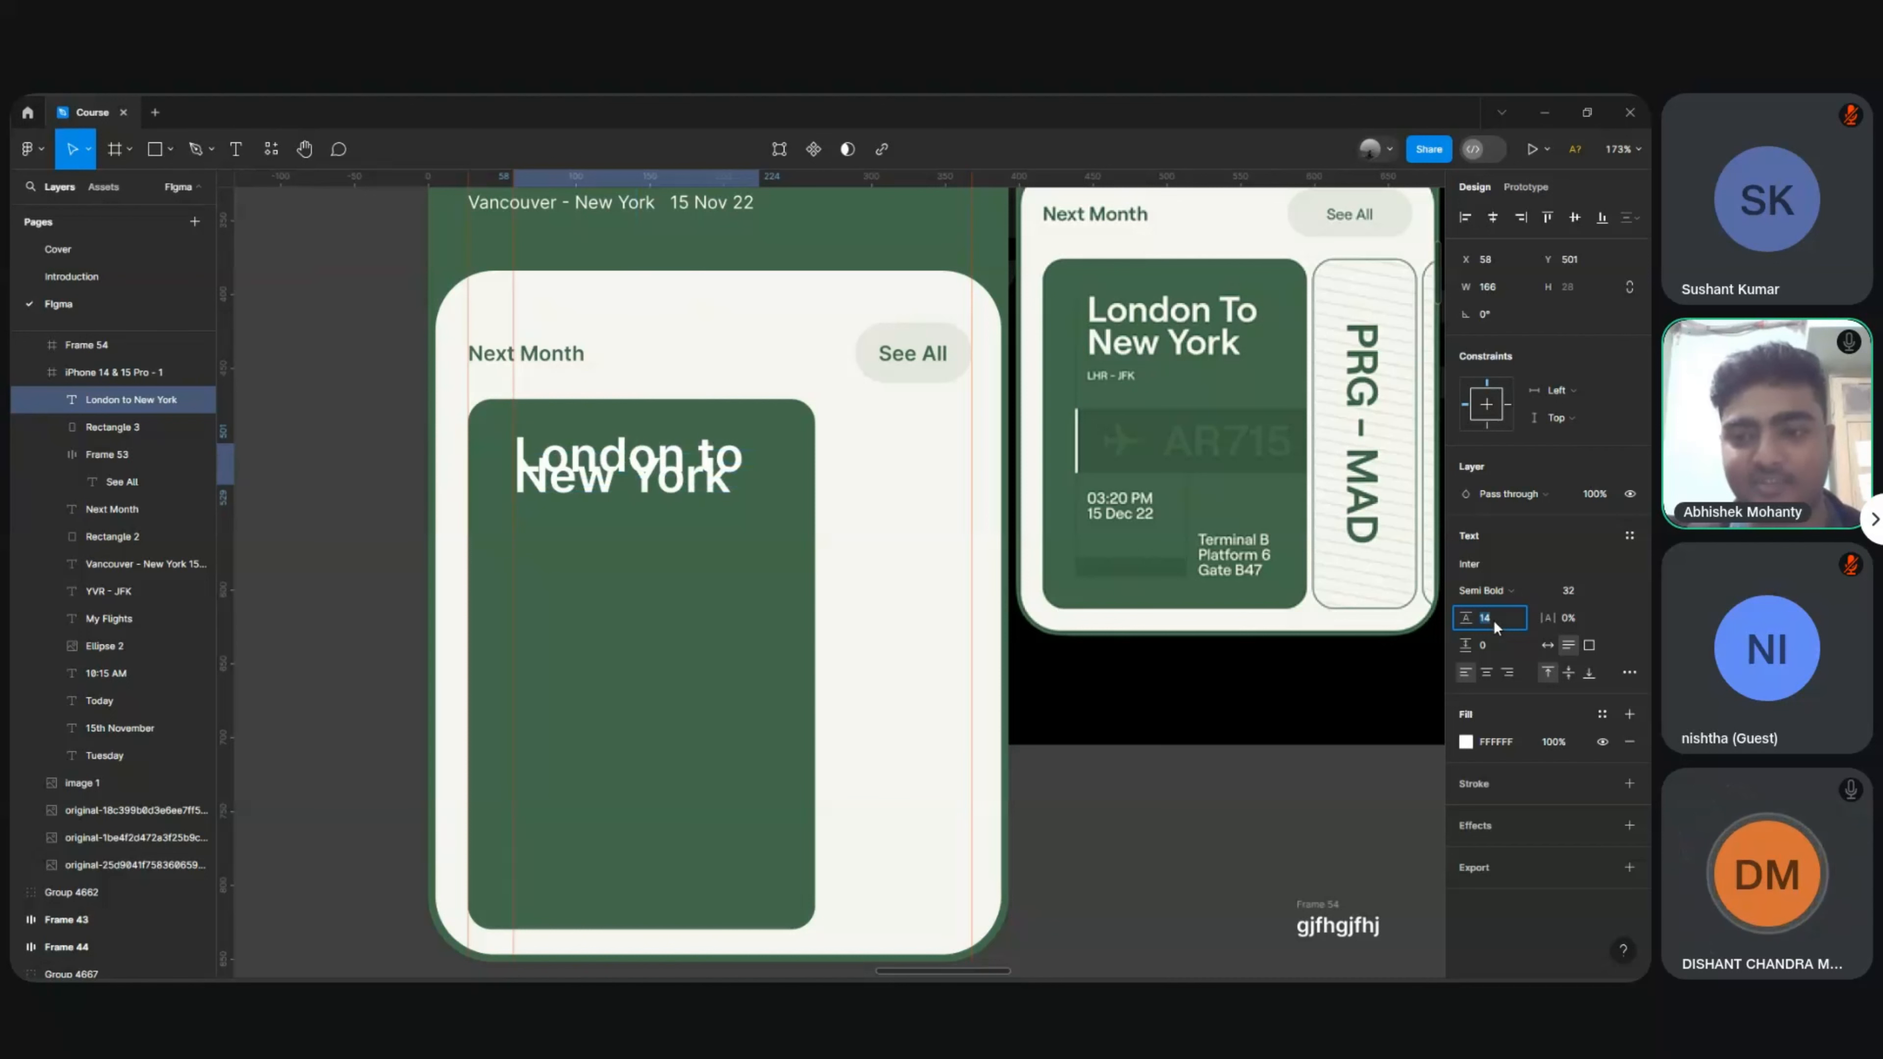
pyautogui.hotkey('shift', 'Up')
pyautogui.hotkey('shift', 'Up')
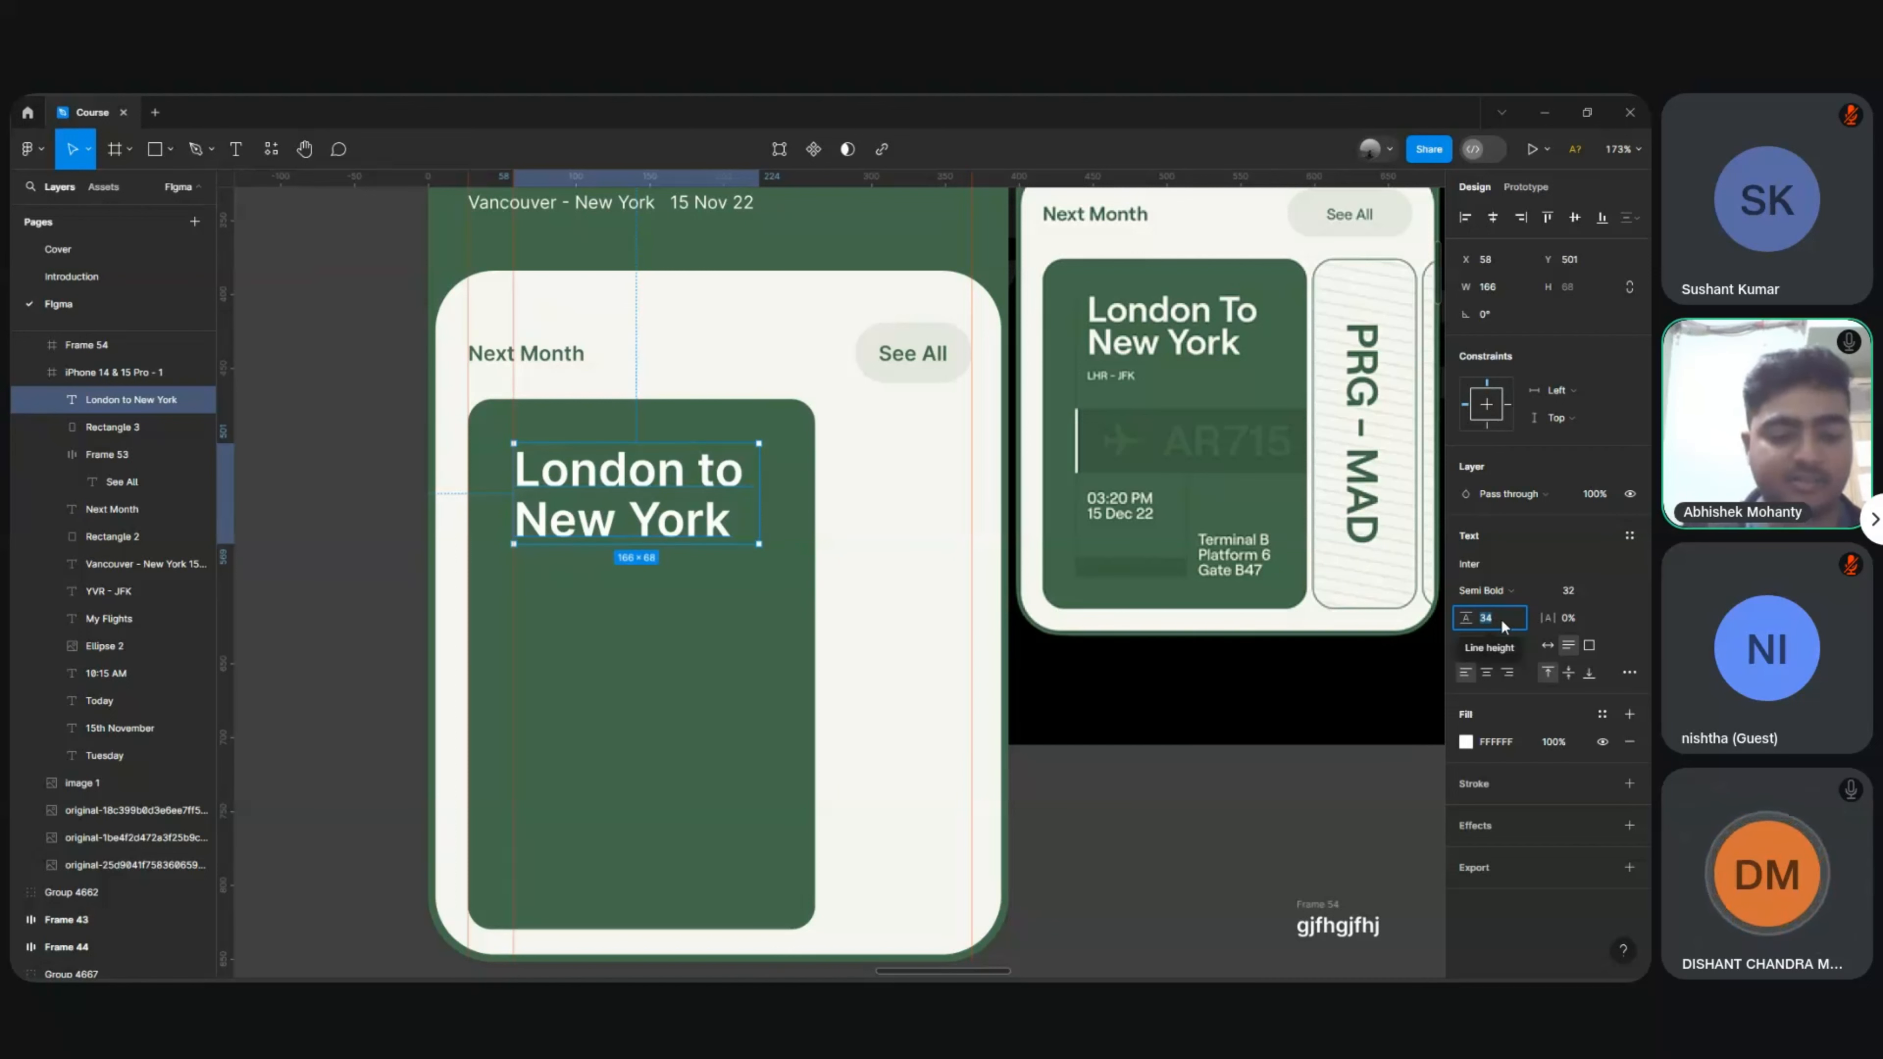
# Step: Set the London to New York heading's line height to 36
pyautogui.write('36')
pyautogui.press('Return')
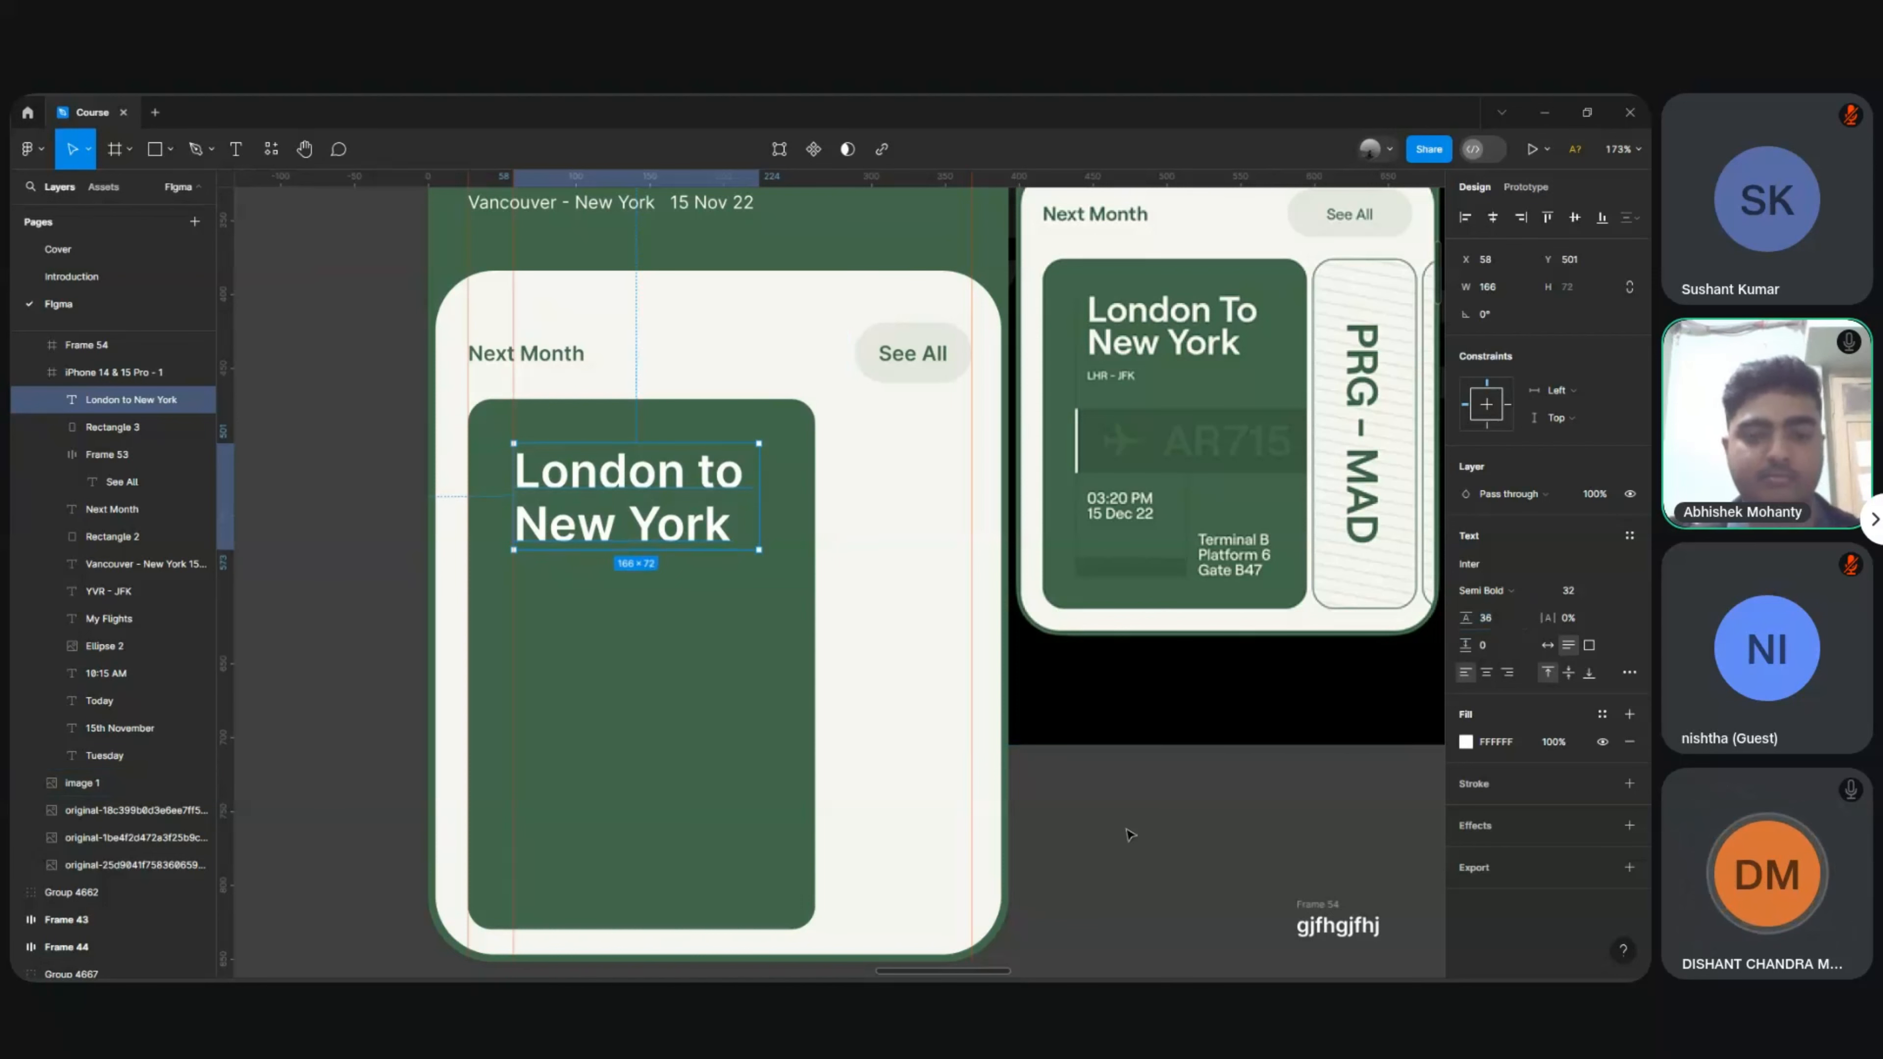
pyautogui.click(1128, 834)
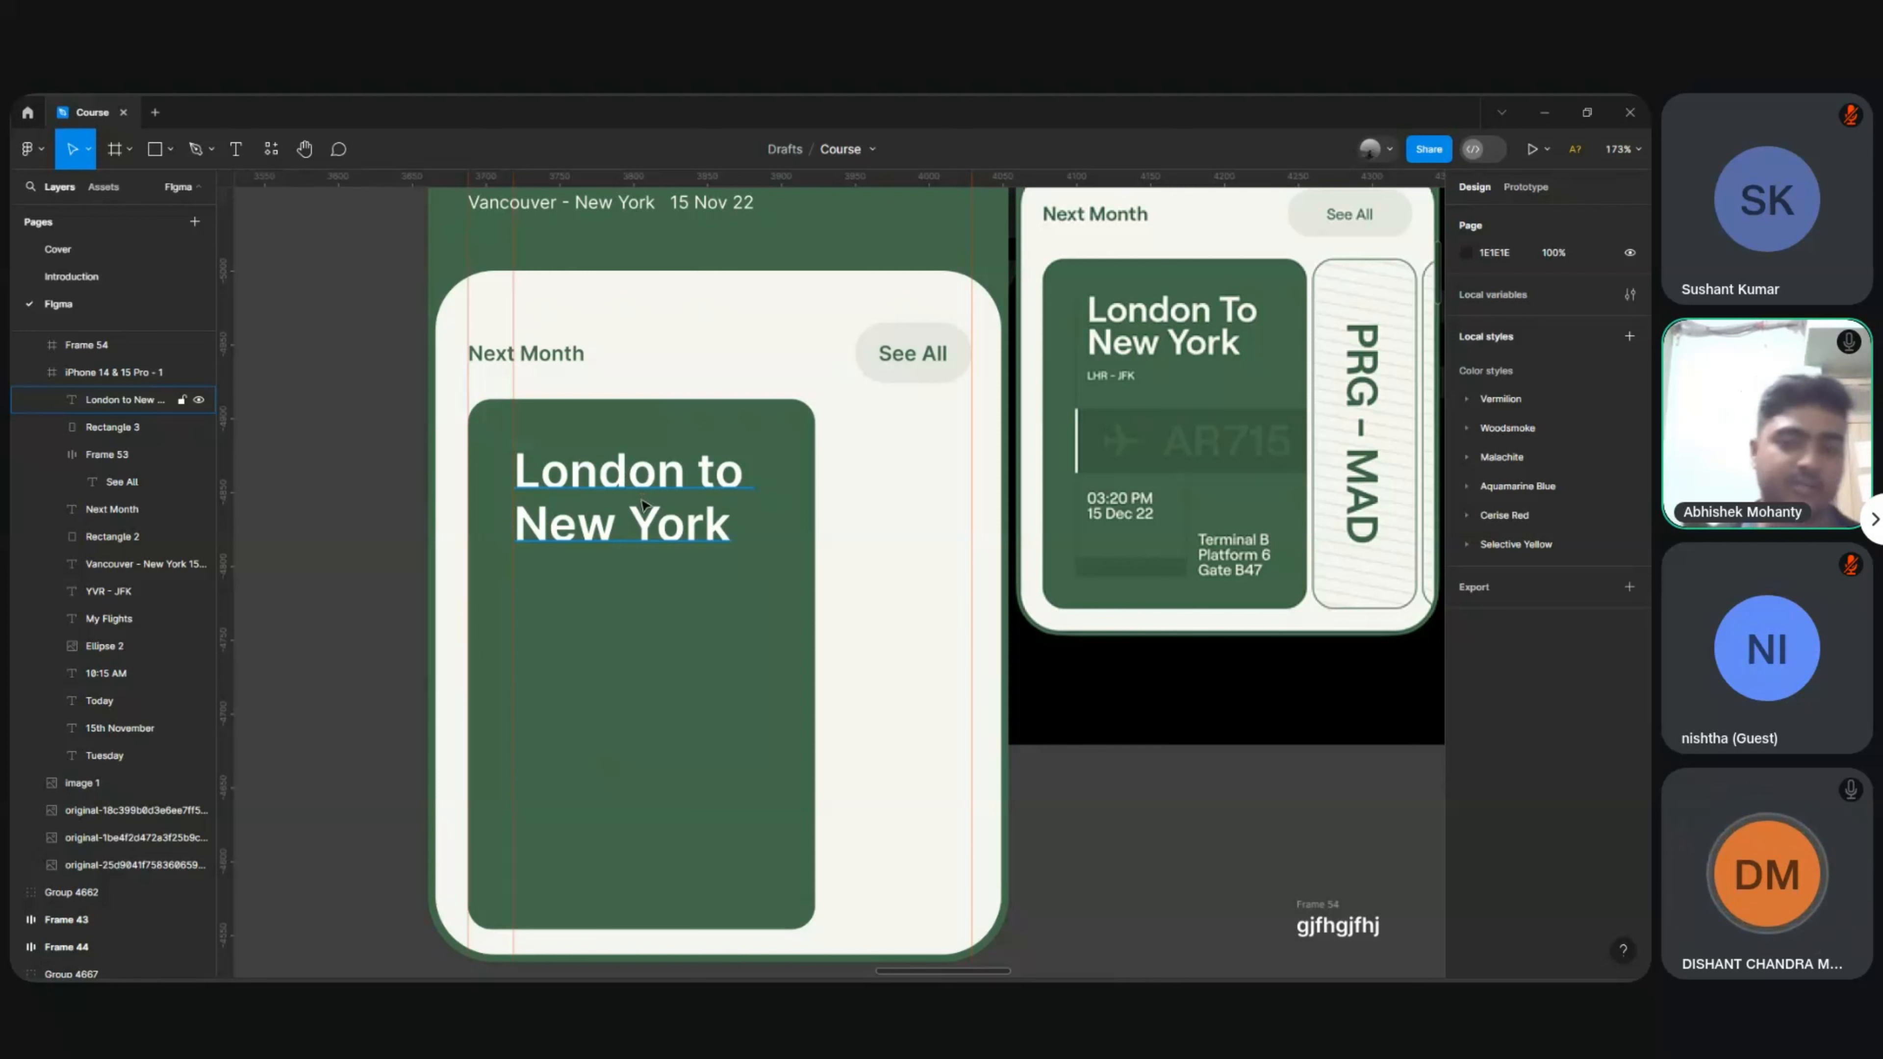
# Step: Duplicate the London to New York heading and move the copy straight down to Y 581
pyautogui.click(627, 529)
pyautogui.hotkey('ctrl', 'd')
pyautogui.hotkey('shift', 'Down')
pyautogui.hotkey('shift', 'Down')
pyautogui.hotkey('shift', 'Down')
pyautogui.hotkey('shift', 'Down')
pyautogui.hotkey('shift', 'Down')
pyautogui.hotkey('shift', 'Down')
pyautogui.hotkey('shift', 'Down')
pyautogui.hotkey('shift', 'Down')
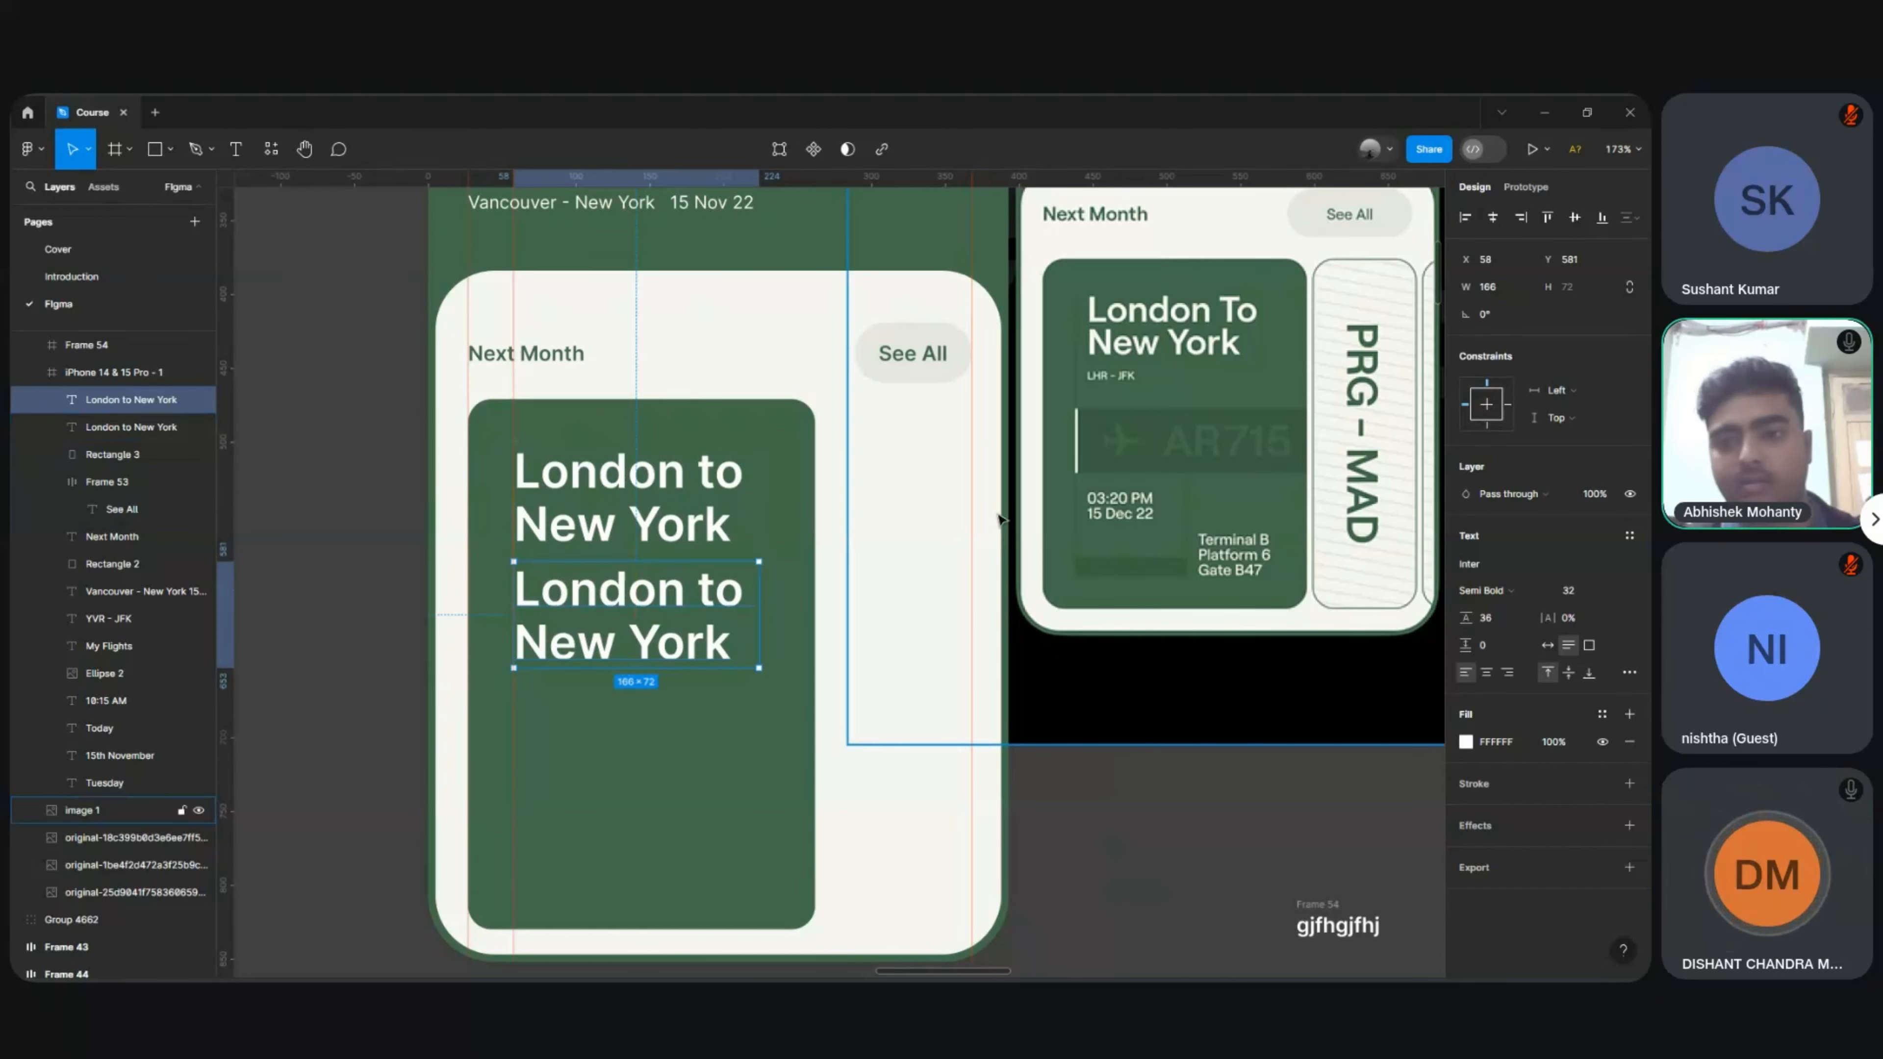
# Step: Replace the lower heading copy's text with "LHR - JFK"
pyautogui.doubleClick(690, 600)
pyautogui.write('Lh')
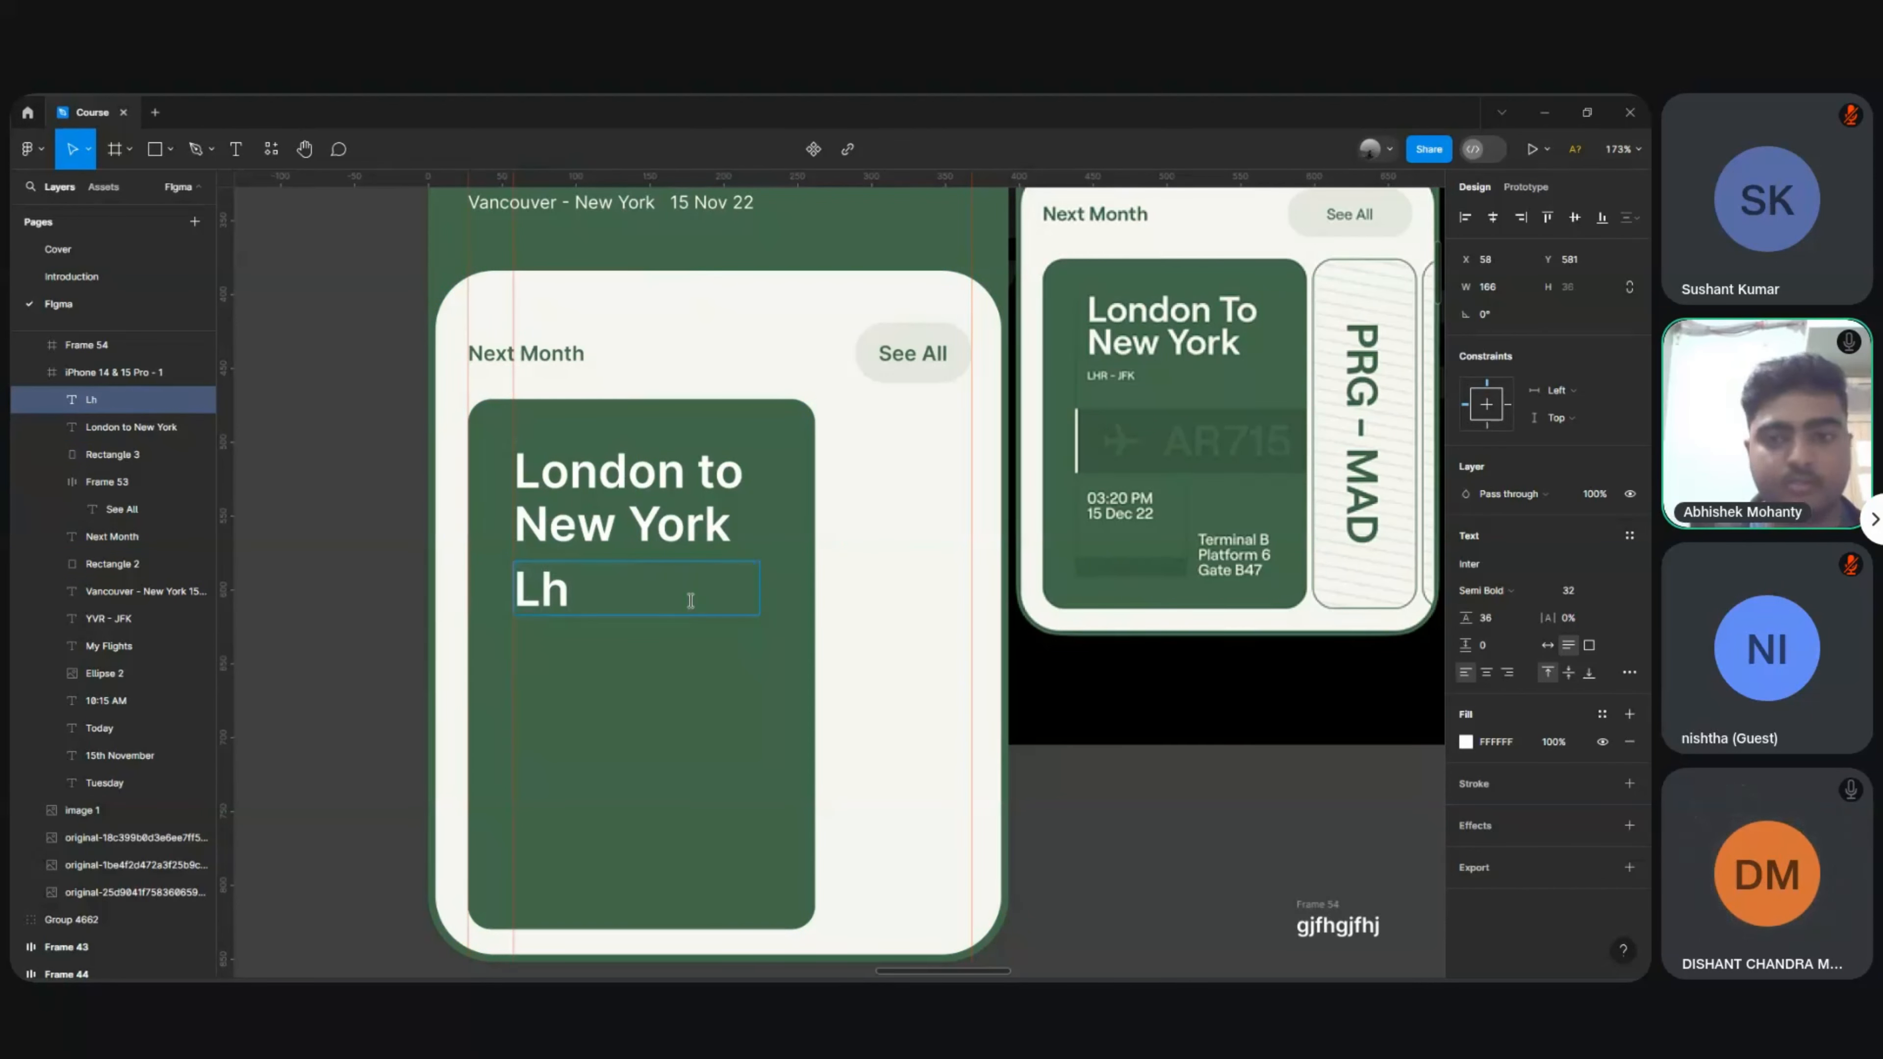
pyautogui.press('BackSpace')
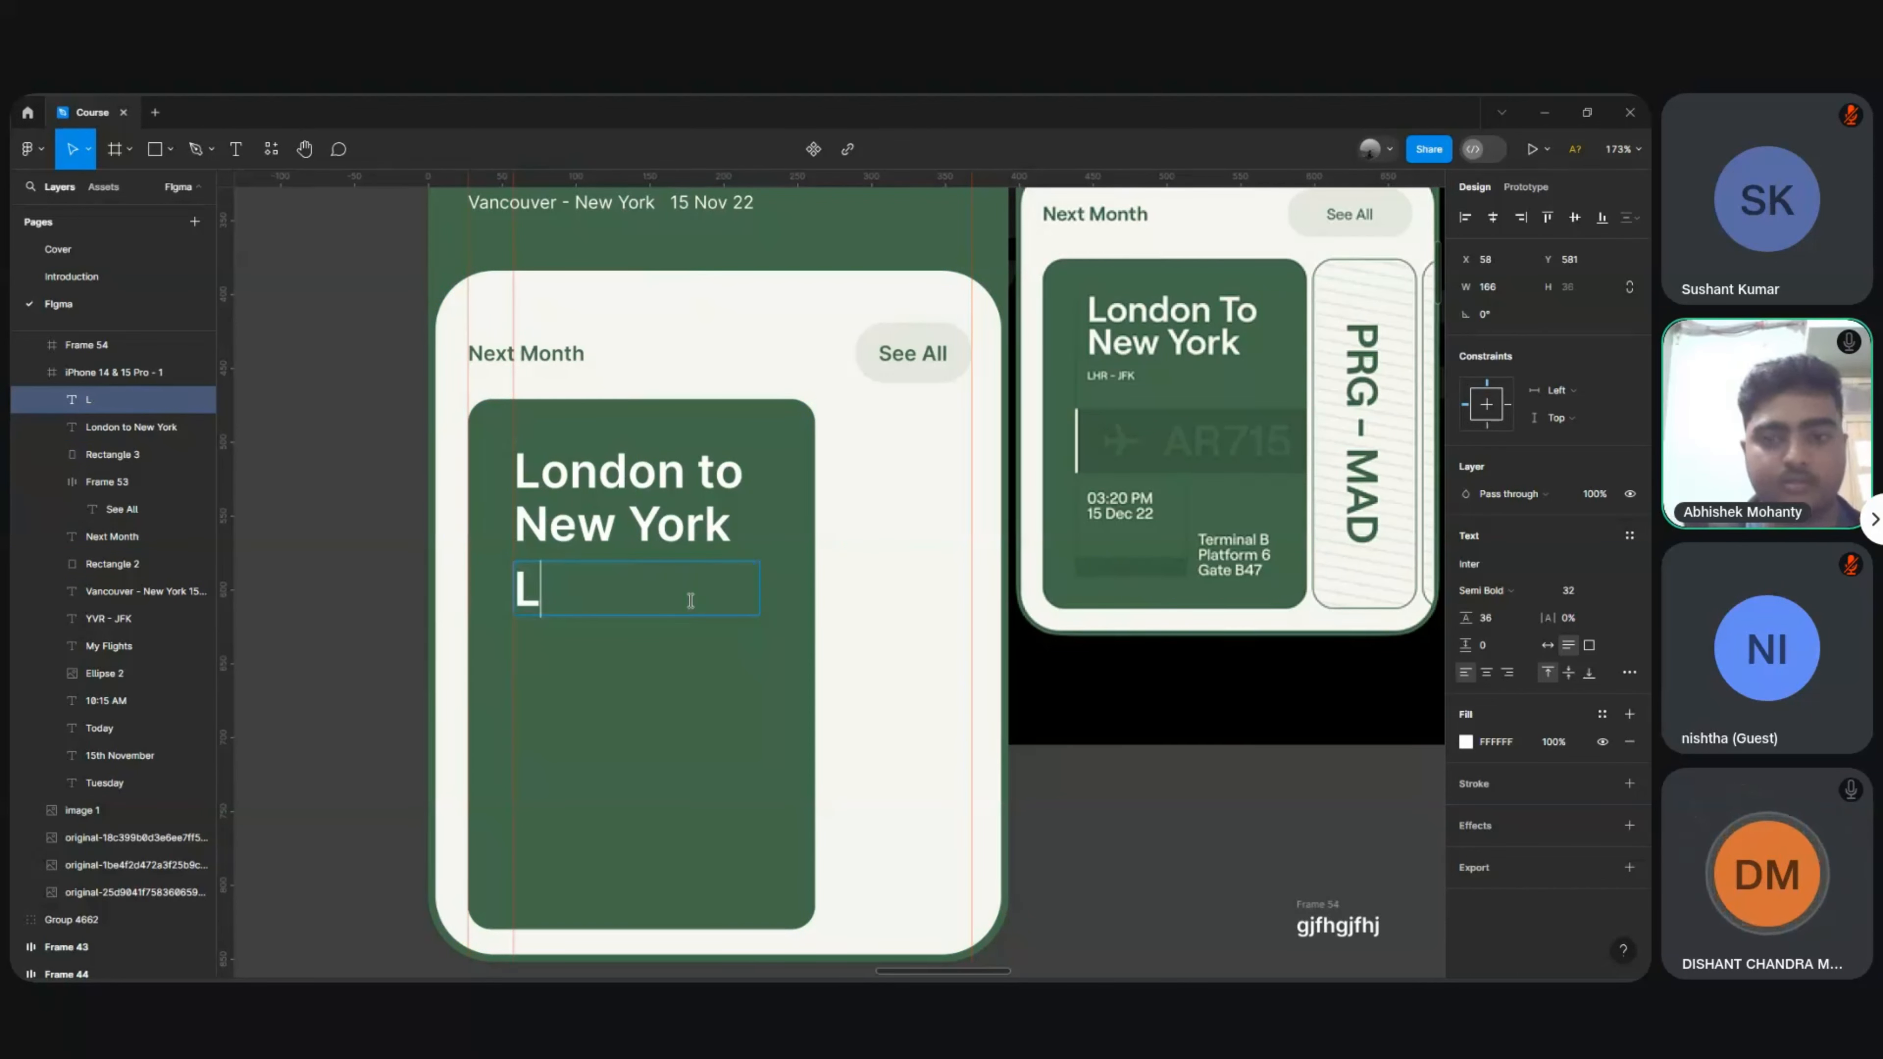
pyautogui.write('HR - J')
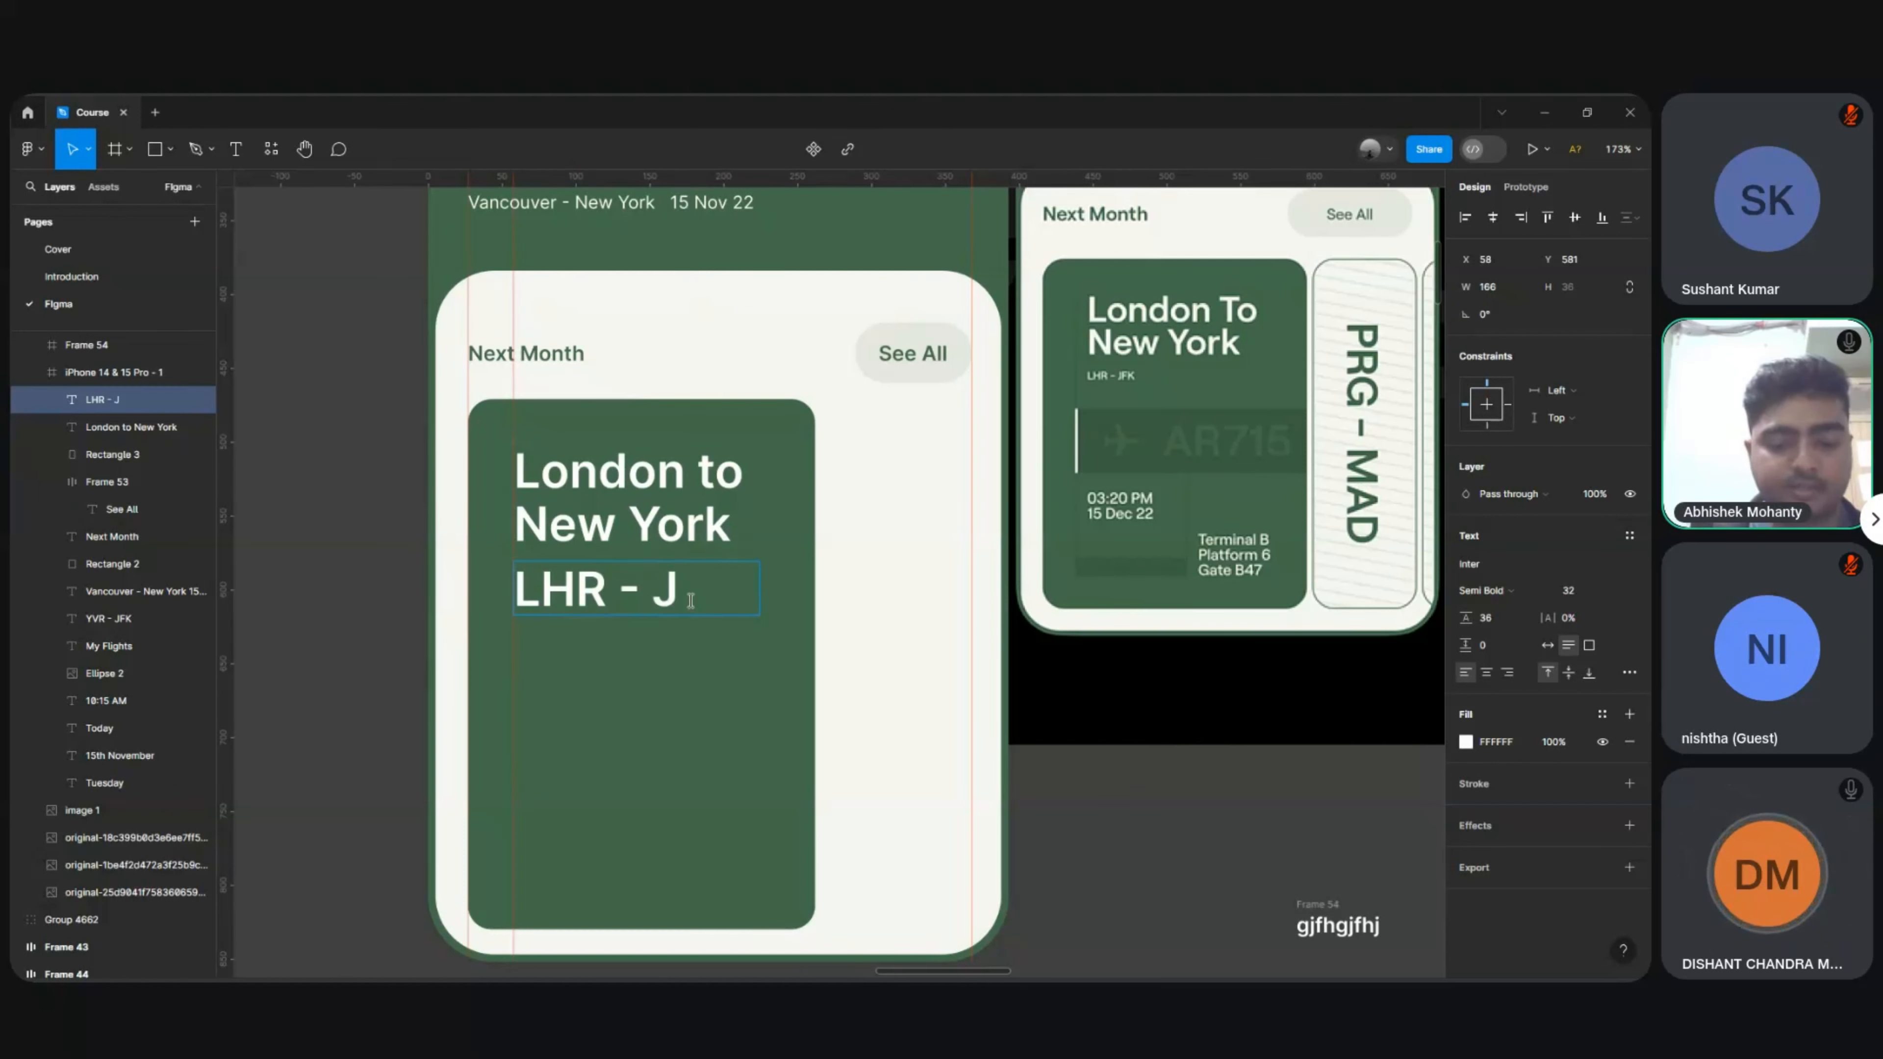
pyautogui.write('FK')
pyautogui.press('Escape')
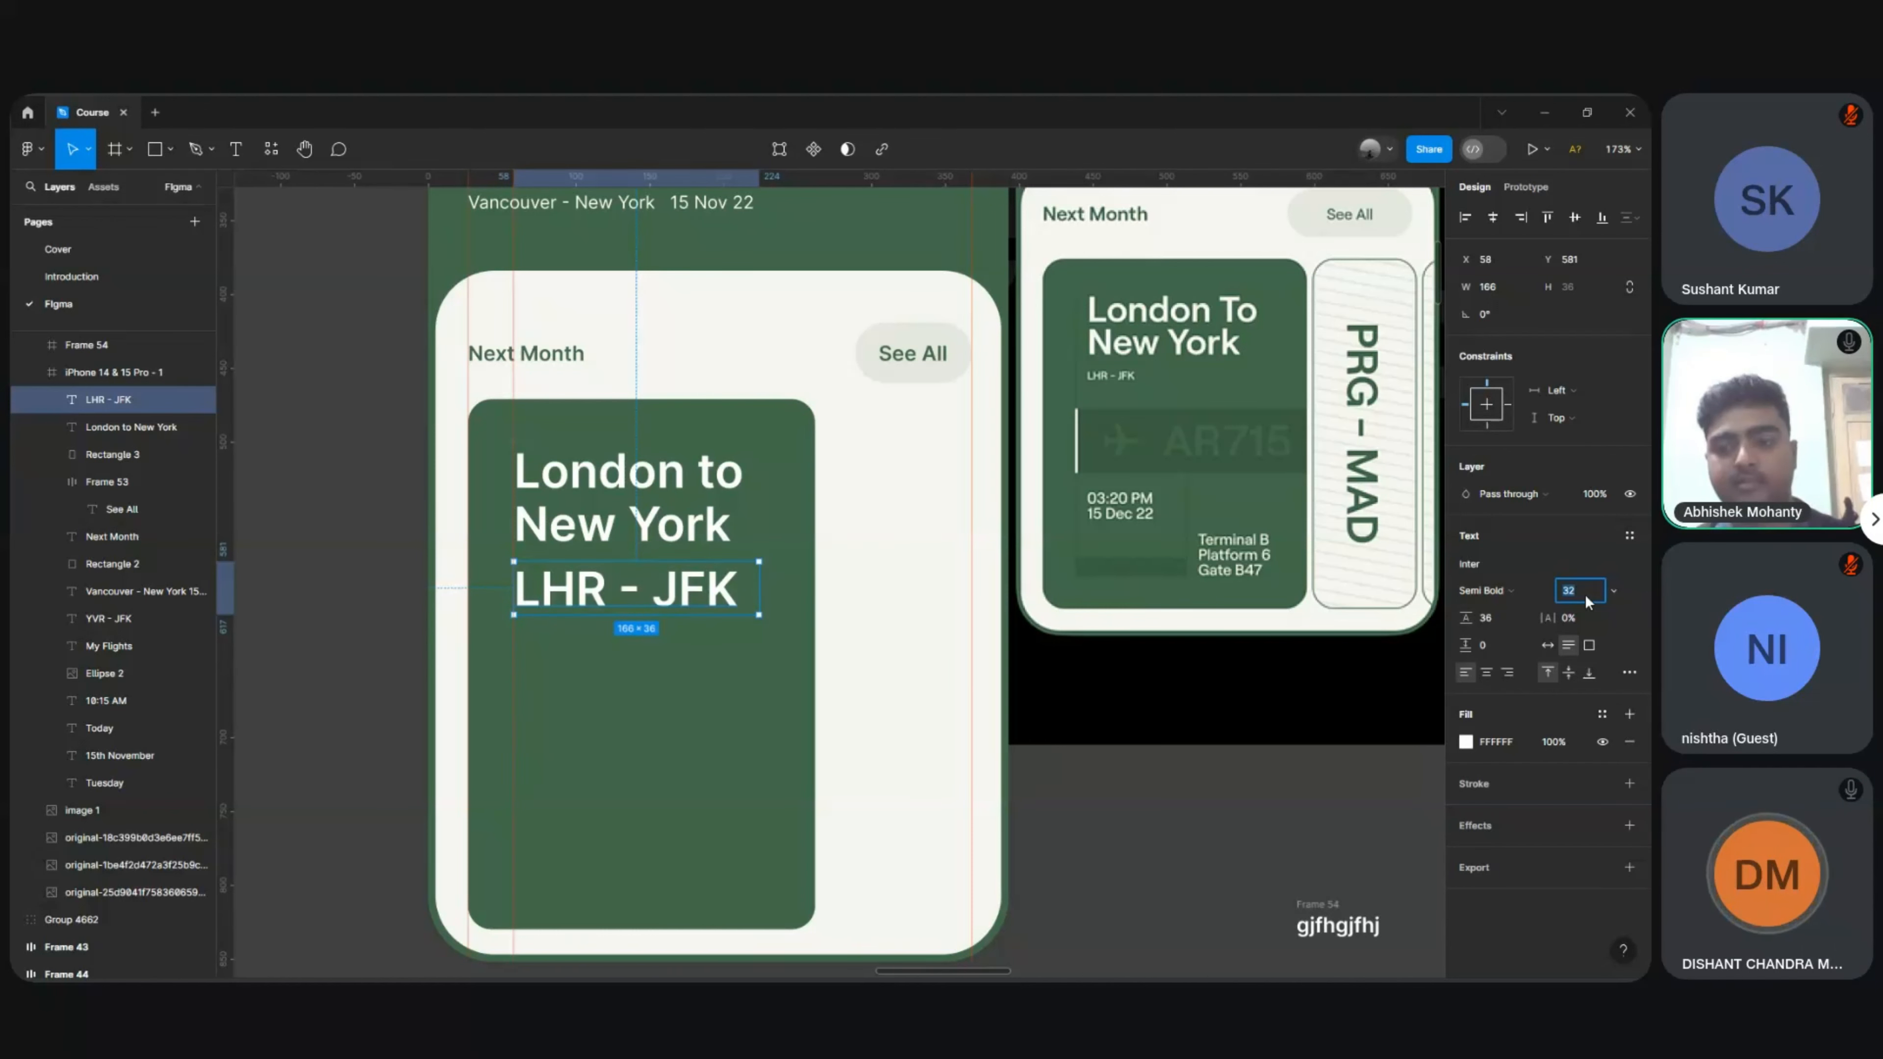
pyautogui.click(1584, 595)
pyautogui.write('14')
pyautogui.press('Return')
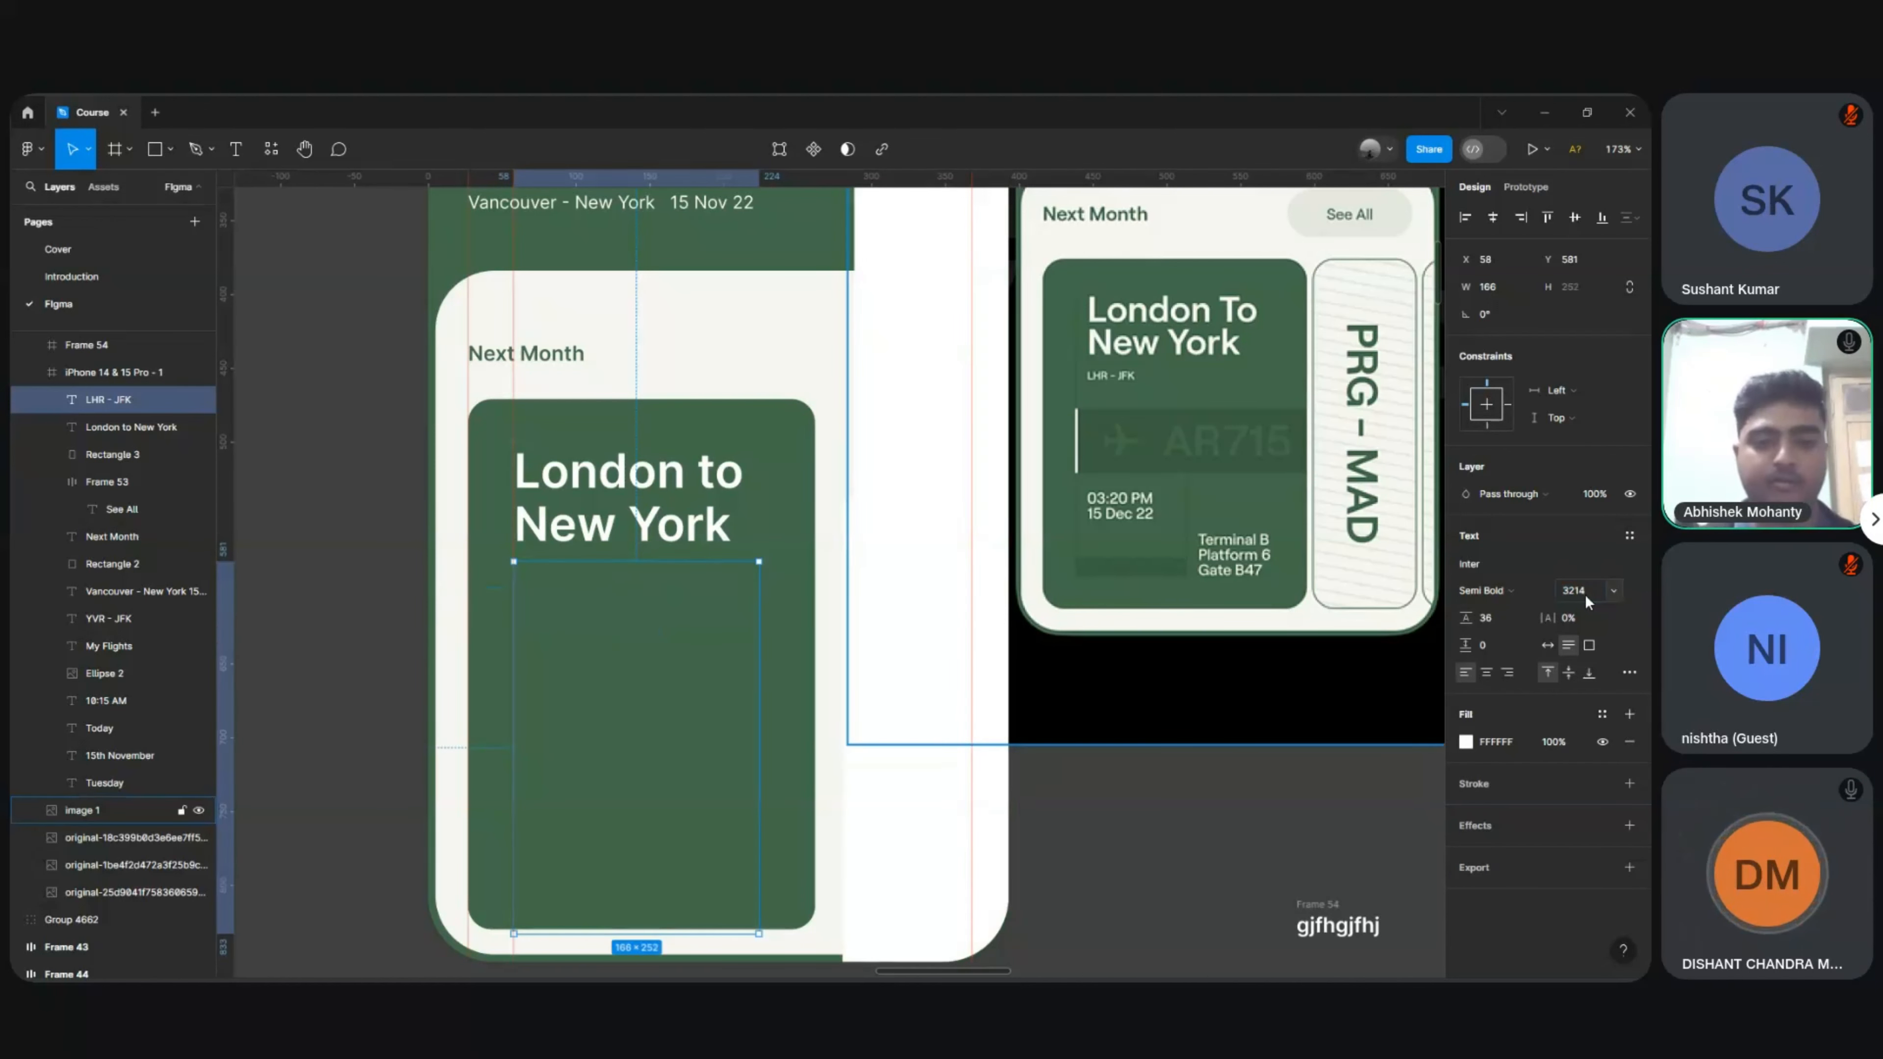
pyautogui.hotkey('ctrl', 'z')
# Step: Set the LHR - JFK text's font size to 12 and its line height to 16
pyautogui.click(1584, 595)
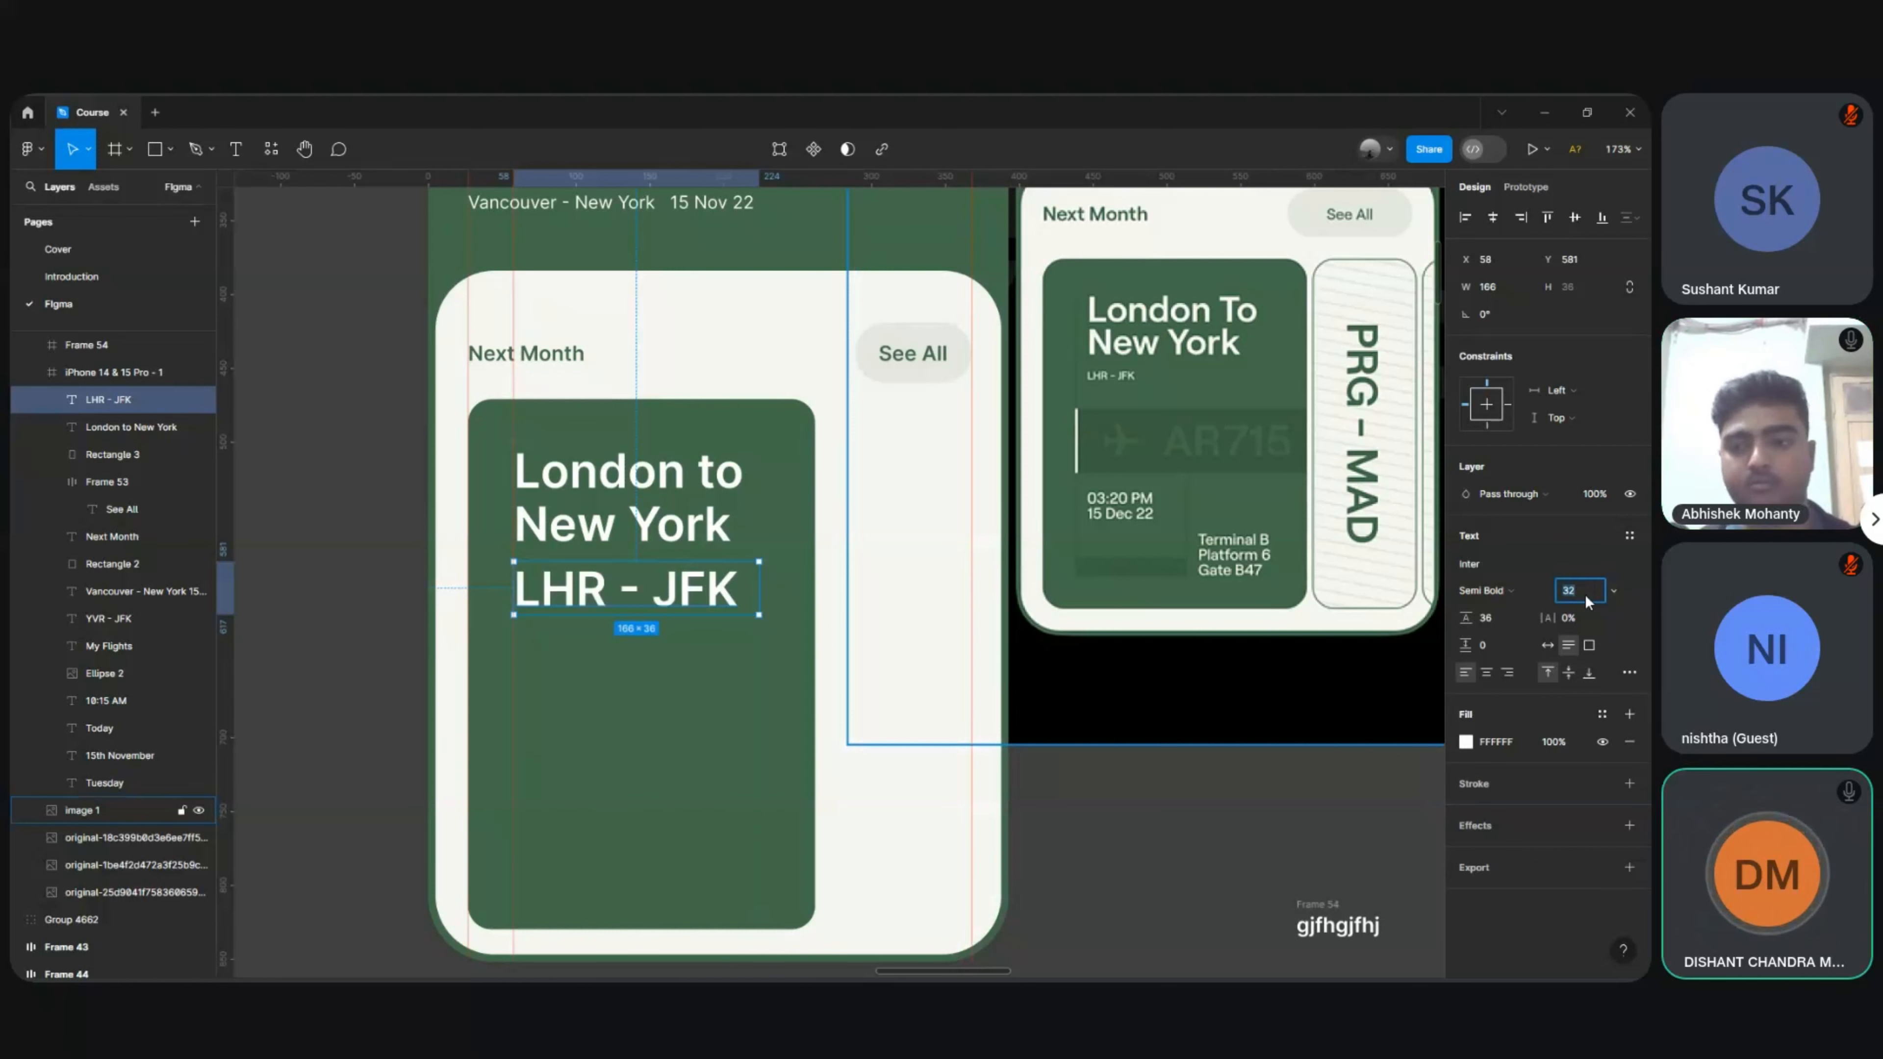
pyautogui.write('14')
pyautogui.press('Return')
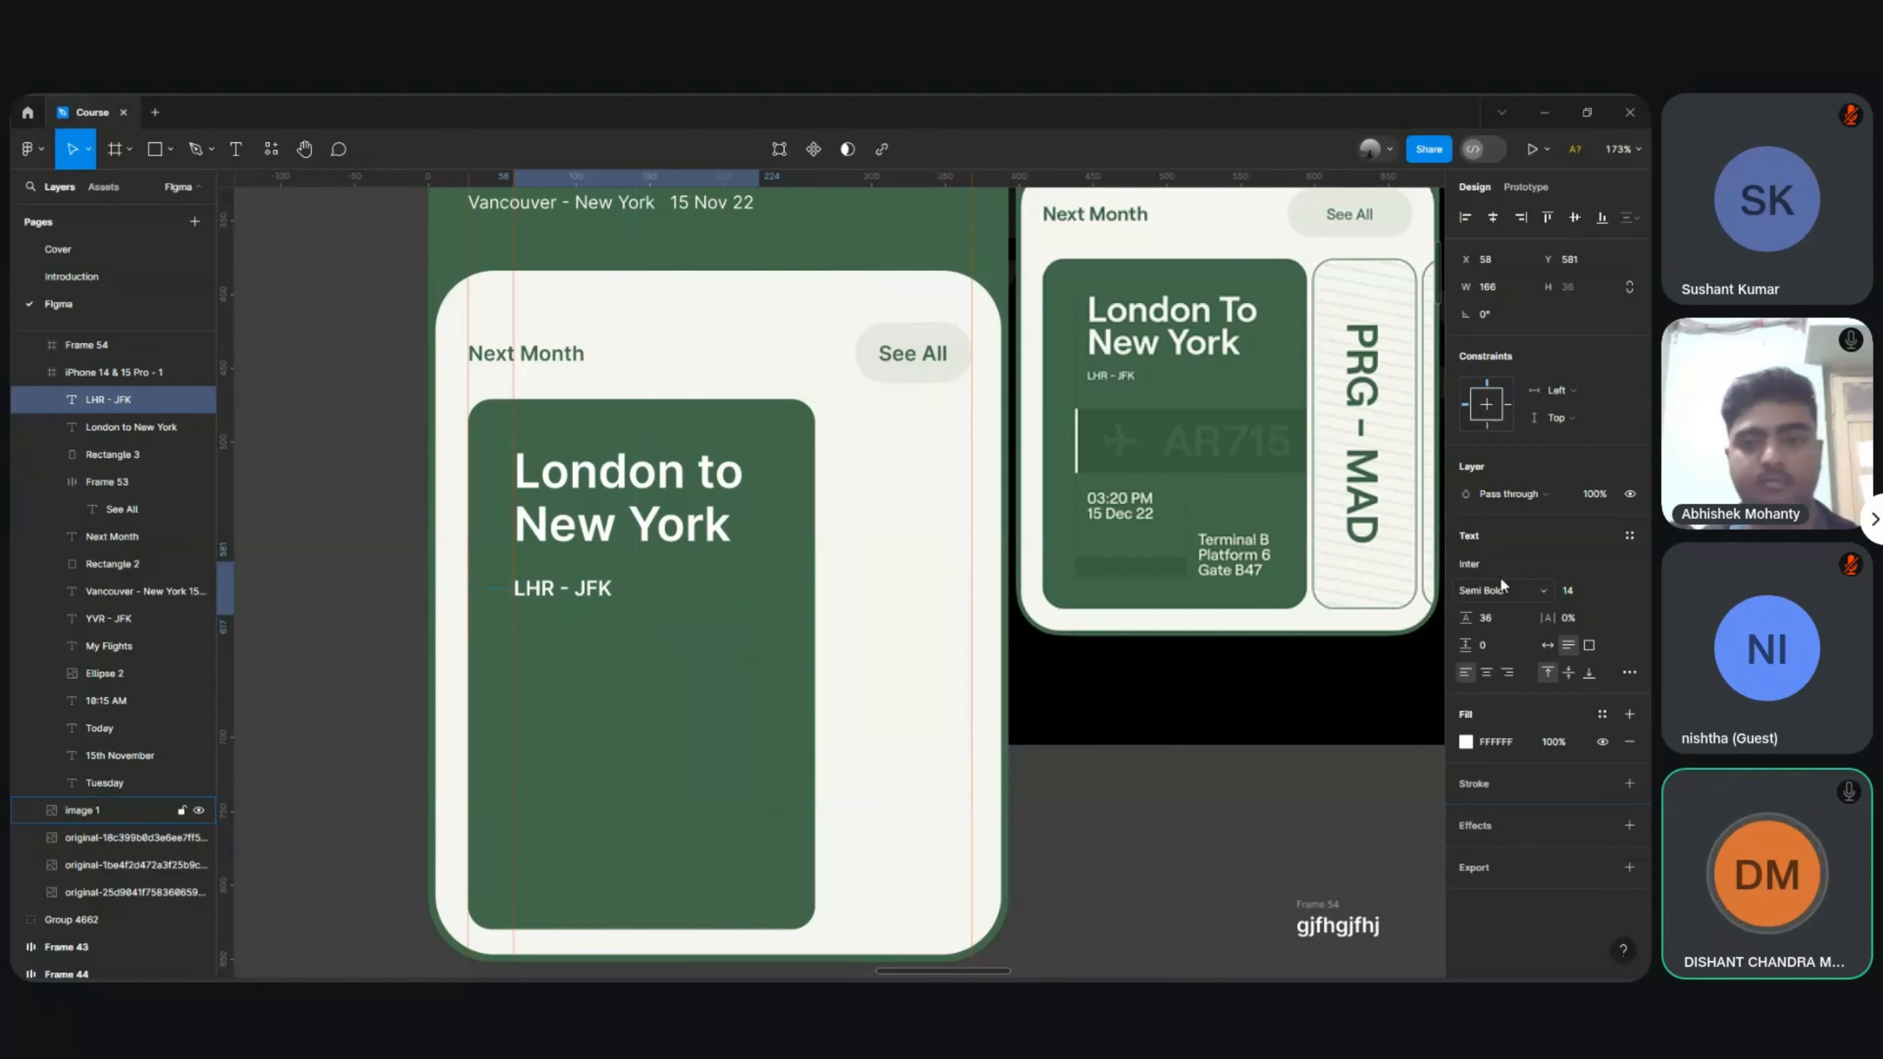
pyautogui.click(1583, 590)
pyautogui.press('Down')
pyautogui.press('Down')
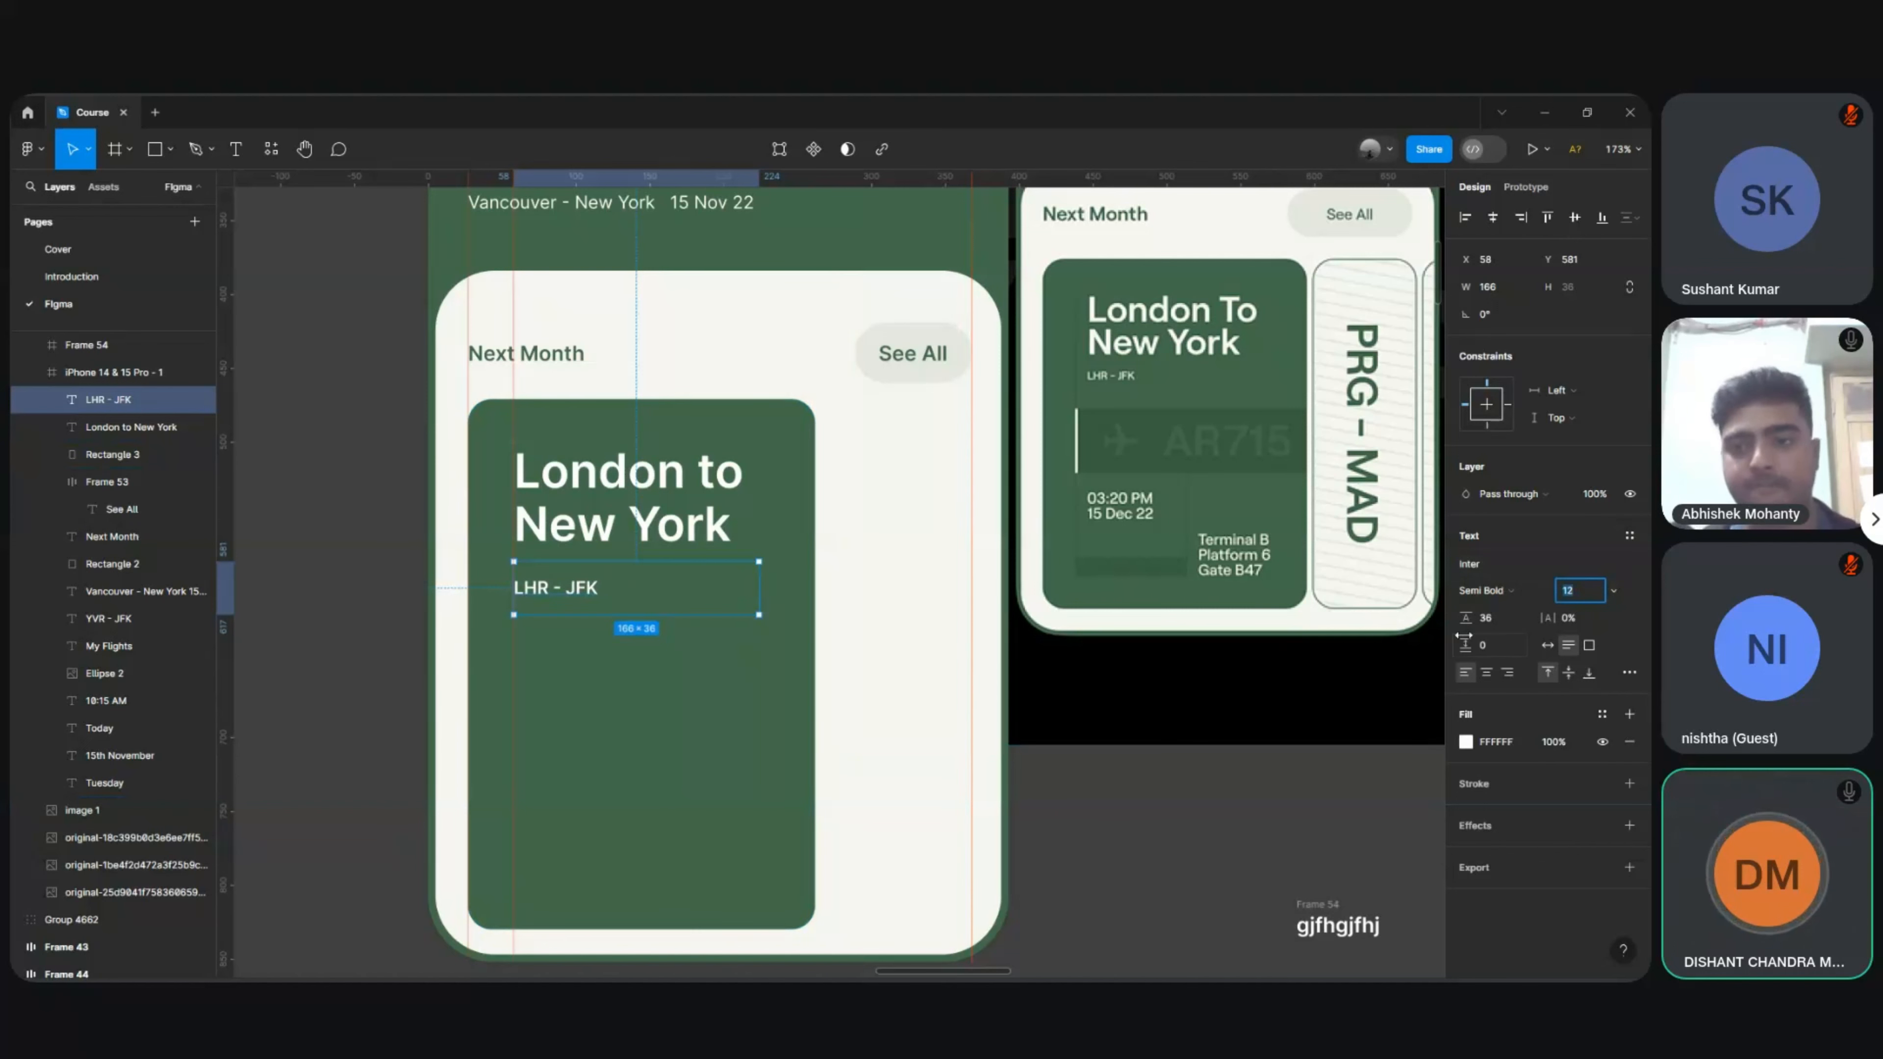
pyautogui.click(1493, 622)
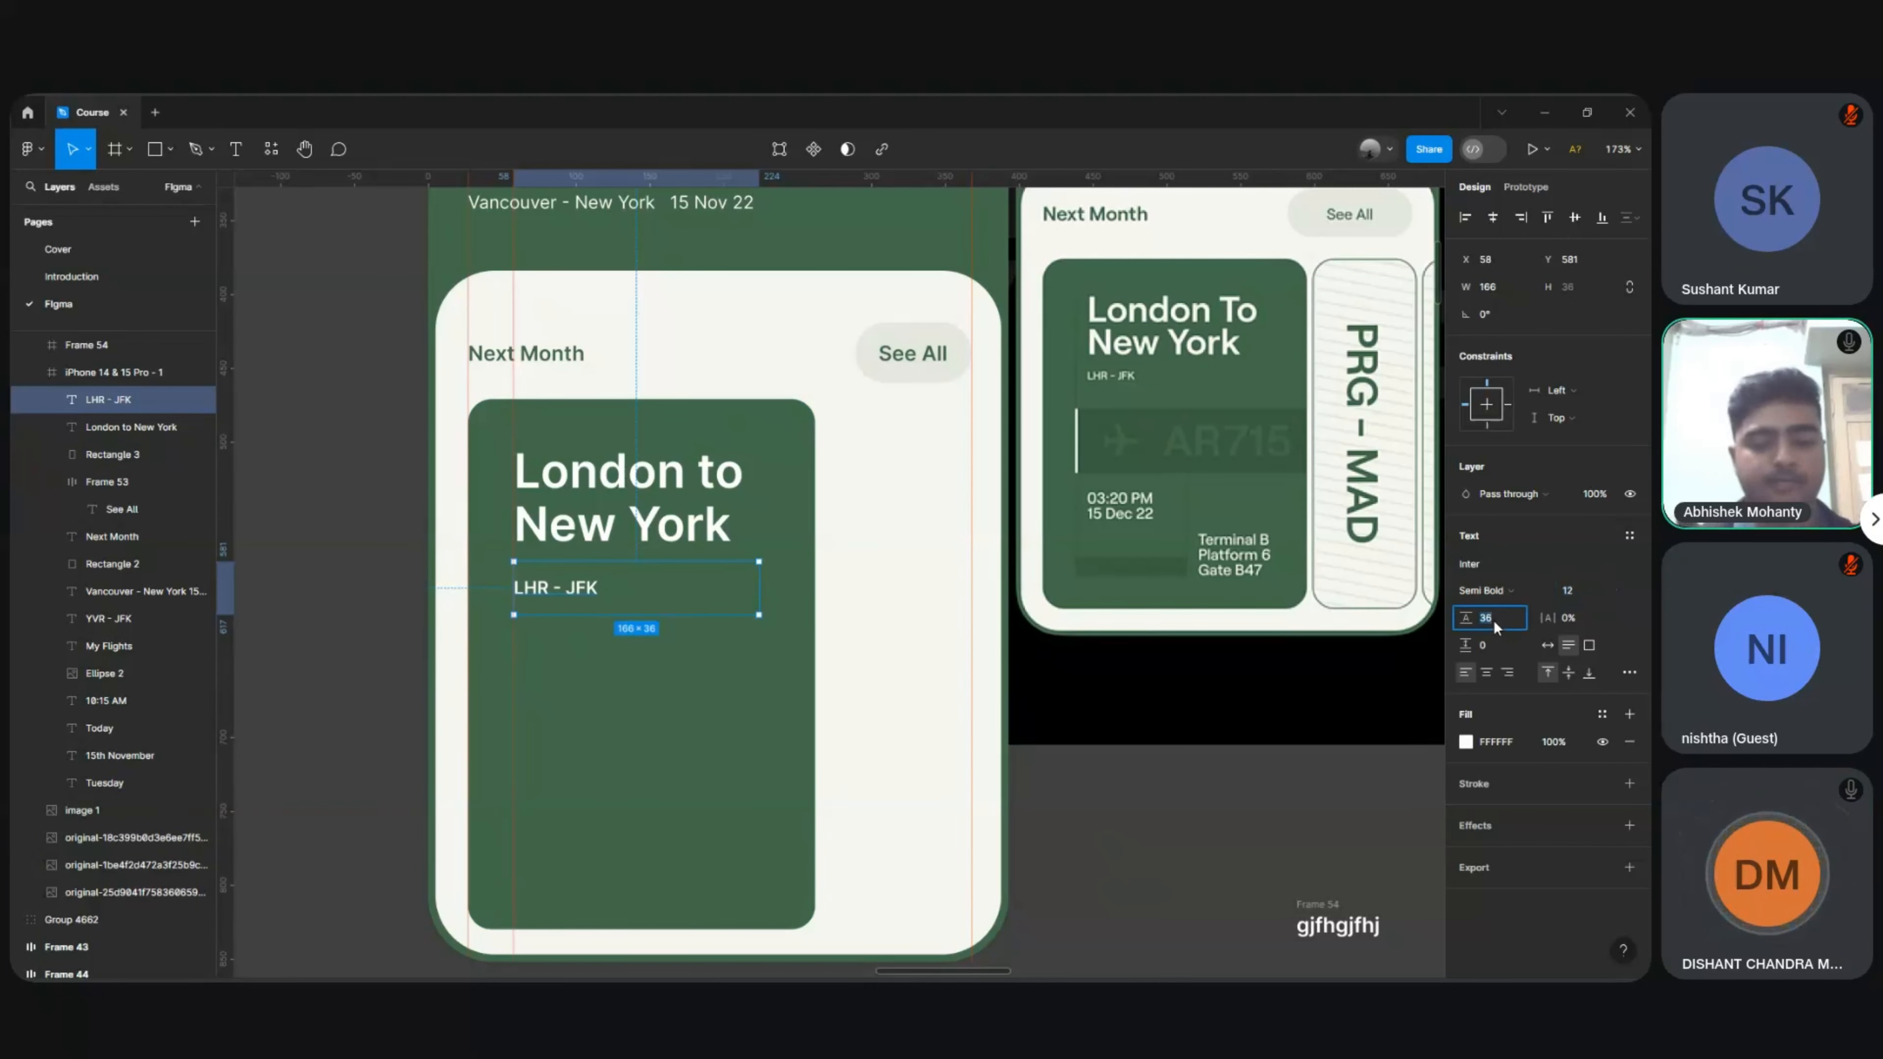
pyautogui.write('16')
pyautogui.press('Return')
pyautogui.click(1102, 829)
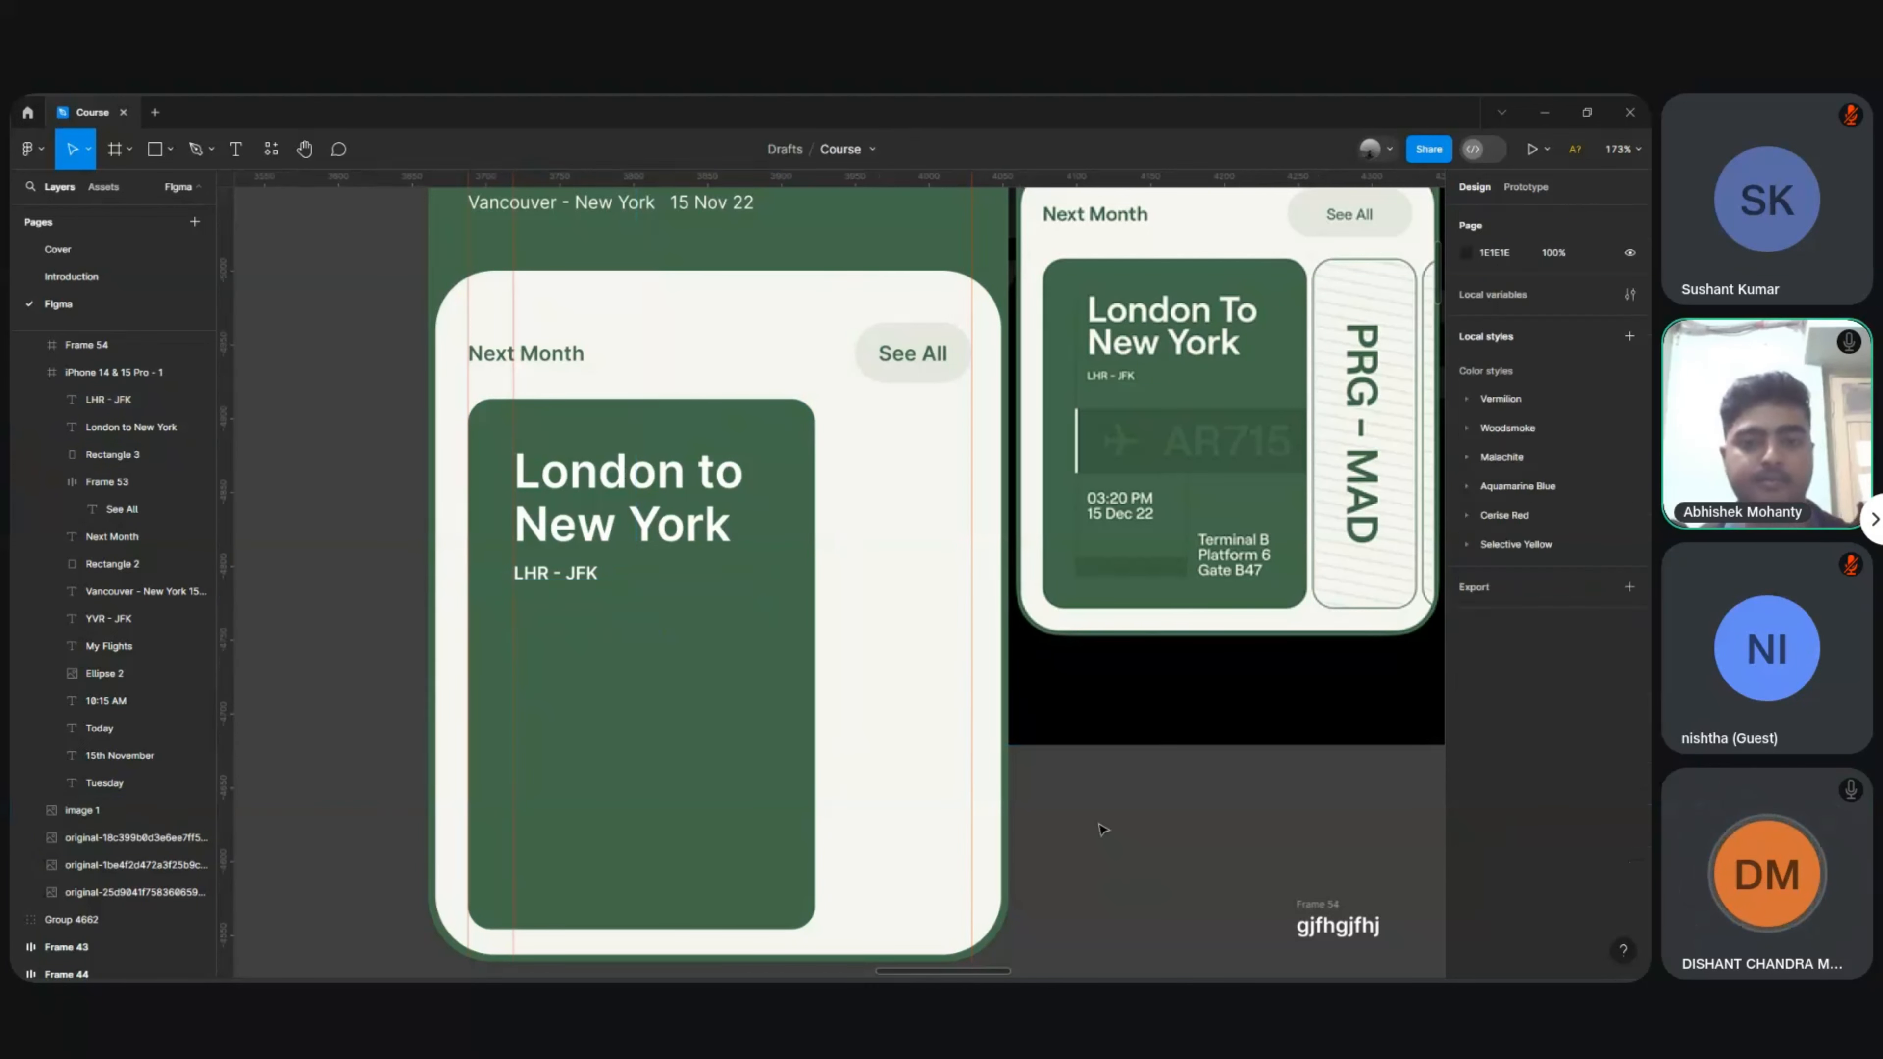
# Step: Nudge the LHR - JFK text down to Y 583 beneath the London to New York heading
pyautogui.click(571, 574)
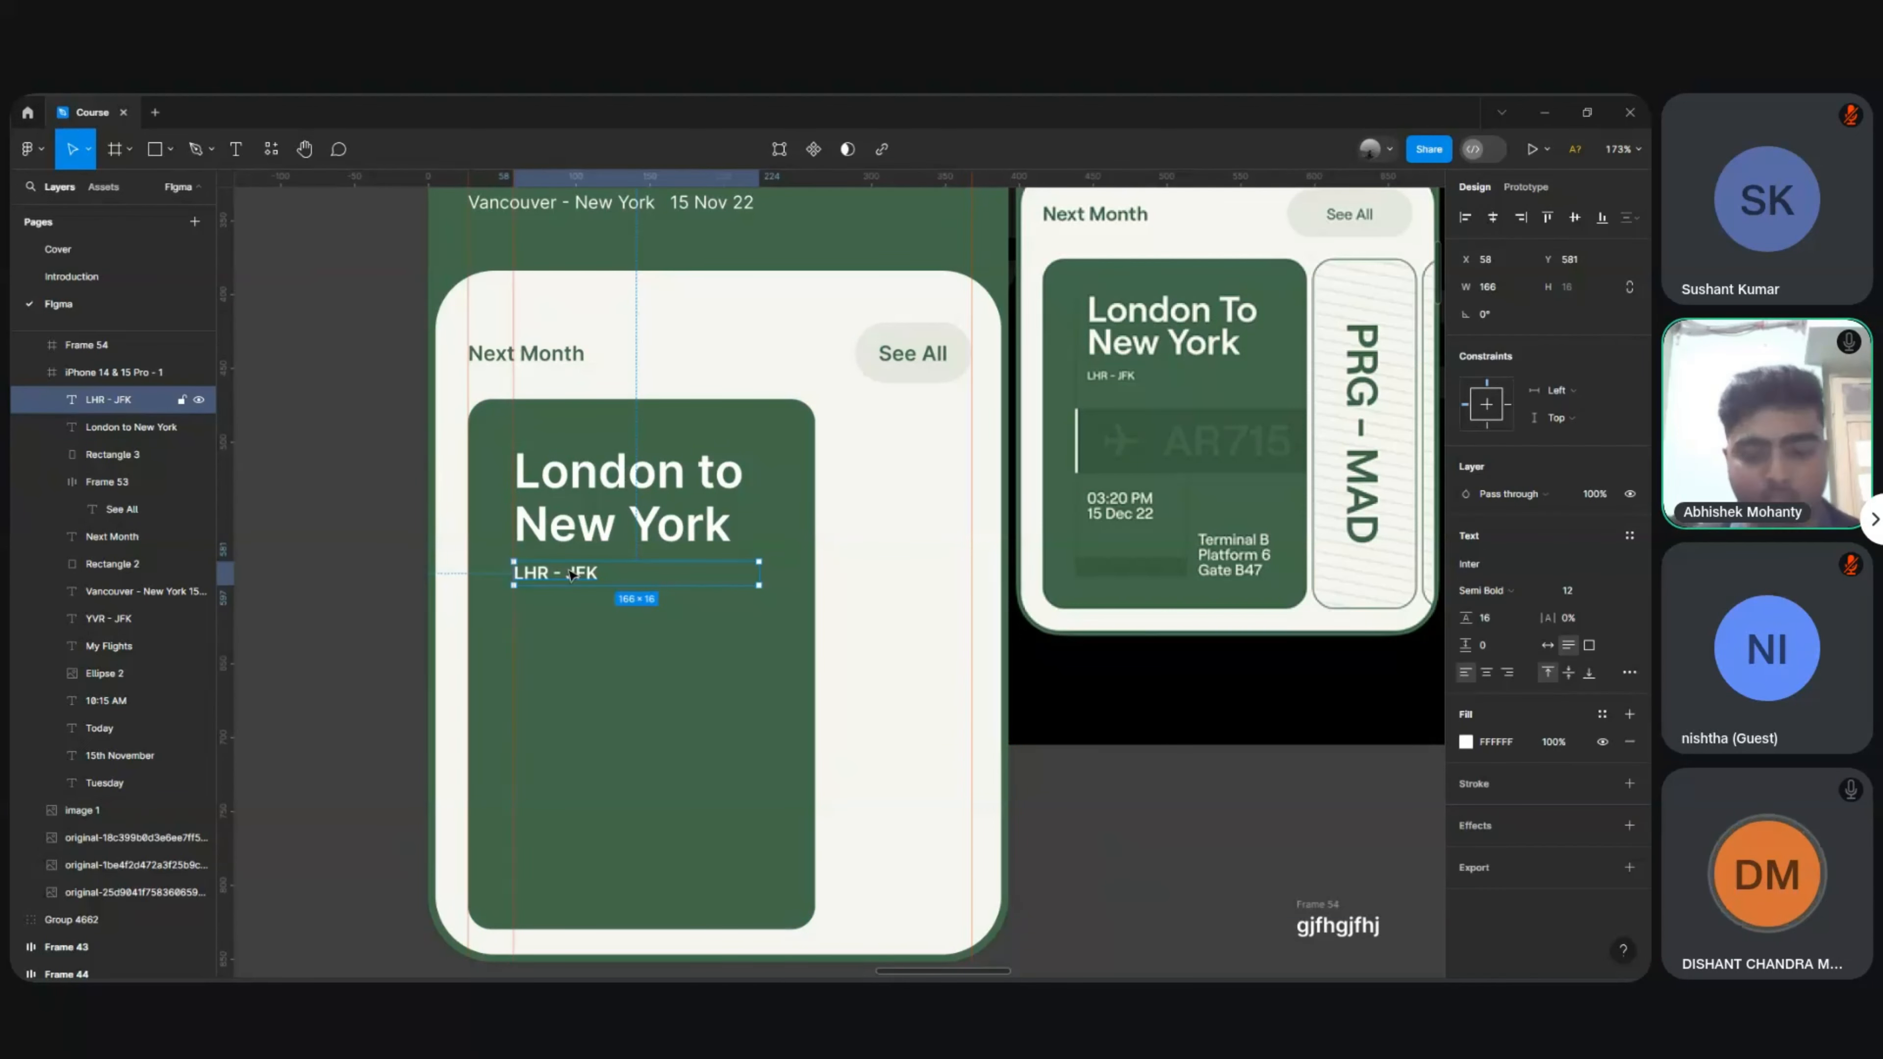
pyautogui.hotkey('shift', 'Down')
pyautogui.press('Up')
pyautogui.press('Up')
pyautogui.press('Up')
pyautogui.press('Up')
pyautogui.press('Up')
pyautogui.press('Up')
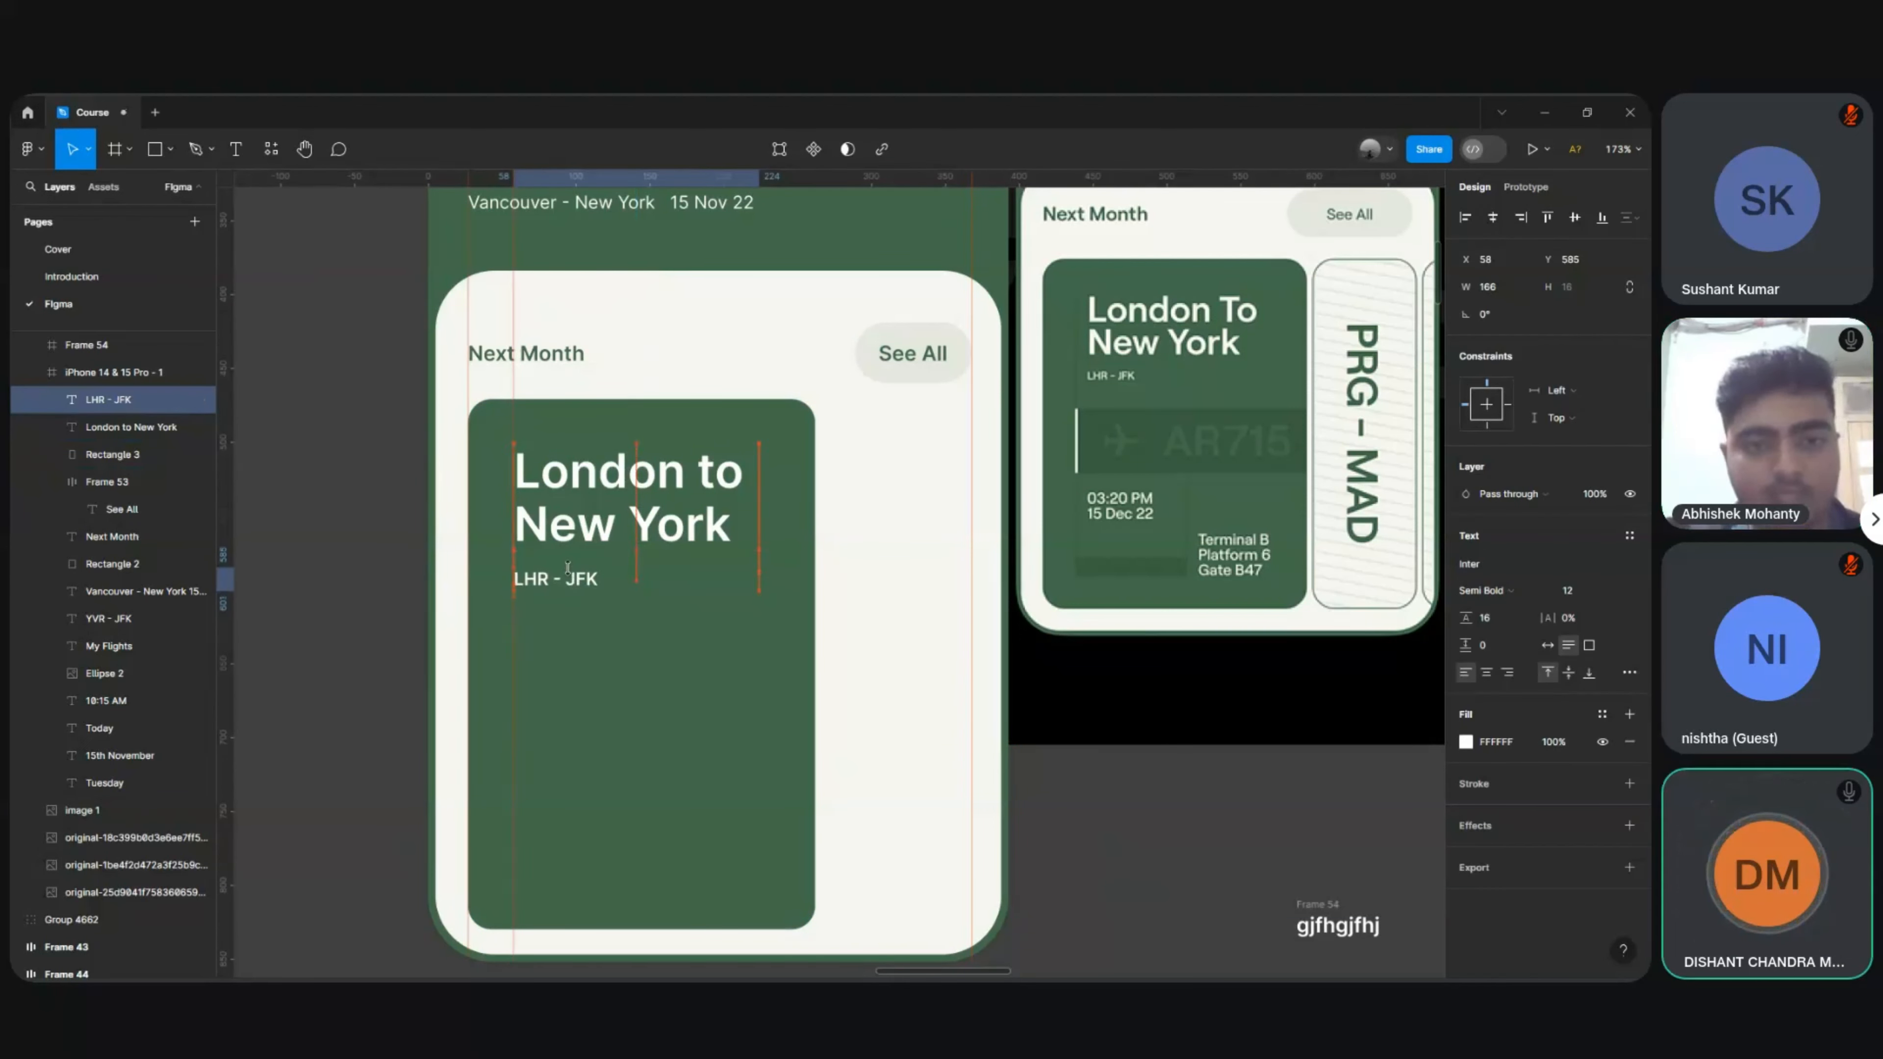
pyautogui.press('Up')
pyautogui.press('Up')
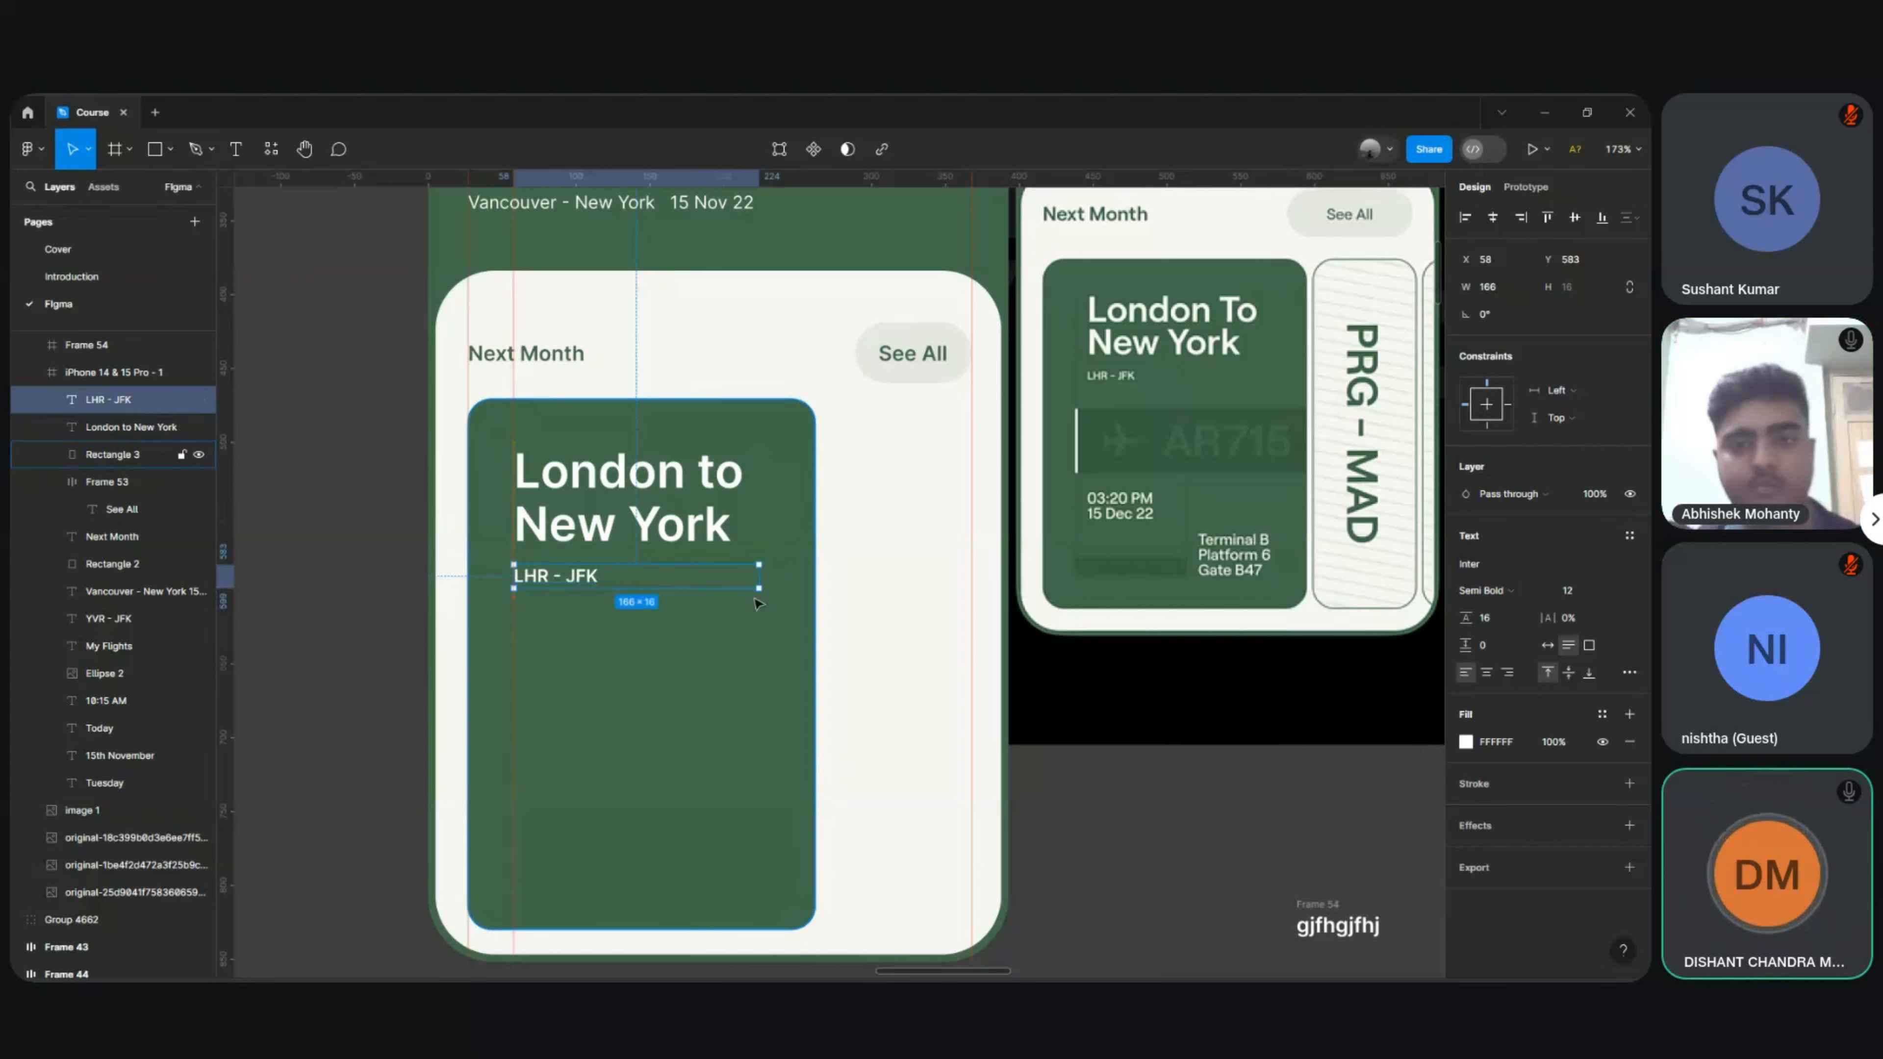
pyautogui.click(1126, 807)
# Step: Draw a rectangle about 205 × 74 below the LHR - JFK text, from the inner guide to the green card's far edge
pyautogui.moveTo(1125, 802); pyautogui.dragTo(597, 701)
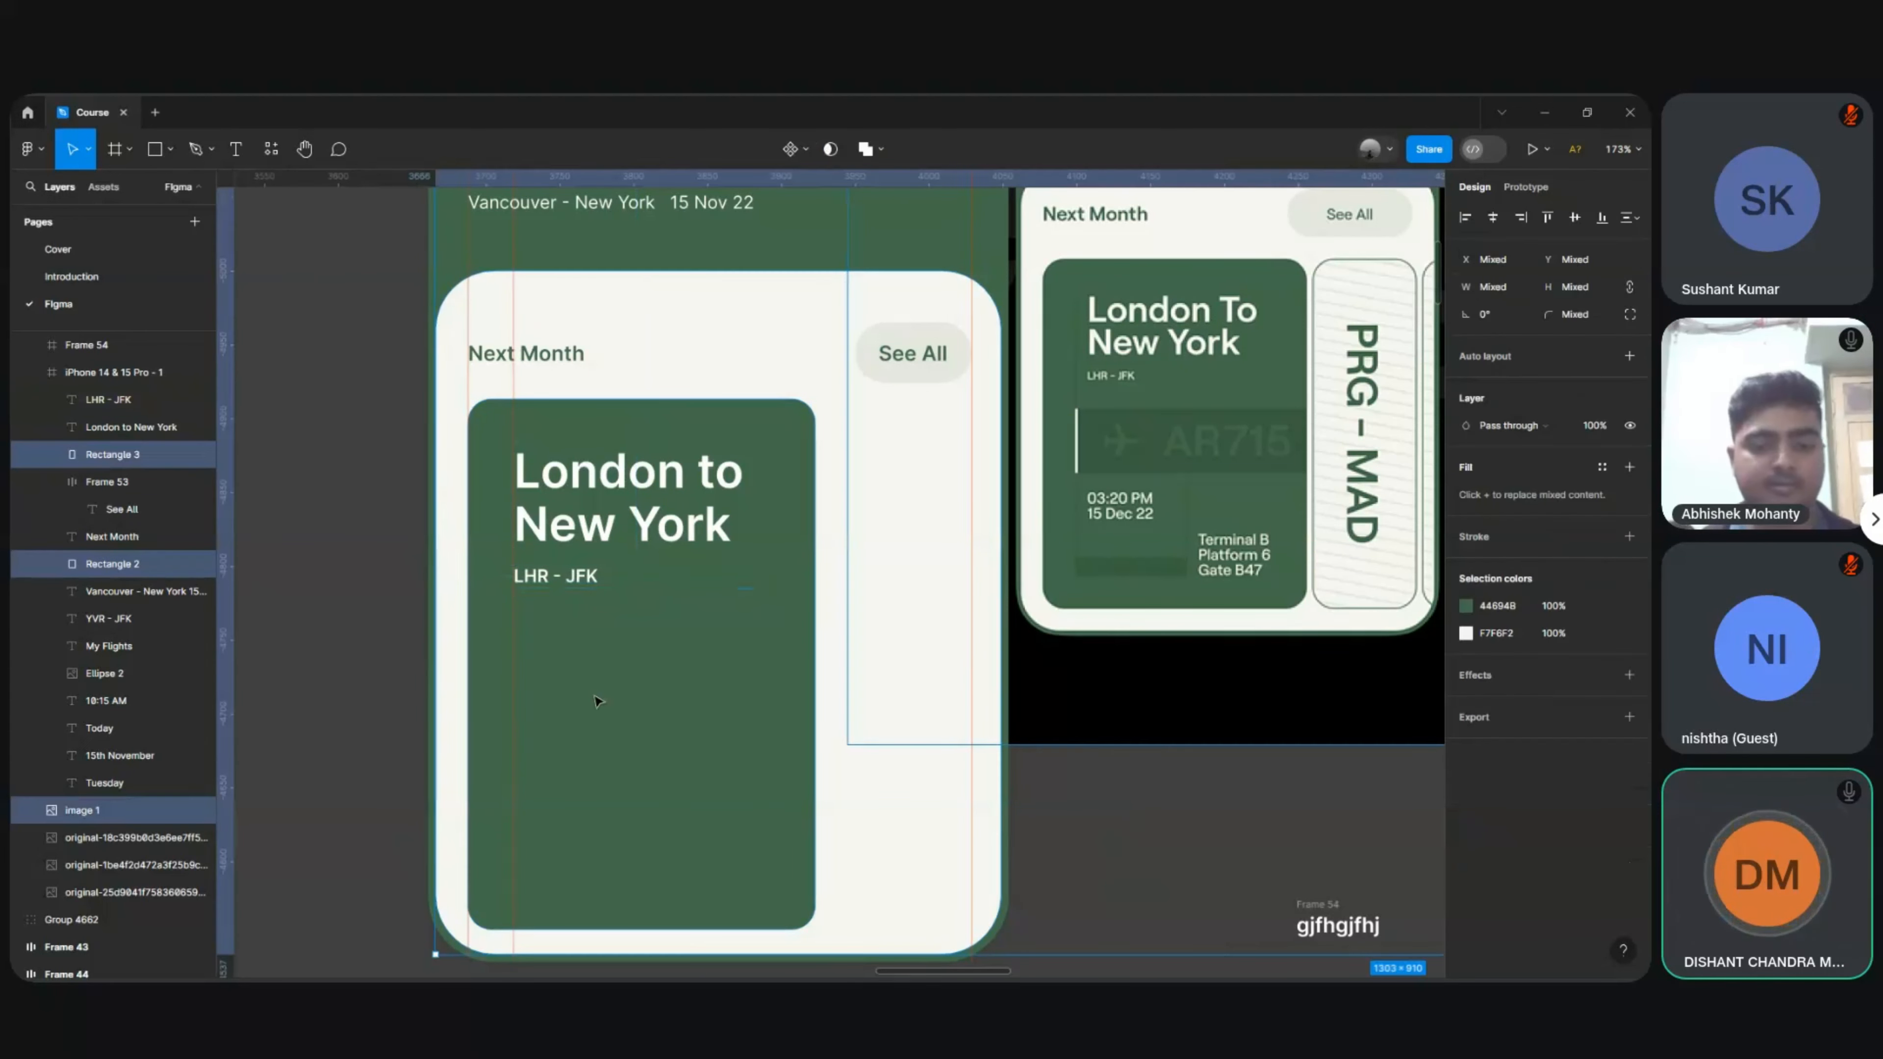
pyautogui.click(1119, 849)
pyautogui.press('r')
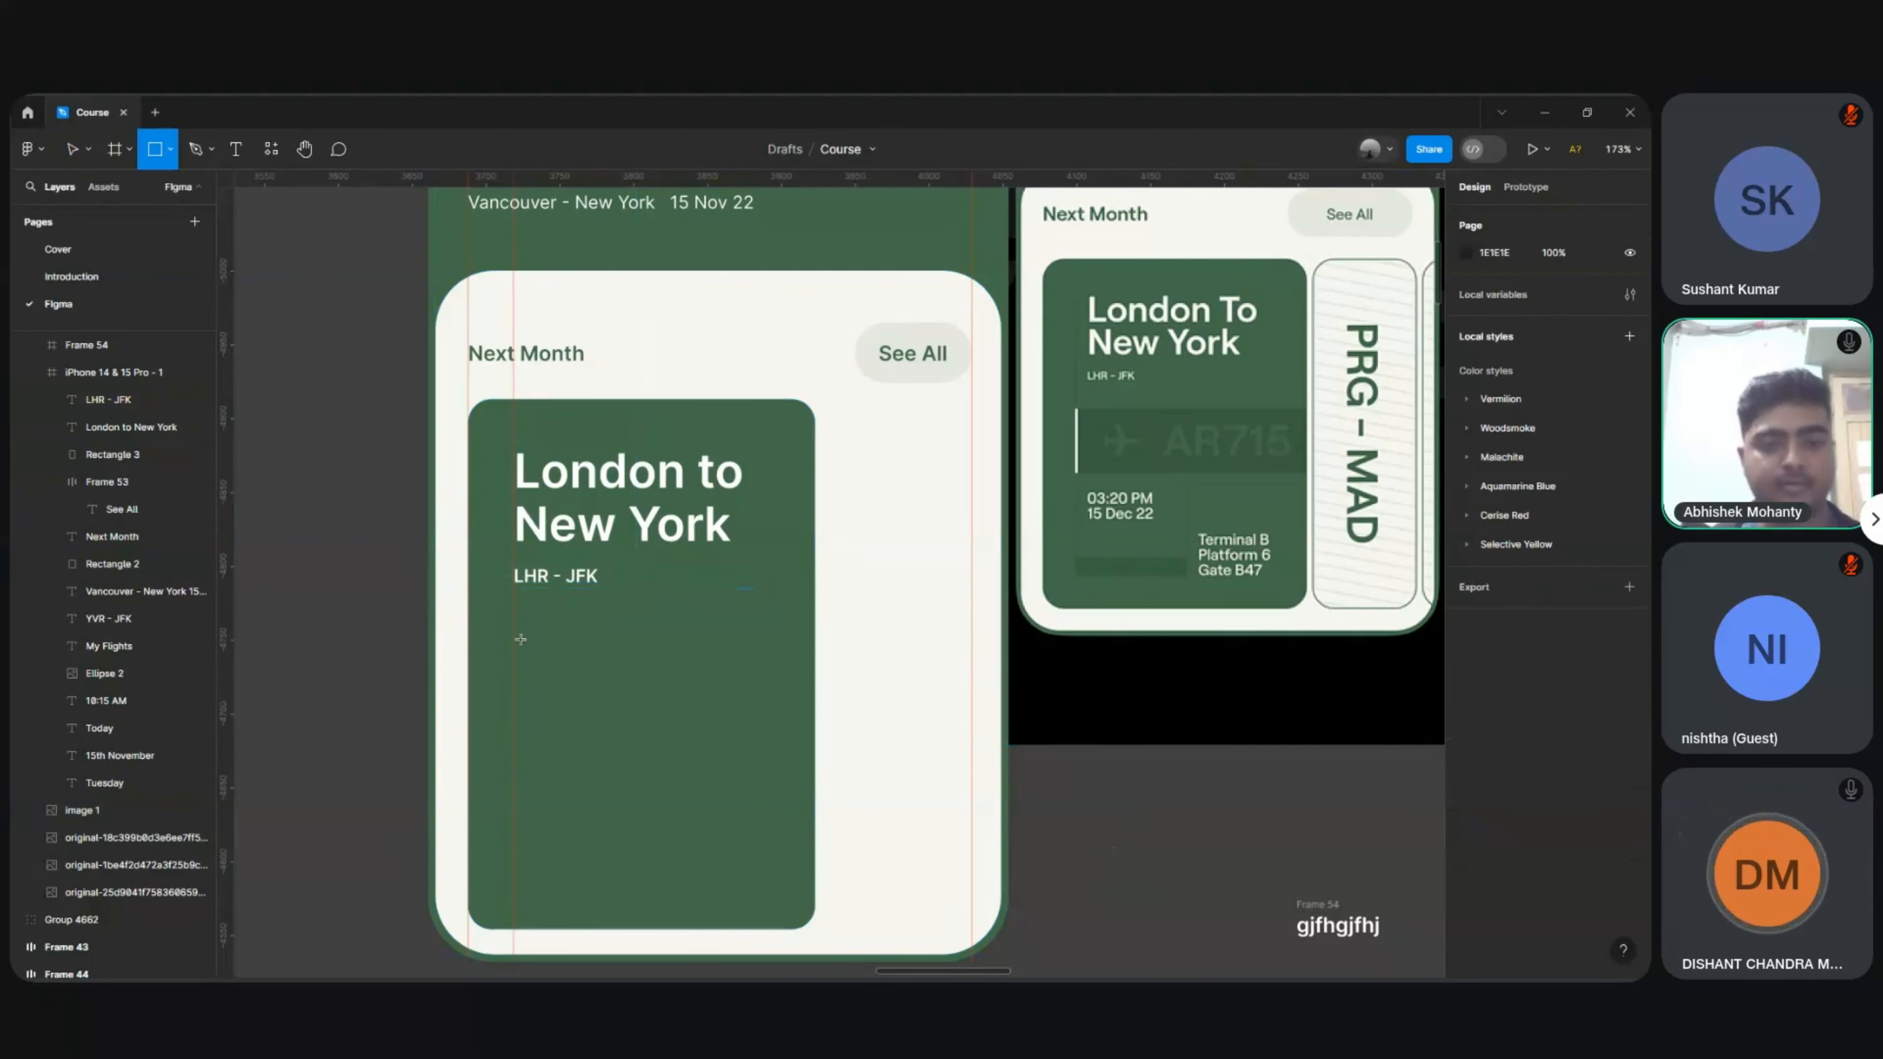
pyautogui.moveTo(513, 631); pyautogui.dragTo(818, 746)
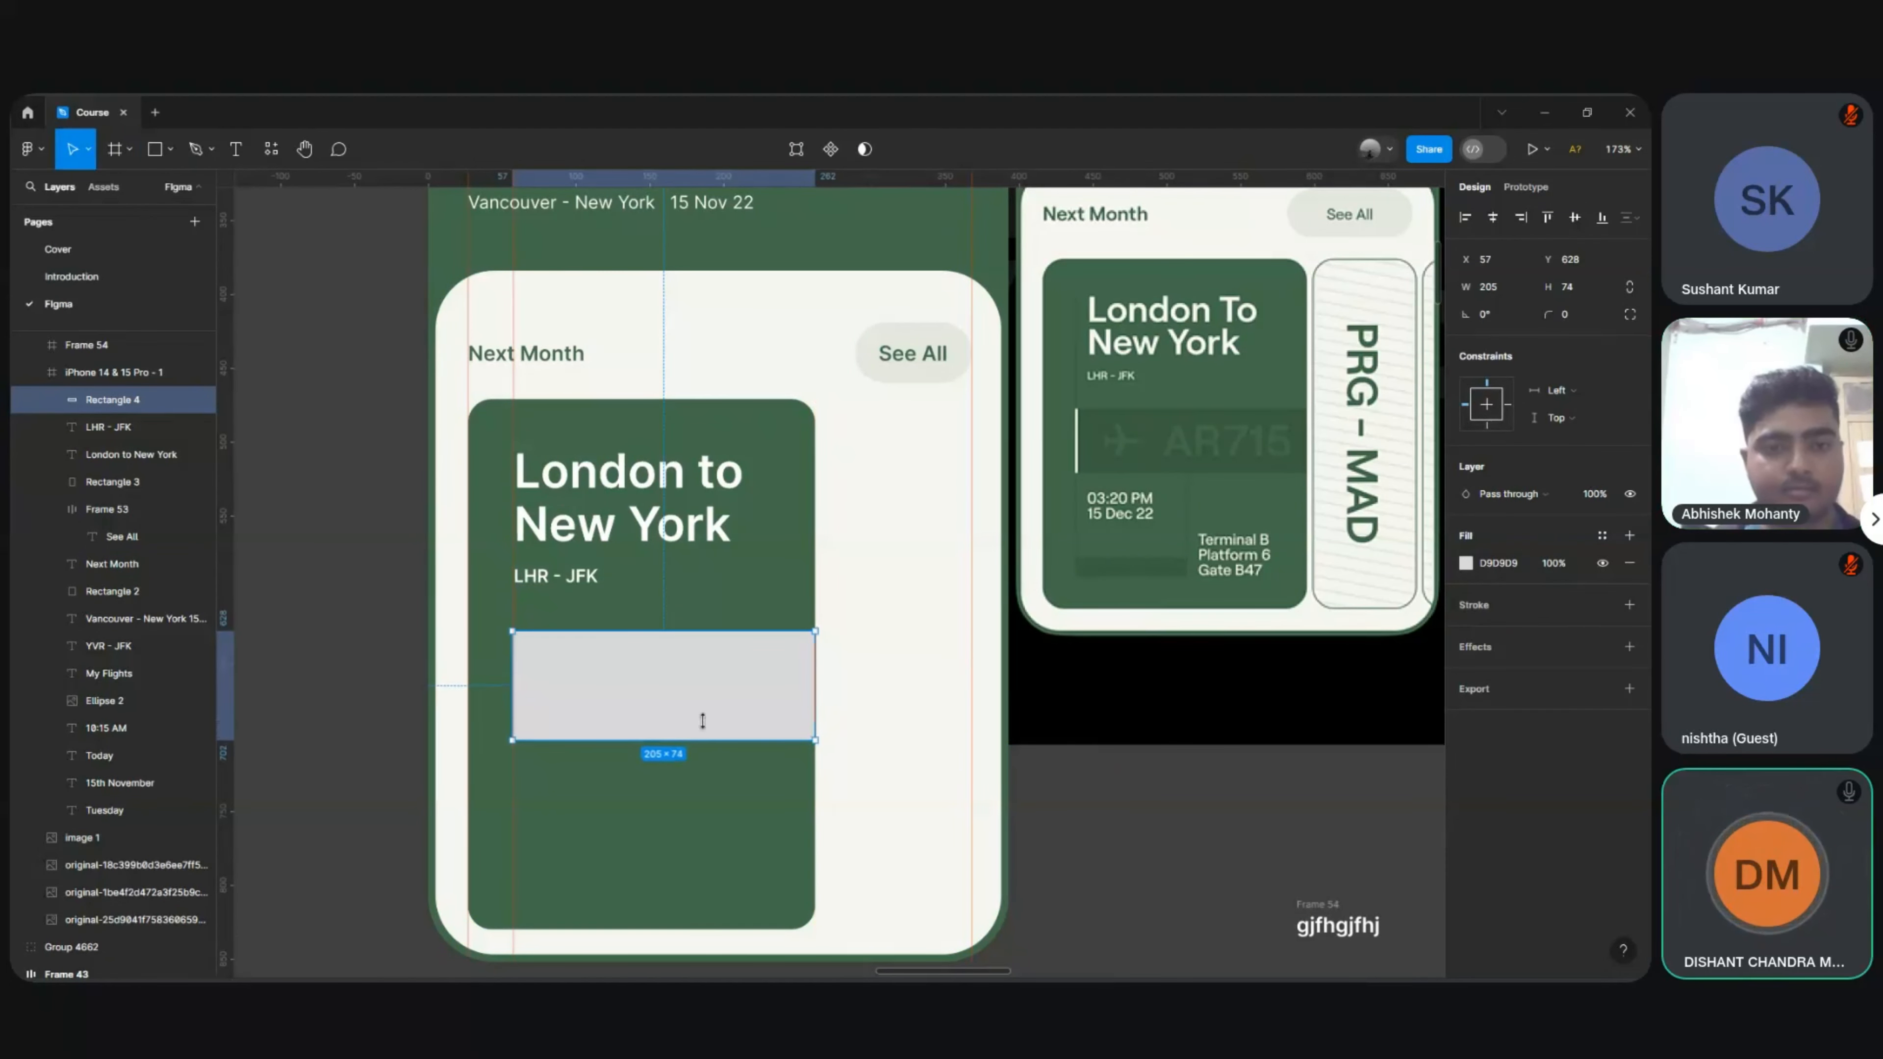
# Step: Trim the grey rectangle to meet the inner guide at X 58, making it 204 wide
pyautogui.scroll(5, 519, 657)
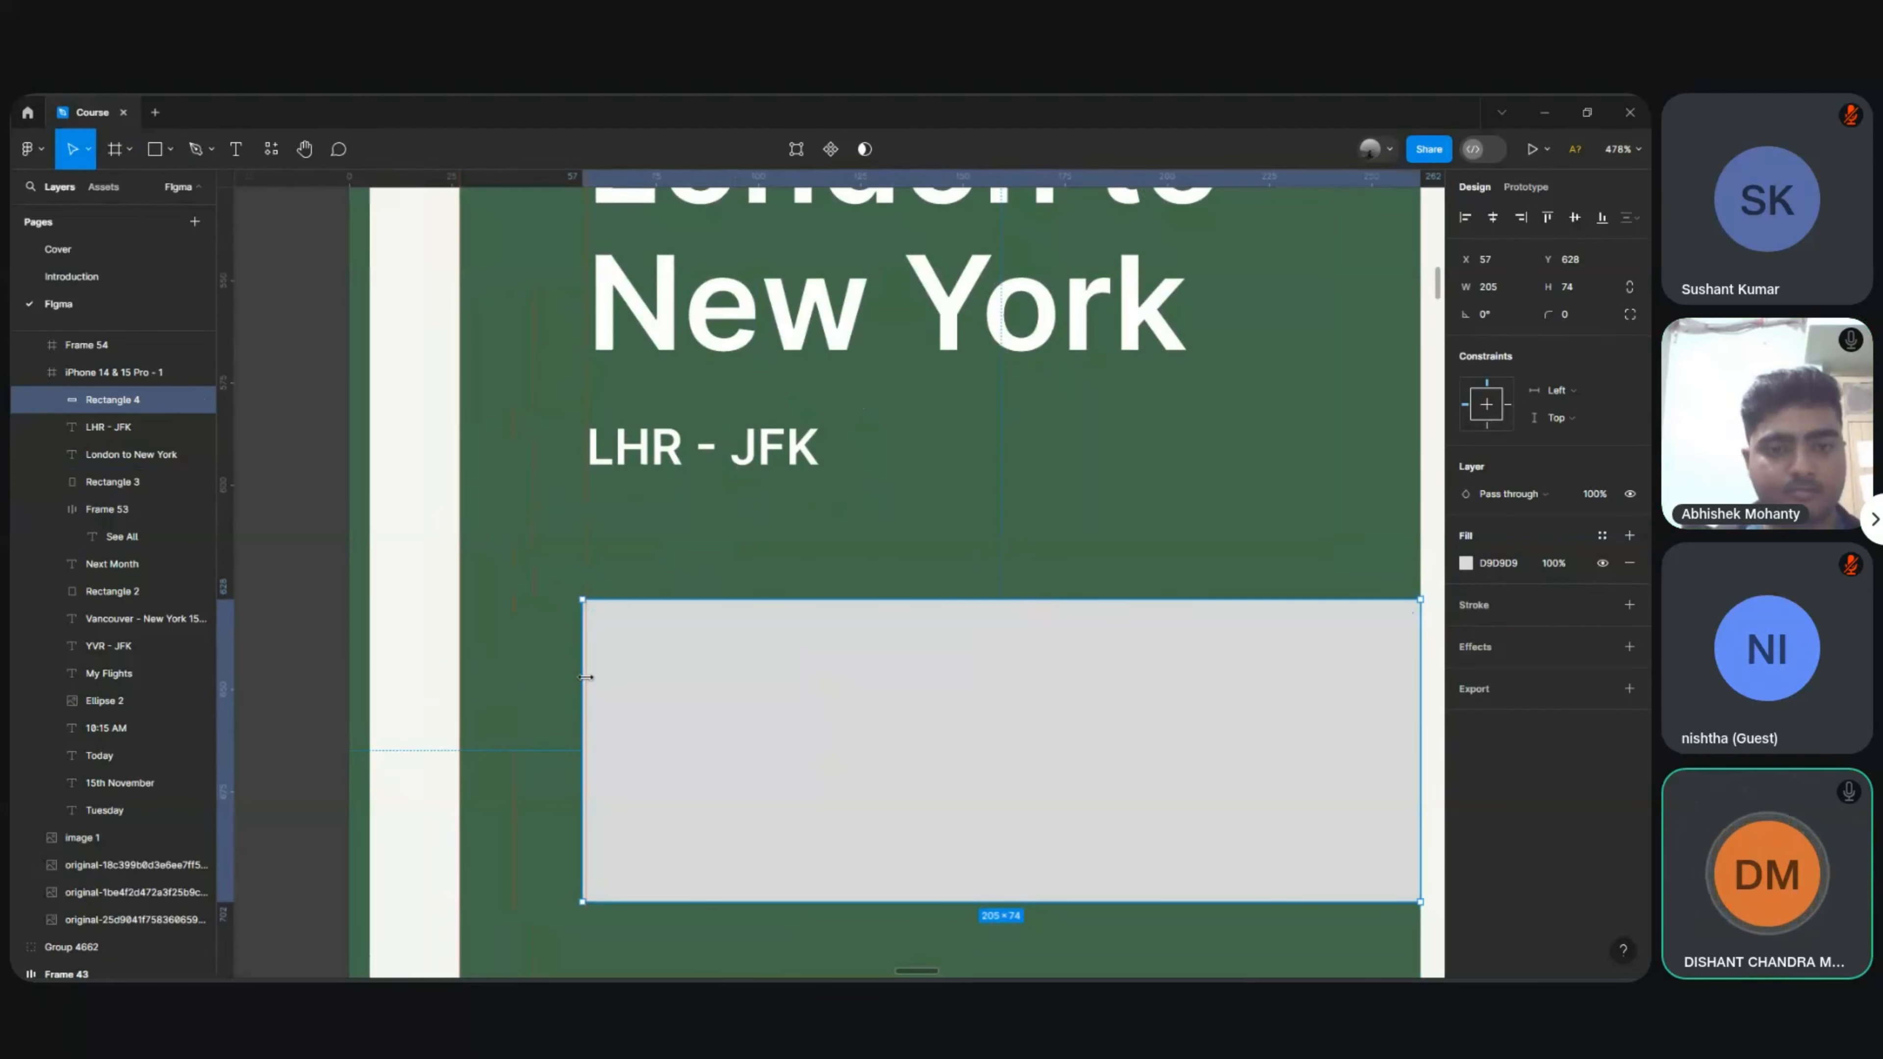
pyautogui.moveTo(582, 680); pyautogui.dragTo(588, 681)
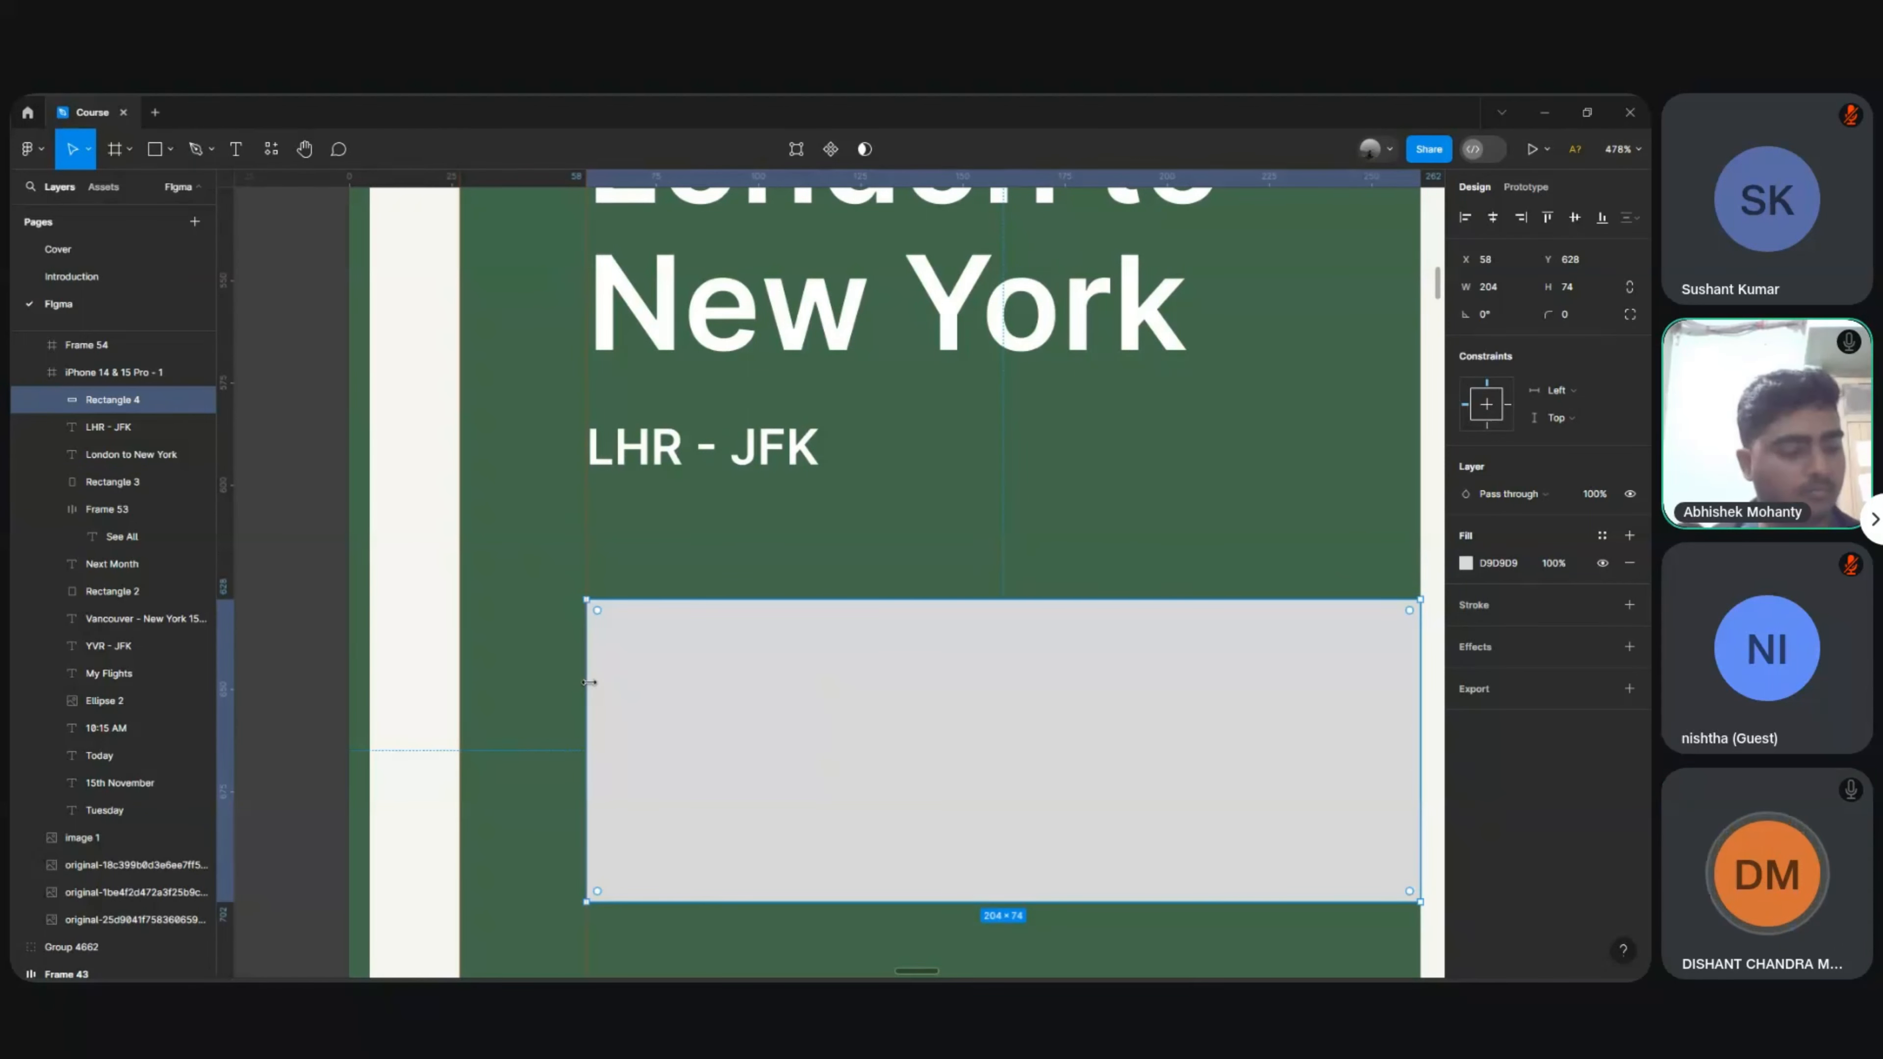
pyautogui.scroll(-5, 588, 680)
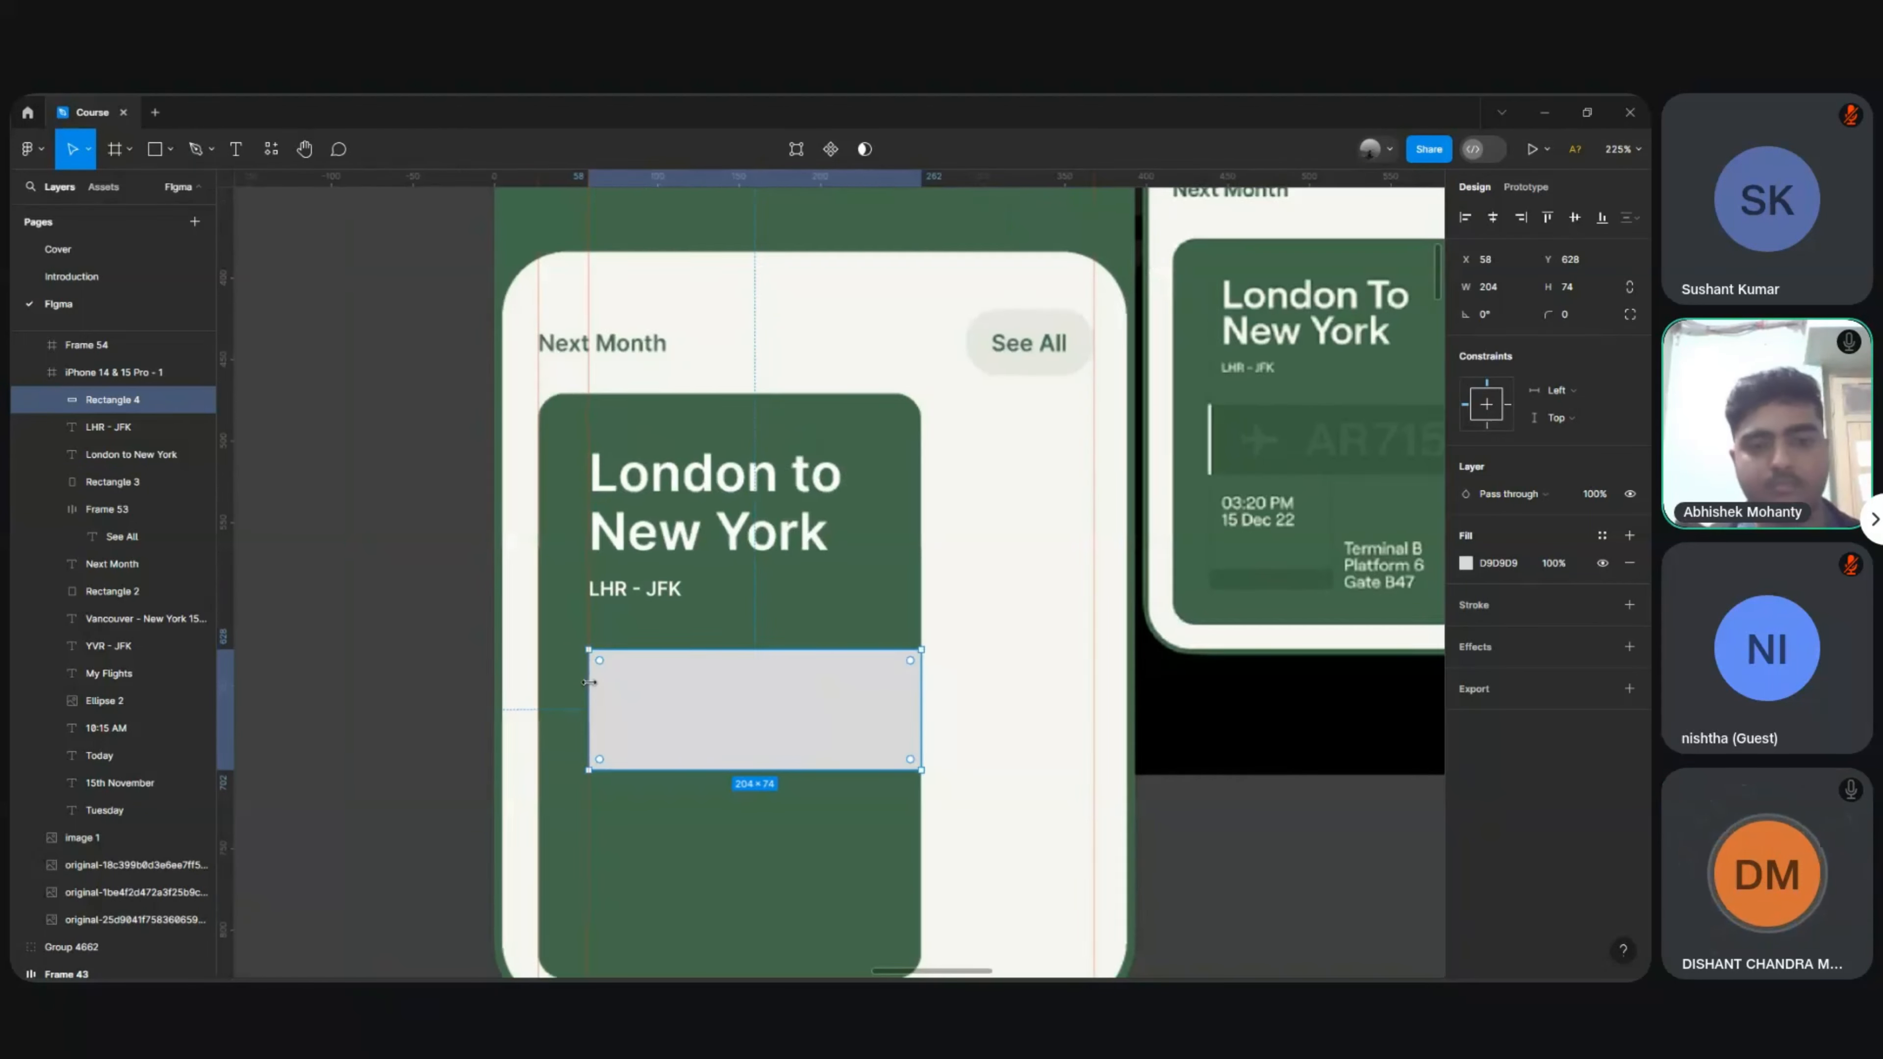
# Step: Fill the rectangle with the dark green 3A5C41 sampled from the flight-number band in the reference design
pyautogui.hscroll(3, 592, 683)
pyautogui.press('i')
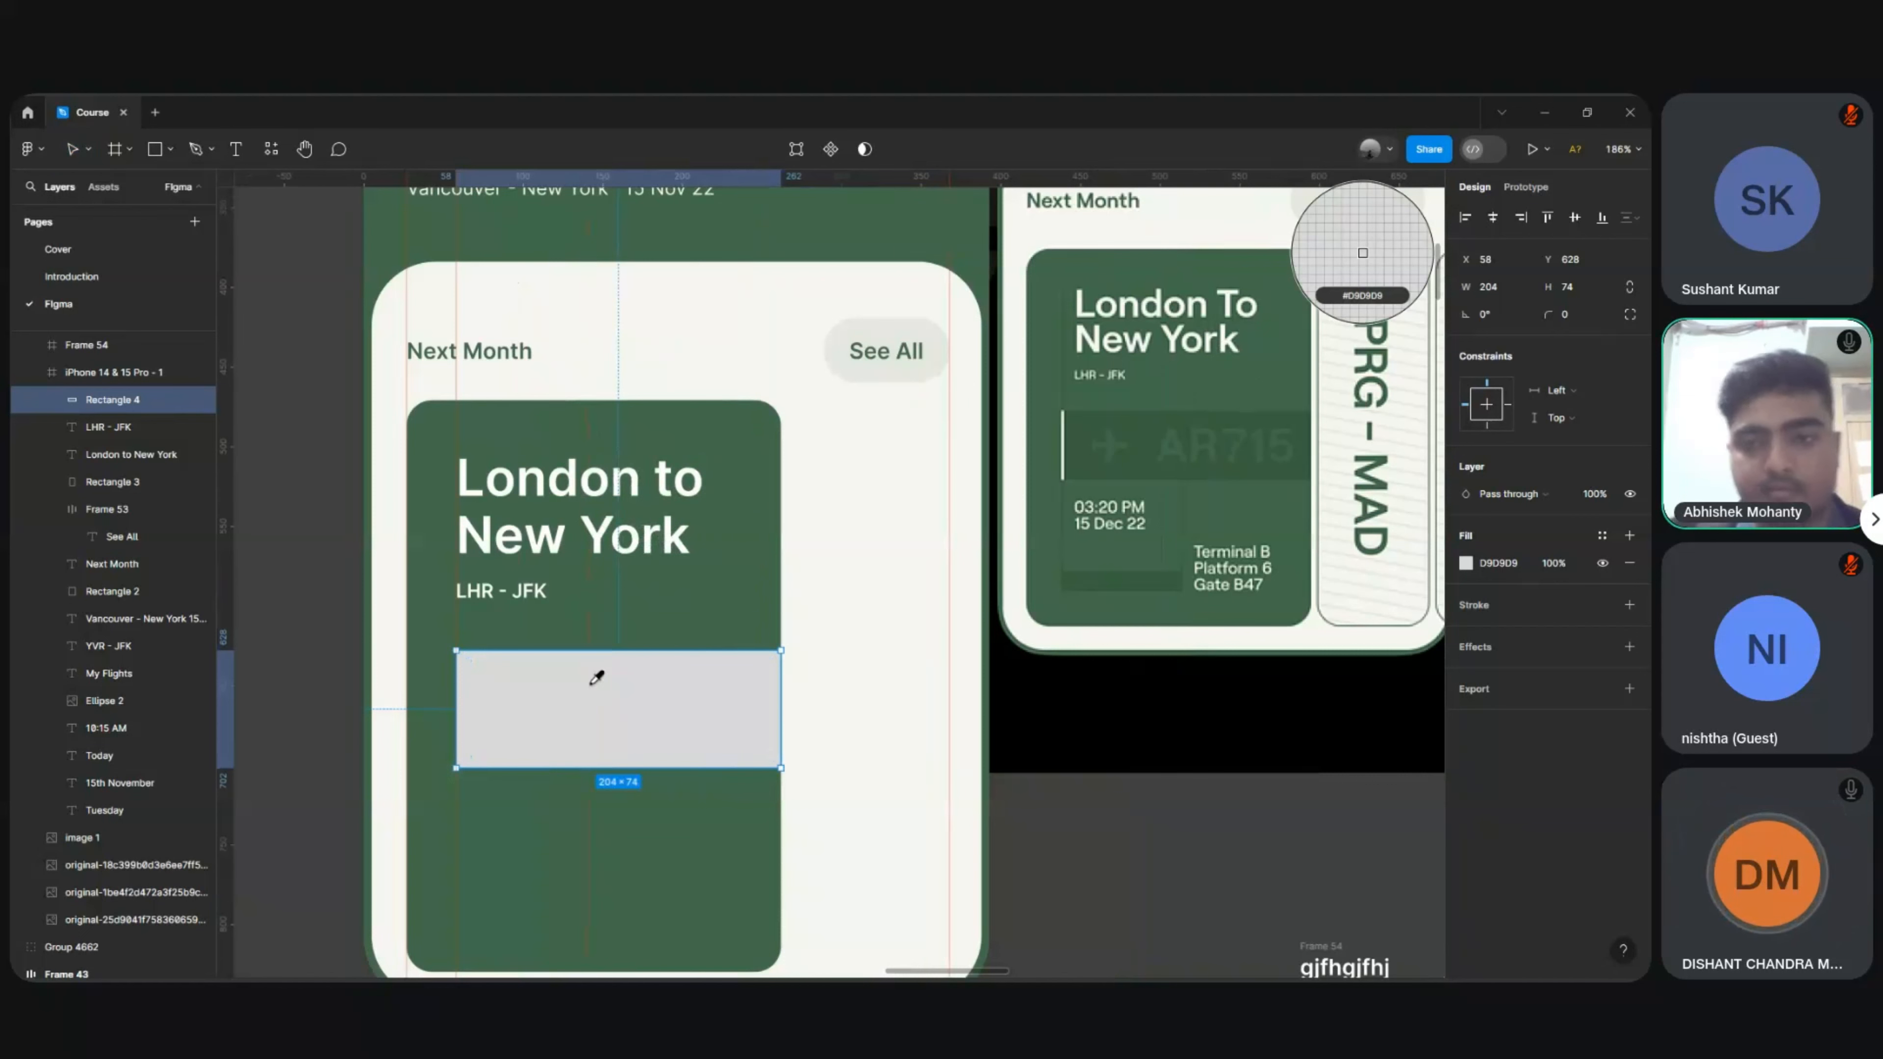
pyautogui.click(1082, 435)
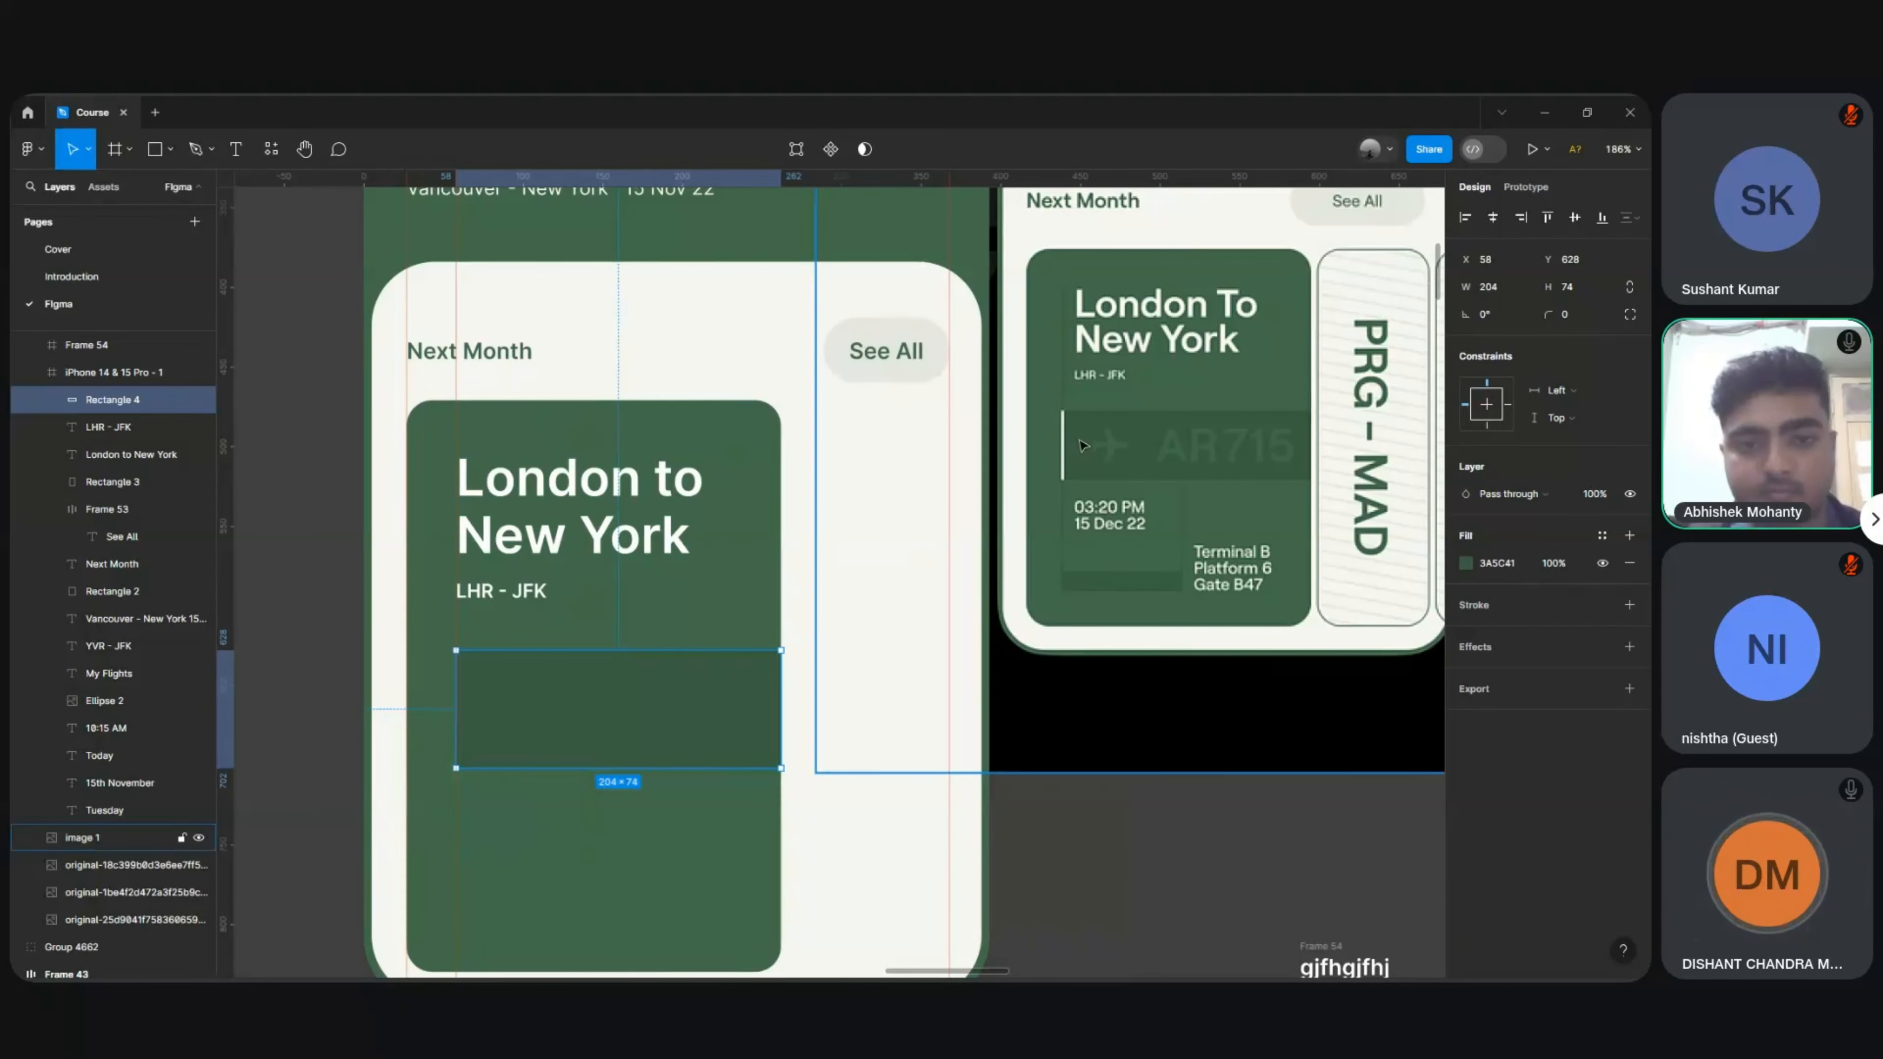
pyautogui.click(1086, 850)
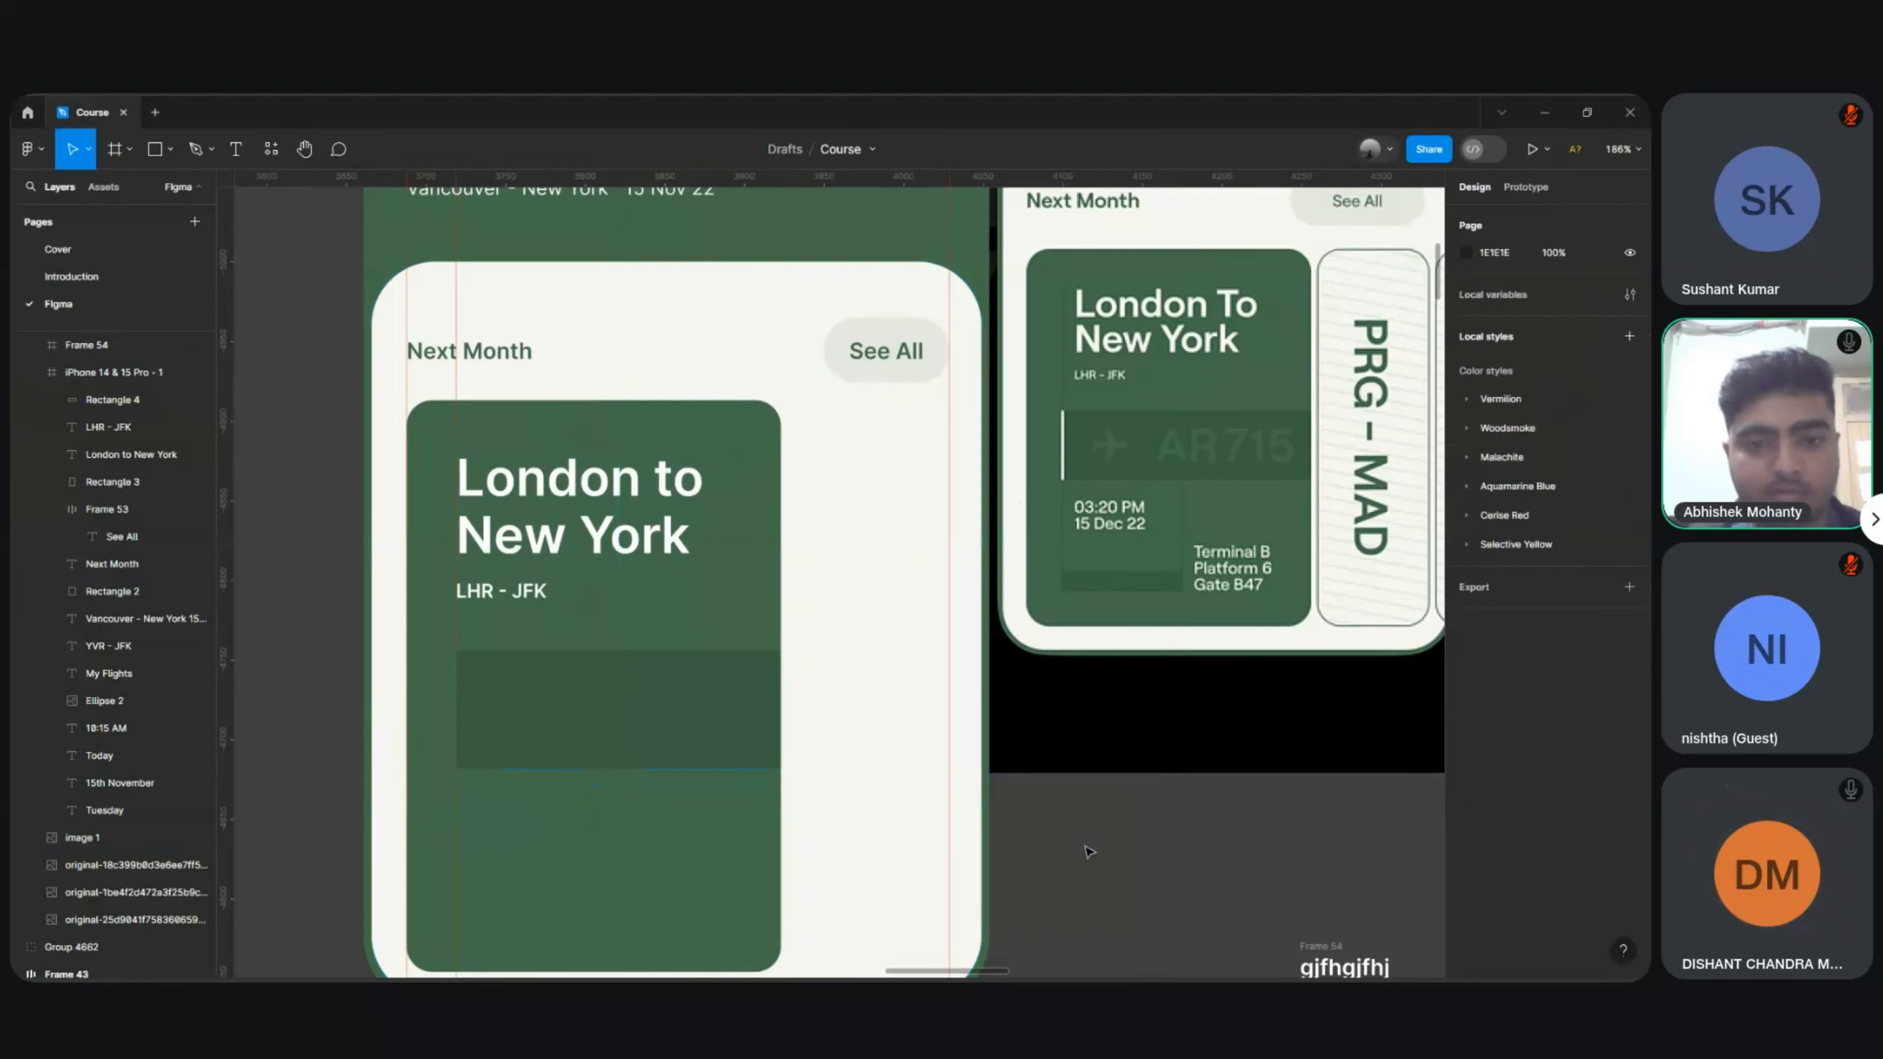
# Step: Nudge the dark green band down to Y 638 on the London to New York card
pyautogui.click(750, 725)
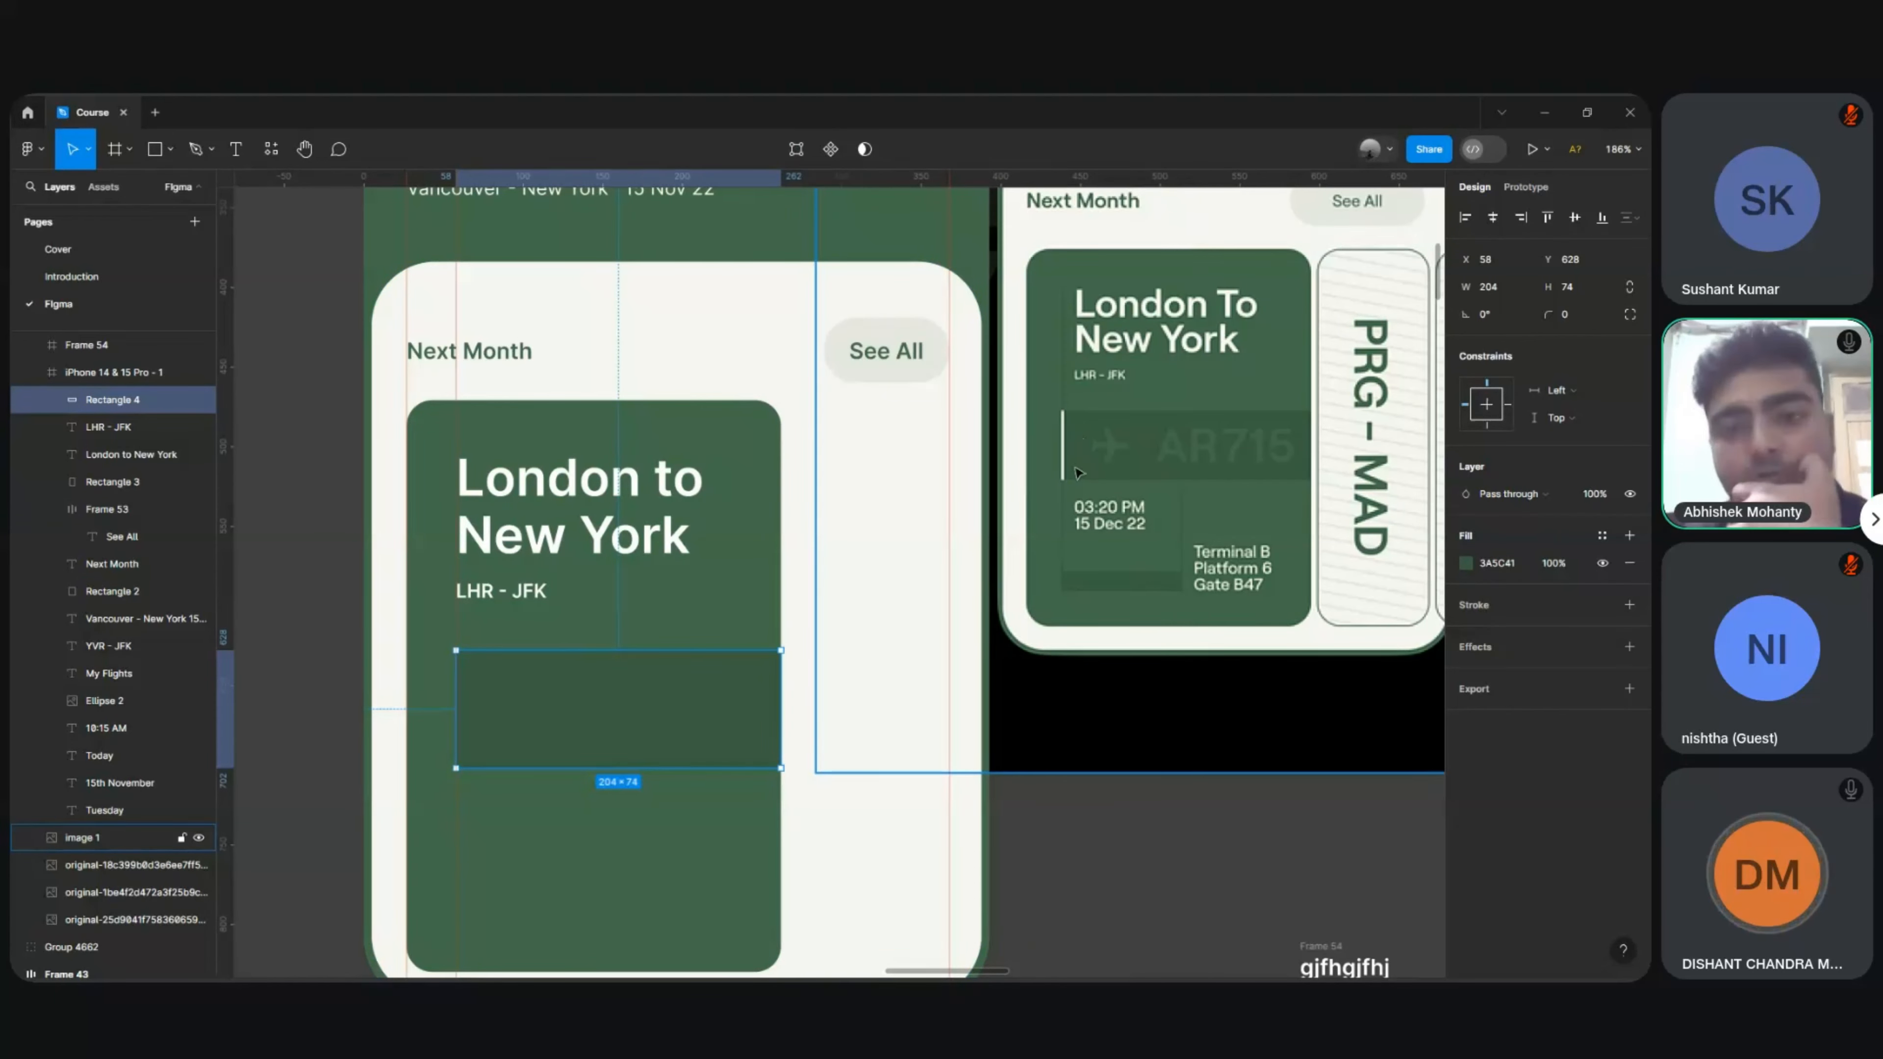
pyautogui.scroll(10, 1081, 443)
pyautogui.scroll(-10, 1079, 473)
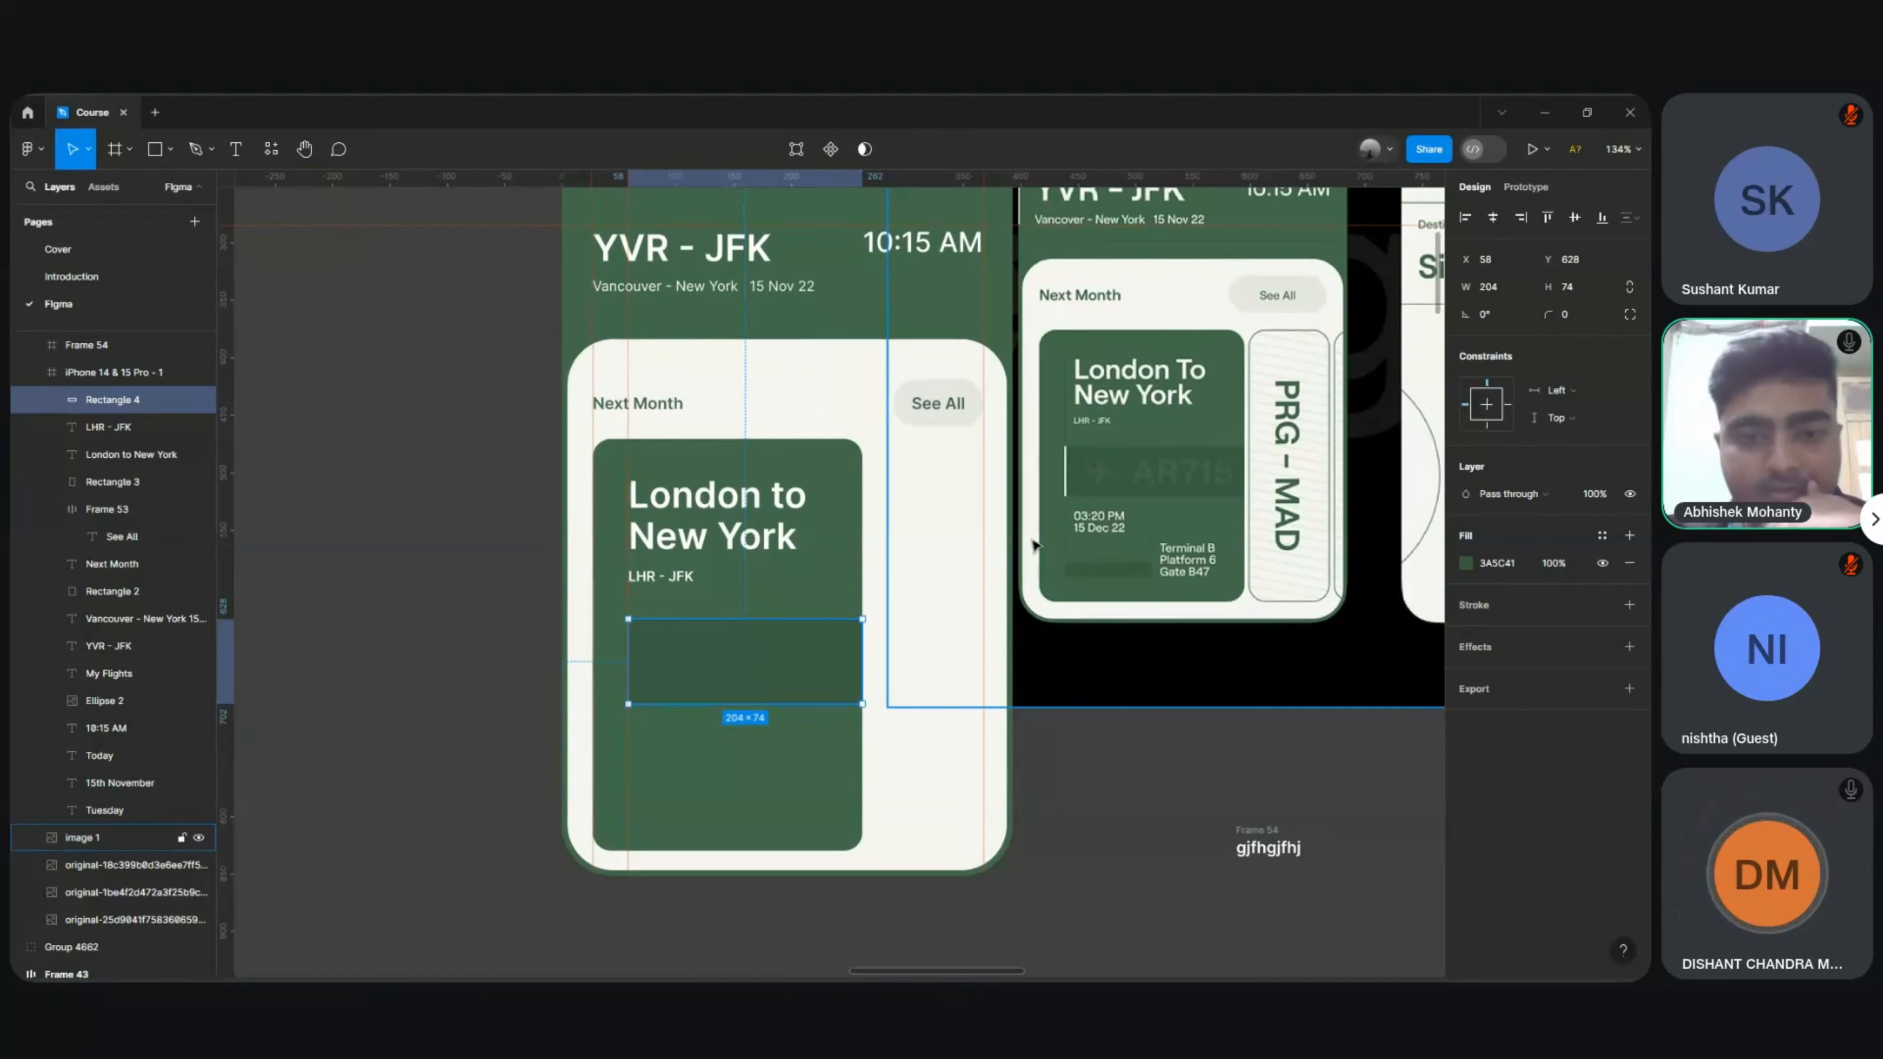
pyautogui.click(1129, 787)
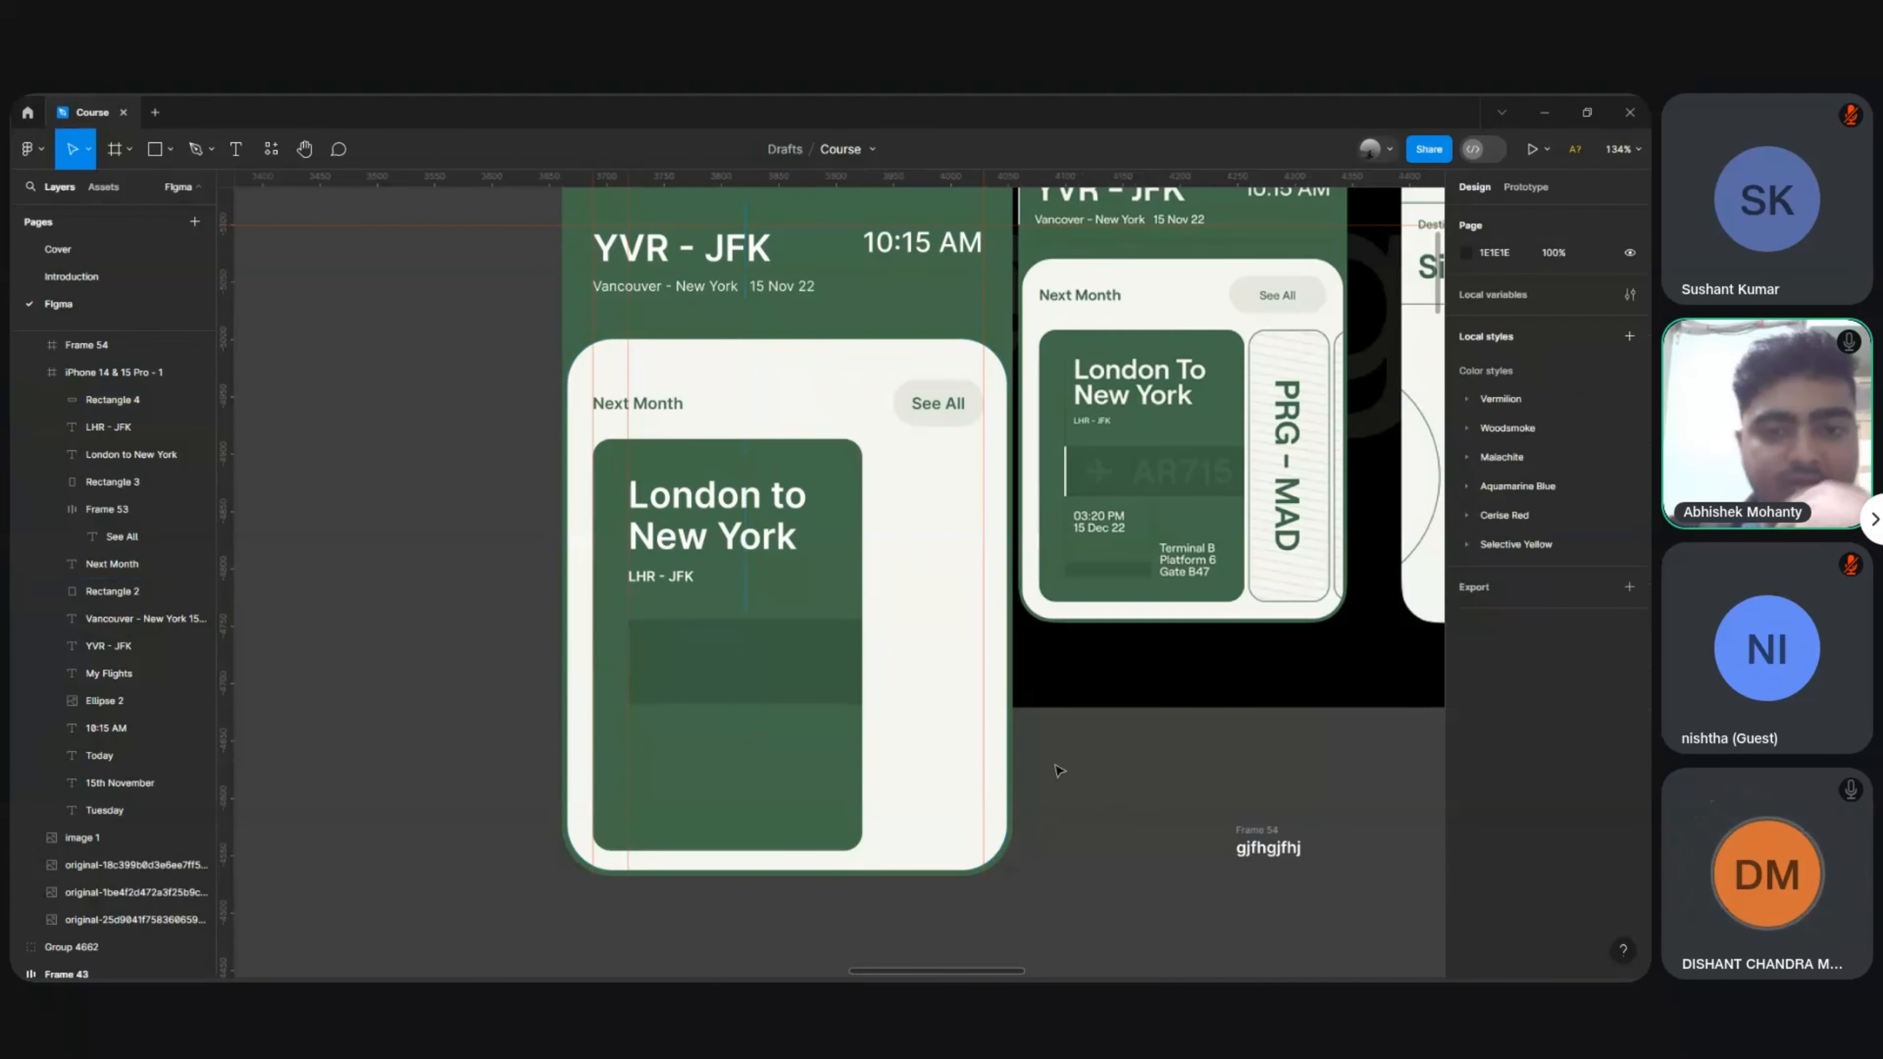
pyautogui.click(726, 699)
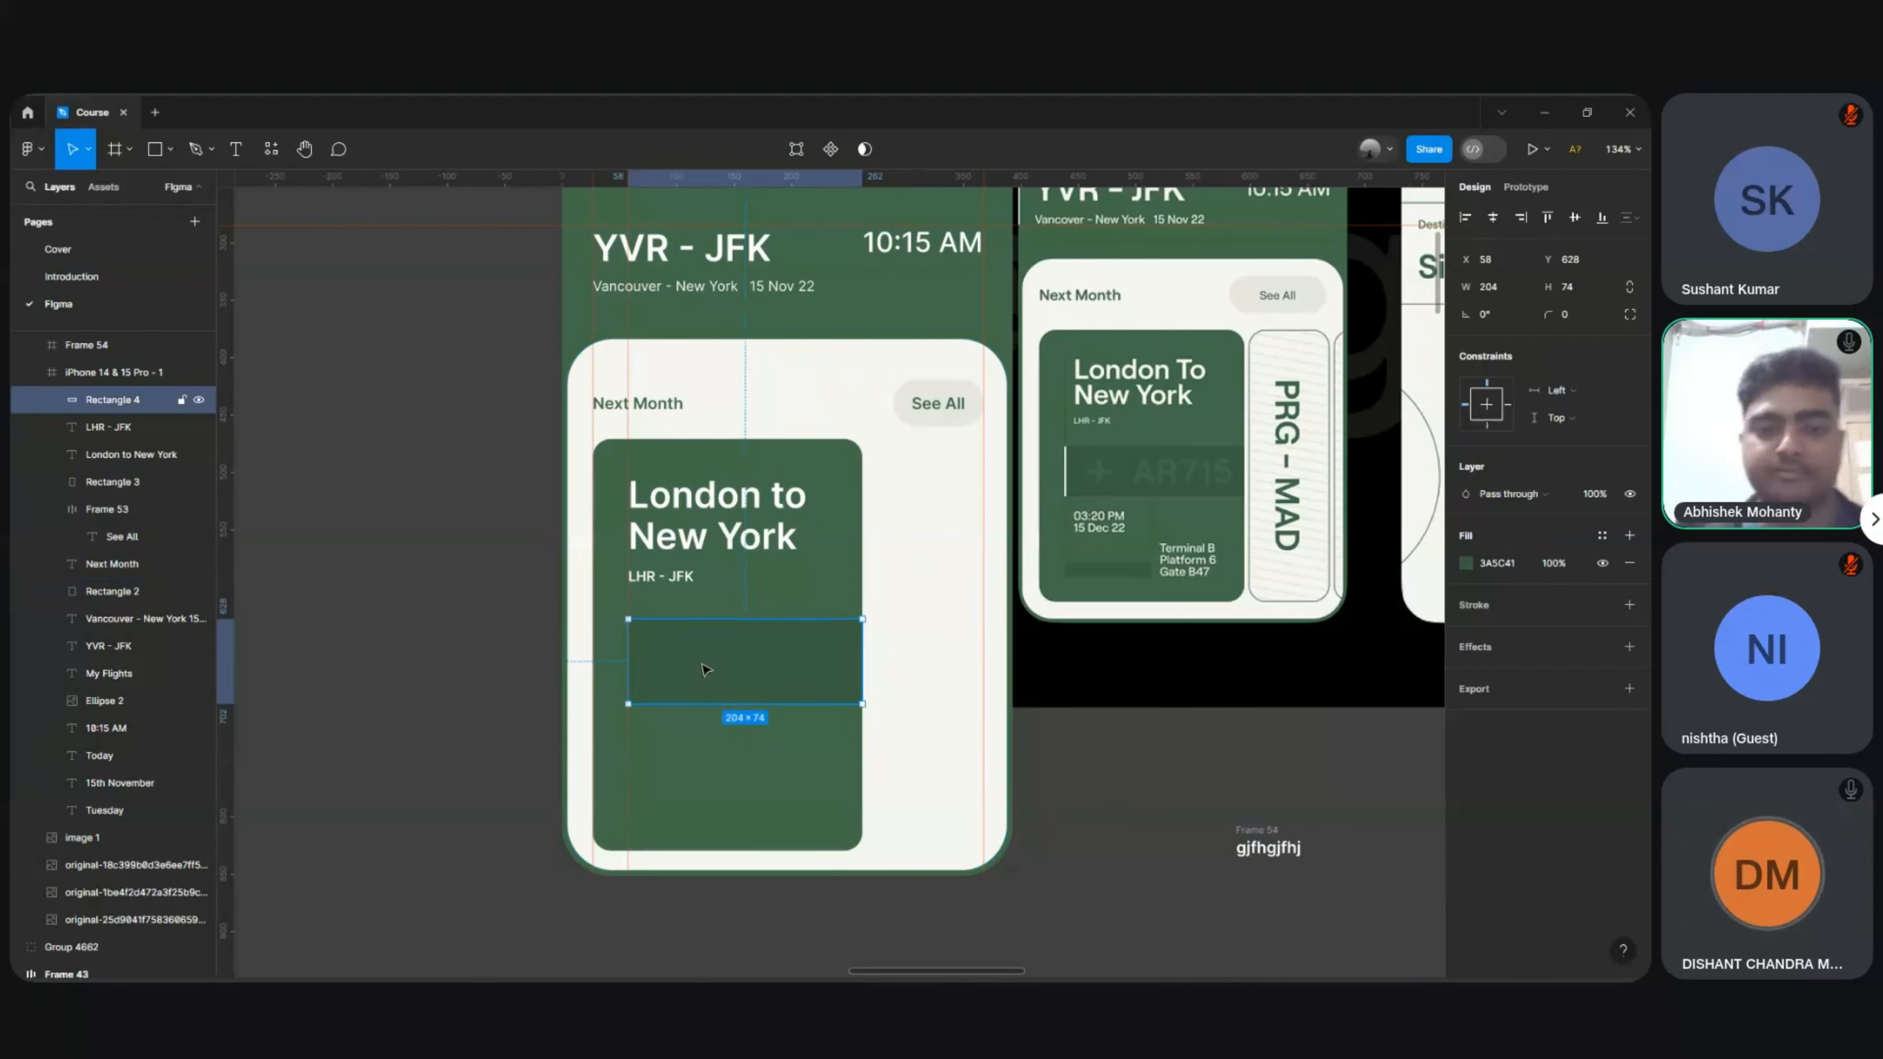
pyautogui.hotkey('shift', 'Down')
pyautogui.press('Down')
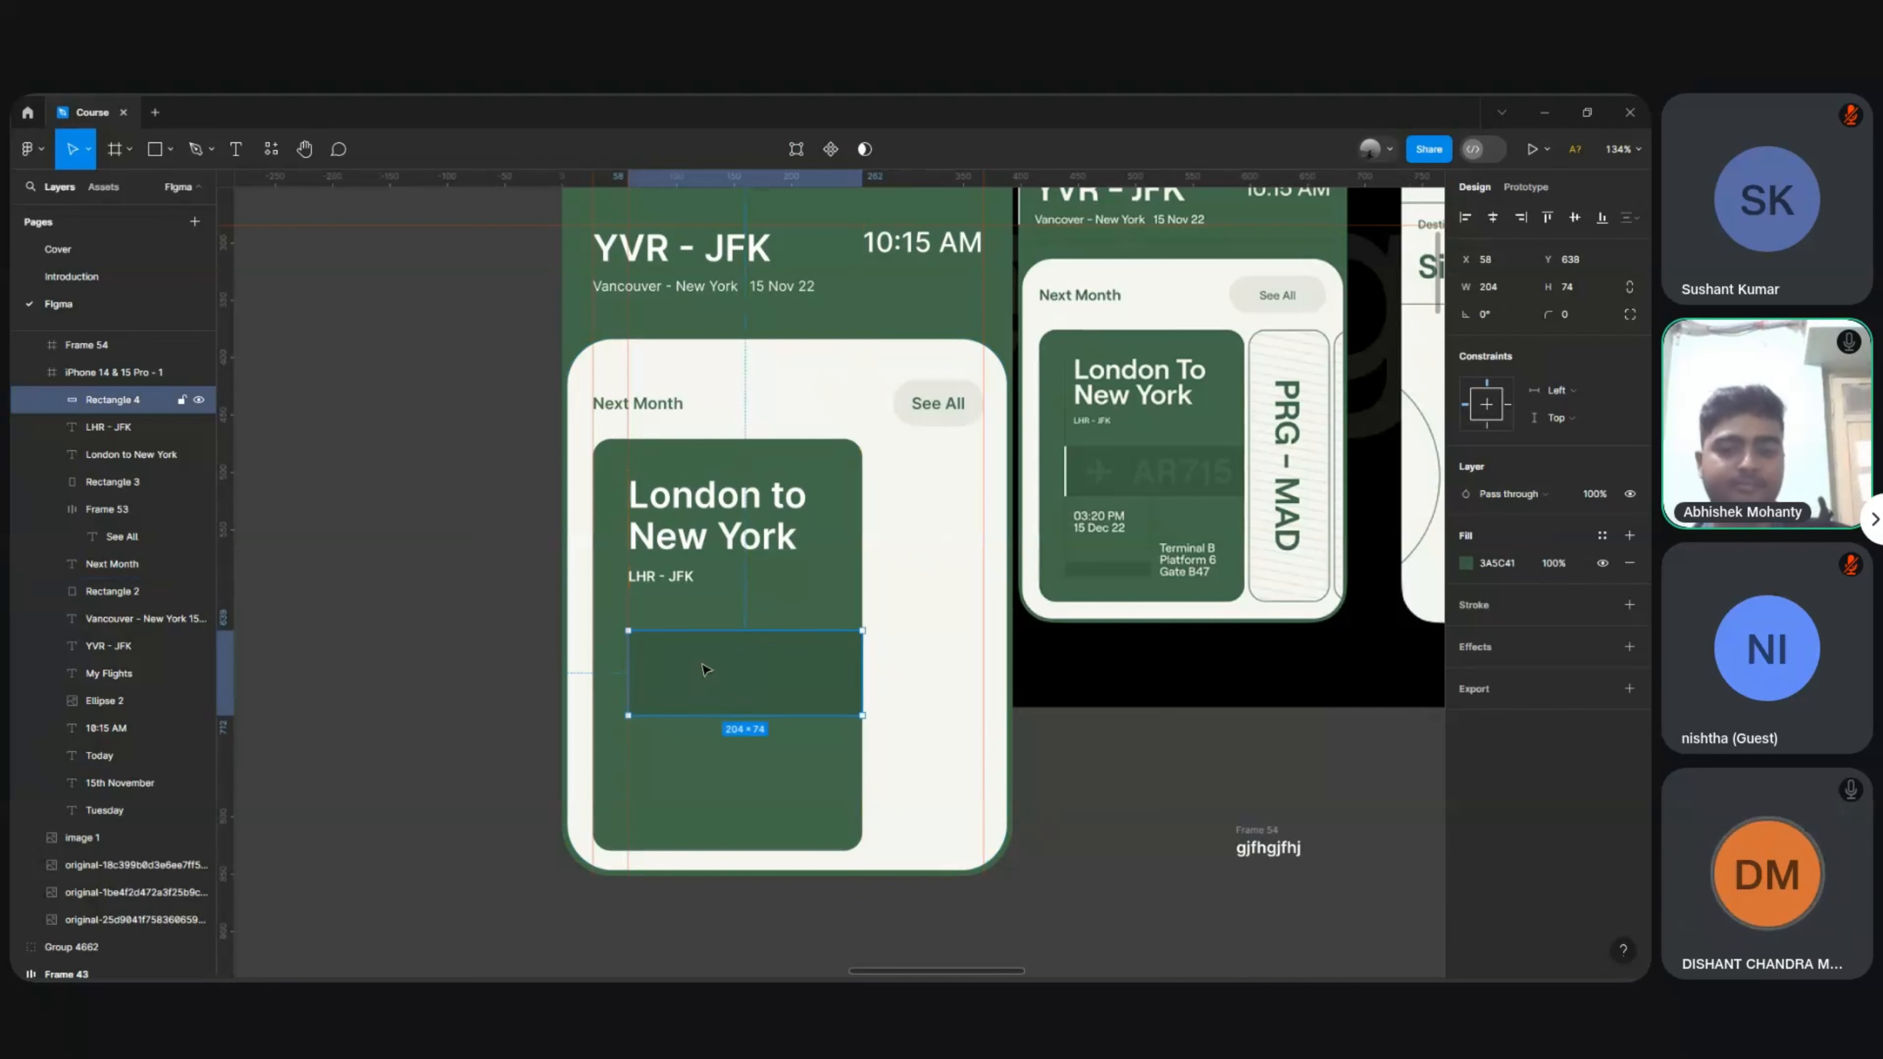
pyautogui.click(1128, 777)
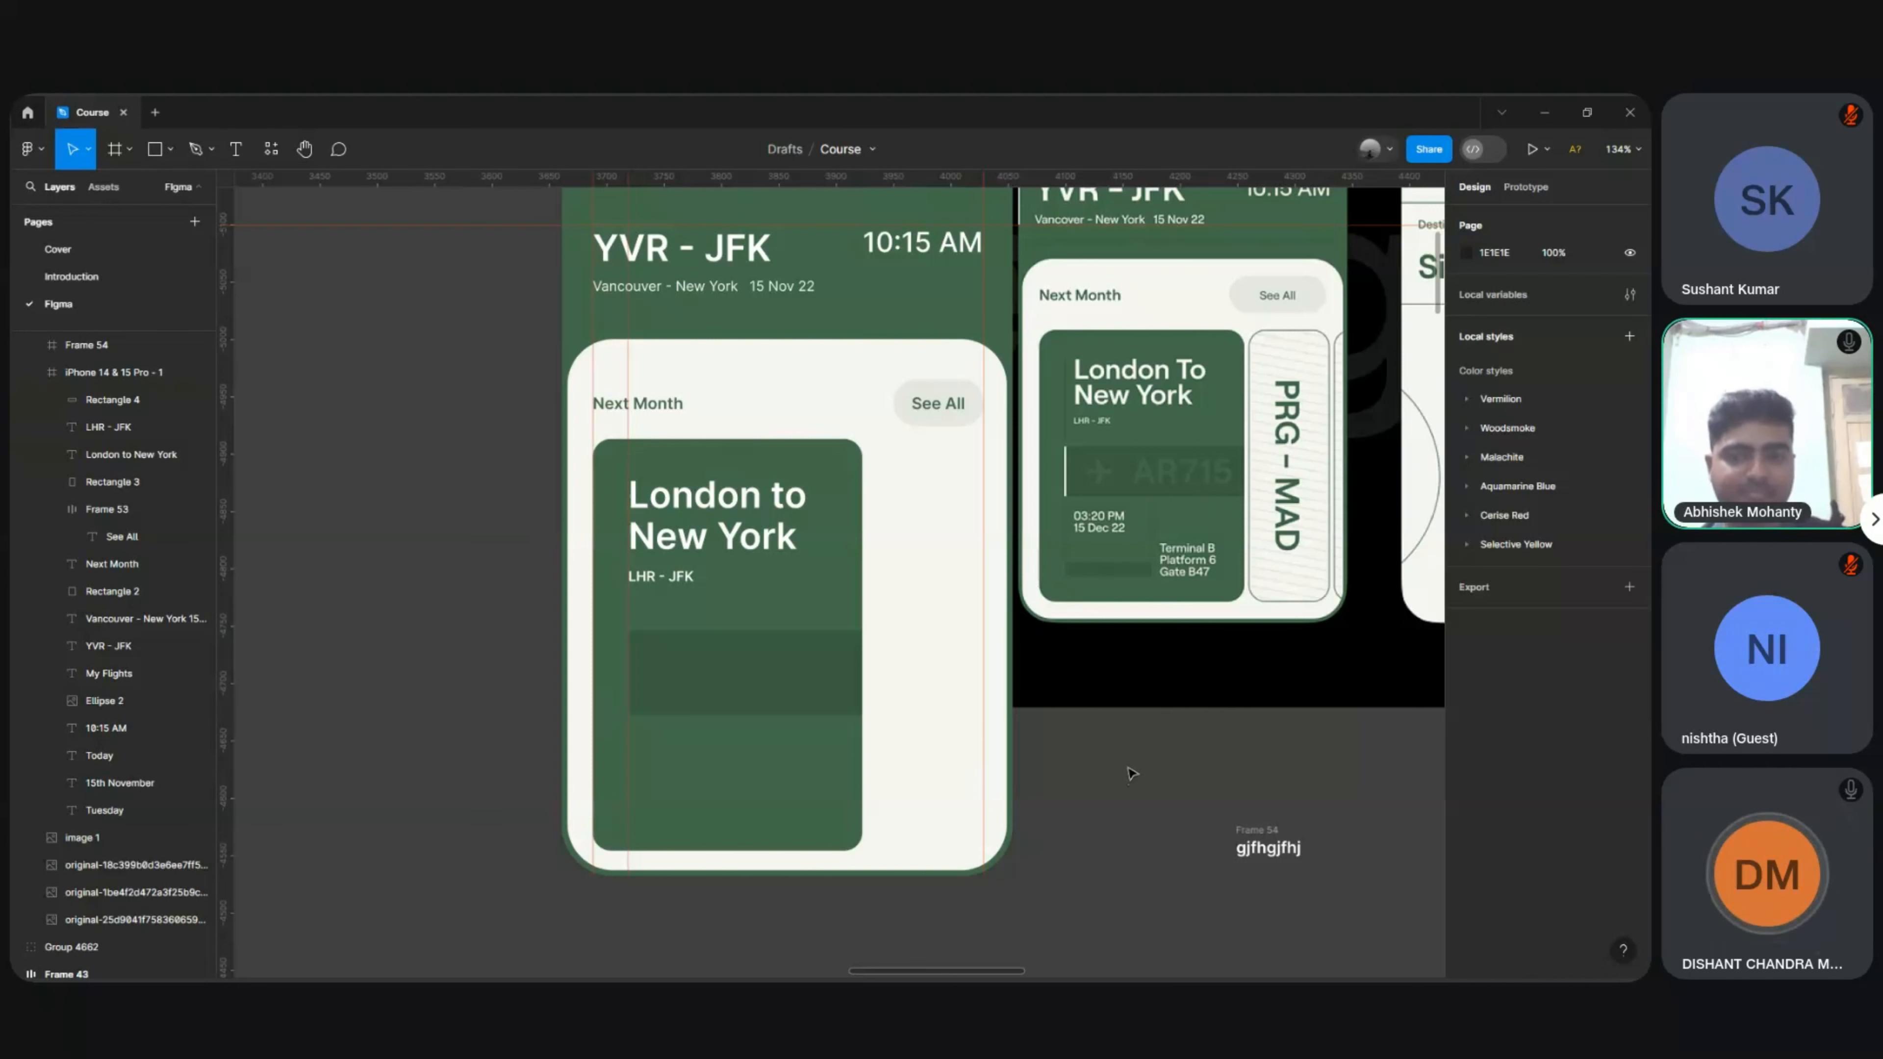
# Step: Draw a narrow vertical rectangle about 5 × 74 at the start of the dark band and nudge it to X 58
pyautogui.click(799, 691)
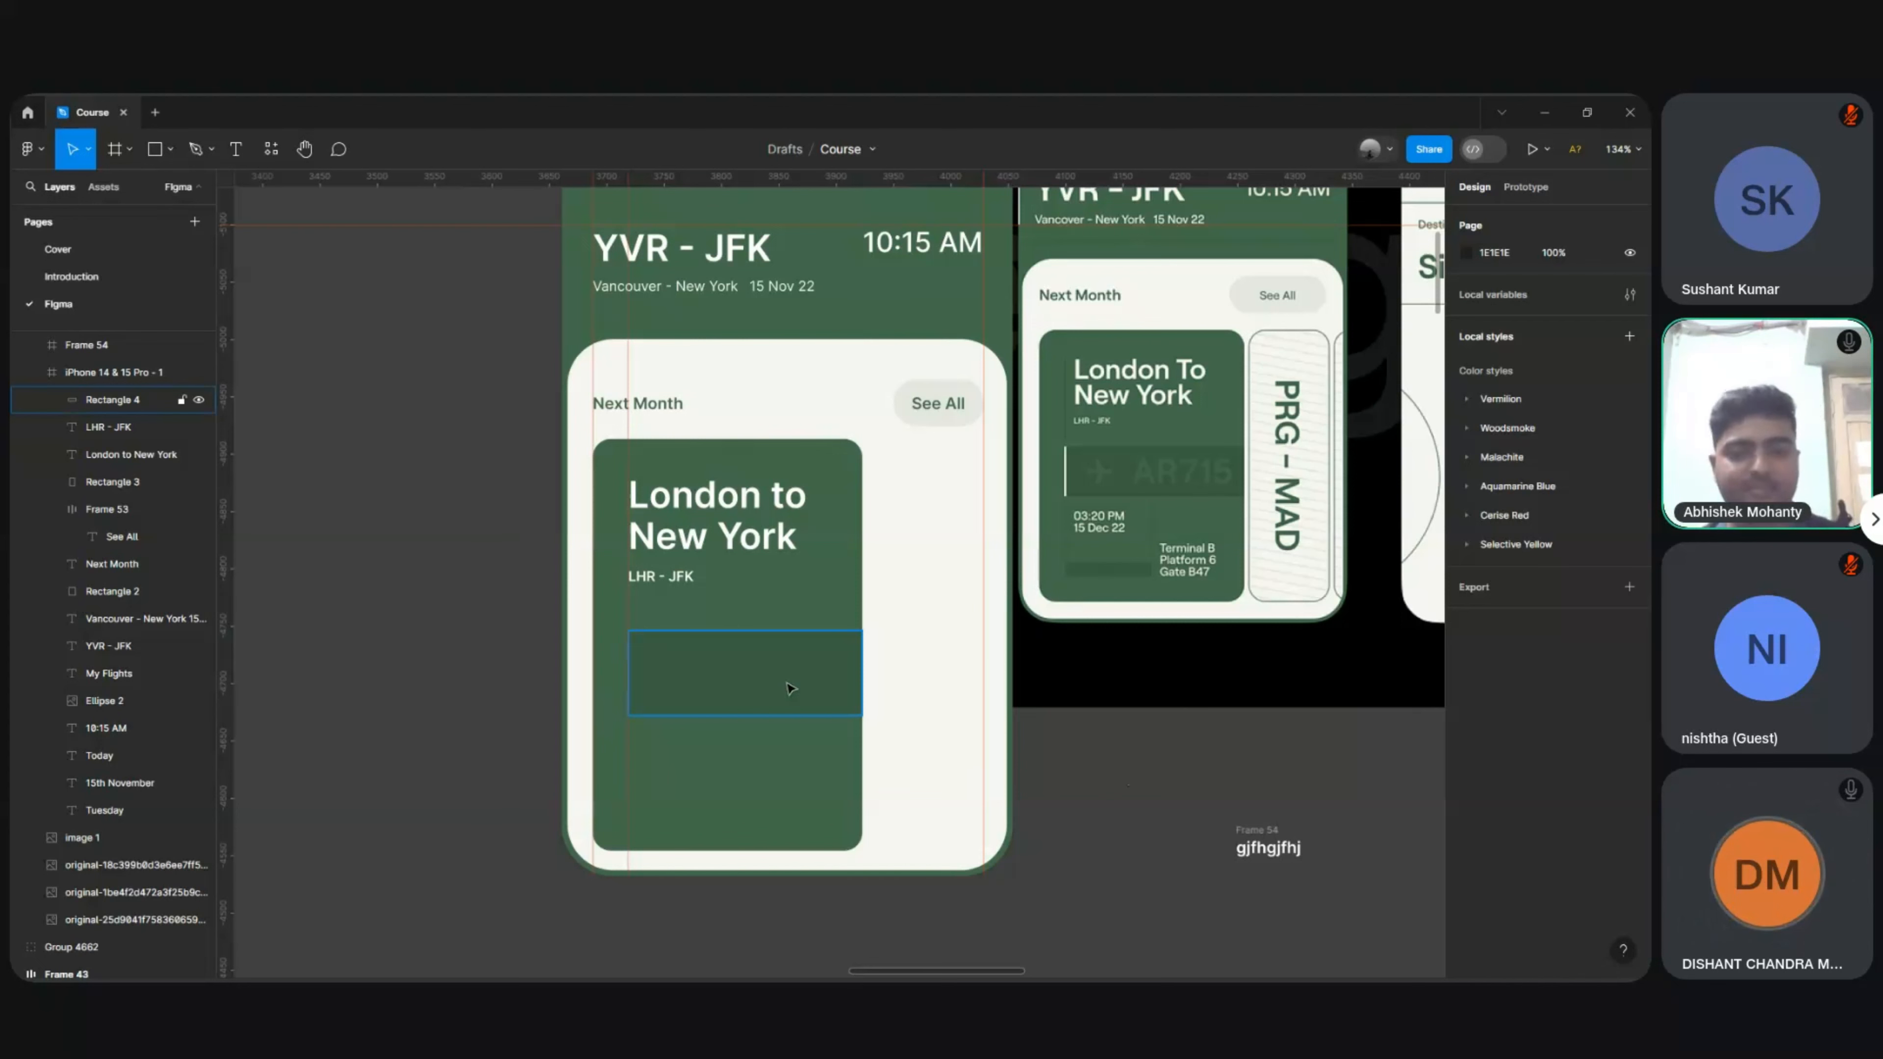
pyautogui.click(510, 716)
pyautogui.keyDown('ctrl'); pyautogui.scroll(5, 510, 716); pyautogui.keyUp('ctrl')
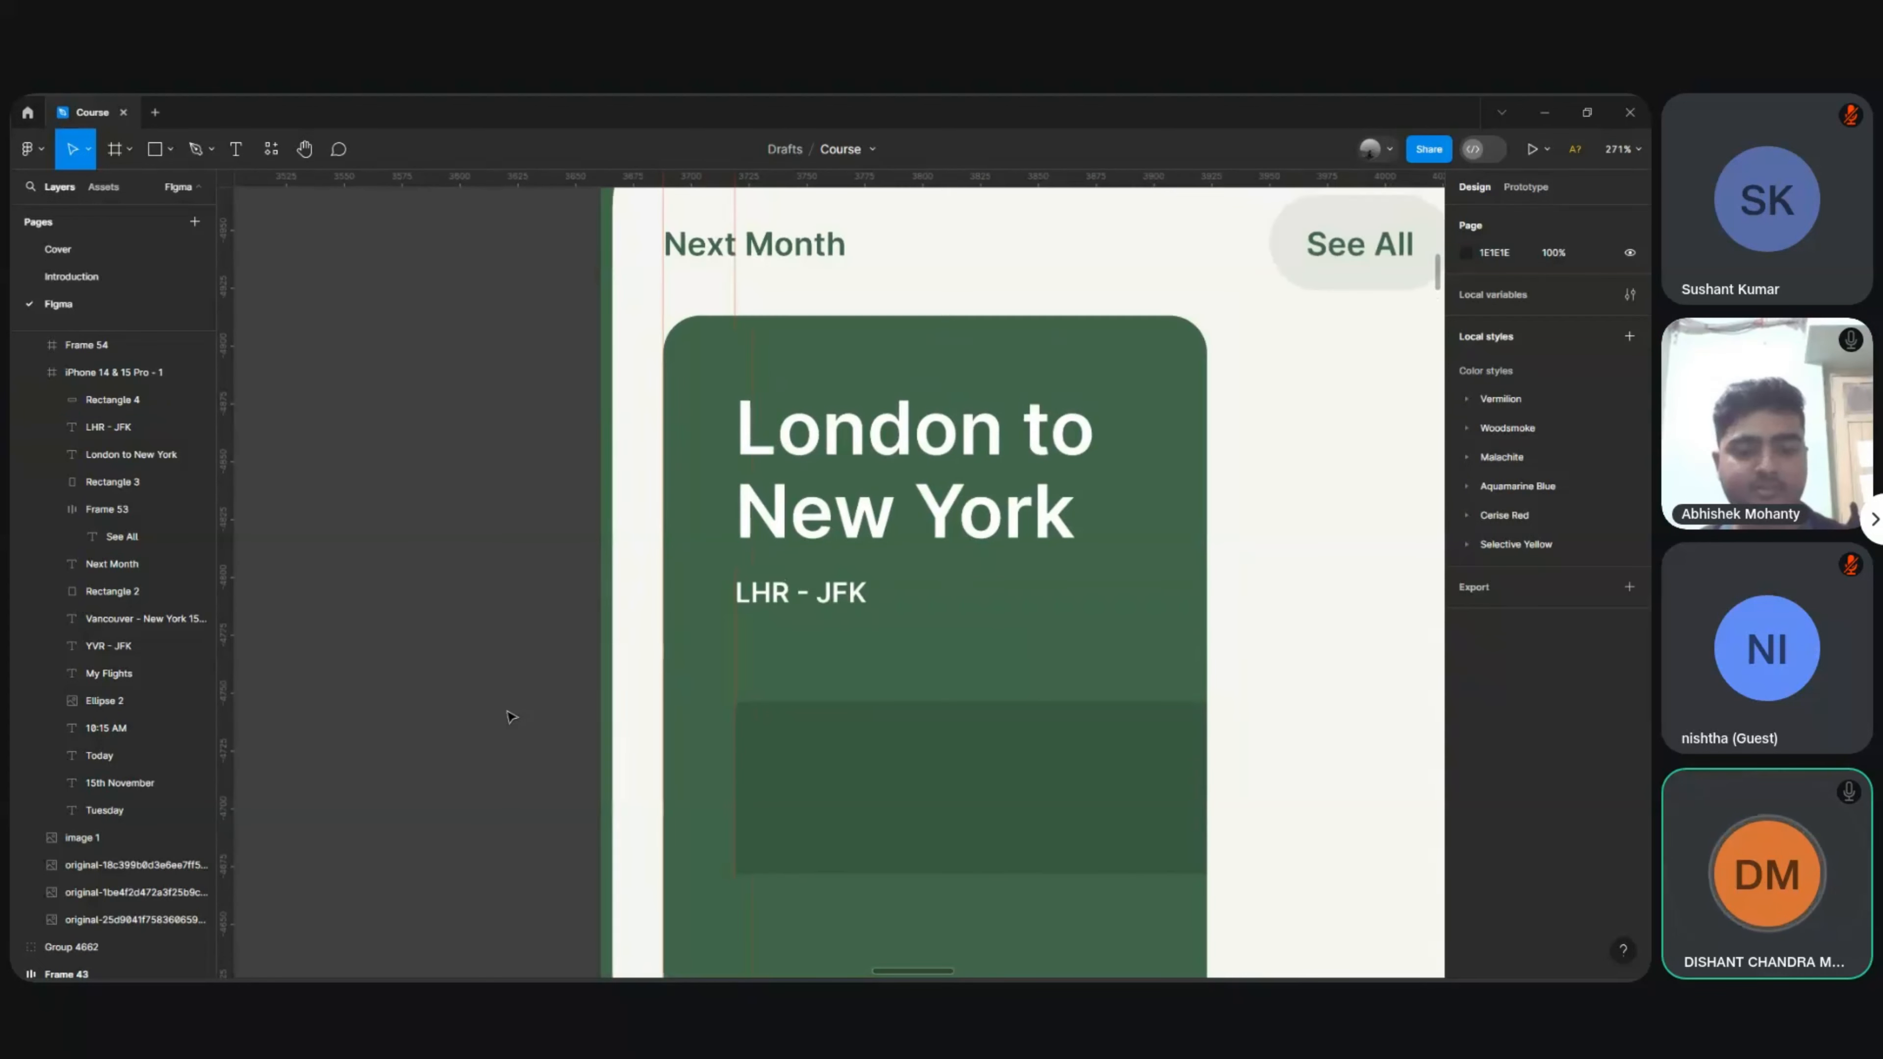
pyautogui.press('r')
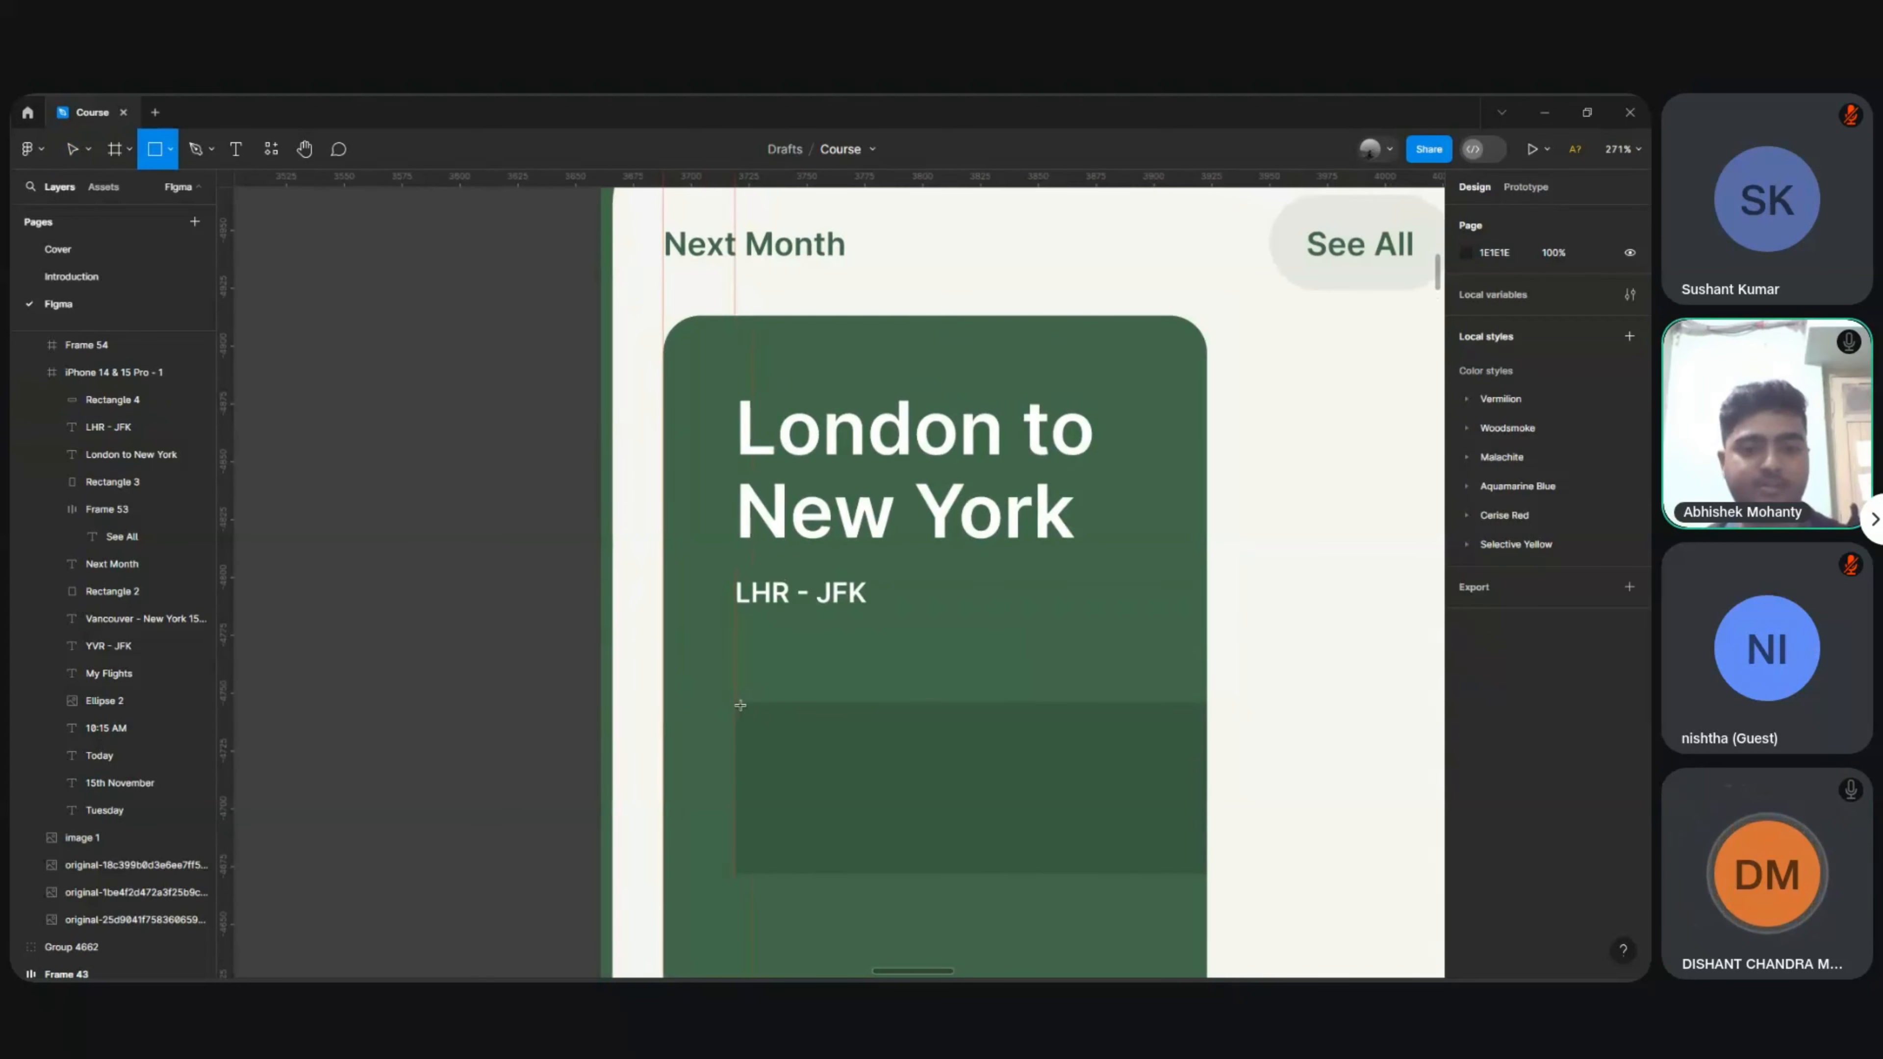
pyautogui.moveTo(732, 702)
pyautogui.mouseDown()
pyautogui.moveTo(762, 877)
pyautogui.moveTo(740, 874)
pyautogui.mouseUp()
pyautogui.press('Right')
pyautogui.press('Right')
pyautogui.press('Right')
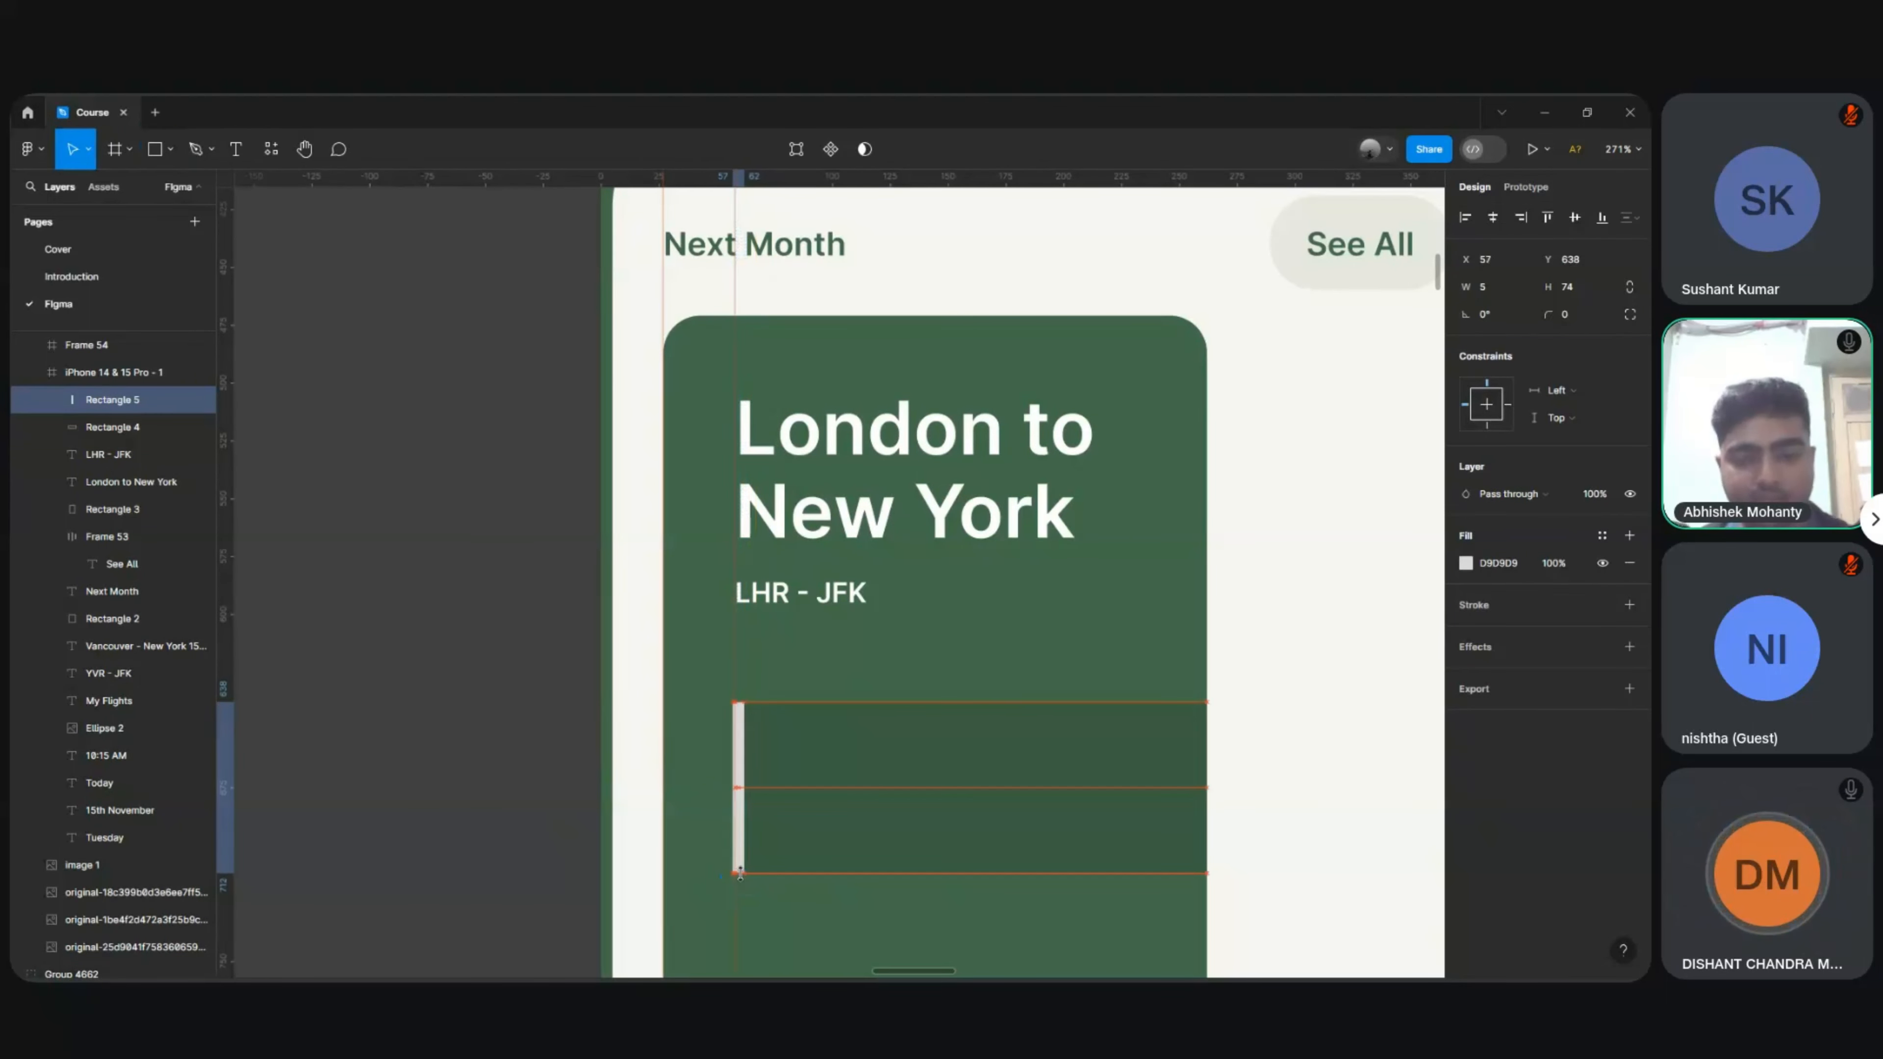
pyautogui.press('Left')
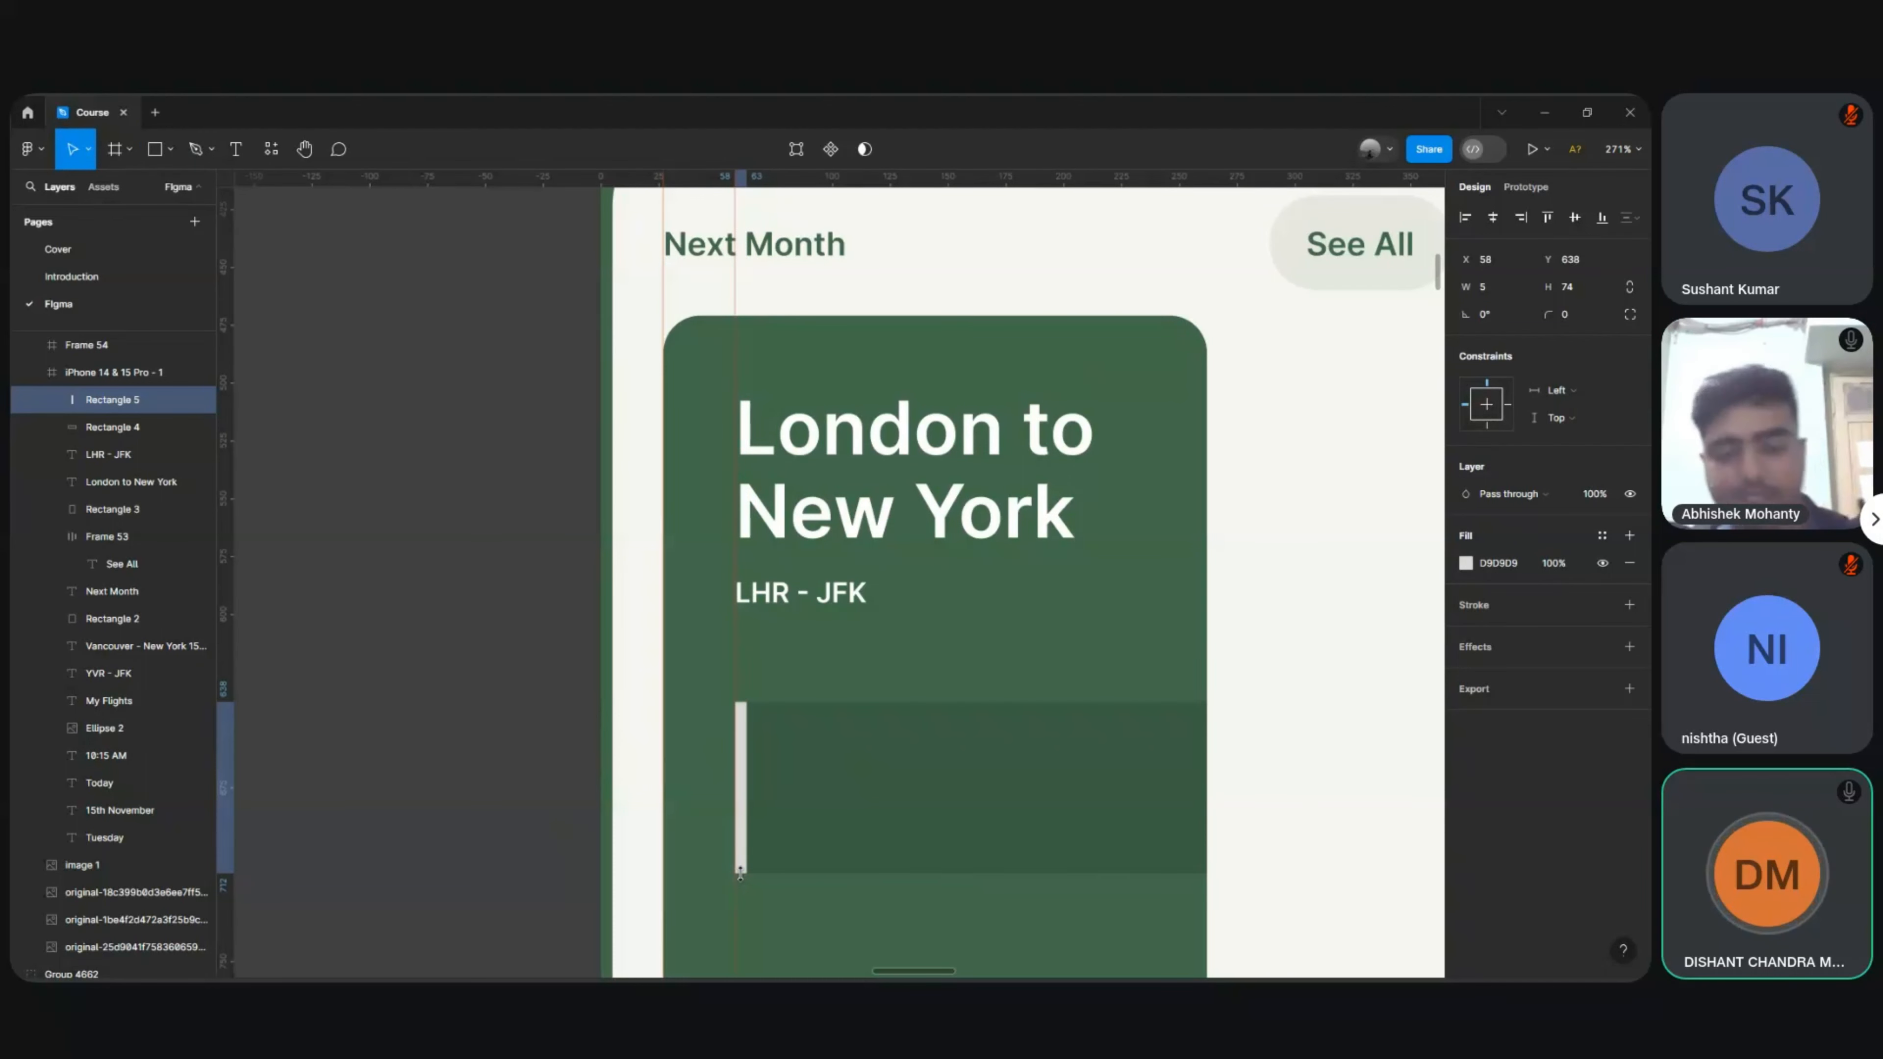
# Step: Fill the narrow bar with the off-white F7F6F2 sampled from the surrounding panel, and delete the bar
pyautogui.press('i')
pyautogui.click(1262, 670)
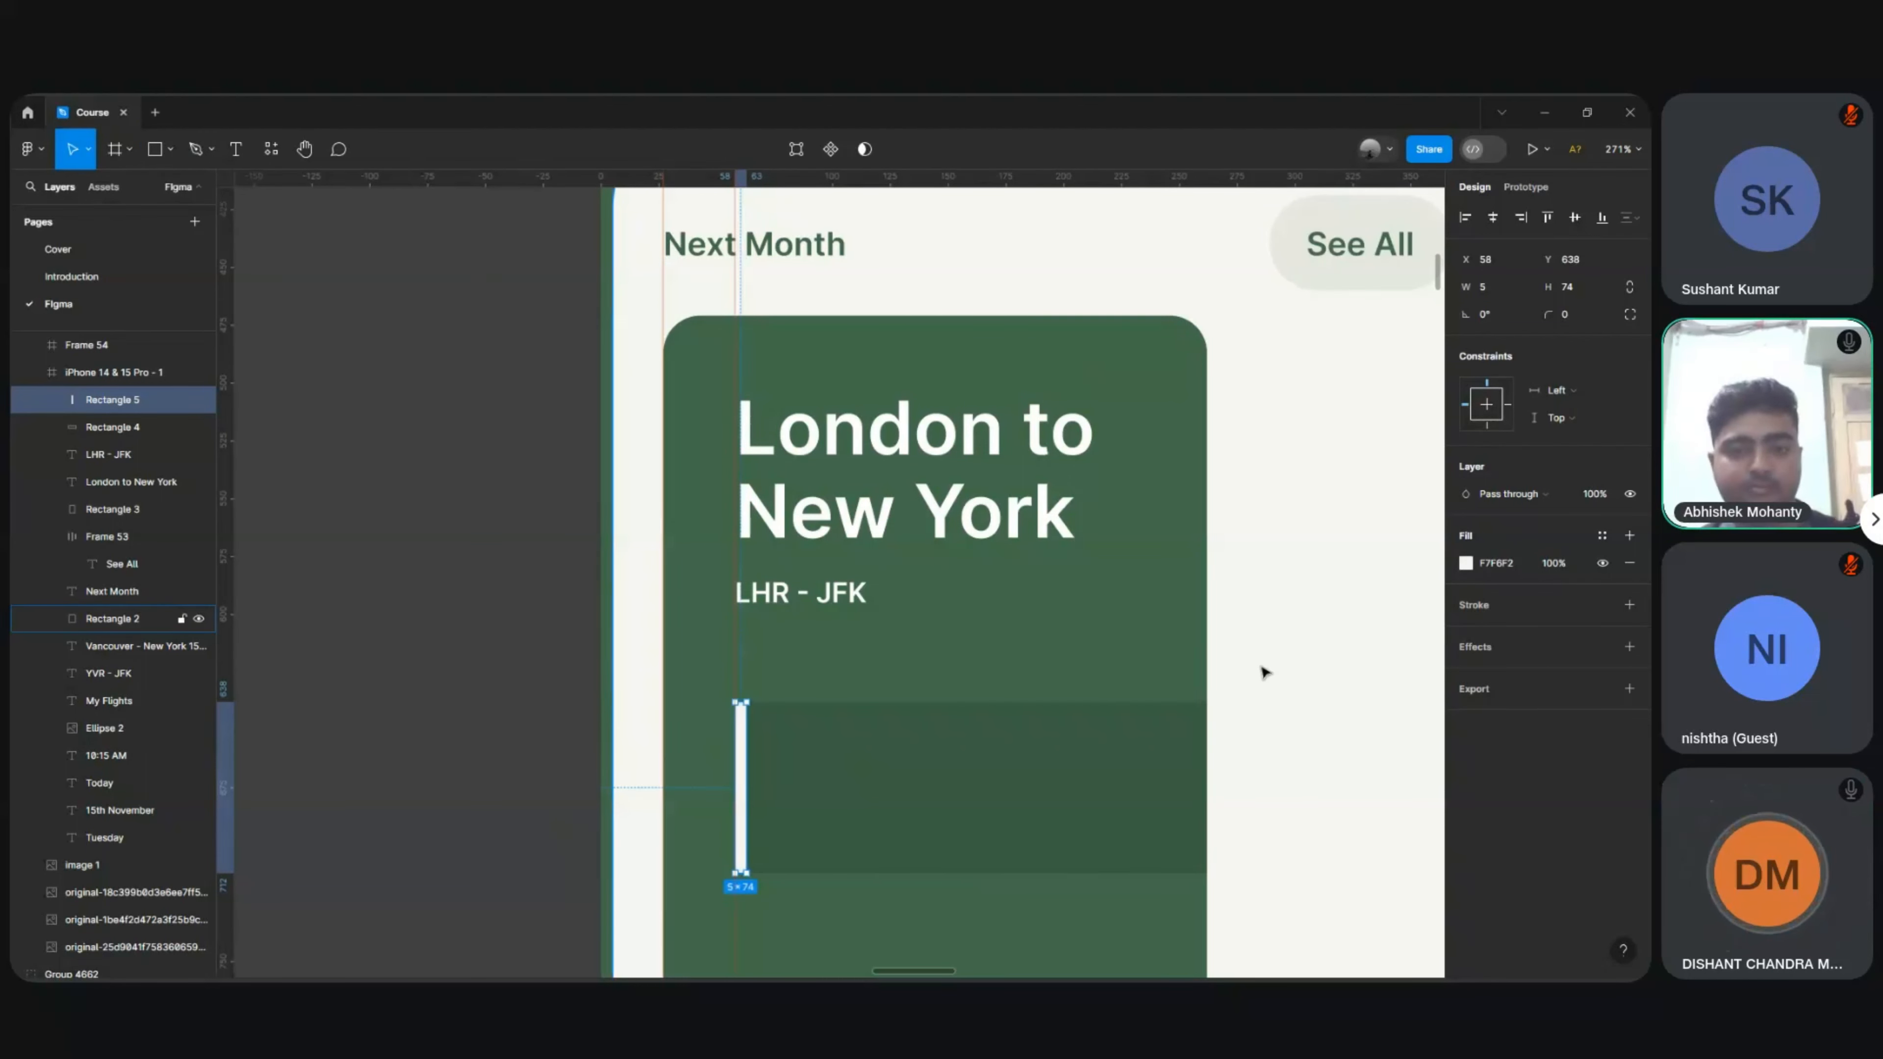
pyautogui.click(564, 738)
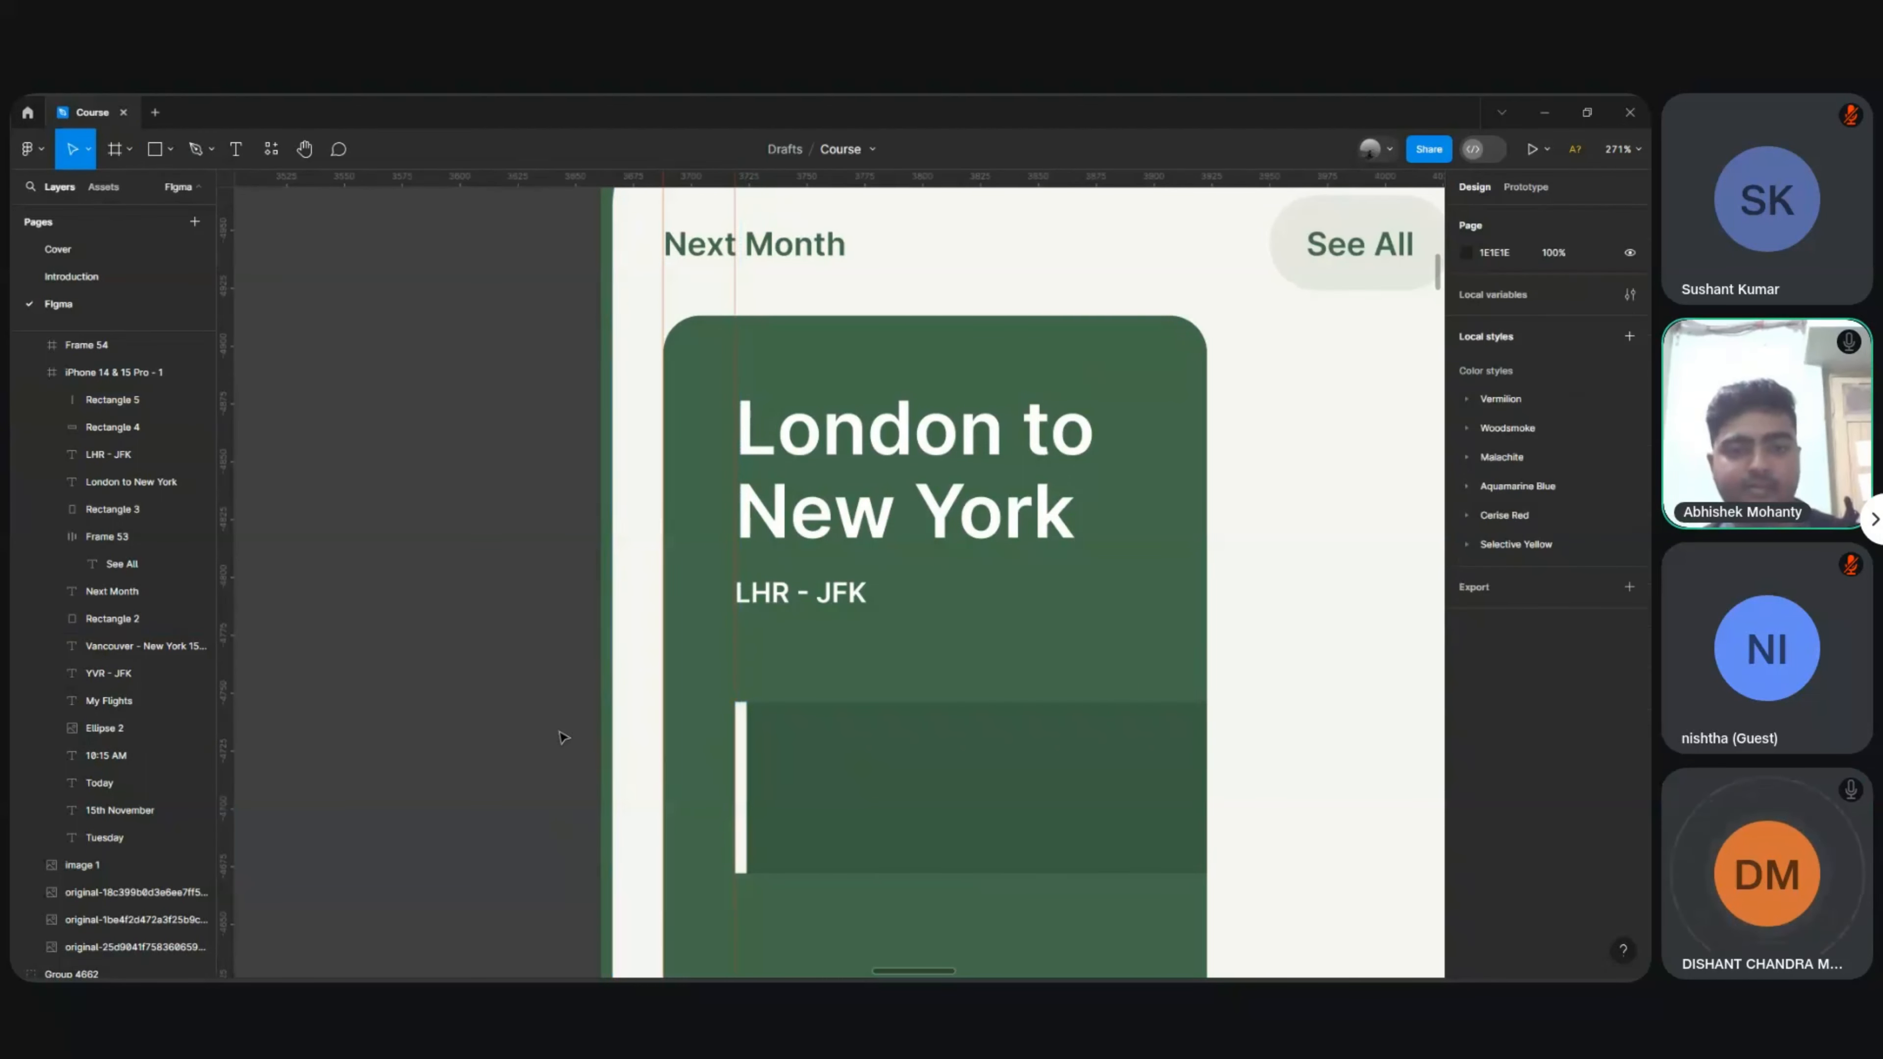
pyautogui.click(741, 741)
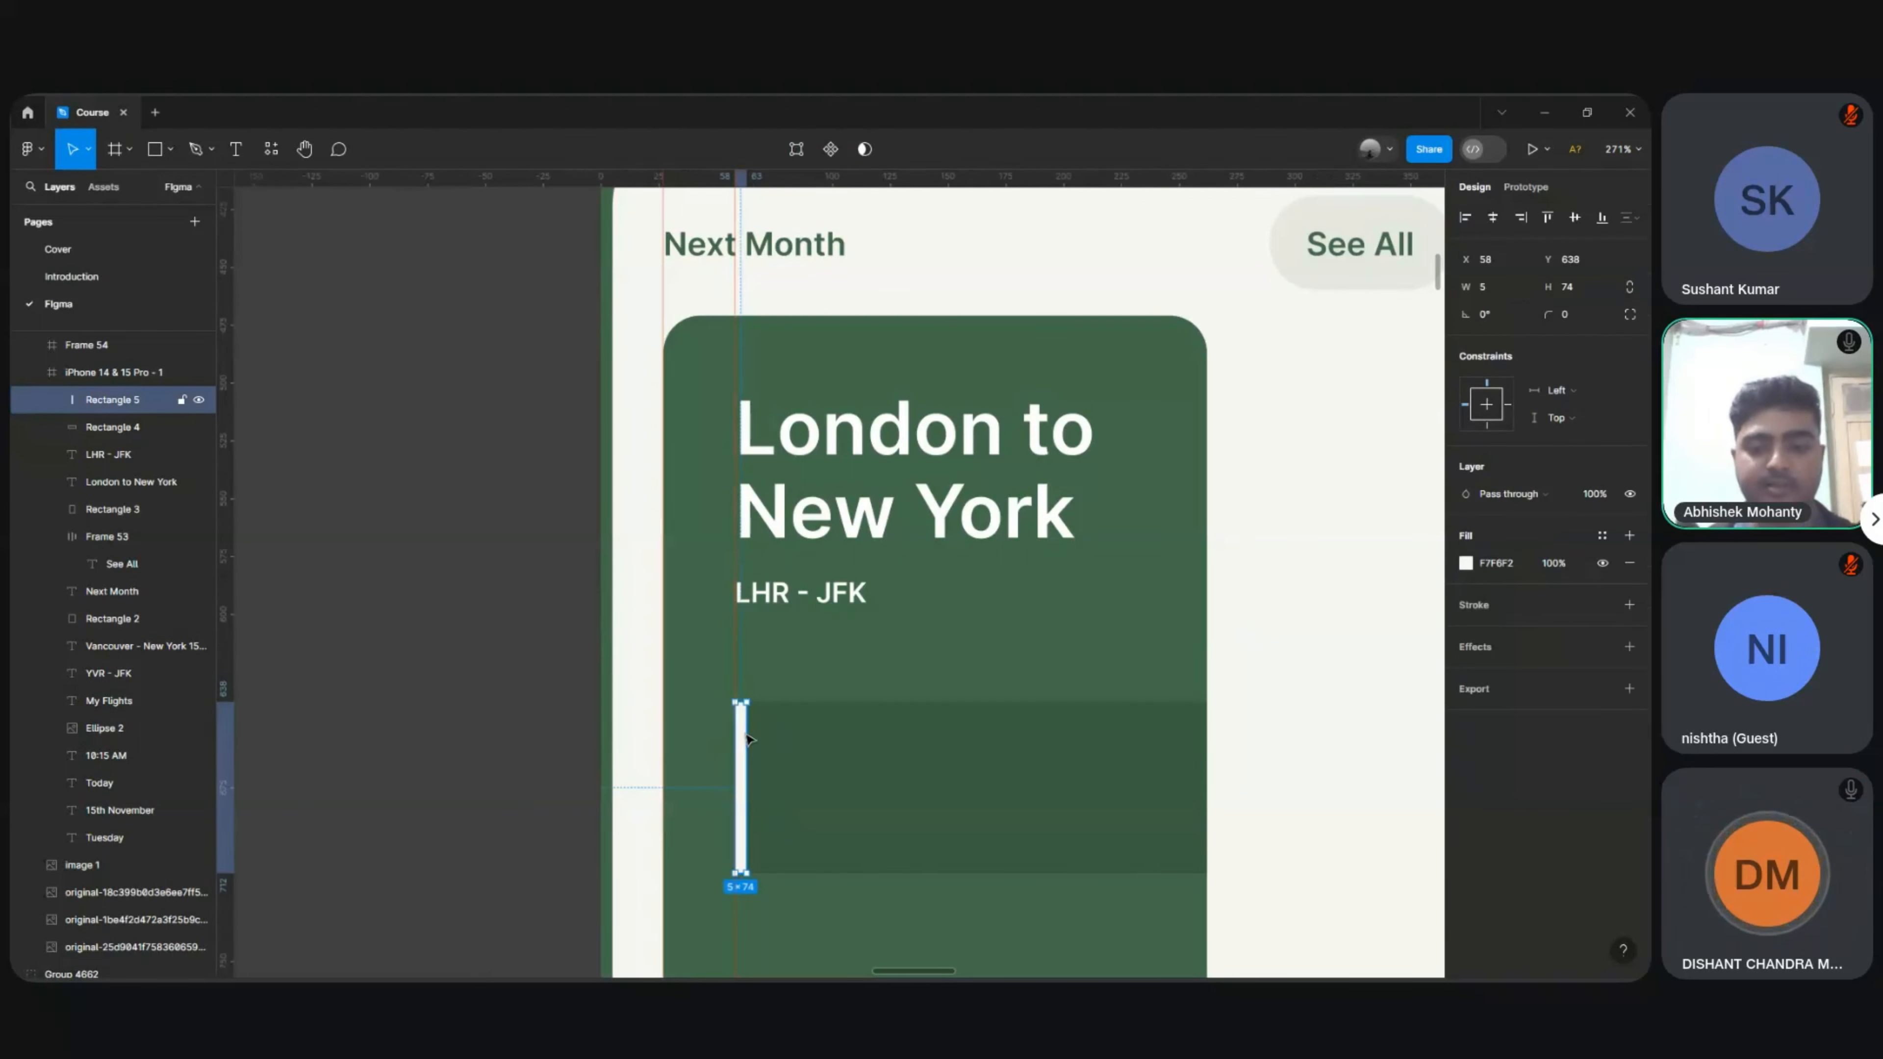
pyautogui.press('Delete')
# Step: Add a stroke to the dark band rectangle and open the choice of which sides it covers
pyautogui.click(819, 764)
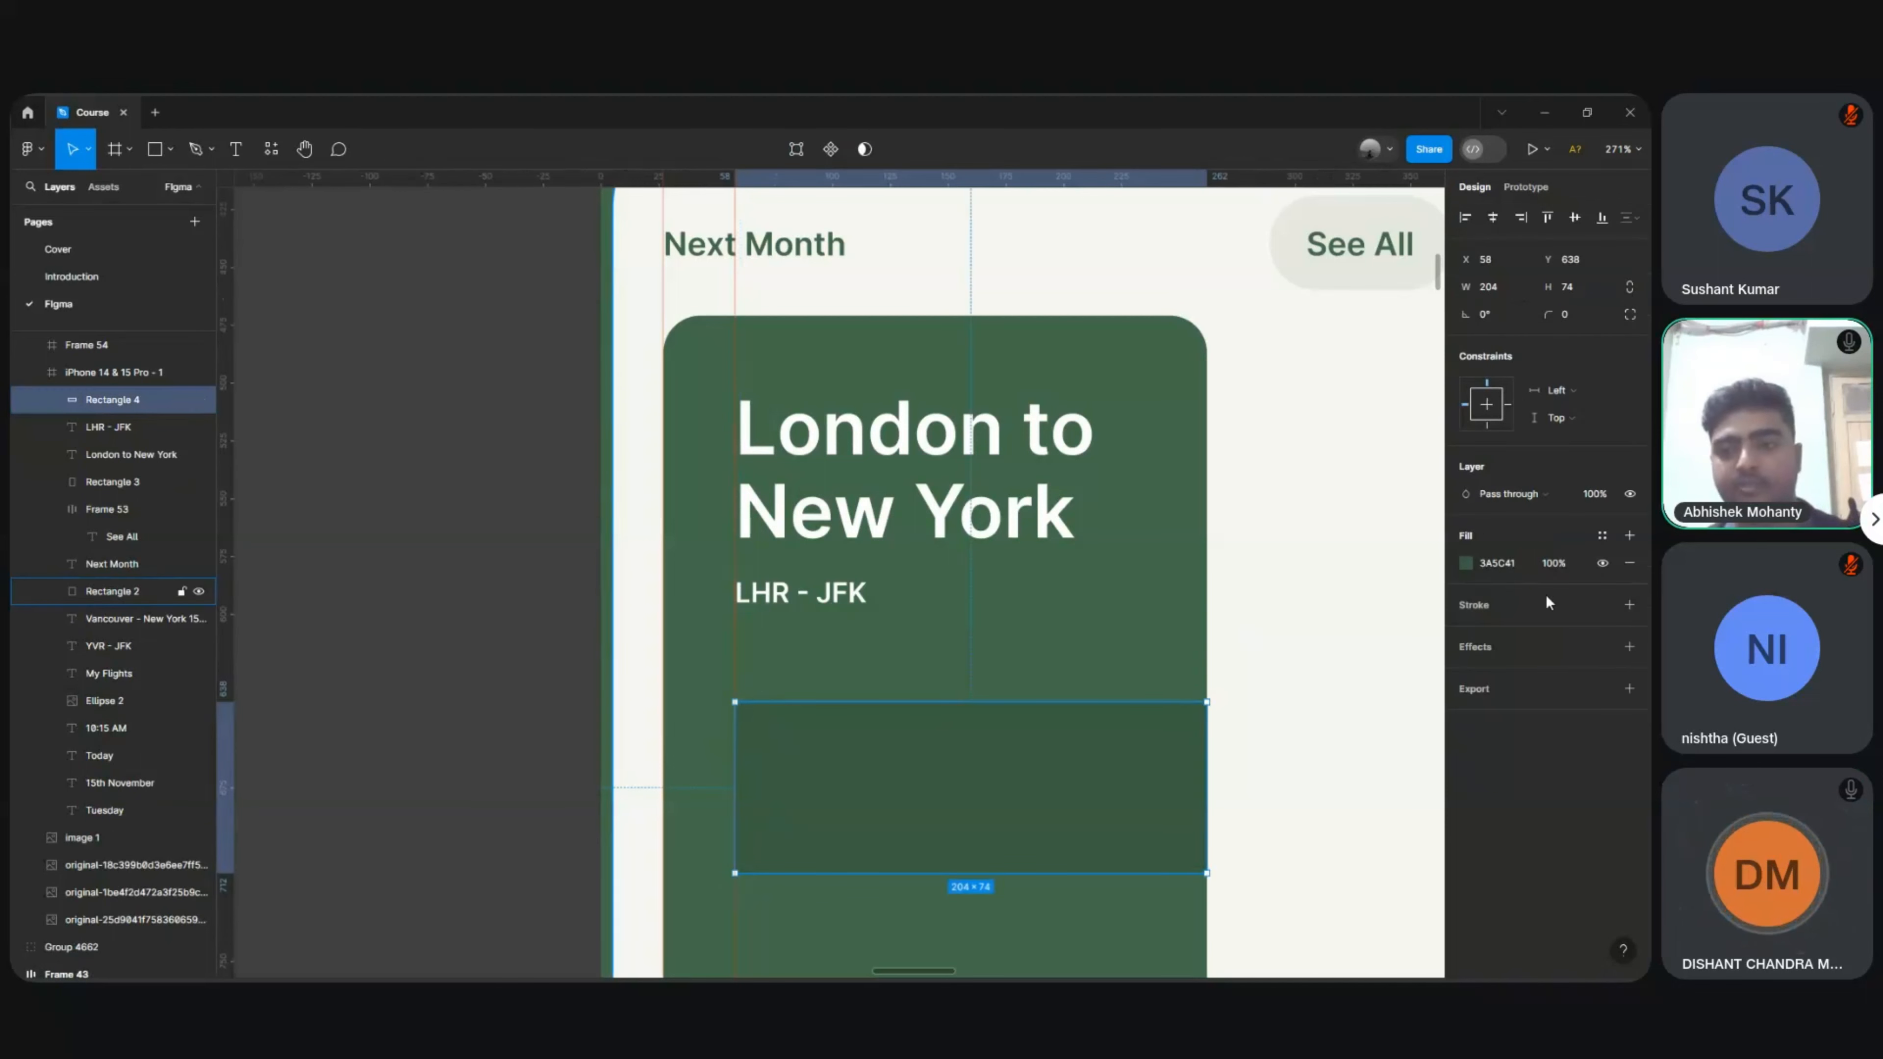
pyautogui.click(1526, 601)
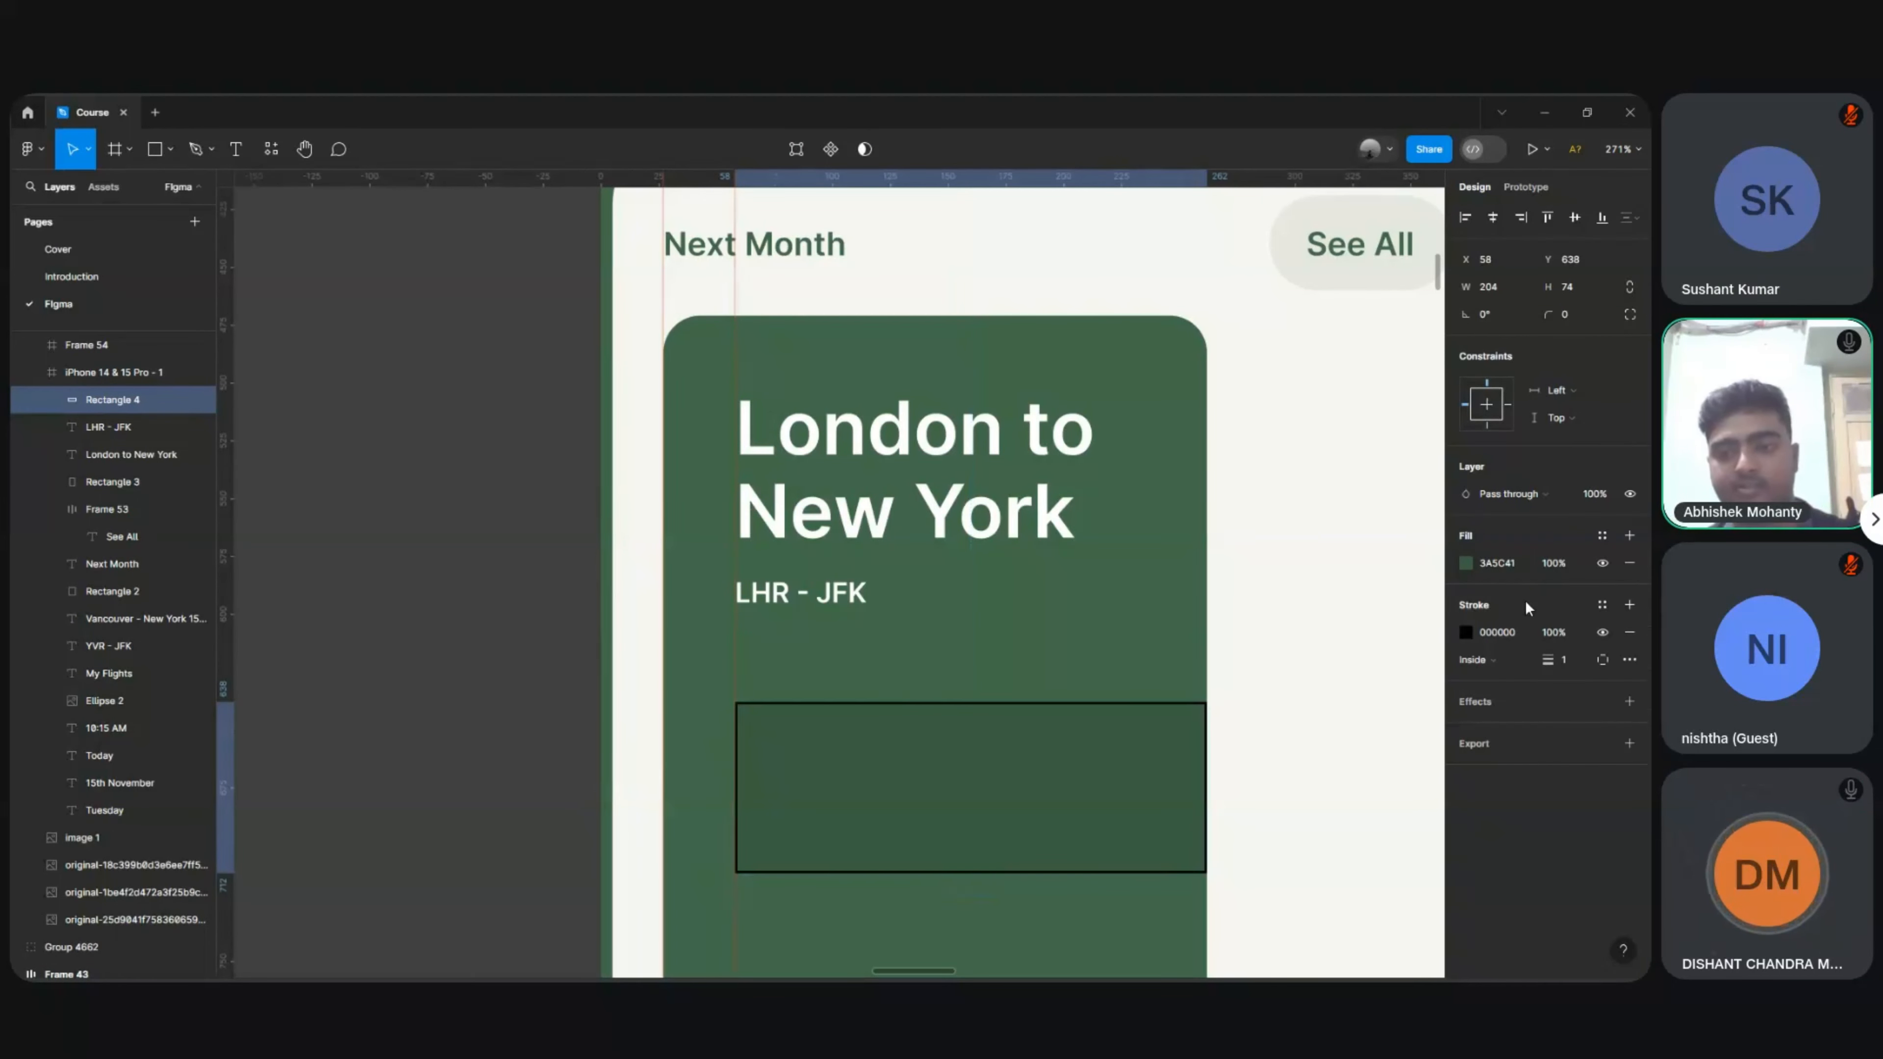
pyautogui.click(1600, 659)
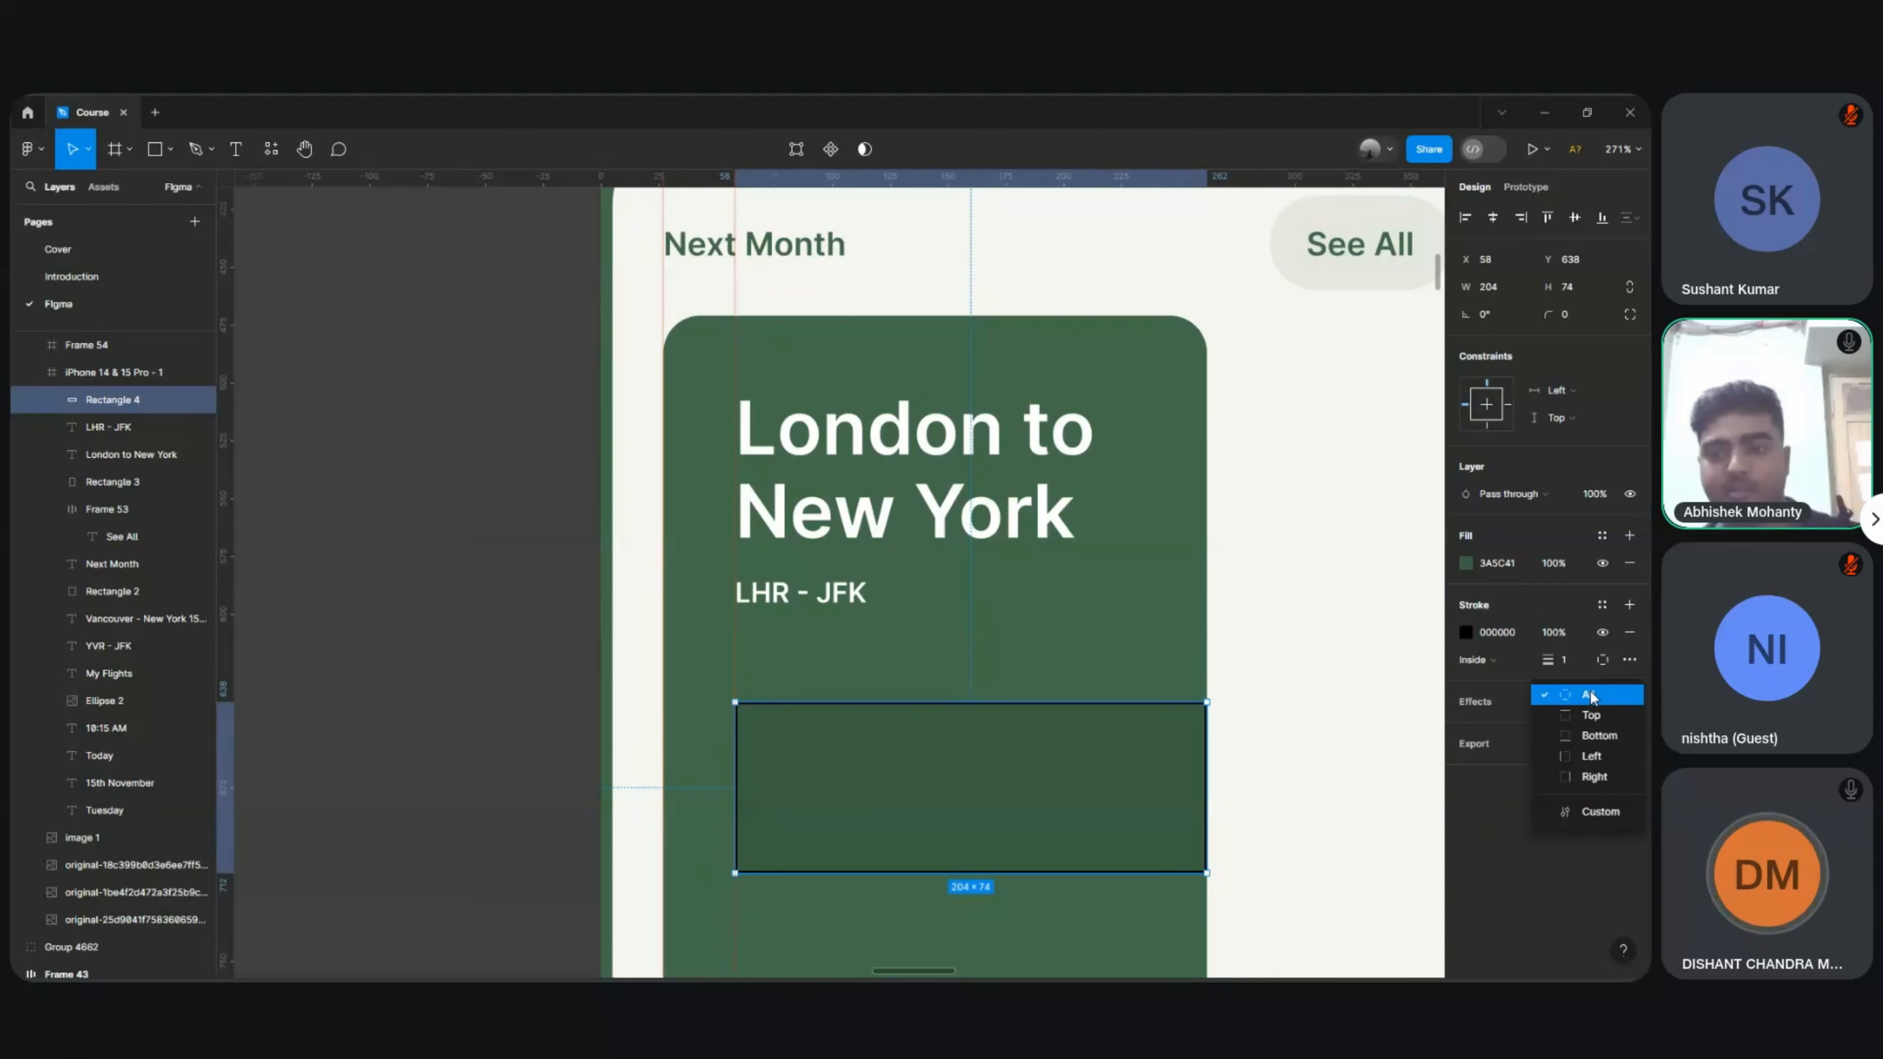
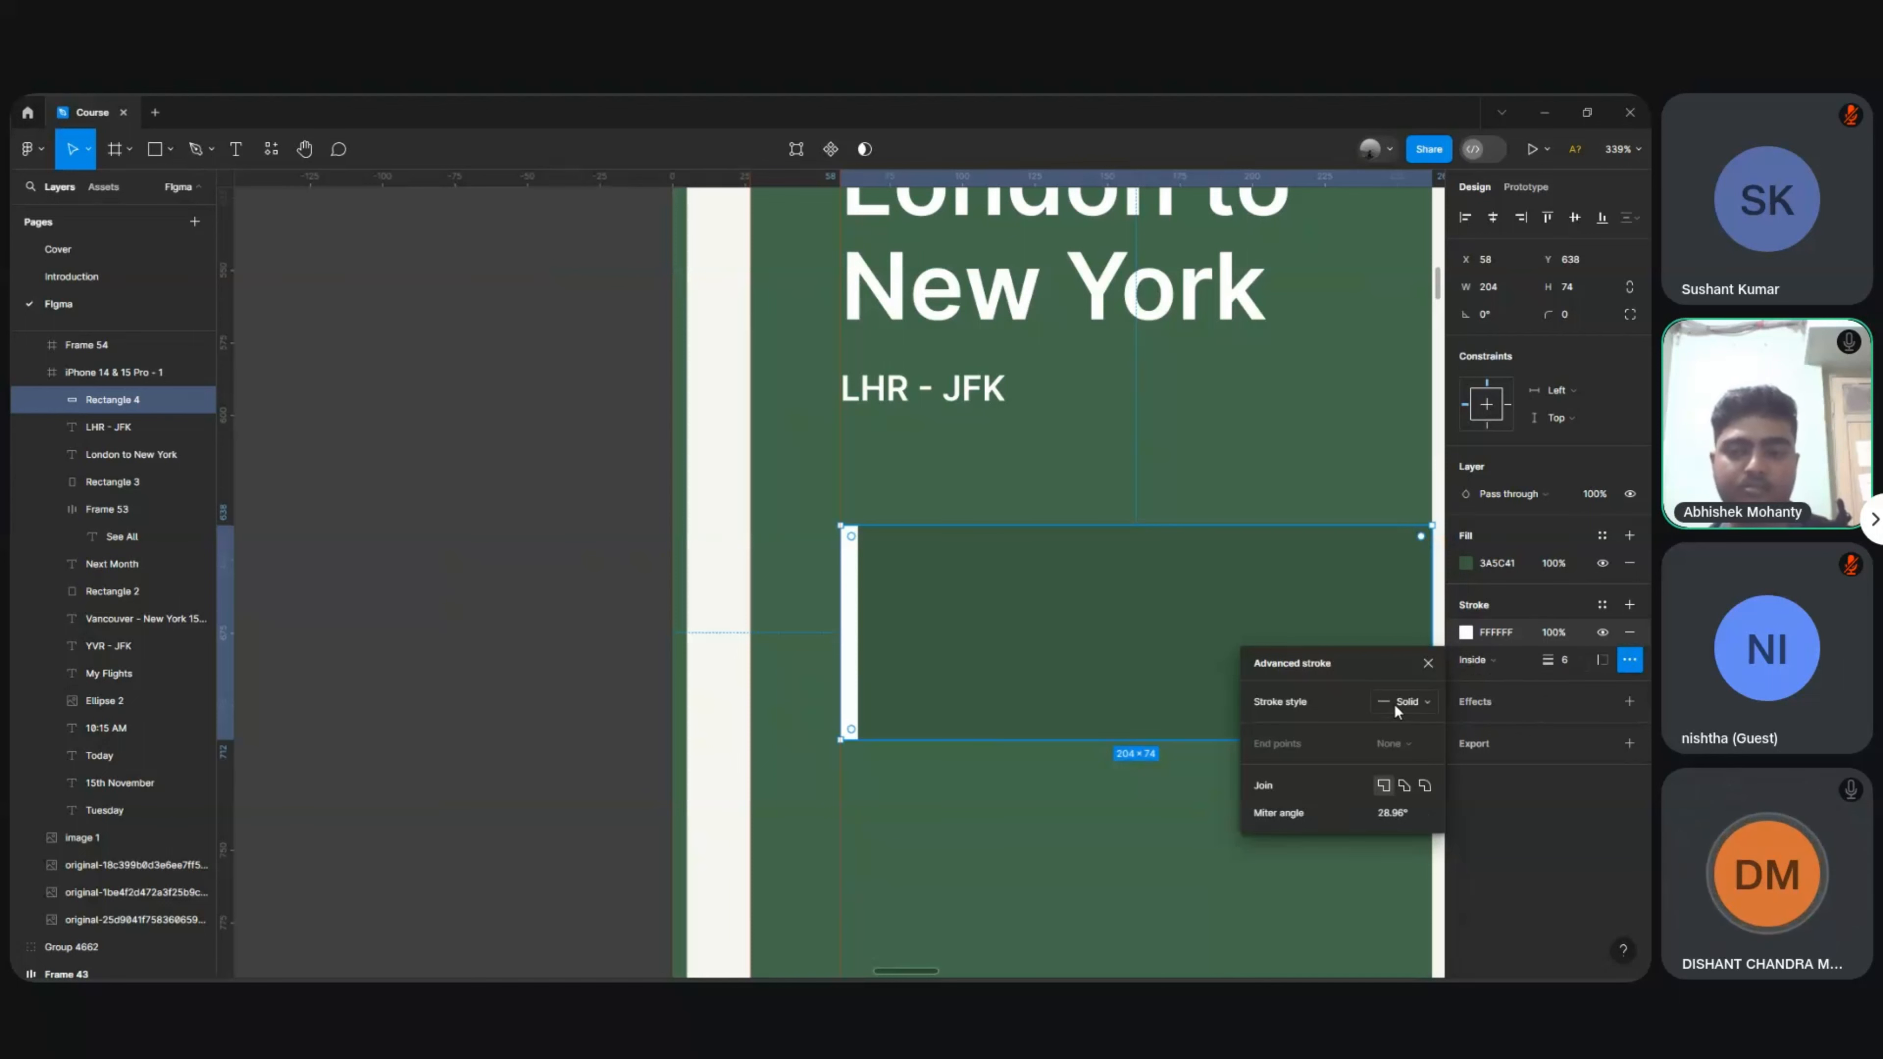
# Step: Try a dashed style with a gap of 4 on the band's white stroke, and return it to Solid
pyautogui.click(1403, 702)
pyautogui.click(1403, 726)
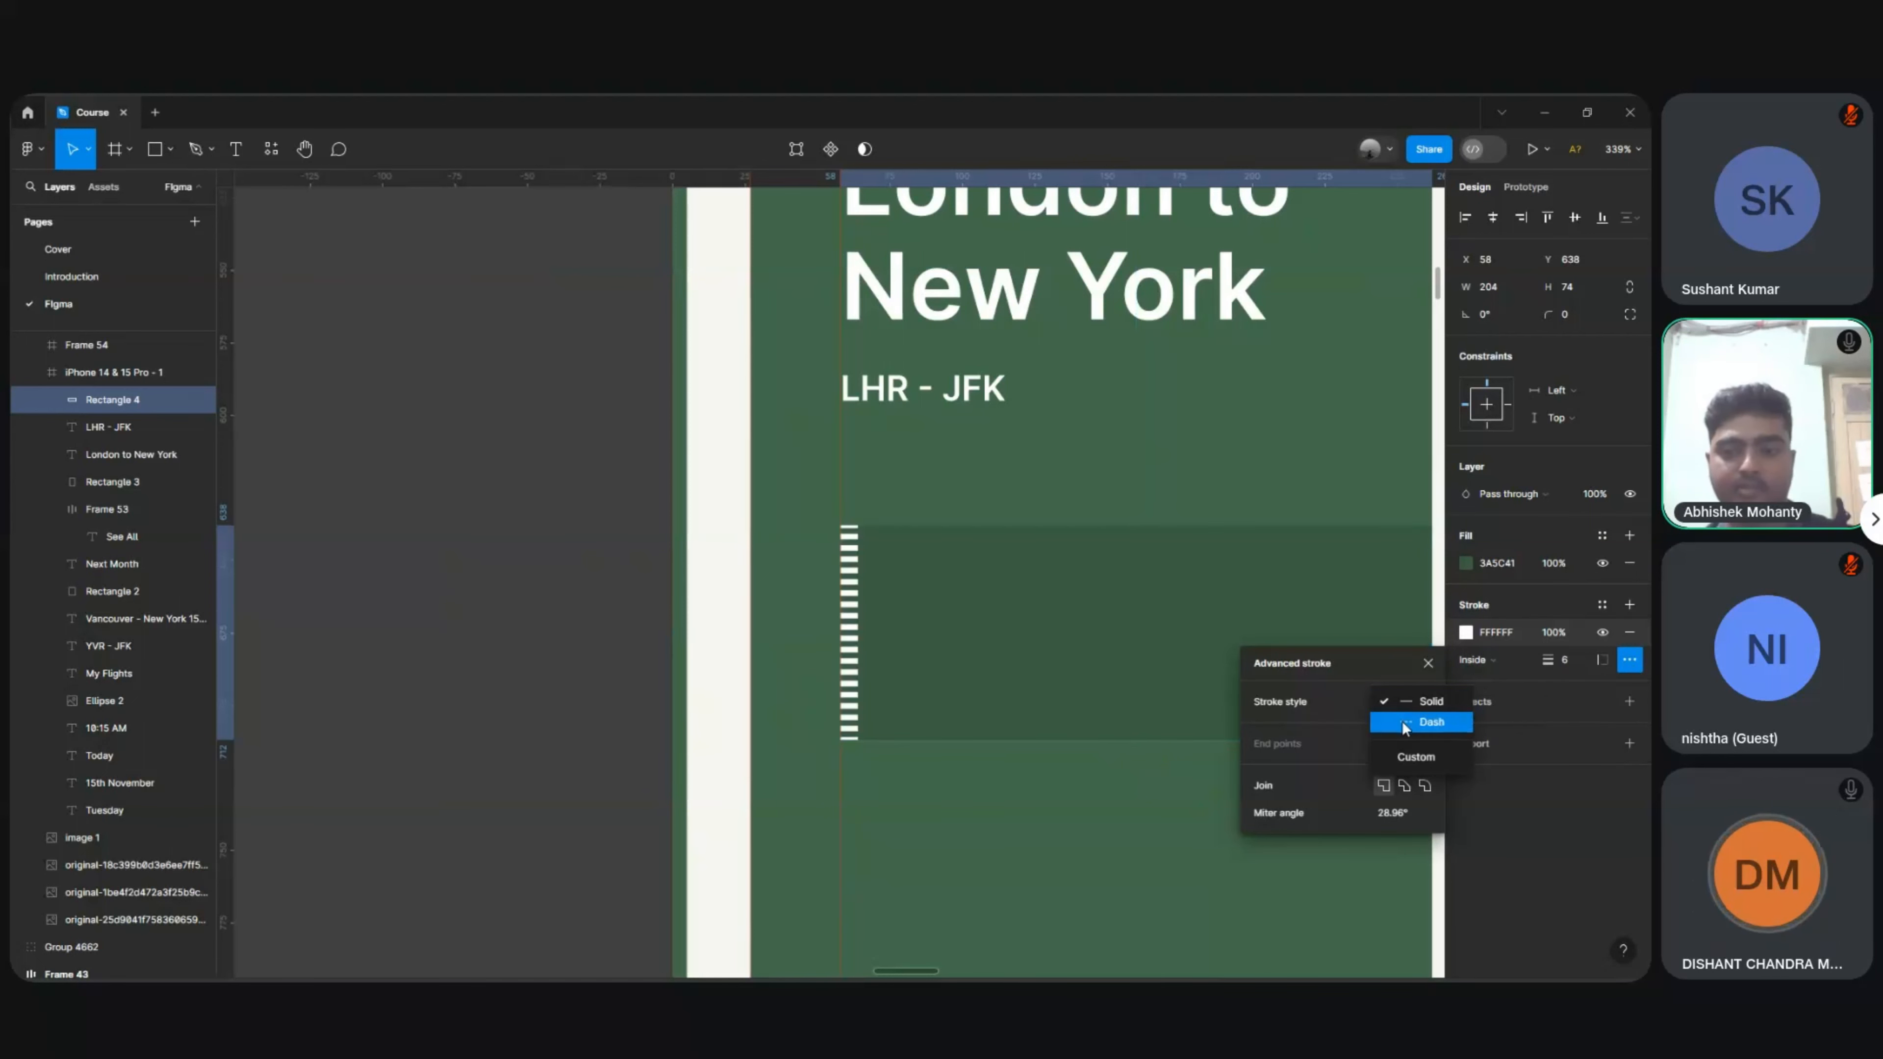
pyautogui.click(1390, 755)
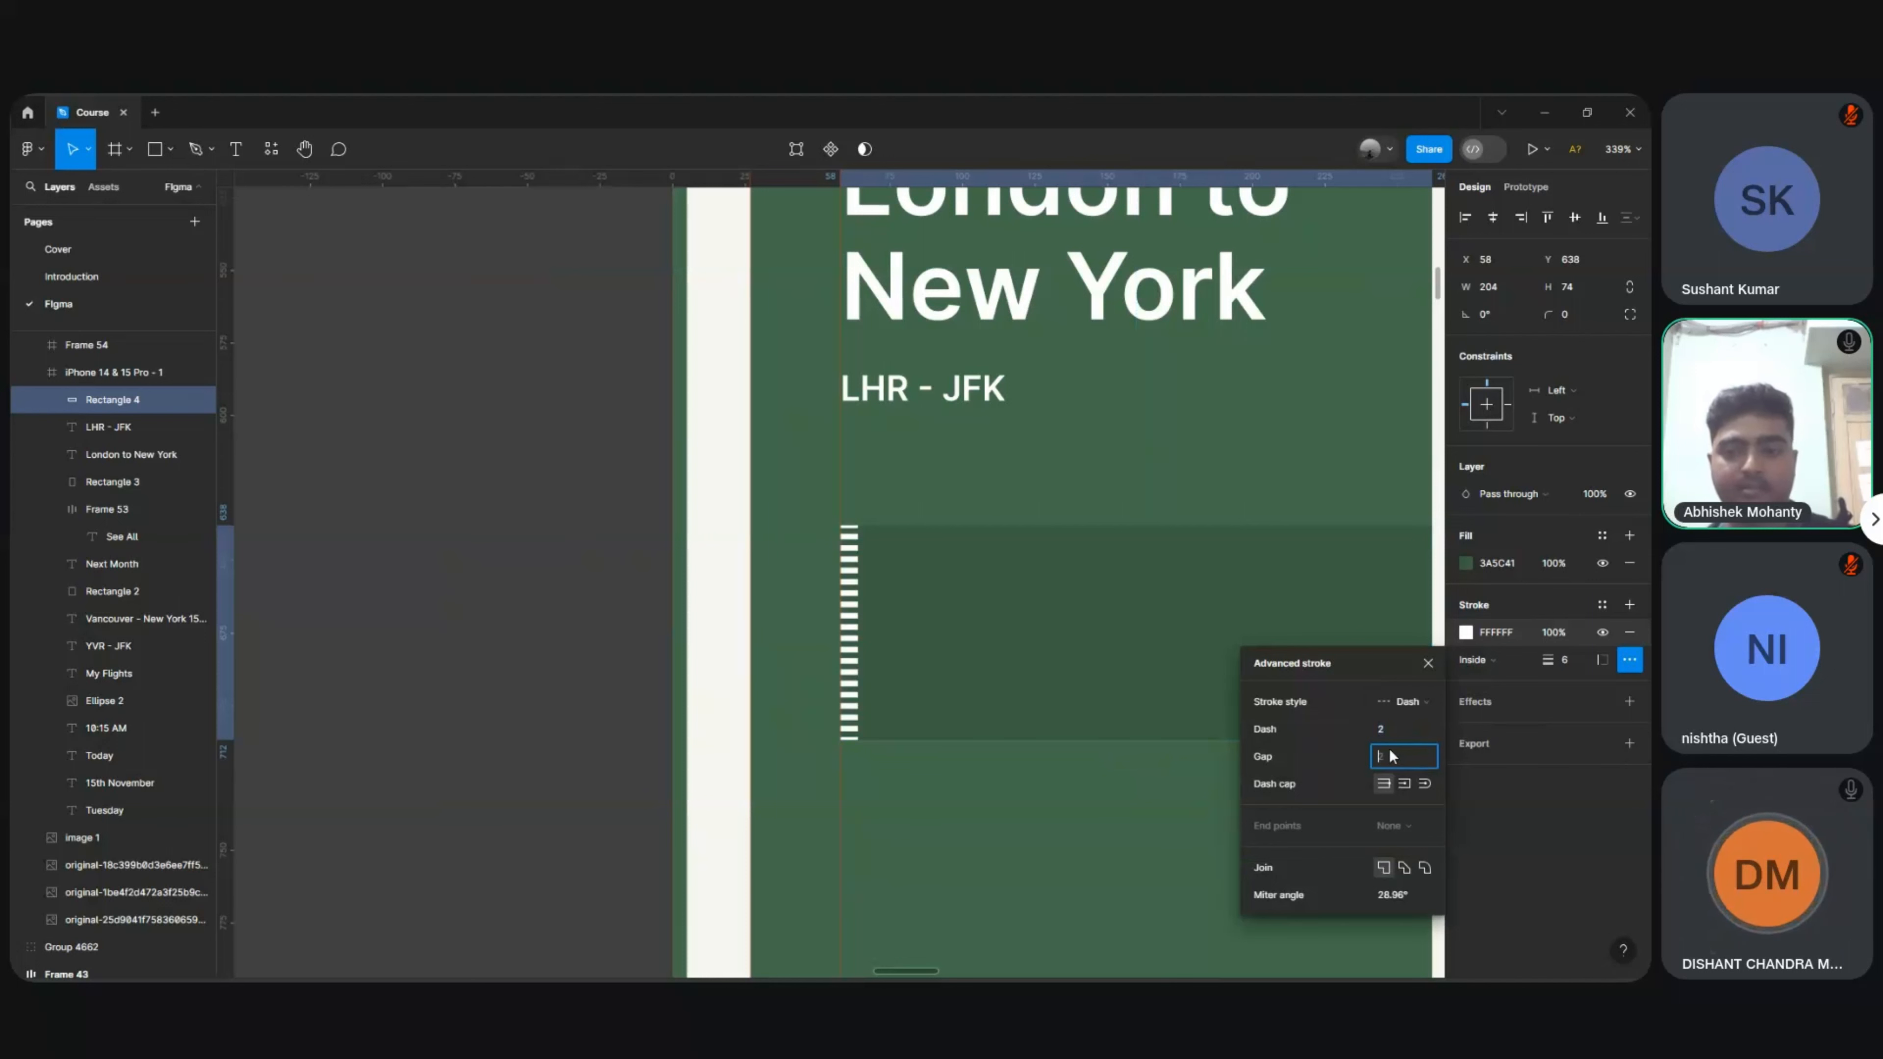
pyautogui.write('5')
pyautogui.press('Down')
pyautogui.press('Down')
pyautogui.press('Down')
pyautogui.press('Down')
pyautogui.press('Down')
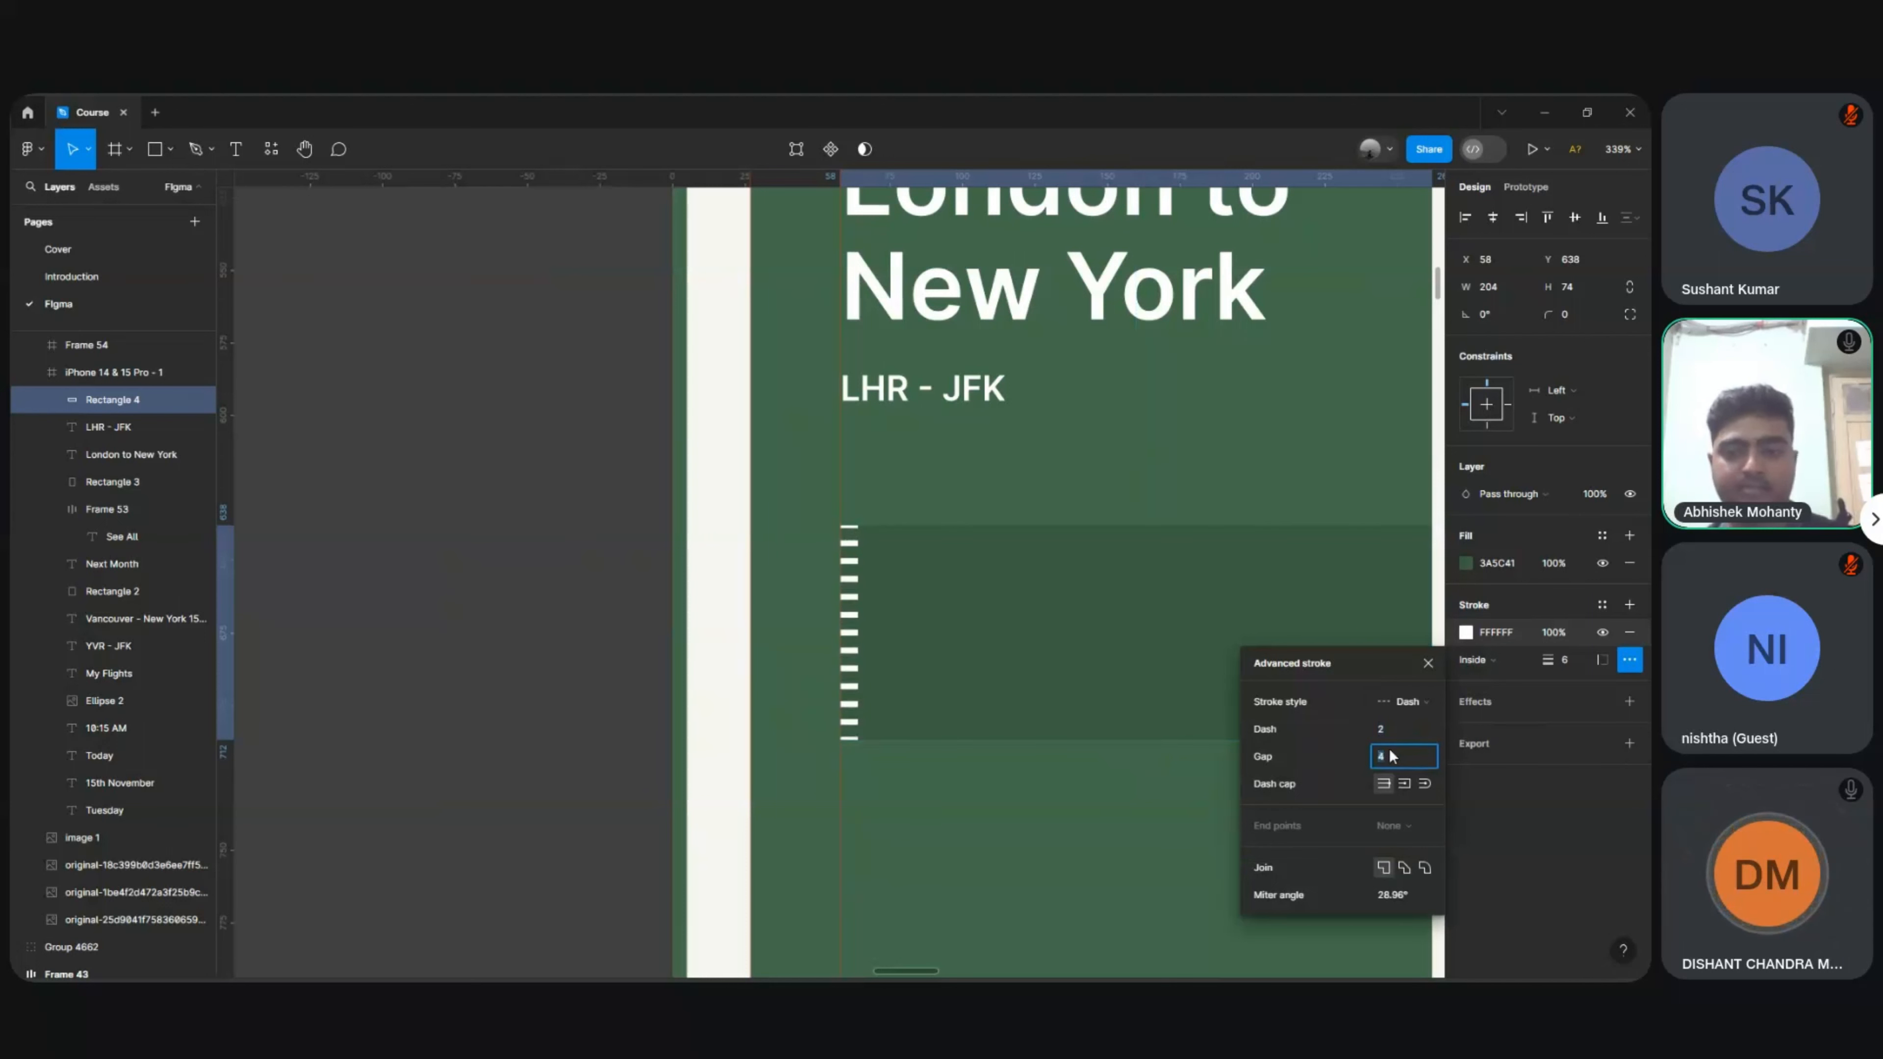
pyautogui.click(1404, 713)
pyautogui.click(1406, 684)
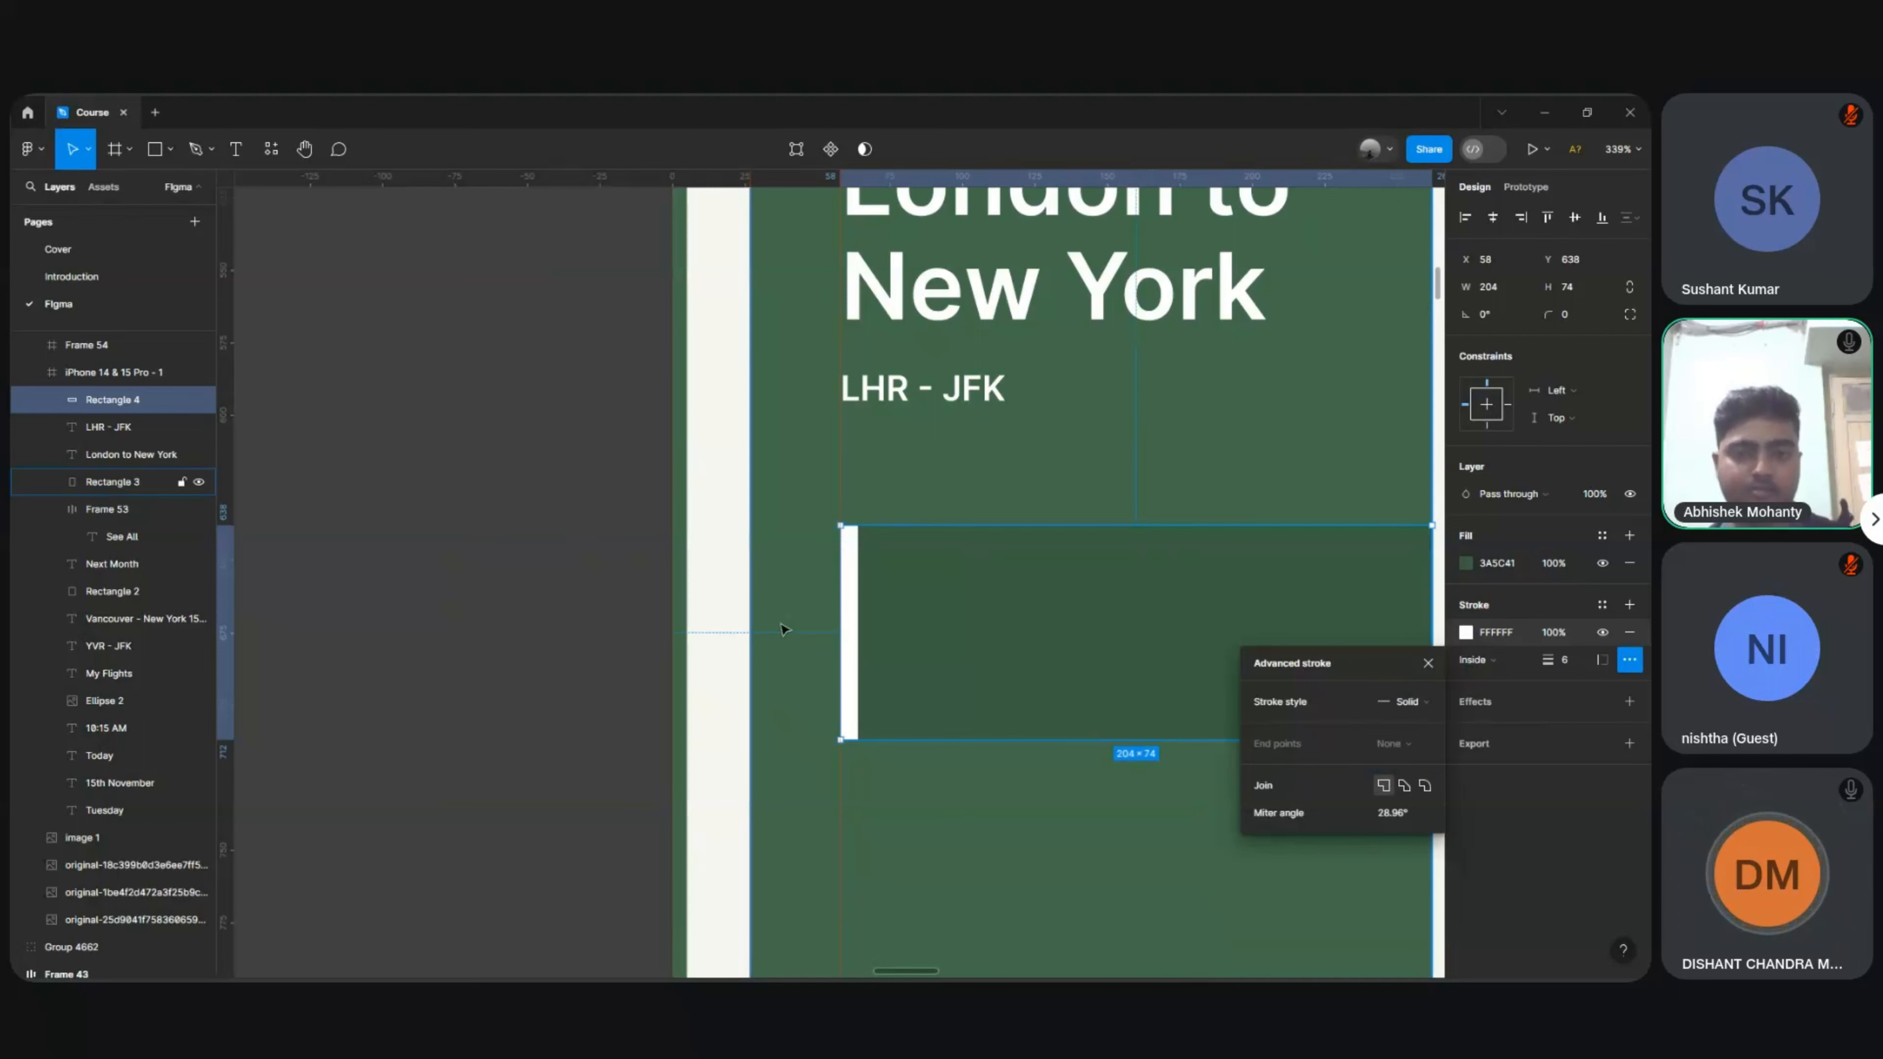
pyautogui.click(604, 580)
# Step: Add the text "AR715" inside the dark green band on the London to New York card
pyautogui.scroll(-5, 605, 580)
pyautogui.scroll(5, 604, 580)
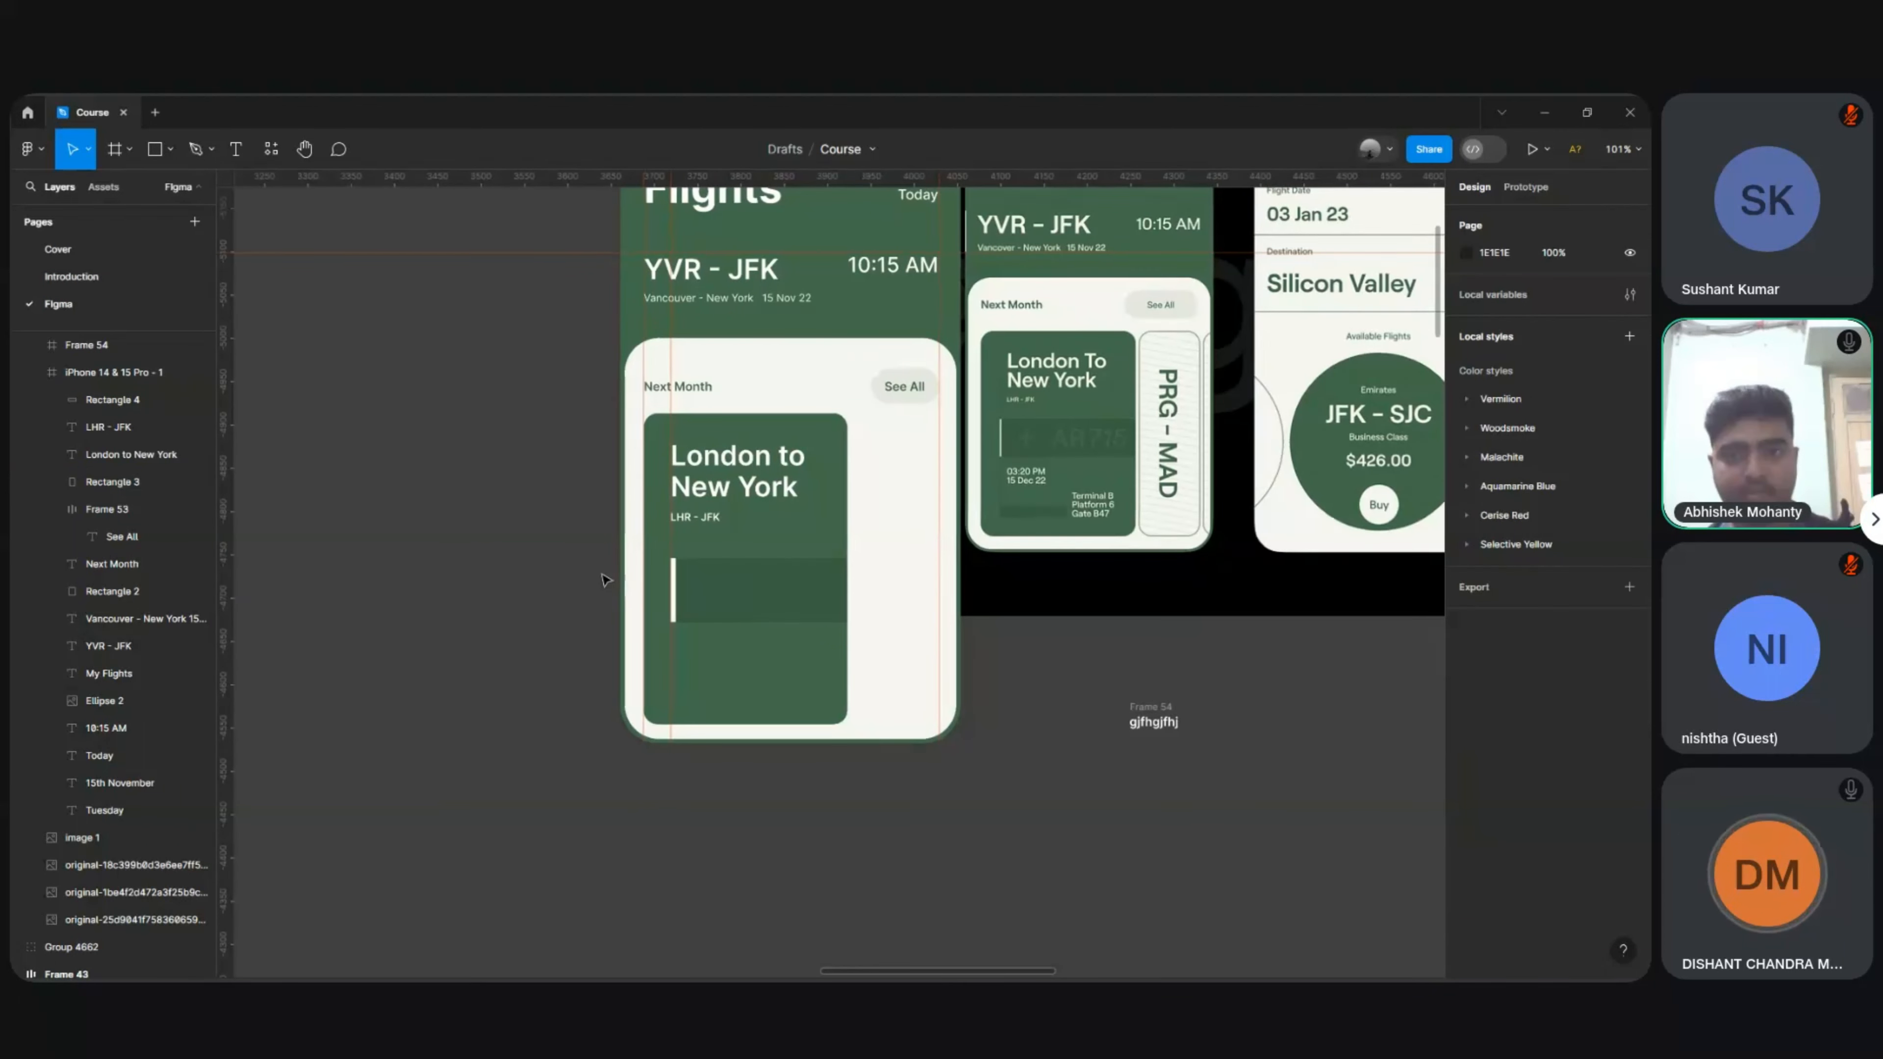
pyautogui.scroll(2, 604, 580)
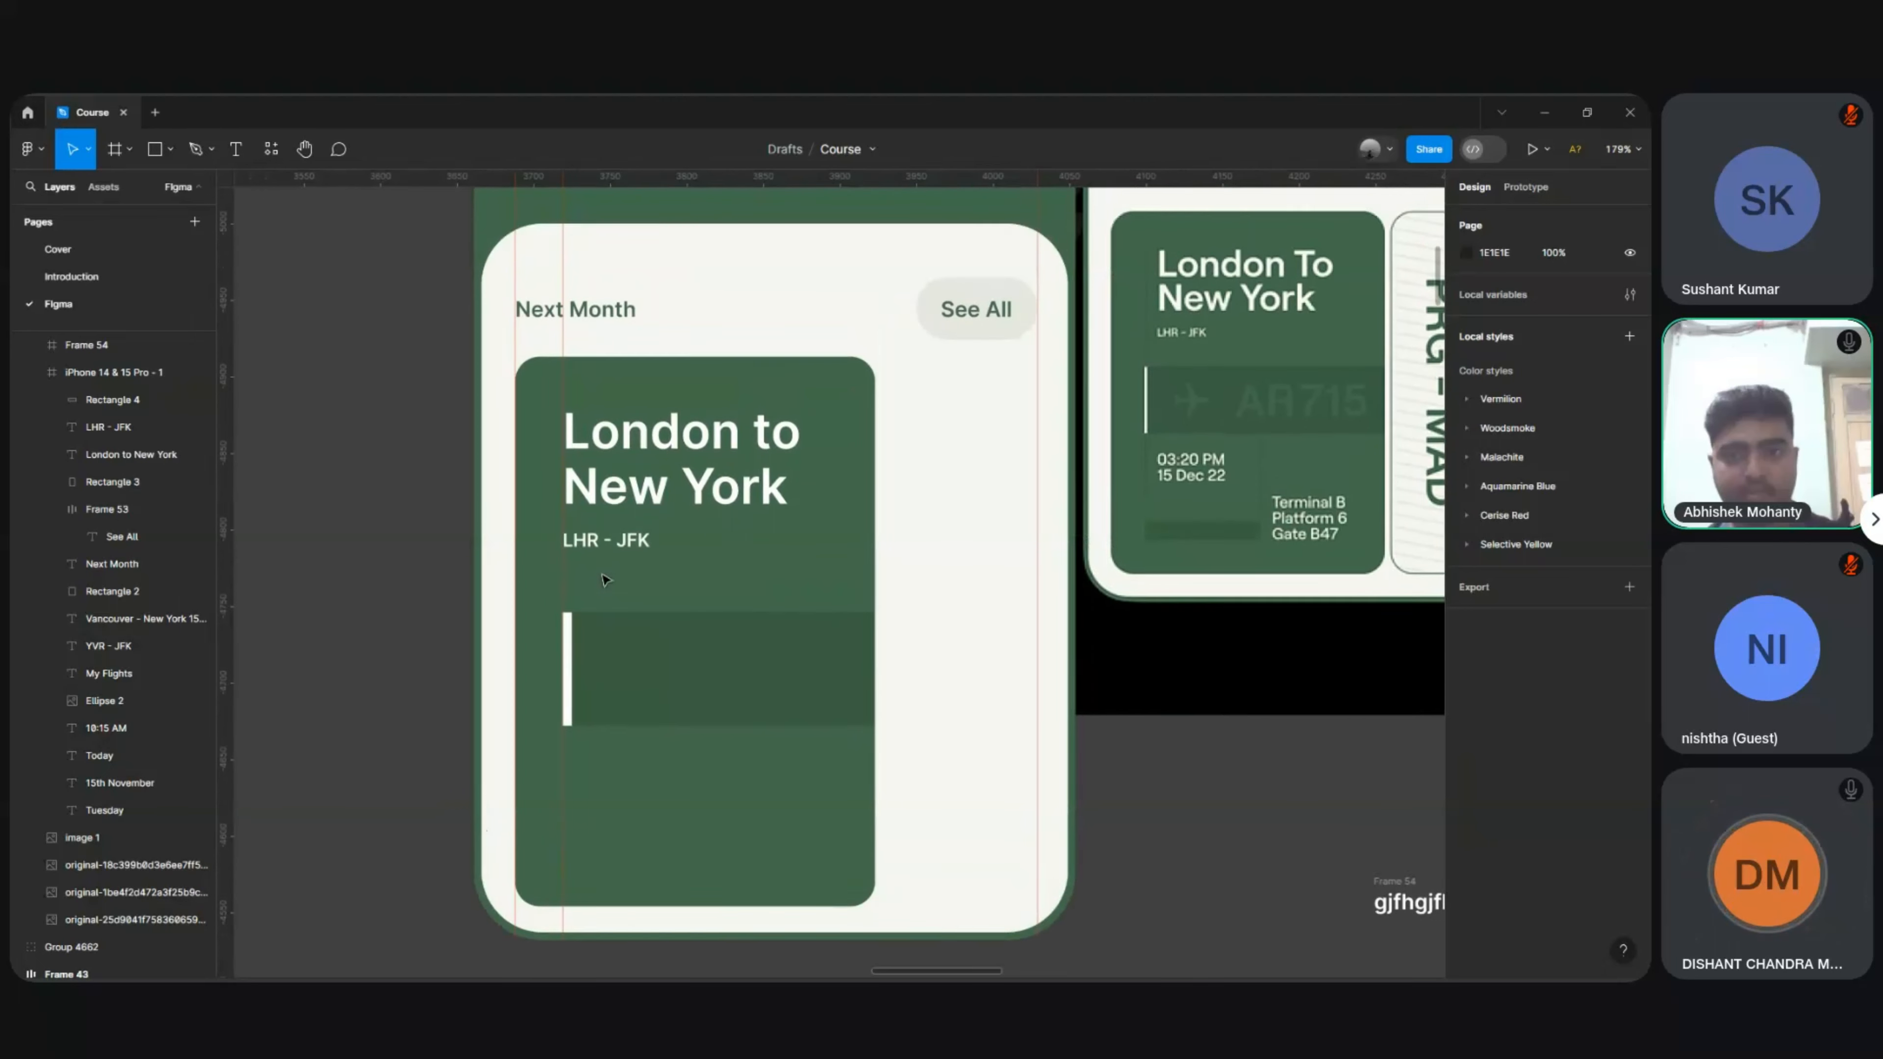
pyautogui.press('t')
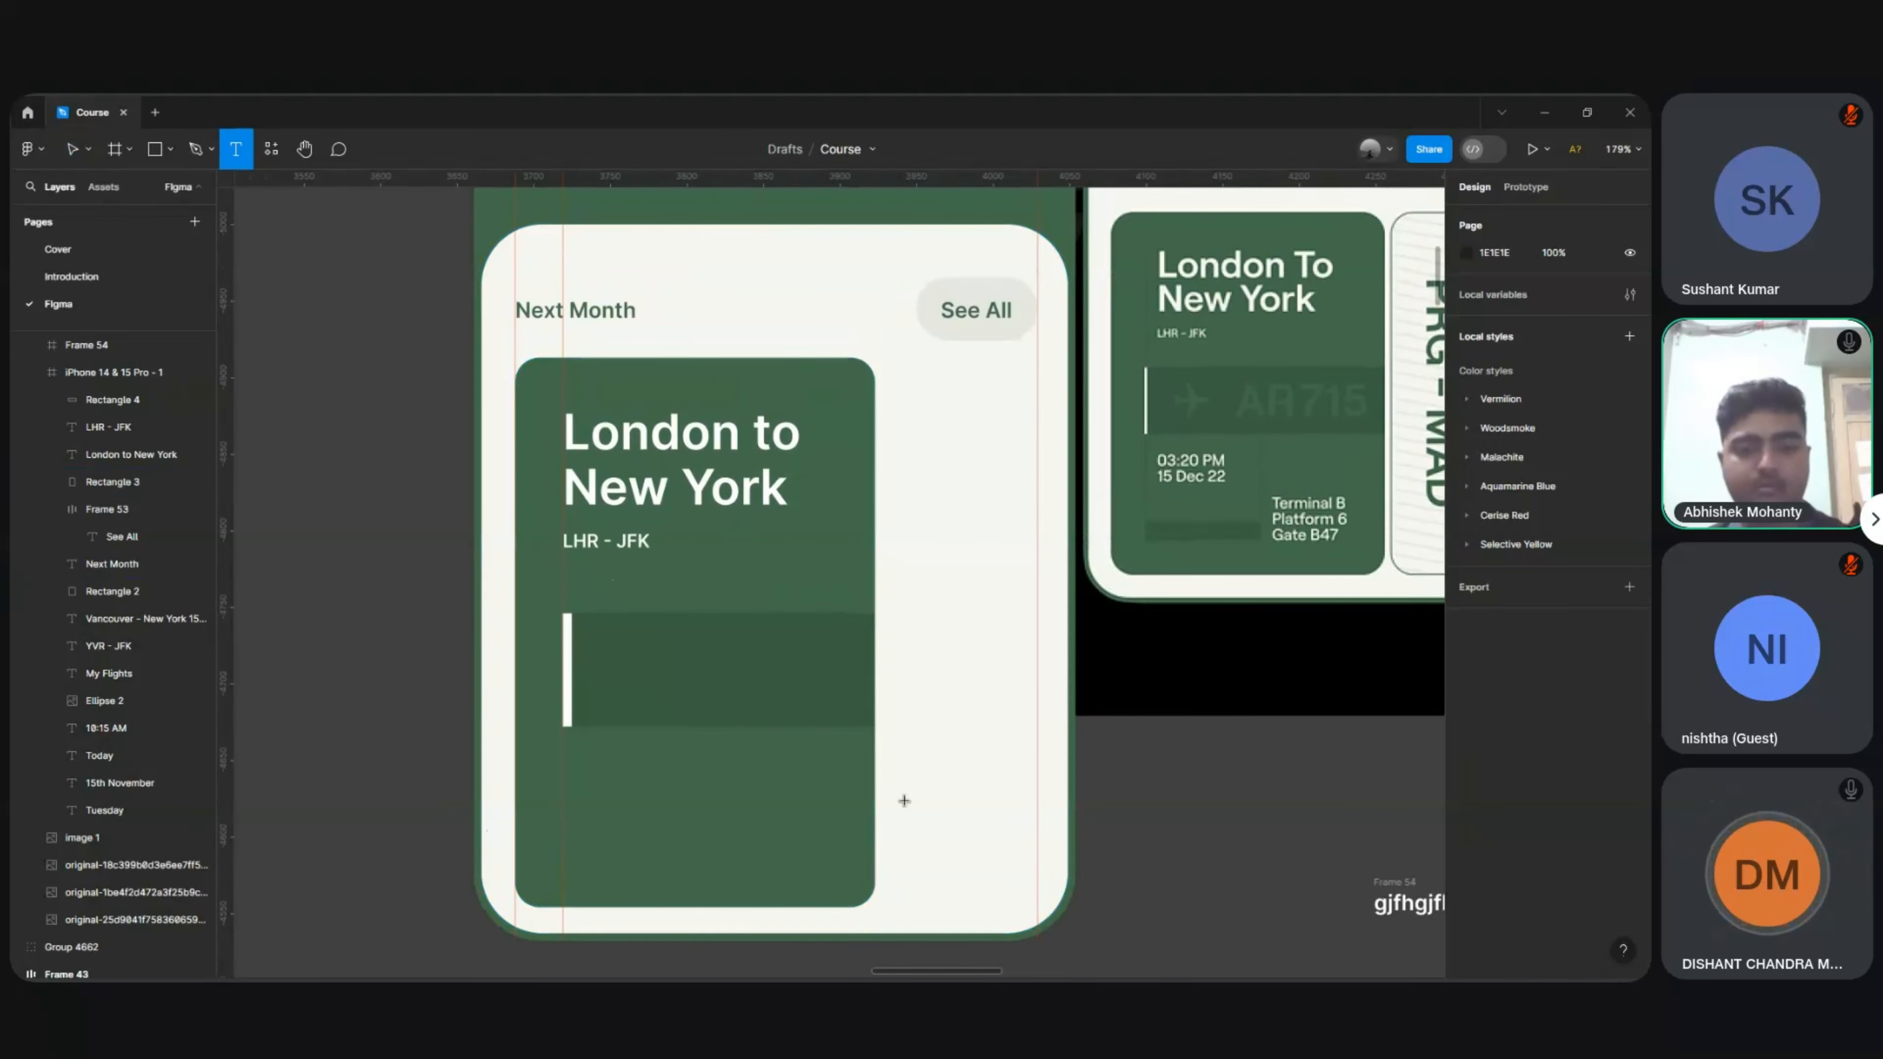
pyautogui.click(710, 675)
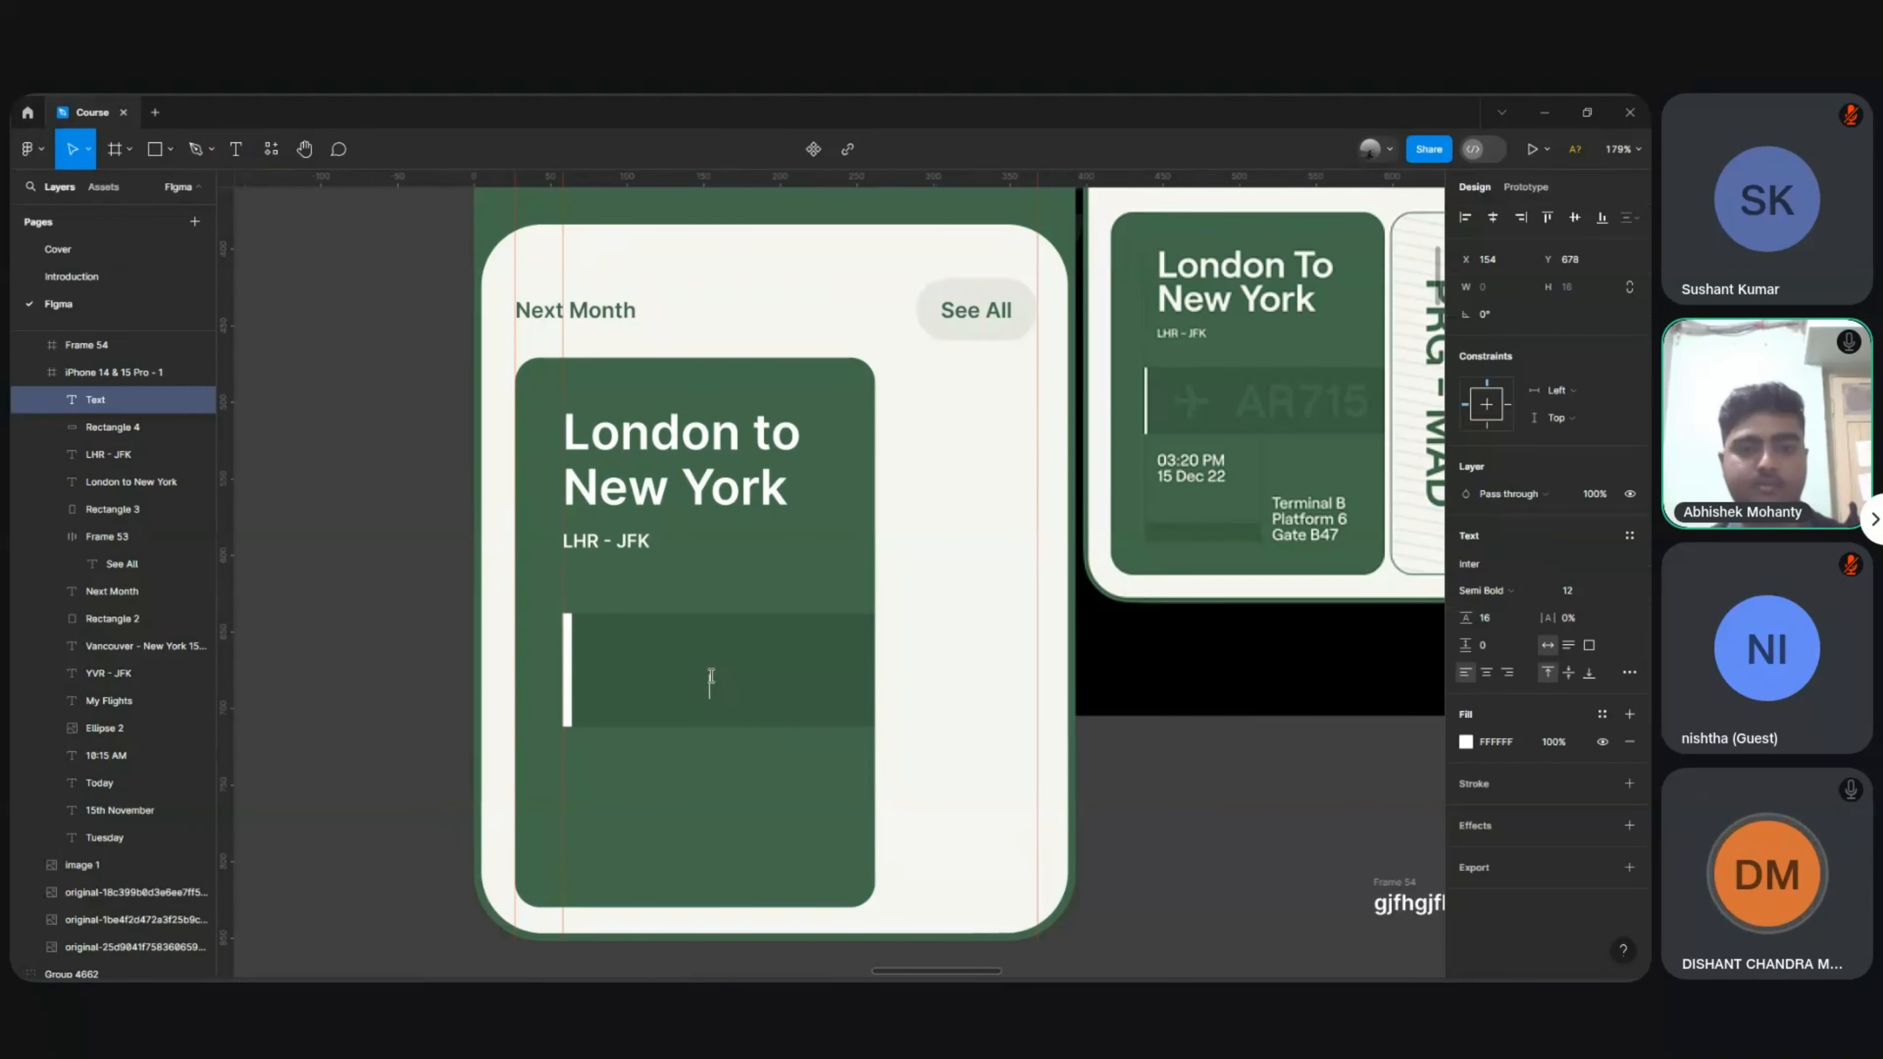
pyautogui.write('AR')
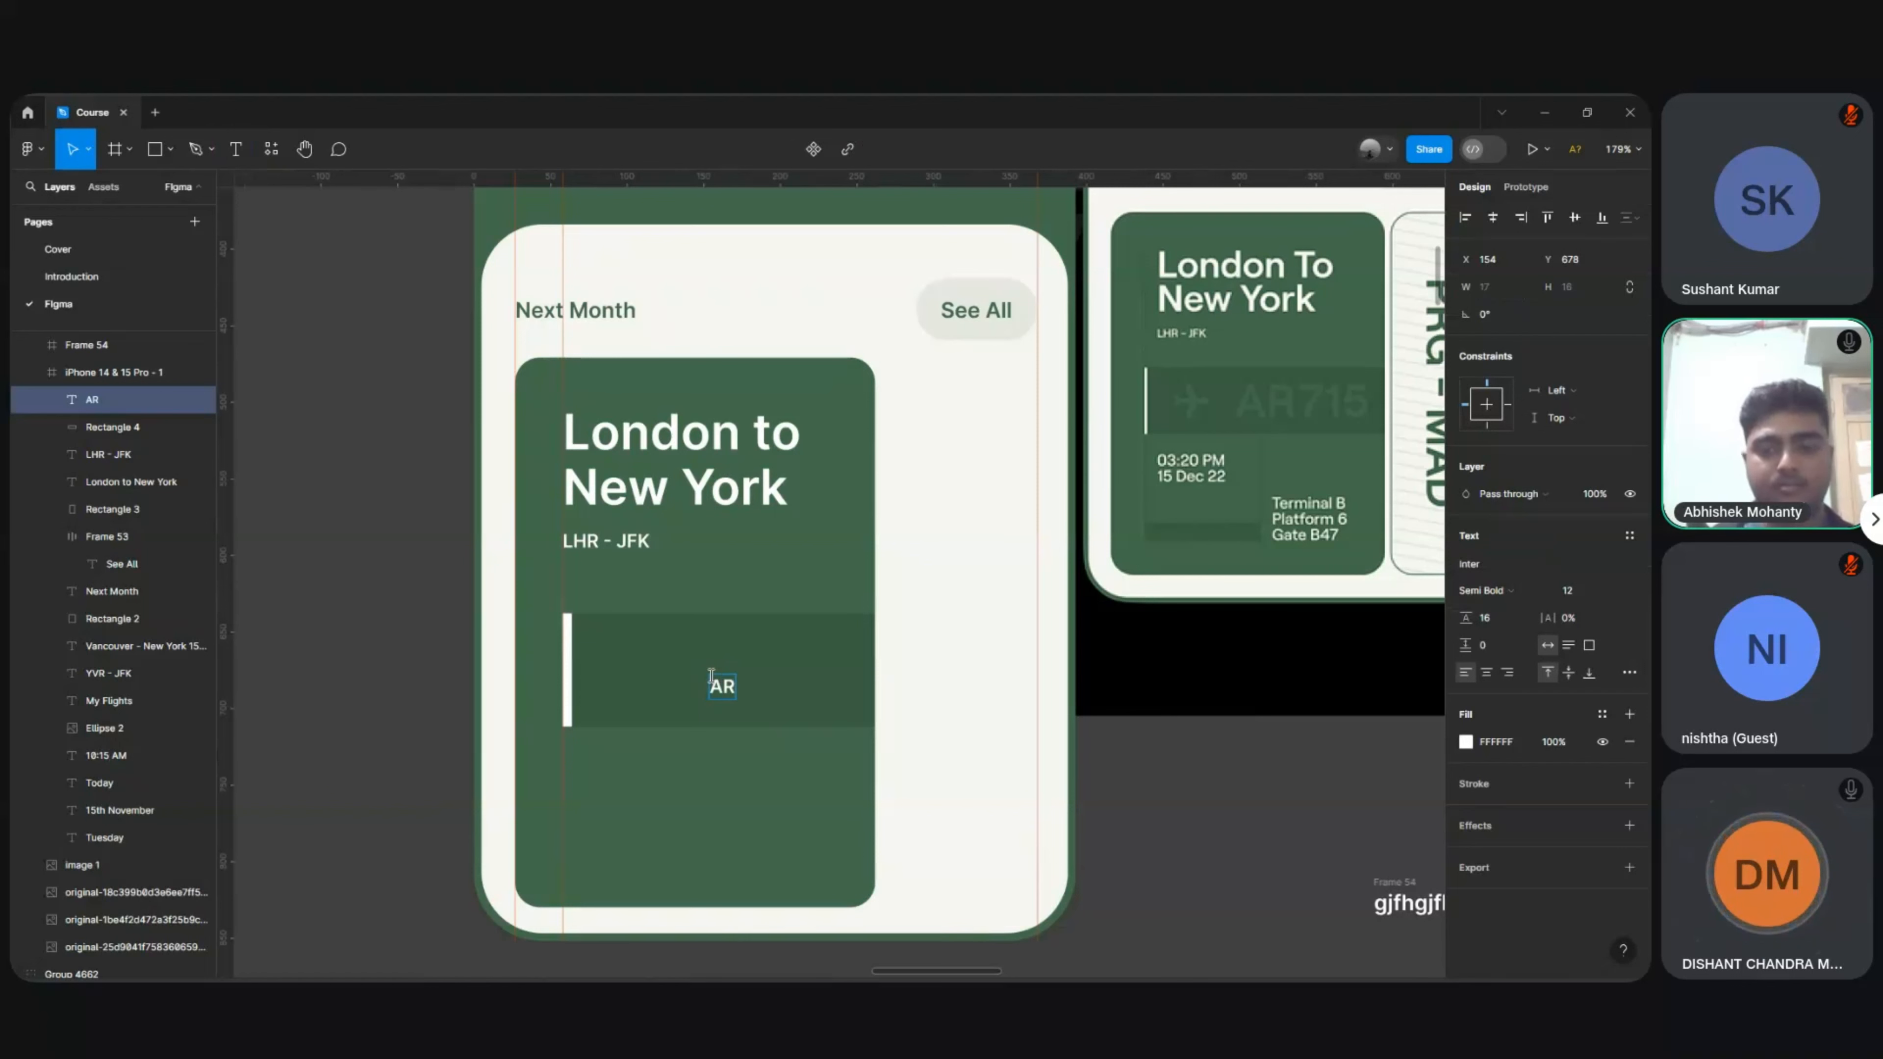
pyautogui.write('715')
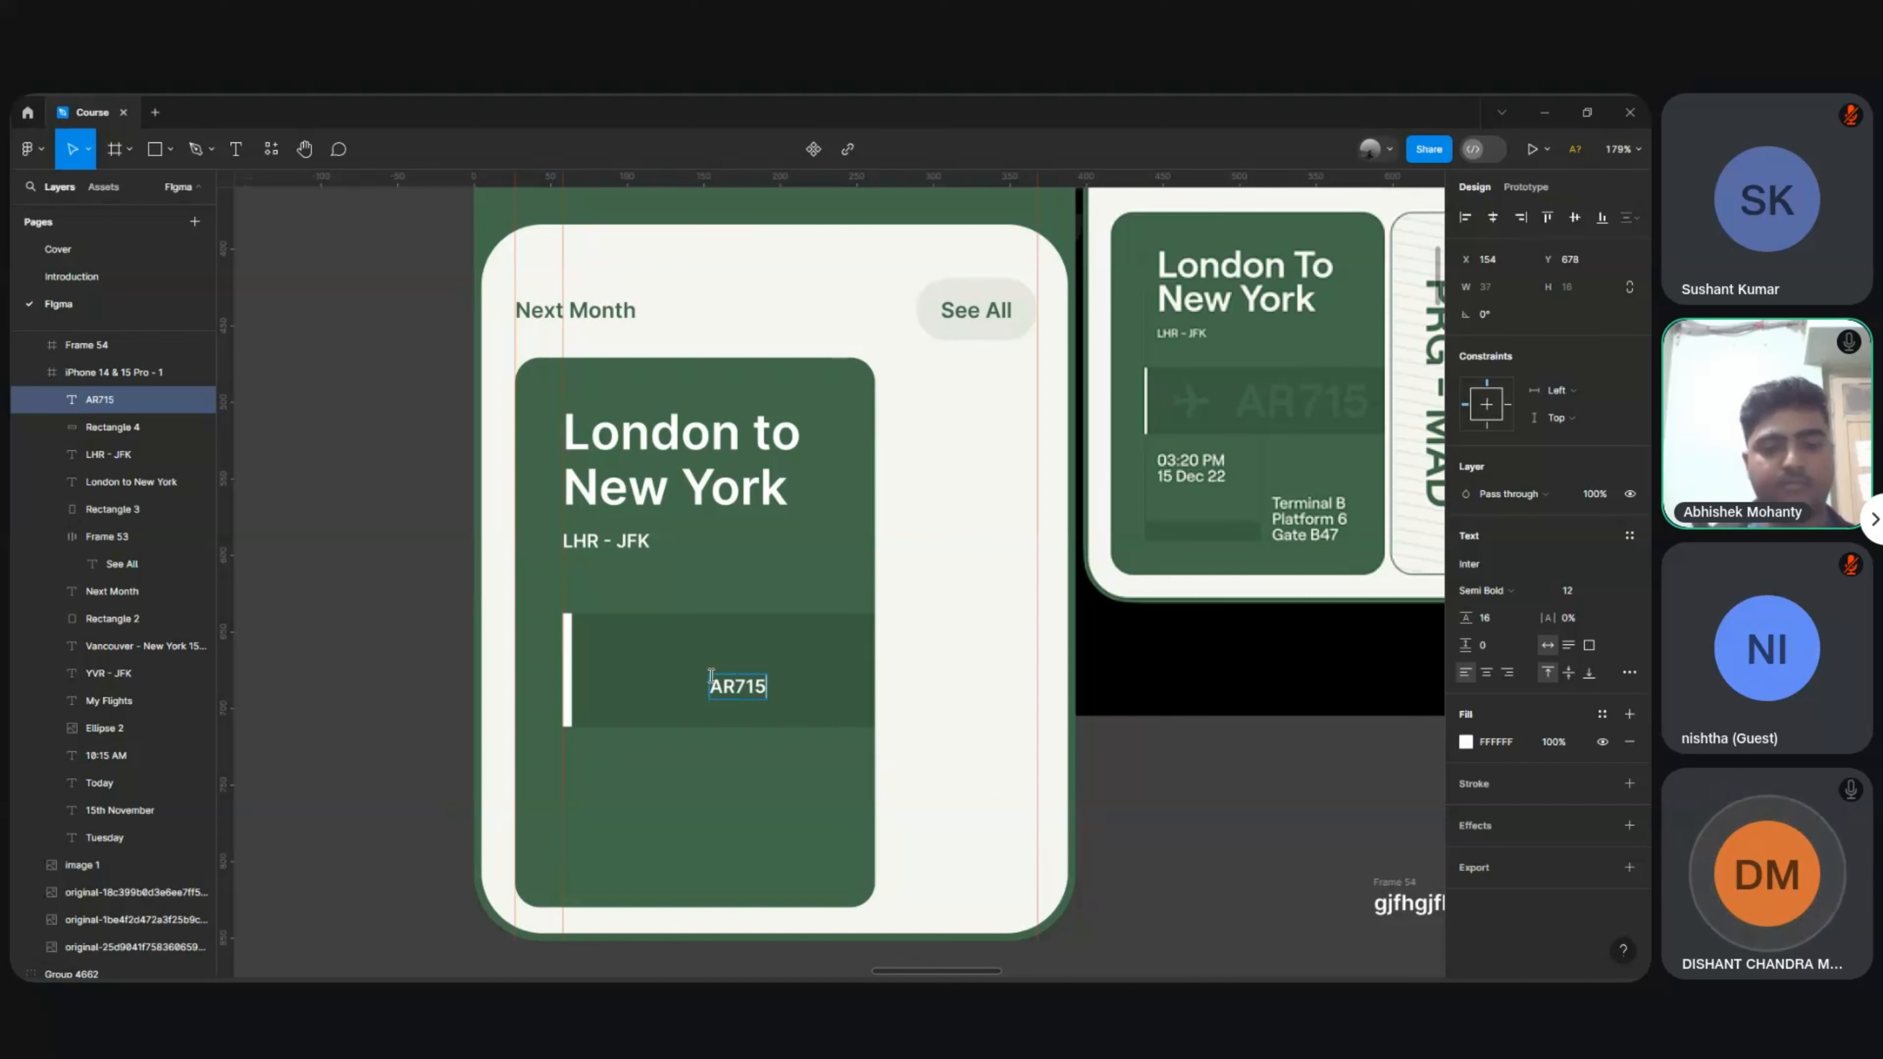
pyautogui.press('Escape')
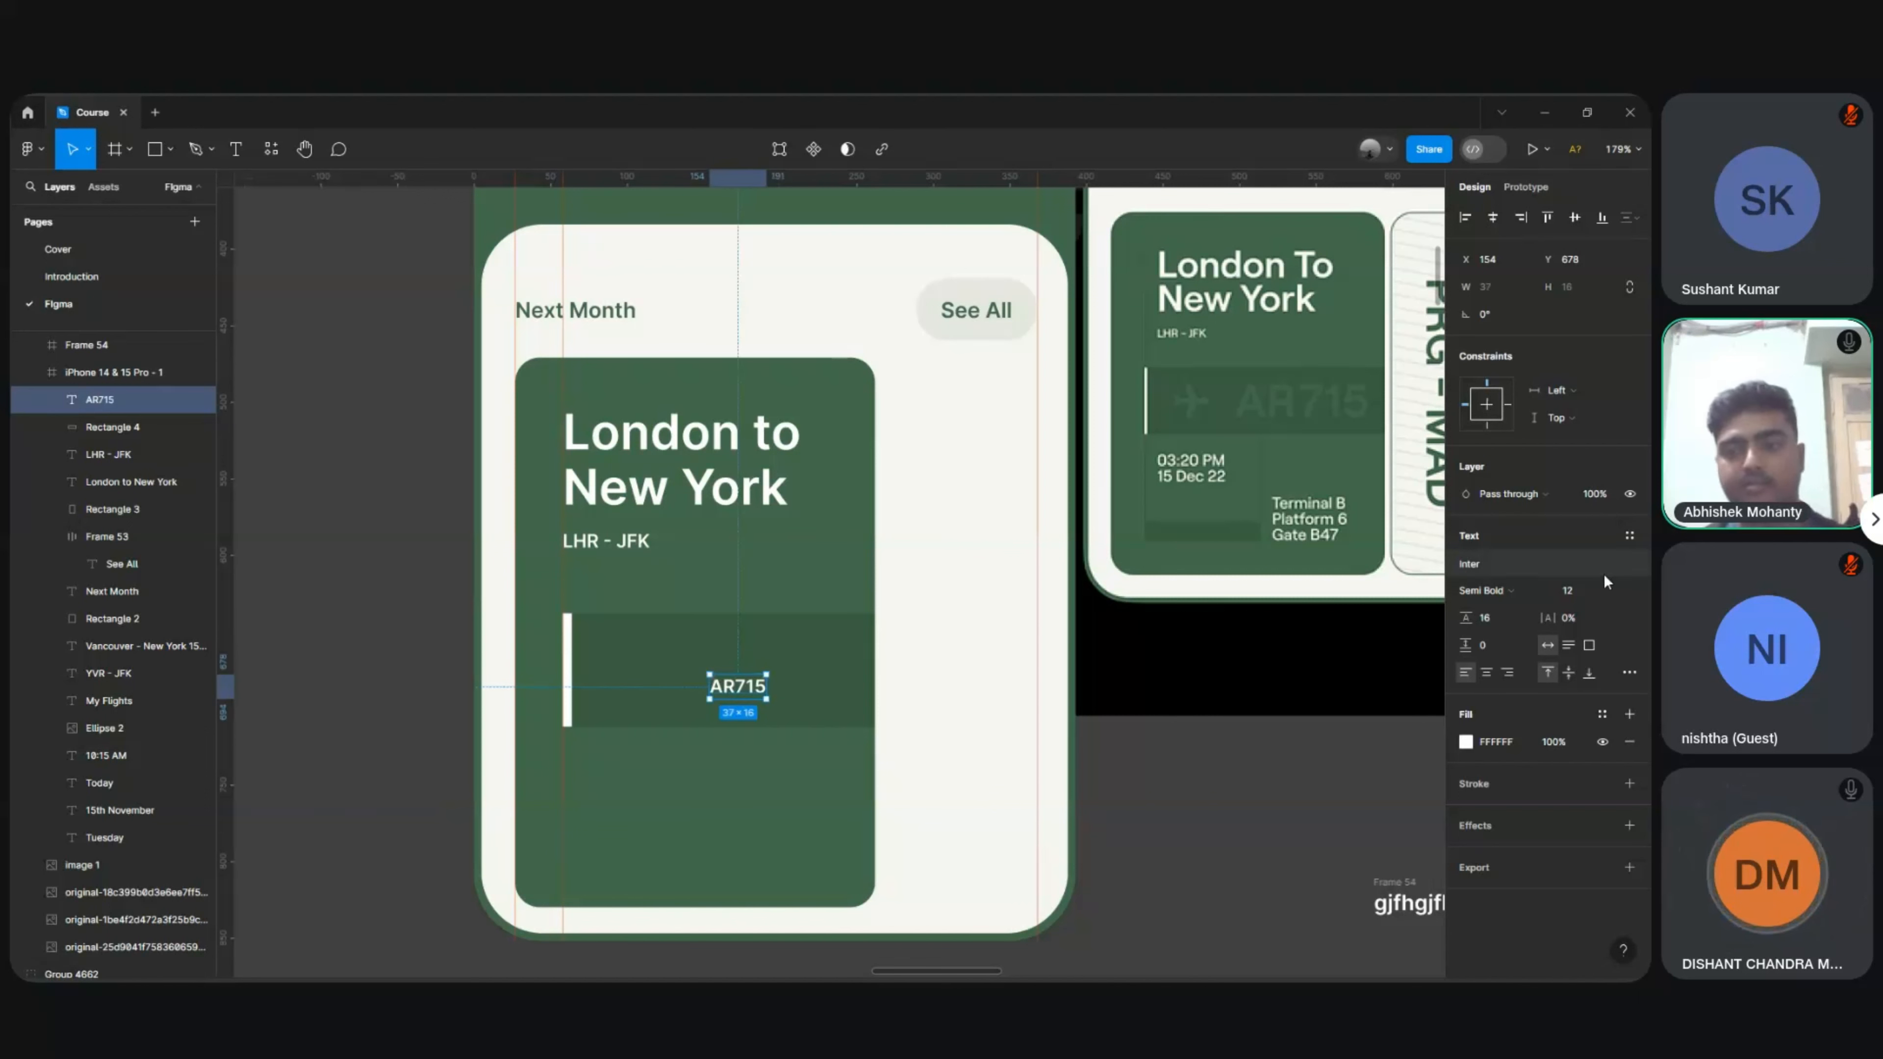
# Step: Set the AR715 text to font size 40 and move it to X 124, Y 667 inside the dark band
pyautogui.click(1615, 592)
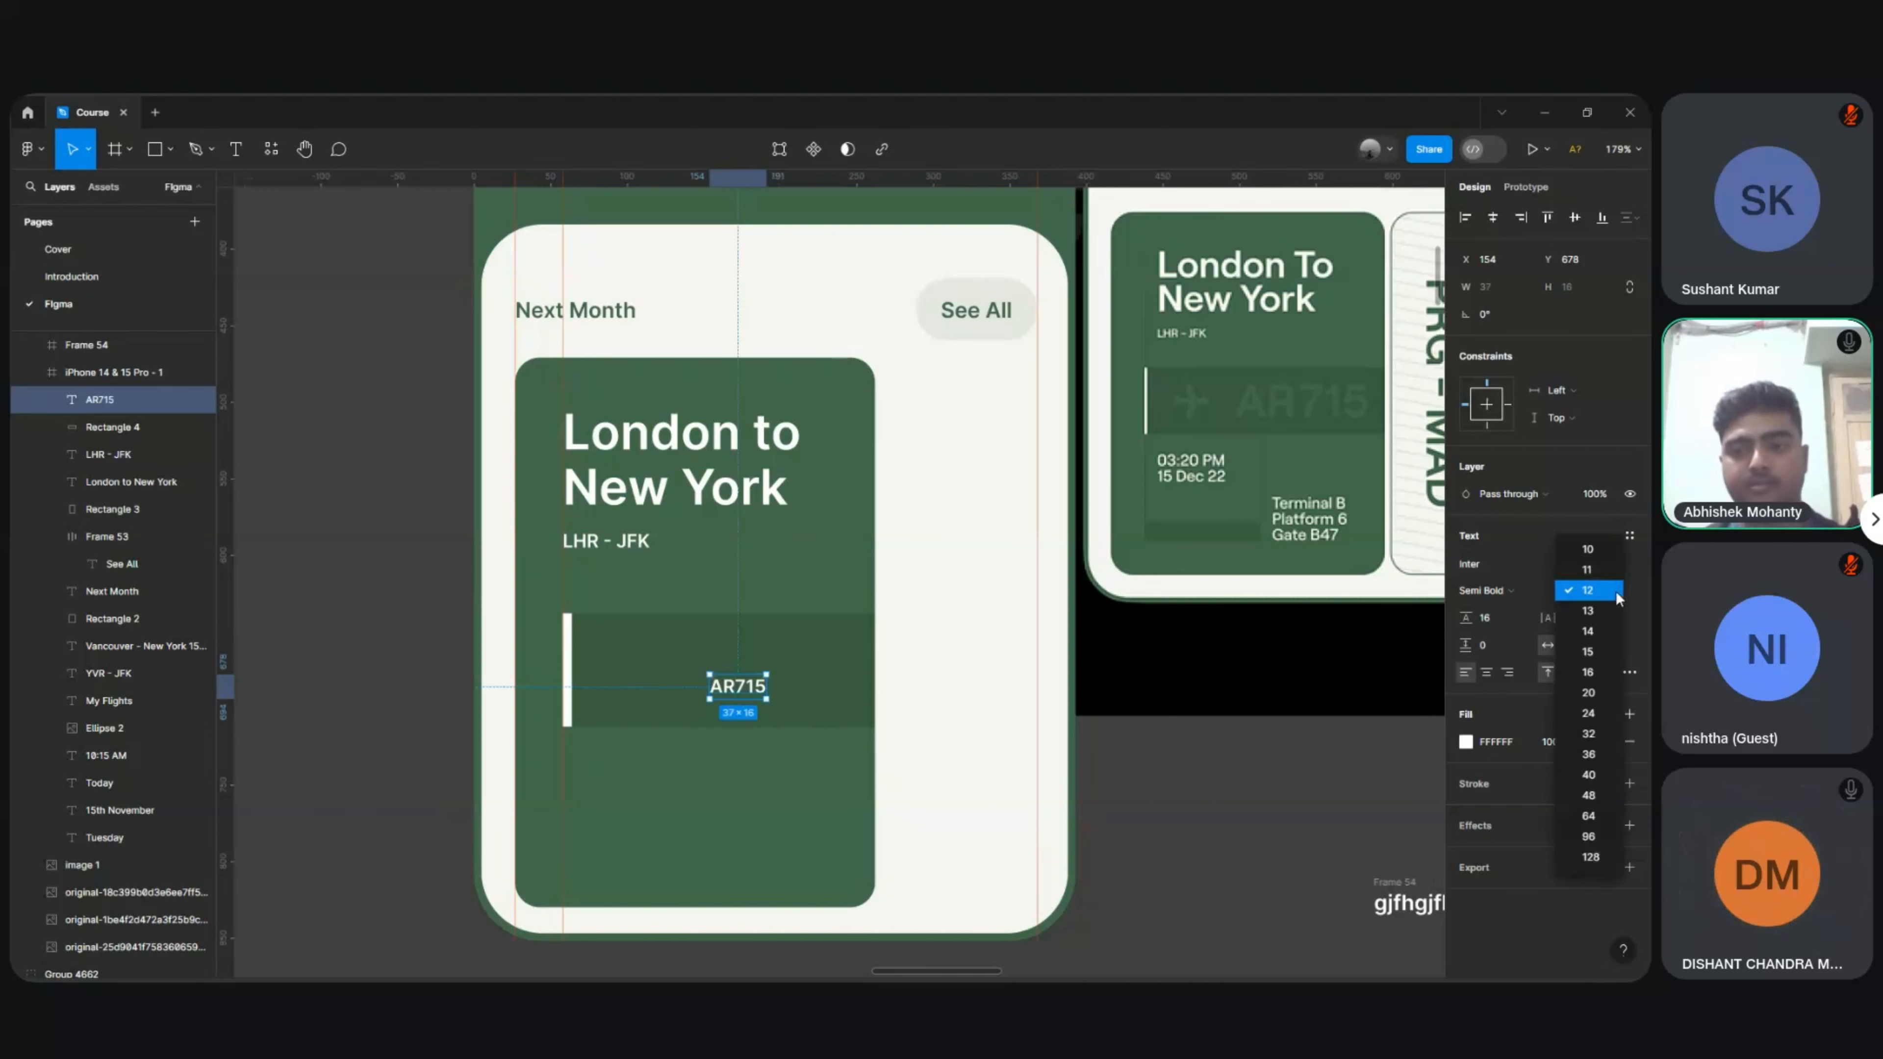
pyautogui.click(1586, 776)
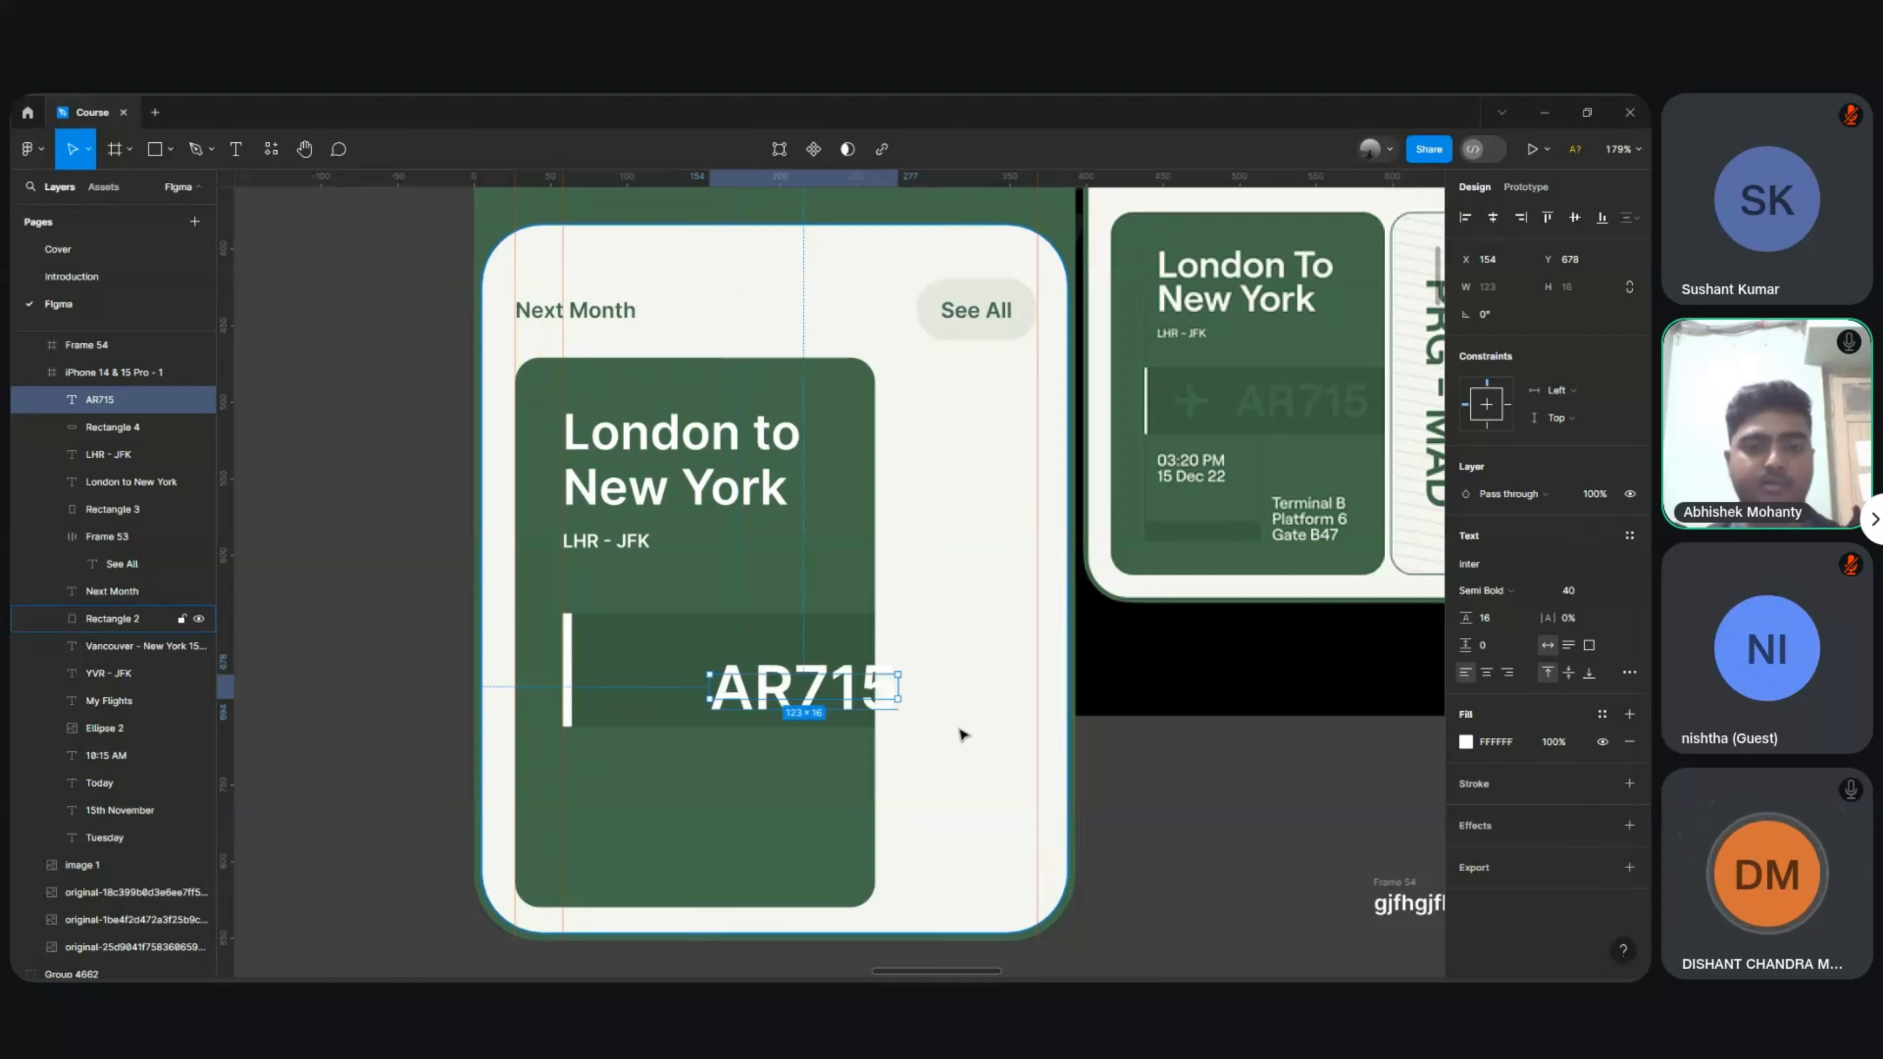
pyautogui.hotkey('shift', 'Left')
pyautogui.hotkey('shift', 'Left')
pyautogui.hotkey('shift', 'Left')
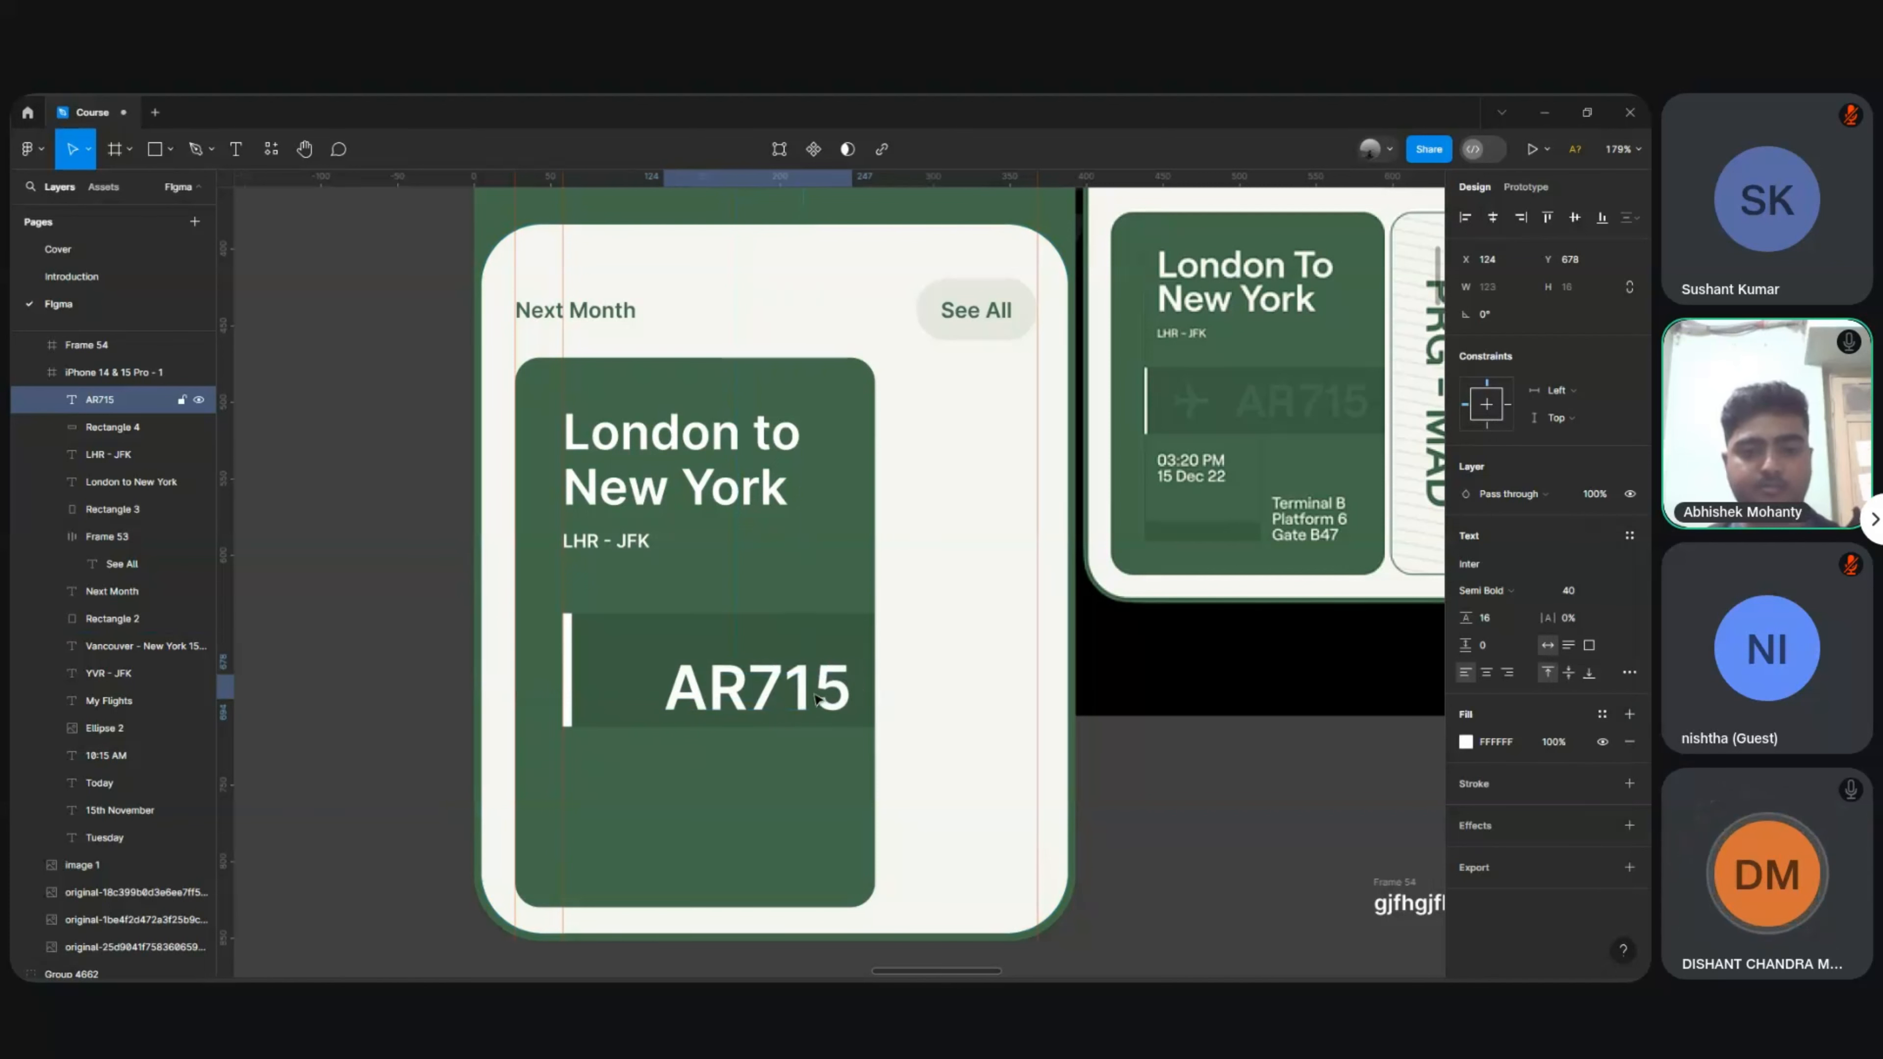
pyautogui.hotkey('shift', 'Up')
pyautogui.press('Up')
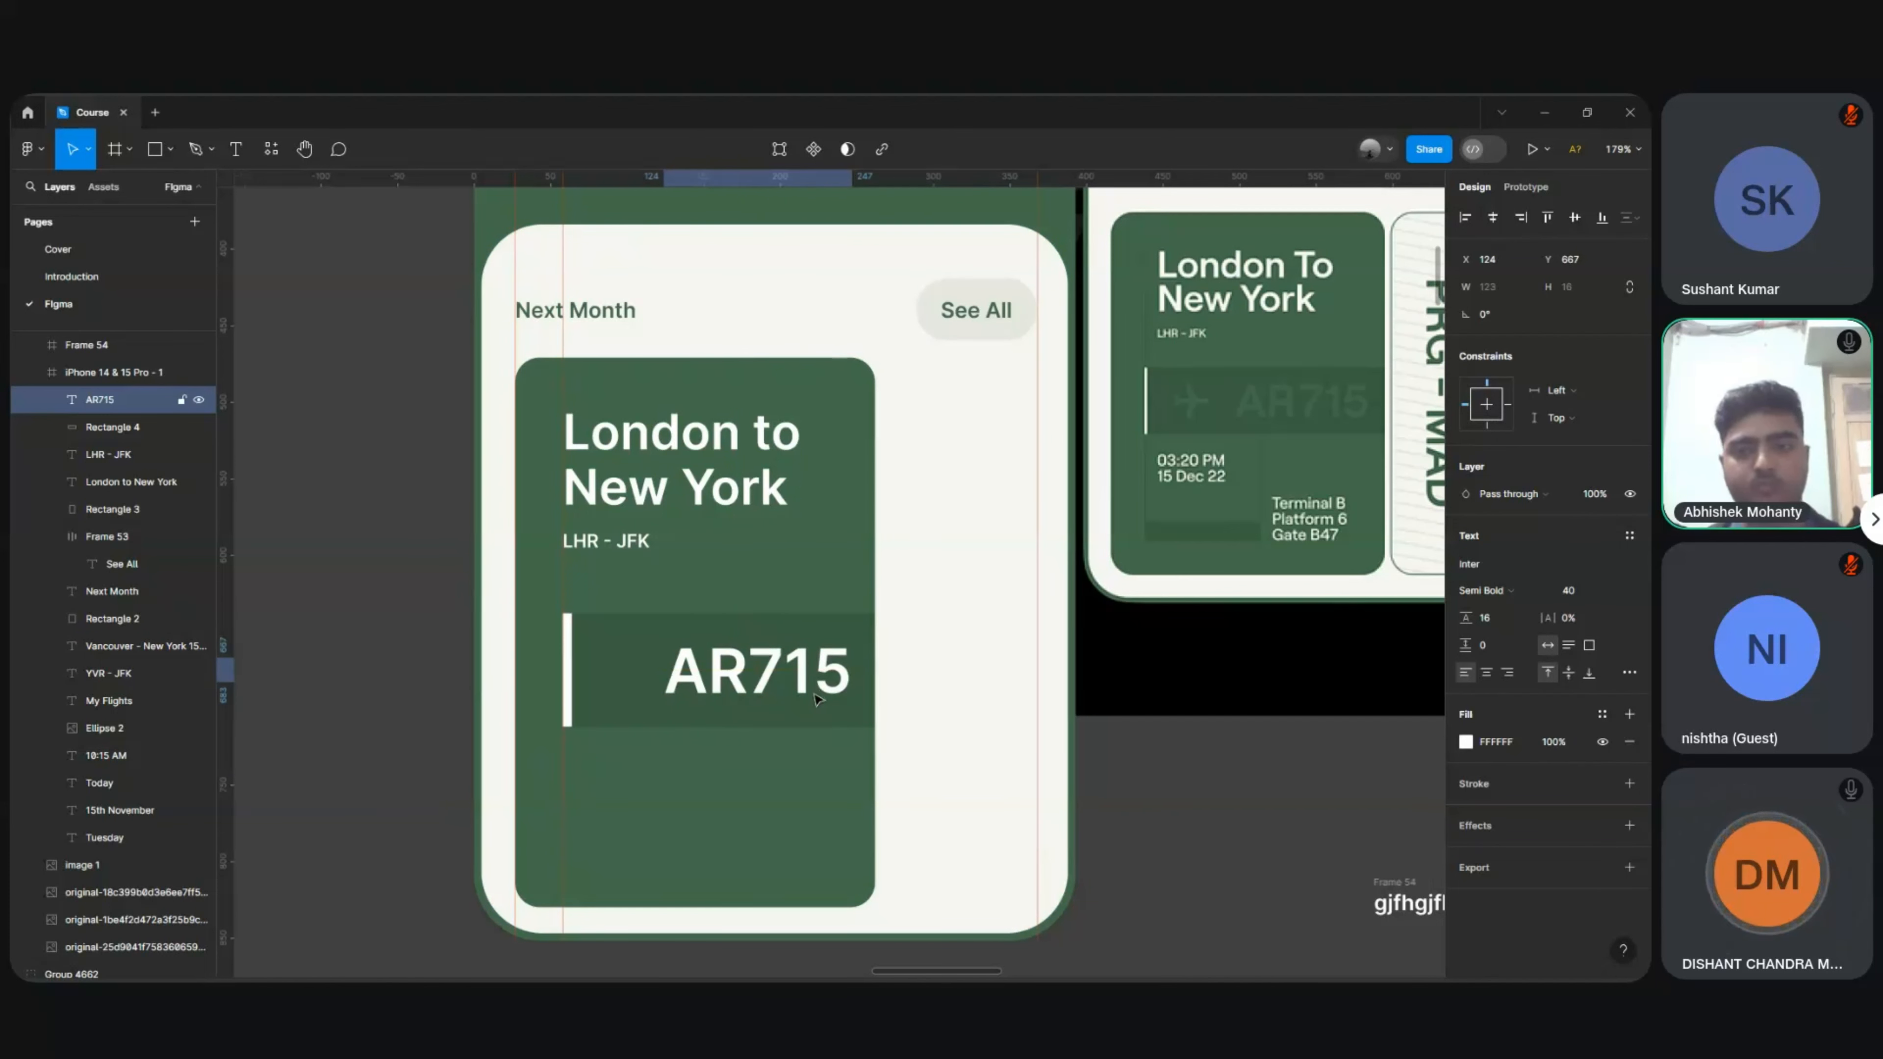
# Step: Fill the AR715 text with the green sampled from the London to New York card, and deselect it
pyautogui.press('i')
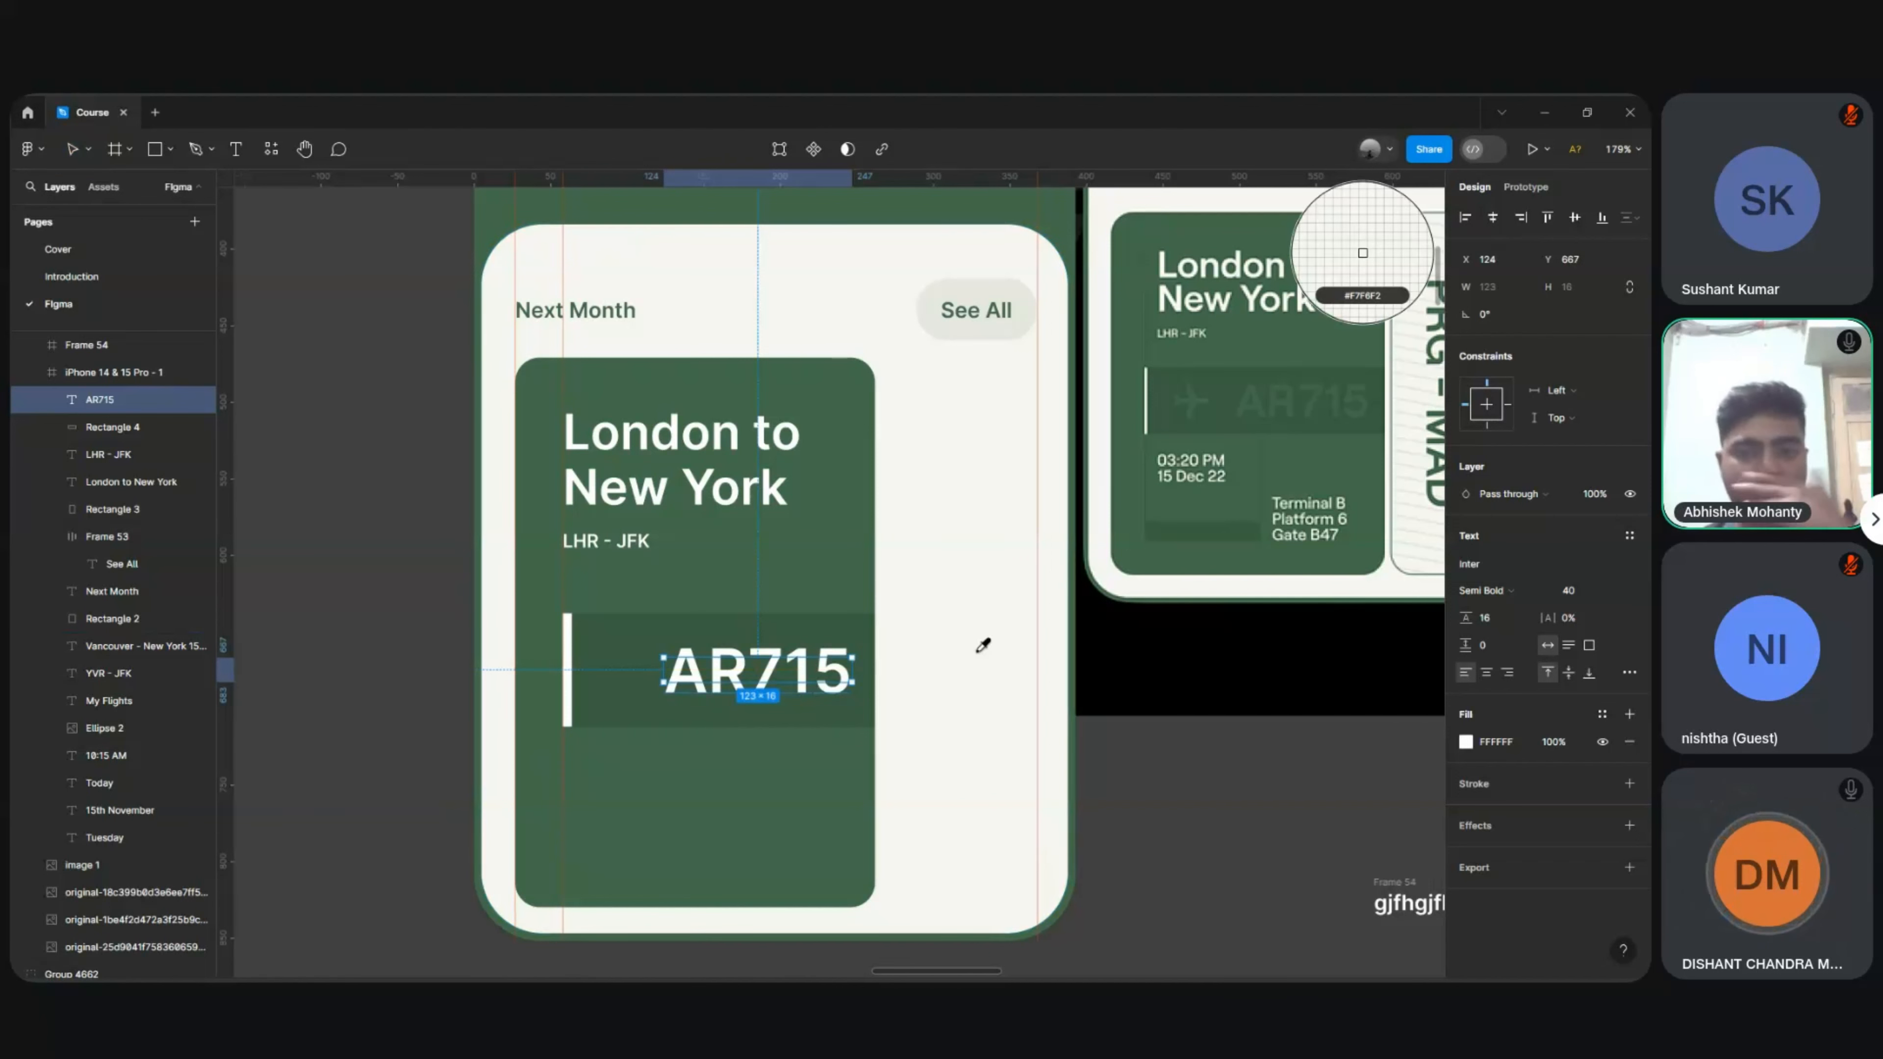
pyautogui.click(828, 577)
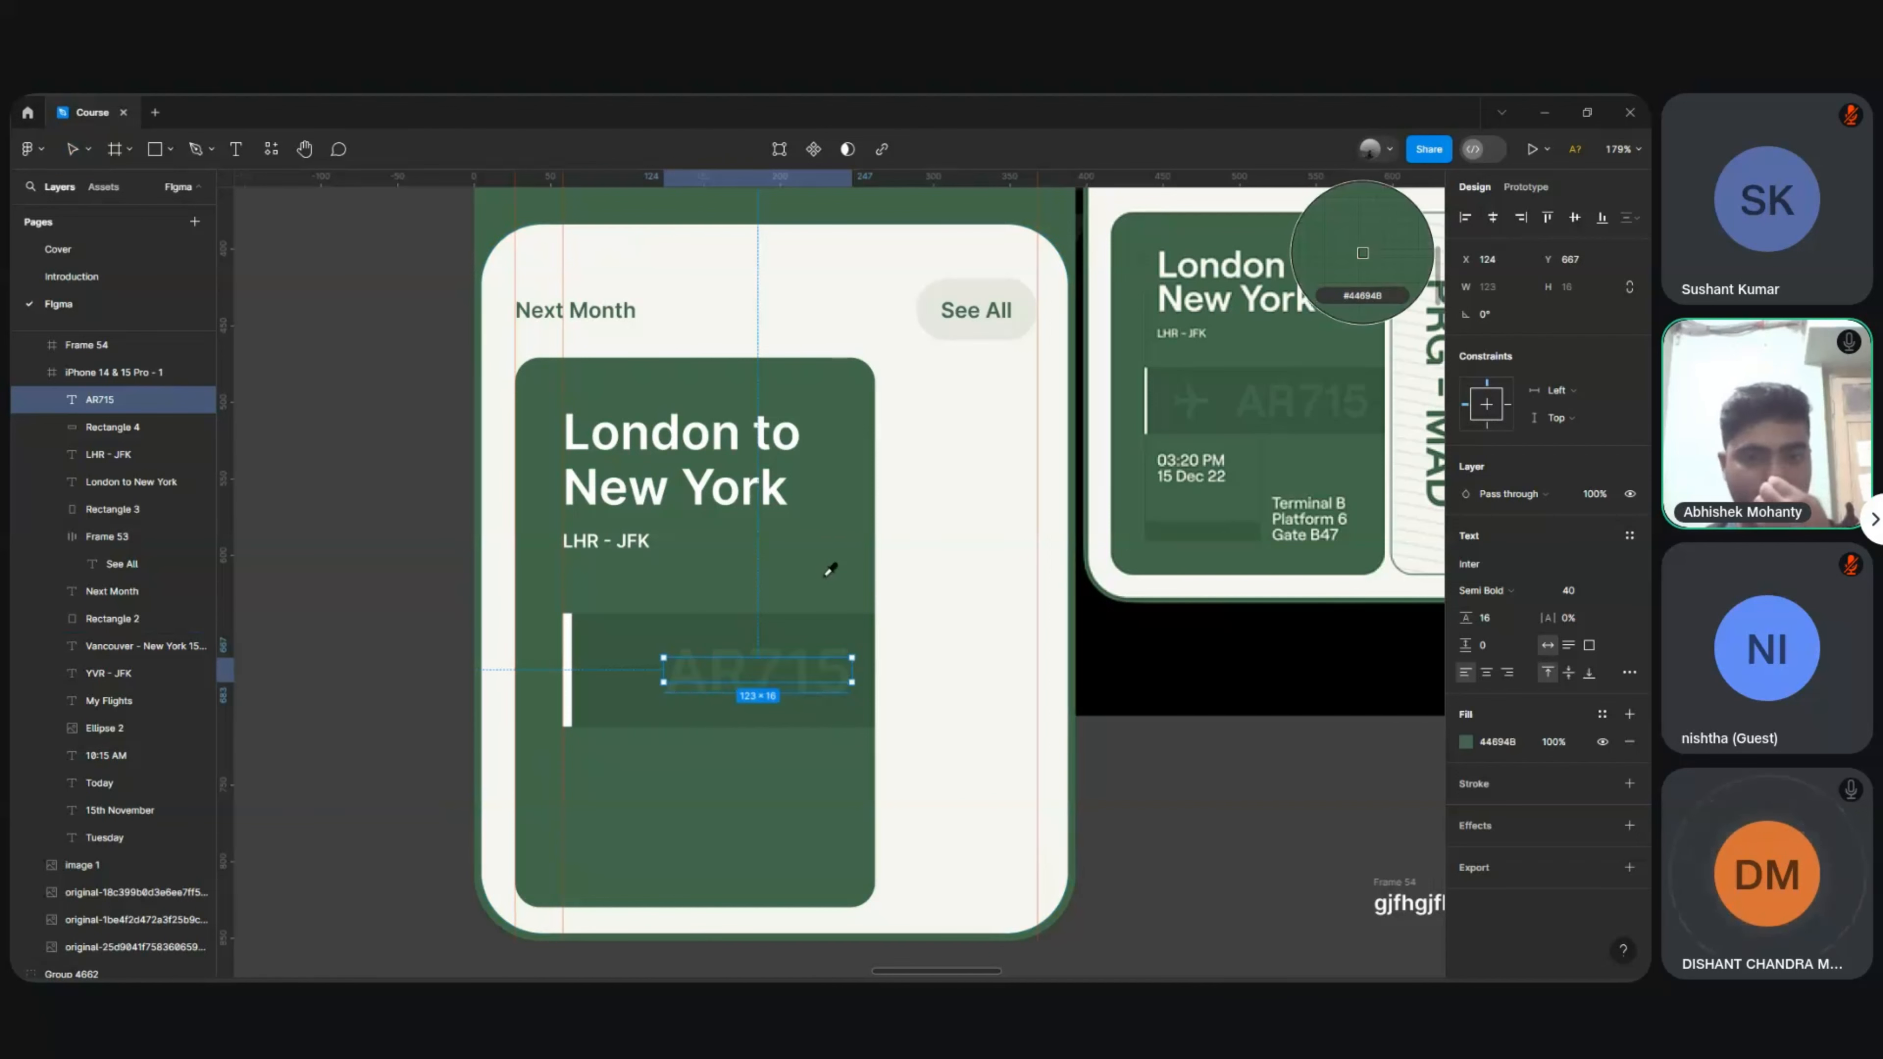
pyautogui.click(1146, 856)
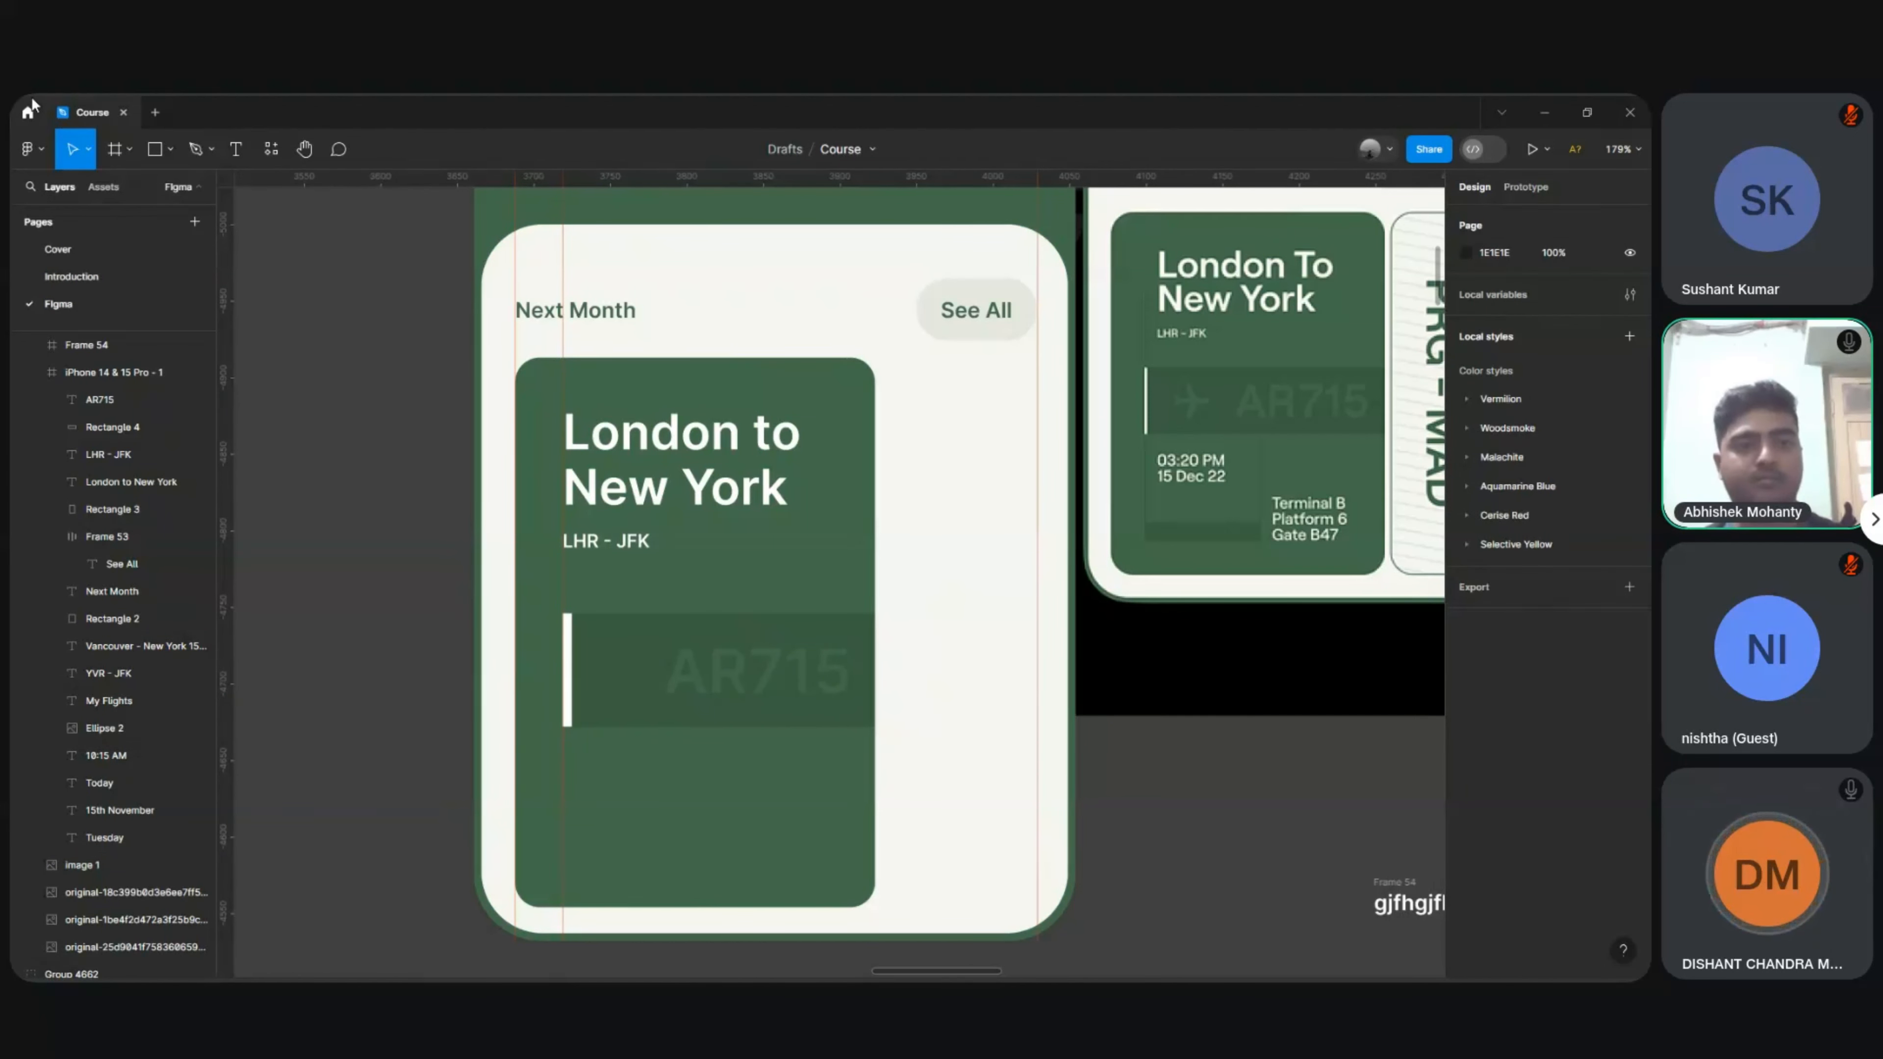
# Step: Search the plugins for "icon" and run Eva Icons by Iconduck
pyautogui.click(41, 151)
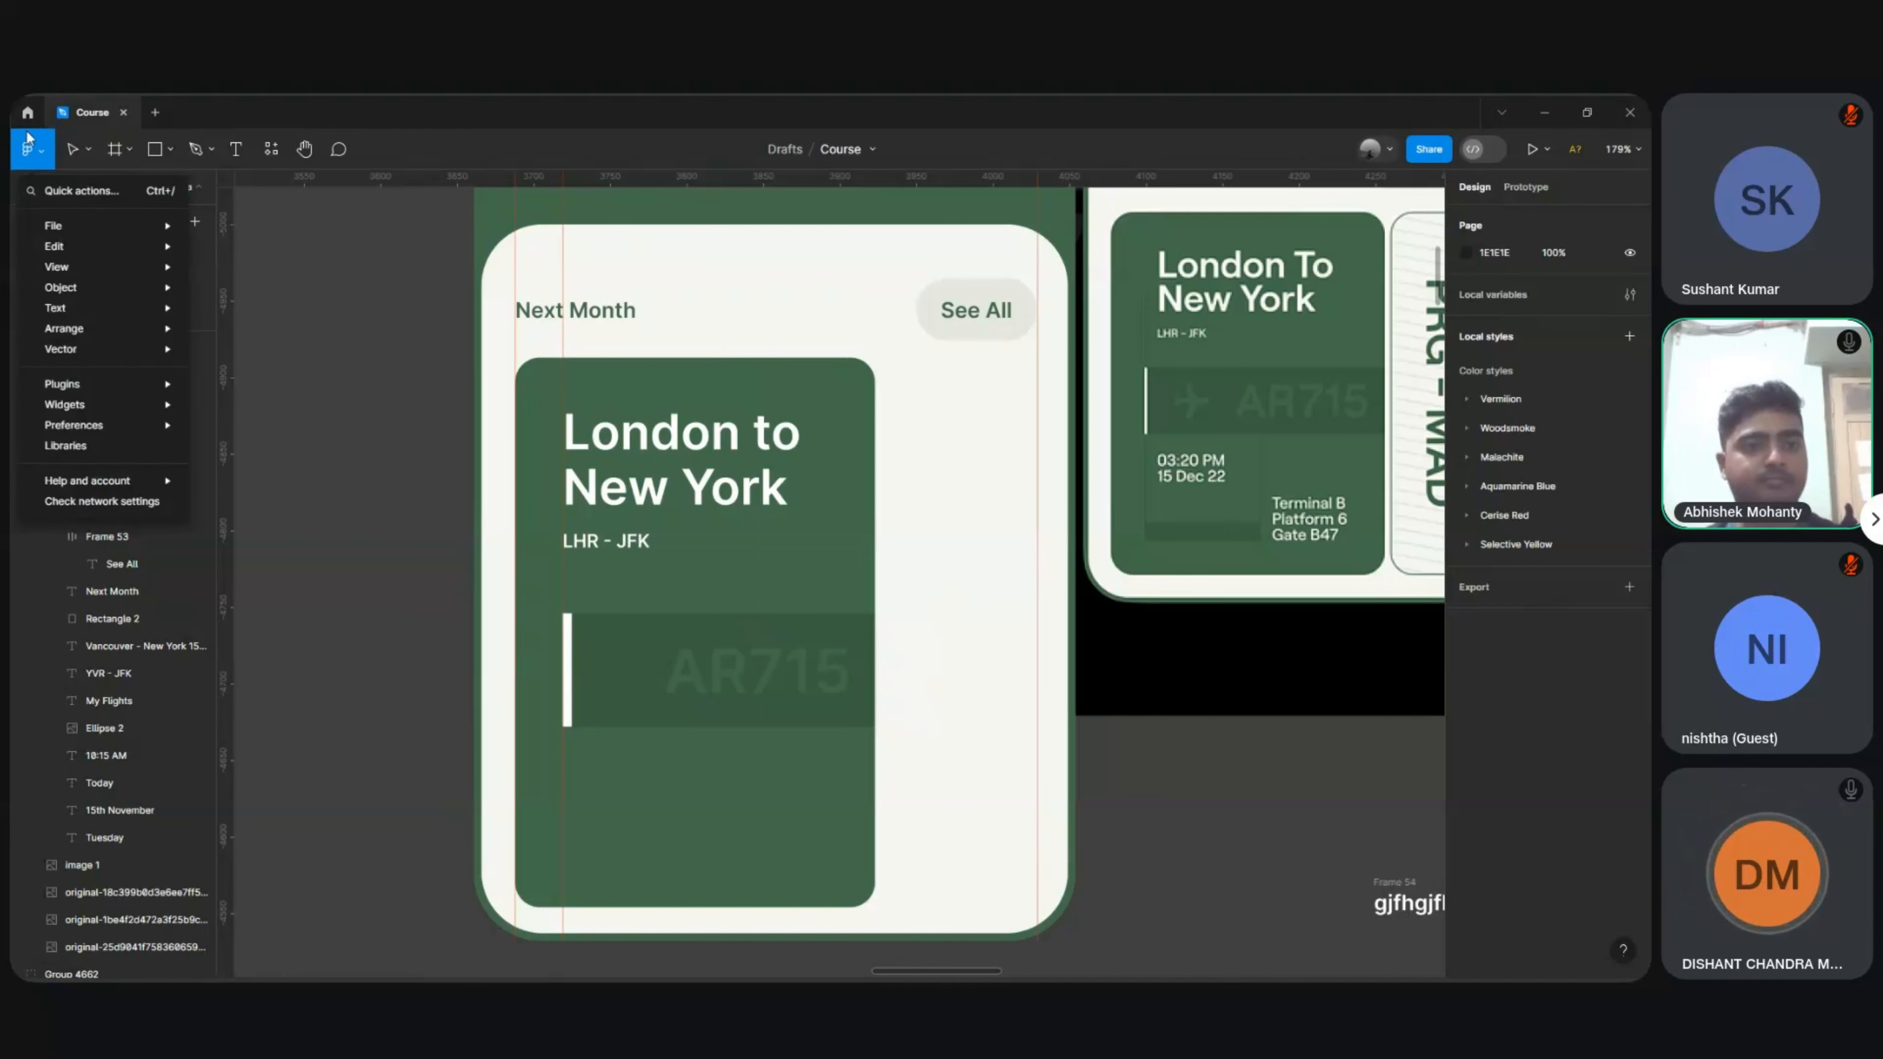
pyautogui.click(28, 142)
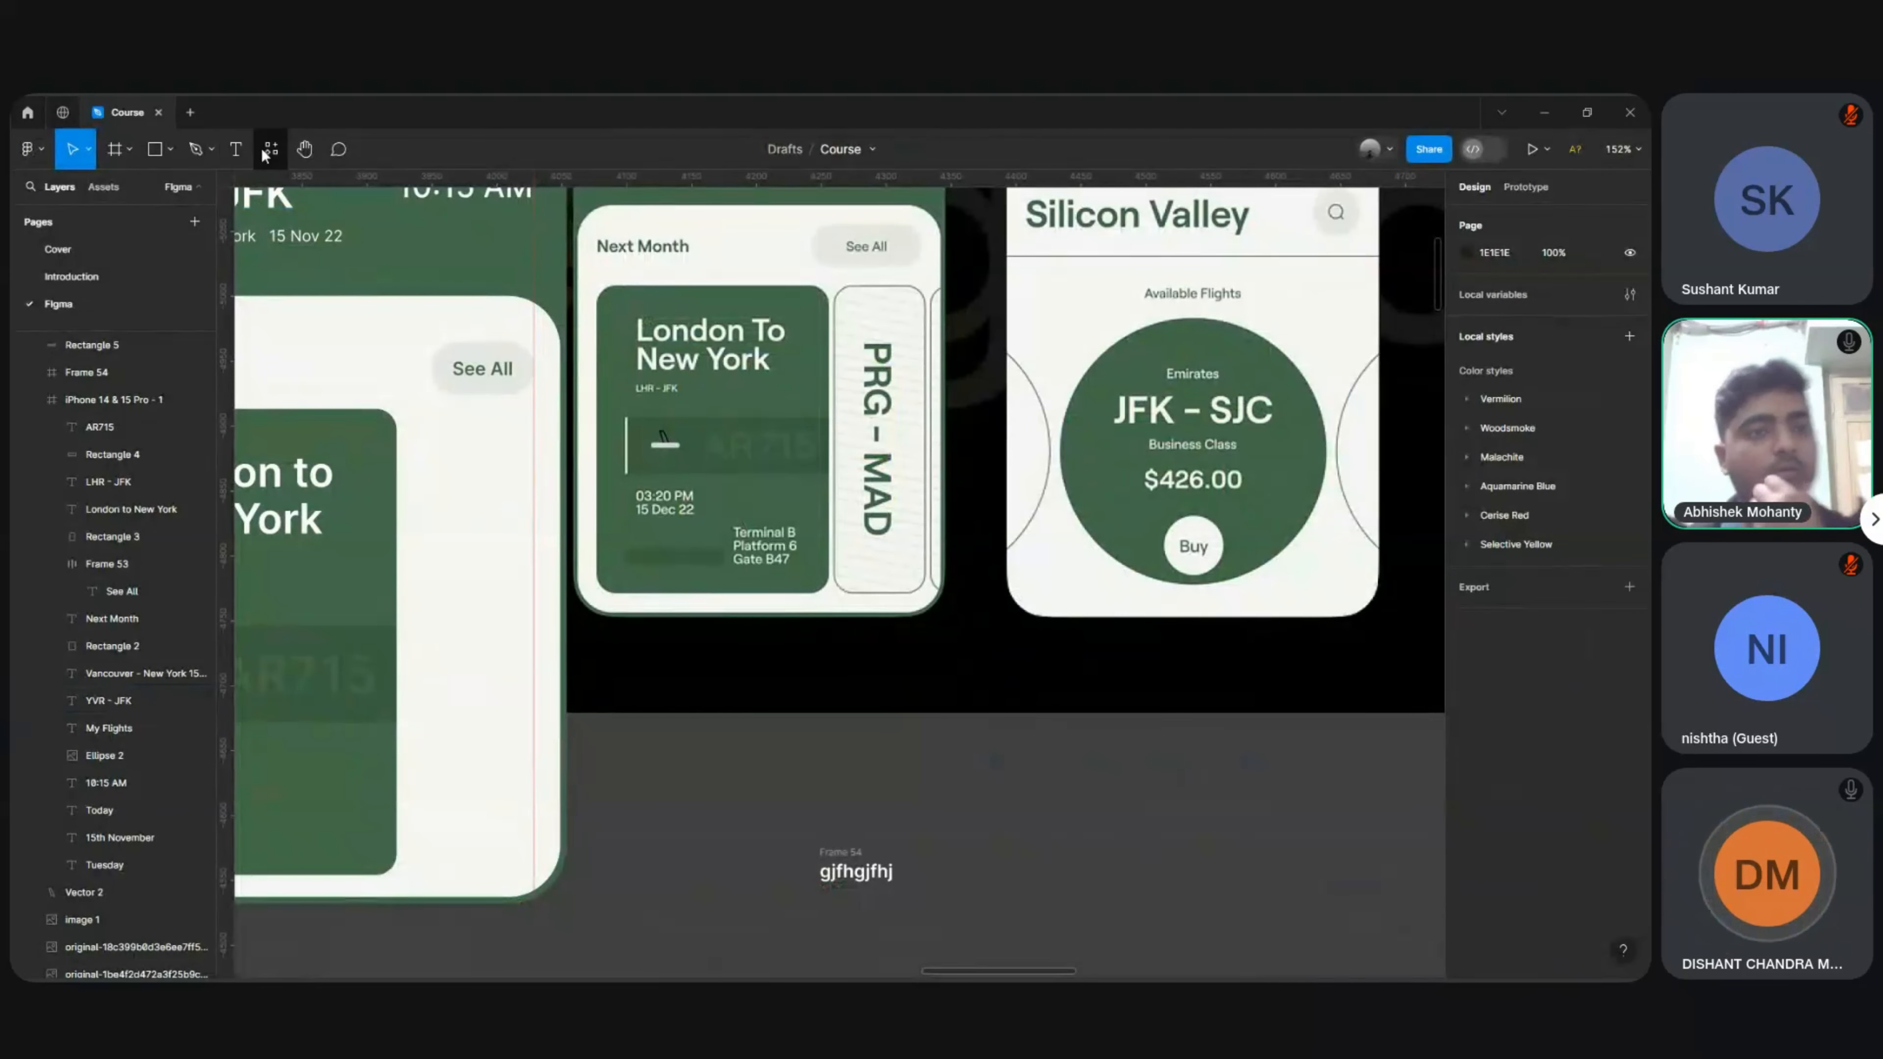
pyautogui.click(268, 150)
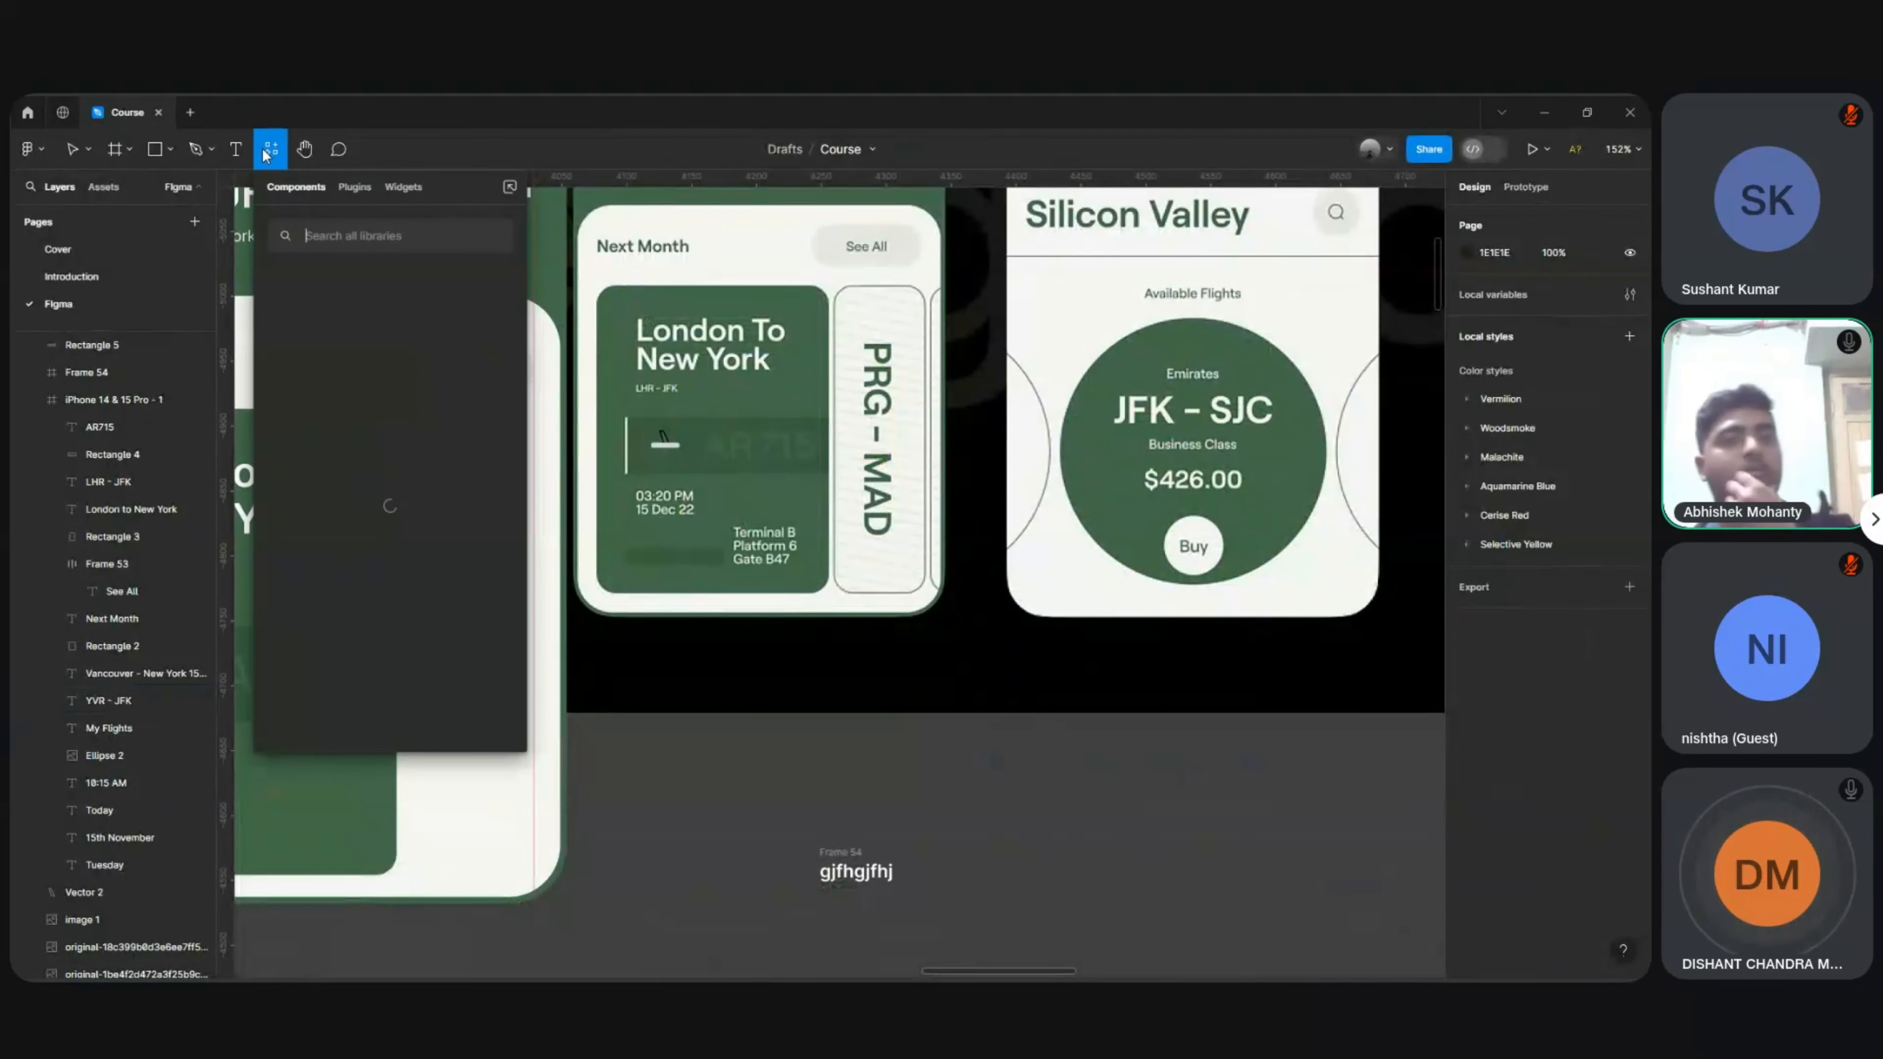
pyautogui.click(365, 194)
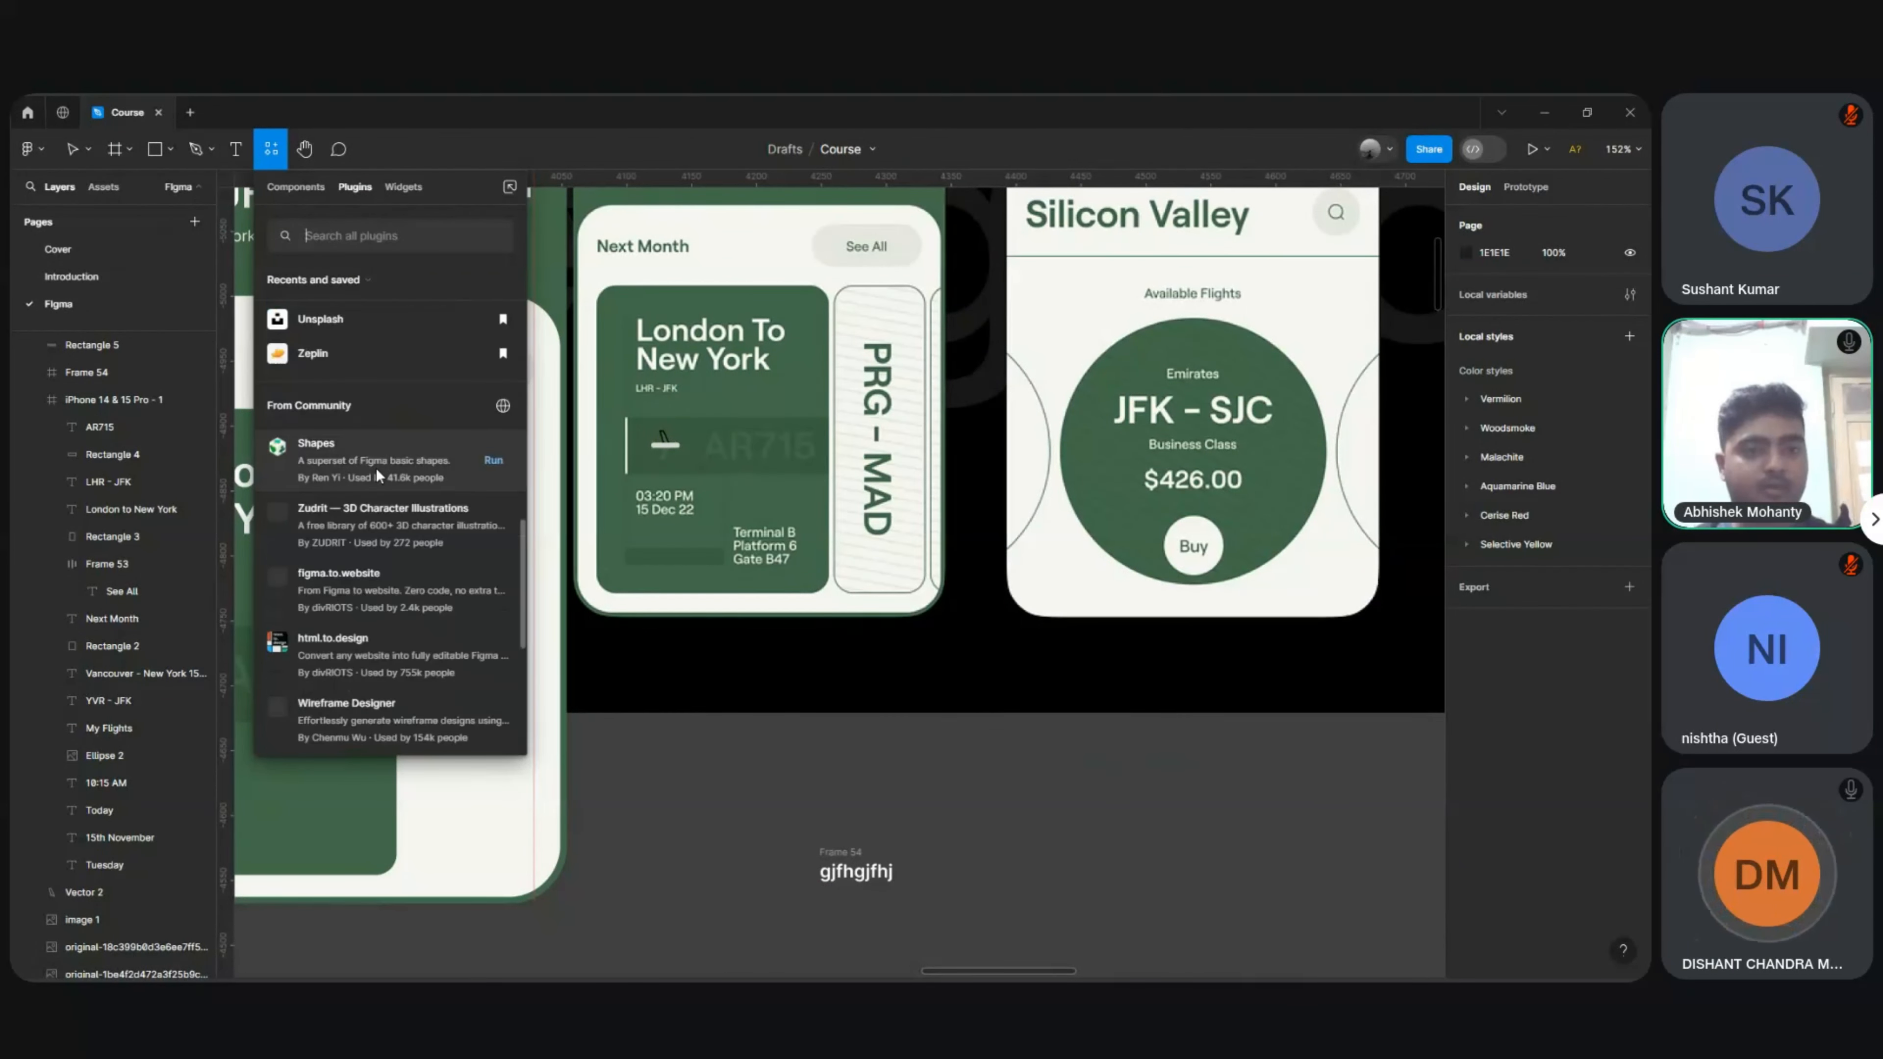
pyautogui.click(328, 234)
pyautogui.write('icon')
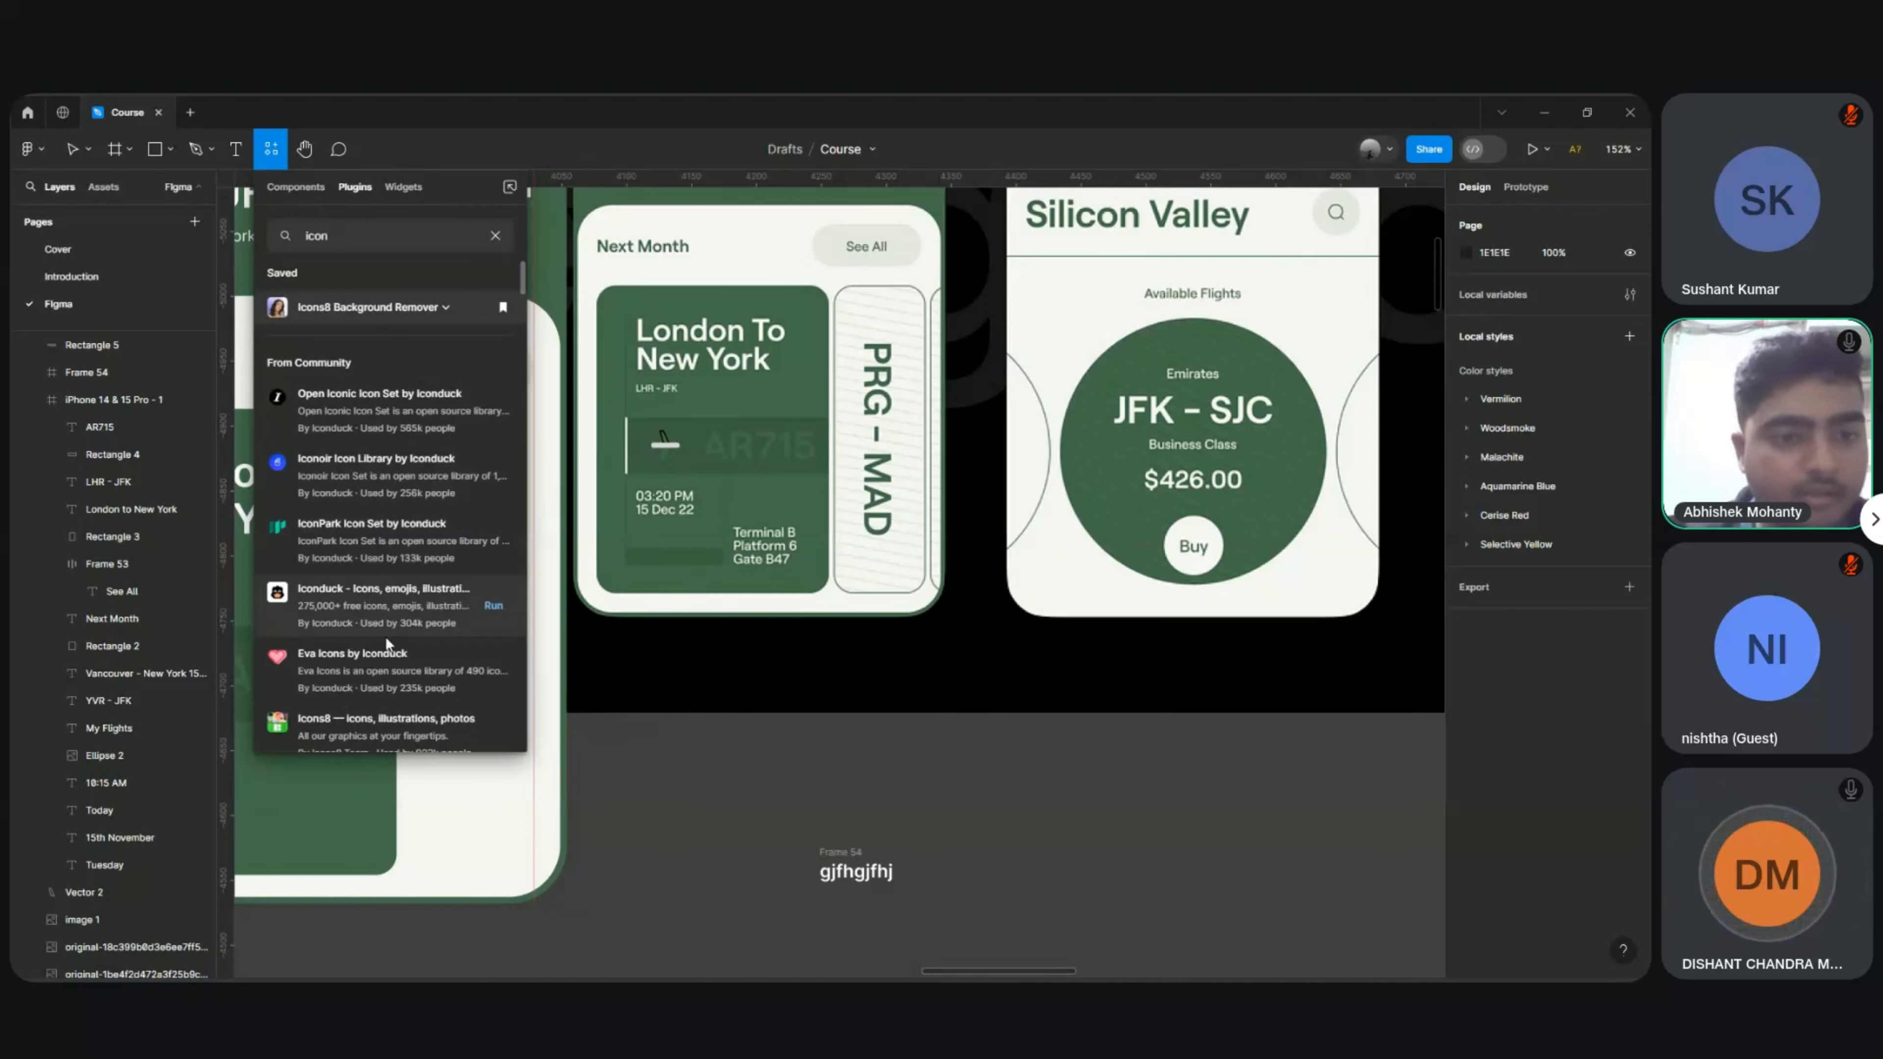
pyautogui.click(455, 668)
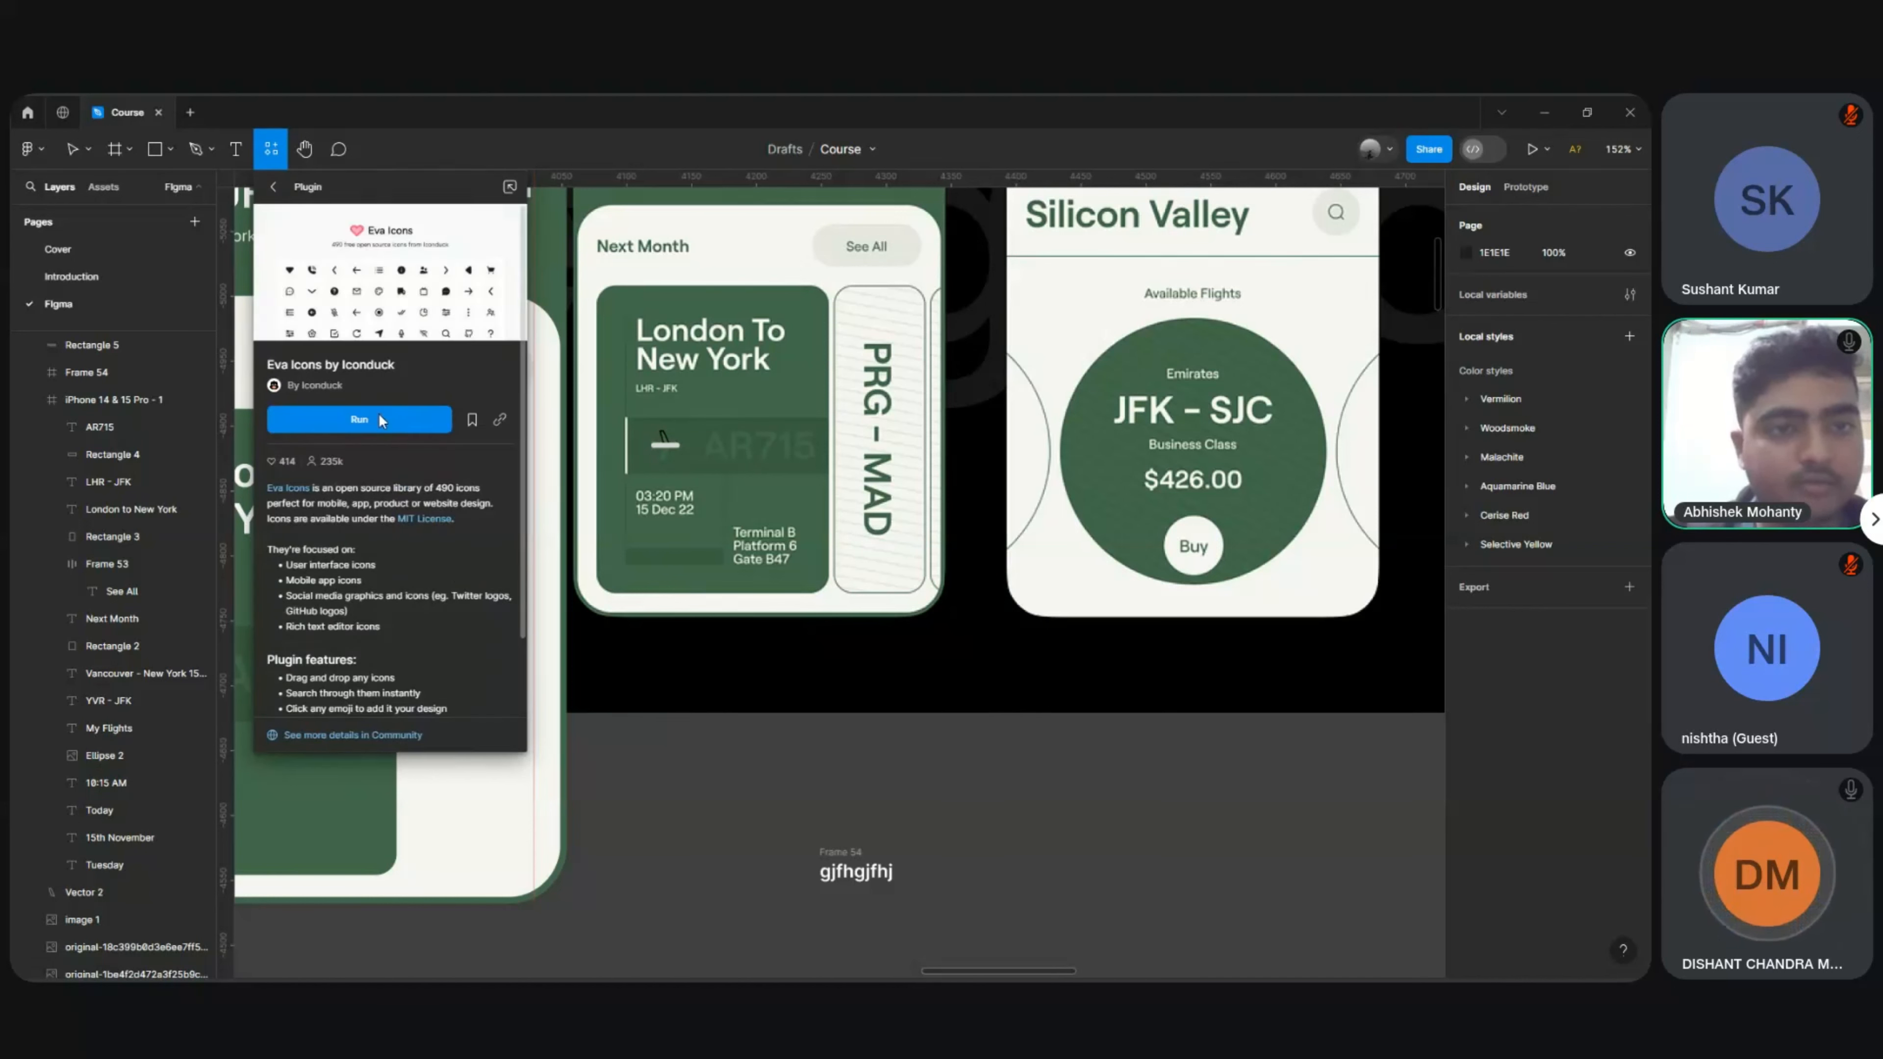
pyautogui.click(366, 420)
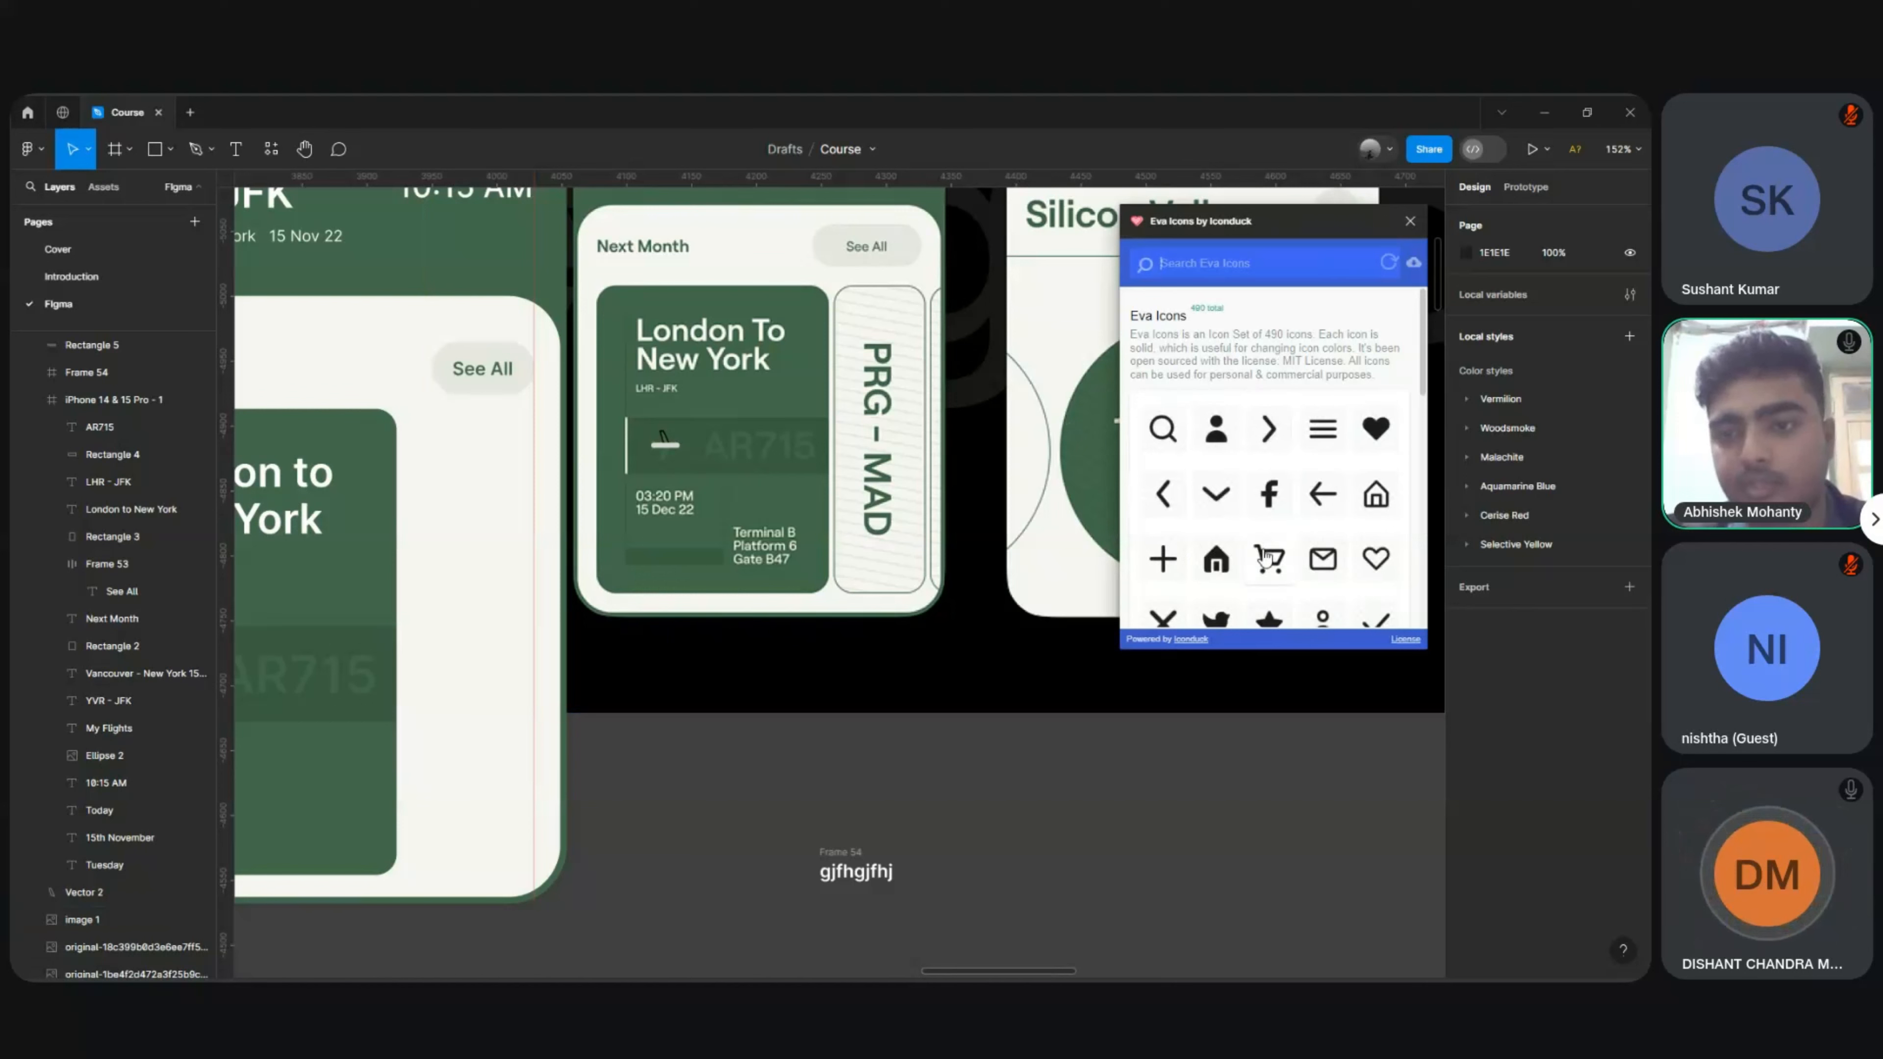
# Step: Browse the Eva Icons set for an aeroplane icon, loading more icons as needed
pyautogui.scroll(-2, 1266, 557)
pyautogui.scroll(-3, 1266, 557)
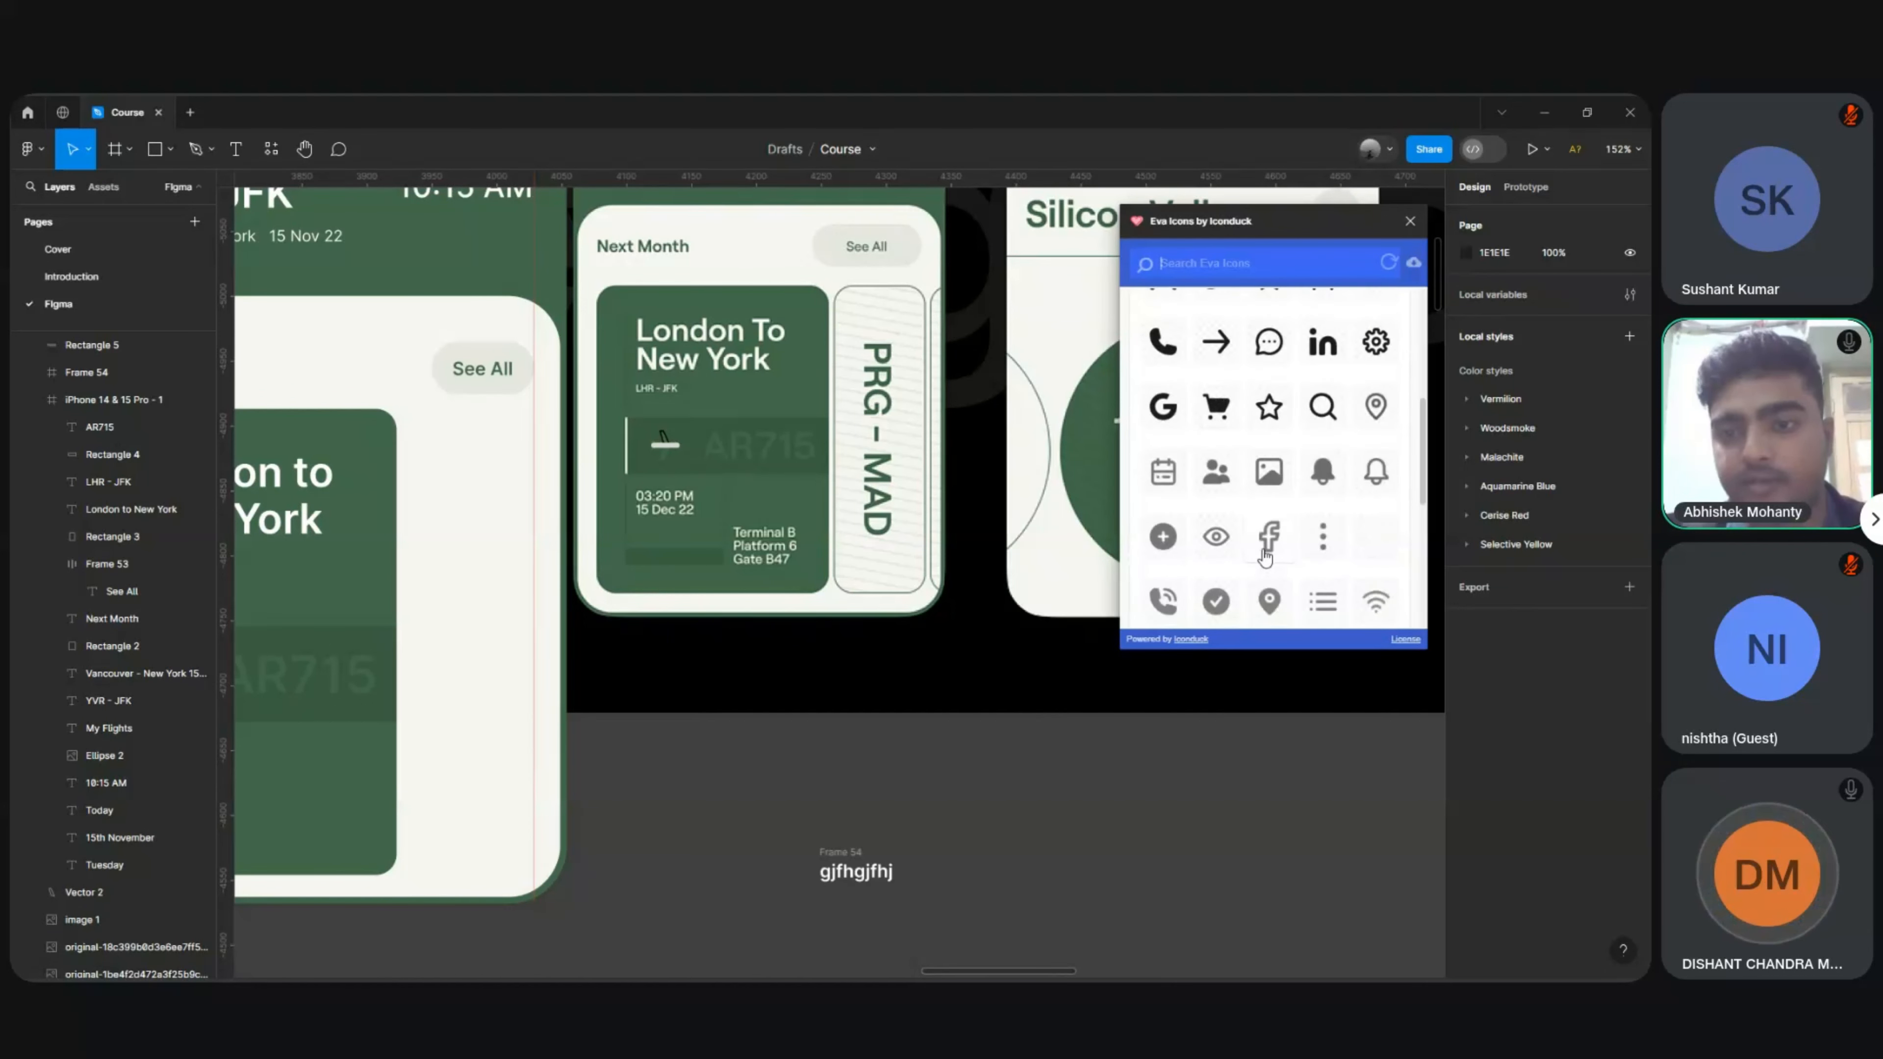
pyautogui.scroll(-3, 1266, 556)
pyautogui.scroll(-3, 1265, 557)
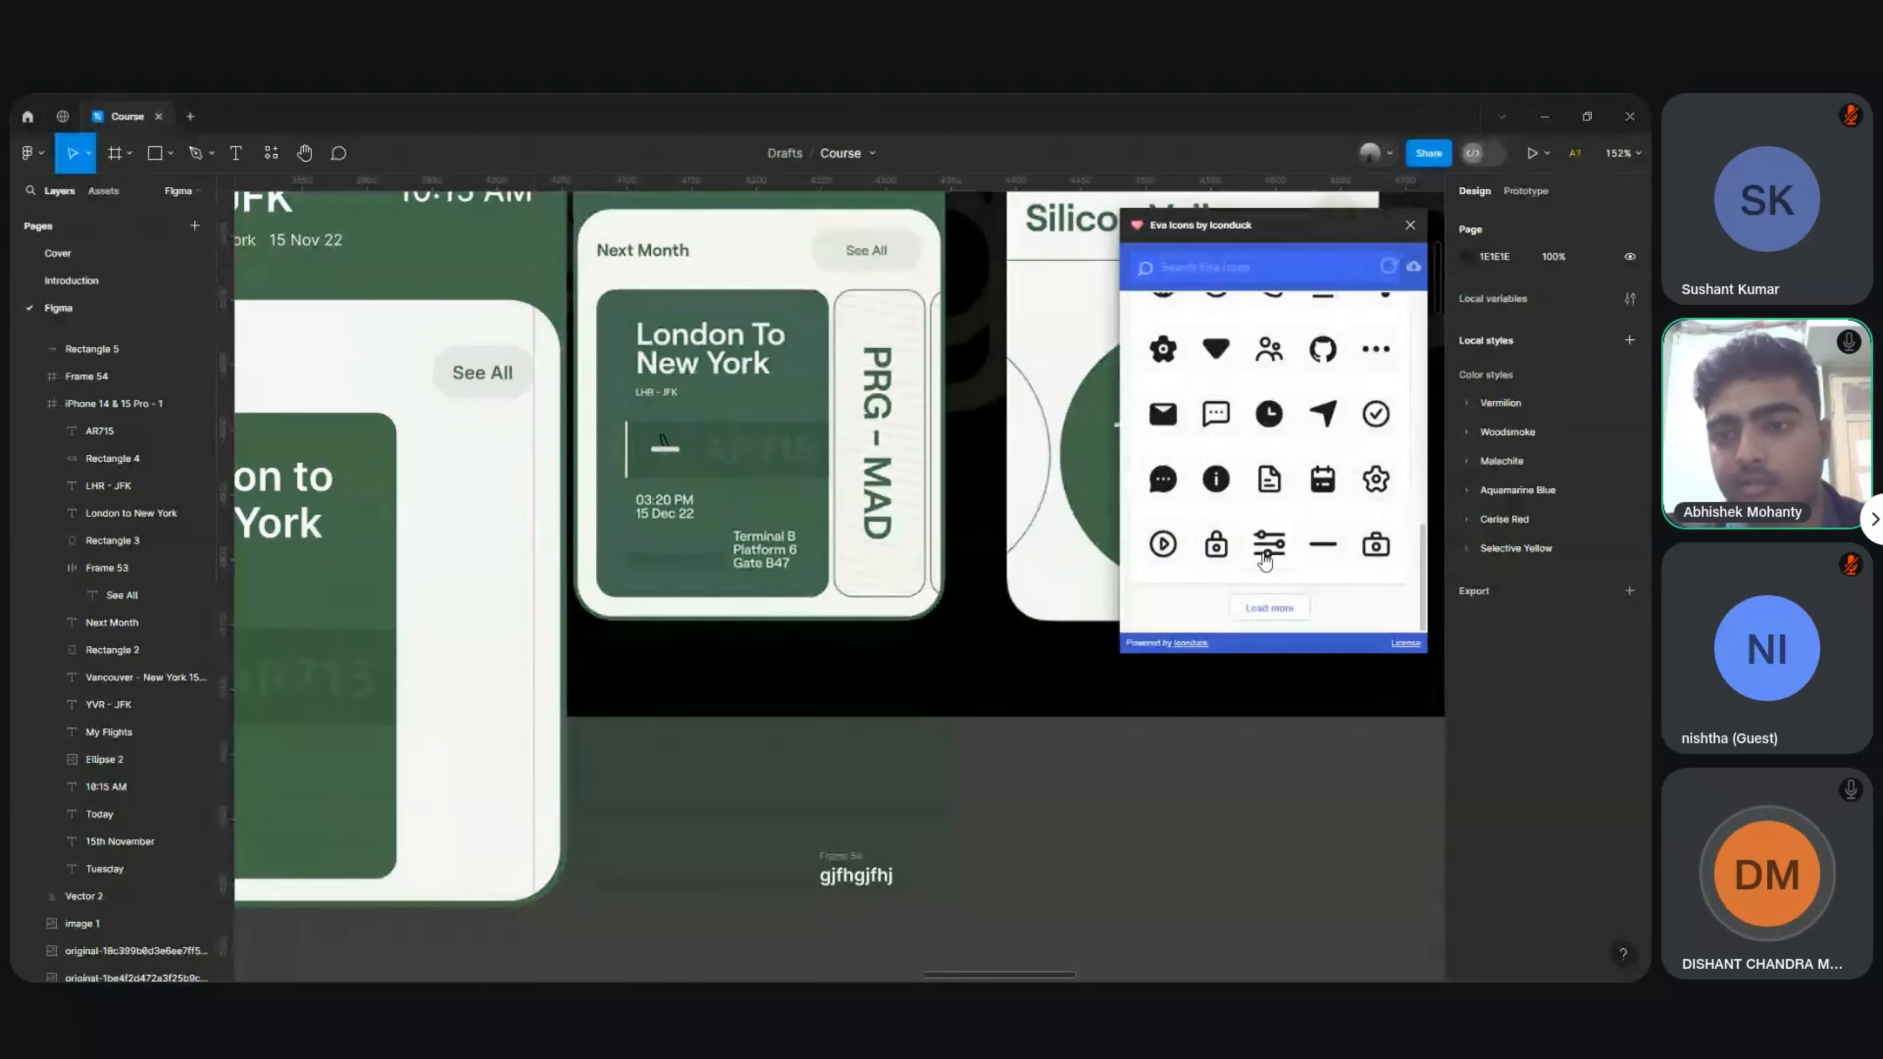
pyautogui.scroll(2, 1264, 558)
pyautogui.scroll(-2, 1265, 557)
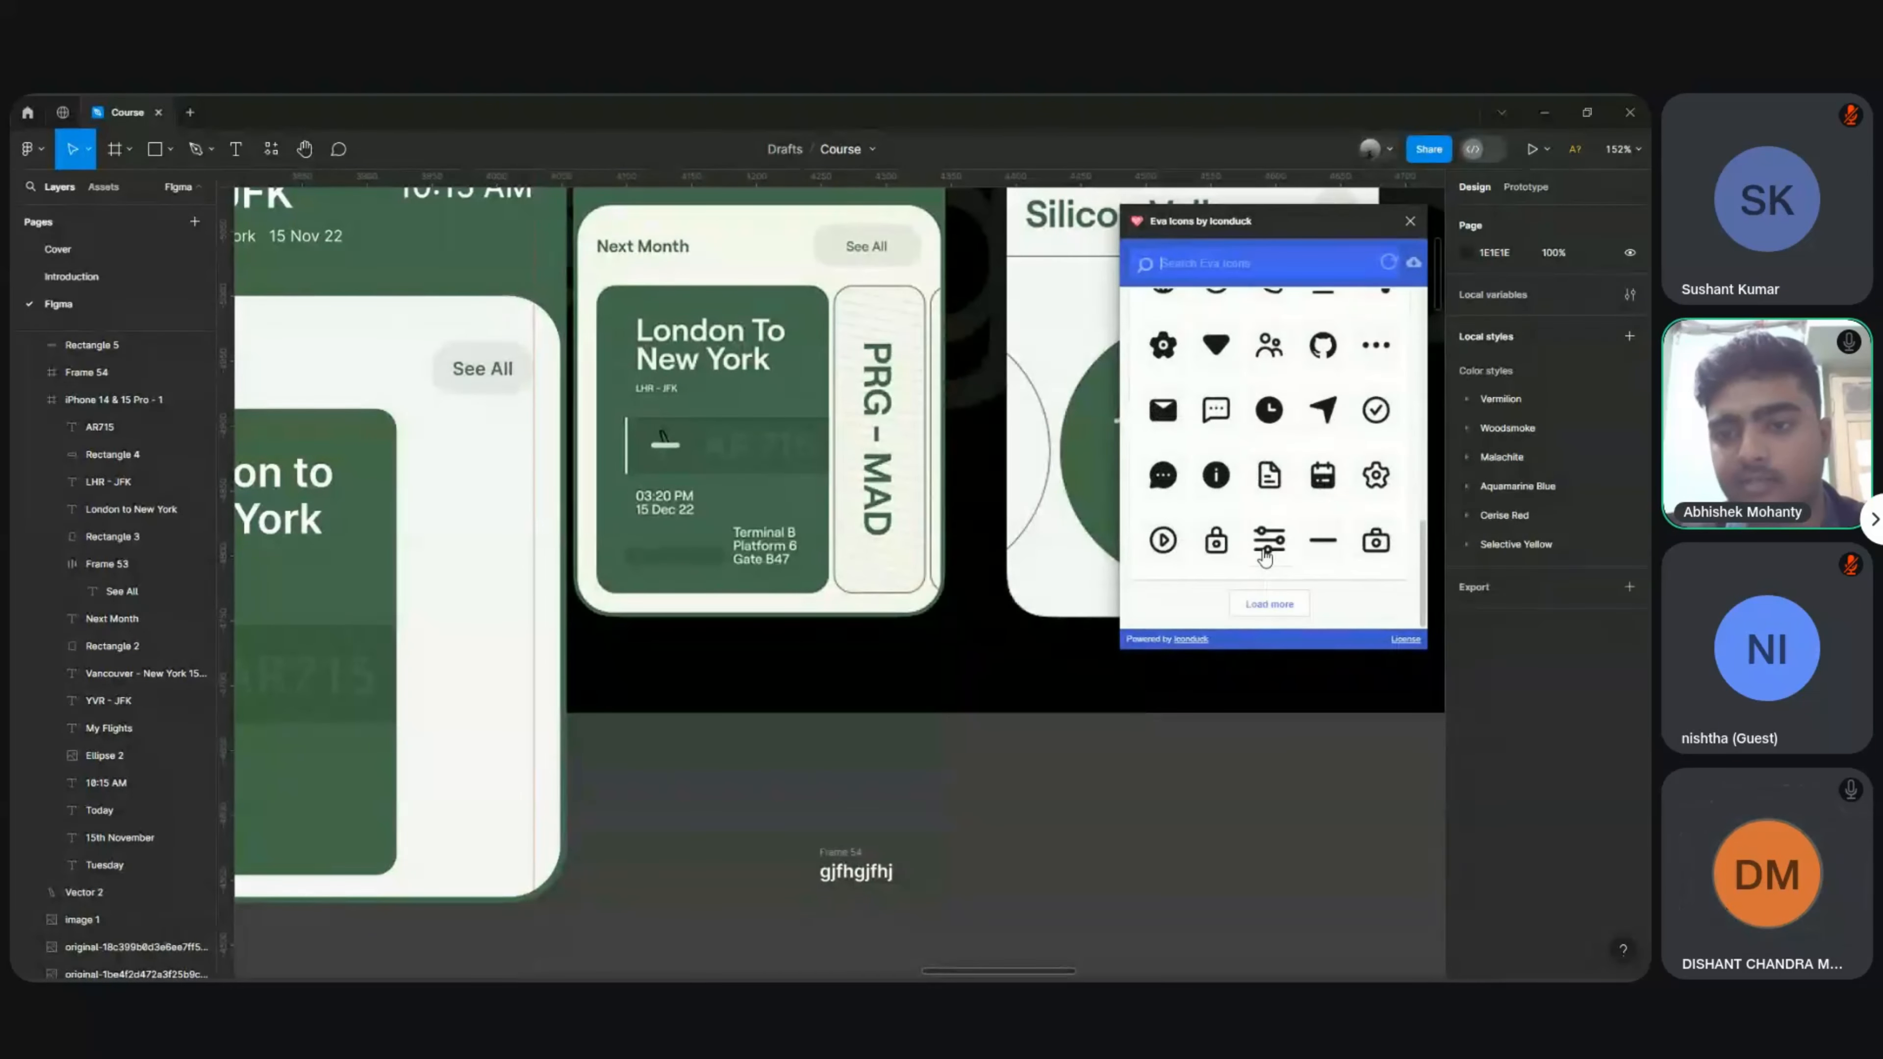
pyautogui.click(1269, 604)
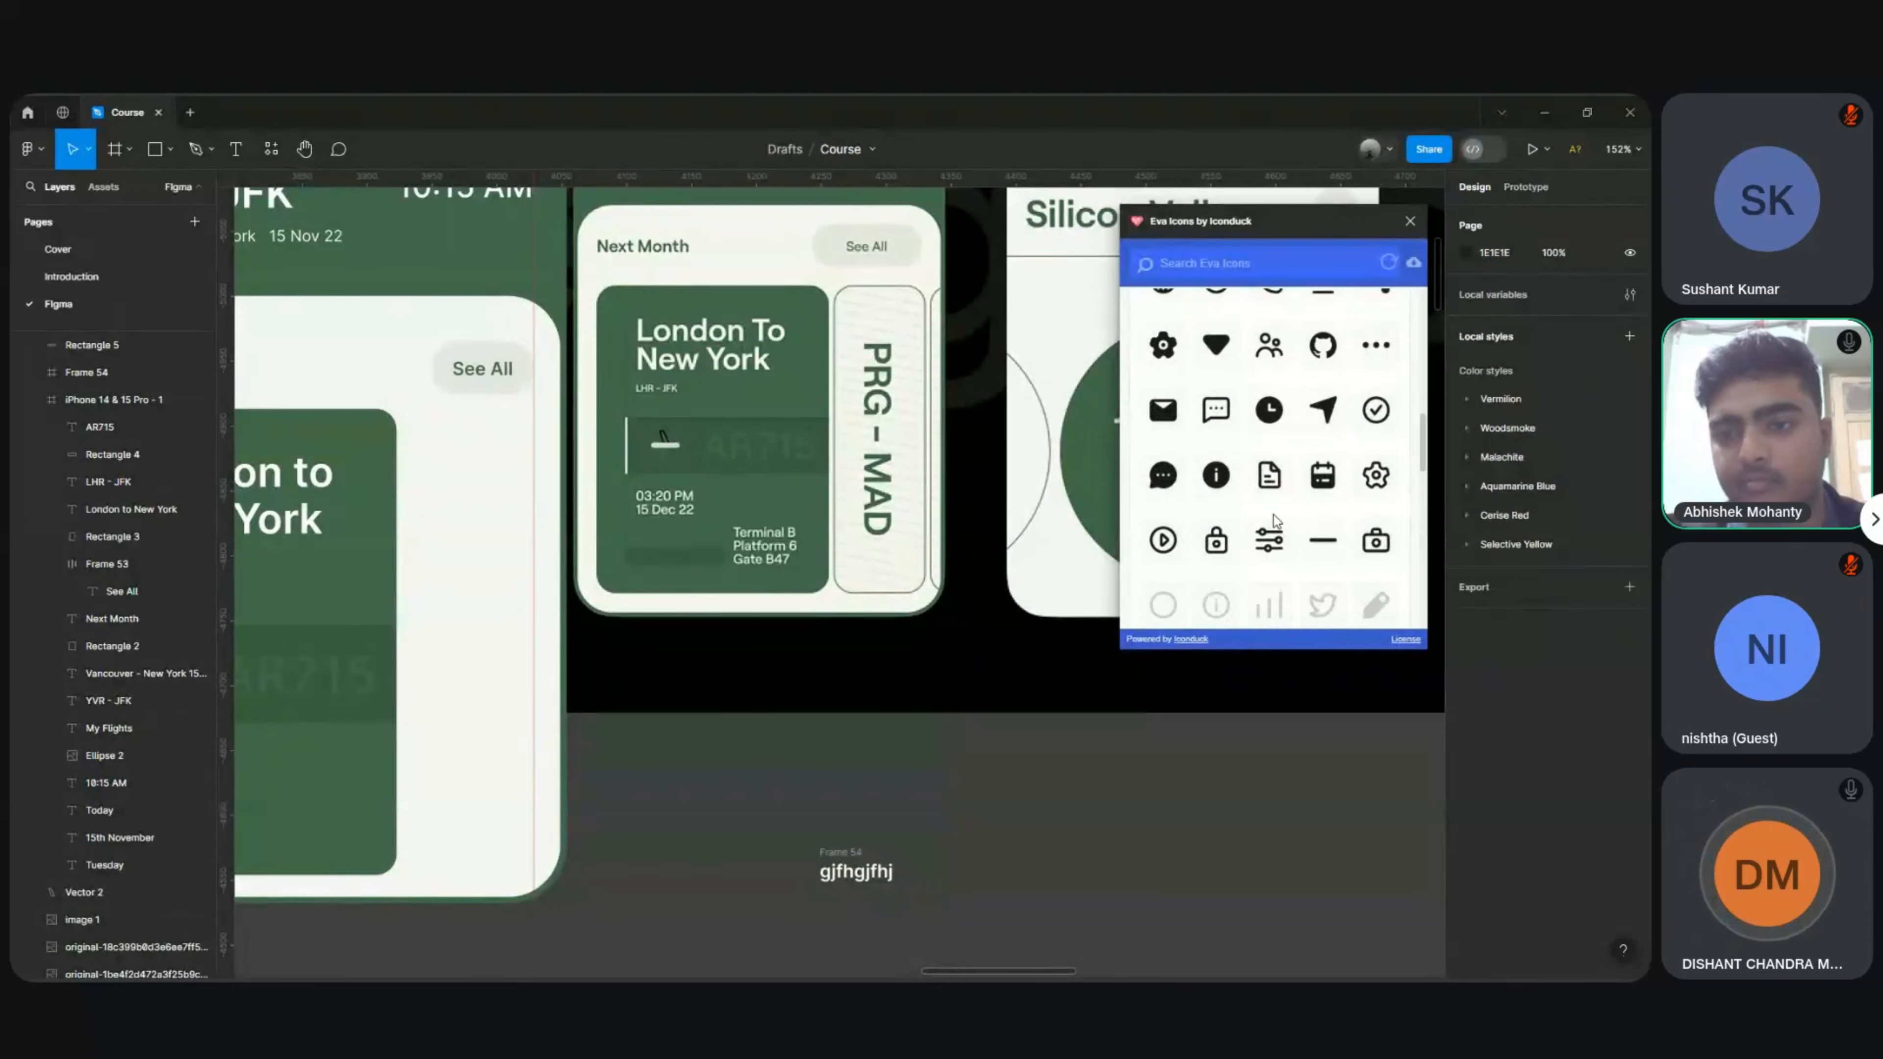
pyautogui.scroll(-2, 1273, 515)
pyautogui.scroll(-3, 1274, 515)
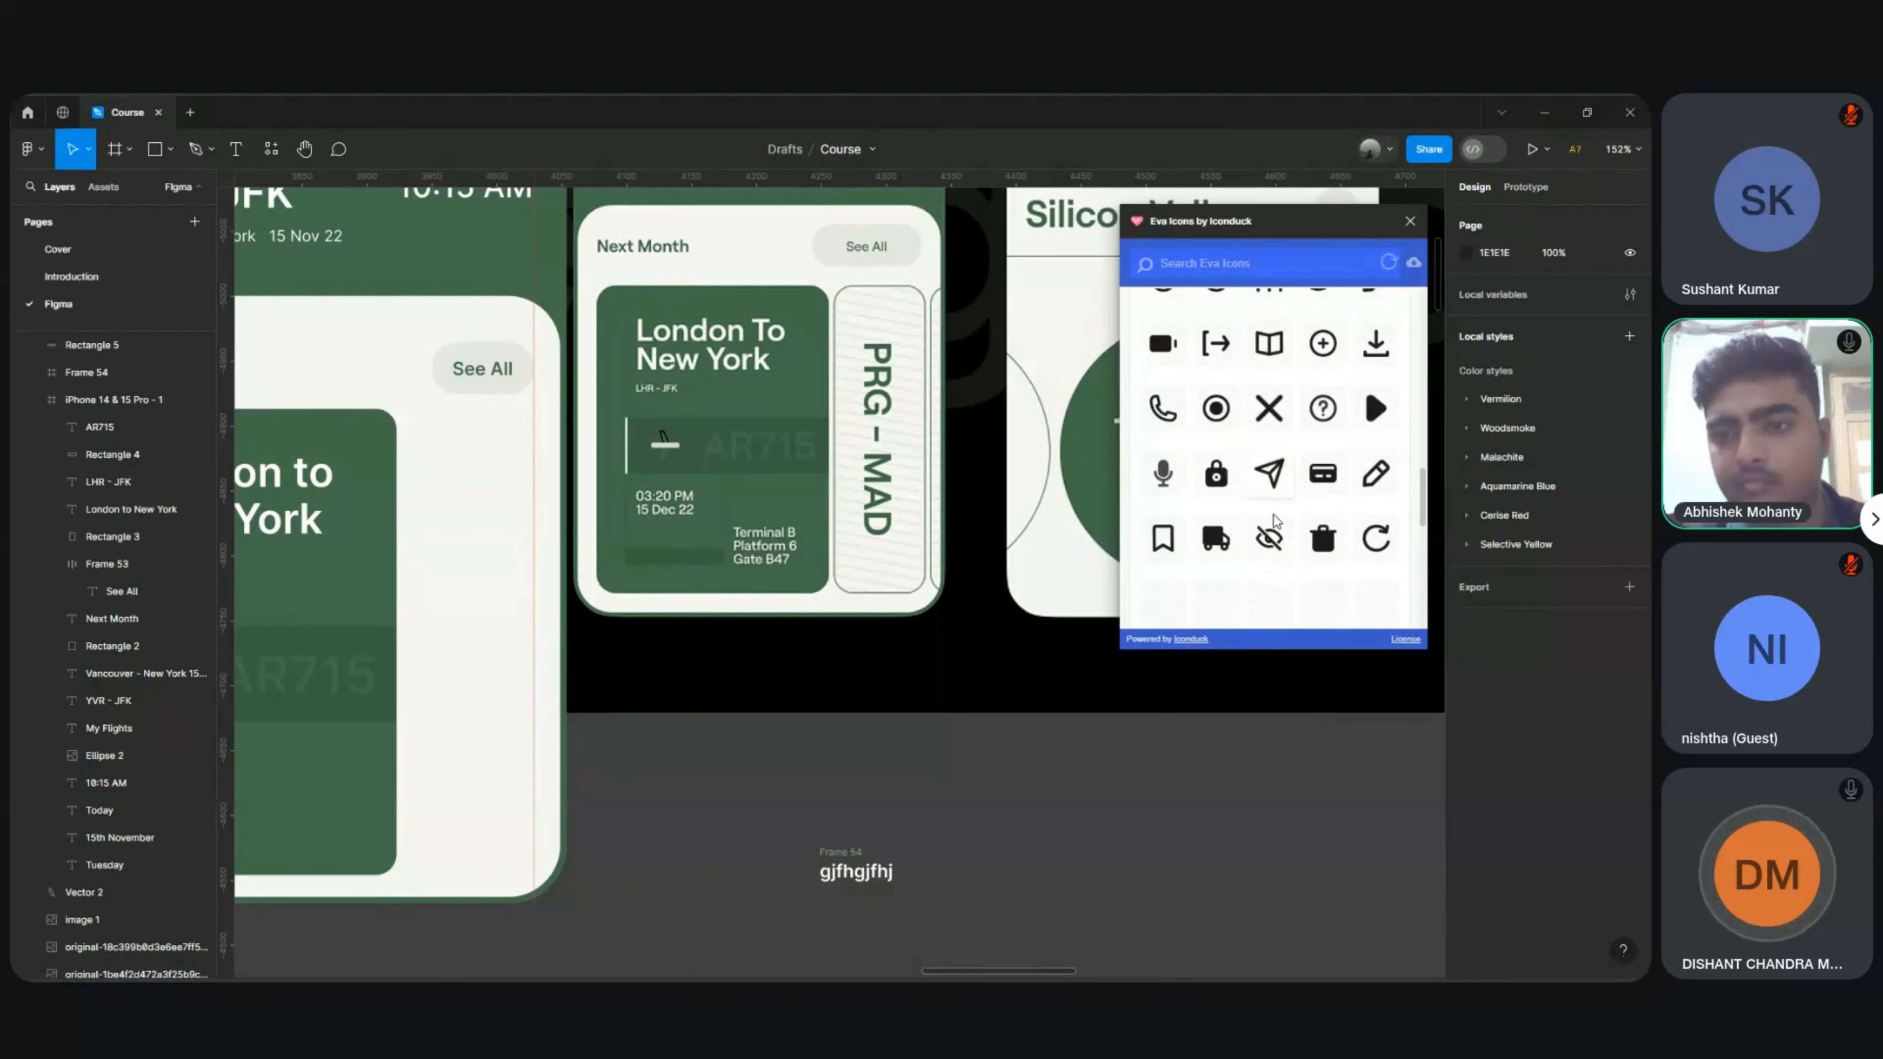
pyautogui.scroll(-4, 1273, 519)
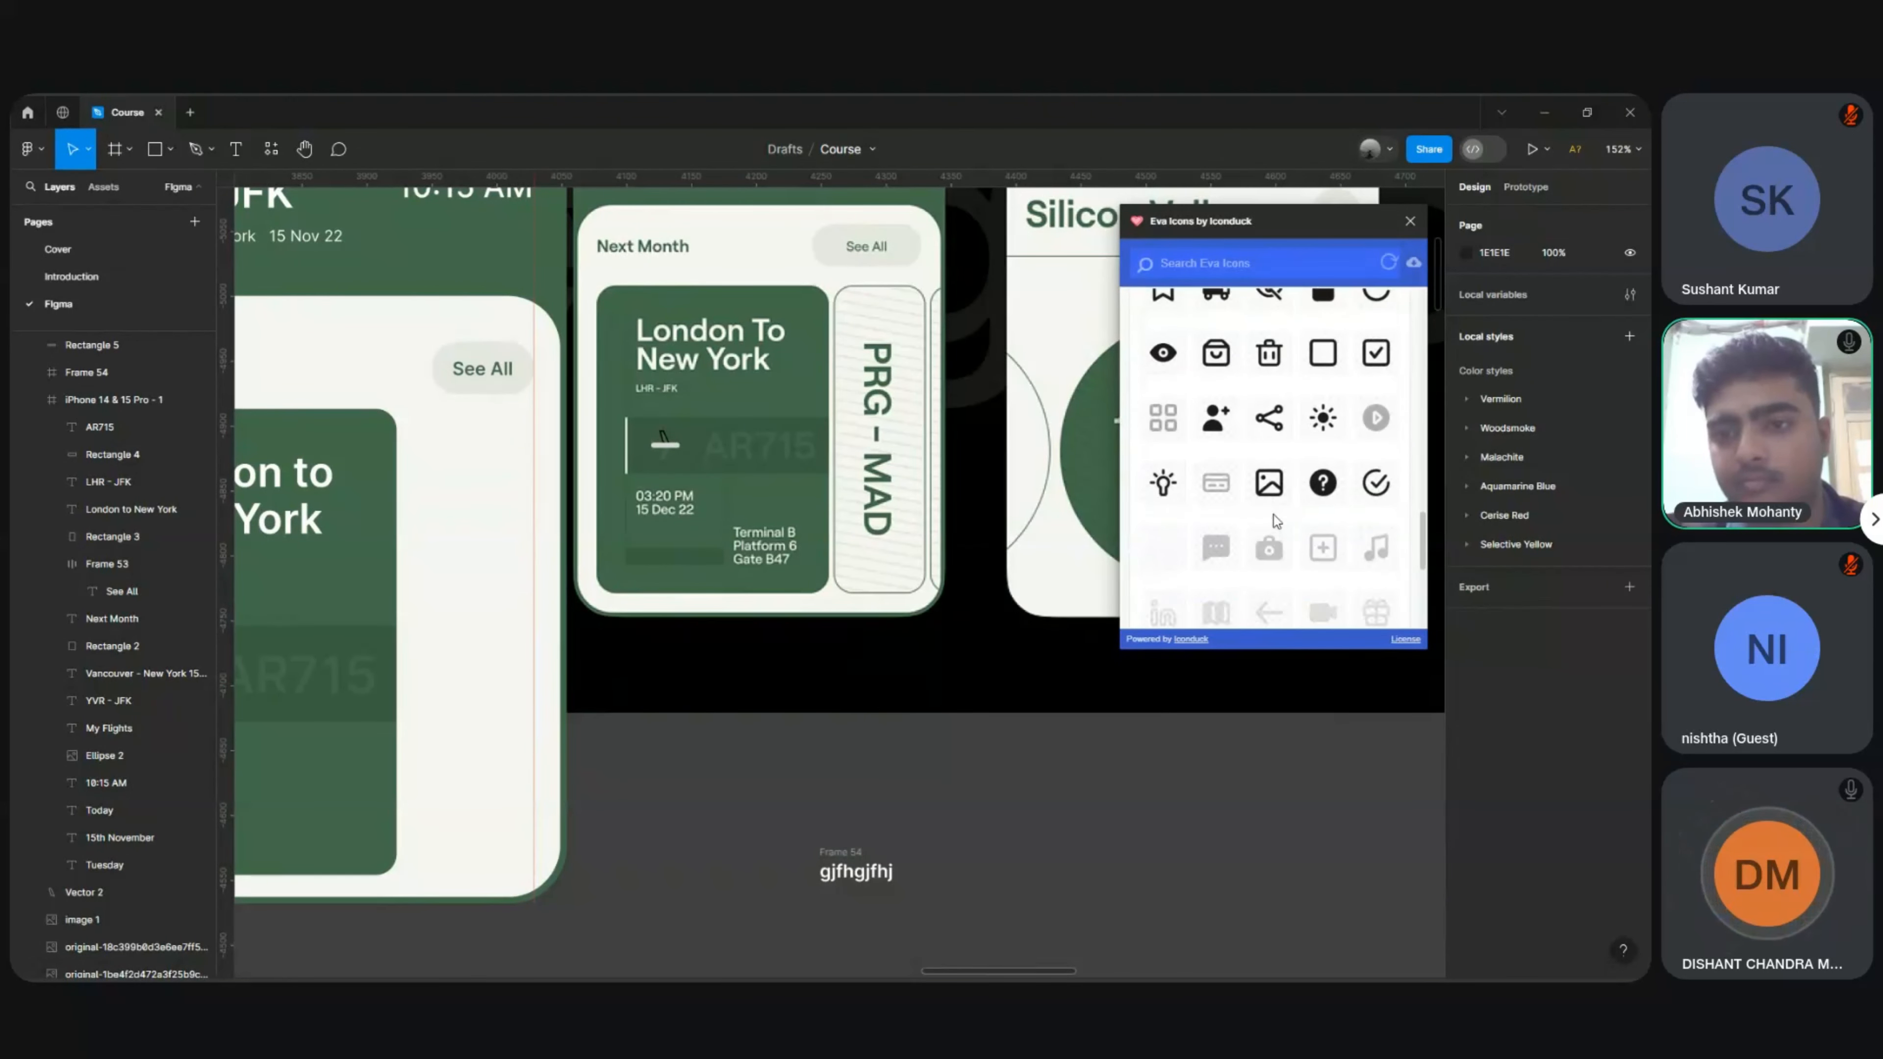
pyautogui.scroll(-3, 1274, 519)
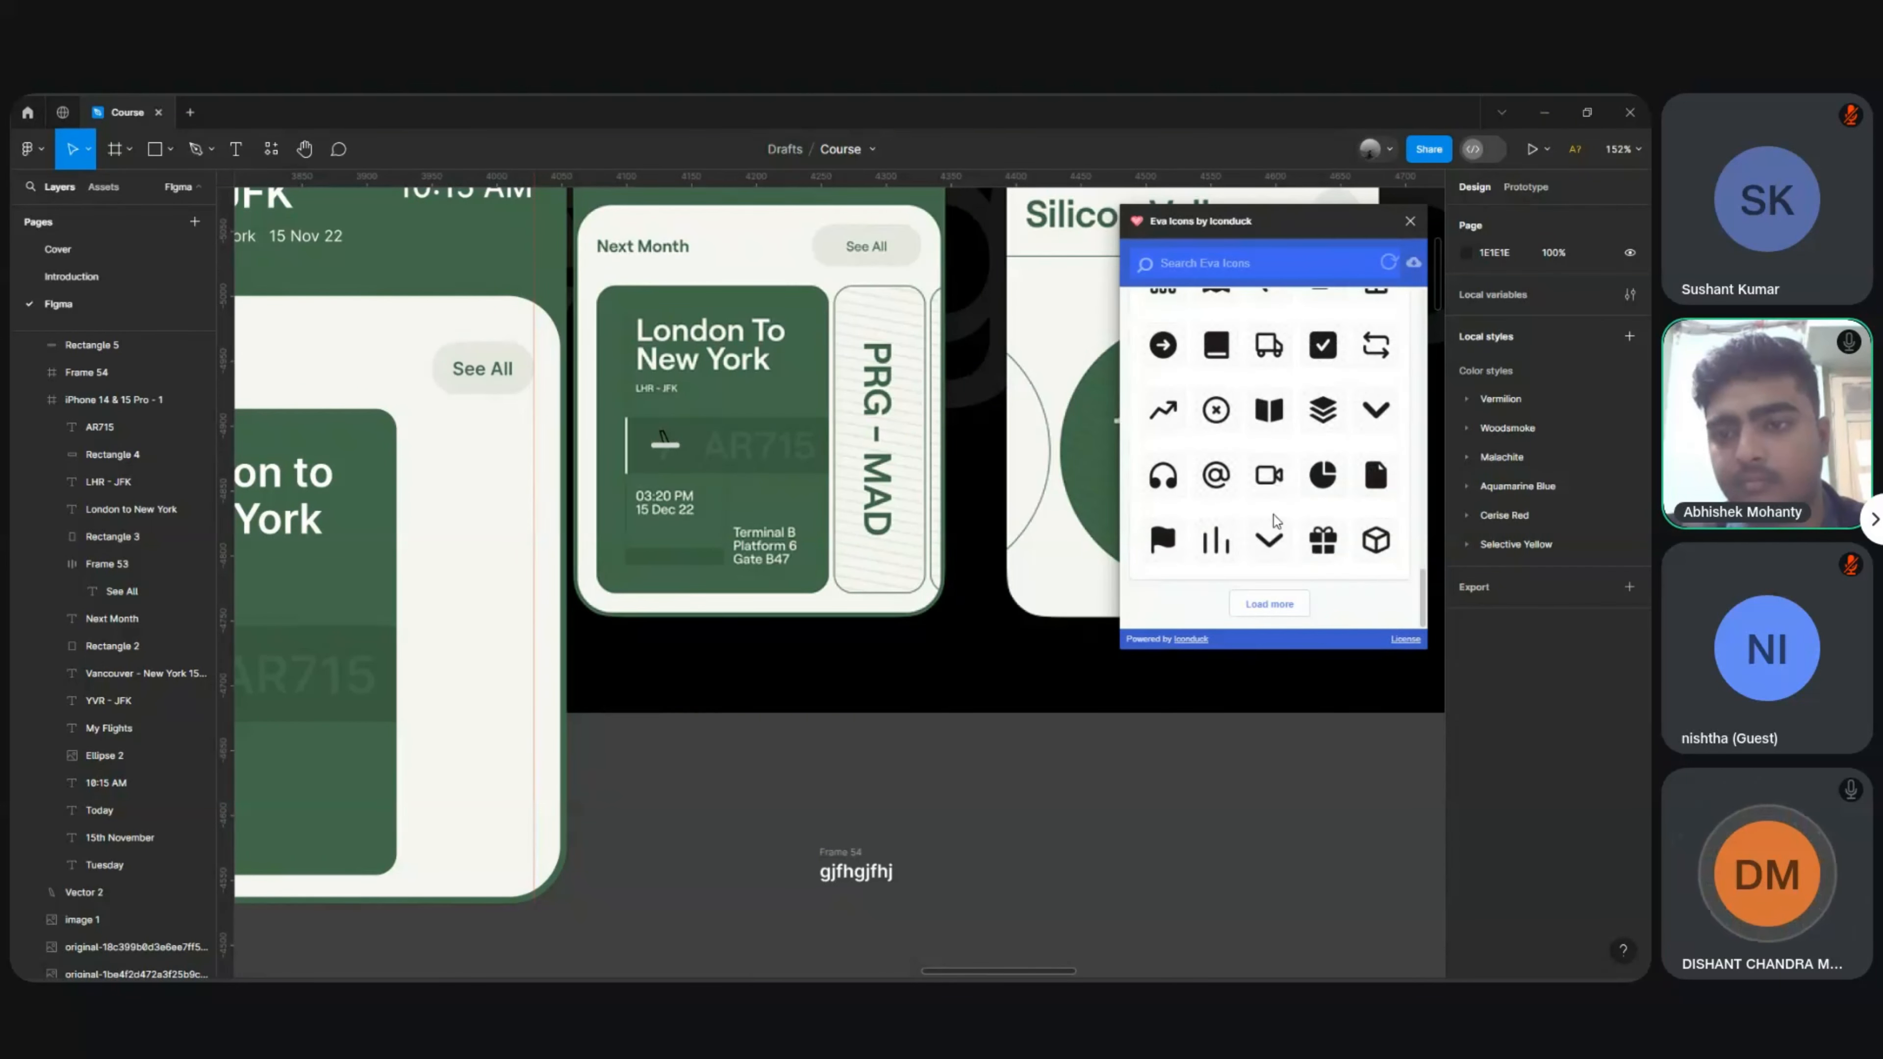
pyautogui.click(1292, 605)
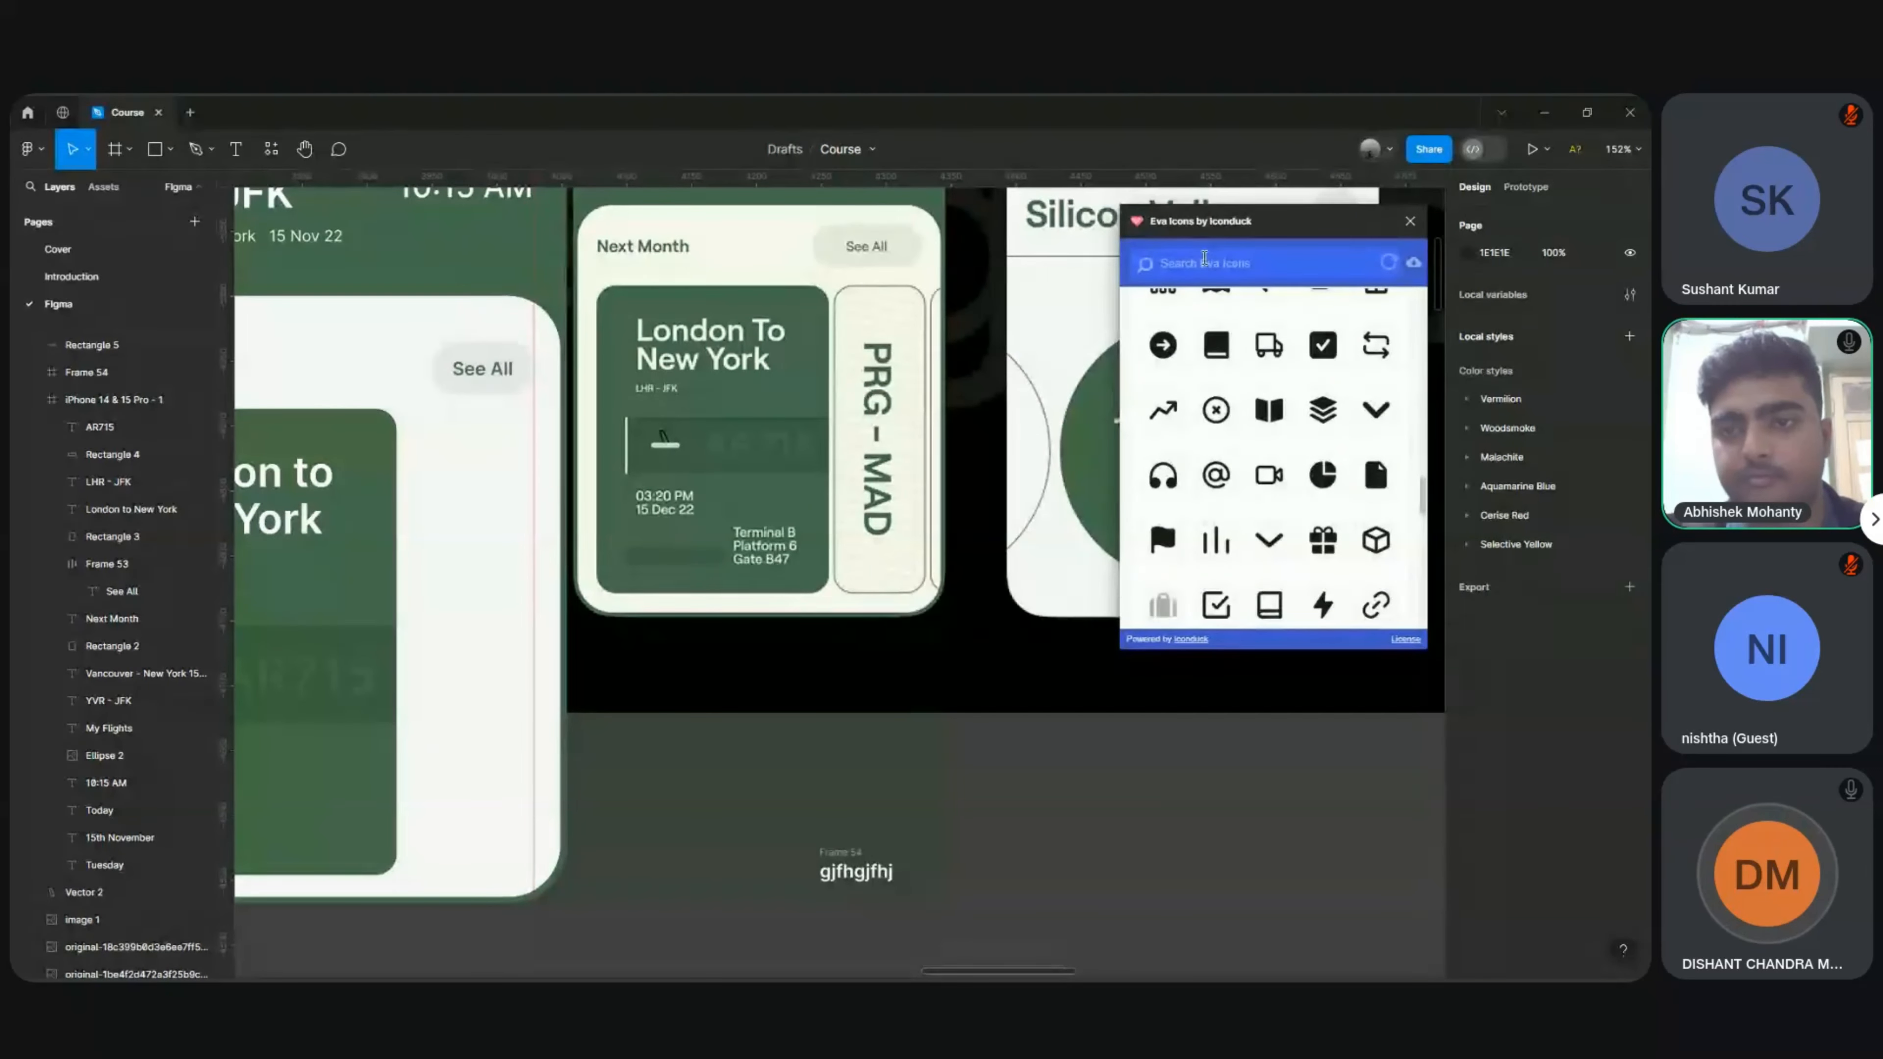
# Step: Search Eva Icons for "plane", and return to the full icon set
pyautogui.write('plane')
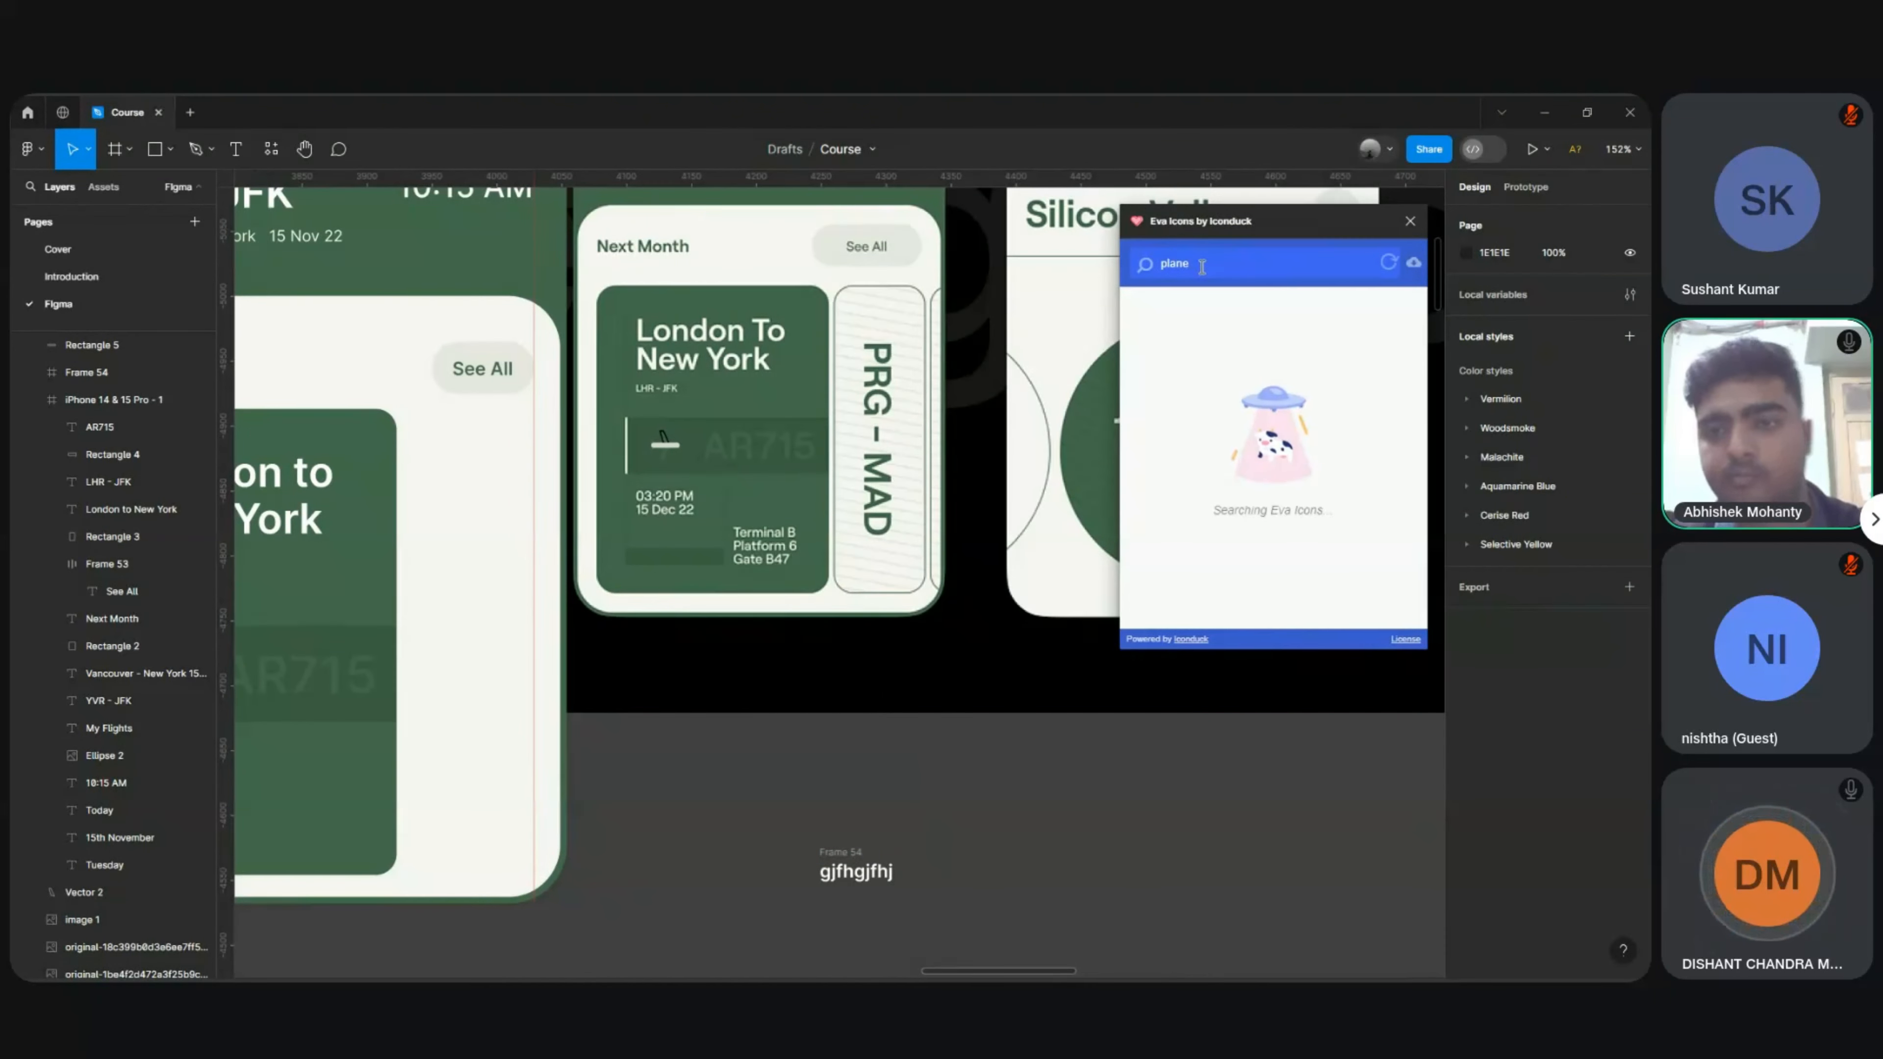
pyautogui.hotkey('ctrl', 'a')
pyautogui.press('BackSpace')
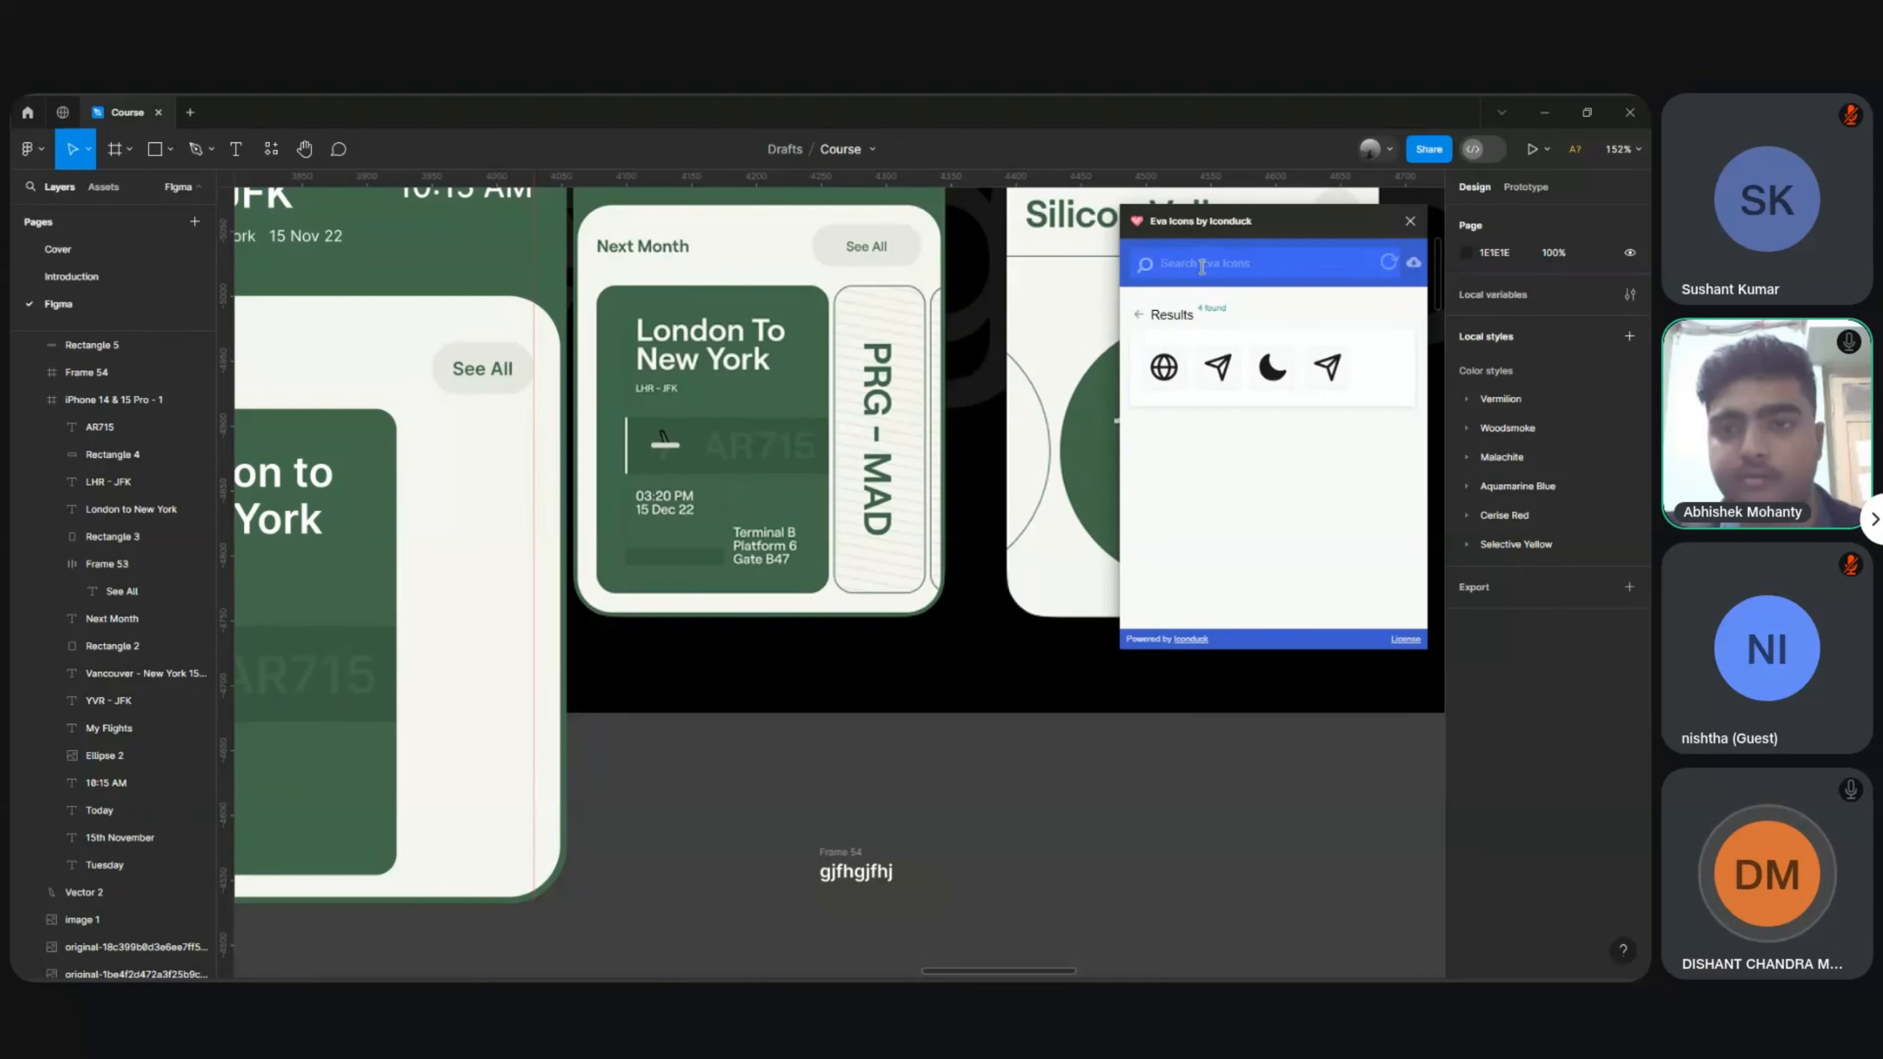
pyautogui.click(1138, 314)
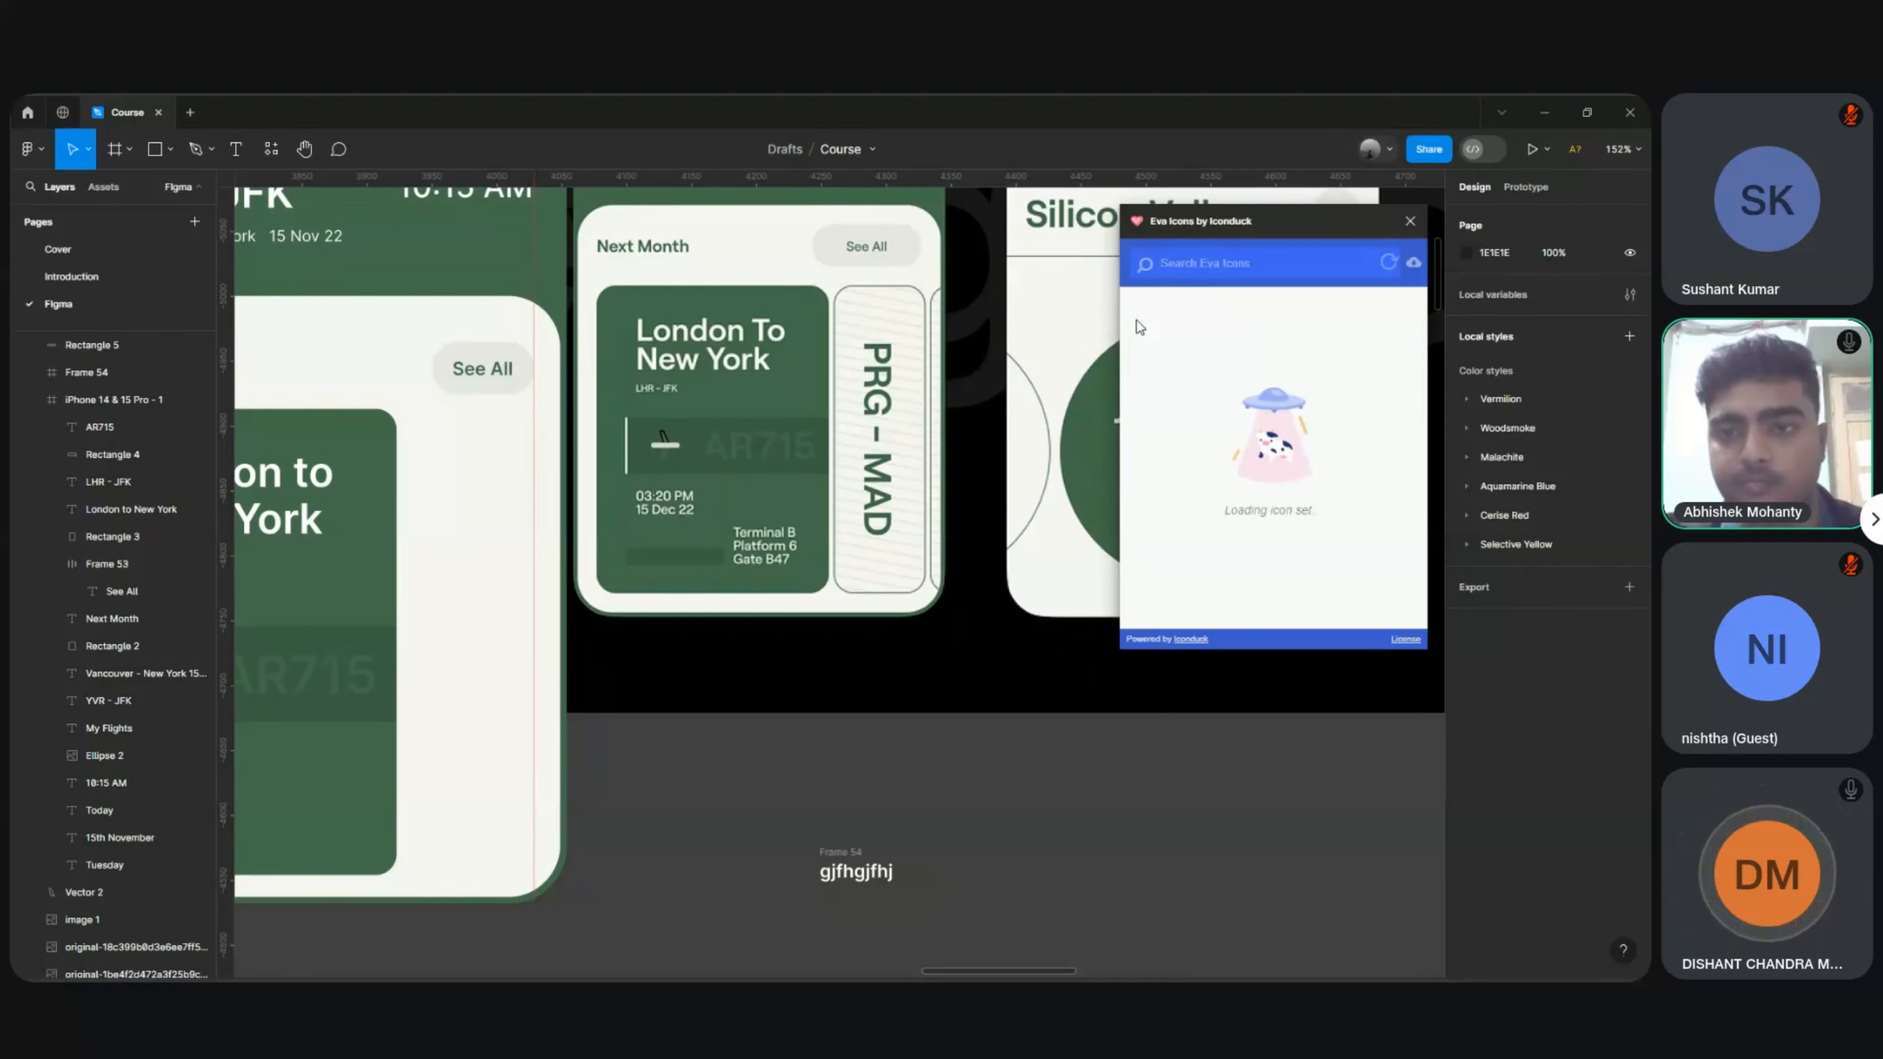
# Step: Search the plugins for "google icons", try to run Google Material Design Icons by Iconduck, and close Eva Icons
pyautogui.click(271, 148)
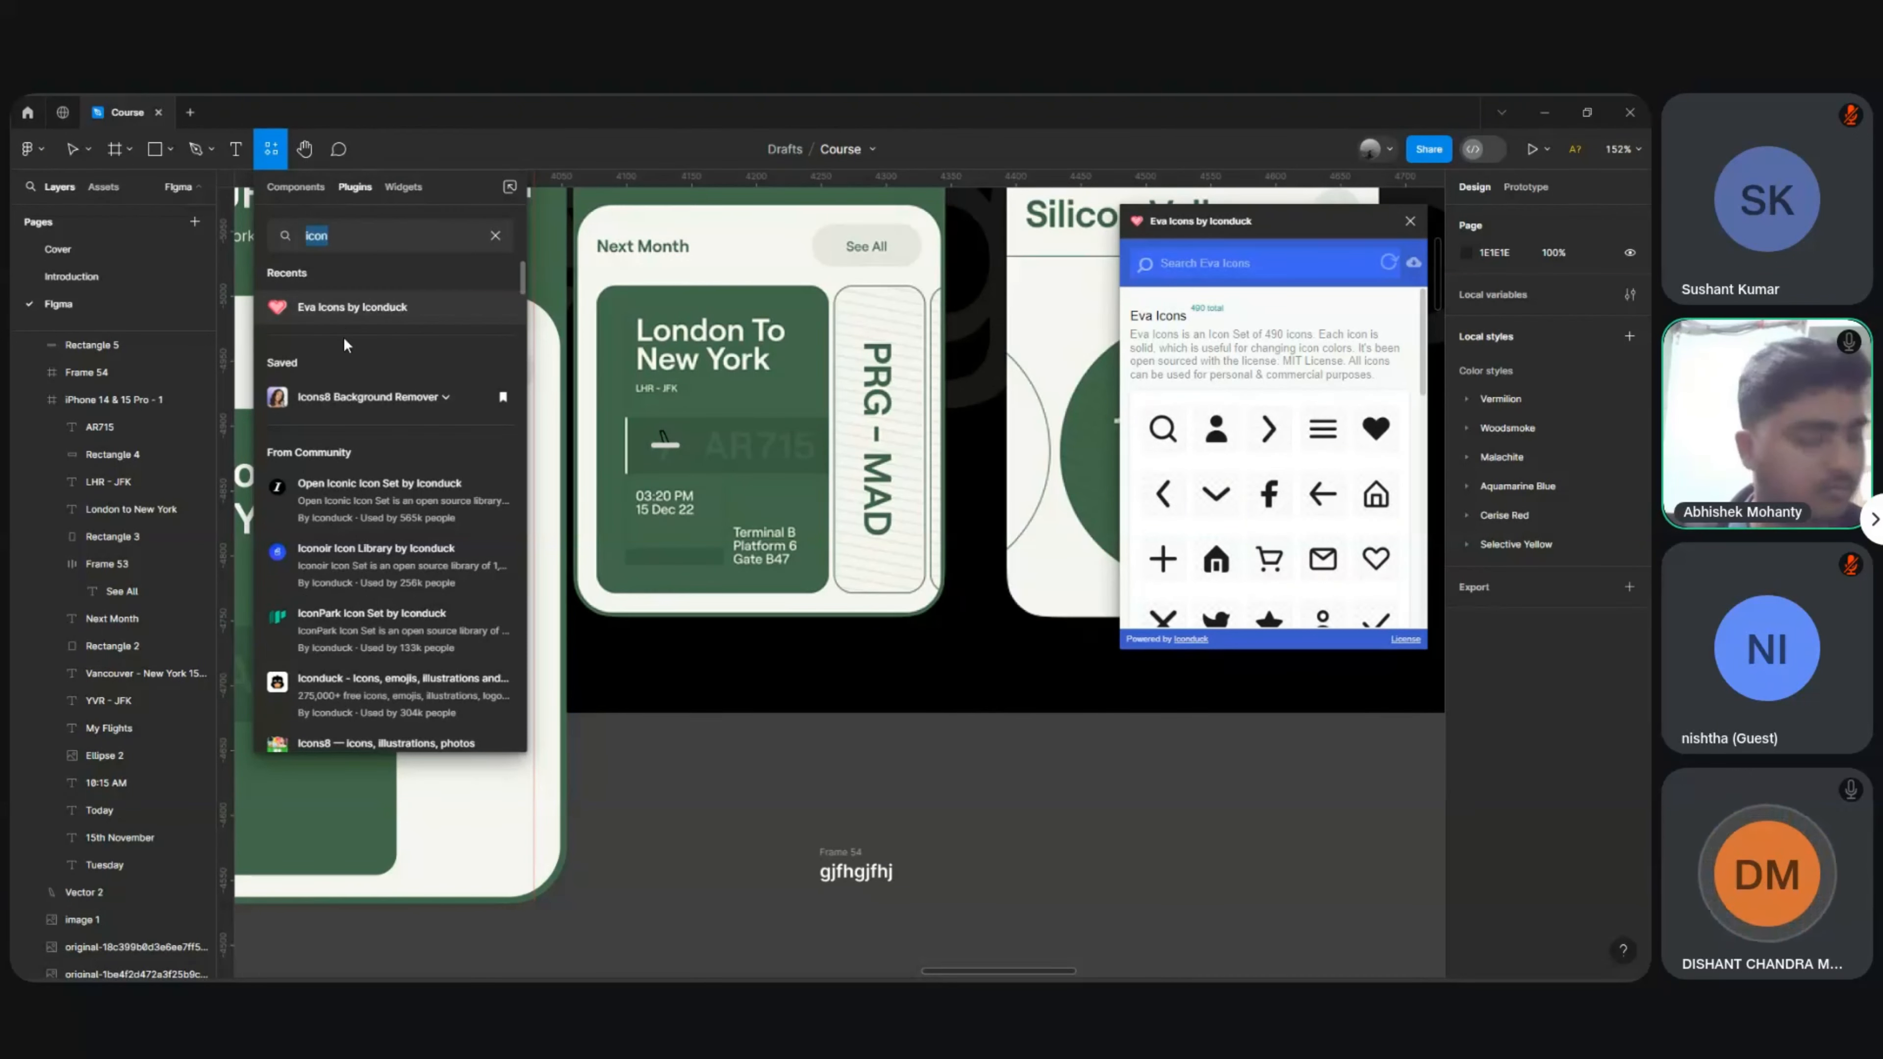
pyautogui.write('goo')
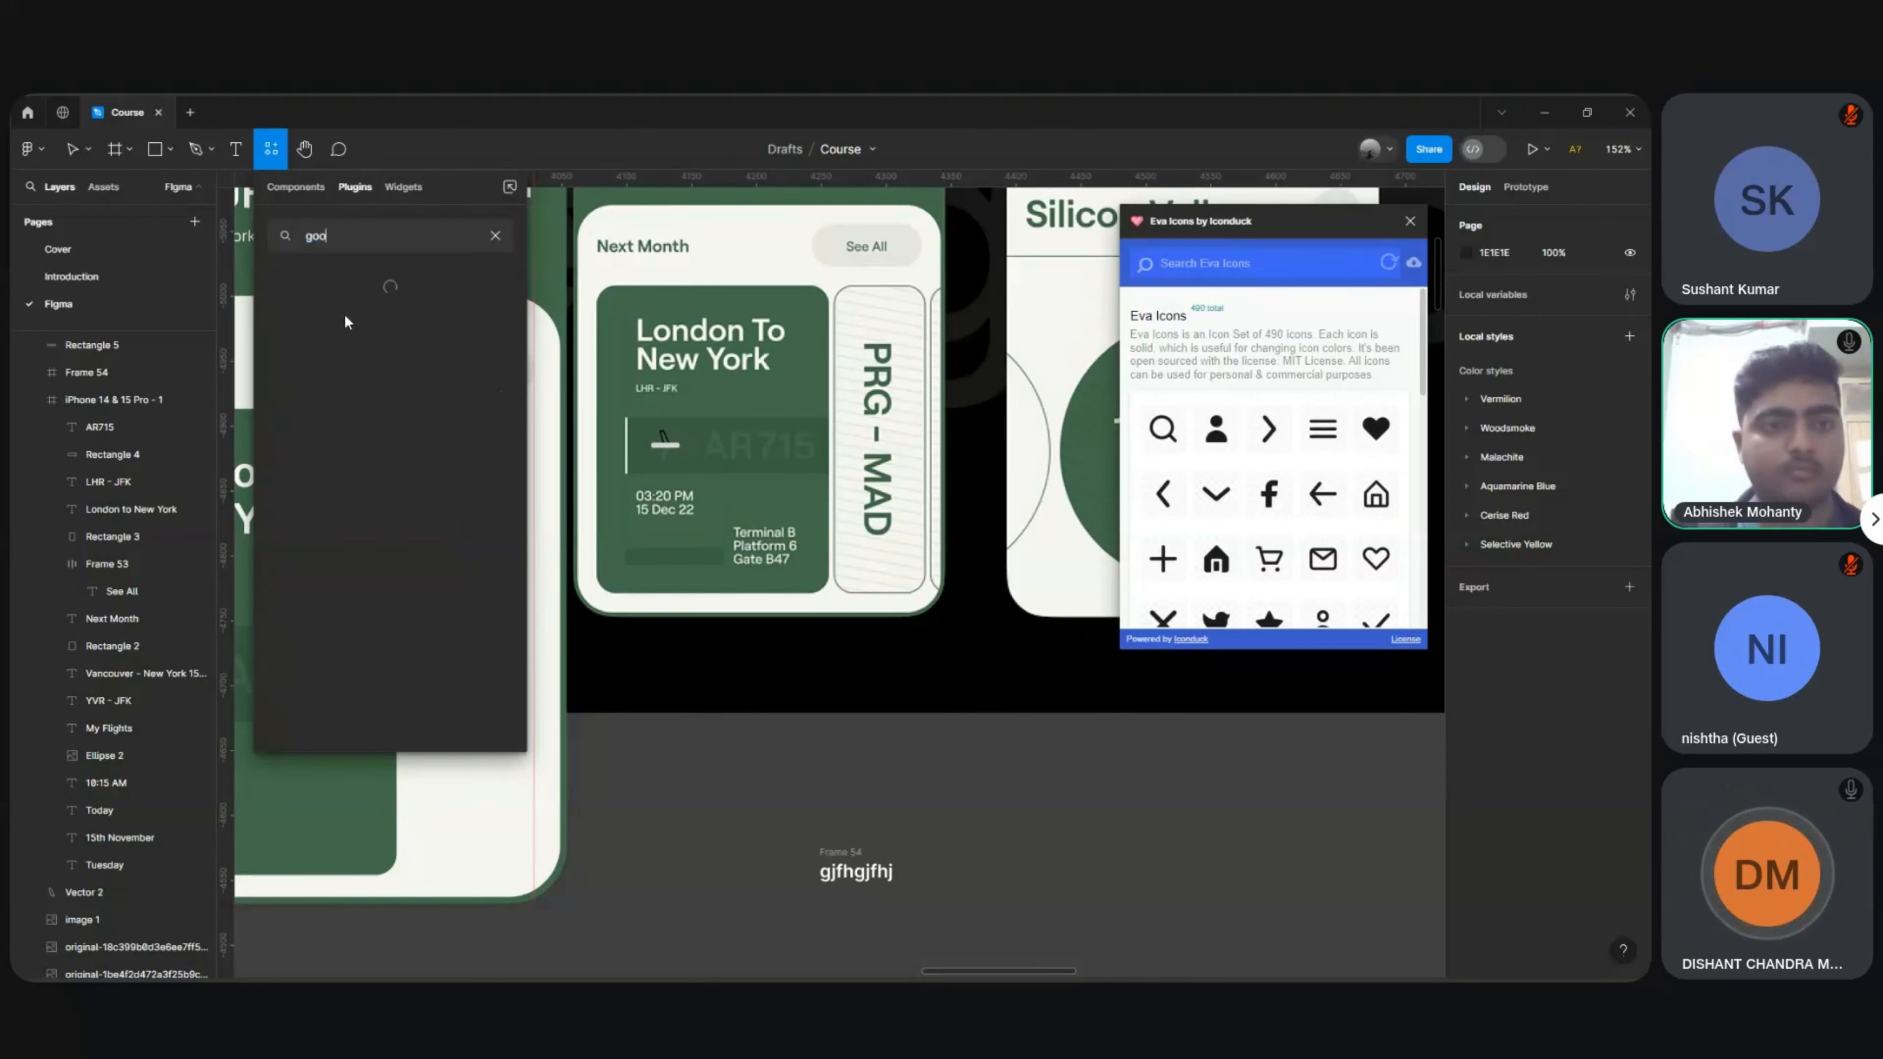
pyautogui.write('gle ')
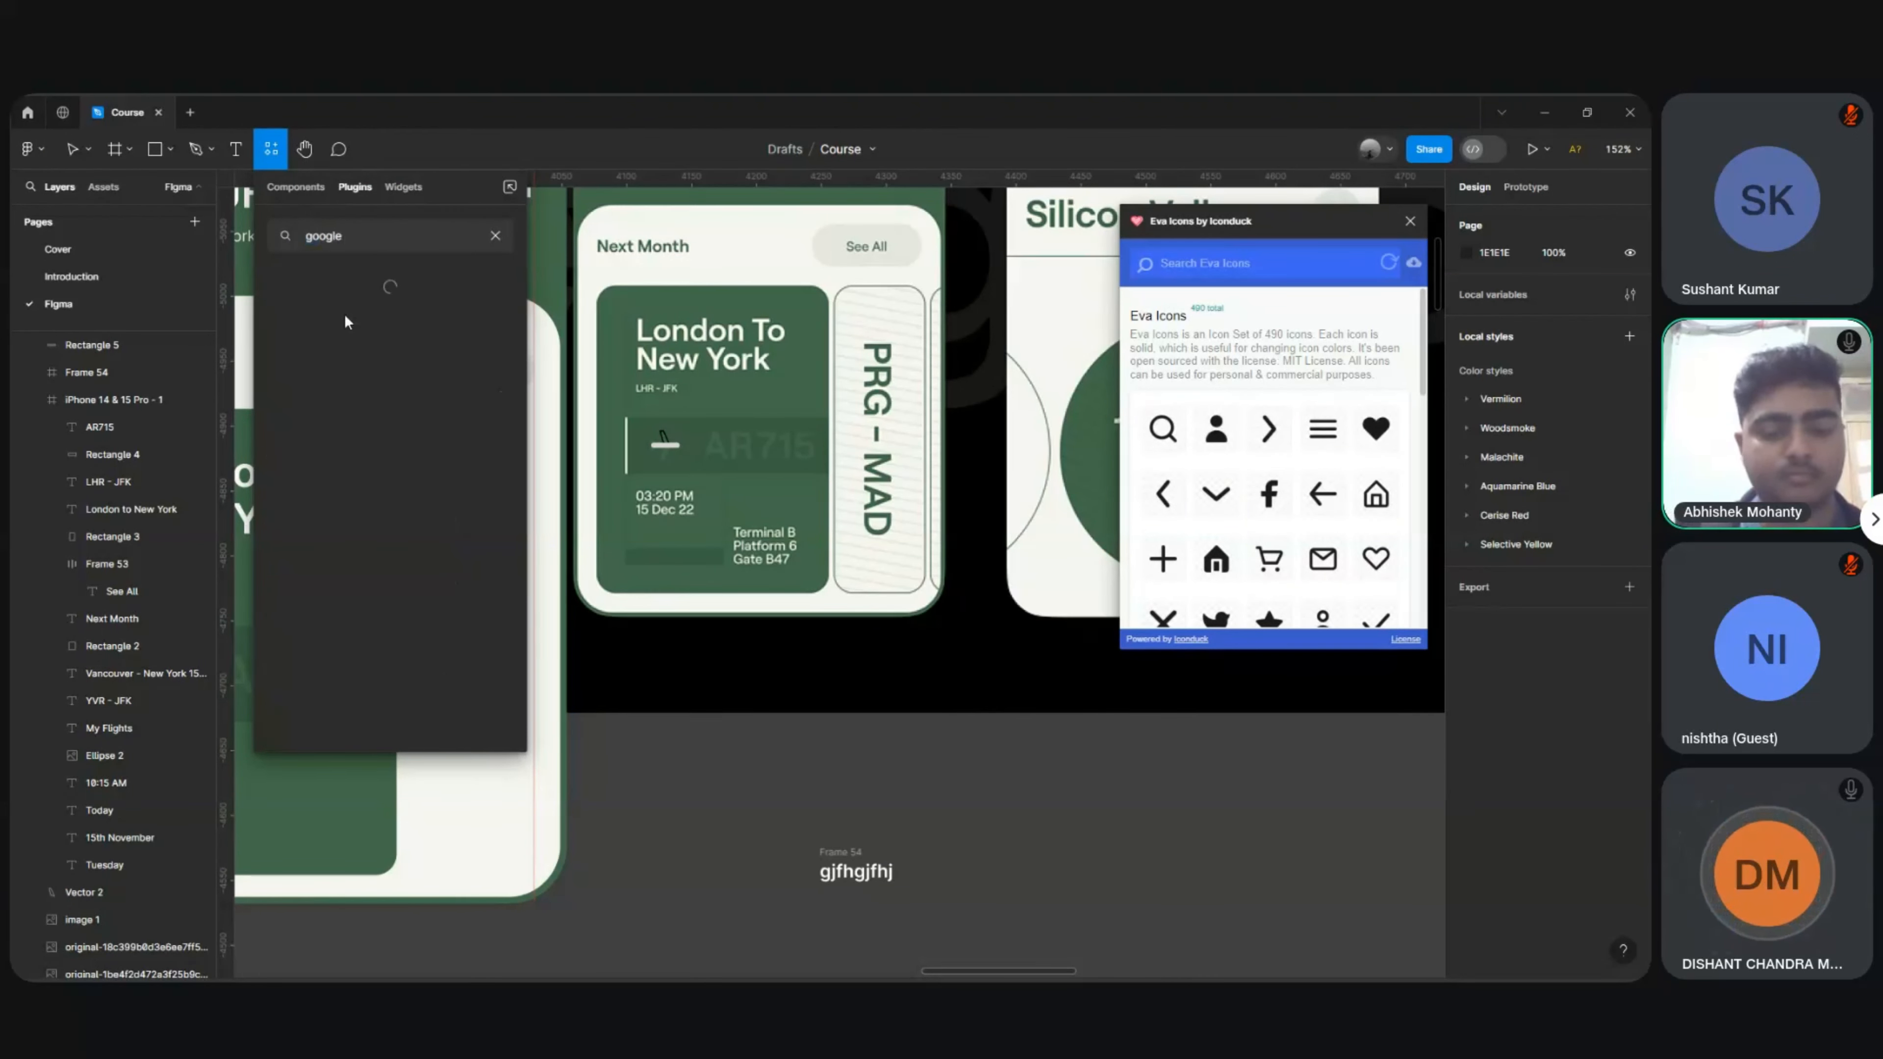
pyautogui.write('icons')
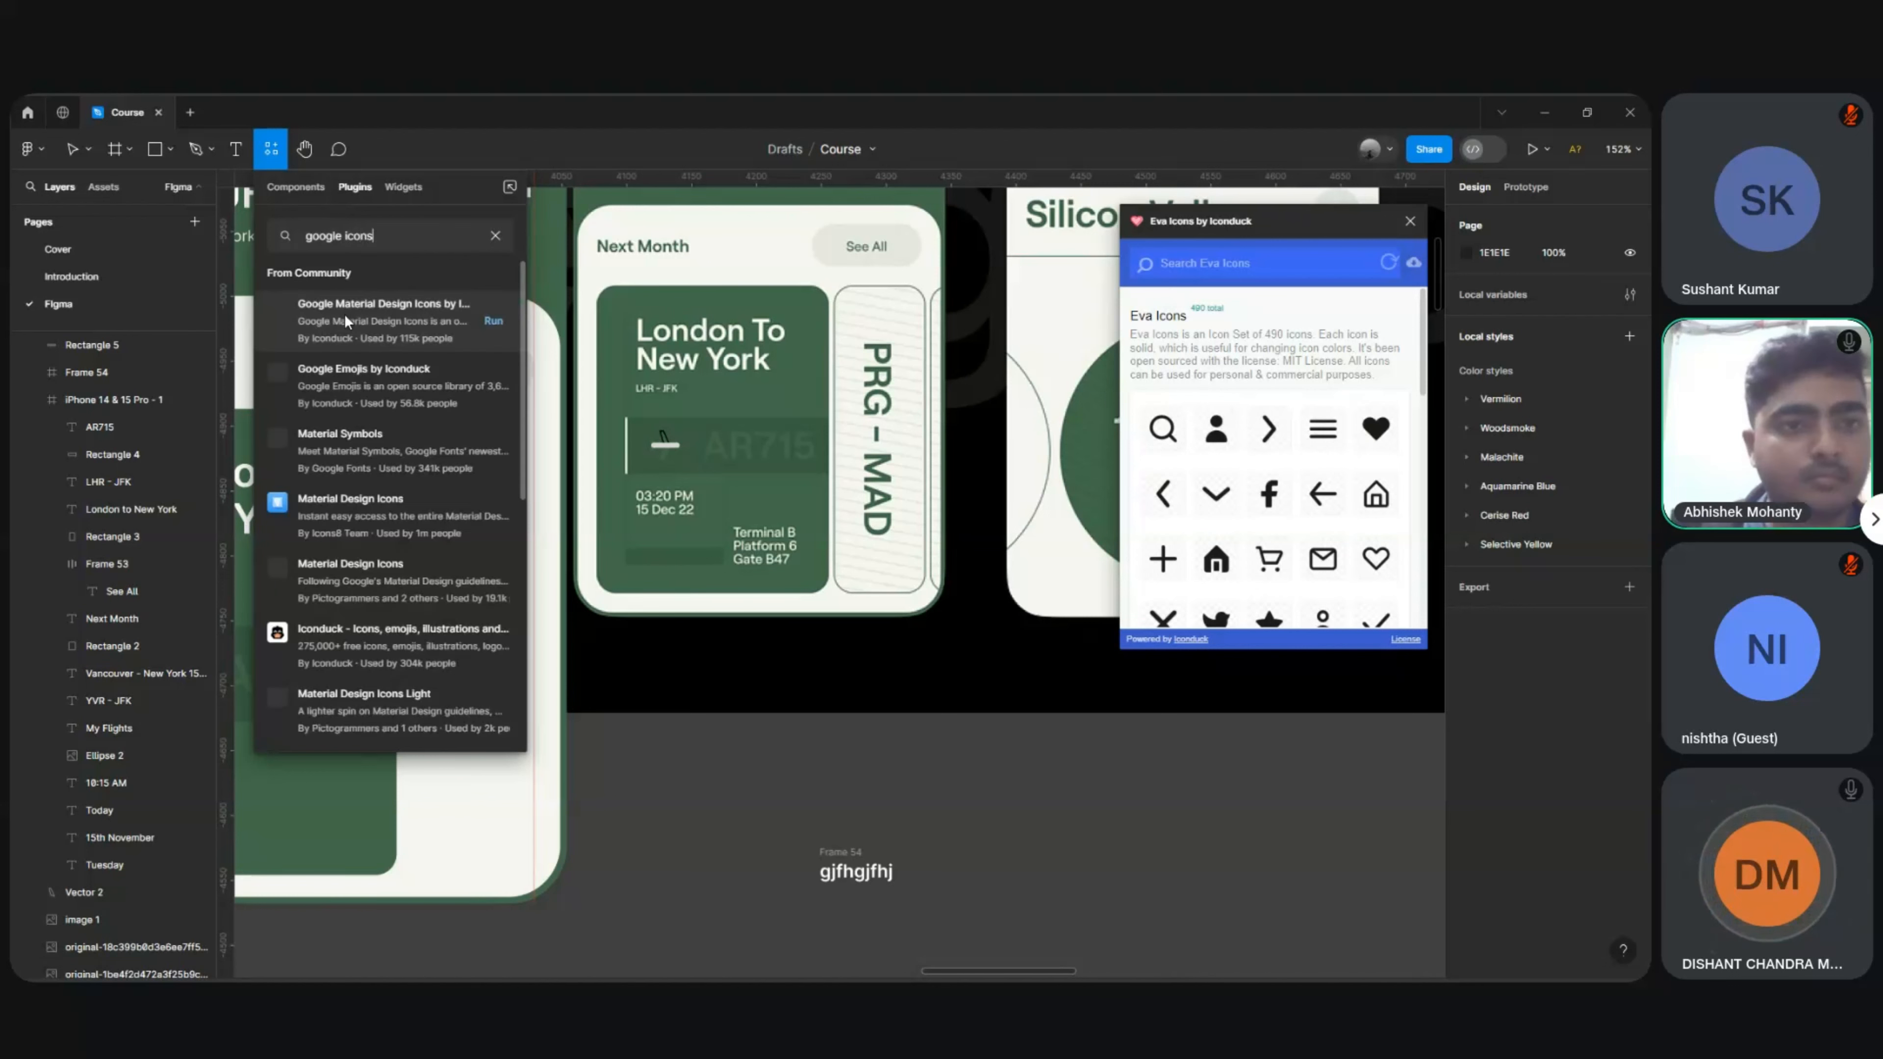
pyautogui.click(390, 316)
pyautogui.click(359, 425)
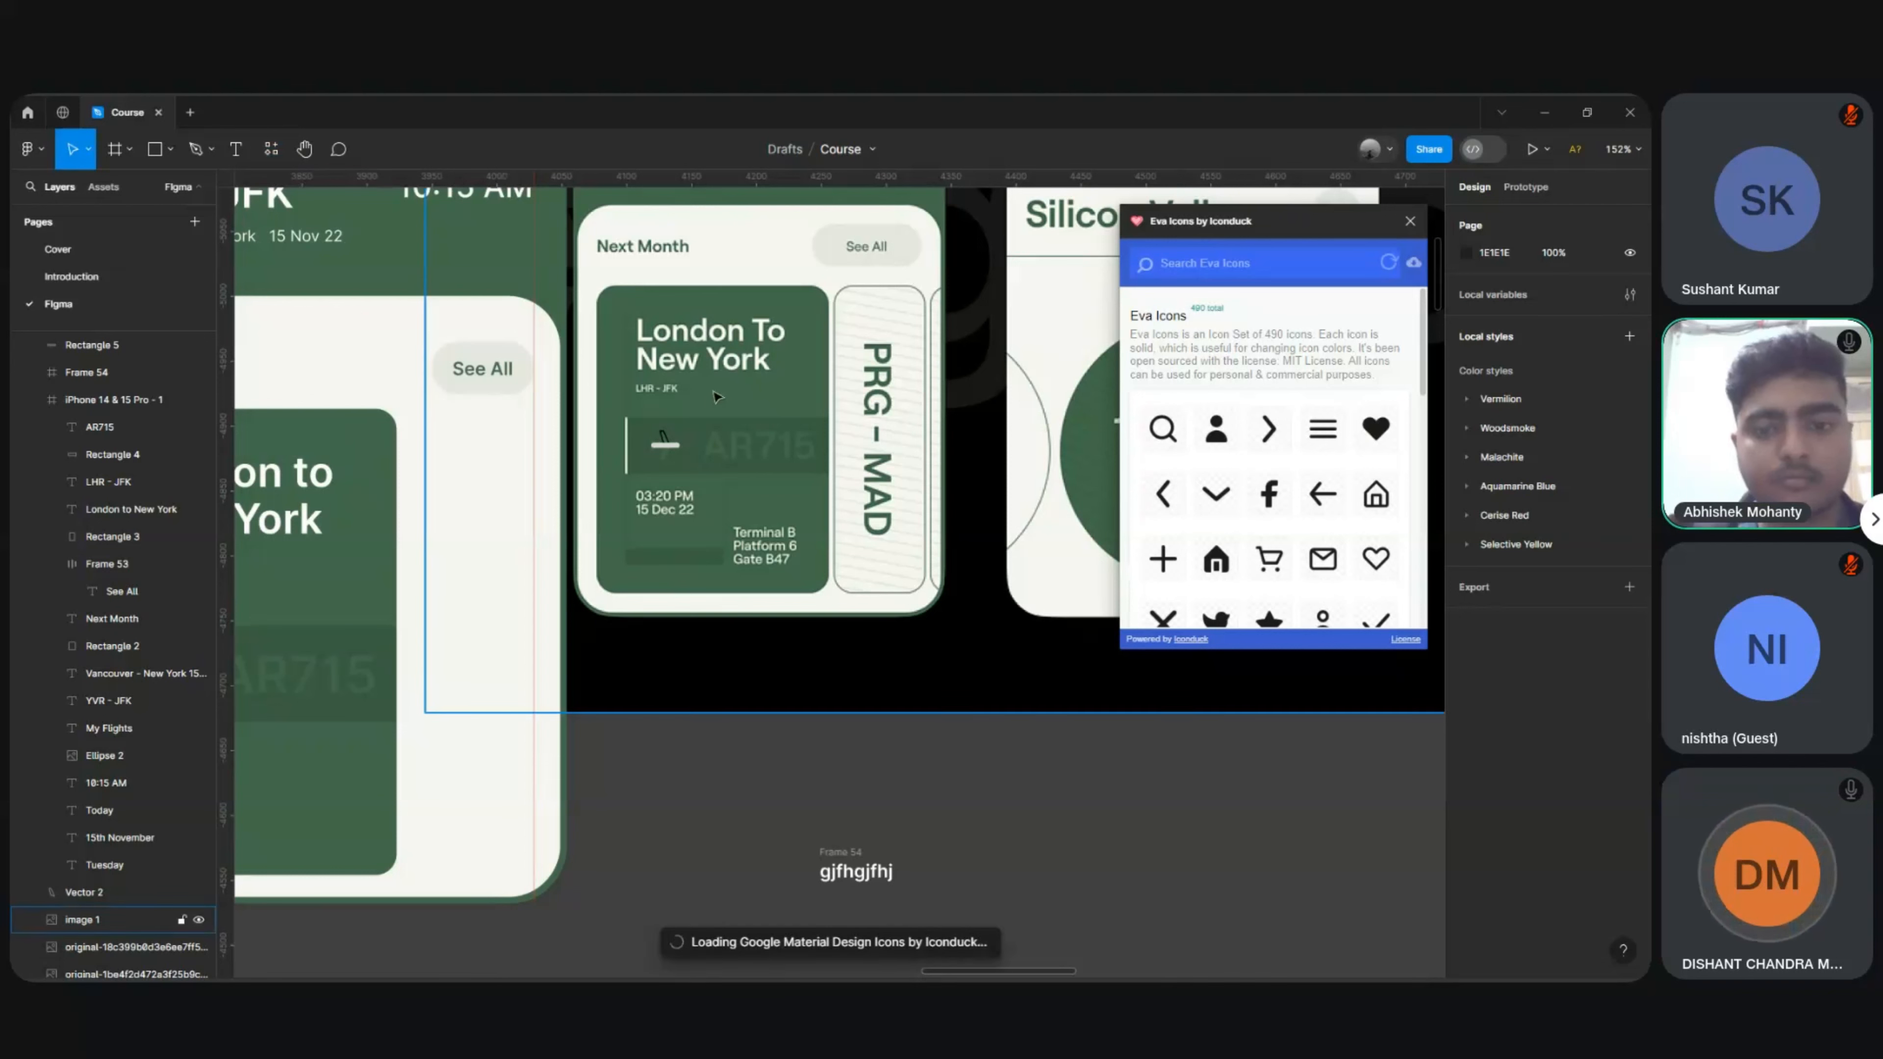
pyautogui.click(1409, 222)
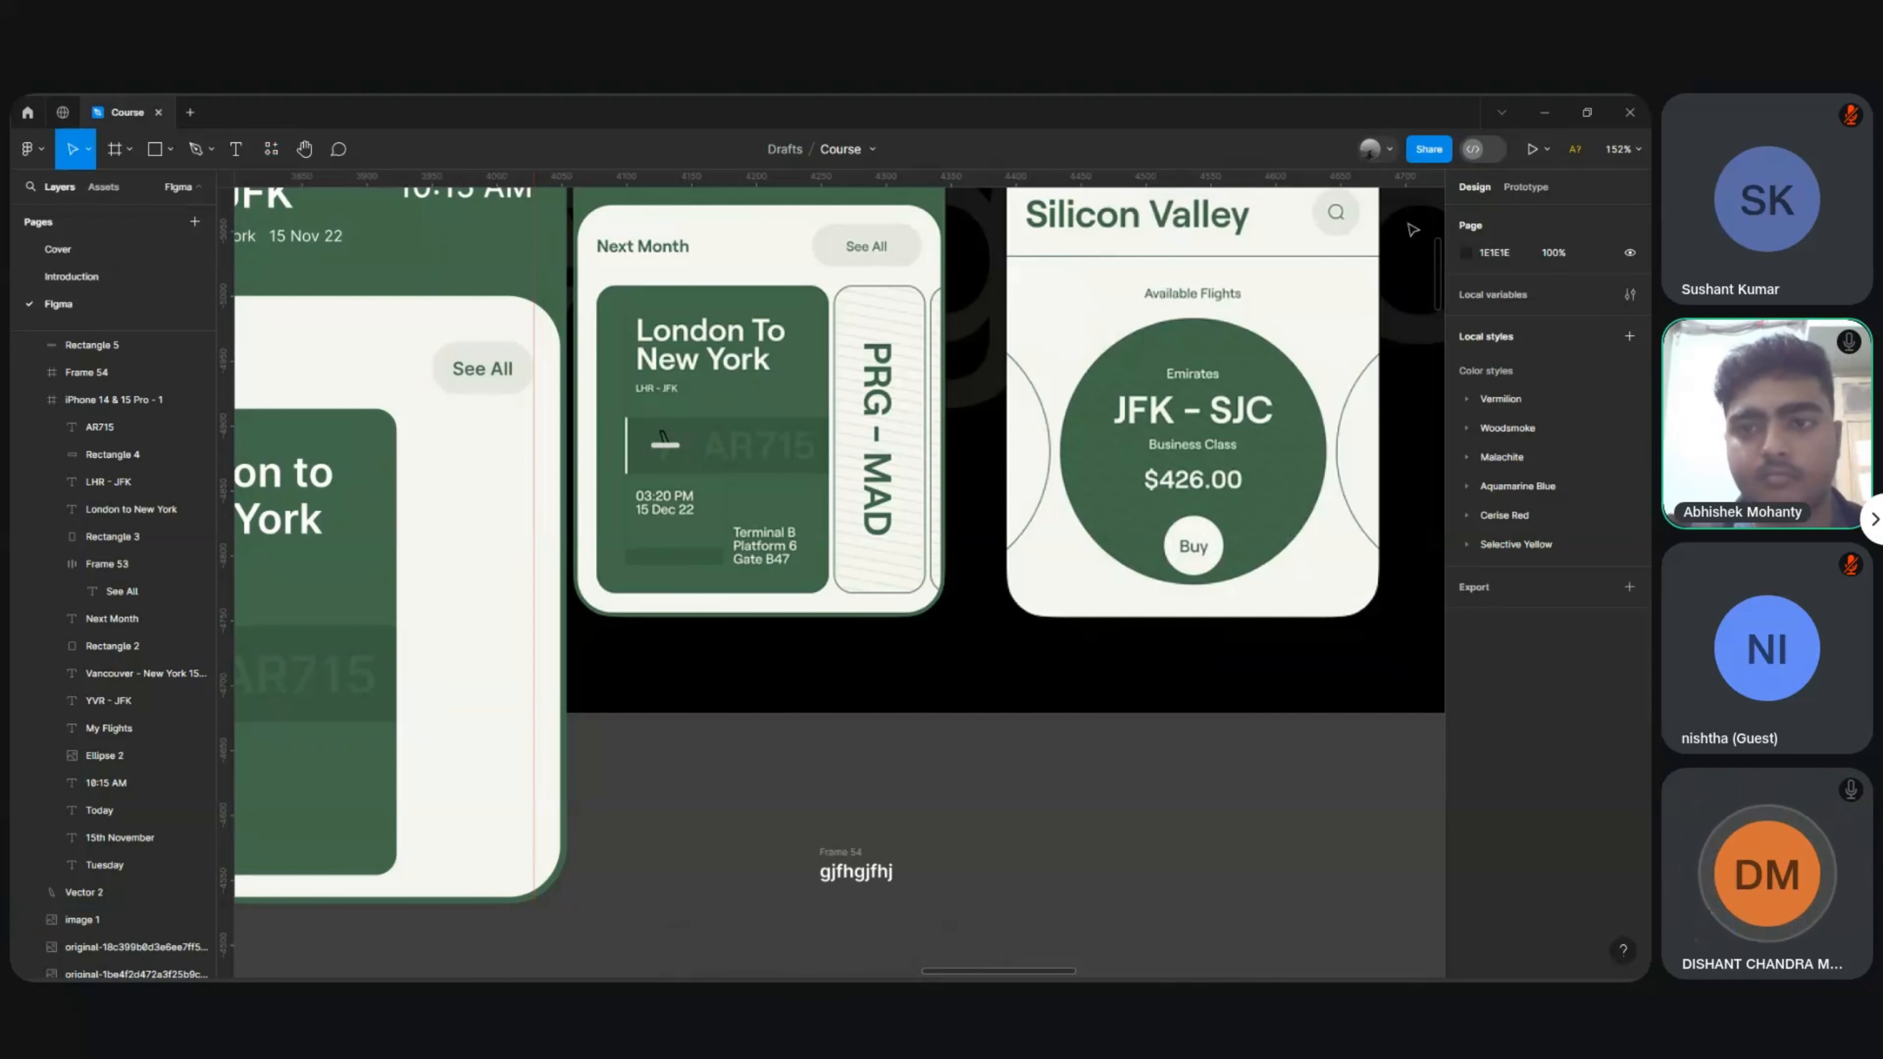
# Step: Run Google Material Design Icons by Iconduck again from the "google icons" plugin results
pyautogui.hscroll(-5, 1148, 620)
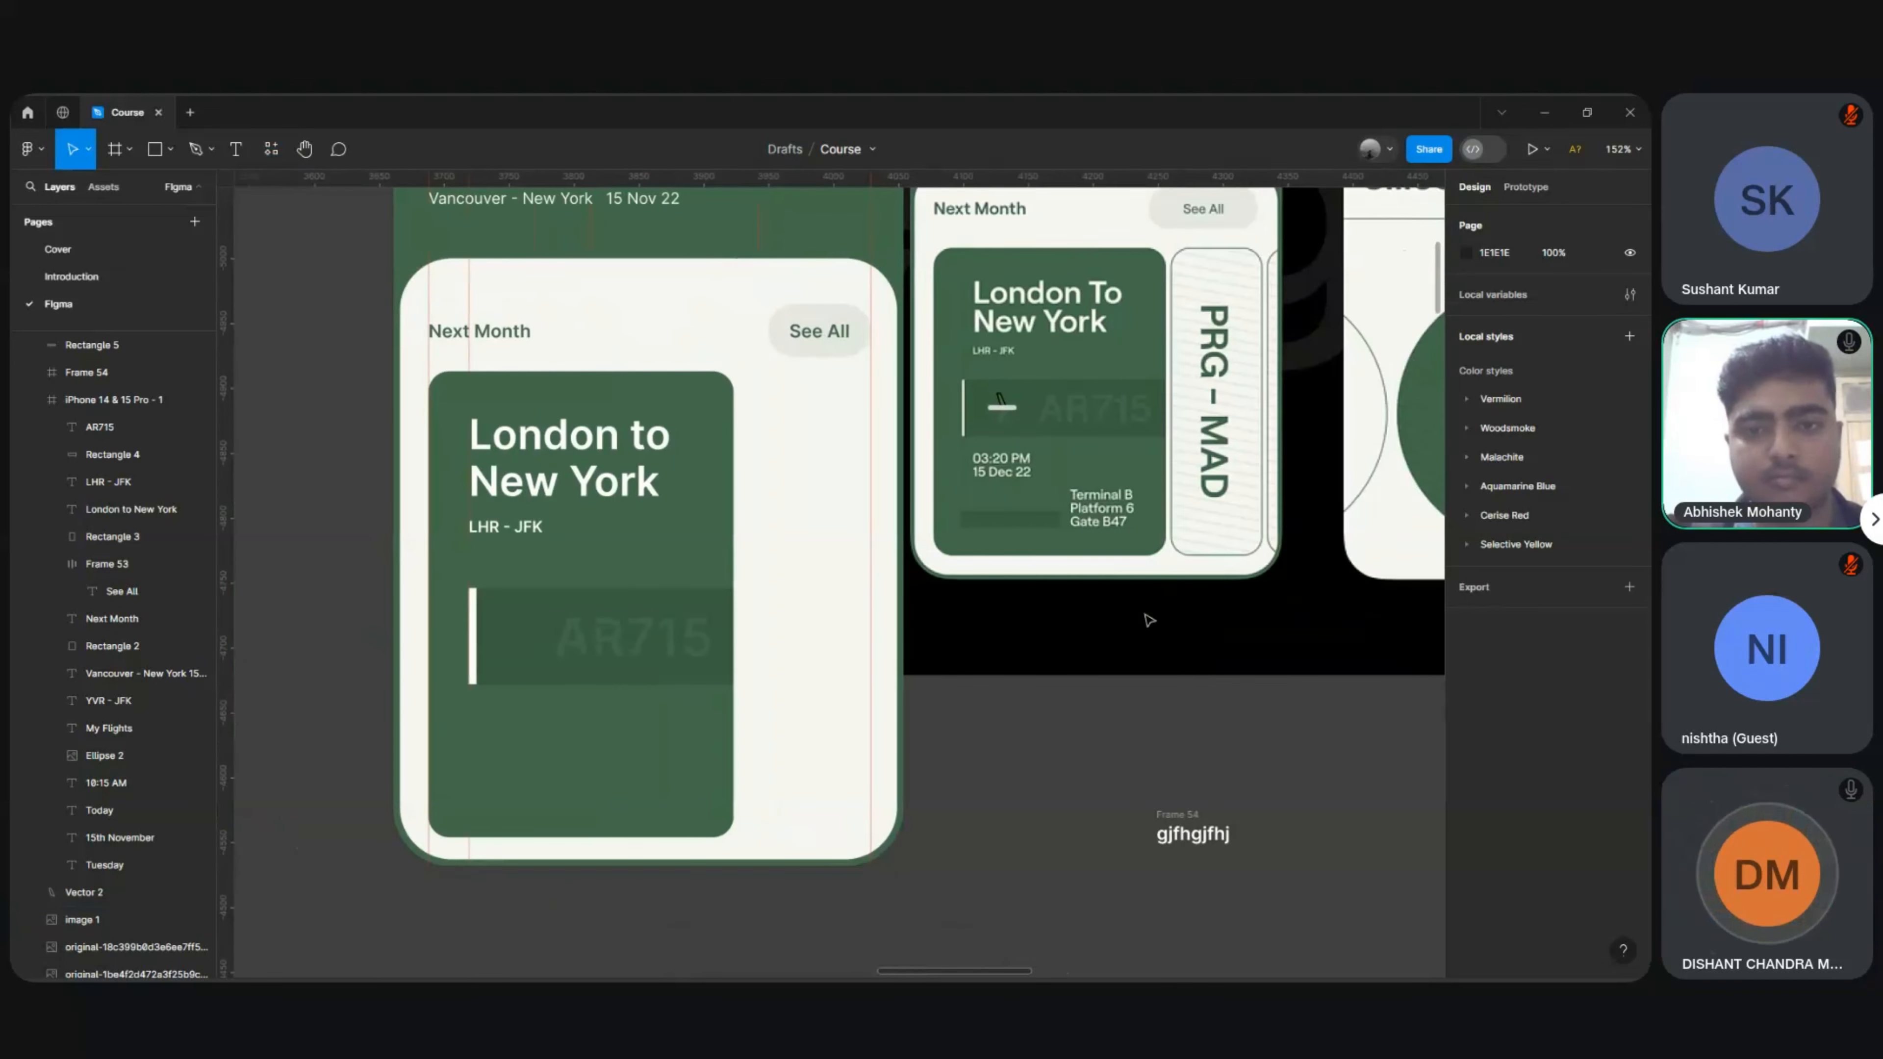
pyautogui.scroll(-5, 1148, 620)
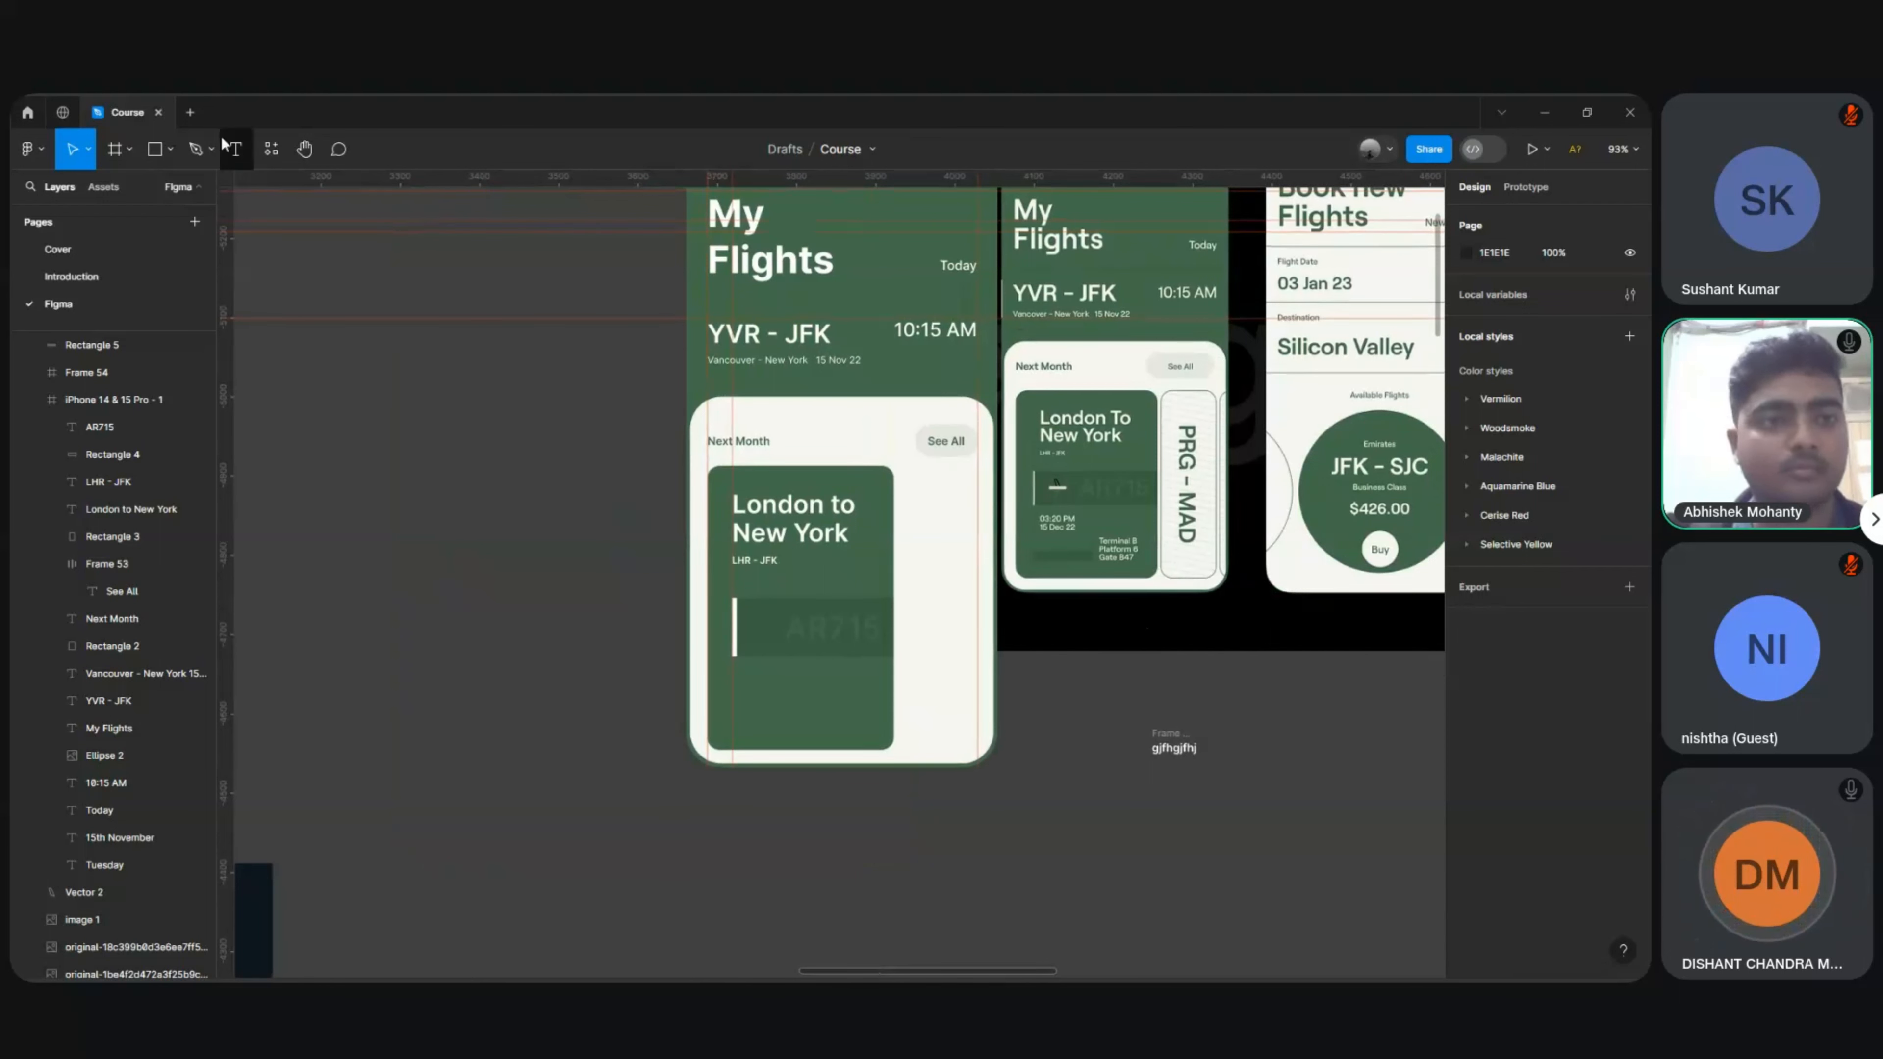
pyautogui.click(270, 149)
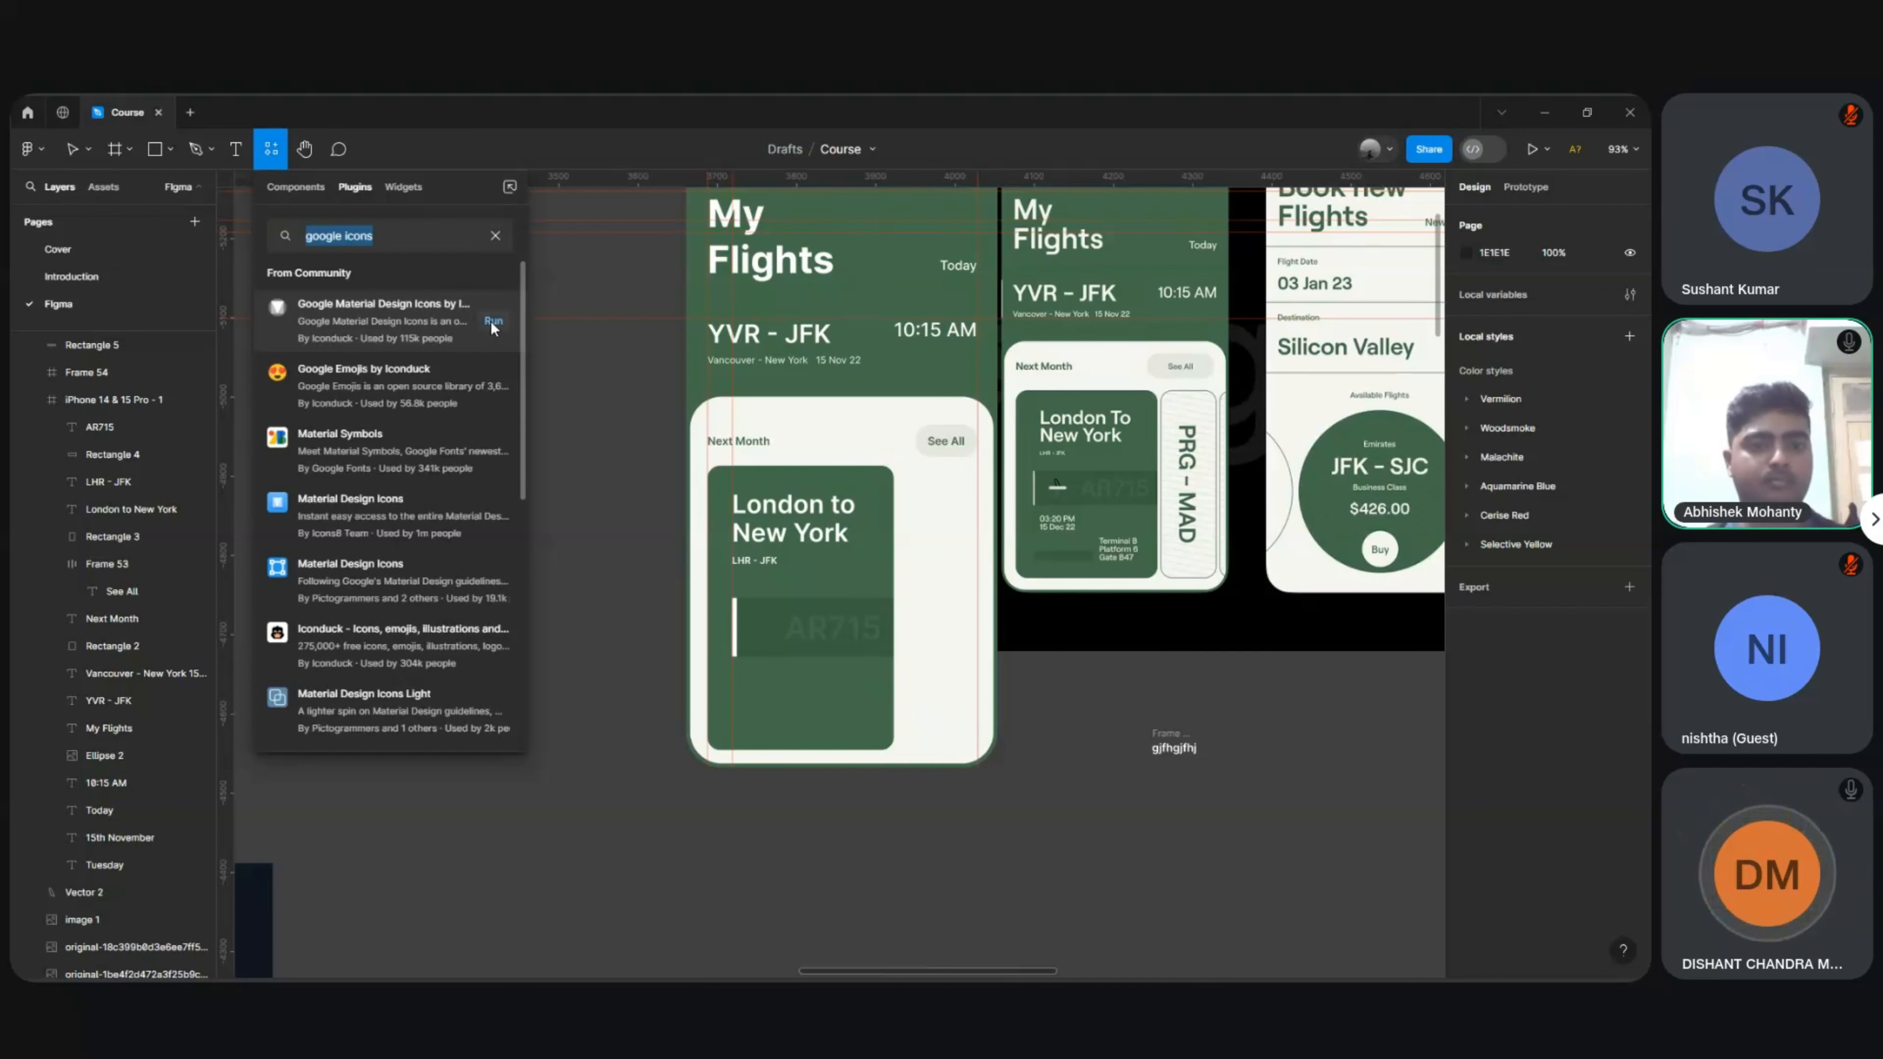
pyautogui.click(492, 322)
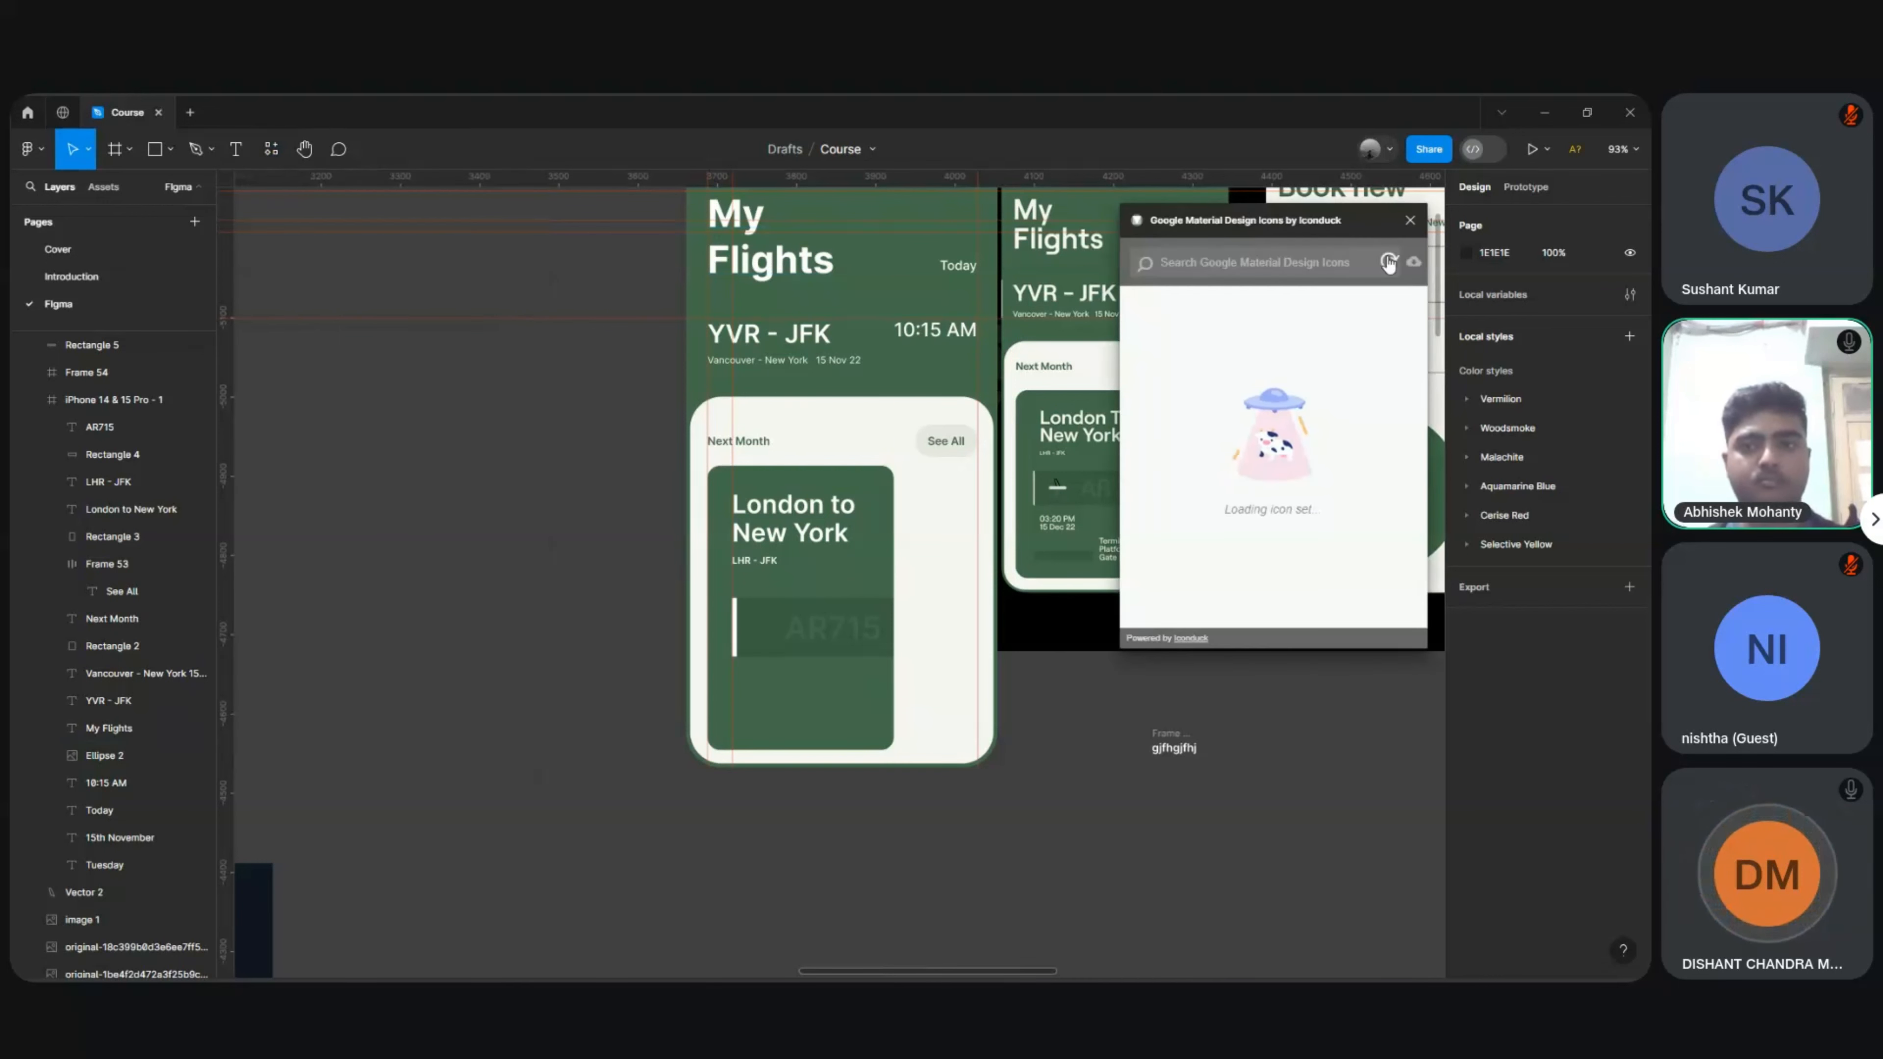
# Step: Search Google Material Design Icons for "plane" and select the search text for replacement
pyautogui.click(1202, 260)
pyautogui.write('plane')
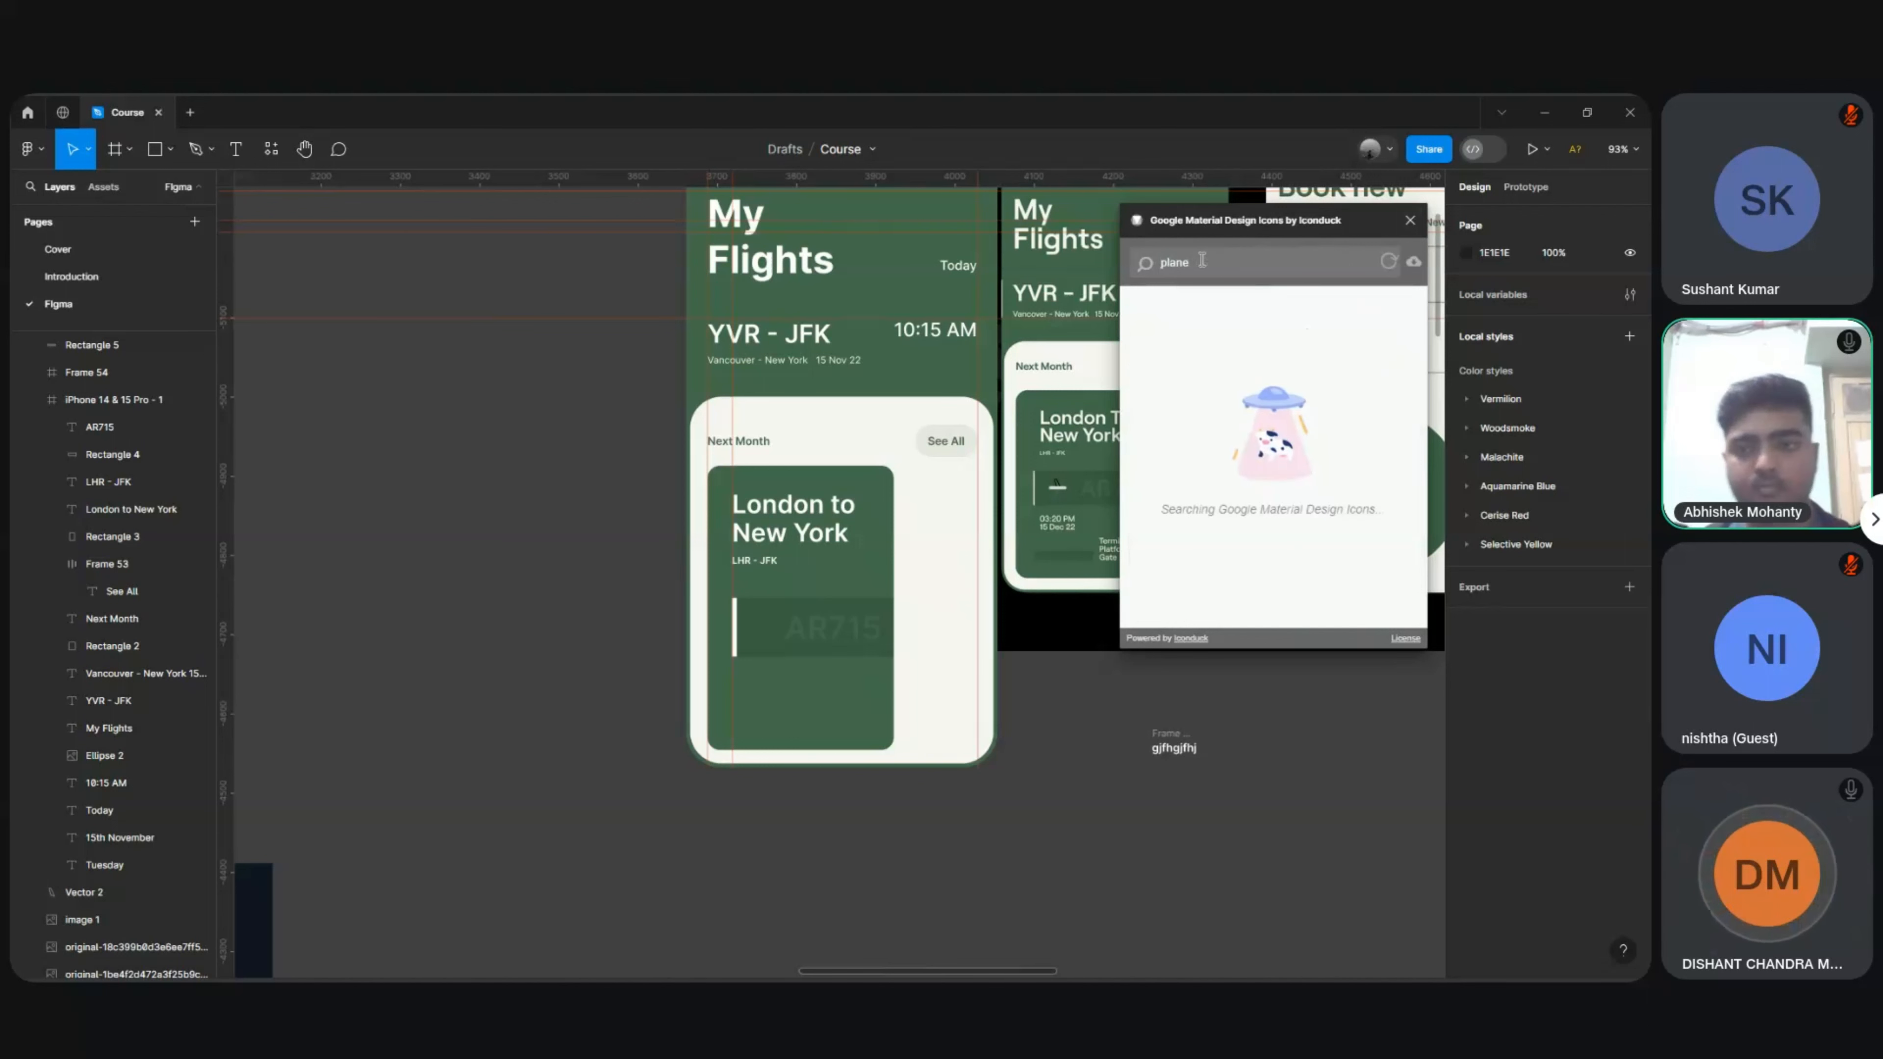
pyautogui.click(1201, 261)
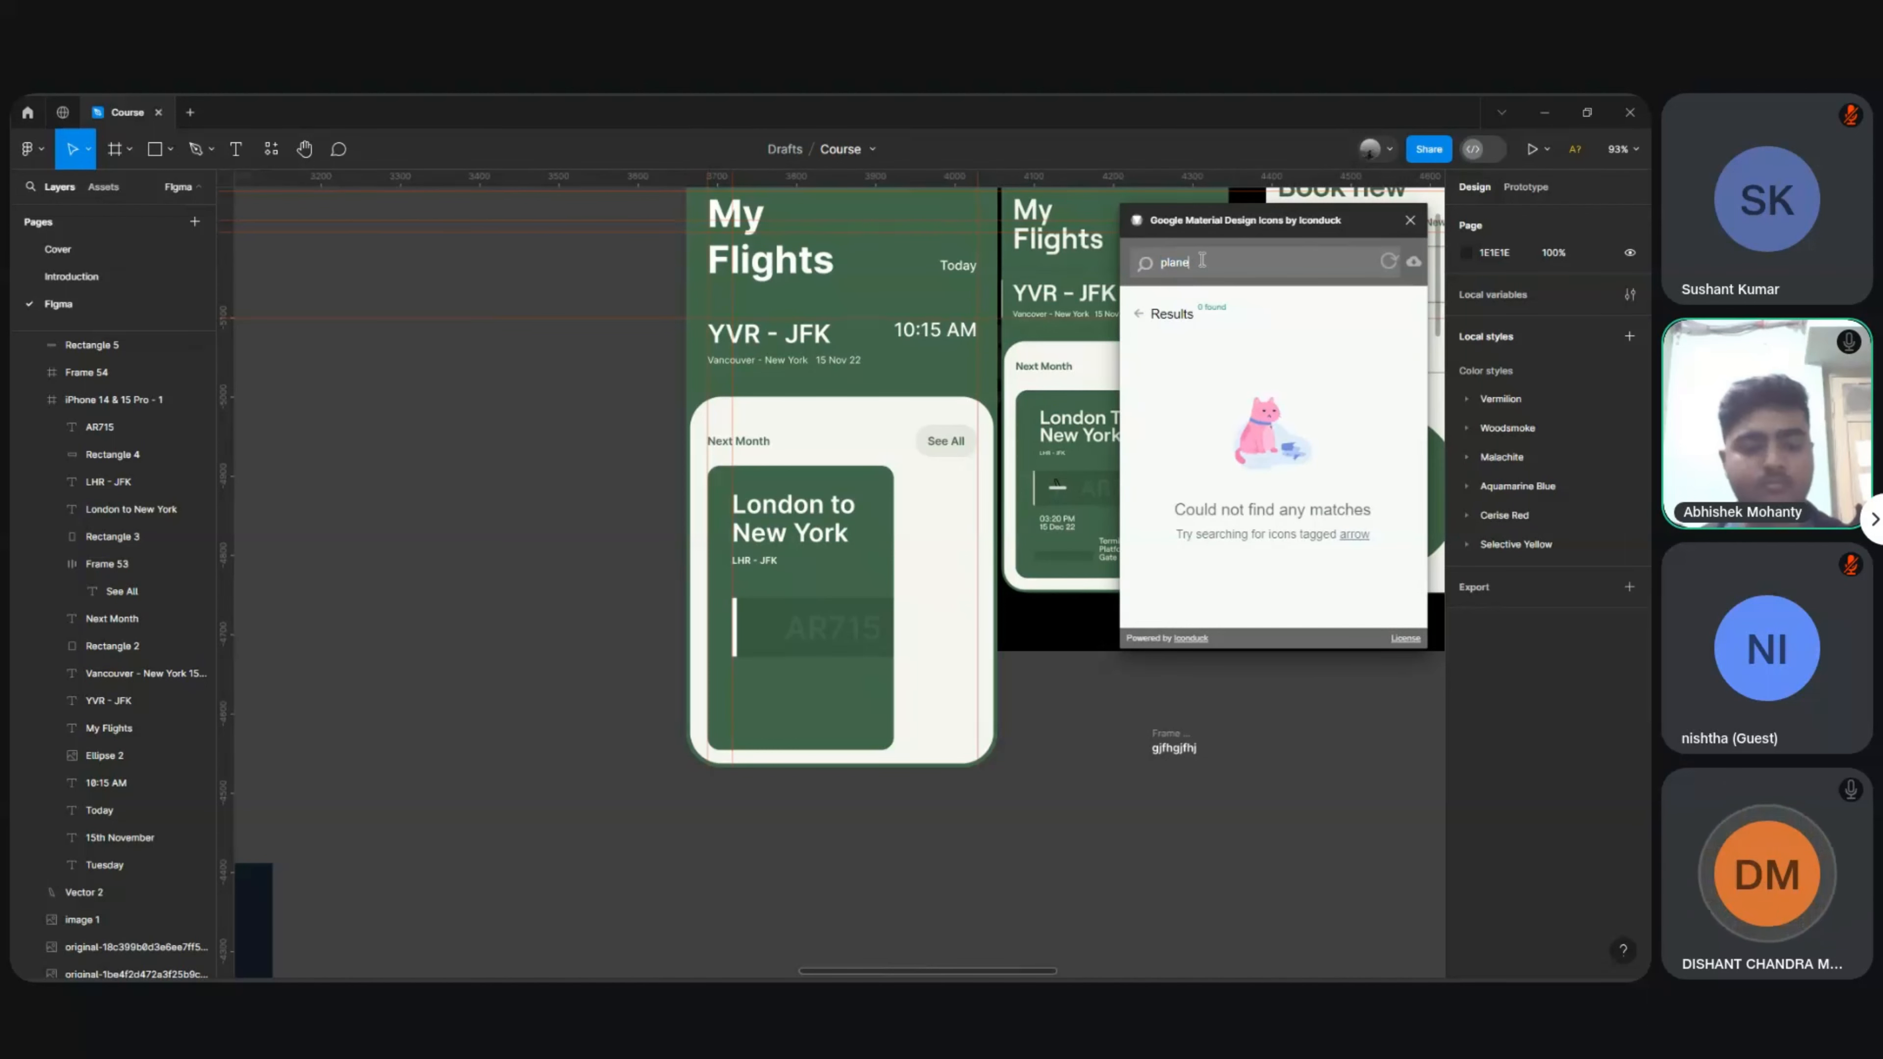
pyautogui.hotkey('ctrl', 'a')
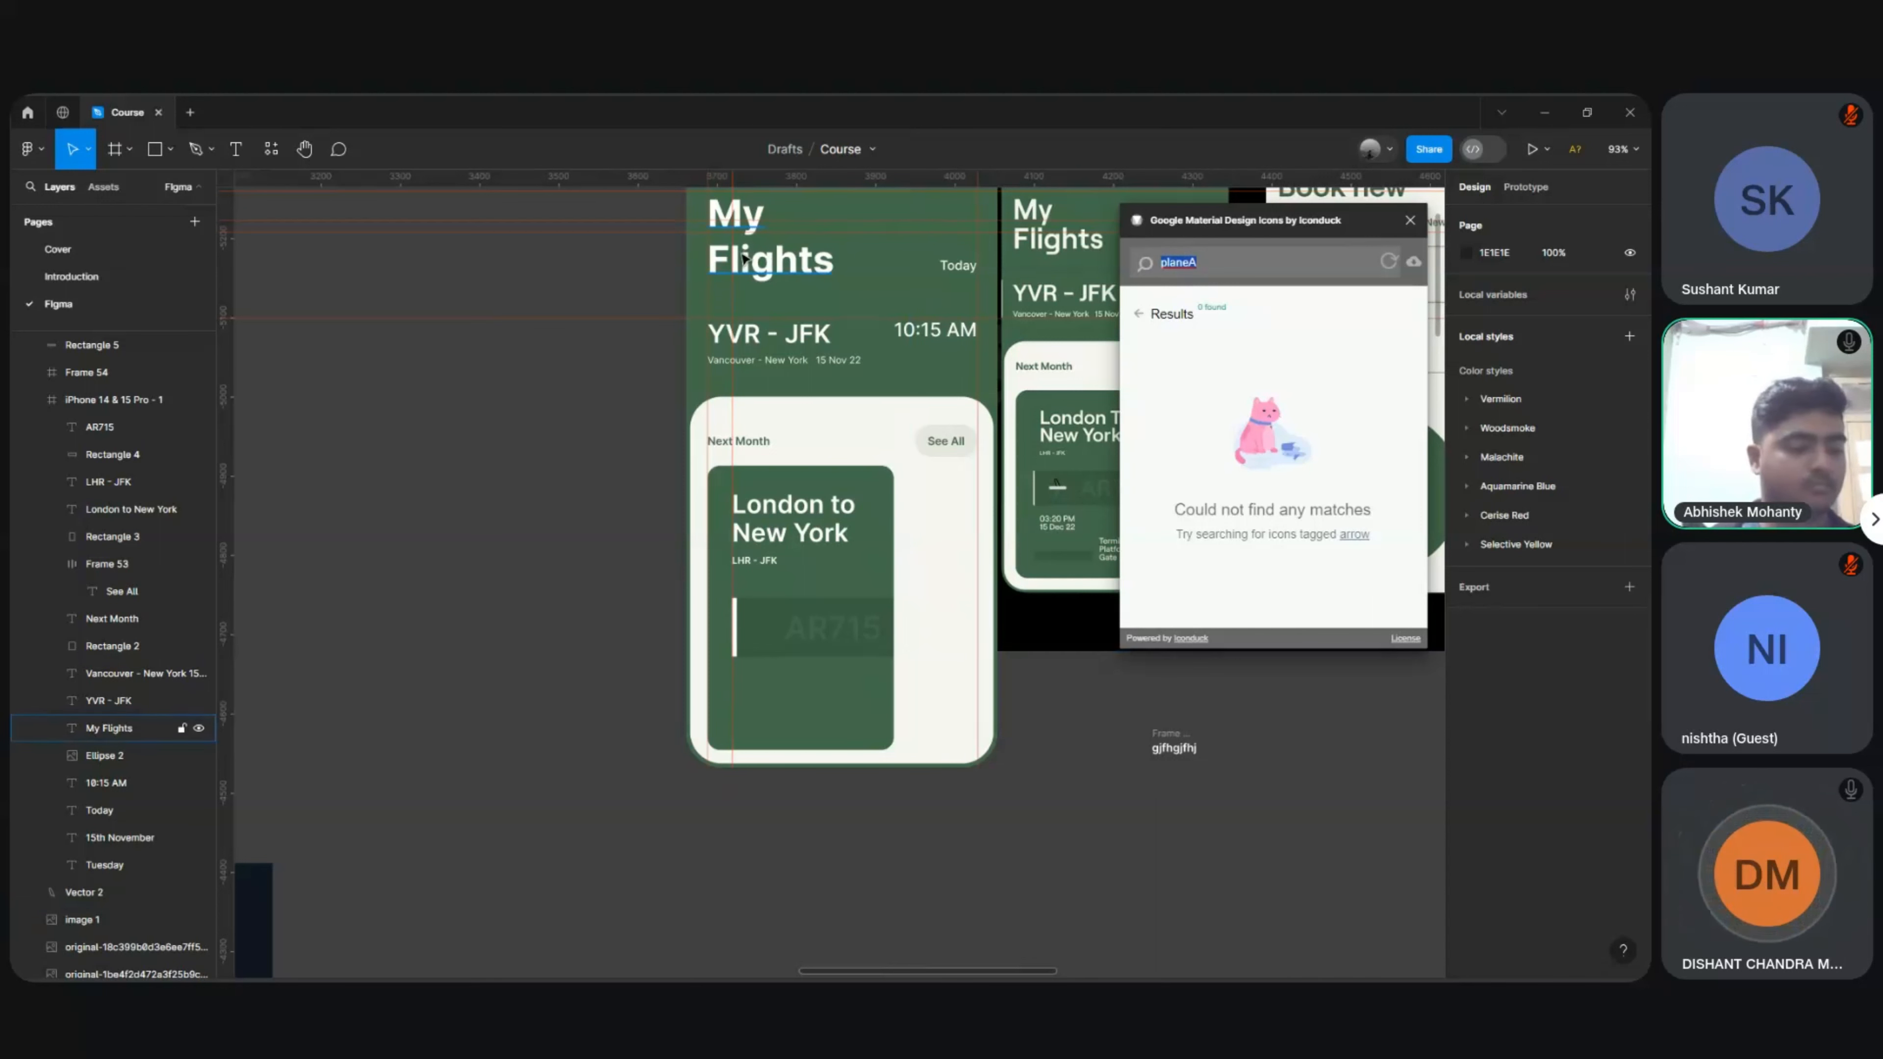
# Step: Close the Iconduck icon plugin and run Material Symbols by Google Fonts from the "google icons" plugin results
pyautogui.click(271, 148)
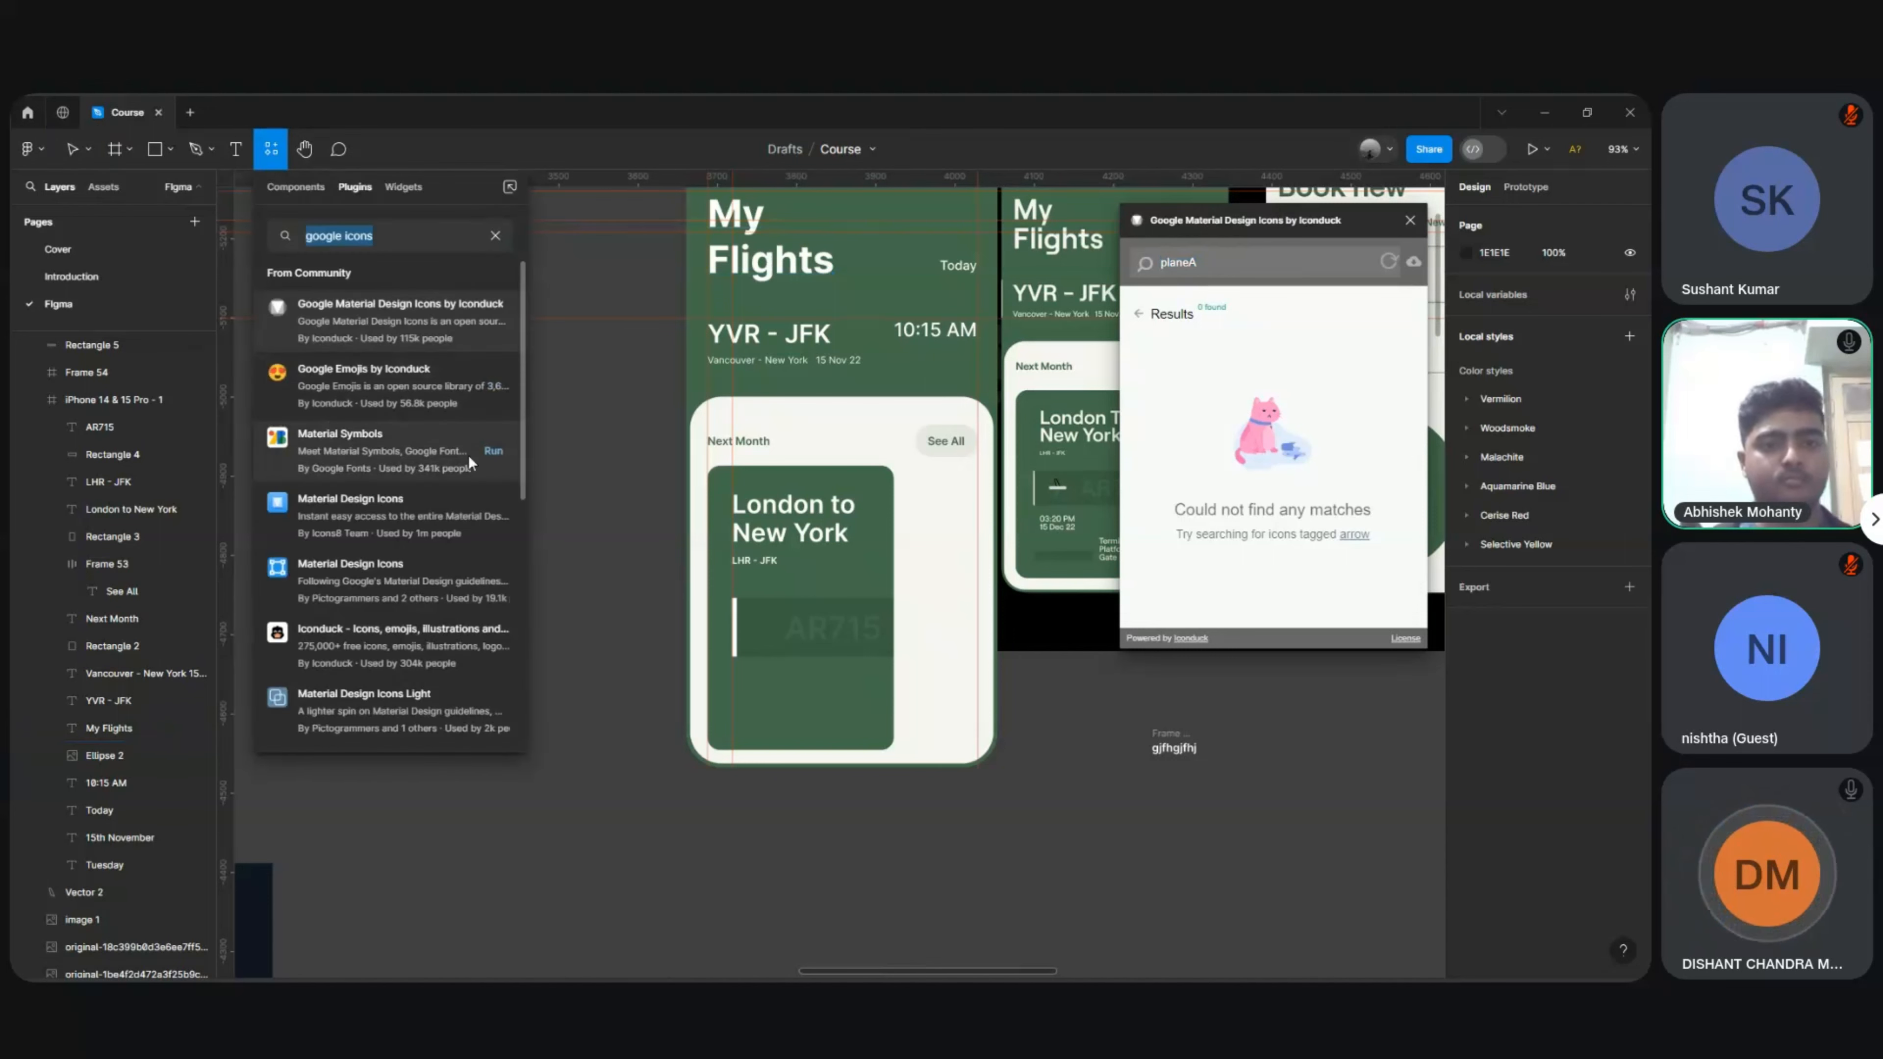
pyautogui.click(495, 454)
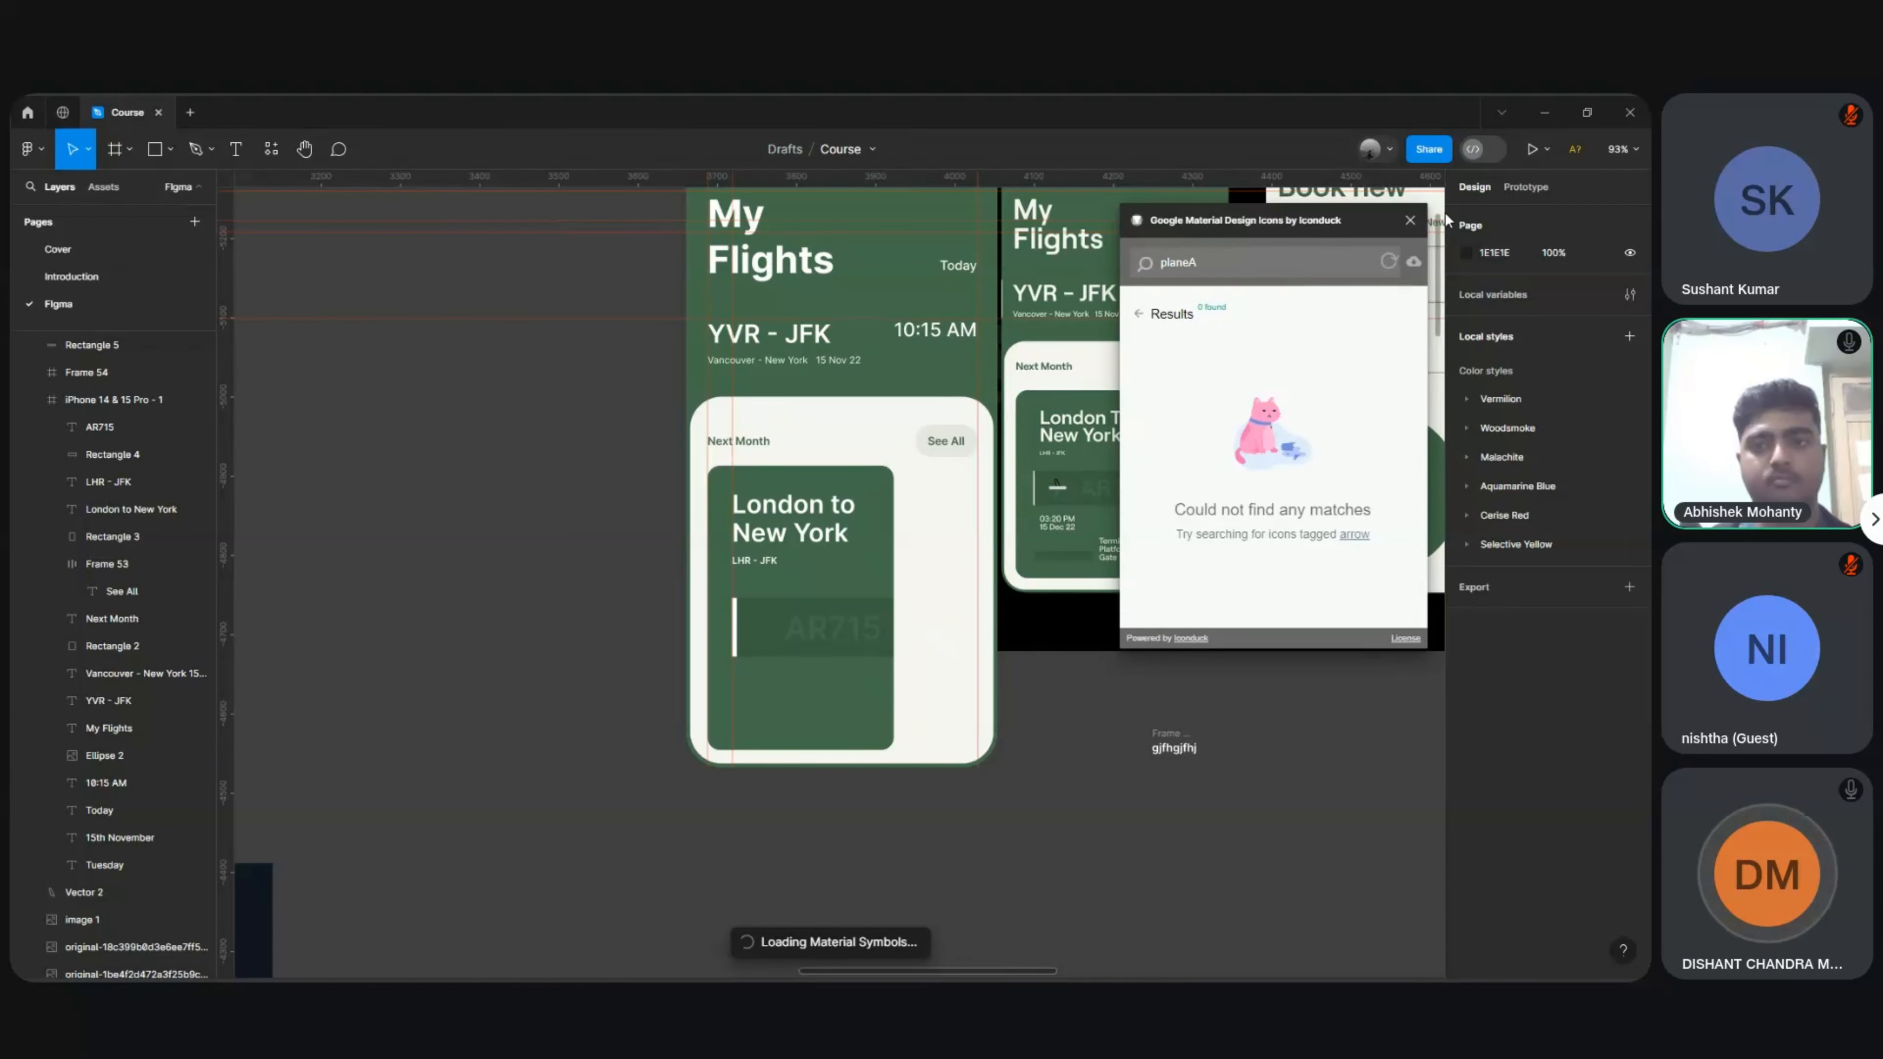
pyautogui.click(1410, 223)
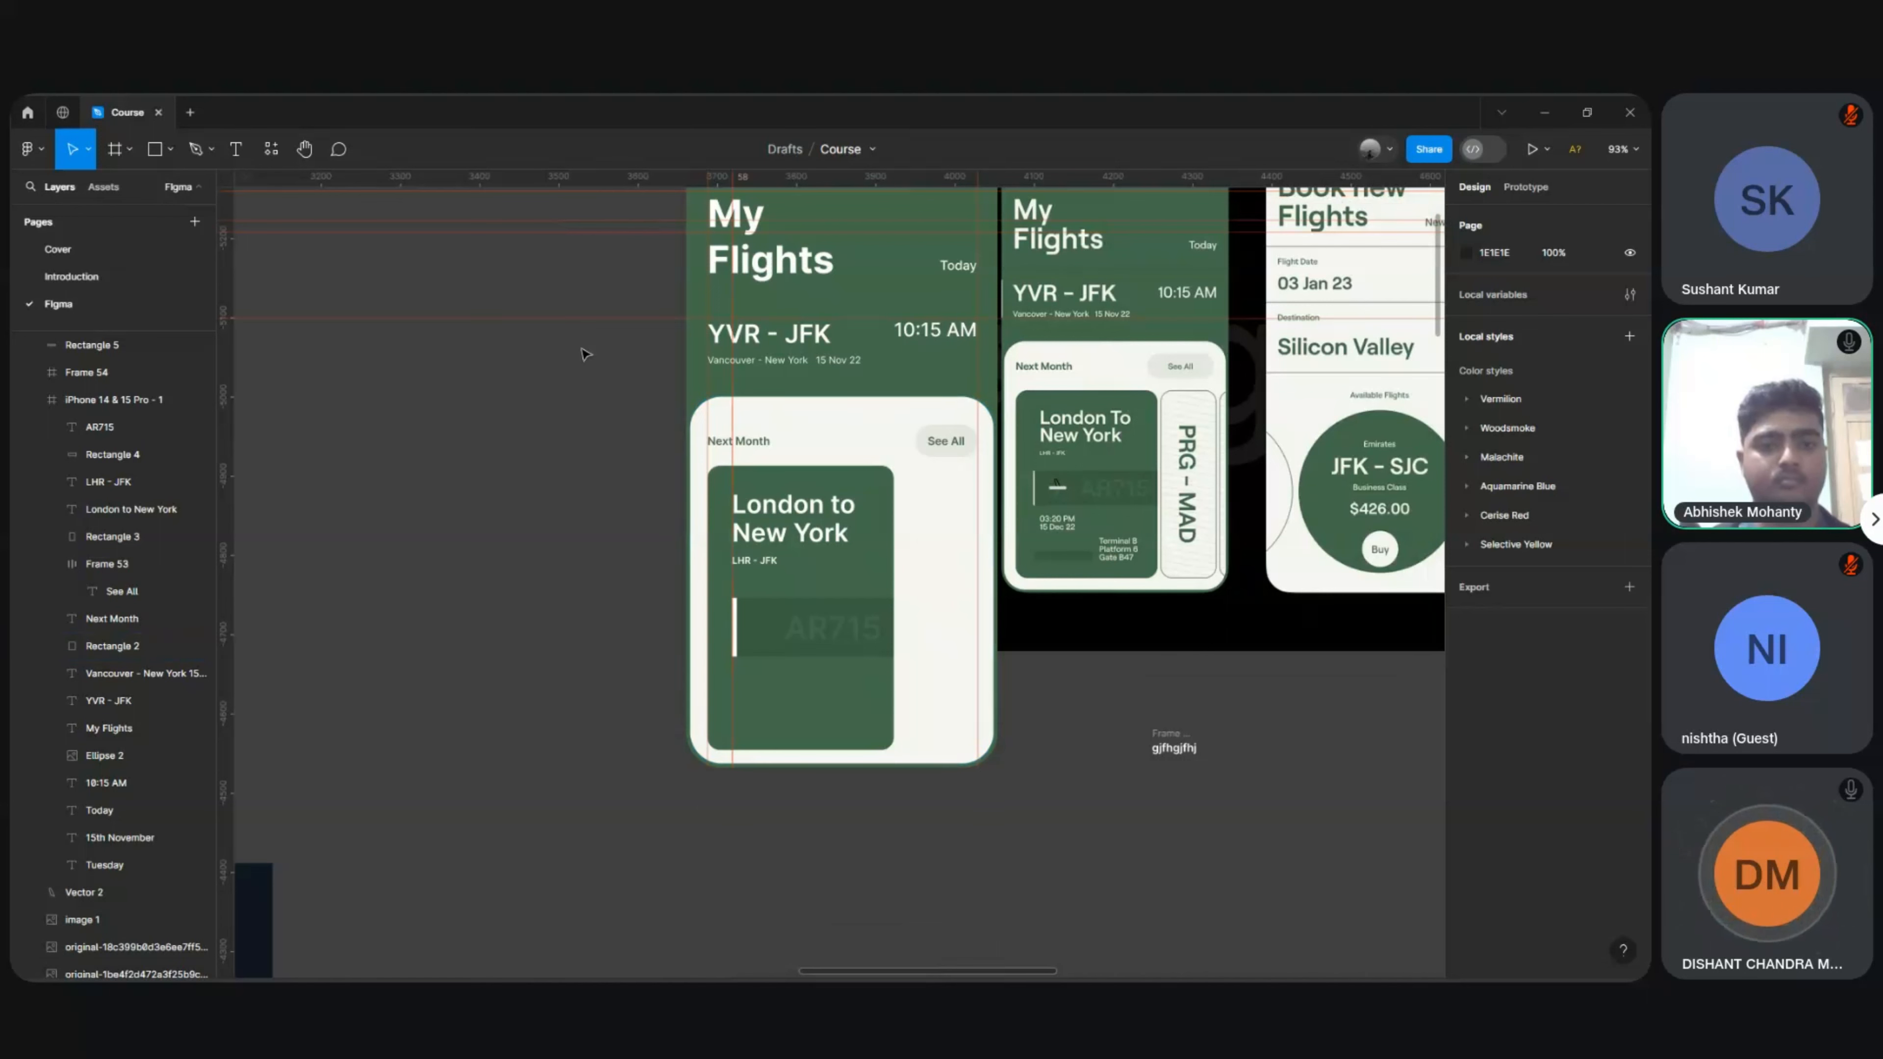
pyautogui.click(271, 149)
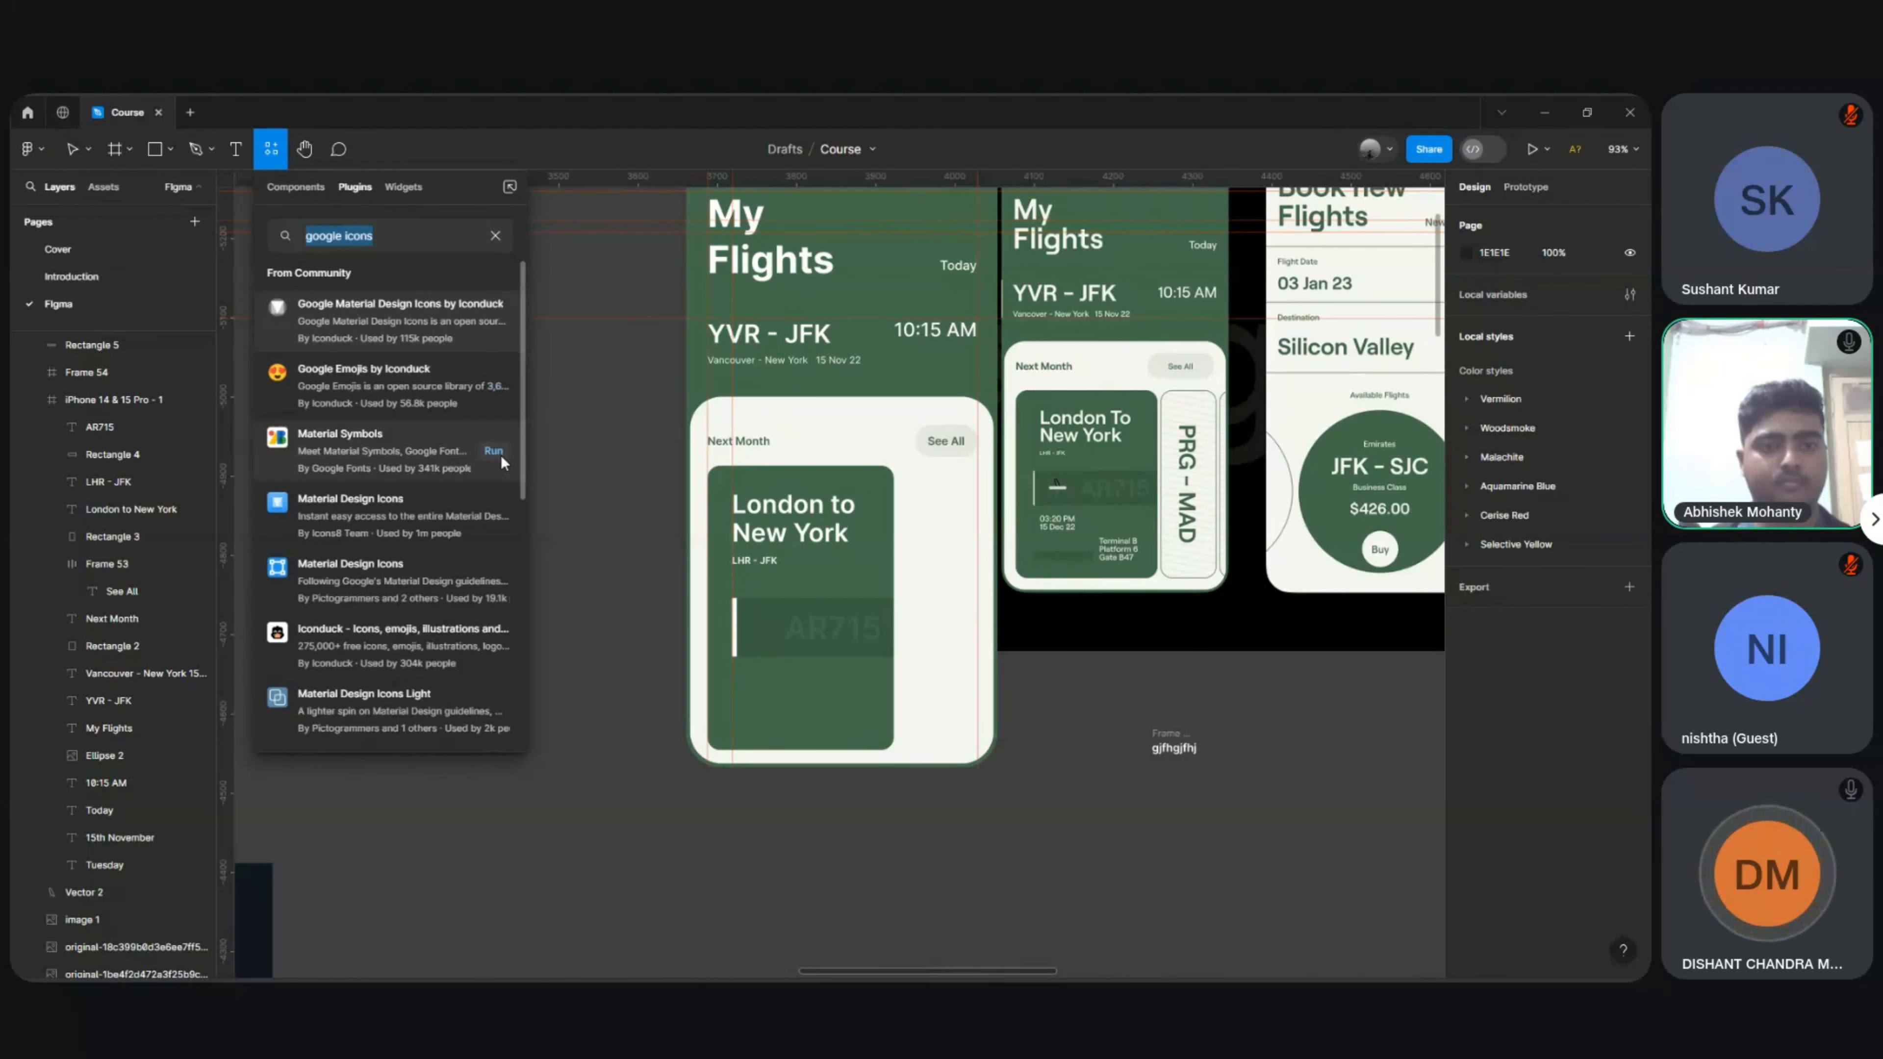
pyautogui.click(498, 455)
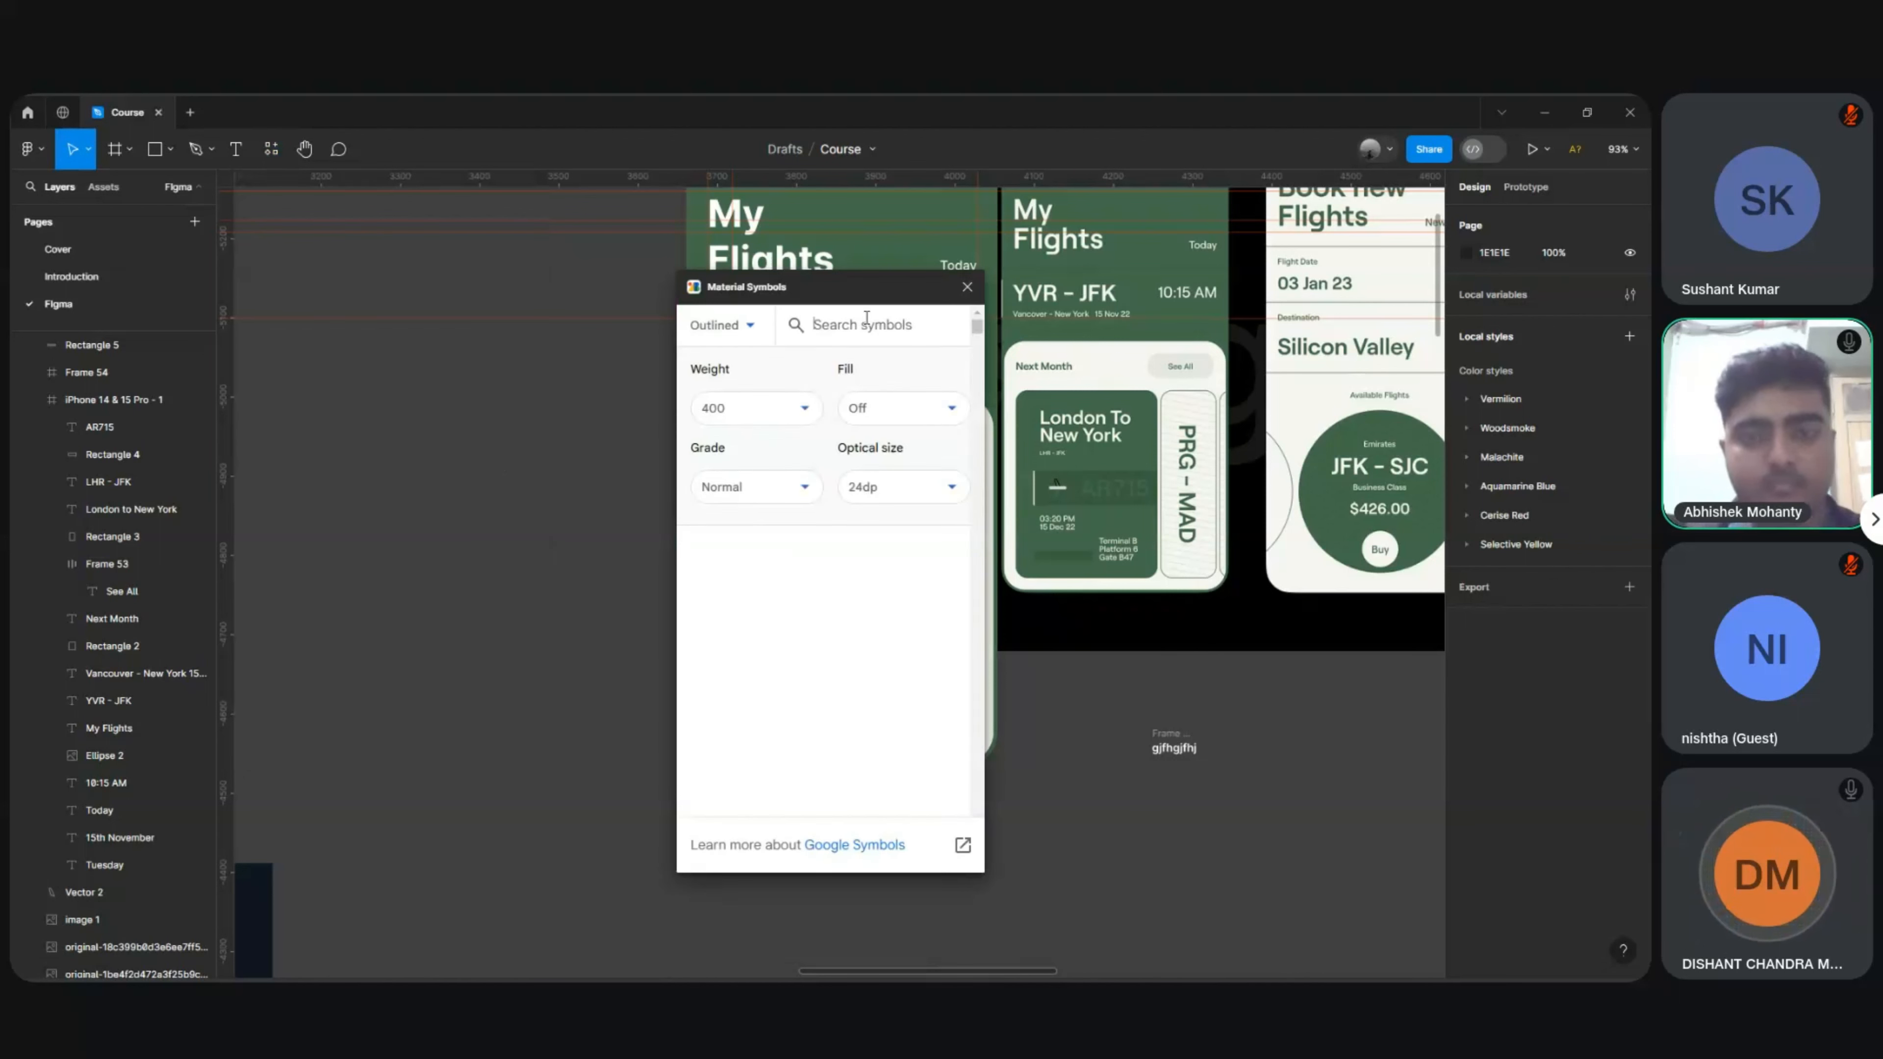
# Step: Search Material Symbols for "airplane", insert the upright outlined flight icon at 24dp, and close the plugin
pyautogui.write('air')
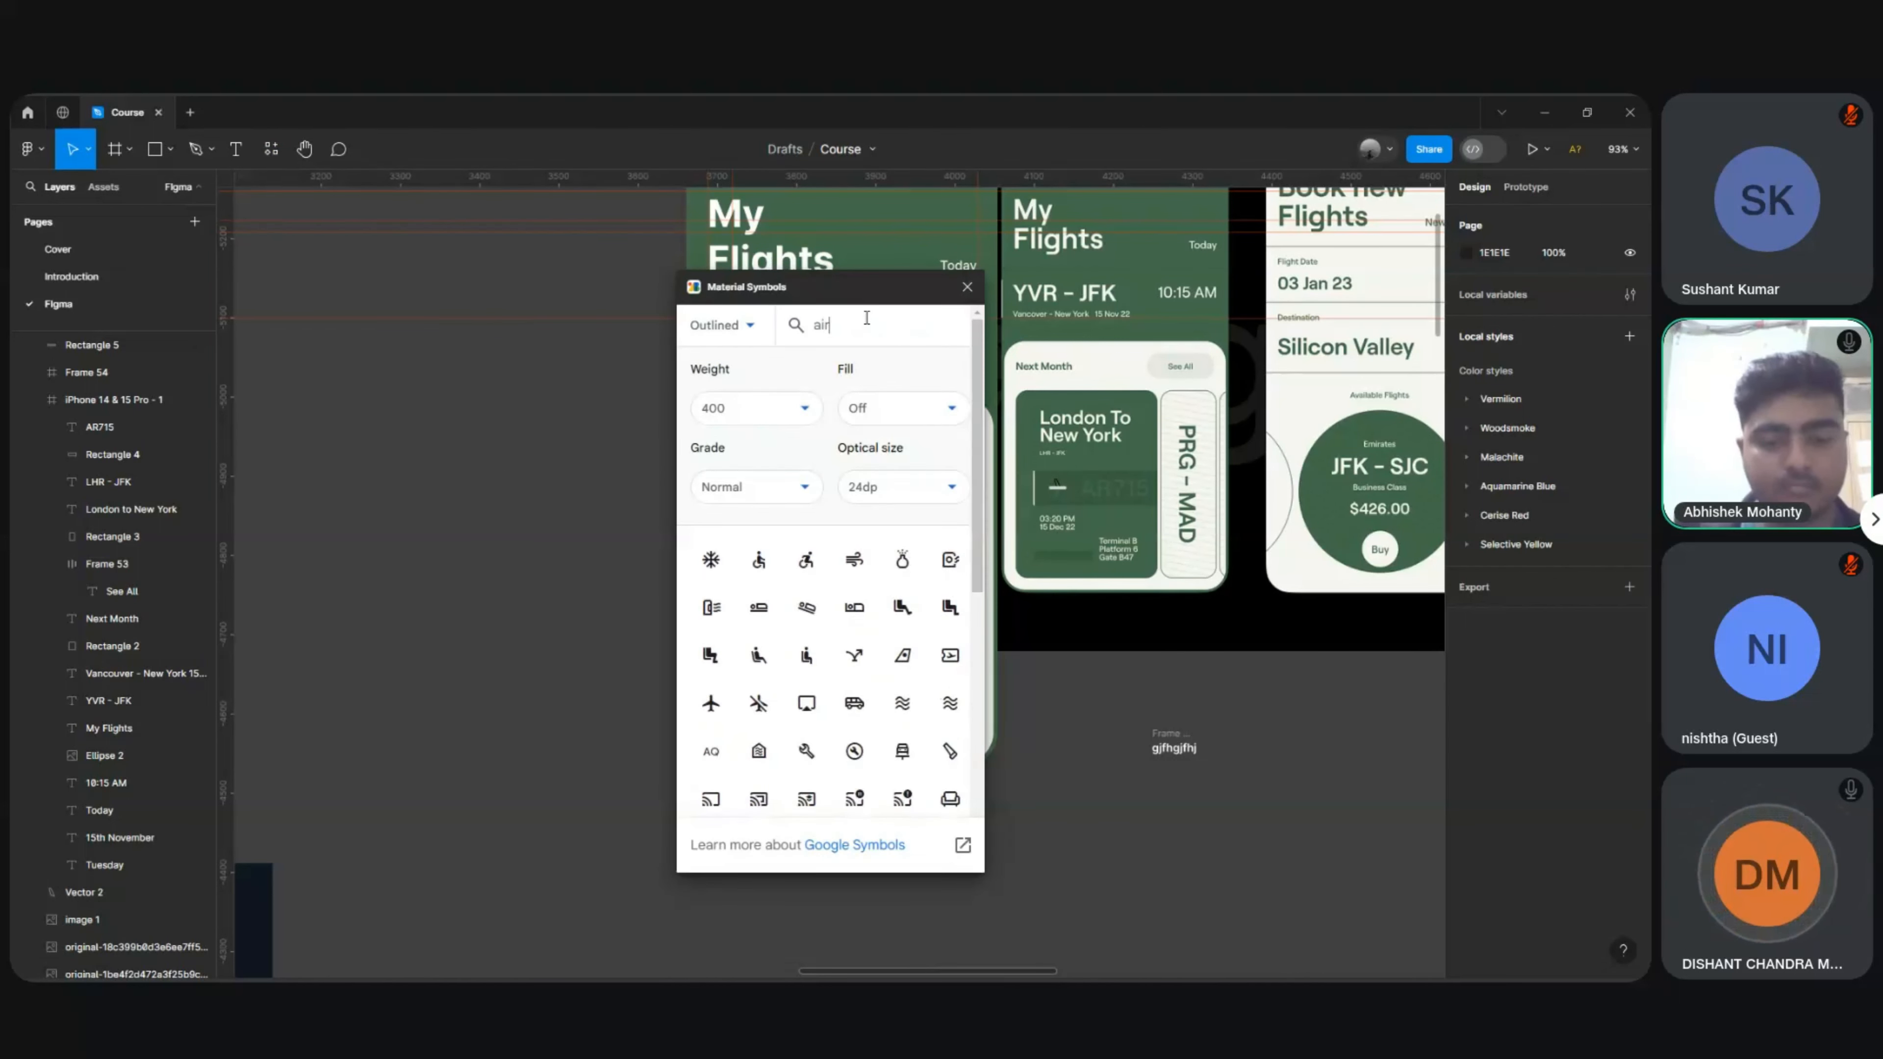
pyautogui.write('plane')
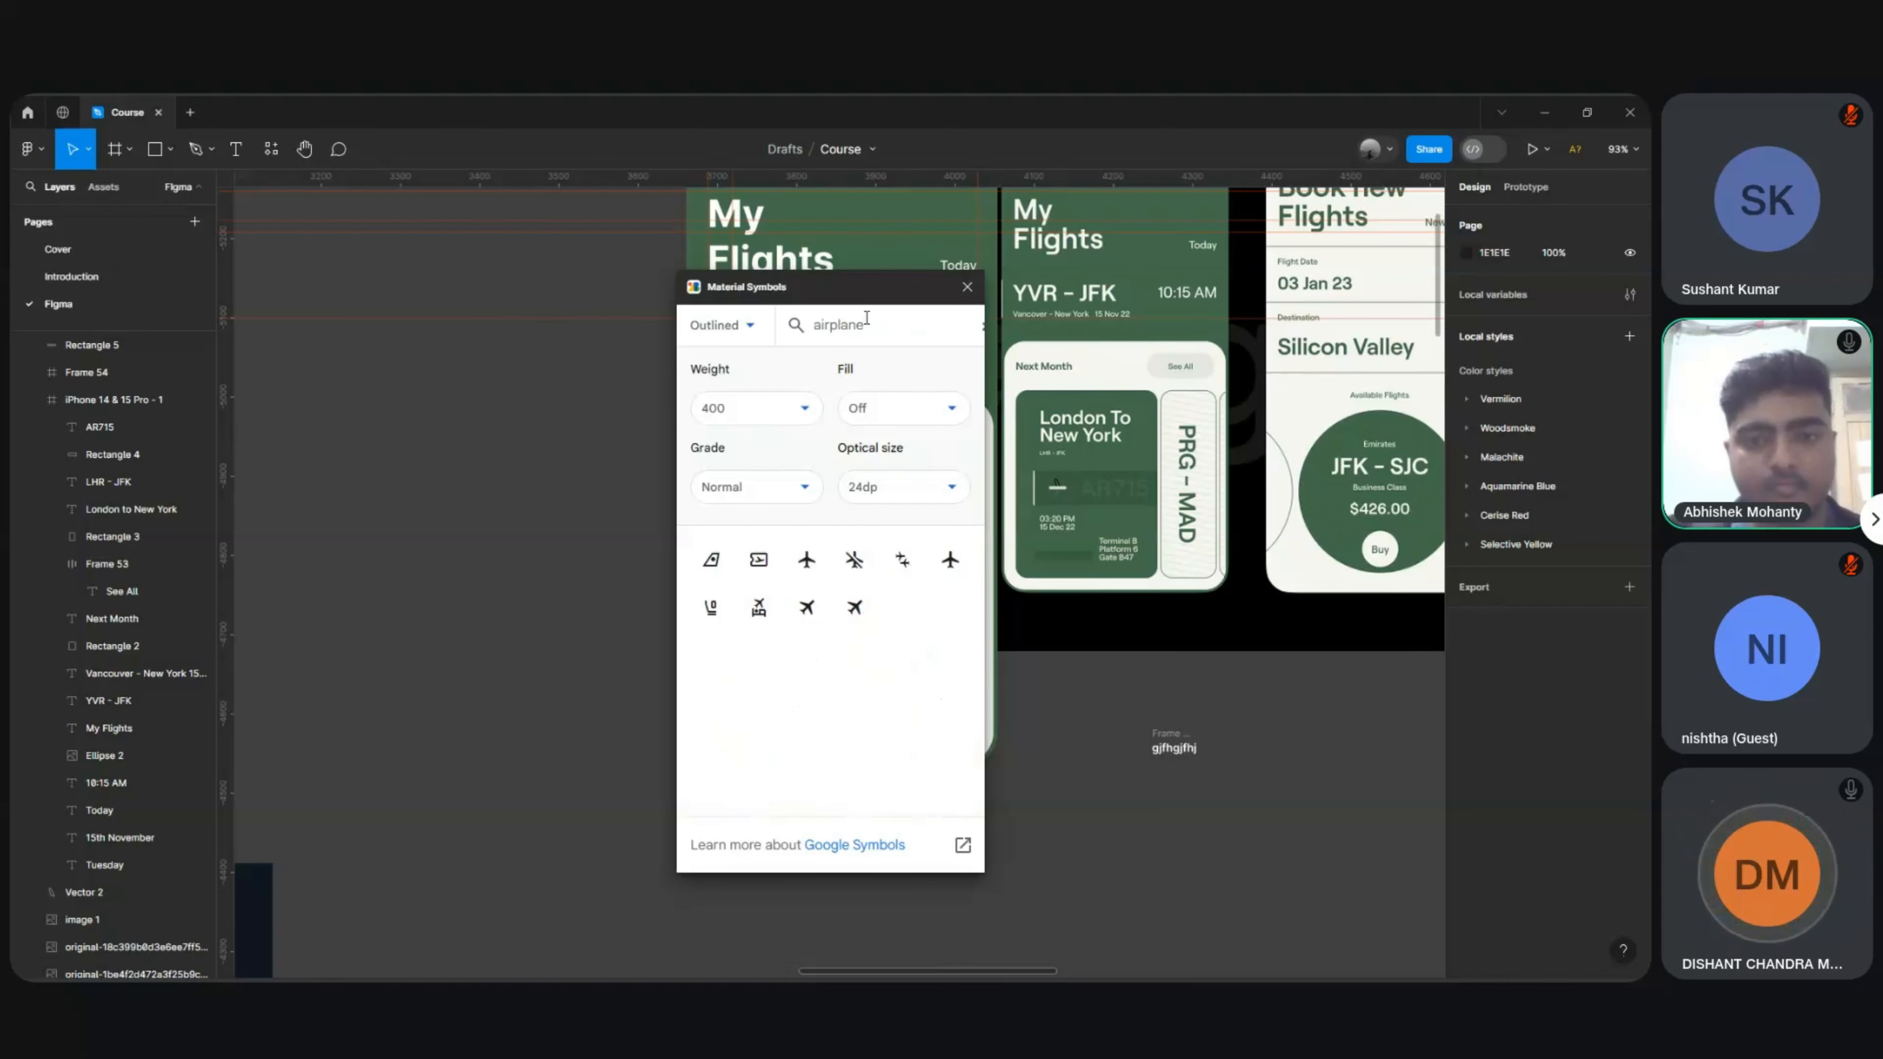
pyautogui.click(951, 568)
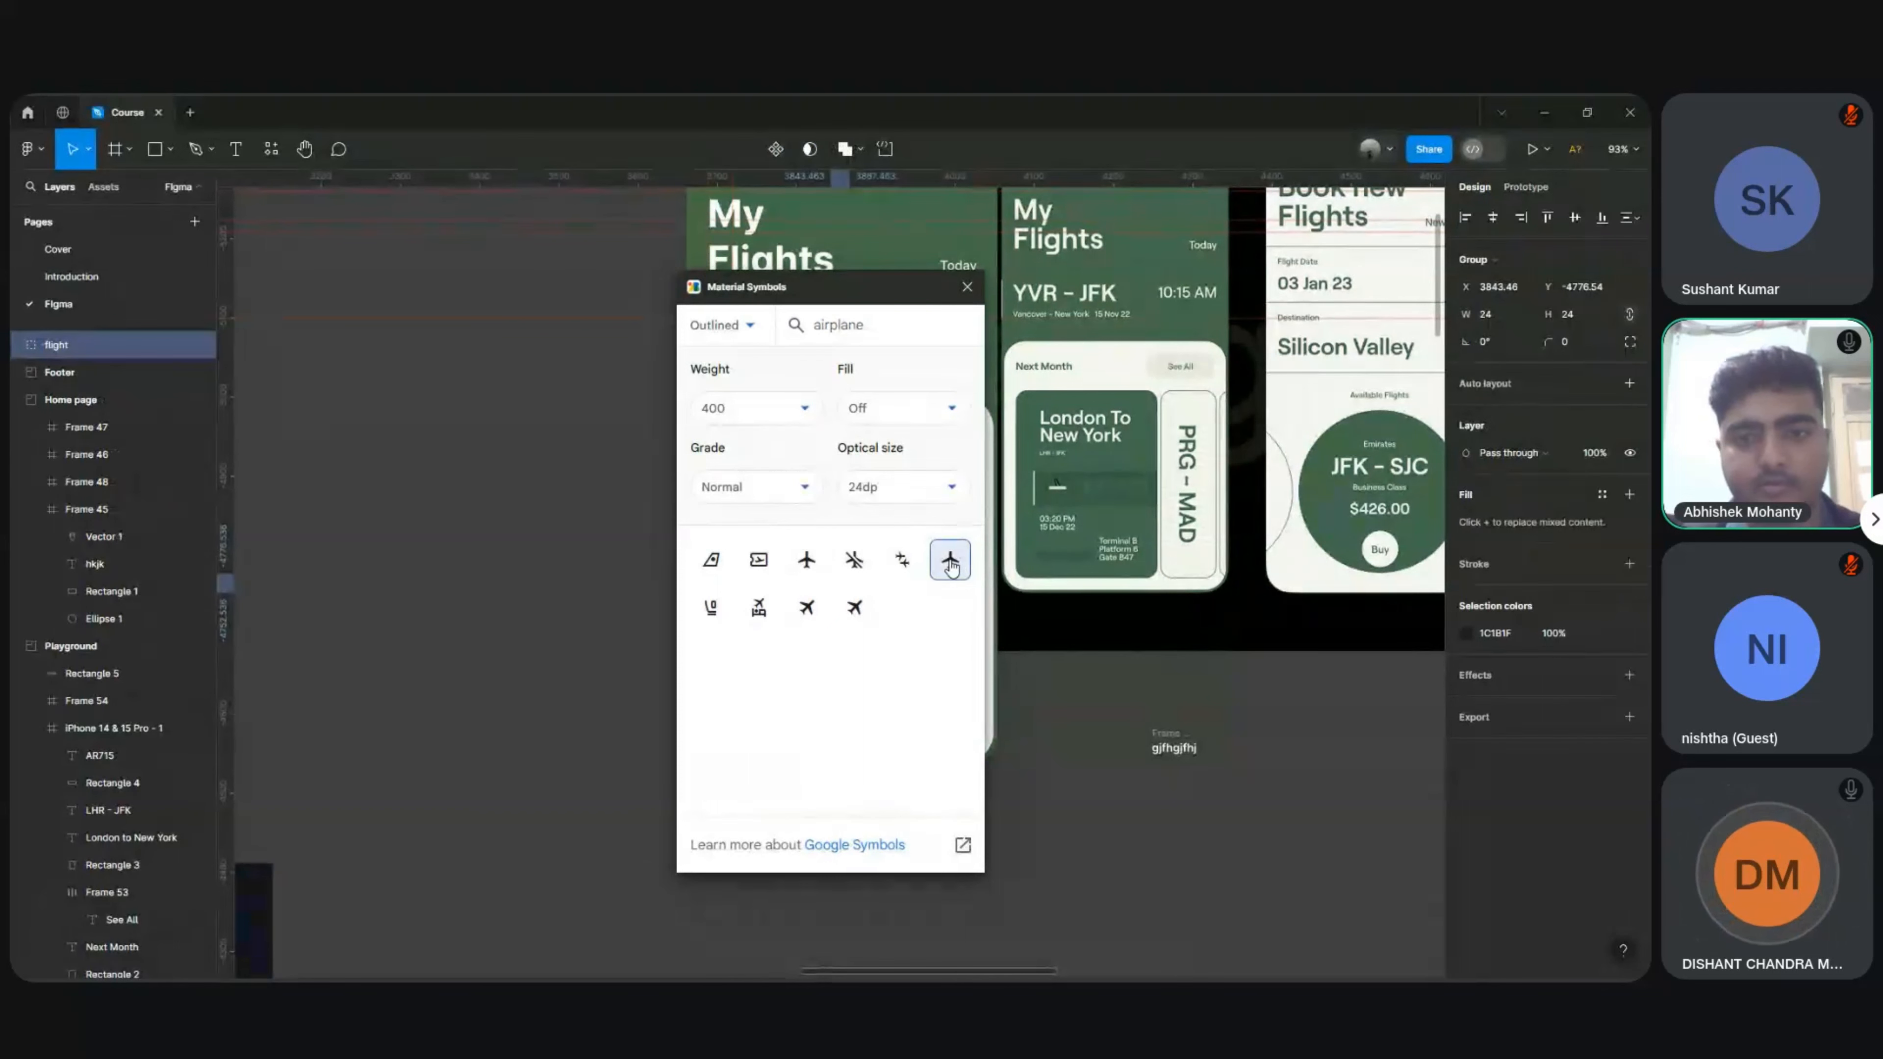
pyautogui.moveTo(826, 284); pyautogui.dragTo(491, 288)
pyautogui.scroll(4, 810, 516)
pyautogui.scroll(-1, 810, 516)
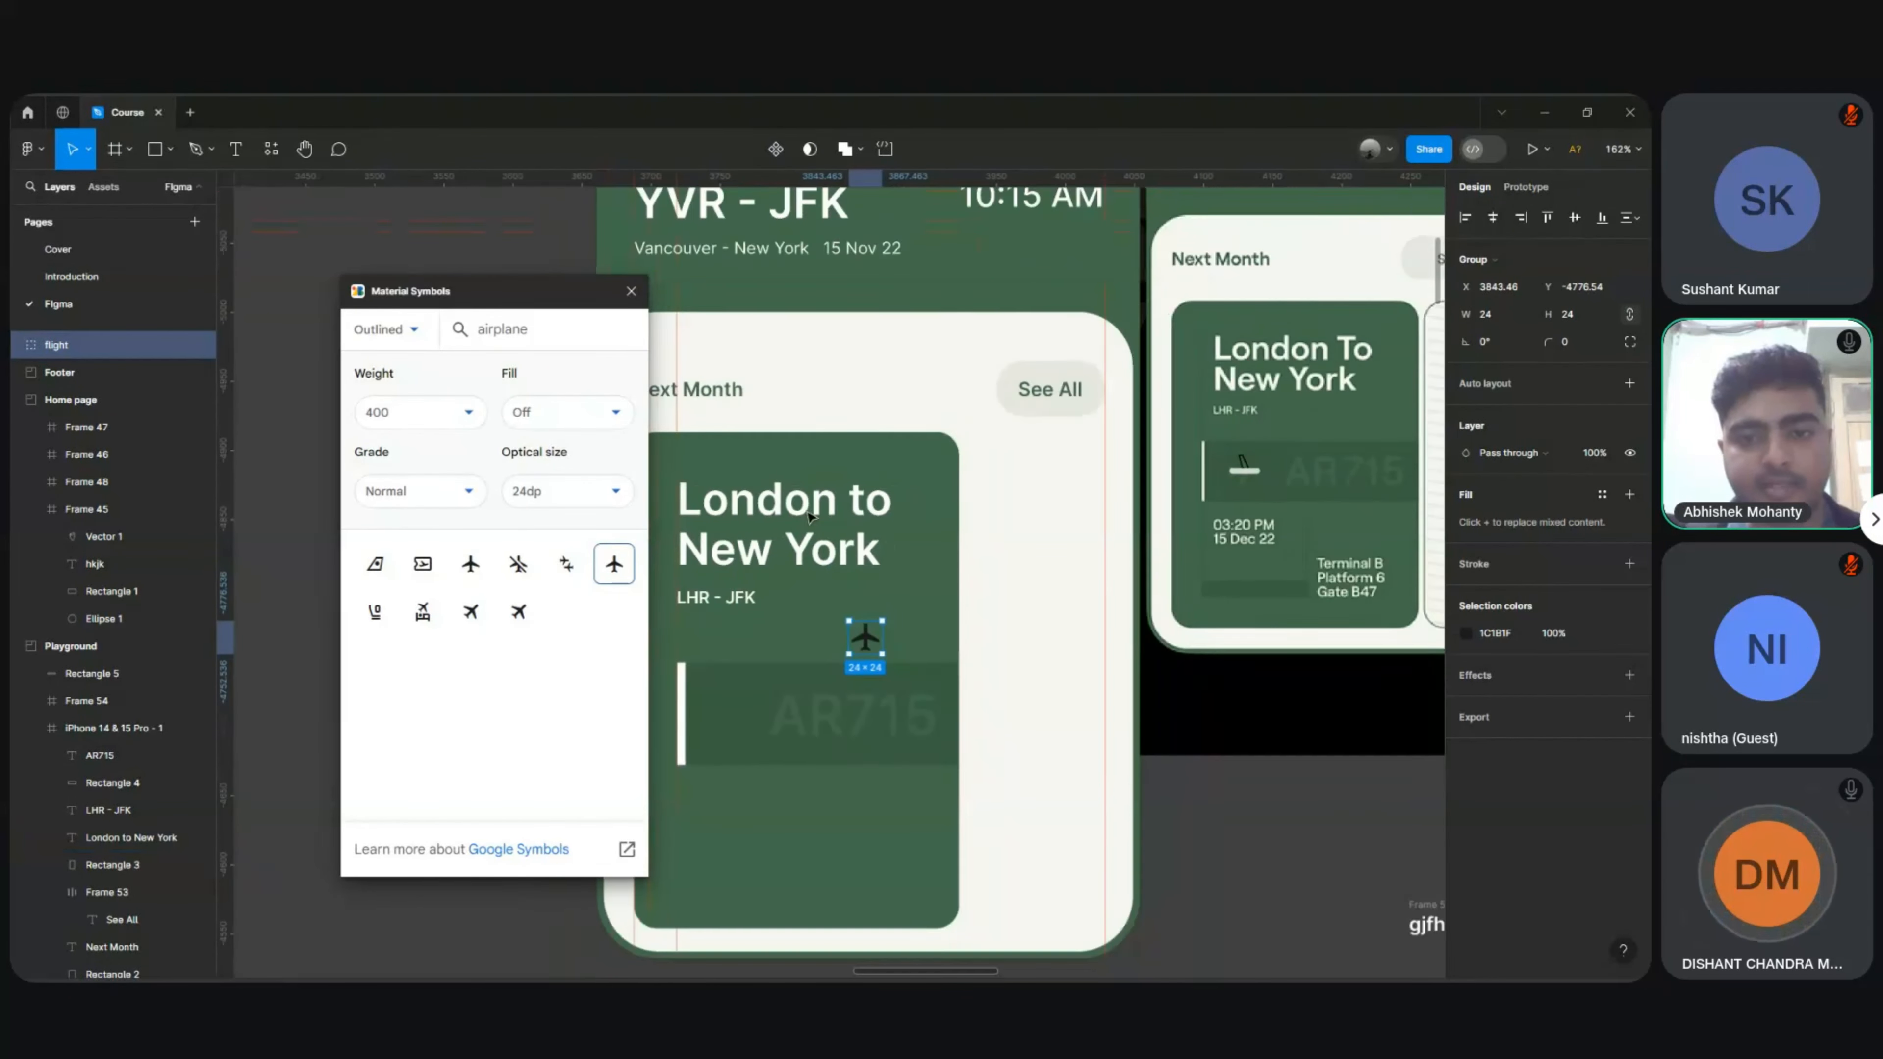
pyautogui.scroll(-2, 810, 516)
pyautogui.click(631, 292)
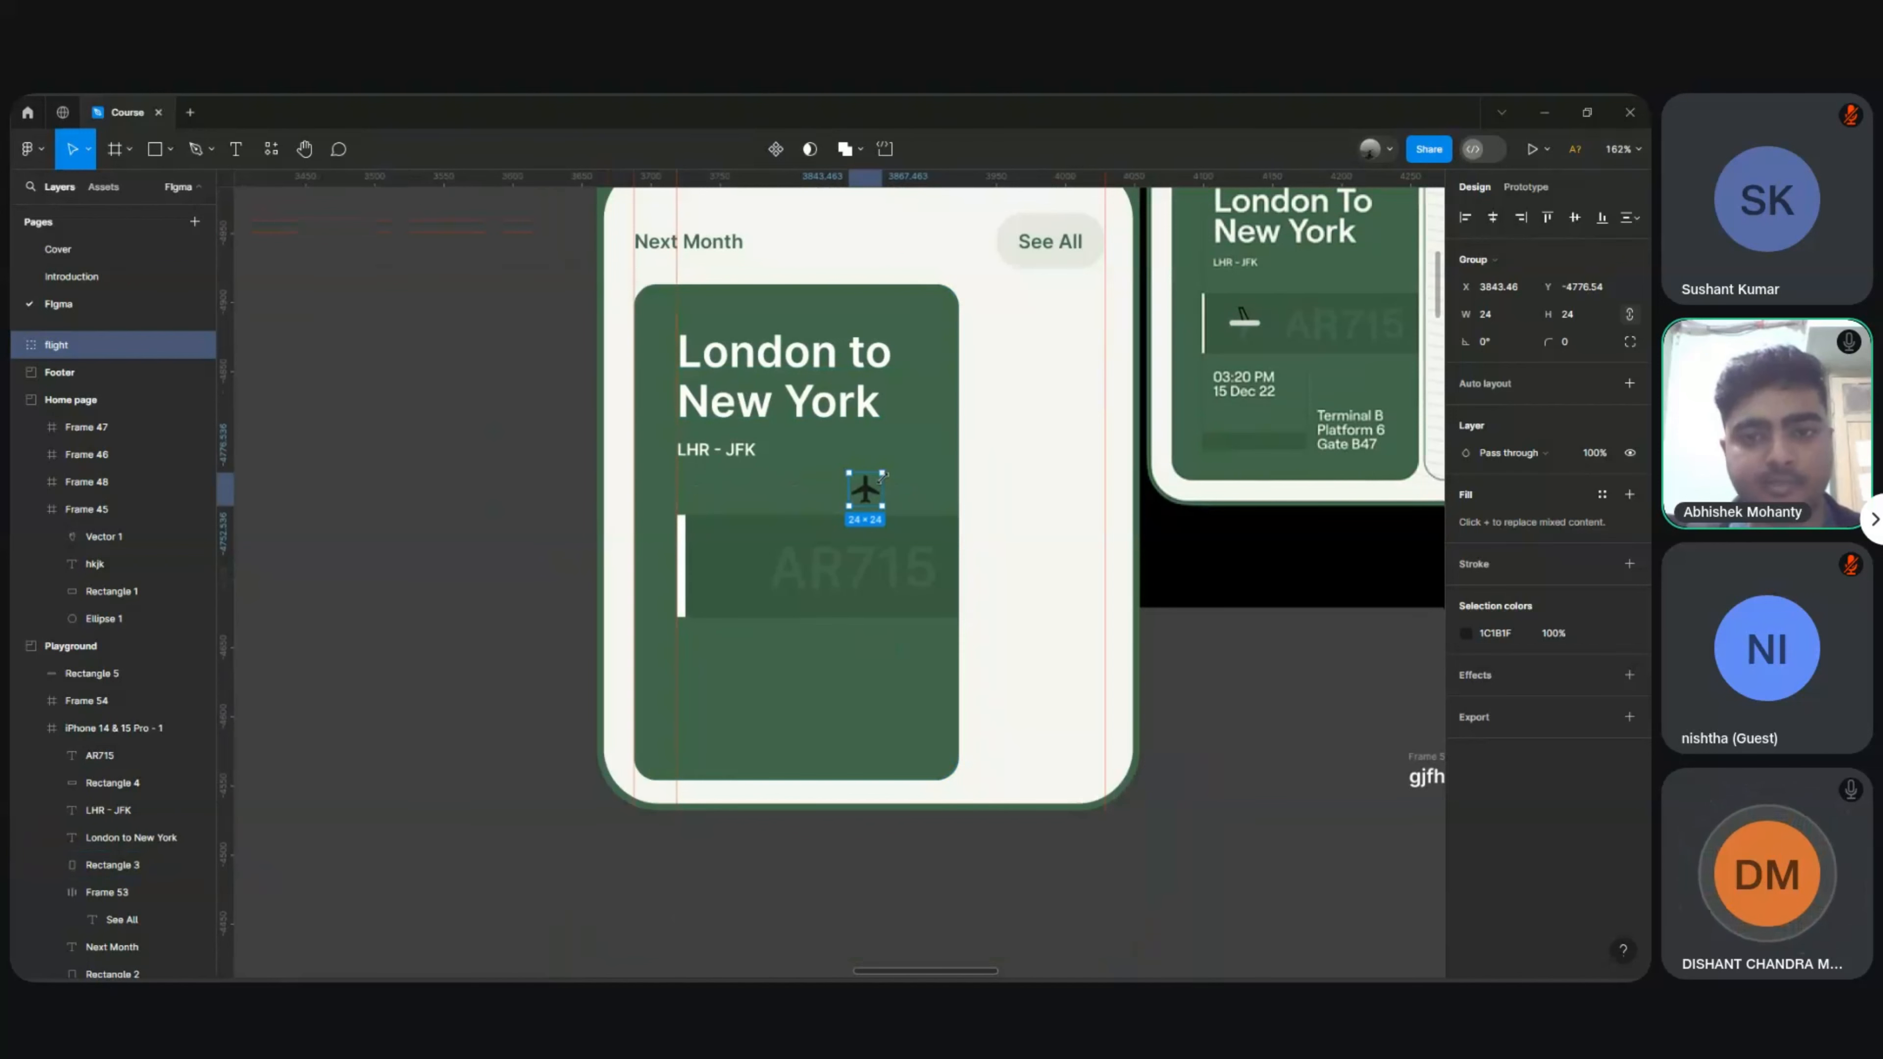
# Step: Rotate the flight icon to -90°, place it between the white bar and AR715, and centre it vertically on the band
pyautogui.scroll(5, 885, 466)
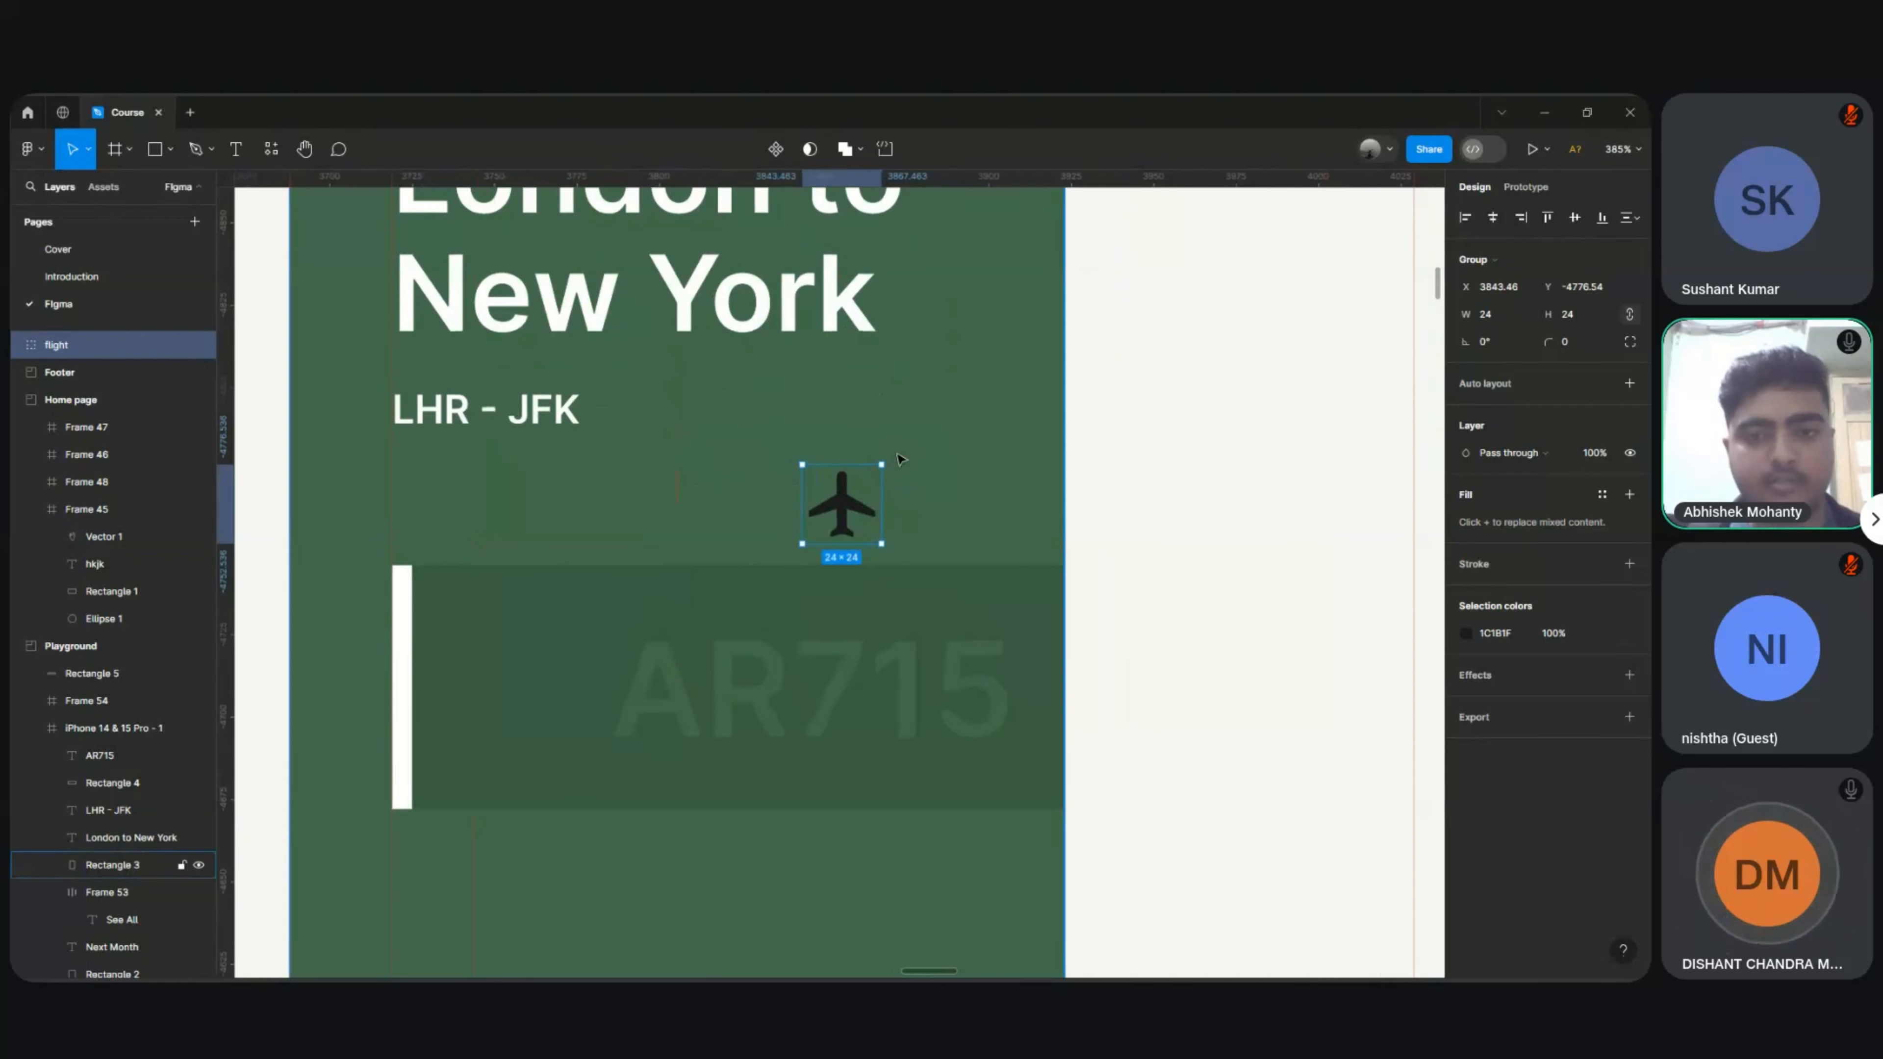
pyautogui.moveTo(903, 463); pyautogui.dragTo(906, 569)
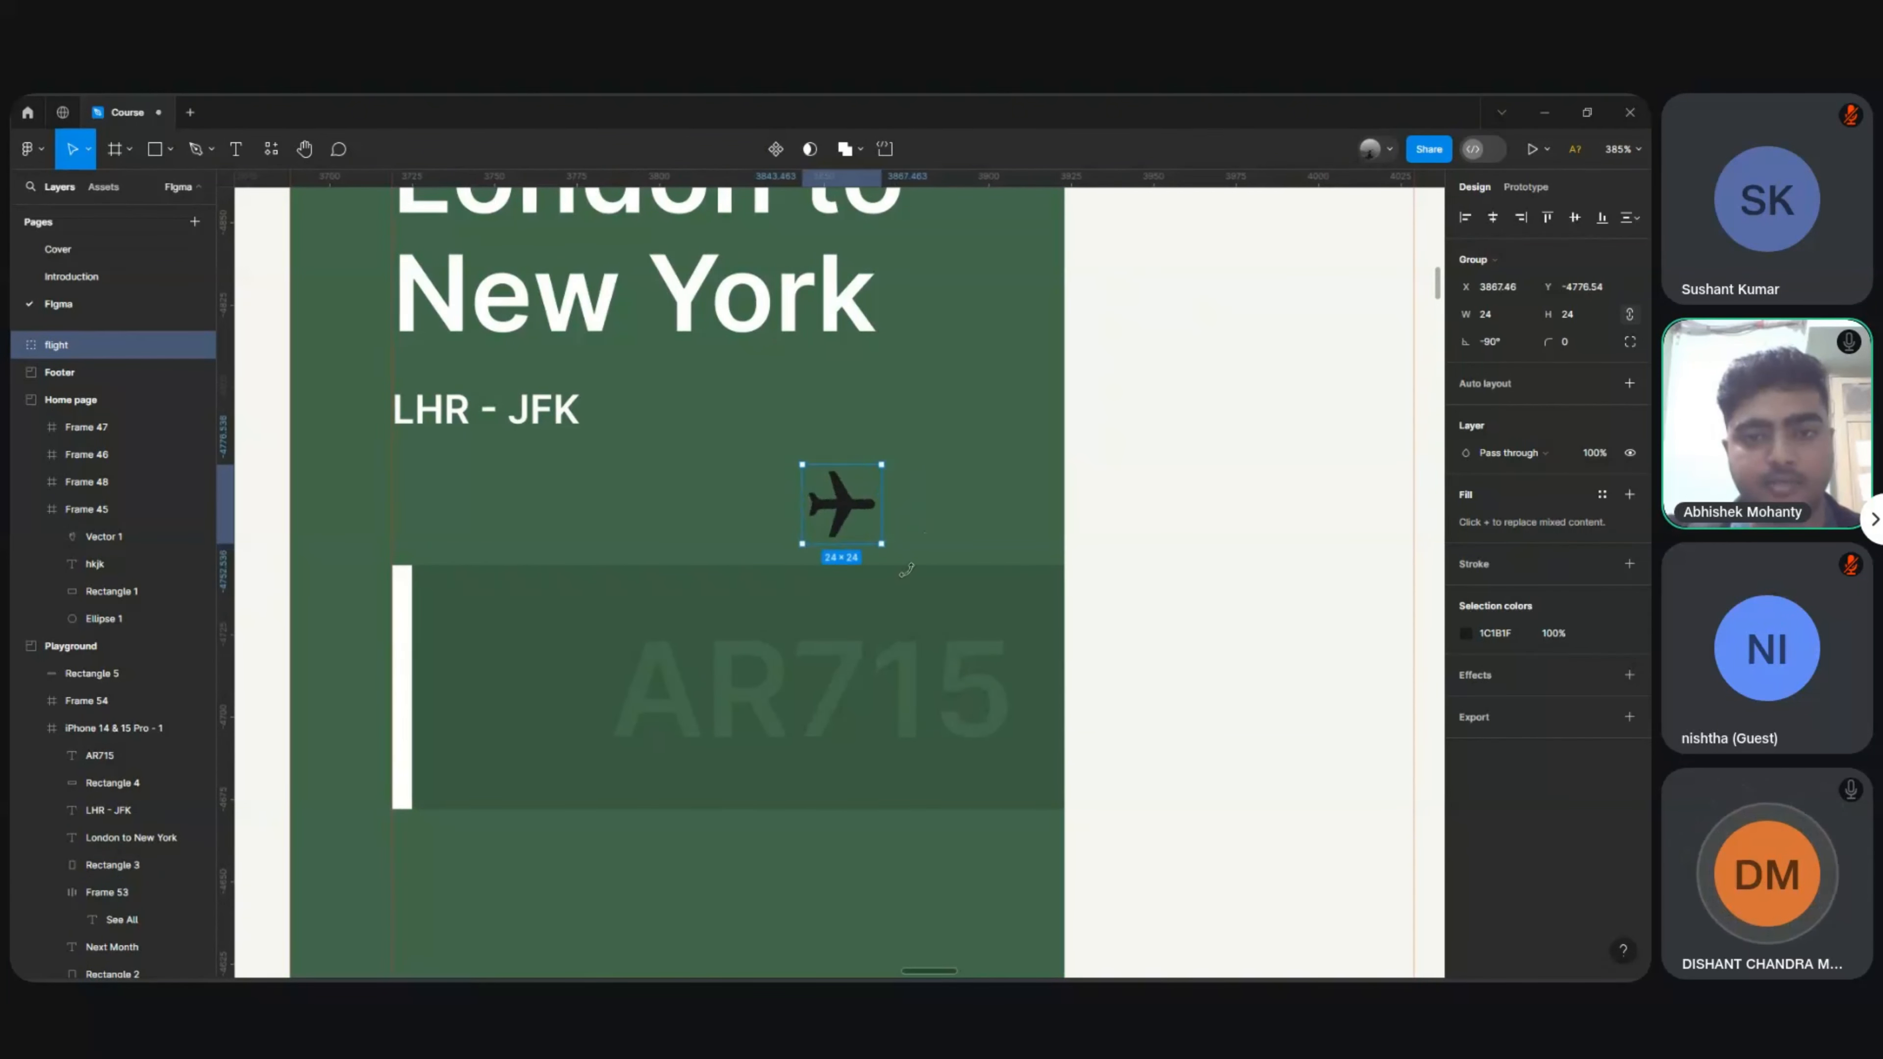
pyautogui.moveTo(845, 512); pyautogui.dragTo(517, 701)
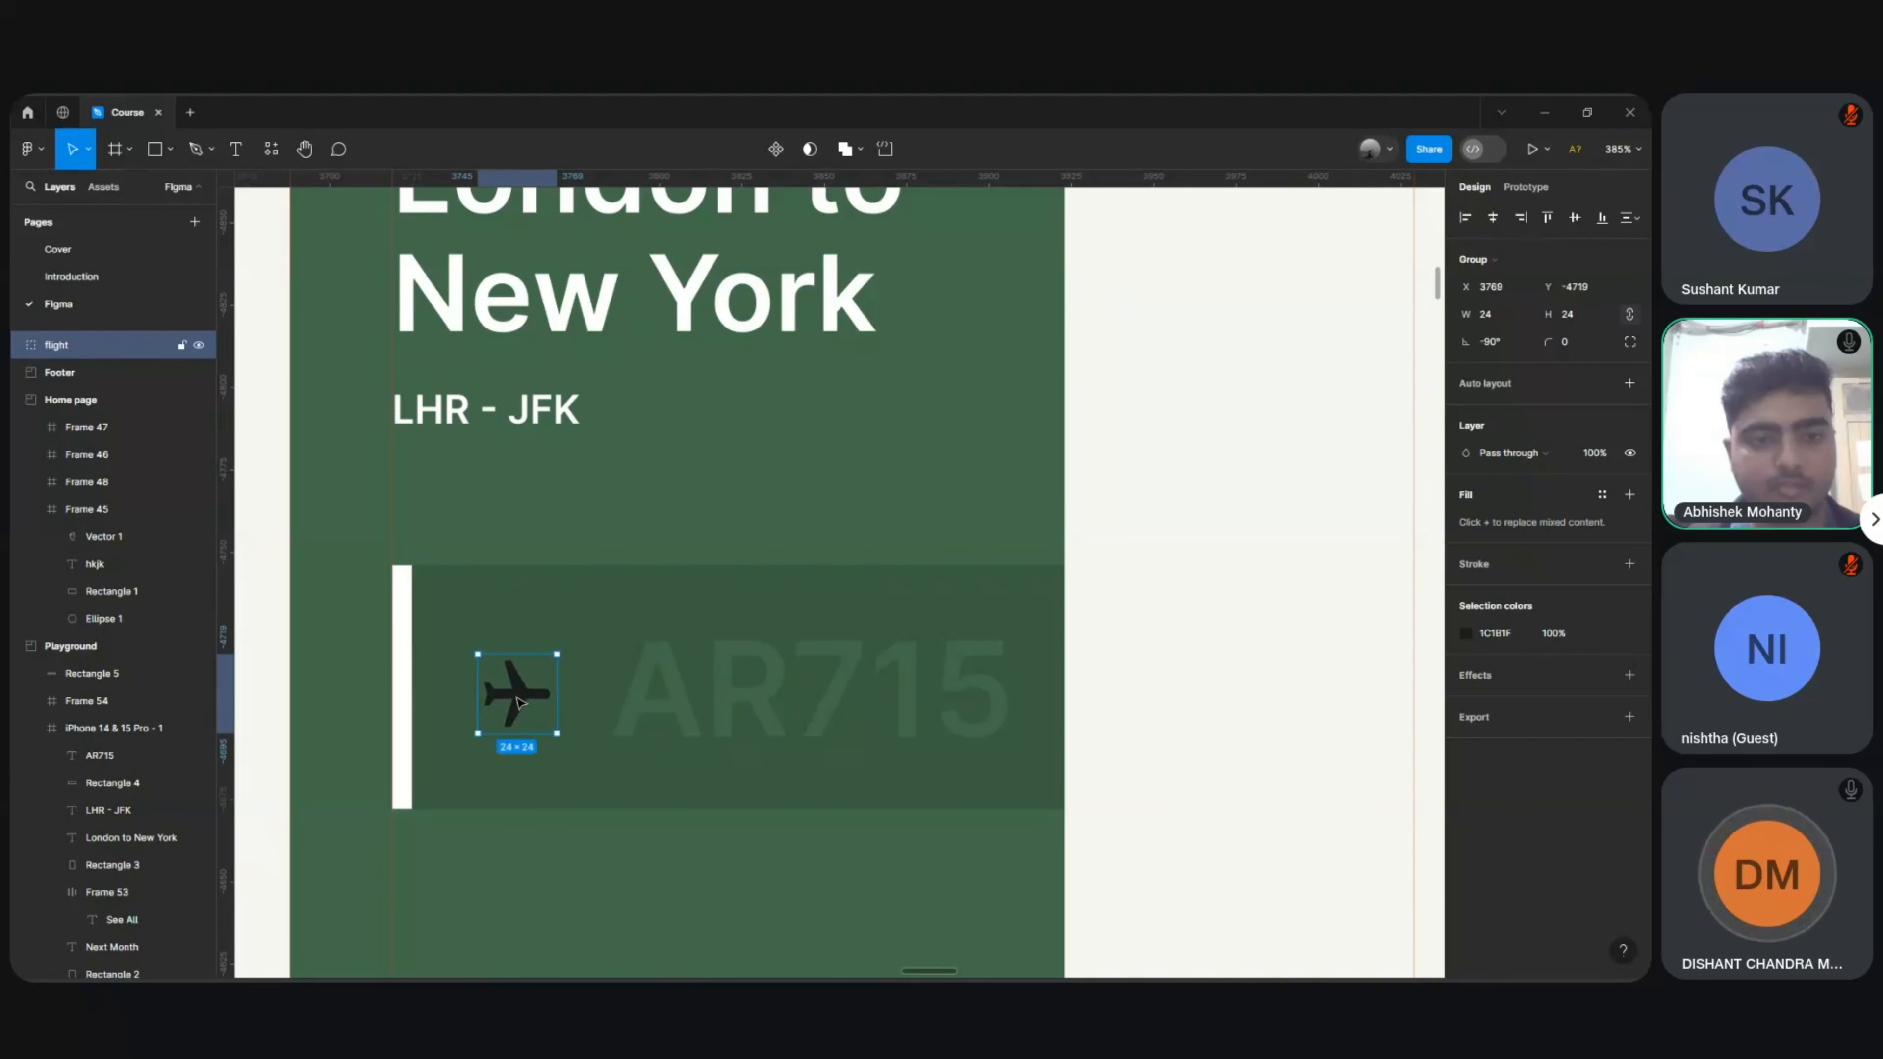
pyautogui.keyDown('shift'); pyautogui.click(406, 679); pyautogui.keyUp('shift')
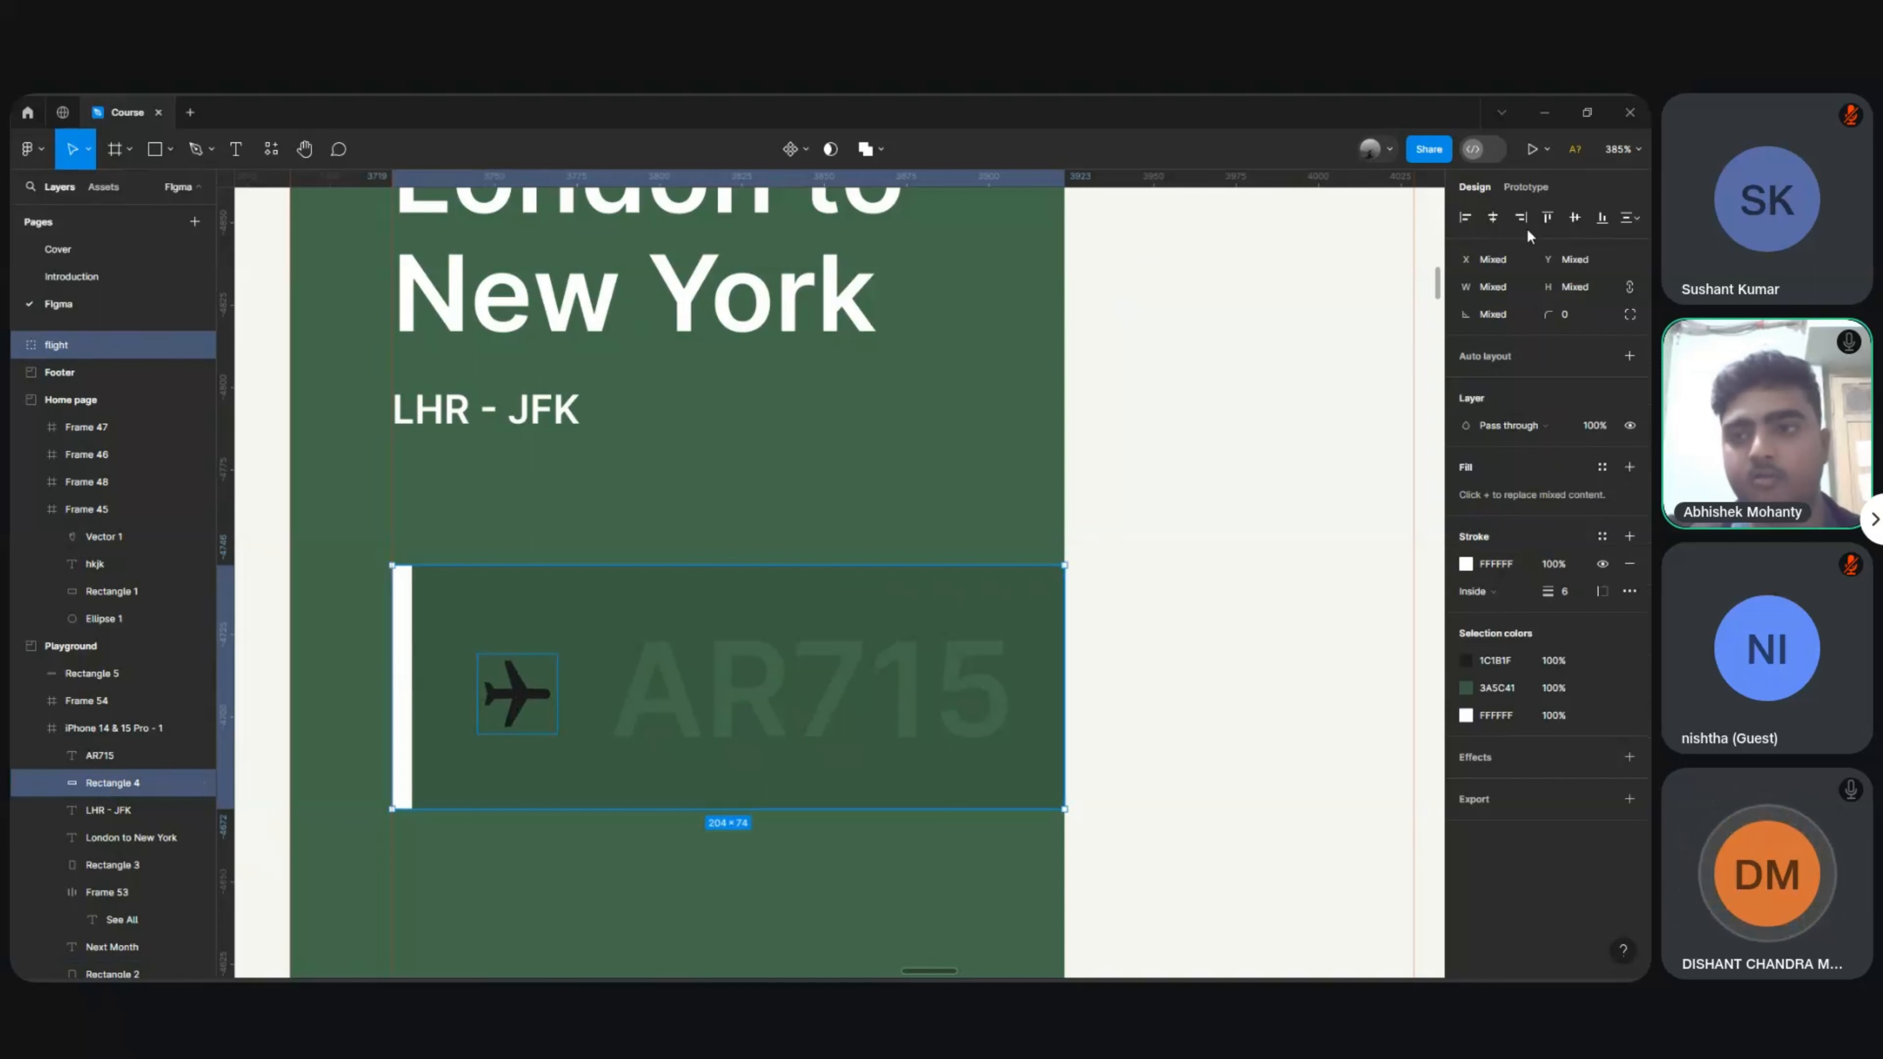
pyautogui.click(1577, 219)
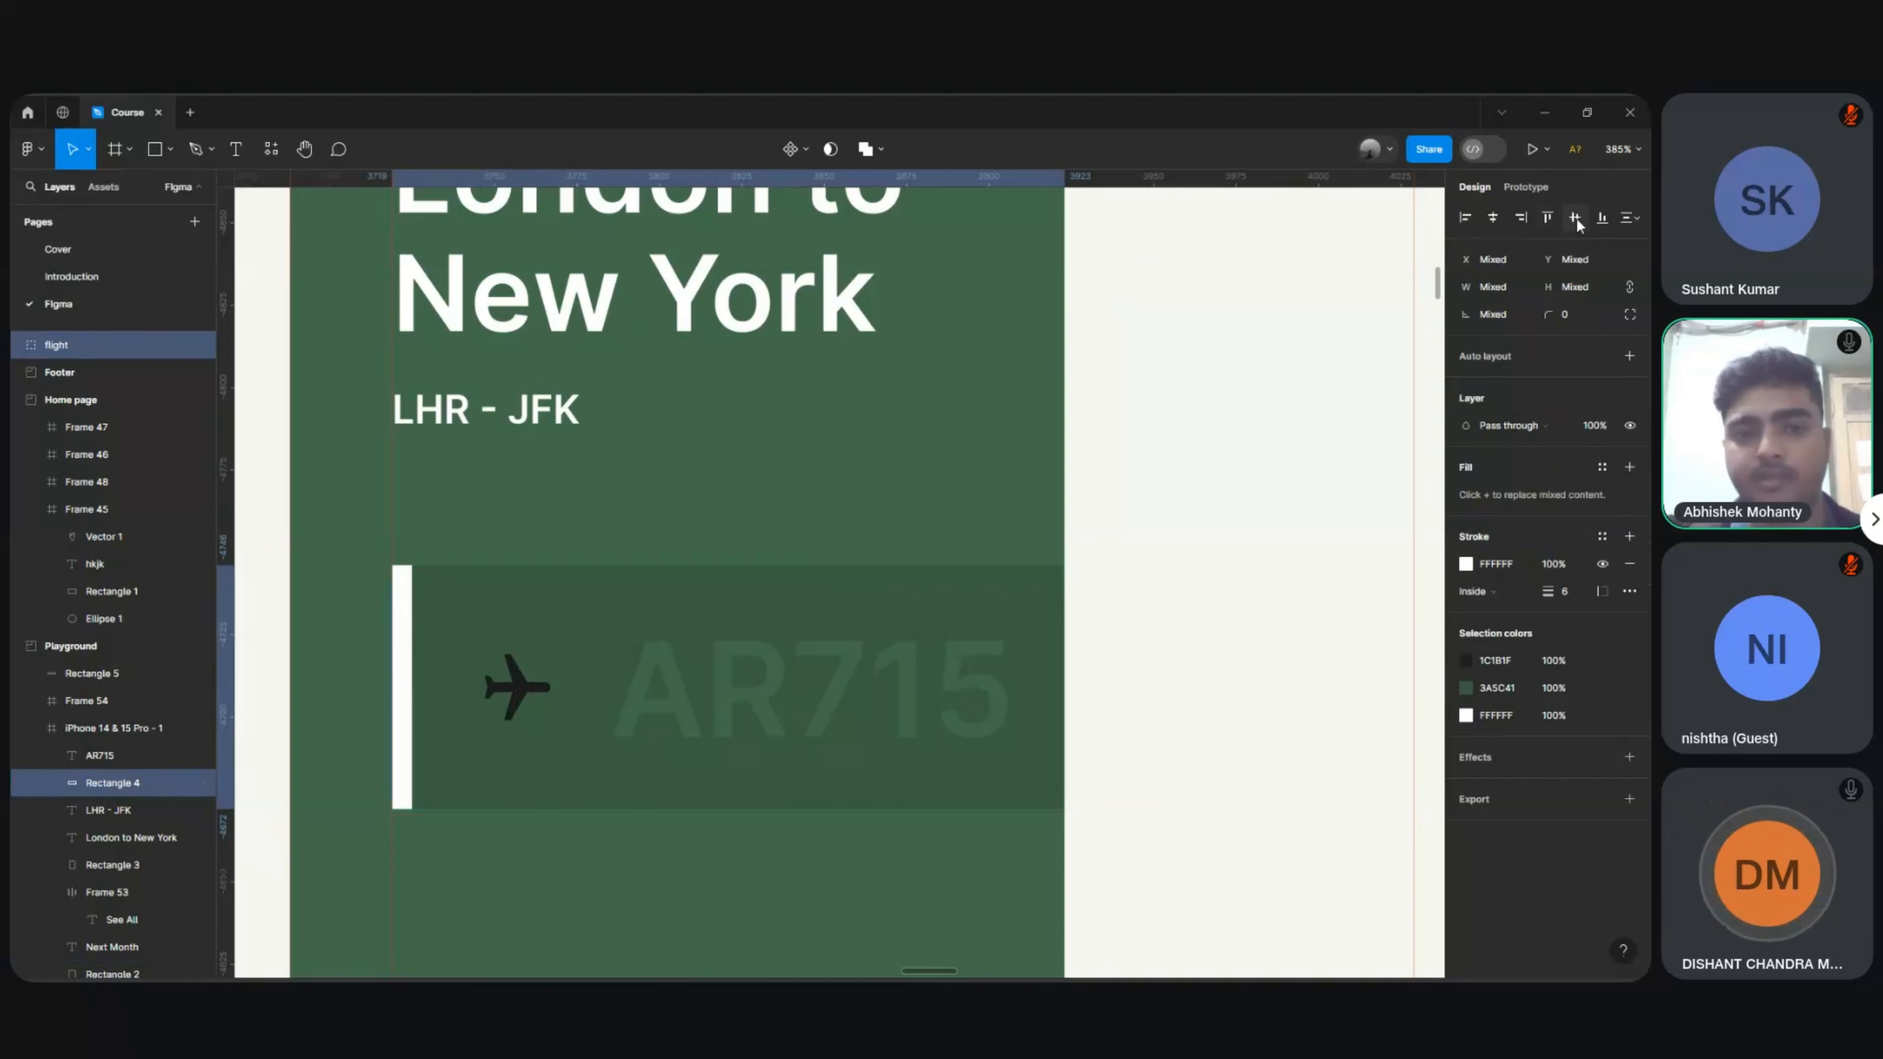
pyautogui.click(1327, 571)
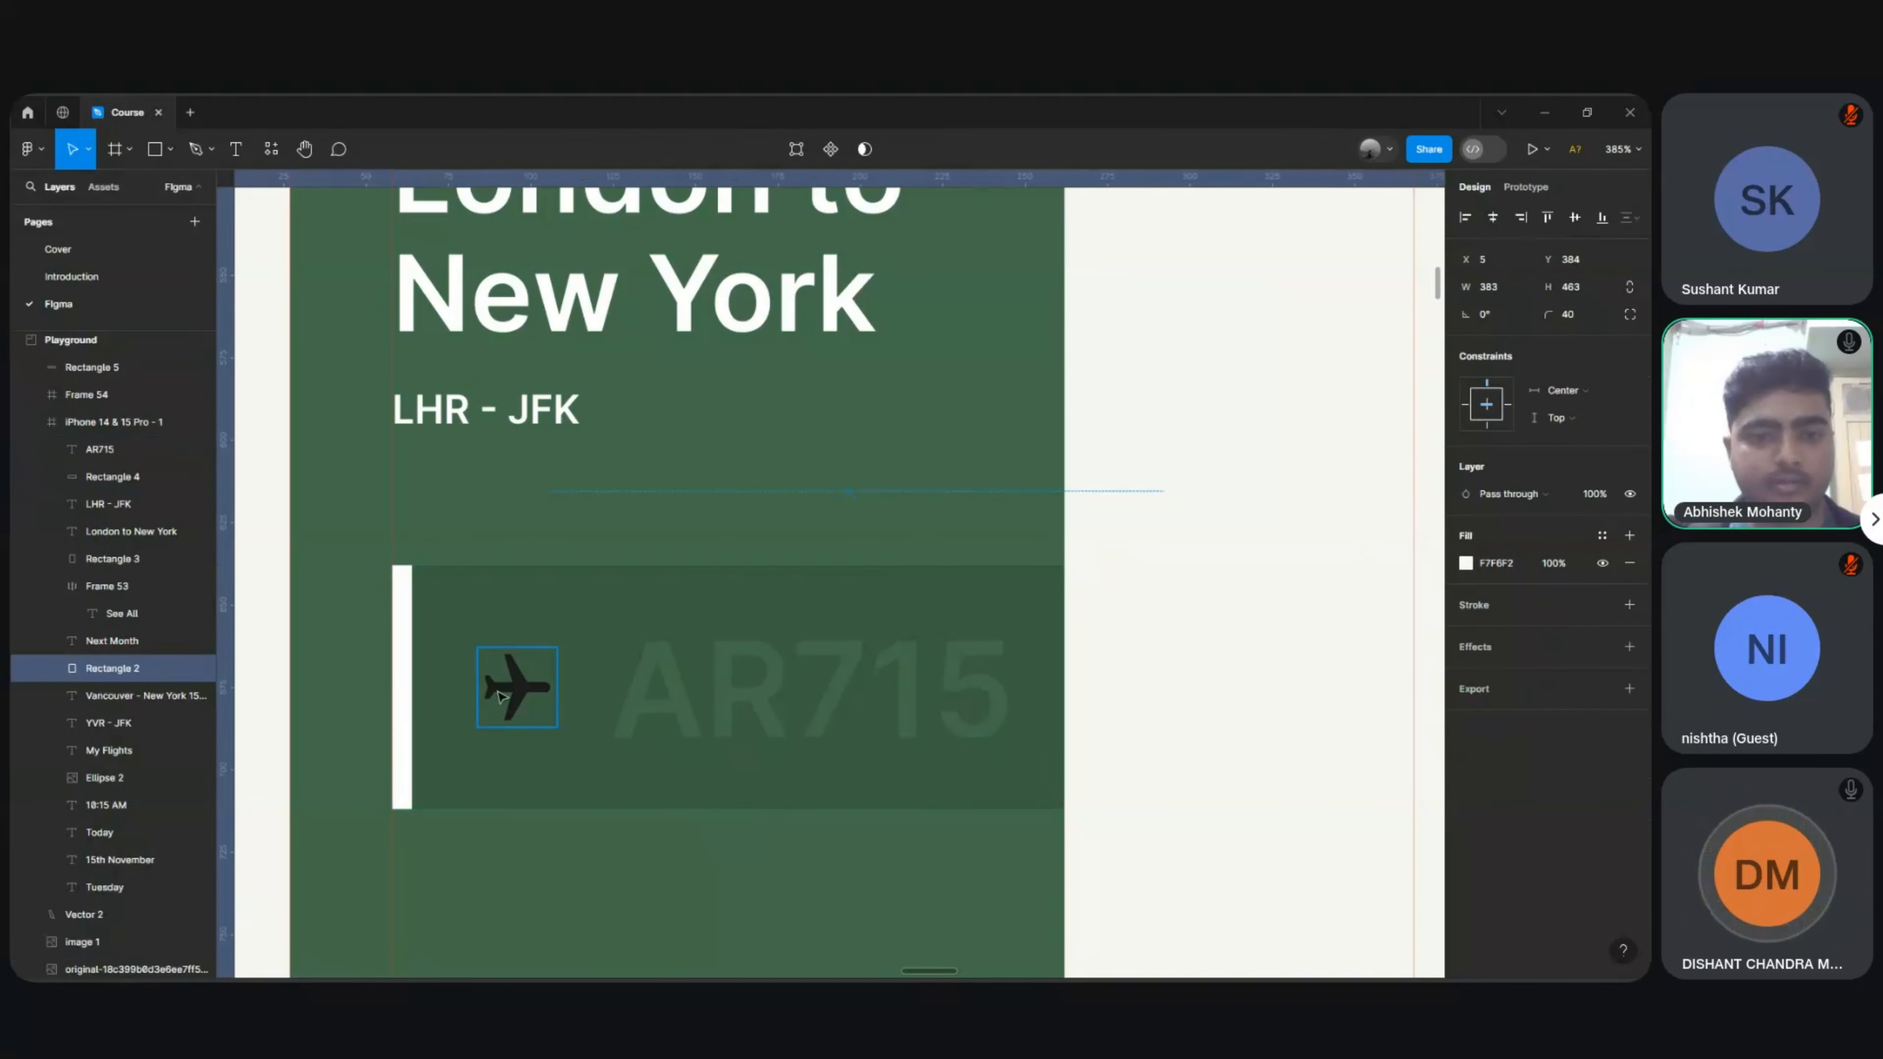
# Step: Enlarge the flight icon from its centre to 36 × 36 and fill it with the card's green, 446948
pyautogui.click(552, 715)
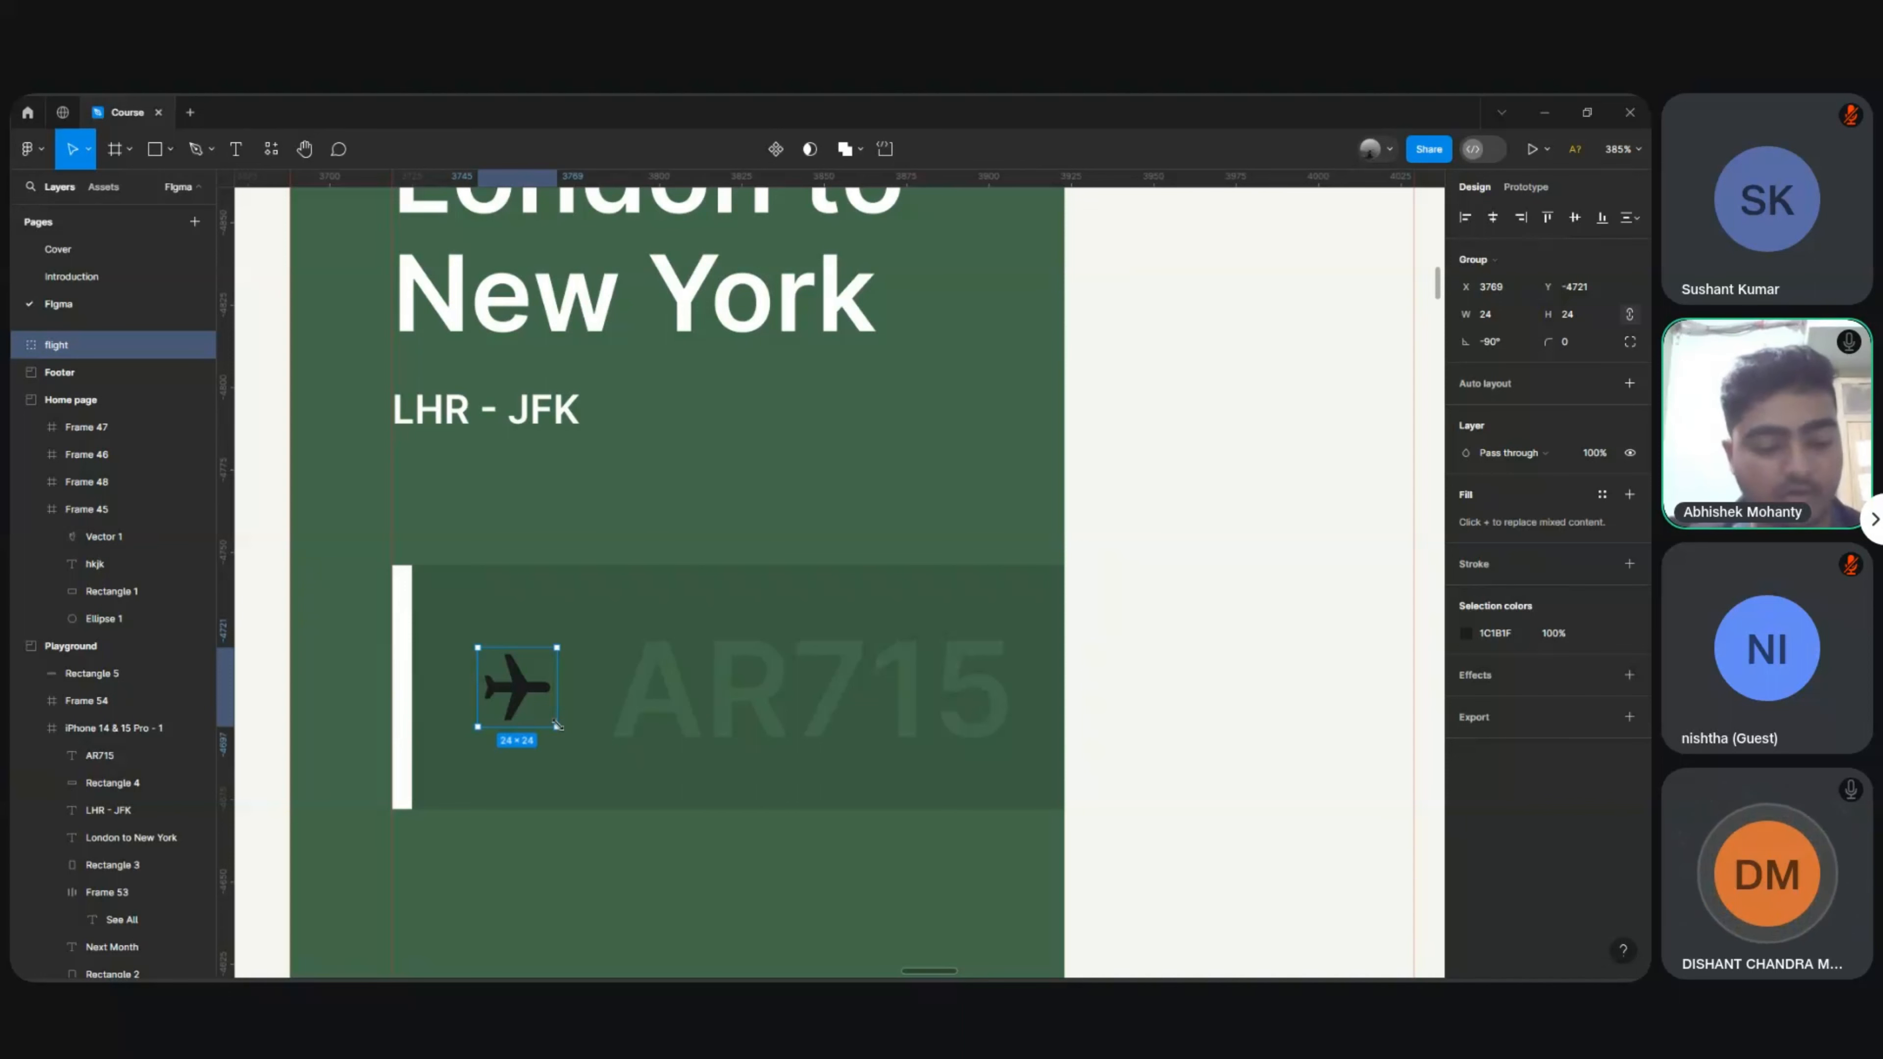
pyautogui.press('alt')
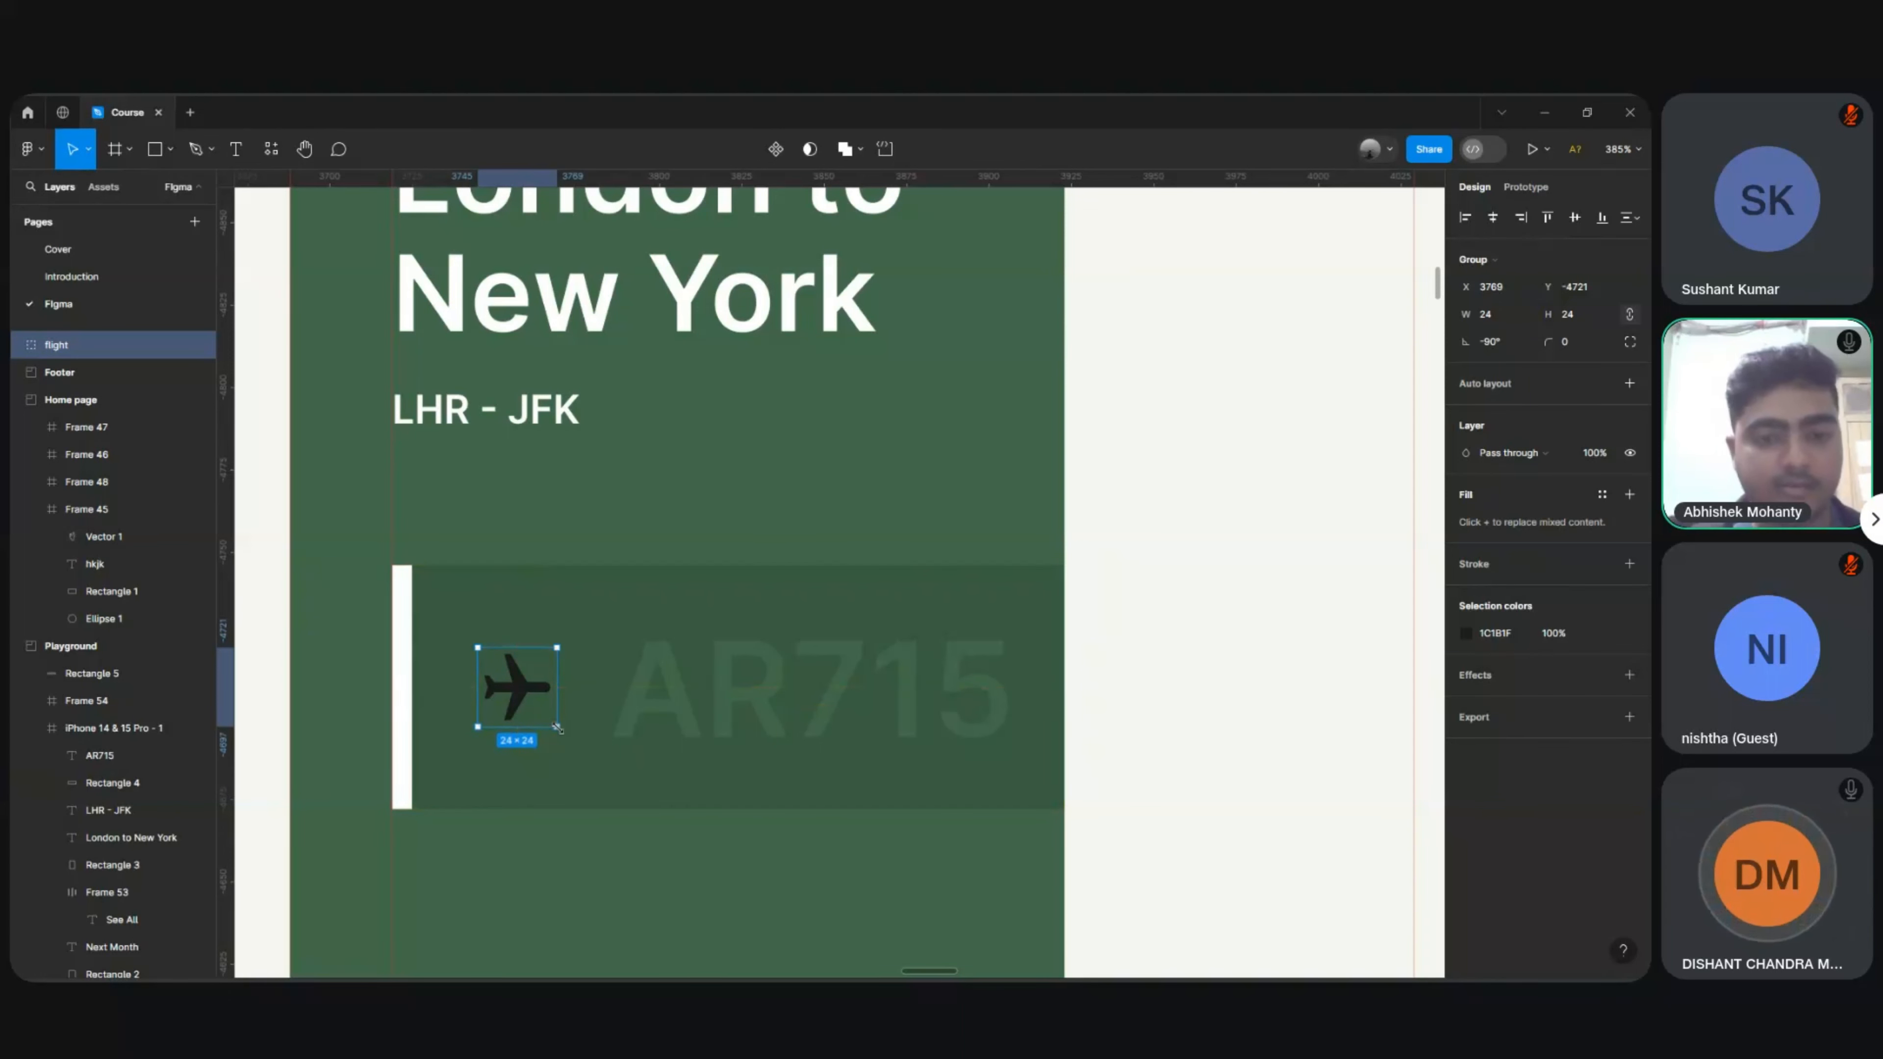
pyautogui.moveTo(561, 729); pyautogui.dragTo(577, 742)
pyautogui.press('i')
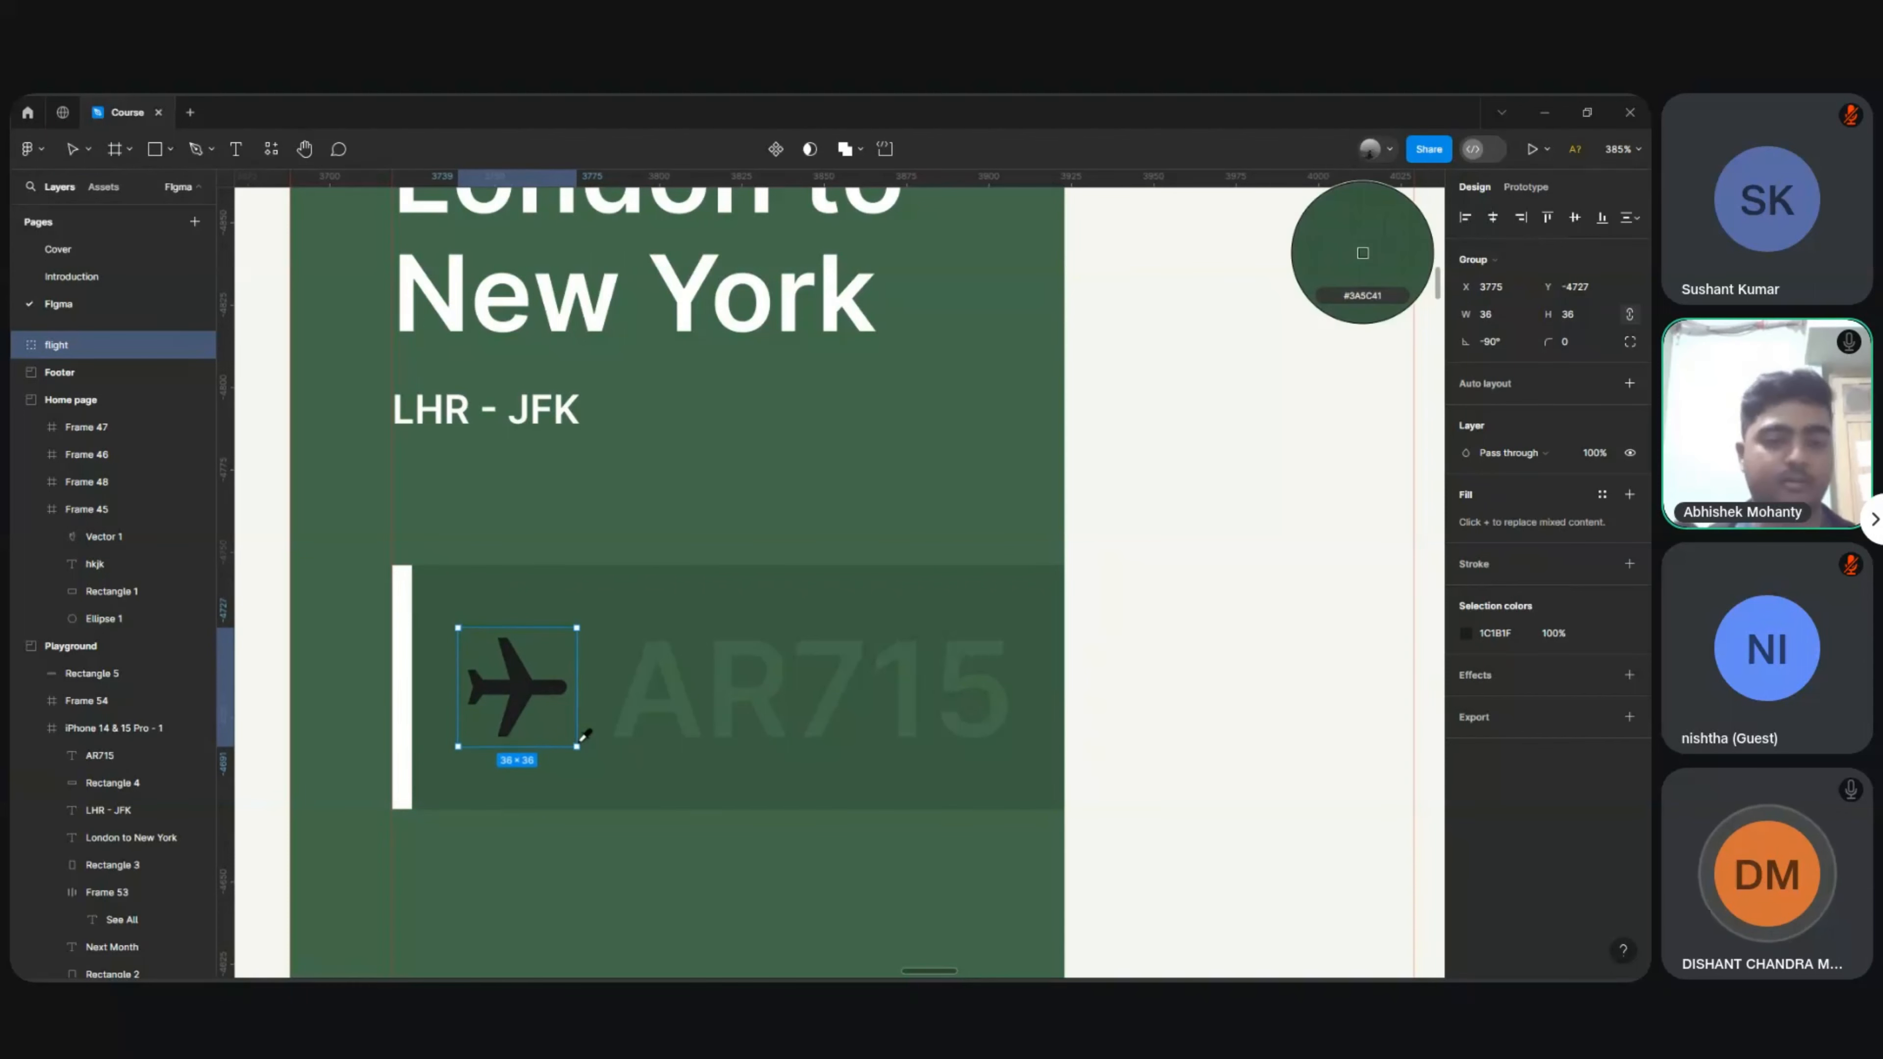
pyautogui.click(720, 534)
pyautogui.scroll(-5, 720, 534)
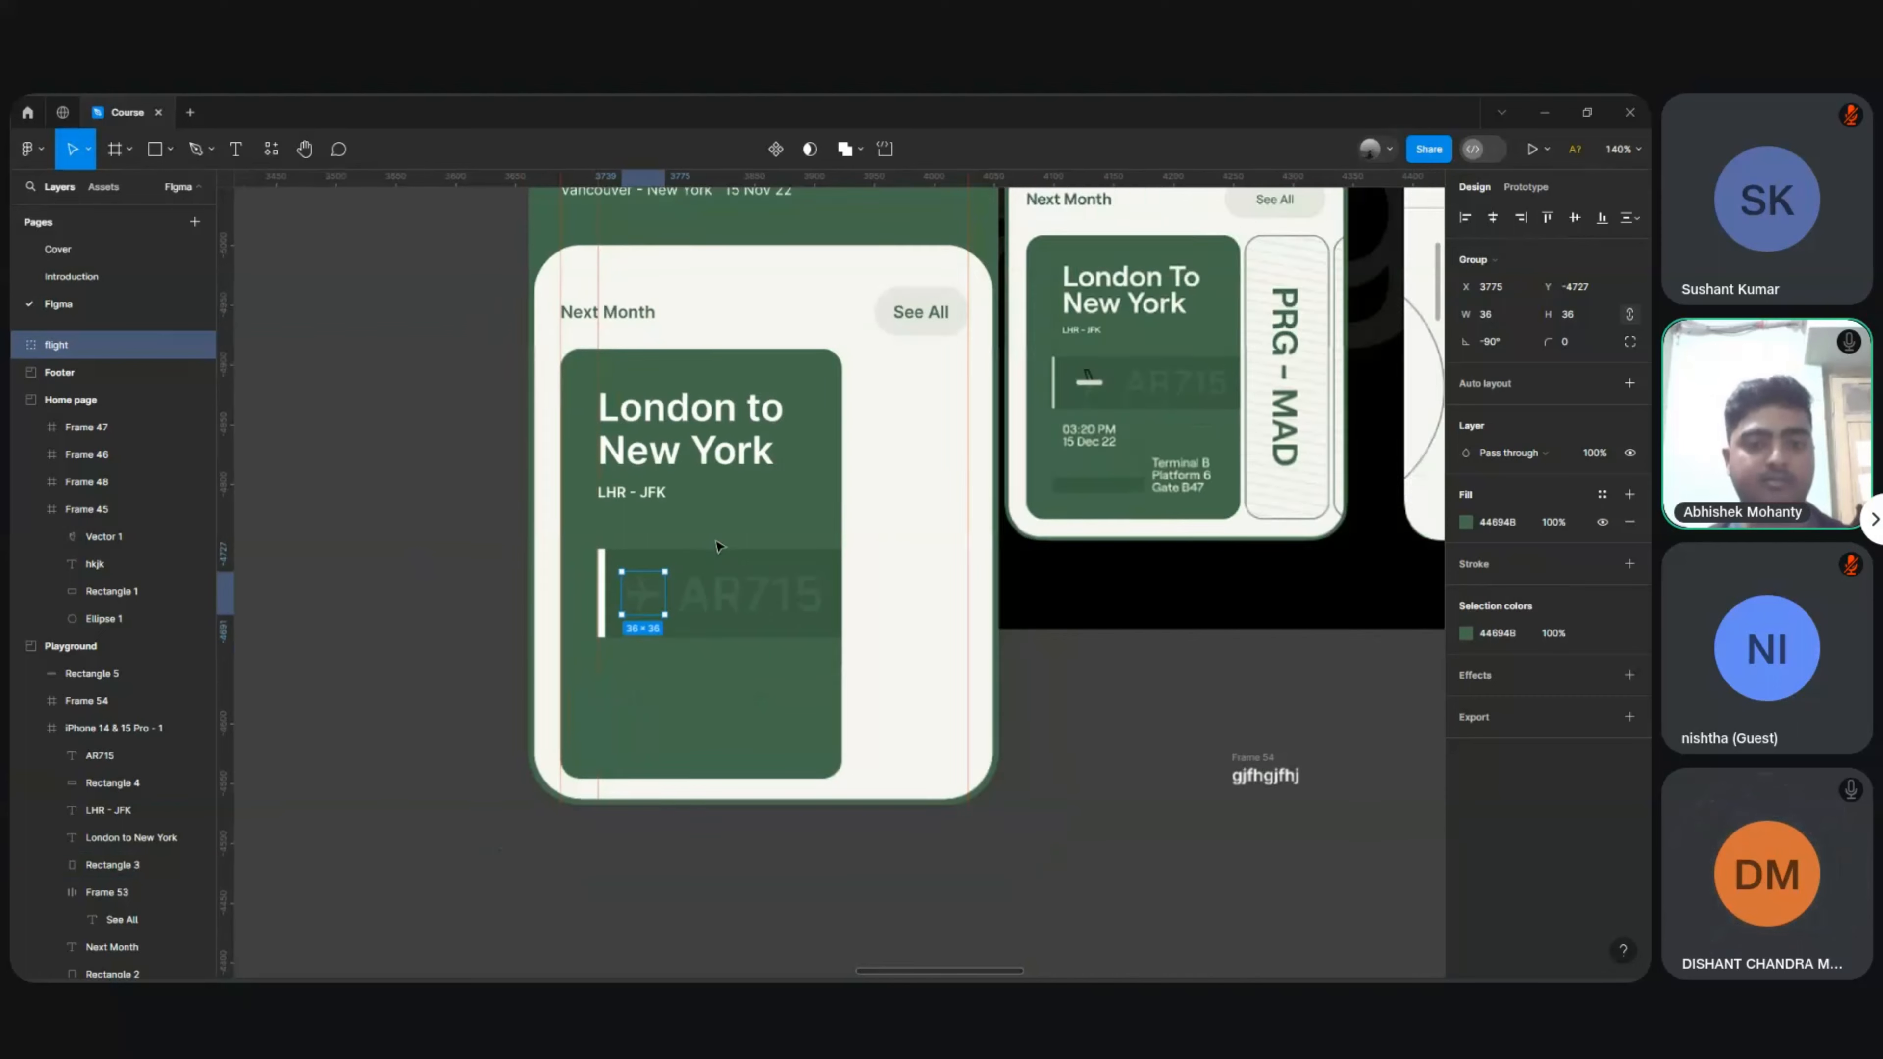
pyautogui.click(1075, 704)
# Step: Draw a vertical line 120 long from the AR715 band to the card's bottom edge, coloured with the band's 3A5C41 green
pyautogui.scroll(5, 813, 664)
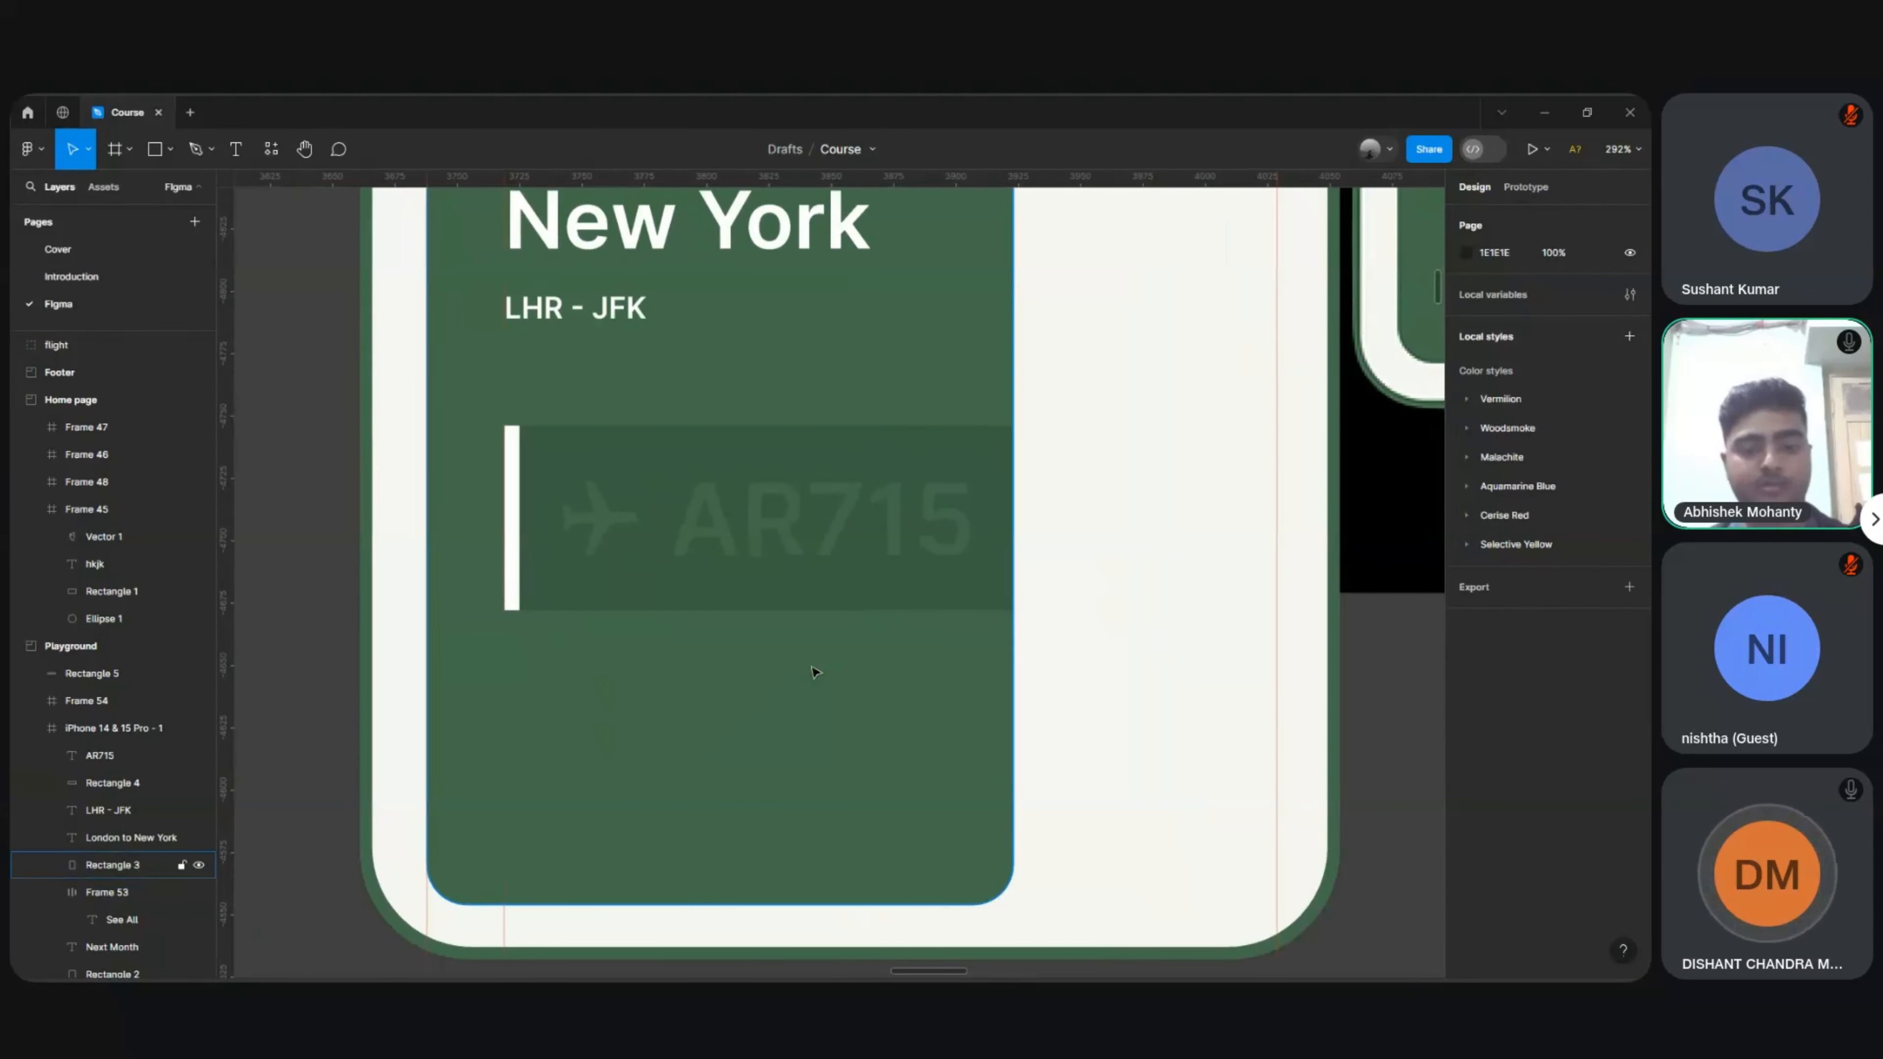
pyautogui.hscroll(-2, 814, 671)
pyautogui.press('l')
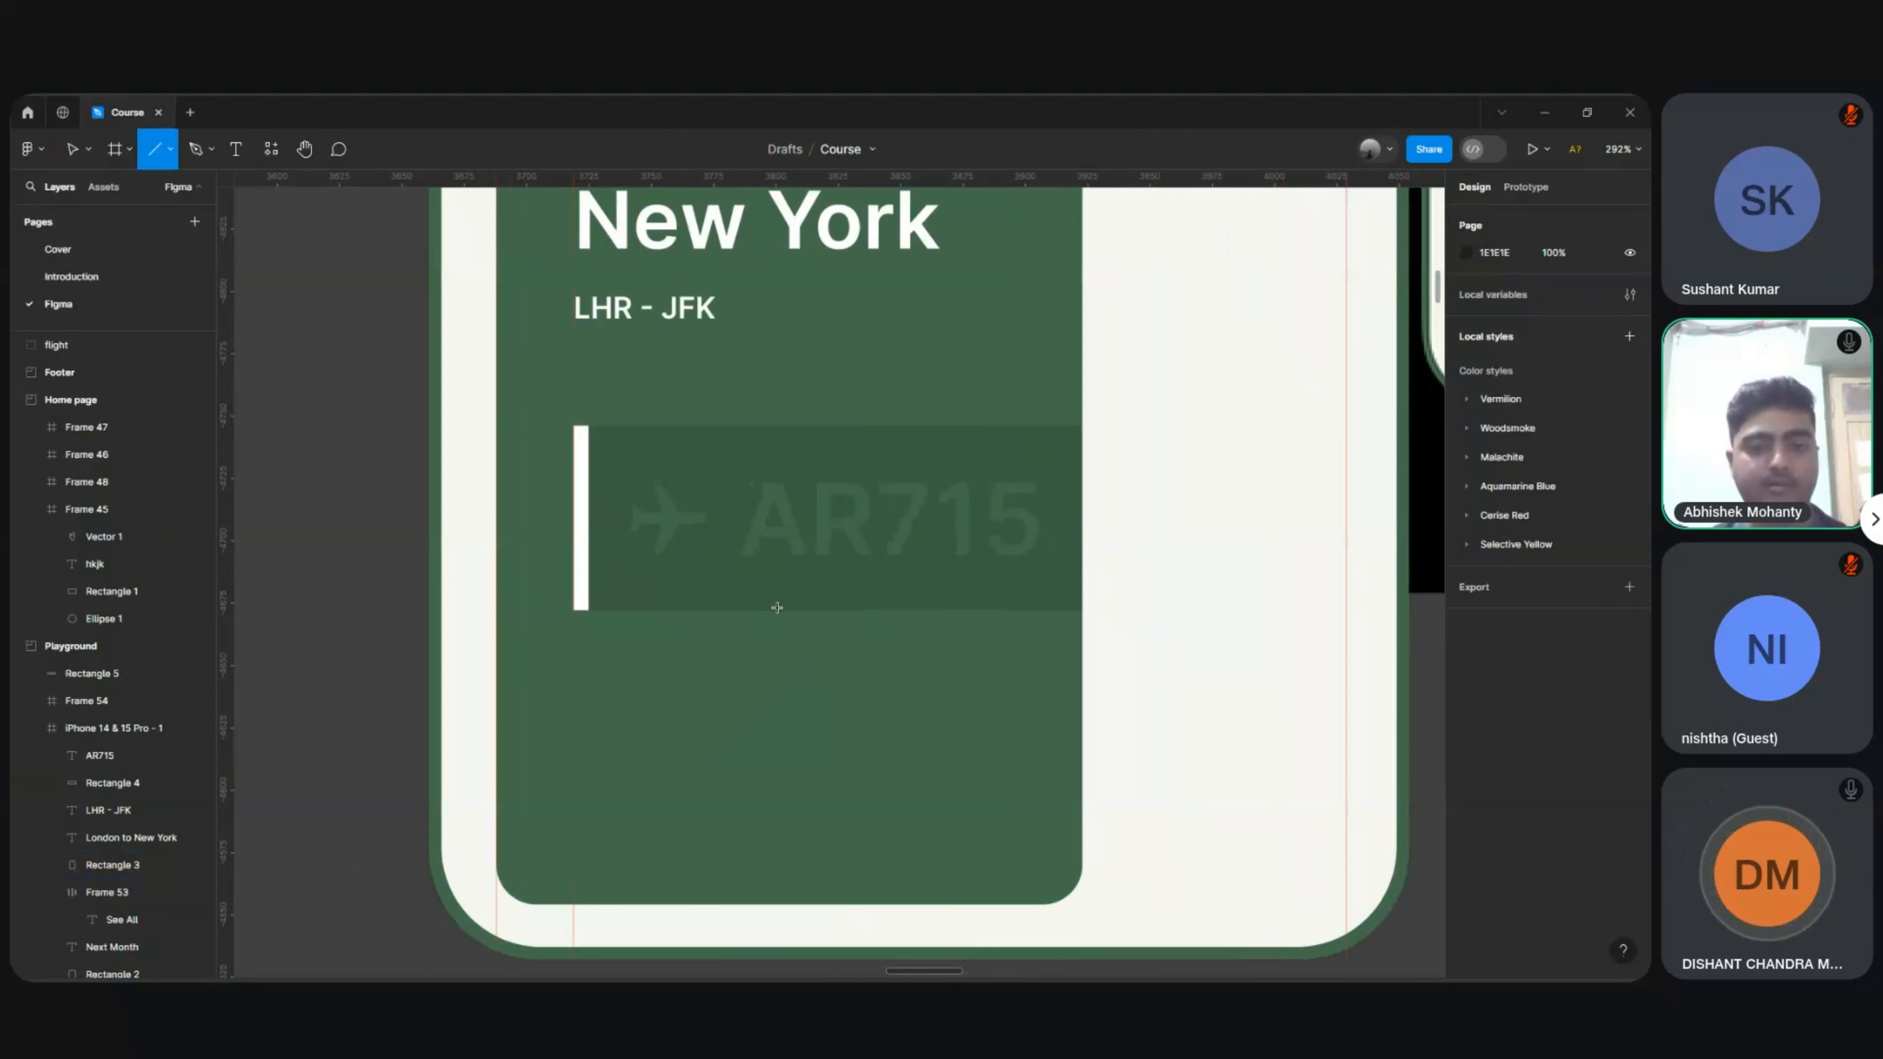
pyautogui.moveTo(775, 605); pyautogui.dragTo(778, 903)
pyautogui.press('i')
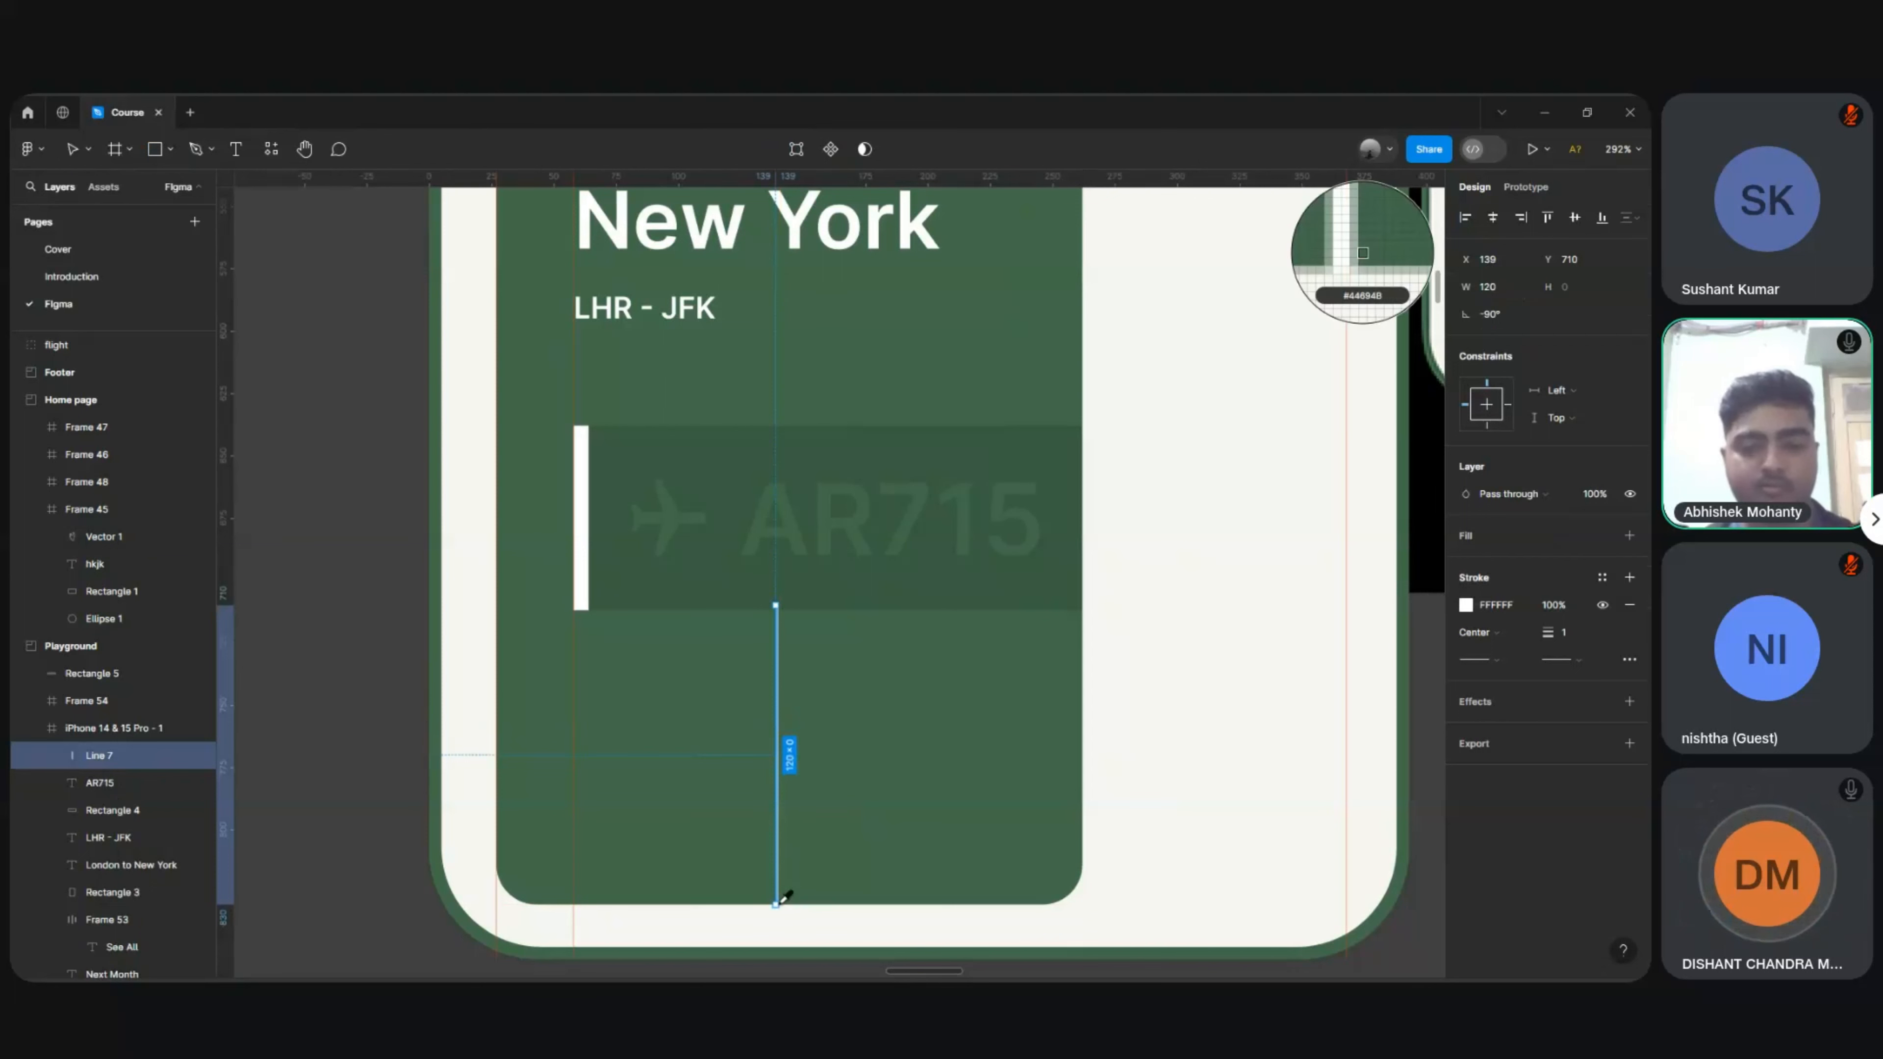
pyautogui.click(849, 584)
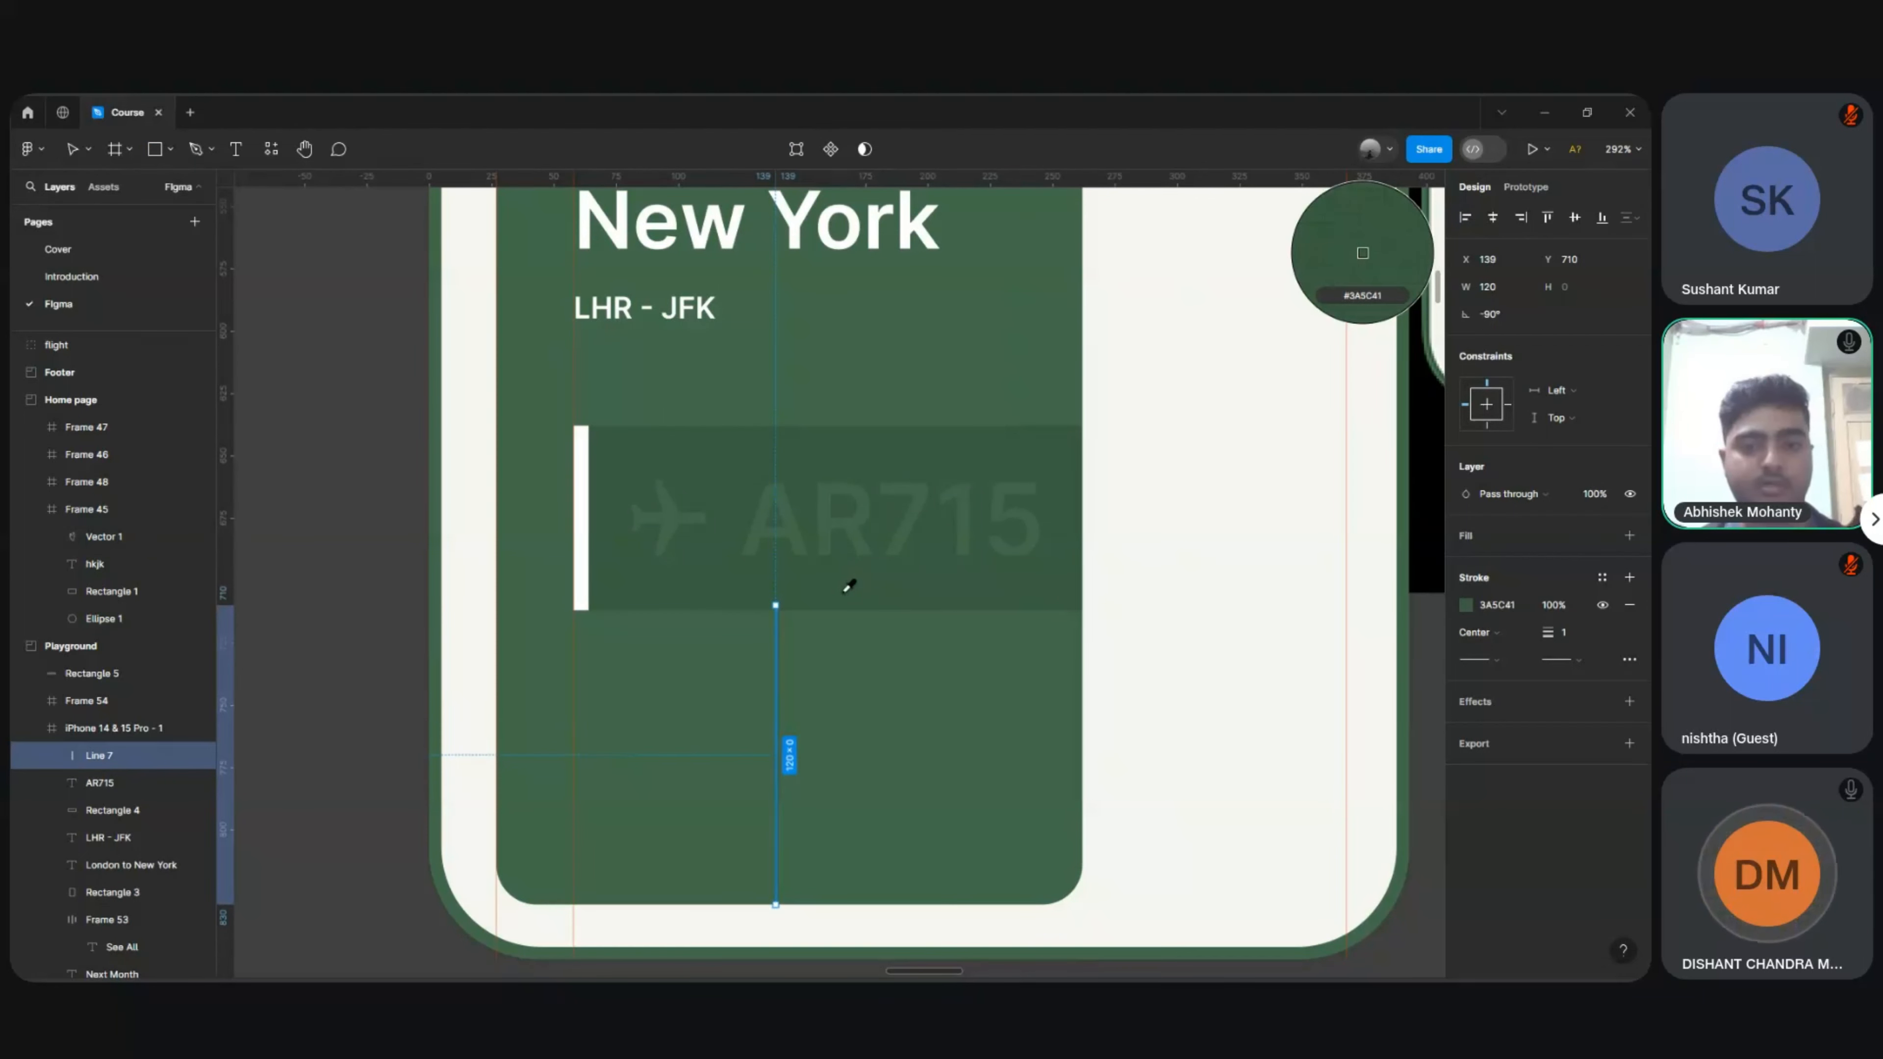
pyautogui.click(1144, 826)
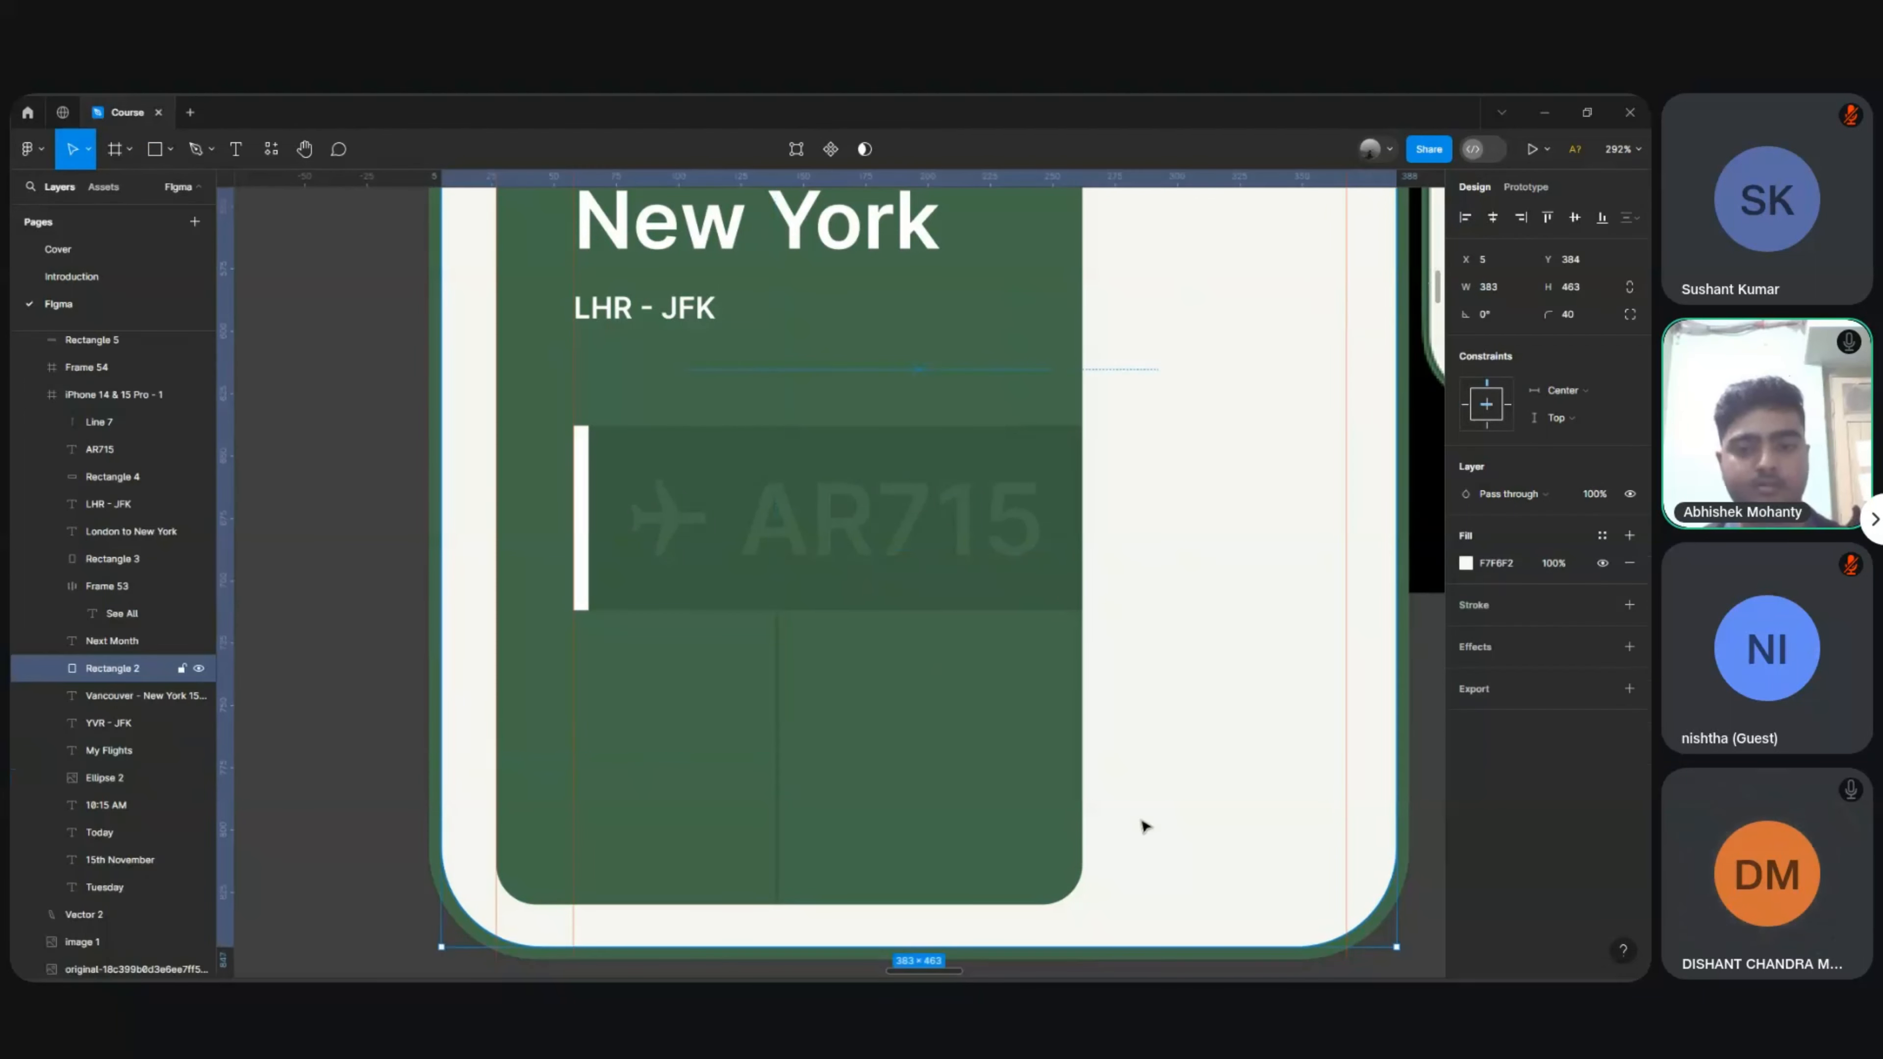
# Step: Duplicate the vertical line and move the copy to X 58, at the left edge of the band's white bar
pyautogui.click(778, 703)
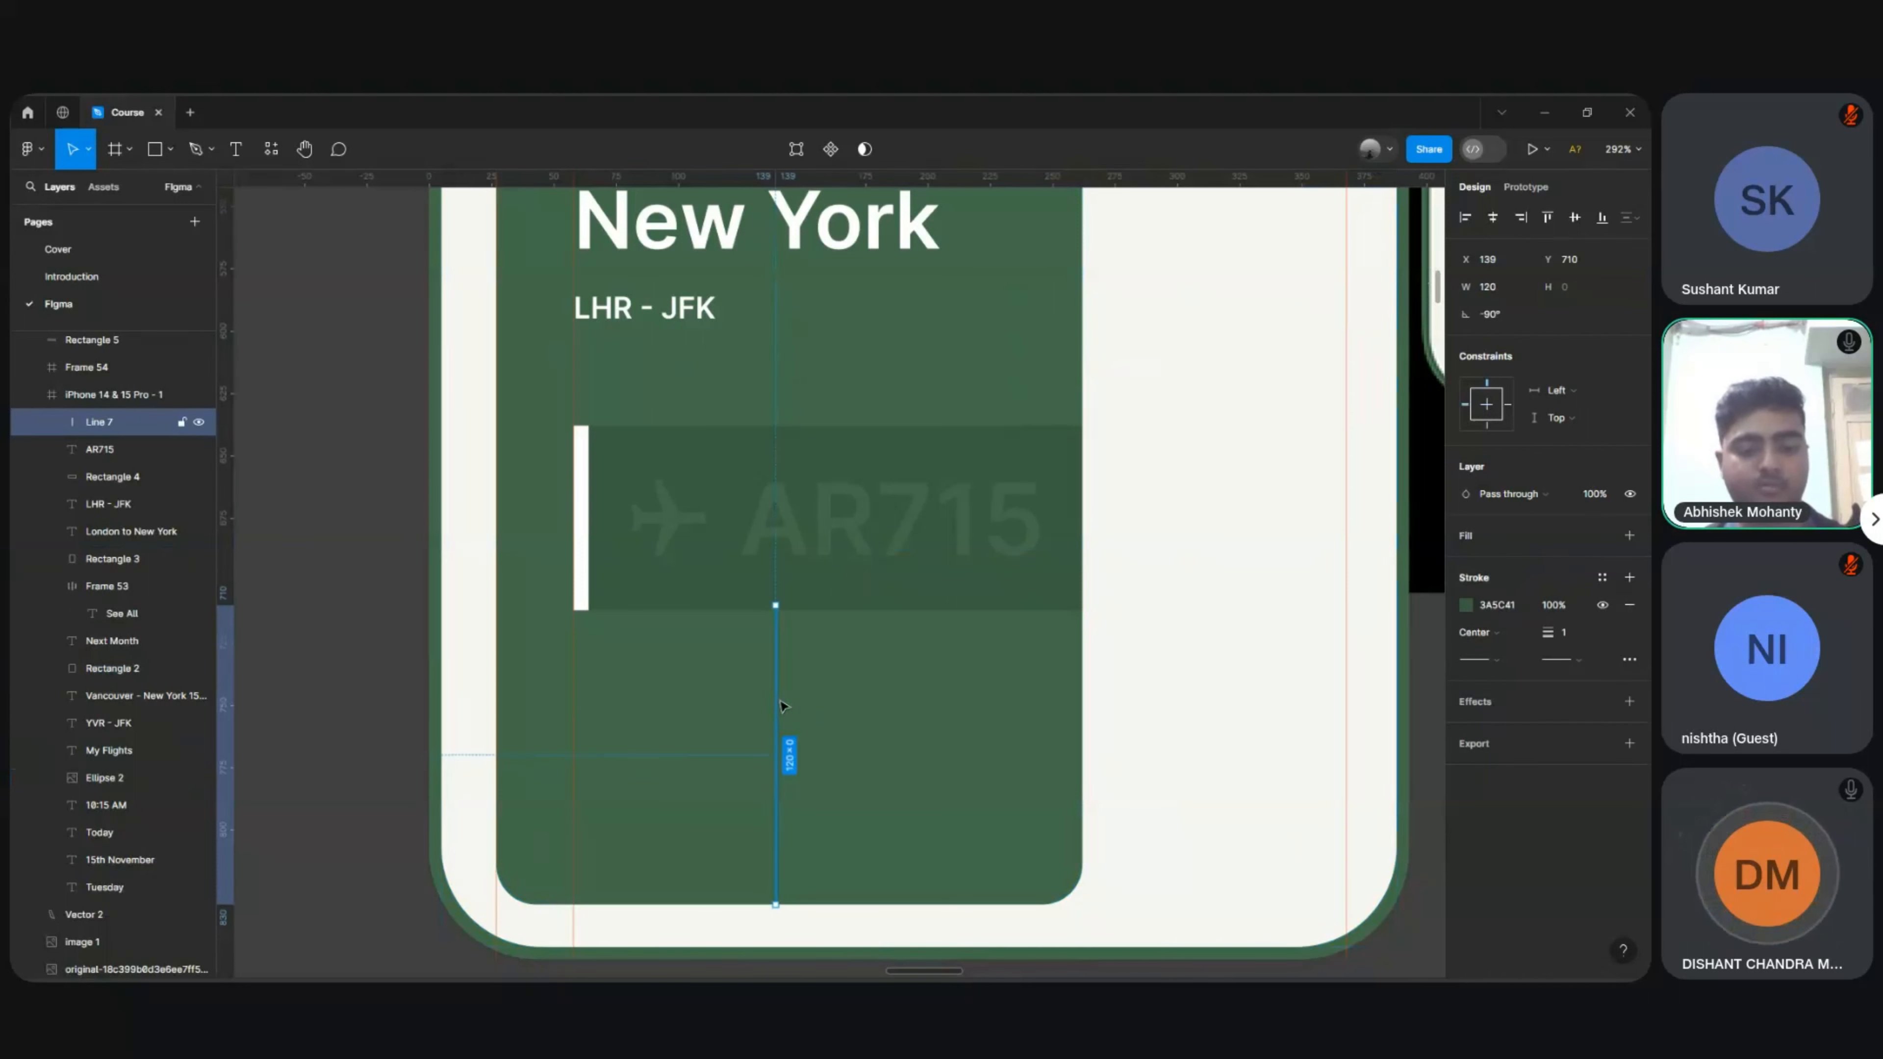
pyautogui.hotkey('ctrl', 'd')
pyautogui.hotkey('shift', 'Left')
pyautogui.hotkey('shift', 'Left')
pyautogui.hotkey('shift', 'Left')
pyautogui.hotkey('shift', 'Left')
pyautogui.hotkey('shift', 'Left')
pyautogui.hotkey('shift', 'Left')
pyautogui.hotkey('shift', 'Left')
pyautogui.hotkey('shift', 'Left')
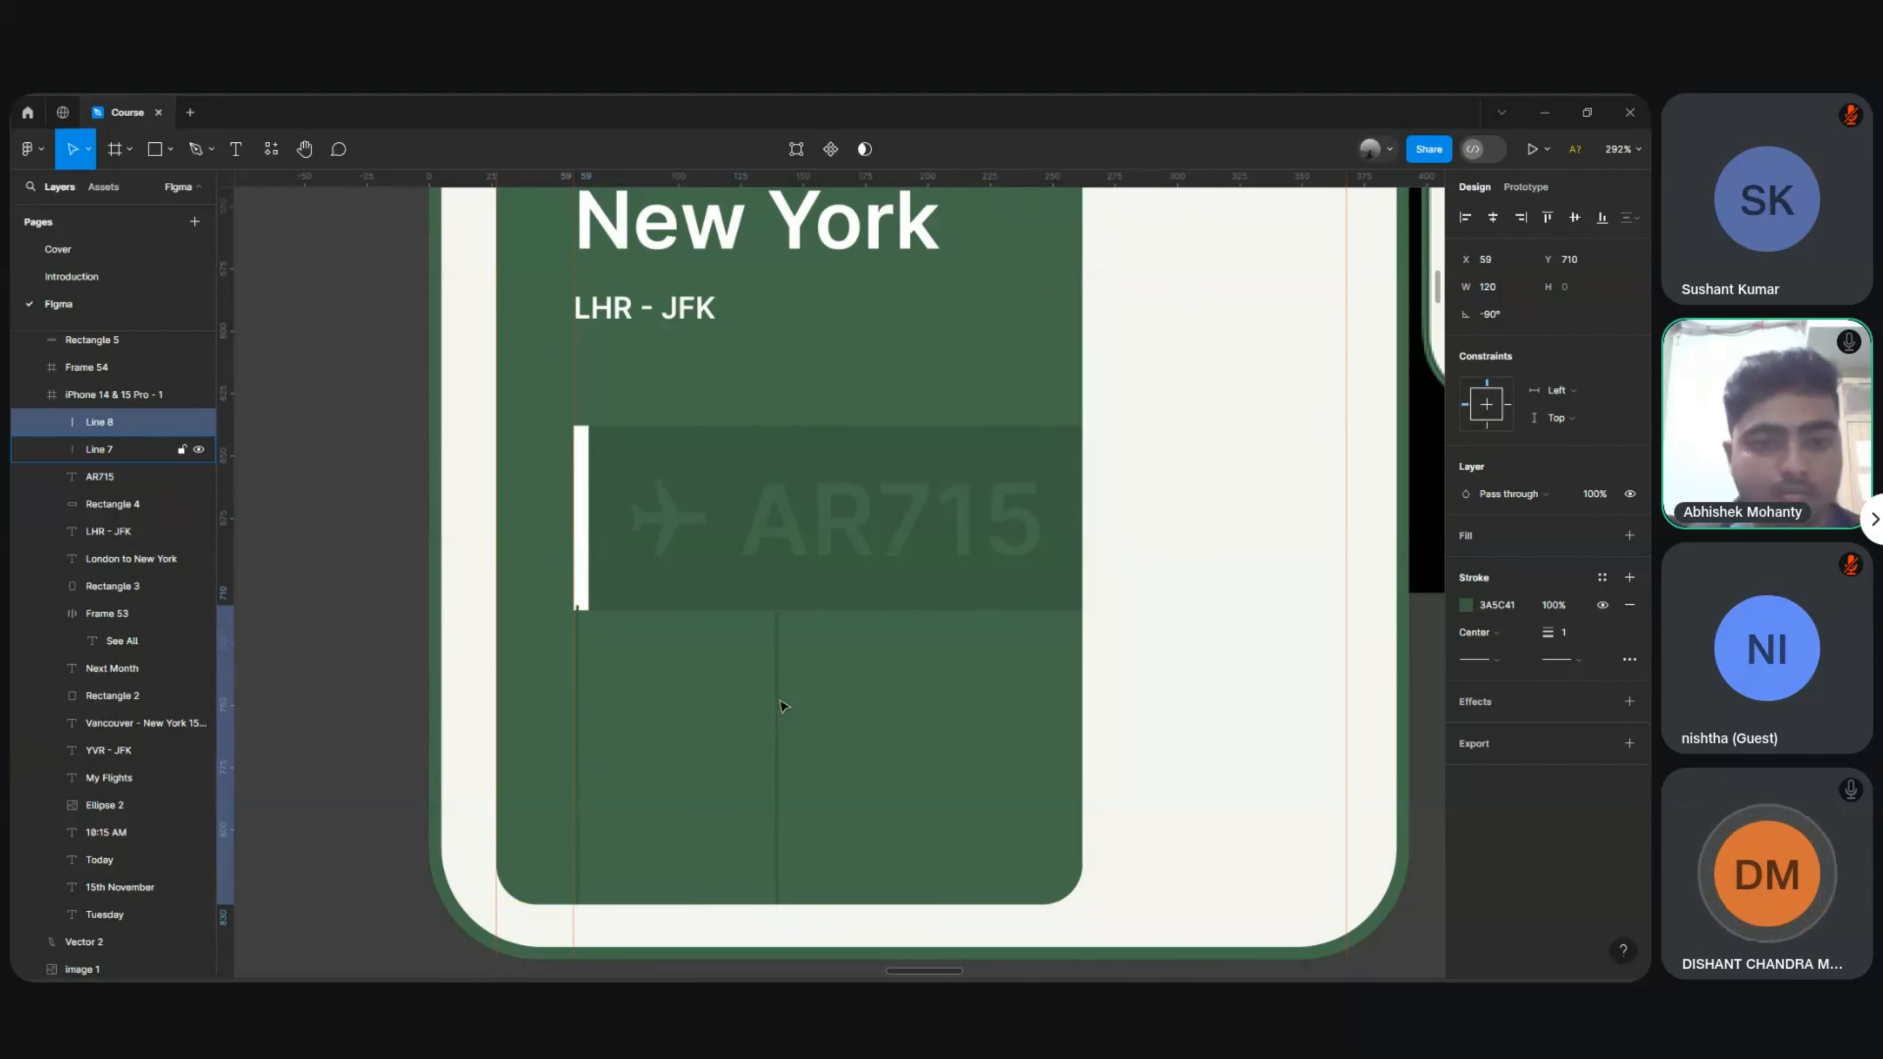
pyautogui.press('Left')
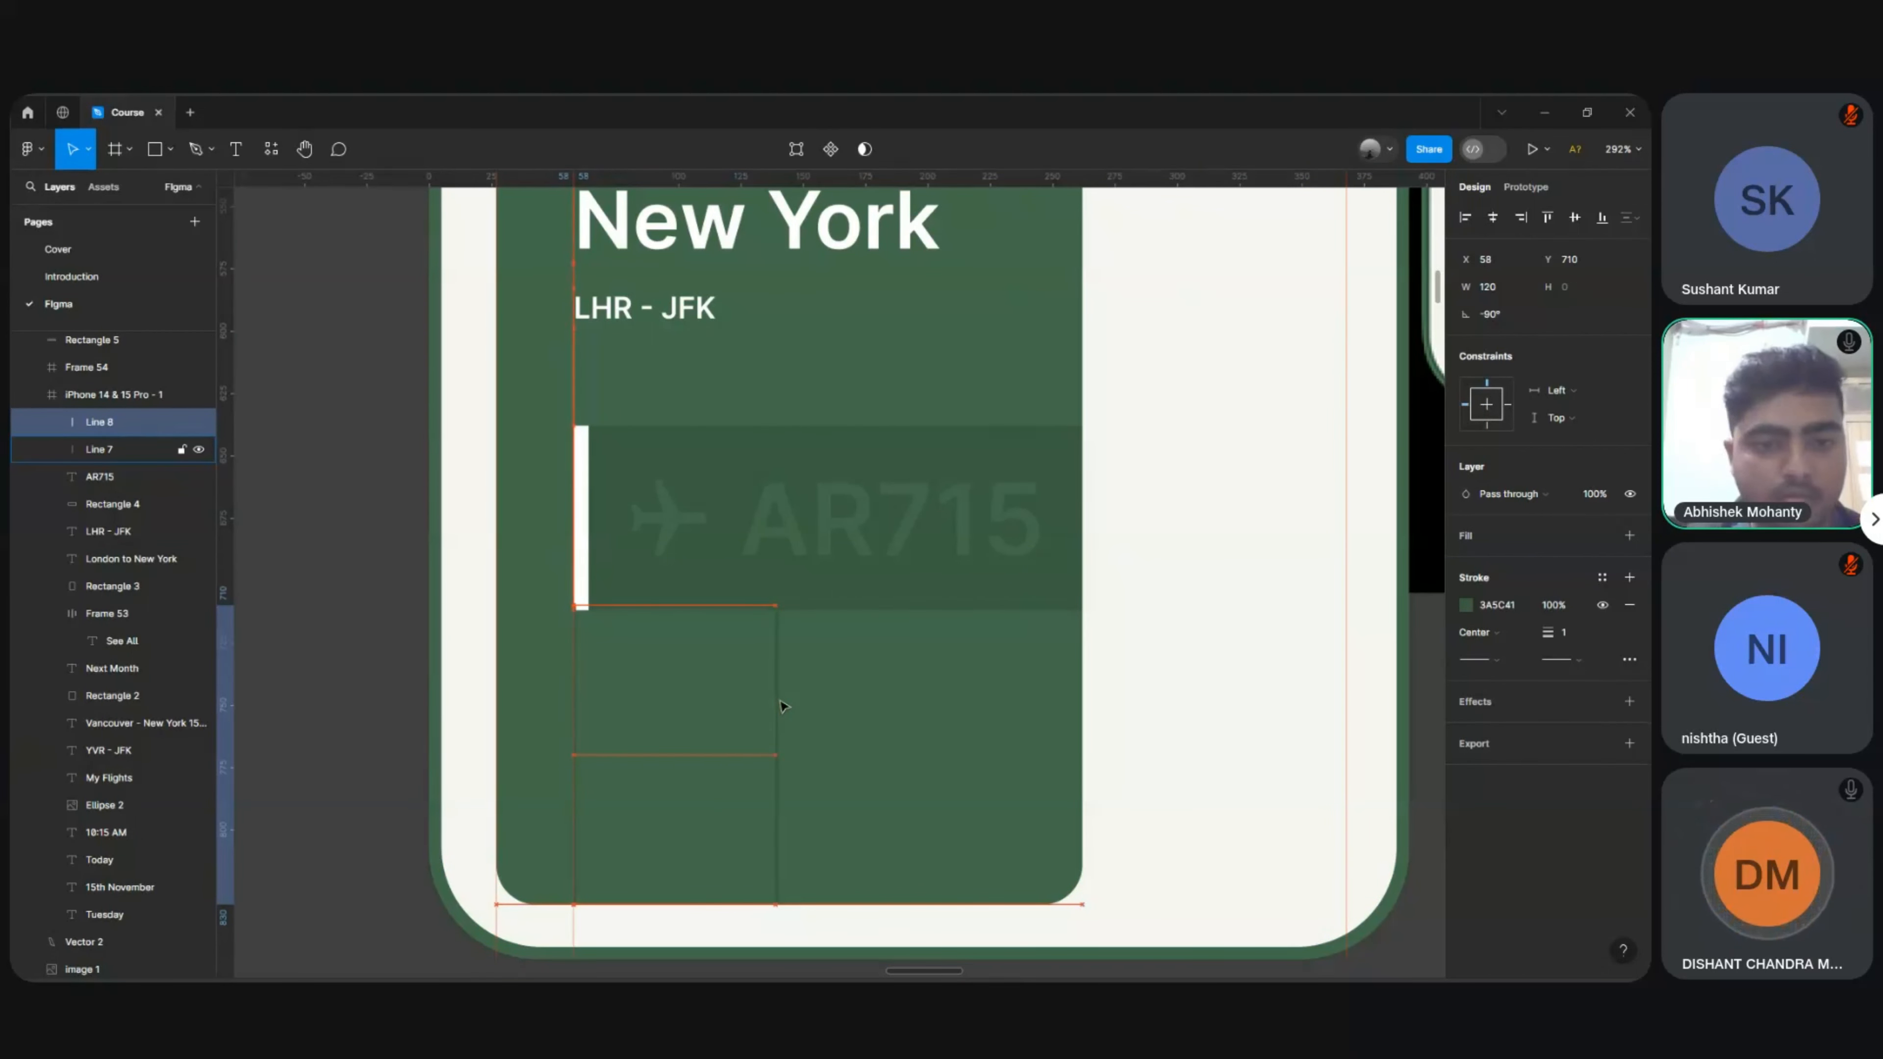
pyautogui.press('Left')
pyautogui.scroll(5, 782, 704)
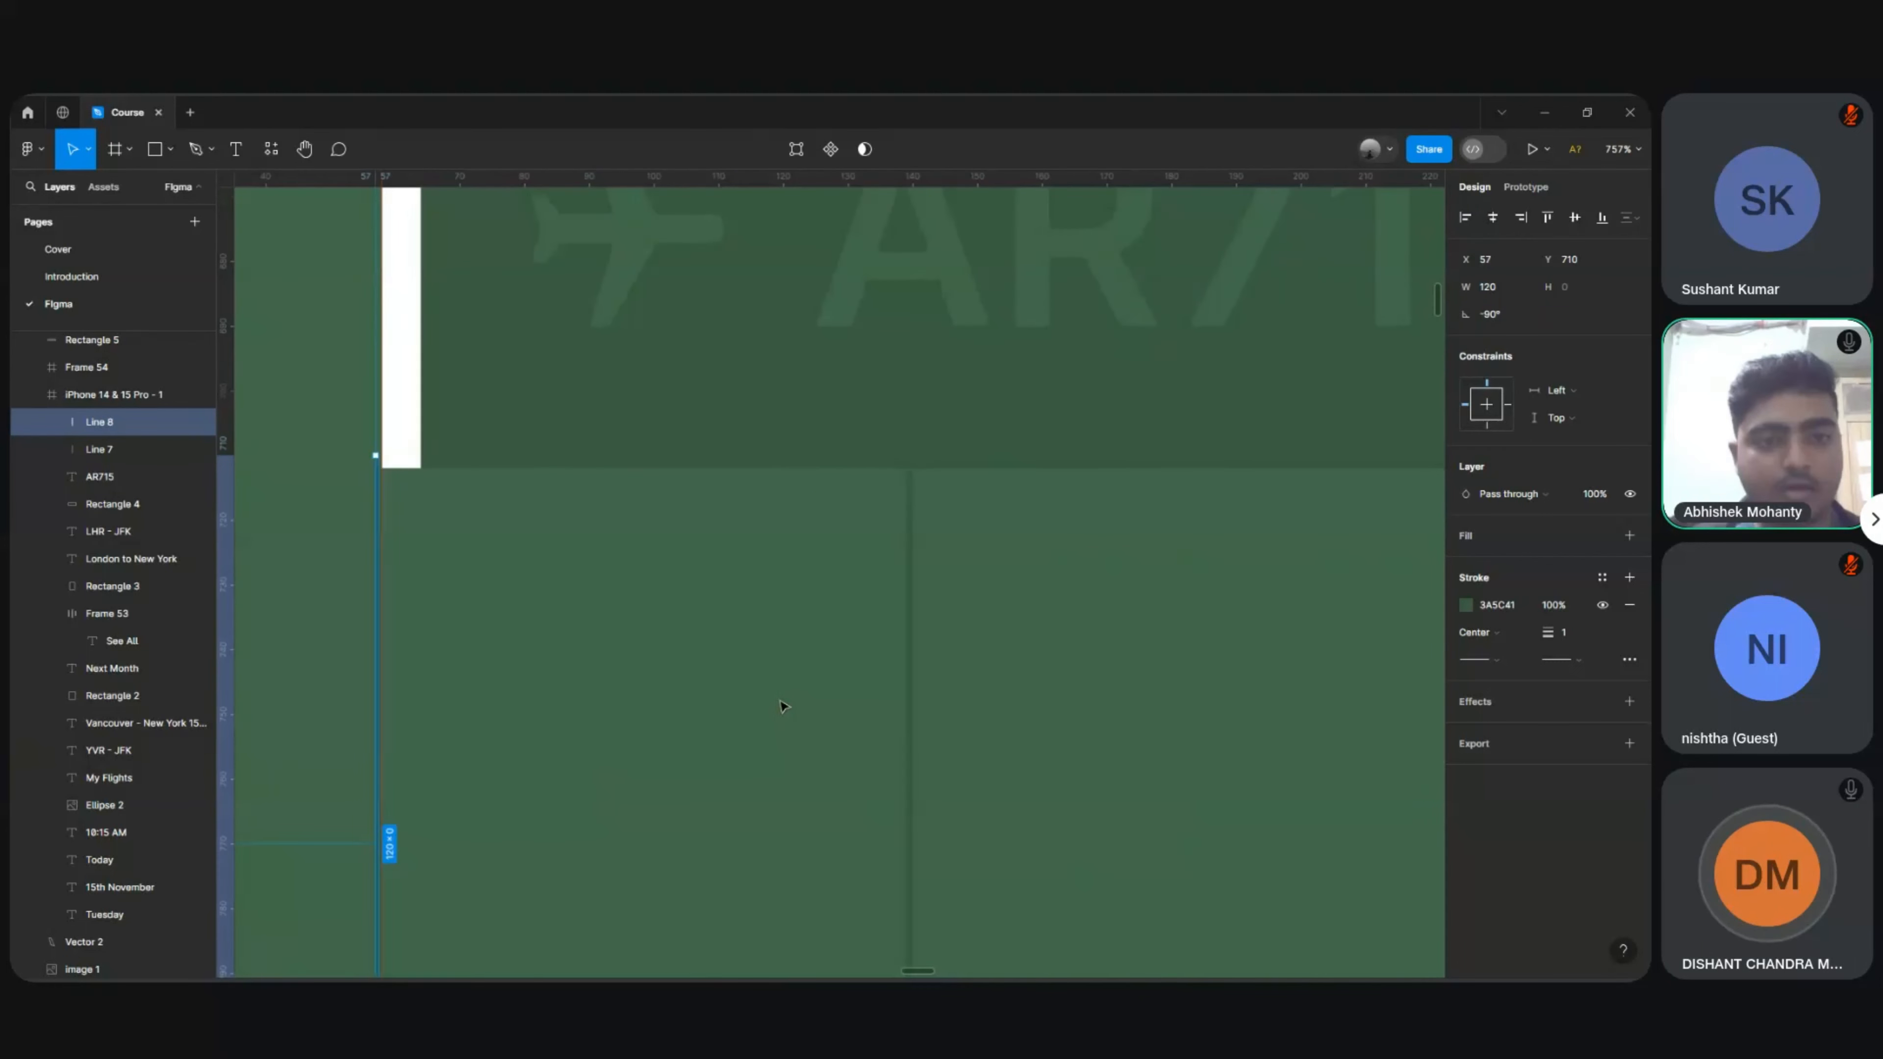
pyautogui.hscroll(-4, 782, 705)
pyautogui.scroll(3, 774, 514)
pyautogui.press('Right')
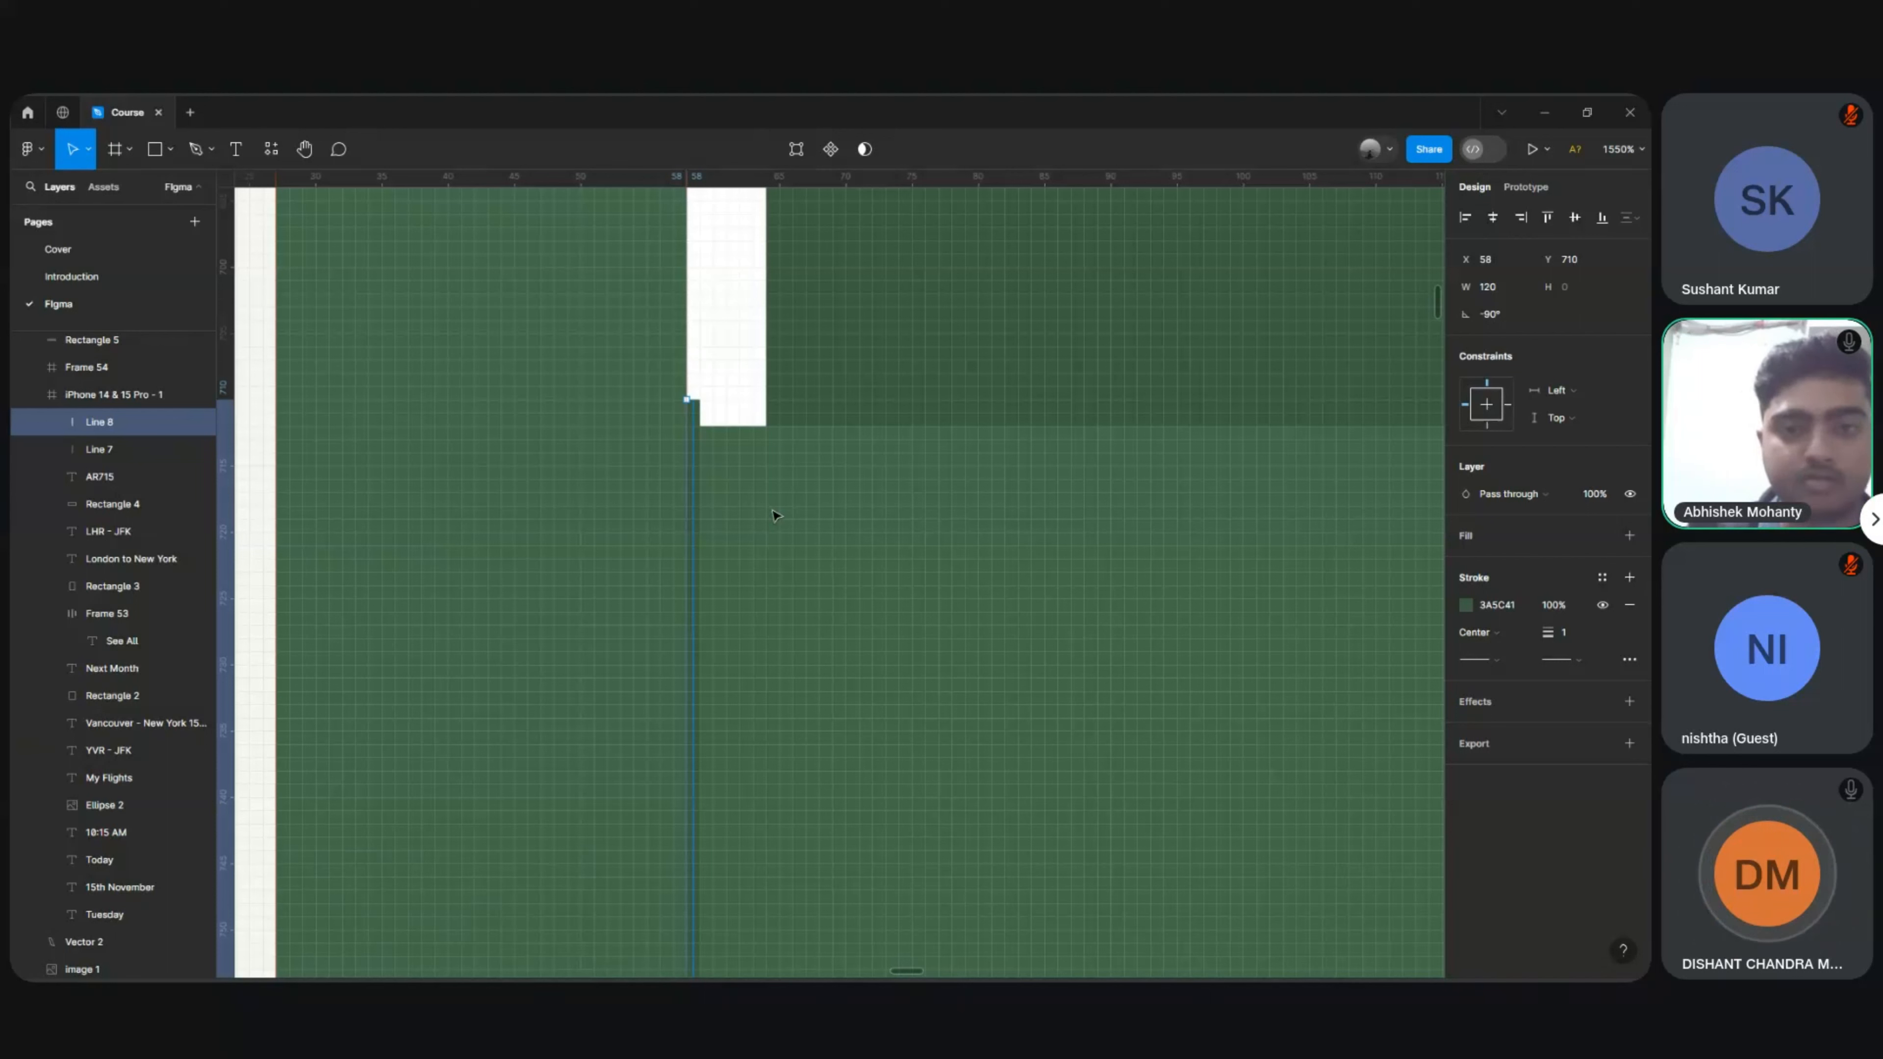
# Step: Try sending the duplicated line behind the AR715 band rectangle, and restore its stacking order
pyautogui.hotkey('ctrl', '[')
pyautogui.hotkey('ctrl', '[')
pyautogui.hotkey('ctrl', '[')
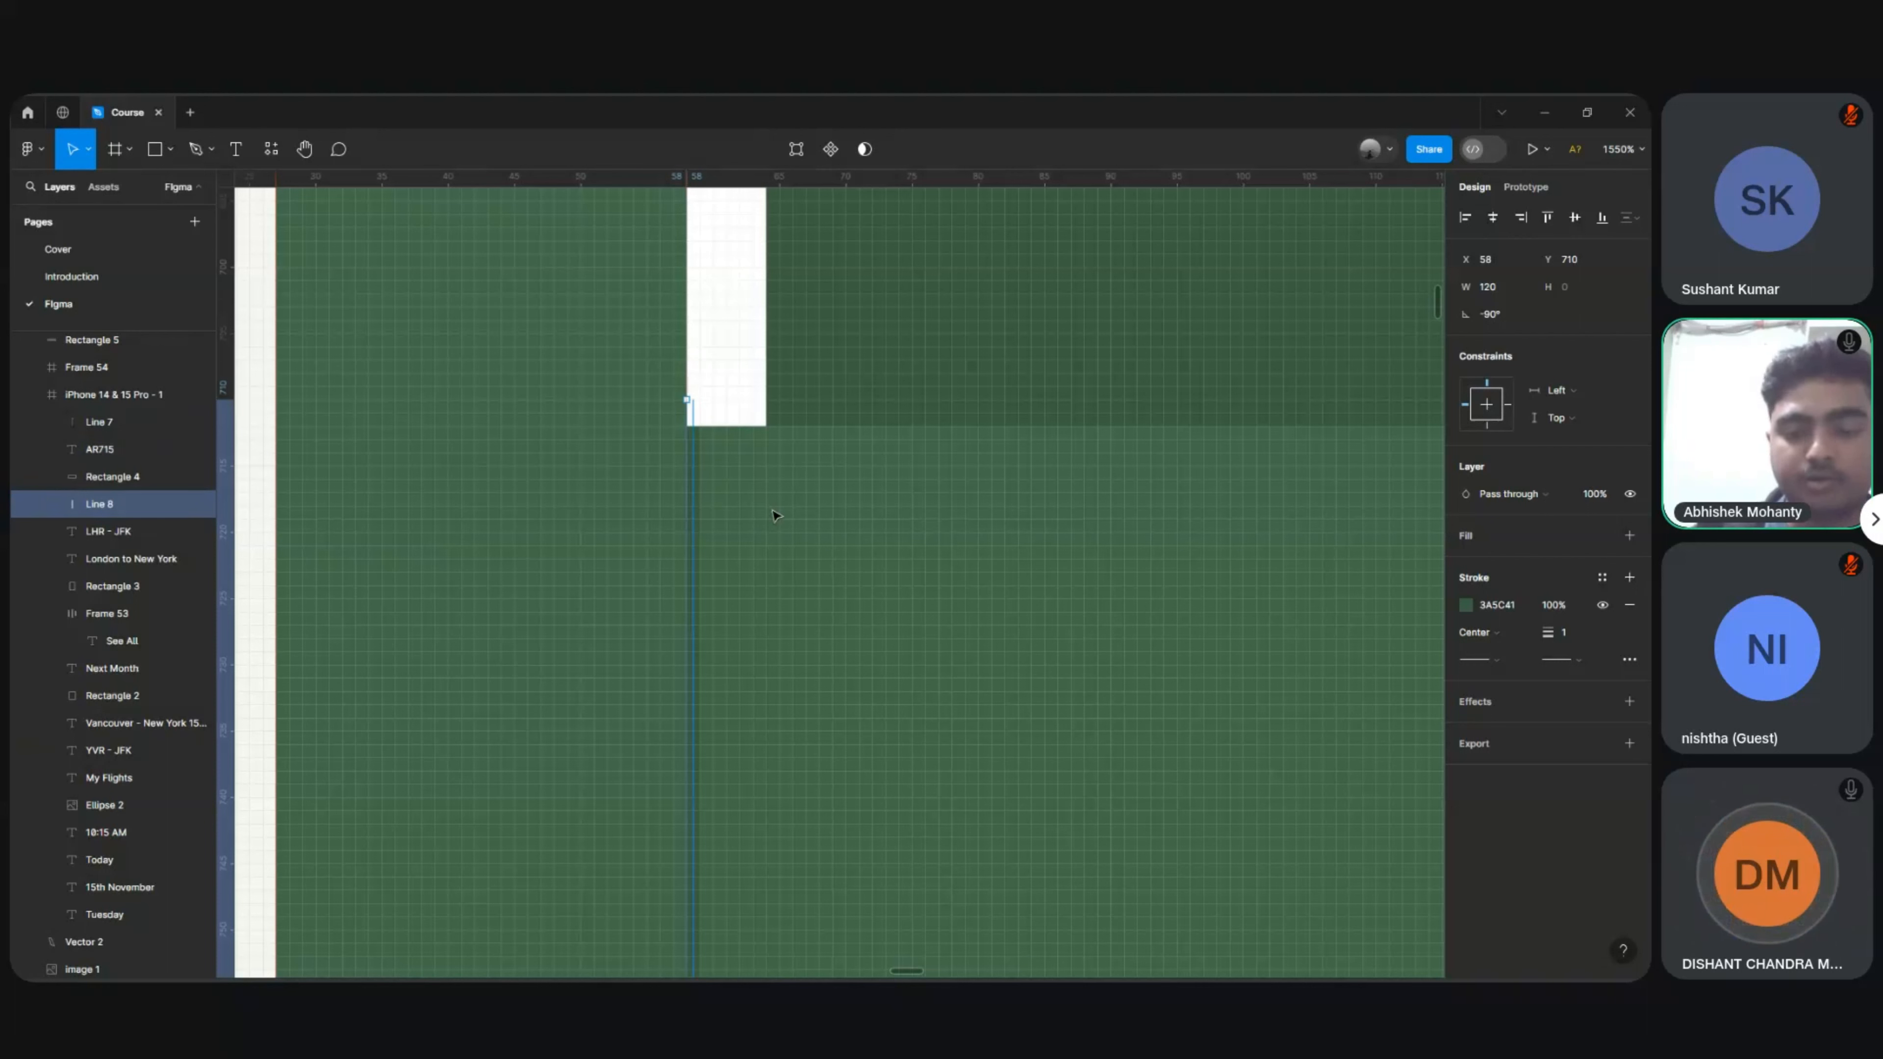
pyautogui.hotkey('ctrl', ']')
pyautogui.hotkey('ctrl', ']')
pyautogui.hotkey('ctrl', ']')
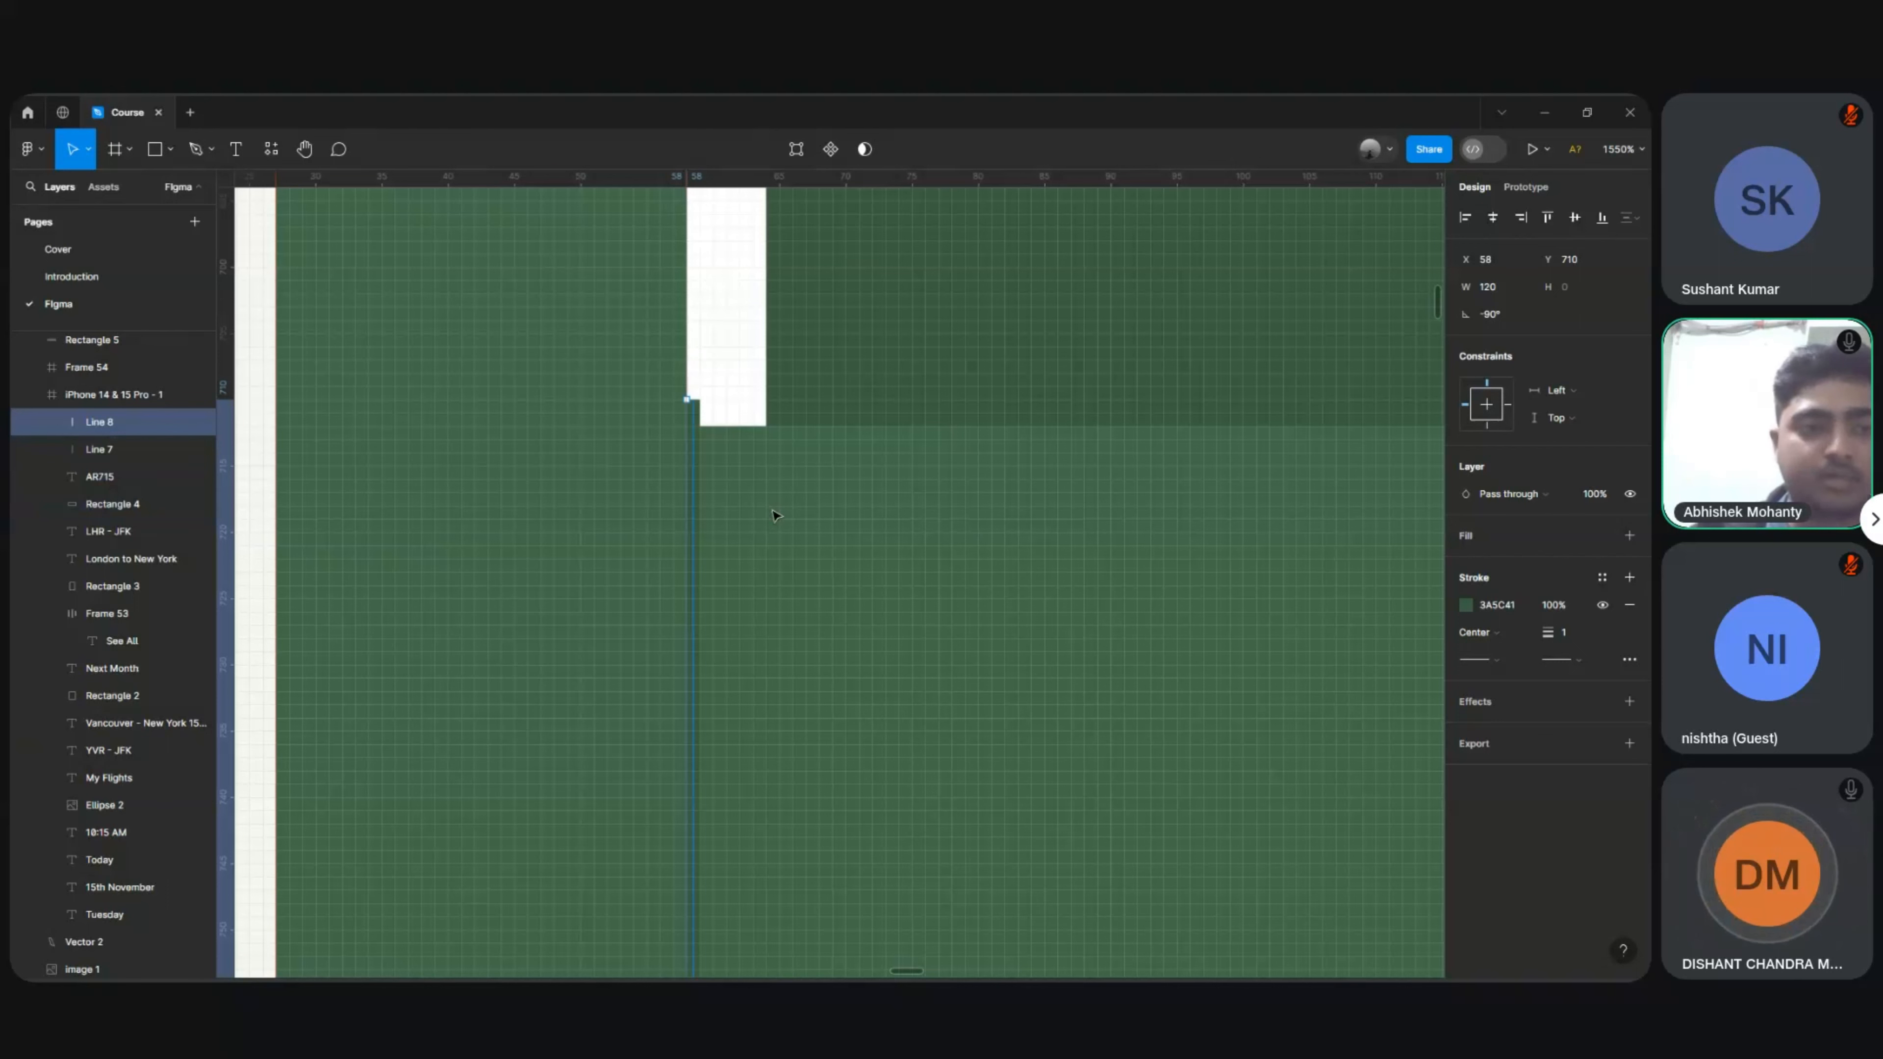
# Step: Send the duplicated vertical line at X 58 backward until it sits behind the AR715 band rectangle
pyautogui.hotkey('ctrl', '[')
pyautogui.hotkey('ctrl', '[')
pyautogui.hotkey('ctrl', '[')
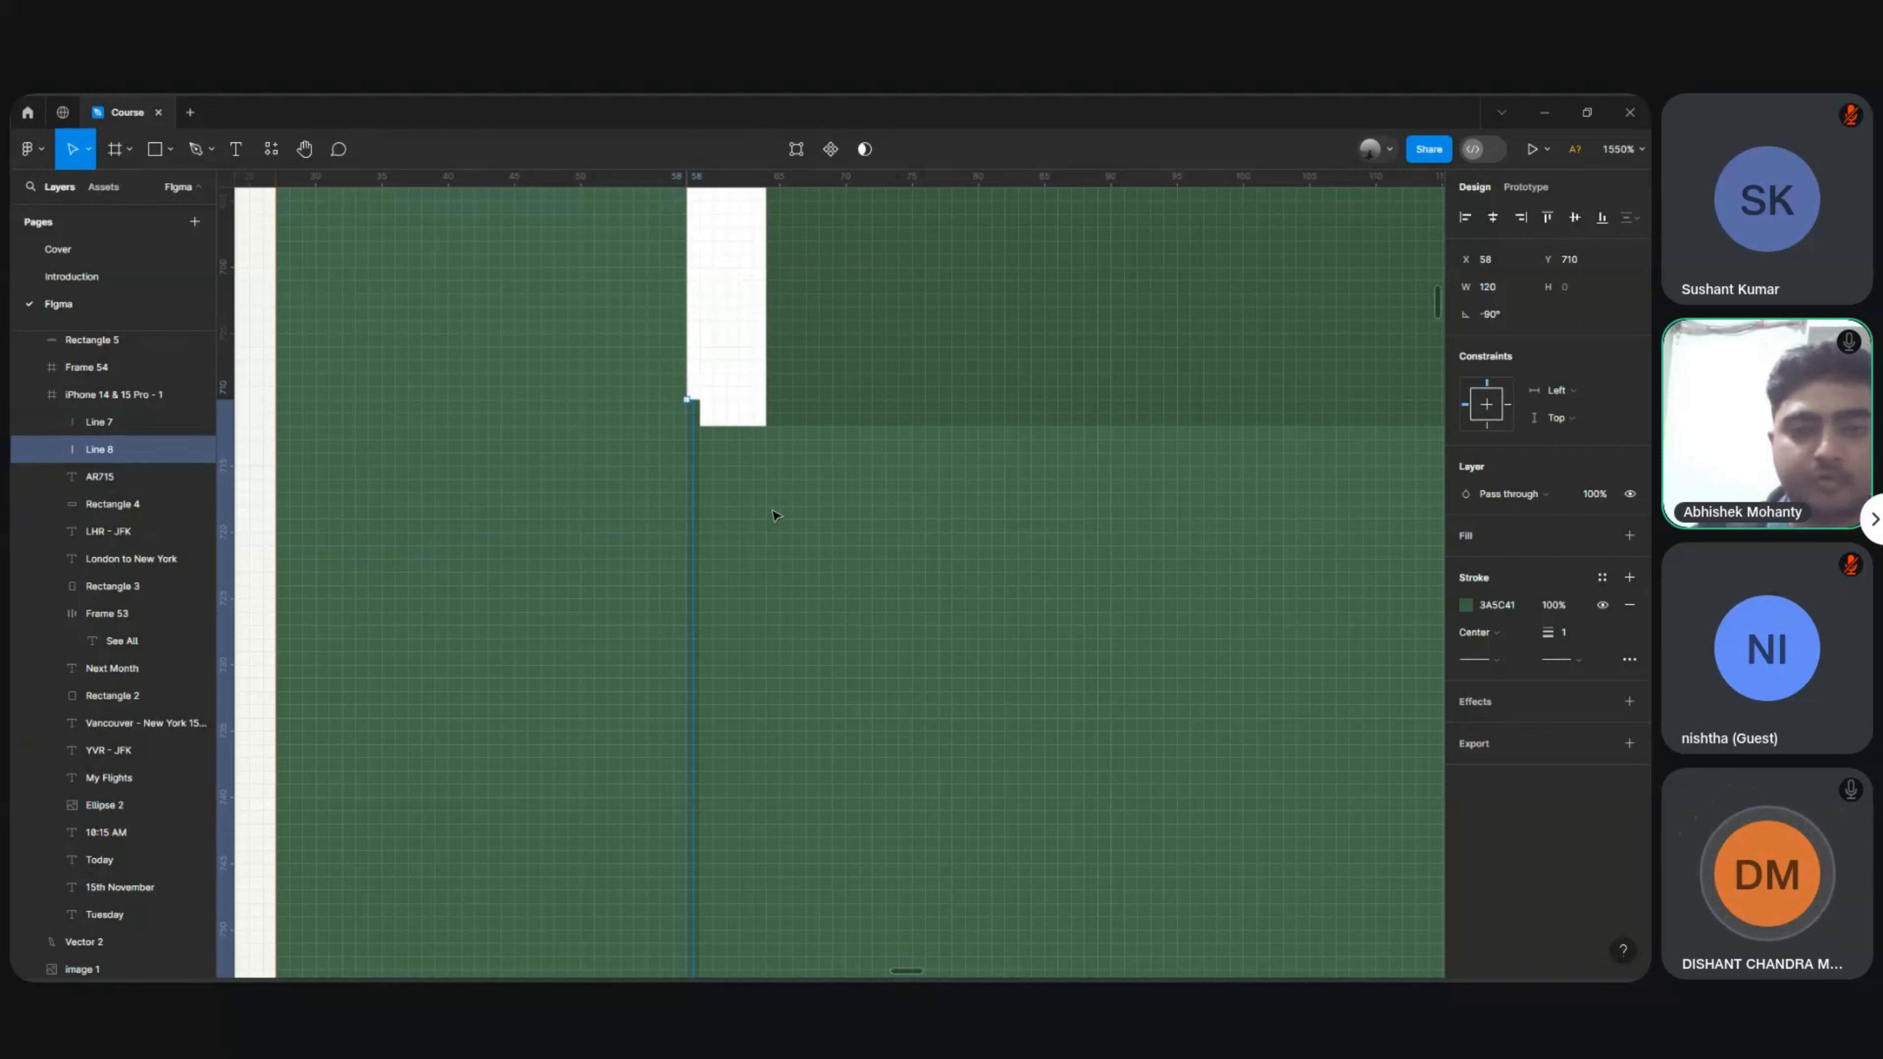
pyautogui.scroll(-5, 770, 514)
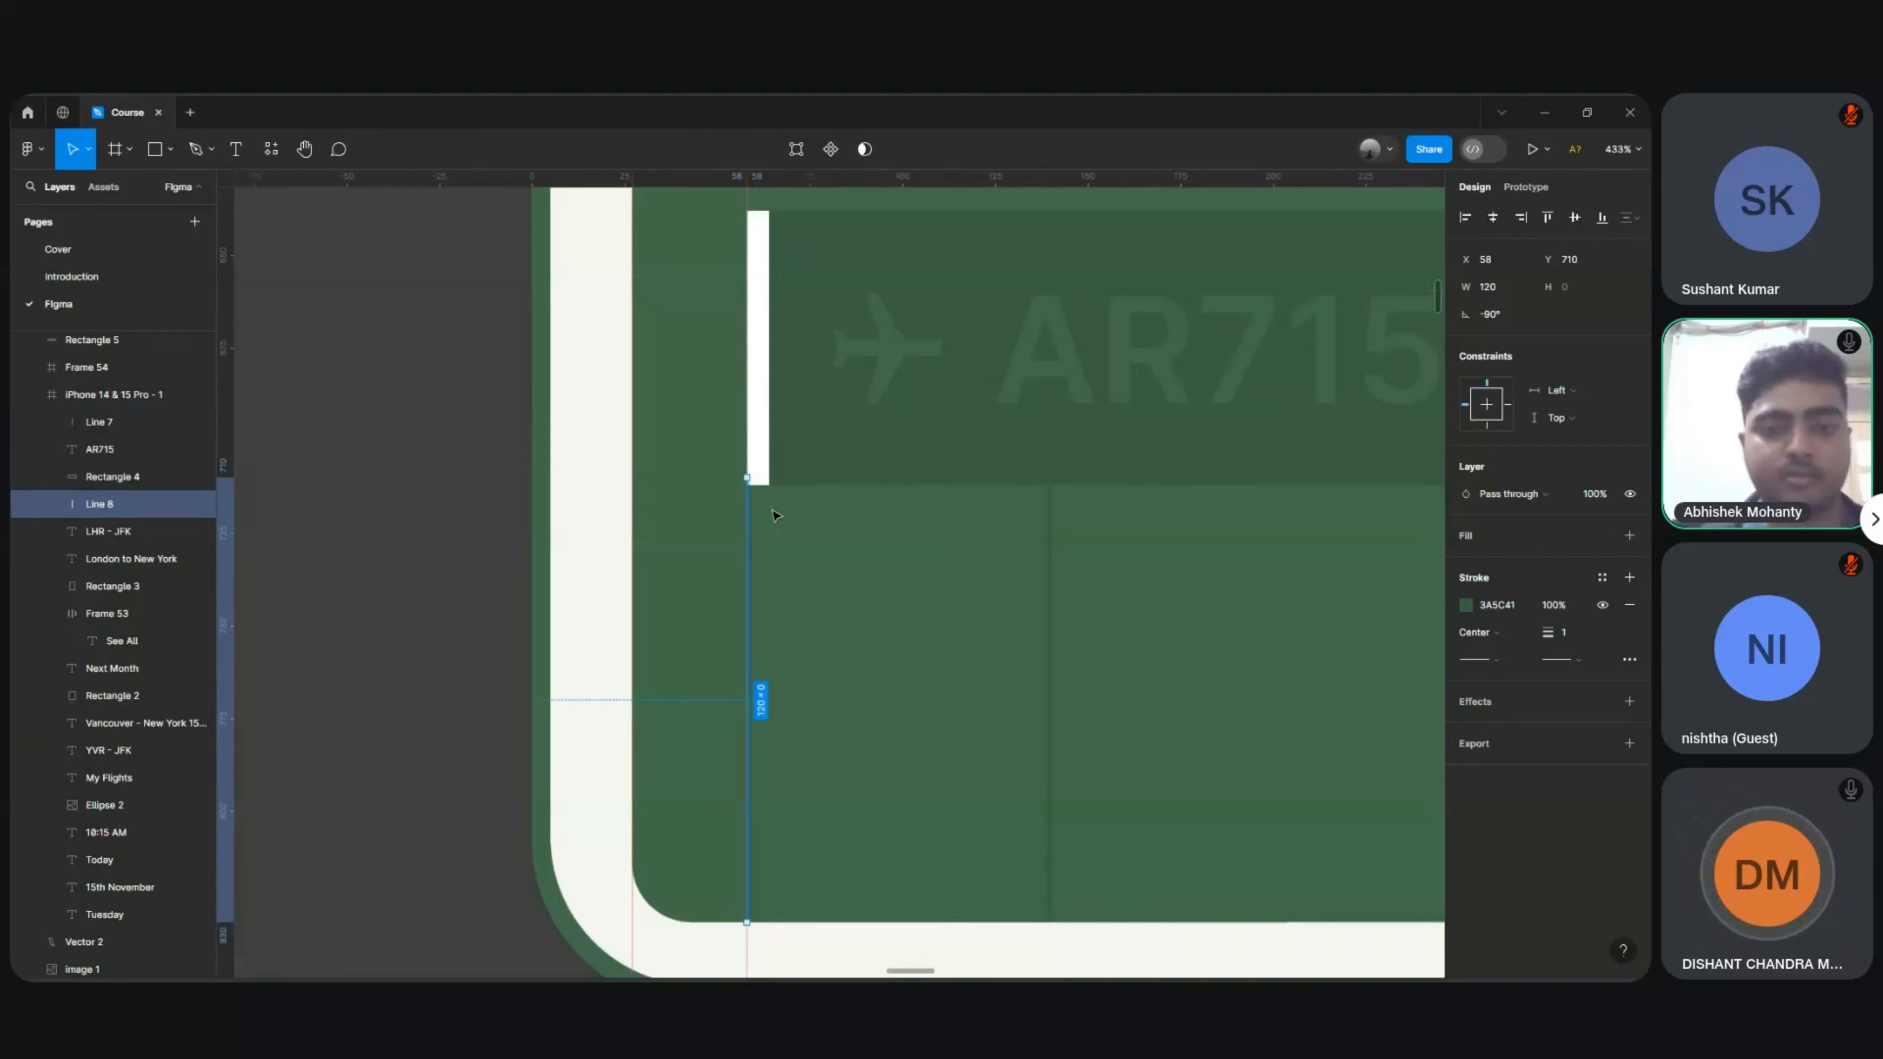
pyautogui.click(512, 528)
pyautogui.scroll(-3, 512, 528)
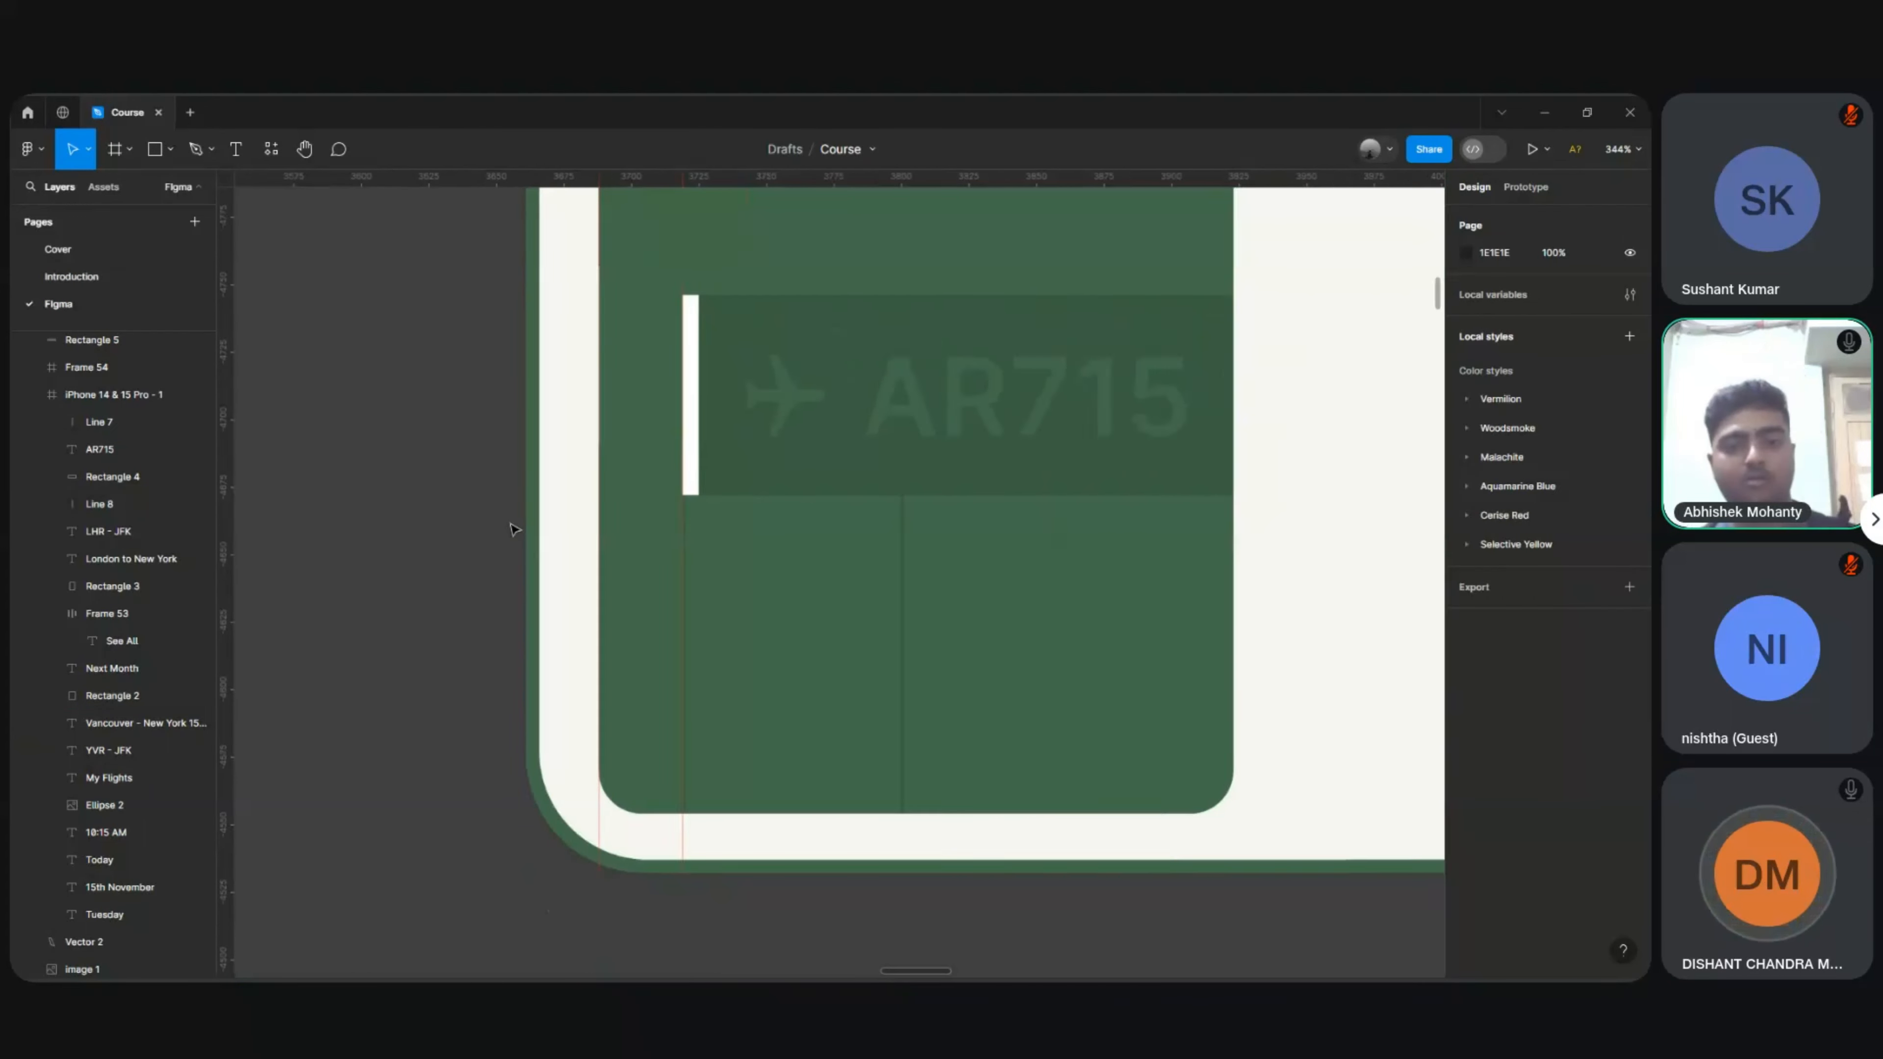
# Step: Duplicate the LHR - JFK text and move the copy straight down to Y 725, below the AR715 band
pyautogui.hscroll(5, 512, 529)
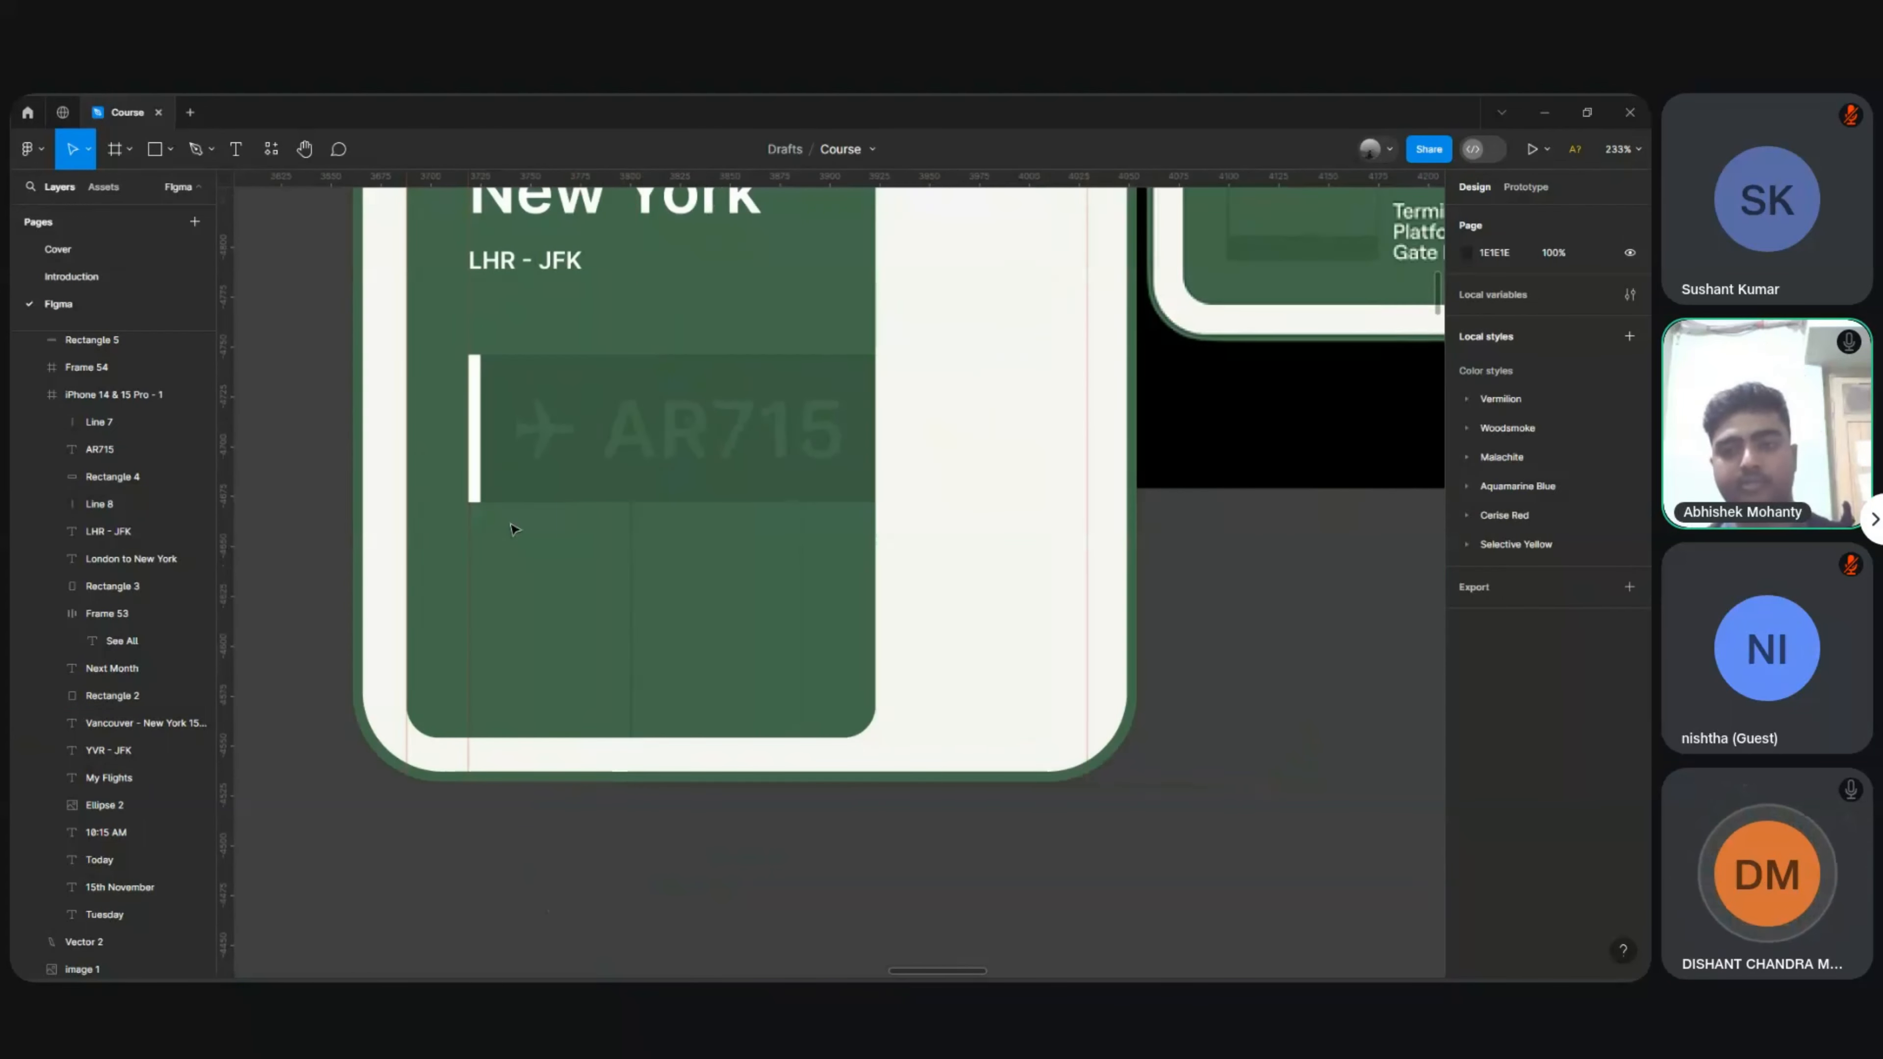
pyautogui.scroll(2, 511, 529)
pyautogui.hscroll(-4, 511, 529)
pyautogui.scroll(2, 512, 529)
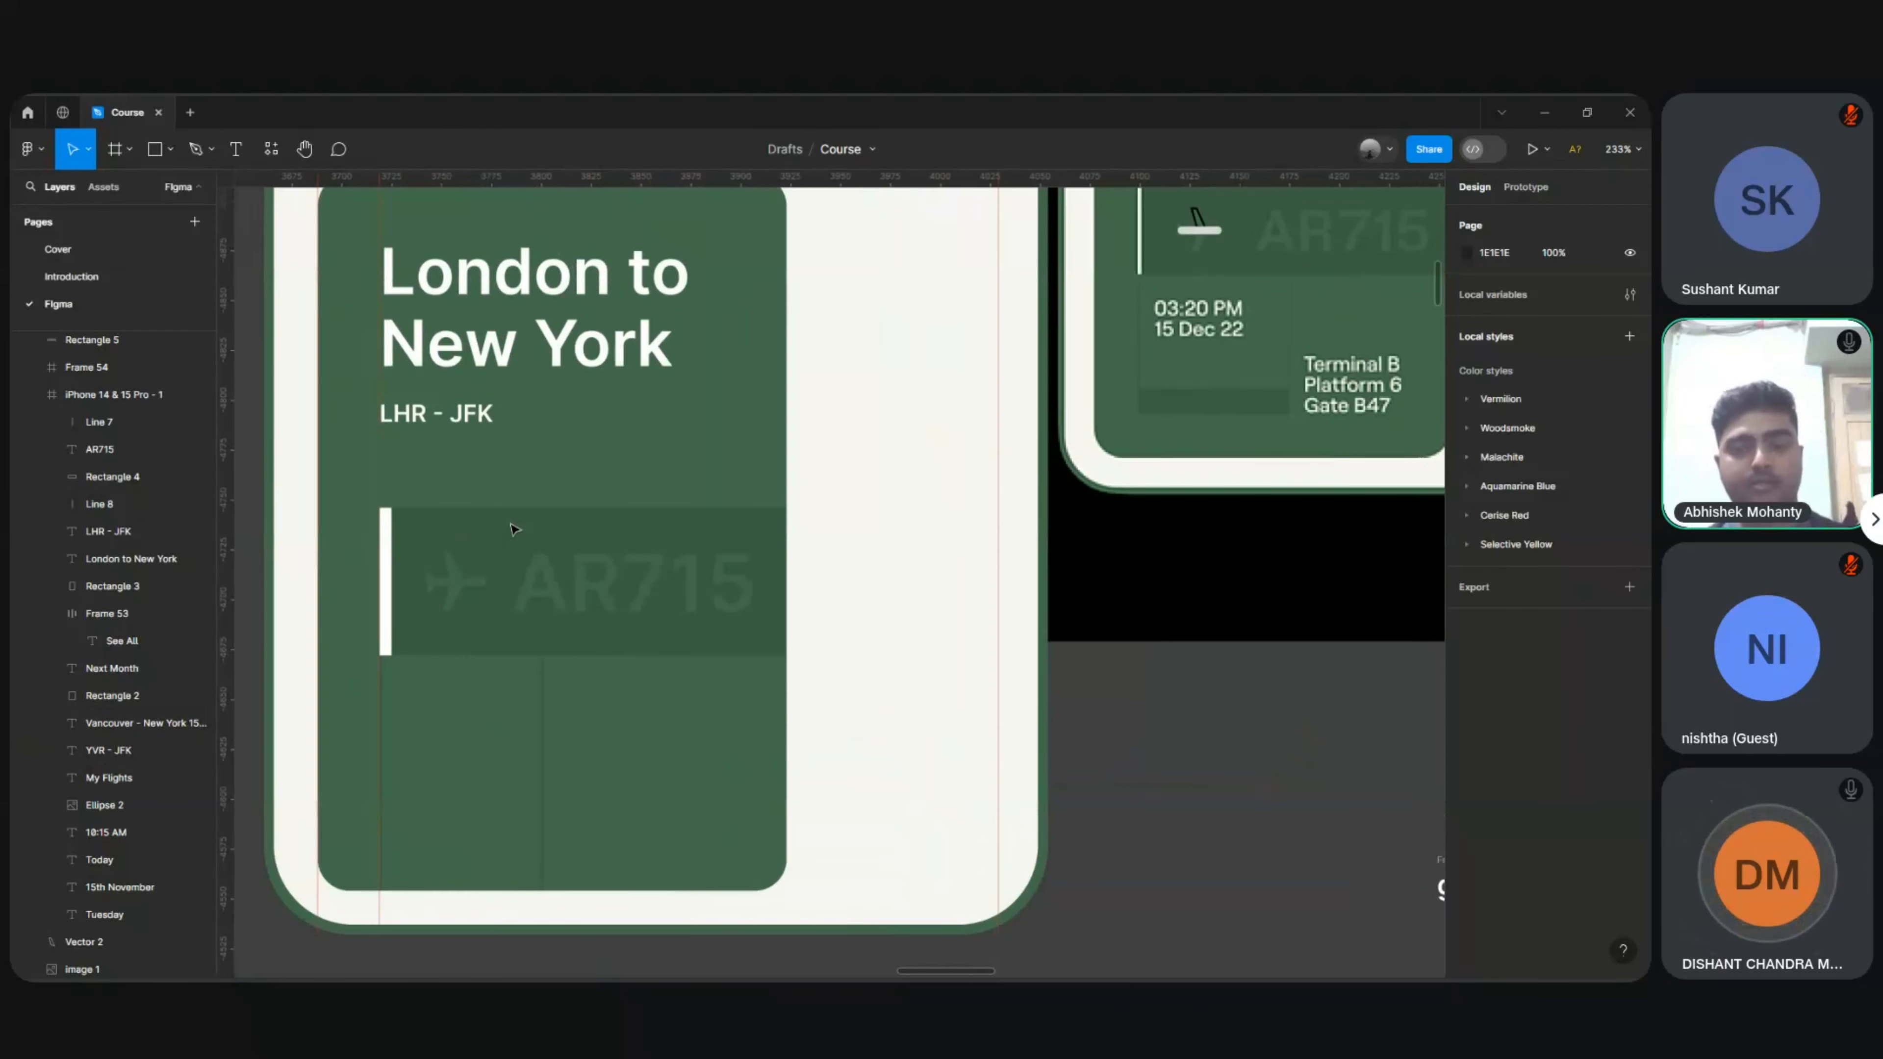
pyautogui.click(541, 422)
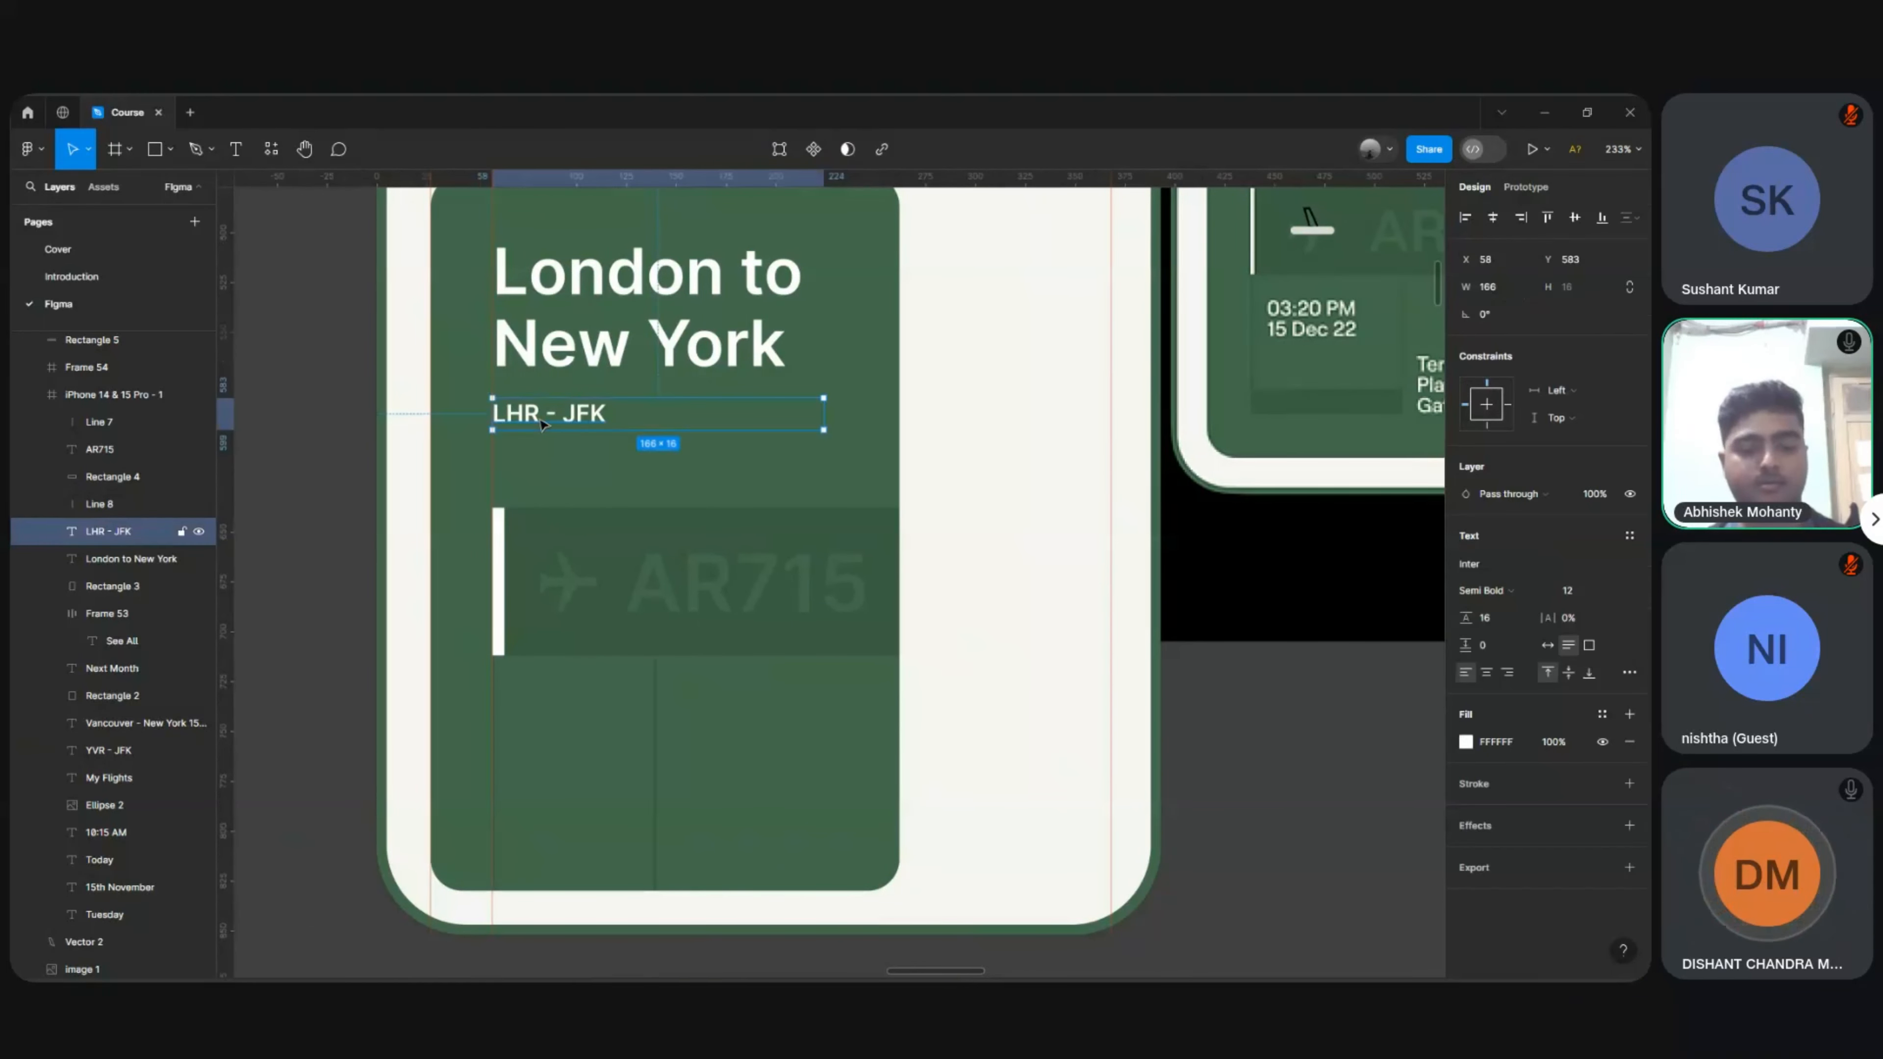
pyautogui.hotkey('ctrl', 'd')
pyautogui.hotkey('shift', 'Down')
pyautogui.hotkey('shift', 'Down')
pyautogui.hotkey('shift', 'Down')
pyautogui.hotkey('shift', 'Down')
pyautogui.hotkey('shift', 'Down')
pyautogui.hotkey('shift', 'Down')
pyautogui.hotkey('shift', 'Down')
pyautogui.hotkey('shift', 'Down')
pyautogui.hotkey('shift', 'Down')
pyautogui.hotkey('shift', 'Down')
pyautogui.hotkey('shift', 'Down')
pyautogui.hotkey('shift', 'Down')
pyautogui.hotkey('shift', 'Down')
pyautogui.hotkey('shift', 'Down')
pyautogui.hotkey('shift', 'Down')
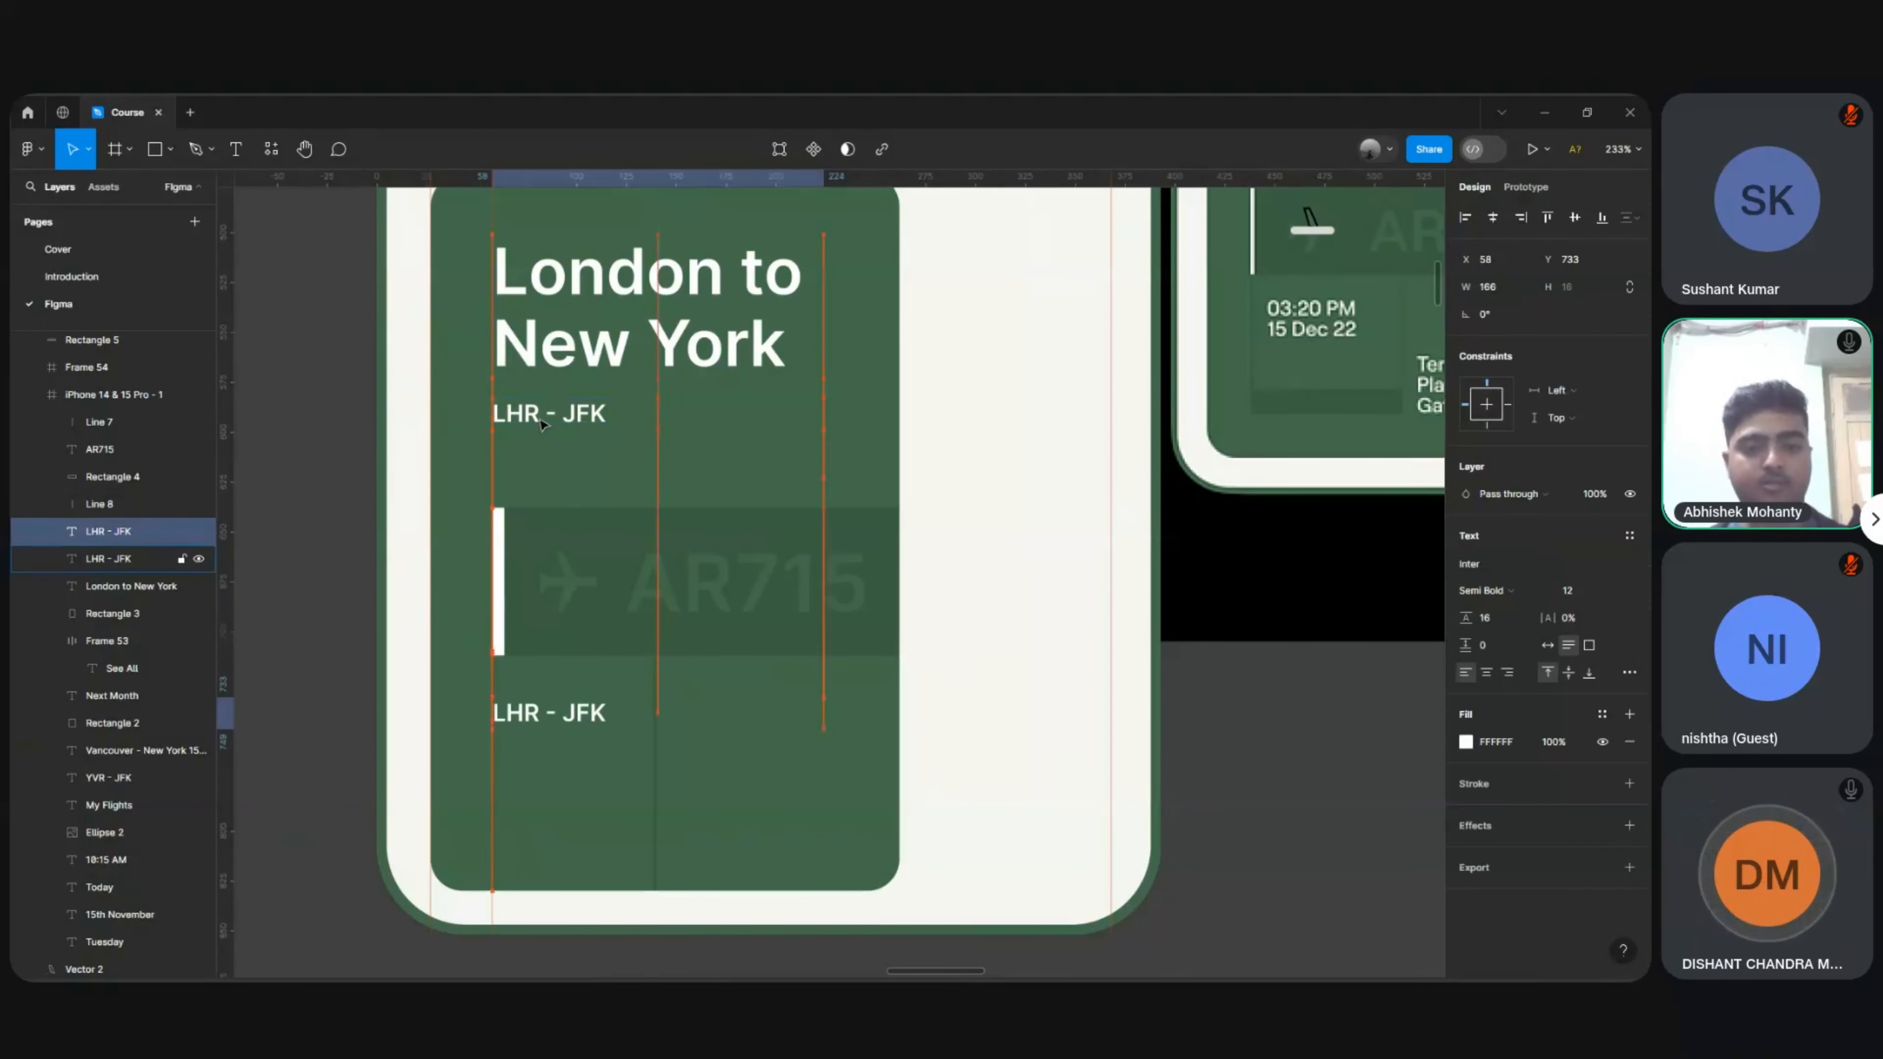
pyautogui.press('Up')
pyautogui.press('Up')
pyautogui.press('Up')
pyautogui.press('Up')
pyautogui.press('Up')
pyautogui.press('Up')
pyautogui.press('Up')
pyautogui.press('Up')
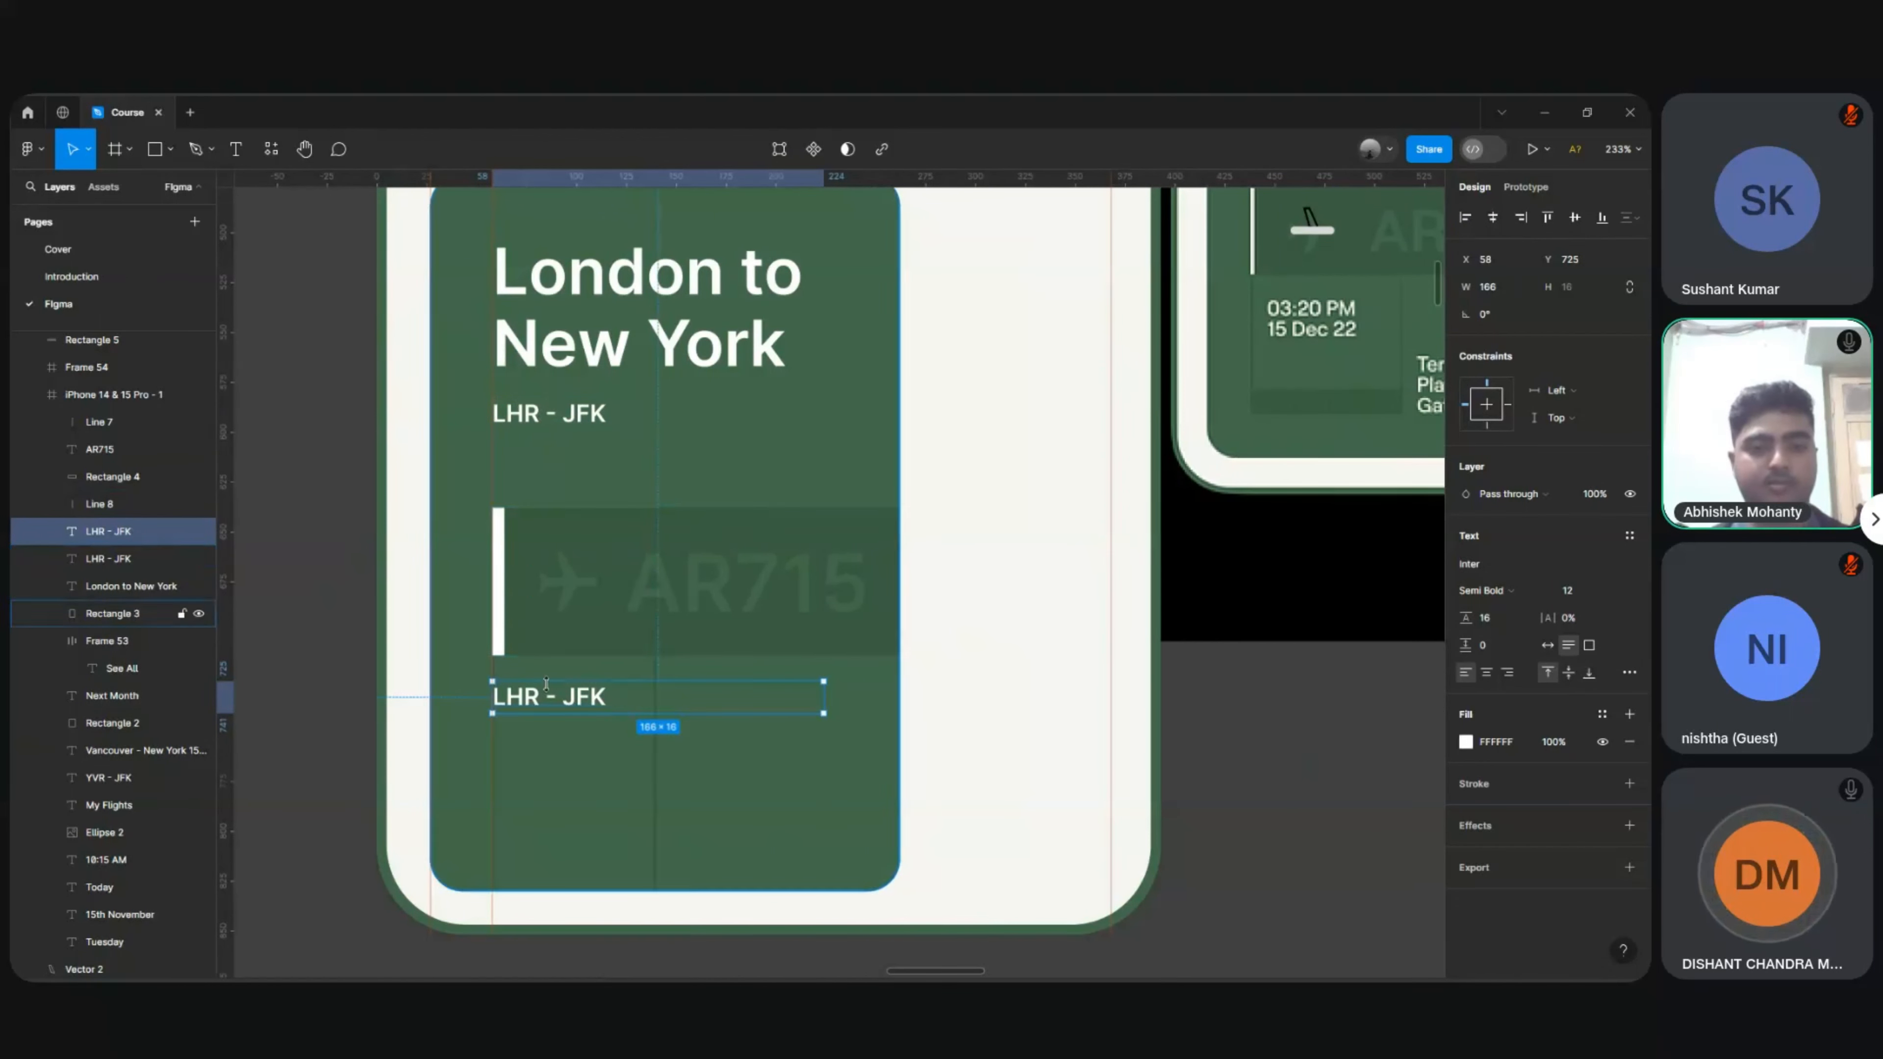
# Step: Replace the copied text below the band with two lines: "3:20 PM" and "15 Dec 22"
pyautogui.doubleClick(545, 693)
pyautogui.write('3')
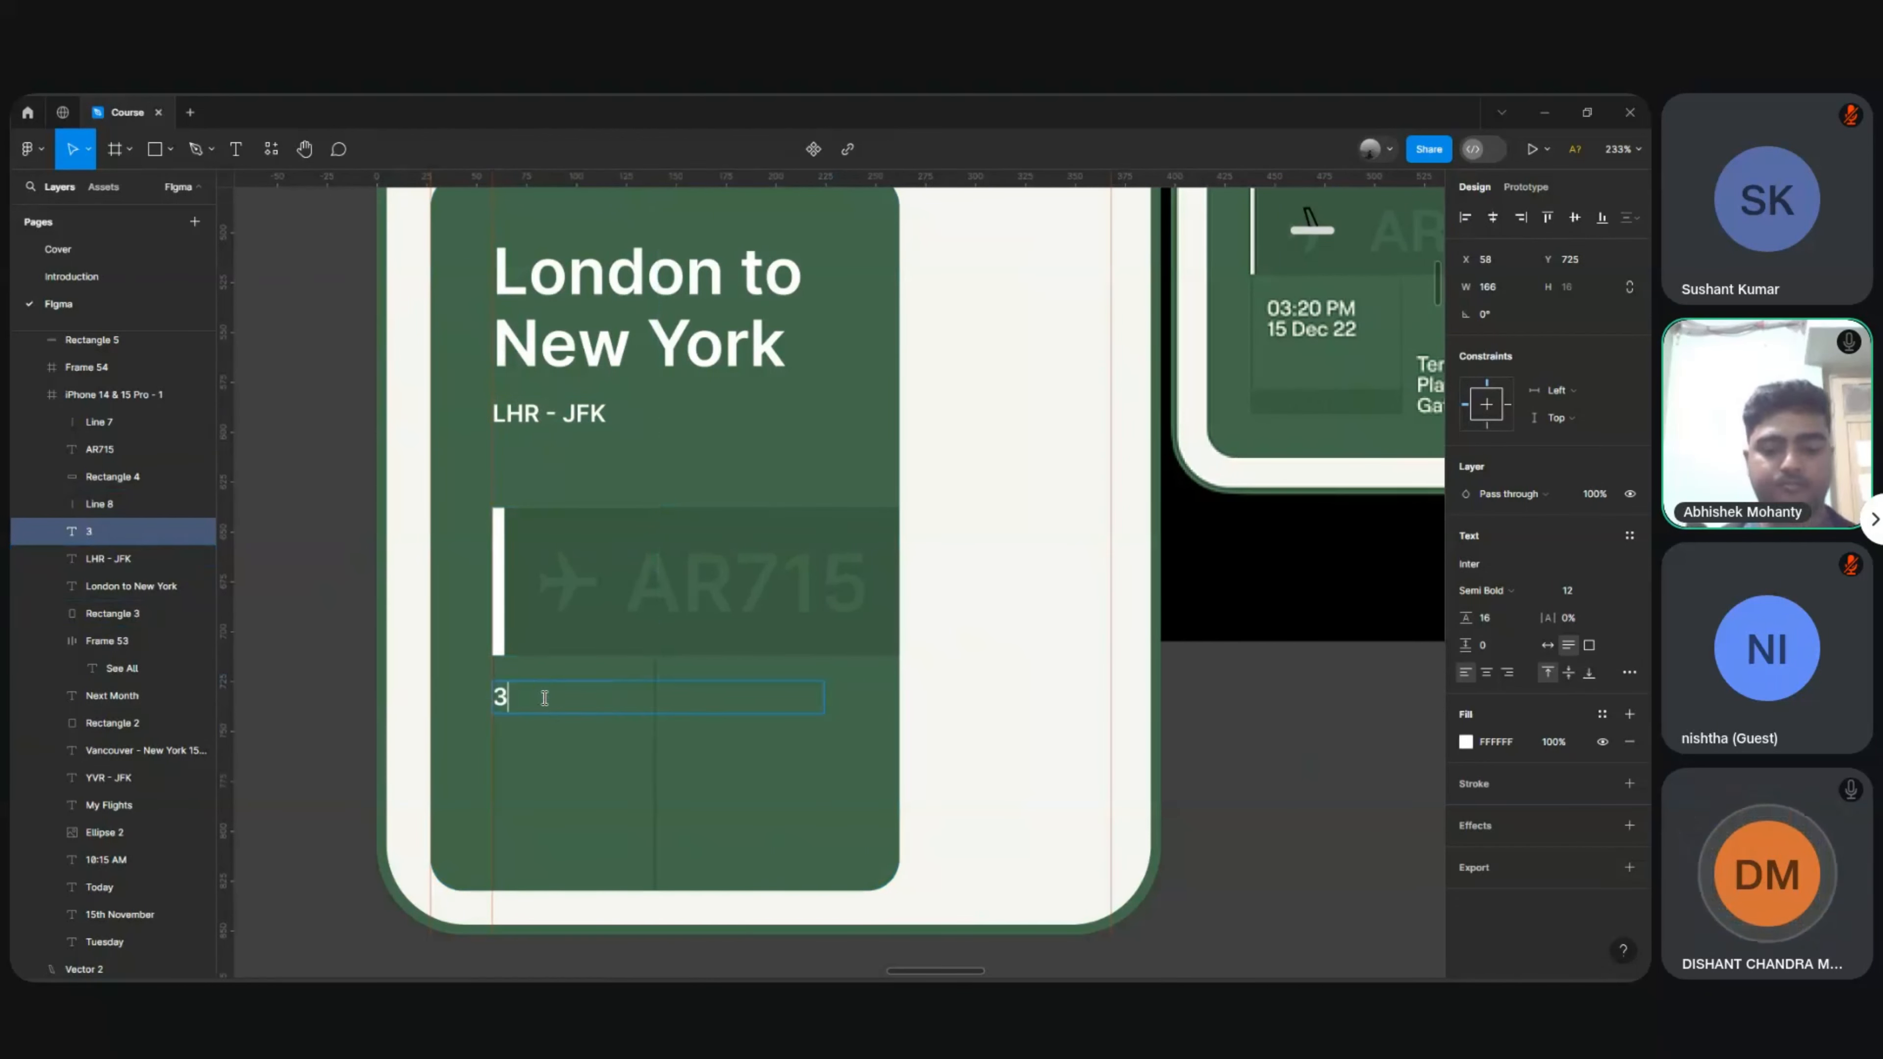
pyautogui.write(':')
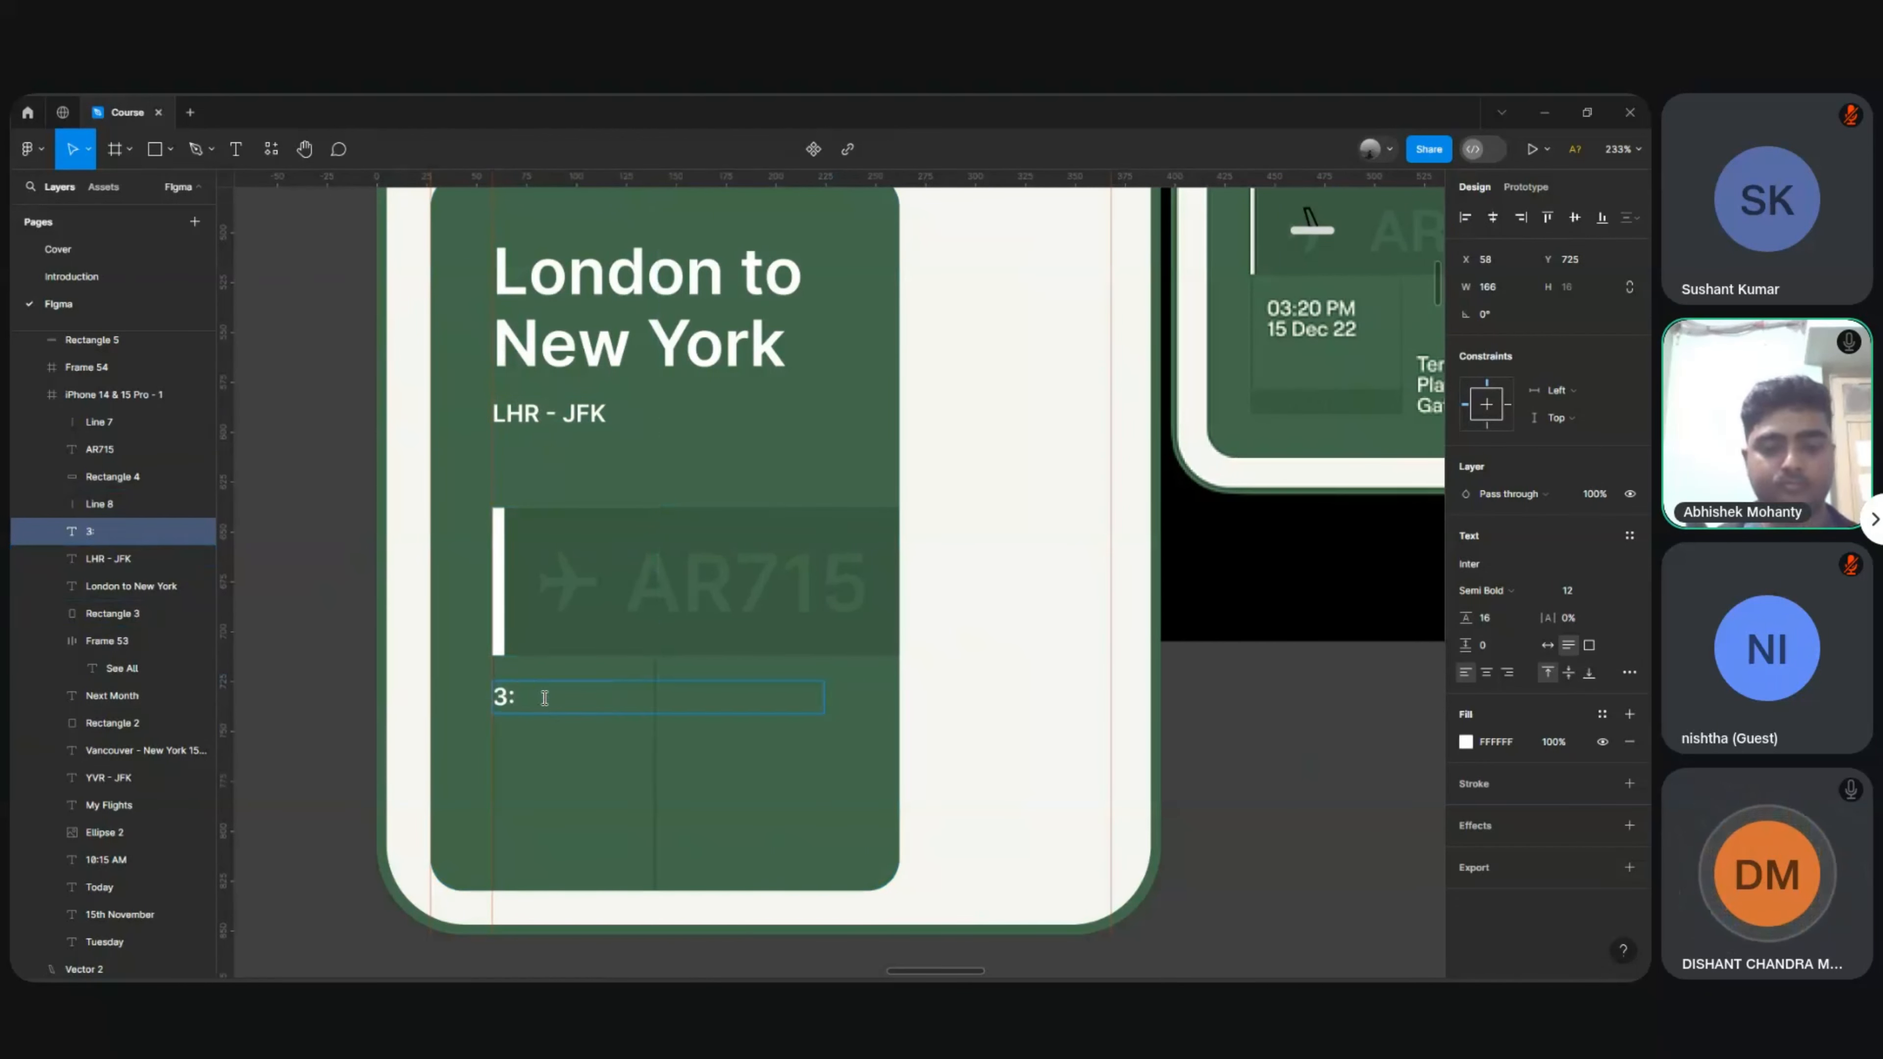
pyautogui.write('20 PM')
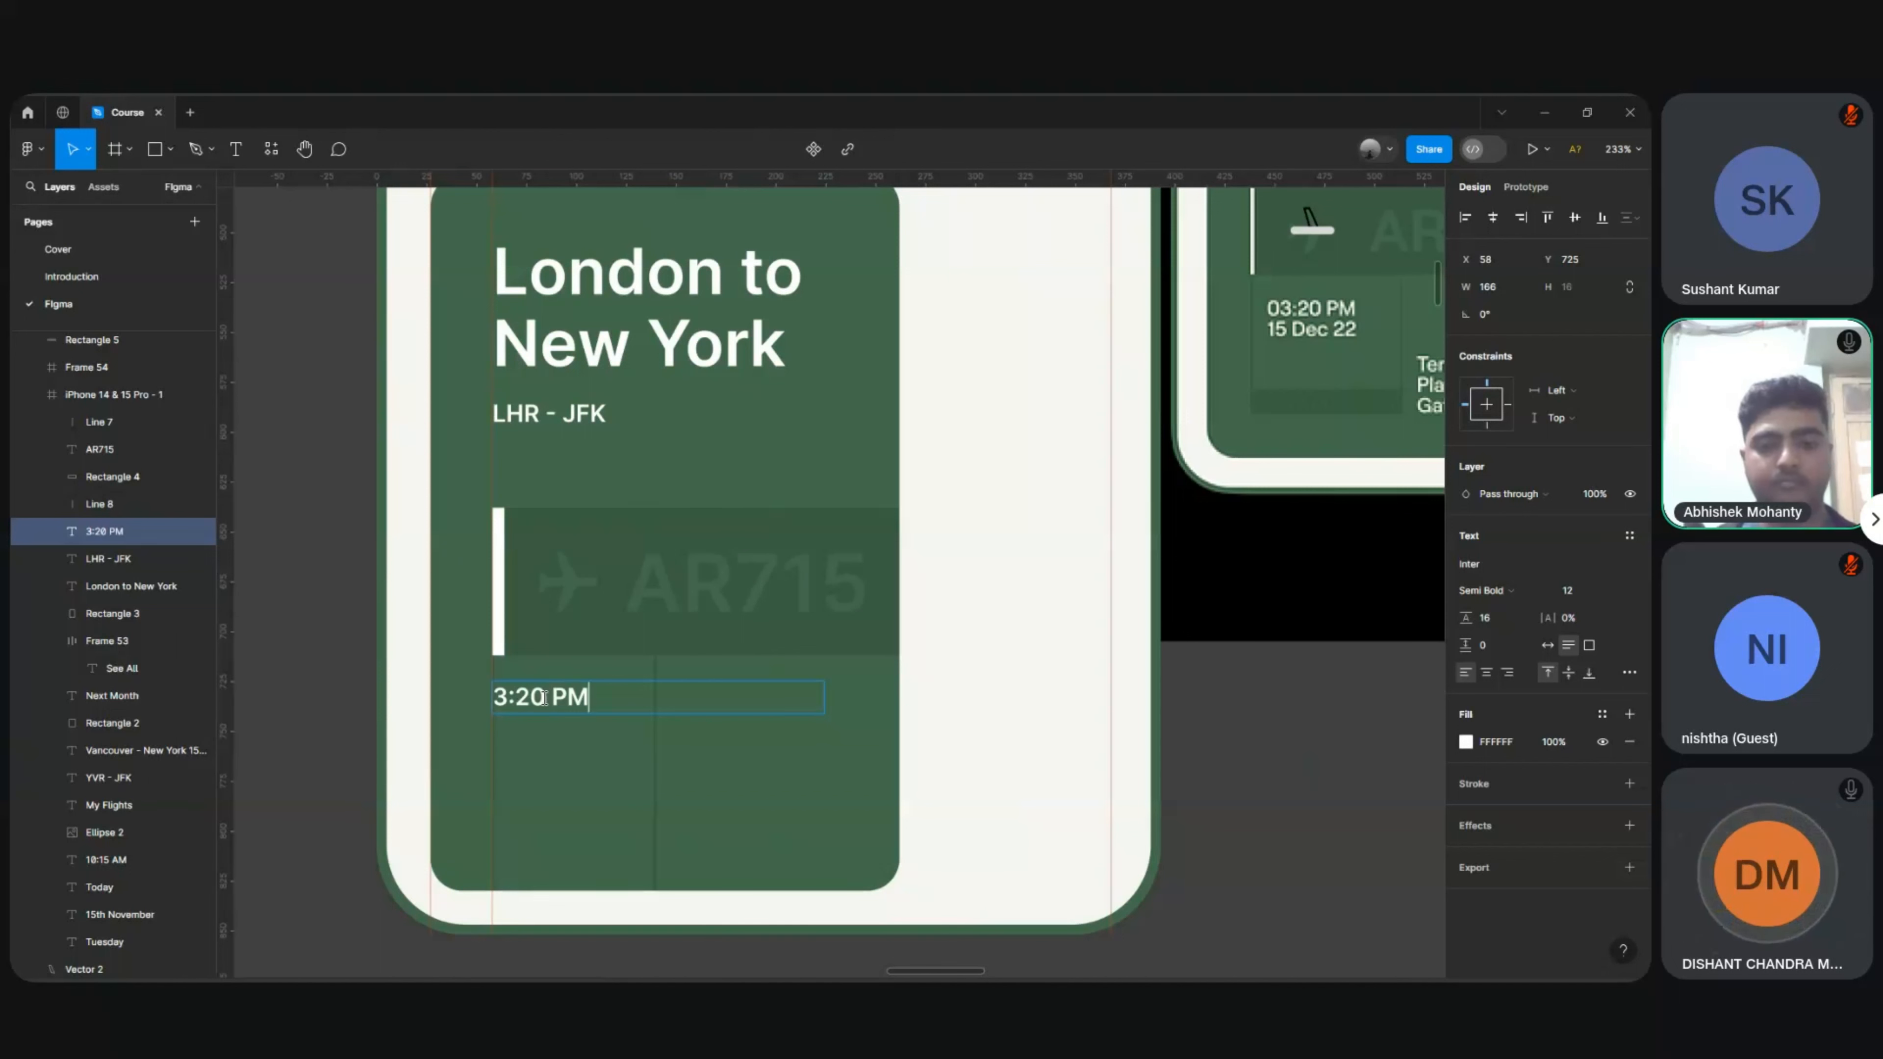
pyautogui.press('Escape')
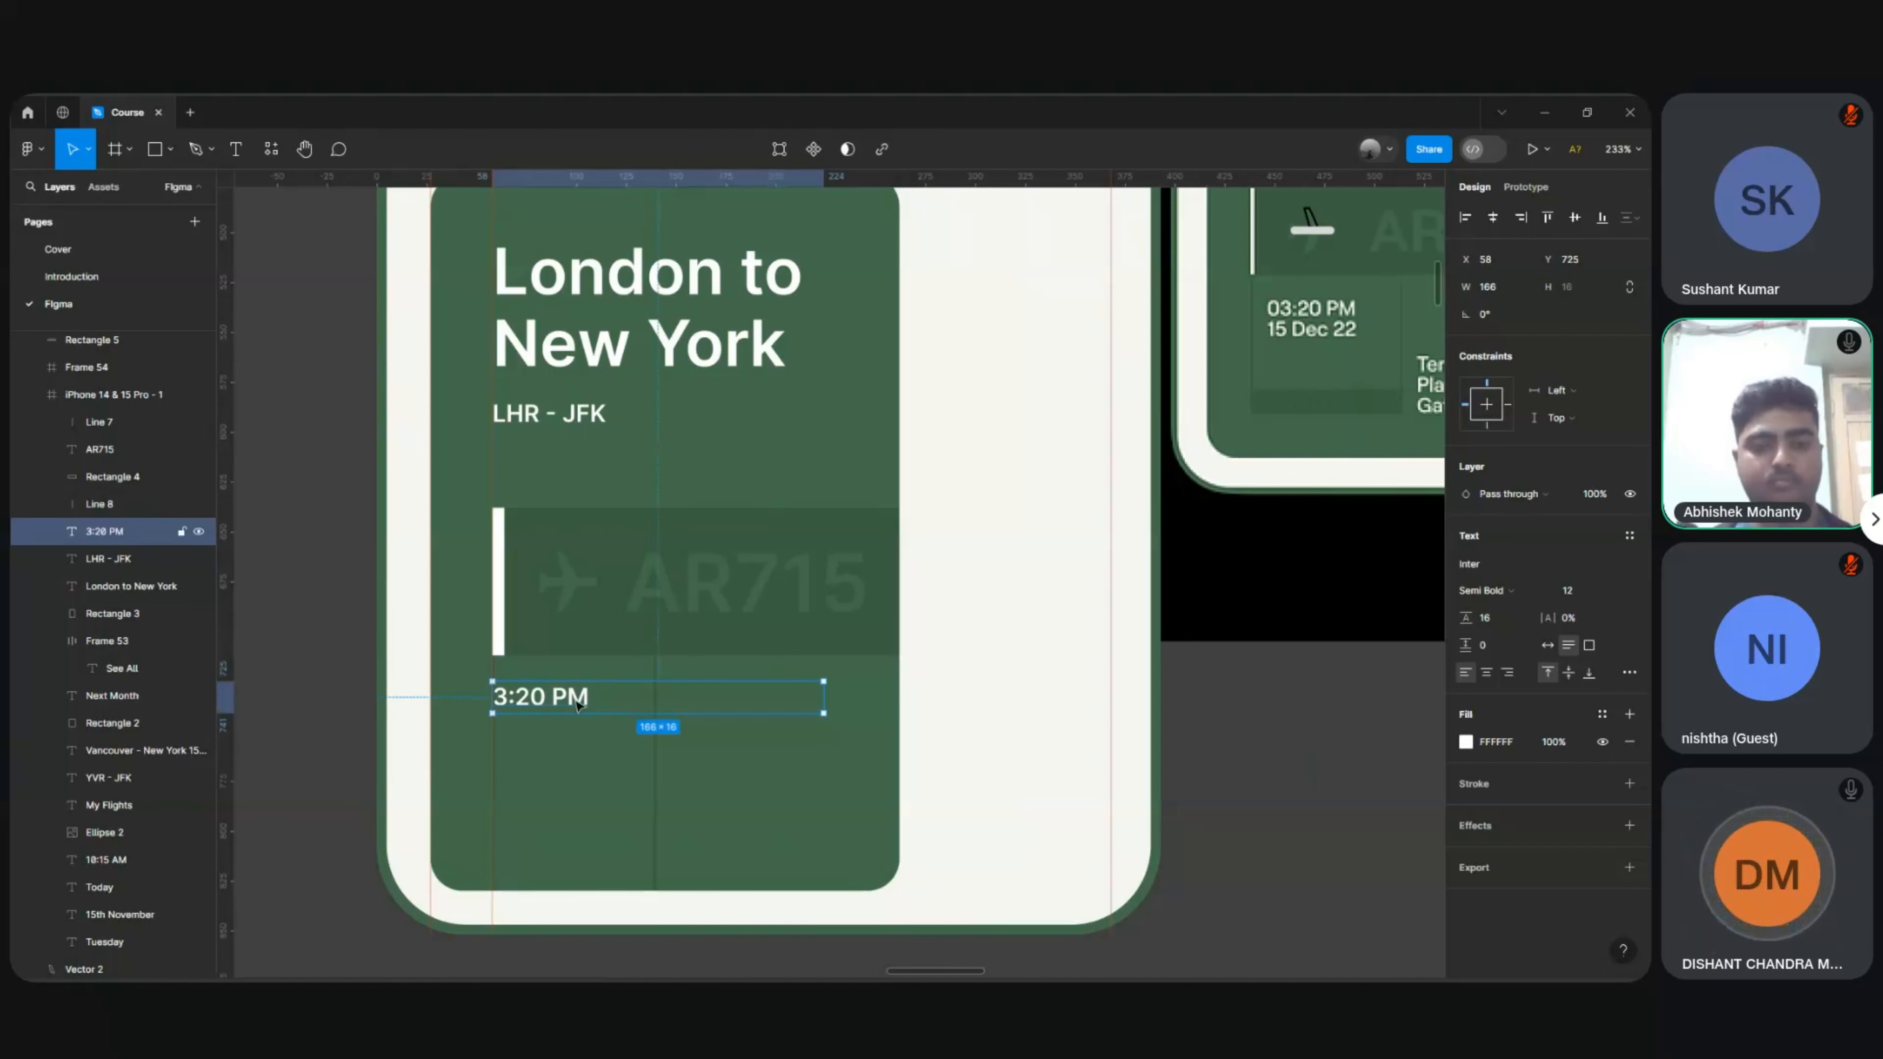
pyautogui.doubleClick(578, 701)
pyautogui.click(597, 698)
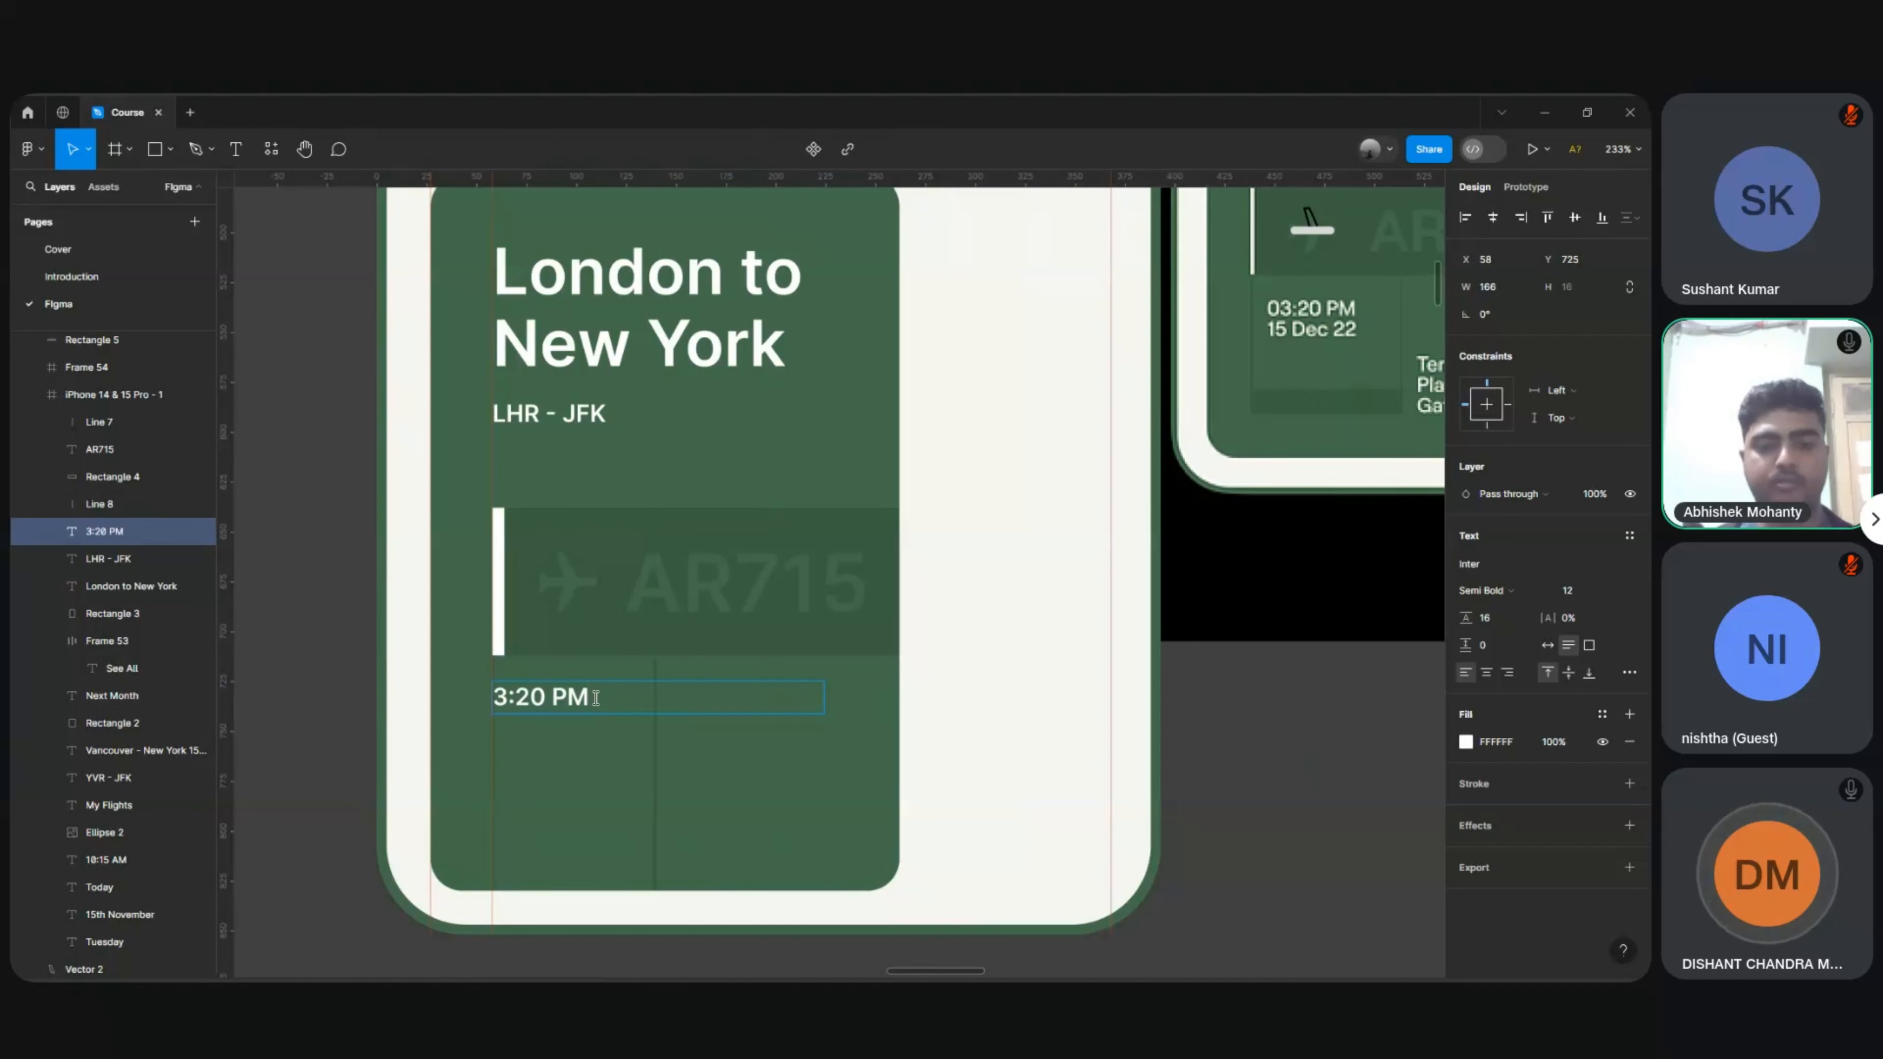
pyautogui.press('Return')
pyautogui.write('15')
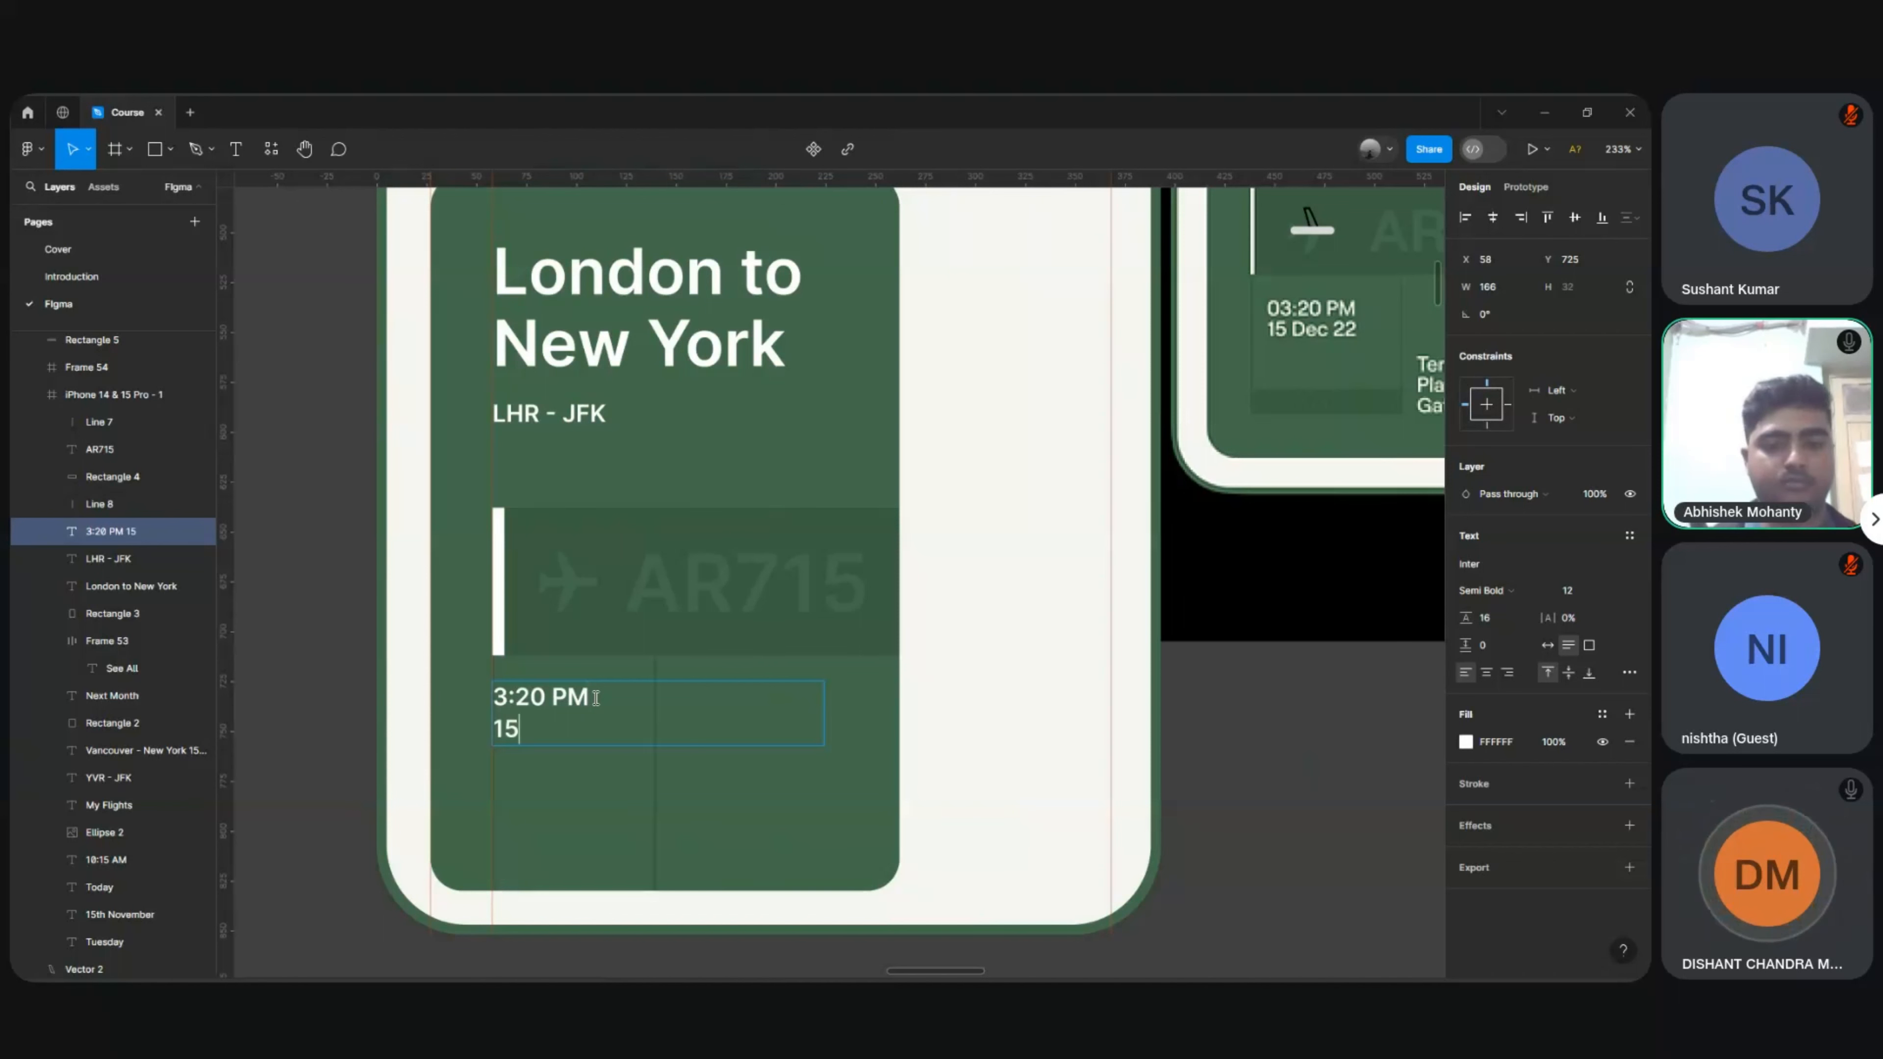
pyautogui.write(' Dec 22')
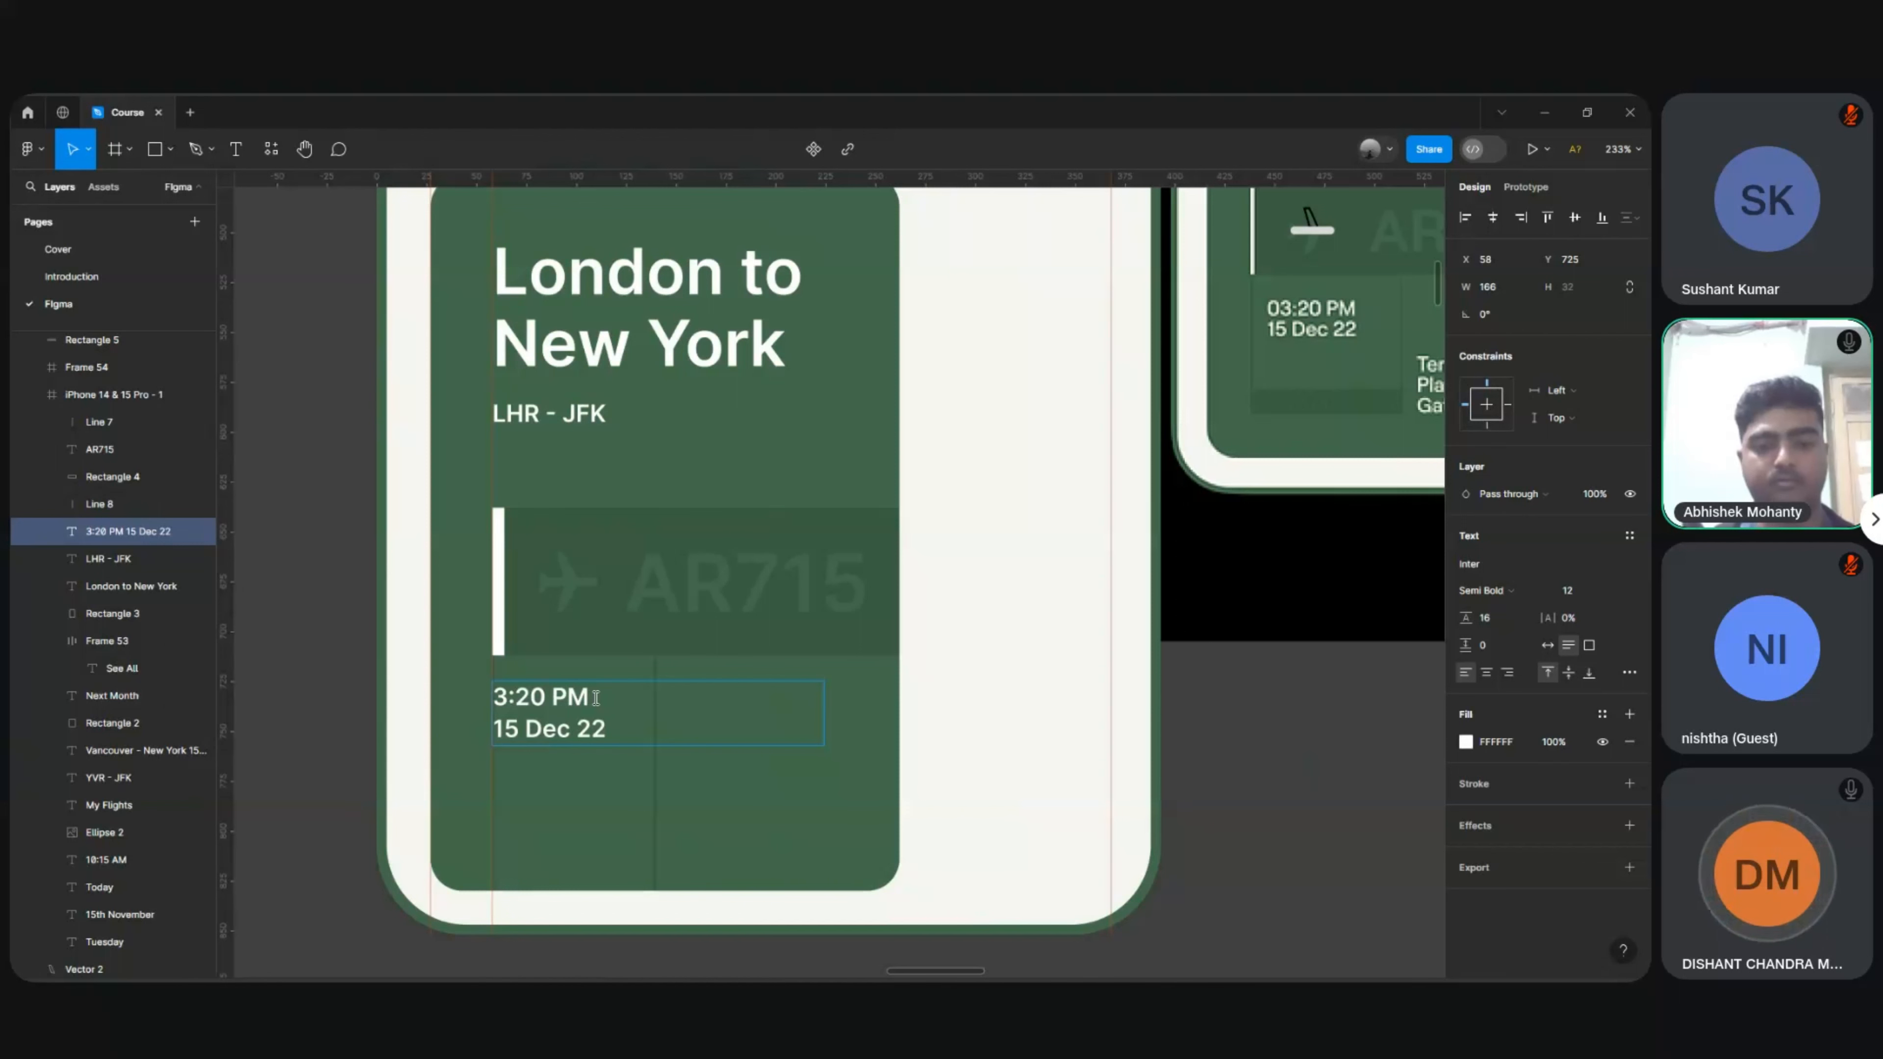
pyautogui.press('Escape')
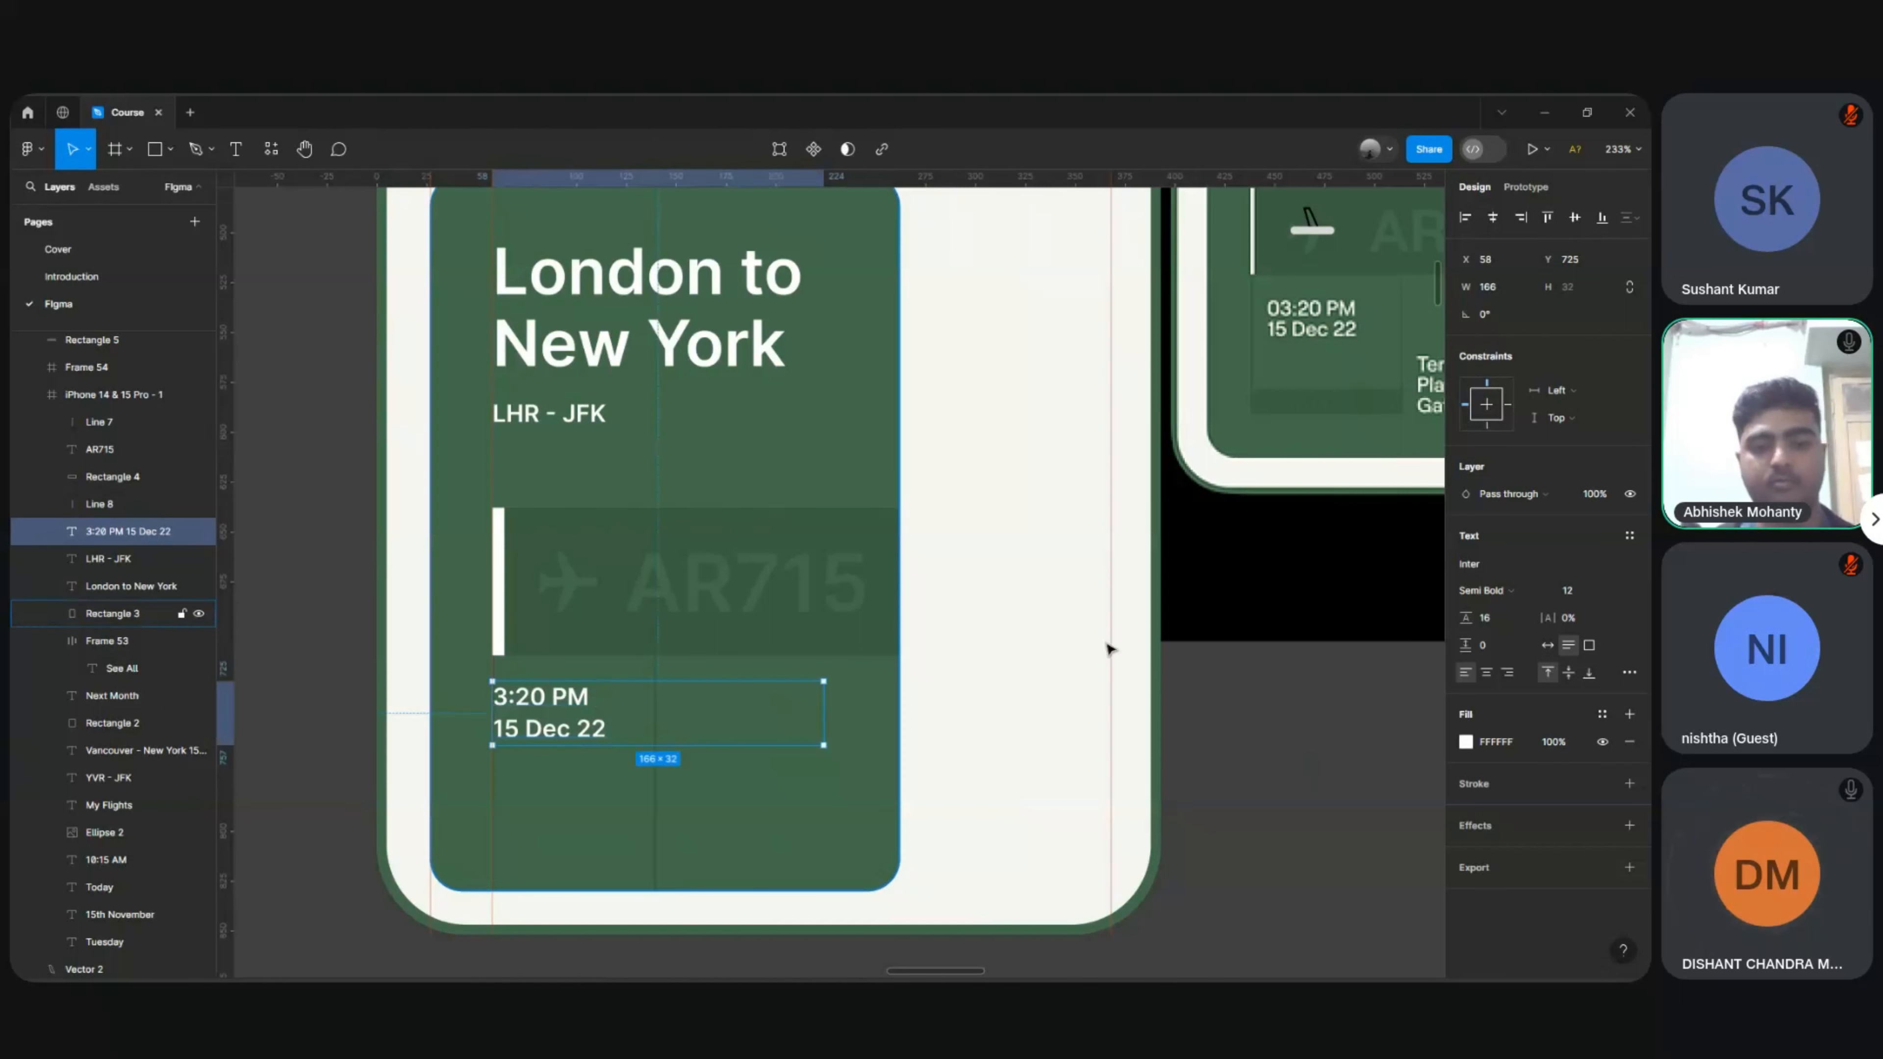
# Step: Set the time and date text to auto width and shift it right to X 70
pyautogui.click(1549, 644)
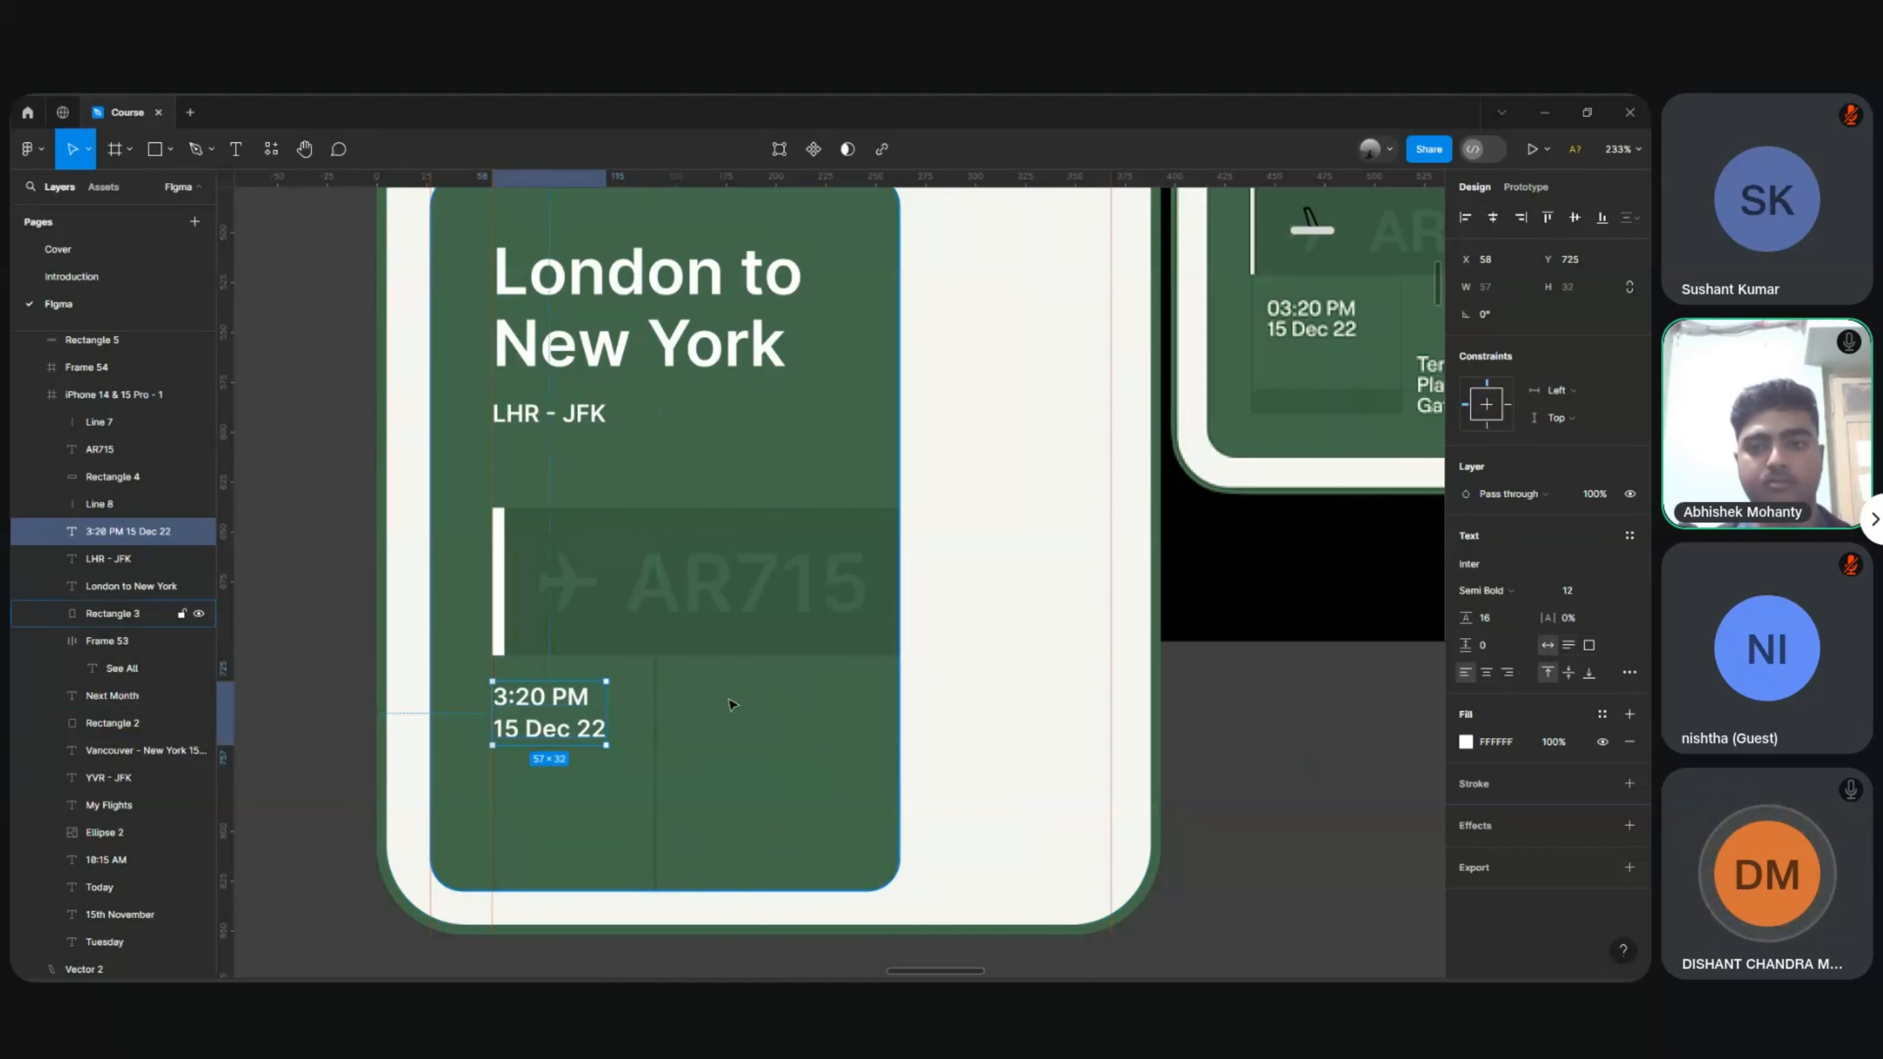
pyautogui.hotkey('shift', 'Right')
pyautogui.press('Right')
pyautogui.press('Right')
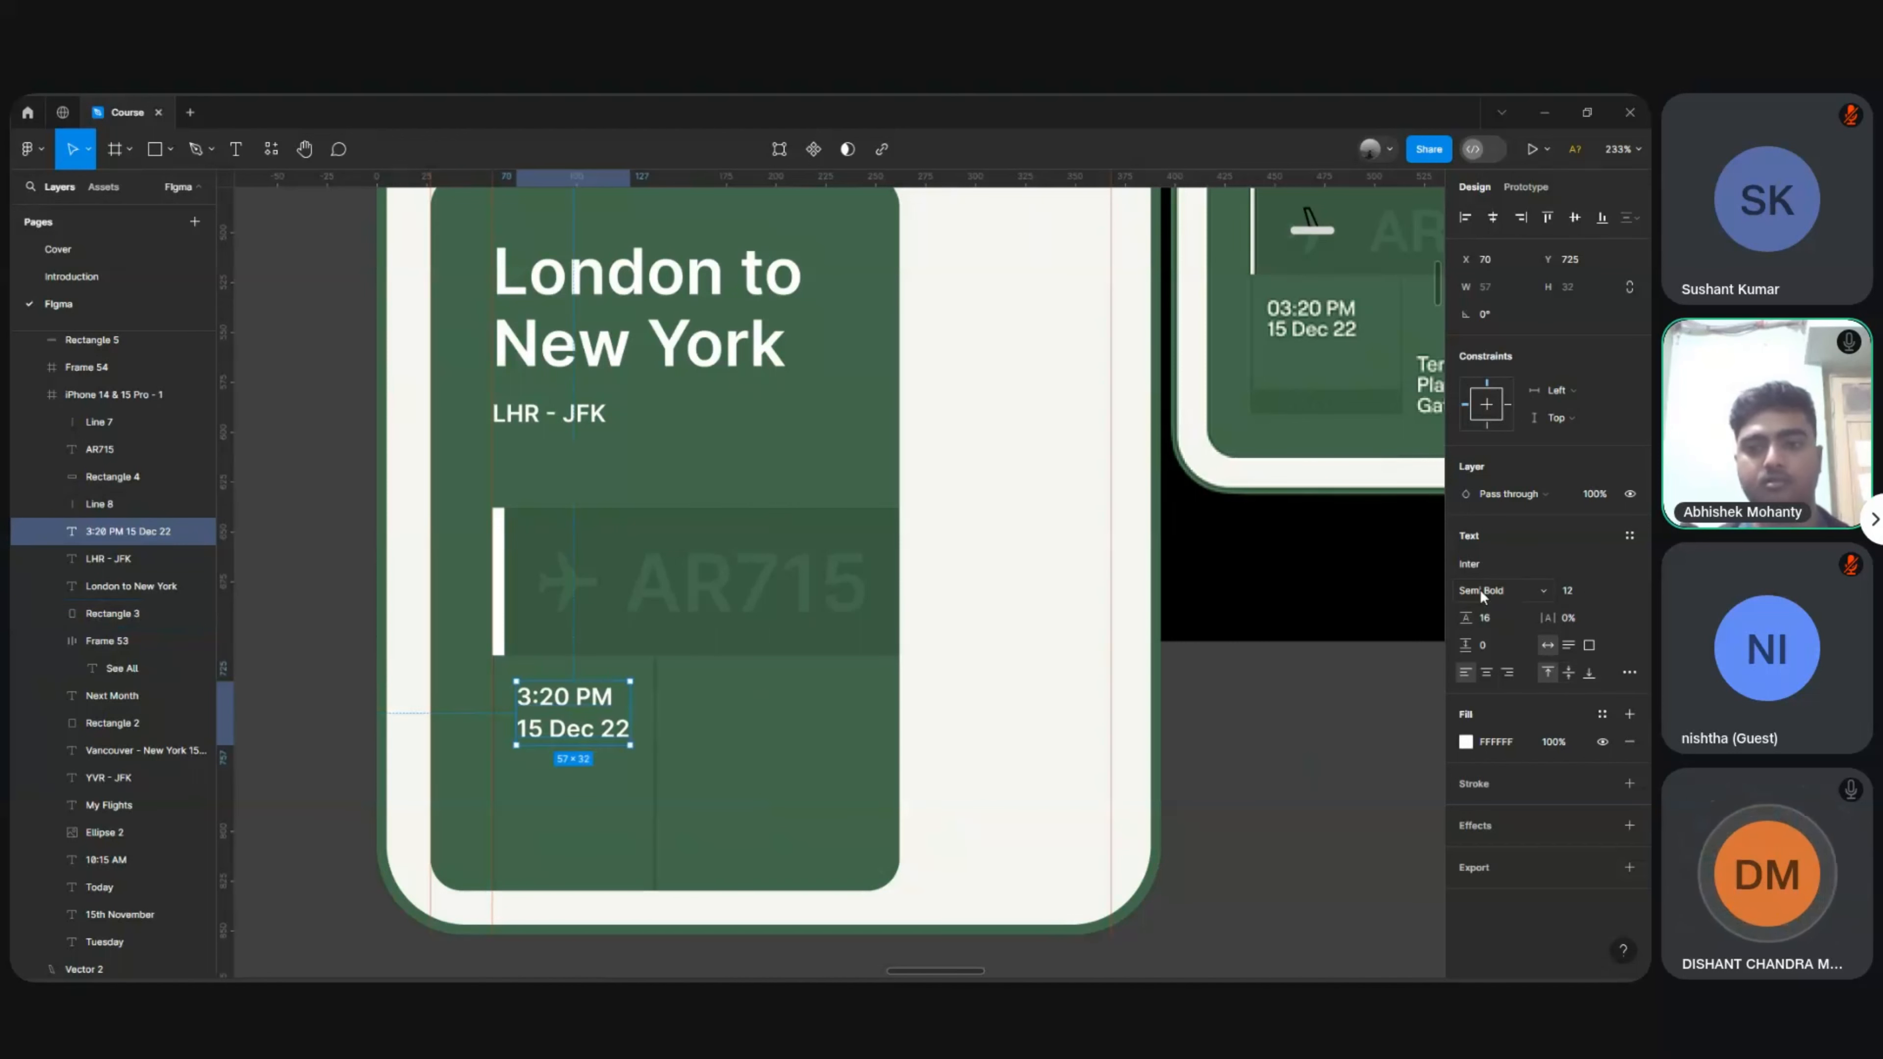
# Step: Shorten both vertical divider lines together by raising their lower ends above the card's bottom edge
pyautogui.scroll(-2, 724, 845)
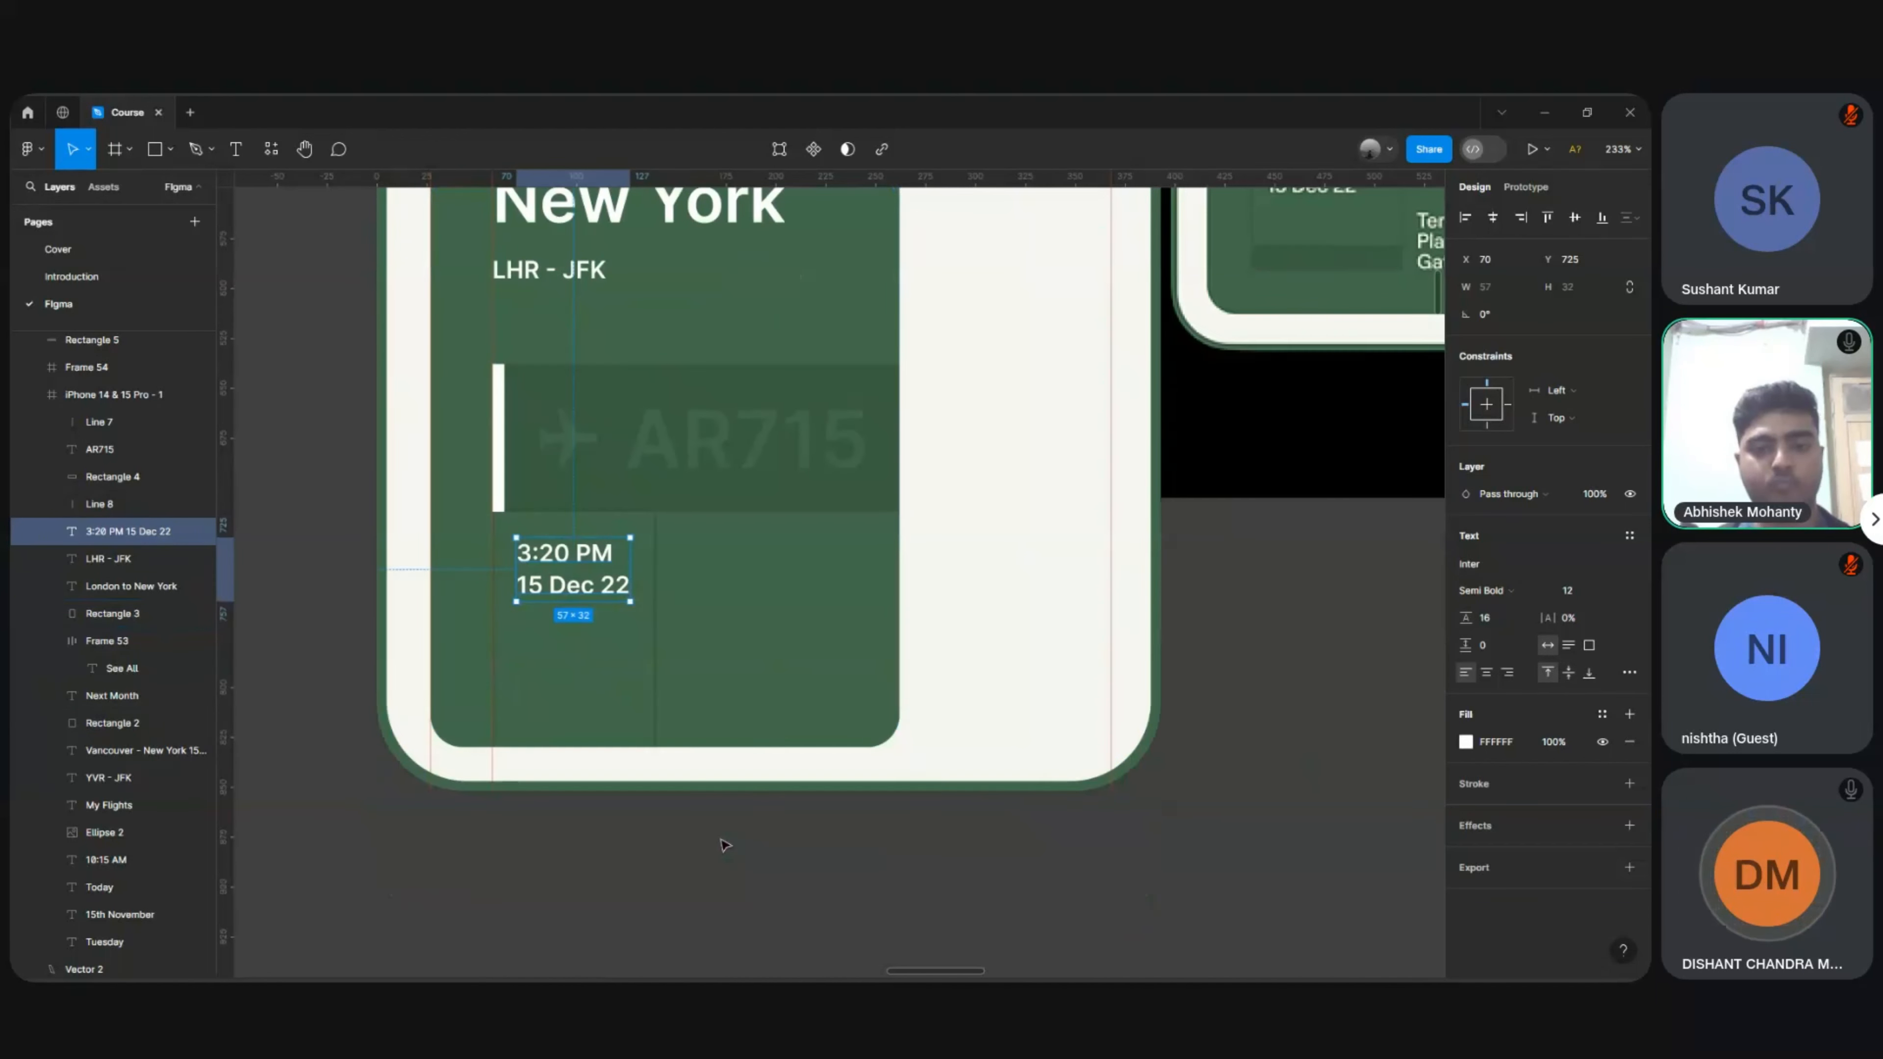
pyautogui.scroll(1, 724, 845)
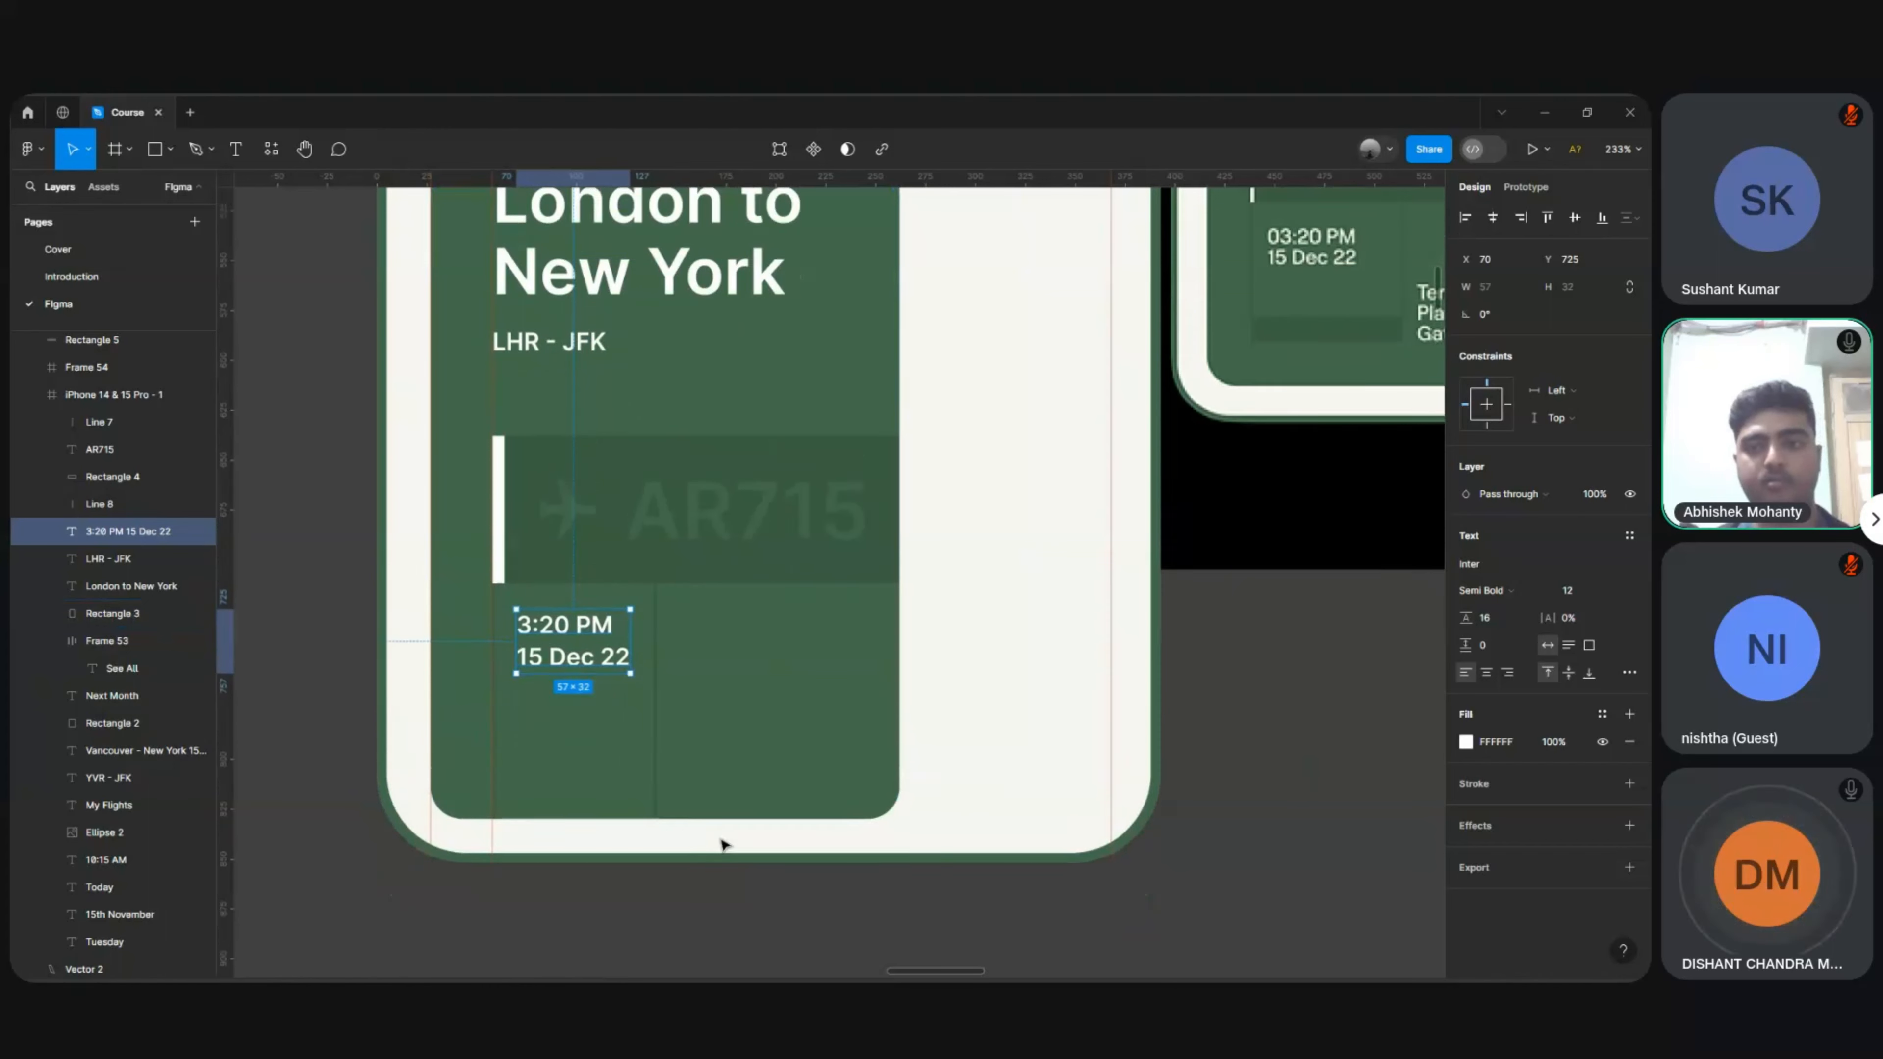
pyautogui.click(656, 786)
pyautogui.keyDown('shift'); pyautogui.click(495, 759); pyautogui.keyUp('shift')
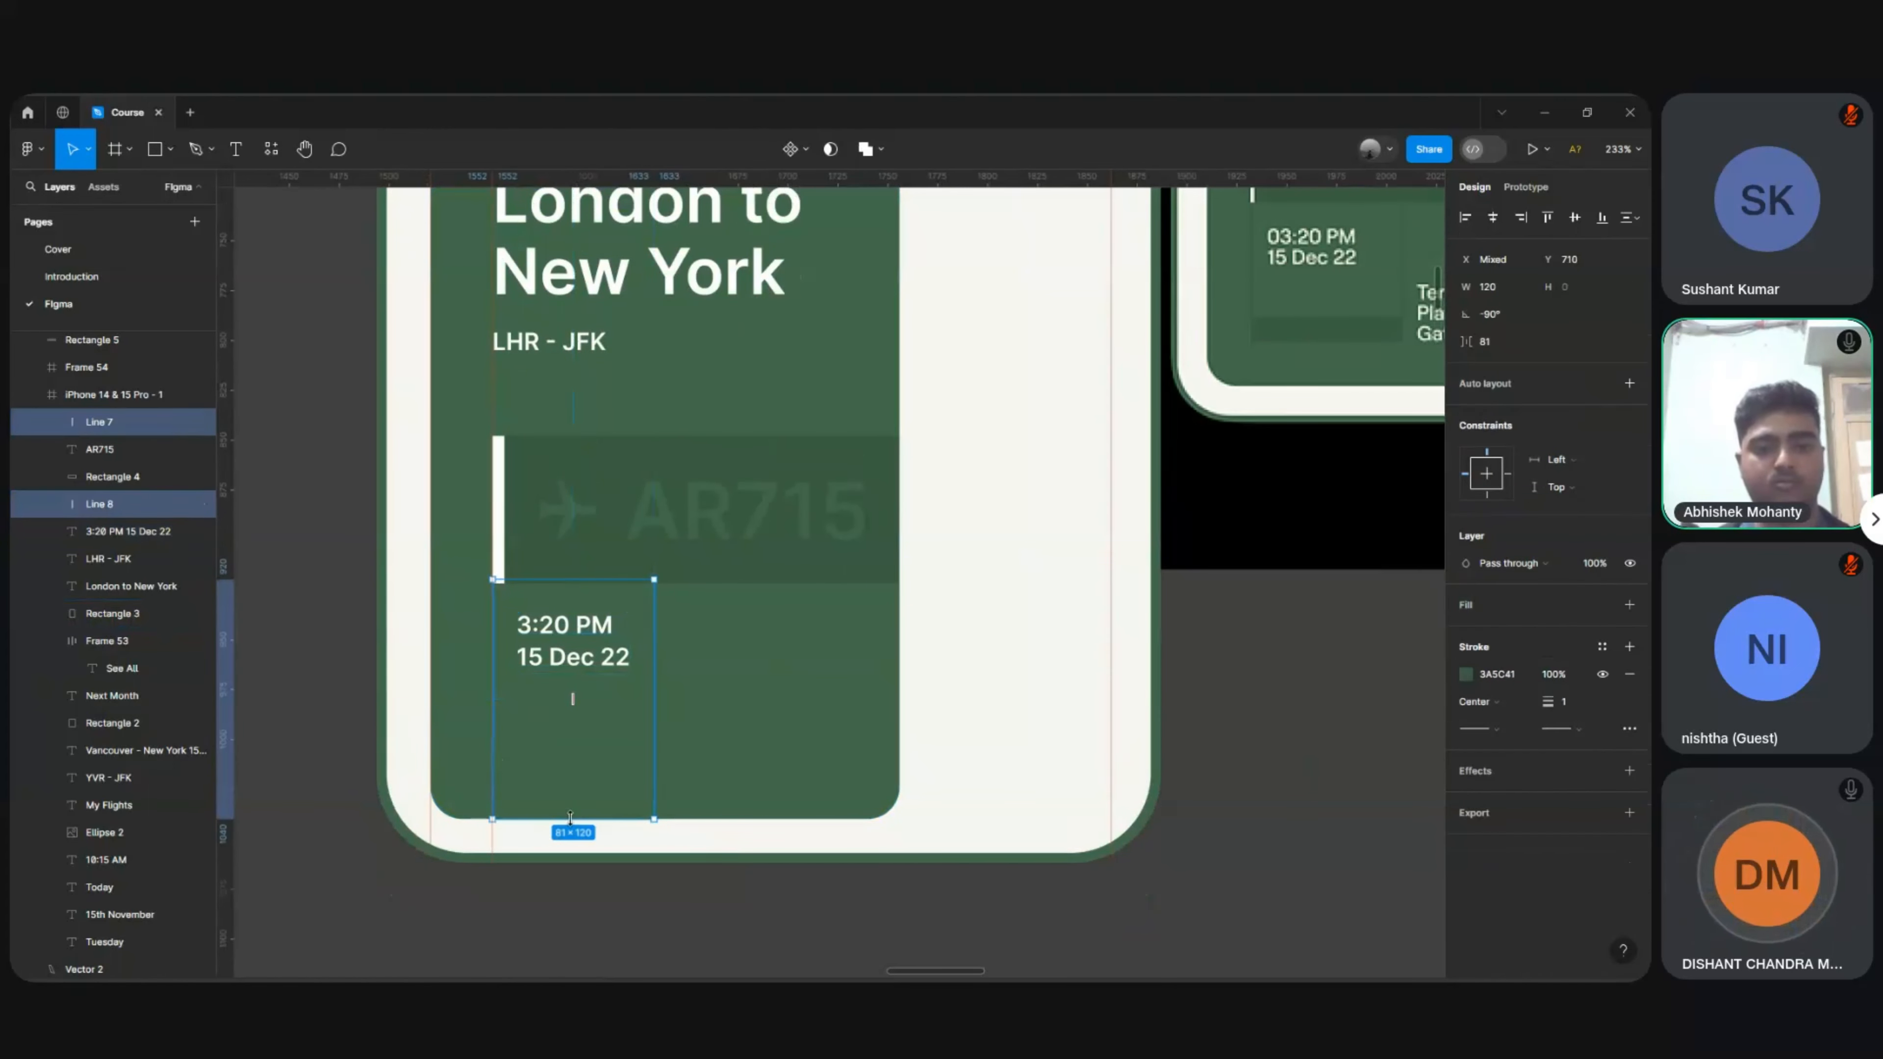
pyautogui.moveTo(570, 818); pyautogui.dragTo(566, 755)
pyautogui.click(317, 689)
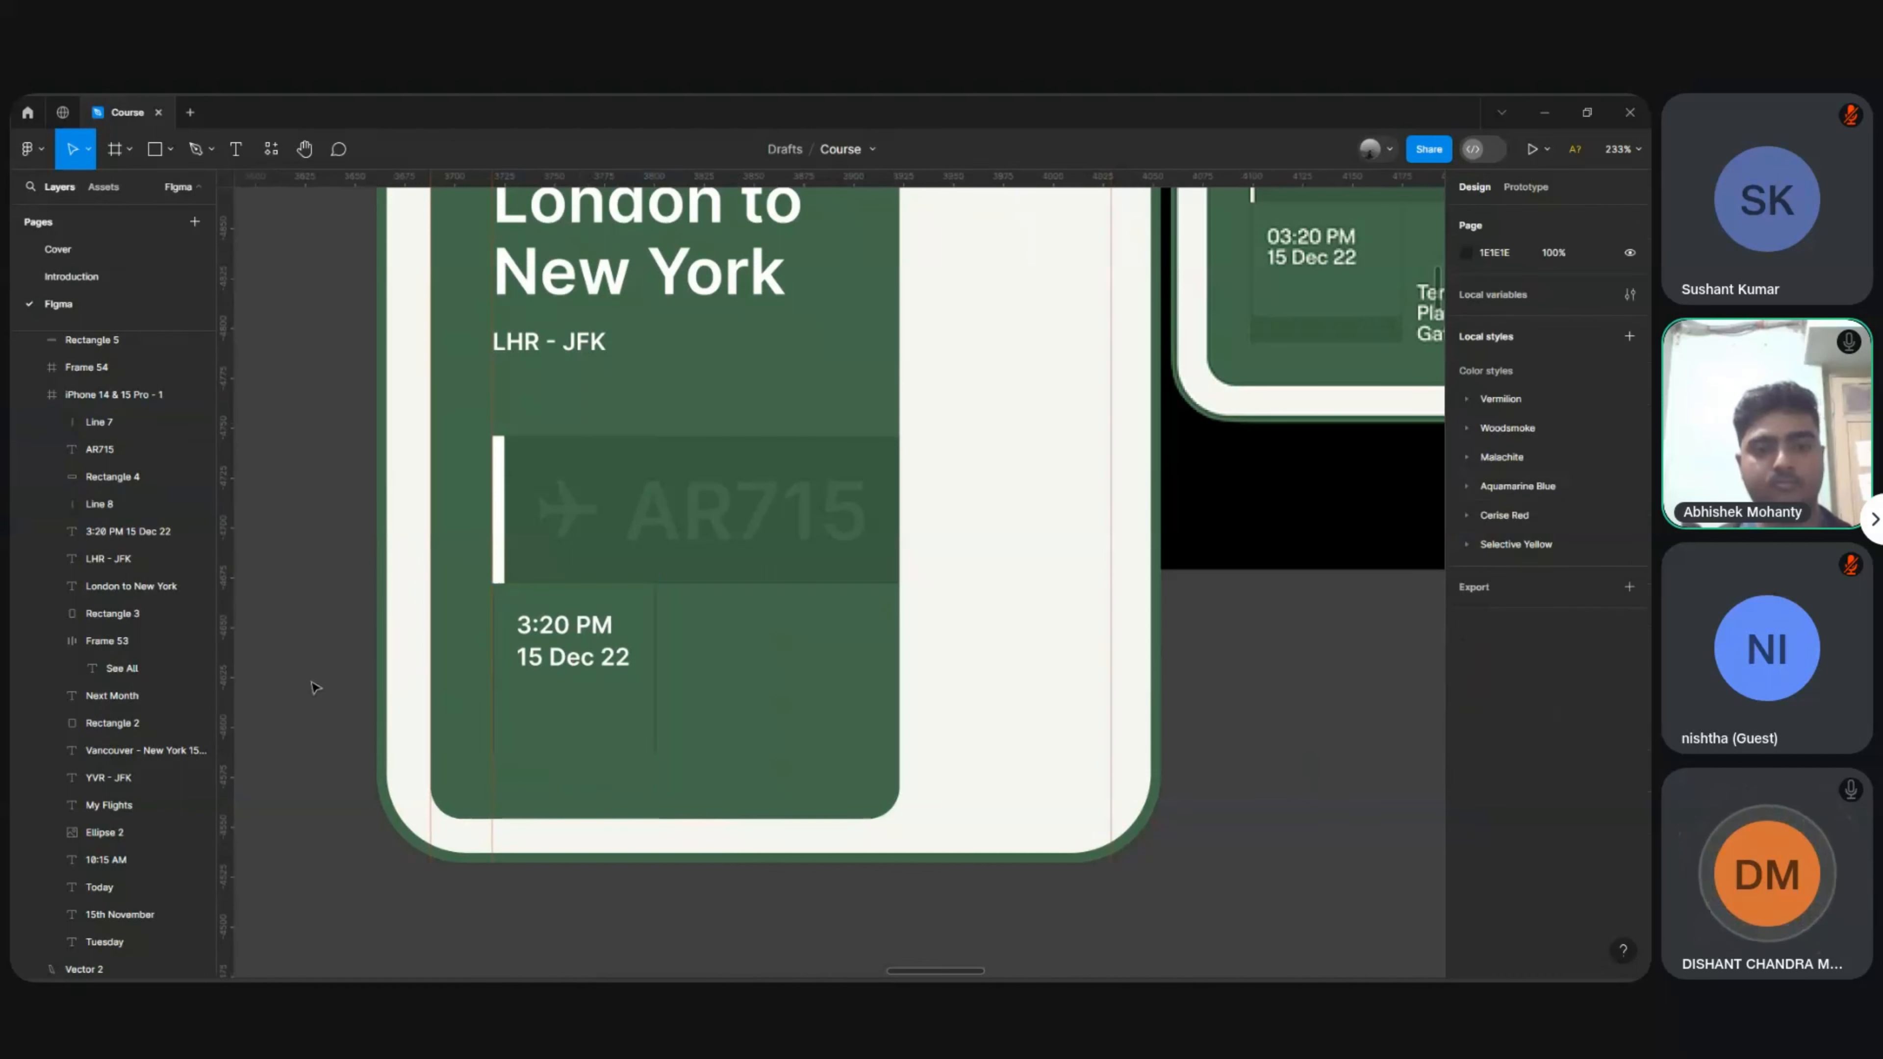
# Step: Duplicate the time and date text and place the copy at X 157, Y 762, right of the second divider line
pyautogui.scroll(-5, 317, 689)
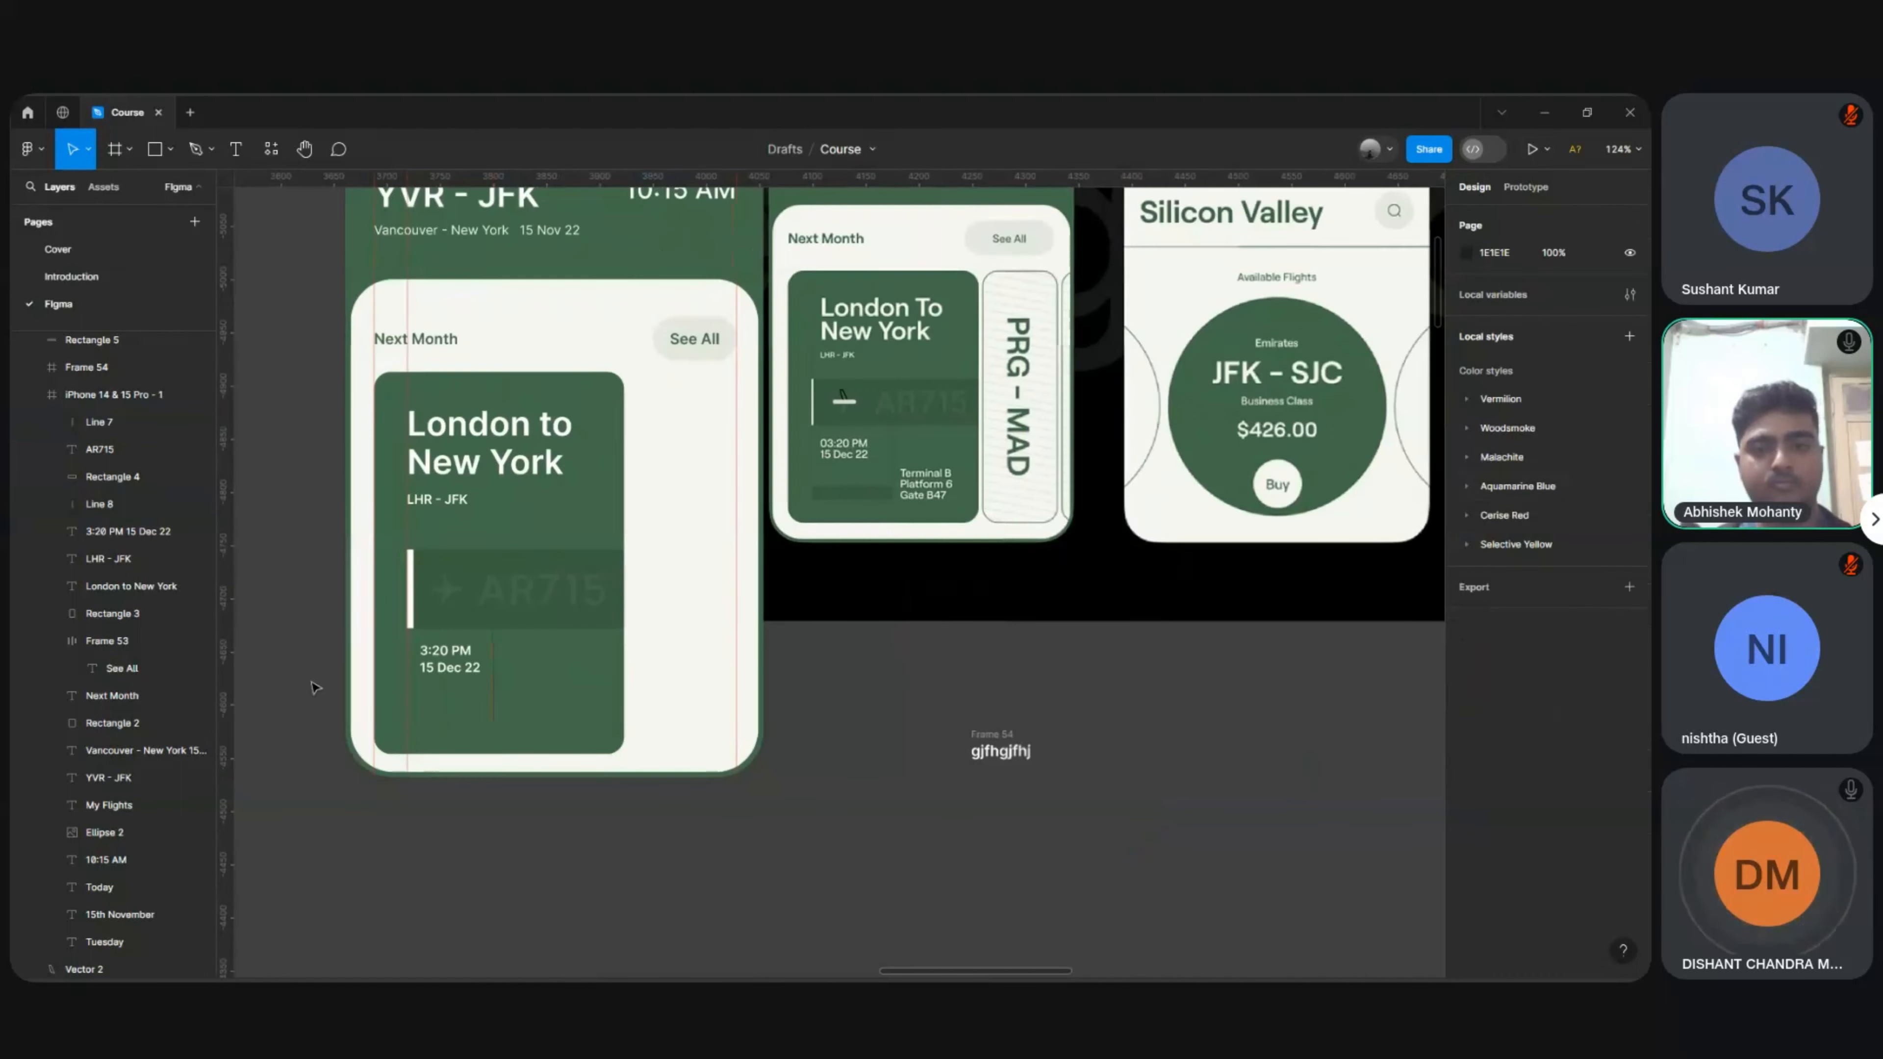
pyautogui.click(456, 655)
pyautogui.hotkey('ctrl', 'd')
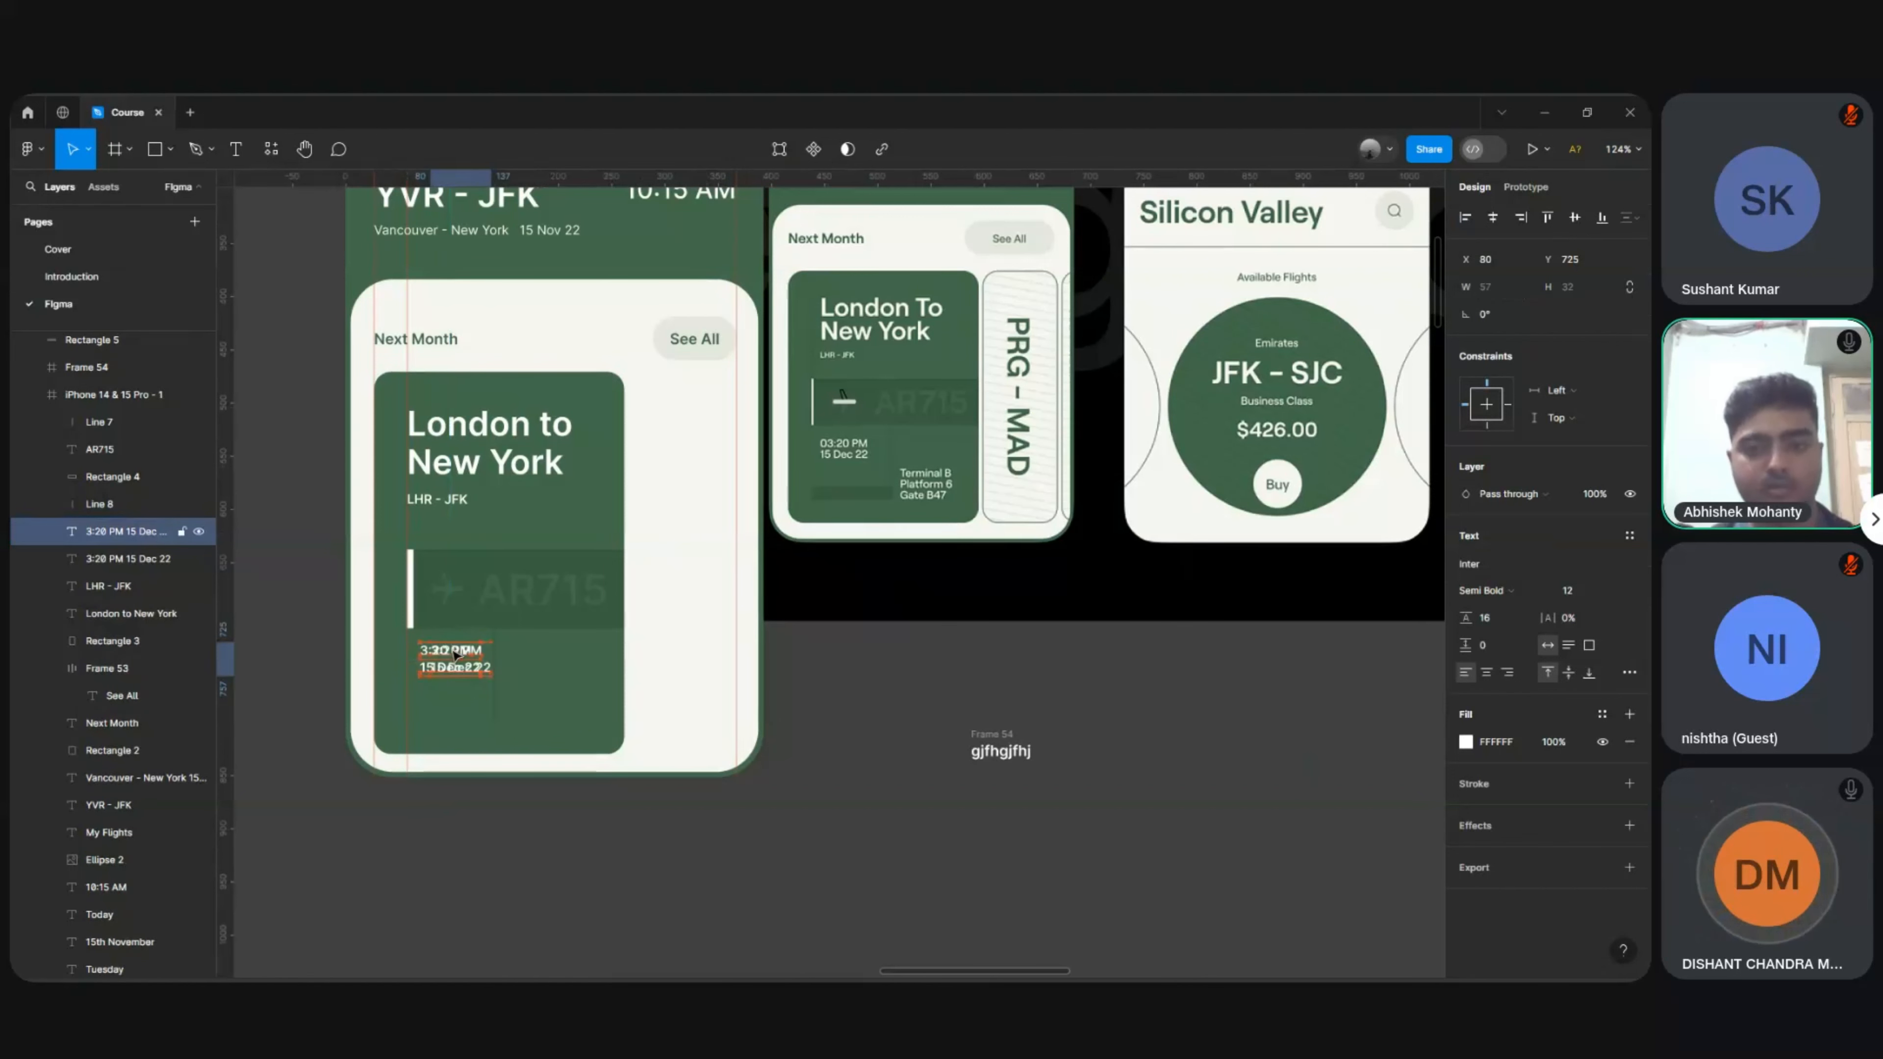
pyautogui.hotkey('shift', 'Right')
pyautogui.hotkey('shift', 'Right')
pyautogui.hotkey('shift', 'Right')
pyautogui.hotkey('shift', 'Right')
pyautogui.hotkey('shift', 'Right')
pyautogui.hotkey('shift', 'Right')
pyautogui.hotkey('shift', 'Right')
pyautogui.hotkey('shift', 'Right')
pyautogui.hotkey('shift', 'Right')
pyautogui.hotkey('shift', 'Down')
pyautogui.hotkey('shift', 'Down')
pyautogui.hotkey('shift', 'Down')
pyautogui.hotkey('shift', 'Down')
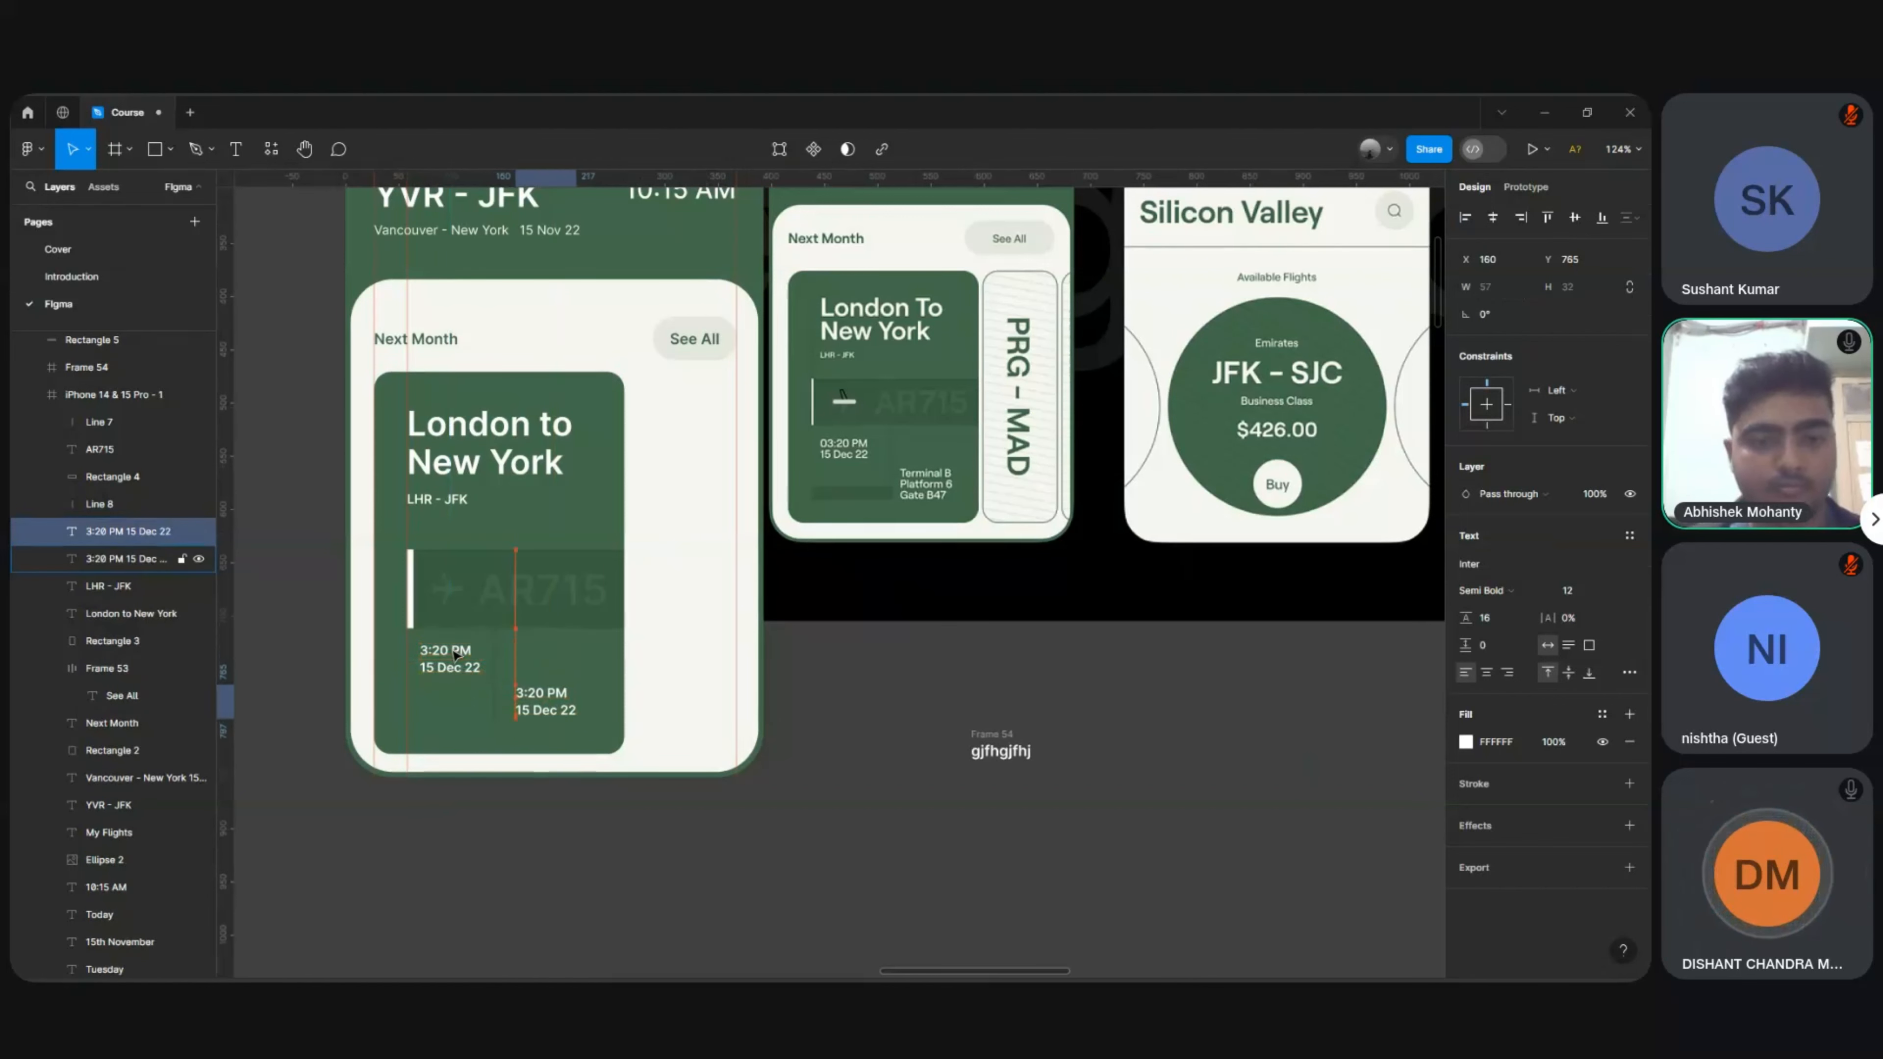
pyautogui.press('Up')
pyautogui.press('Up')
pyautogui.press('Up')
pyautogui.press('Left')
pyautogui.press('Left')
pyautogui.press('Left')
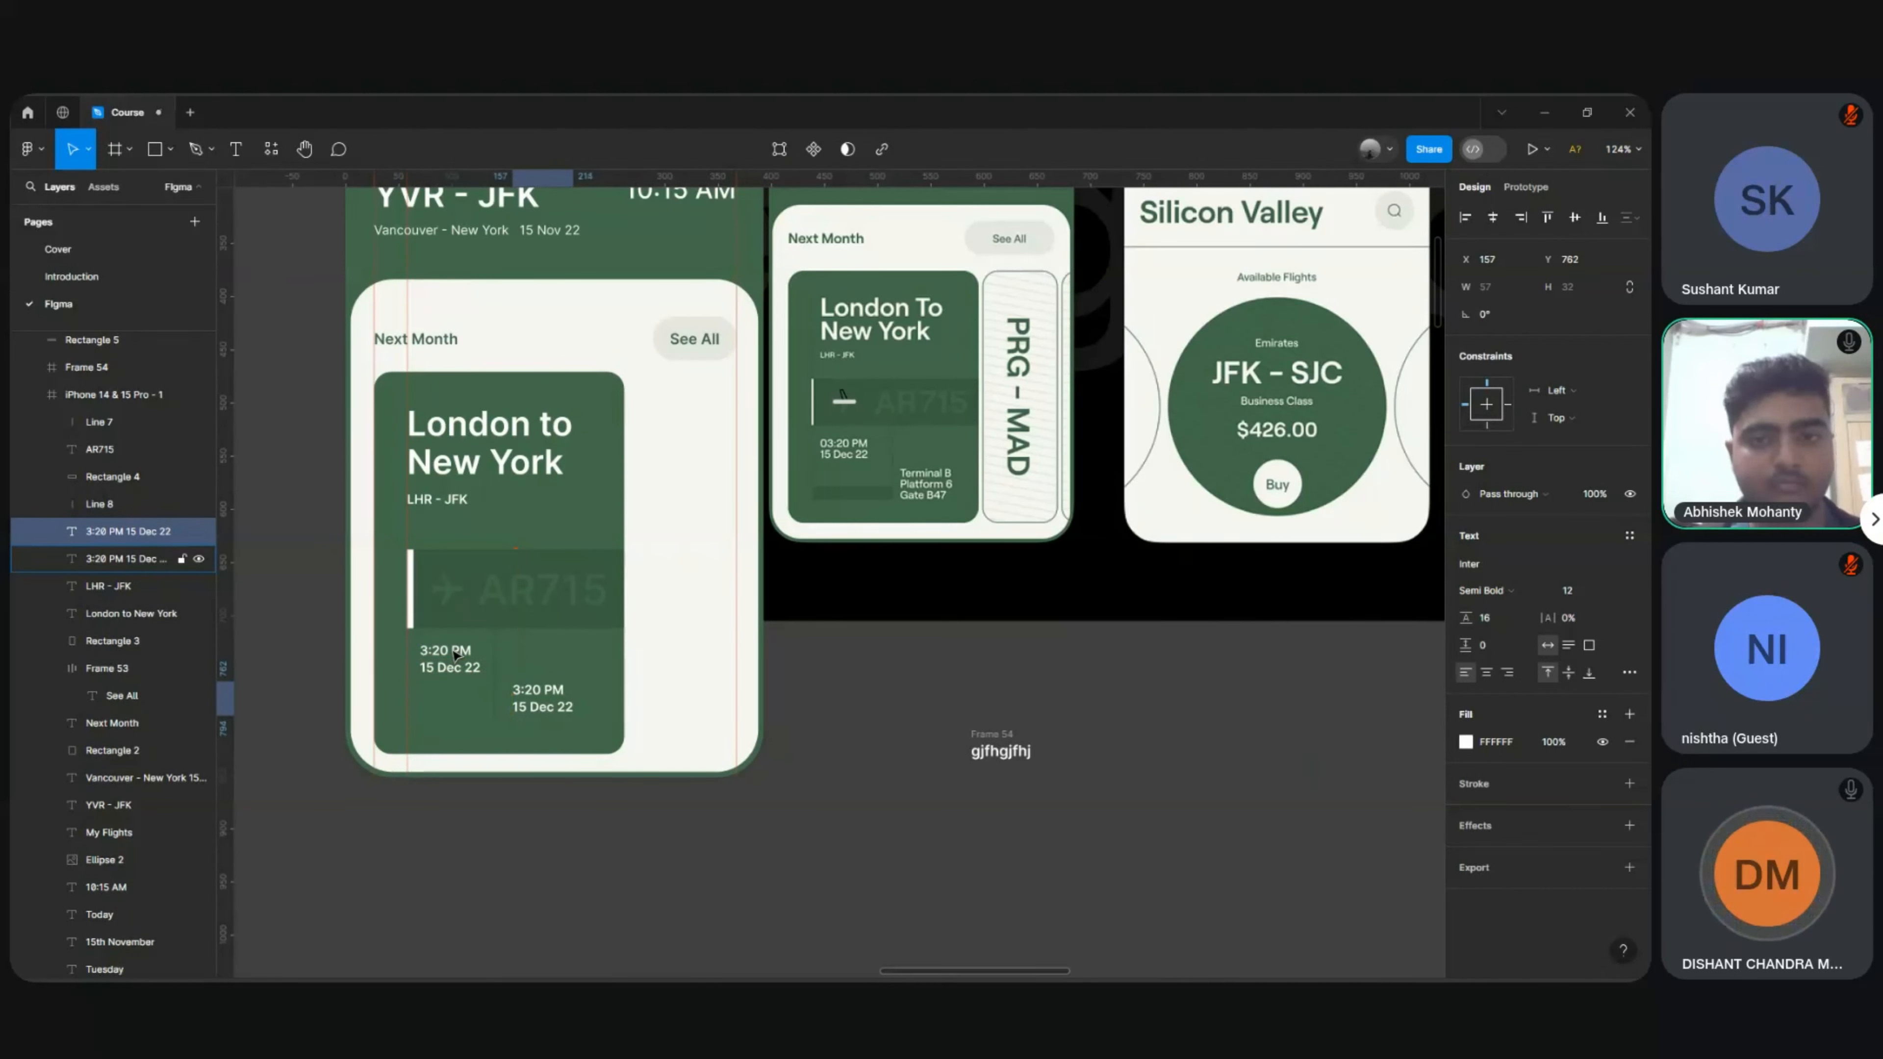
# Step: Replace the duplicated time and date text with three lines: "Terminal B", "Platform 6" and "Gate B47"
pyautogui.doubleClick(536, 698)
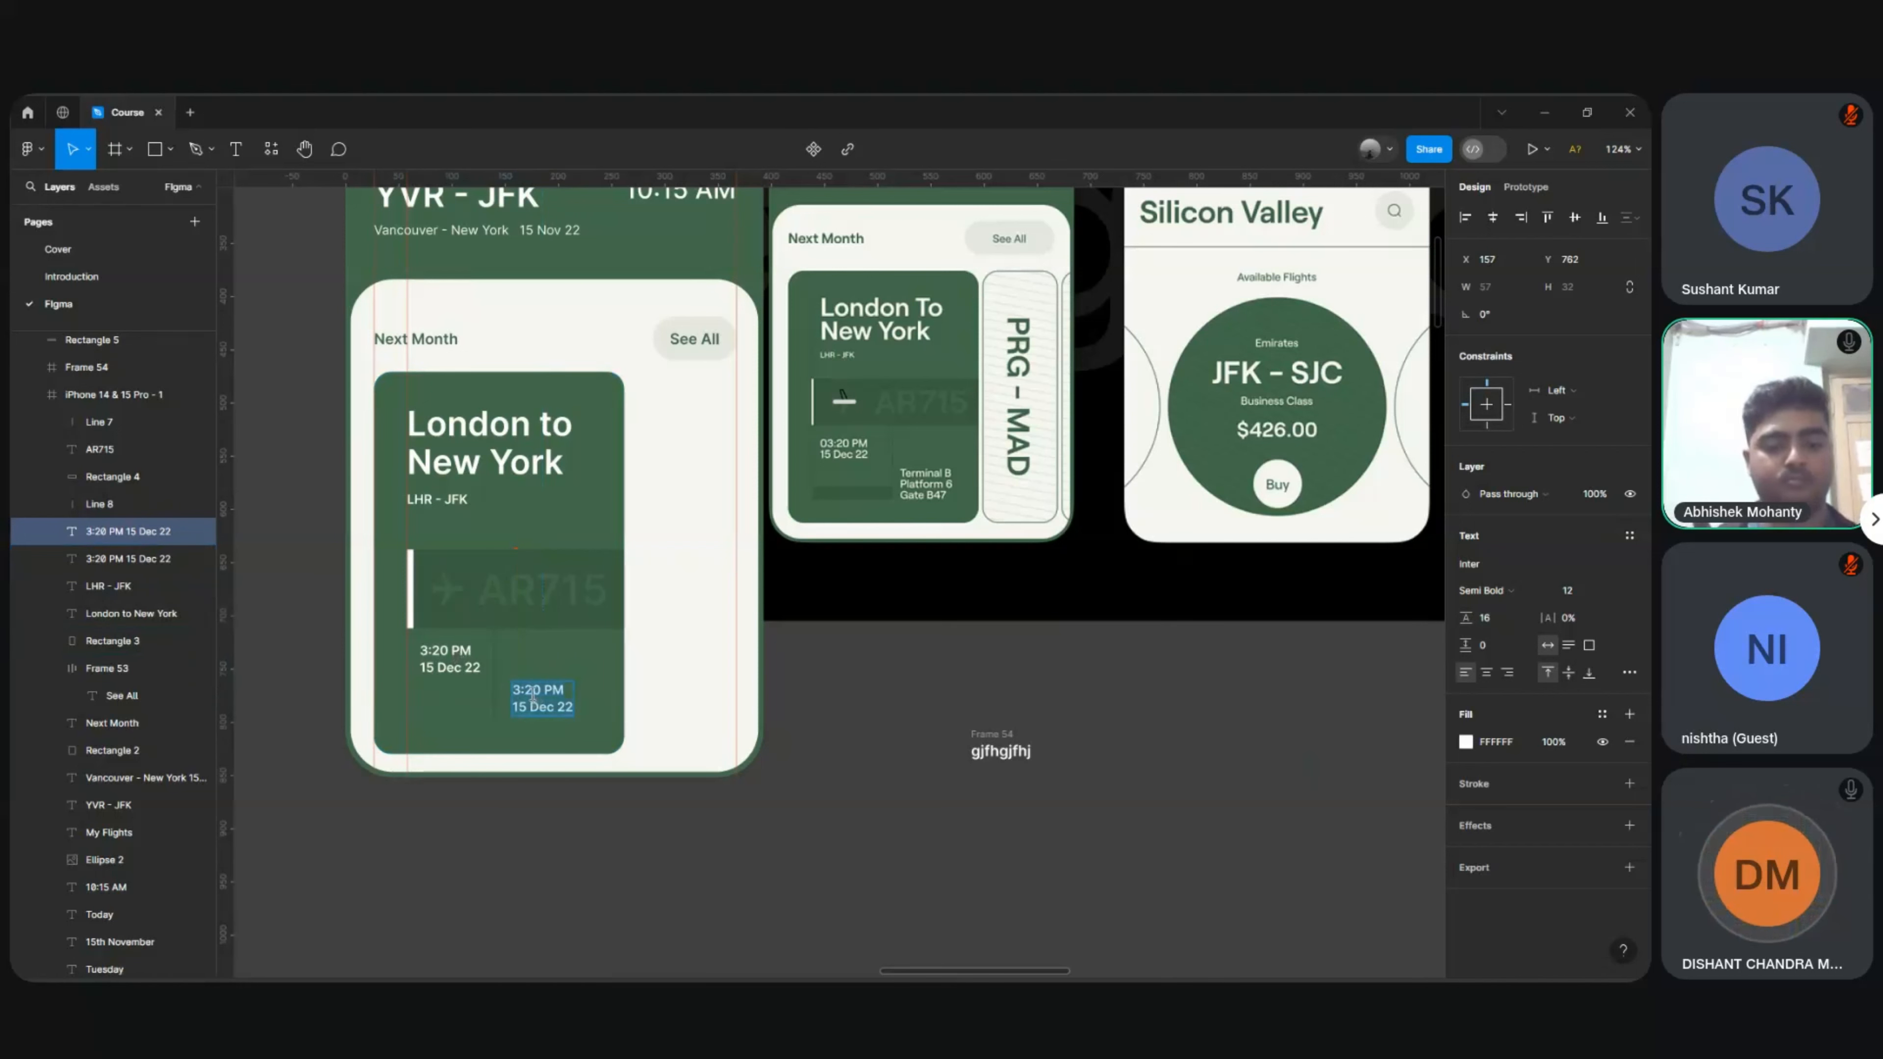
pyautogui.write('Ter')
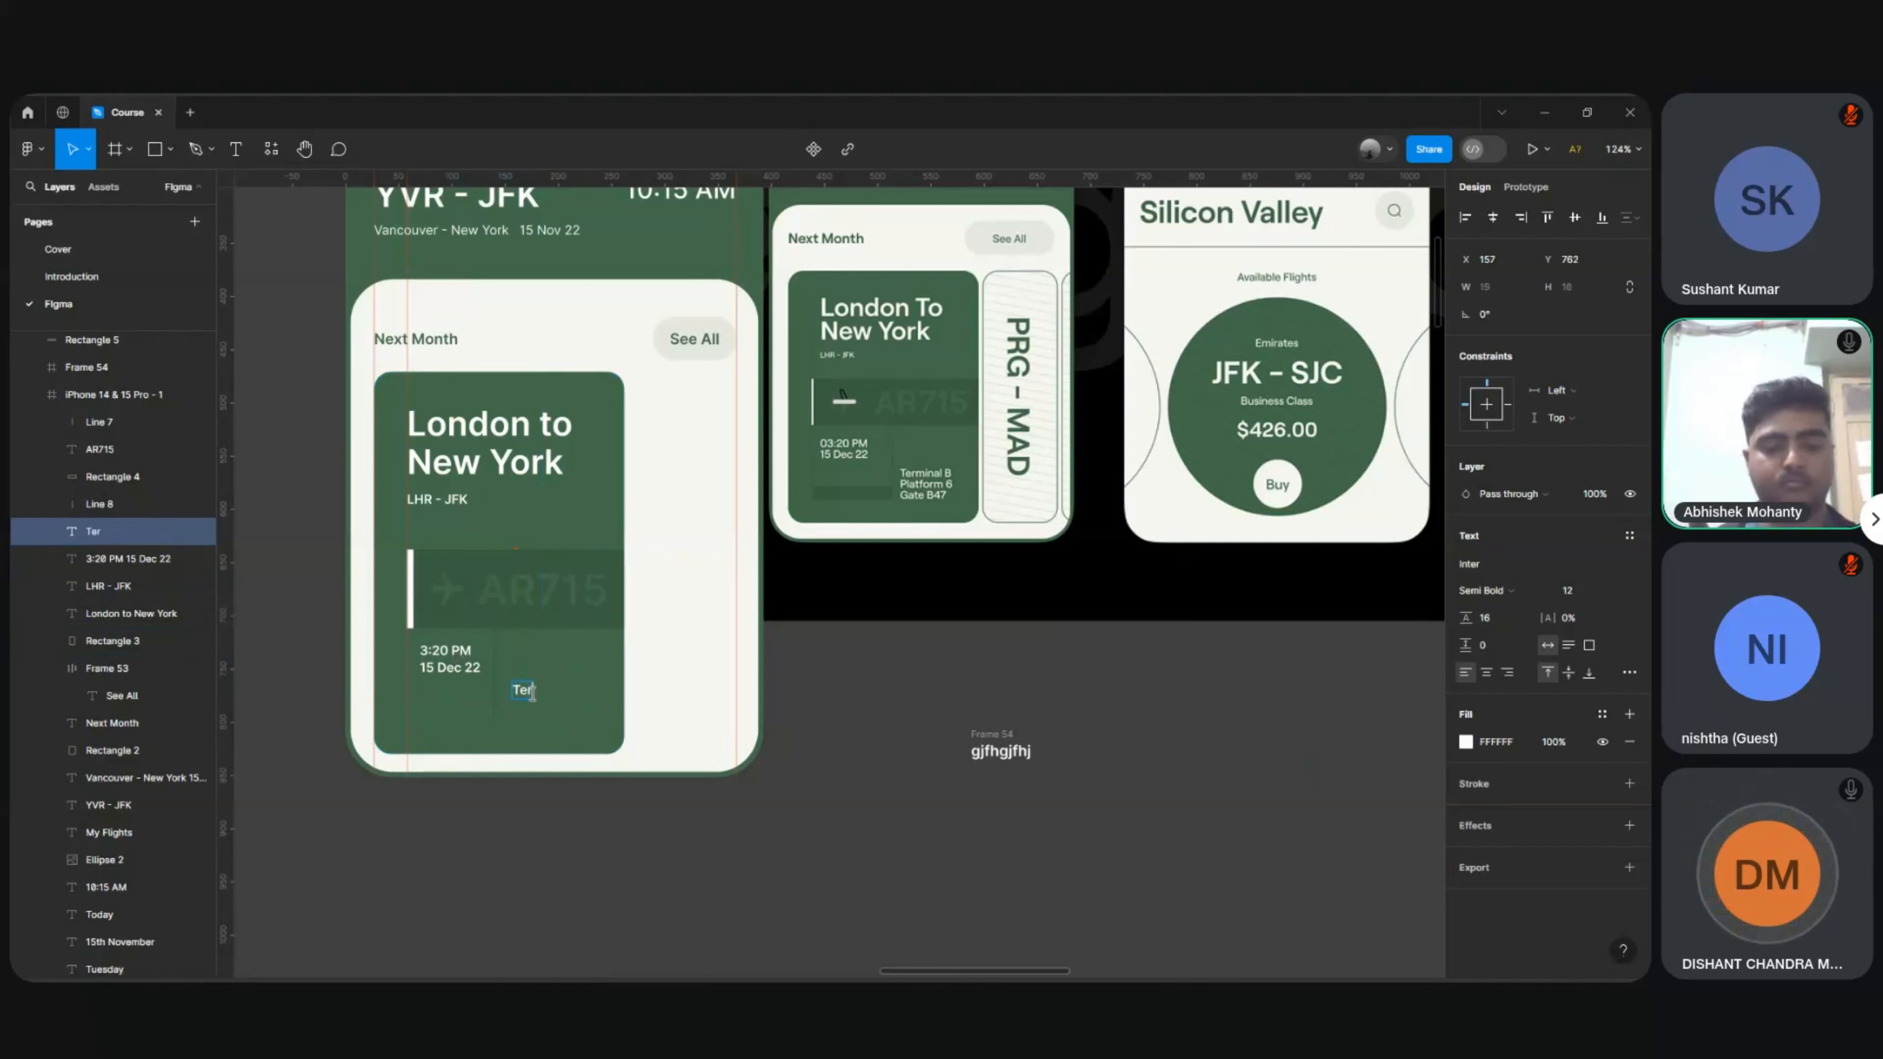
pyautogui.write('minal')
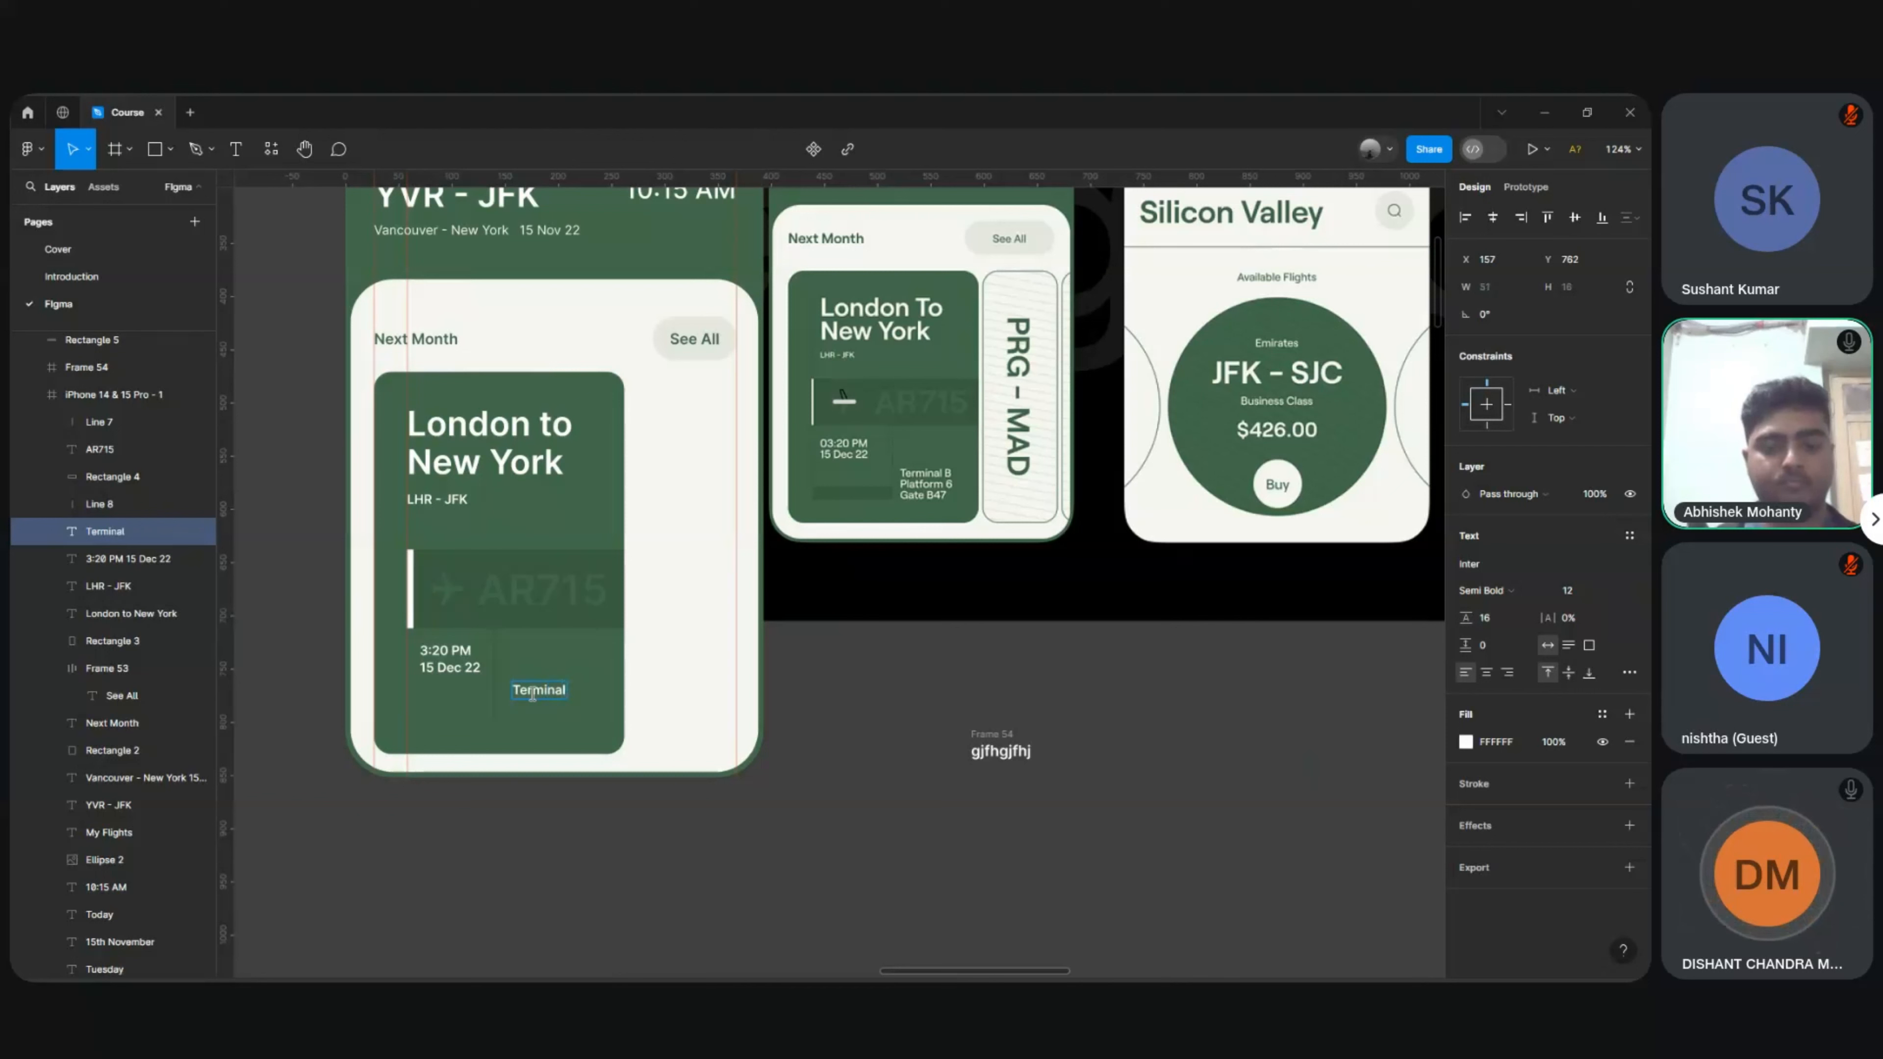
pyautogui.write(' B')
pyautogui.press('Return')
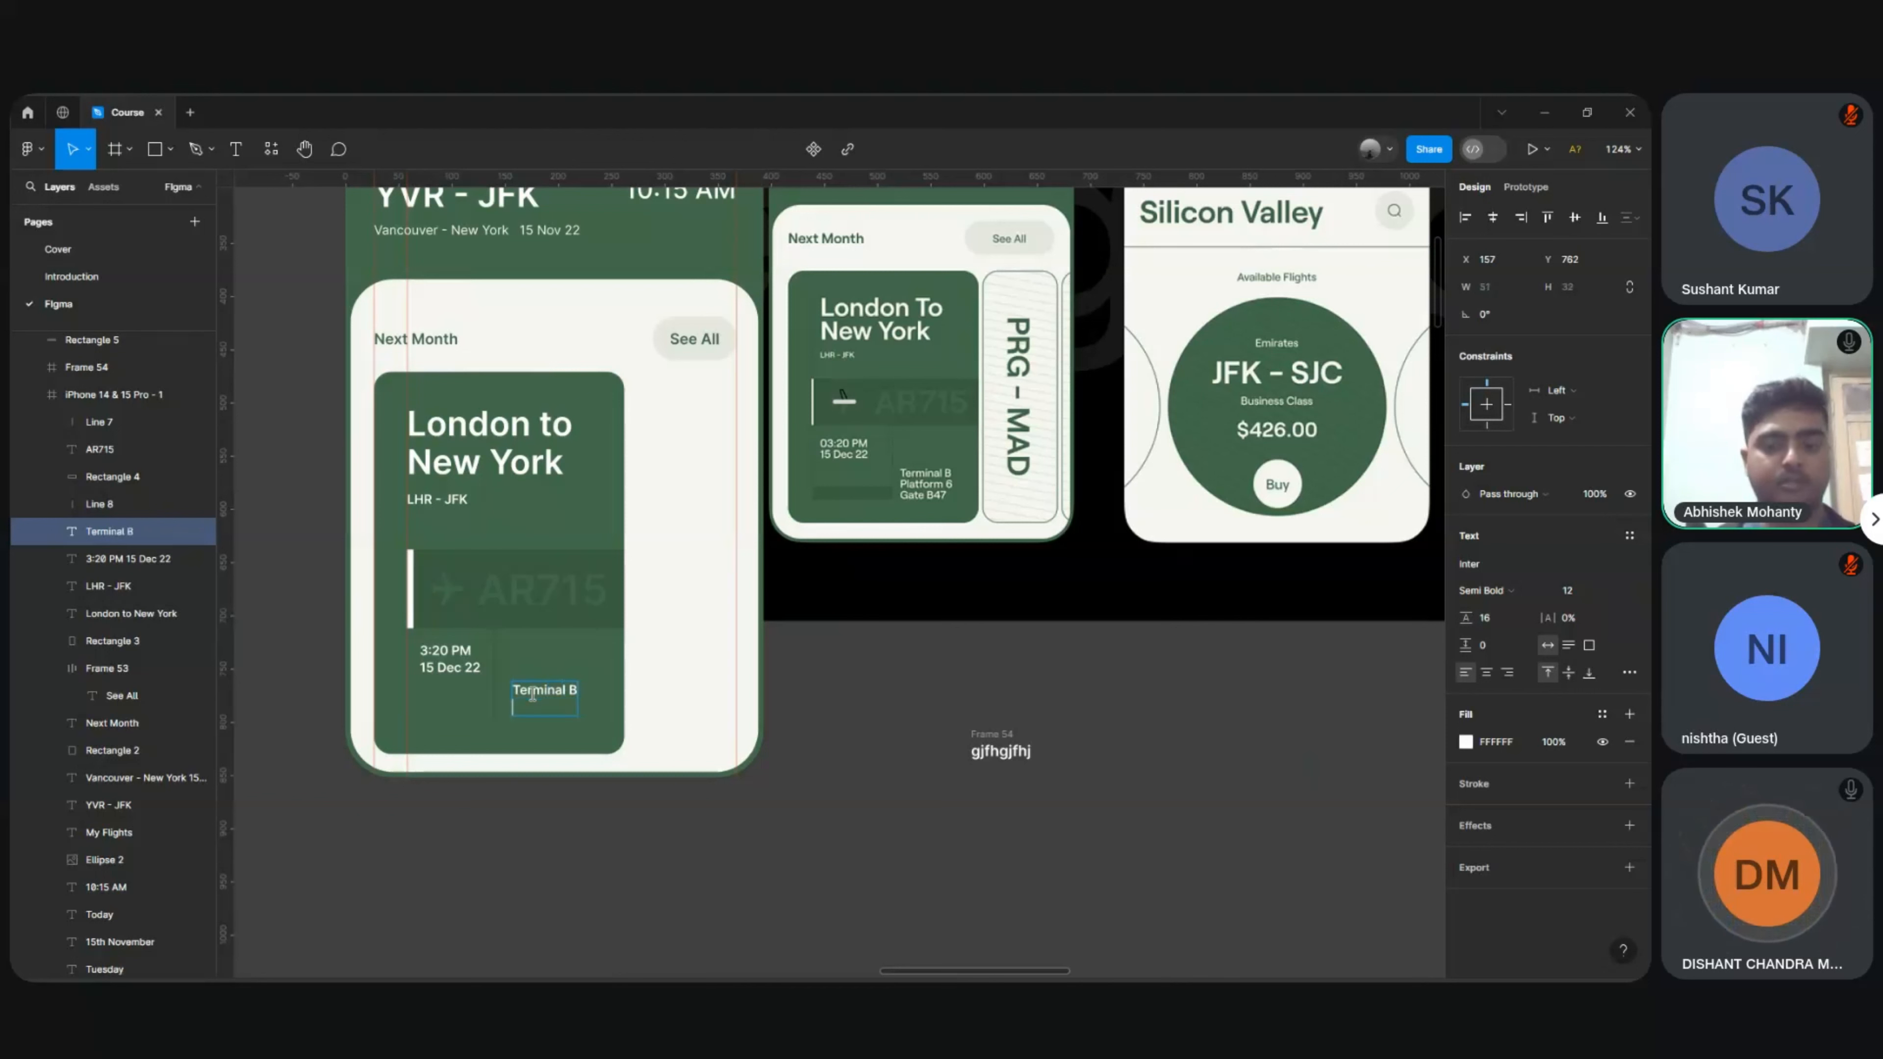
pyautogui.write('Platfor')
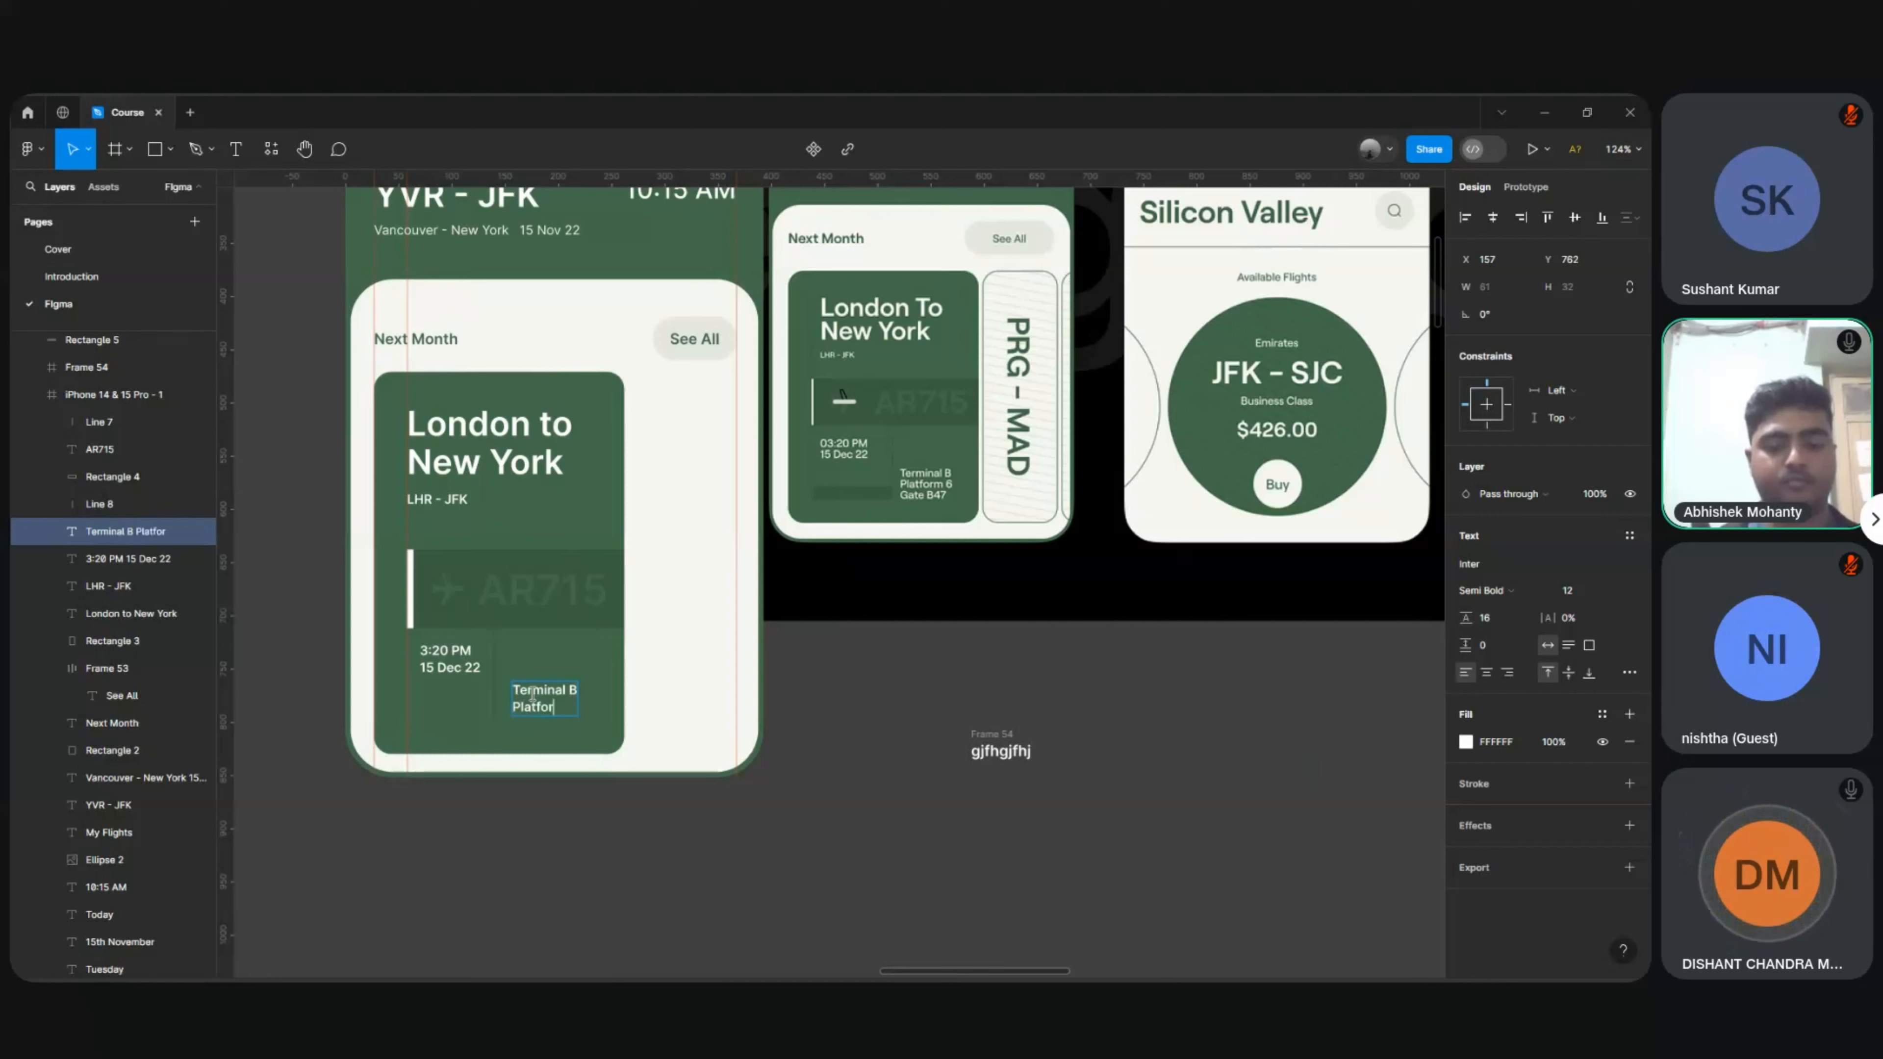
pyautogui.write('m 6')
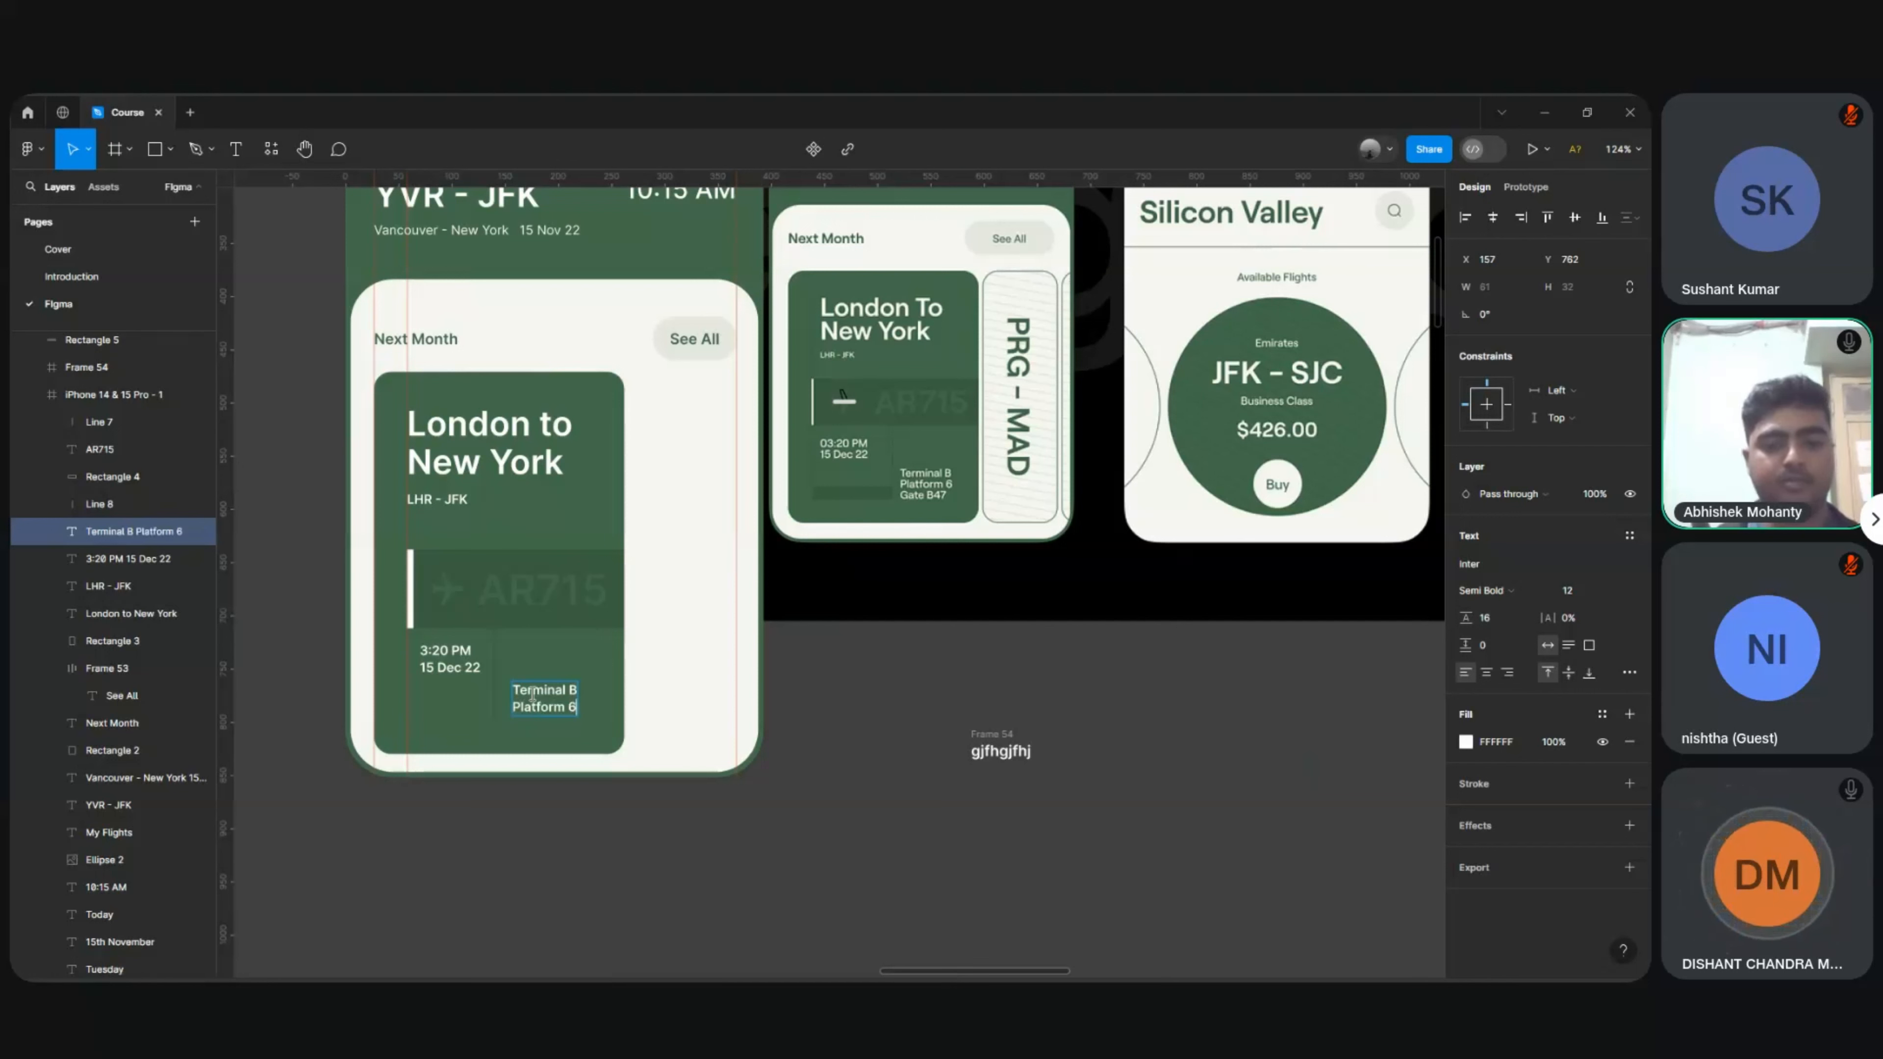
pyautogui.press('Return')
pyautogui.write('gate')
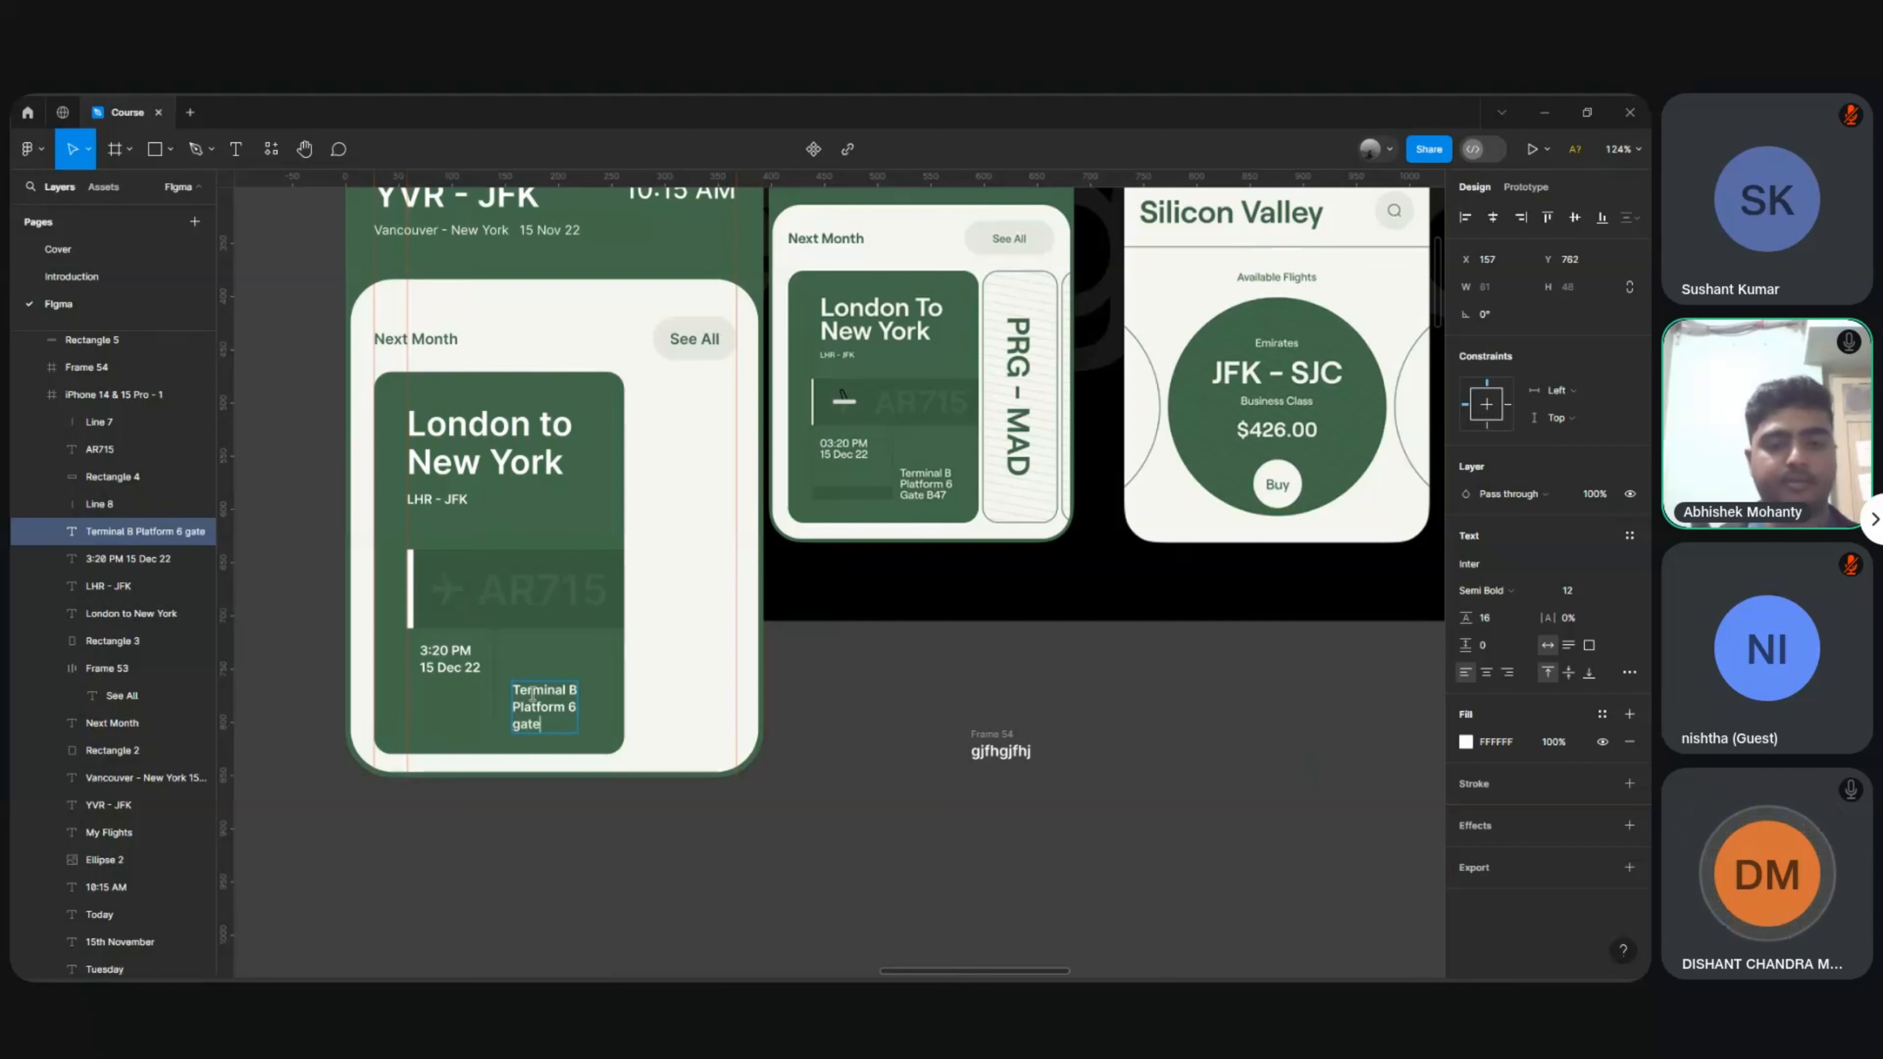
pyautogui.write(' B')
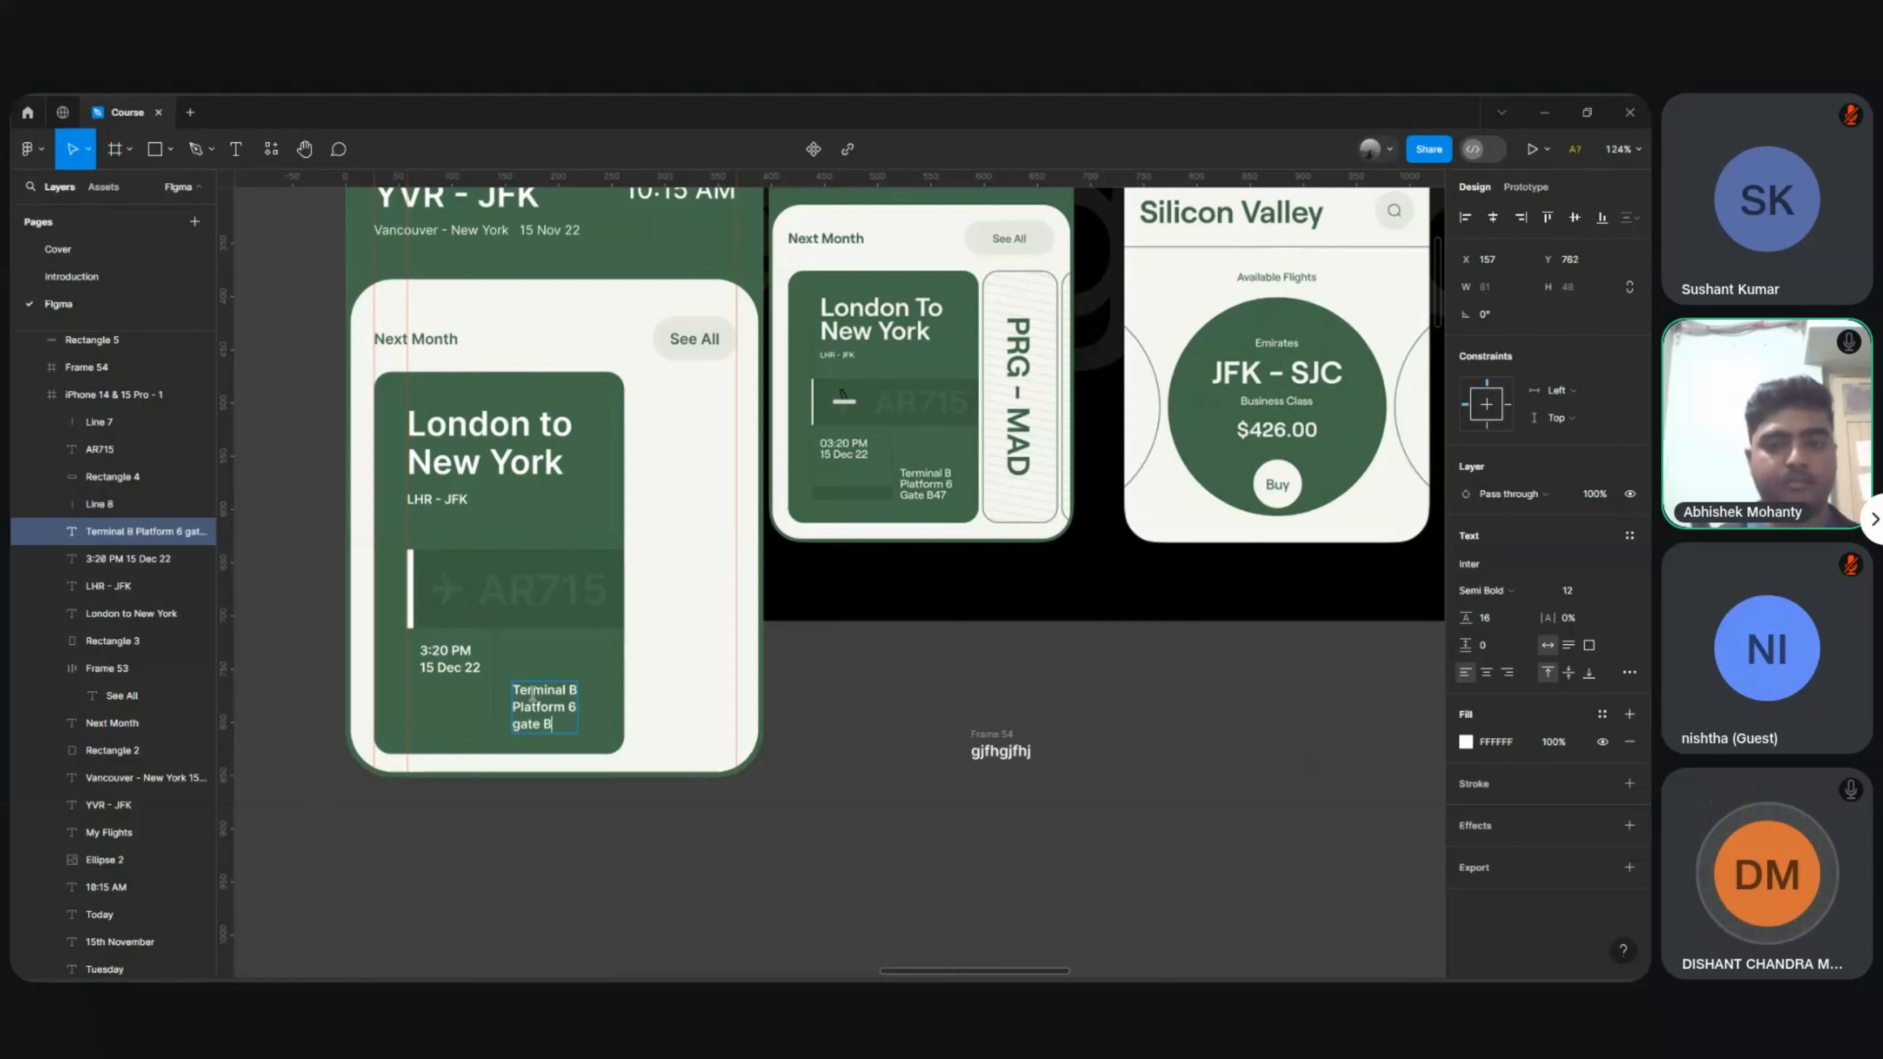
pyautogui.write('47')
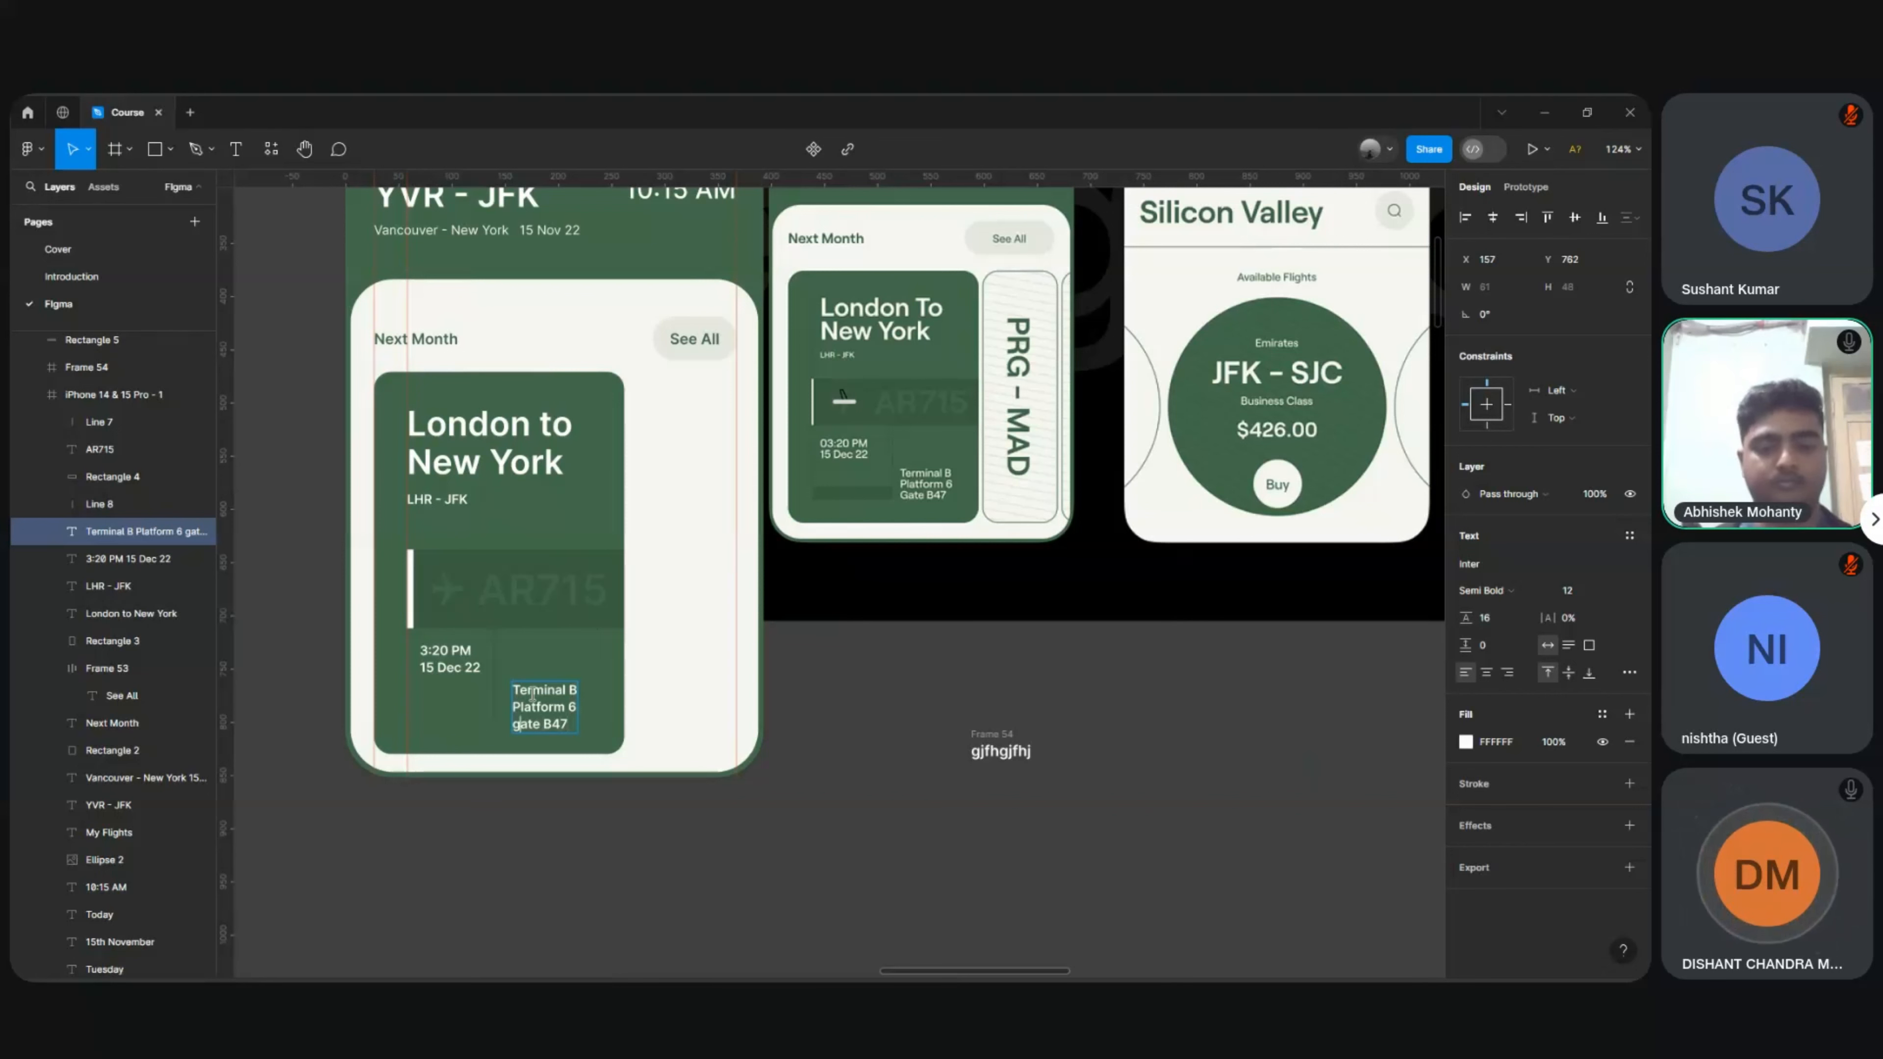
pyautogui.press('Delete')
pyautogui.write('G')
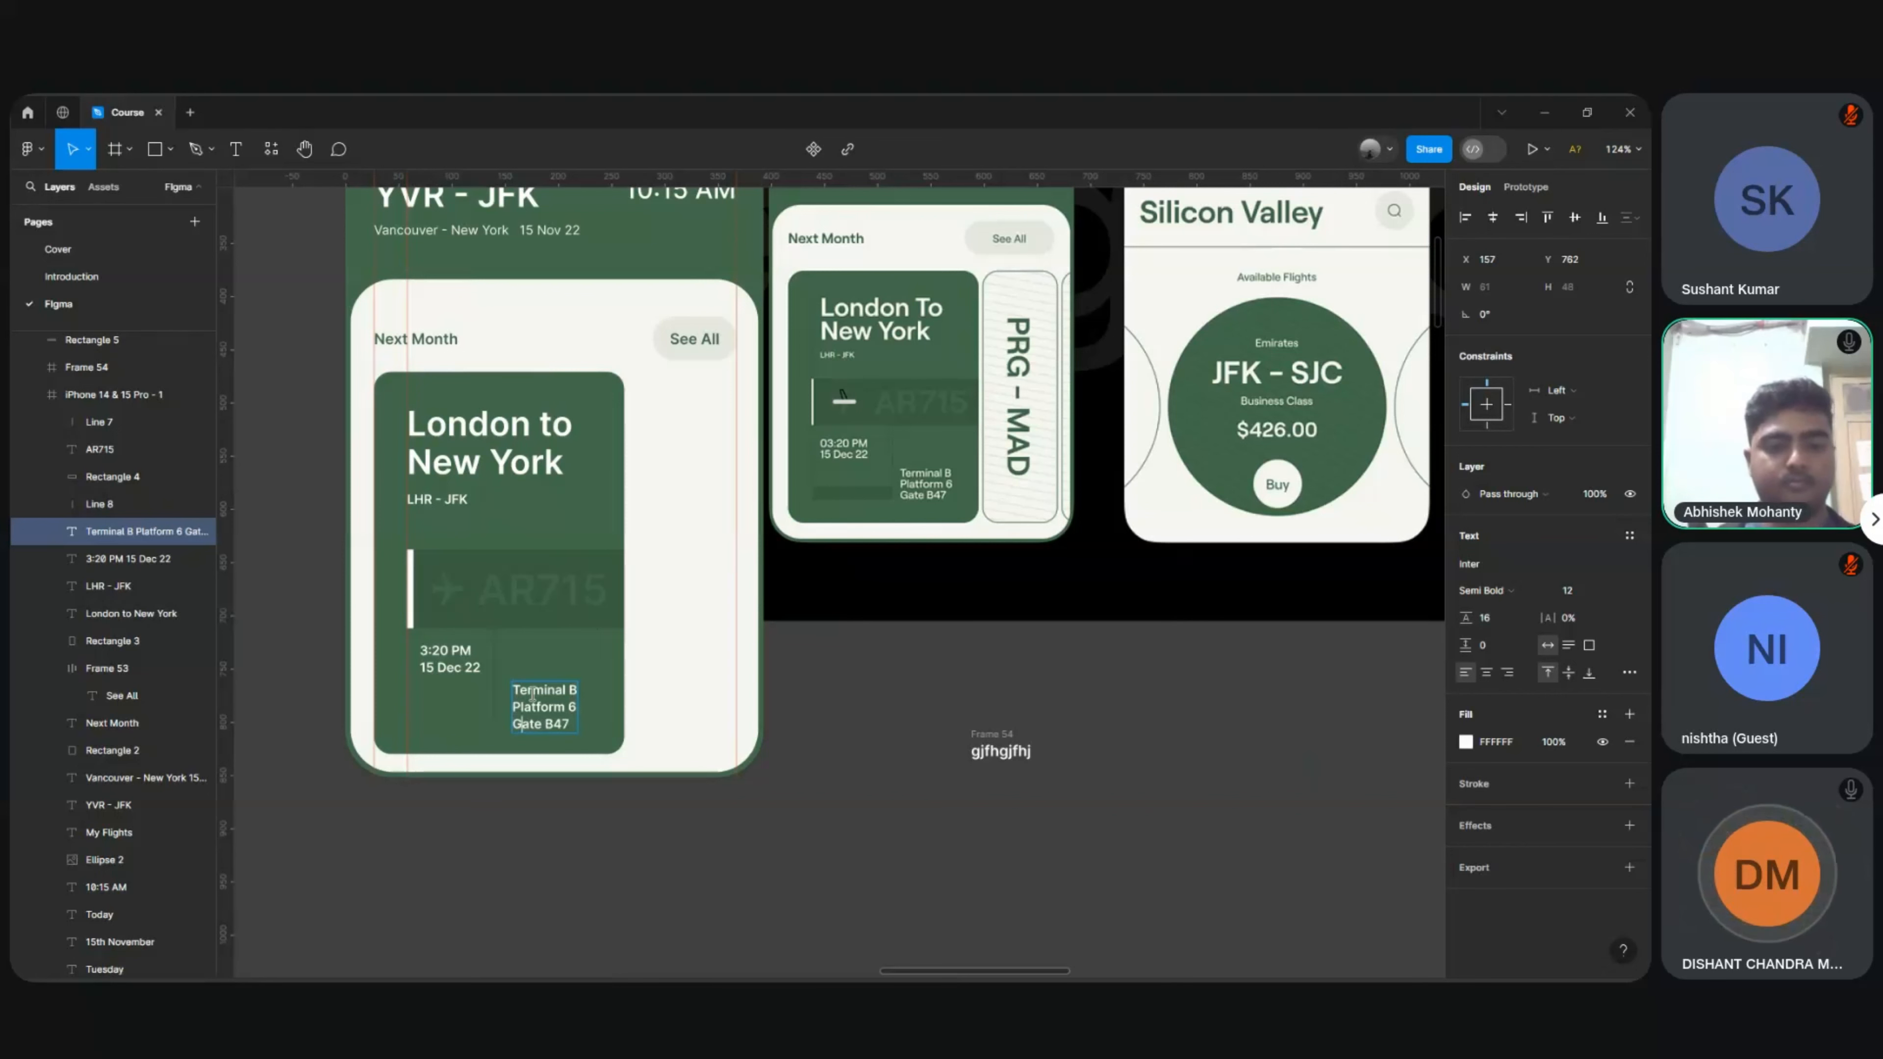
pyautogui.press('Escape')
pyautogui.click(643, 838)
# Step: Nudge the terminal details text left and up to X 154, Y 759
pyautogui.scroll(5, 644, 838)
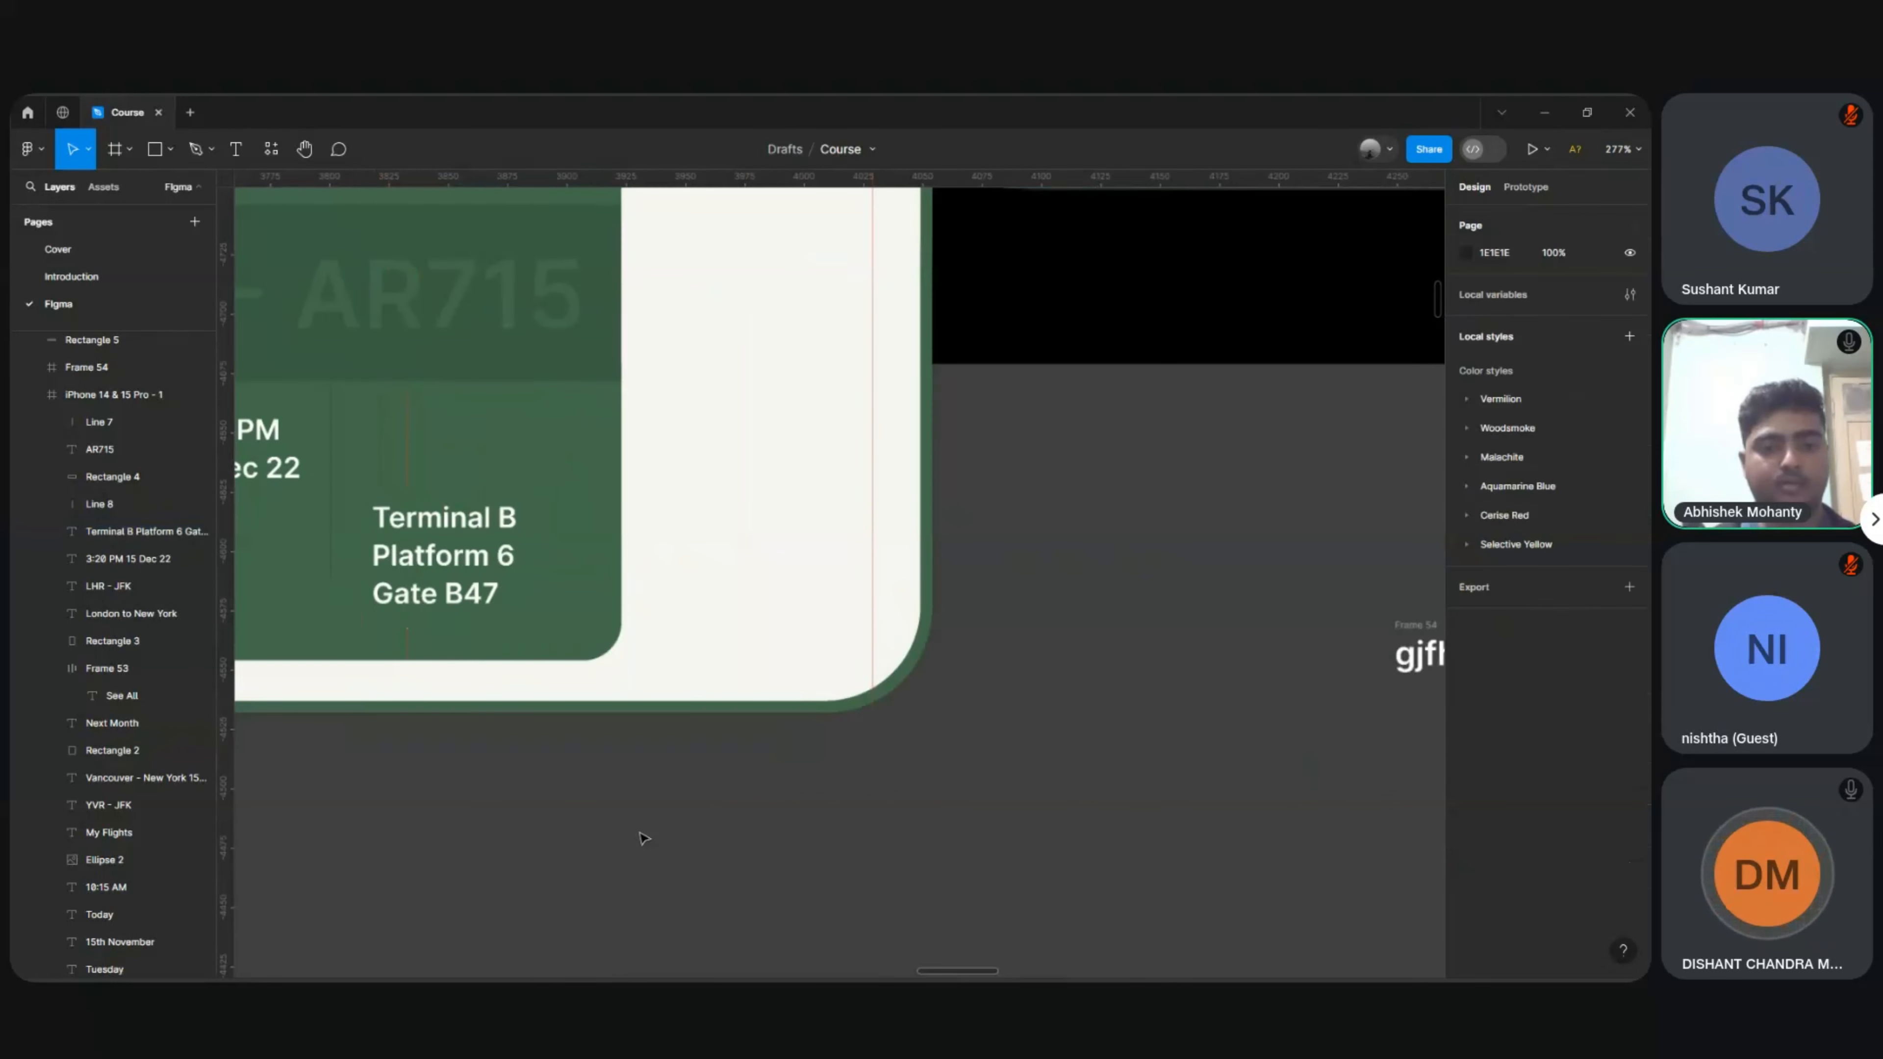
pyautogui.click(570, 547)
pyautogui.press('Left')
pyautogui.press('Left')
pyautogui.press('Left')
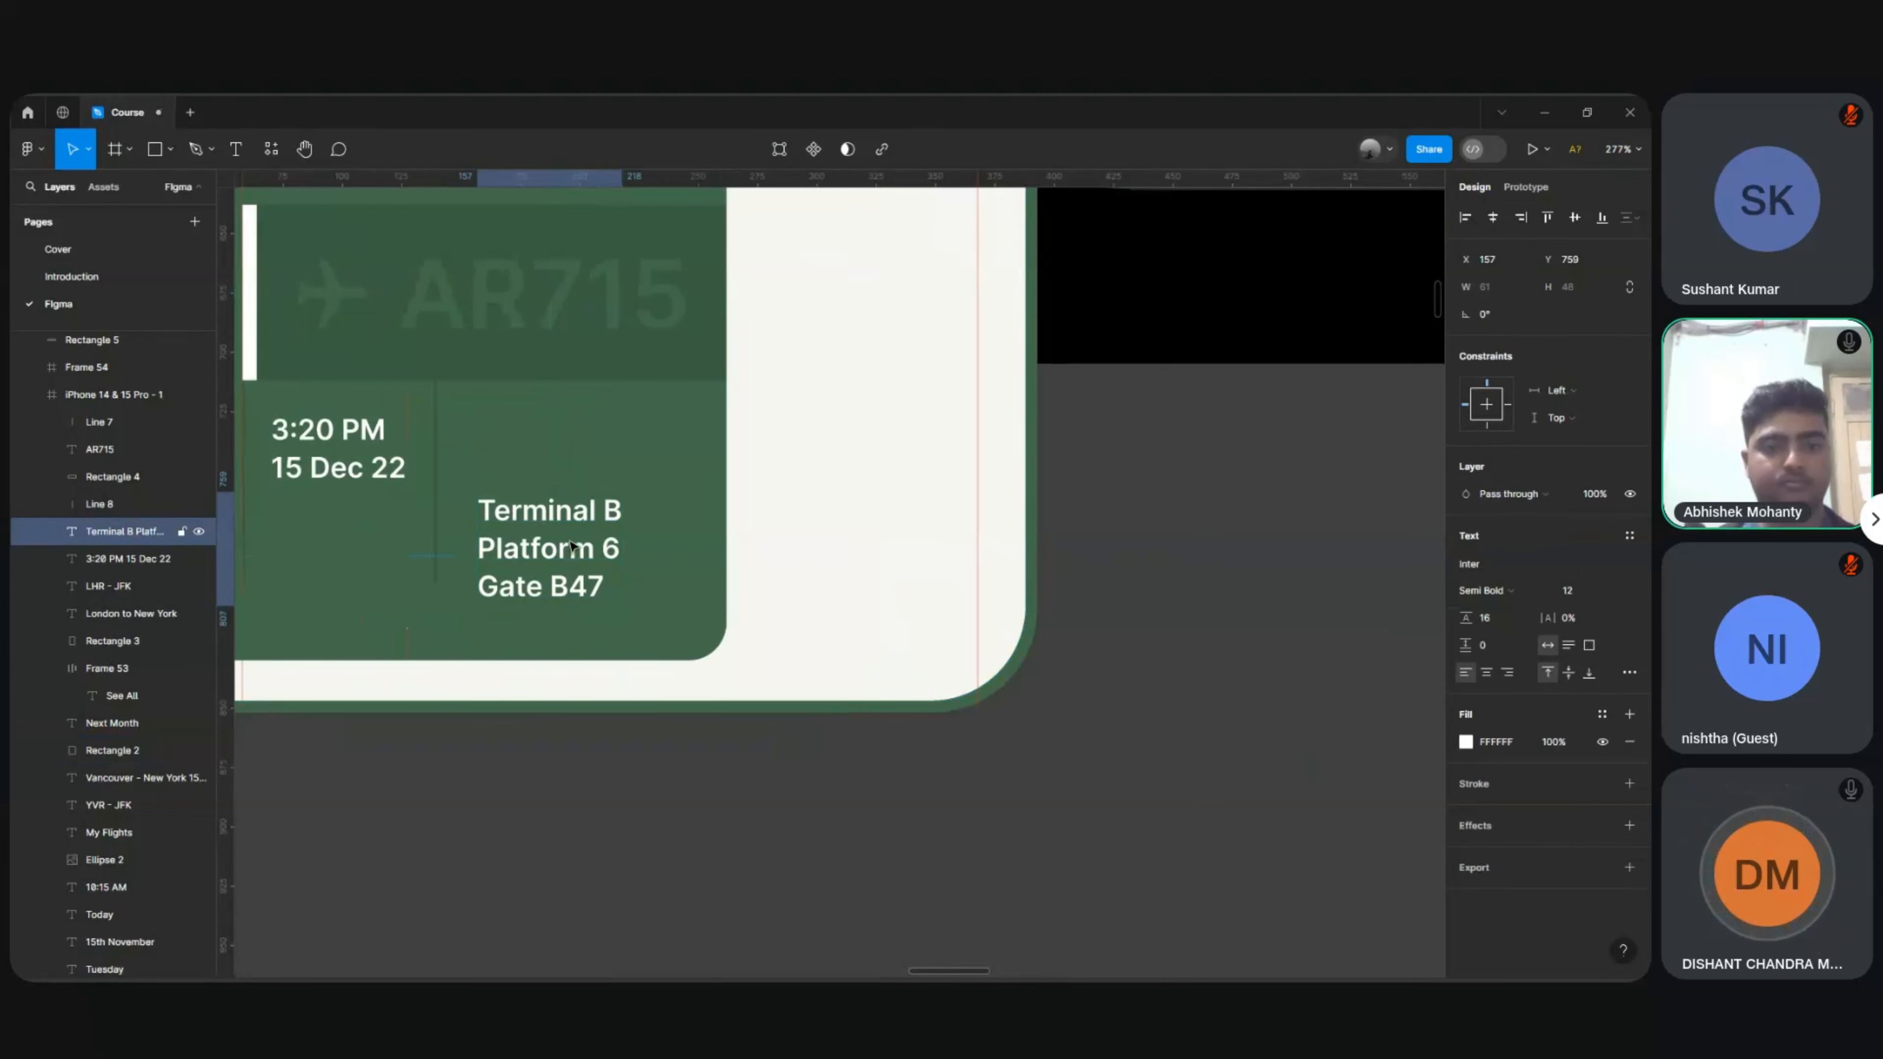
pyautogui.press('Up')
pyautogui.press('Up')
pyautogui.press('Up')
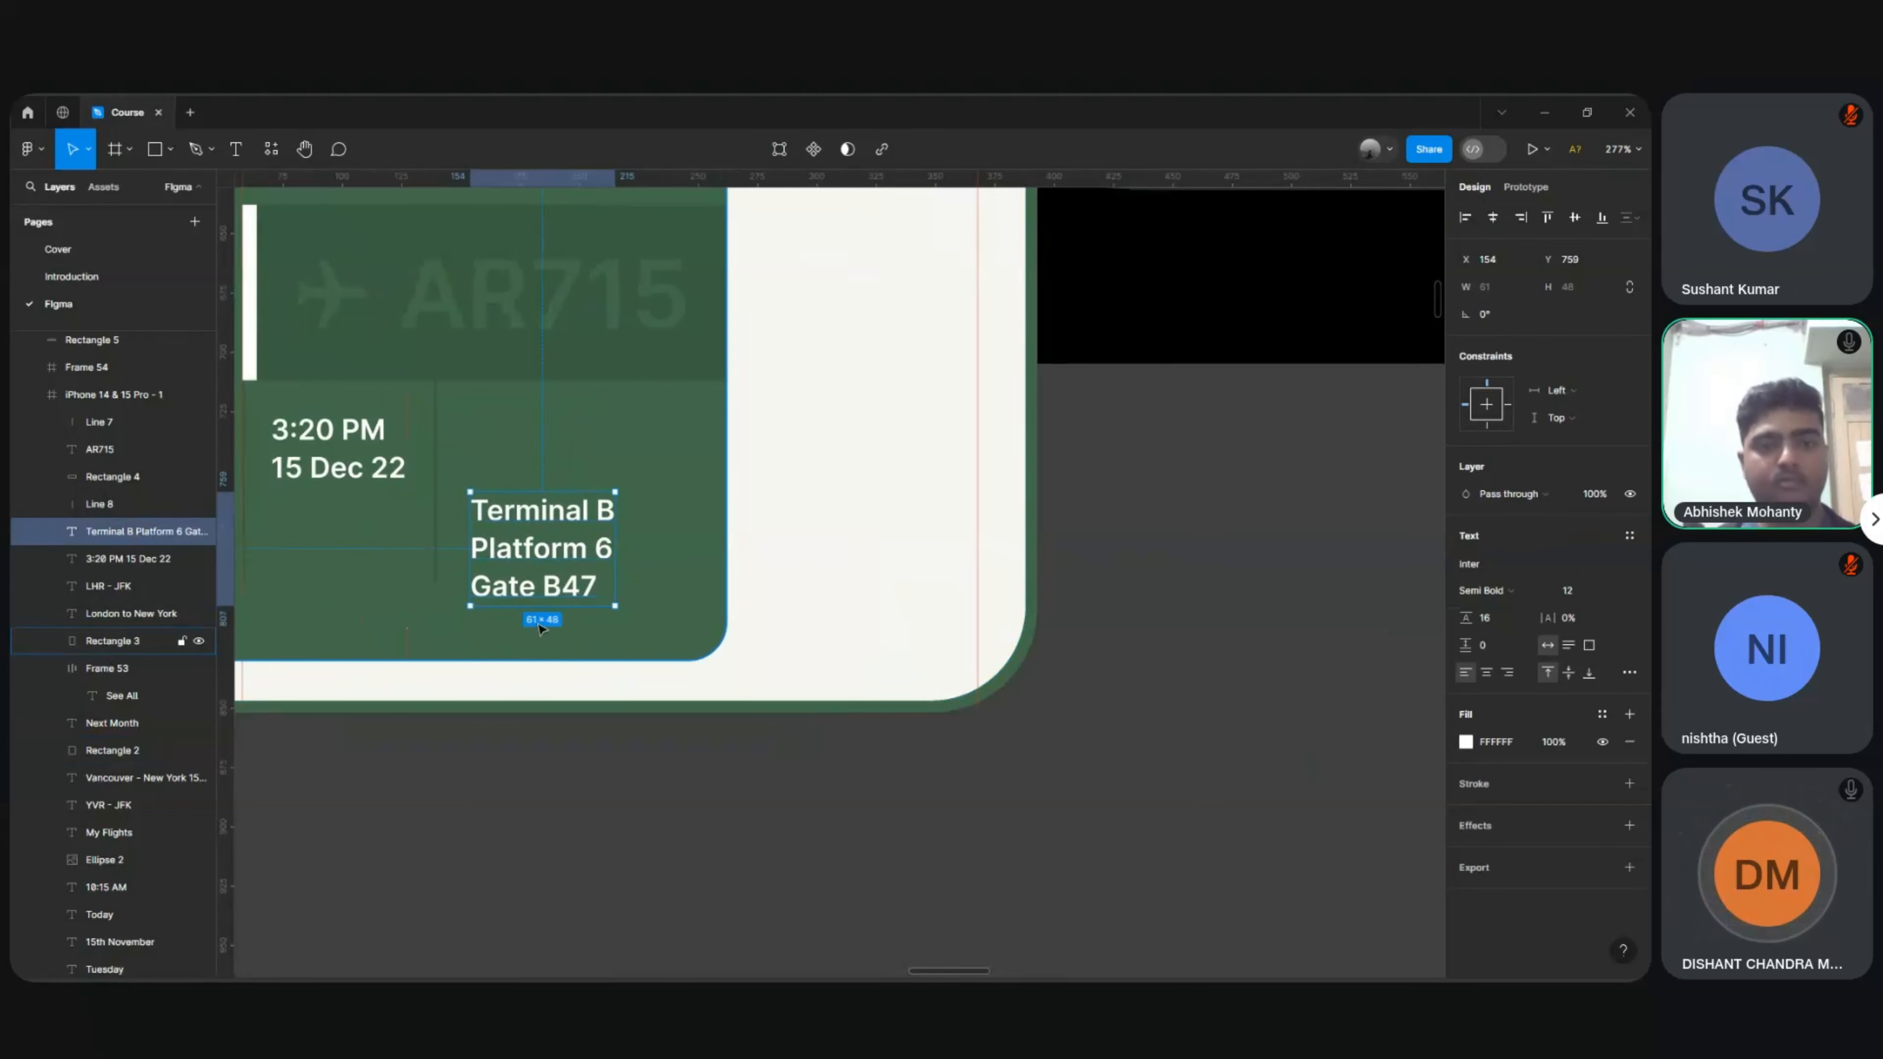
# Step: Draw an 81 × 17 rectangle at X 58, Y 798 across the dividers' lower ends and fill it with the AR715 band's sampled green, 3A5C41
pyautogui.scroll(-8, 530, 623)
pyautogui.scroll(3, 538, 626)
pyautogui.scroll(-3, 538, 629)
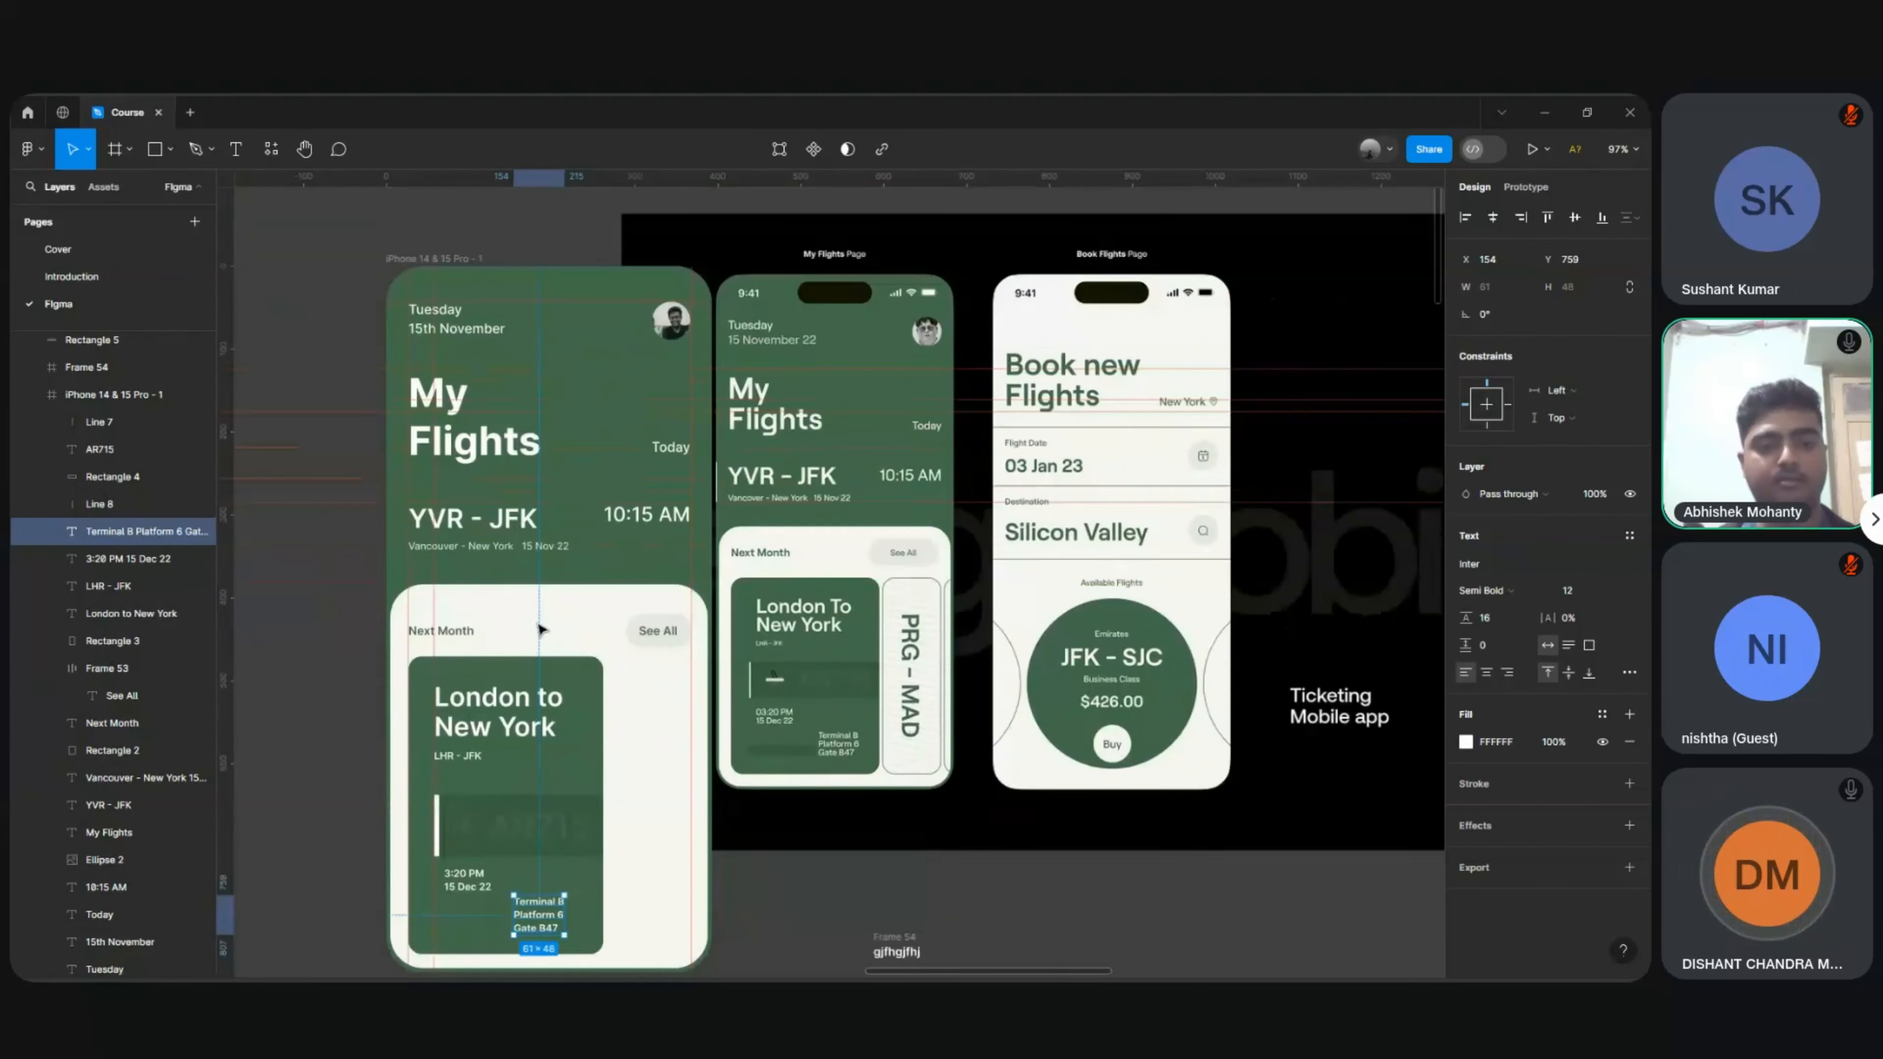
pyautogui.scroll(4, 540, 629)
pyautogui.scroll(-2, 542, 629)
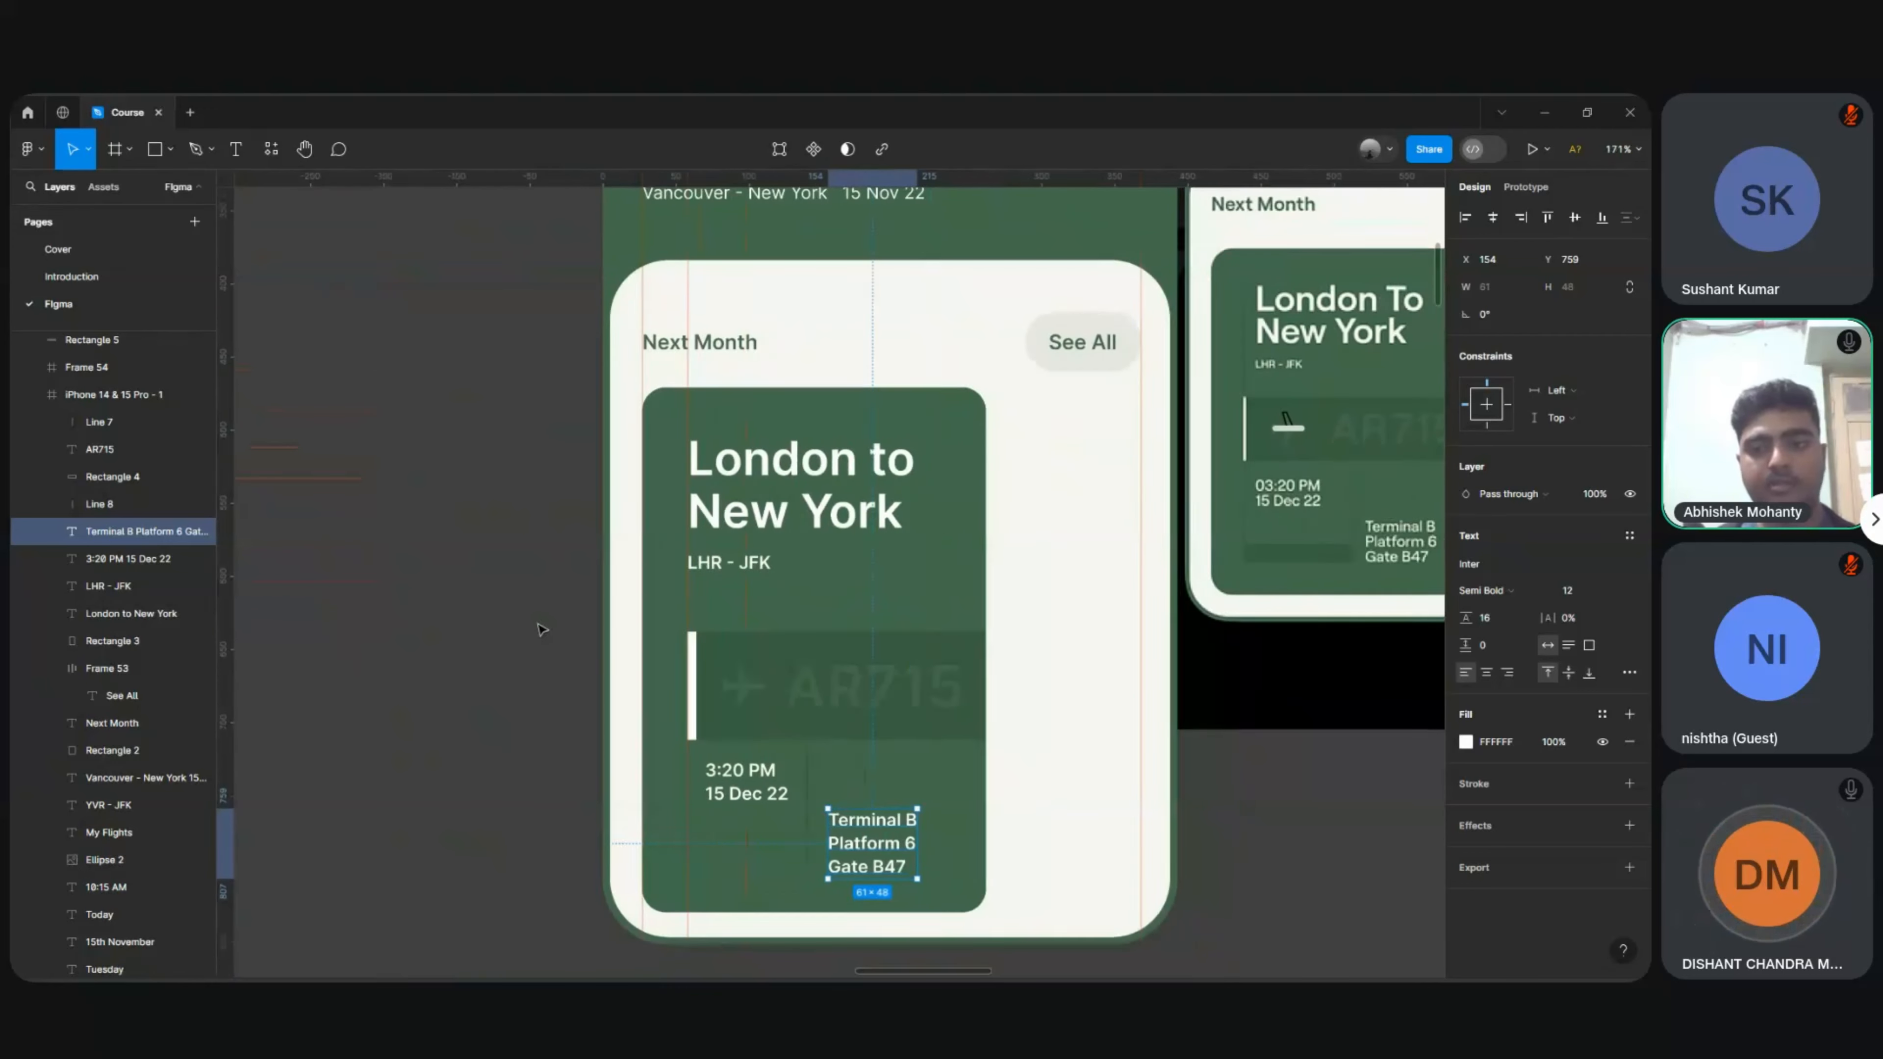
pyautogui.hscroll(3, 542, 629)
pyautogui.scroll(6, 984, 652)
pyautogui.hscroll(1, 983, 653)
pyautogui.scroll(1, 983, 653)
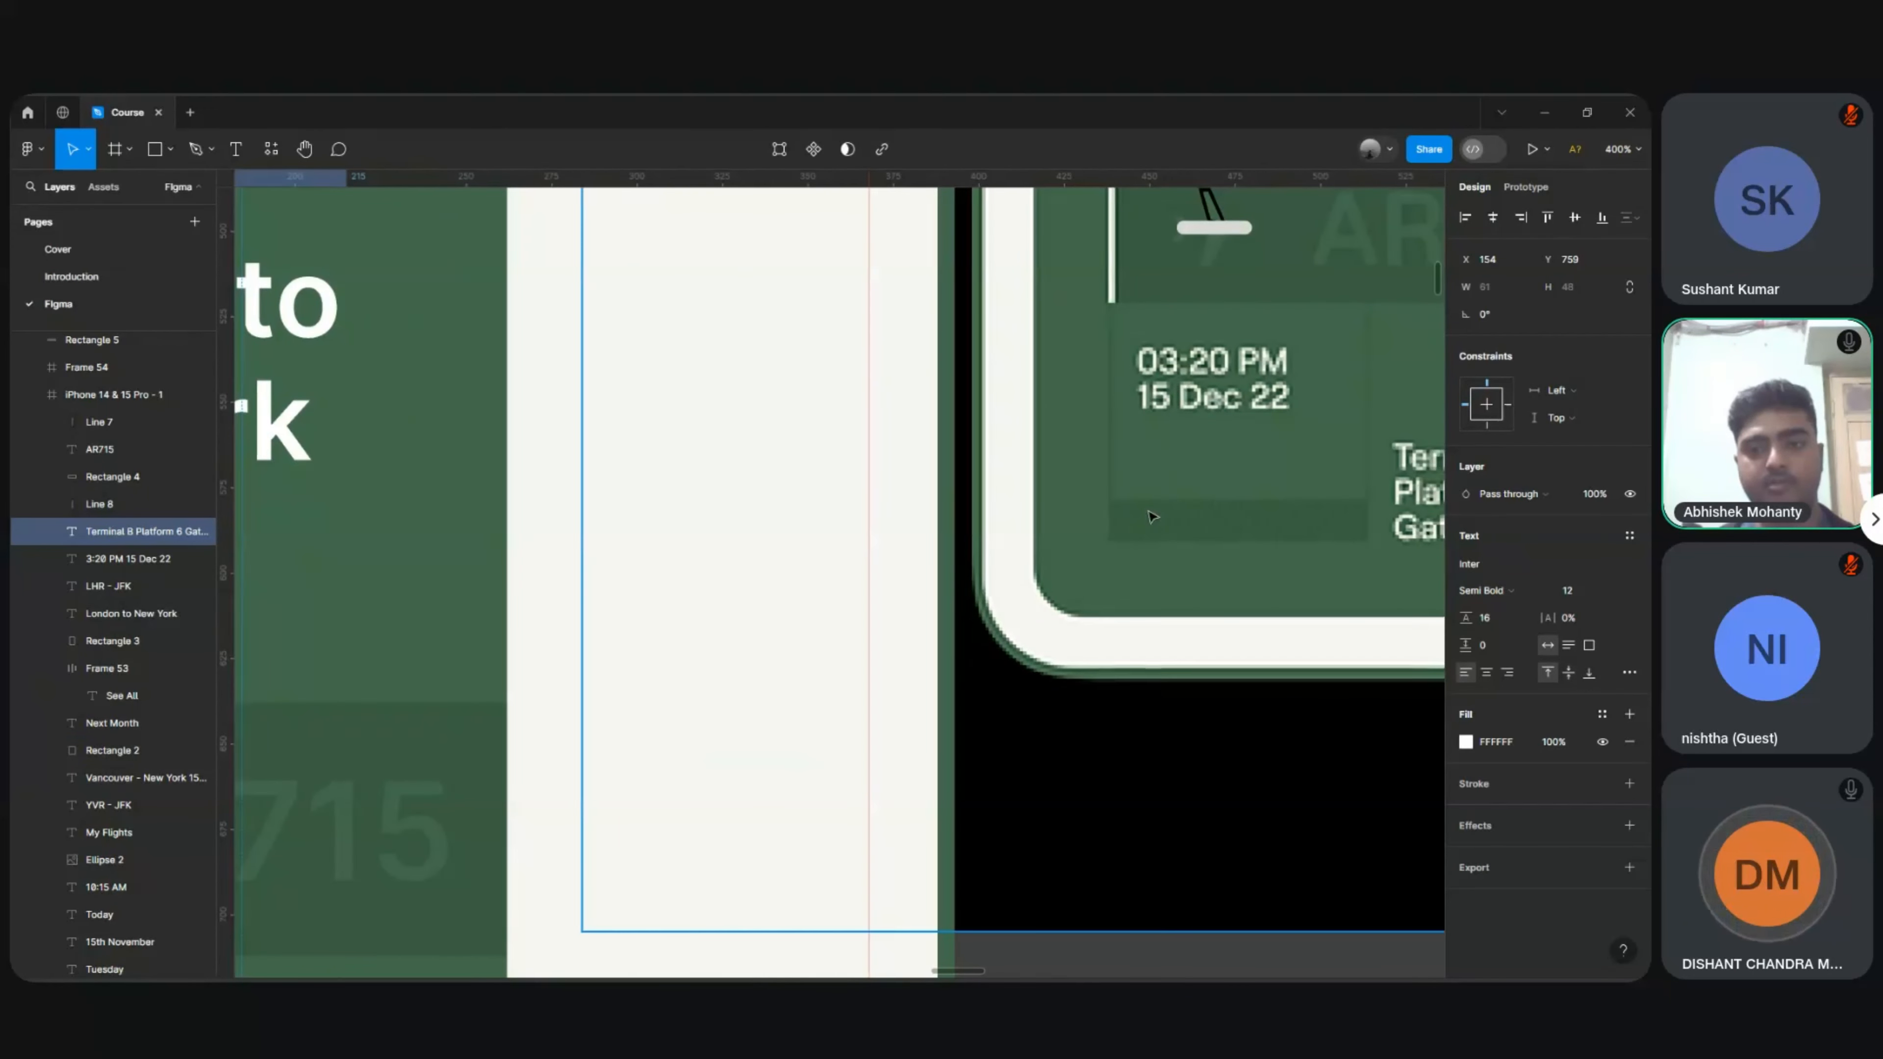
pyautogui.hscroll(5, 1254, 524)
pyautogui.scroll(2, 1255, 524)
pyautogui.hscroll(-2, 730, 673)
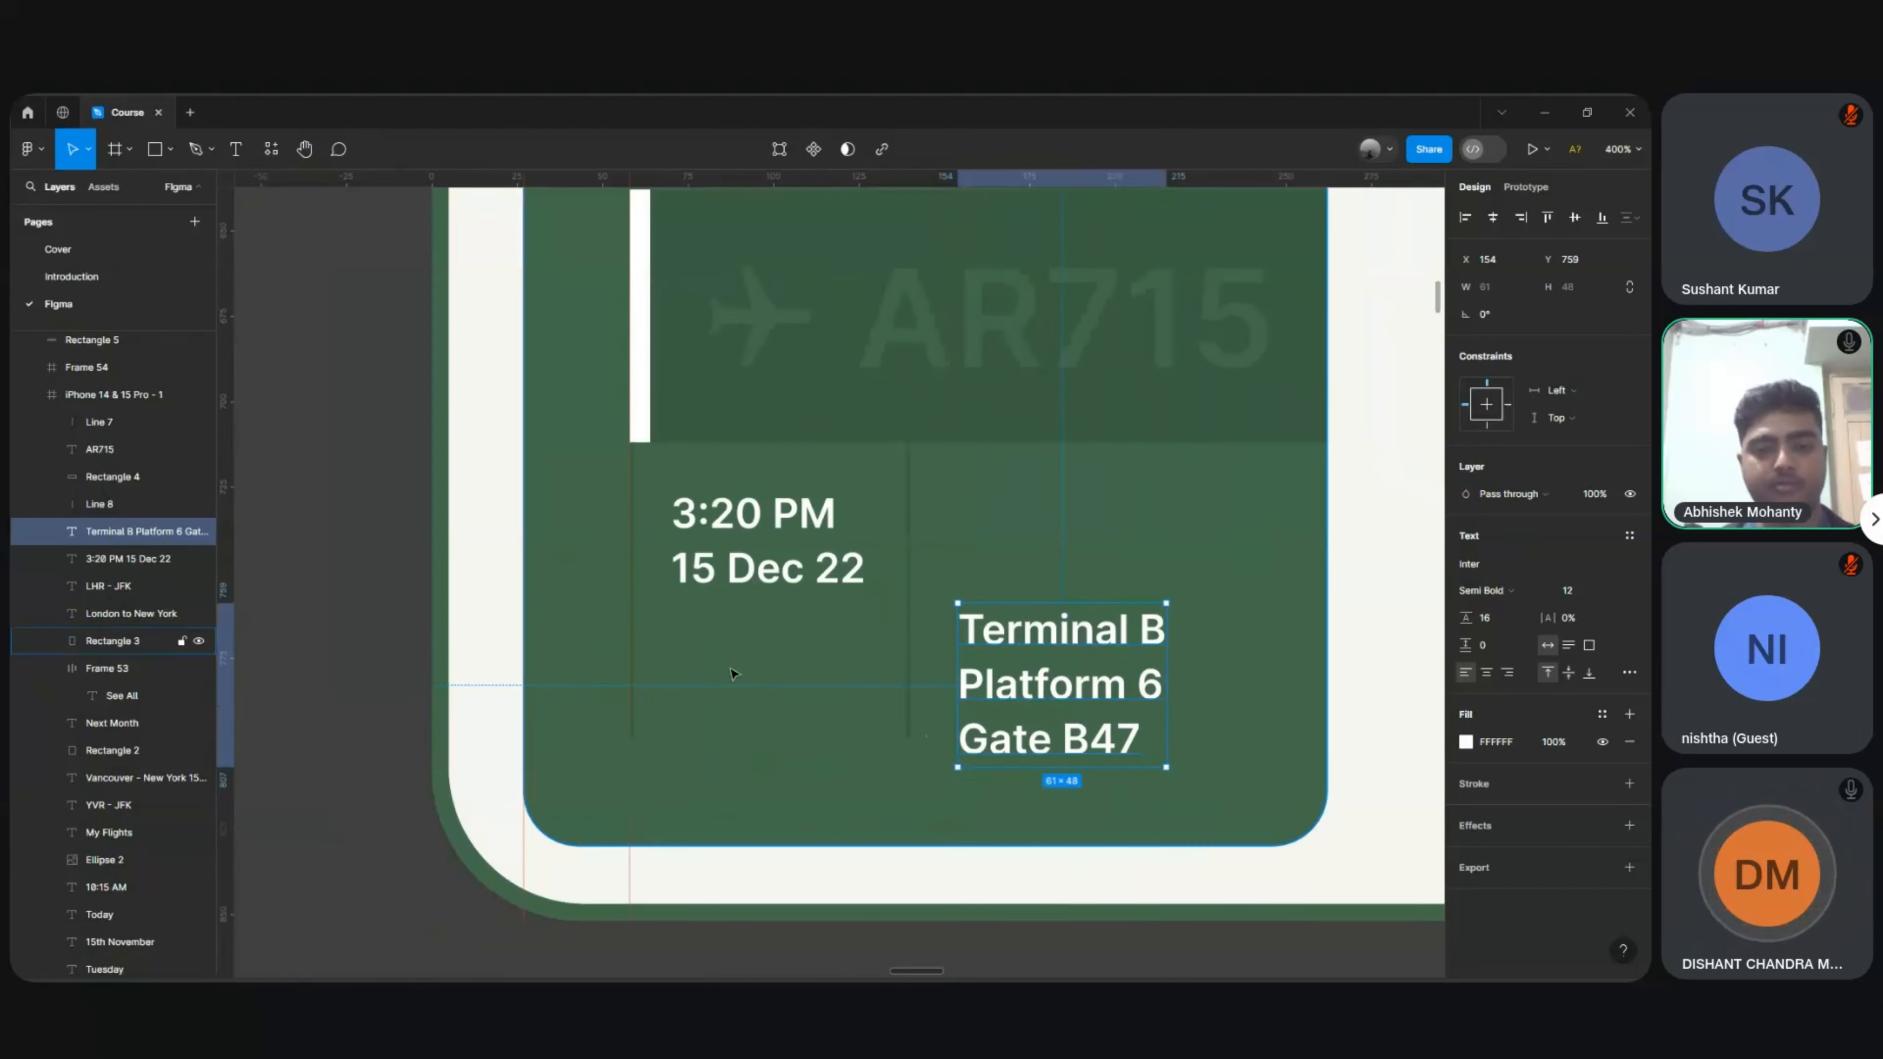
pyautogui.press('r')
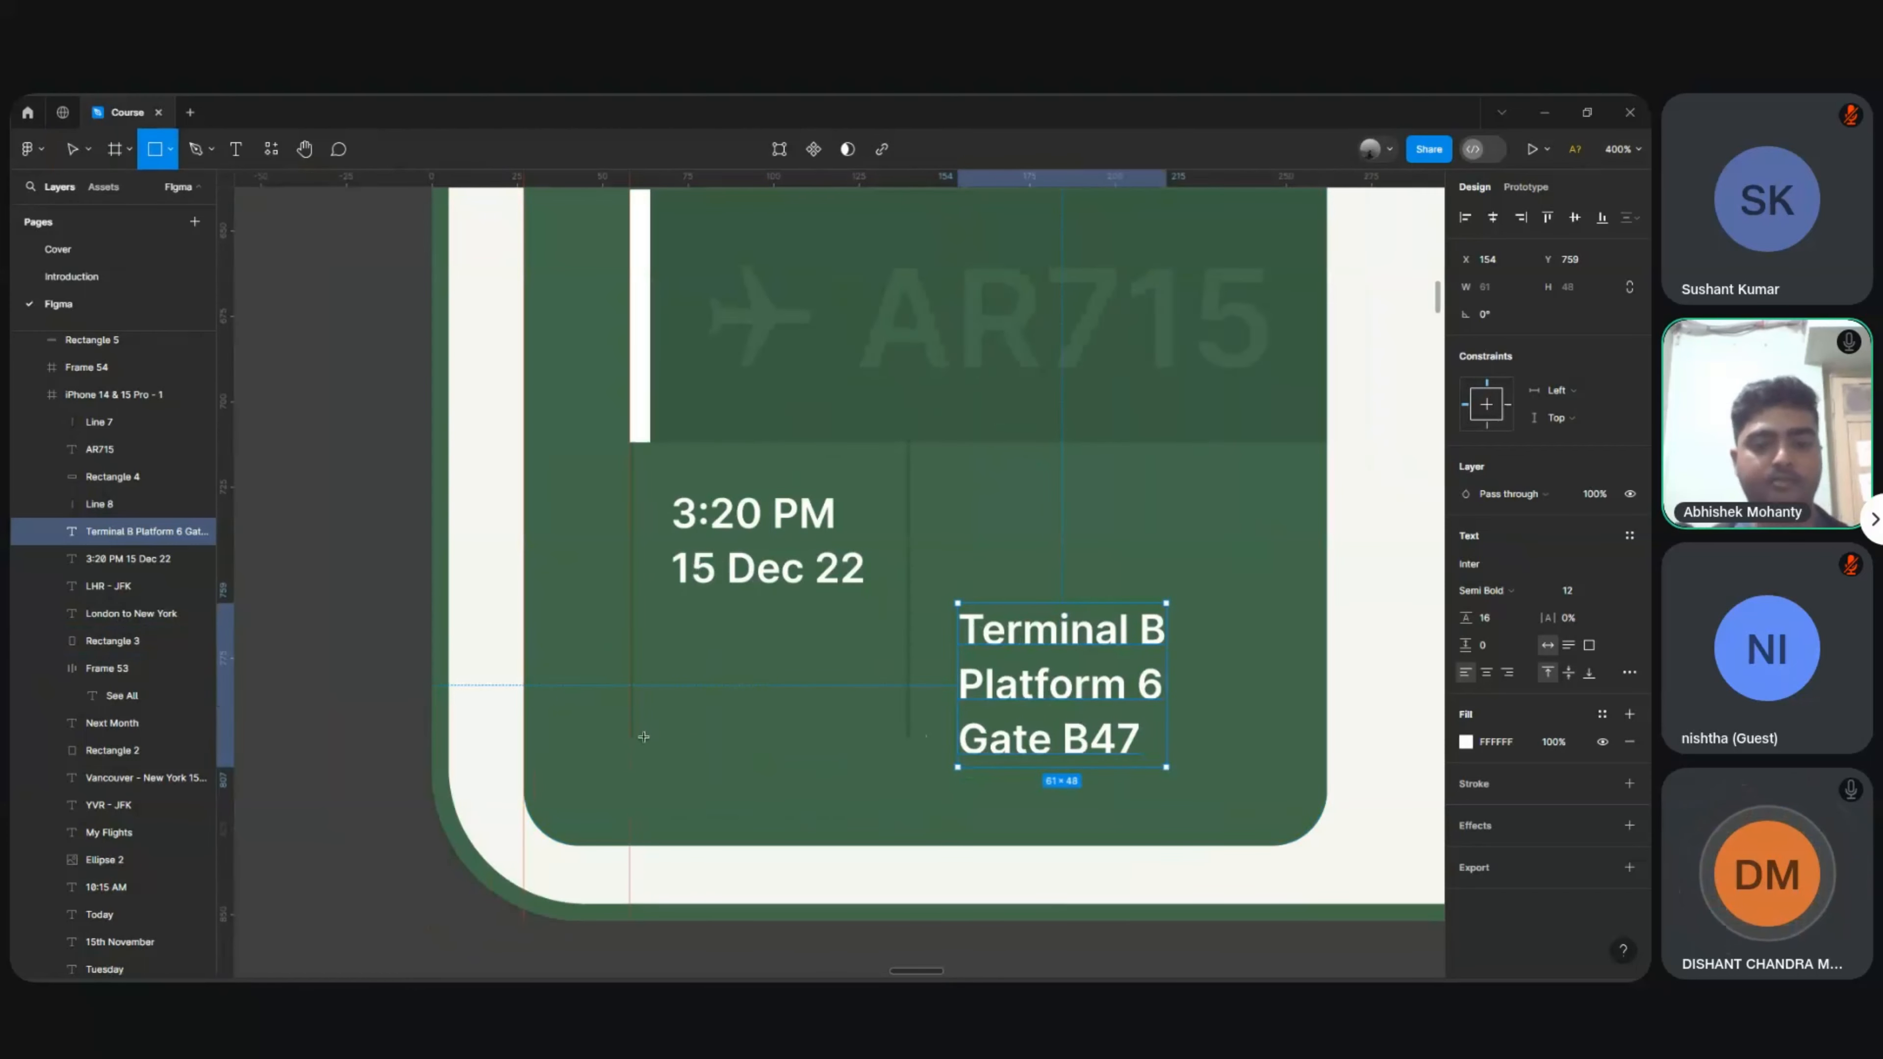
pyautogui.moveTo(630, 736); pyautogui.dragTo(909, 794)
pyautogui.press('i')
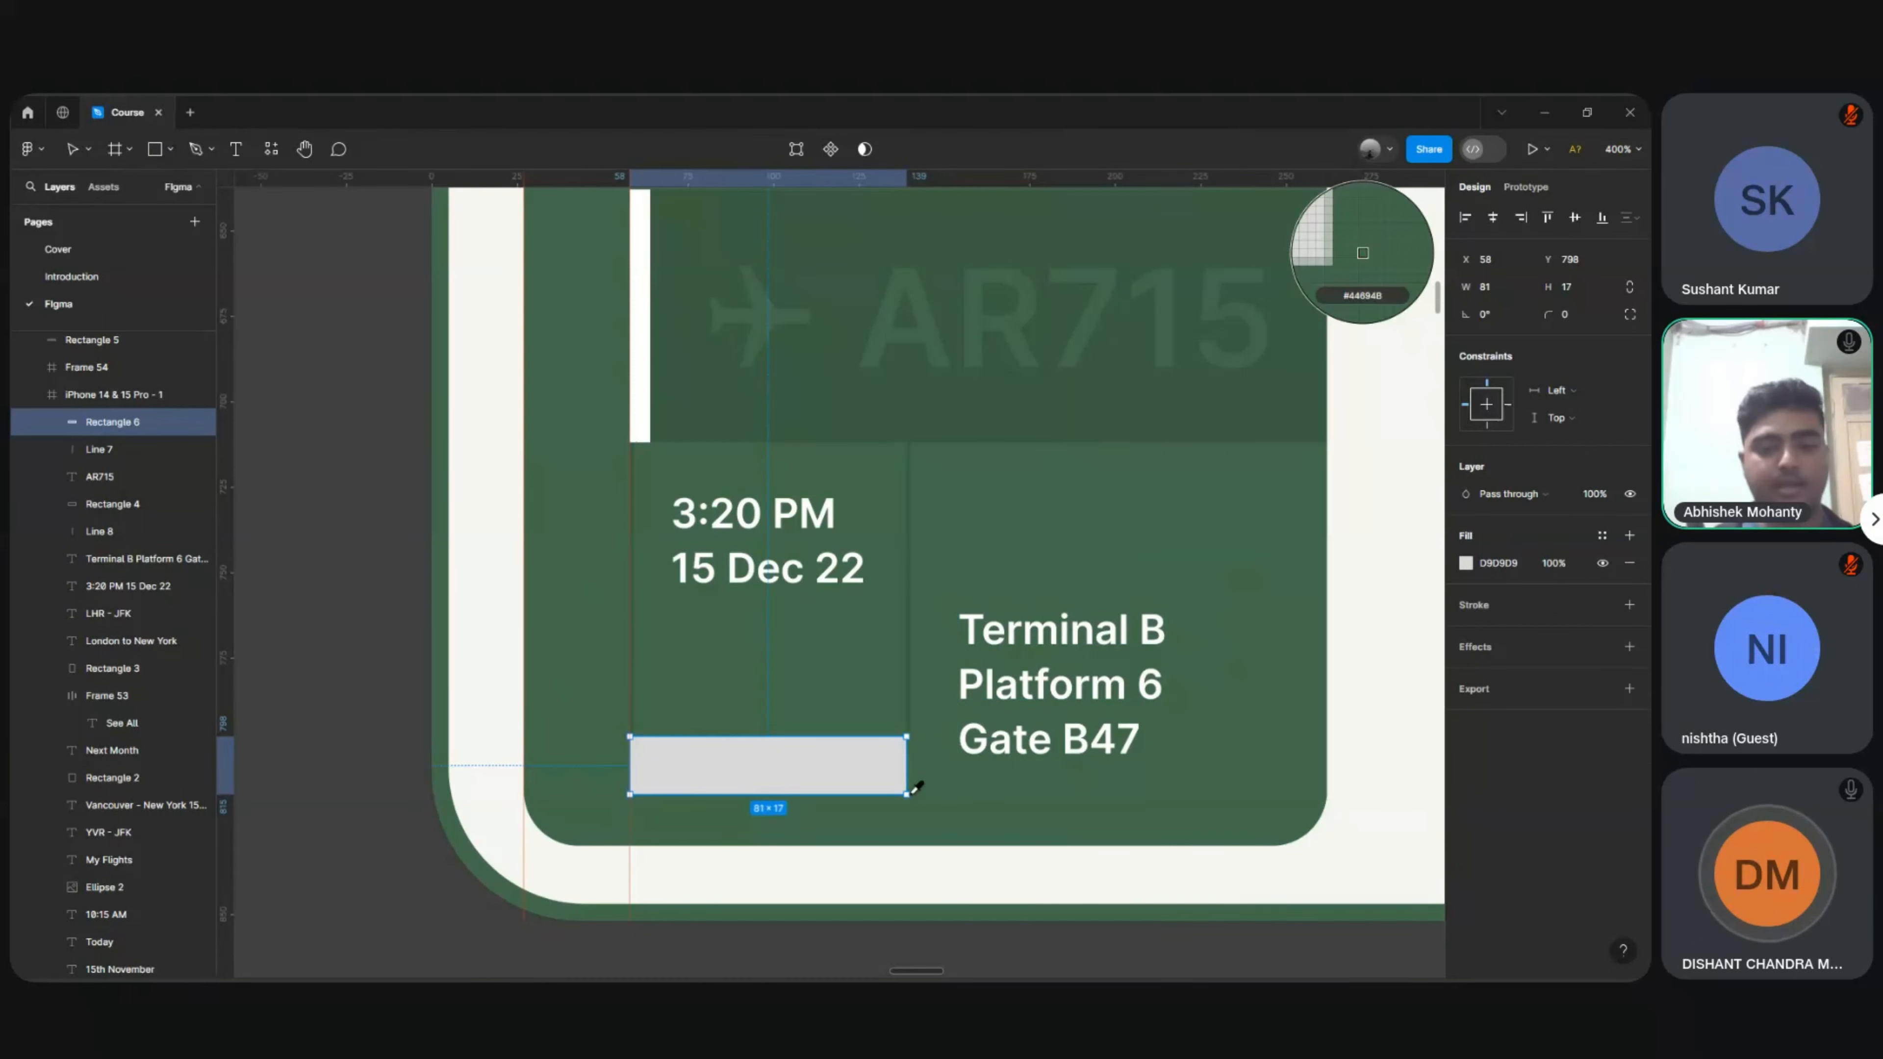
pyautogui.click(887, 403)
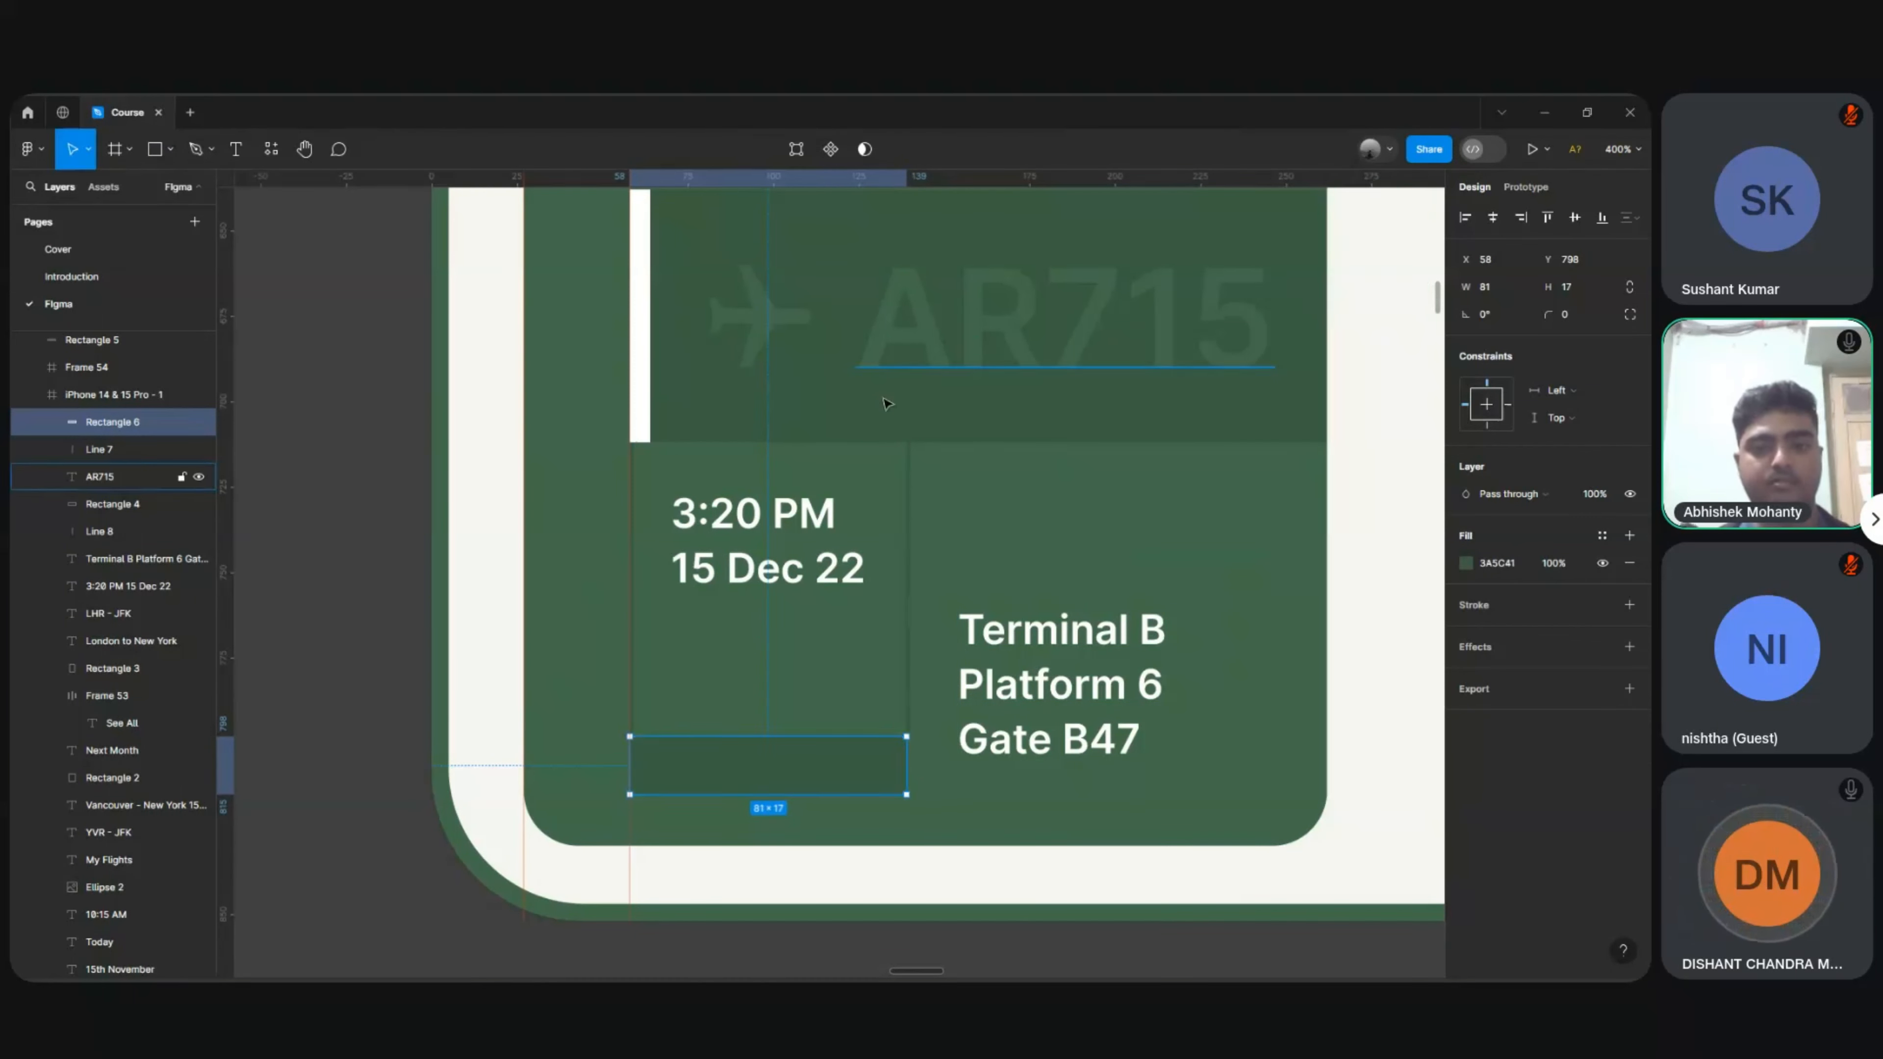
# Step: Draw a vertical line 82 long on the empty canvas below the My Flights frame
pyautogui.scroll(-5, 886, 404)
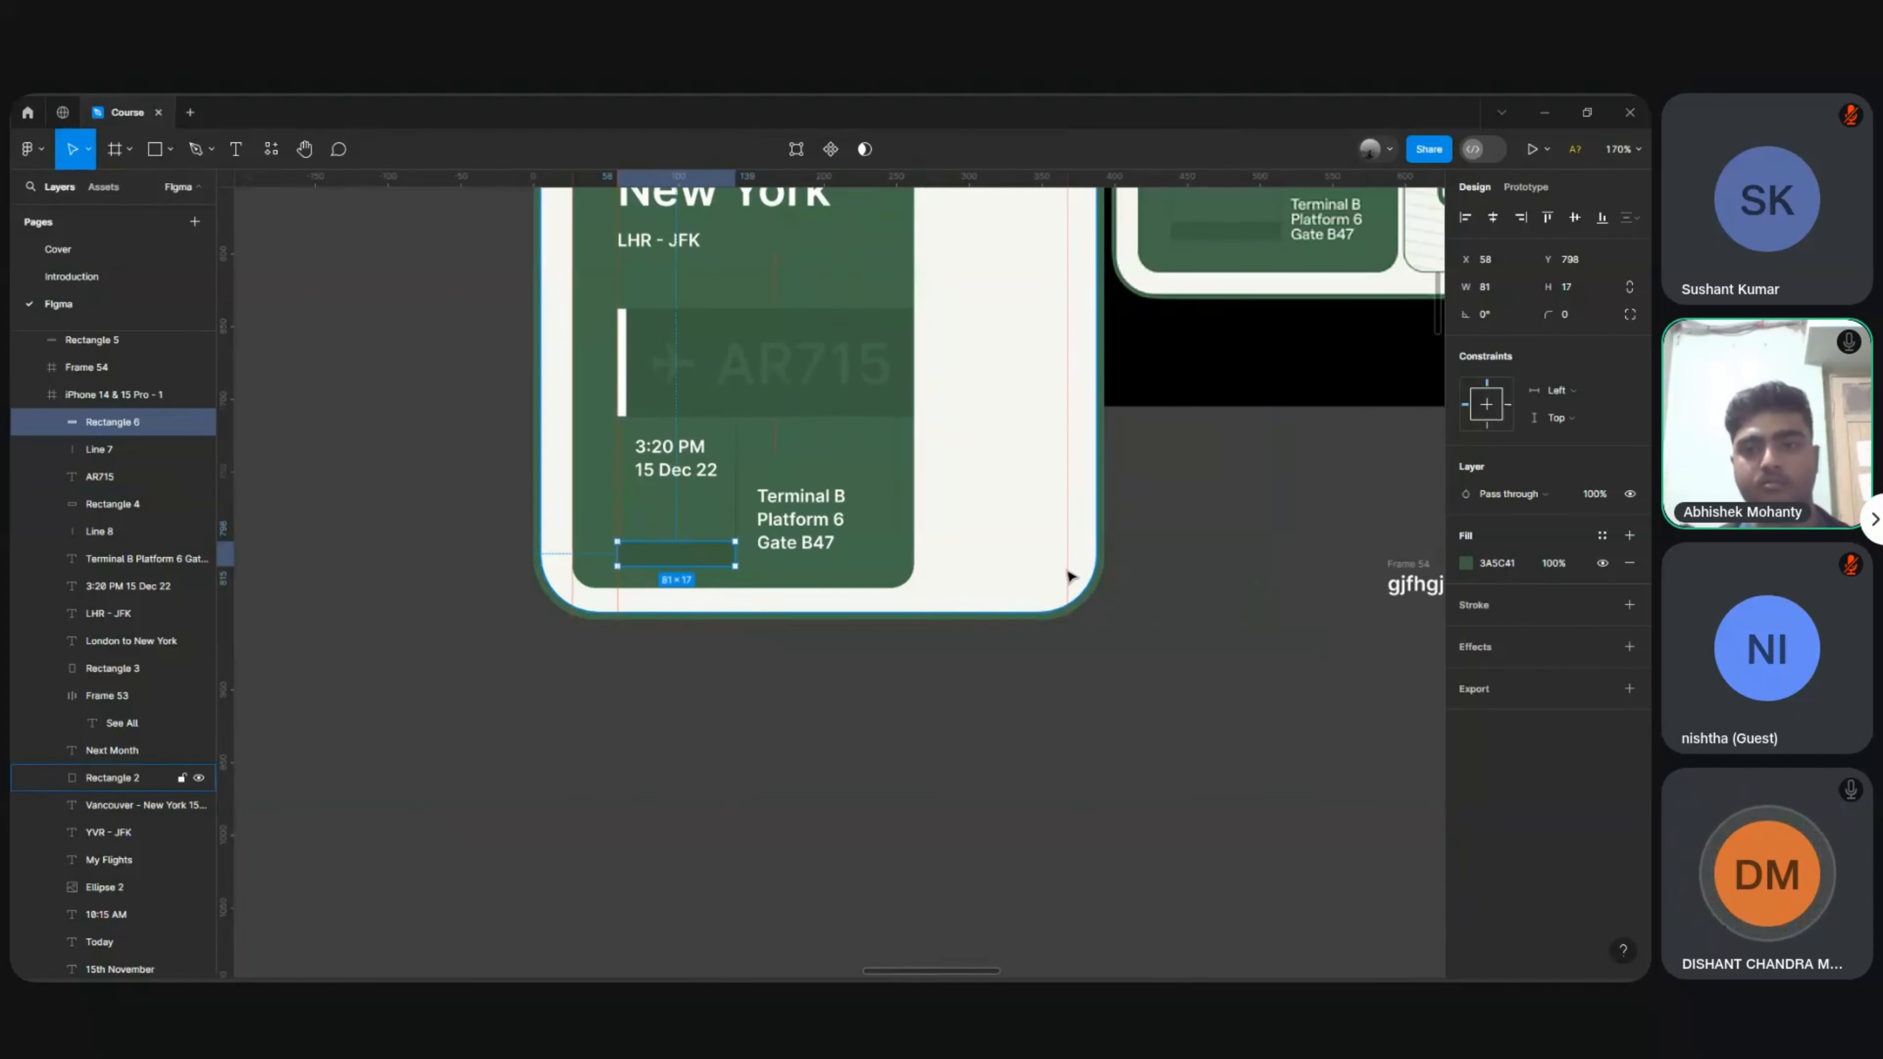
pyautogui.click(716, 725)
pyautogui.scroll(5, 716, 725)
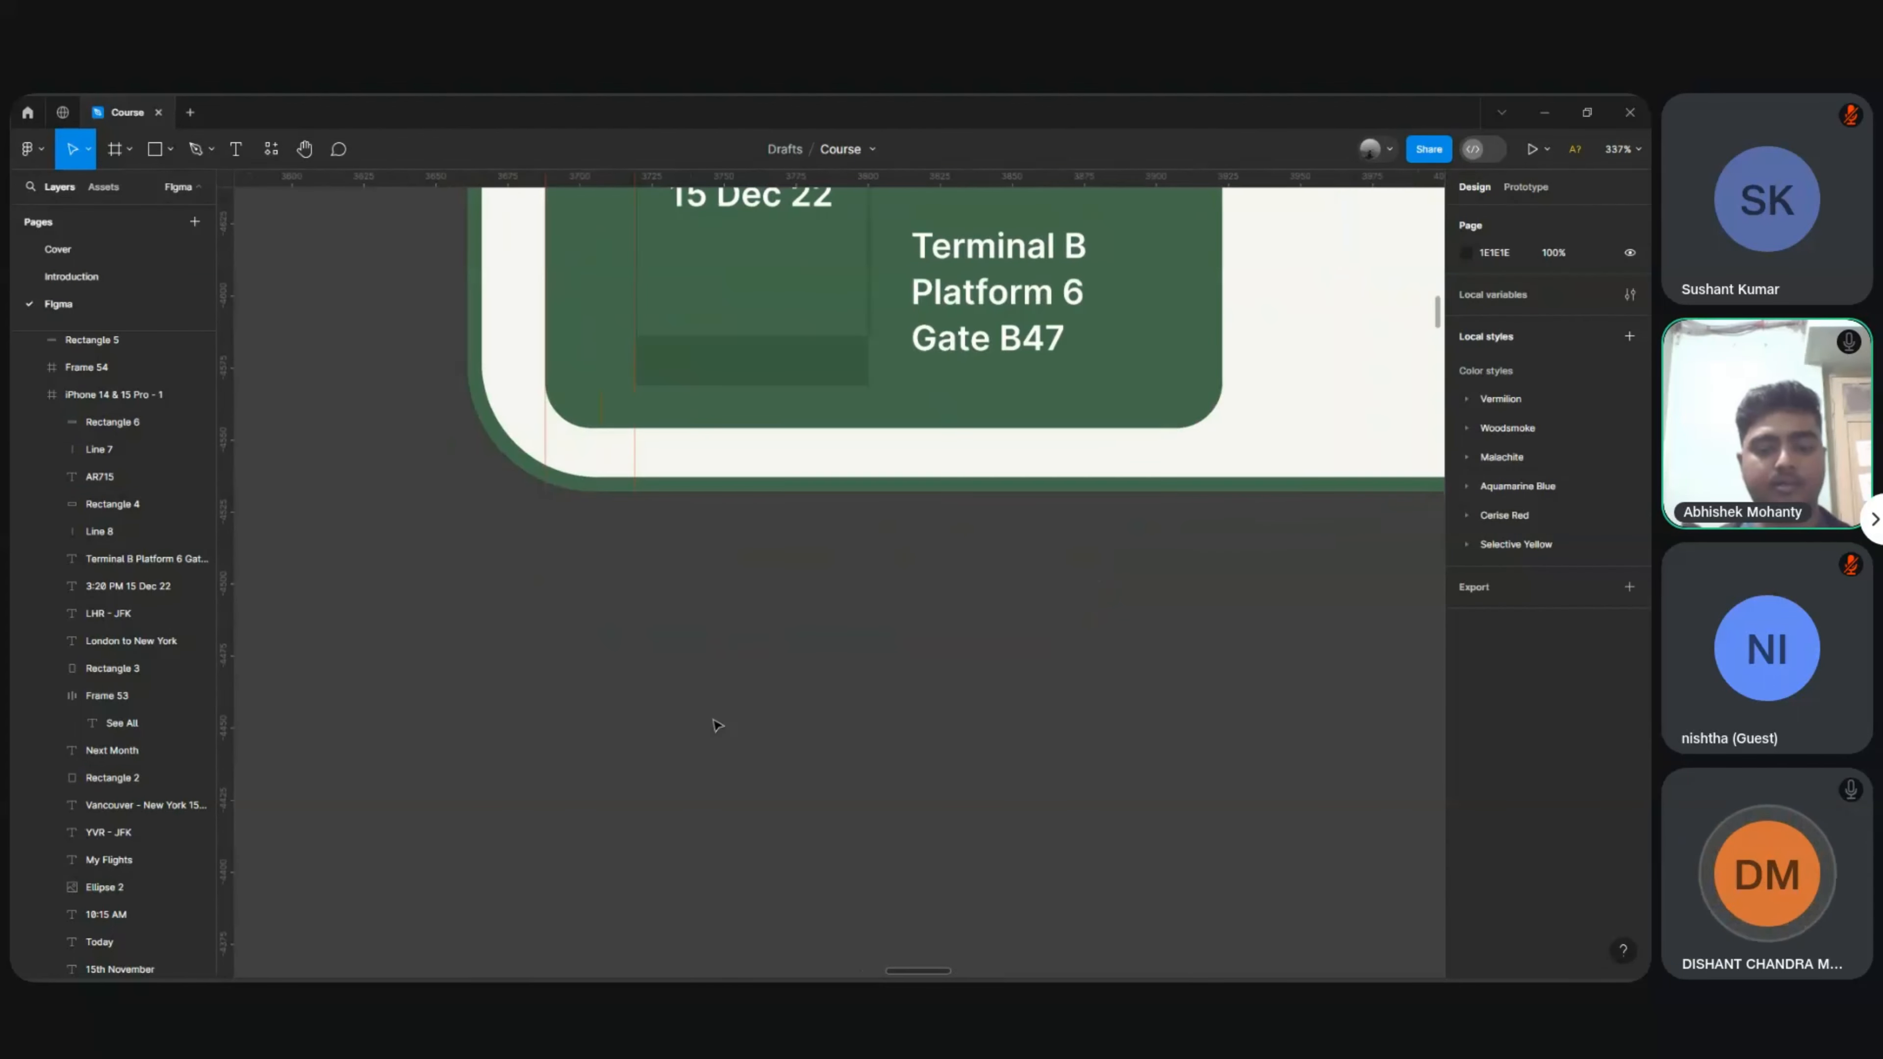
pyautogui.press('l')
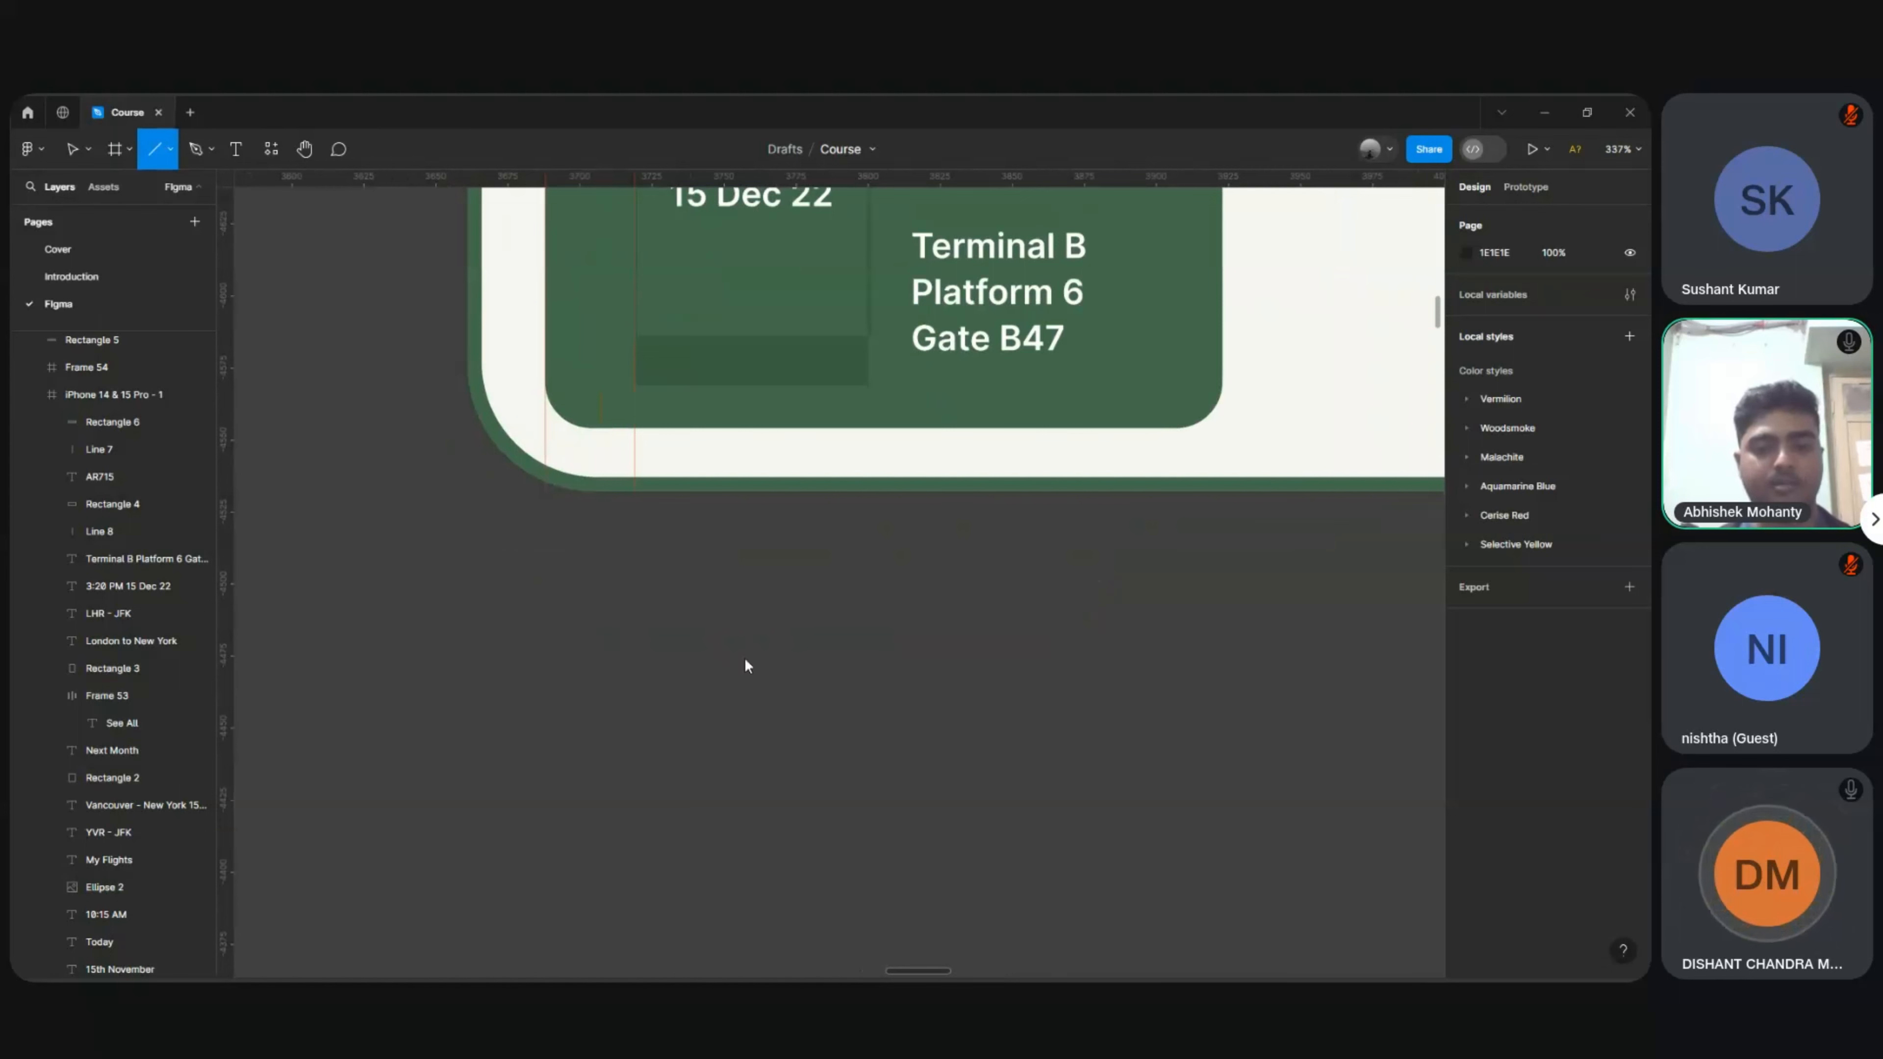
pyautogui.moveTo(745, 647); pyautogui.dragTo(744, 884)
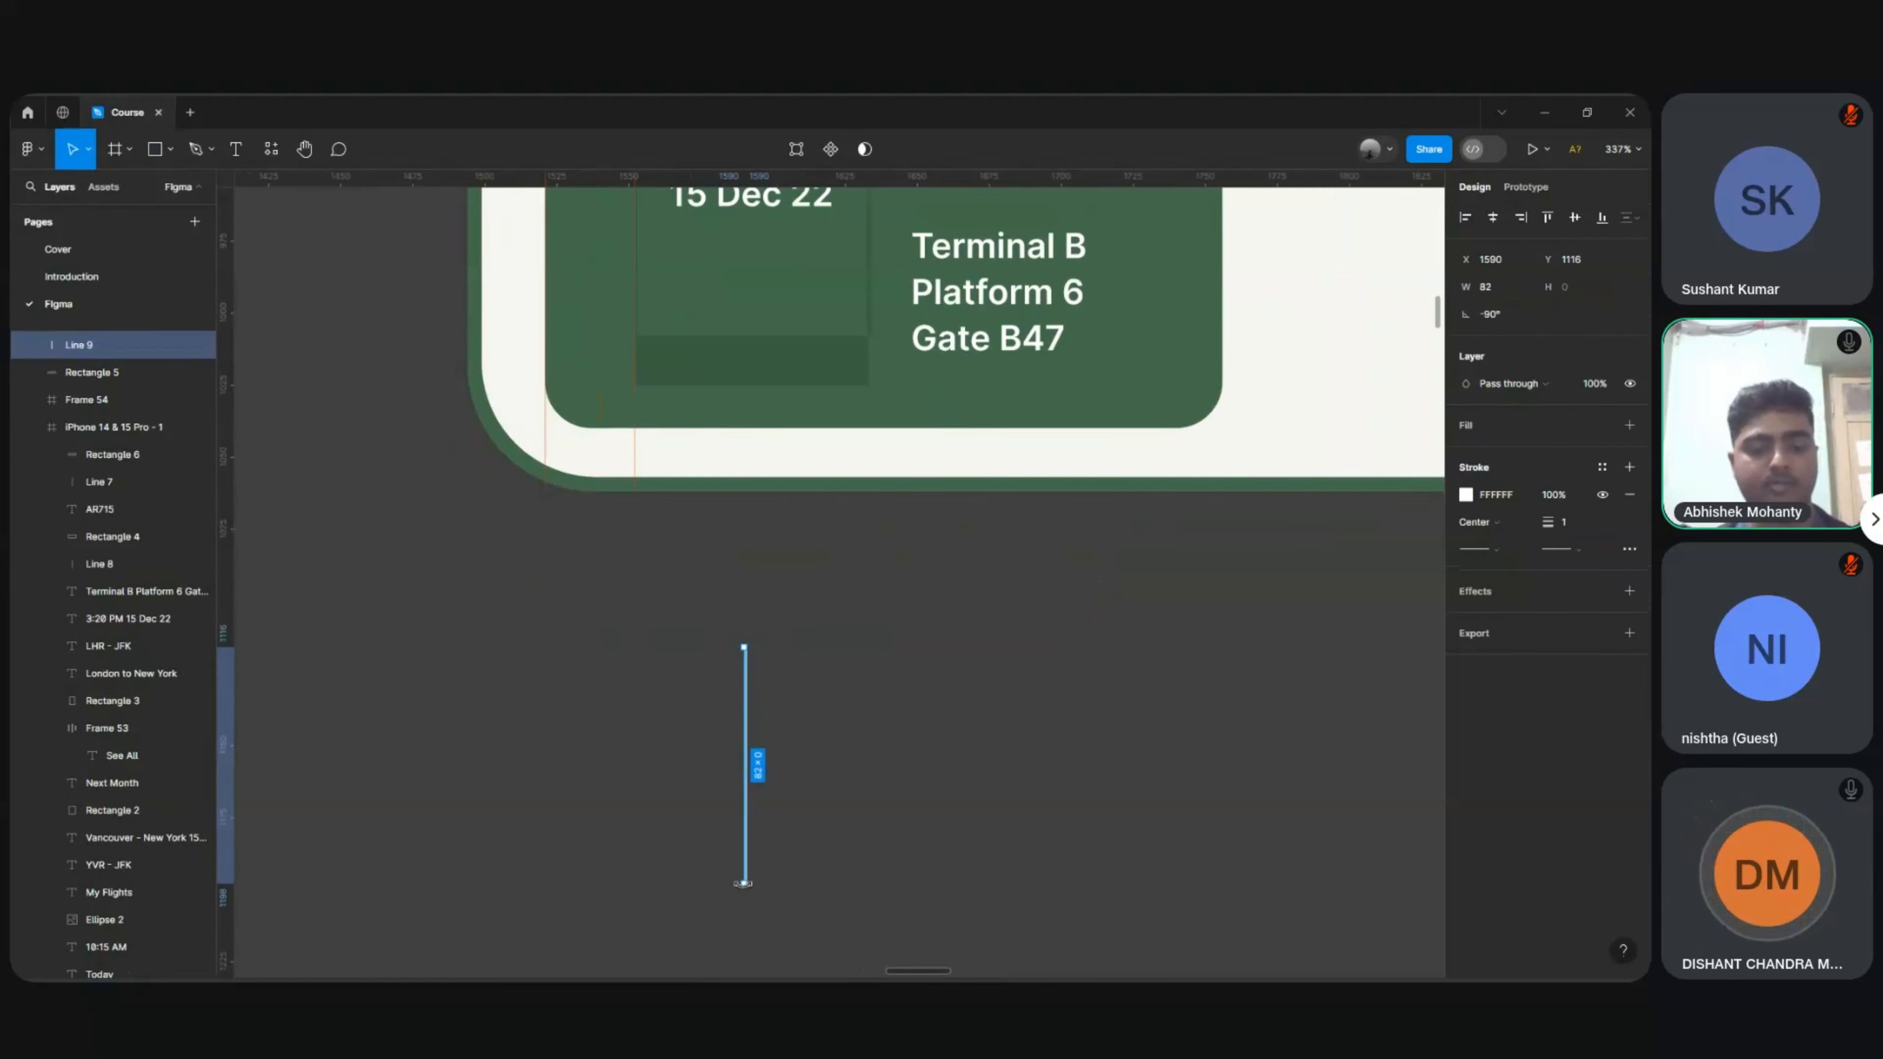
# Step: Duplicate the vertical line five times to the right at about 8 px spacing to form a row of six lines
pyautogui.hotkey('ctrl', 'd')
pyautogui.hotkey('shift', 'Right')
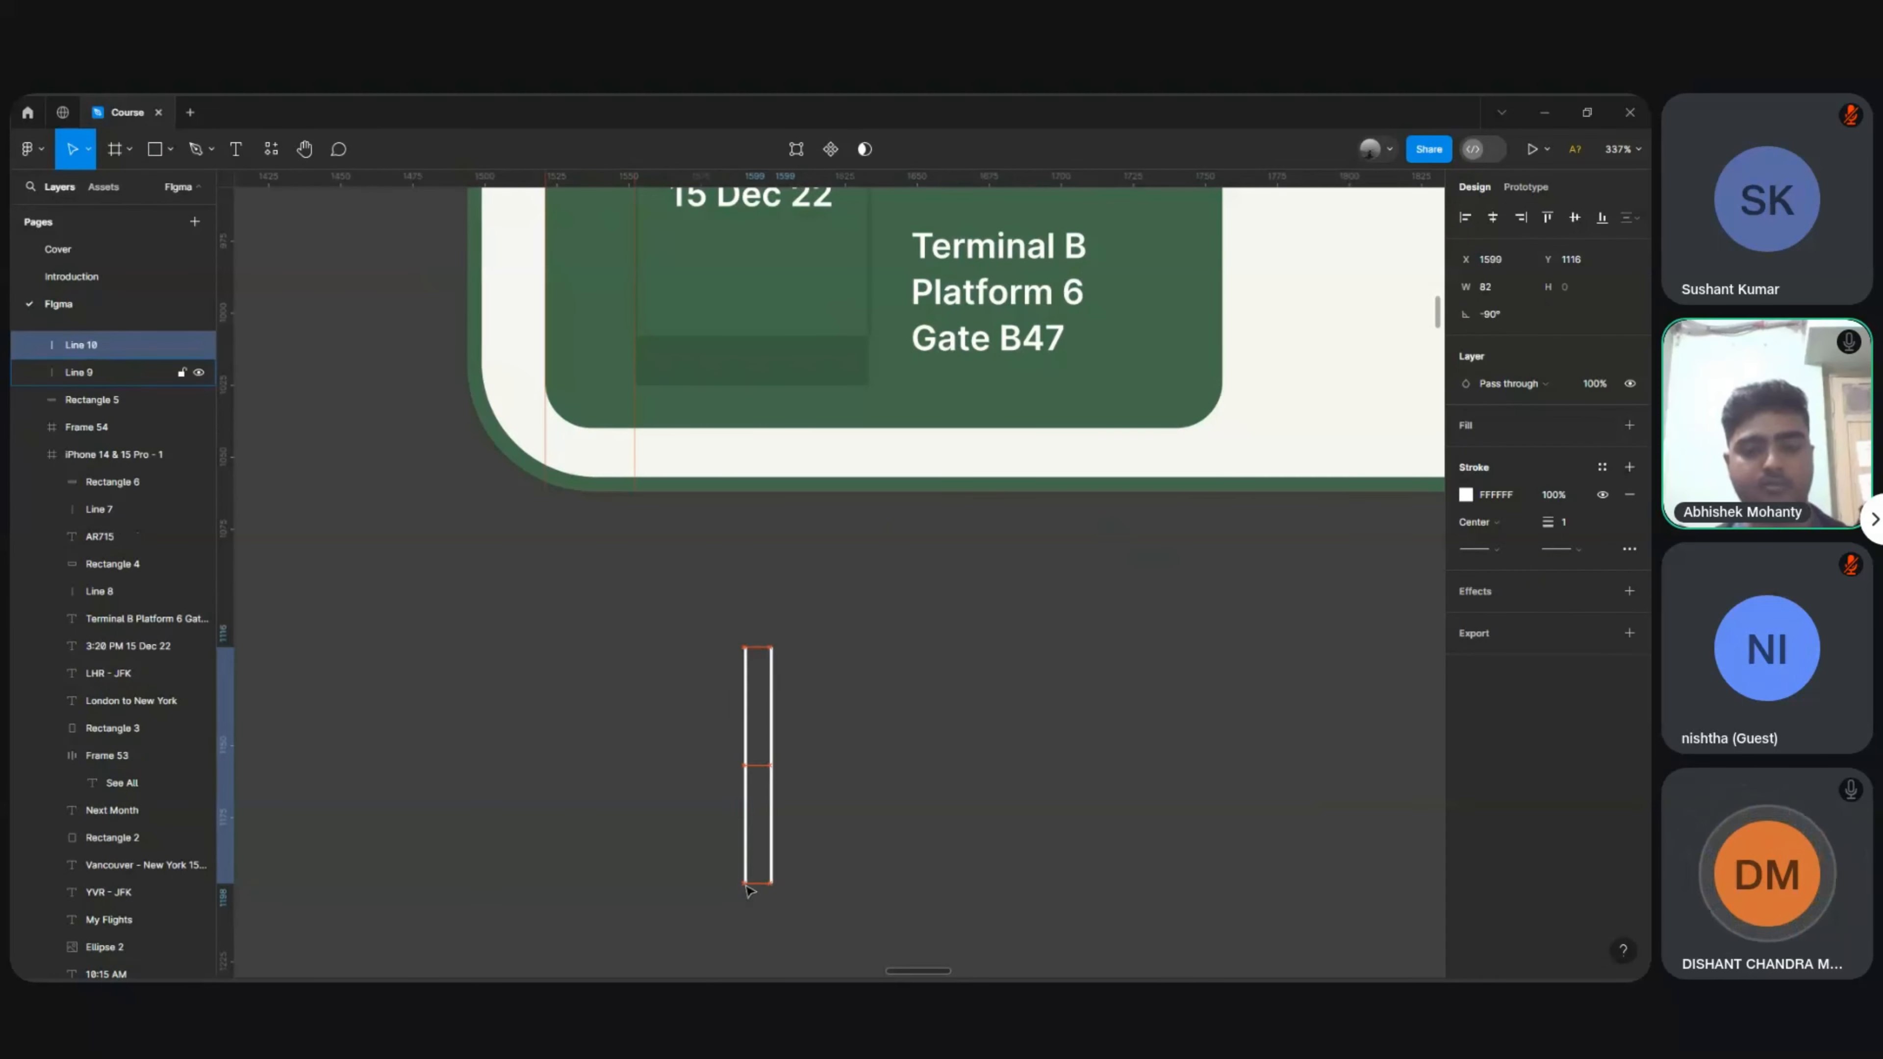
pyautogui.press('Left')
pyautogui.press('Left')
pyautogui.press('Left')
pyautogui.hotkey('ctrl', 'd')
pyautogui.hotkey('shift', 'Right')
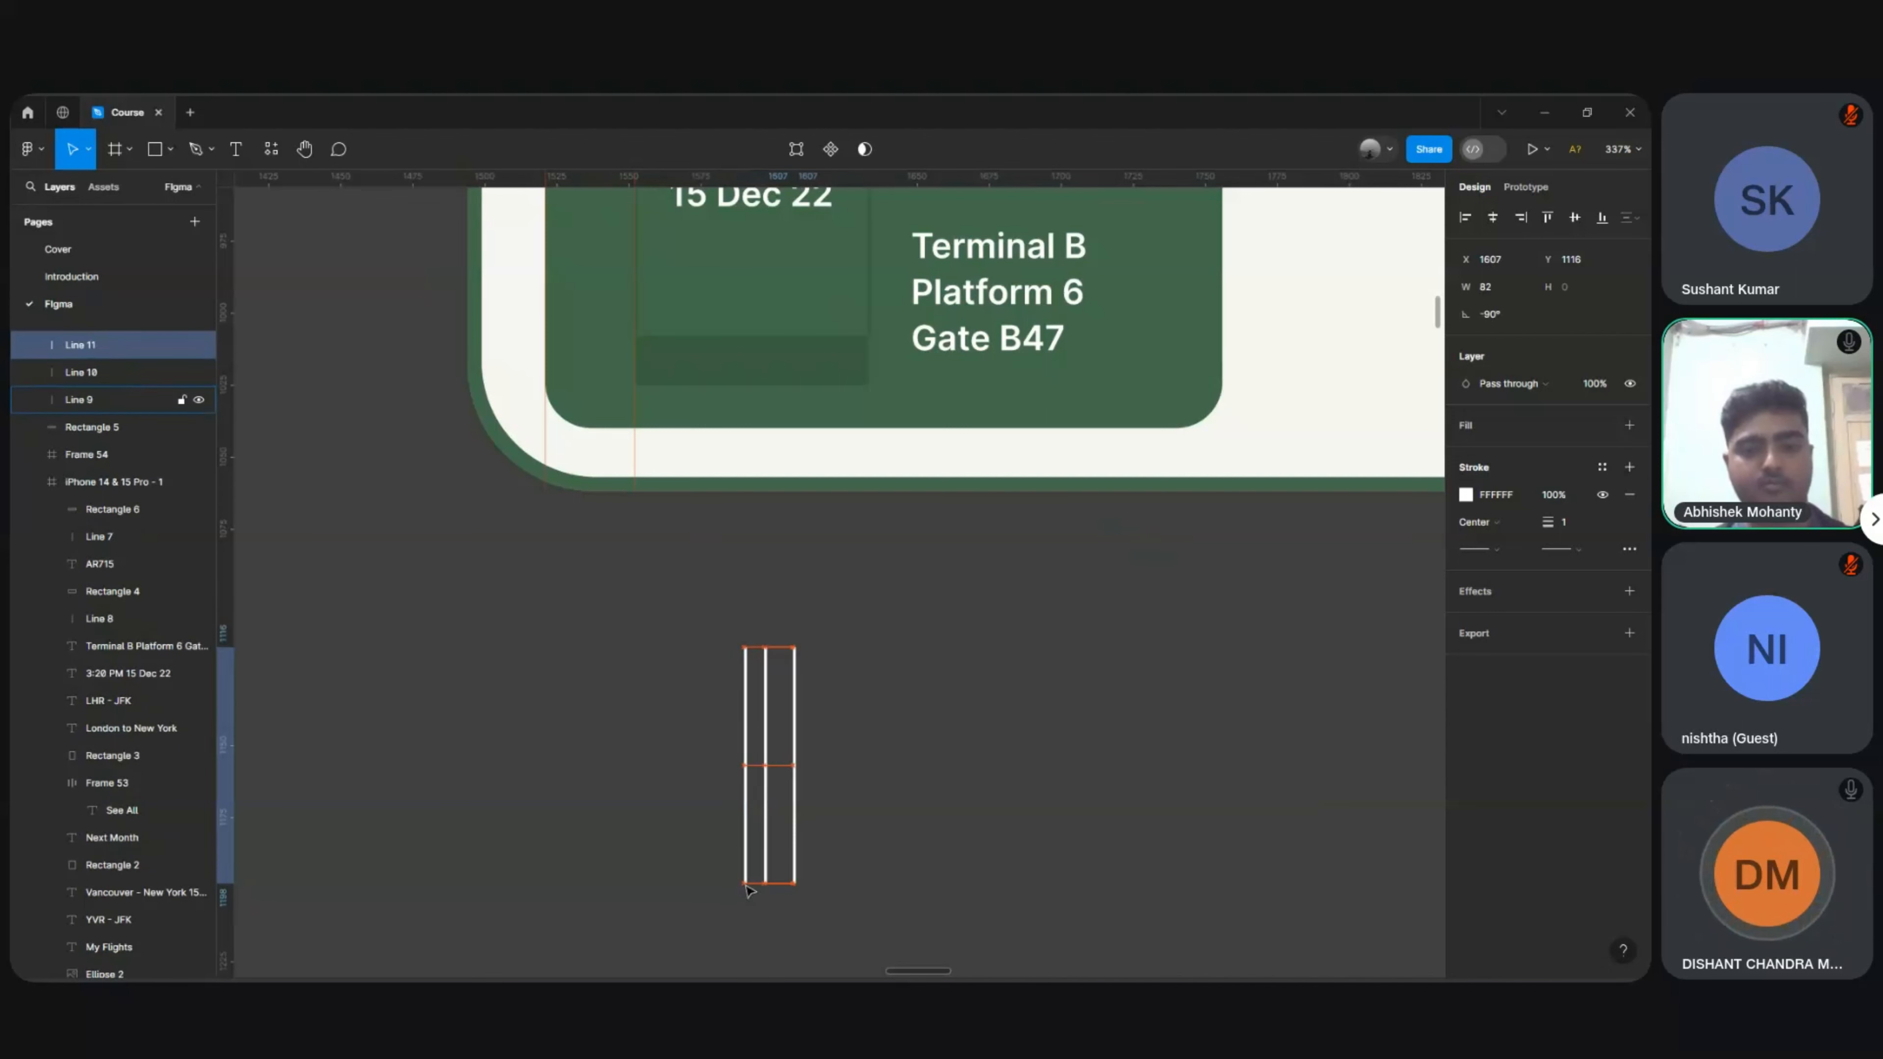
pyautogui.press('Left')
pyautogui.press('Left')
pyautogui.hotkey('ctrl', 'd')
pyautogui.hotkey('shift', 'Right')
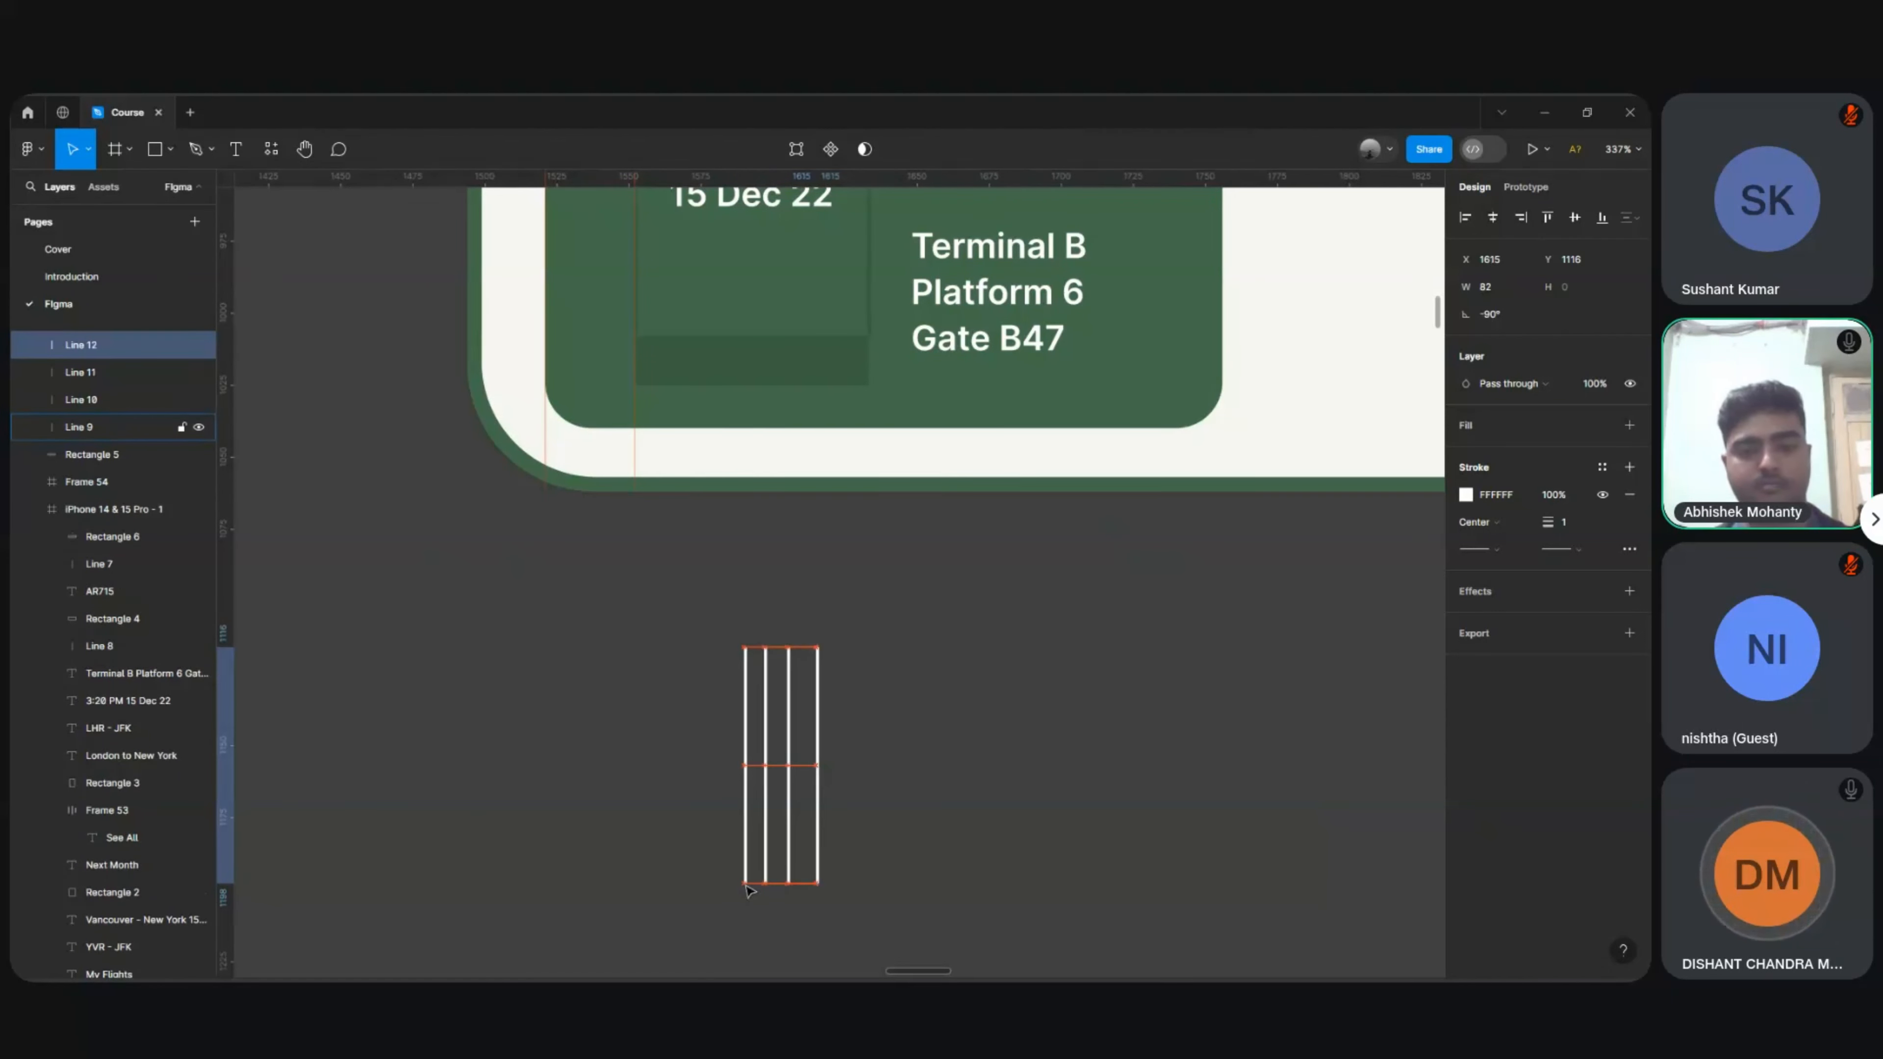
pyautogui.press('Left')
pyautogui.press('Left')
pyautogui.hotkey('ctrl', 'd')
pyautogui.hotkey('shift', 'Right')
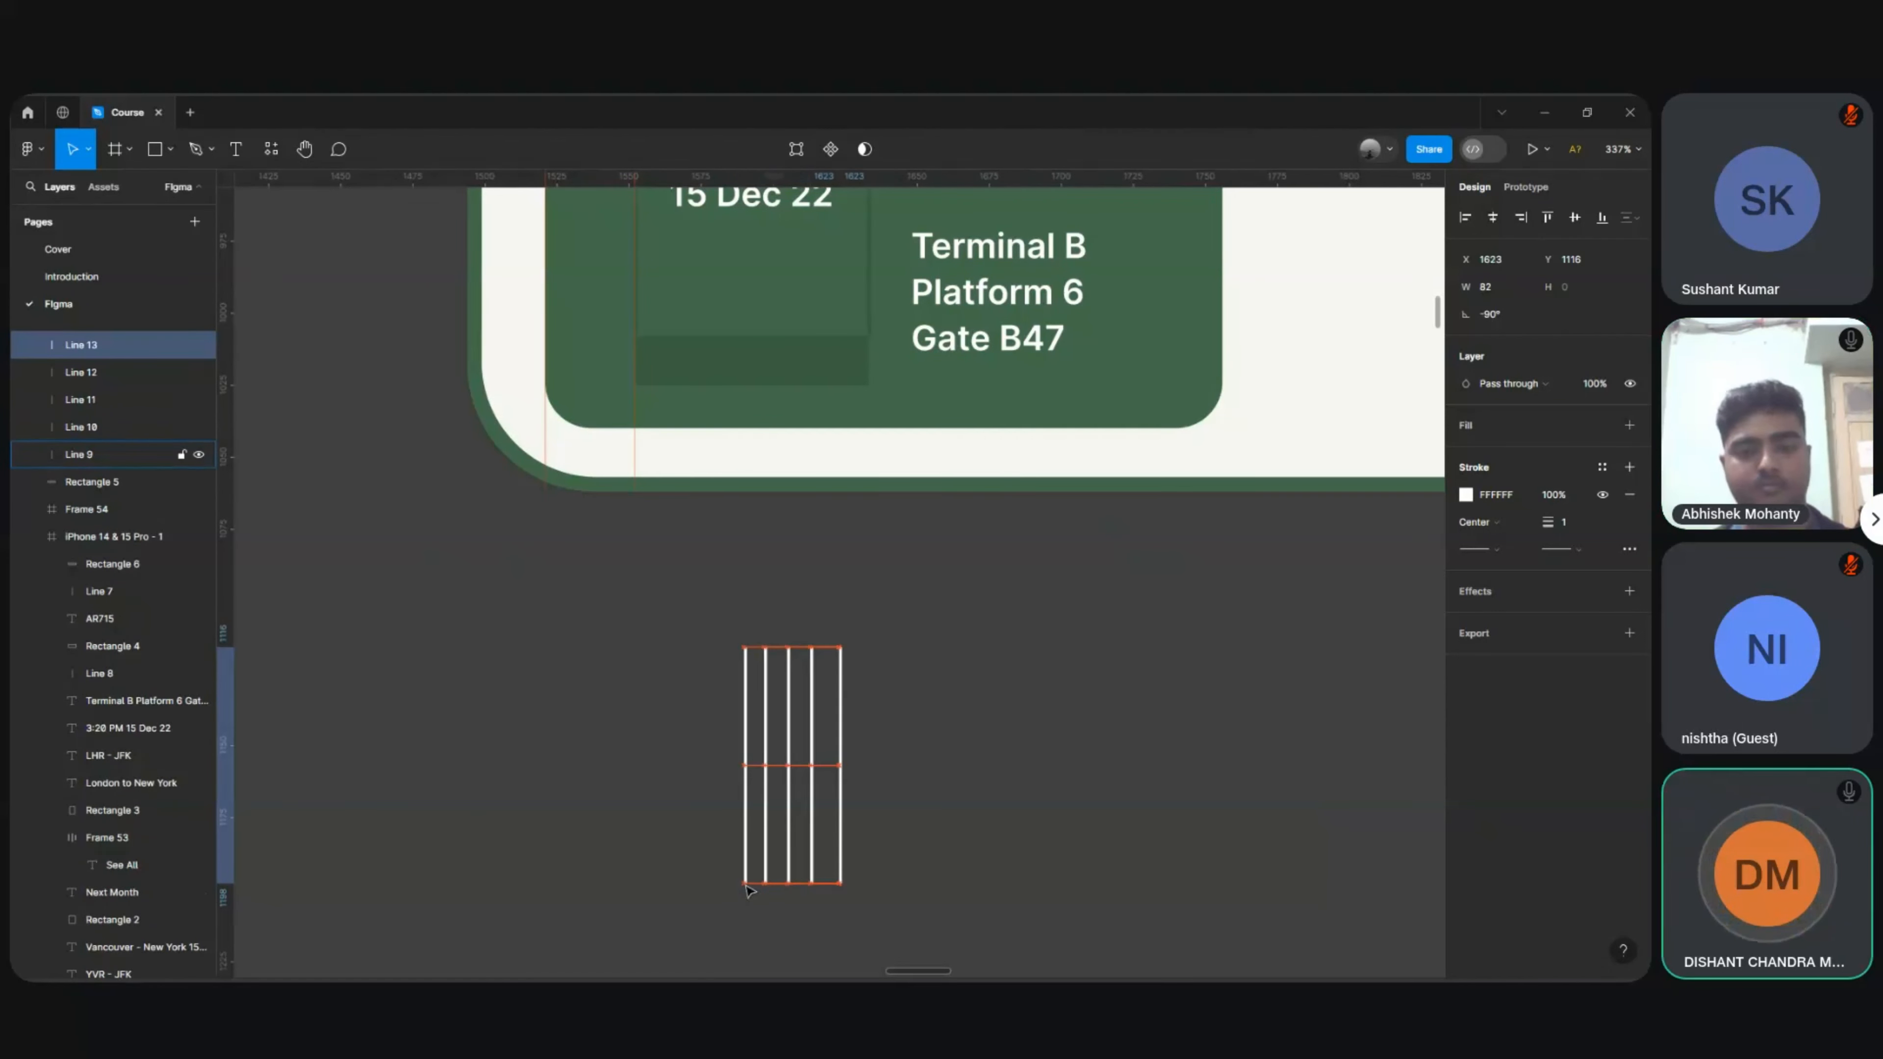
pyautogui.press('Left')
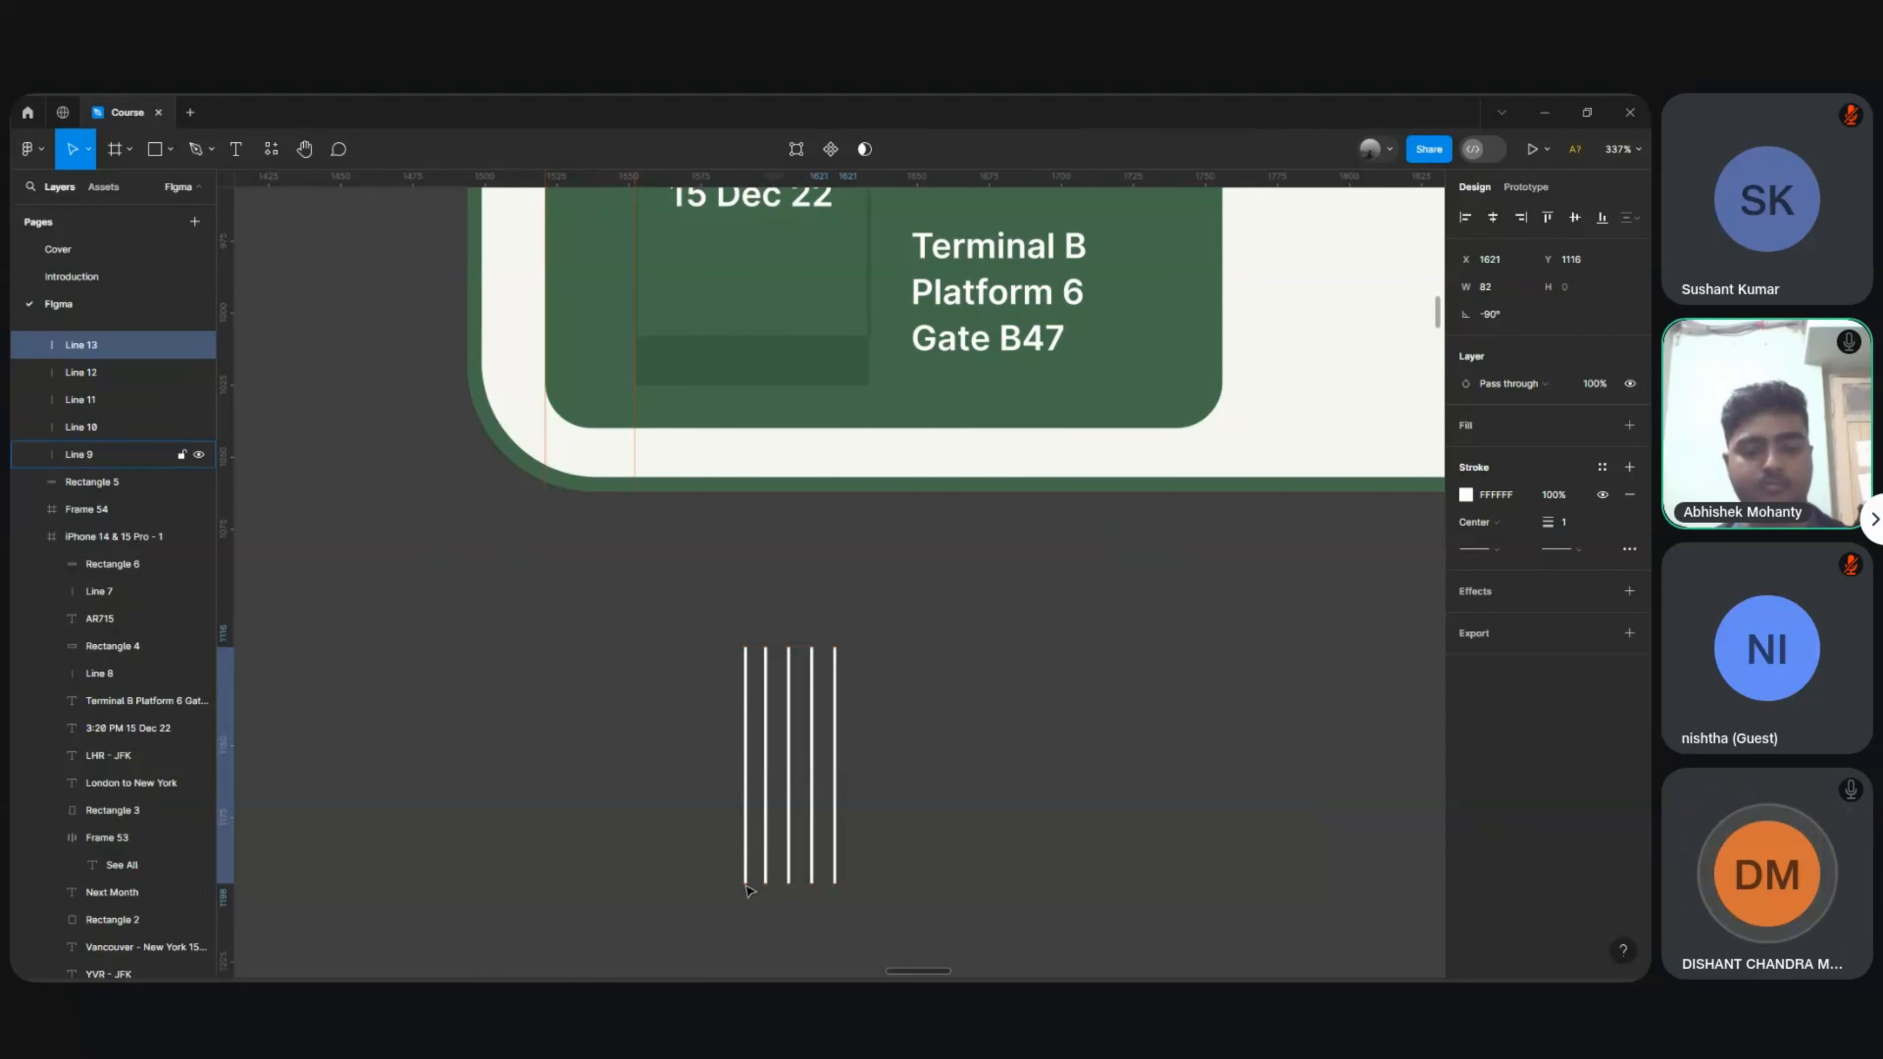
pyautogui.hotkey('ctrl', 'd')
pyautogui.hotkey('shift', 'Right')
pyautogui.press('Left')
pyautogui.press('Left')
pyautogui.press('Left')
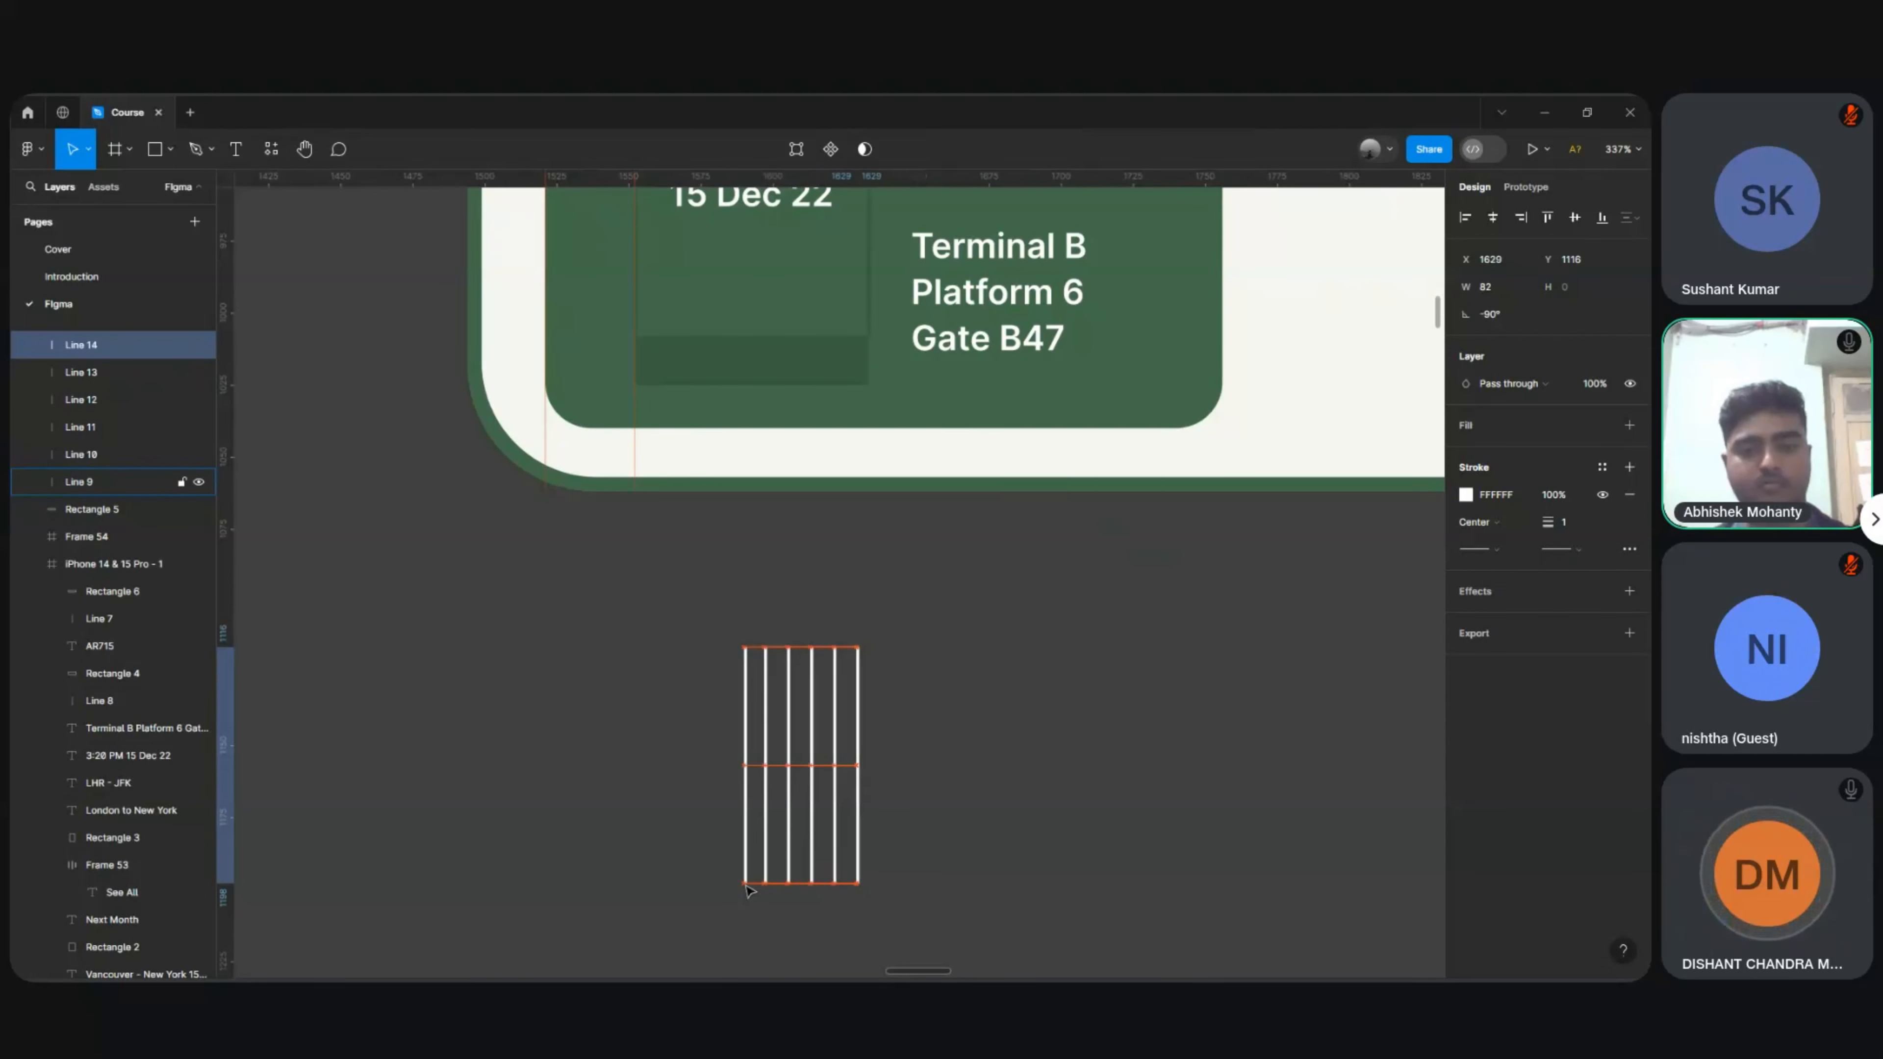
# Step: Duplicate all six lines together and shift the copies right to continue the row with similar spacing
pyautogui.moveTo(927, 673); pyautogui.dragTo(691, 788)
pyautogui.hotkey('ctrl', 'd')
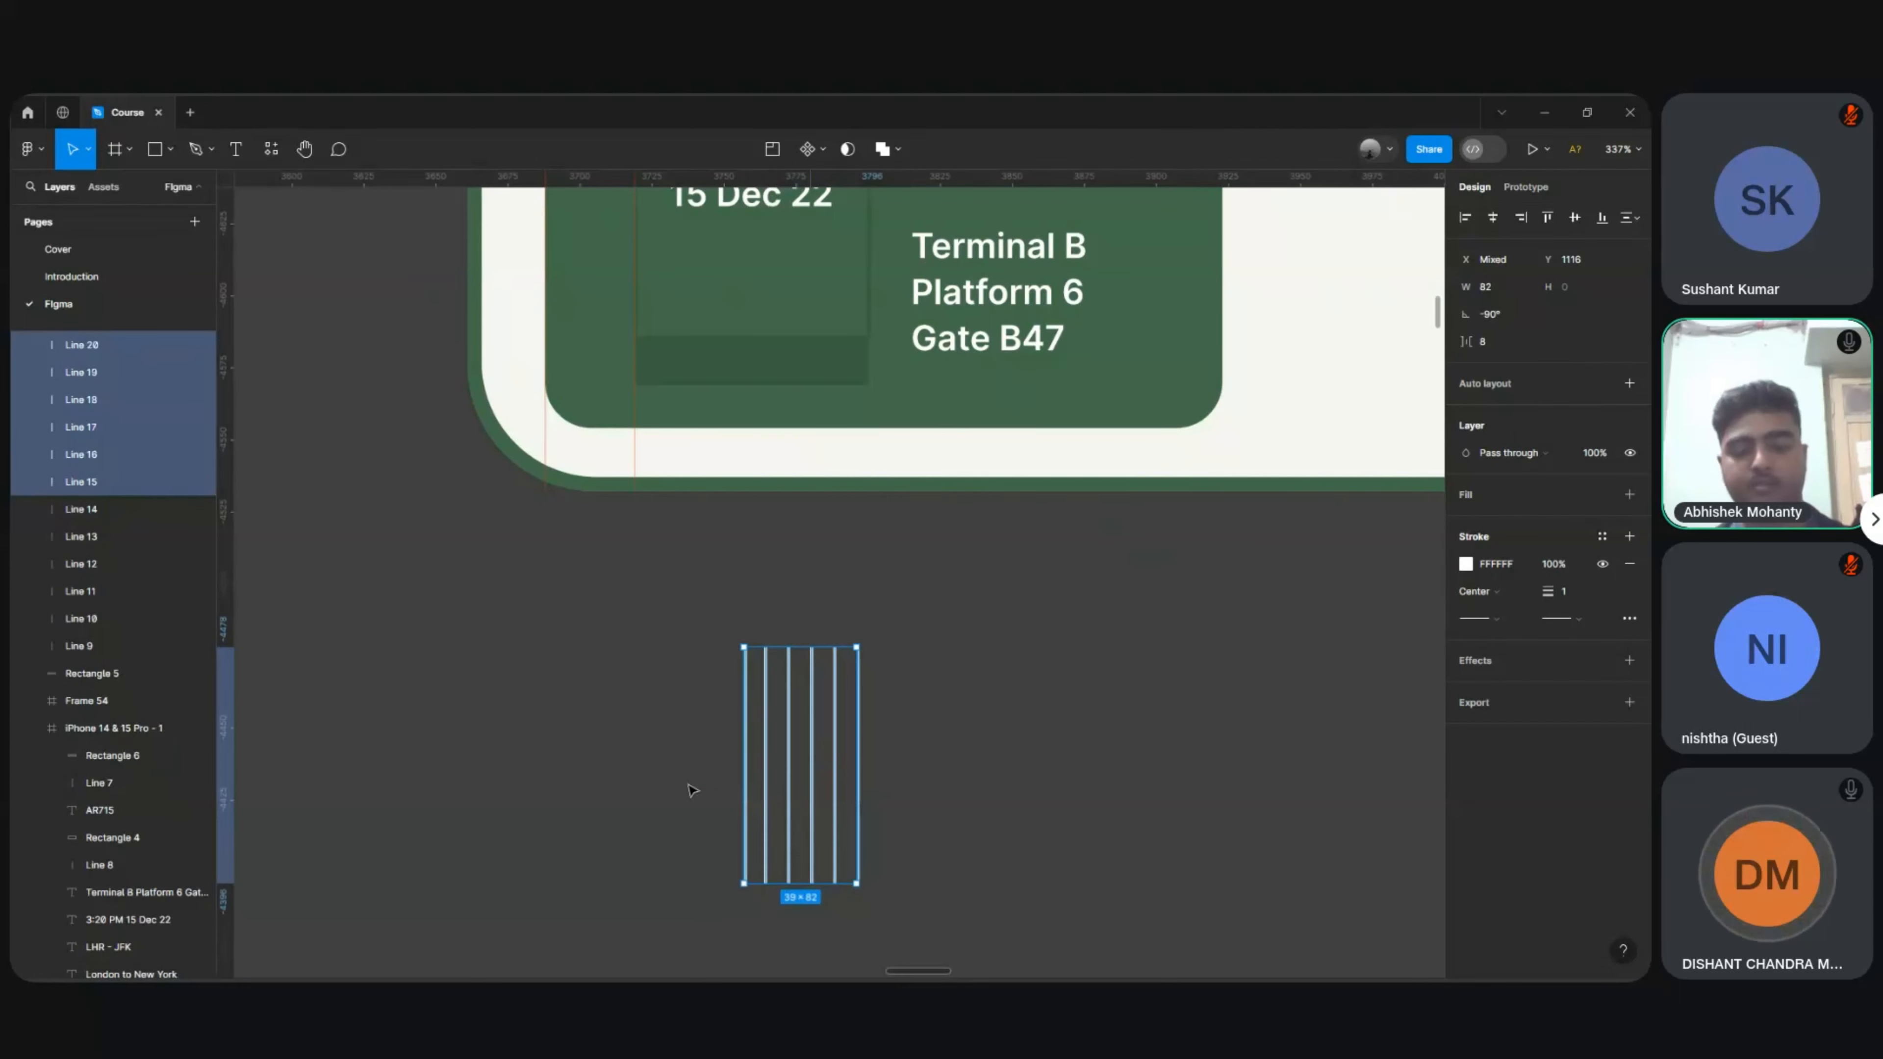
pyautogui.hotkey('shift', 'Right')
pyautogui.hotkey('shift', 'Right')
pyautogui.hotkey('shift', 'Right')
pyautogui.hotkey('shift', 'Right')
pyautogui.press('Right')
pyautogui.press('Right')
pyautogui.press('Right')
pyautogui.press('Right')
pyautogui.press('Right')
pyautogui.press('Right')
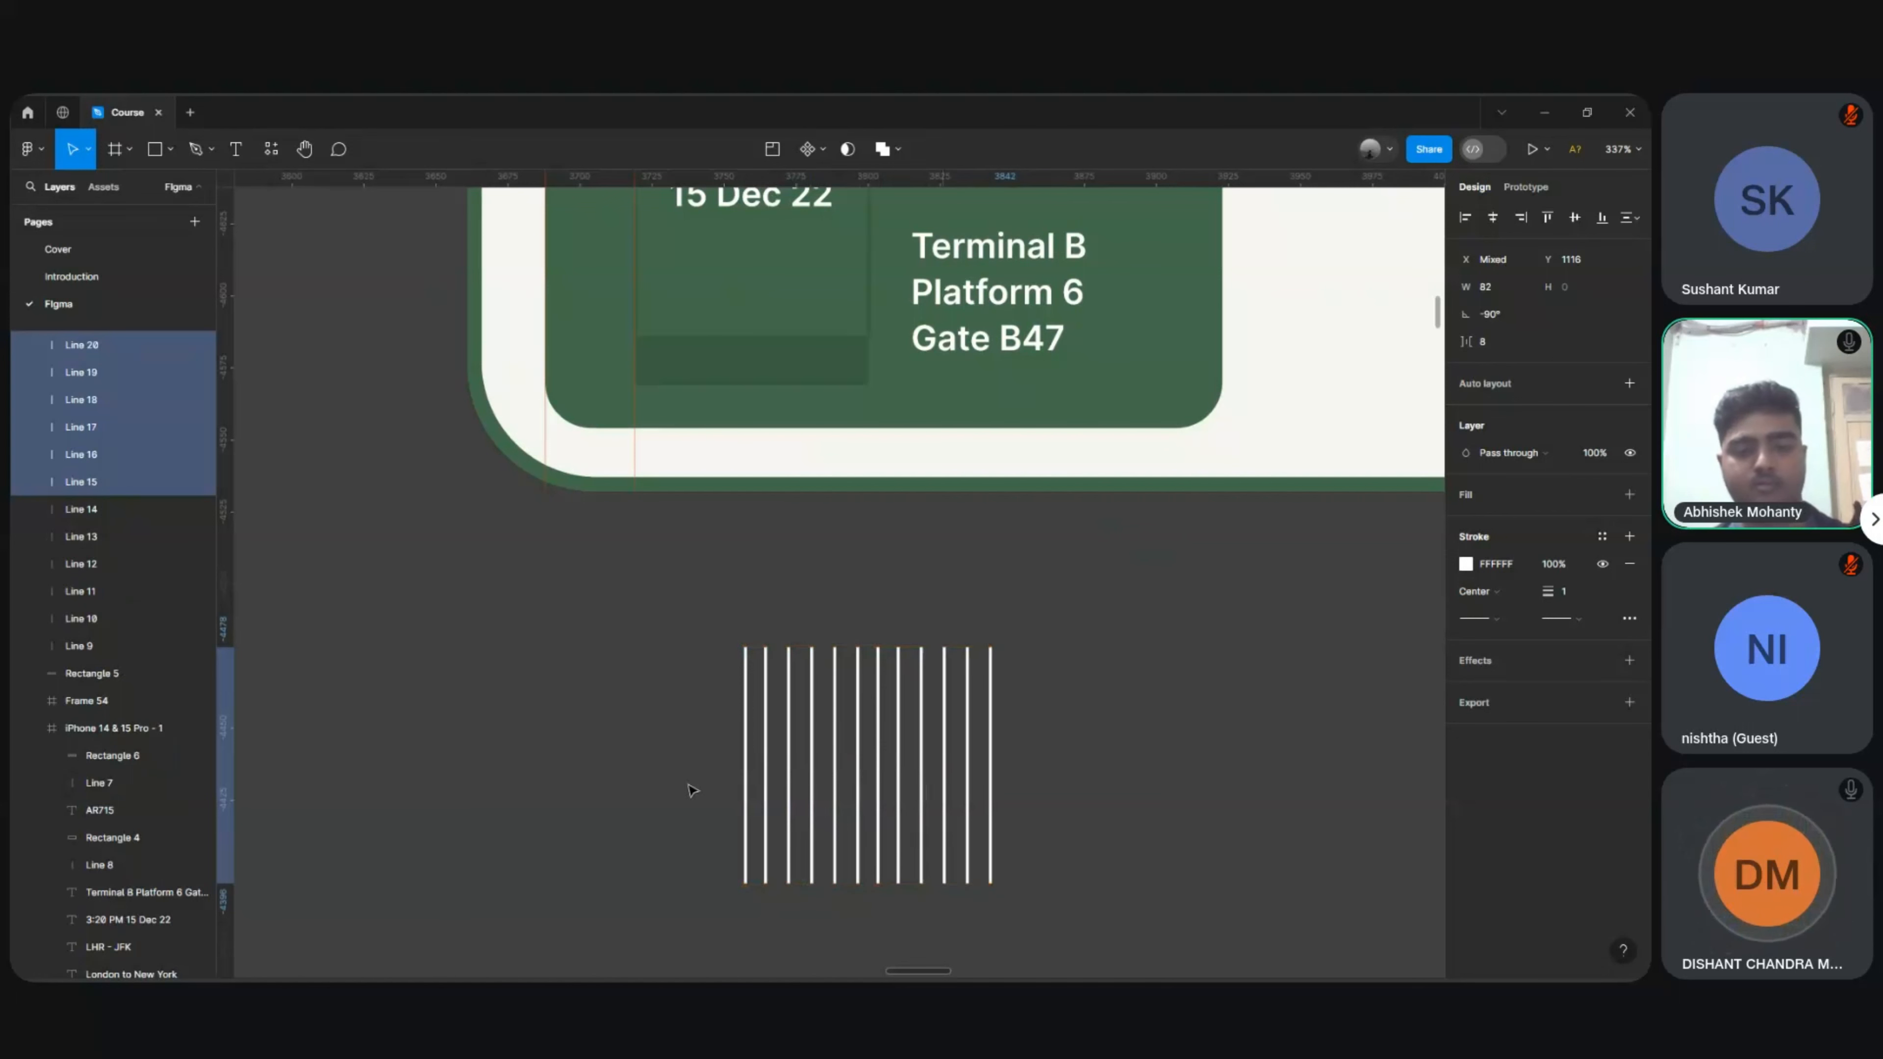
# Step: Duplicate the last six lines, shift the copies right to extend the row to eighteen lines, and select the whole row
pyautogui.hotkey('ctrl', 'd')
pyautogui.hotkey('shift', 'Right')
pyautogui.hotkey('shift', 'Right')
pyautogui.hotkey('shift', 'Right')
pyautogui.hotkey('shift', 'Right')
pyautogui.hotkey('shift', 'Right')
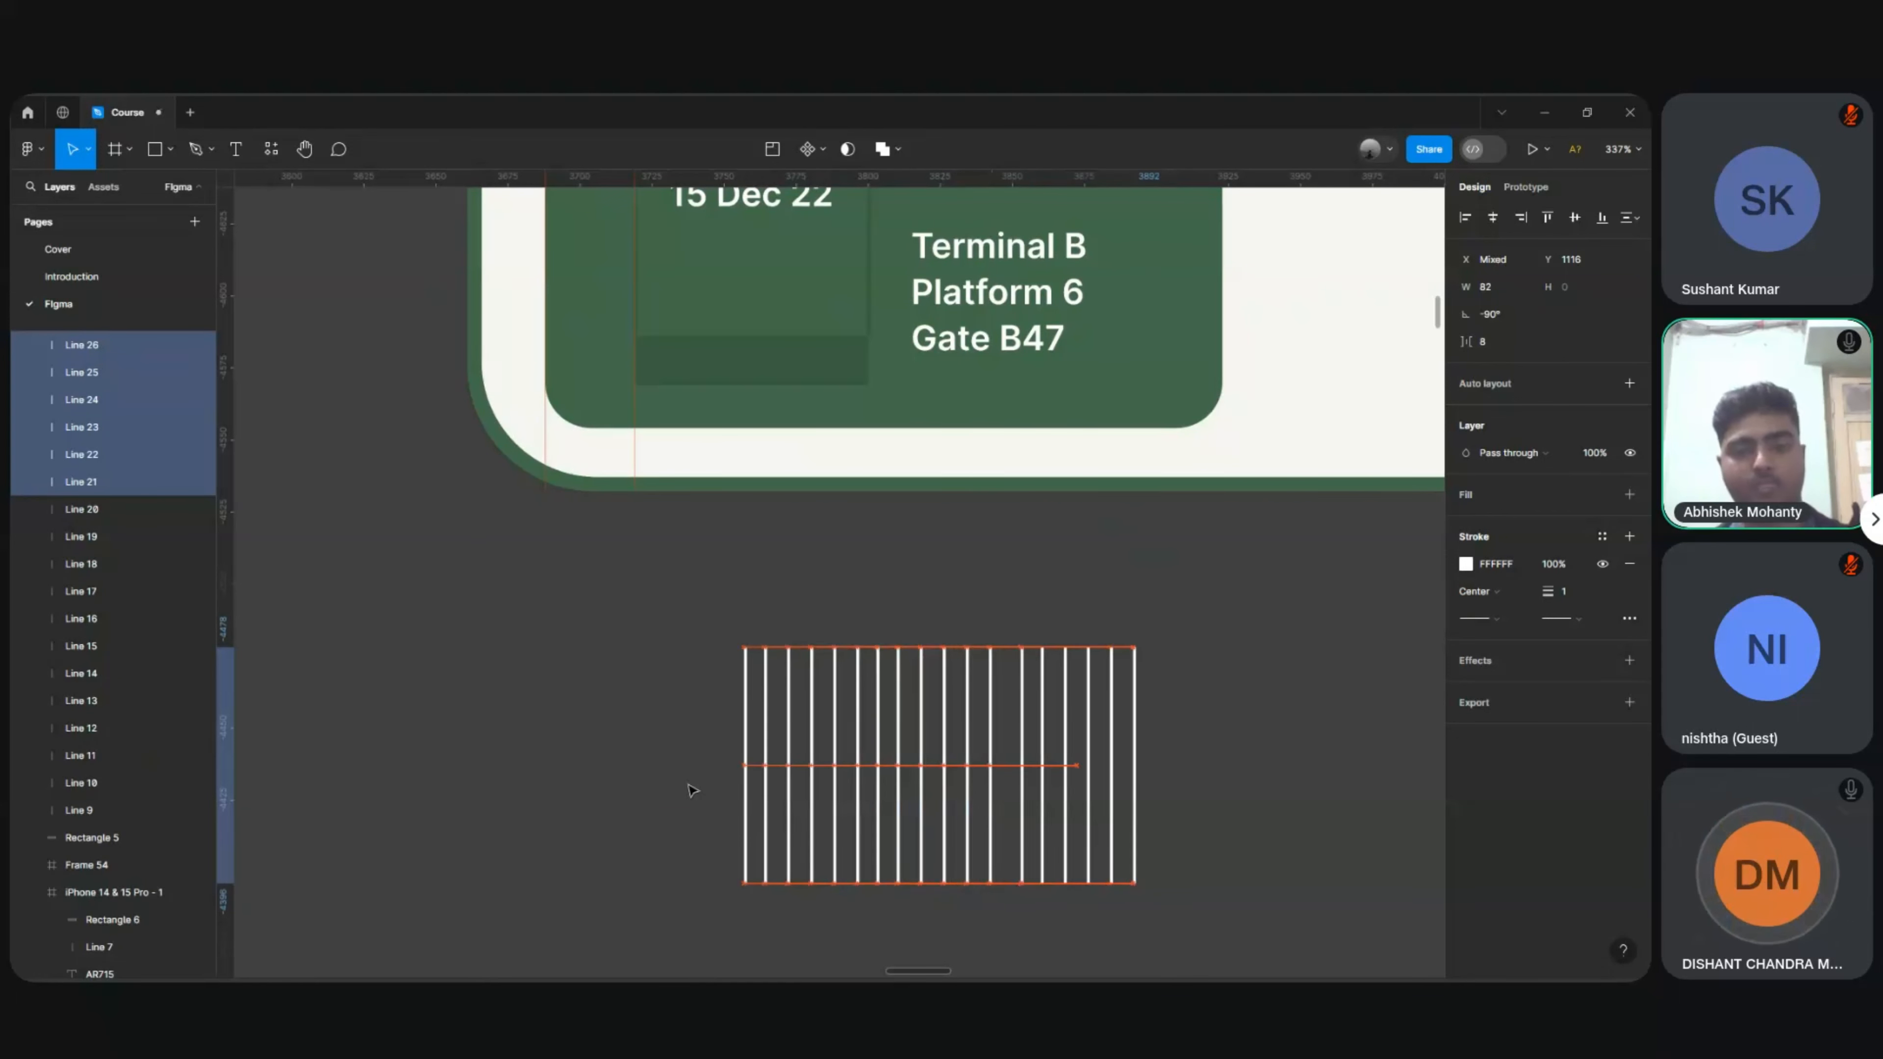
pyautogui.press('Left')
pyautogui.press('Left')
pyautogui.press('Left')
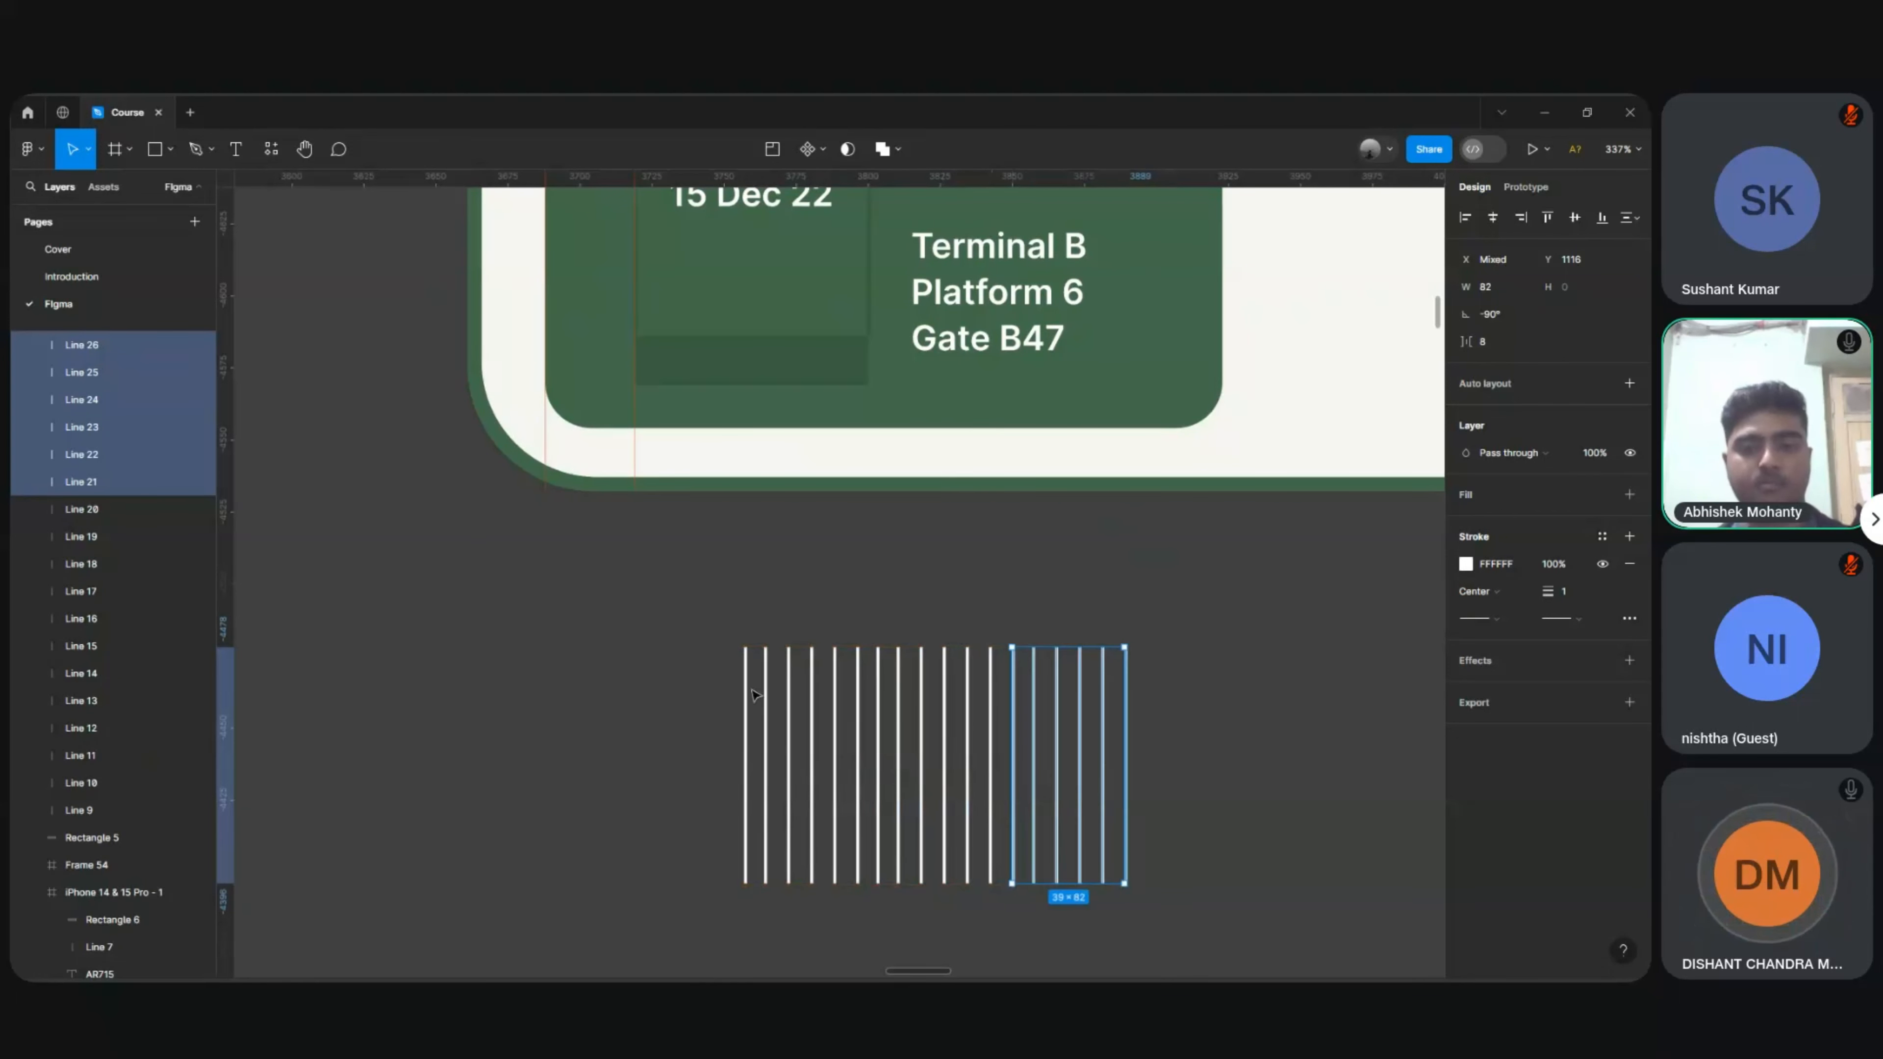
pyautogui.moveTo(717, 623); pyautogui.dragTo(1186, 830)
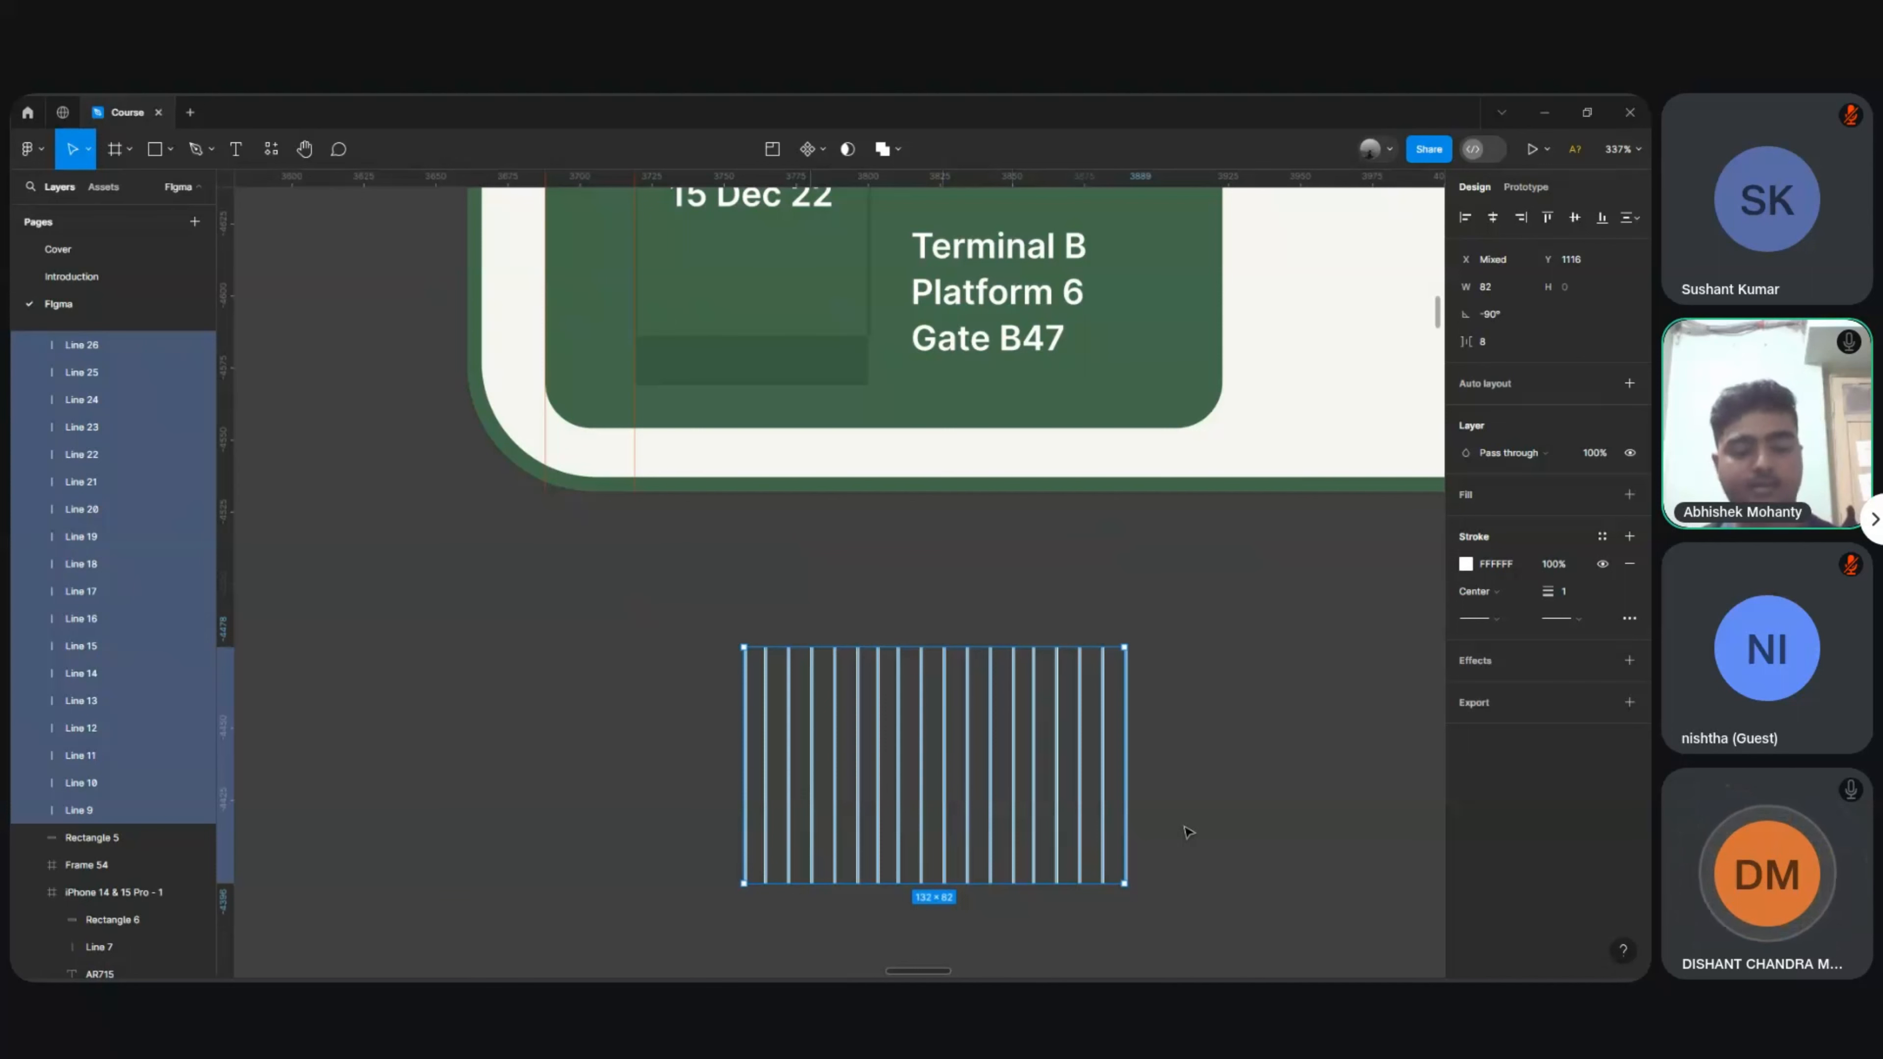
# Step: Combine the eighteen vertical lines into a single group
pyautogui.hotkey('ctrl', 'g')
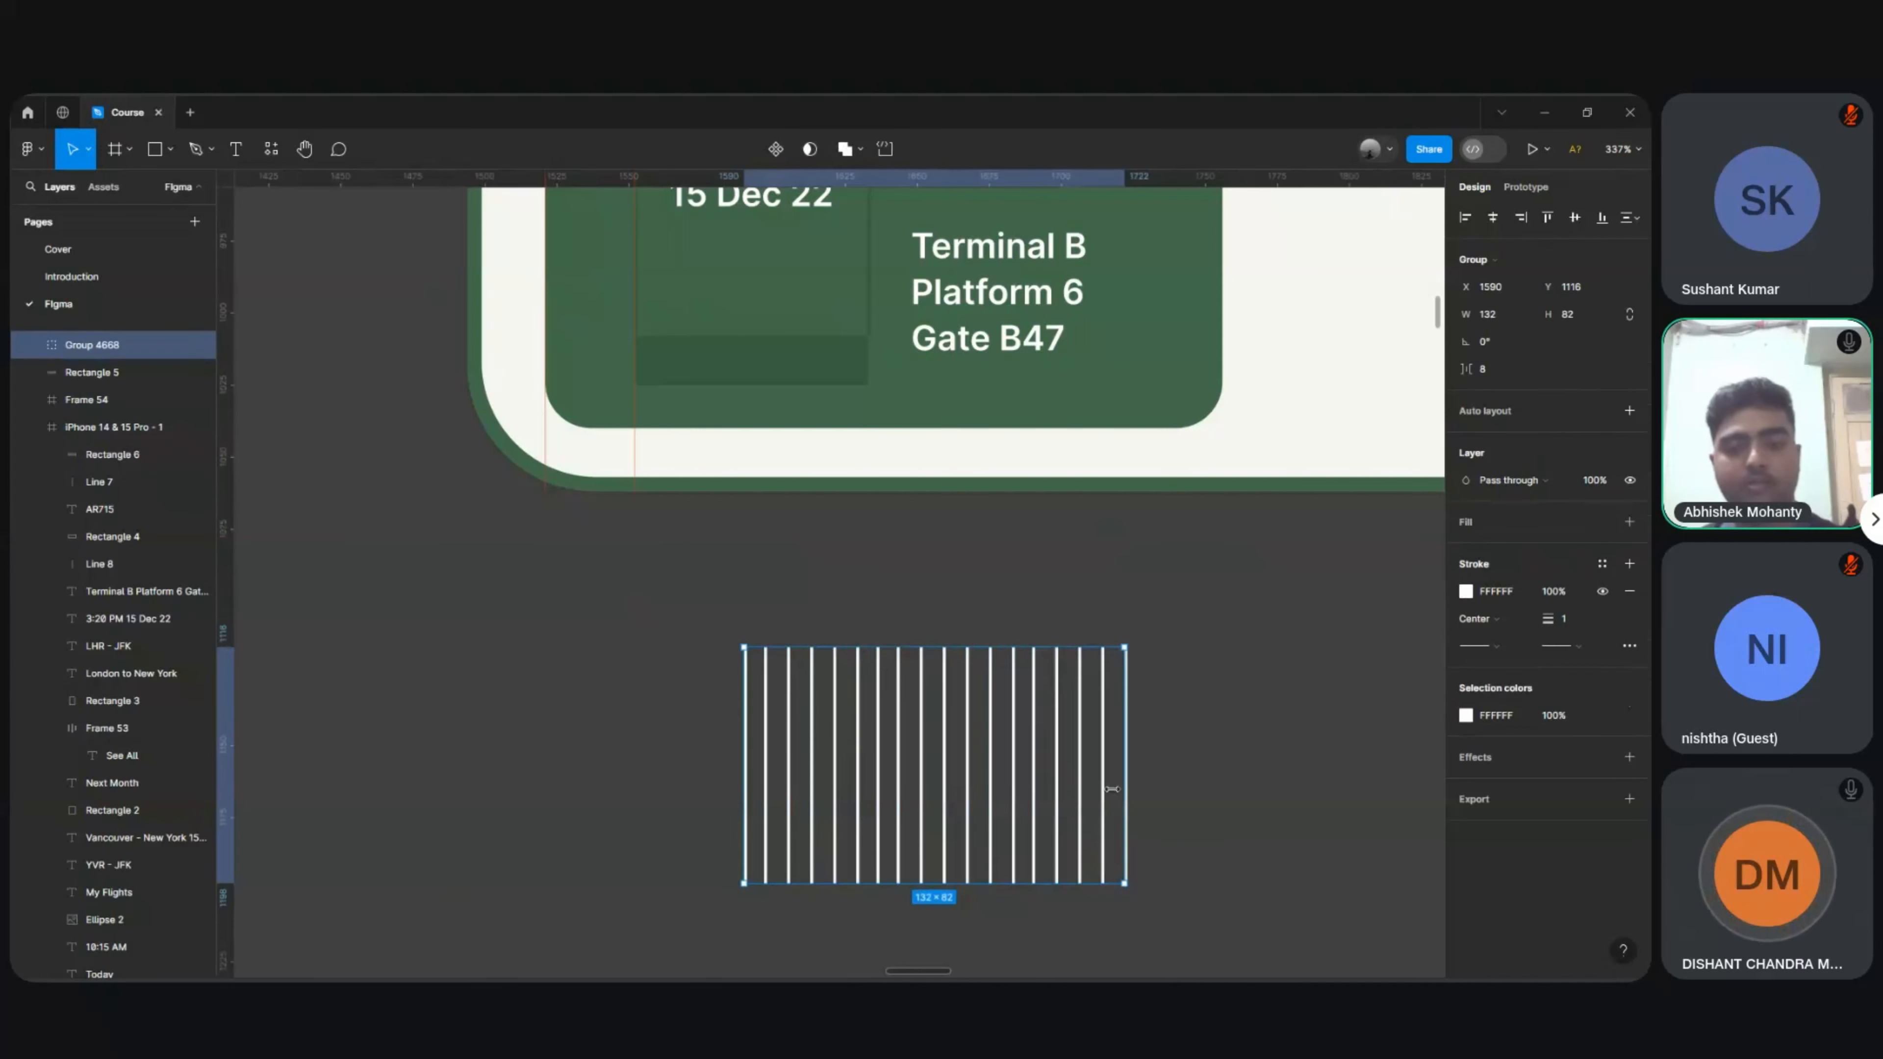
pyautogui.hotkey('ctrl', 'shift', 'g')
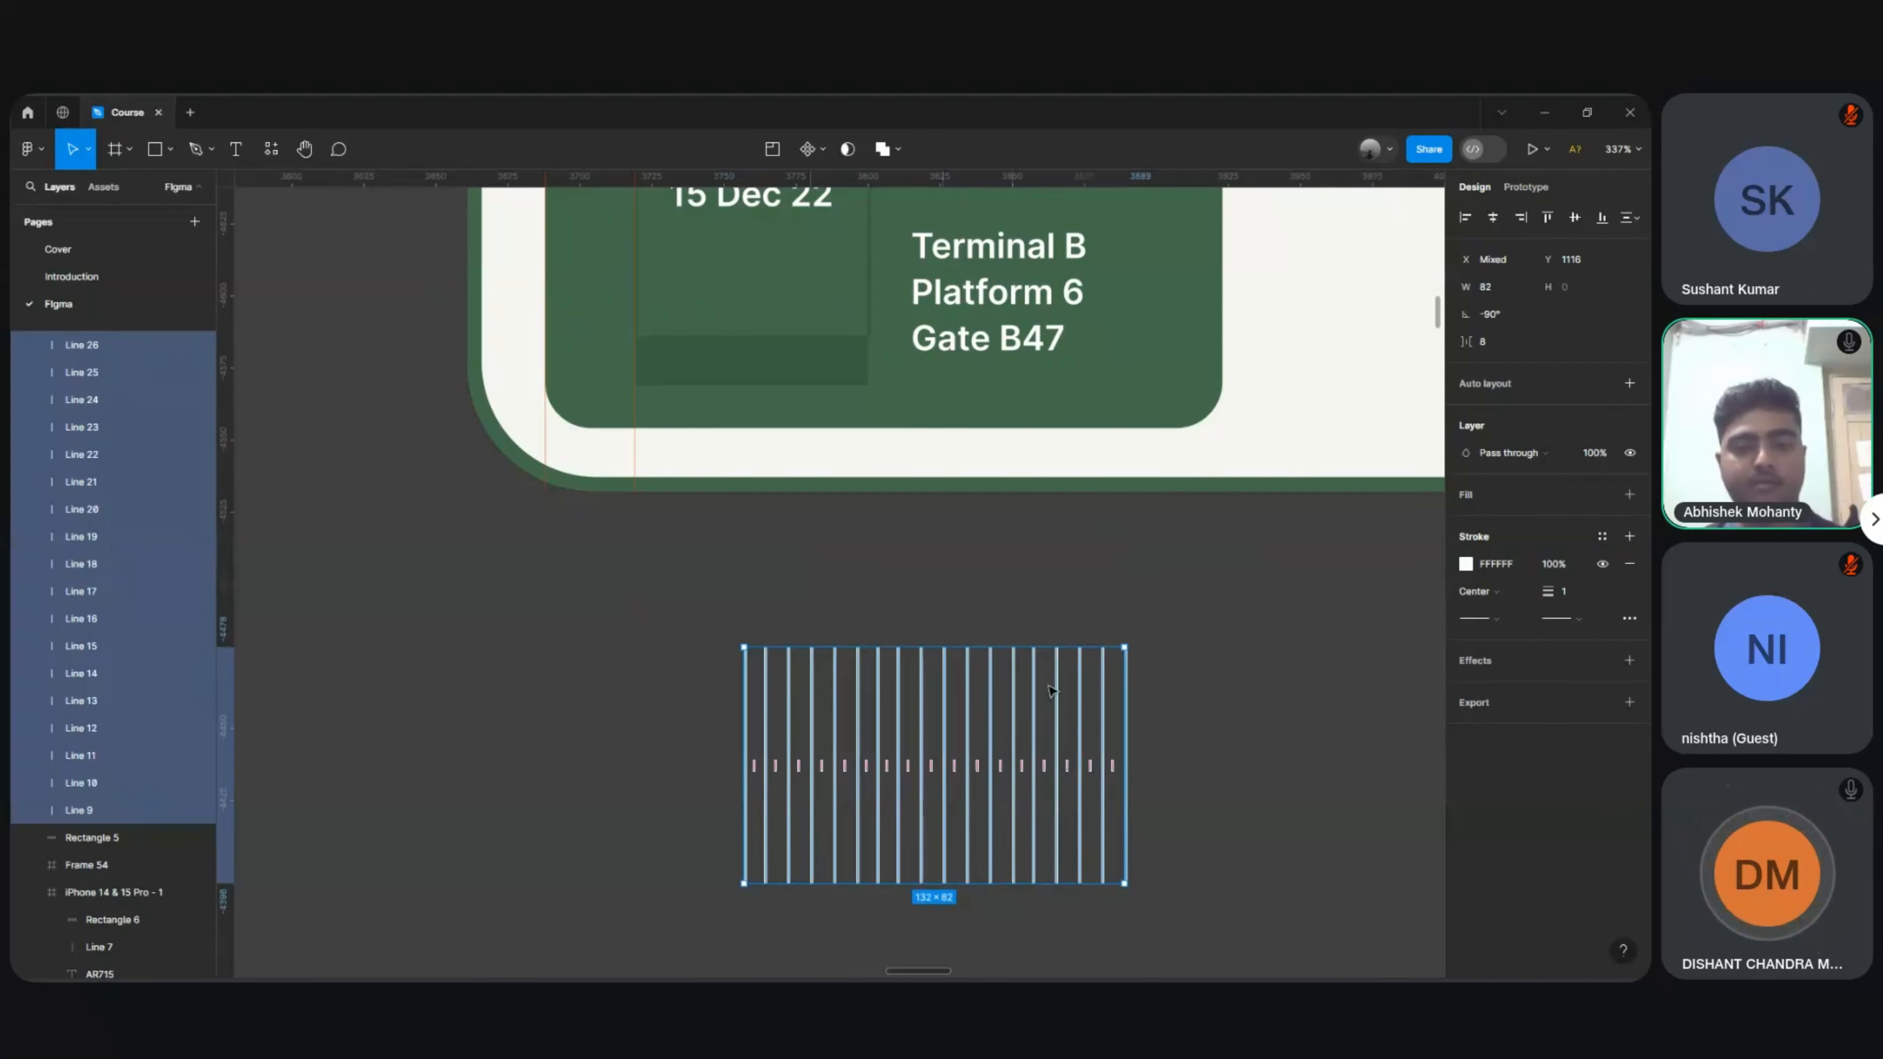
pyautogui.click(1158, 687)
pyautogui.moveTo(1158, 687); pyautogui.dragTo(728, 749)
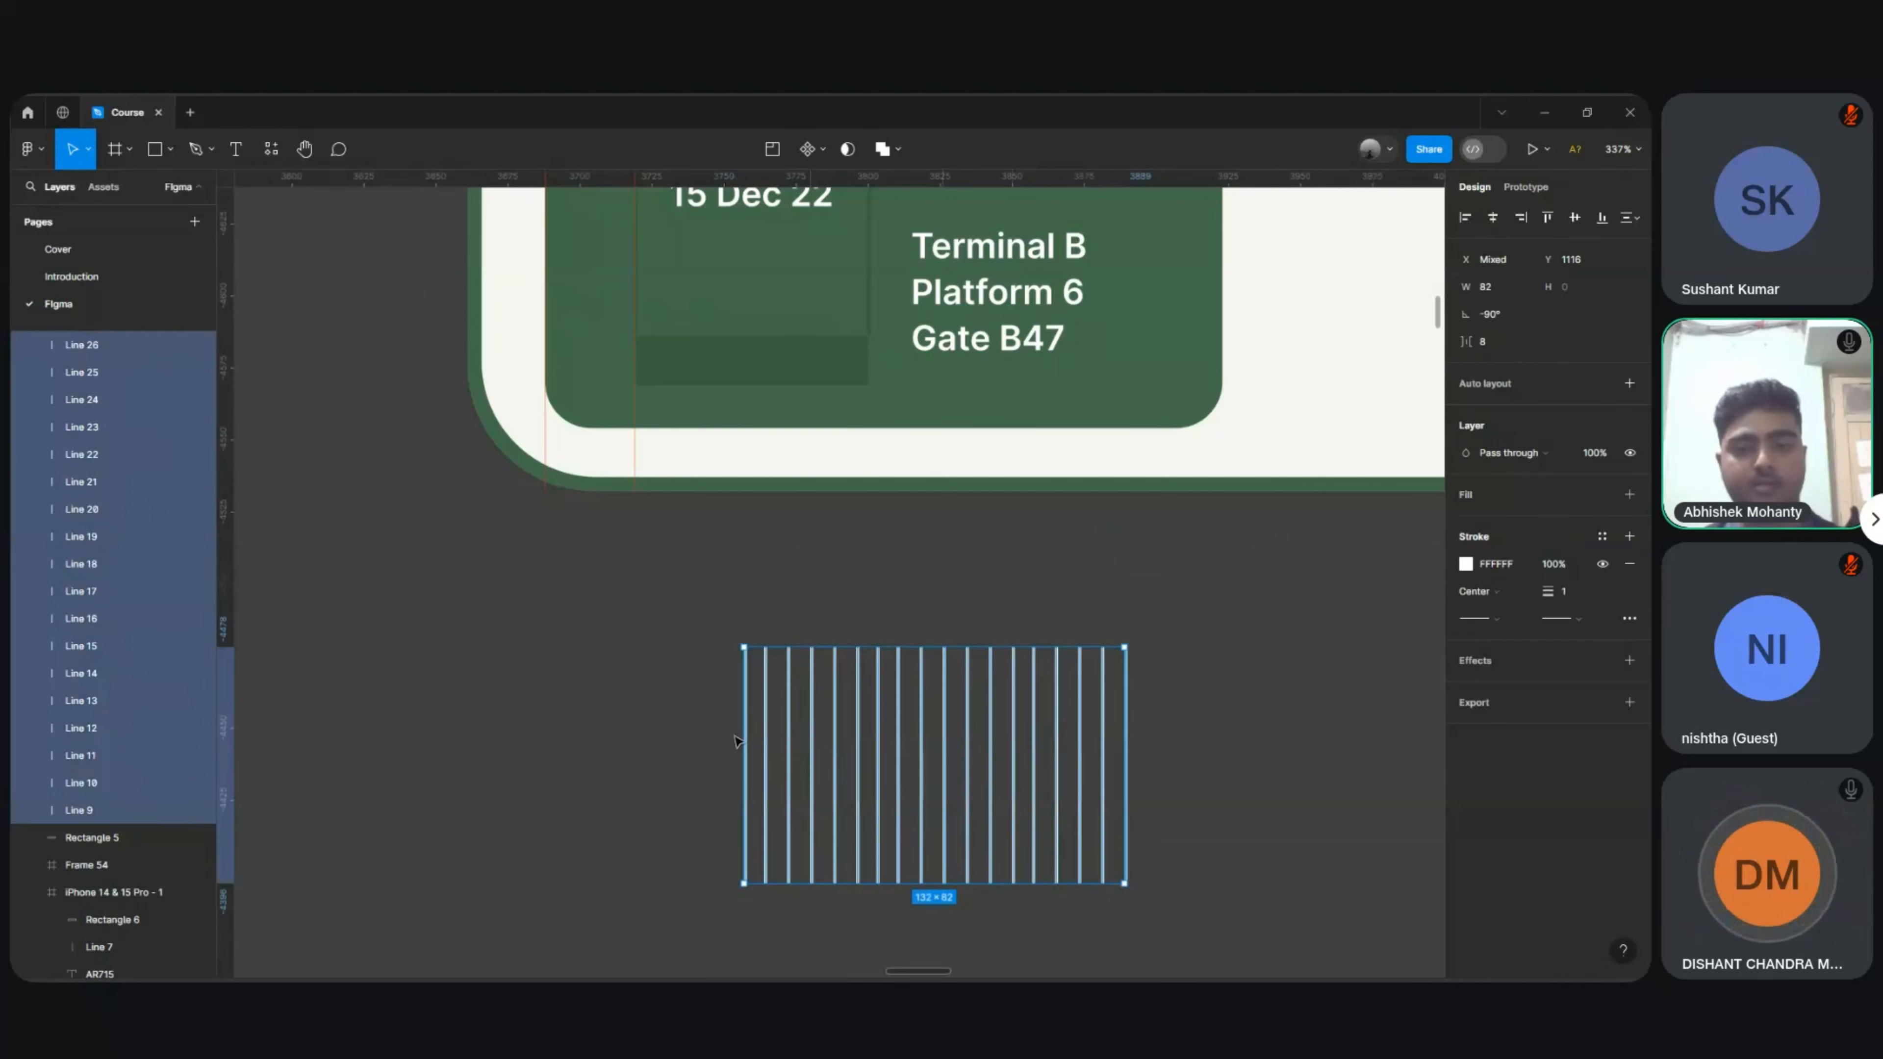
pyautogui.rightClick(864, 726)
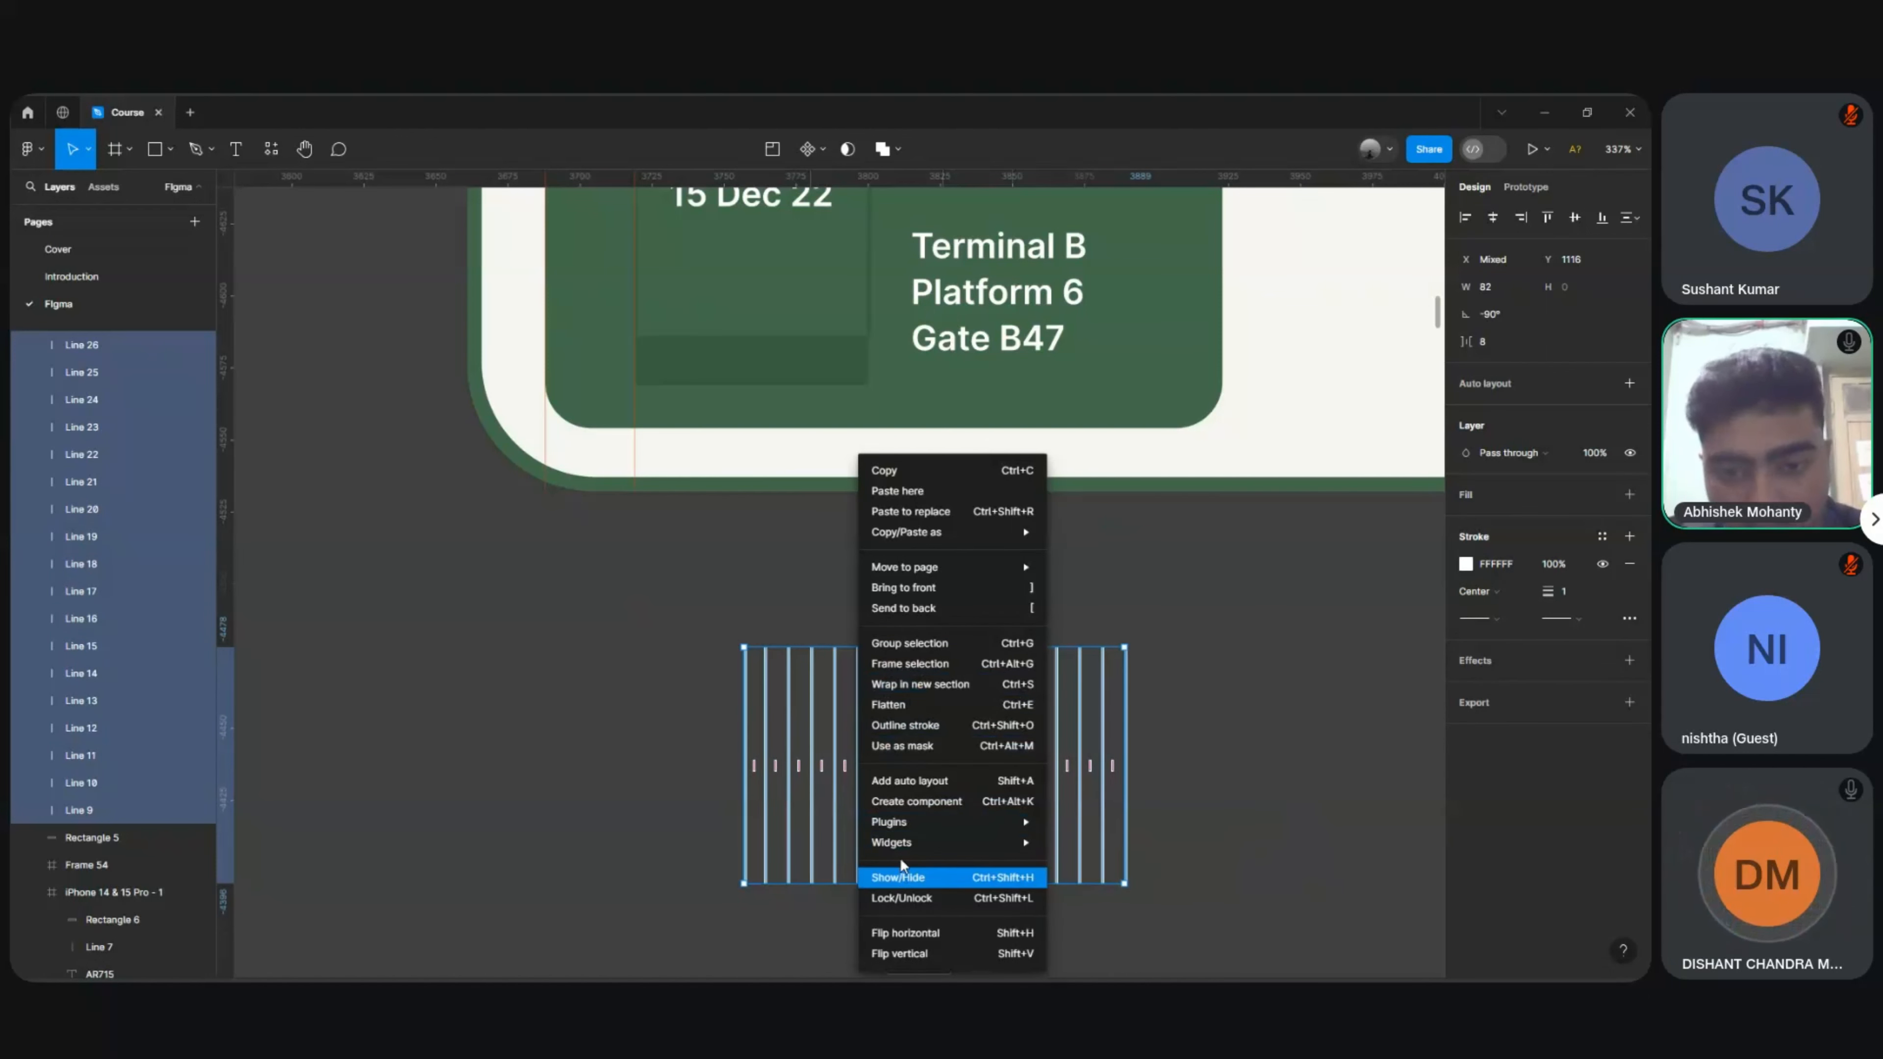
pyautogui.moveTo(902, 577)
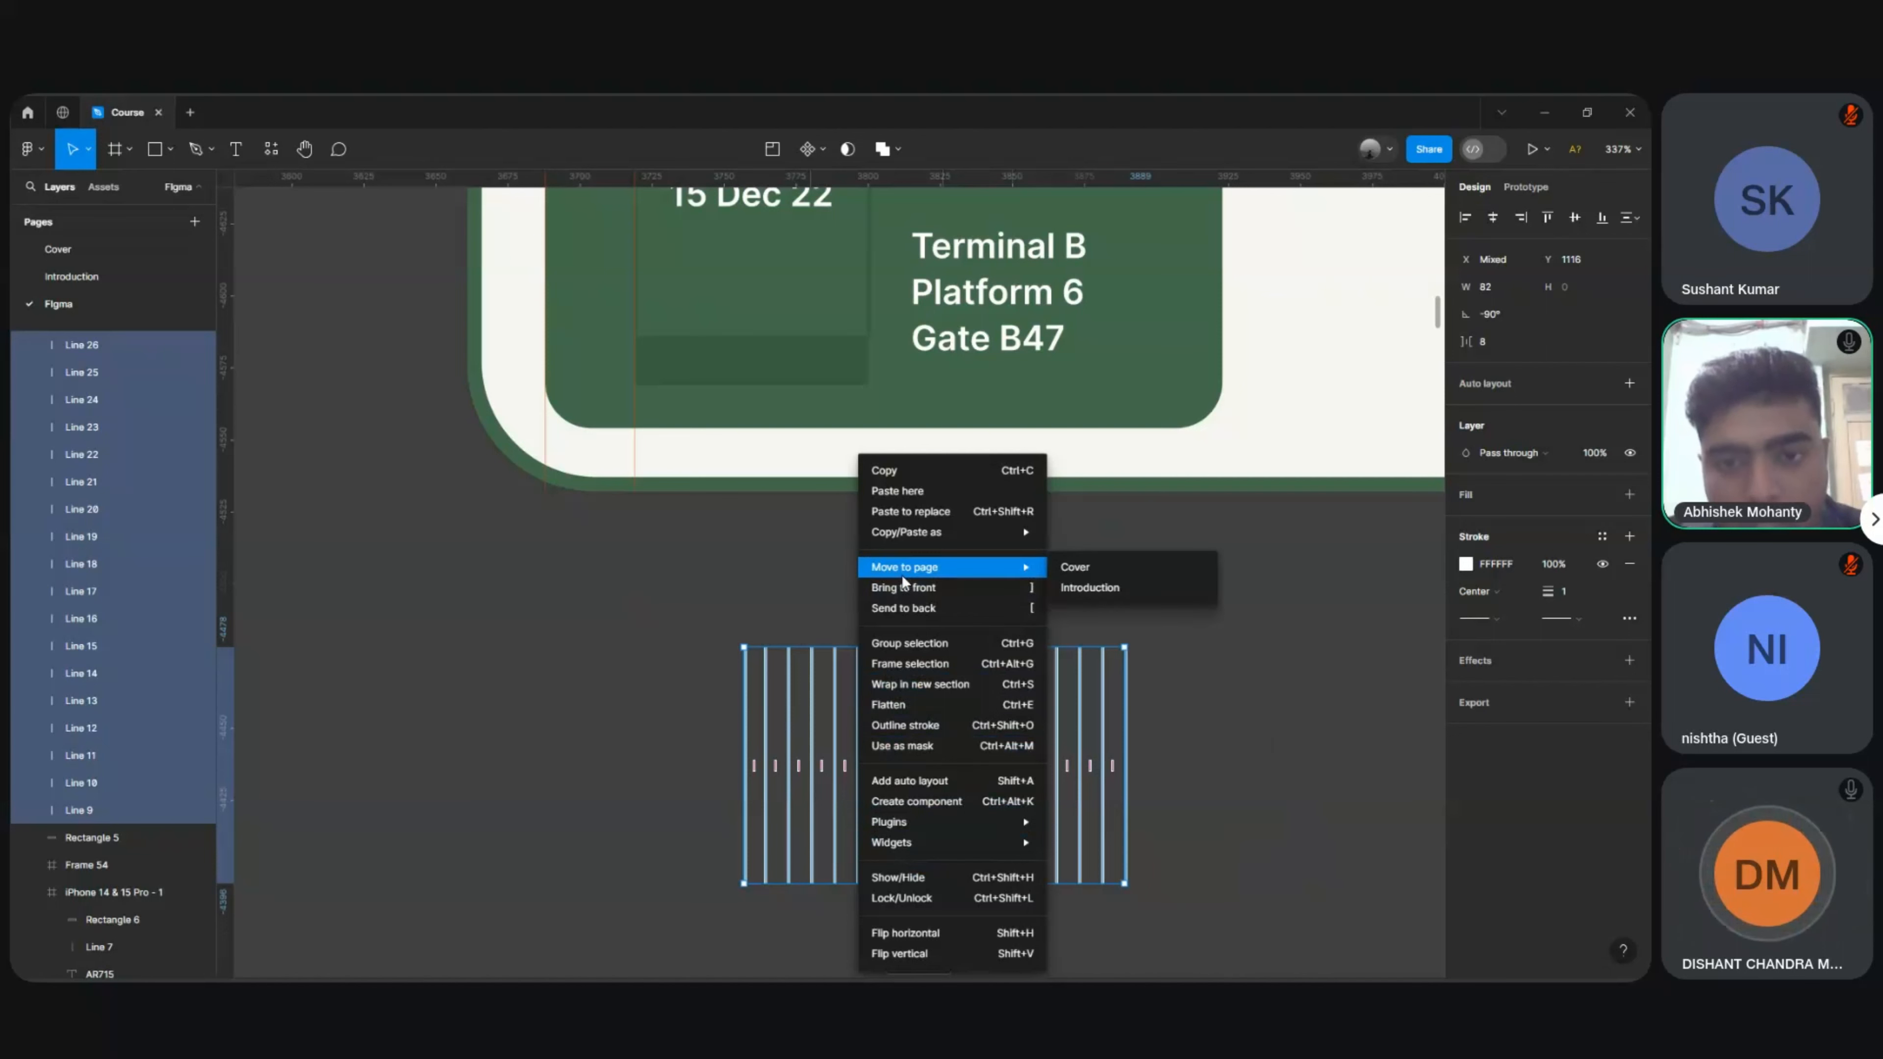
pyautogui.click(912, 642)
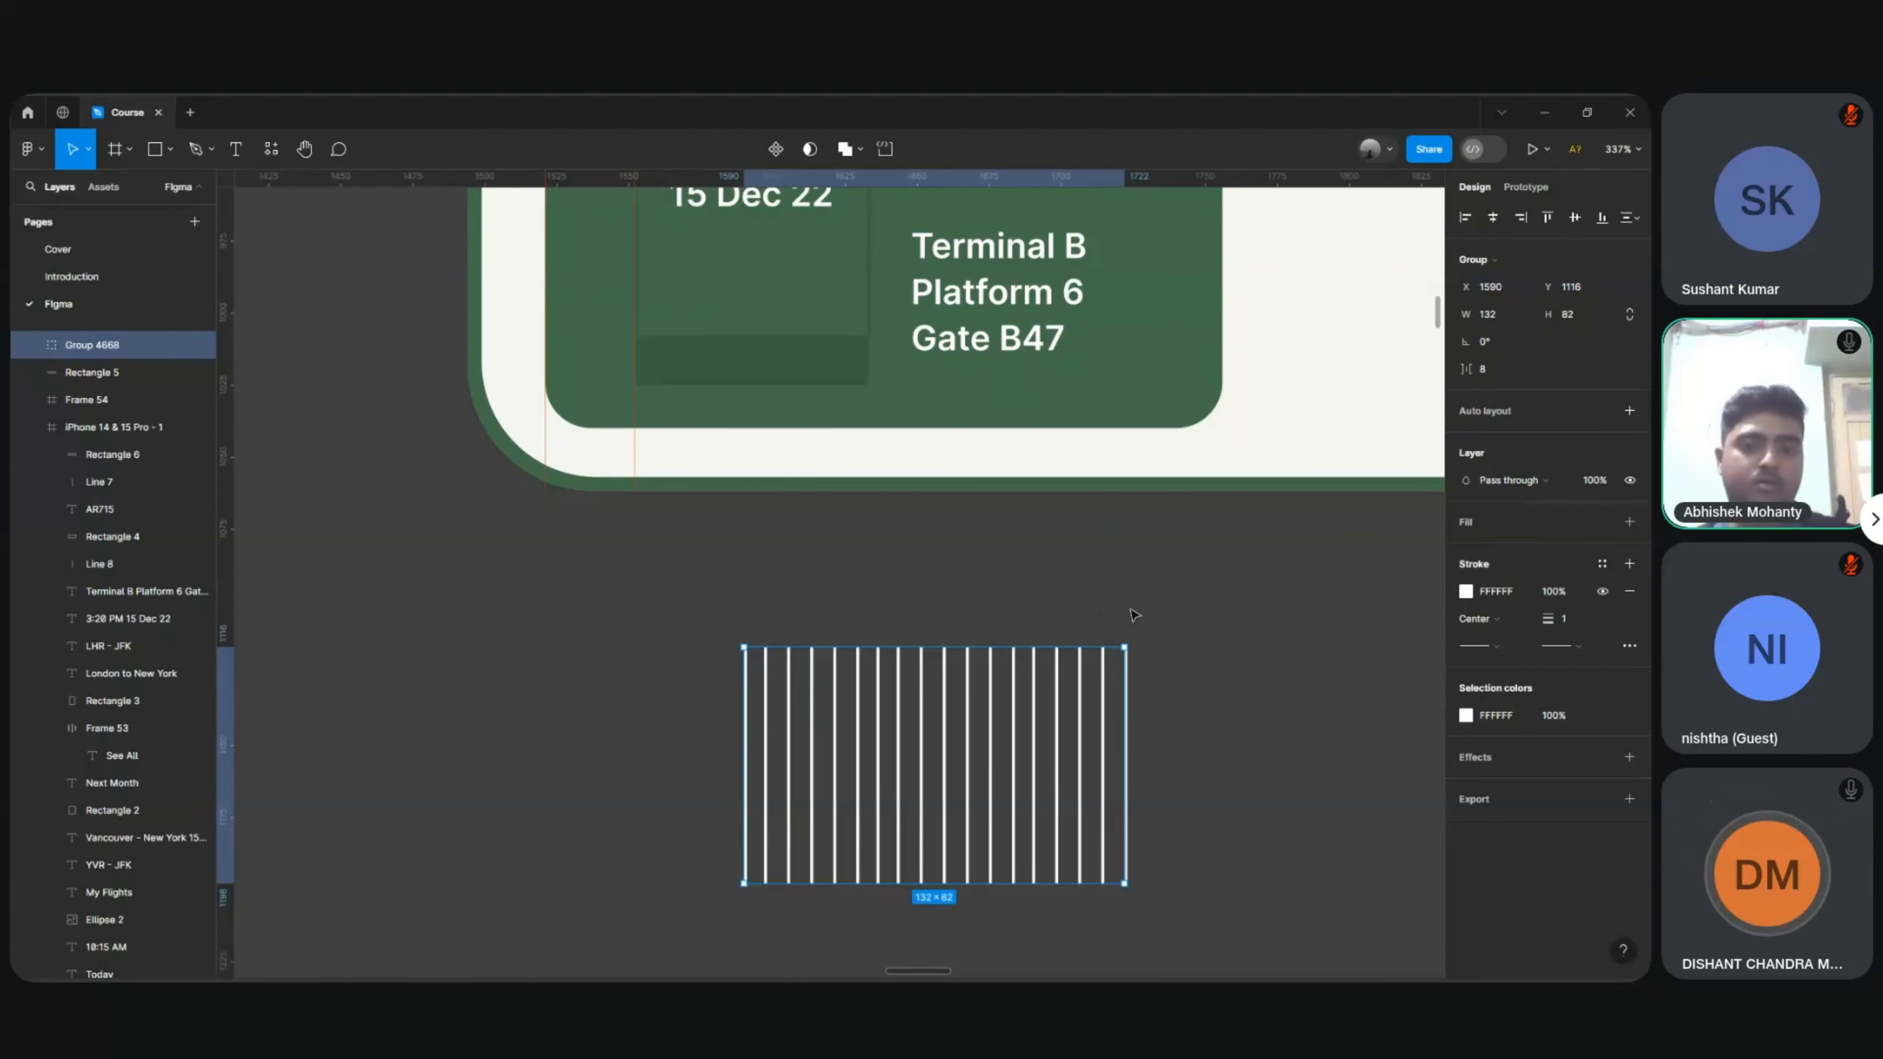
# Step: Rotate the grouped vertical lines to 30° to form slanted stripes like those on the reference card
pyautogui.hscroll(10, 996, 713)
pyautogui.scroll(5, 997, 713)
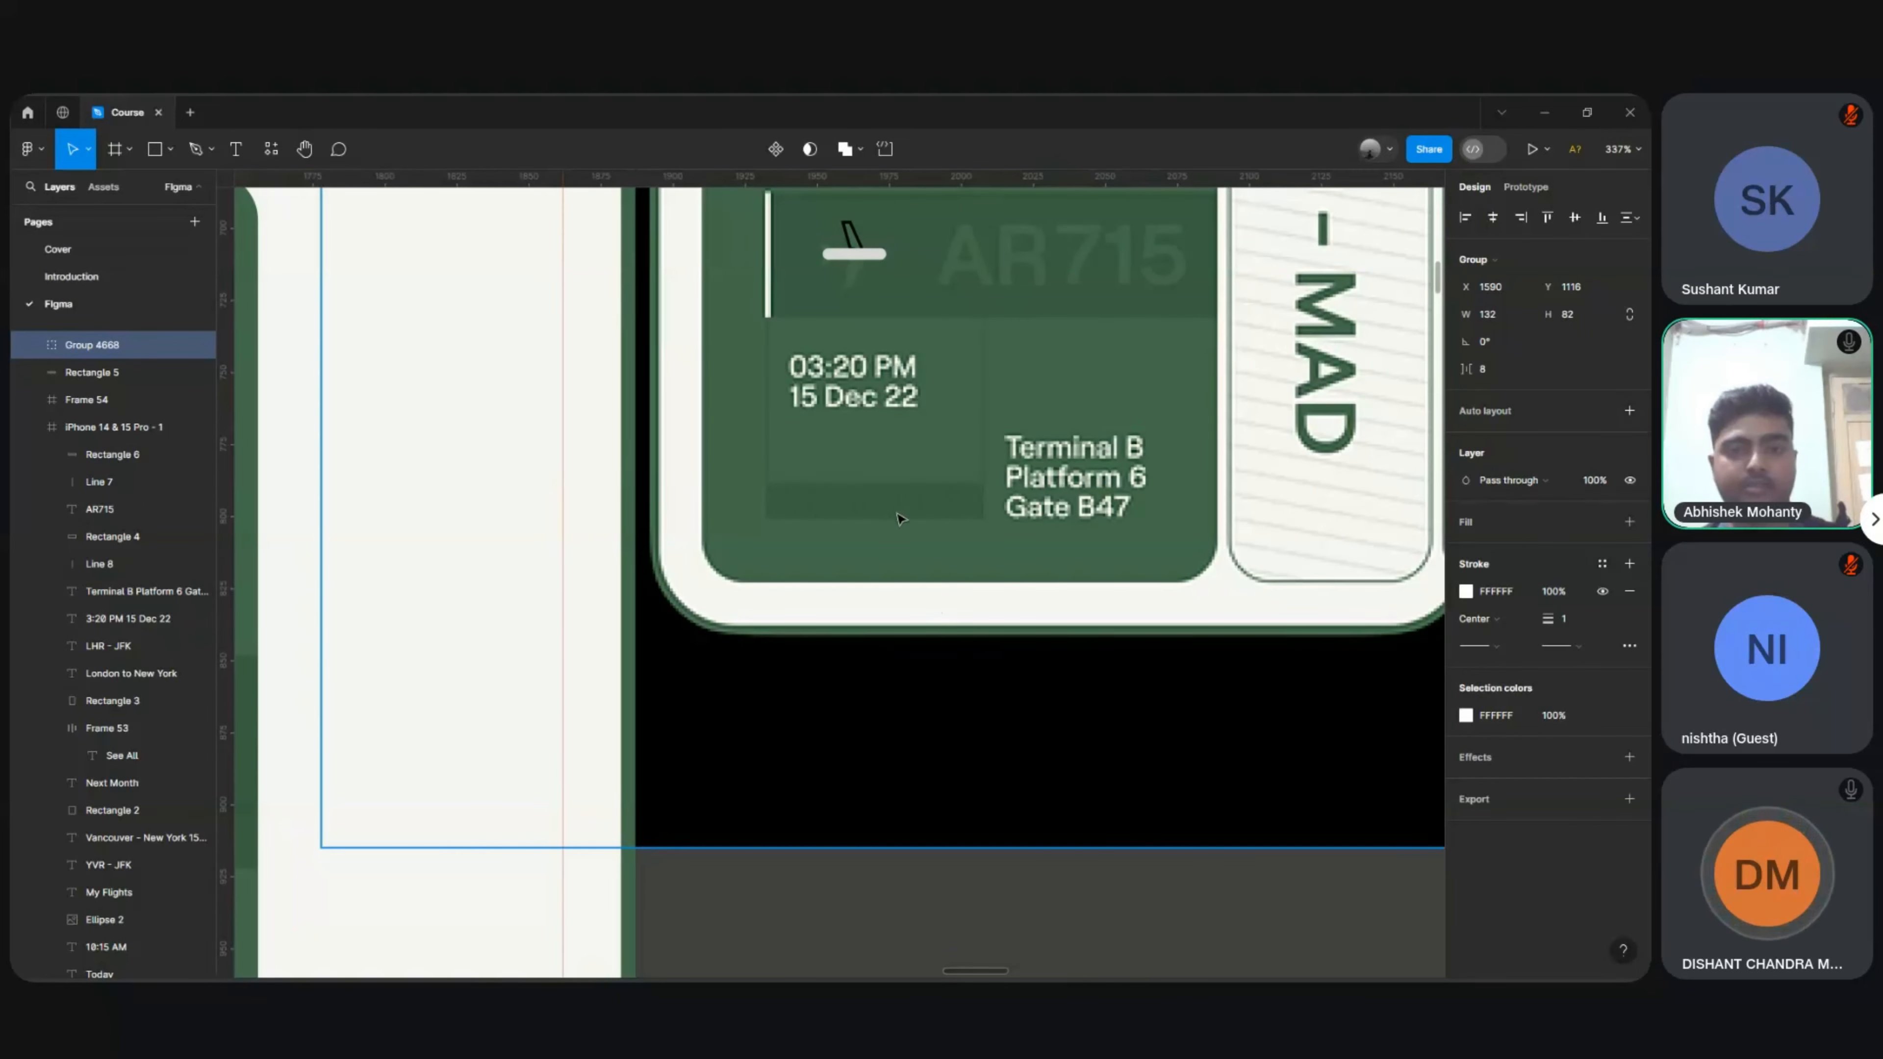
pyautogui.scroll(-5, 904, 810)
pyautogui.hscroll(-3, 904, 810)
pyautogui.scroll(-6, 904, 810)
pyautogui.hscroll(-7, 904, 810)
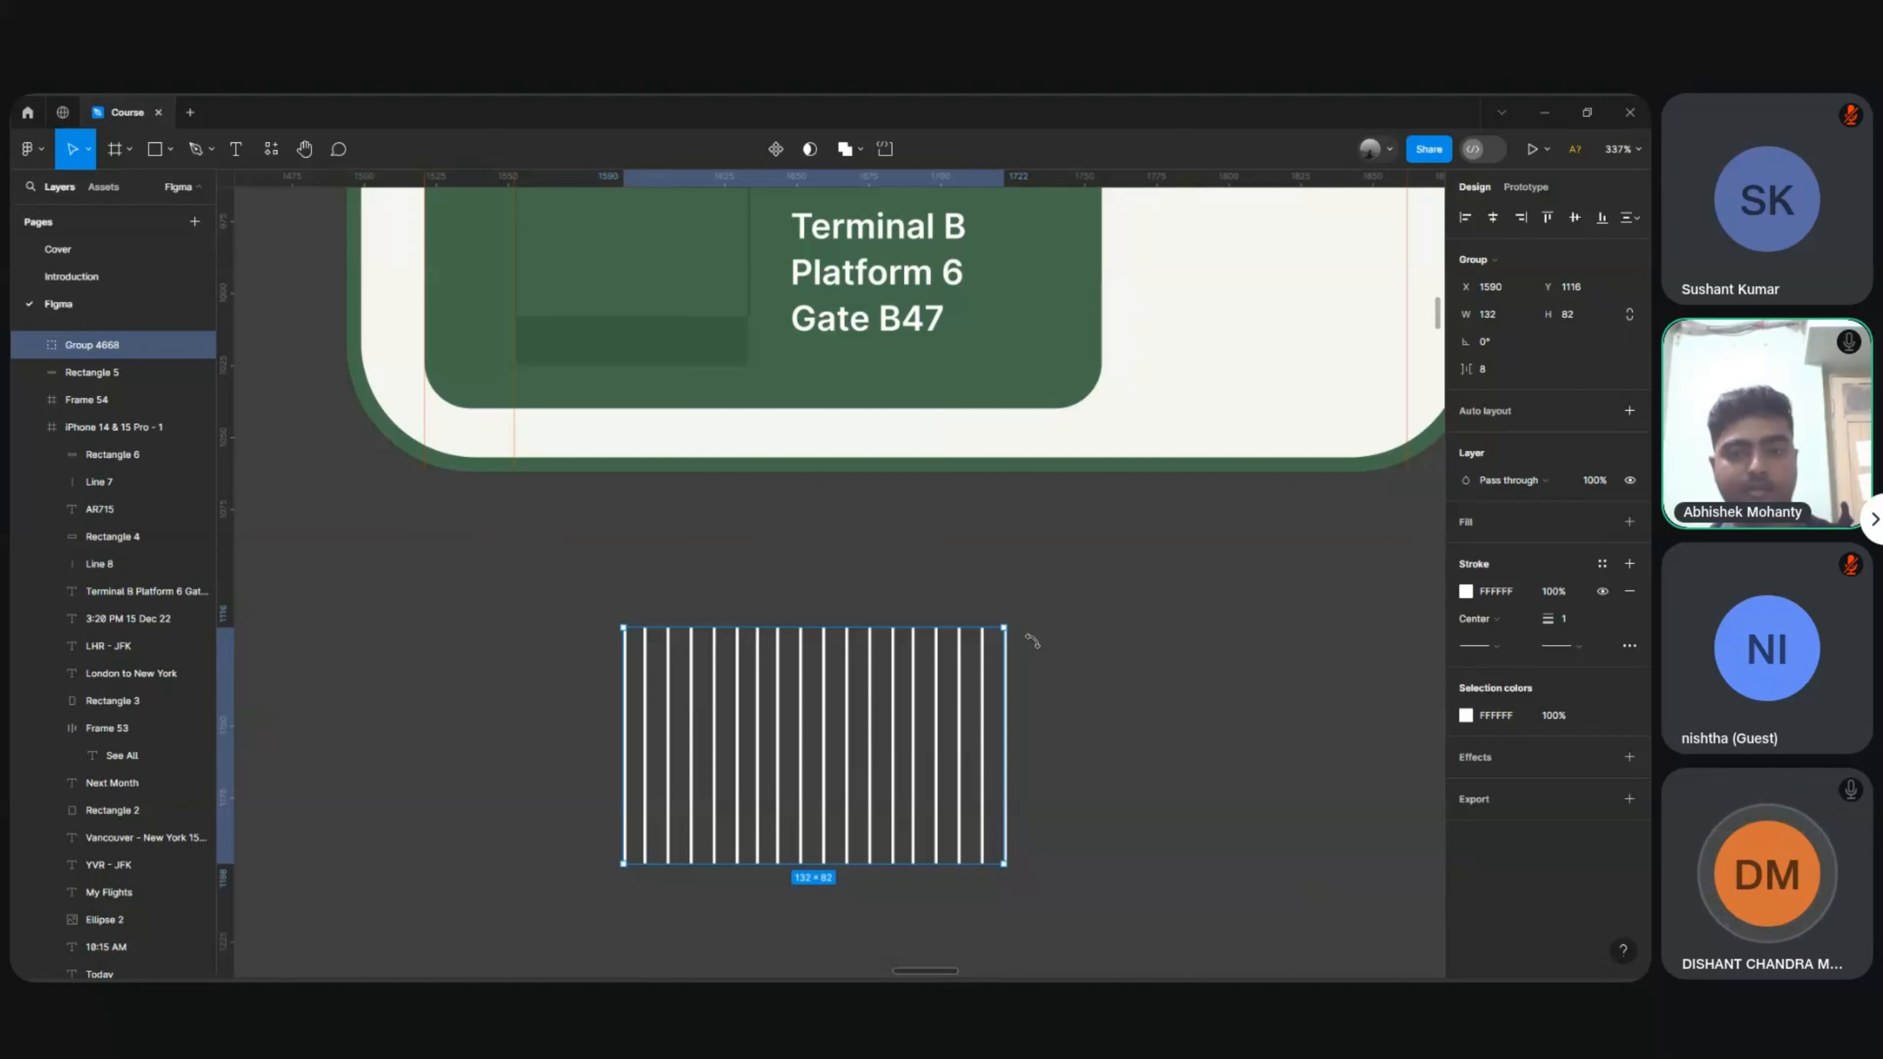
pyautogui.moveTo(1030, 633); pyautogui.dragTo(1071, 685)
pyautogui.hotkey('ctrl', 'z')
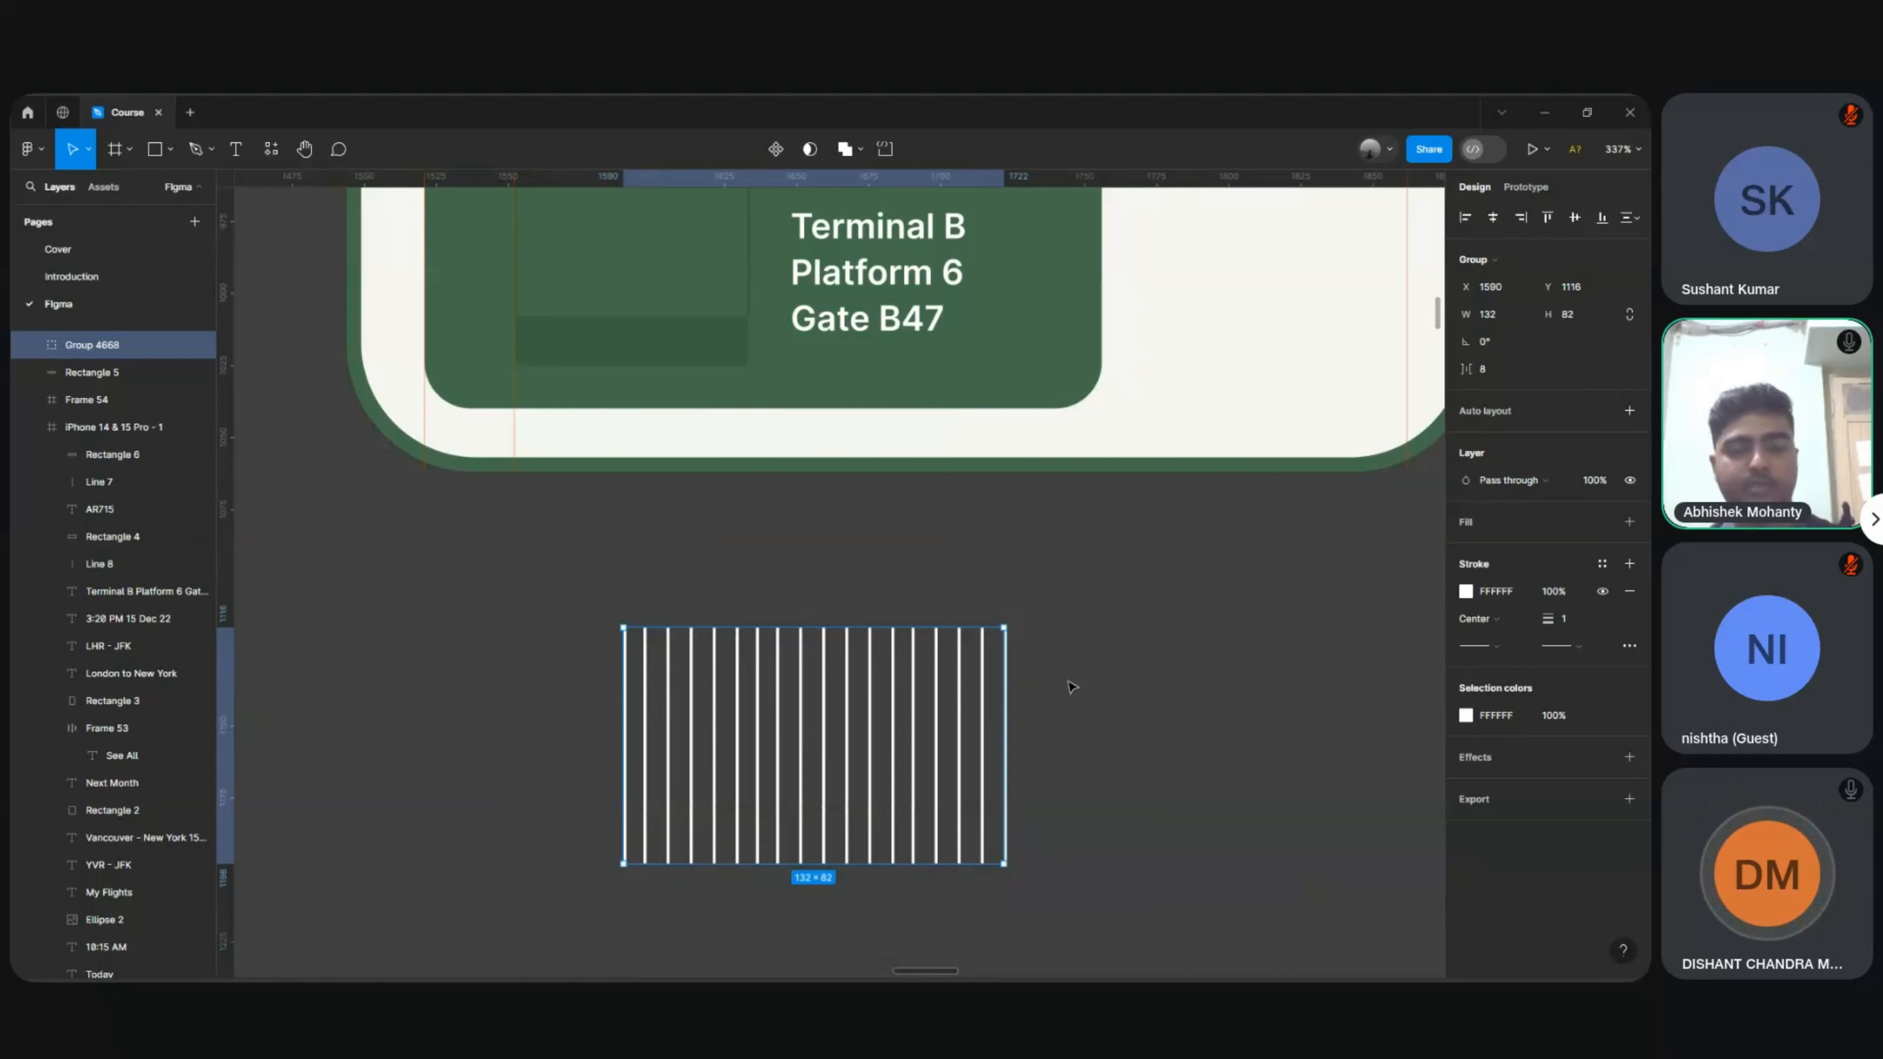
pyautogui.click(1488, 342)
pyautogui.write('45')
pyautogui.press('Return')
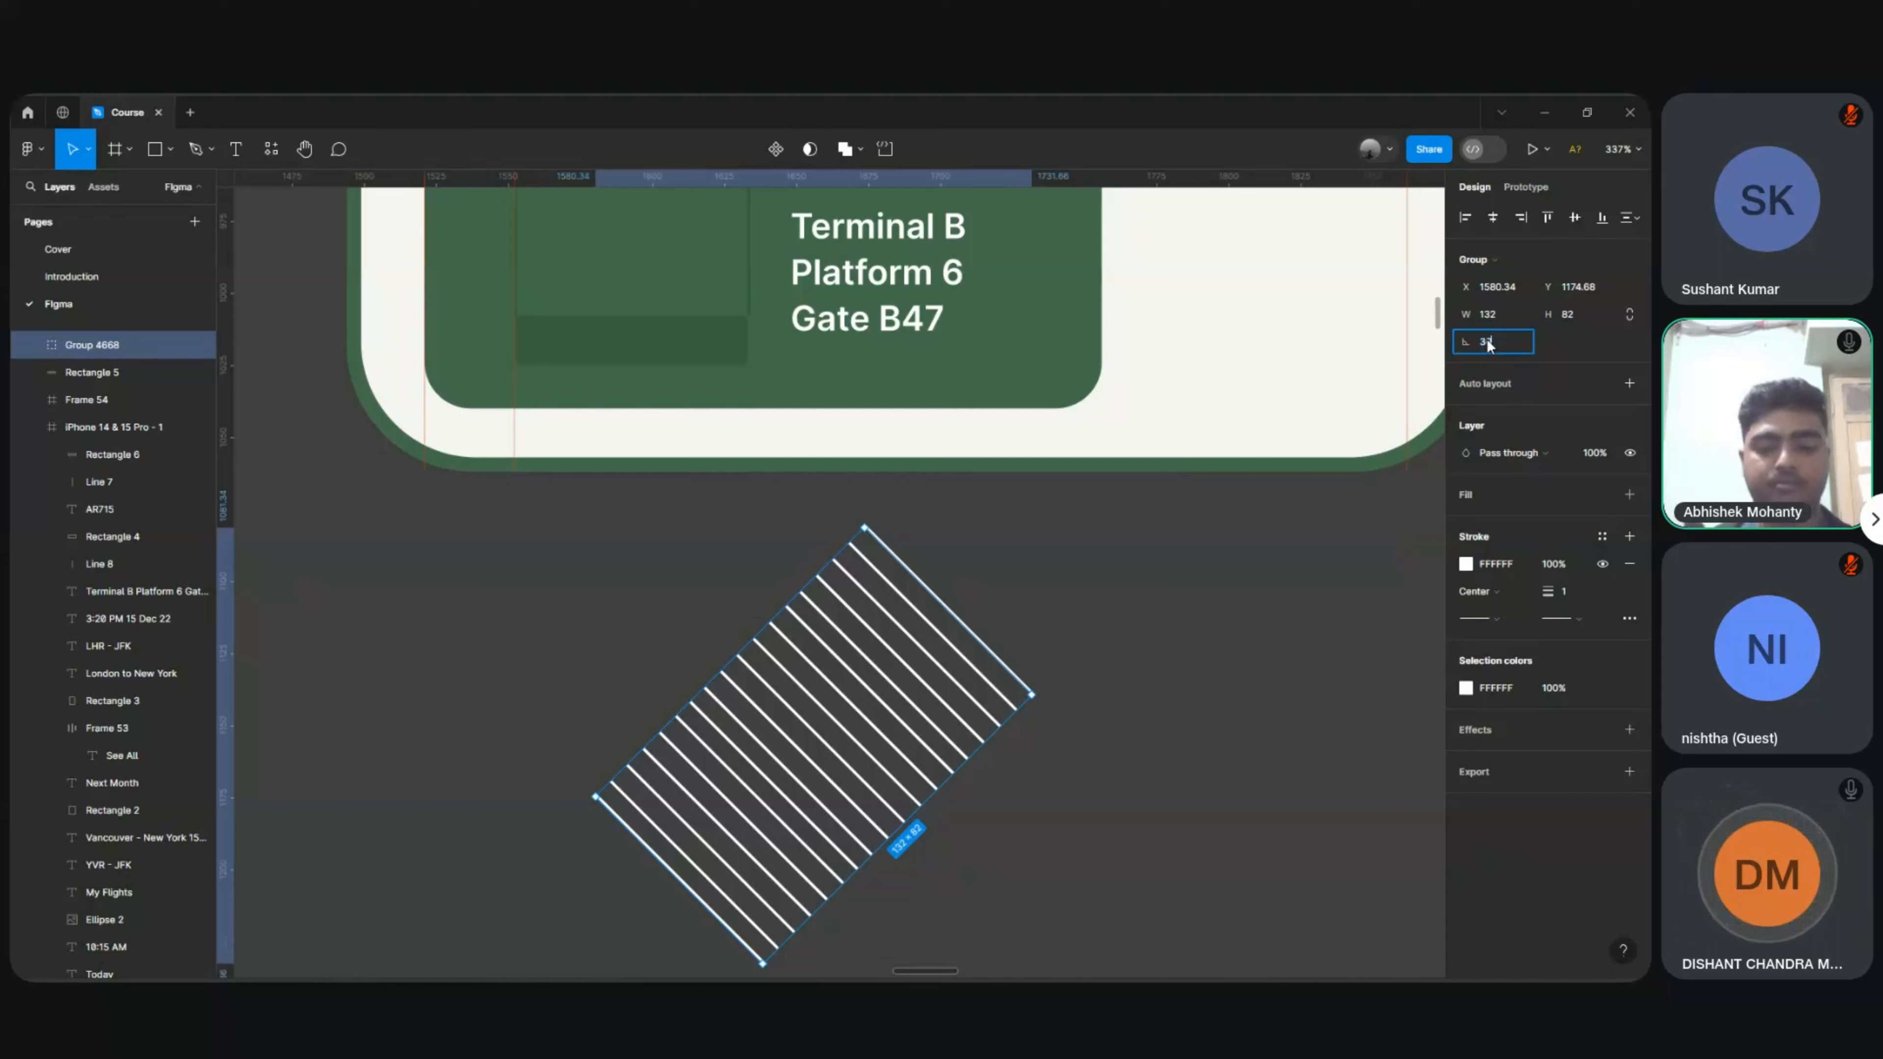
pyautogui.write('0')
pyautogui.press('Return')
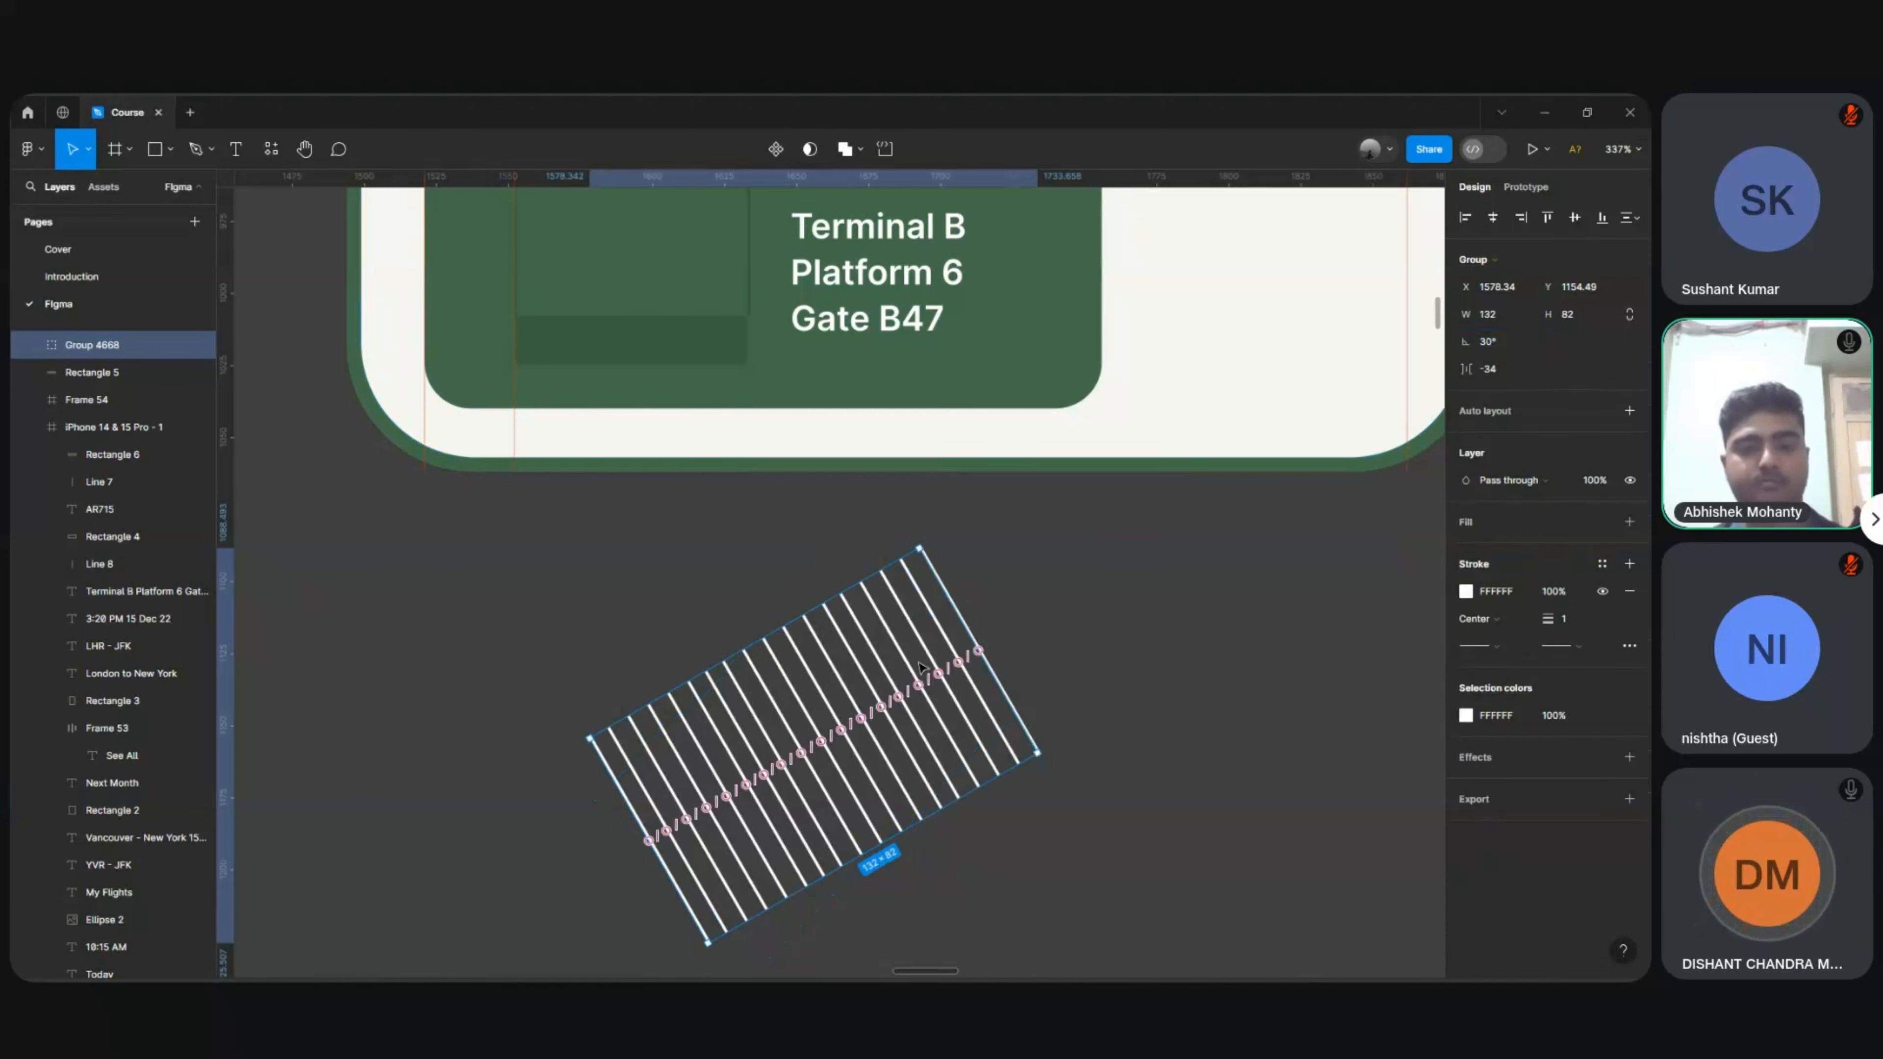
# Step: Copy the dark green 81 × 17 rectangle onto the canvas below the frame and move the slanted line group over it
pyautogui.click(681, 348)
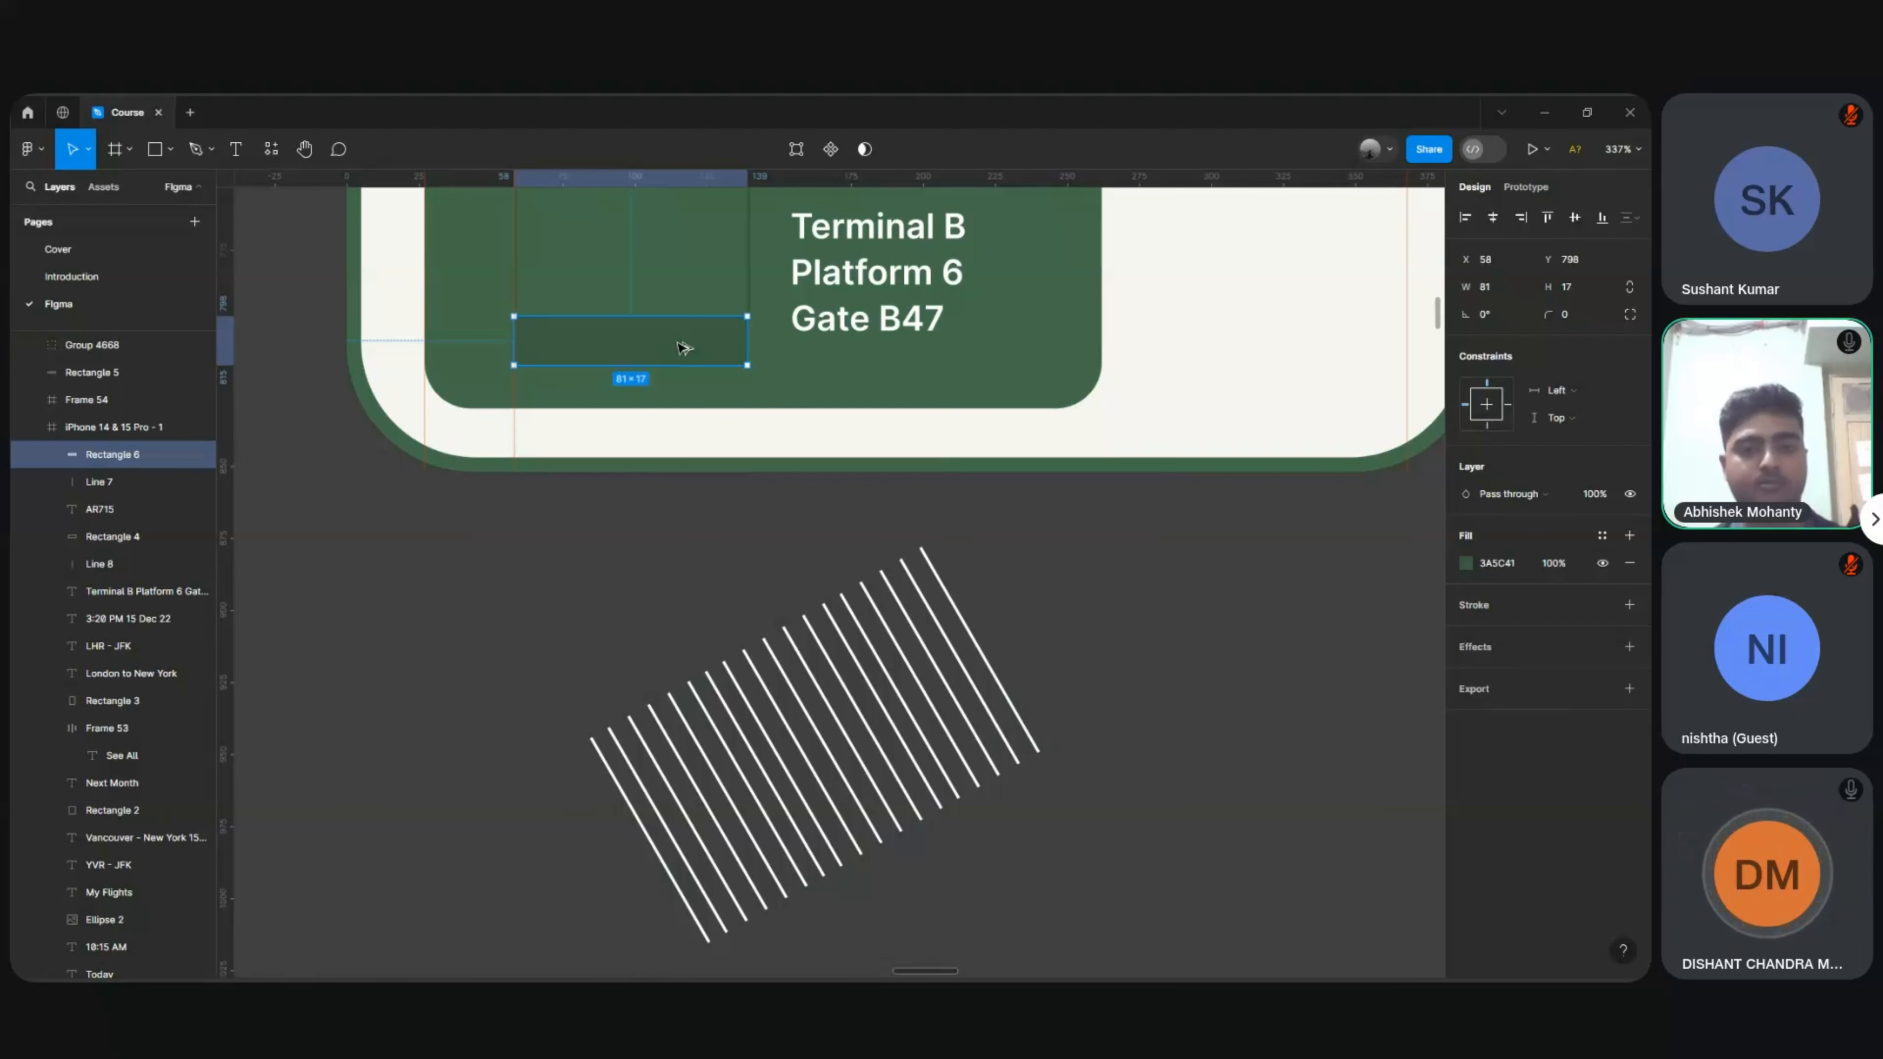
pyautogui.moveTo(682, 347); pyautogui.dragTo(644, 625)
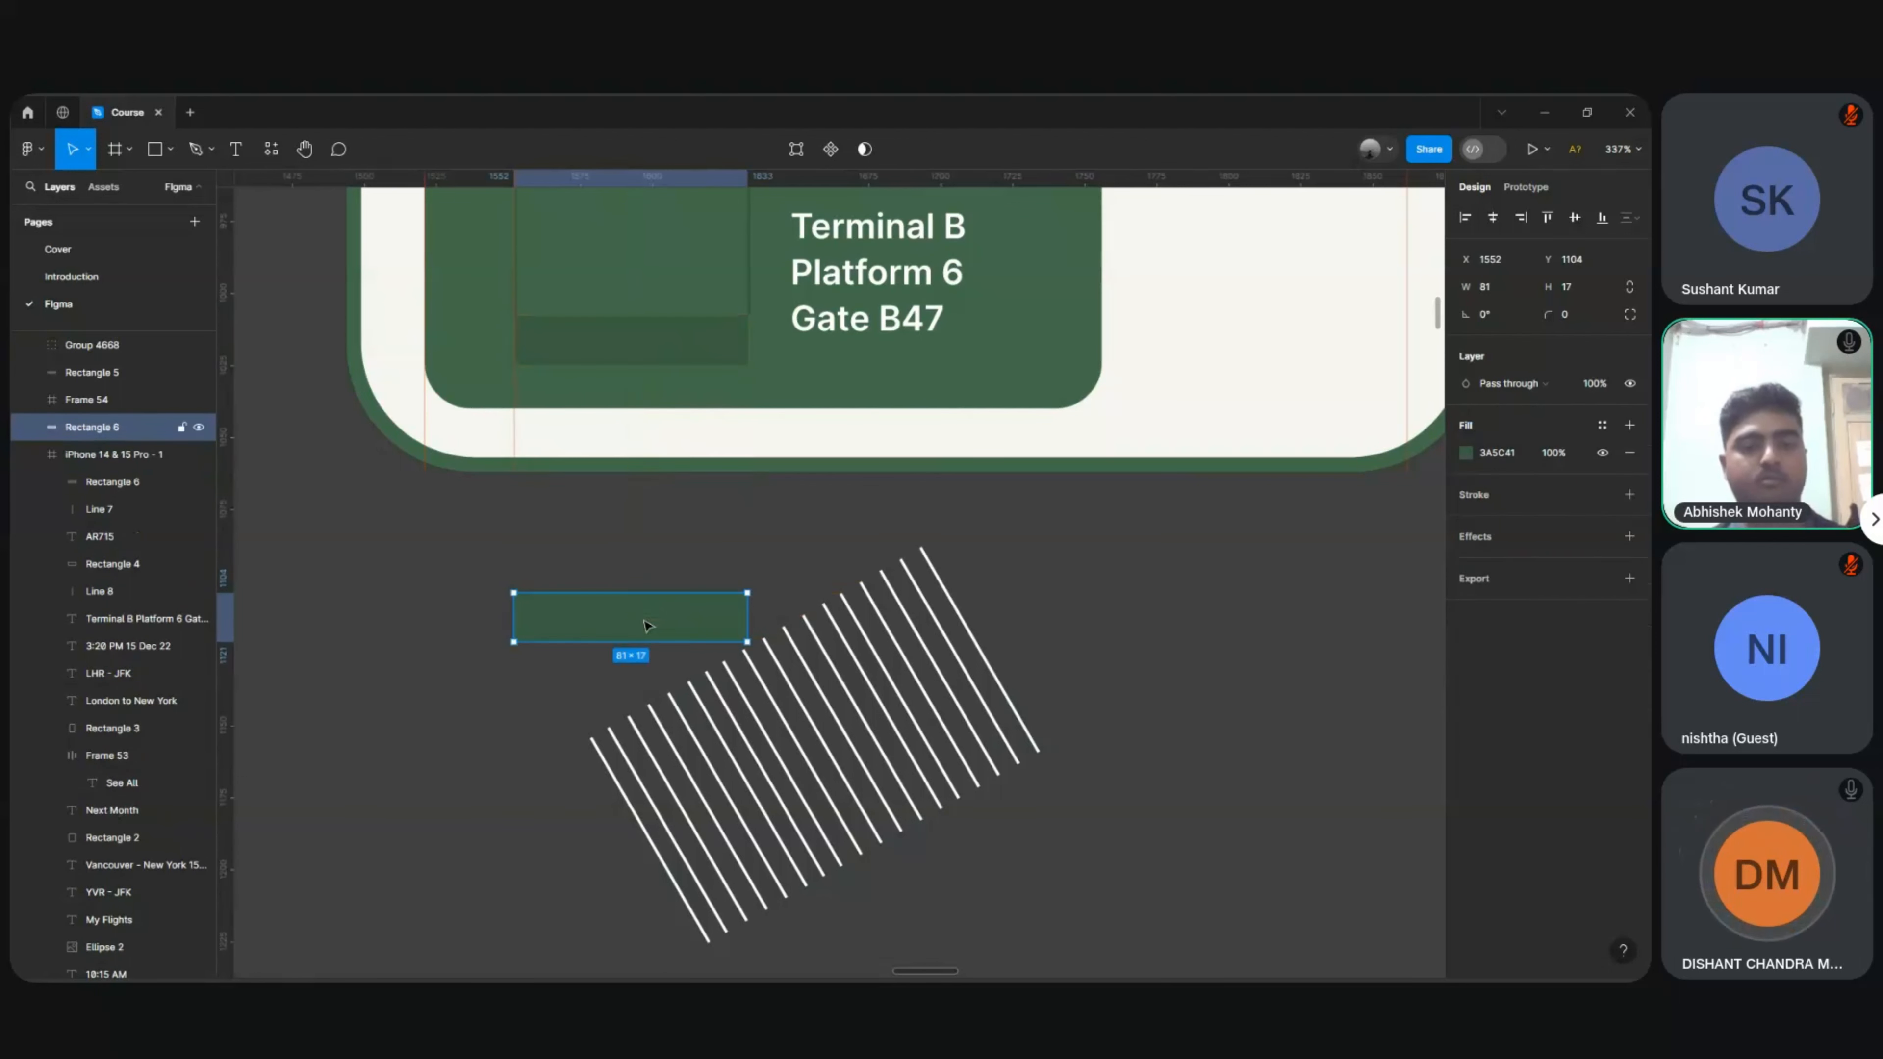
pyautogui.click(813, 716)
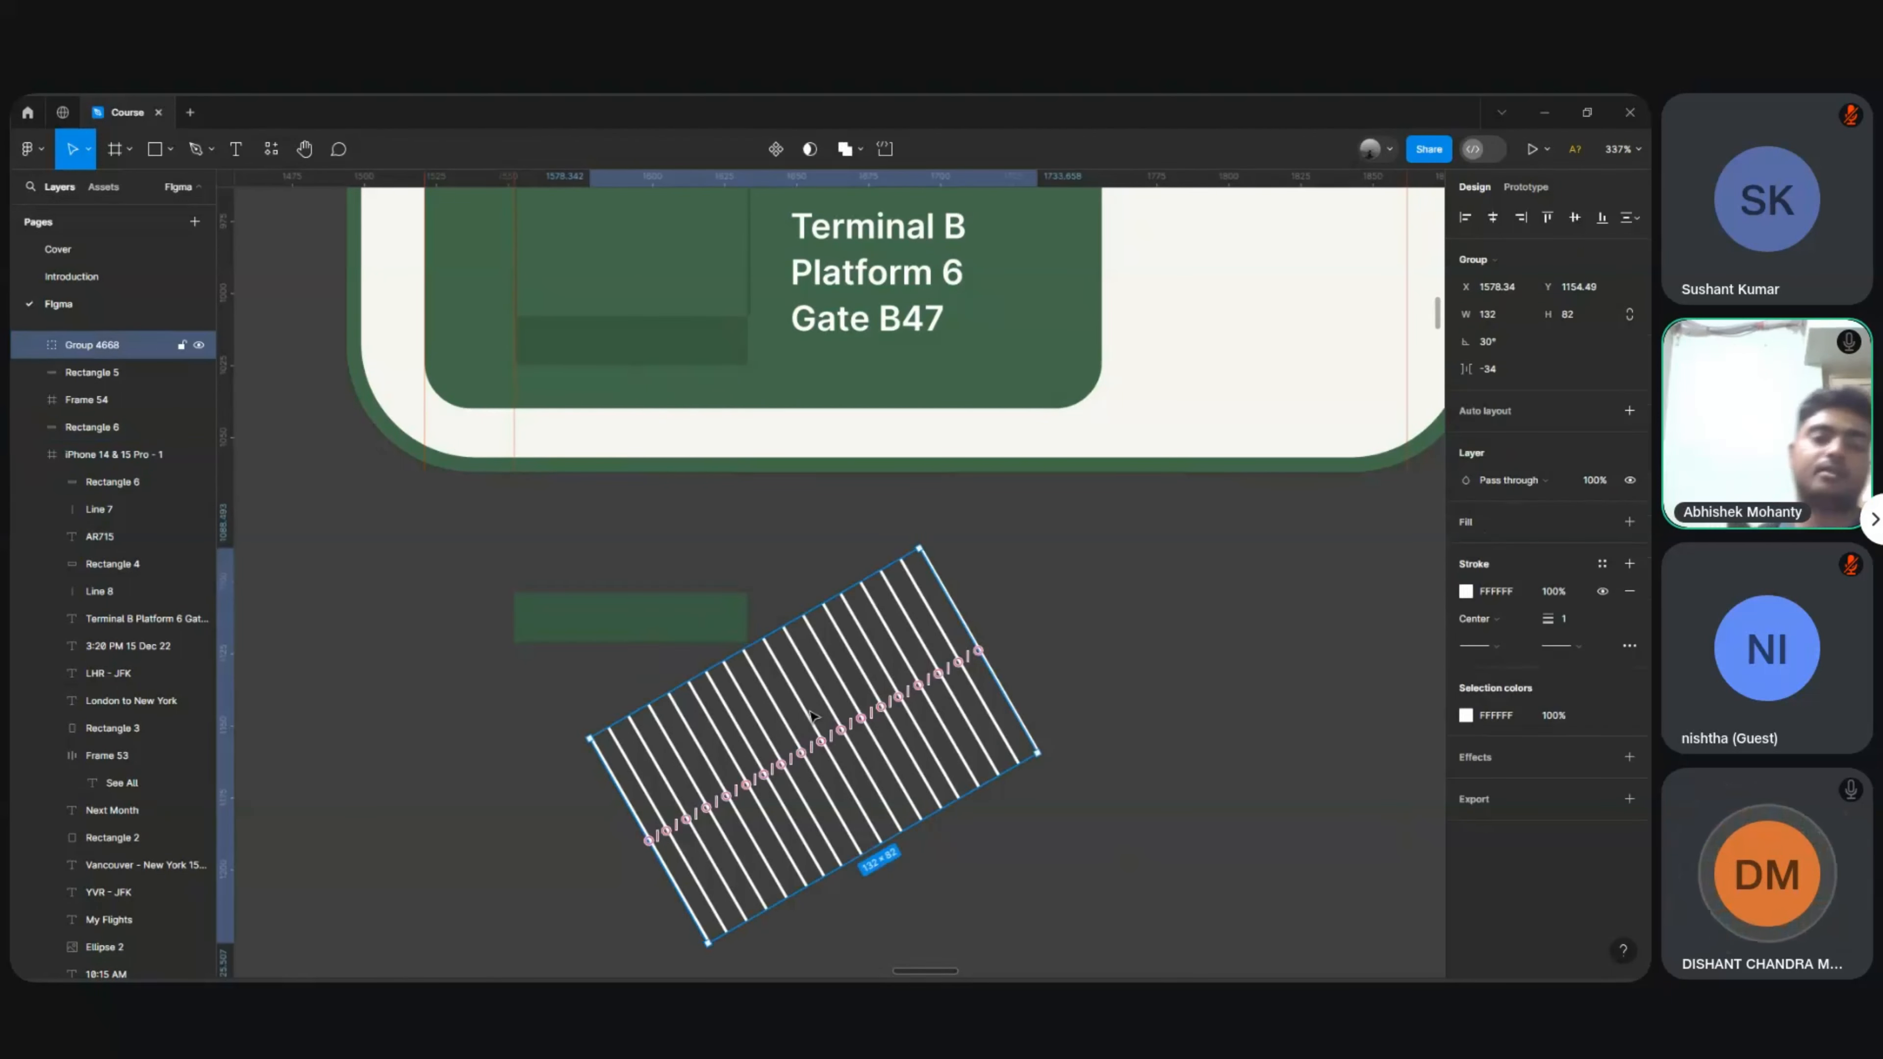
pyautogui.click(1062, 670)
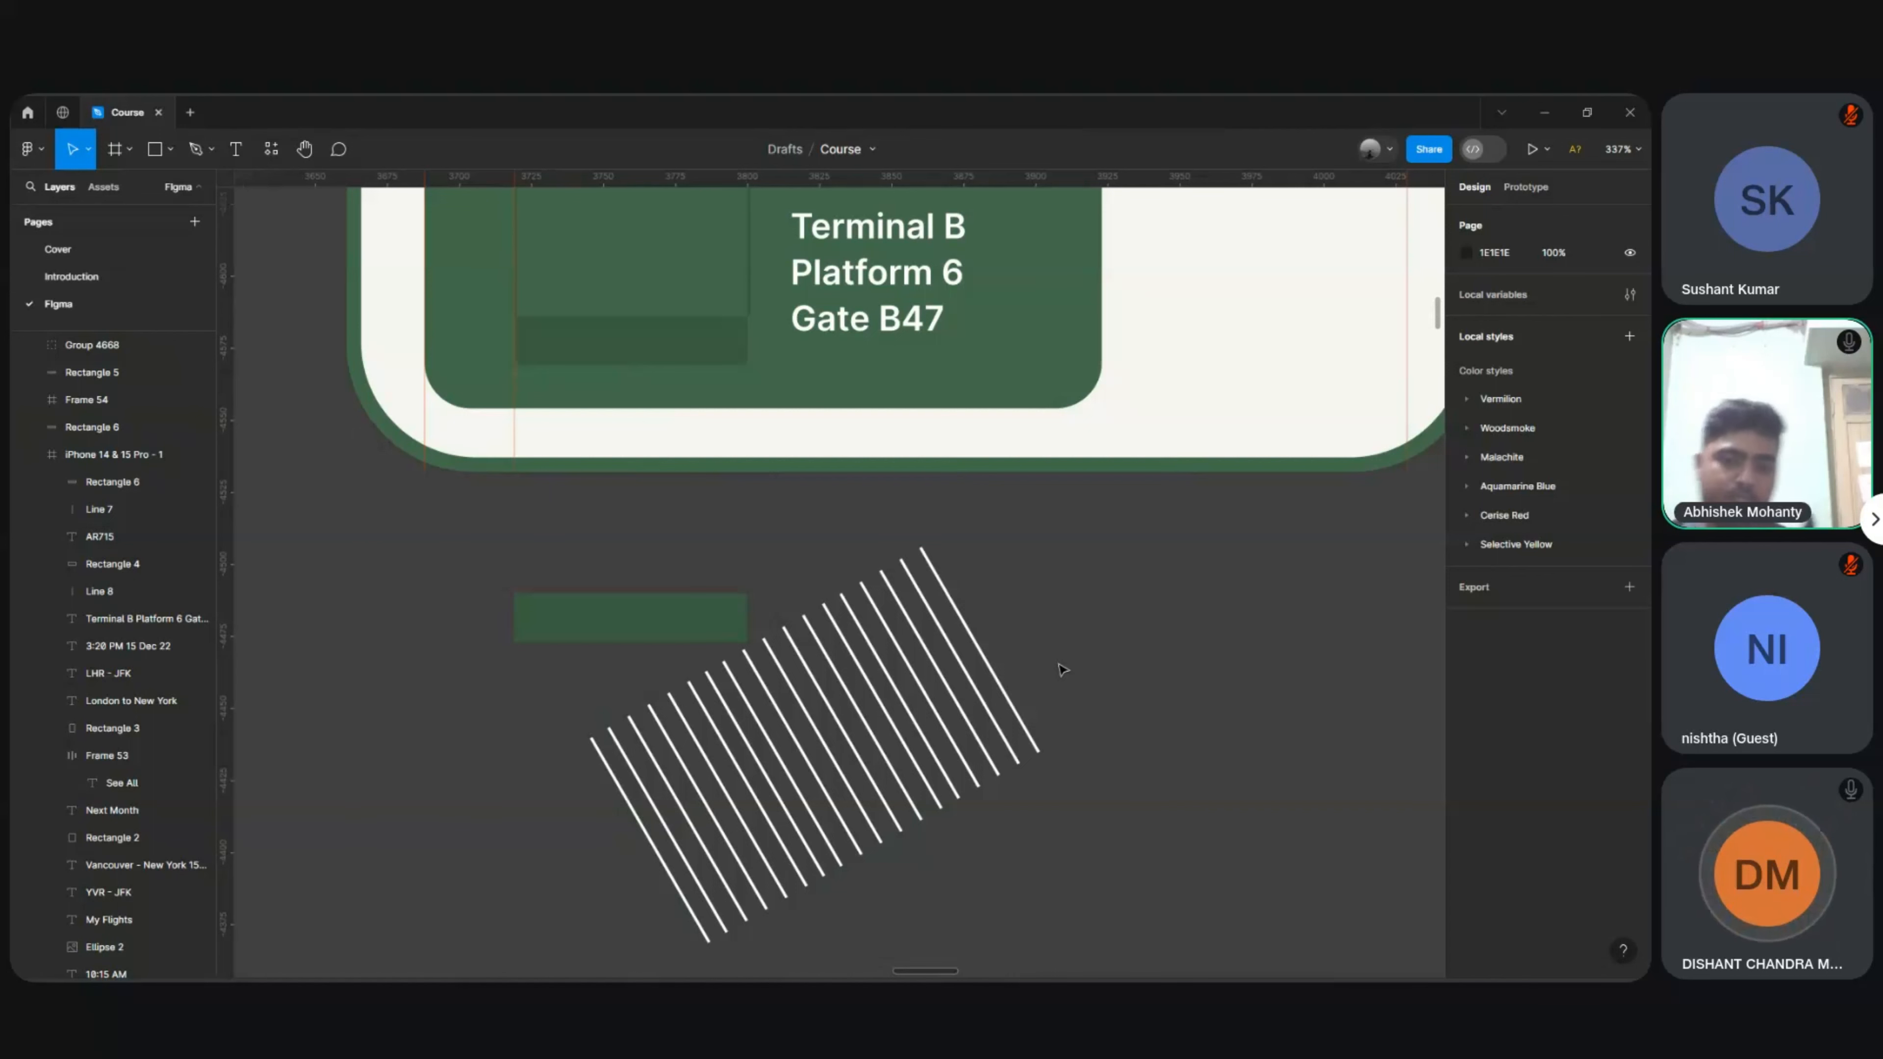
pyautogui.click(942, 687)
pyautogui.moveTo(942, 687); pyautogui.dragTo(739, 602)
pyautogui.press('Escape')
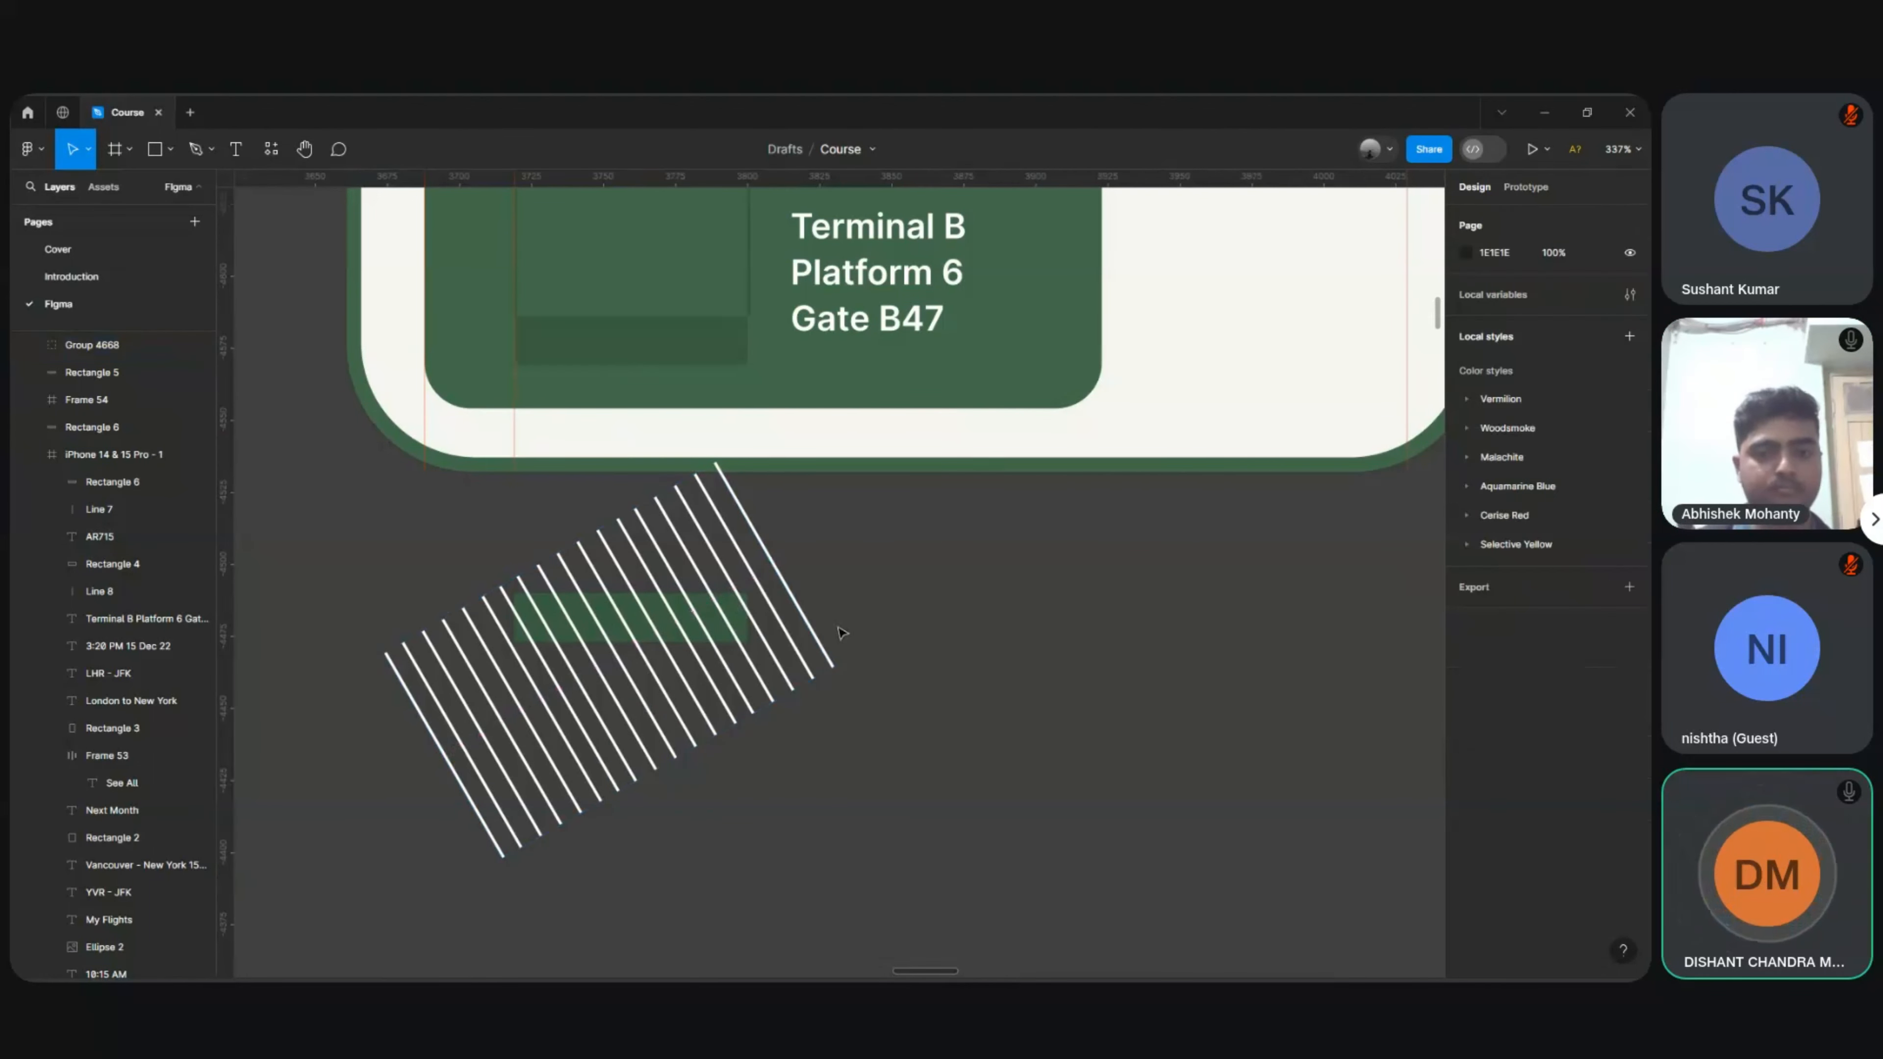
# Step: Mask the slanted line group with the copied green rectangle beneath it so the stripes are clipped to its shape
pyautogui.scroll(5, 638, 623)
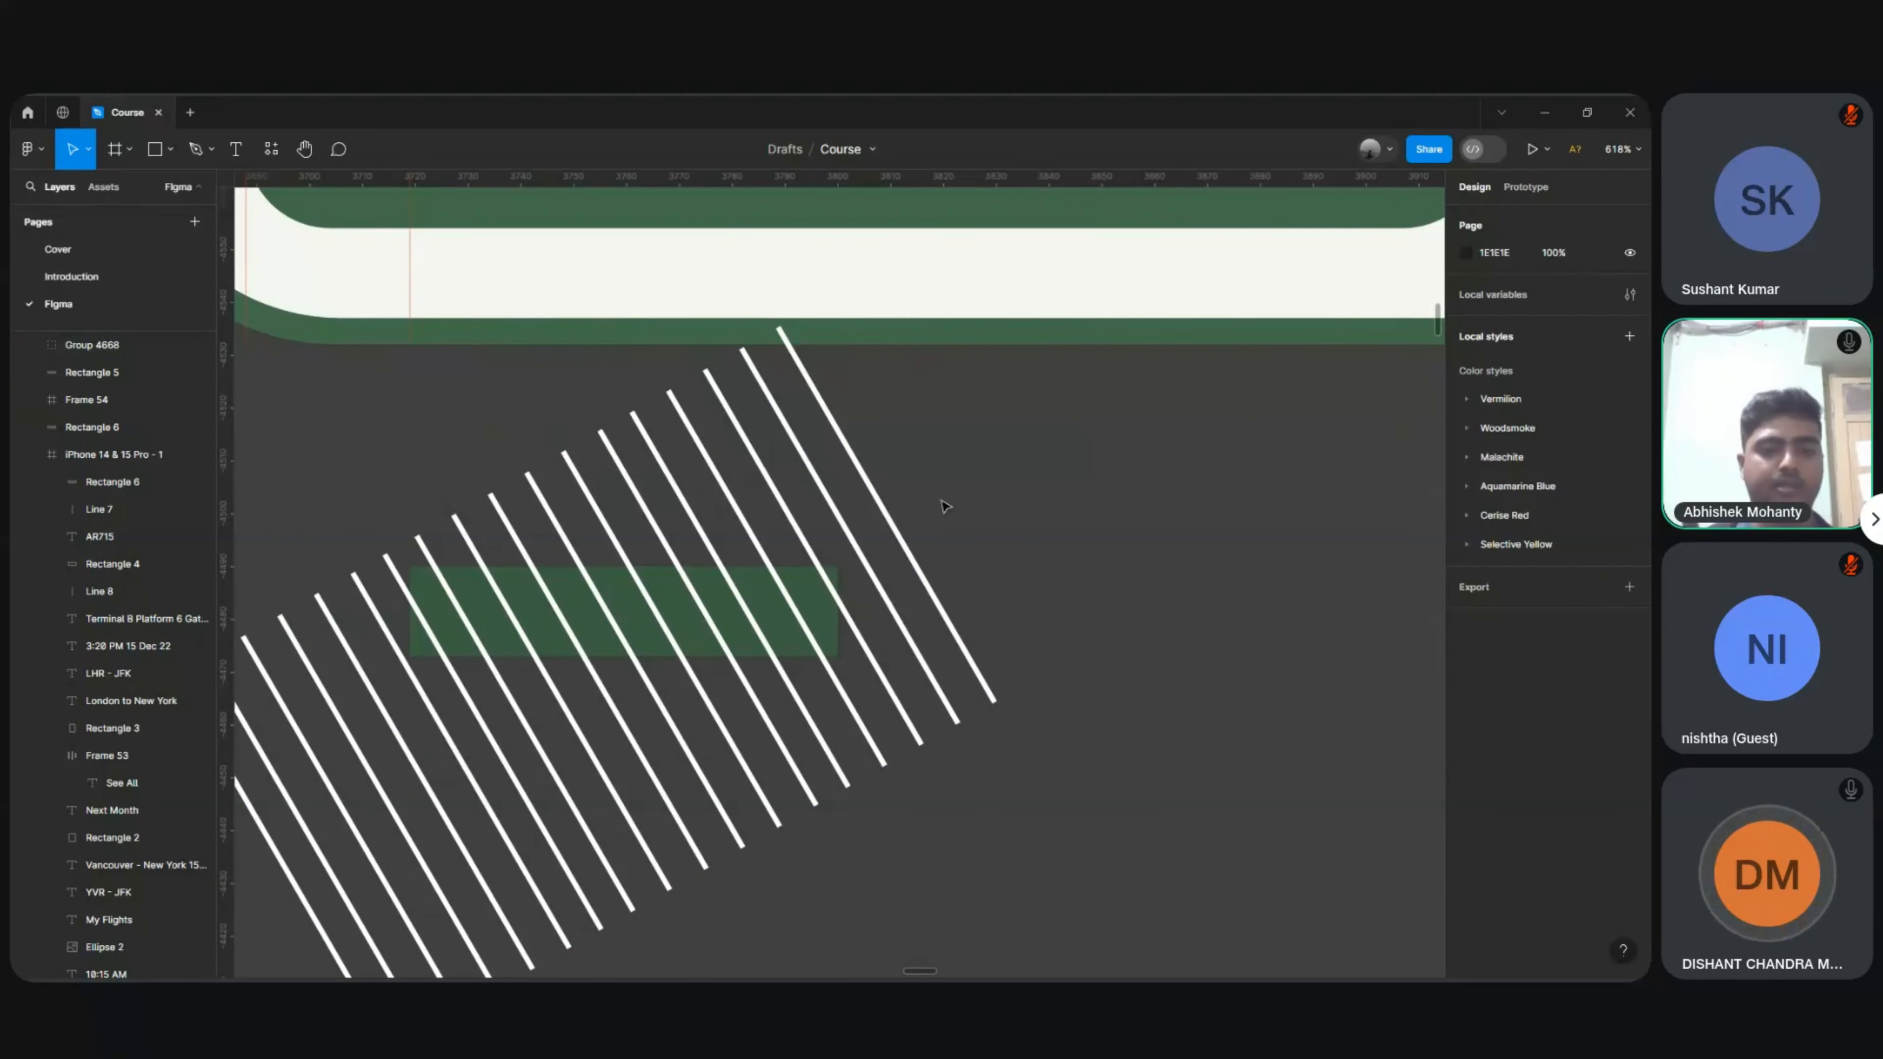
pyautogui.click(898, 534)
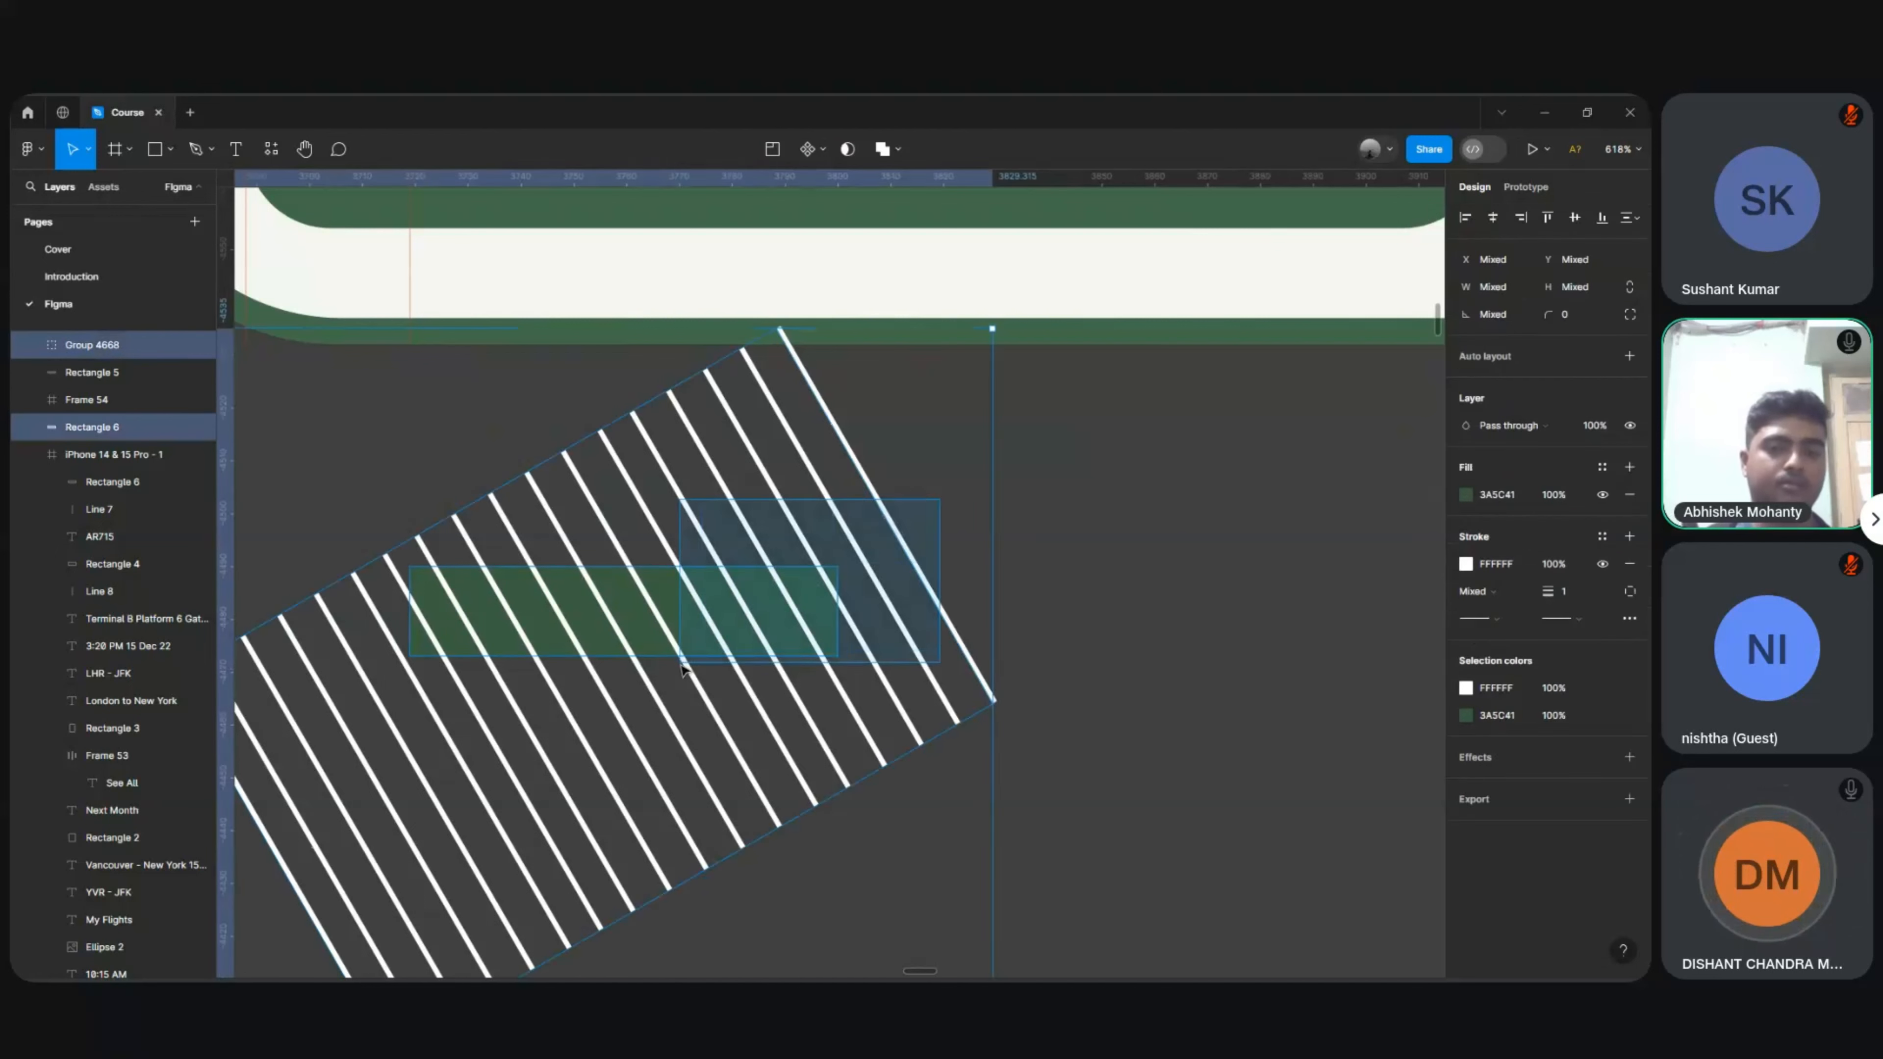
pyautogui.click(1019, 568)
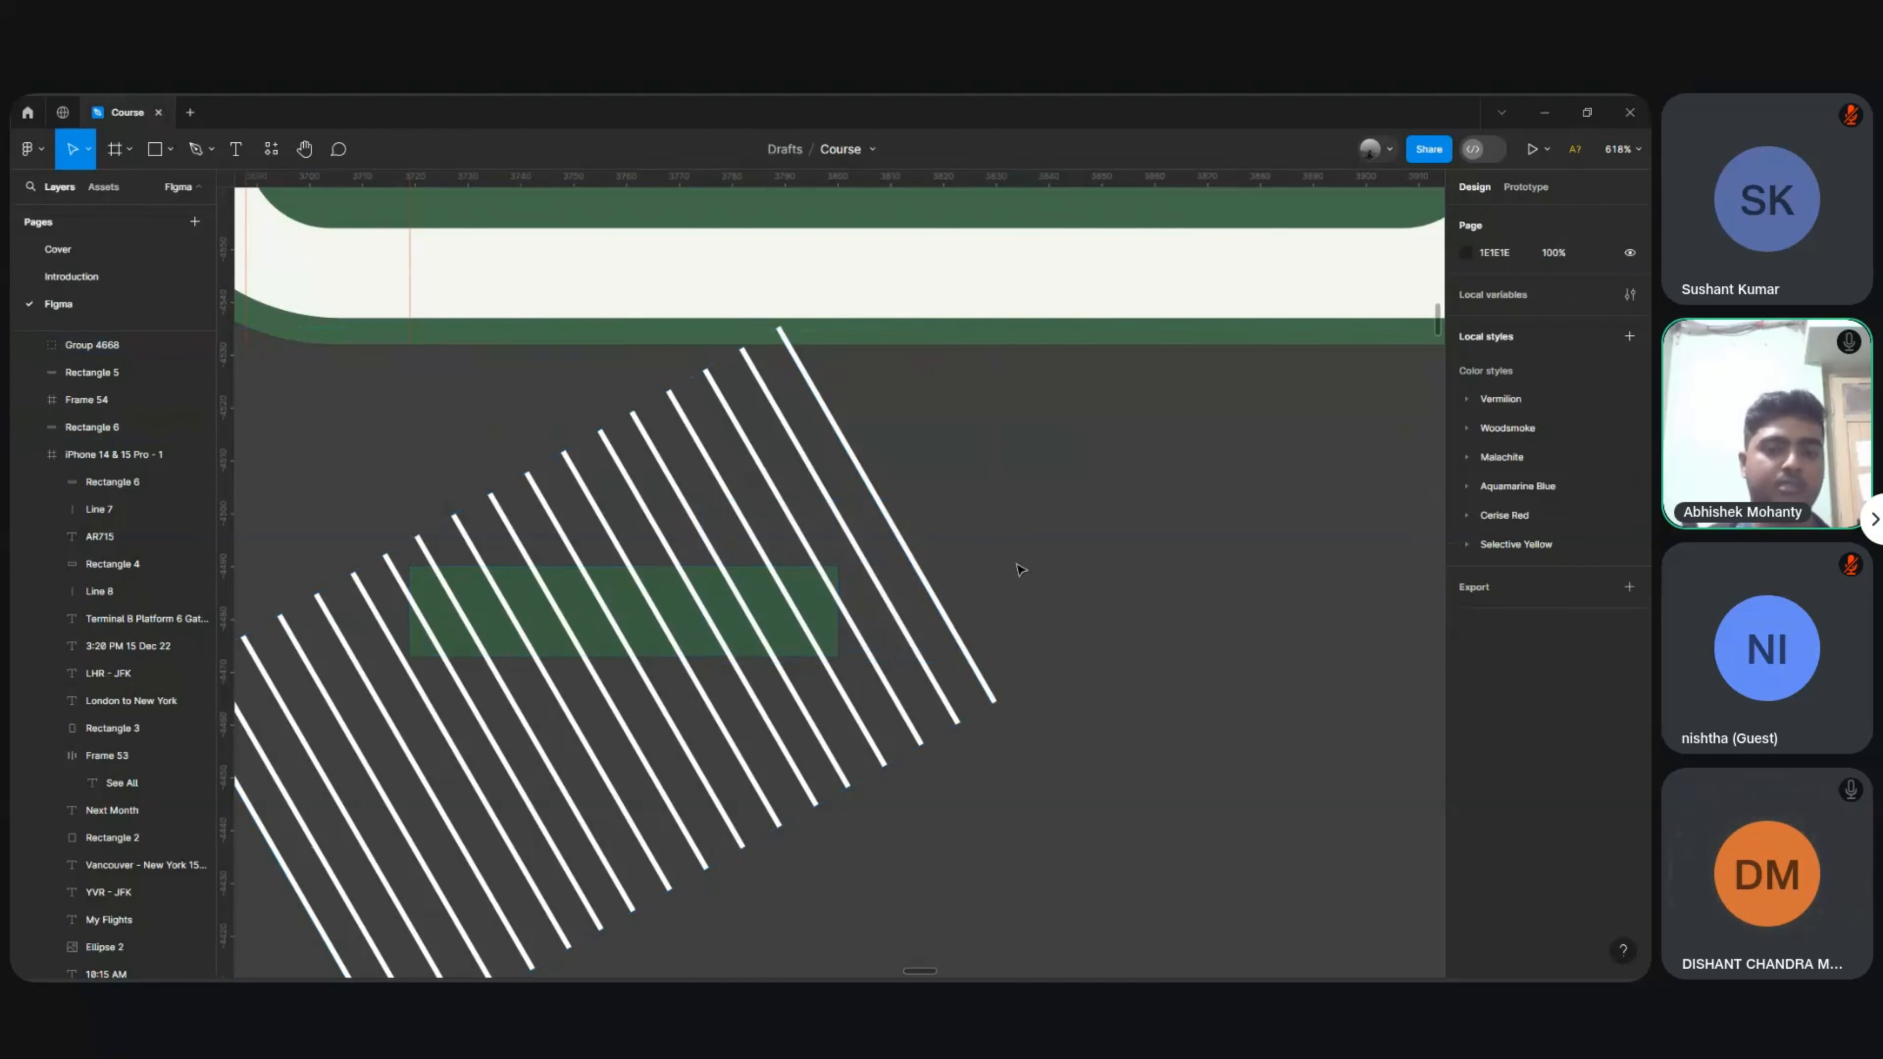
pyautogui.click(771, 606)
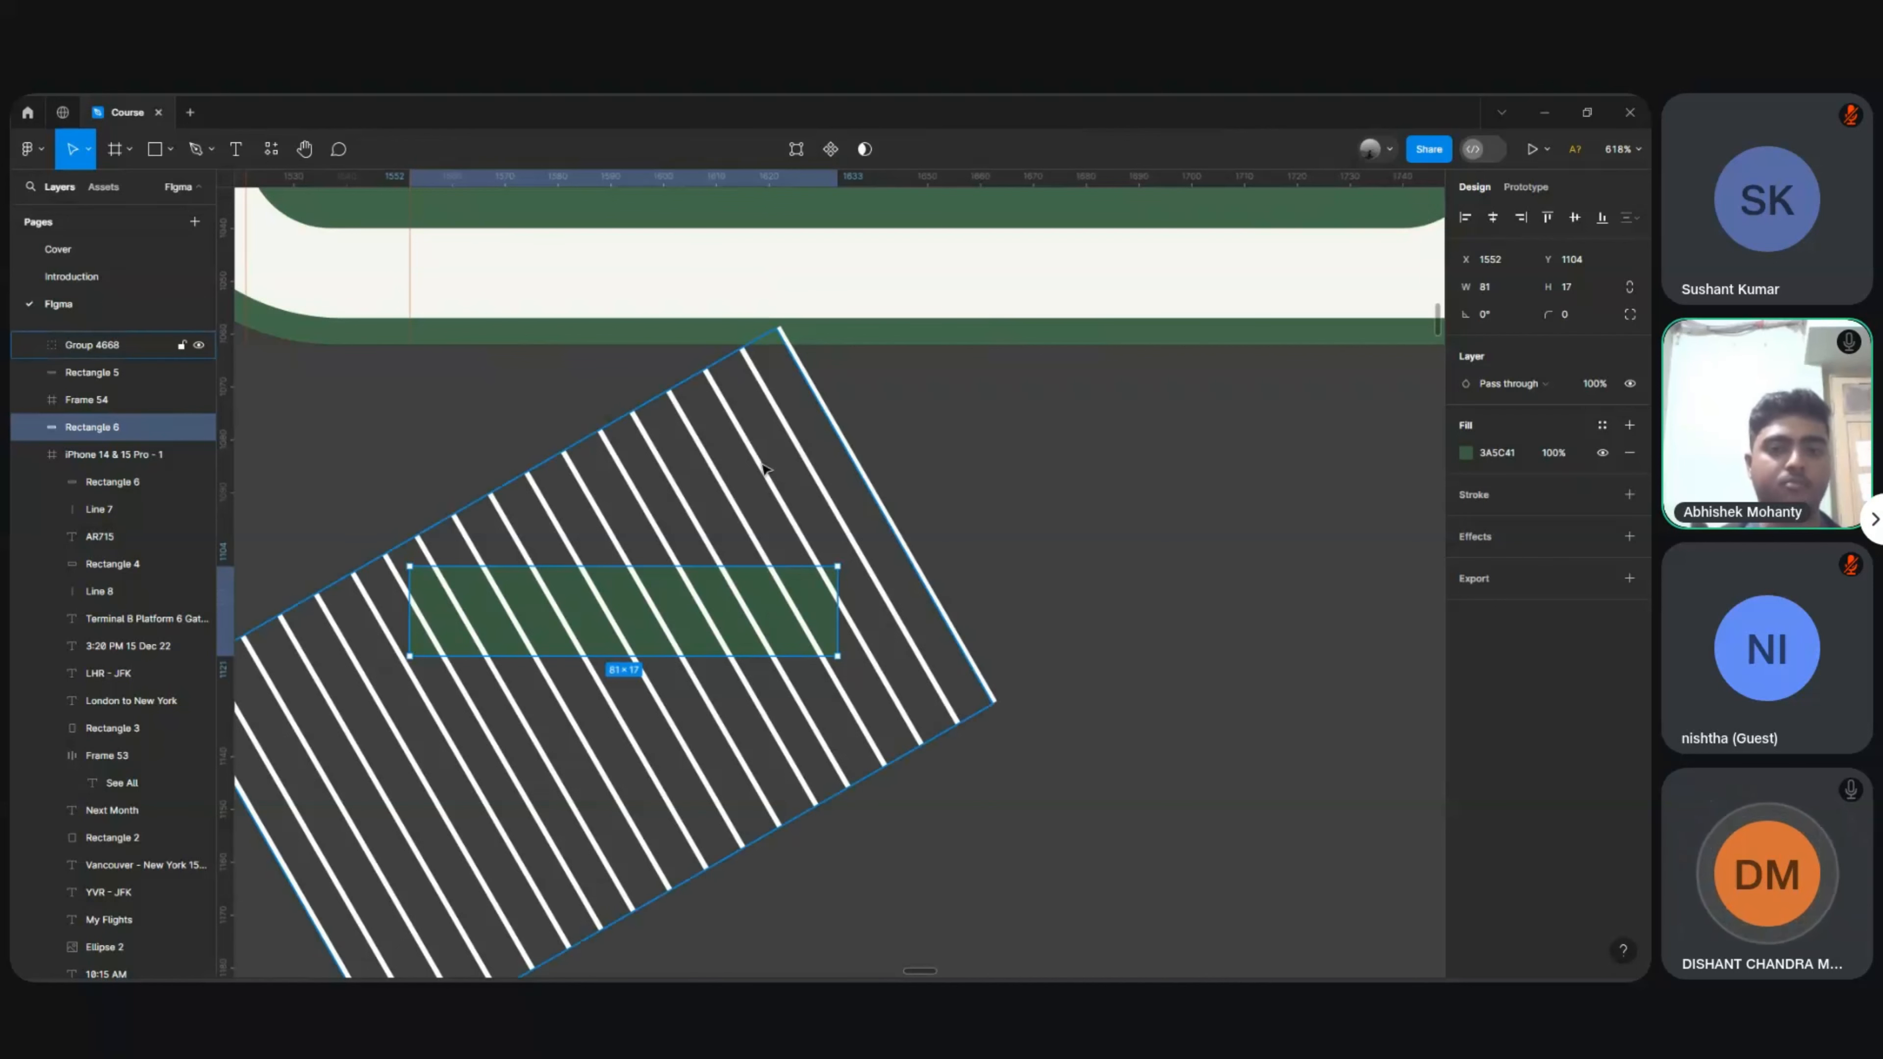
pyautogui.scroll(4, 763, 469)
pyautogui.scroll(-4, 763, 469)
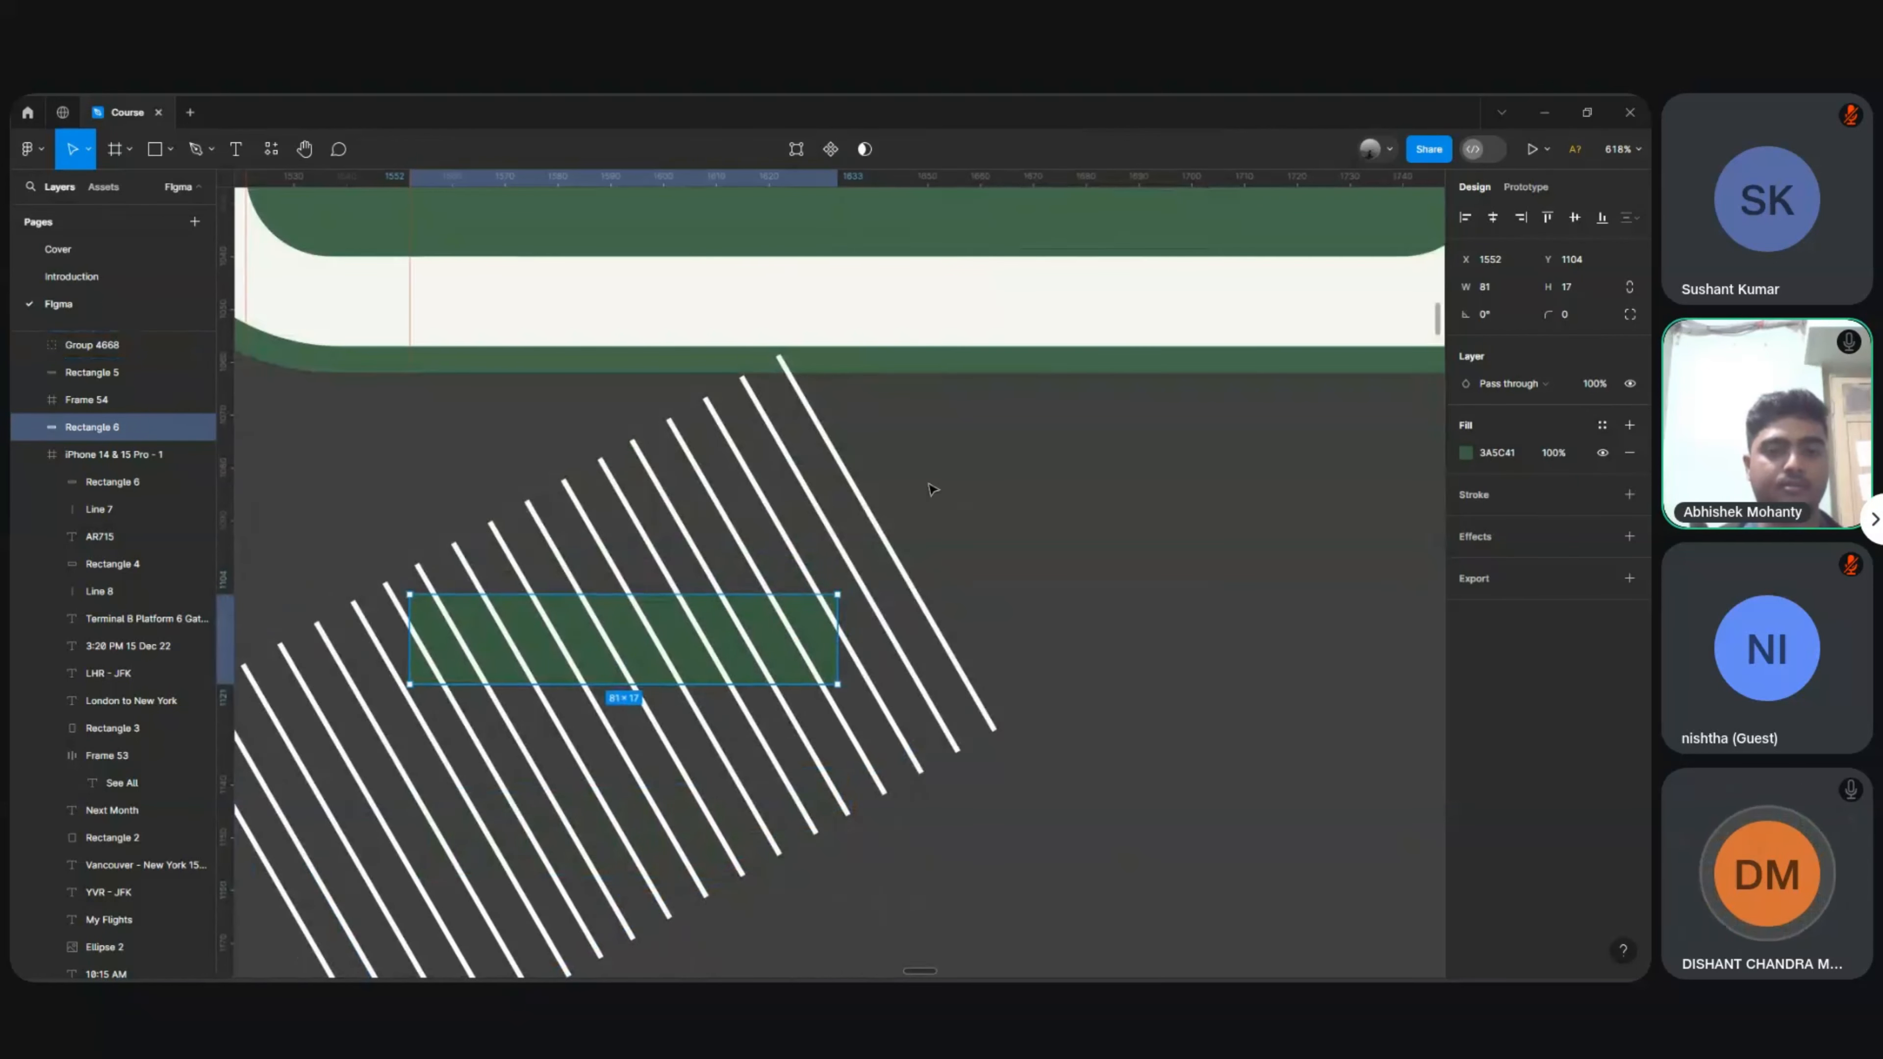
pyautogui.moveTo(929, 480); pyautogui.dragTo(643, 715)
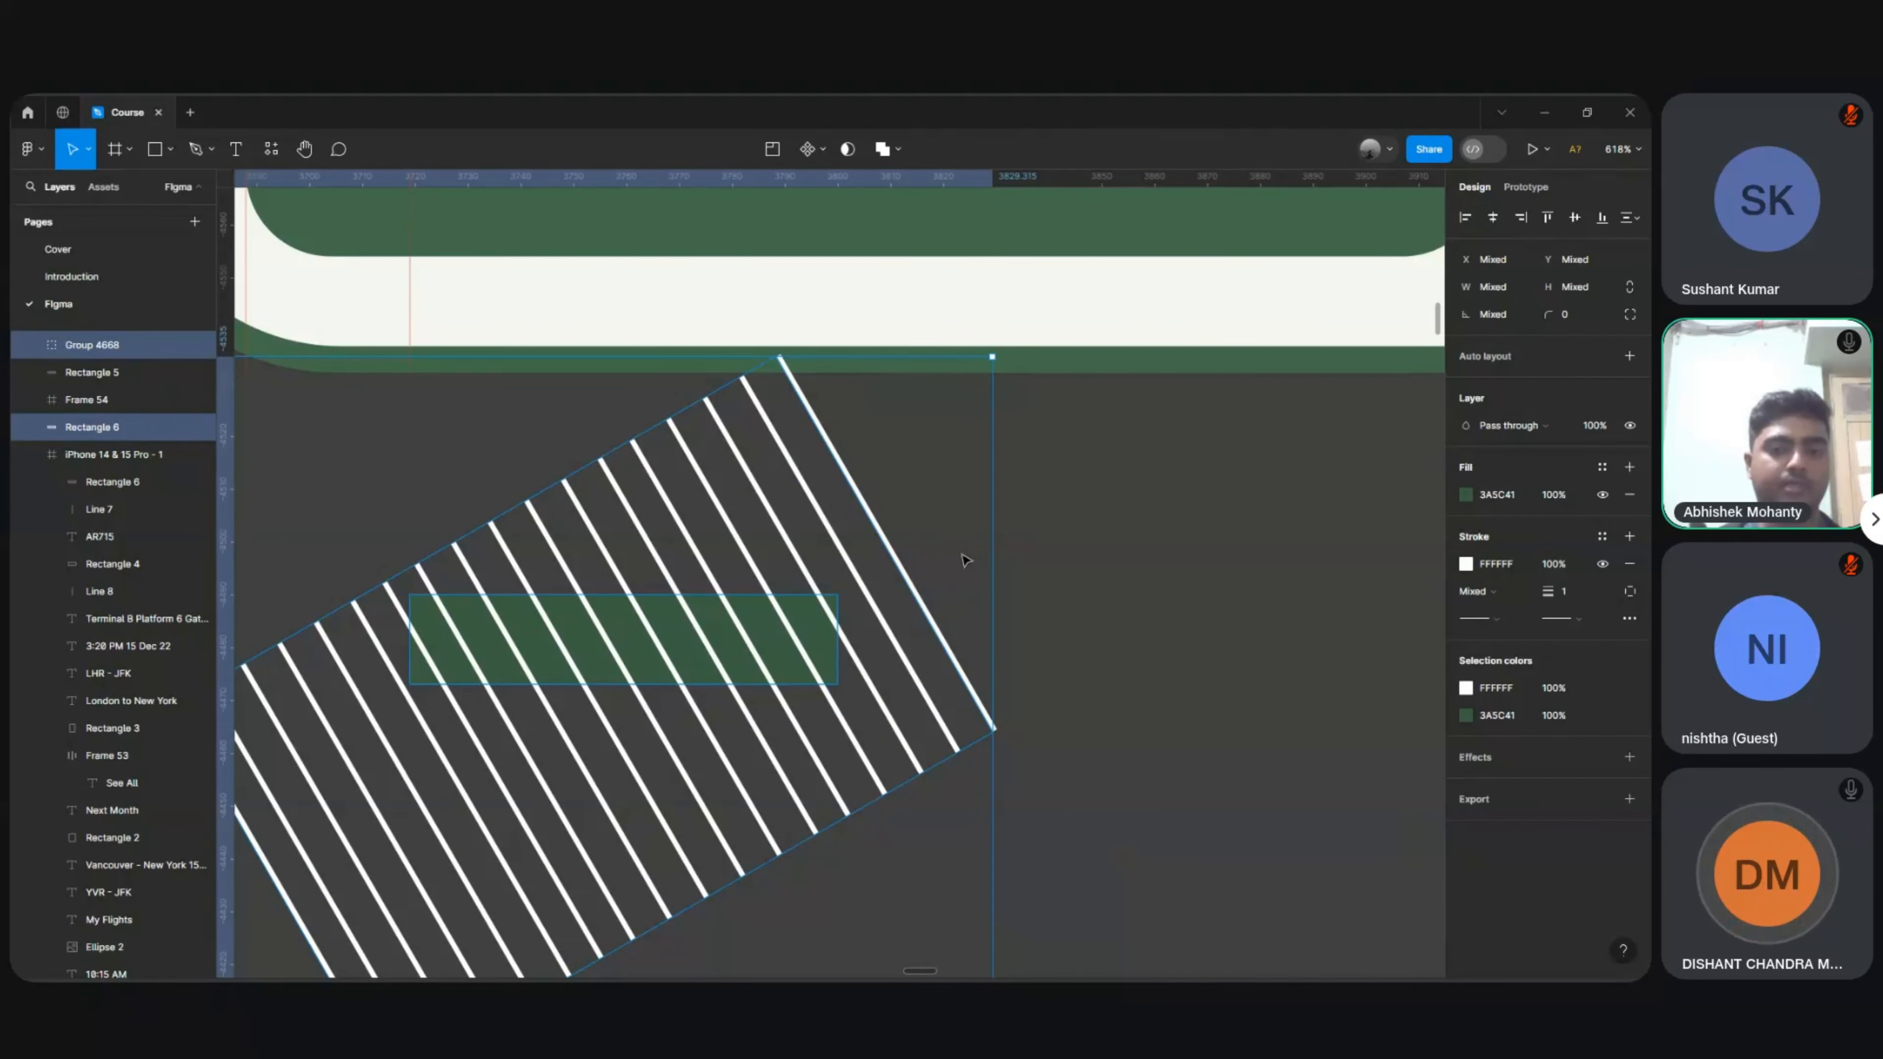
pyautogui.click(1078, 573)
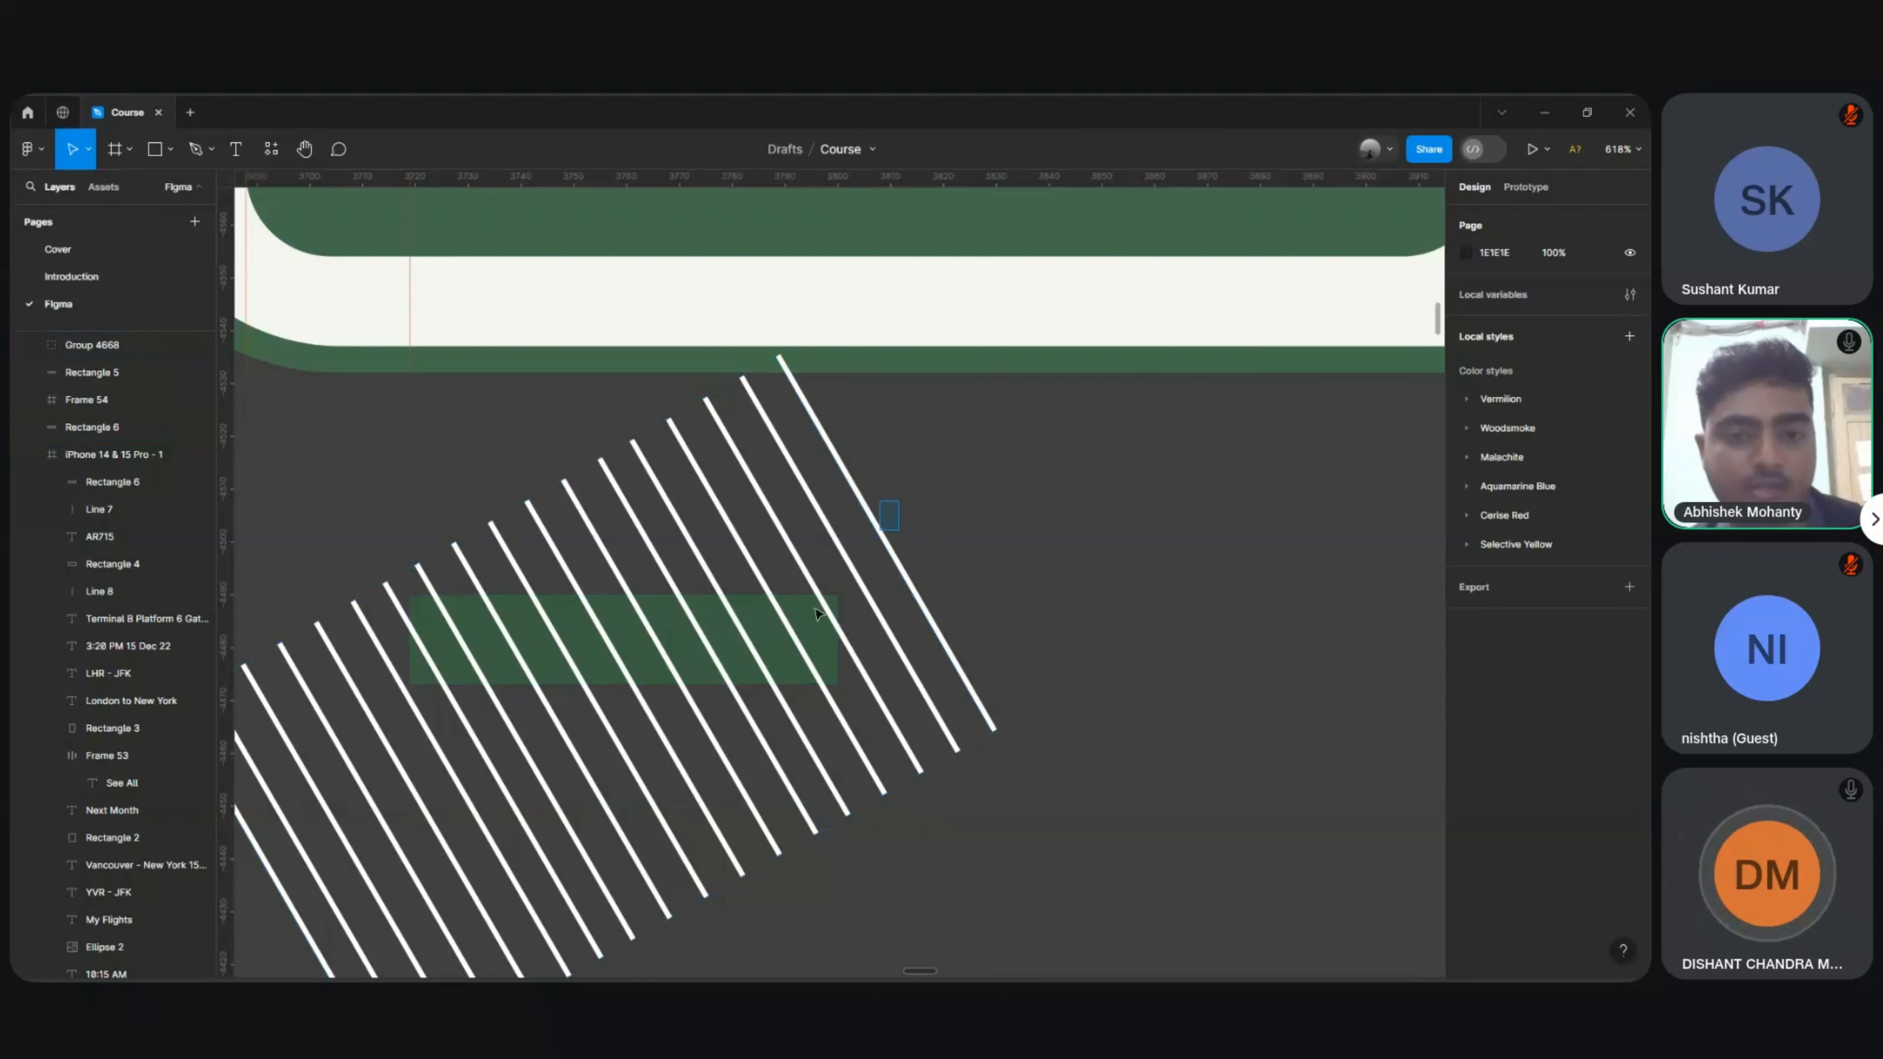
pyautogui.moveTo(899, 502); pyautogui.dragTo(723, 701)
pyautogui.rightClick(723, 664)
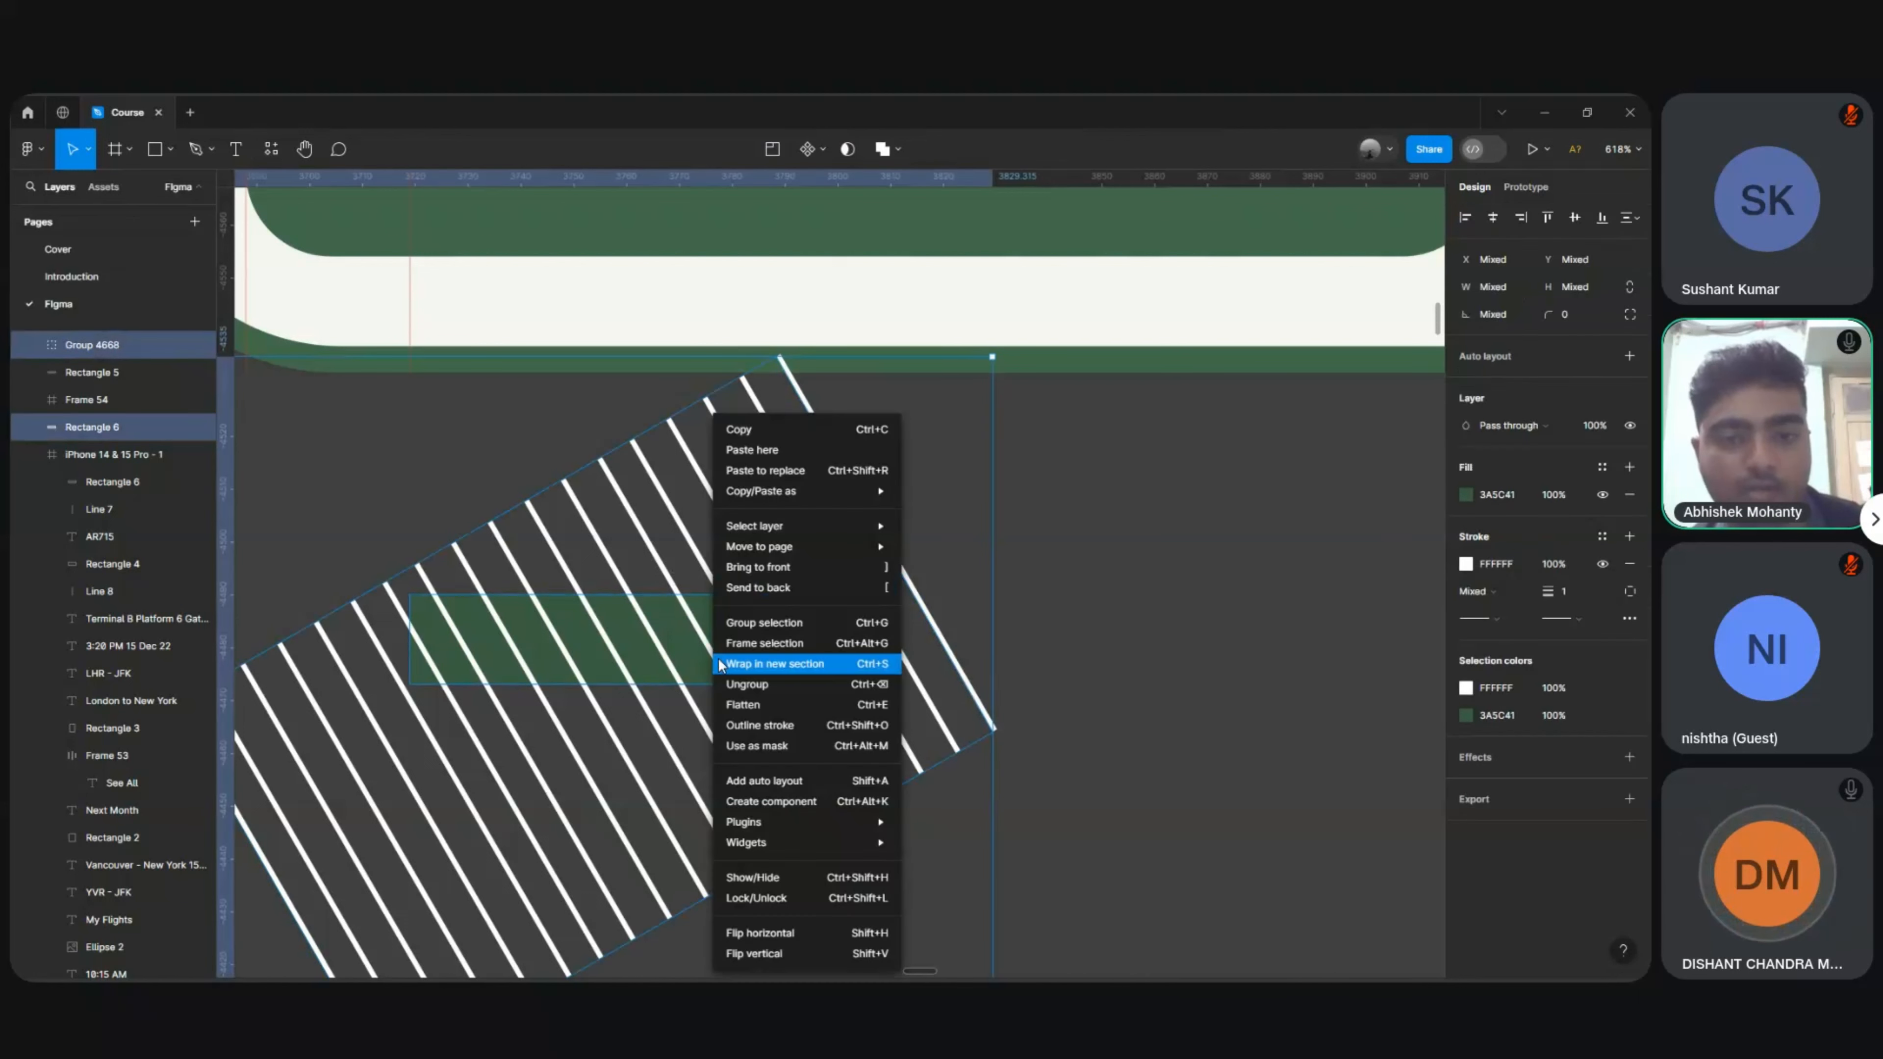
pyautogui.click(745, 747)
pyautogui.click(895, 745)
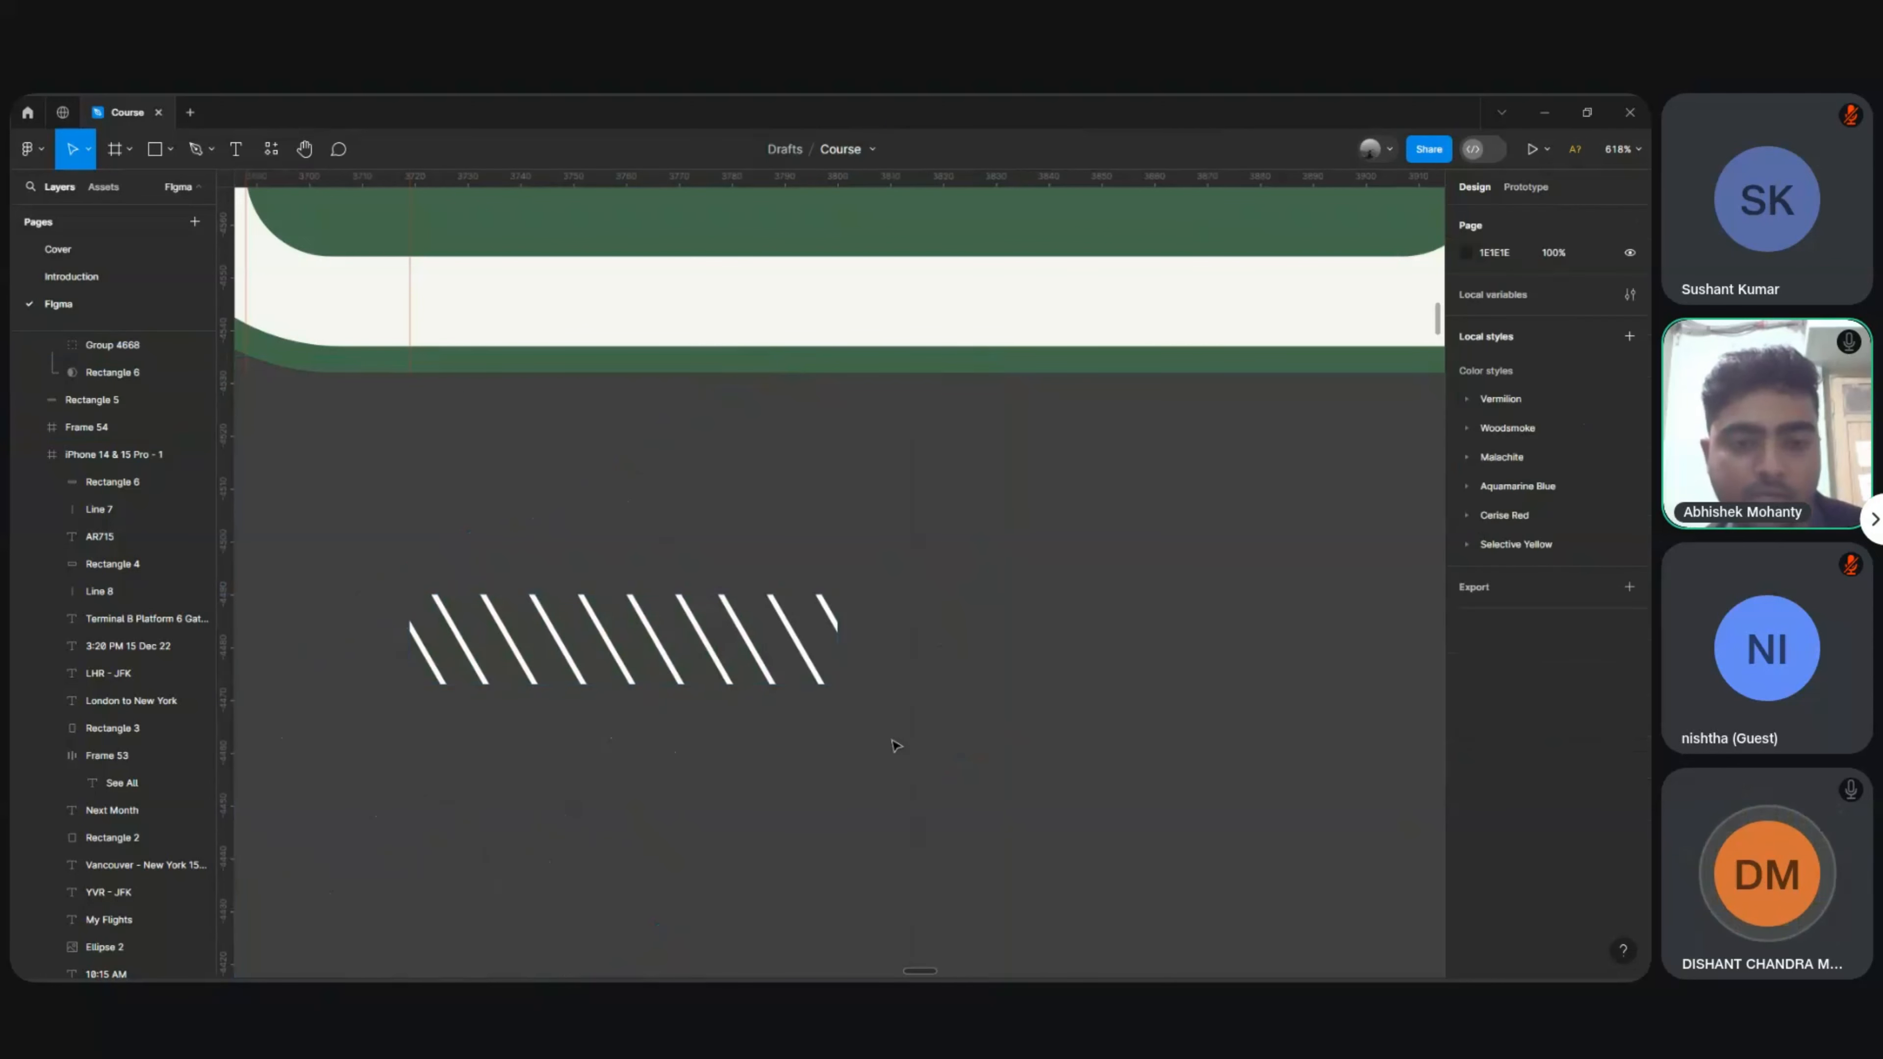
# Step: Set the spacing between the slanted lines inside the mask group to -37
pyautogui.scroll(-5, 790, 706)
pyautogui.click(771, 686)
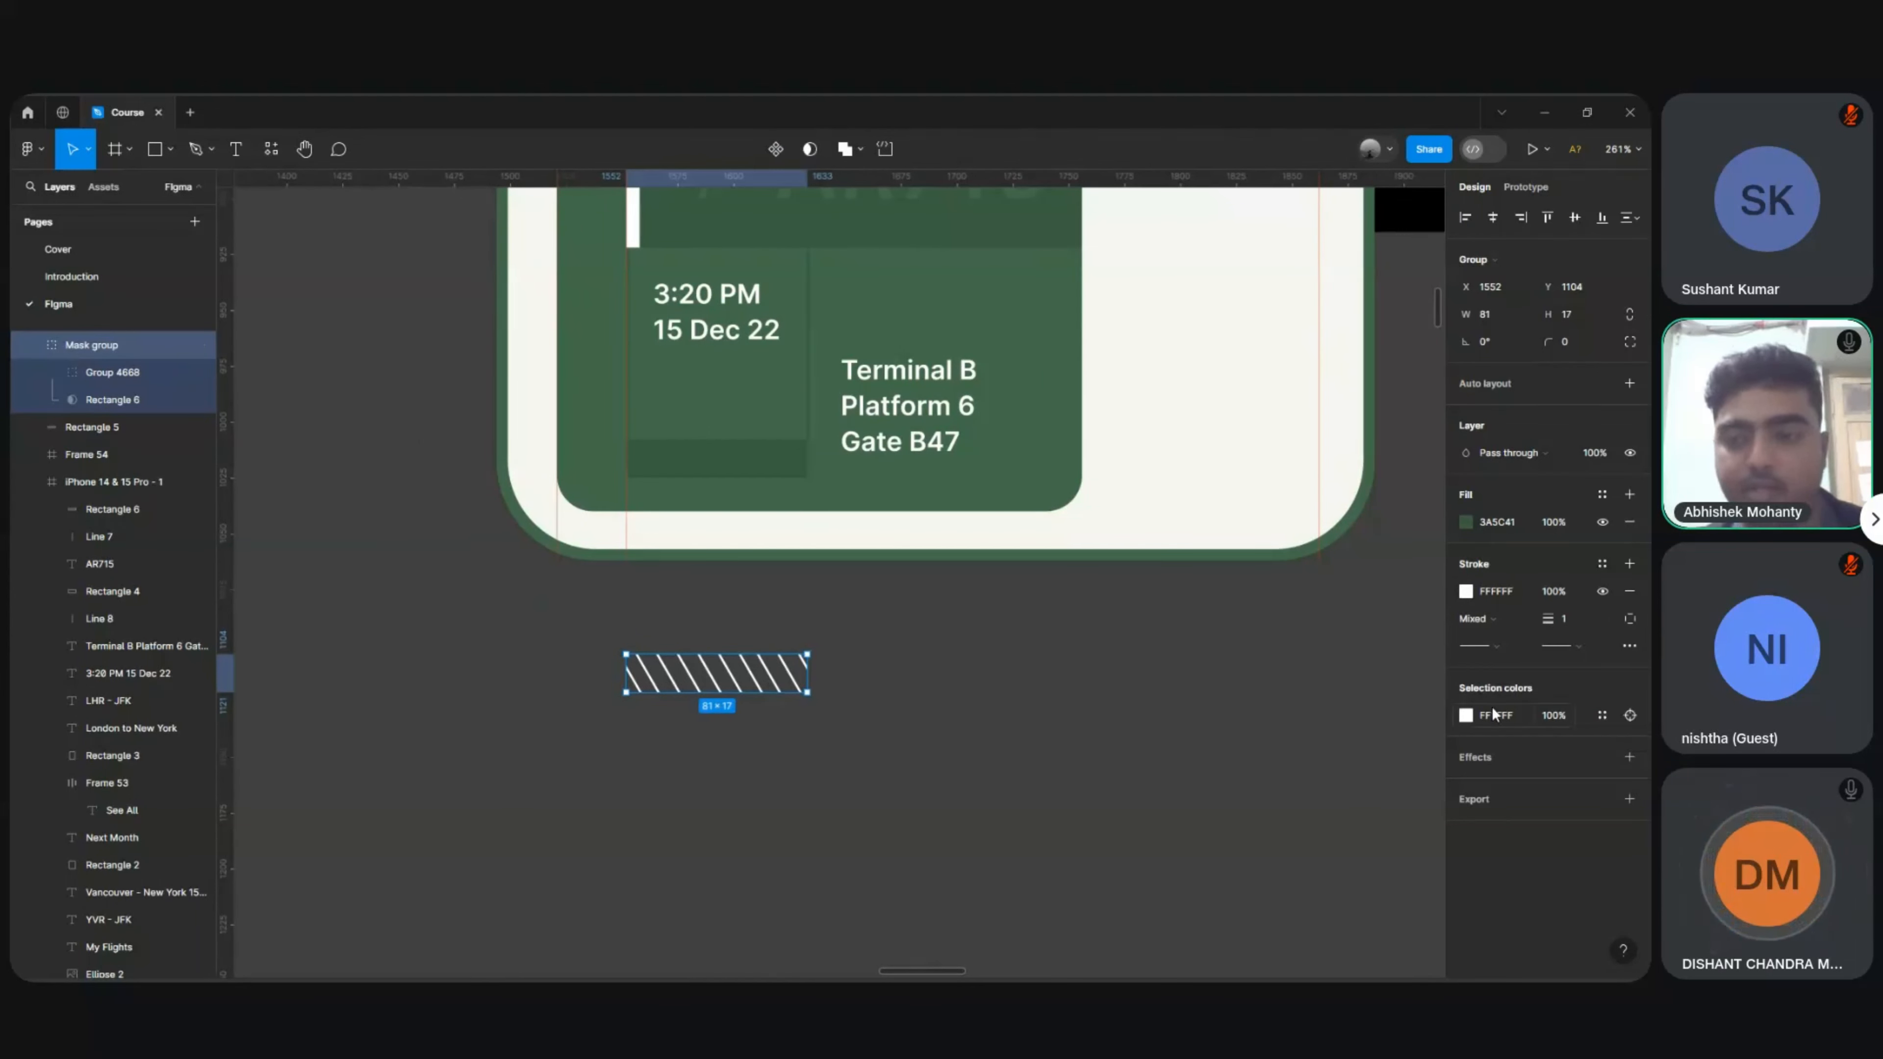
pyautogui.click(869, 686)
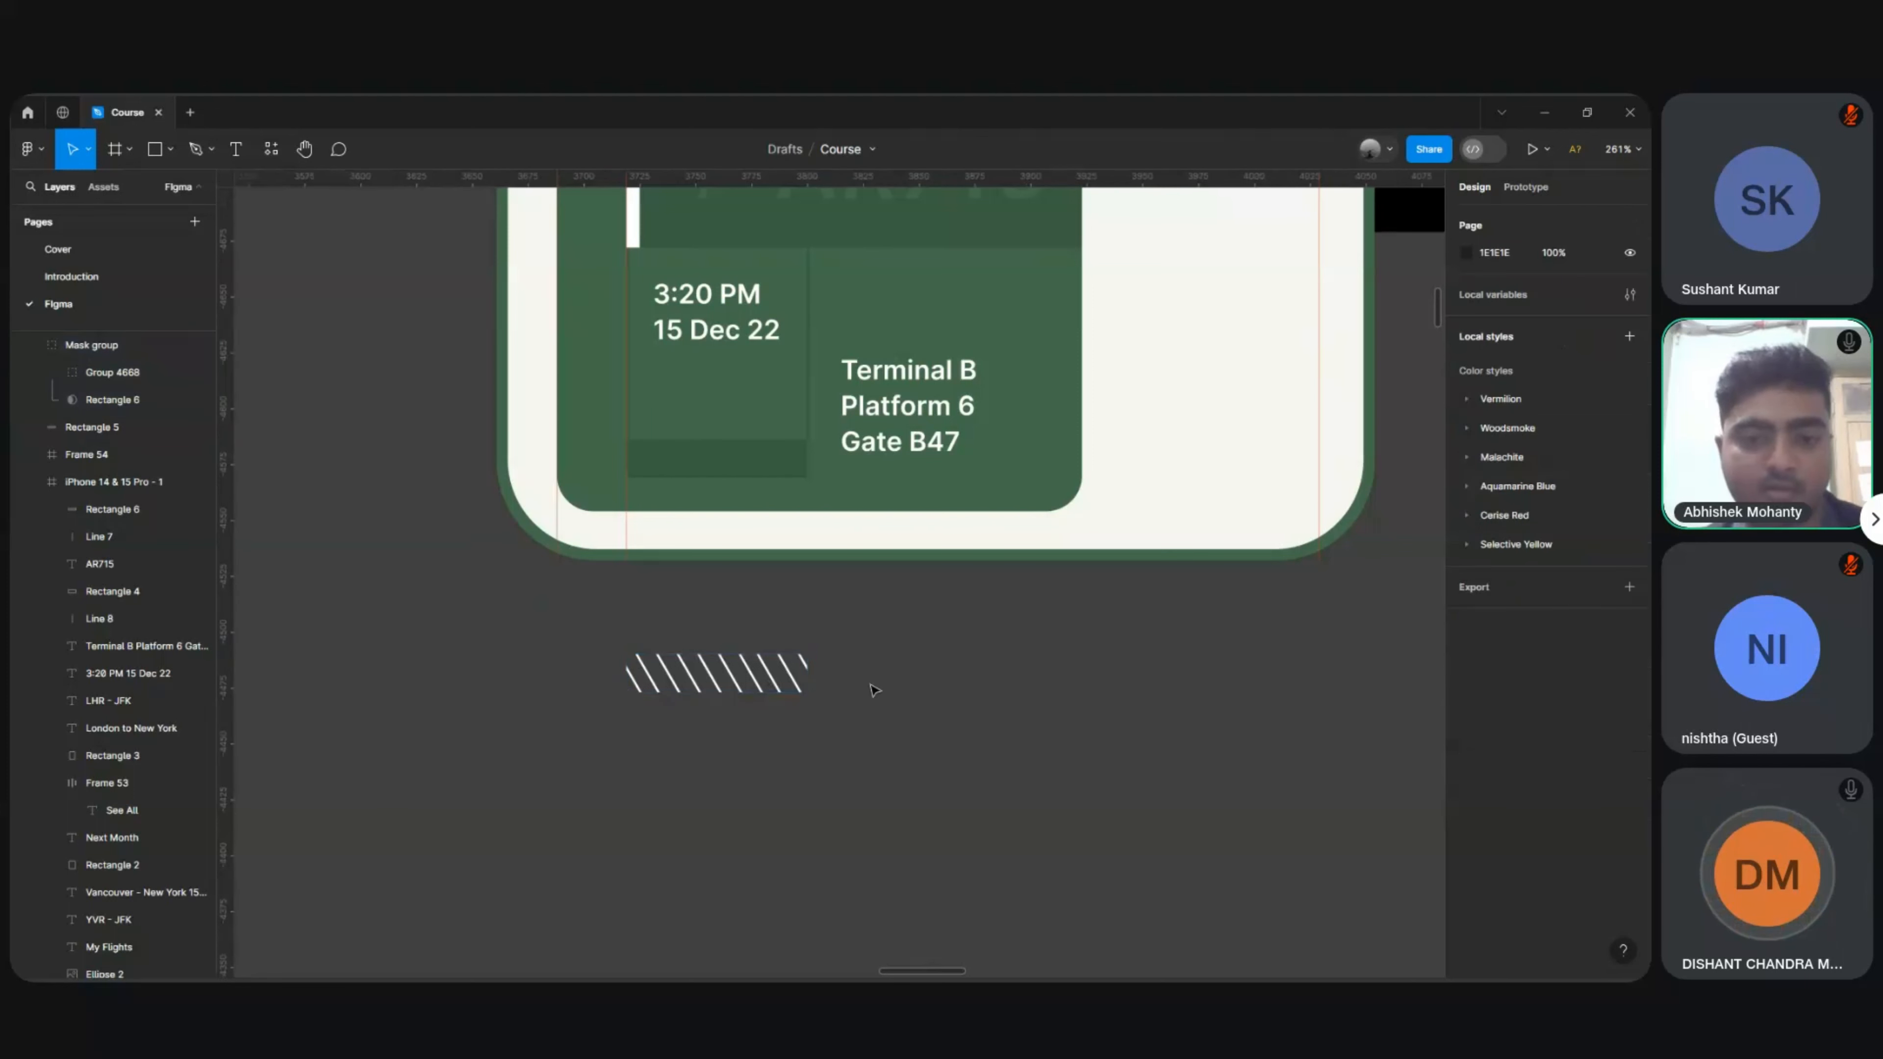
pyautogui.click(792, 680)
pyautogui.doubleClick(792, 680)
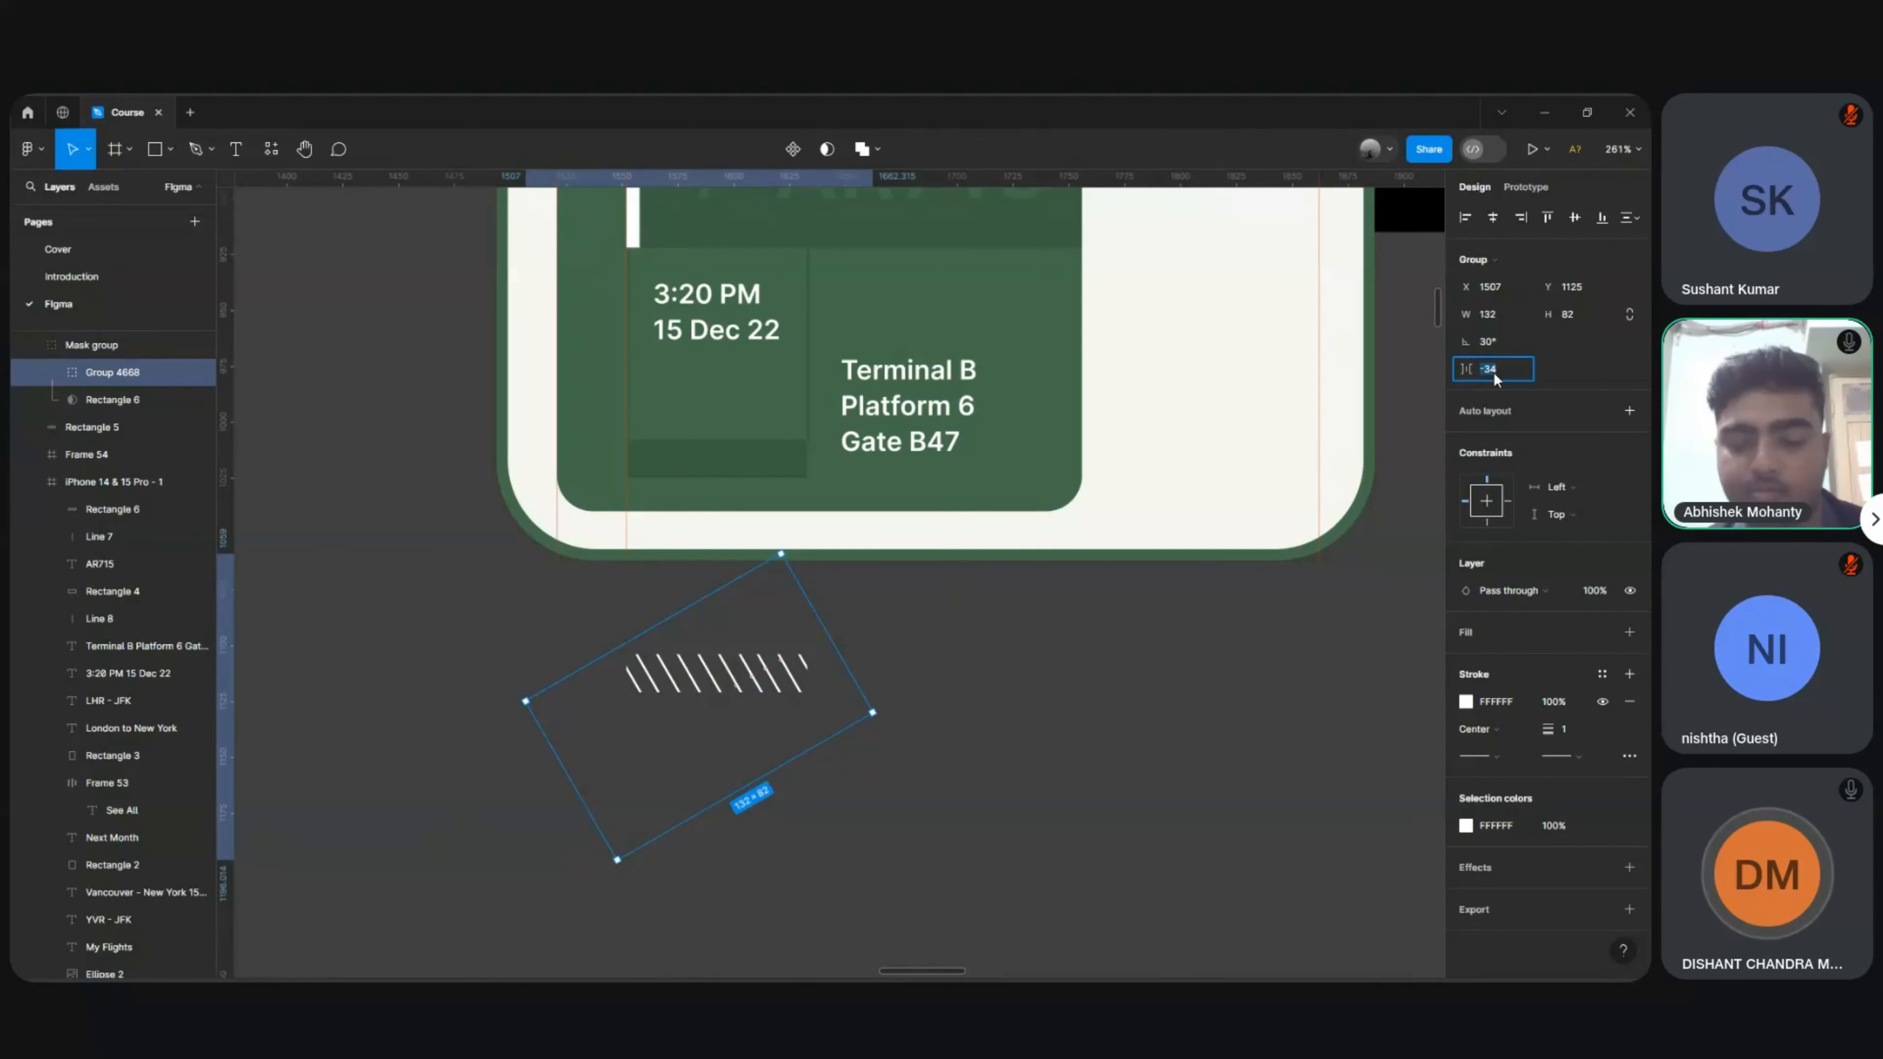
pyautogui.press('Return')
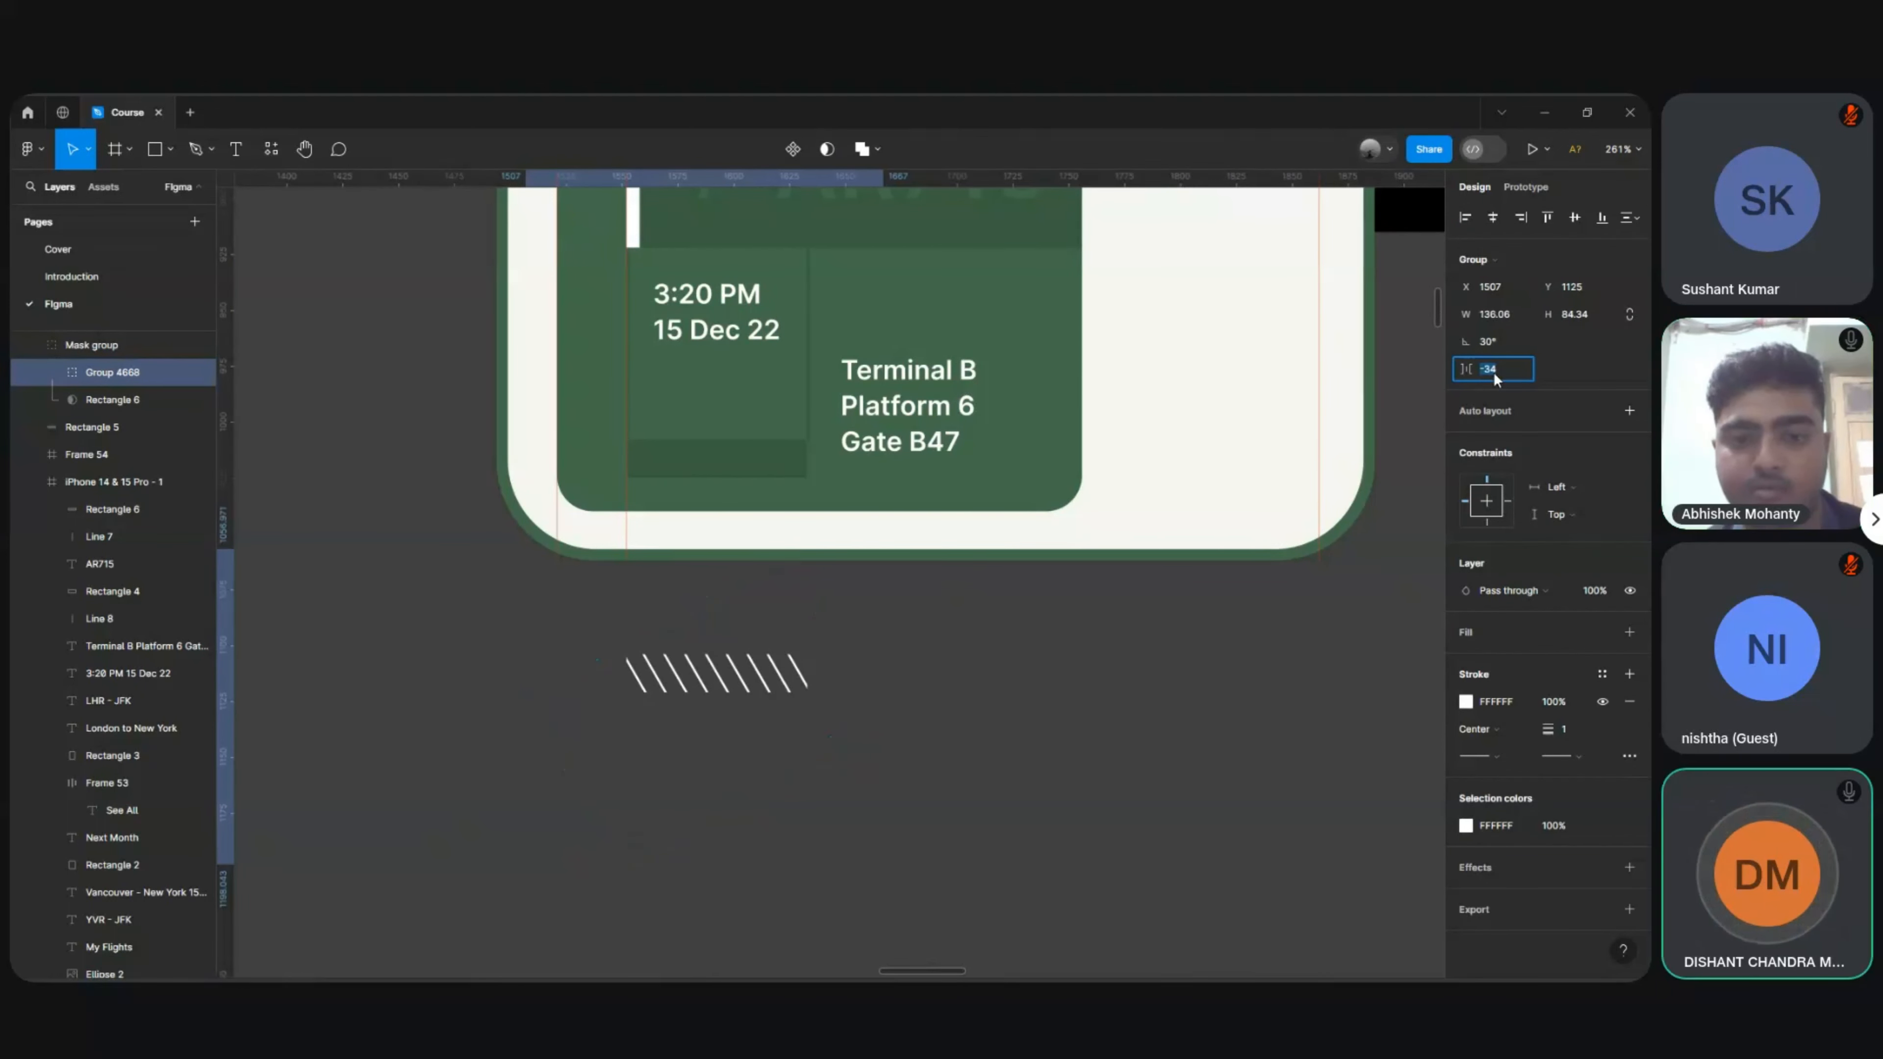
pyautogui.hotkey('shift', 'Down')
pyautogui.hotkey('shift', 'Up')
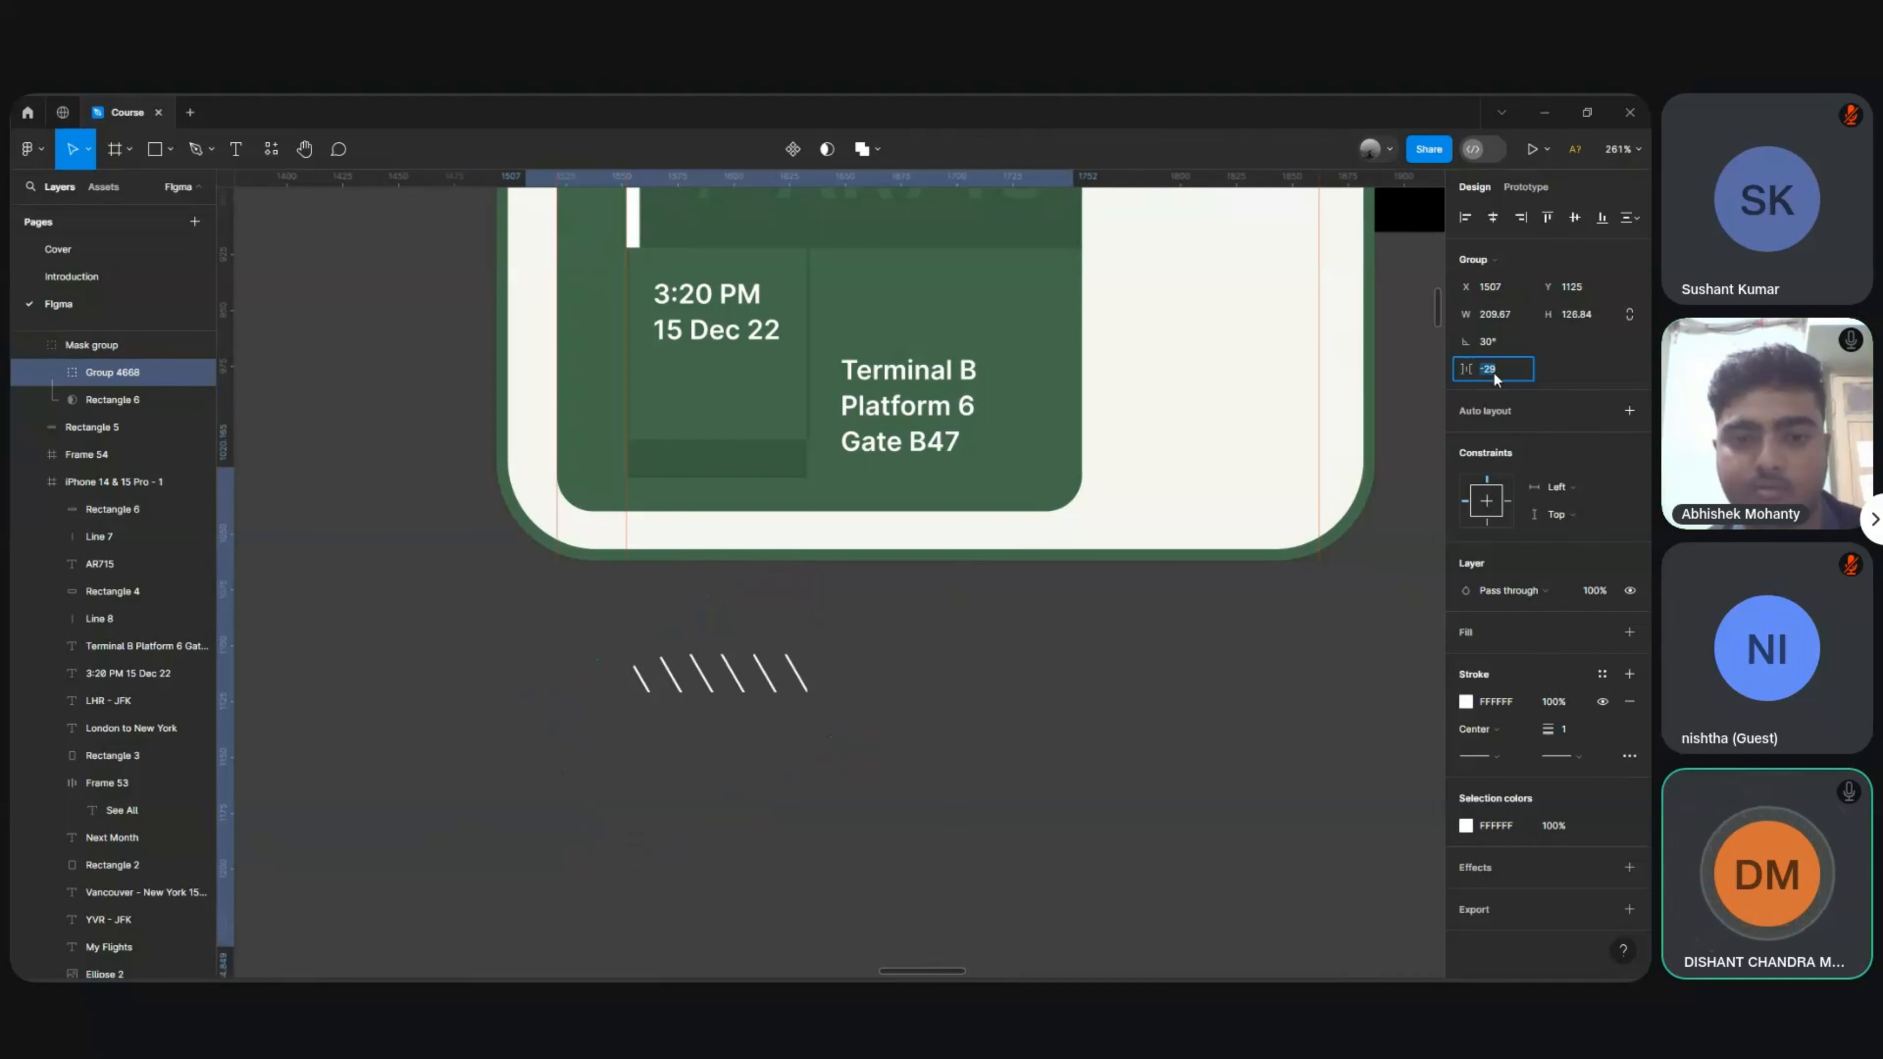
pyautogui.hotkey('shift', 'Down')
pyautogui.press('Up')
pyautogui.press('Up')
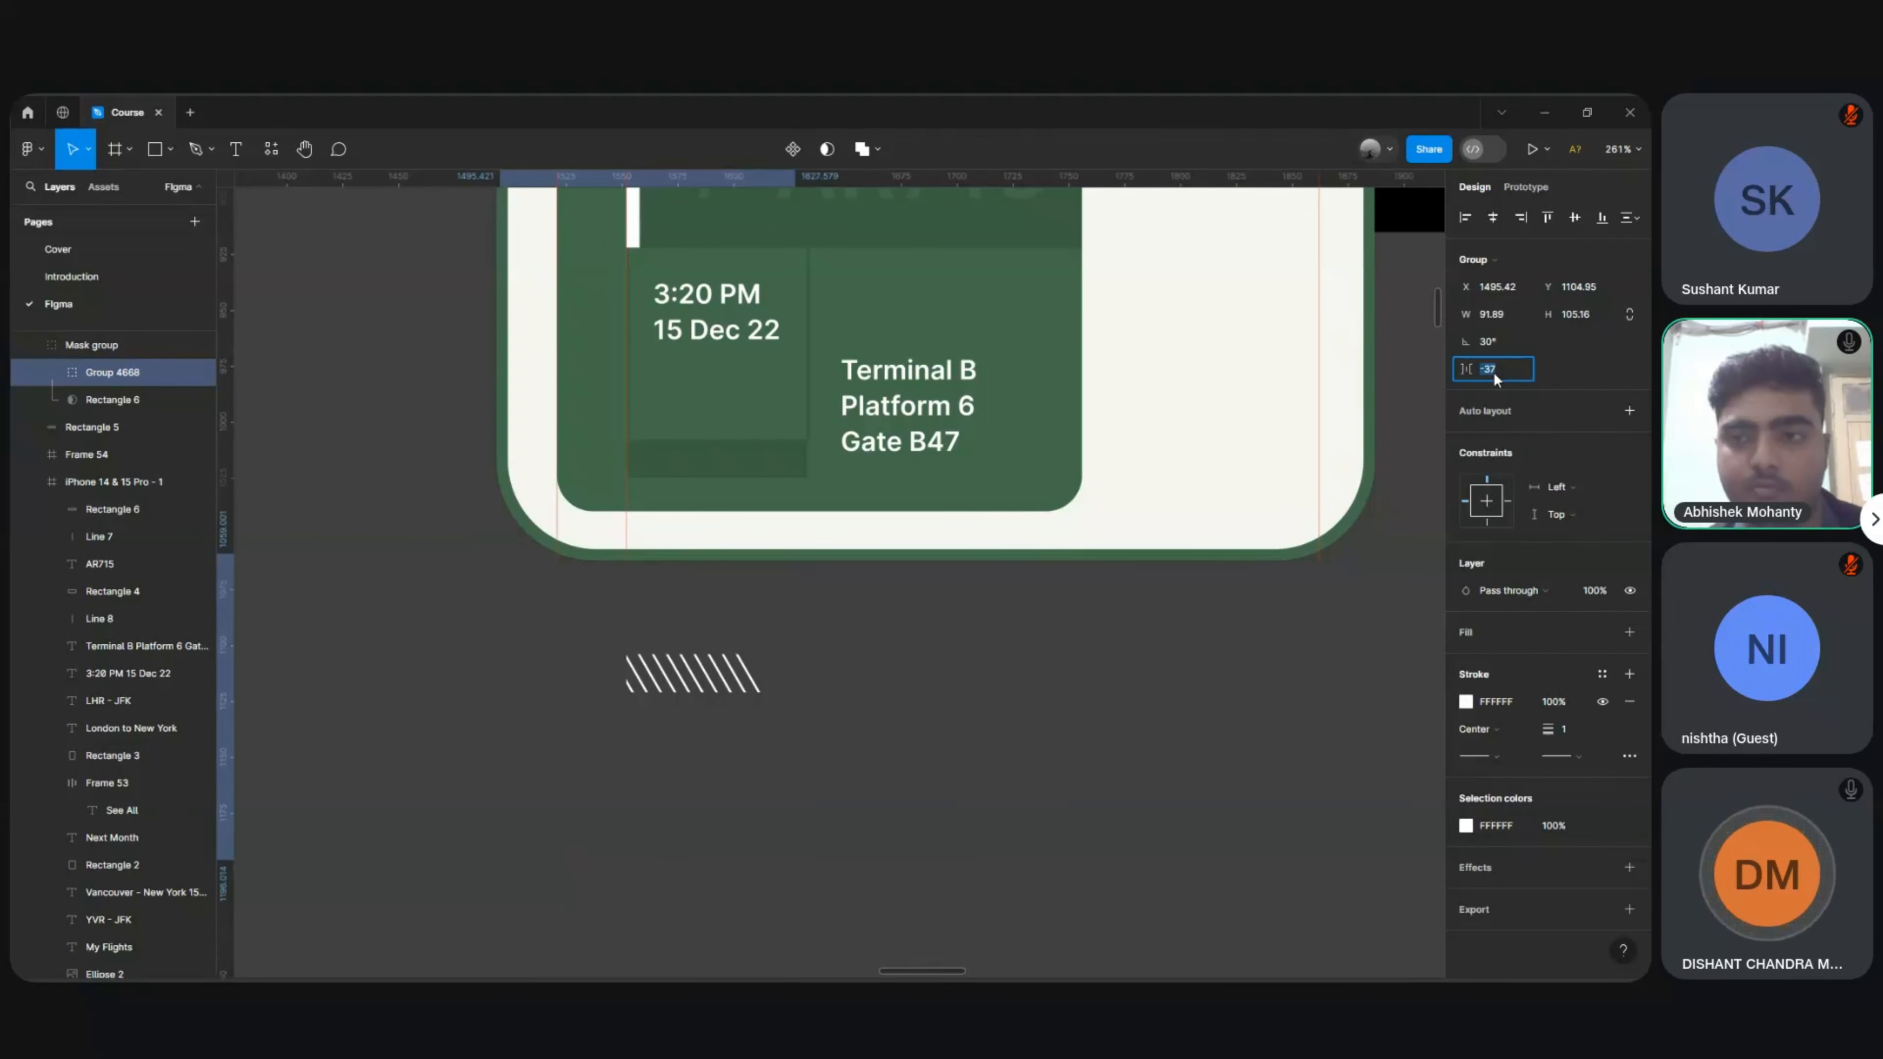
# Step: Try a wider spacing of -29 between the slanted lines inside the mask group
pyautogui.press('Up')
pyautogui.press('Up')
pyautogui.press('Up')
pyautogui.press('Up')
pyautogui.press('Up')
pyautogui.press('Up')
pyautogui.press('Up')
pyautogui.press('Up')
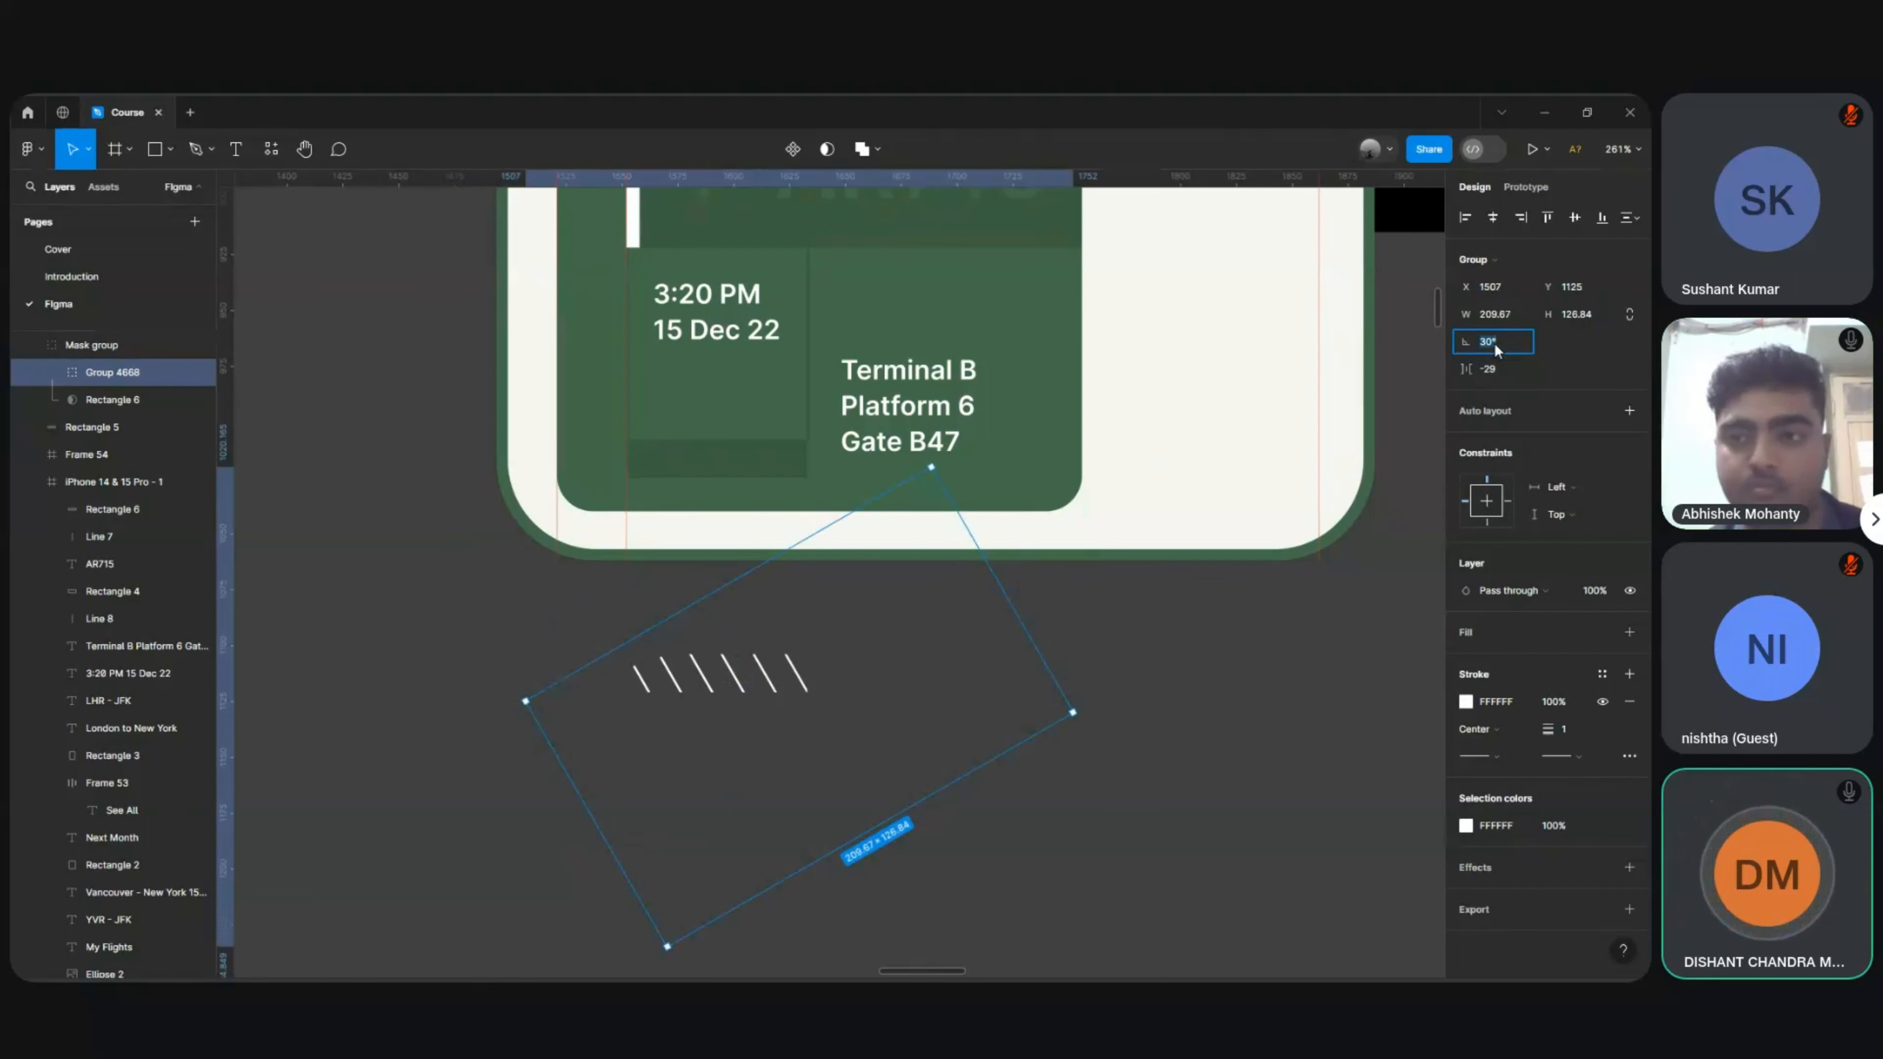
# Step: Try other rotation angles for the slanted line group and return it to 30°
pyautogui.hotkey('shift', 'Down')
pyautogui.hotkey('shift', 'Down')
pyautogui.hotkey('shift', 'Down')
pyautogui.hotkey('shift', 'Down')
pyautogui.hotkey('shift', 'Down')
pyautogui.hotkey('shift', 'Up')
pyautogui.hotkey('shift', 'Up')
pyautogui.hotkey('shift', 'Up')
pyautogui.hotkey('shift', 'Up')
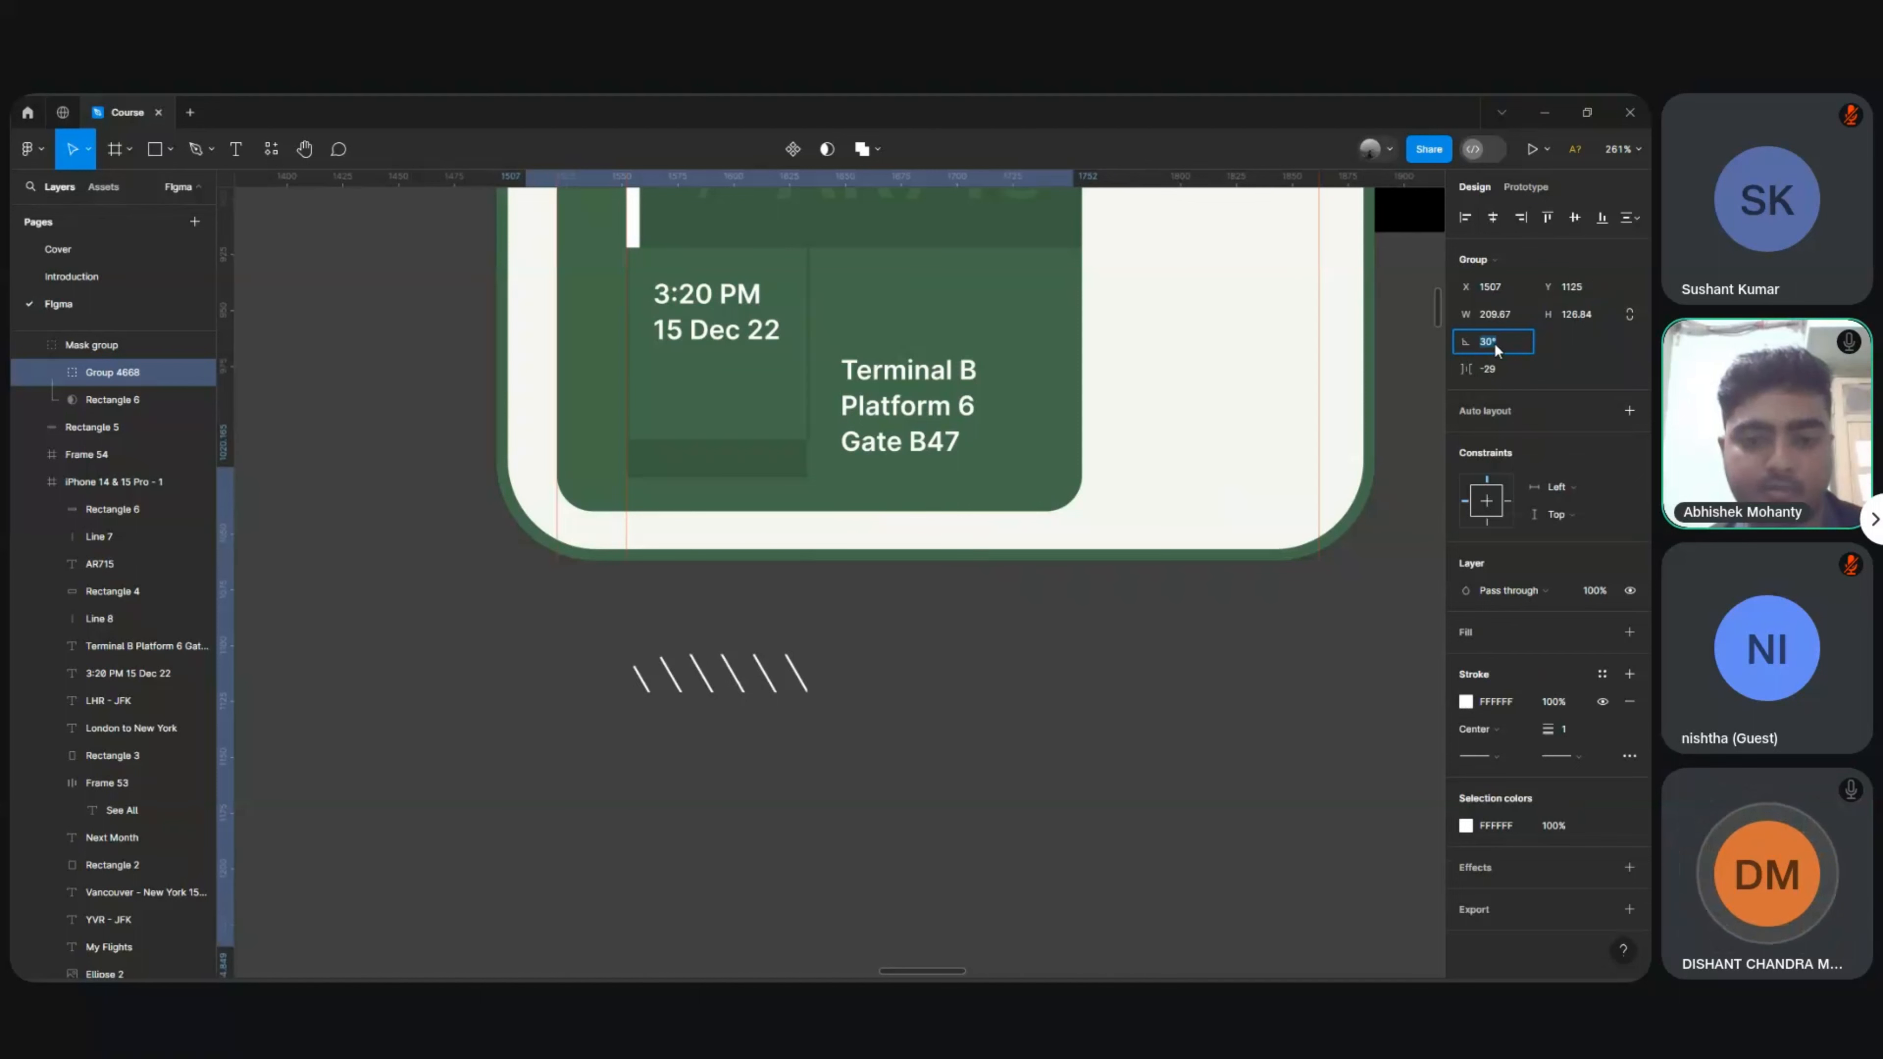
pyautogui.hotkey('shift', 'Up')
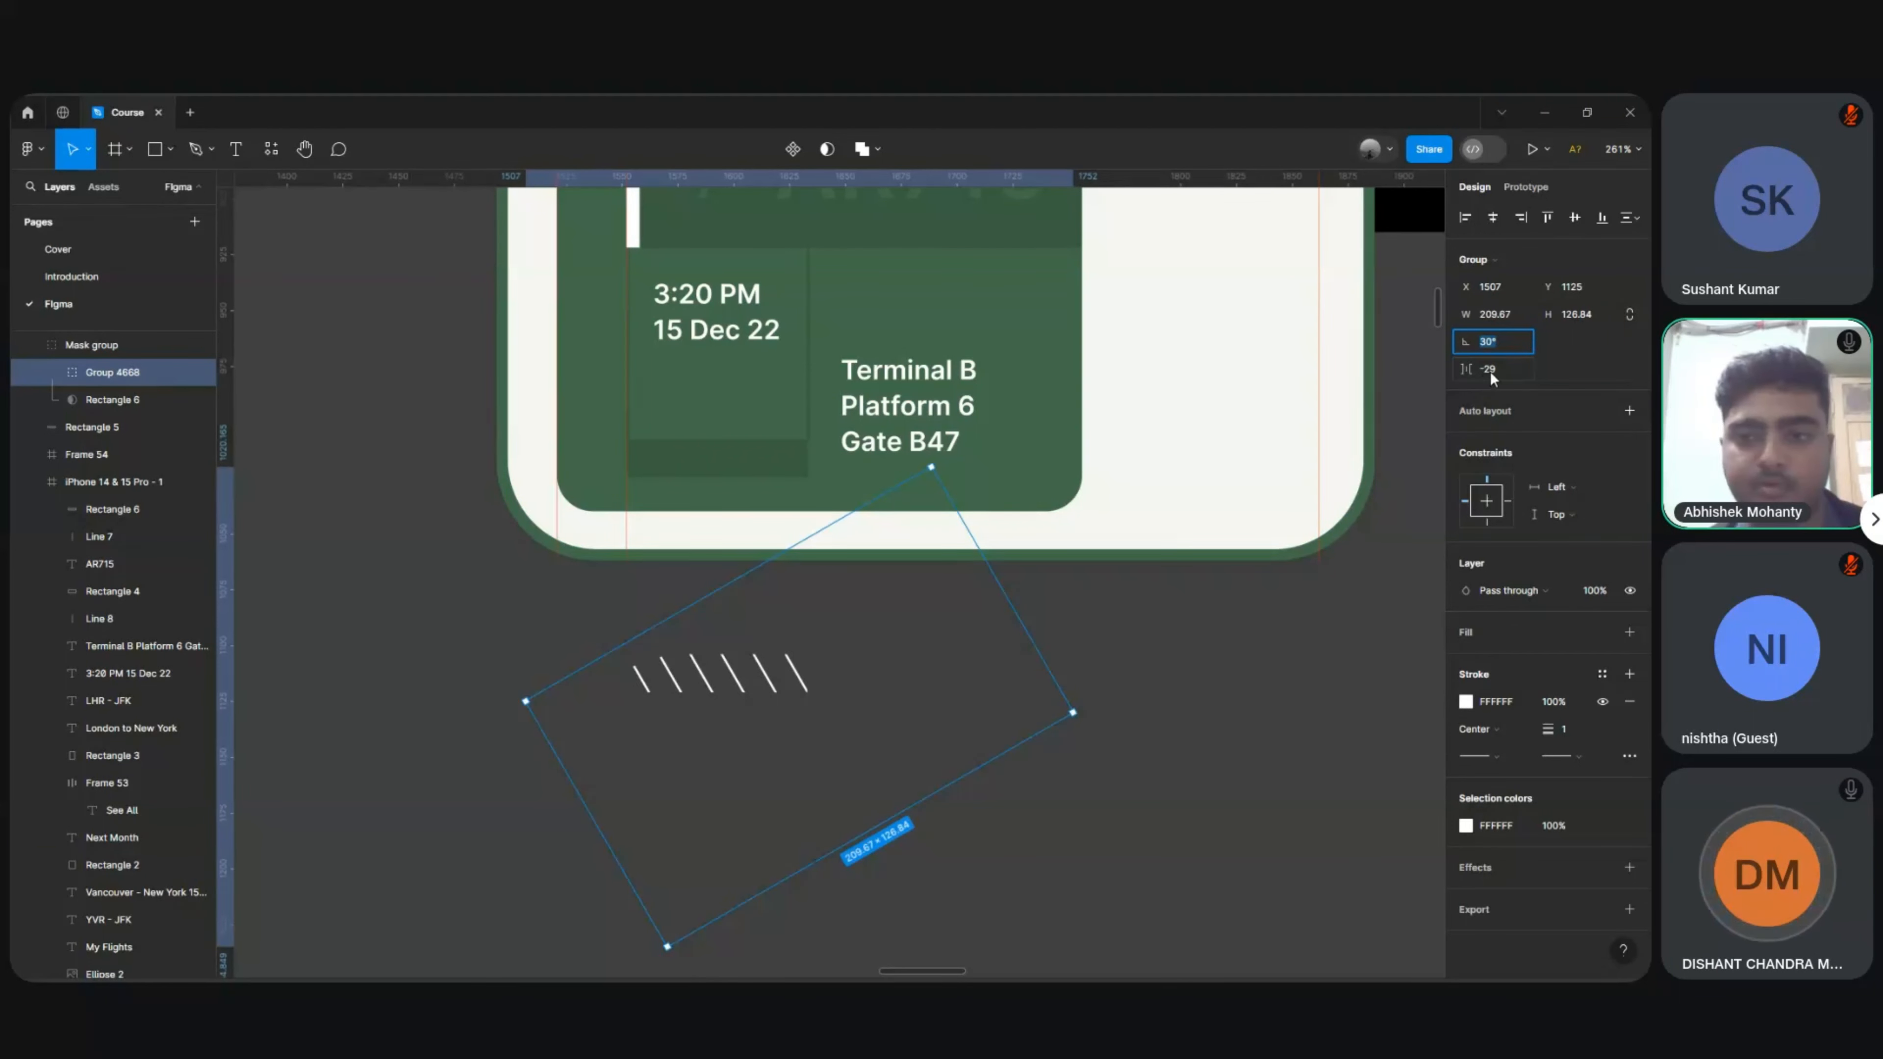
# Step: Return the spacing between the masked slanted lines to -37
pyautogui.press('Down')
pyautogui.press('Down')
pyautogui.press('Down')
pyautogui.press('Down')
pyautogui.press('Down')
pyautogui.press('Down')
pyautogui.press('Down')
pyautogui.press('Down')
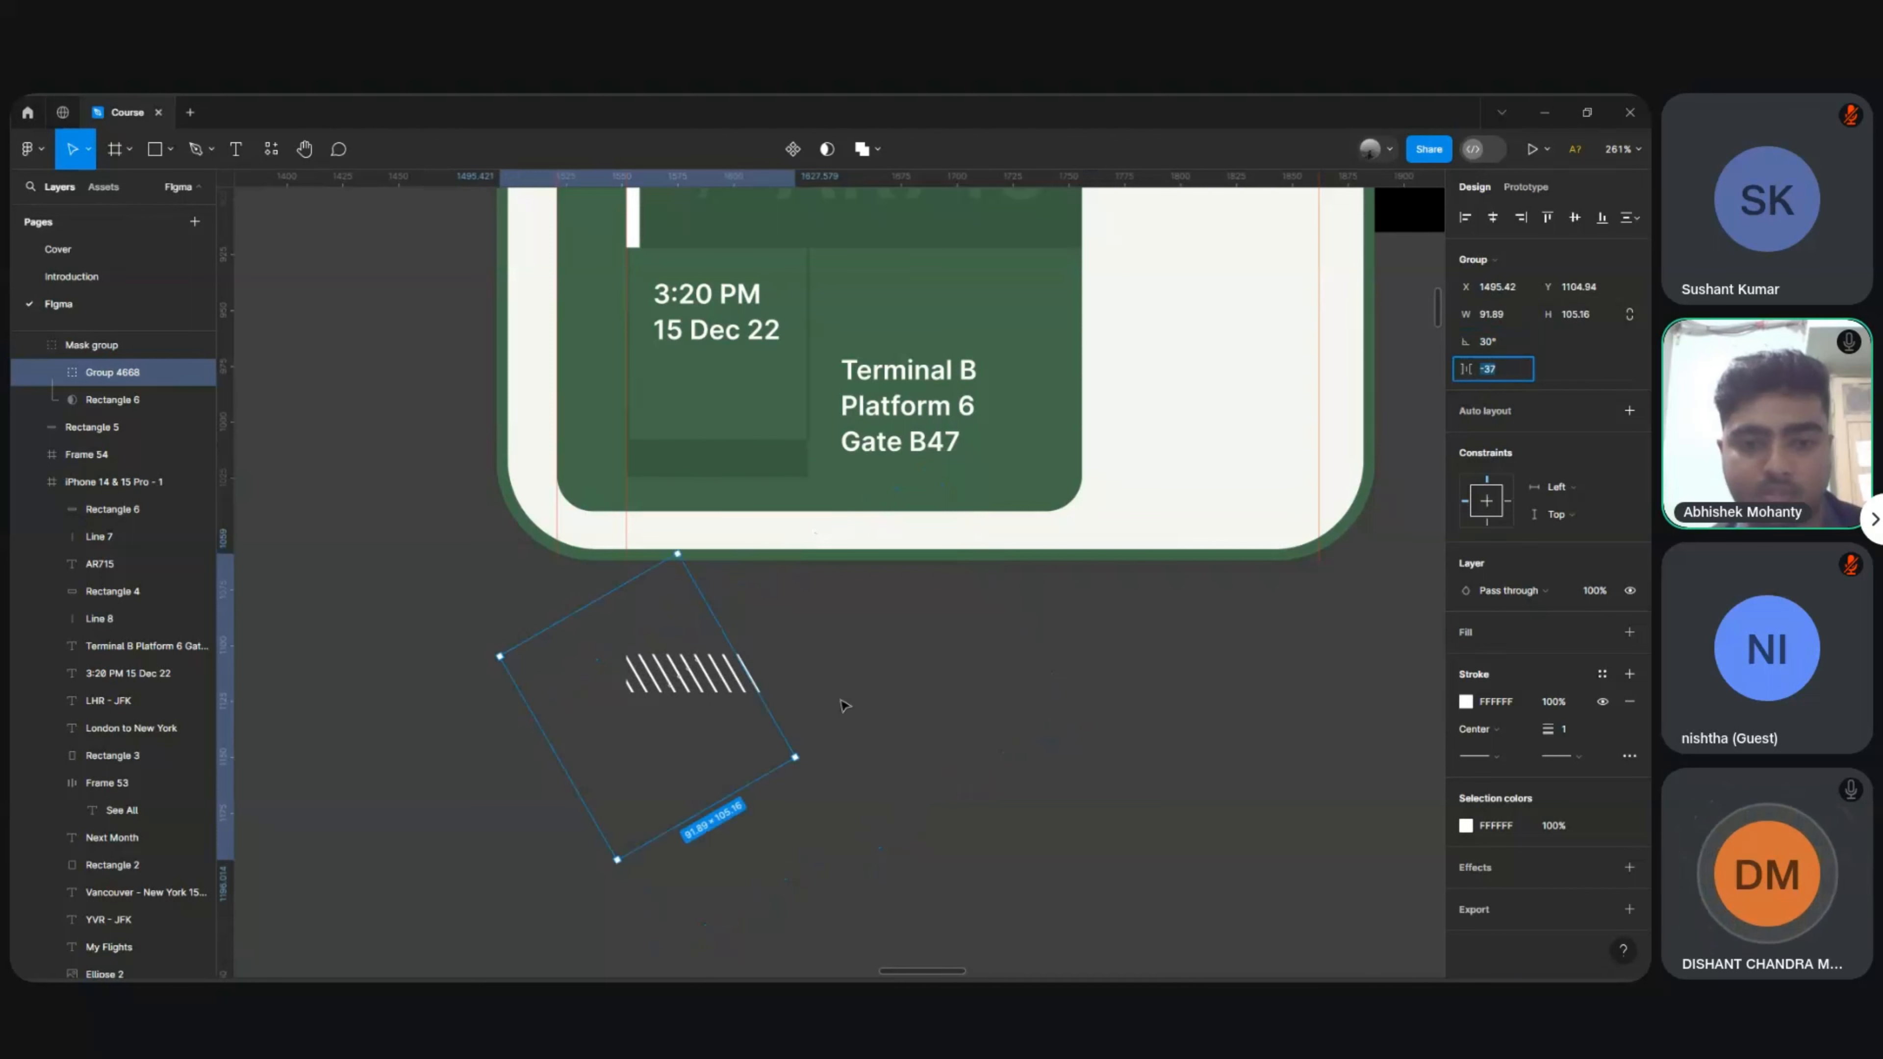
pyautogui.press('Right')
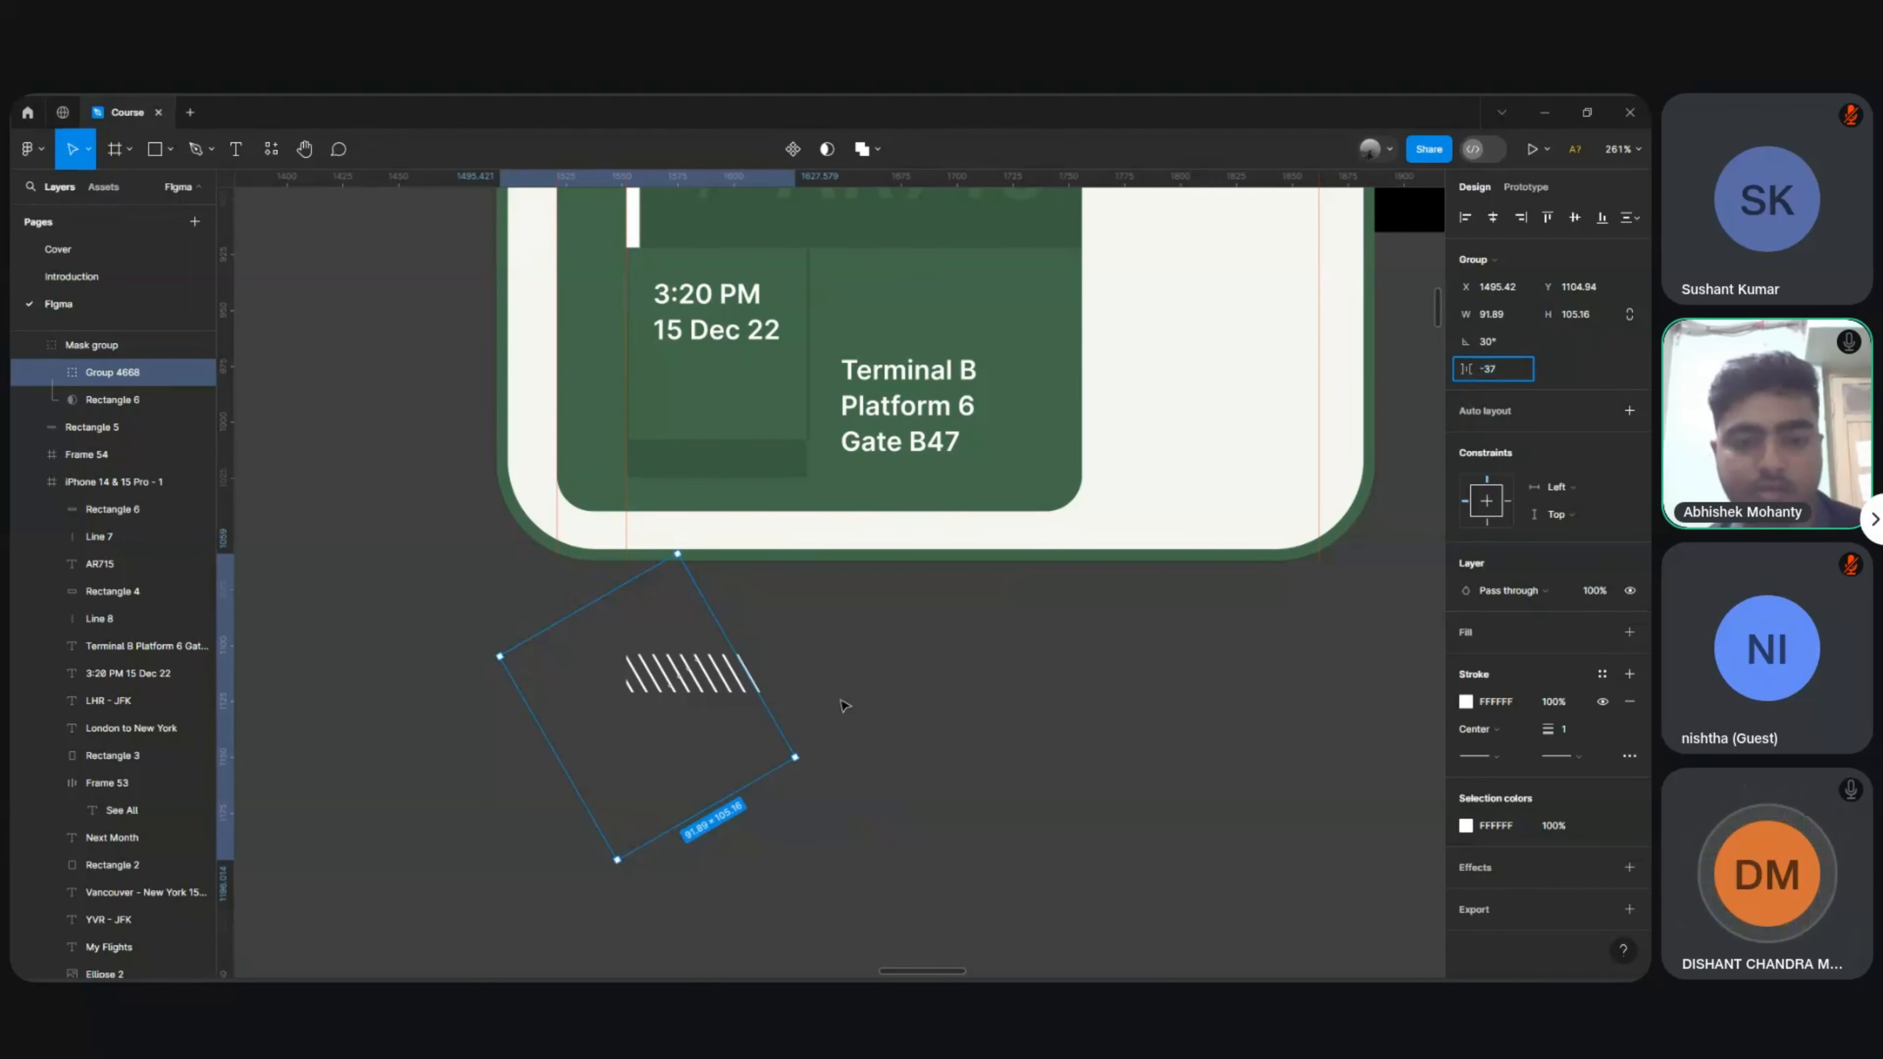
# Step: Duplicate the slanted line group inside the mask and shift the copy about 20 px to the right
pyautogui.click(137, 373)
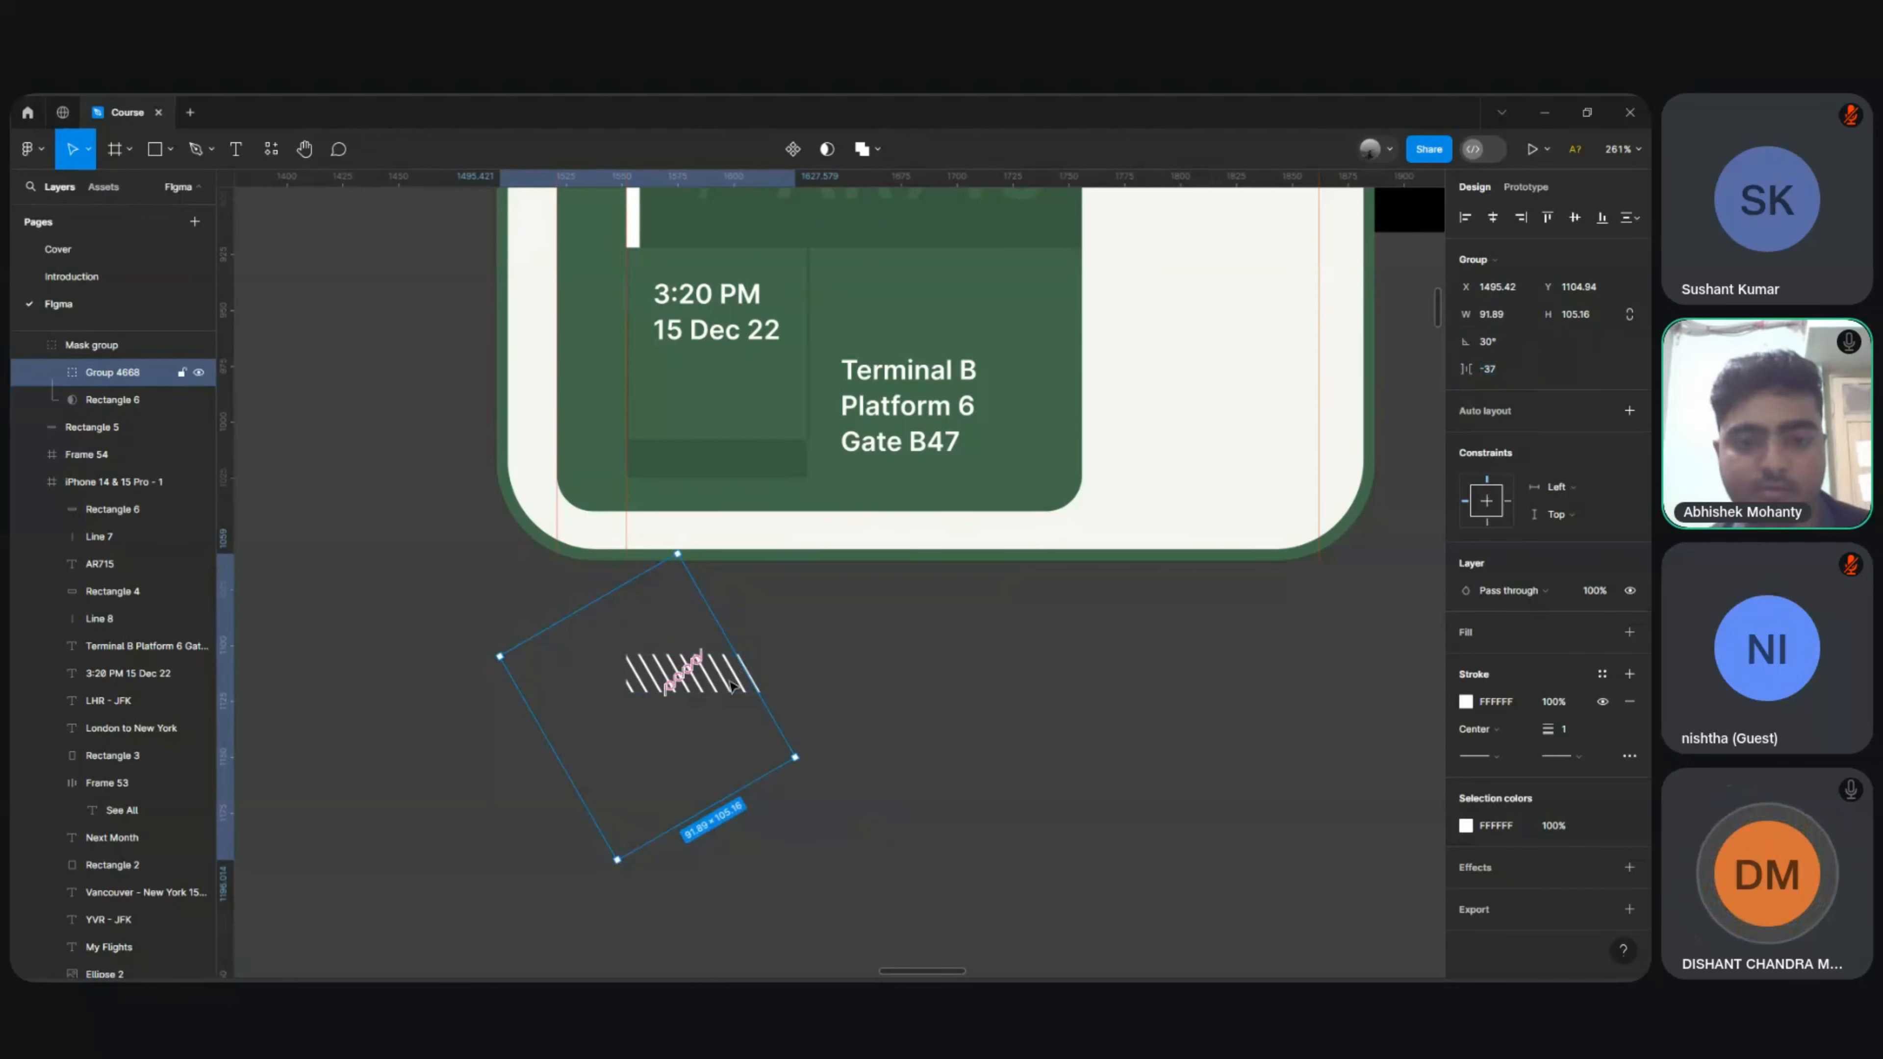
pyautogui.hotkey('ctrl', 'd')
pyautogui.hotkey('shift', 'Right')
pyautogui.hotkey('shift', 'Right')
pyautogui.hotkey('shift', 'Right')
pyautogui.hotkey('shift', 'Right')
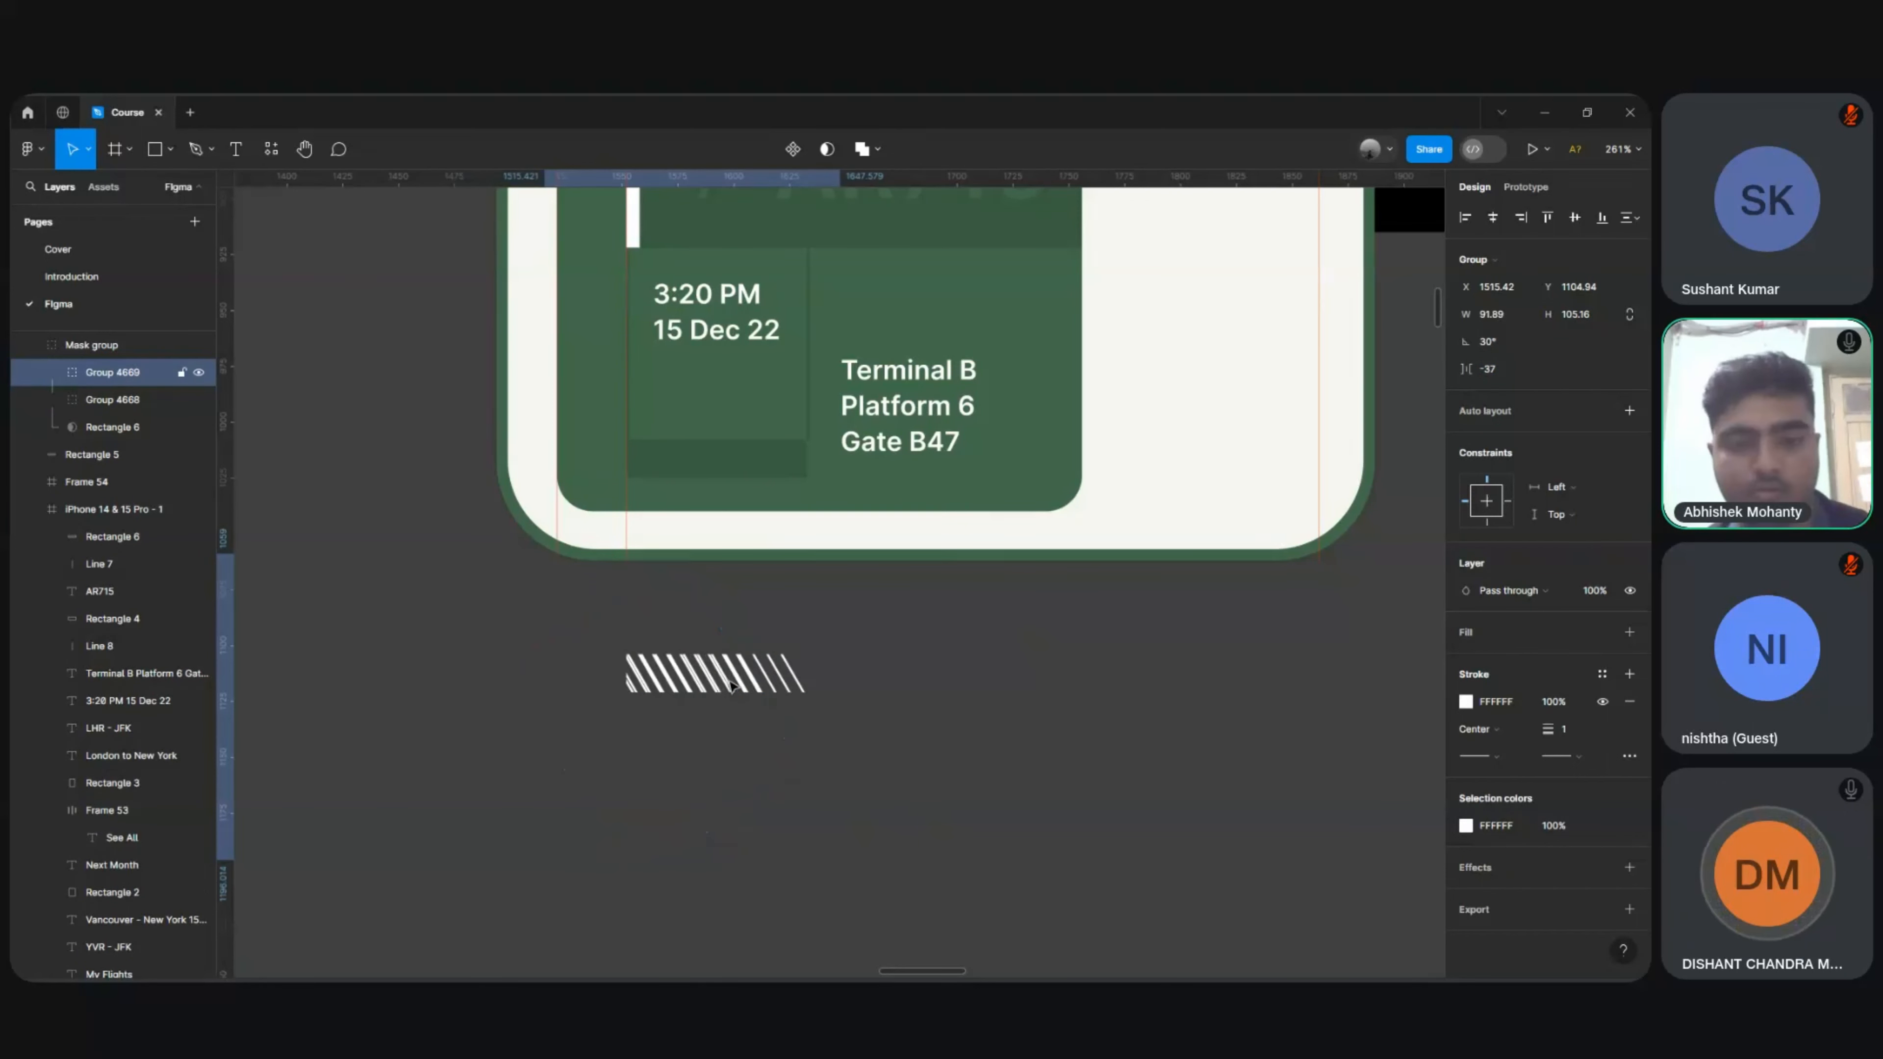
# Step: Shift the duplicated stripe group to X 1584.42, Y 1064.94 so its stripes continue the pattern across the mask's right end
pyautogui.hotkey('shift', 'Right')
pyautogui.hotkey('shift', 'Right')
pyautogui.hotkey('shift', 'Right')
pyautogui.hotkey('shift', 'Right')
pyautogui.hotkey('shift', 'Right')
pyautogui.hotkey('shift', 'Right')
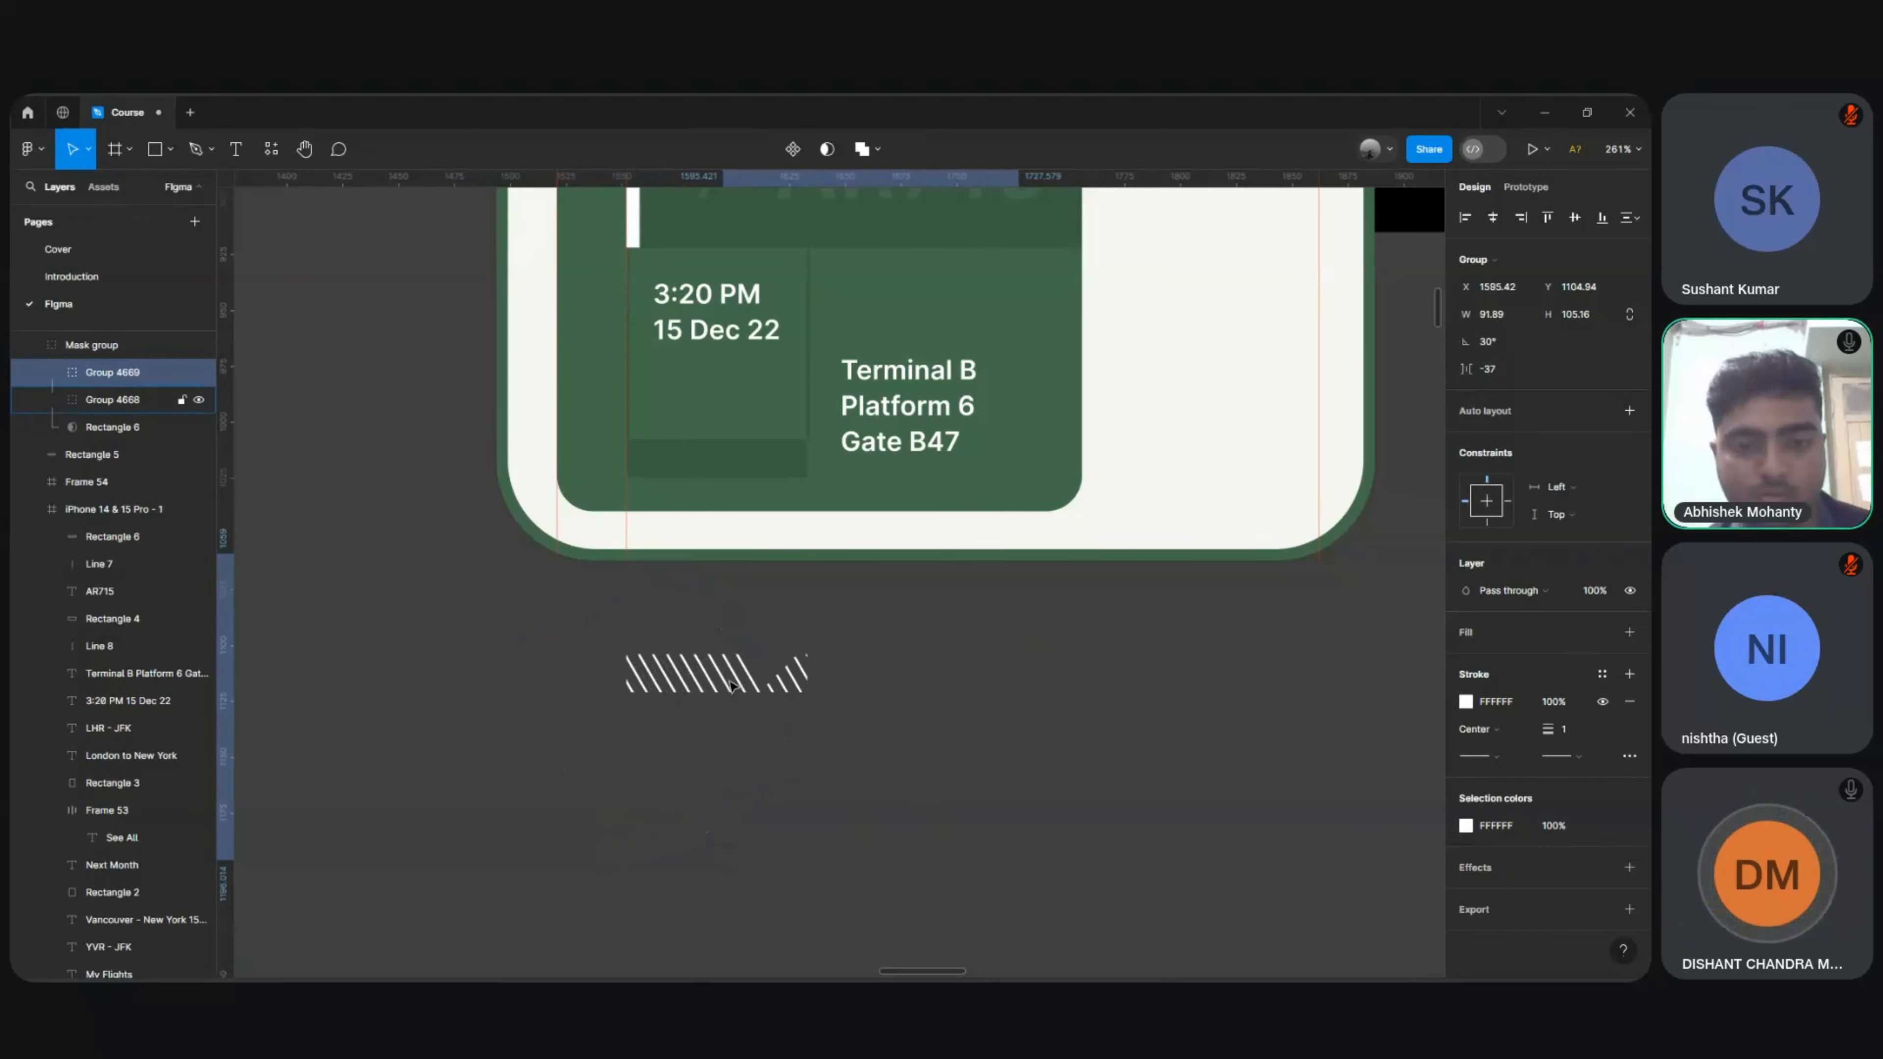
pyautogui.hotkey('shift', 'Up')
pyautogui.hotkey('shift', 'Up')
pyautogui.hotkey('shift', 'Up')
pyautogui.hotkey('shift', 'Up')
pyautogui.hotkey('shift', 'Left')
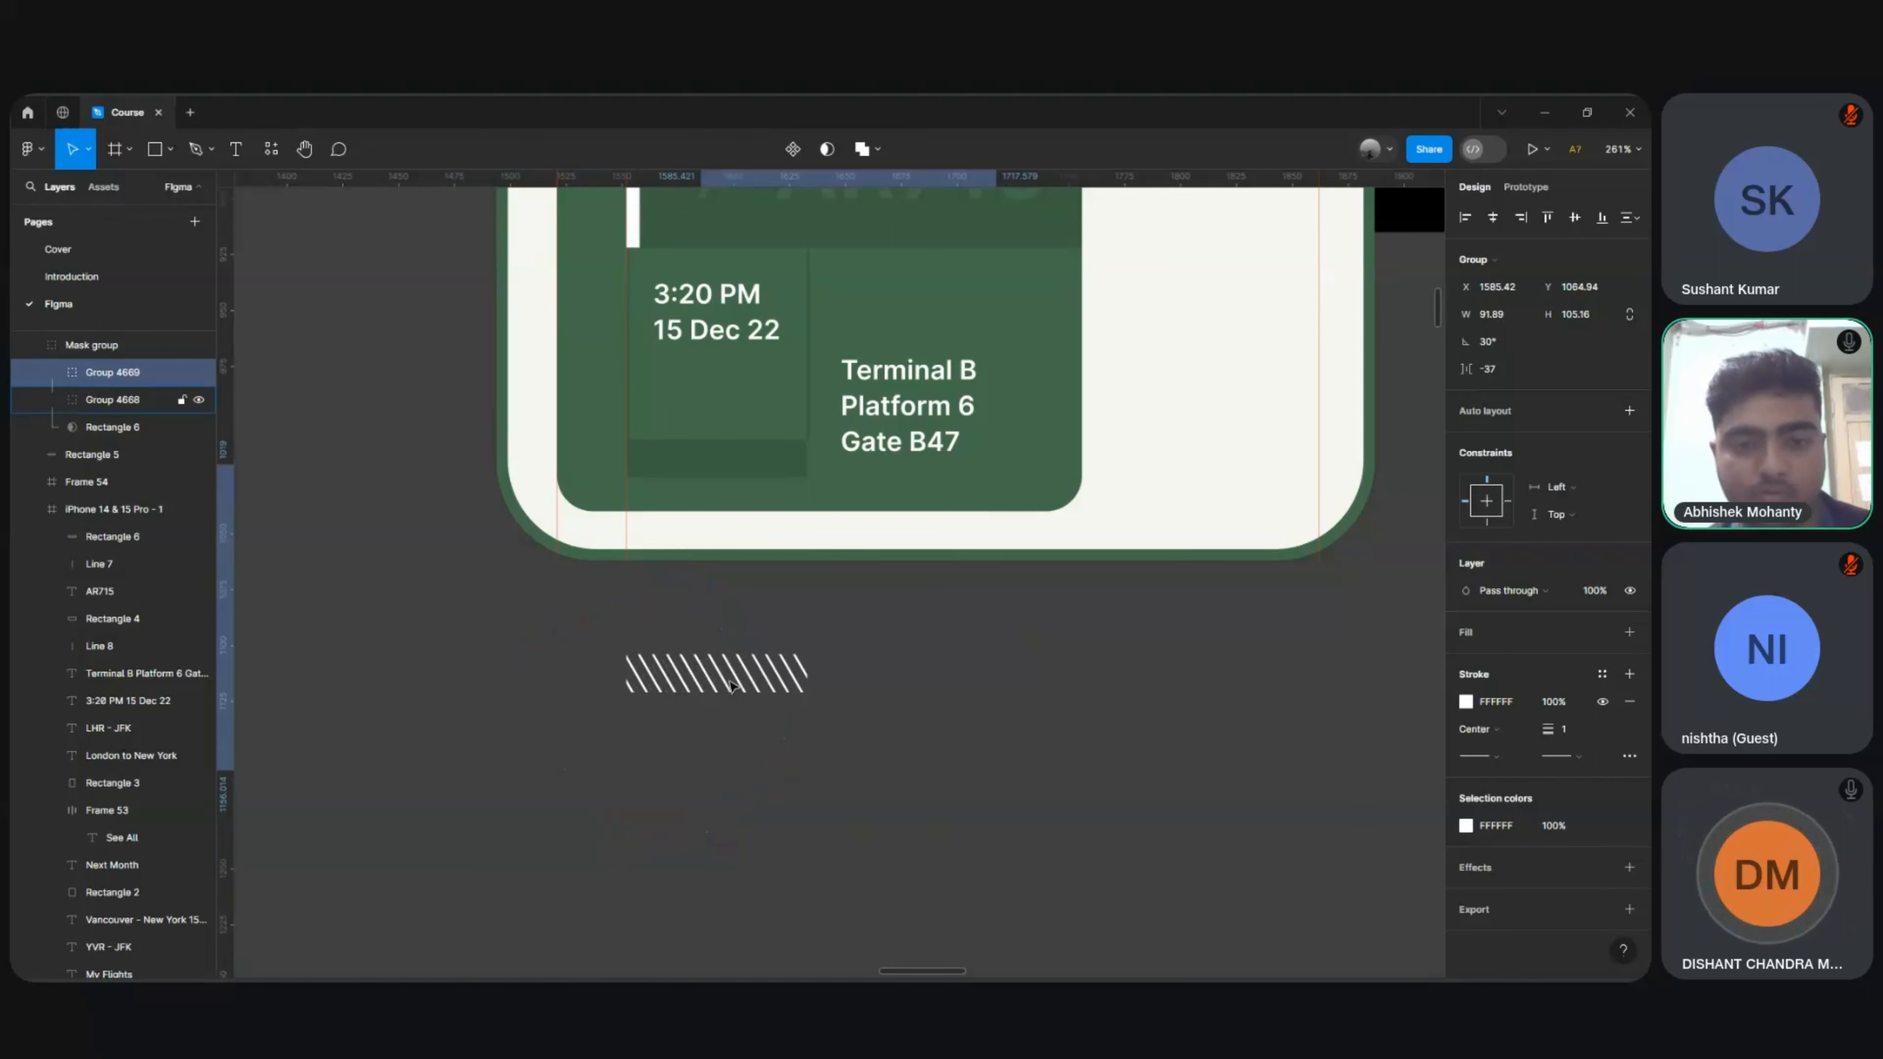
pyautogui.press('Left')
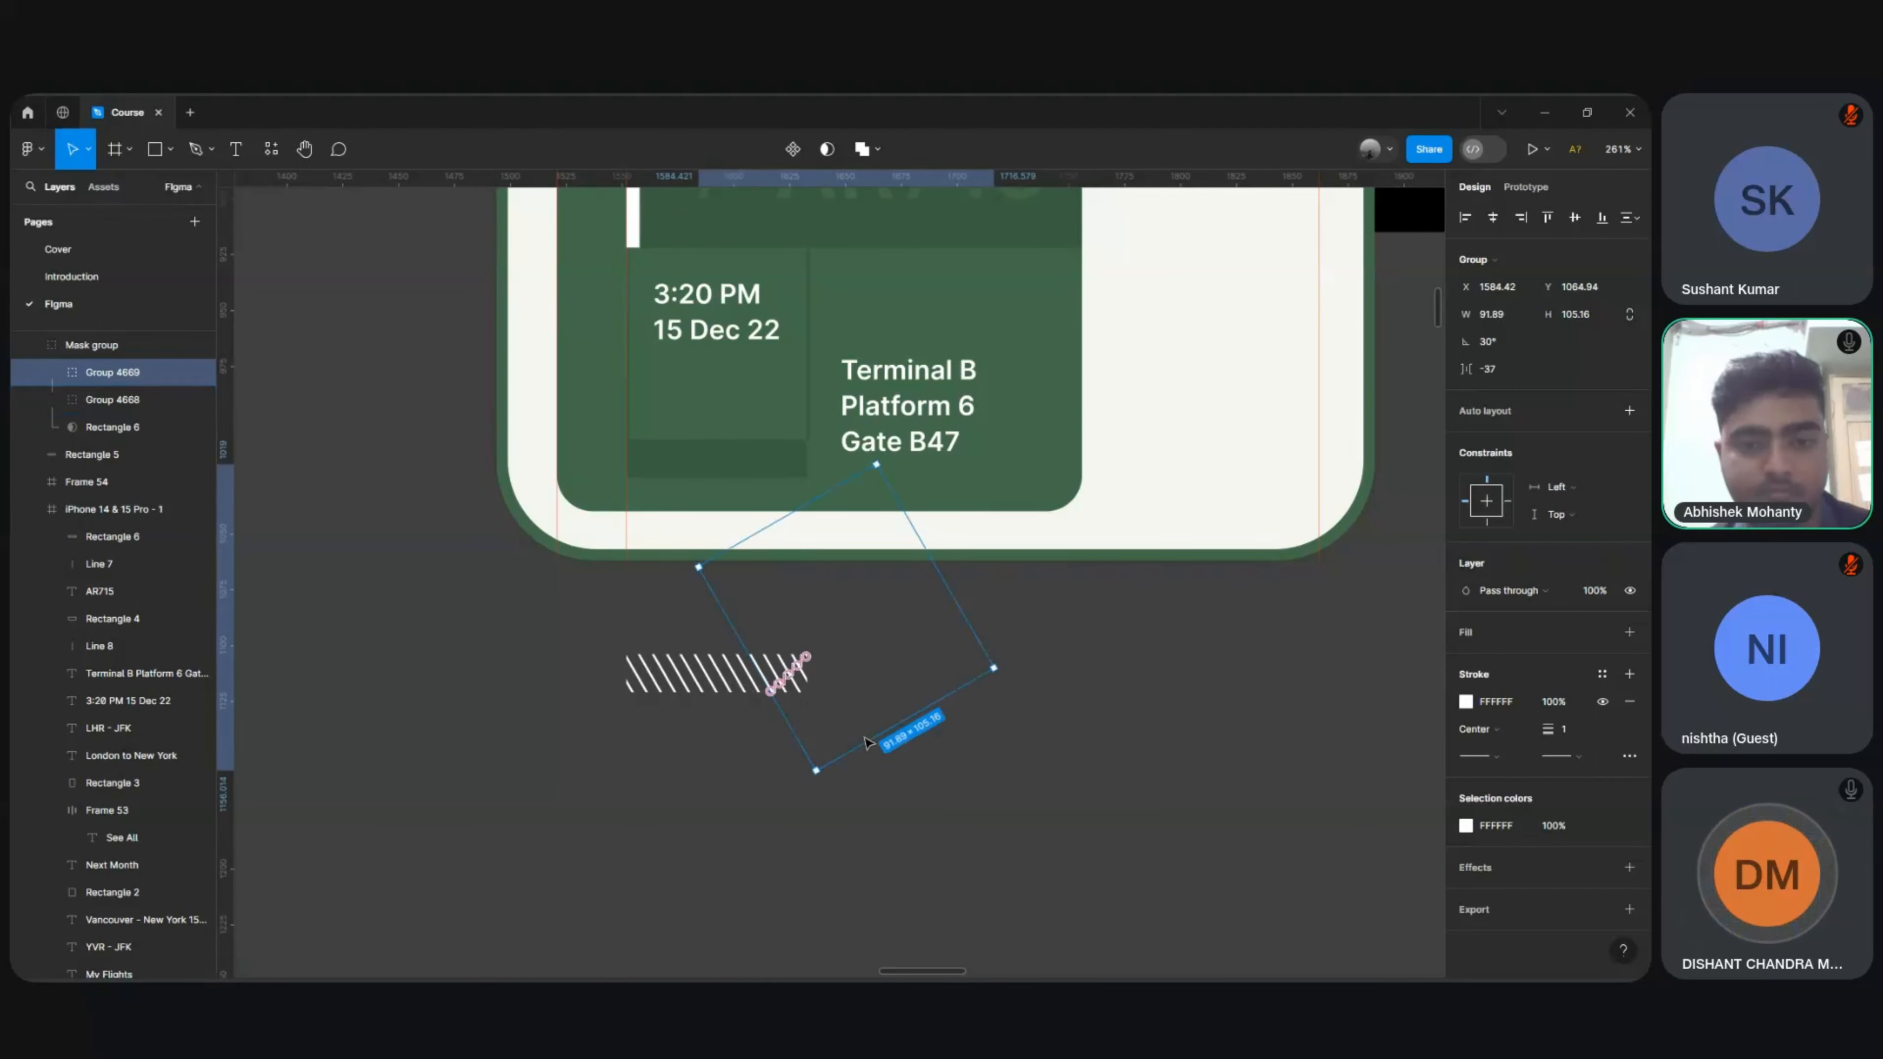
pyautogui.click(850, 828)
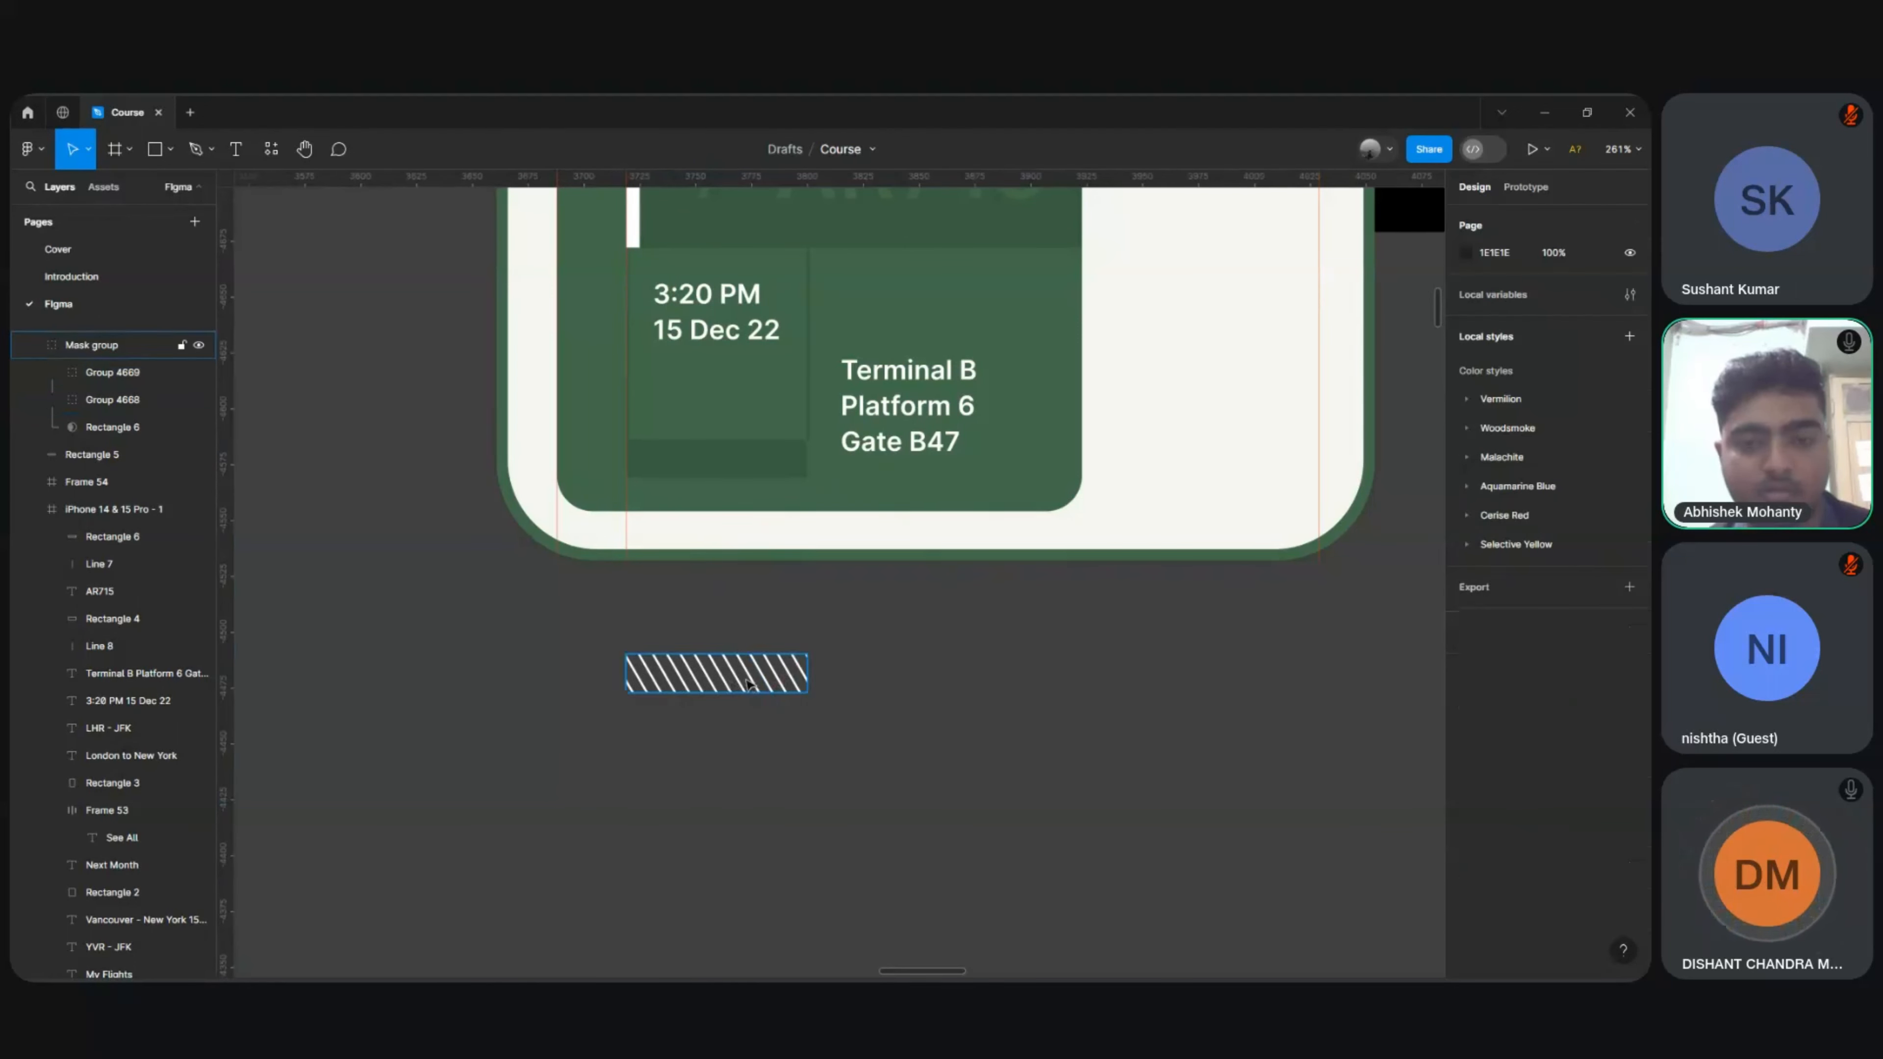
# Step: Move the masked stripe pattern onto the flight card at X 58, Y 798, covering the dark bar below the date
pyautogui.moveTo(749, 682); pyautogui.dragTo(748, 469)
pyautogui.scroll(5, 748, 468)
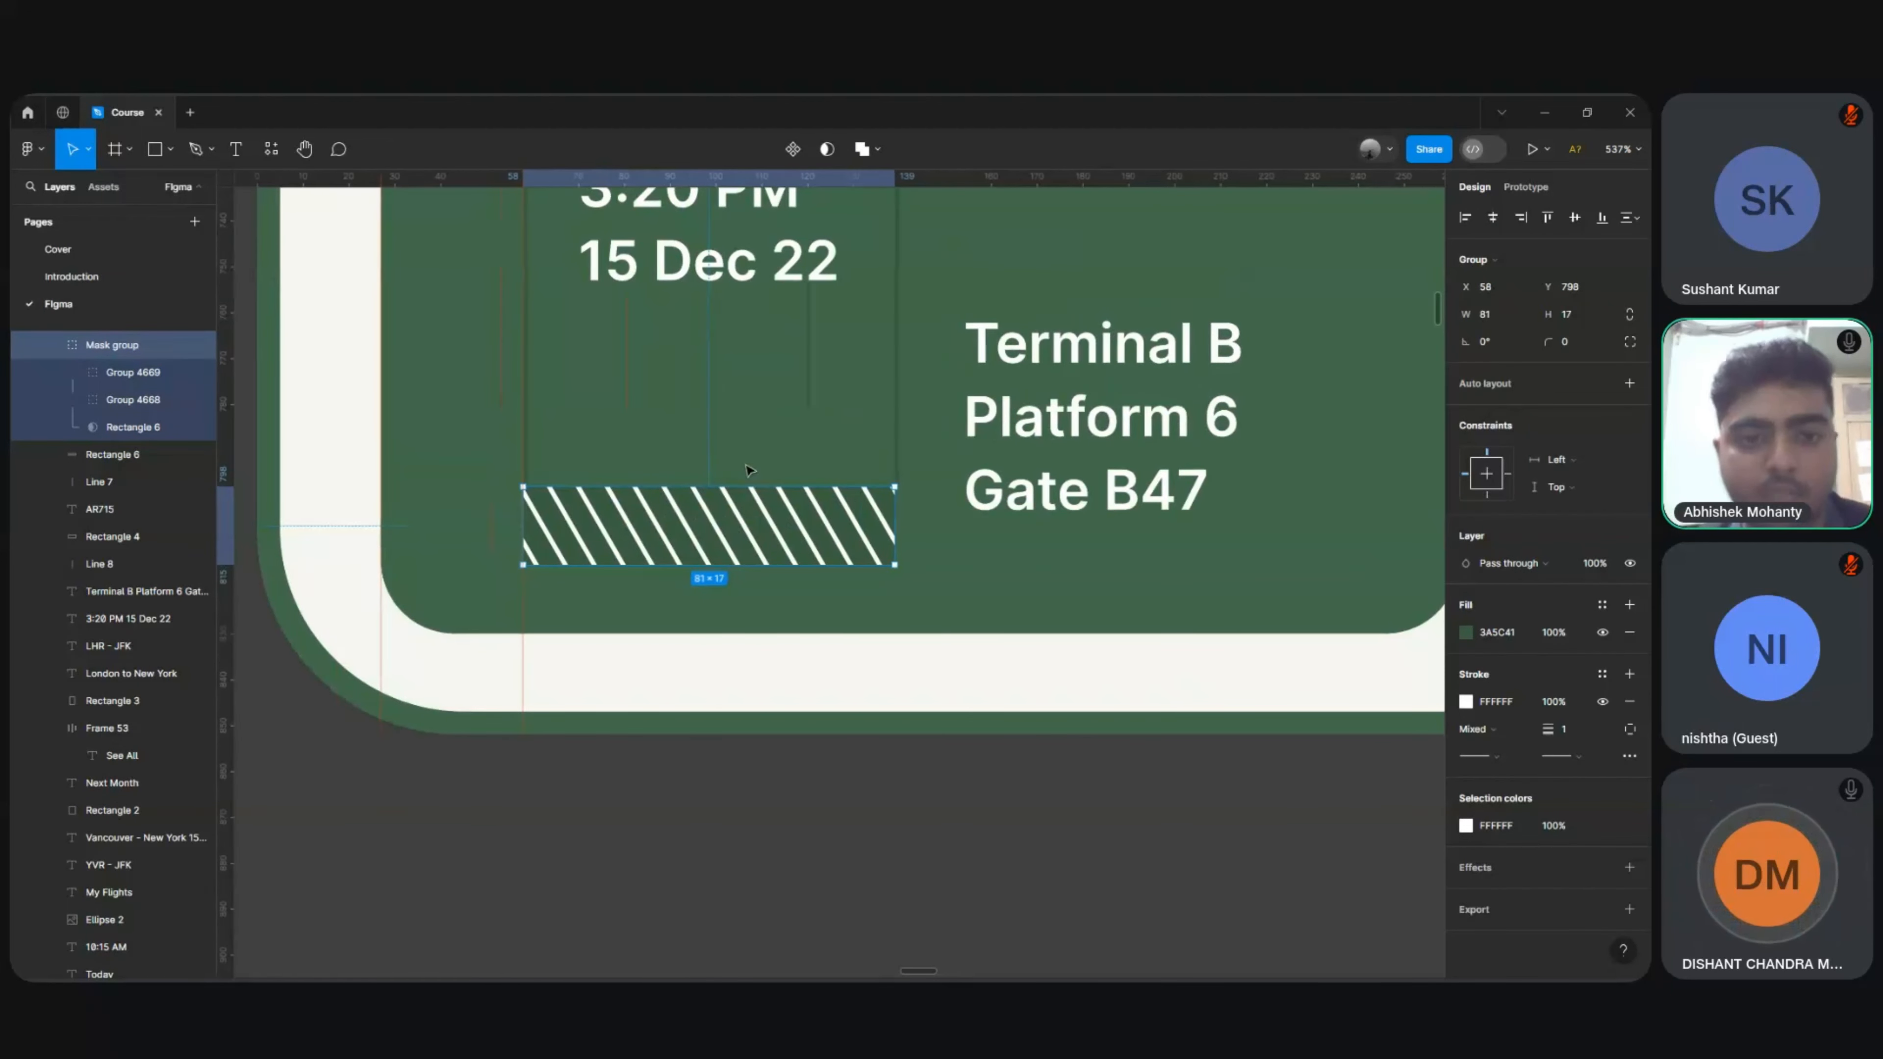
pyautogui.scroll(2, 748, 469)
pyautogui.scroll(-4, 749, 469)
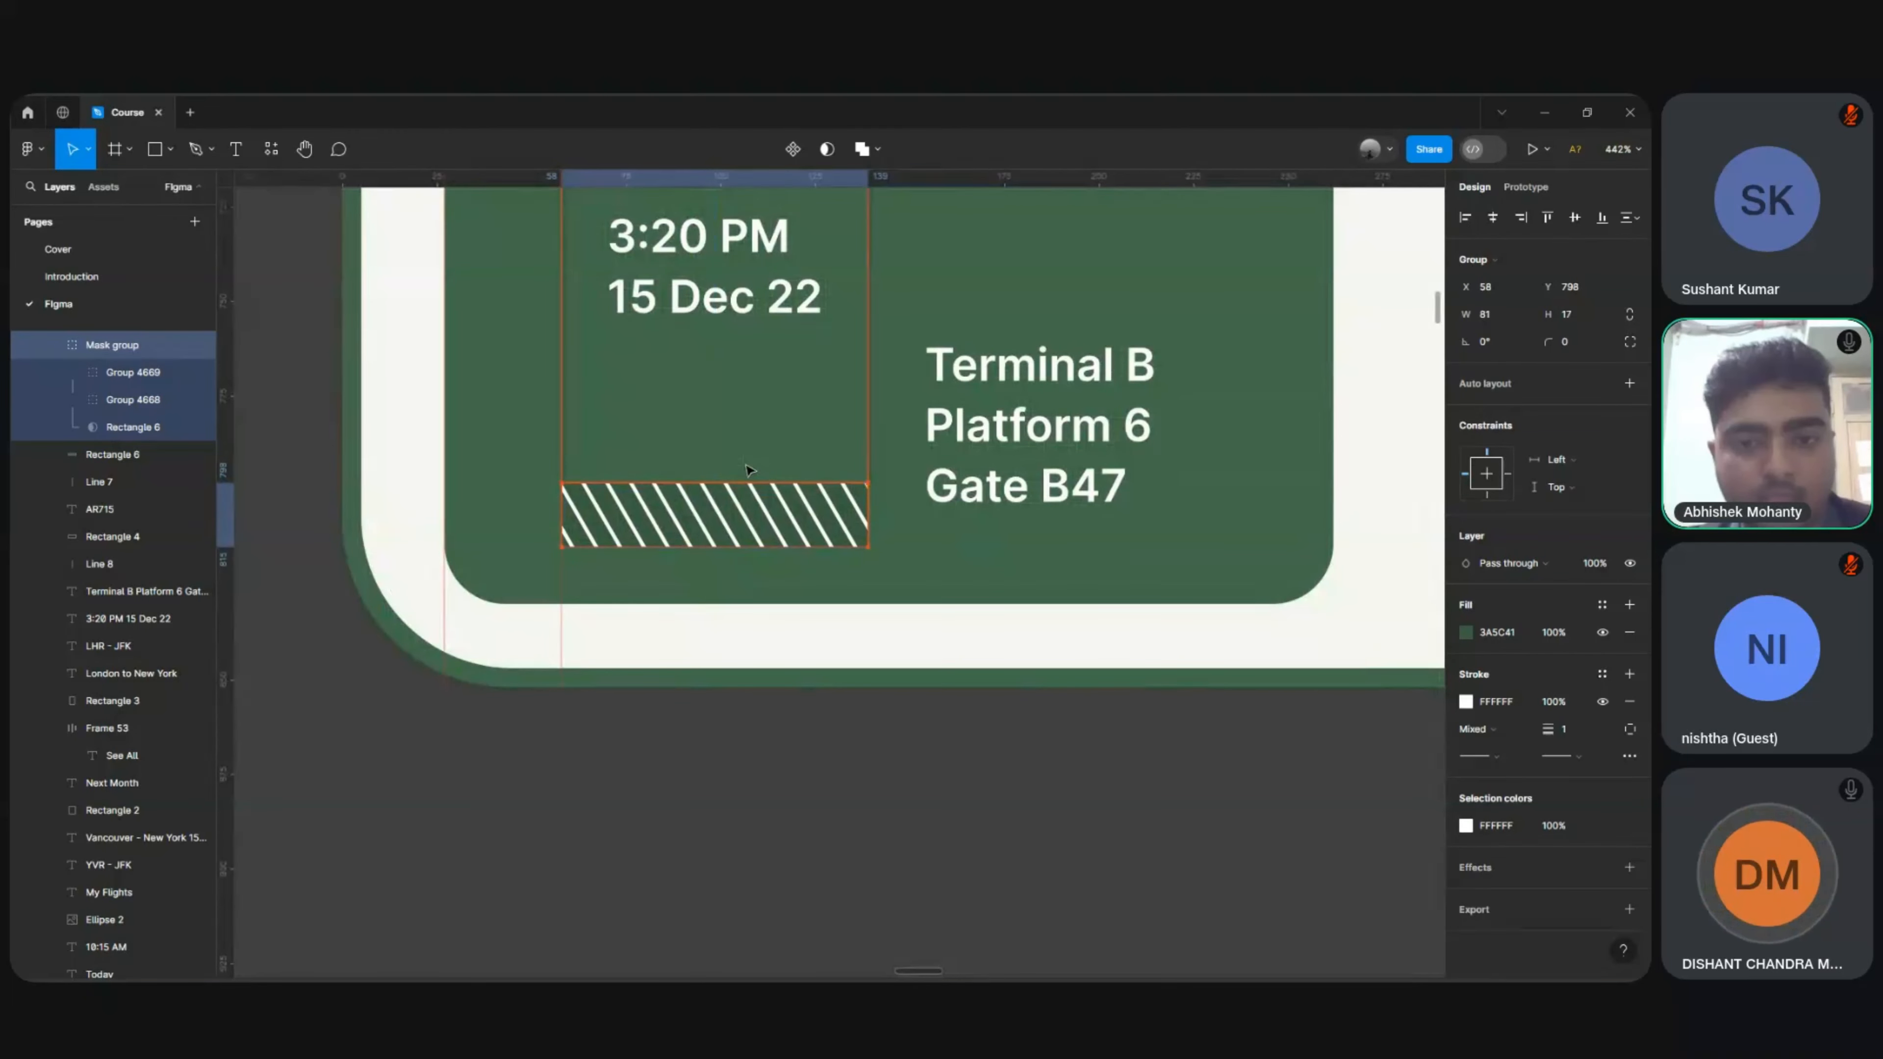
# Step: Compare the striped bar's line direction and colour with the same bar on the reference flight card
pyautogui.scroll(-8, 749, 469)
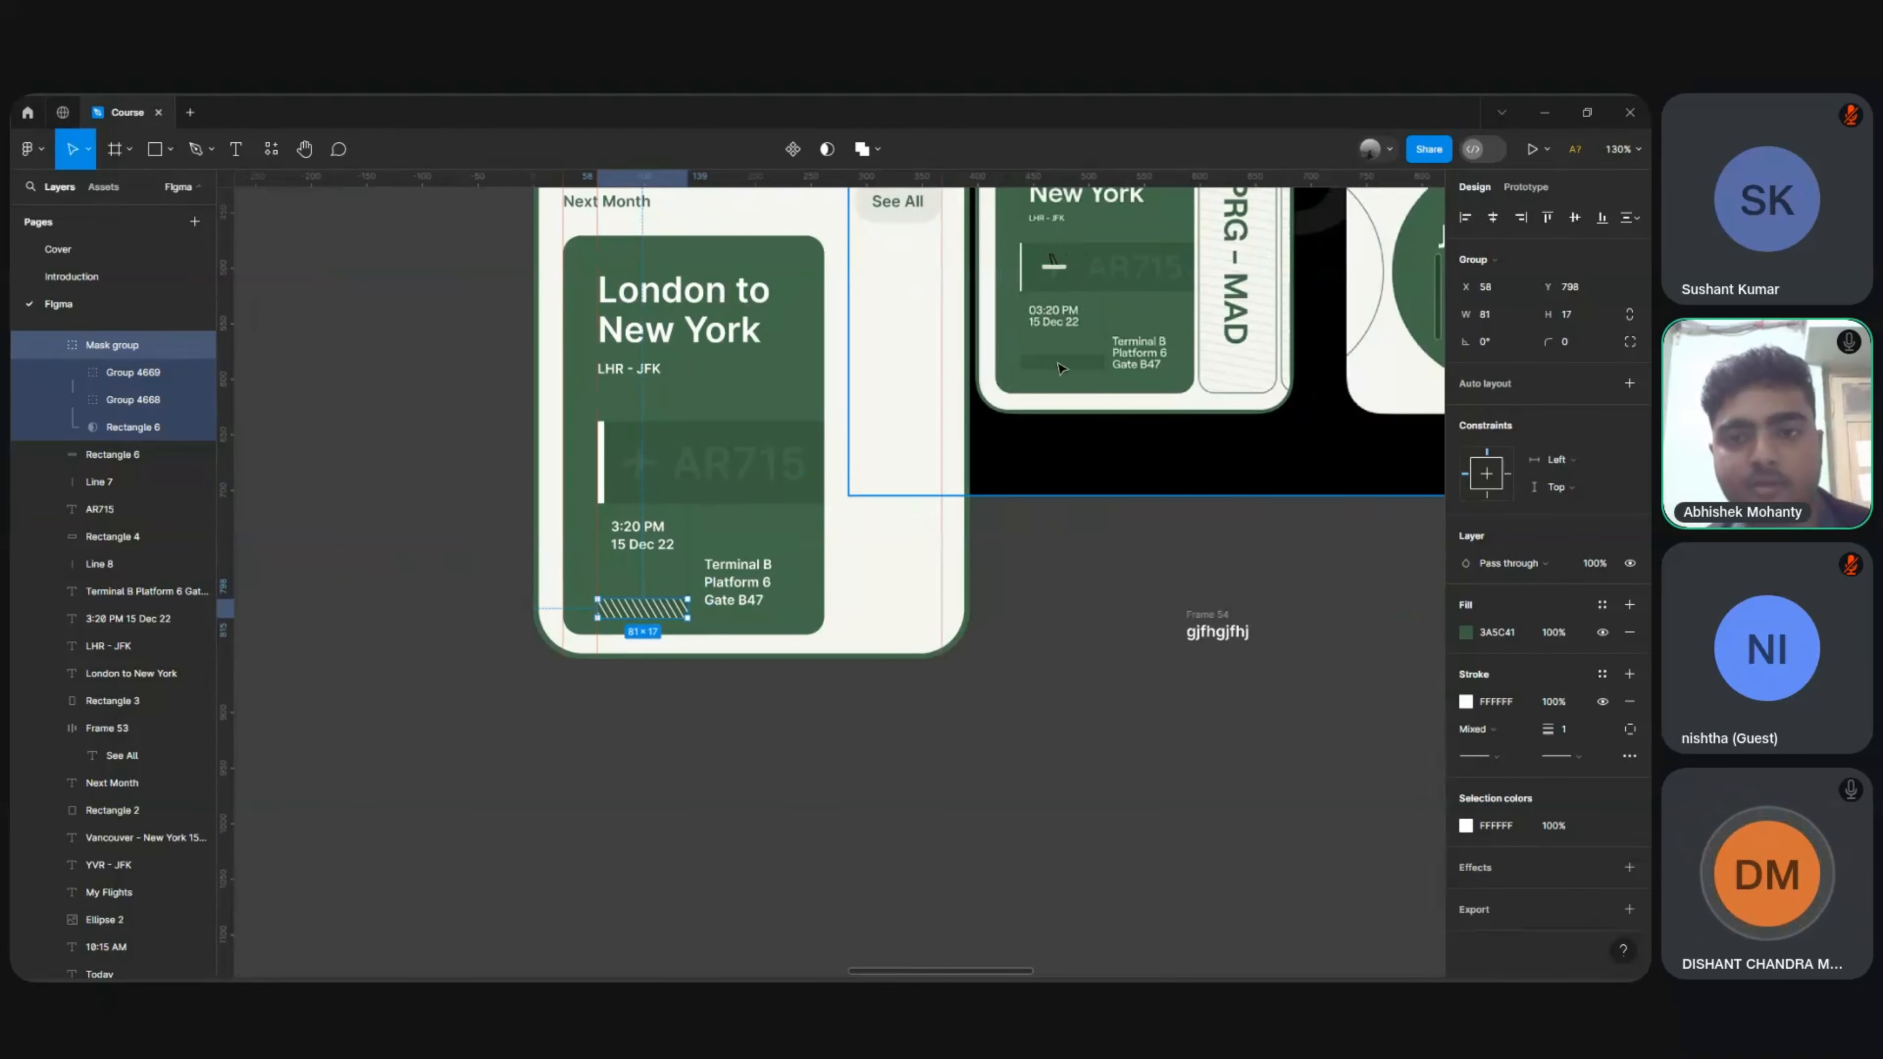
pyautogui.scroll(6, 1091, 363)
pyautogui.scroll(-5, 1086, 371)
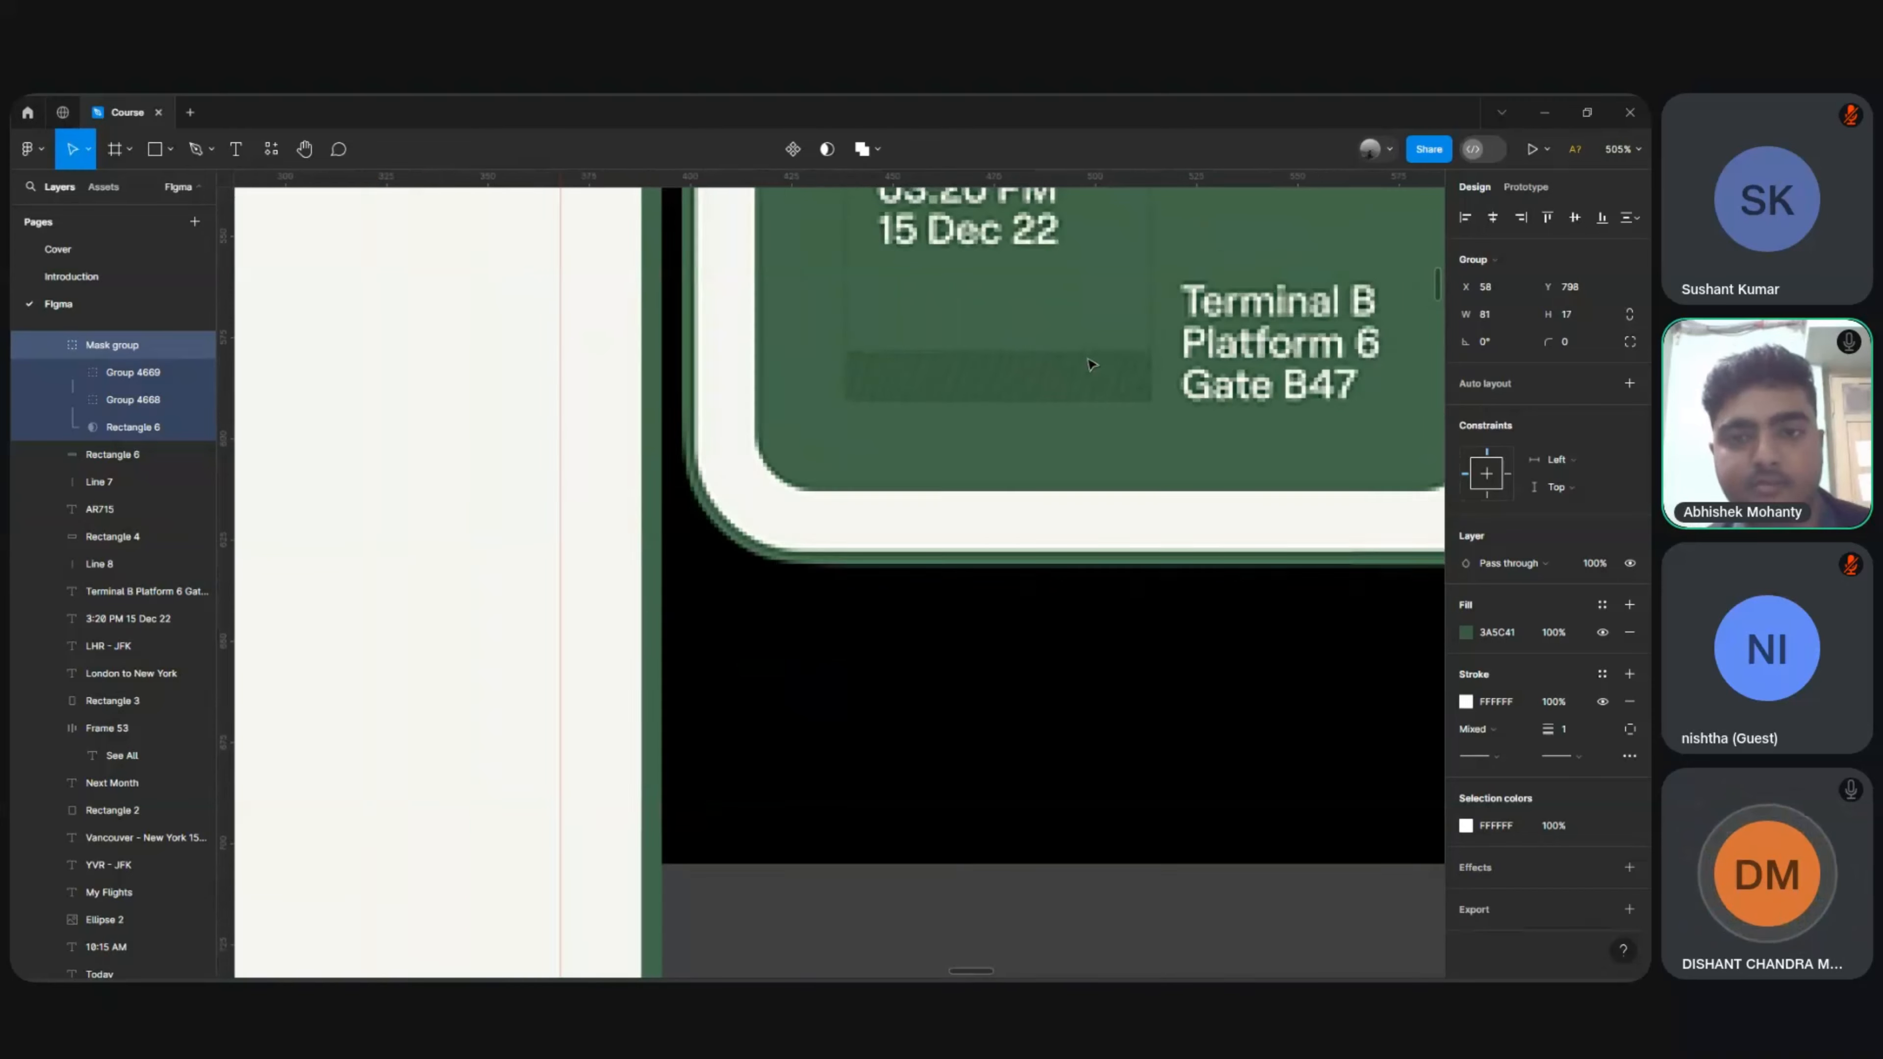
pyautogui.scroll(5, 609, 647)
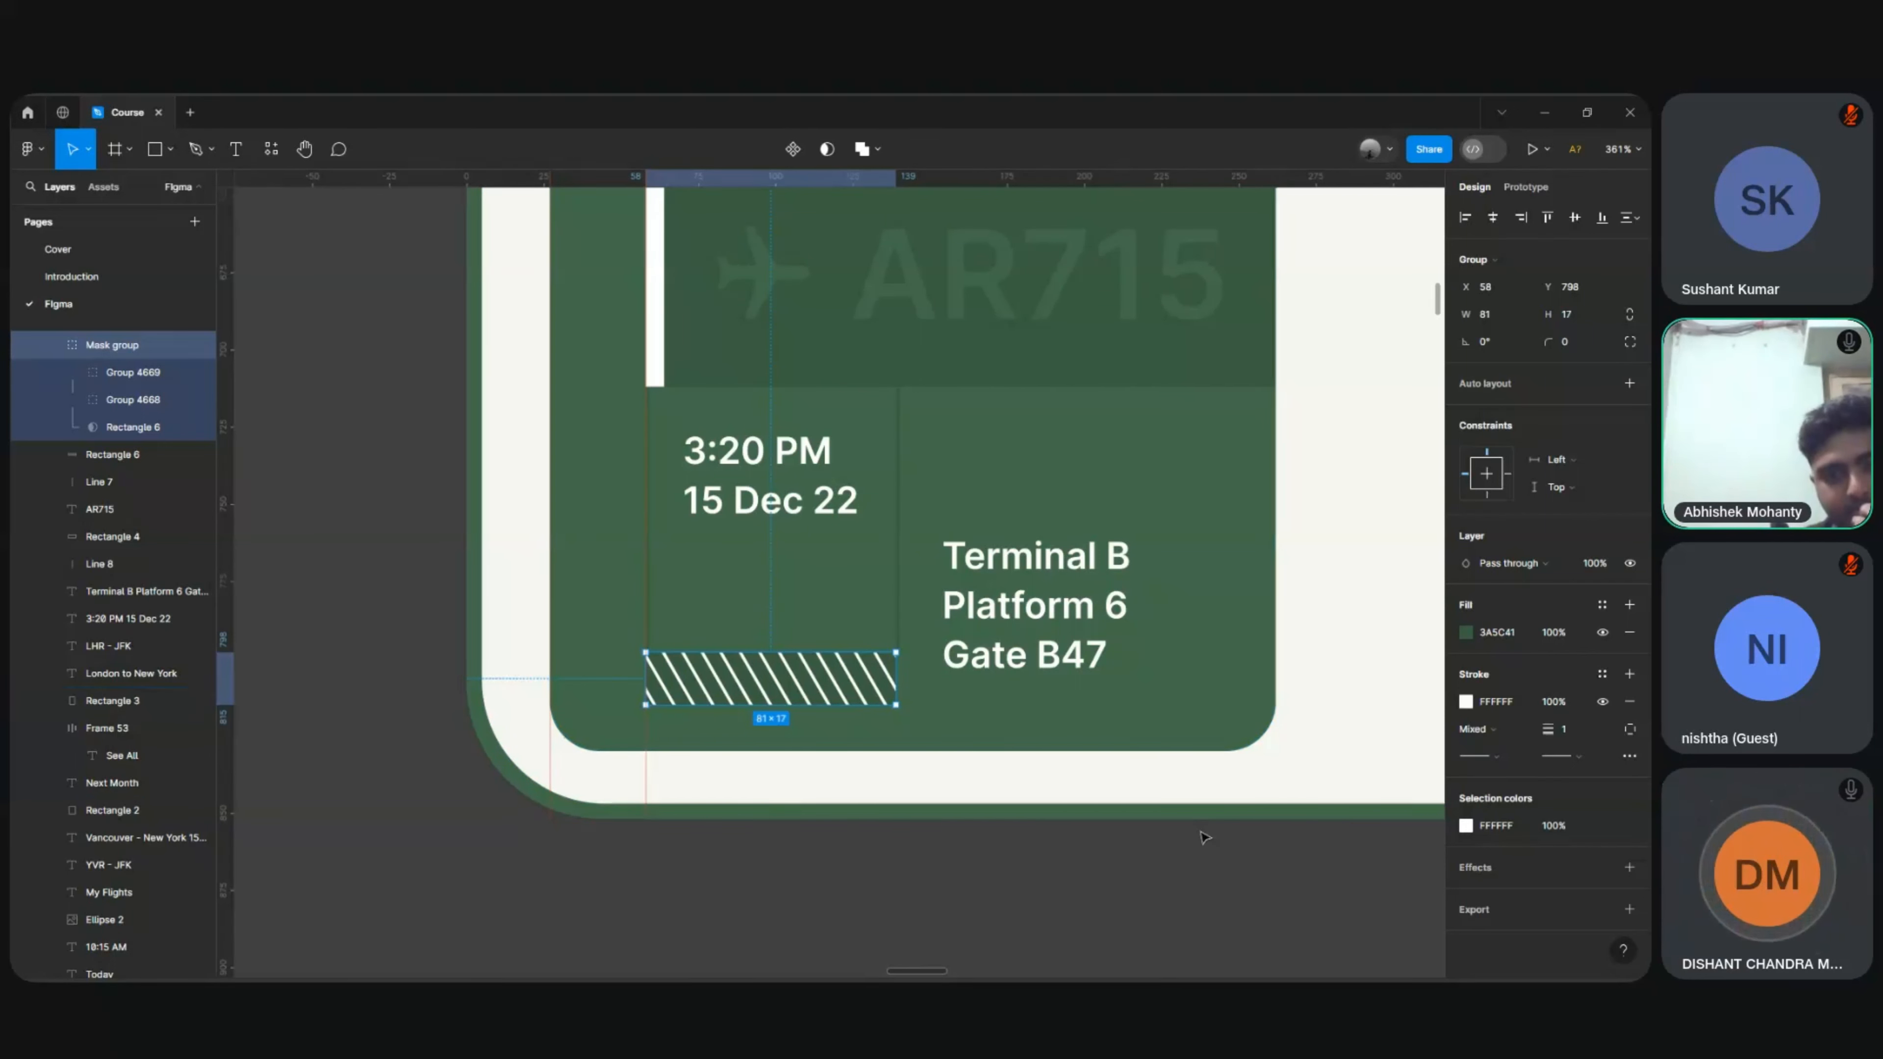
pyautogui.hscroll(10, 1202, 836)
pyautogui.scroll(5, 1201, 841)
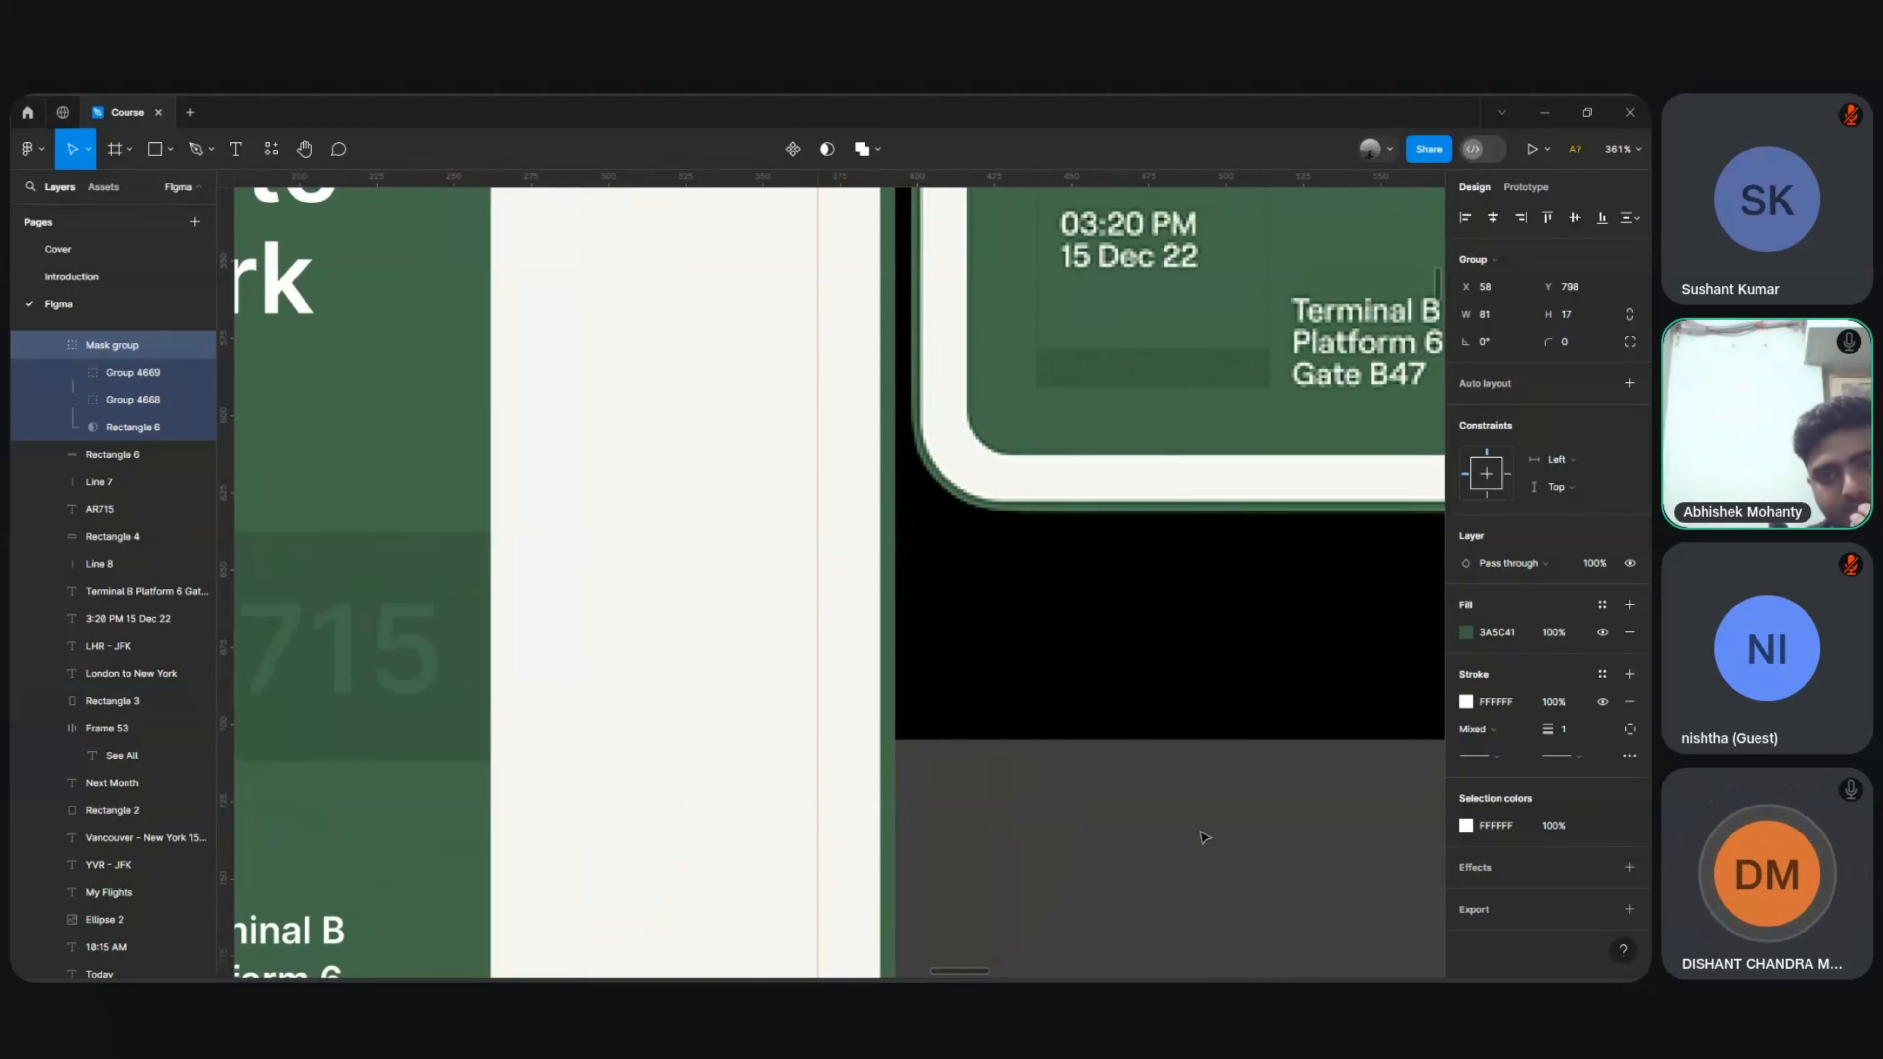
pyautogui.scroll(5, 1179, 450)
pyautogui.scroll(3, 1132, 501)
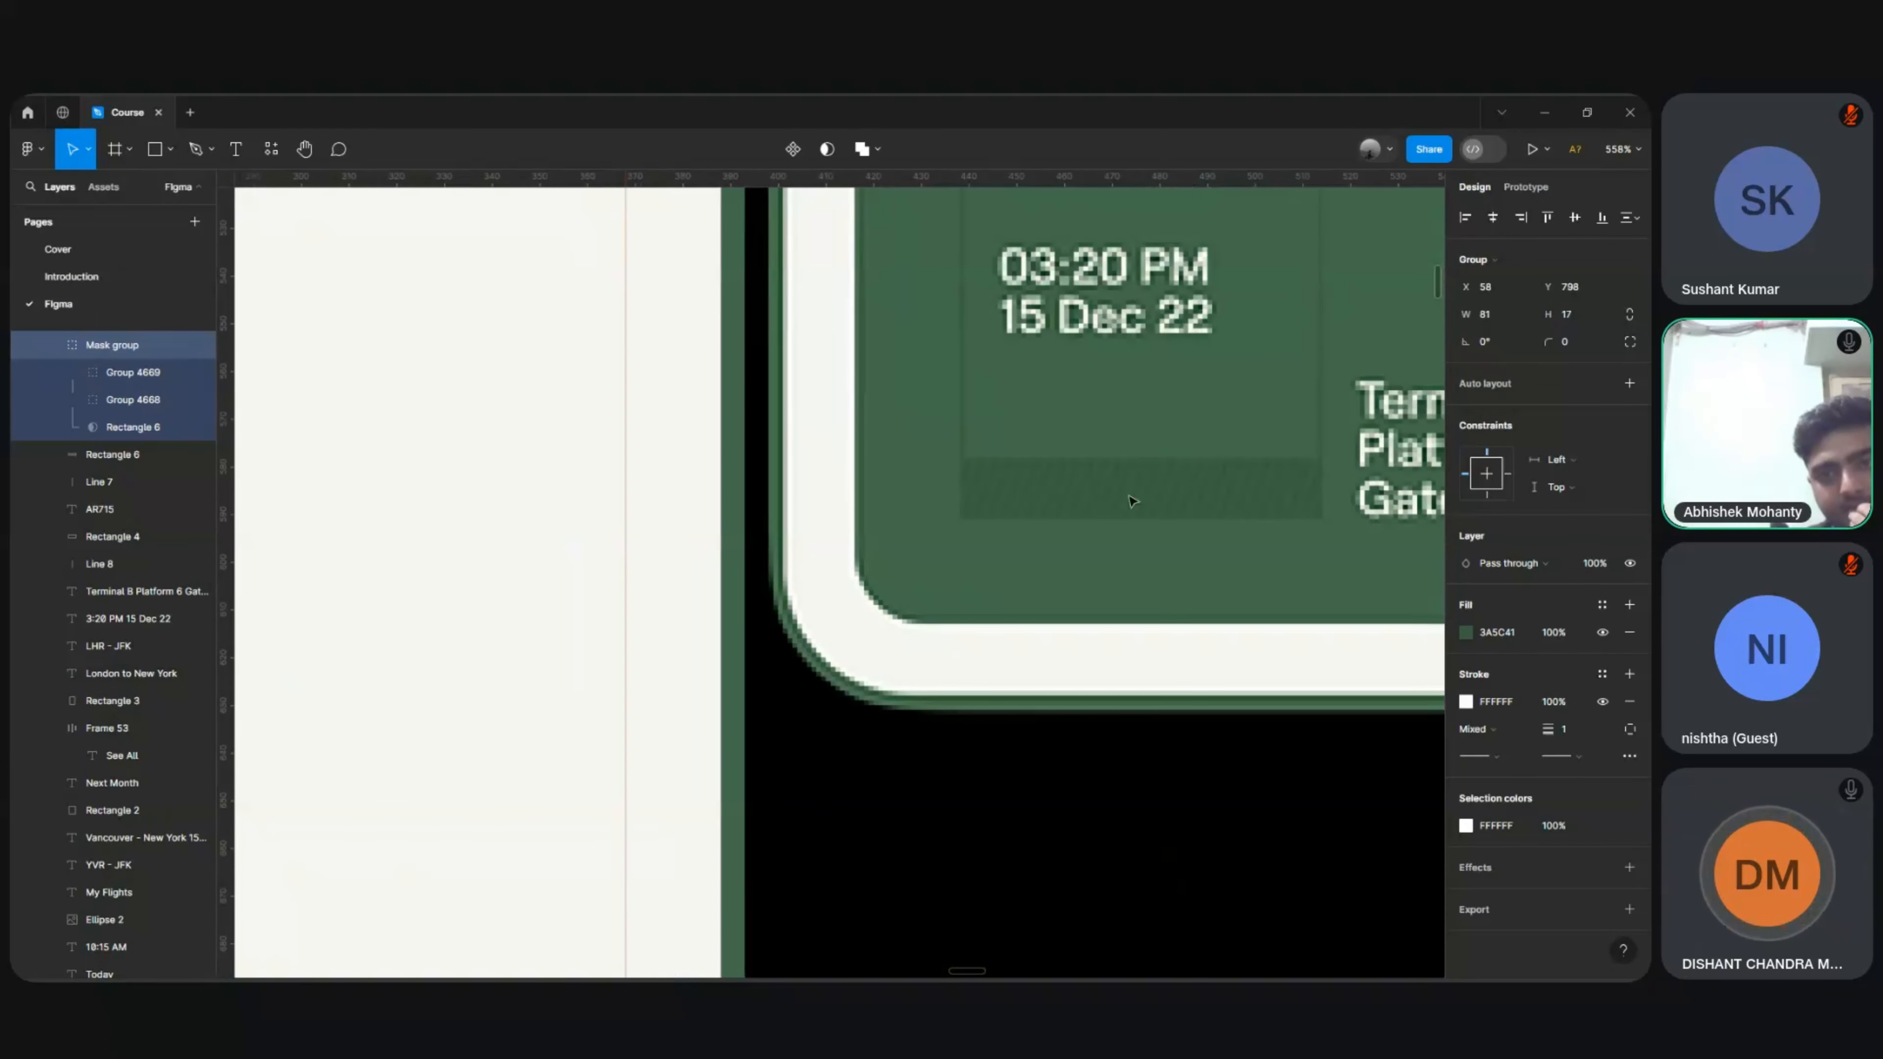
pyautogui.scroll(-10, 1114, 493)
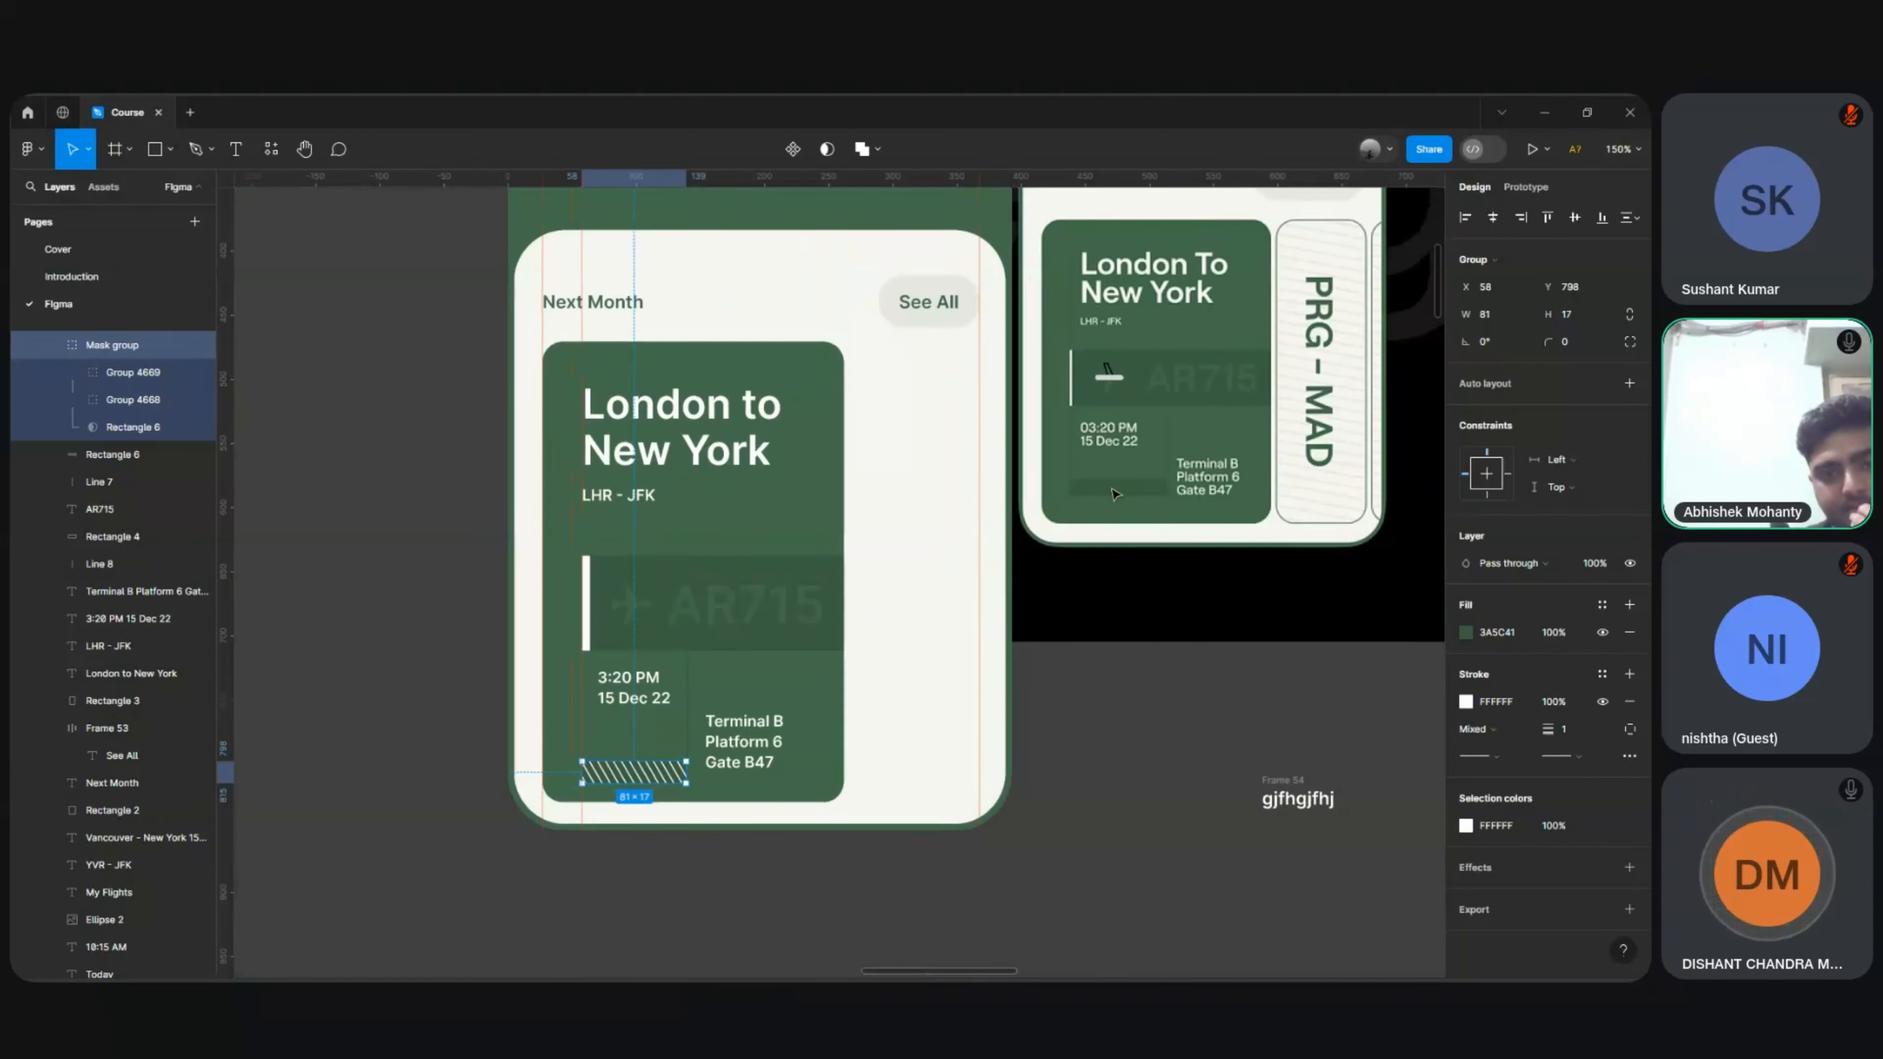
pyautogui.click(739, 837)
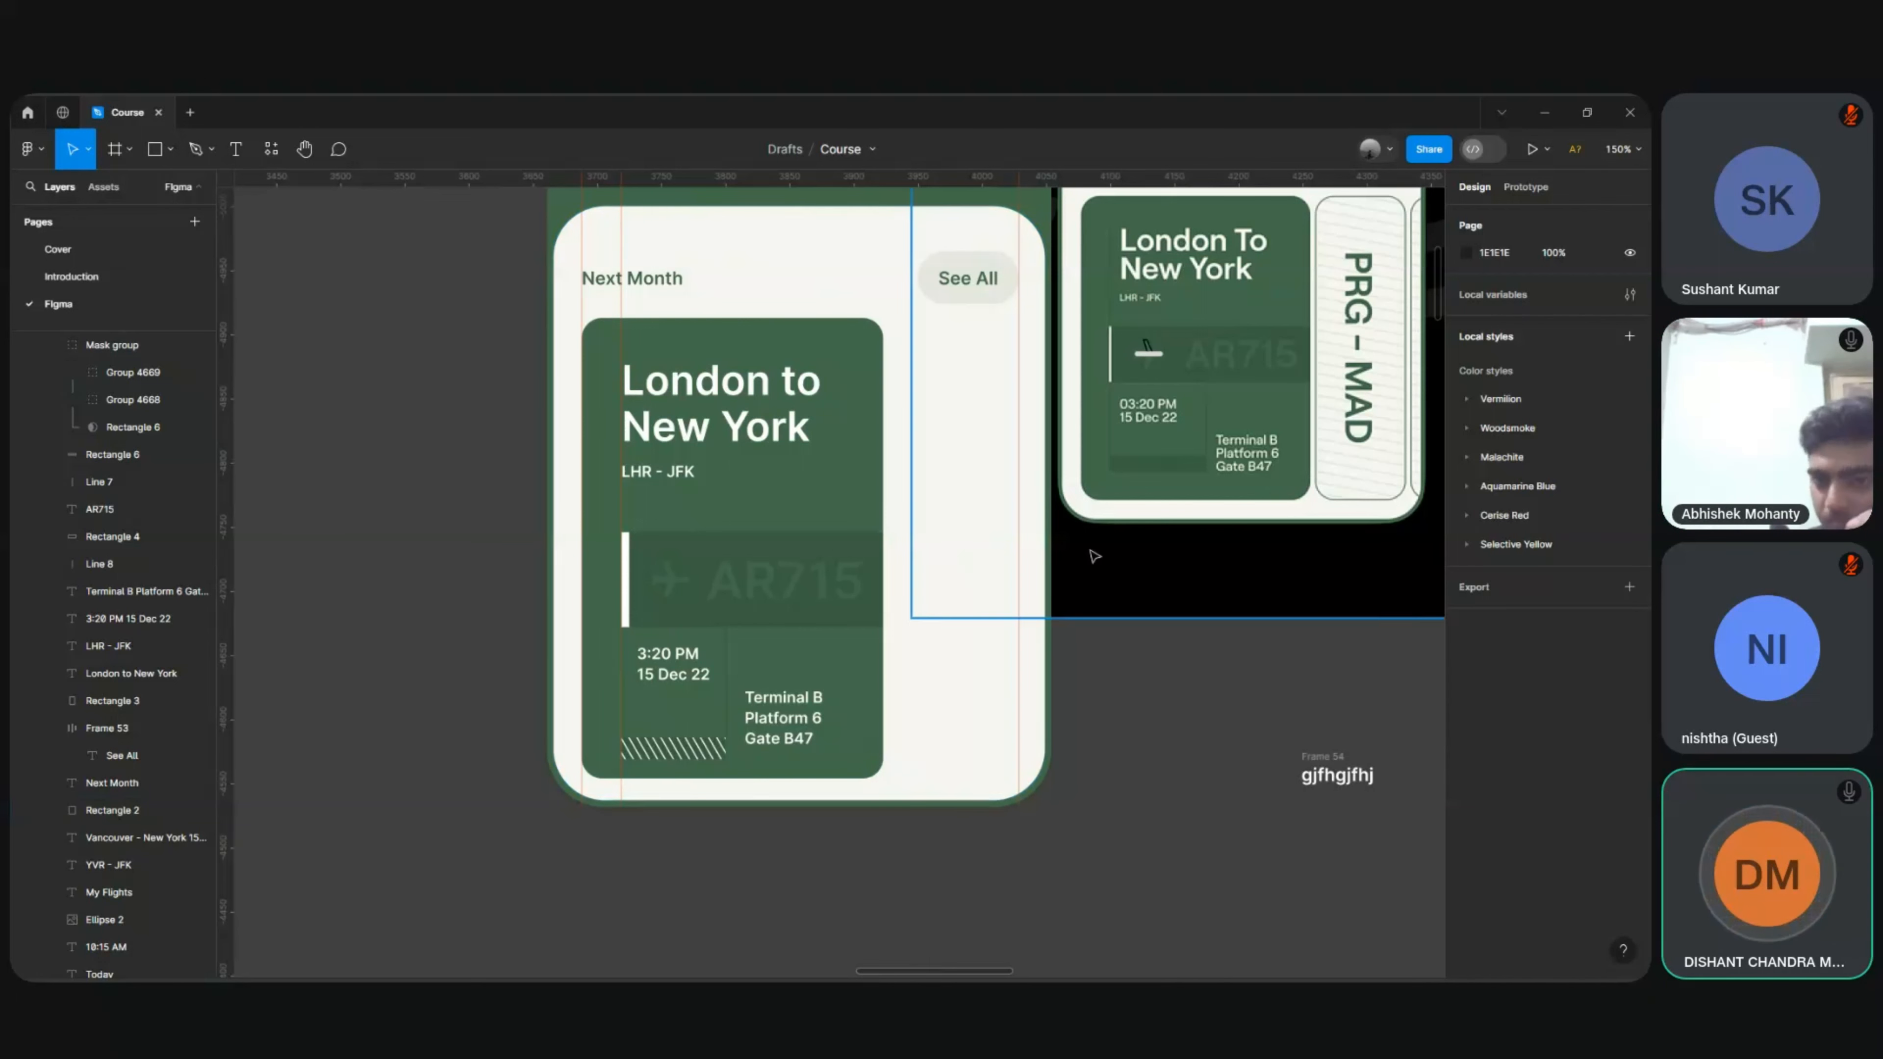
pyautogui.scroll(5, 1142, 471)
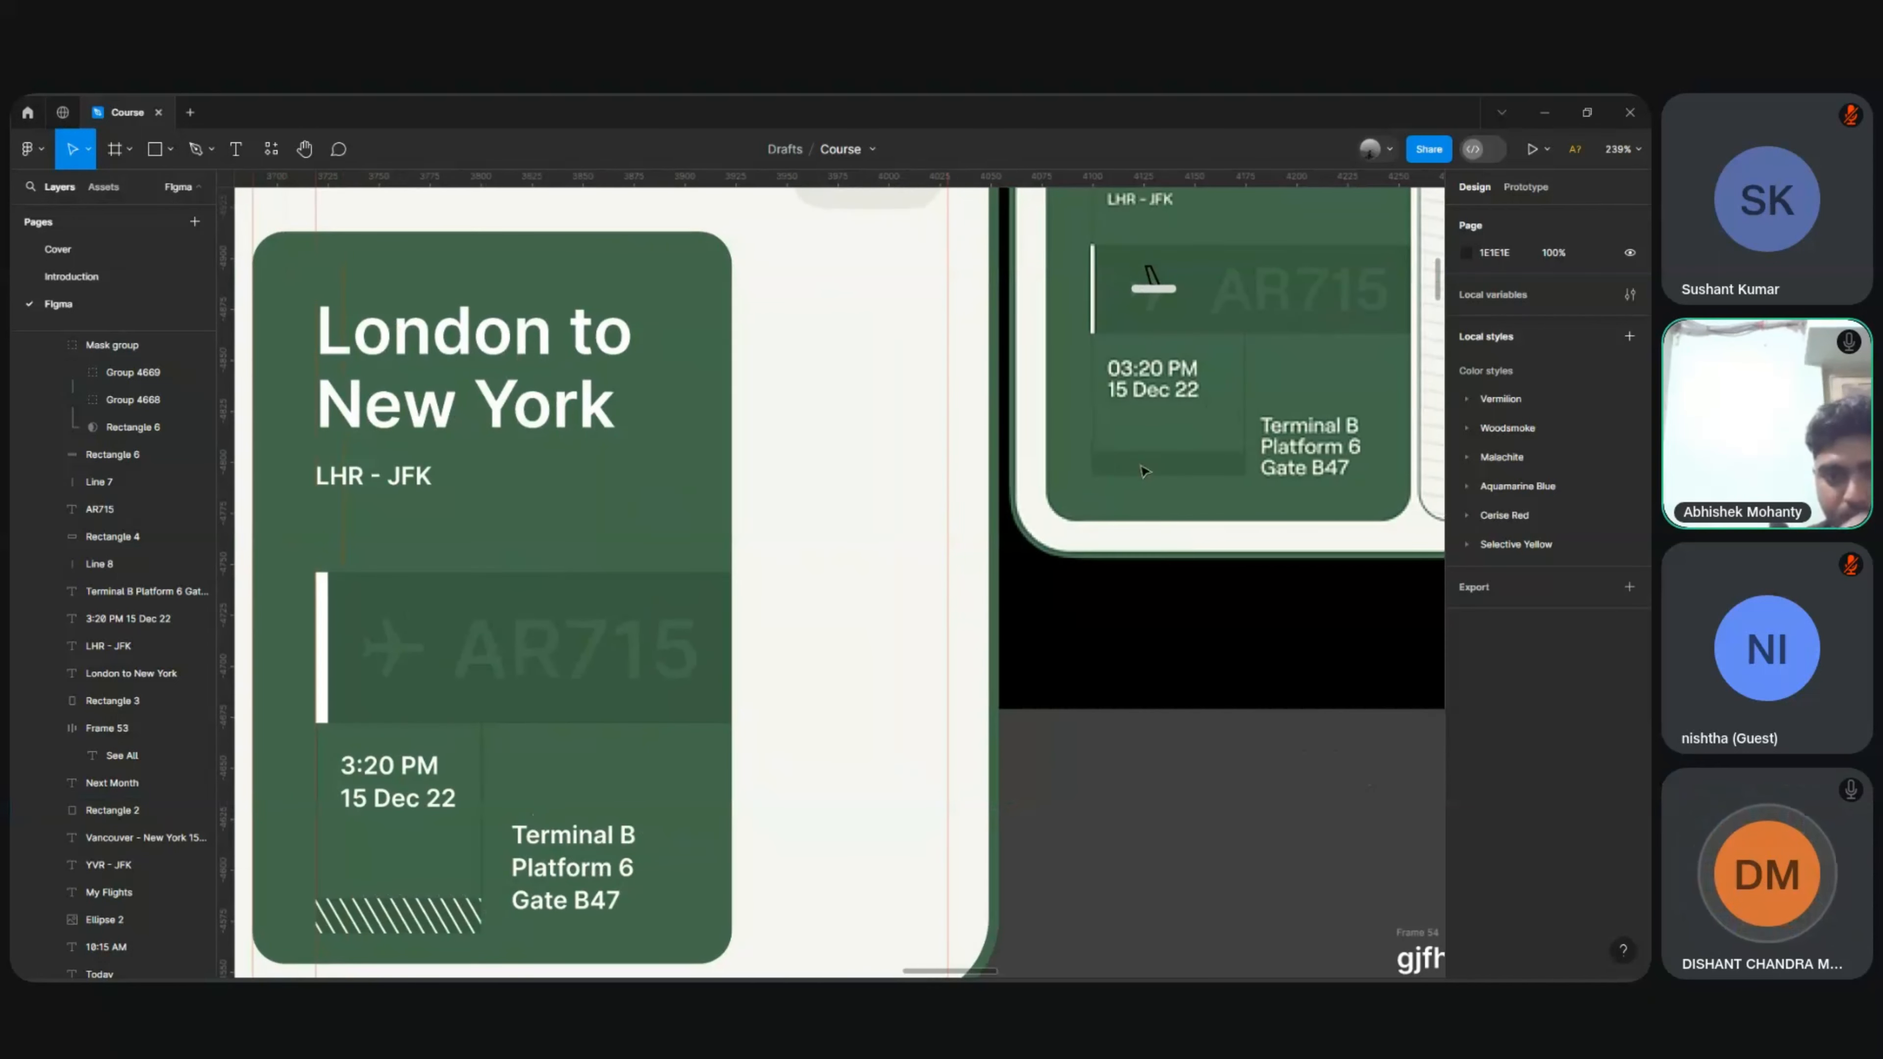
# Step: Rotate both stripe groups inside the mask group to -30° so the stripes slant the opposite way
pyautogui.doubleClick(444, 913)
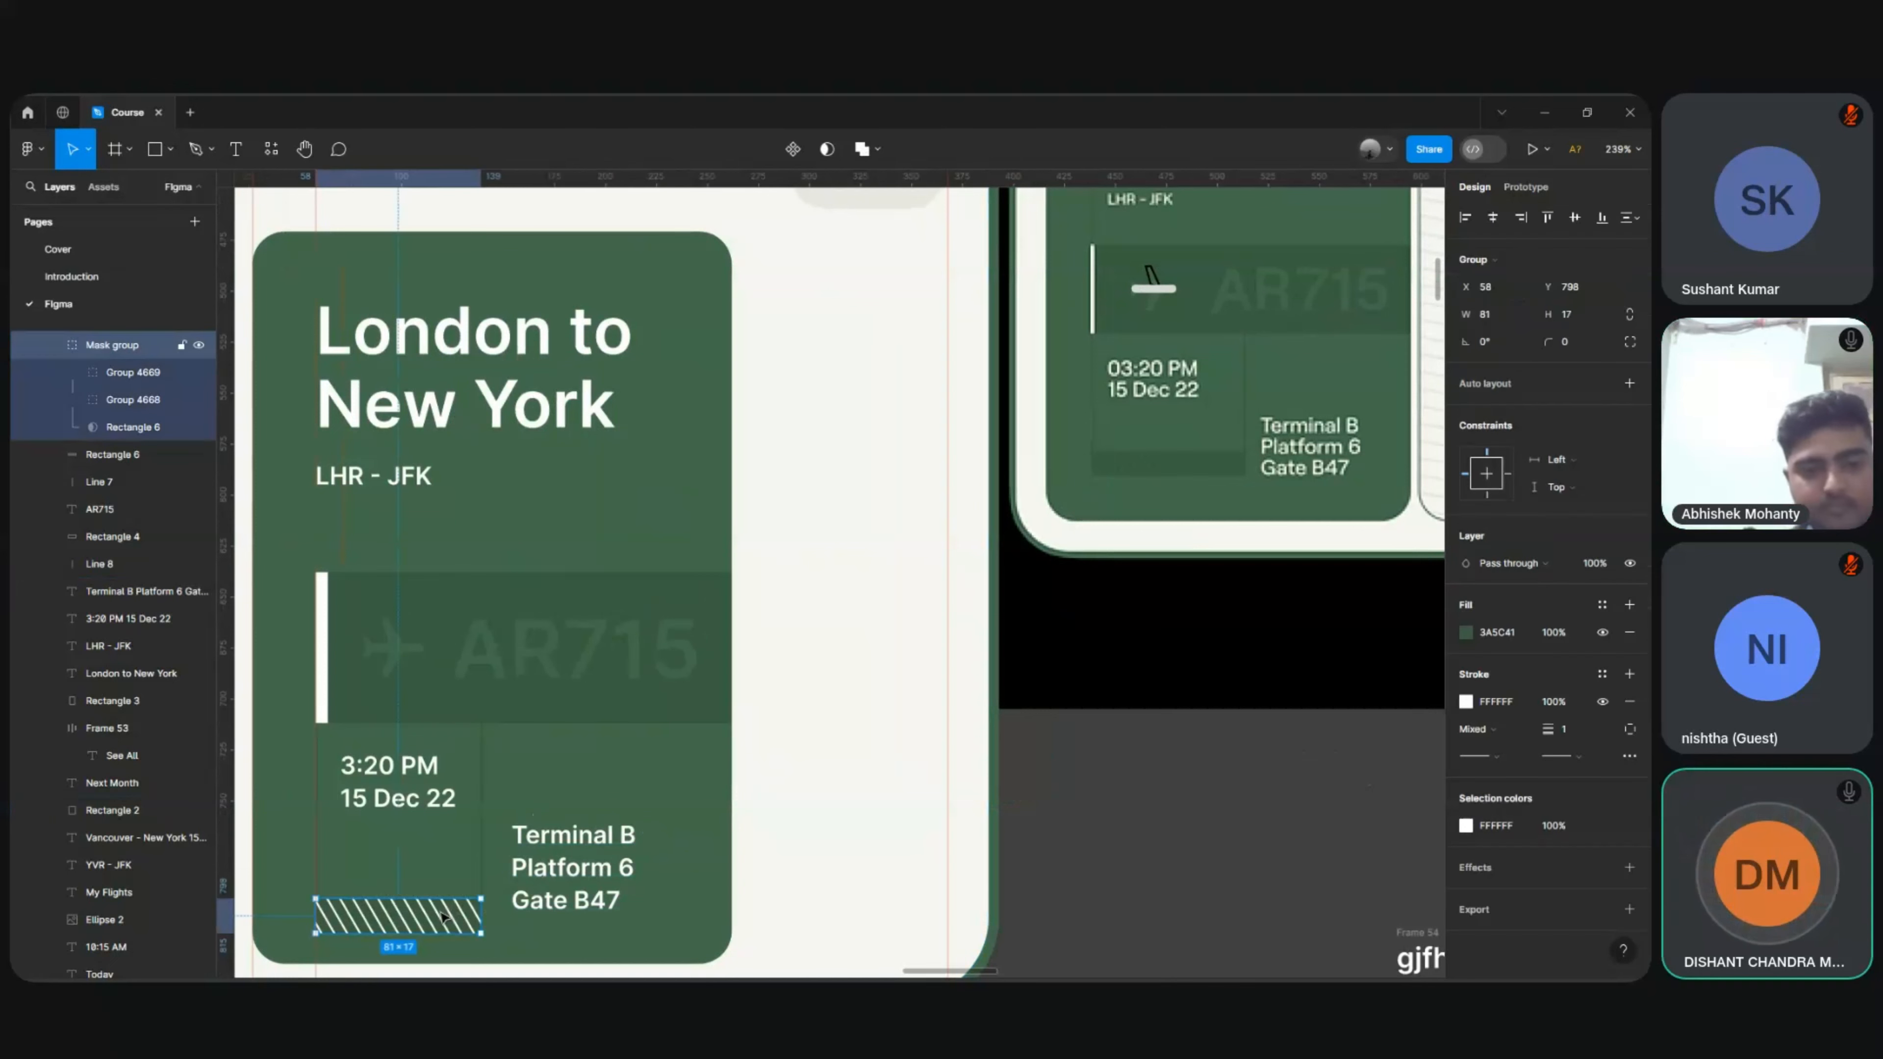
pyautogui.keyDown('shift'); pyautogui.click(423, 920); pyautogui.keyUp('shift')
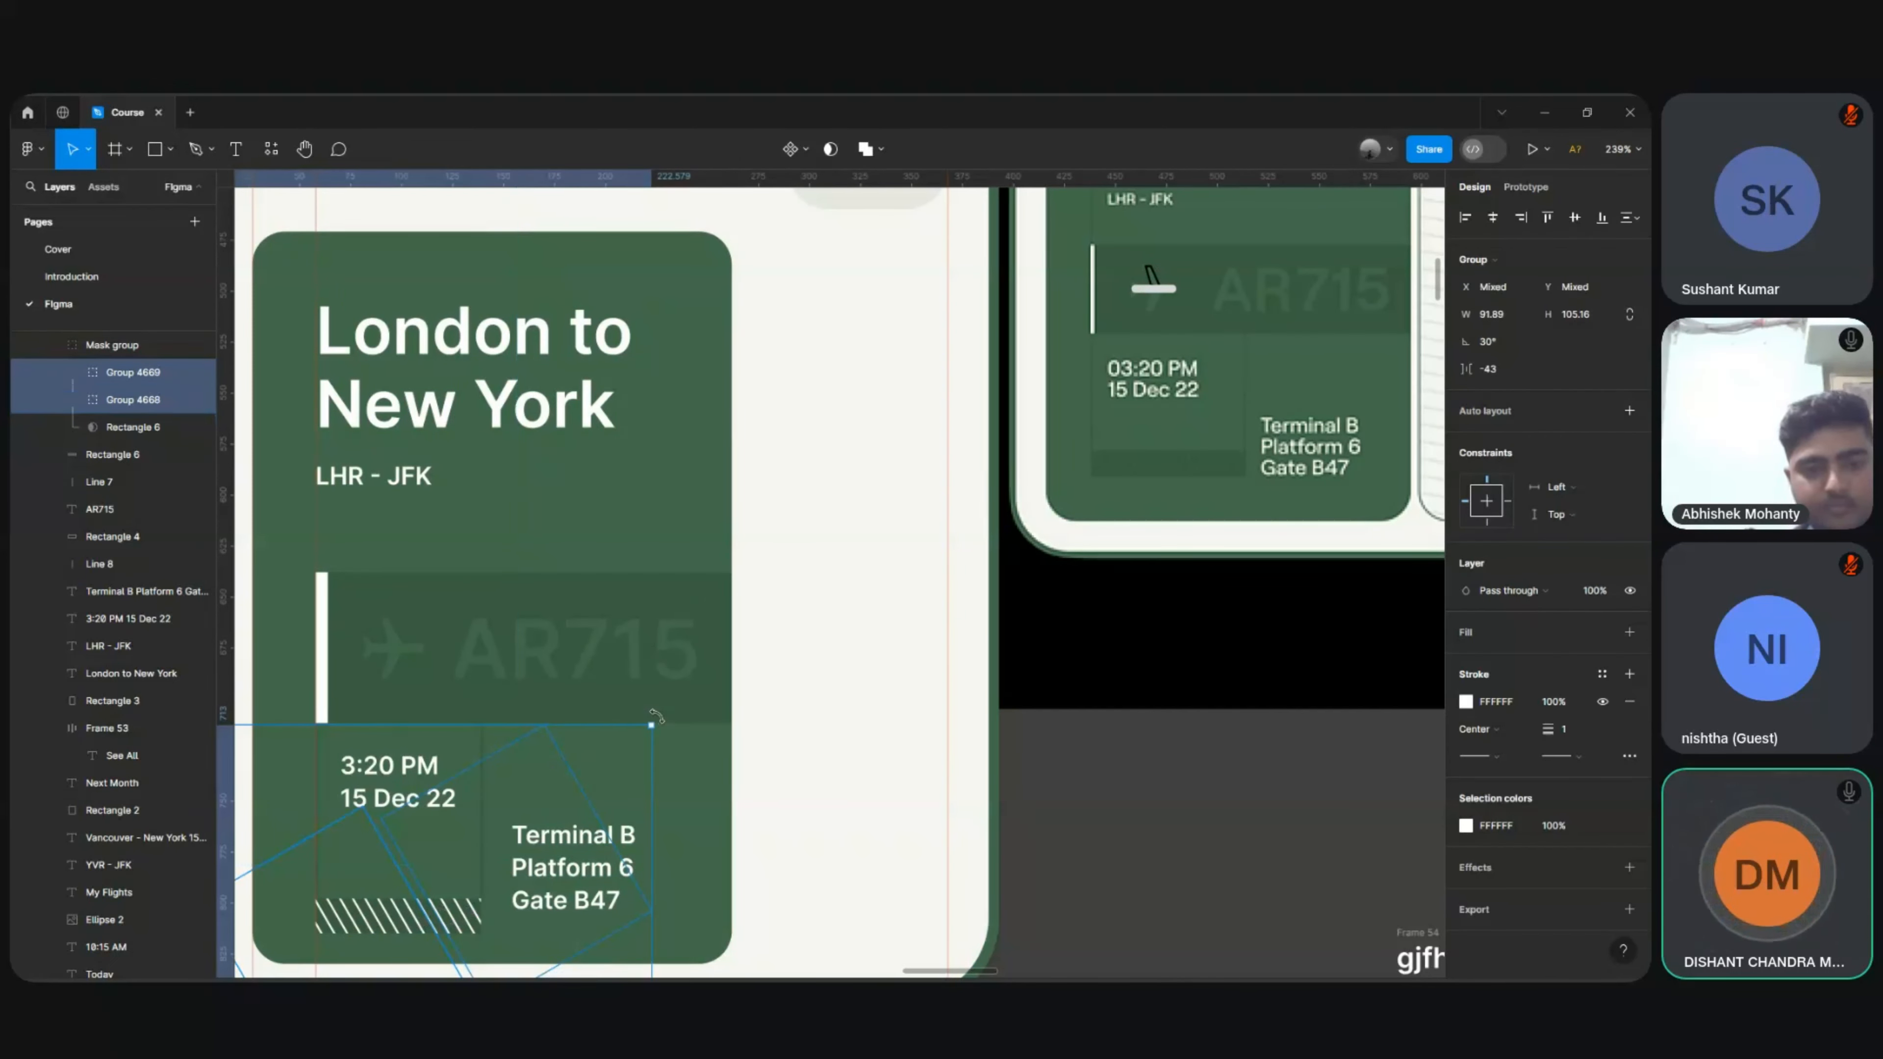
pyautogui.moveTo(656, 716); pyautogui.dragTo(625, 959)
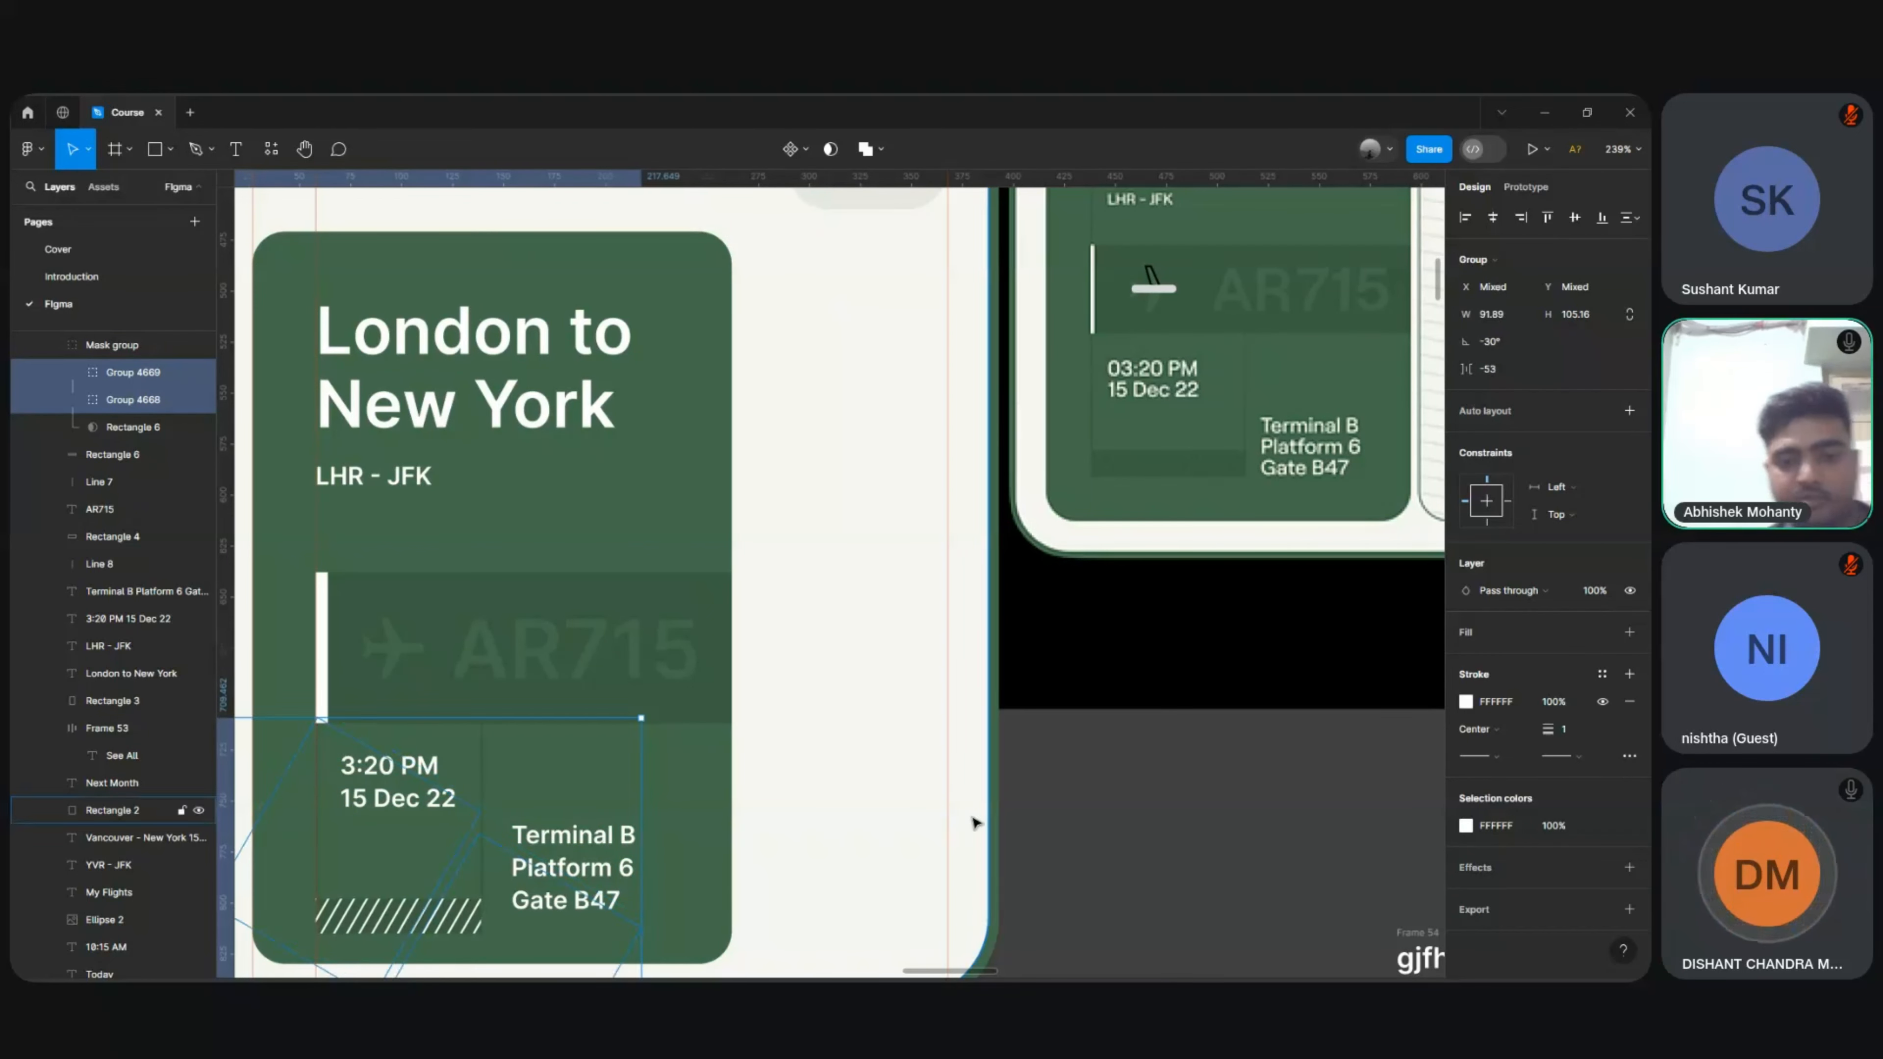
pyautogui.click(1215, 806)
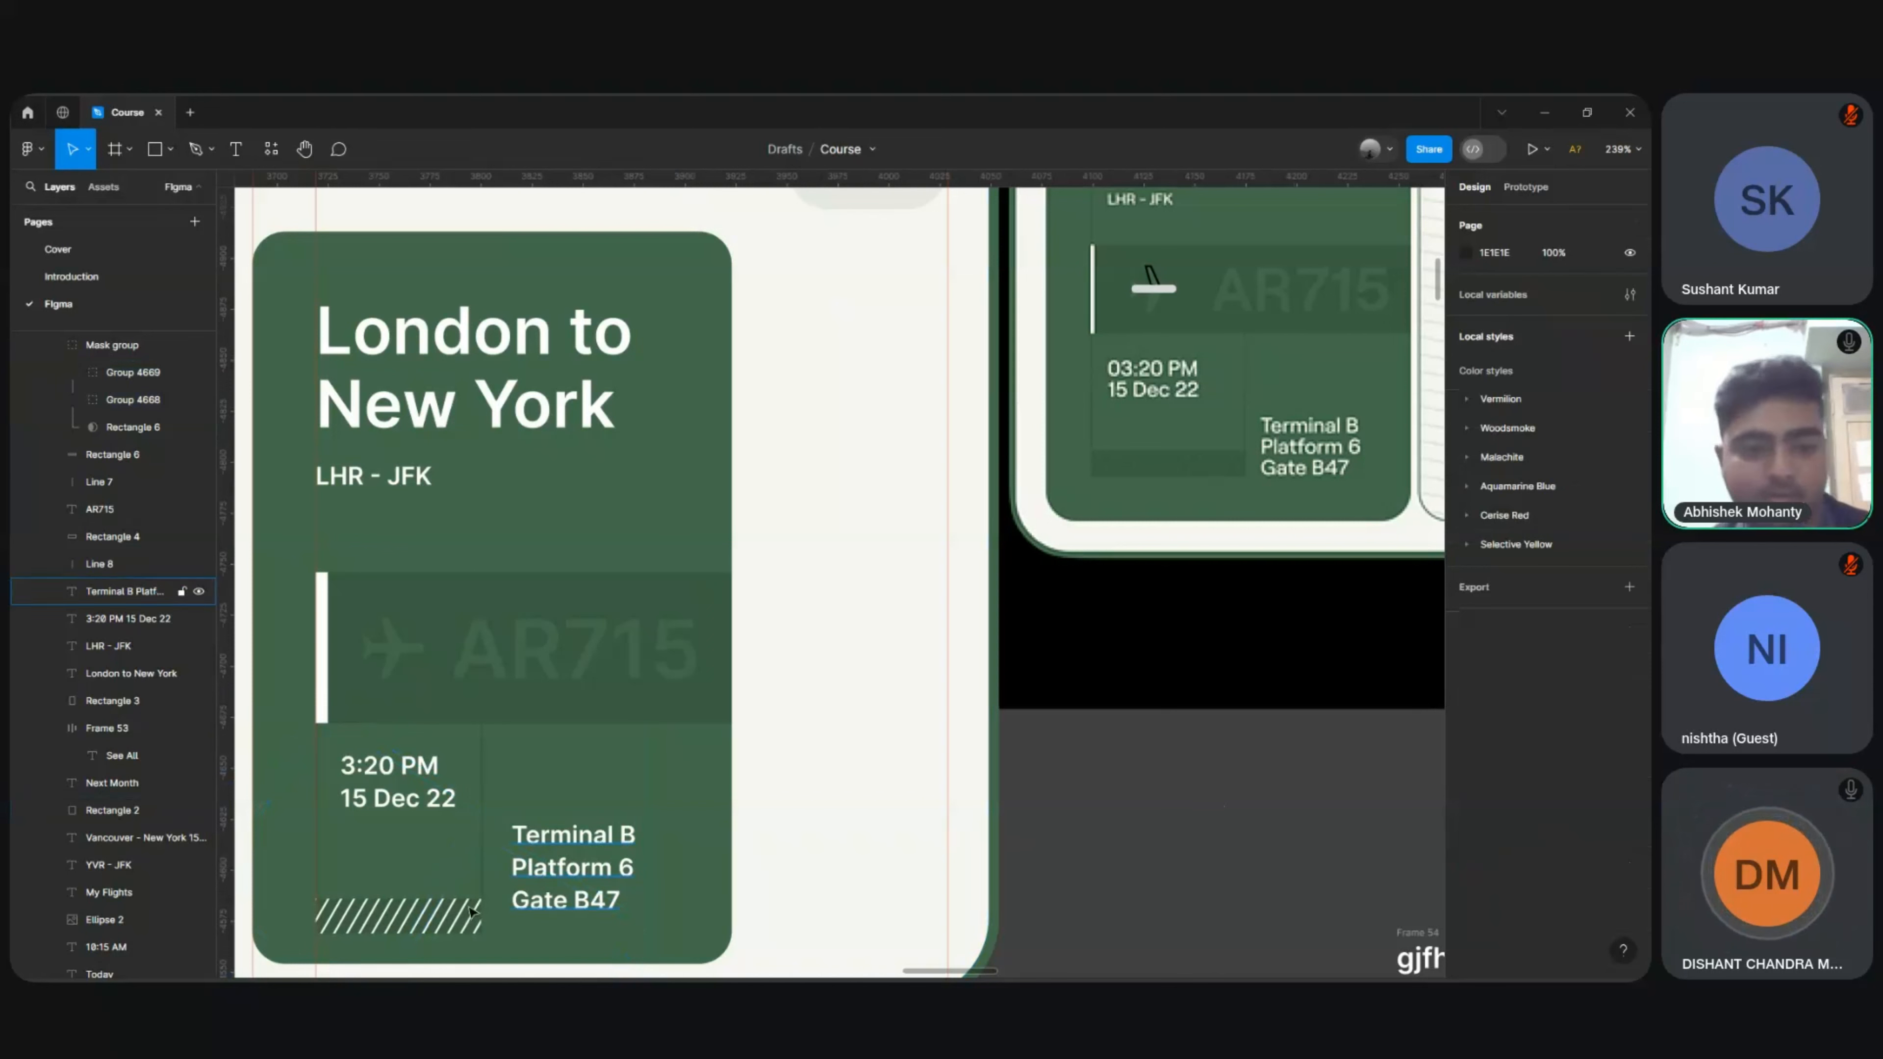
# Step: Try recolouring the stripe pattern's stroke from the document's green and darkening it to 334A38
pyautogui.click(434, 908)
pyautogui.scroll(6, 1145, 641)
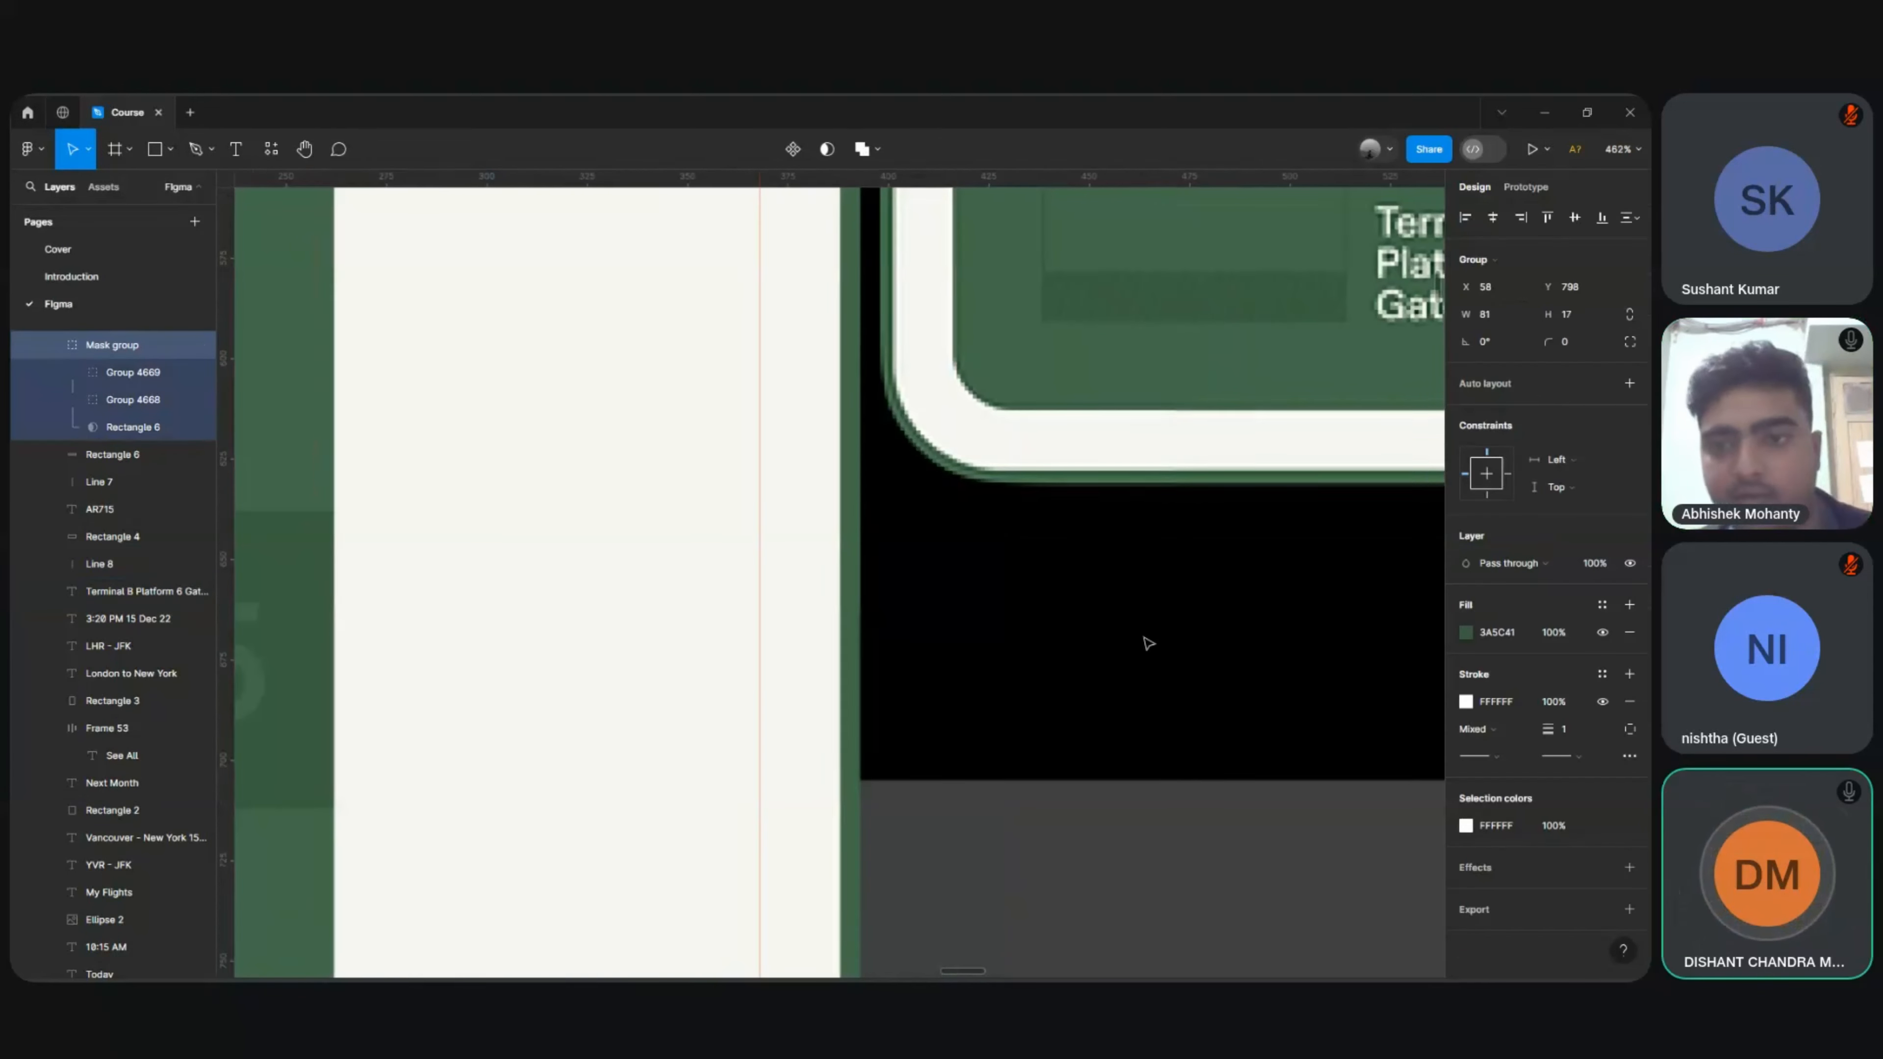
pyautogui.scroll(-6, 971, 808)
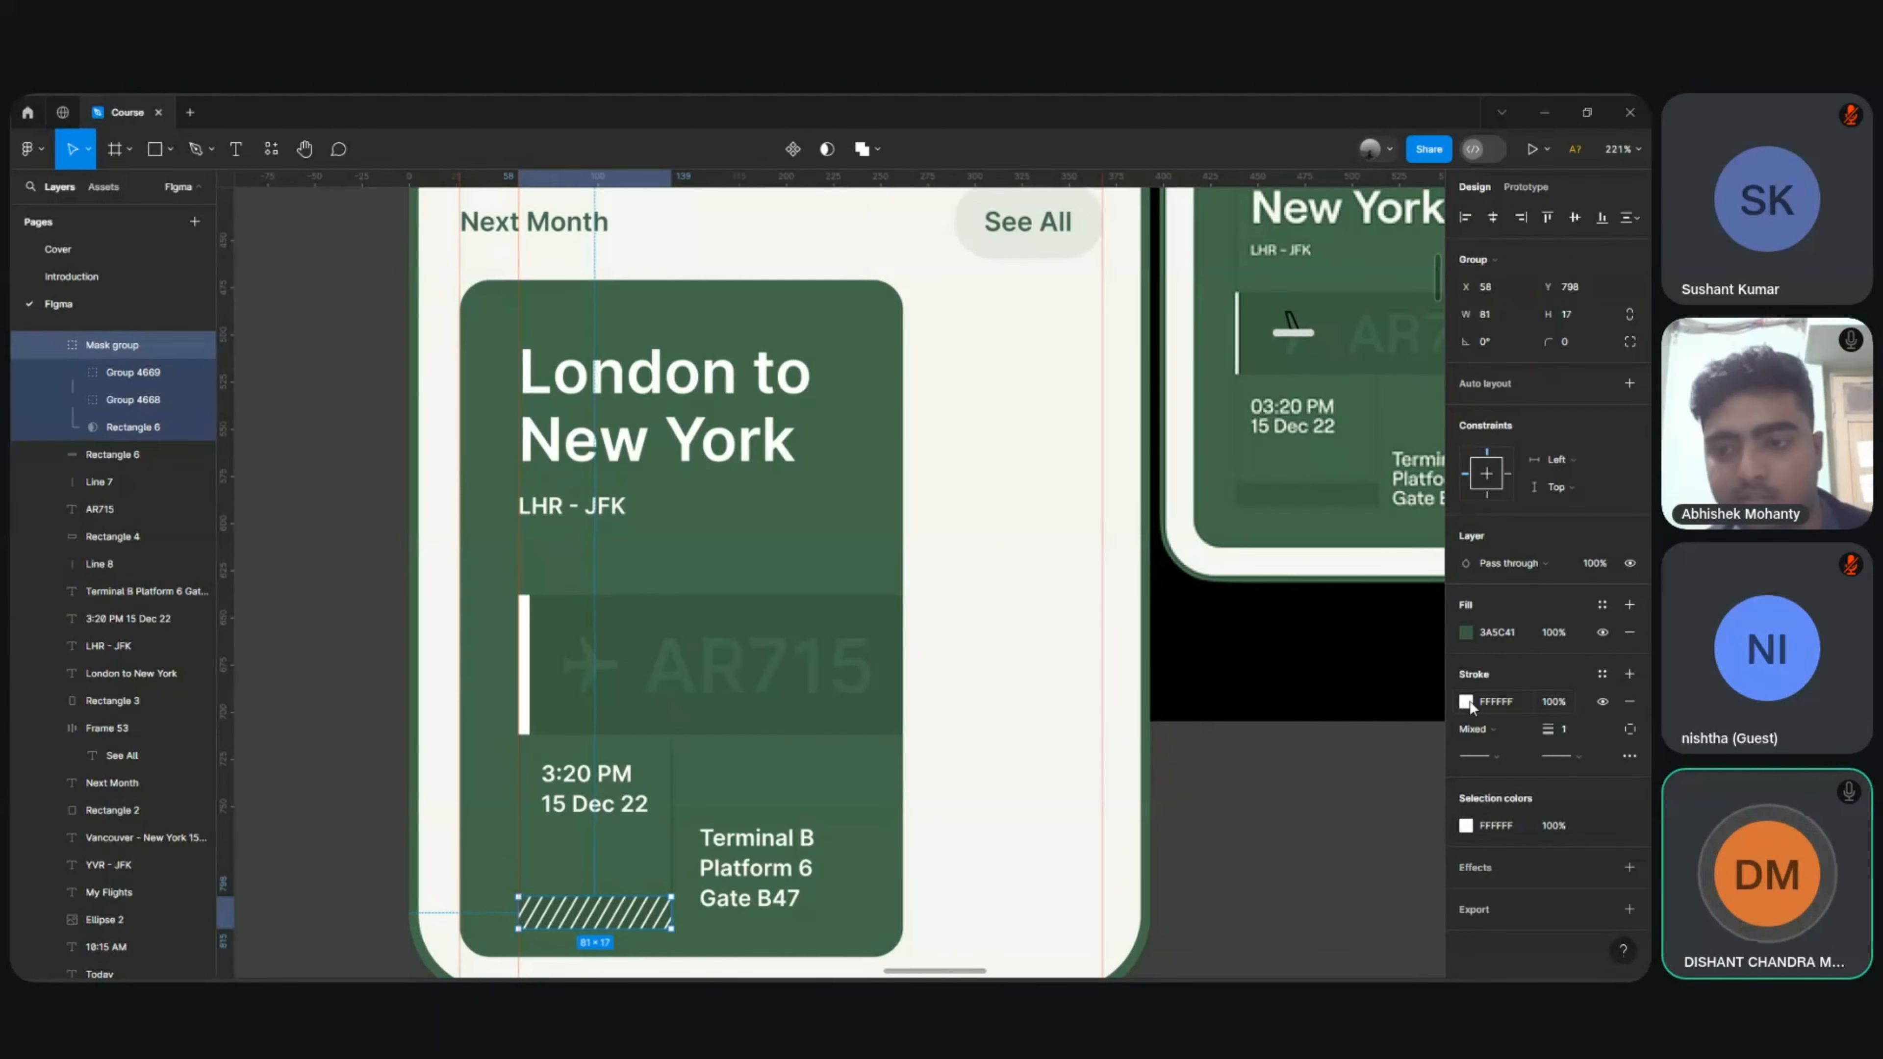
pyautogui.click(1466, 702)
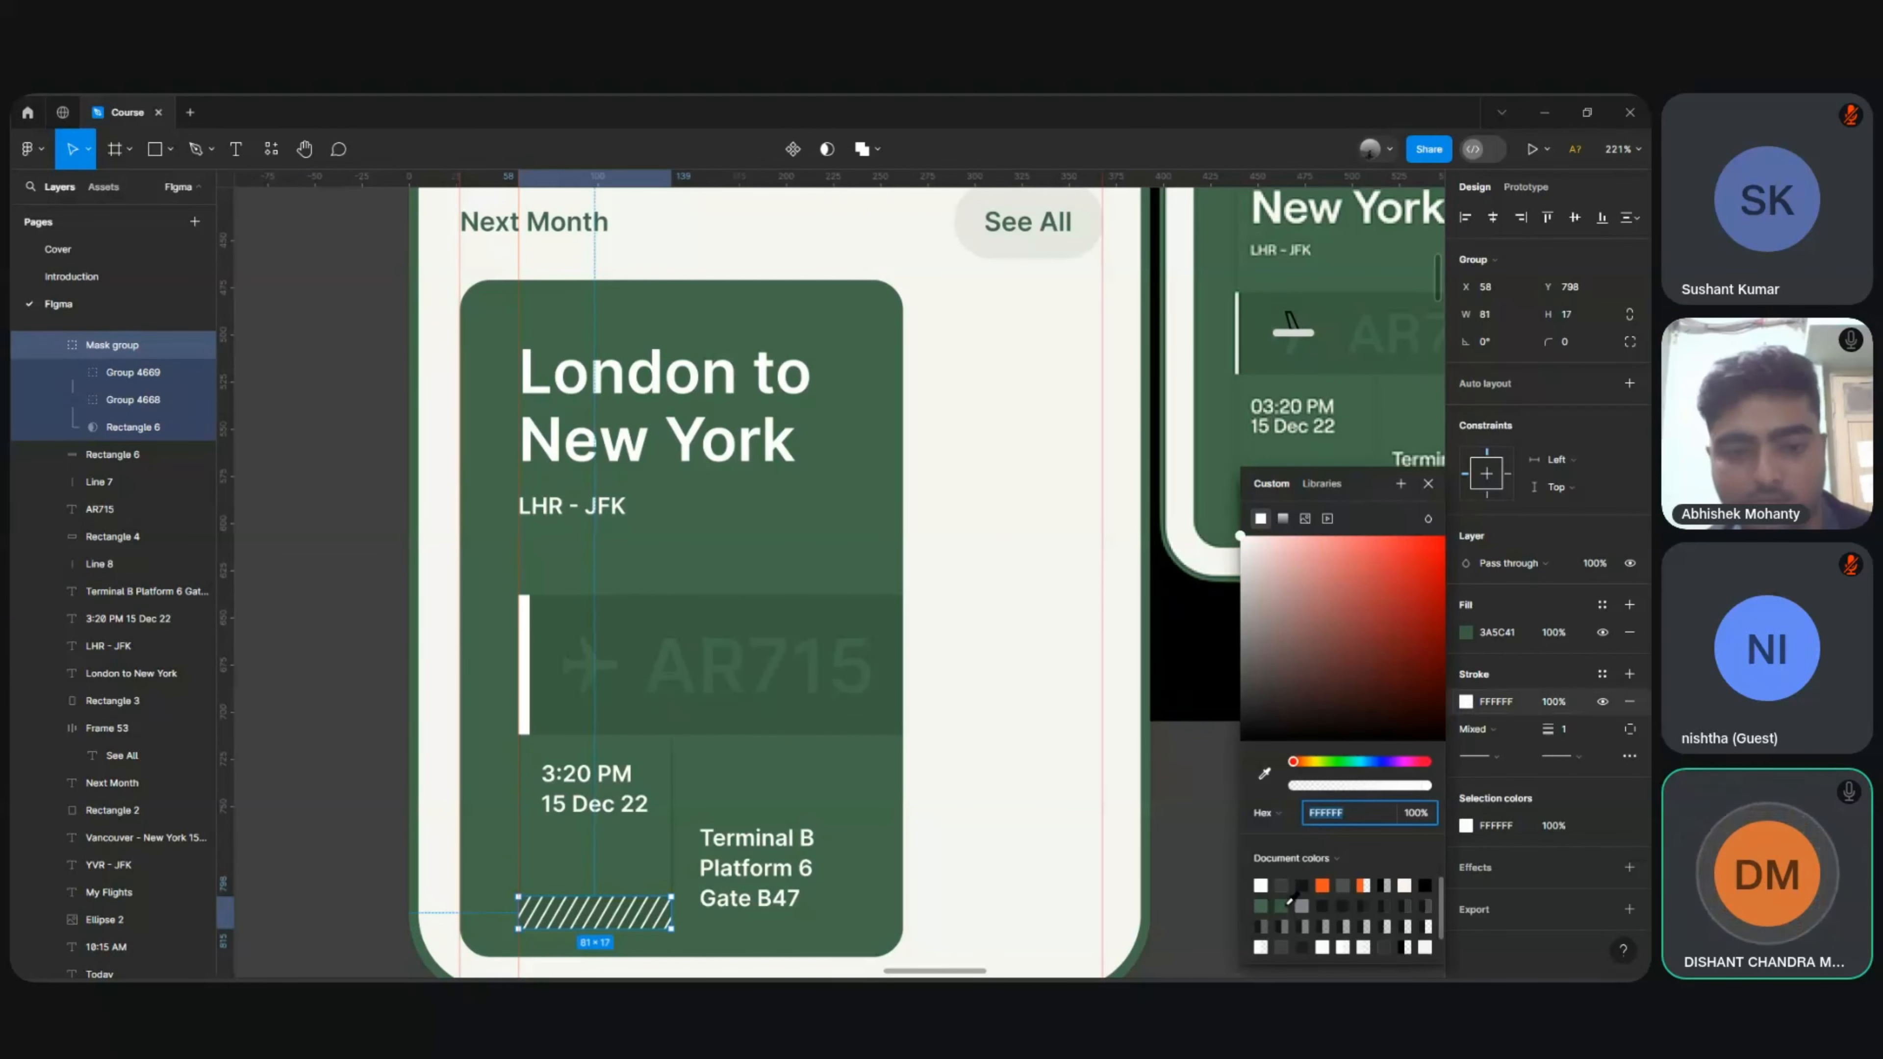
pyautogui.click(1287, 902)
pyautogui.click(1319, 665)
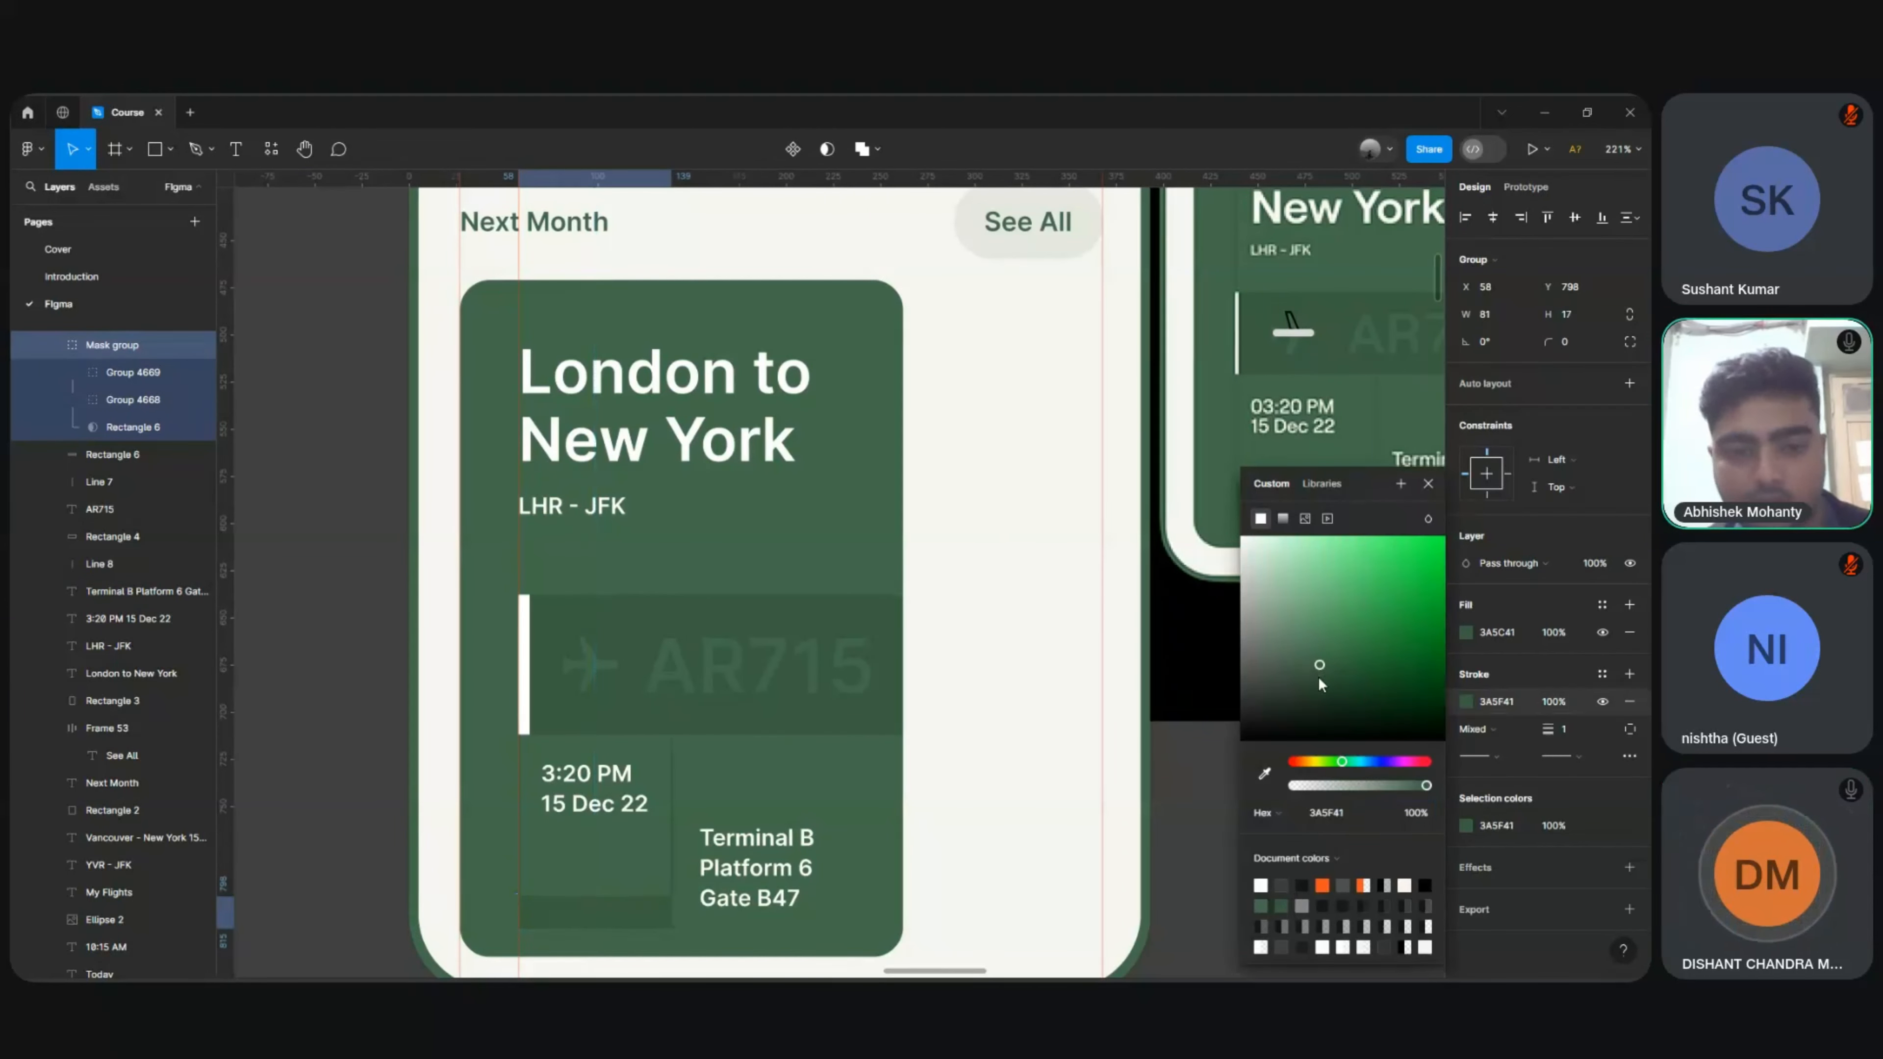
pyautogui.moveTo(1319, 678); pyautogui.dragTo(1304, 686)
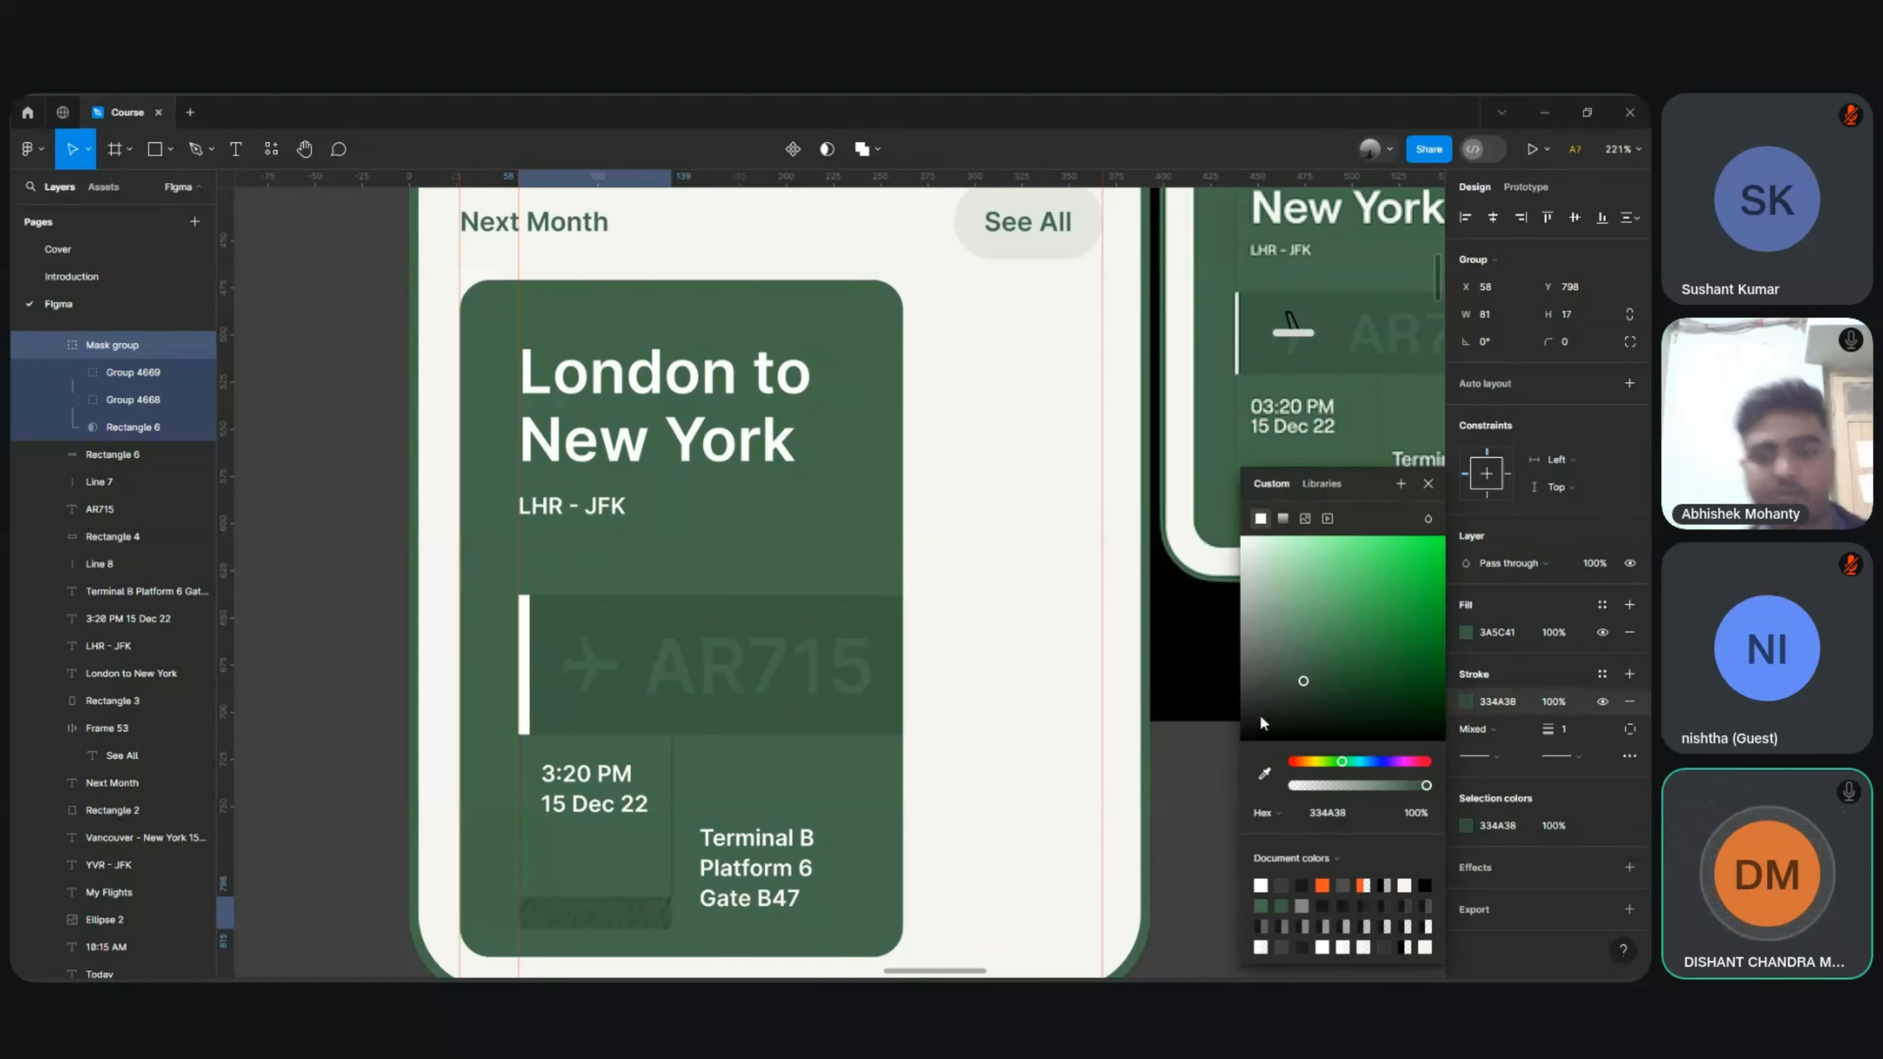
pyautogui.click(1194, 780)
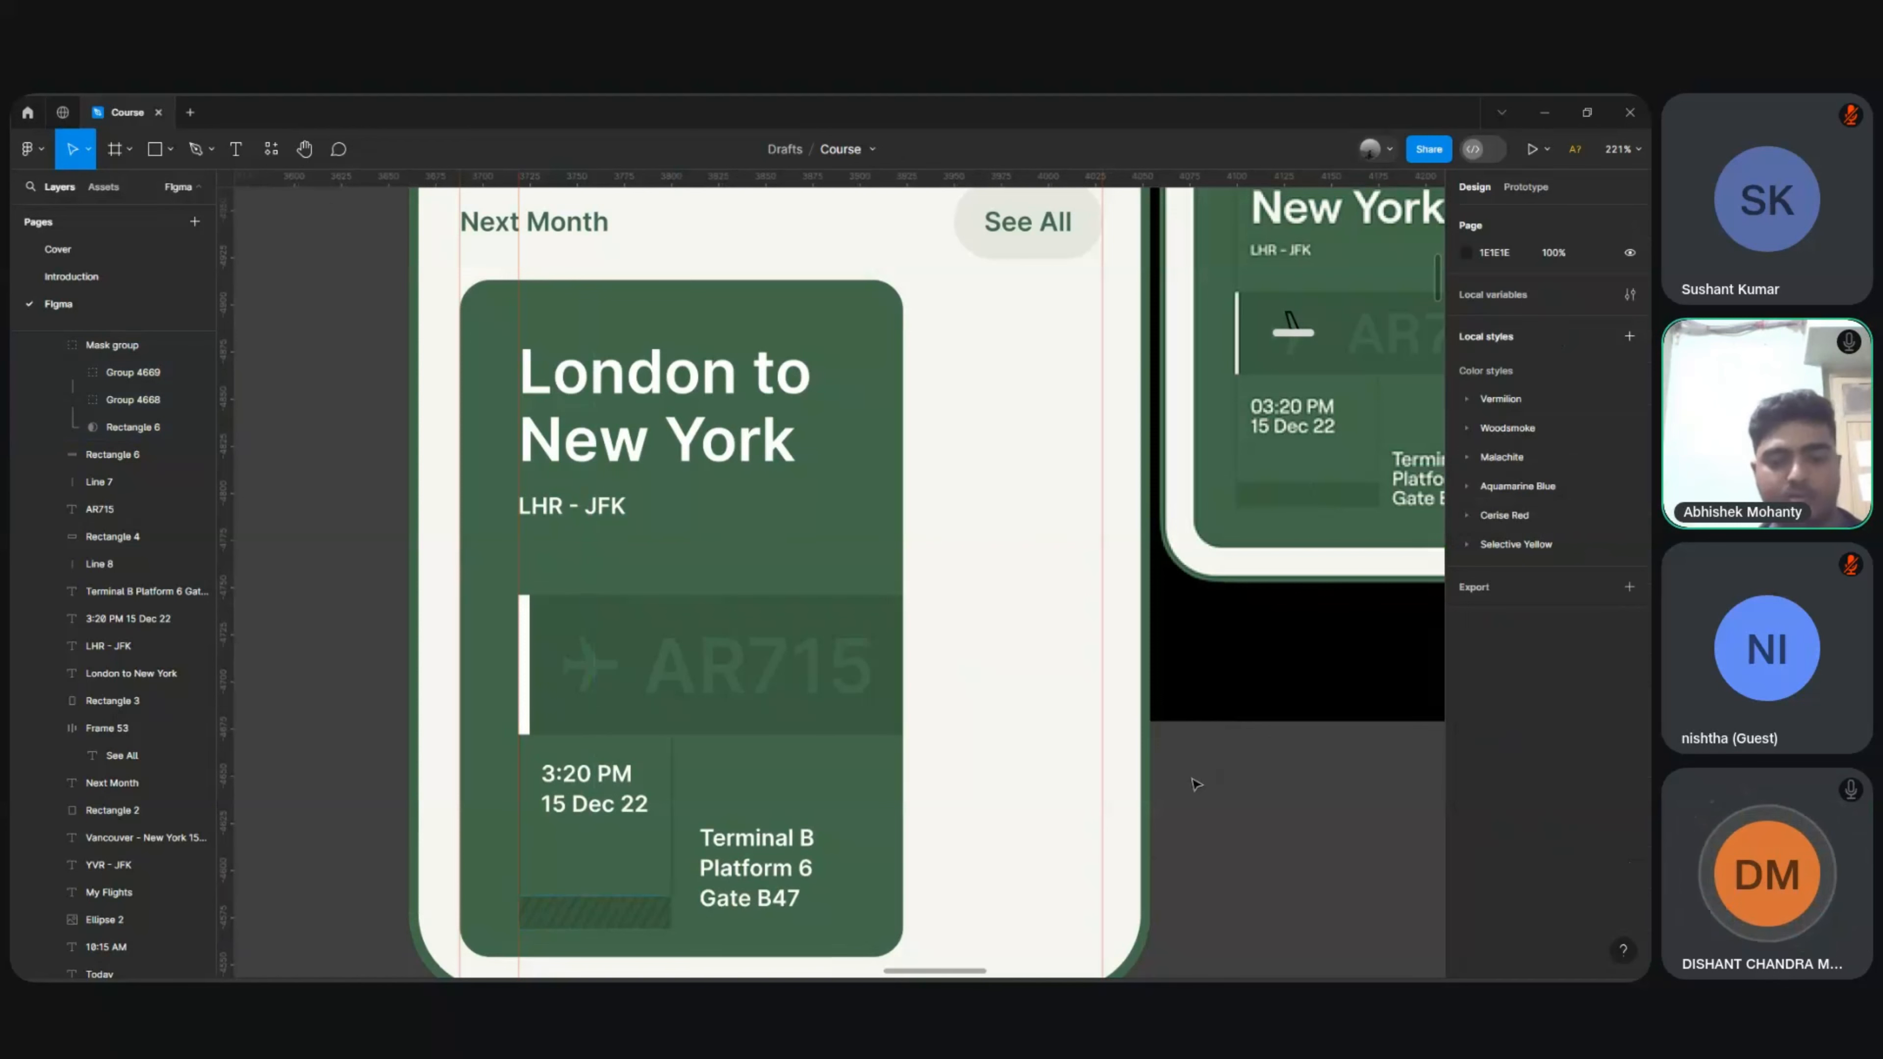
# Step: Undo the stripe pattern's stroke colour changes and look through the mask group's blend modes
pyautogui.hotkey('ctrl', 'z')
pyautogui.hotkey('ctrl', 'z')
pyautogui.hotkey('ctrl', 'z')
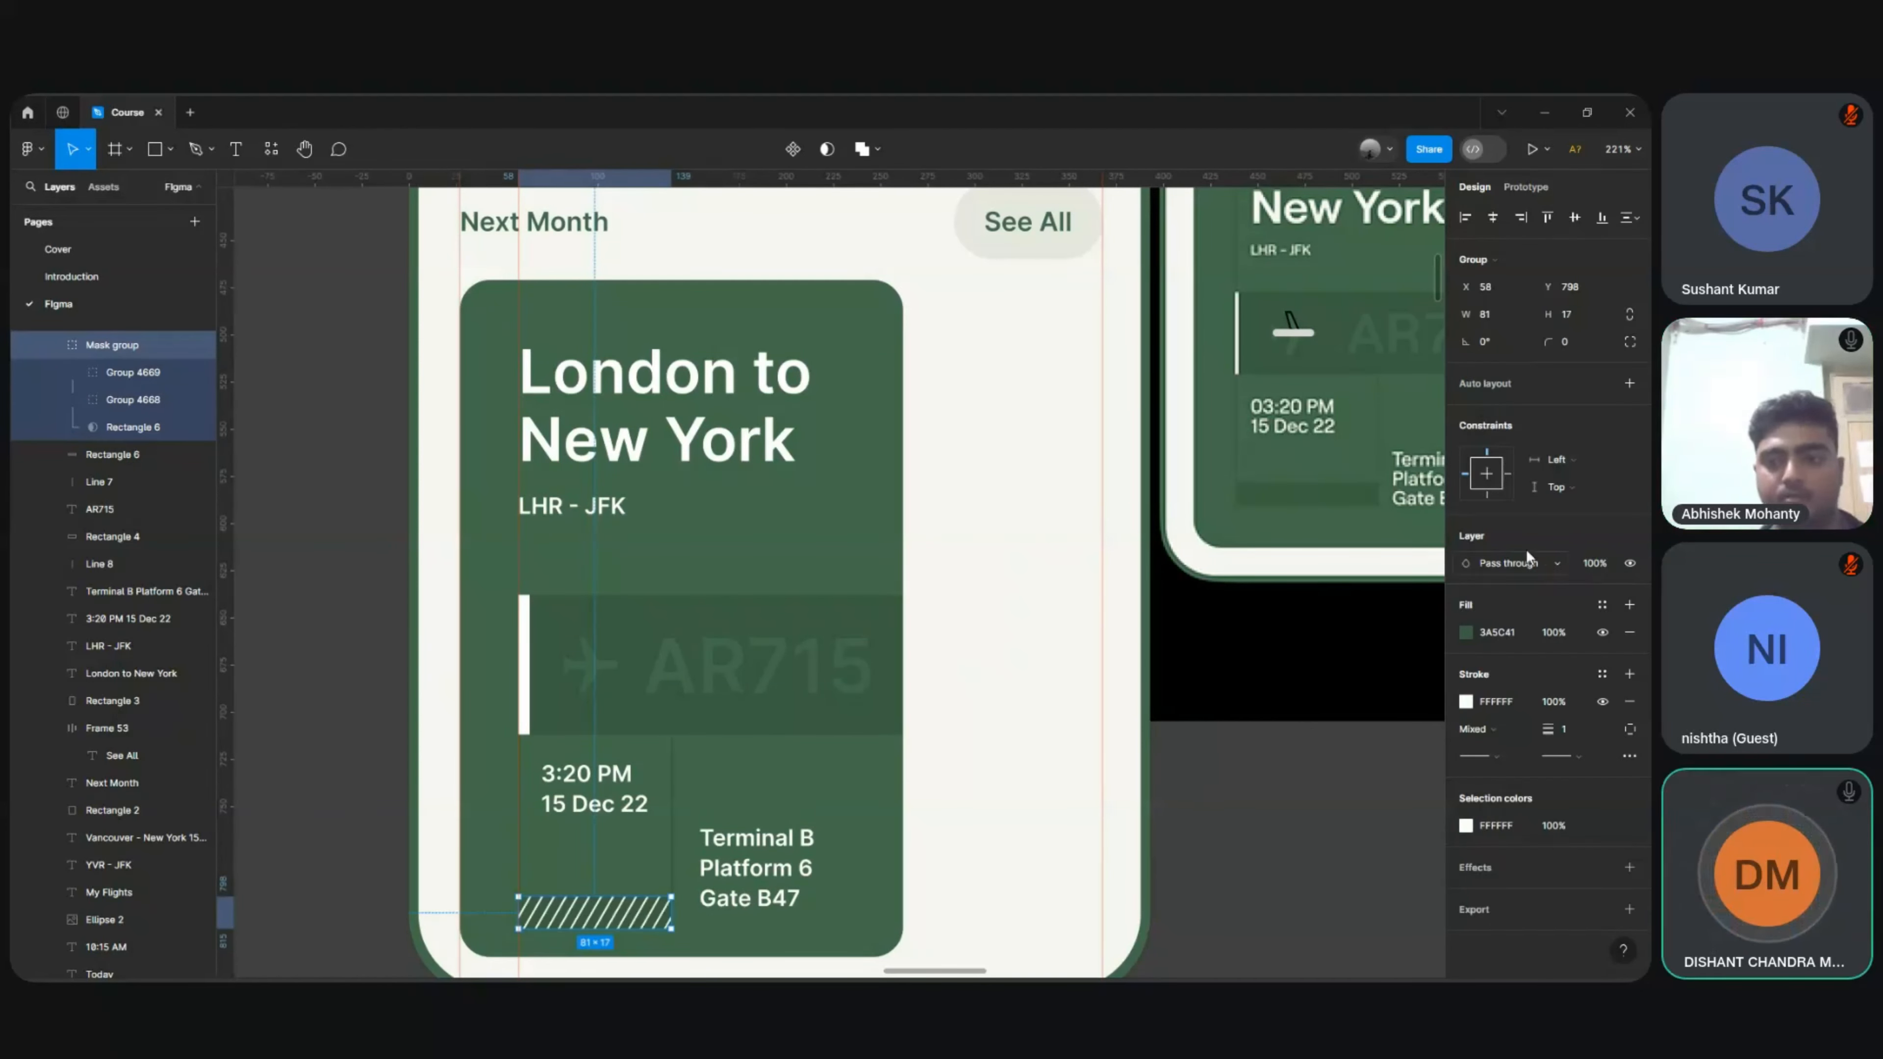
pyautogui.click(1520, 561)
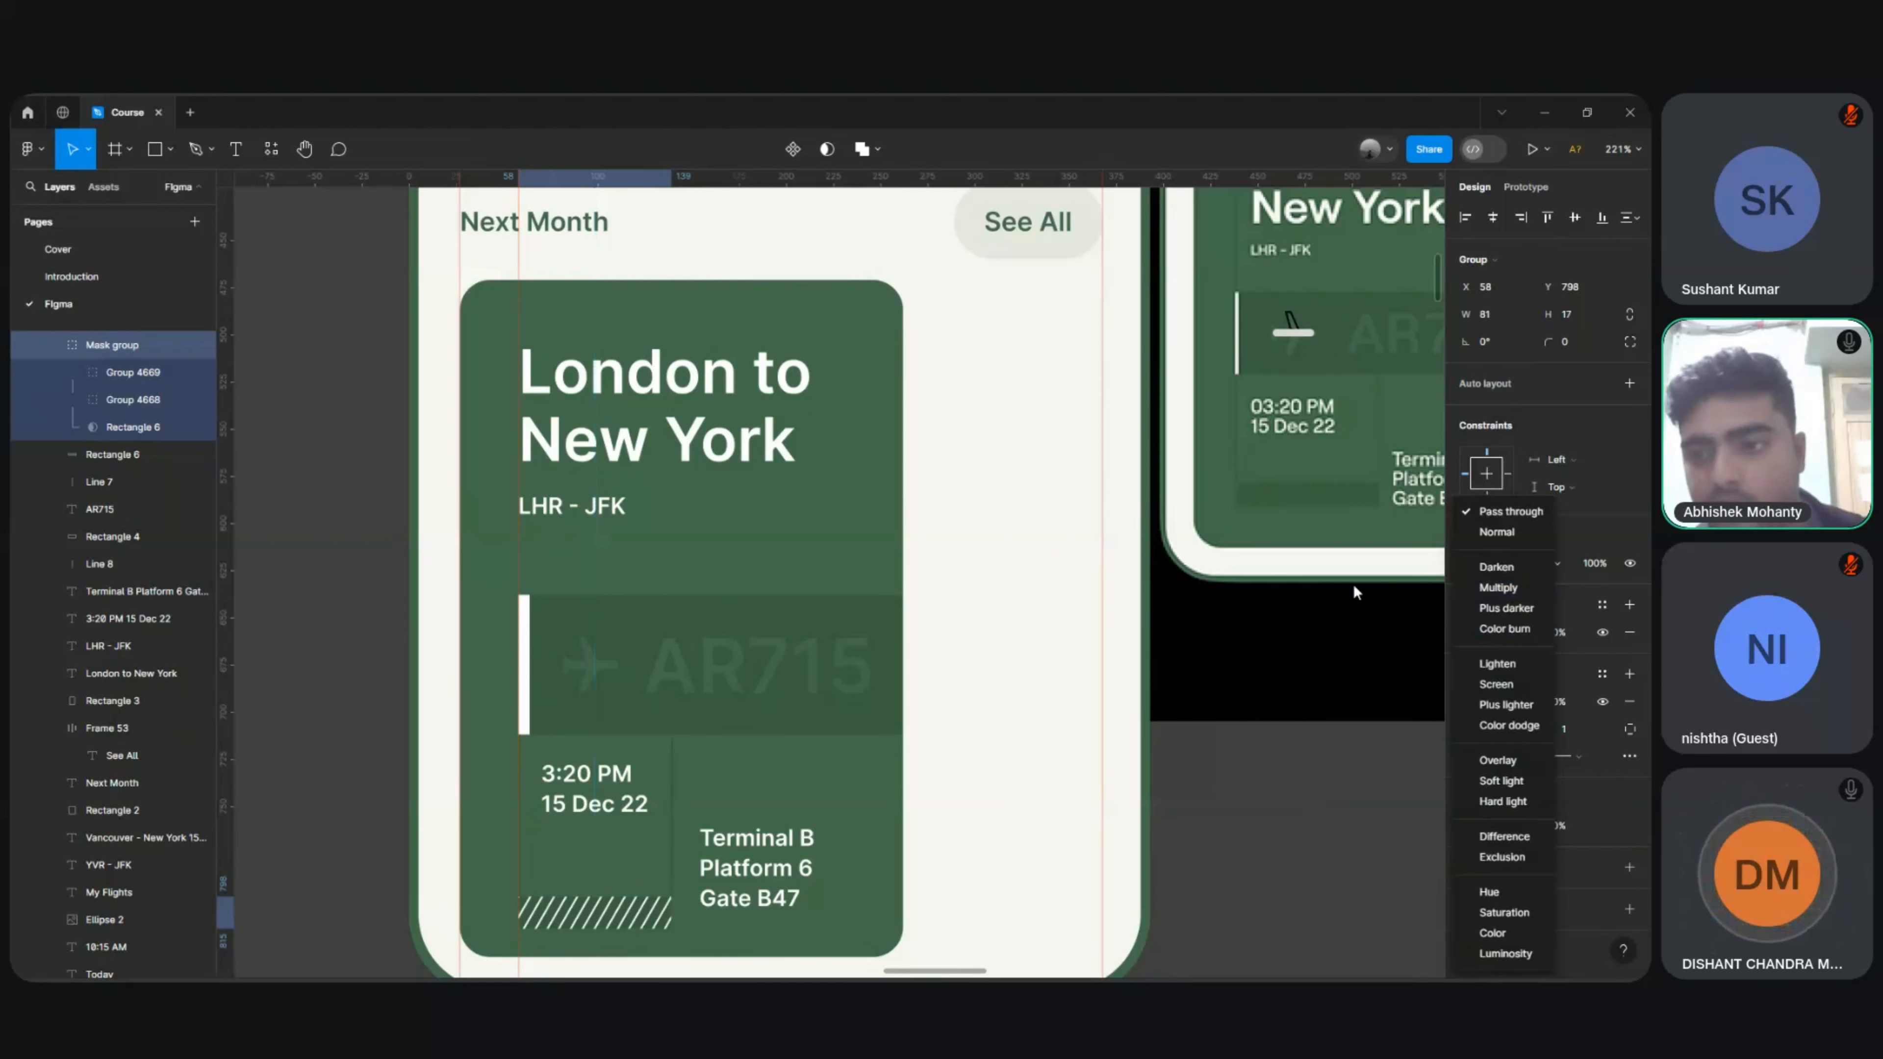
pyautogui.click(1338, 753)
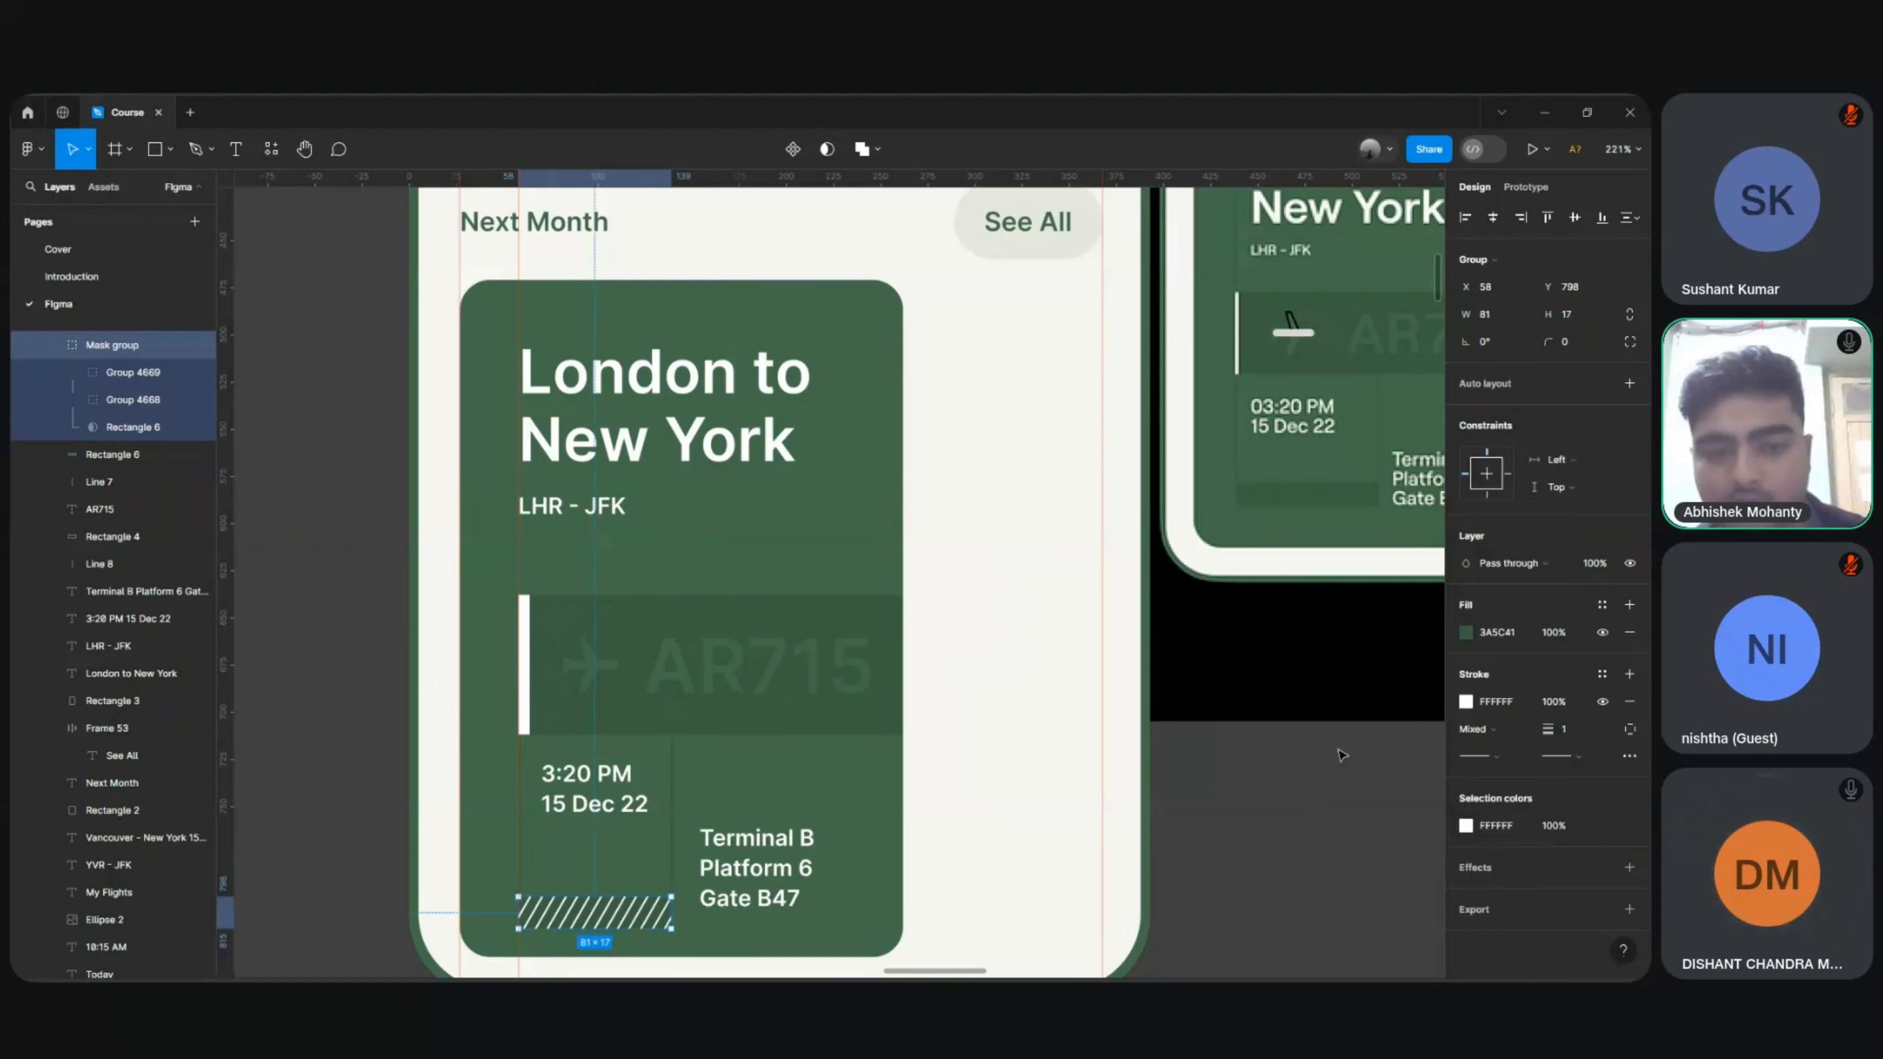
# Step: Set the stripe pattern's stroke colour to dark green 344A39
pyautogui.click(1466, 701)
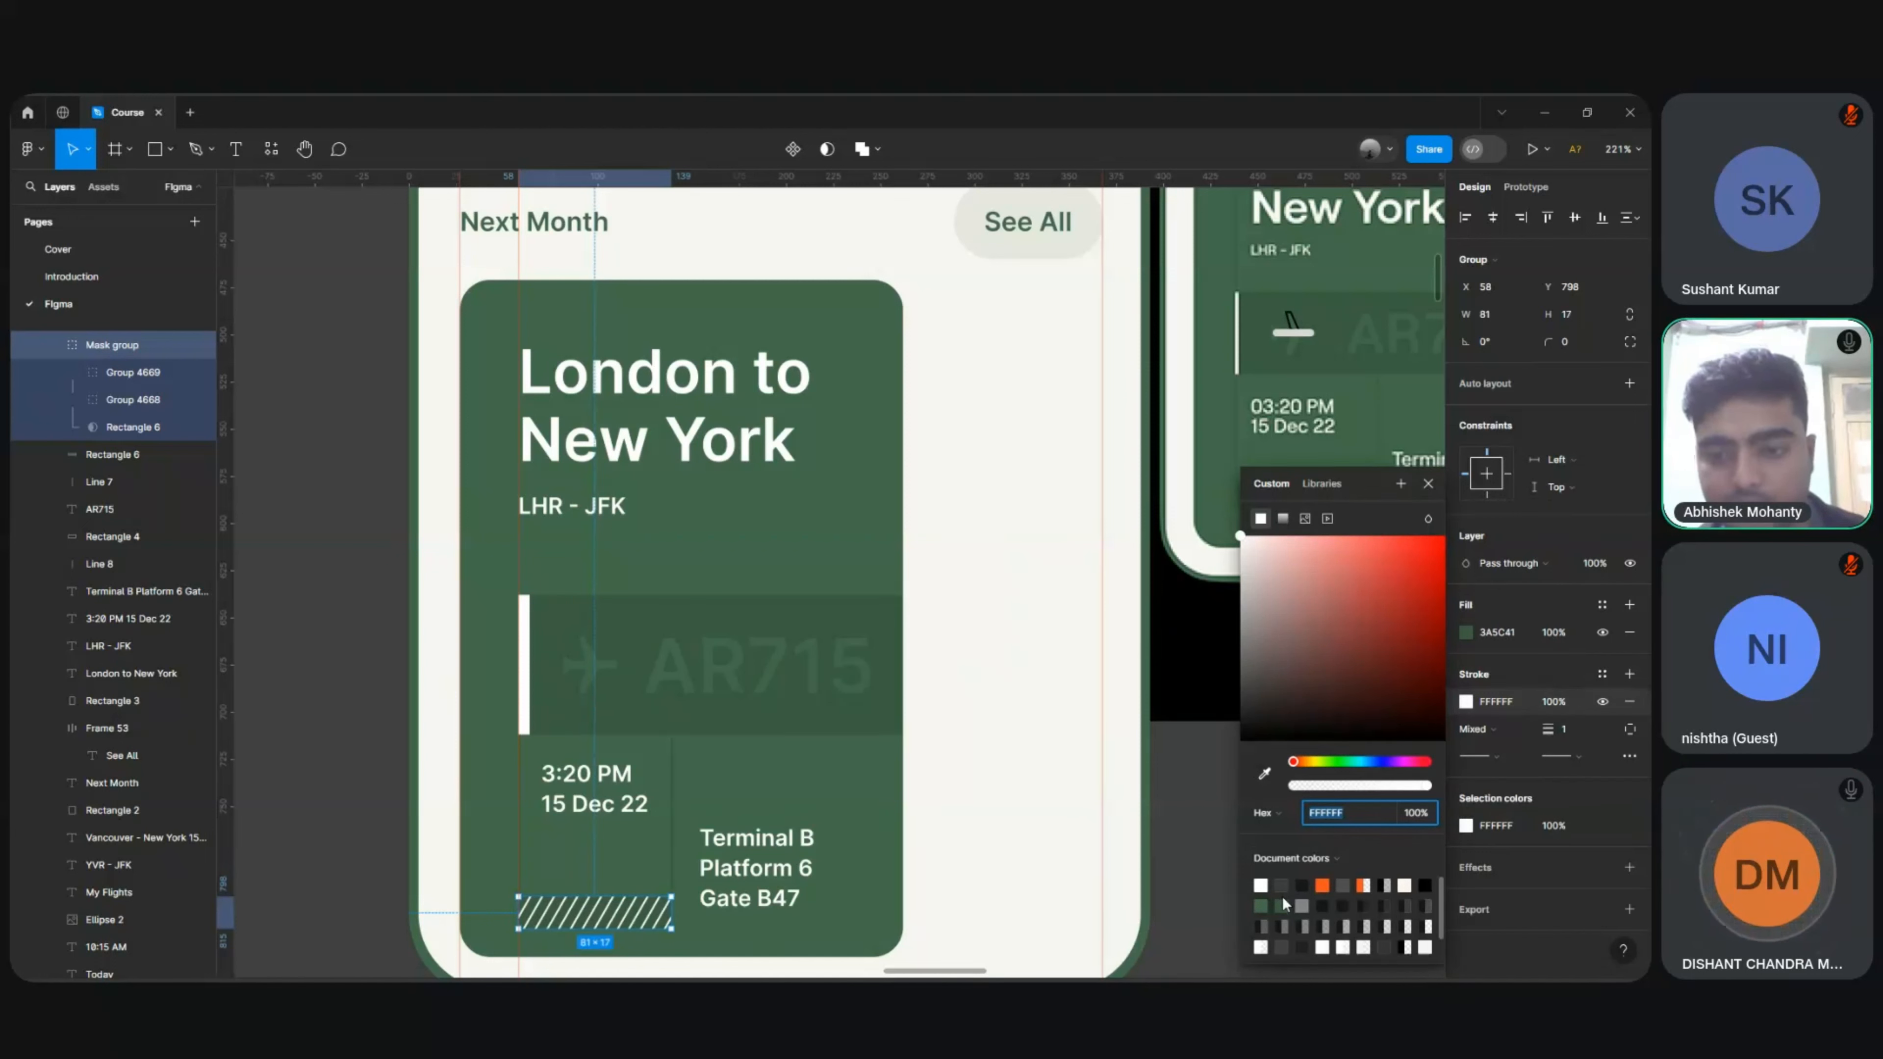
pyautogui.click(1281, 896)
pyautogui.moveTo(1308, 702); pyautogui.dragTo(1302, 689)
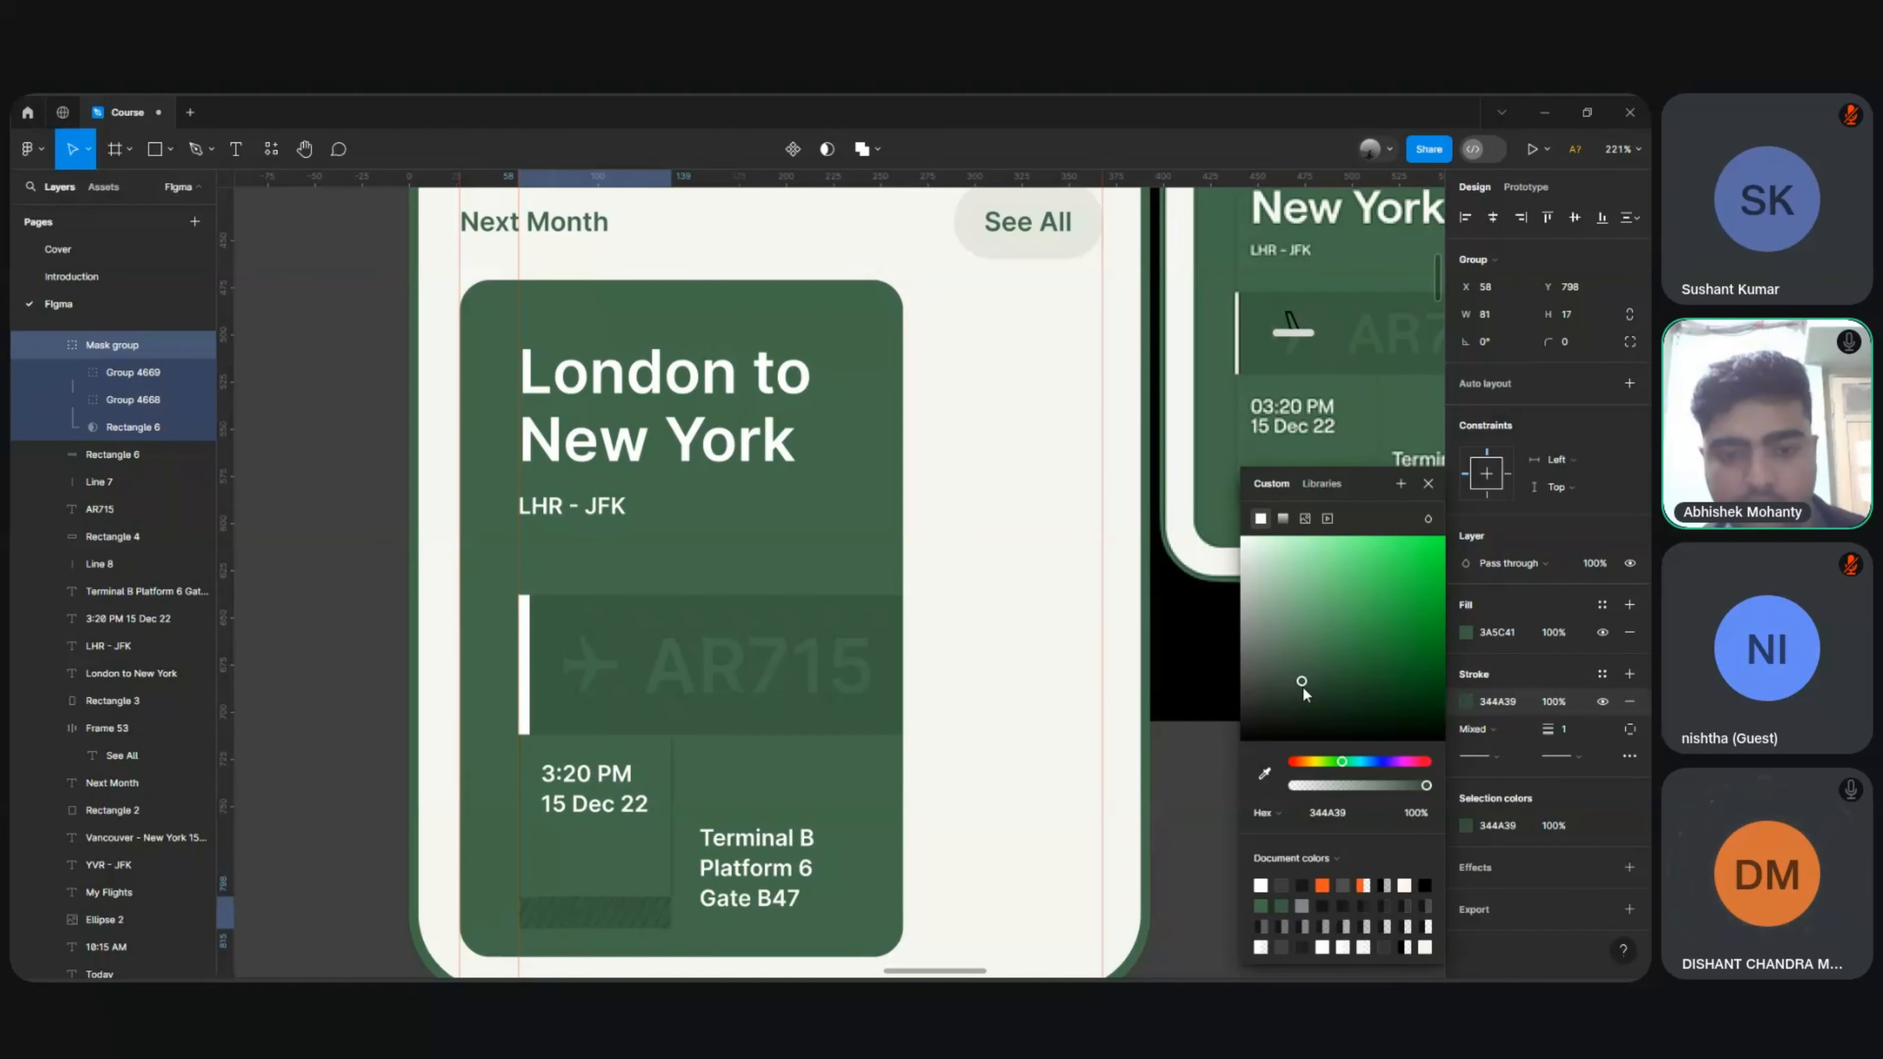
pyautogui.click(1194, 928)
# Step: Duplicate the London to New York card's green background rectangle and move the copy beside it at X 269
pyautogui.scroll(-3, 1193, 927)
pyautogui.hscroll(3, 1193, 927)
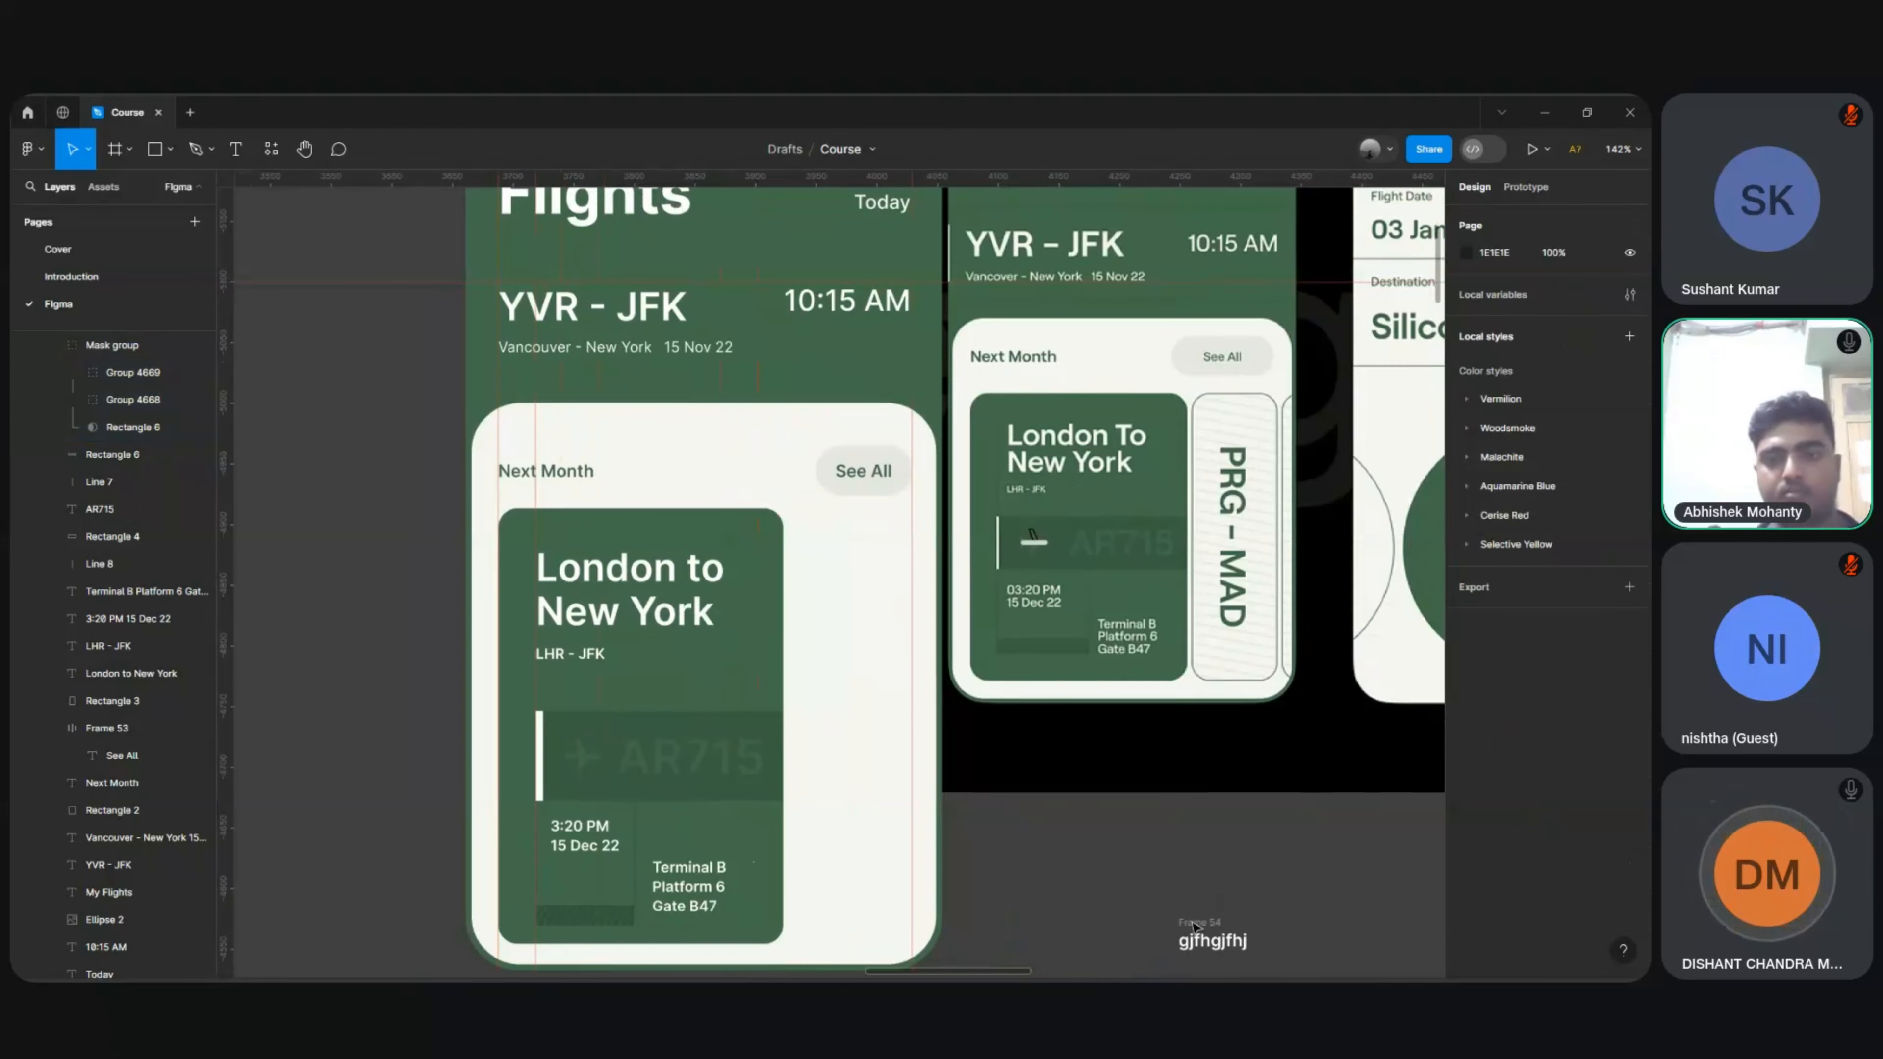
pyautogui.click(765, 603)
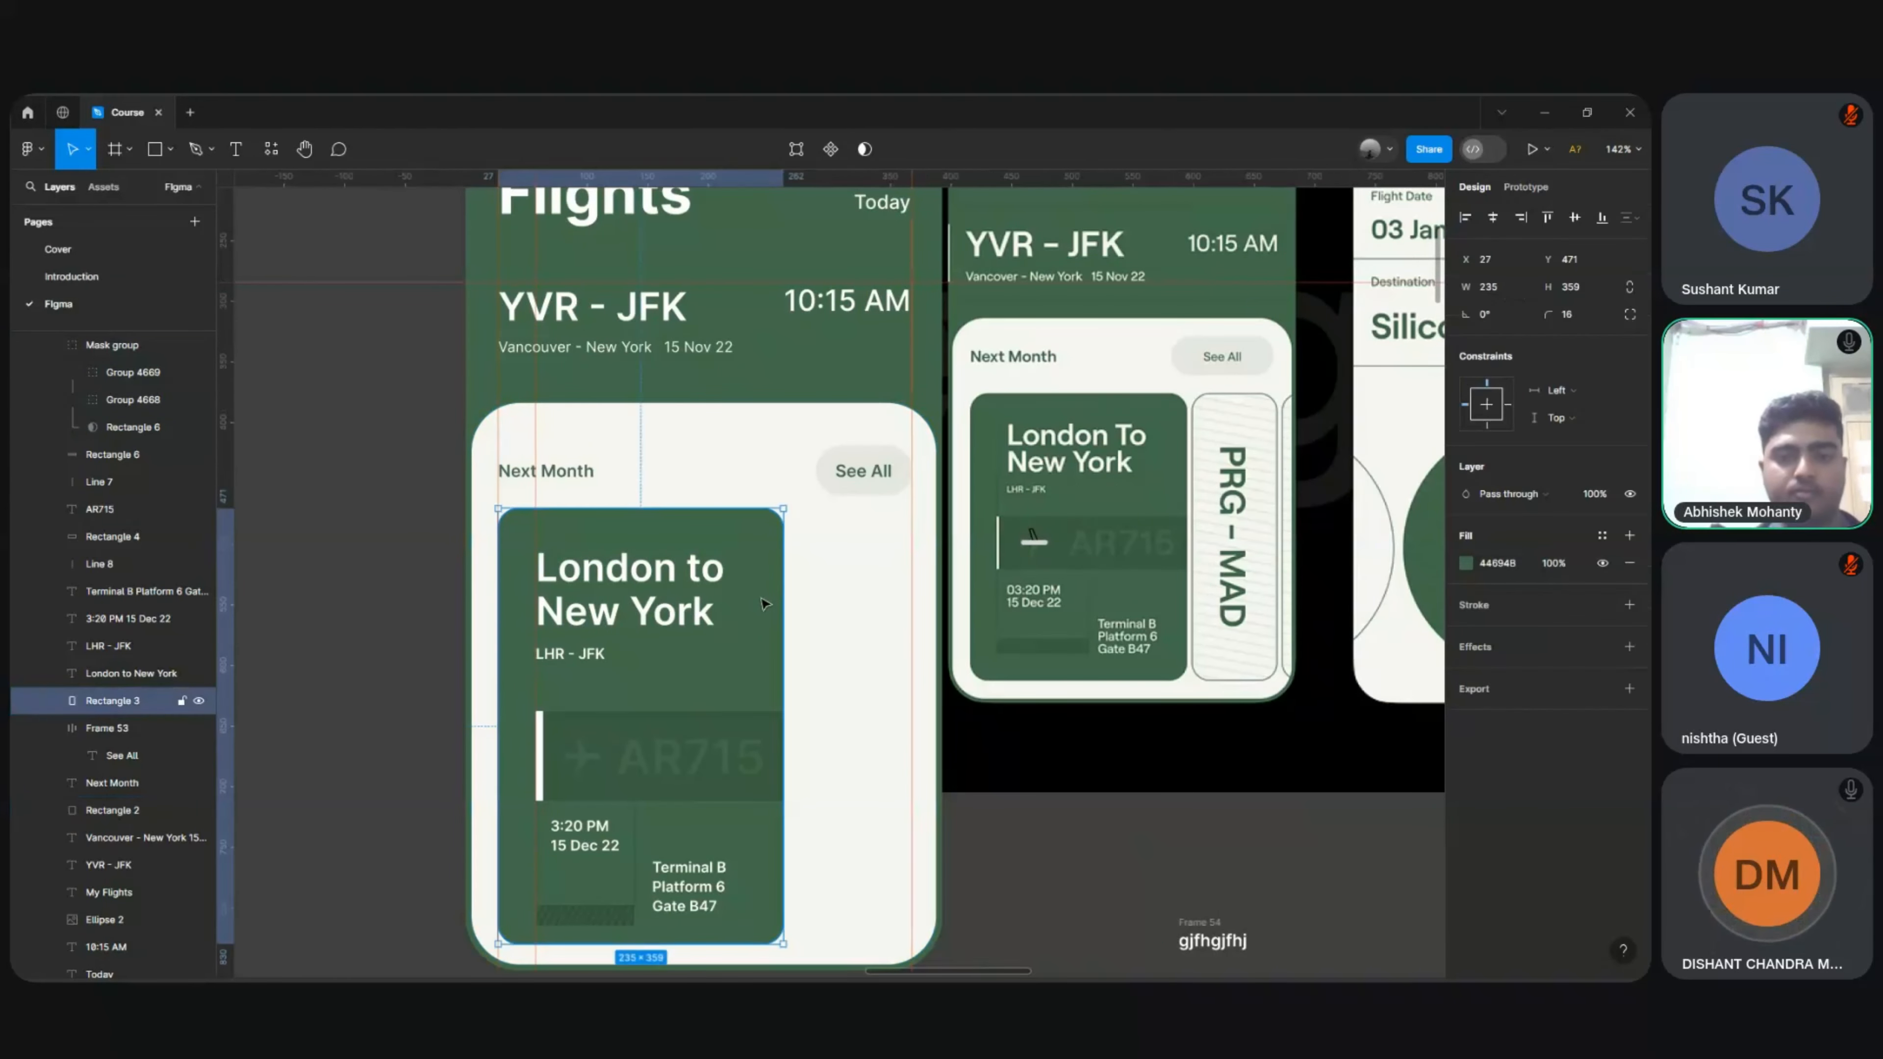
pyautogui.hotkey('ctrl', 'd')
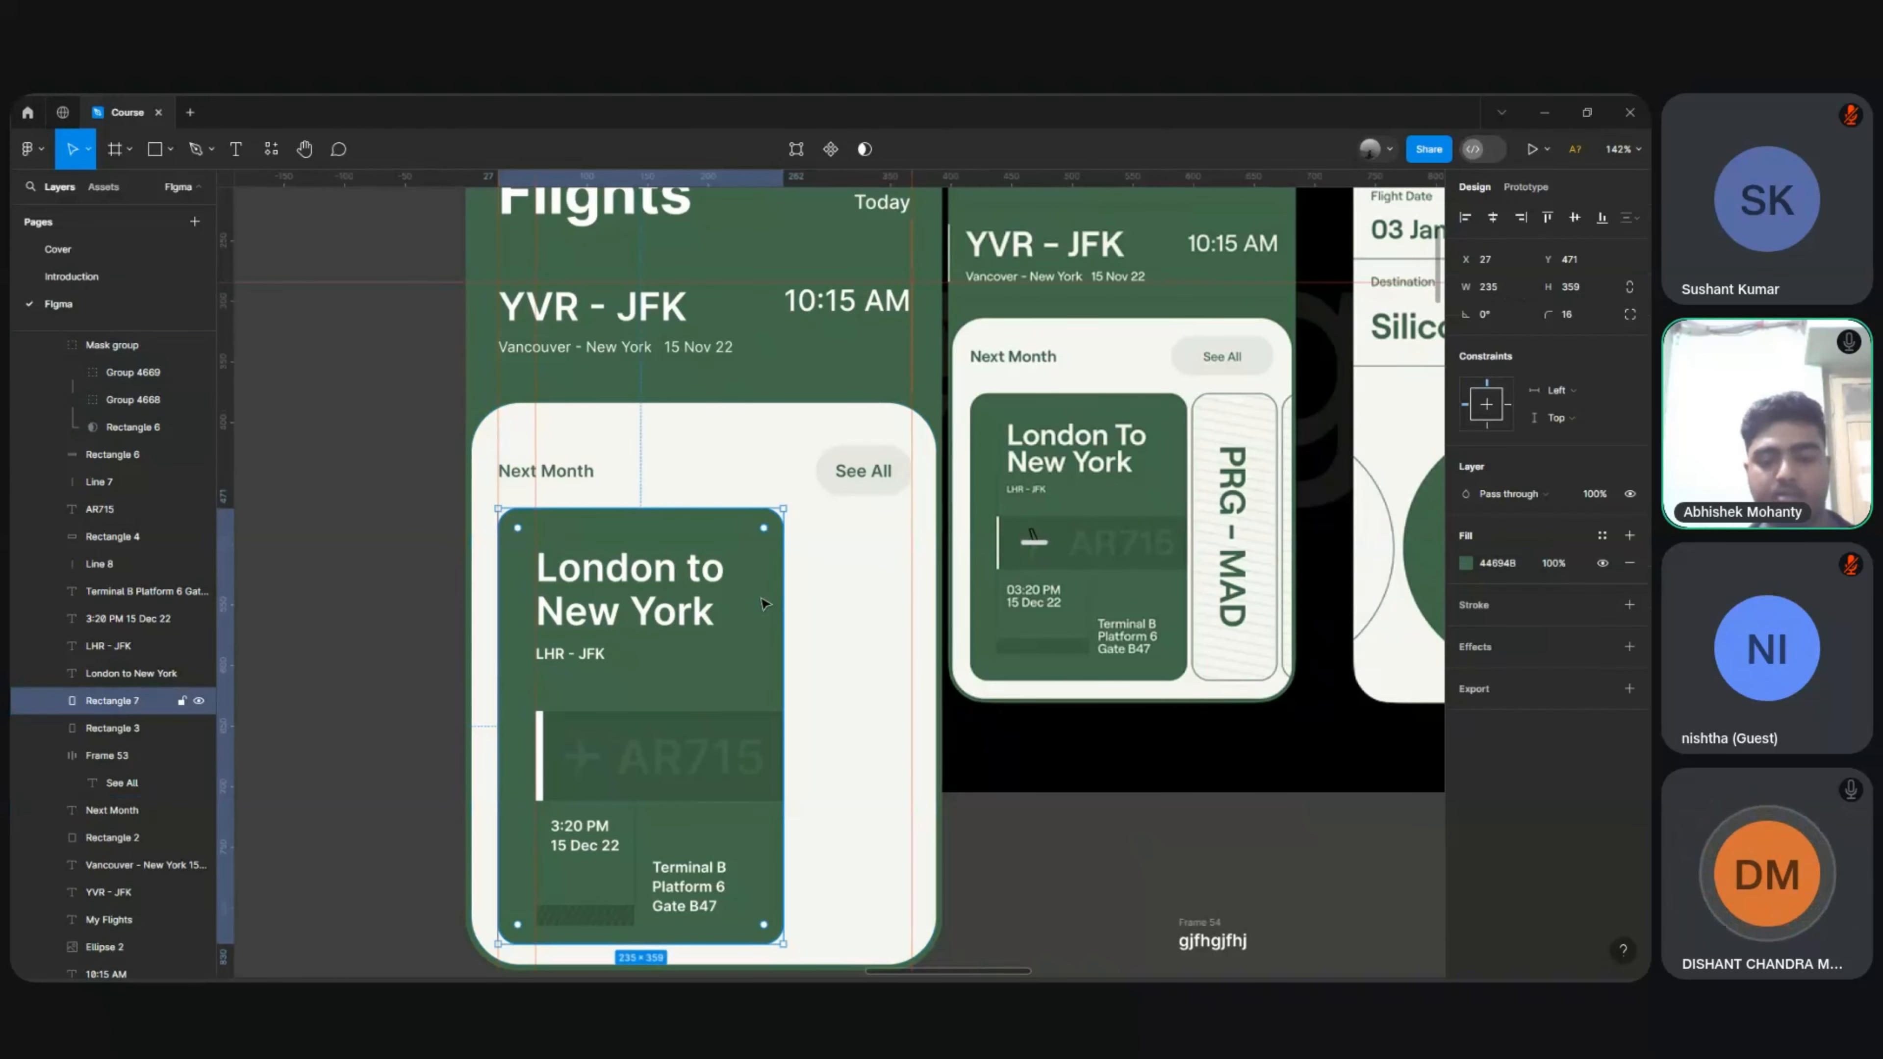
pyautogui.hotkey('shift', 'Right')
pyautogui.hotkey('shift', 'Right')
pyautogui.hotkey('shift', 'Right')
pyautogui.hotkey('shift', 'Right')
pyautogui.hotkey('shift', 'Right')
pyautogui.hotkey('shift', 'Right')
pyautogui.hotkey('shift', 'Right')
pyautogui.hotkey('shift', 'Right')
pyautogui.hotkey('shift', 'Right')
pyautogui.hotkey('shift', 'Right')
pyautogui.hotkey('shift', 'Right')
pyautogui.hotkey('shift', 'Right')
pyautogui.hotkey('shift', 'Right')
pyautogui.hotkey('shift', 'Right')
pyautogui.hotkey('shift', 'Right')
pyautogui.hotkey('shift', 'Right')
pyautogui.hotkey('shift', 'Right')
pyautogui.hotkey('shift', 'Right')
pyautogui.hotkey('shift', 'Right')
pyautogui.hotkey('shift', 'Right')
pyautogui.hotkey('shift', 'Right')
pyautogui.hotkey('shift', 'Right')
pyautogui.hotkey('shift', 'Right')
pyautogui.hotkey('shift', 'Right')
pyautogui.hotkey('shift', 'Right')
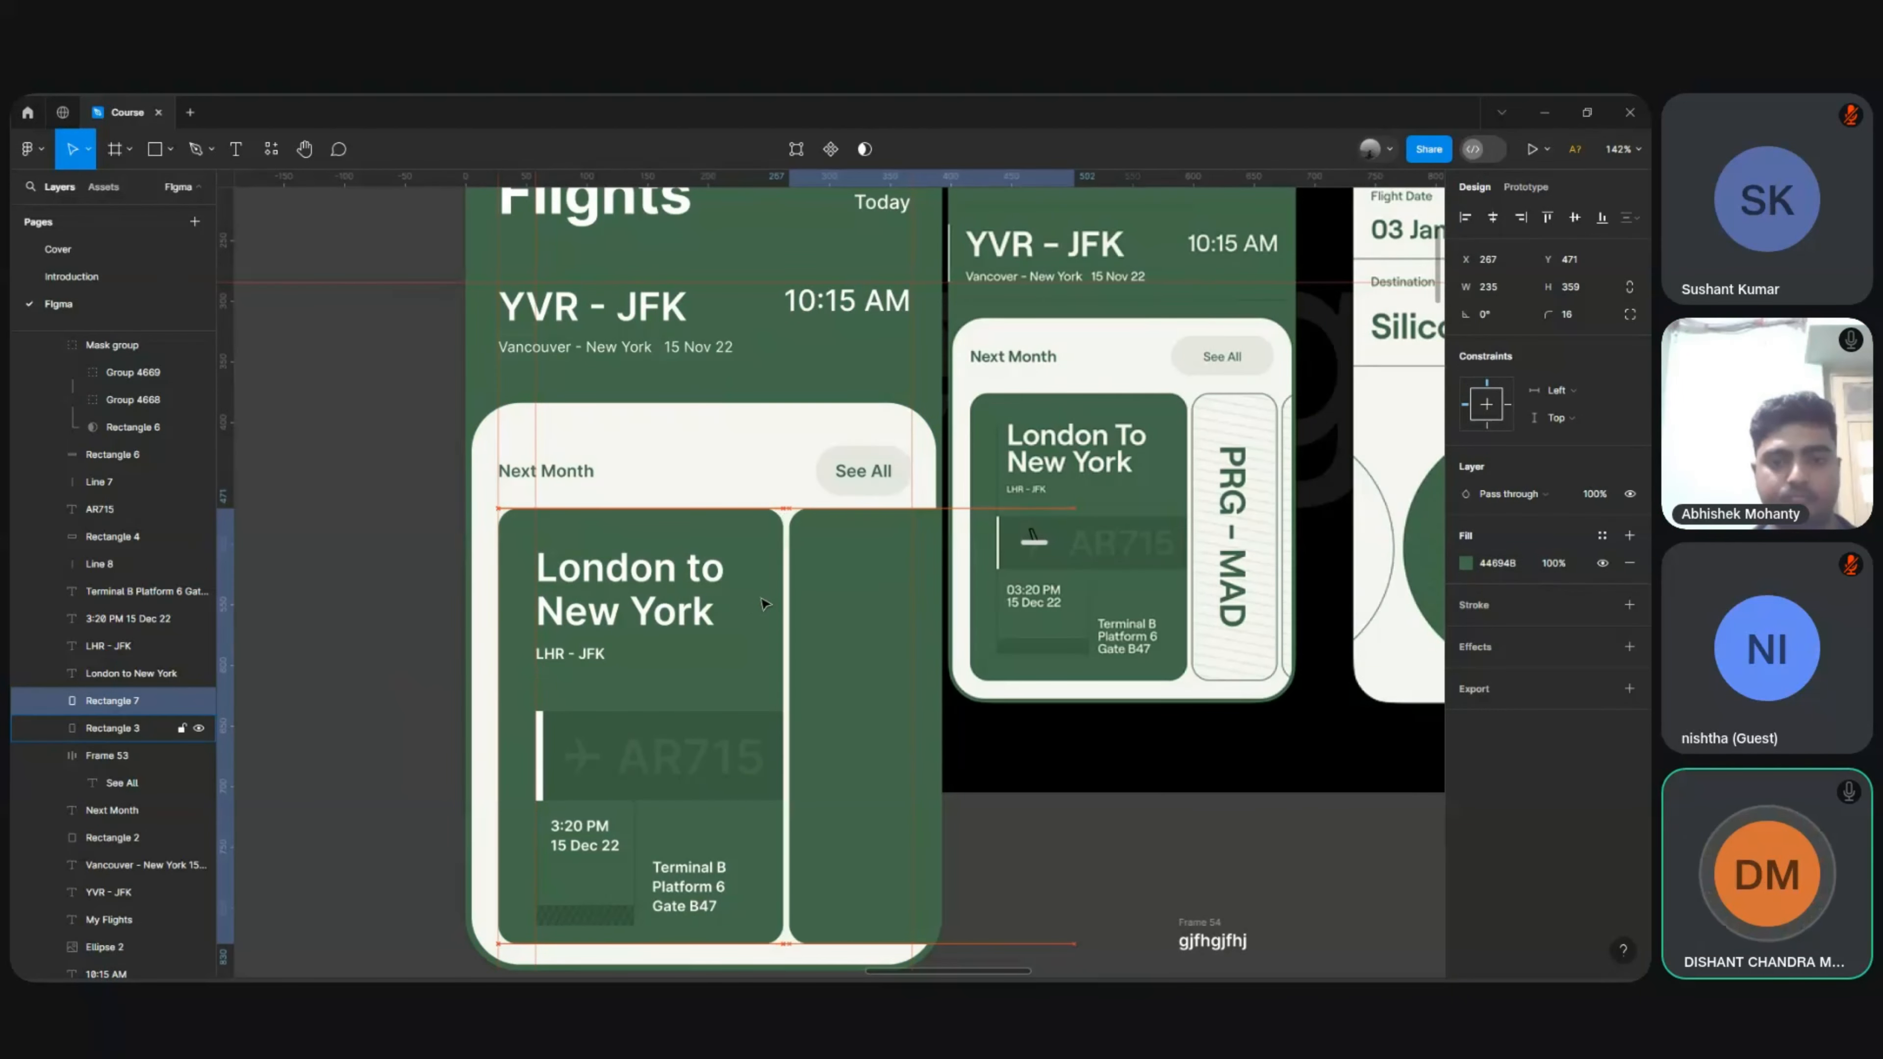
pyautogui.press('Left')
pyautogui.press('Left')
pyautogui.press('Left')
pyautogui.press('Left')
pyautogui.press('Left')
pyautogui.press('Left')
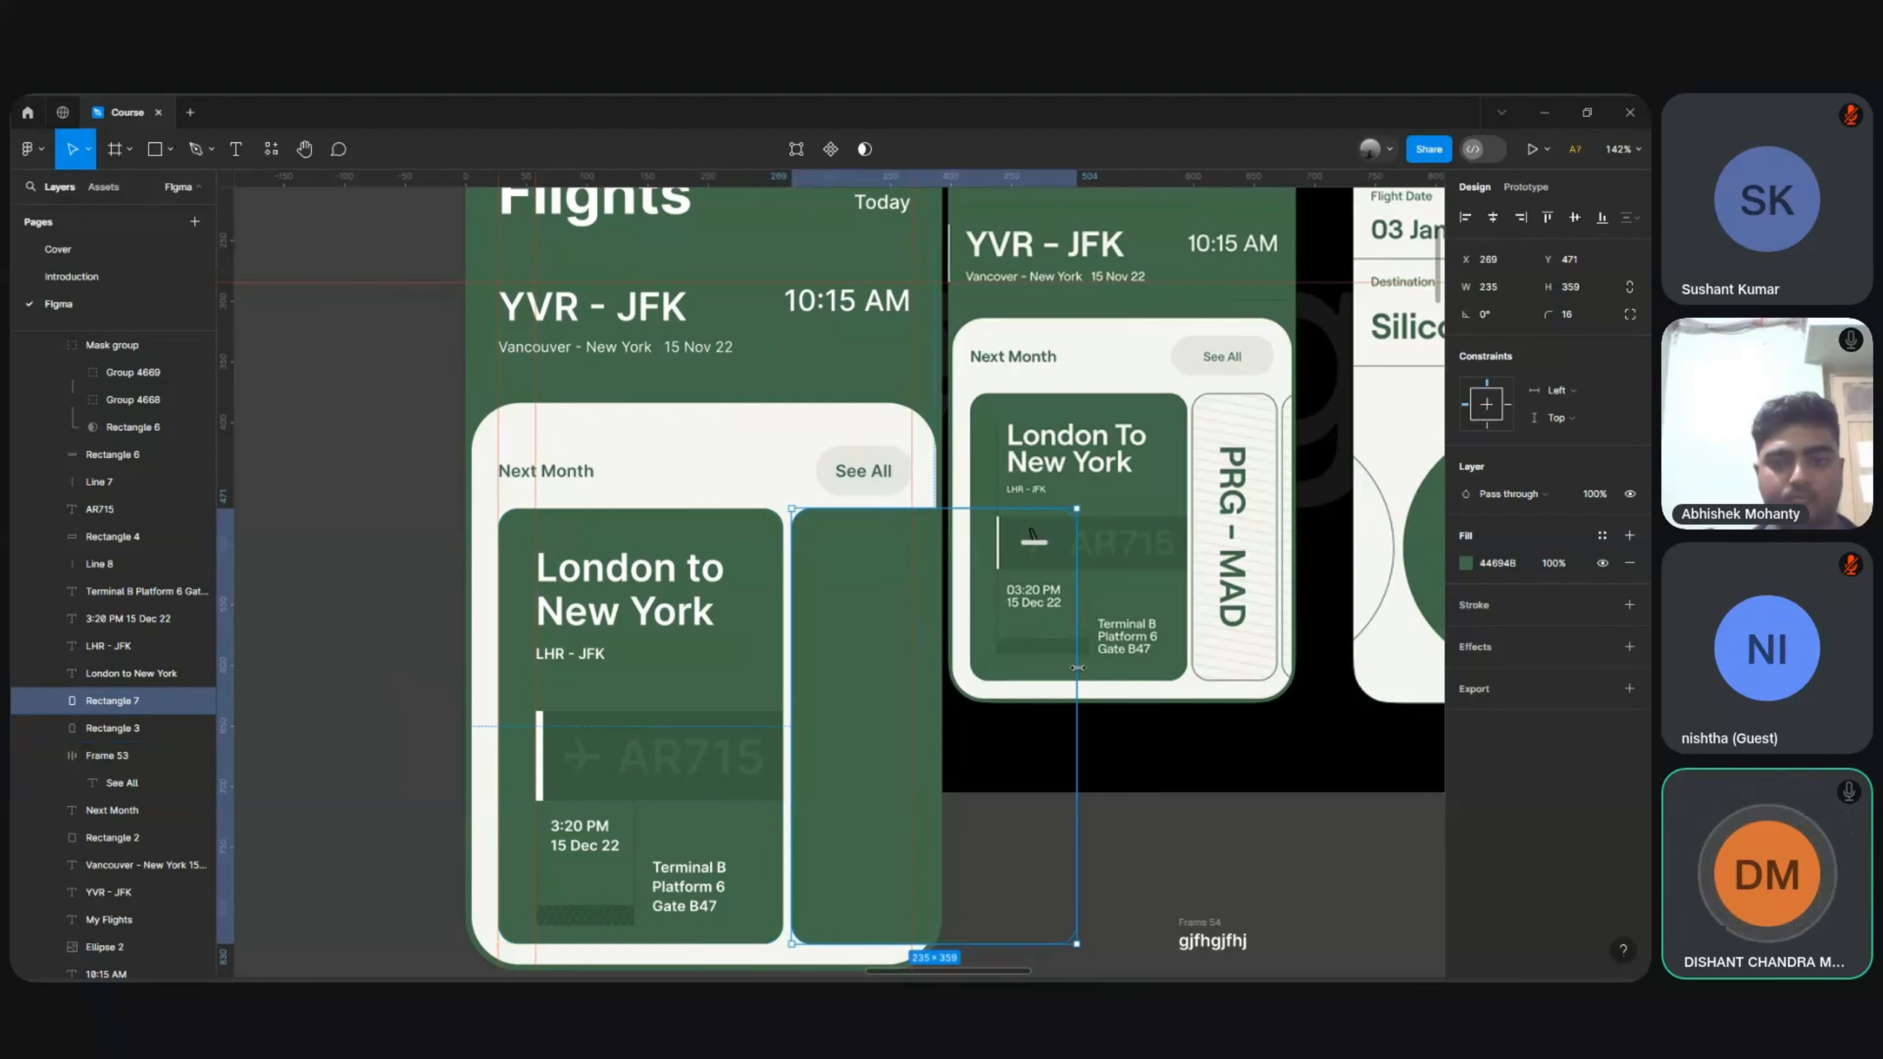
# Step: Narrow the duplicated rectangle to 93 wide and add a 1 px black (000000) inside stroke
pyautogui.moveTo(1078, 667); pyautogui.dragTo(904, 660)
pyautogui.click(1552, 605)
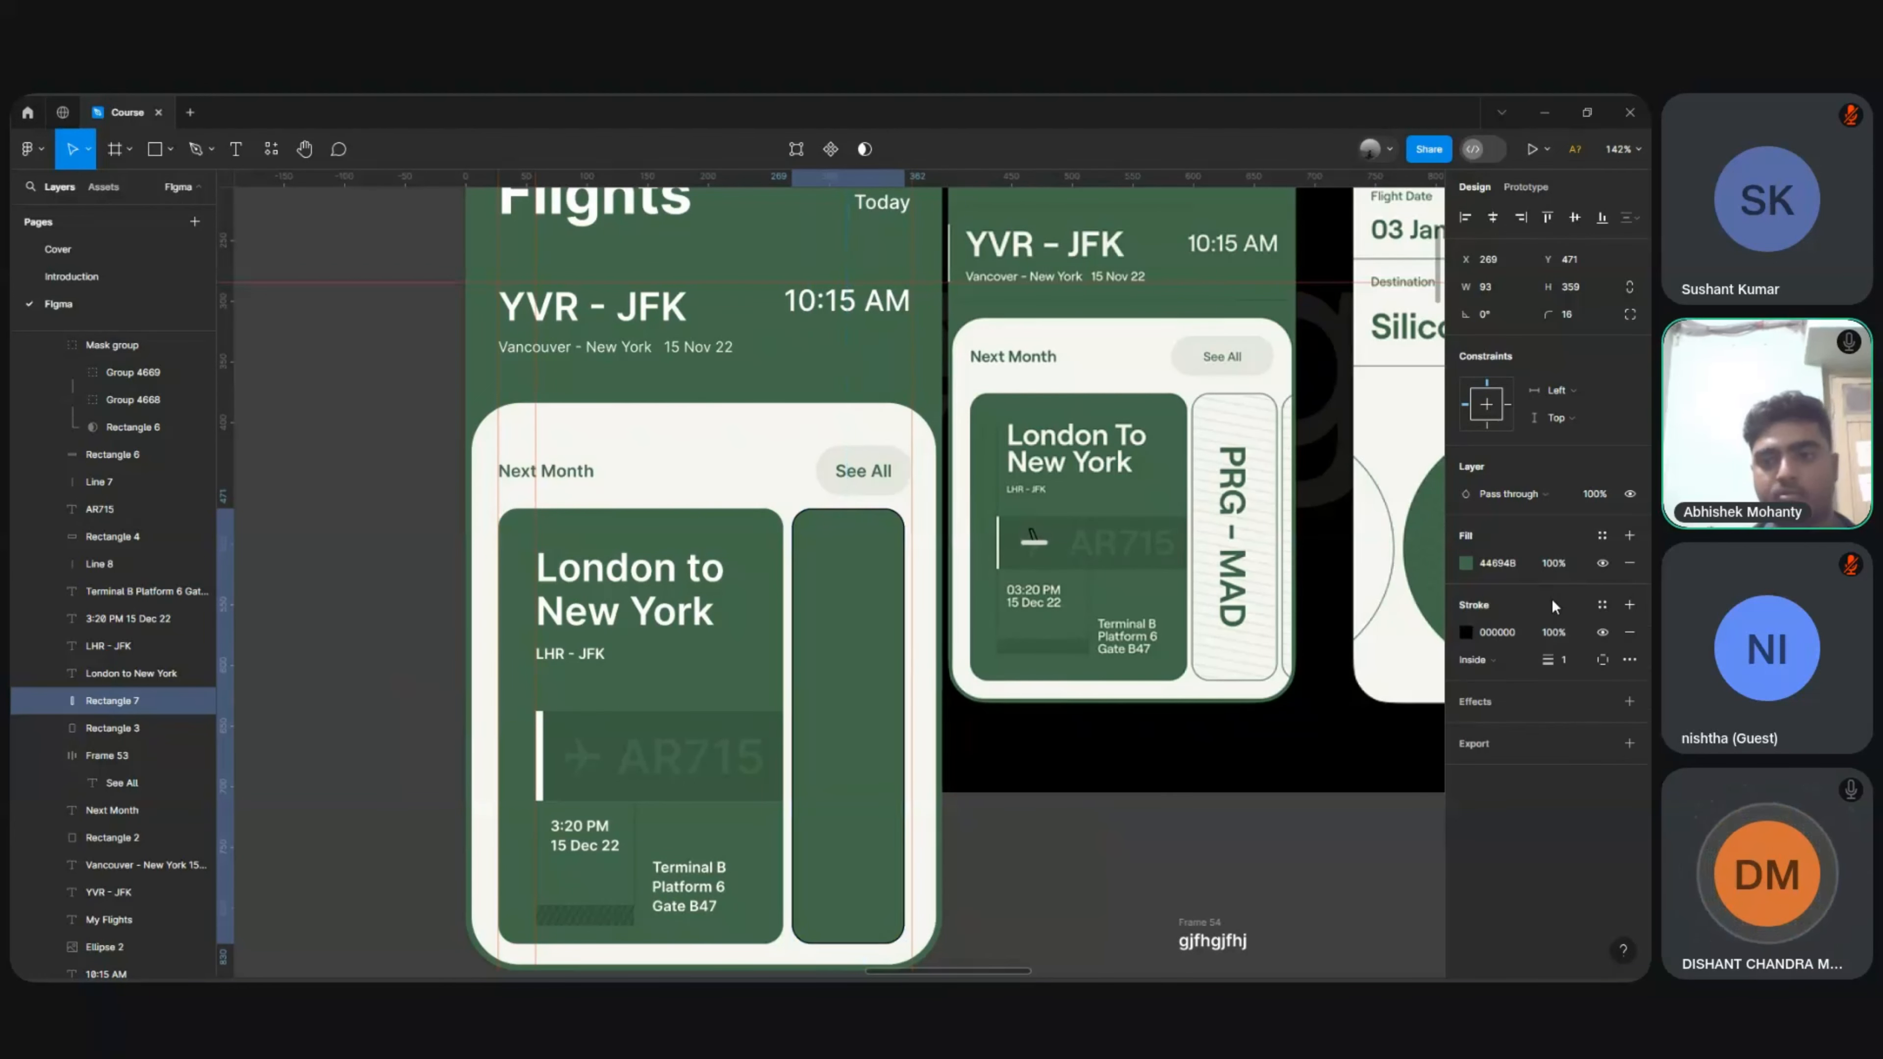
# Step: Set the narrow rectangle's stroke colour to green 3A5C41 and its stroke weight to 2
pyautogui.click(1602, 605)
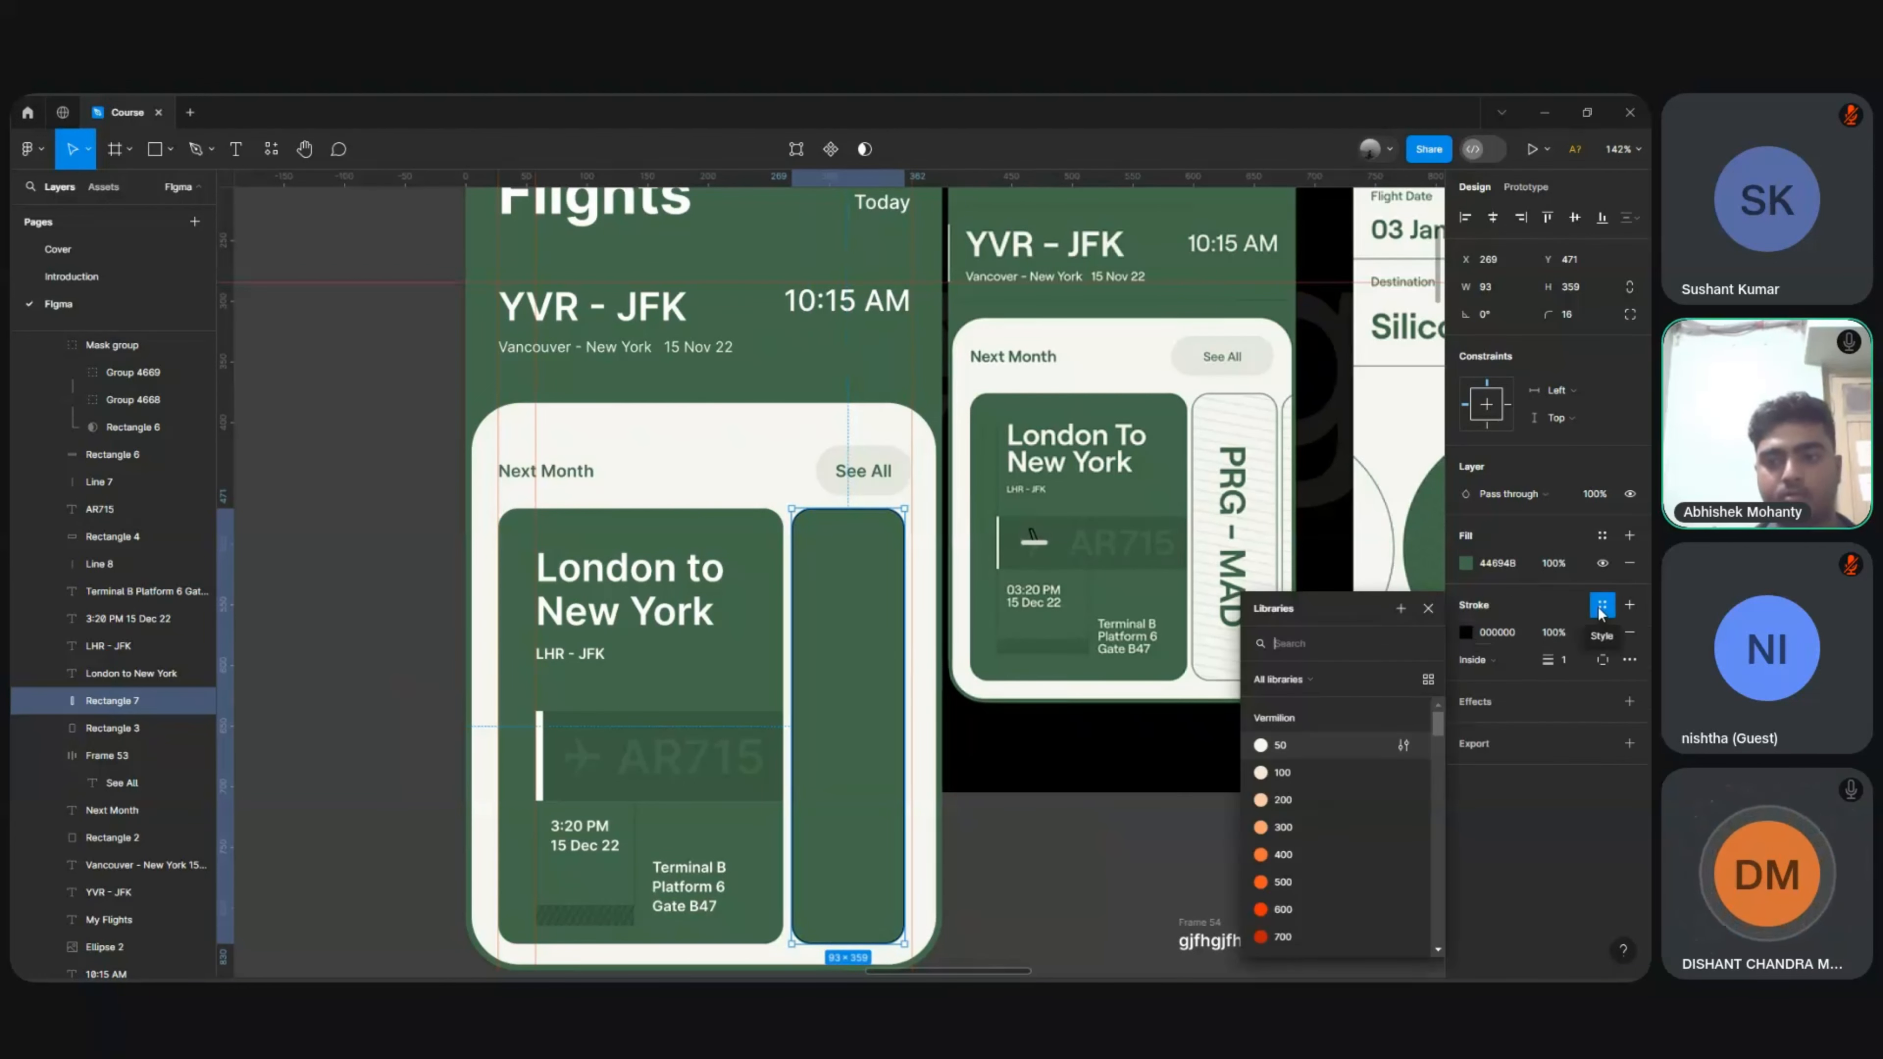
pyautogui.click(1472, 633)
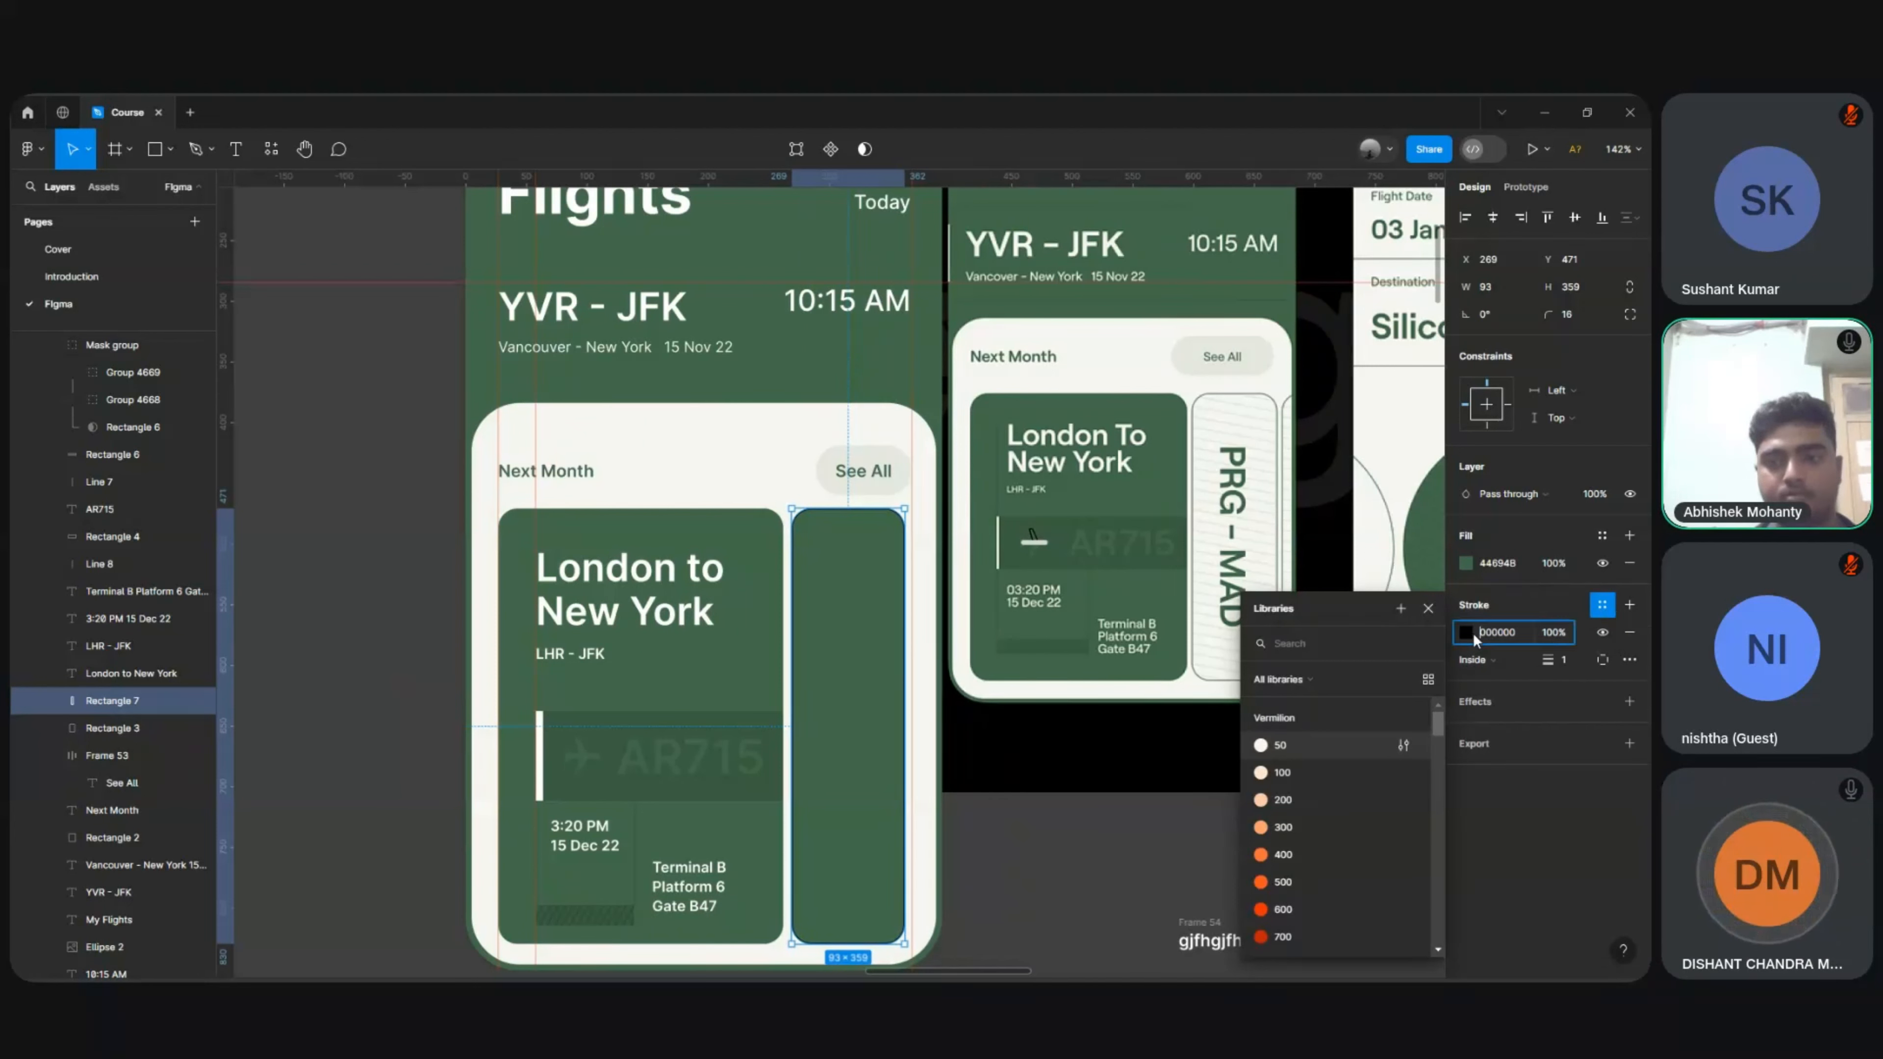
pyautogui.click(1466, 632)
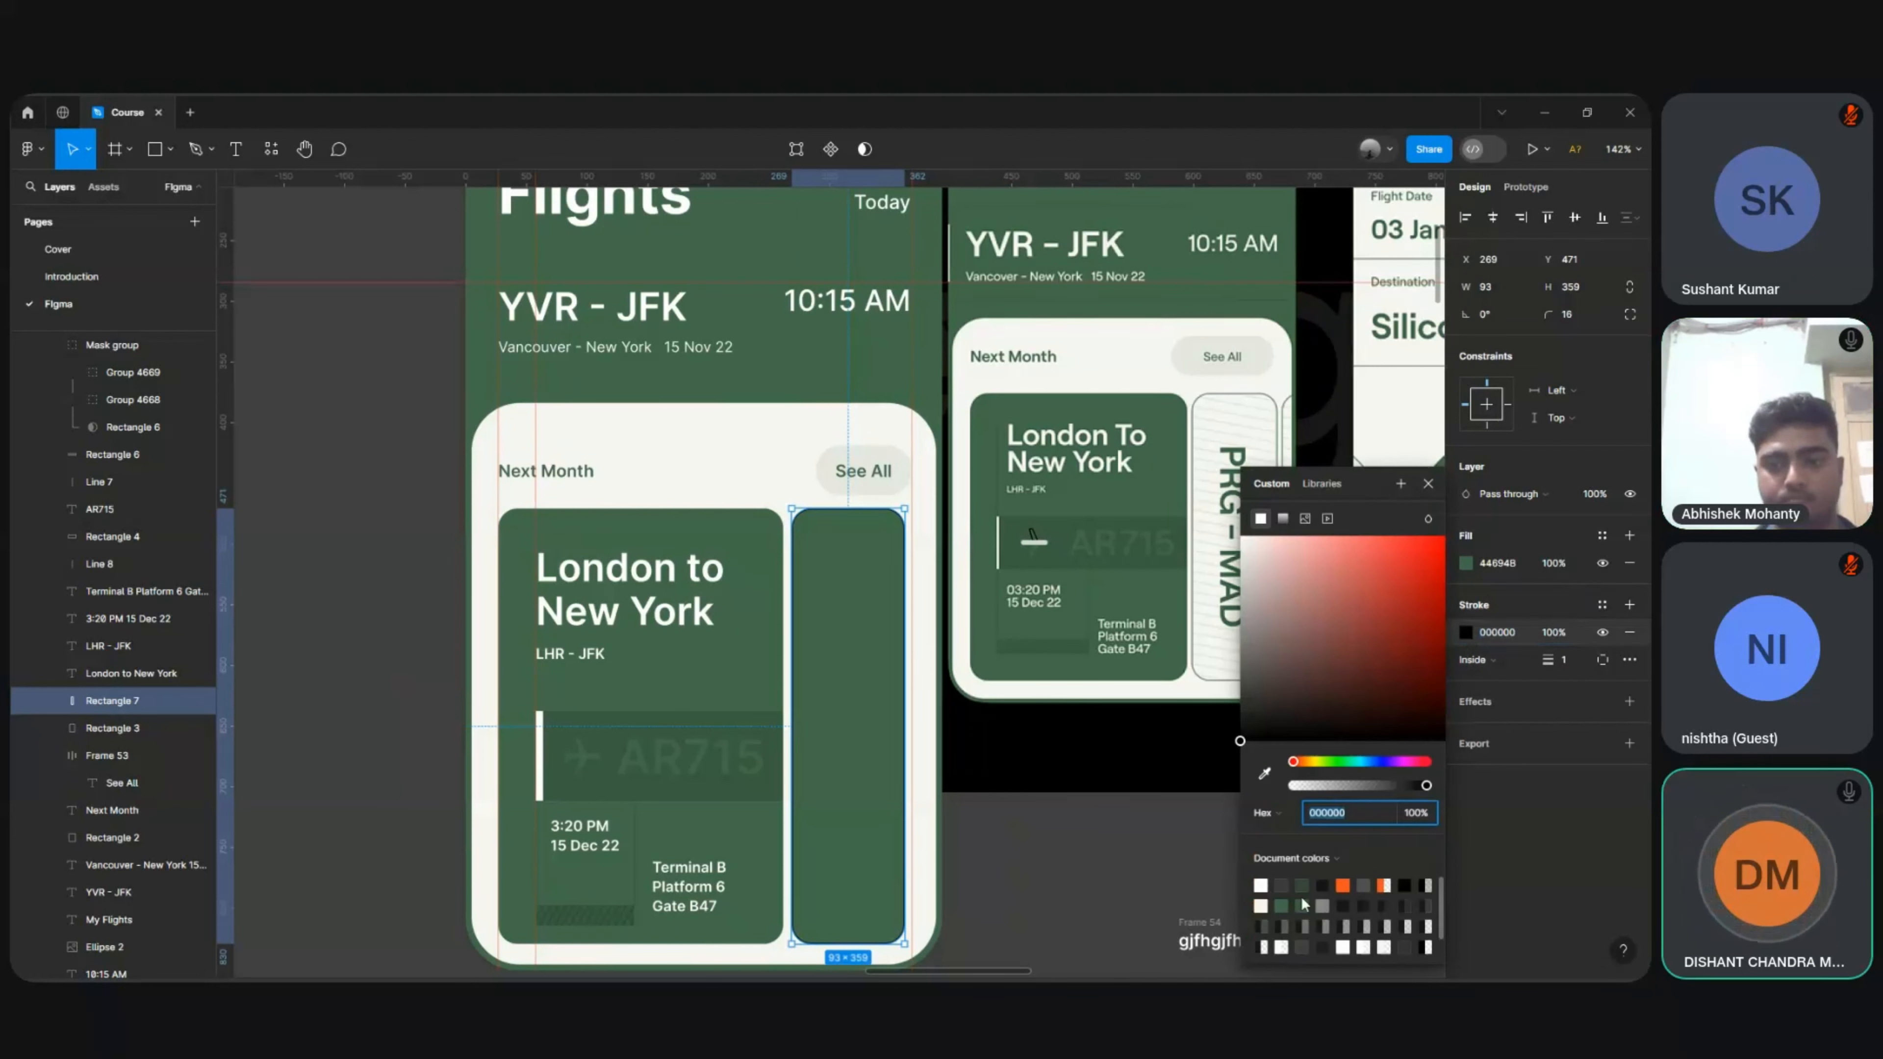
pyautogui.click(1303, 904)
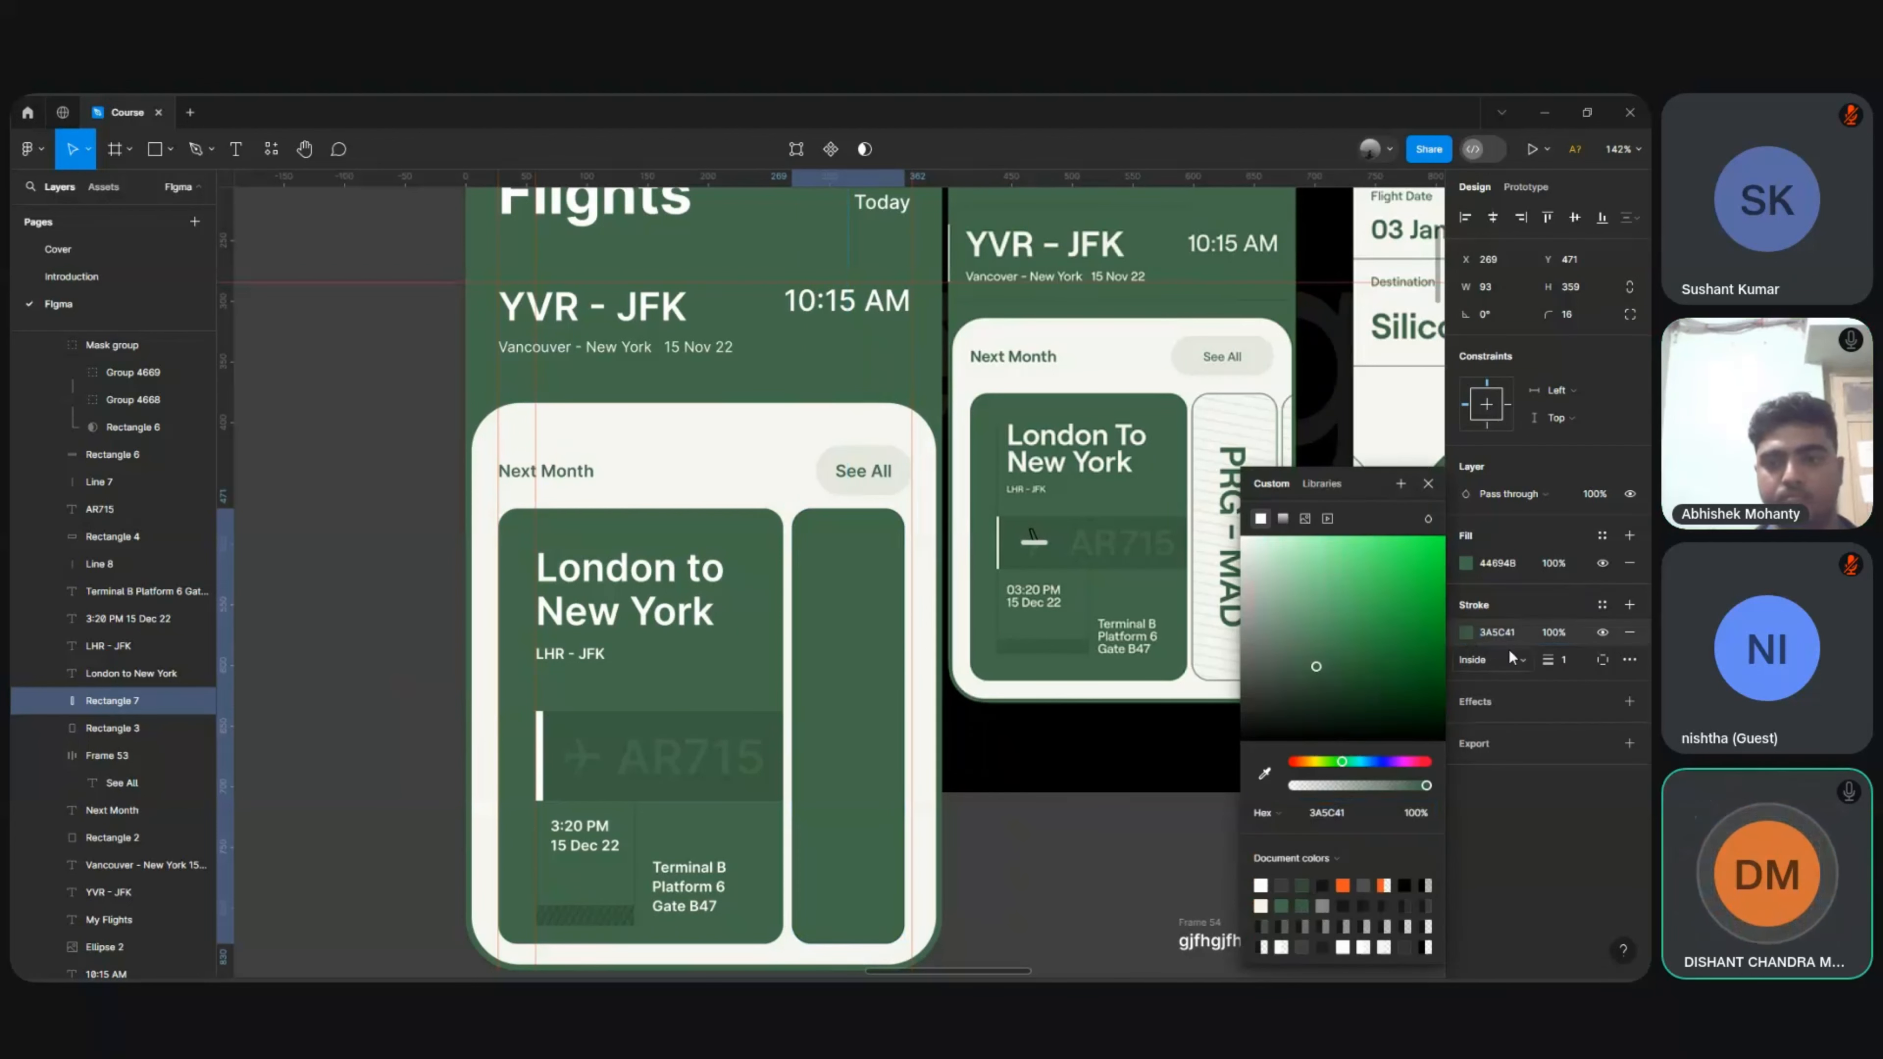
pyautogui.click(1566, 660)
pyautogui.write('2')
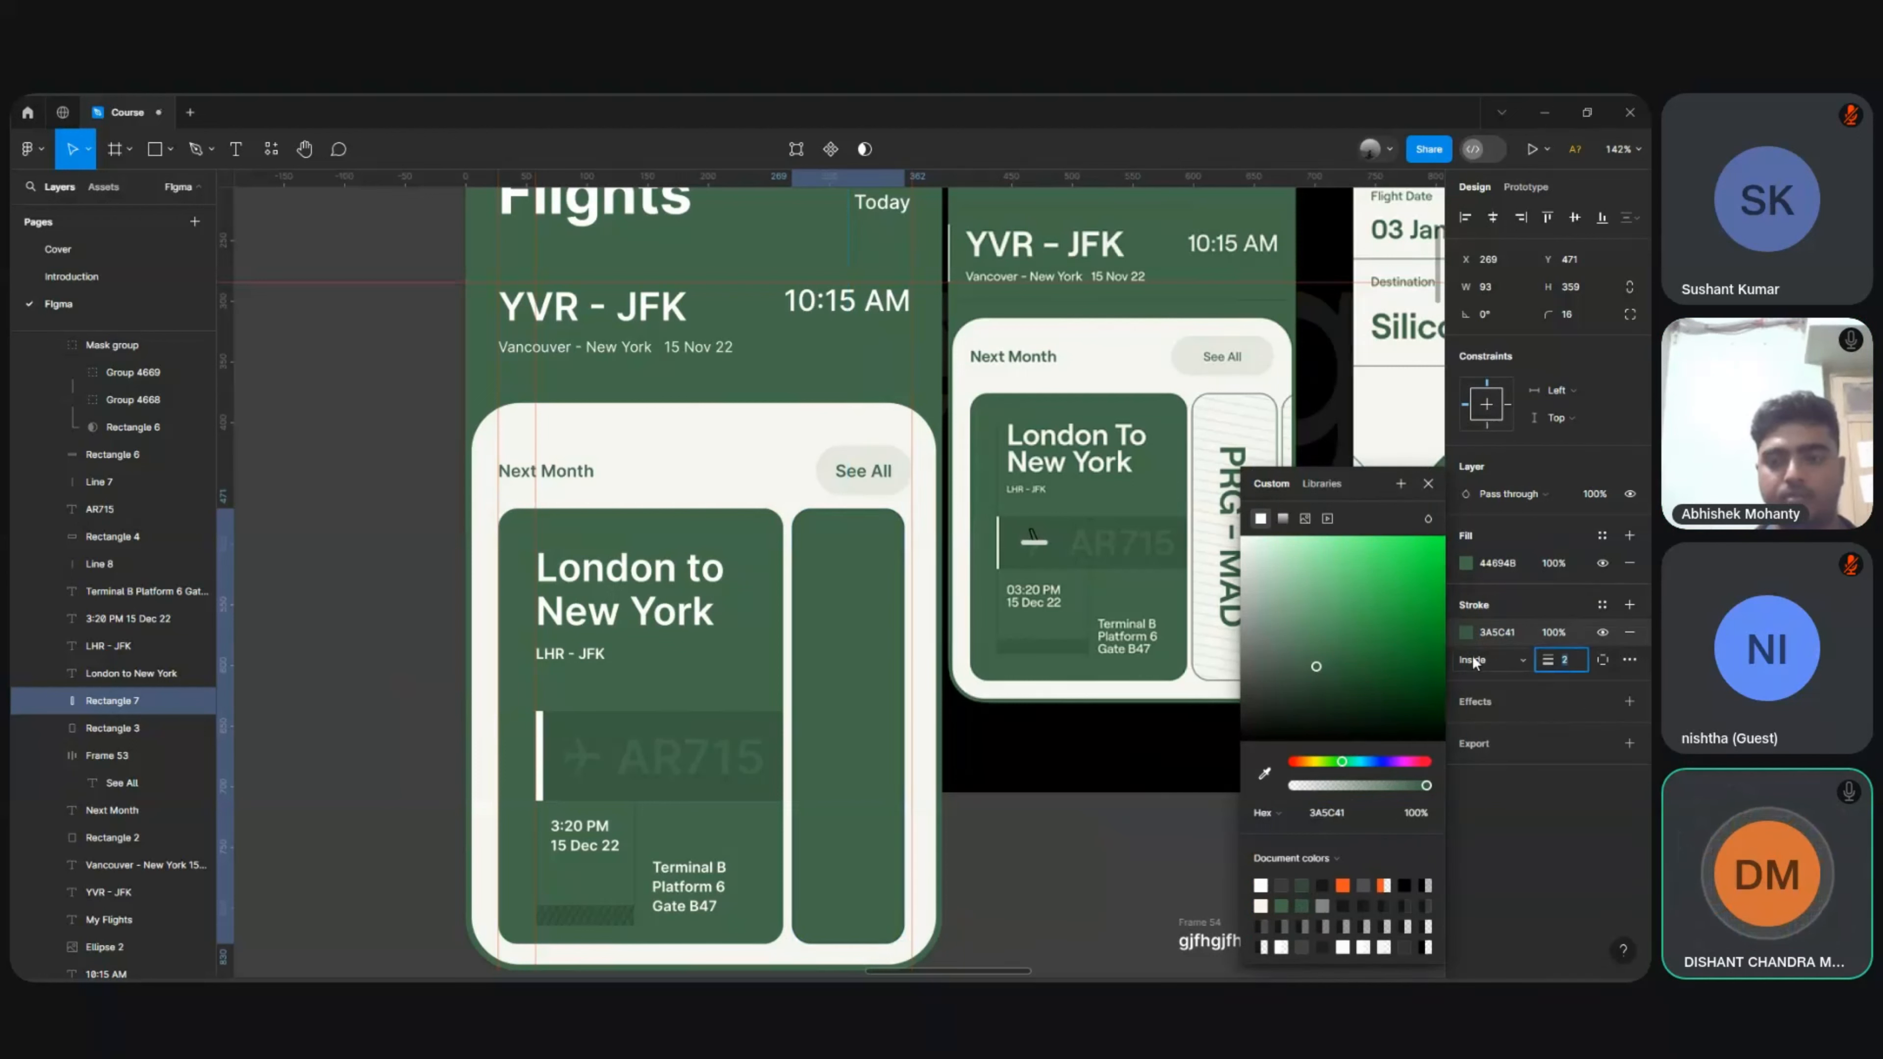
# Step: Fill the narrow rectangle beside the London to New York card with white FFFFFF
pyautogui.click(1466, 564)
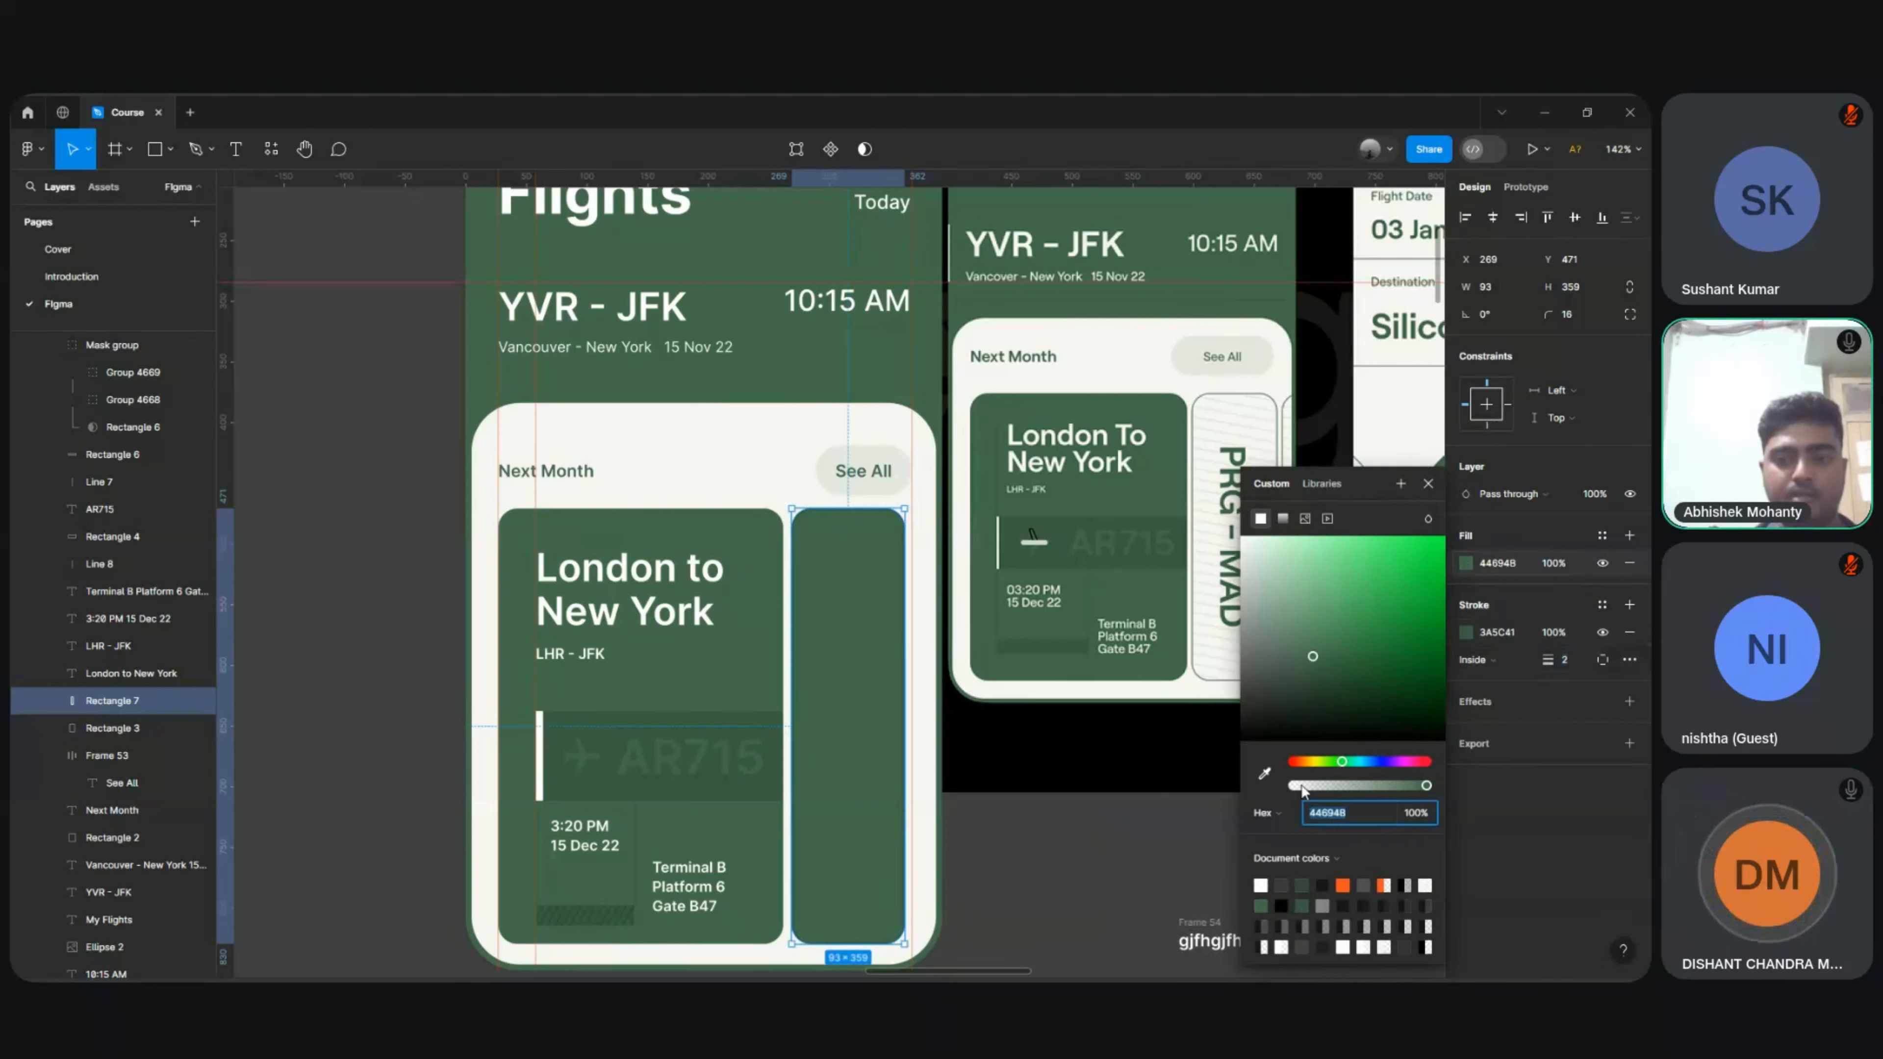
pyautogui.click(1260, 885)
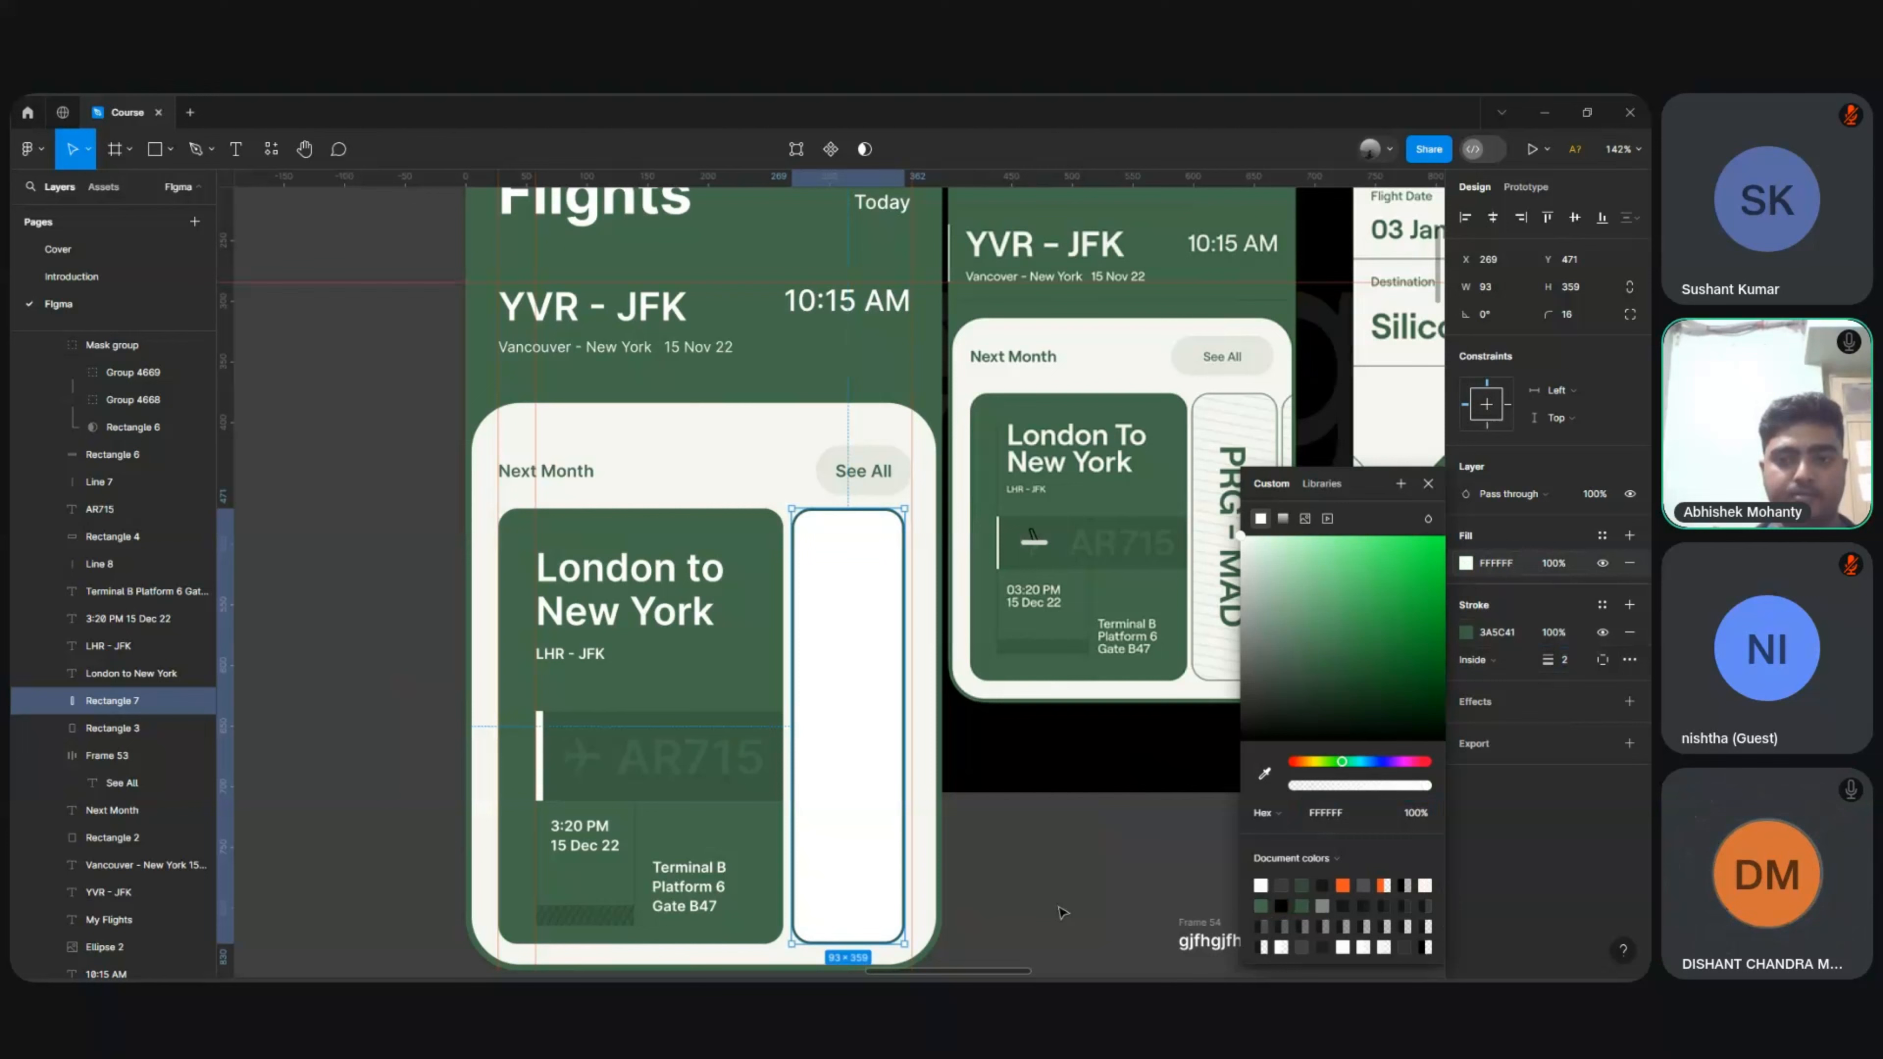
pyautogui.click(1014, 904)
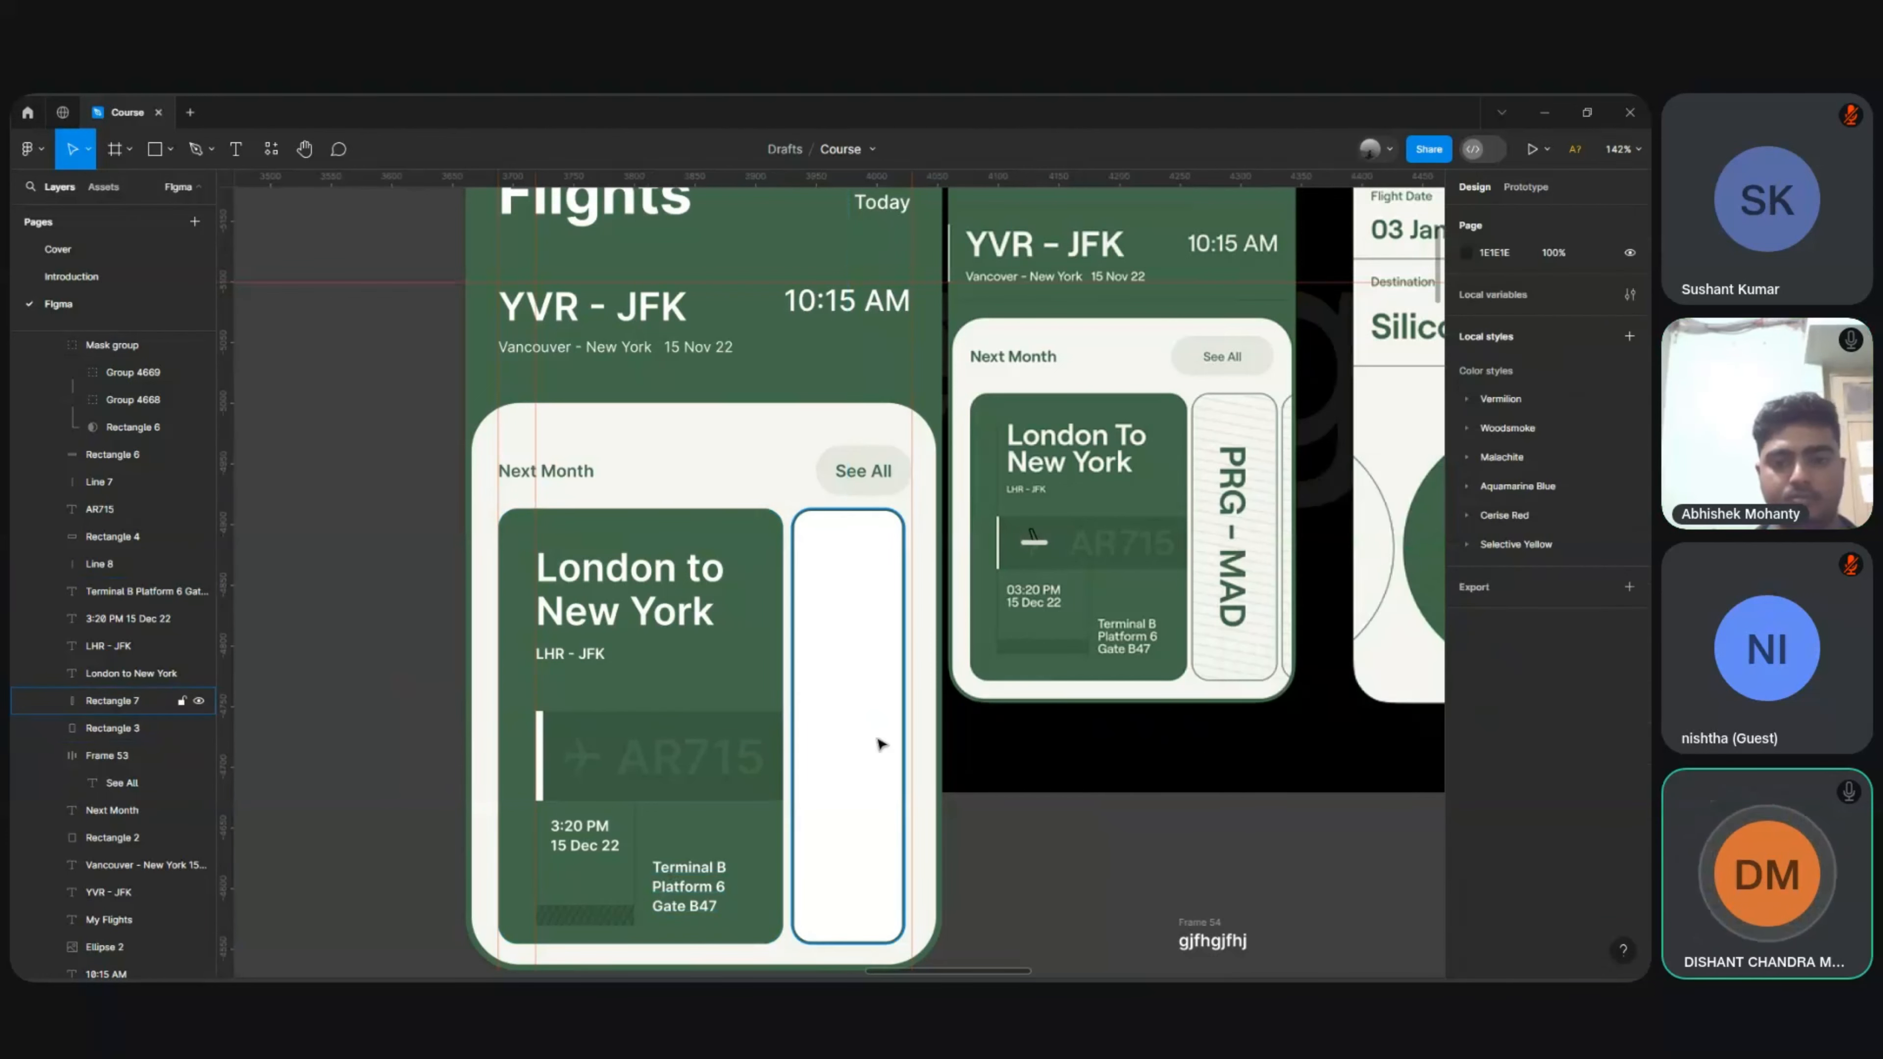
# Step: Duplicate the London to New York title and shift the copy horizontally to X 158
pyautogui.click(658, 605)
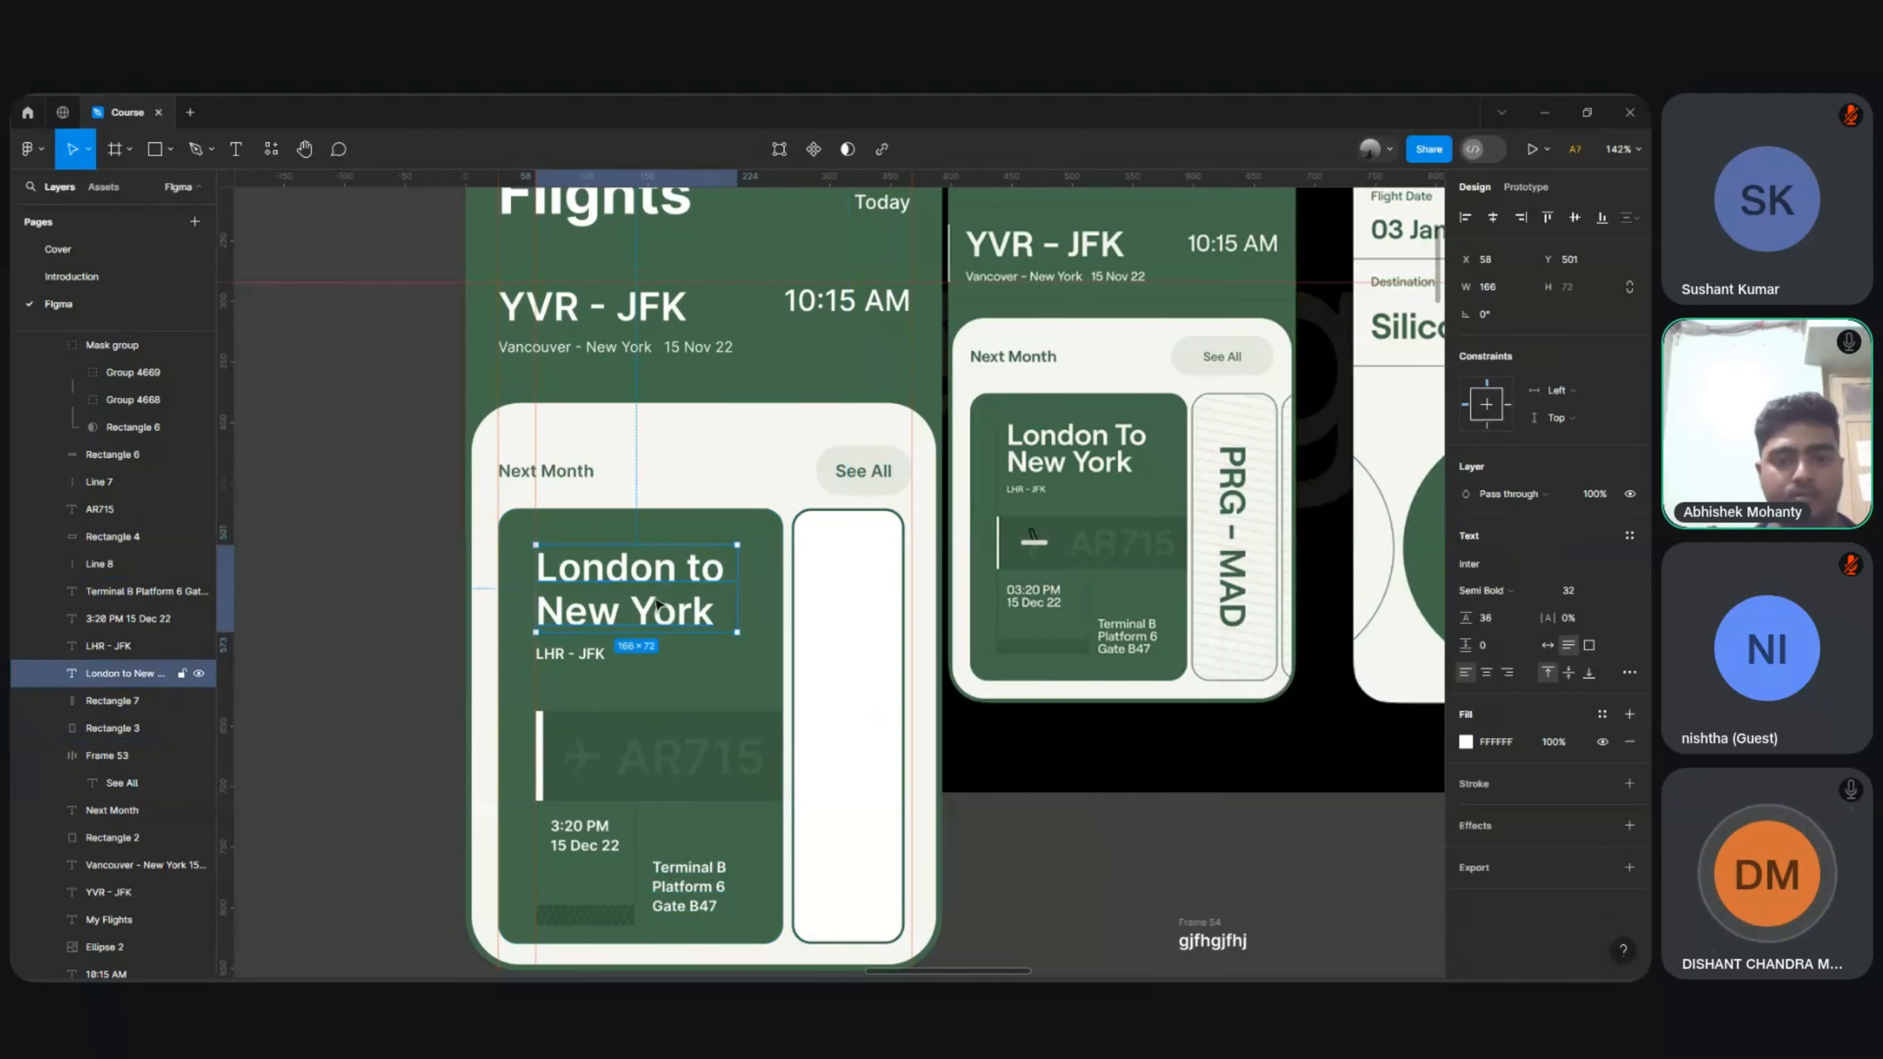
pyautogui.hotkey('ctrl', 'd')
pyautogui.hotkey('shift', 'Right')
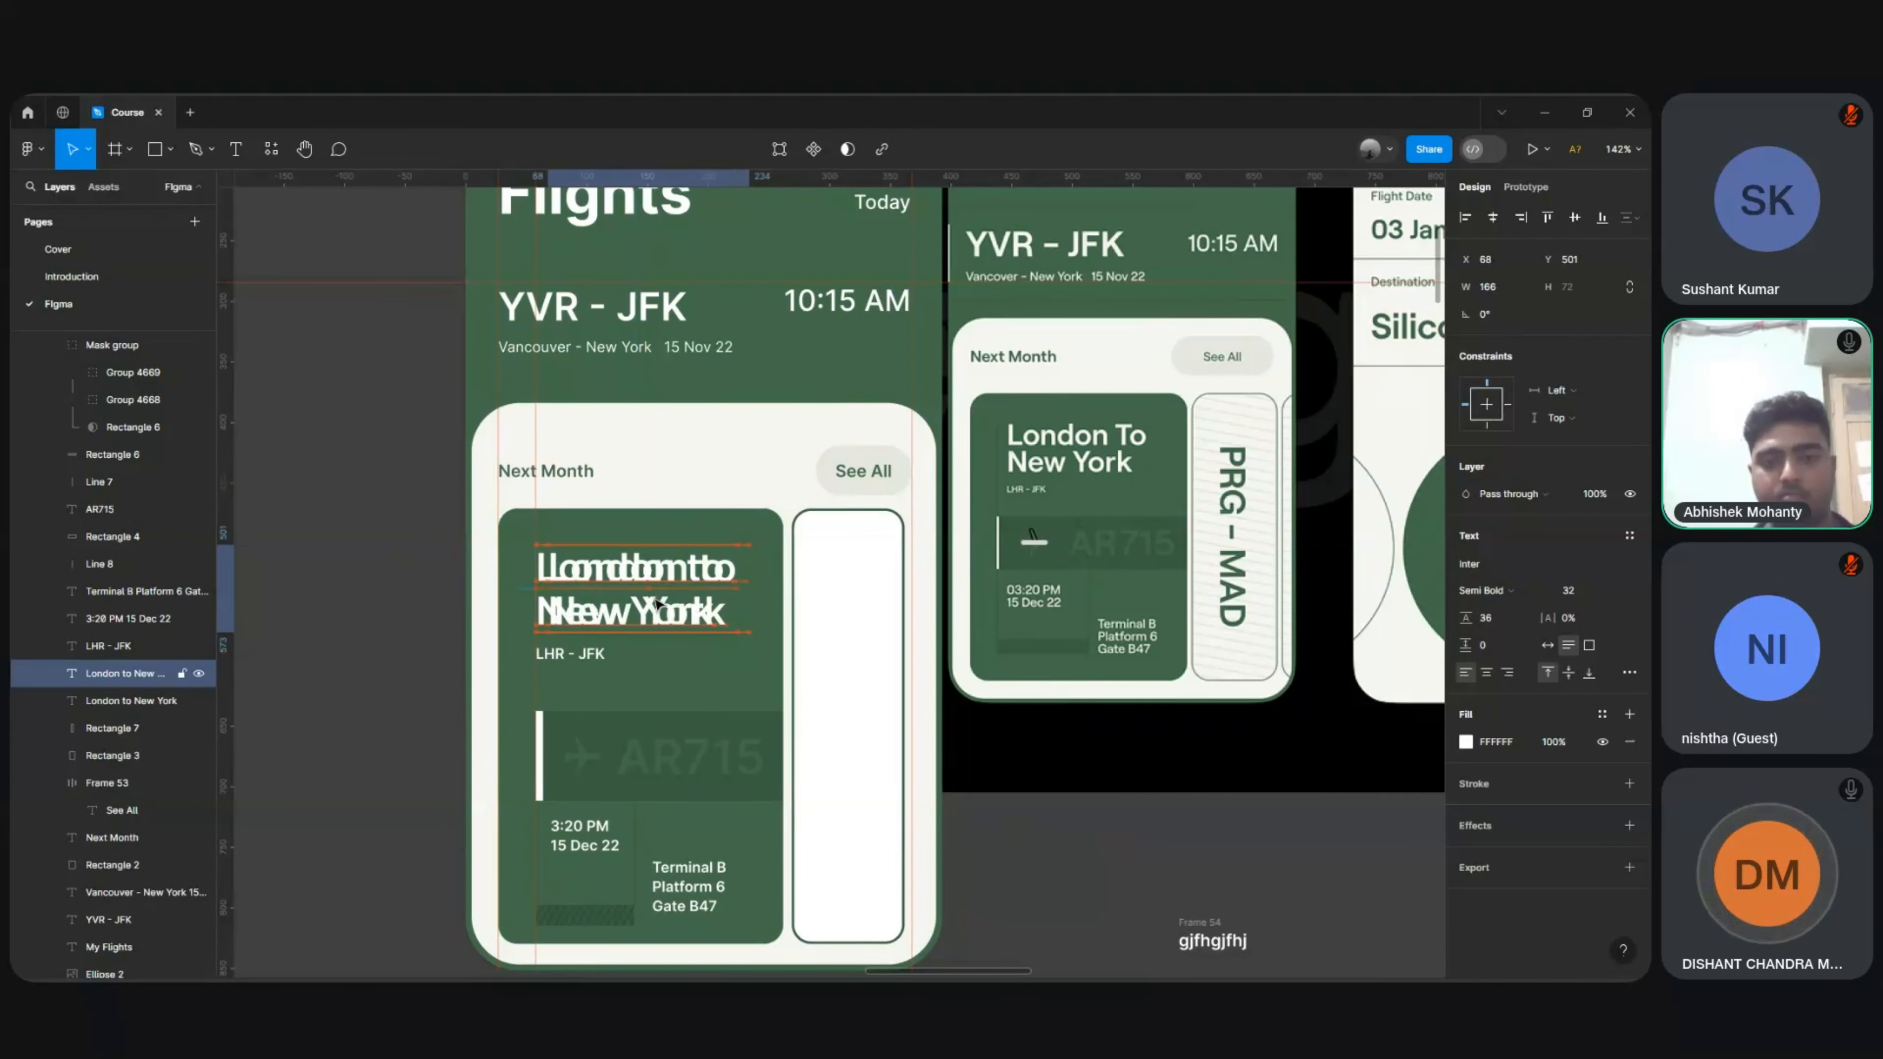
pyautogui.hotkey('shift', 'Right')
pyautogui.hotkey('shift', 'Right')
pyautogui.hotkey('shift', 'Right')
pyautogui.hotkey('shift', 'Right')
pyautogui.hotkey('shift', 'Right')
pyautogui.hotkey('shift', 'Right')
pyautogui.hotkey('shift', 'Right')
pyautogui.hotkey('shift', 'Right')
pyautogui.hotkey('shift', 'Right')
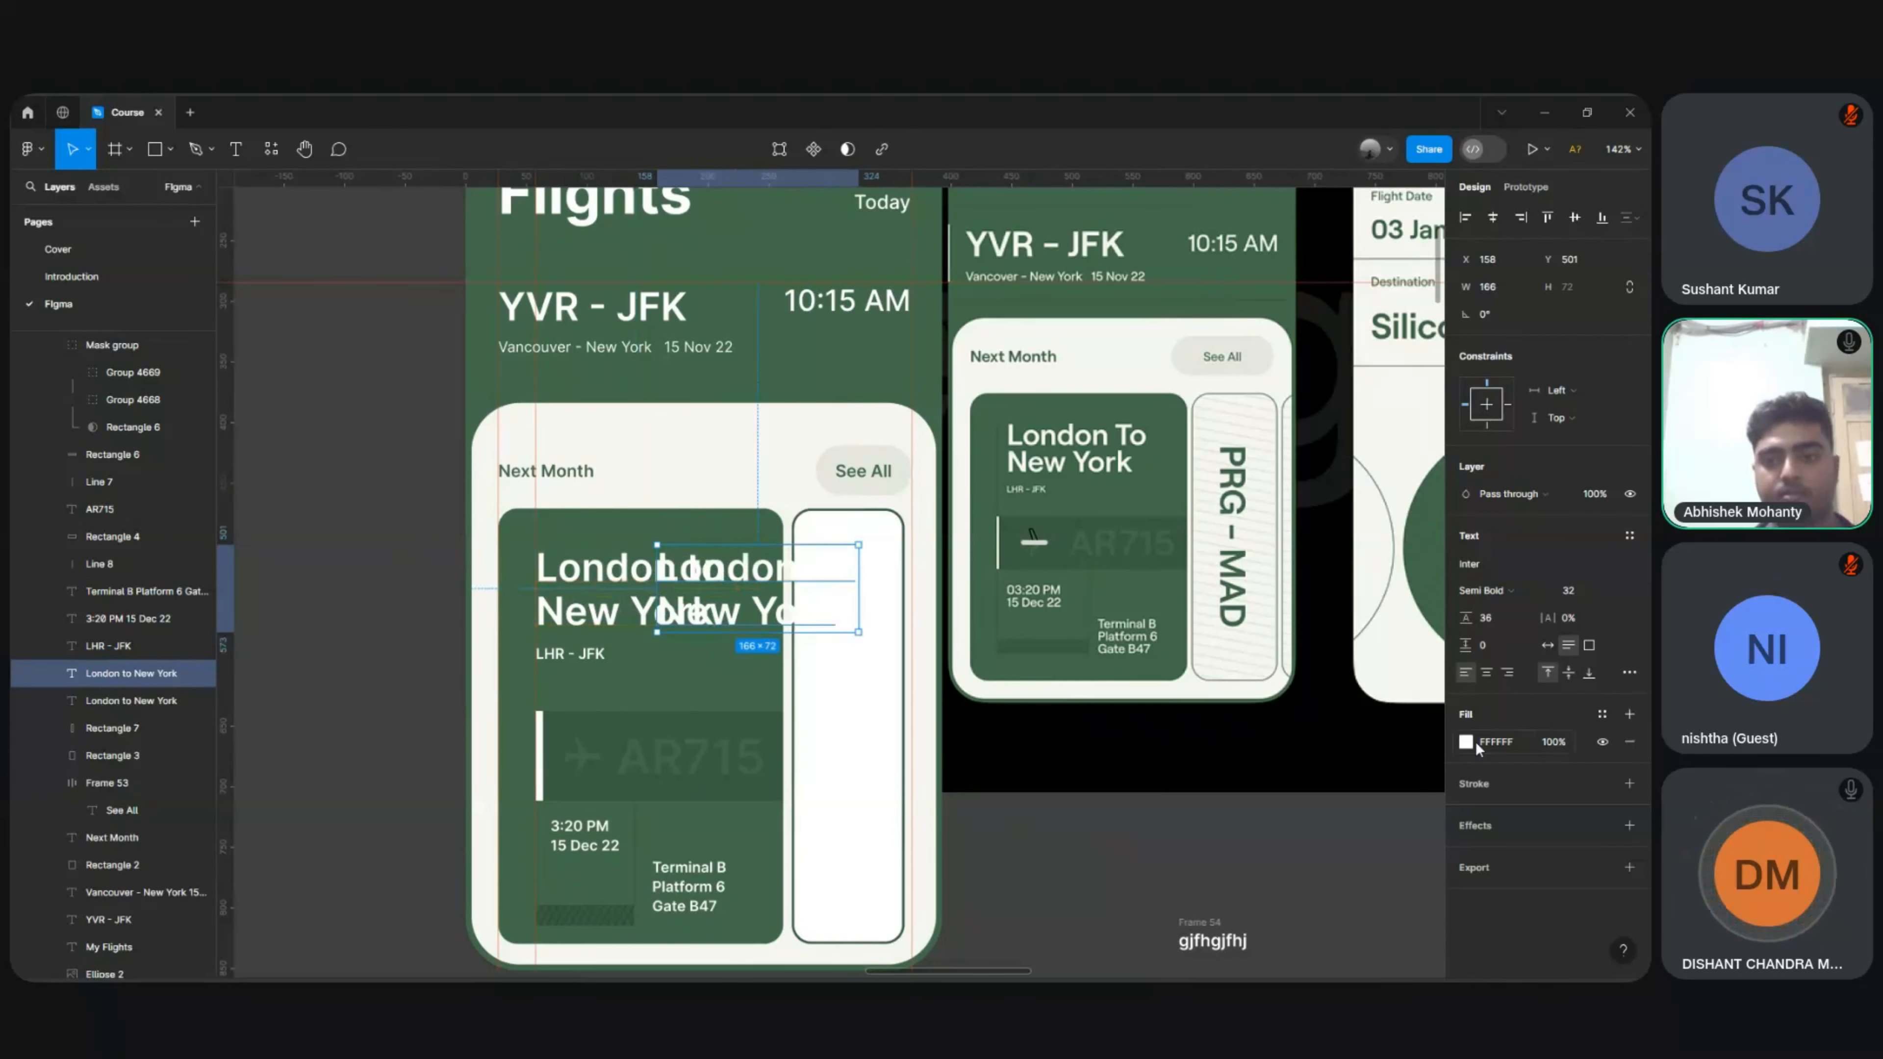
# Step: Set the duplicated title's fill to green 446948 and rotate it to -90° so it reads downwards
pyautogui.click(1464, 740)
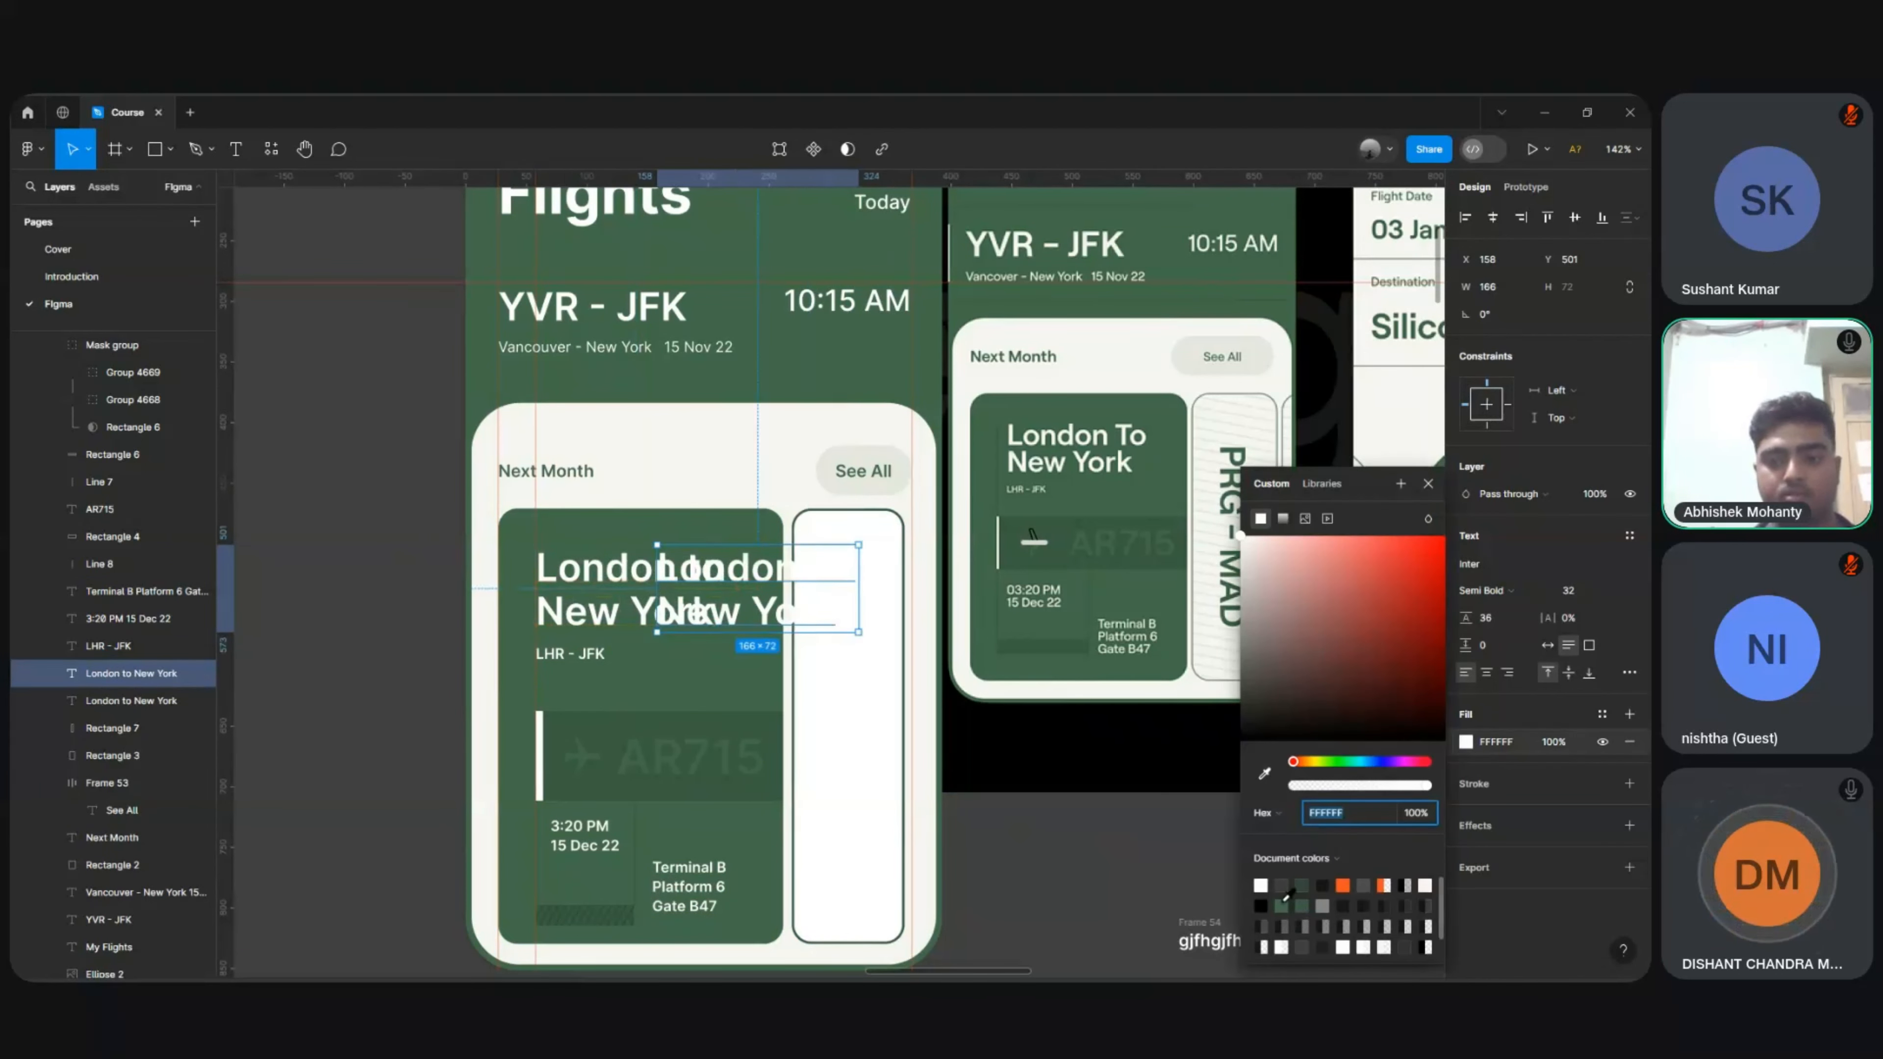
pyautogui.click(1283, 903)
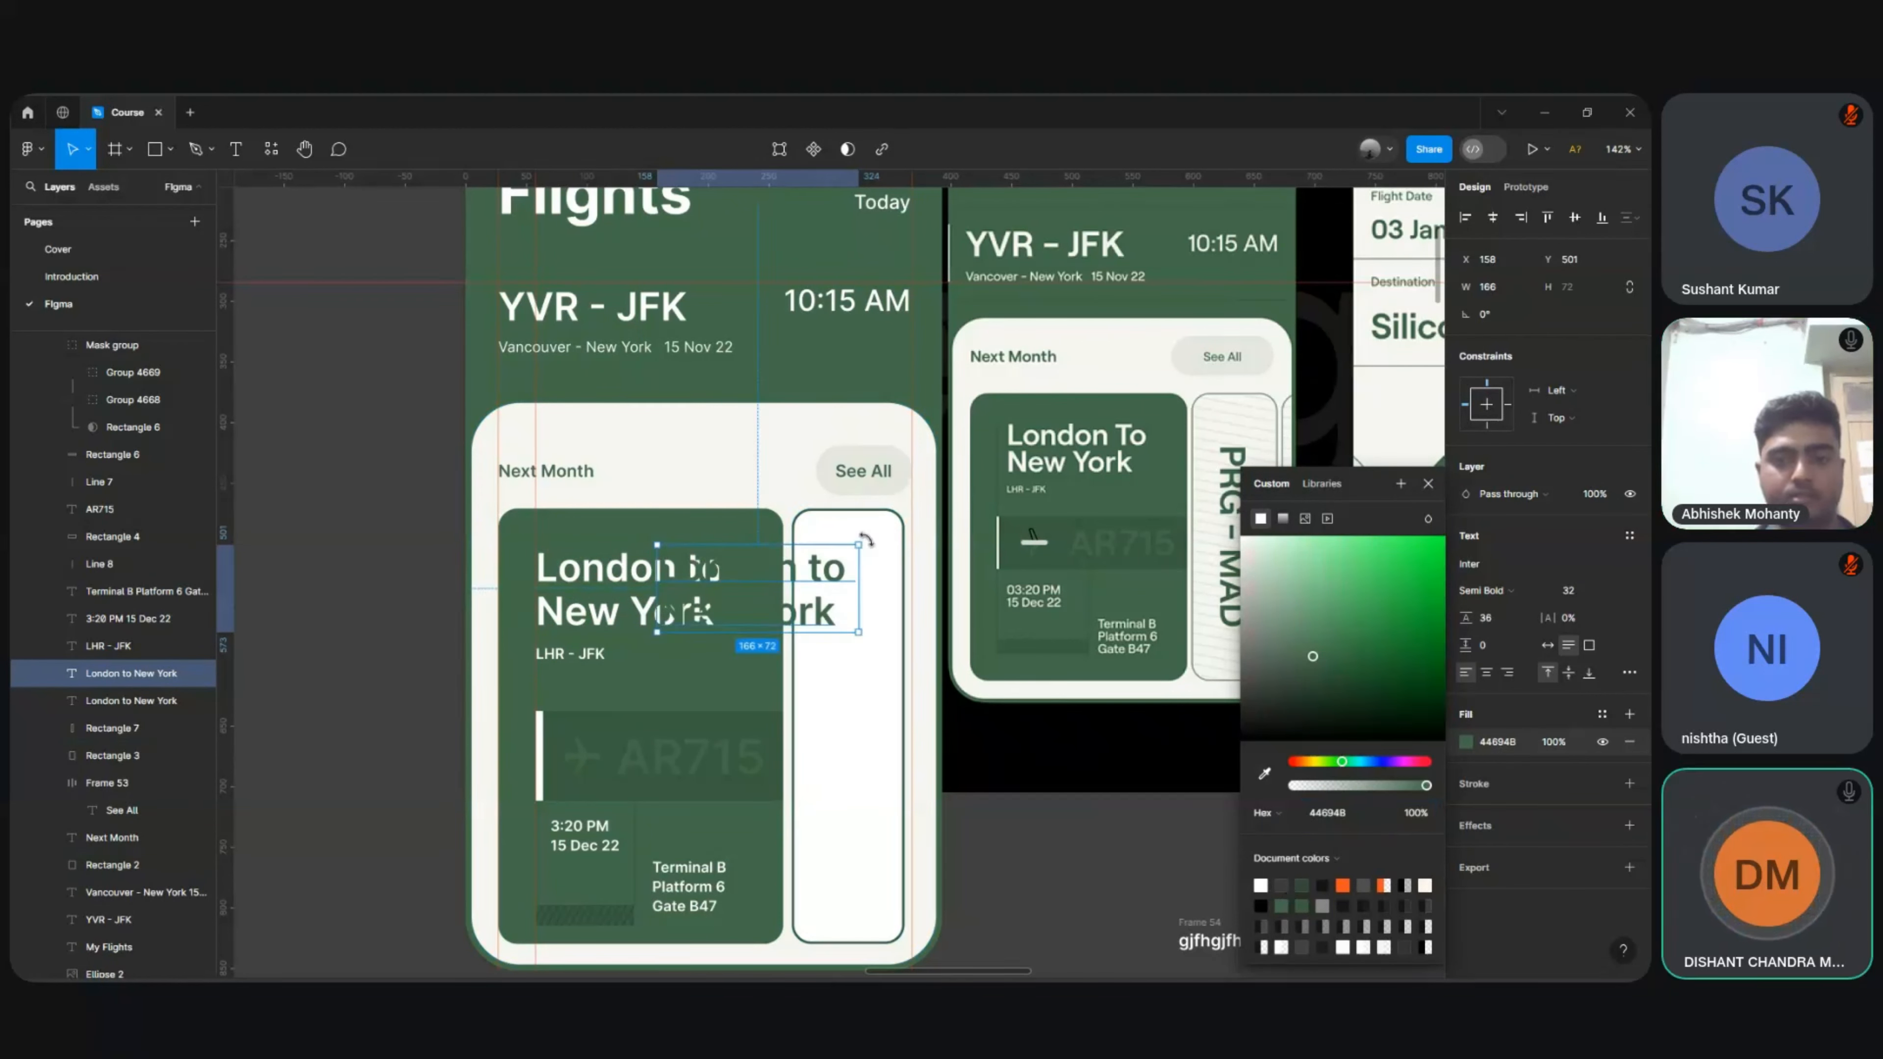
pyautogui.moveTo(862, 540); pyautogui.dragTo(812, 716)
# Step: Move the rotated title into the white narrow card at X 357, Y 504
pyautogui.hotkey('shift', 'Right')
pyautogui.hotkey('shift', 'Right')
pyautogui.hotkey('shift', 'Right')
pyautogui.hotkey('shift', 'Right')
pyautogui.hotkey('shift', 'Right')
pyautogui.hotkey('shift', 'Right')
pyautogui.hotkey('shift', 'Right')
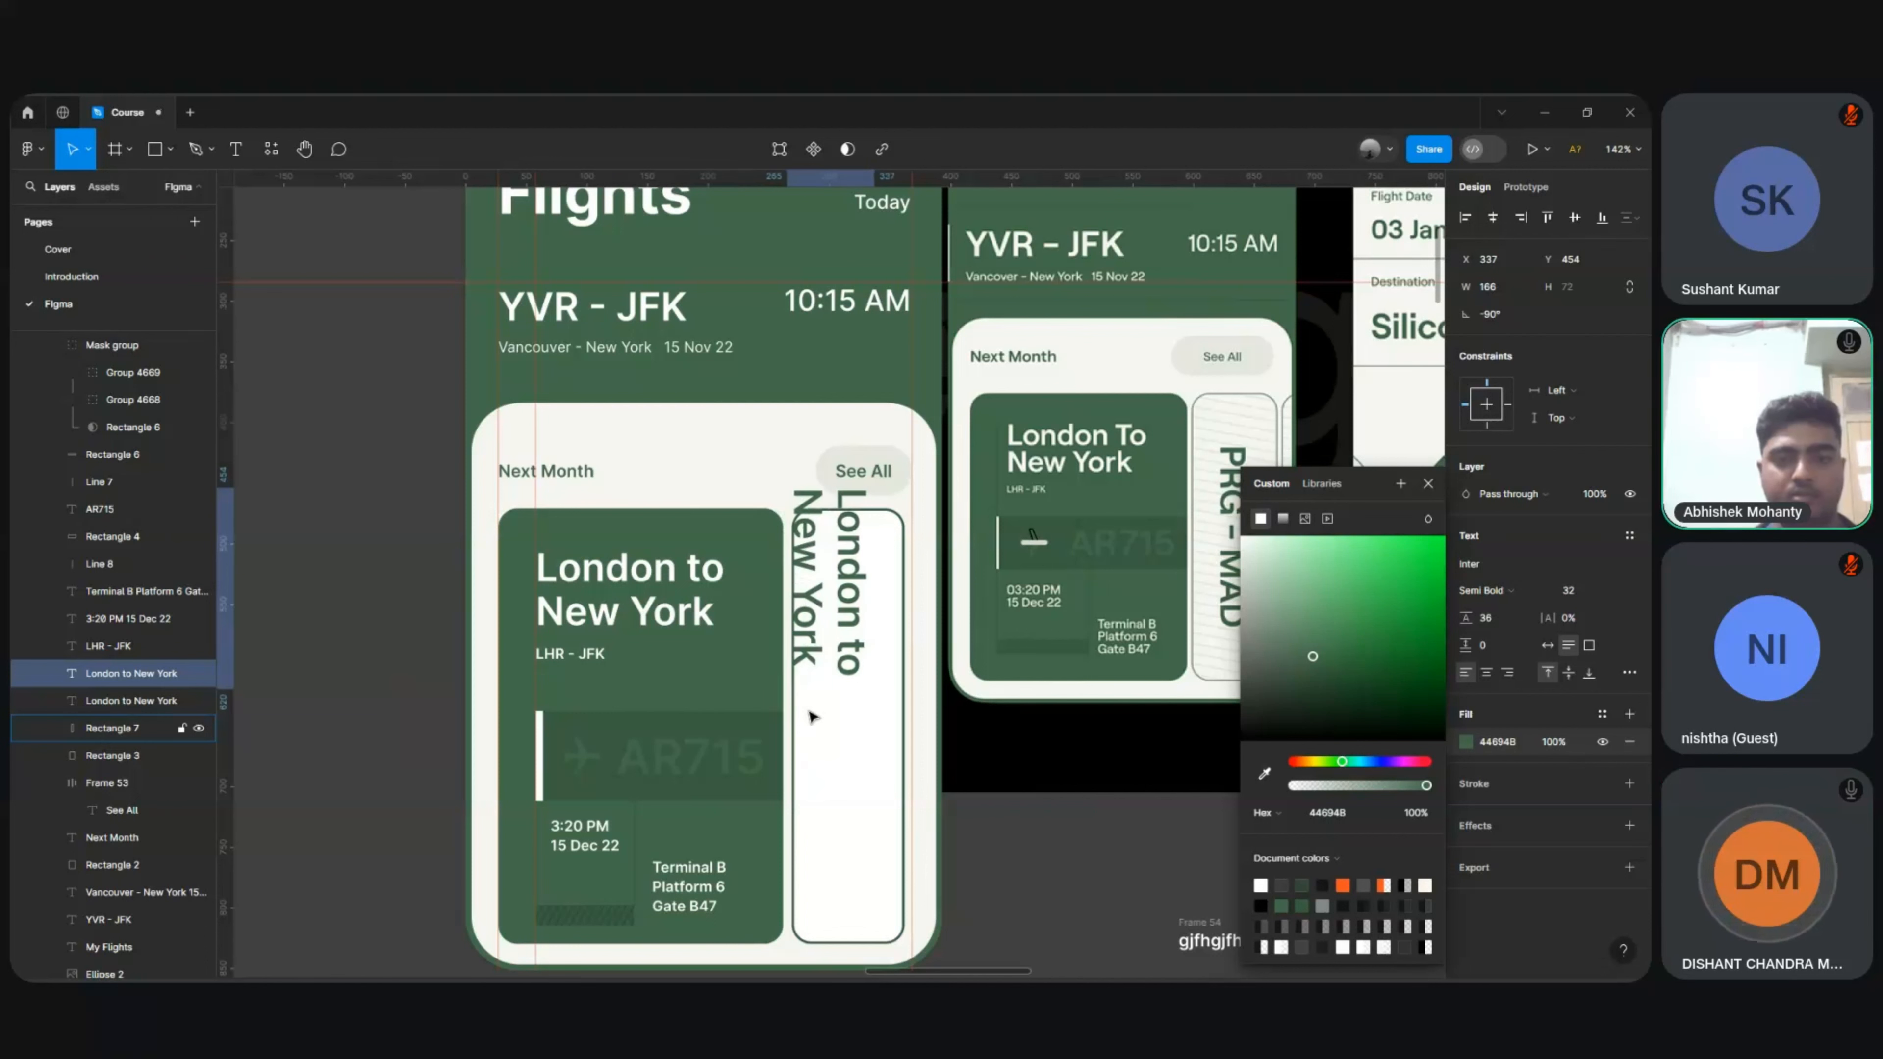
pyautogui.hotkey('shift', 'Down')
pyautogui.hotkey('shift', 'Down')
pyautogui.hotkey('shift', 'Down')
pyautogui.hotkey('shift', 'Down')
pyautogui.hotkey('shift', 'Down')
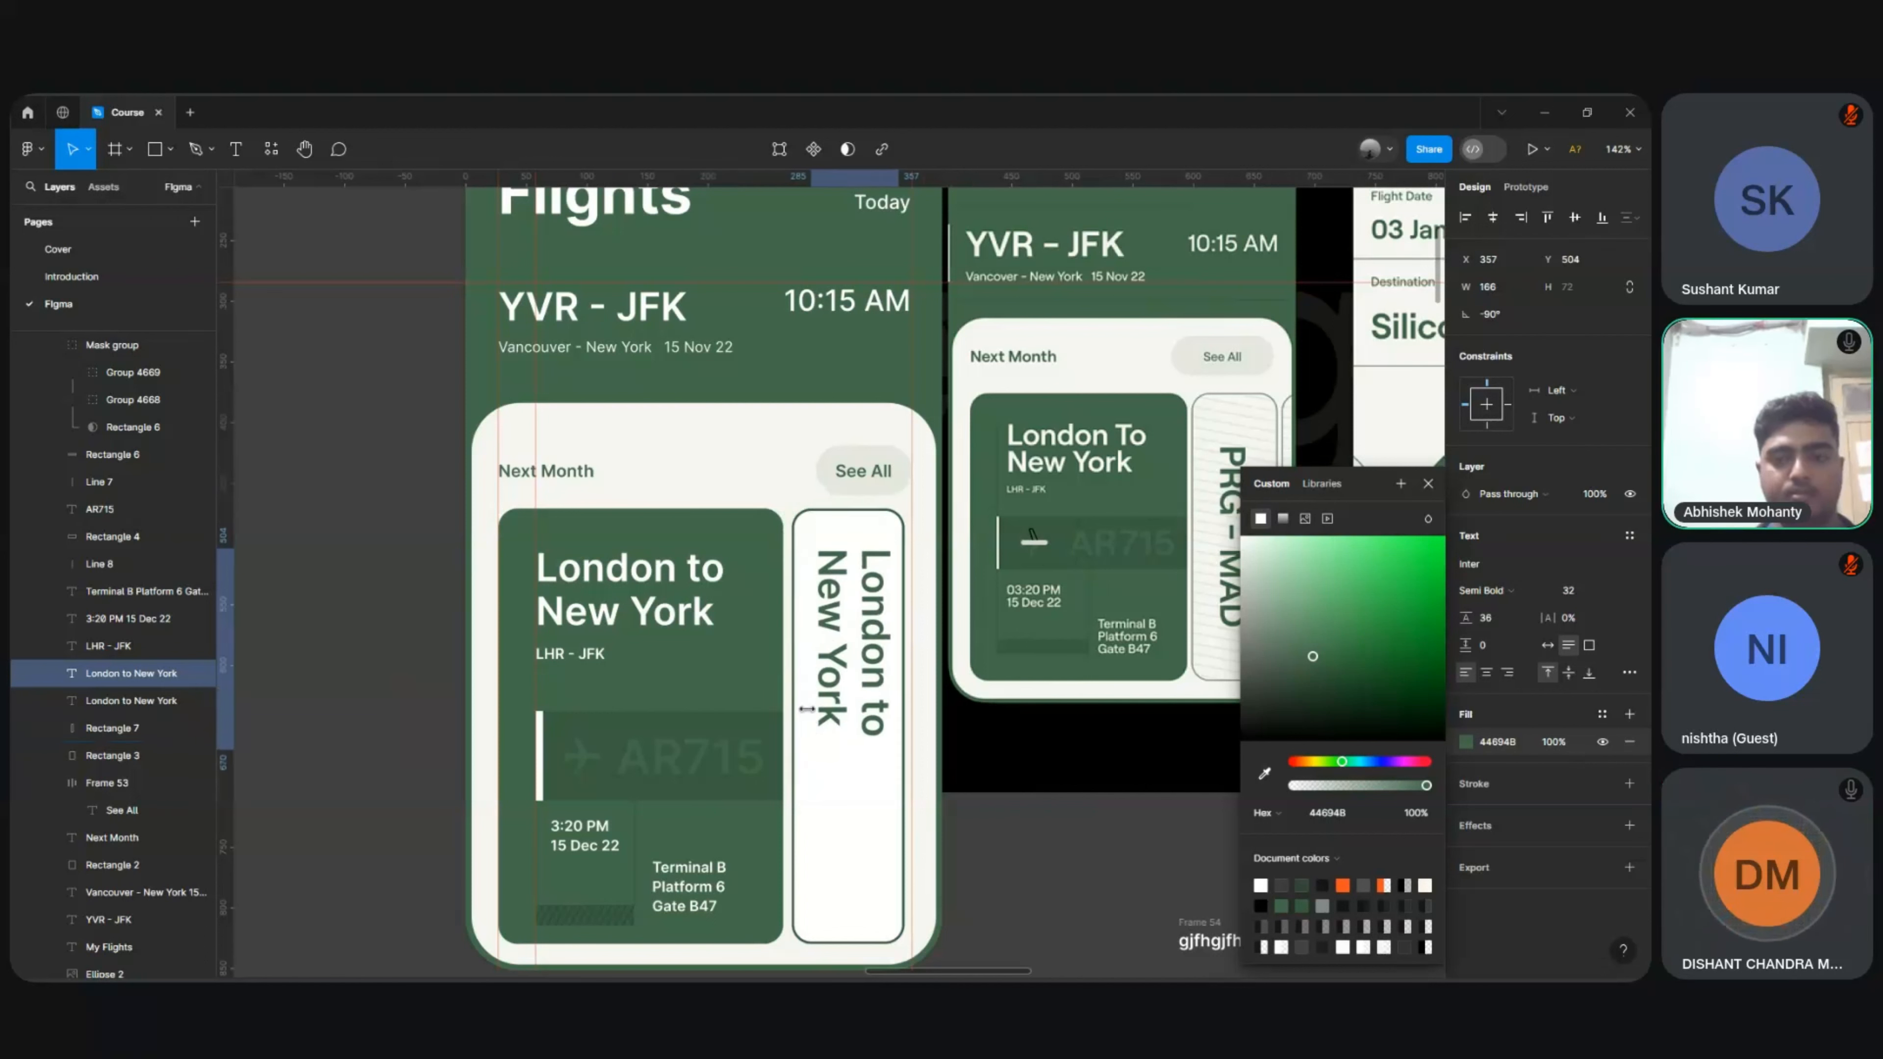
# Step: Replace the rotated title's text with PRG - MAD
pyautogui.doubleClick(862, 604)
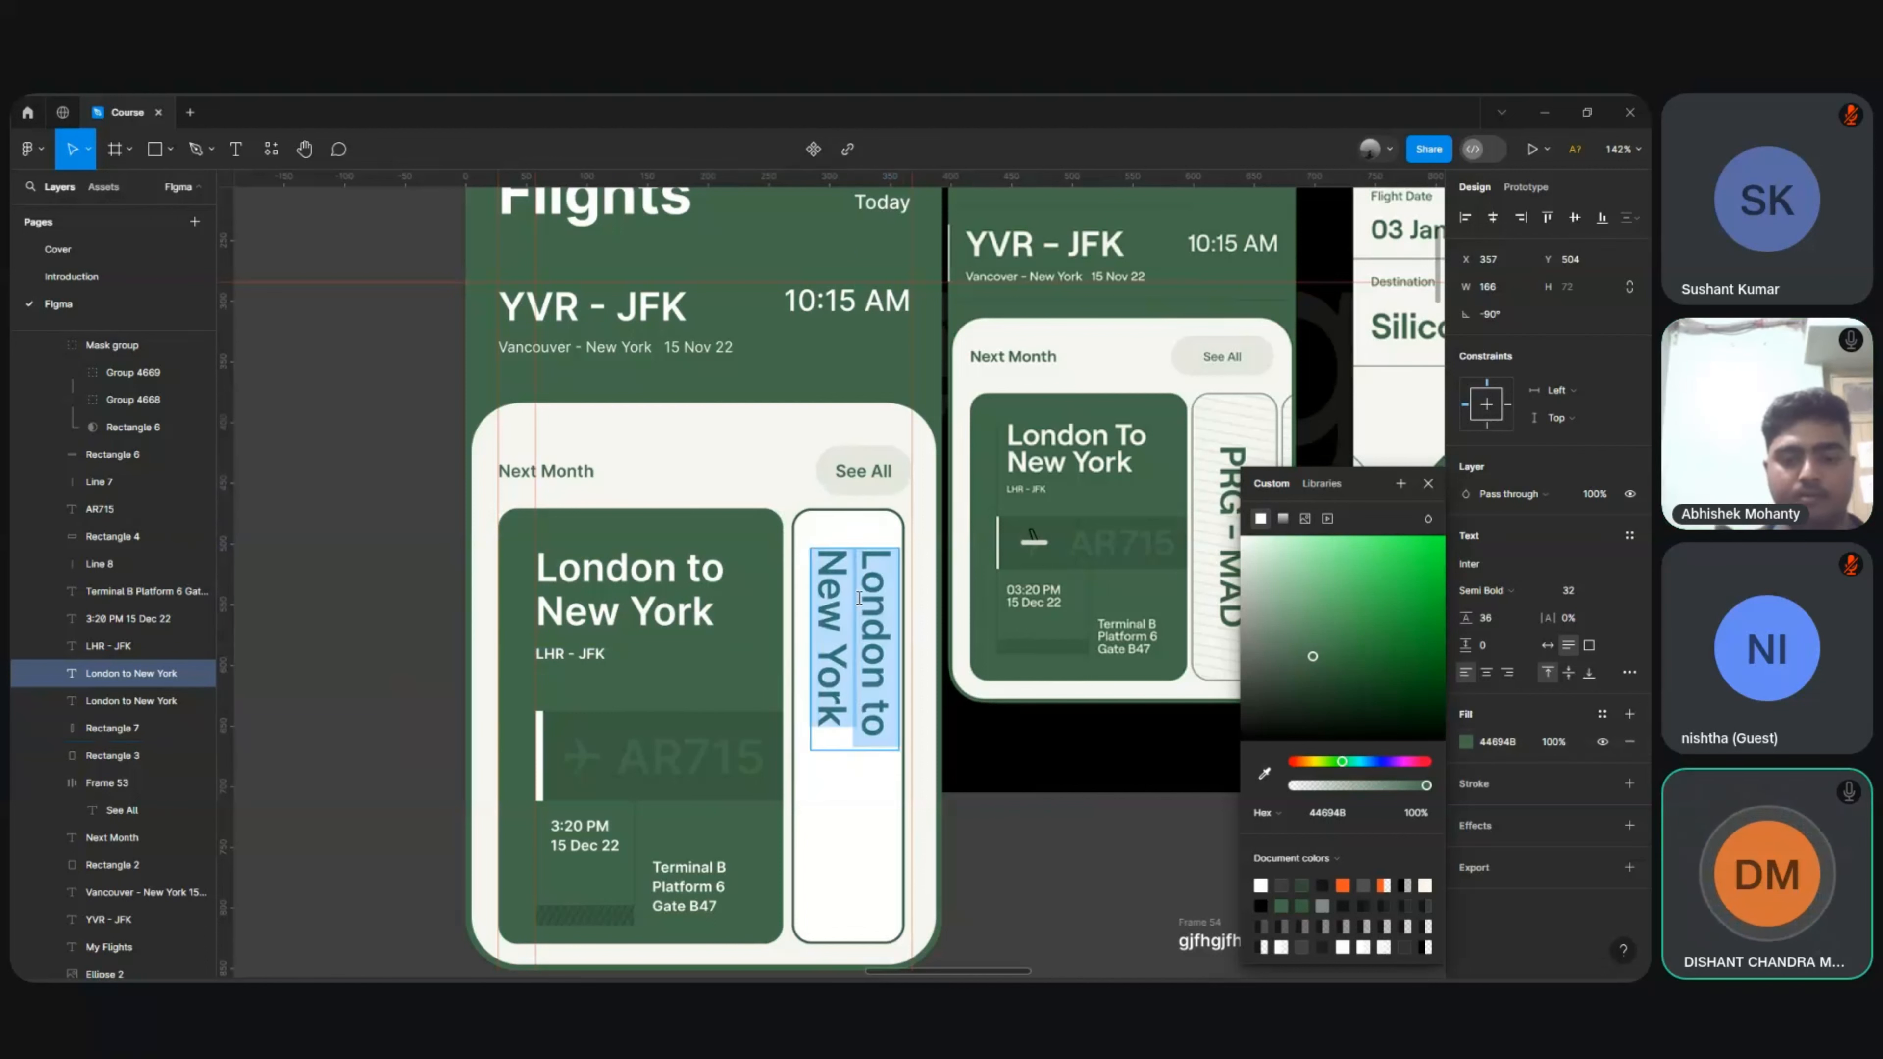
pyautogui.write('PR')
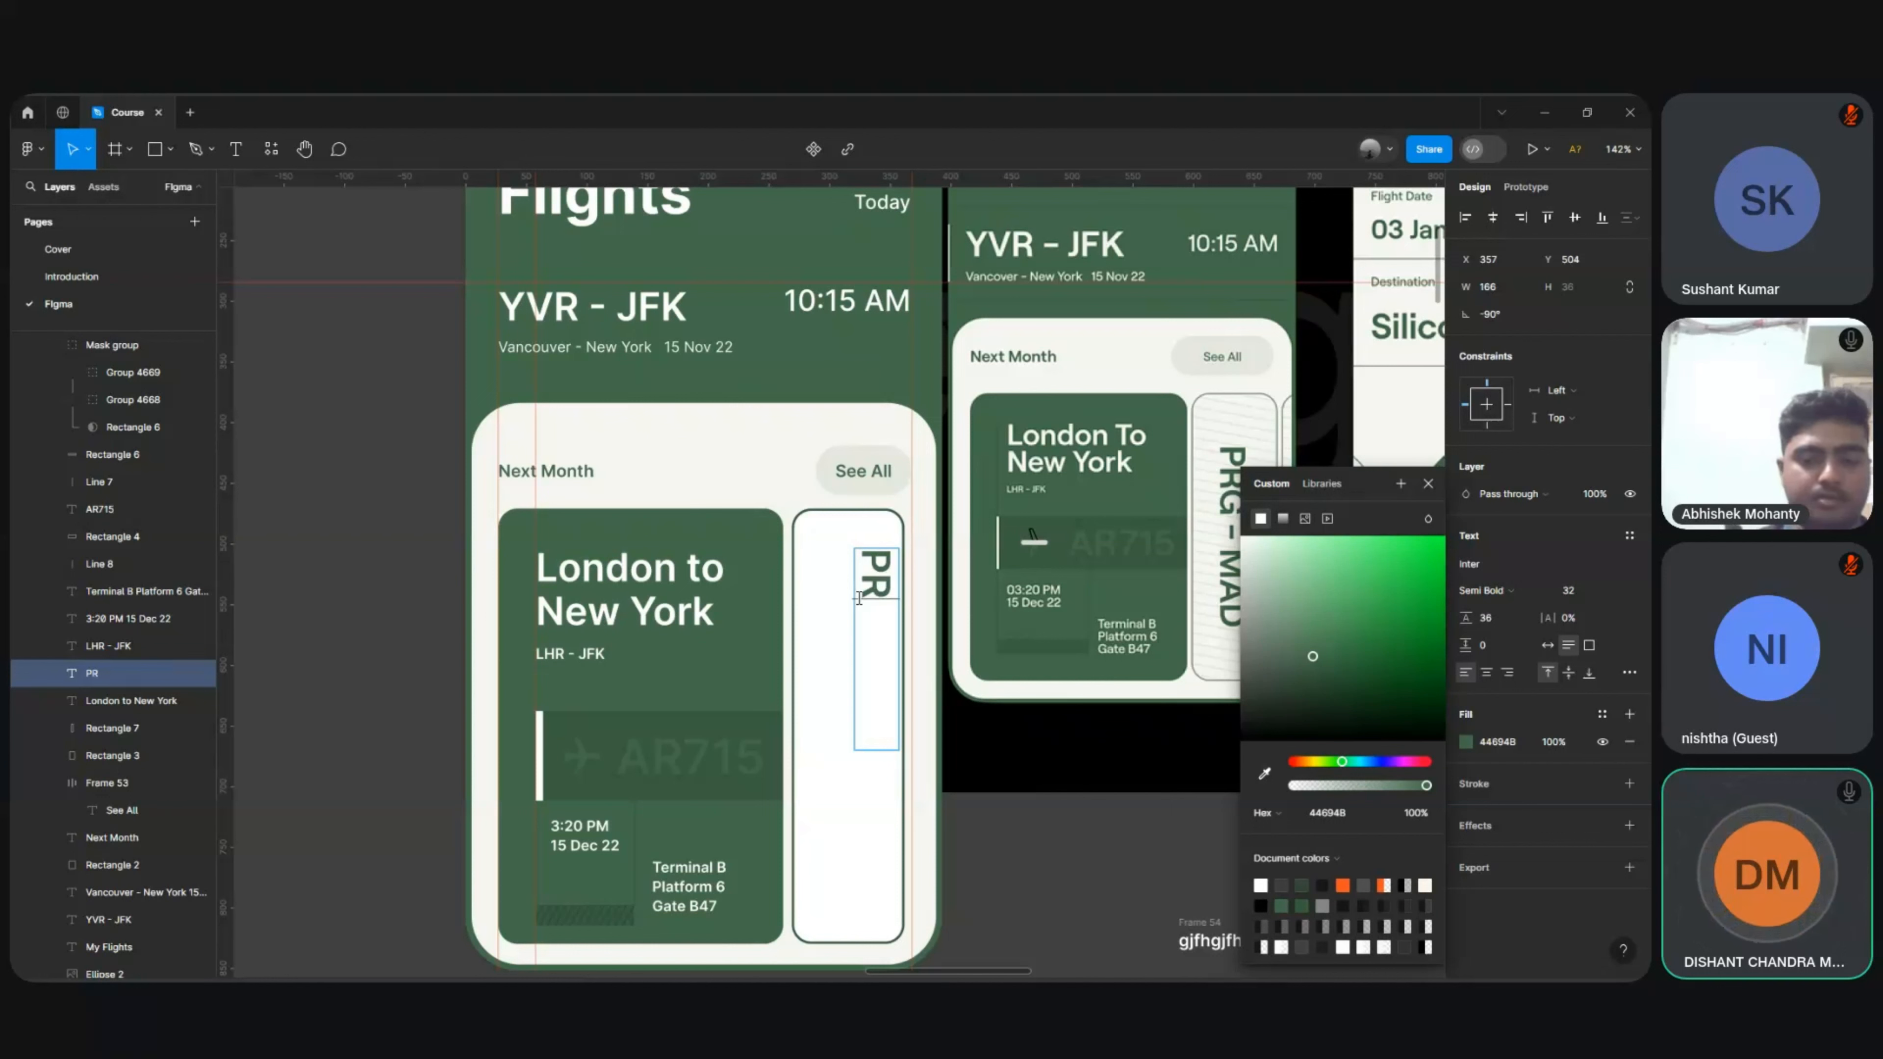
pyautogui.write('G -')
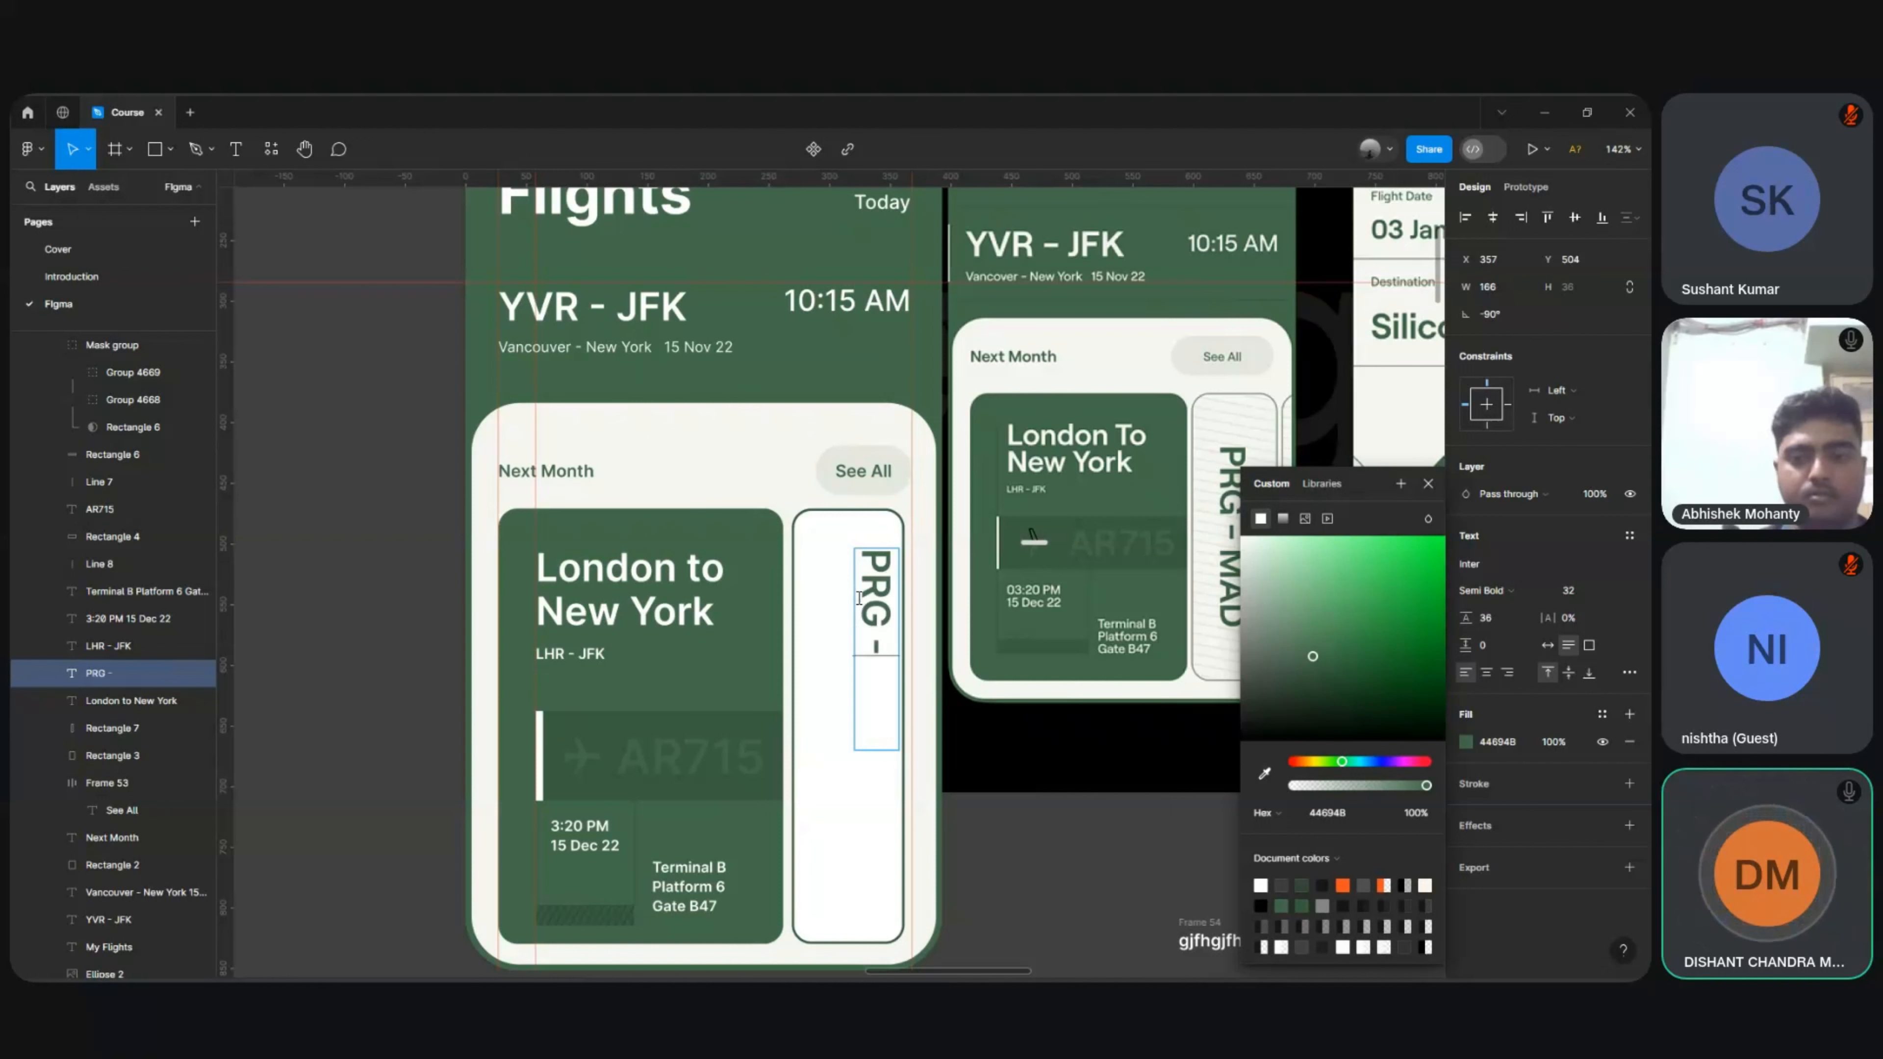
pyautogui.write(' MAD')
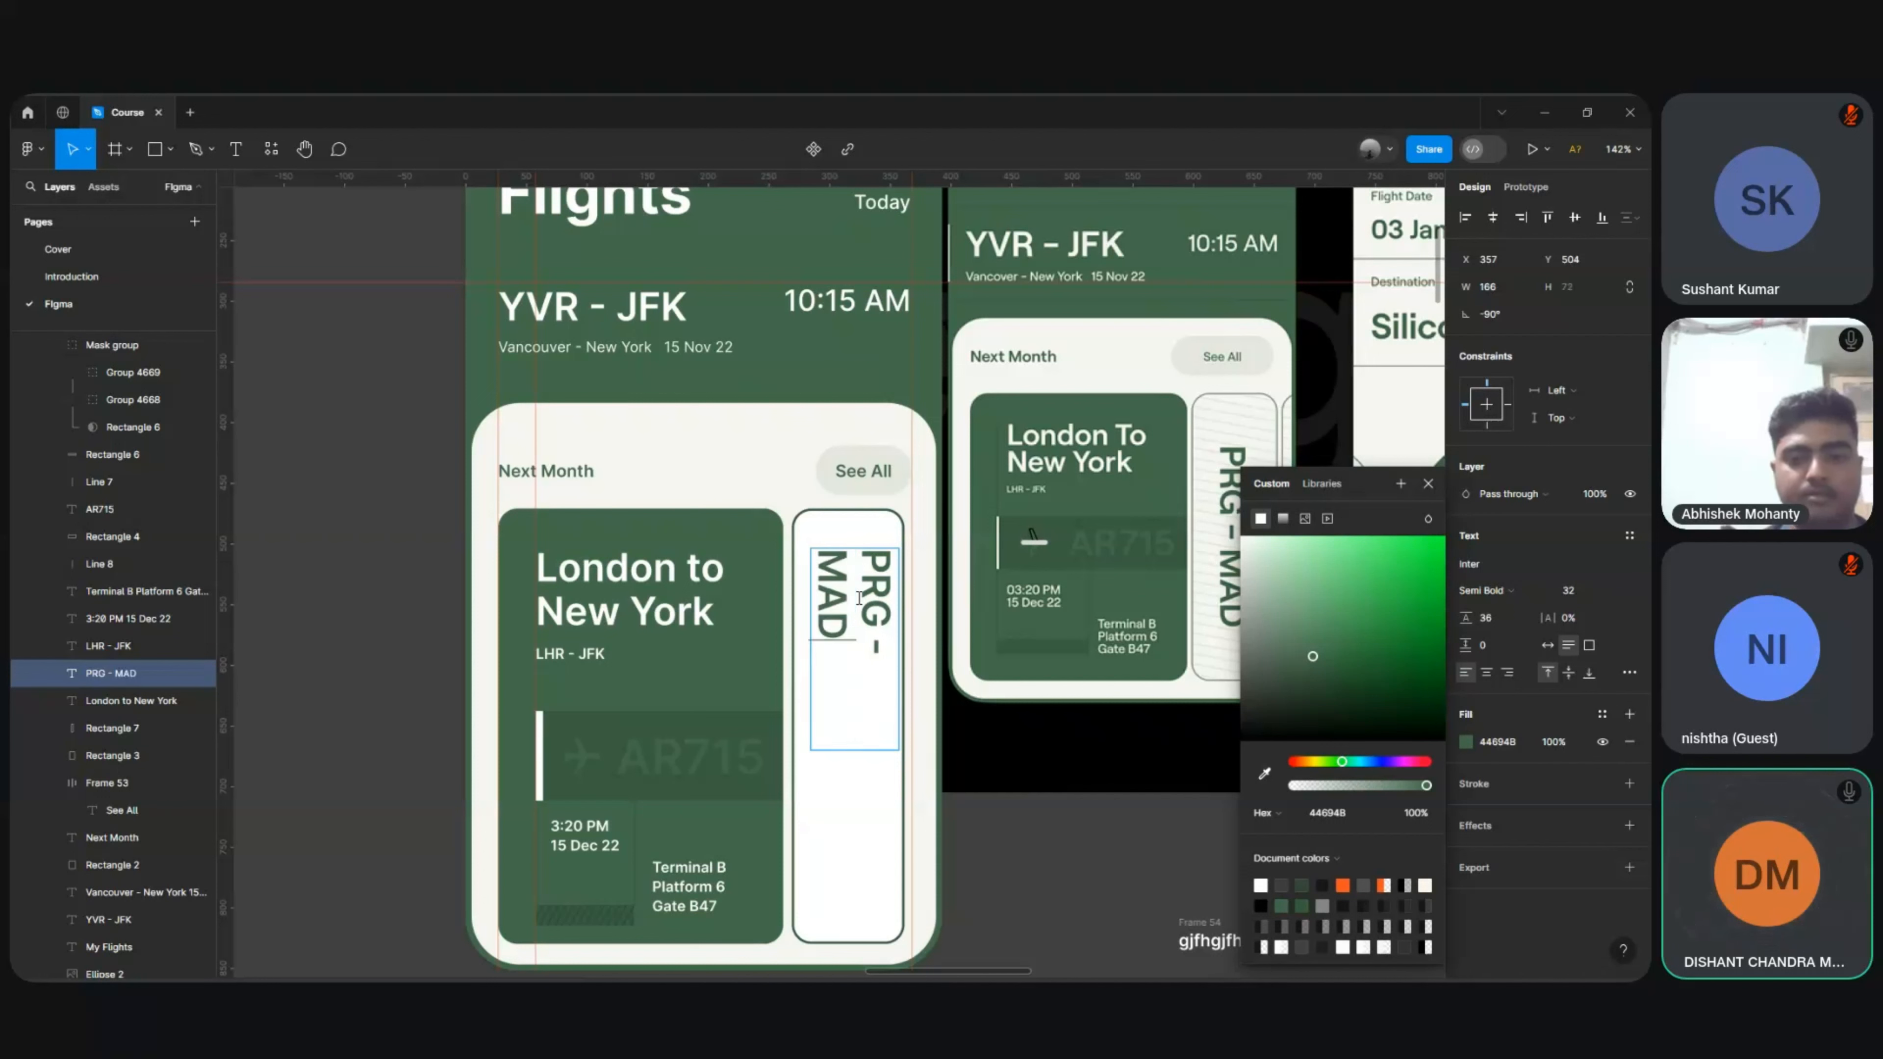
pyautogui.press('Escape')
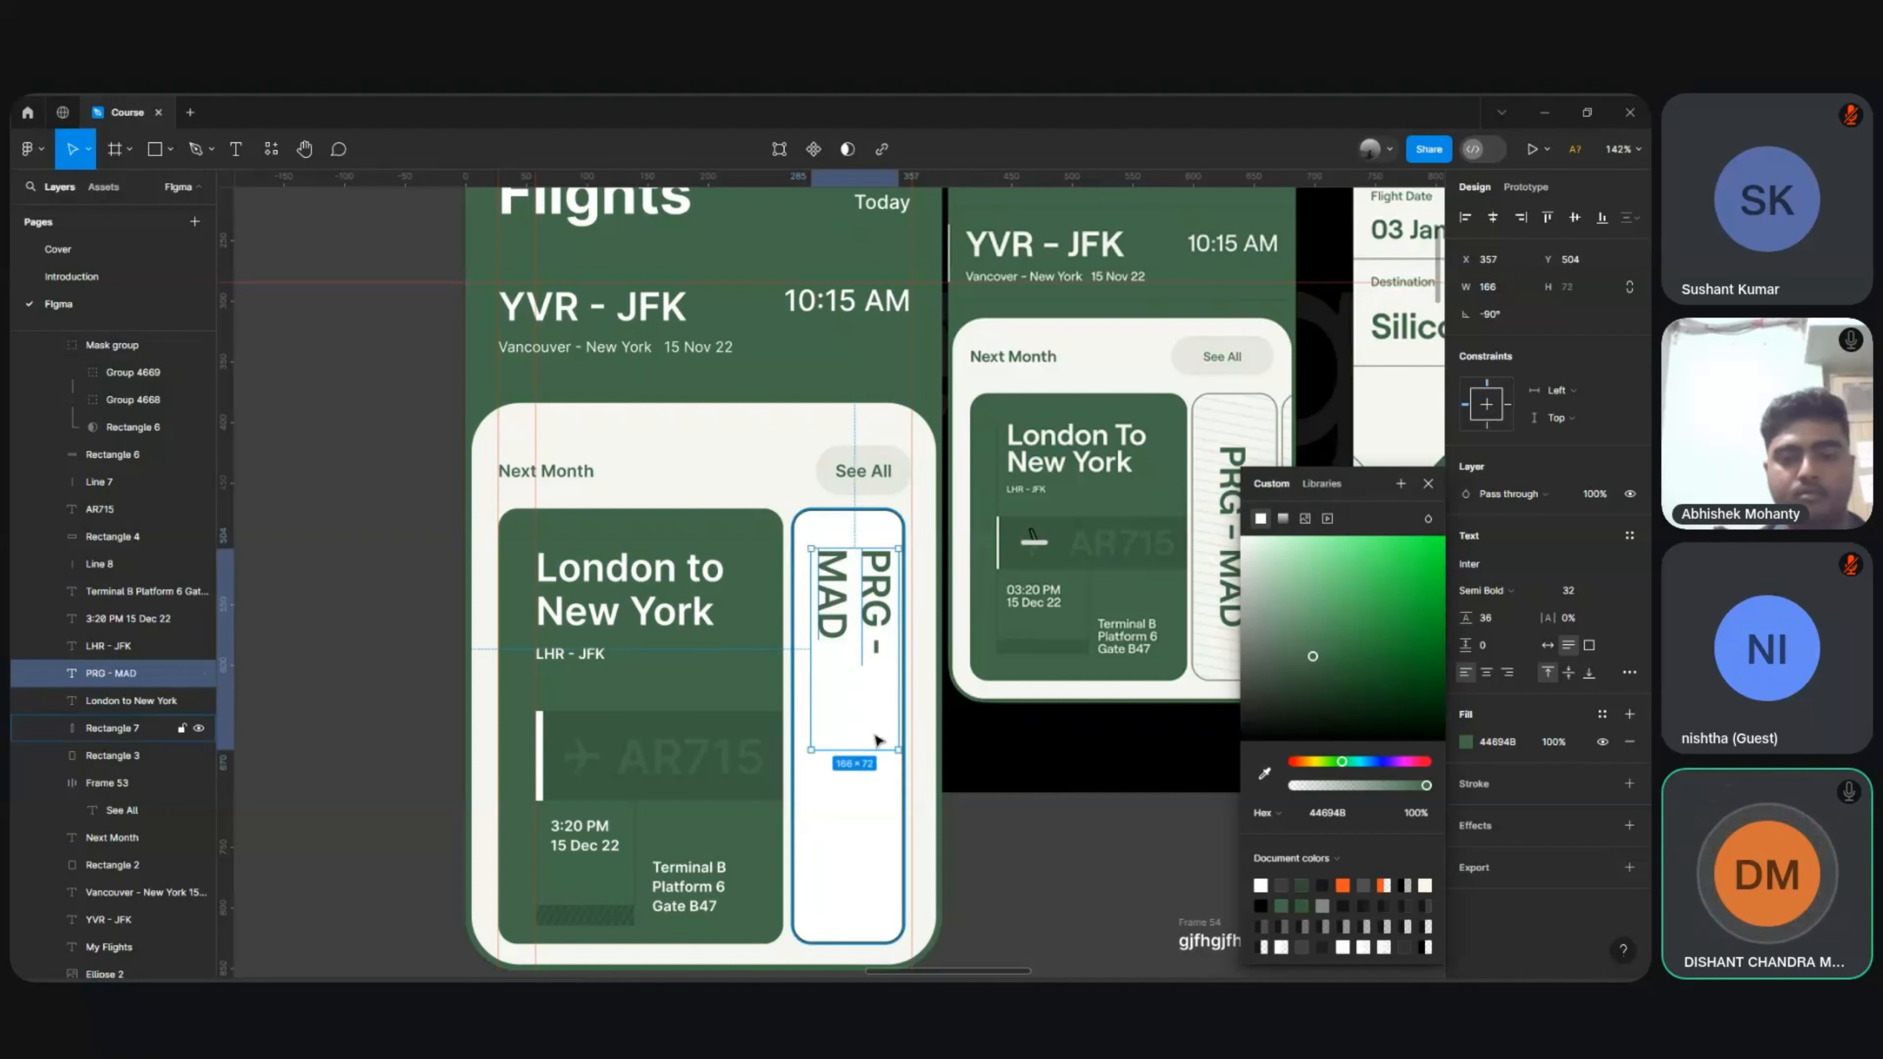
# Step: Try the PRG - MAD text box at 259 wide with fixed size and auto height, and set it to auto width
pyautogui.moveTo(856, 750); pyautogui.dragTo(856, 863)
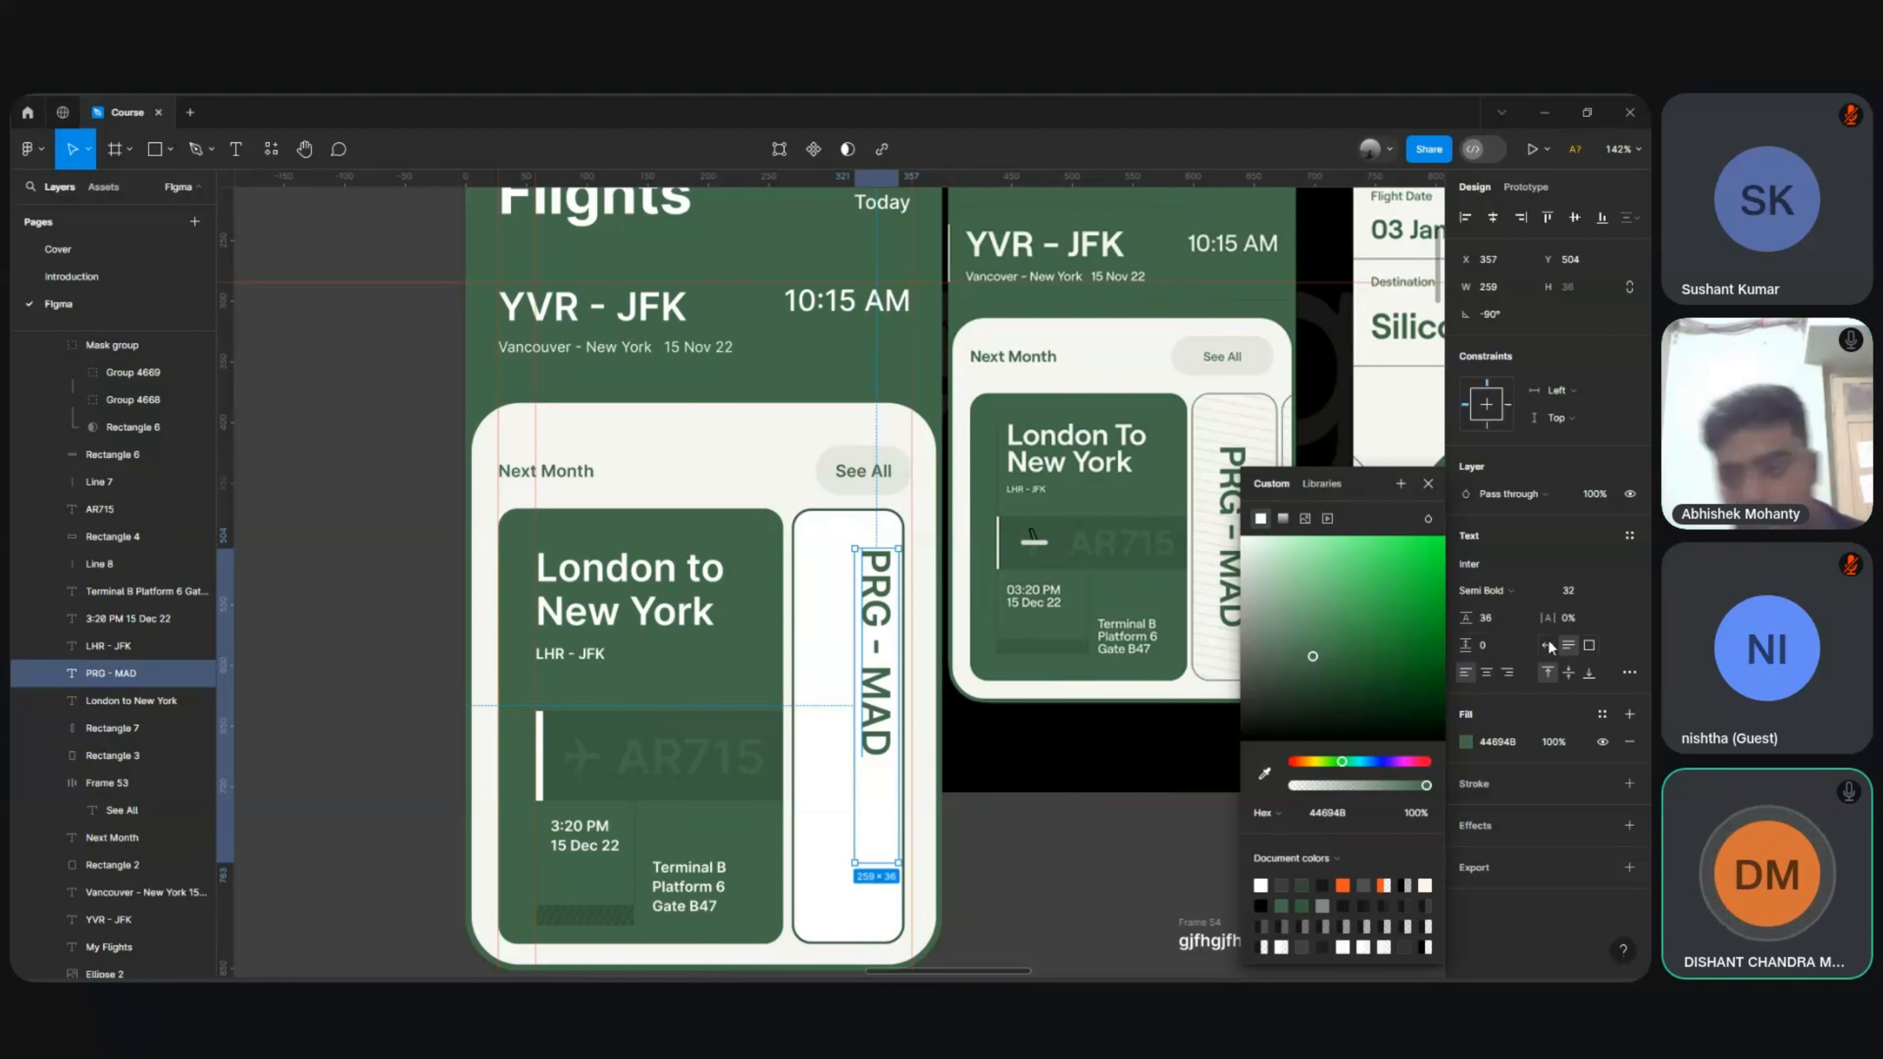
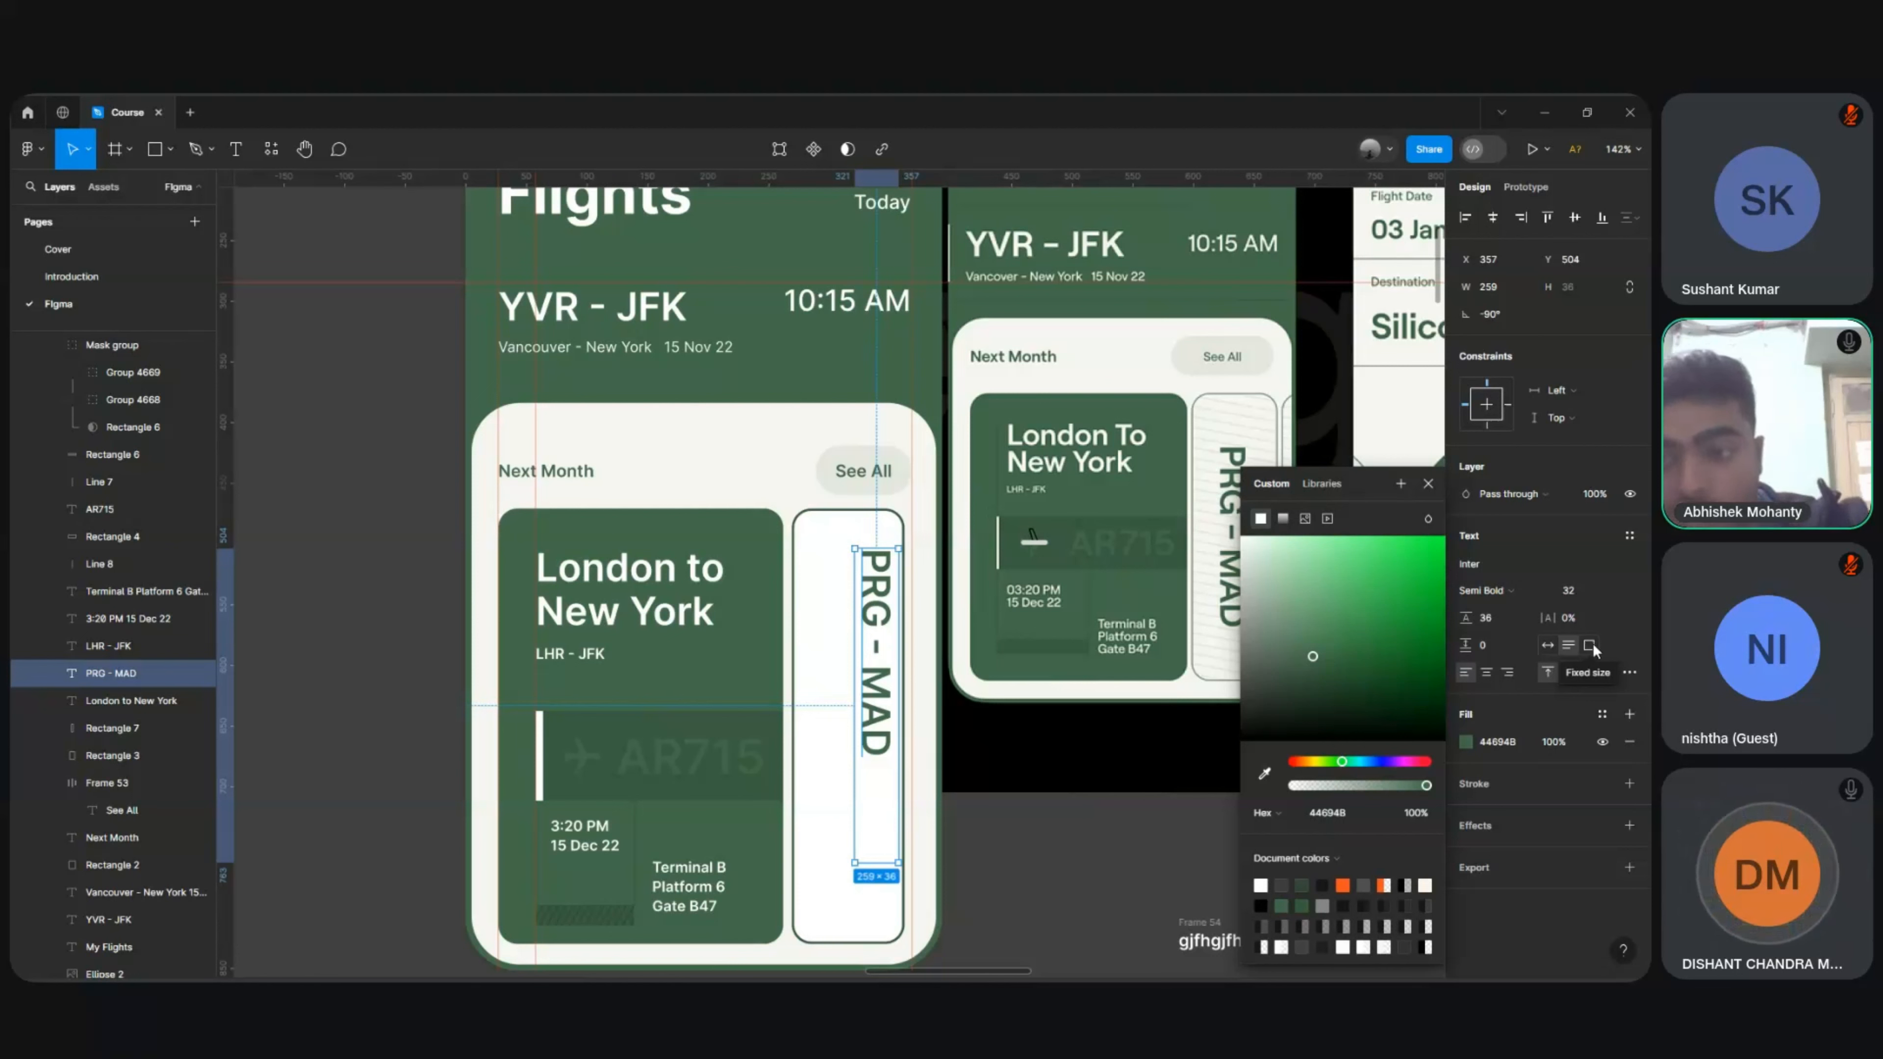
pyautogui.click(1590, 644)
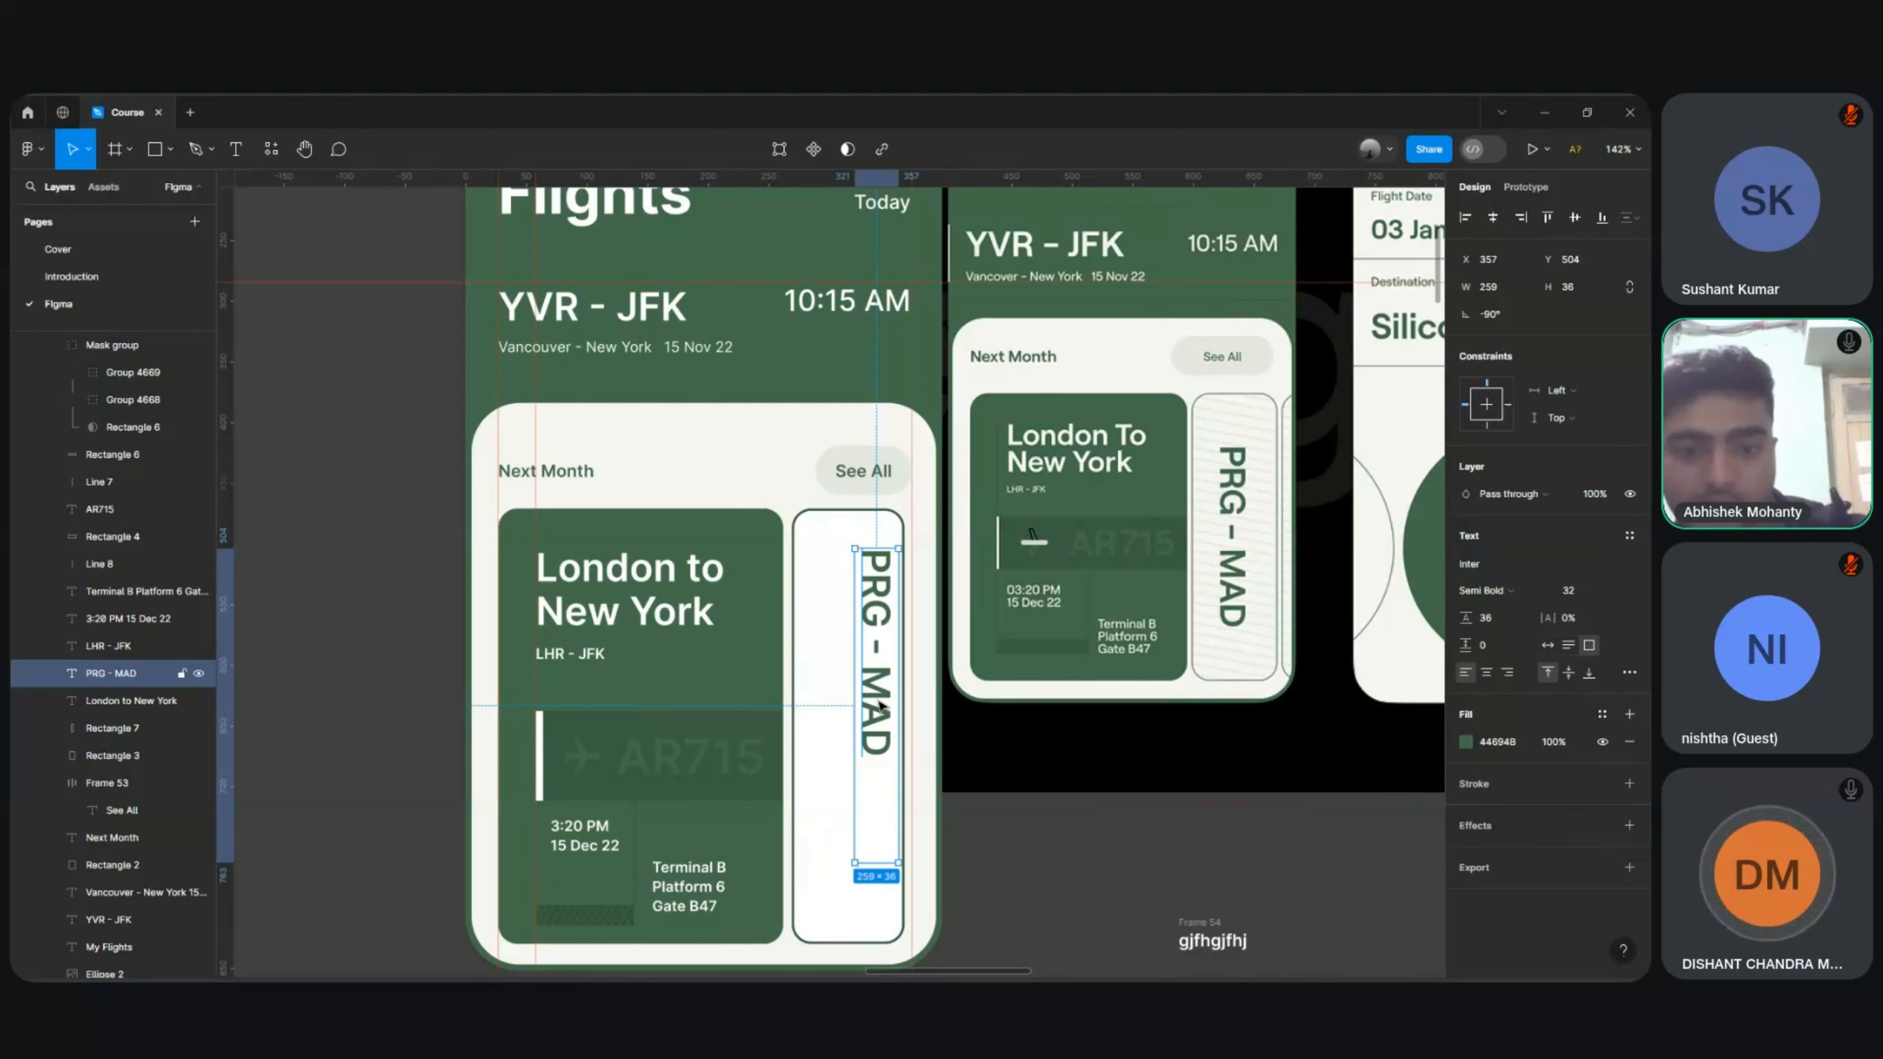
pyautogui.moveTo(855, 704)
pyautogui.mouseDown()
pyautogui.moveTo(719, 725)
pyautogui.moveTo(849, 729)
pyautogui.mouseUp()
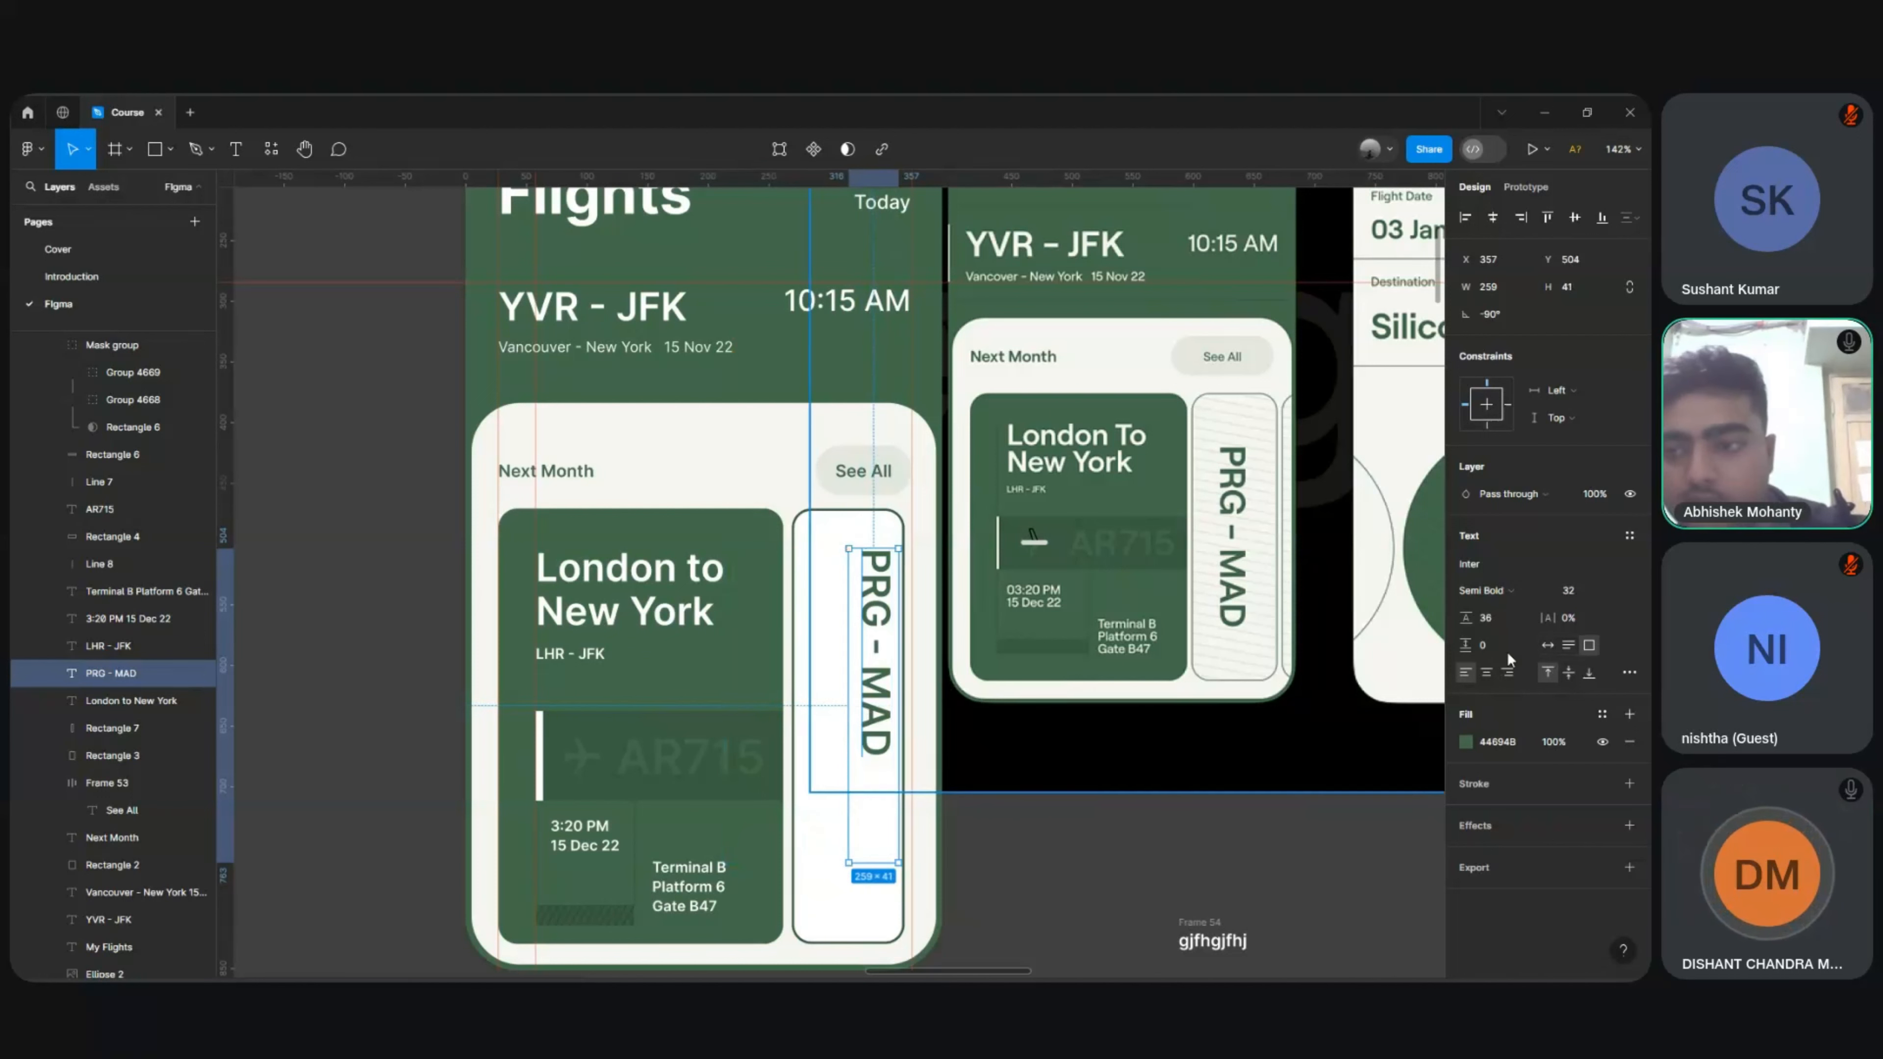
pyautogui.click(1569, 646)
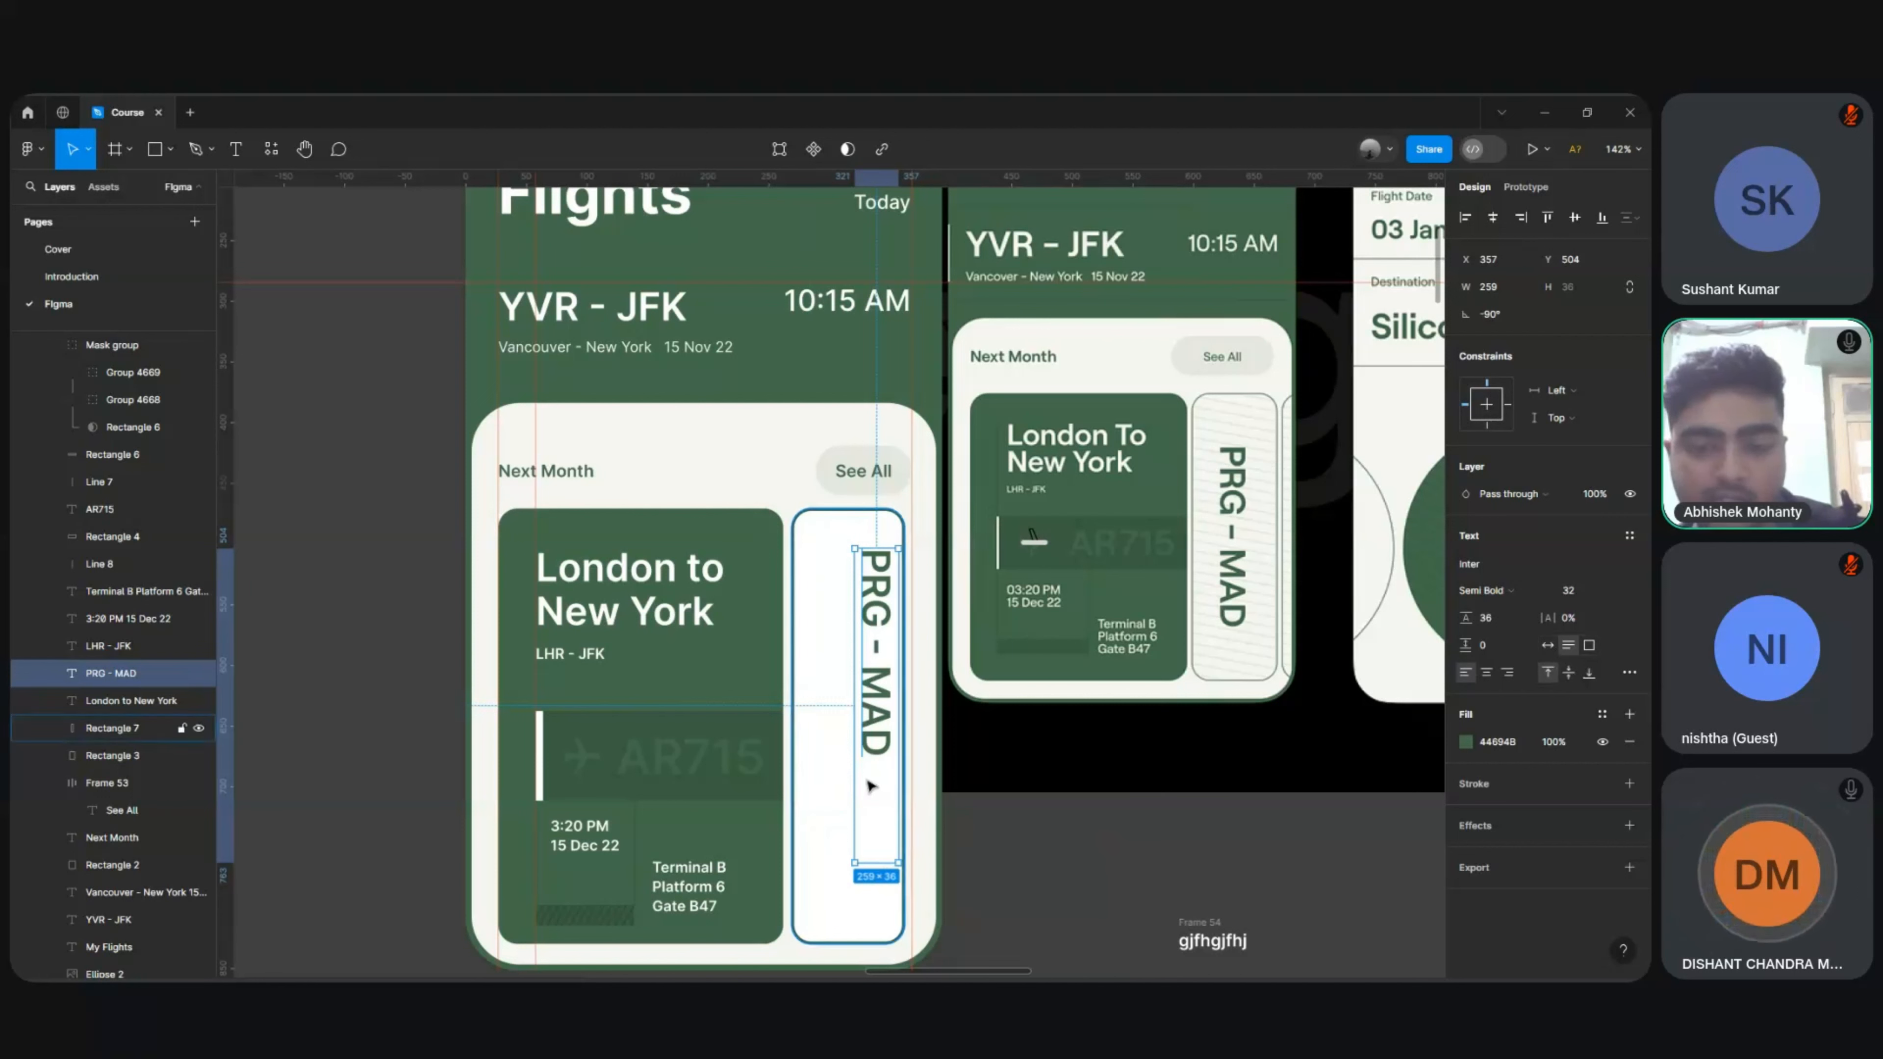
pyautogui.click(1549, 644)
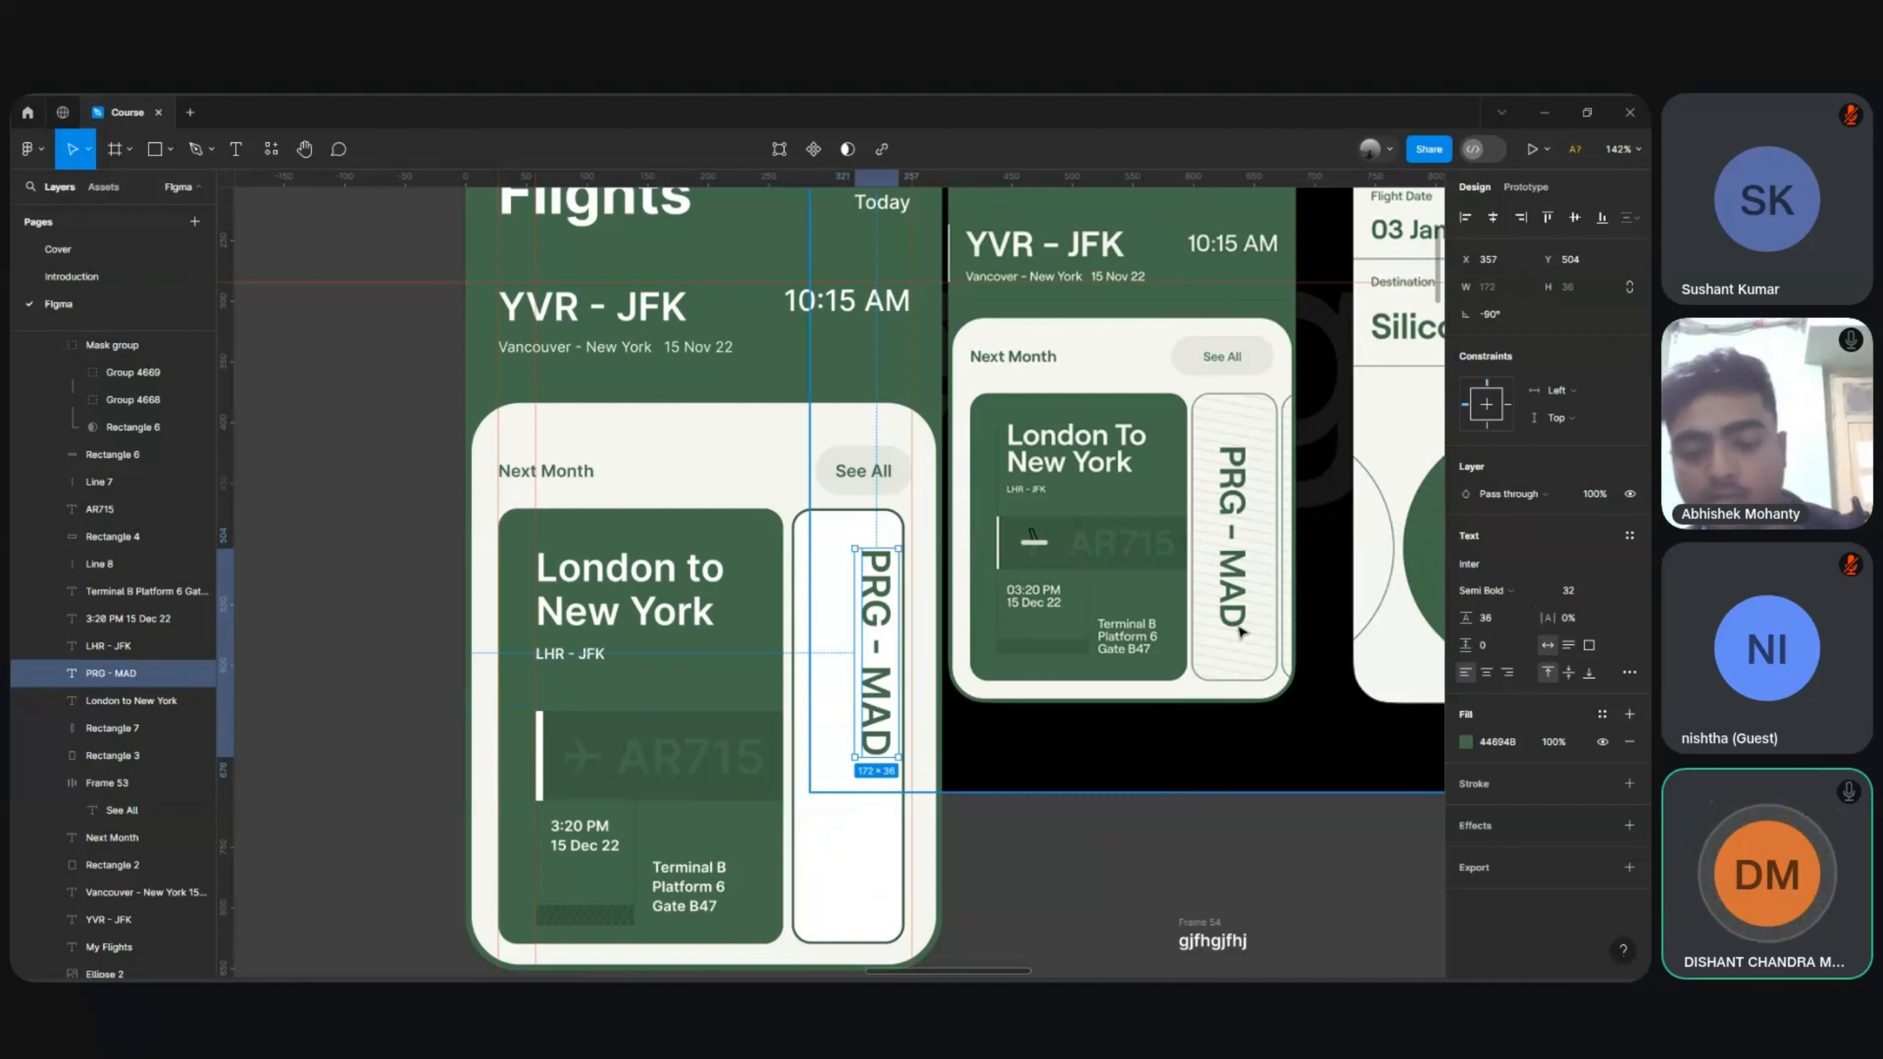
# Step: Try overwriting the PRG - MAD text with filler characters to test auto width, and undo the replacement
pyautogui.doubleClick(867, 680)
pyautogui.write('shjsnjnfsjjsn')
pyautogui.write('jjsnj')
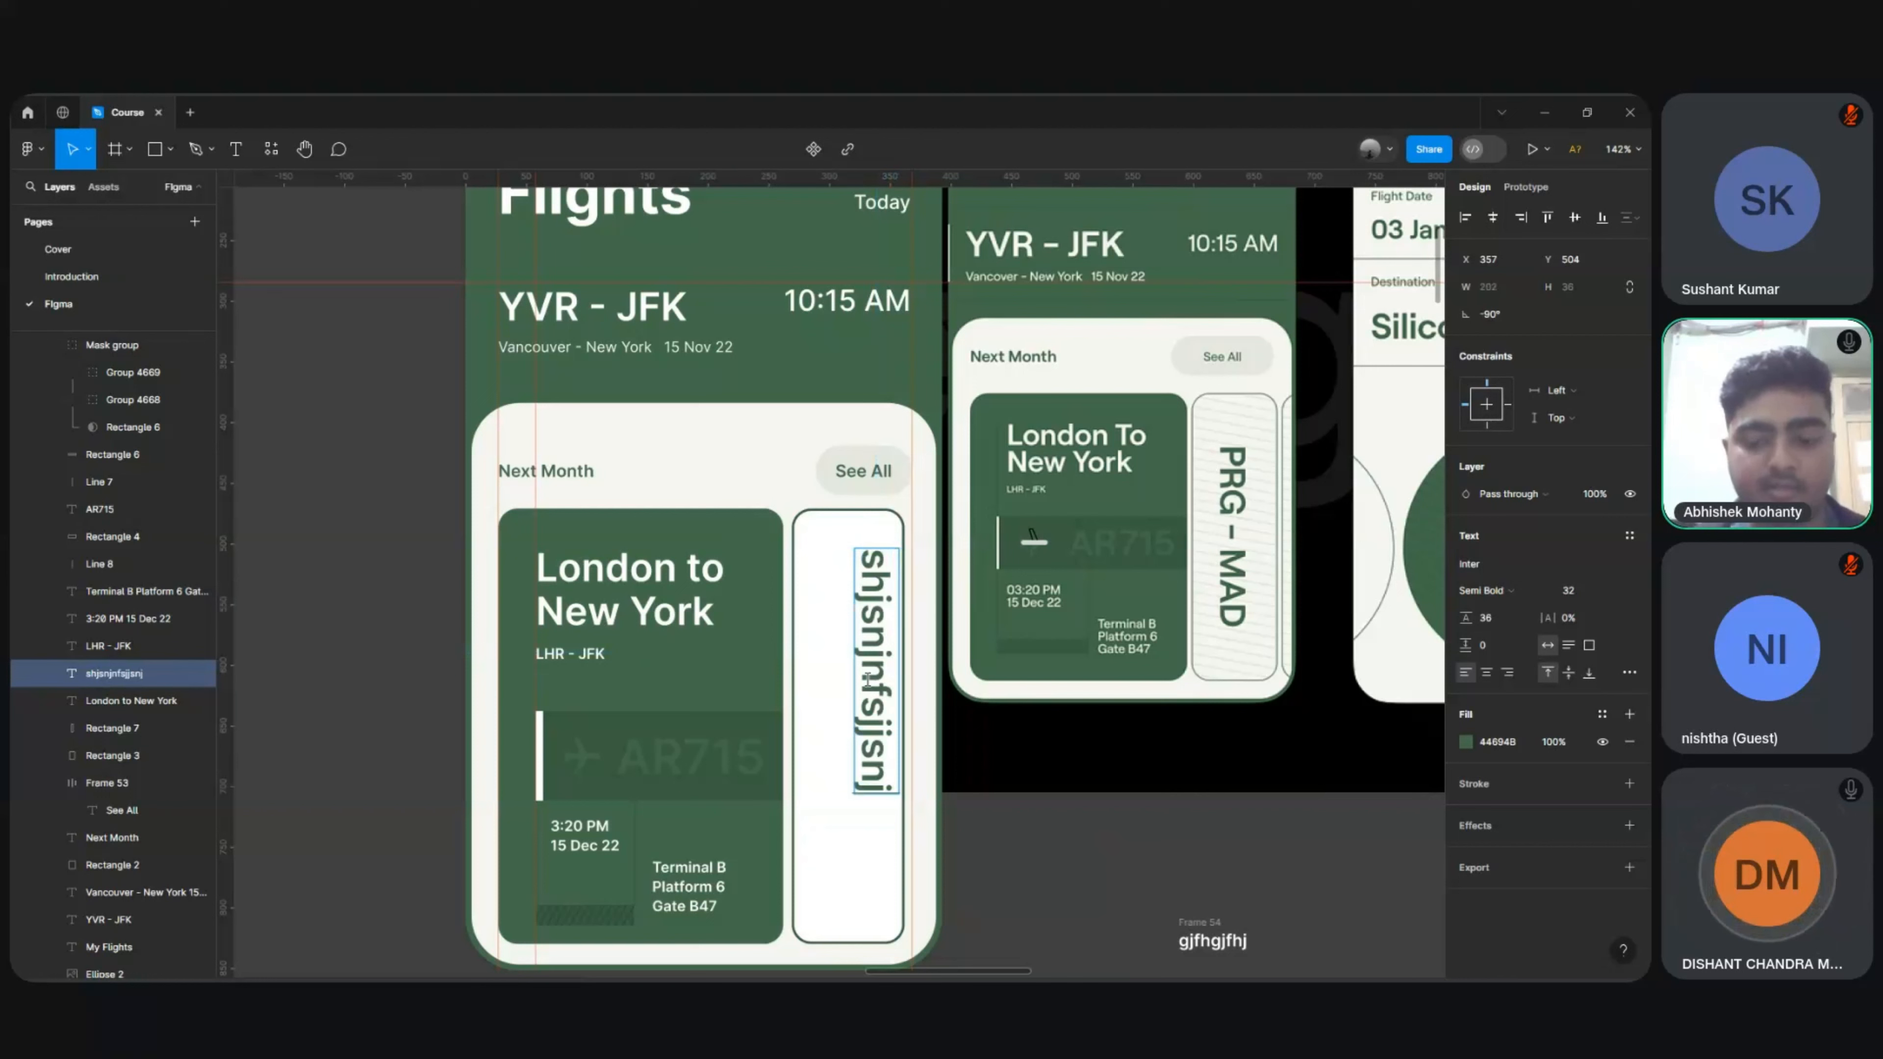
pyautogui.hotkey('ctrl', 'z')
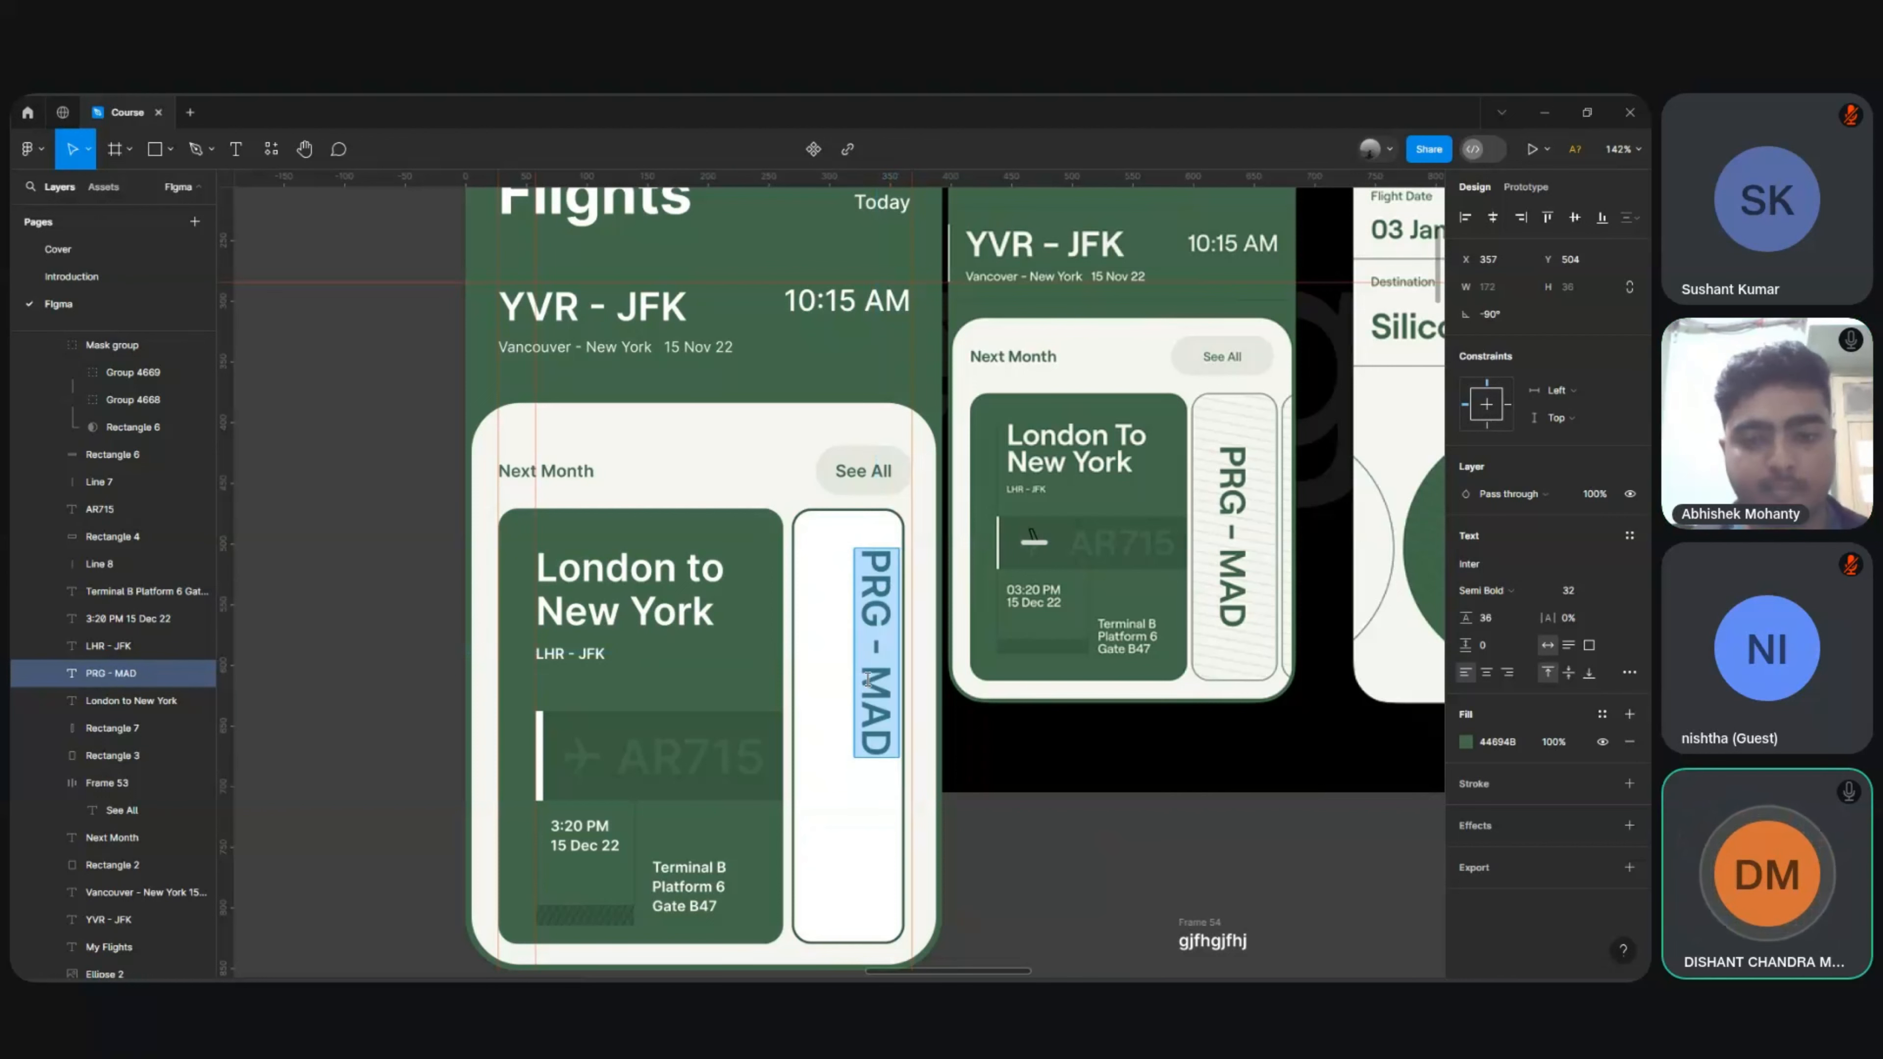
pyautogui.press('Escape')
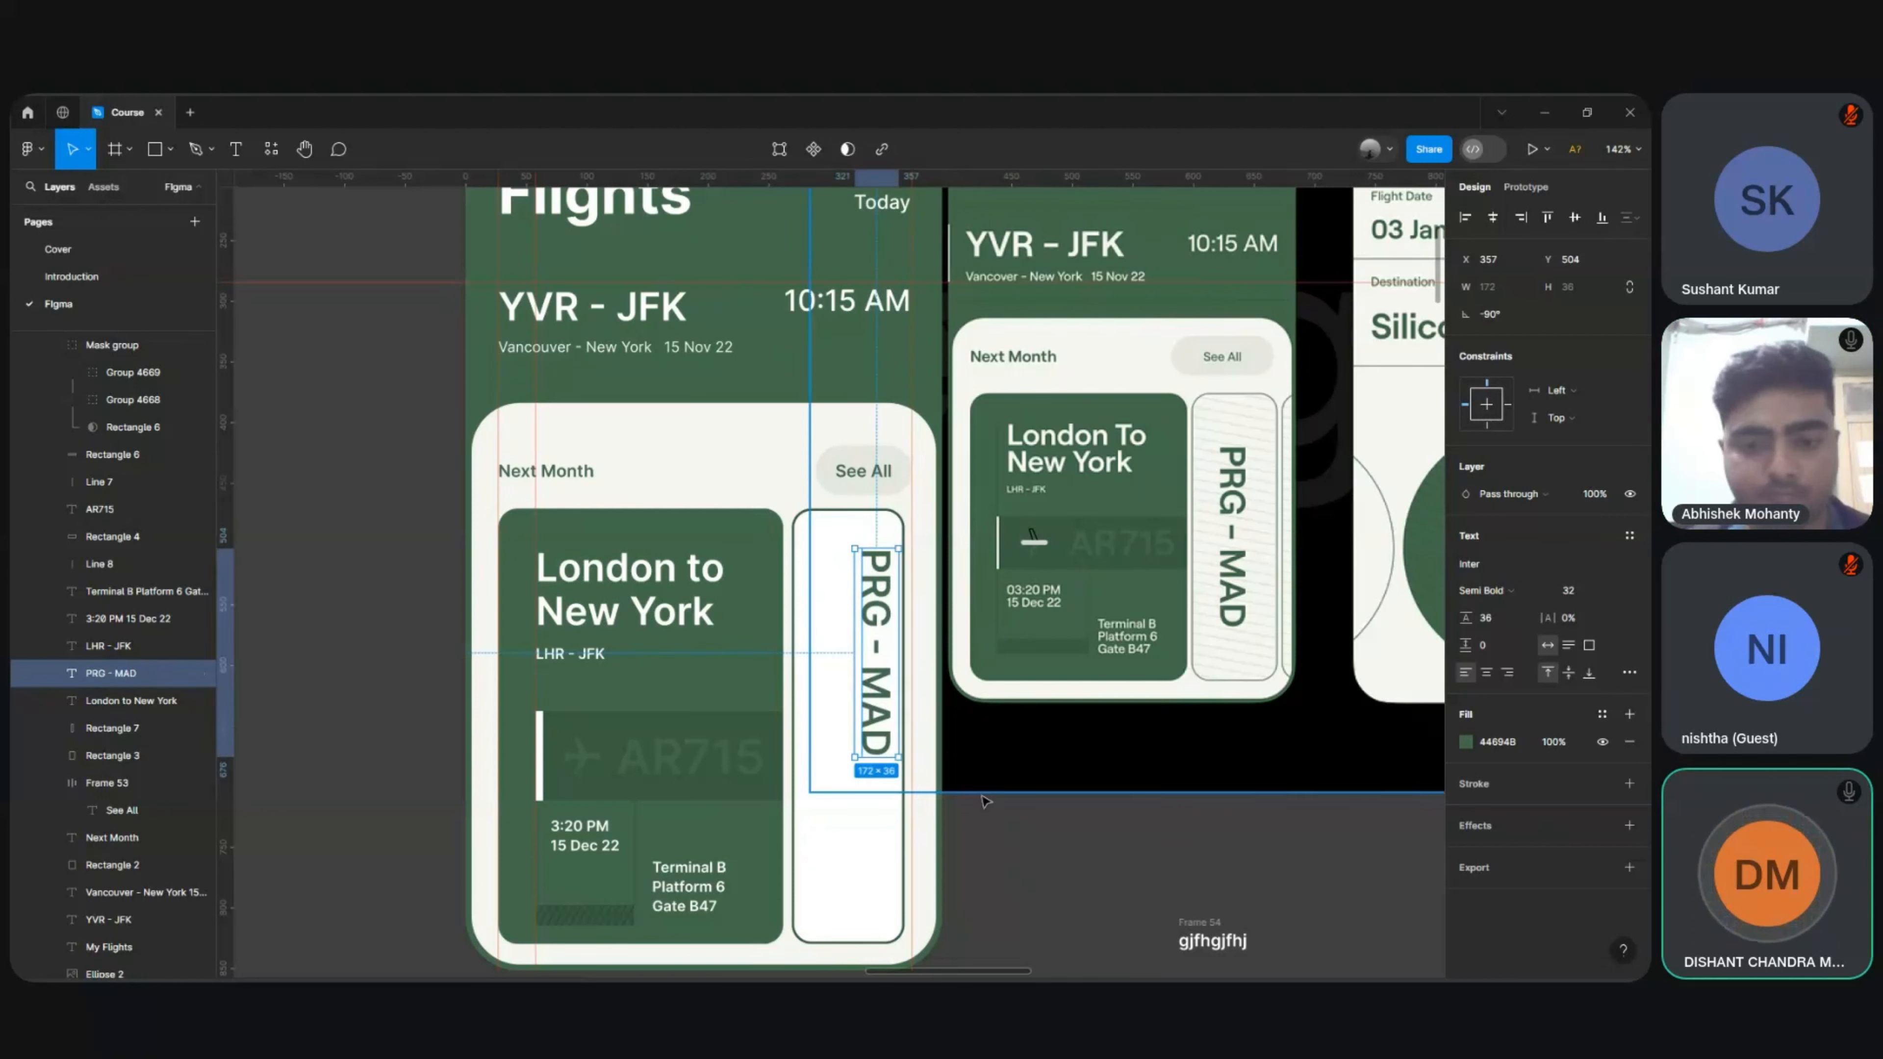
# Step: Move the PRG - MAD text to X 334 and align its horizontal centre with the narrow card's
pyautogui.moveTo(865, 620); pyautogui.dragTo(836, 619)
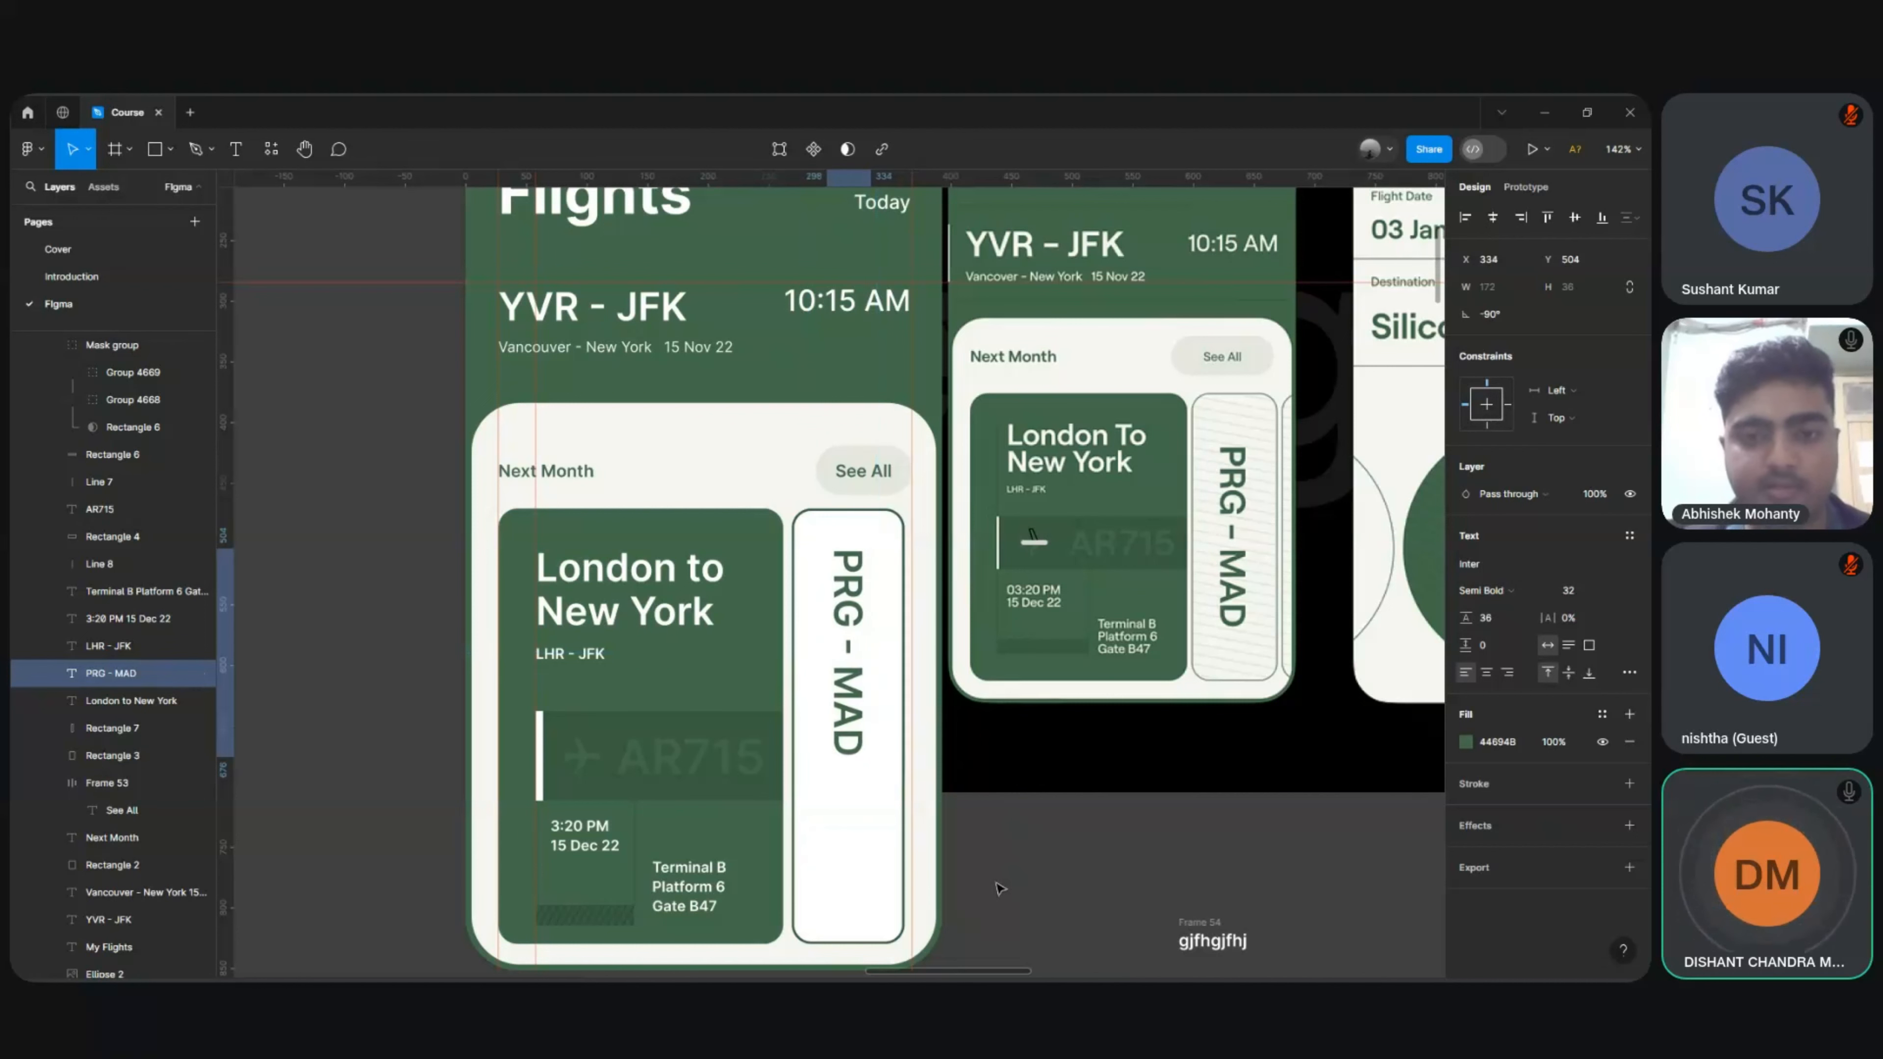
pyautogui.keyDown('shift'); pyautogui.click(847, 534); pyautogui.keyUp('shift')
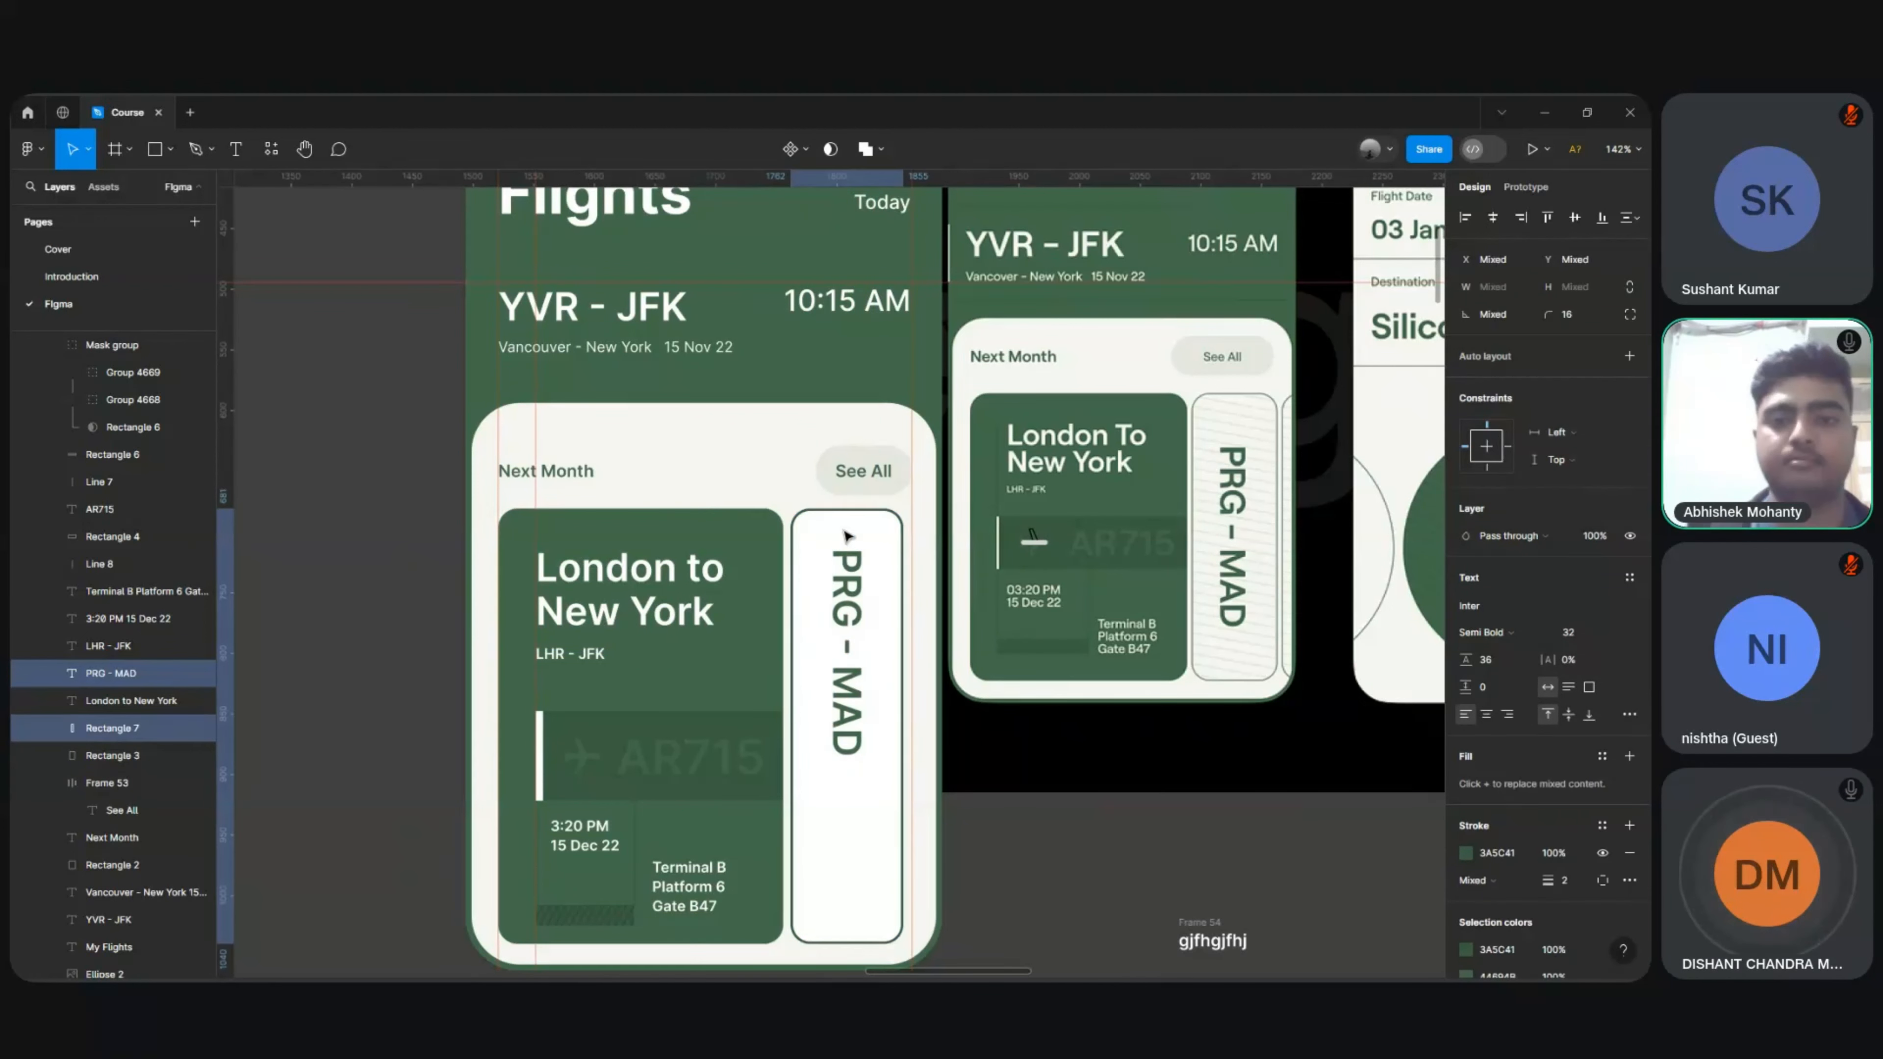
pyautogui.click(1494, 225)
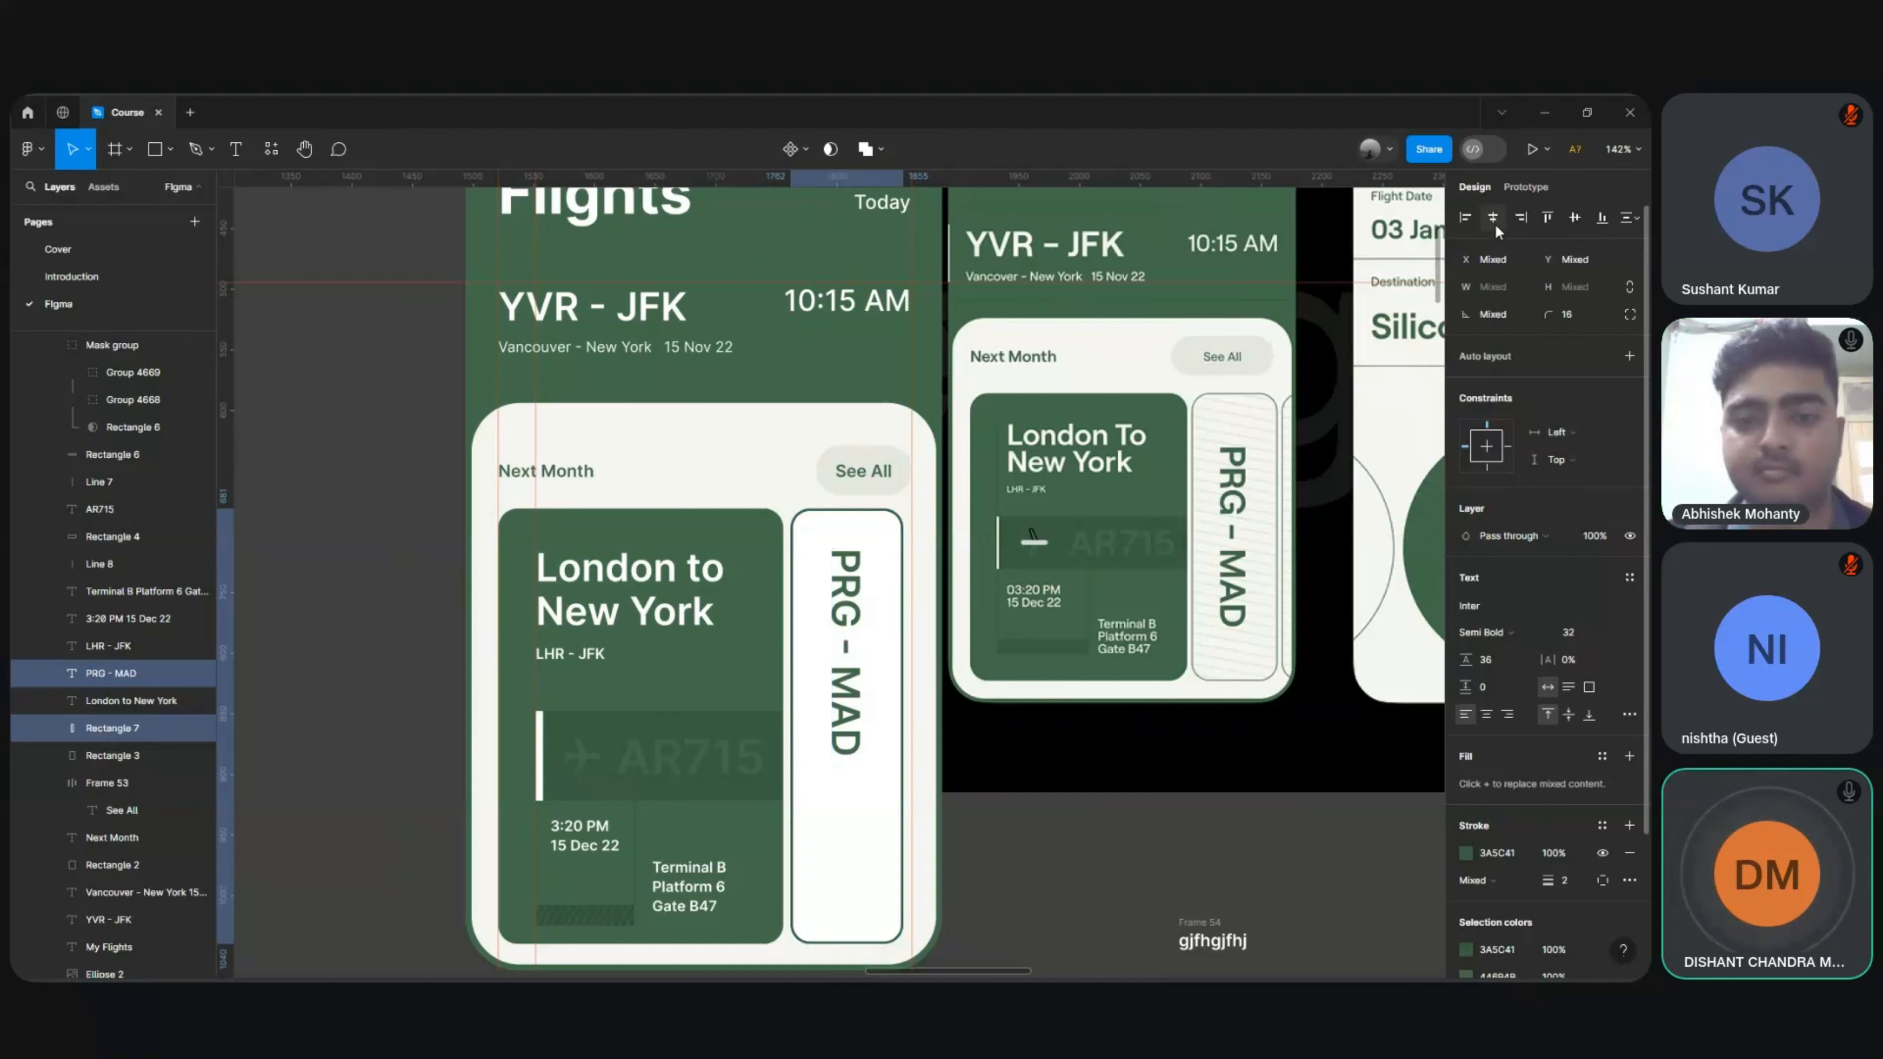
pyautogui.click(1078, 870)
# Step: Set the white narrow card's stroke weight to 1
pyautogui.click(885, 842)
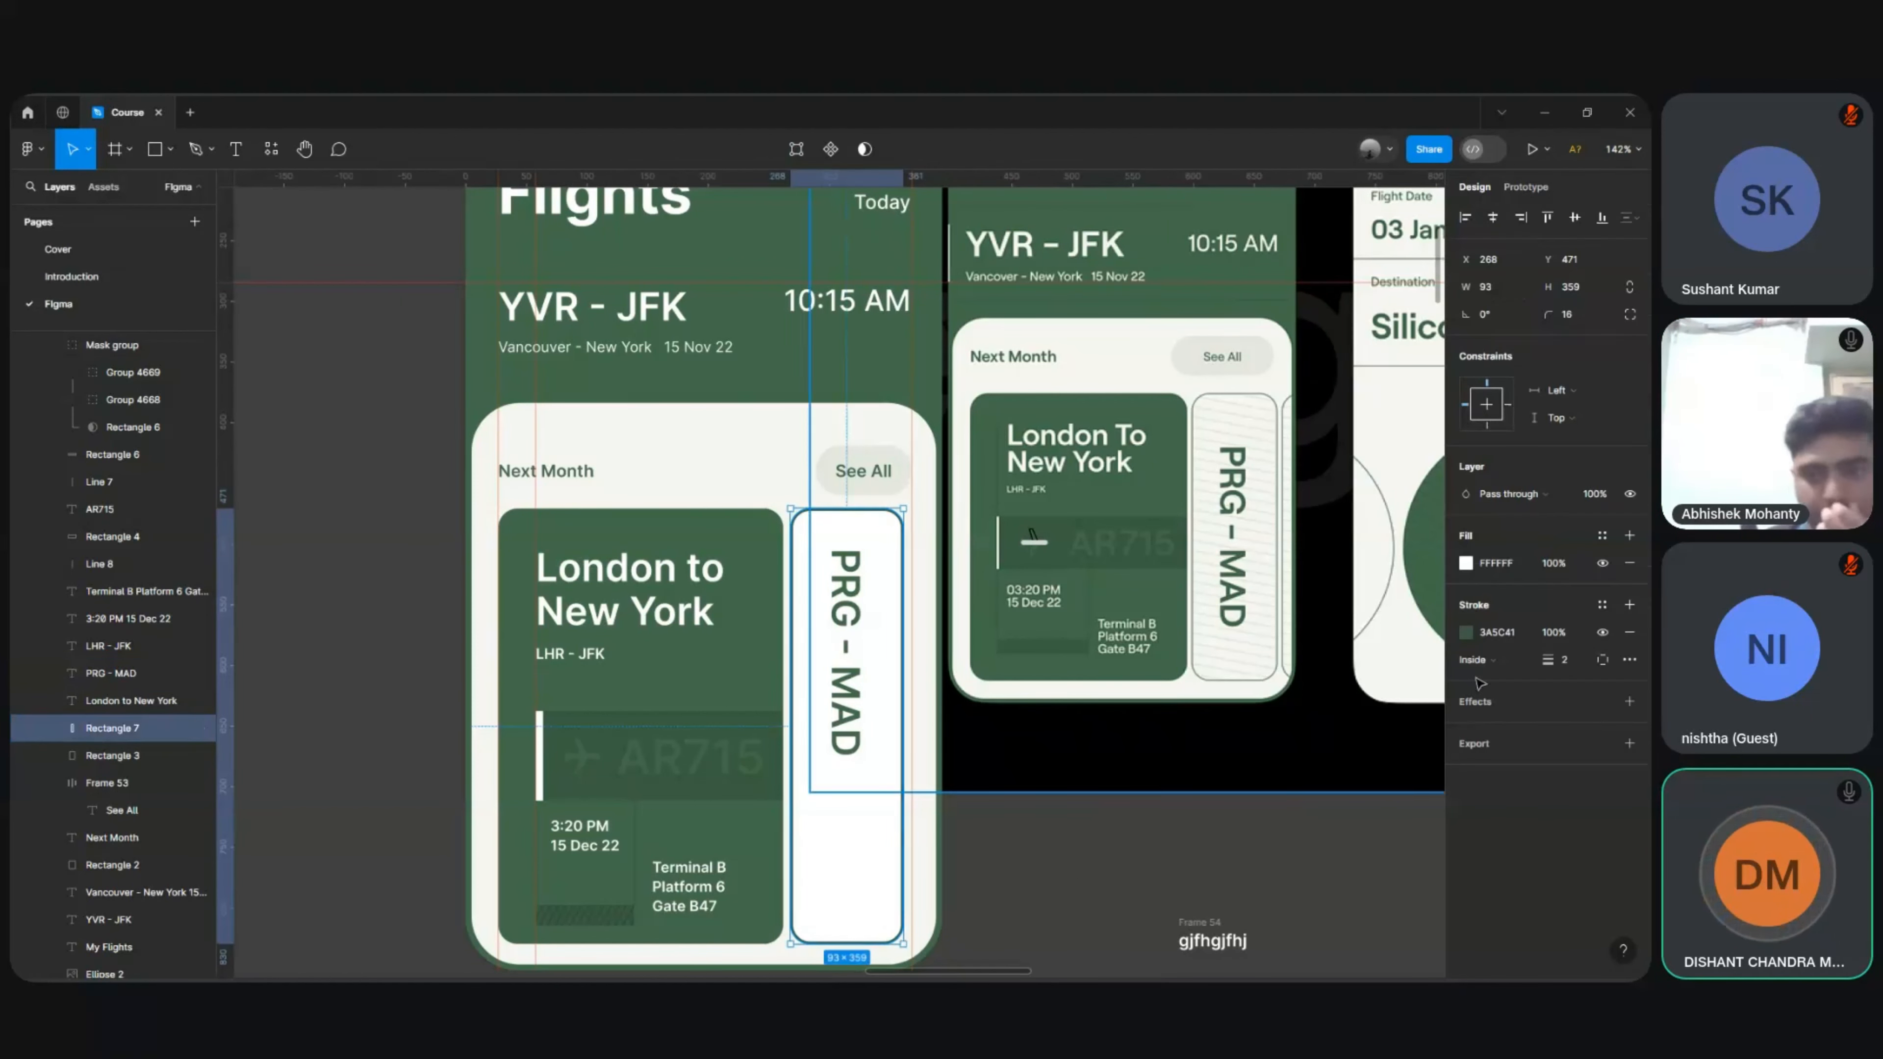
pyautogui.click(1564, 661)
pyautogui.write('1')
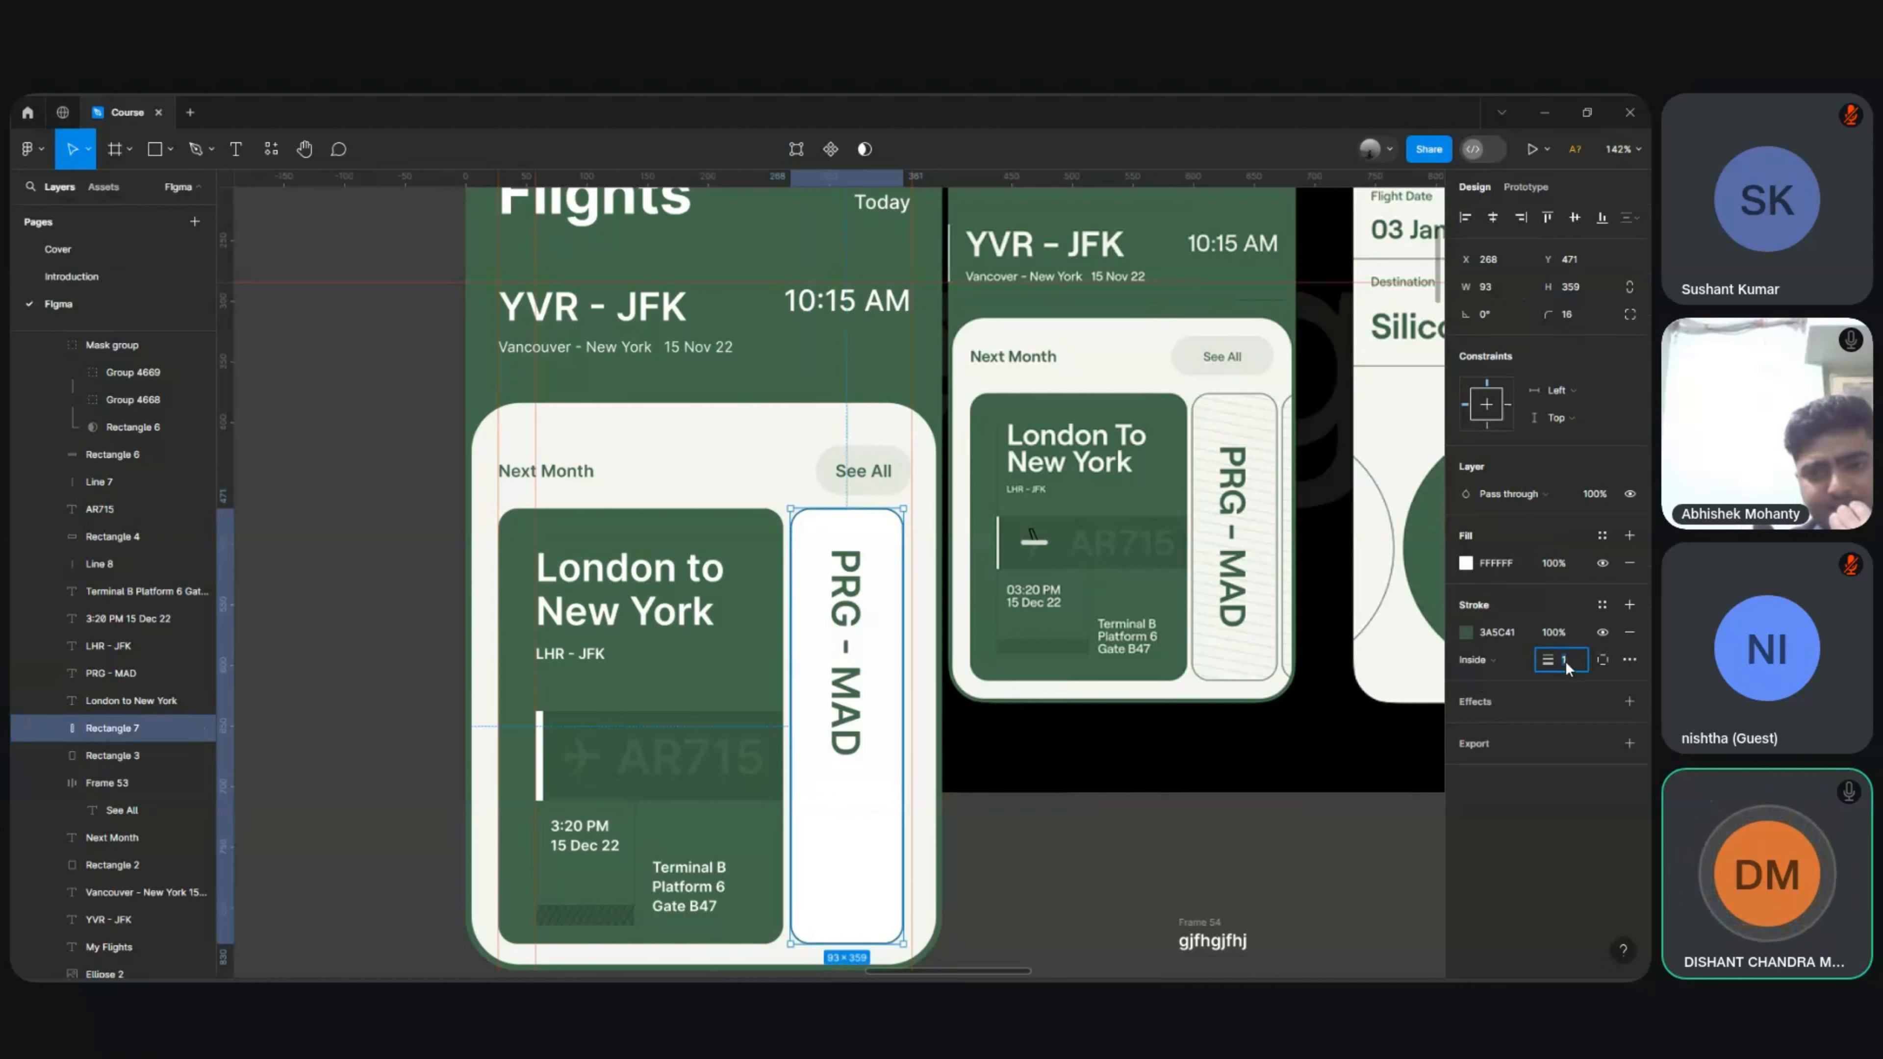
pyautogui.click(1246, 854)
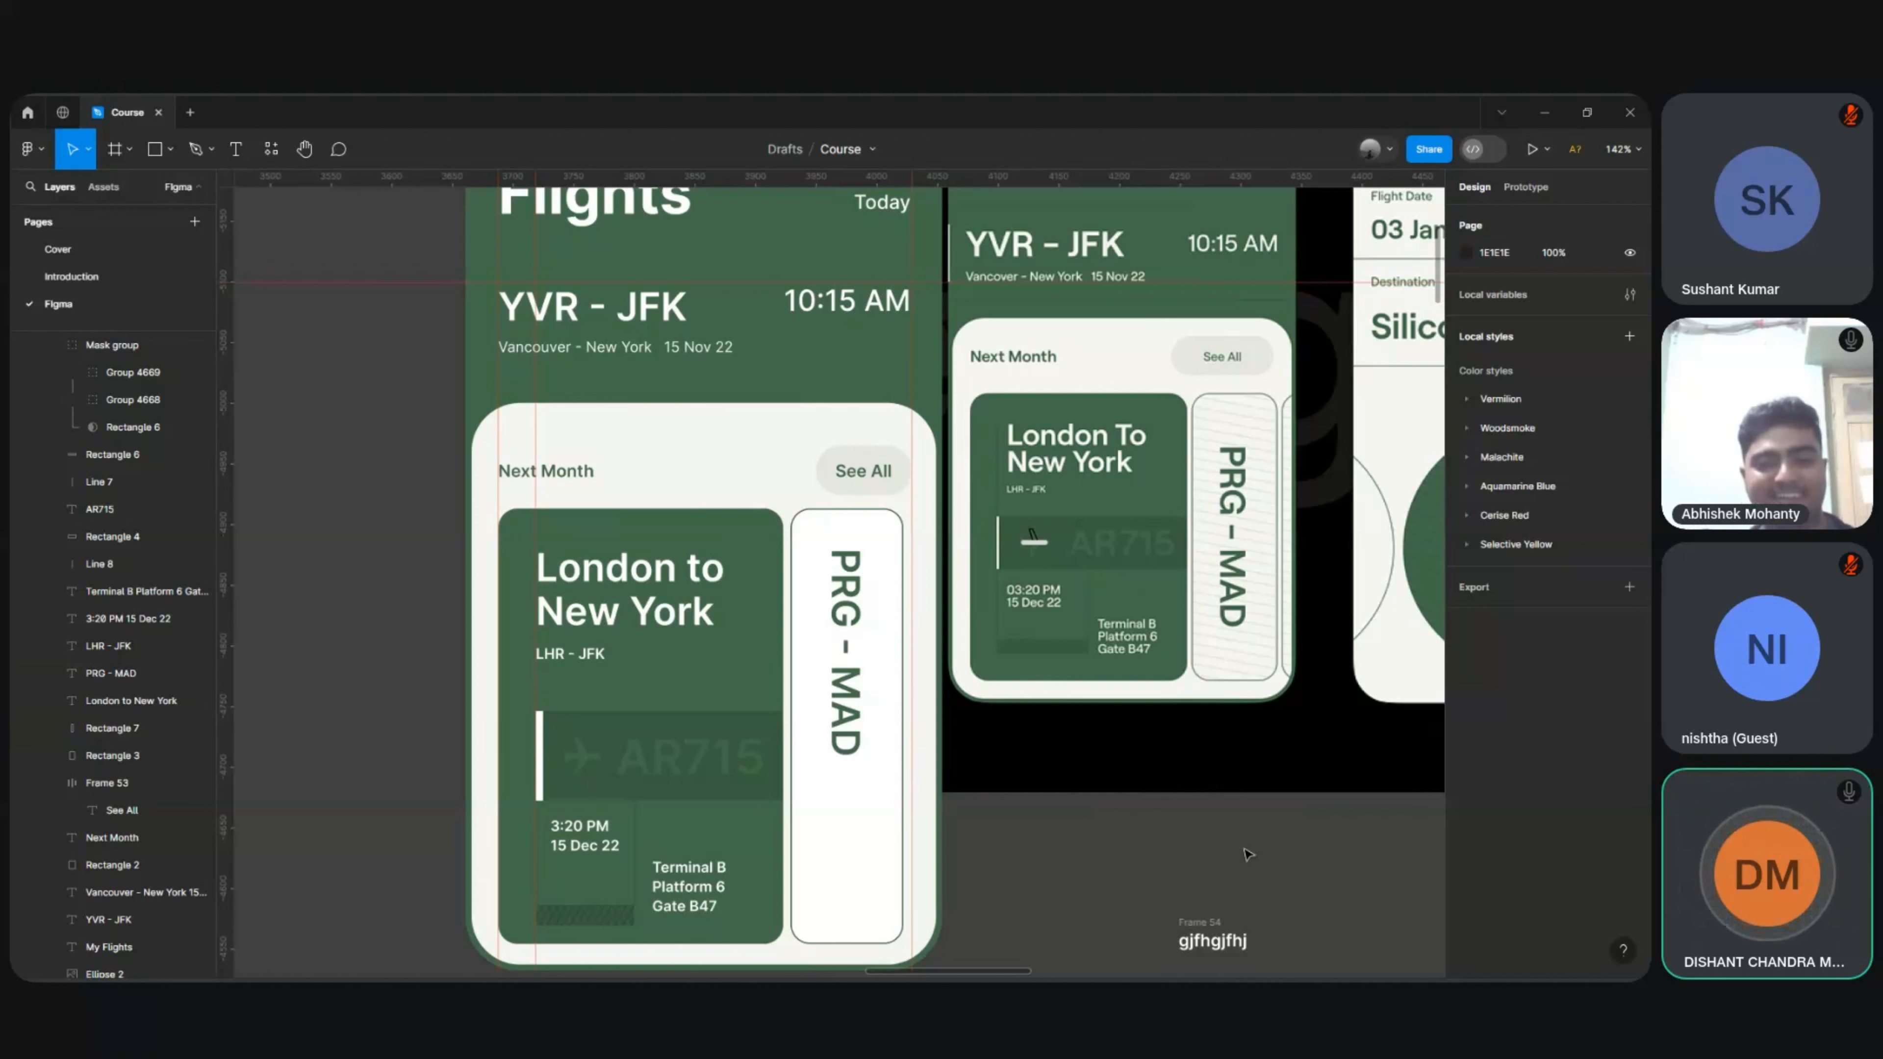
# Step: Duplicate the white narrow card and move the copy horizontally to X 368, just past the PRG - MAD card
pyautogui.click(876, 805)
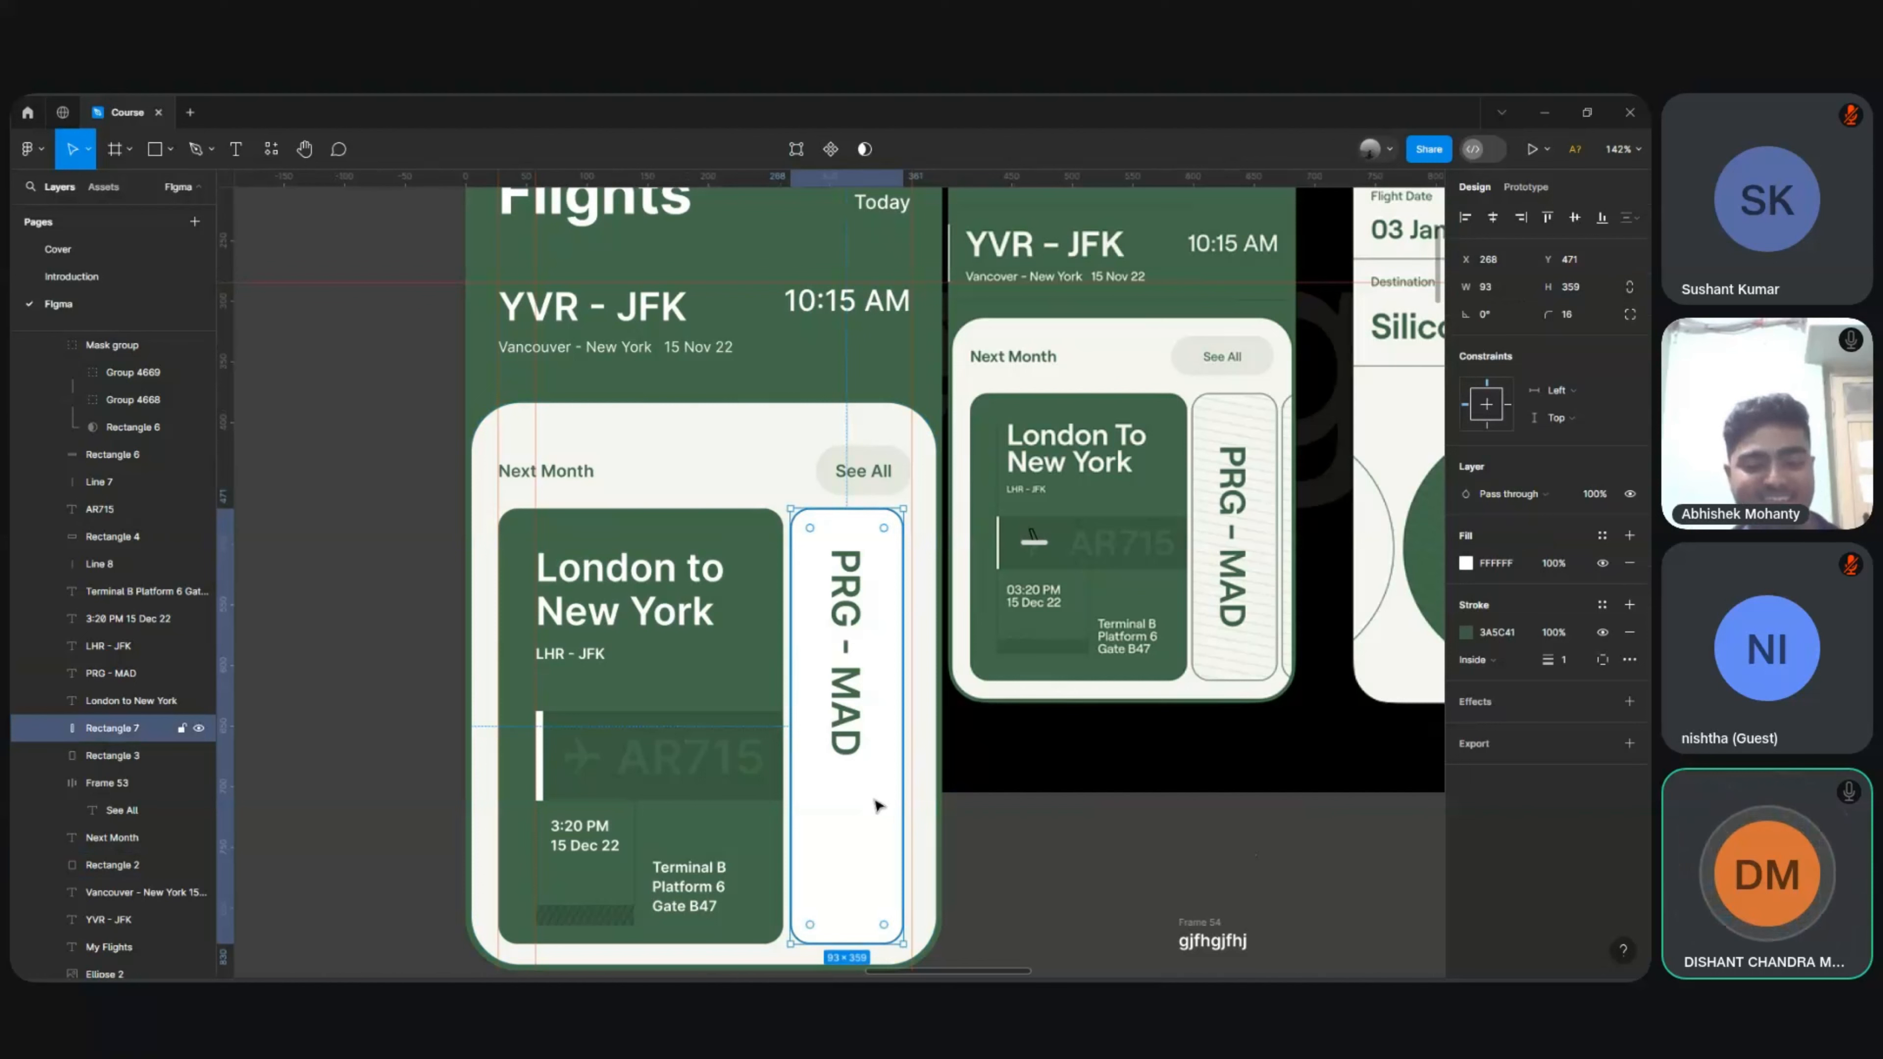
pyautogui.hotkey('ctrl', 'd')
pyautogui.hotkey('shift', 'Right')
pyautogui.hotkey('shift', 'Right')
pyautogui.hotkey('shift', 'Right')
pyautogui.hotkey('shift', 'Right')
pyautogui.hotkey('shift', 'Right')
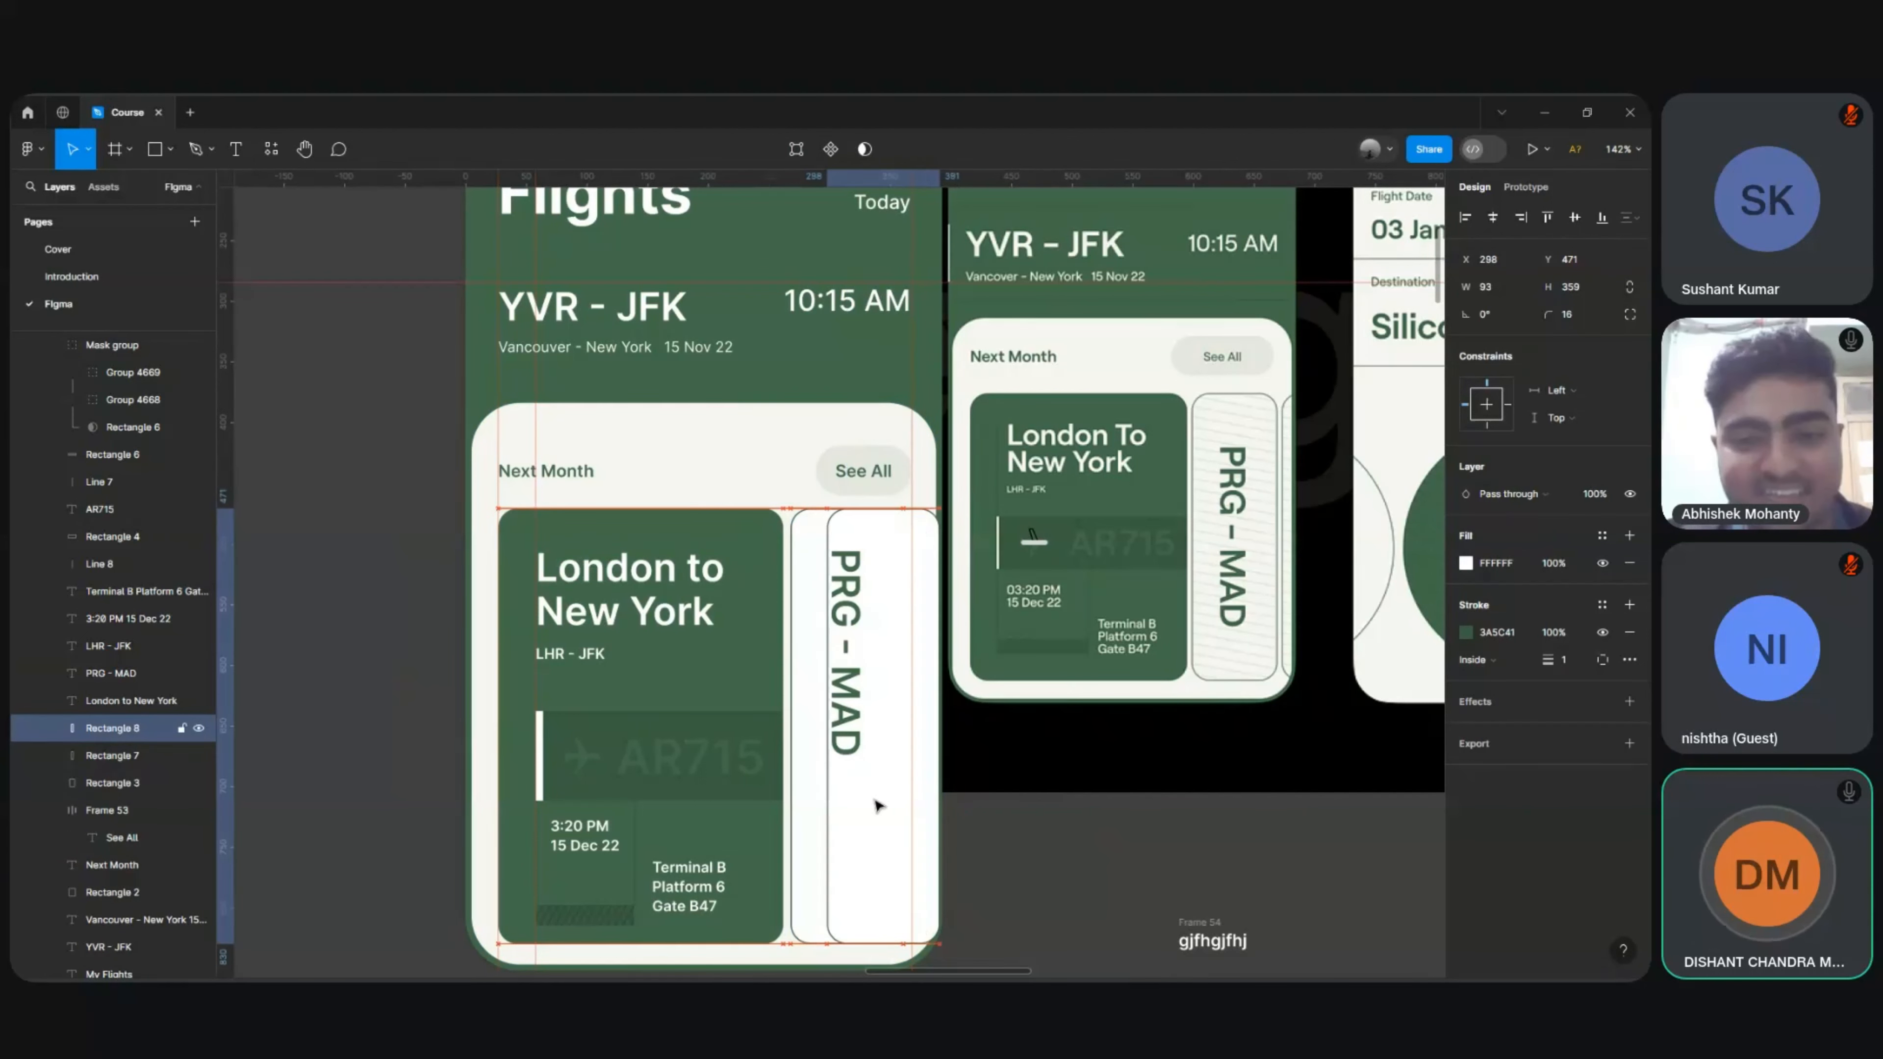
pyautogui.hotkey('shift', 'Right')
pyautogui.hotkey('shift', 'Right')
pyautogui.hotkey('shift', 'Right')
pyautogui.hotkey('shift', 'Right')
pyautogui.hotkey('shift', 'Right')
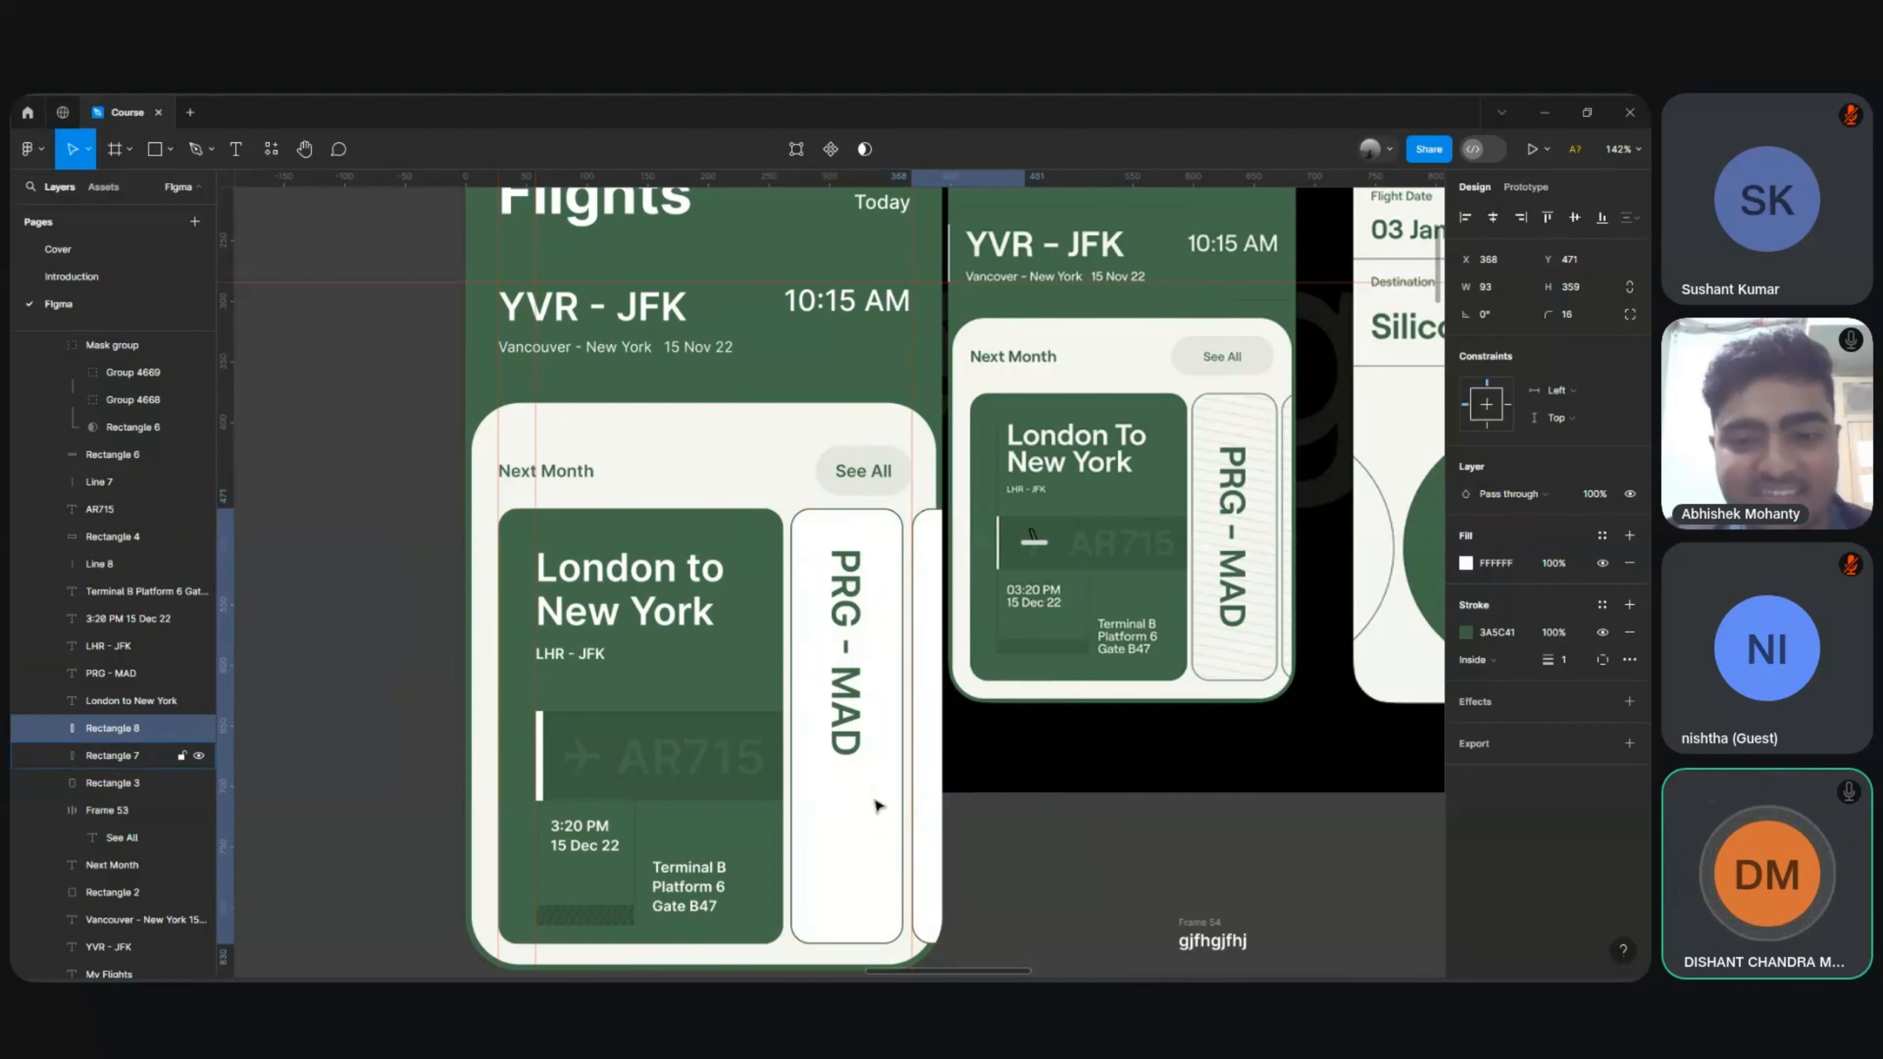
# Step: Wrap the cream Next Month panel rectangle in its own frame
pyautogui.click(925, 492)
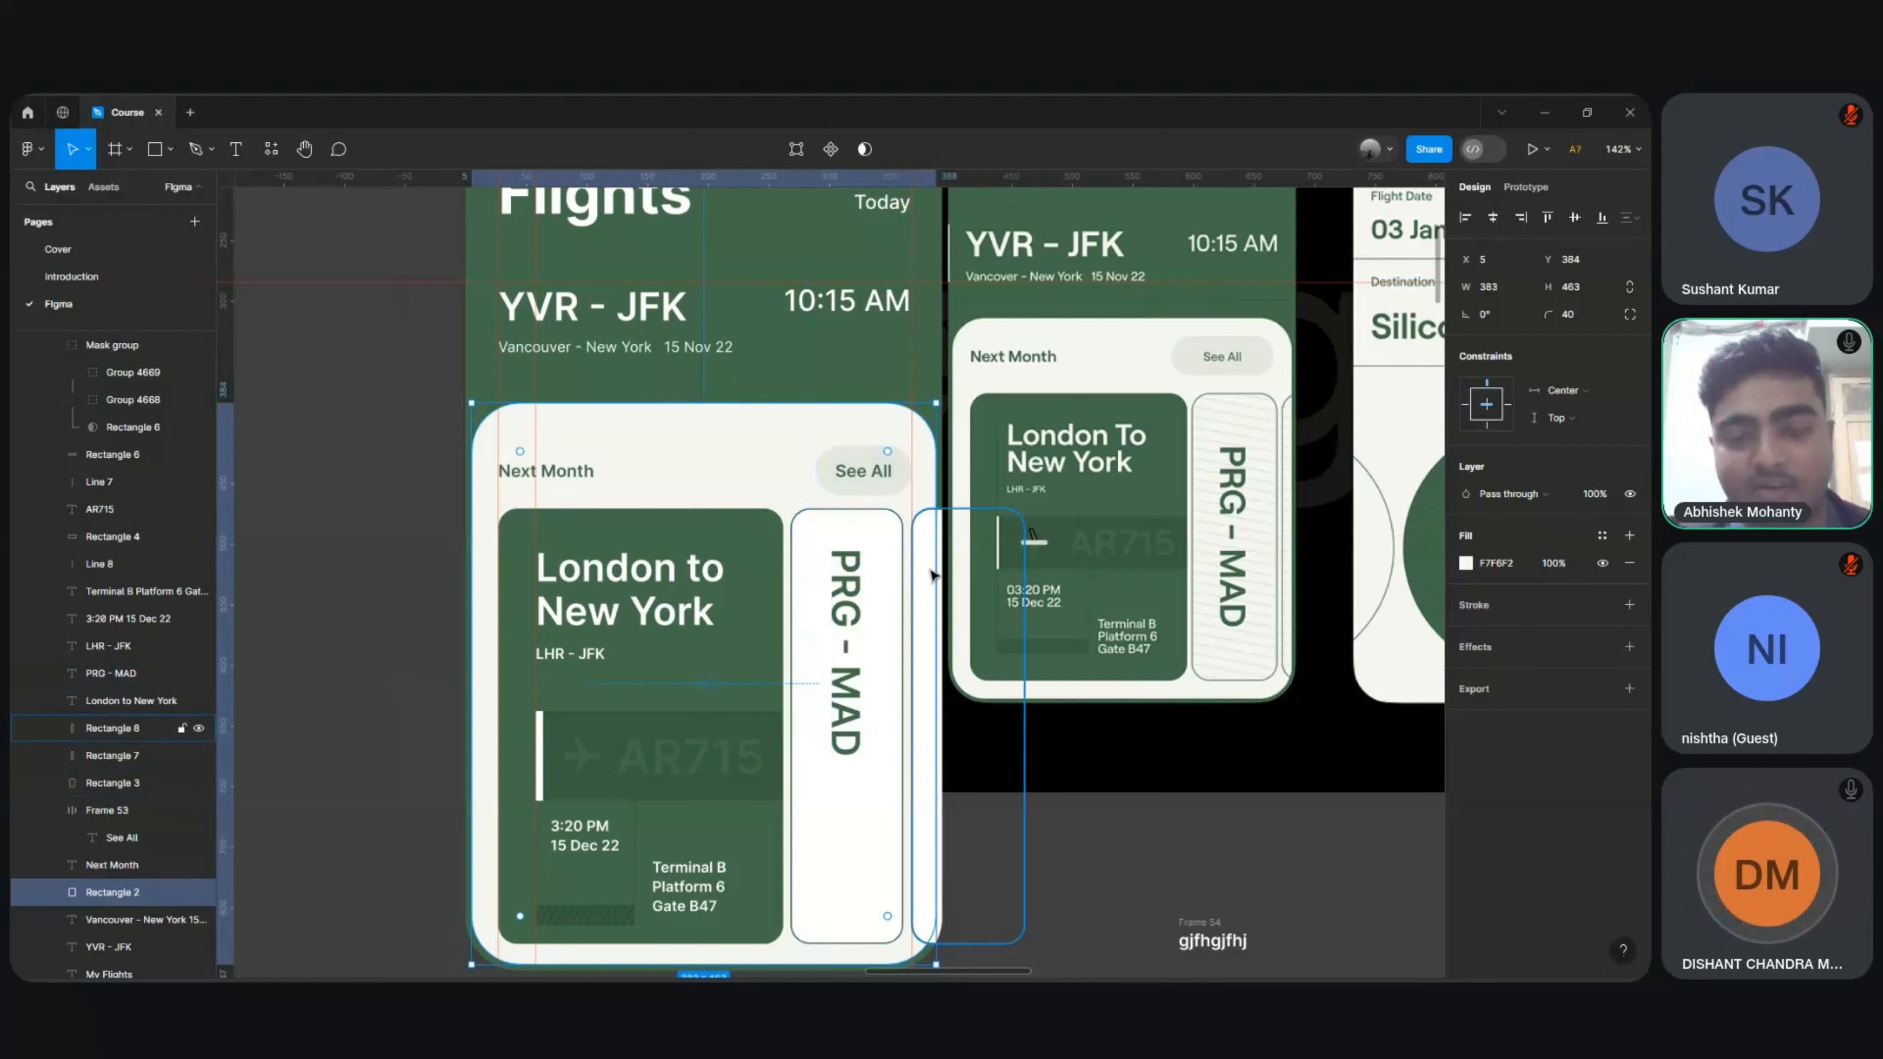
pyautogui.rightClick(818, 422)
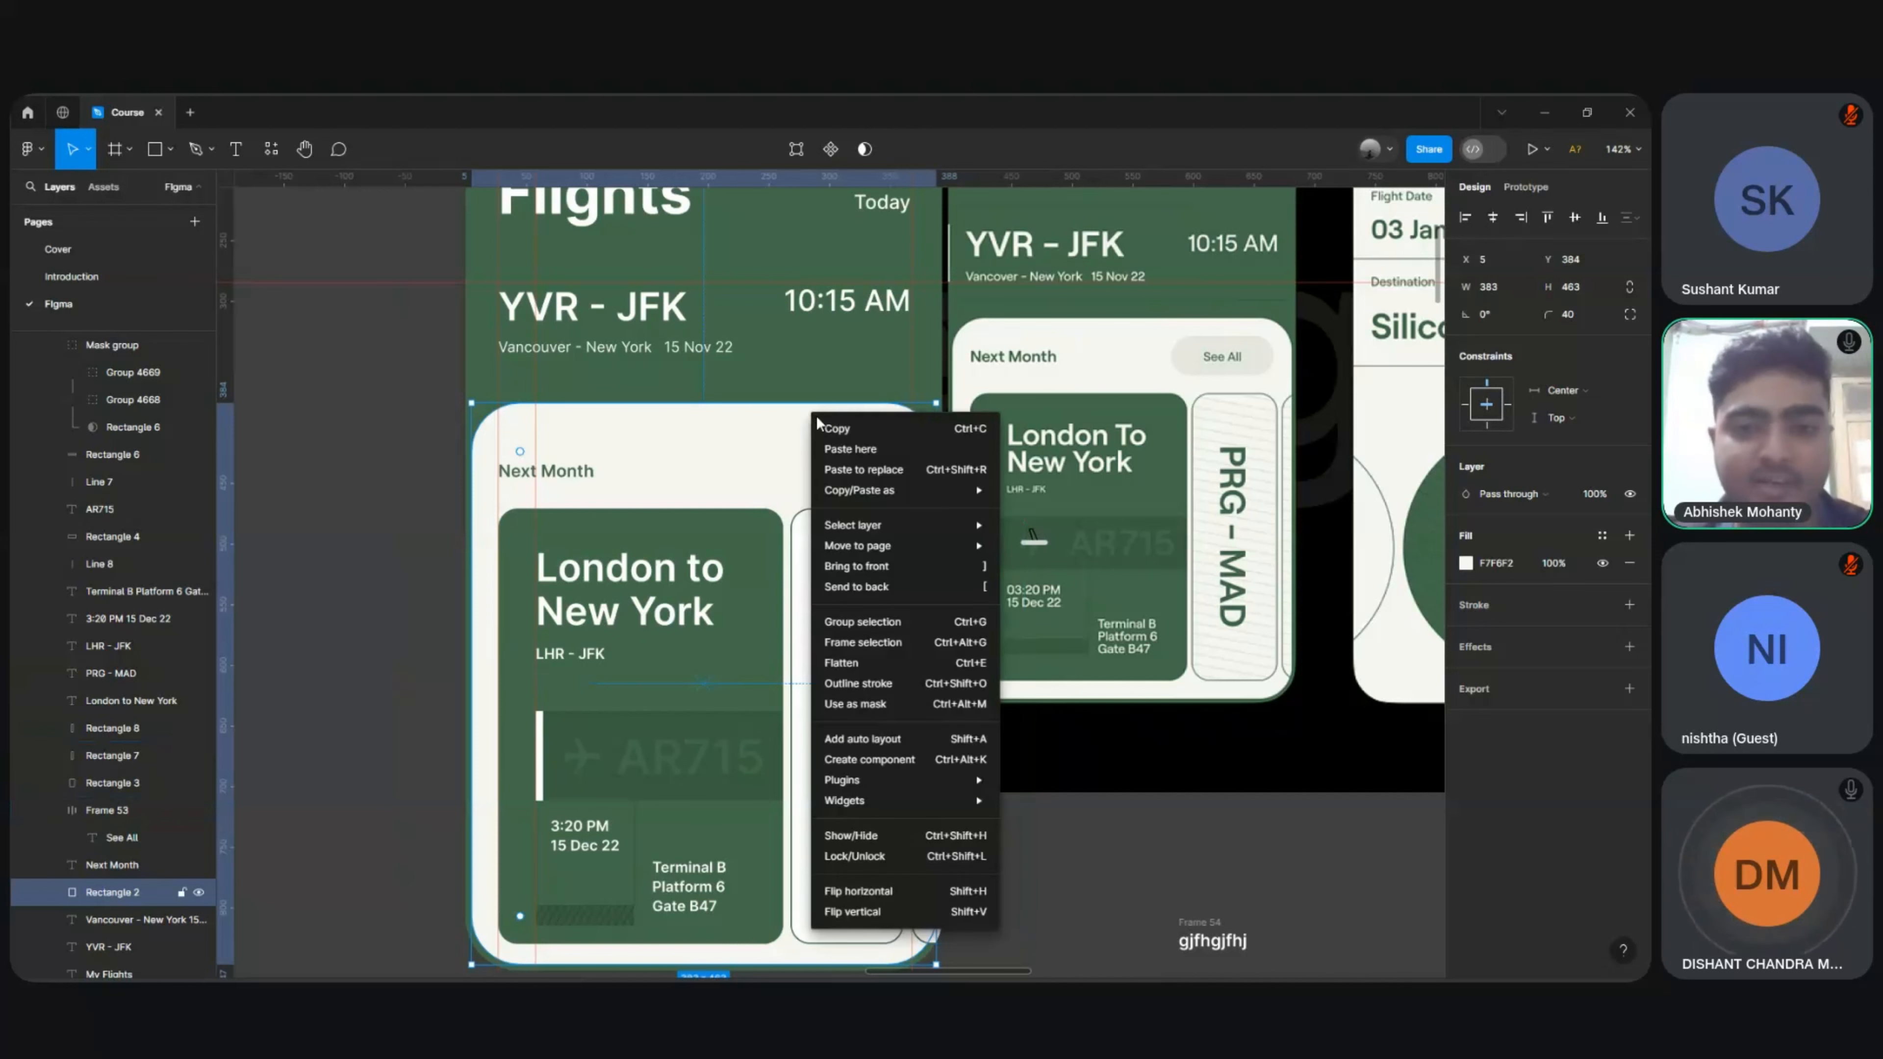
pyautogui.click(855, 642)
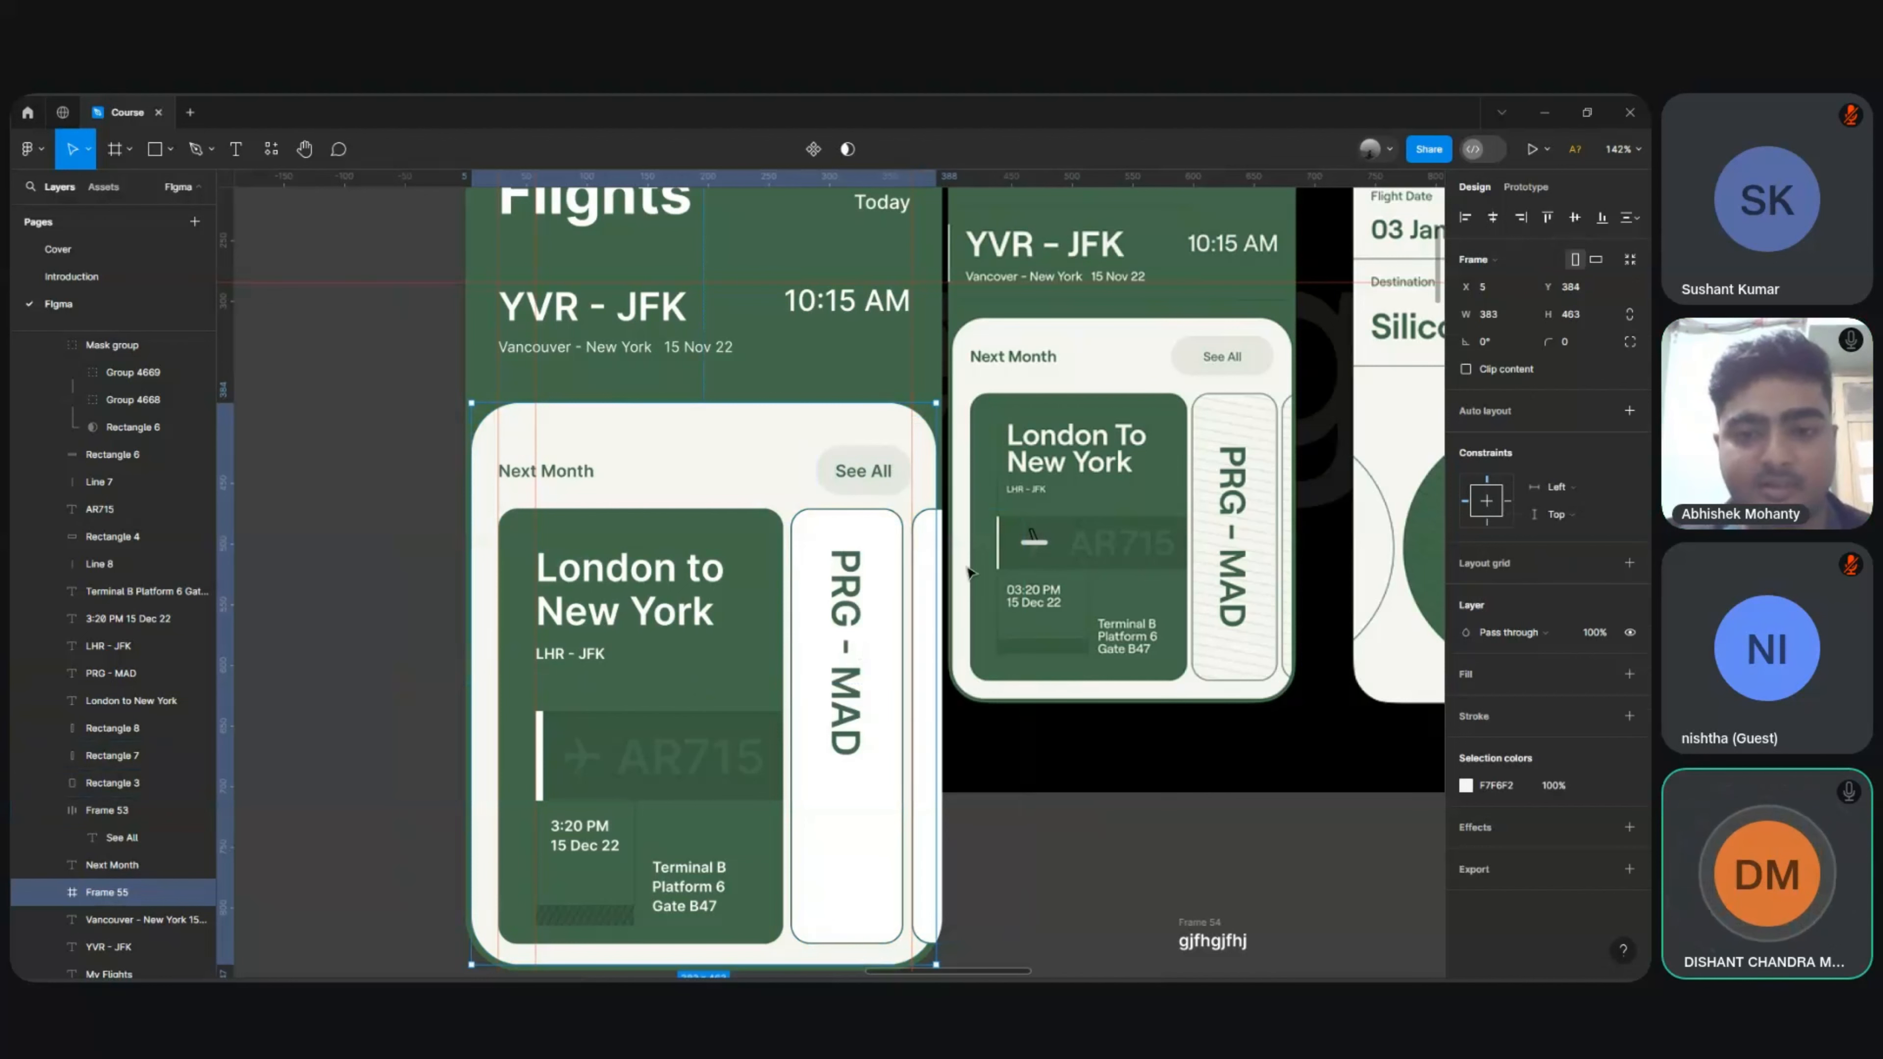
pyautogui.moveTo(930, 572); pyautogui.dragTo(1025, 768)
pyautogui.hotkey('ctrl', 'z')
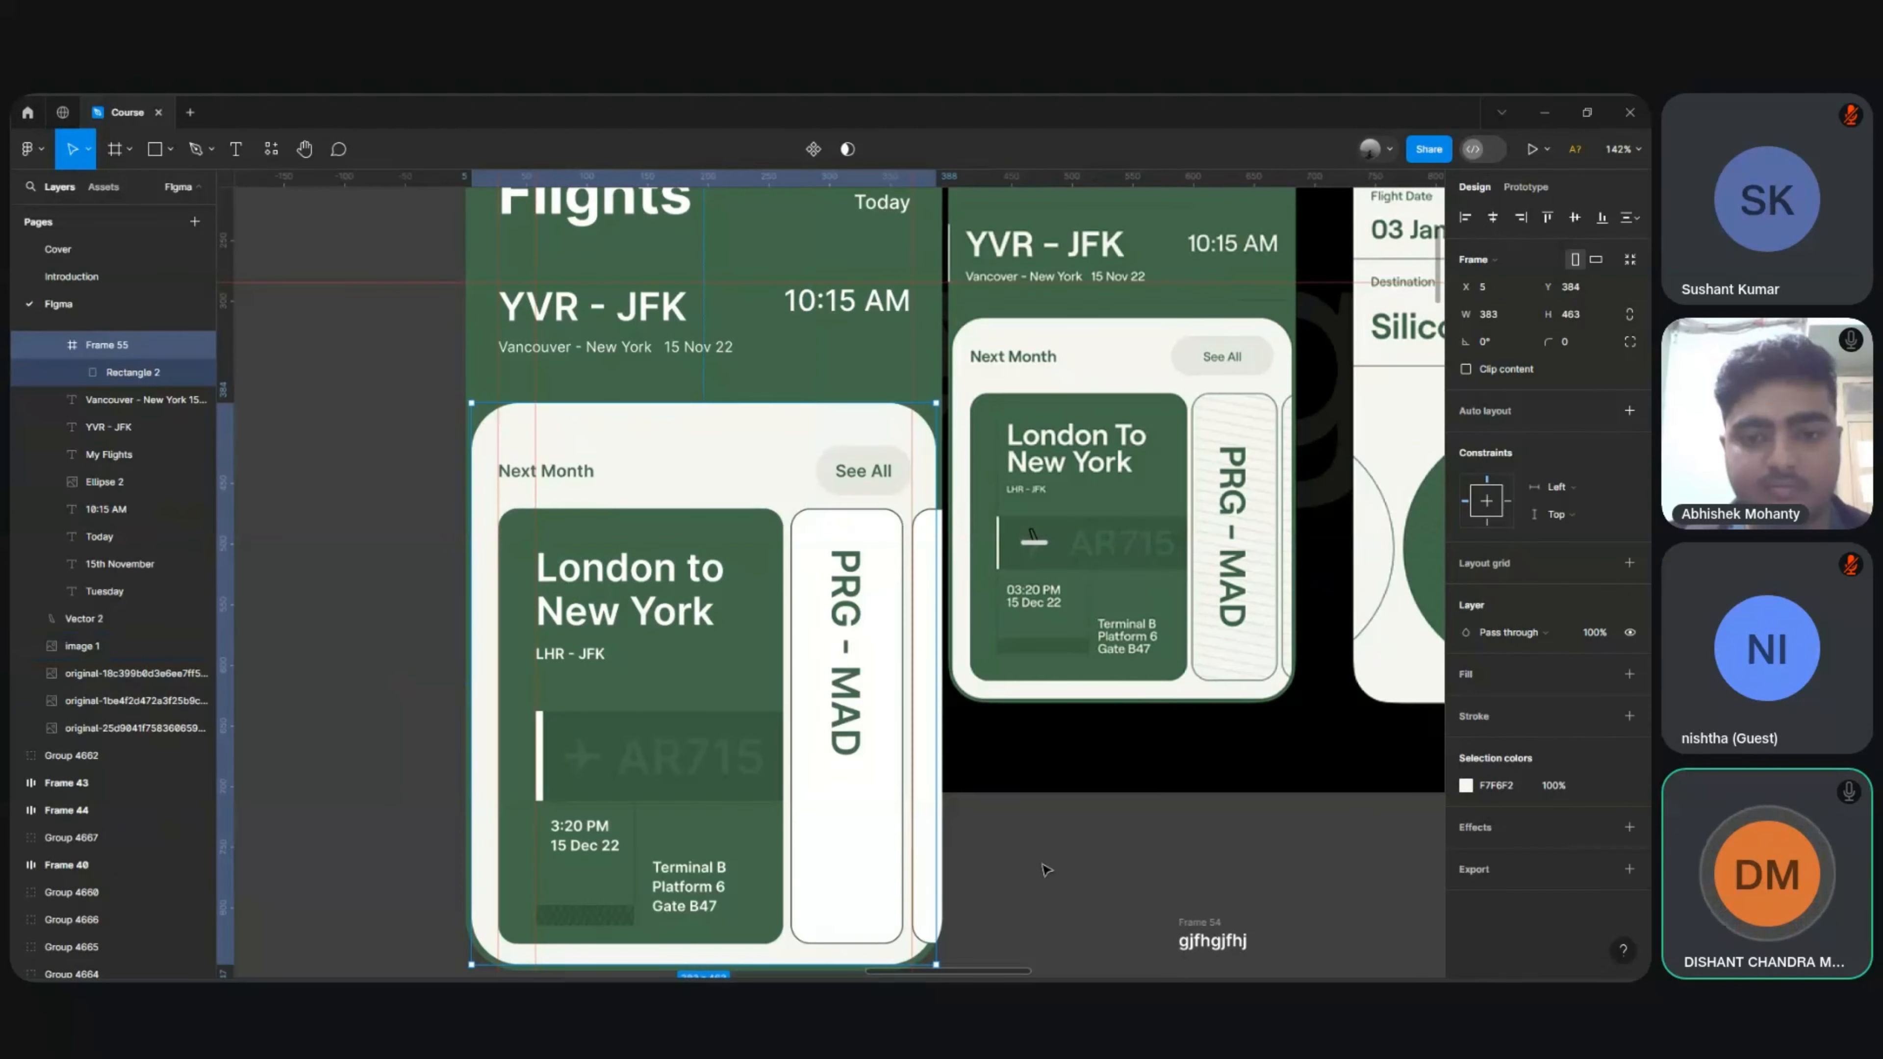
pyautogui.click(1057, 920)
pyautogui.scroll(-2, 1056, 919)
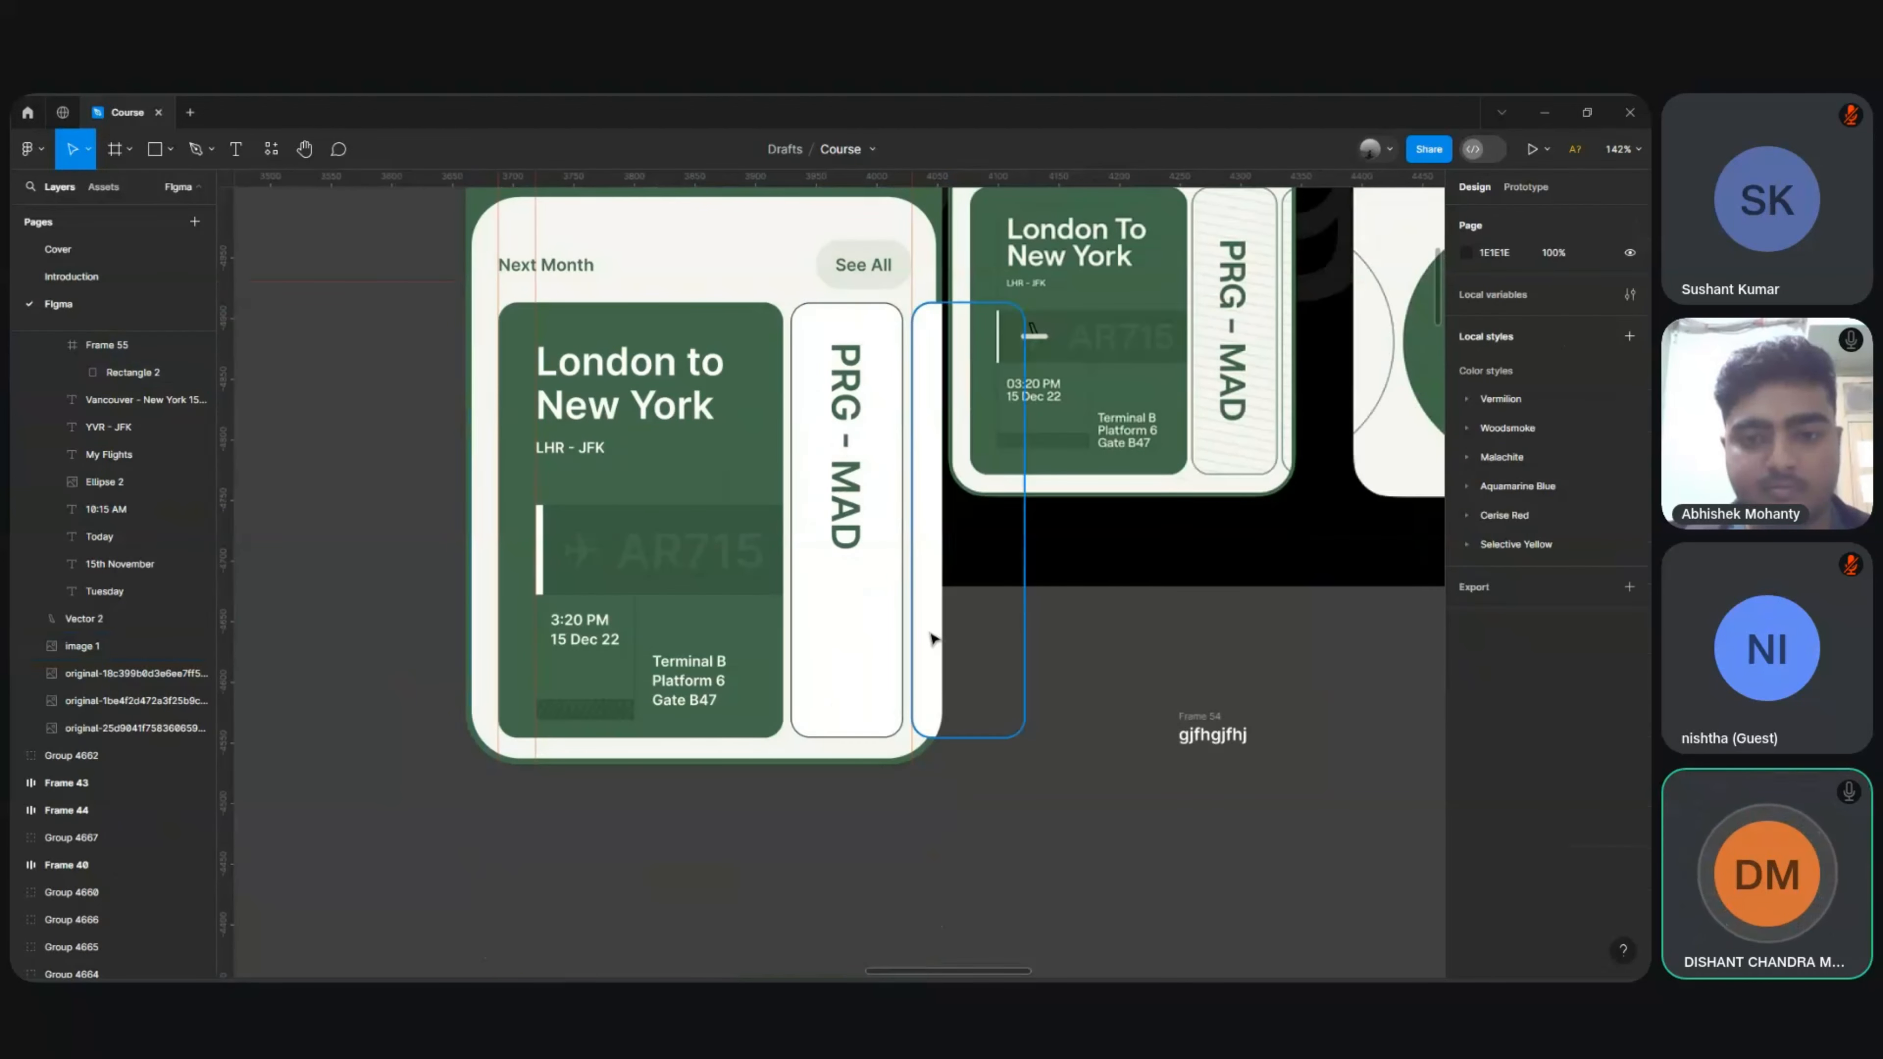
# Step: Try pulling the narrow card copy onto the canvas and dropping it into the panel's frame at Y 87
pyautogui.moveTo(932, 639); pyautogui.dragTo(1122, 849)
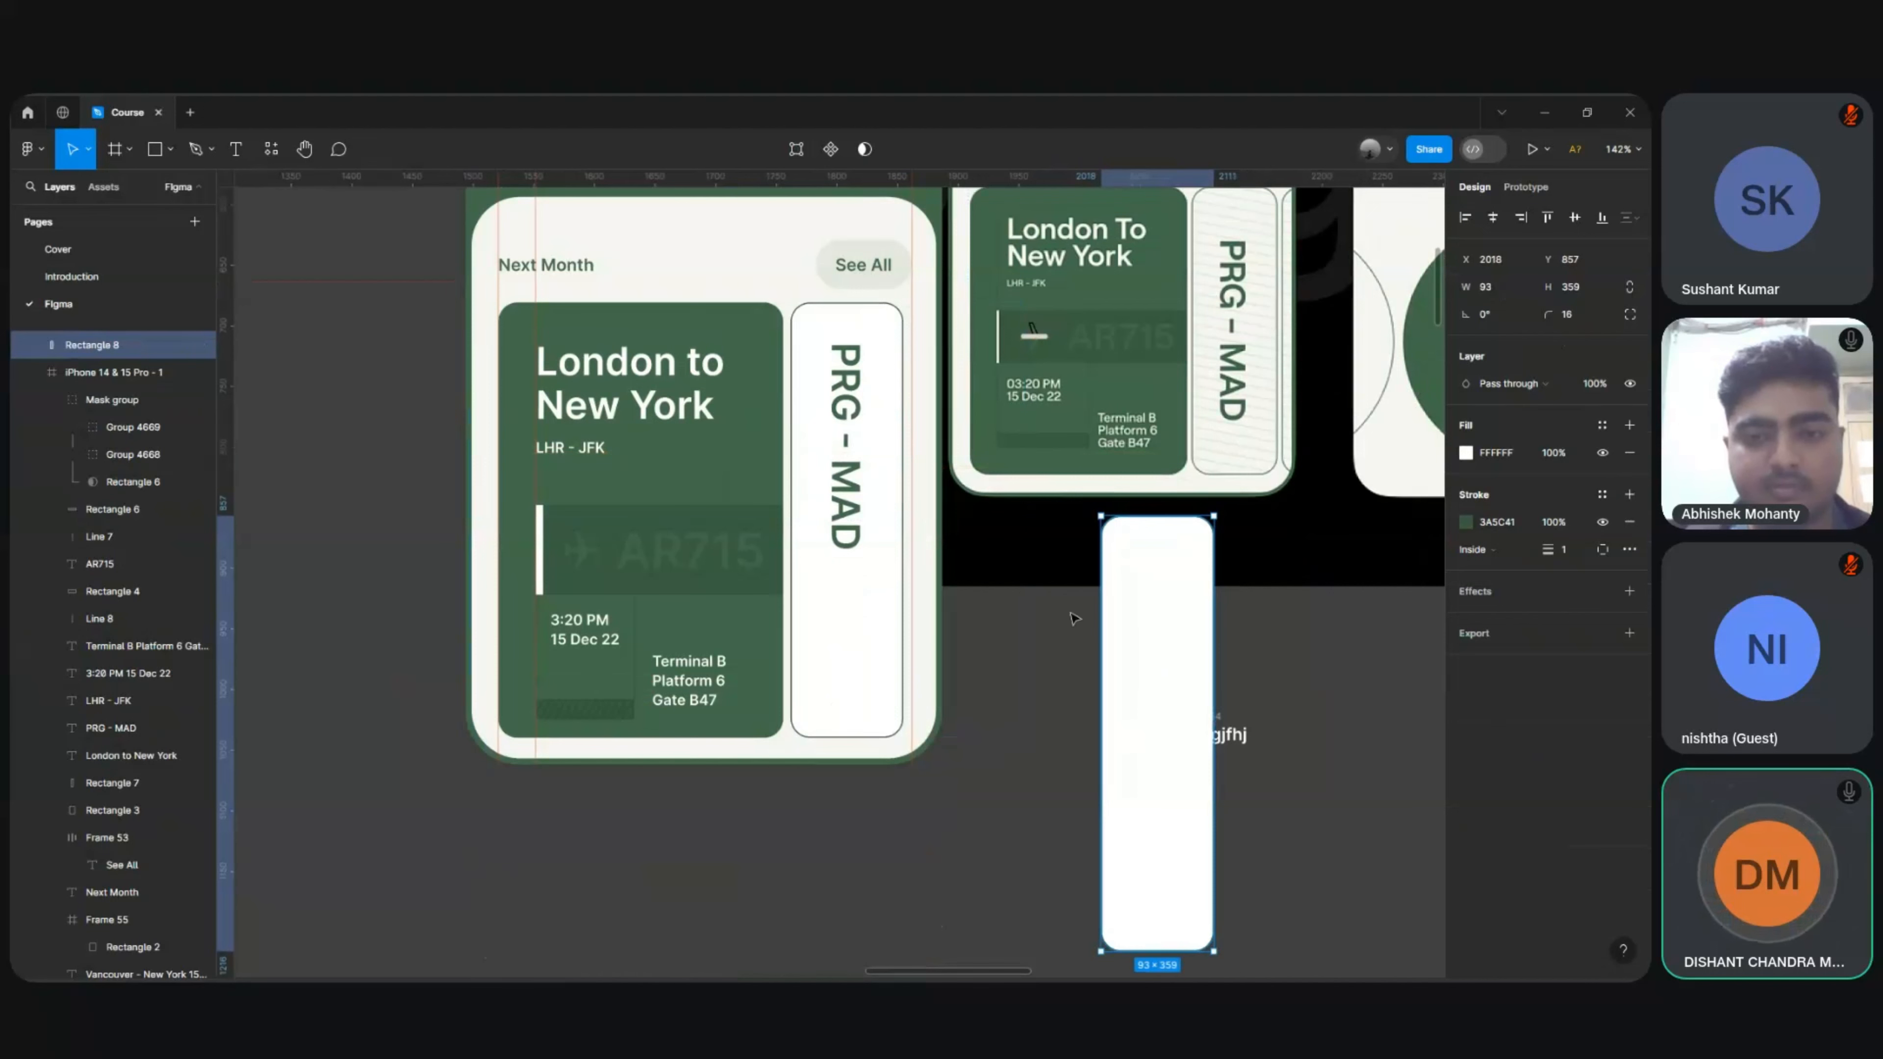
pyautogui.moveTo(1152, 660); pyautogui.dragTo(872, 427)
pyautogui.hotkey('shift', 'Down')
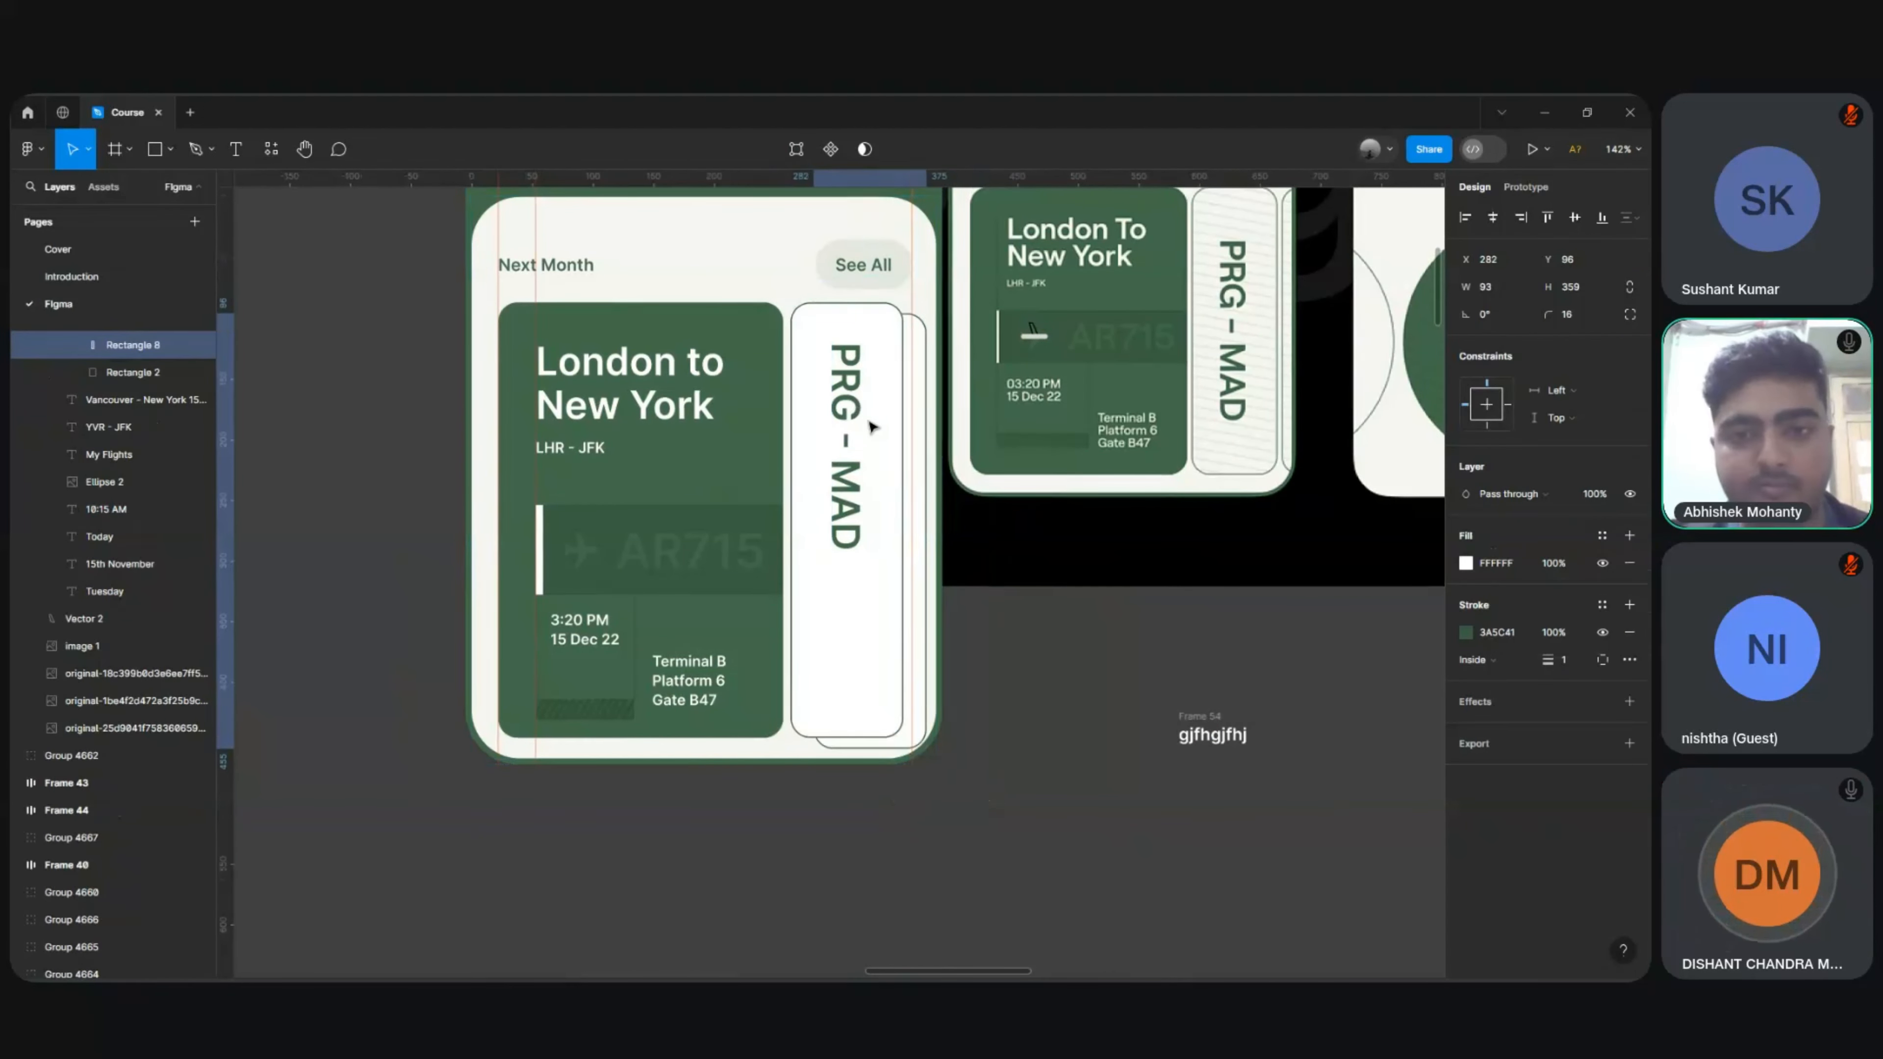
pyautogui.hotkey('shift', 'Down')
pyautogui.press('Down')
pyautogui.press('Down')
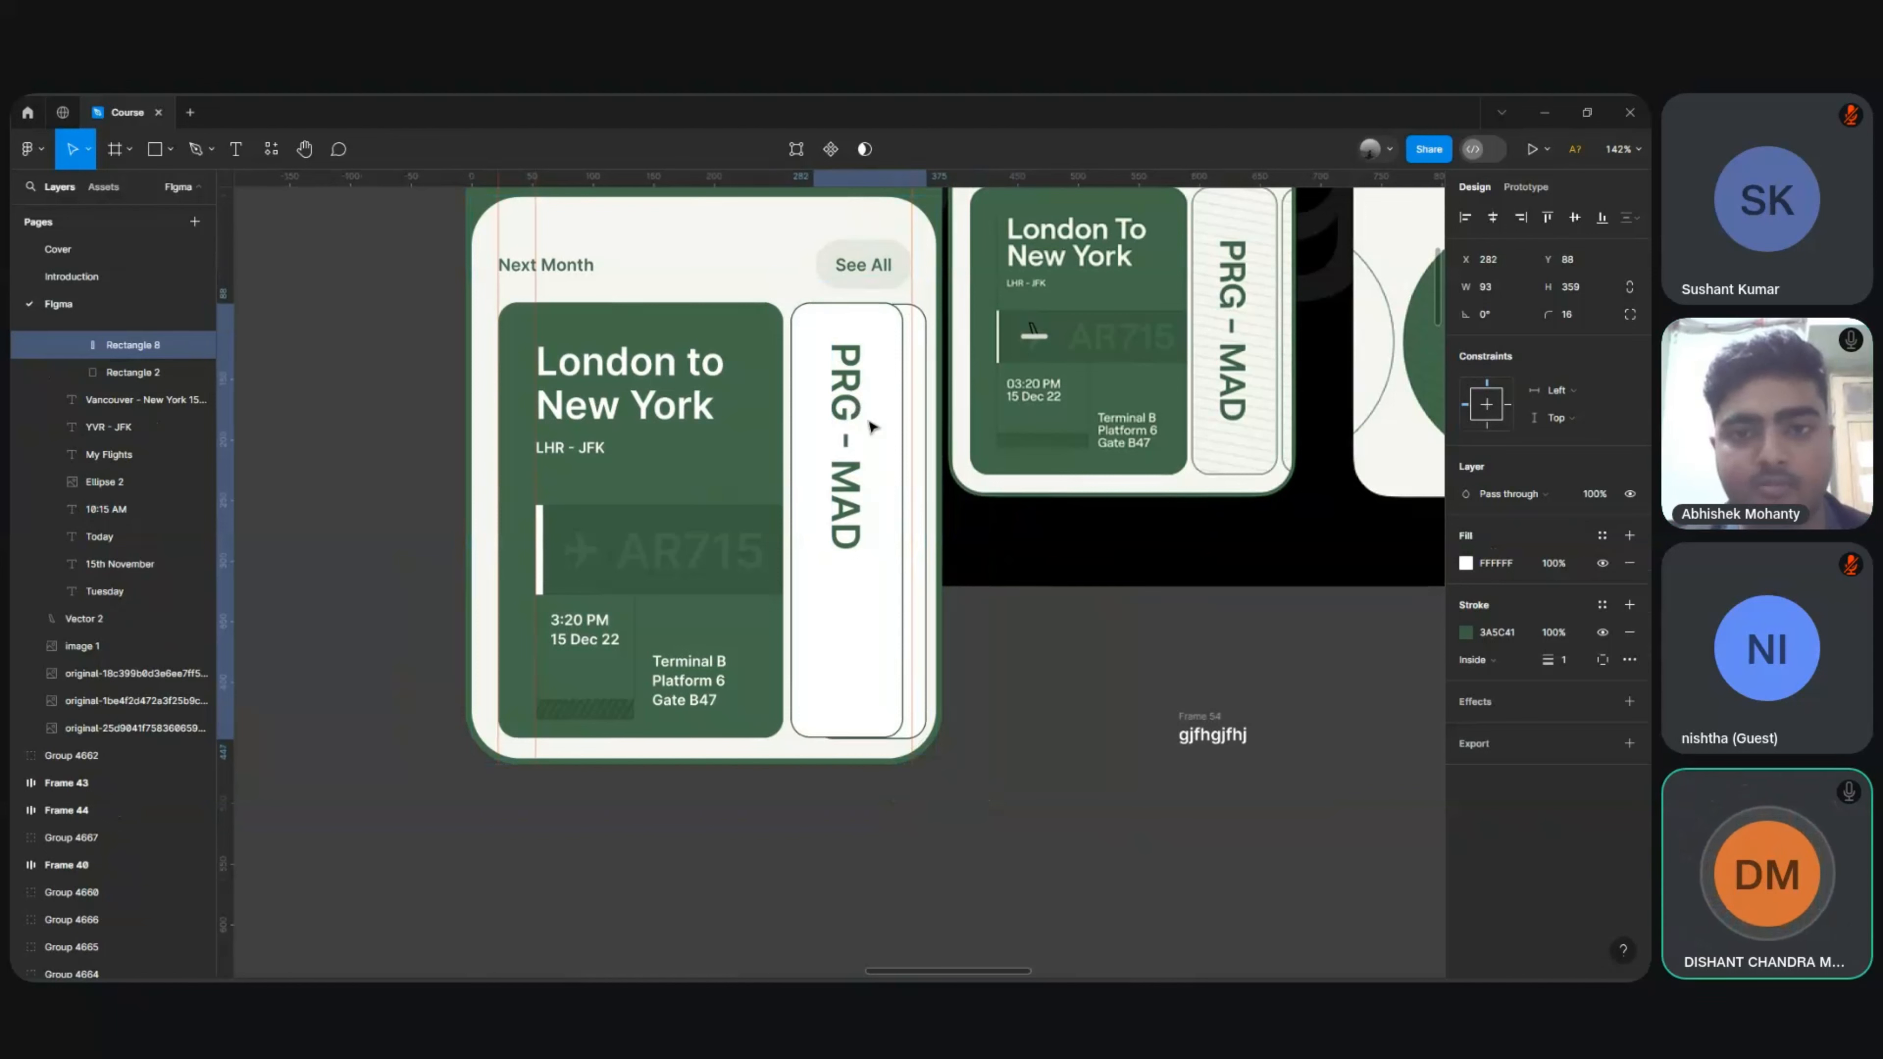
pyautogui.press('Up')
pyautogui.press('Up')
pyautogui.press('Down')
# Step: Try positioning the nested narrow card copy at X 272, Y 47 within the panel's frame
pyautogui.hotkey('shift', 'Right')
pyautogui.hotkey('shift', 'Right')
pyautogui.hotkey('shift', 'Right')
pyautogui.hotkey('shift', 'Right')
pyautogui.hotkey('shift', 'Right')
pyautogui.hotkey('shift', 'Right')
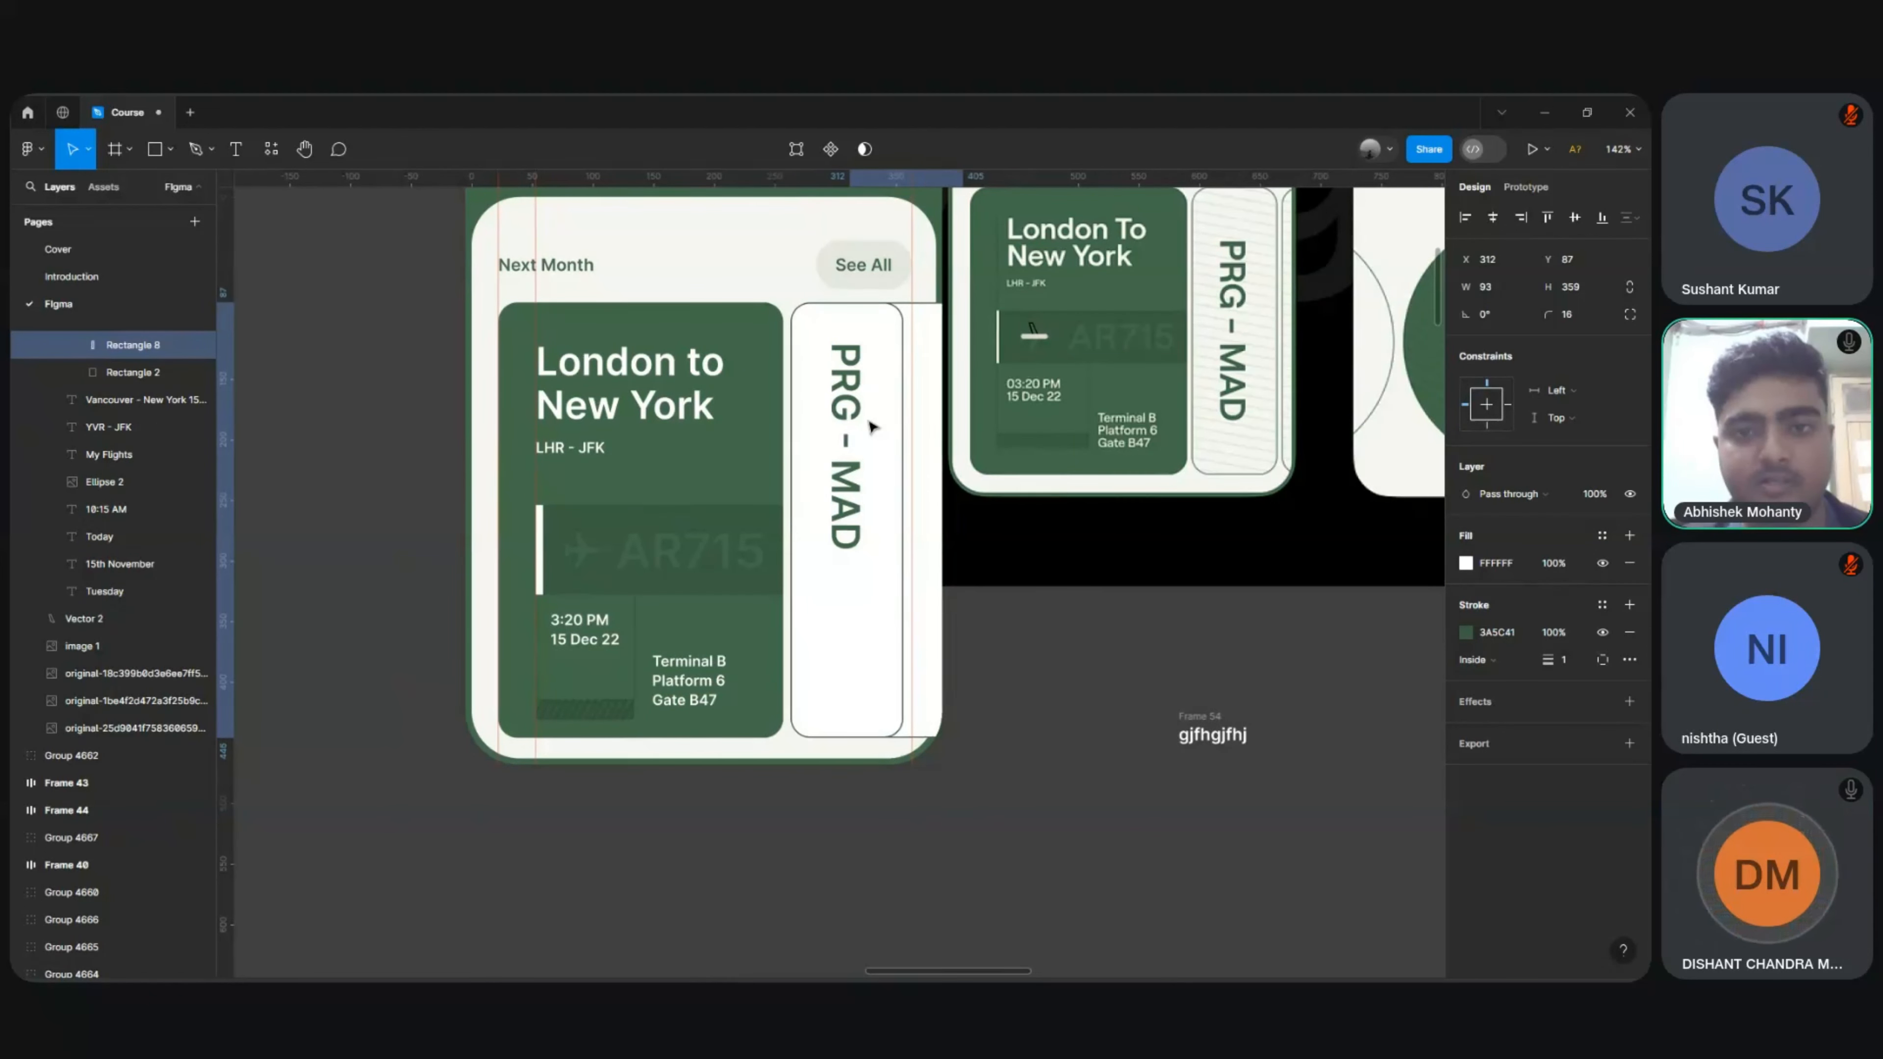
pyautogui.hotkey('shift', 'Left')
pyautogui.hotkey('shift', 'Left')
pyautogui.hotkey('shift', 'Left')
pyautogui.hotkey('shift', 'Left')
pyautogui.hotkey('shift', 'Left')
pyautogui.hotkey('shift', 'Left')
pyautogui.hotkey('shift', 'Left')
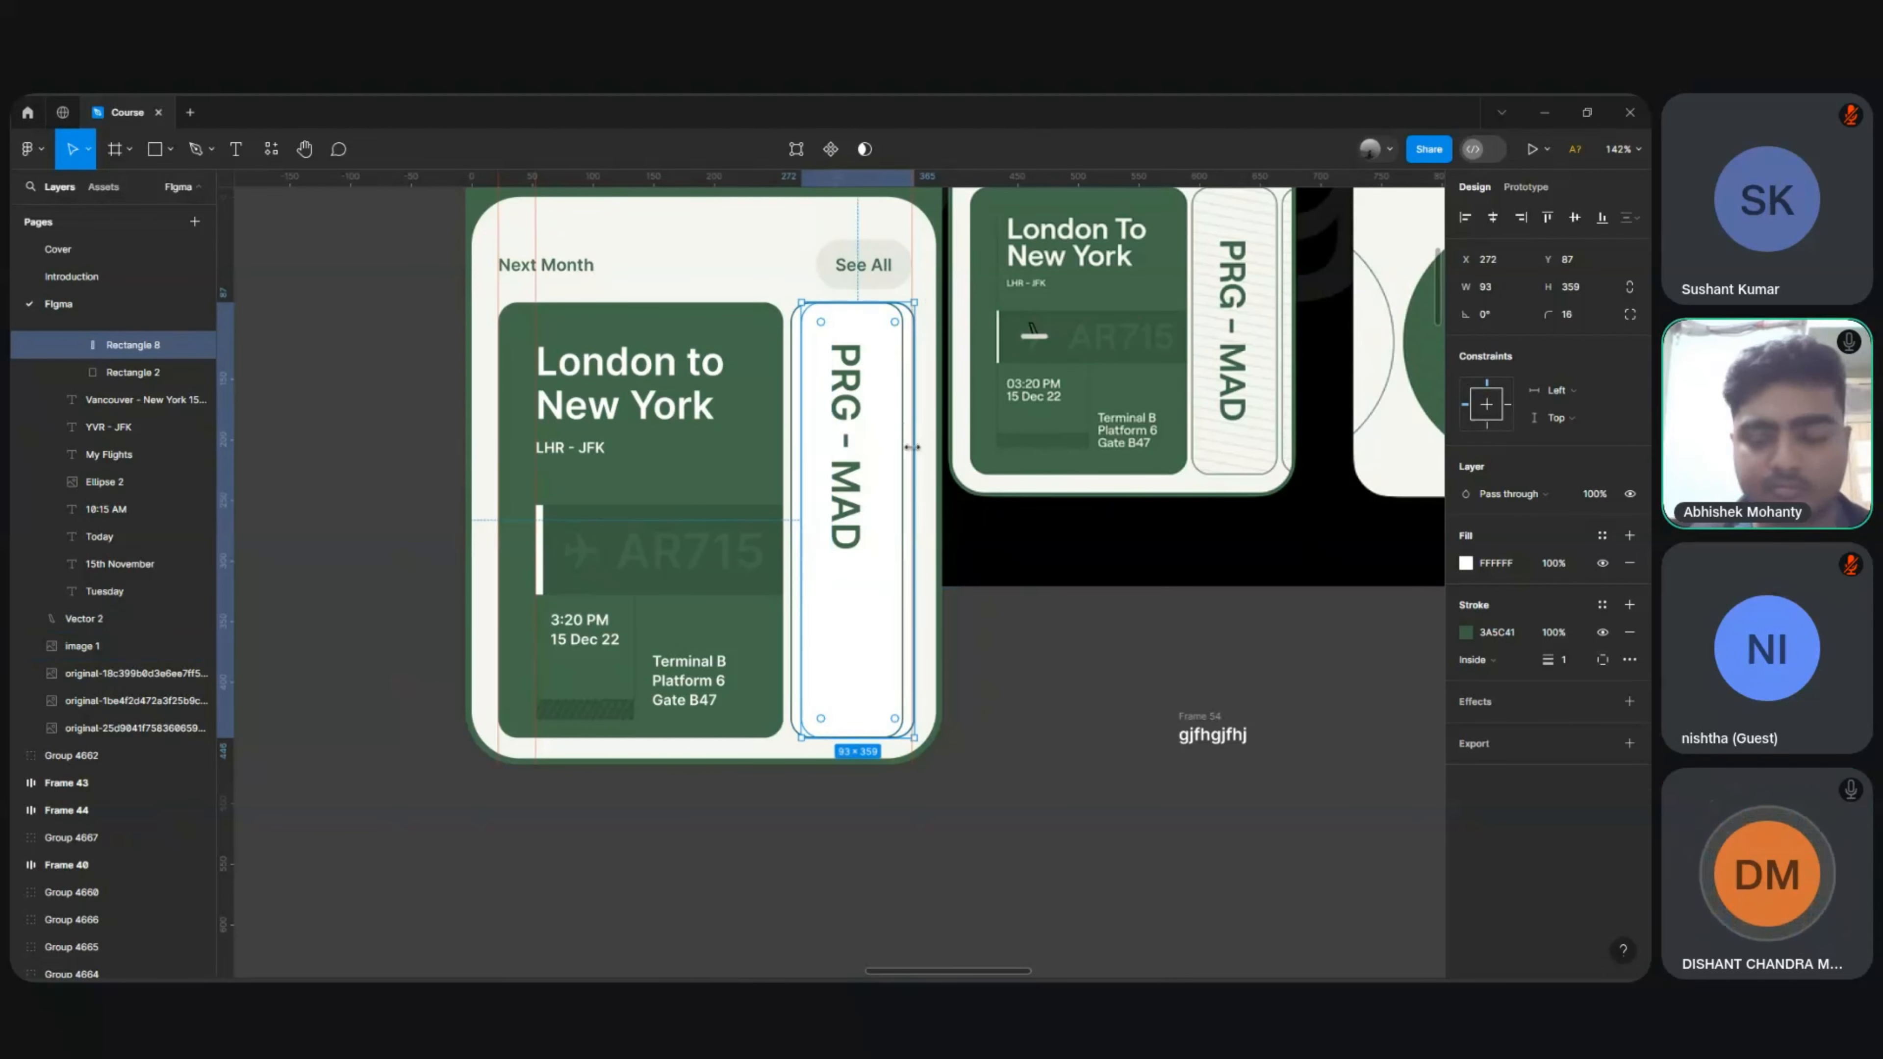
pyautogui.hotkey('shift', 'Up')
pyautogui.hotkey('shift', 'Up')
pyautogui.hotkey('shift', 'Up')
pyautogui.hotkey('shift', 'Up')
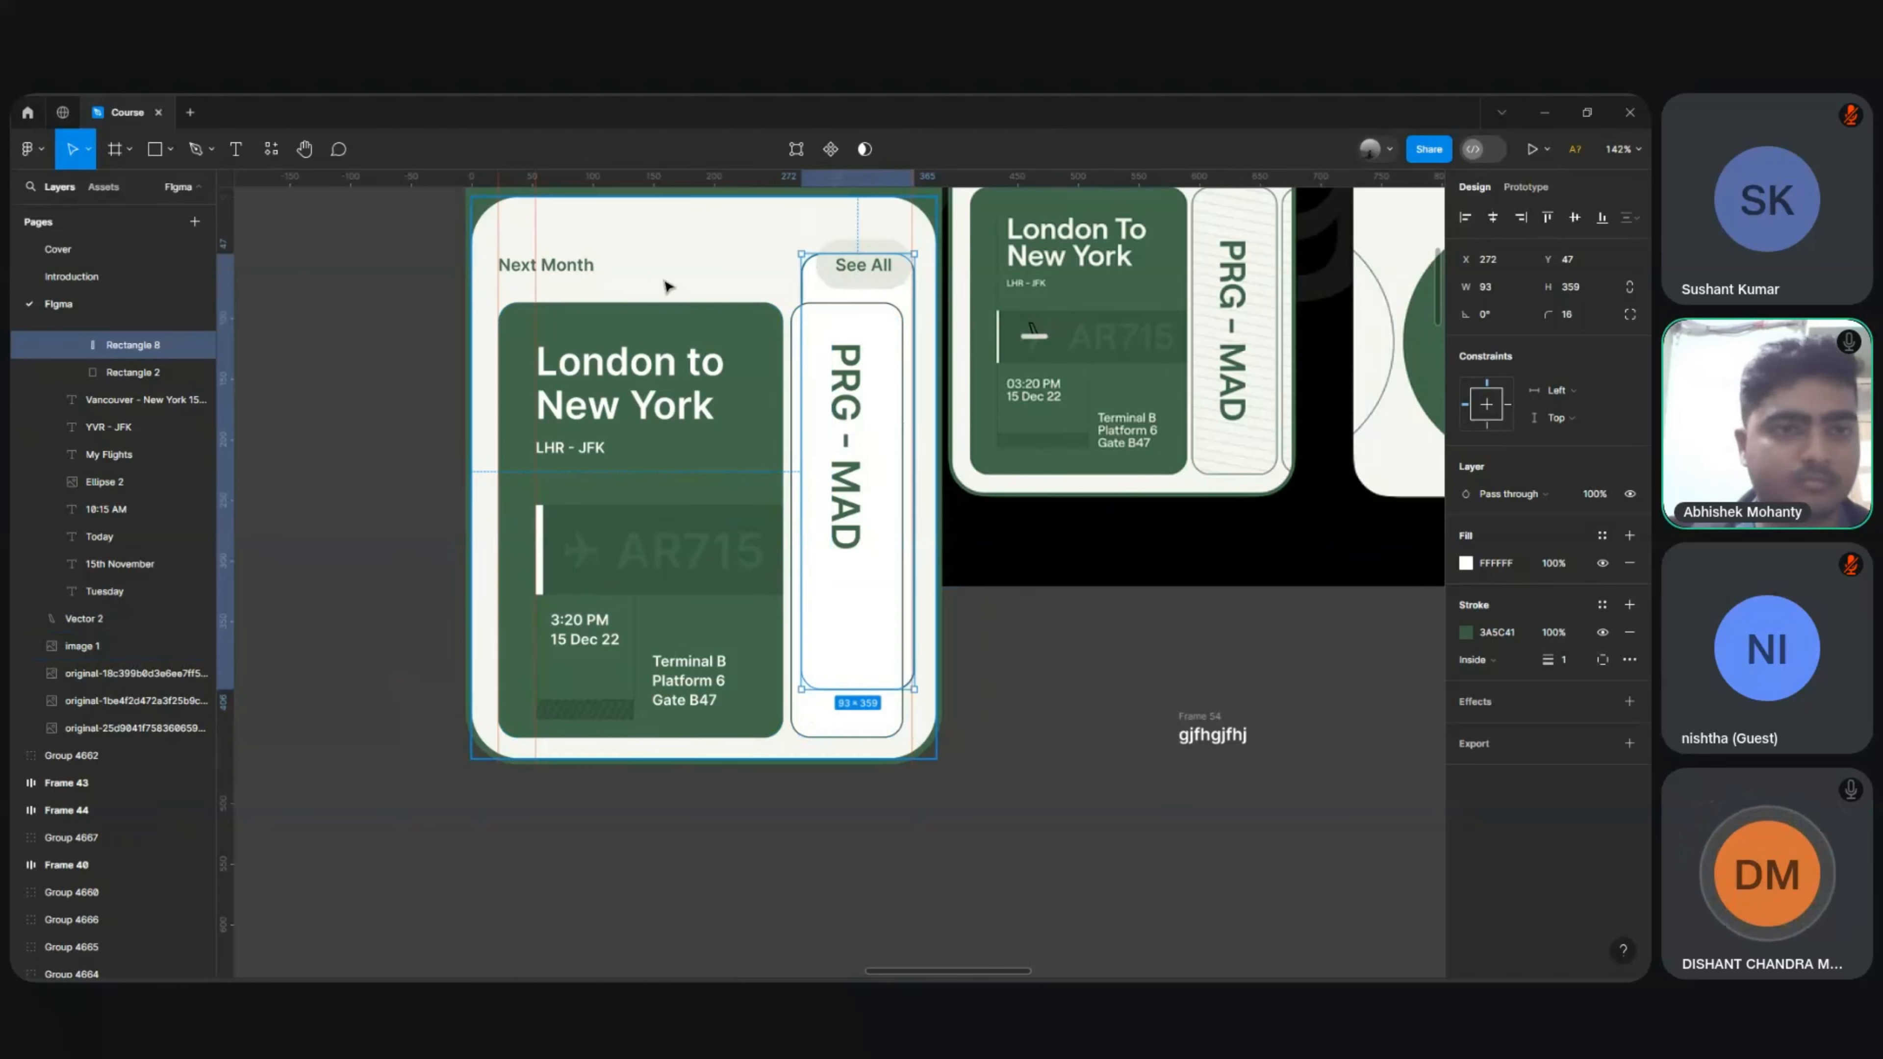
# Step: Try moving the panel's frame together with its nested narrow card, and undo the move
pyautogui.hotkey('ctrl', 'alt', 'g')
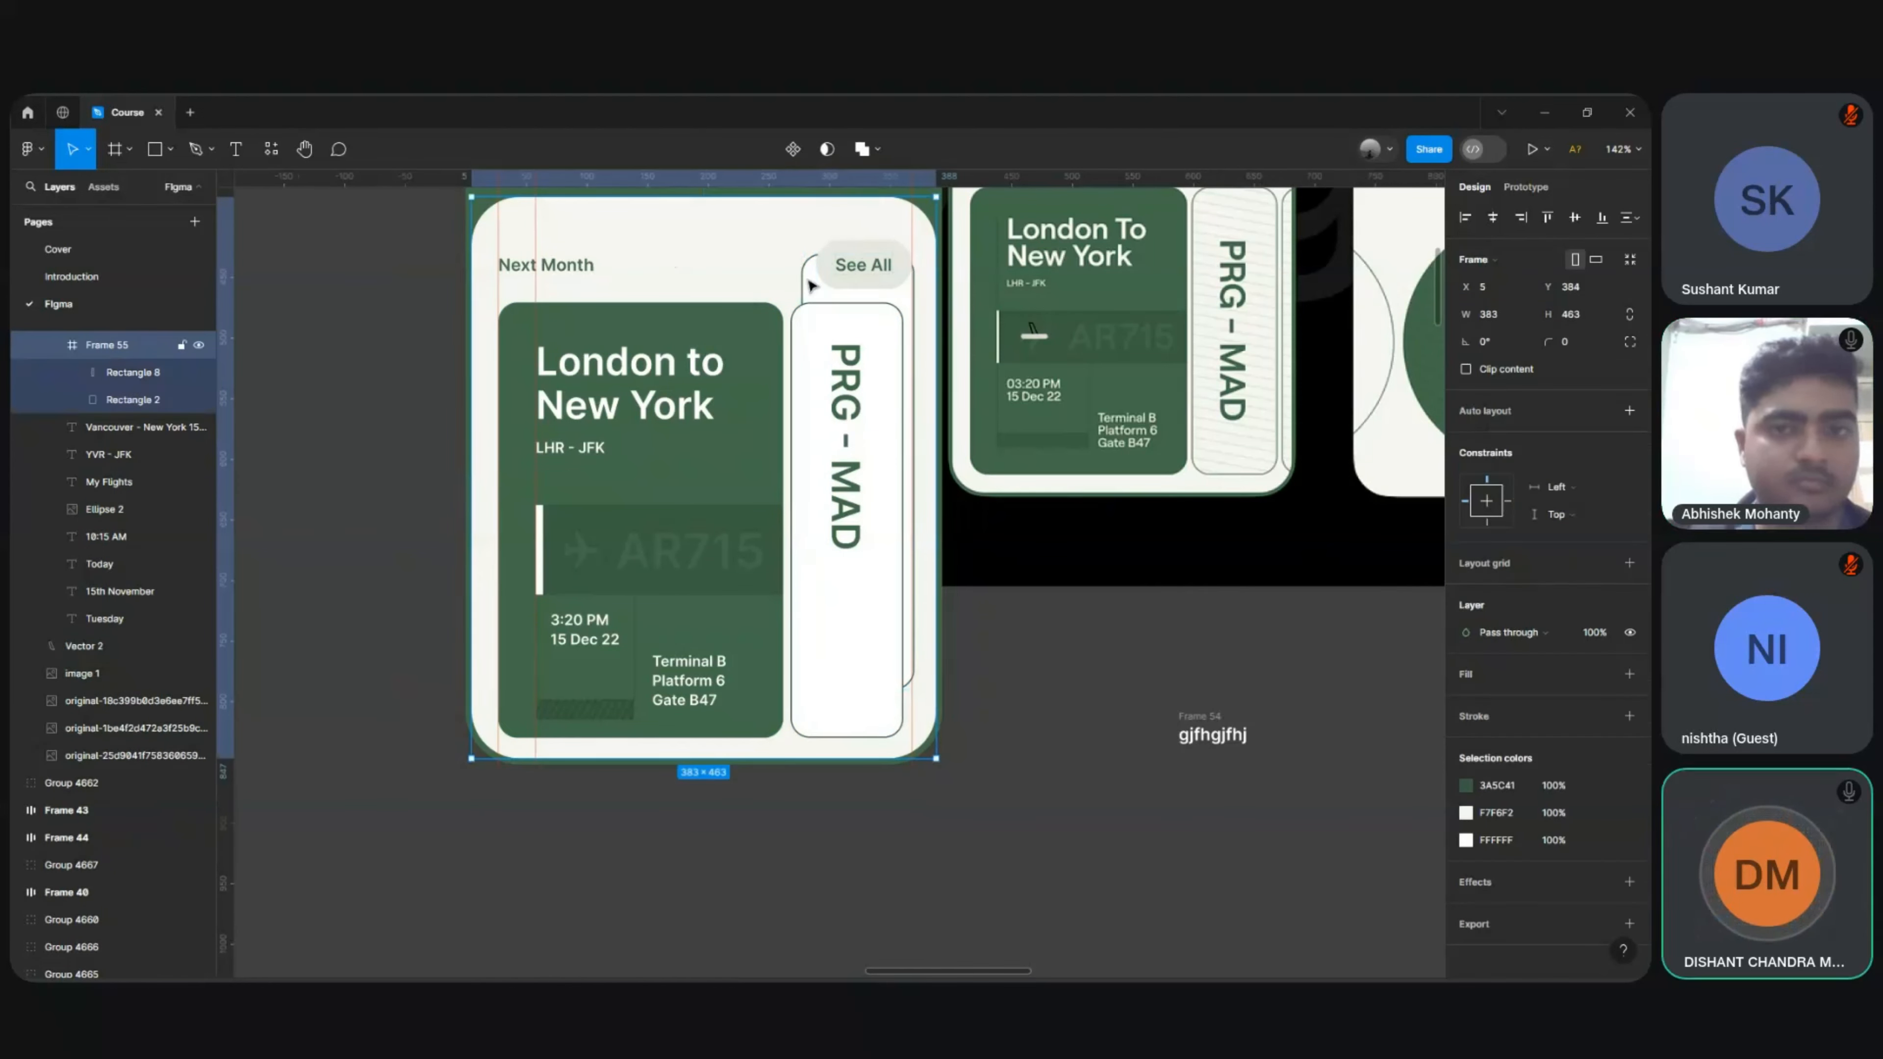
pyautogui.moveTo(752, 274); pyautogui.dragTo(693, 272)
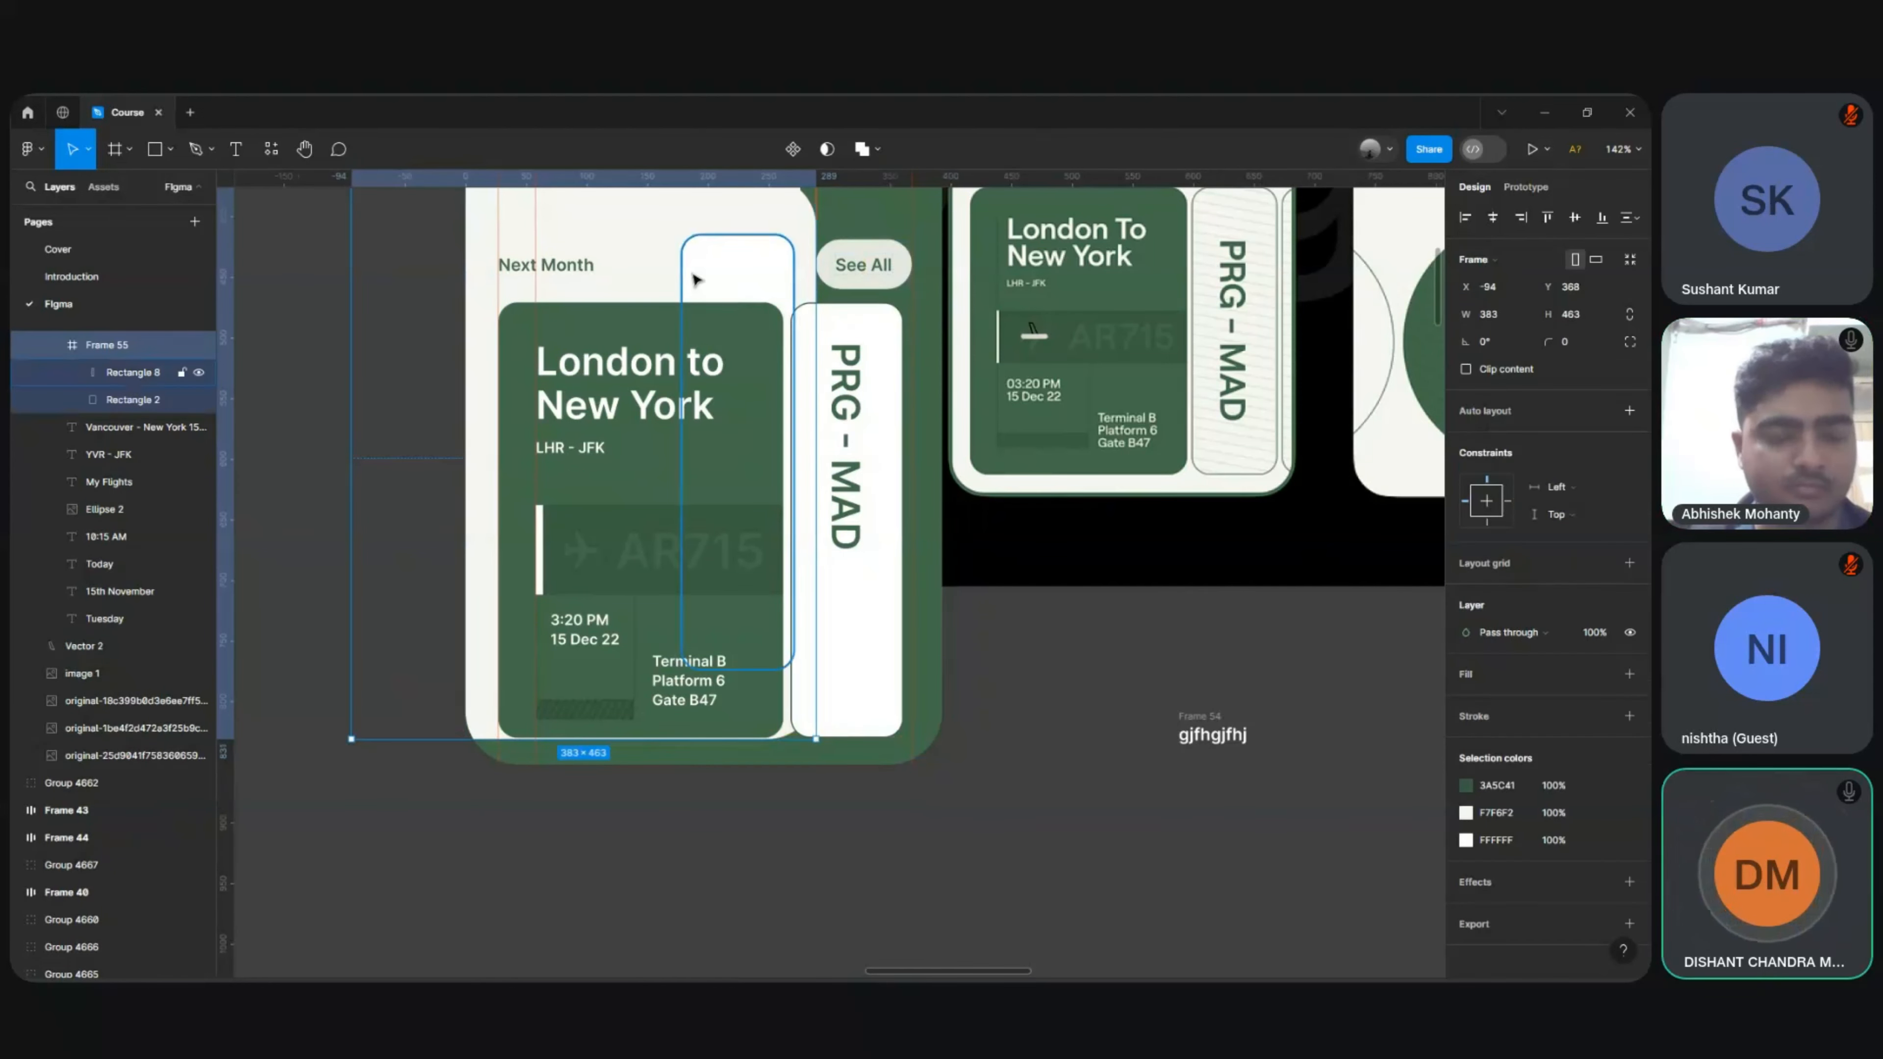
pyautogui.hotkey('ctrl', 'z')
pyautogui.hotkey('ctrl', 'z')
# Step: Try the nested card copy at X 302, Y 87, then move the panel's frame onto the canvas and undo that
pyautogui.hotkey('shift', 'Down')
pyautogui.hotkey('shift', 'Down')
pyautogui.hotkey('shift', 'Down')
pyautogui.hotkey('shift', 'Down')
pyautogui.hotkey('shift', 'Right')
pyautogui.hotkey('shift', 'Right')
pyautogui.hotkey('shift', 'Right')
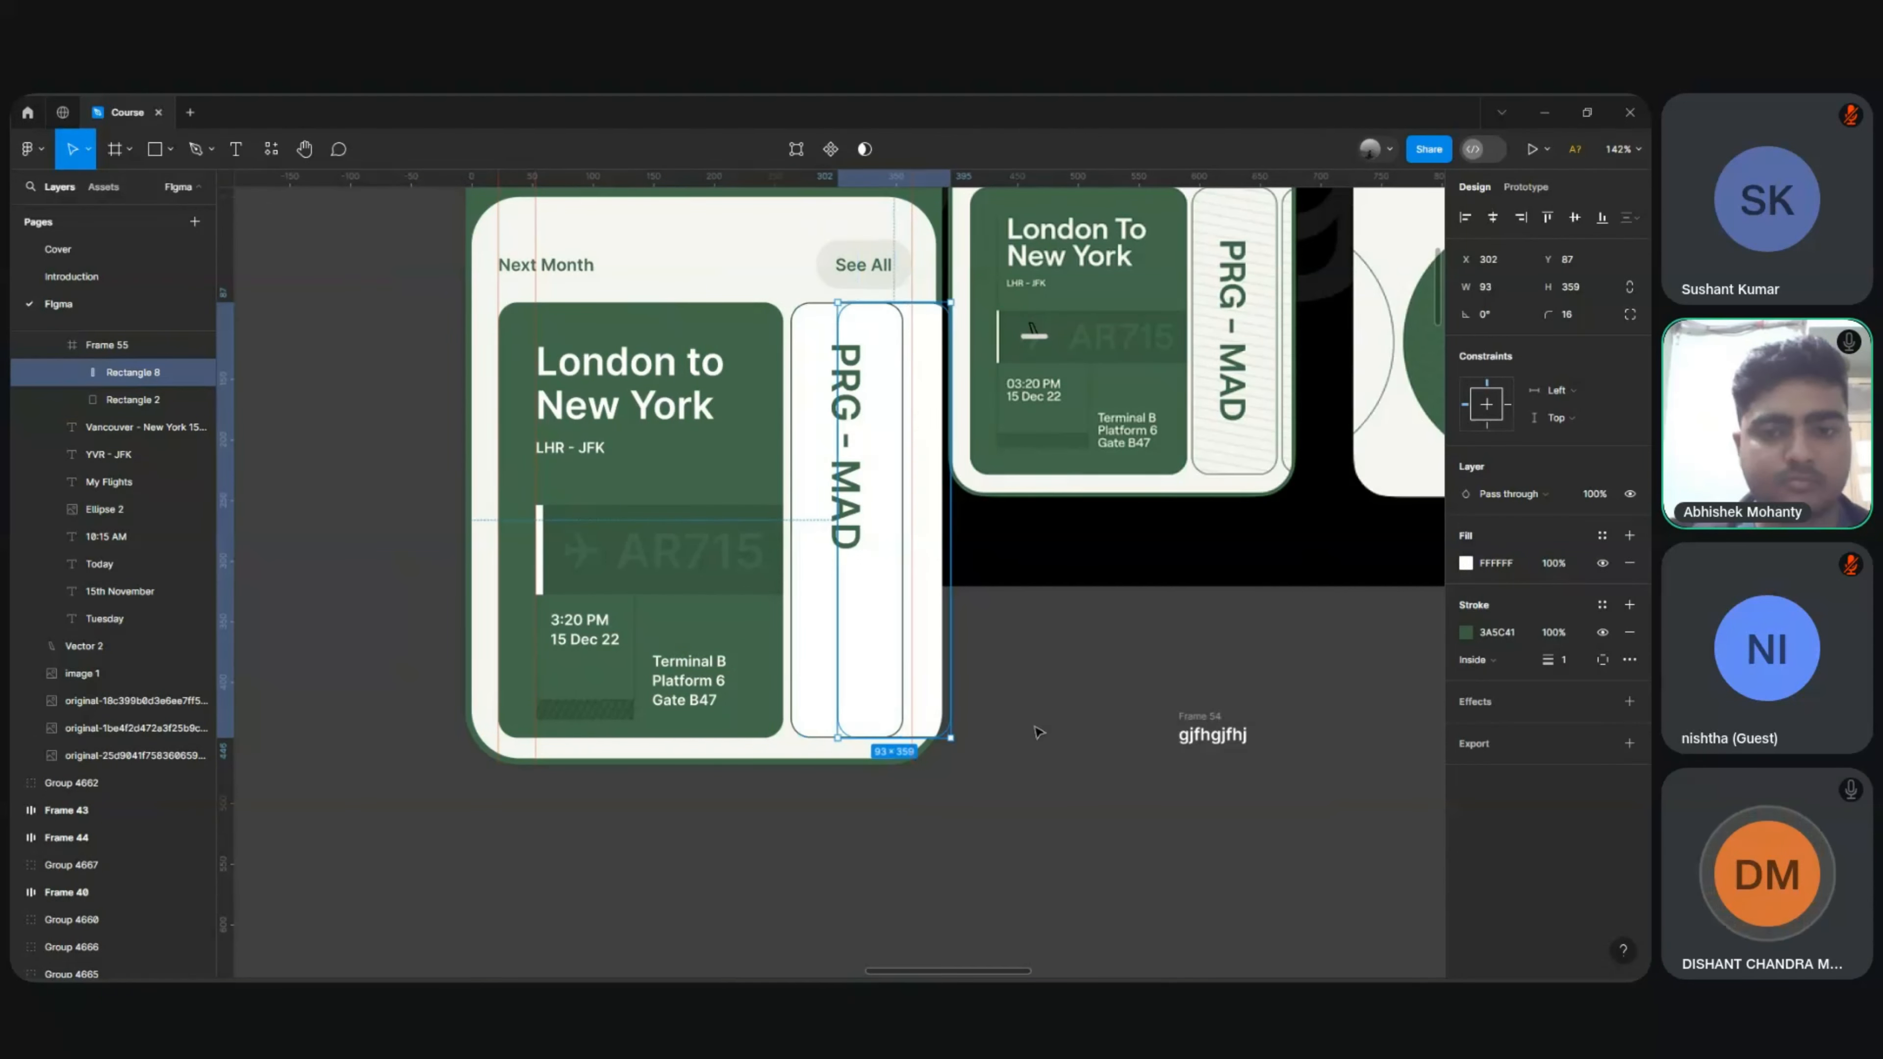
pyautogui.click(1046, 742)
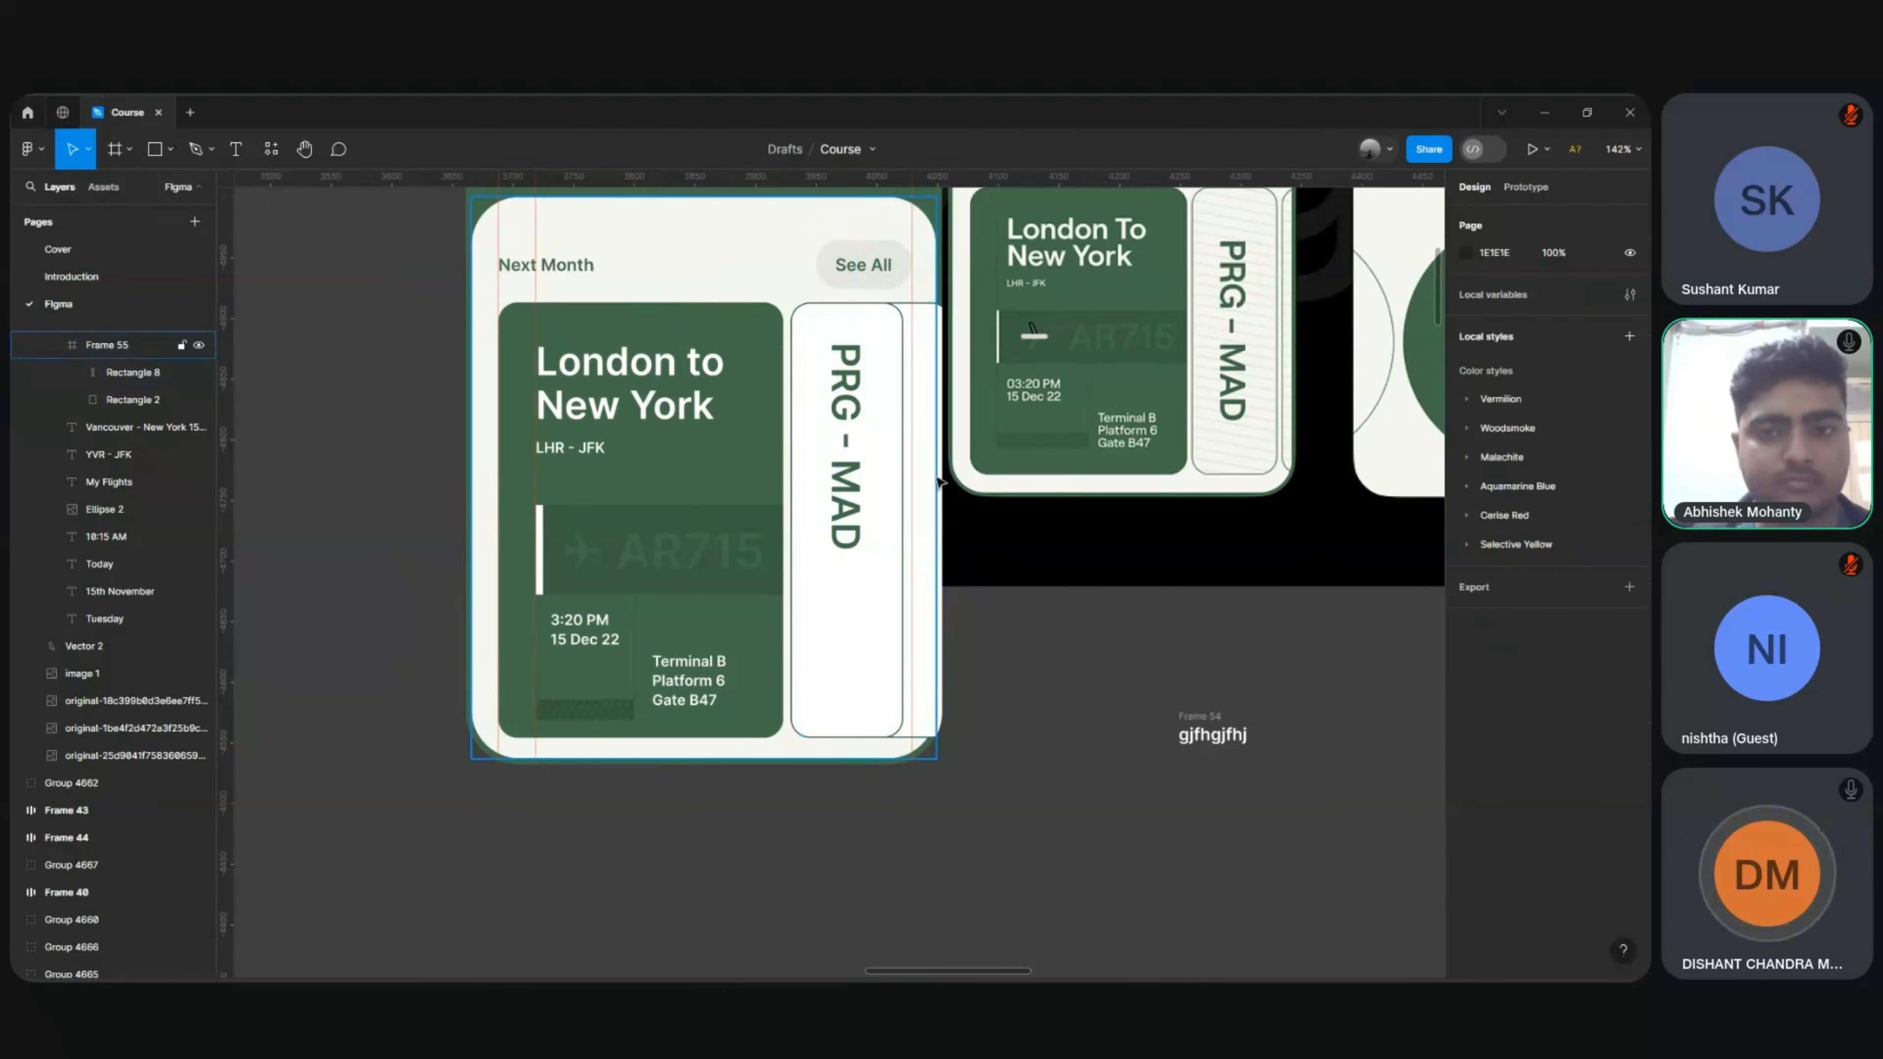
pyautogui.moveTo(923, 462); pyautogui.dragTo(1027, 629)
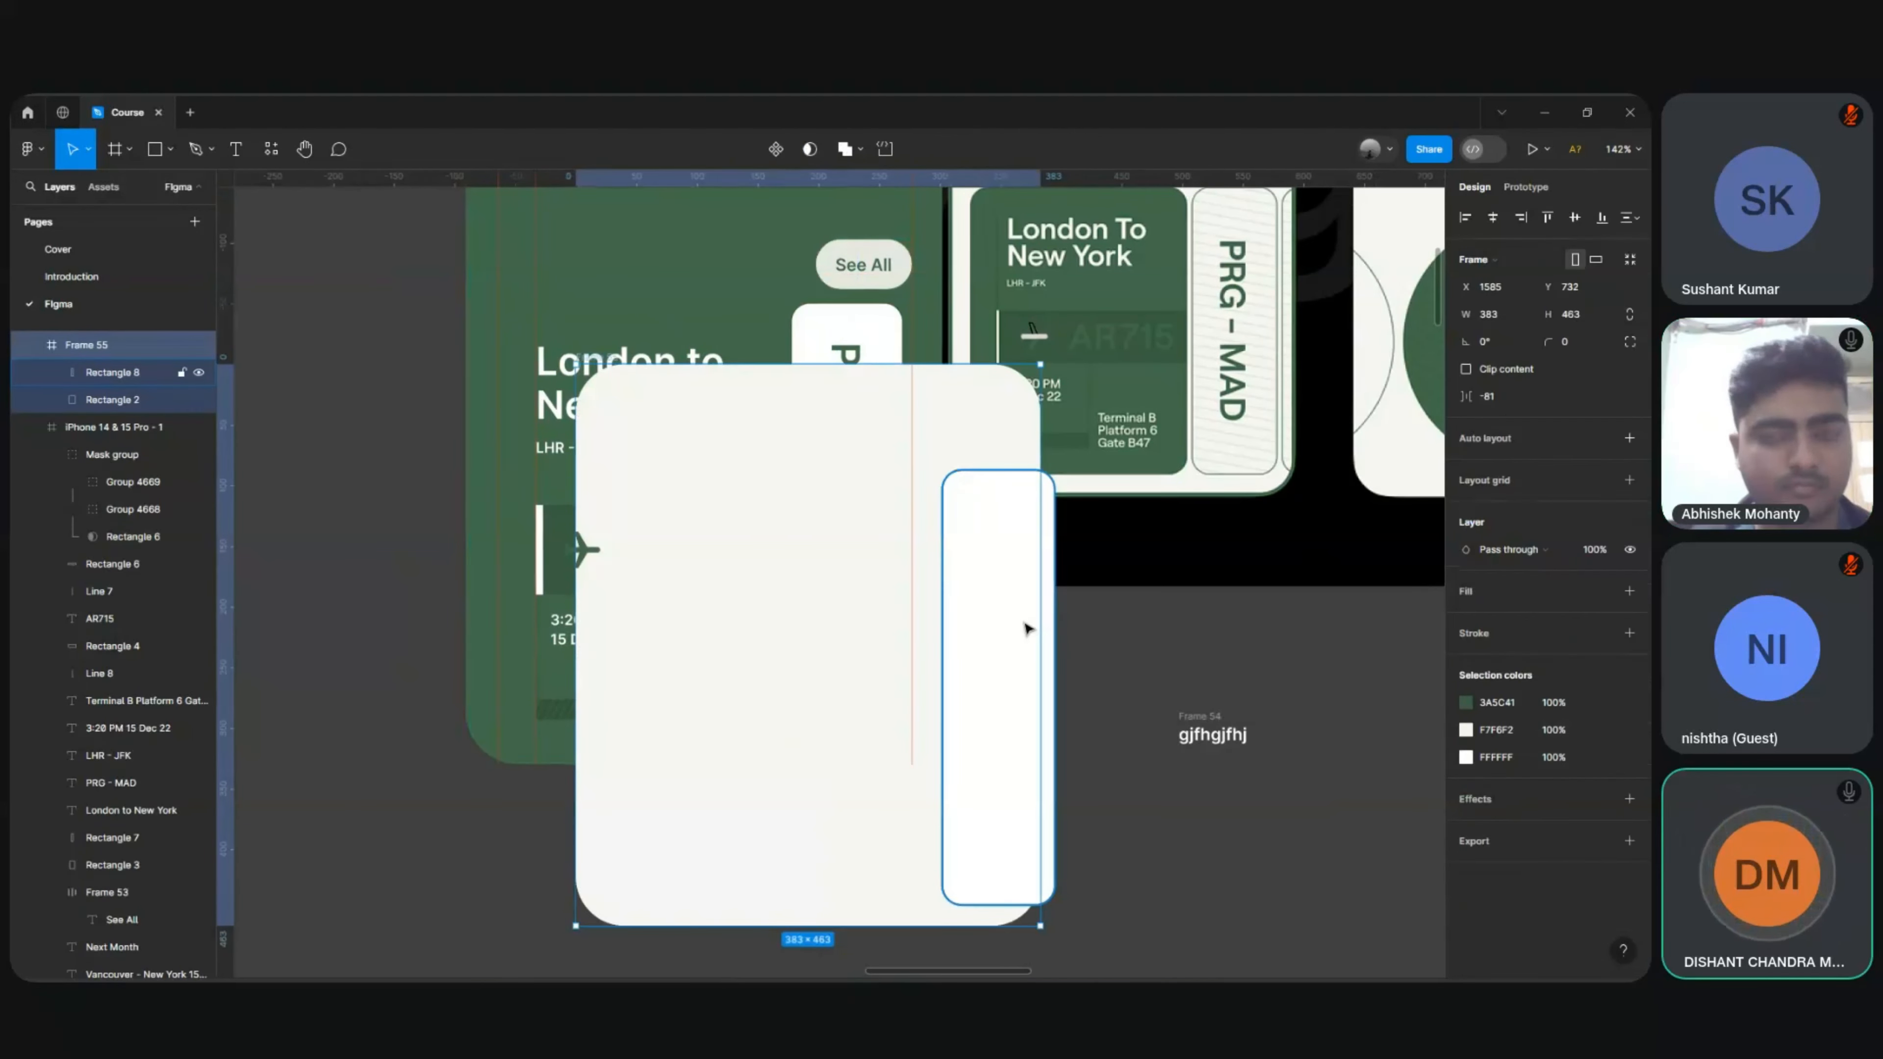
pyautogui.hotkey('ctrl', 'z')
pyautogui.hotkey('ctrl', 'z')
# Step: Try shifting the nested narrow card copy to X 282, Y 66 inside the panel's frame
pyautogui.hotkey('shift', 'Right')
pyautogui.hotkey('shift', 'Right')
pyautogui.hotkey('shift', 'Right')
pyautogui.hotkey('shift', 'Right')
pyautogui.hotkey('shift', 'Left')
pyautogui.hotkey('shift', 'Left')
pyautogui.hotkey('shift', 'Left')
pyautogui.hotkey('shift', 'Left')
pyautogui.hotkey('shift', 'Left')
pyautogui.hotkey('shift', 'Left')
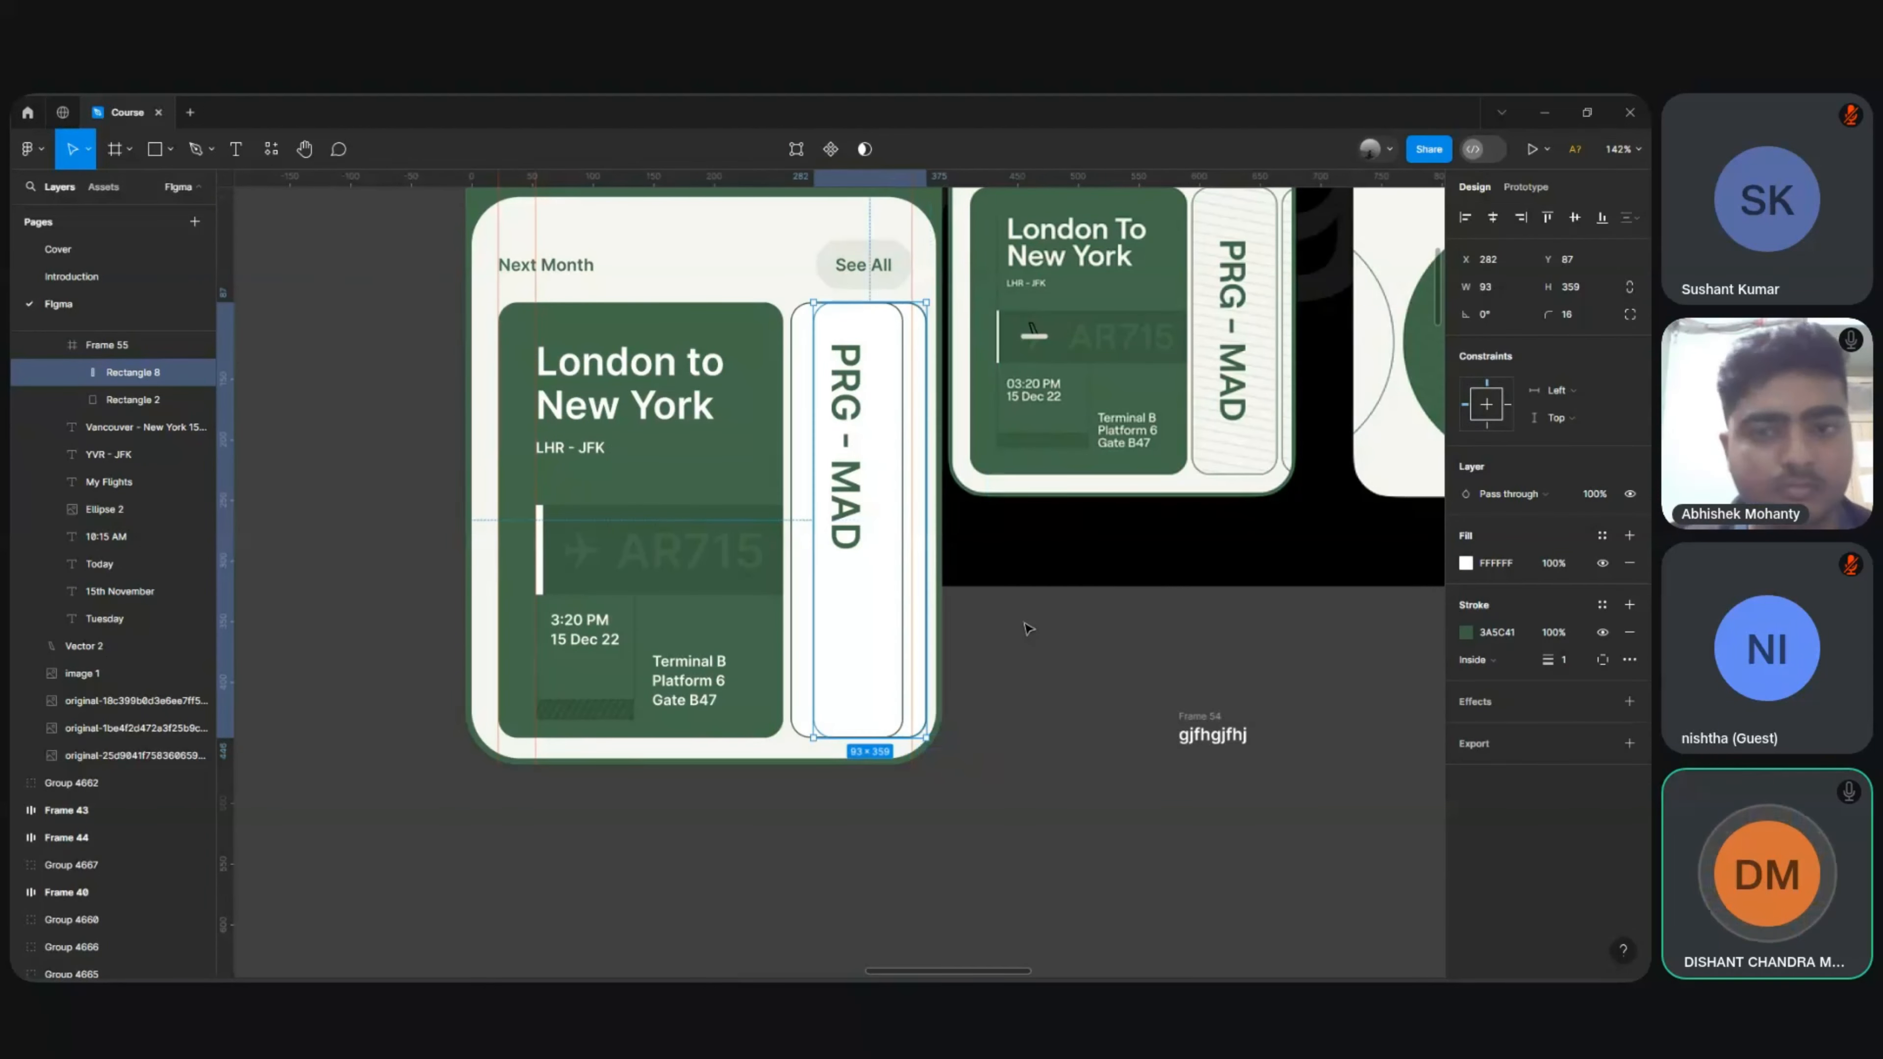
pyautogui.press('Up')
pyautogui.press('Down')
pyautogui.press('Up')
pyautogui.hotkey('shift', 'Down')
pyautogui.hotkey('shift', 'Up')
pyautogui.hotkey('shift', 'Up')
pyautogui.hotkey('shift', 'Up')
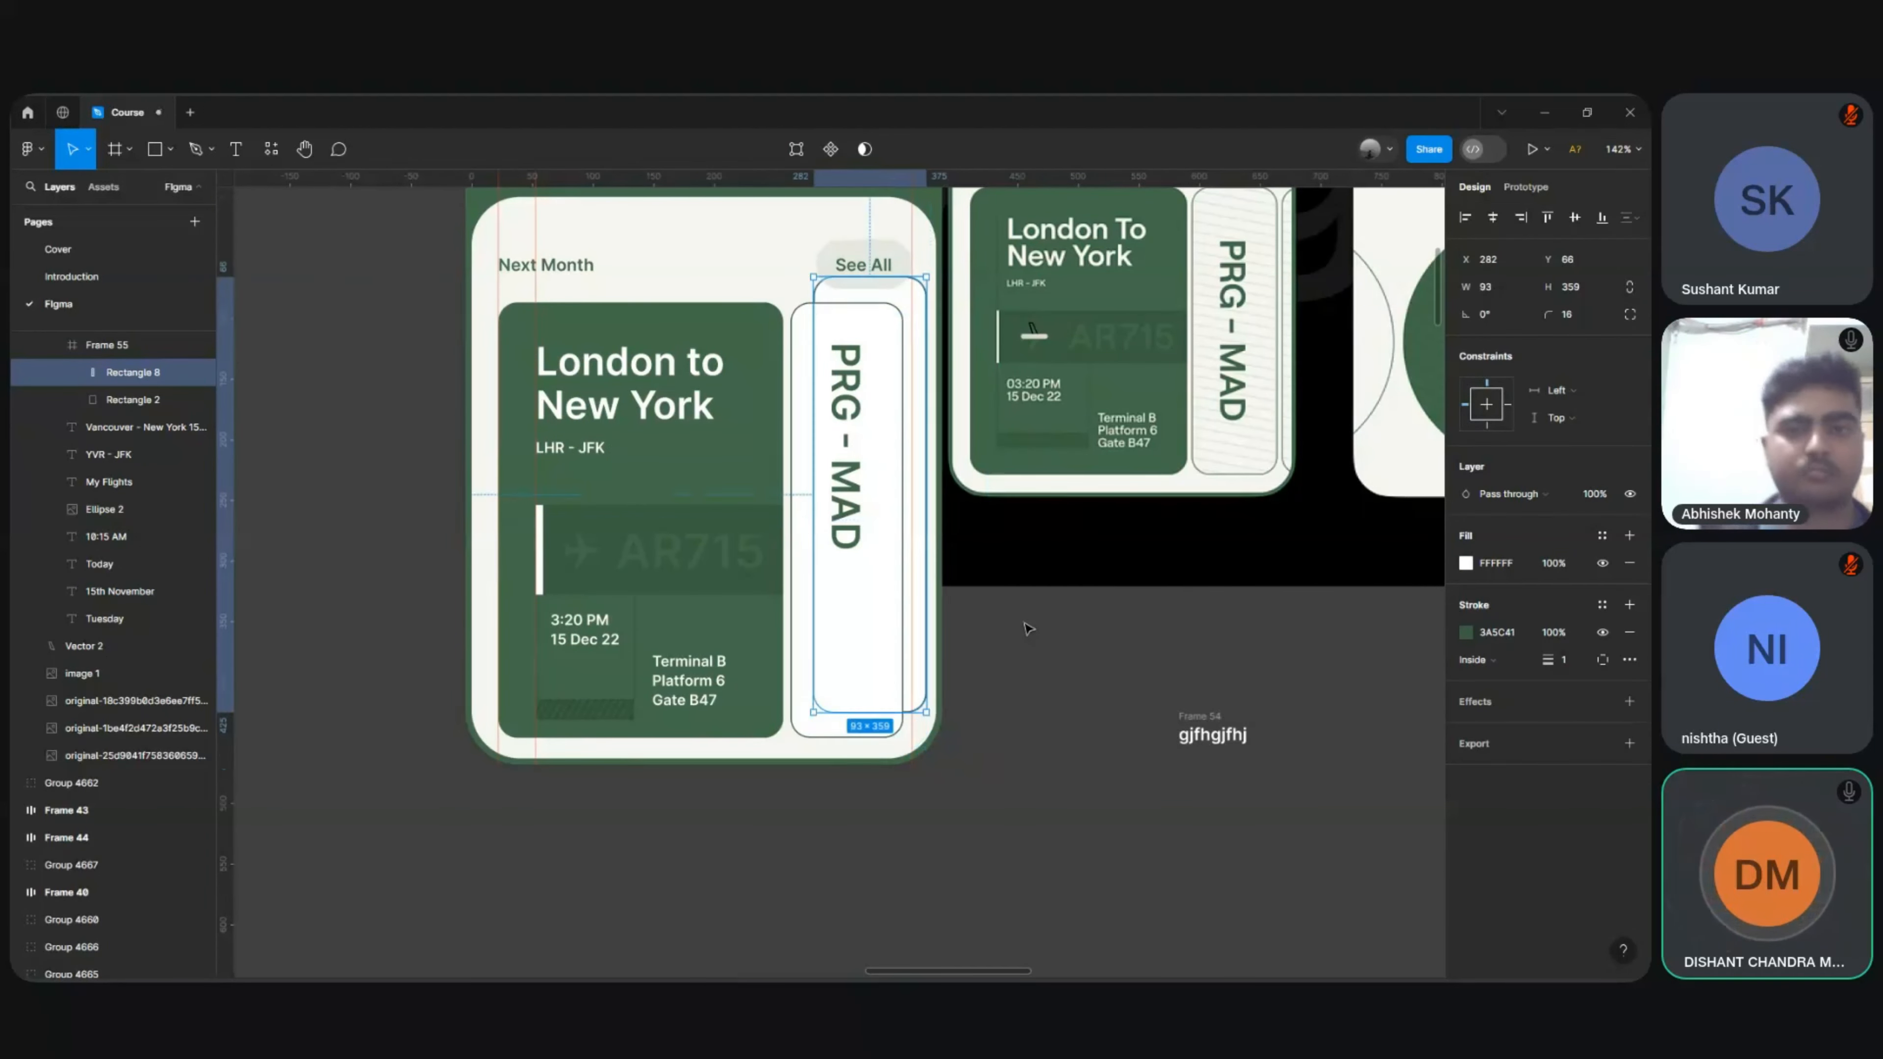
# Step: Try taking the narrow card copy out to the canvas and nesting its layer back into the panel's frame
pyautogui.moveTo(856, 373); pyautogui.dragTo(1144, 611)
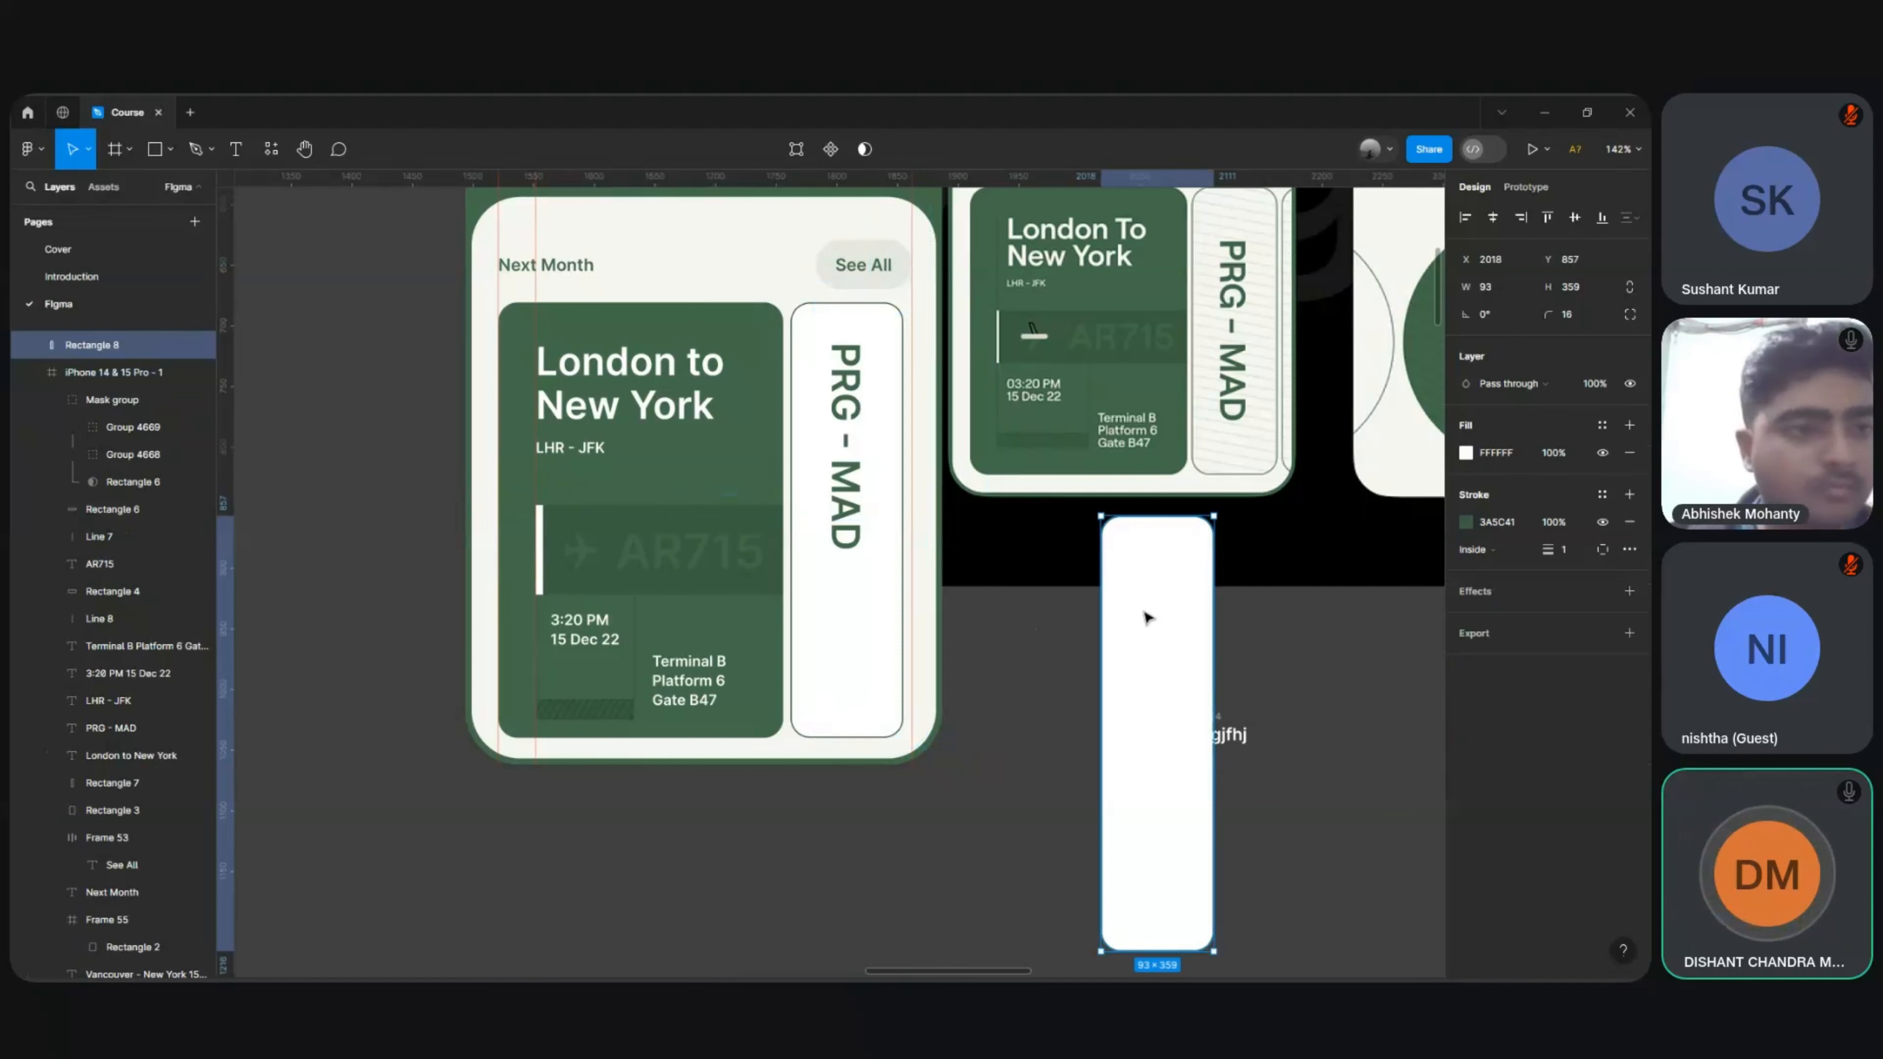
pyautogui.click(716, 266)
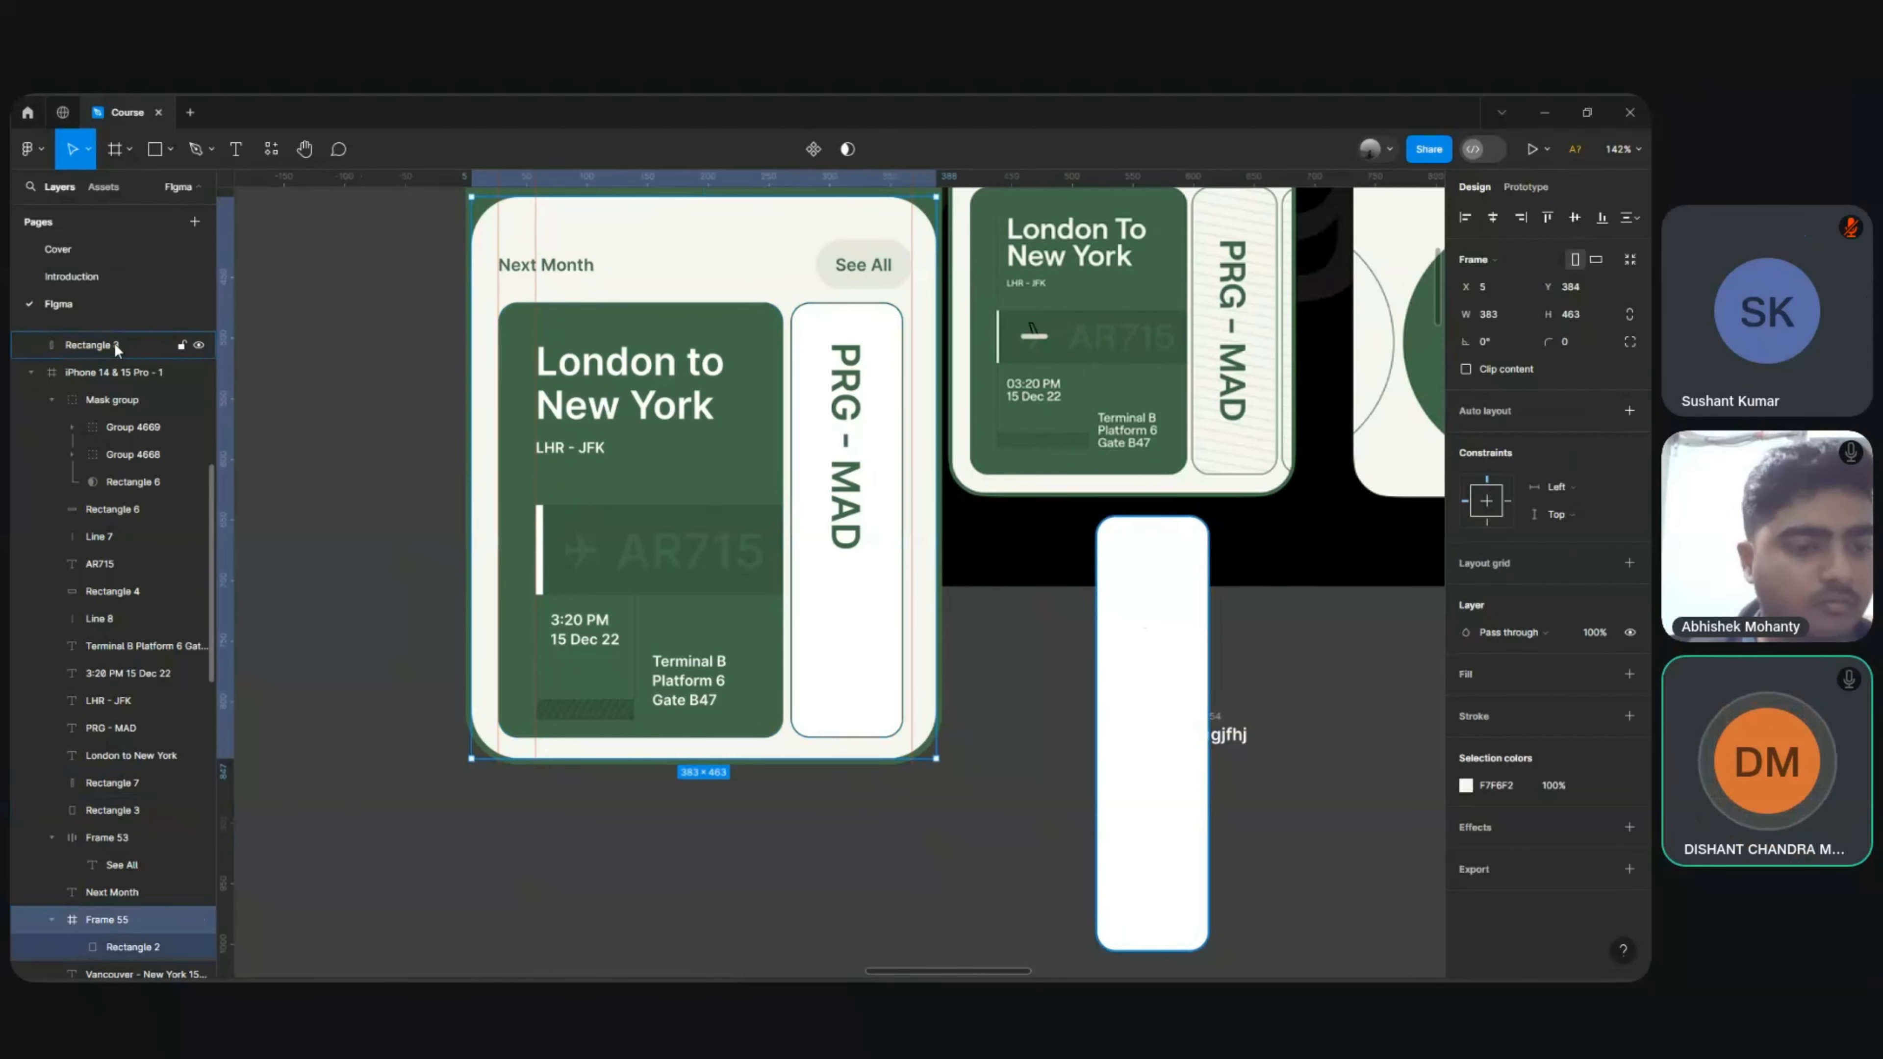
pyautogui.moveTo(115, 342); pyautogui.dragTo(107, 929)
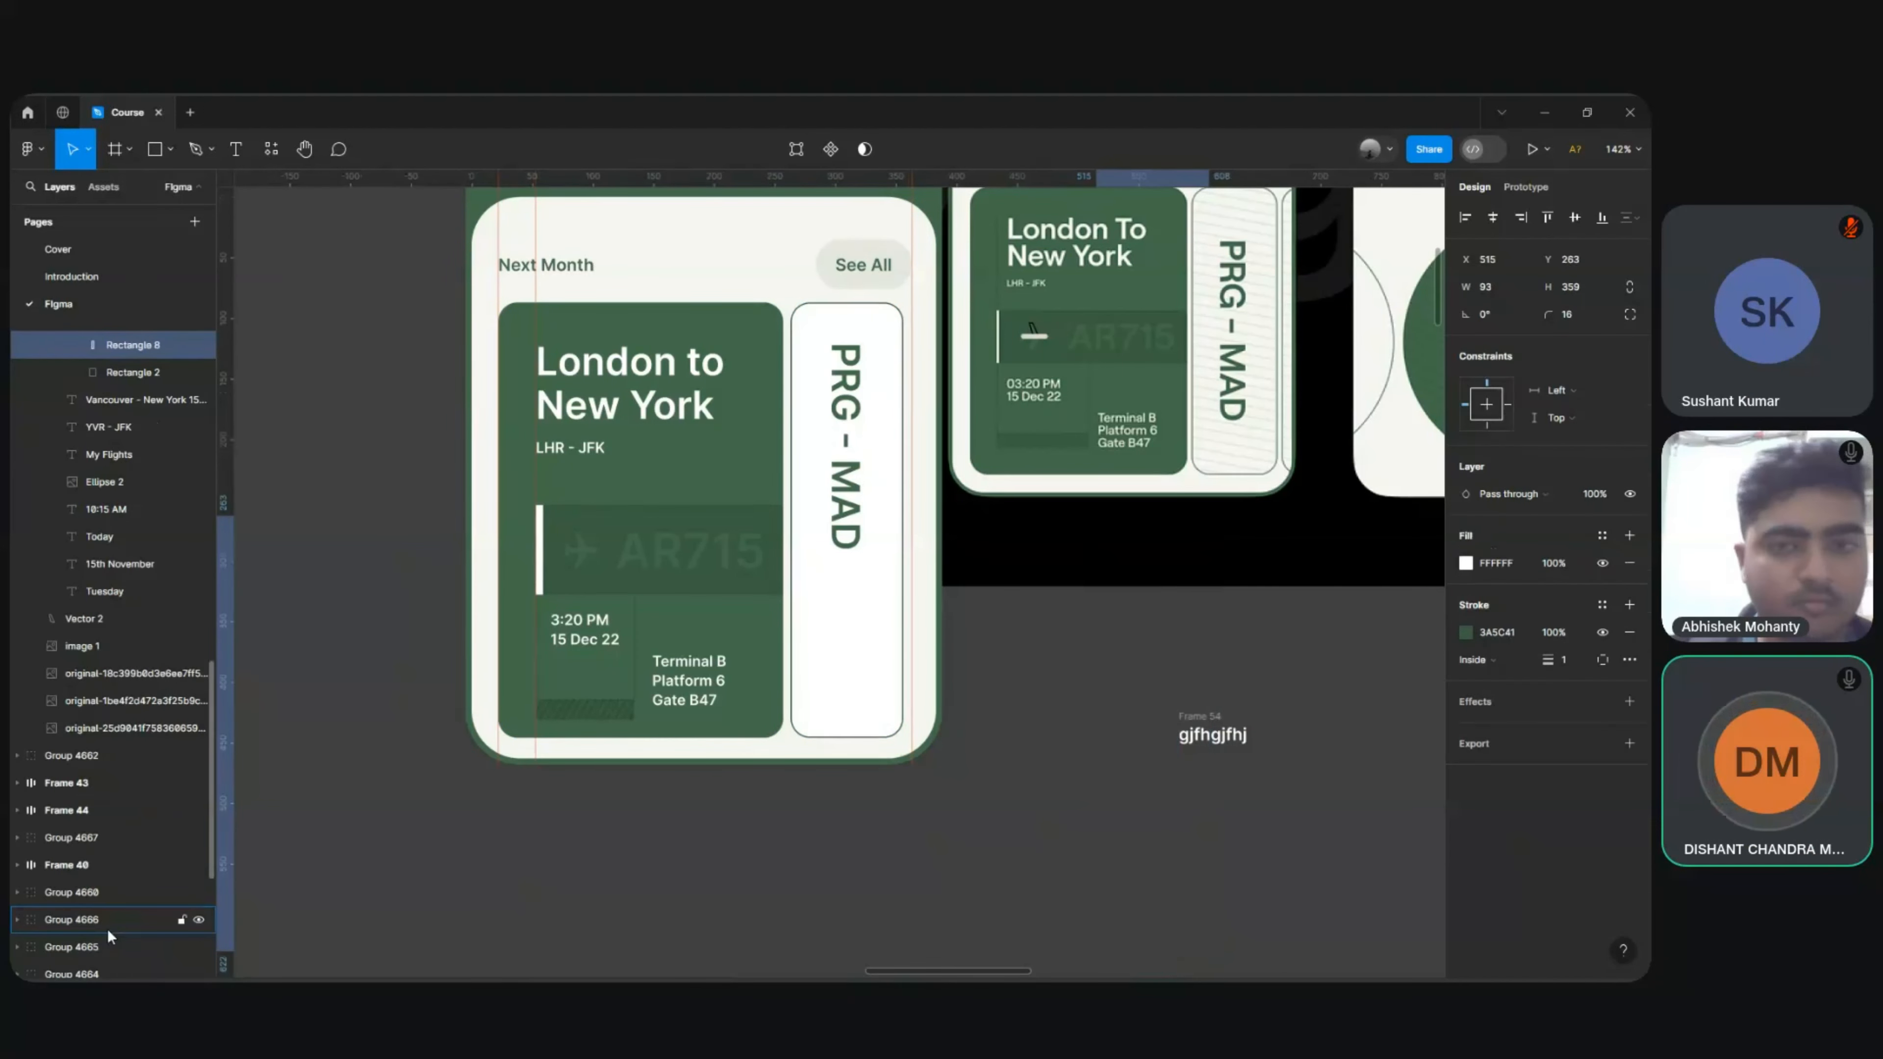
# Step: Try moving the re-nested narrow card copy to X 315, Y 143, and select the panel's frame with it
pyautogui.hotkey('shift', 'Left')
pyautogui.hotkey('shift', 'Left')
pyautogui.hotkey('shift', 'Left')
pyautogui.hotkey('shift', 'Left')
pyautogui.hotkey('shift', 'Left')
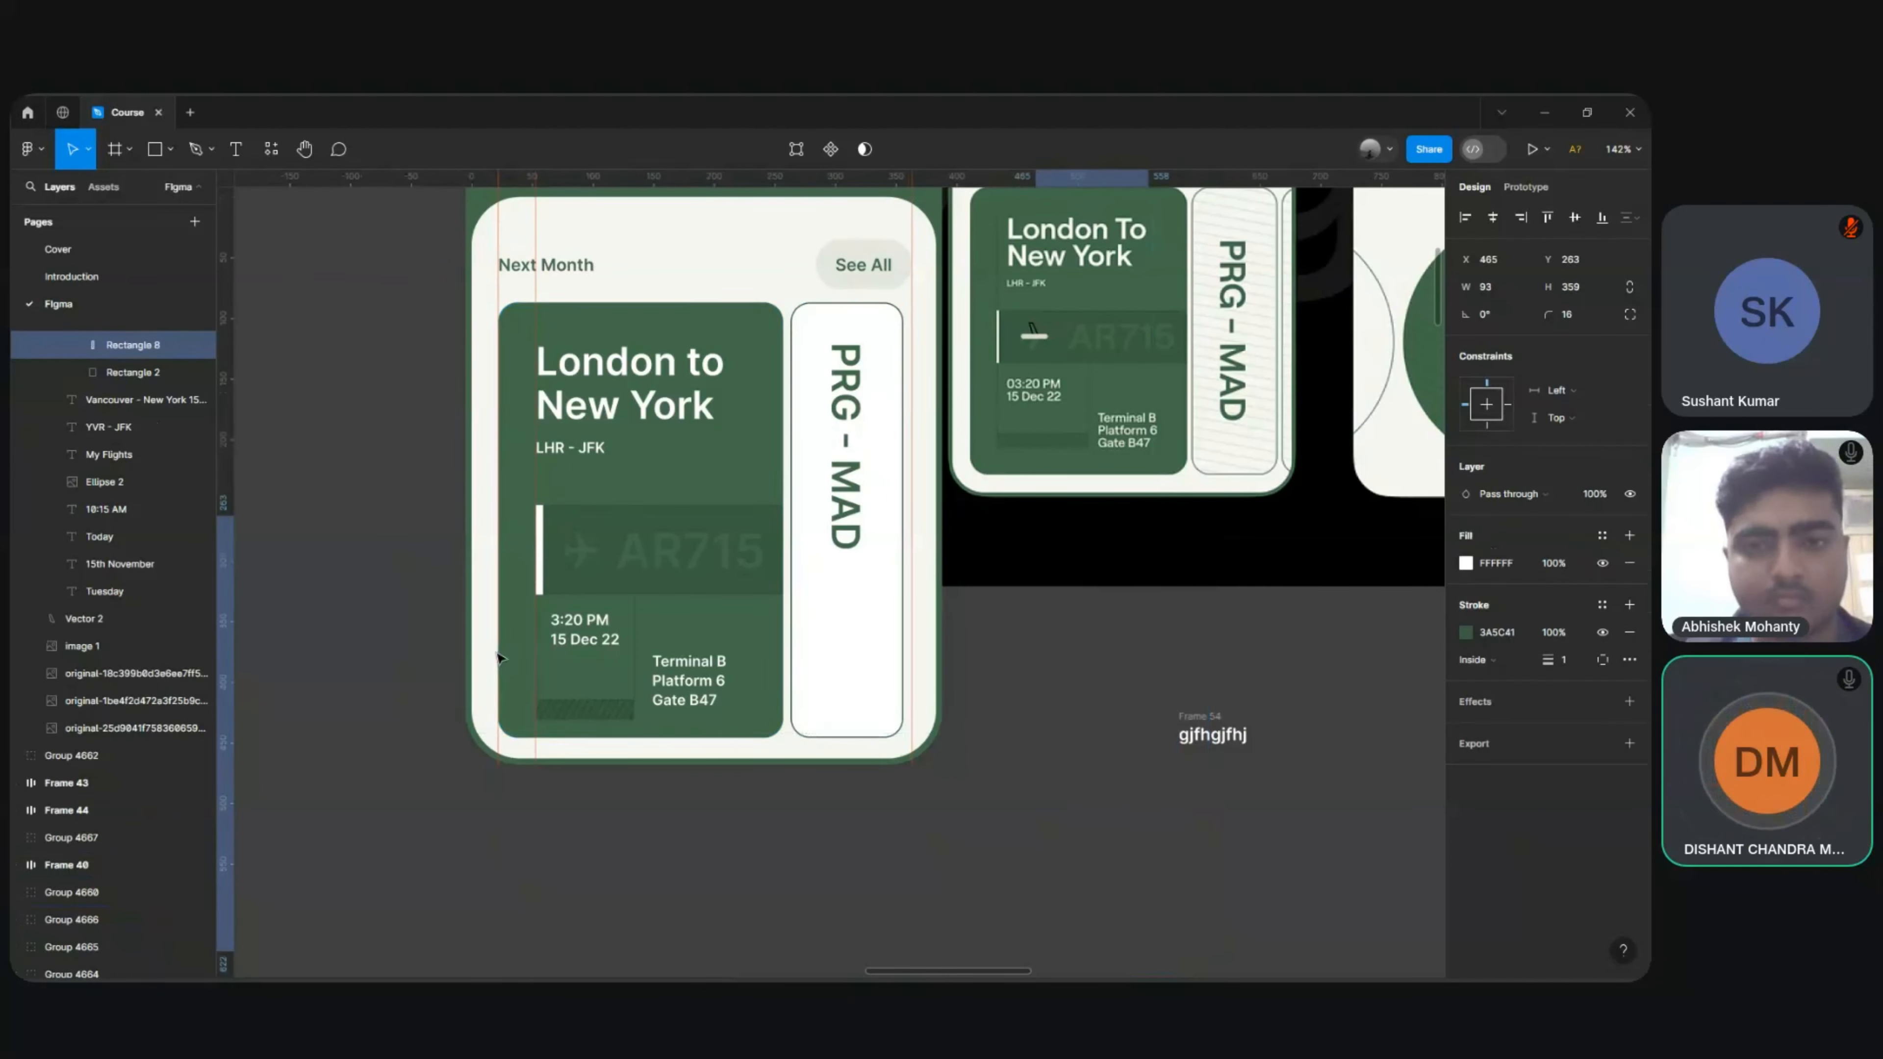
pyautogui.hotkey('shift', 'Left')
pyautogui.hotkey('shift', 'Left')
pyautogui.hotkey('shift', 'Left')
pyautogui.hotkey('shift', 'Left')
pyautogui.hotkey('shift', 'Left')
pyautogui.hotkey('shift', 'Left')
pyautogui.hotkey('shift', 'Left')
pyautogui.hotkey('shift', 'Left')
pyautogui.hotkey('shift', 'Left')
pyautogui.hotkey('shift', 'Left')
pyautogui.hotkey('shift', 'Left')
pyautogui.hotkey('shift', 'Left')
pyautogui.hotkey('shift', 'Left')
pyautogui.hotkey('shift', 'Left')
pyautogui.hotkey('shift', 'Left')
pyautogui.hotkey('shift', 'Up')
pyautogui.hotkey('shift', 'Up')
pyautogui.hotkey('shift', 'Up')
pyautogui.hotkey('shift', 'Up')
pyautogui.hotkey('shift', 'Up')
pyautogui.hotkey('shift', 'Up')
pyautogui.hotkey('shift', 'Up')
pyautogui.hotkey('shift', 'Up')
pyautogui.hotkey('shift', 'Up')
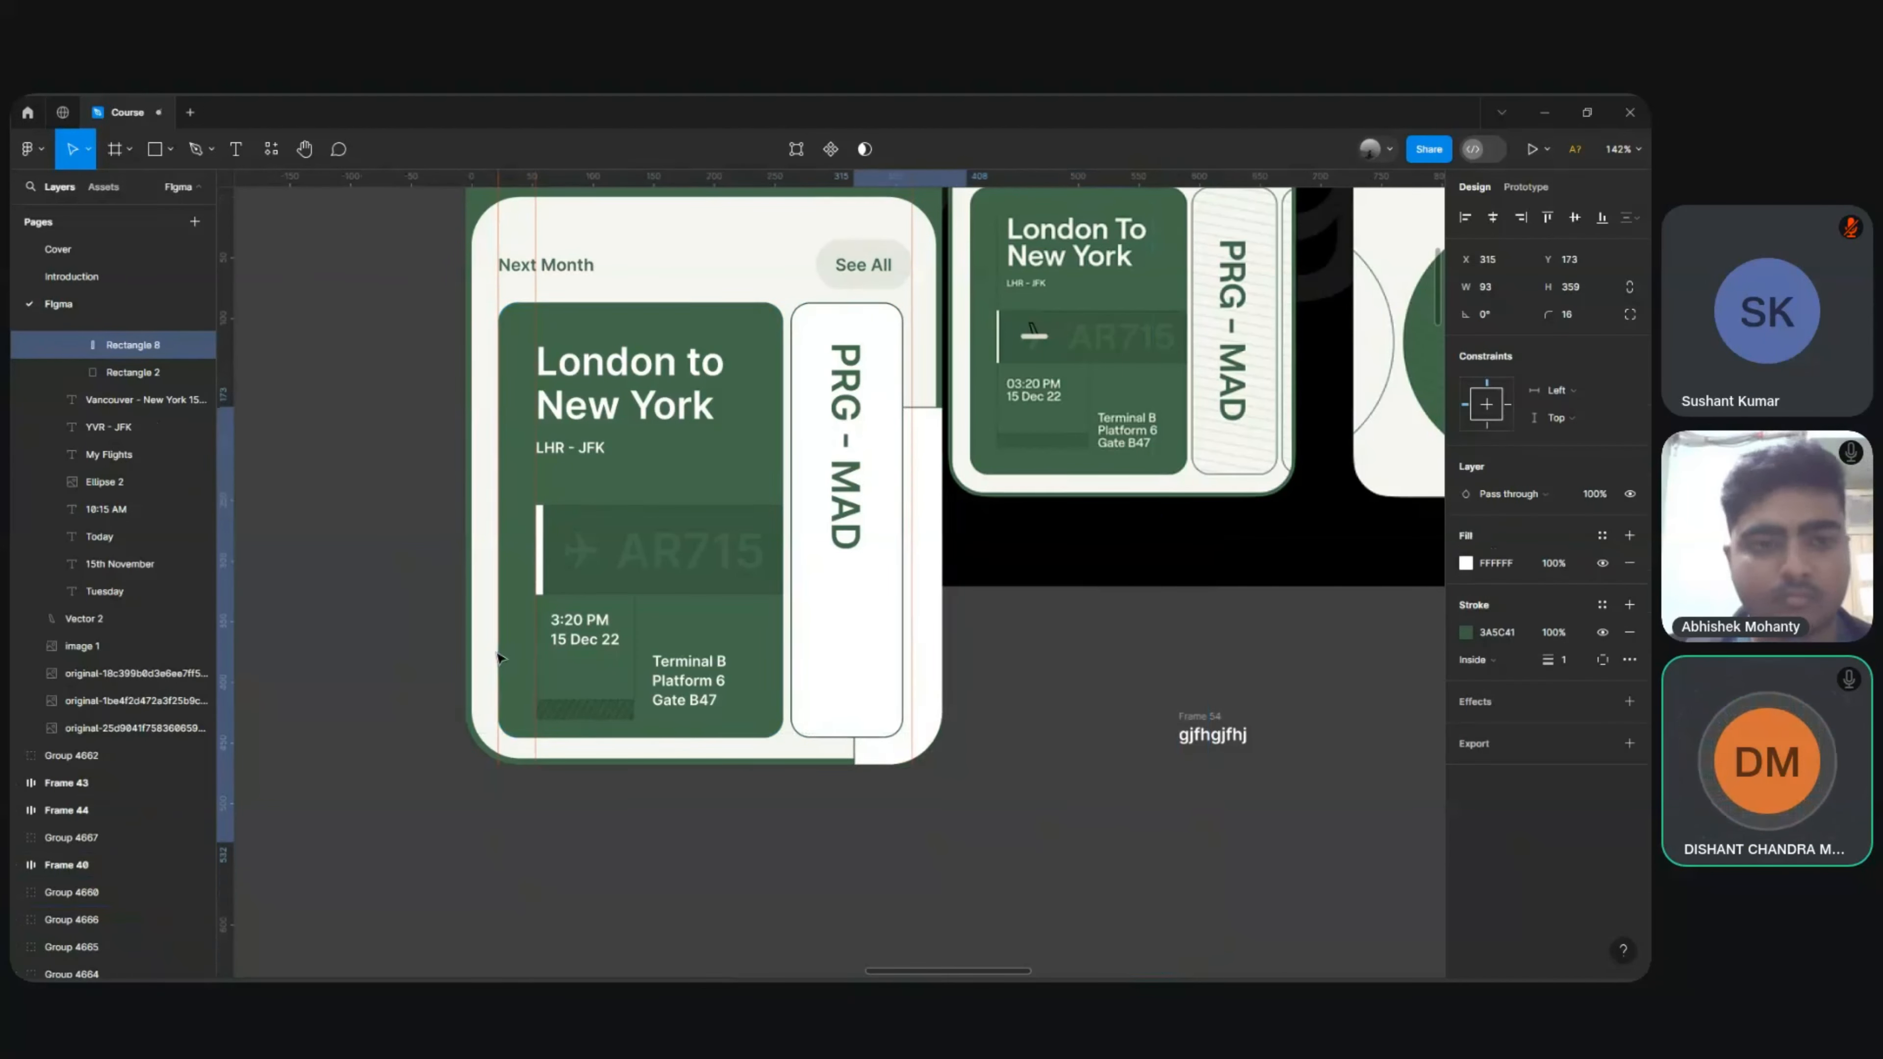
pyautogui.hotkey('shift', 'Up')
pyautogui.hotkey('shift', 'Up')
pyautogui.hotkey('shift', 'Up')
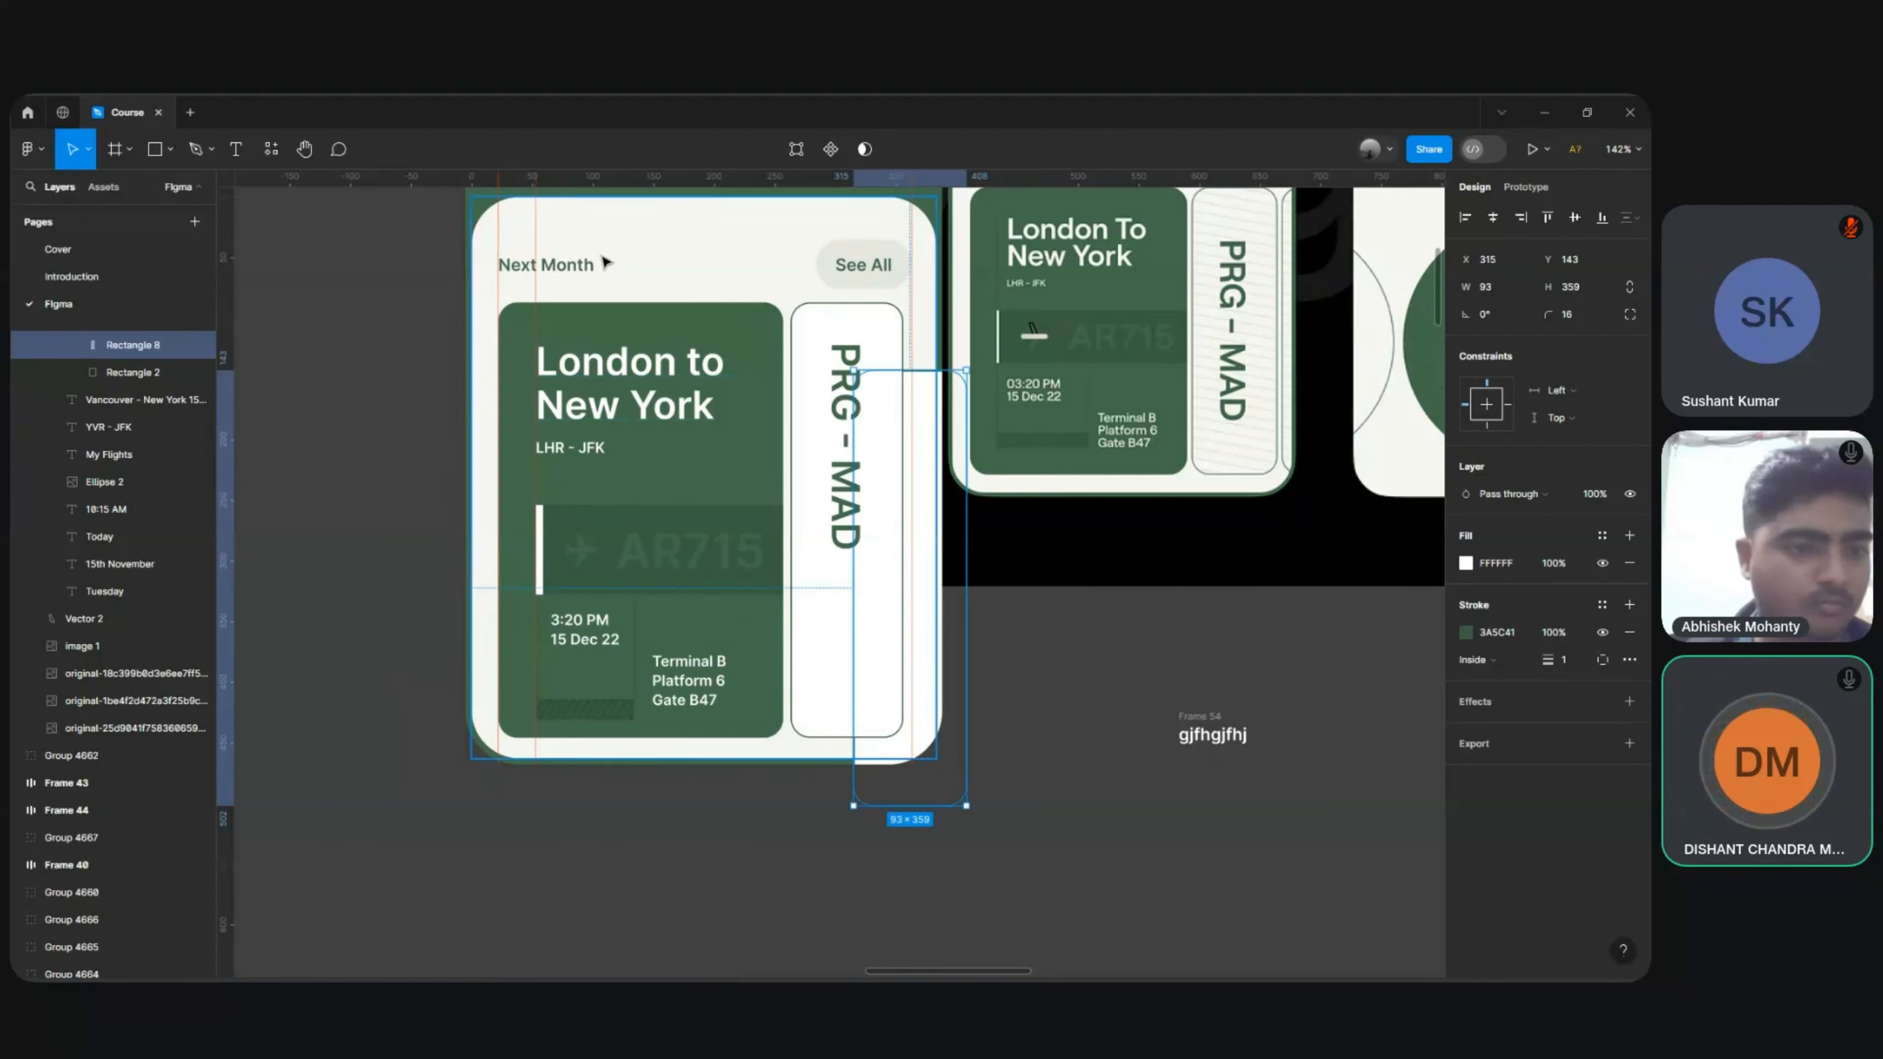
pyautogui.keyDown('shift'); pyautogui.click(604, 261); pyautogui.keyUp('shift')
pyautogui.hotkey('ctrl', 'alt', 'g')
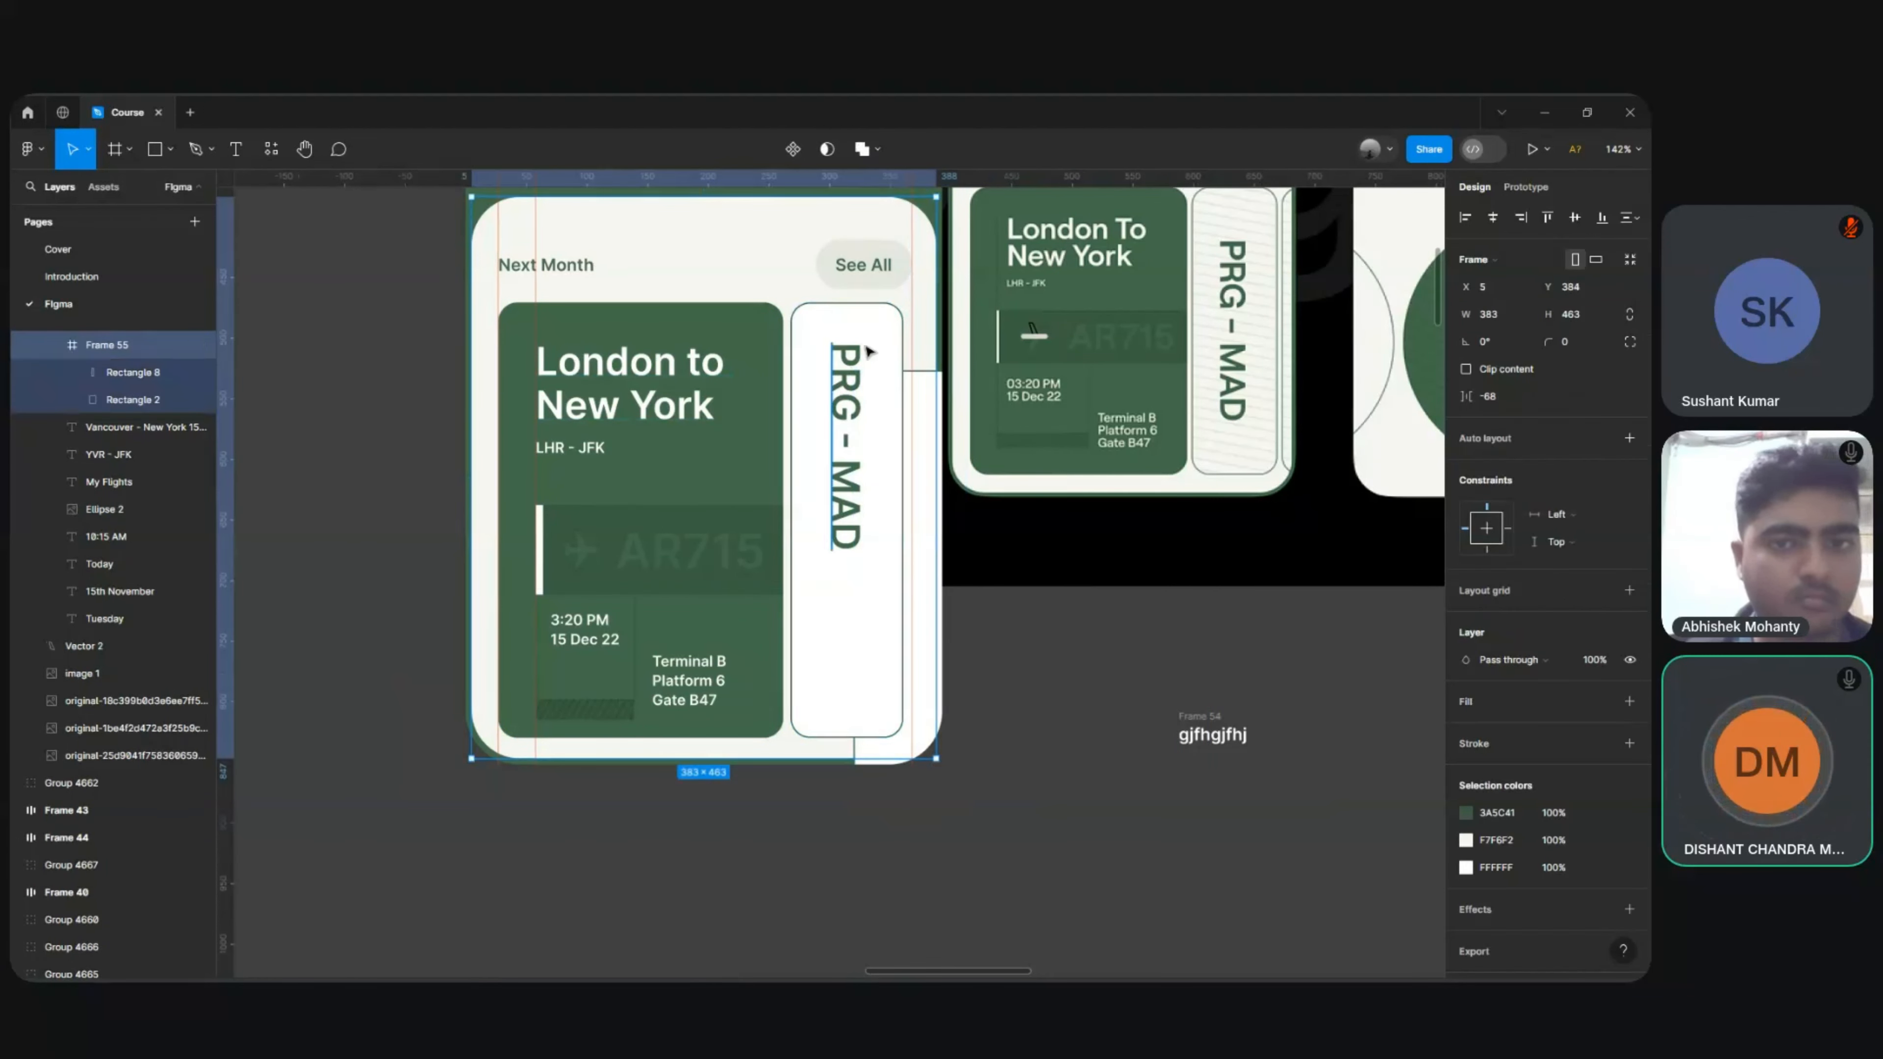
# Step: Undo the nesting and moves of the narrow card copy, back to its place beside the PRG - MAD card
pyautogui.keyDown('ctrl'); pyautogui.click(929, 411); pyautogui.keyUp('ctrl')
pyautogui.hotkey('shift', 'Down')
pyautogui.hotkey('shift', 'Down')
pyautogui.hotkey('shift', 'Down')
pyautogui.hotkey('shift', 'Down')
pyautogui.hotkey('shift', 'Down')
pyautogui.hotkey('shift', 'Down')
pyautogui.hotkey('shift', 'Down')
pyautogui.hotkey('shift', 'Down')
pyautogui.hotkey('shift', 'Down')
pyautogui.hotkey('shift', 'Down')
pyautogui.hotkey('shift', 'Down')
pyautogui.hotkey('shift', 'Down')
pyautogui.hotkey('shift', 'Right')
pyautogui.hotkey('shift', 'Right')
pyautogui.hotkey('shift', 'Right')
pyautogui.hotkey('shift', 'Right')
pyautogui.hotkey('shift', 'Right')
pyautogui.hotkey('shift', 'Right')
pyautogui.hotkey('shift', 'Right')
pyautogui.hotkey('shift', 'Right')
pyautogui.hotkey('shift', 'Right')
pyautogui.hotkey('shift', 'Right')
pyautogui.hotkey('shift', 'Right')
pyautogui.hotkey('shift', 'Right')
pyautogui.hotkey('shift', 'Right')
pyautogui.hotkey('shift', 'Right')
pyautogui.hotkey('shift', 'Right')
pyautogui.hotkey('shift', 'Right')
pyautogui.hotkey('shift', 'Right')
pyautogui.hotkey('shift', 'Right')
pyautogui.hotkey('shift', 'Right')
pyautogui.hotkey('shift', 'Right')
pyautogui.hotkey('ctrl', 'z')
pyautogui.hotkey('ctrl', 'z')
pyautogui.hotkey('ctrl', 'z')
pyautogui.hotkey('ctrl', 'z')
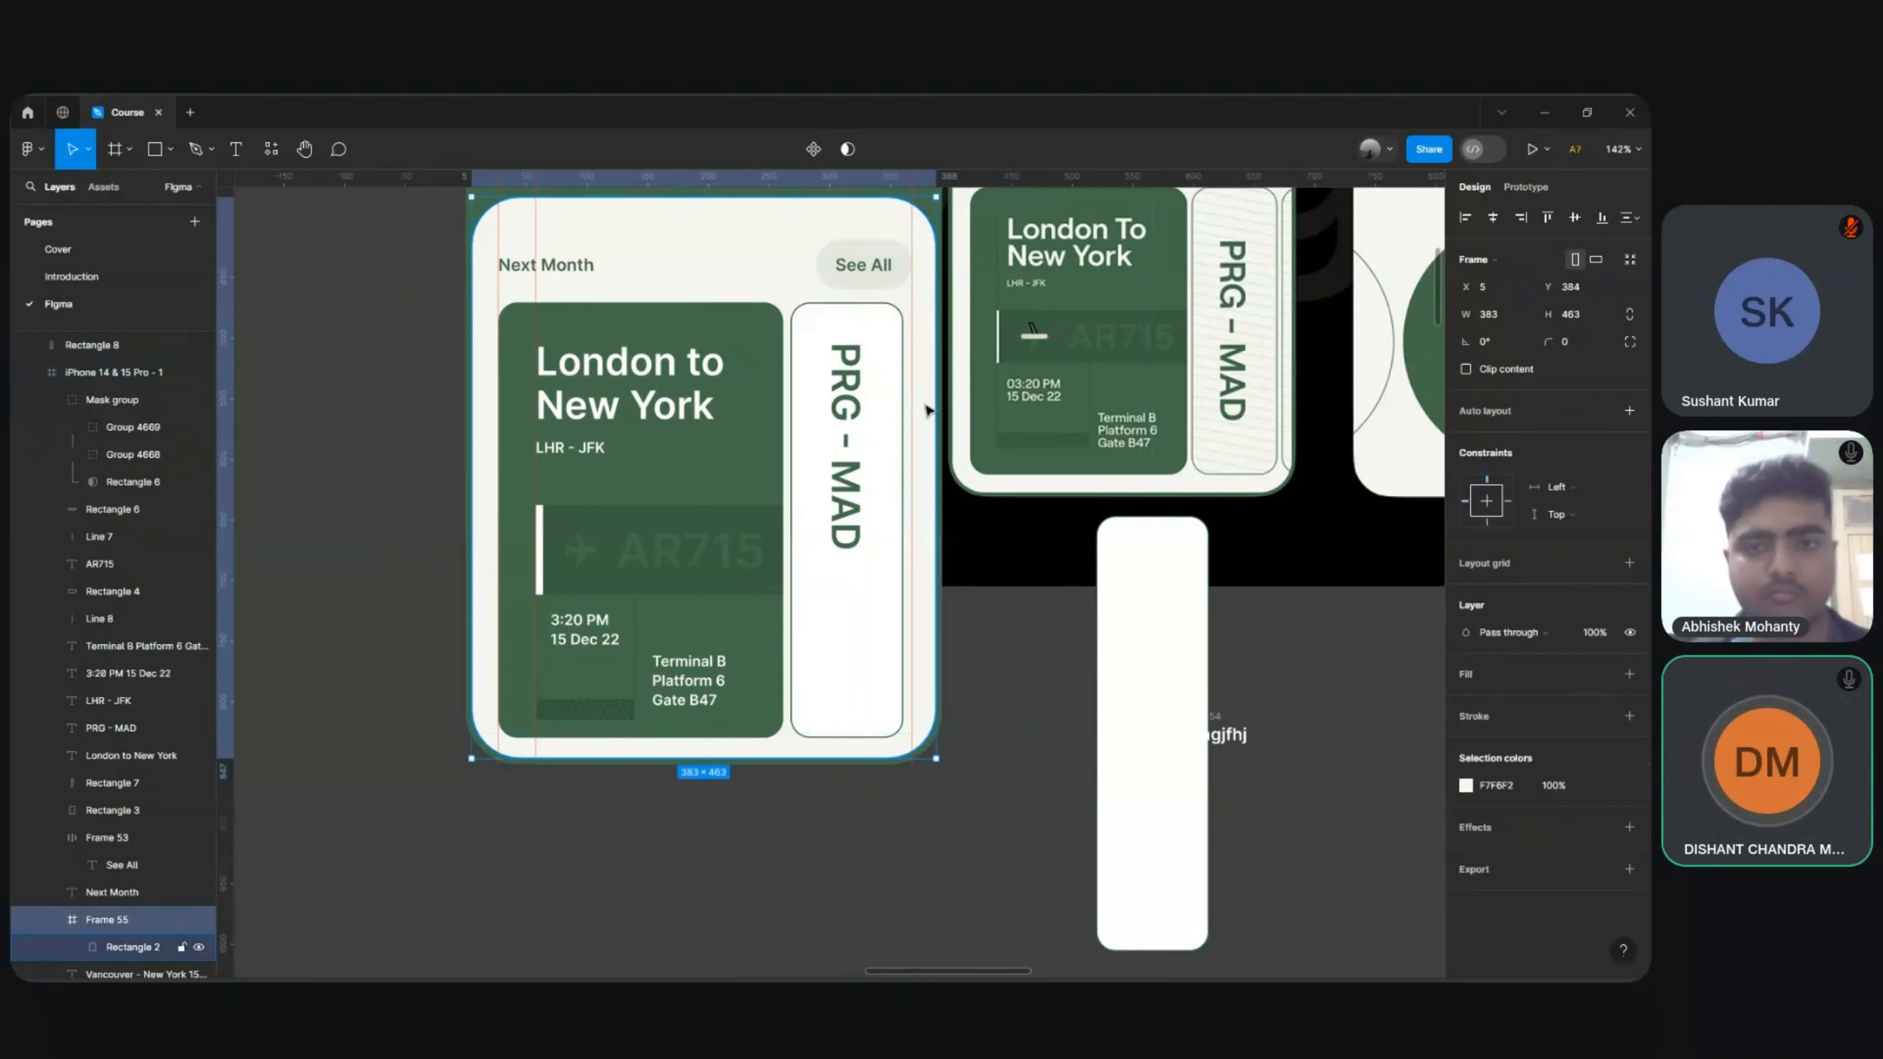
pyautogui.hotkey('ctrl', 'z')
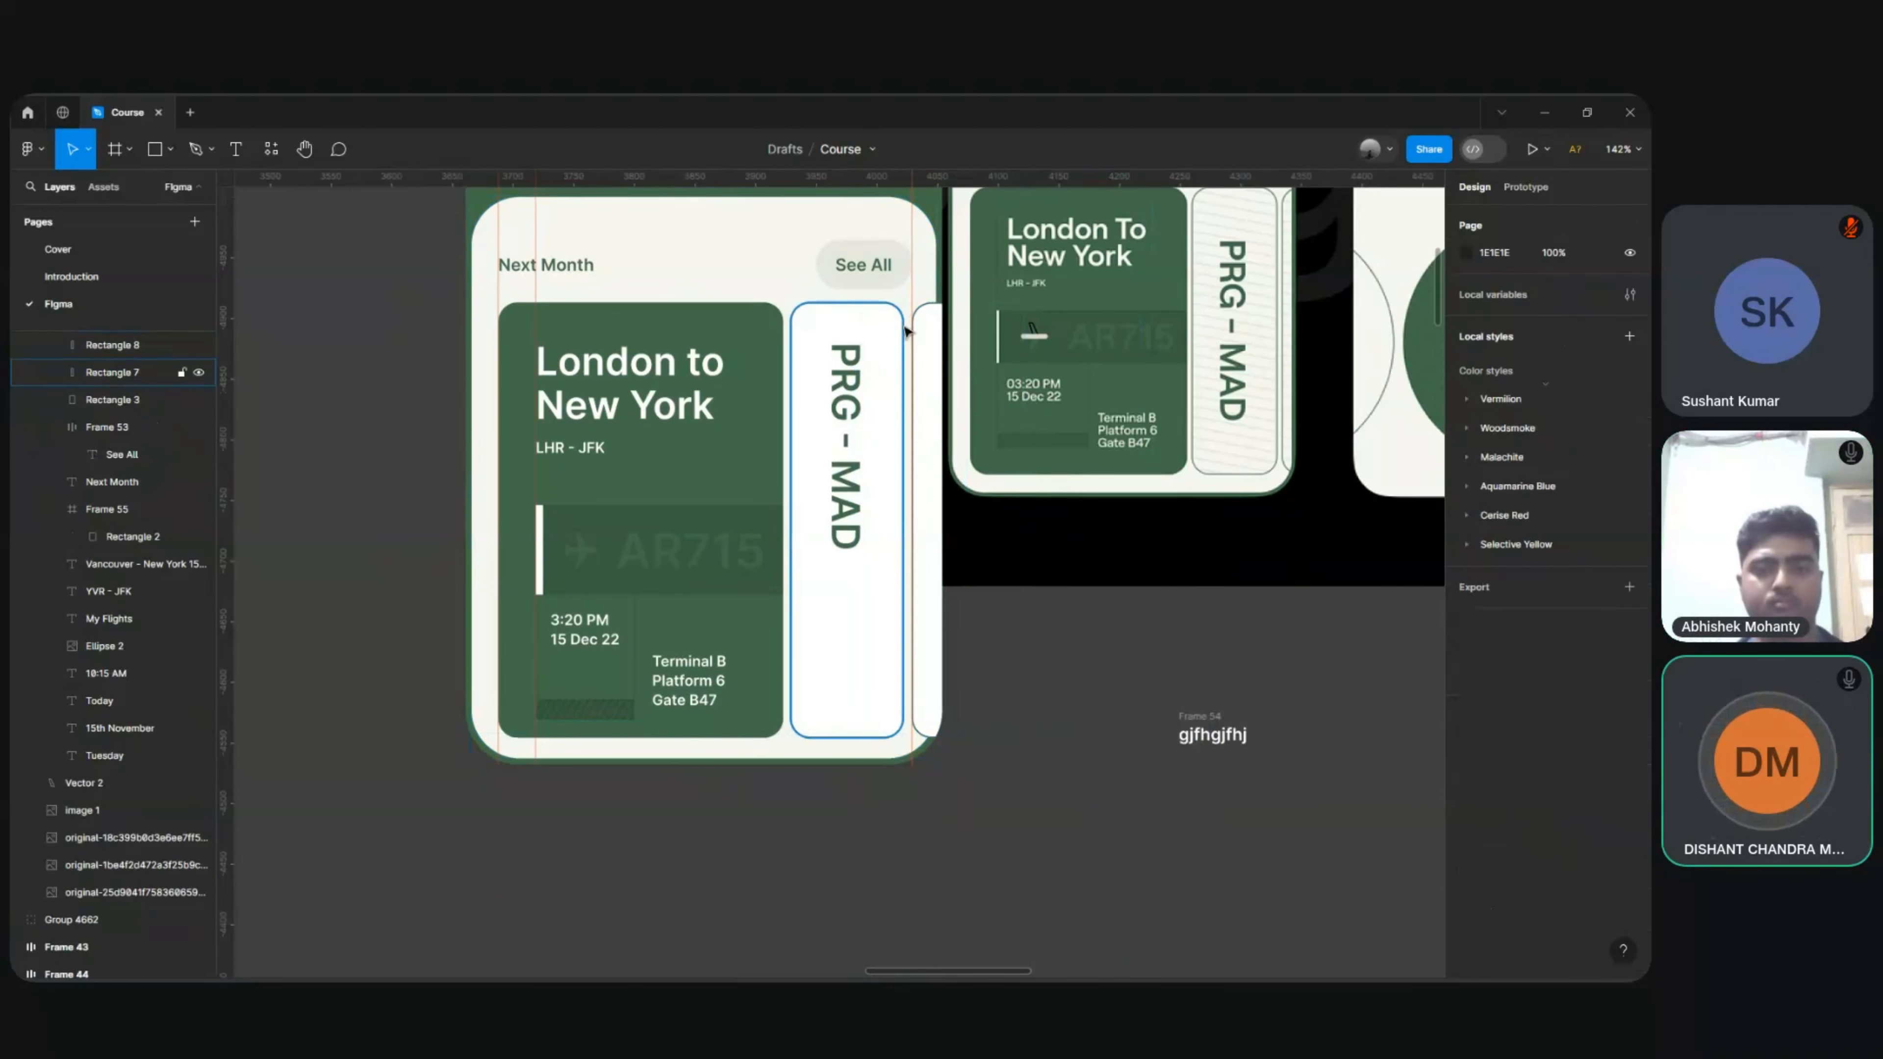
# Step: Flatten the frame around the cream Next Month panel into a single shape
pyautogui.click(760, 217)
pyautogui.scroll(2, 760, 216)
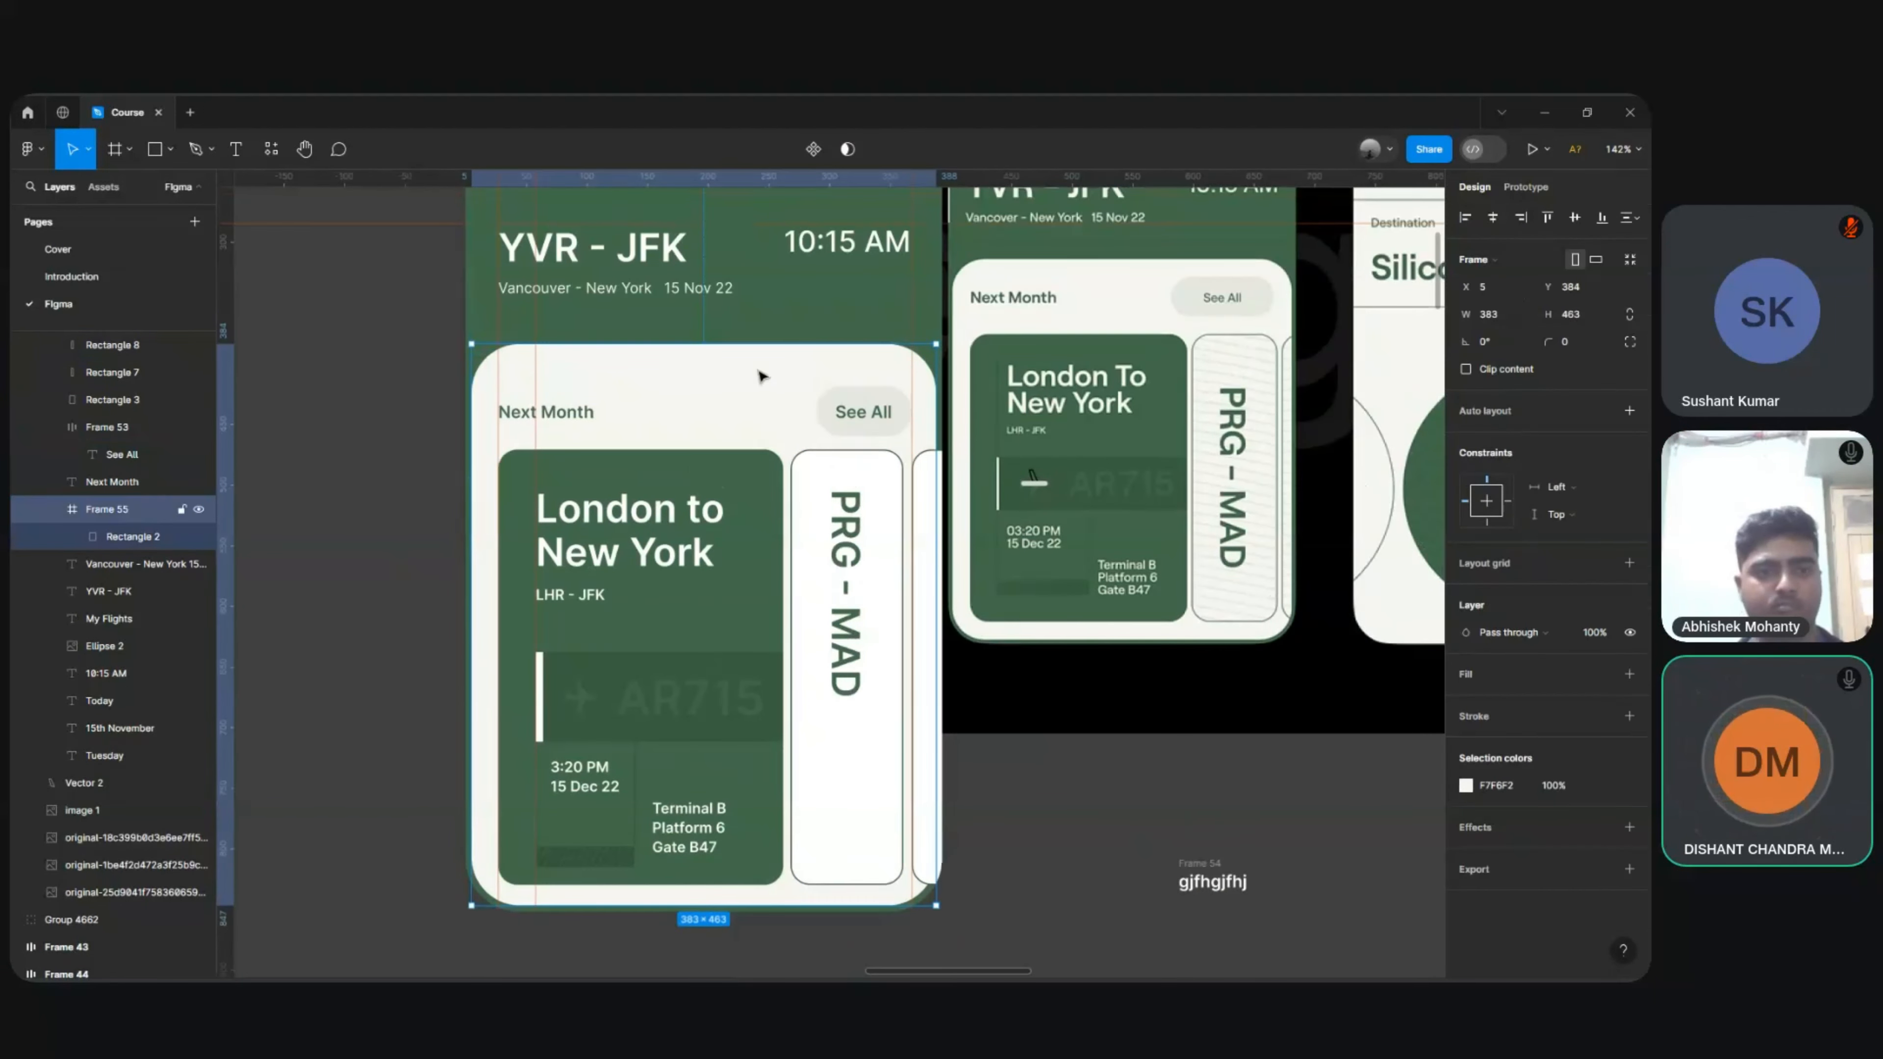
pyautogui.rightClick(776, 424)
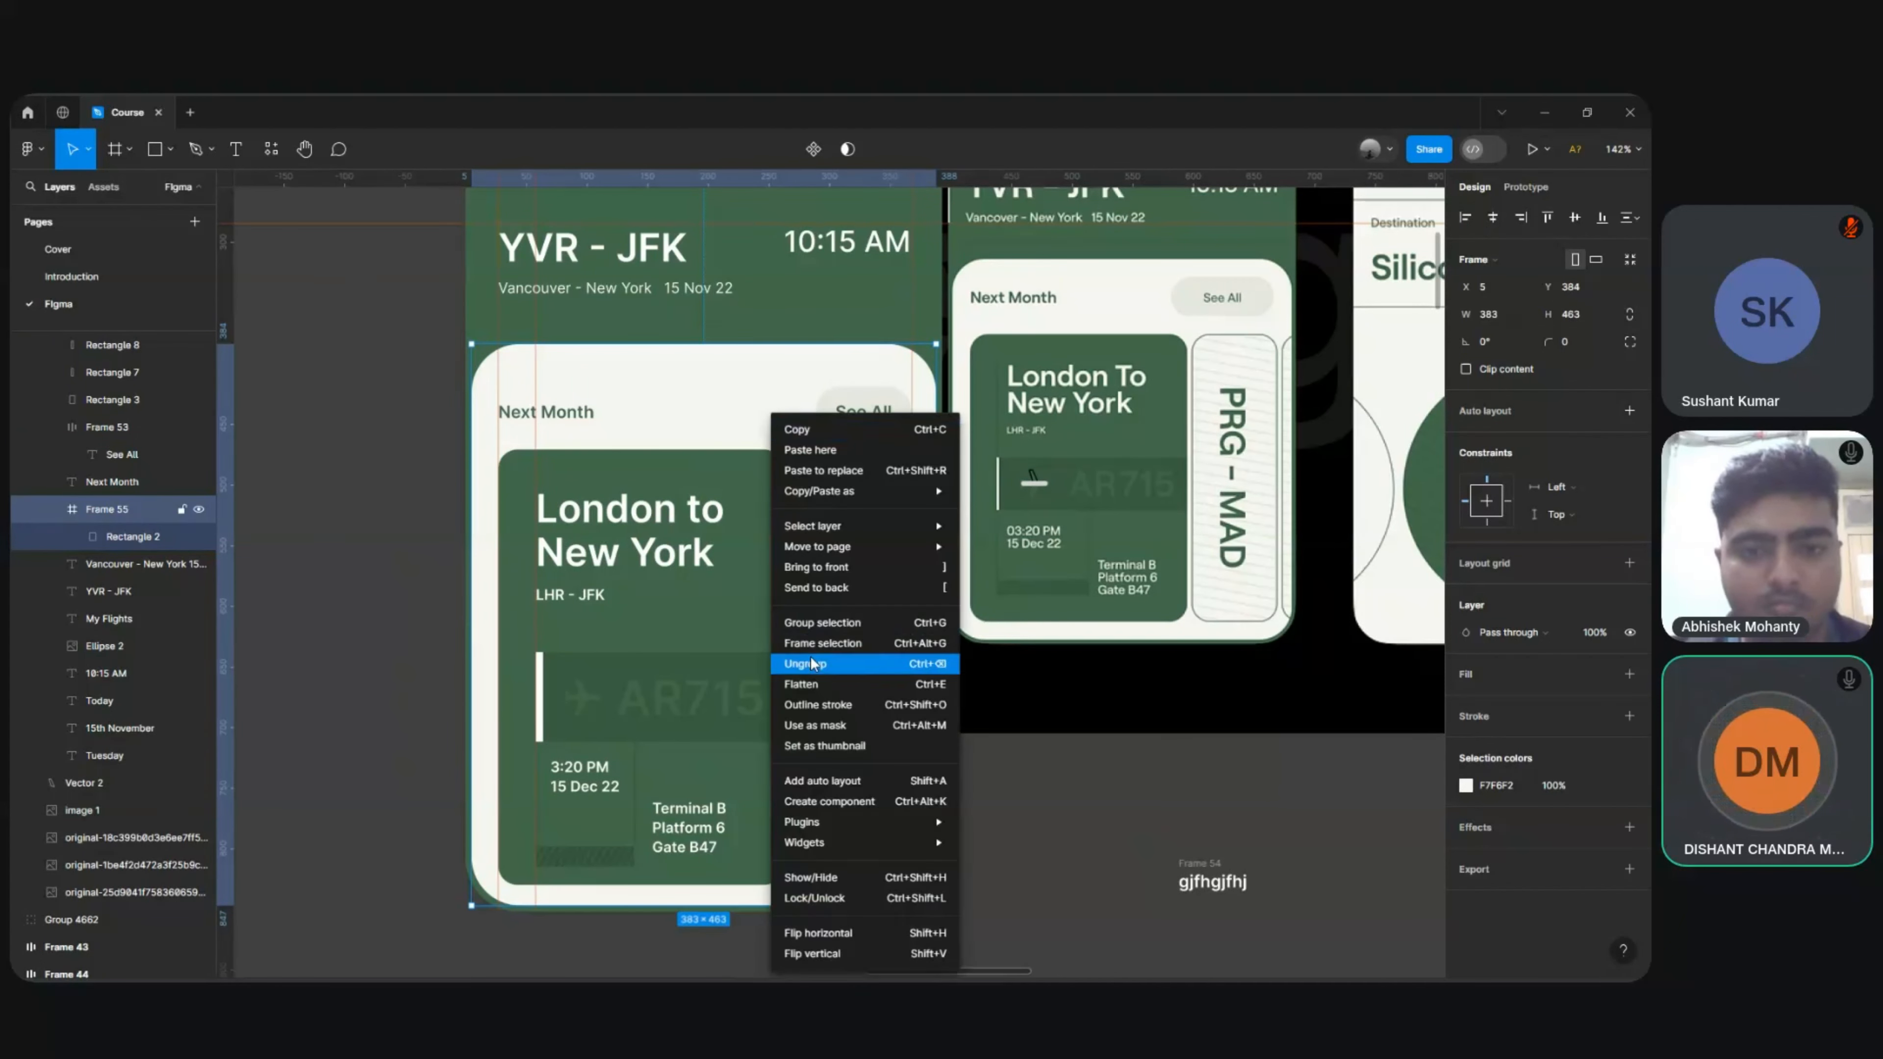
pyautogui.click(809, 684)
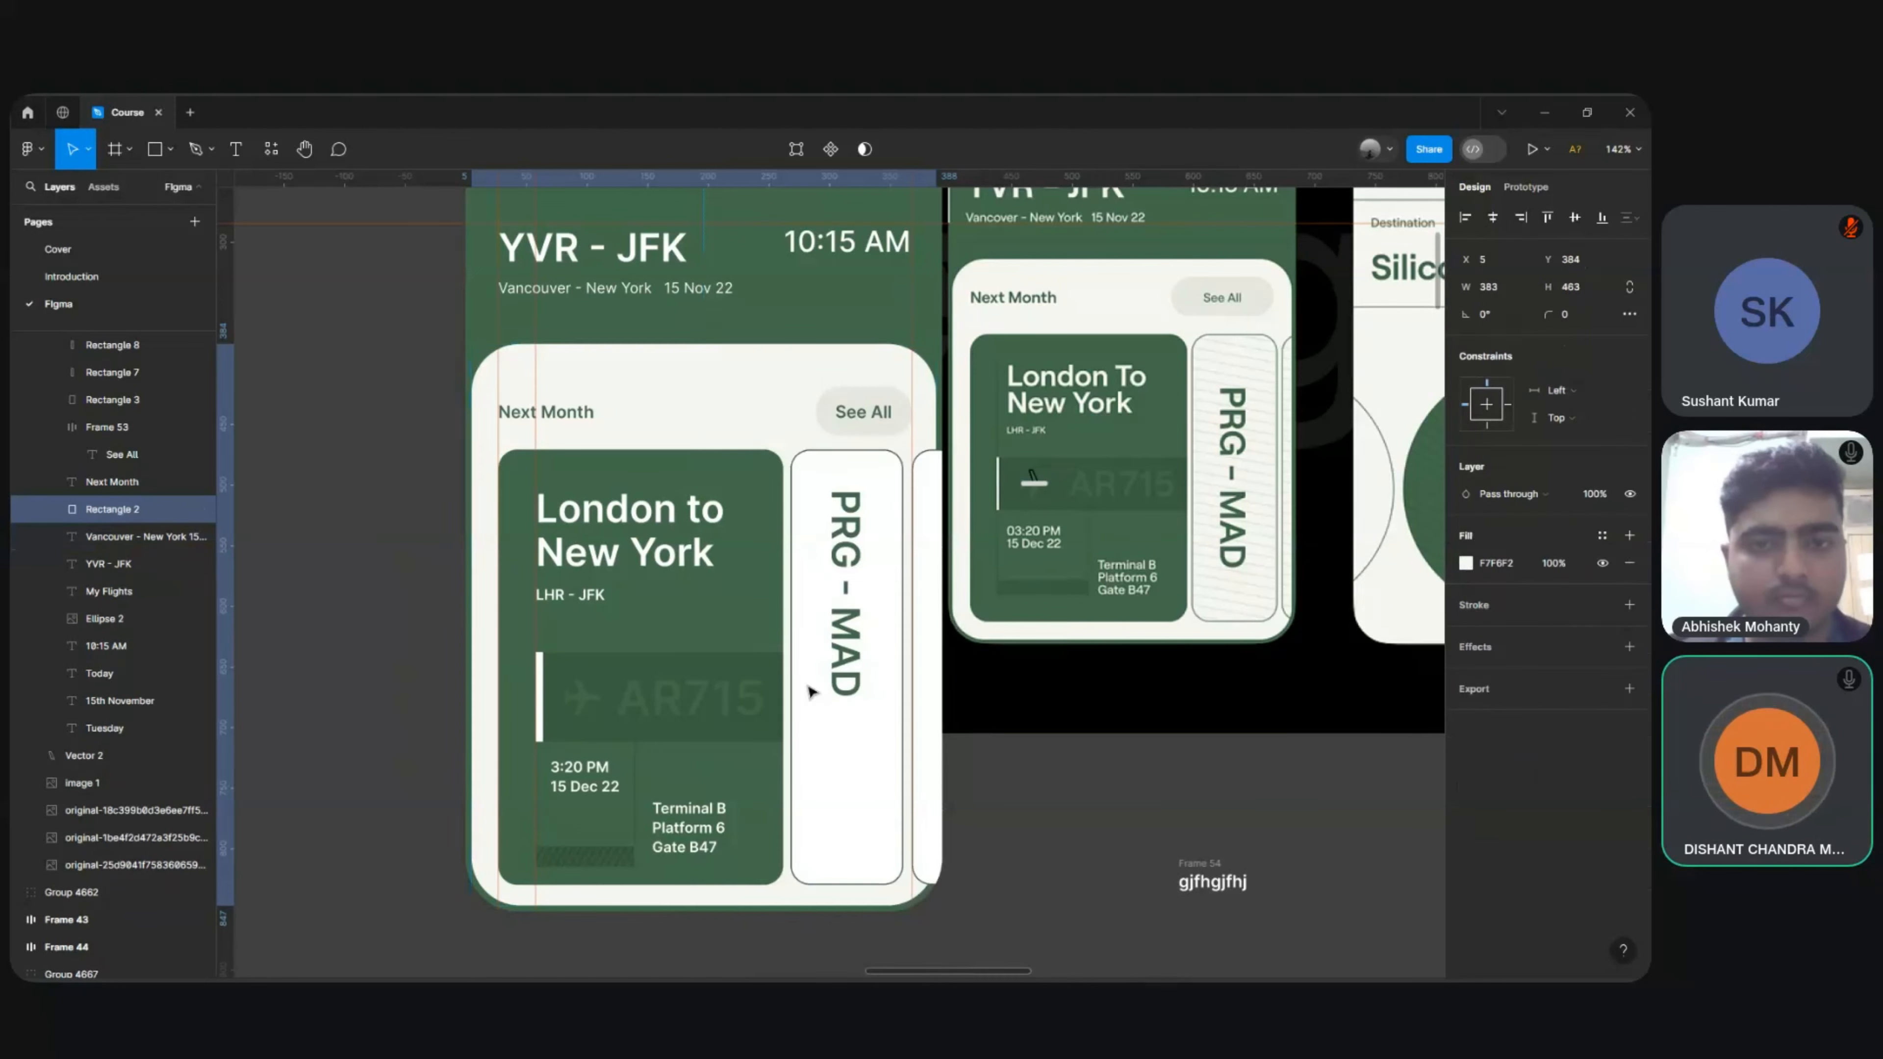
pyautogui.press('Escape')
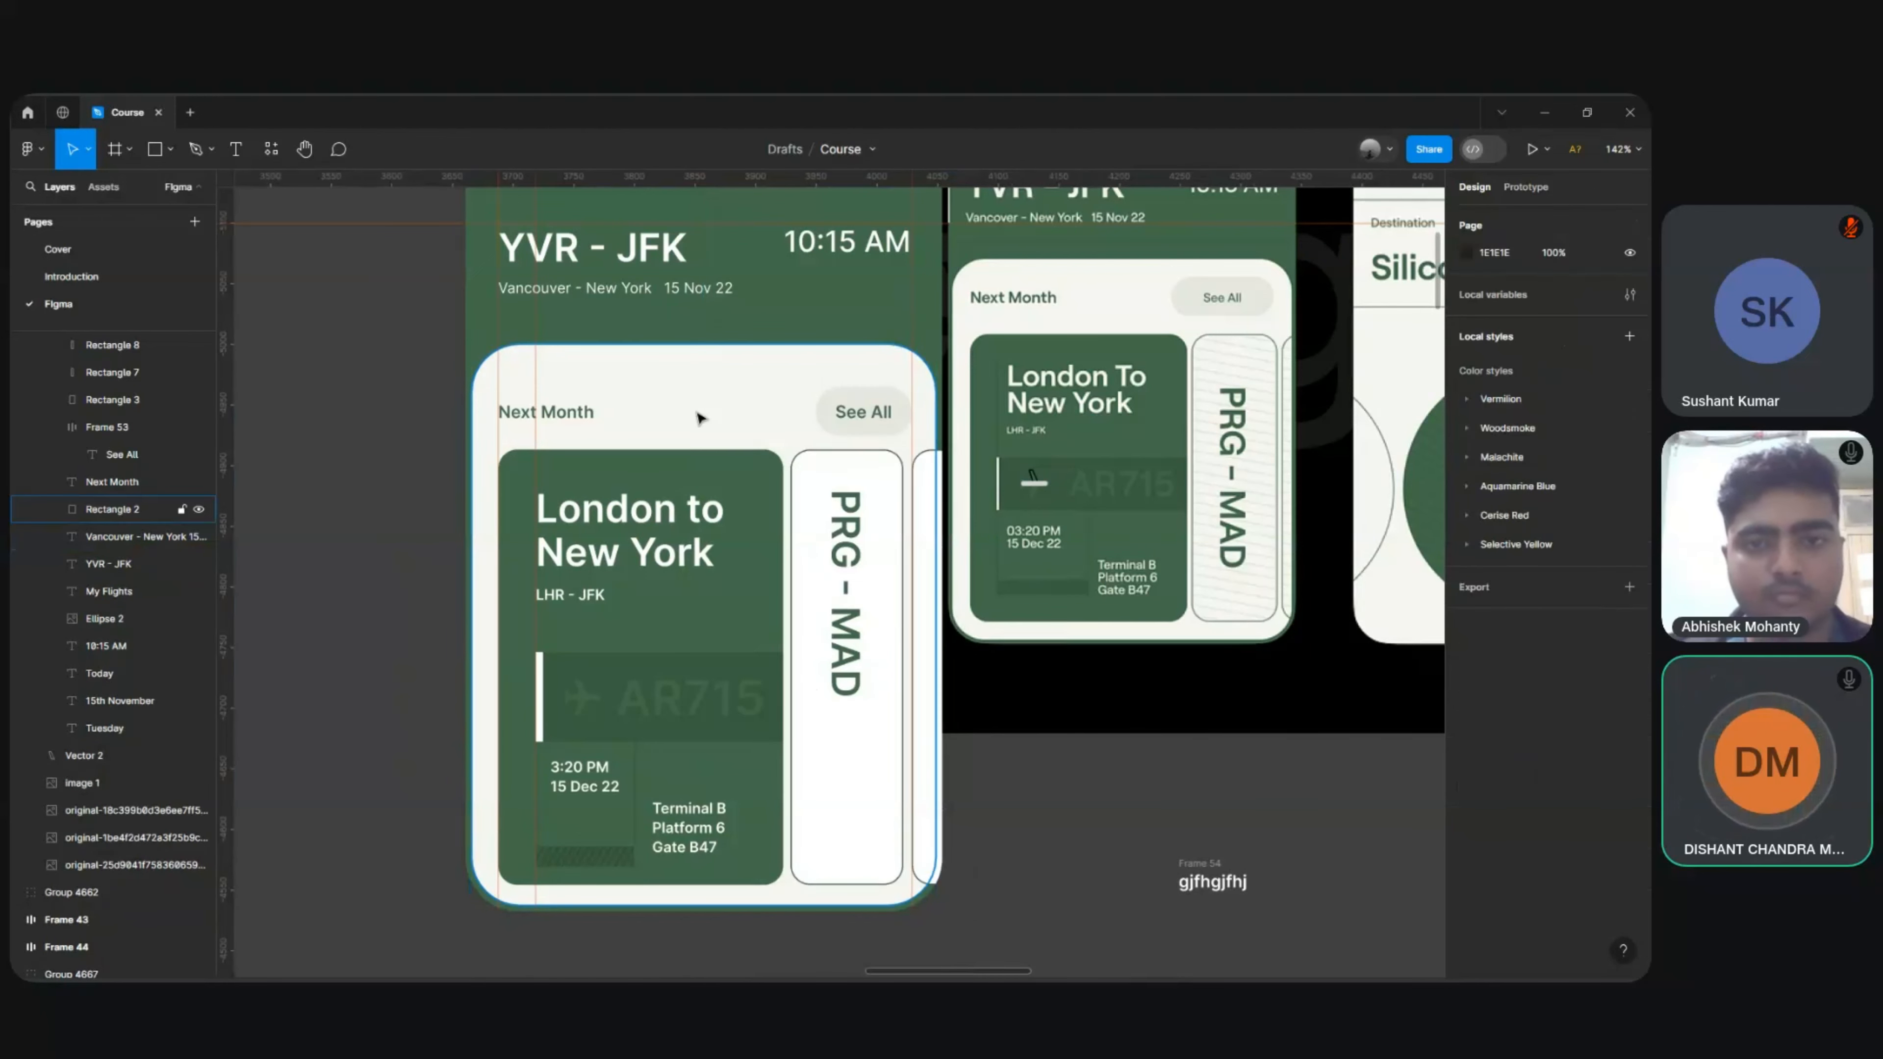
# Step: Duplicate the flattened cream Next Month panel in place
pyautogui.click(696, 418)
pyautogui.hotkey('ctrl', 'd')
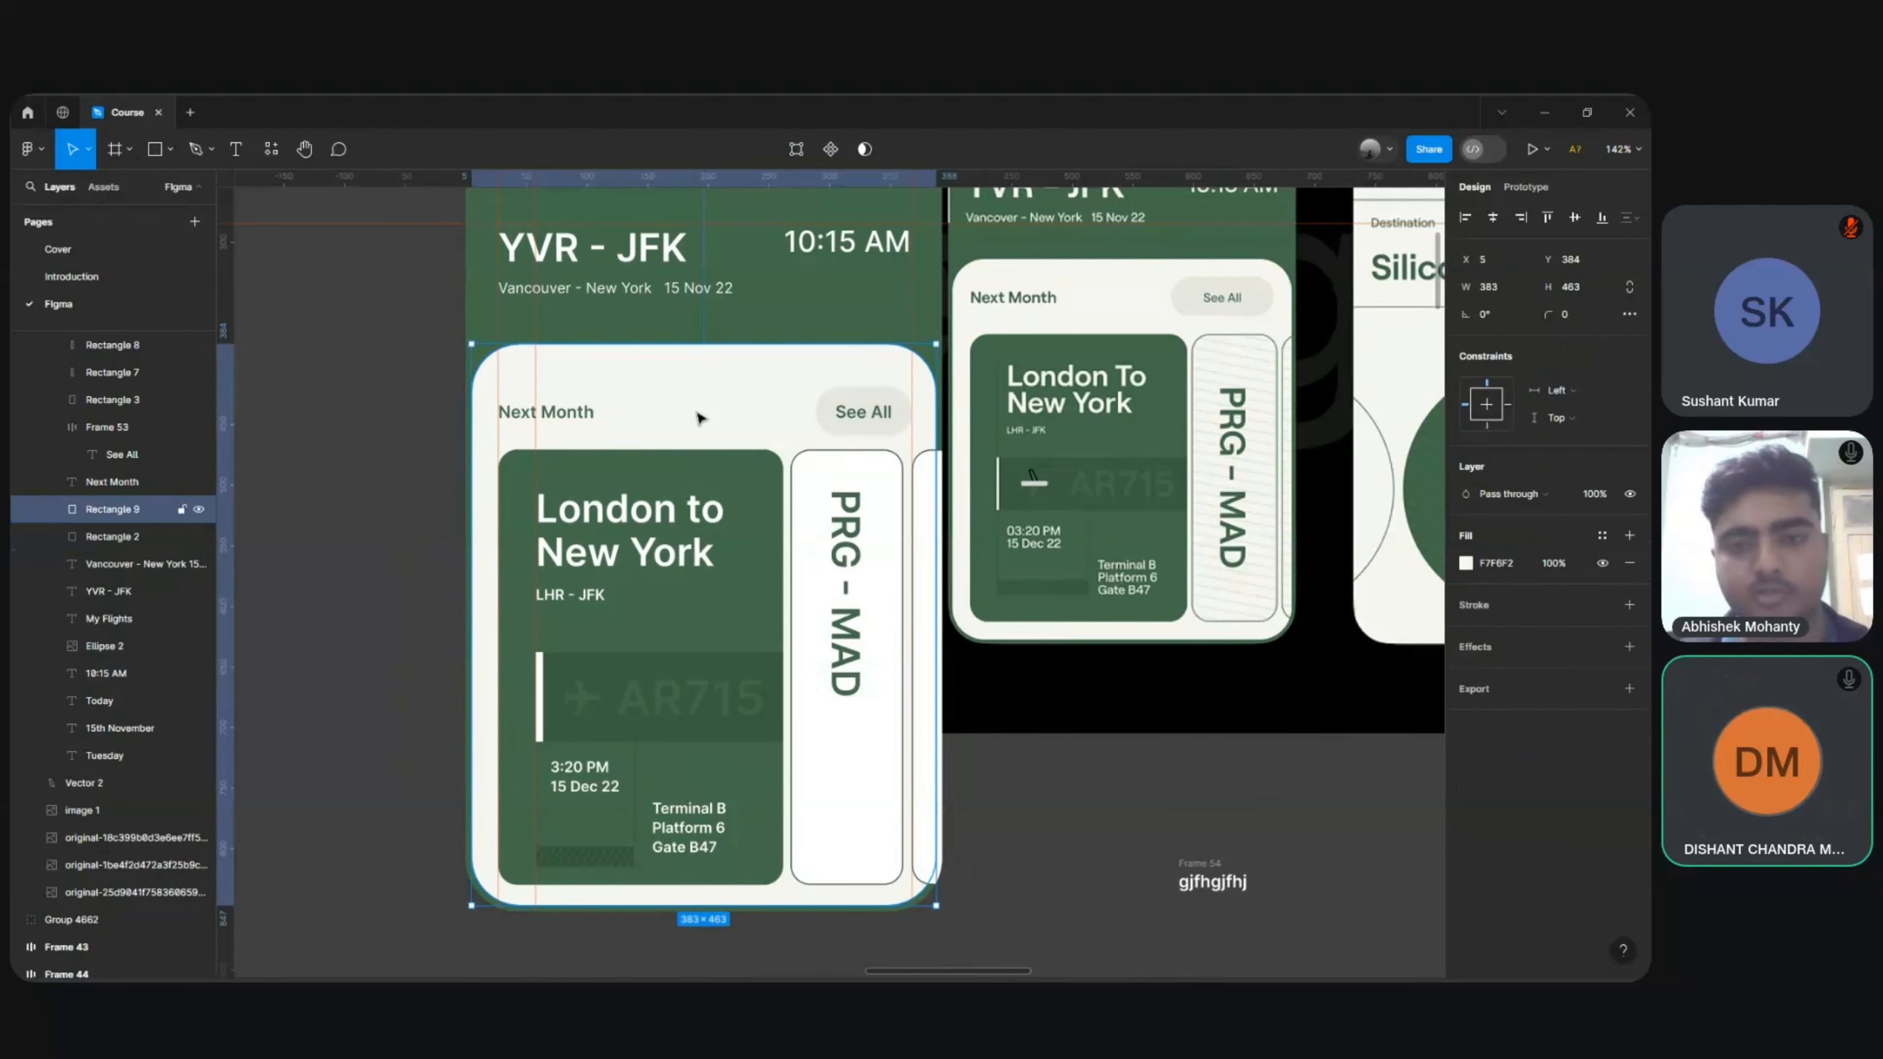
# Step: Mask the cut-off third narrow card with the duplicated cream panel shape so it is clipped at the panel's edge
pyautogui.keyDown('shift'); pyautogui.click(927, 482); pyautogui.keyUp('shift')
pyautogui.rightClick(927, 483)
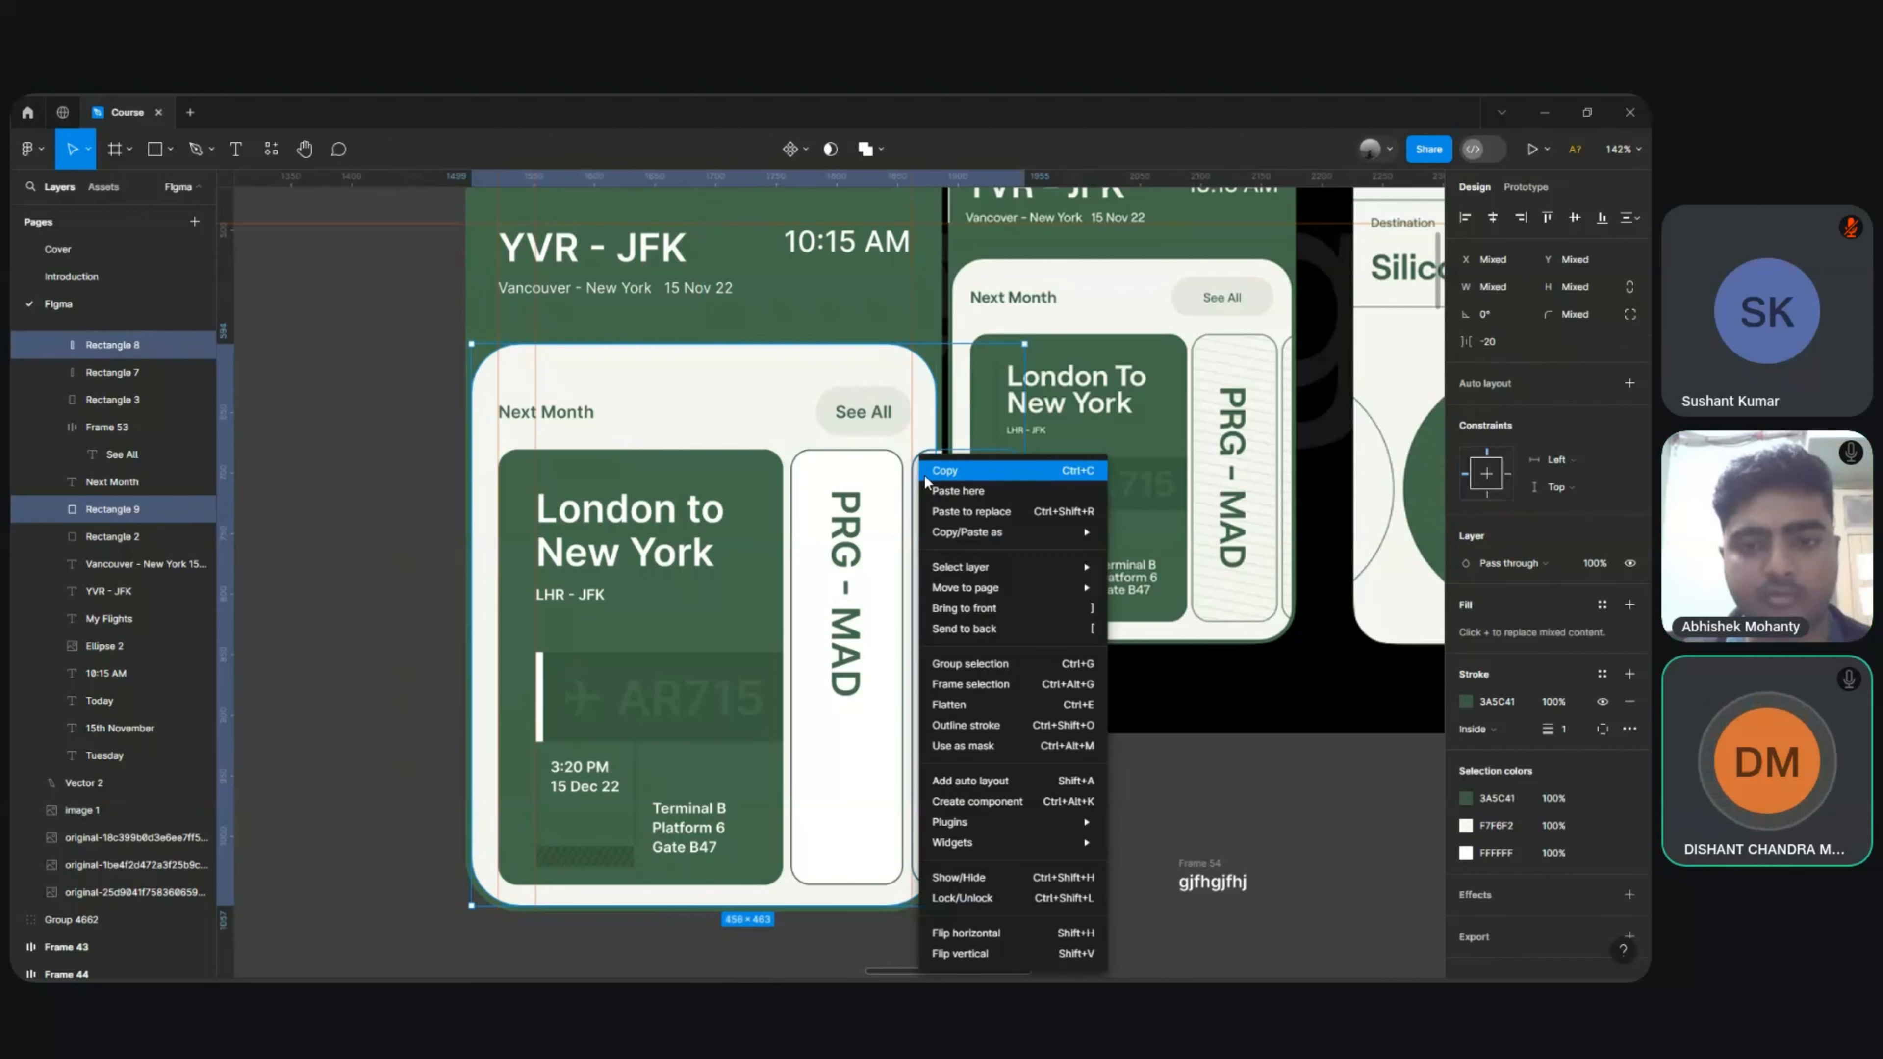
pyautogui.click(963, 746)
pyautogui.click(969, 843)
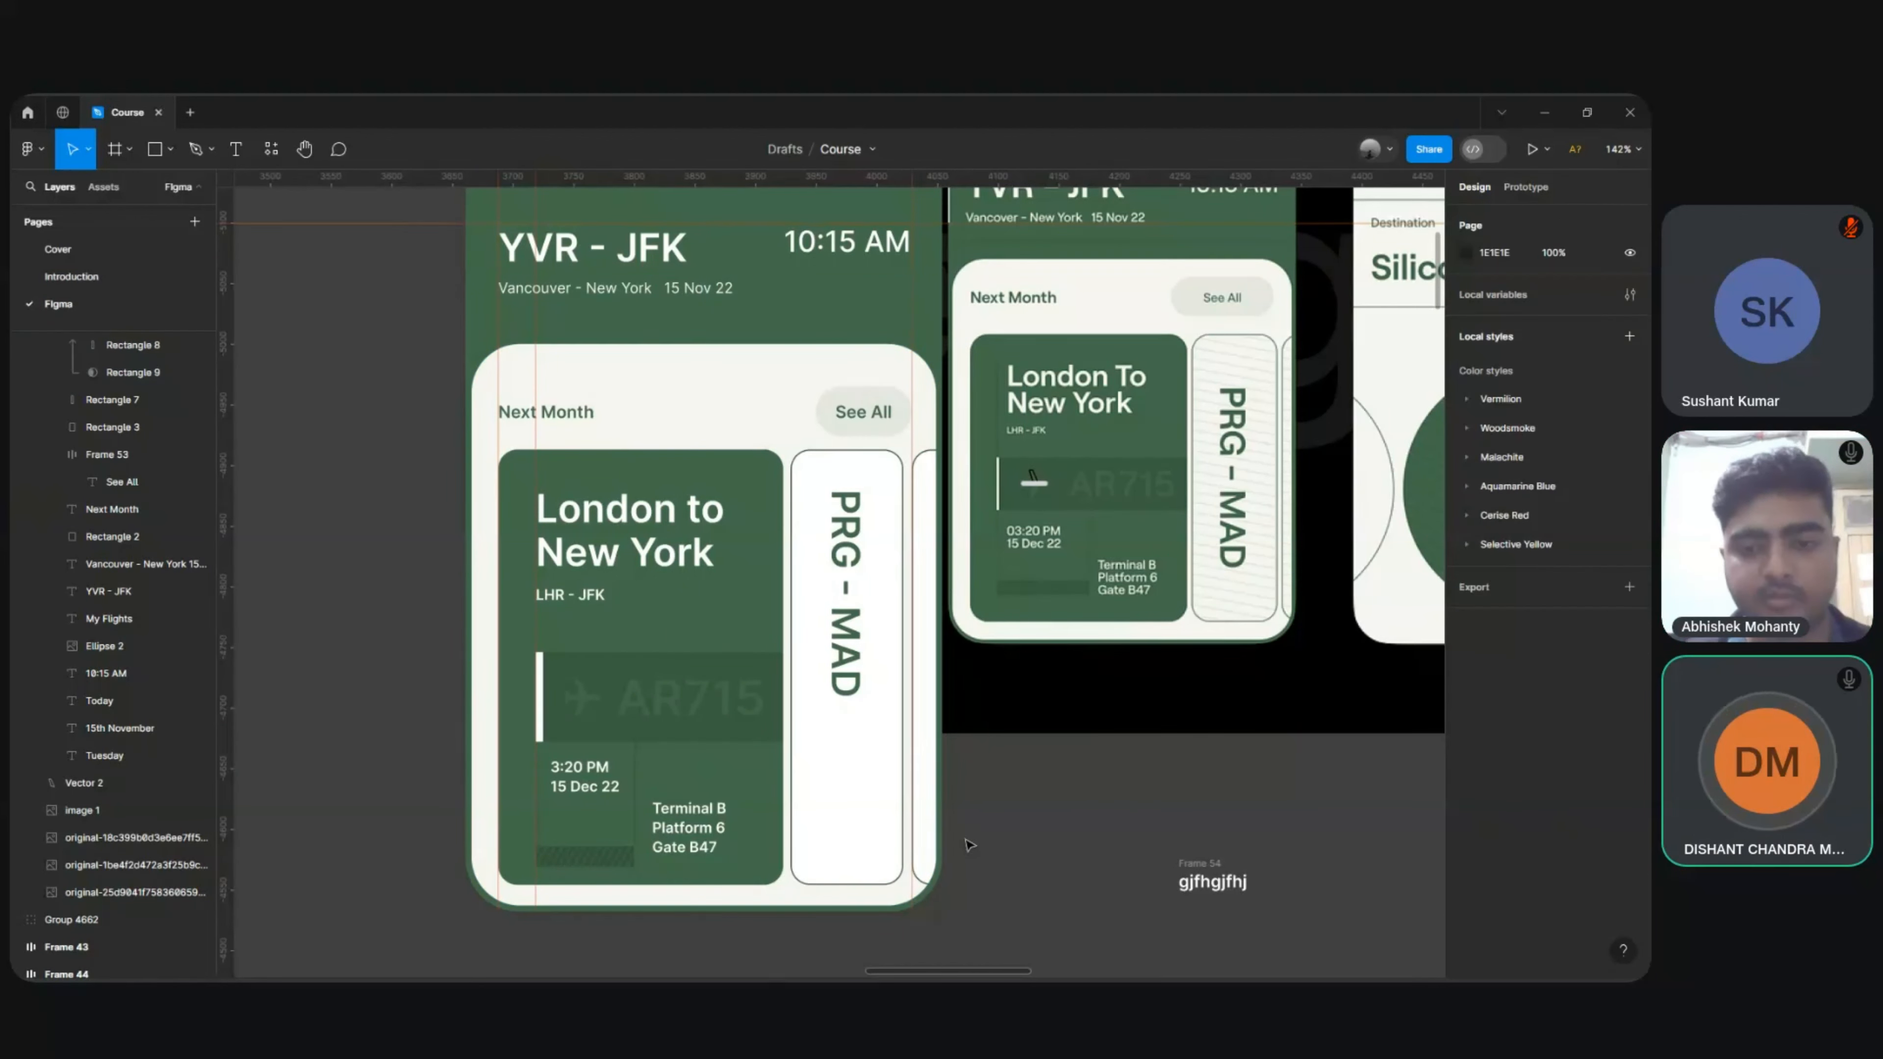
pyautogui.click(847, 810)
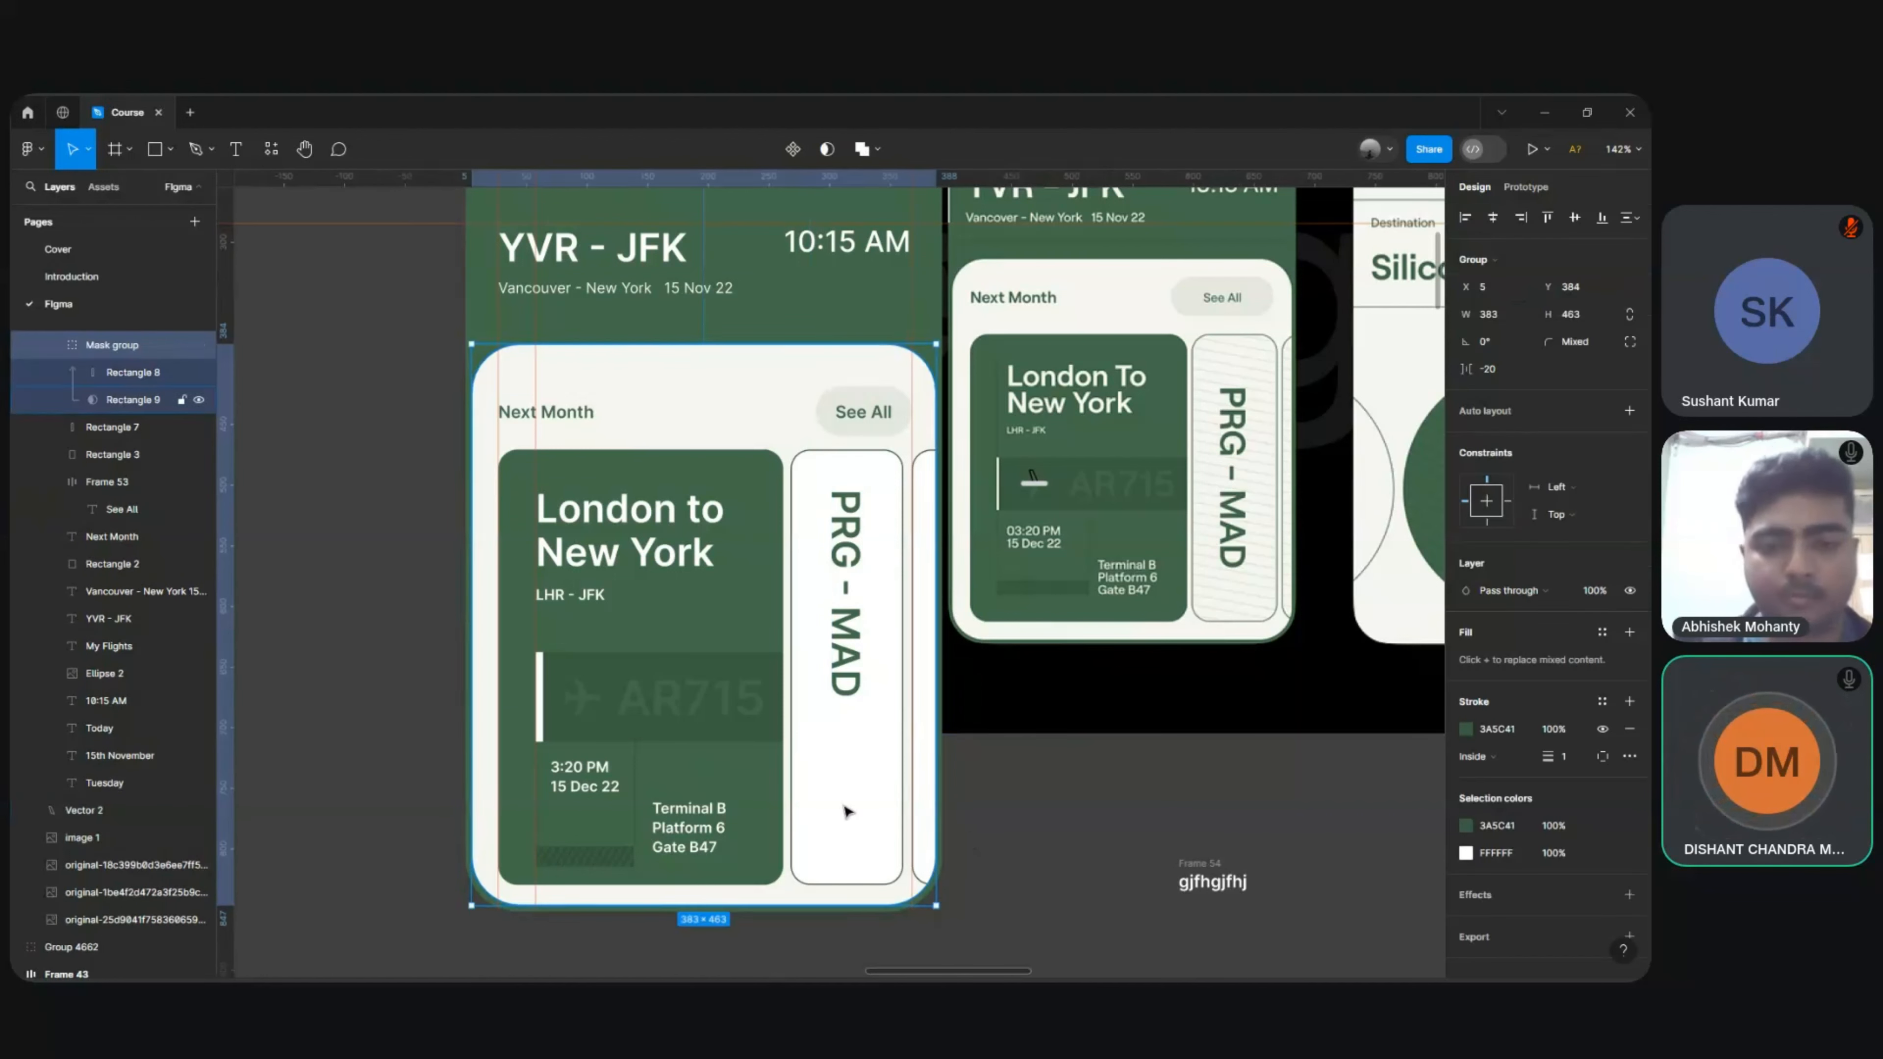
pyautogui.click(1027, 788)
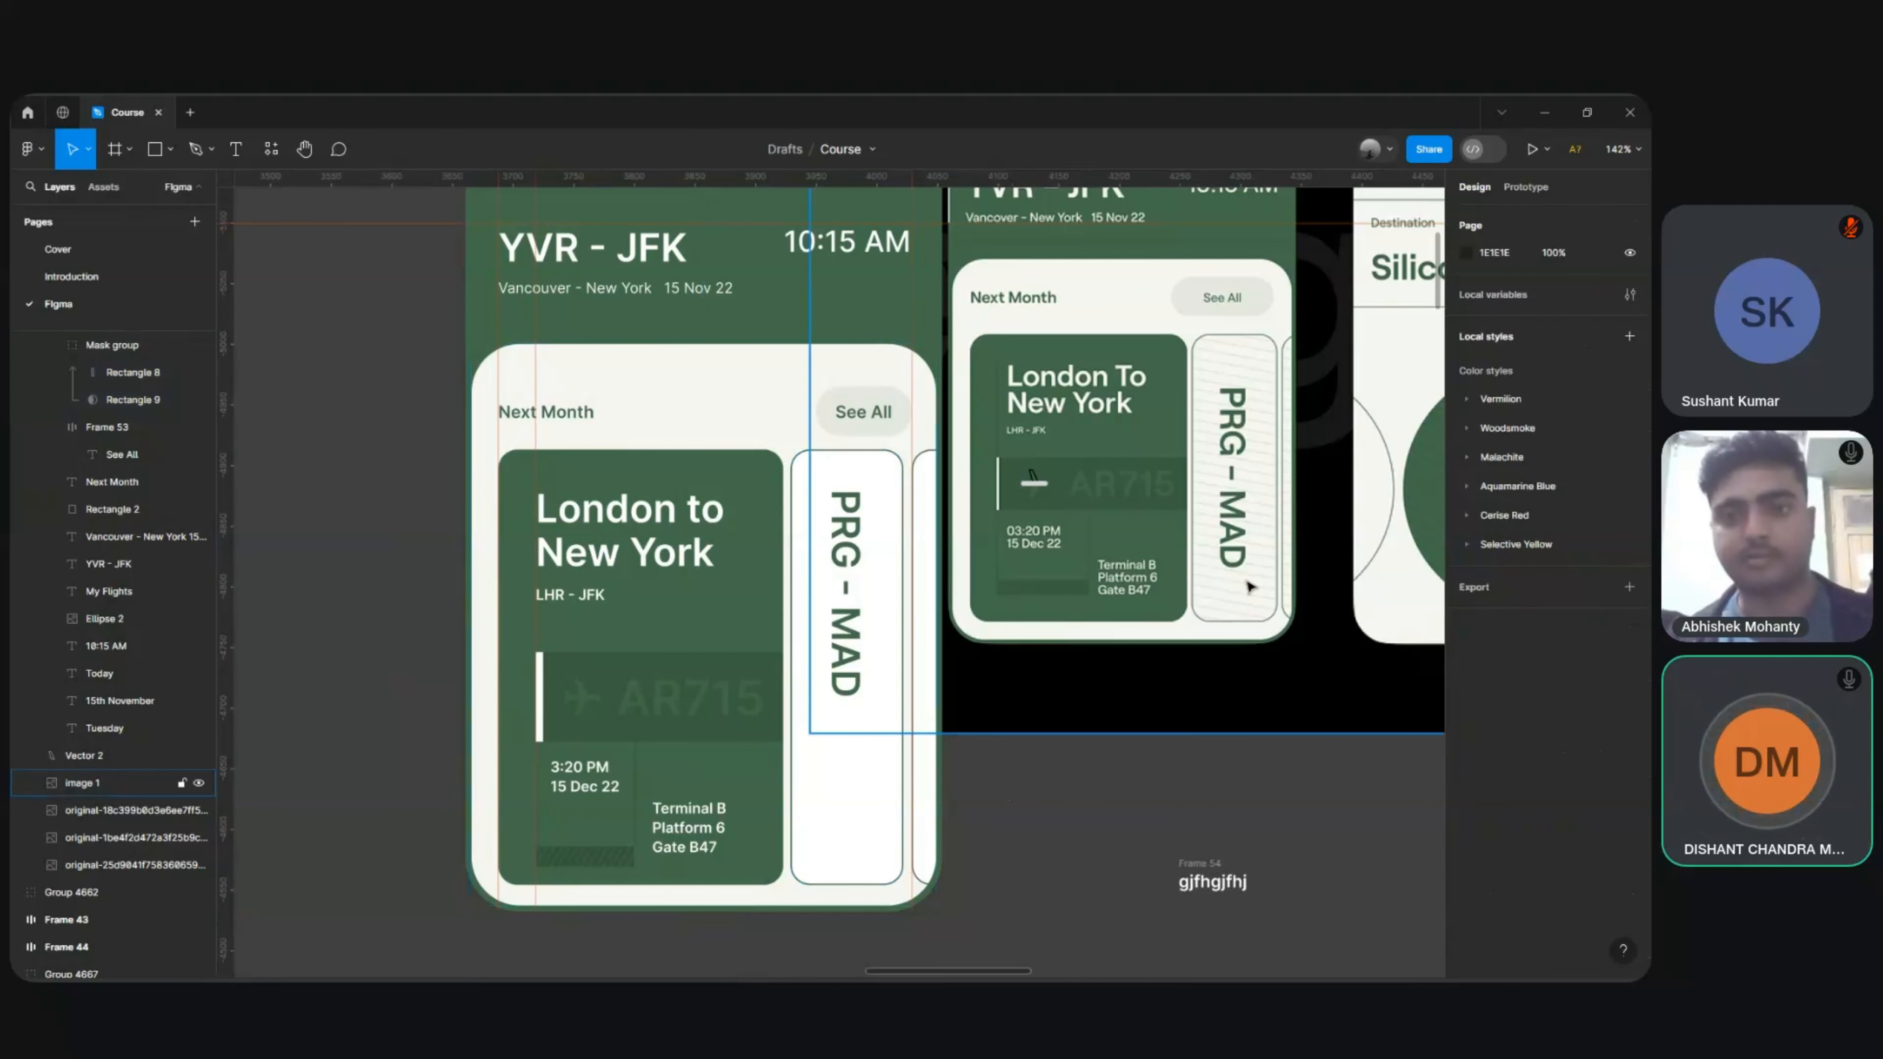
pyautogui.scroll(3, 1248, 586)
pyautogui.scroll(1, 1256, 700)
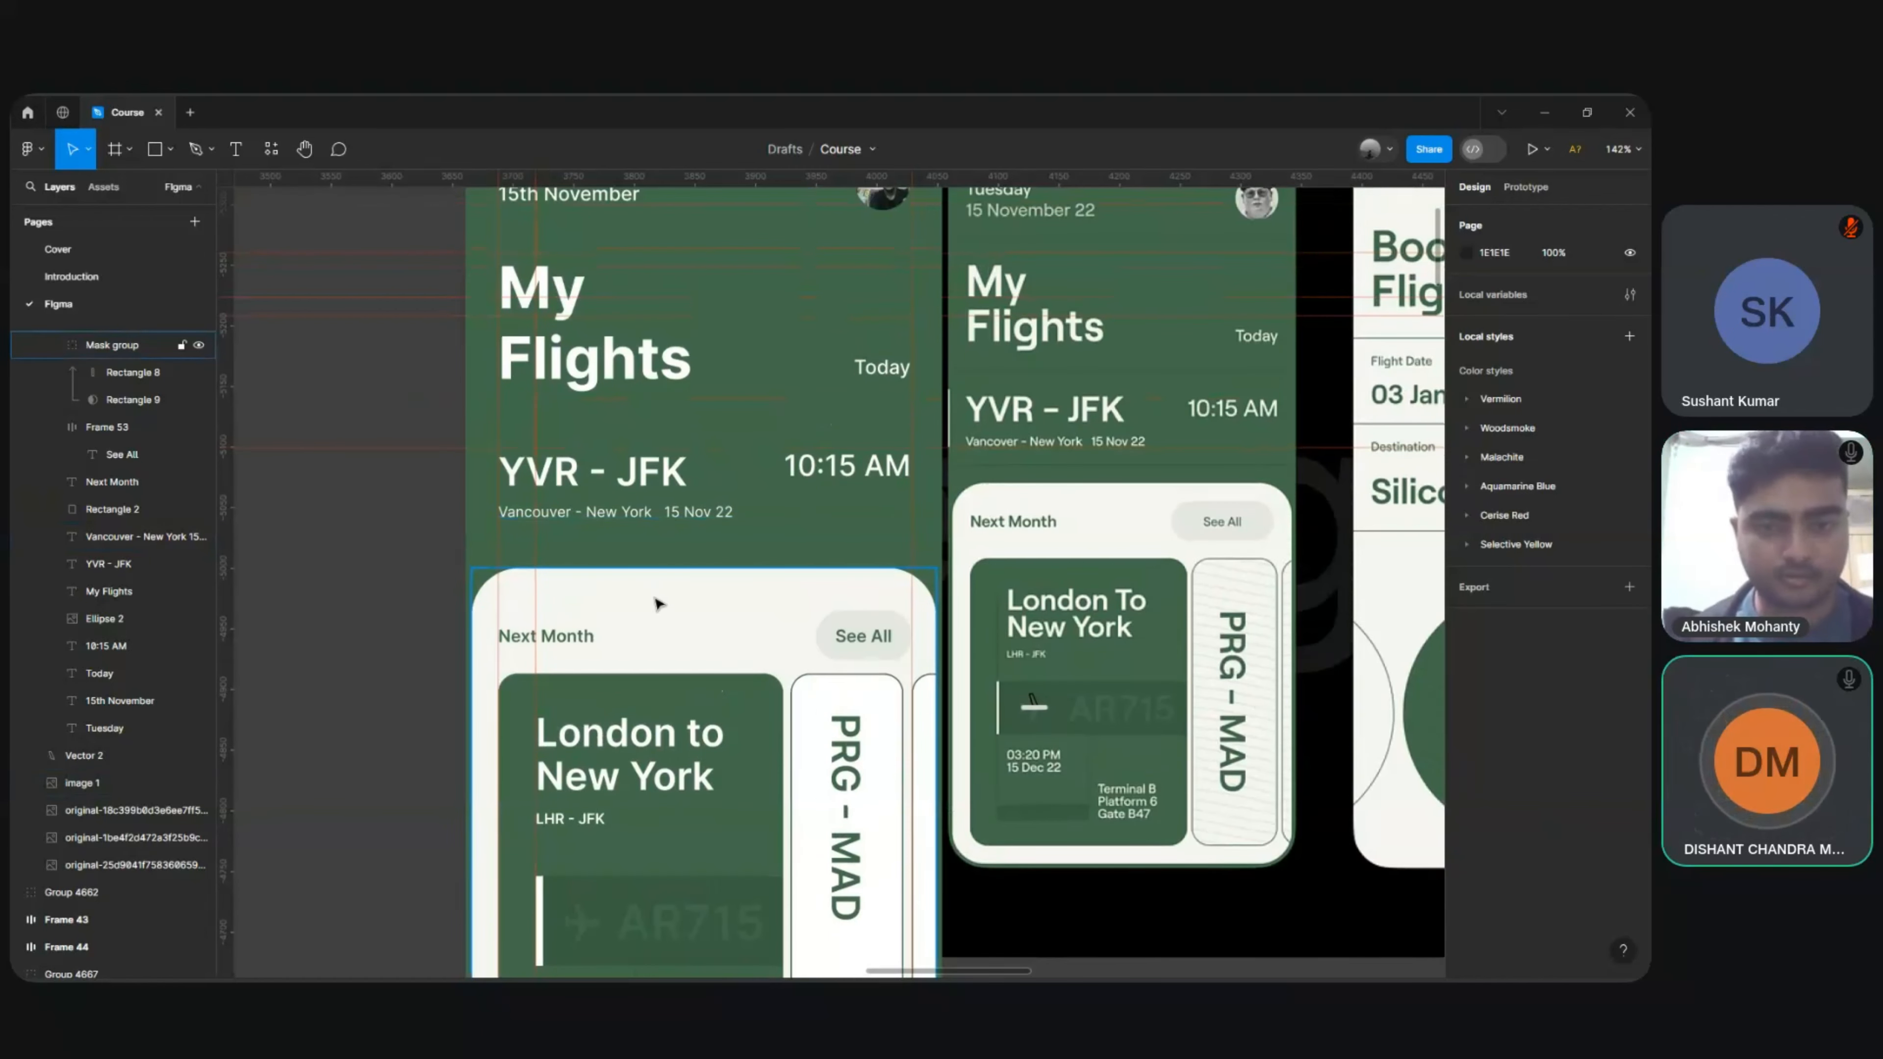
pyautogui.scroll(-2, 658, 603)
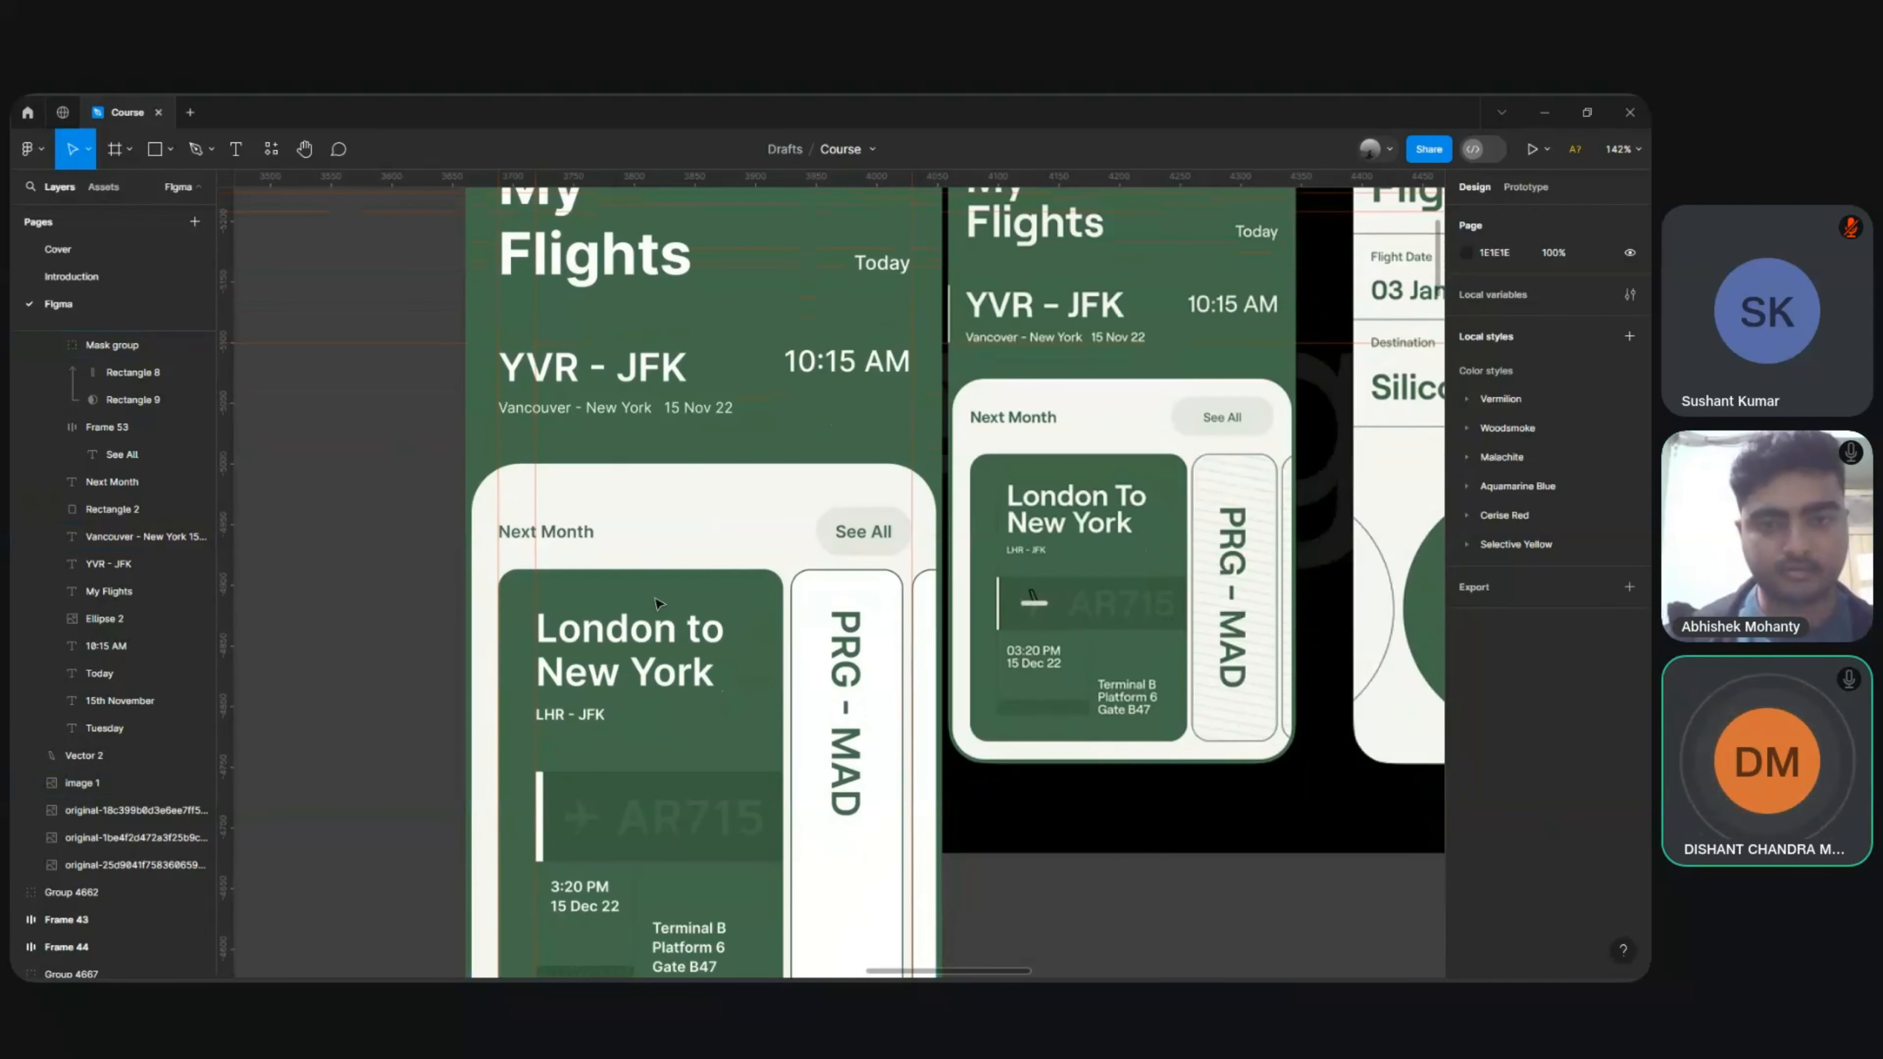
# Step: Copy the PRG - MAD card's white rectangle to the empty canvas below the phone screen
pyautogui.click(832, 586)
pyautogui.scroll(-3, 832, 703)
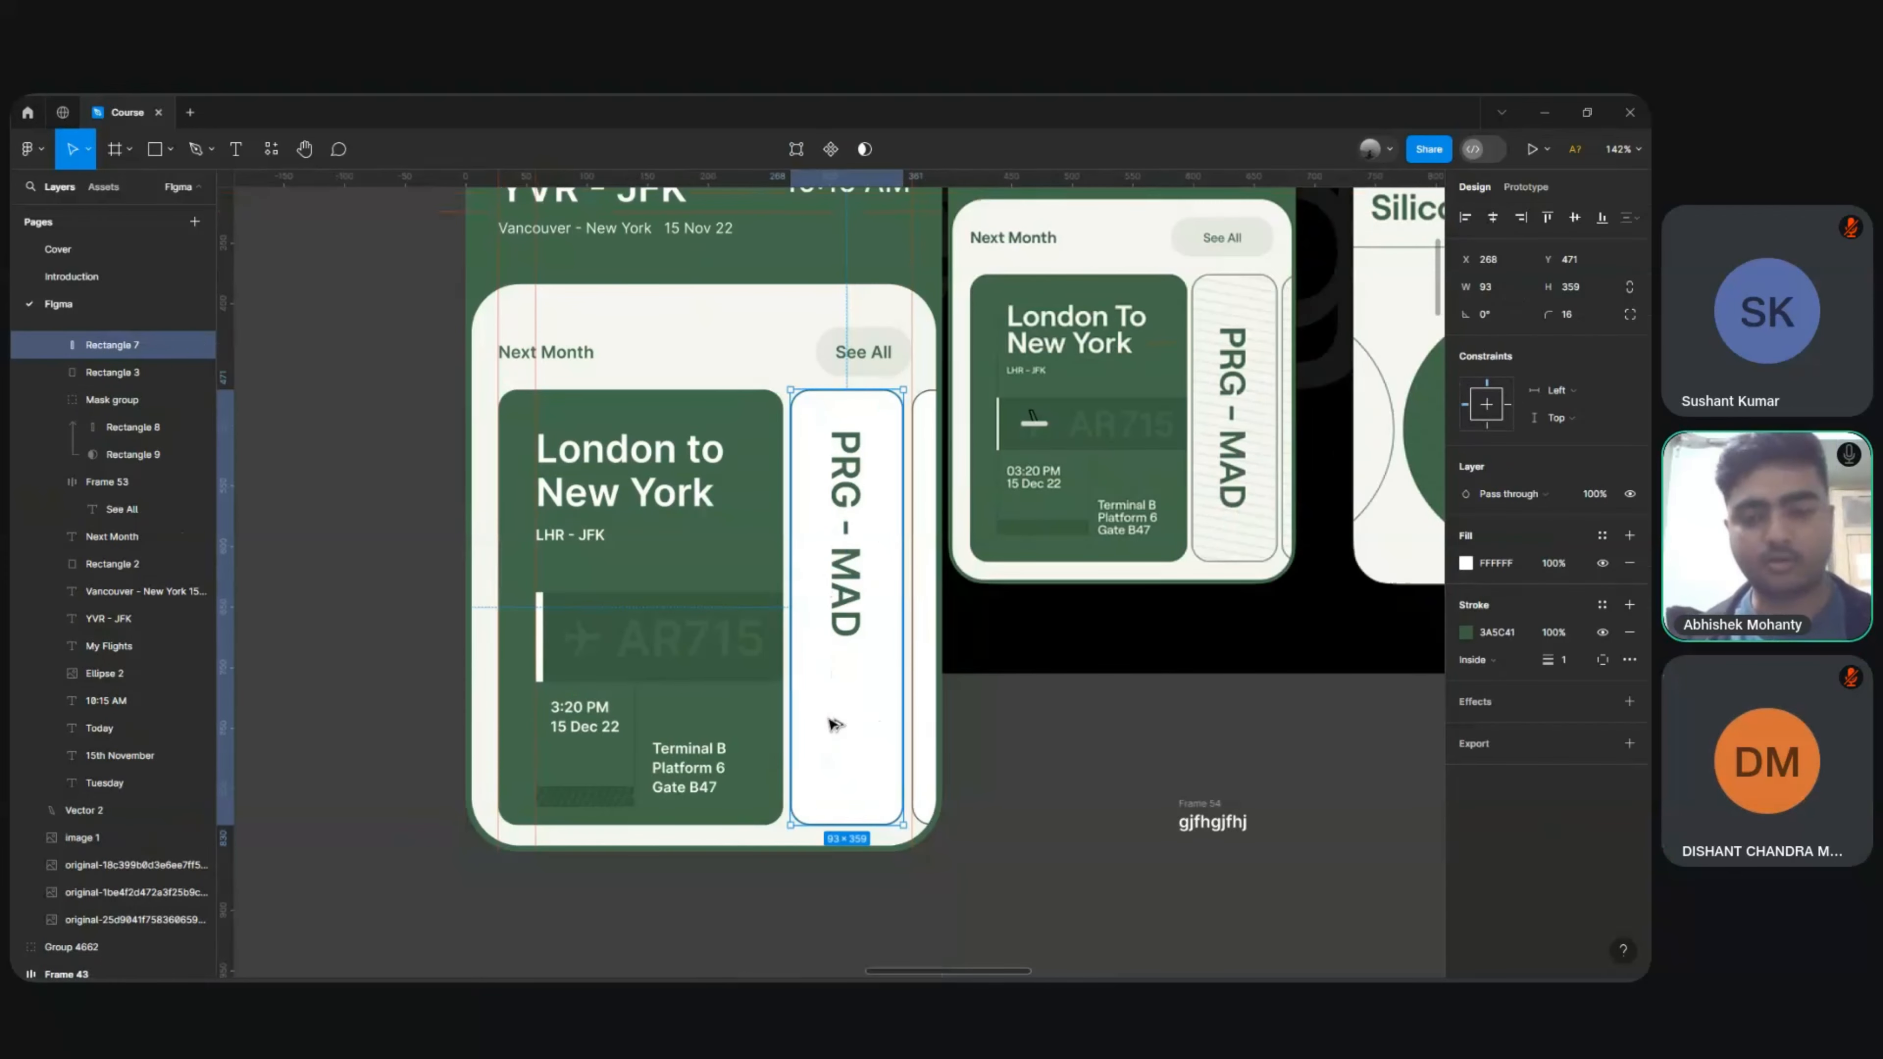
pyautogui.keyDown('alt'); pyautogui.moveTo(833, 723); pyautogui.dragTo(893, 884); pyautogui.keyUp('alt')
pyautogui.click(1006, 671)
pyautogui.scroll(-3, 1006, 670)
pyautogui.hscroll(-2, 1006, 670)
pyautogui.hscroll(2, 1006, 673)
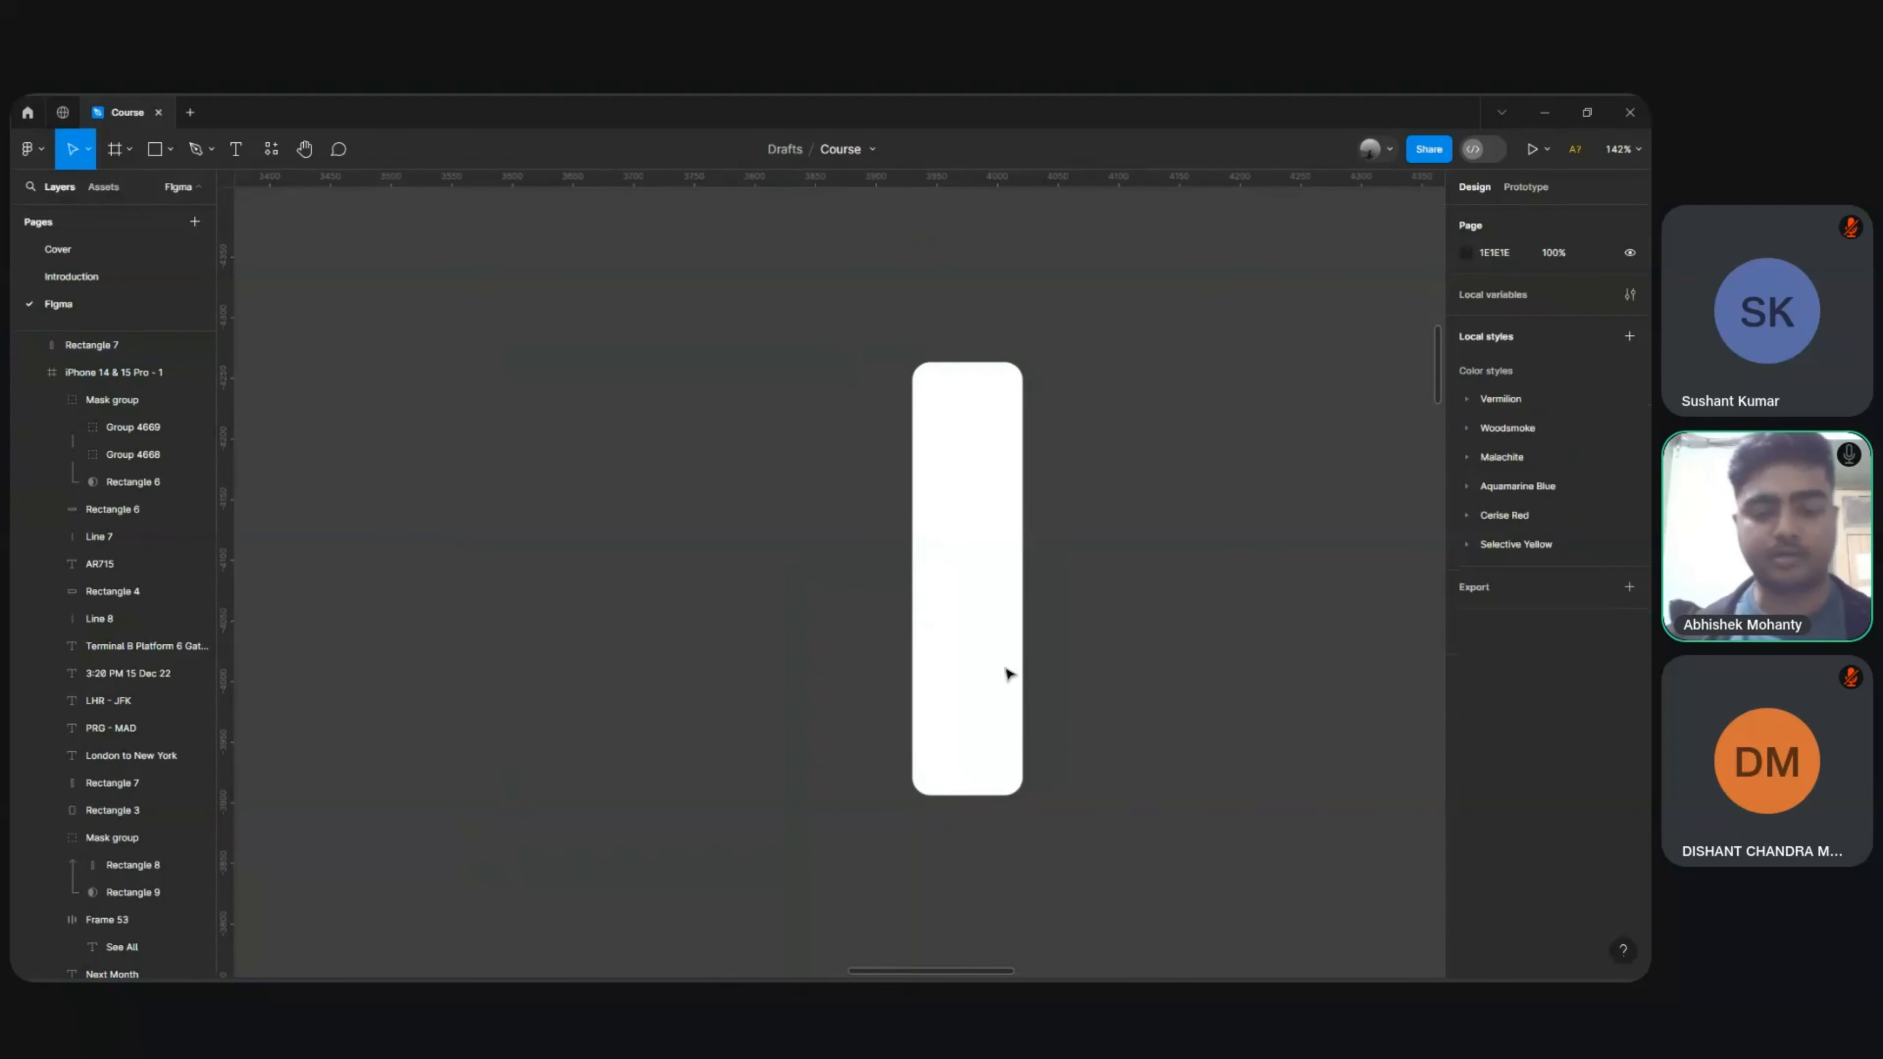
# Step: Draw a horizontal line 386 px wide across the card copy and move it near the card's upper edge, at X 1980, Y 1346
pyautogui.press('l')
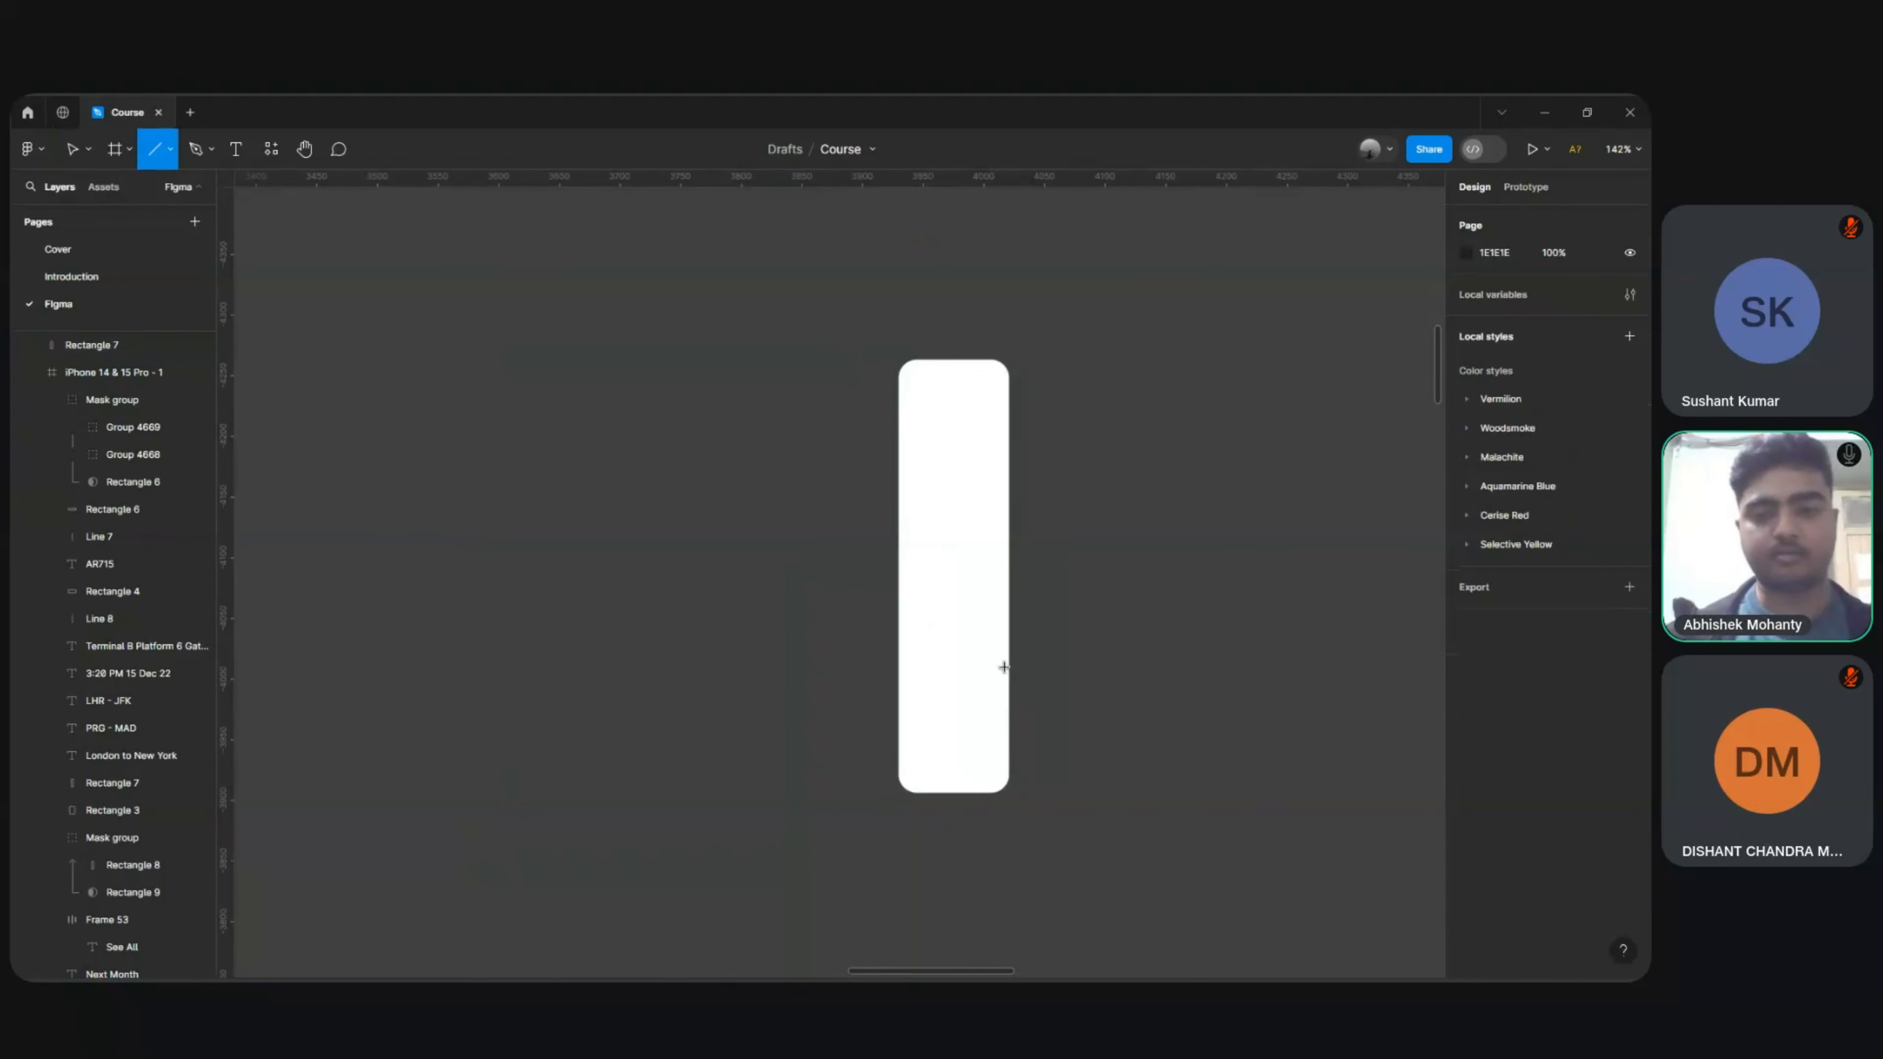
pyautogui.keyDown('shift'); pyautogui.moveTo(1147, 479); pyautogui.dragTo(681, 441); pyautogui.keyUp('shift')
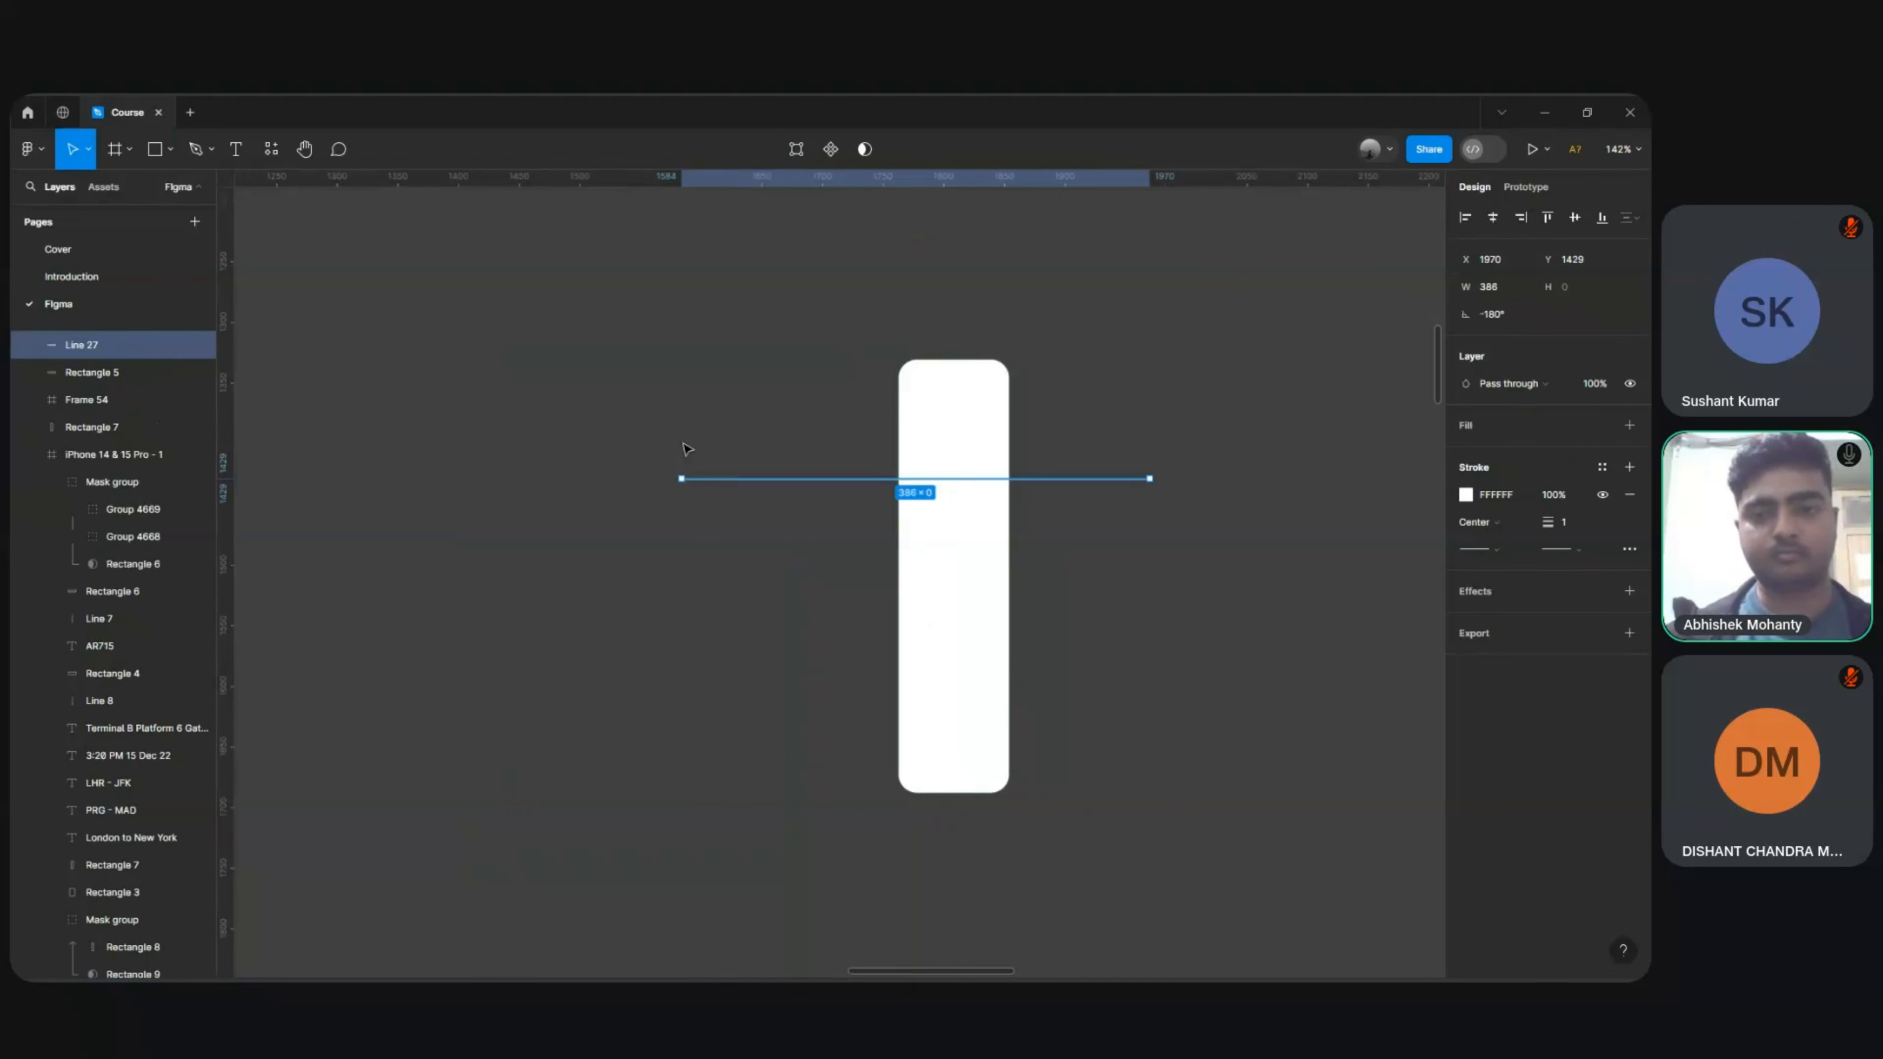
pyautogui.hotkey('shift', 'Right')
pyautogui.hotkey('shift', 'Up')
pyautogui.hotkey('shift', 'Up')
pyautogui.hotkey('shift', 'Up')
pyautogui.hotkey('shift', 'Up')
pyautogui.hotkey('shift', 'Up')
pyautogui.hotkey('shift', 'Up')
pyautogui.hotkey('shift', 'Up')
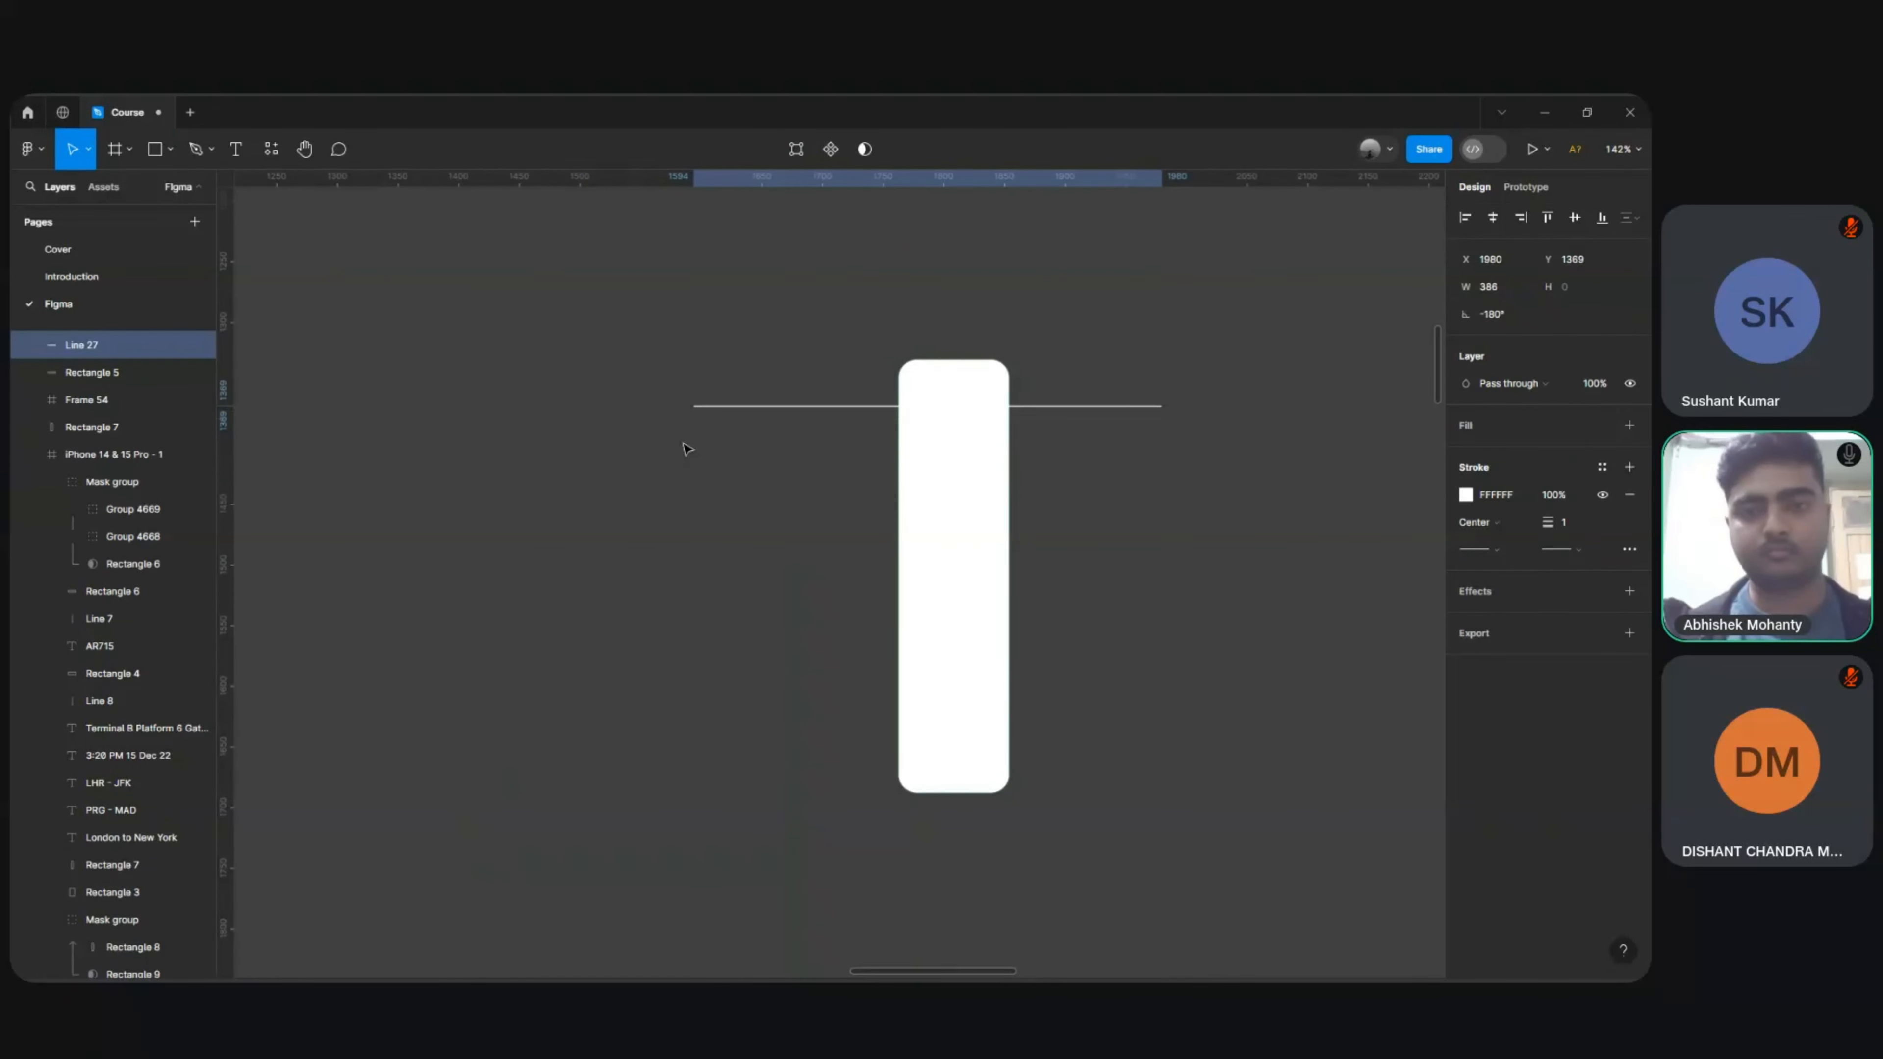
pyautogui.hotkey('shift', 'Up')
pyautogui.press('Up')
pyautogui.press('Up')
pyautogui.press('Up')
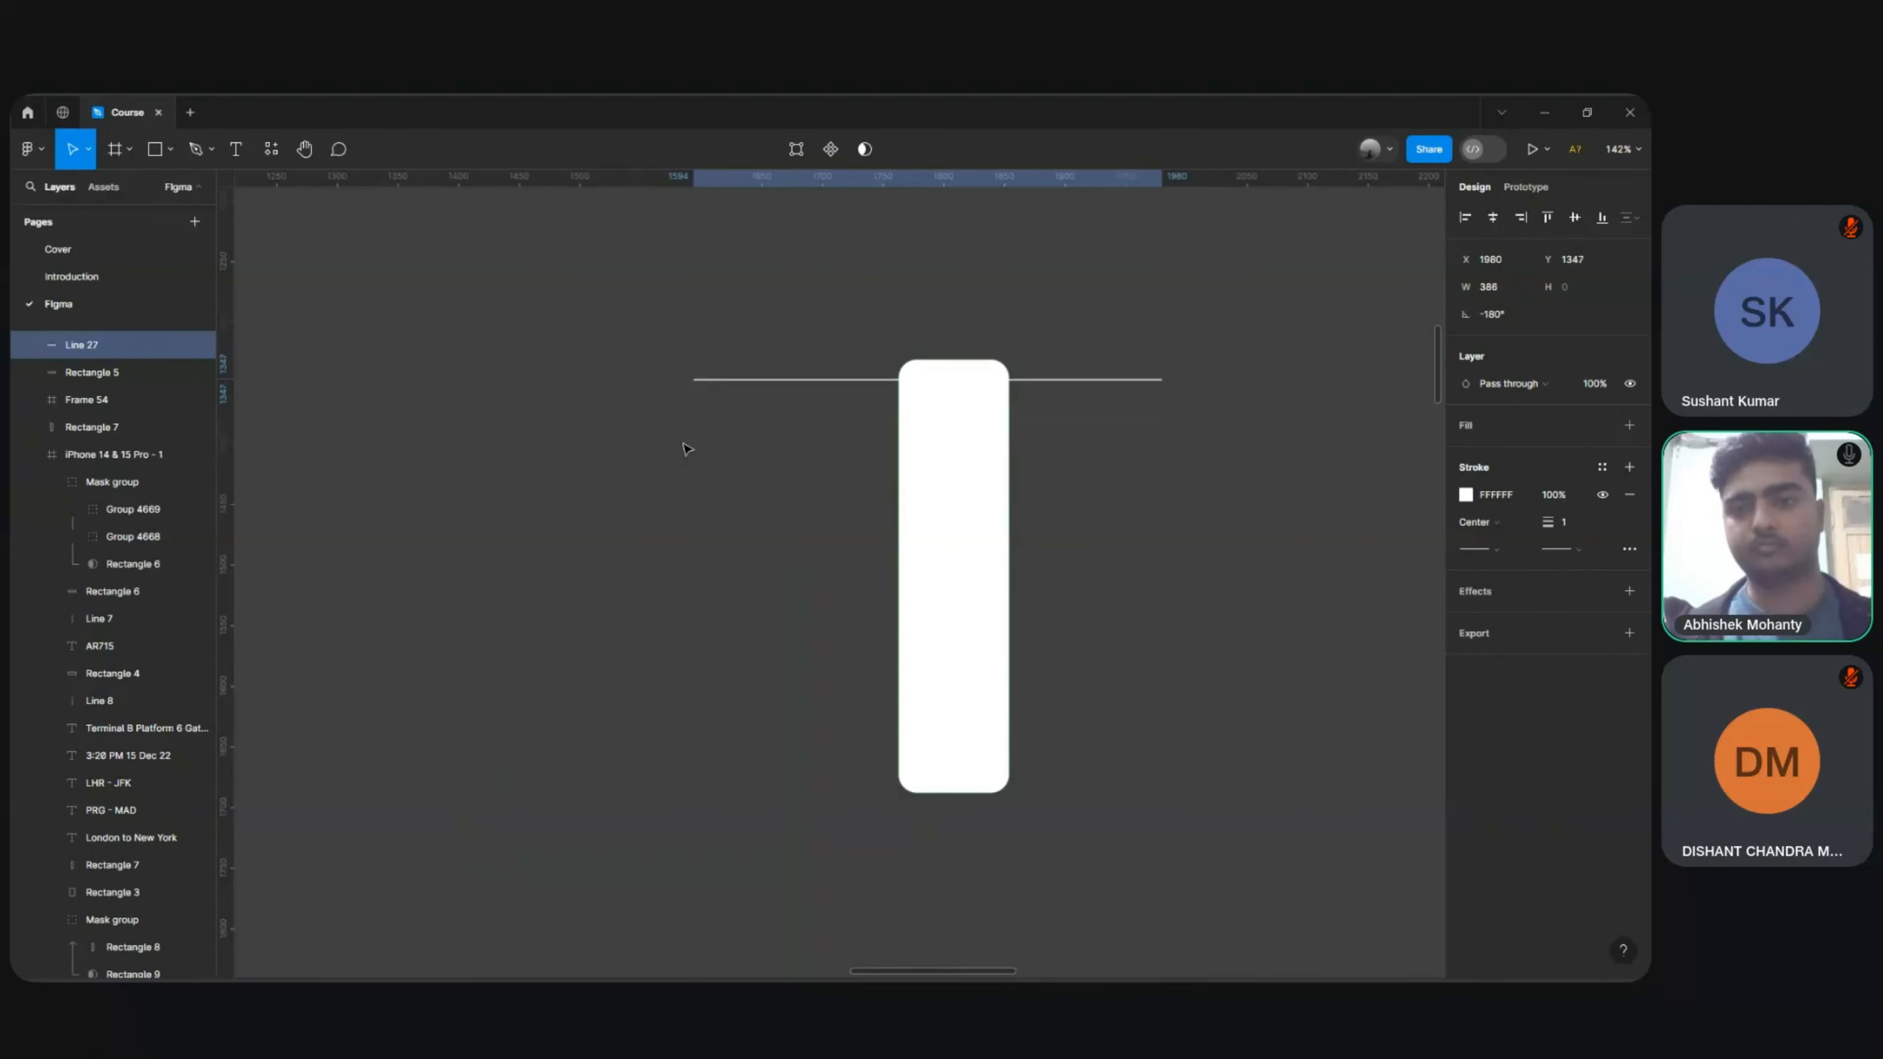
# Step: Set the line's stroke colour to the green document colour 446948
pyautogui.click(1466, 495)
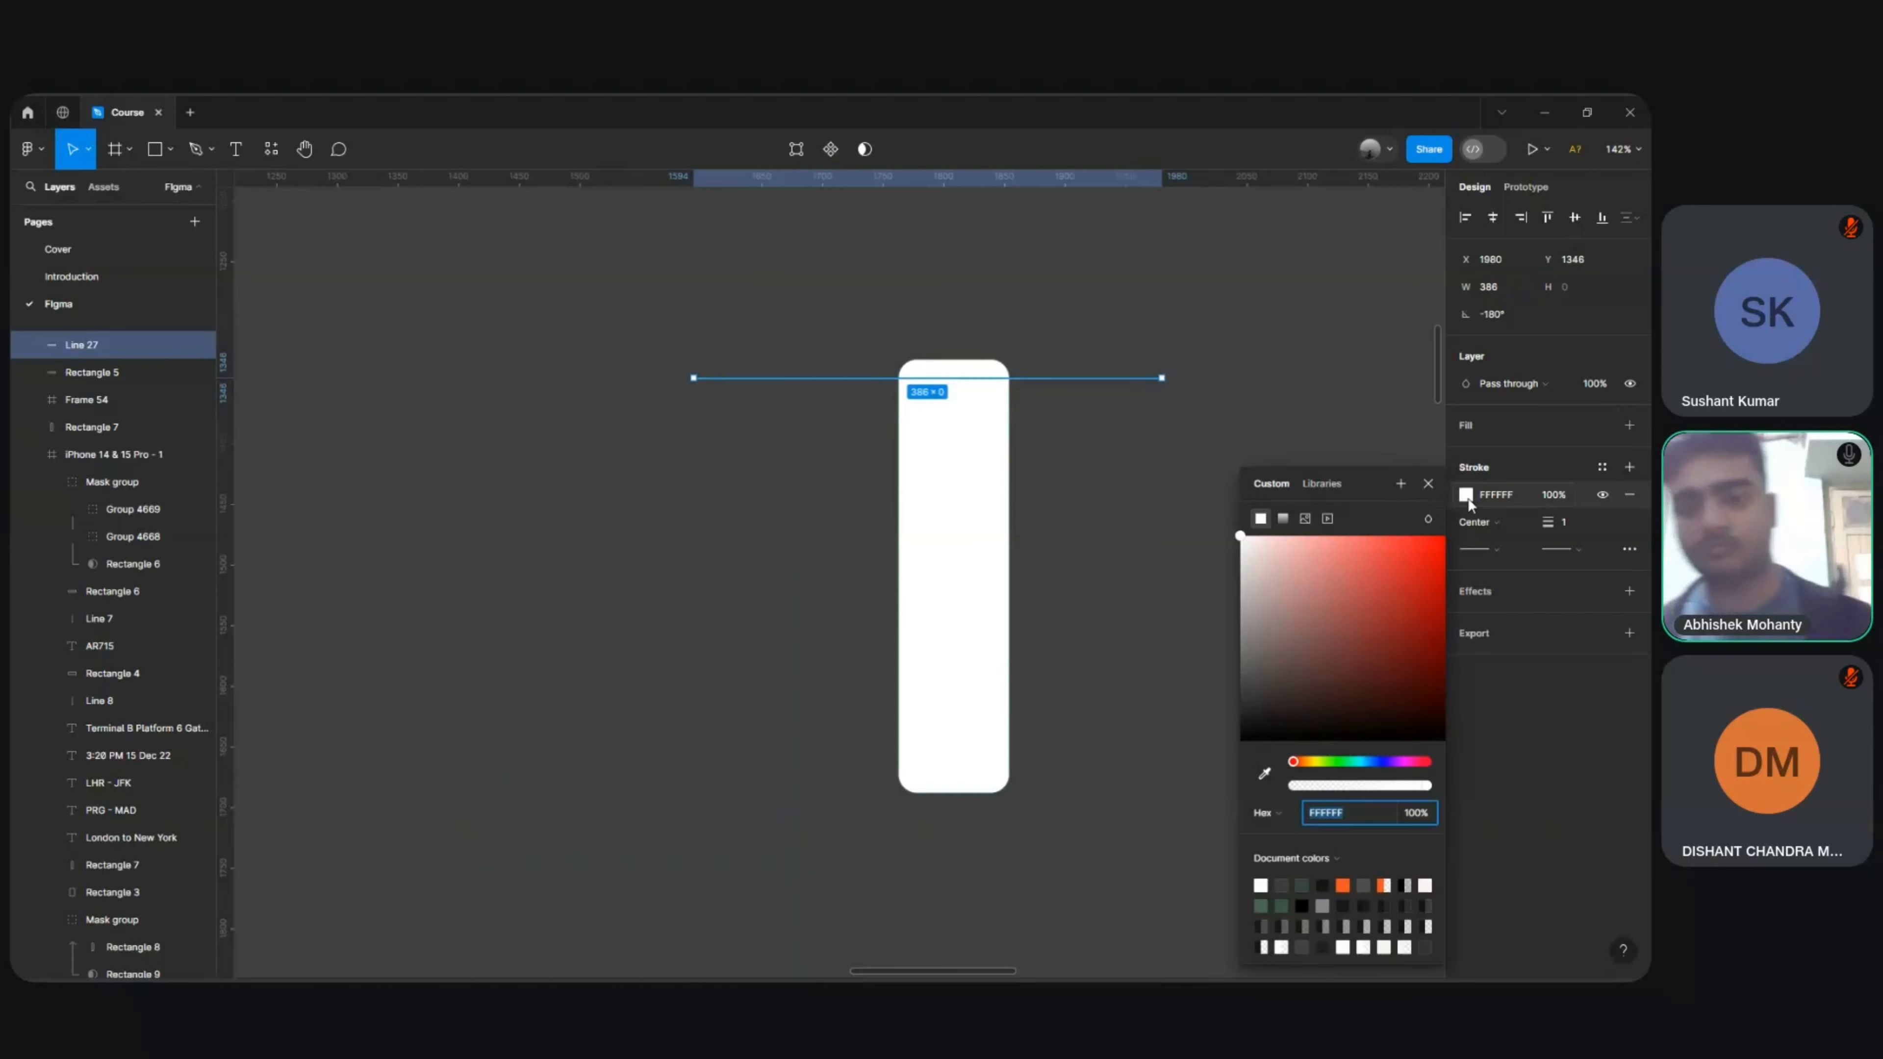
pyautogui.click(1261, 904)
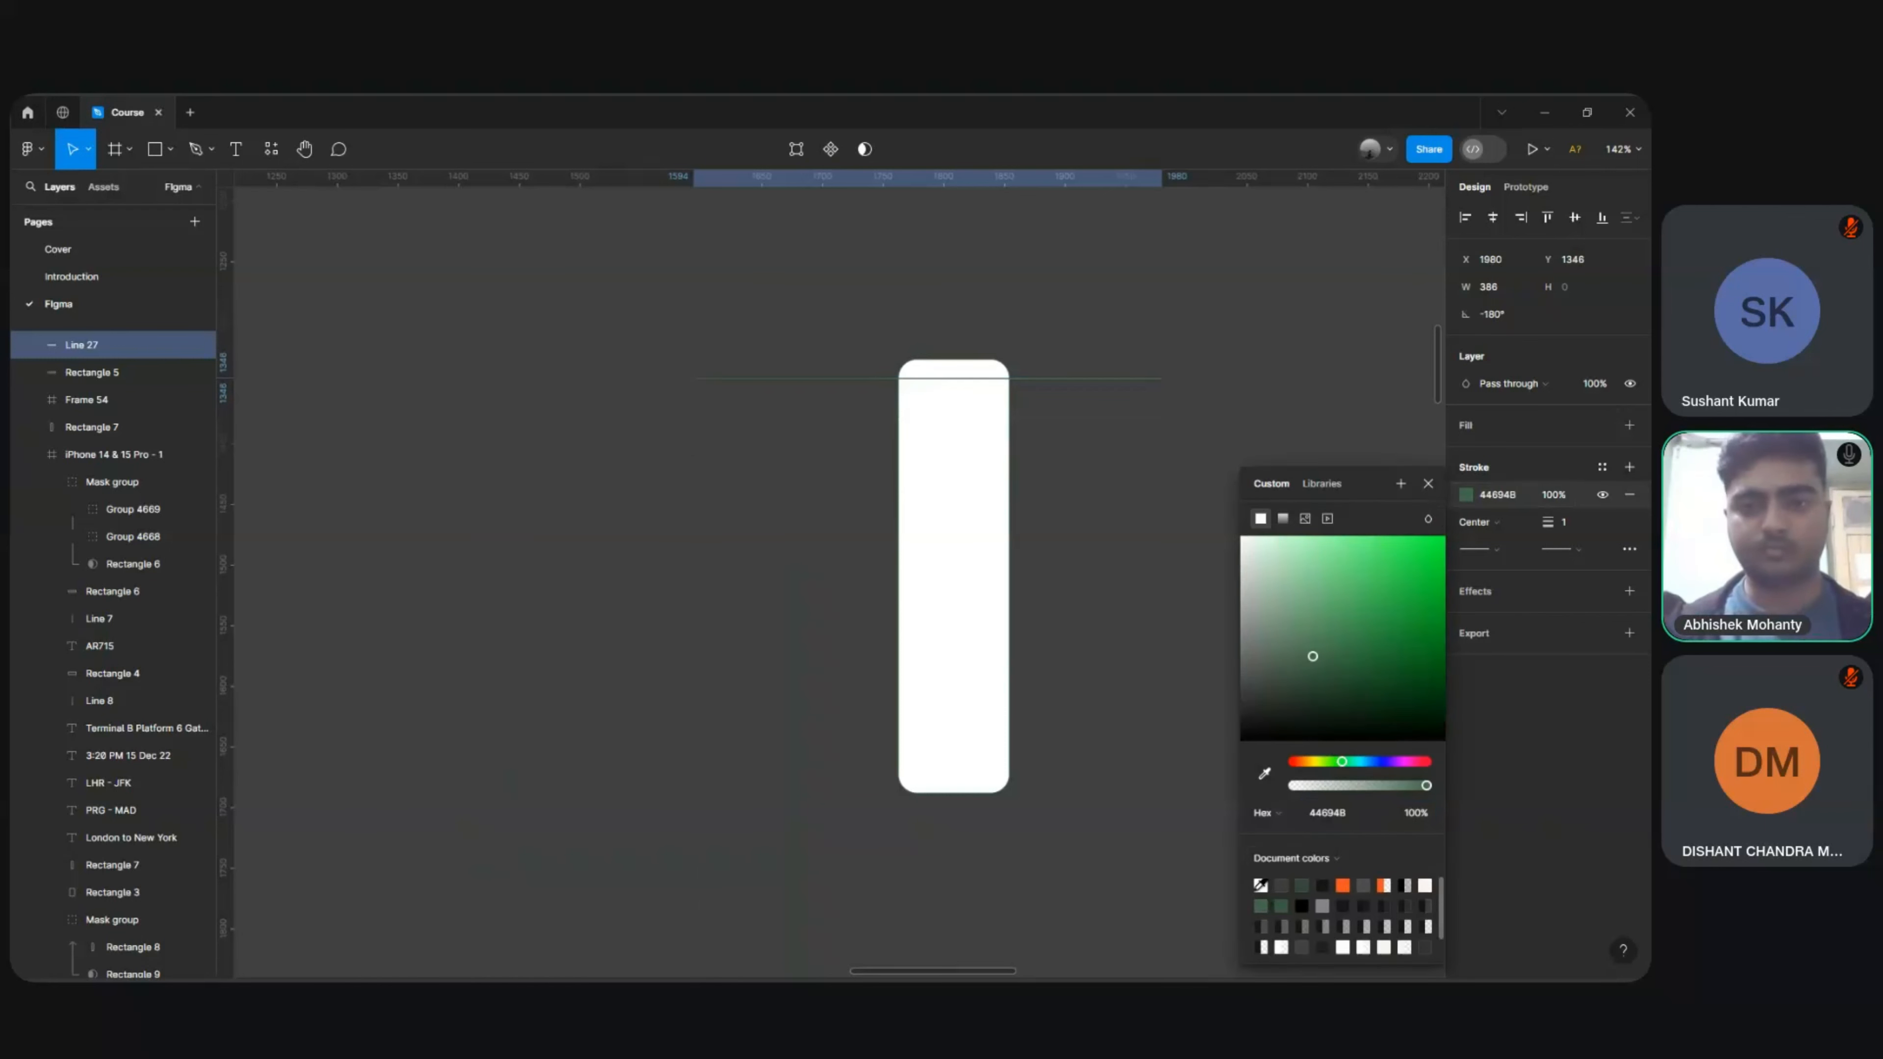
pyautogui.click(1086, 454)
# Step: Duplicate the green line three times, placing each copy 10 px below the previous one
pyautogui.moveTo(1073, 314); pyautogui.dragTo(1075, 439)
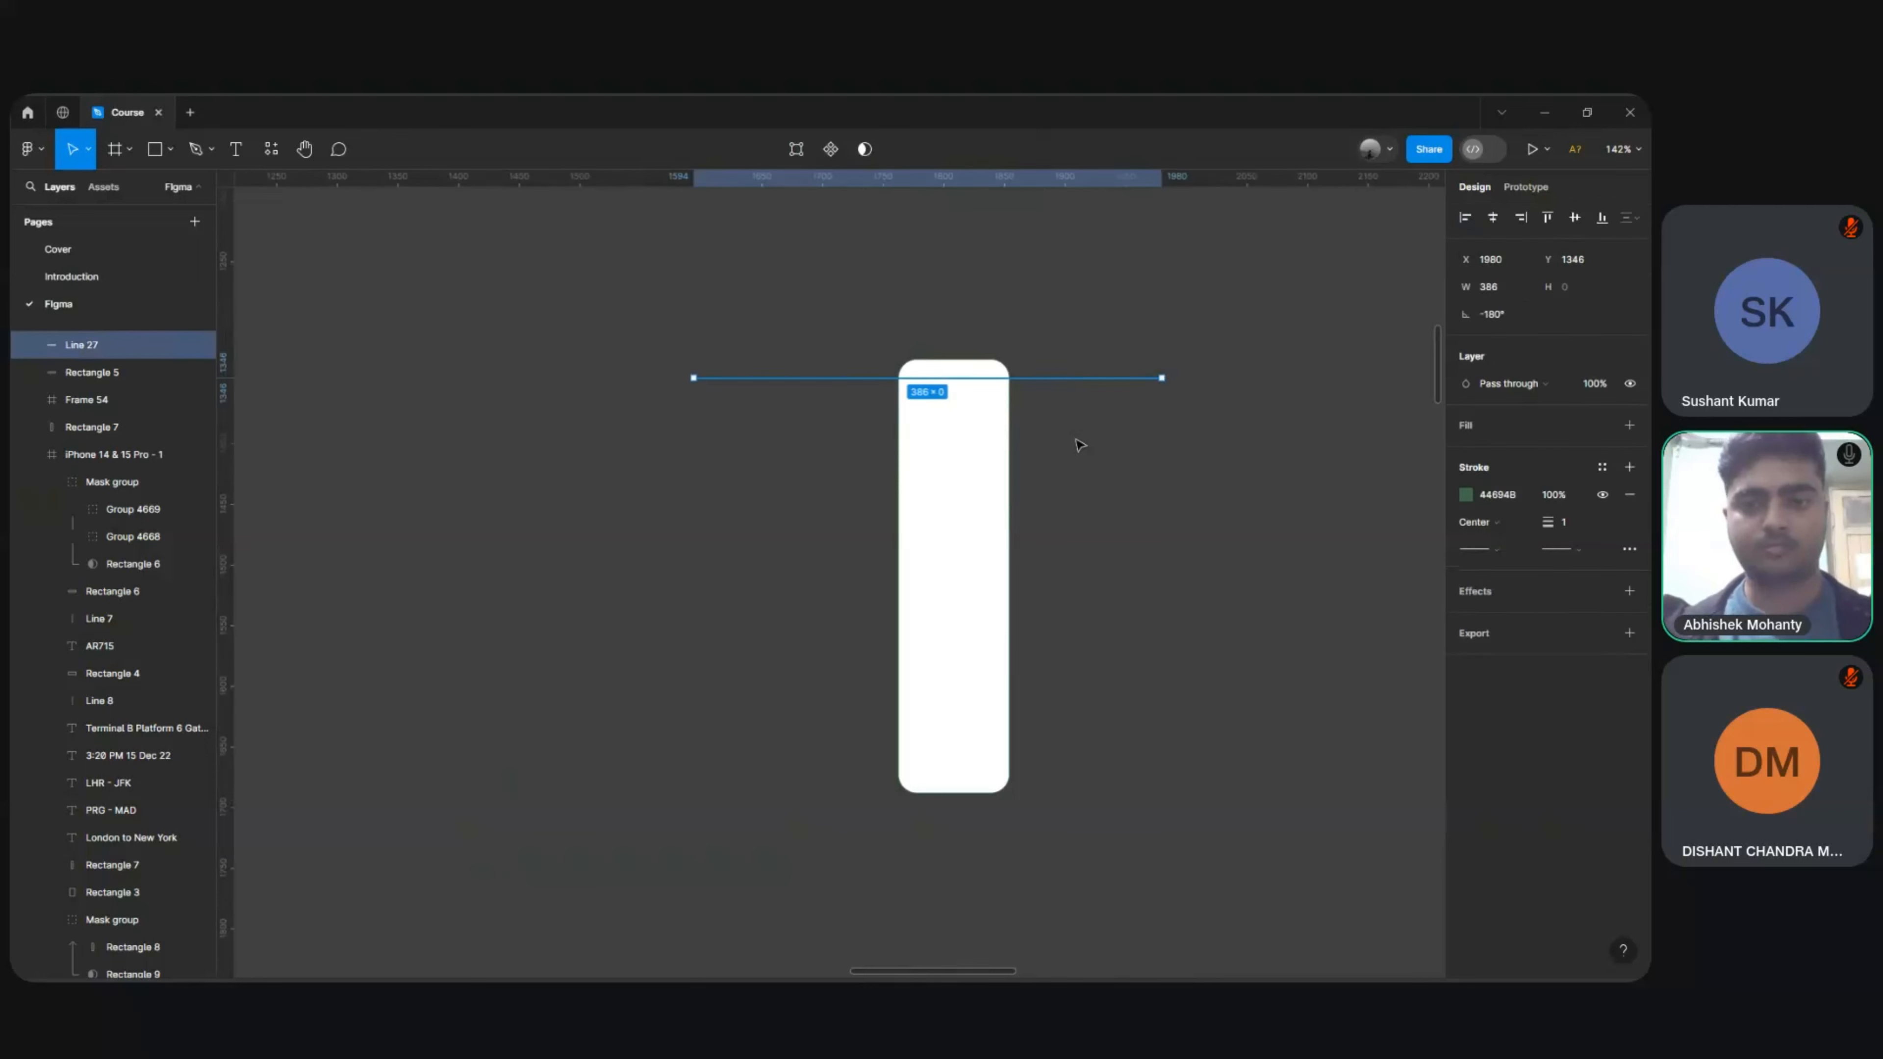
pyautogui.hotkey('ctrl', 'd')
pyautogui.hotkey('shift', 'Down')
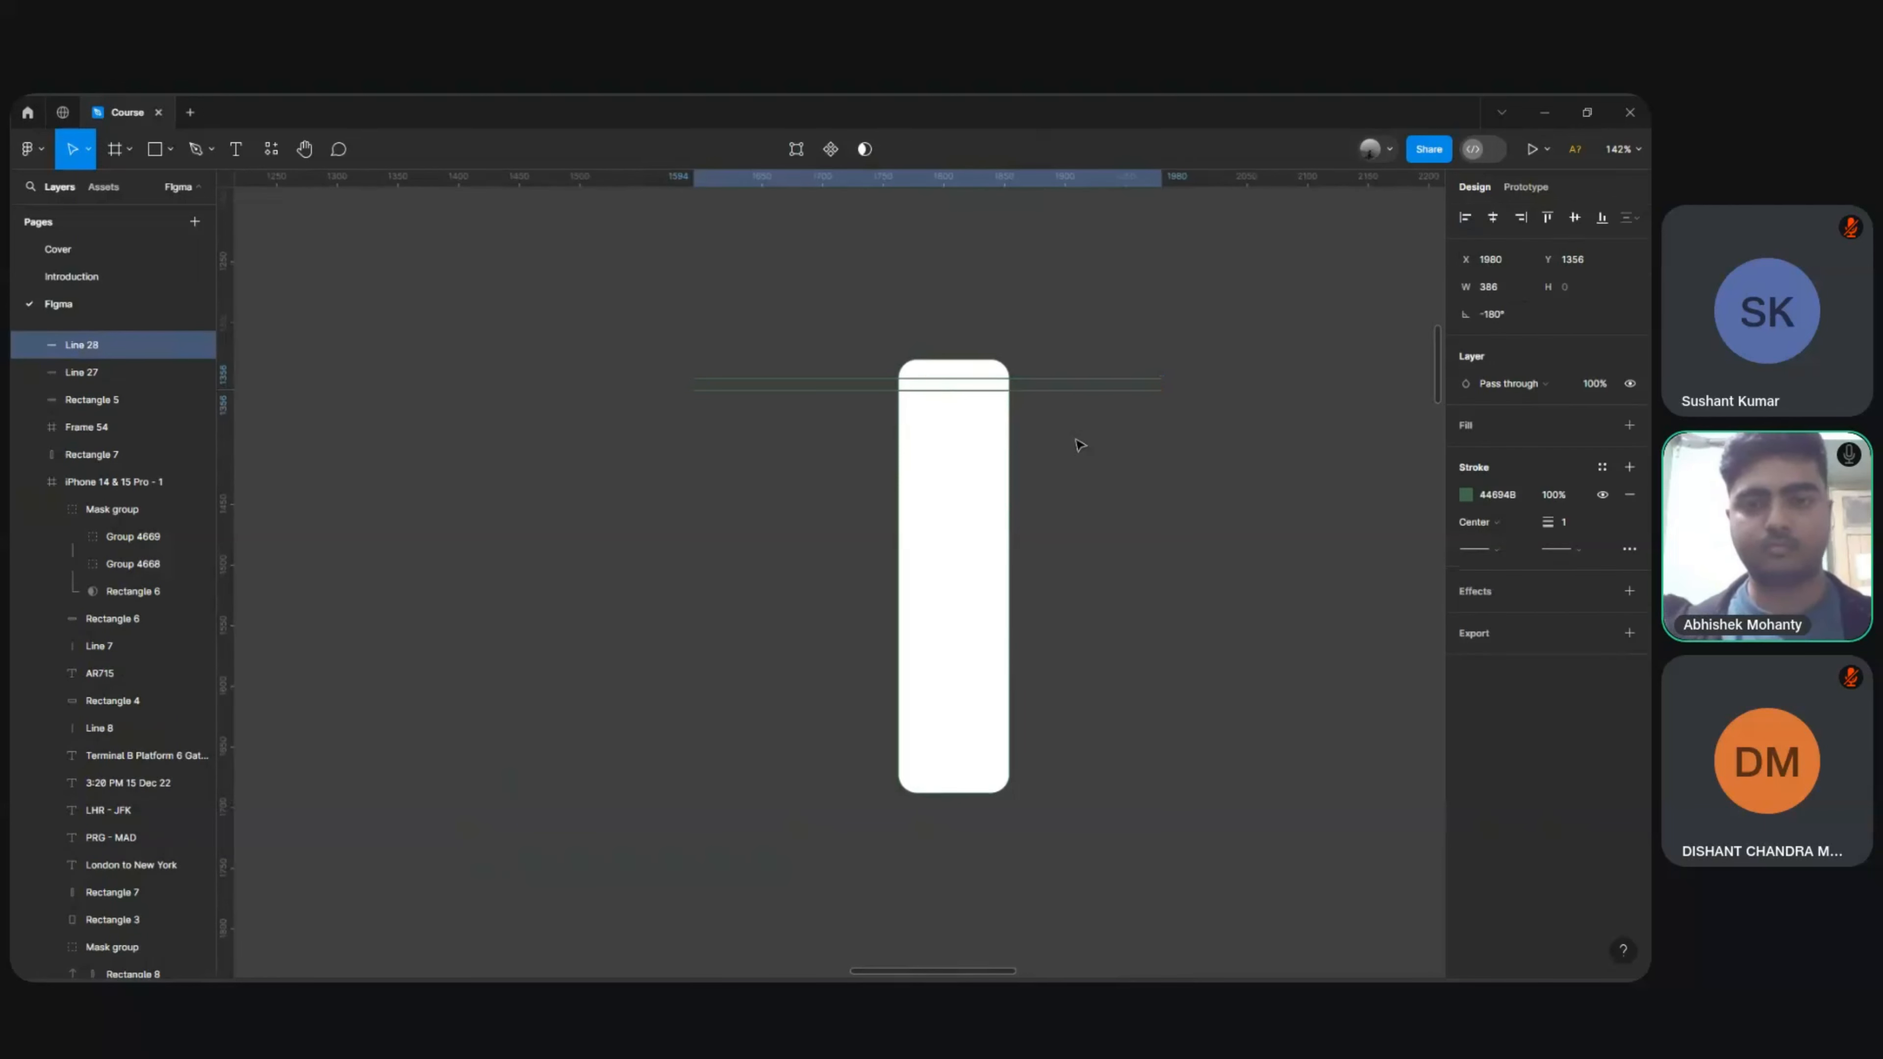
pyautogui.hotkey('ctrl', 'd')
pyautogui.hotkey('shift', 'Down')
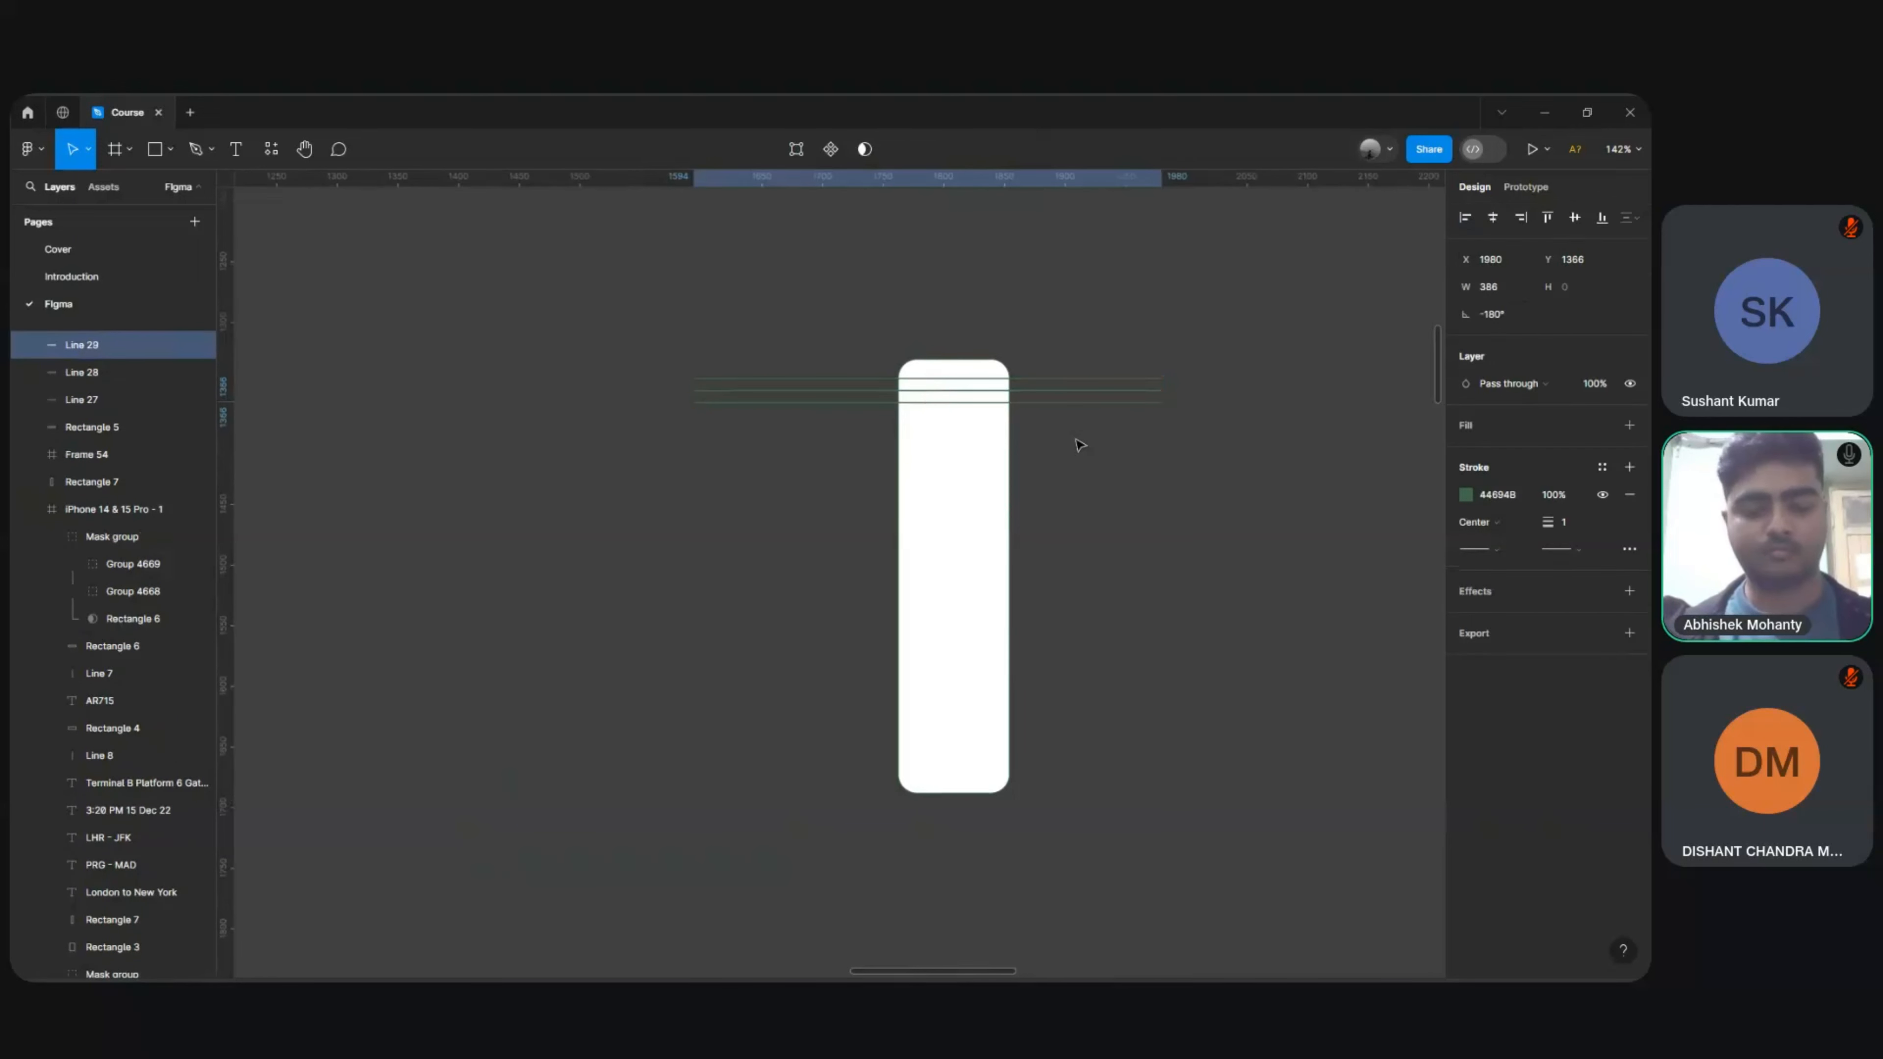
pyautogui.hotkey('ctrl', 'd')
pyautogui.hotkey('shift', 'Down')
# Step: Duplicate the four lines as a set three times down the card copy, keeping the 10 px spacing
pyautogui.moveTo(1098, 307); pyautogui.dragTo(1114, 454)
pyautogui.hotkey('ctrl', 'd')
pyautogui.hotkey('shift', 'Down')
pyautogui.hotkey('shift', 'Down')
pyautogui.hotkey('shift', 'Down')
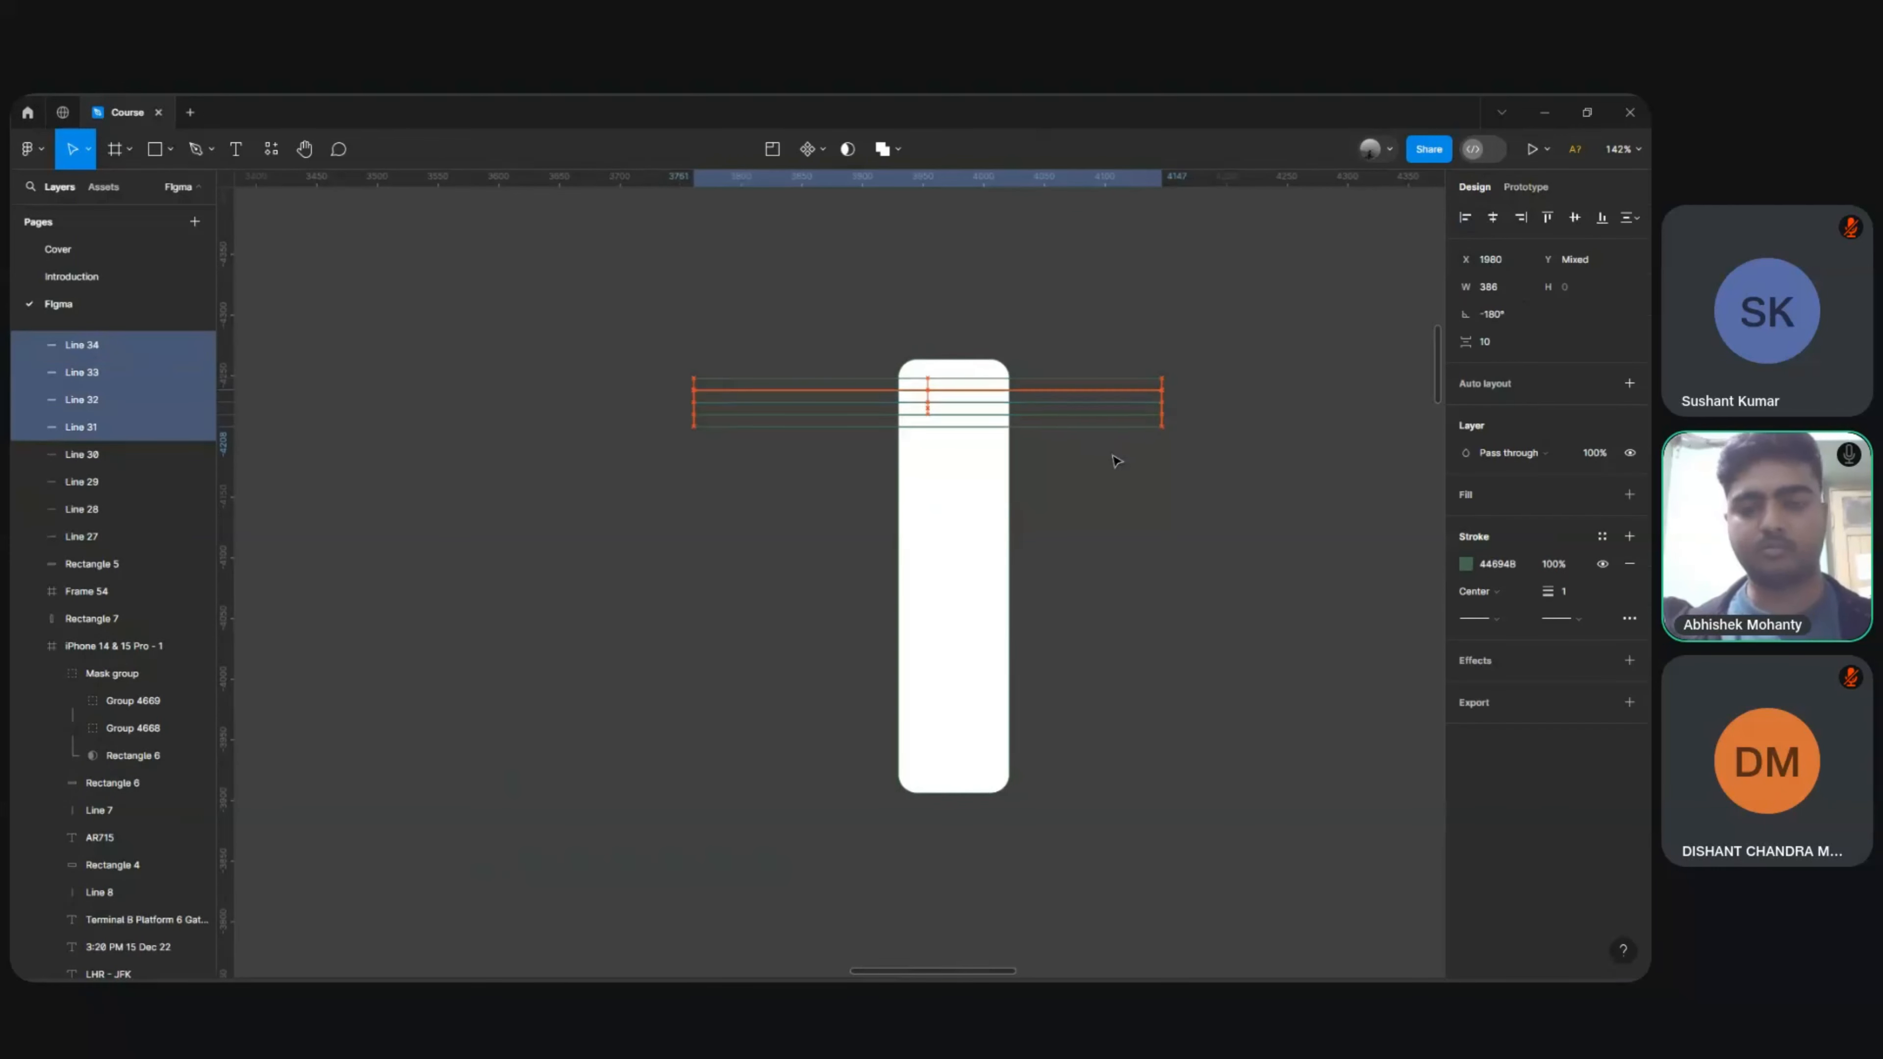
pyautogui.hotkey('shift', 'Down')
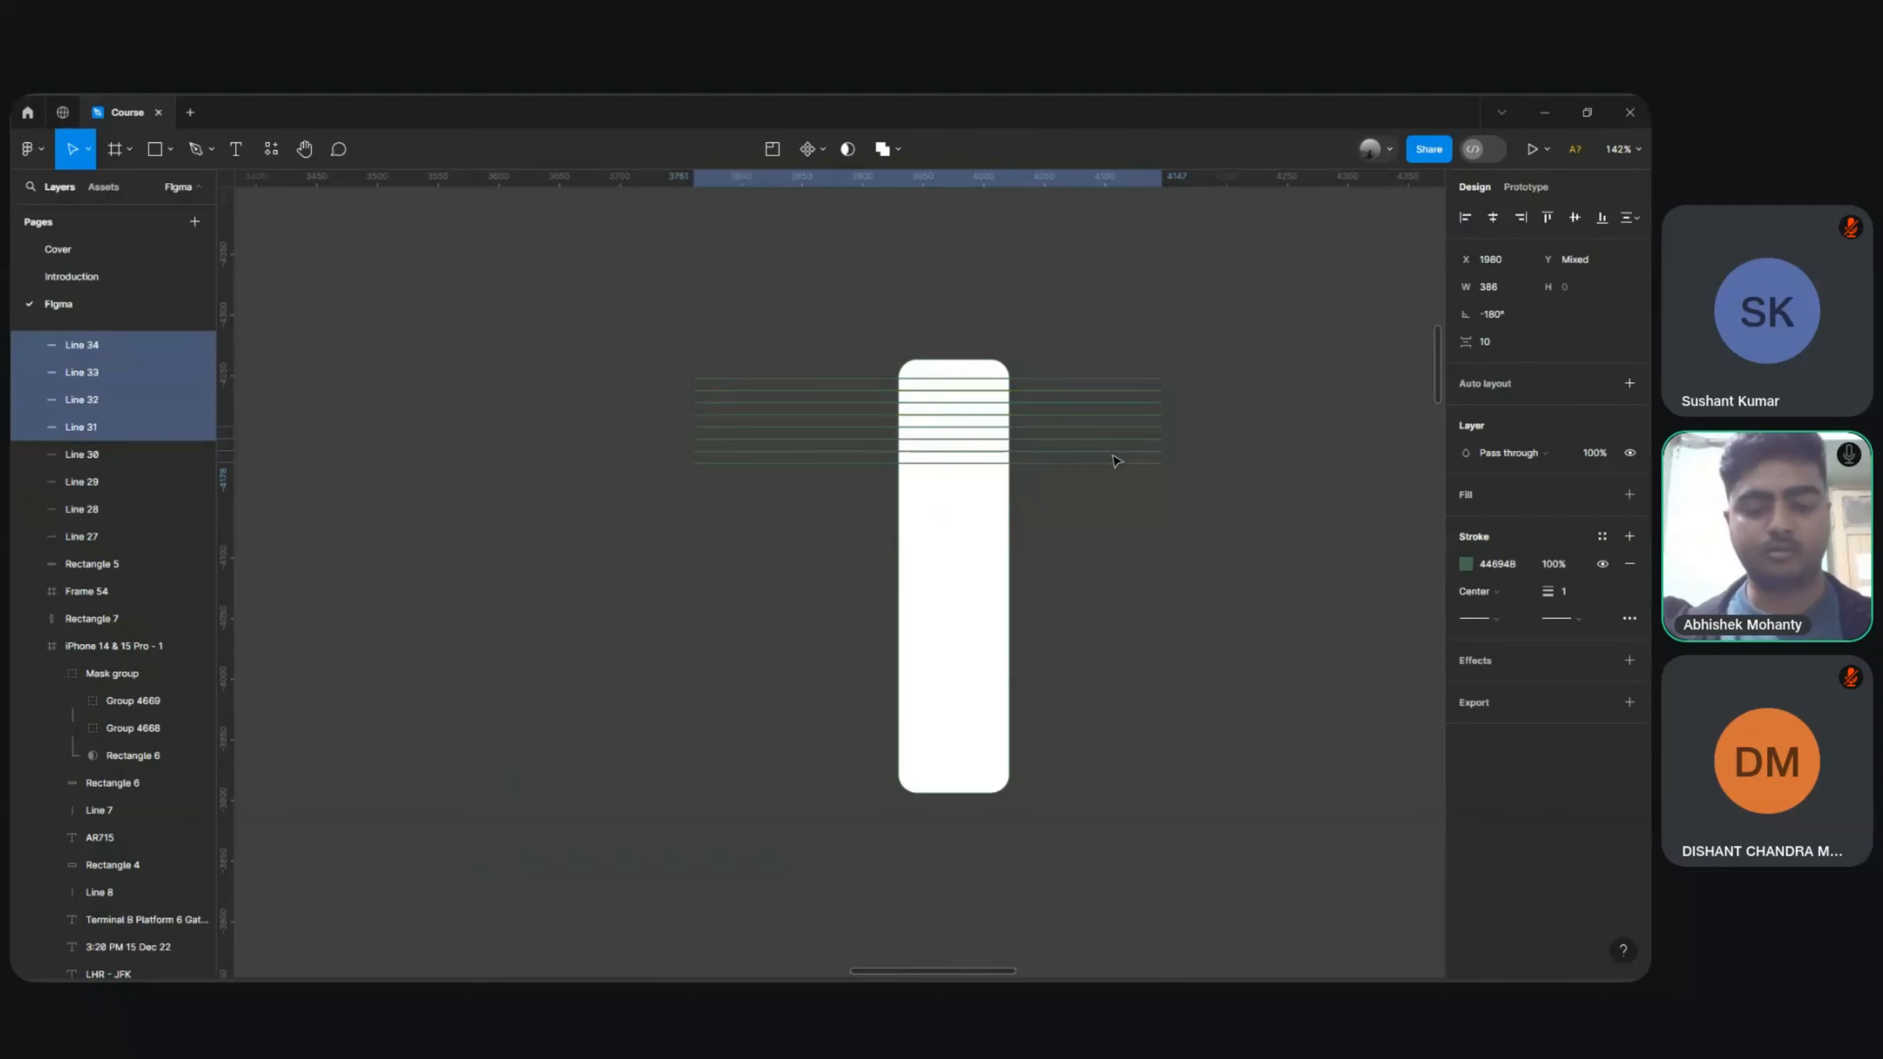
pyautogui.hotkey('ctrl', 'd')
pyautogui.hotkey('shift', 'Down')
pyautogui.hotkey('shift', 'Down')
pyautogui.hotkey('shift', 'Down')
pyautogui.hotkey('shift', 'Down')
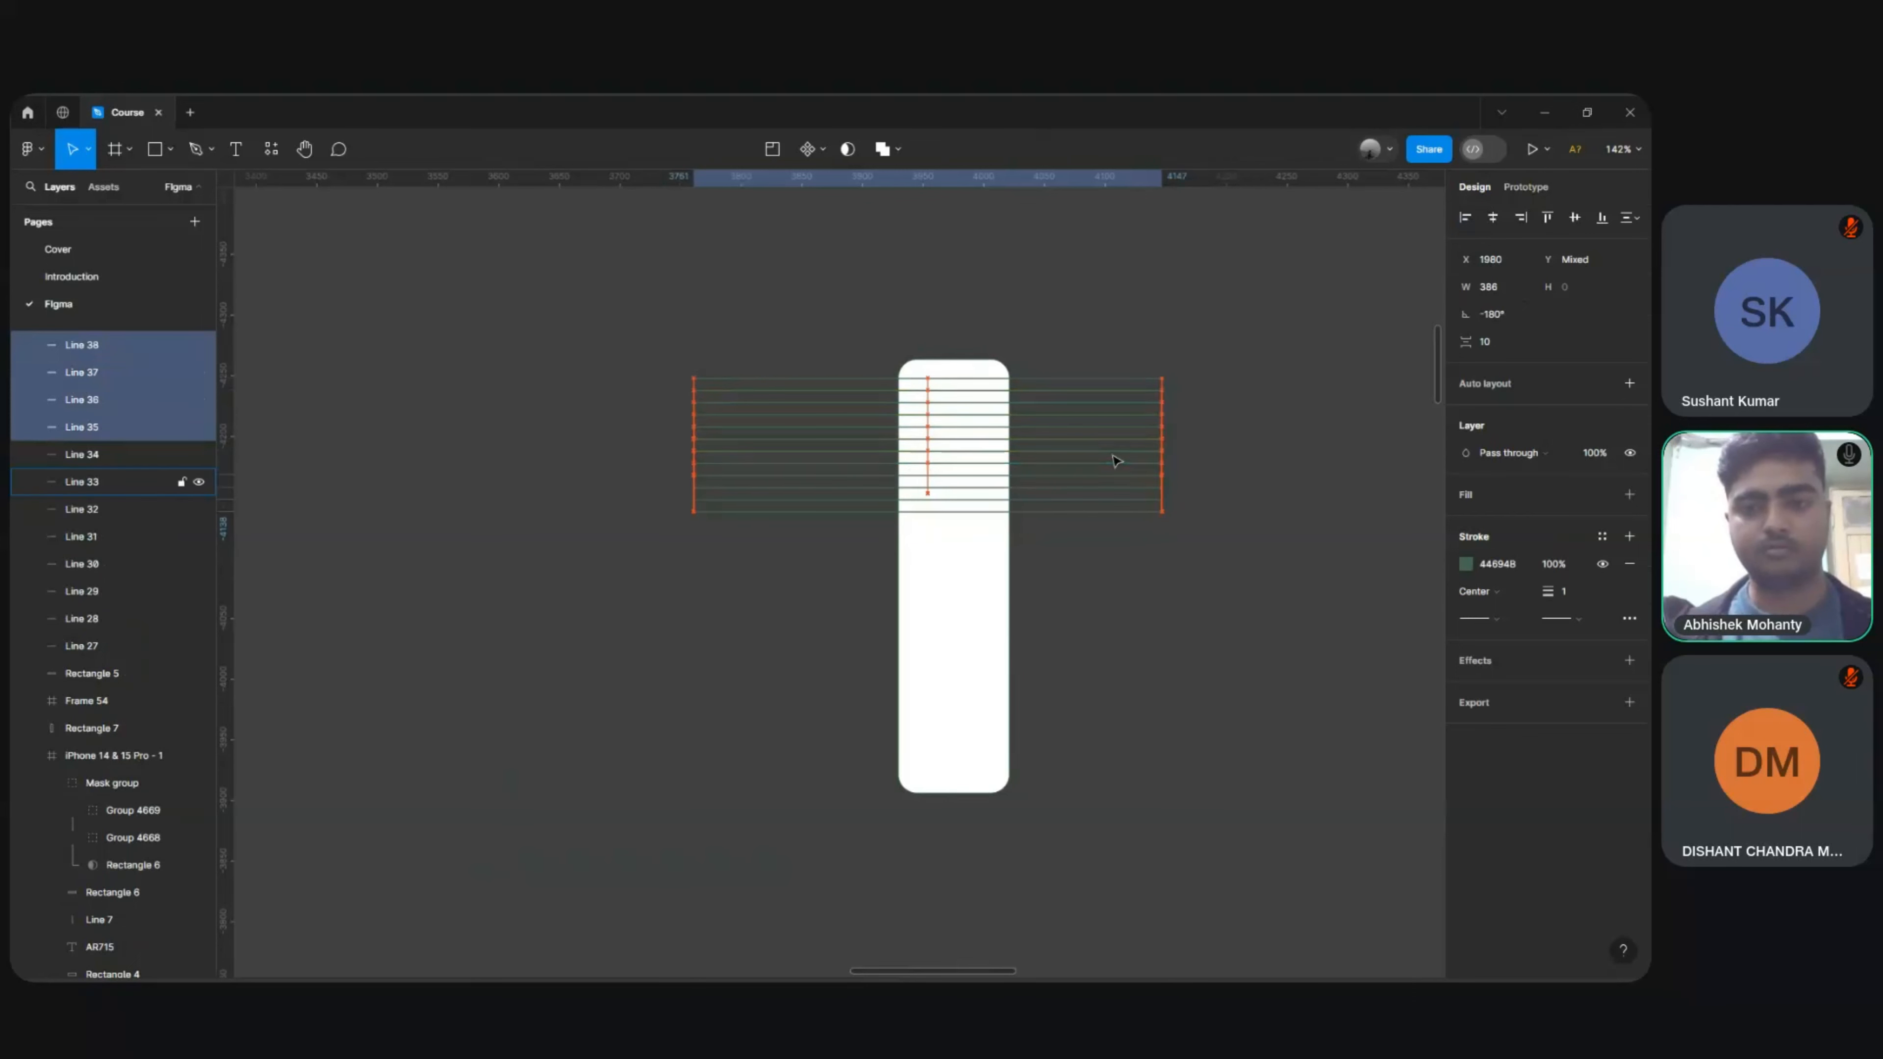
pyautogui.hotkey('ctrl', 'd')
pyautogui.hotkey('shift', 'Down')
pyautogui.hotkey('shift', 'Down')
pyautogui.hotkey('shift', 'Down')
pyautogui.hotkey('shift', 'Down')
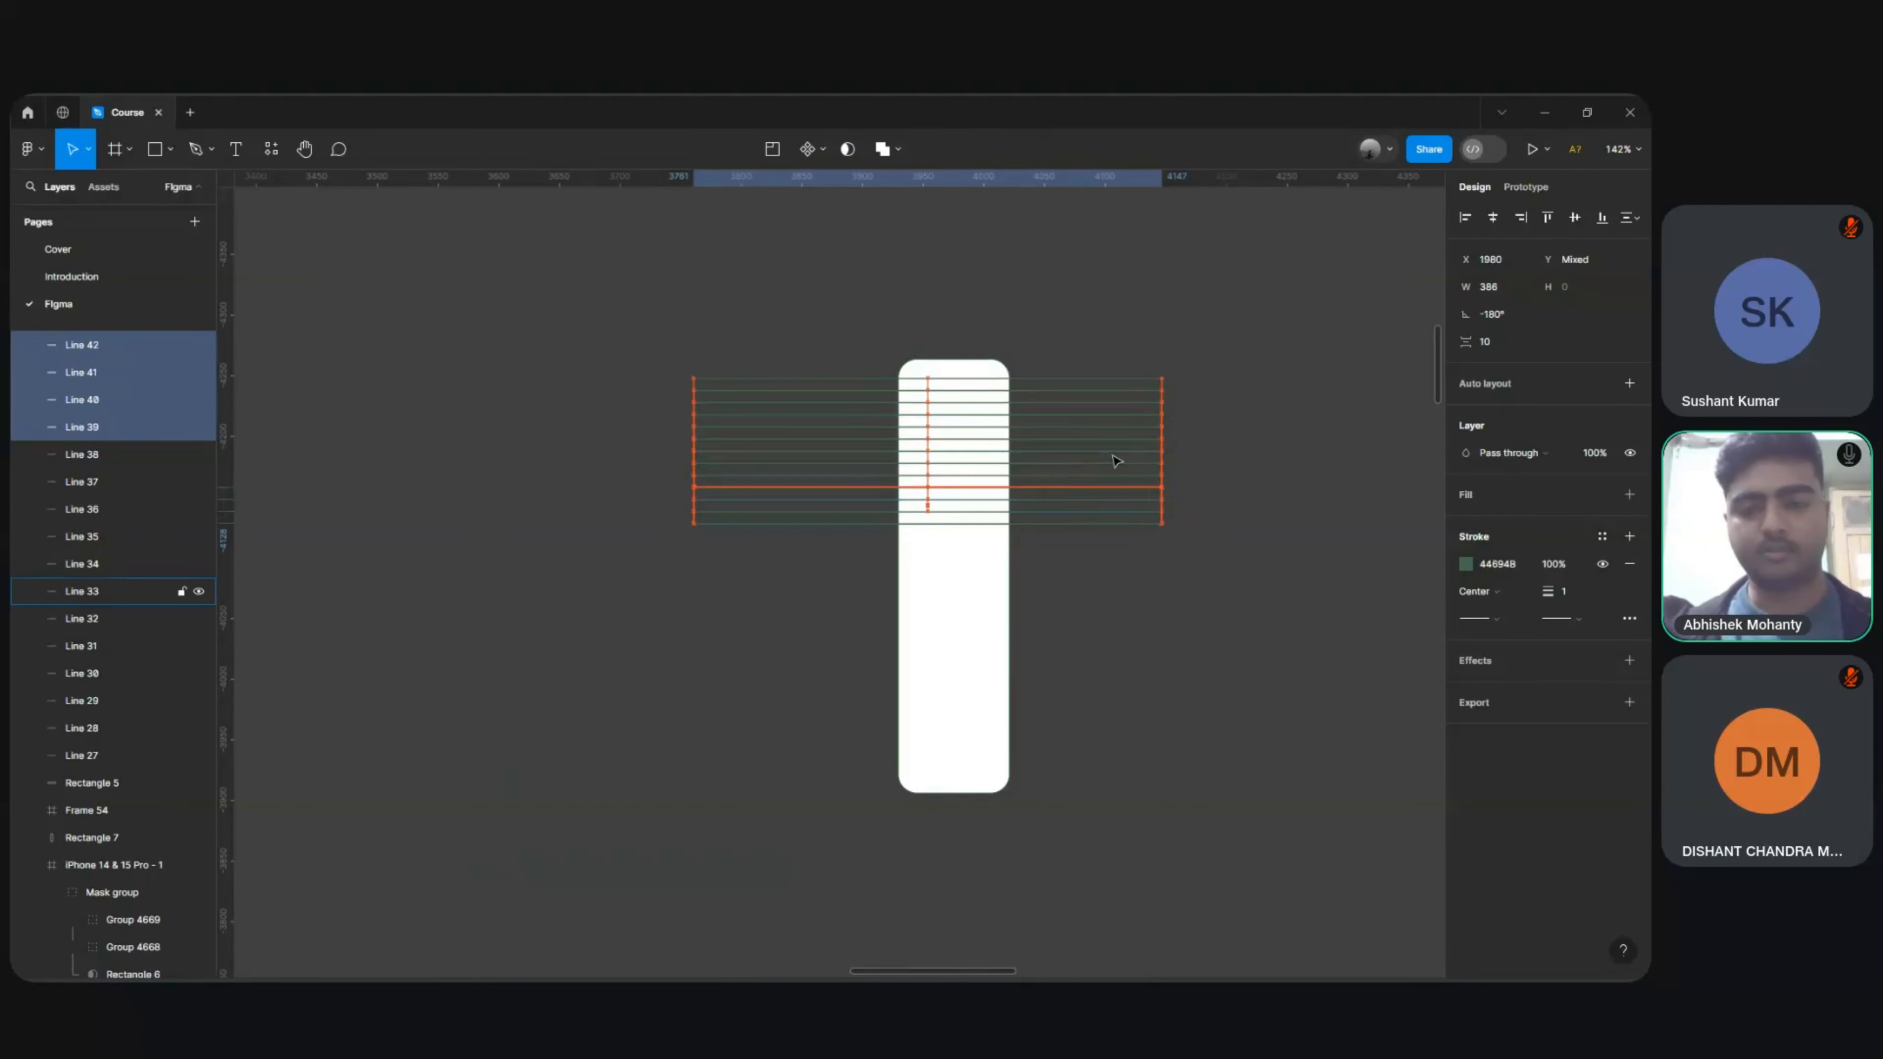
pyautogui.hotkey('shift', 'Up')
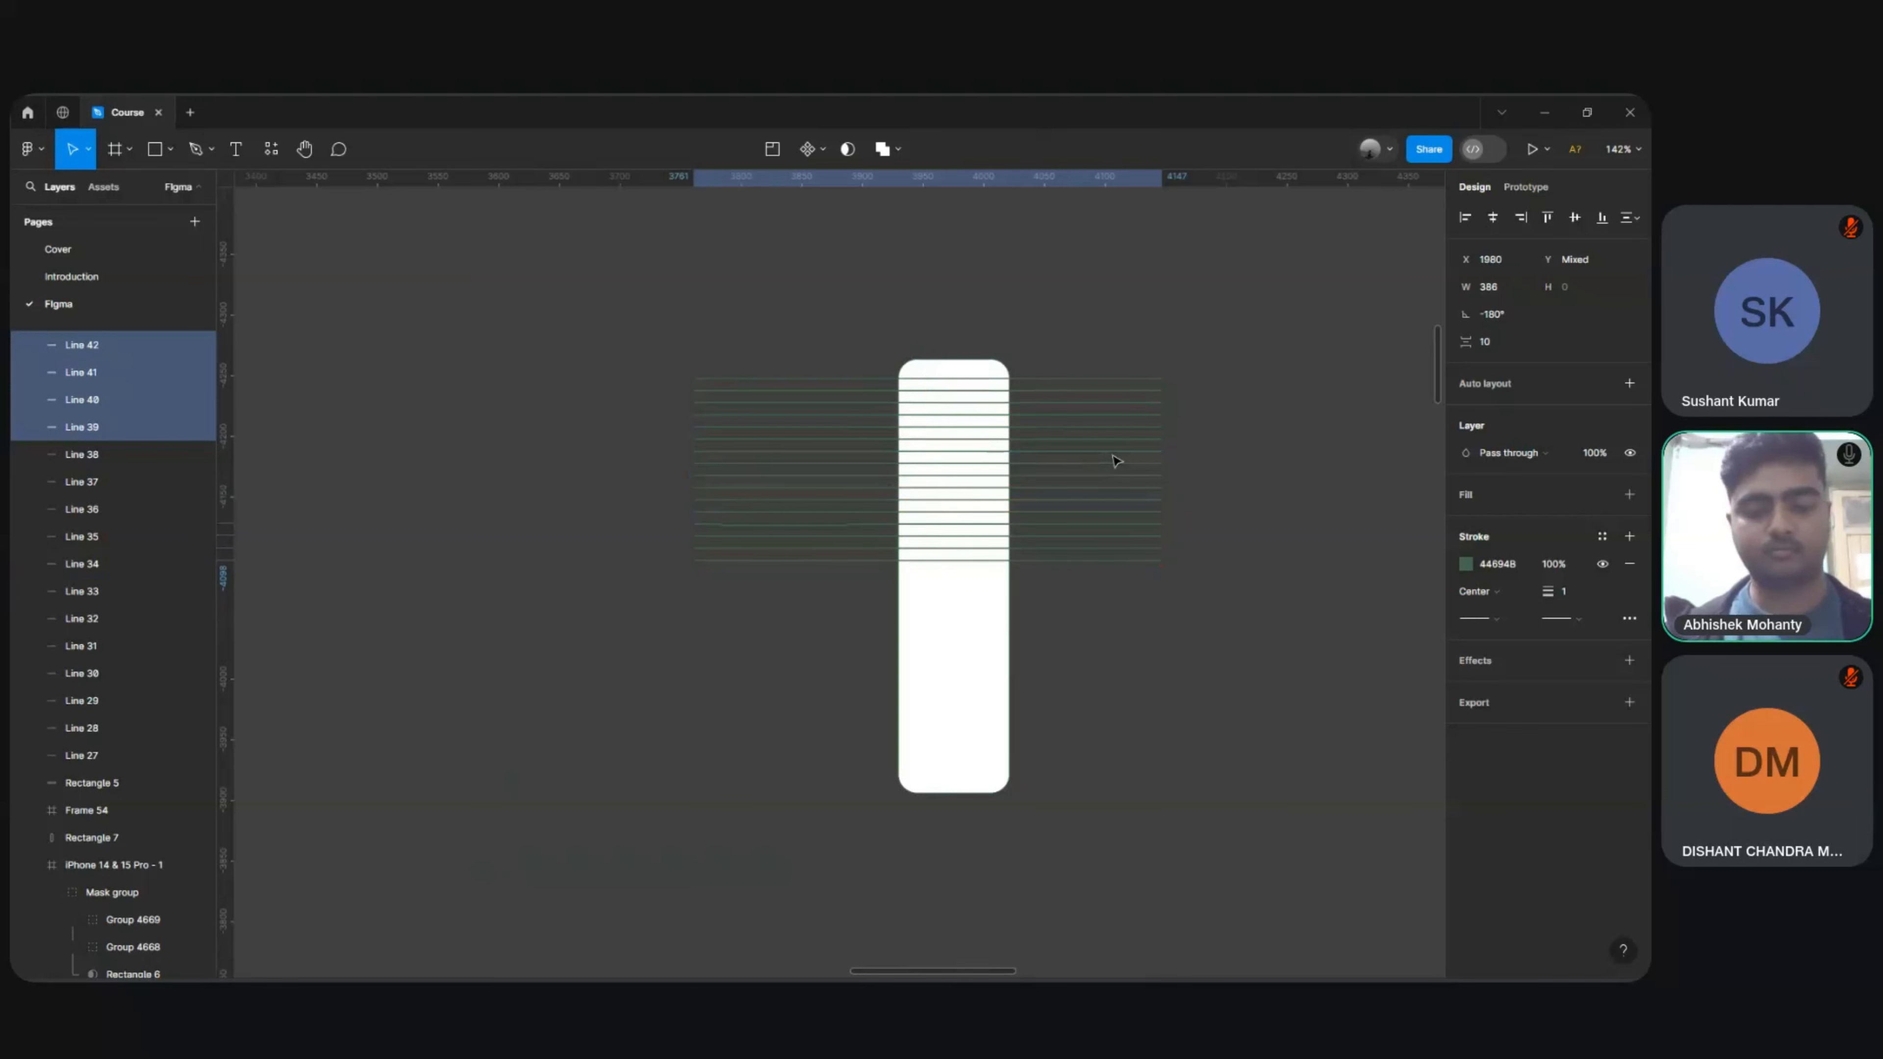
# Step: Continue duplicating the four-line set downwards at 10 px spacing until the lines reach the card copy's lower edge
pyautogui.hotkey('ctrl', 'd')
pyautogui.hotkey('shift', 'Down')
pyautogui.hotkey('shift', 'Down')
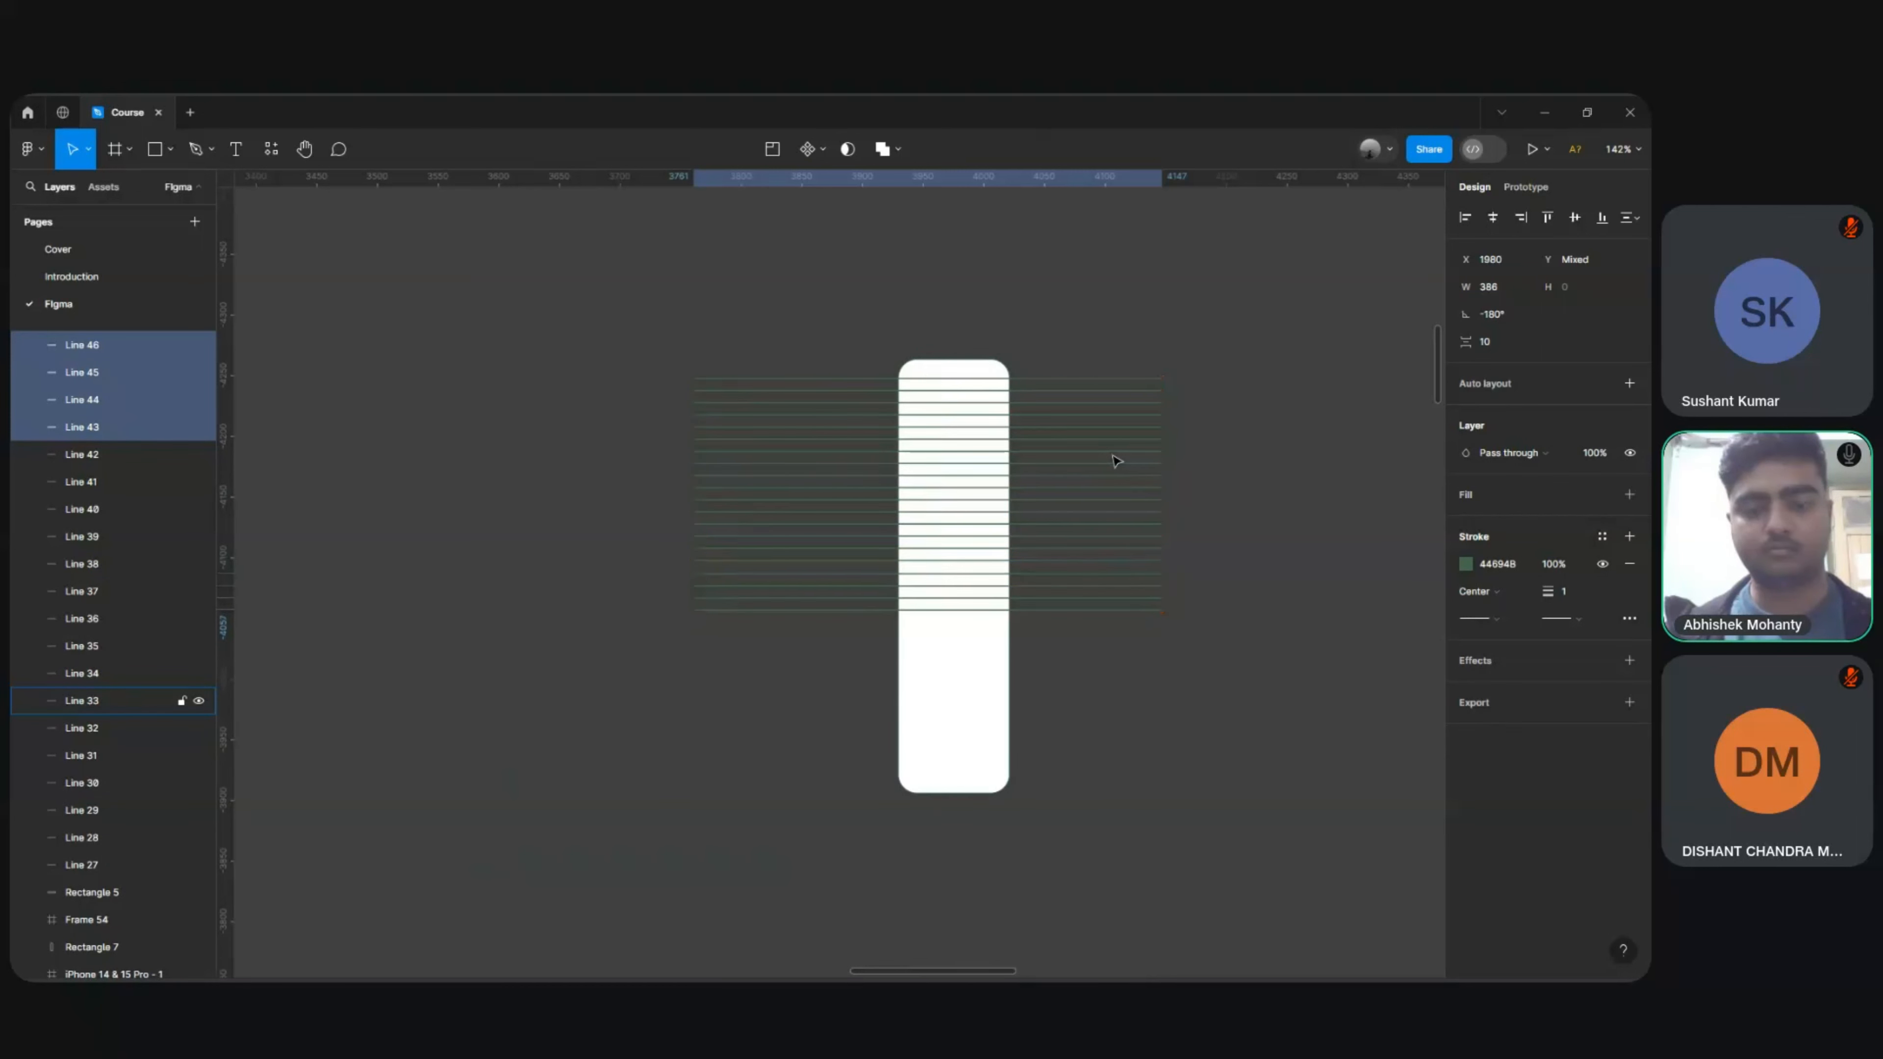
pyautogui.hotkey('ctrl', 'd')
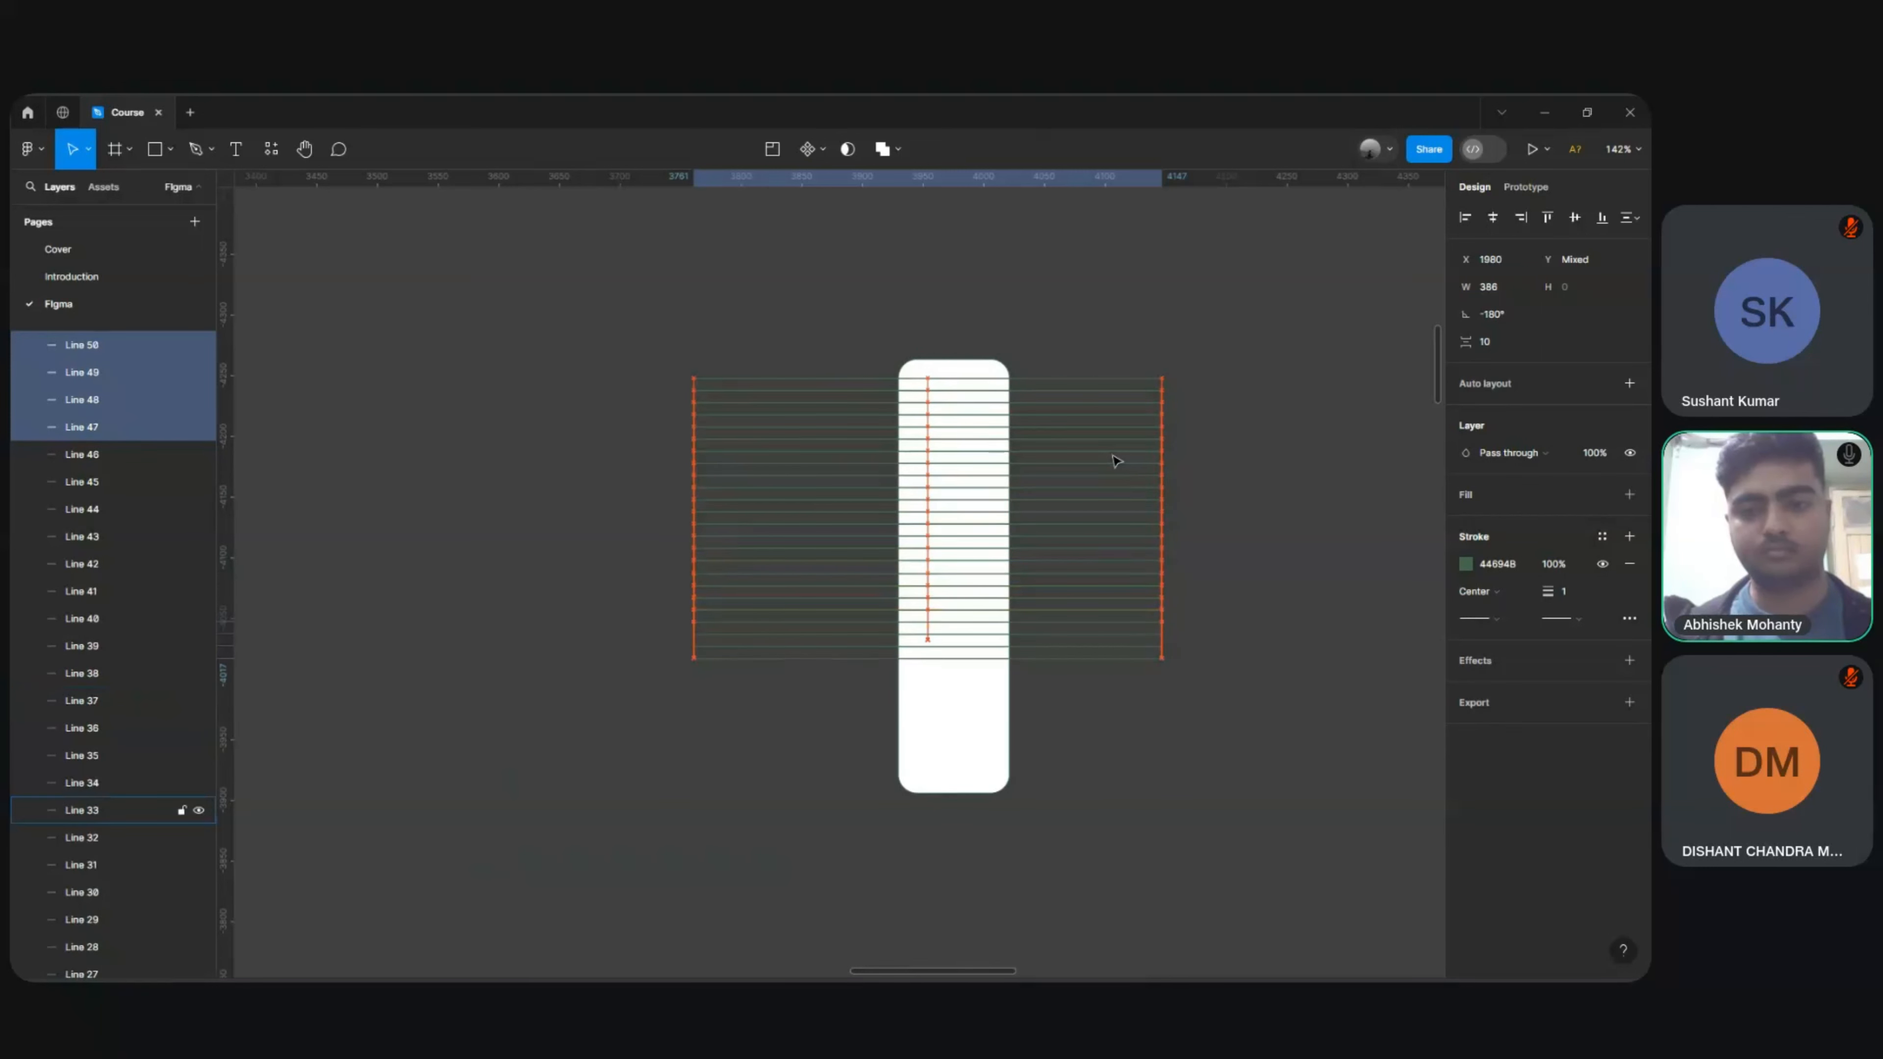
pyautogui.hotkey('ctrl', 'd')
pyautogui.hotkey('shift', 'Down')
pyautogui.hotkey('shift', 'Down')
pyautogui.hotkey('shift', 'Down')
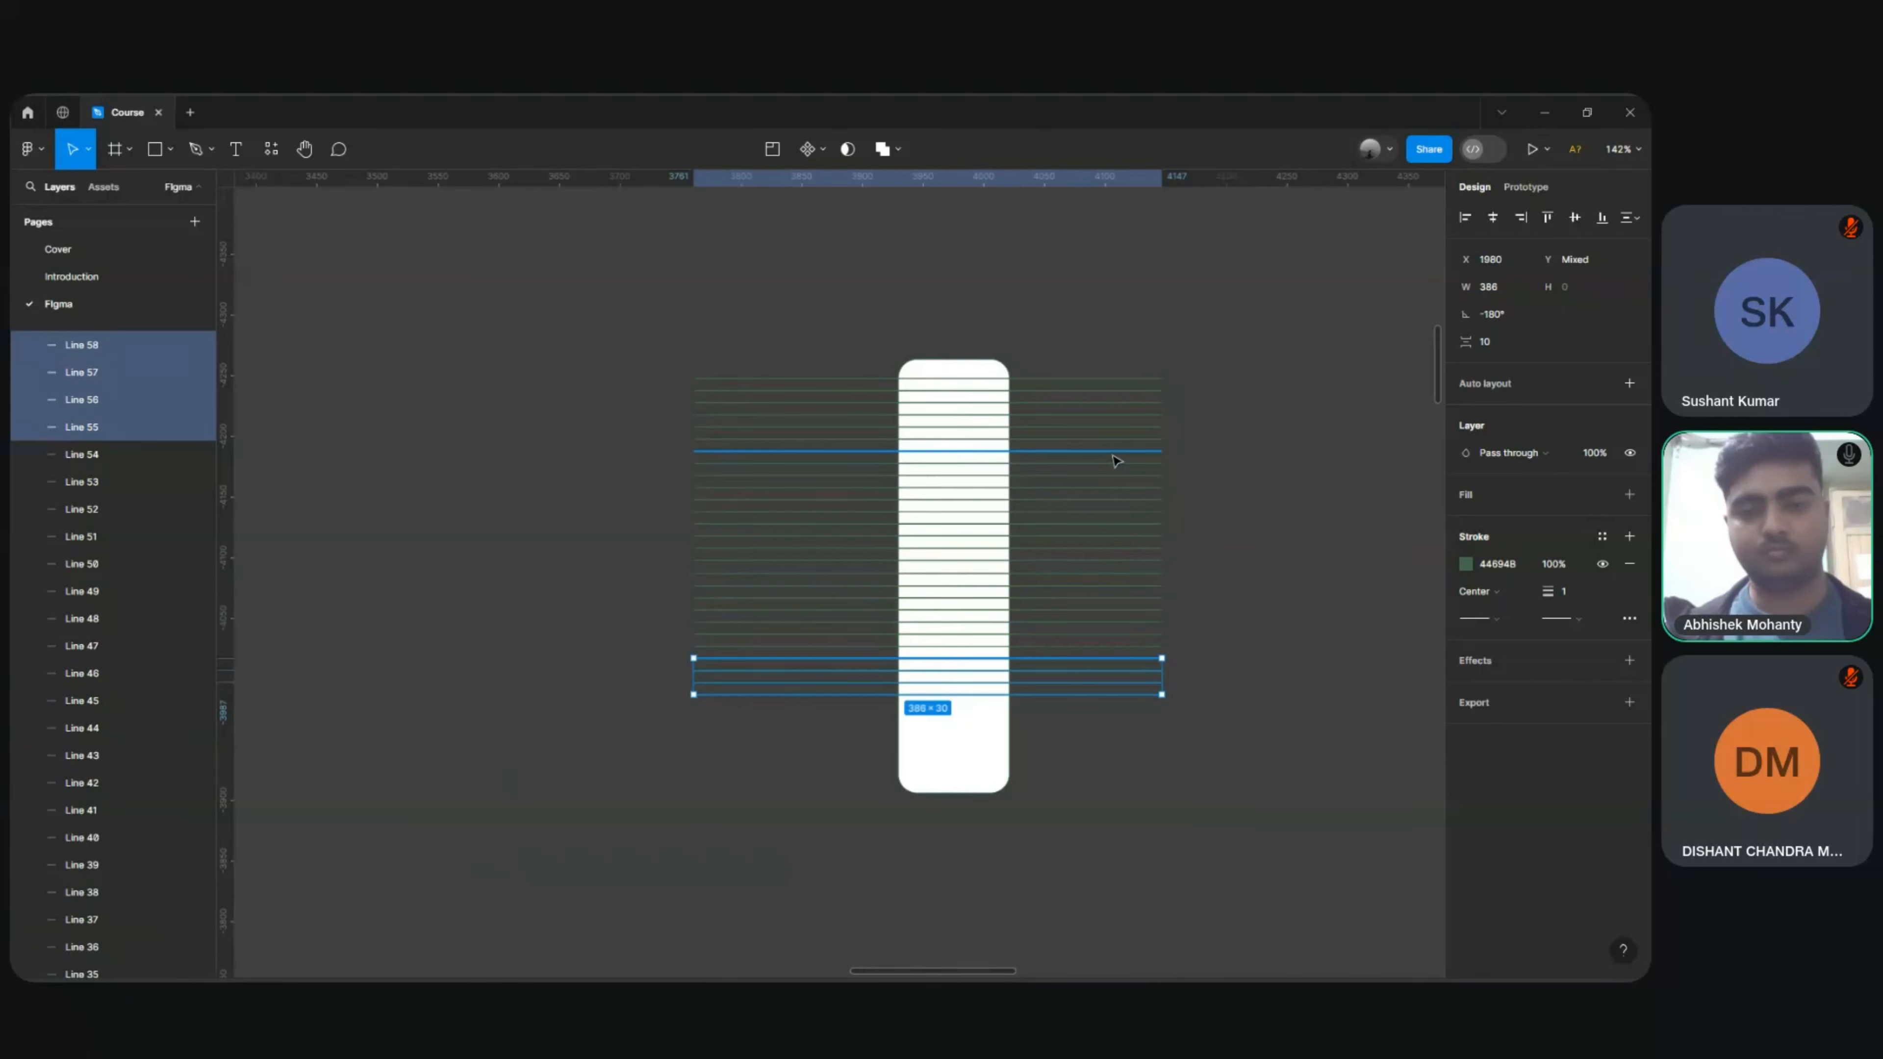
pyautogui.hotkey('ctrl', 'd')
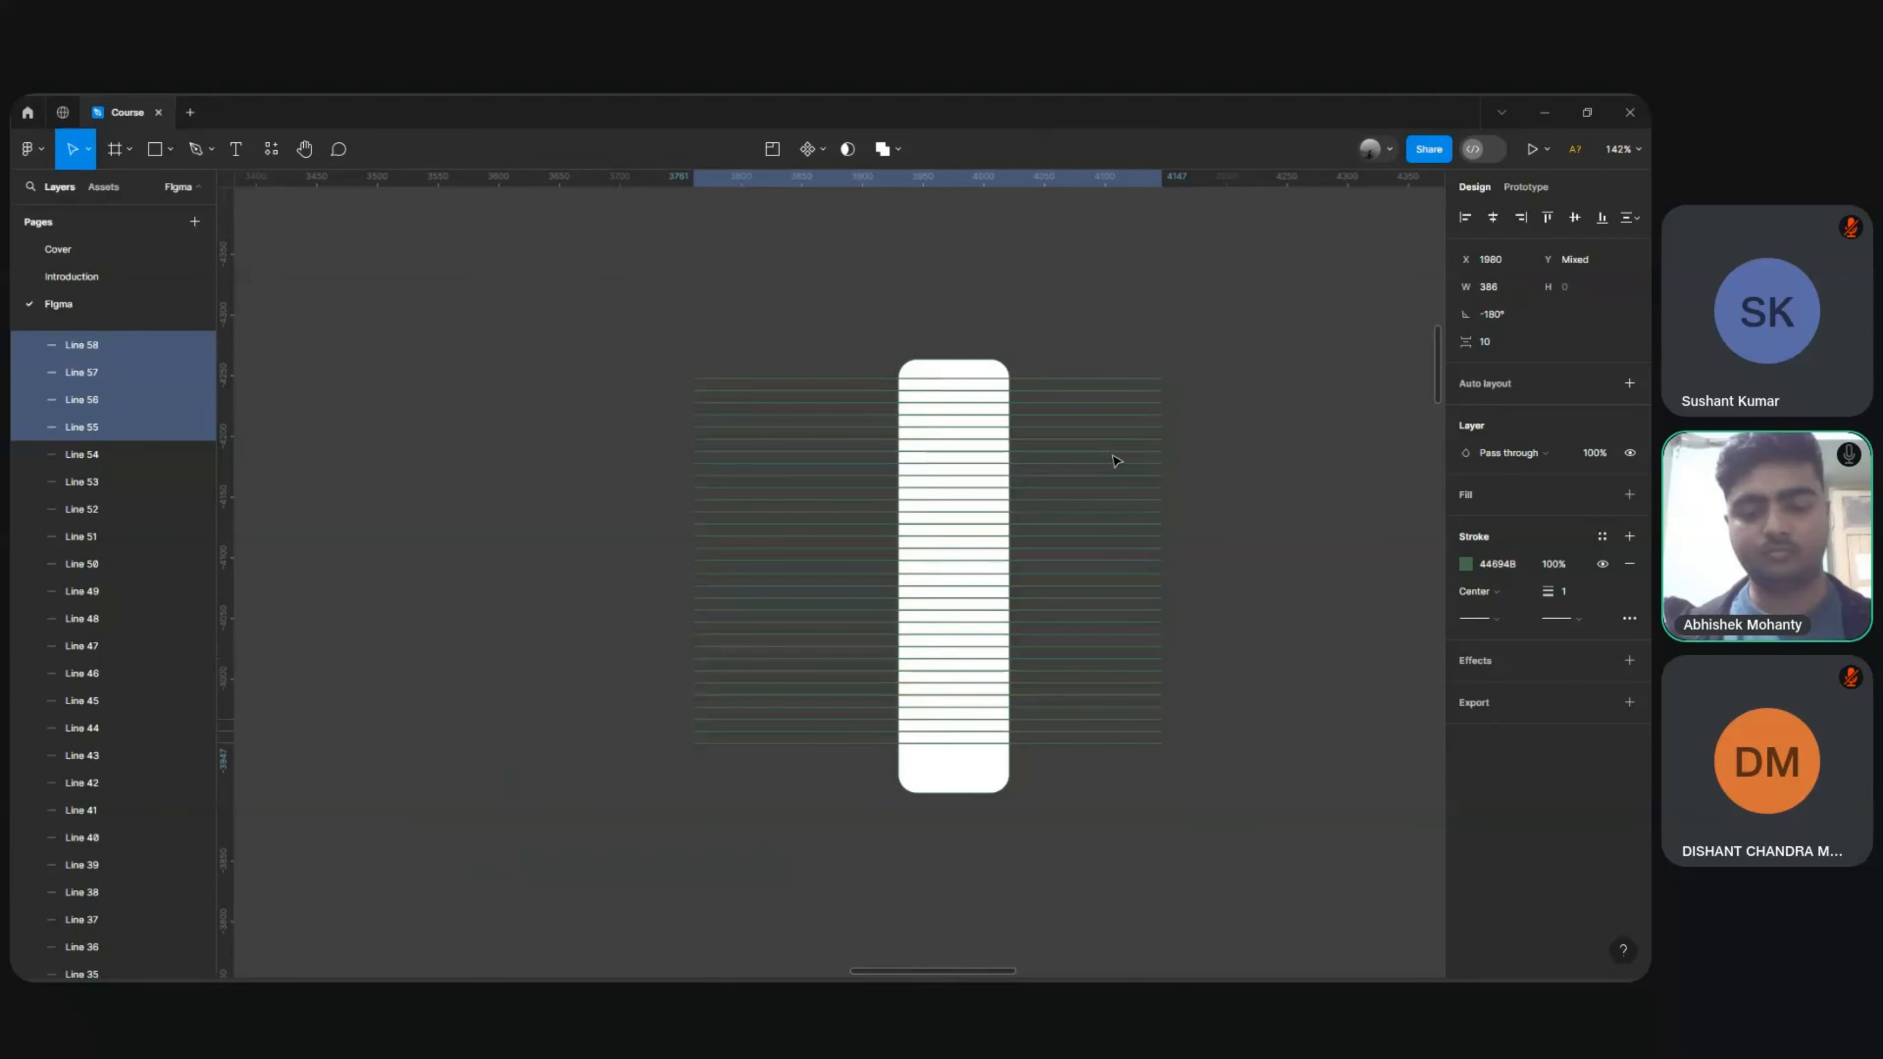
pyautogui.hotkey('ctrl', 'd')
pyautogui.hotkey('shift', 'Down')
pyautogui.hotkey('shift', 'Down')
pyautogui.hotkey('shift', 'Down')
pyautogui.hotkey('shift', 'Down')
pyautogui.hotkey('shift', 'Down')
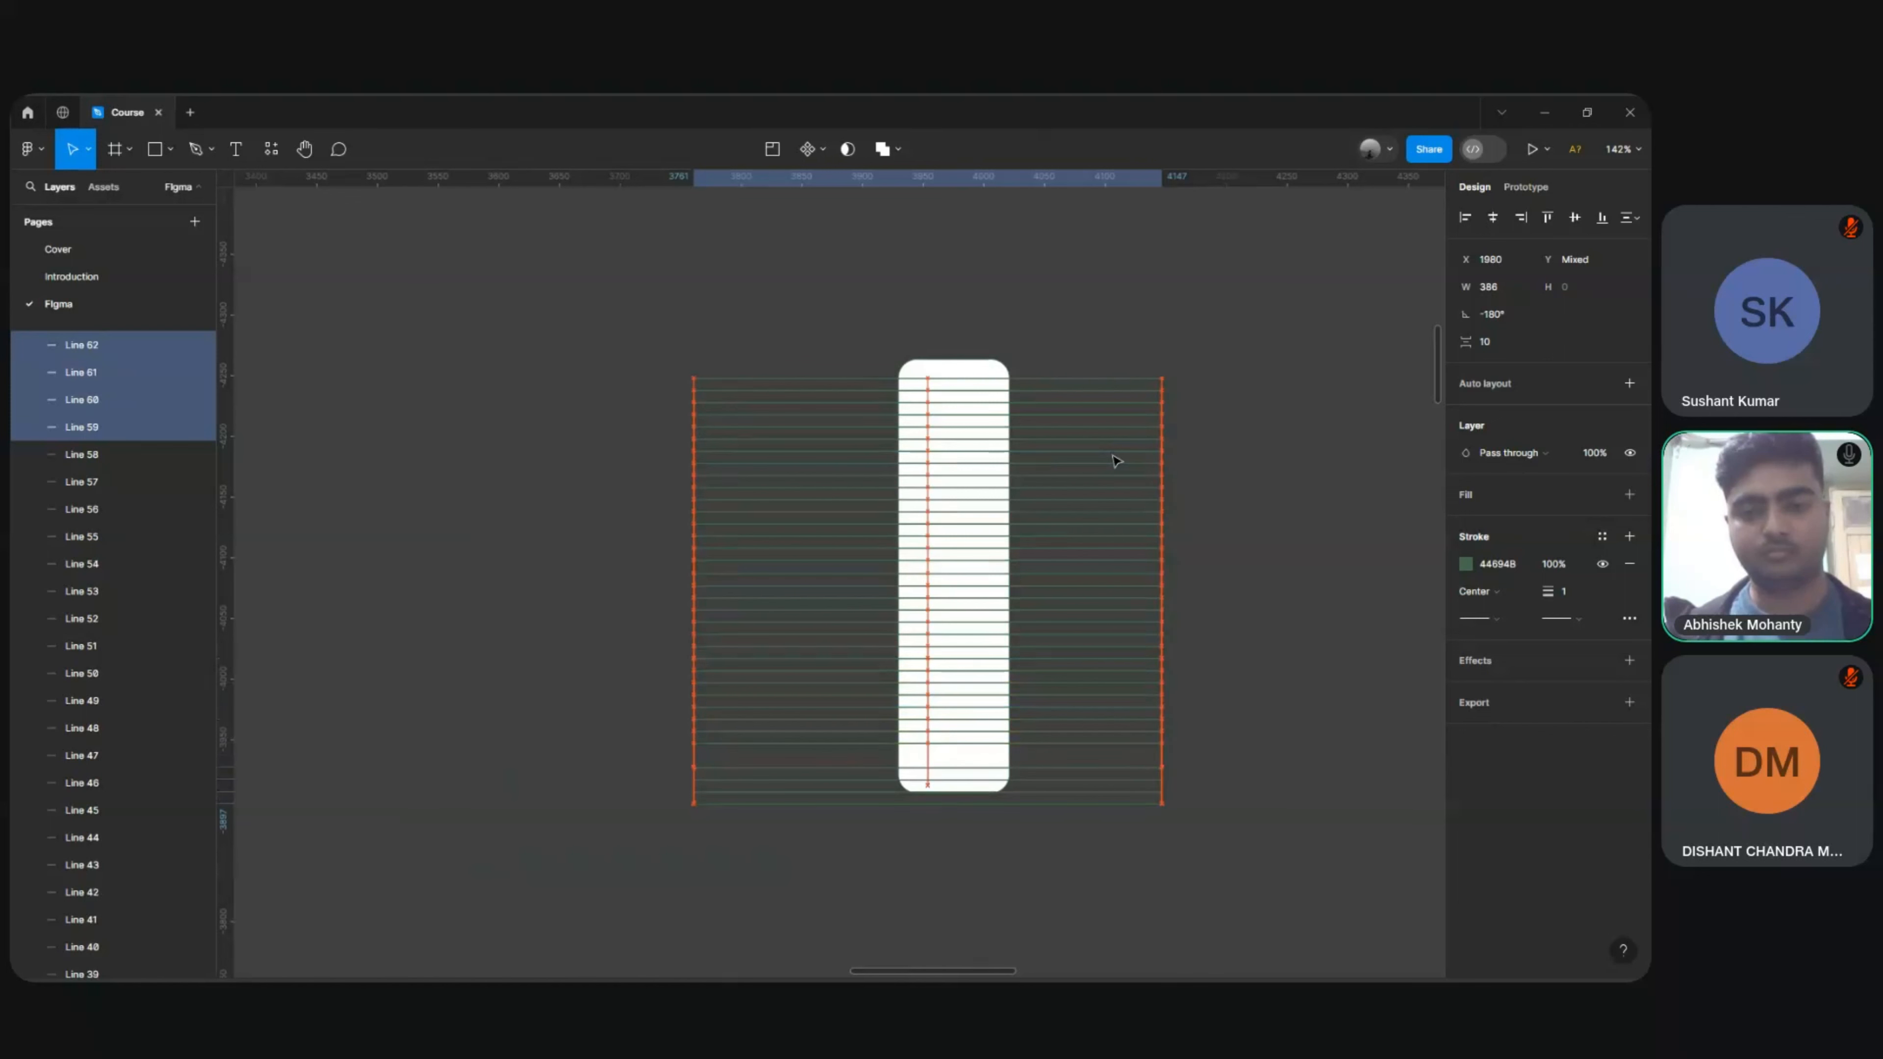
pyautogui.click(1069, 348)
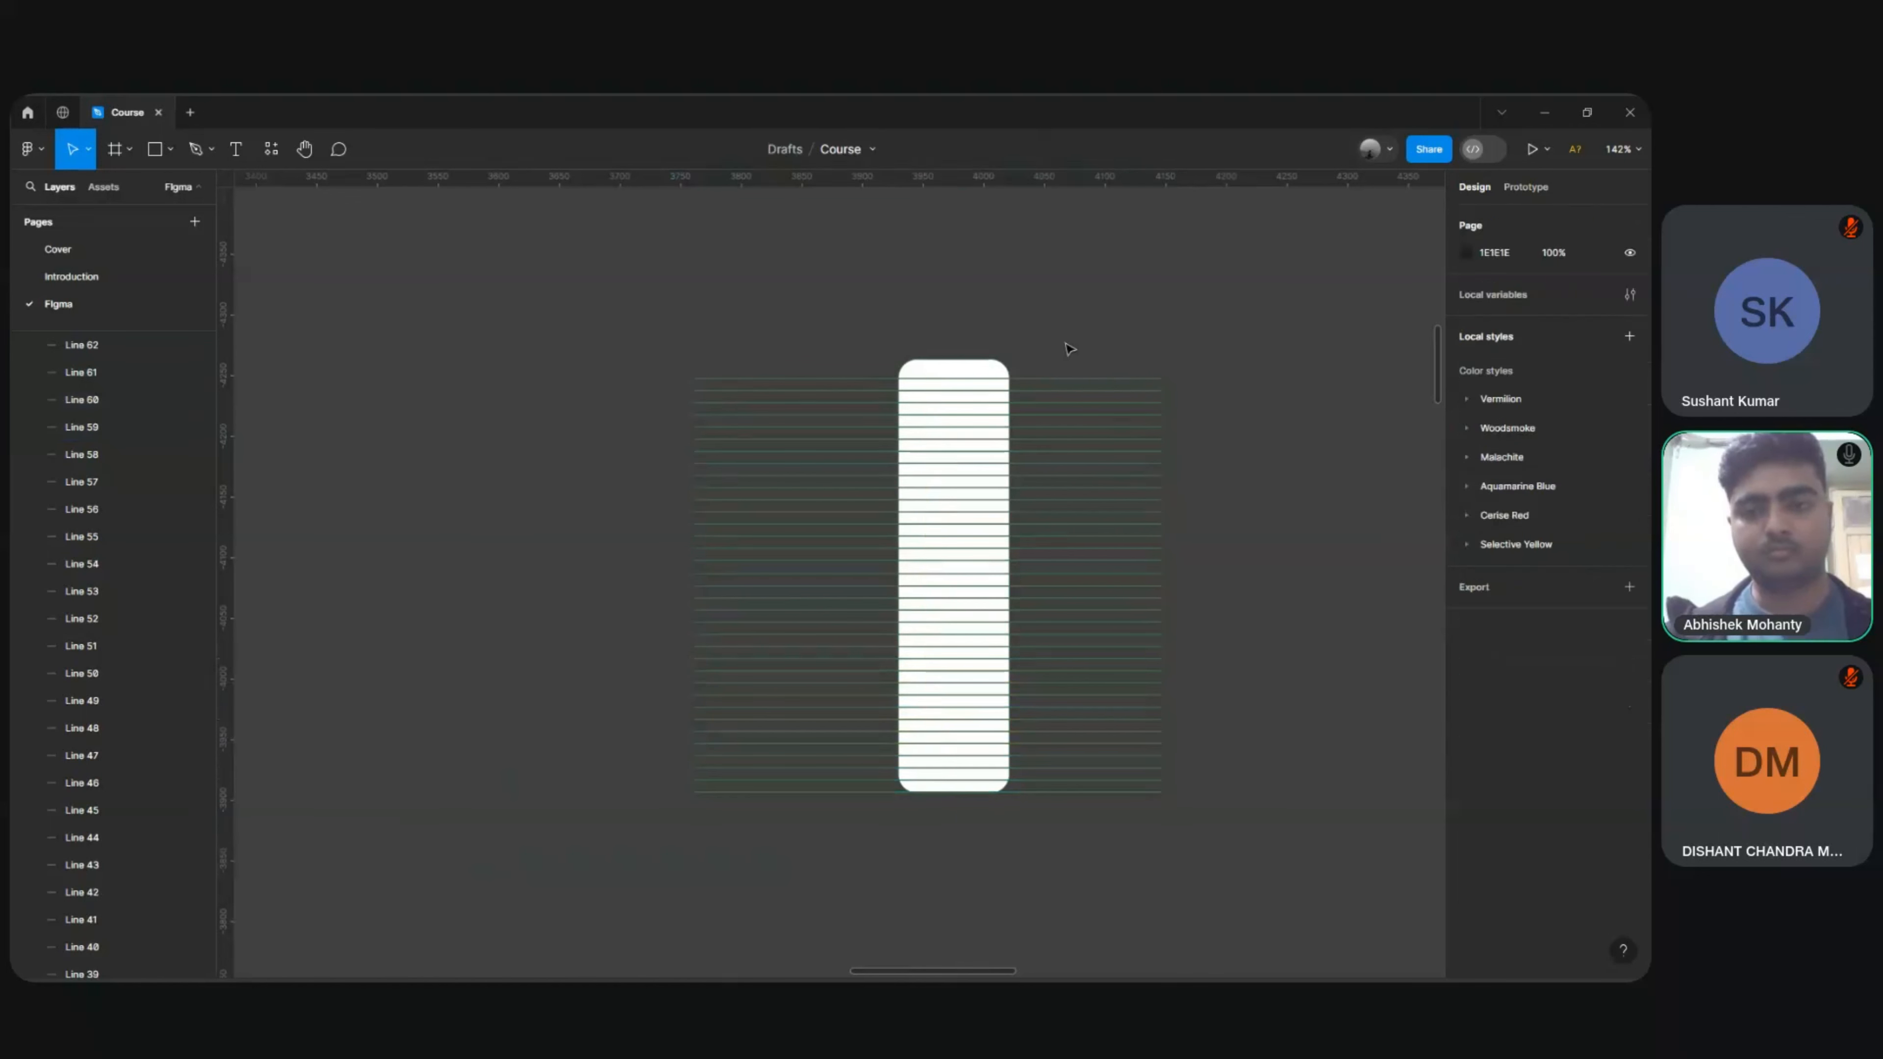
# Step: Rotate all the green lines together to -165° and group them
pyautogui.moveTo(1069, 349); pyautogui.dragTo(1153, 847)
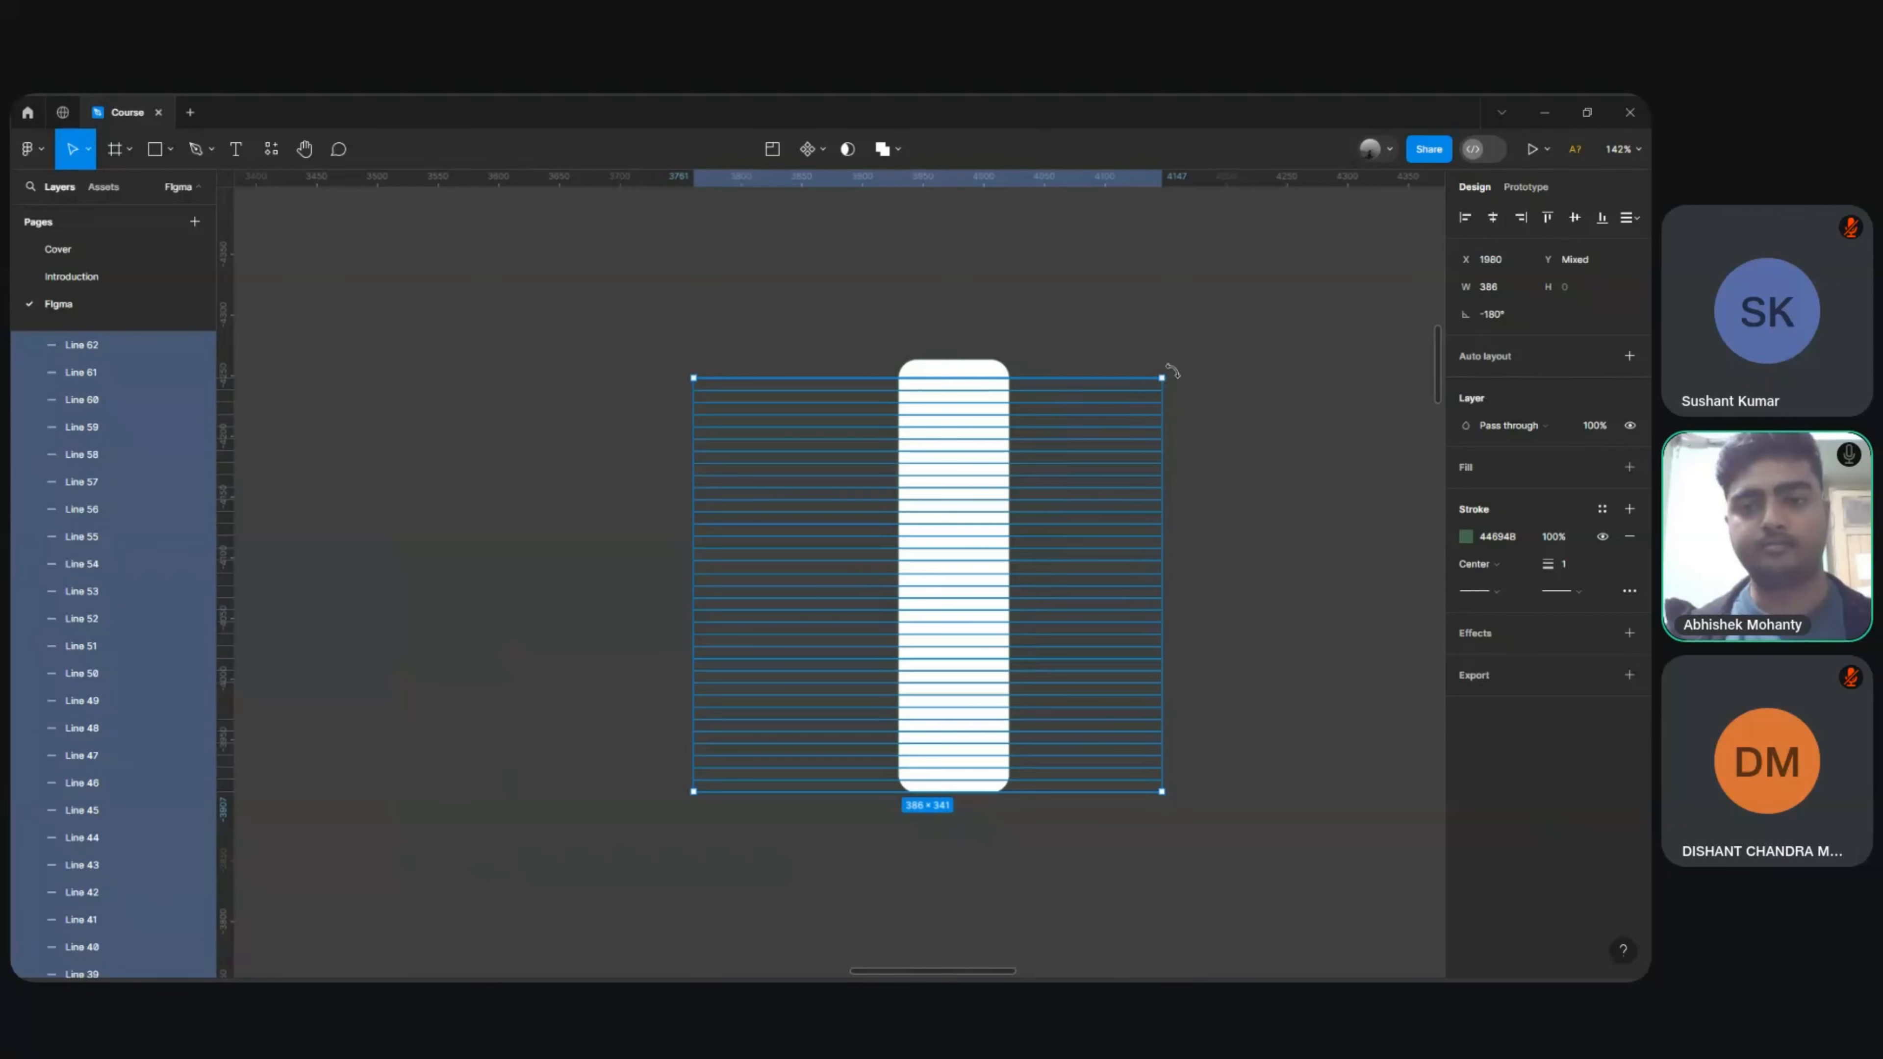
pyautogui.moveTo(1168, 370); pyautogui.dragTo(1110, 317)
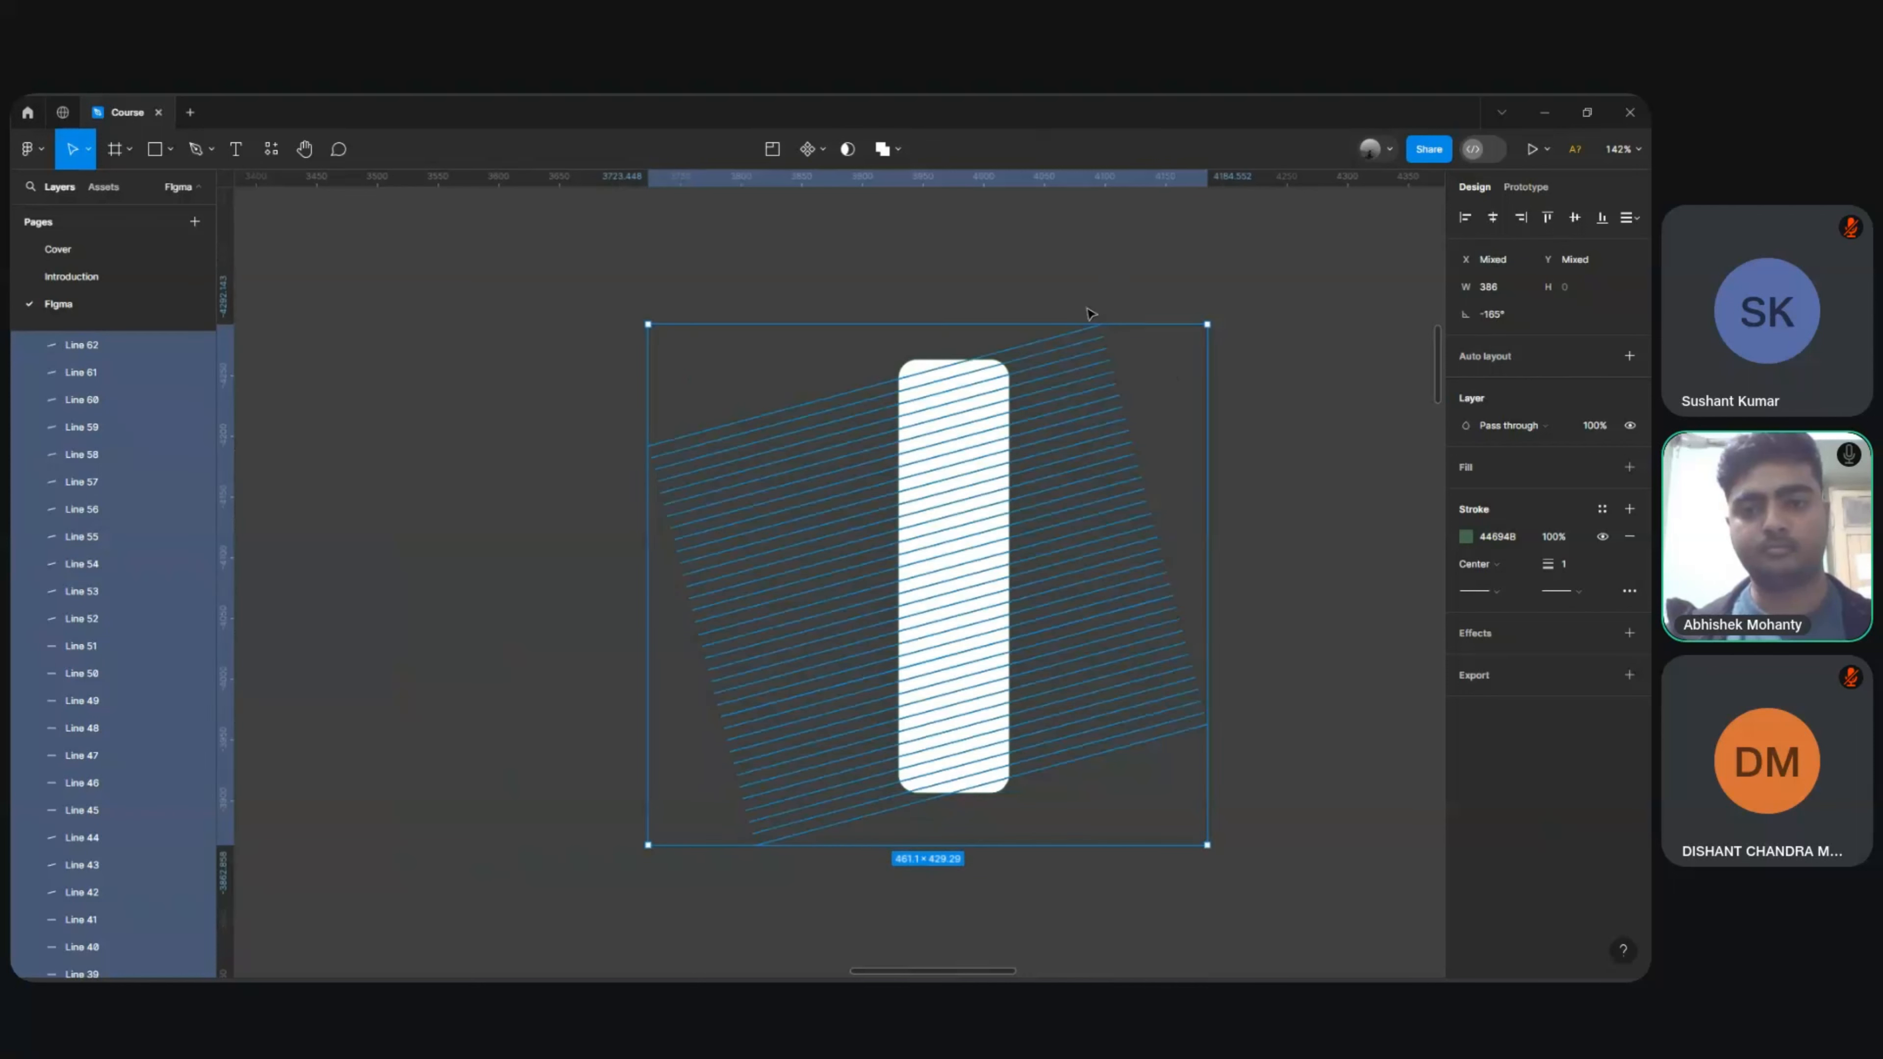
pyautogui.hotkey('ctrl', 'g')
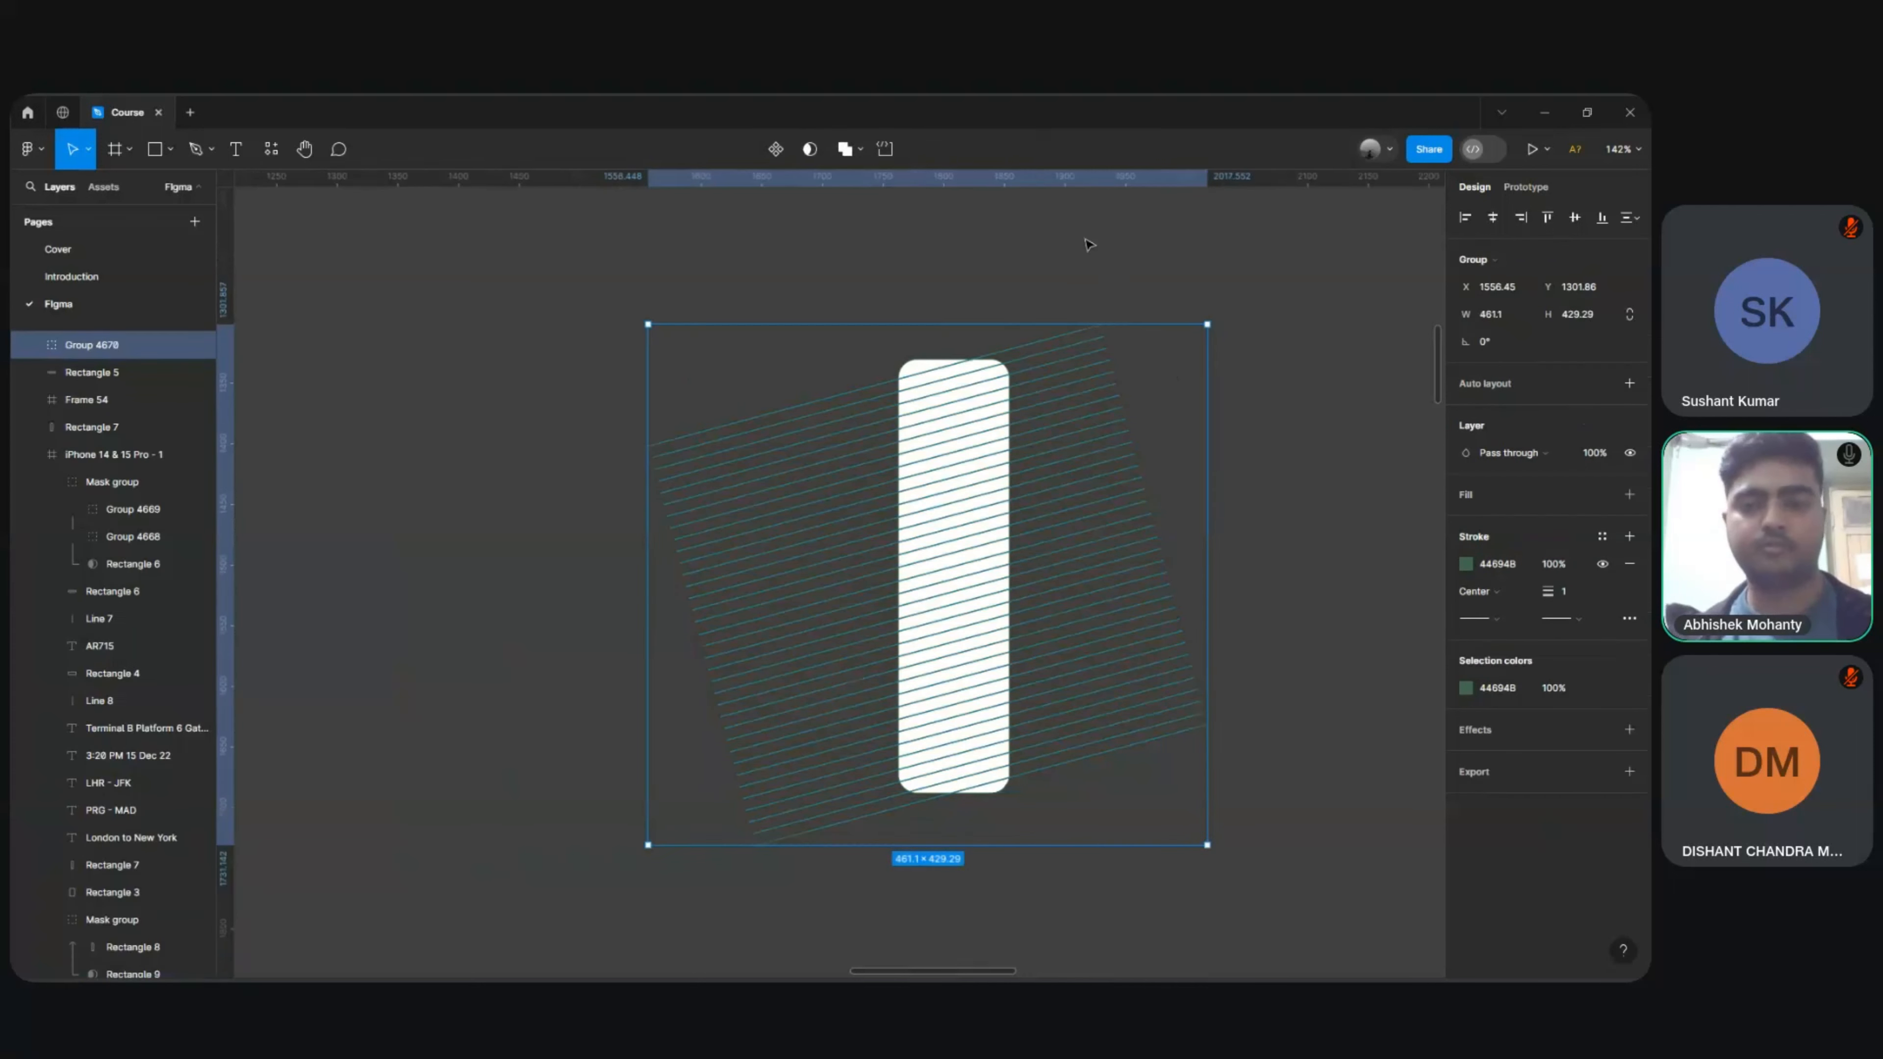
# Step: Mask the group of slanted lines with the white card copy beneath it
pyautogui.click(1013, 264)
pyautogui.moveTo(949, 269); pyautogui.dragTo(1056, 786)
pyautogui.rightClick(968, 612)
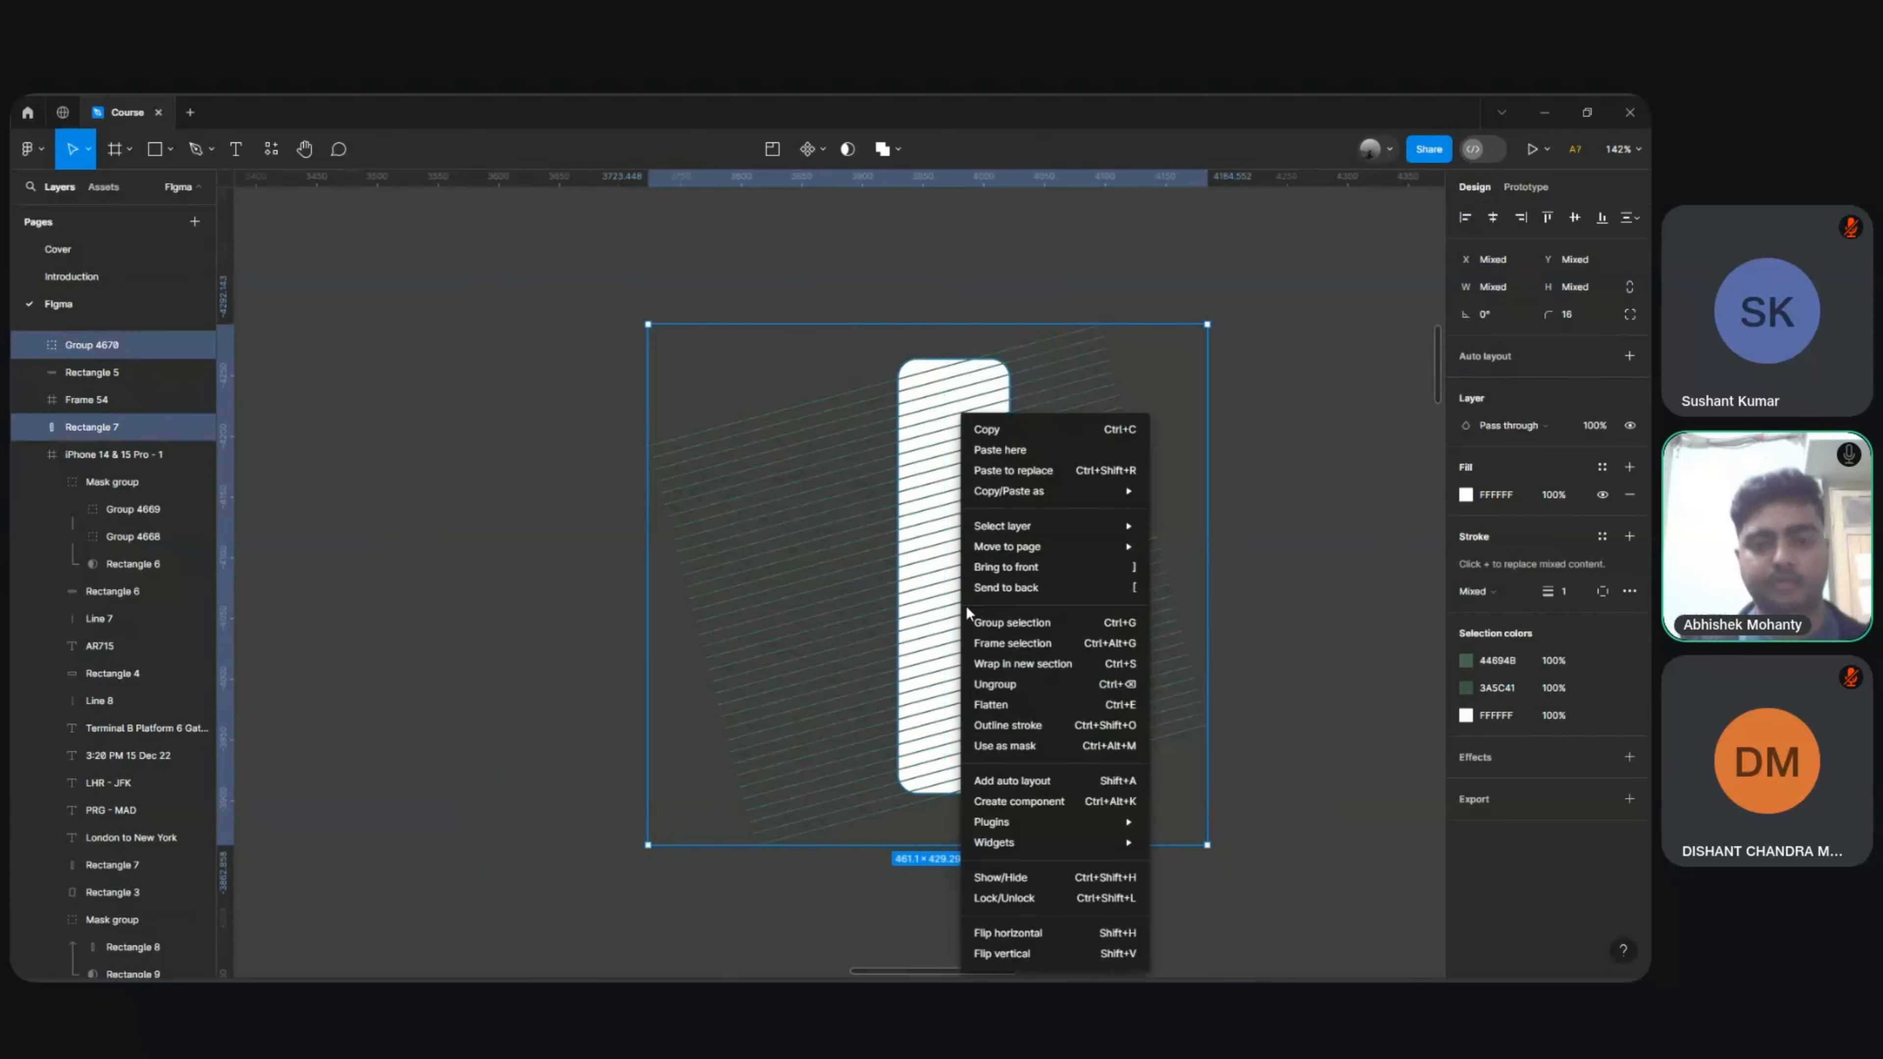
pyautogui.click(1008, 744)
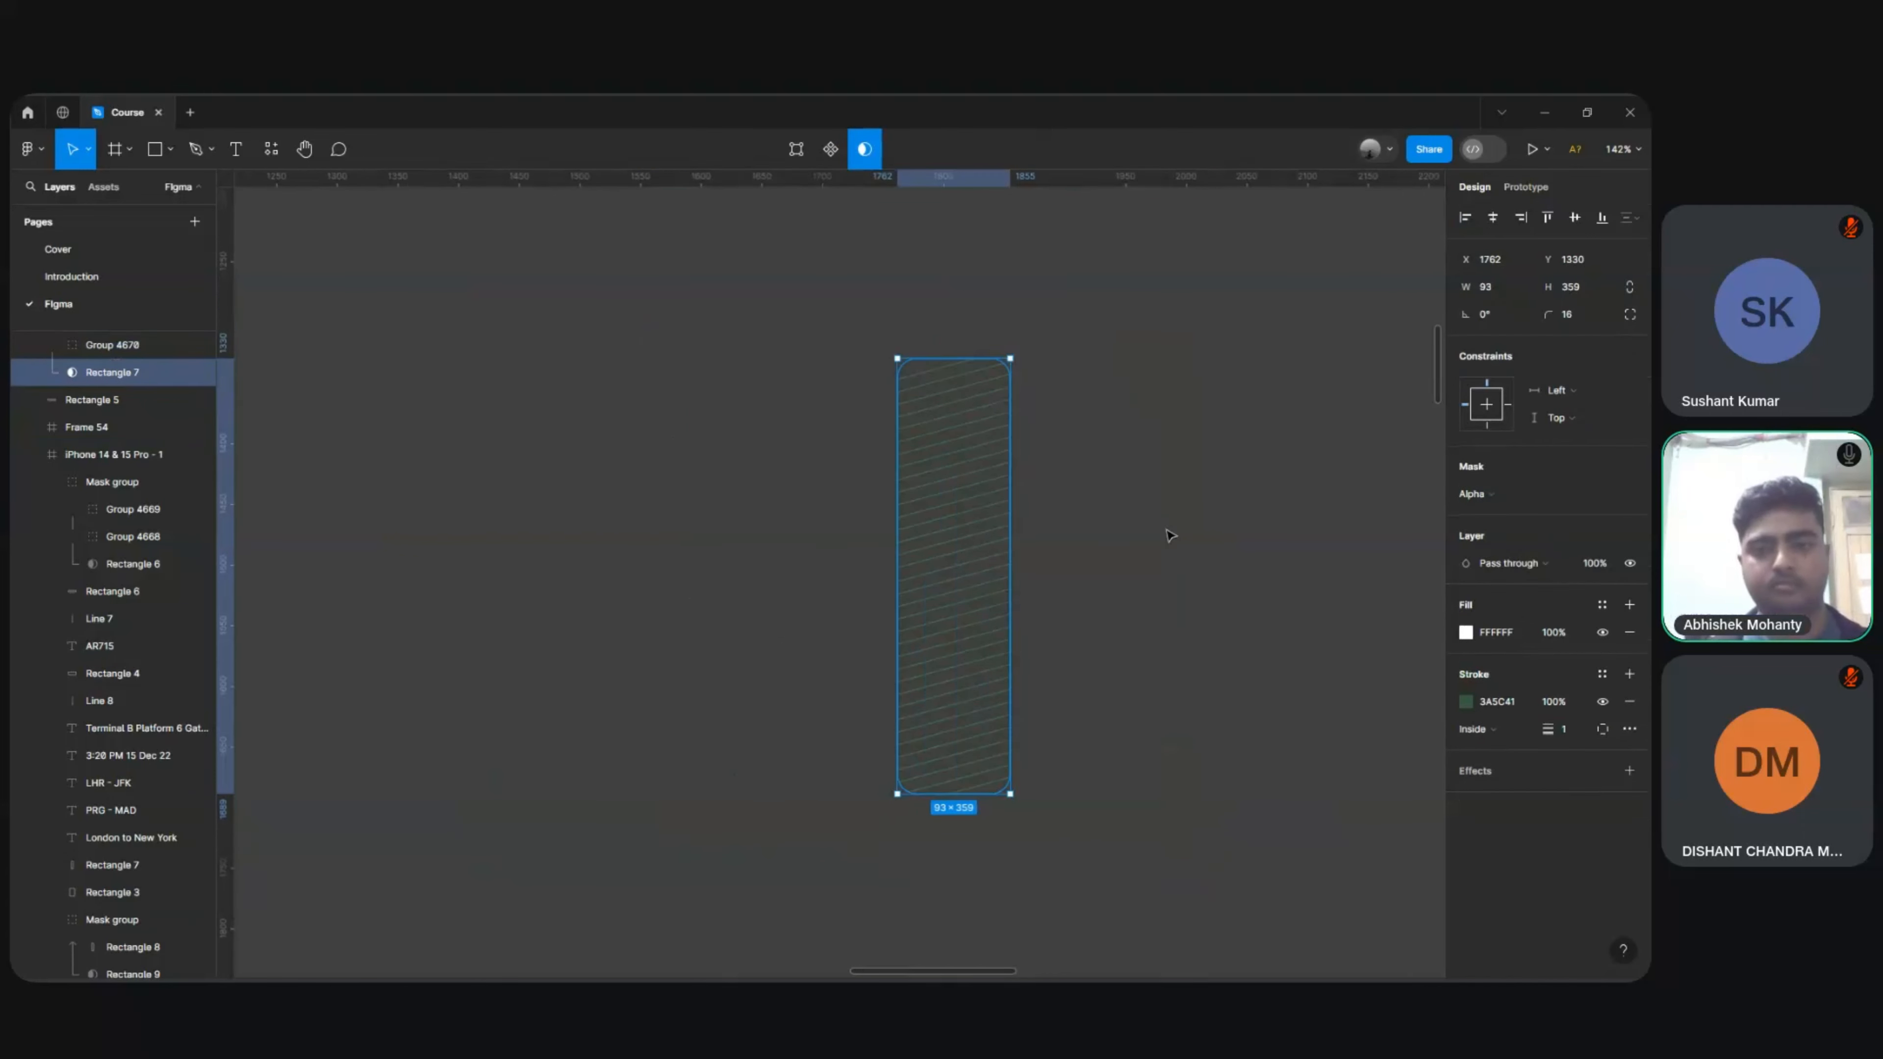
# Step: Move the masked slanted-line group from the empty canvas onto the PRG - MAD card in the Next Month panel
pyautogui.click(1169, 535)
pyautogui.scroll(-5, 1170, 535)
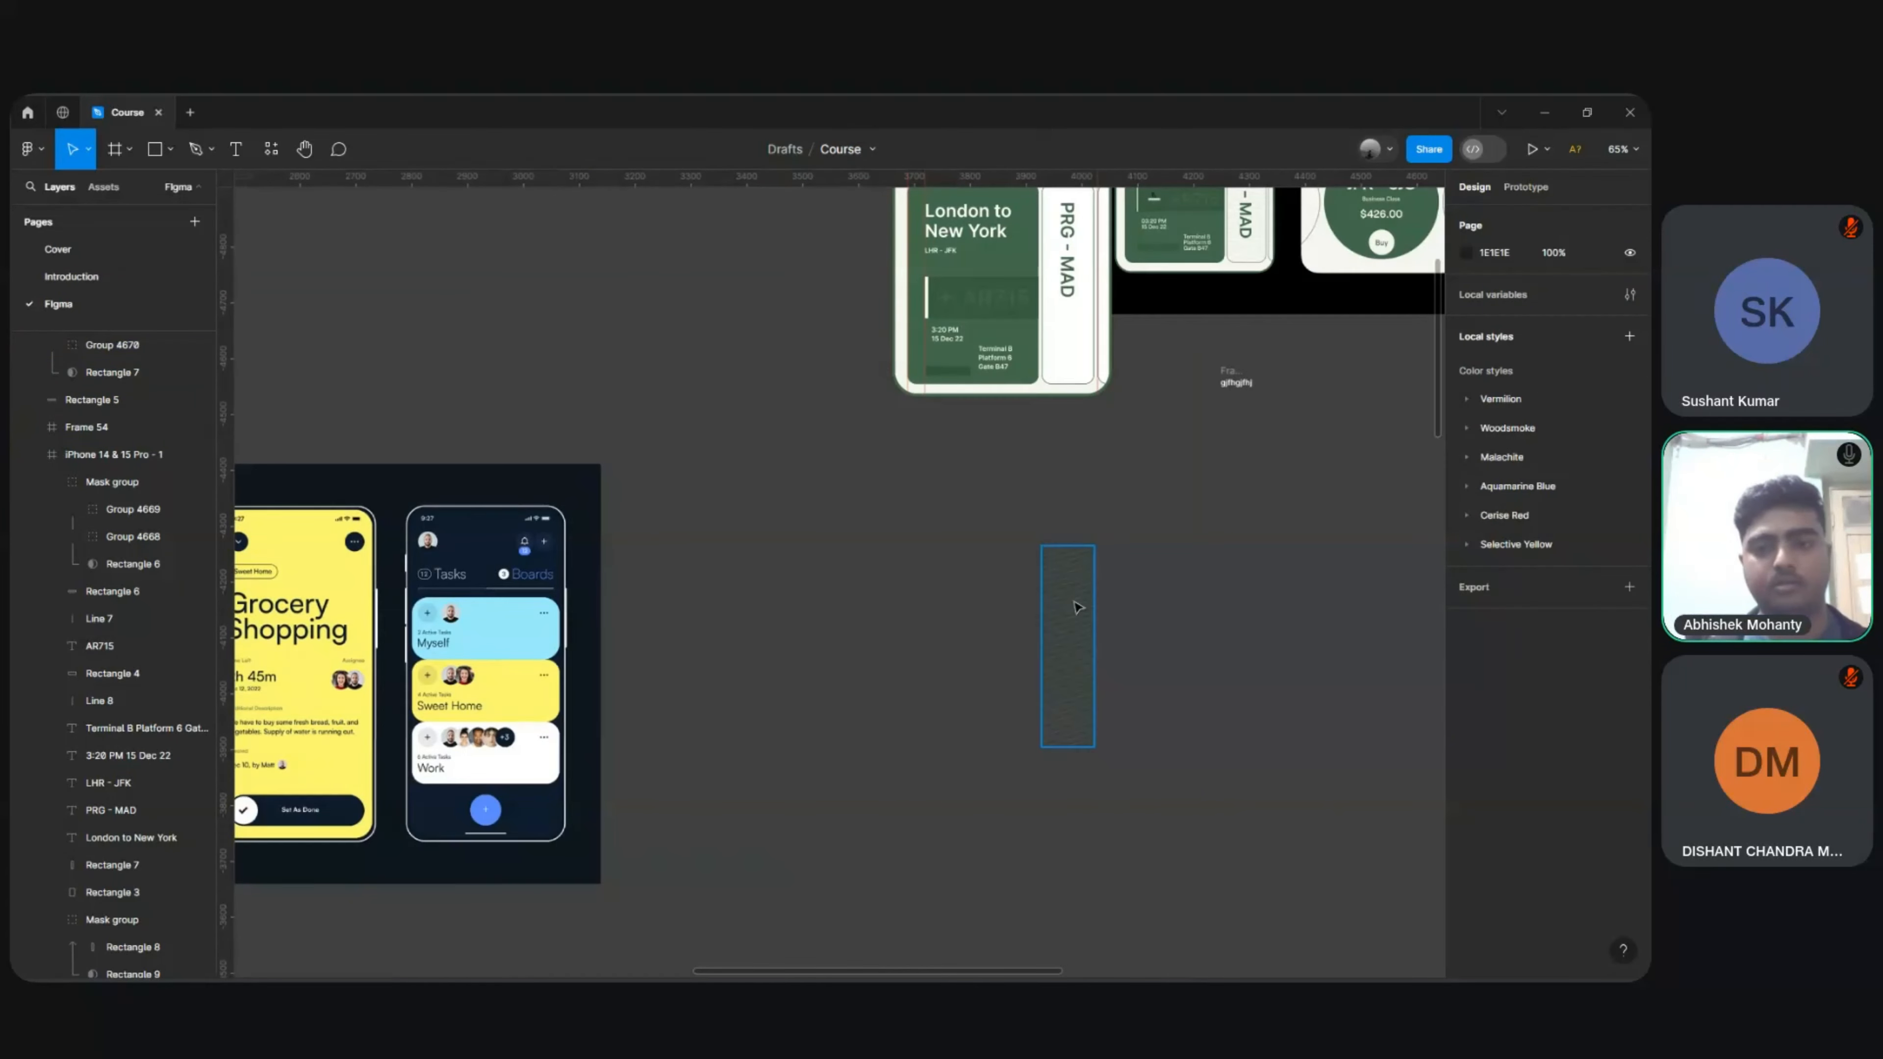
pyautogui.click(1074, 556)
pyautogui.moveTo(1075, 556); pyautogui.dragTo(1072, 259)
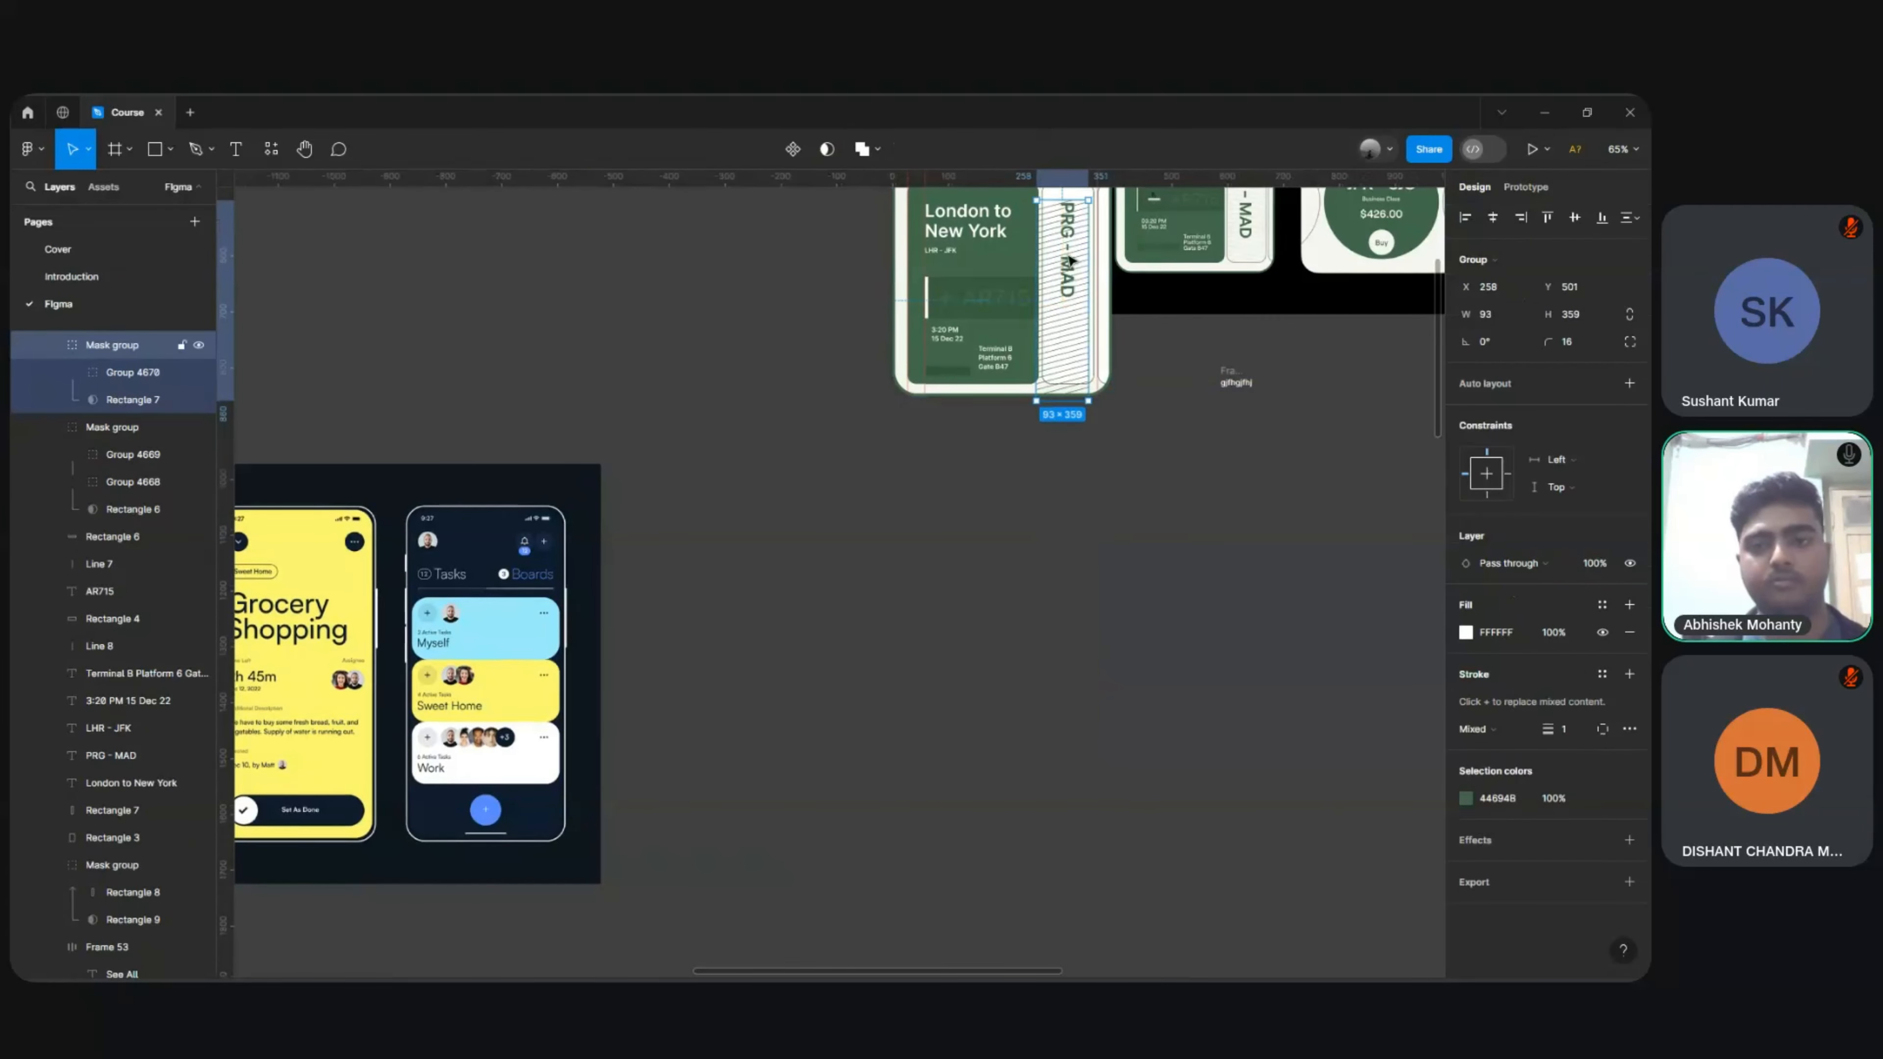
pyautogui.scroll(3, 1070, 259)
pyautogui.scroll(5, 1070, 259)
pyautogui.click(1071, 259)
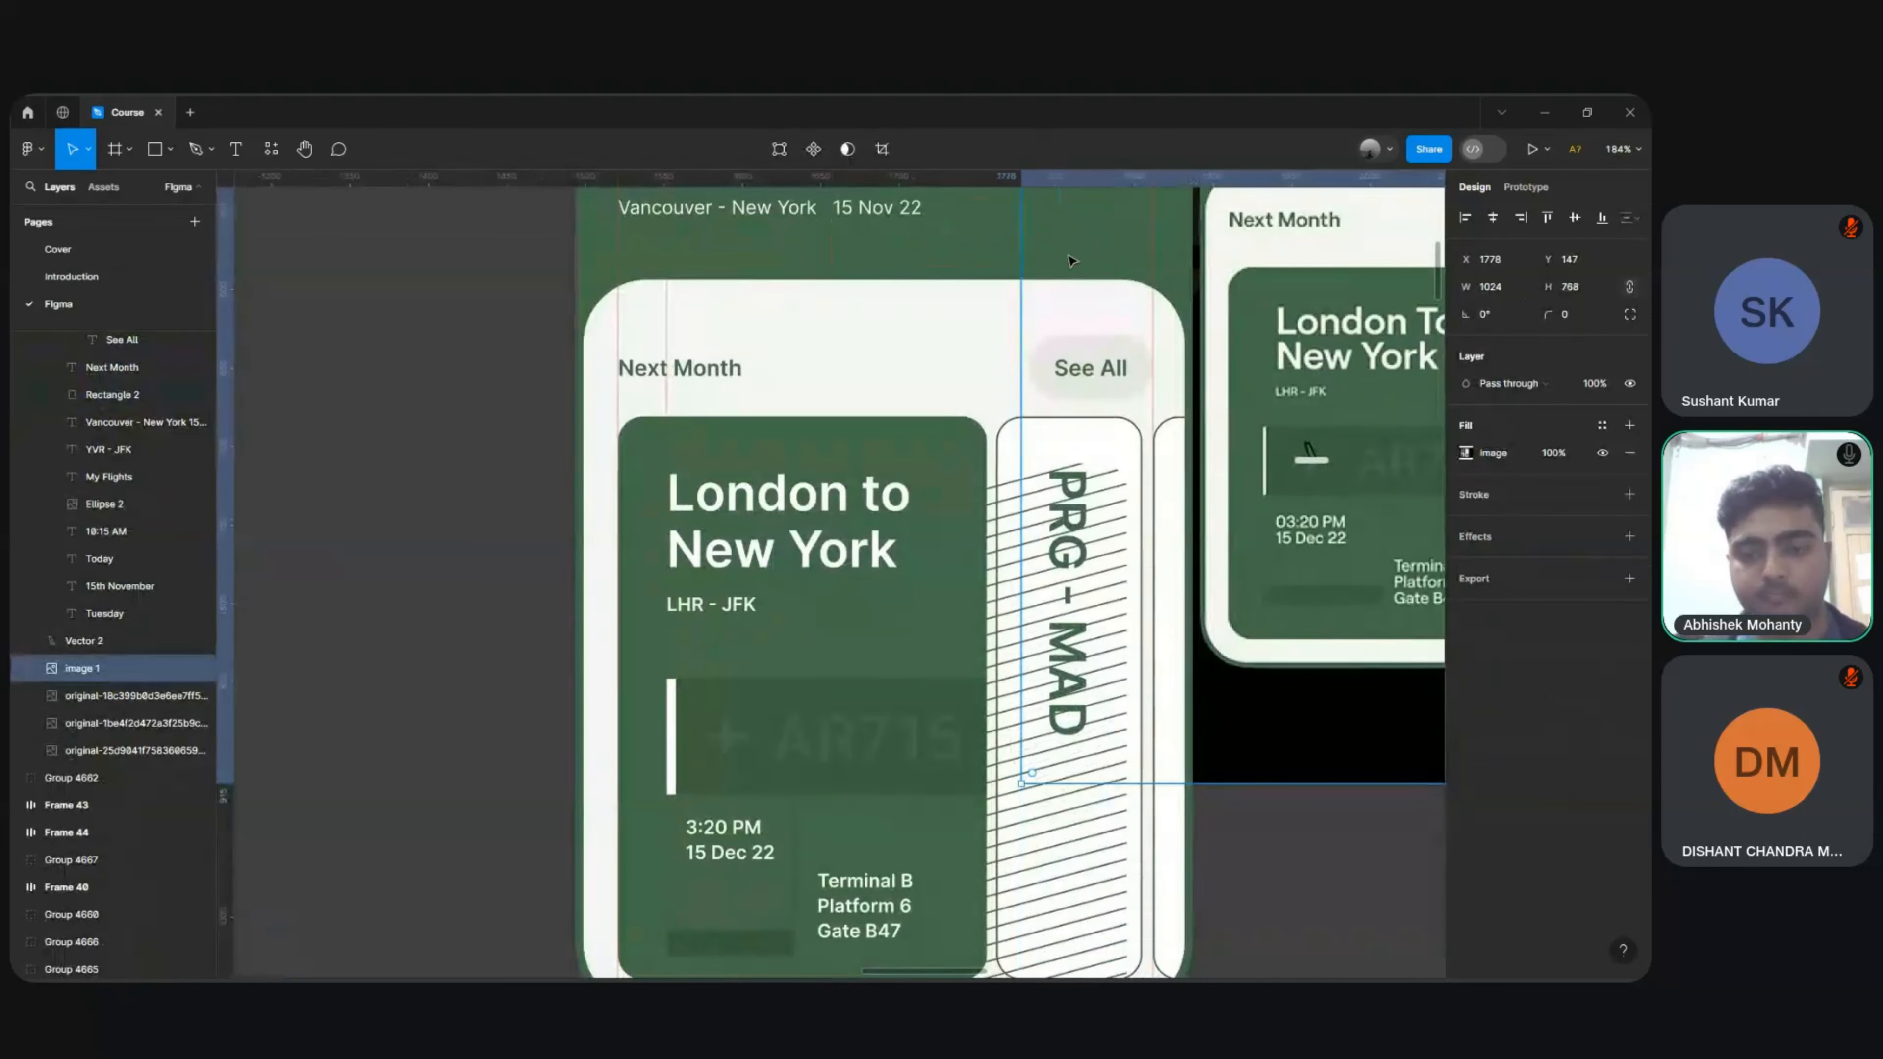
pyautogui.click(1046, 522)
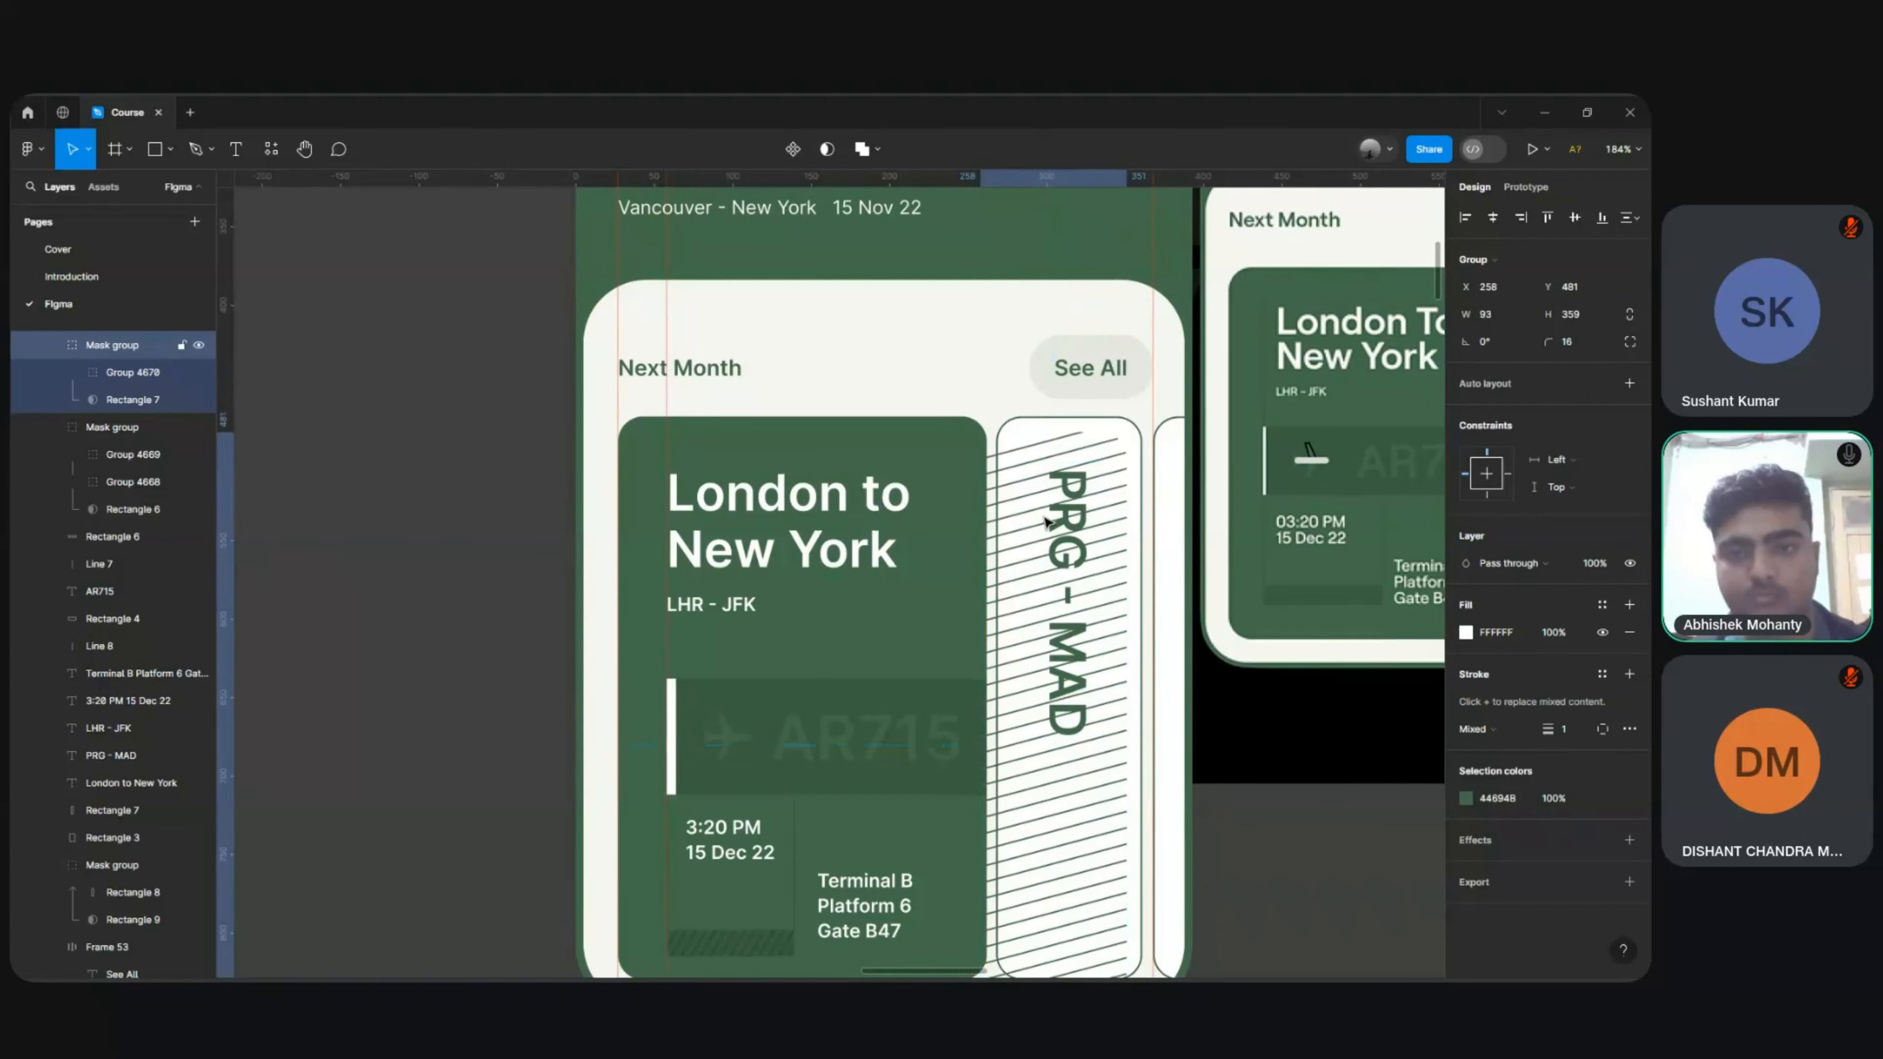
# Step: Nudge the masked line group until its edges align exactly with the PRG - MAD card outline
pyautogui.press('Right')
pyautogui.press('Right')
pyautogui.press('Right')
pyautogui.press('Right')
pyautogui.press('Right')
pyautogui.press('Right')
pyautogui.press('Right')
pyautogui.press('Right')
pyautogui.press('Right')
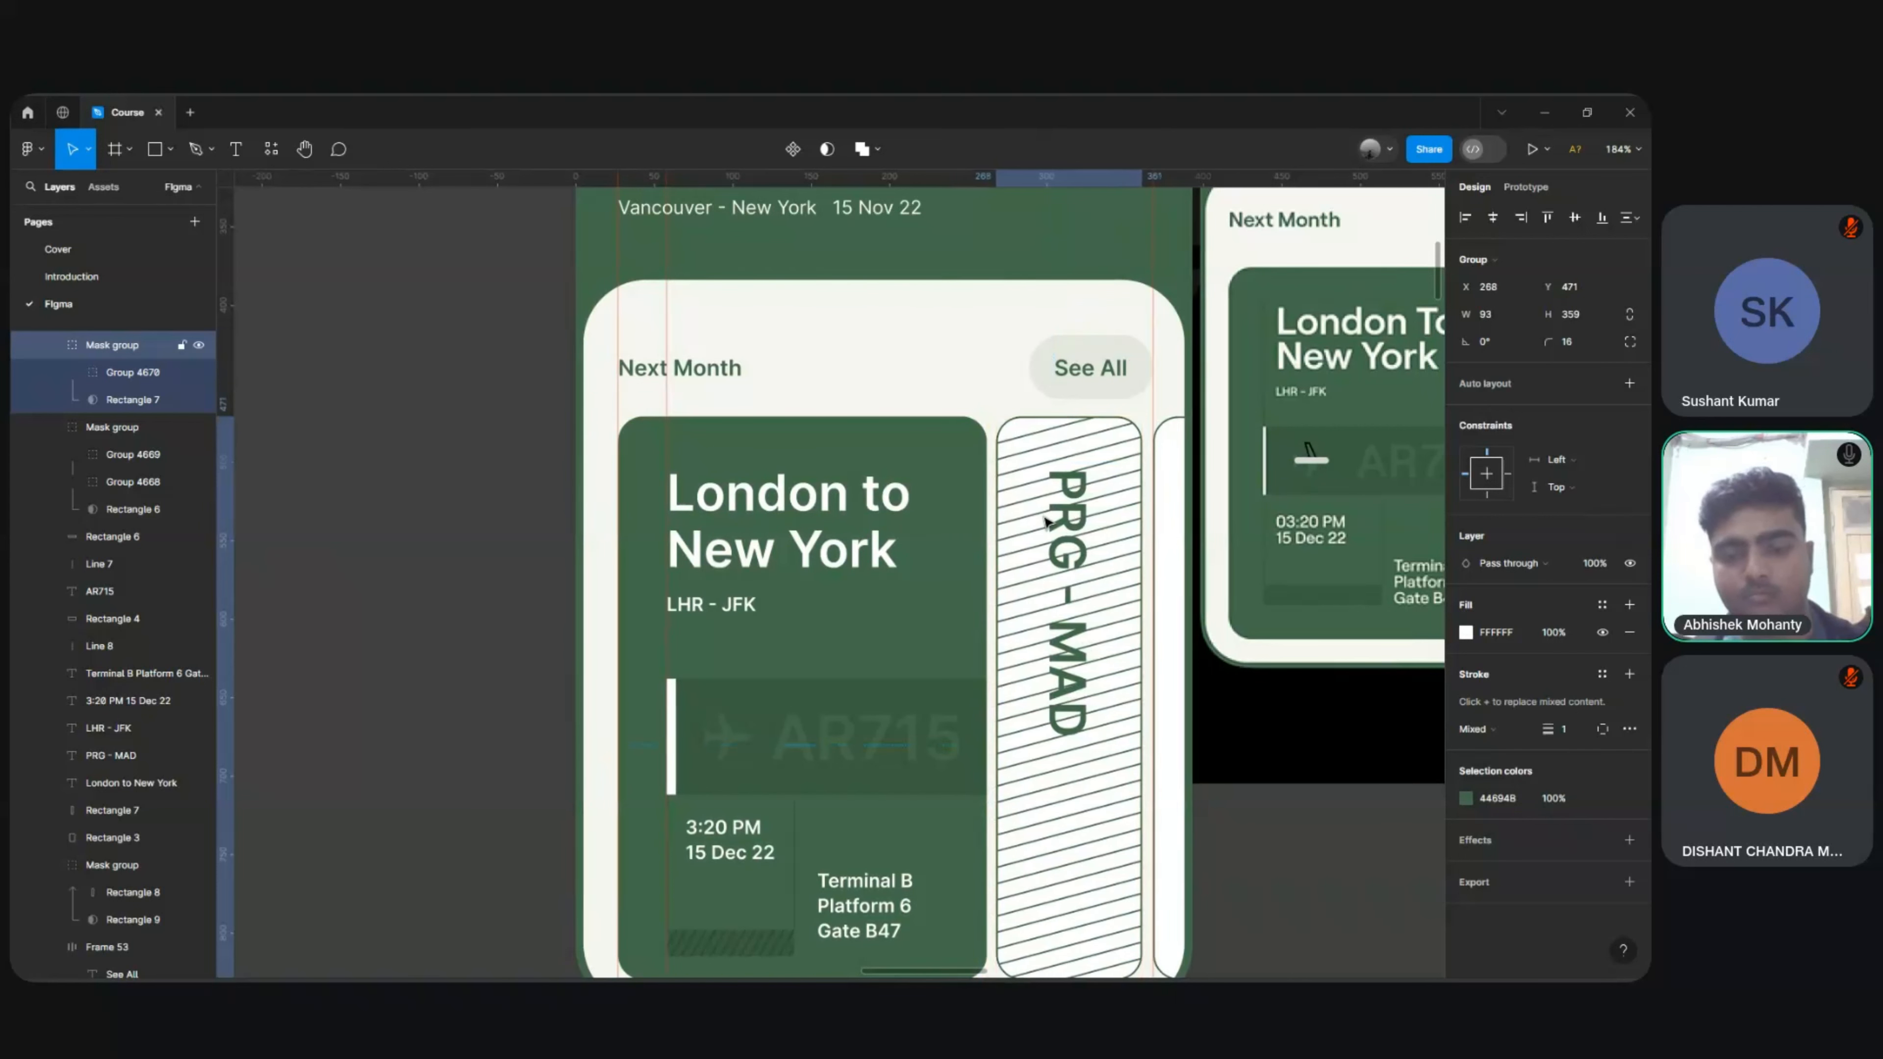
pyautogui.press('Right')
# Step: Set the opacity of the green 446948 line colour in the masked group to 30%
pyautogui.scroll(5, 1046, 521)
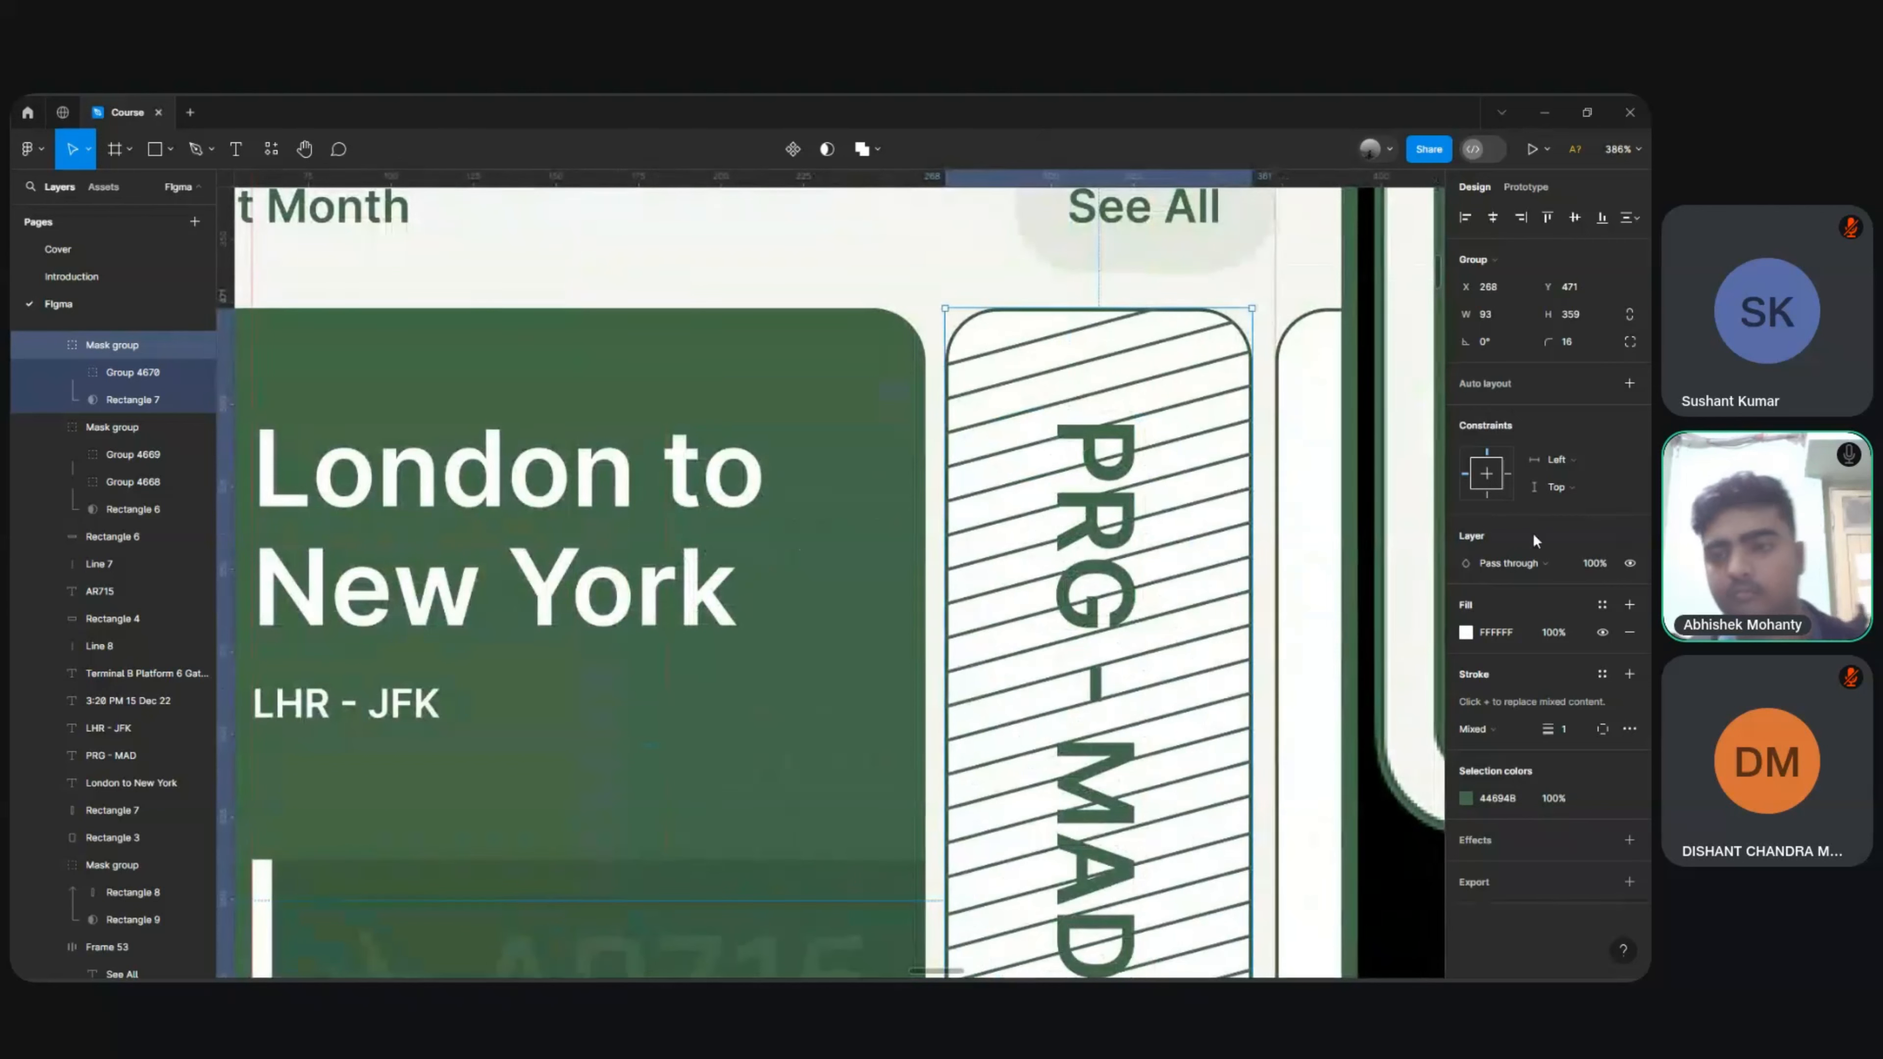
pyautogui.click(1600, 564)
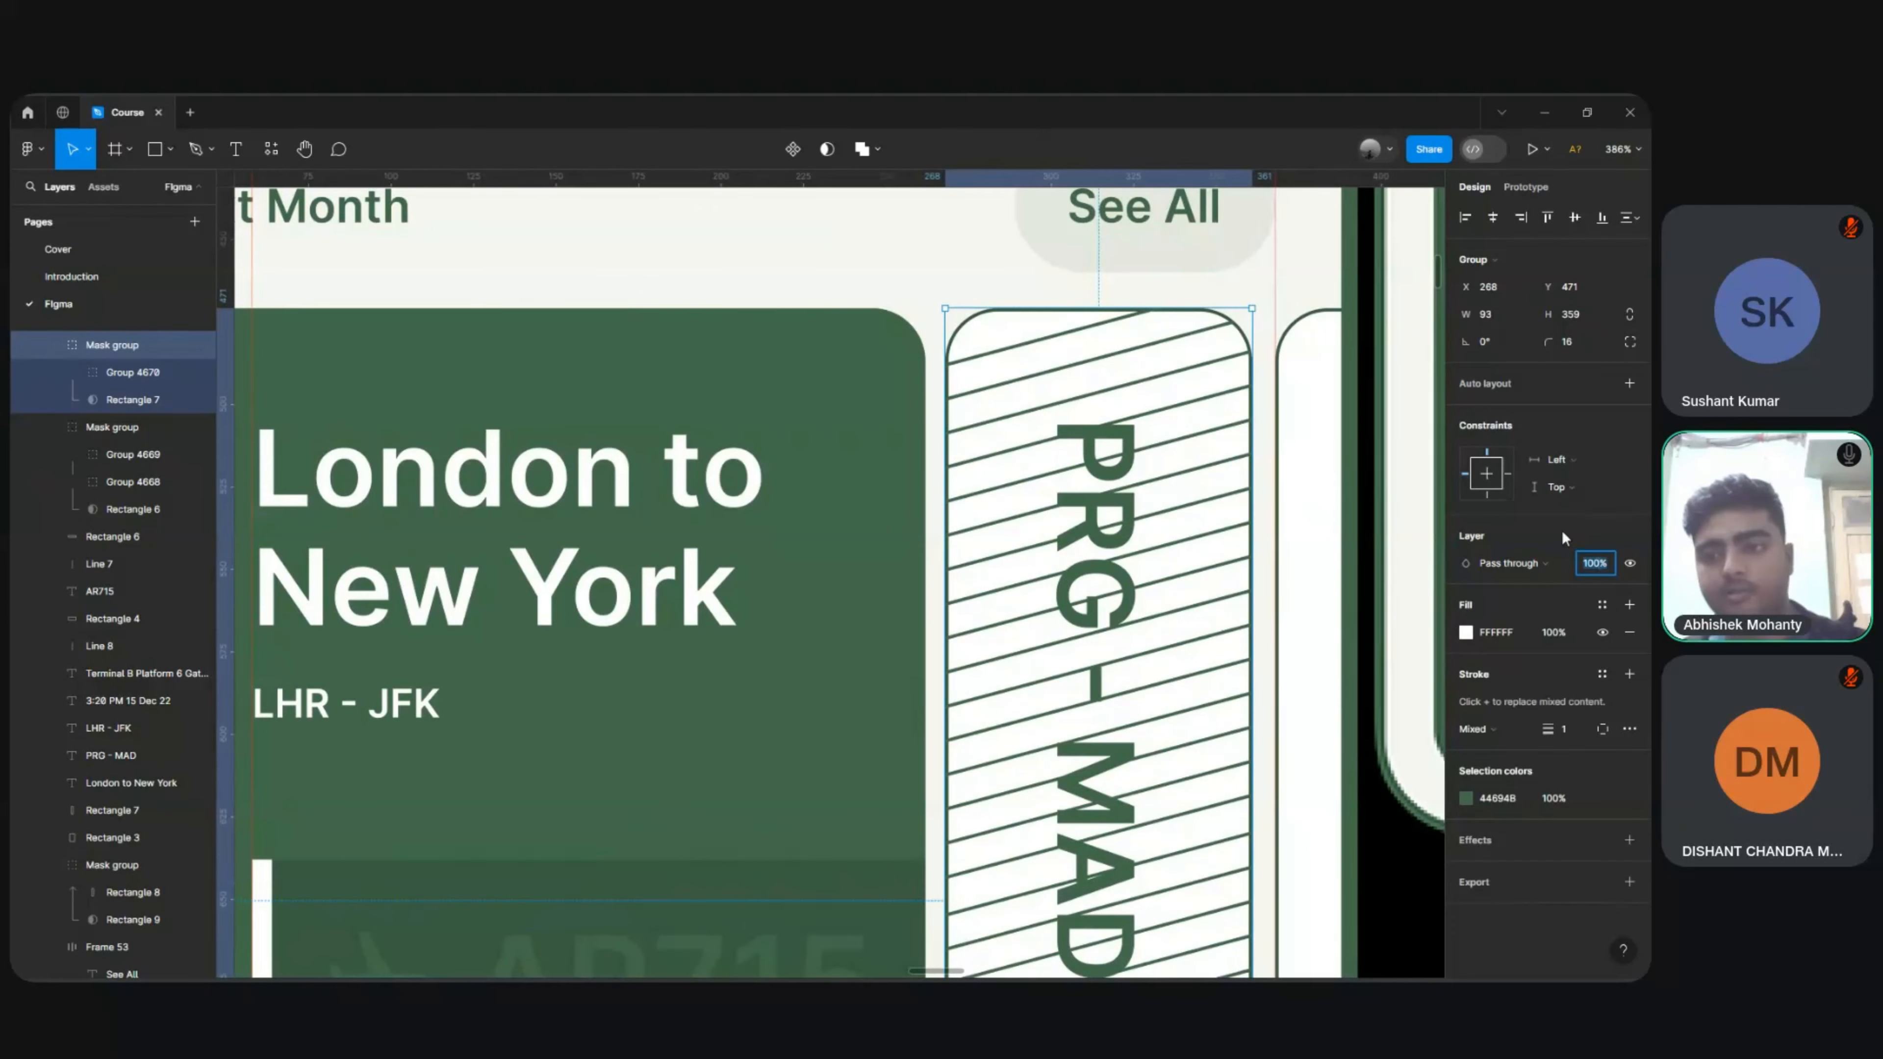
pyautogui.hscroll(3, 1159, 482)
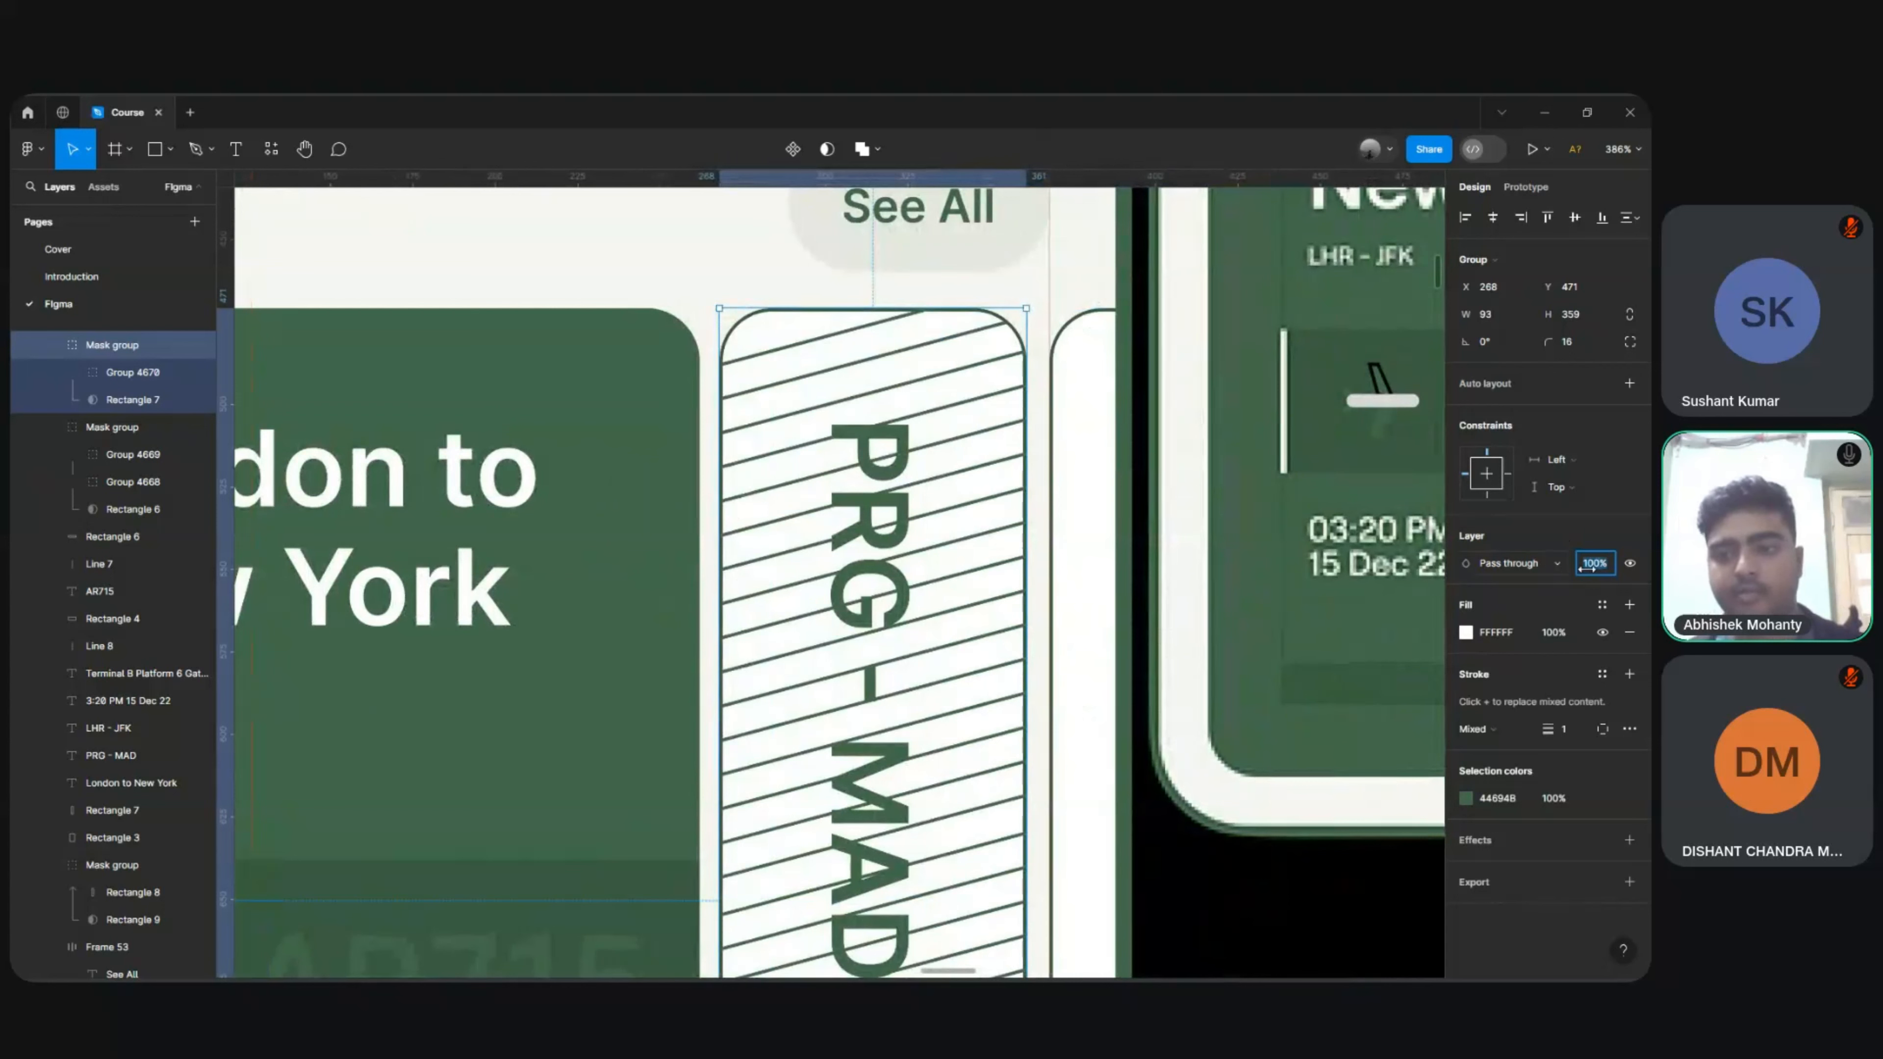
pyautogui.click(1465, 800)
pyautogui.click(1413, 815)
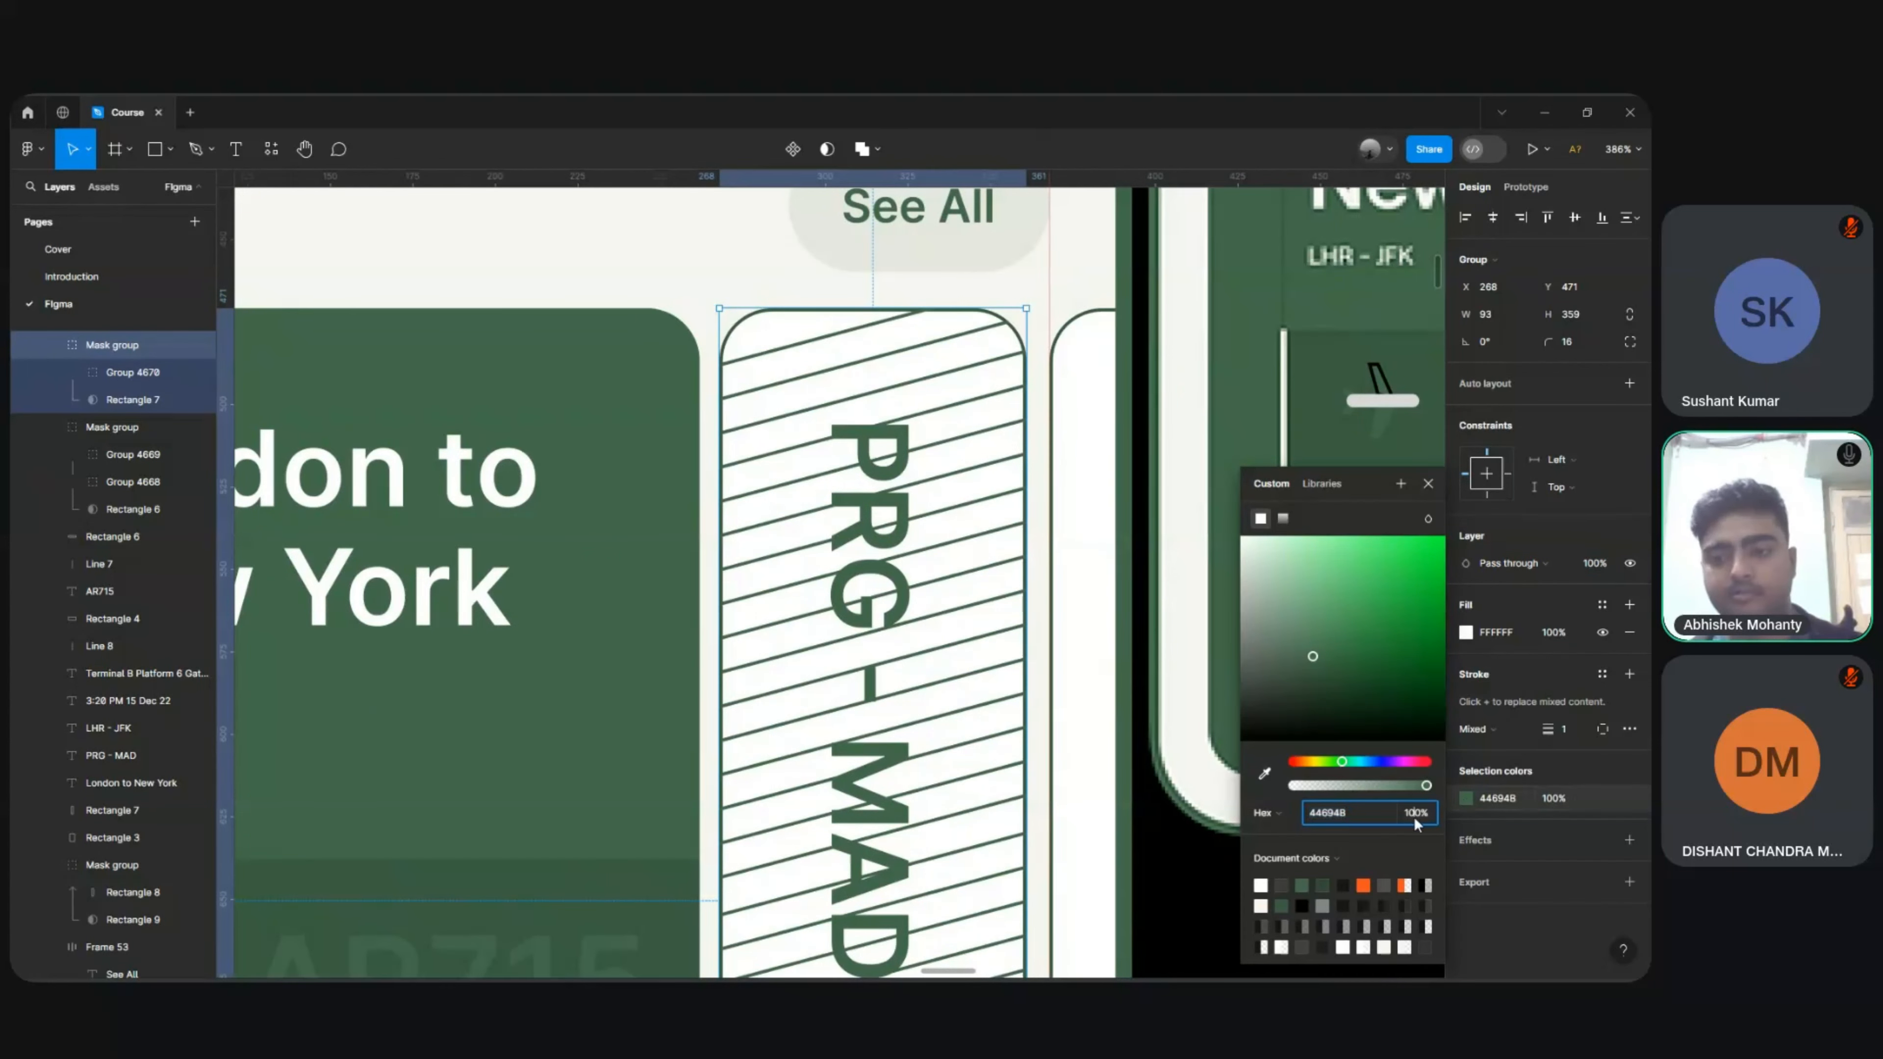
pyautogui.write('80')
pyautogui.press('Return')
pyautogui.write('30')
pyautogui.press('Return')
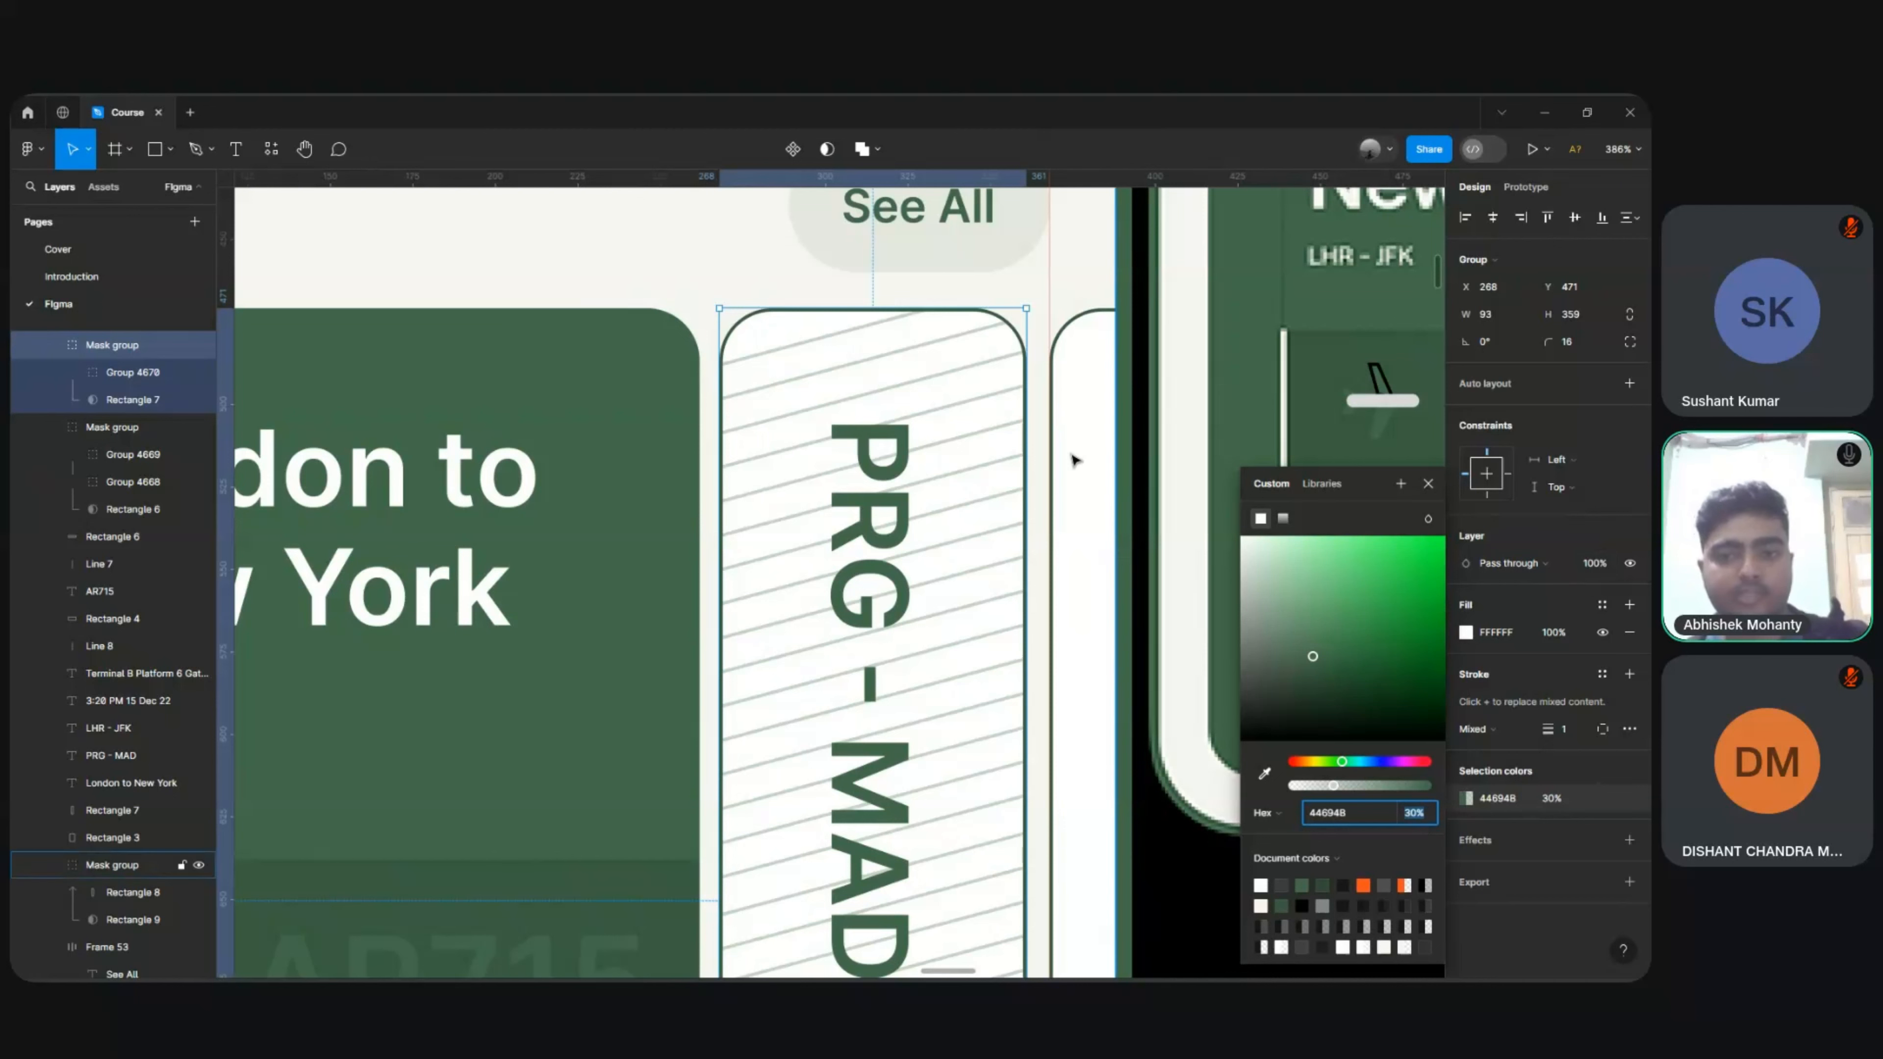
pyautogui.scroll(-5, 895, 615)
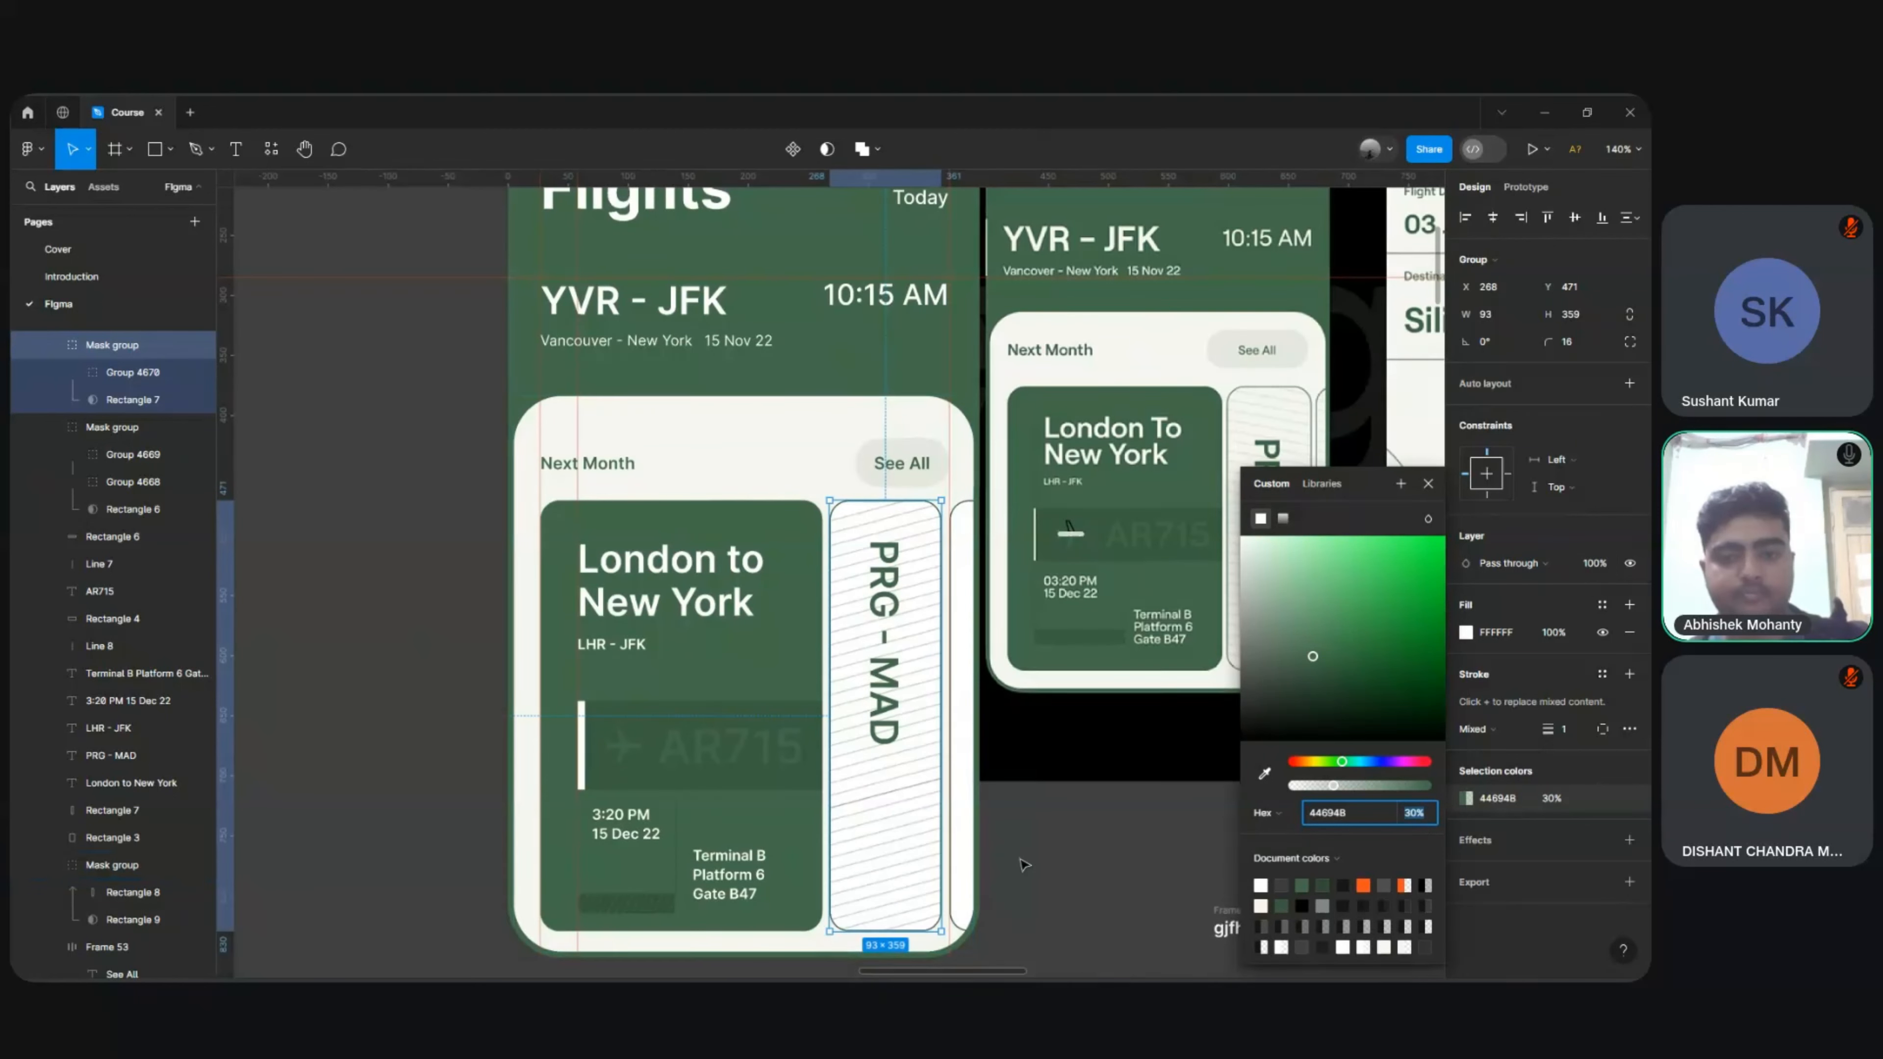
pyautogui.press('Escape')
# Step: Duplicate the masked line pattern and shift the copy horizontally to X 369, over the partially visible card beside PRG - MAD
pyautogui.click(881, 796)
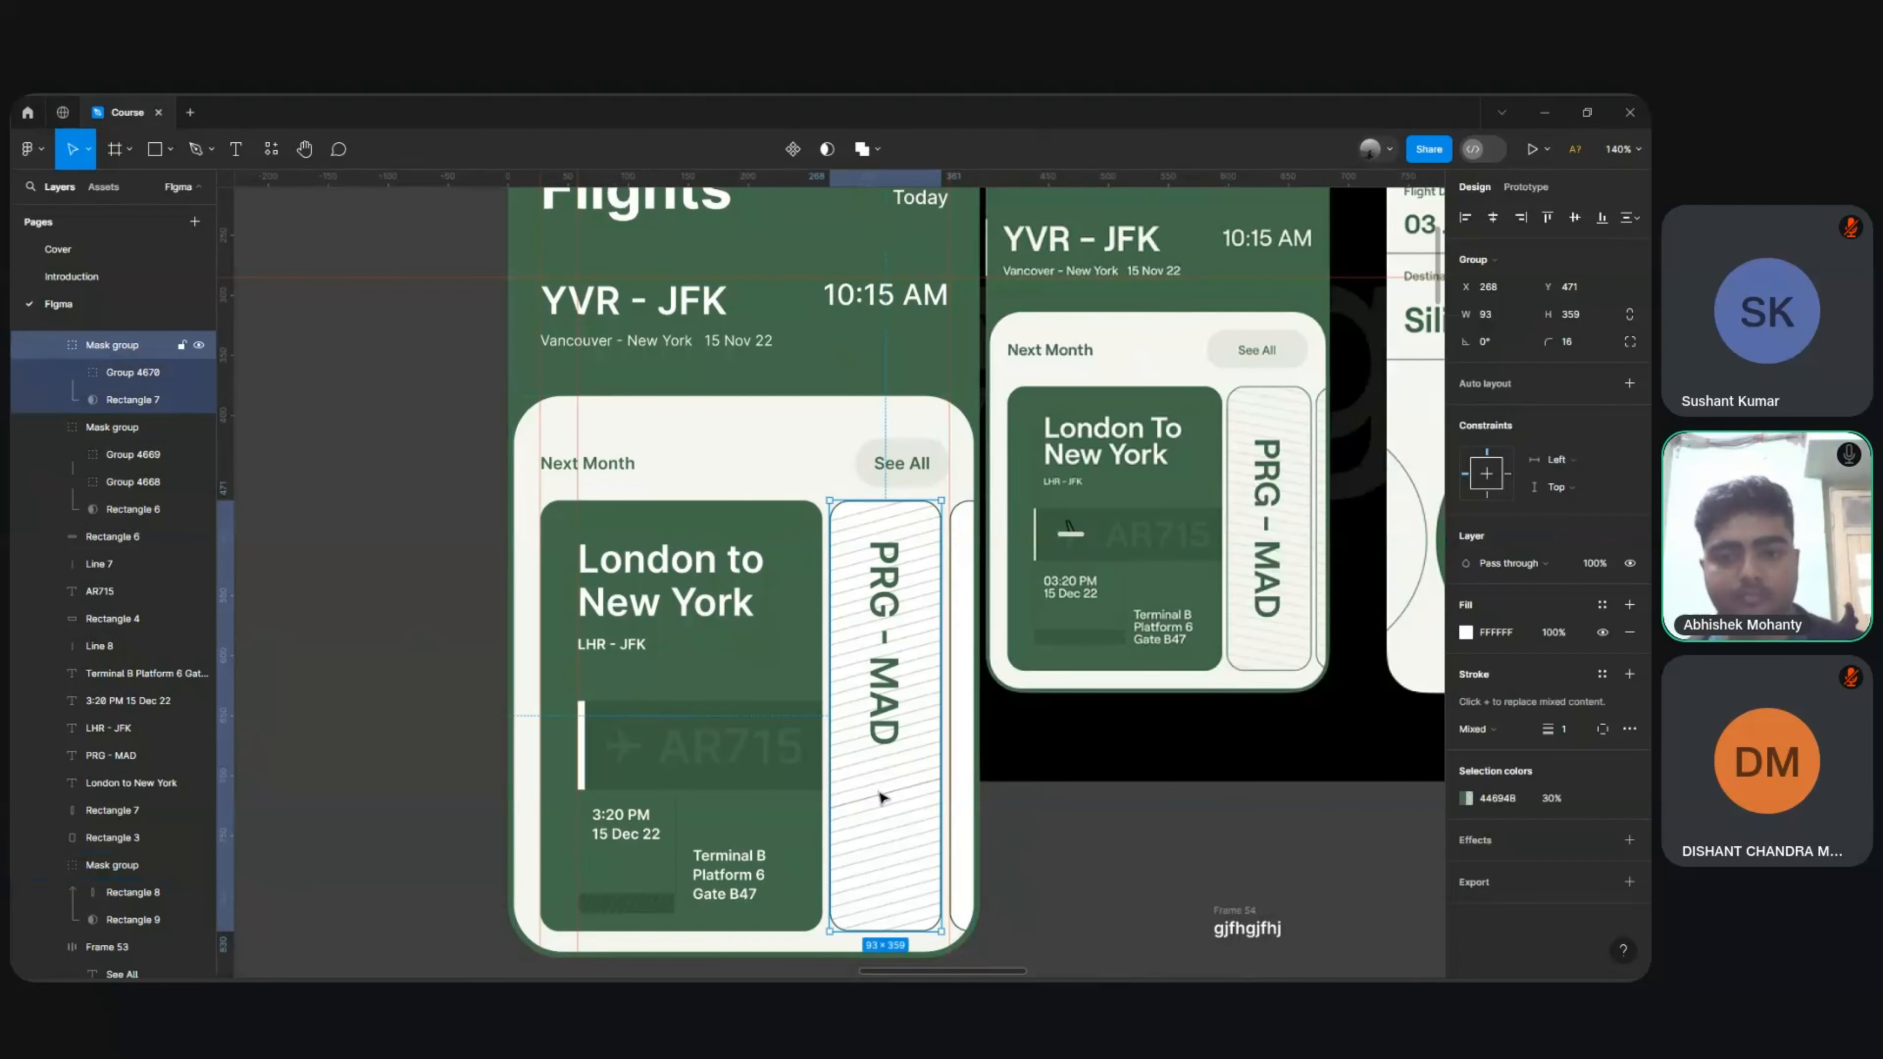
pyautogui.hotkey('ctrl', 'd')
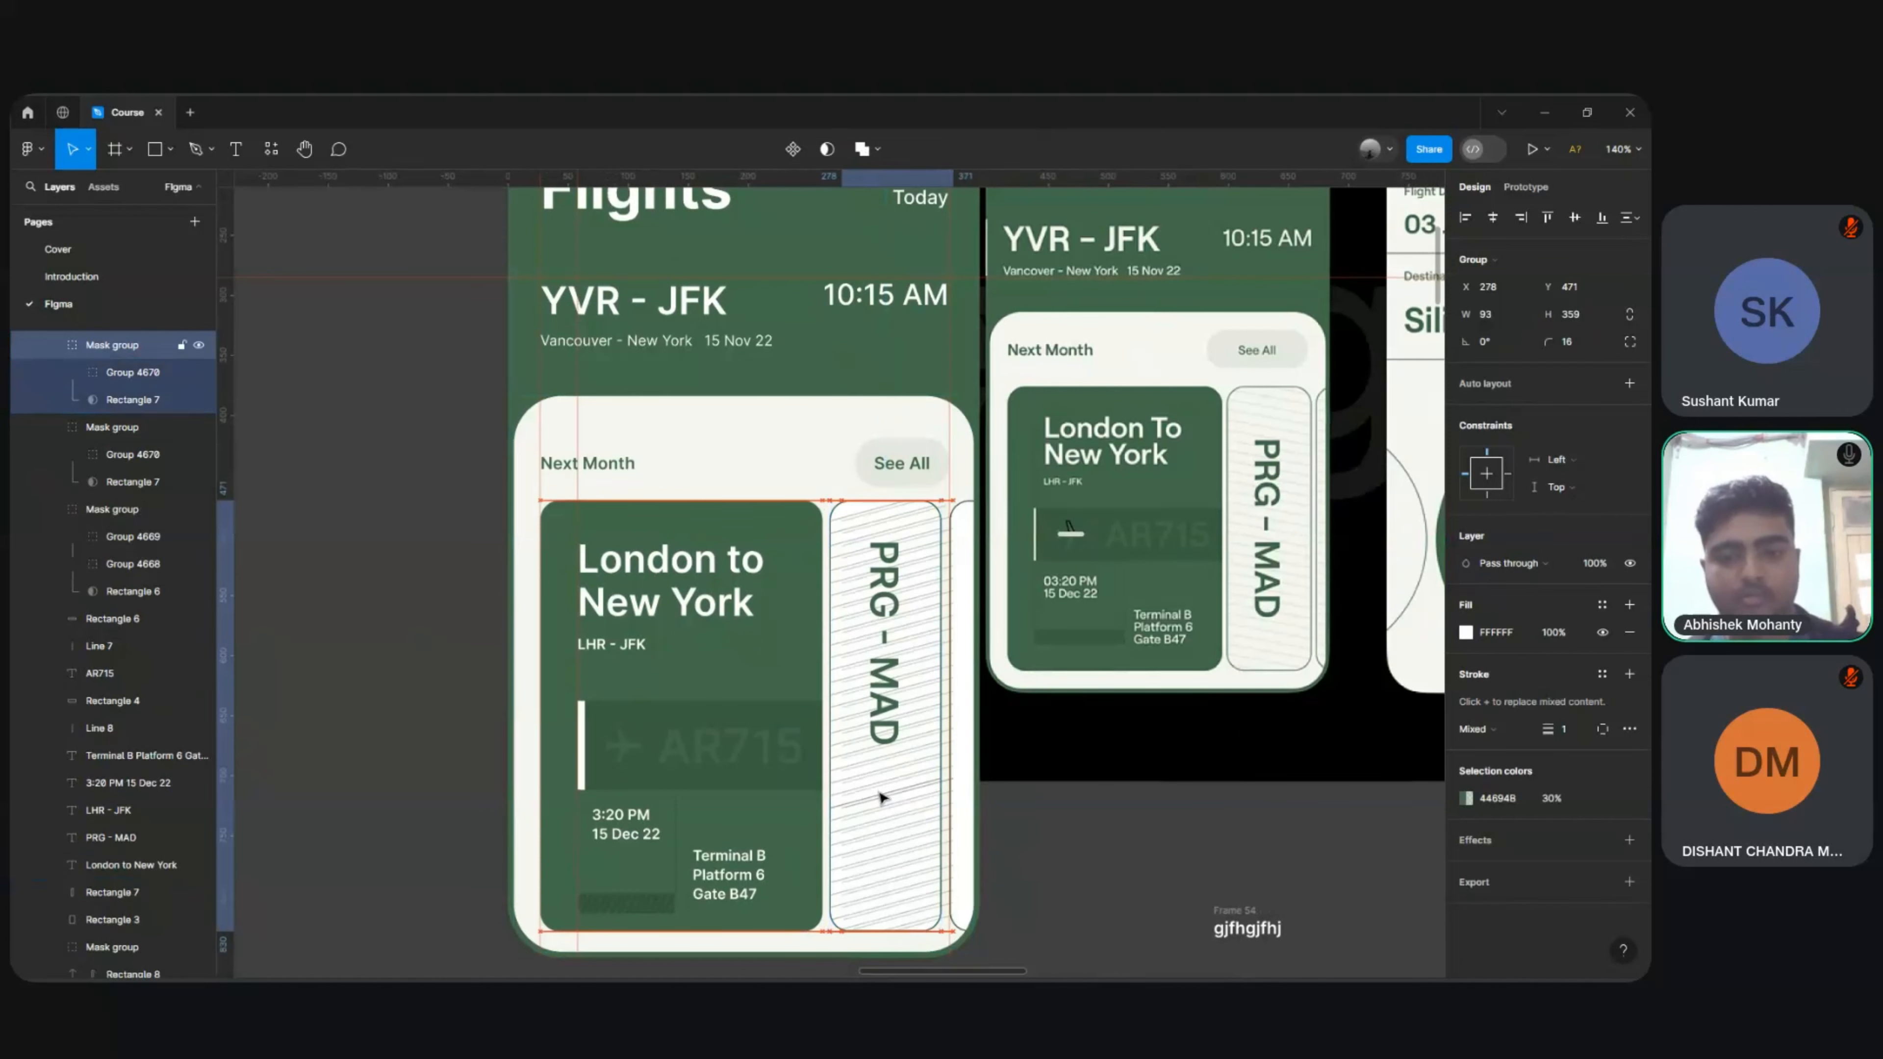
pyautogui.hotkey('shift', 'Right')
pyautogui.hotkey('shift', 'Right')
pyautogui.hotkey('shift', 'Right')
pyautogui.hotkey('shift', 'Right')
pyautogui.hotkey('shift', 'Right')
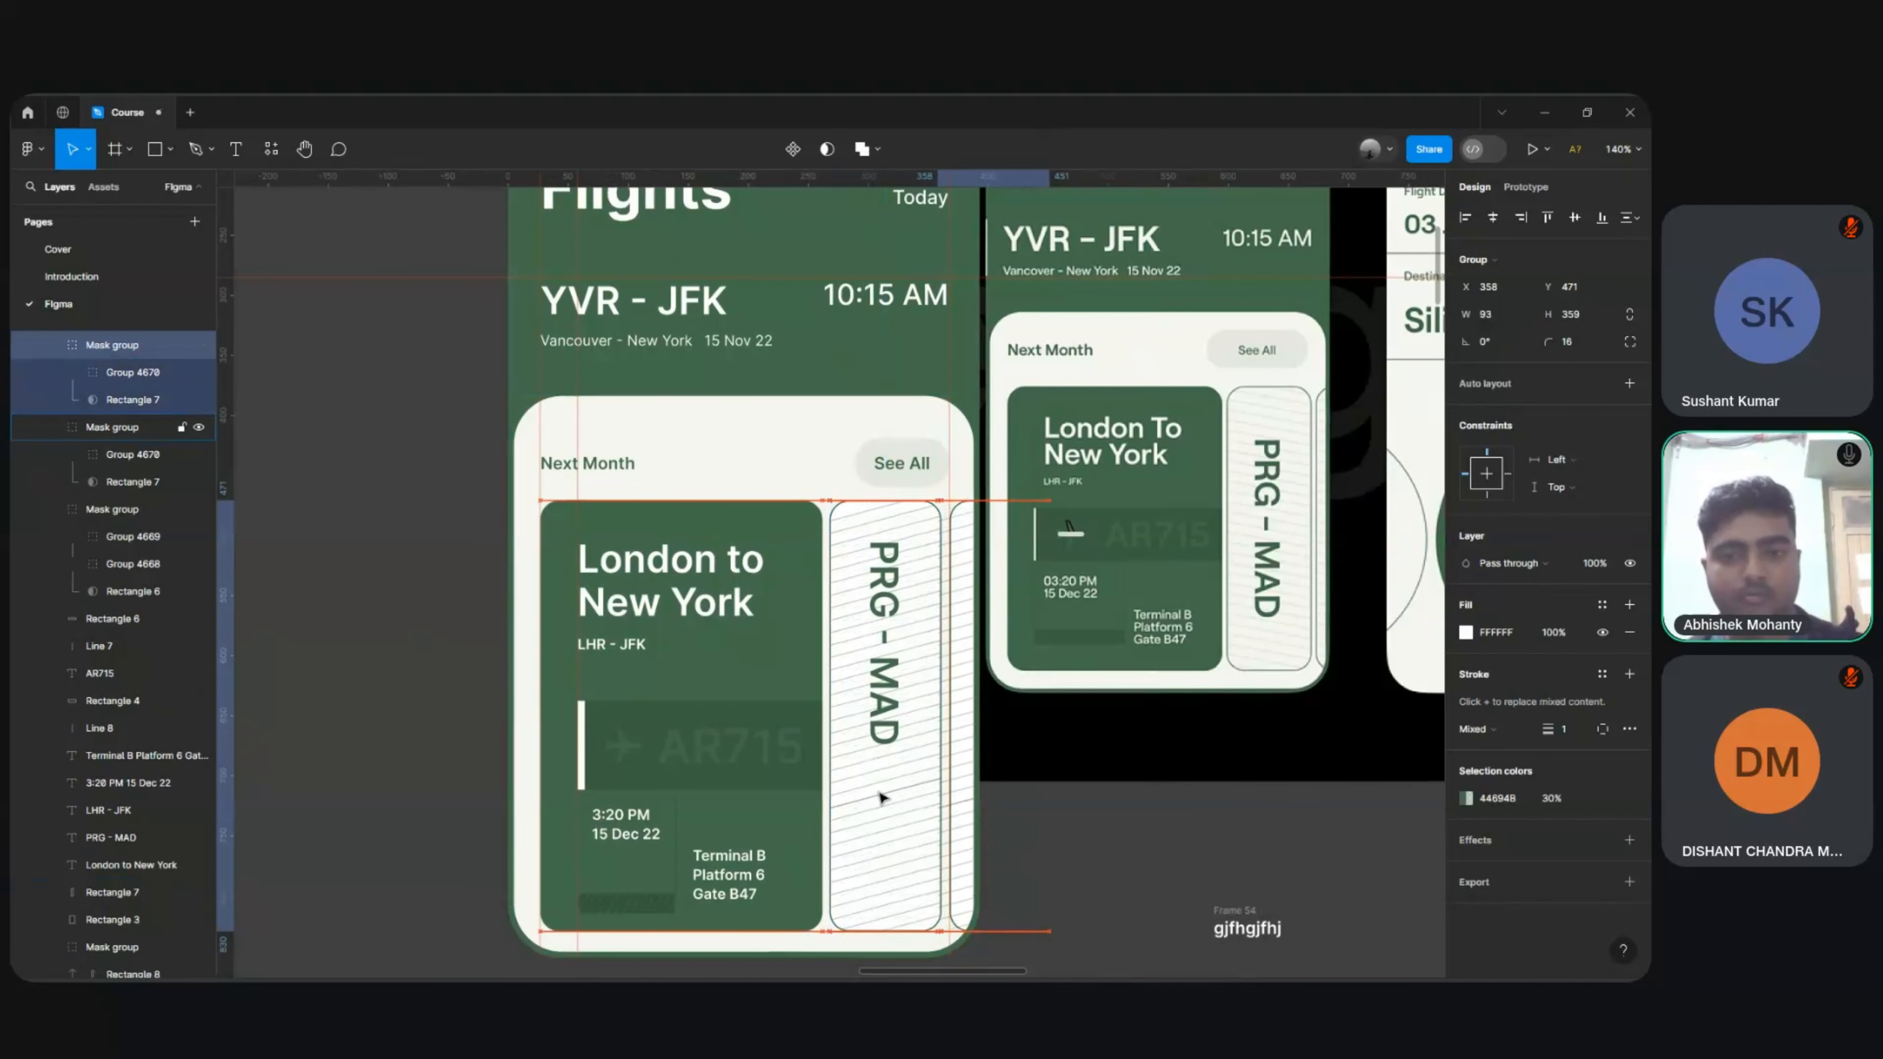
pyautogui.press('Right')
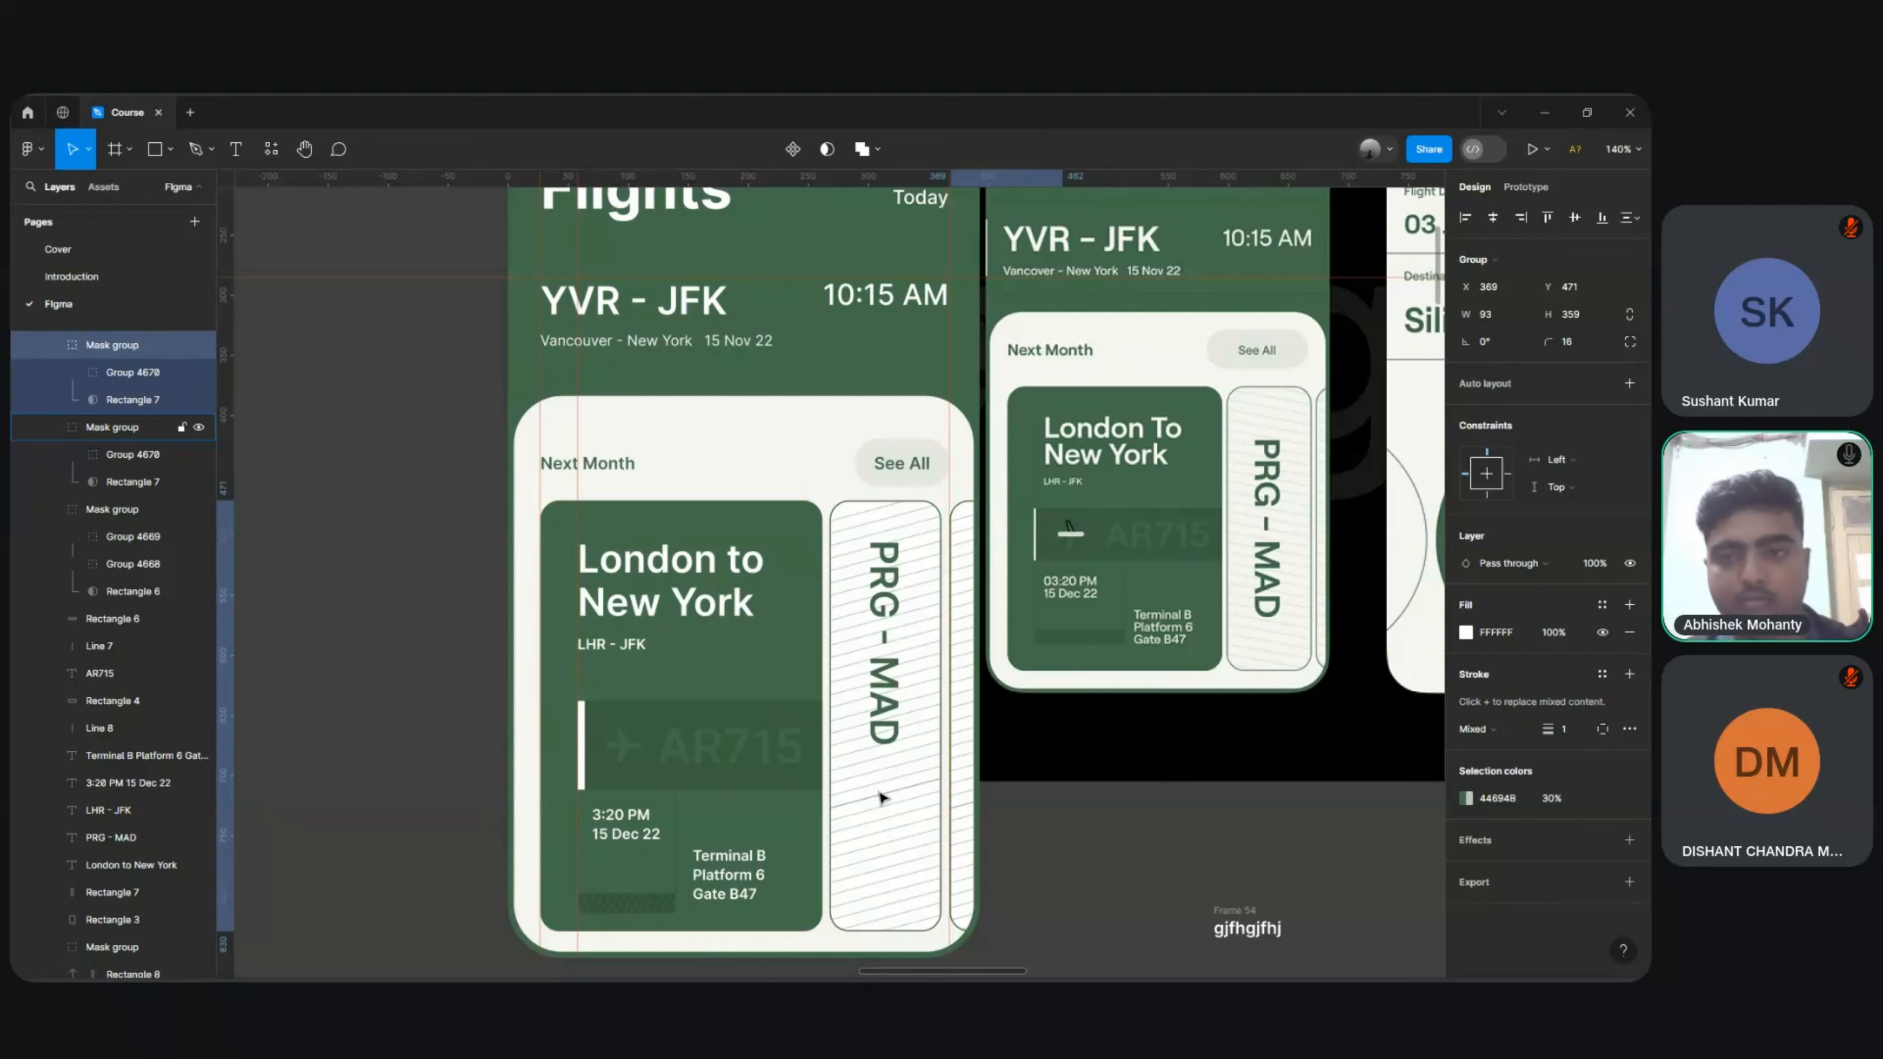
pyautogui.press('Right')
pyautogui.press('Left')
# Step: Compare the recreated My Flights screen with the reference design to check for missing elements
pyautogui.scroll(-5, 882, 799)
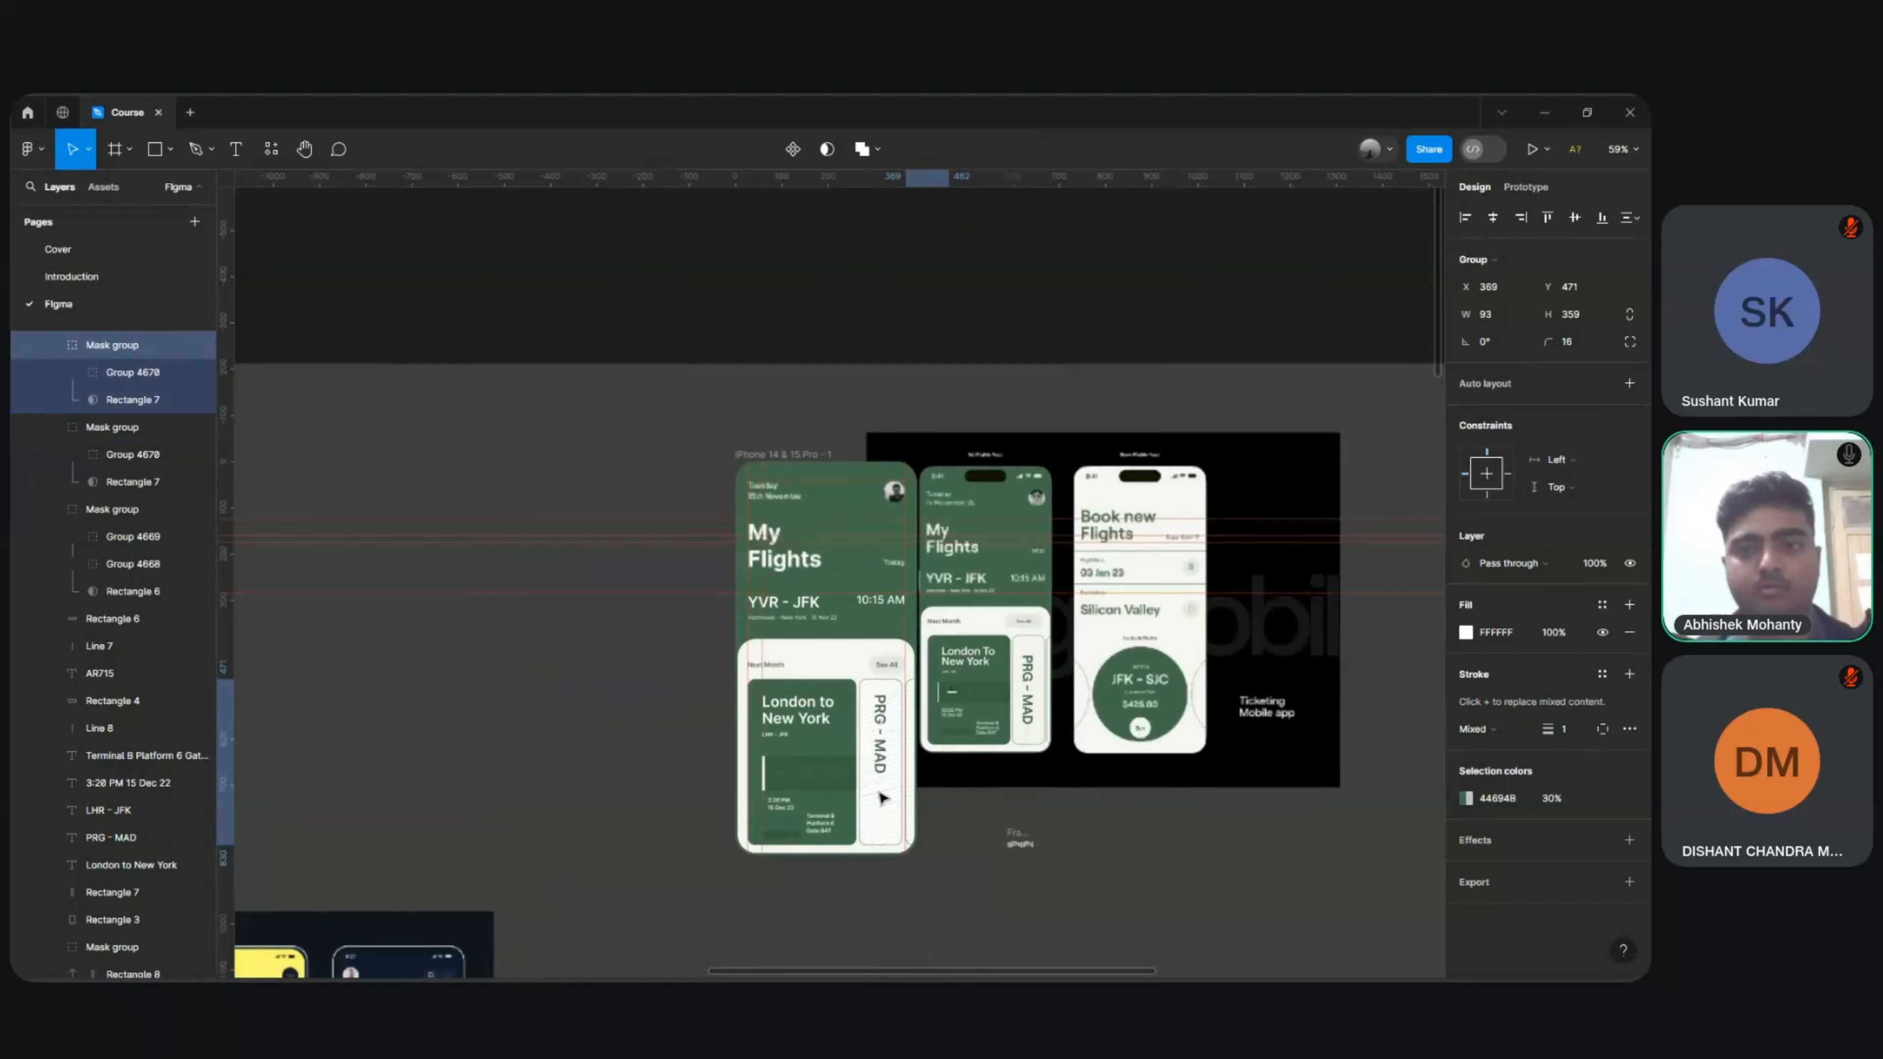
pyautogui.scroll(1, 882, 798)
pyautogui.scroll(5, 882, 798)
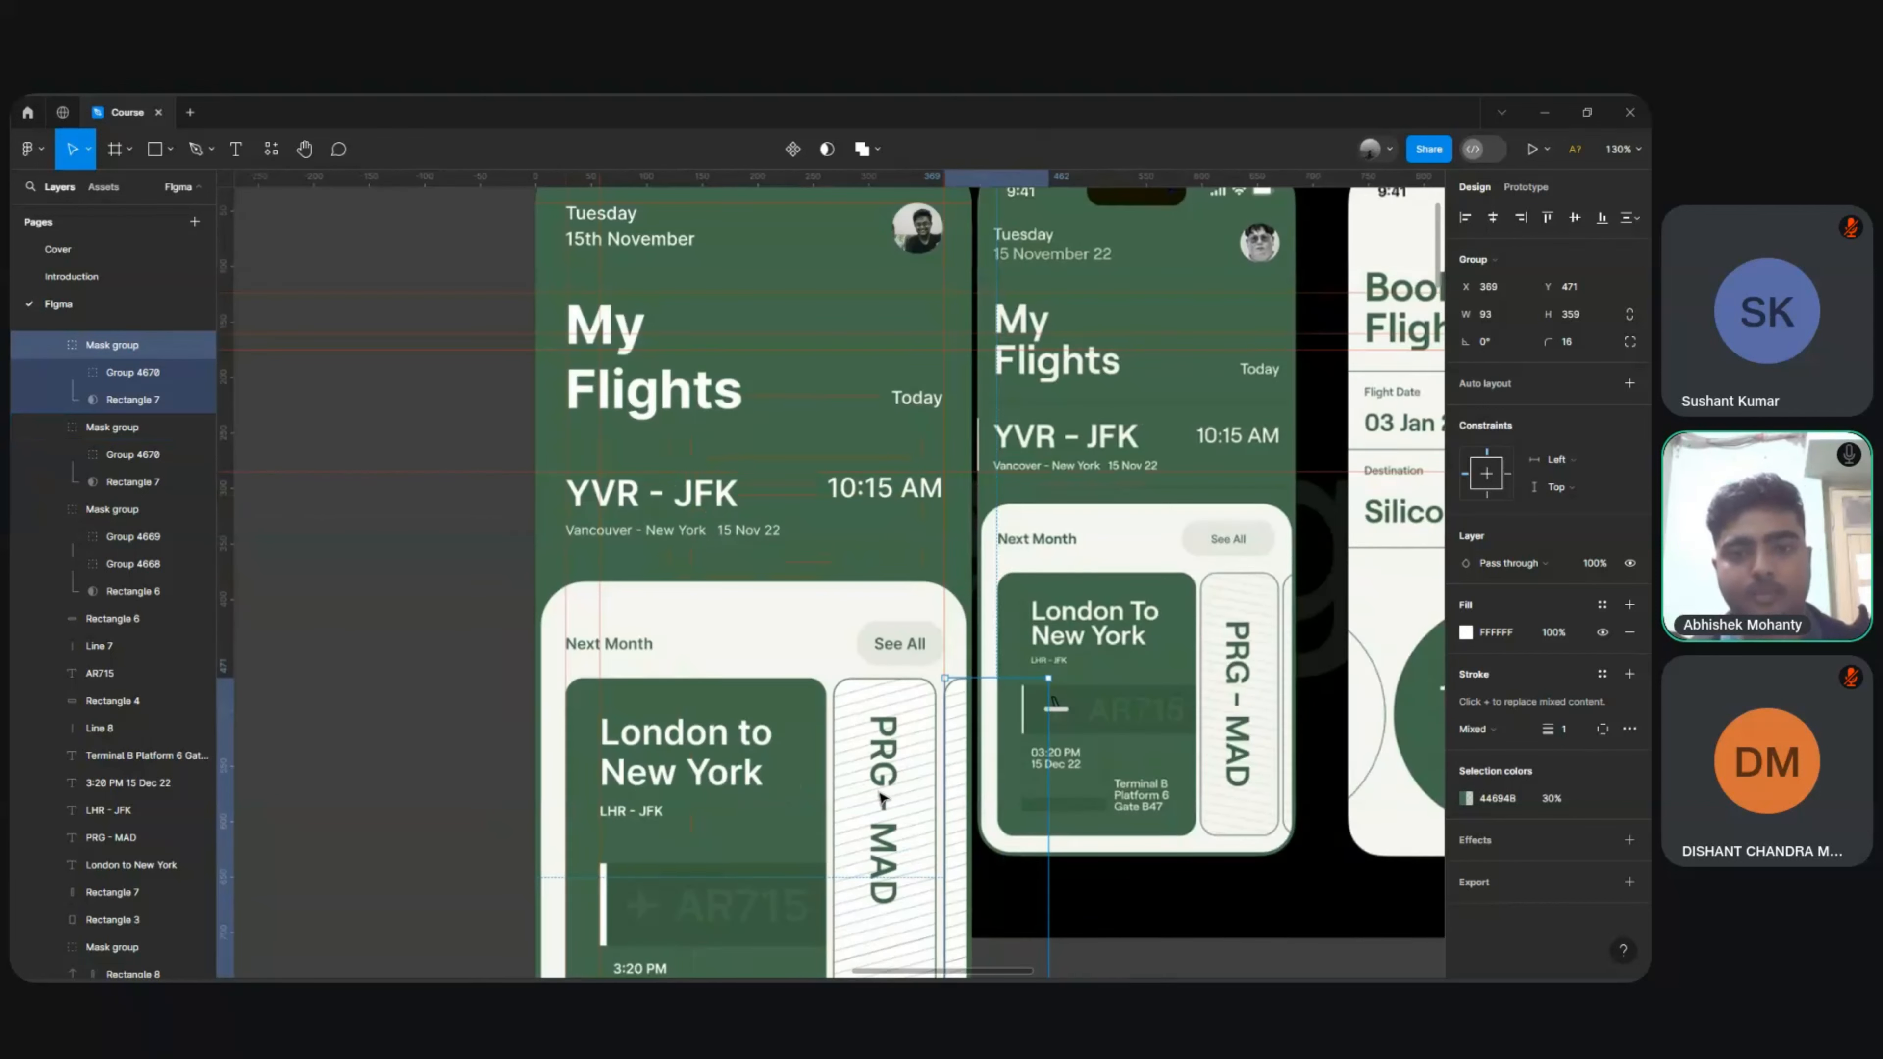
pyautogui.click(458, 592)
pyautogui.scroll(3, 457, 592)
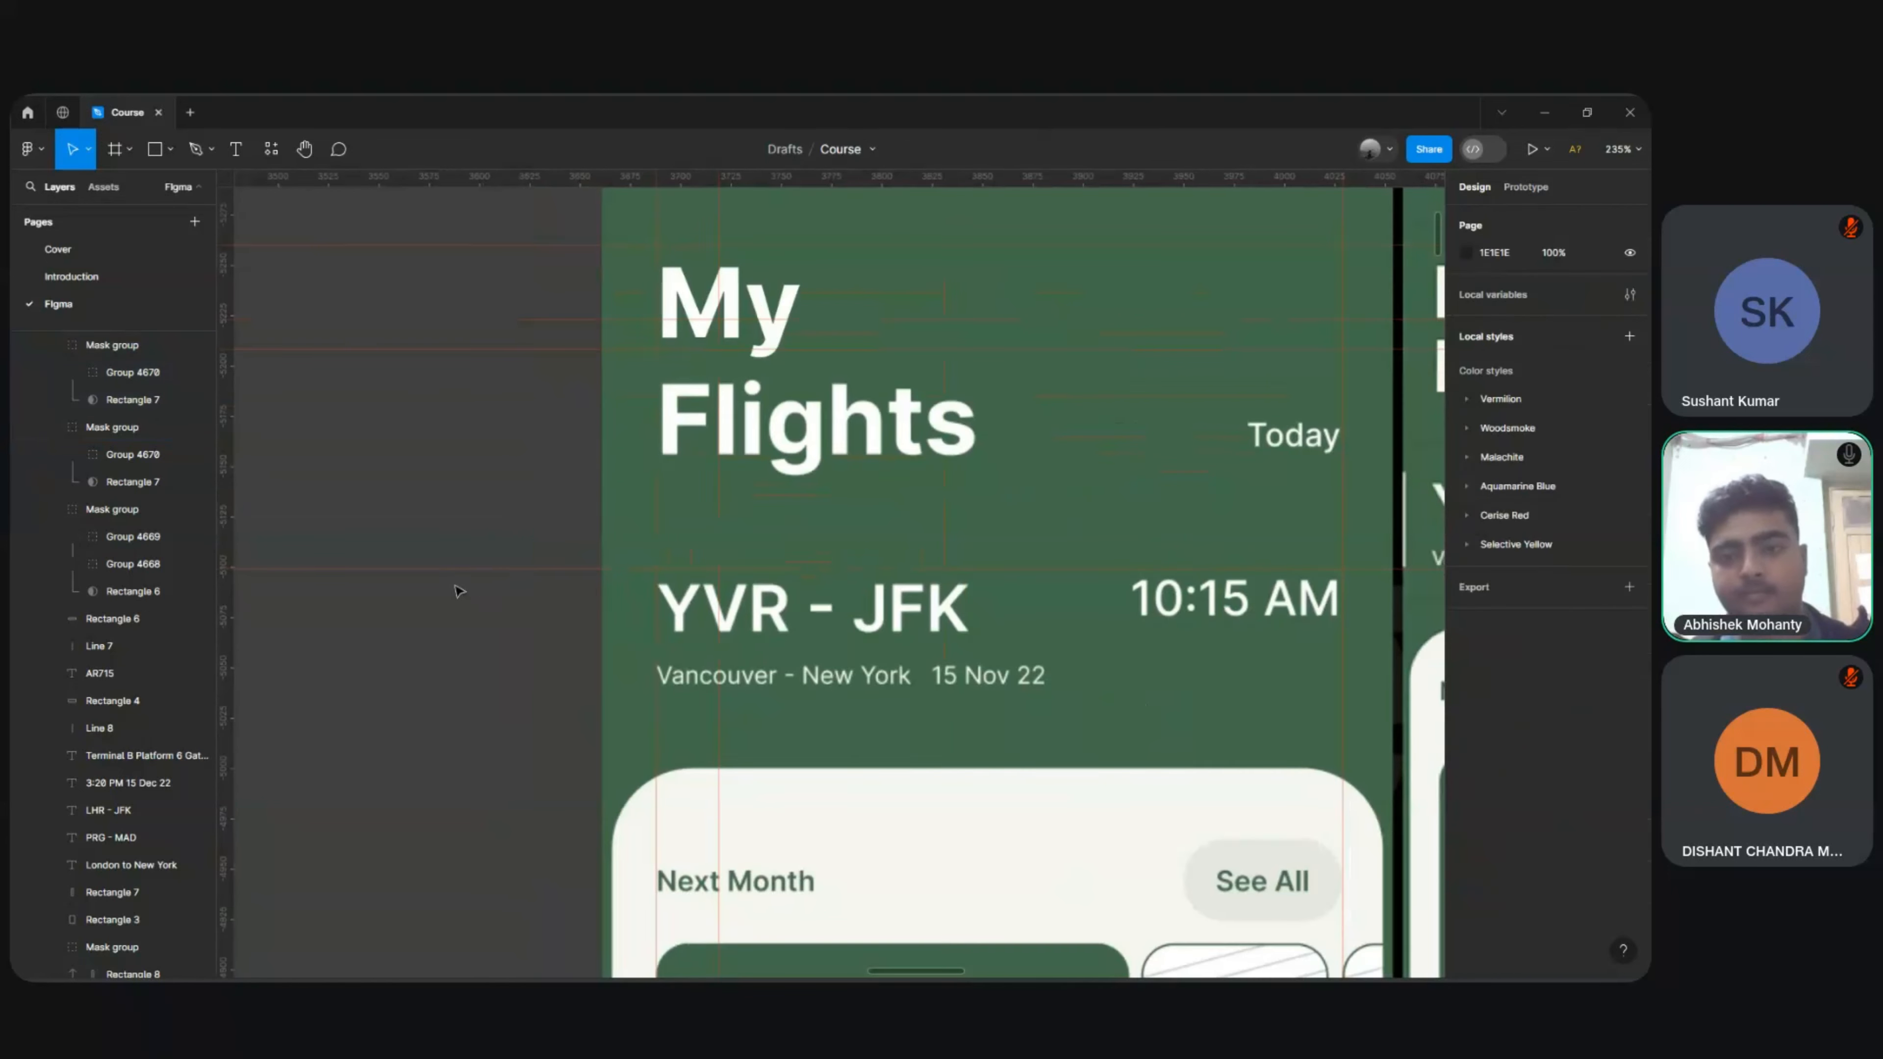
pyautogui.hscroll(6, 741, 590)
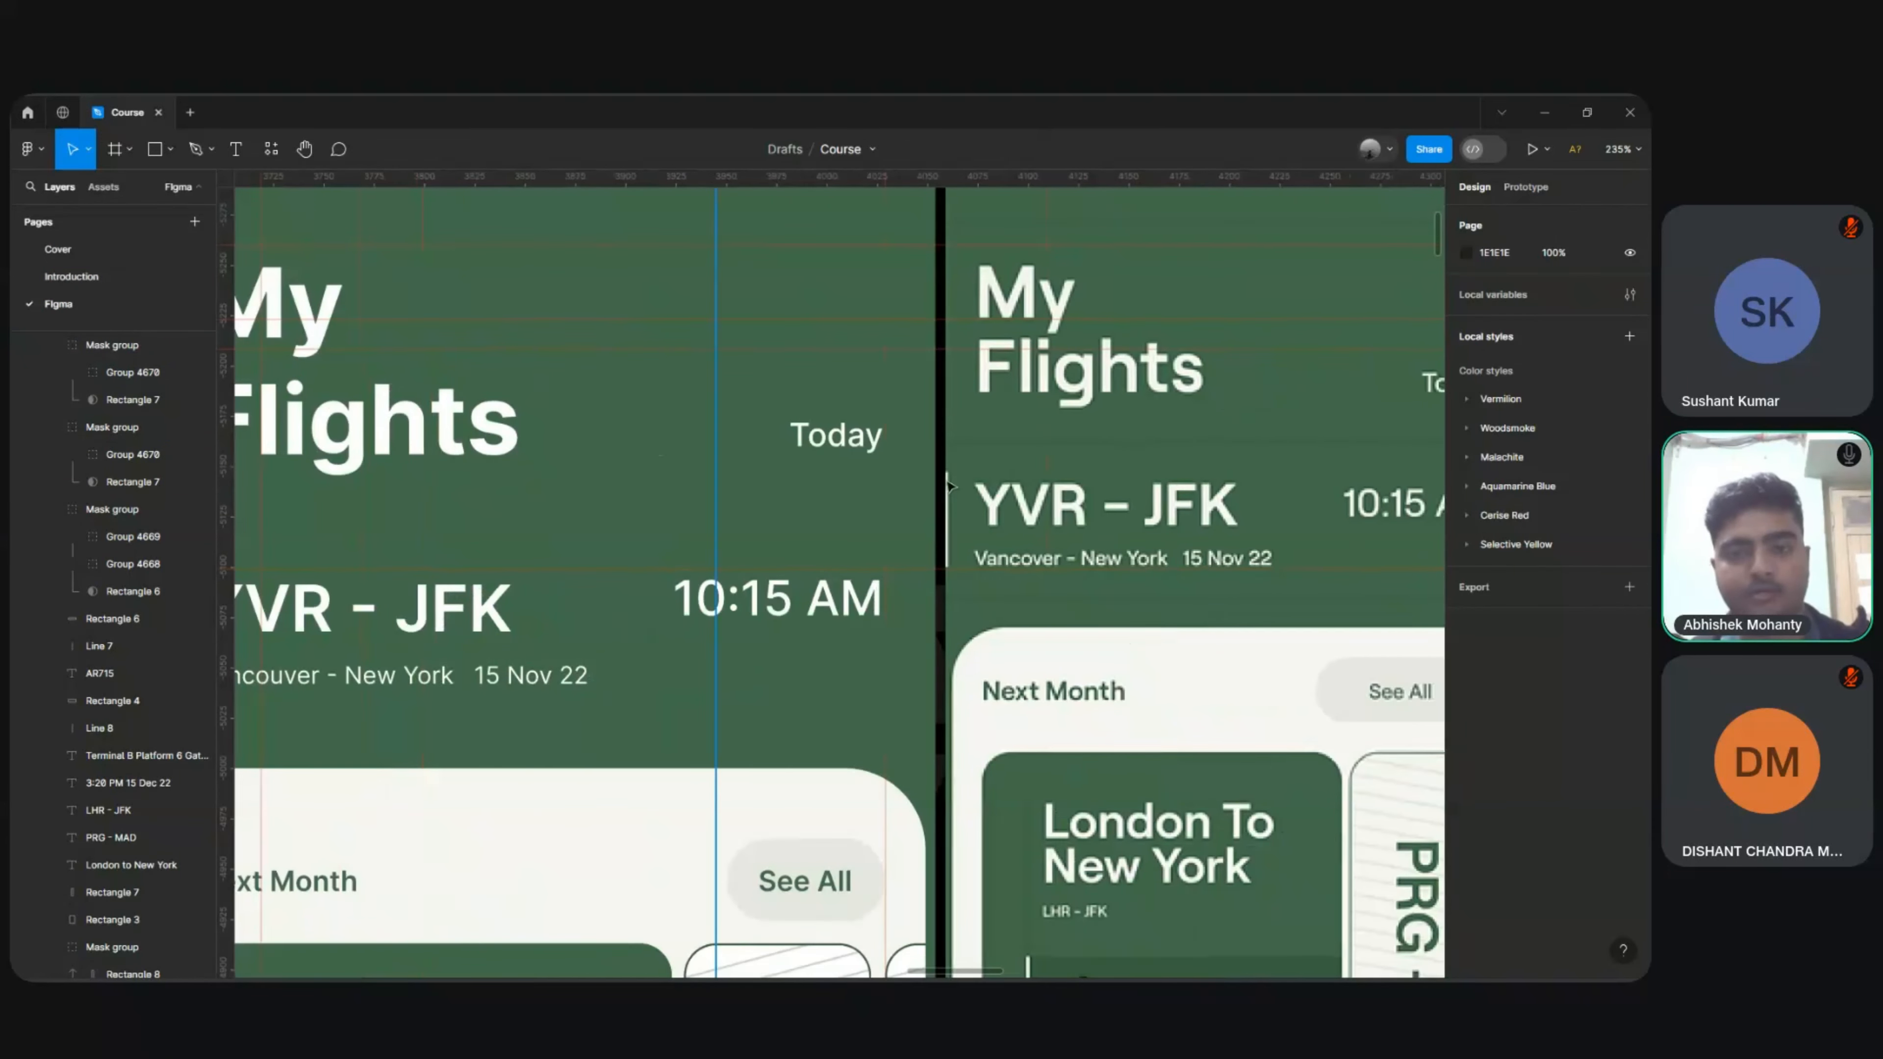
pyautogui.scroll(-3, 953, 549)
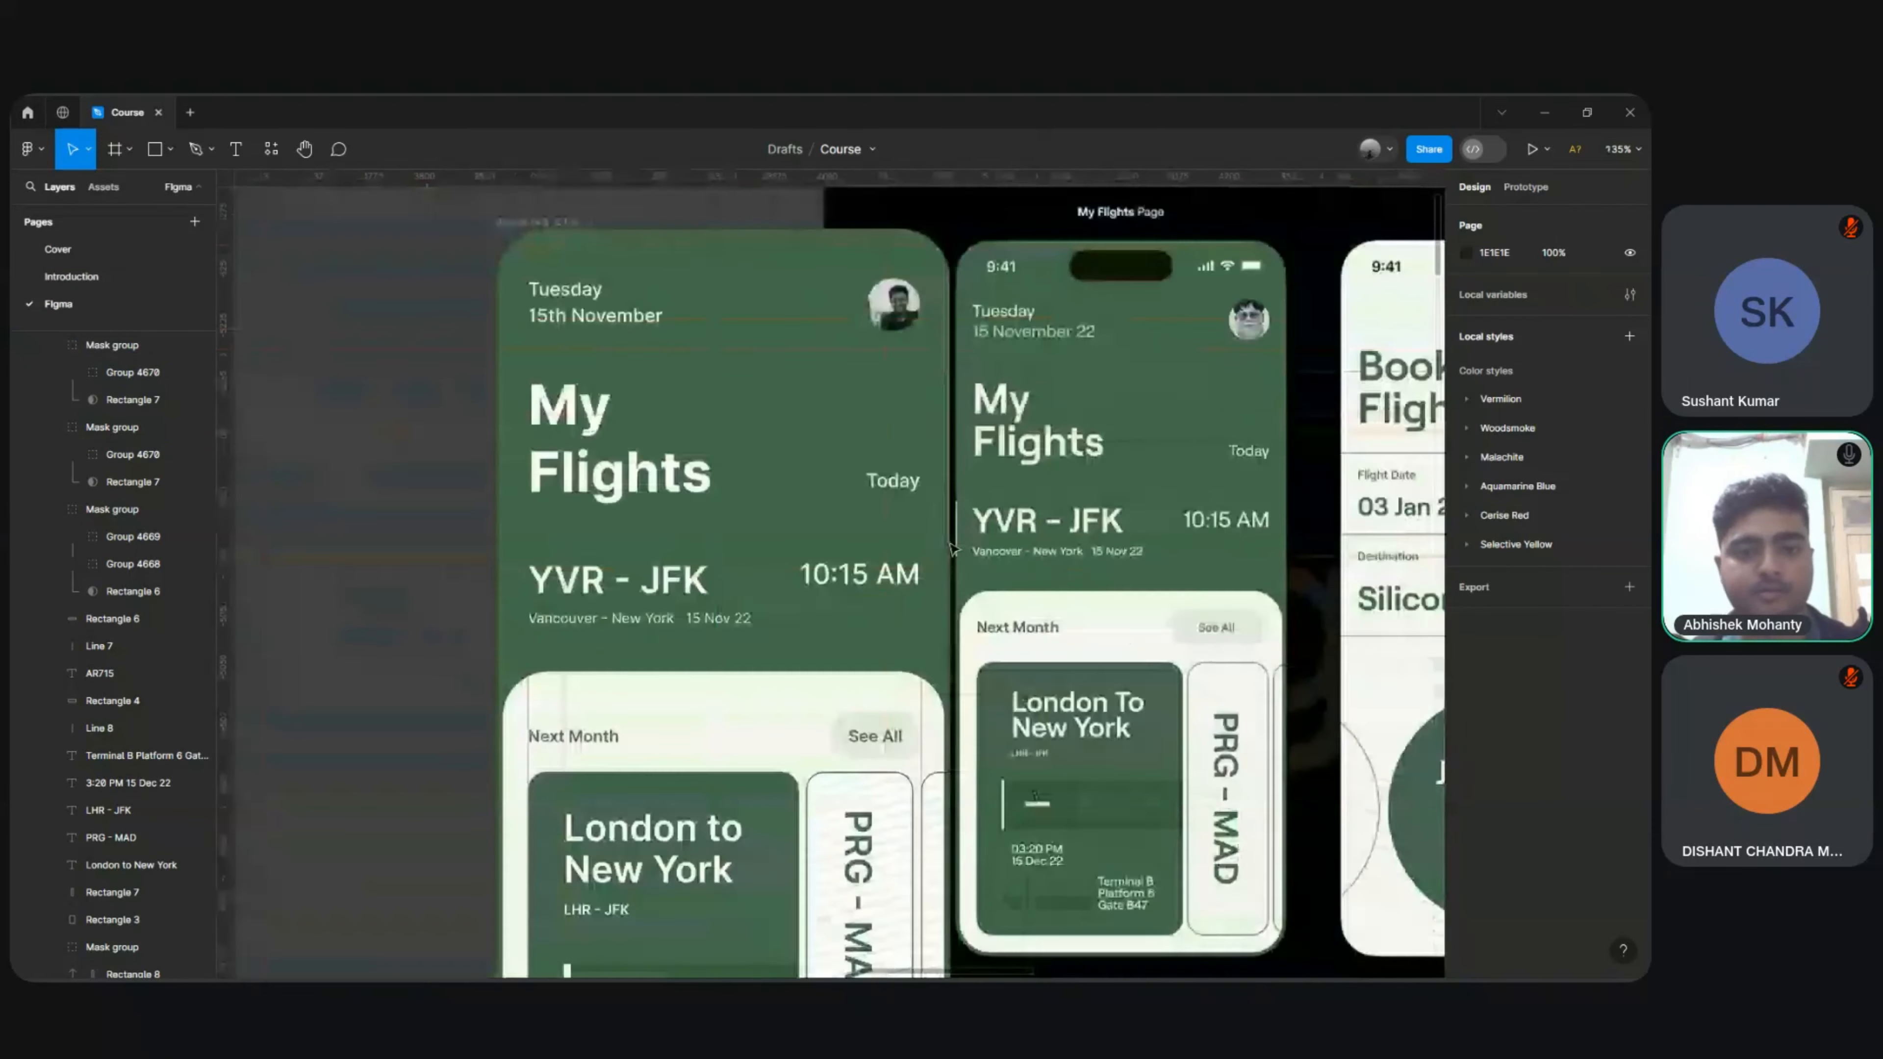
pyautogui.hscroll(-3, 564, 699)
pyautogui.scroll(-2, 565, 701)
pyautogui.scroll(2, 565, 701)
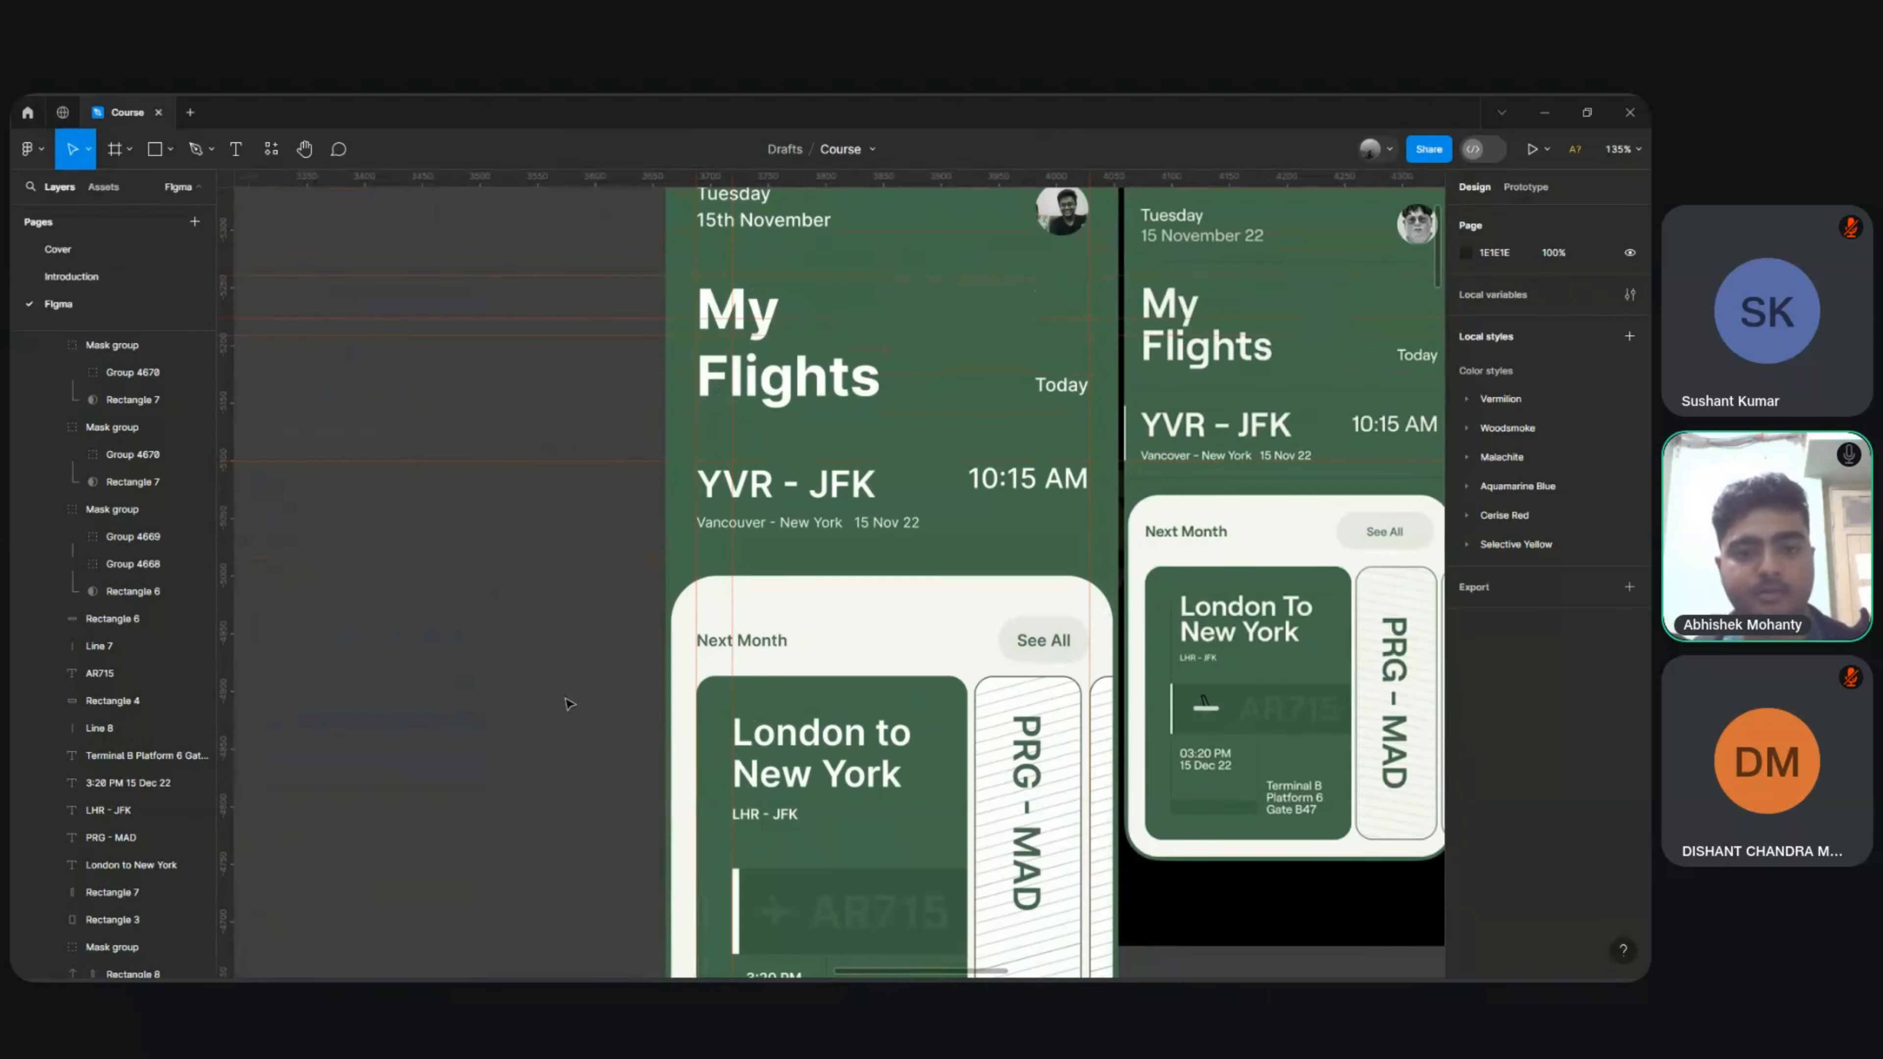
# Step: Draw a 5 × 60 rectangle on the phone frame's left edge beside YVR - JFK and fill it with sampled off-white F7F6F2
pyautogui.scroll(3, 564, 701)
pyautogui.scroll(3, 565, 699)
pyautogui.press('r')
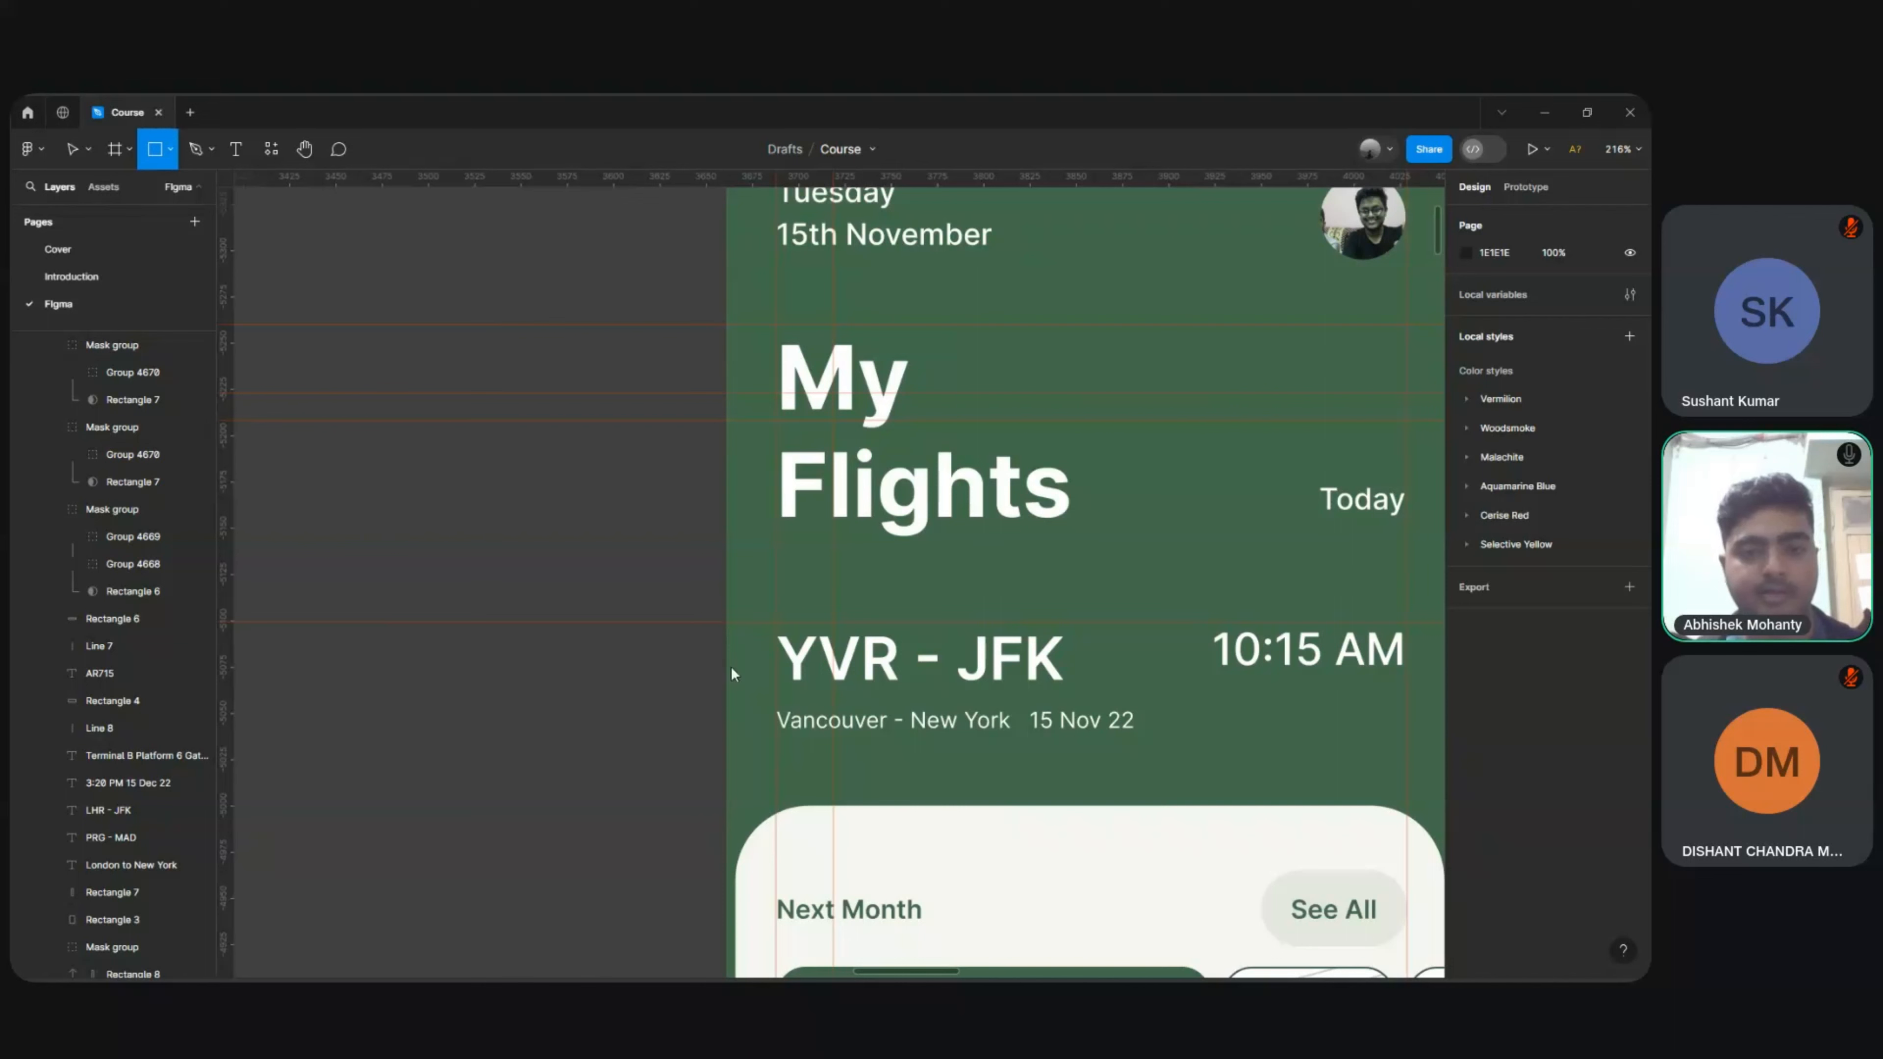
pyautogui.moveTo(727, 622); pyautogui.dragTo(734, 728)
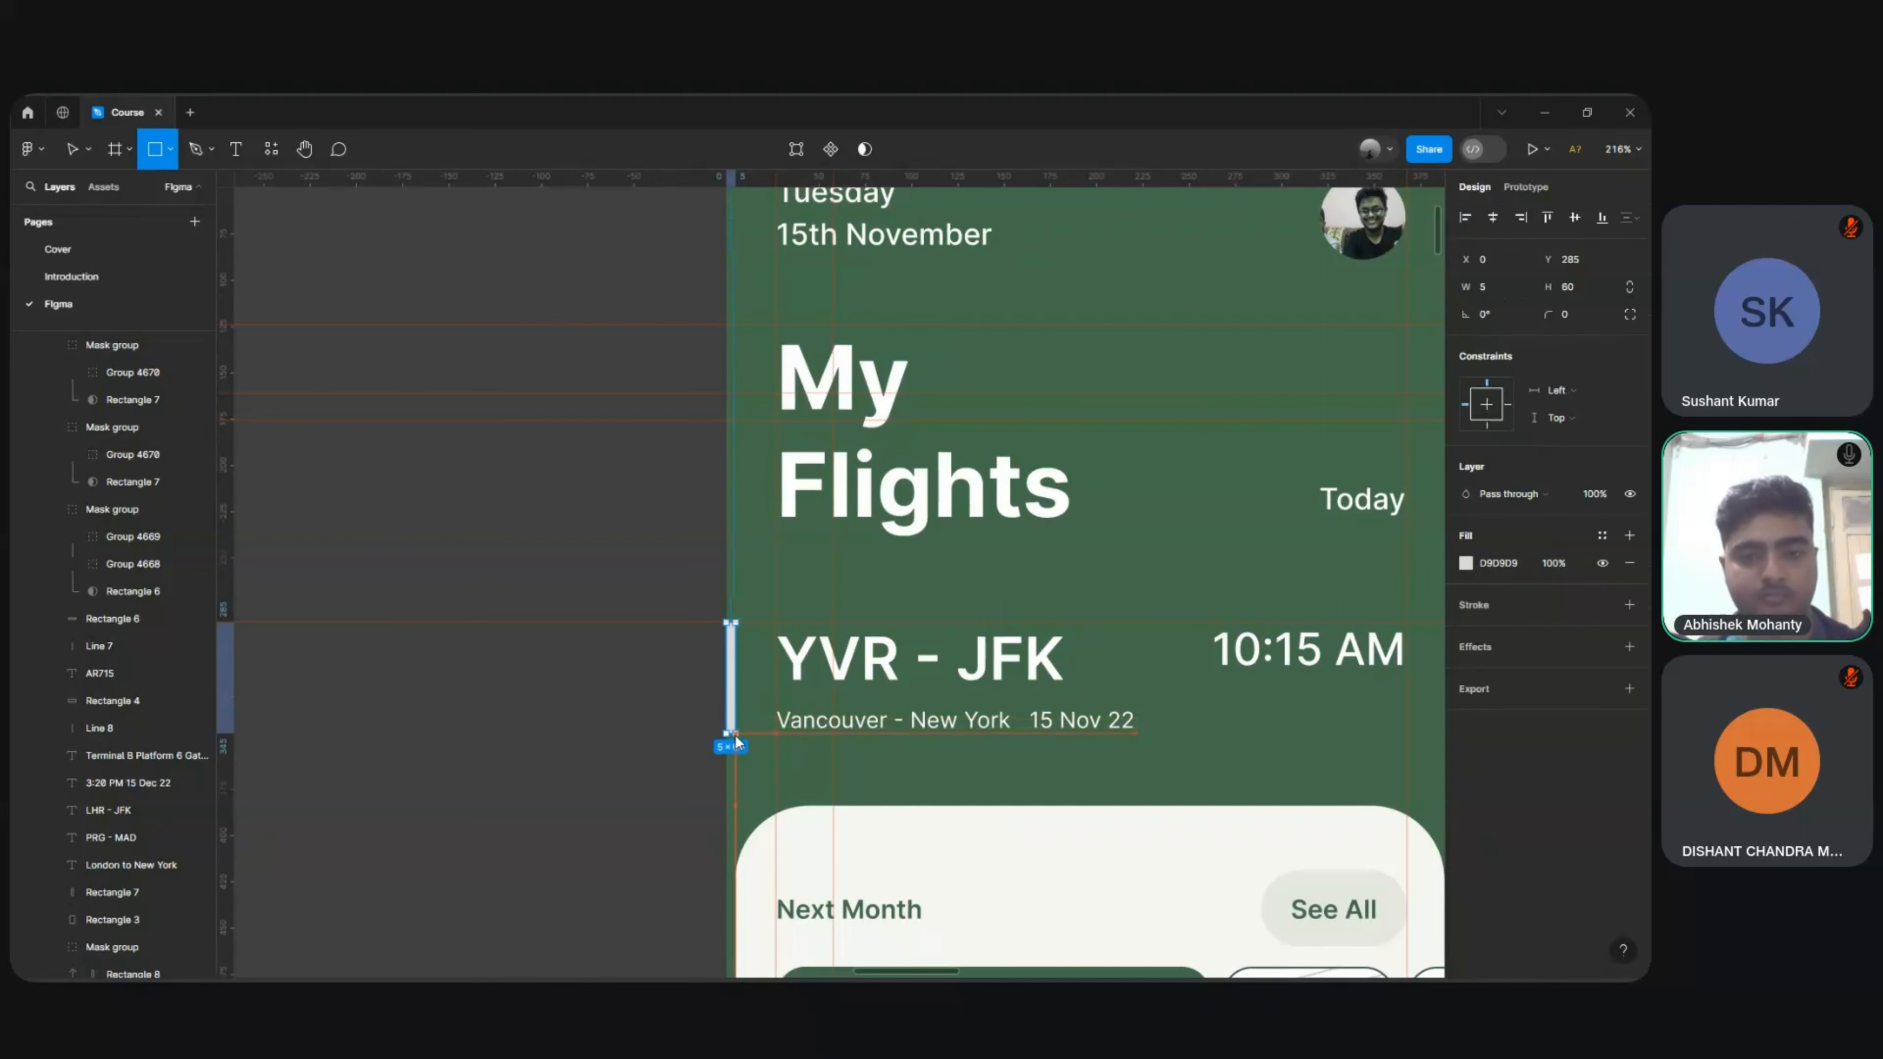
pyautogui.moveTo(736, 741); pyautogui.dragTo(736, 740)
pyautogui.press('i')
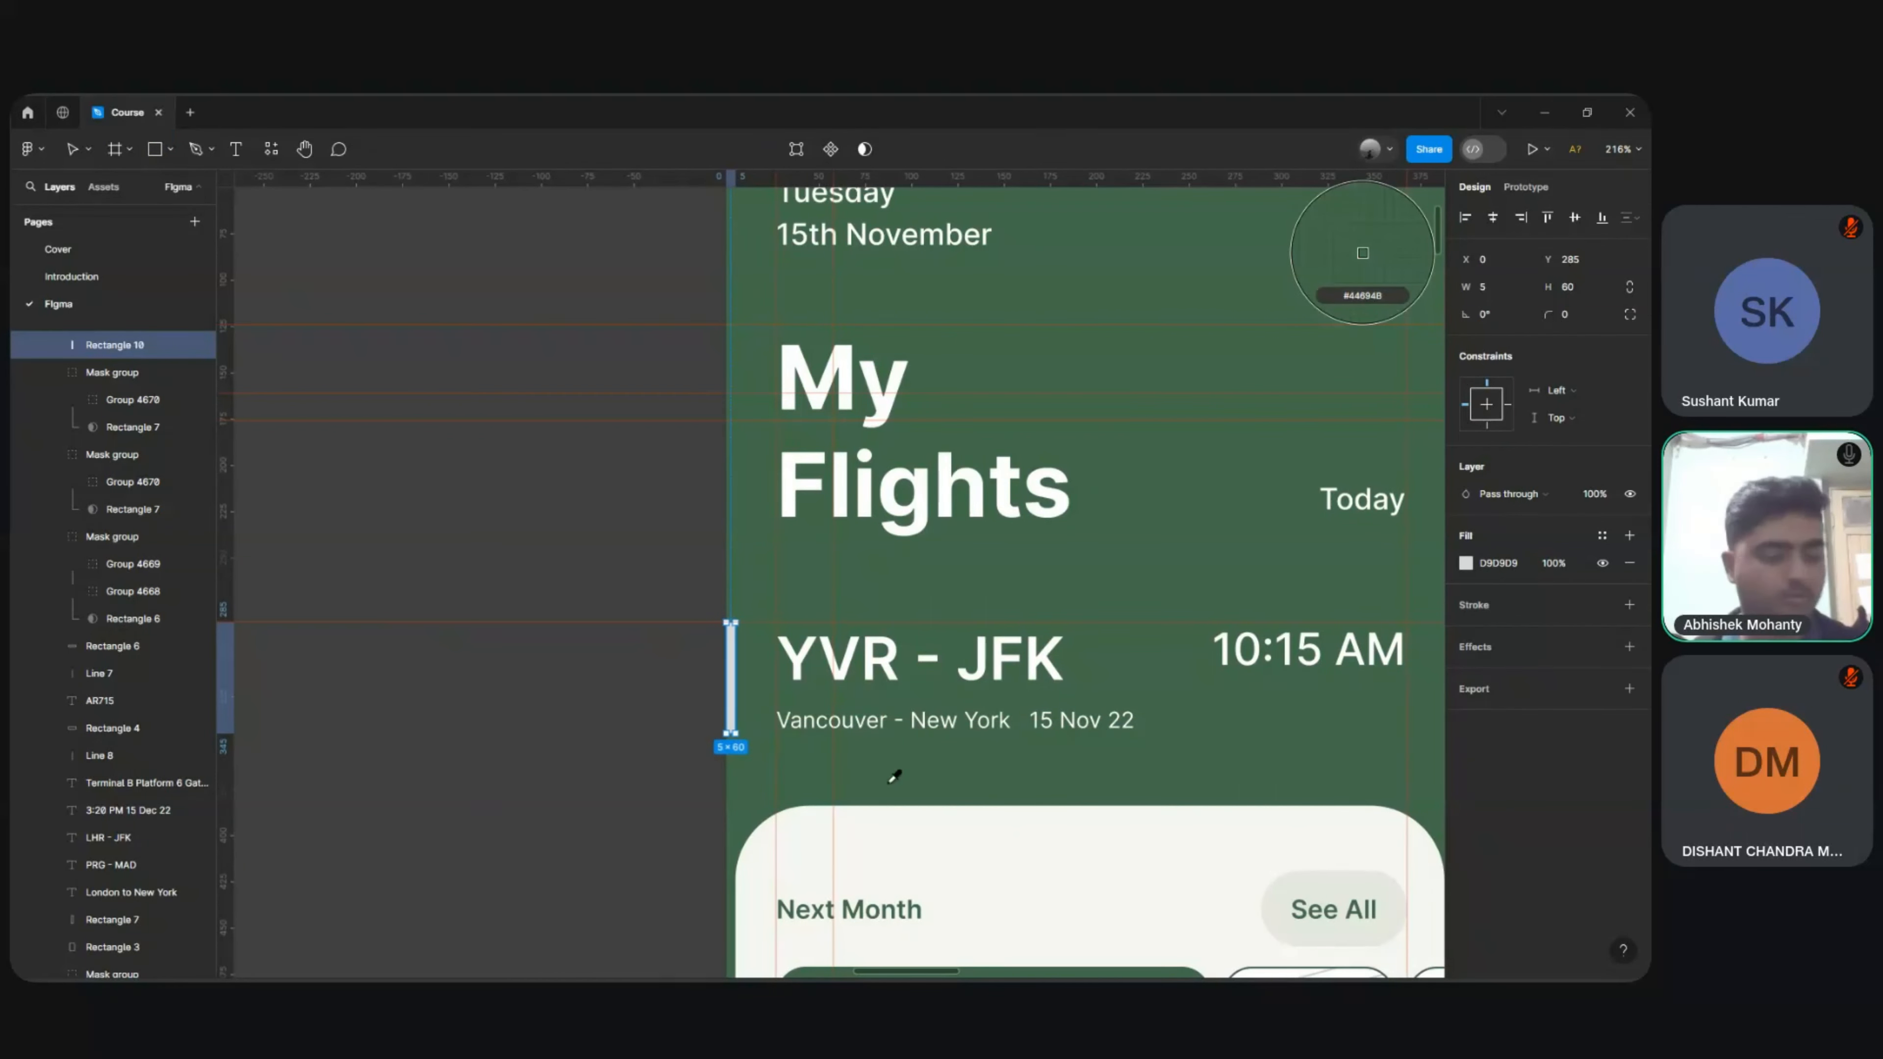
pyautogui.press('Escape')
pyautogui.click(628, 710)
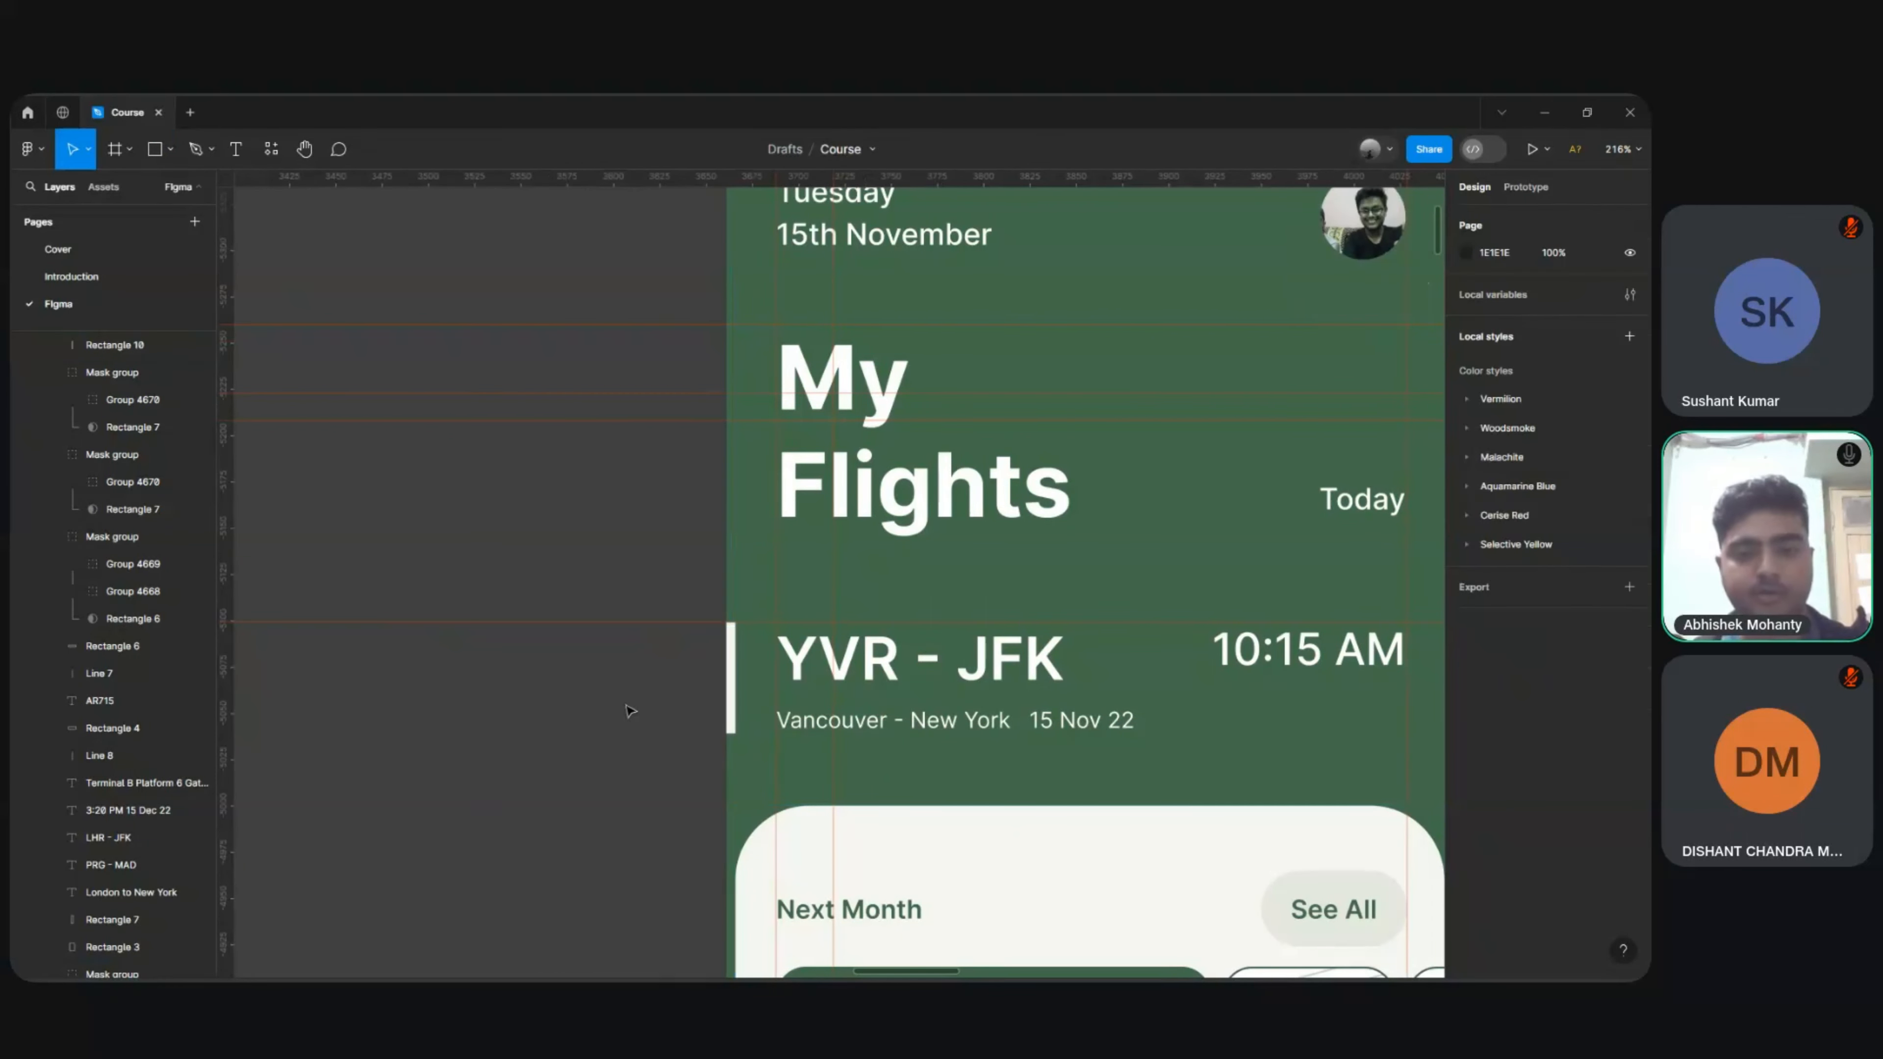
# Step: Shift the off-white bar beside YVR - JFK to X -2, partly past the phone frame's left edge
pyautogui.click(730, 691)
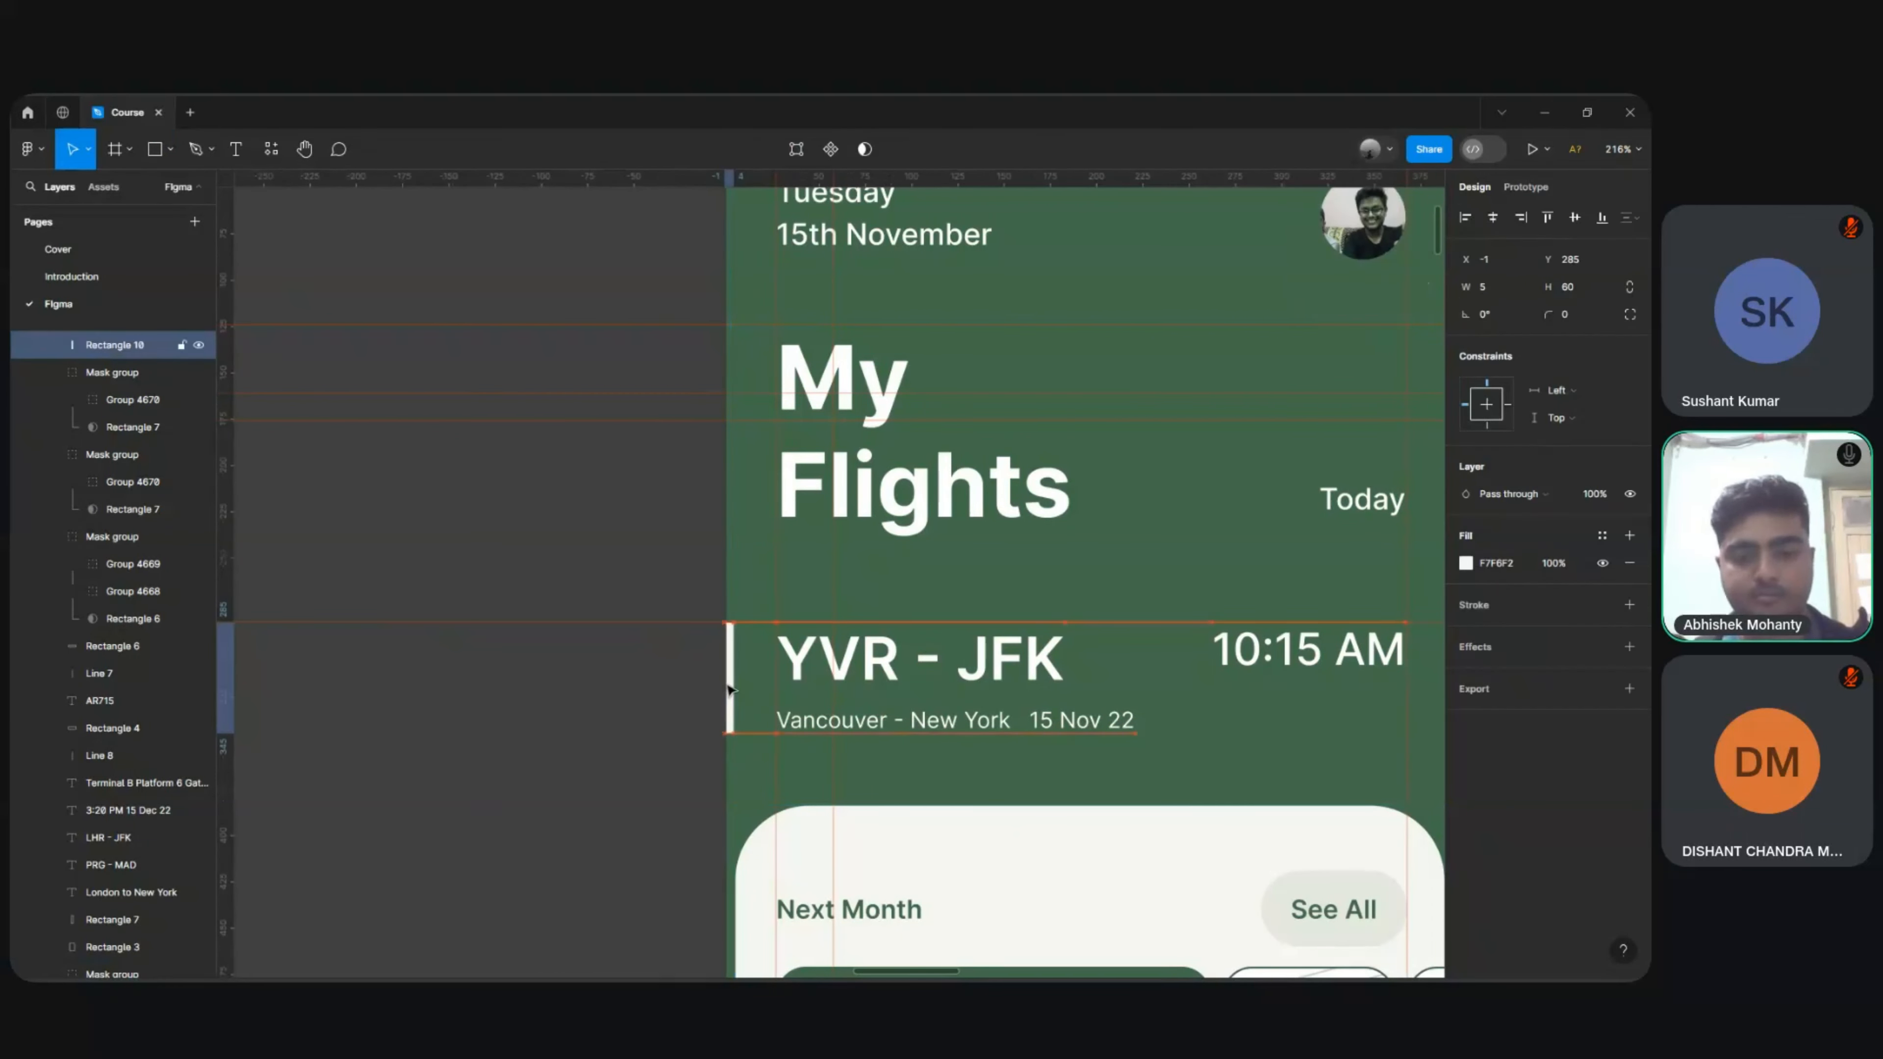
pyautogui.moveTo(728, 690); pyautogui.dragTo(728, 692)
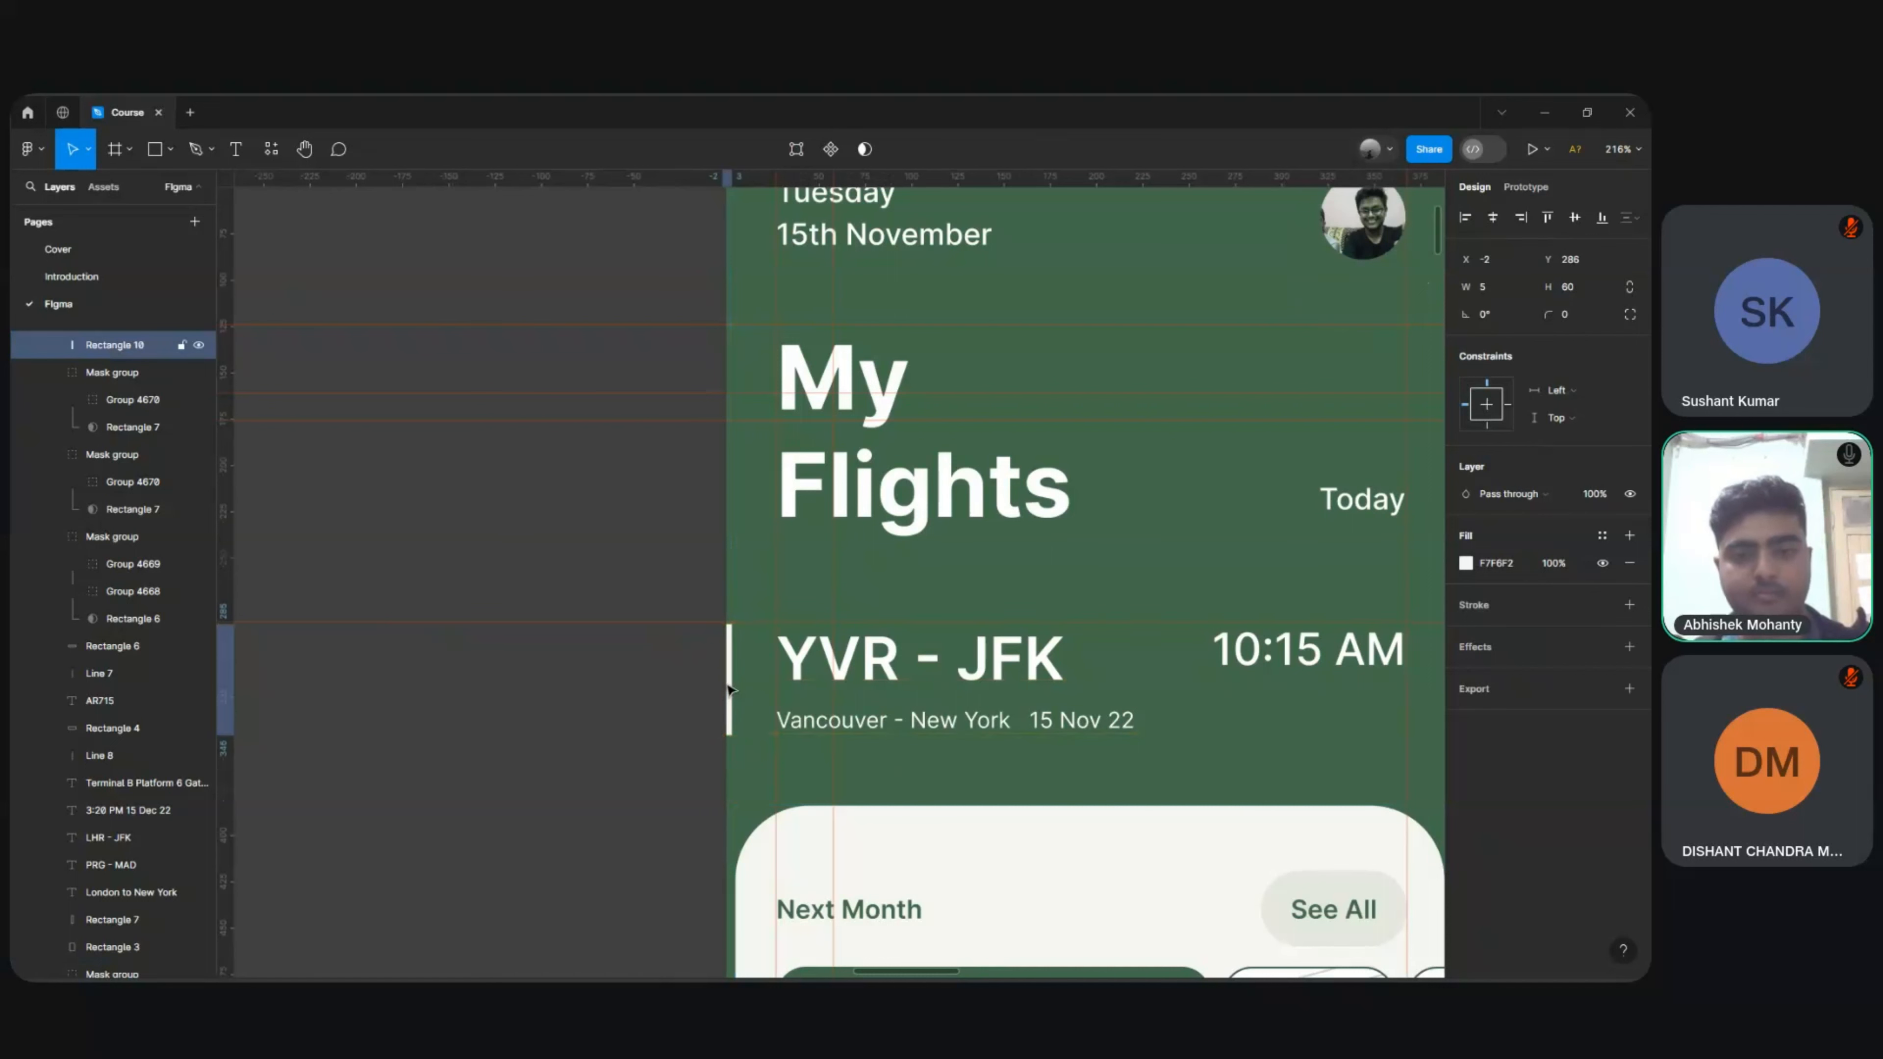
pyautogui.scroll(-5, 728, 690)
pyautogui.click(659, 685)
# Step: Send the Next Month panel's mask group backward in the layer order, below the Next Month text and directly above Rectangle 2
pyautogui.hscroll(3, 662, 688)
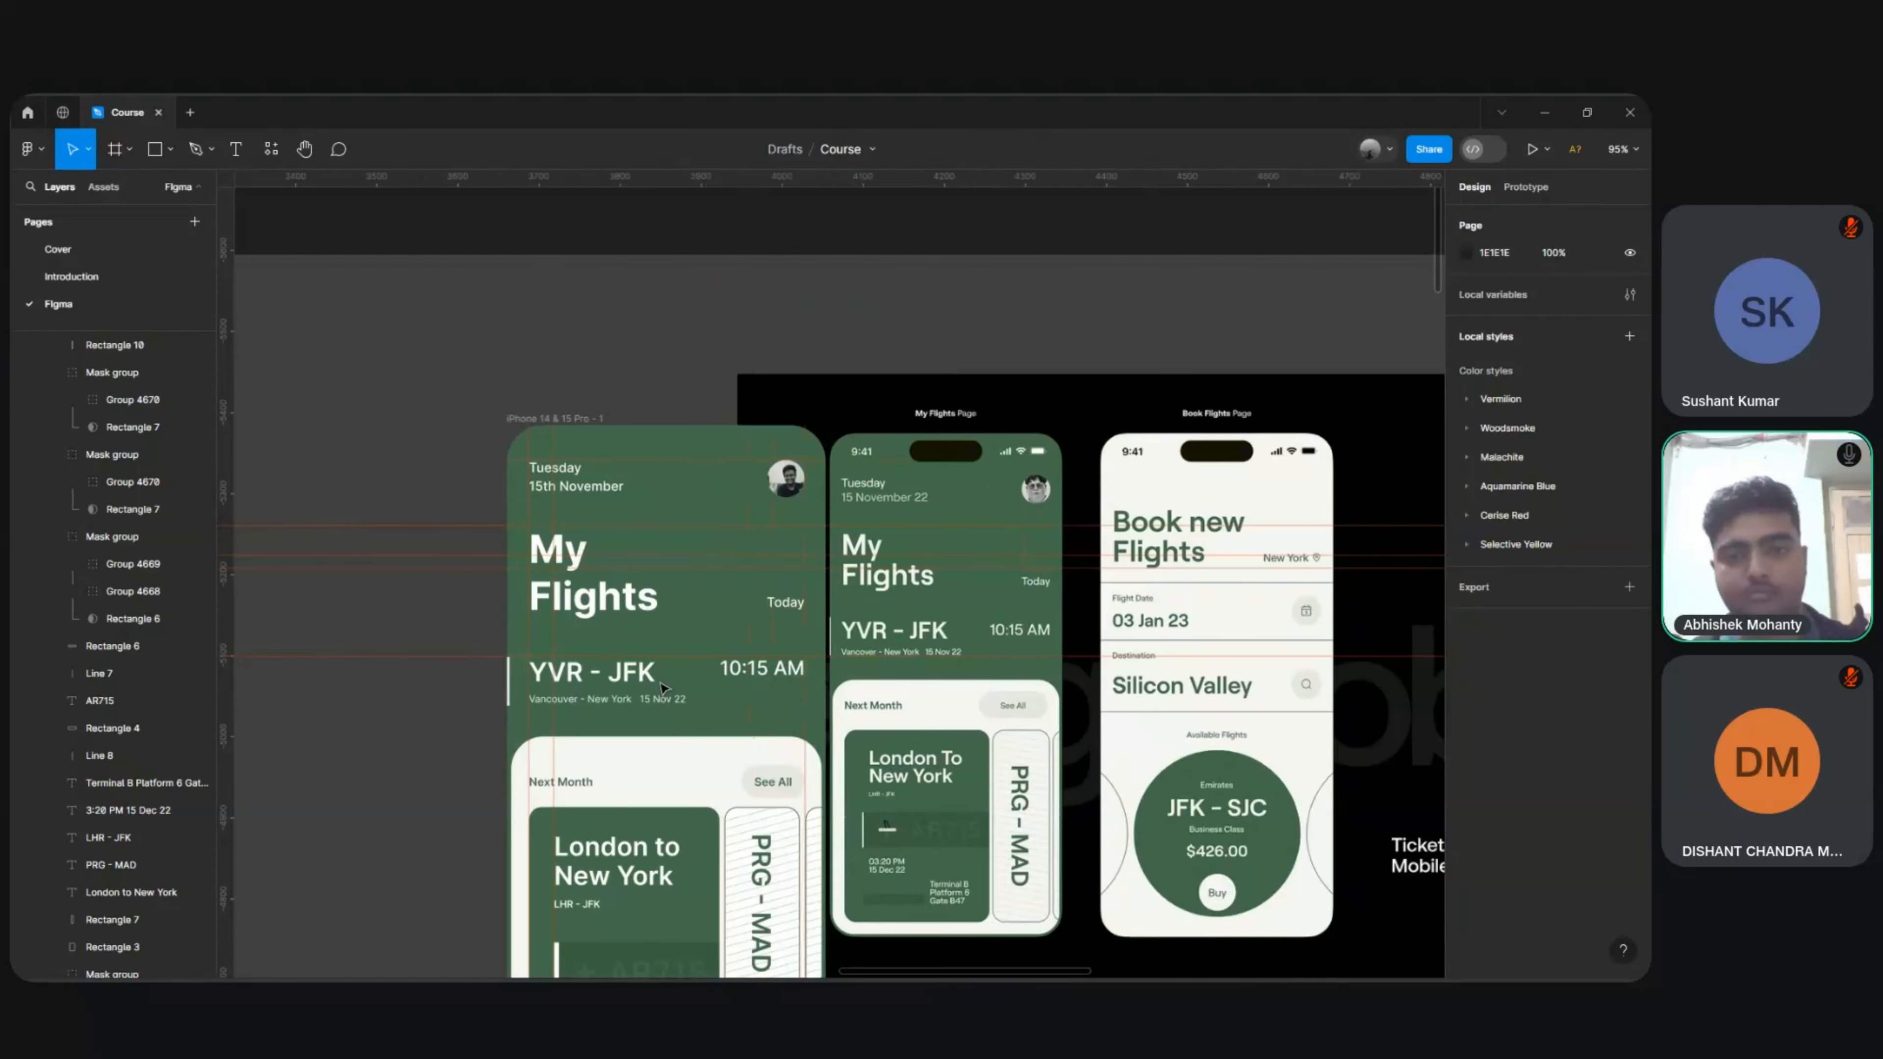
pyautogui.scroll(-2, 662, 689)
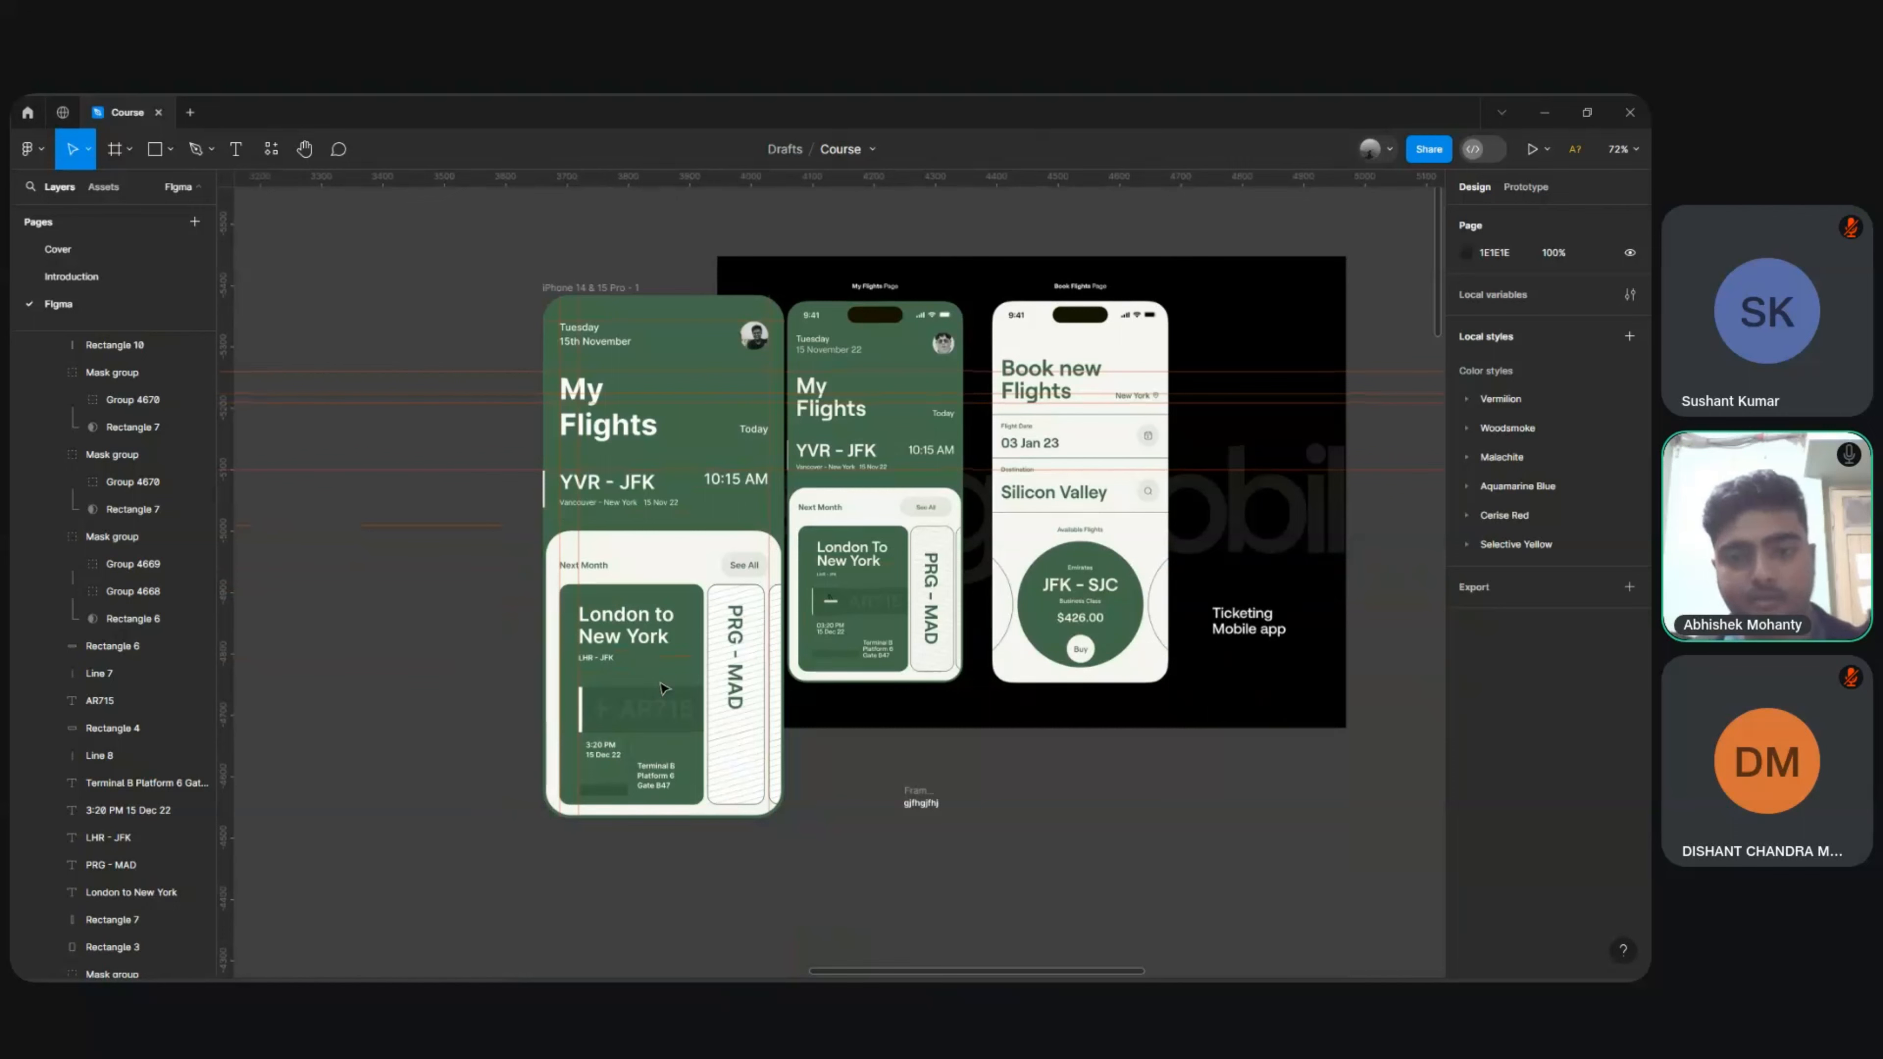
pyautogui.scroll(3, 662, 688)
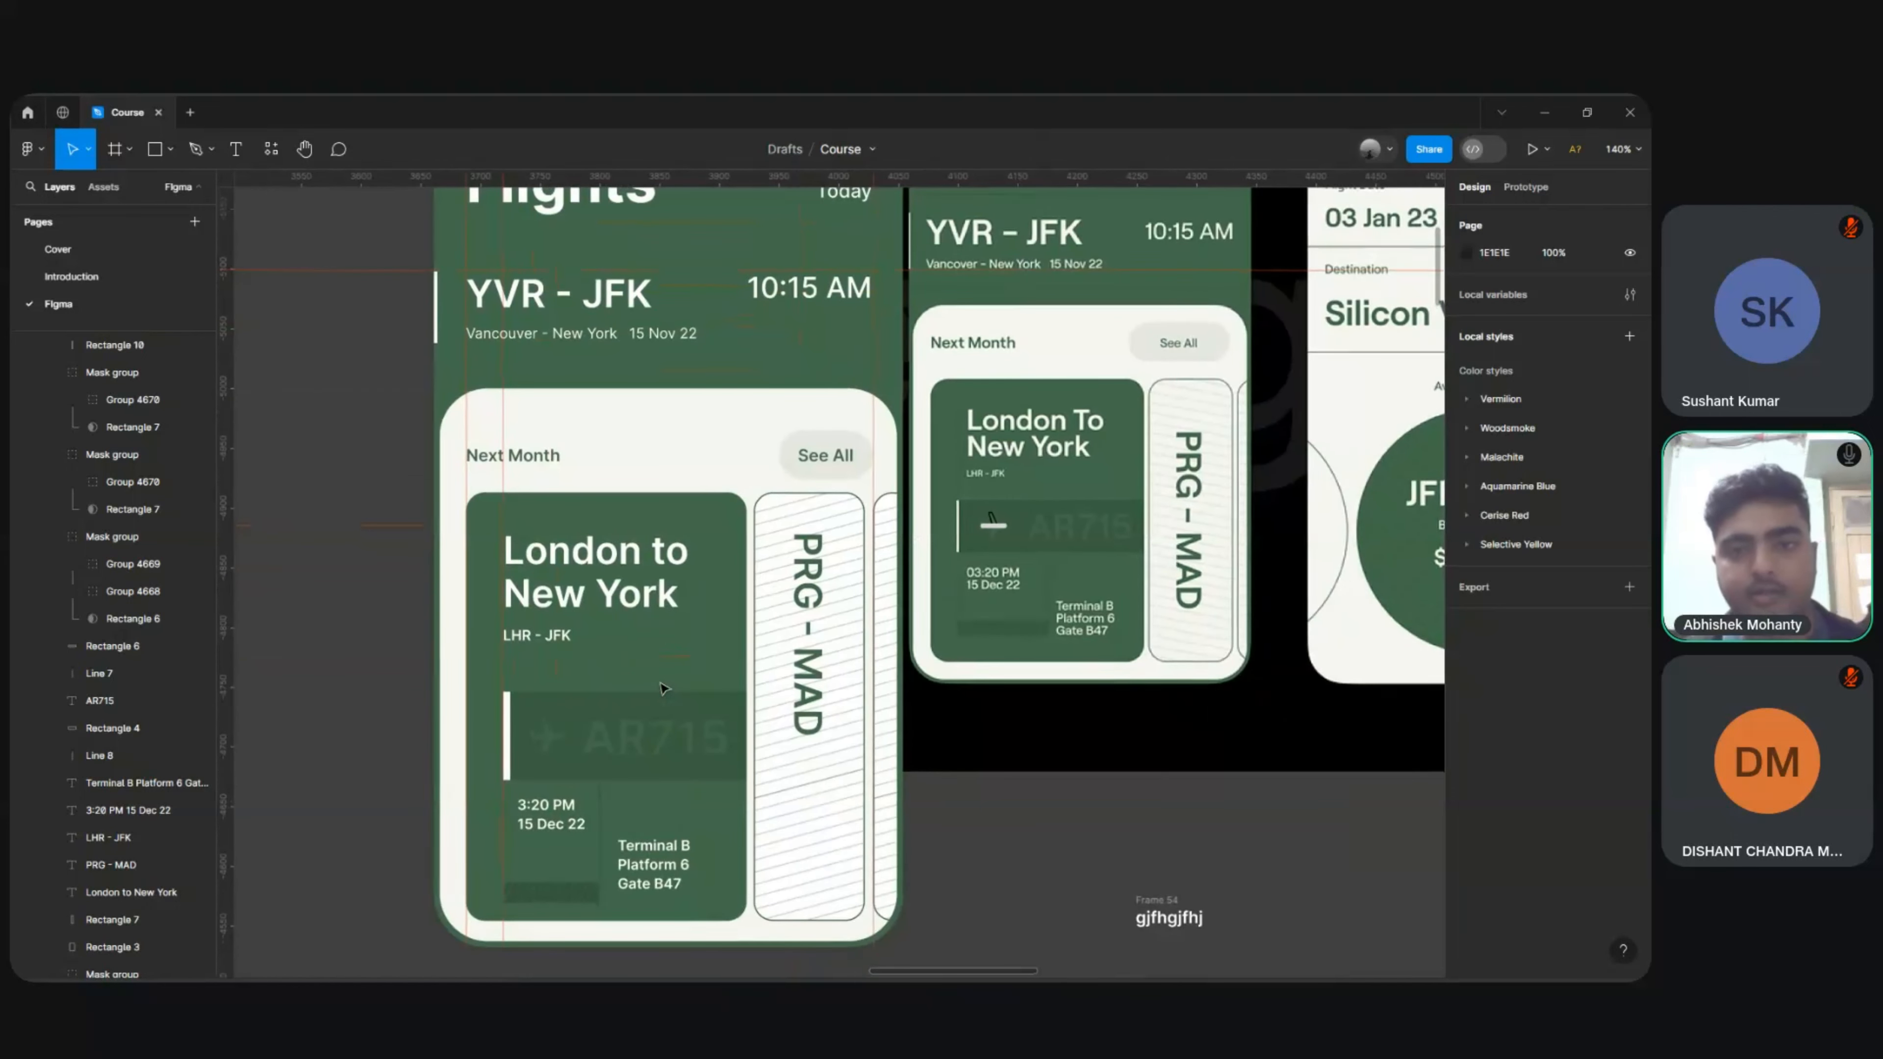
pyautogui.scroll(-3, 662, 689)
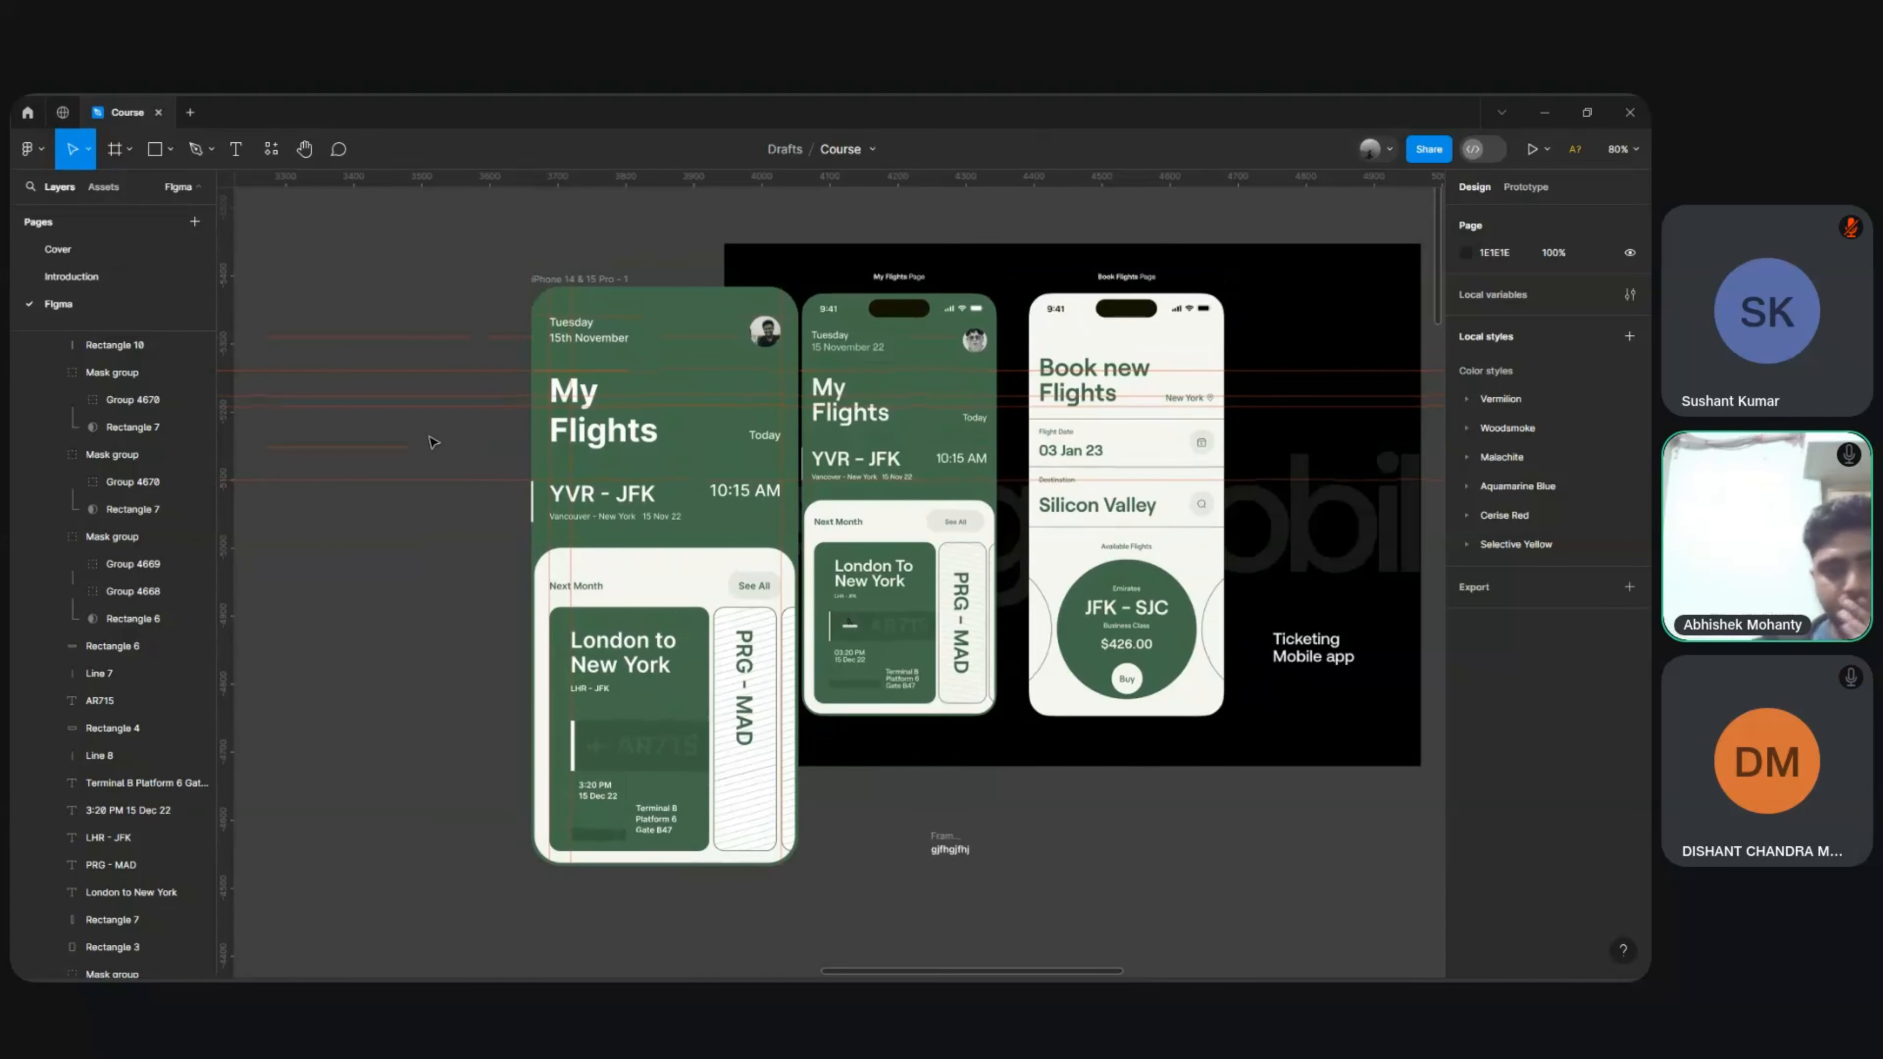
pyautogui.keyDown('ctrl'); pyautogui.click(593, 596); pyautogui.keyUp('ctrl')
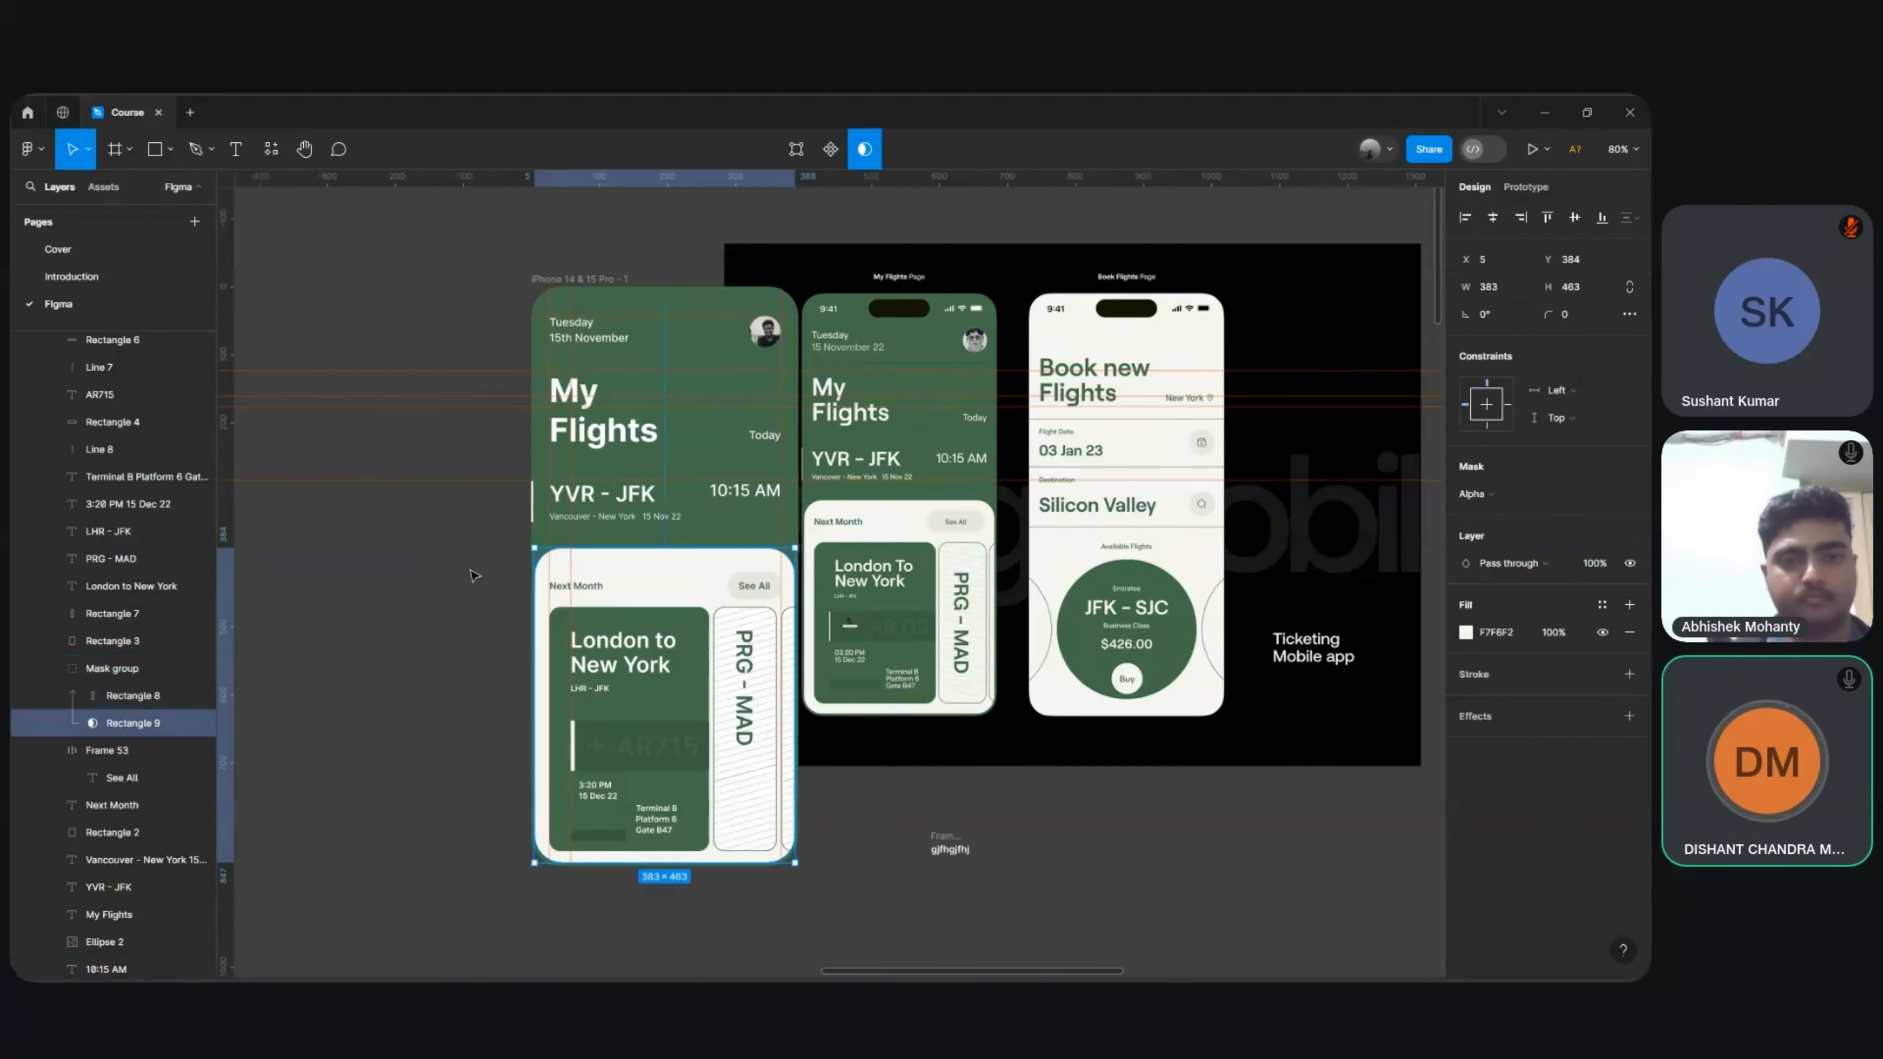
pyautogui.click(627, 597)
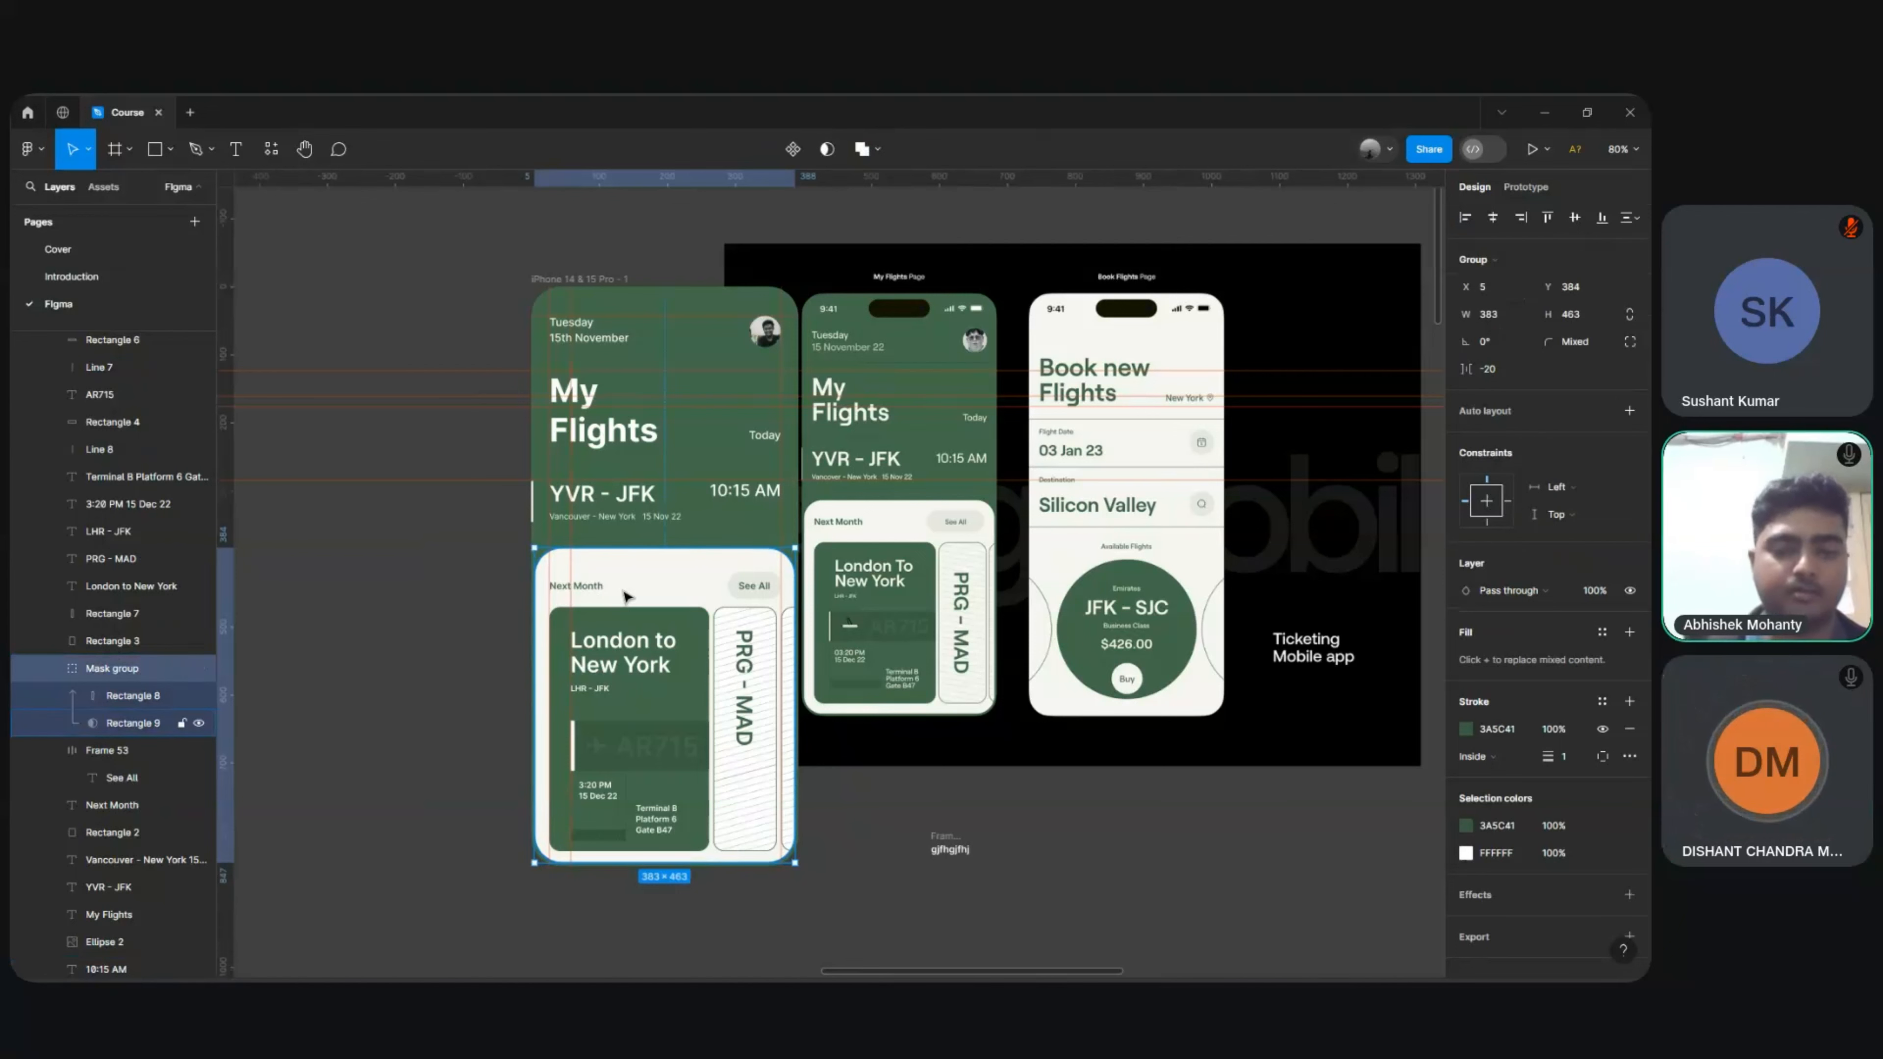
pyautogui.hotkey('ctrl', '[')
pyautogui.hotkey('ctrl', '[')
pyautogui.hotkey('ctrl', '[')
pyautogui.hotkey('ctrl', '[')
pyautogui.hotkey('ctrl', ']')
pyautogui.hotkey('ctrl', ']')
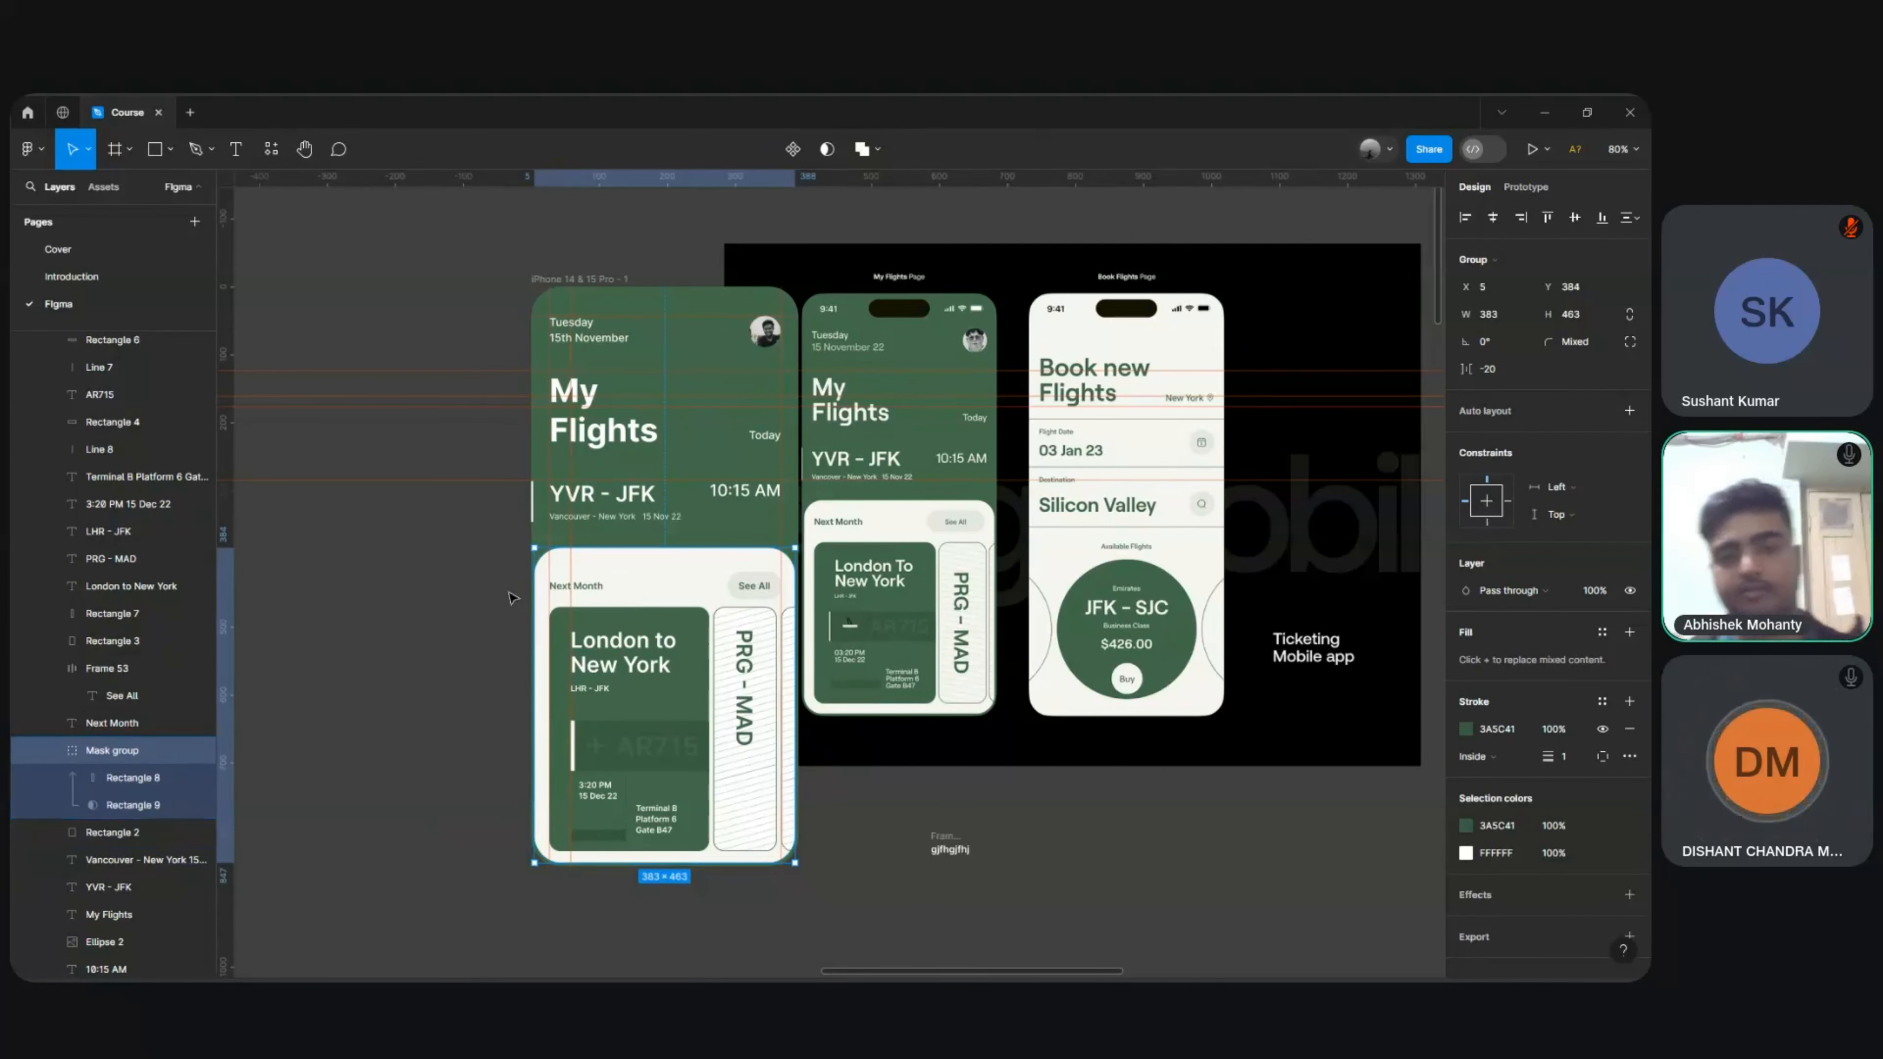
pyautogui.click(508, 596)
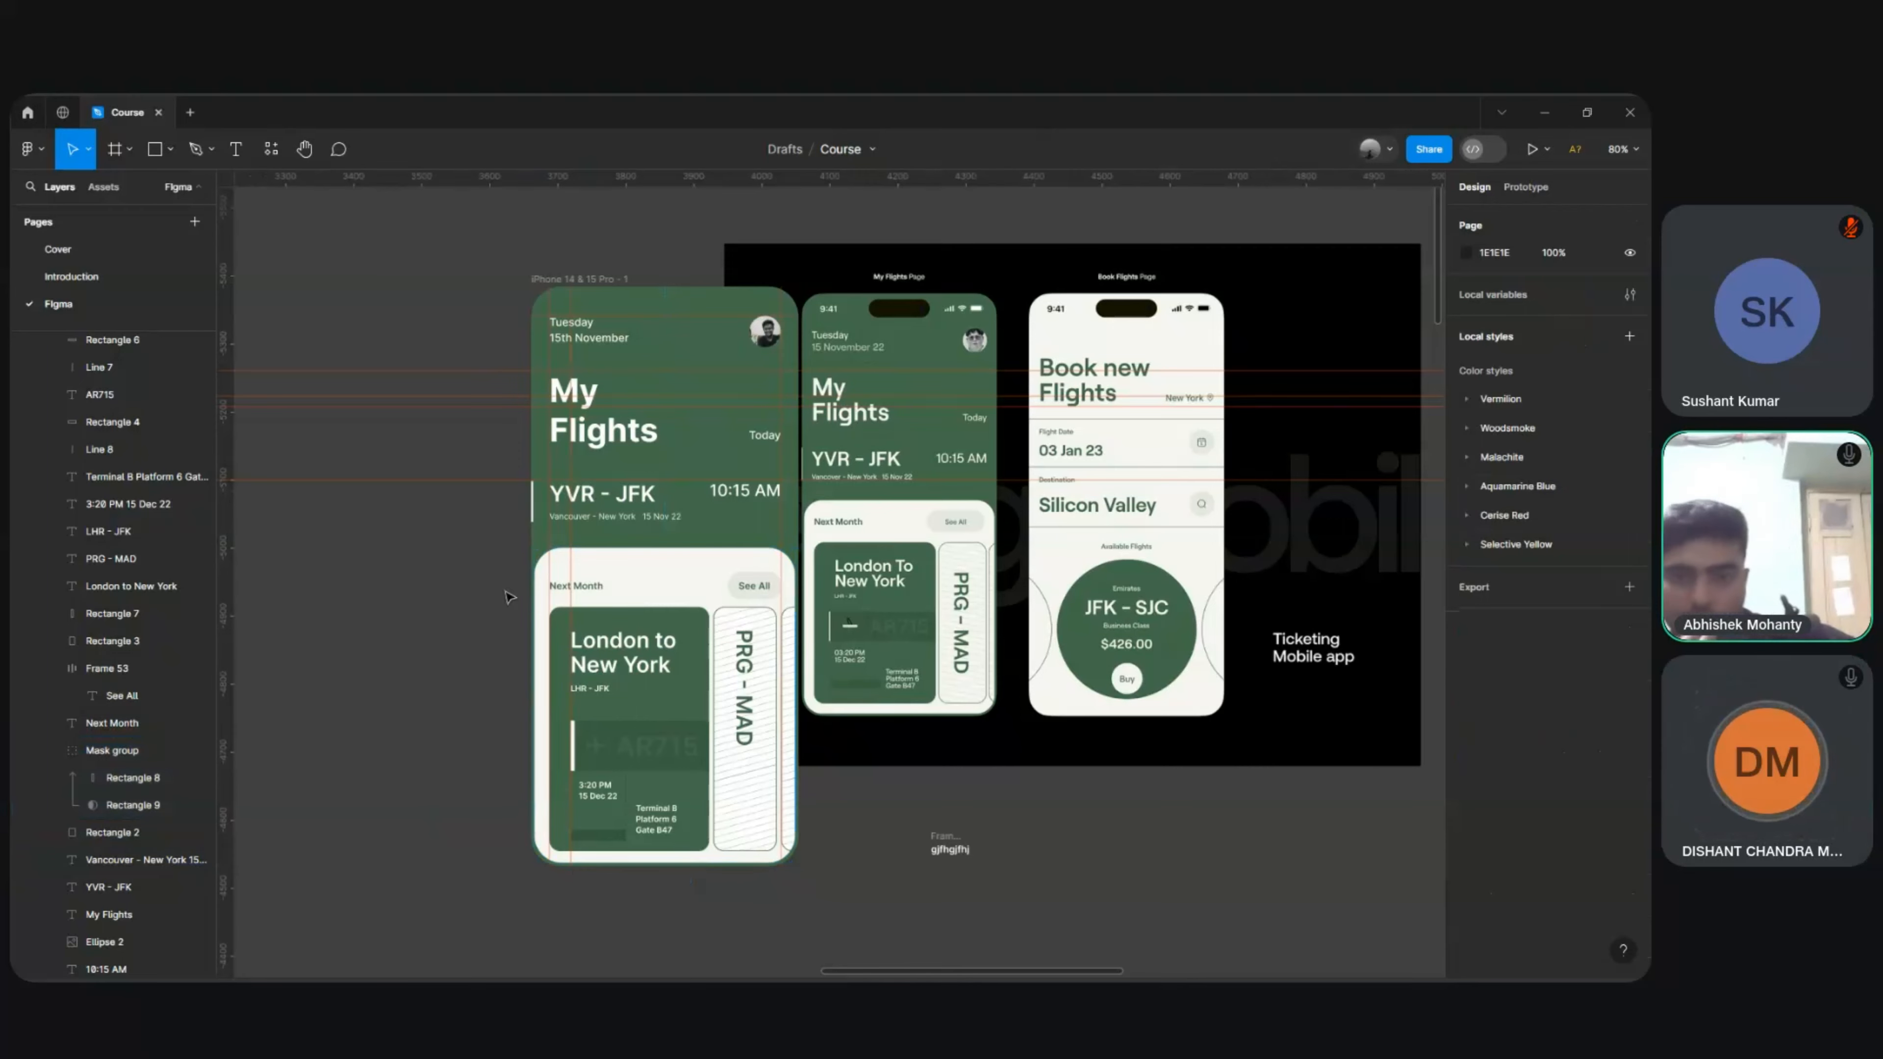
# Step: Examine the Grocery Shopping and Boards reference screens of the task app design
pyautogui.scroll(-5, 508, 596)
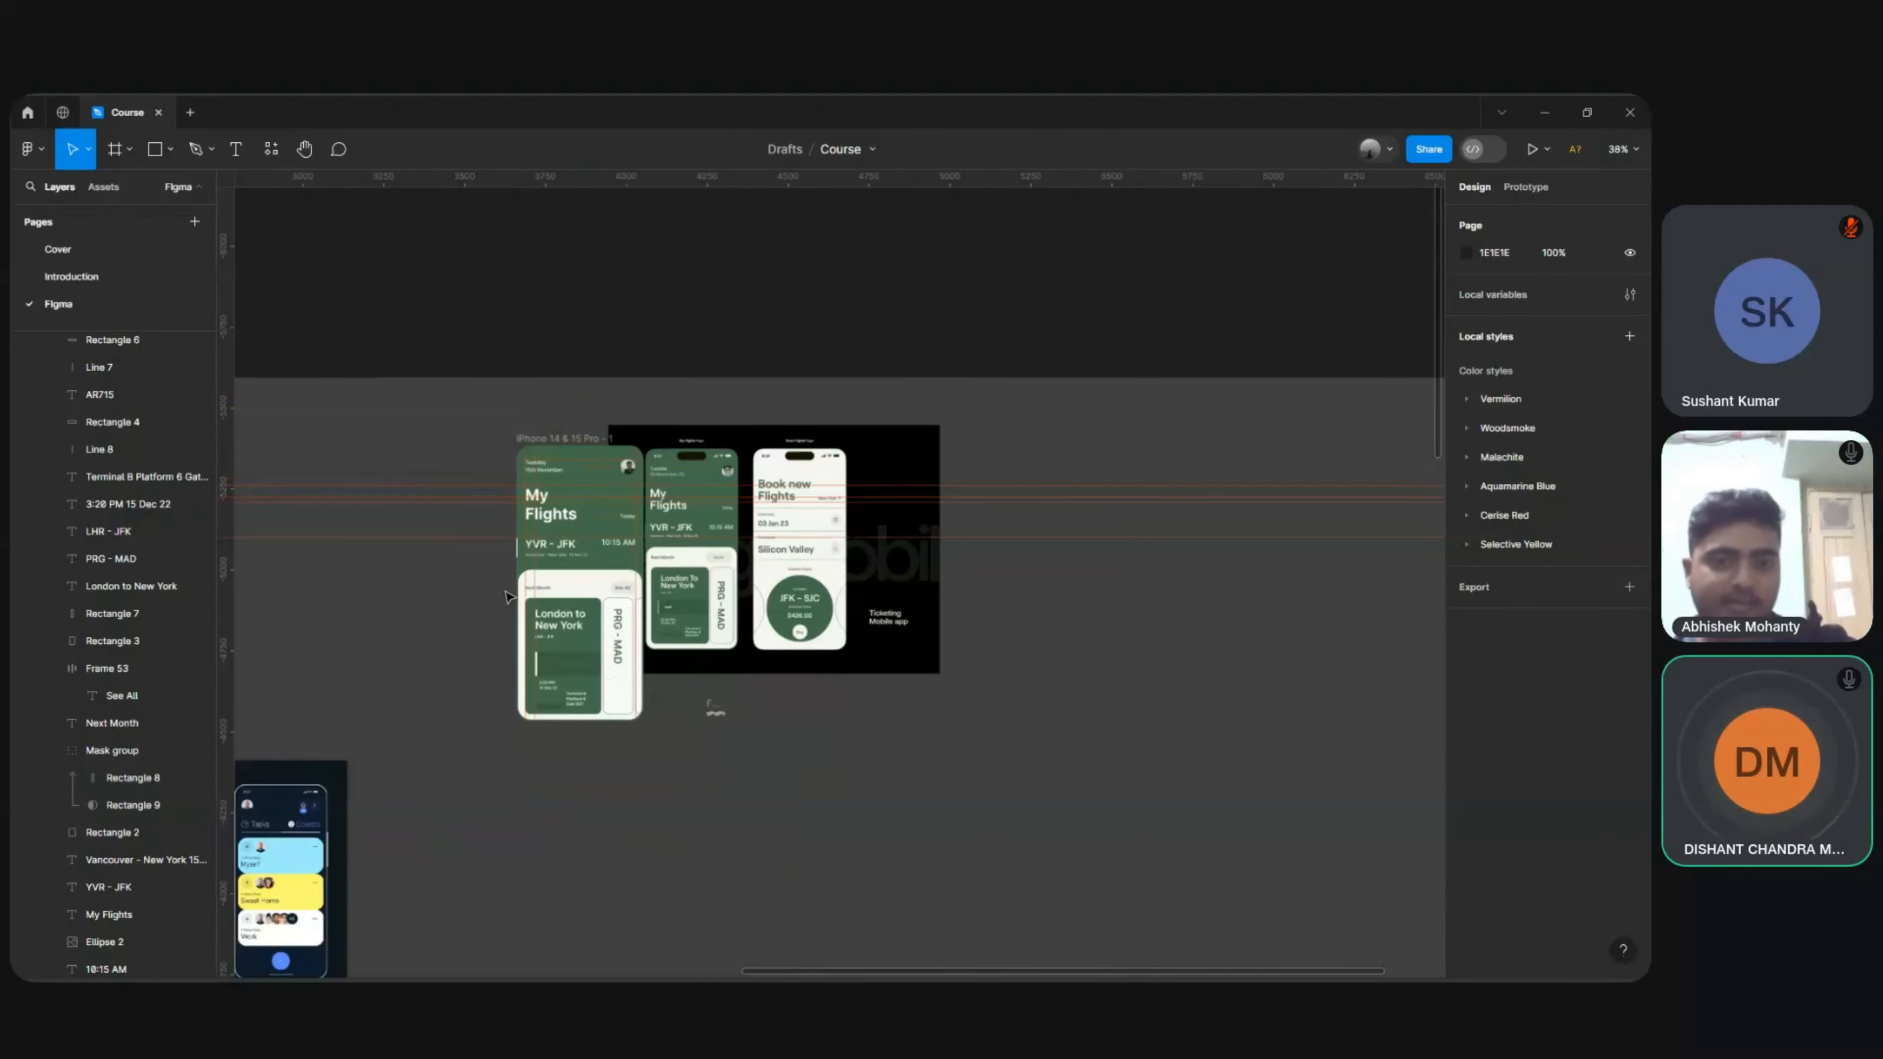
pyautogui.hscroll(-6, 508, 595)
pyautogui.scroll(-4, 508, 596)
pyautogui.scroll(6, 507, 595)
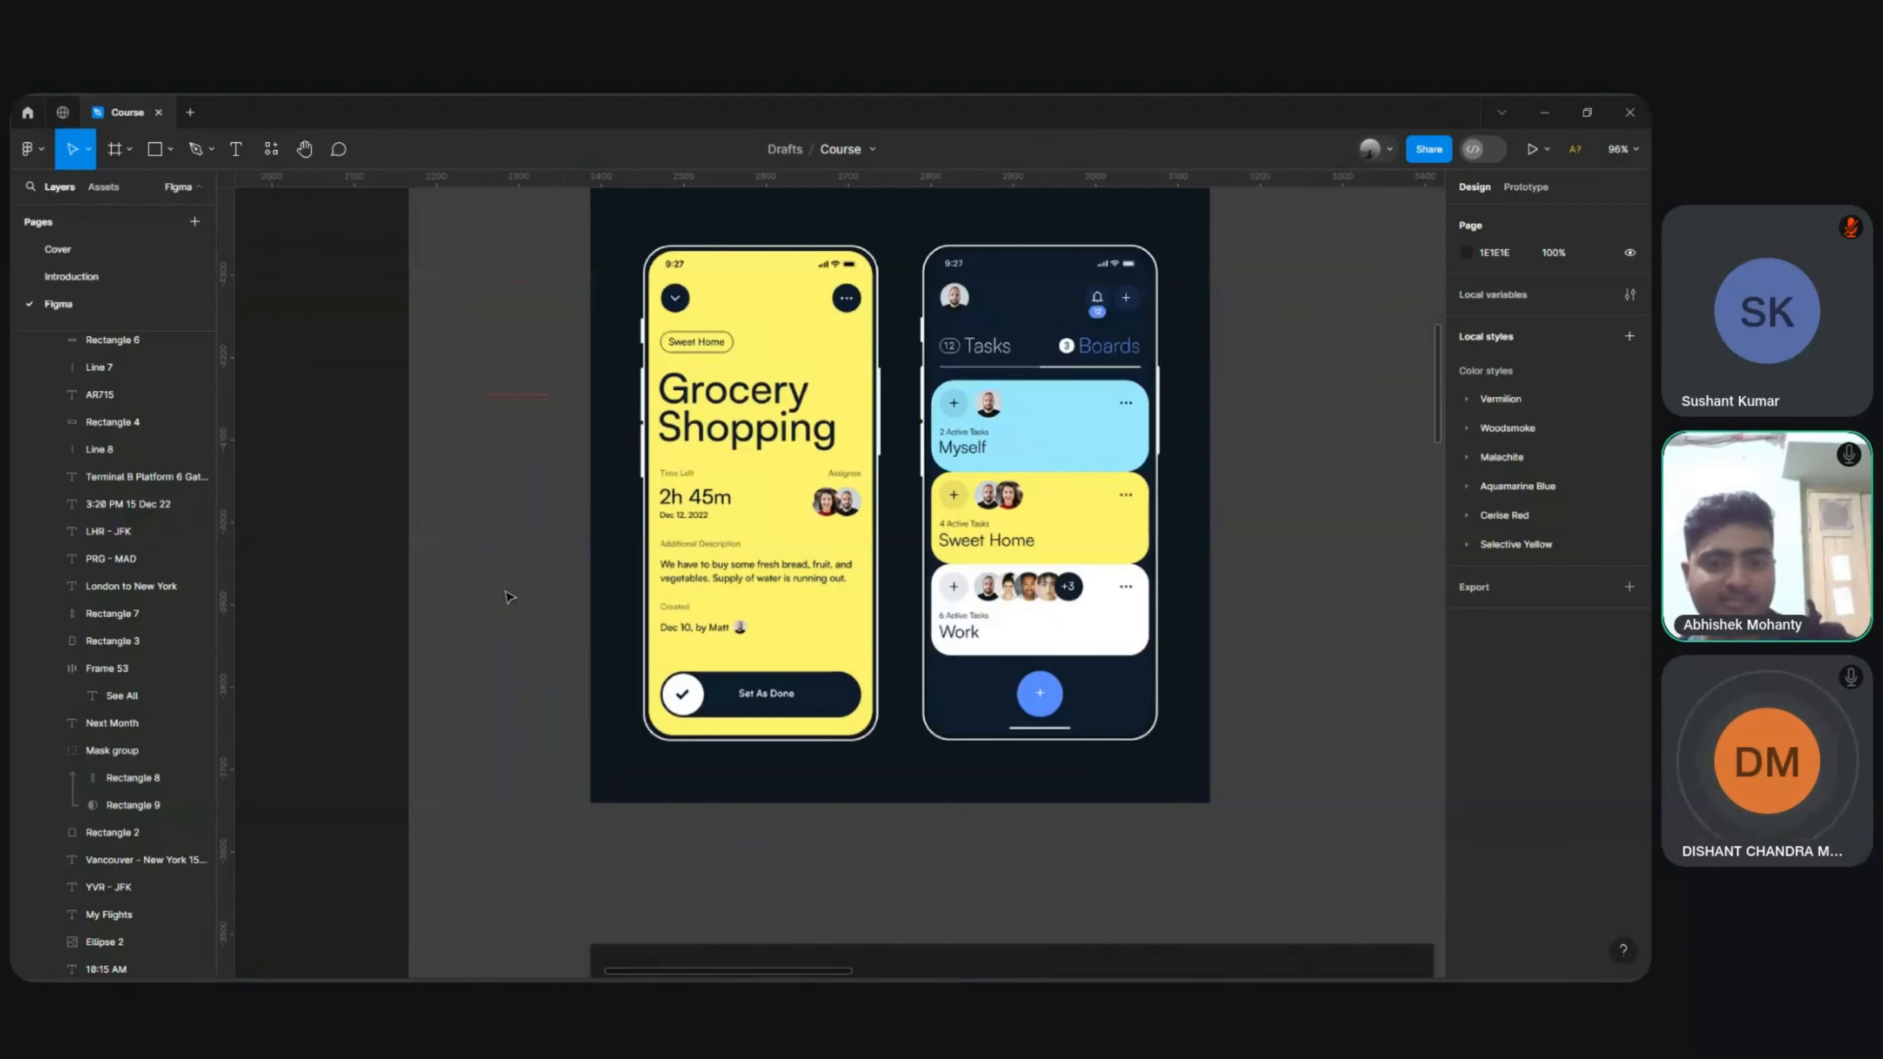
pyautogui.hscroll(2, 508, 595)
pyautogui.scroll(3, 508, 595)
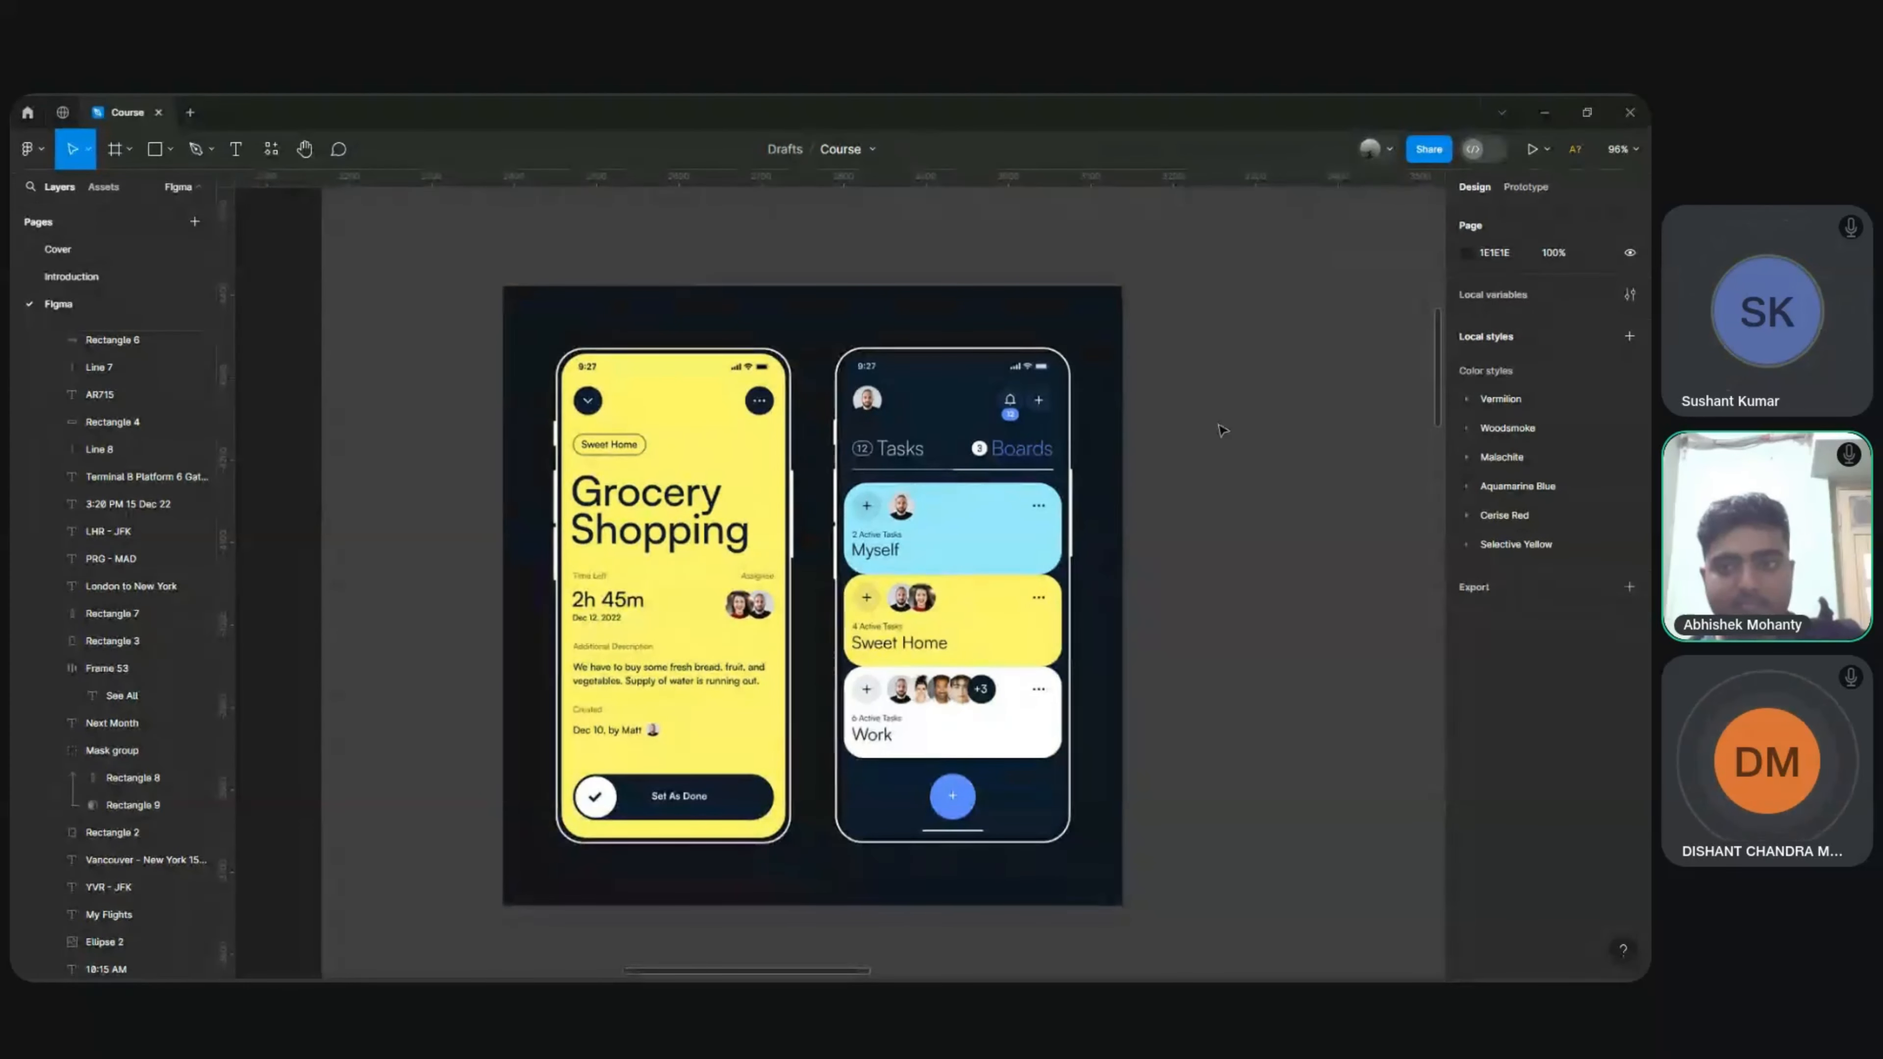
# Step: Copy the Course file's share link and set the invite permission to can edit
pyautogui.click(1420, 152)
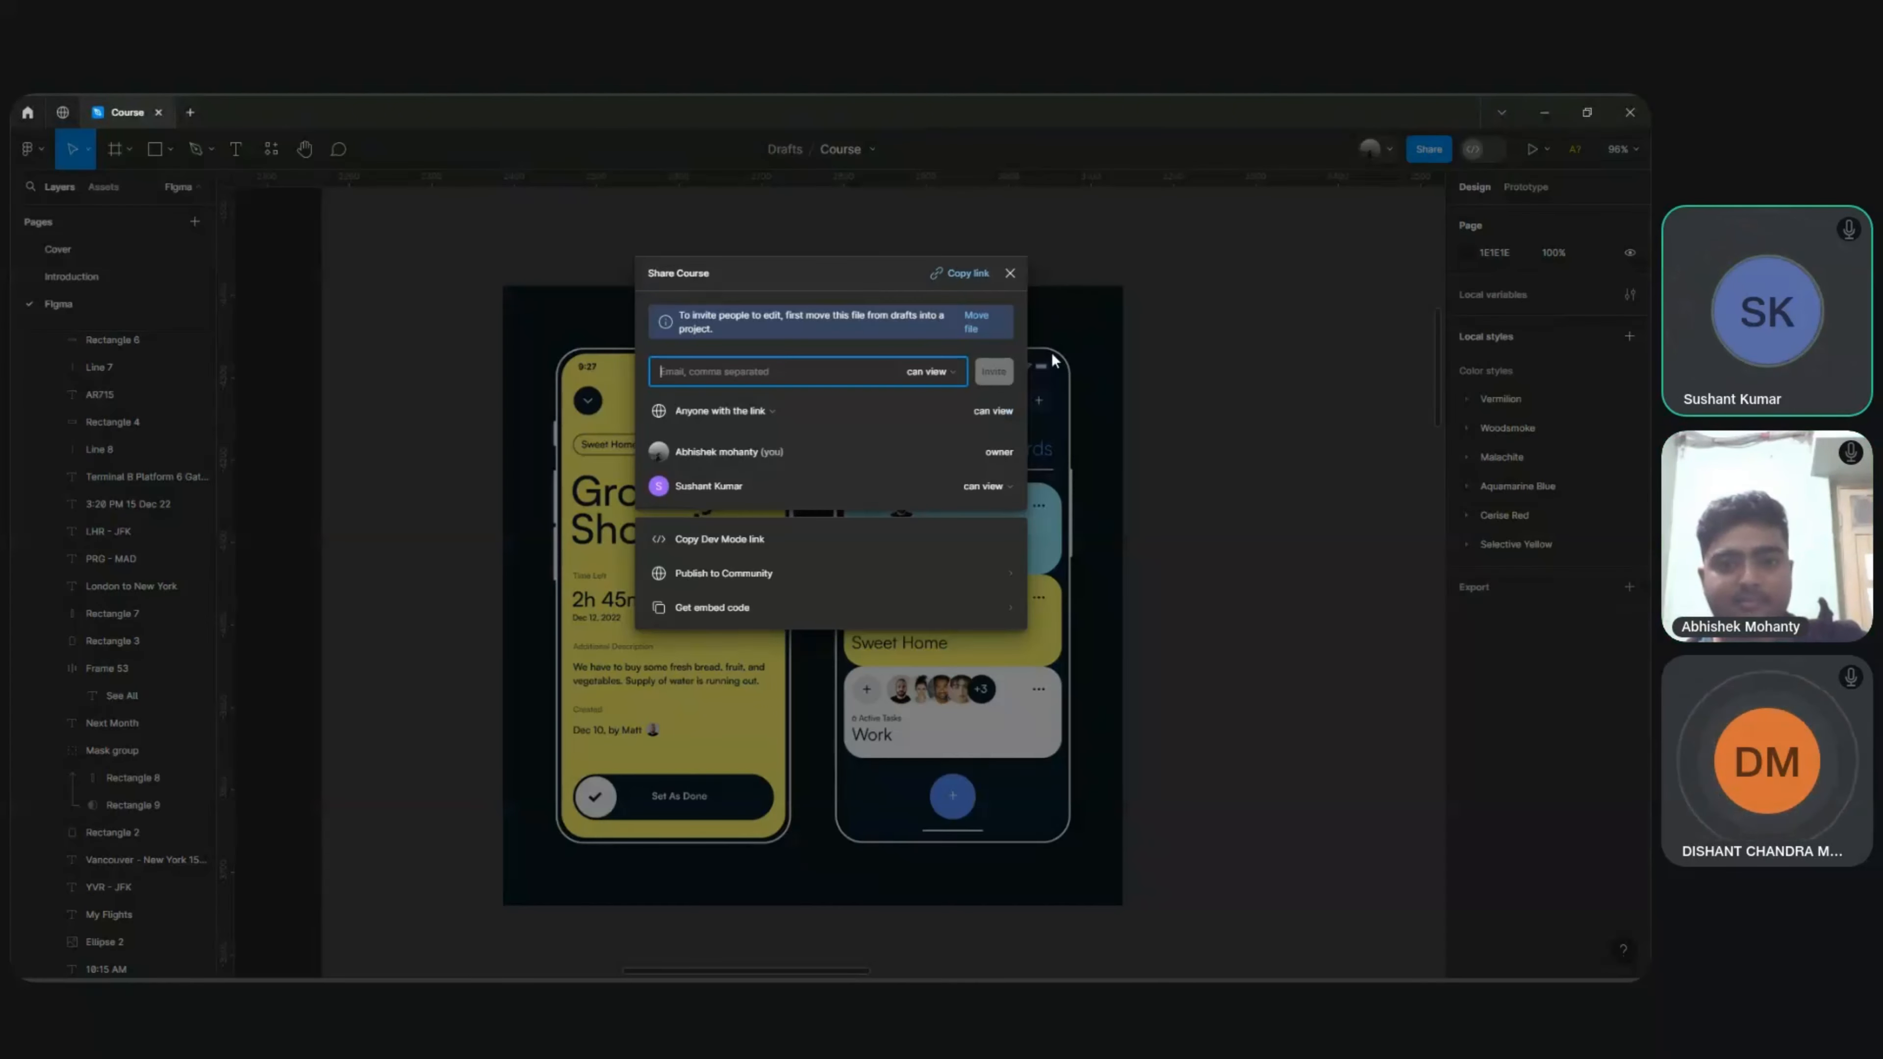
pyautogui.click(960, 272)
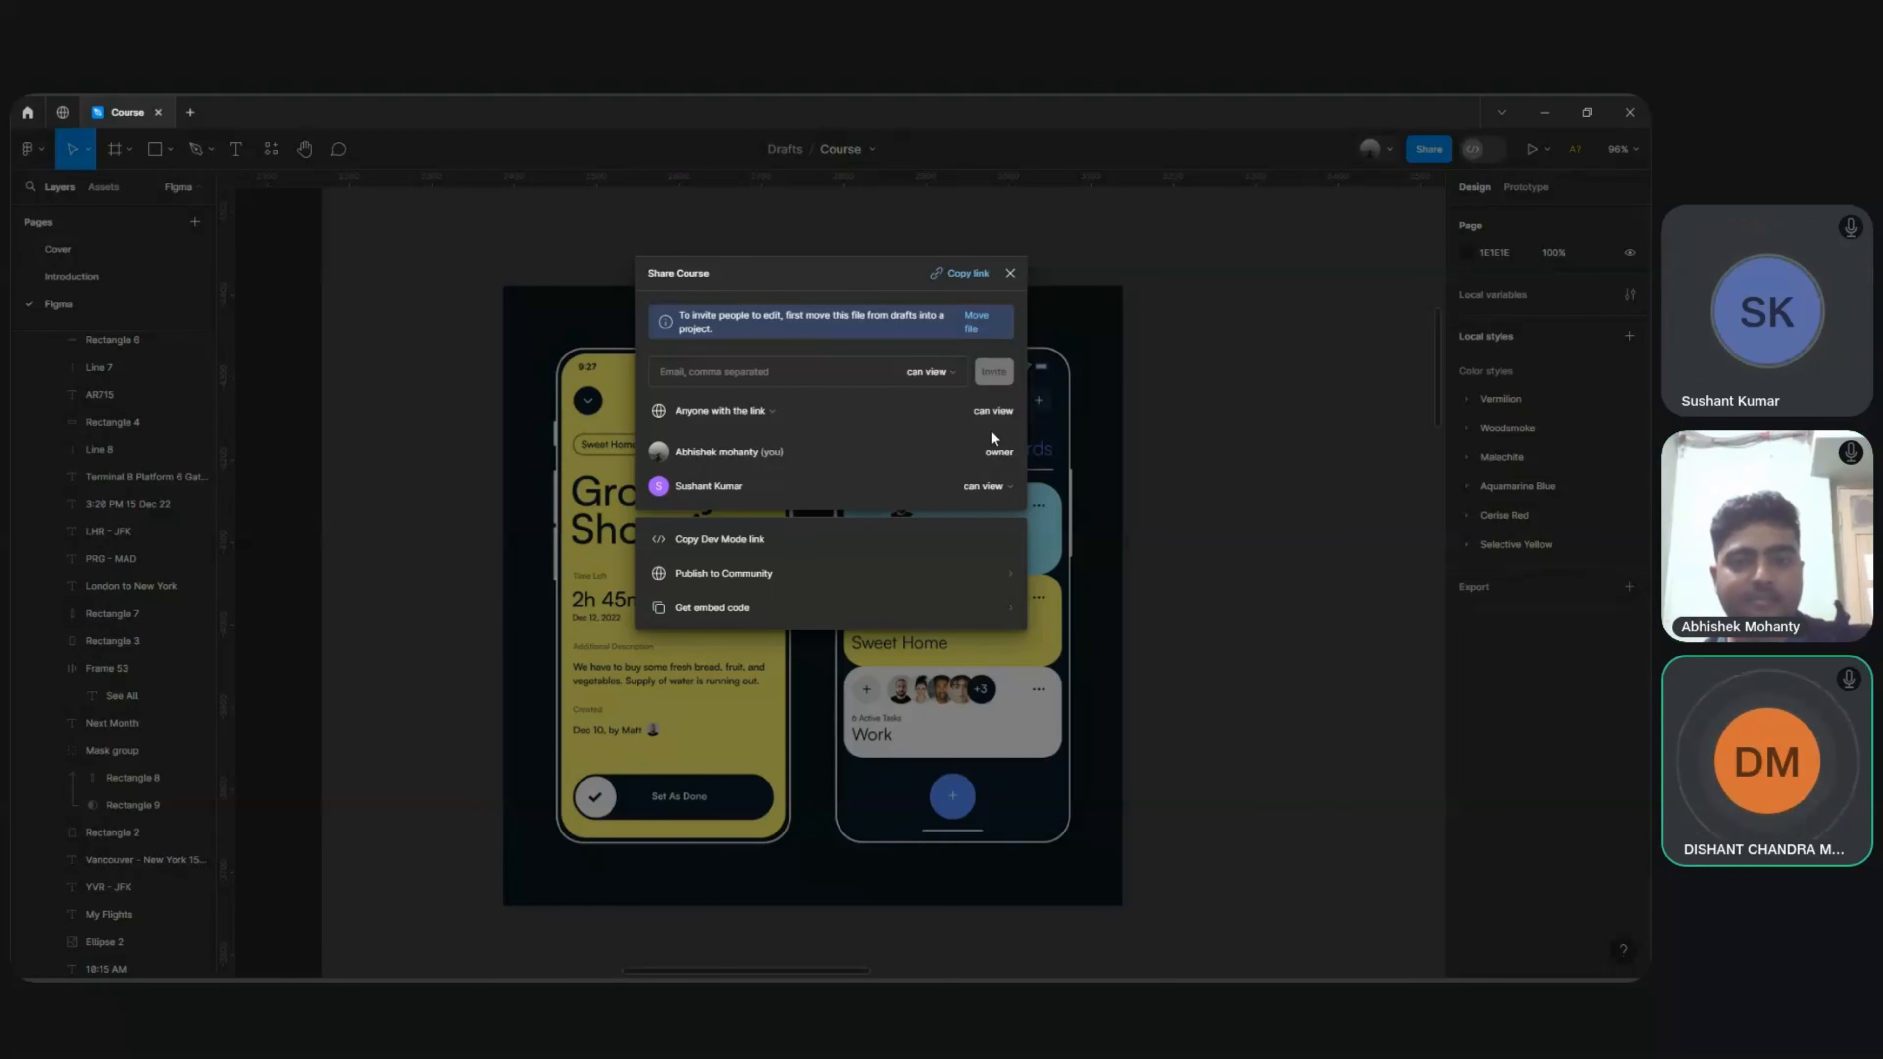
pyautogui.click(943, 373)
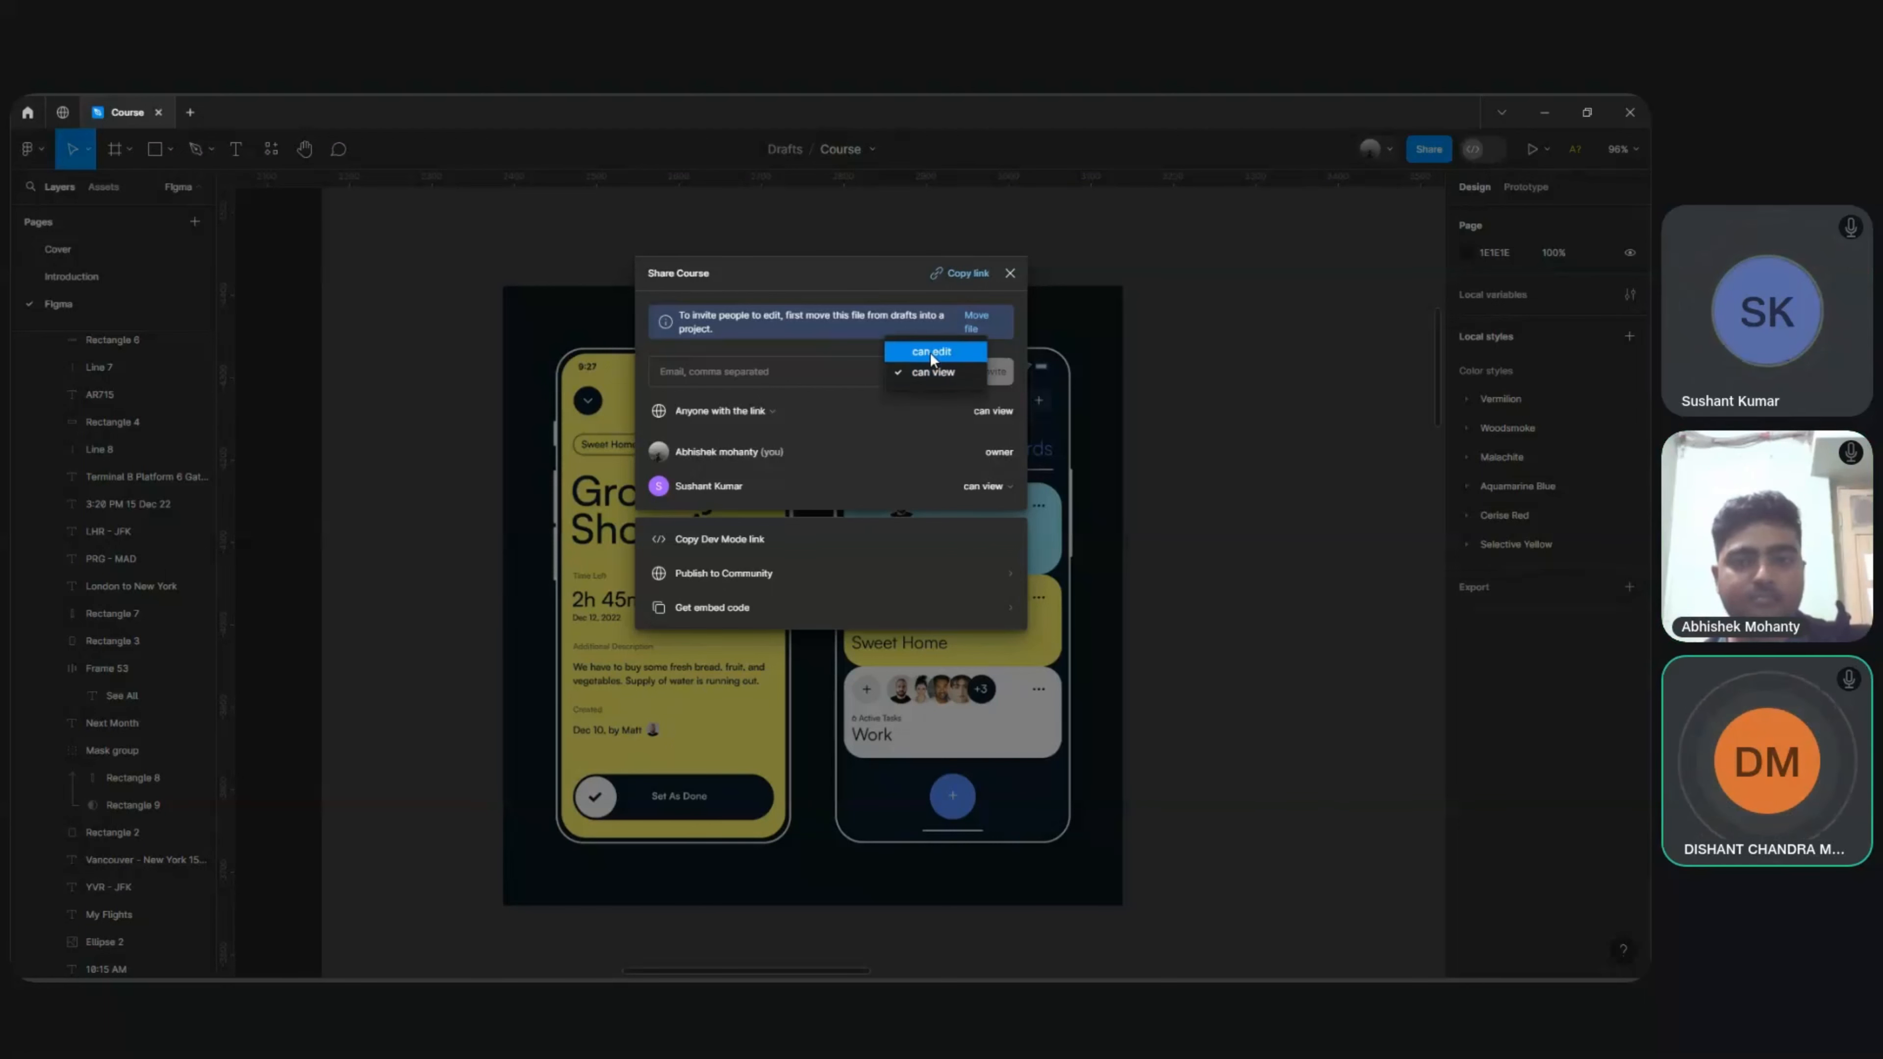
pyautogui.click(930, 353)
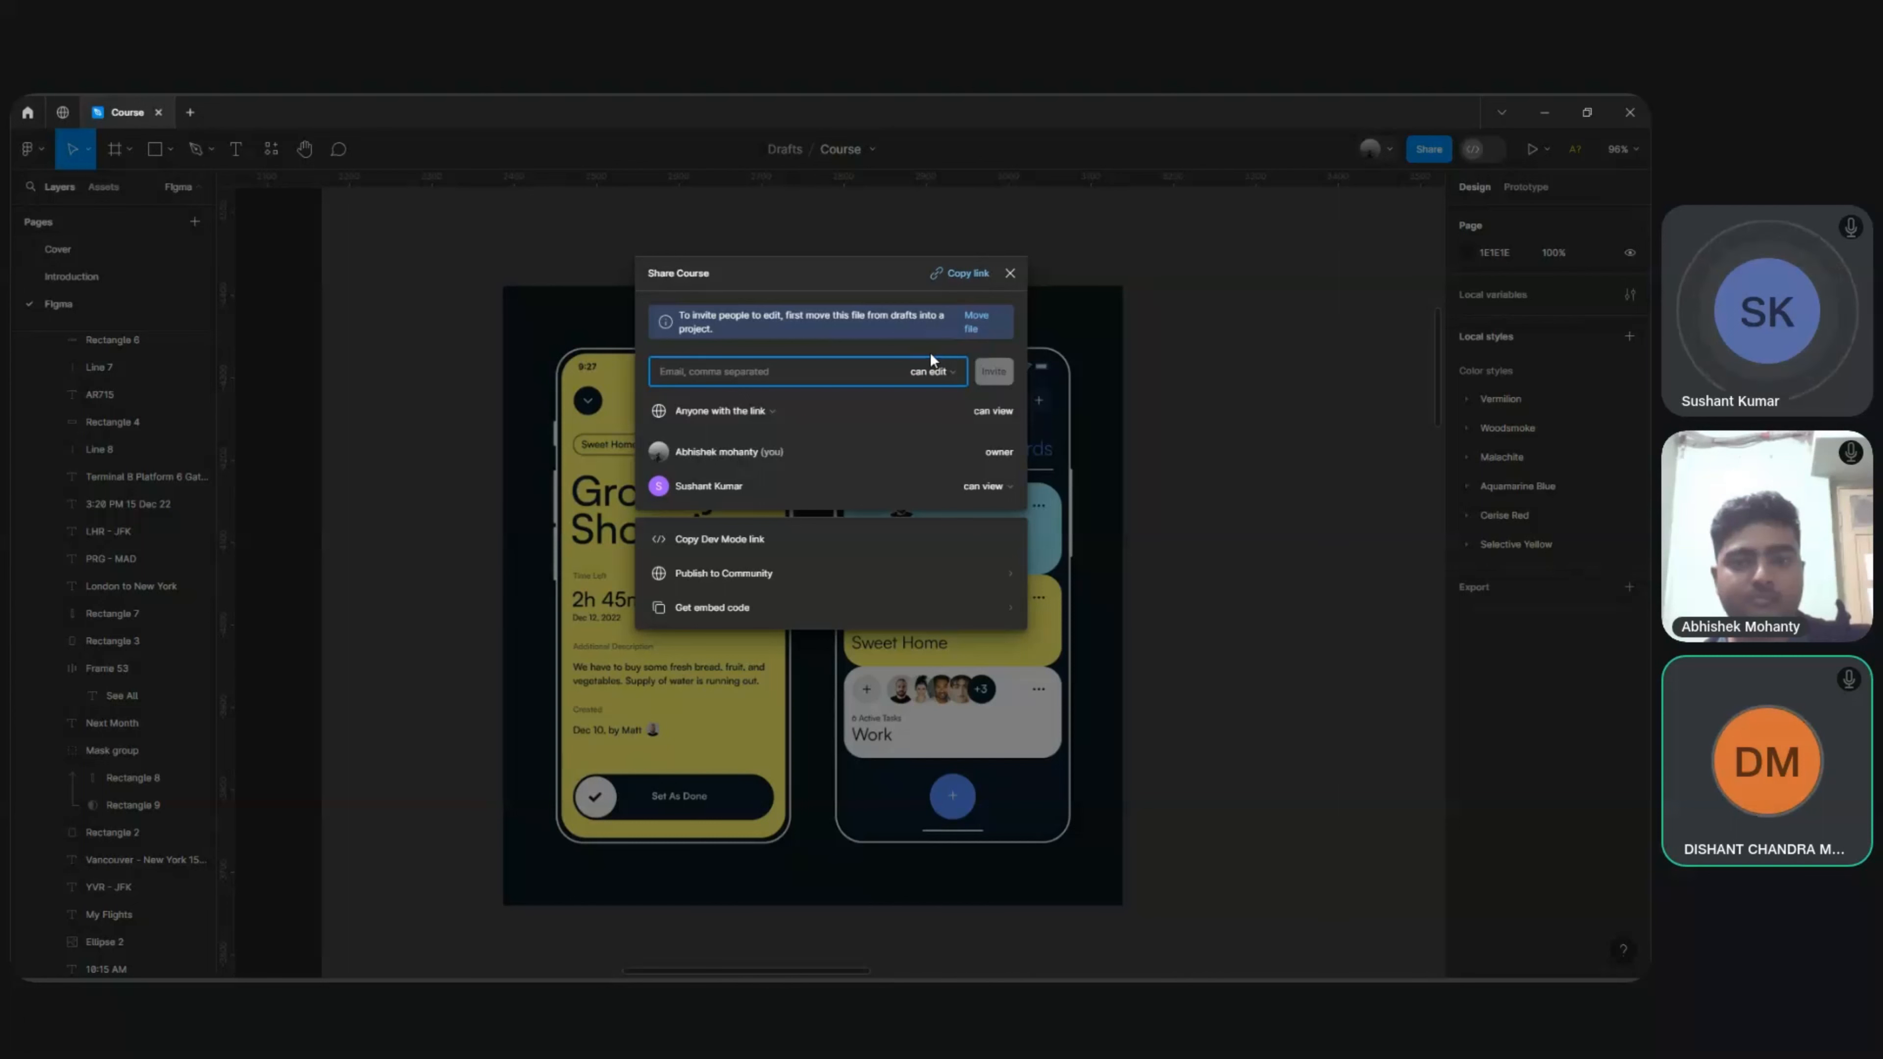
# Step: Try to move the Course file from Drafts into the SaberX team's Team project
pyautogui.click(968, 321)
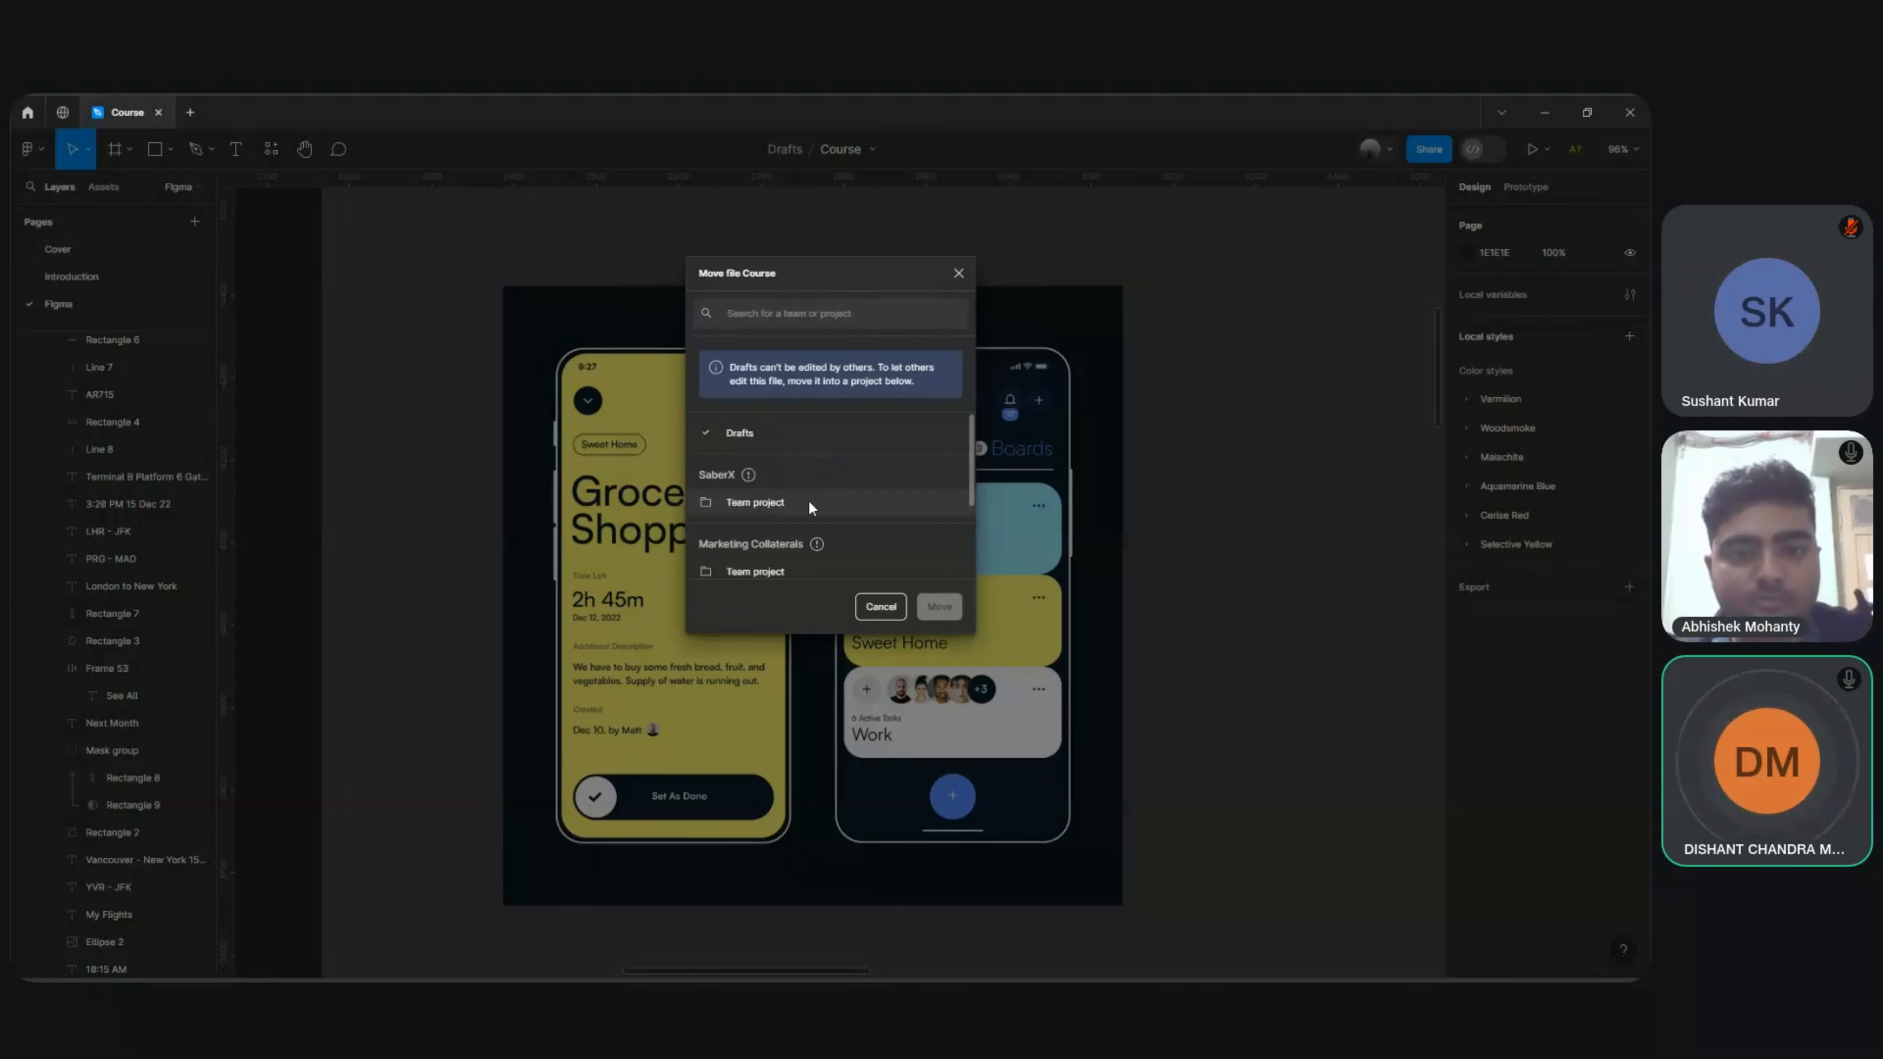
pyautogui.click(807, 502)
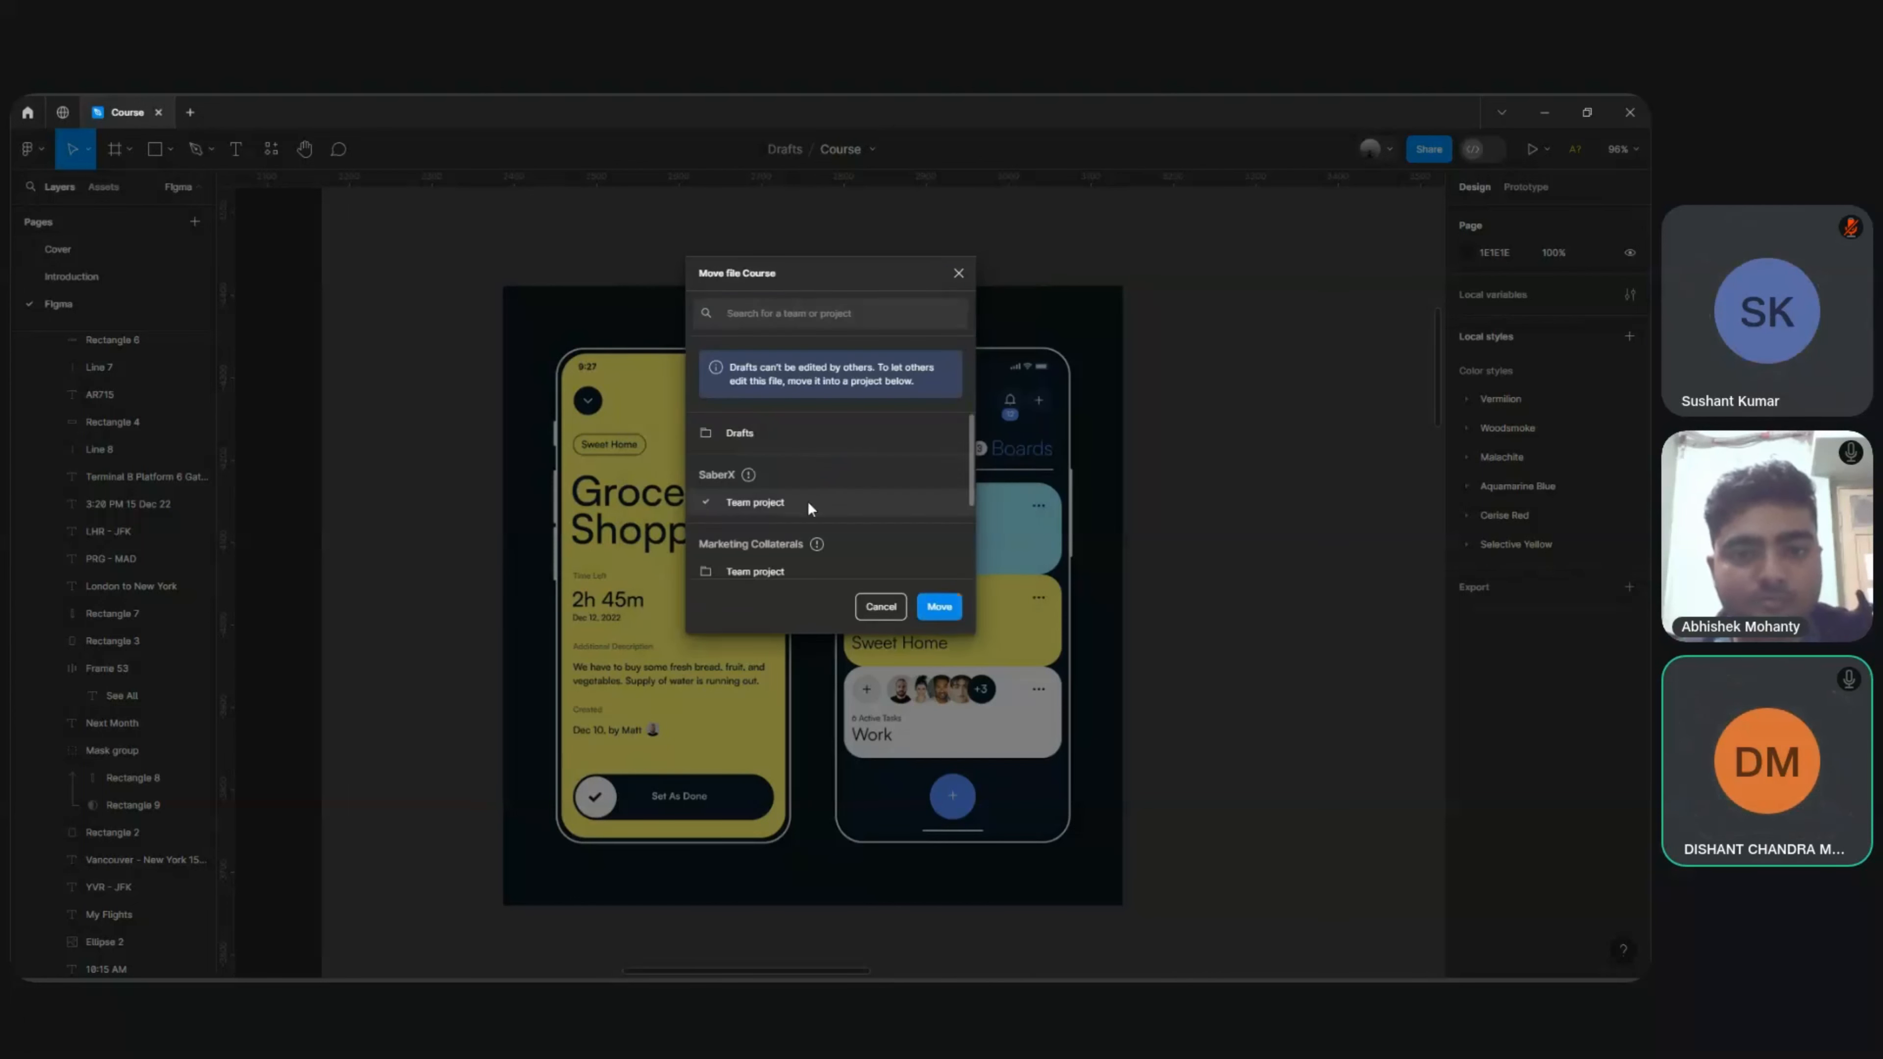
pyautogui.click(940, 608)
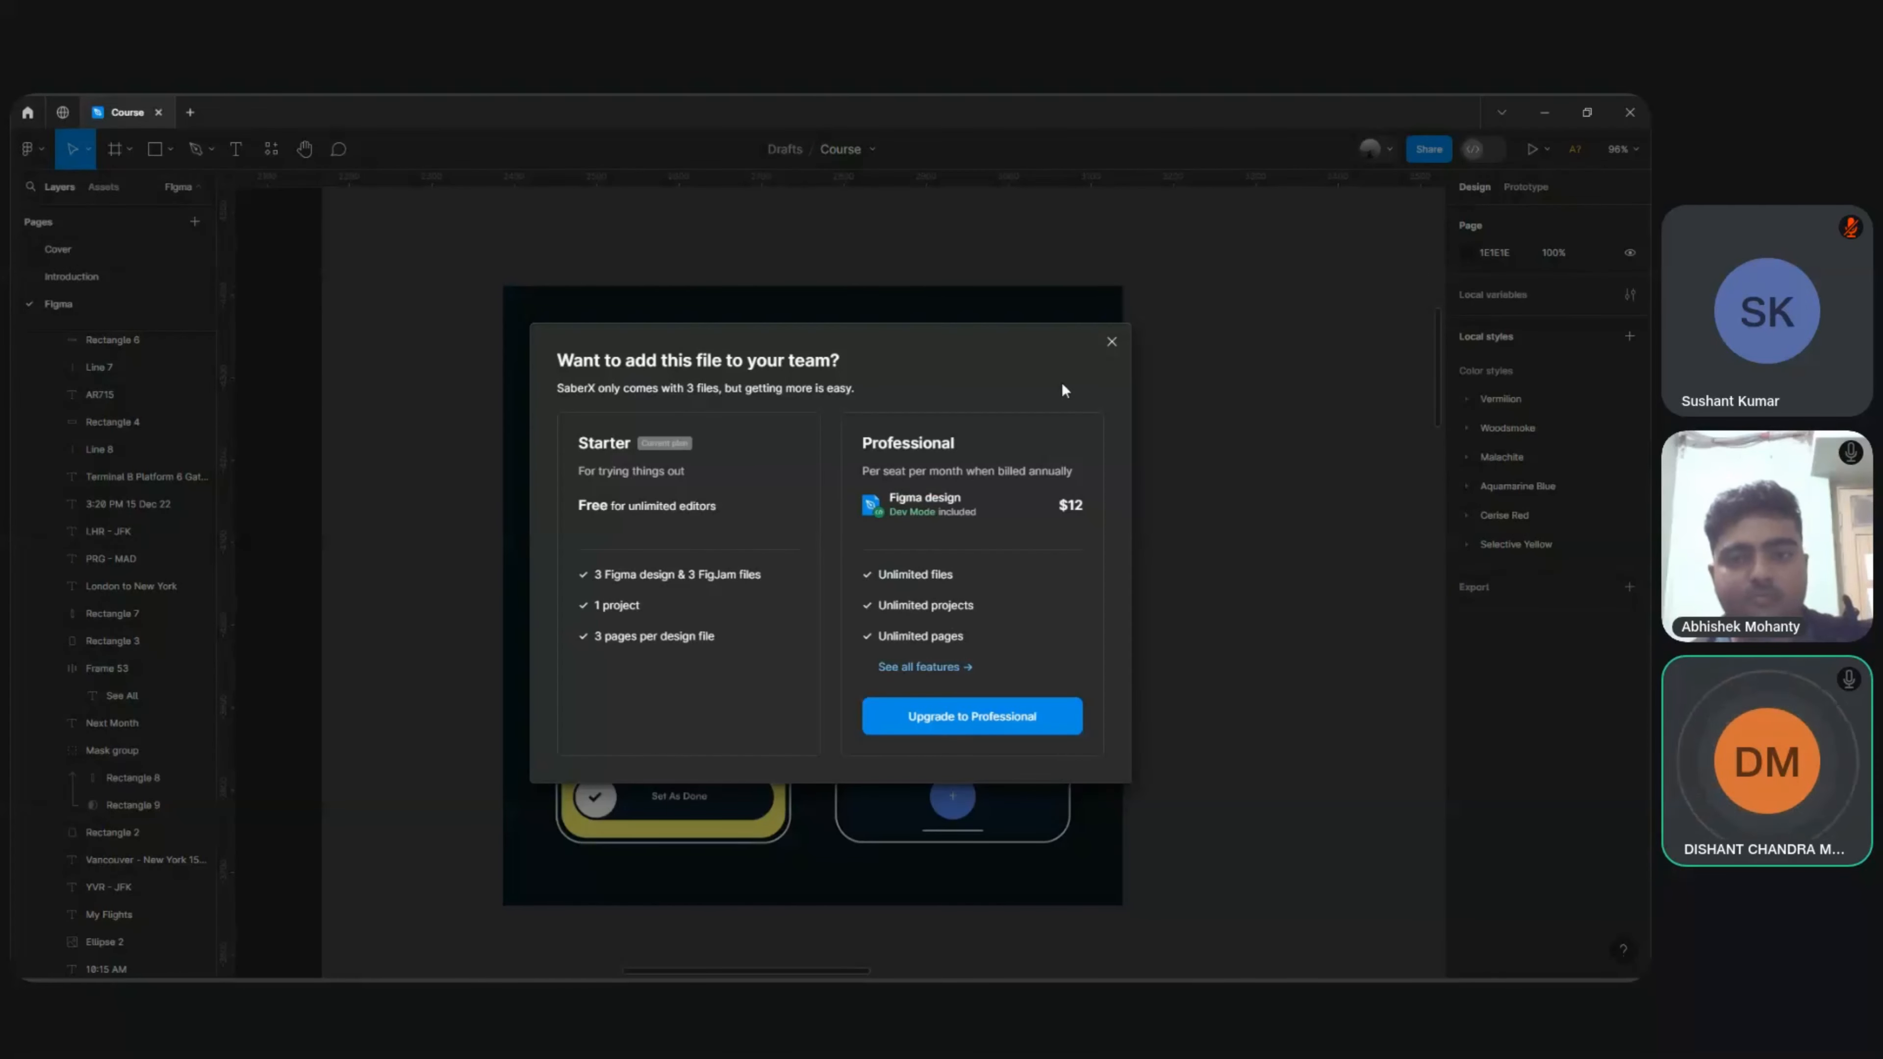
pyautogui.click(1109, 345)
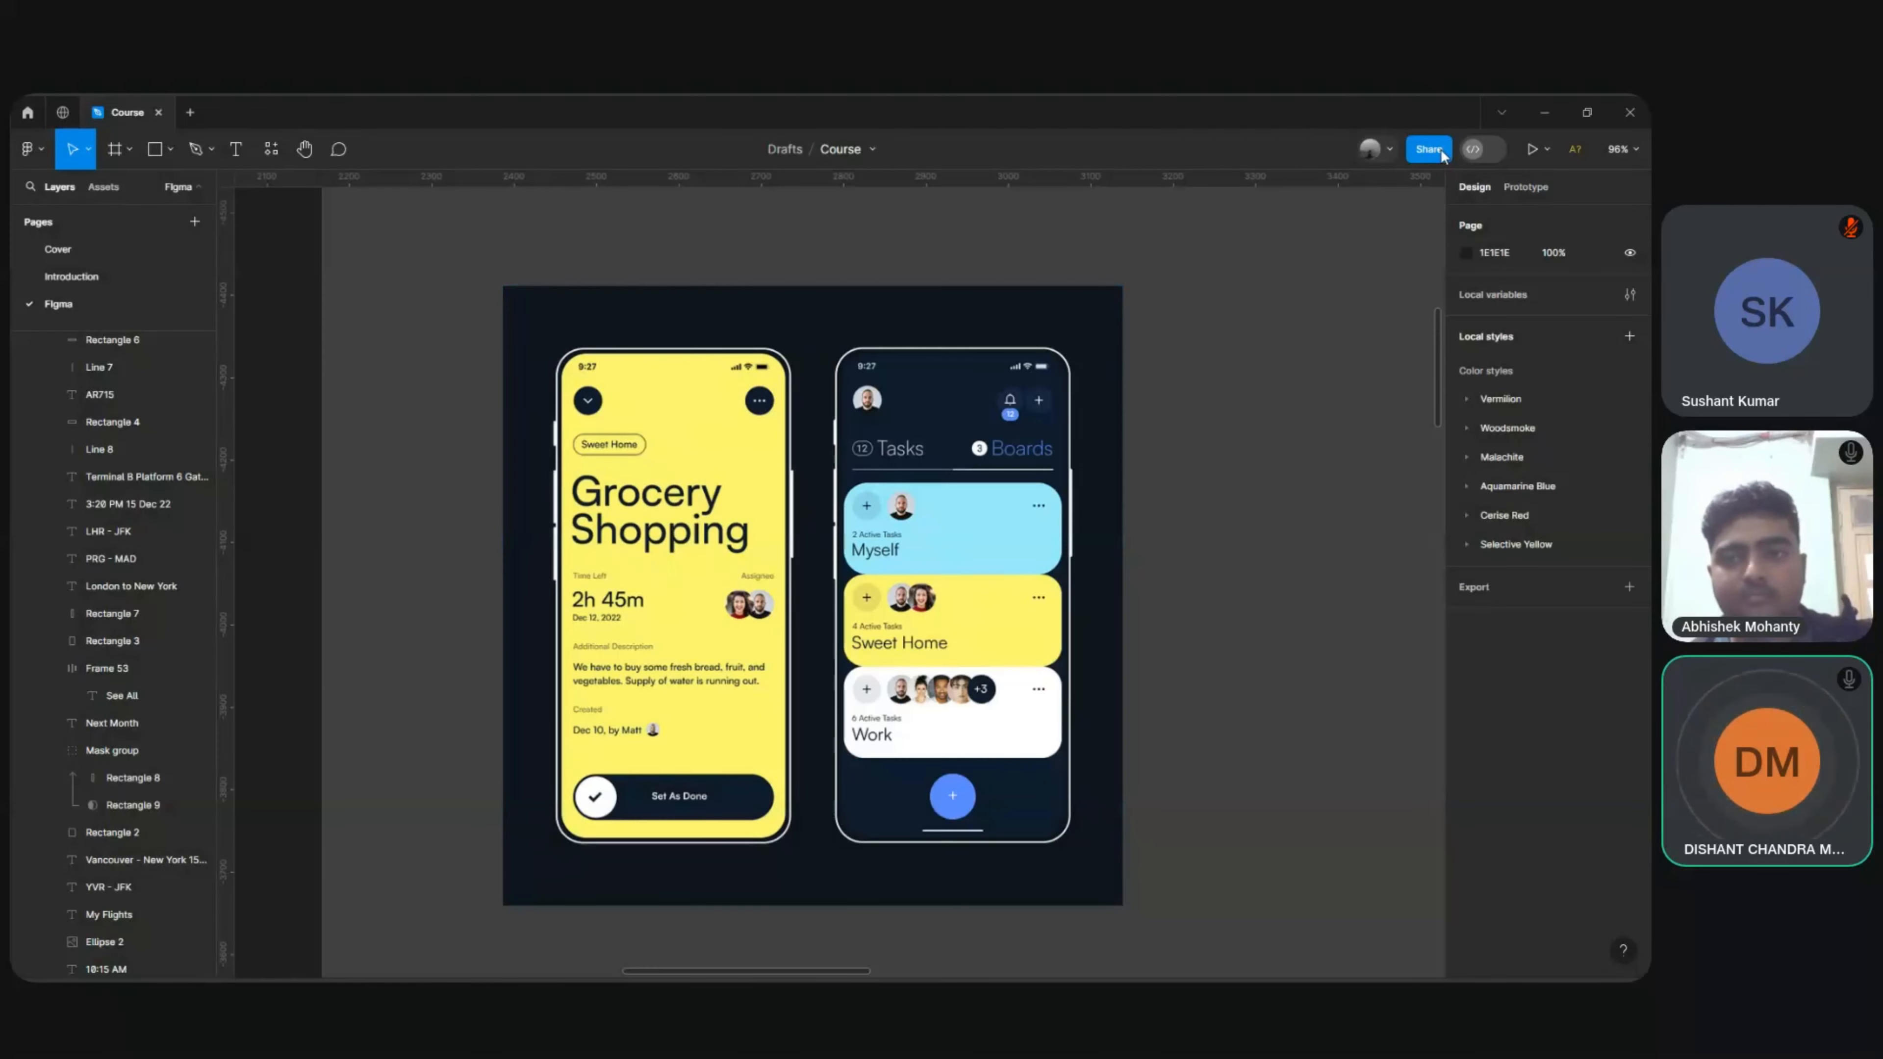
# Step: Try to move the Course file from Drafts into the marketing team's Team project
pyautogui.click(1440, 150)
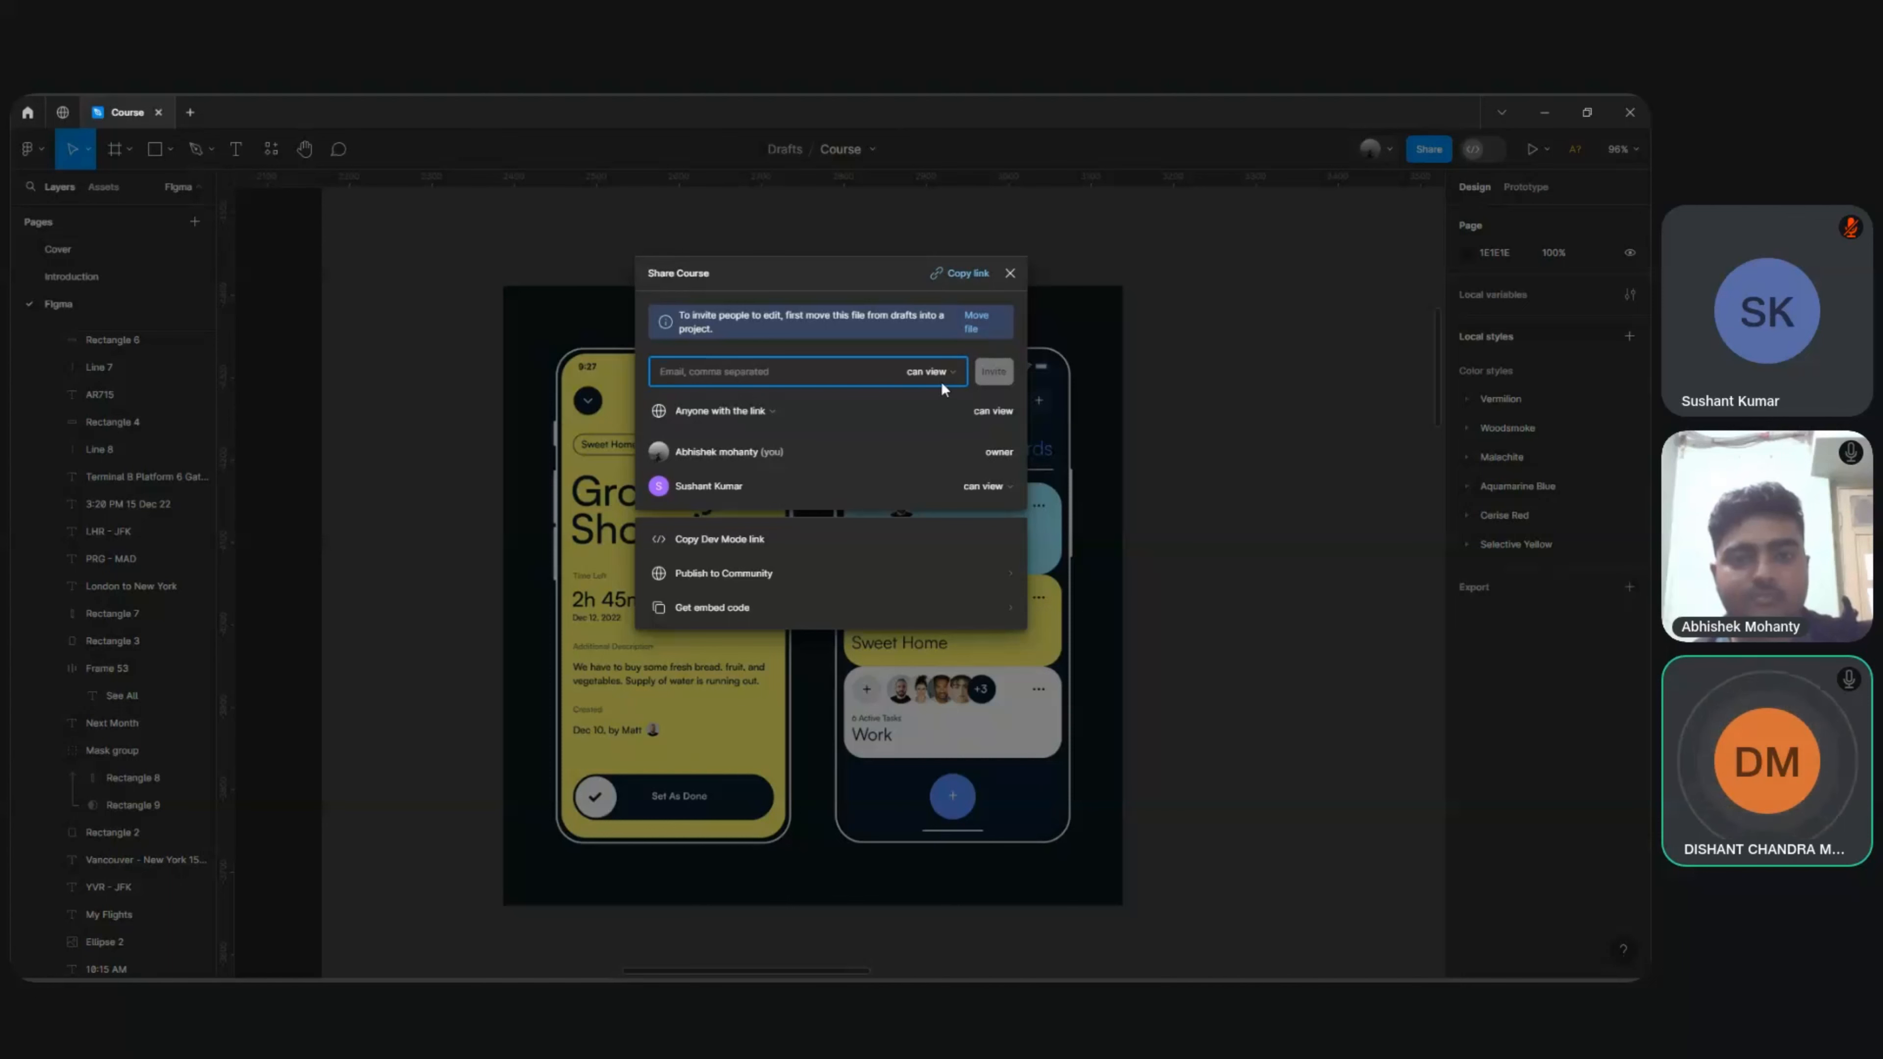
pyautogui.click(972, 319)
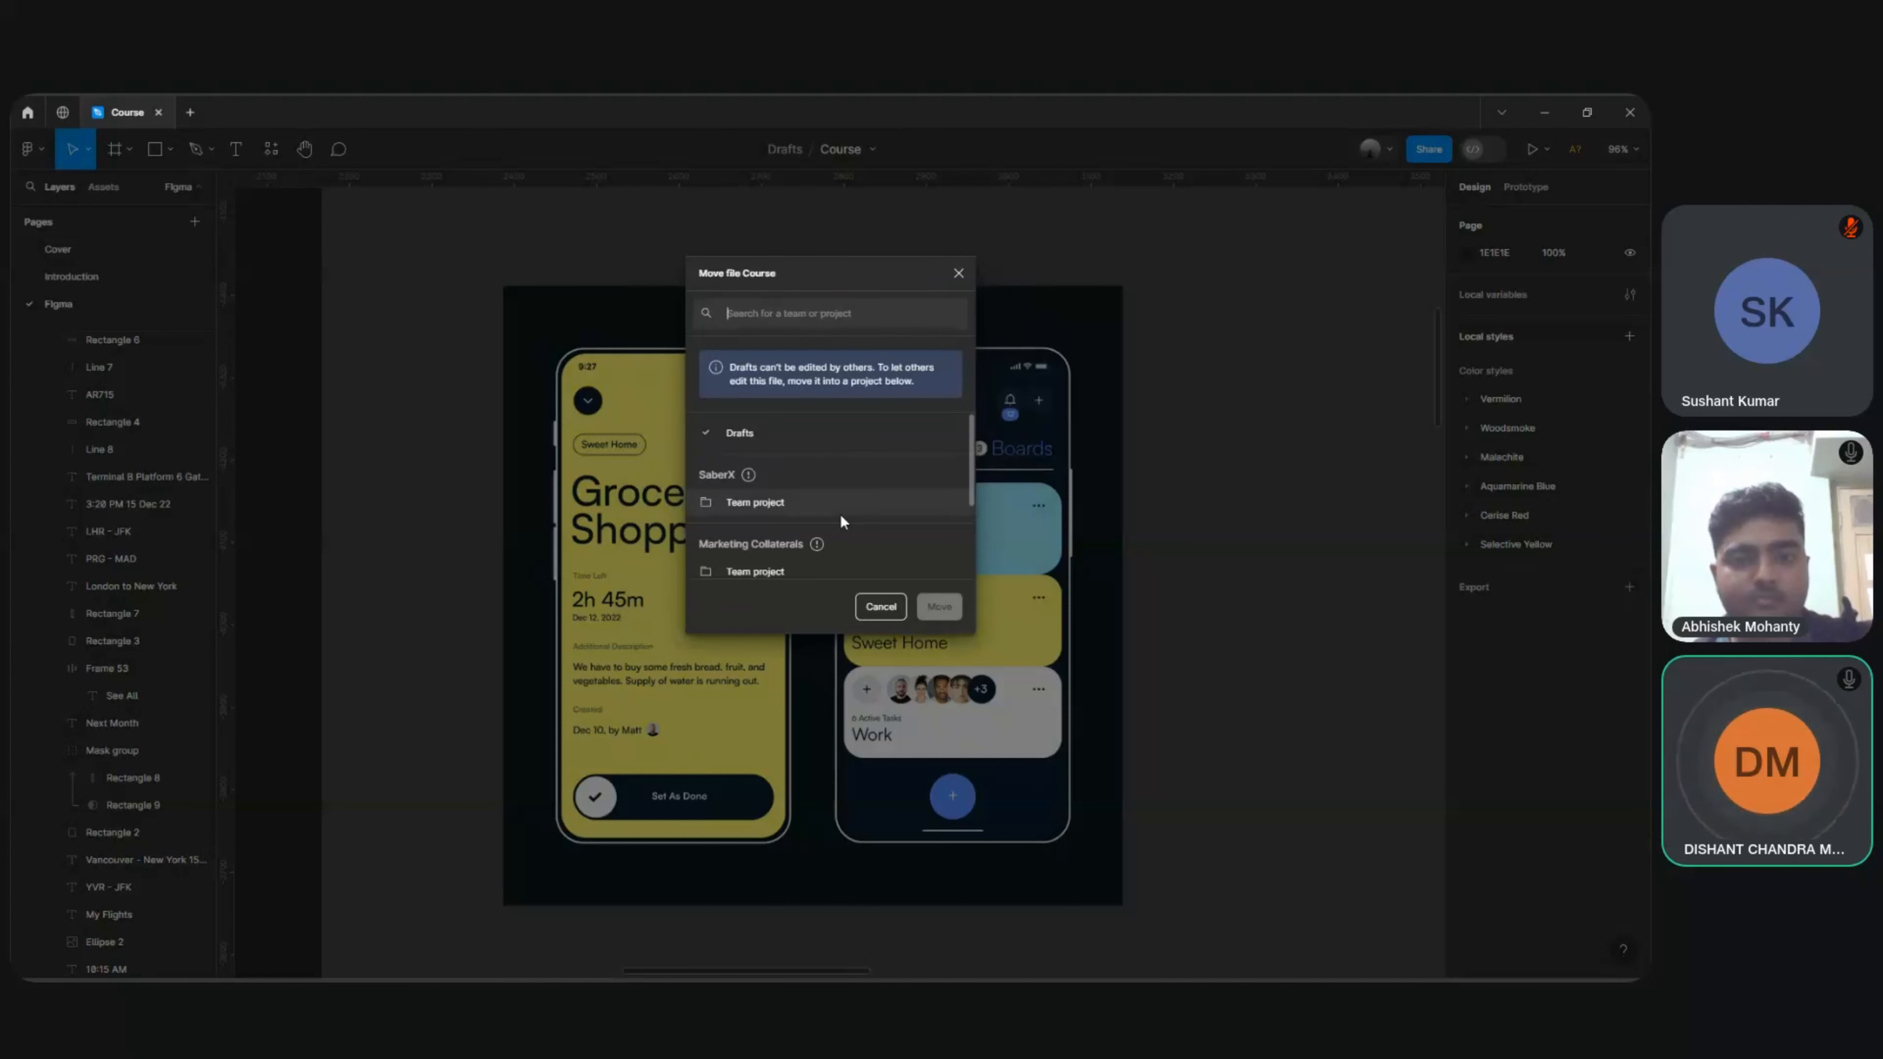
pyautogui.scroll(-2, 840, 520)
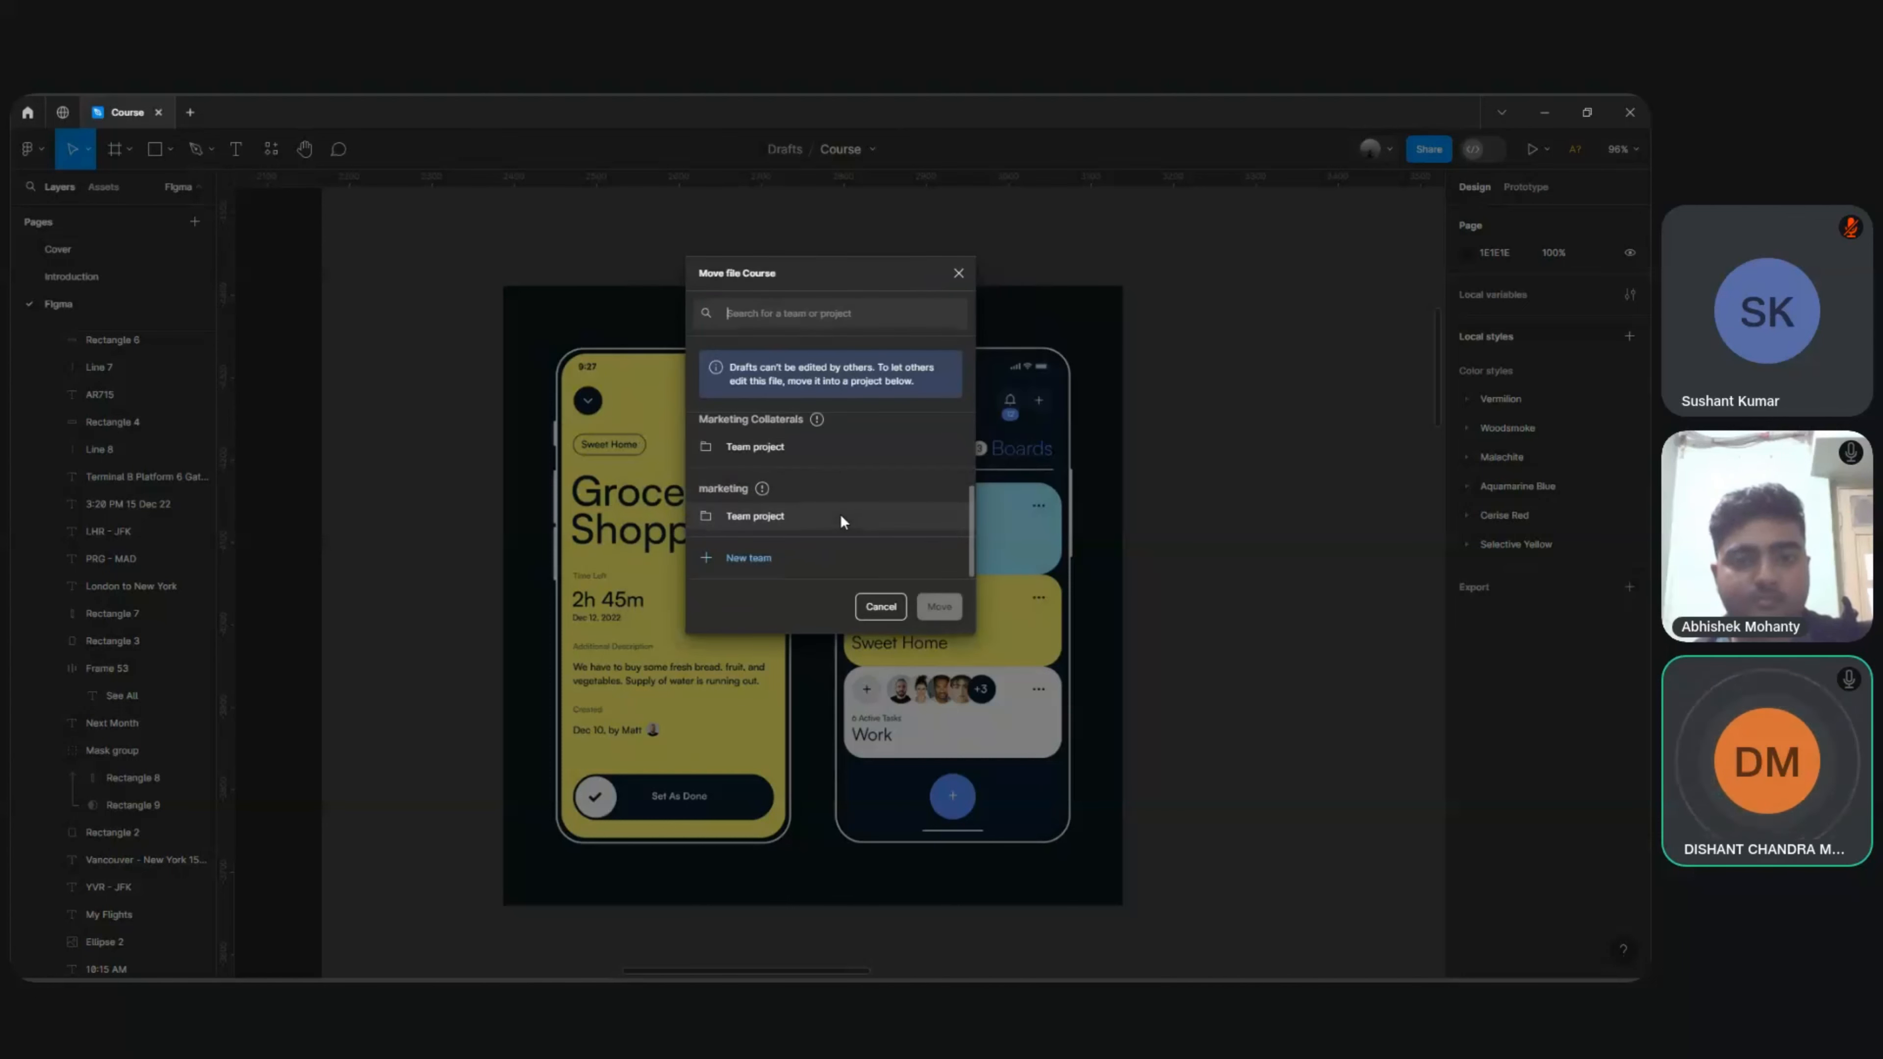
pyautogui.click(840, 515)
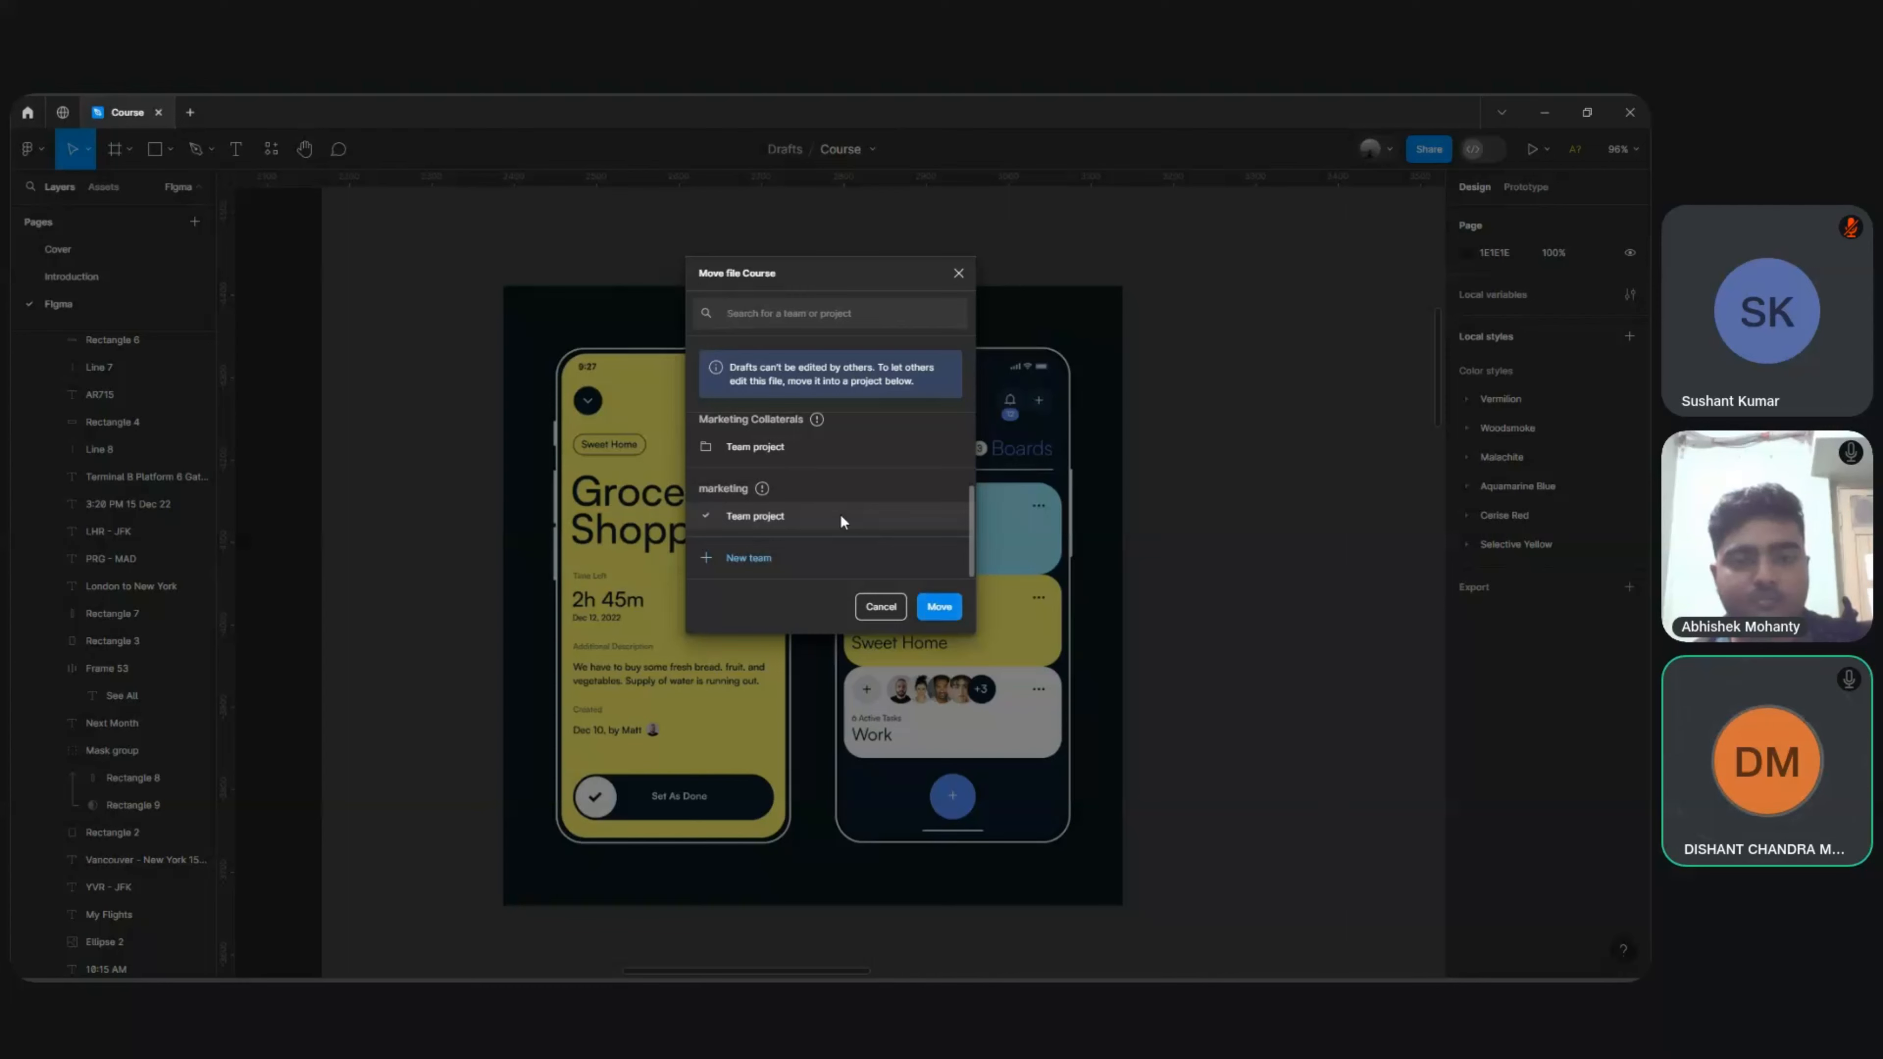
pyautogui.click(939, 608)
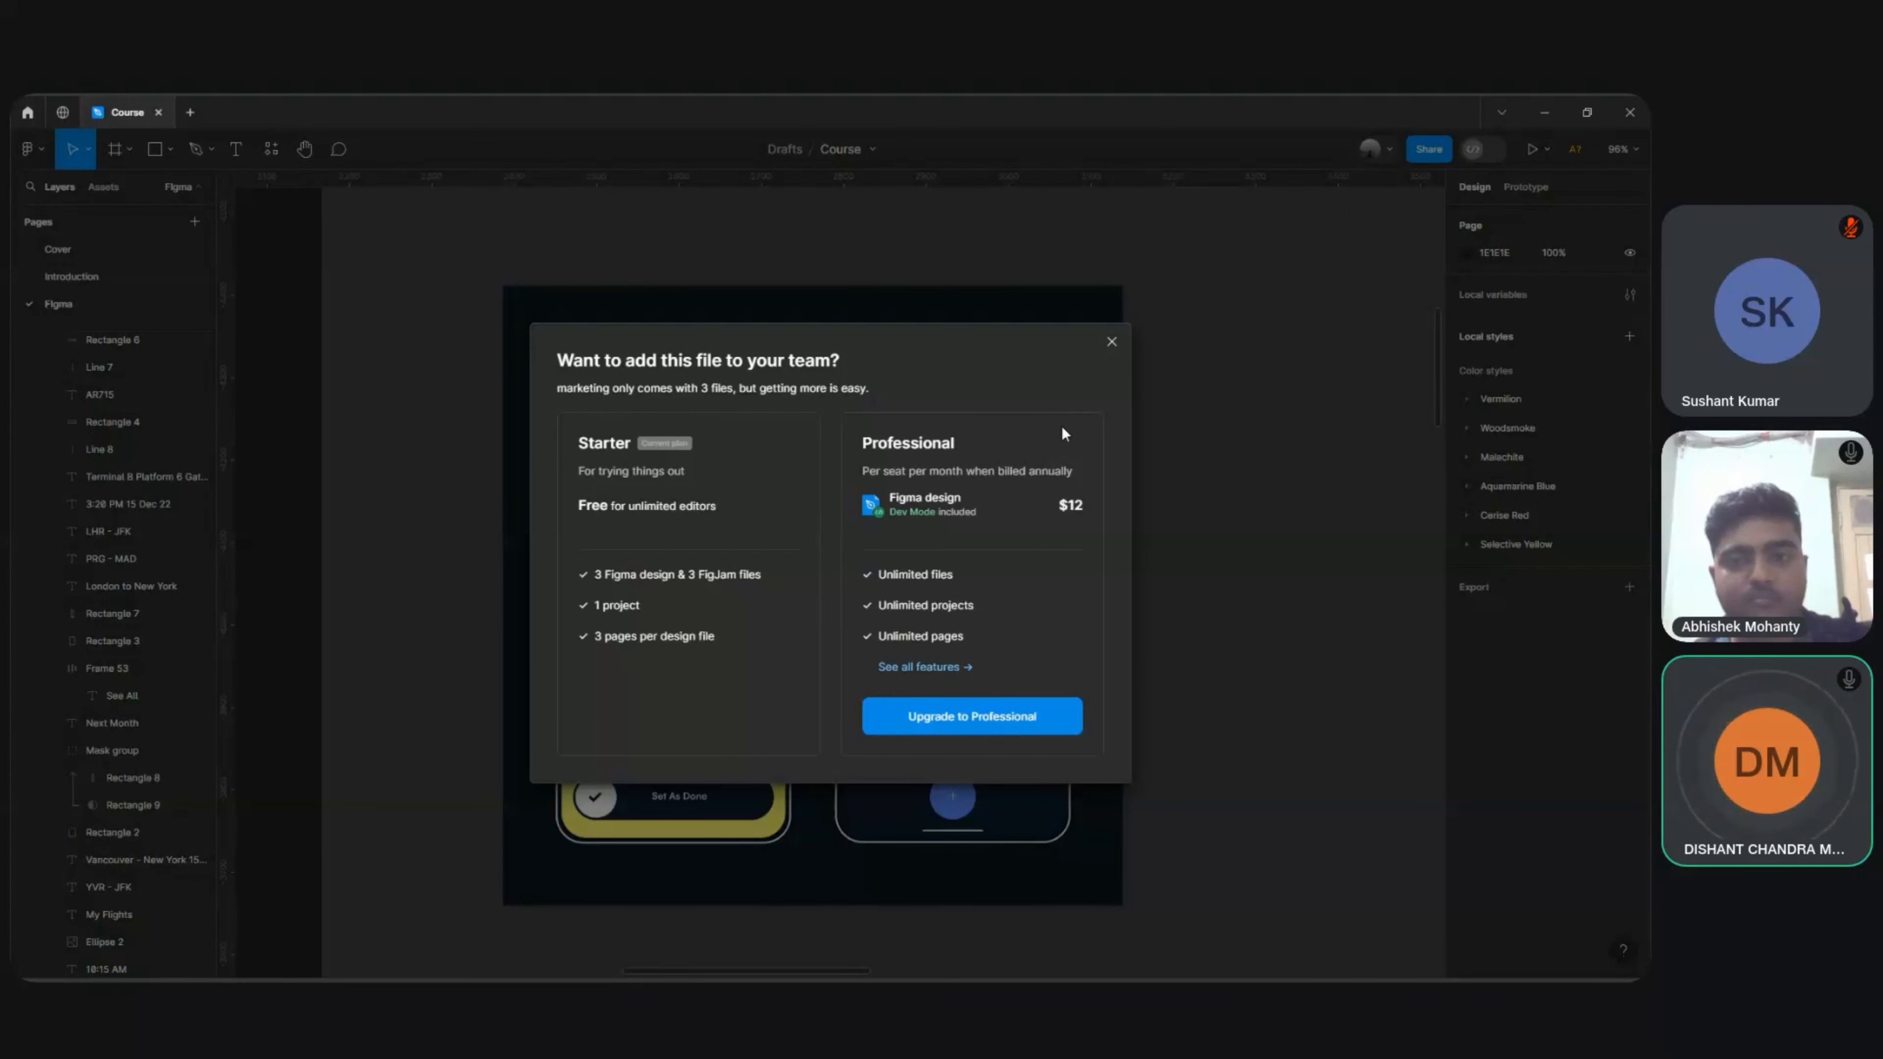
pyautogui.click(1111, 342)
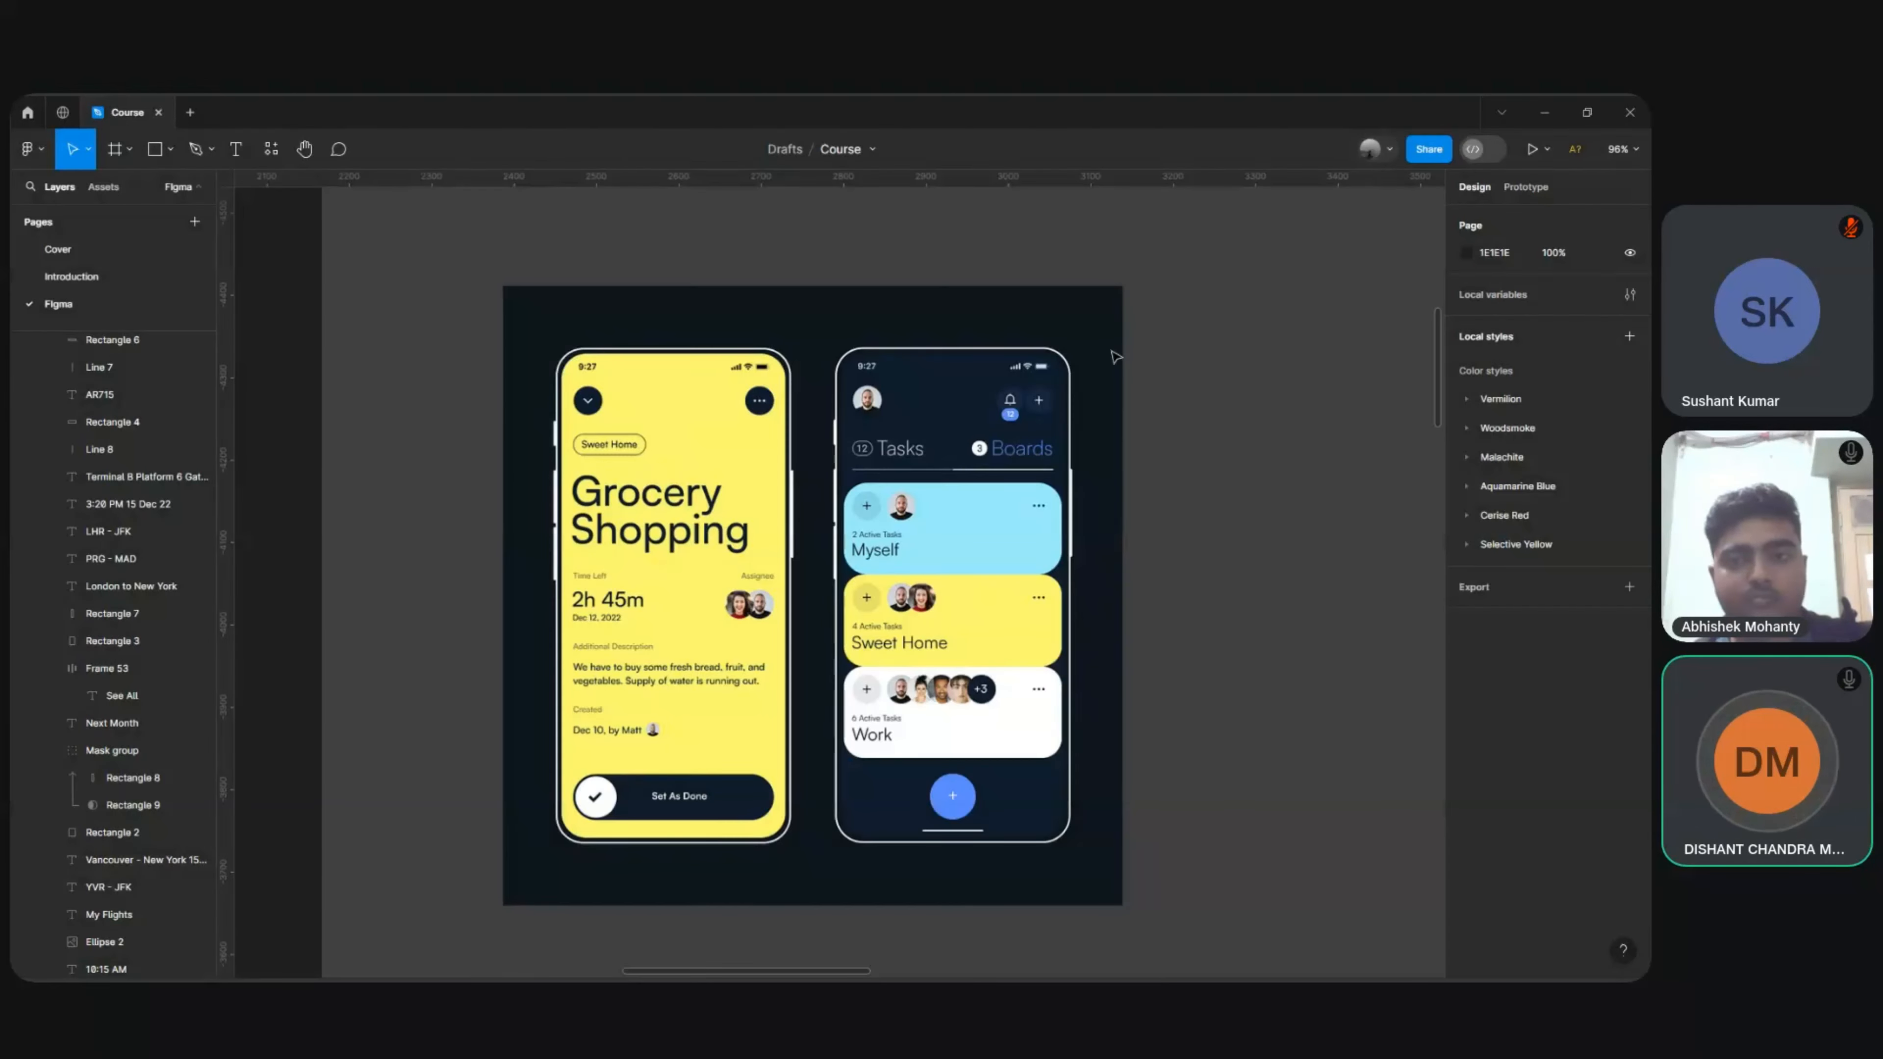
# Step: Open the move options for the Course file and begin adding a new team
pyautogui.click(1428, 149)
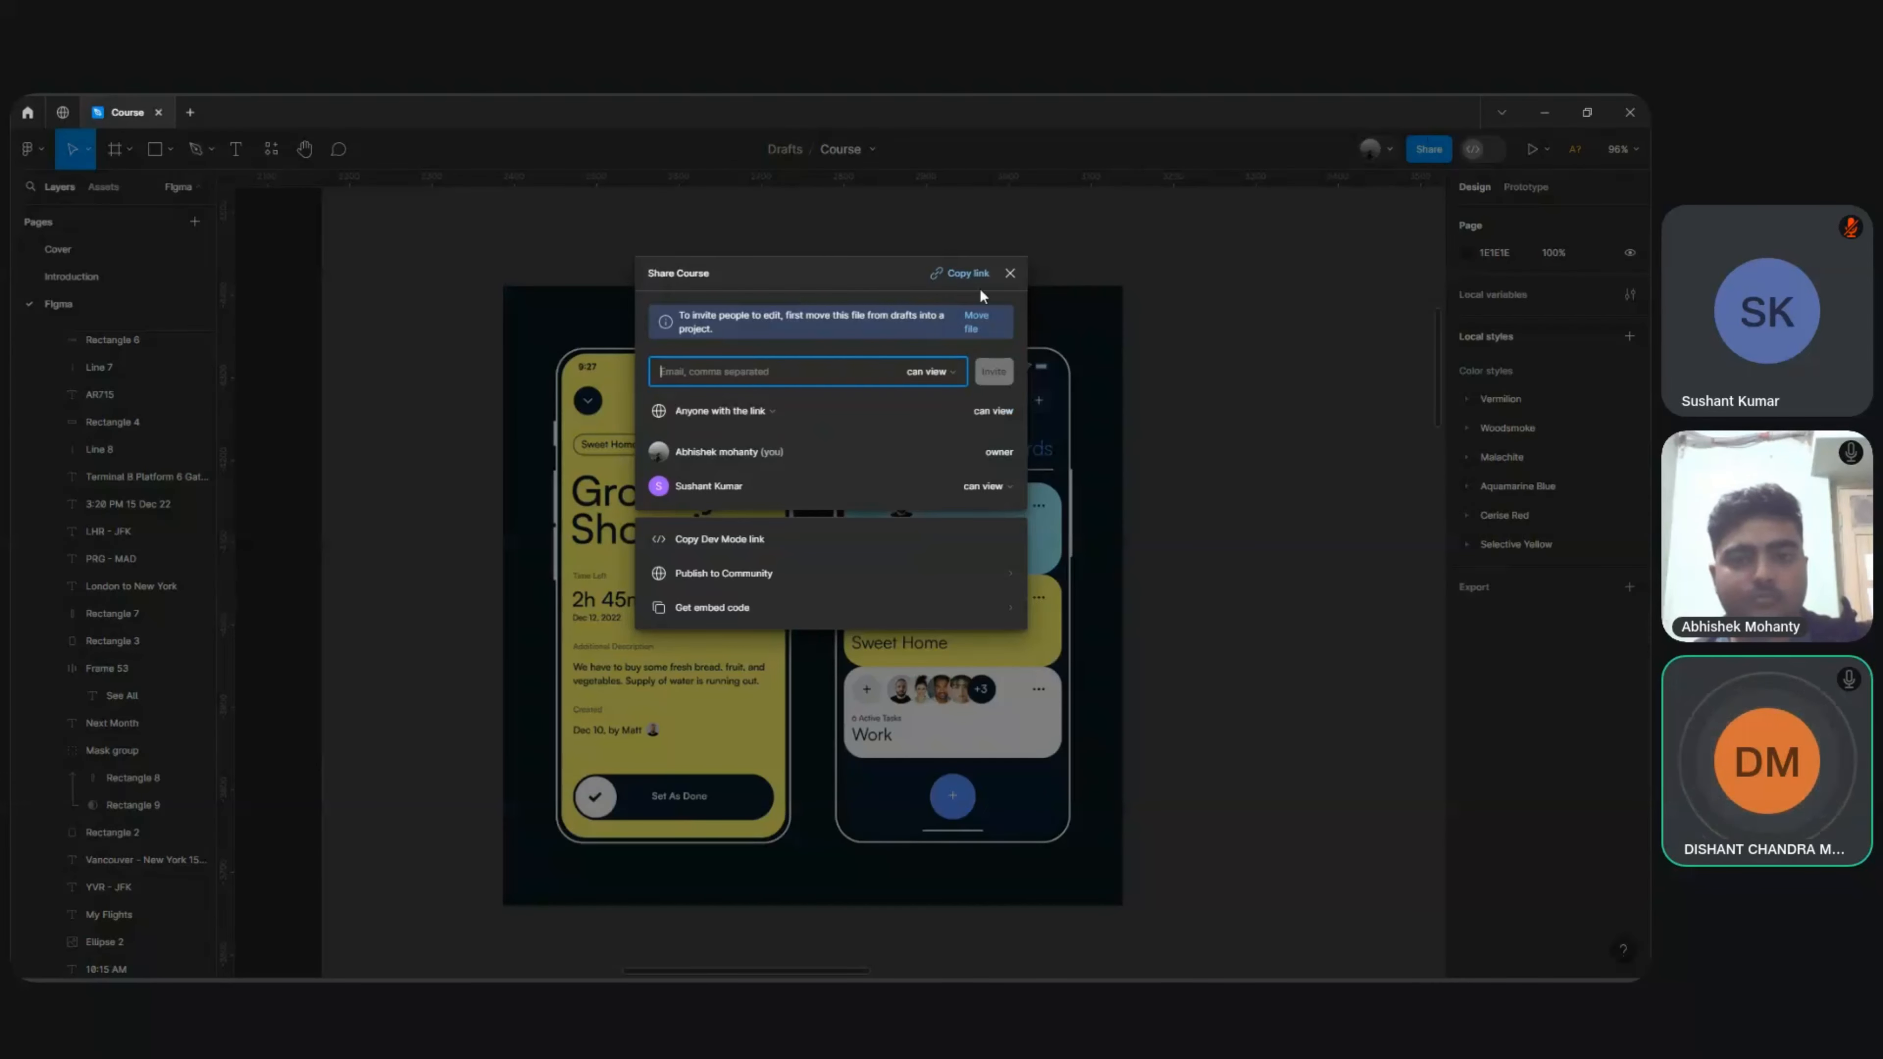
pyautogui.click(970, 323)
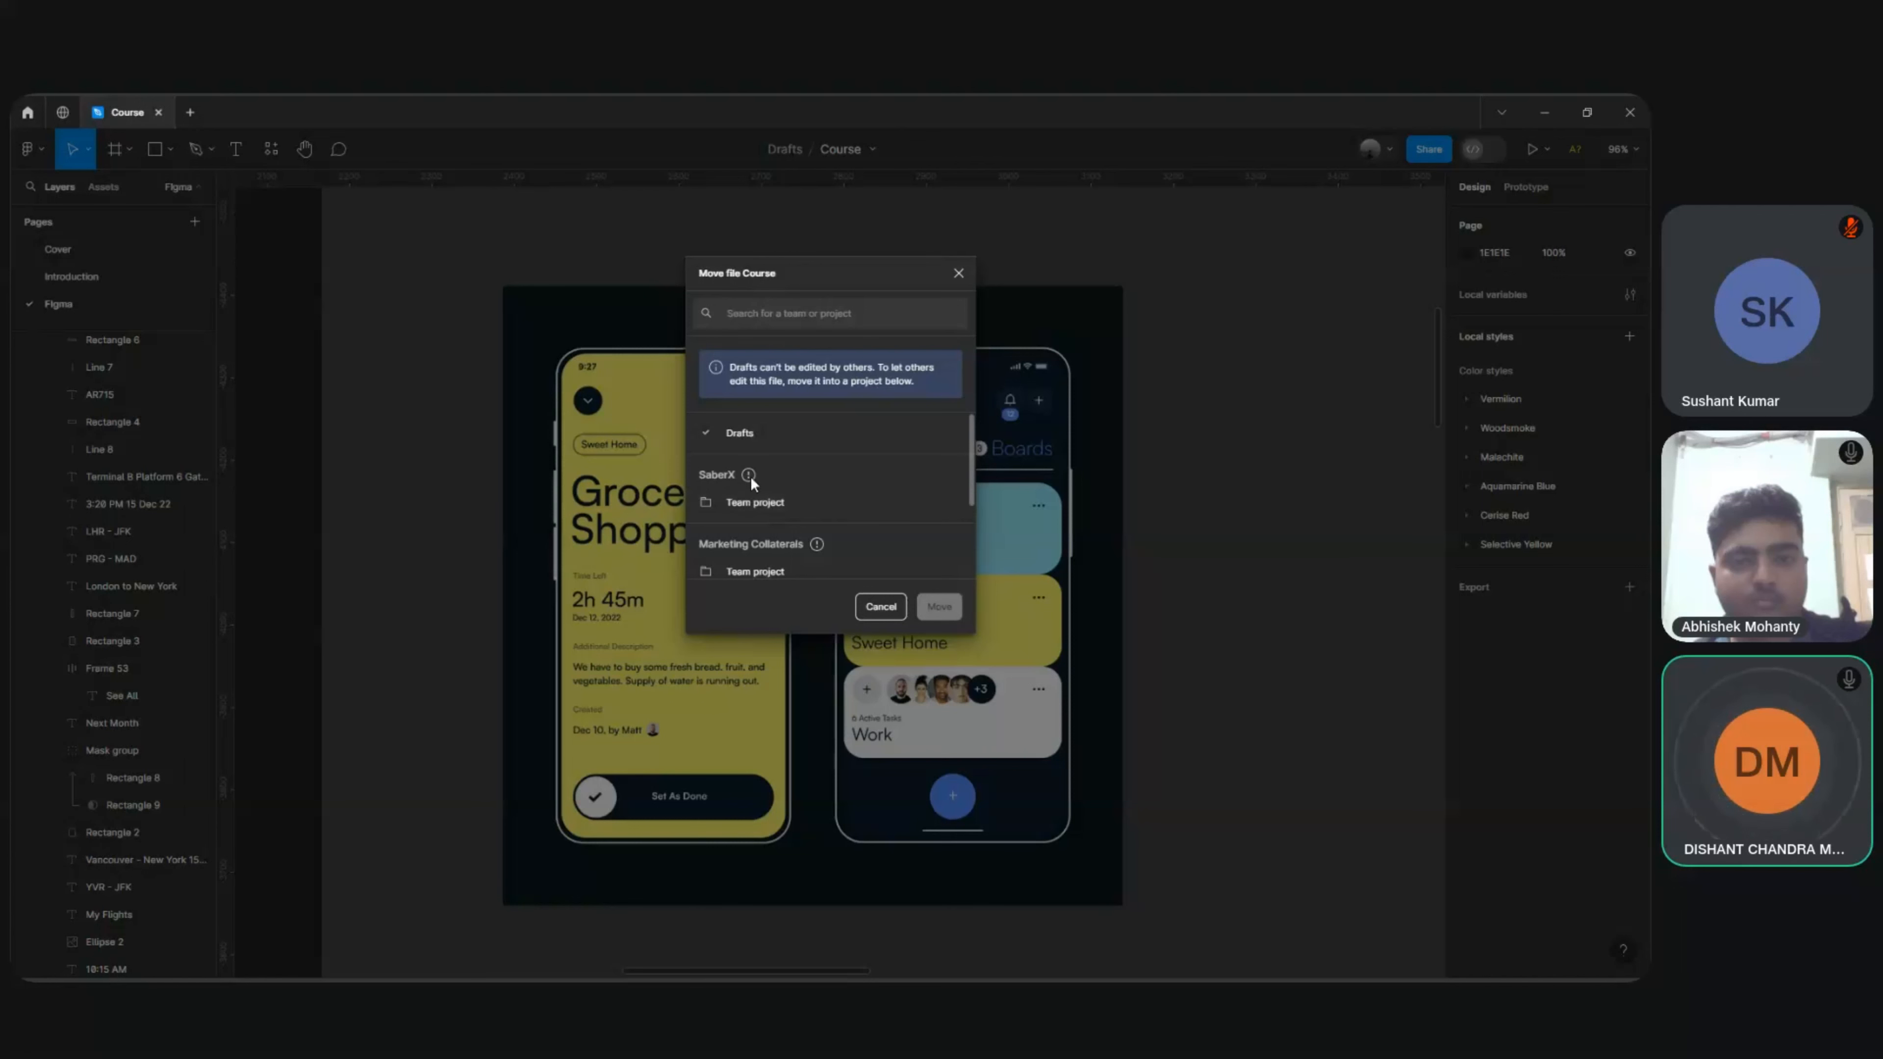
pyautogui.moveTo(751, 476)
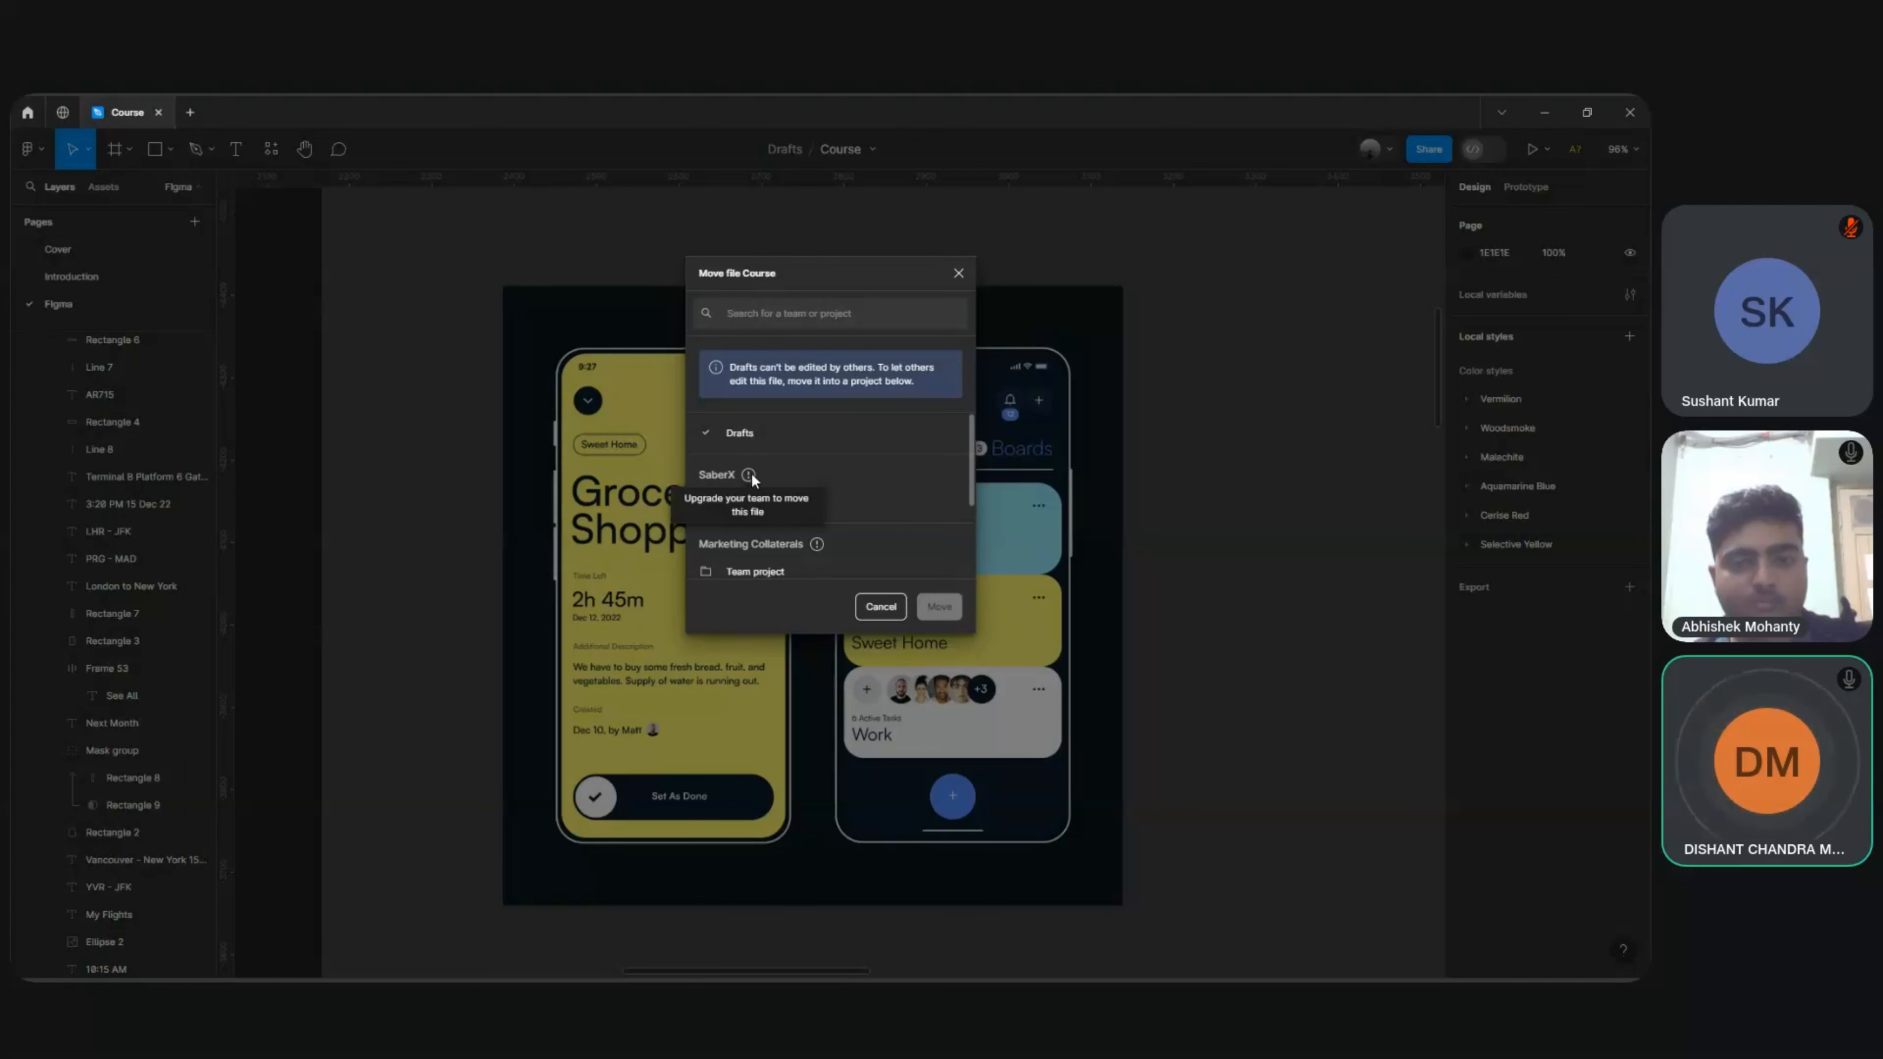
pyautogui.scroll(-3, 826, 545)
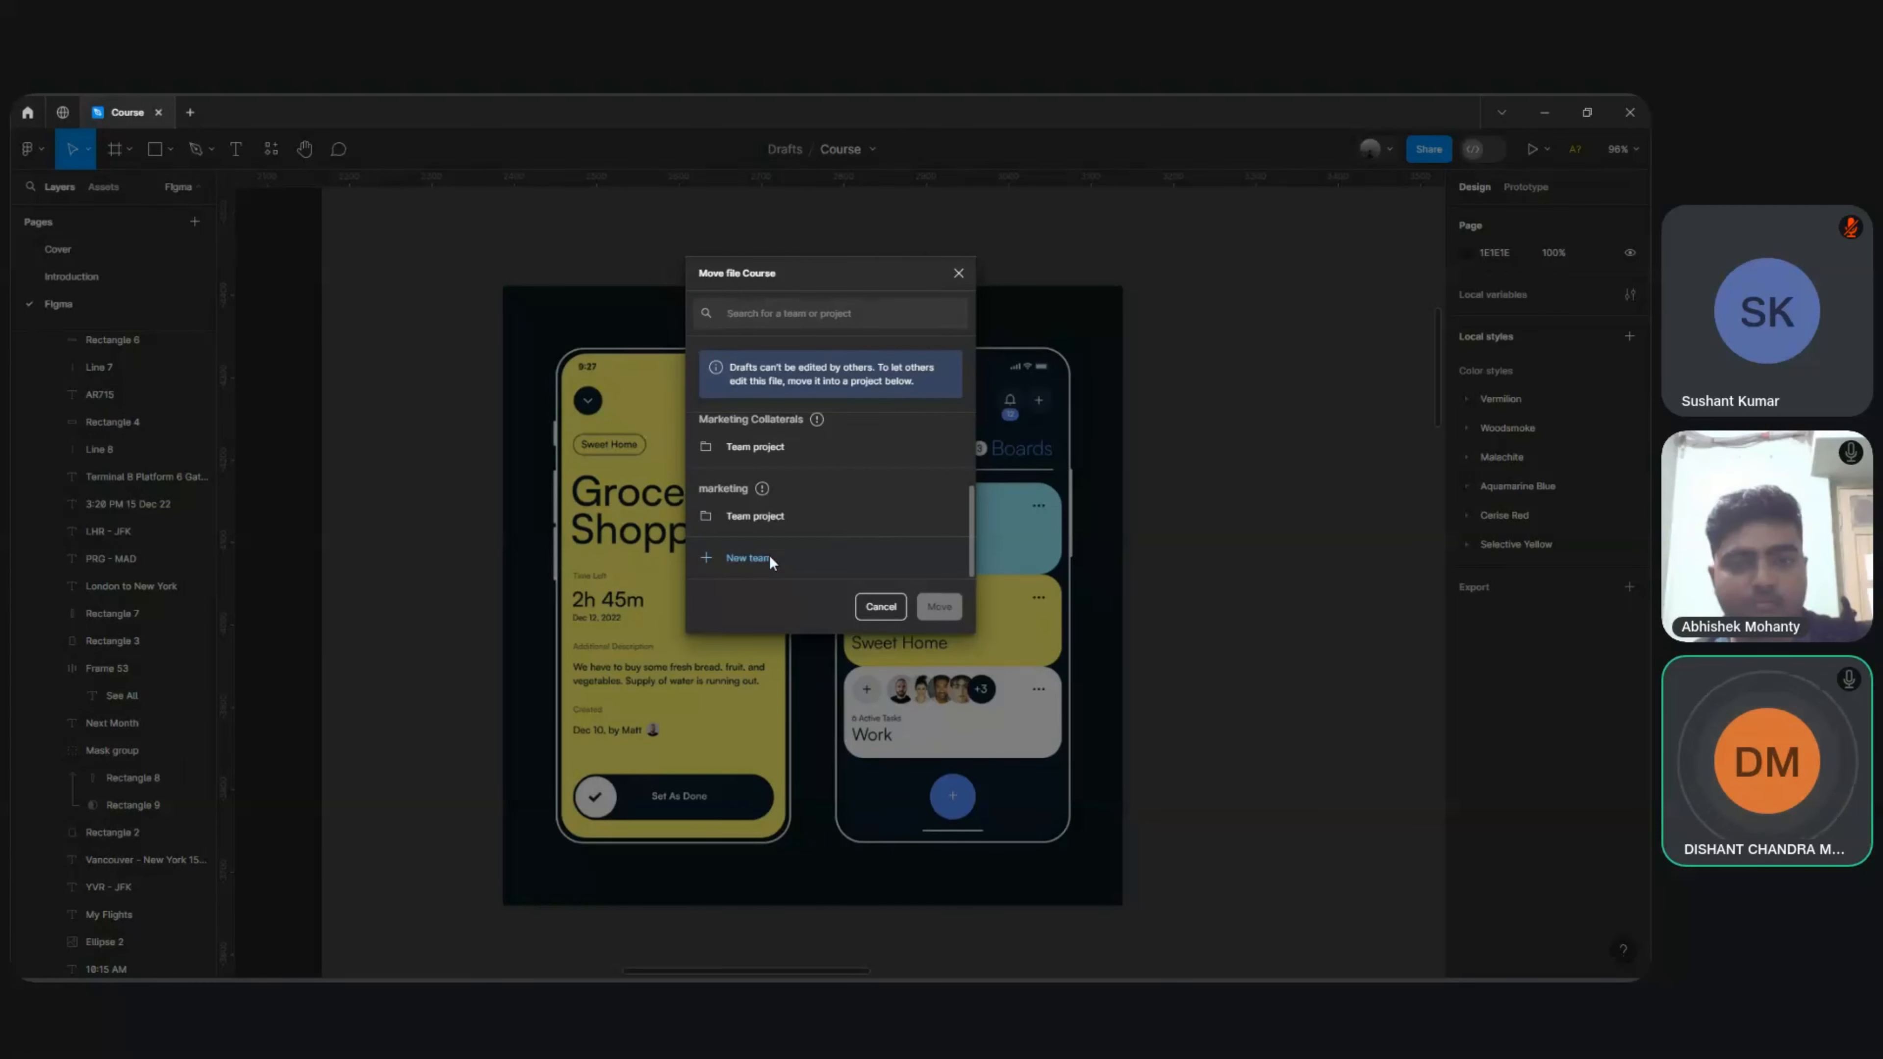
pyautogui.click(759, 558)
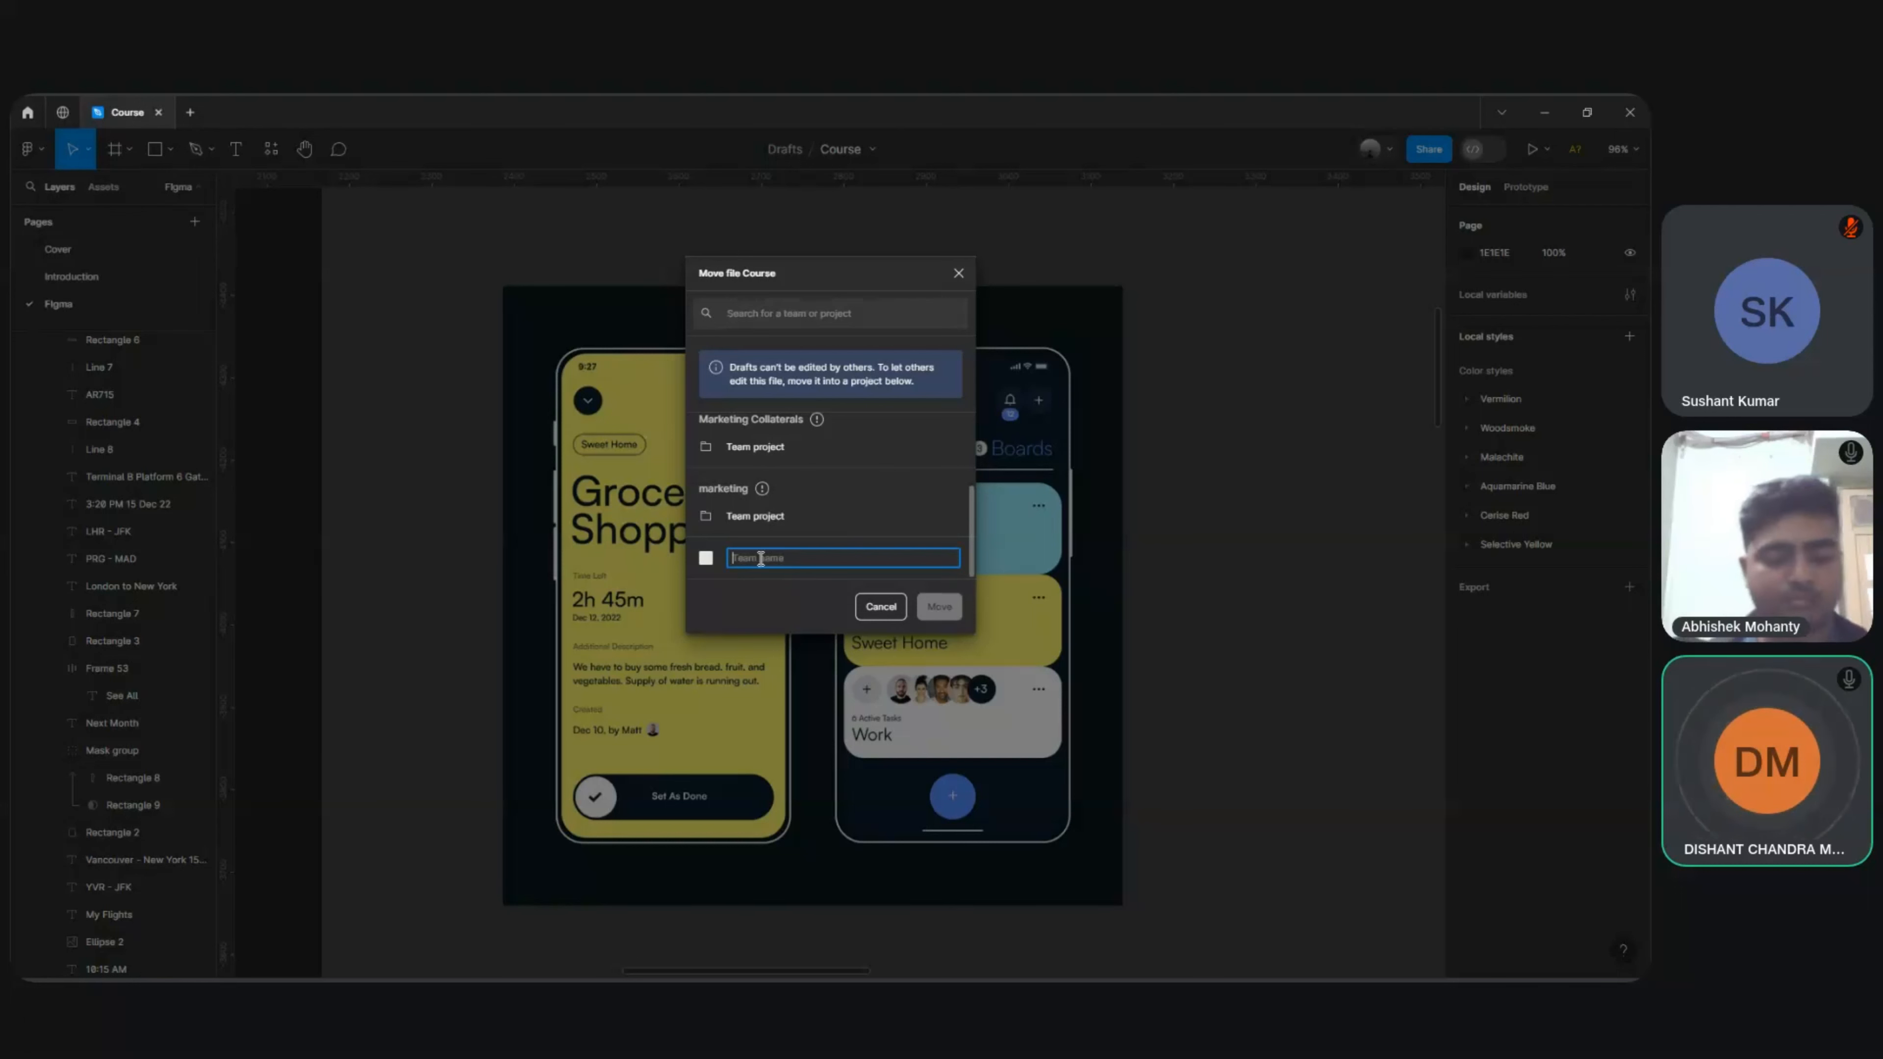
pyautogui.write('some')
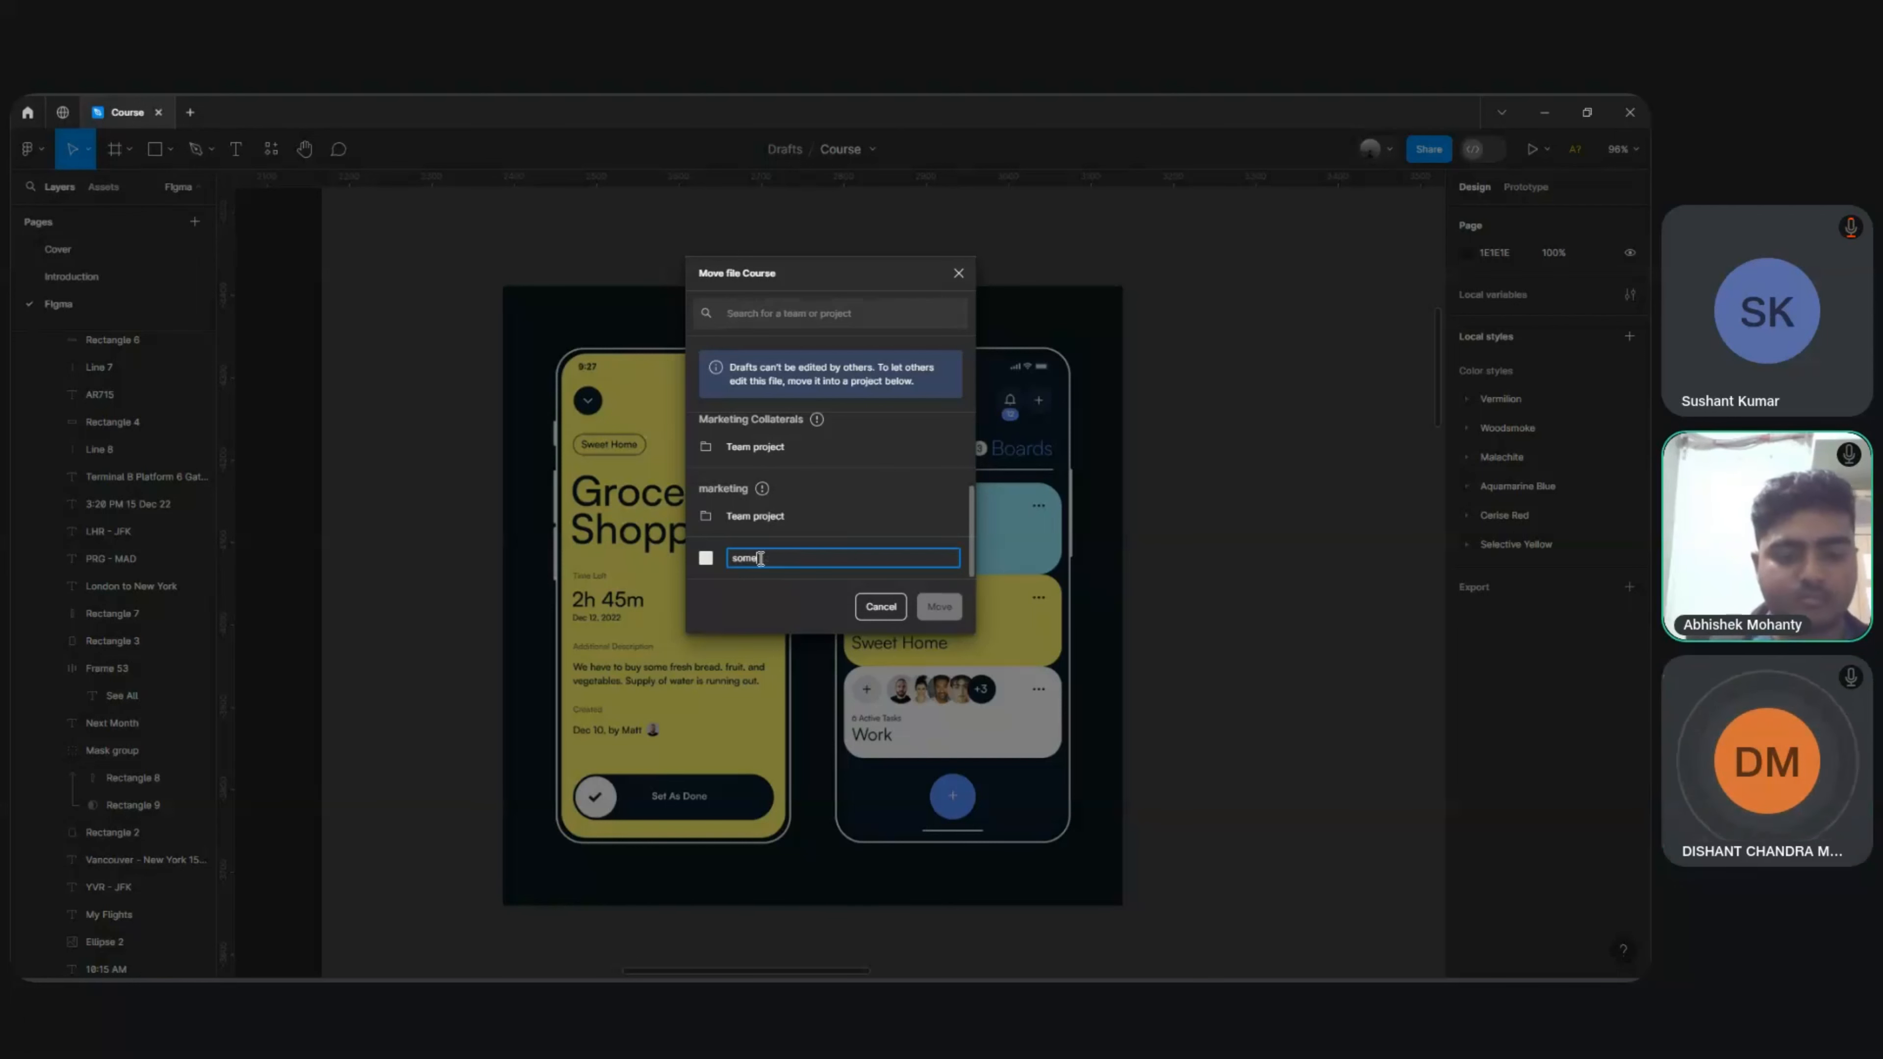
pyautogui.write('thimg')
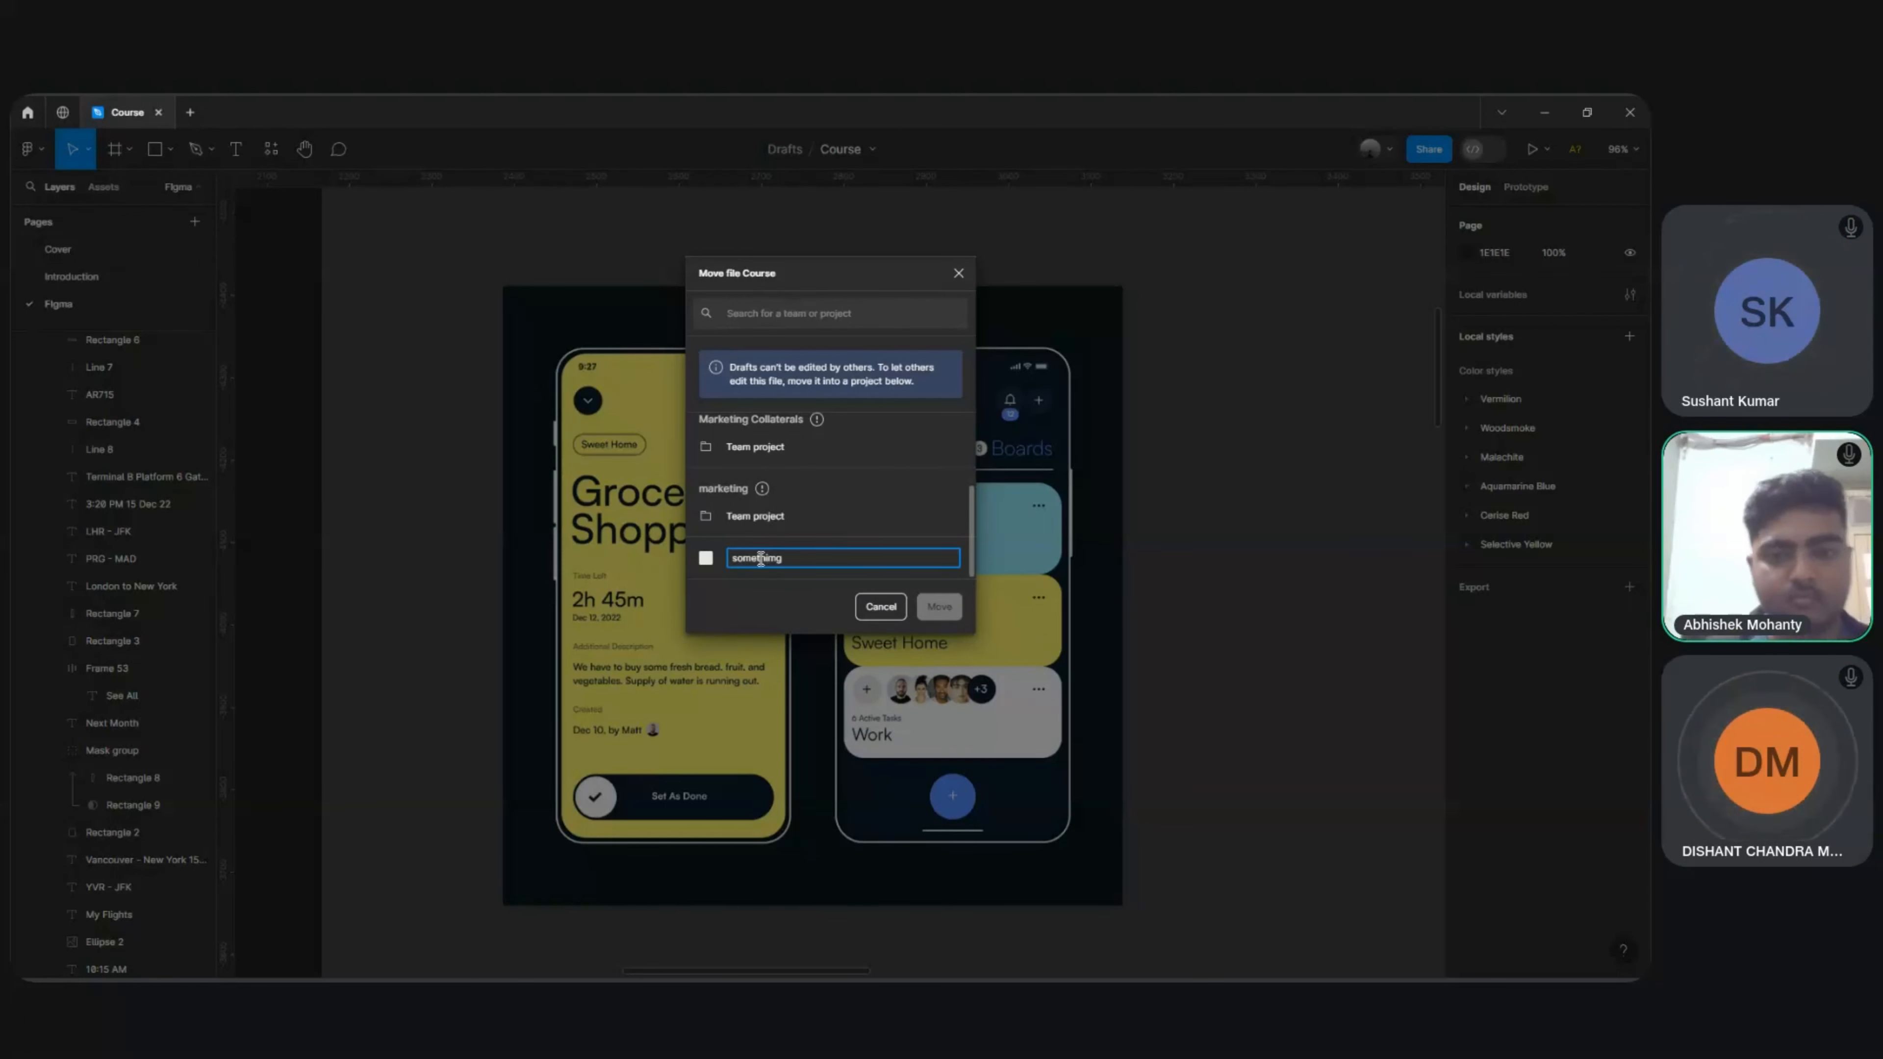
pyautogui.click(761, 558)
pyautogui.press('BackSpace')
pyautogui.press('BackSpace')
pyautogui.doubleClick(761, 558)
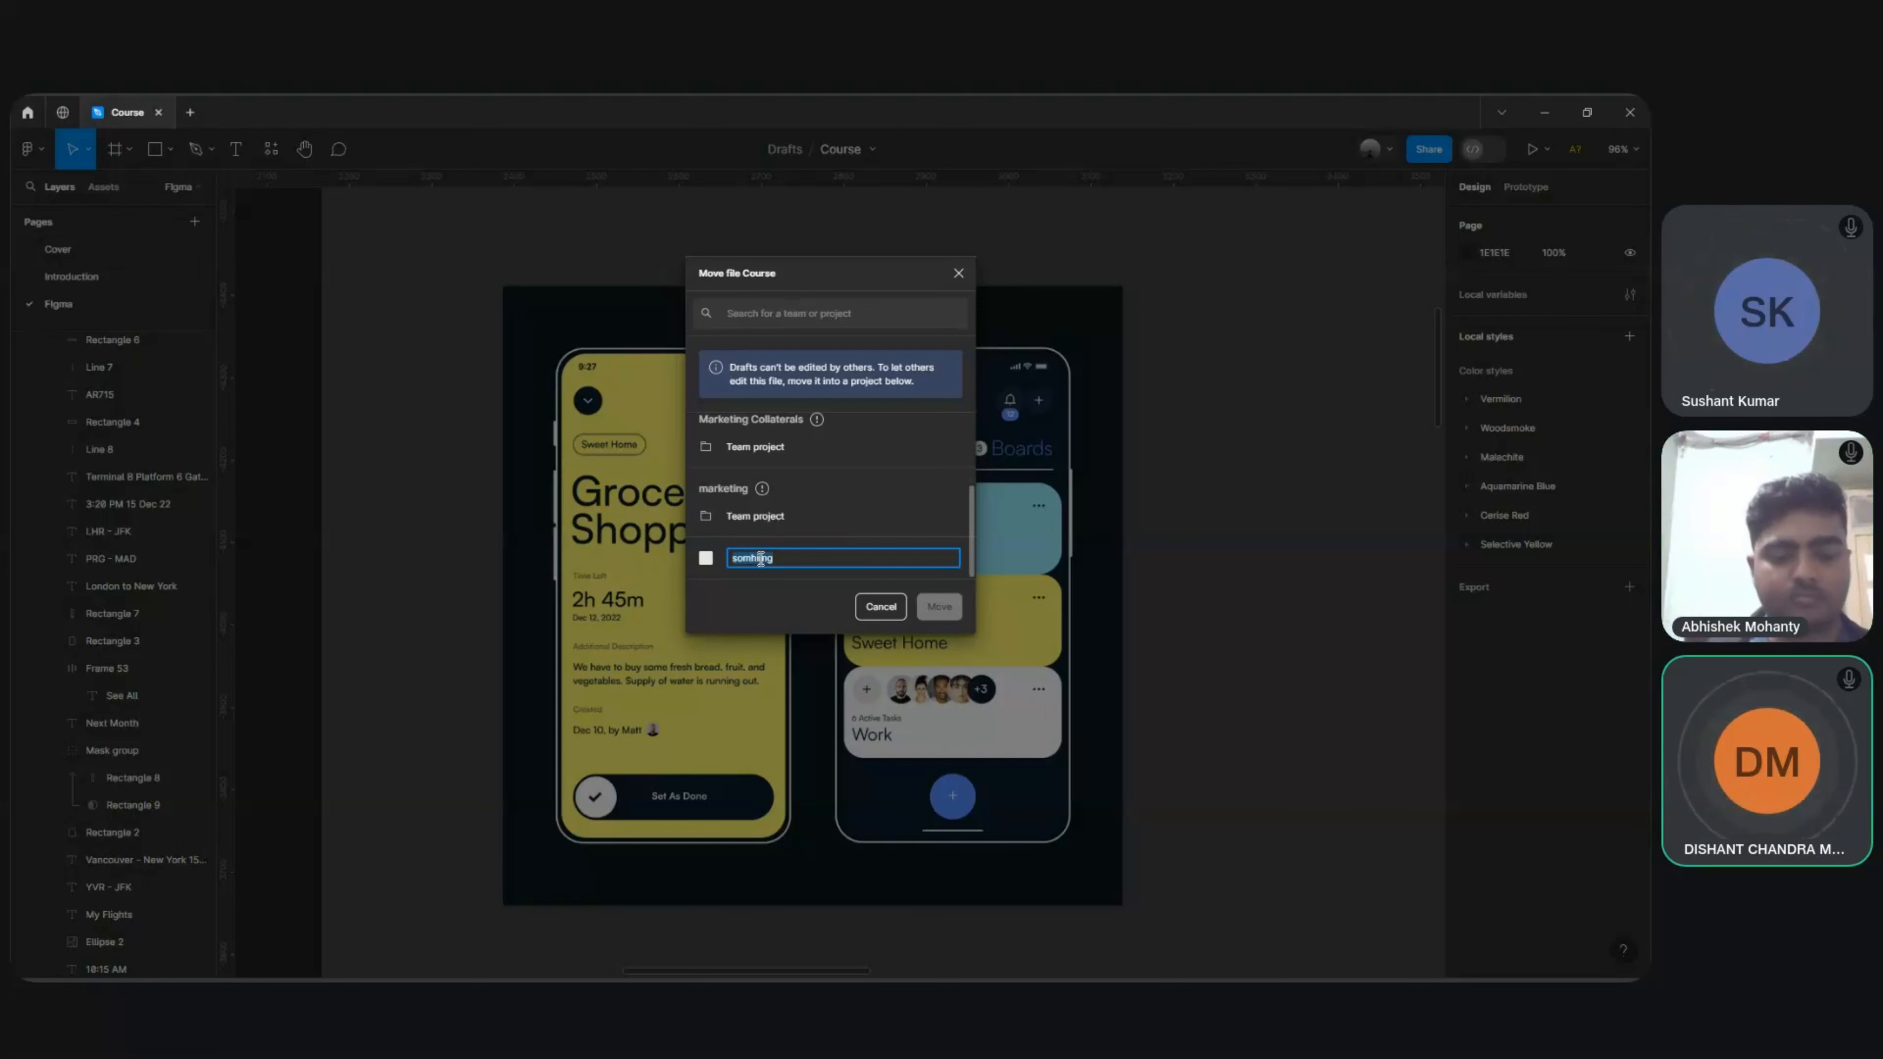
# Step: Create the new team as bootcamp and move the Course file into its Team project
pyautogui.write('boot')
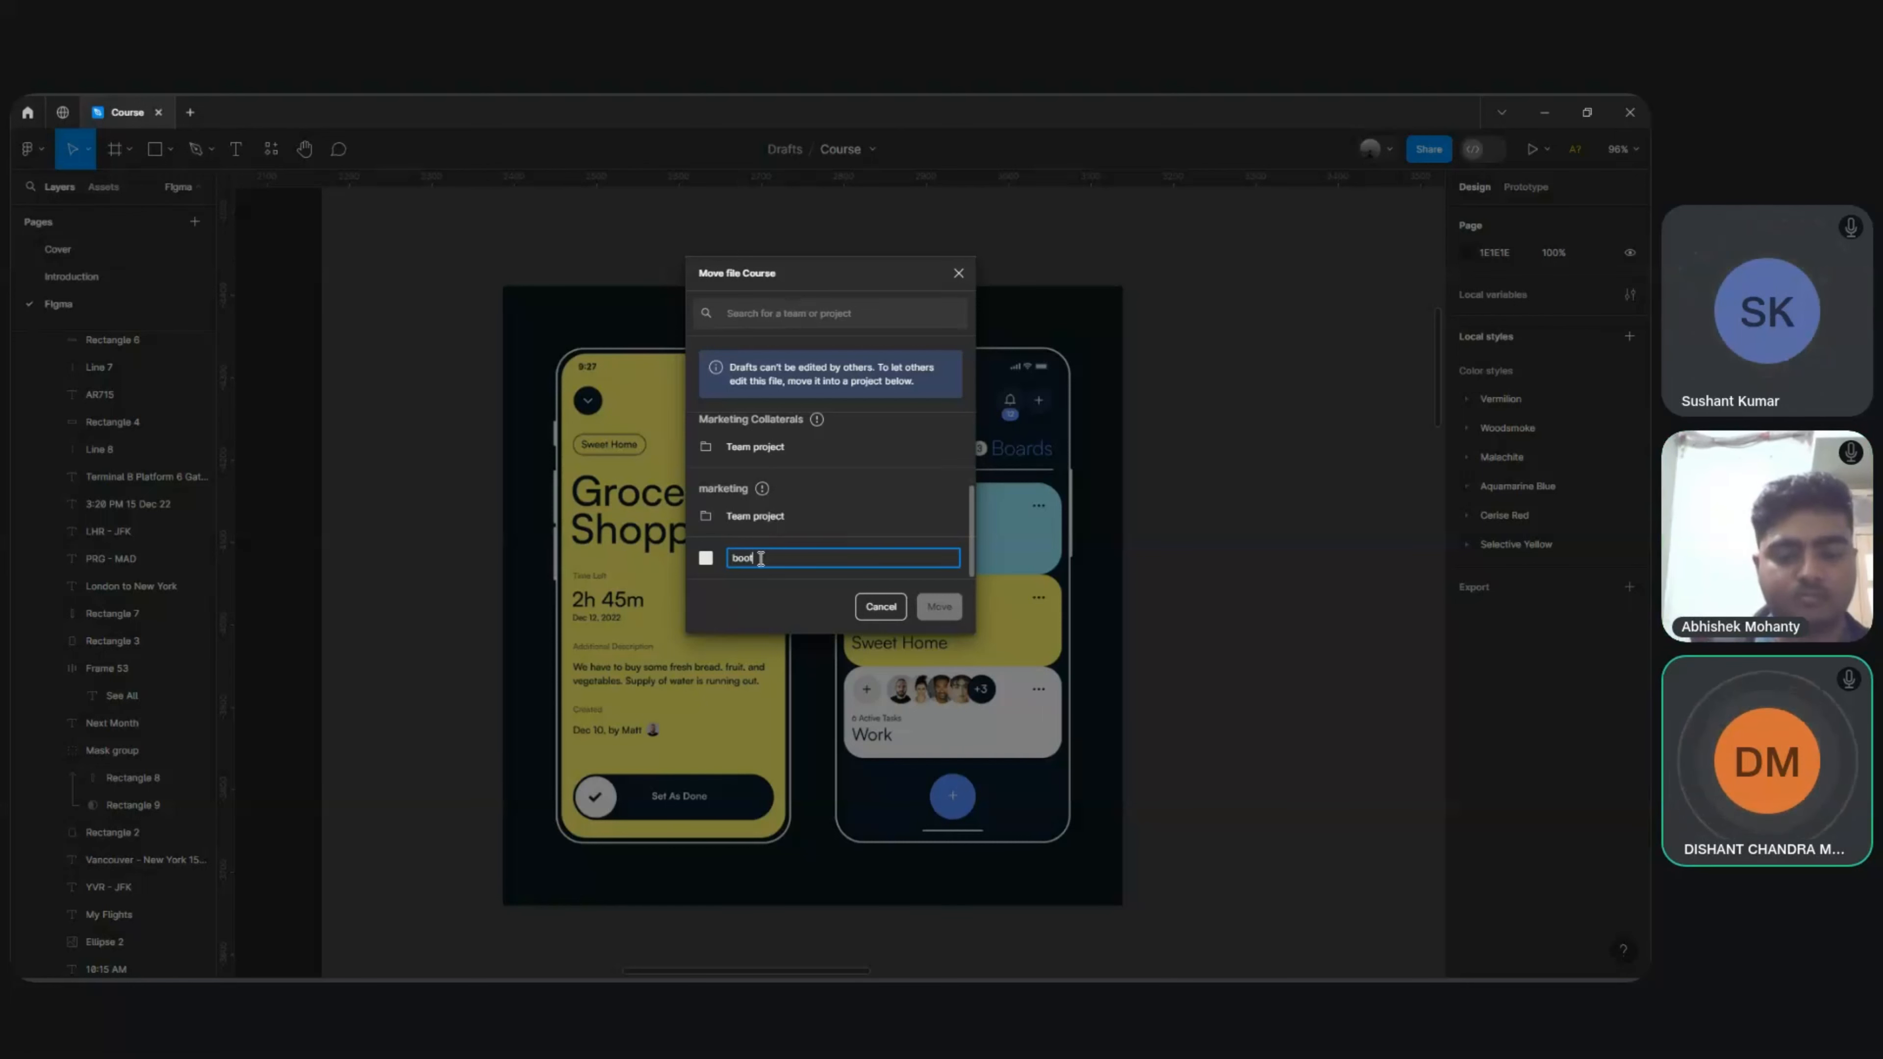
pyautogui.write('camp')
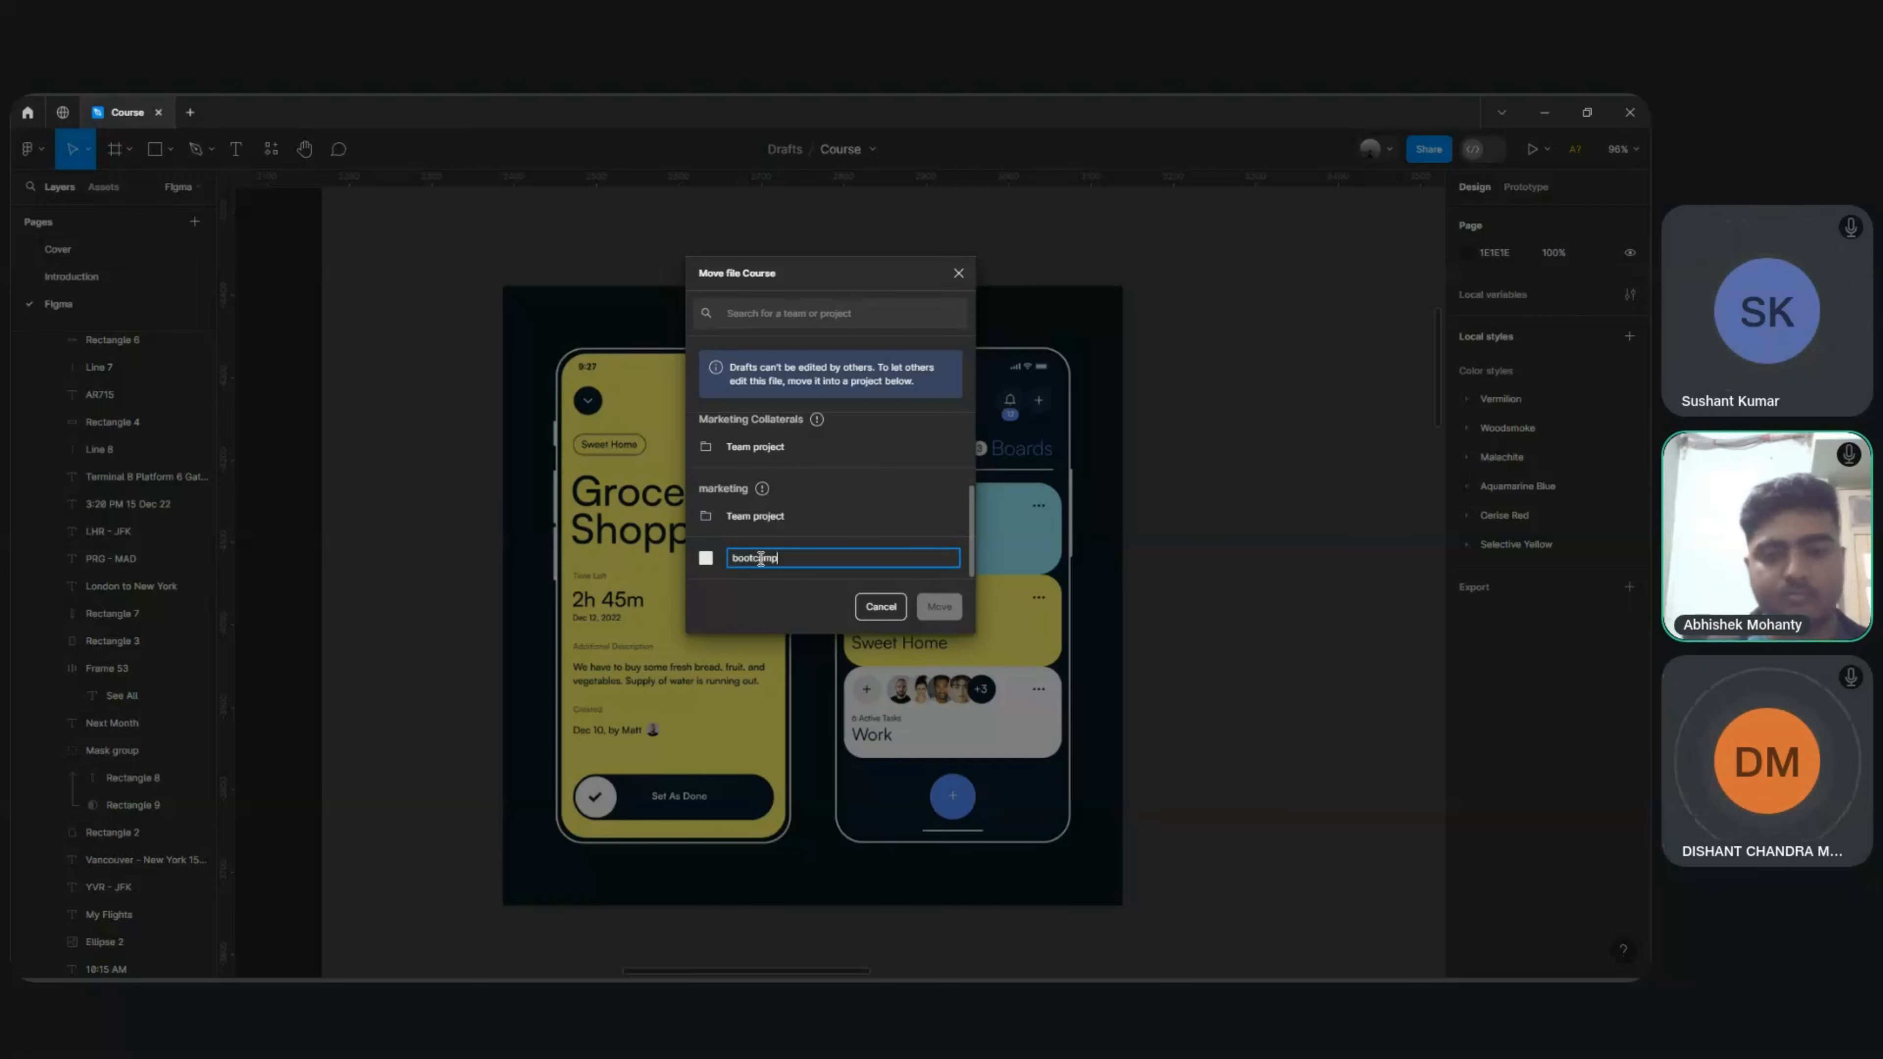
pyautogui.press('Return')
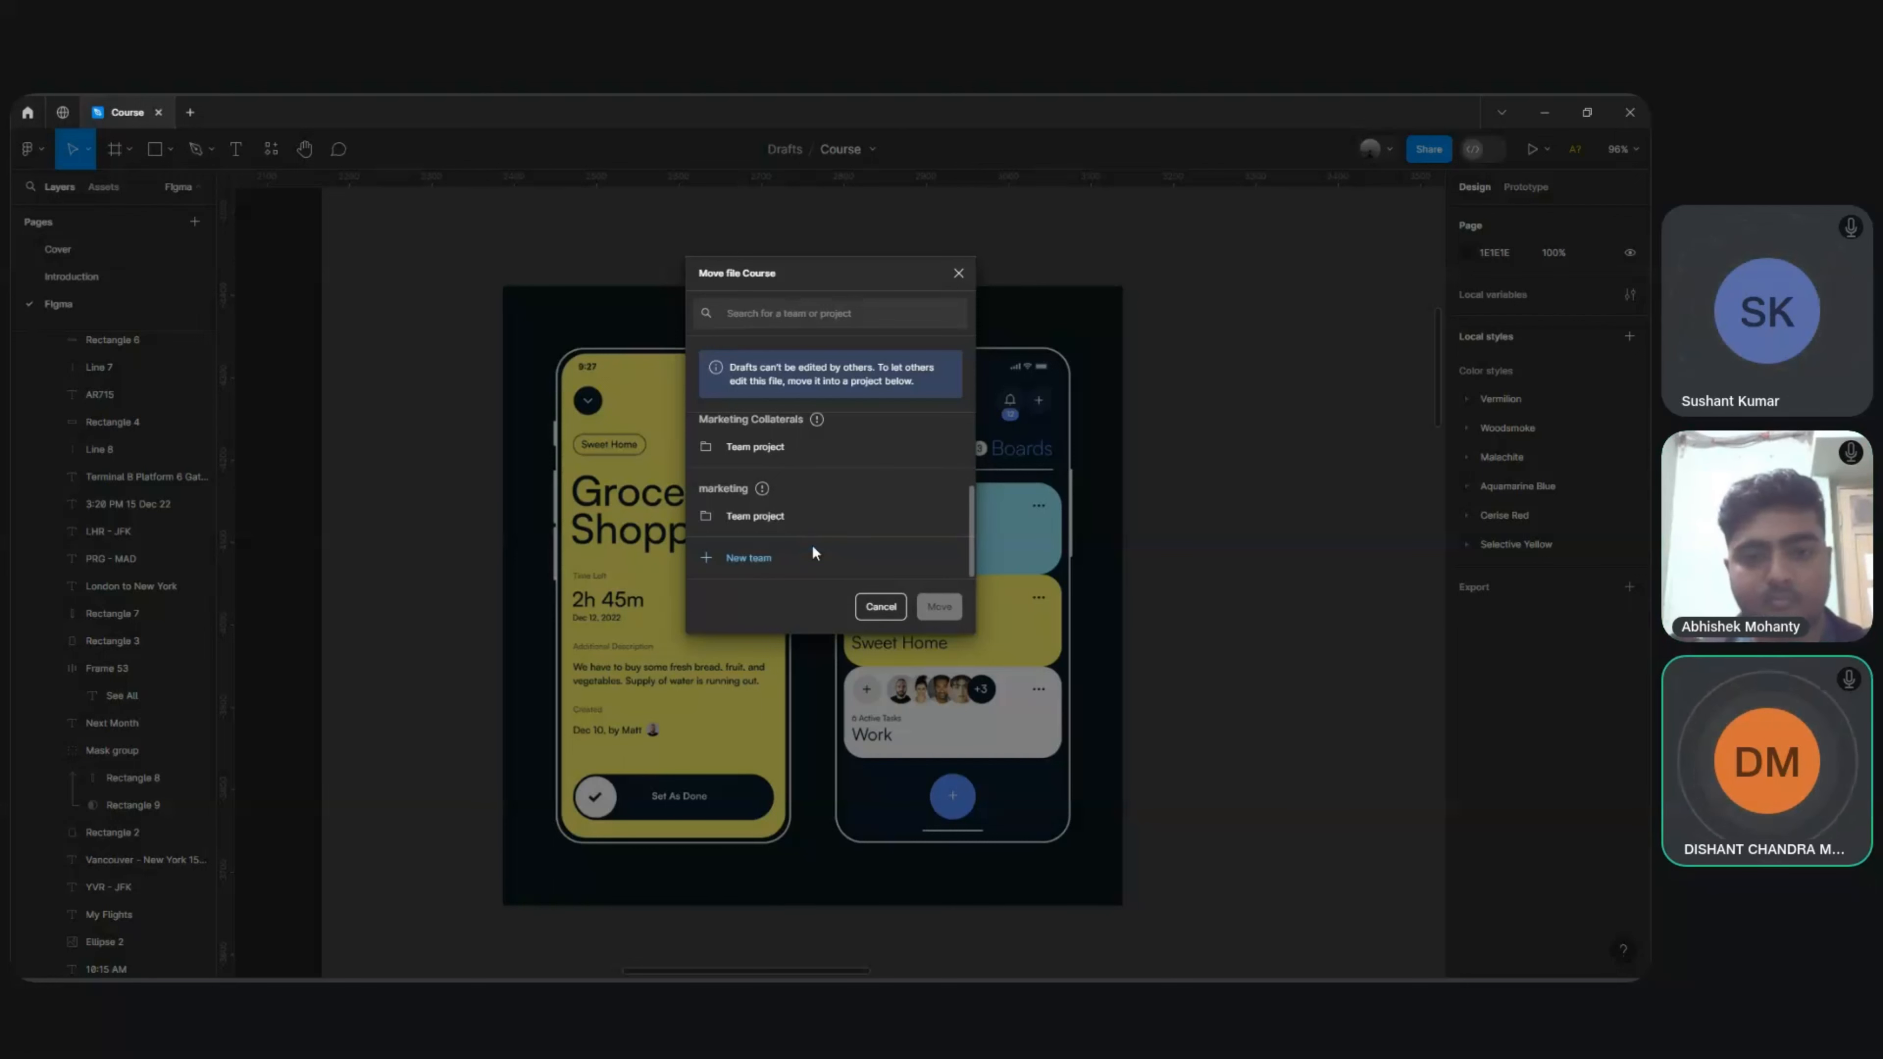
pyautogui.click(790, 464)
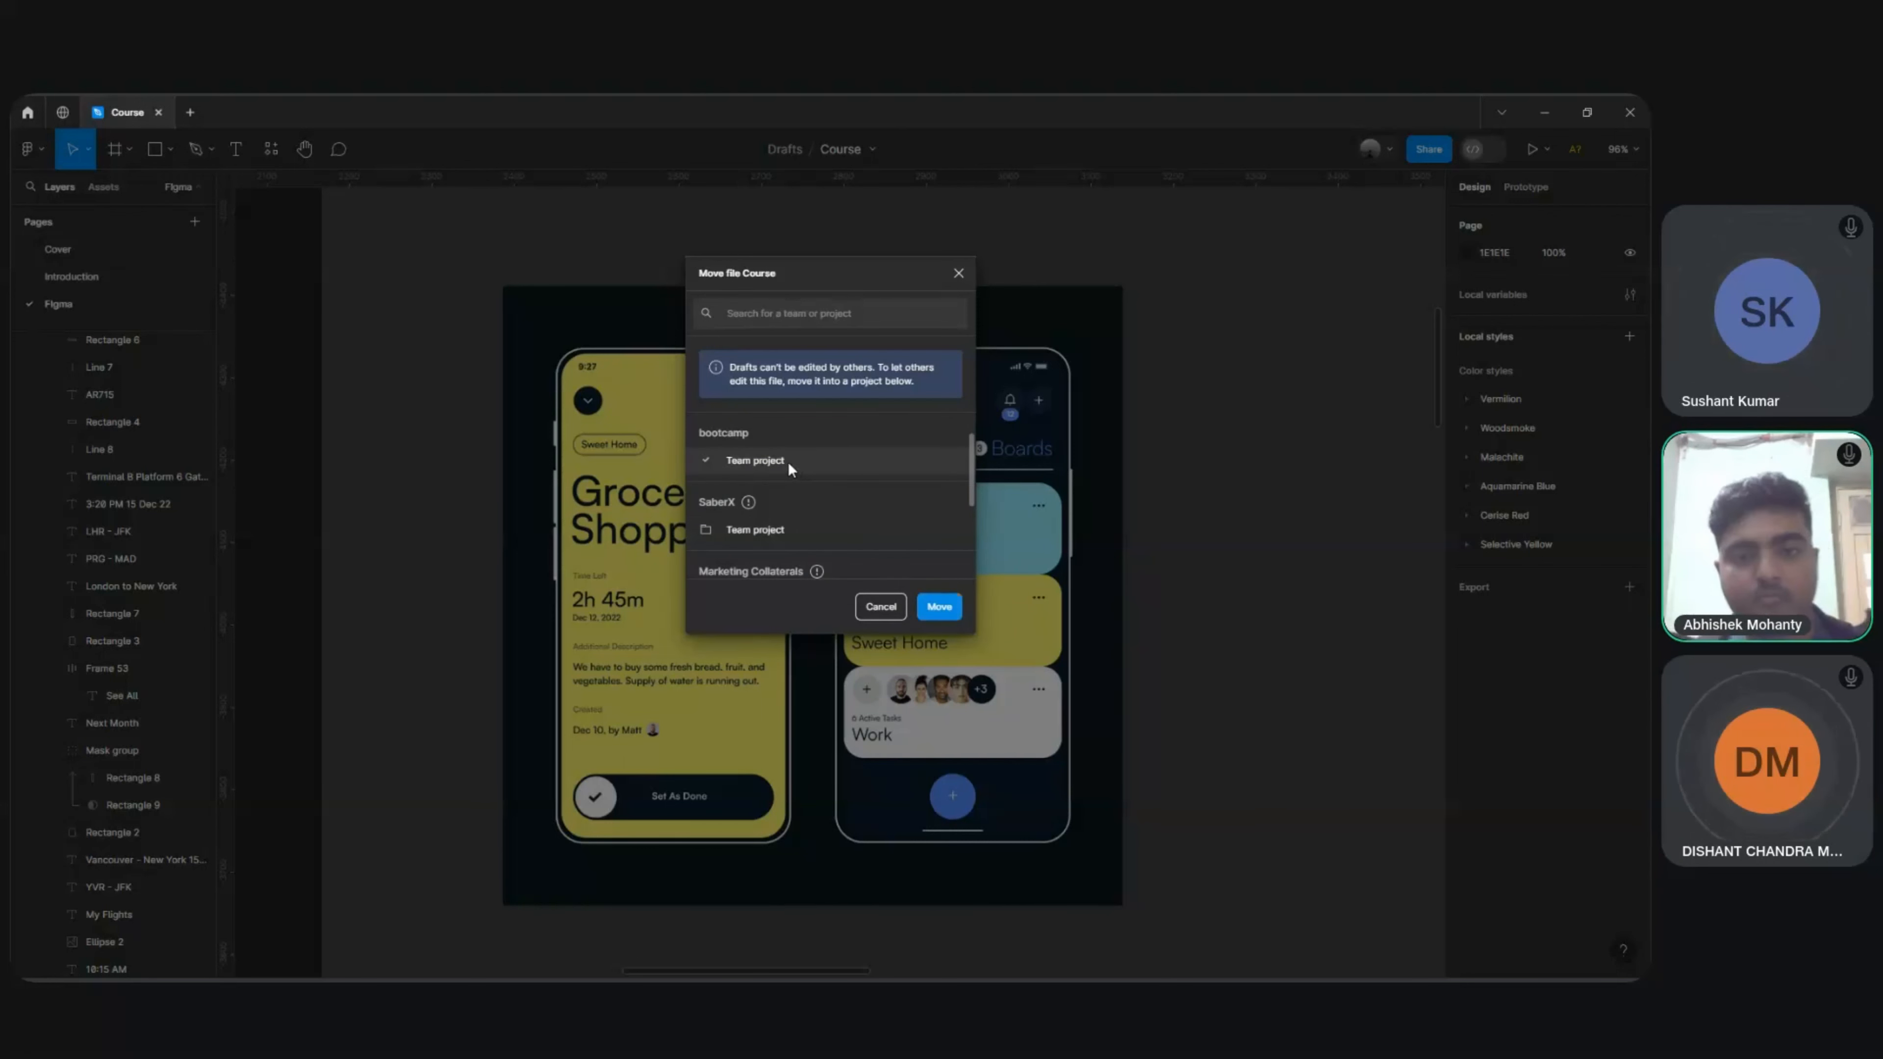
pyautogui.click(938, 607)
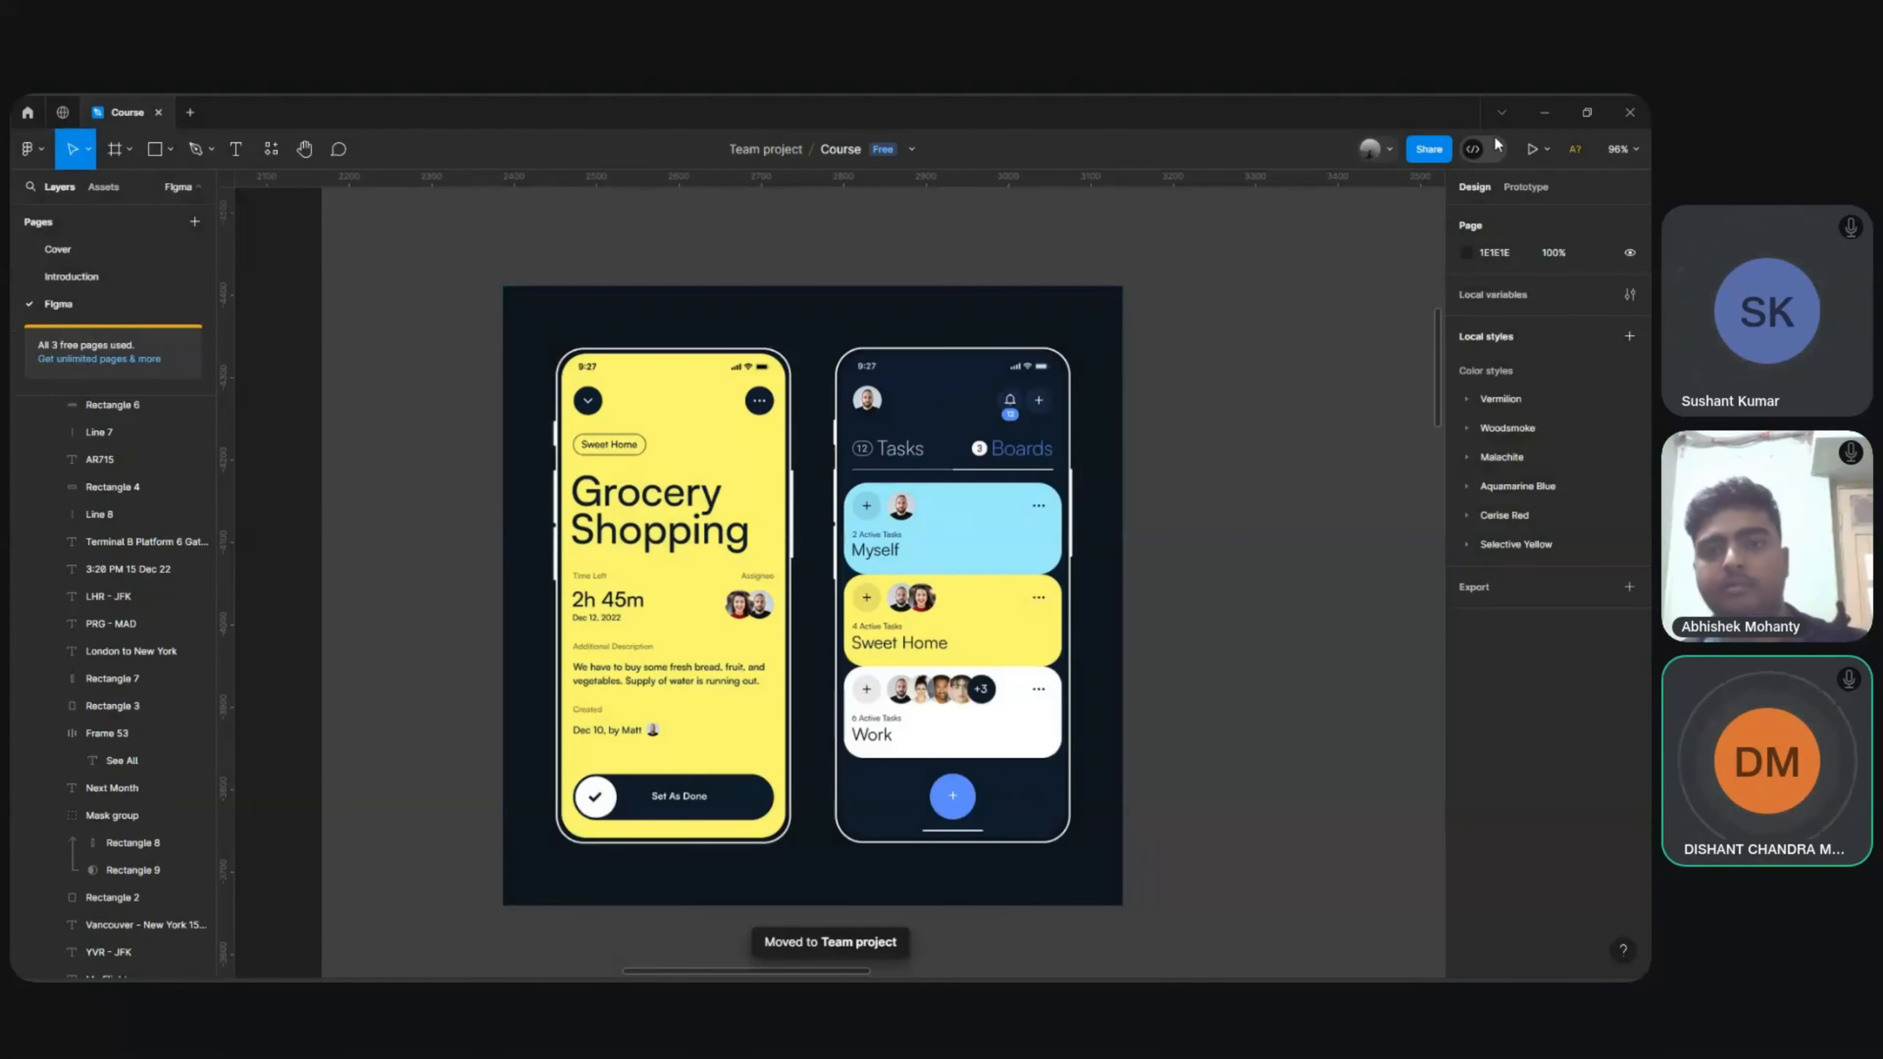
# Step: Copy the share link of the Course file from its new place in the bootcamp team
pyautogui.click(1437, 155)
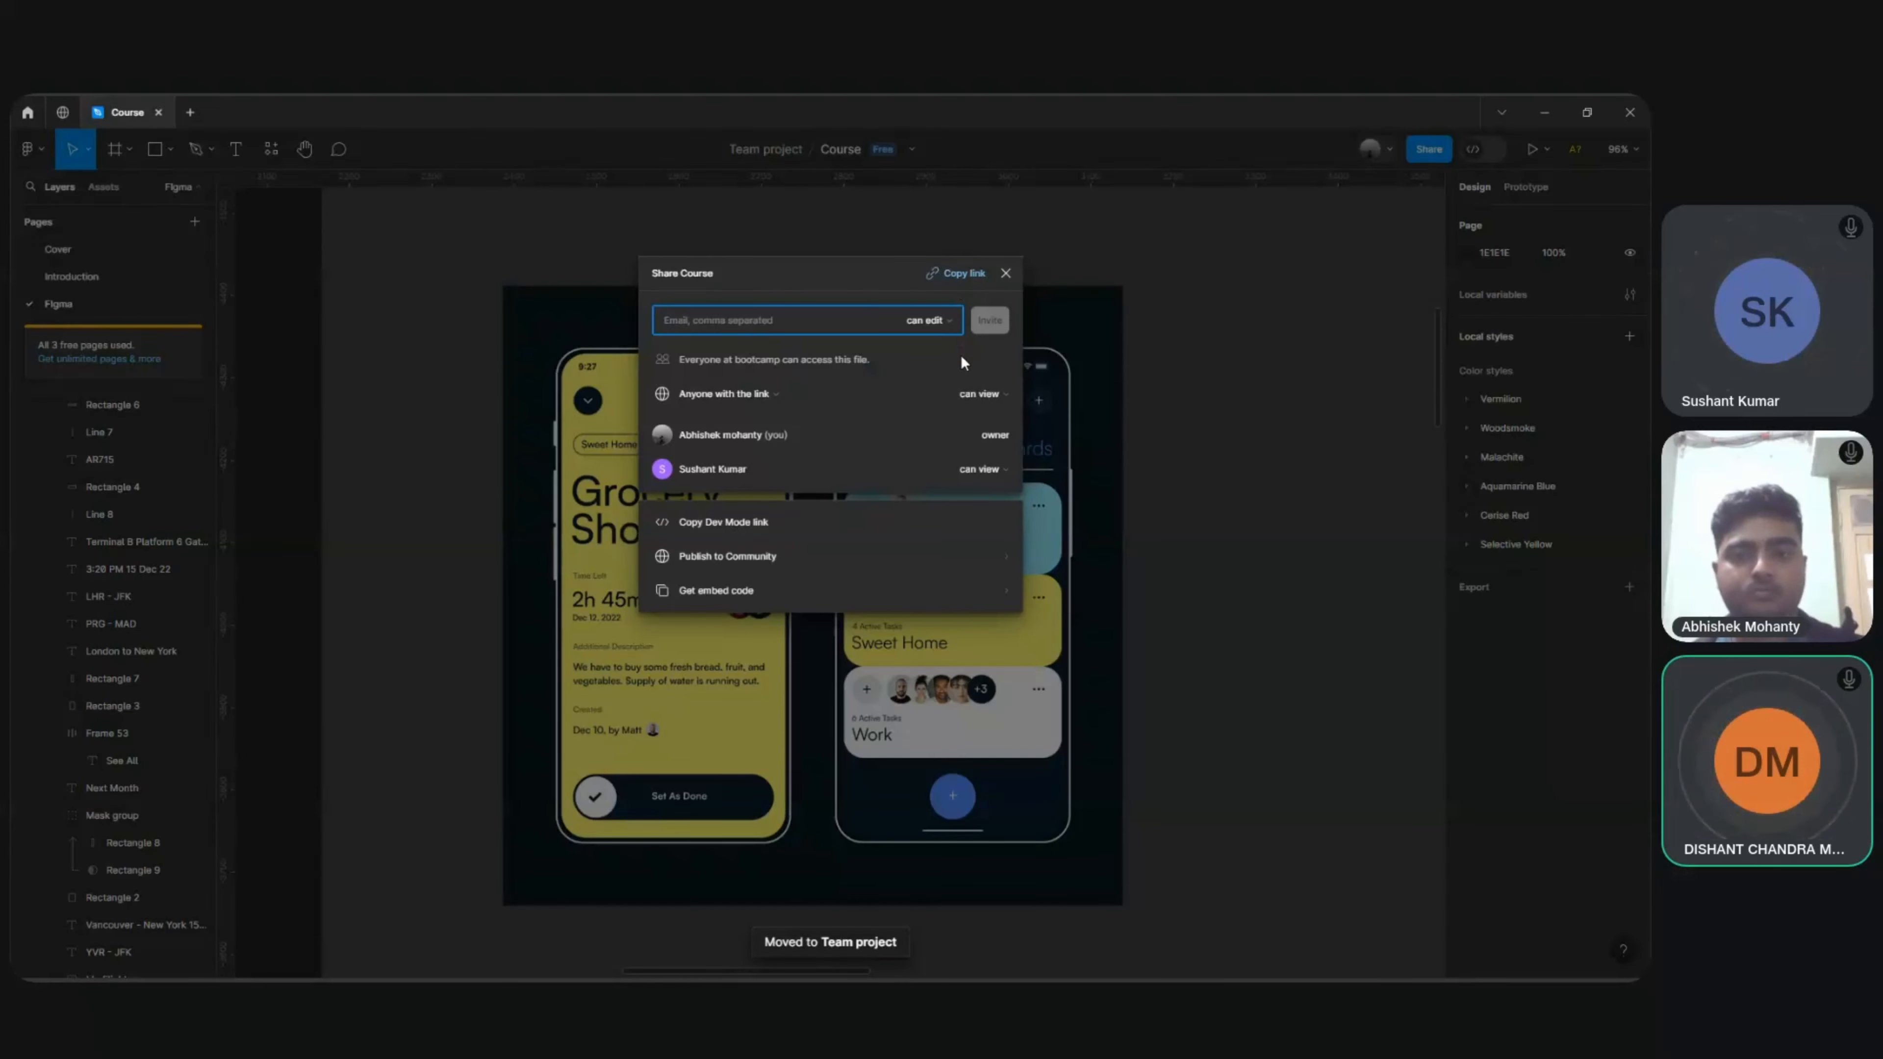
pyautogui.click(955, 275)
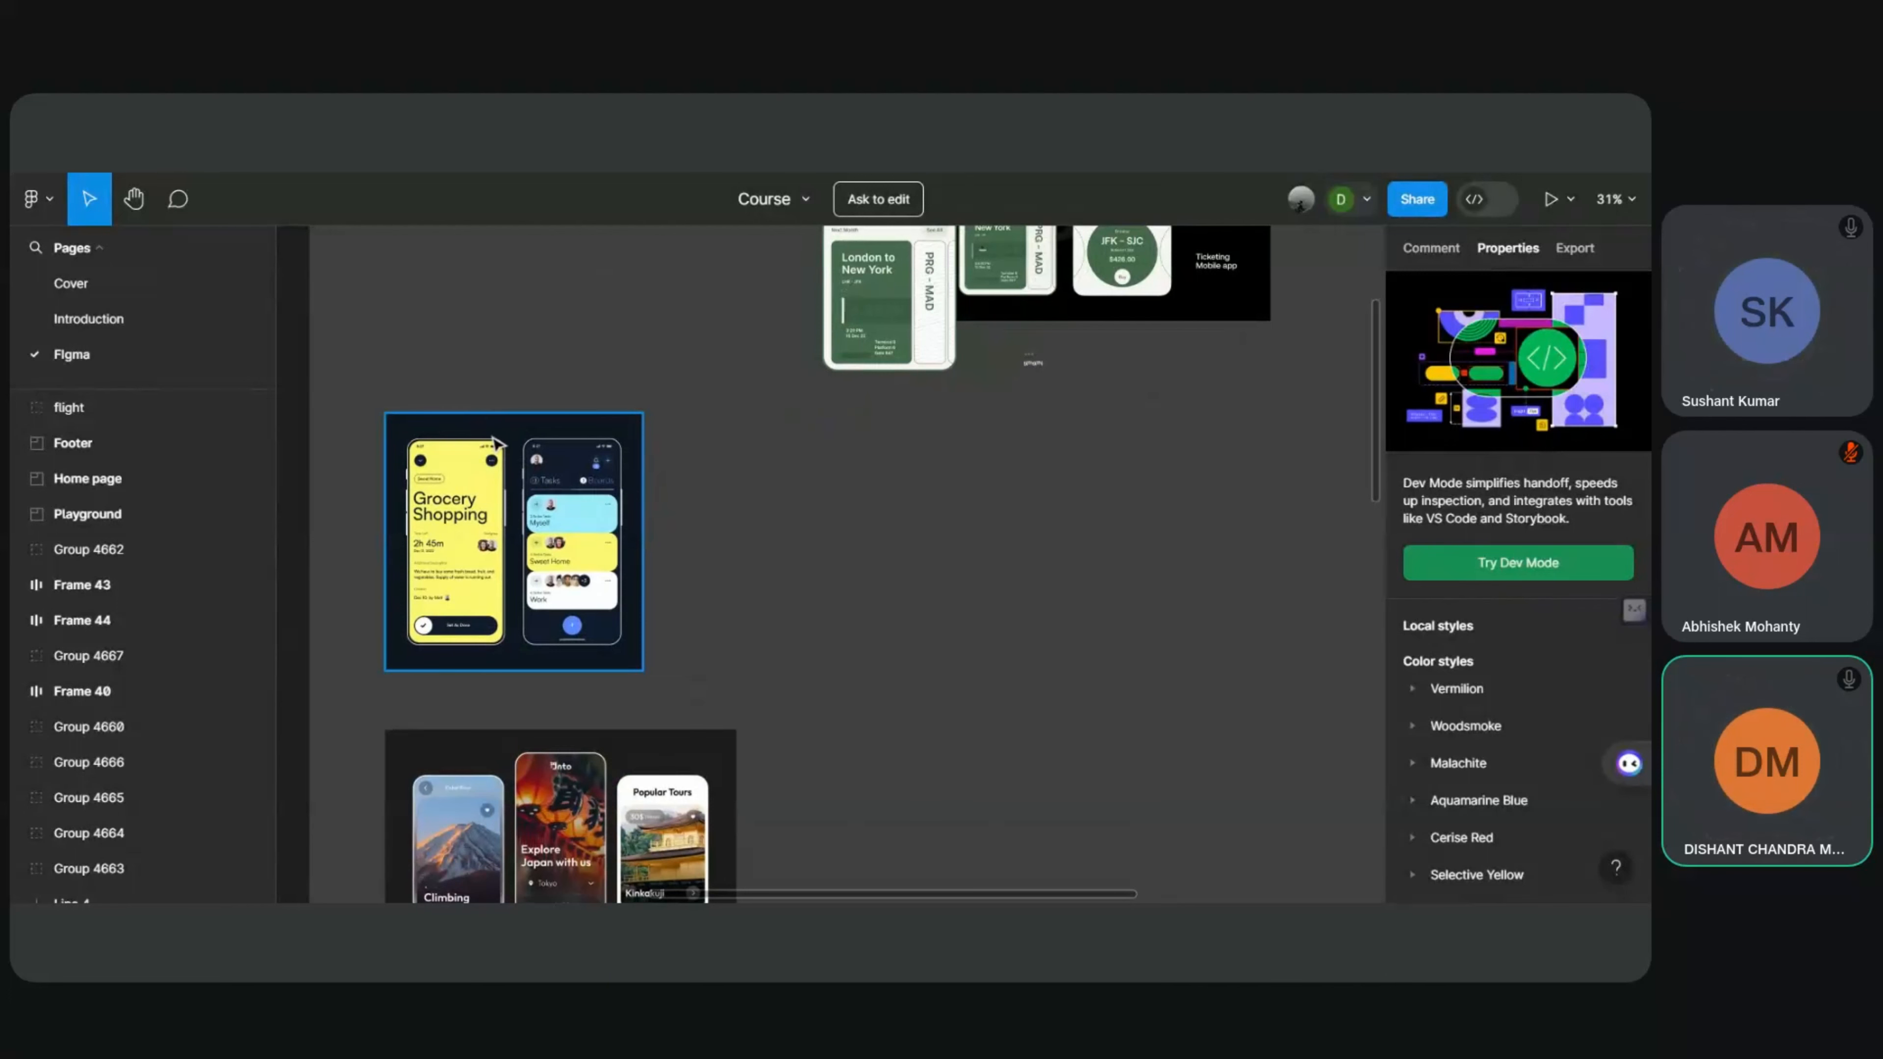
pyautogui.scroll(2, 477, 428)
pyautogui.scroll(-5, 93, 574)
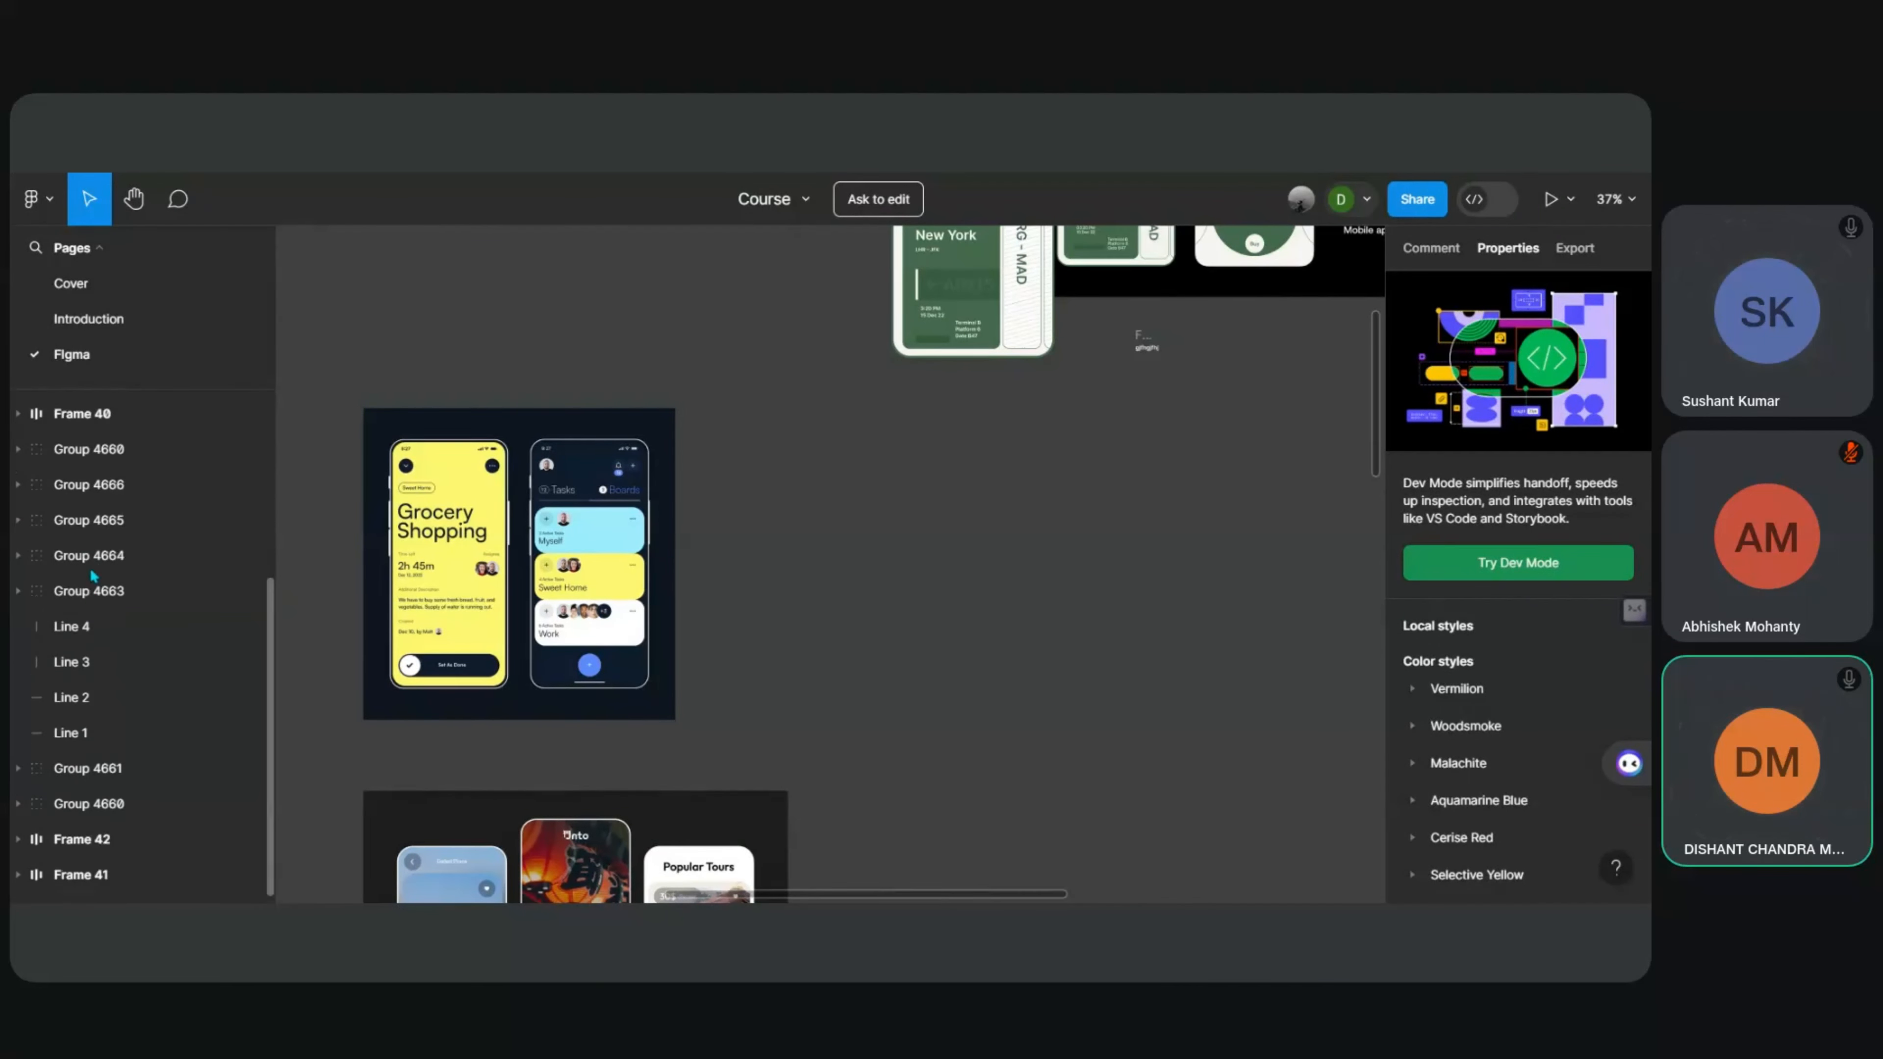
pyautogui.scroll(5, 93, 575)
pyautogui.click(41, 200)
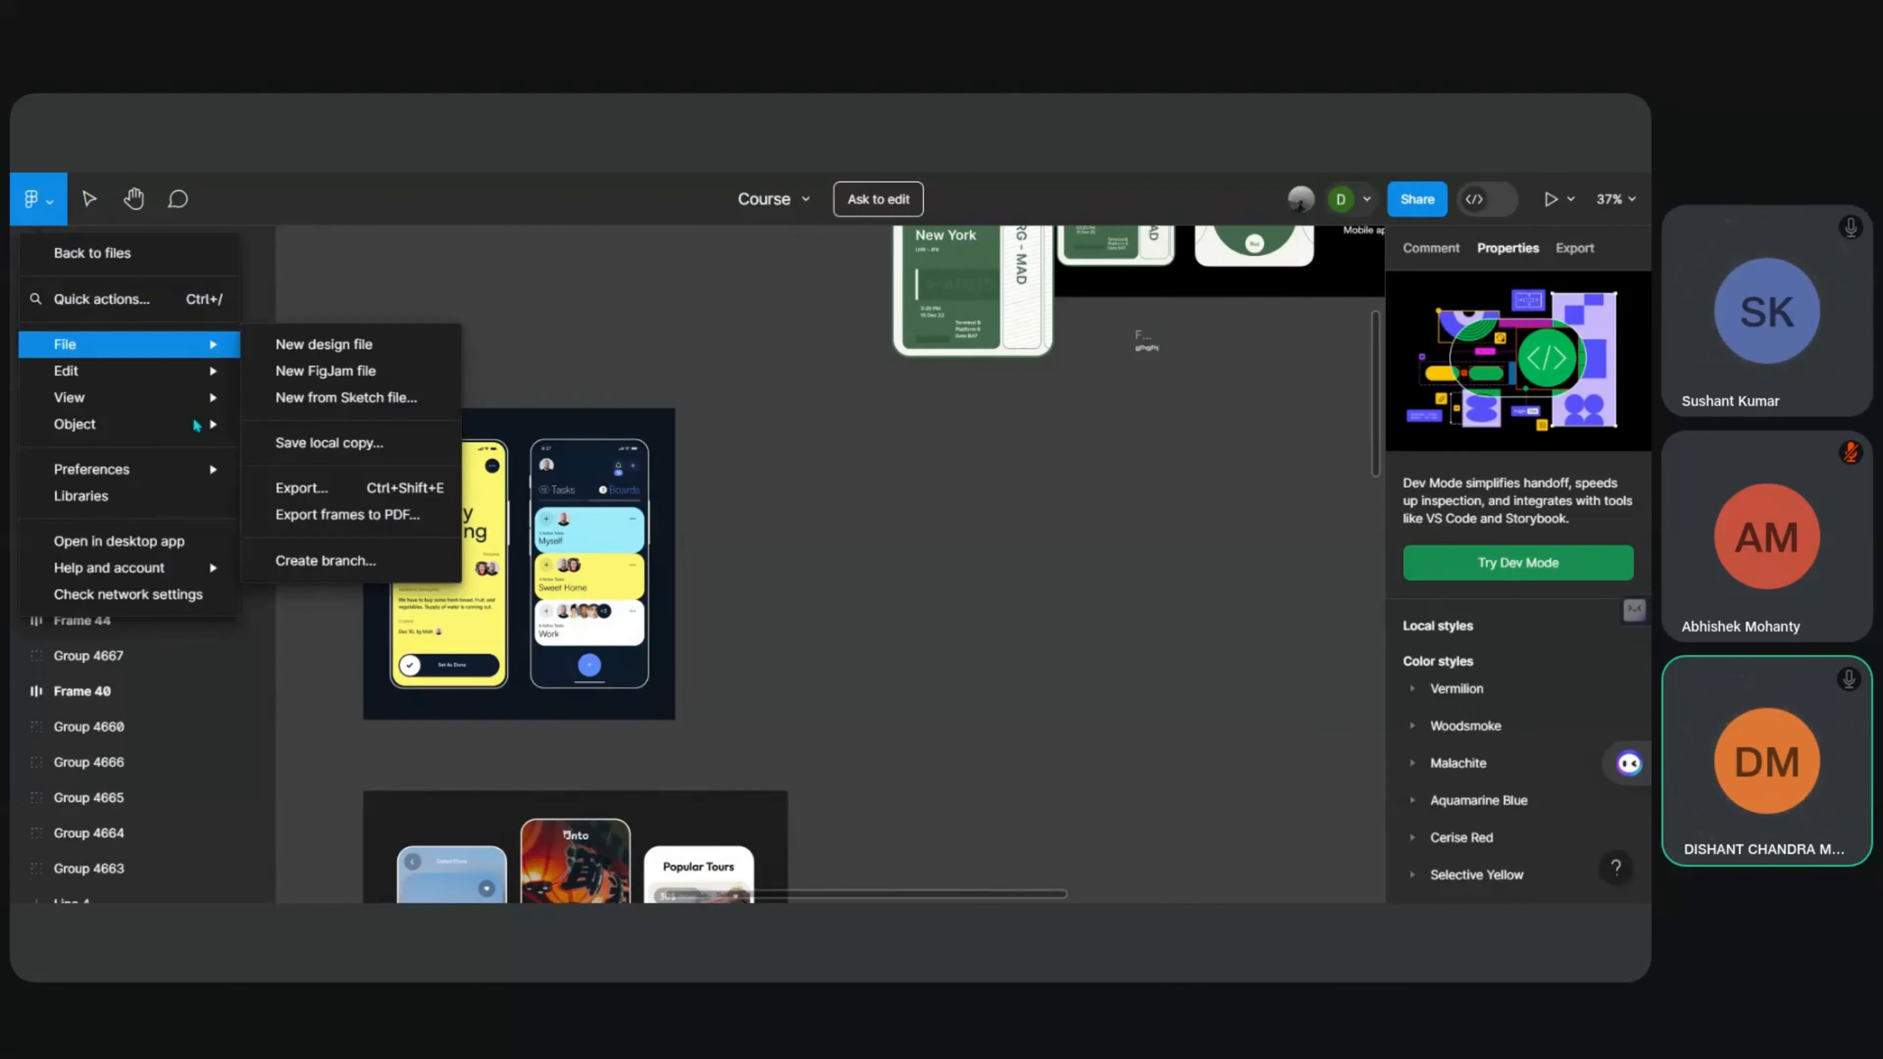
pyautogui.moveTo(202, 371)
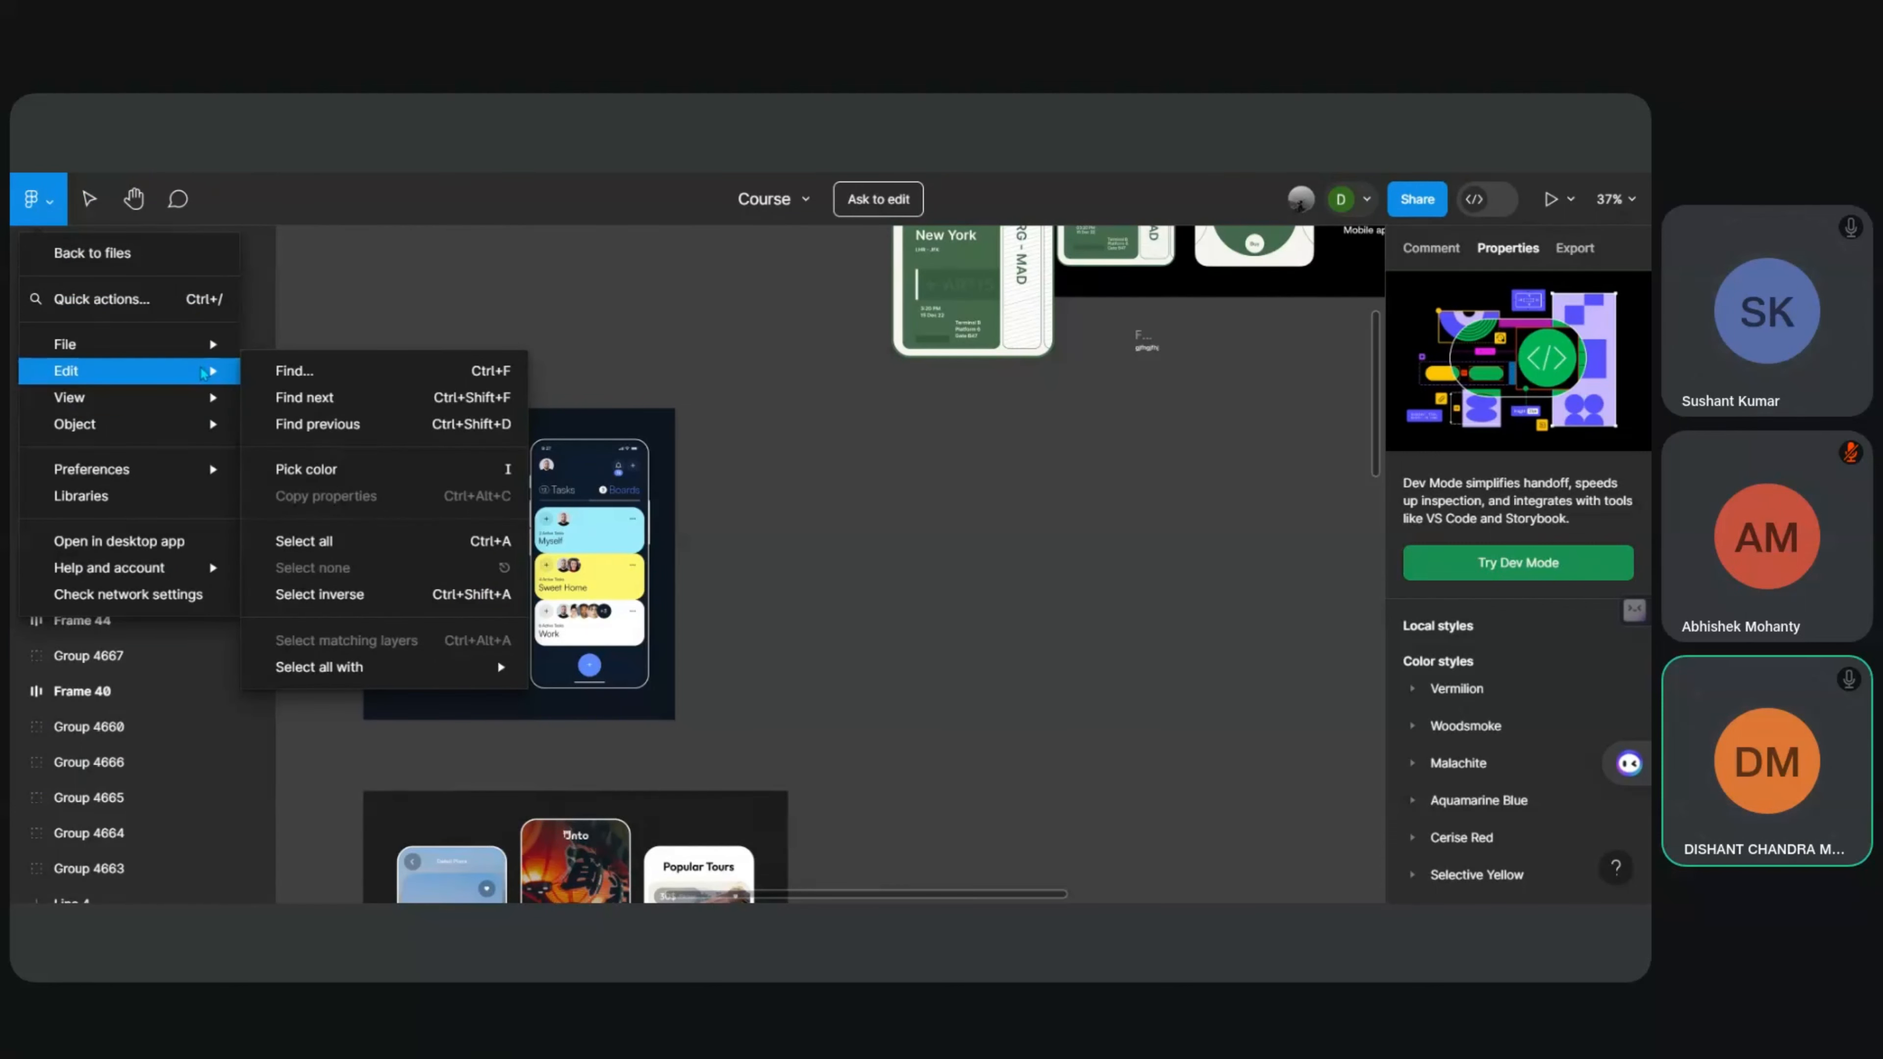
pyautogui.moveTo(202, 424)
pyautogui.click(1141, 371)
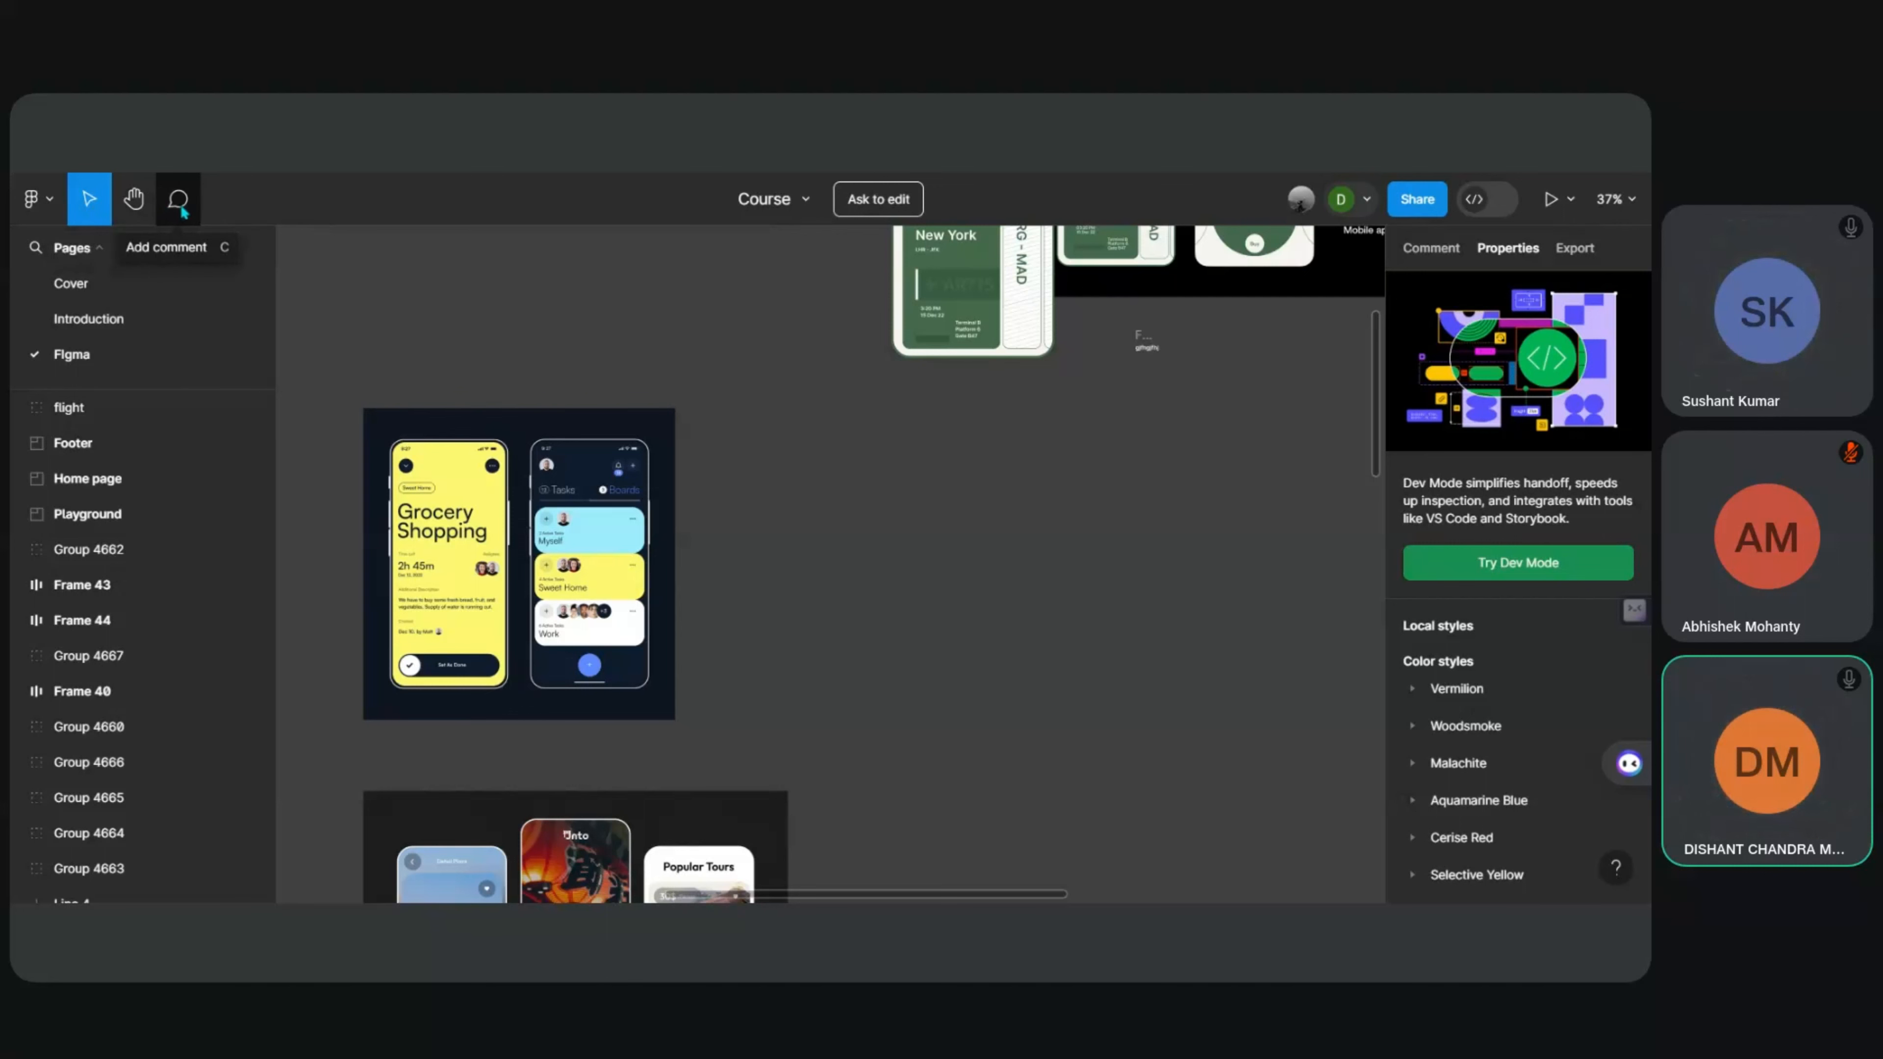
pyautogui.click(33, 198)
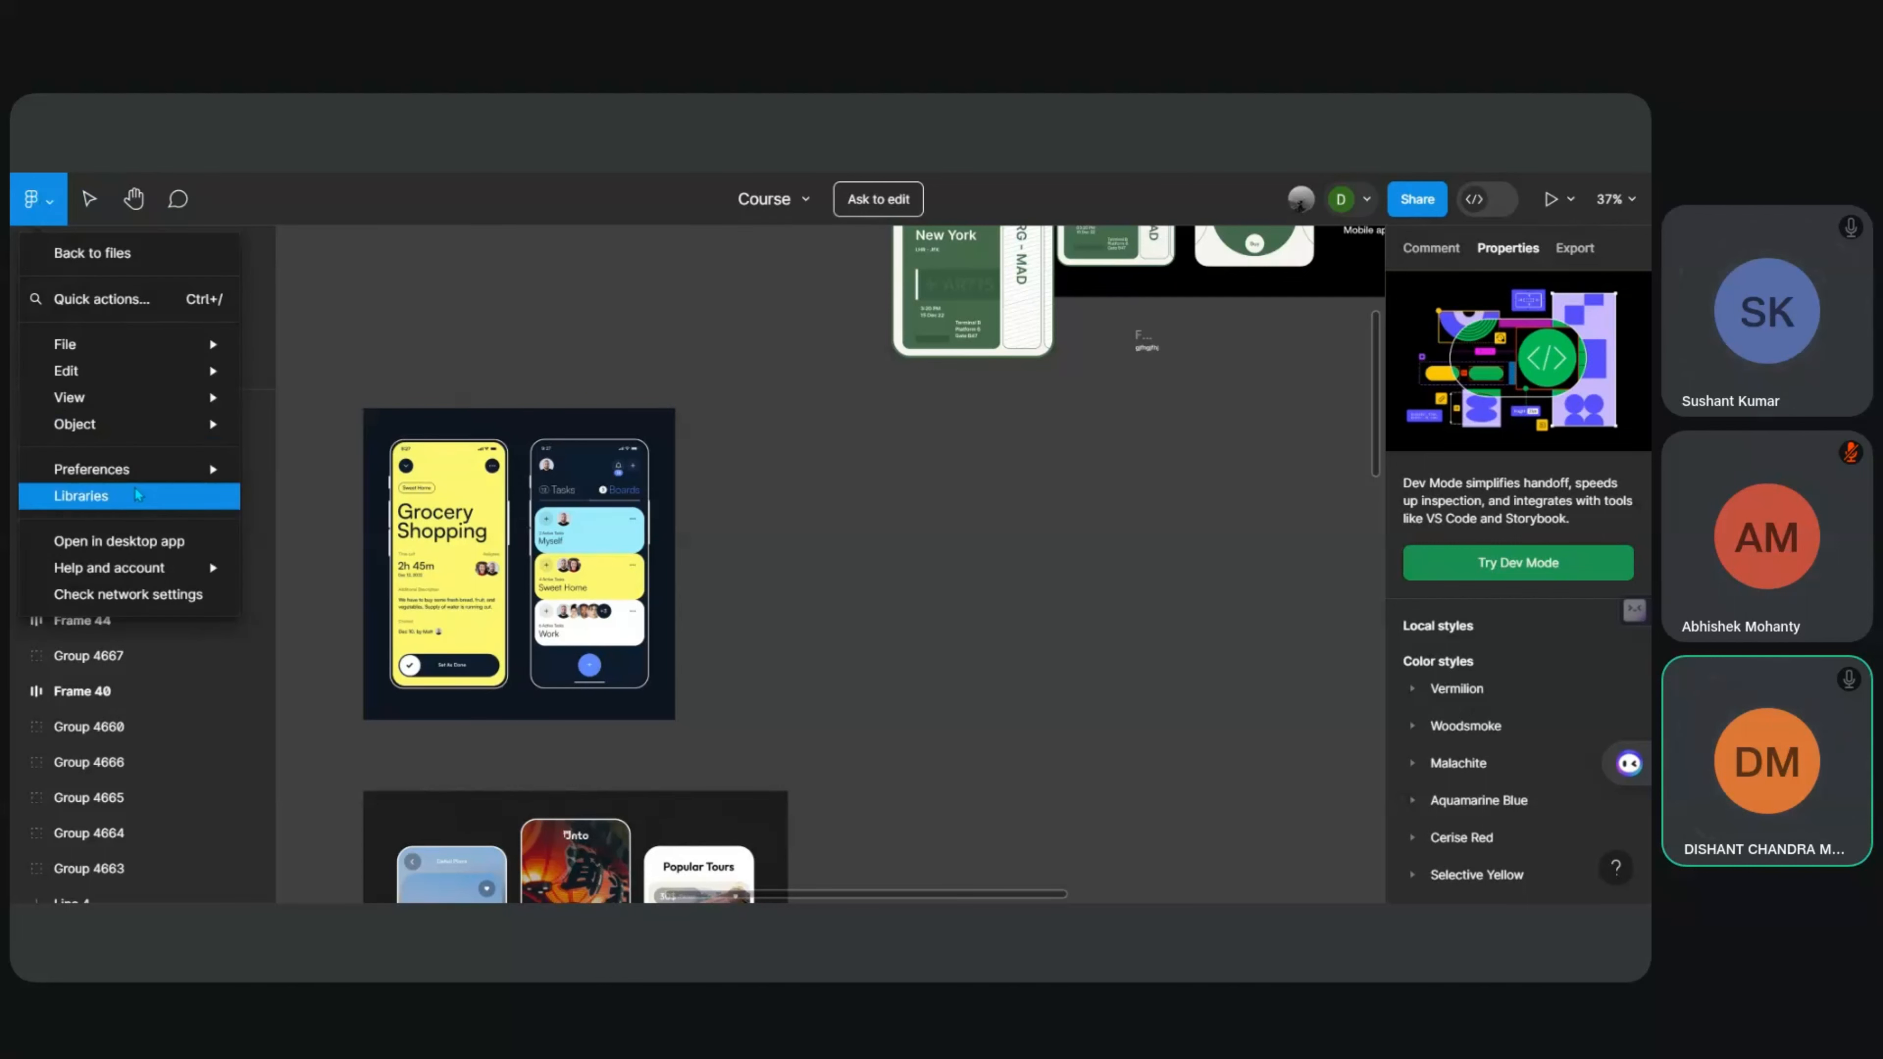
pyautogui.moveTo(133, 468)
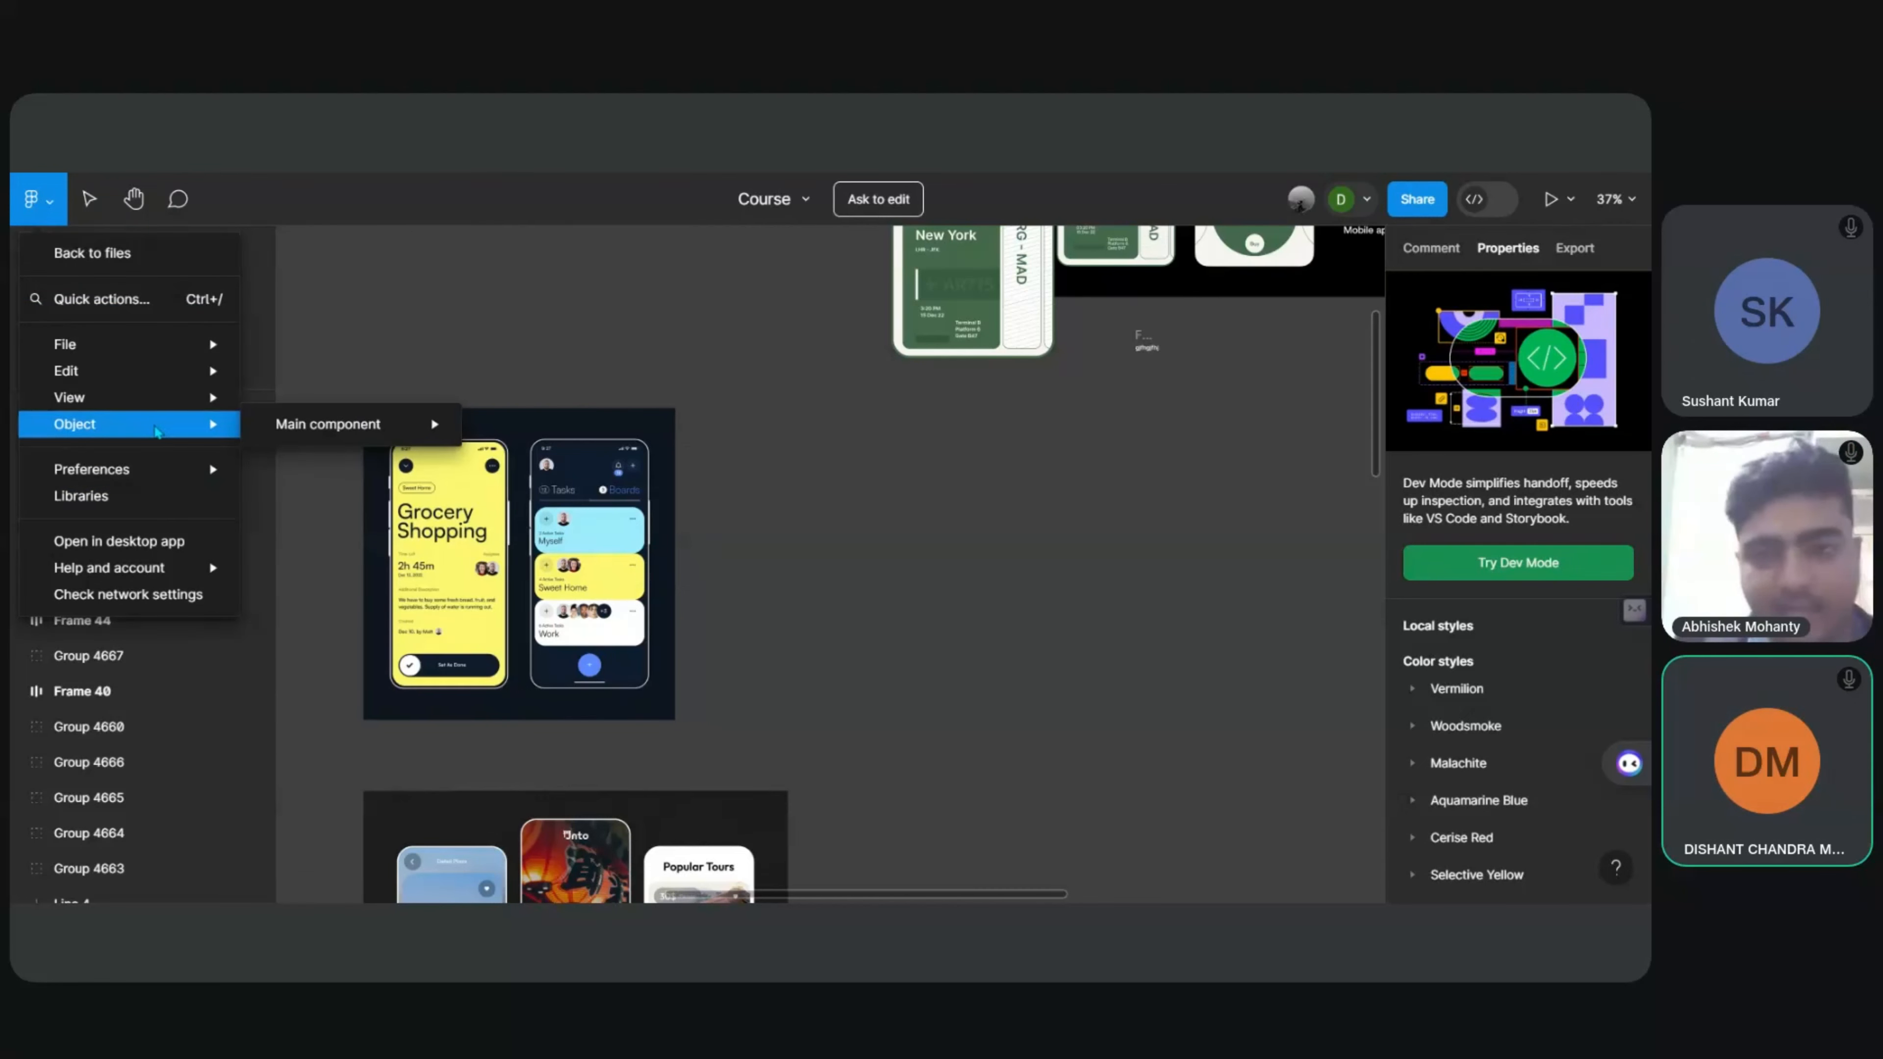
pyautogui.moveTo(340, 424)
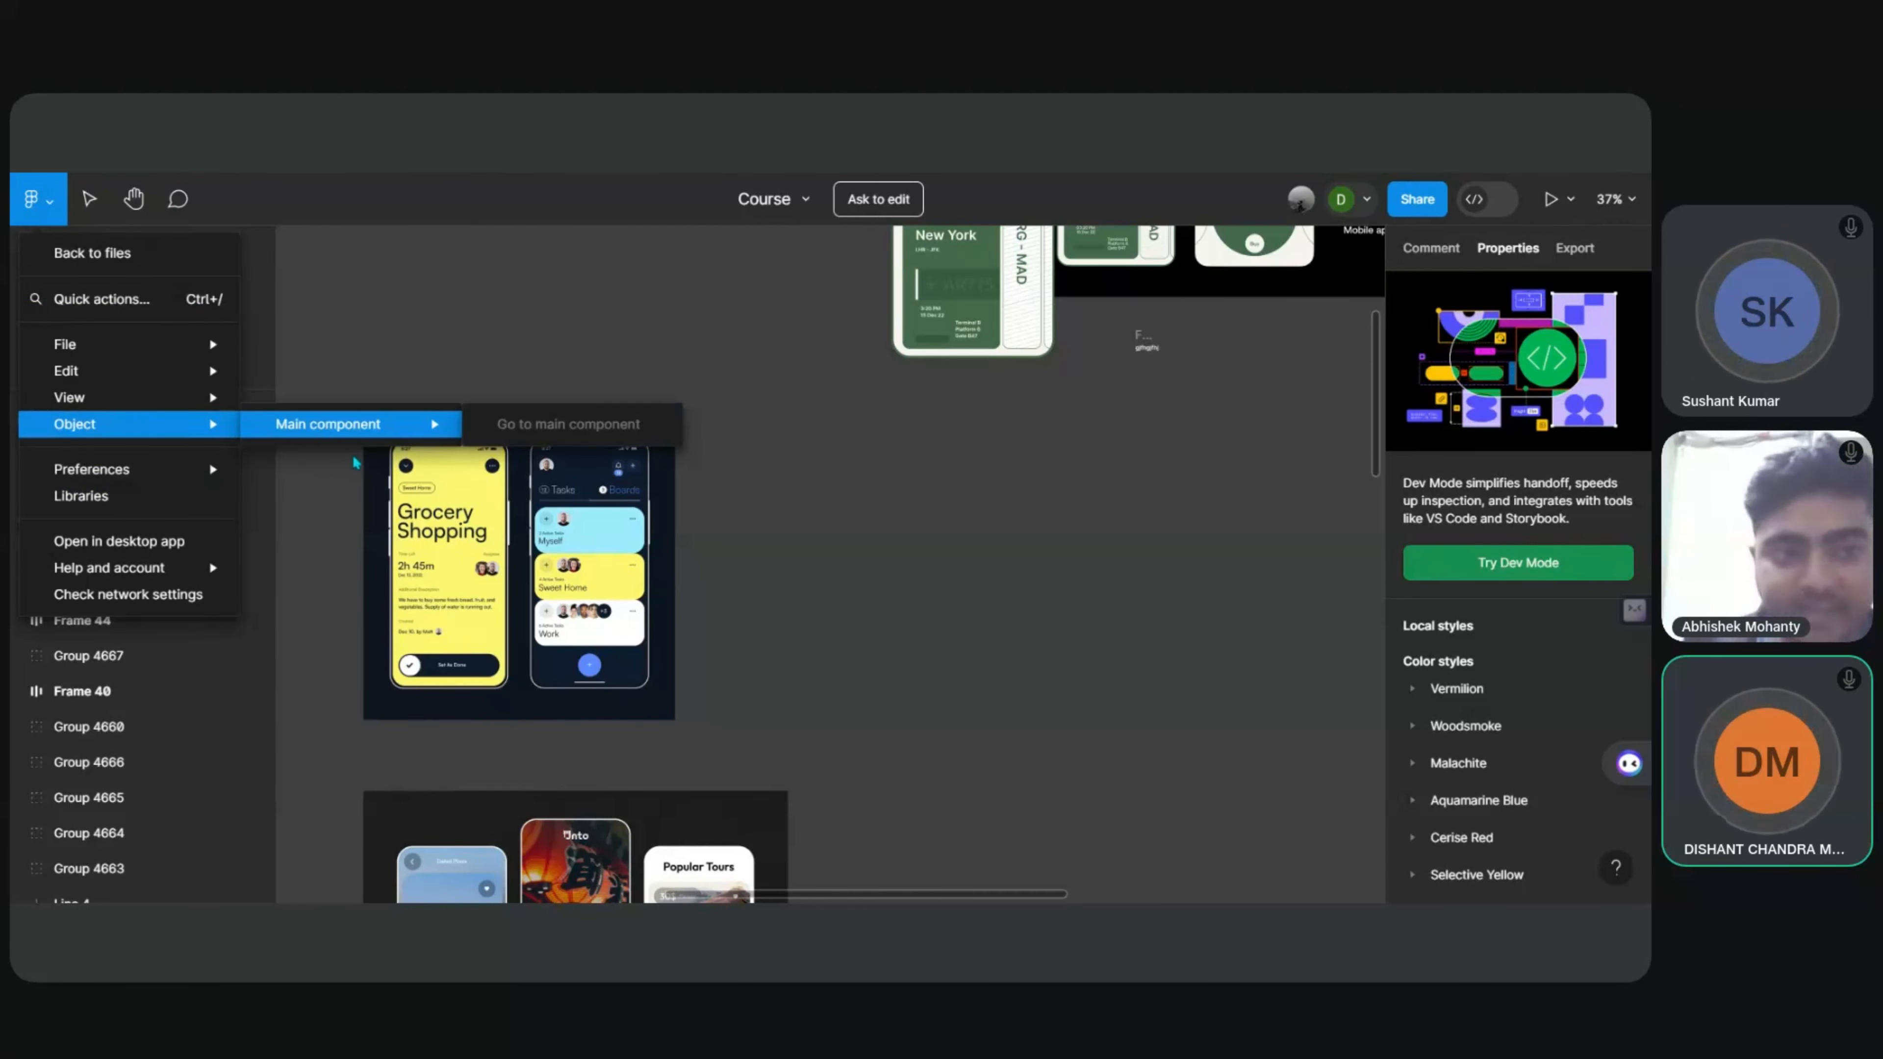
pyautogui.click(419, 299)
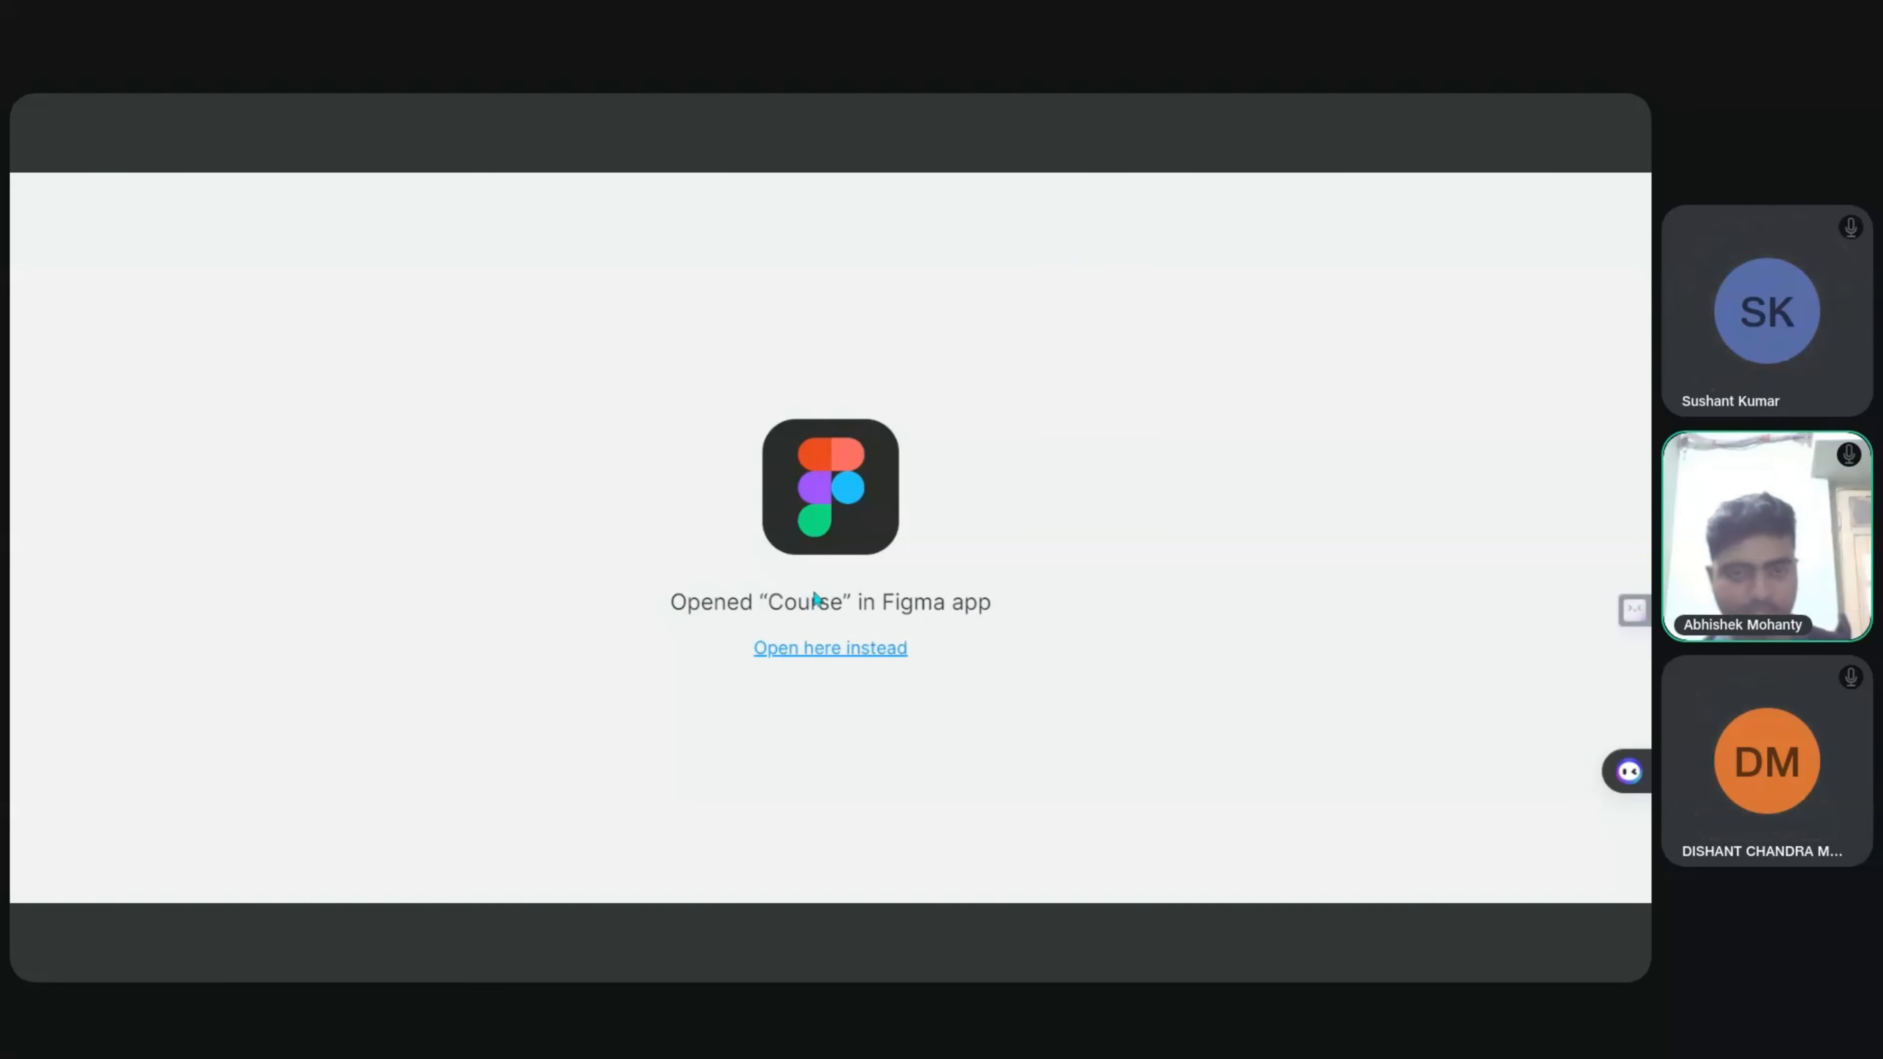
# Step: Open the Course file in the browser instead of the desktop app and locate the Japan travel mockup in the Playground section
pyautogui.click(795, 648)
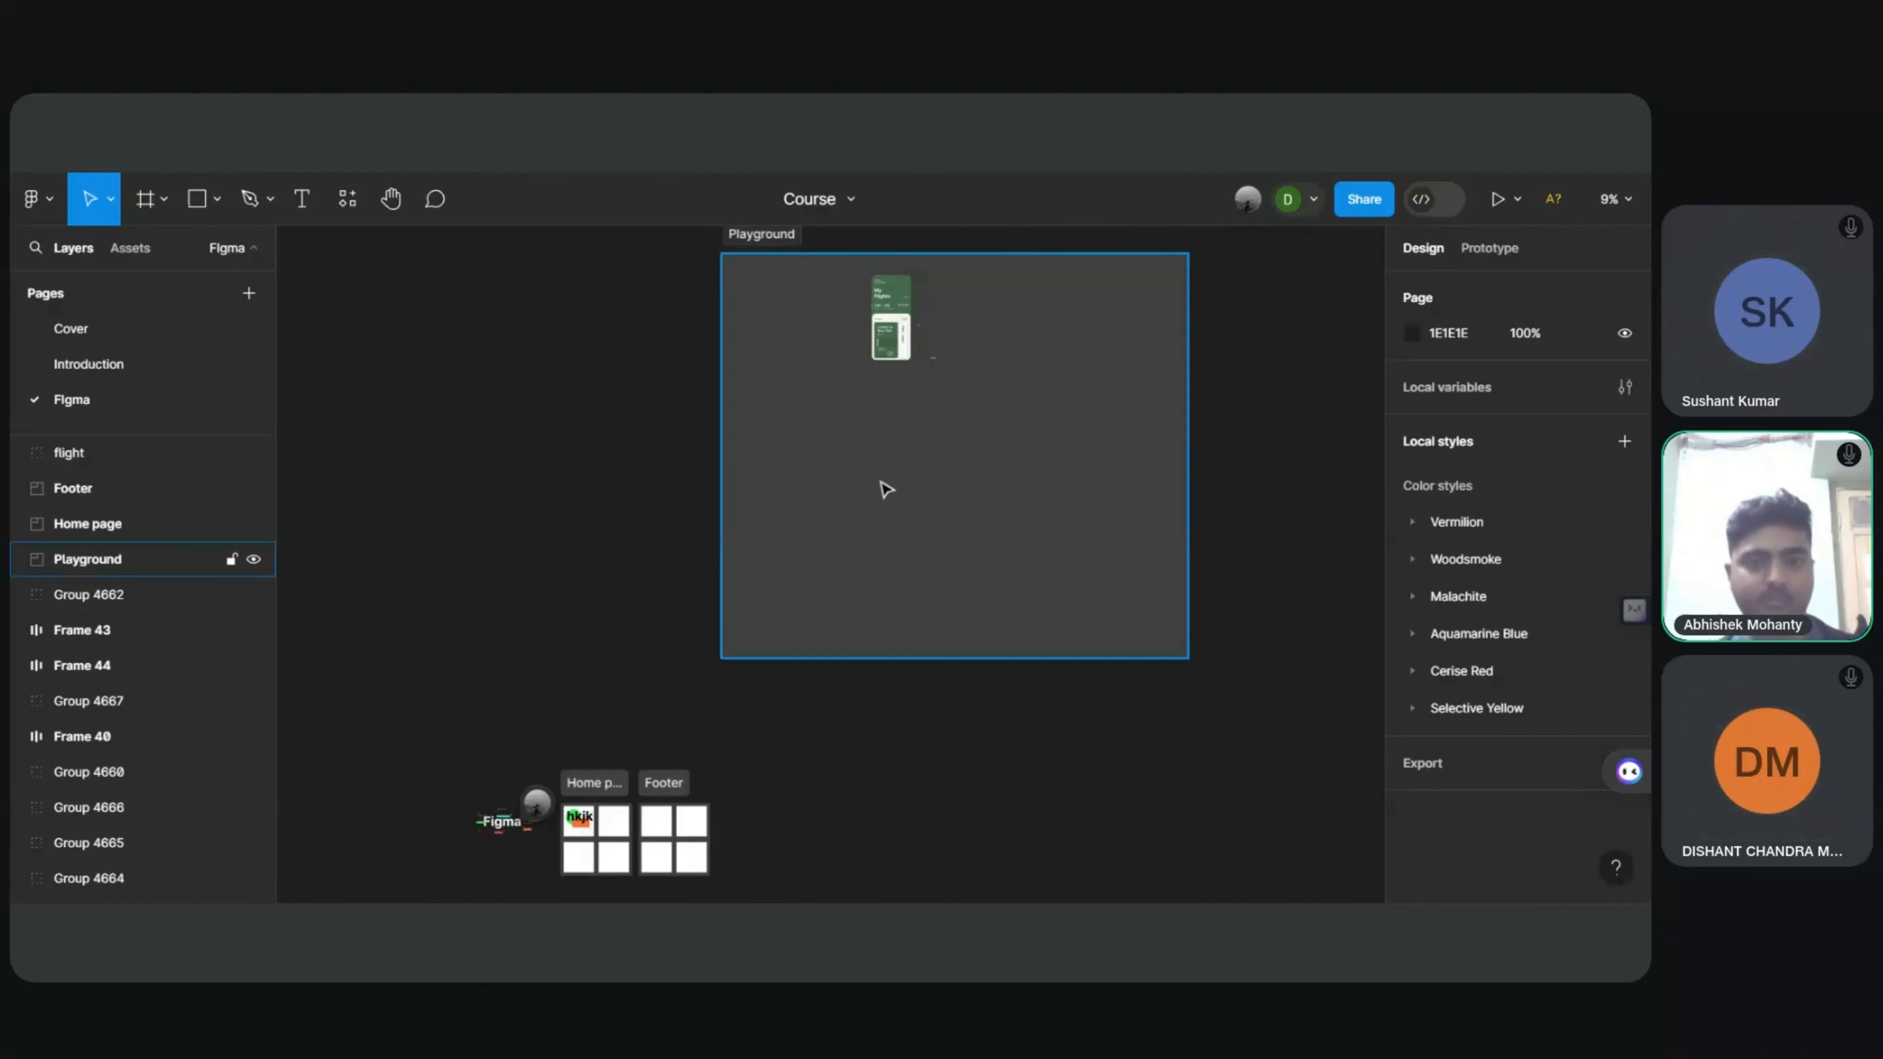
pyautogui.scroll(-3, 617, 556)
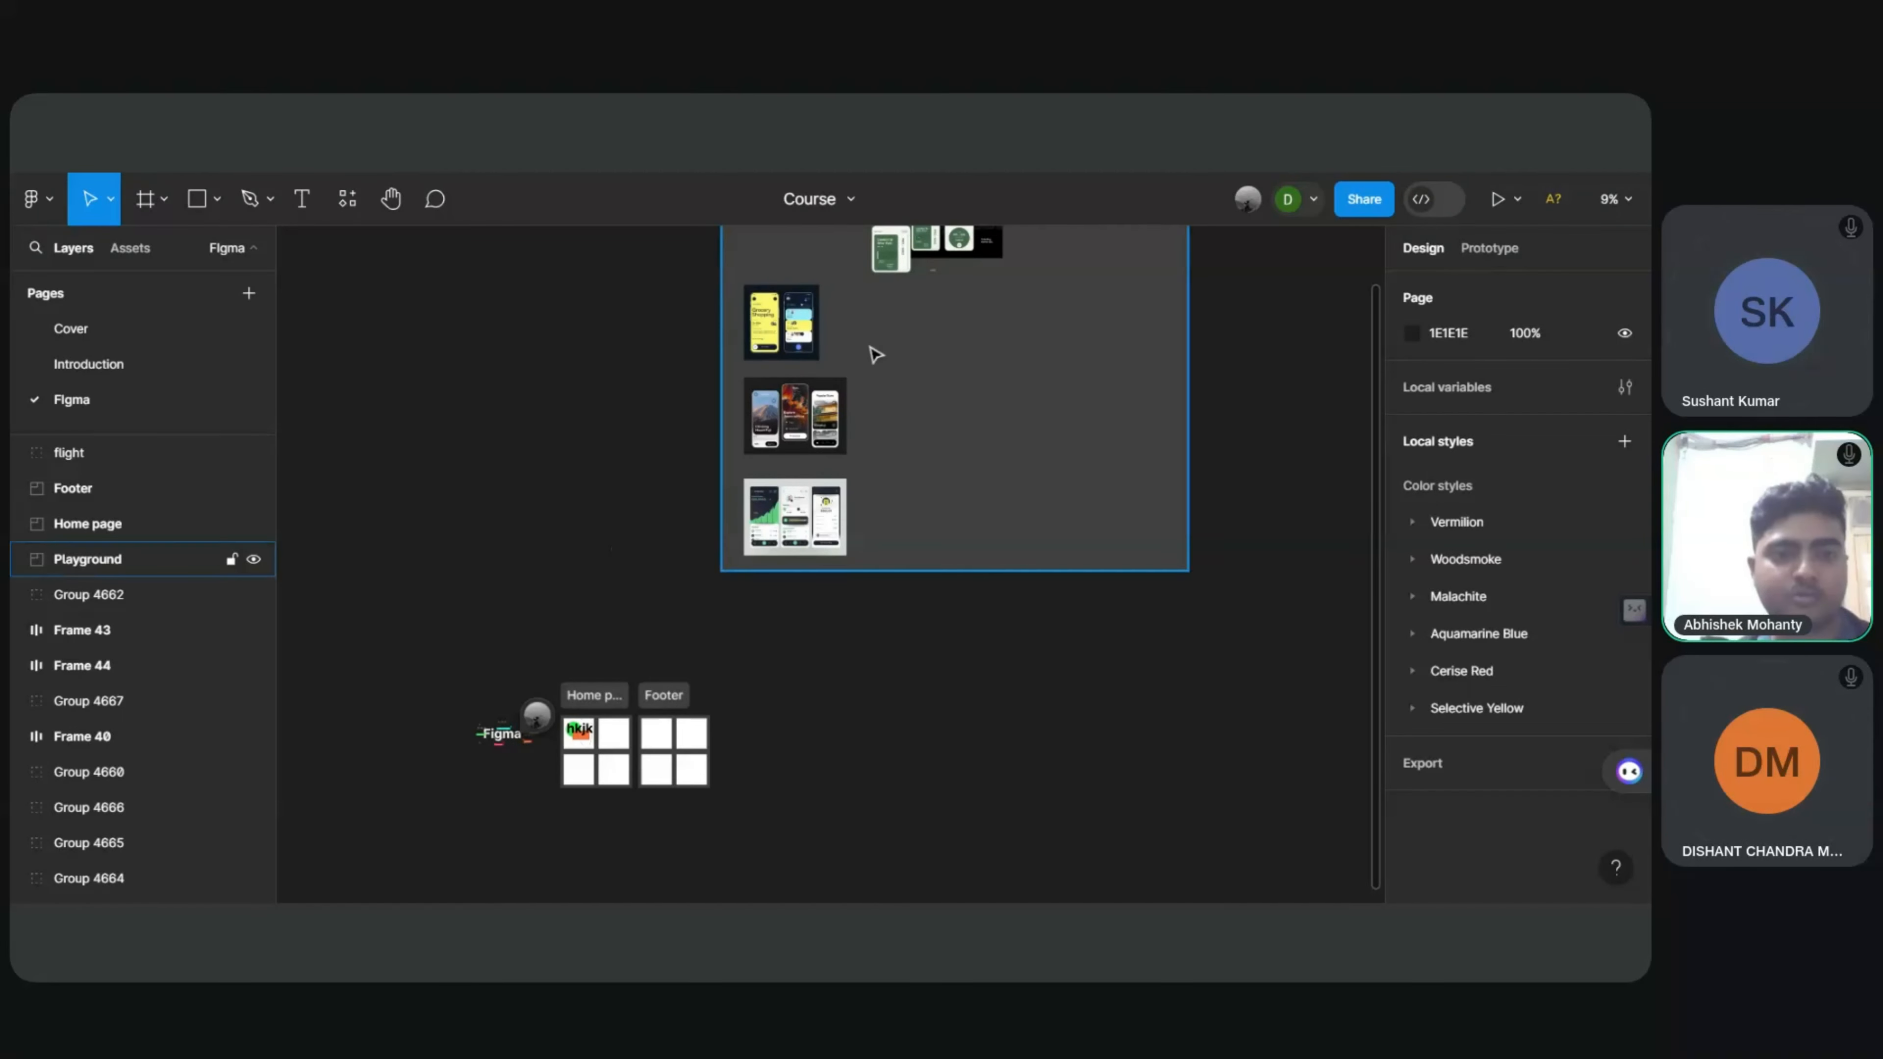
pyautogui.scroll(5, 878, 349)
pyautogui.scroll(1, 880, 348)
pyautogui.scroll(2, 836, 571)
pyautogui.scroll(-3, 828, 685)
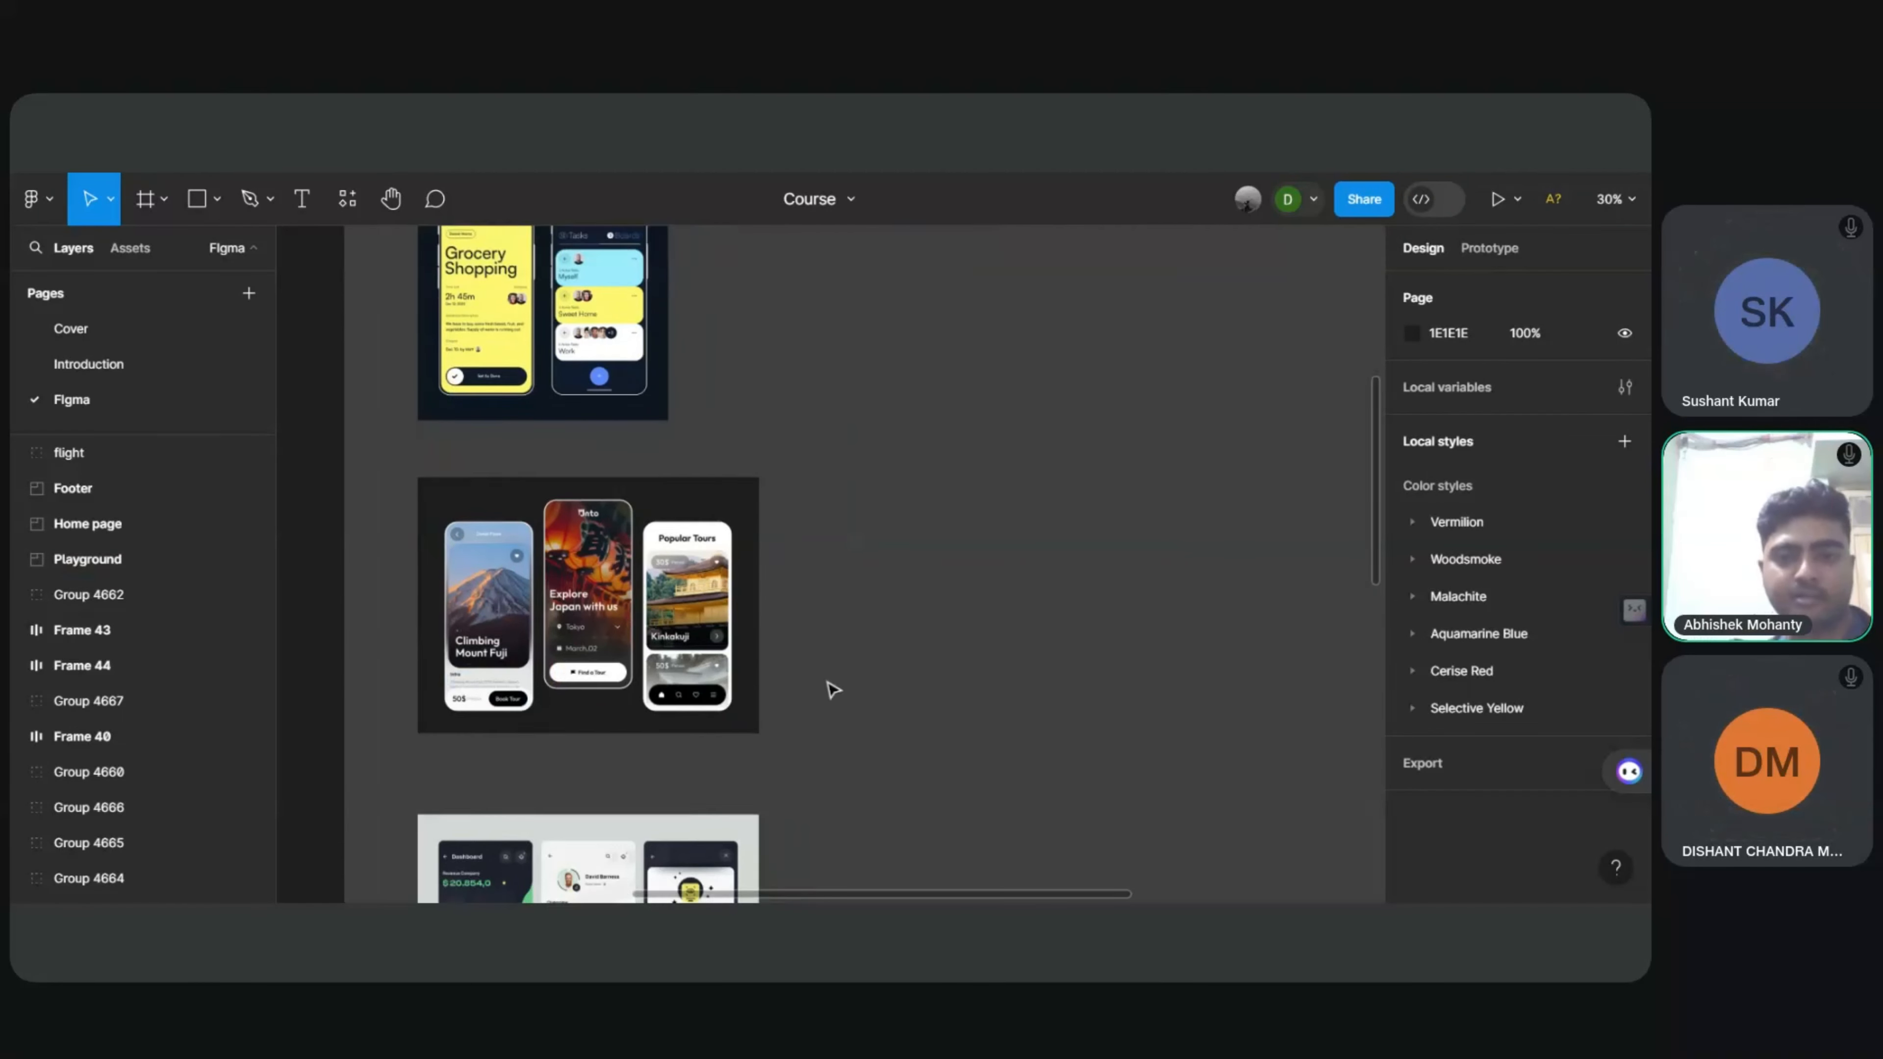
# Step: Draw a trial frame of about 1077 × 720 in the empty area beside the Japan travel mockup and delete it
pyautogui.scroll(3, 931, 591)
pyautogui.press('f')
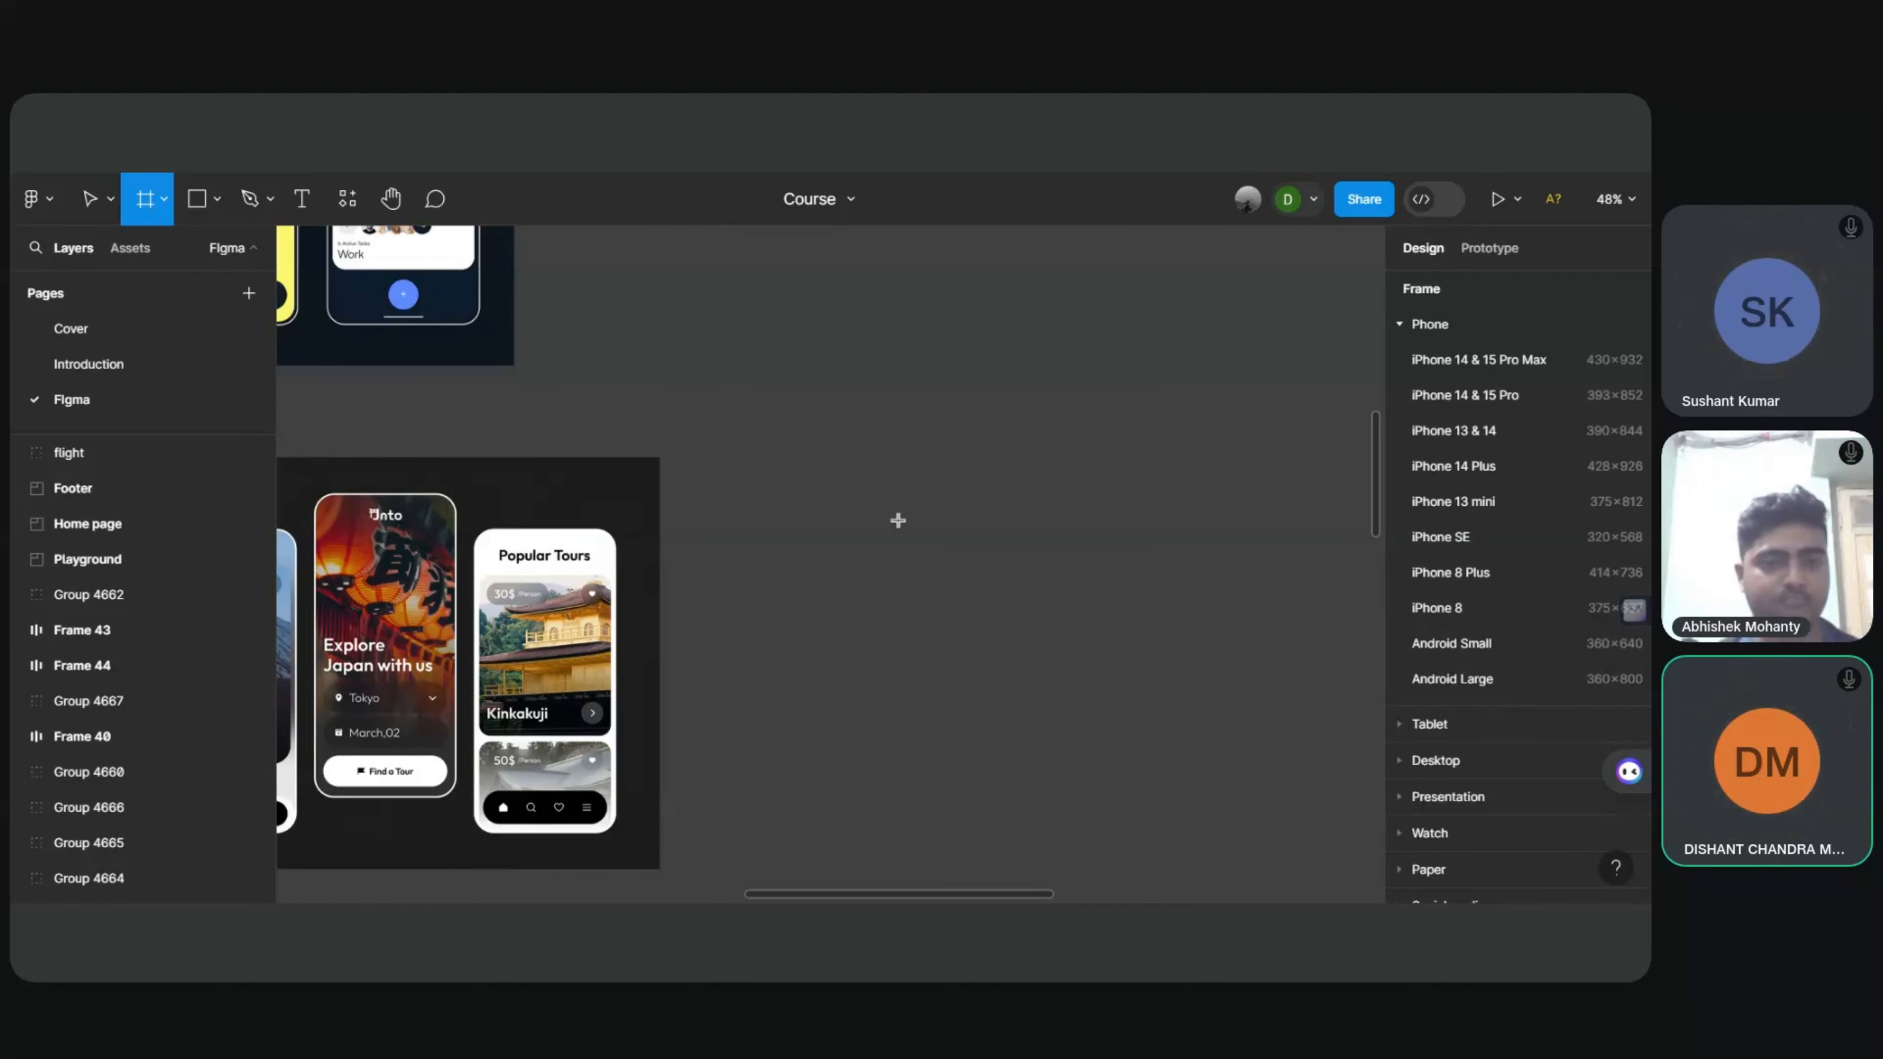
pyautogui.moveTo(860, 478); pyautogui.dragTo(1218, 783)
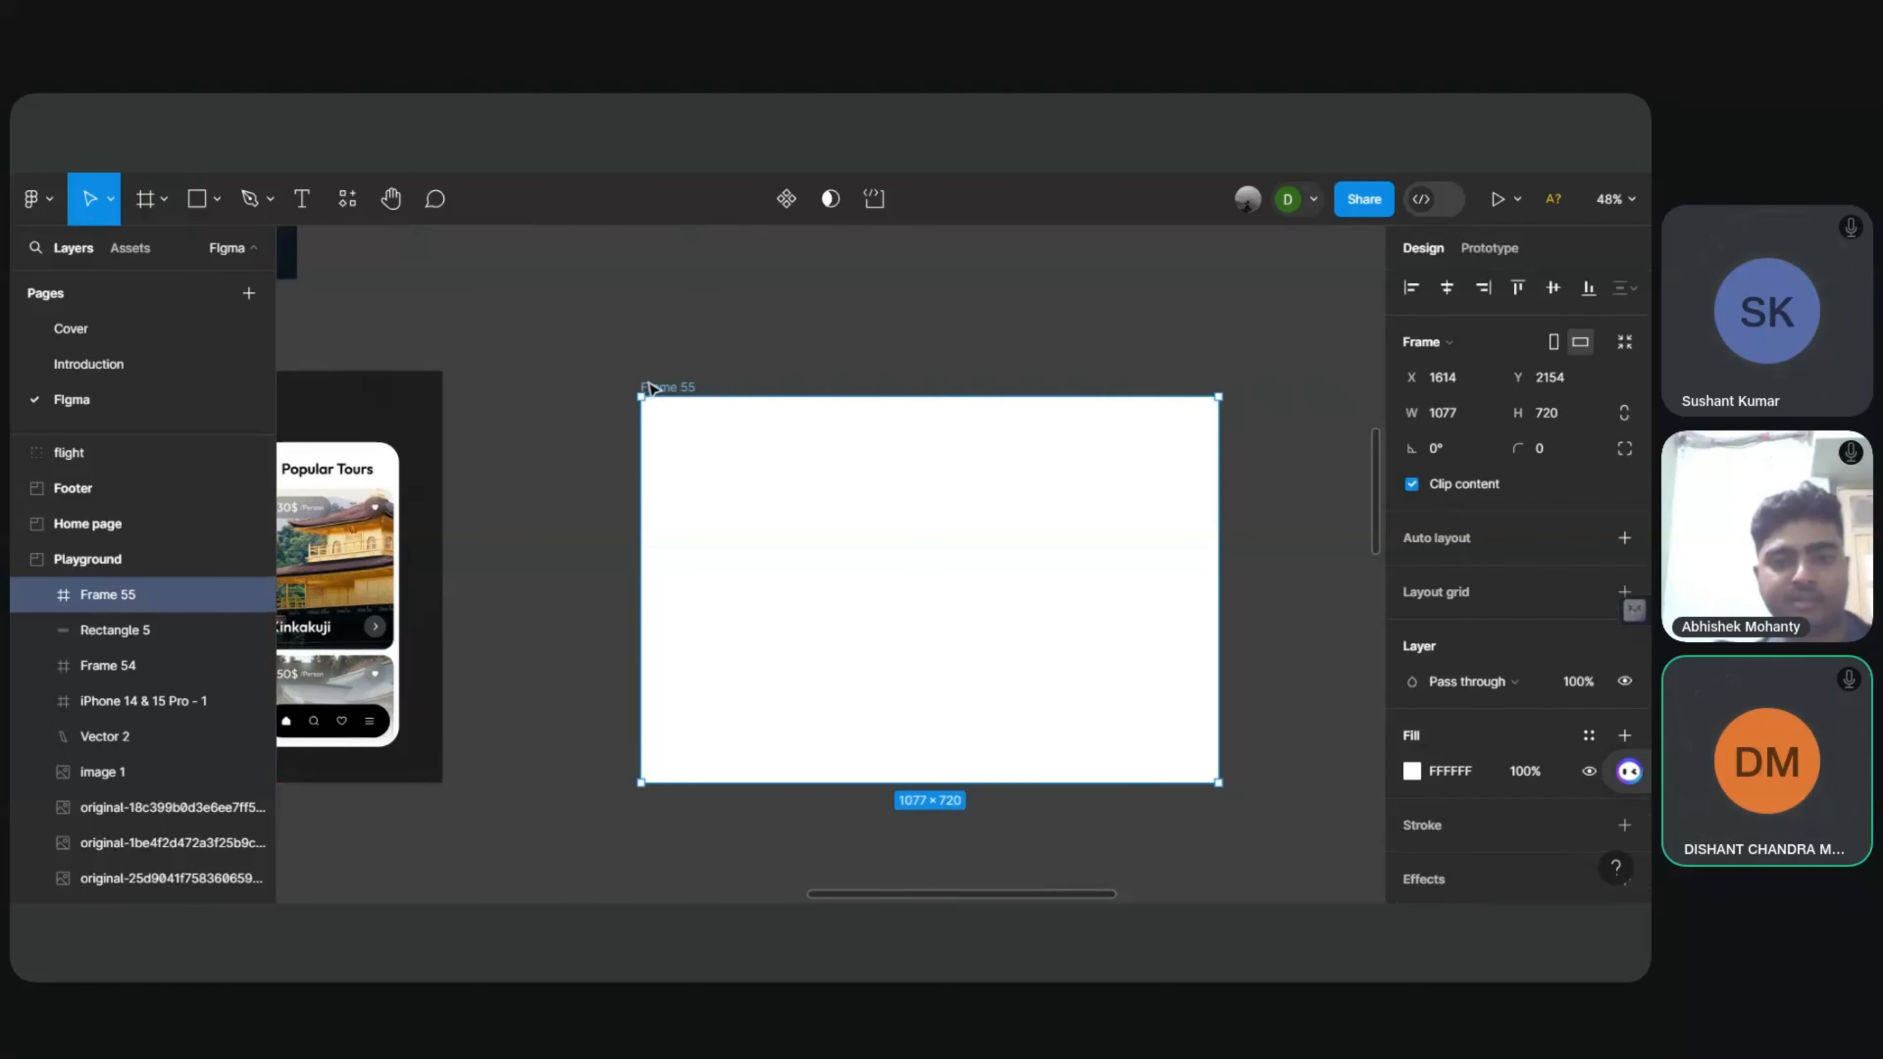
pyautogui.press('Delete')
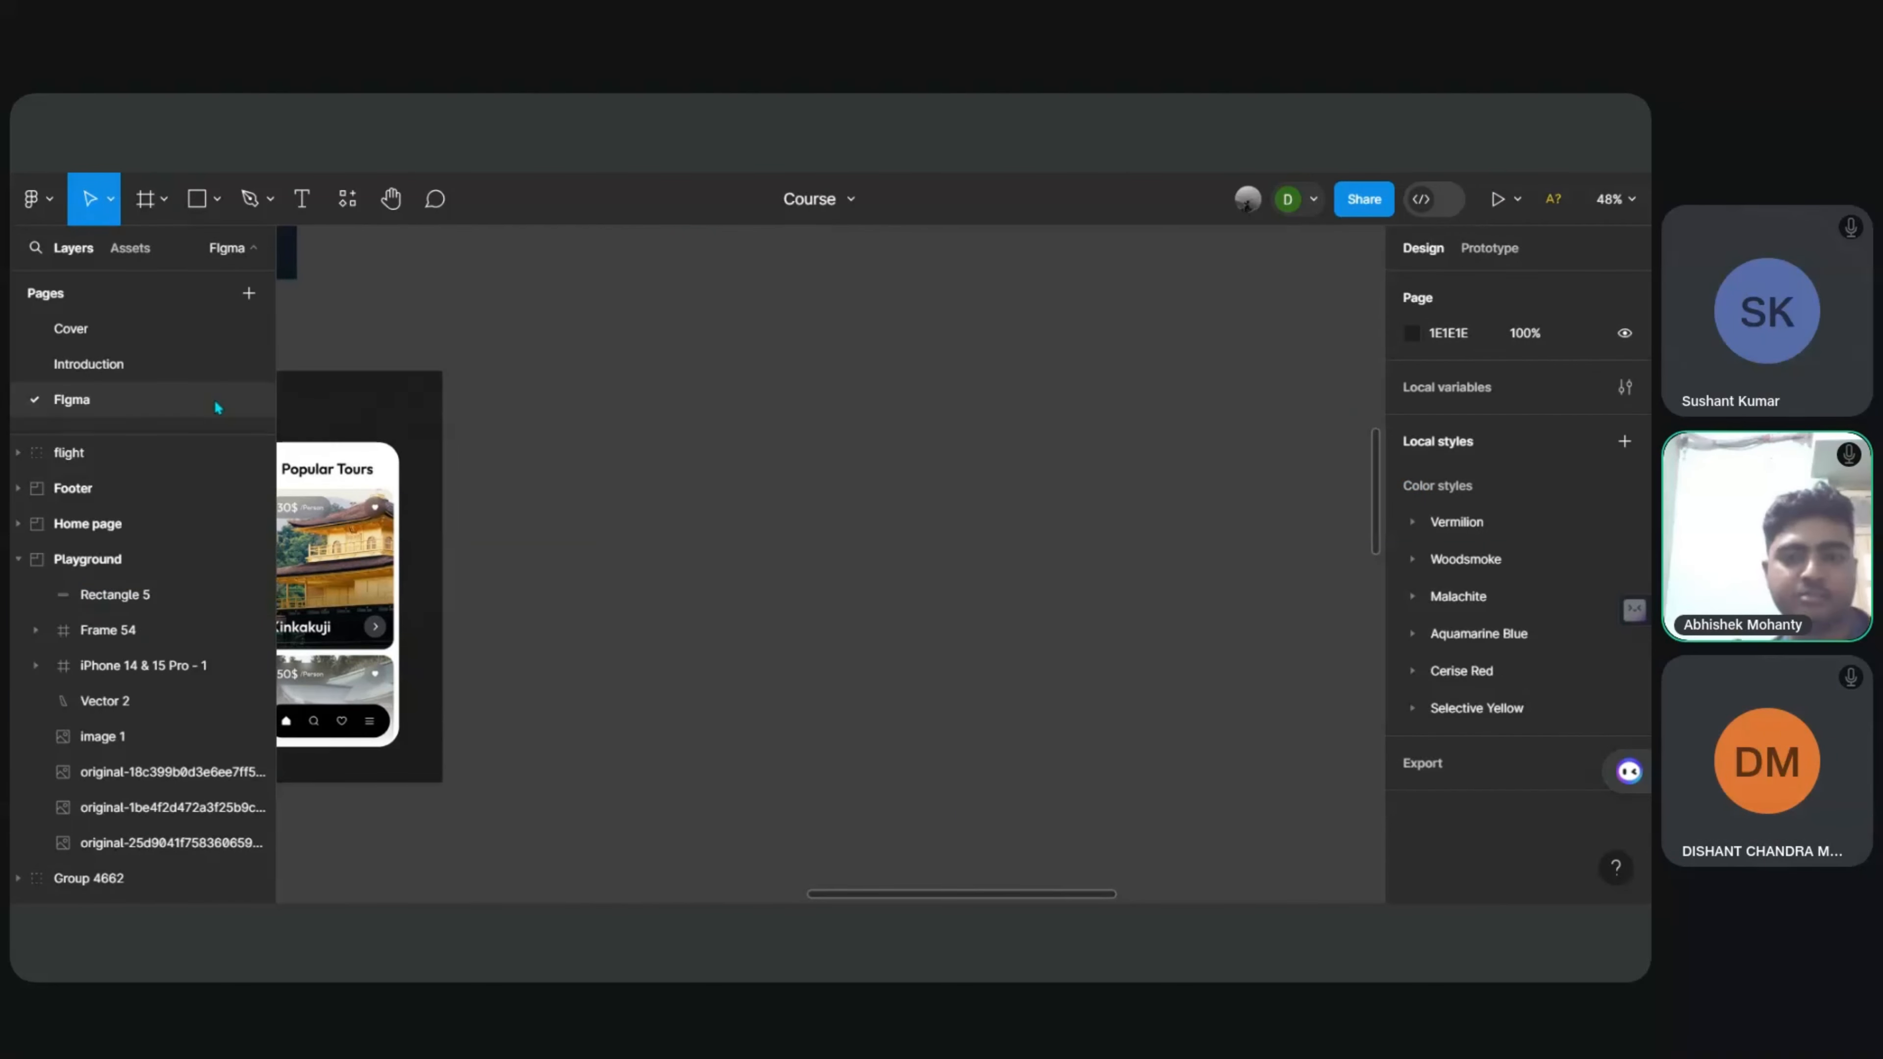
# Step: Copy the Japan travel mockup image and paste a duplicate into the Playground section
pyautogui.click(445, 415)
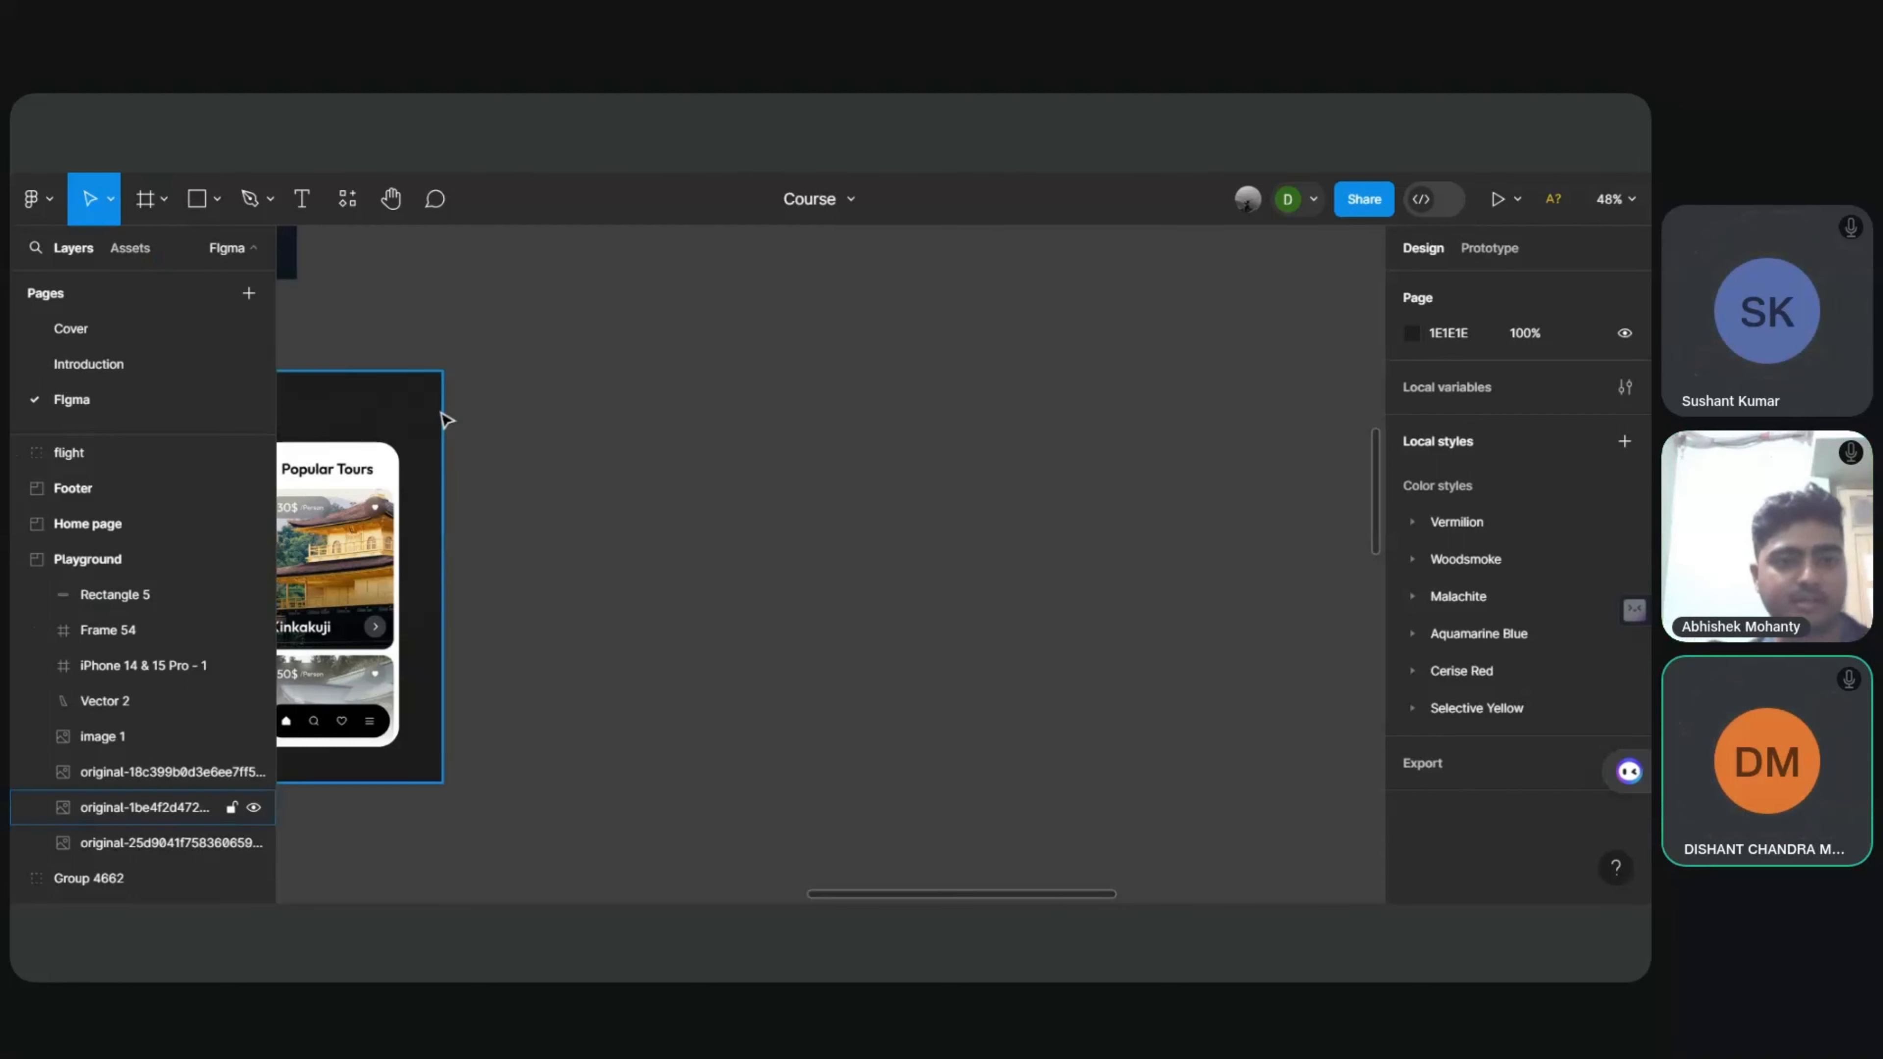
pyautogui.rightClick(426, 410)
pyautogui.moveTo(432, 416)
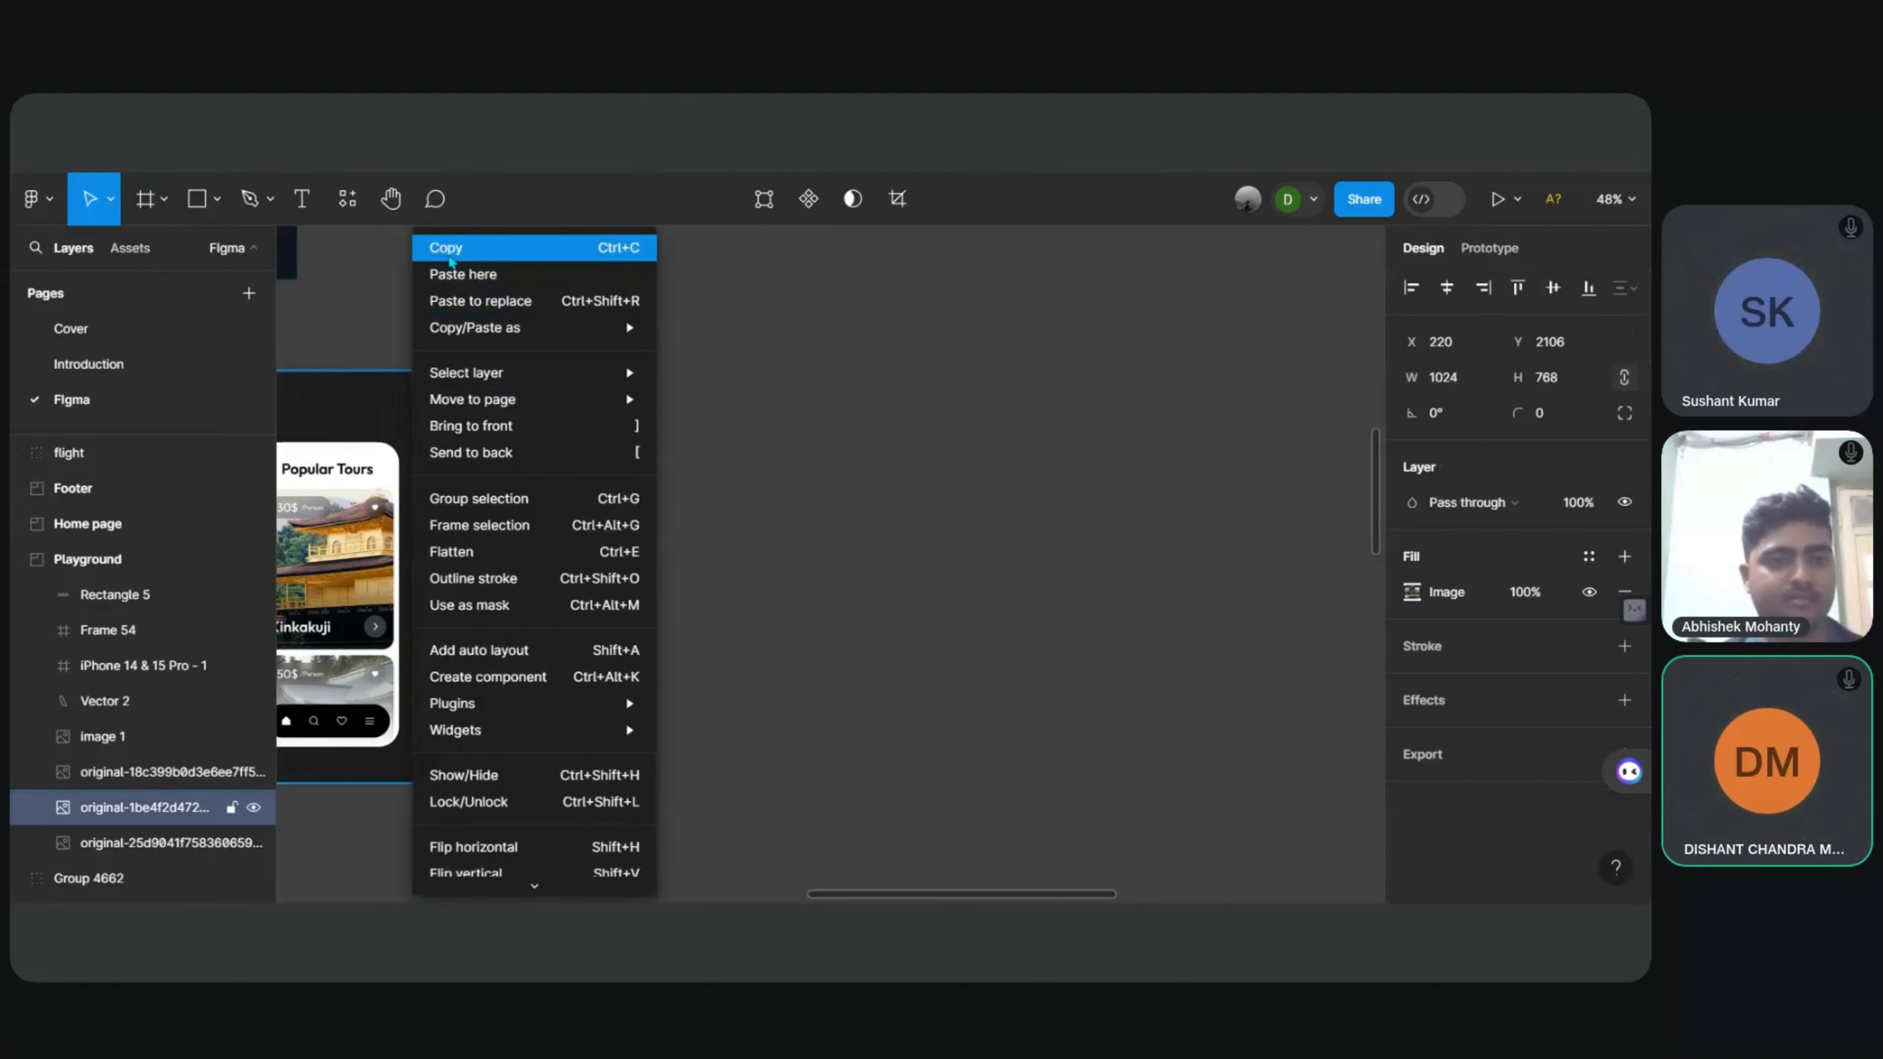
pyautogui.click(446, 247)
pyautogui.click(630, 427)
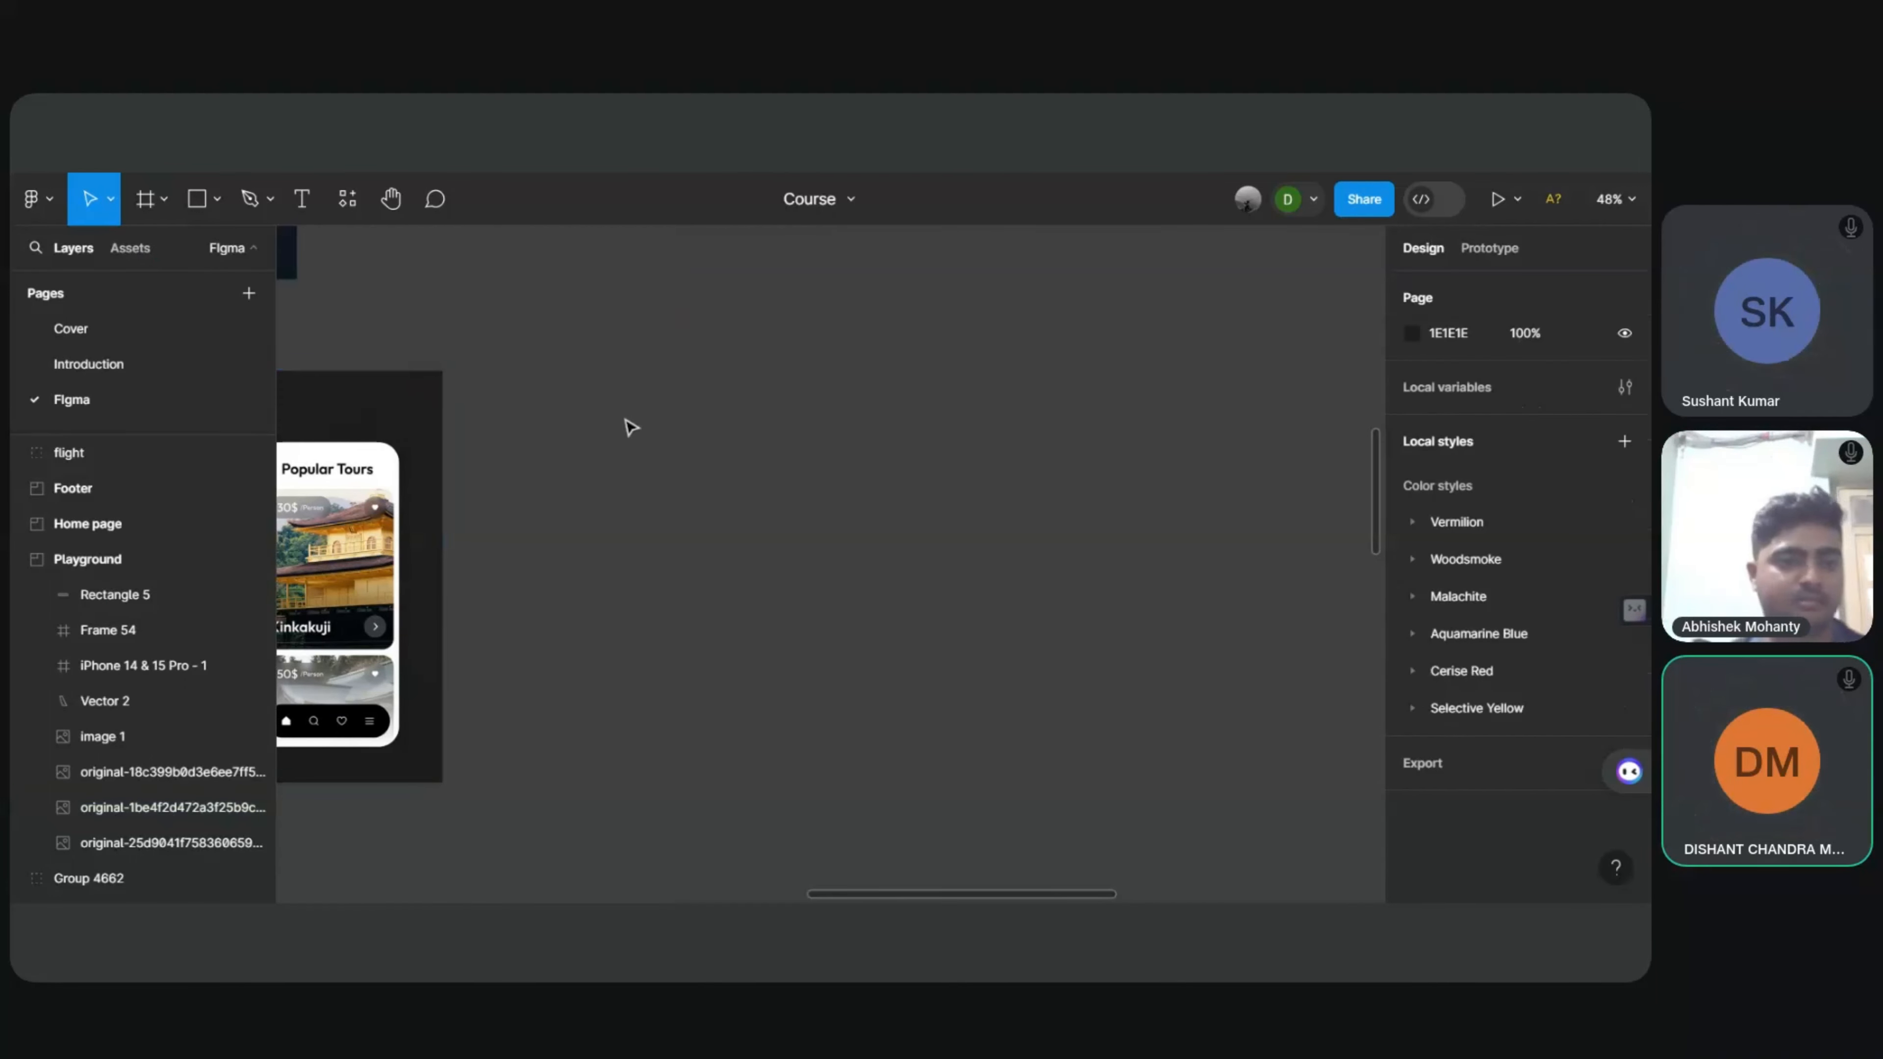
pyautogui.hotkey('ctrl', 'v')
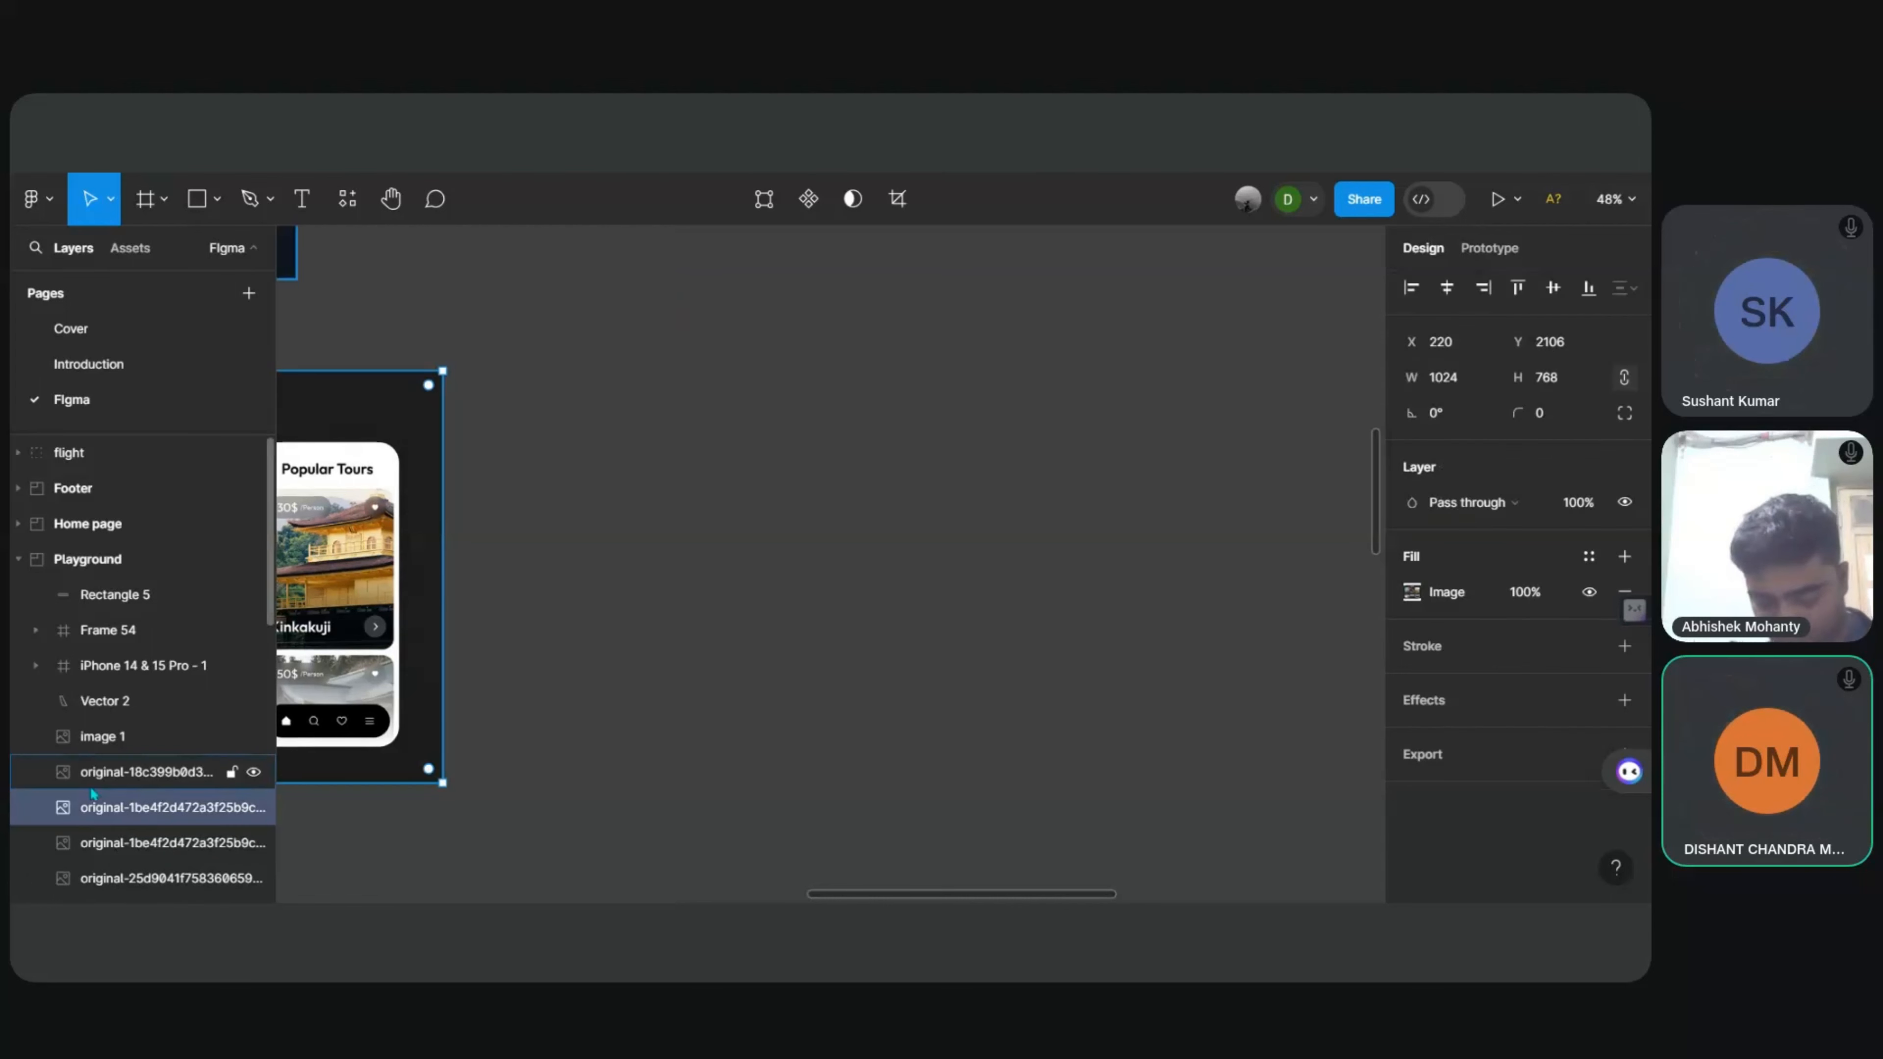
# Step: Try to paste the Japan travel mockup into the empty area beside the original, and undo that paste
pyautogui.rightClick(667, 428)
pyautogui.click(713, 438)
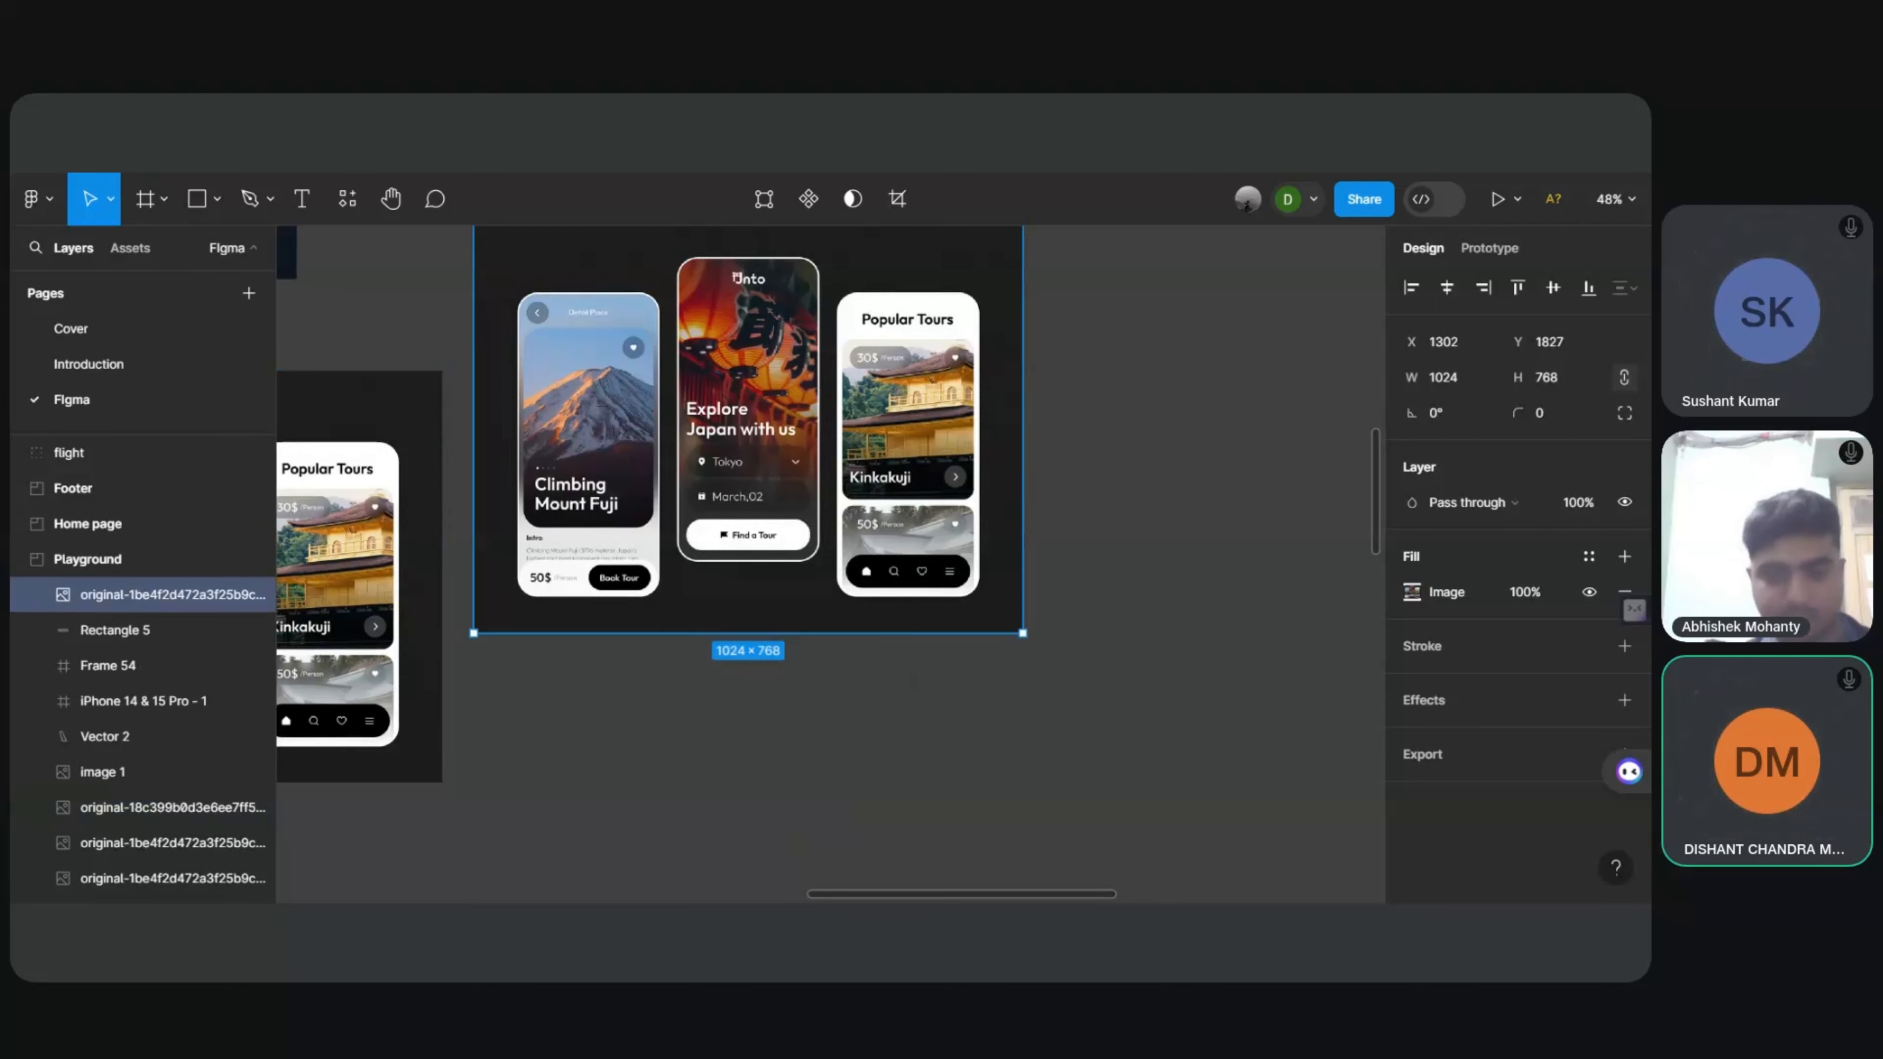
pyautogui.hotkey('ctrl', 'z')
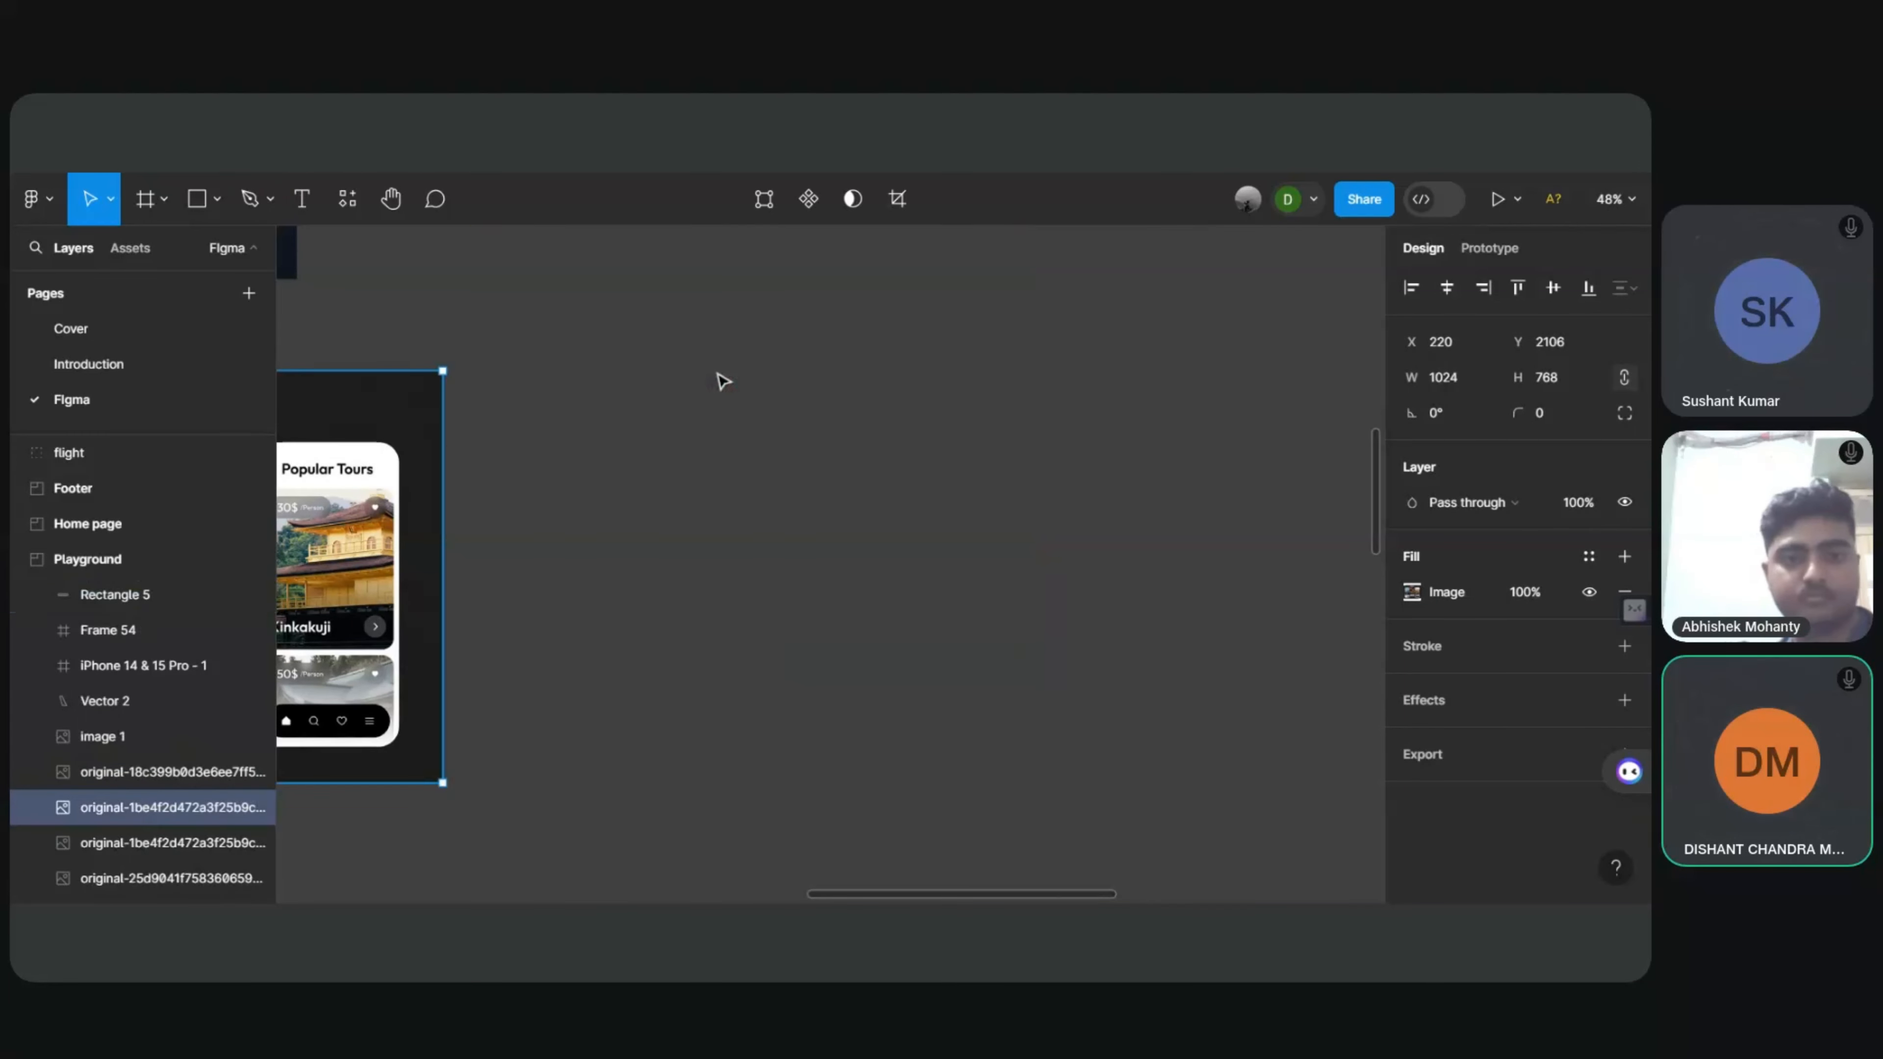
# Step: Wrap the selected duplicate of the Japan travel mockup in its own frame
pyautogui.hscroll(-5, 681, 526)
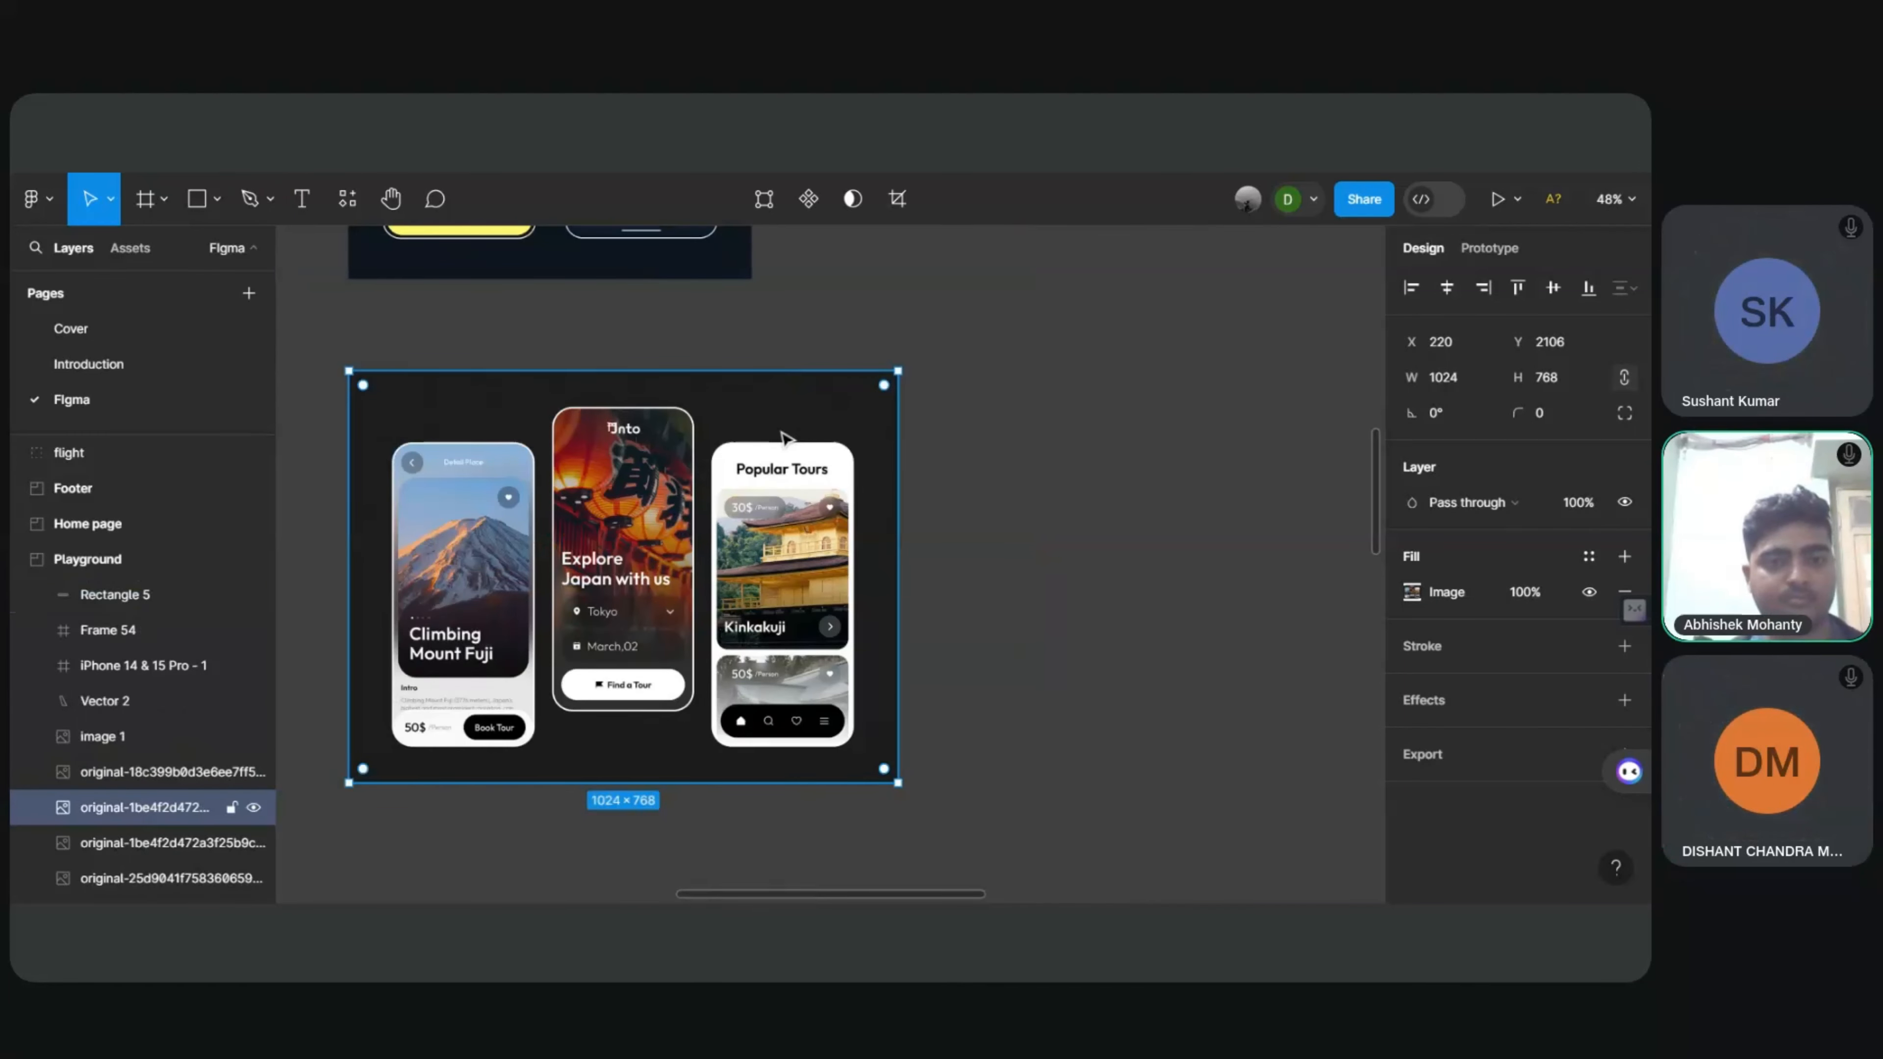
pyautogui.rightClick(783, 438)
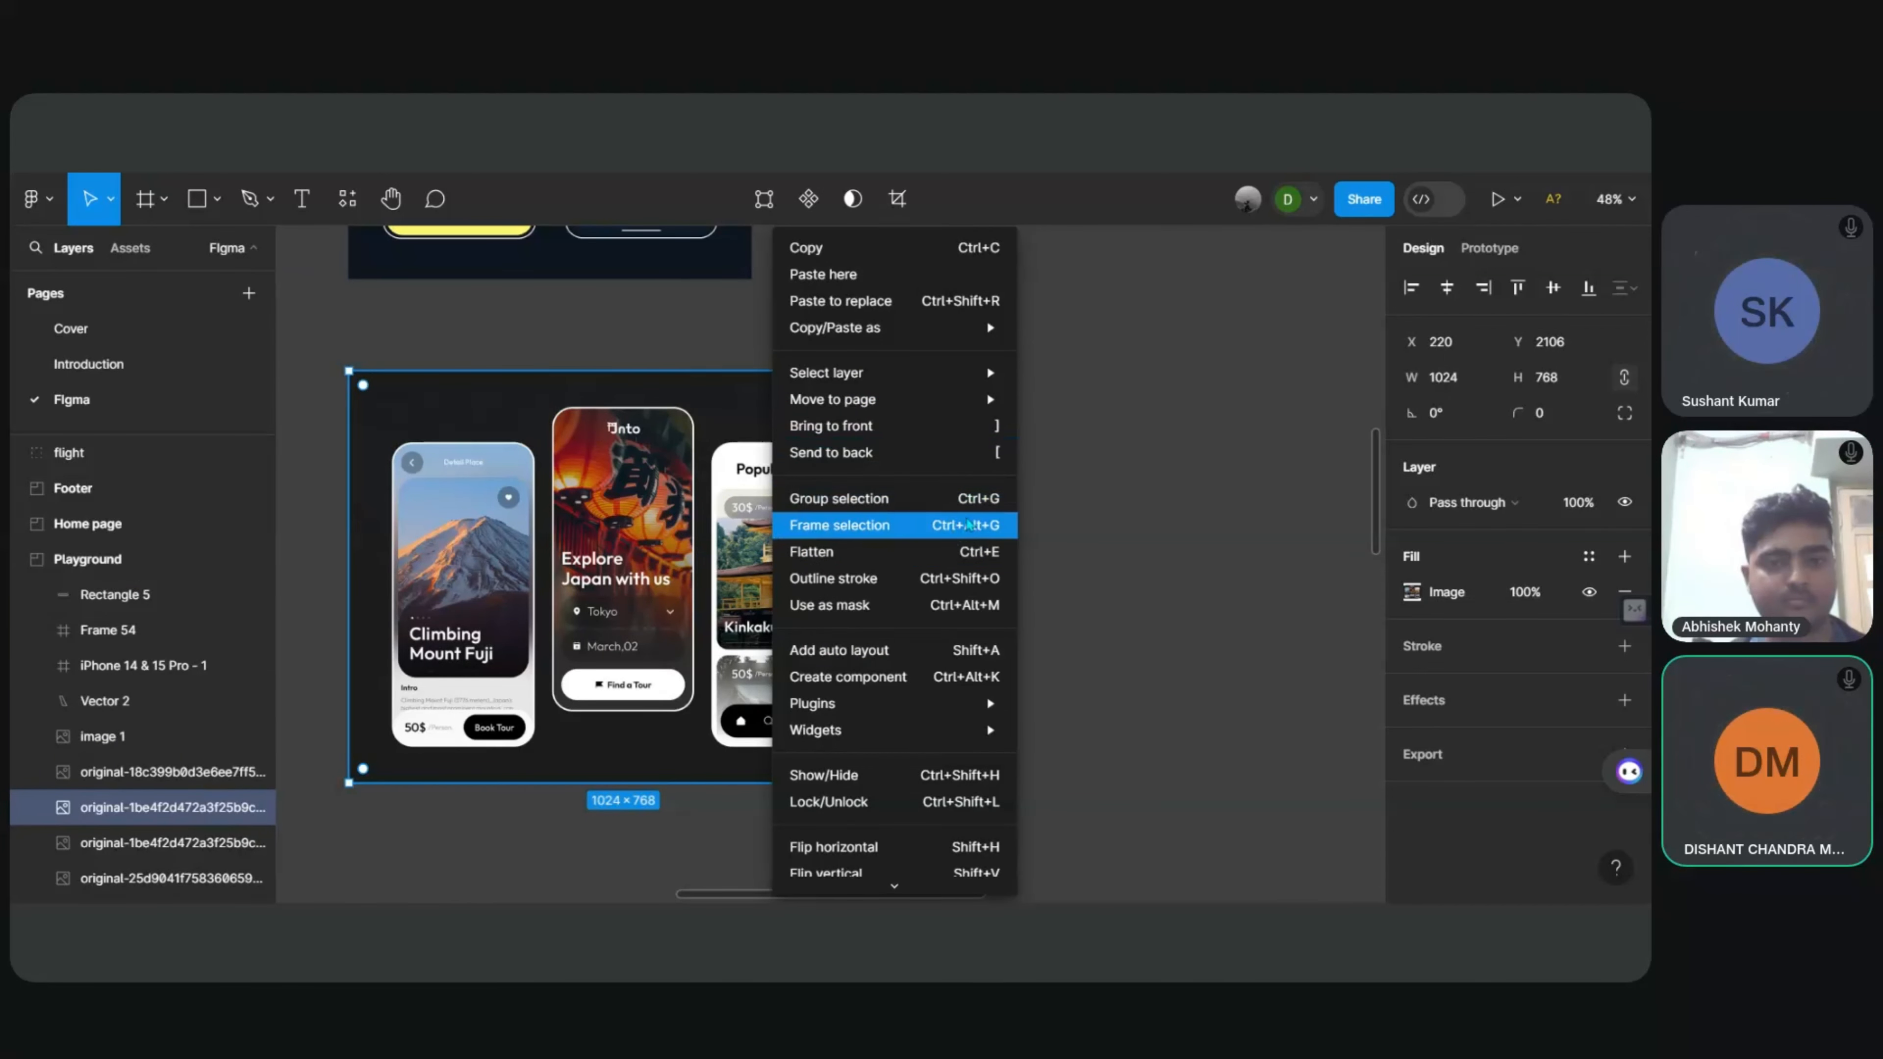
pyautogui.click(968, 524)
# Step: Paste another copy of the Japan travel mockup image into the Playground section
pyautogui.hscroll(5, 1089, 450)
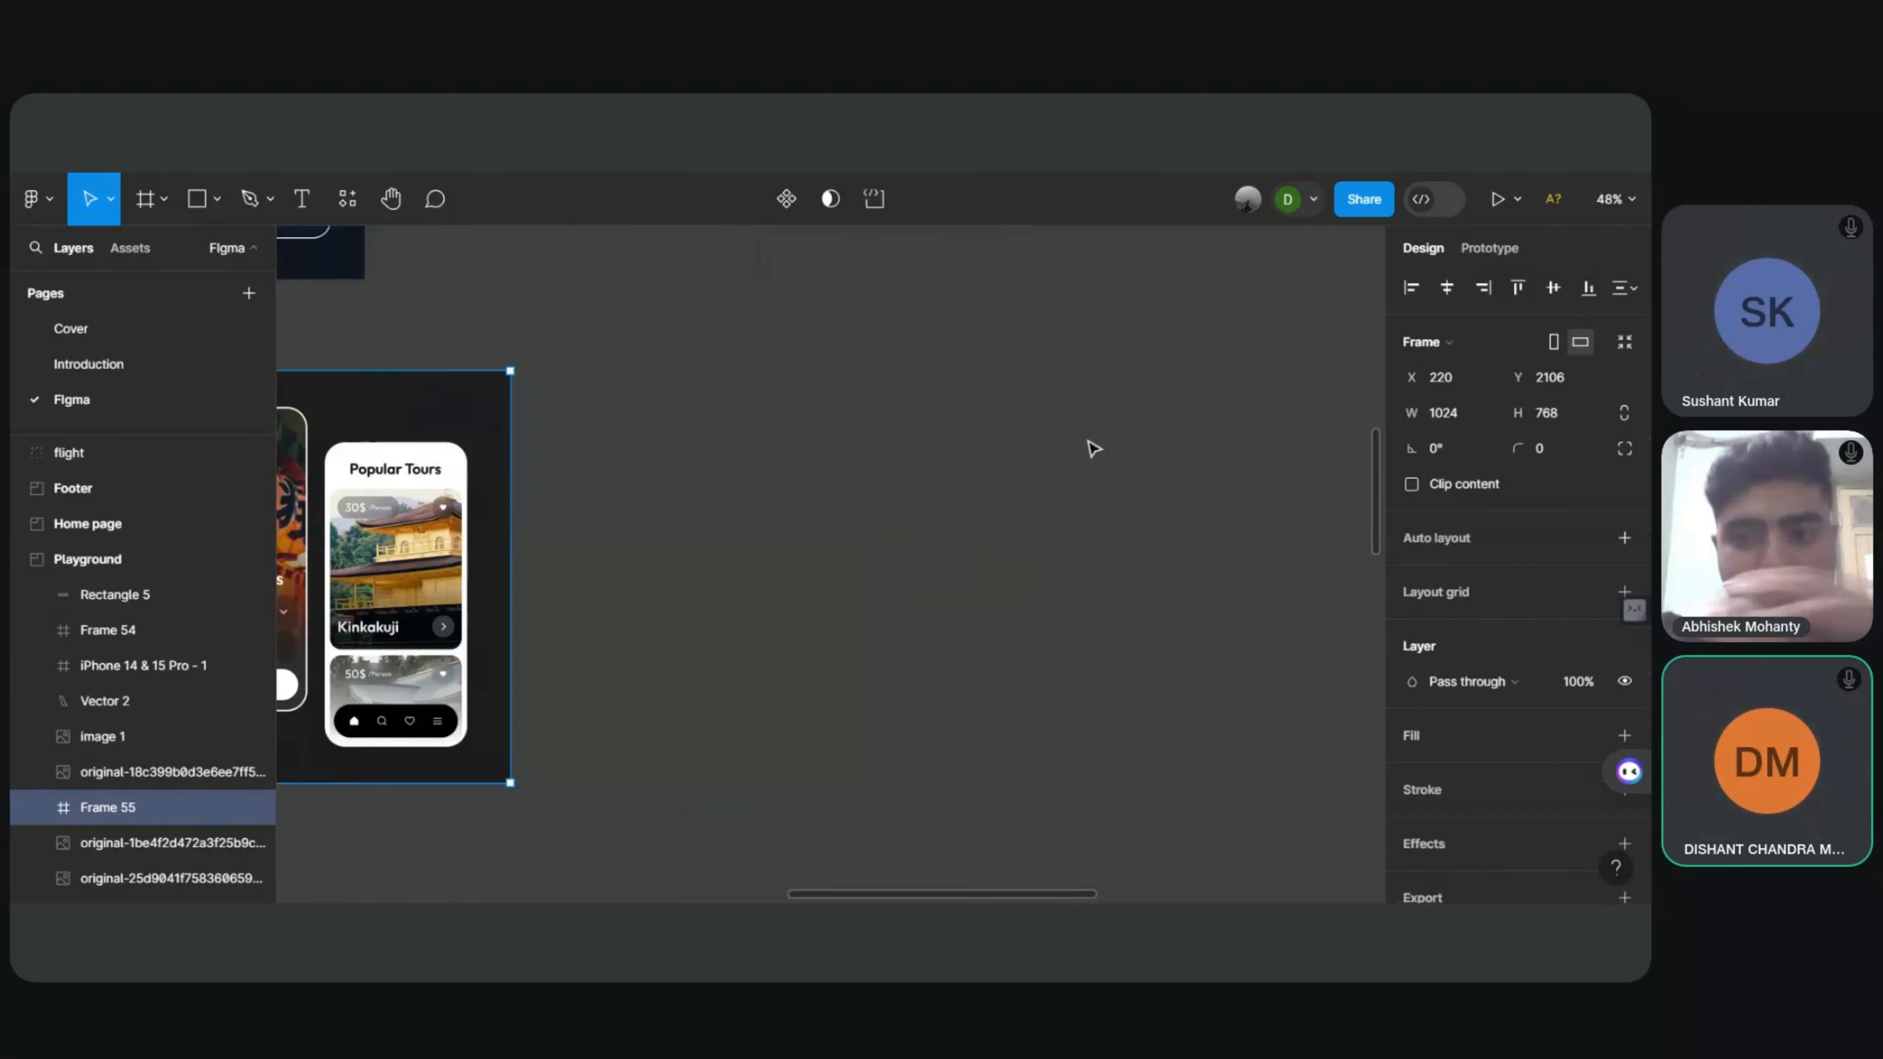
pyautogui.click(872, 465)
pyautogui.hotkey('ctrl', 'v')
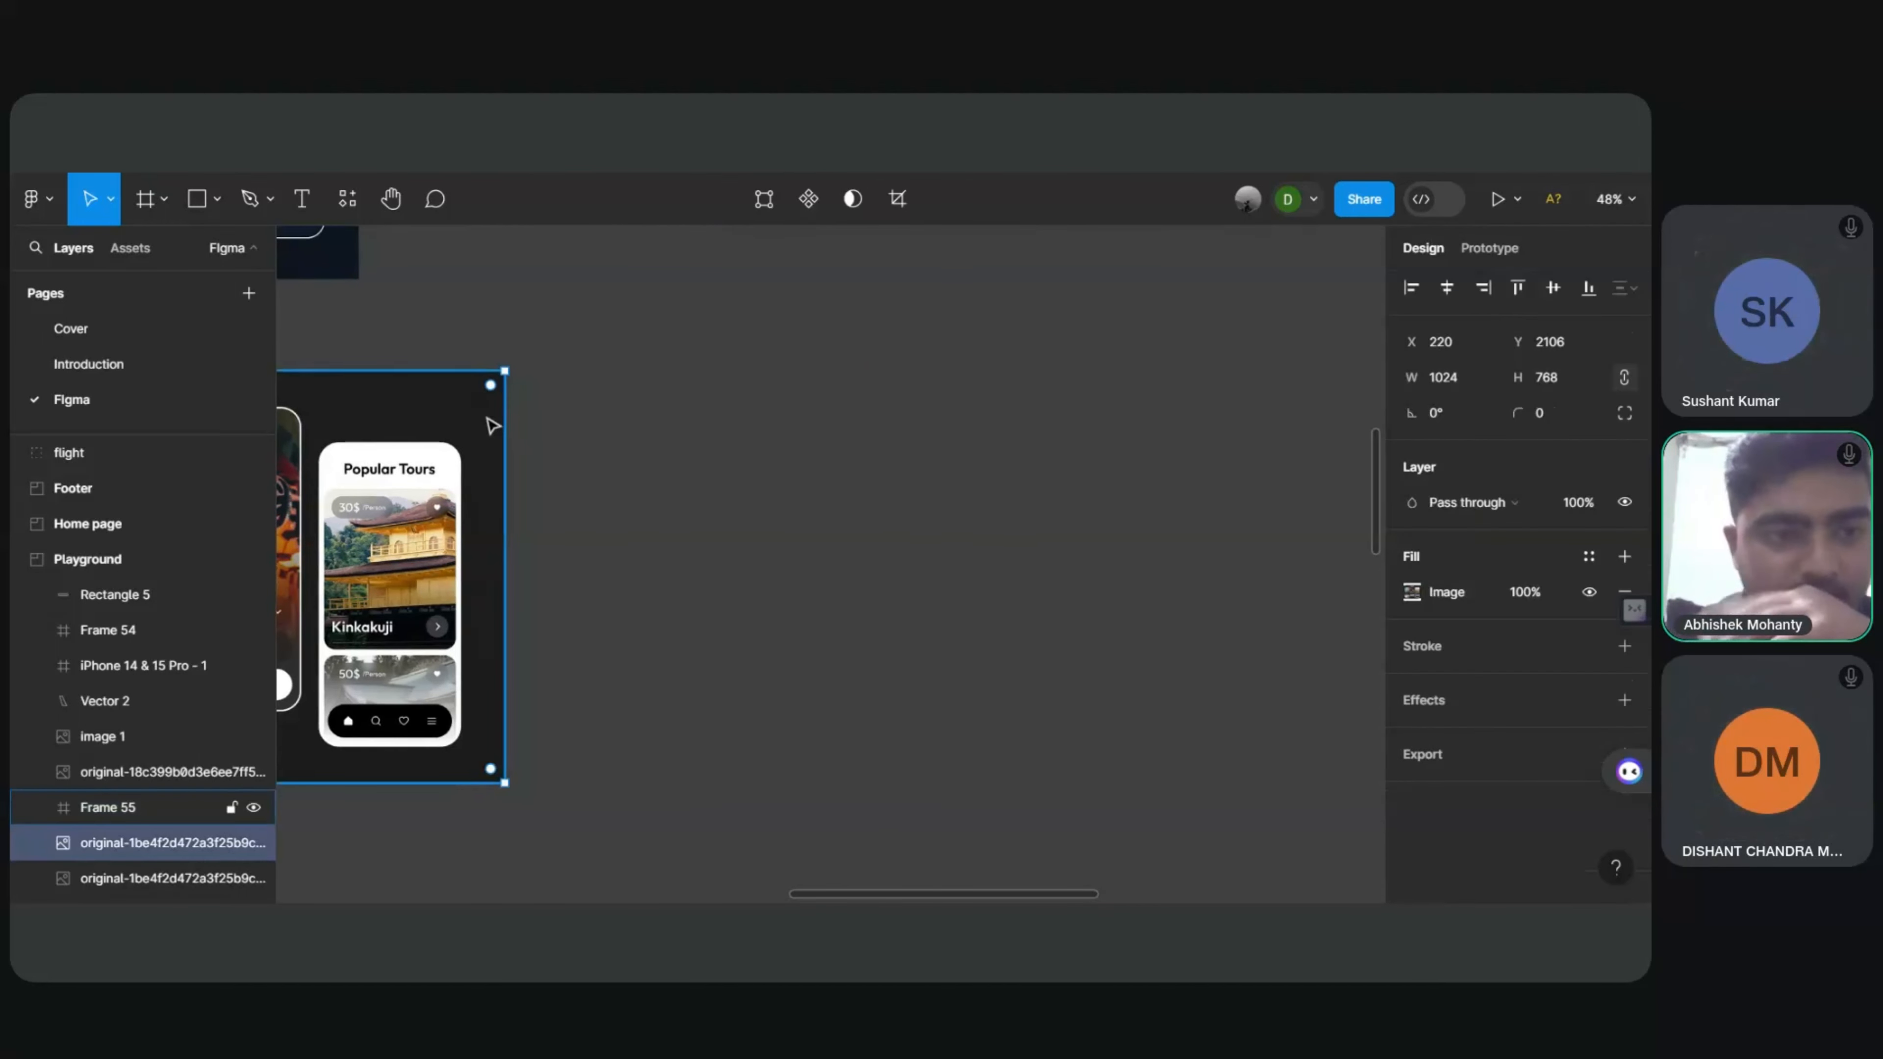
# Step: Try again to place a copy of the mockup in the empty space beside the framed one, and undo it
pyautogui.rightClick(660, 428)
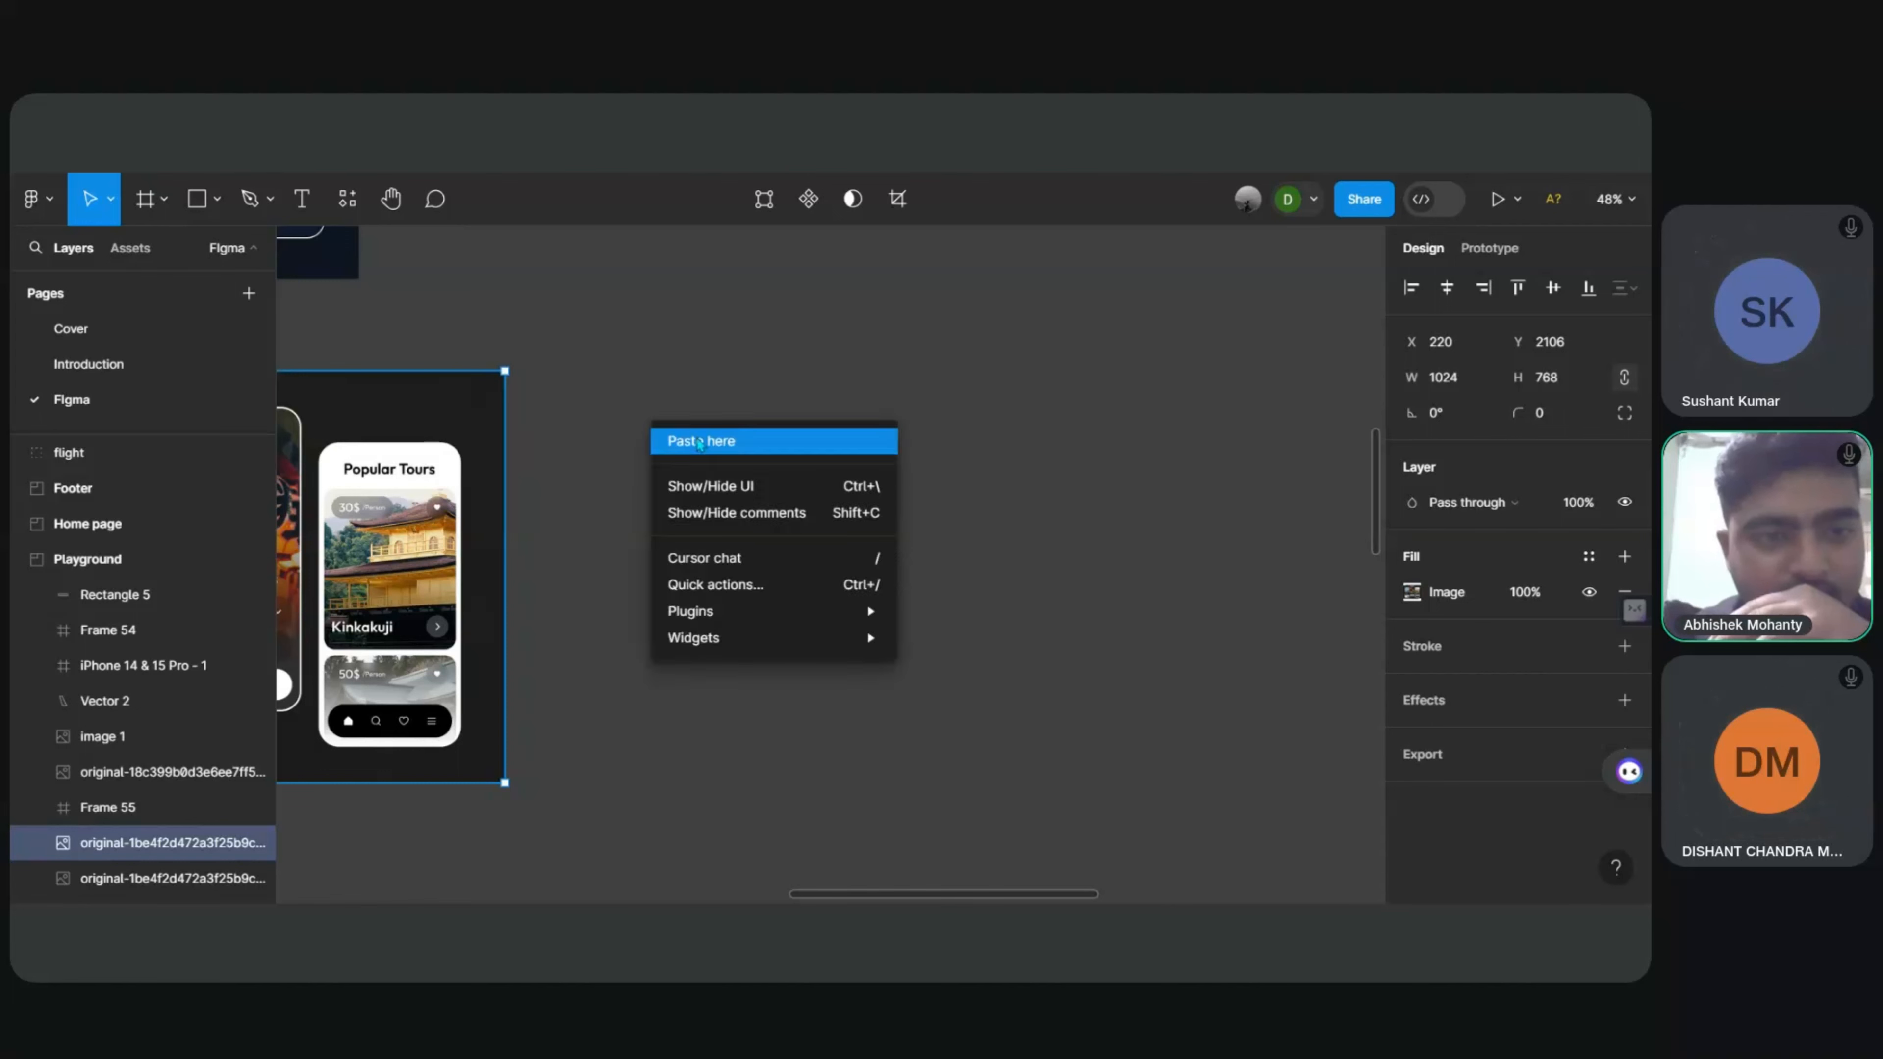
pyautogui.click(704, 442)
pyautogui.hotkey('ctrl', 'z')
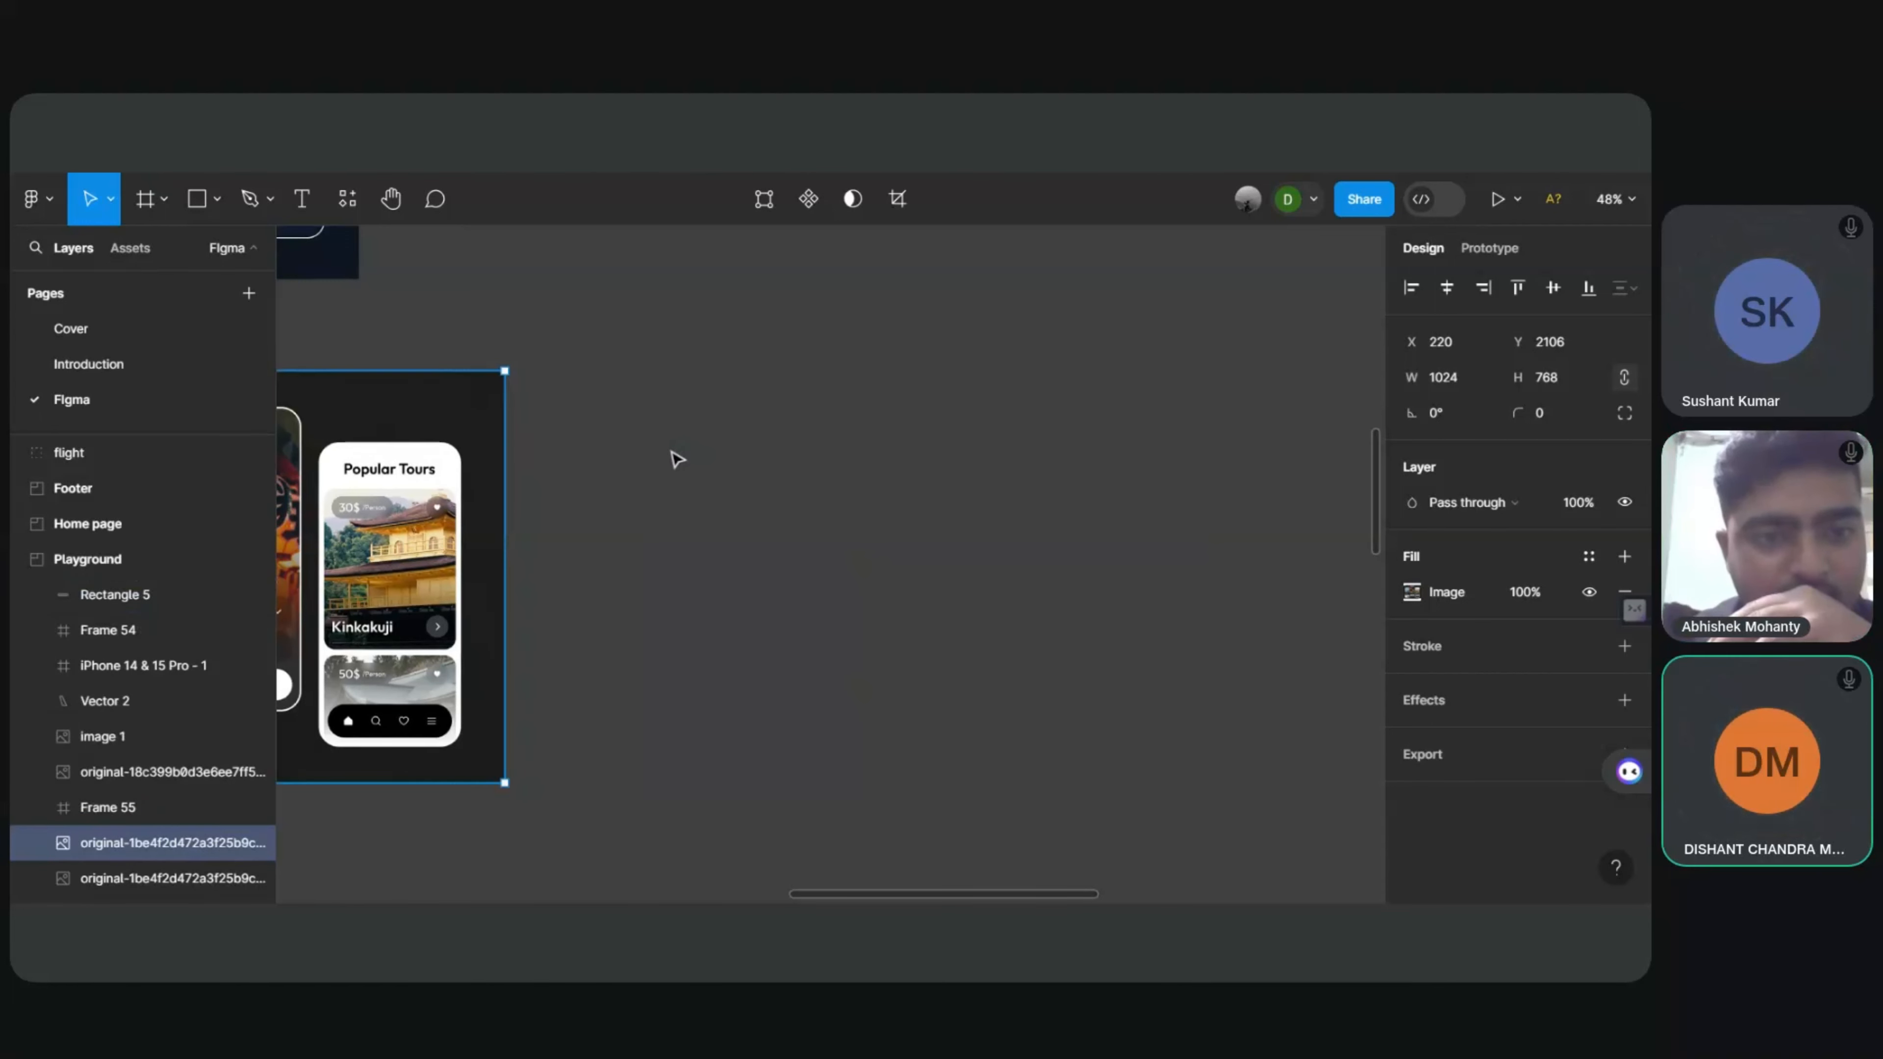
pyautogui.scroll(-2, 689, 329)
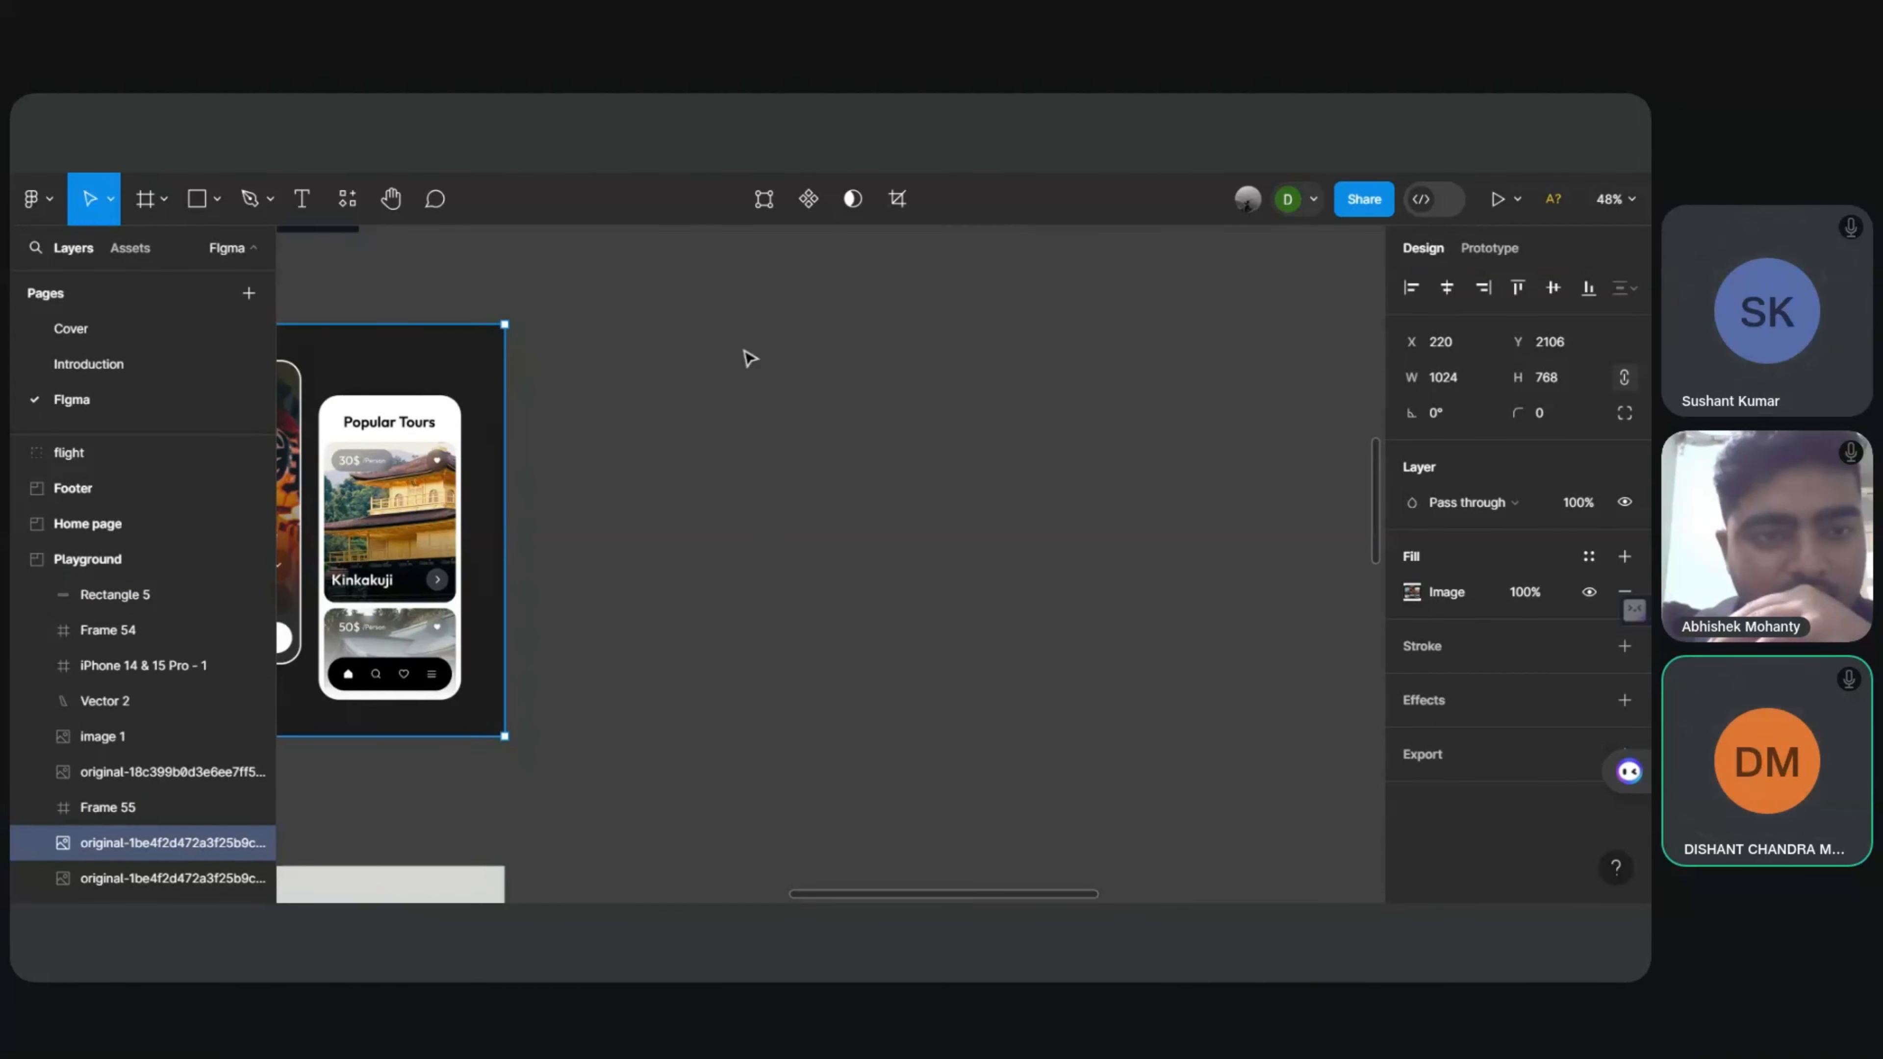
pyautogui.click(433, 422)
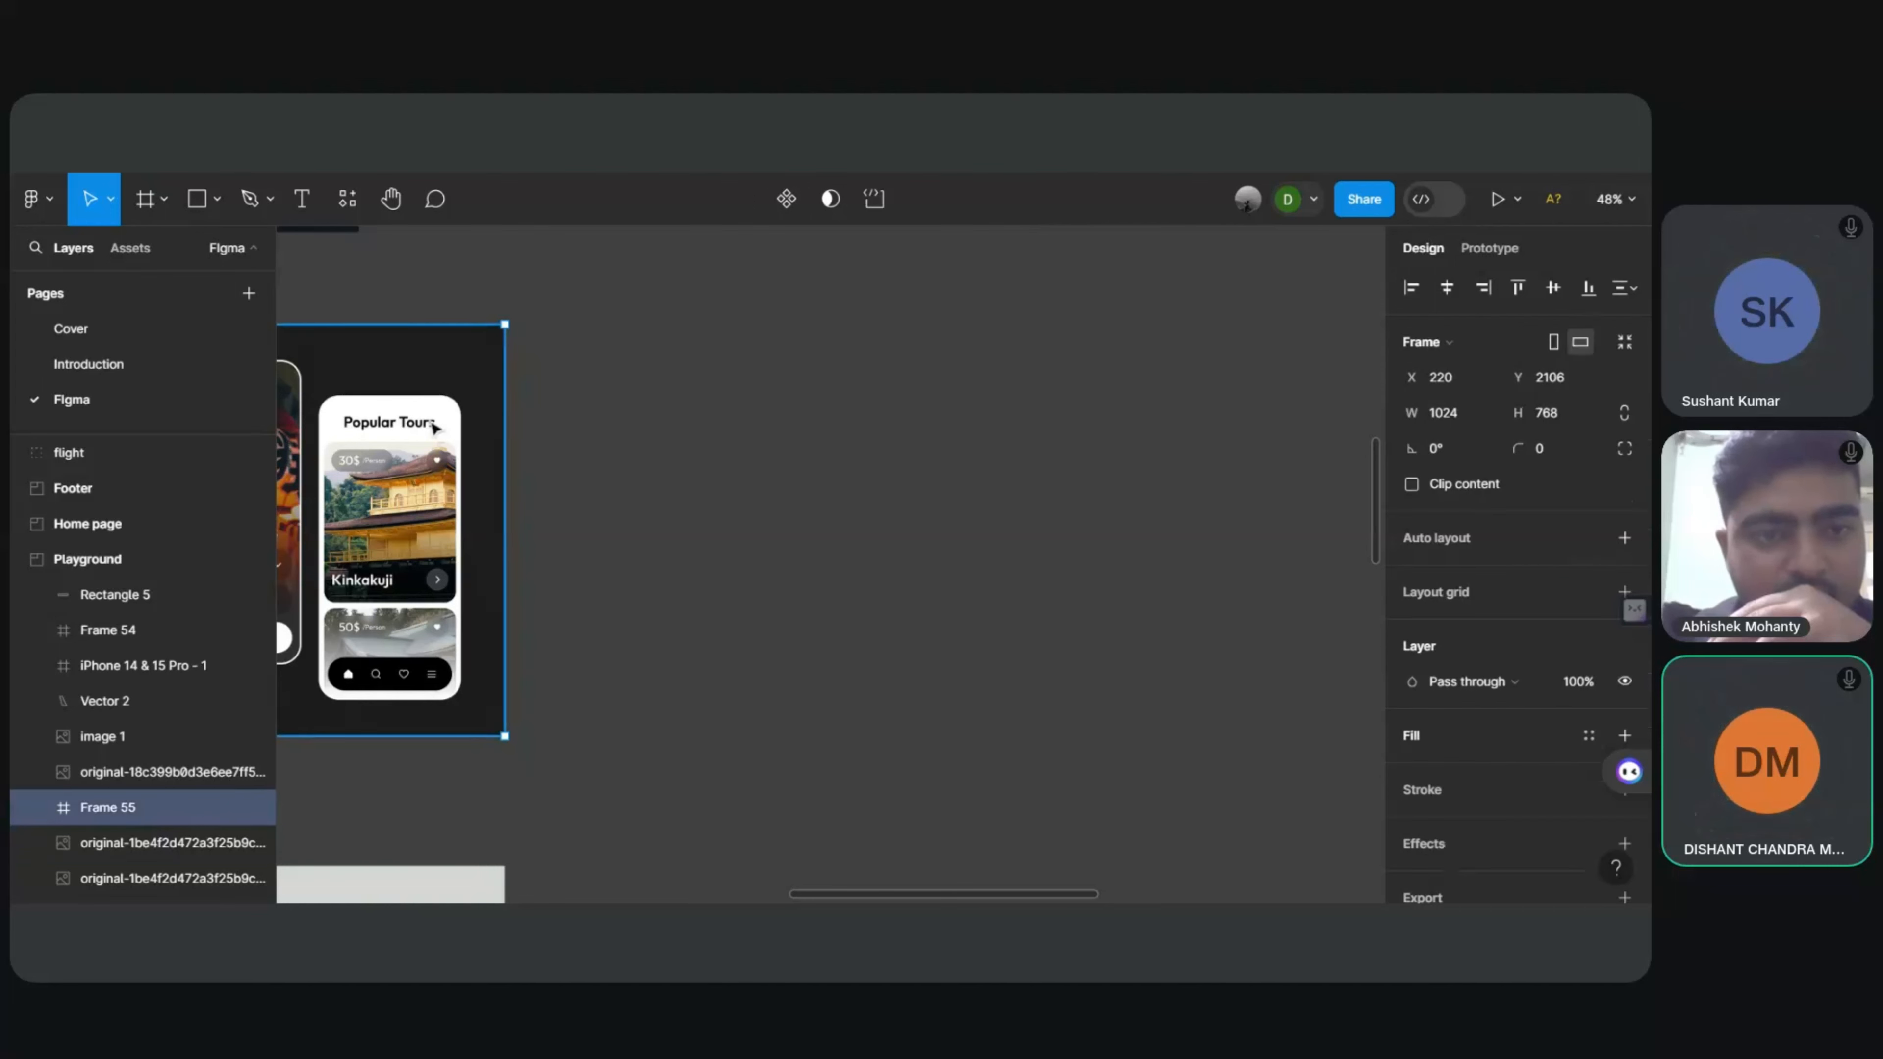
pyautogui.hscroll(-3, 675, 439)
pyautogui.hscroll(-3, 675, 439)
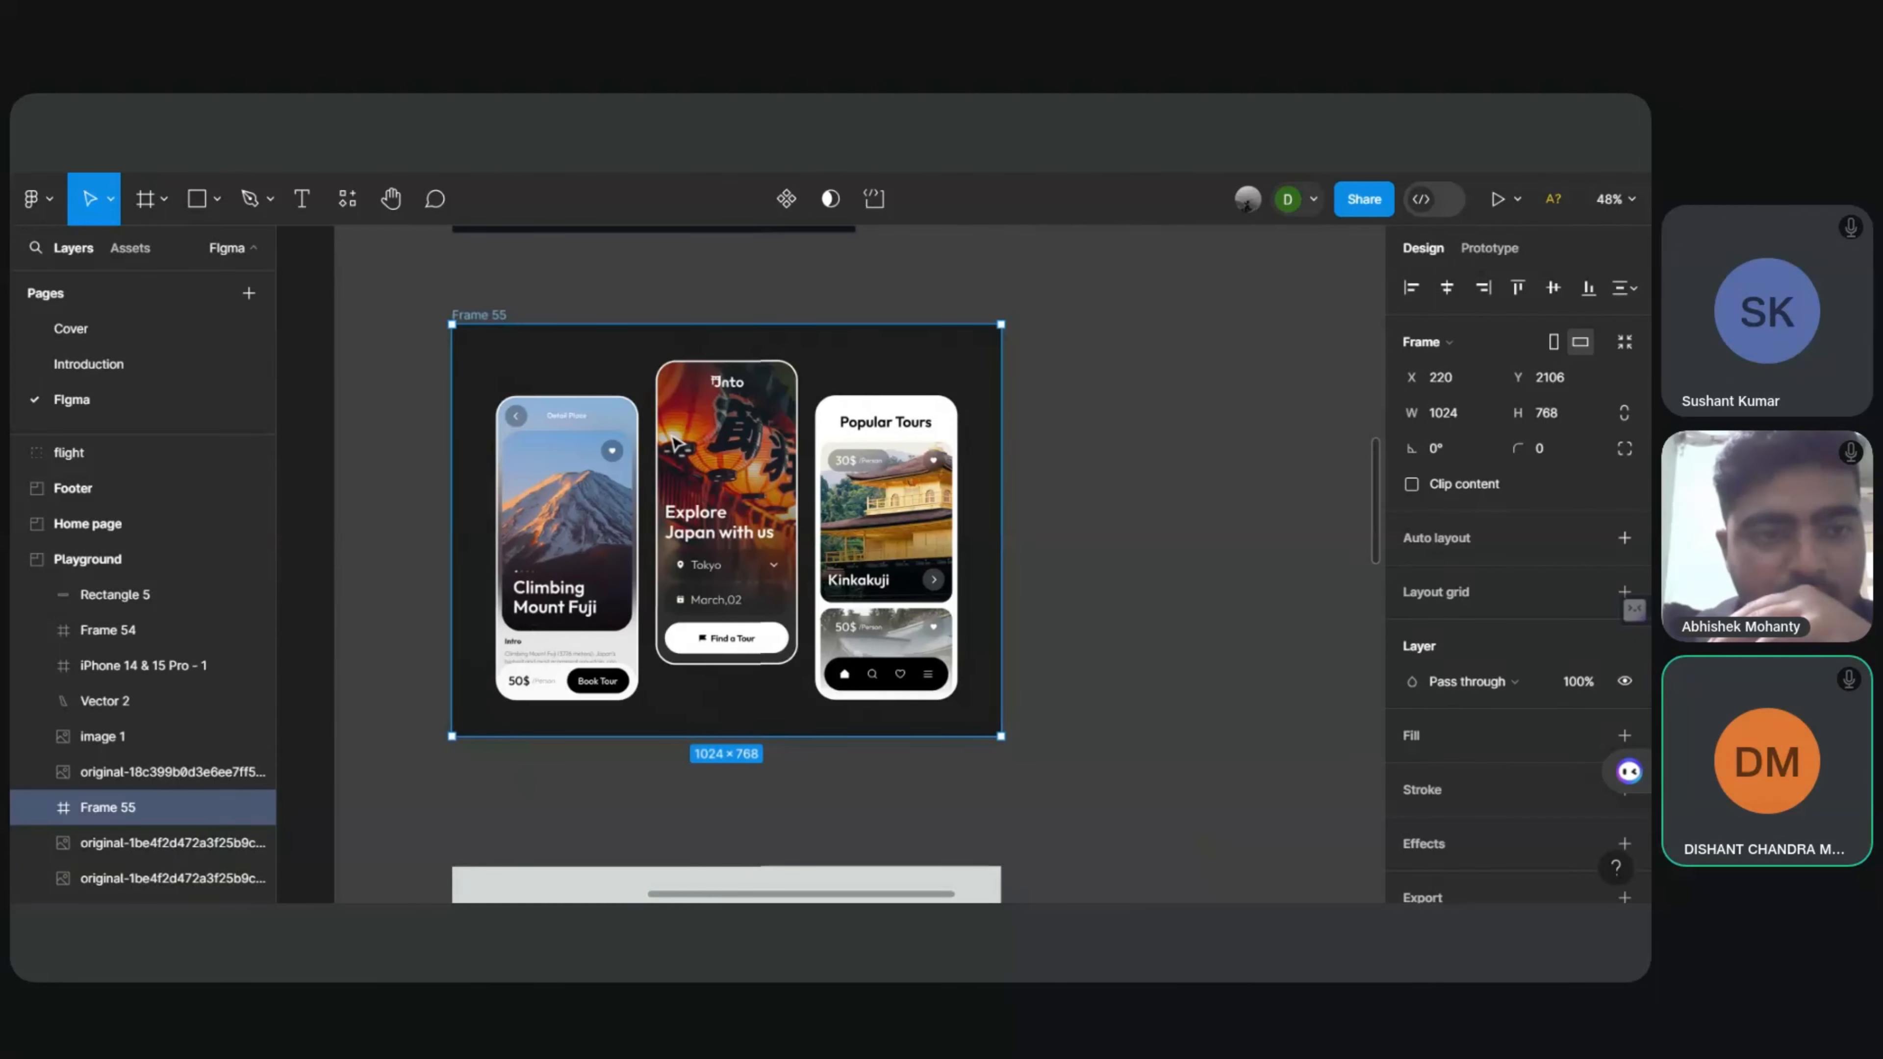
pyautogui.hscroll(4, 675, 439)
pyautogui.hscroll(2, 483, 530)
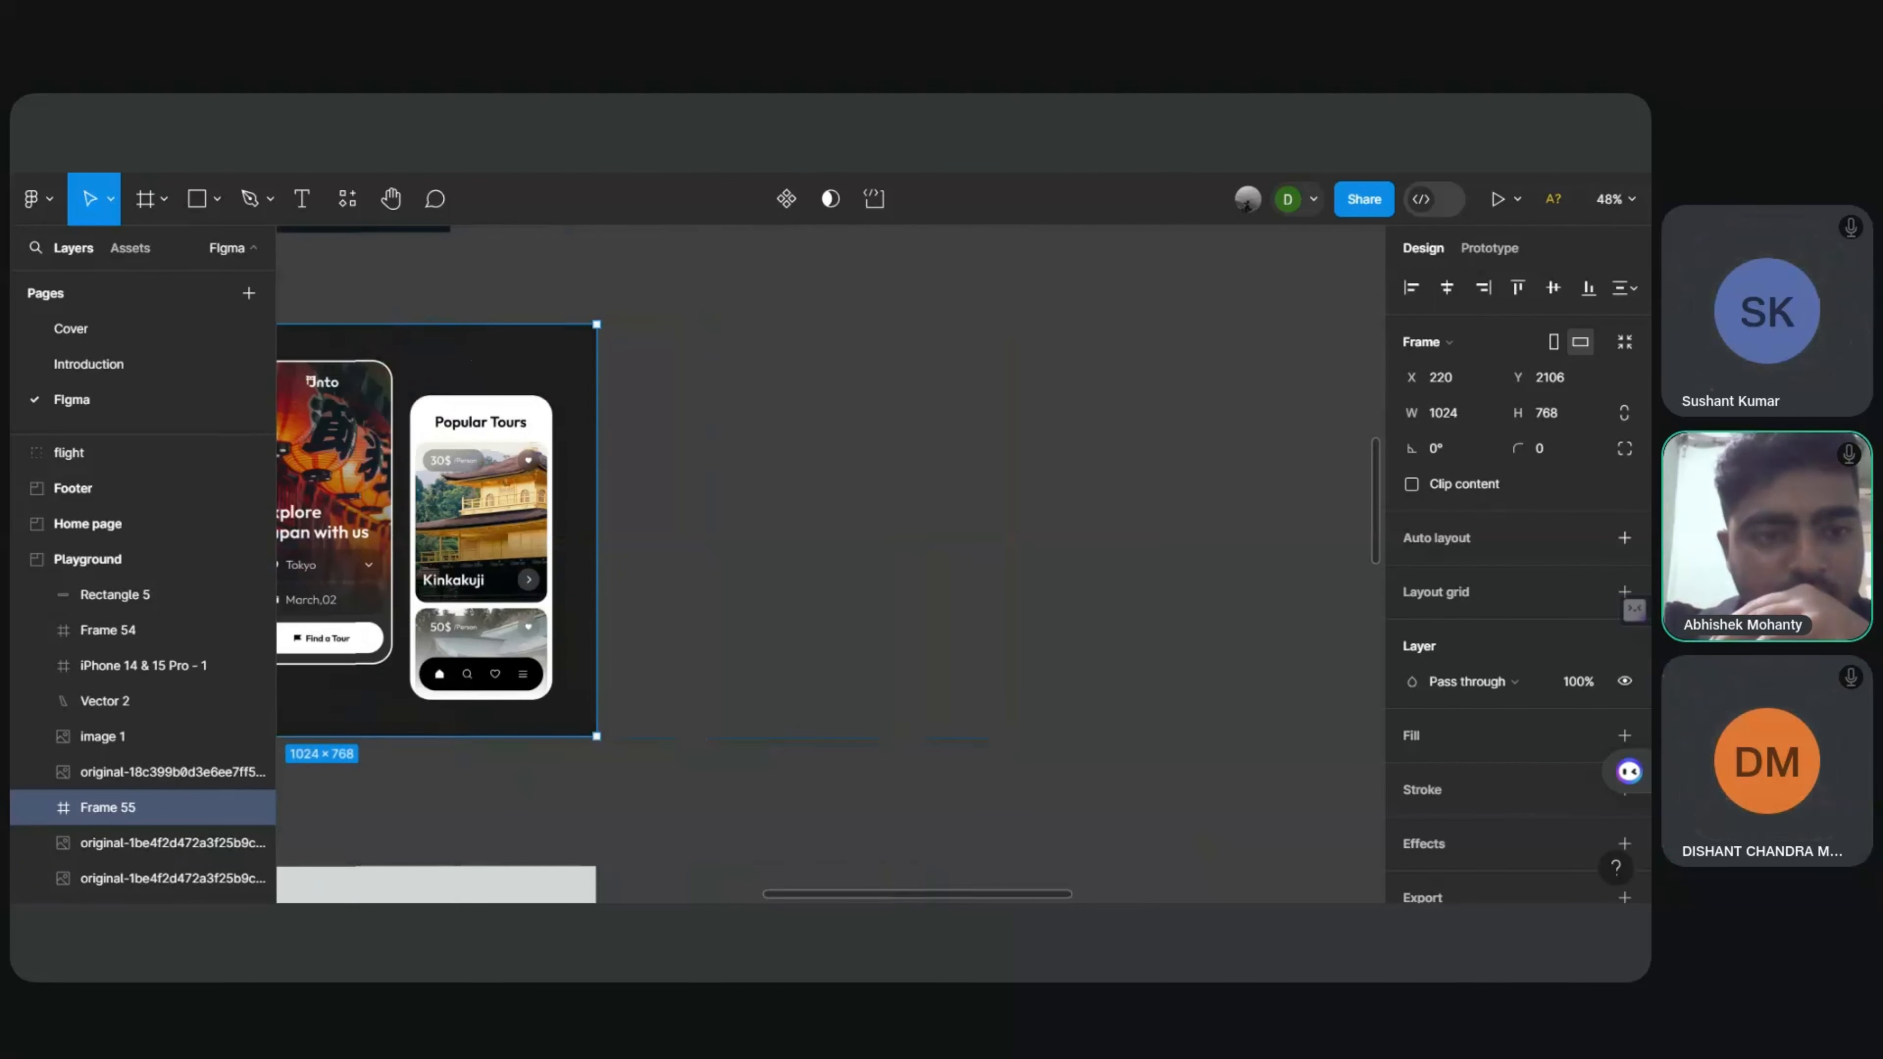
pyautogui.click(130, 247)
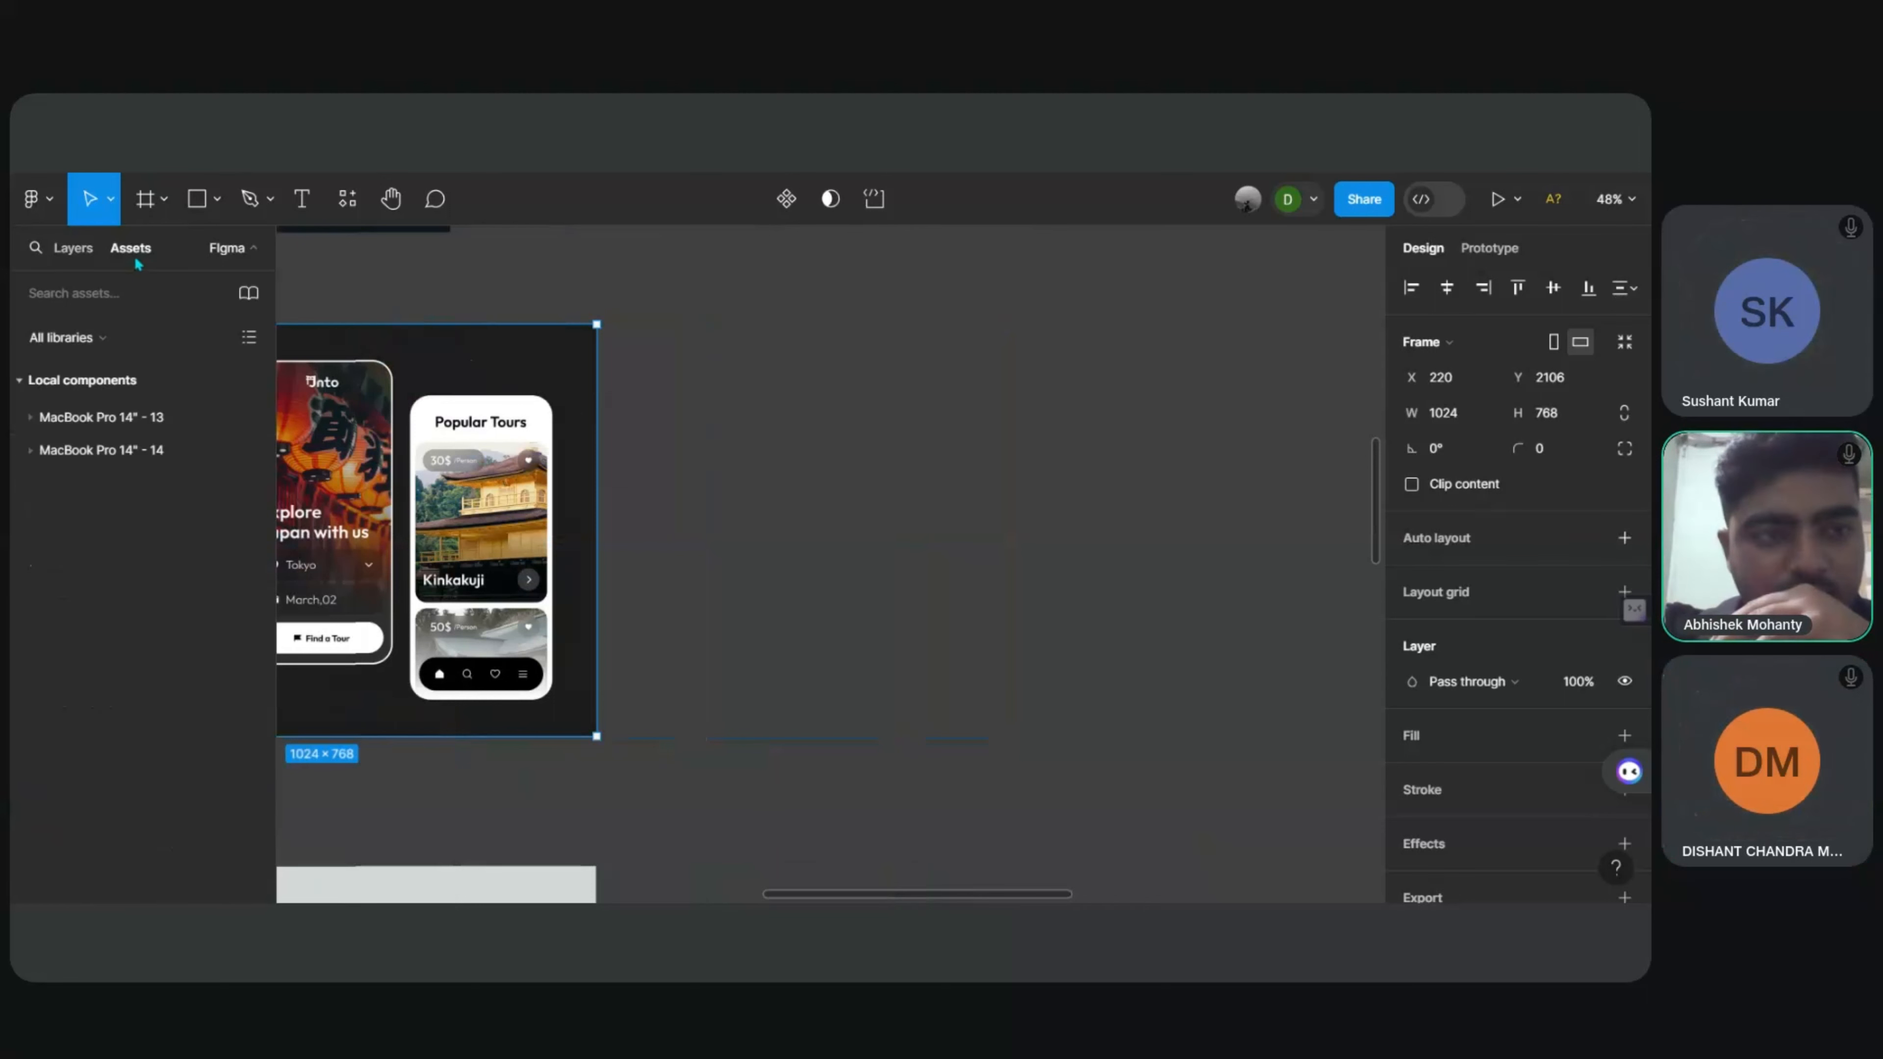
pyautogui.click(87, 248)
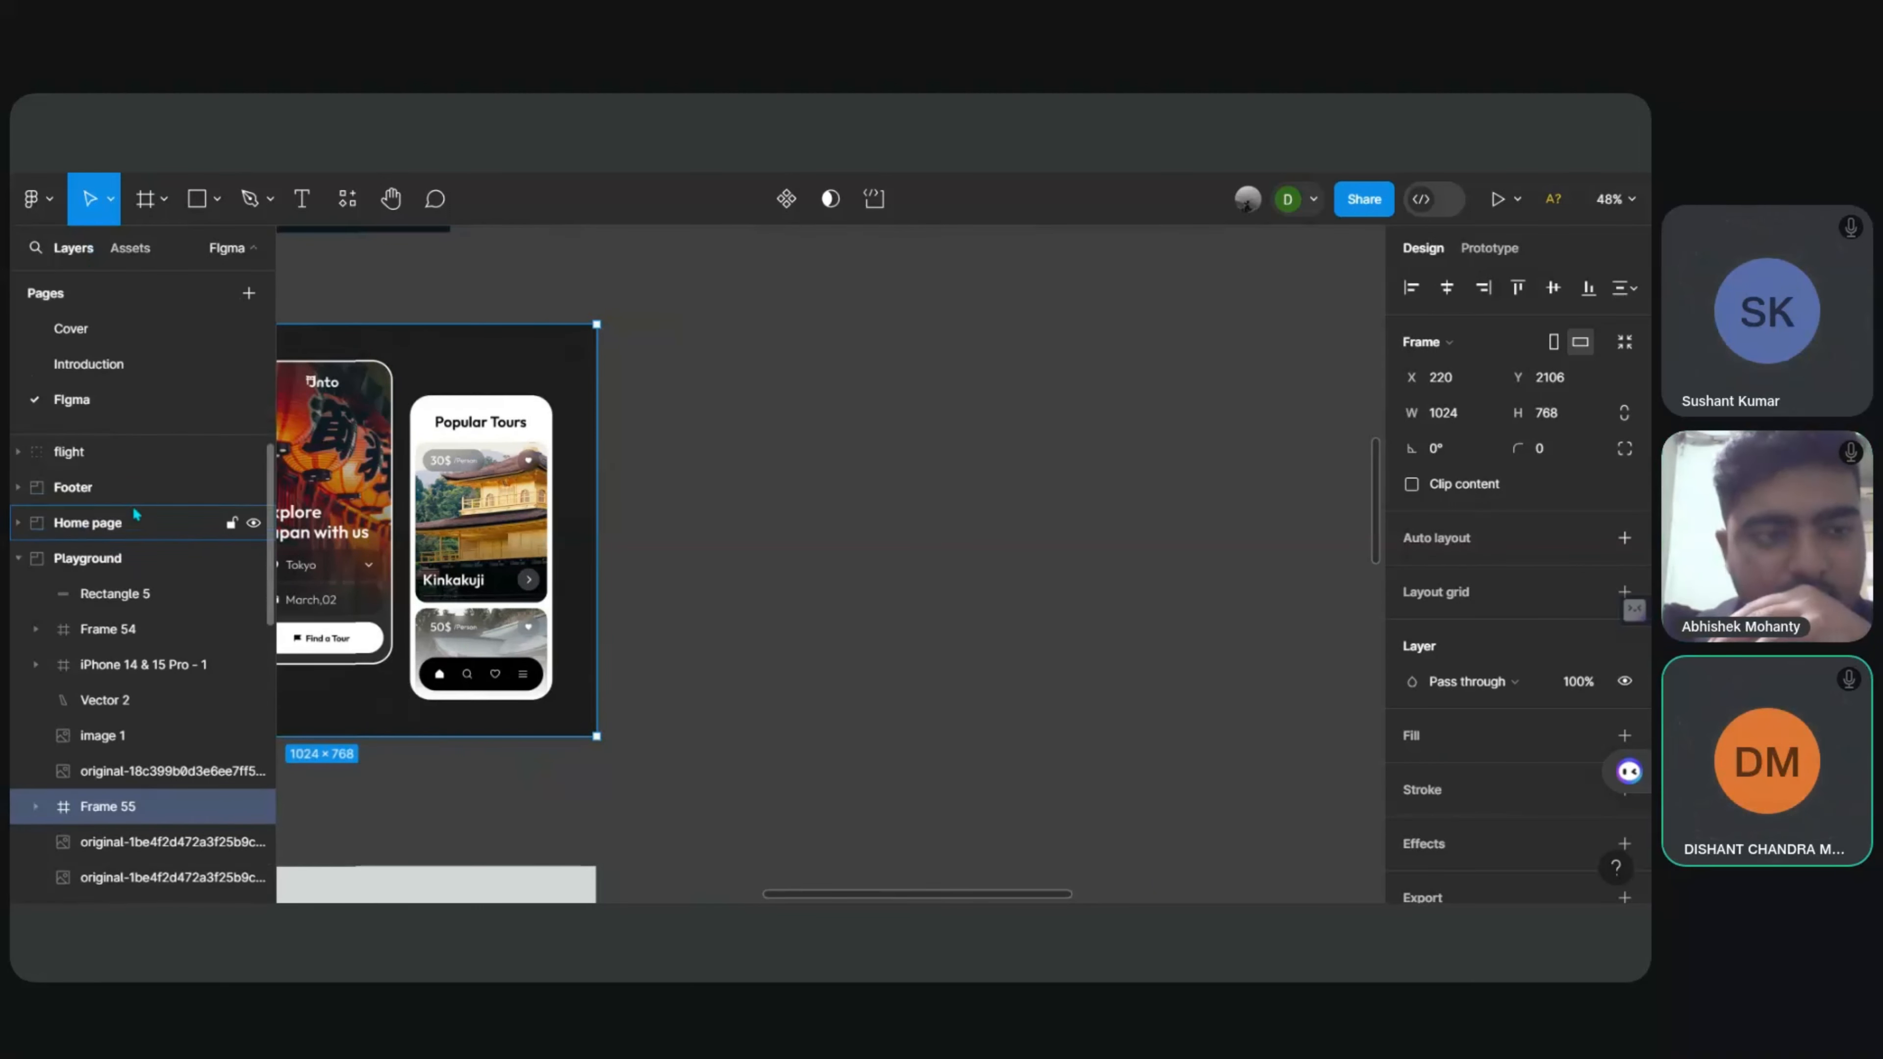
pyautogui.click(65, 197)
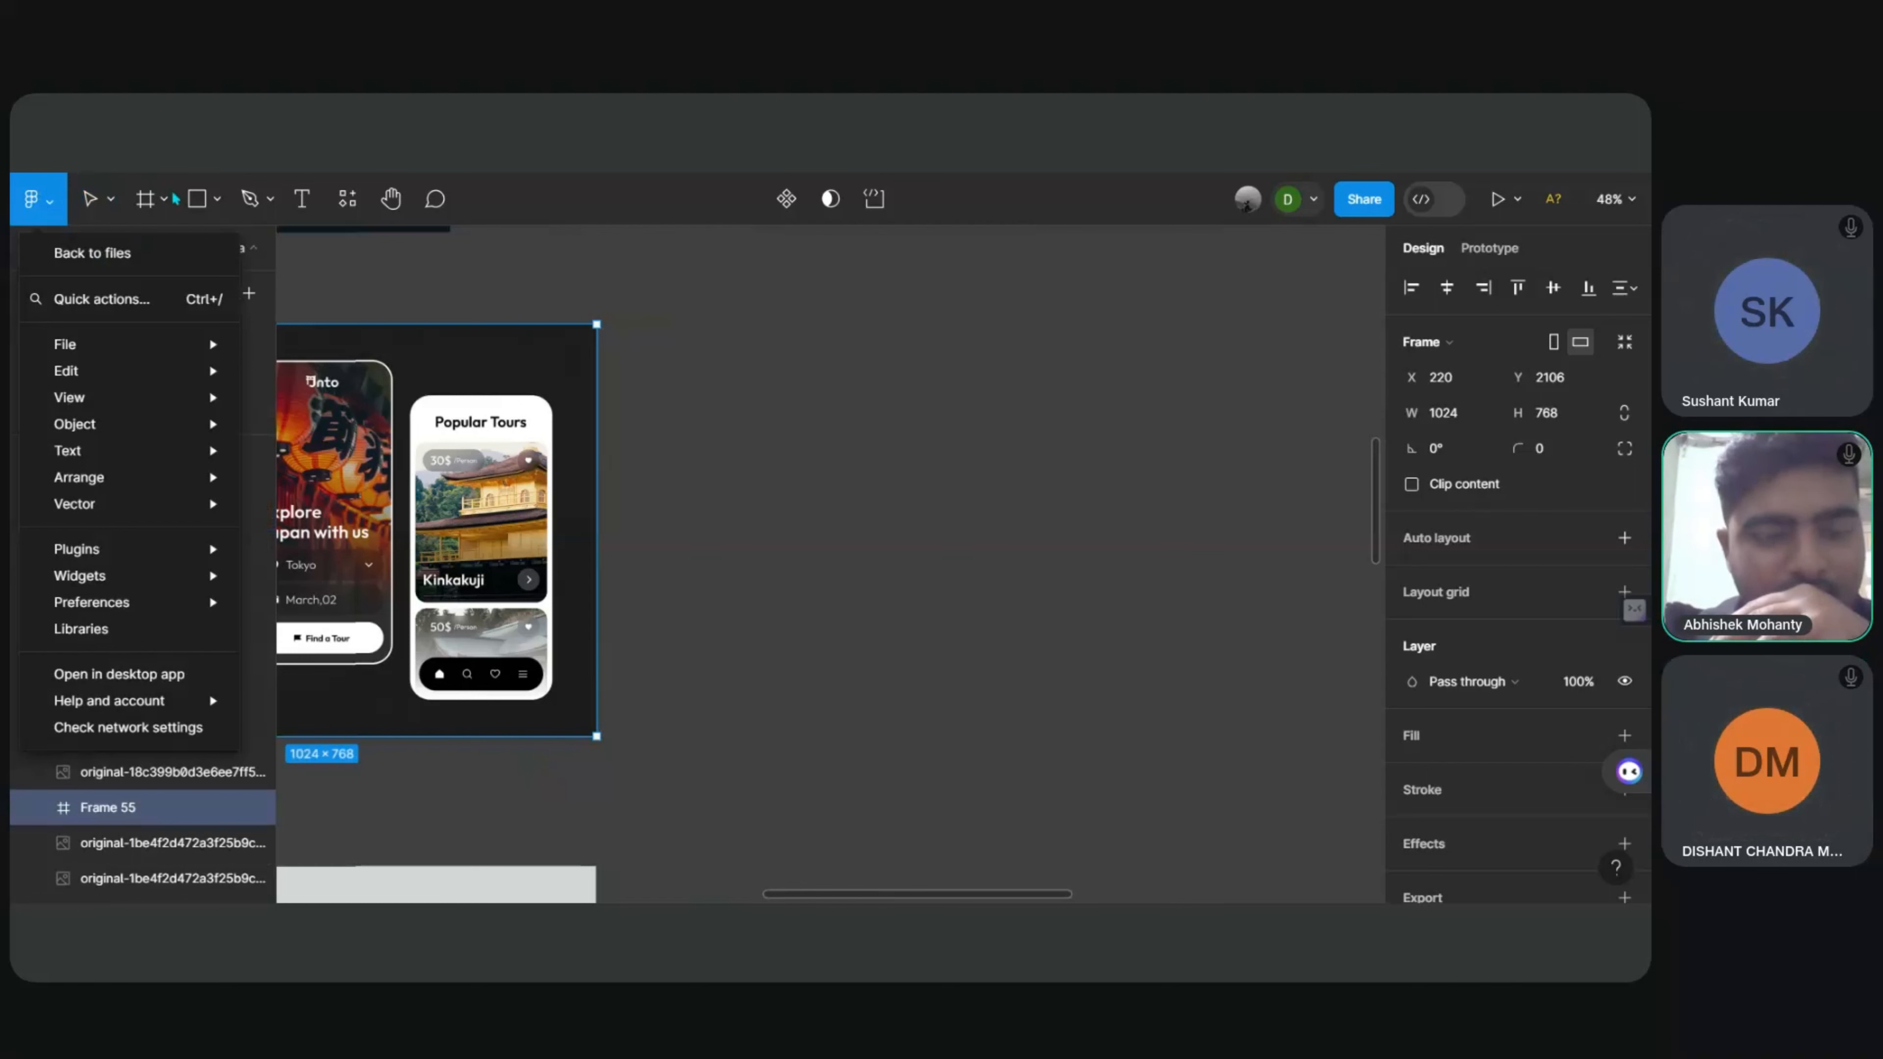
pyautogui.press('Escape')
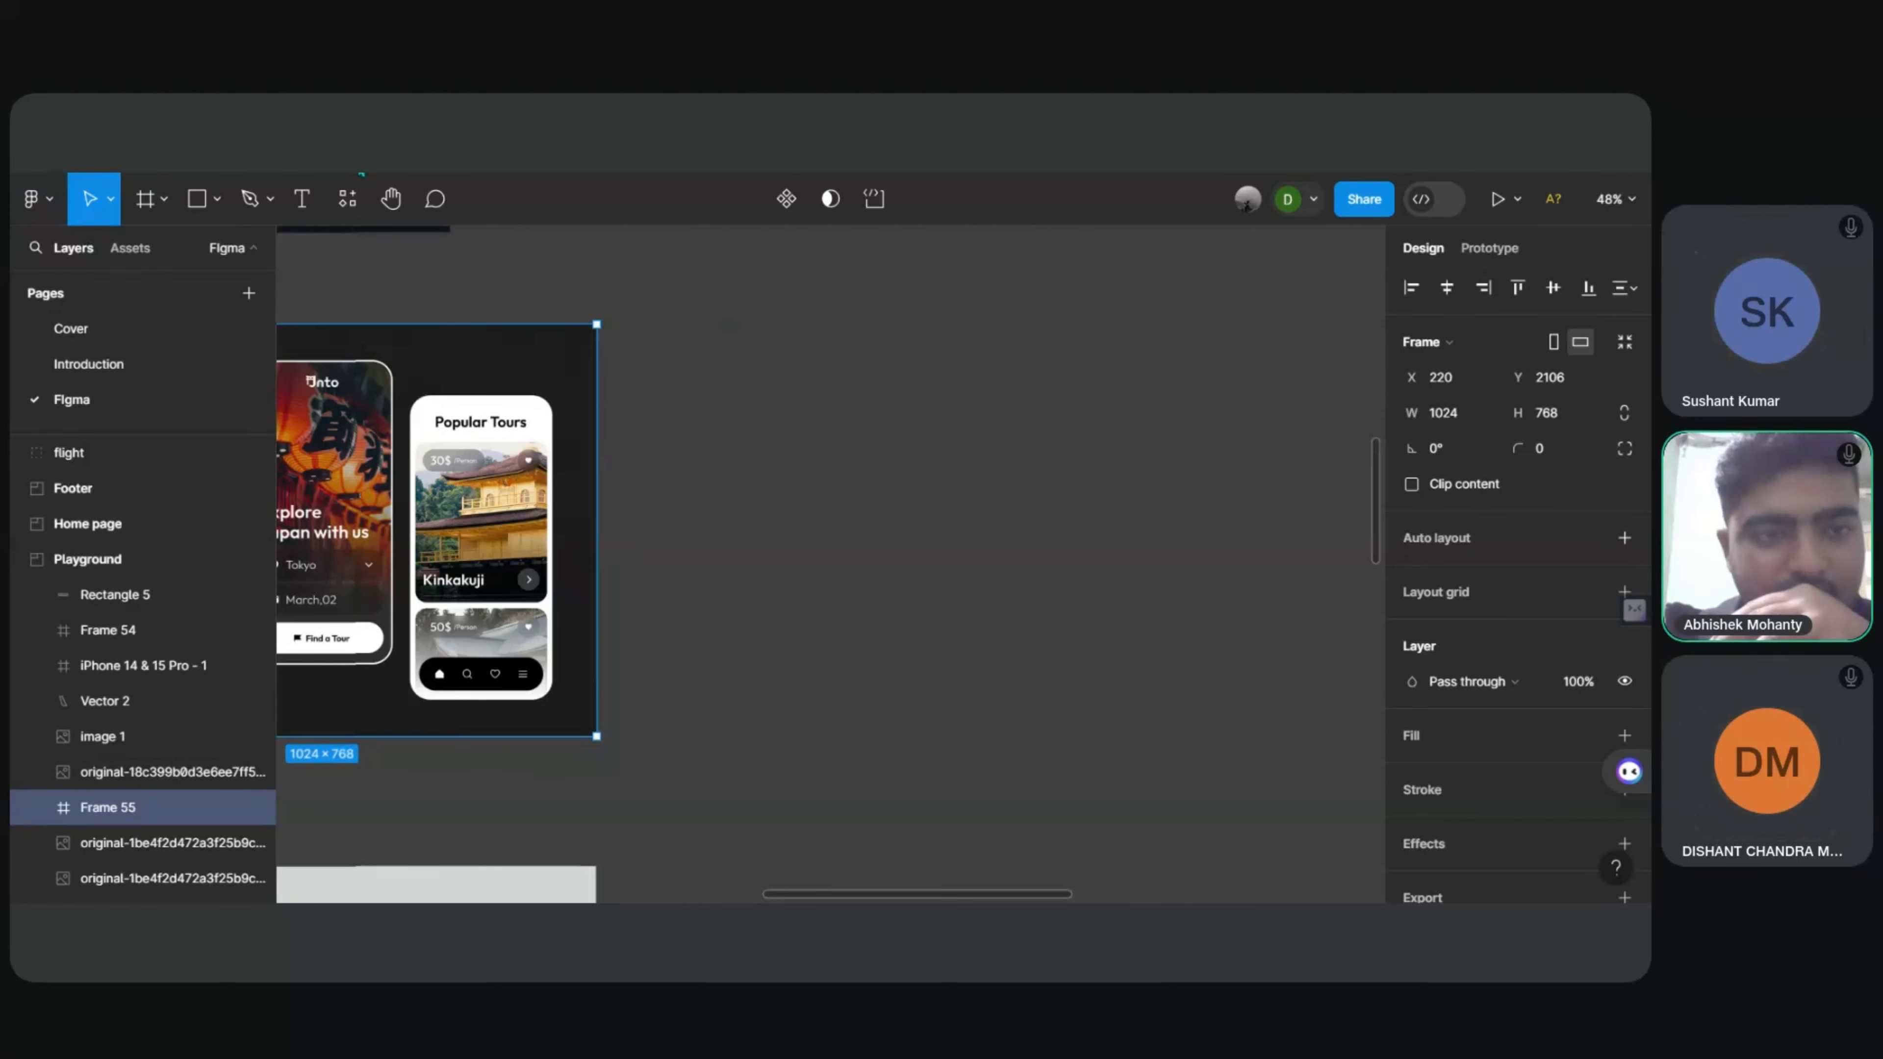
# Step: Draw a rectangle about 446 × 788 in the empty area beside the framed Japan mockup, reposition it and delete it
pyautogui.click(199, 212)
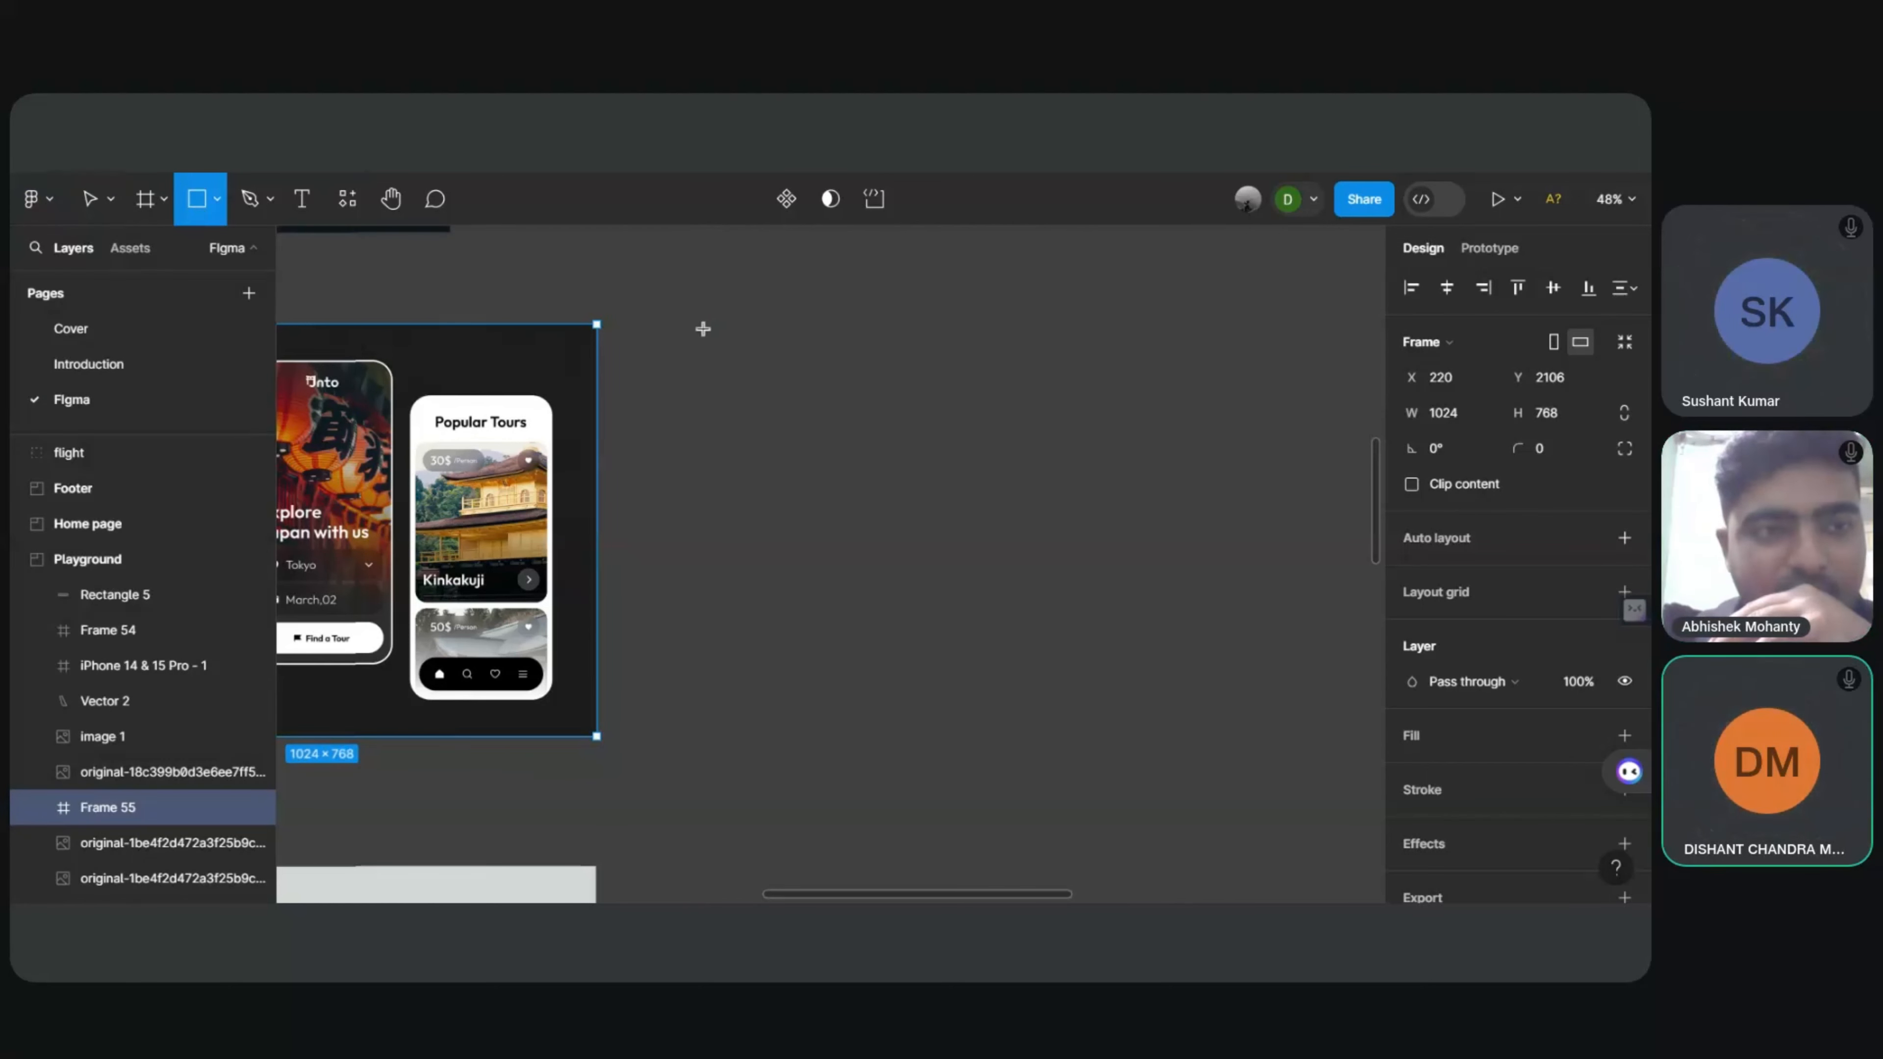
pyautogui.moveTo(702, 327)
pyautogui.mouseDown()
pyautogui.moveTo(1153, 720)
pyautogui.moveTo(1381, 775)
pyautogui.moveTo(1085, 744)
pyautogui.moveTo(1186, 711)
pyautogui.moveTo(1173, 748)
pyautogui.mouseUp()
pyautogui.moveTo(512, 322); pyautogui.dragTo(928, 310)
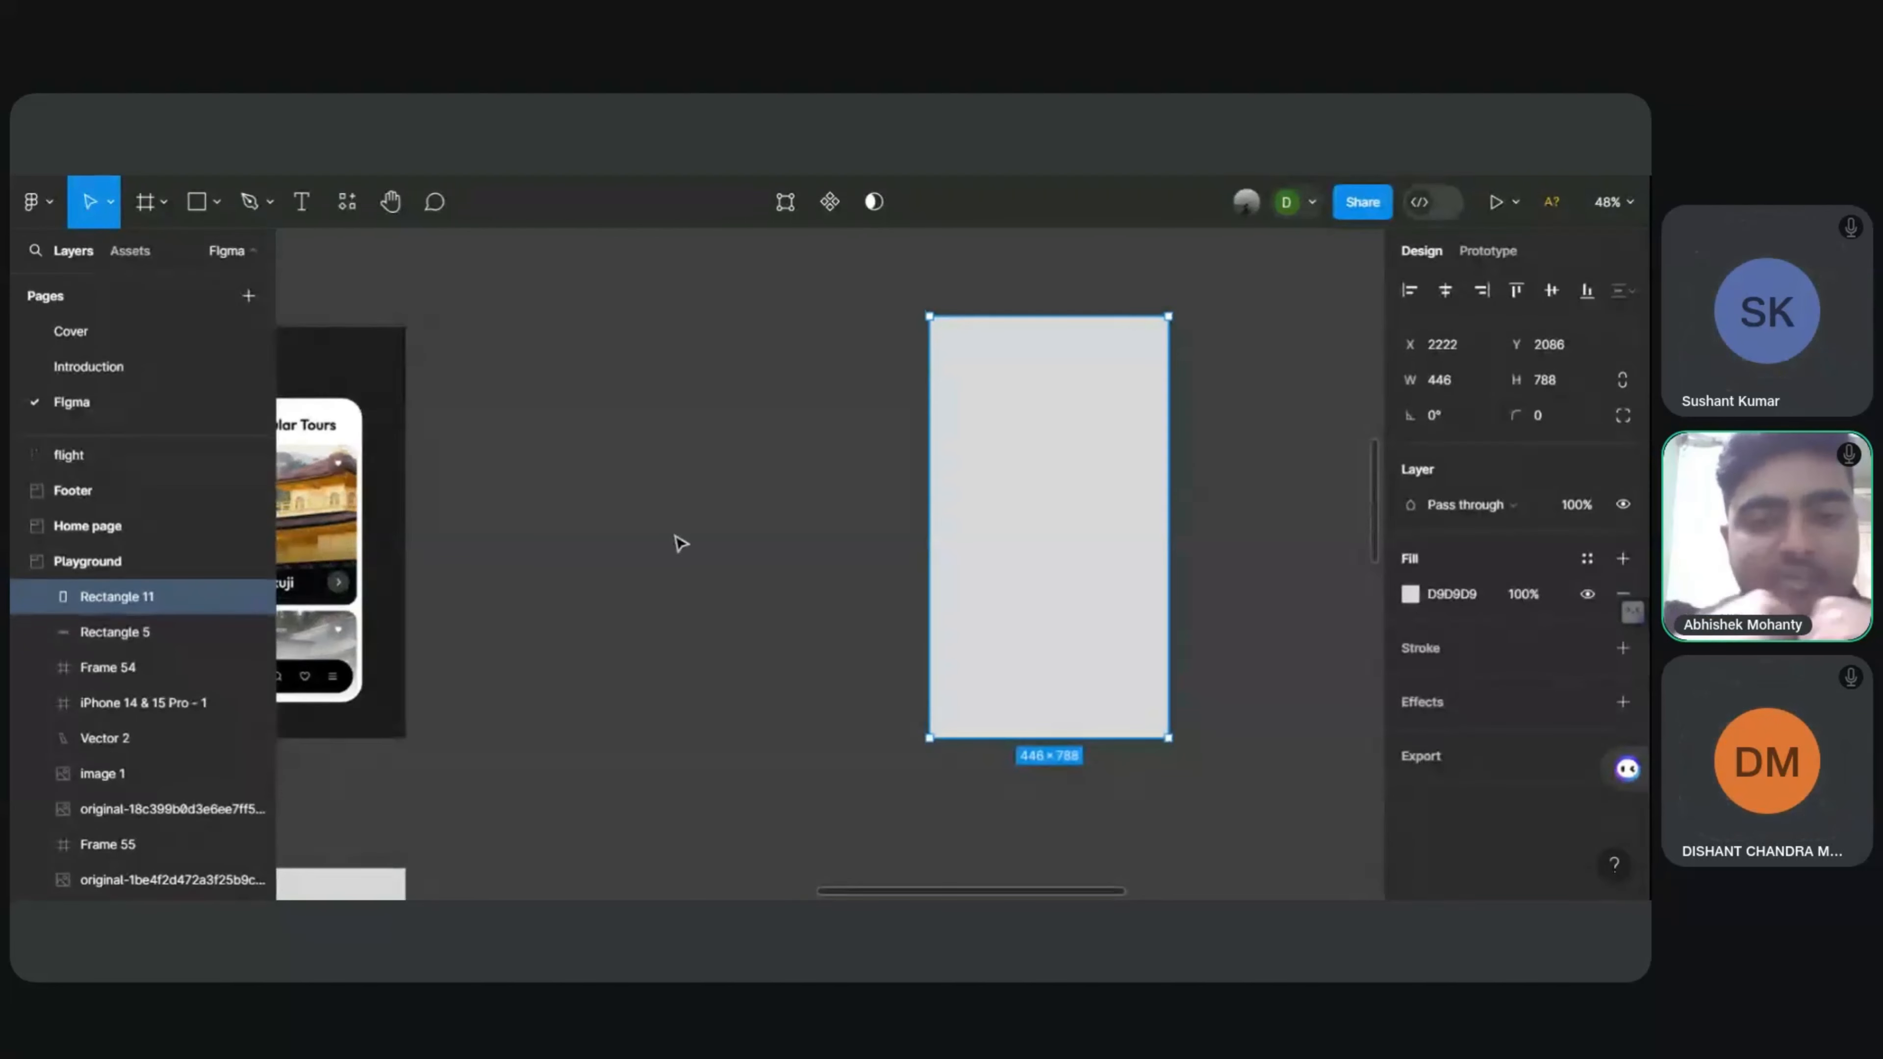
pyautogui.hscroll(-3, 466, 513)
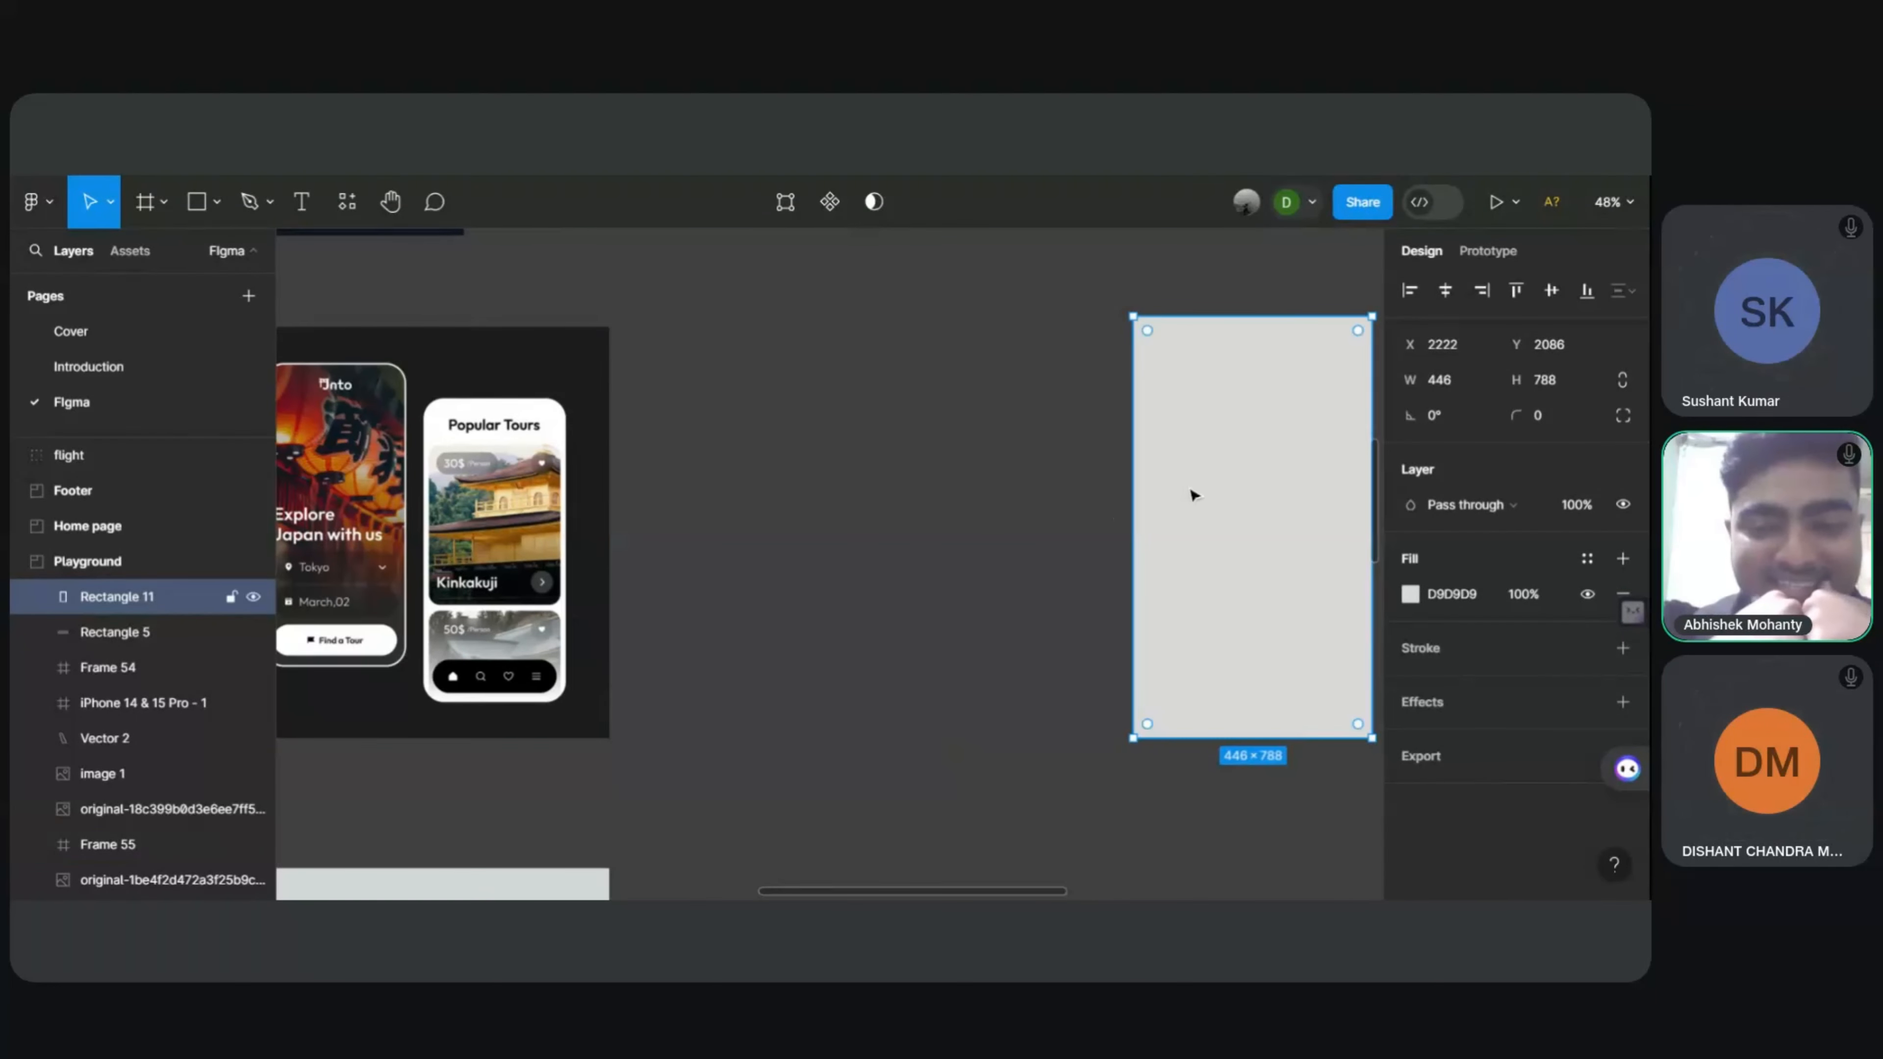
pyautogui.moveTo(1197, 479); pyautogui.dragTo(893, 479)
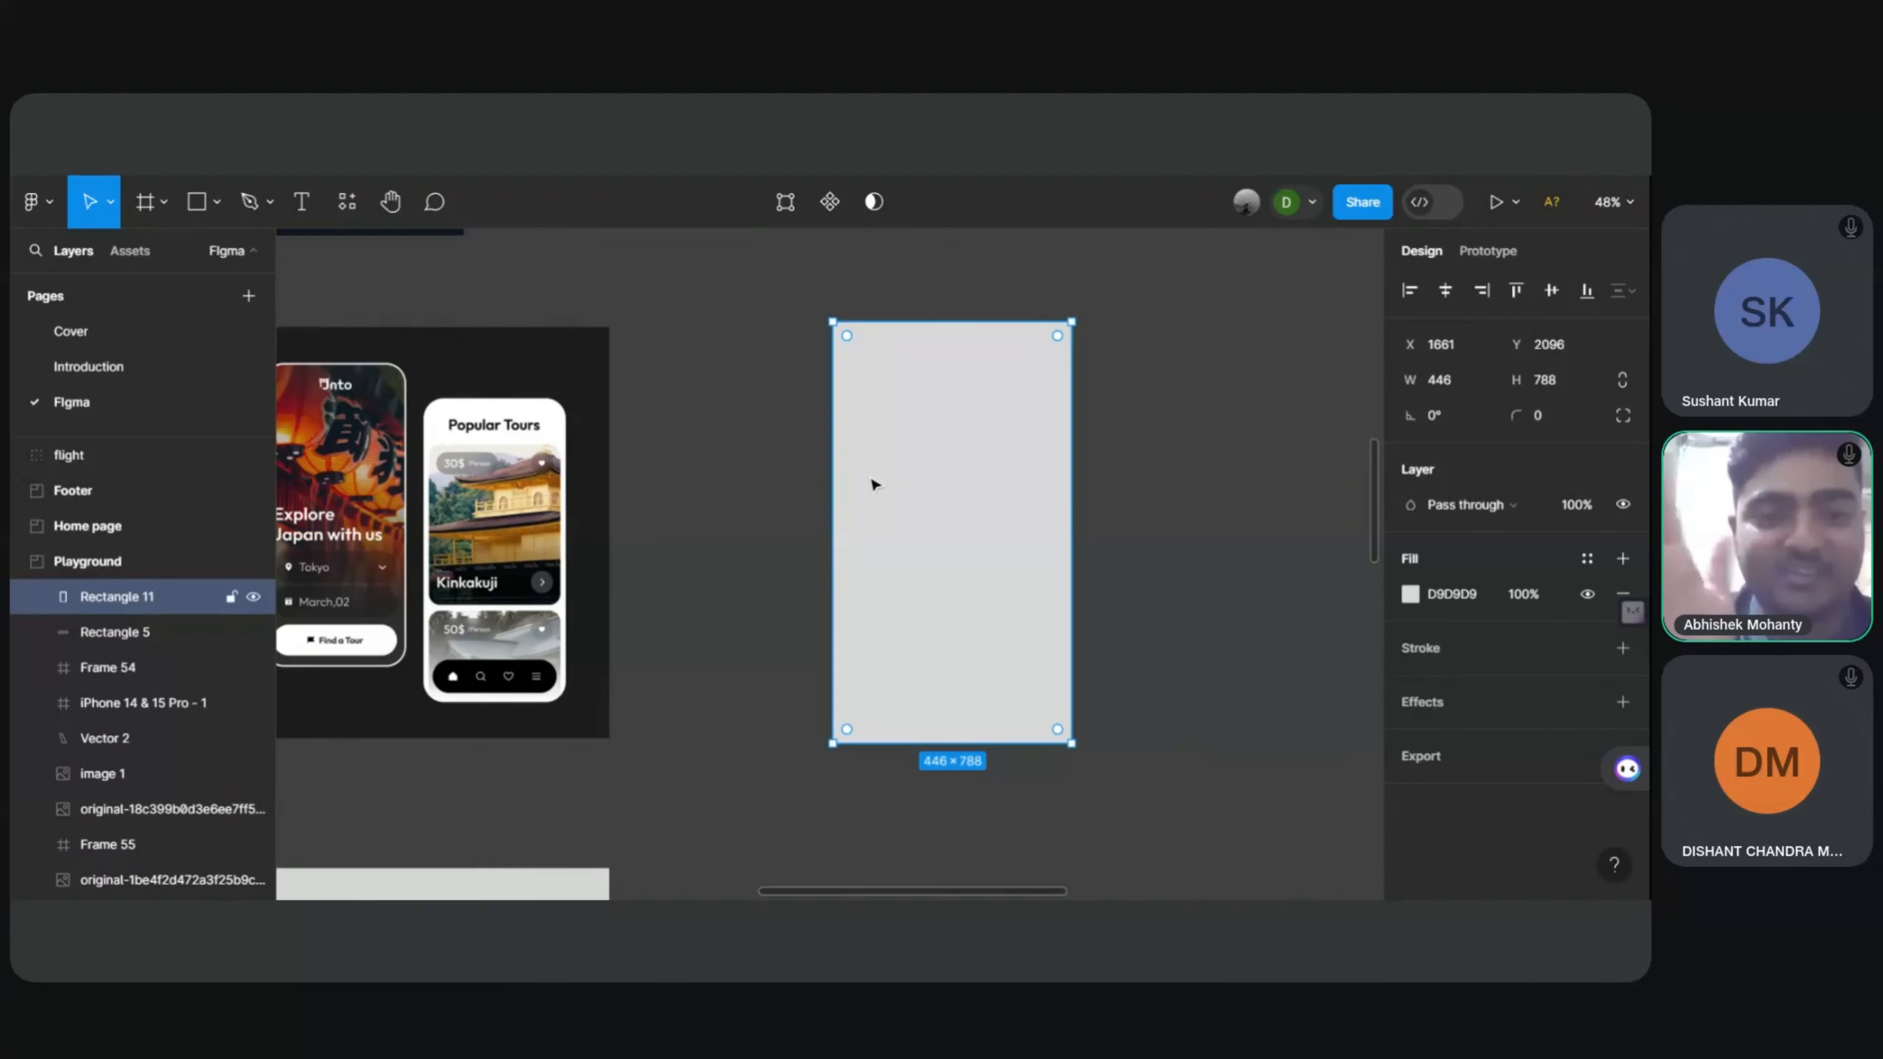
pyautogui.hotkey('ctrl', 'z')
pyautogui.press('Delete')
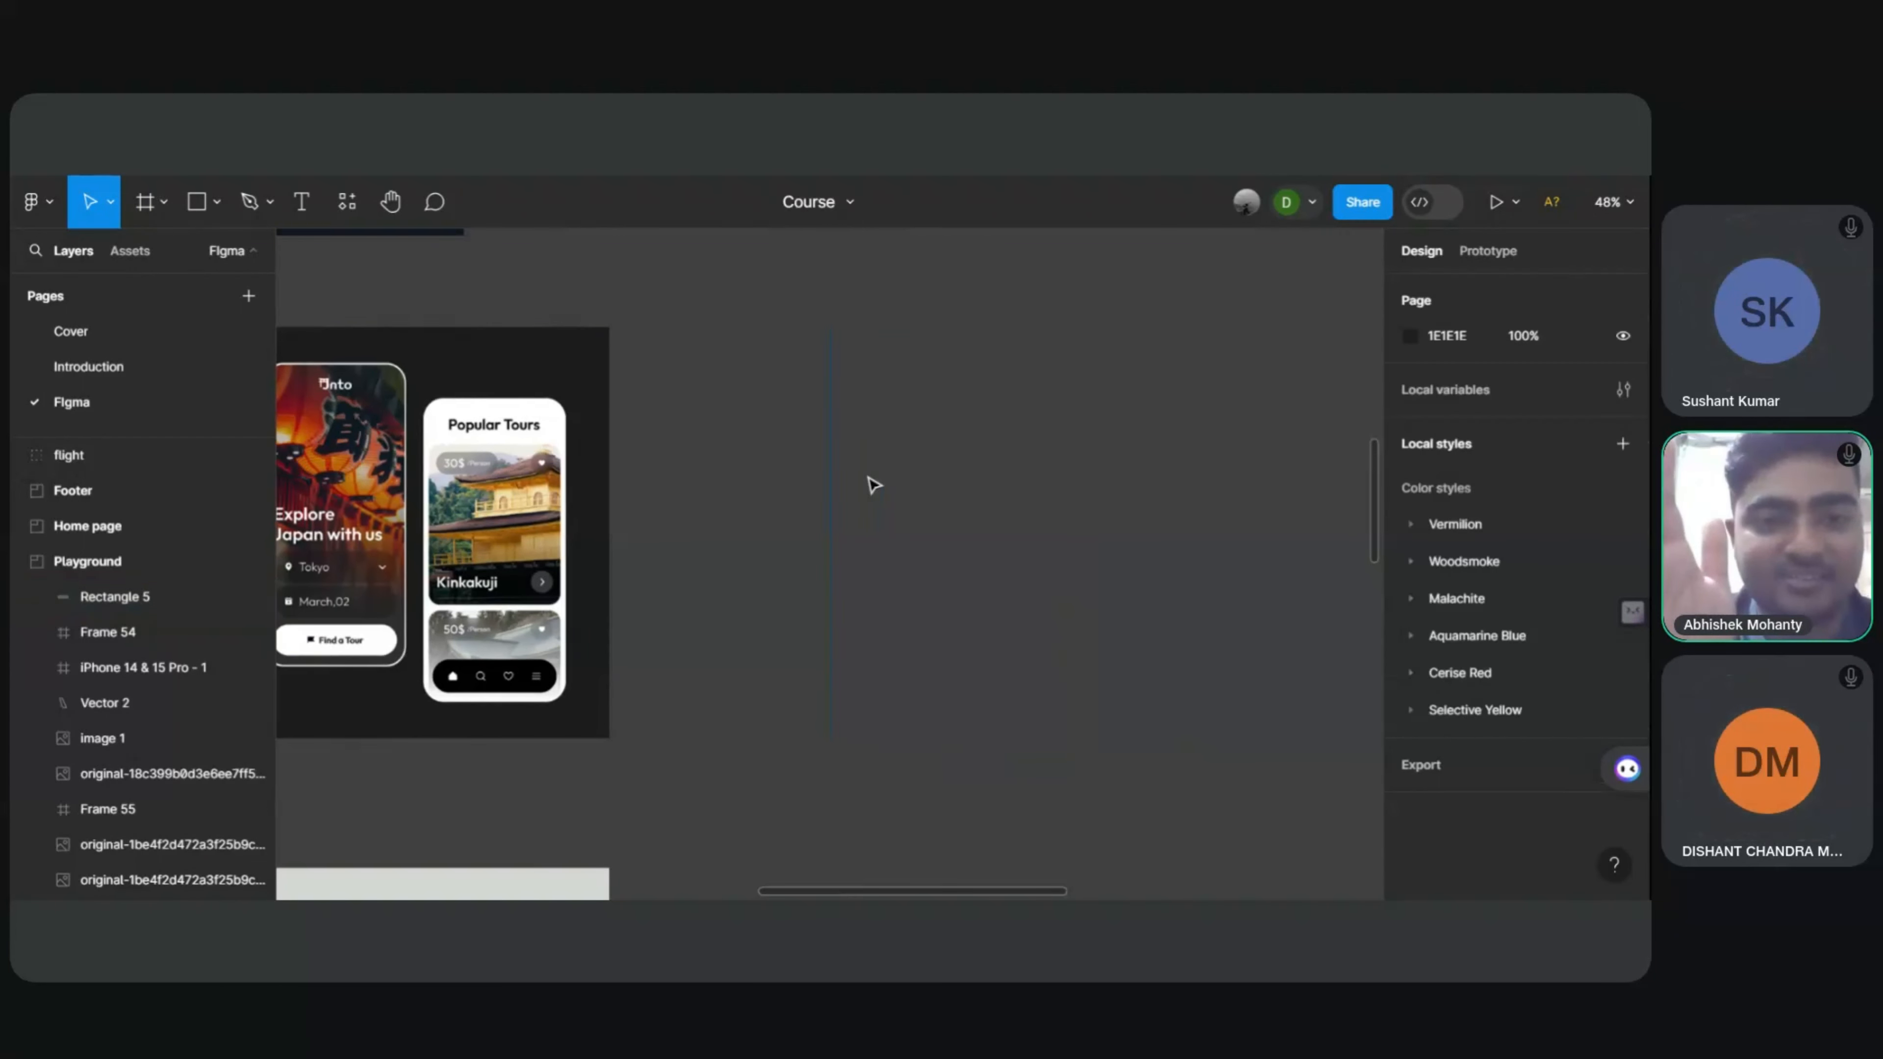
# Step: Add an iPhone 14 & 15 Pro Max frame and place it in the Playground beside the framed Japan travel mockup
pyautogui.press('f')
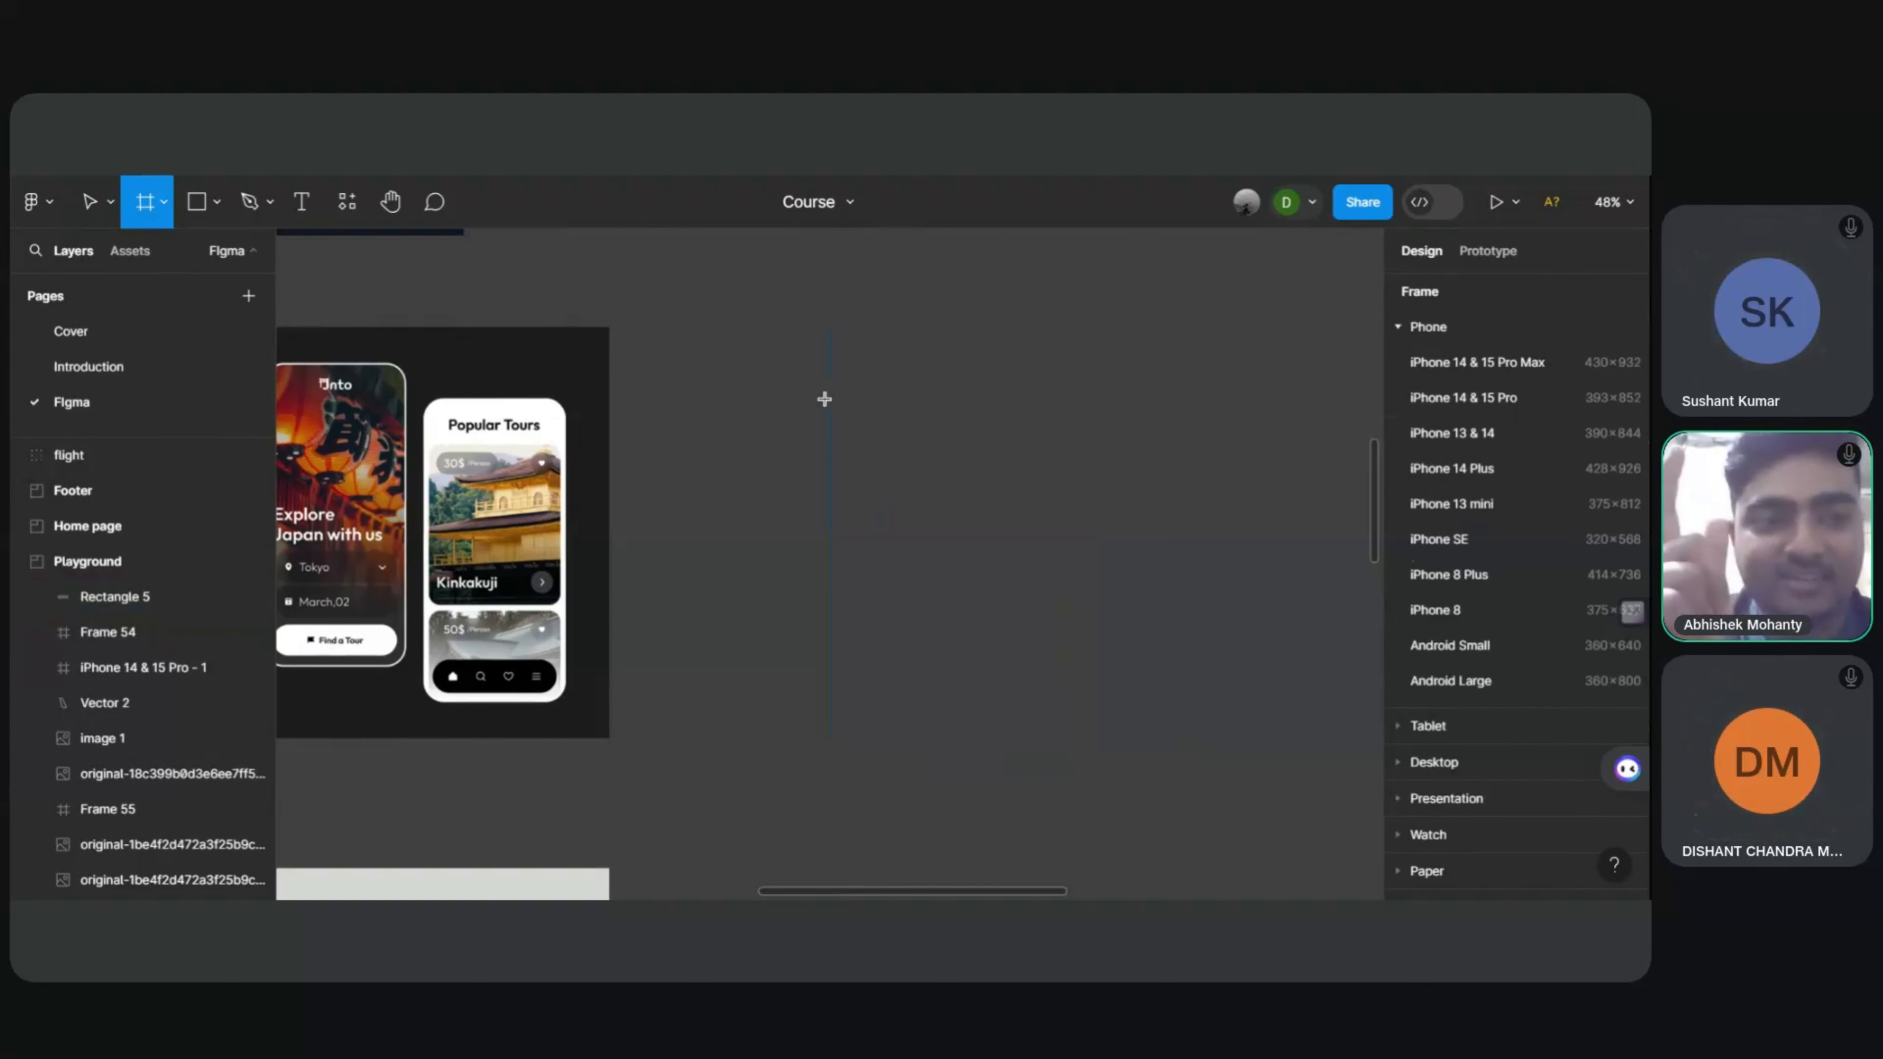
pyautogui.scroll(-2, 1490, 393)
pyautogui.scroll(2, 1482, 386)
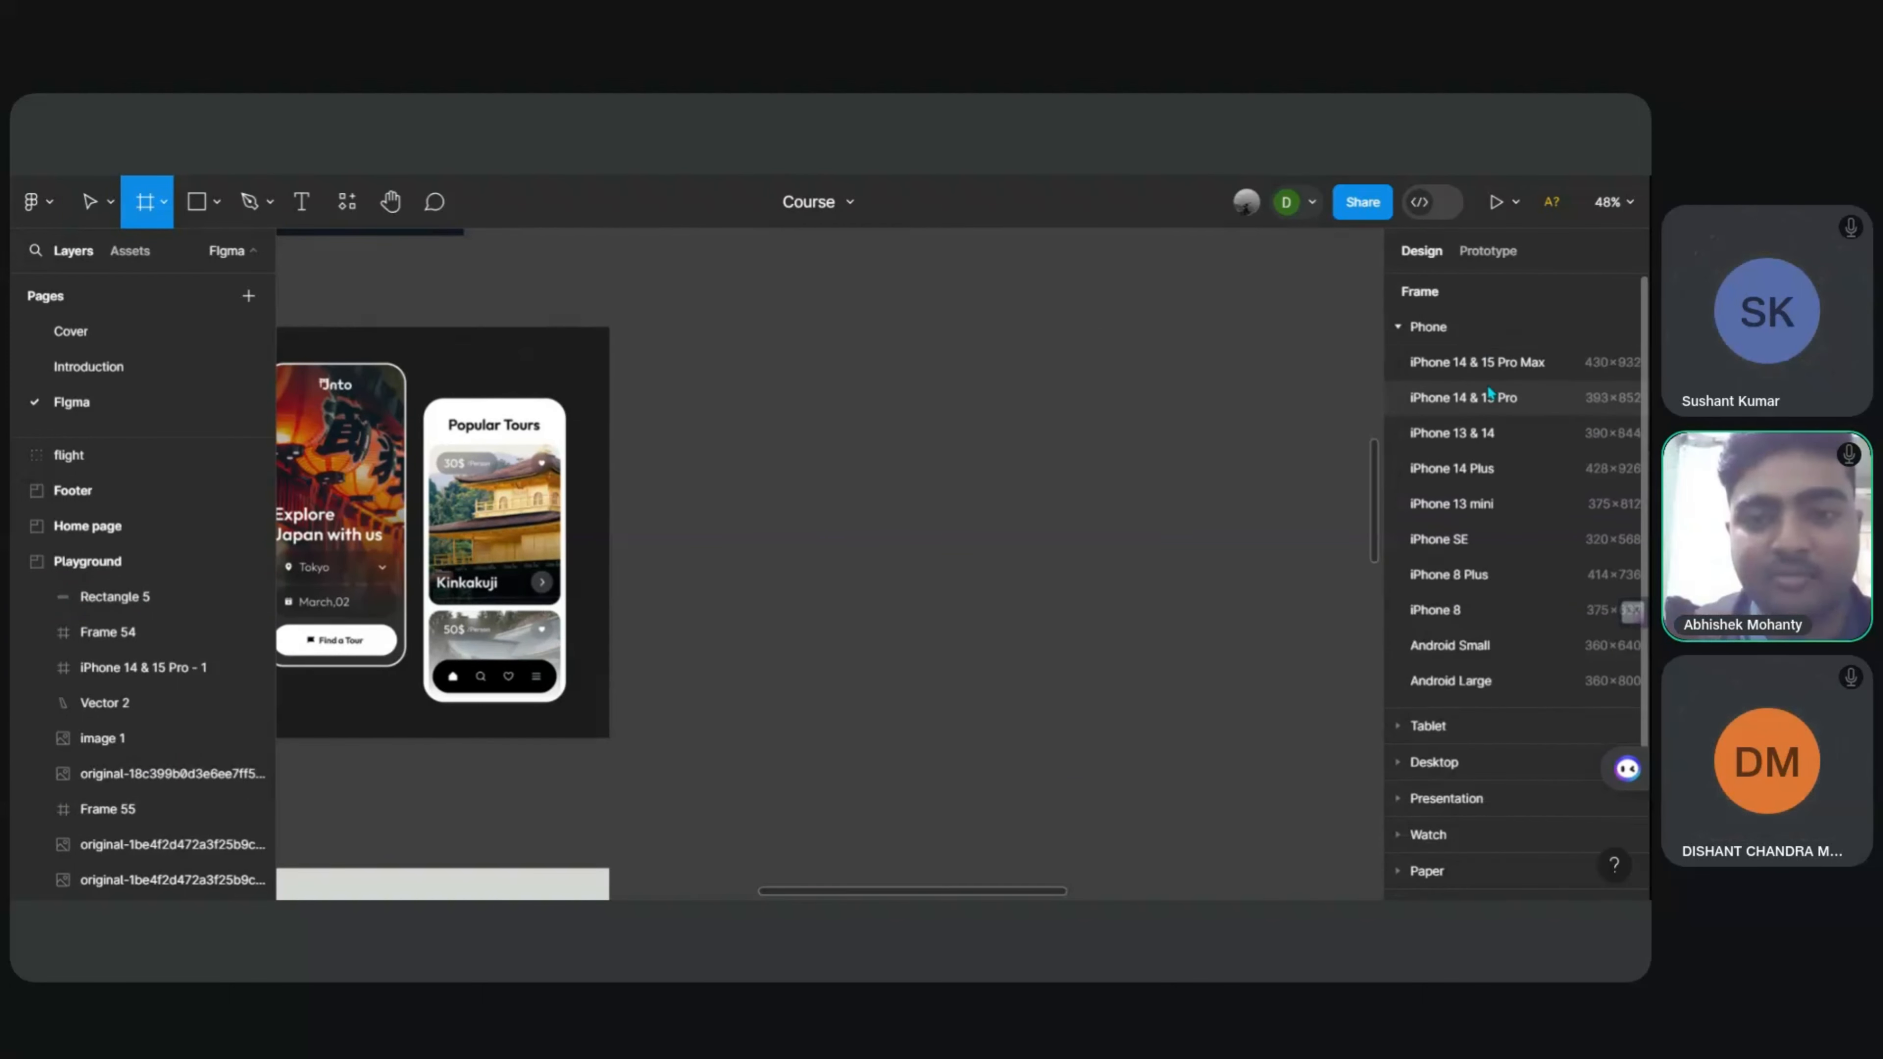
pyautogui.click(1477, 366)
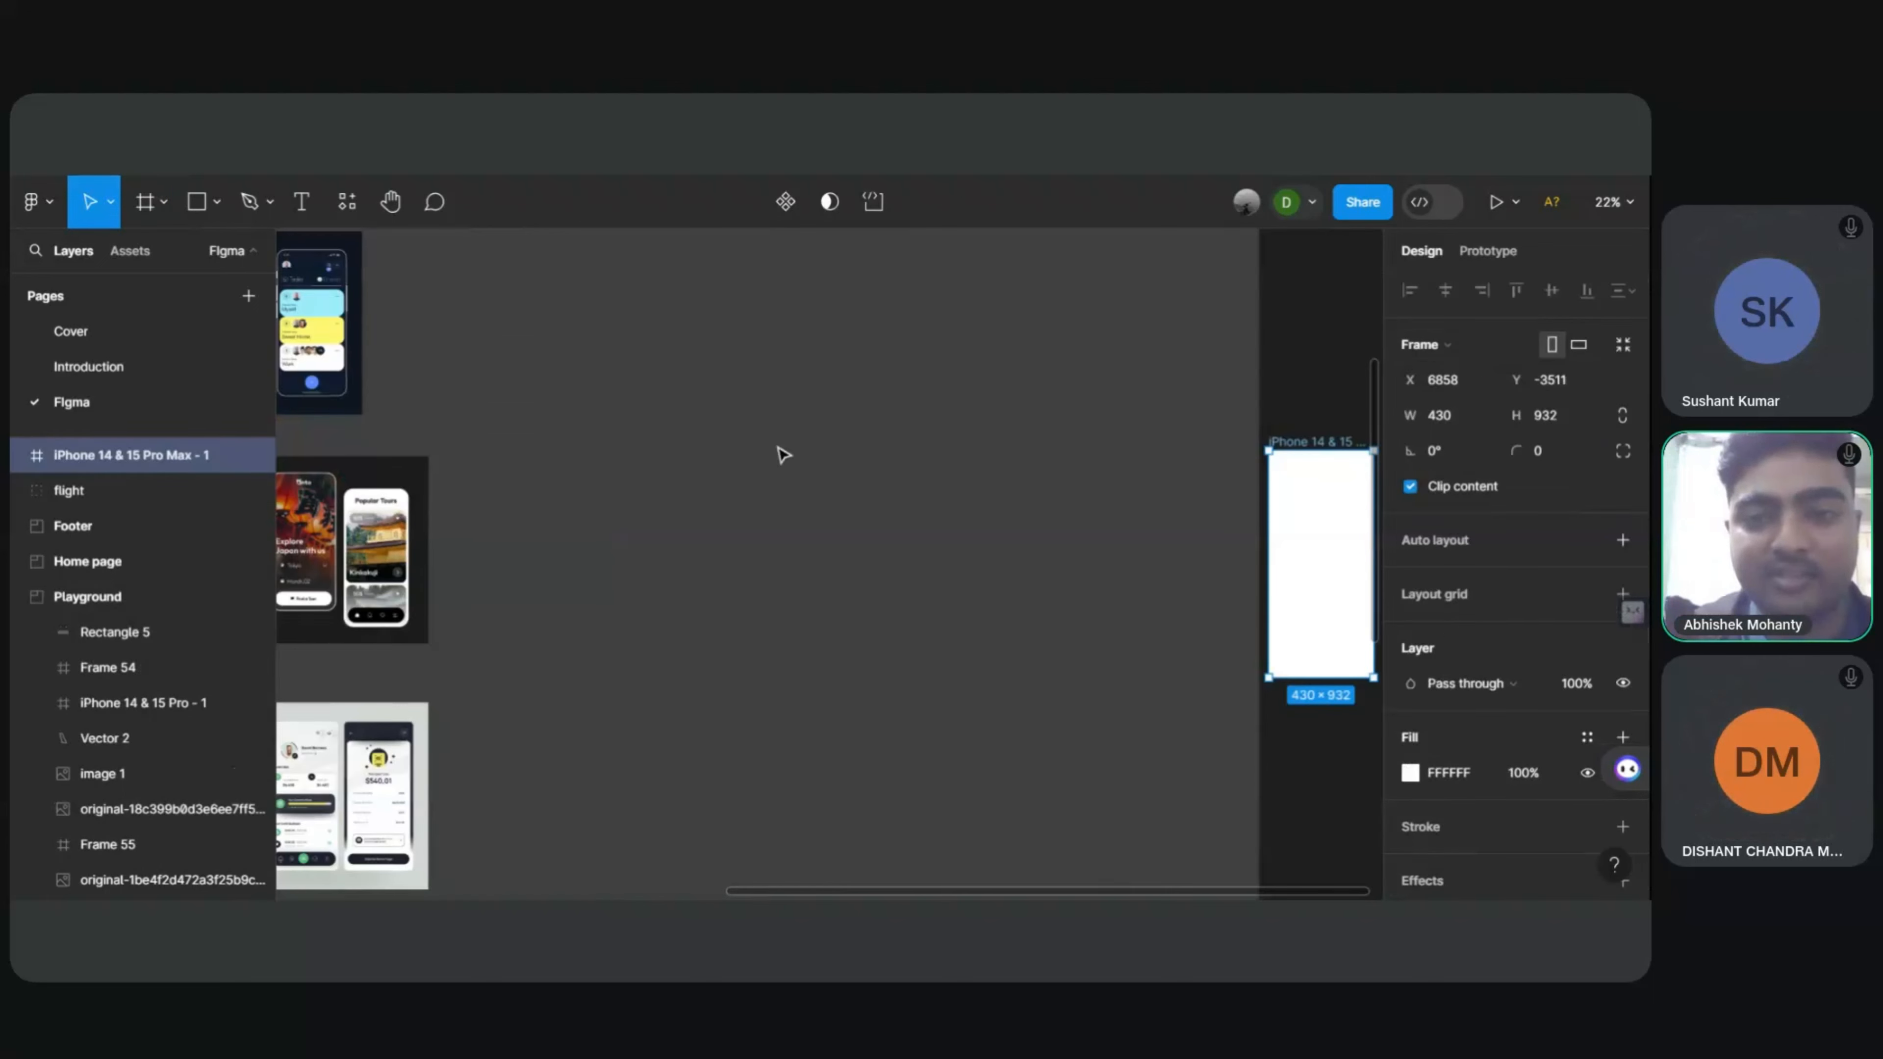
pyautogui.moveTo(1320, 522); pyautogui.dragTo(597, 526)
pyautogui.hscroll(-5, 929, 496)
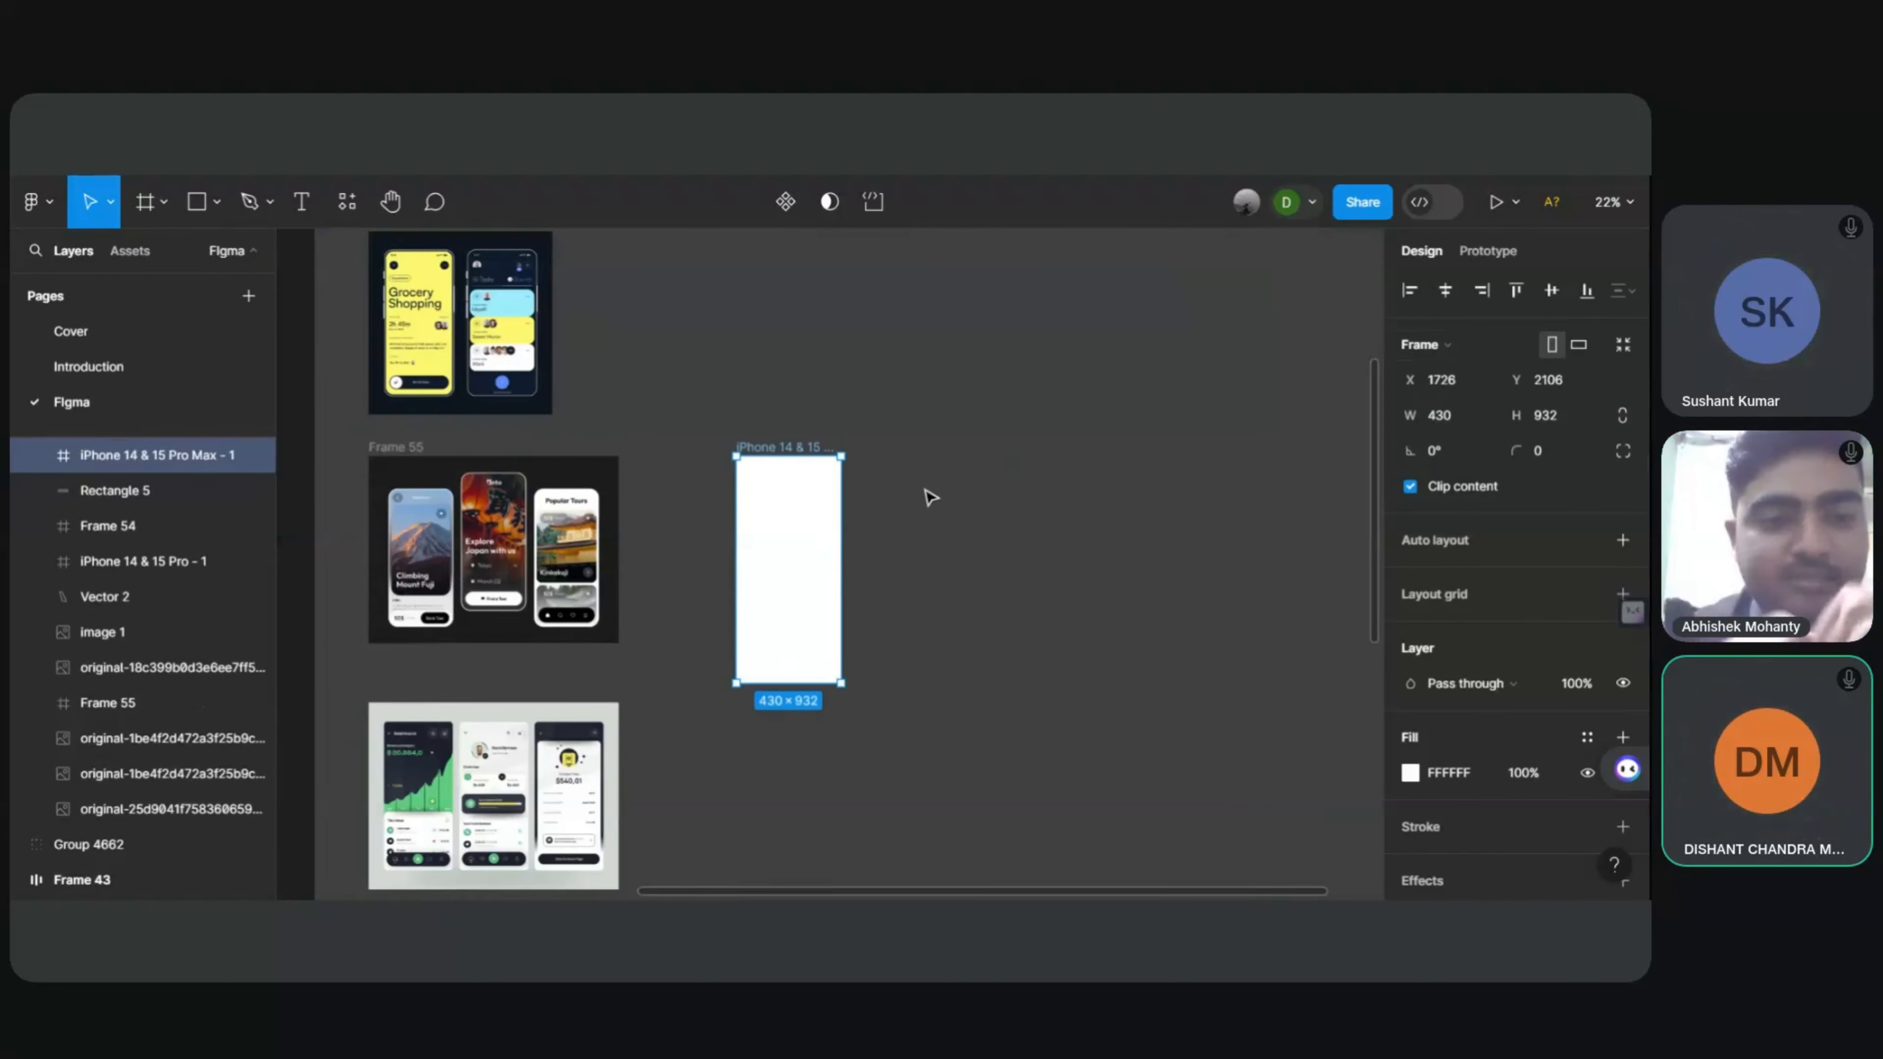
pyautogui.scroll(4, 866, 525)
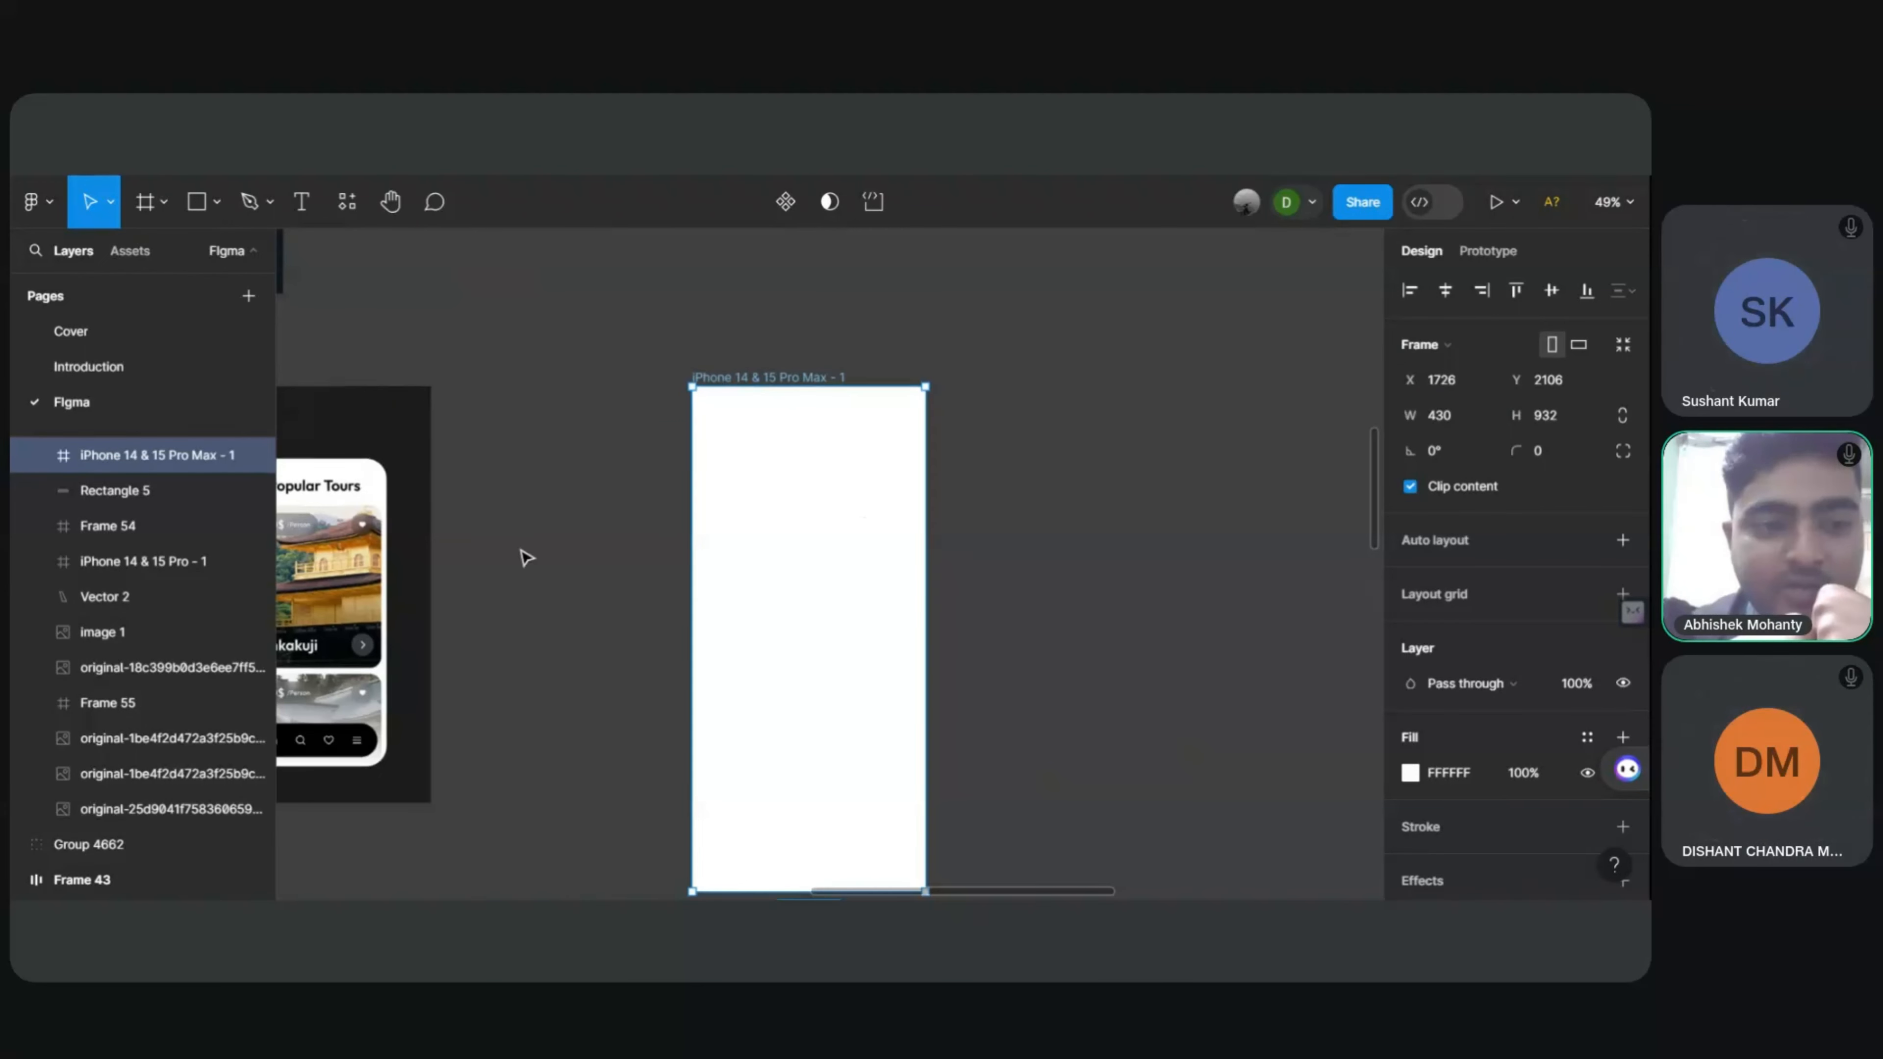
pyautogui.hscroll(-5, 521, 551)
pyautogui.scroll(-3, 784, 549)
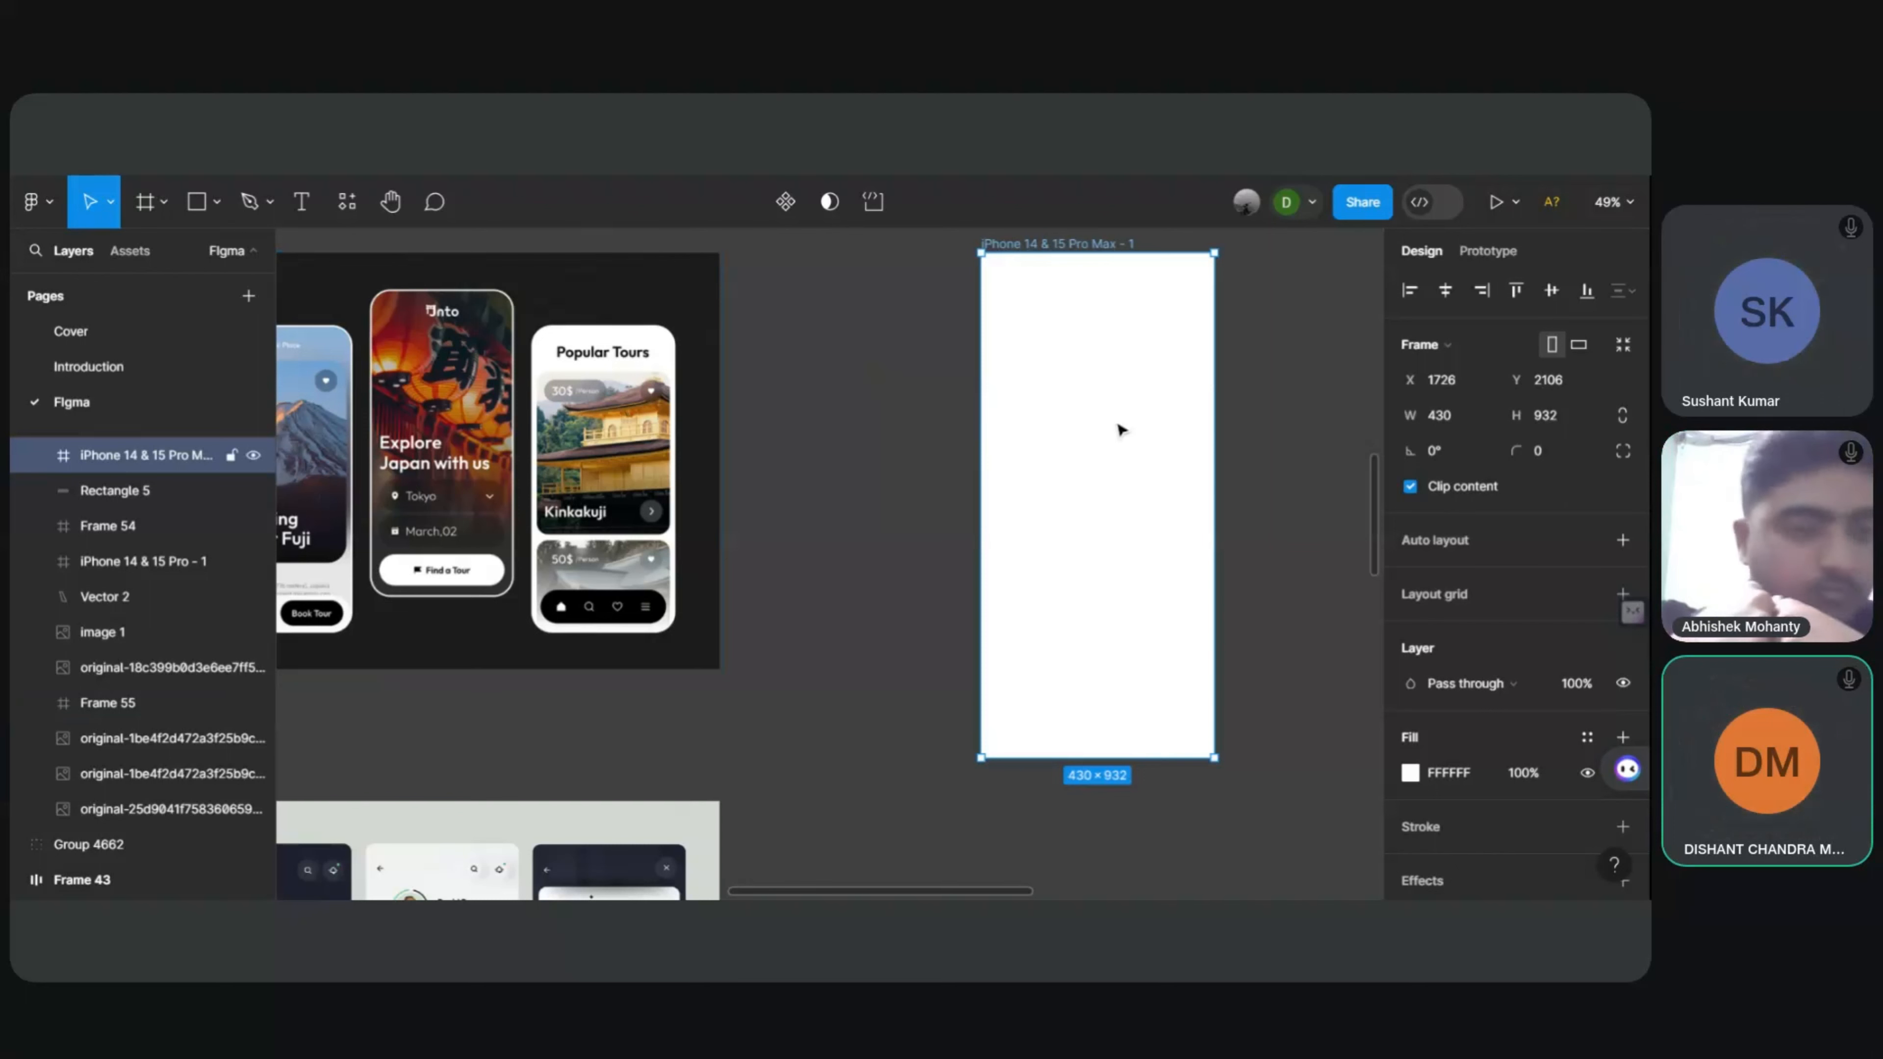
pyautogui.moveTo(1094, 440); pyautogui.dragTo(1028, 667)
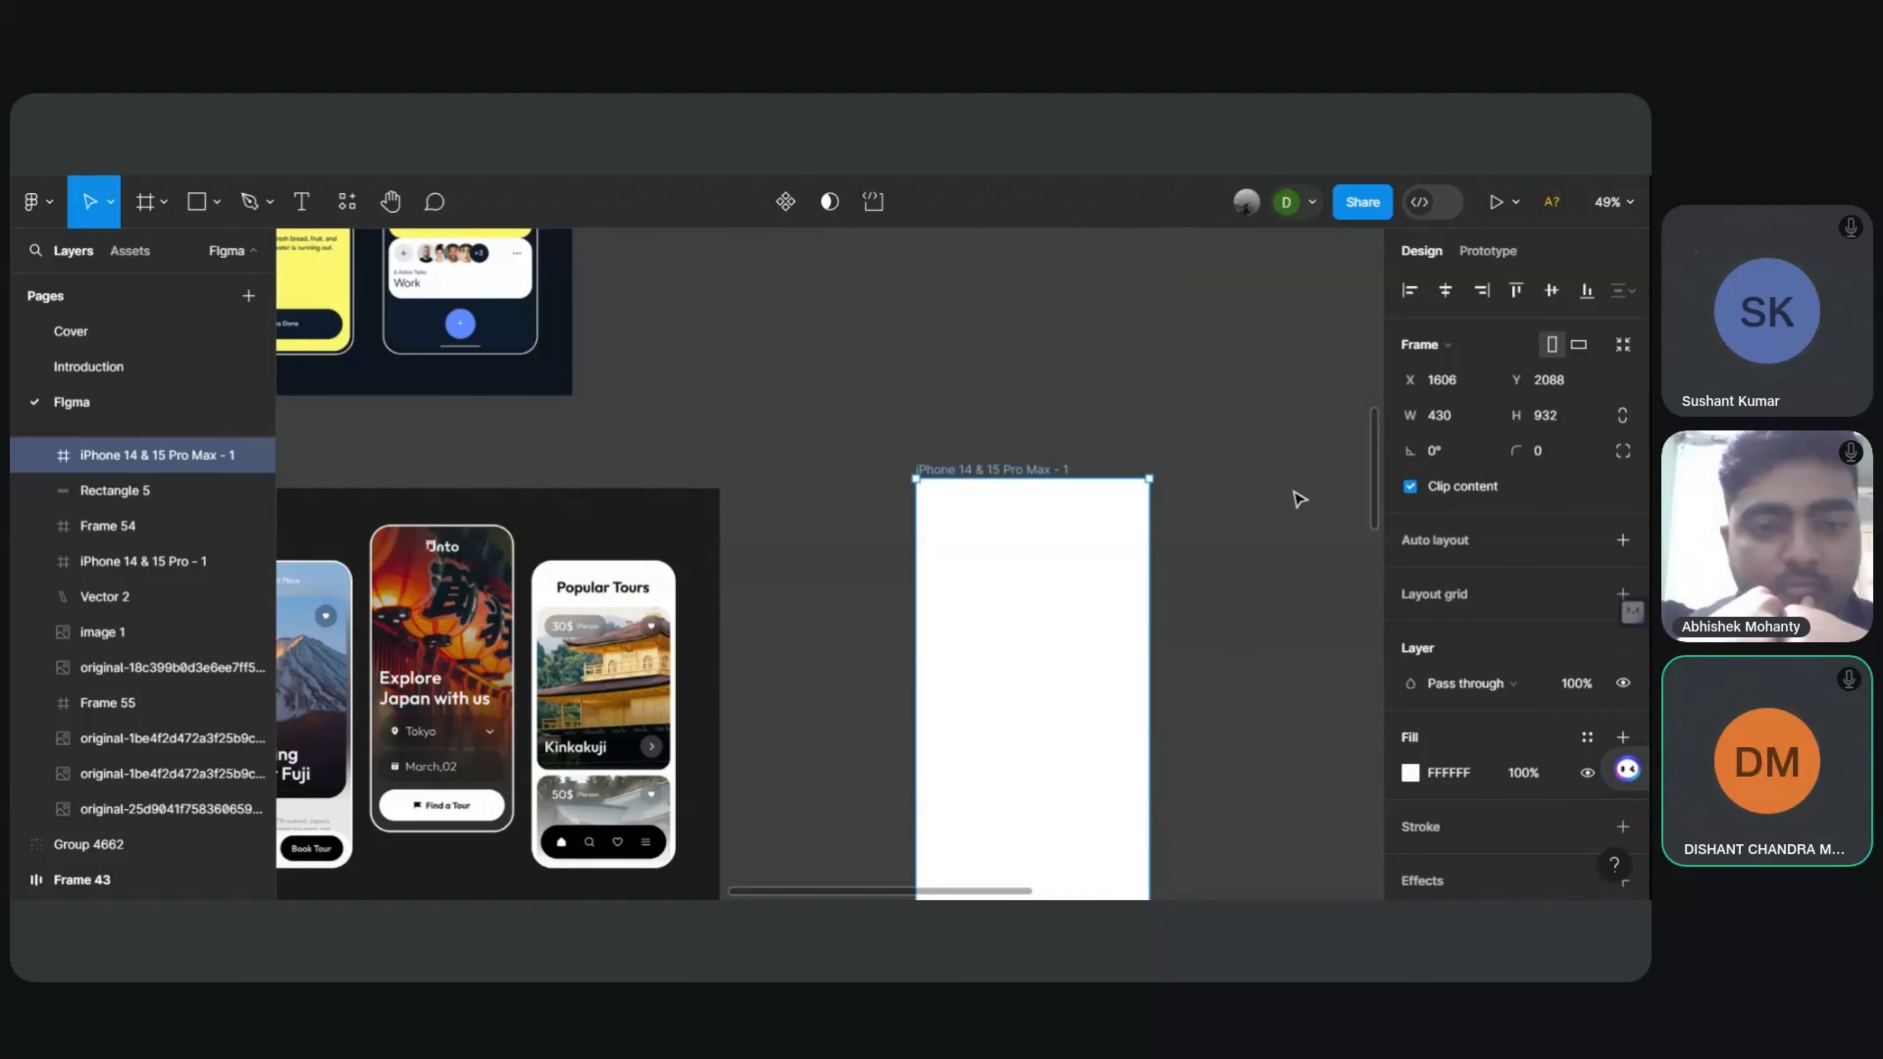
# Step: Move the framed Japan travel mockup into the blank iPhone 14 & 15 Pro Max frame
pyautogui.scroll(-3, 1223, 533)
pyautogui.scroll(-2, 1215, 593)
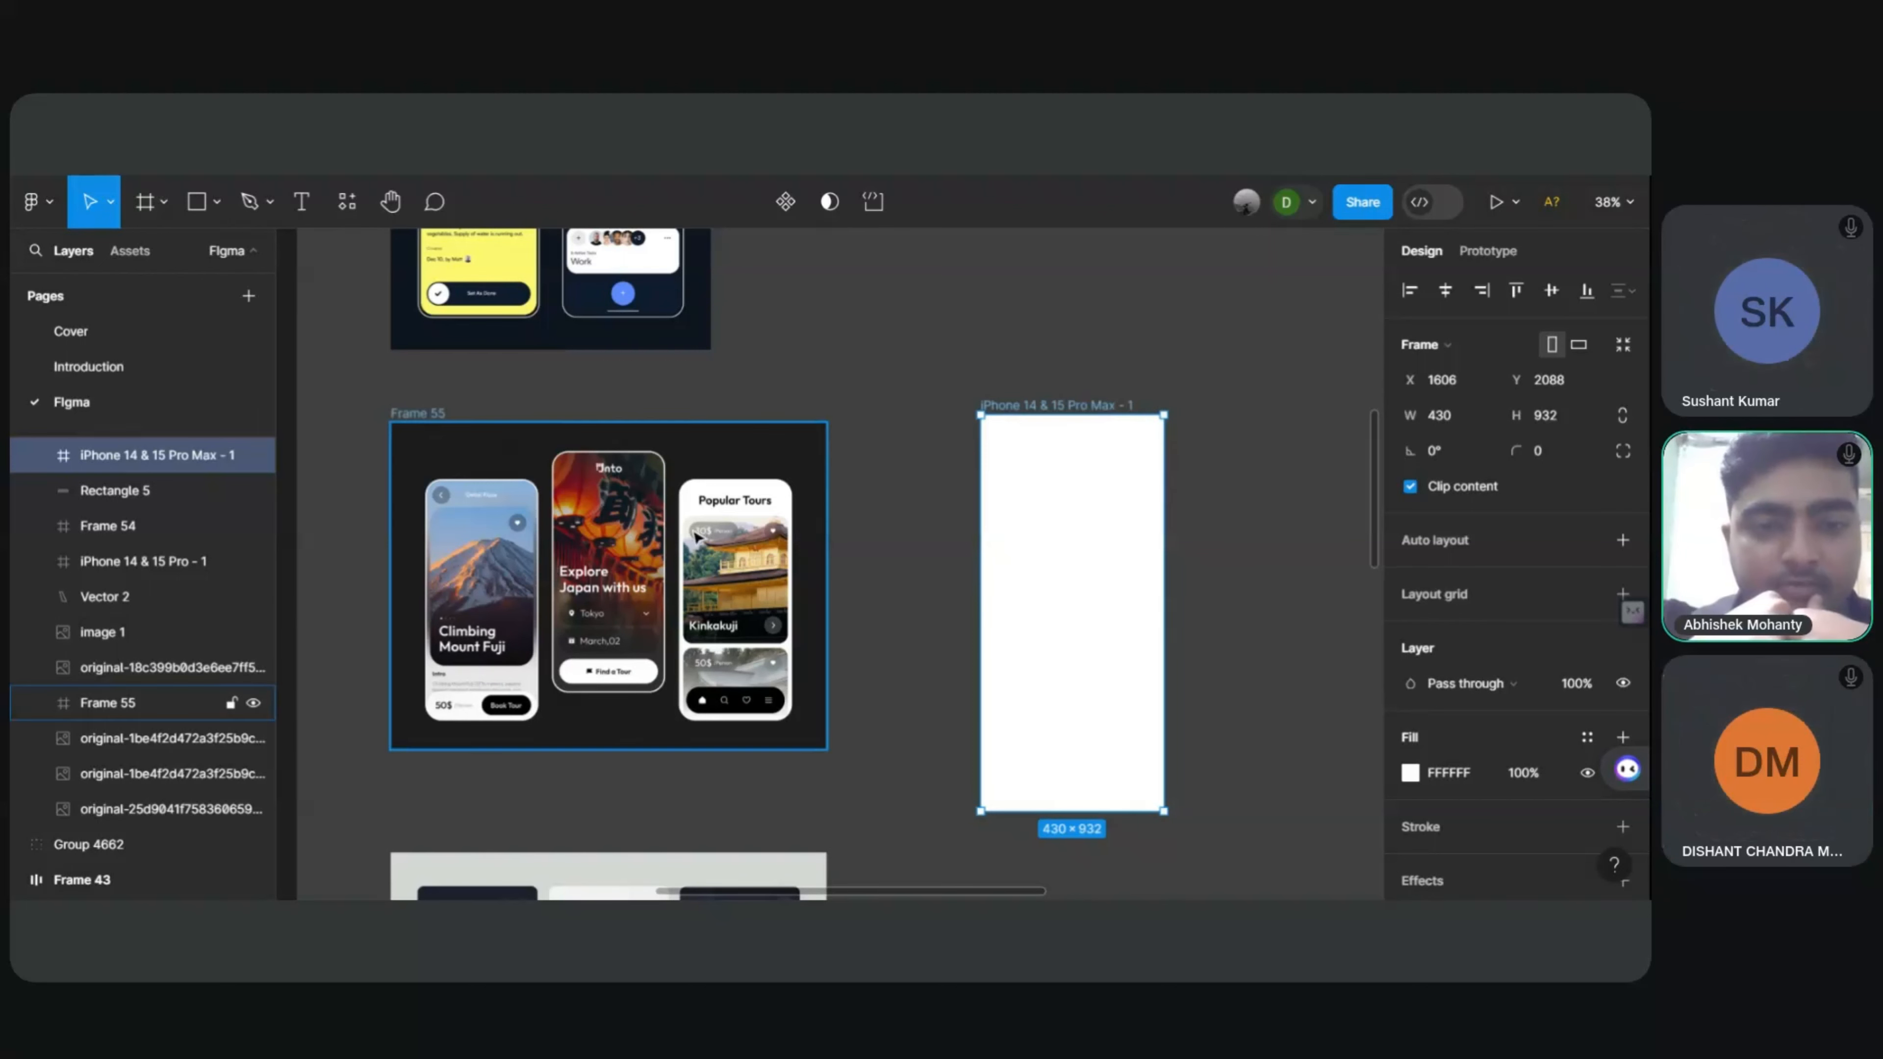
pyautogui.click(626, 567)
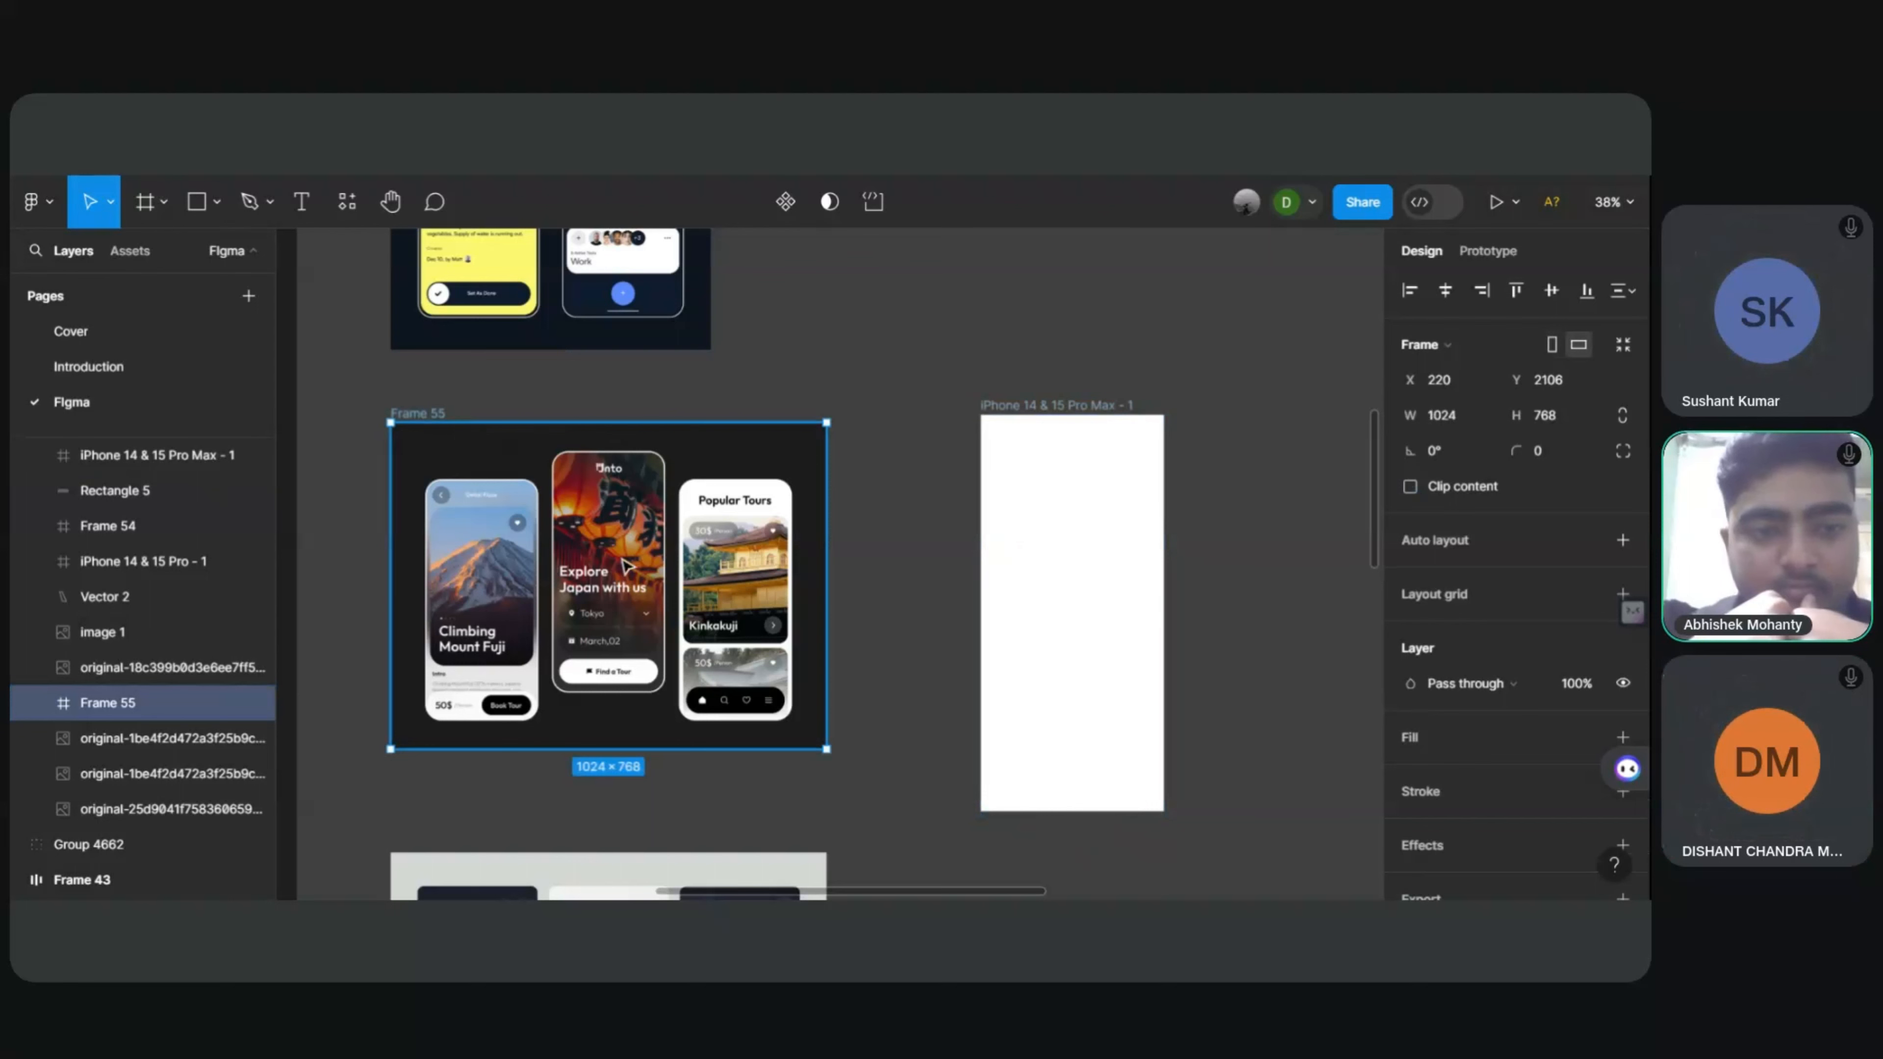
pyautogui.rightClick(627, 567)
pyautogui.click(671, 549)
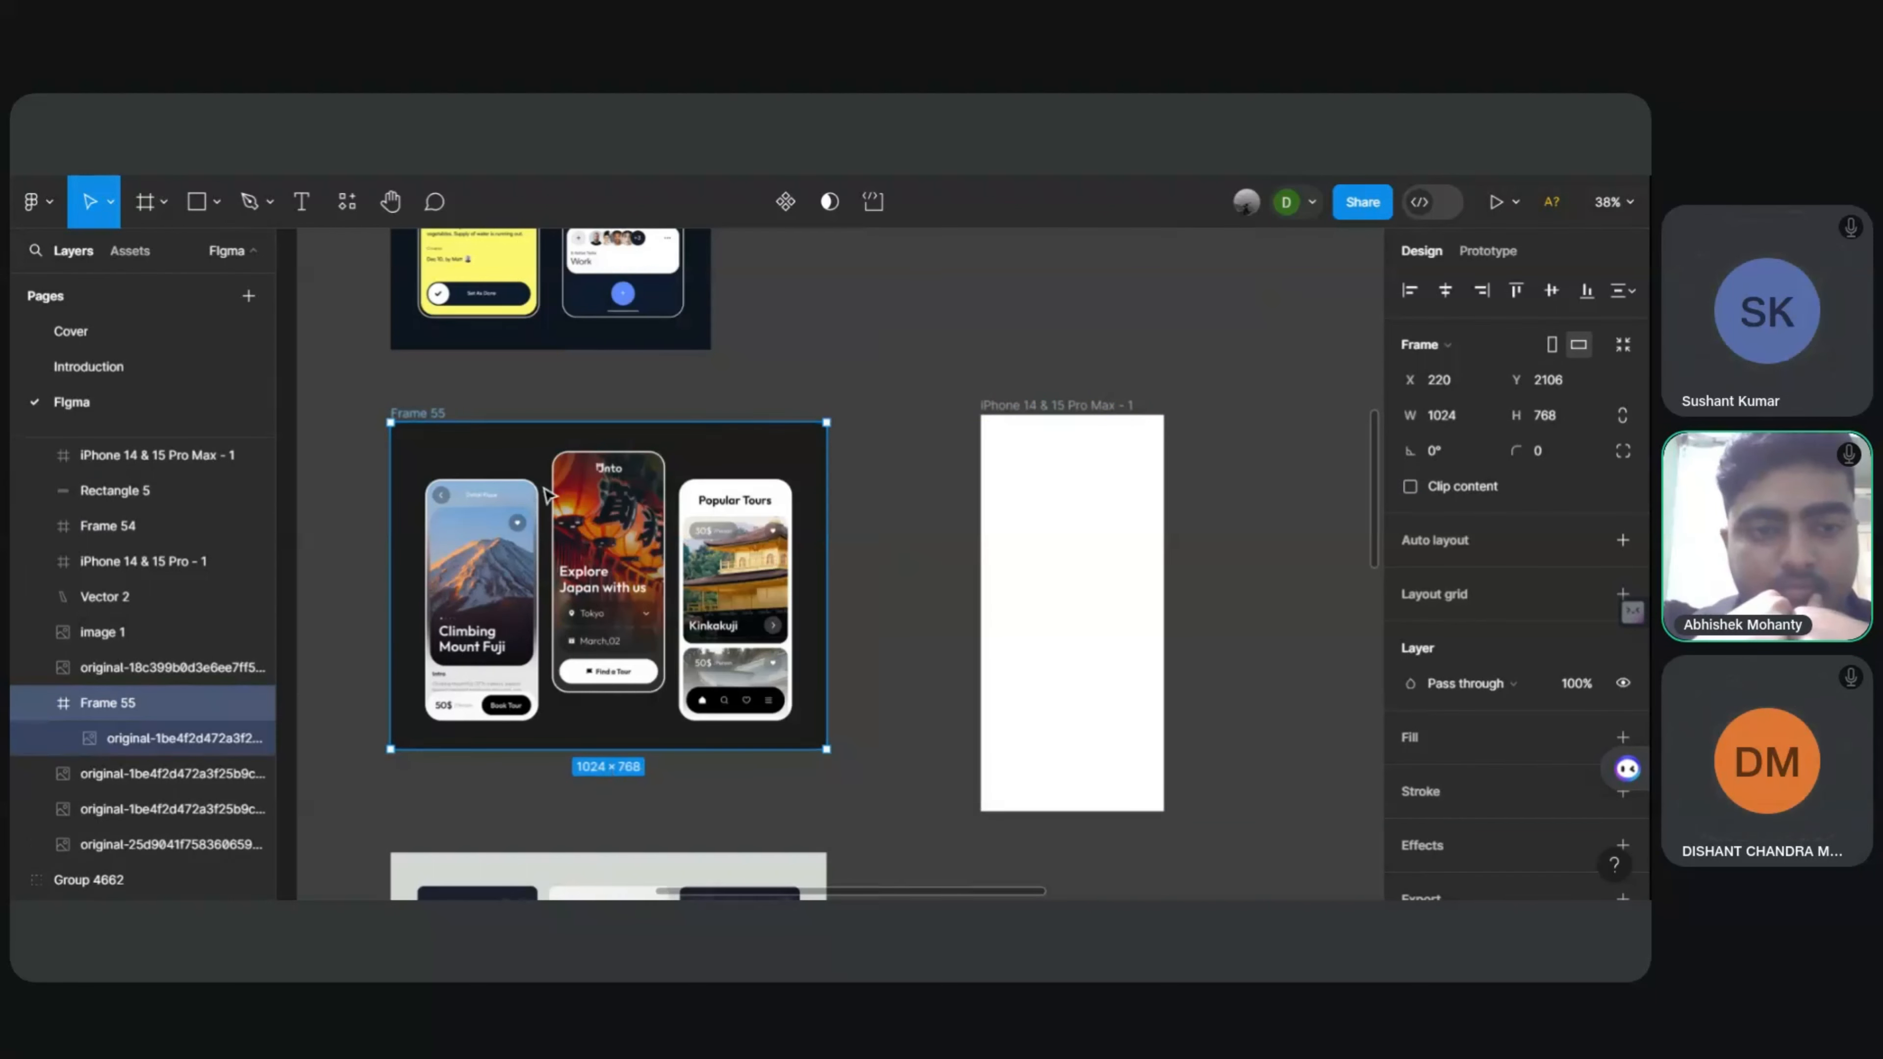
pyautogui.moveTo(548, 494); pyautogui.dragTo(1010, 521)
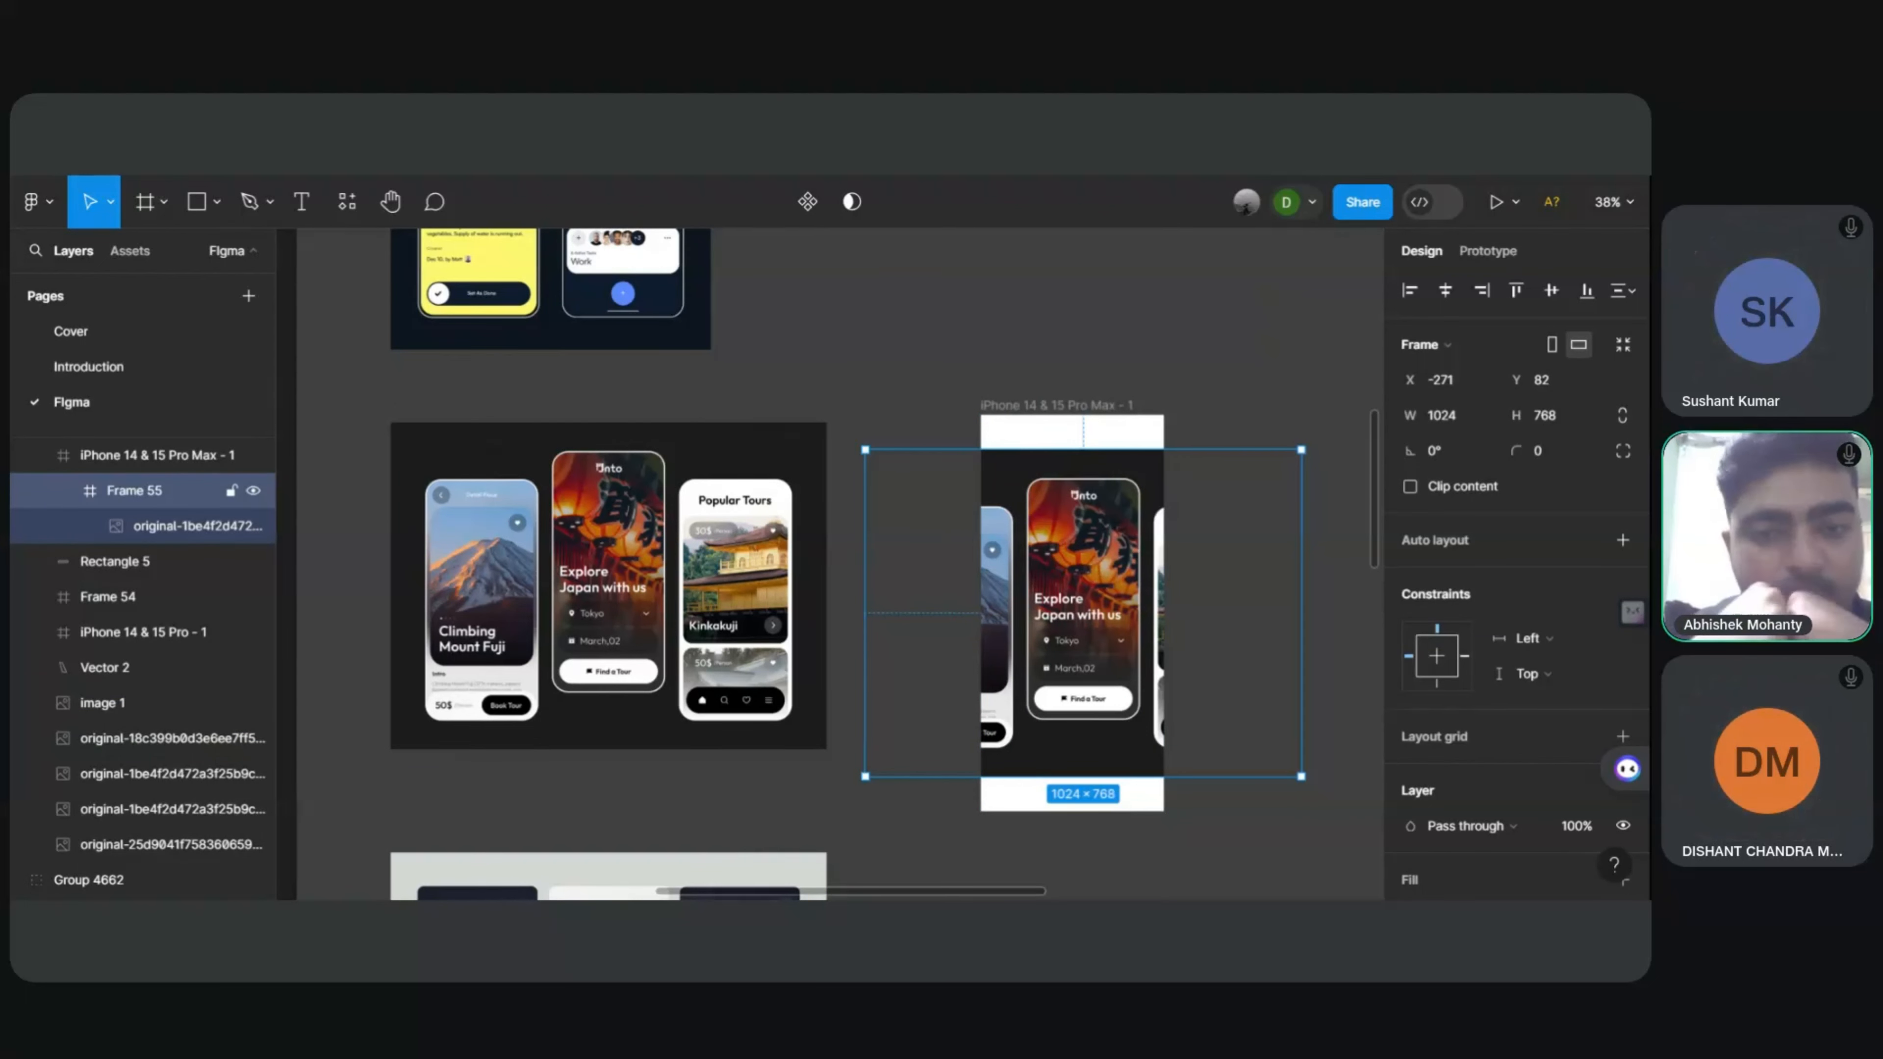
# Step: Enlarge the mockup's frame to about 1525 × 1226 and move it out of the iPhone frame so the mockup overlaps it
pyautogui.scroll(5, 1097, 560)
pyautogui.scroll(-4, 1097, 560)
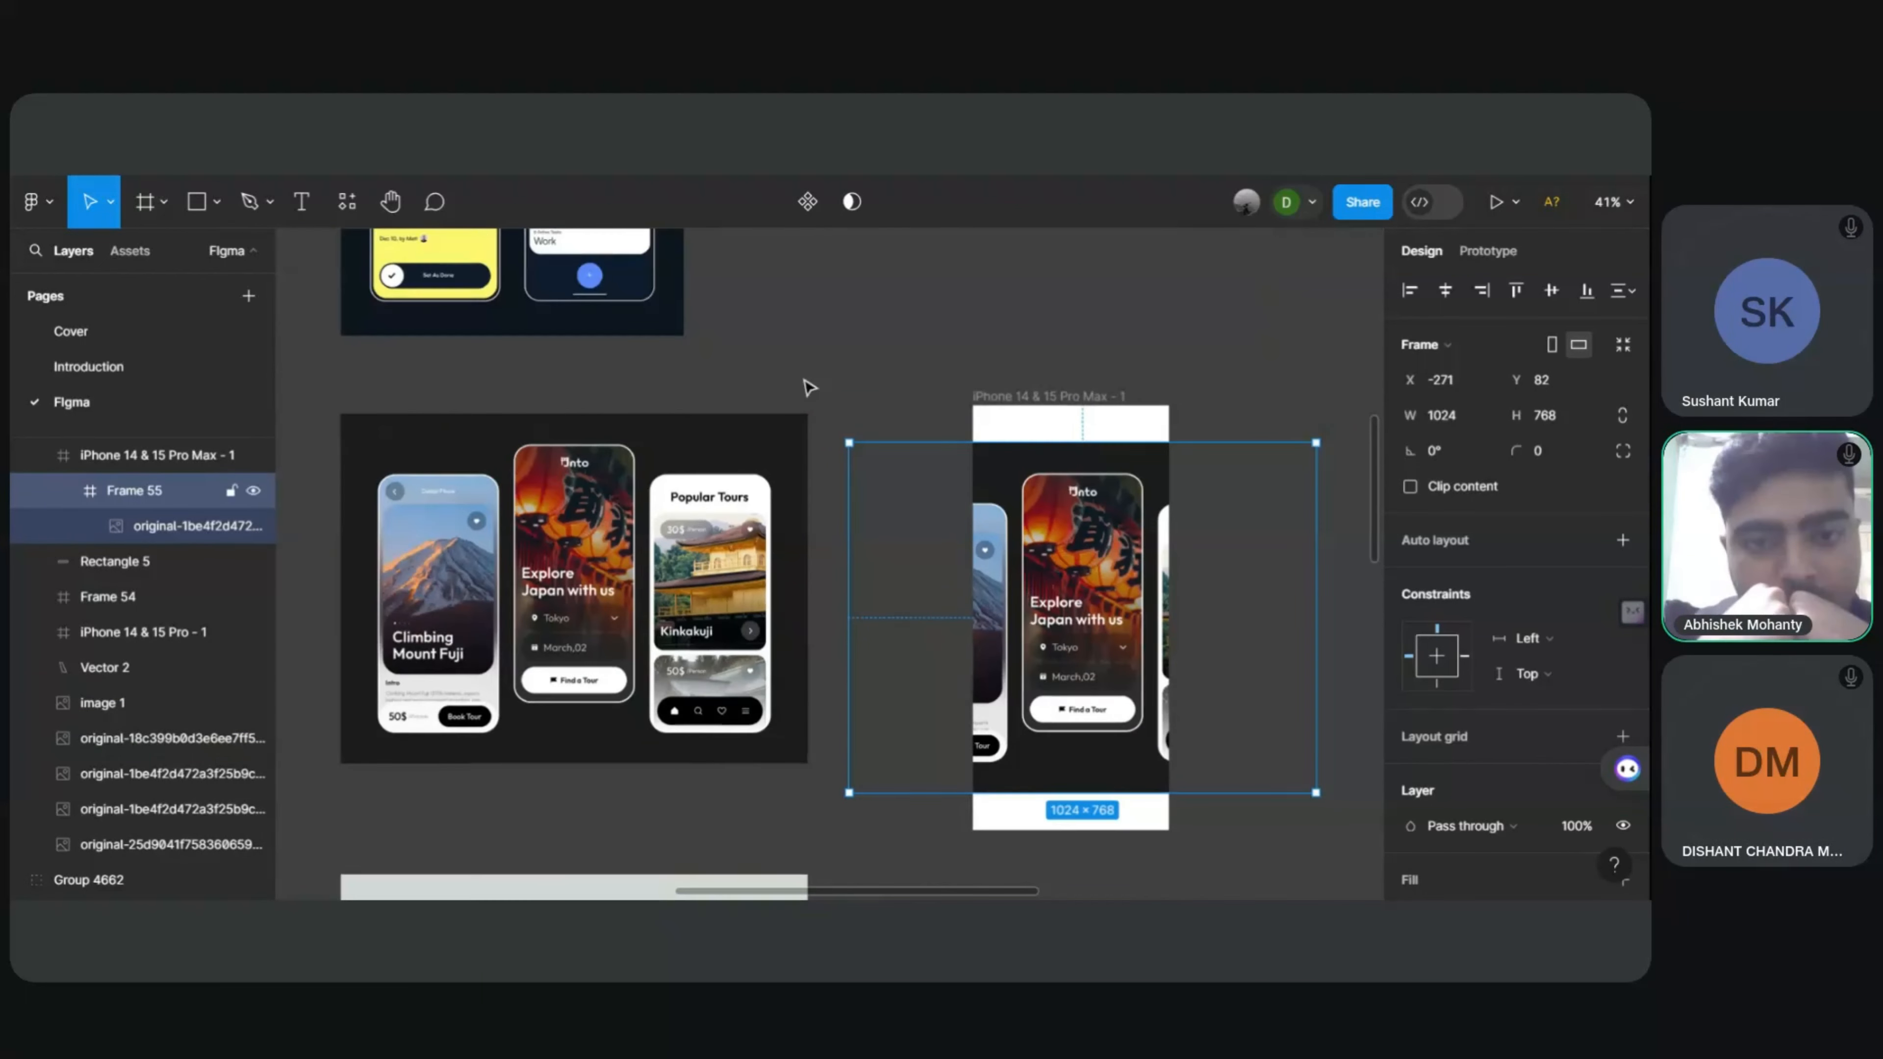
pyautogui.moveTo(850, 443); pyautogui.dragTo(611, 229)
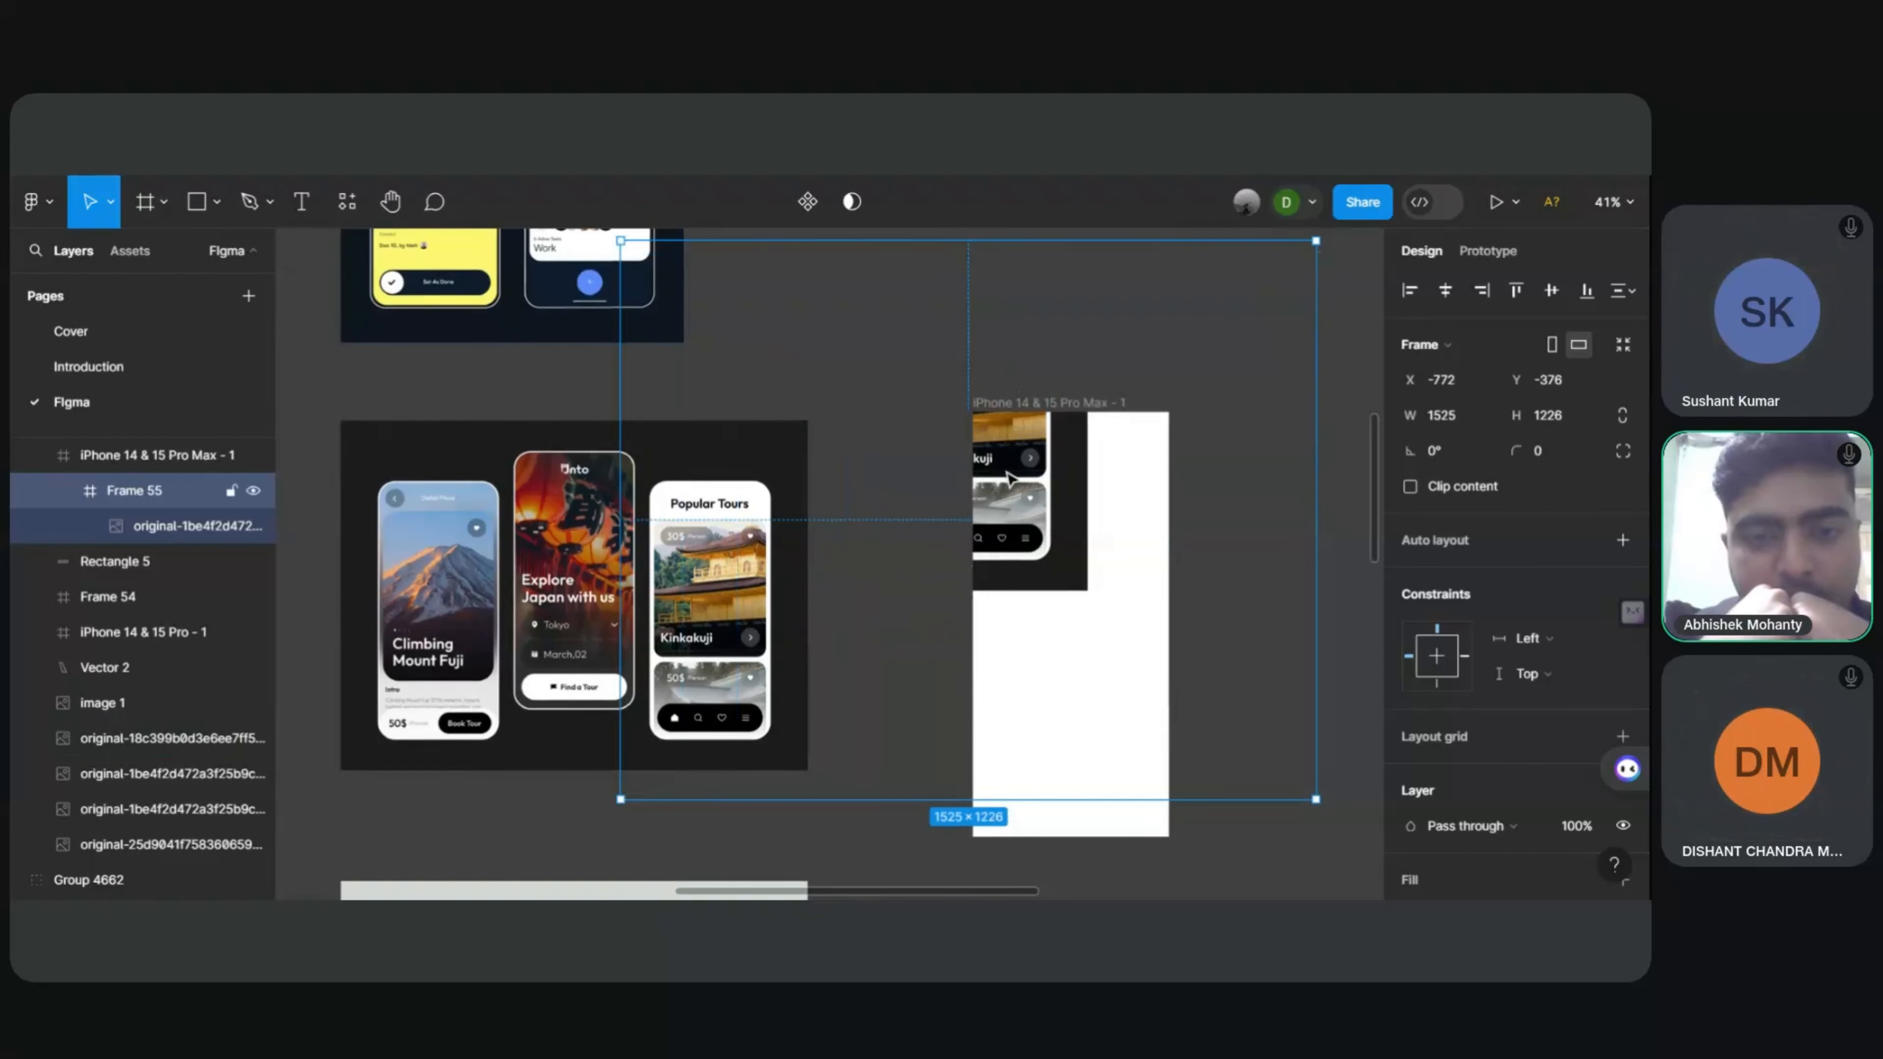
pyautogui.moveTo(1044, 477); pyautogui.dragTo(1265, 713)
pyautogui.click(1136, 446)
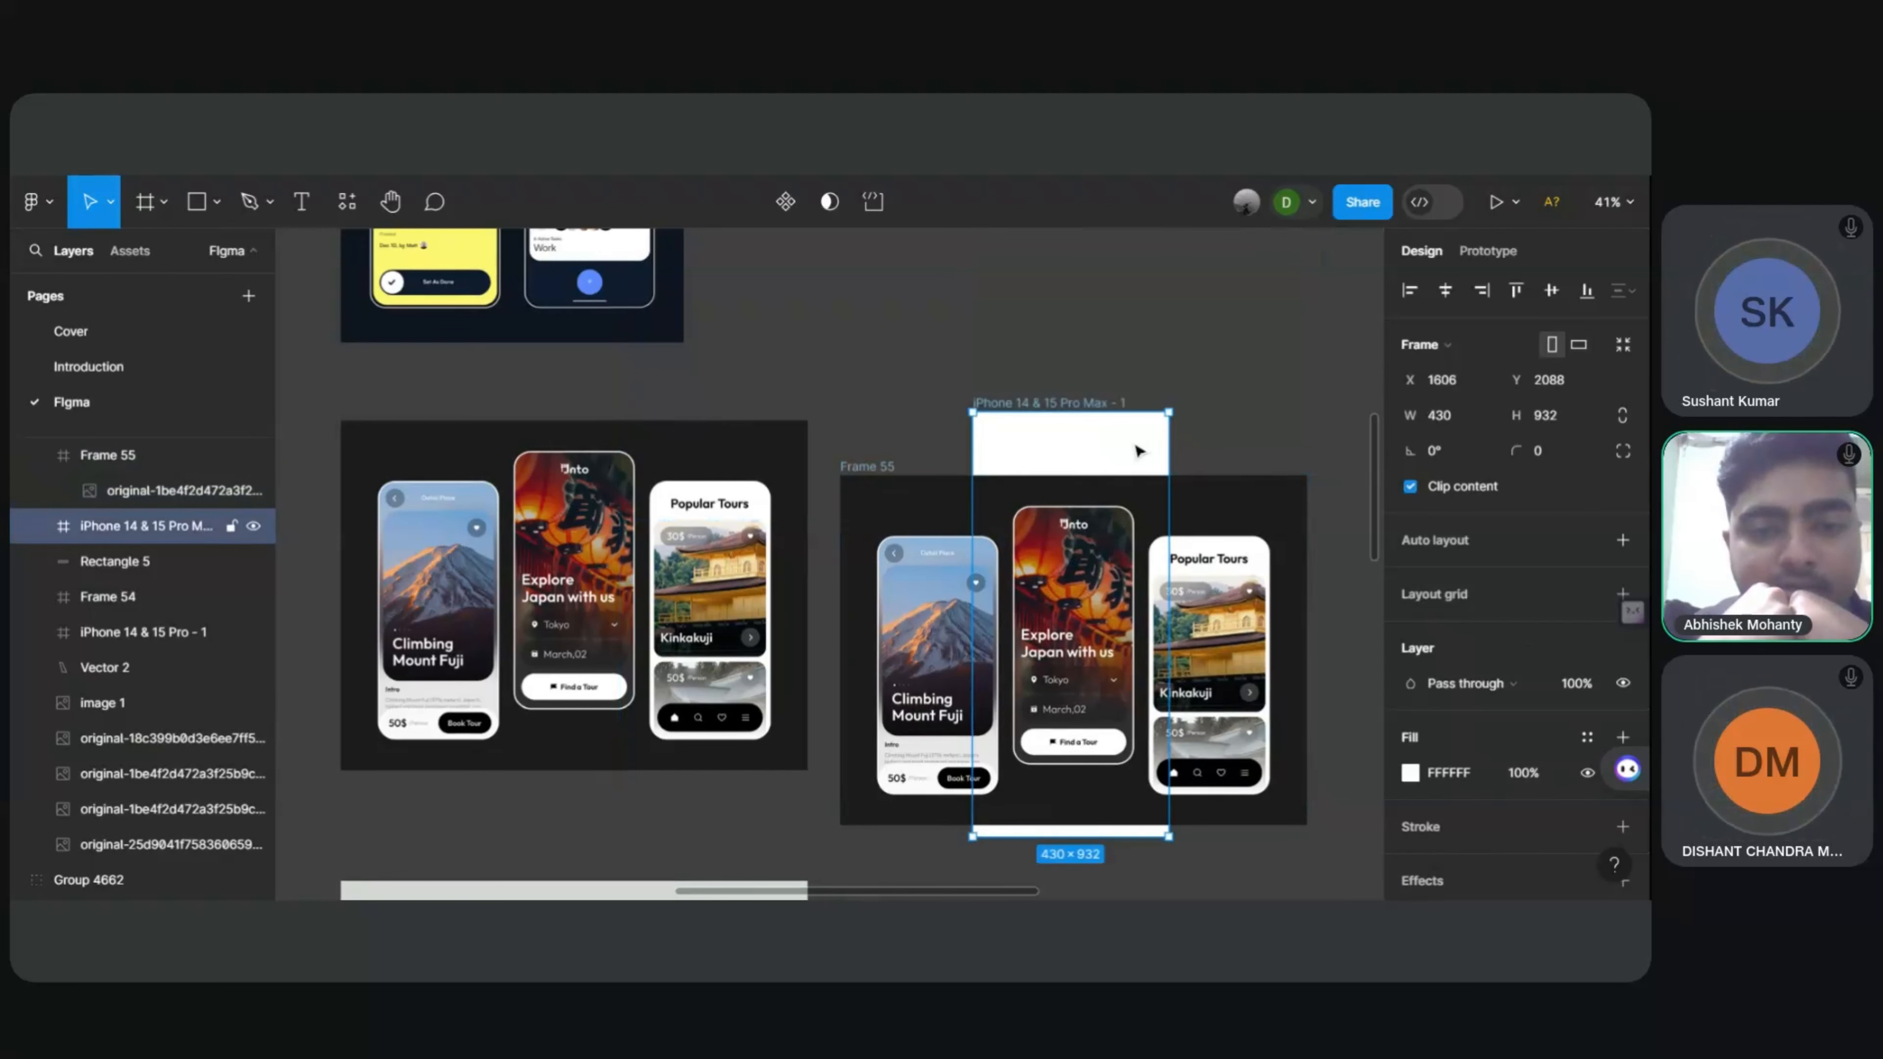
pyautogui.rightClick(1099, 467)
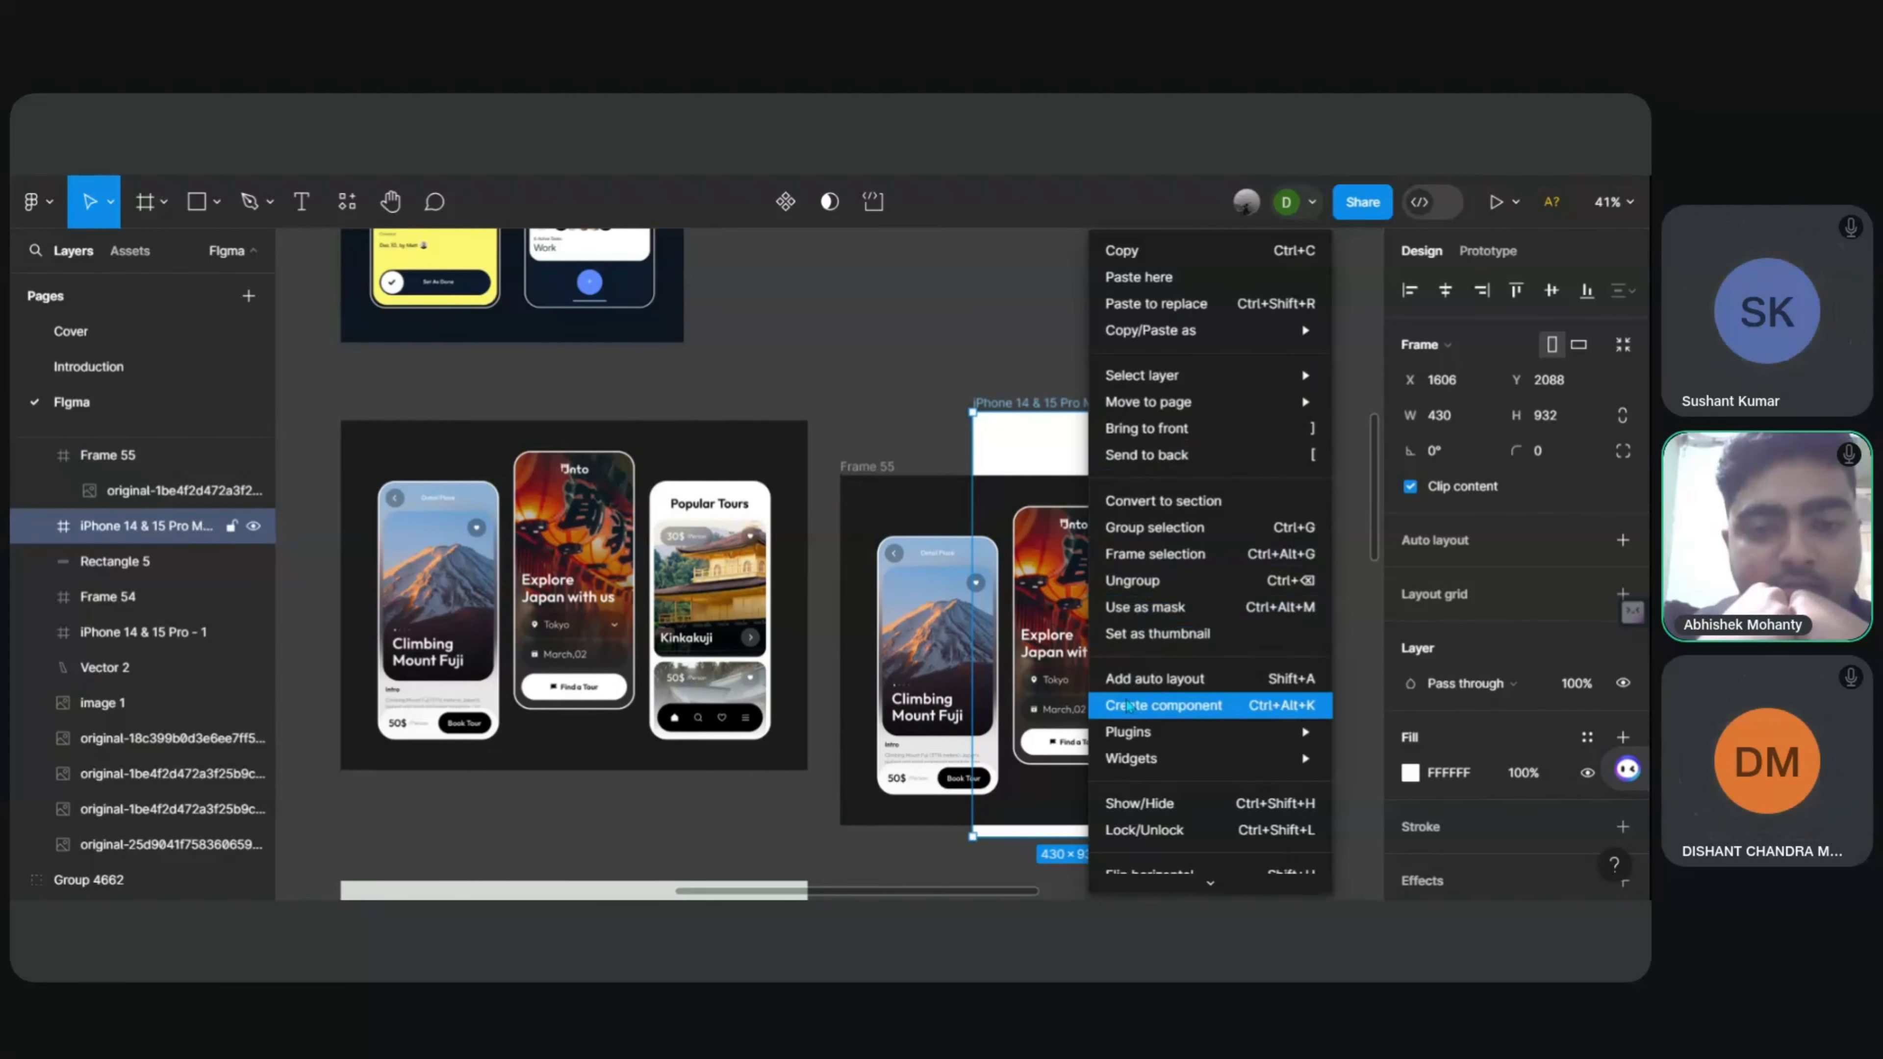
pyautogui.click(890, 553)
# Step: Move the mockup image out of its frame to above the iPhone frame, and bring it back over the iPhone frame
pyautogui.click(894, 513)
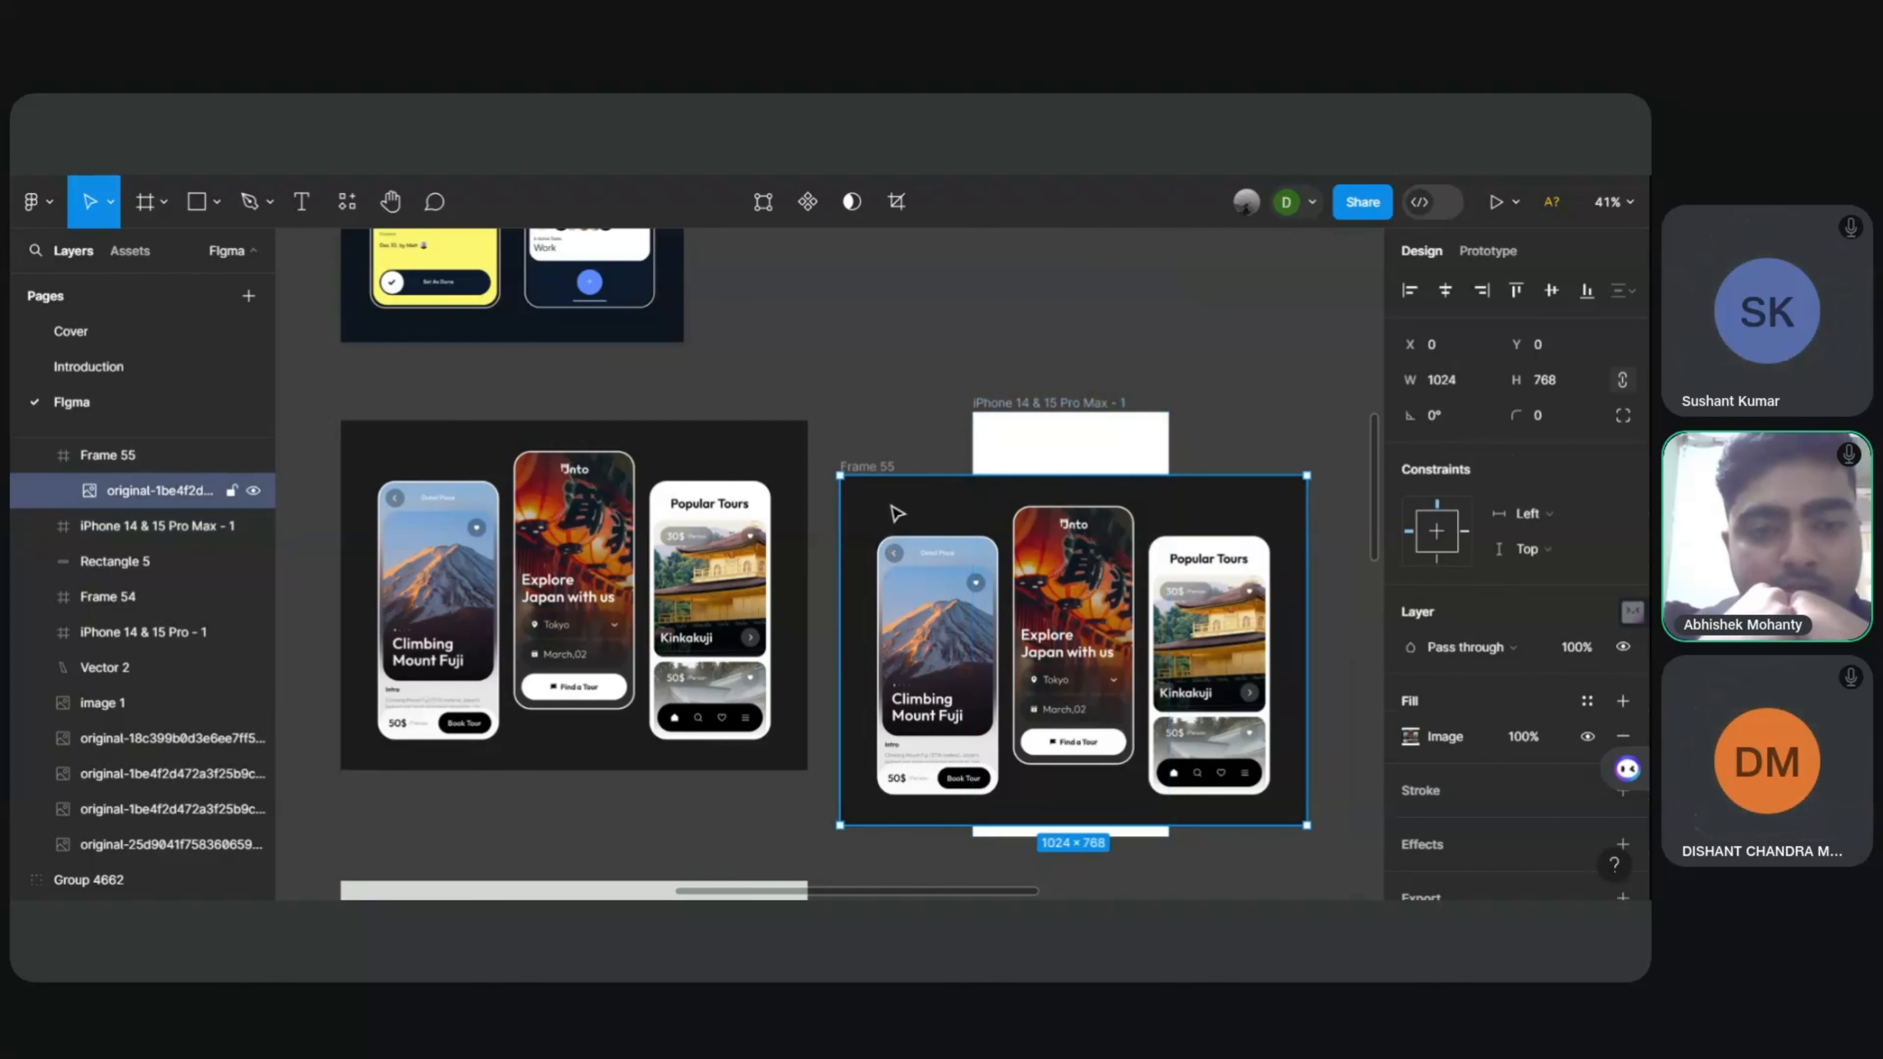
pyautogui.moveTo(897, 513); pyautogui.dragTo(967, 472)
pyautogui.scroll(-5, 810, 537)
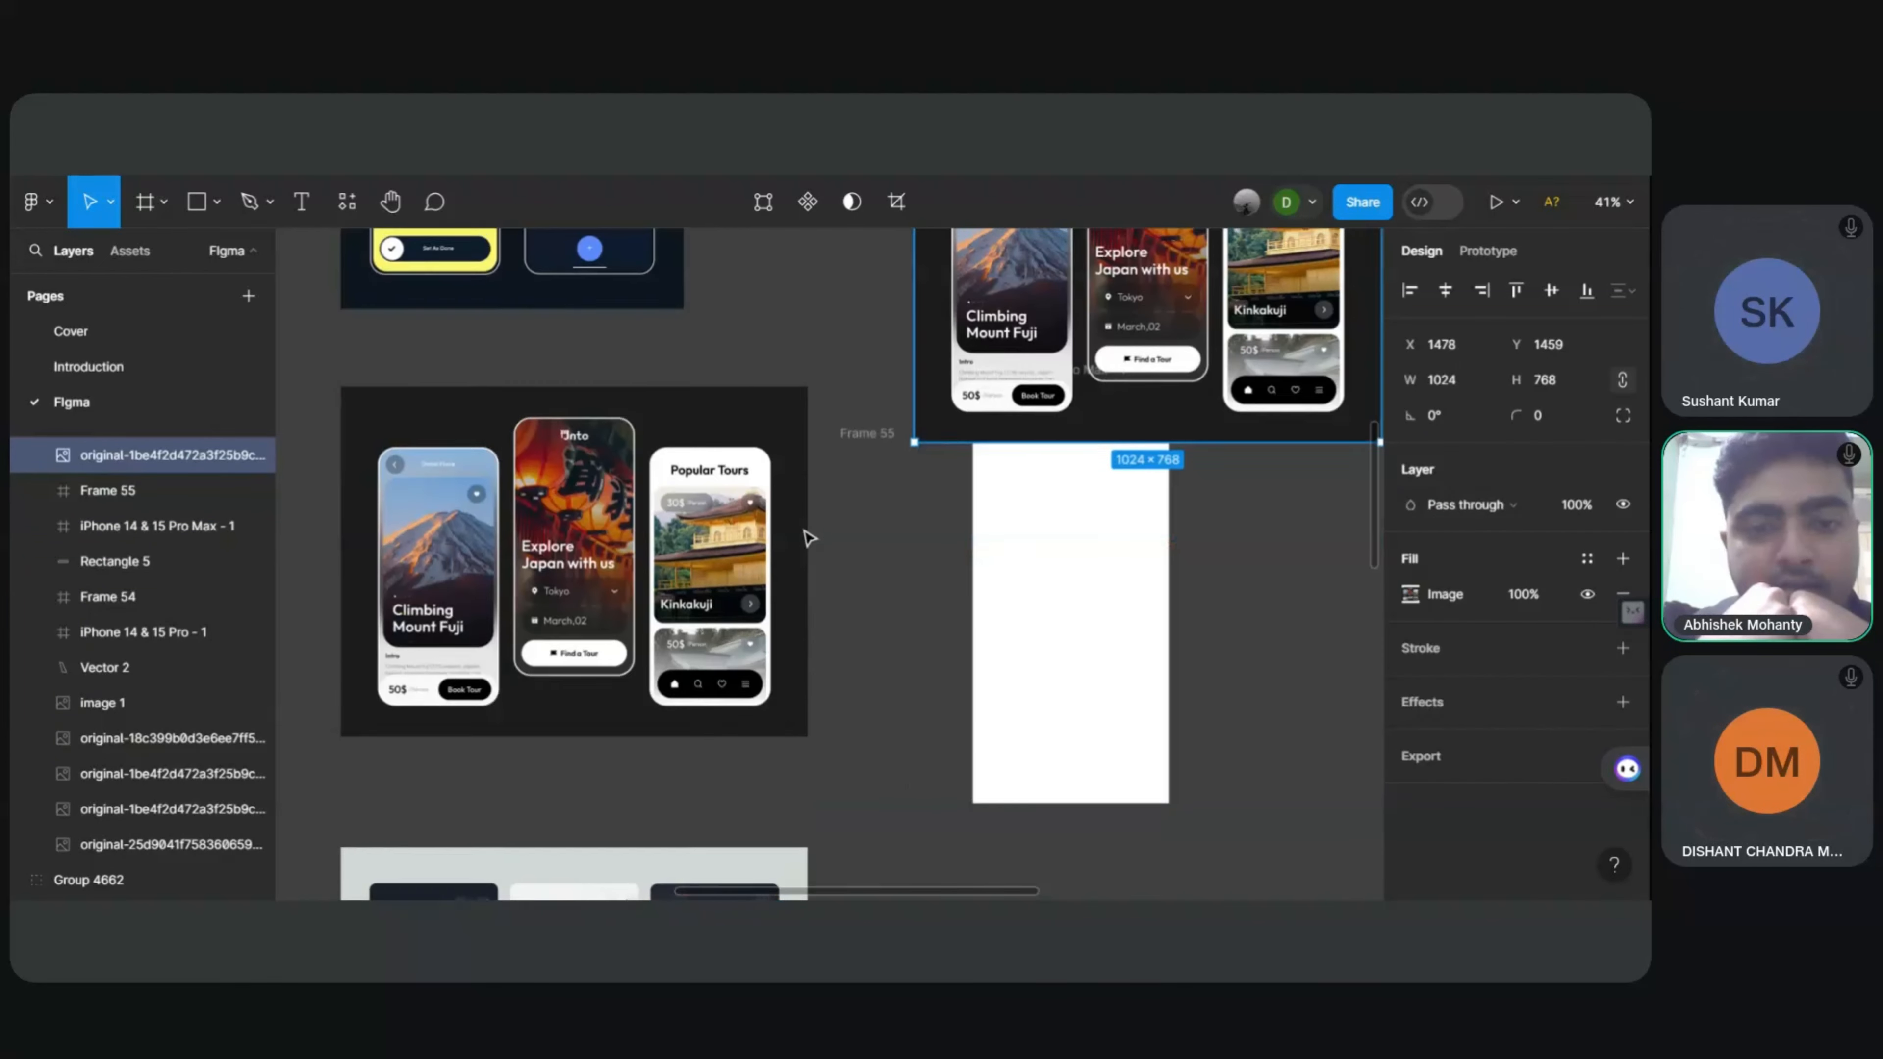
pyautogui.rightClick(1073, 336)
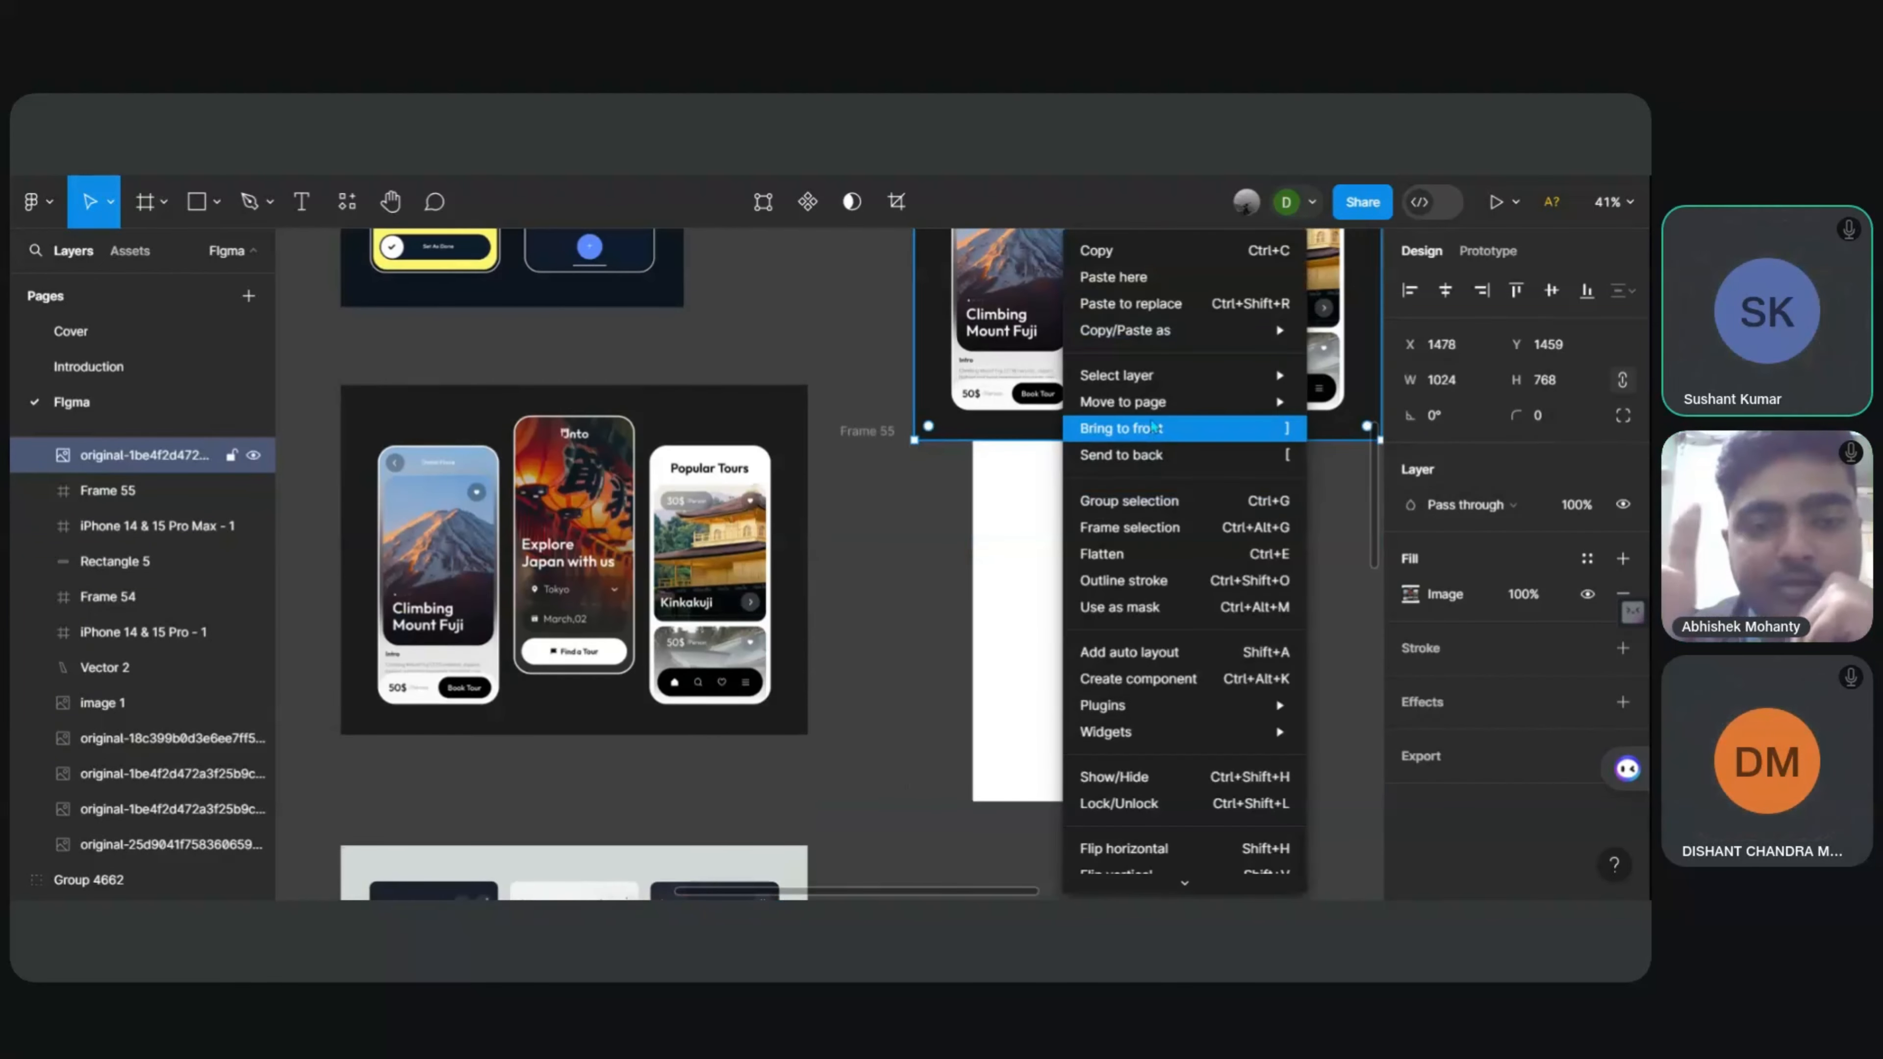
pyautogui.click(1106, 555)
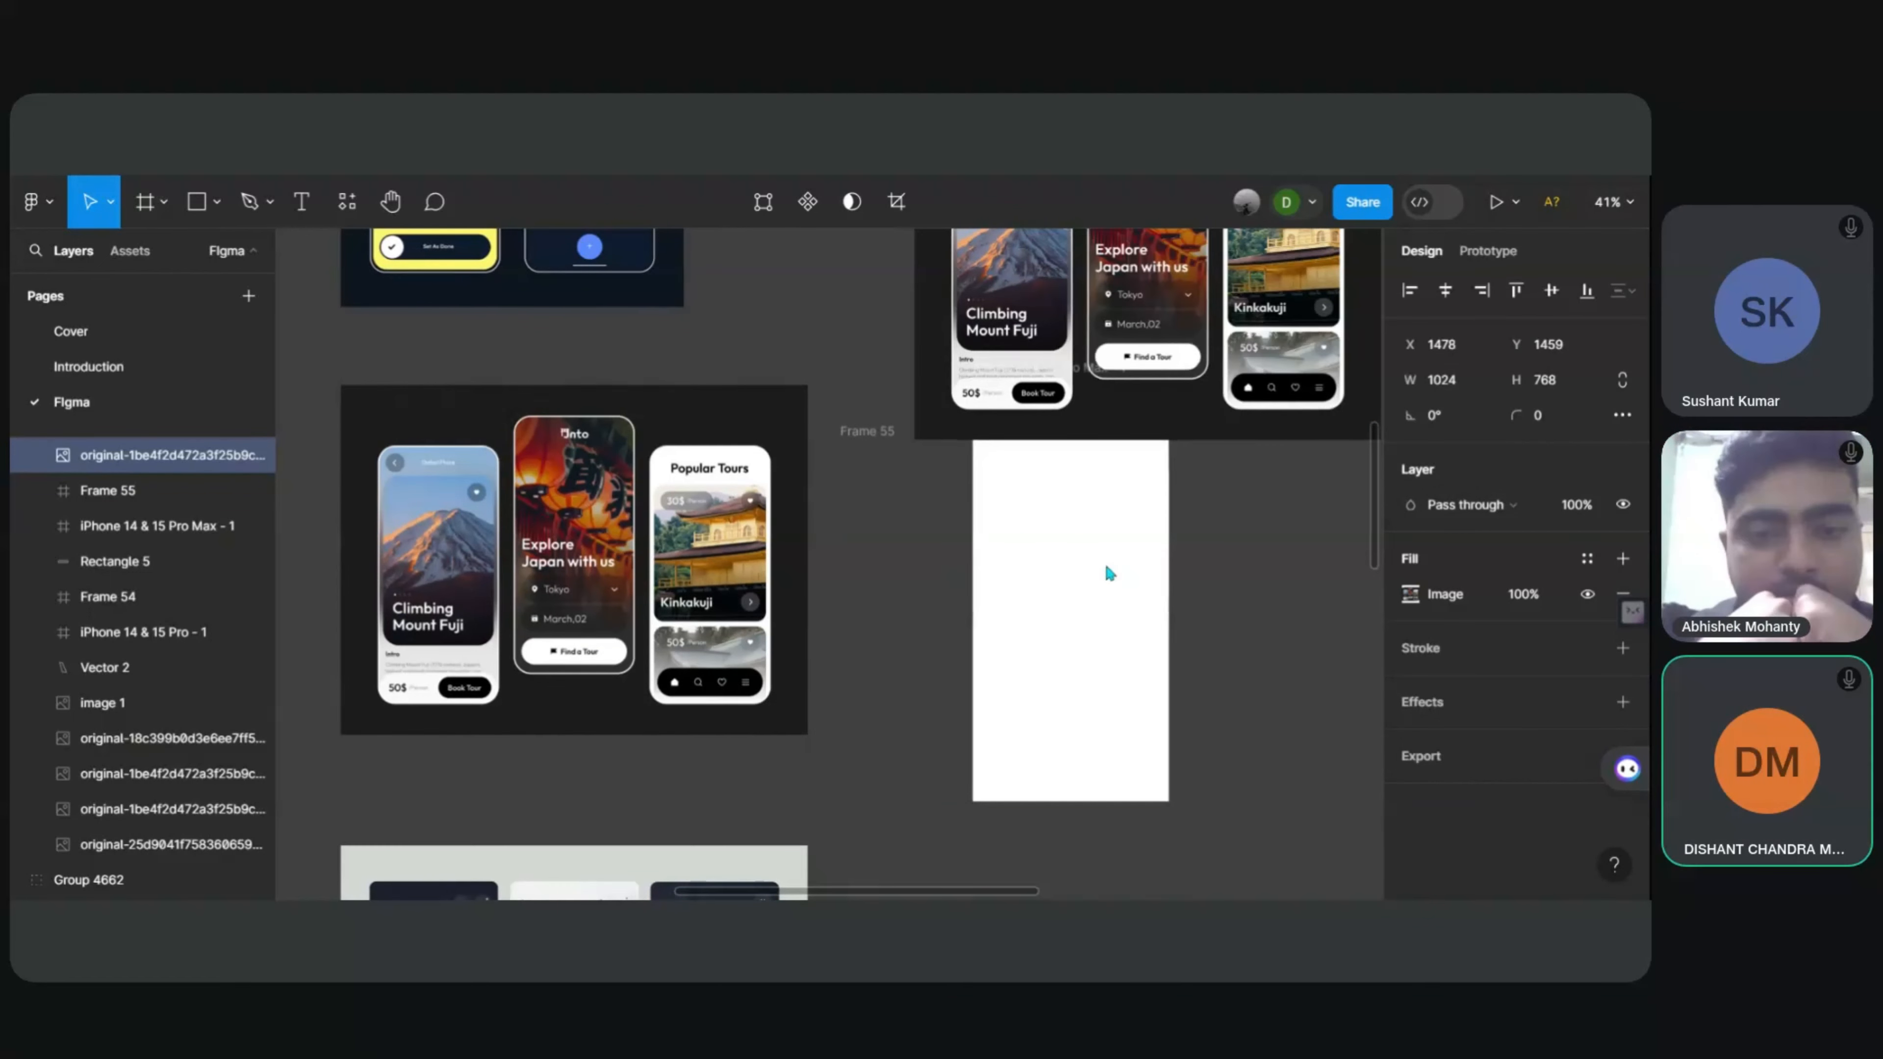
pyautogui.moveTo(1075, 392); pyautogui.dragTo(999, 721)
# Step: Bring the iPhone 14 & 15 Pro Max frame in front of the overlapping Japan mockup
pyautogui.click(1061, 401)
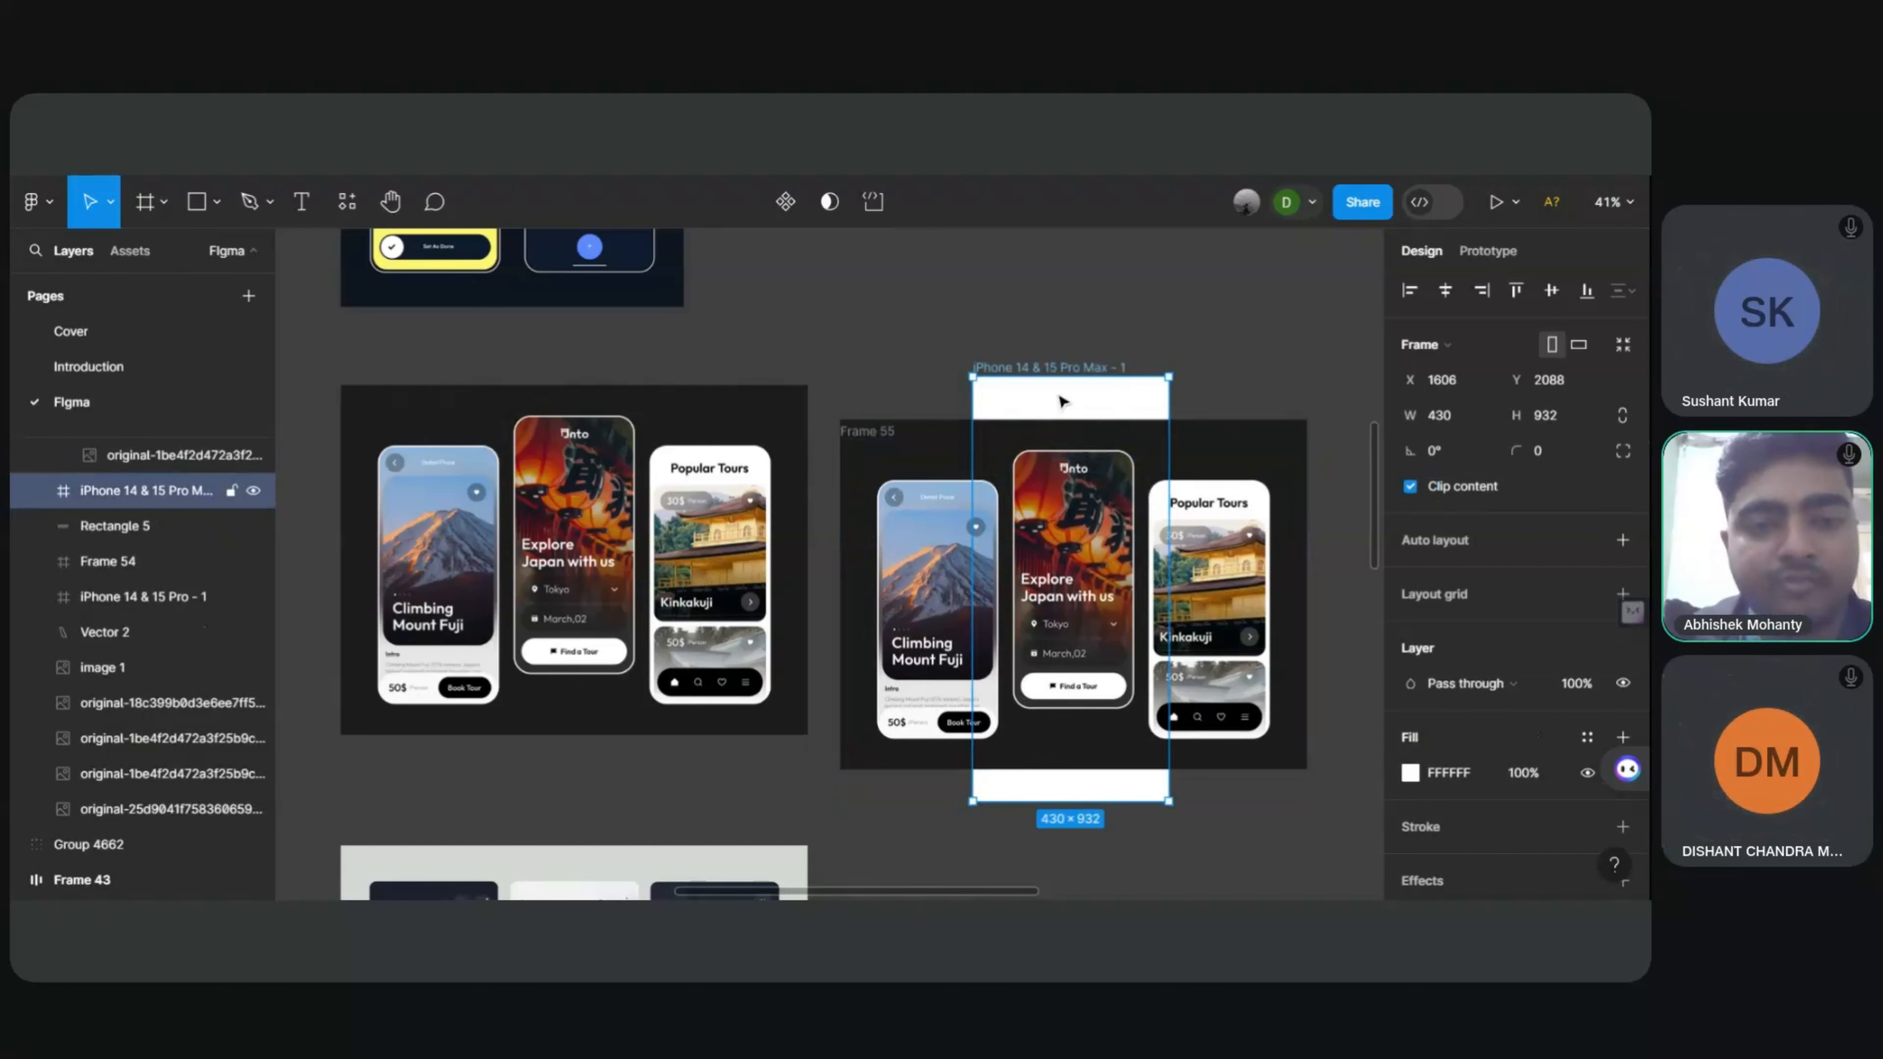
pyautogui.rightClick(1063, 407)
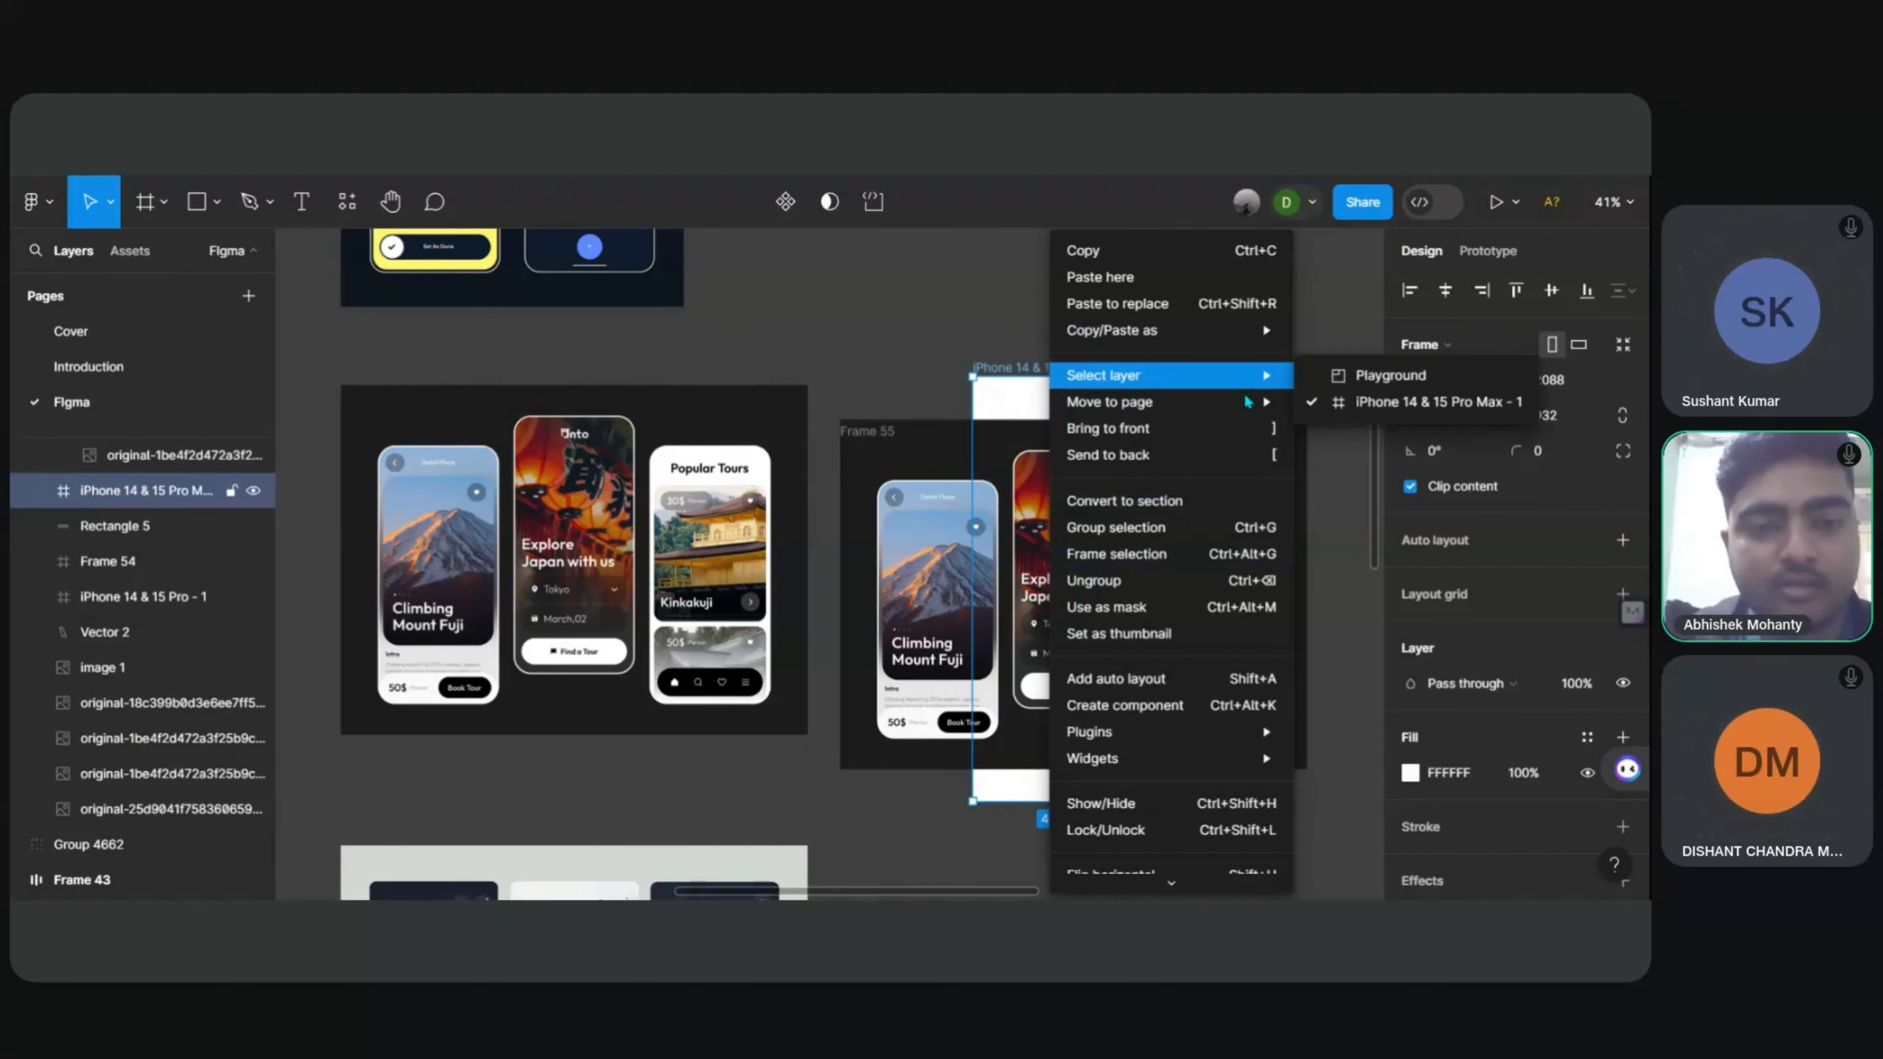
pyautogui.click(1215, 427)
# Step: Try to bring the mockup image to the front, shift it slightly in vector editing, and undo that shift
pyautogui.click(901, 495)
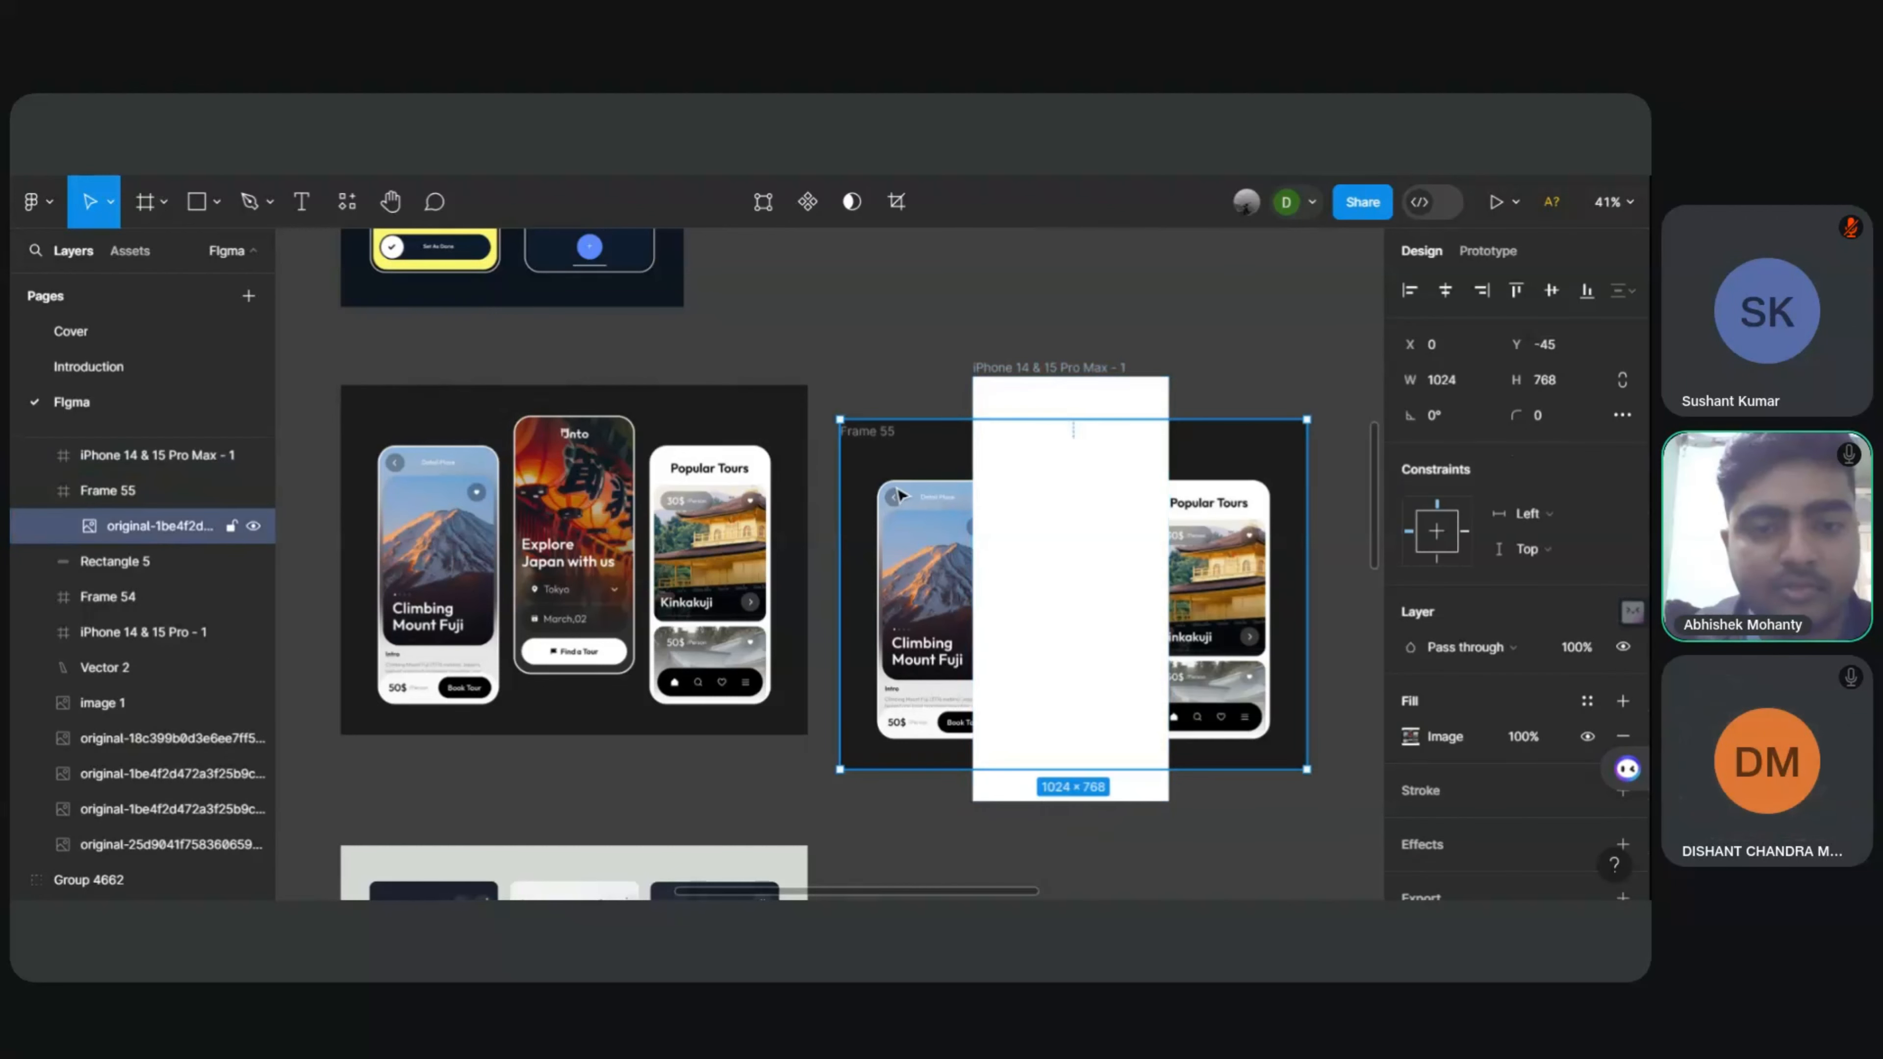
pyautogui.rightClick(901, 495)
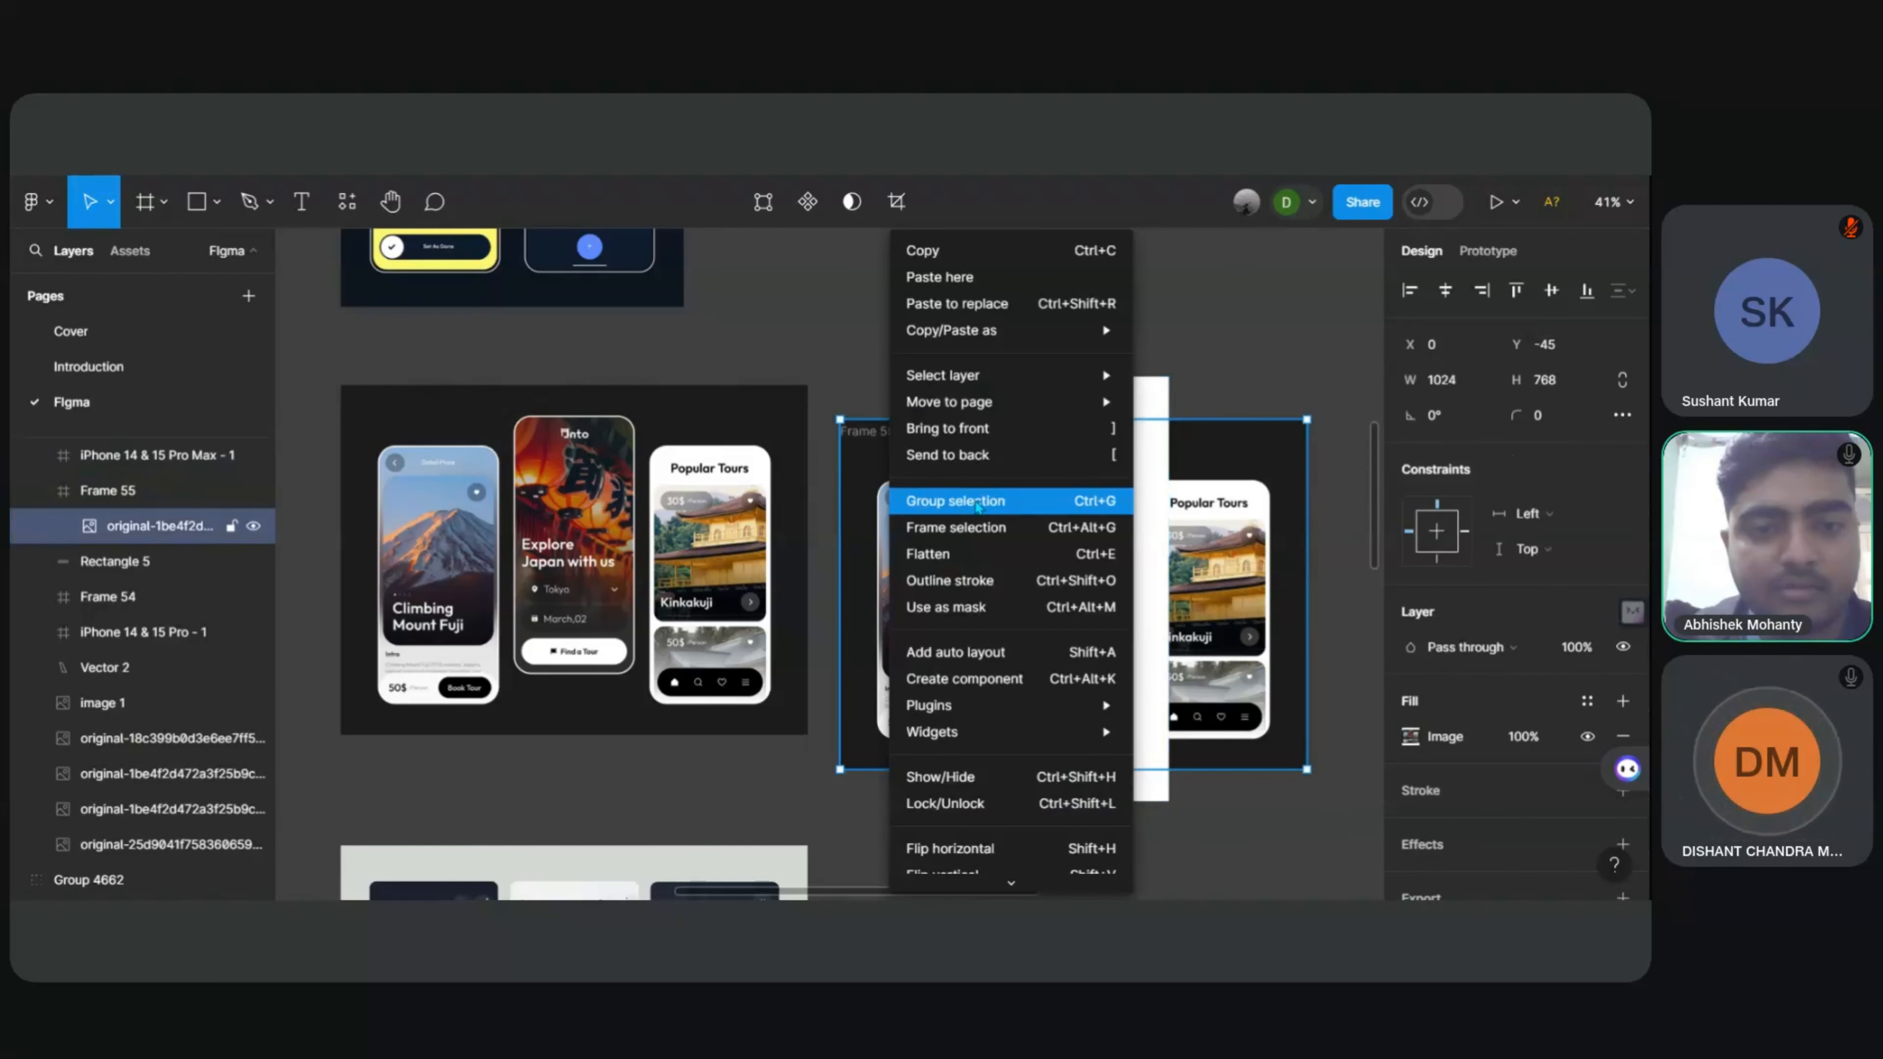
pyautogui.click(945, 438)
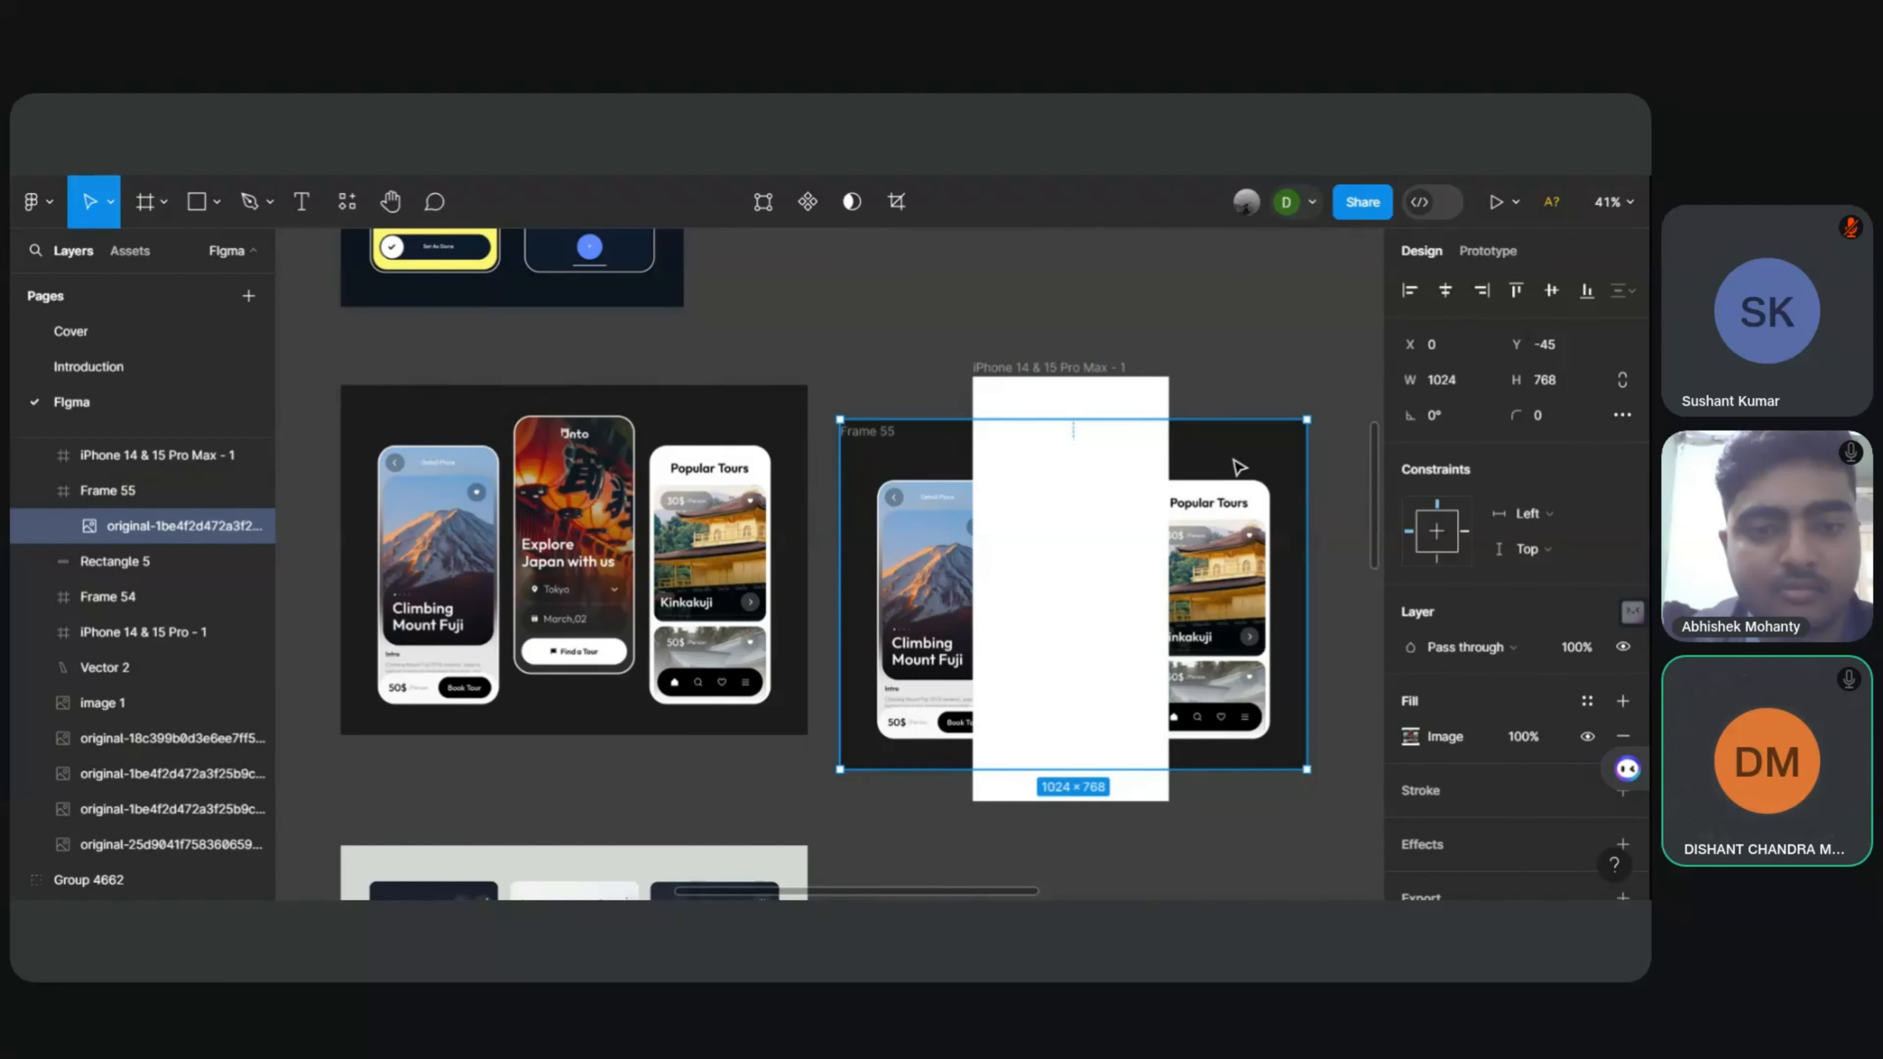
pyautogui.press('Return')
pyautogui.moveTo(1200, 547)
pyautogui.mouseDown()
pyautogui.moveTo(1210, 528)
pyautogui.moveTo(1199, 560)
pyautogui.mouseUp()
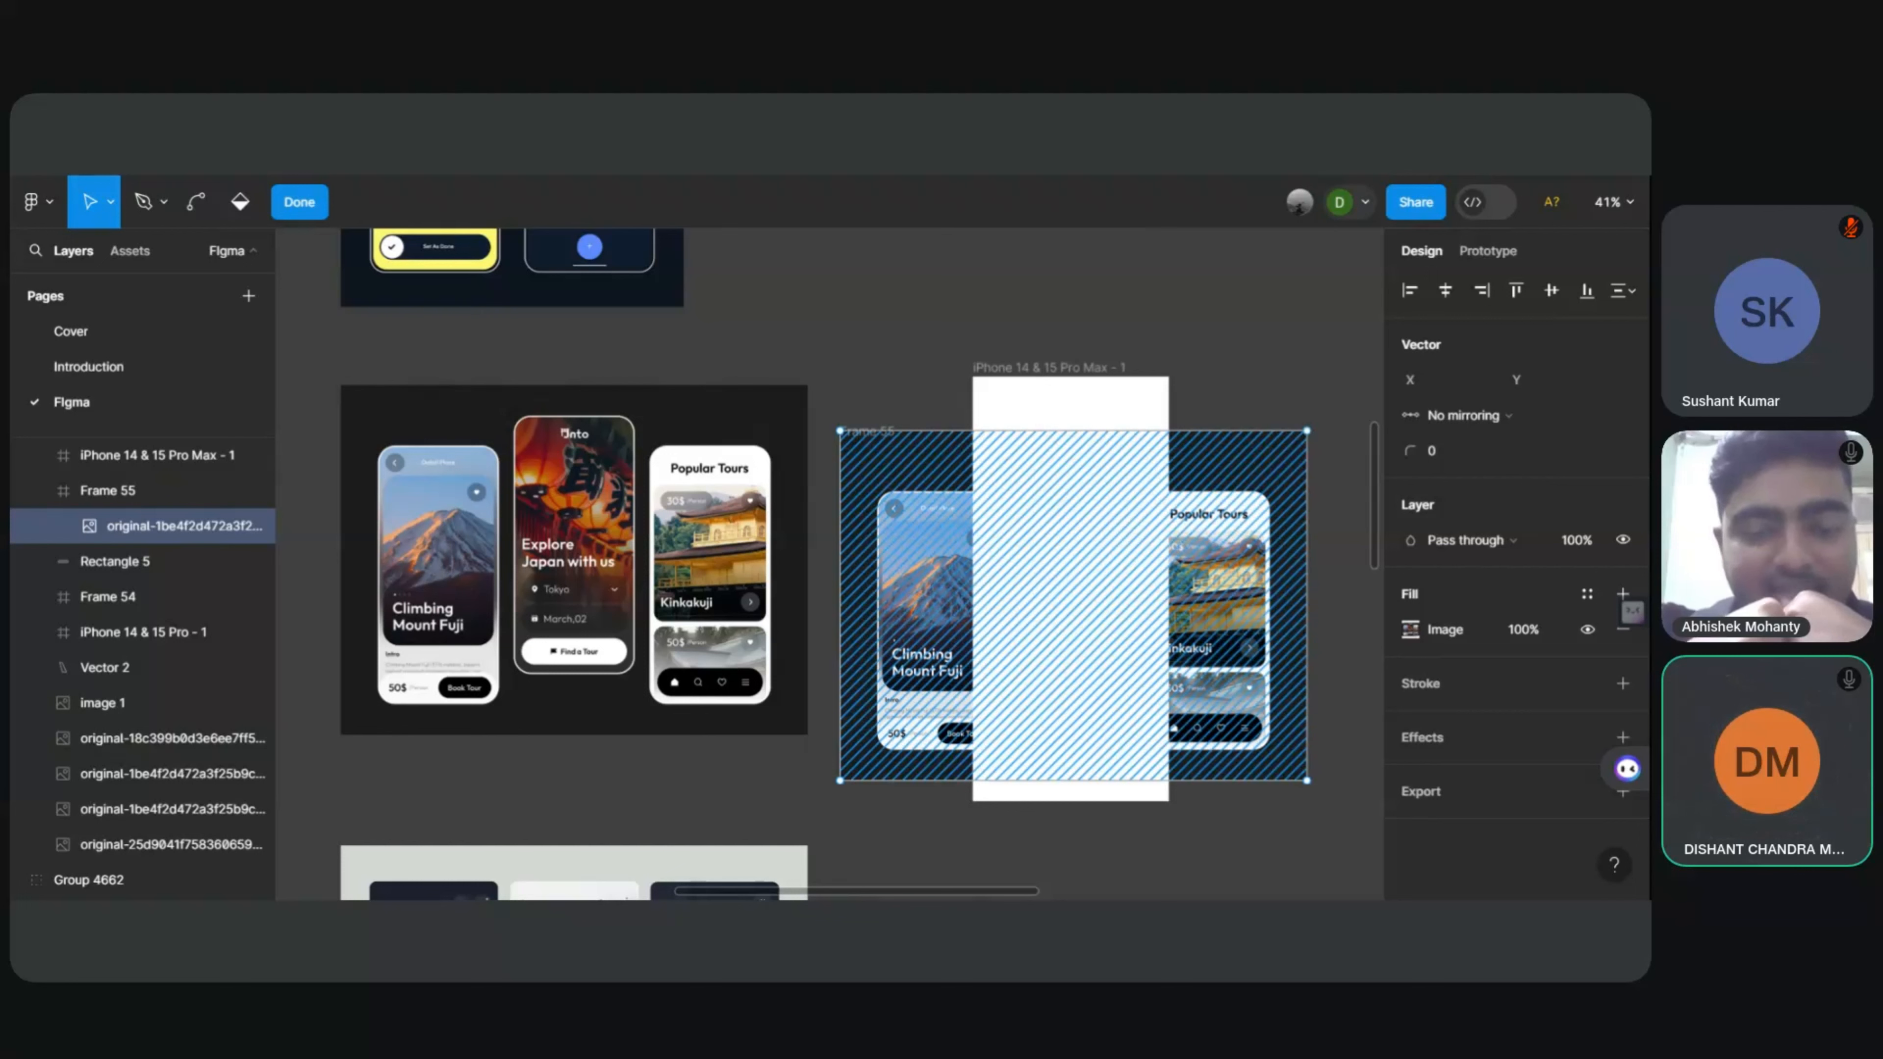
pyautogui.hotkey('ctrl', 'z')
pyautogui.hotkey('ctrl', 'z')
# Step: Send the iPhone frame behind the mockup, and move the mockup image away from it to the empty area diagonally below
pyautogui.click(1073, 430)
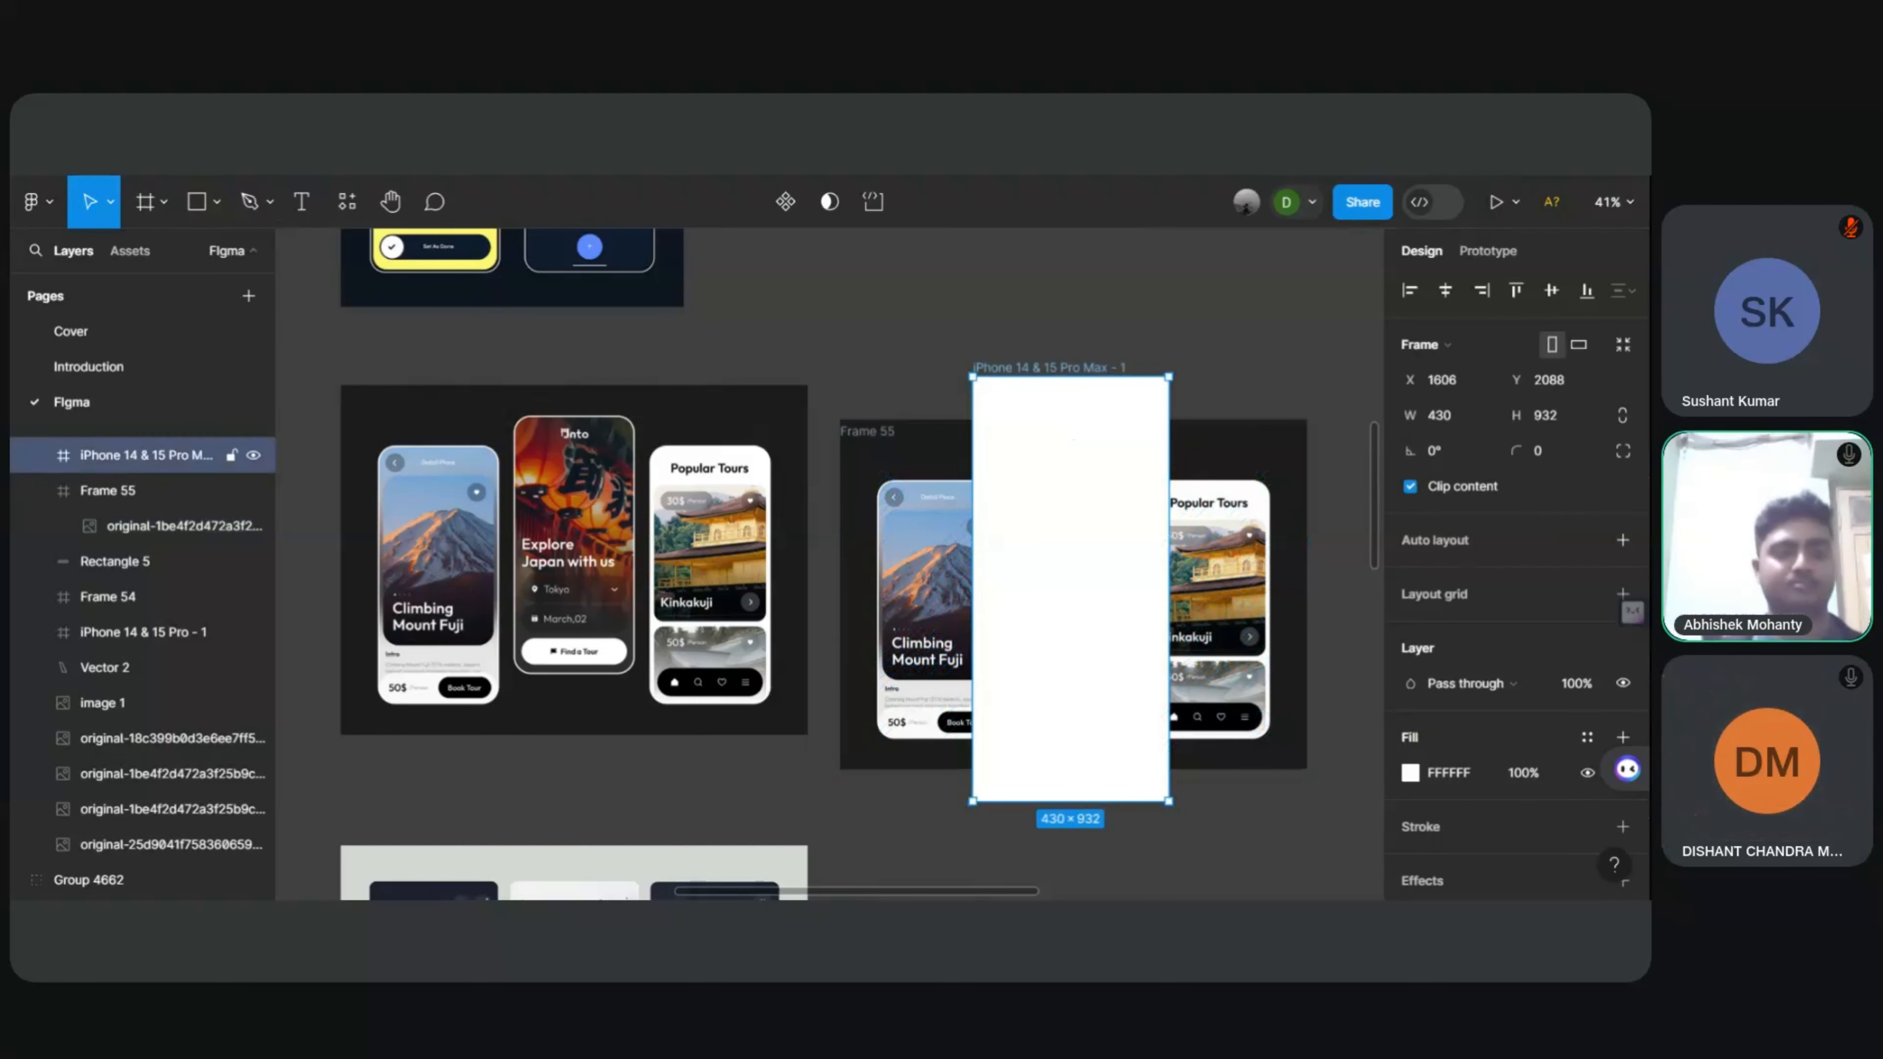
pyautogui.hotkey('ctrl', '[')
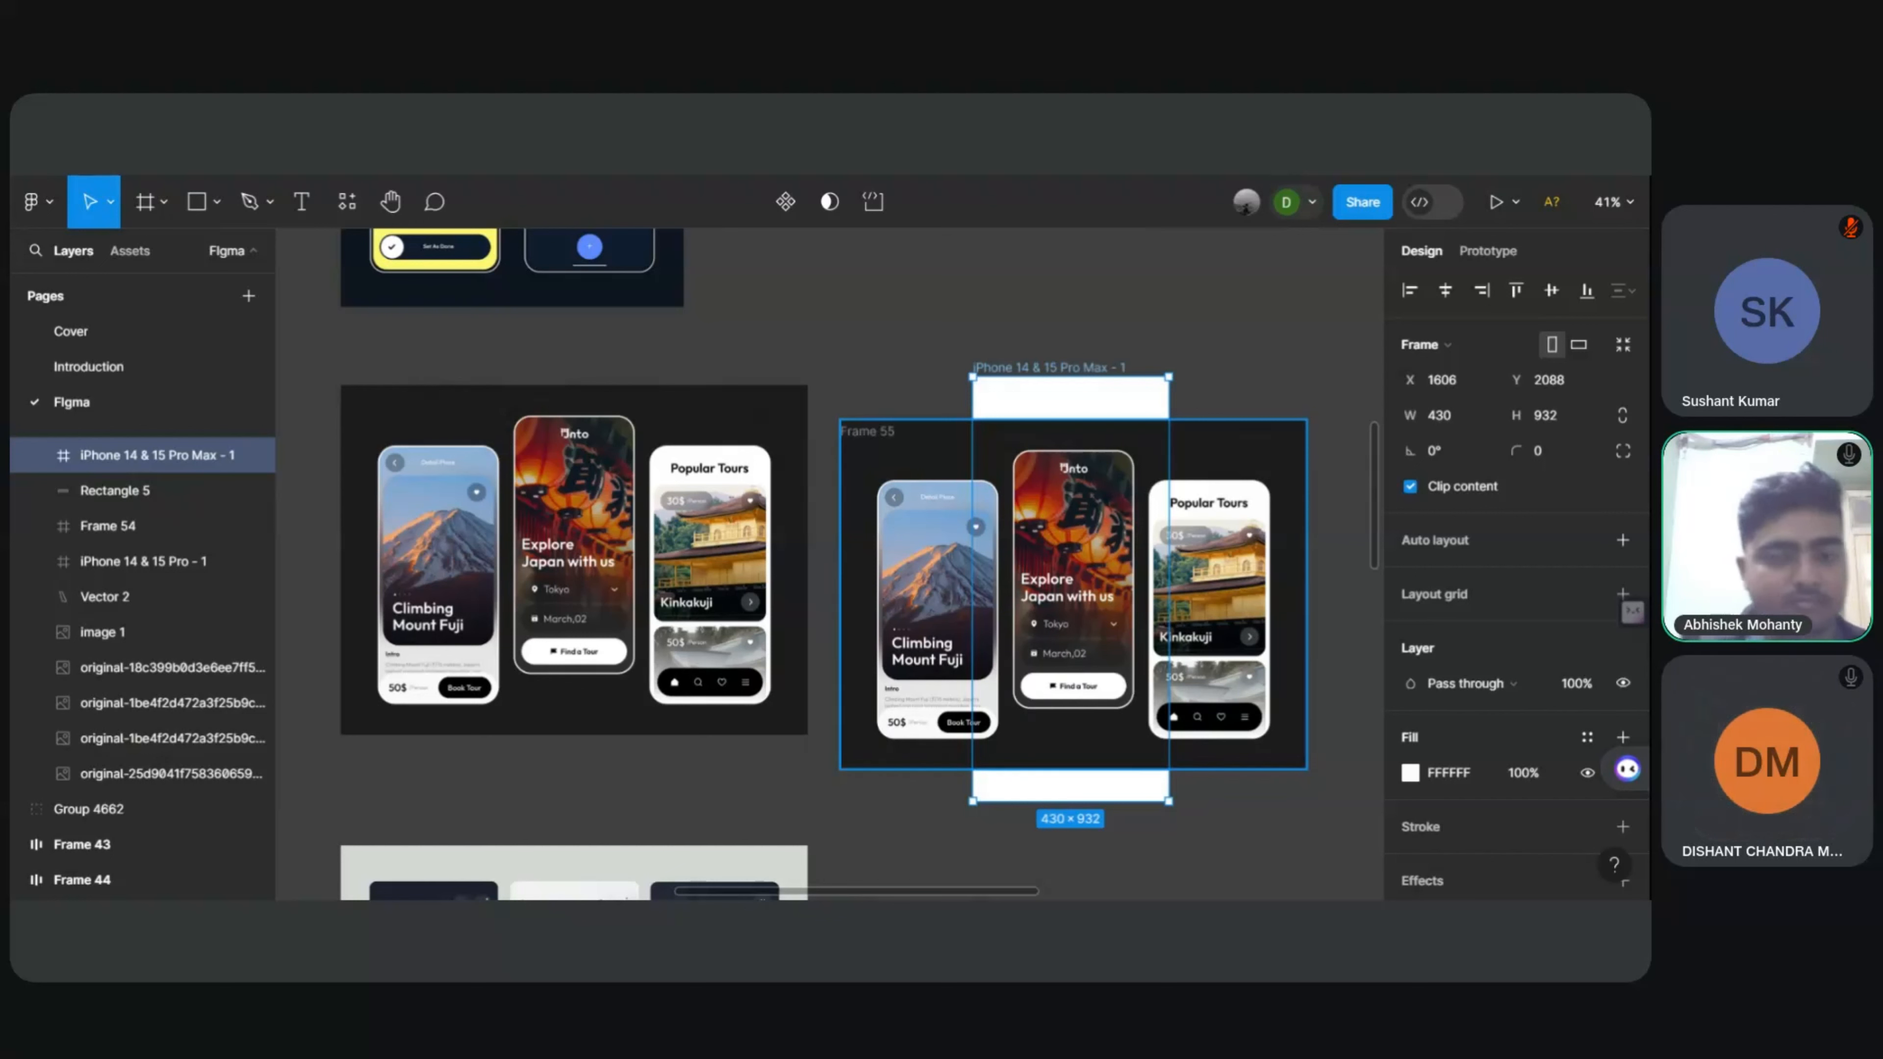
pyautogui.click(871, 434)
pyautogui.press('Return')
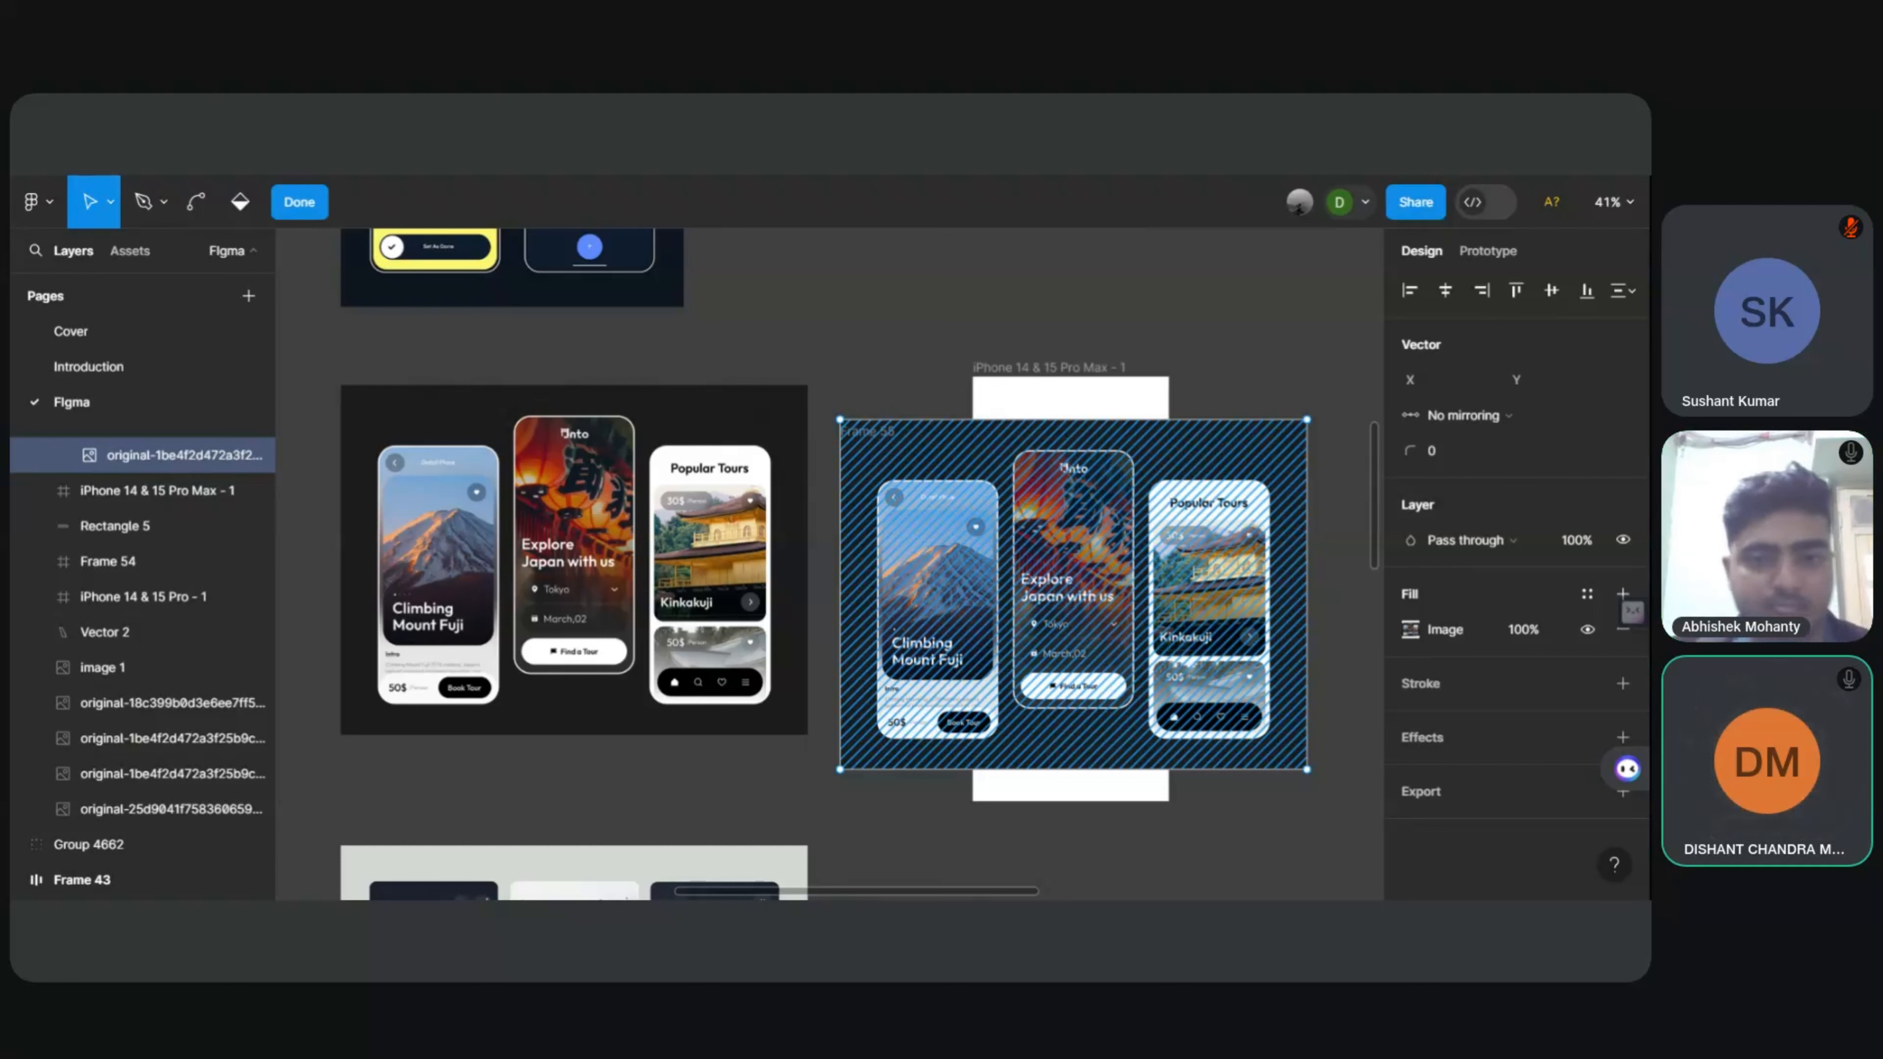
pyautogui.rightClick(873, 441)
pyautogui.click(892, 340)
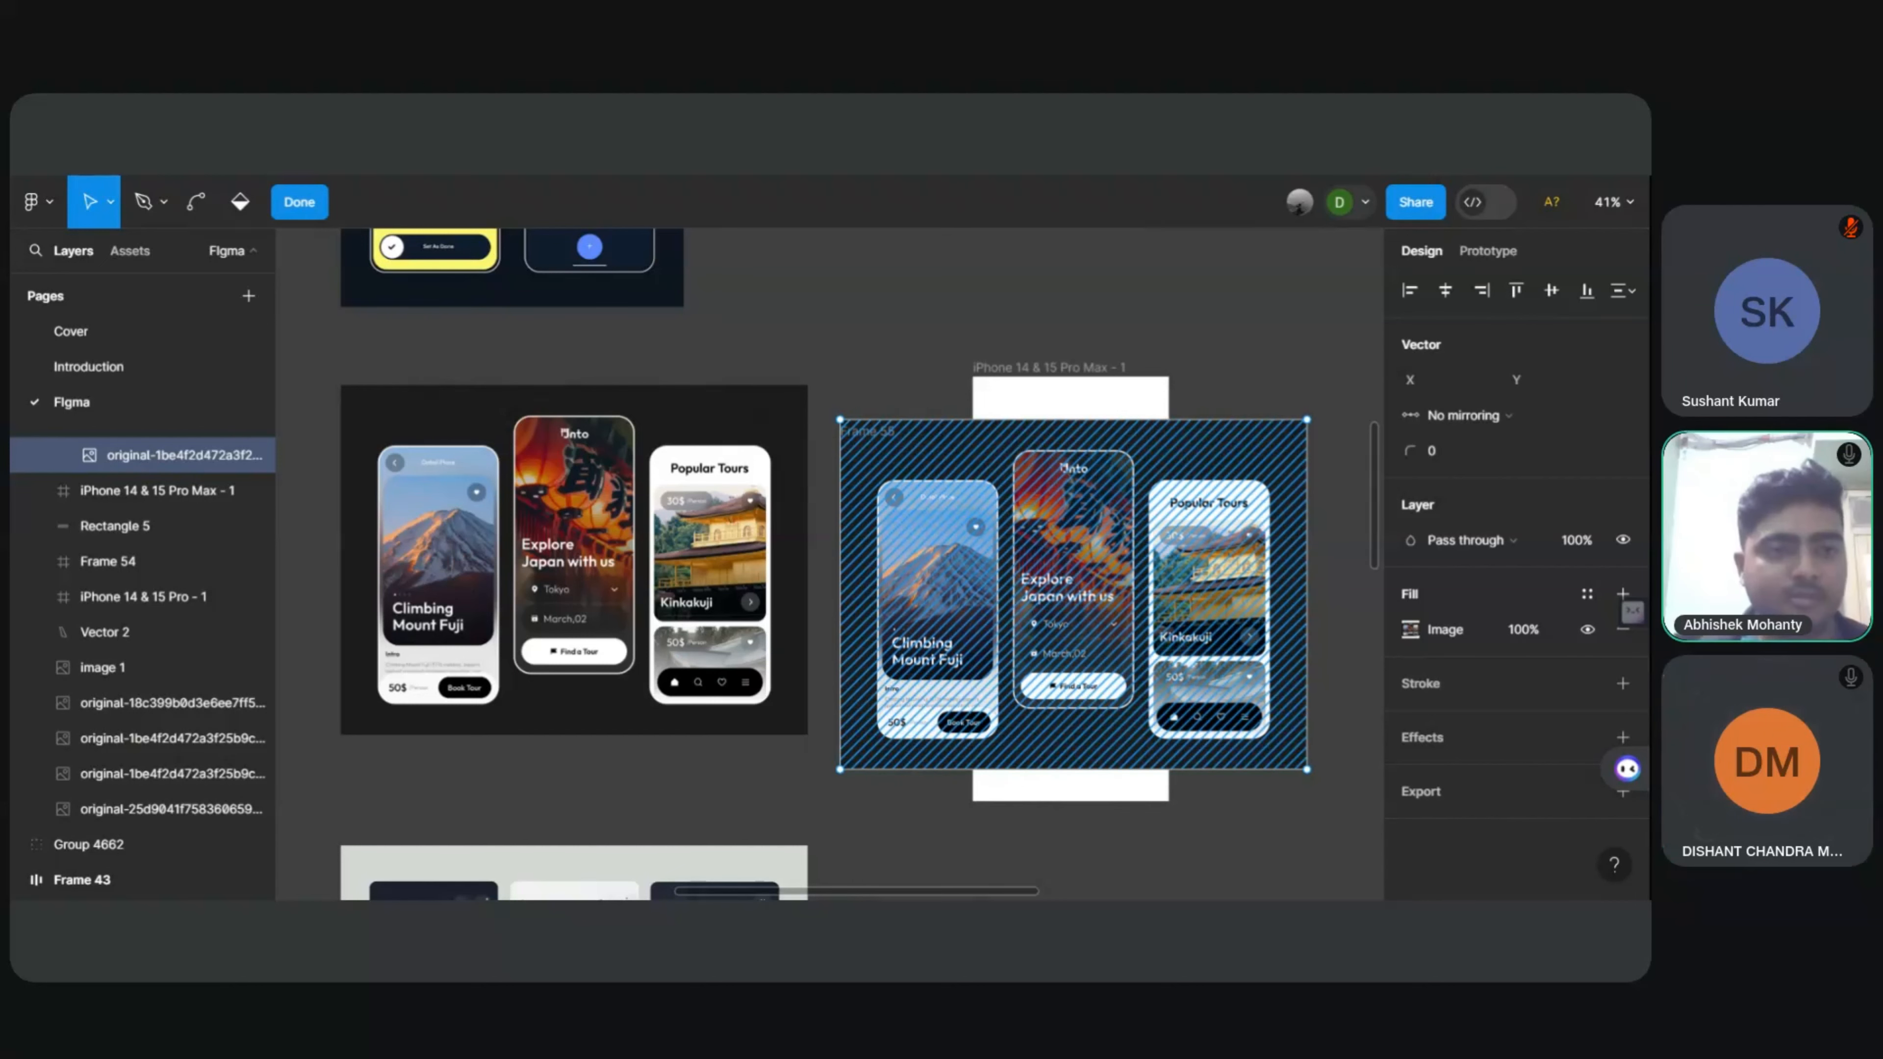
pyautogui.moveTo(892, 472); pyautogui.dragTo(1334, 865)
pyautogui.click(892, 503)
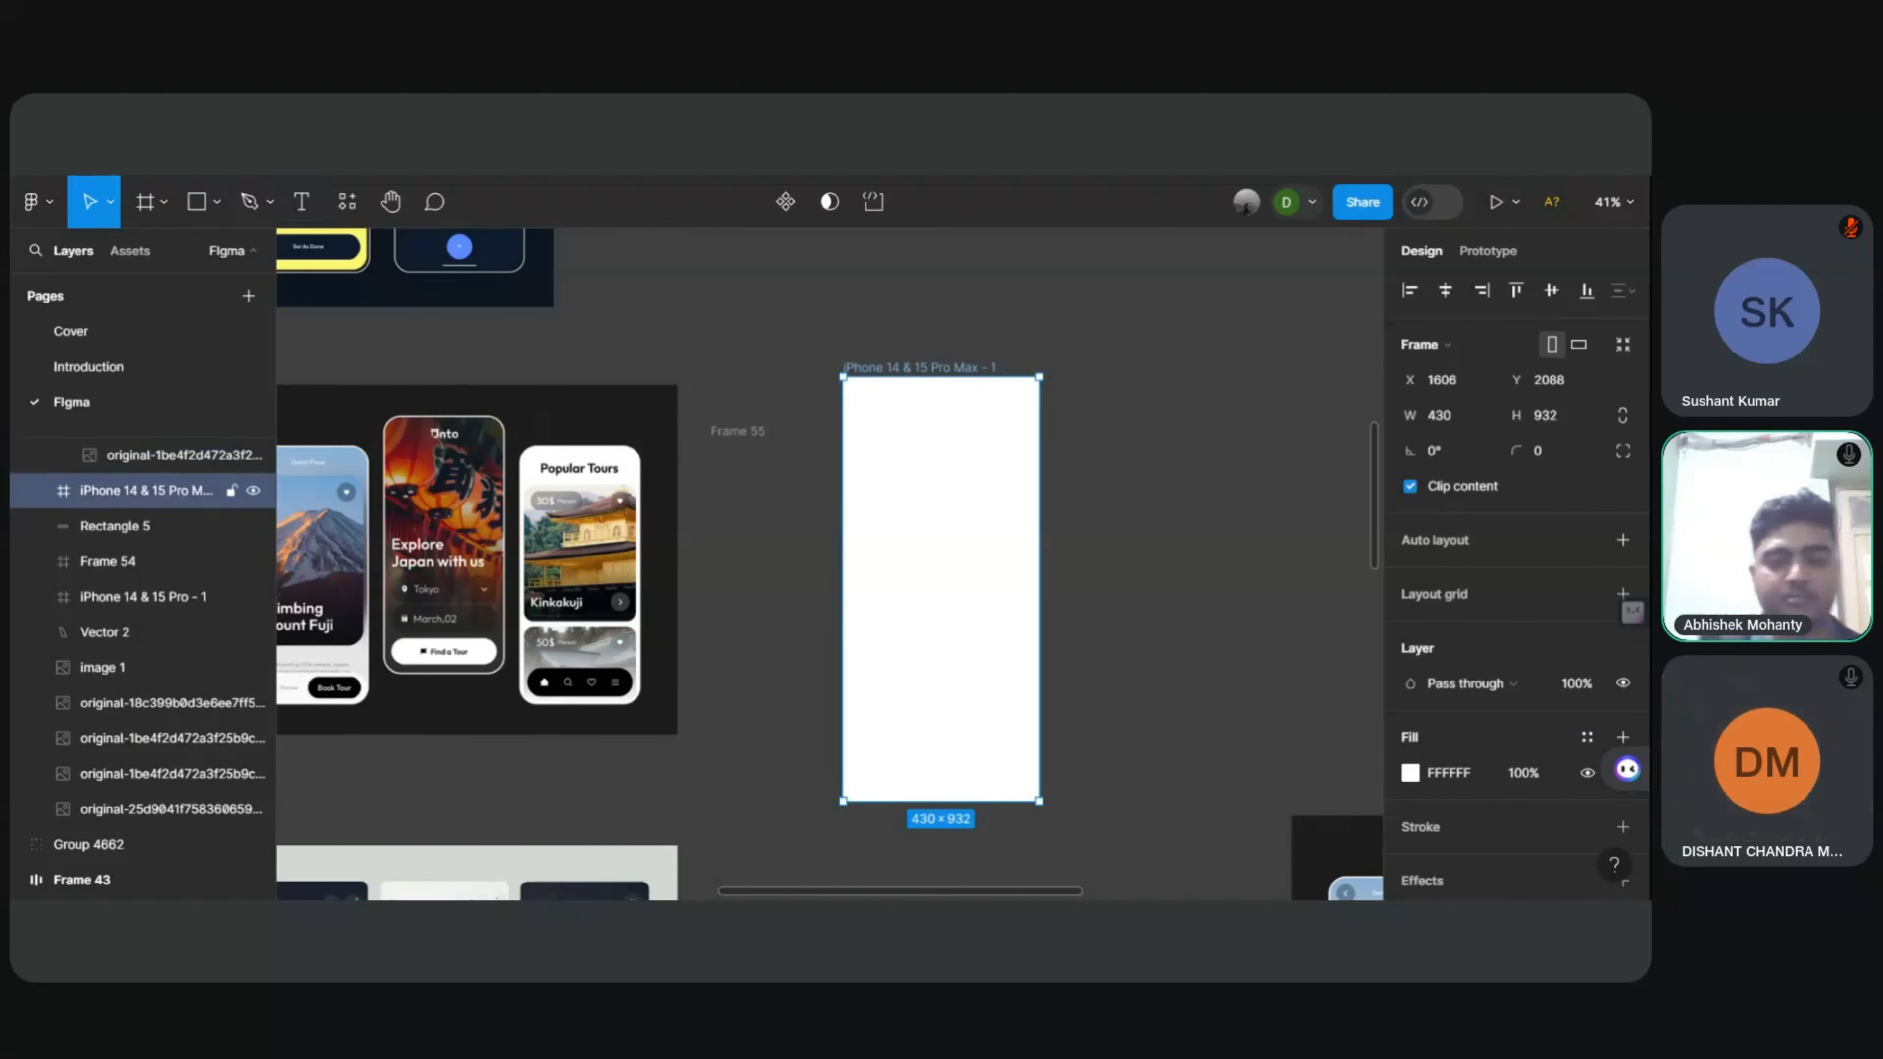
# Step: Move the empty iPhone 14 & 15 Pro Max frame across the canvas to X 3094, Y 2039
pyautogui.rightClick(893, 503)
pyautogui.click(858, 467)
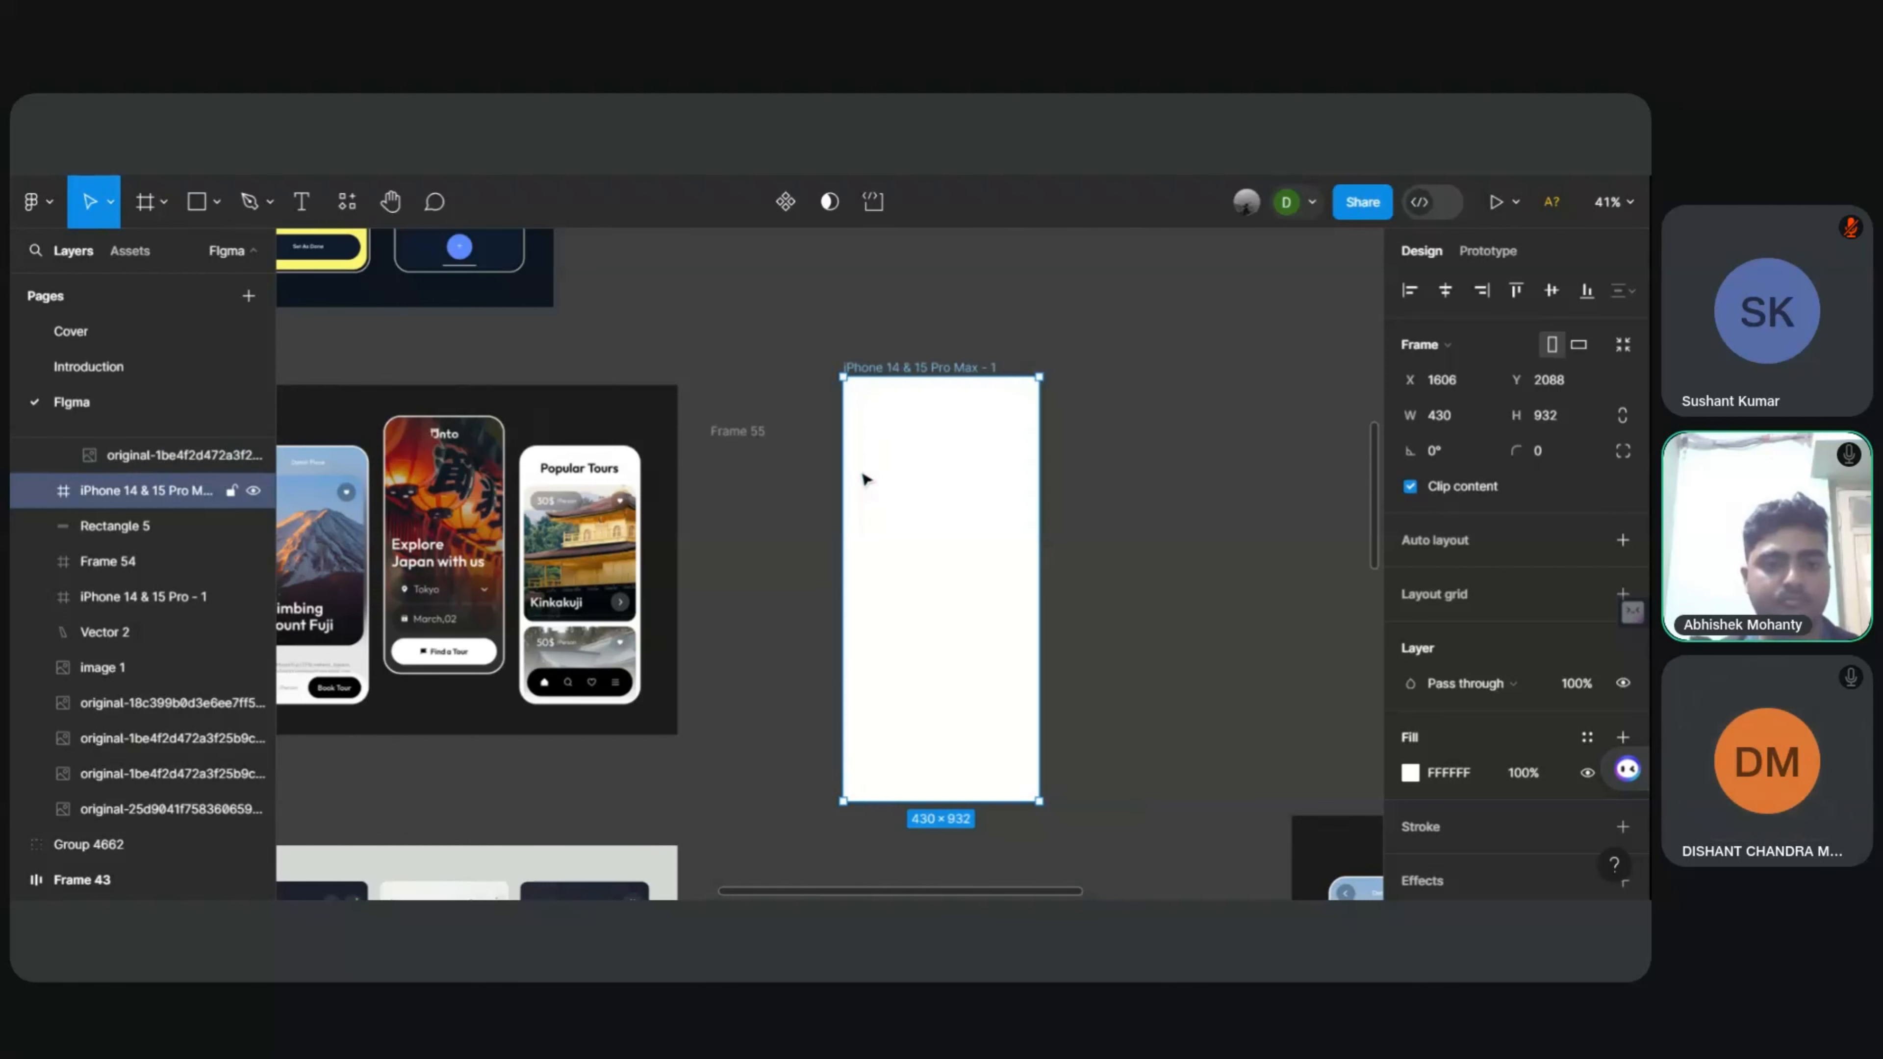
pyautogui.moveTo(865, 474); pyautogui.dragTo(1466, 453)
pyautogui.click(1466, 453)
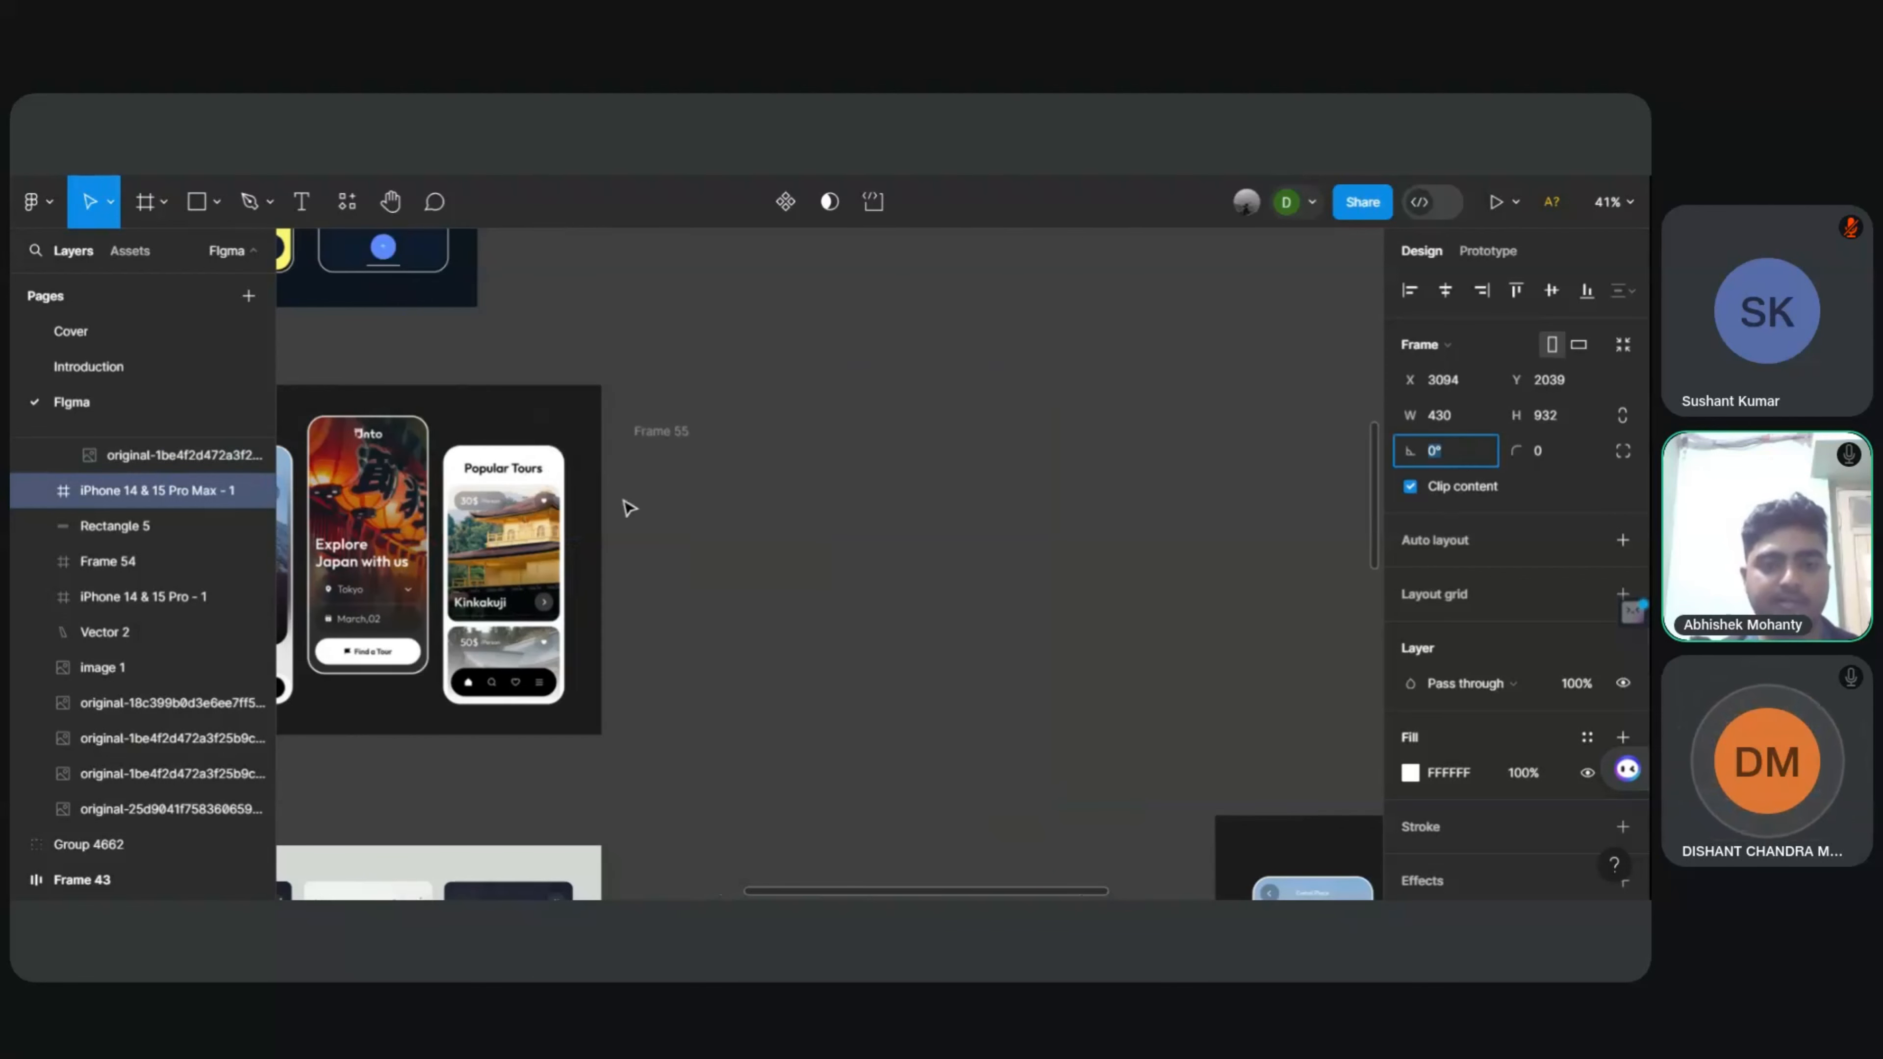
# Step: Delete the Japan mockup image from Frame 55 and undo the deletion
pyautogui.click(681, 439)
pyautogui.scroll(-2, 840, 538)
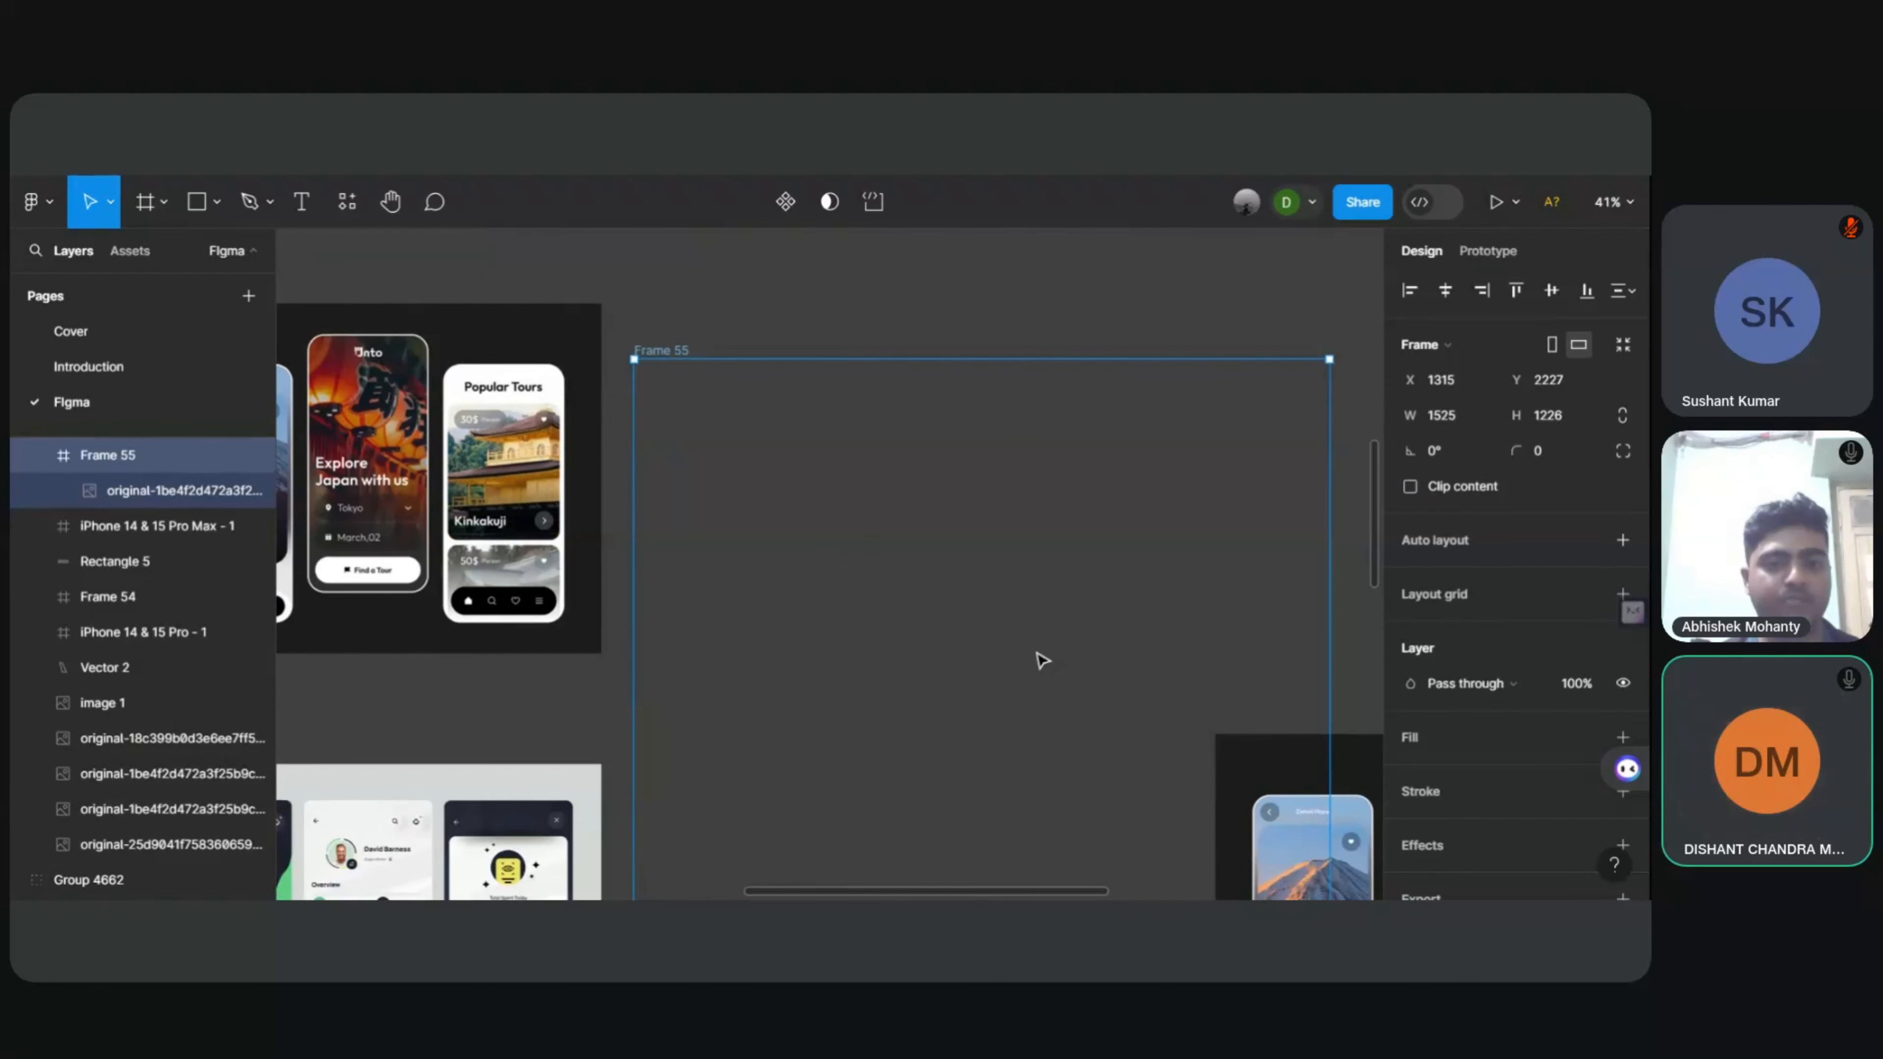
pyautogui.hscroll(6, 1042, 658)
pyautogui.click(1169, 860)
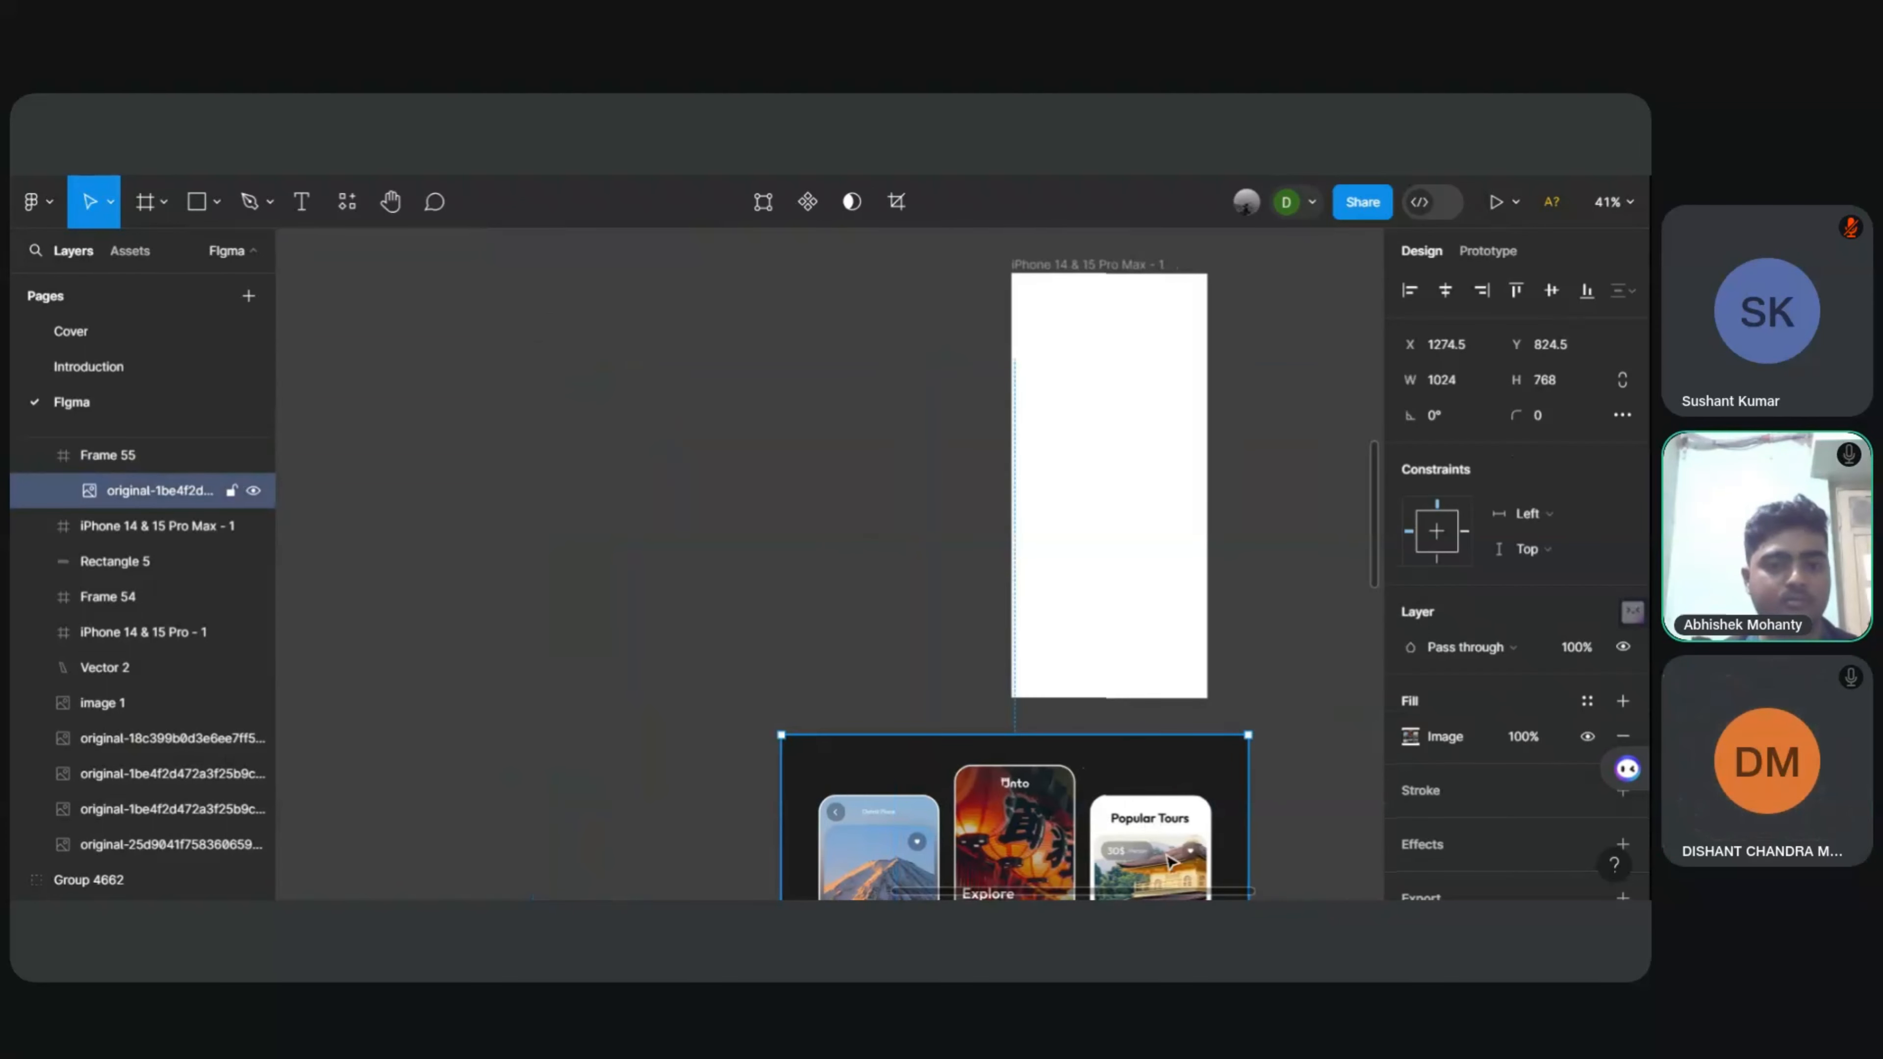
pyautogui.rightClick(1169, 861)
pyautogui.moveTo(1179, 404)
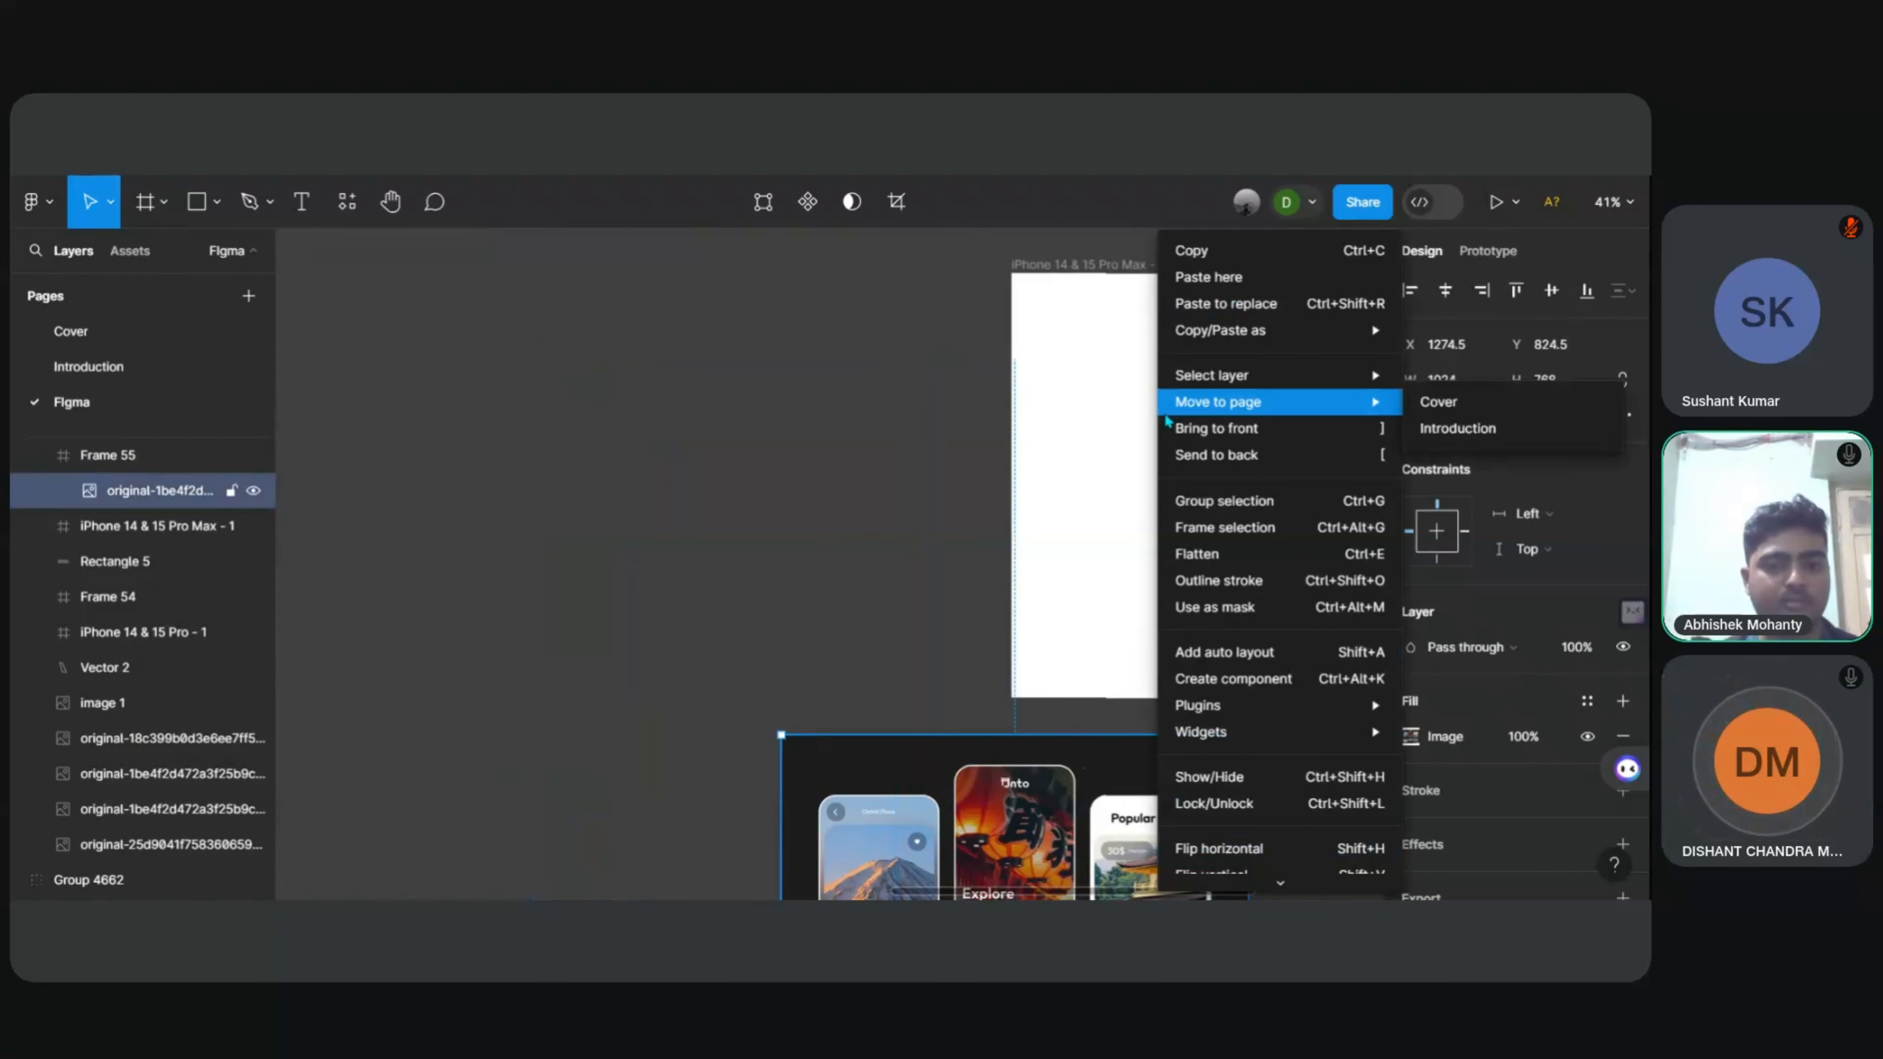
pyautogui.click(1082, 807)
pyautogui.press('Delete')
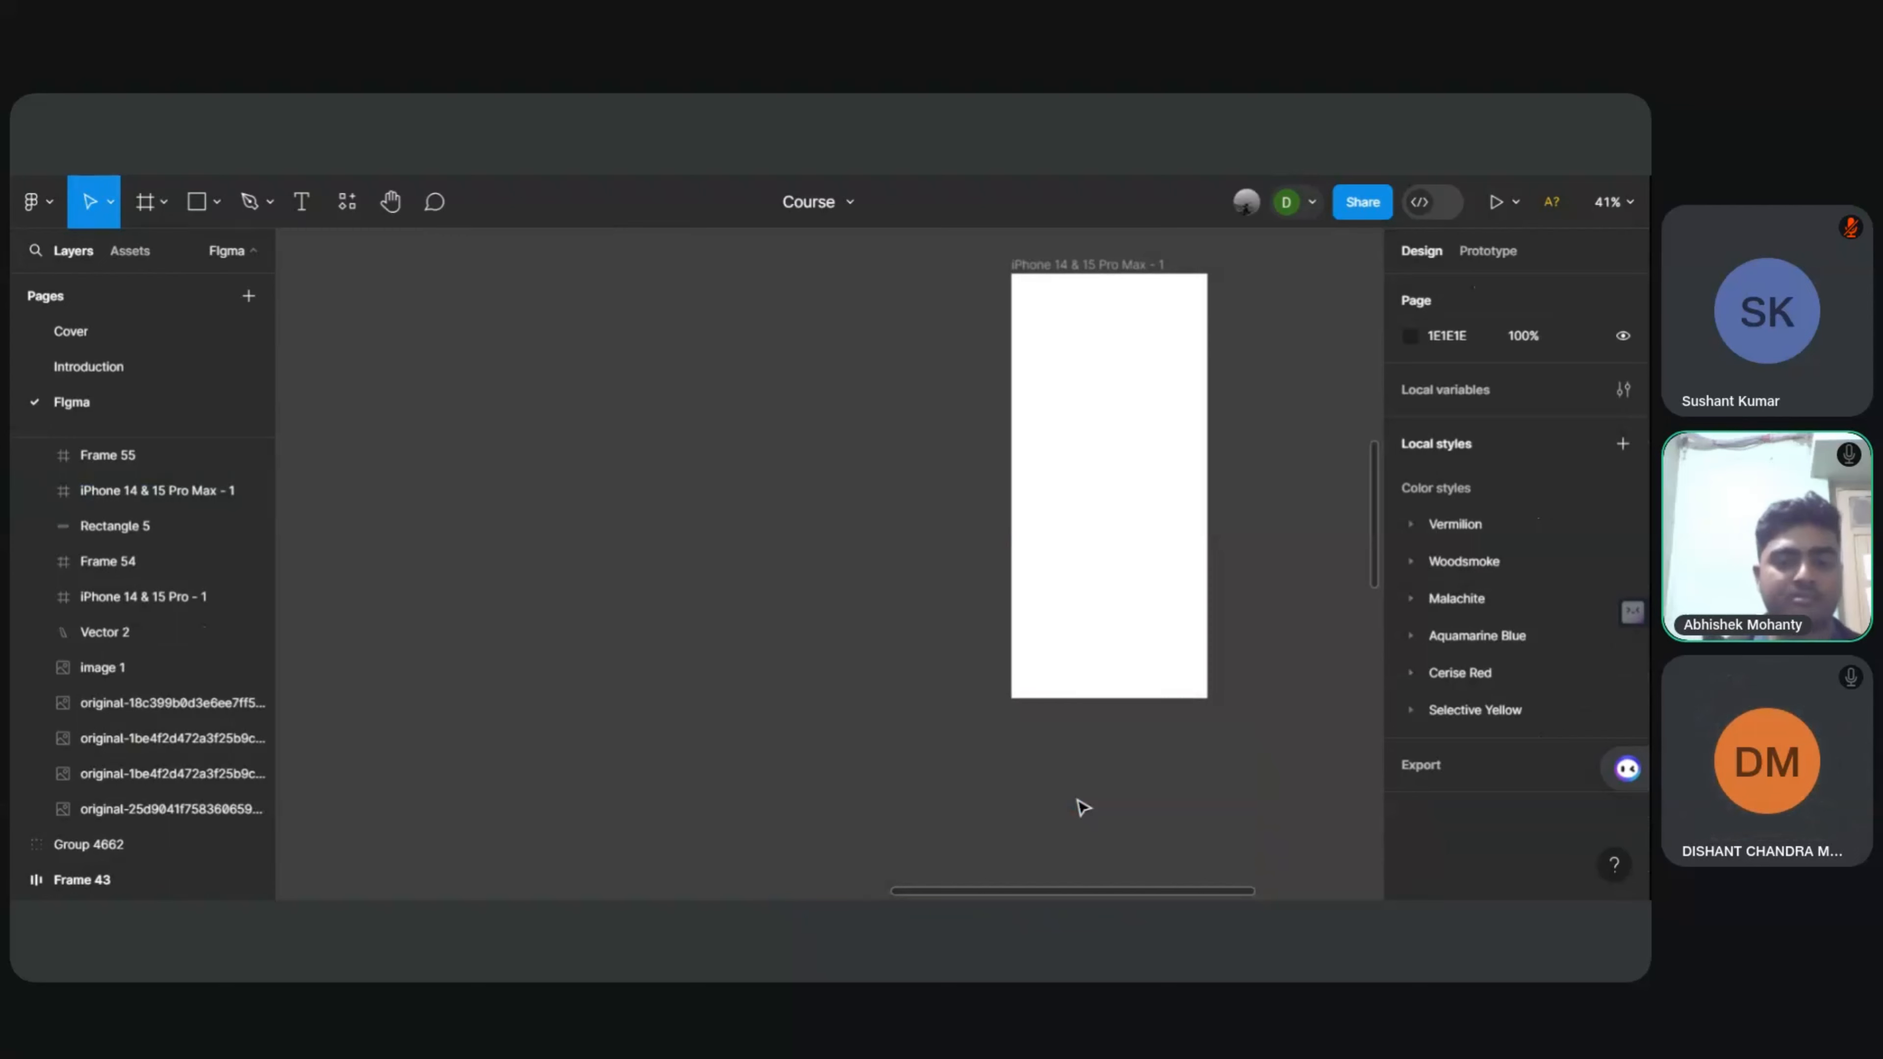
pyautogui.hotkey('ctrl', 'z')
# Step: Move the mockup image from Frame 55 into the iPhone 14 & 15 Pro Max frame, with its middle screen showing
pyautogui.rightClick(1002, 777)
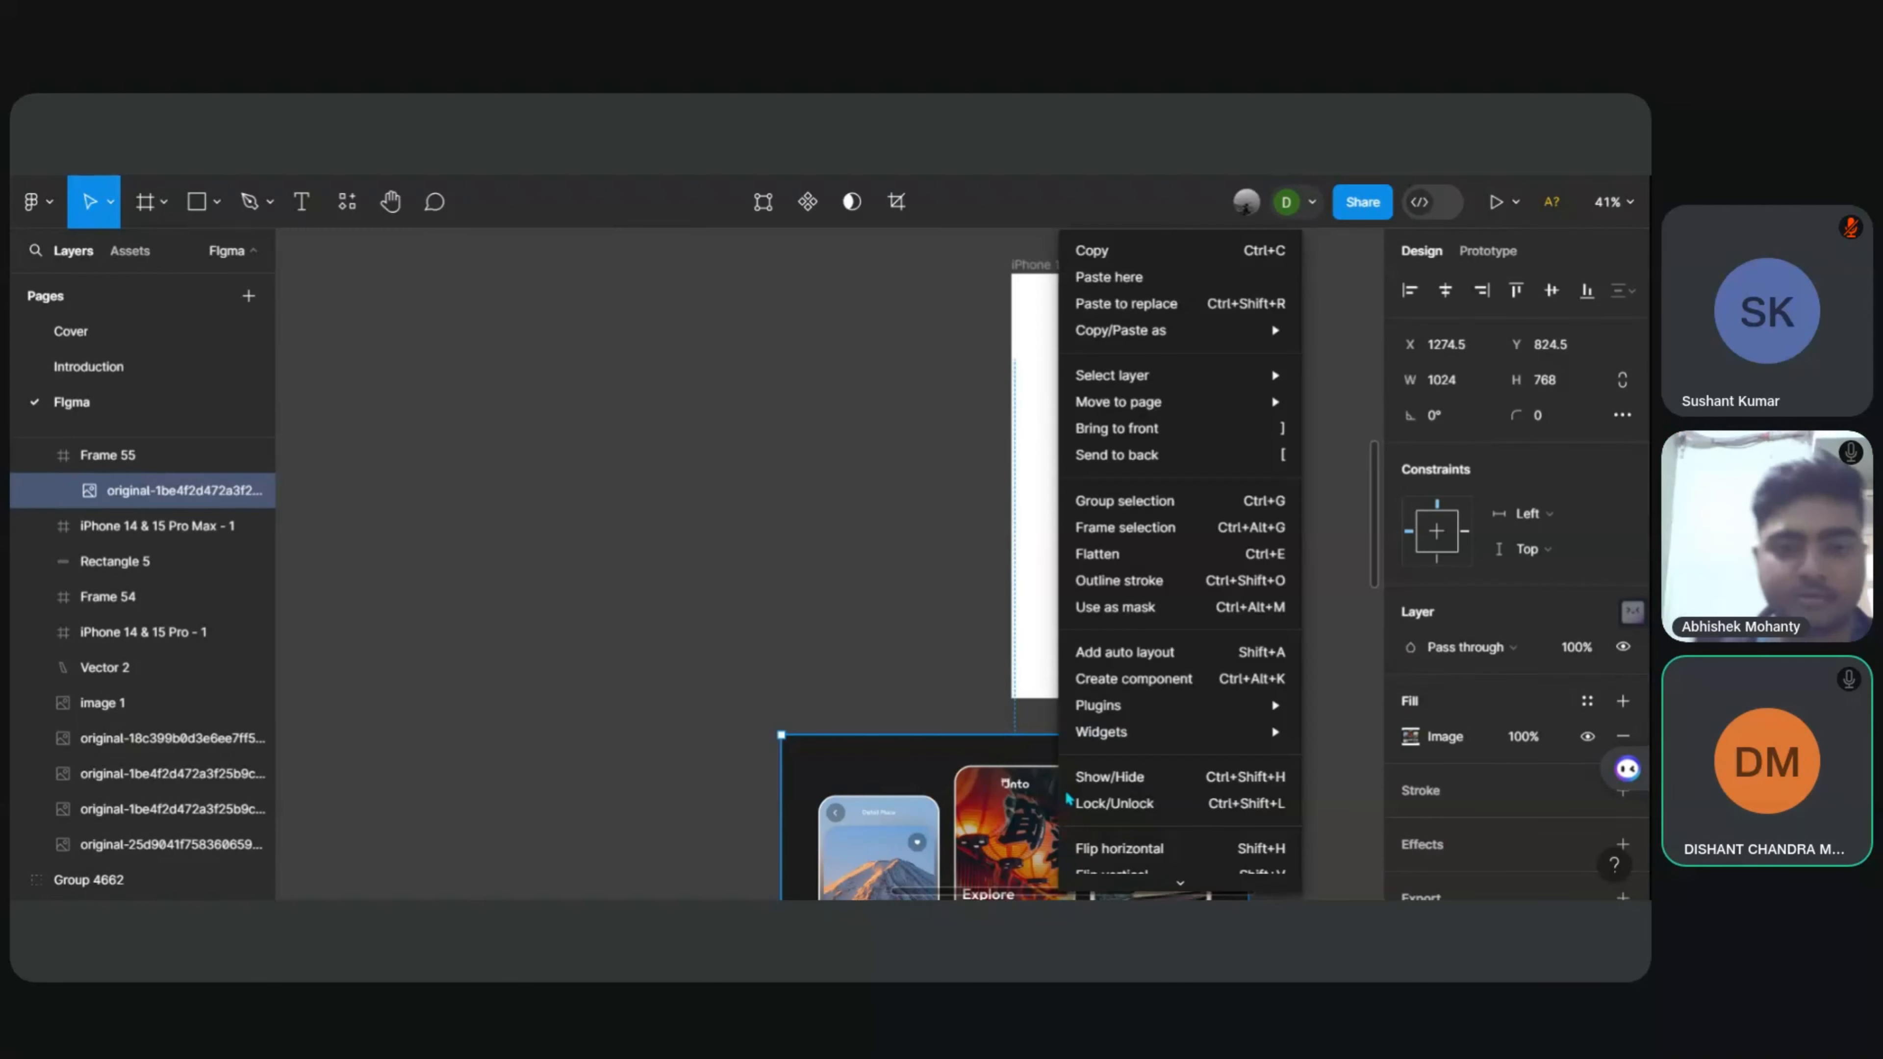
pyautogui.click(980, 780)
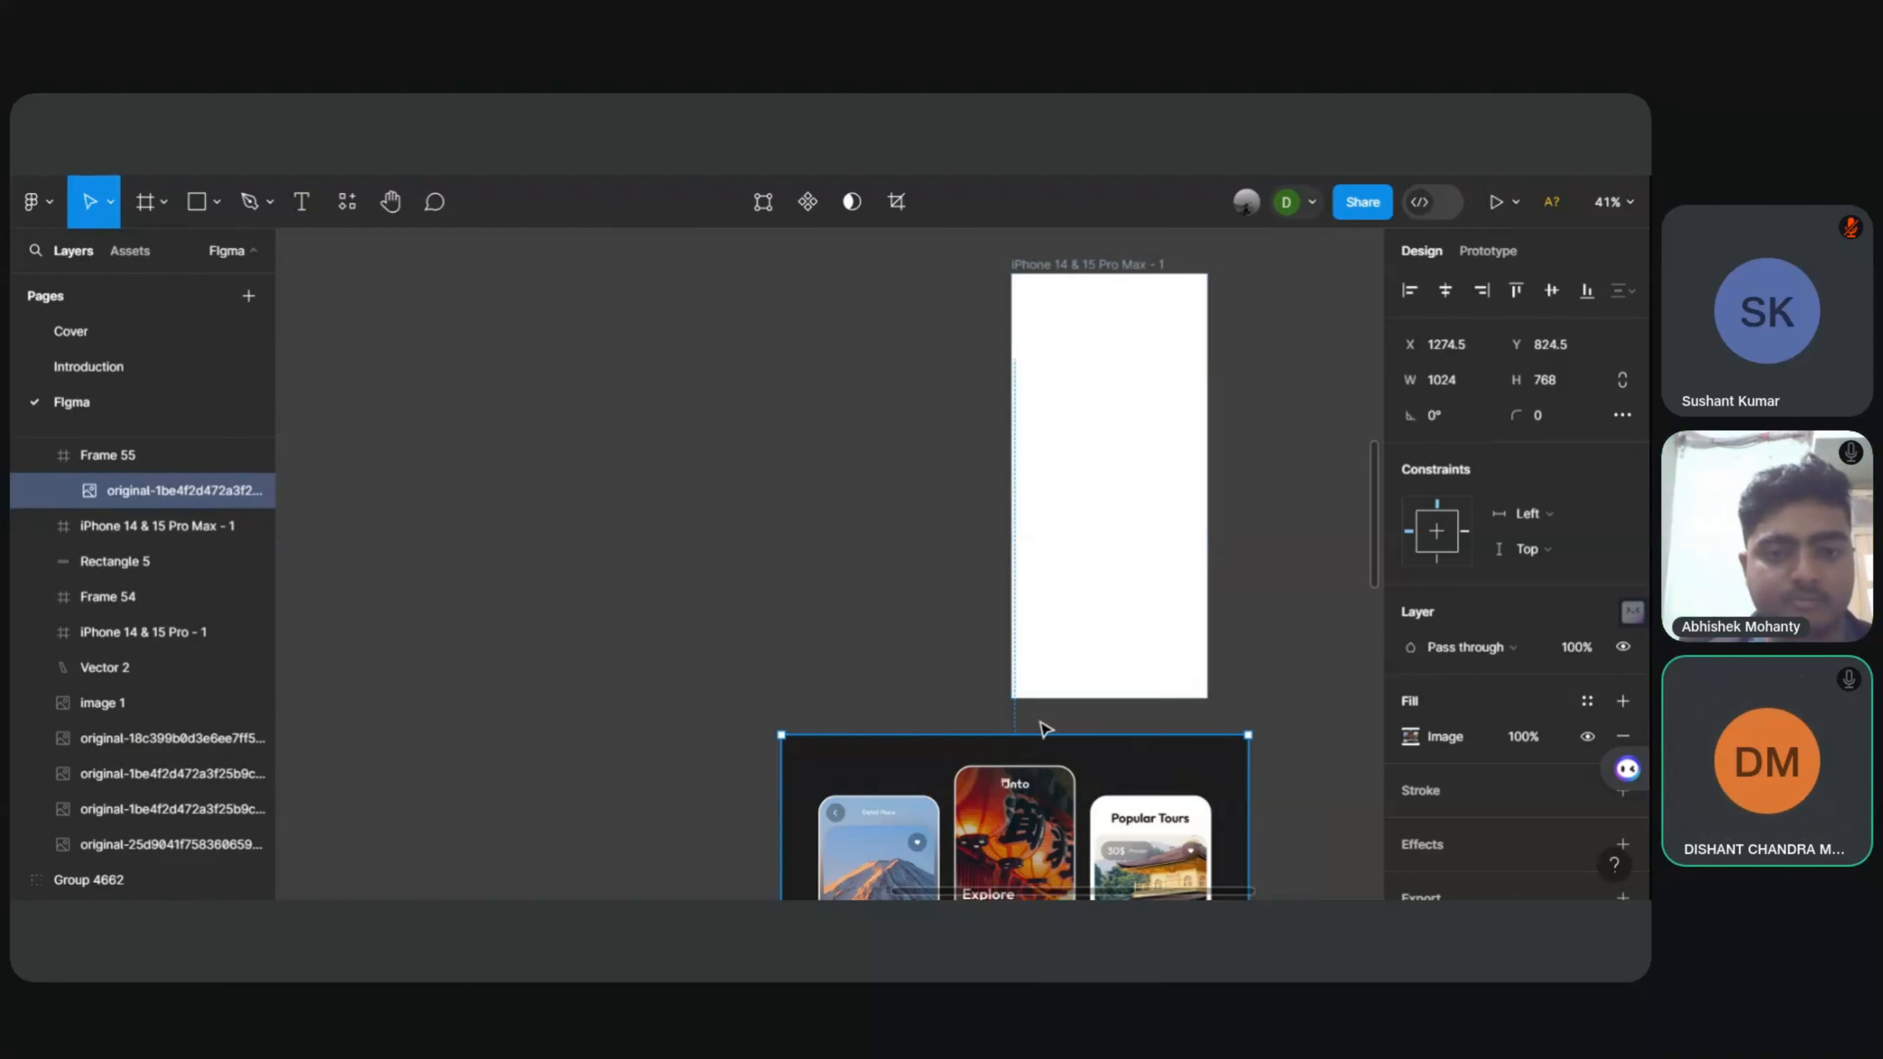
pyautogui.moveTo(980, 780); pyautogui.dragTo(1143, 383)
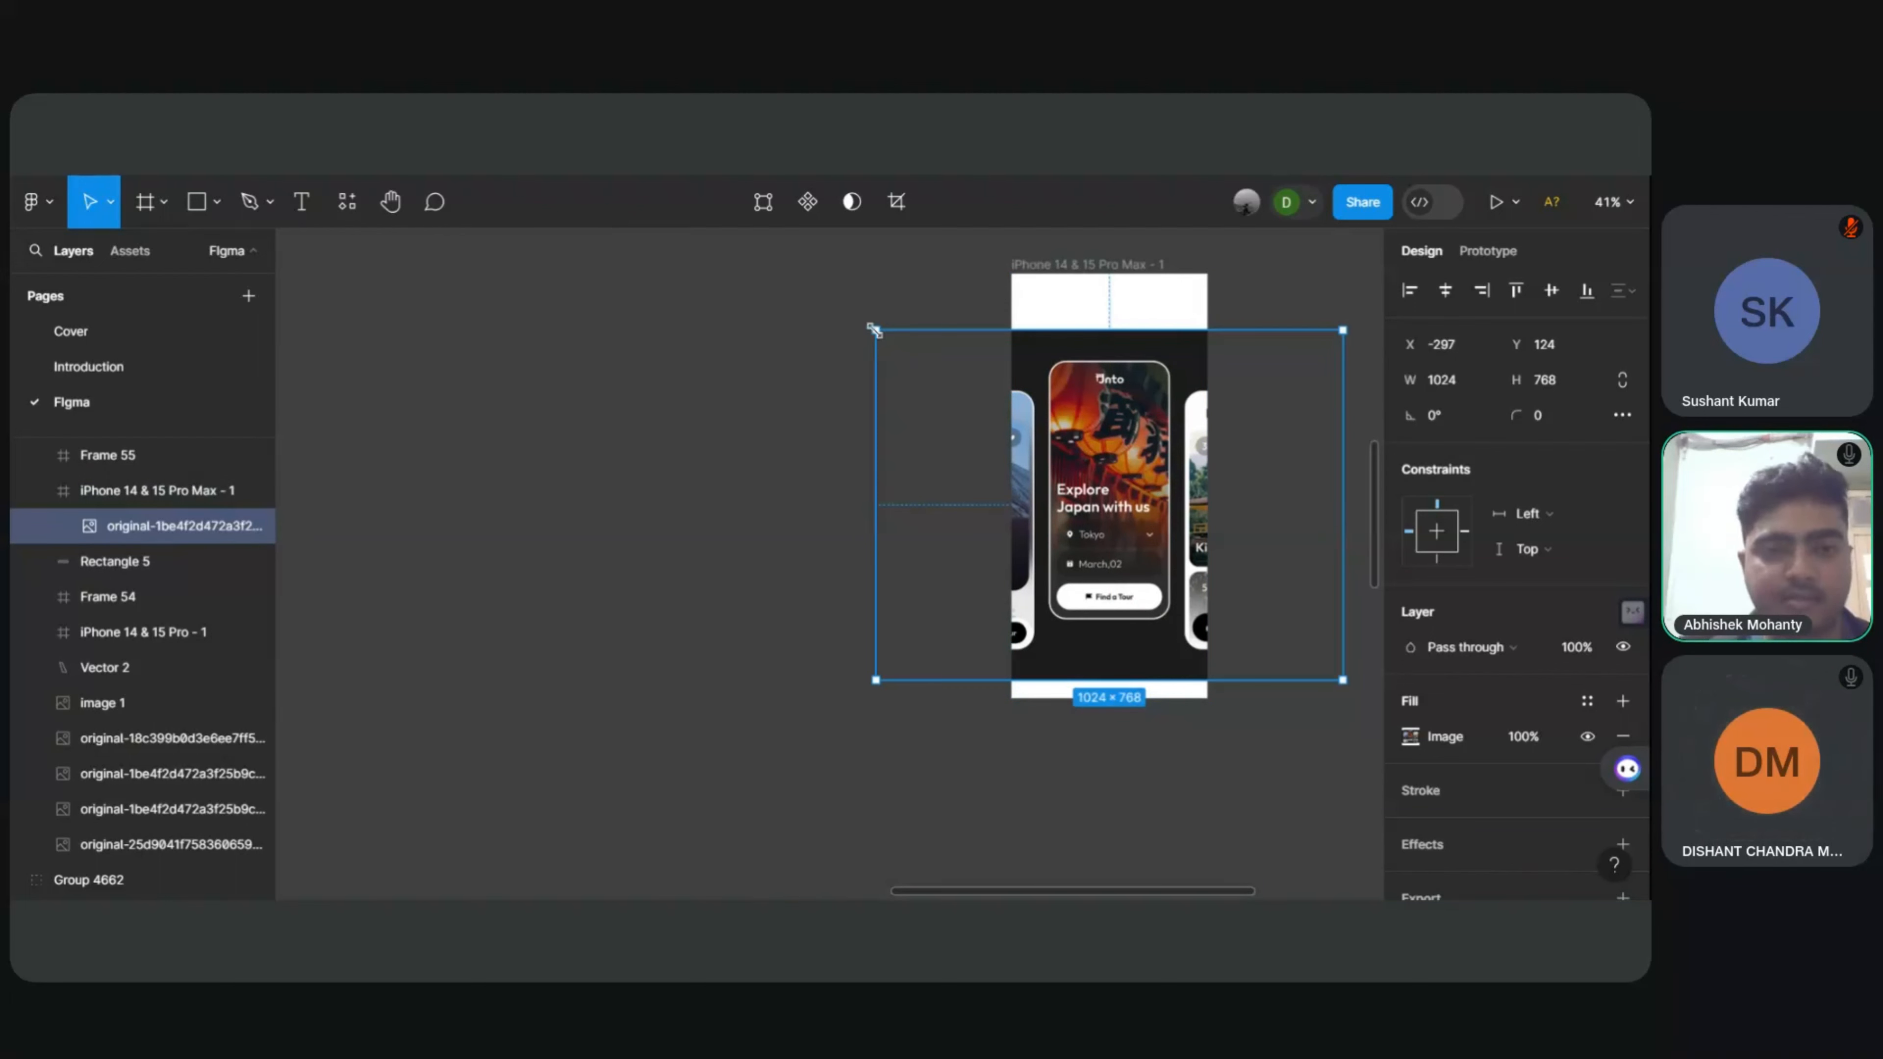
# Step: Resize the mockup image to 895 × 719, enlarge it to 2116 × 1700, and move it out of the iPhone frame
pyautogui.moveTo(874, 330); pyautogui.dragTo(933, 660)
pyautogui.scroll(-5, 988, 432)
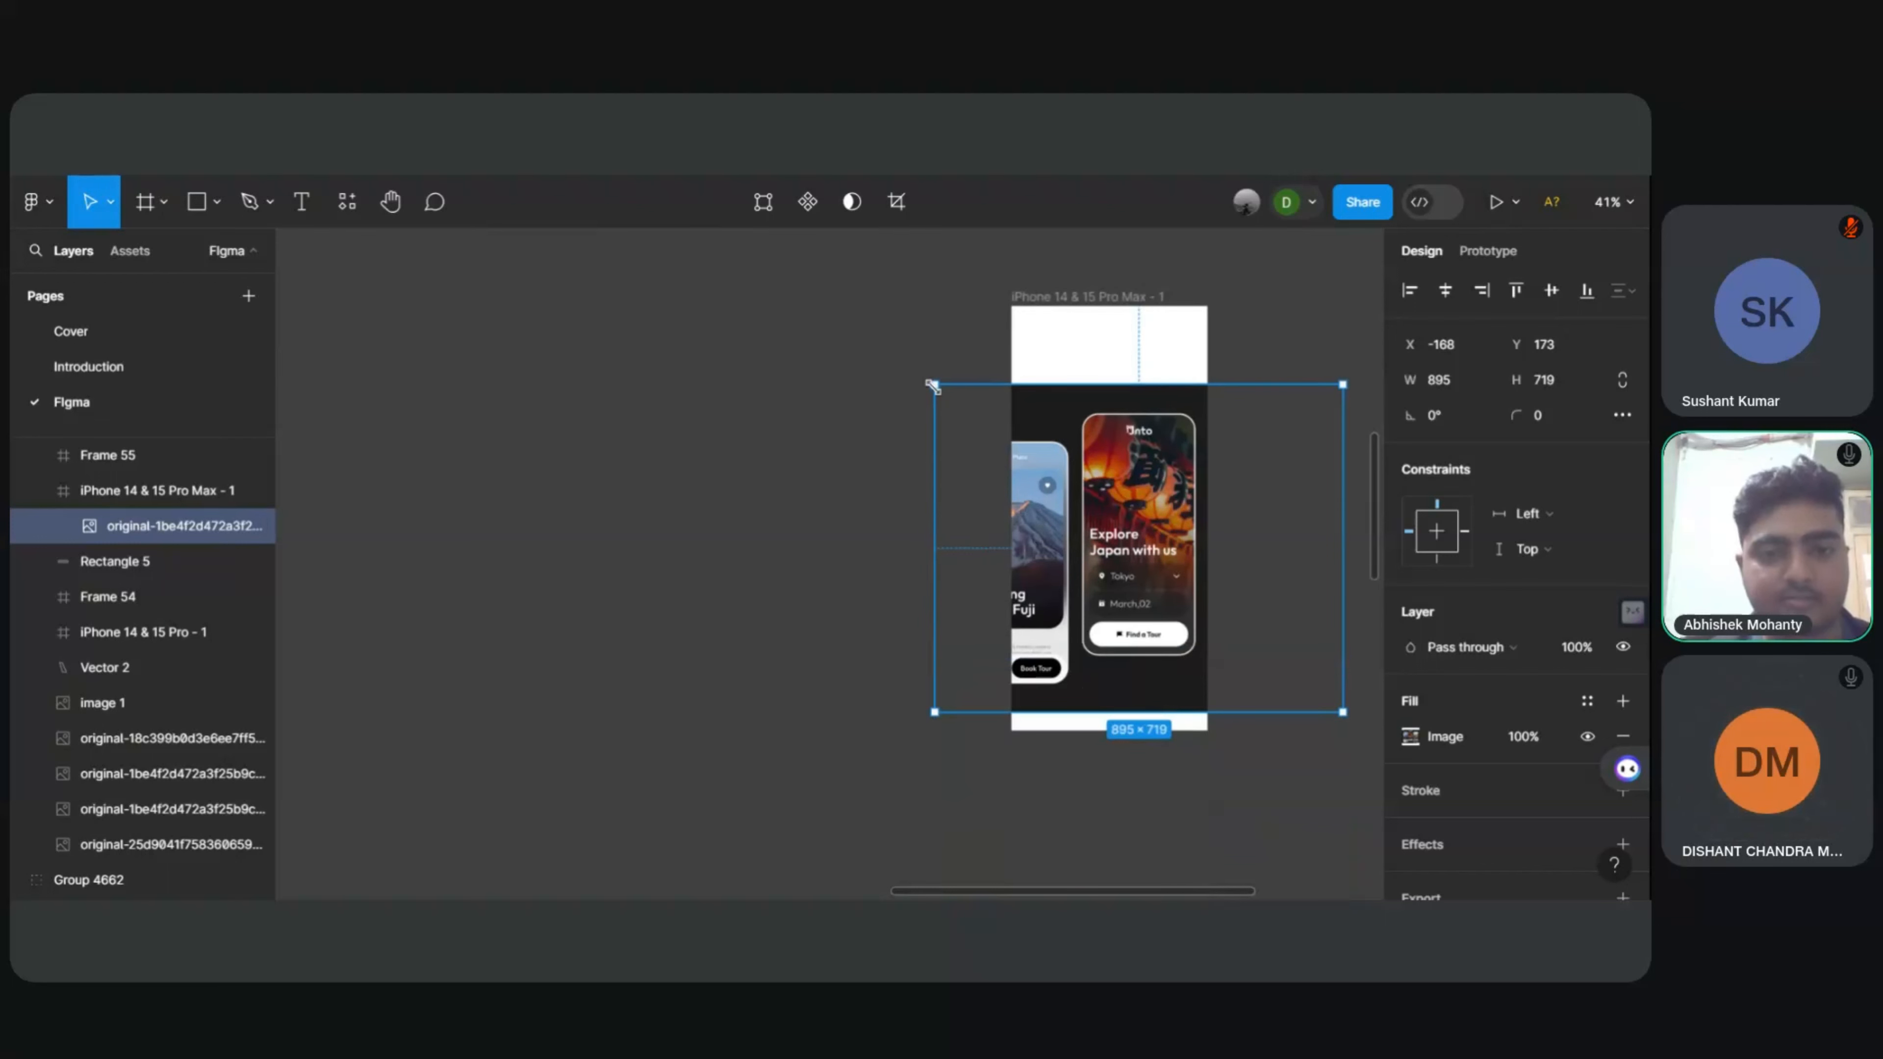
pyautogui.moveTo(934, 384); pyautogui.dragTo(671, 216)
pyautogui.scroll(-5, 1177, 454)
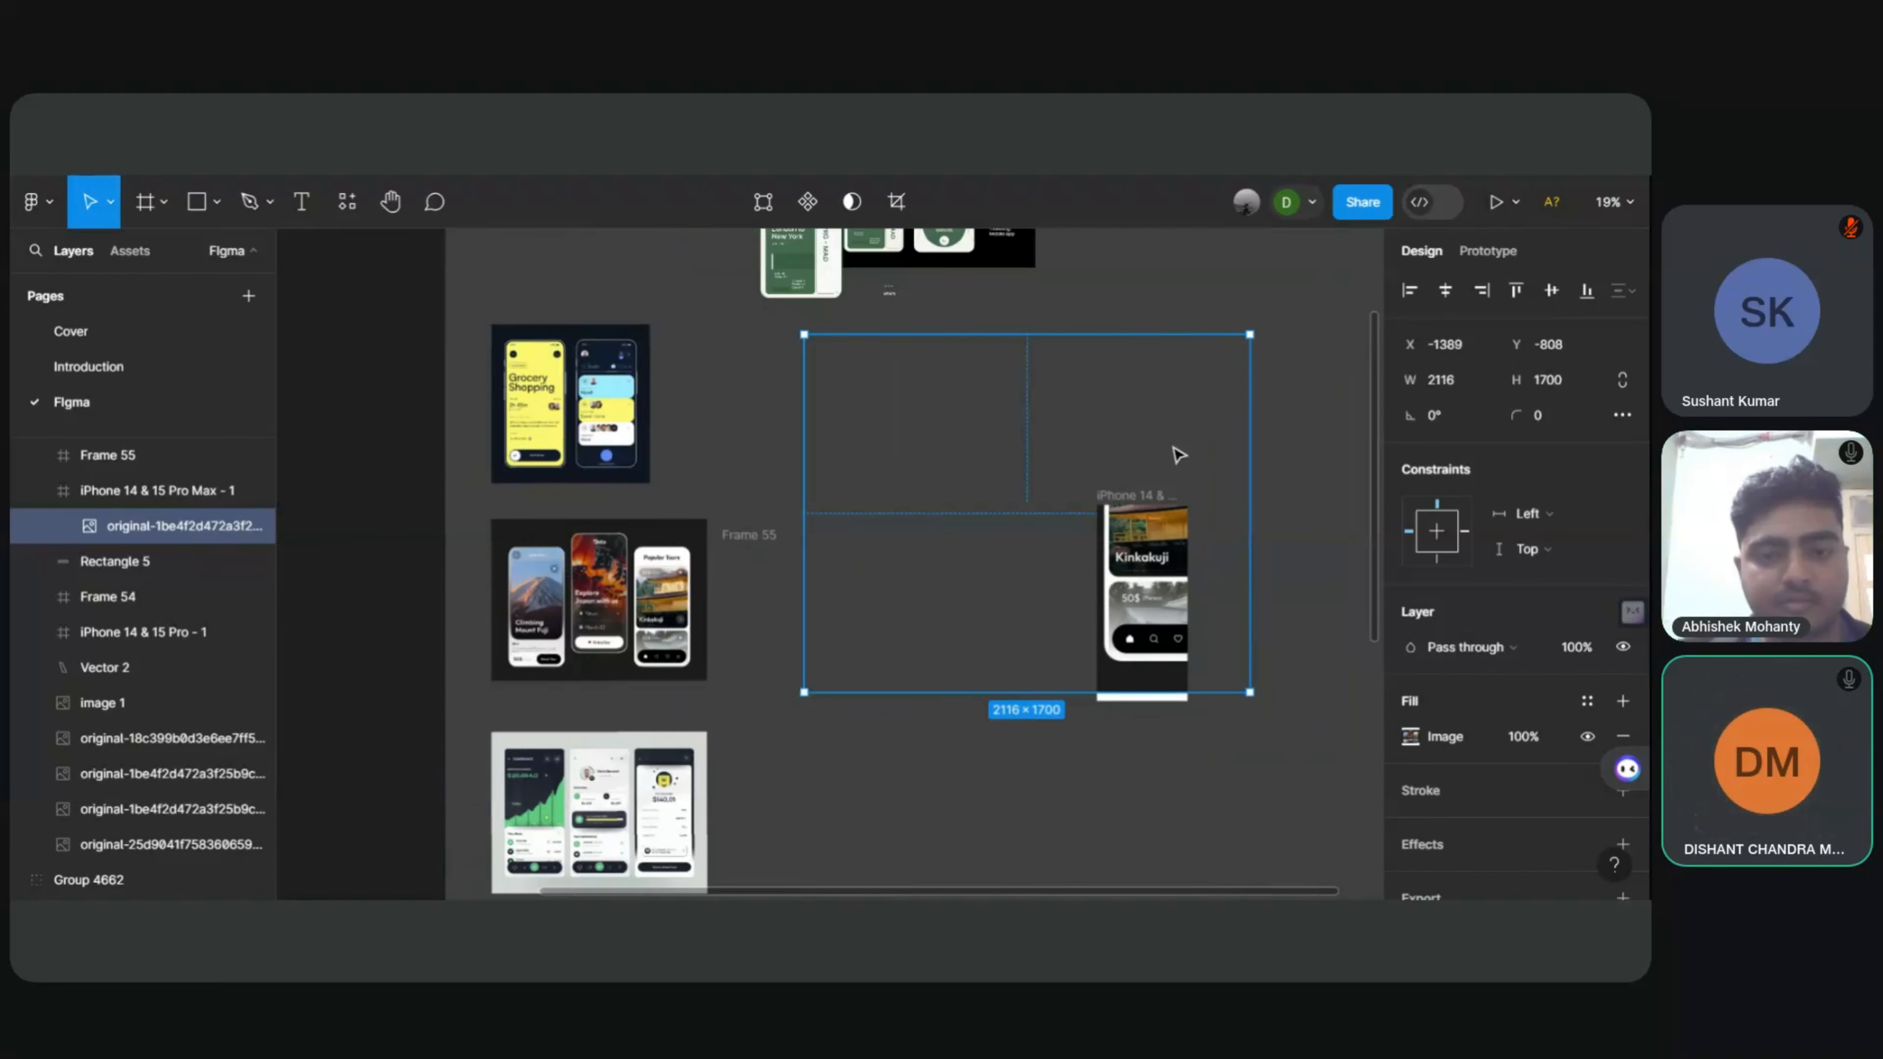
pyautogui.moveTo(1140, 588); pyautogui.dragTo(1251, 699)
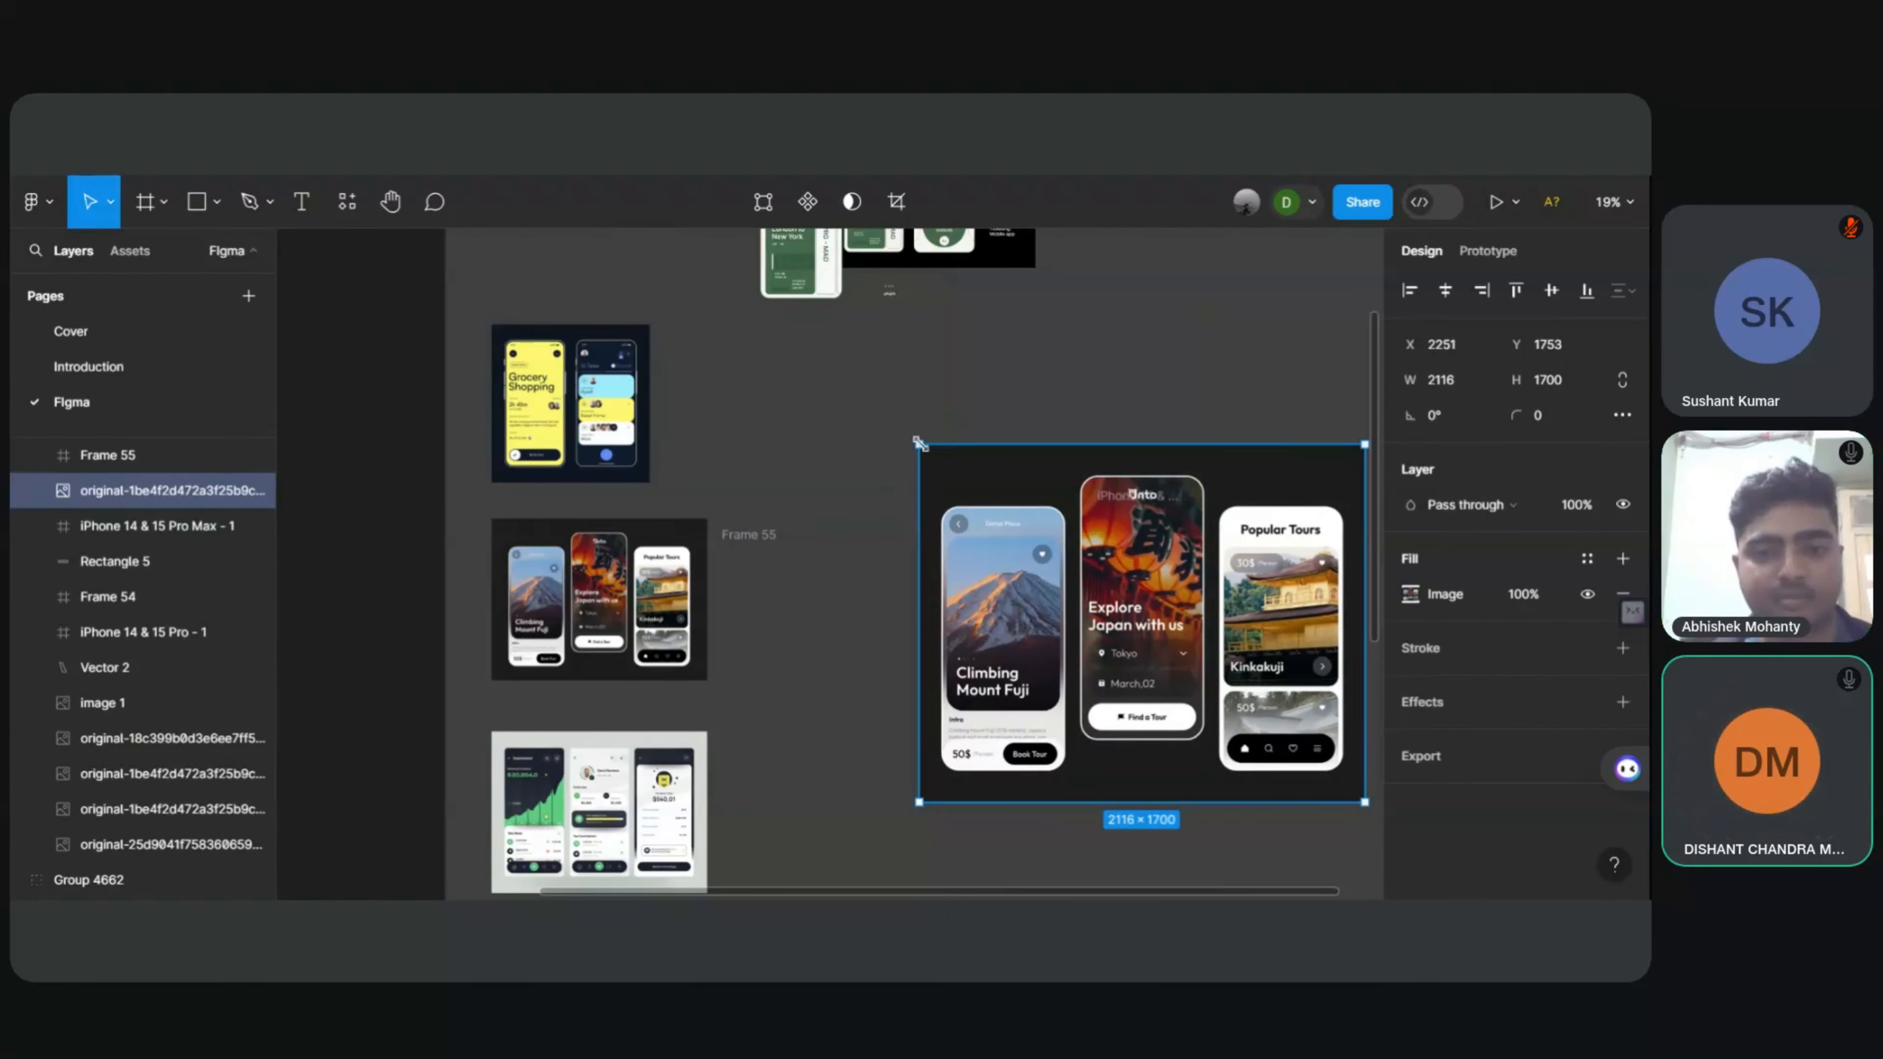
# Step: Shrink the mockup image to about 2041 × 1595 and send it to the back
pyautogui.moveTo(920, 443)
pyautogui.mouseDown()
pyautogui.moveTo(958, 466)
pyautogui.moveTo(934, 468)
pyautogui.mouseUp()
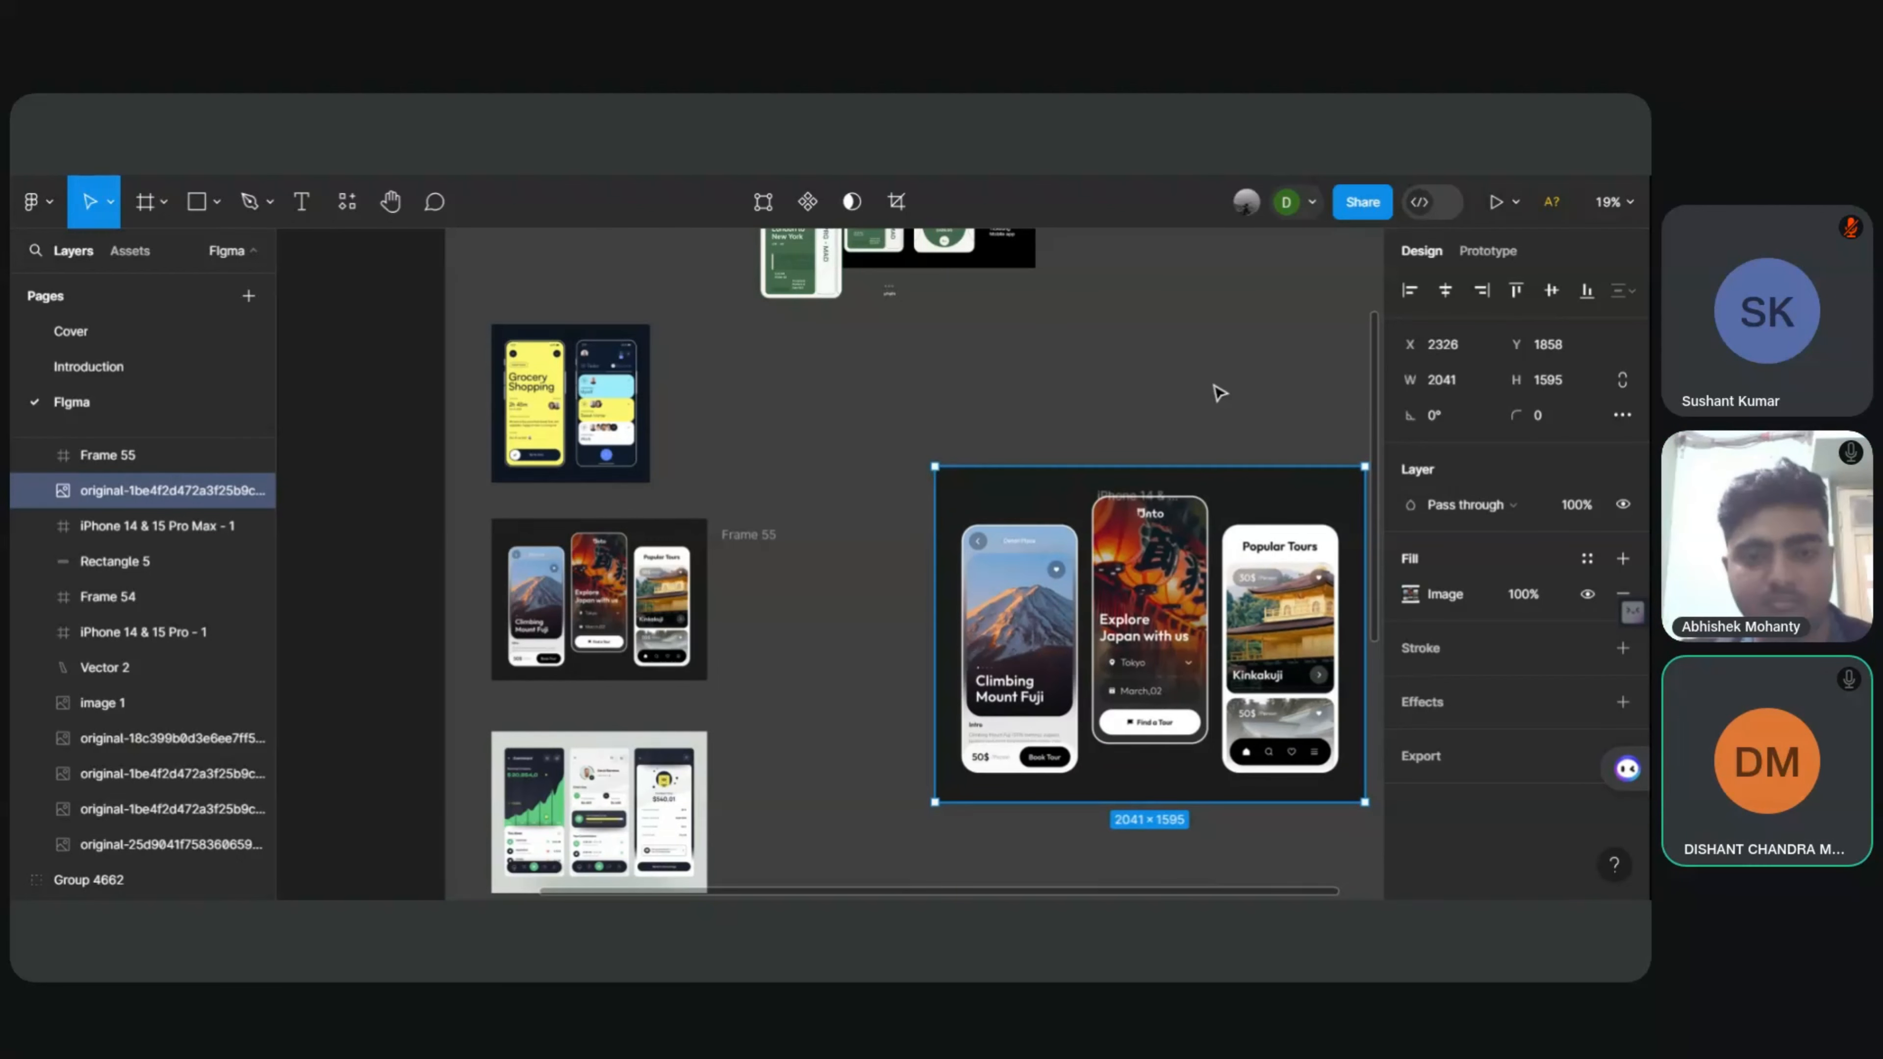
pyautogui.click(1219, 394)
pyautogui.click(1164, 567)
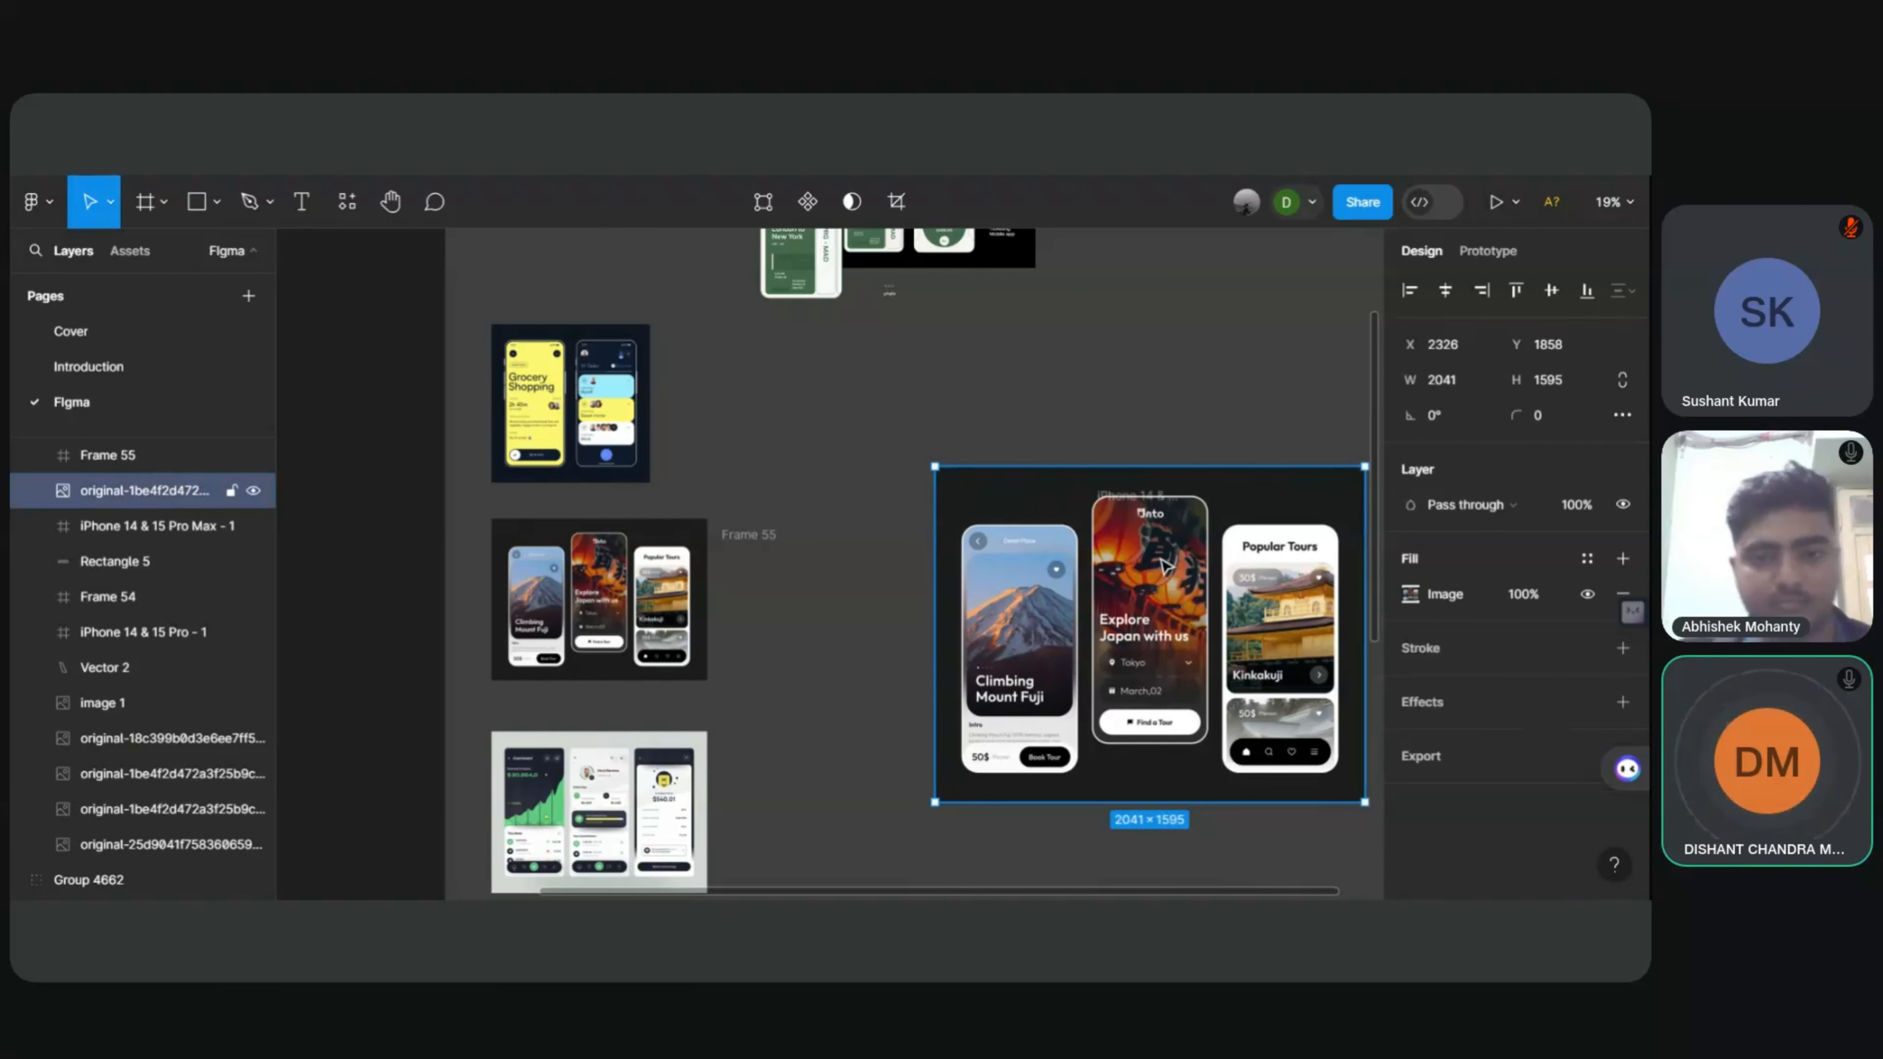
pyautogui.rightClick(1126, 576)
pyautogui.moveTo(1219, 376)
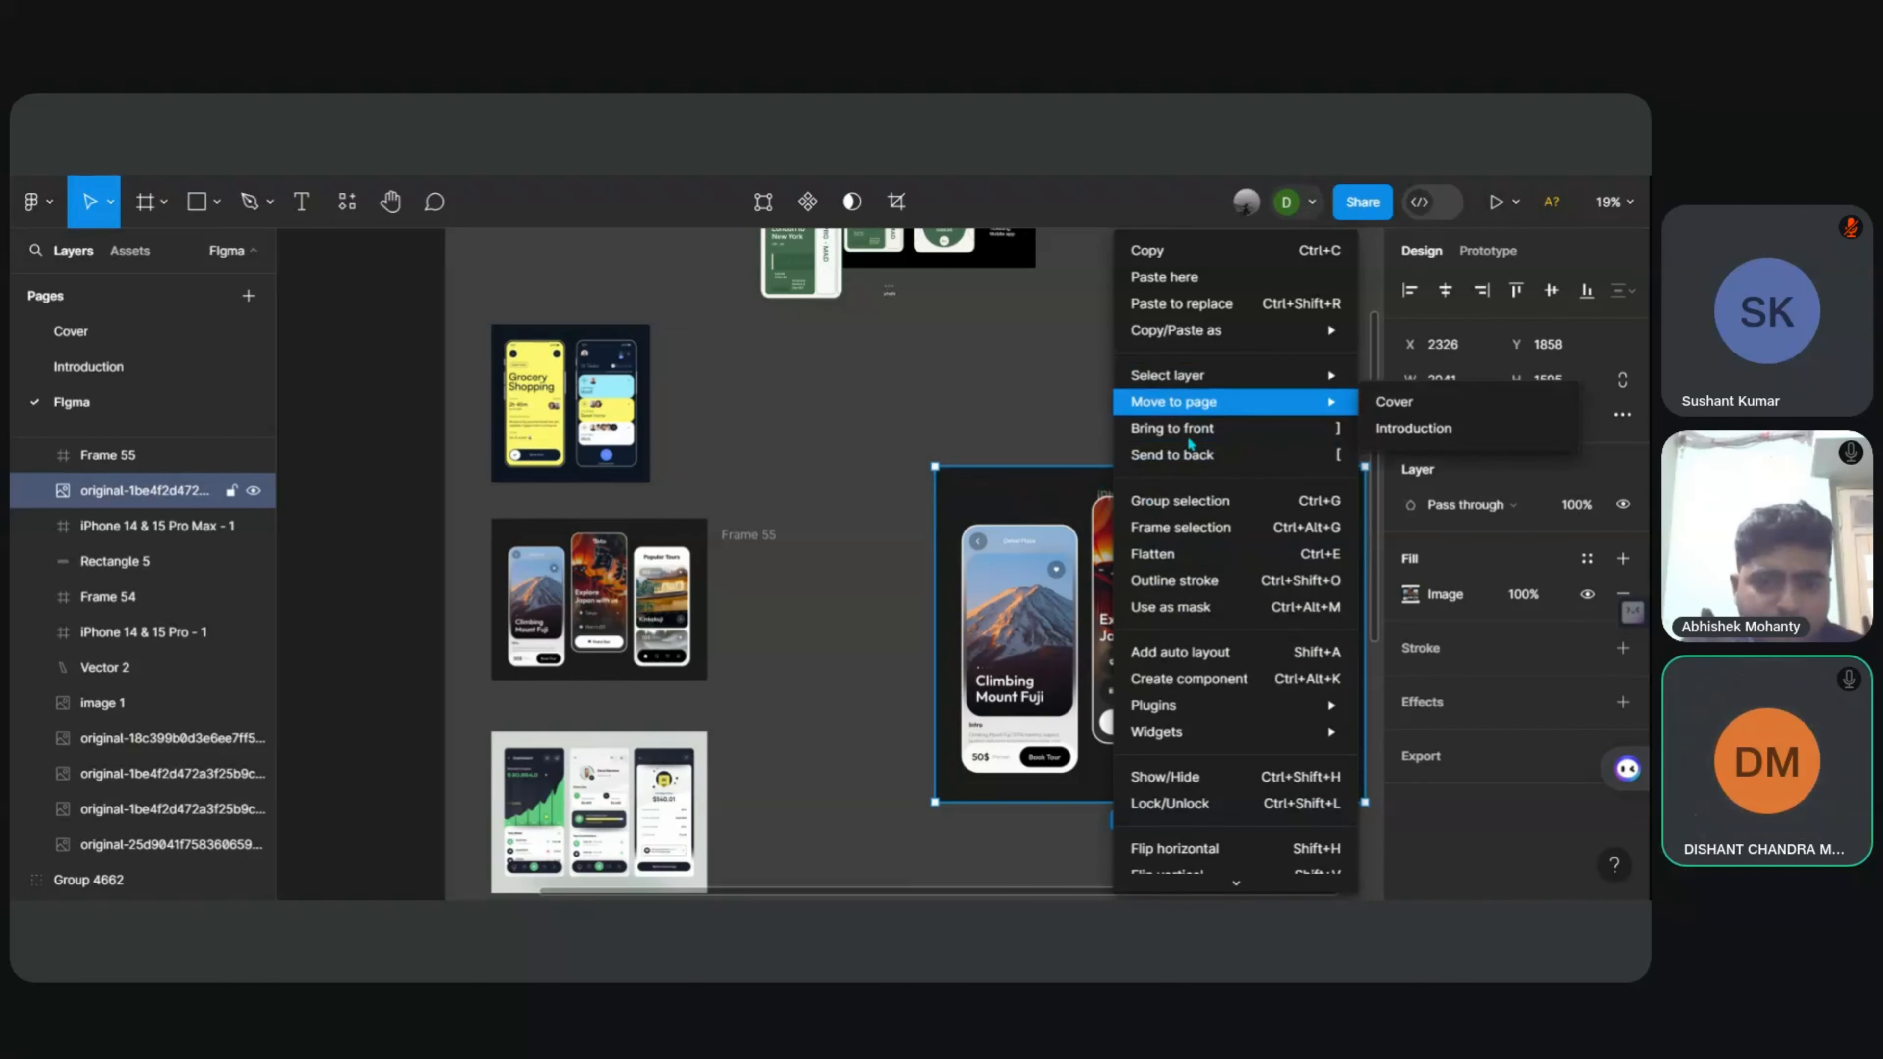
pyautogui.click(1184, 457)
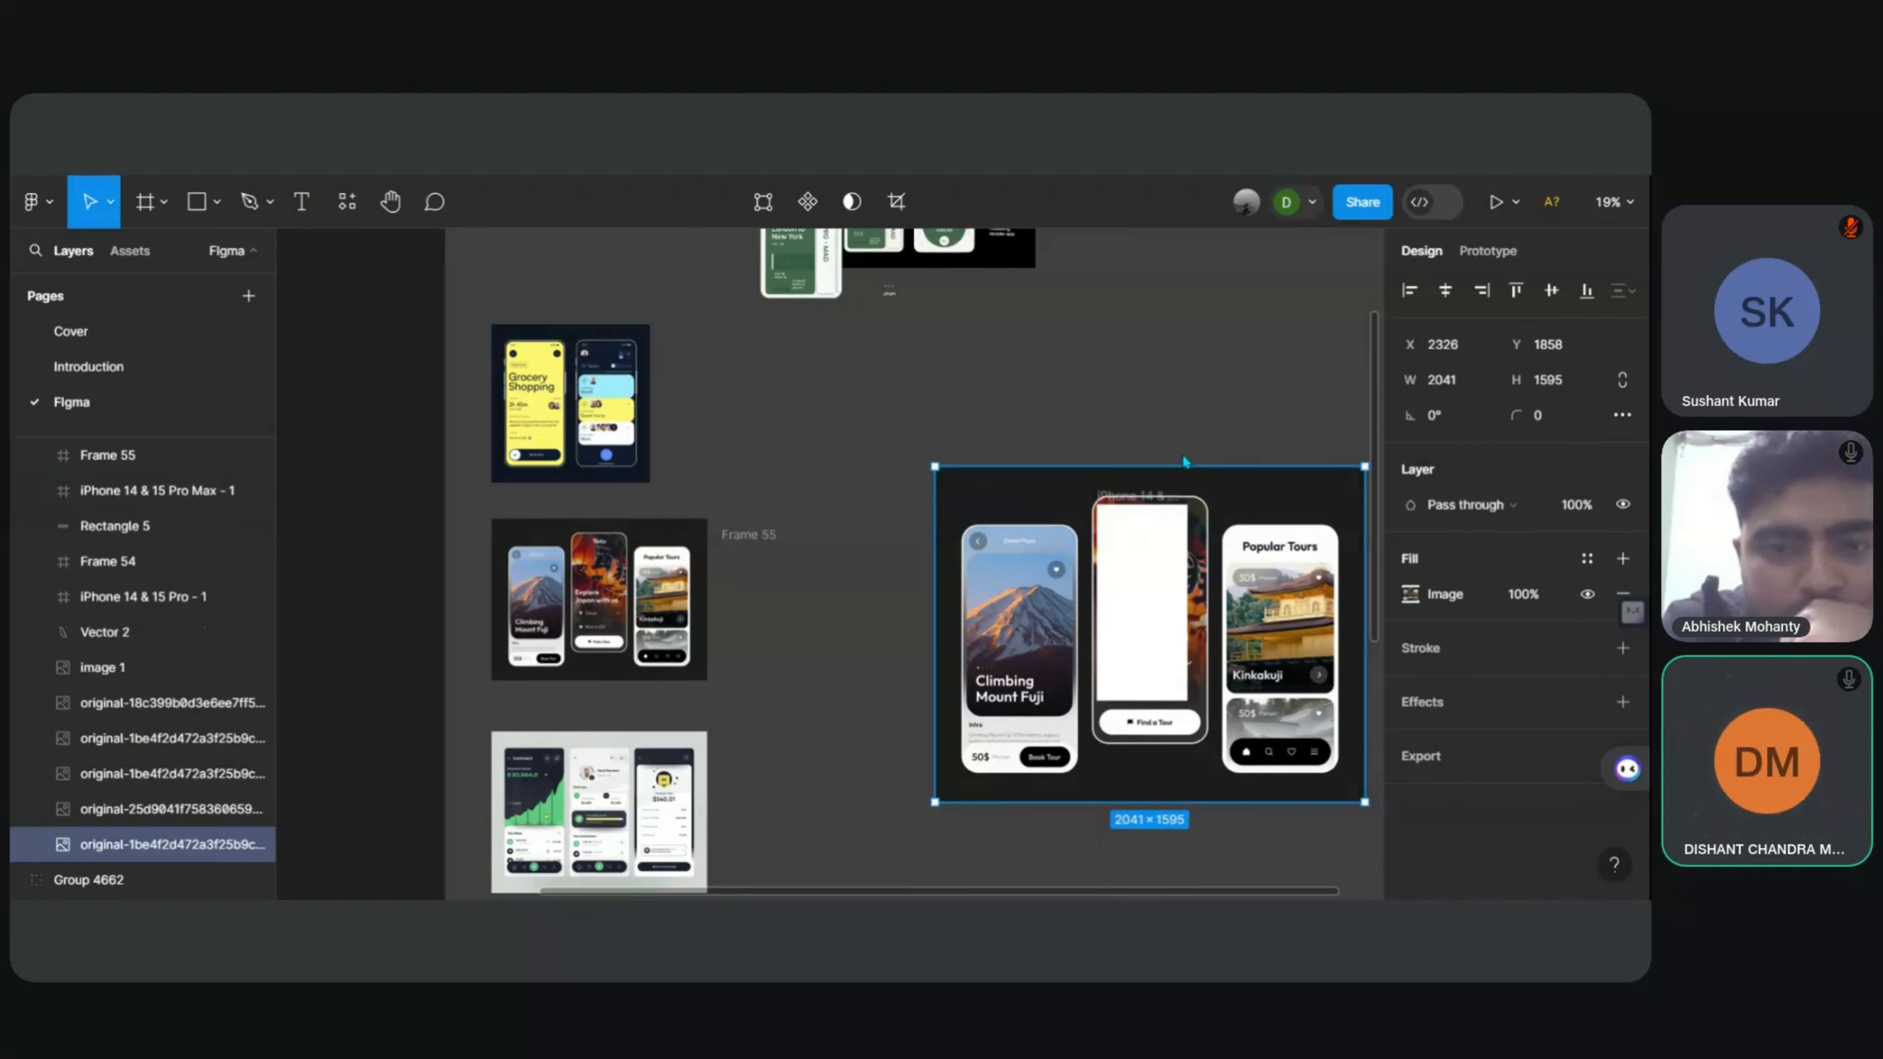
# Step: Undo the mockup image's last layer-order and size changes
pyautogui.click(928, 460)
pyautogui.click(949, 482)
pyautogui.moveTo(934, 466); pyautogui.dragTo(919, 445)
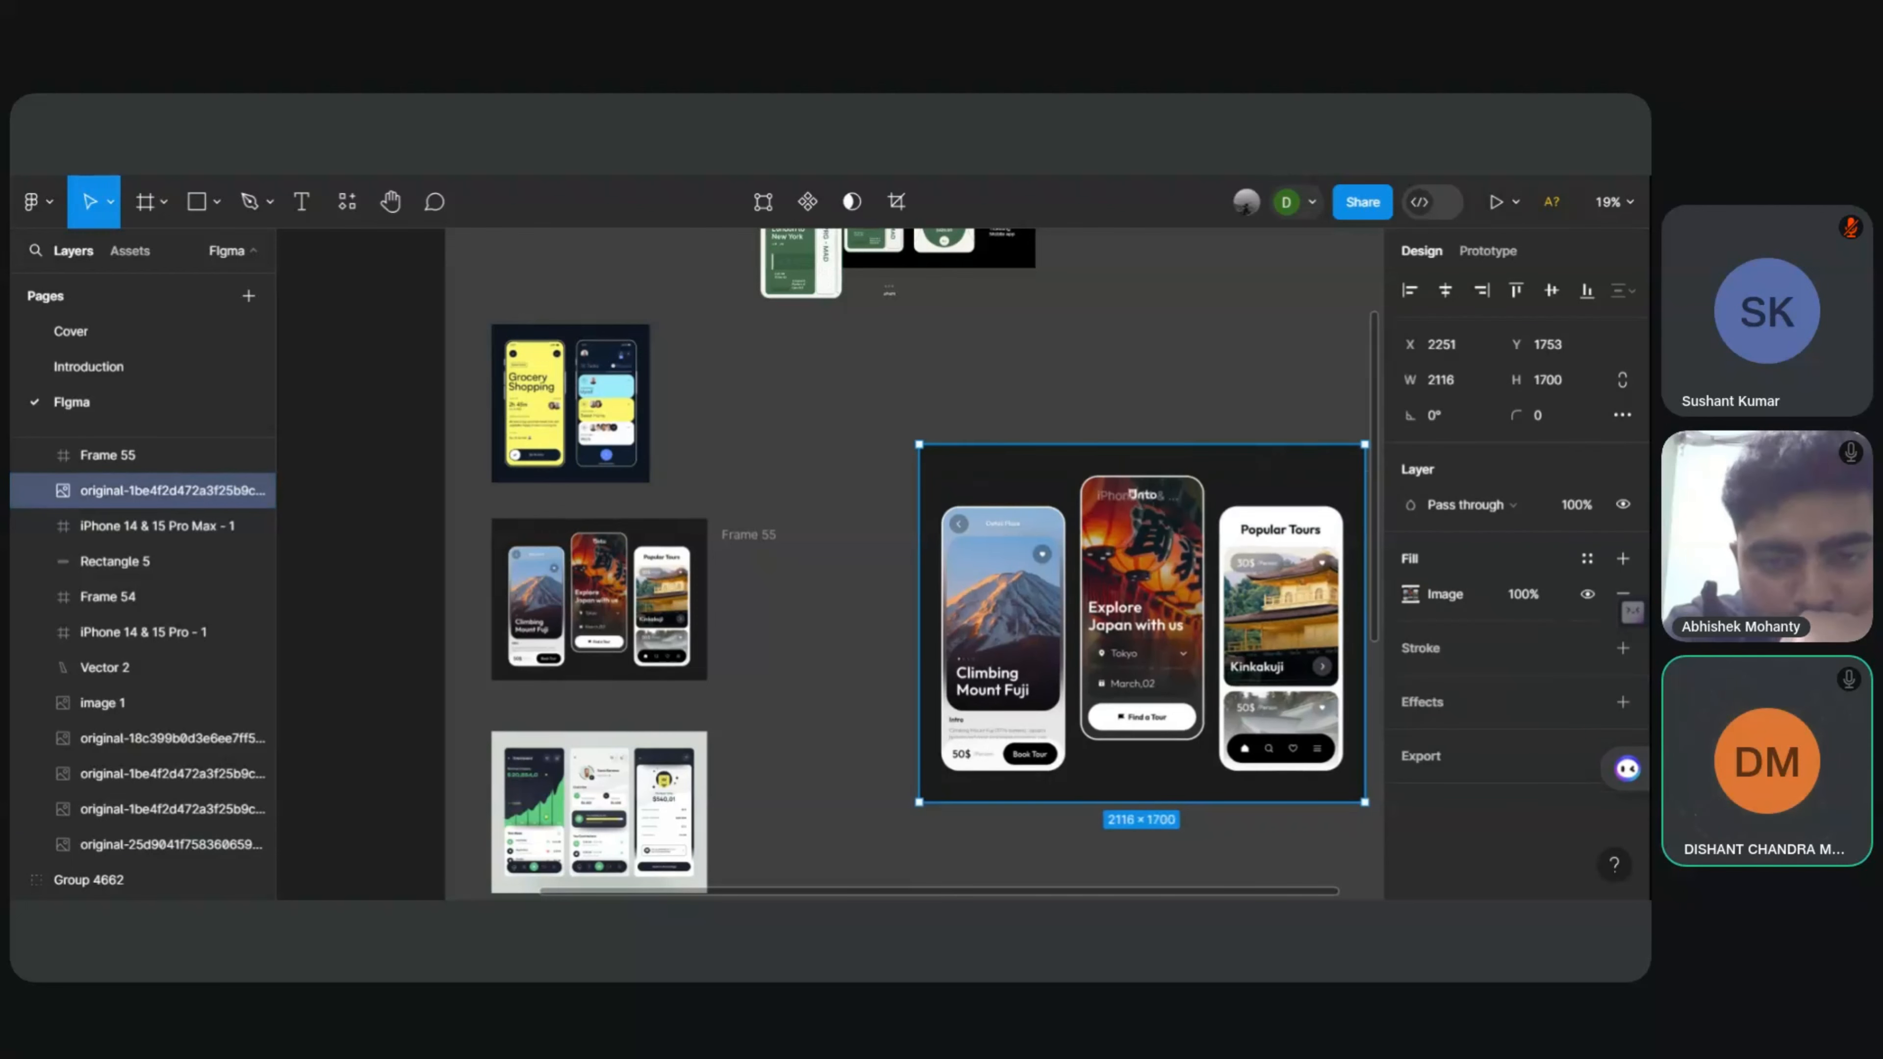
# Step: Move the mockup image upward, resize it to about 1796 × 1362, and try fitting it inside the iPhone frame
pyautogui.moveTo(1260, 690); pyautogui.dragTo(1162, 486)
pyautogui.click(1164, 690)
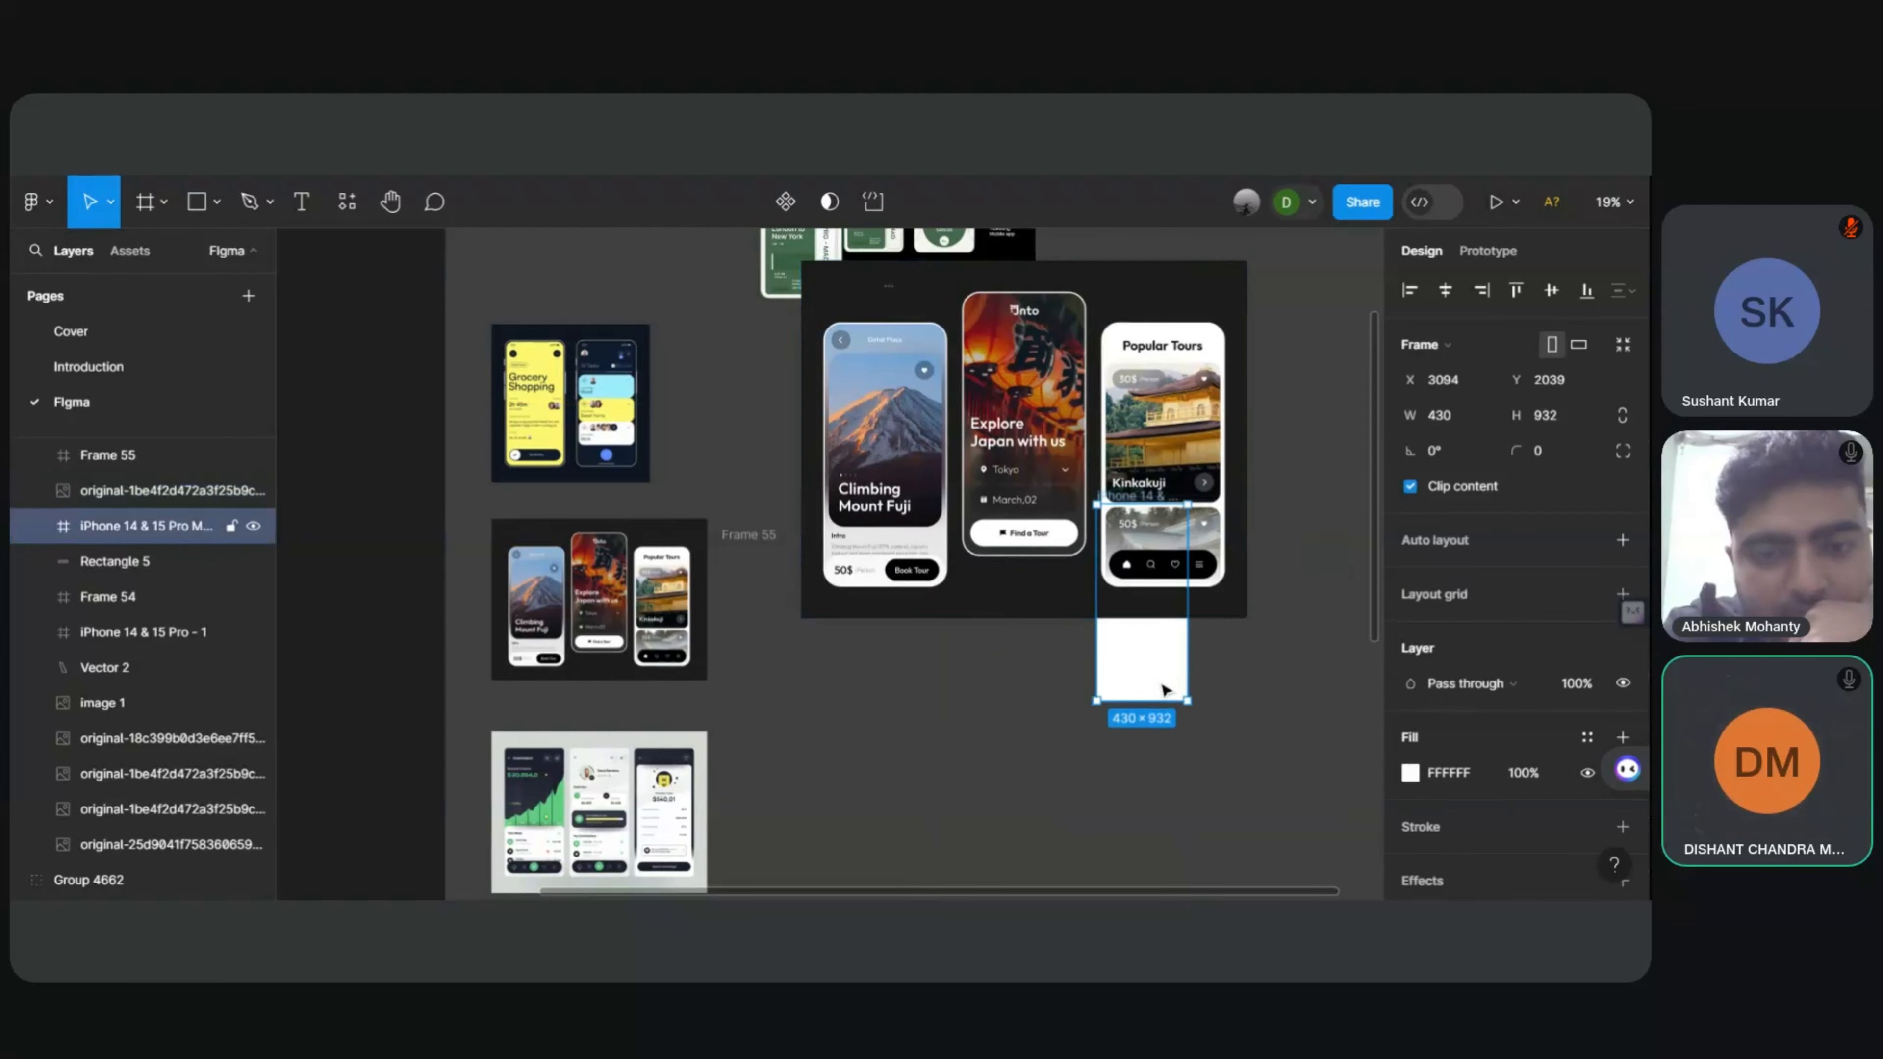
pyautogui.click(1227, 594)
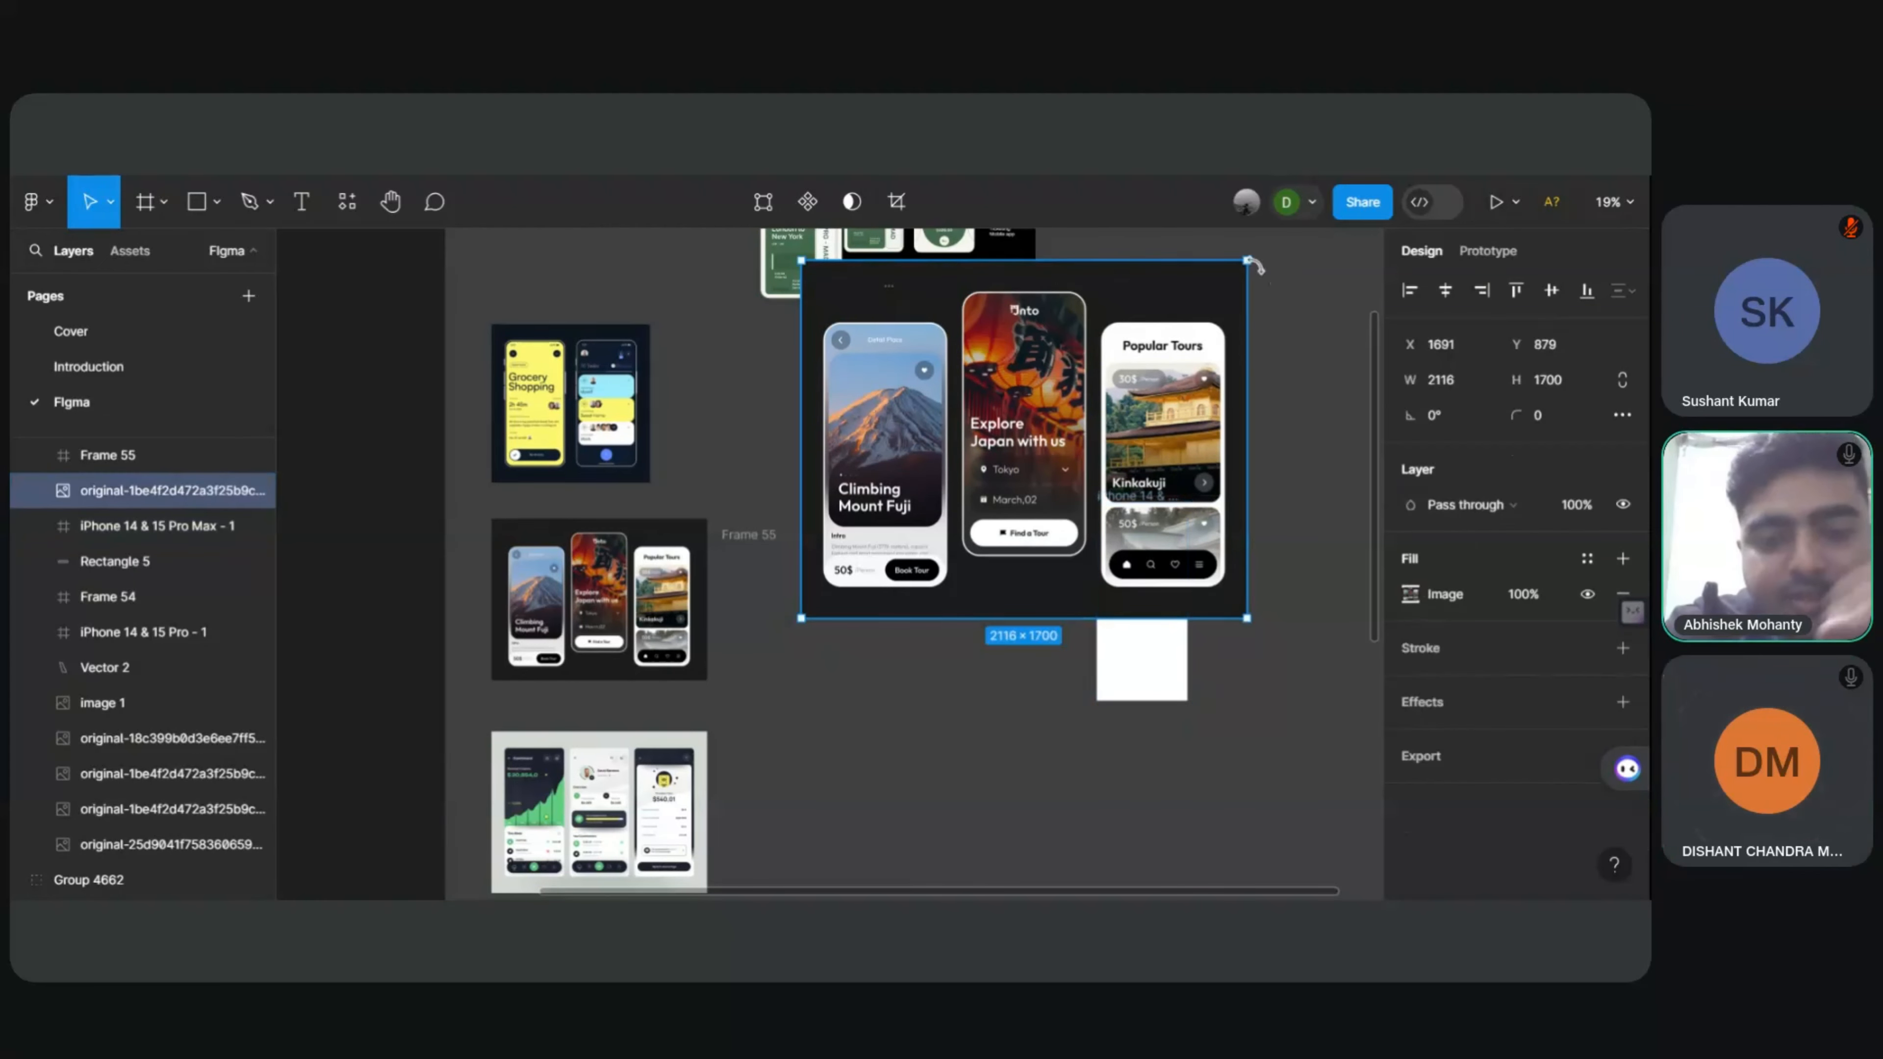
pyautogui.moveTo(1242, 261); pyautogui.dragTo(1179, 332)
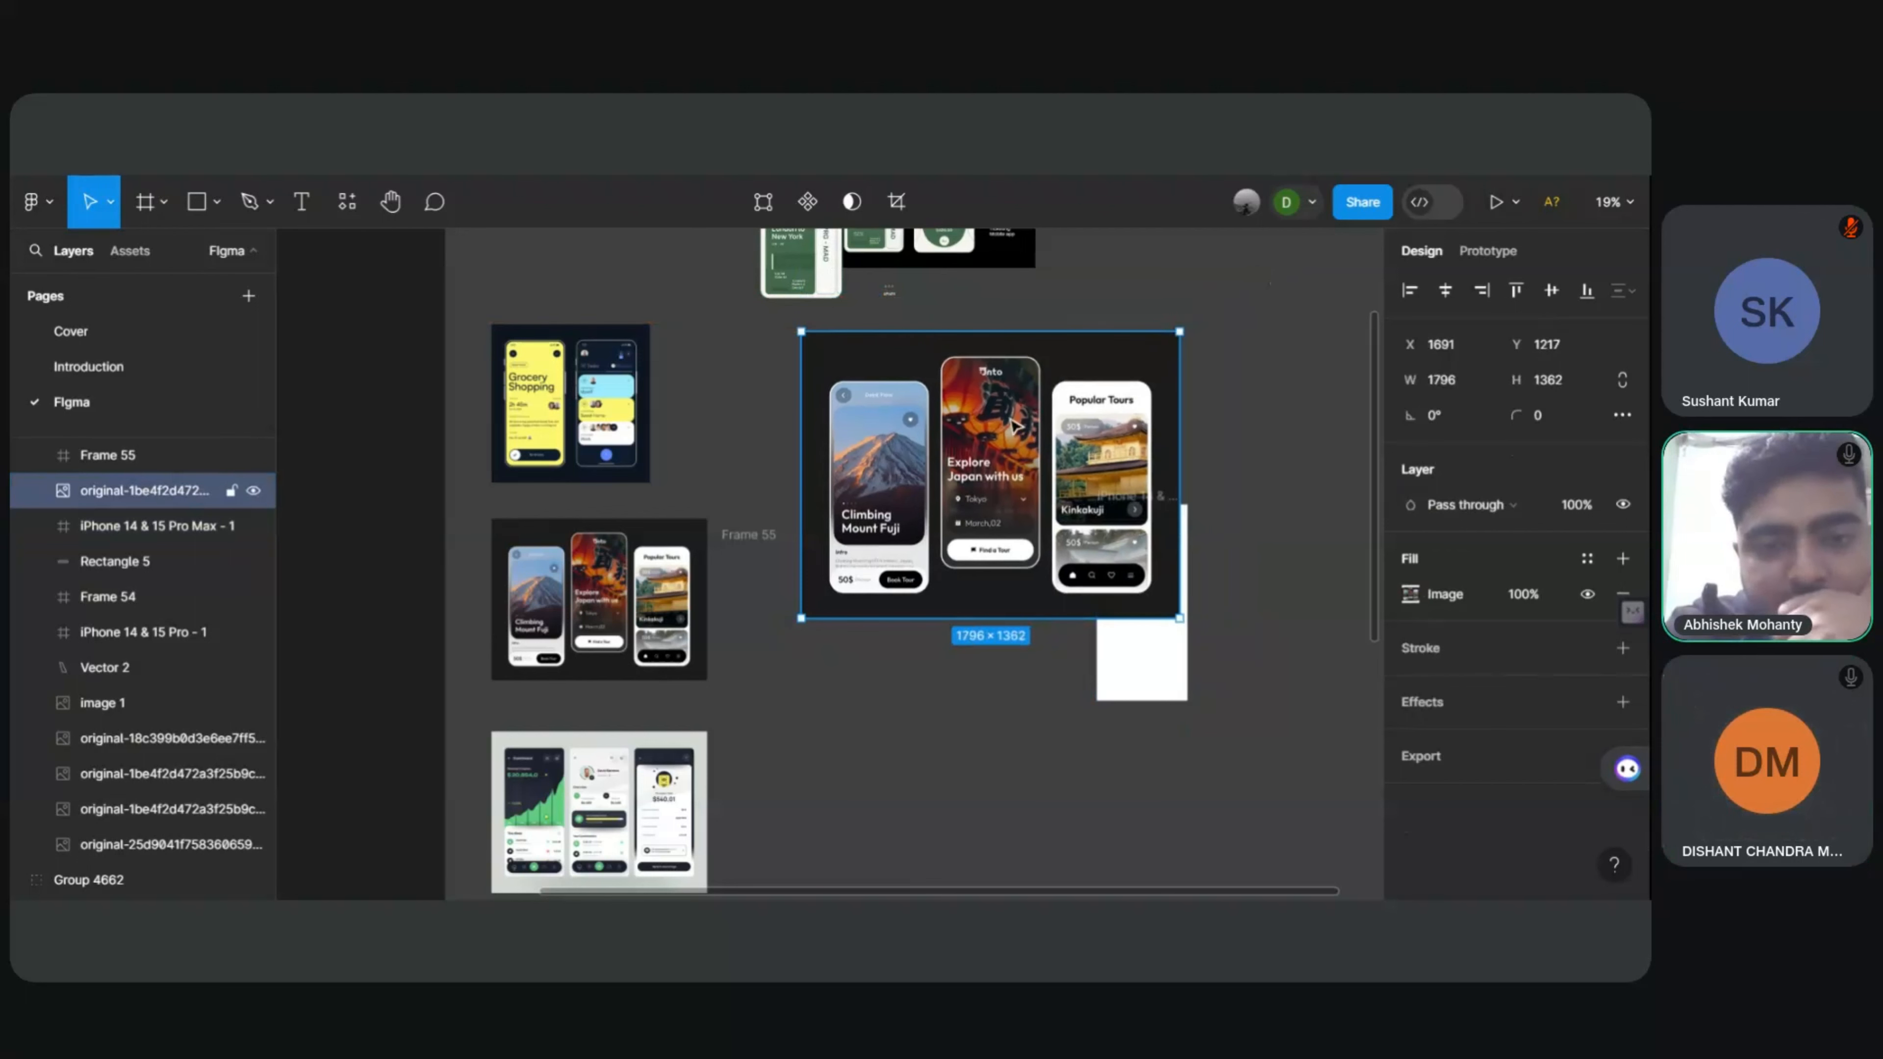
pyautogui.moveTo(1014, 424); pyautogui.dragTo(1158, 563)
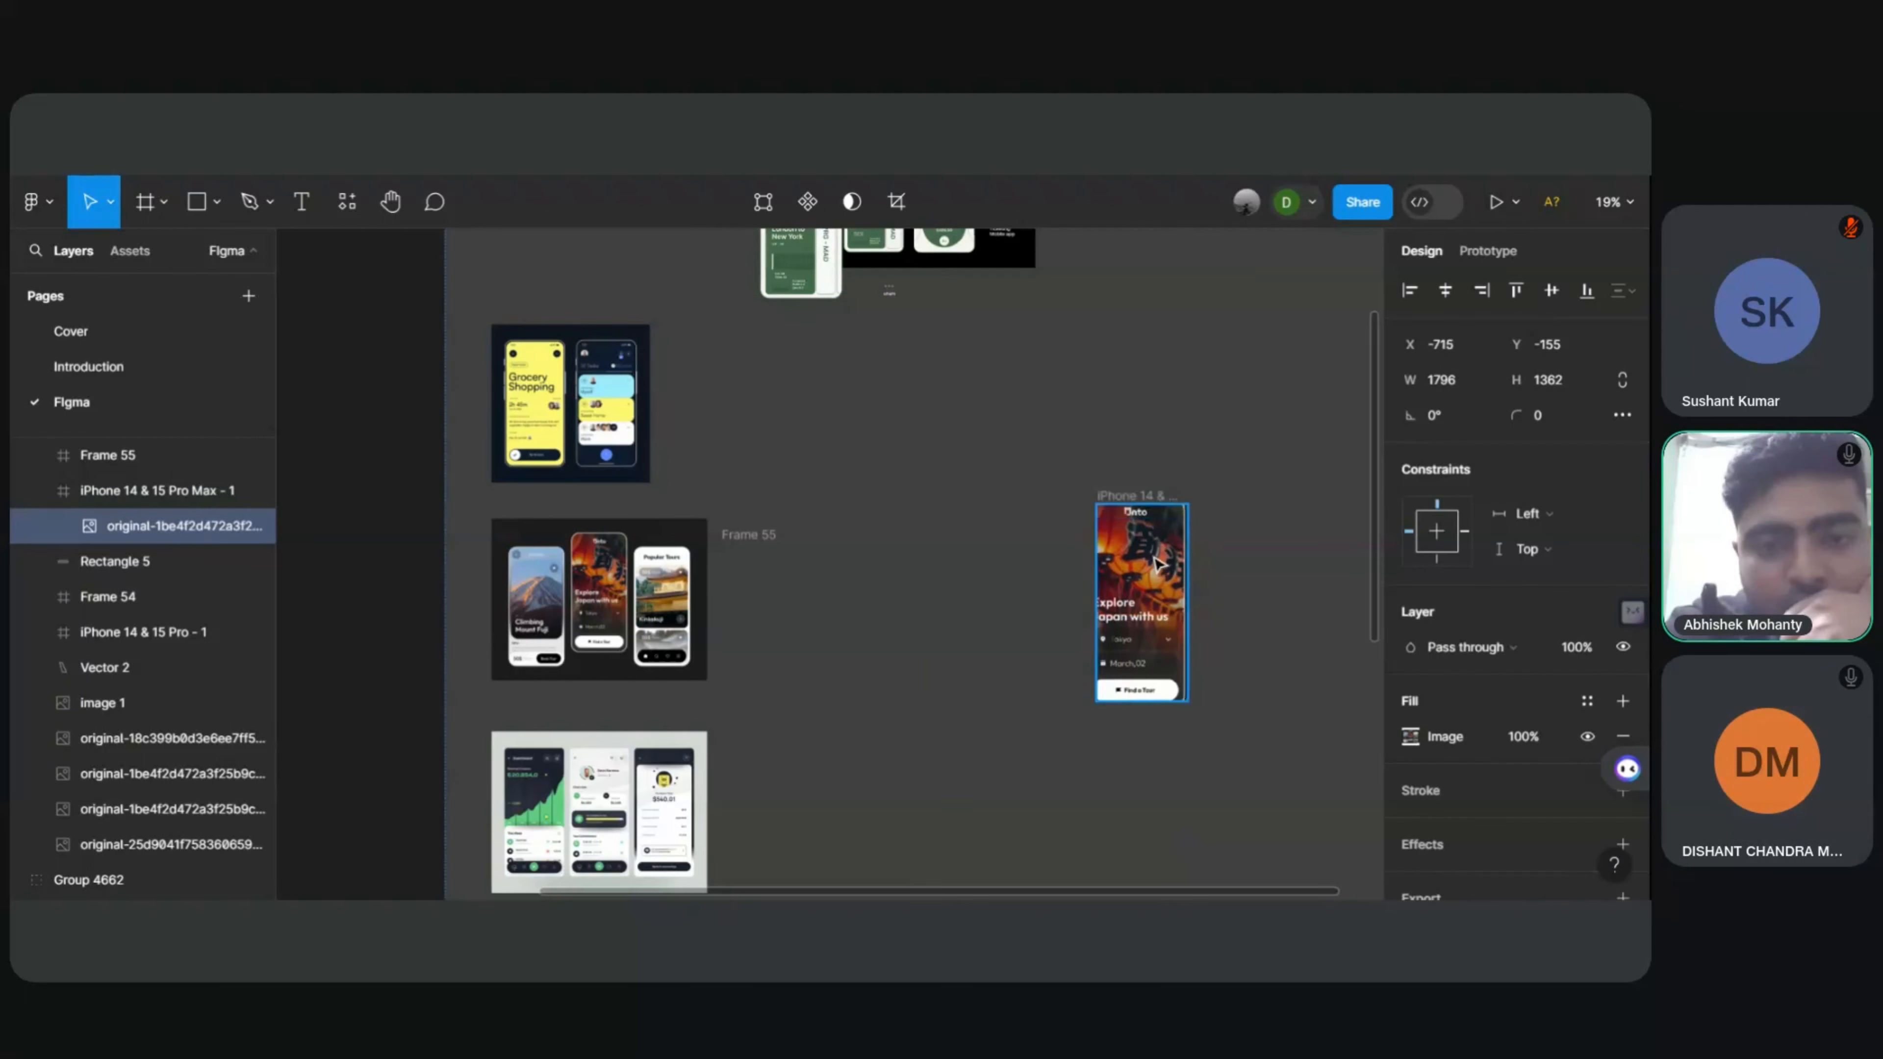
pyautogui.hotkey('ctrl', 'z')
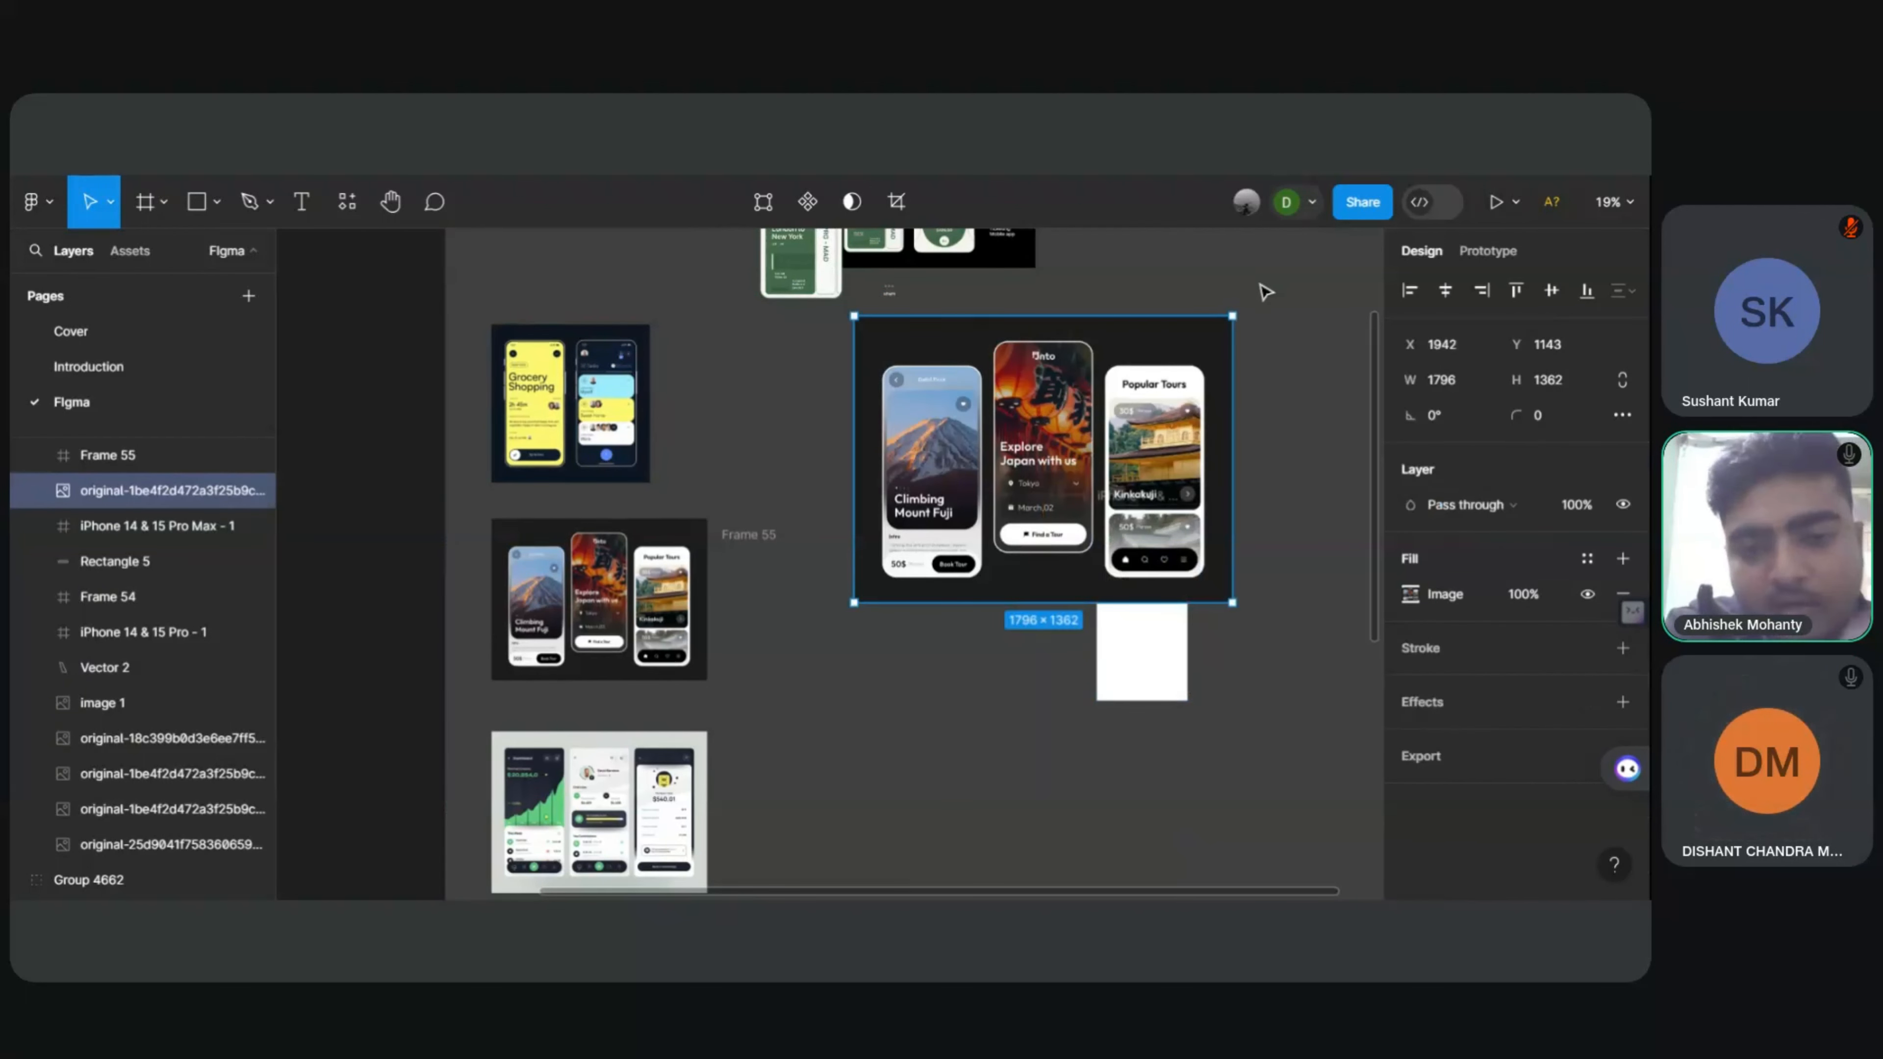
# Step: Shrink the mockup image to about 1503 × 1088 and place its Explore Japan screen inside the iPhone frame
pyautogui.moveTo(1231, 315); pyautogui.dragTo(1171, 374)
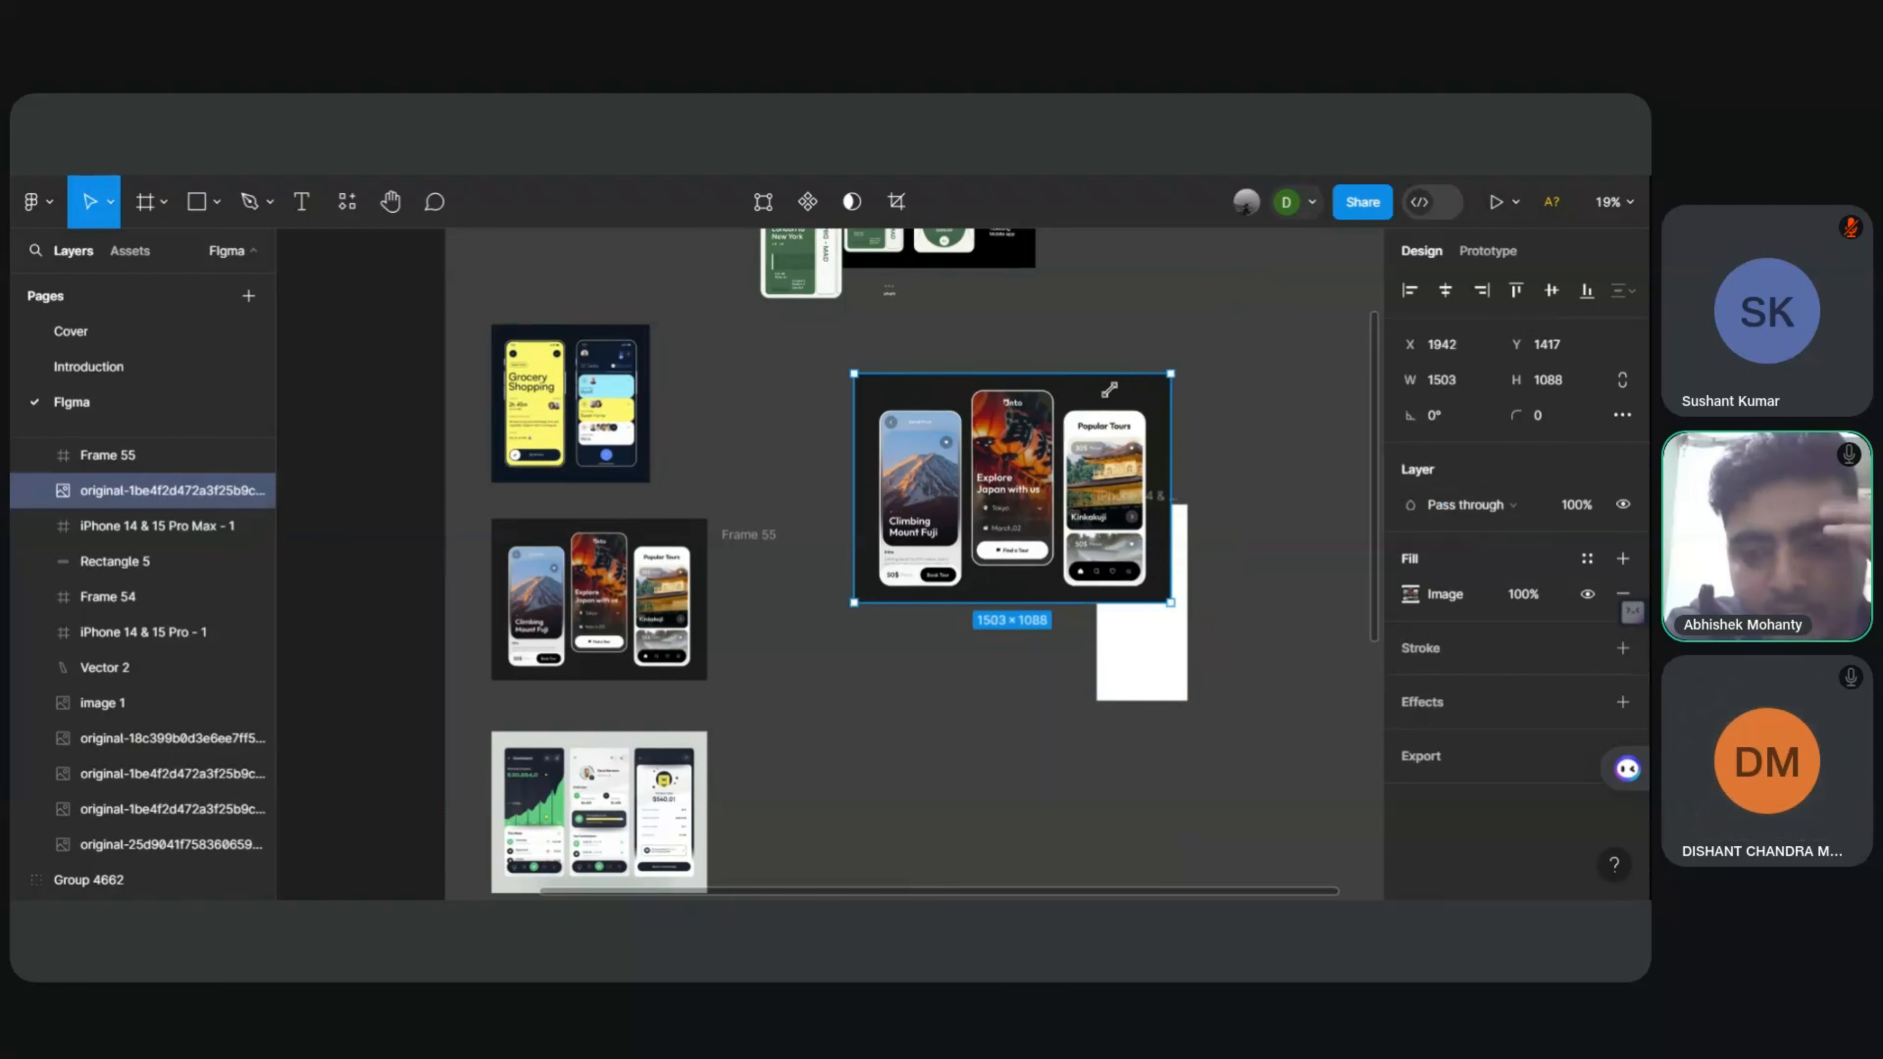
pyautogui.moveTo(1048, 425); pyautogui.dragTo(1181, 545)
pyautogui.scroll(5, 1240, 635)
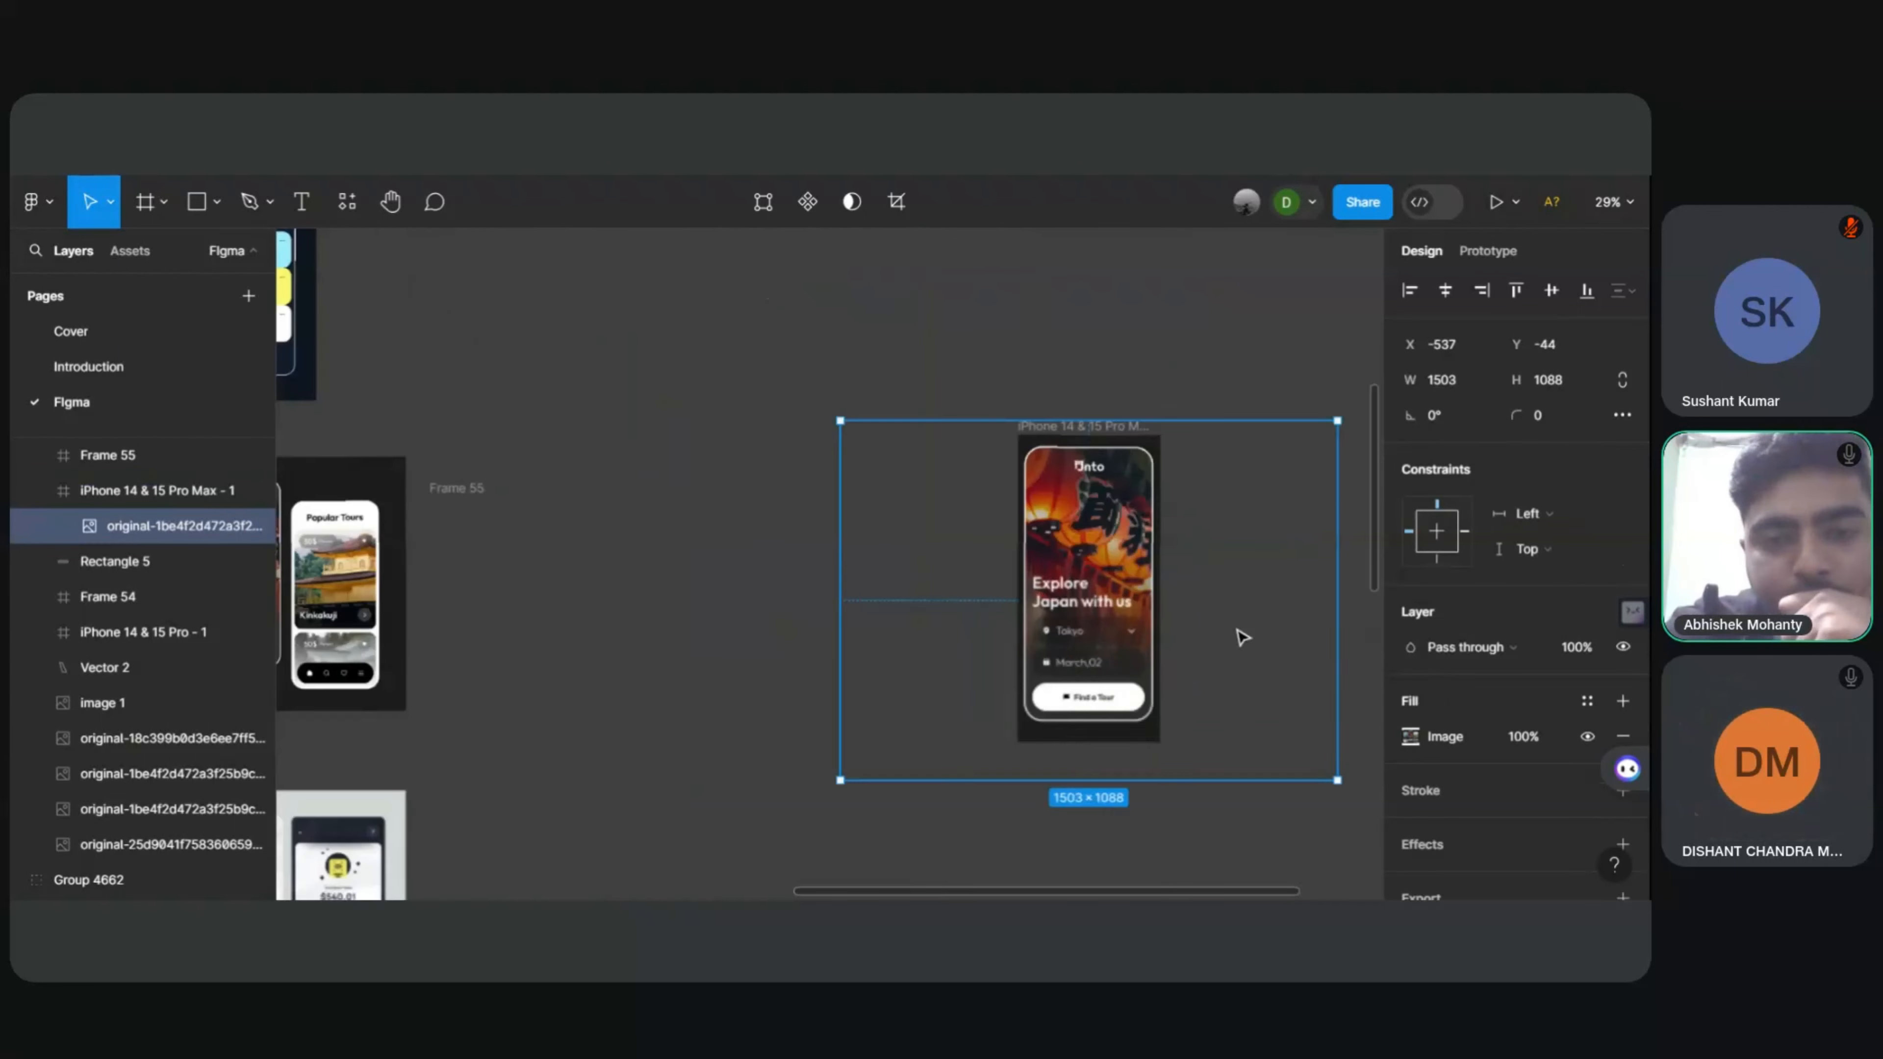
pyautogui.scroll(-2, 1243, 637)
pyautogui.click(445, 620)
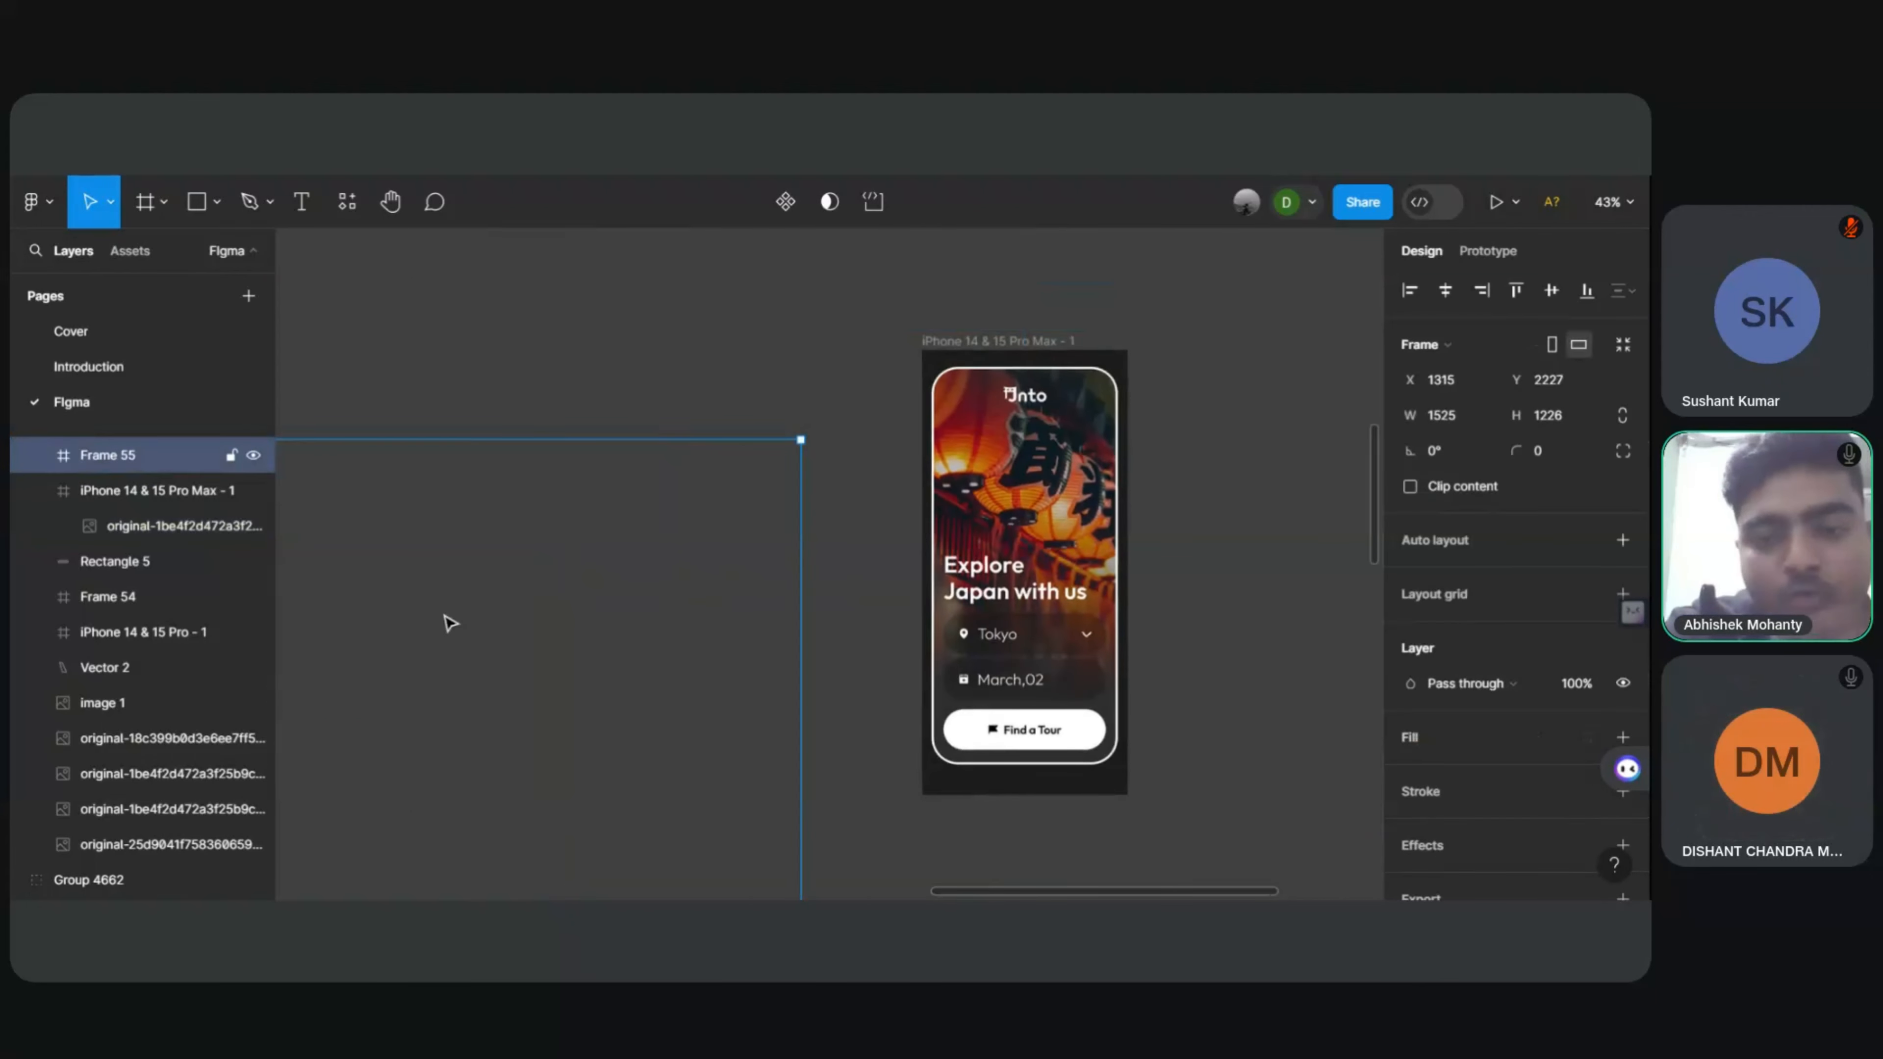
pyautogui.click(536, 319)
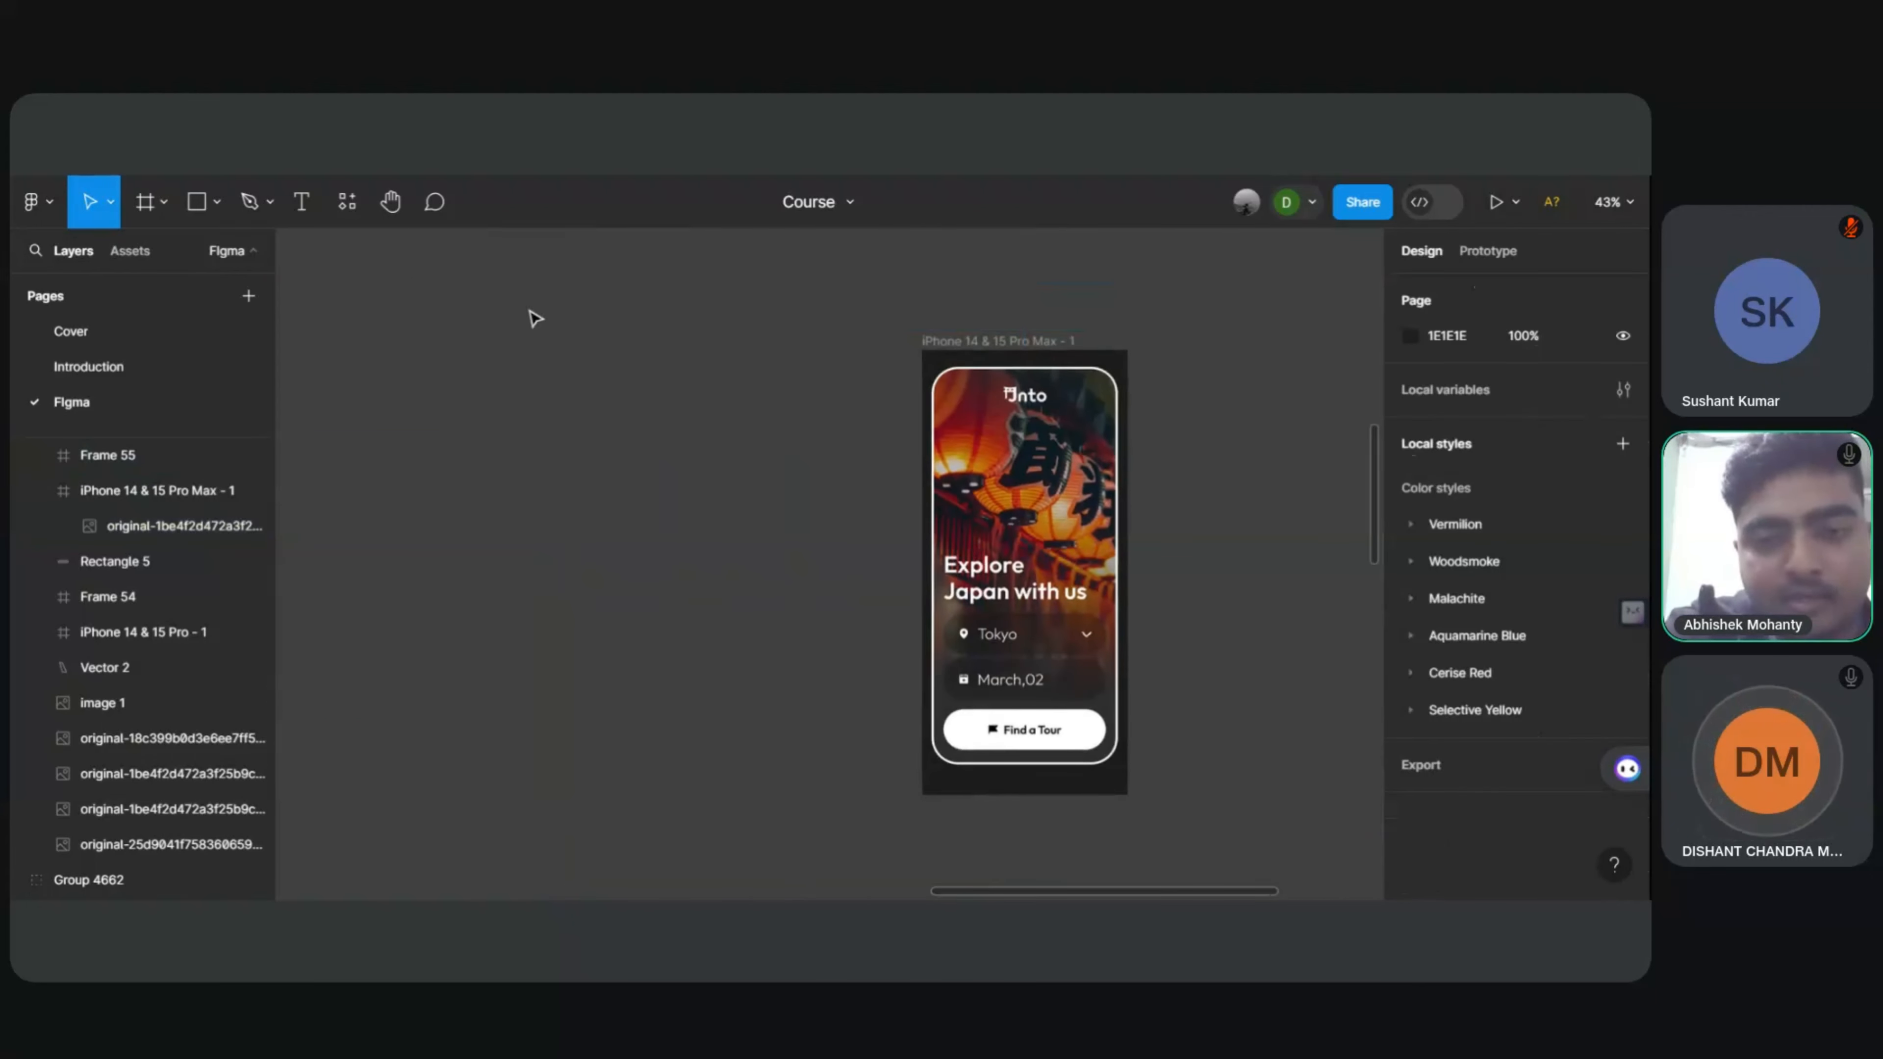
# Step: Examine the iPhone frame's design properties and its layer blend mode options
pyautogui.click(1069, 489)
pyautogui.rightClick(1070, 490)
pyautogui.click(969, 473)
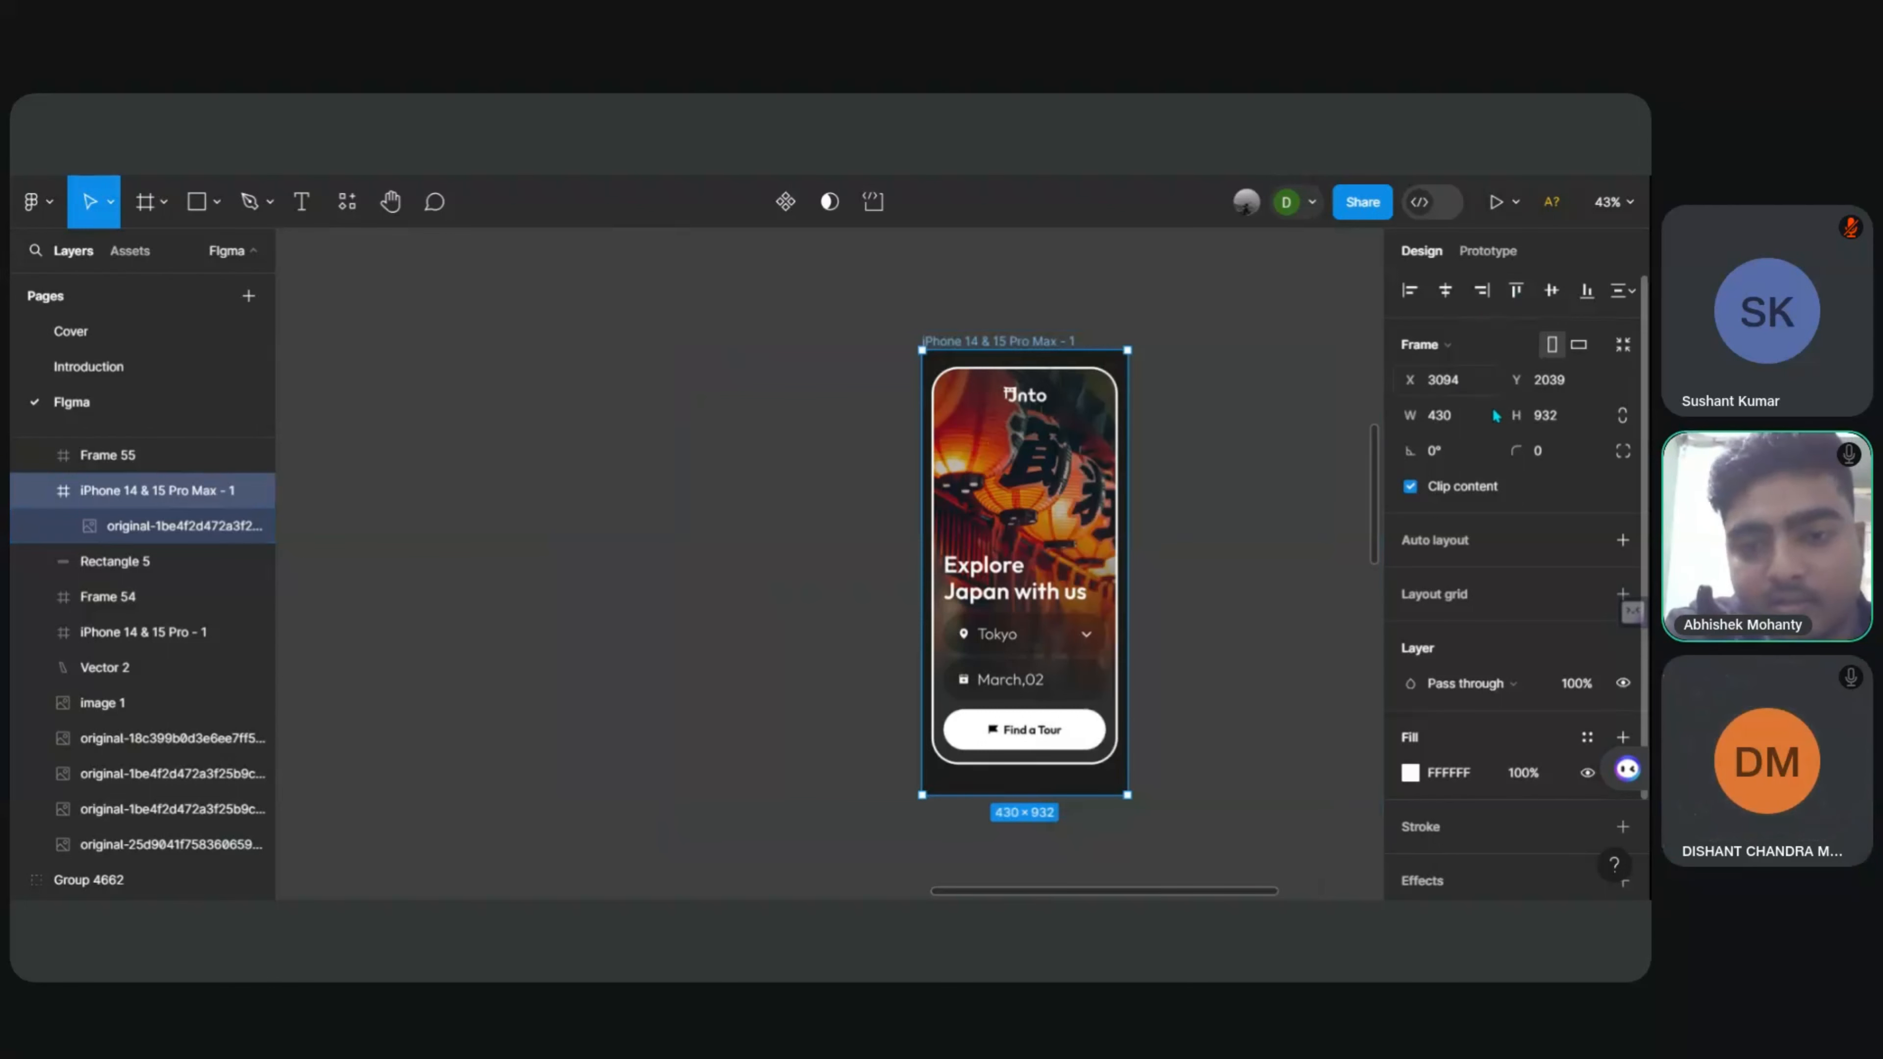
pyautogui.scroll(-2, 1478, 616)
pyautogui.scroll(2, 1479, 564)
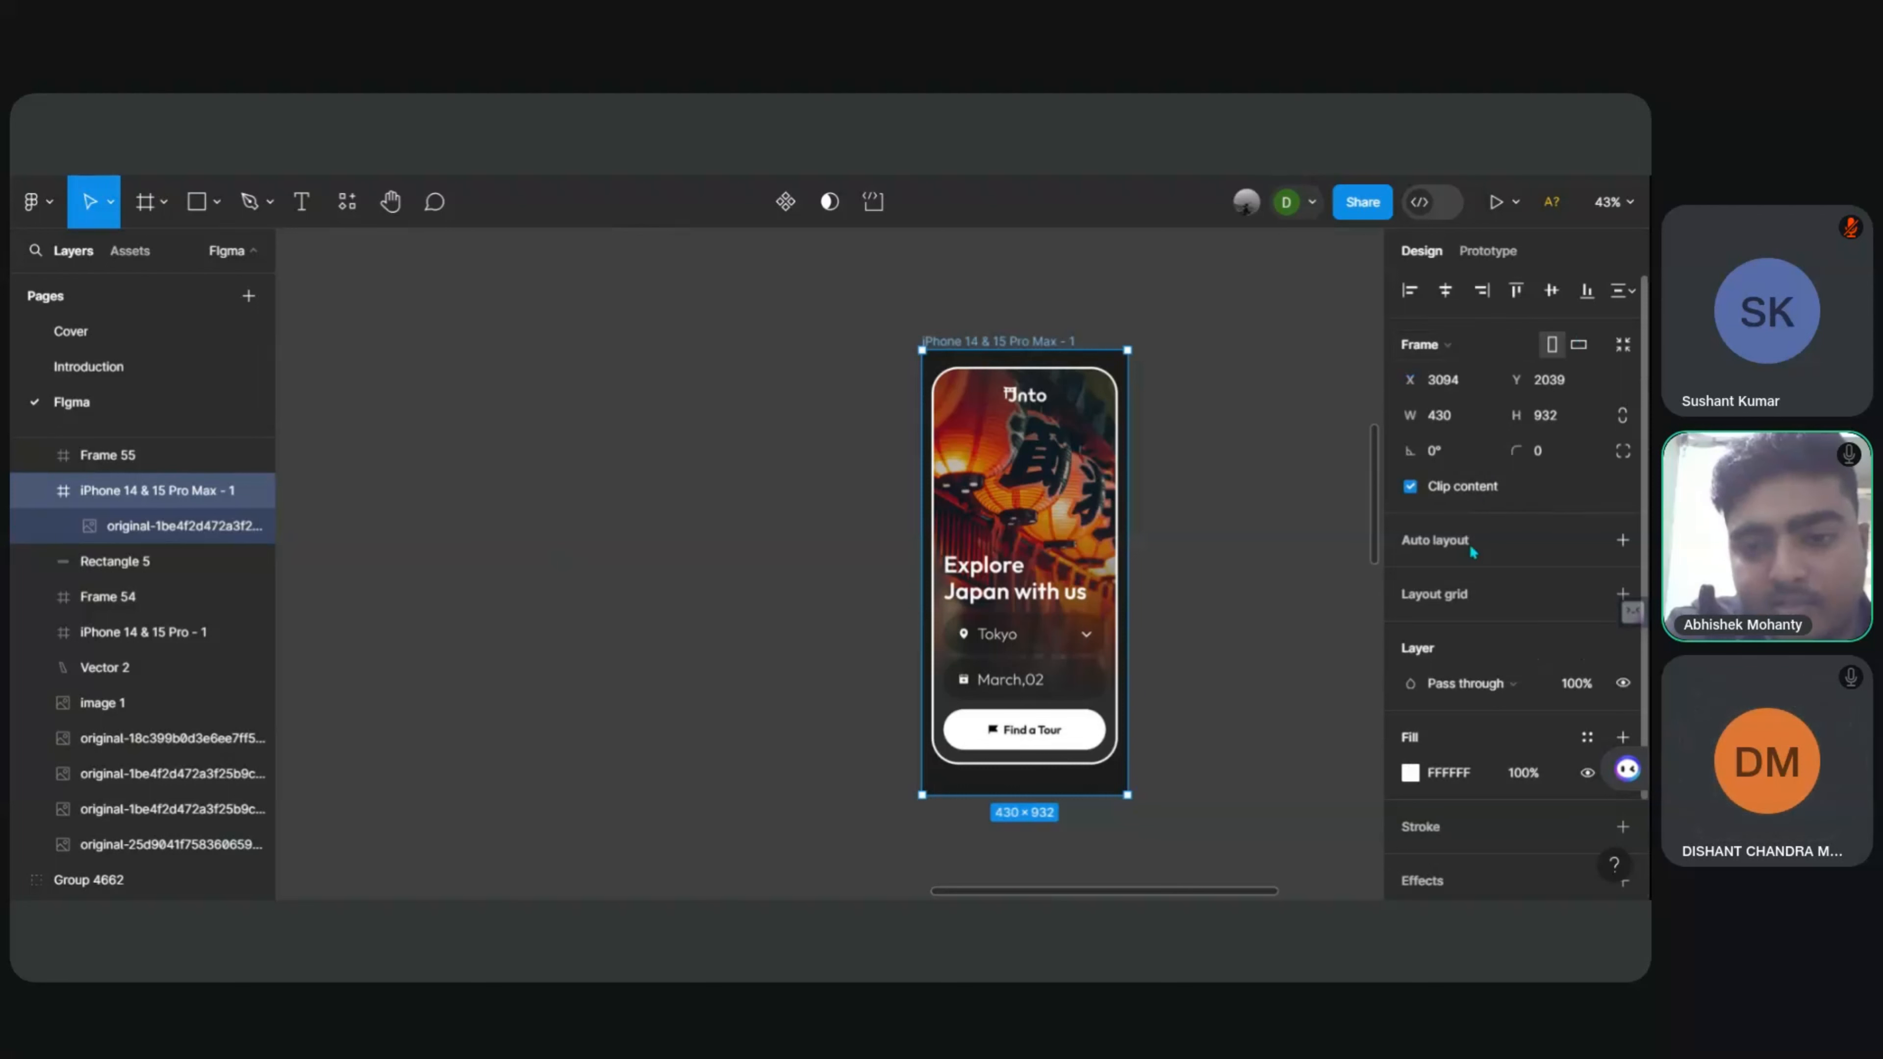
pyautogui.scroll(-2, 1458, 570)
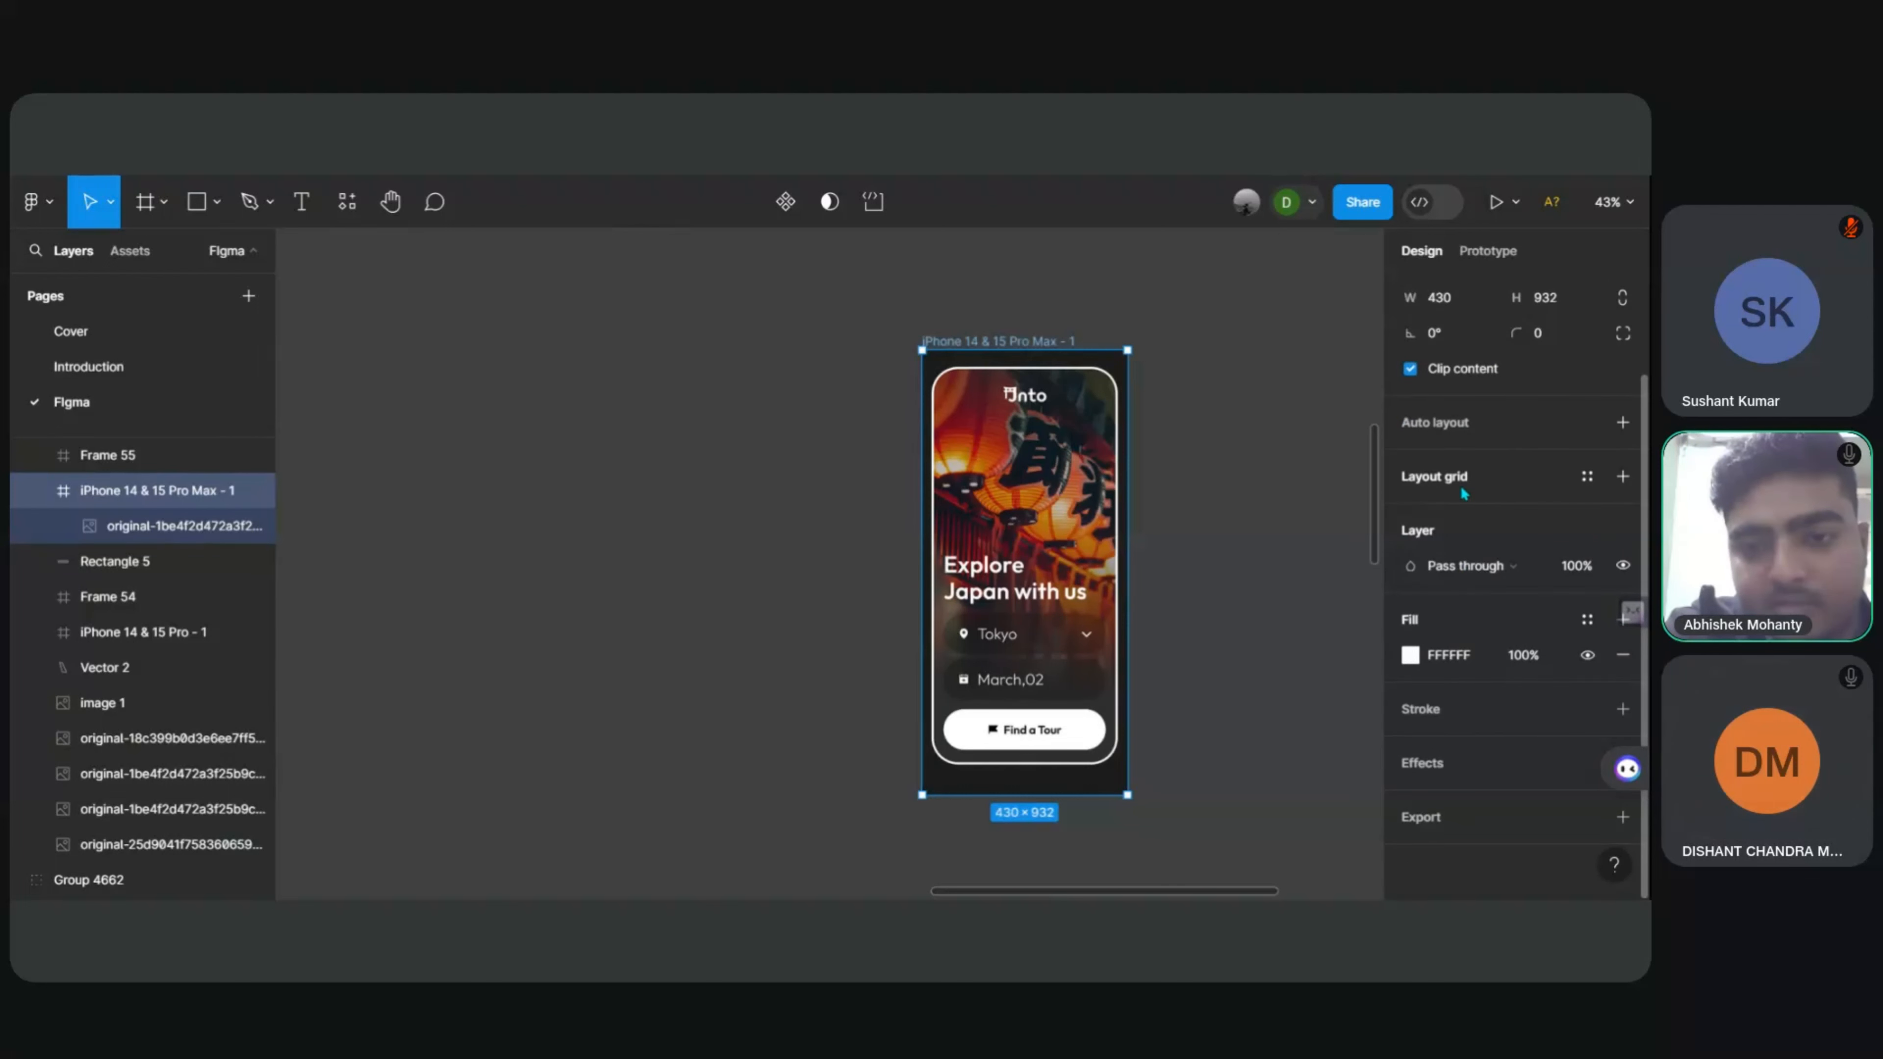
pyautogui.click(1471, 566)
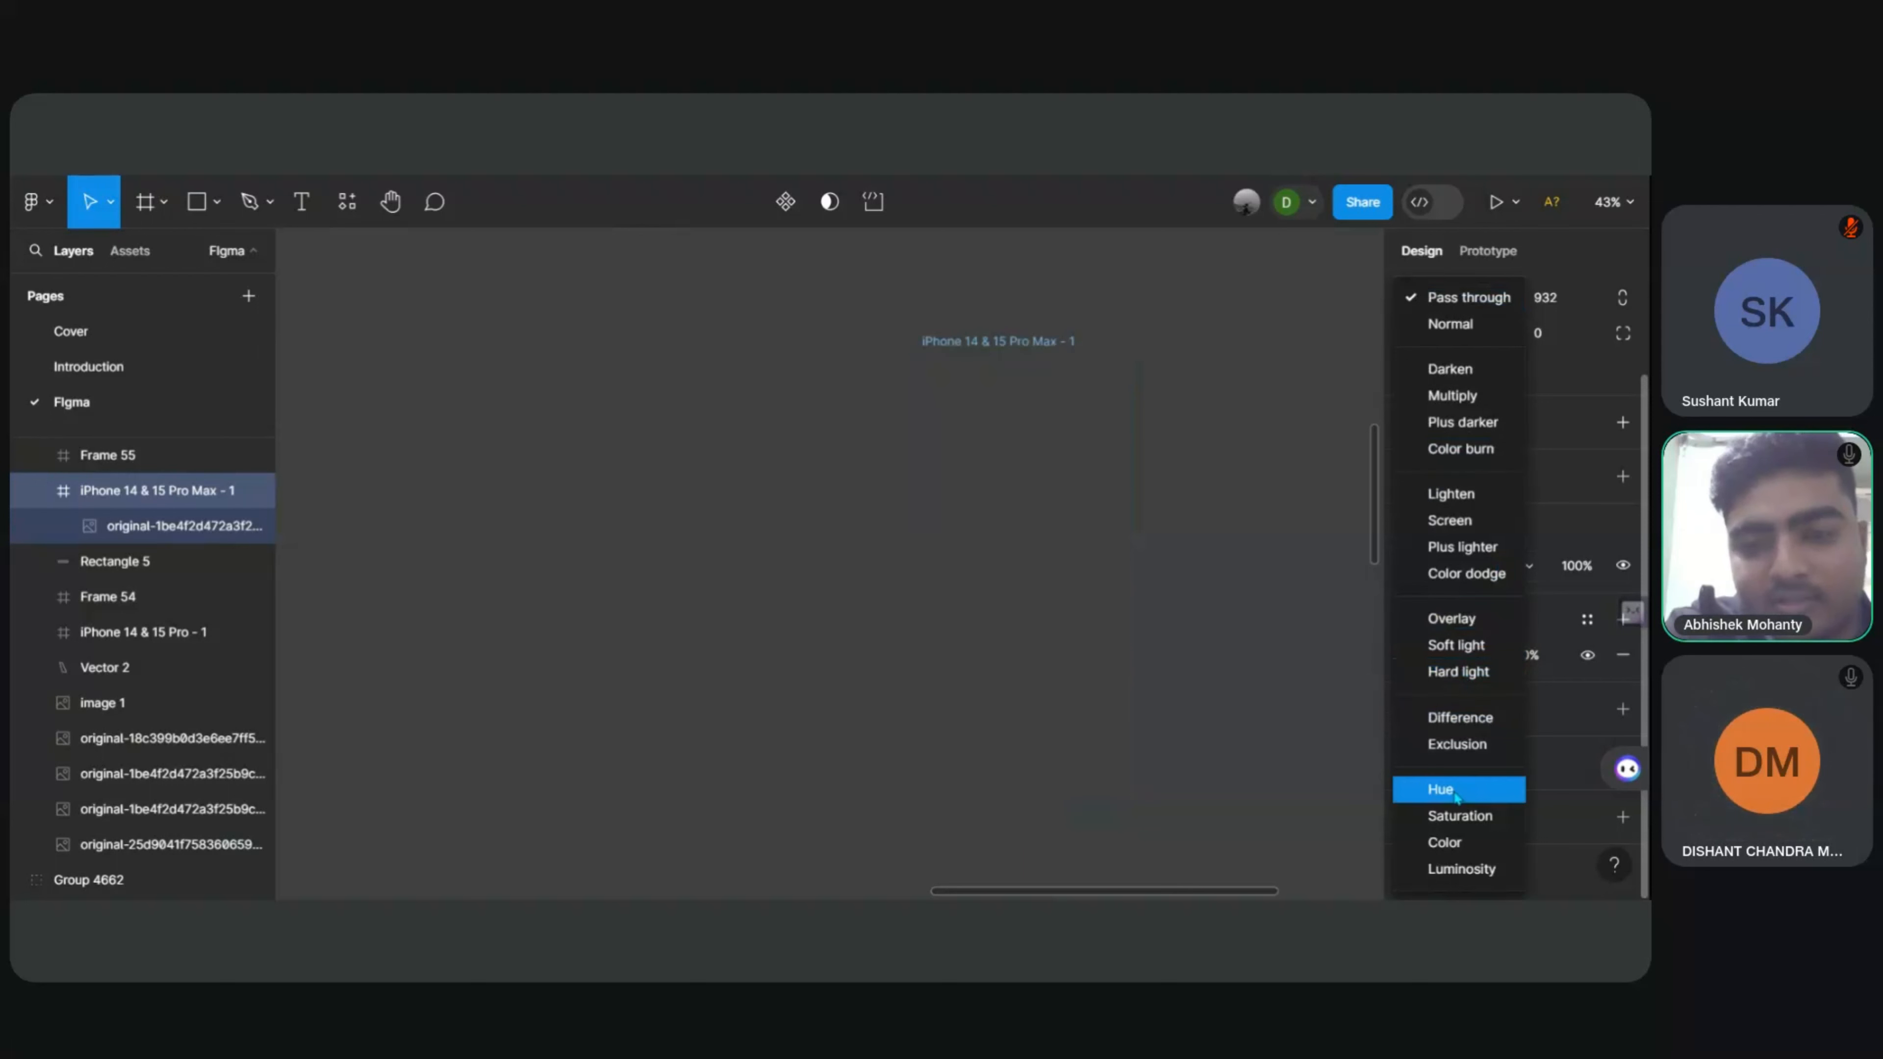
pyautogui.click(1570, 528)
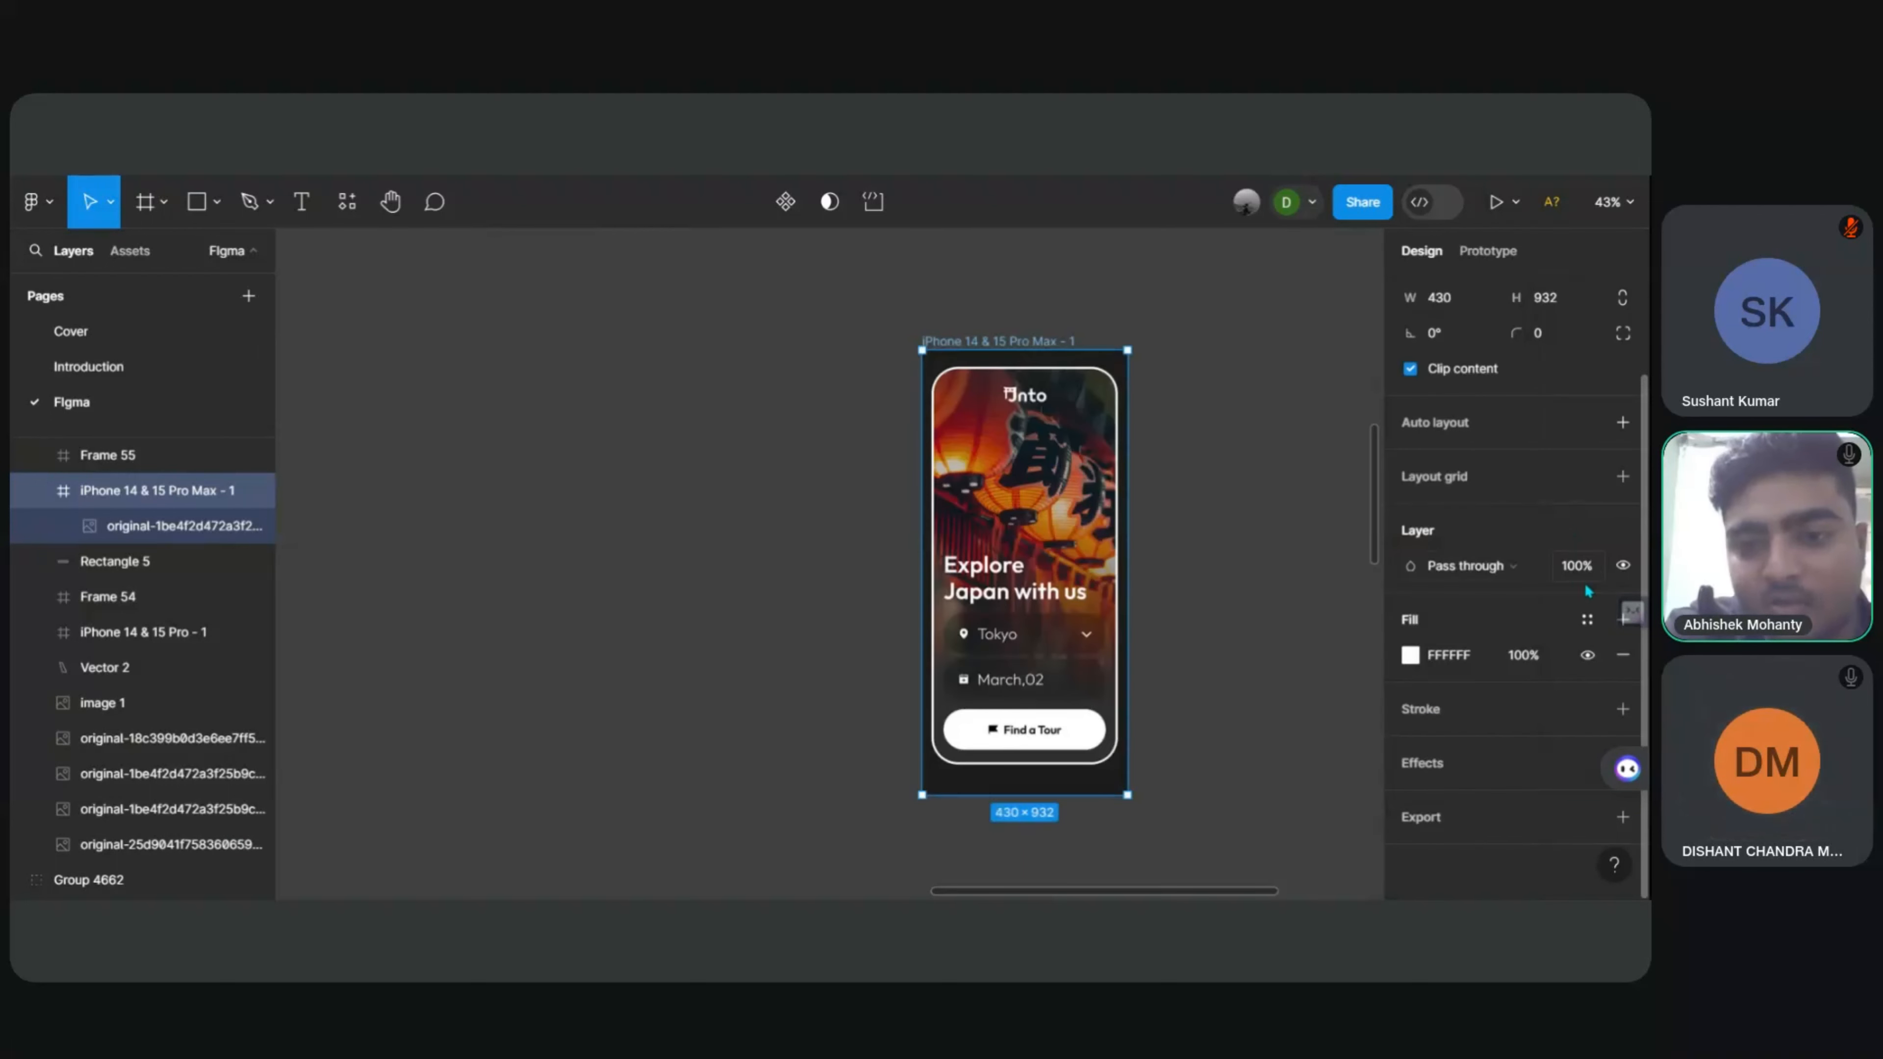
# Step: Set the iPhone 14 & 15 Pro Max frame's layer opacity to 80%
pyautogui.click(1592, 567)
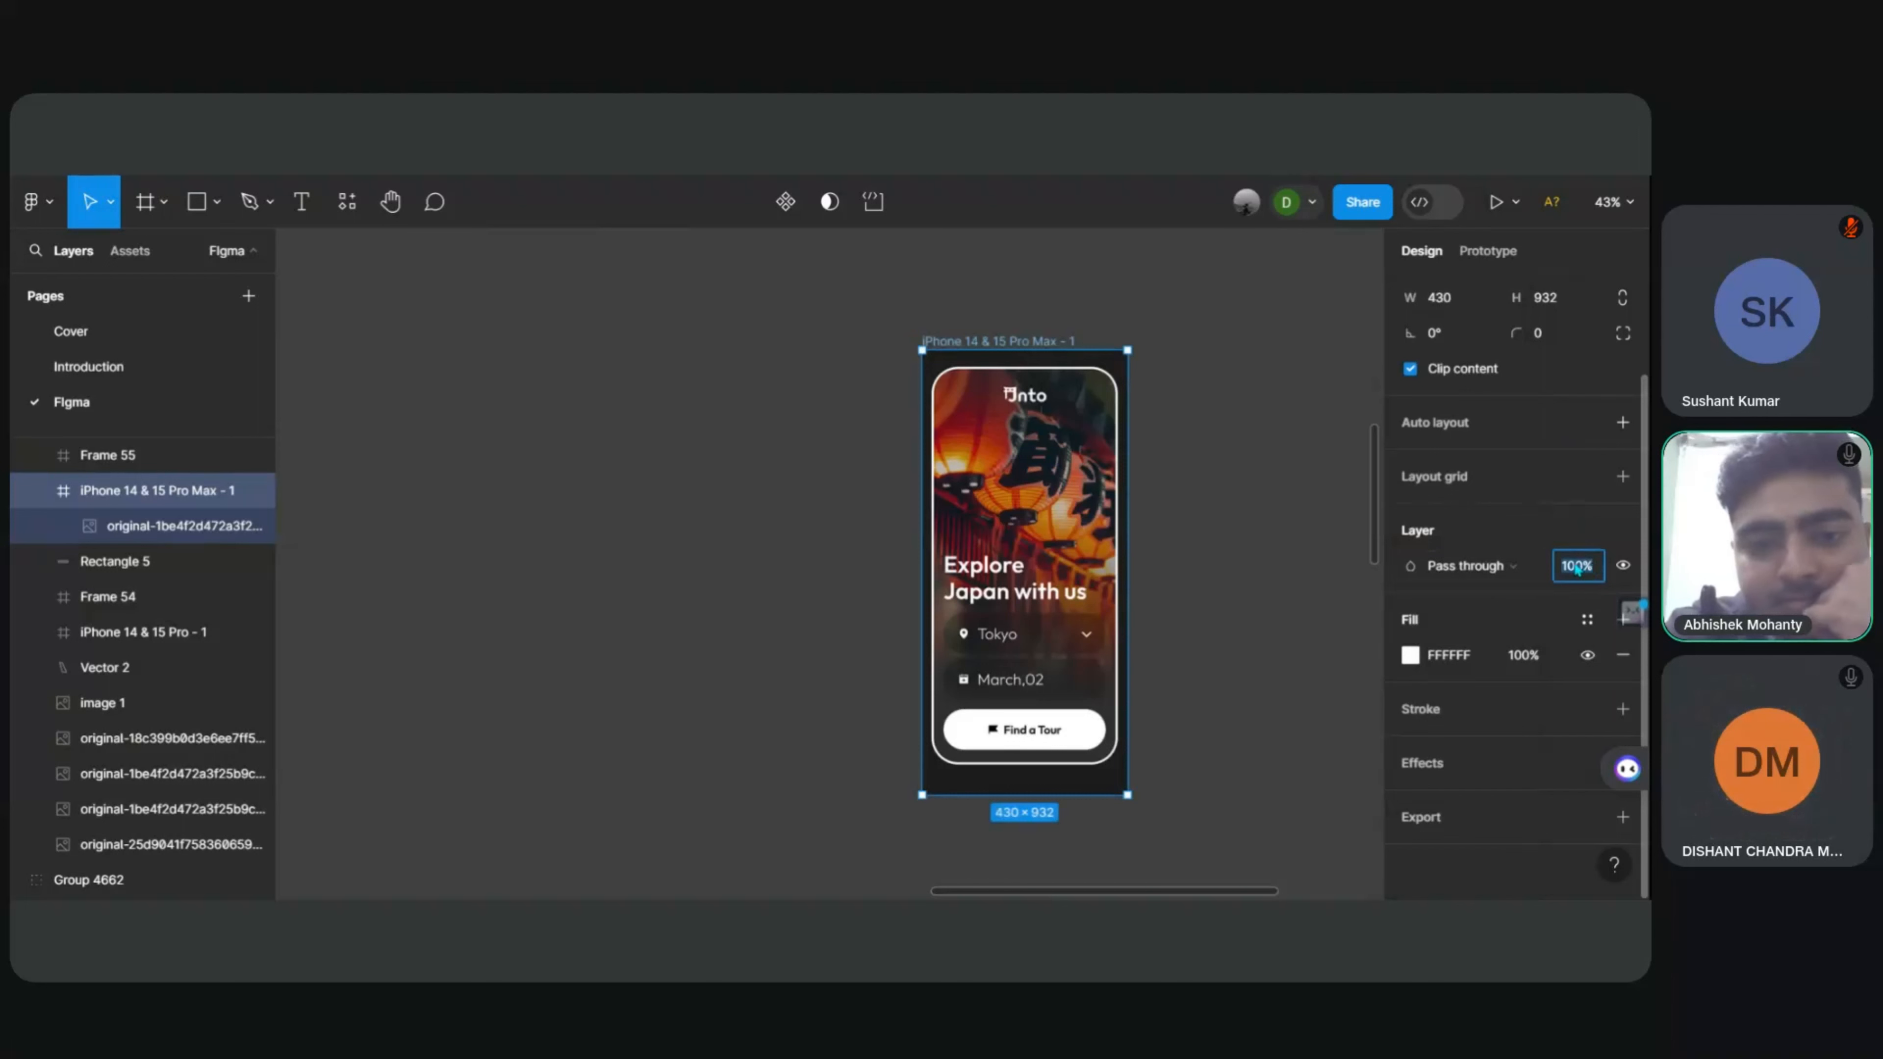
pyautogui.write('80')
pyautogui.press('Return')
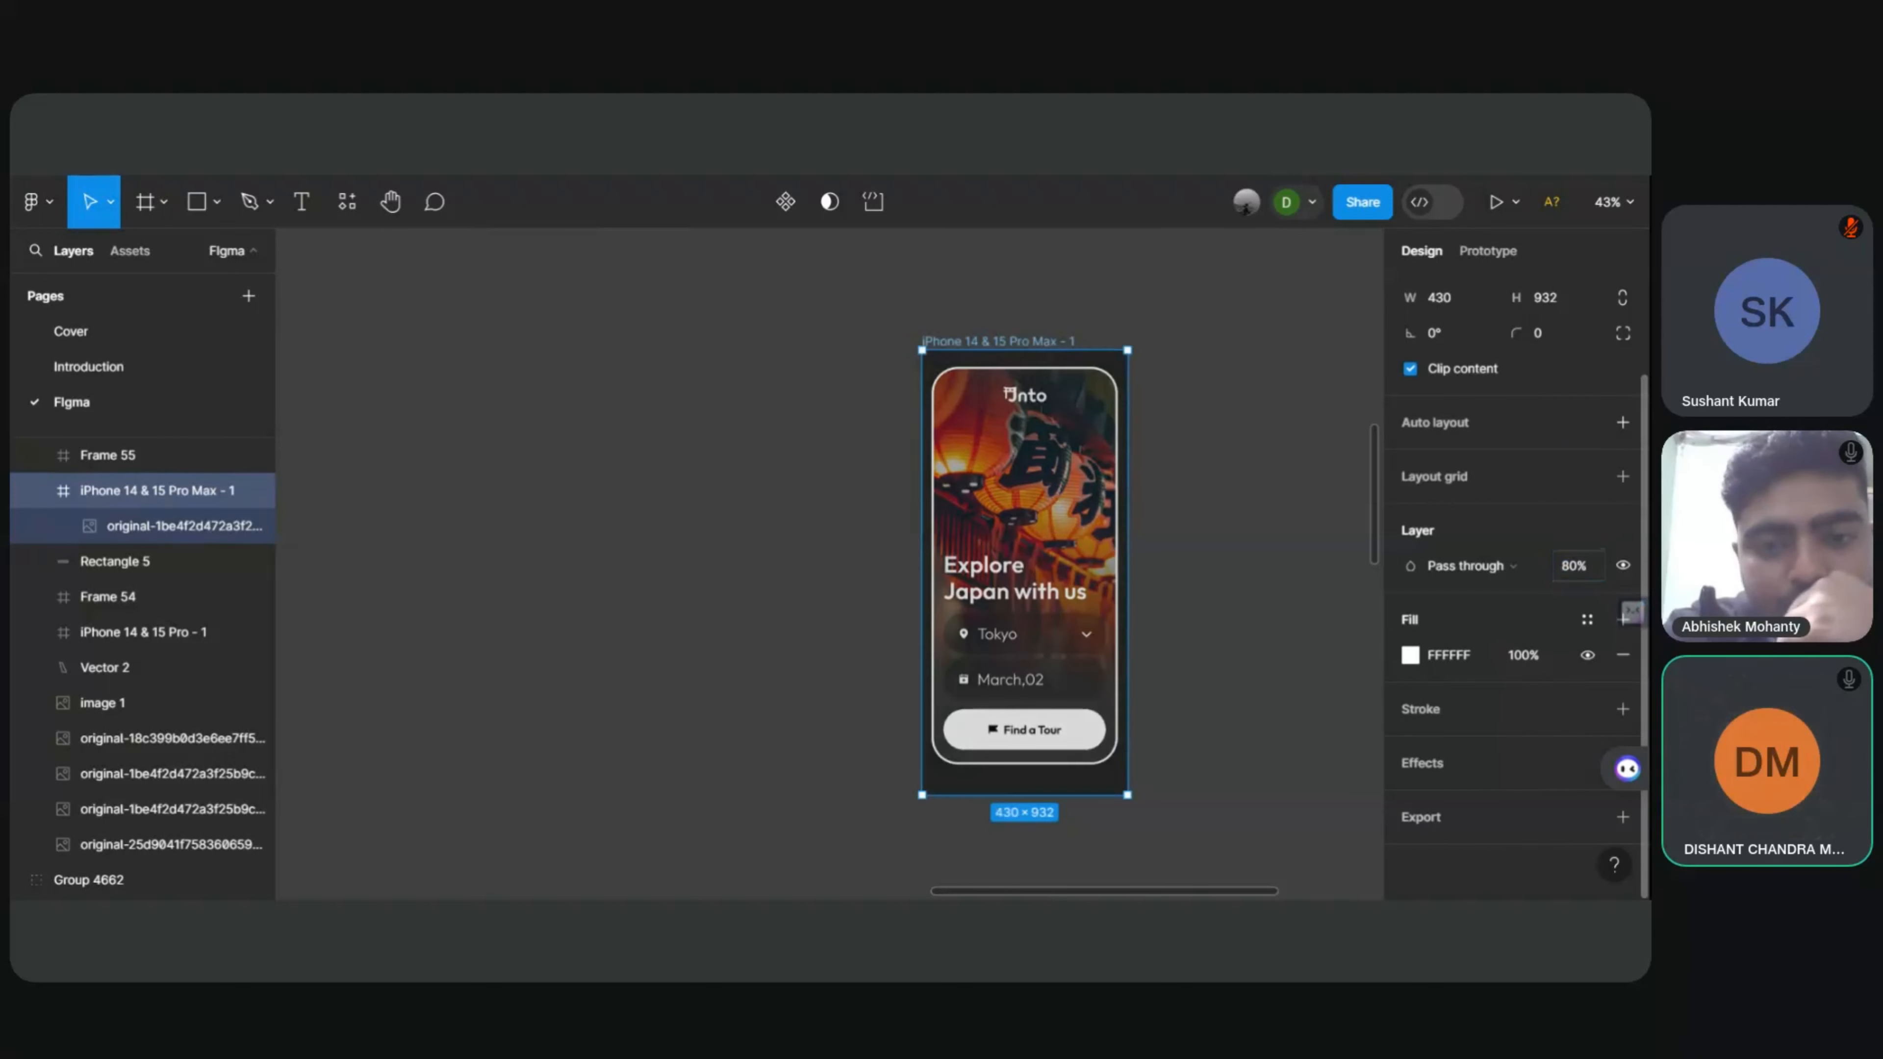
# Step: Lower the iPhone 14 & 15 Pro Max frame's layer opacity first to 50% and finally to 30%
pyautogui.click(1584, 576)
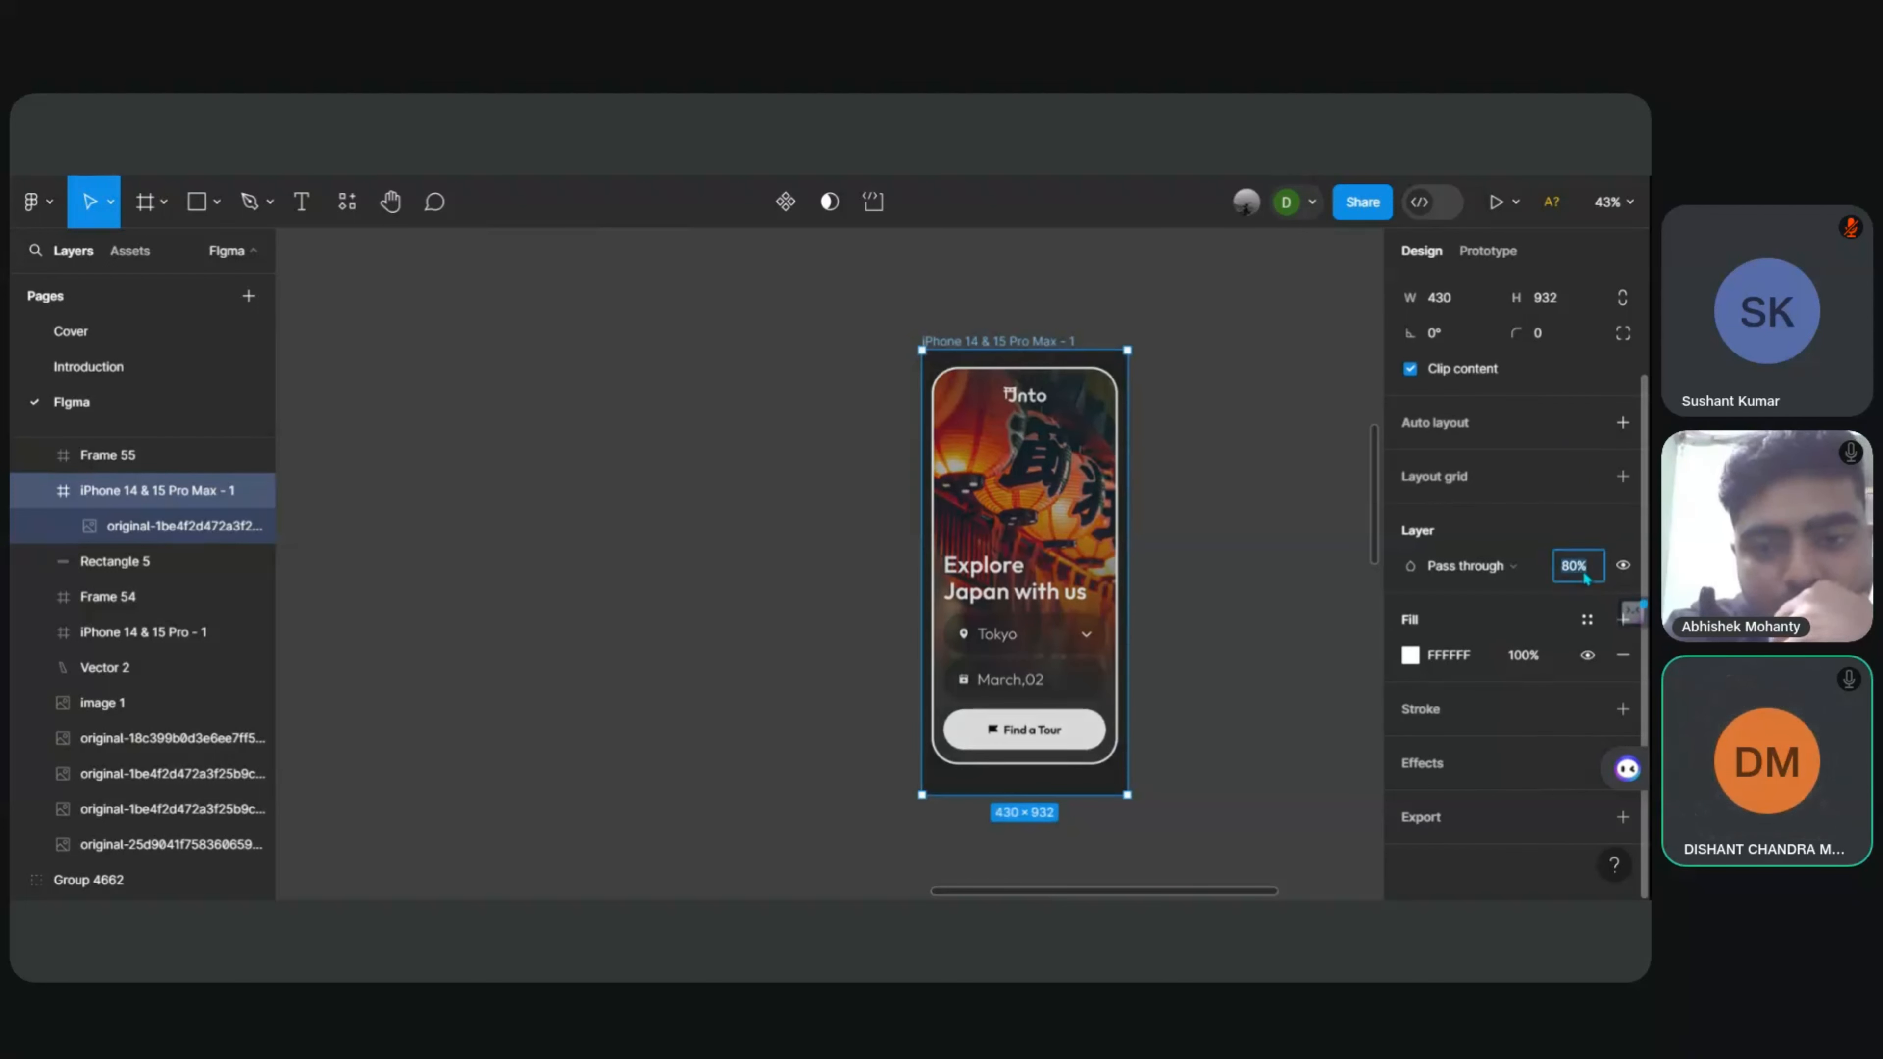
pyautogui.press('BackSpace')
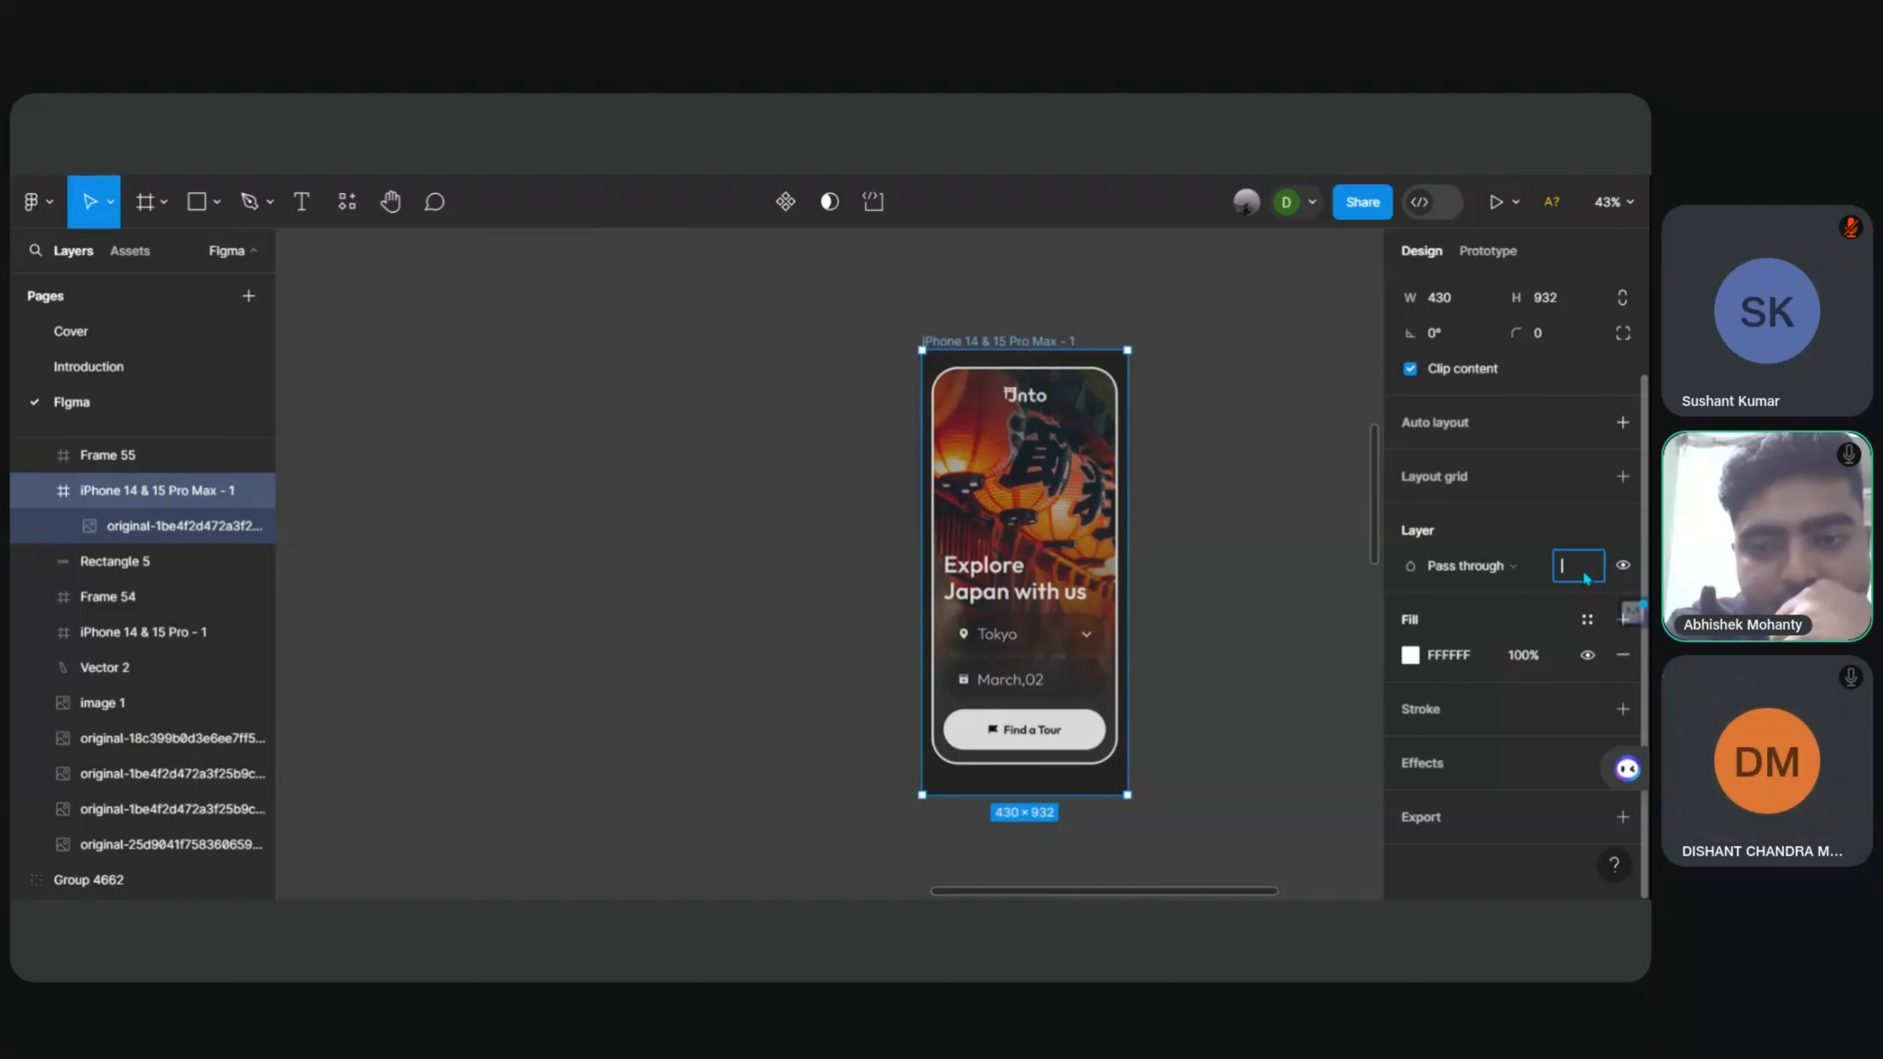
pyautogui.write('50')
pyautogui.press('Return')
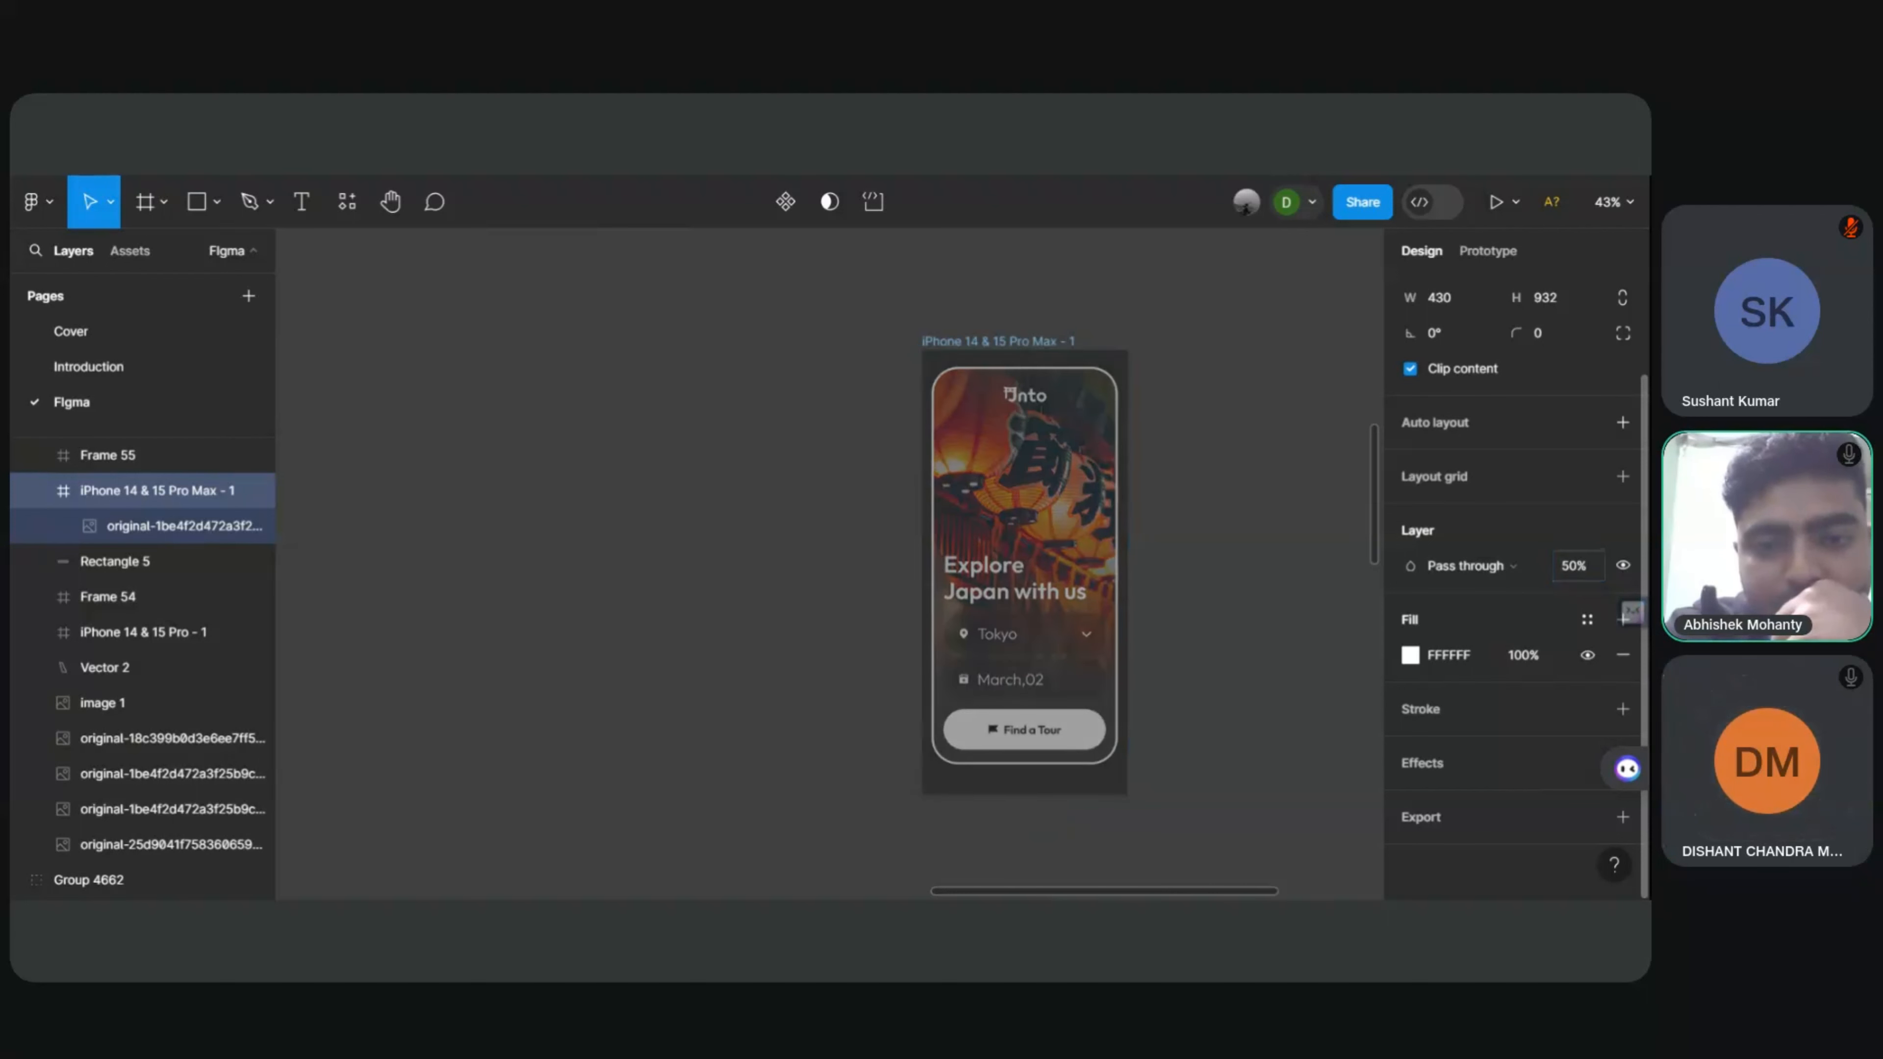
pyautogui.click(1584, 578)
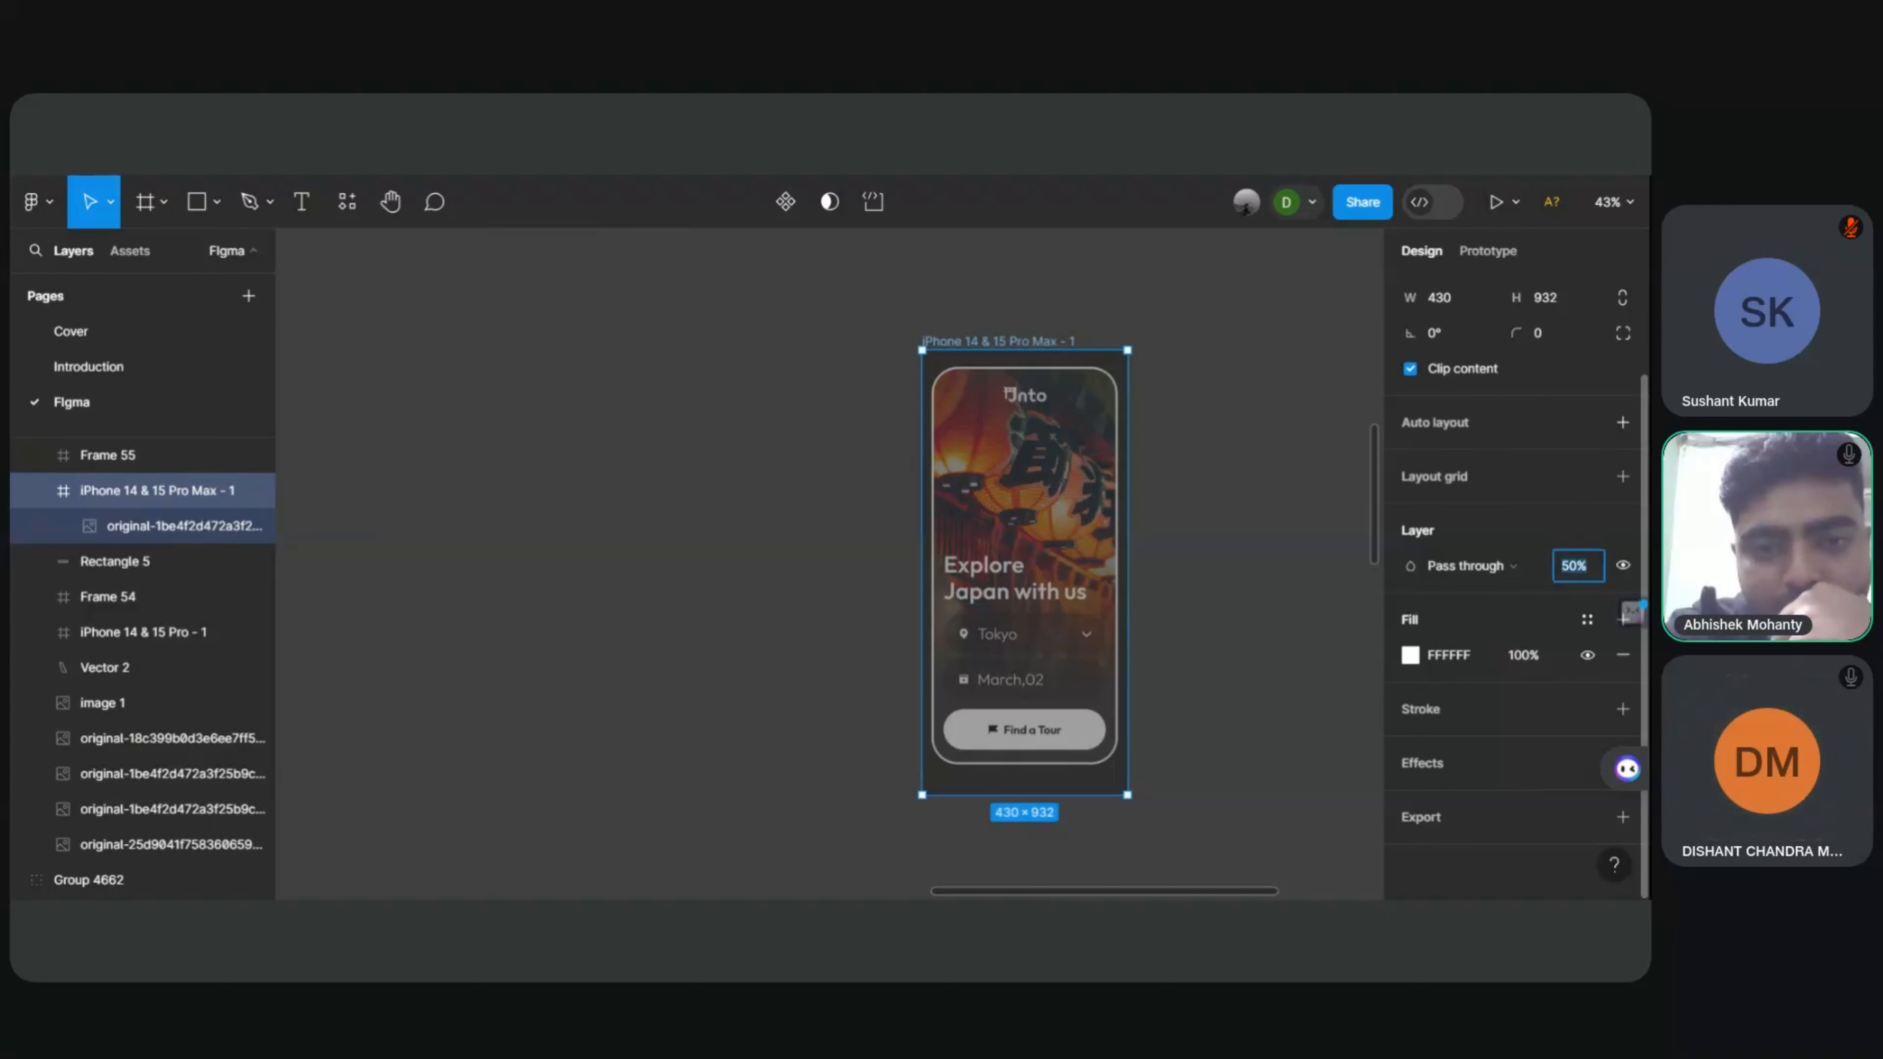
pyautogui.write('30')
pyautogui.press('Return')
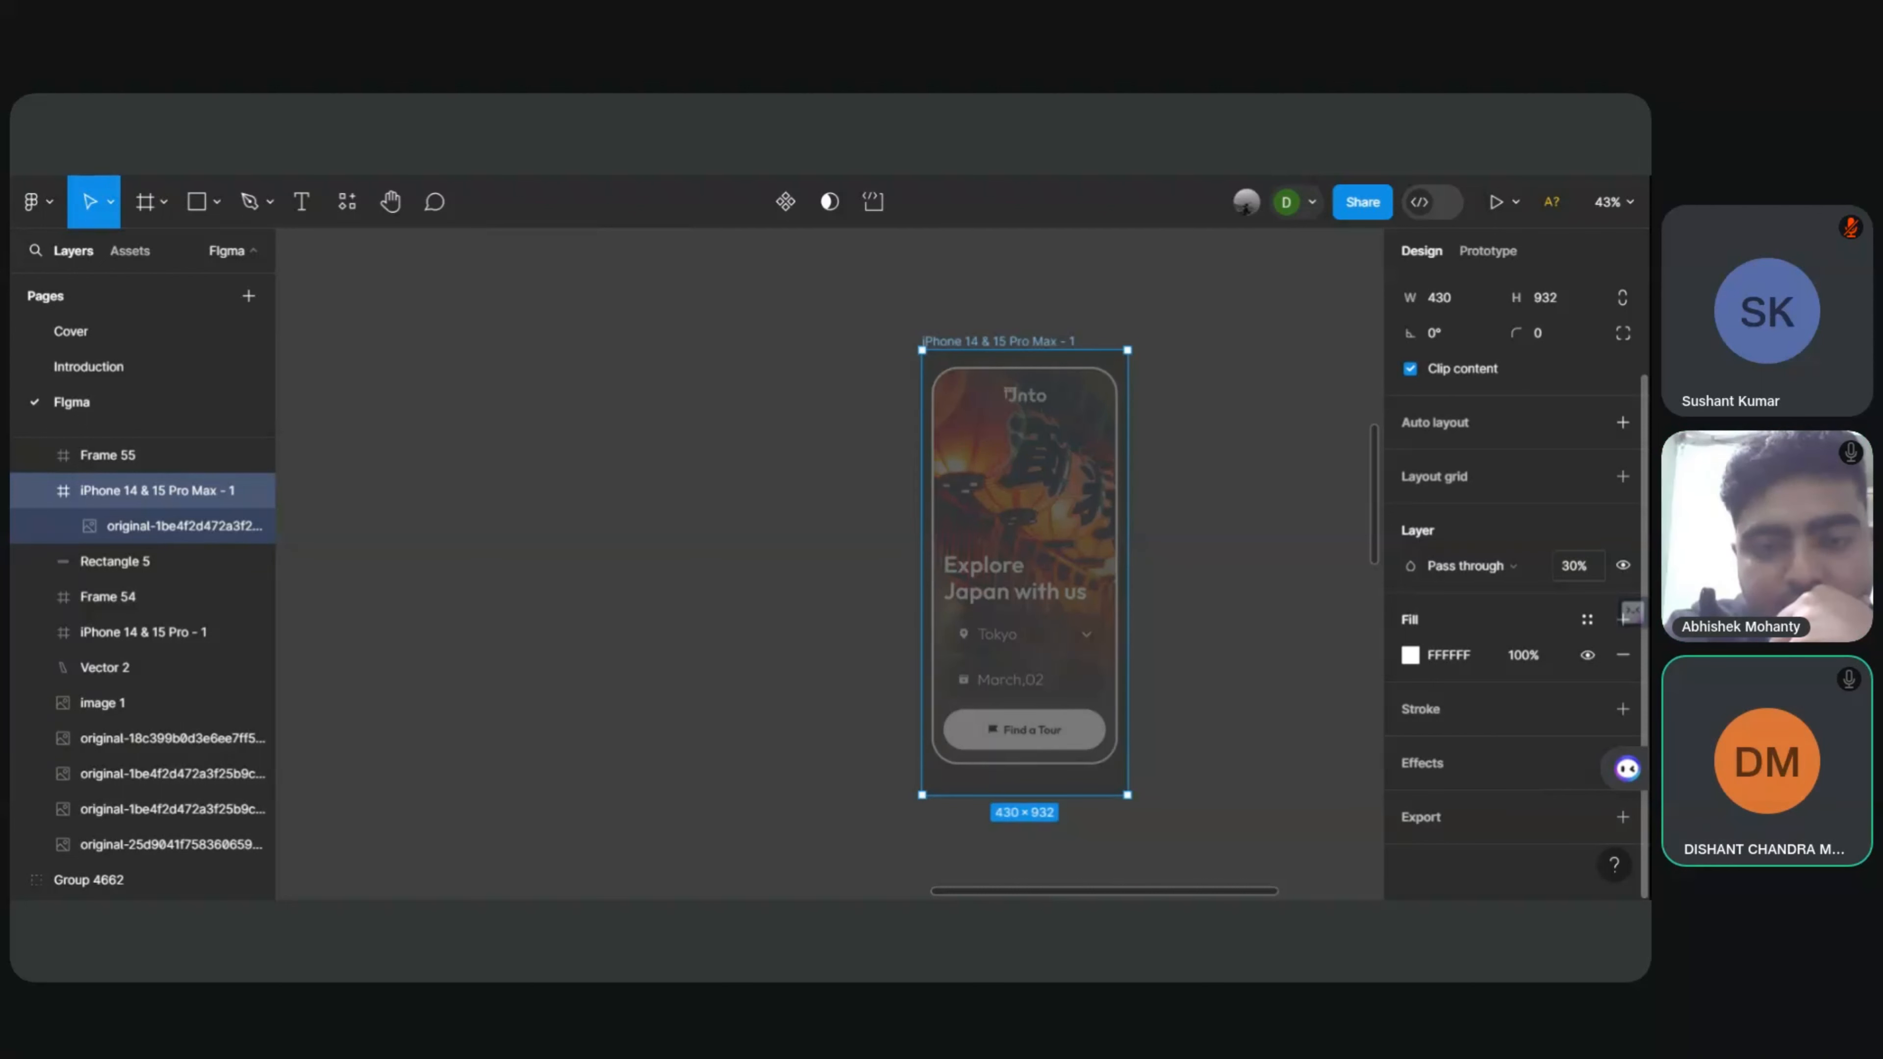
# Step: Set the layer opacity of the mockup image inside the iPhone frame to 20%
pyautogui.click(1054, 528)
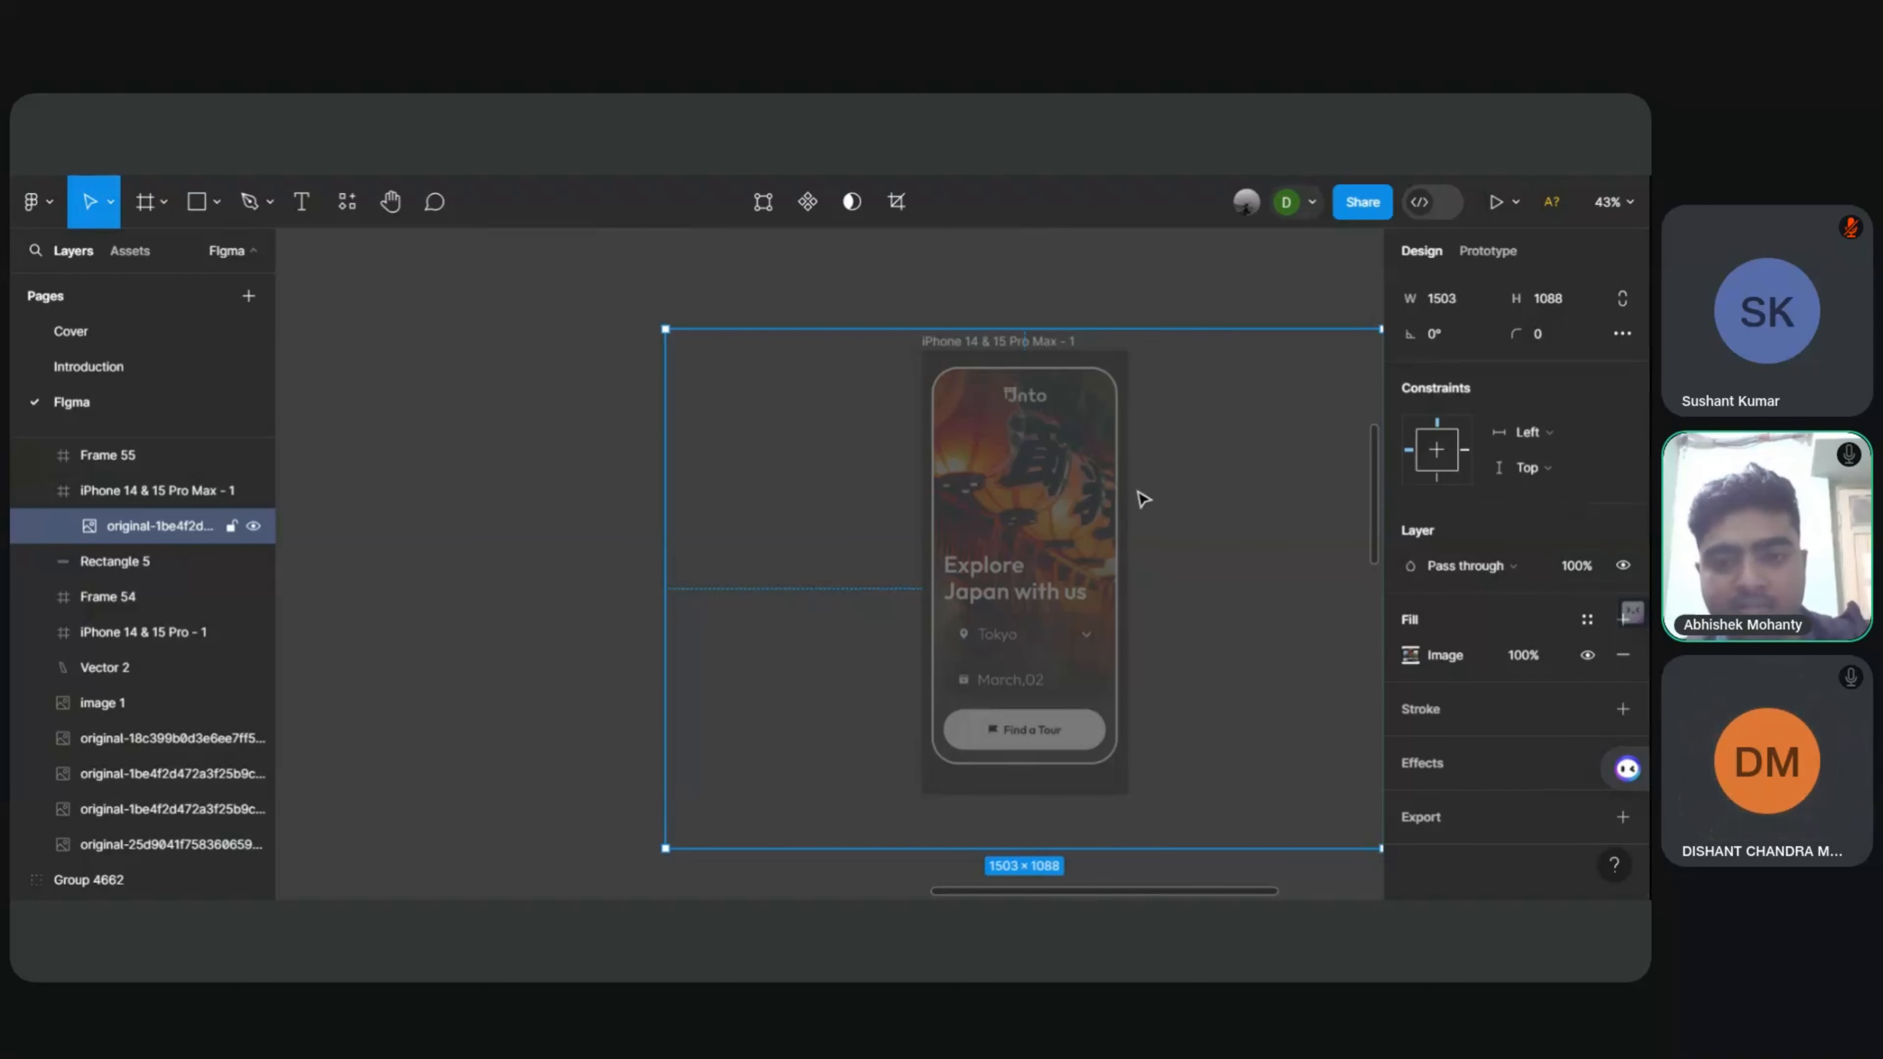
pyautogui.click(1571, 568)
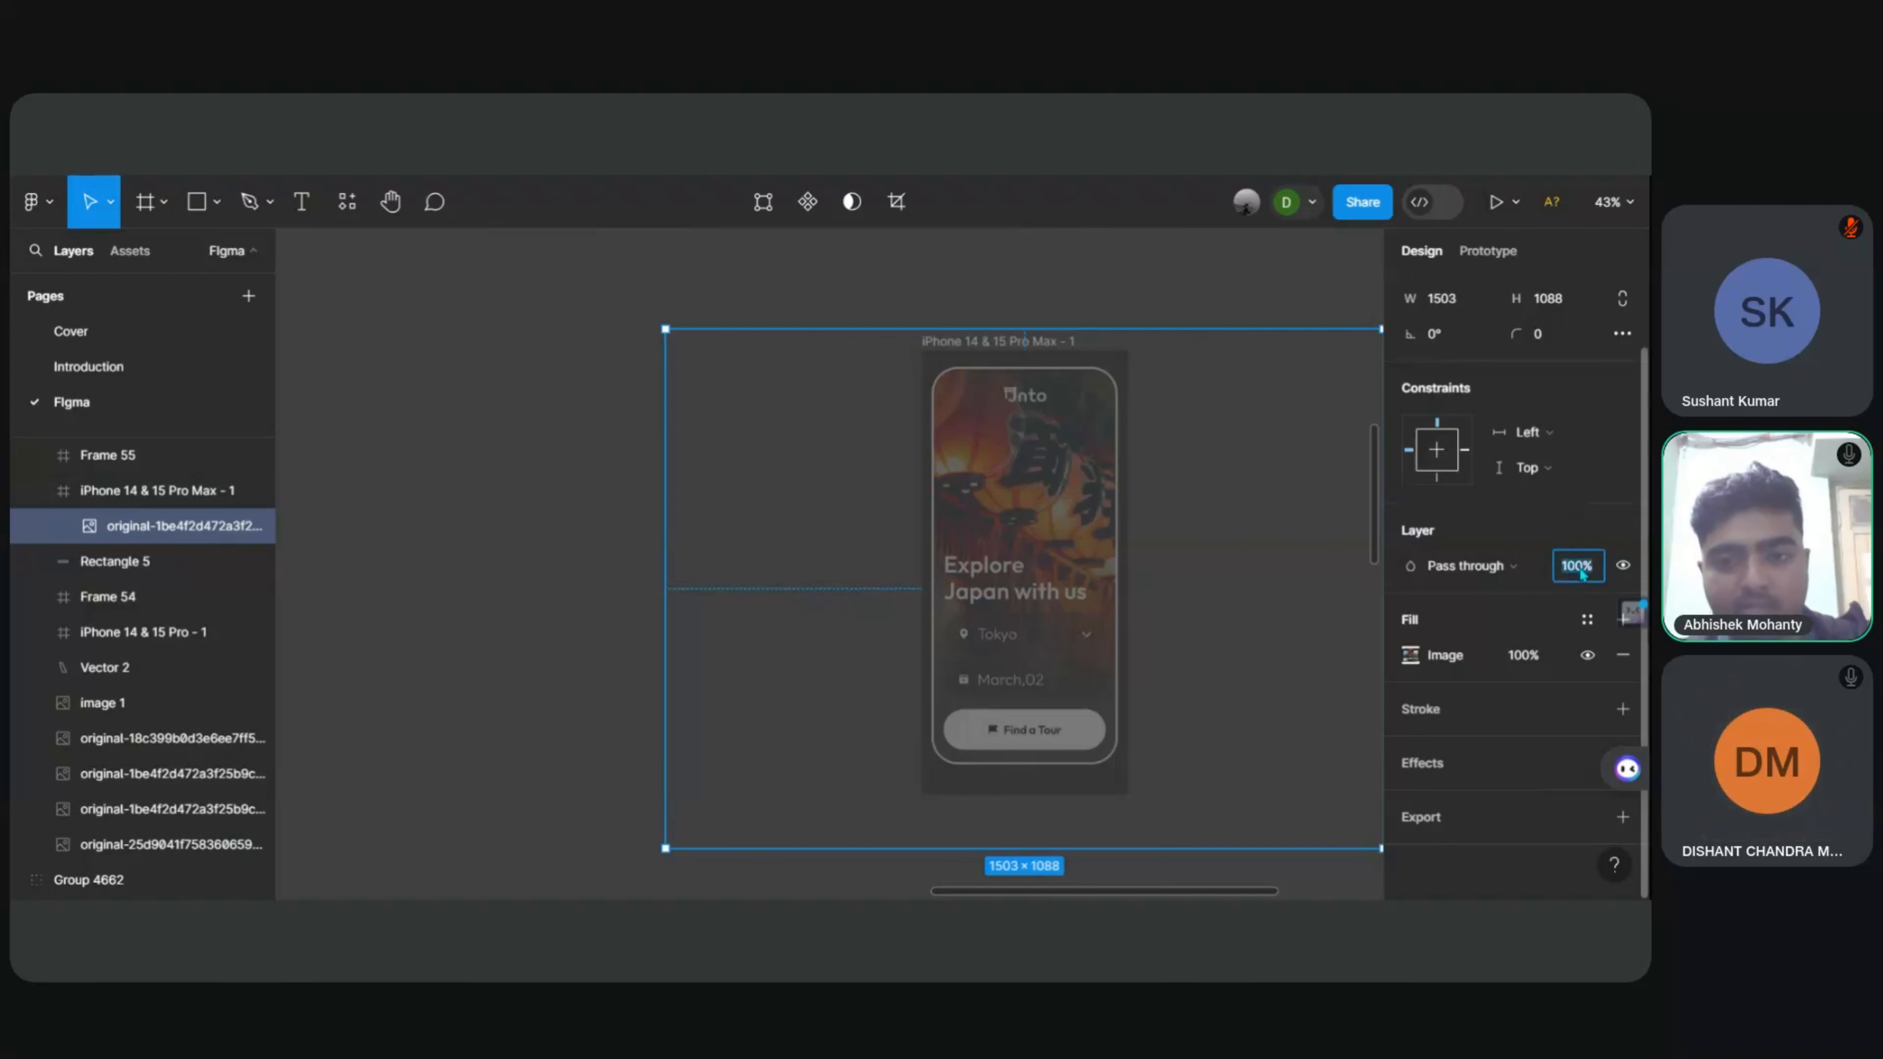
pyautogui.write('20')
pyautogui.press('Return')
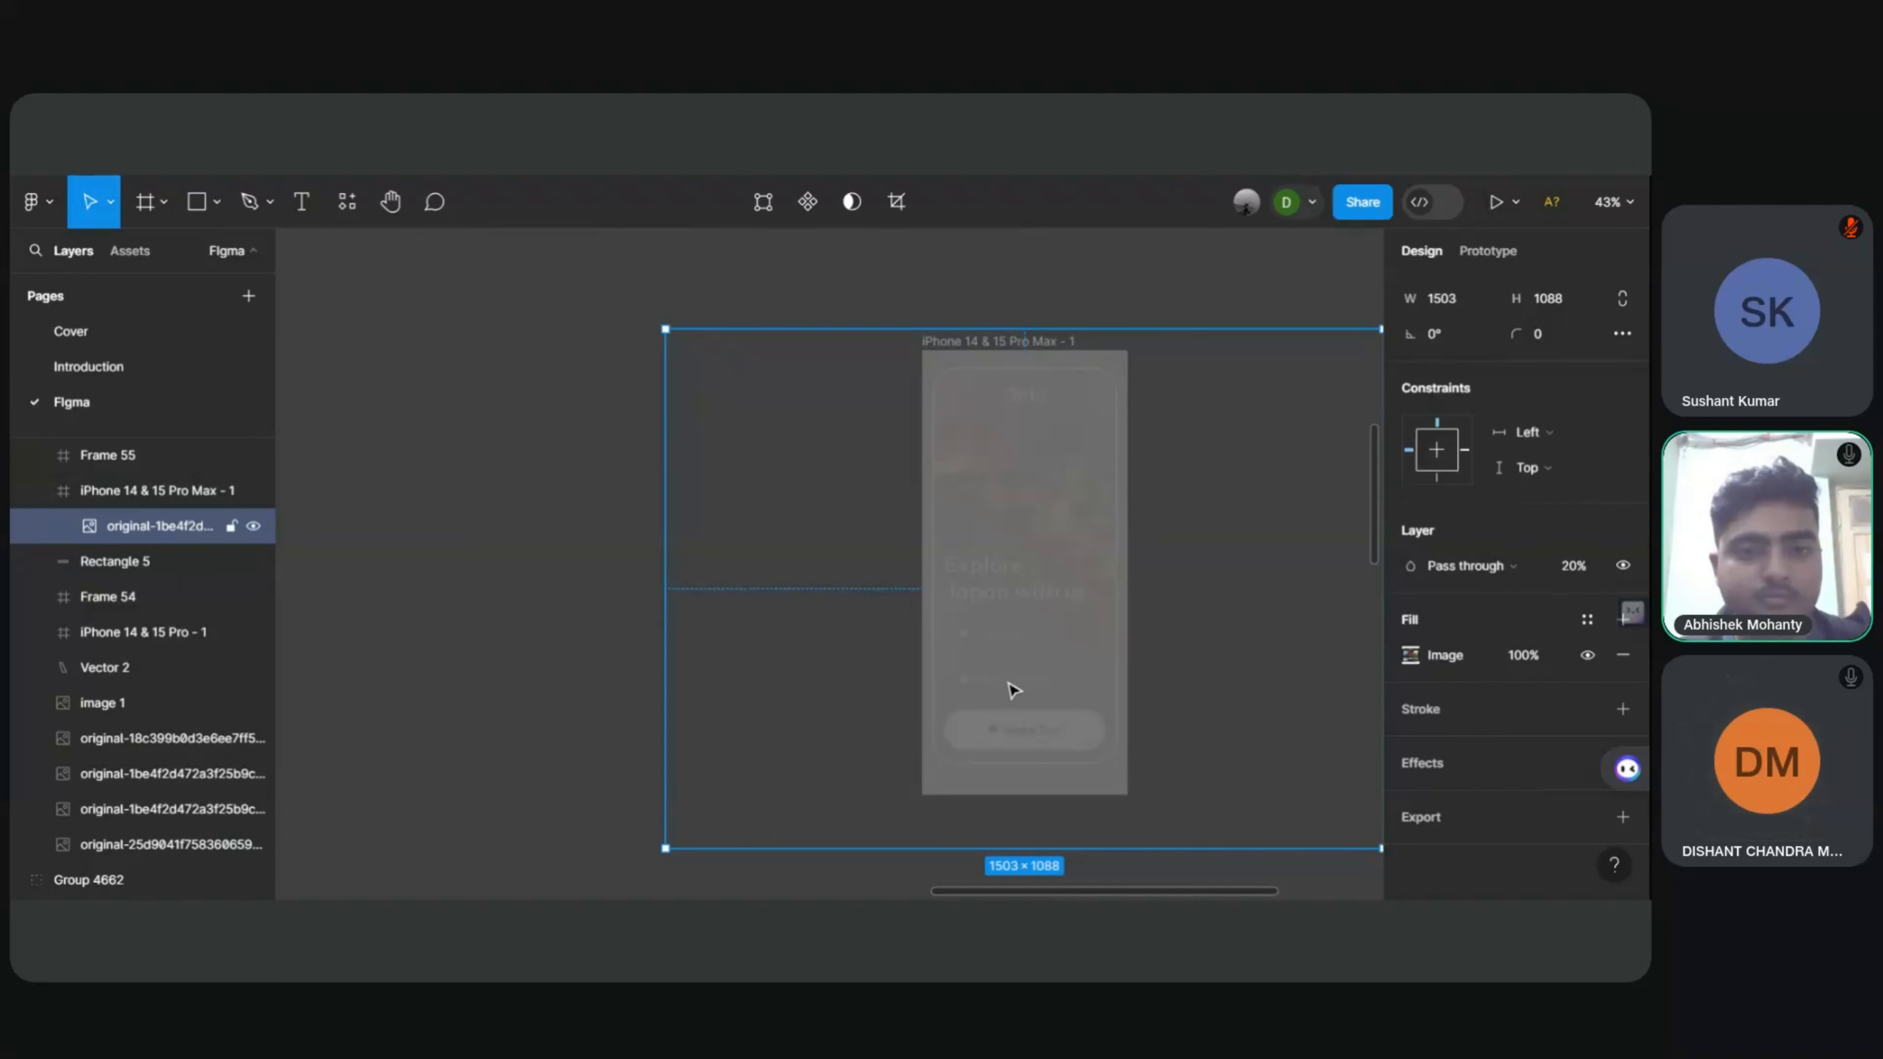
pyautogui.click(1089, 260)
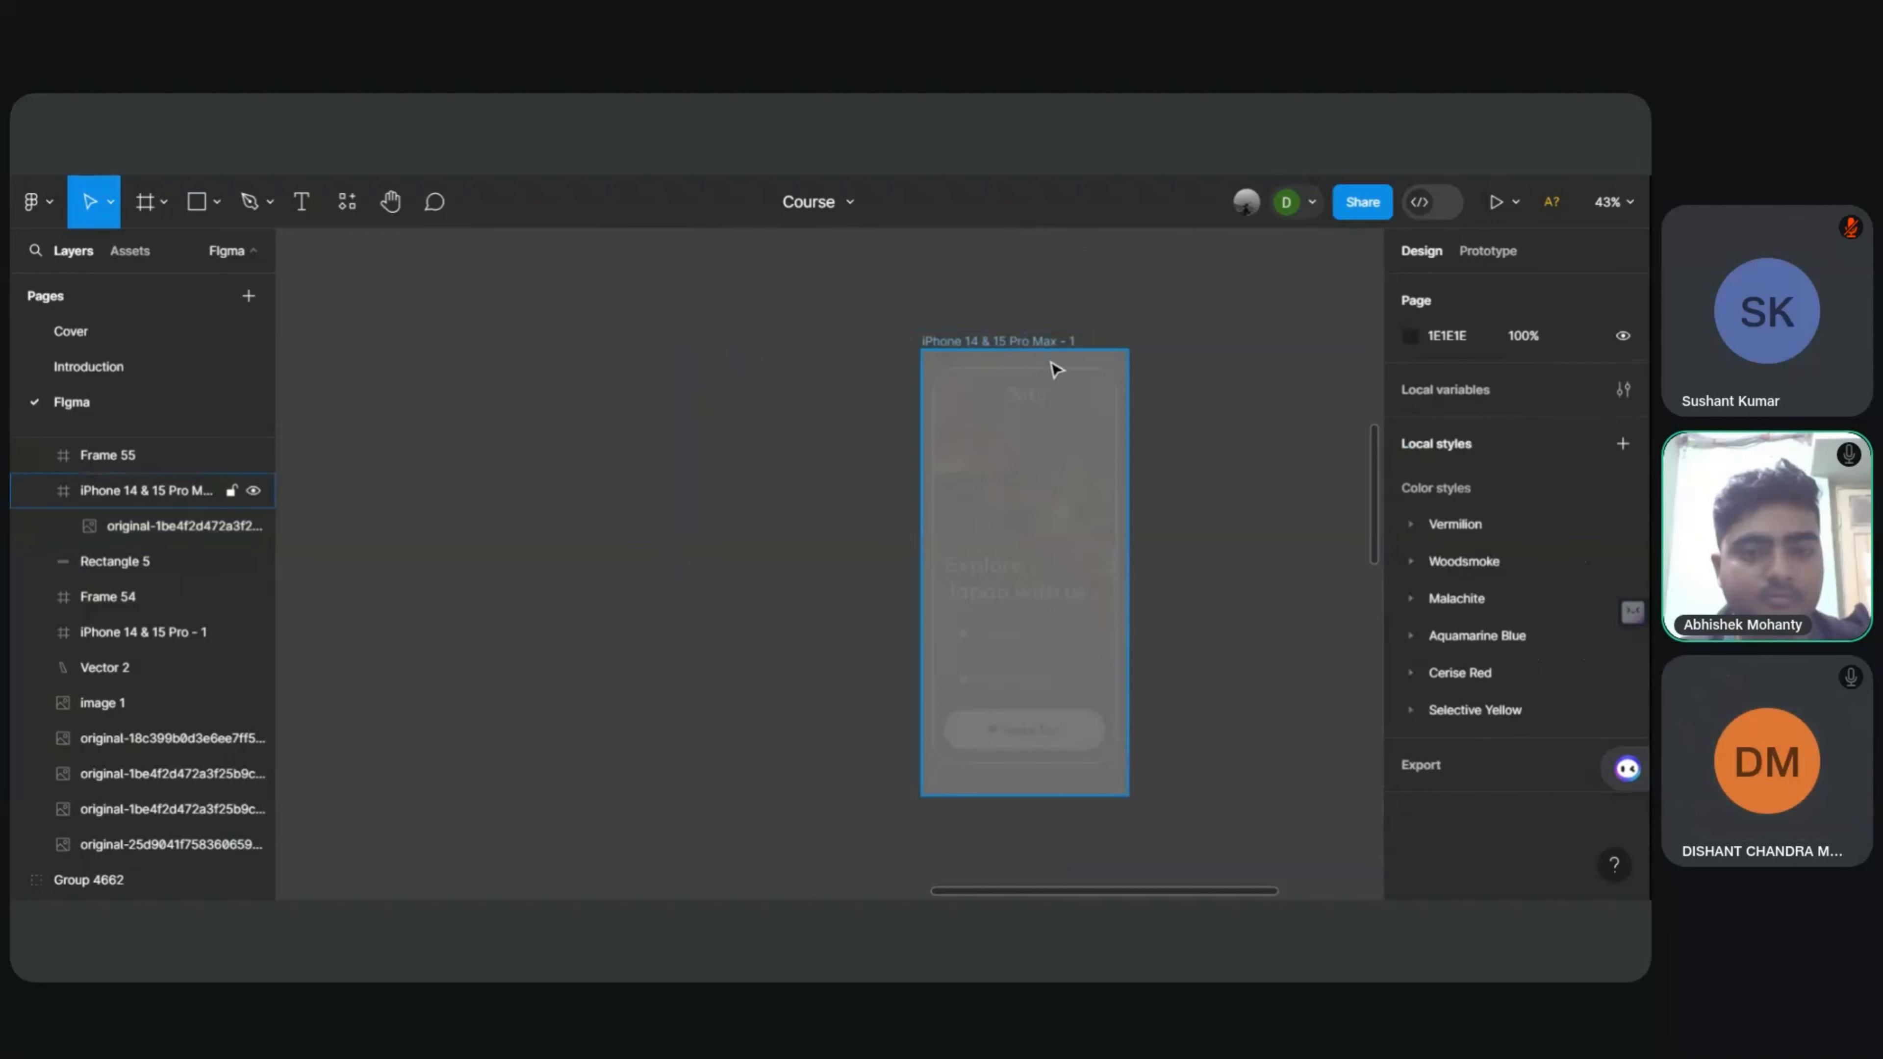
# Step: Set the iPhone 14 & 15 Pro Max frame's layer opacity to 100%
pyautogui.click(1054, 366)
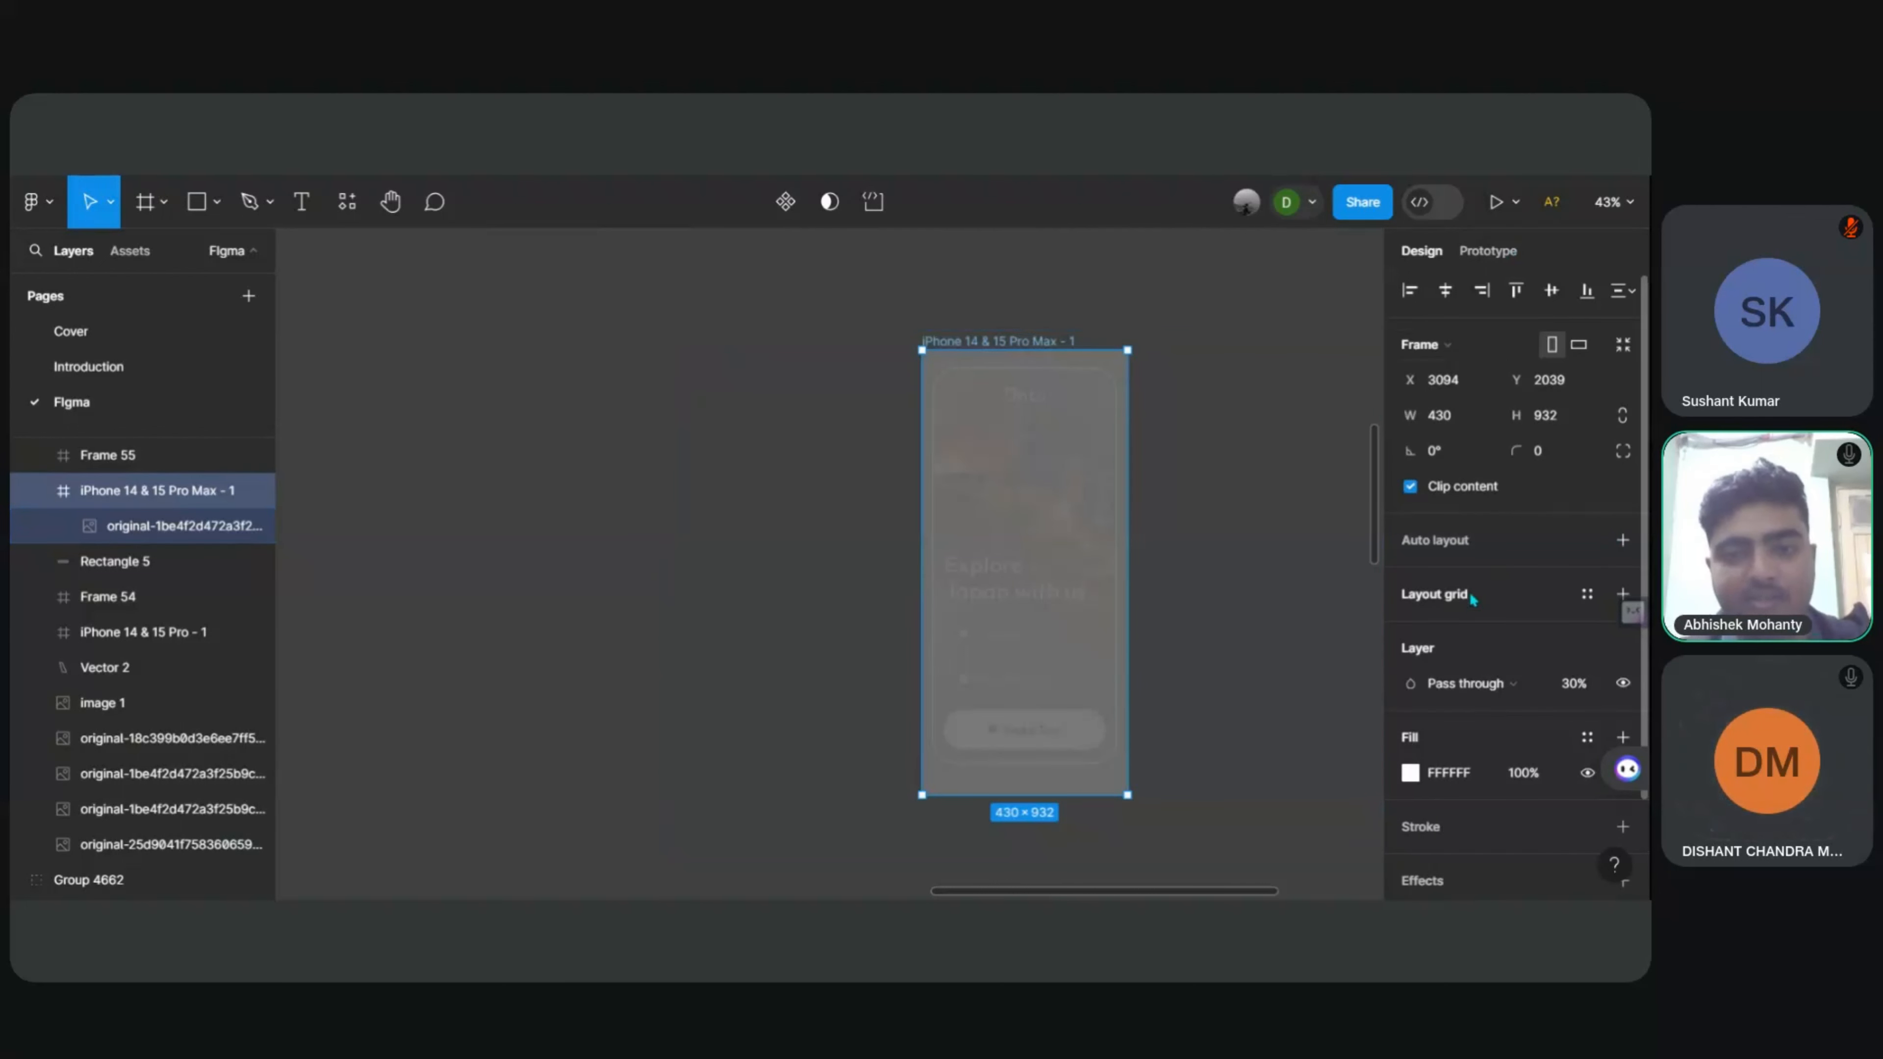
pyautogui.scroll(-2, 1475, 593)
pyautogui.click(1584, 577)
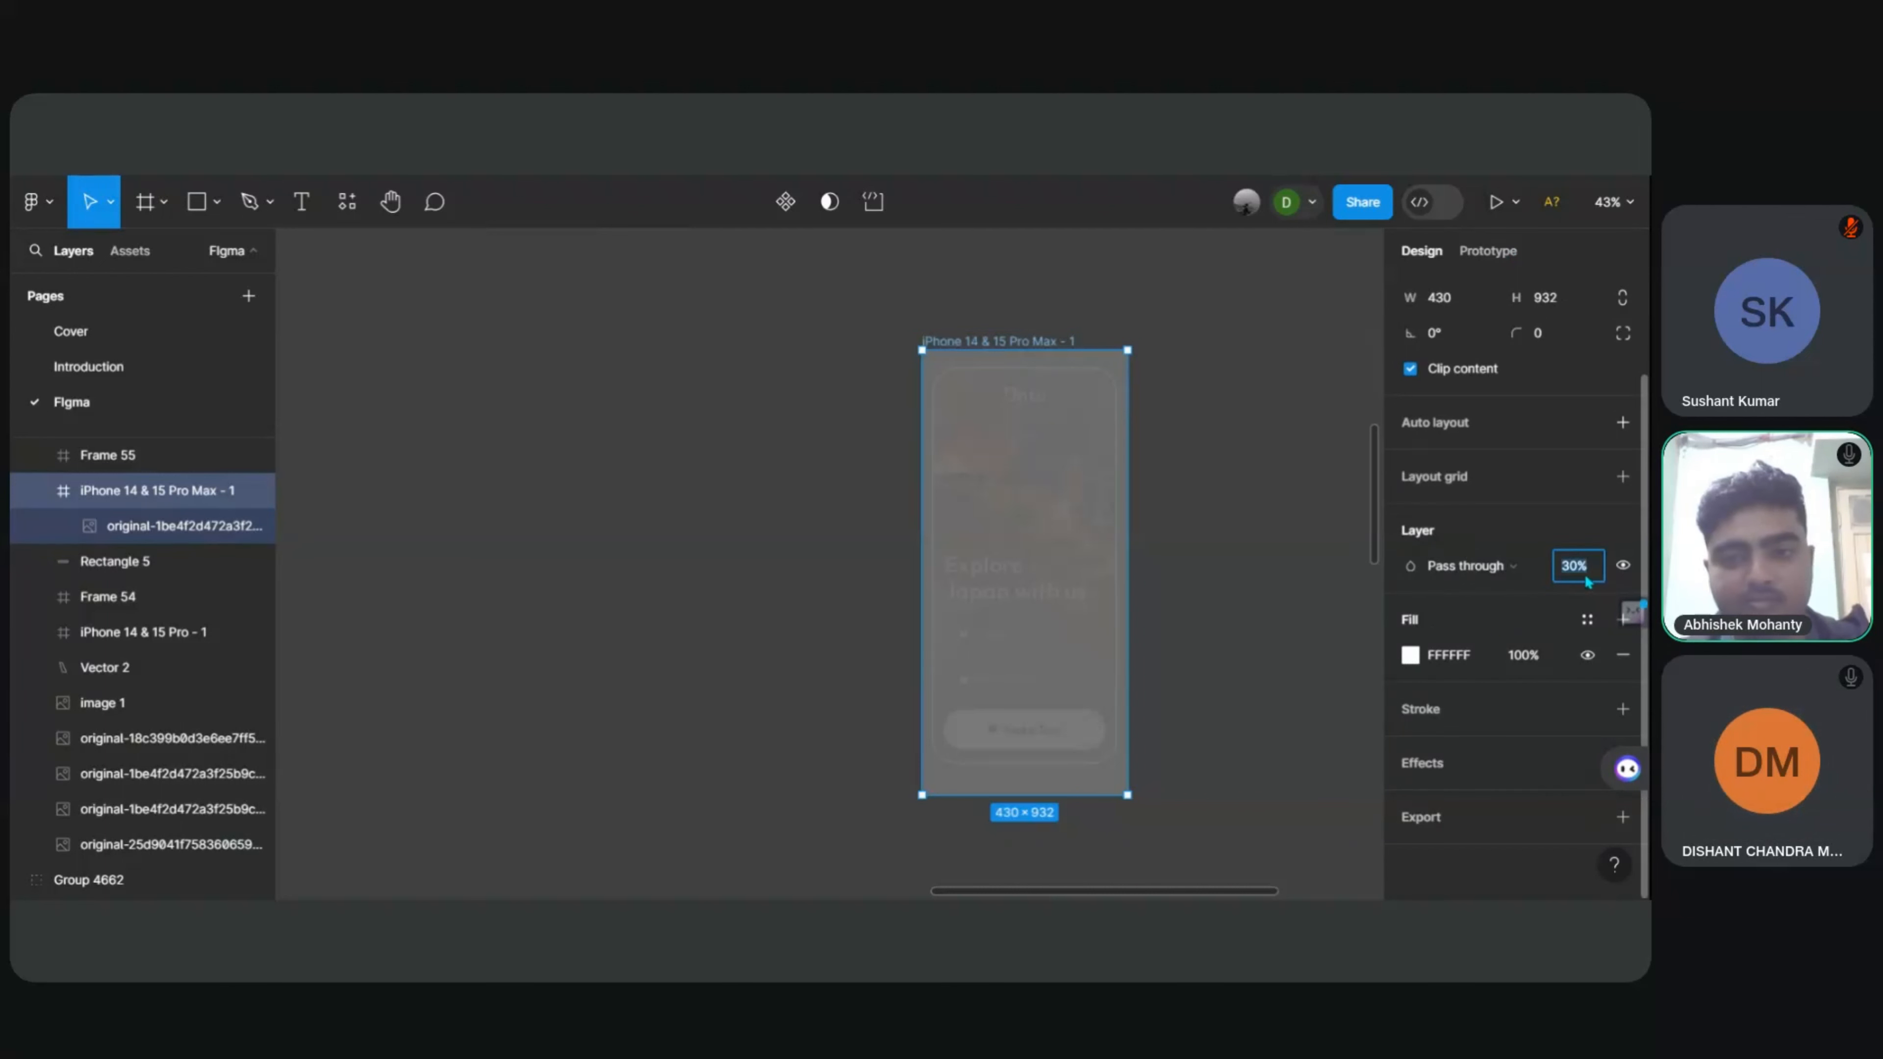
pyautogui.write('100')
pyautogui.press('Return')
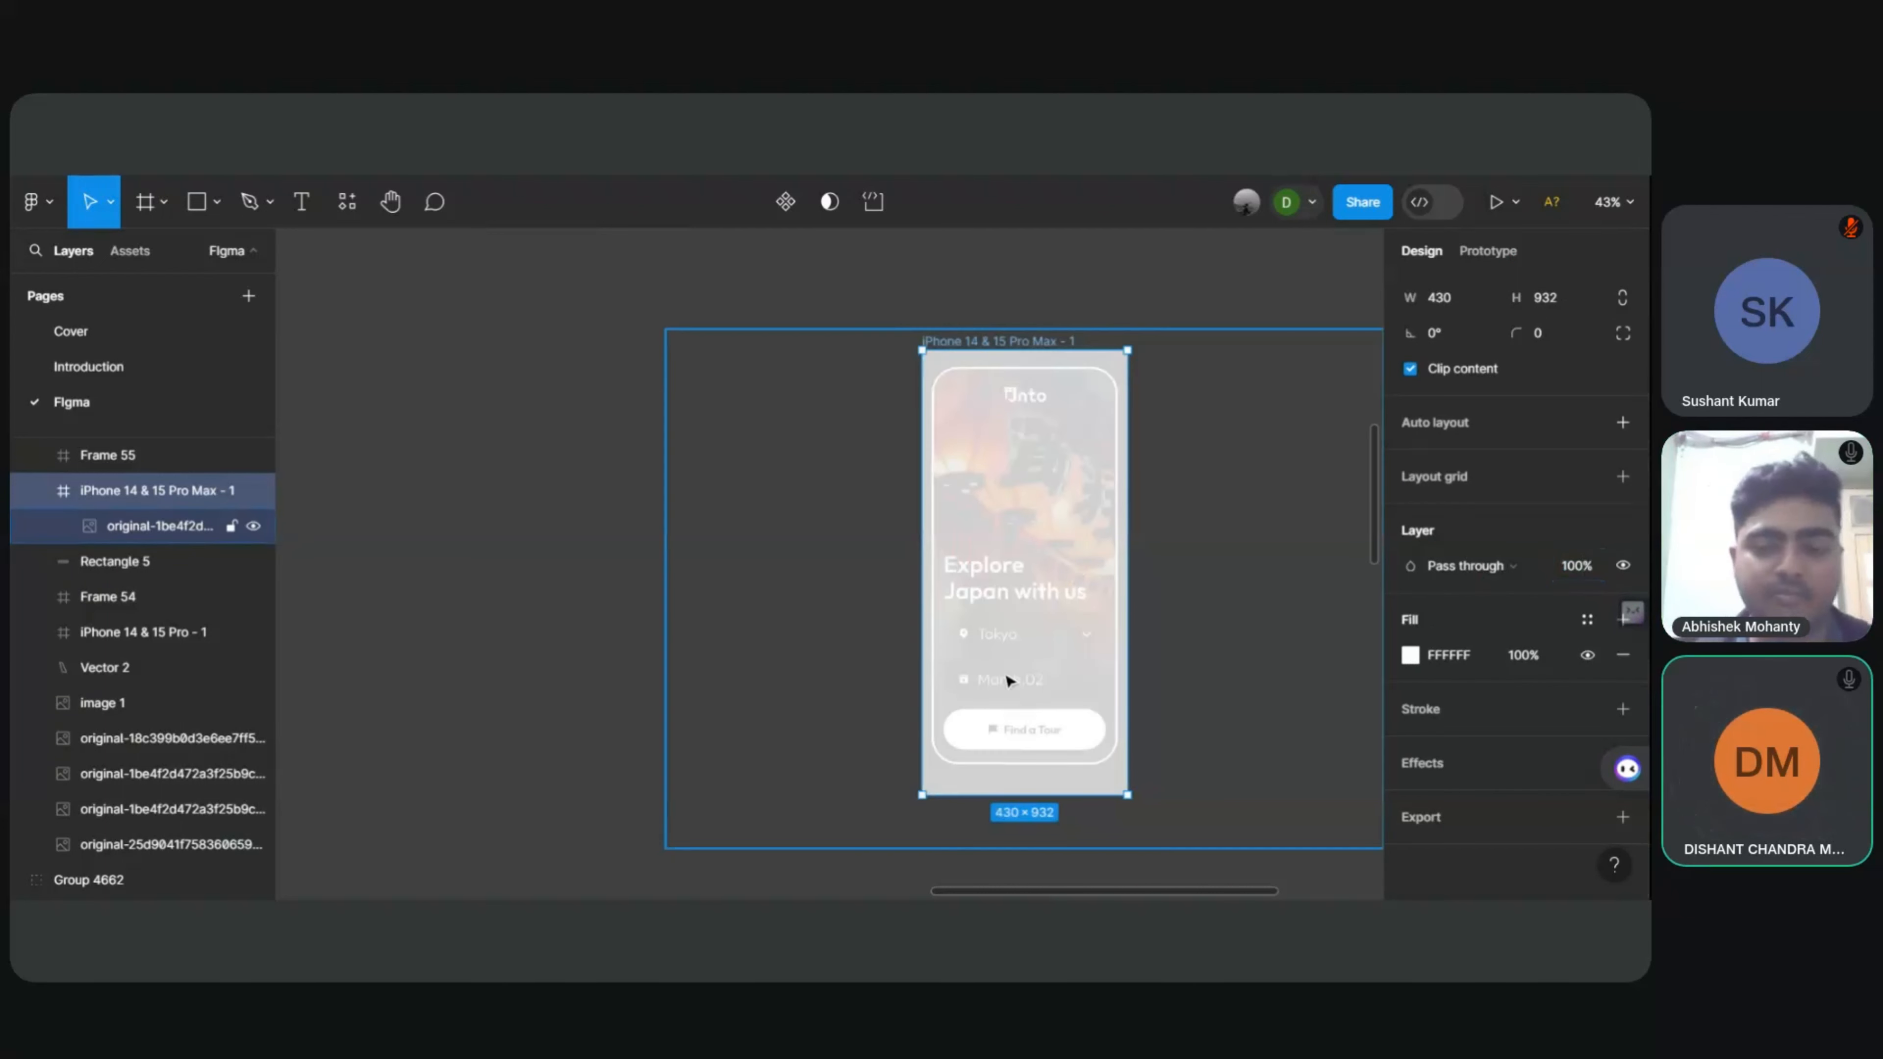
pyautogui.moveTo(567, 618); pyautogui.dragTo(455, 899)
pyautogui.click(803, 410)
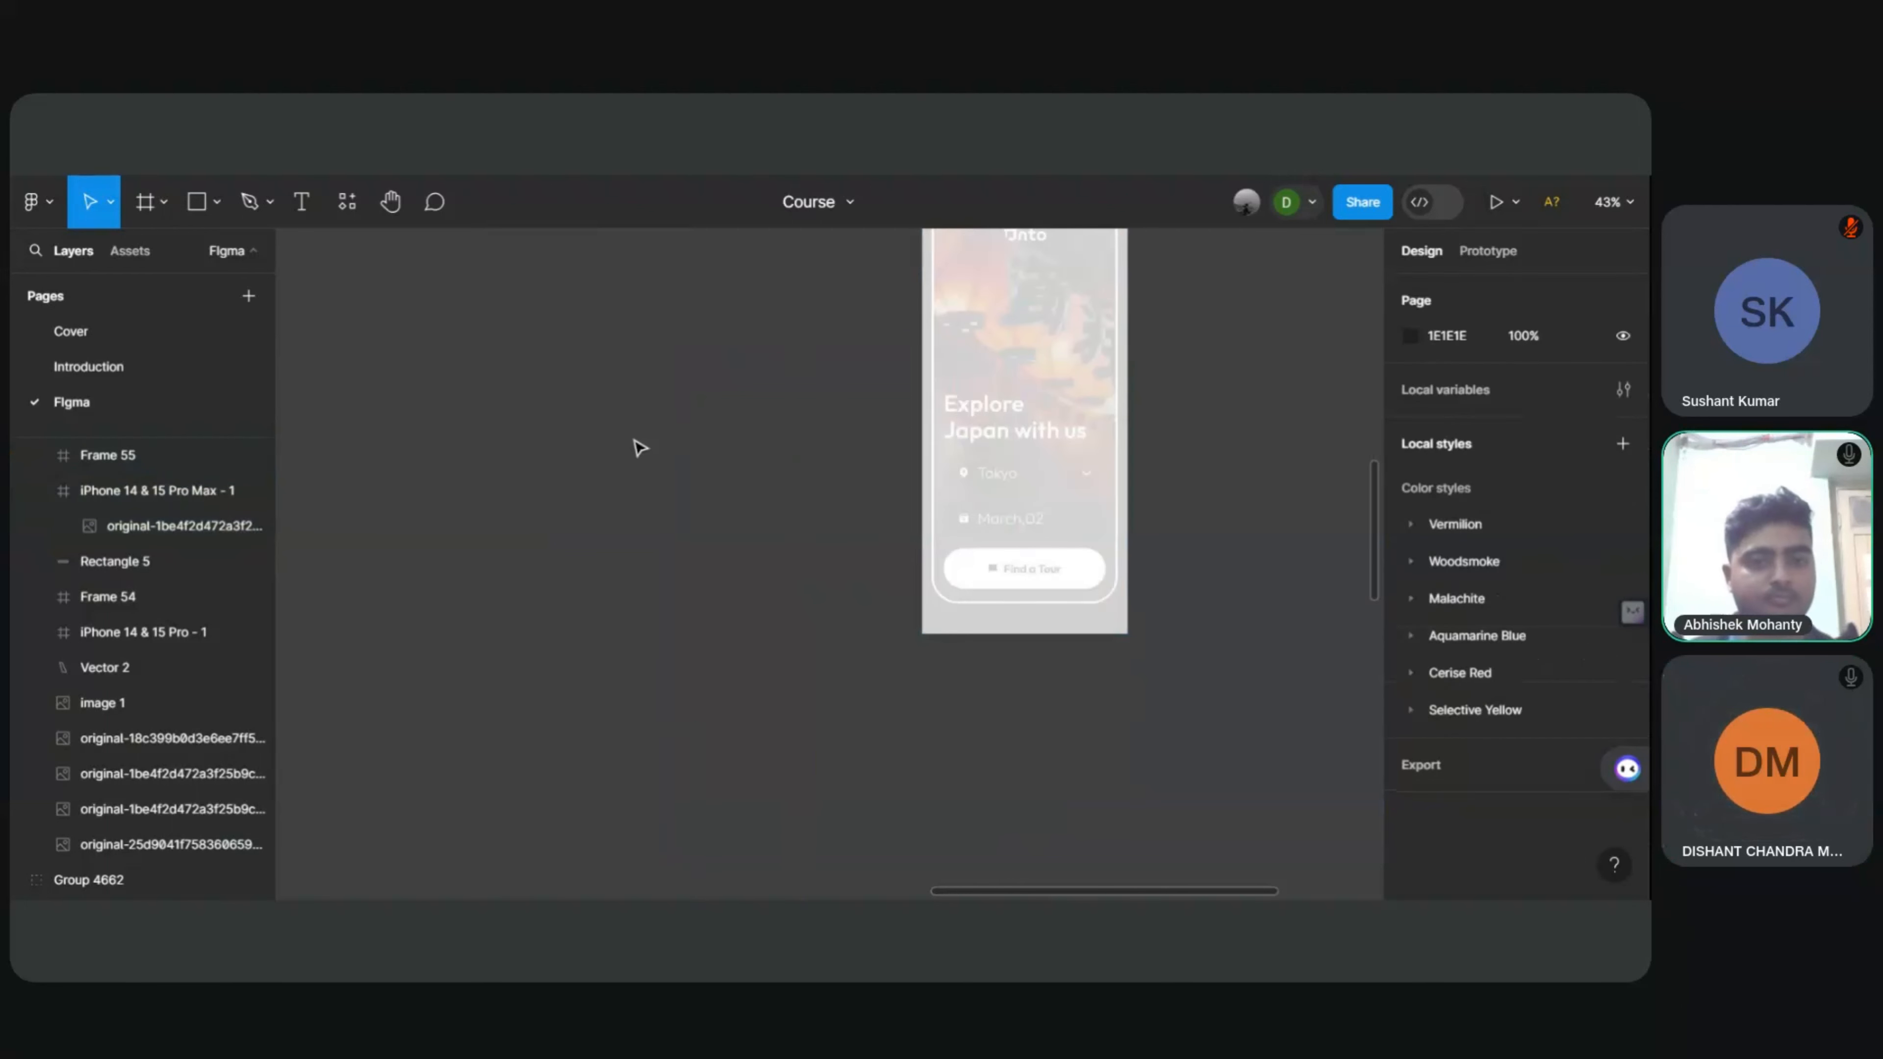
pyautogui.scroll(2, 639, 445)
# Step: Draw a rectangle about 386 × 846 inside the iPhone frame, covering the Explore Japan screen
pyautogui.click(1101, 428)
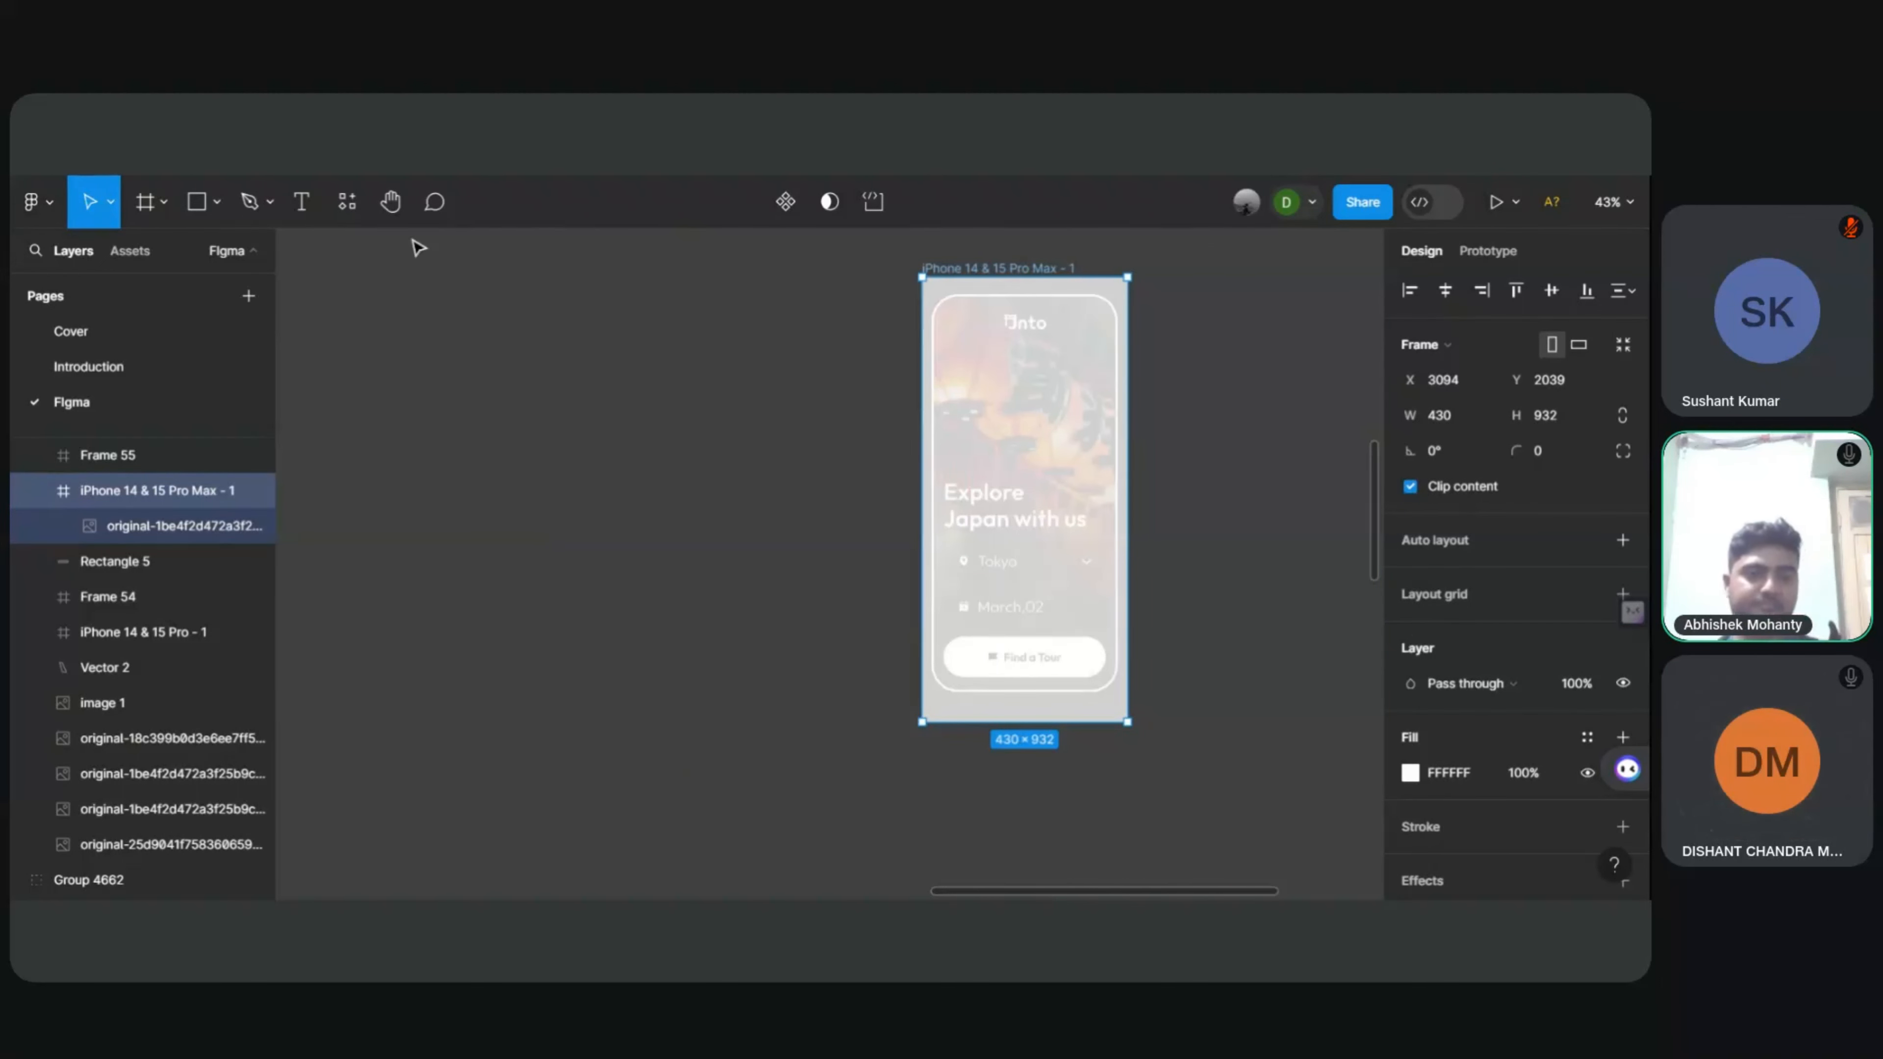
pyautogui.click(221, 211)
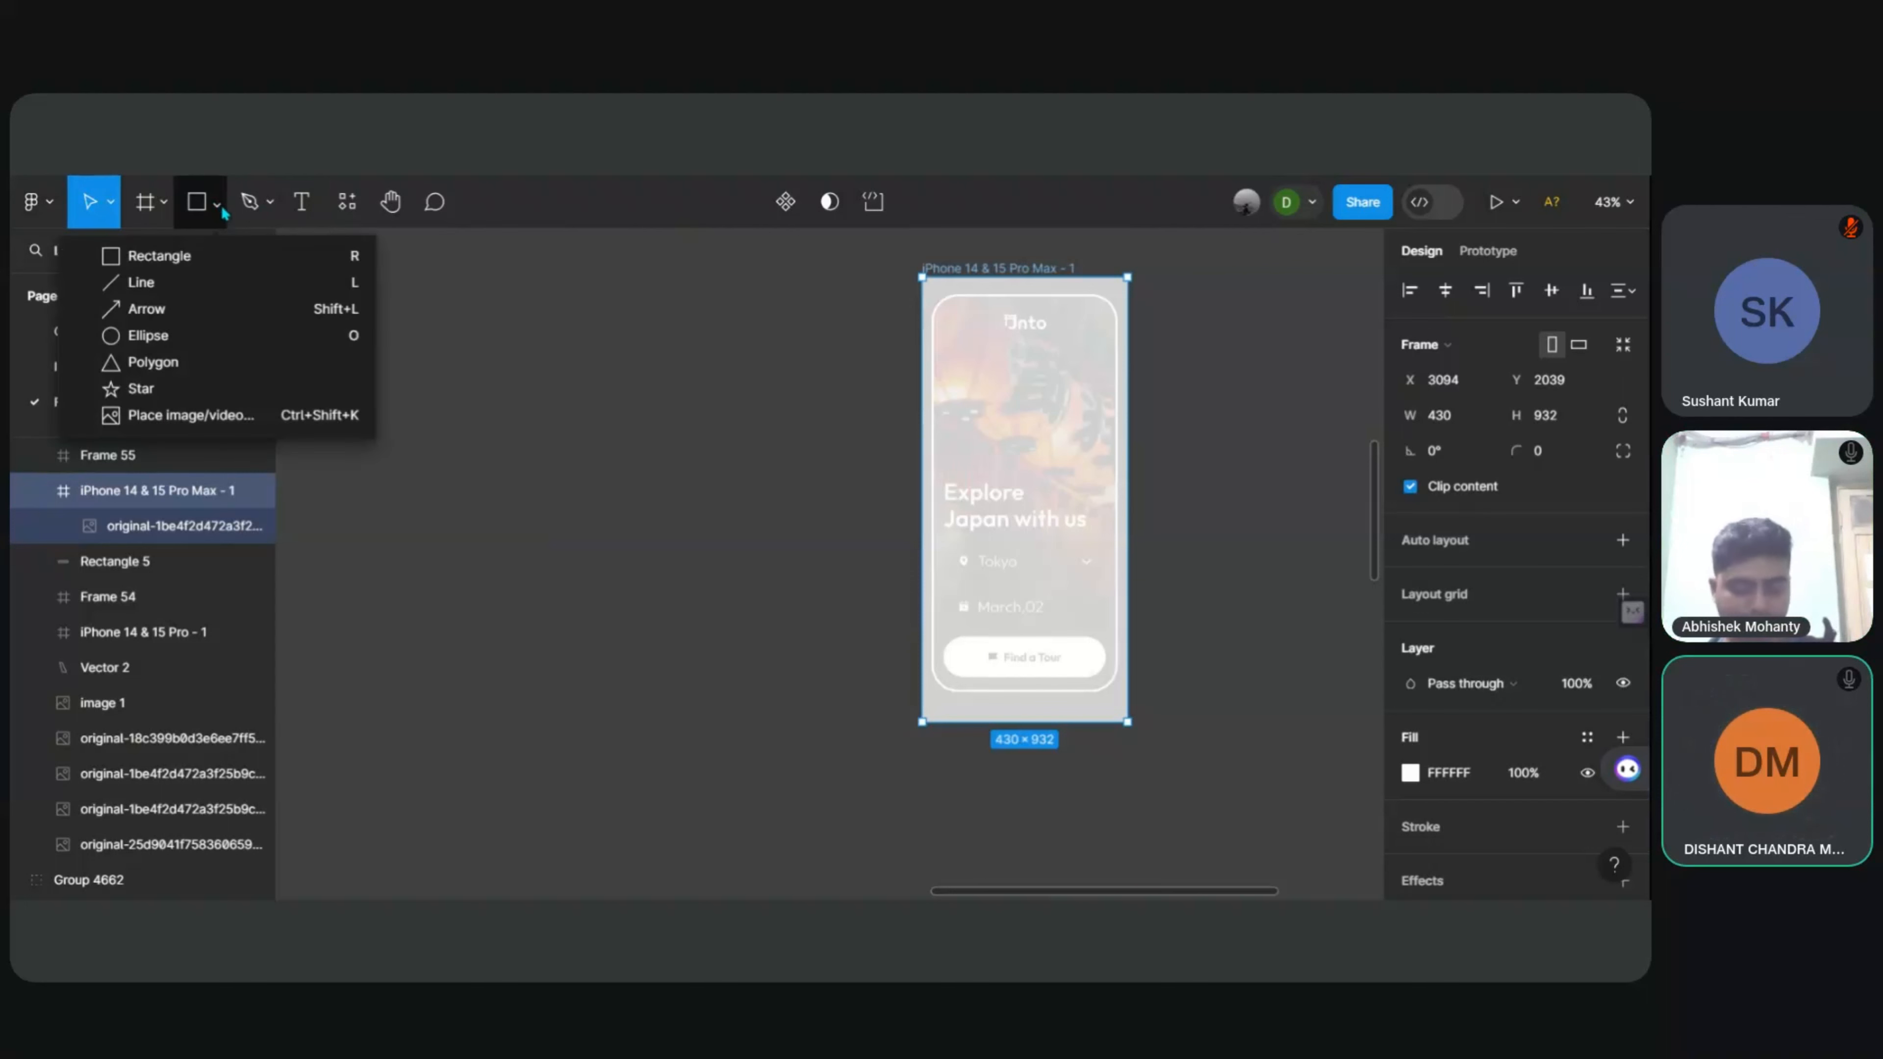
pyautogui.click(201, 257)
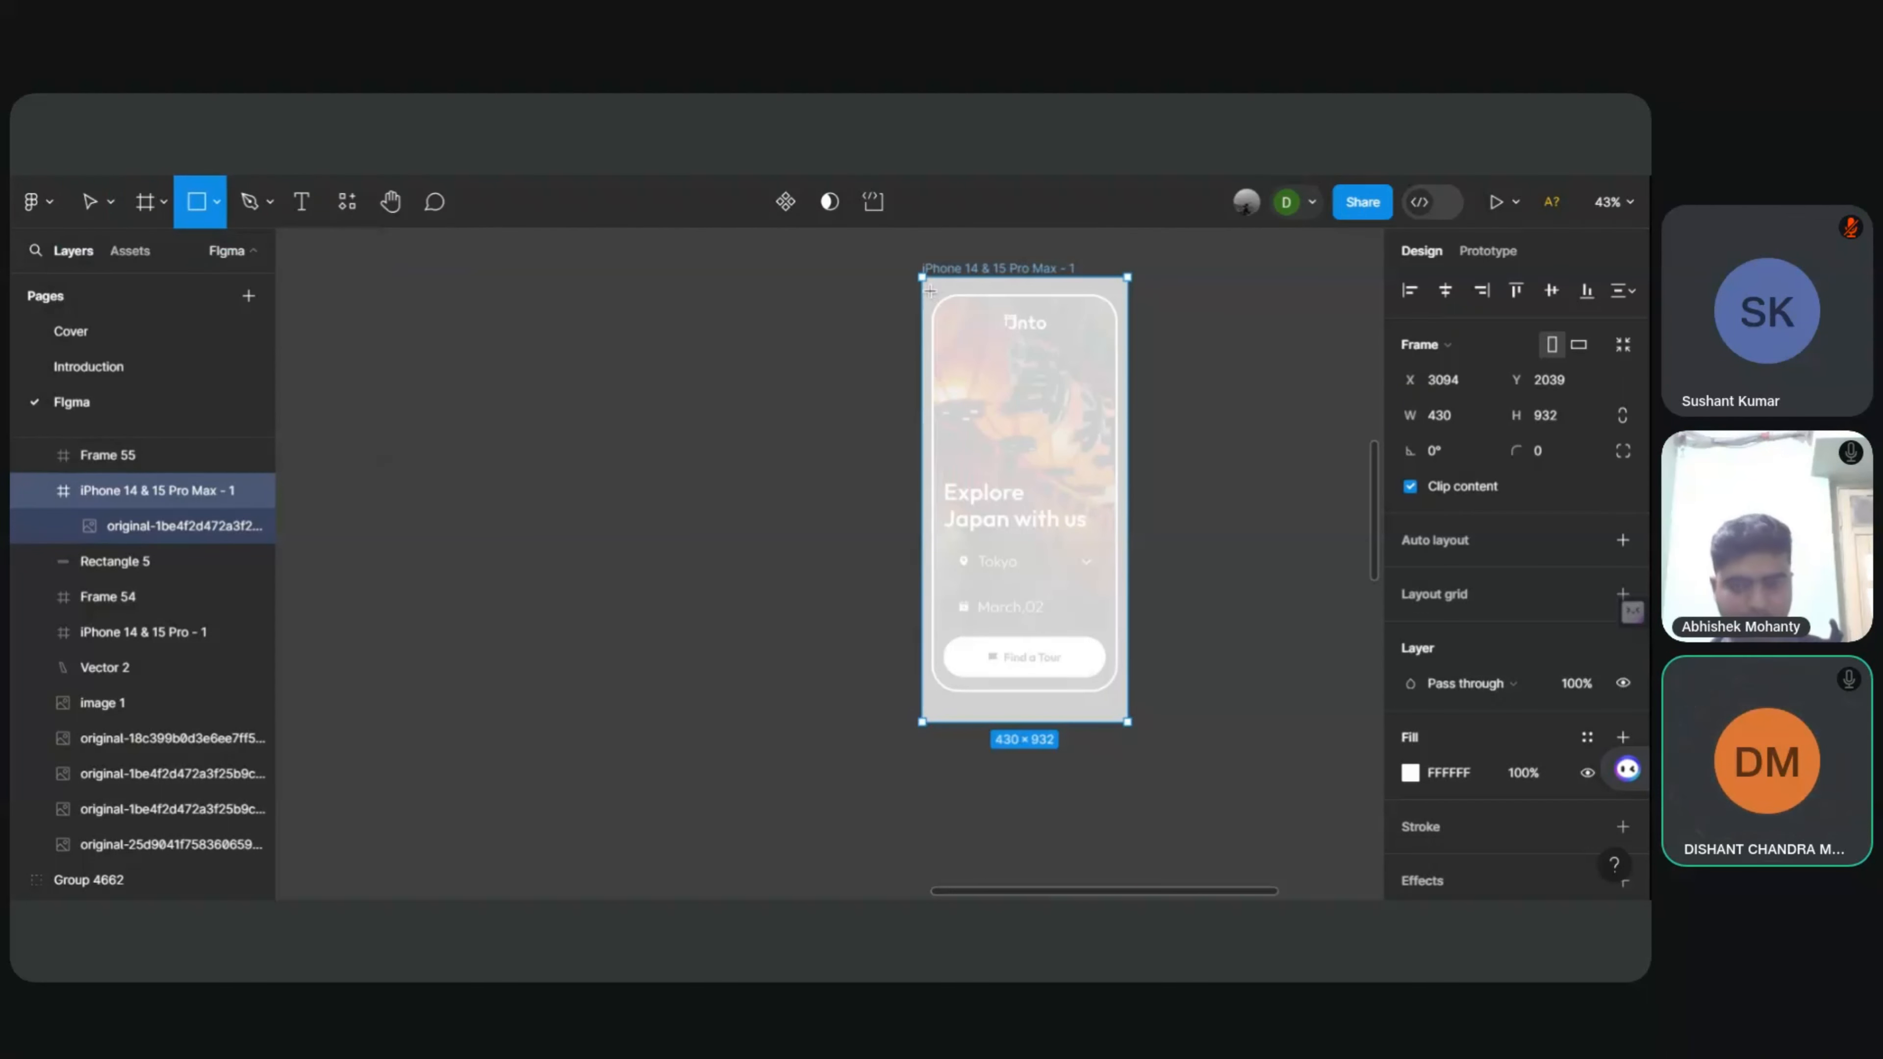
pyautogui.moveTo(930, 292); pyautogui.dragTo(1116, 703)
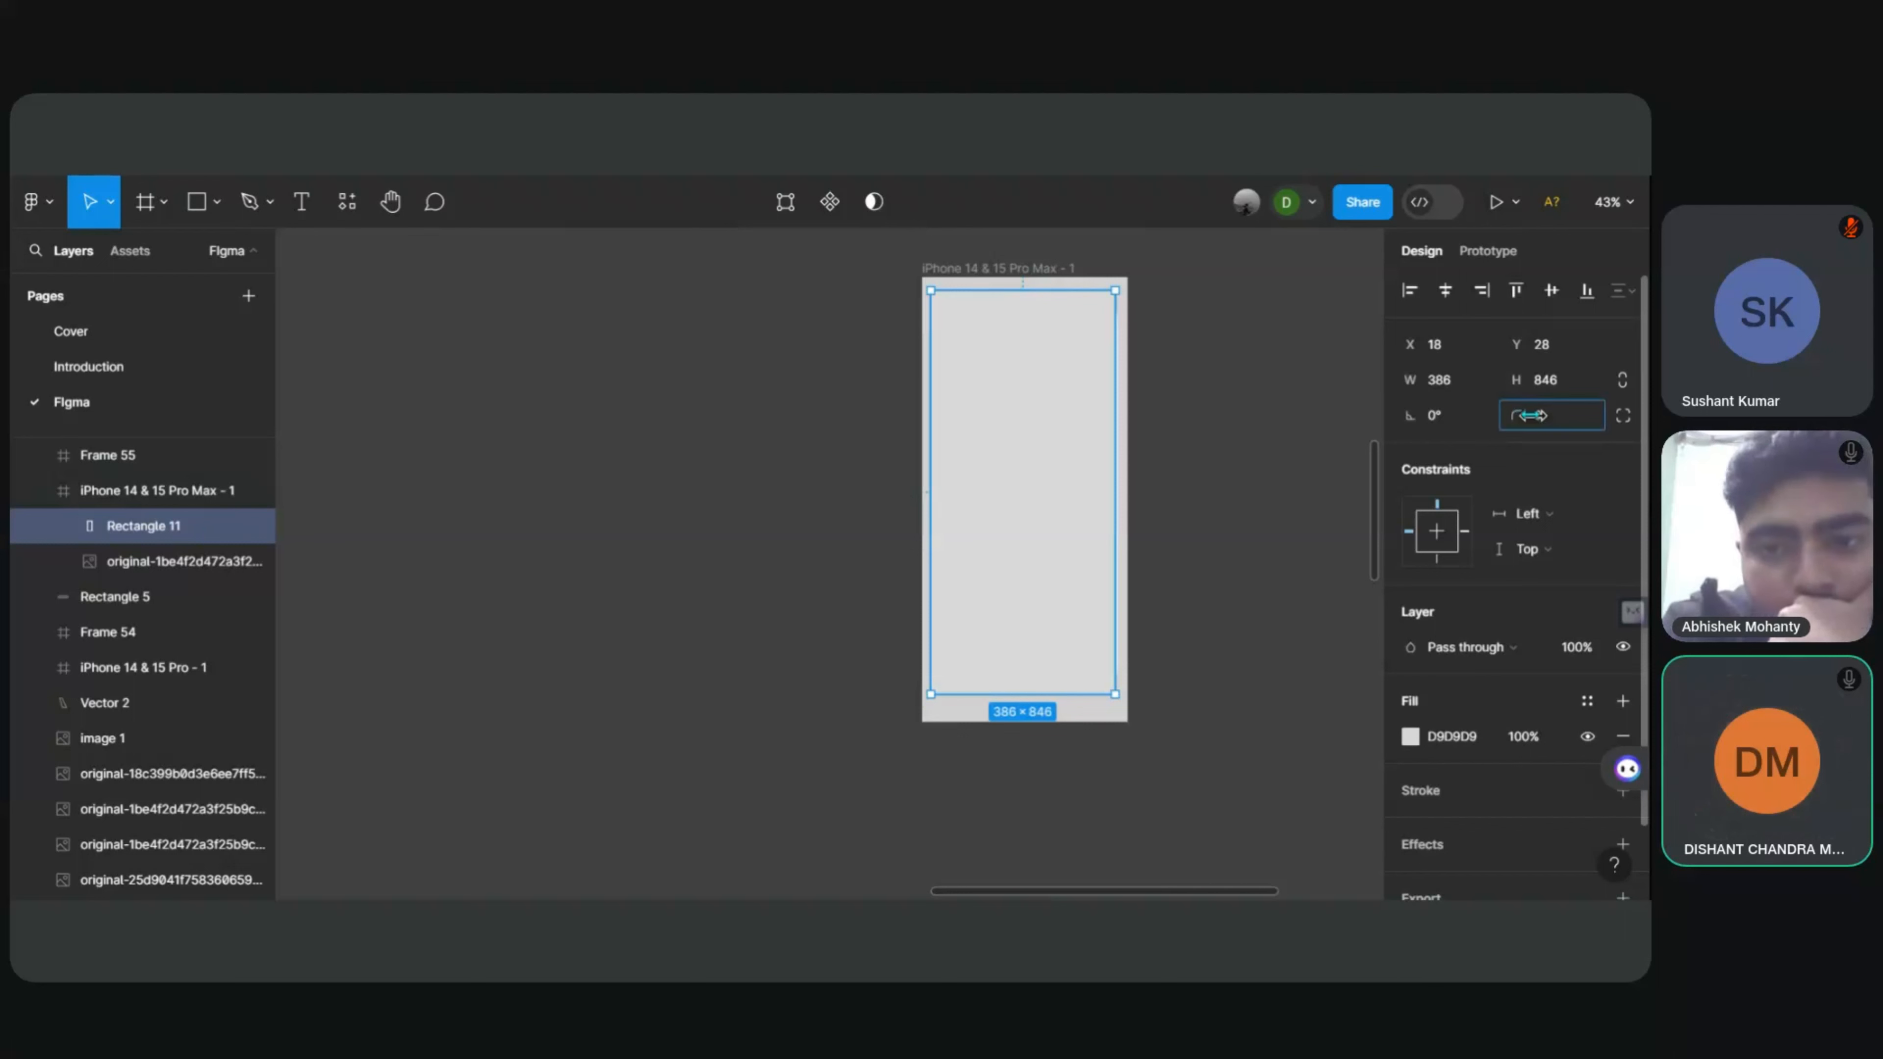
# Step: Resize the rectangle in the iPhone frame to about 387 × 839 and round its corners to a radius of 40
pyautogui.moveTo(1517, 415); pyautogui.dragTo(1564, 415)
pyautogui.moveTo(1088, 358); pyautogui.dragTo(1089, 351)
pyautogui.moveTo(1117, 288); pyautogui.dragTo(1118, 293)
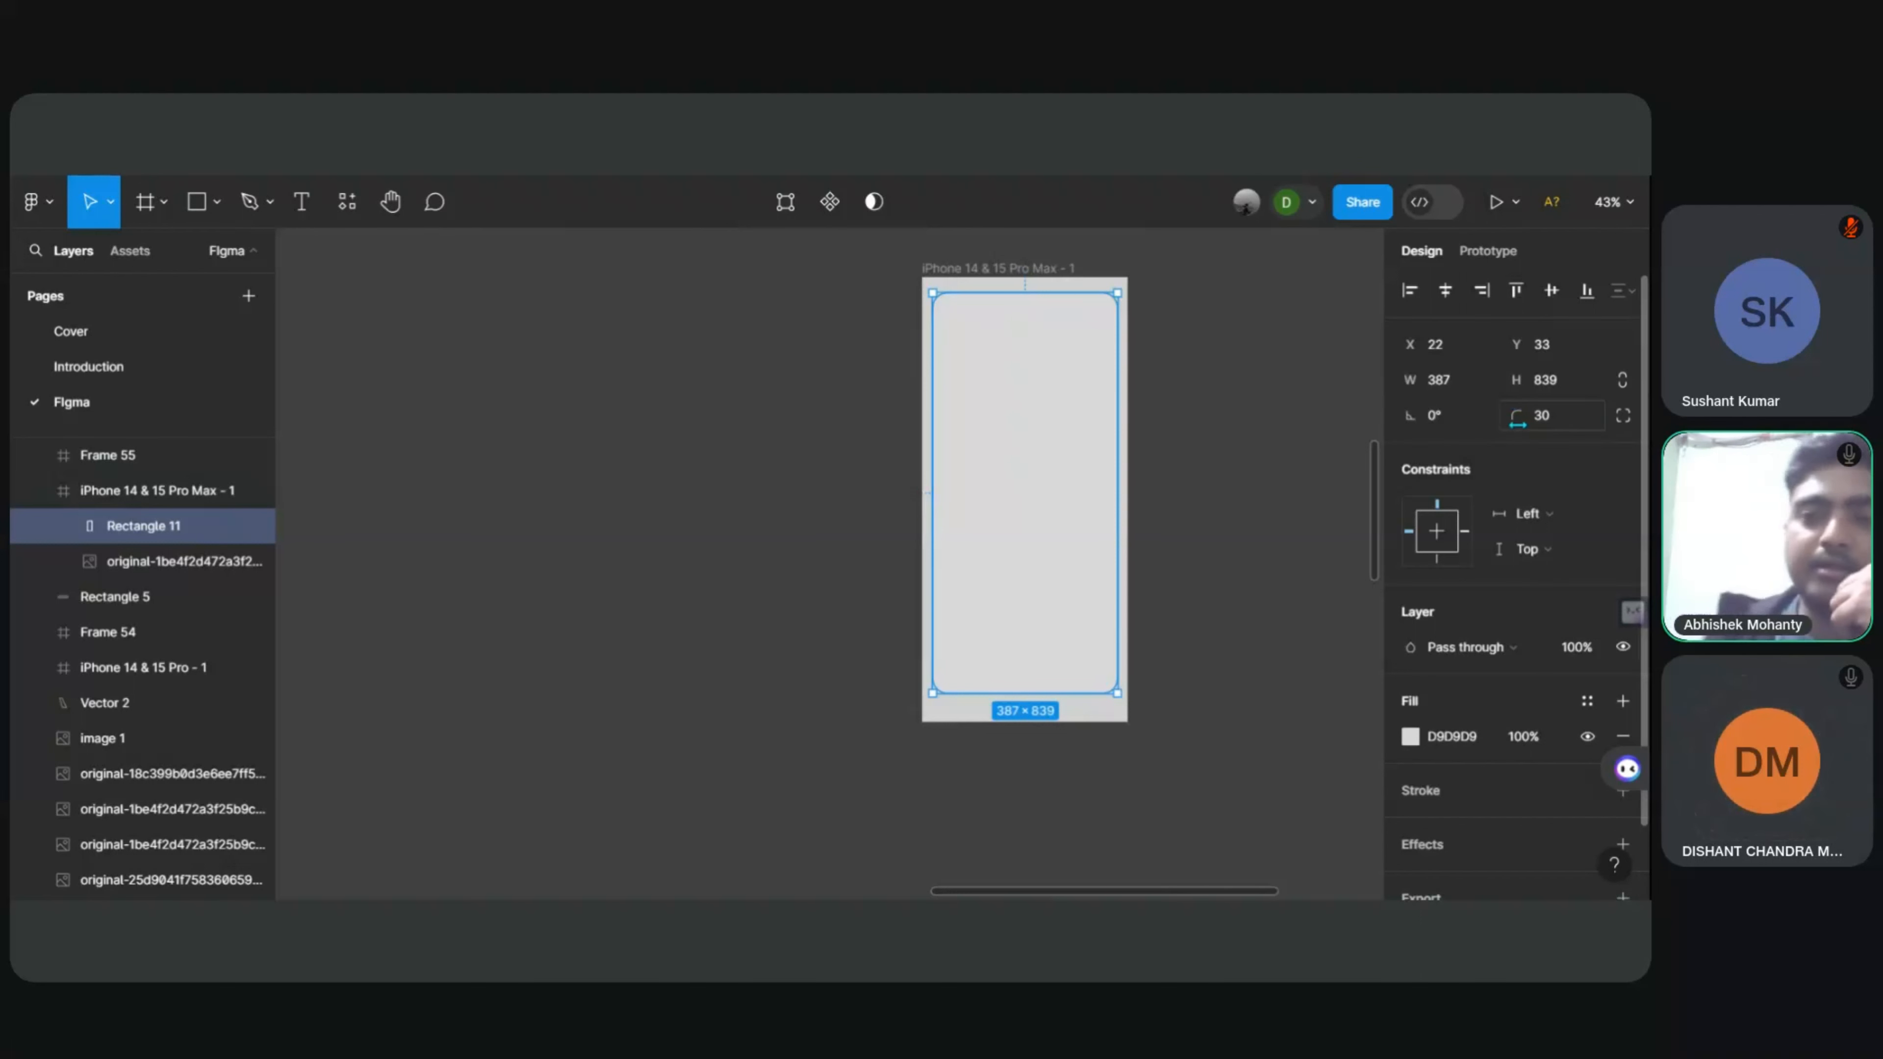
pyautogui.moveTo(1517, 420); pyautogui.dragTo(1560, 416)
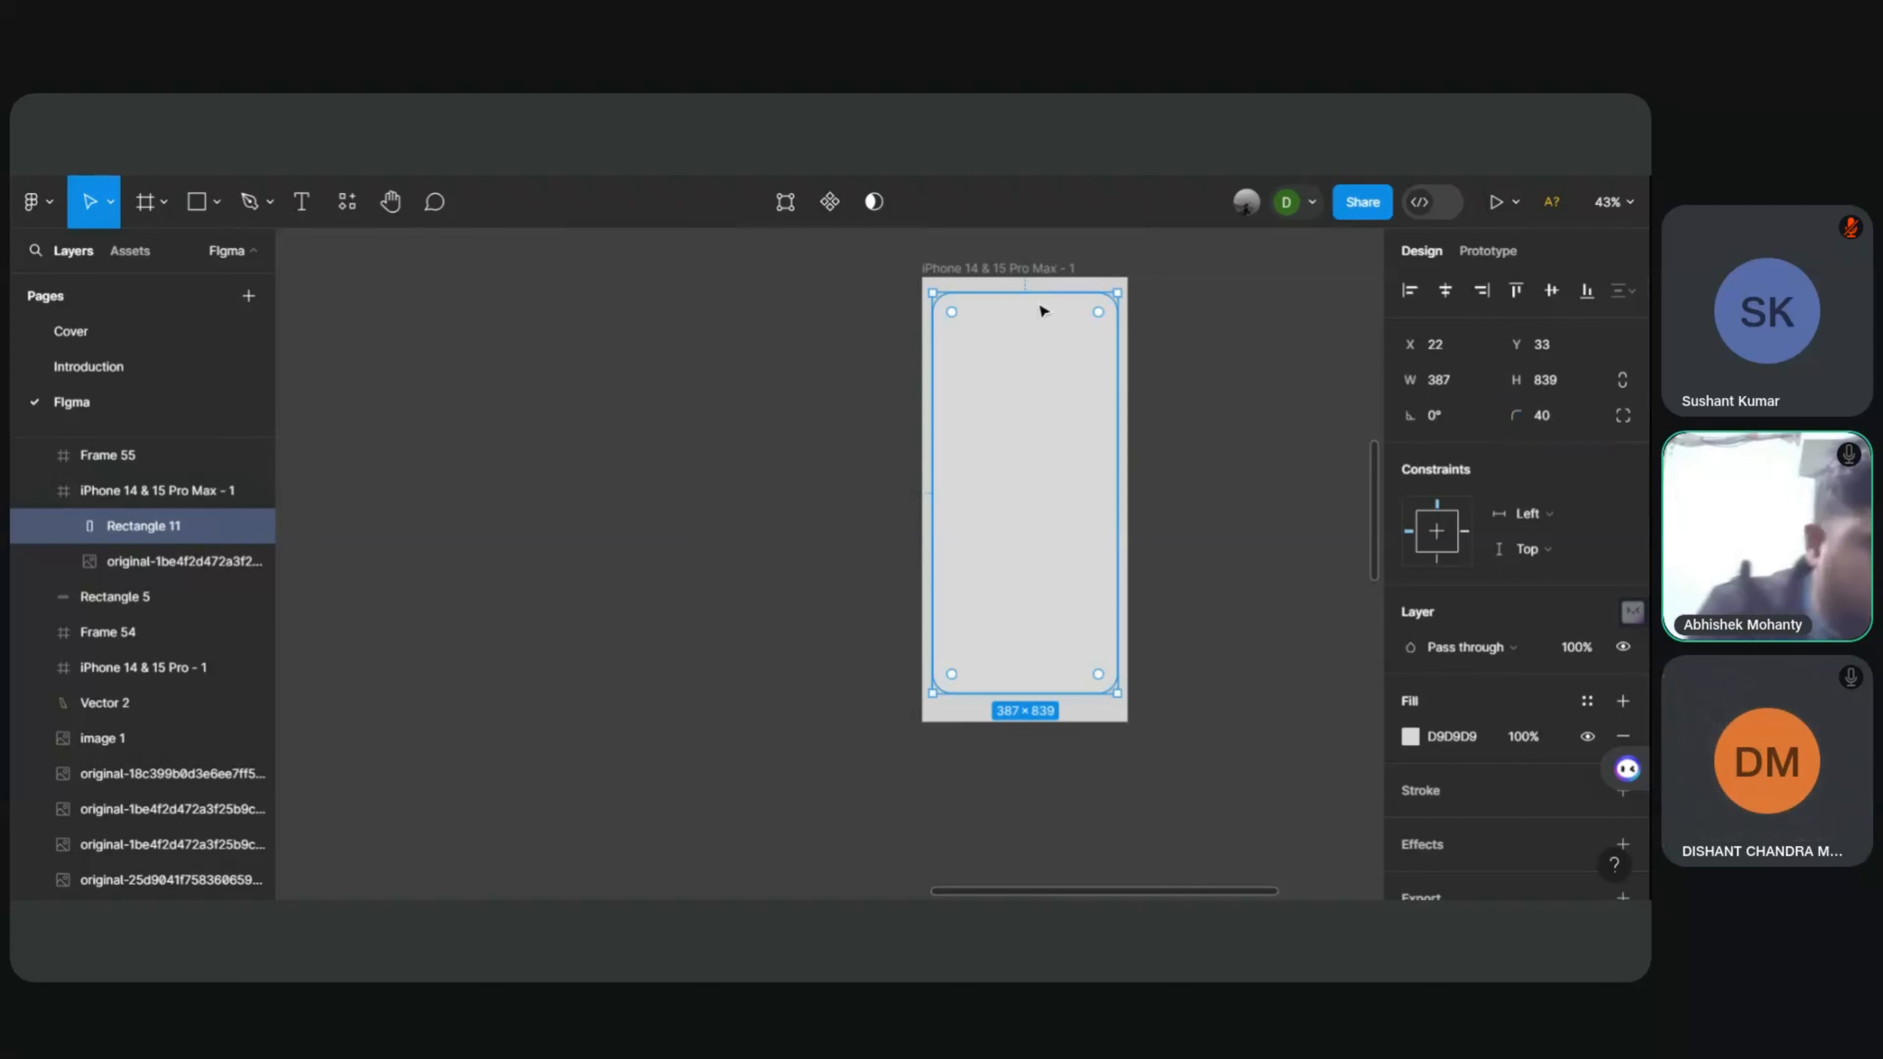
# Step: Move the 1024 × 768 Japan travel mockup image beside the iPhone frame, at about X 1993, Y 2159
pyautogui.scroll(-5, 609, 387)
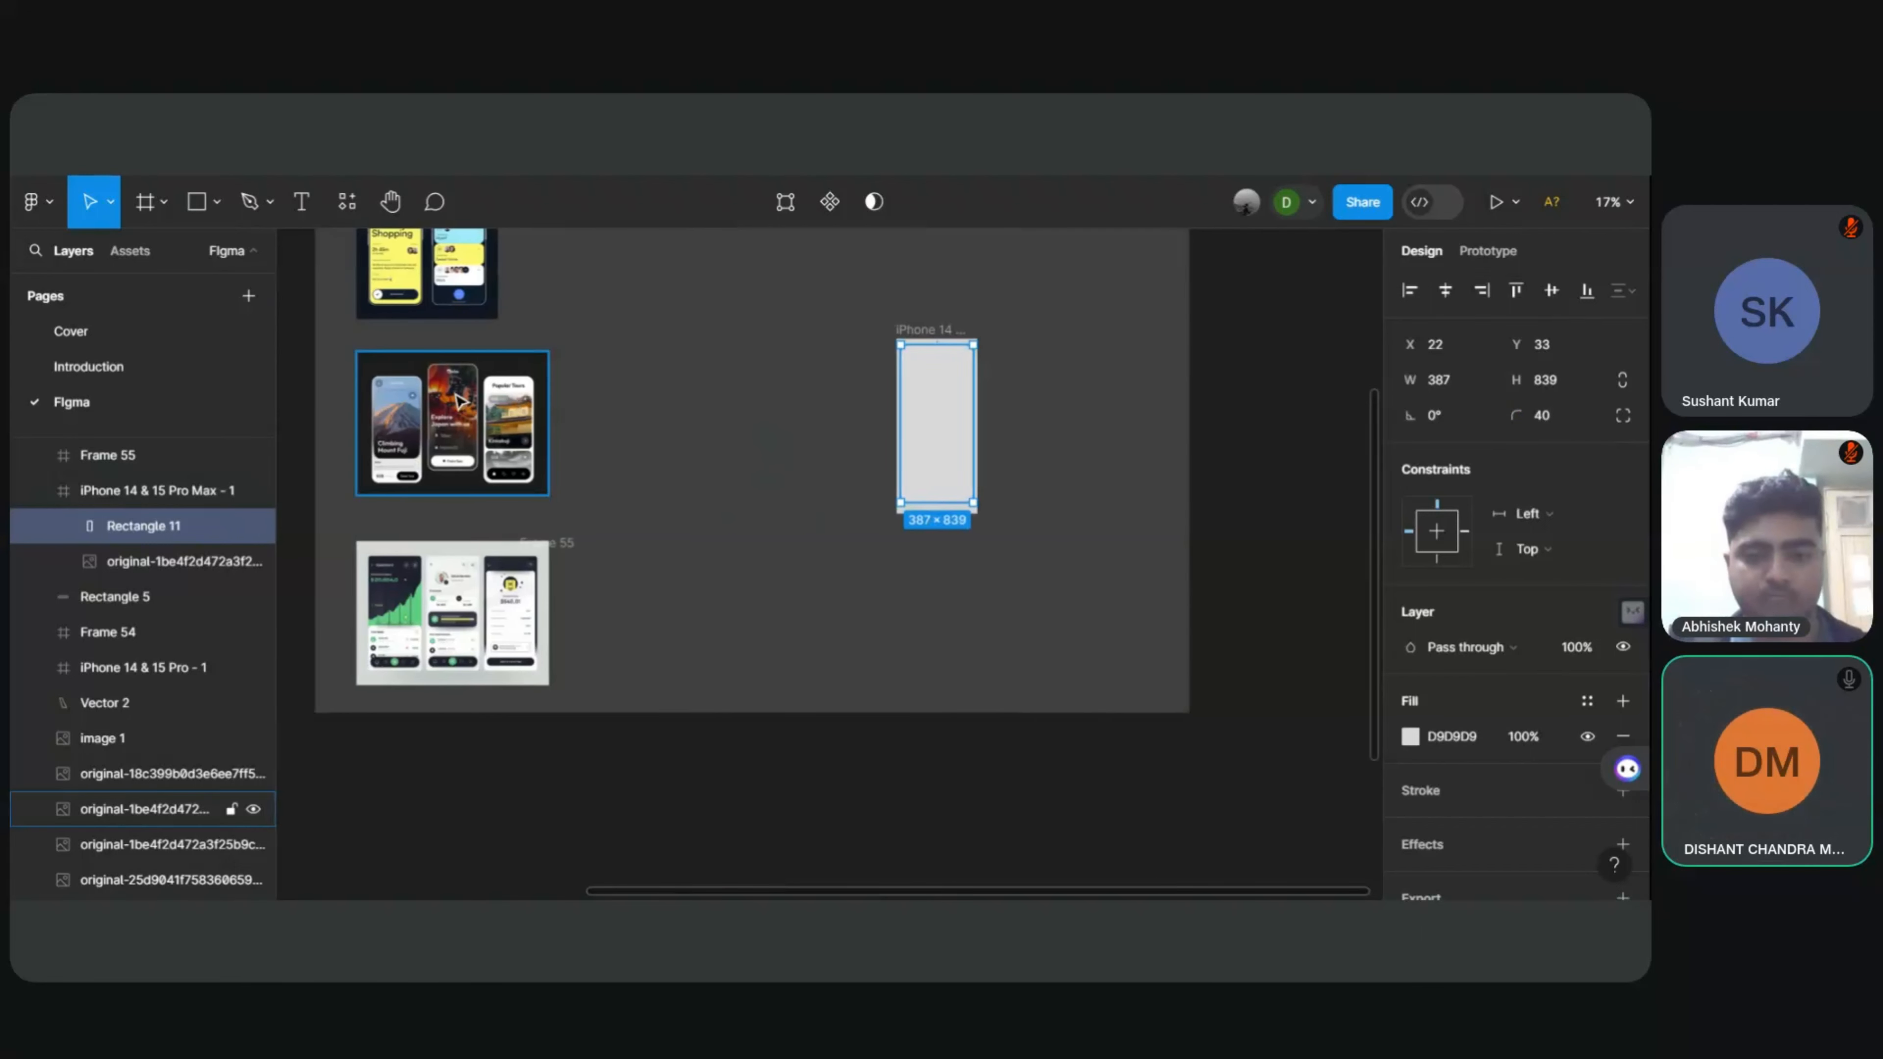
pyautogui.moveTo(521, 407); pyautogui.dragTo(837, 404)
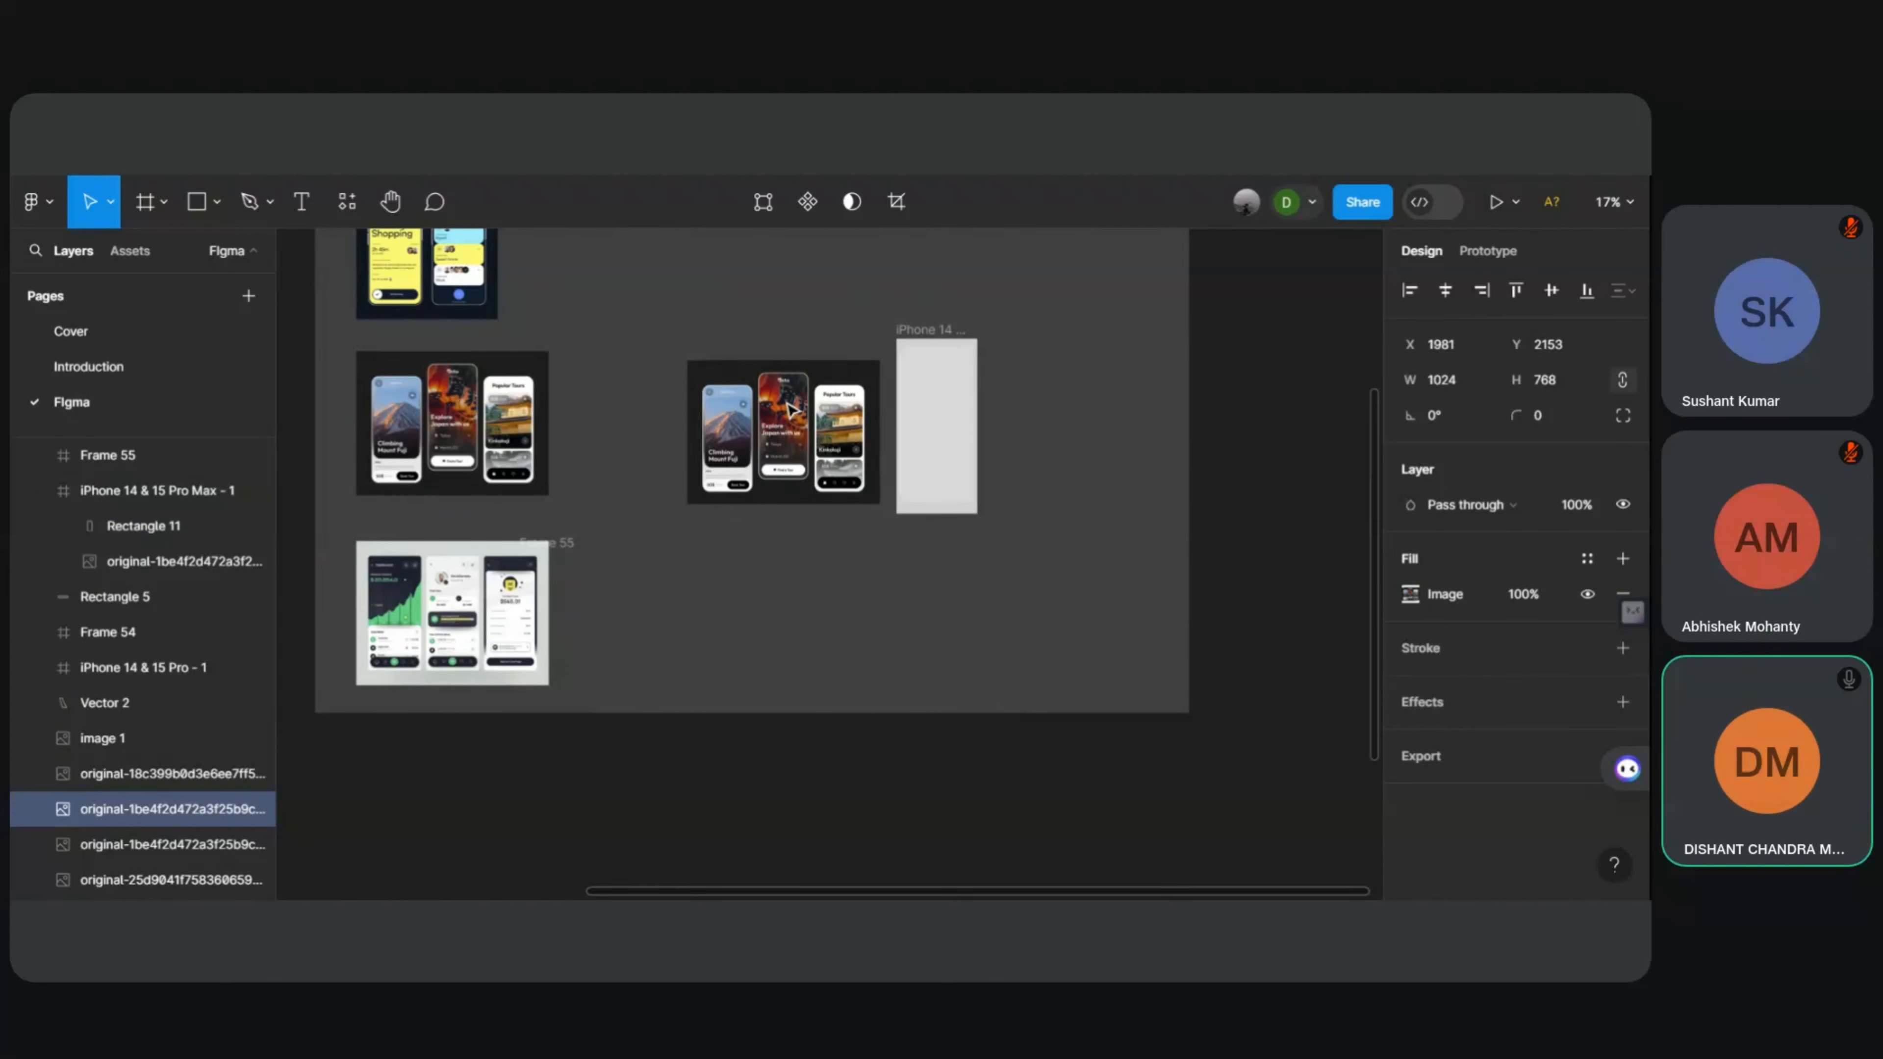
pyautogui.scroll(5, 1000, 408)
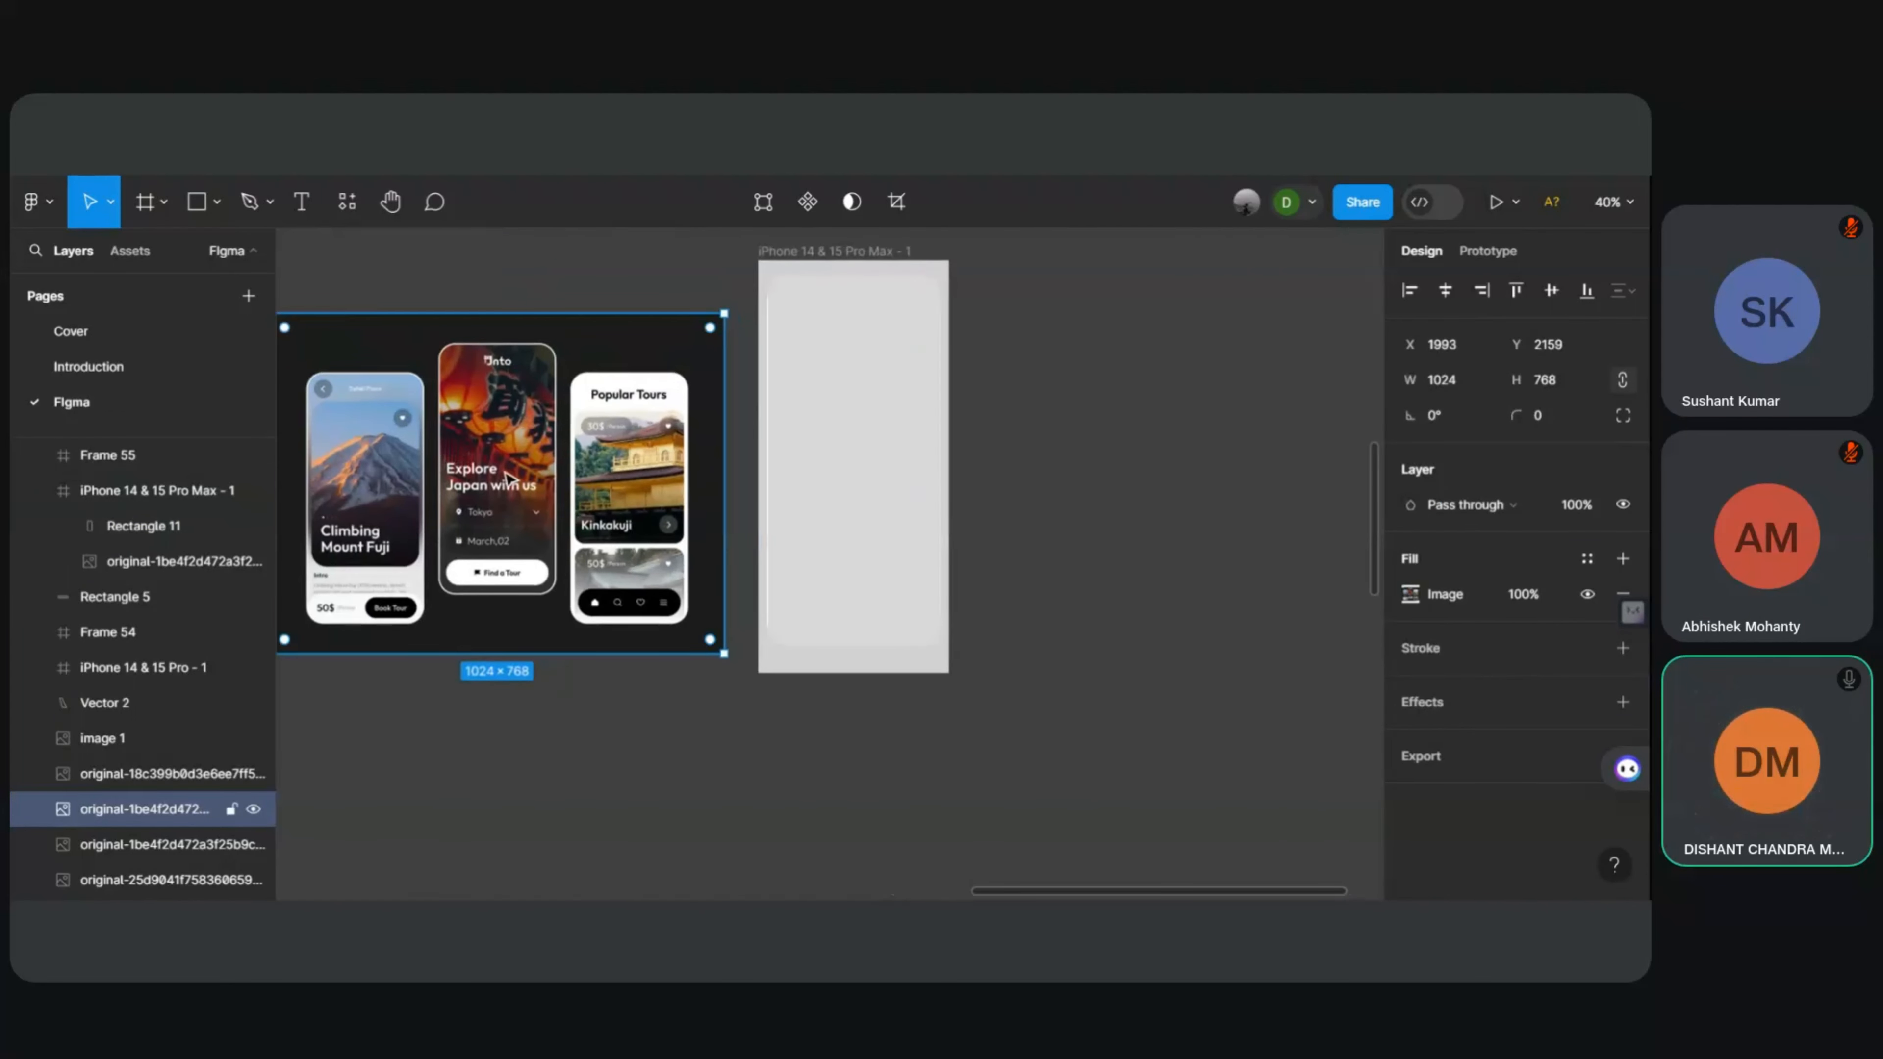
pyautogui.scroll(2, 510, 478)
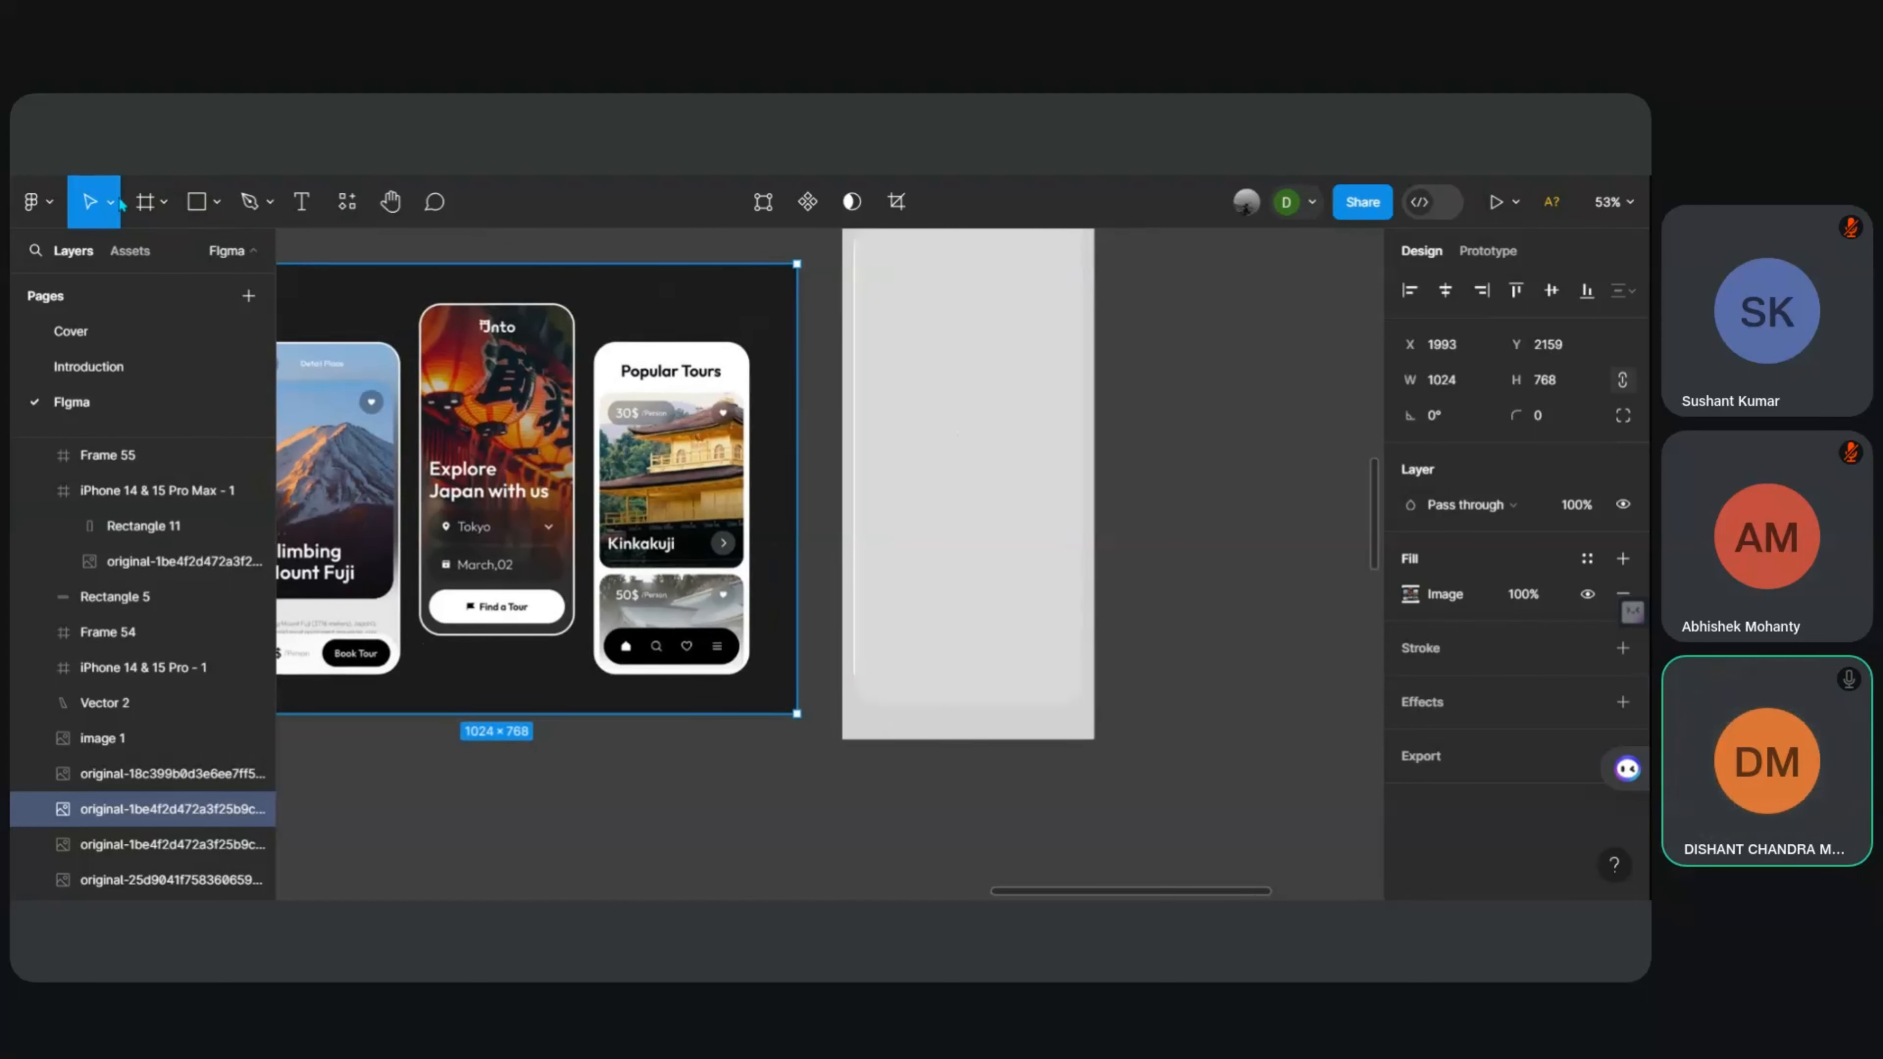
# Step: Place a 100 × 100 rectangle on the empty canvas to the right of the iPhone frame
pyautogui.click(216, 204)
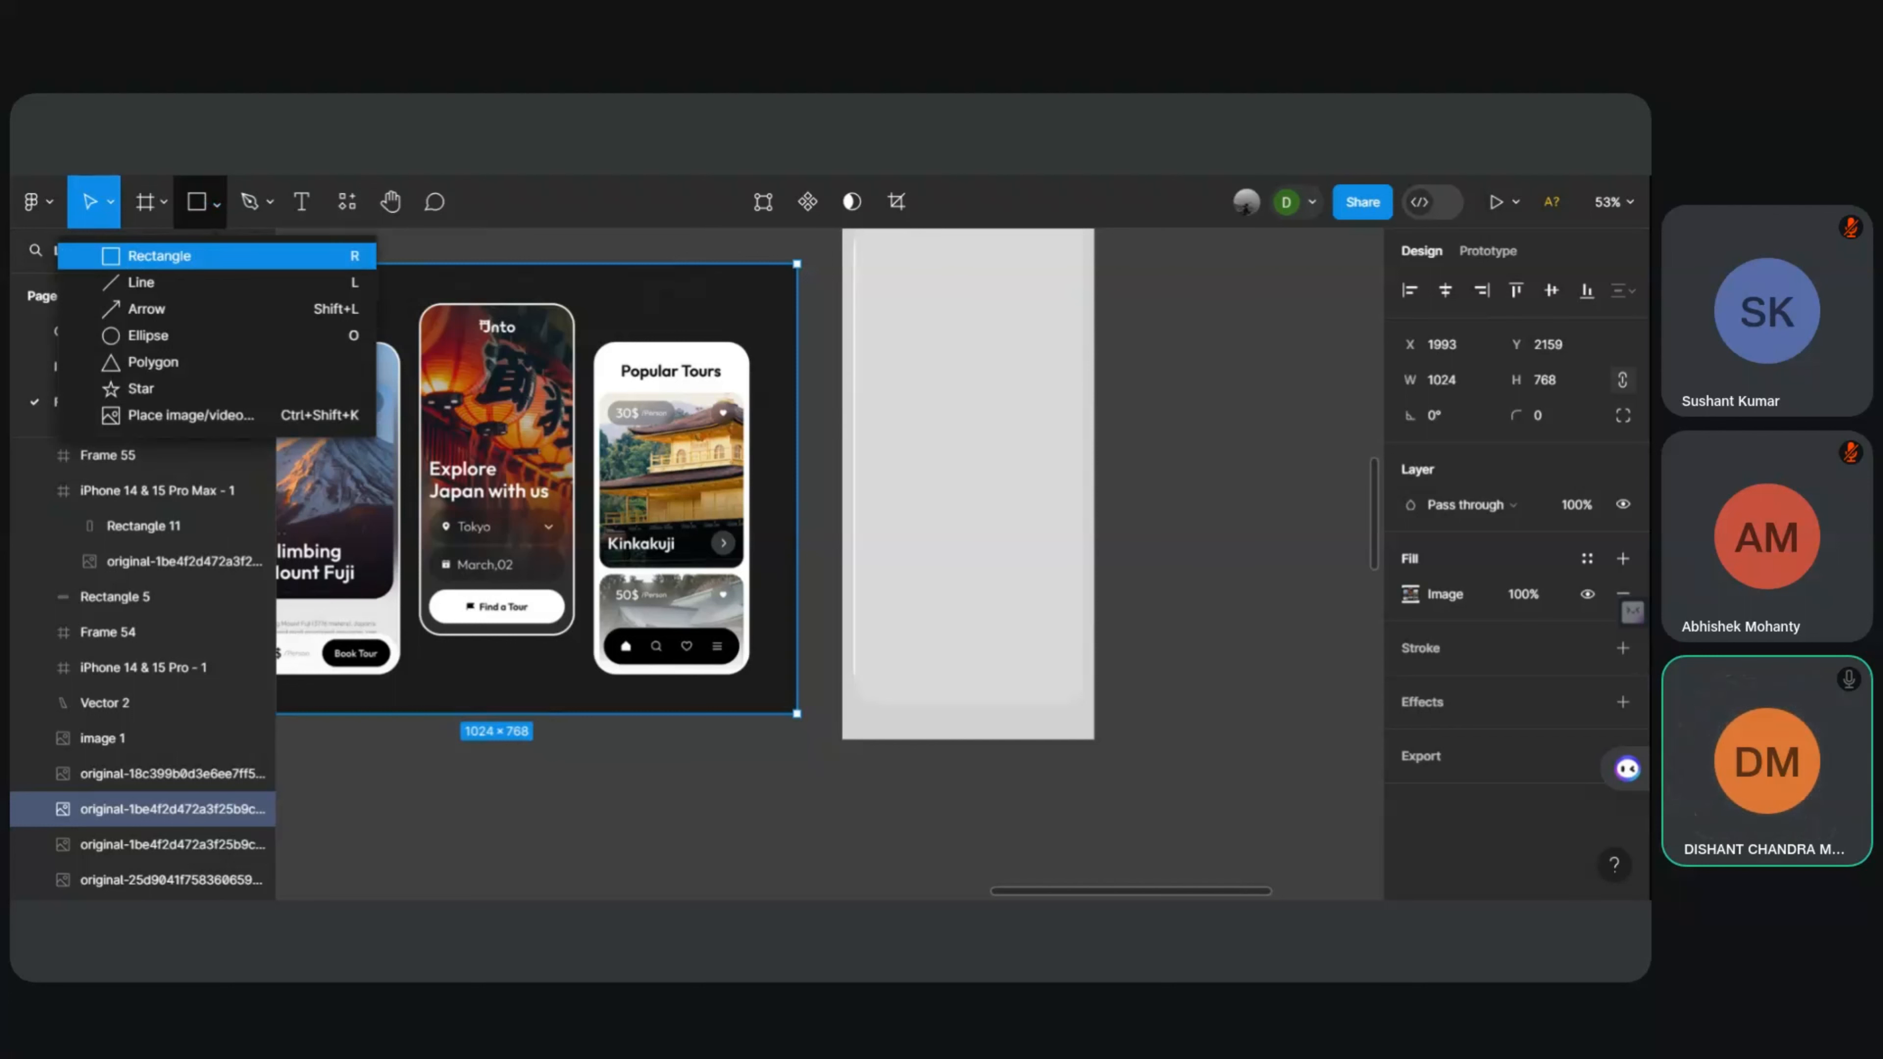
pyautogui.click(159, 255)
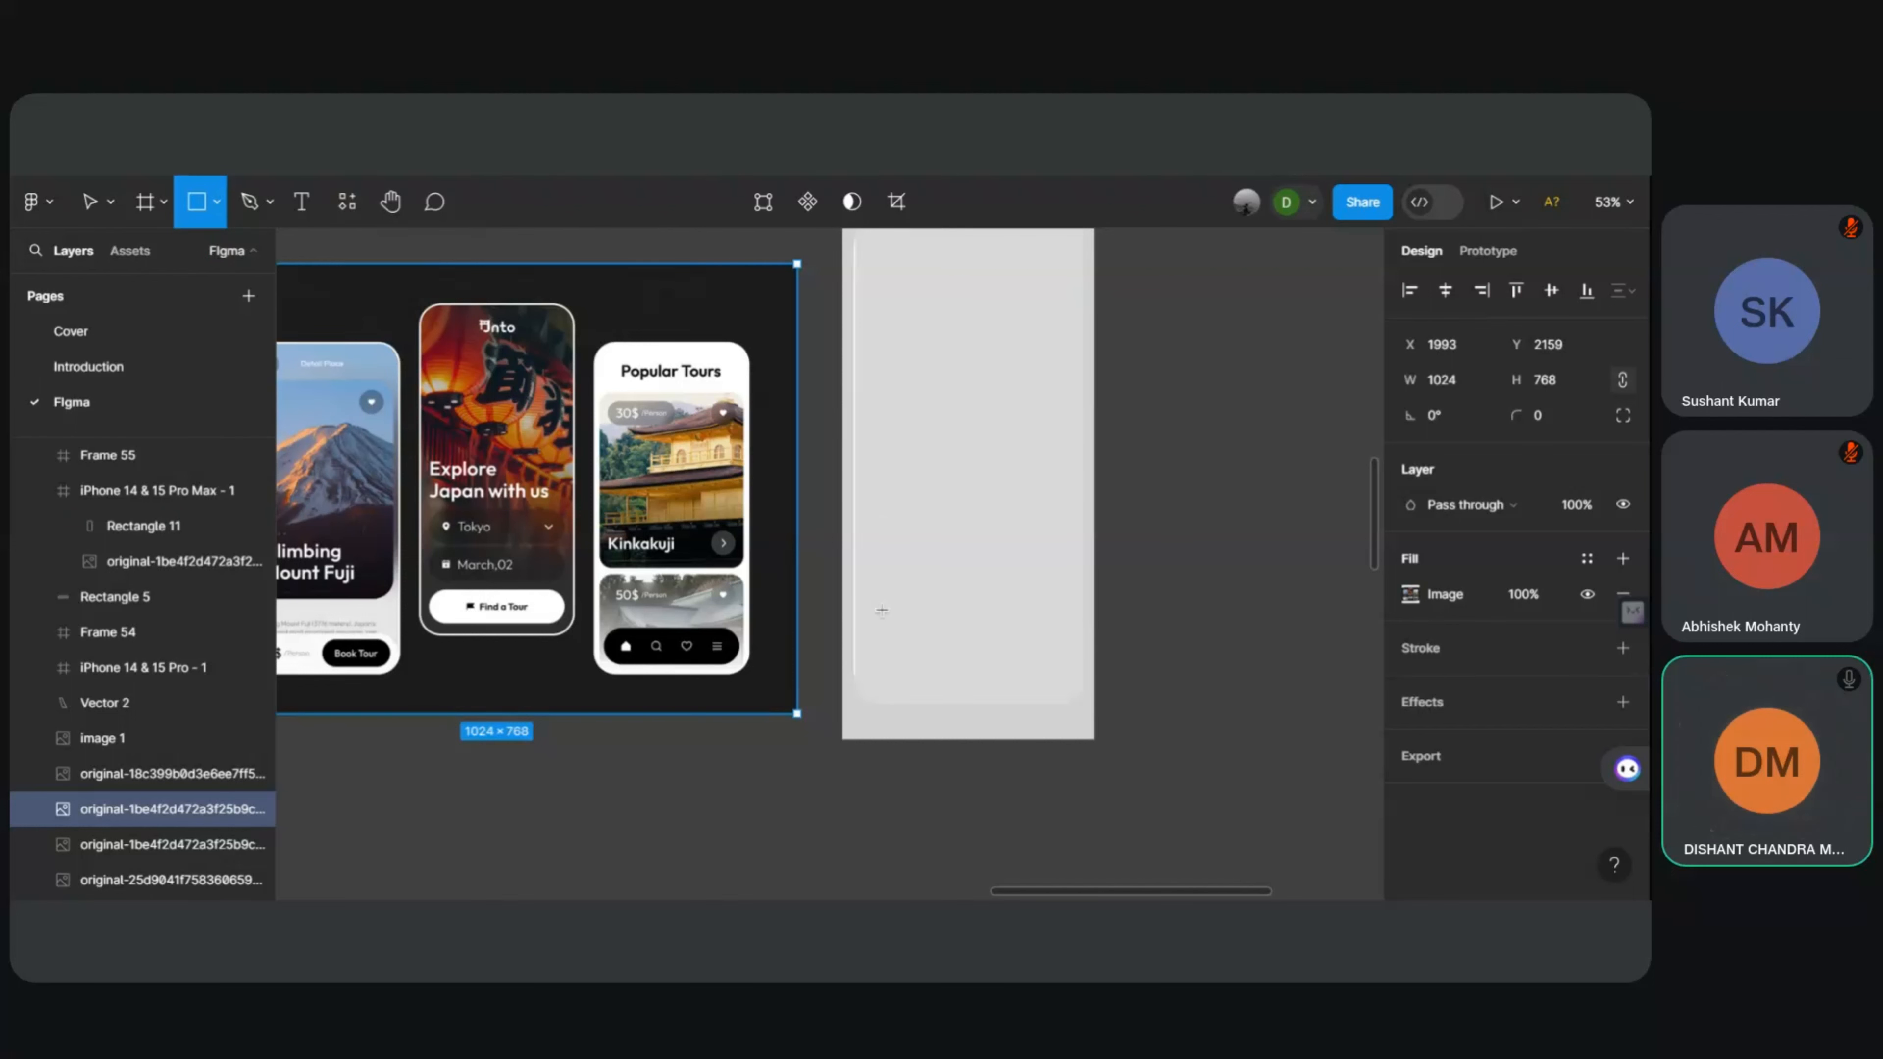
pyautogui.click(1306, 435)
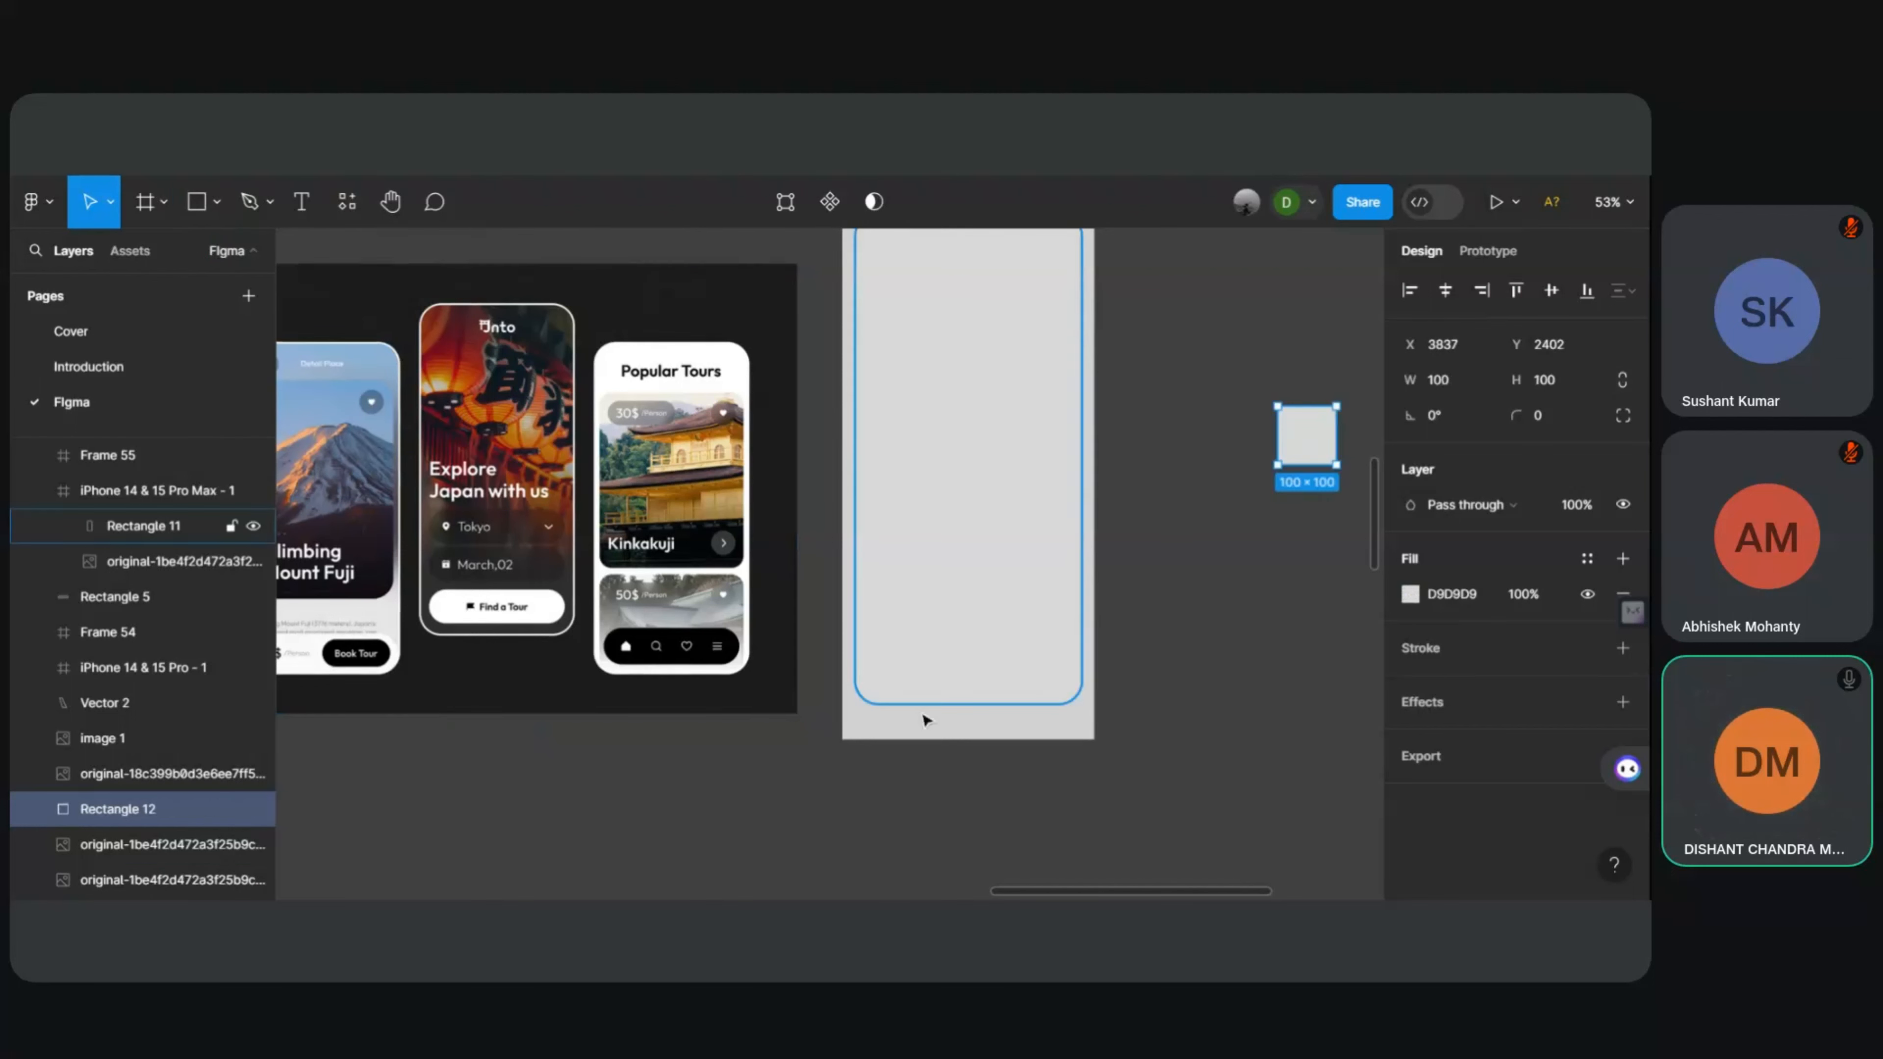
# Step: Change the iPhone 14 & 15 Pro Max frame's fill to dark red A51616
pyautogui.click(904, 731)
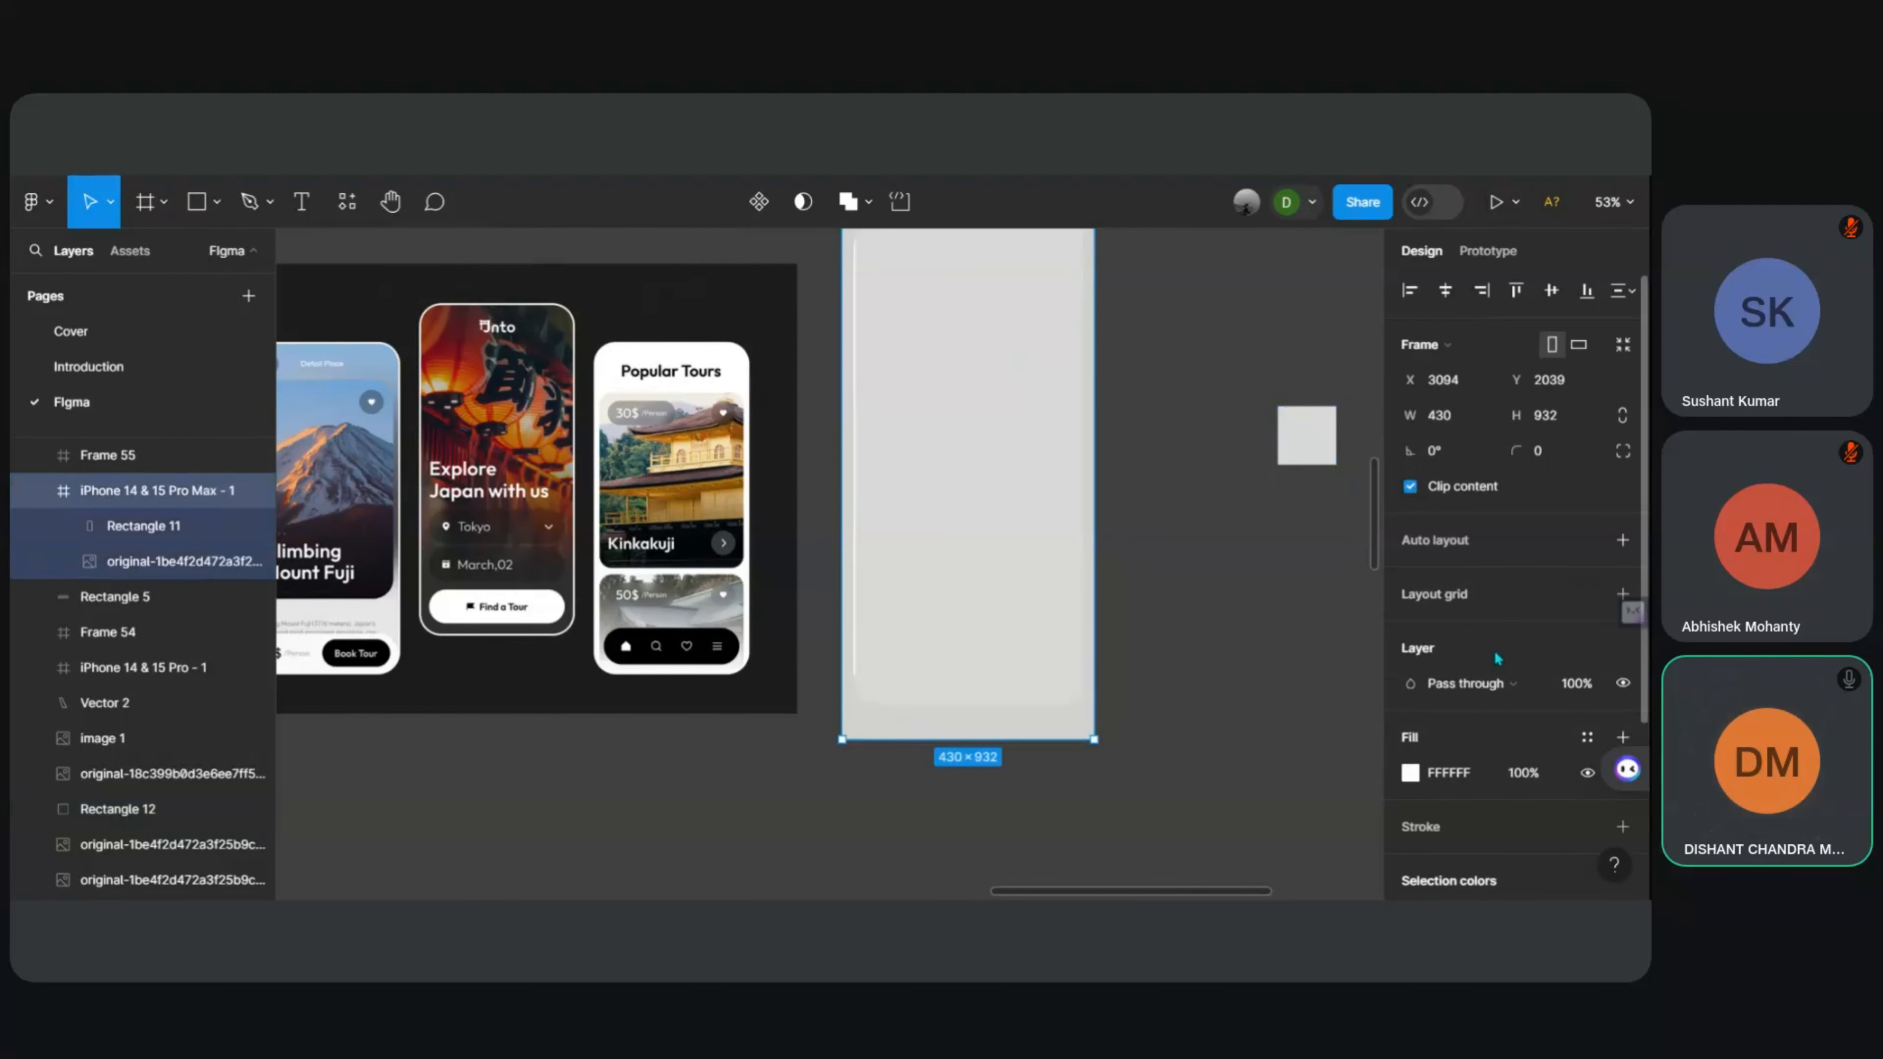
pyautogui.scroll(-1, 1489, 651)
pyautogui.click(1412, 746)
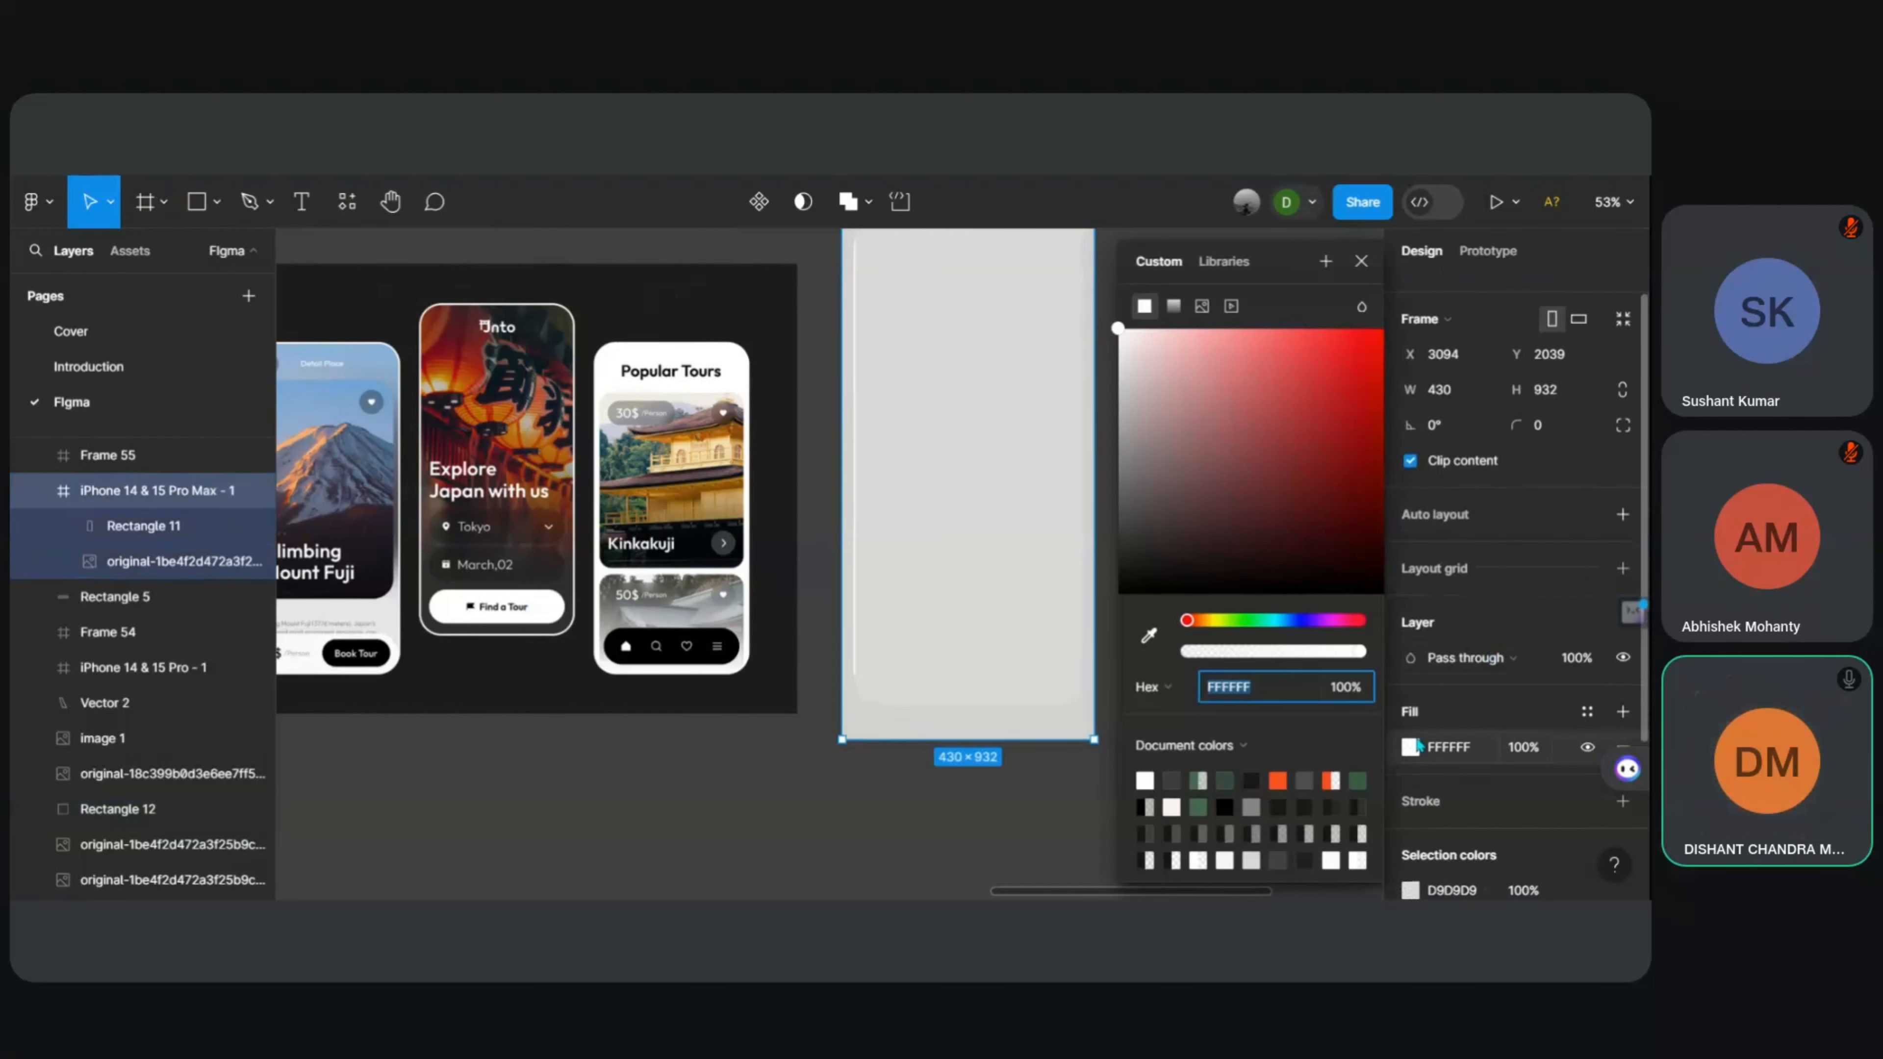
pyautogui.click(1348, 423)
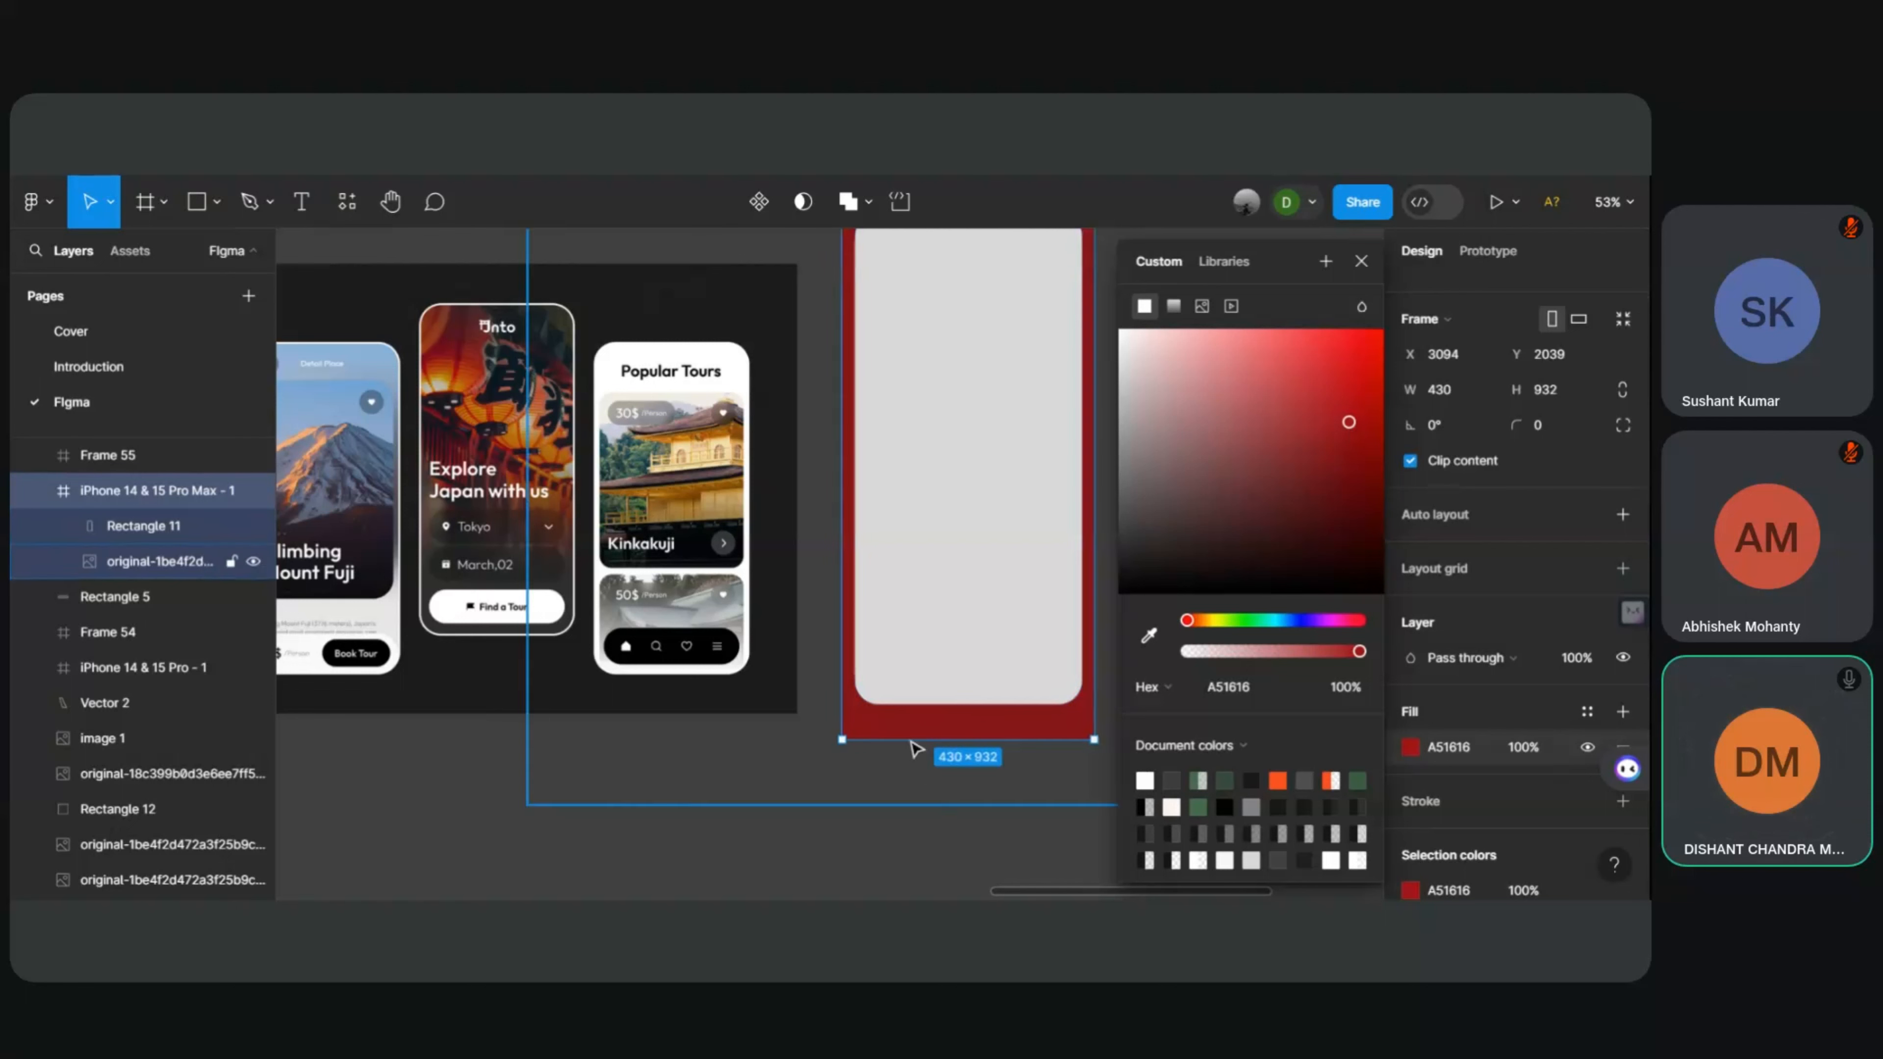
pyautogui.click(917, 853)
pyautogui.scroll(2, 1253, 517)
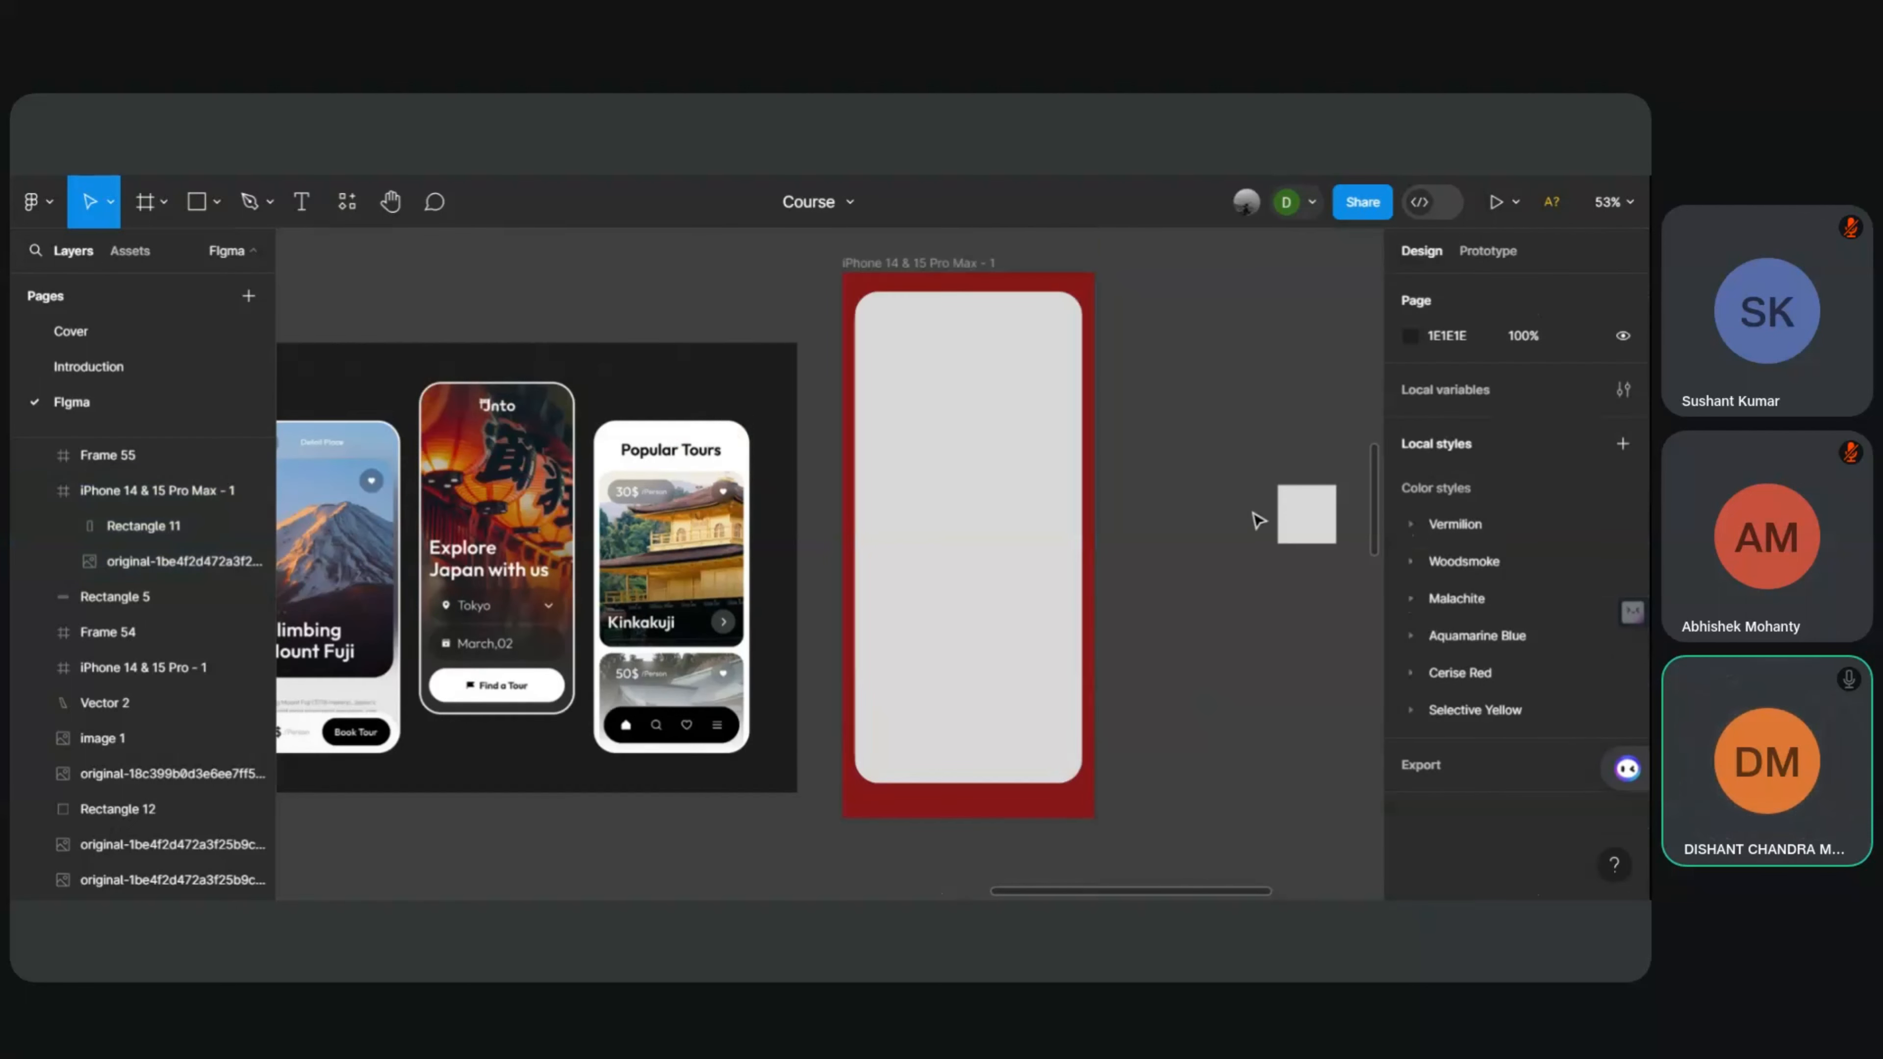
# Step: Nudge the light grey rounded panel in the phone frame to X 21
pyautogui.click(1005, 531)
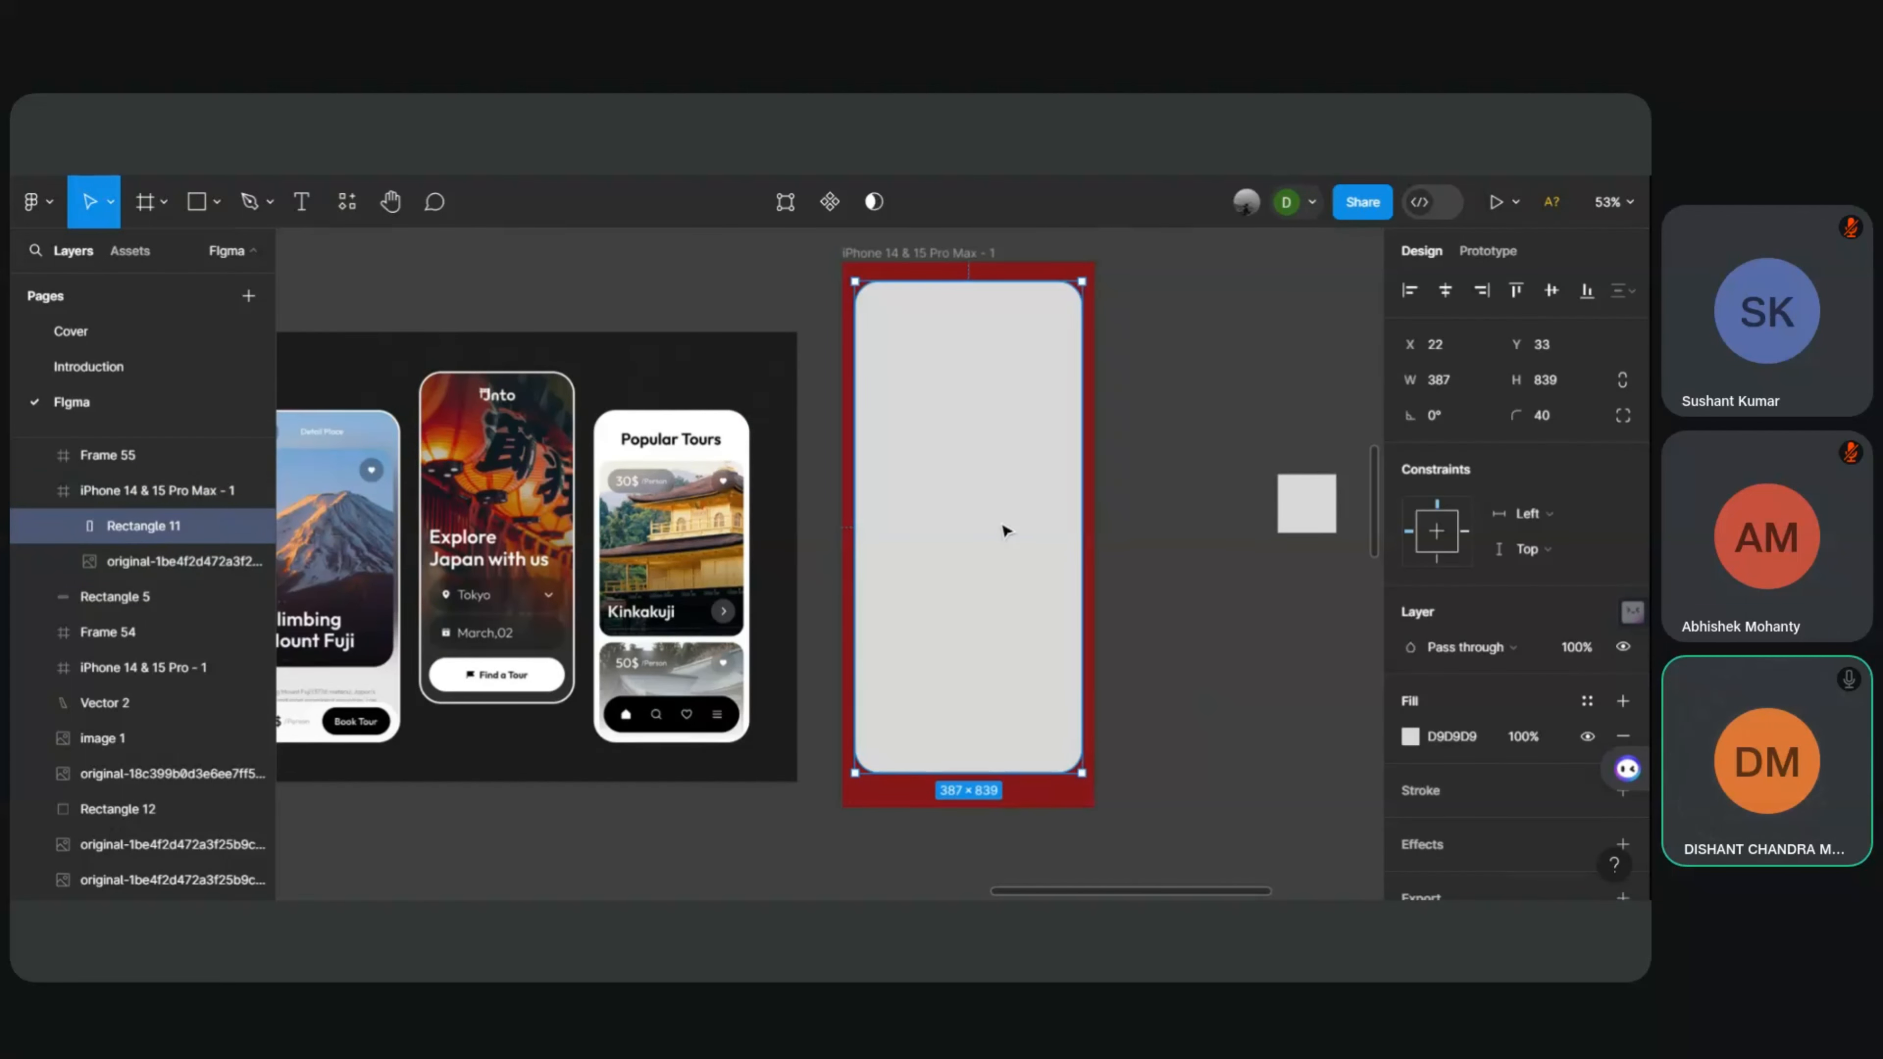
pyautogui.moveTo(1004, 531); pyautogui.dragTo(1006, 530)
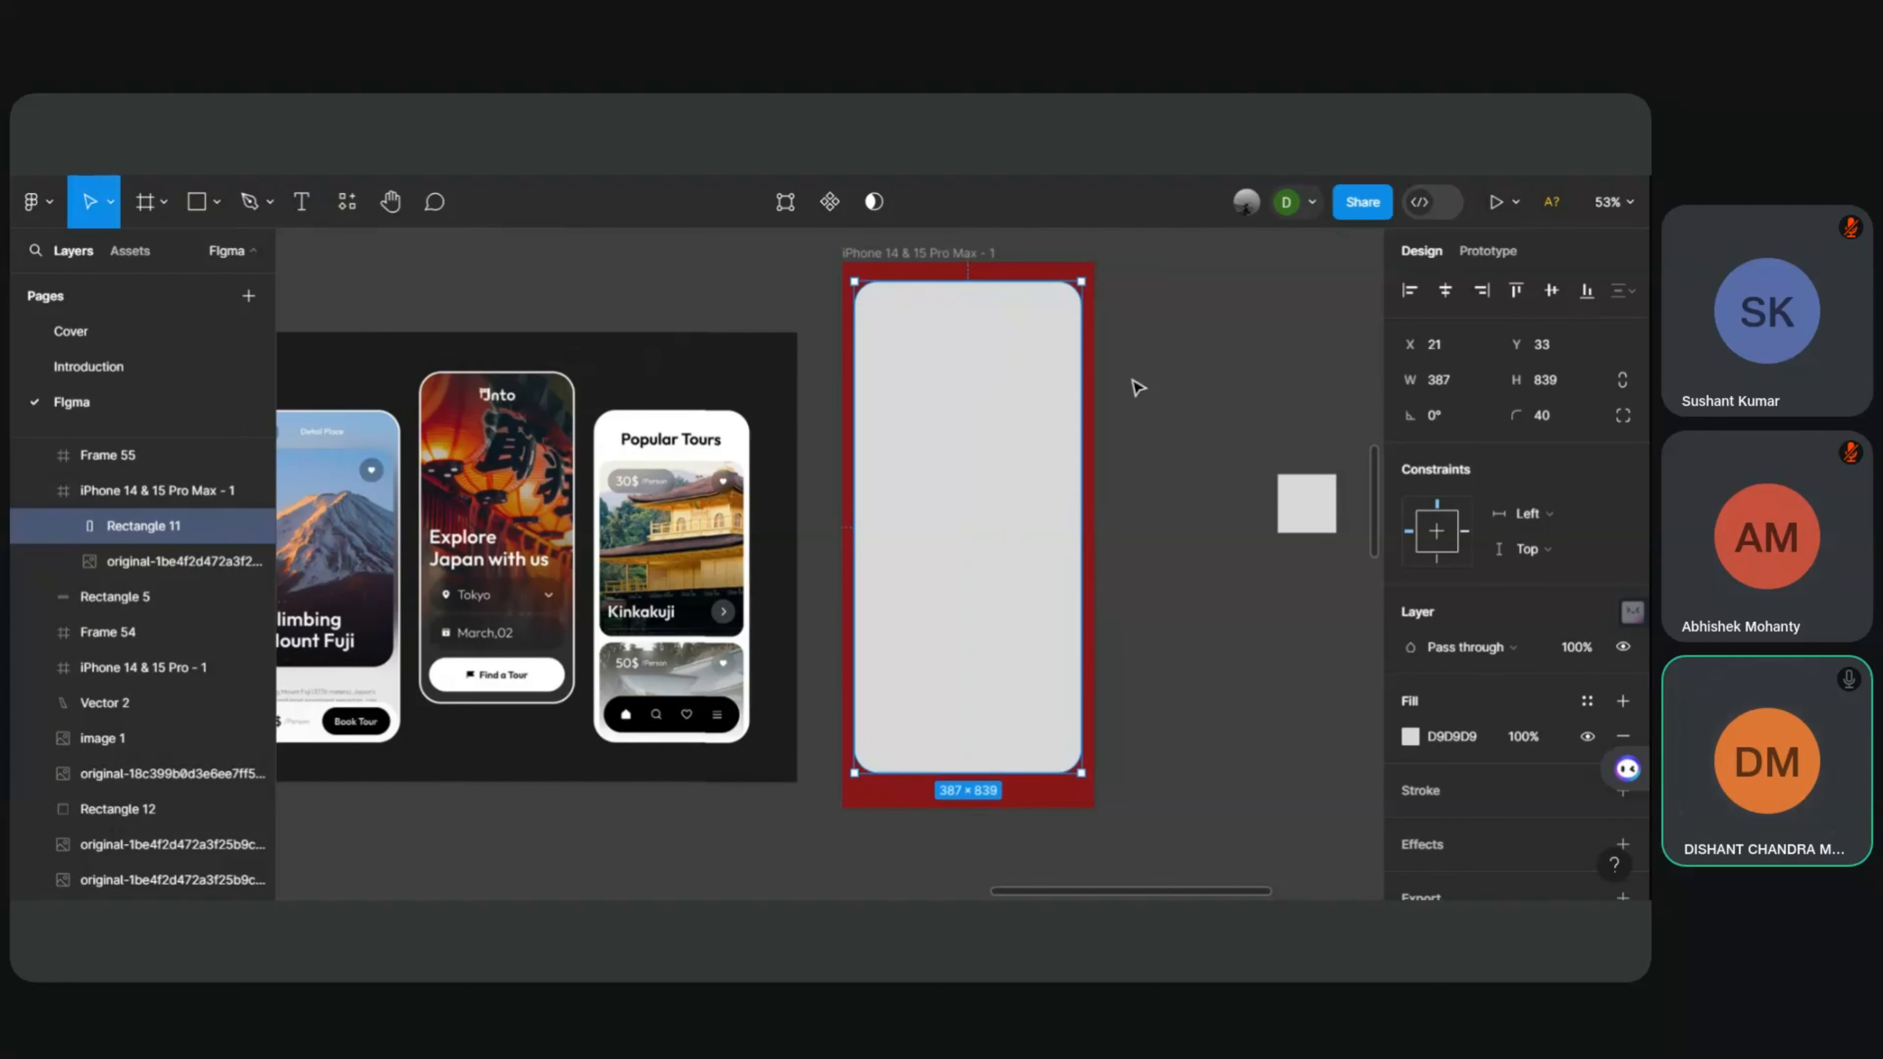
pyautogui.click(1186, 353)
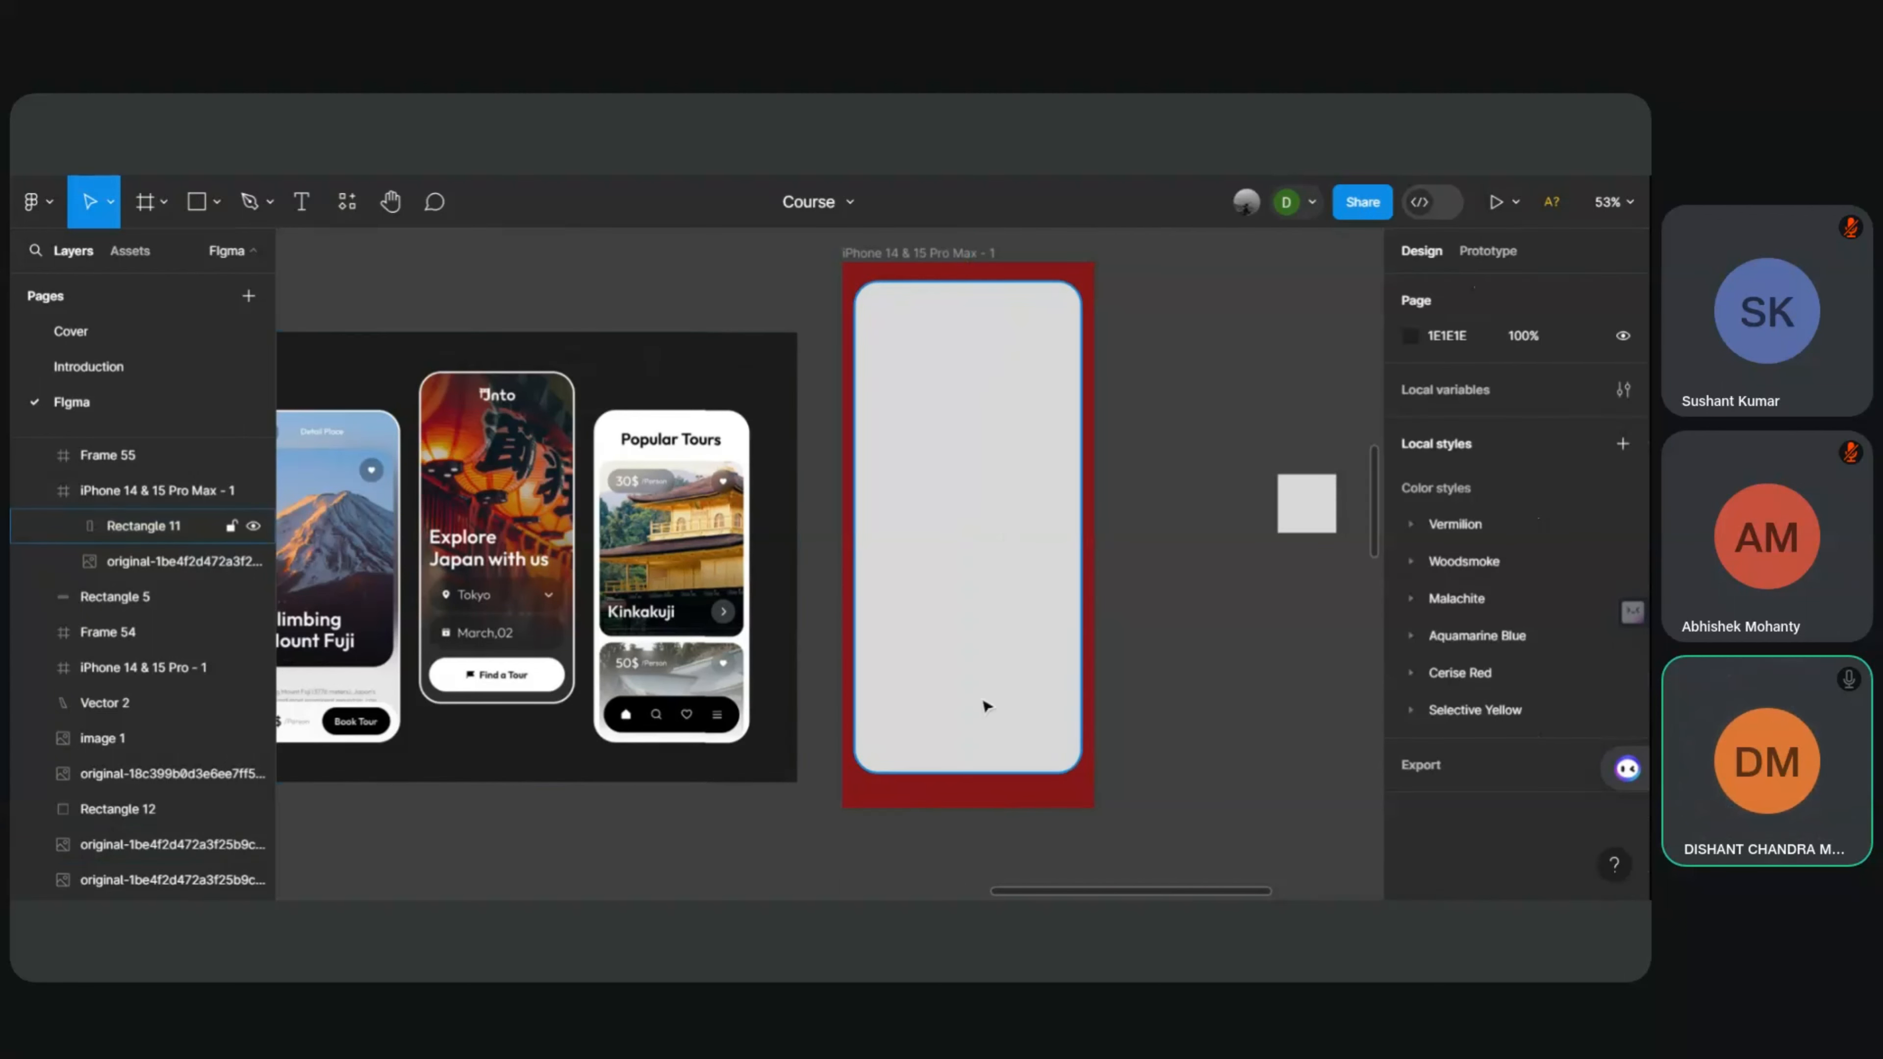
# Step: Change the fill of the small grey square beside the phone frame to dark red 842A2A
pyautogui.moveTo(1301, 510)
pyautogui.mouseDown()
pyautogui.moveTo(962, 639)
pyautogui.moveTo(1290, 491)
pyautogui.mouseUp()
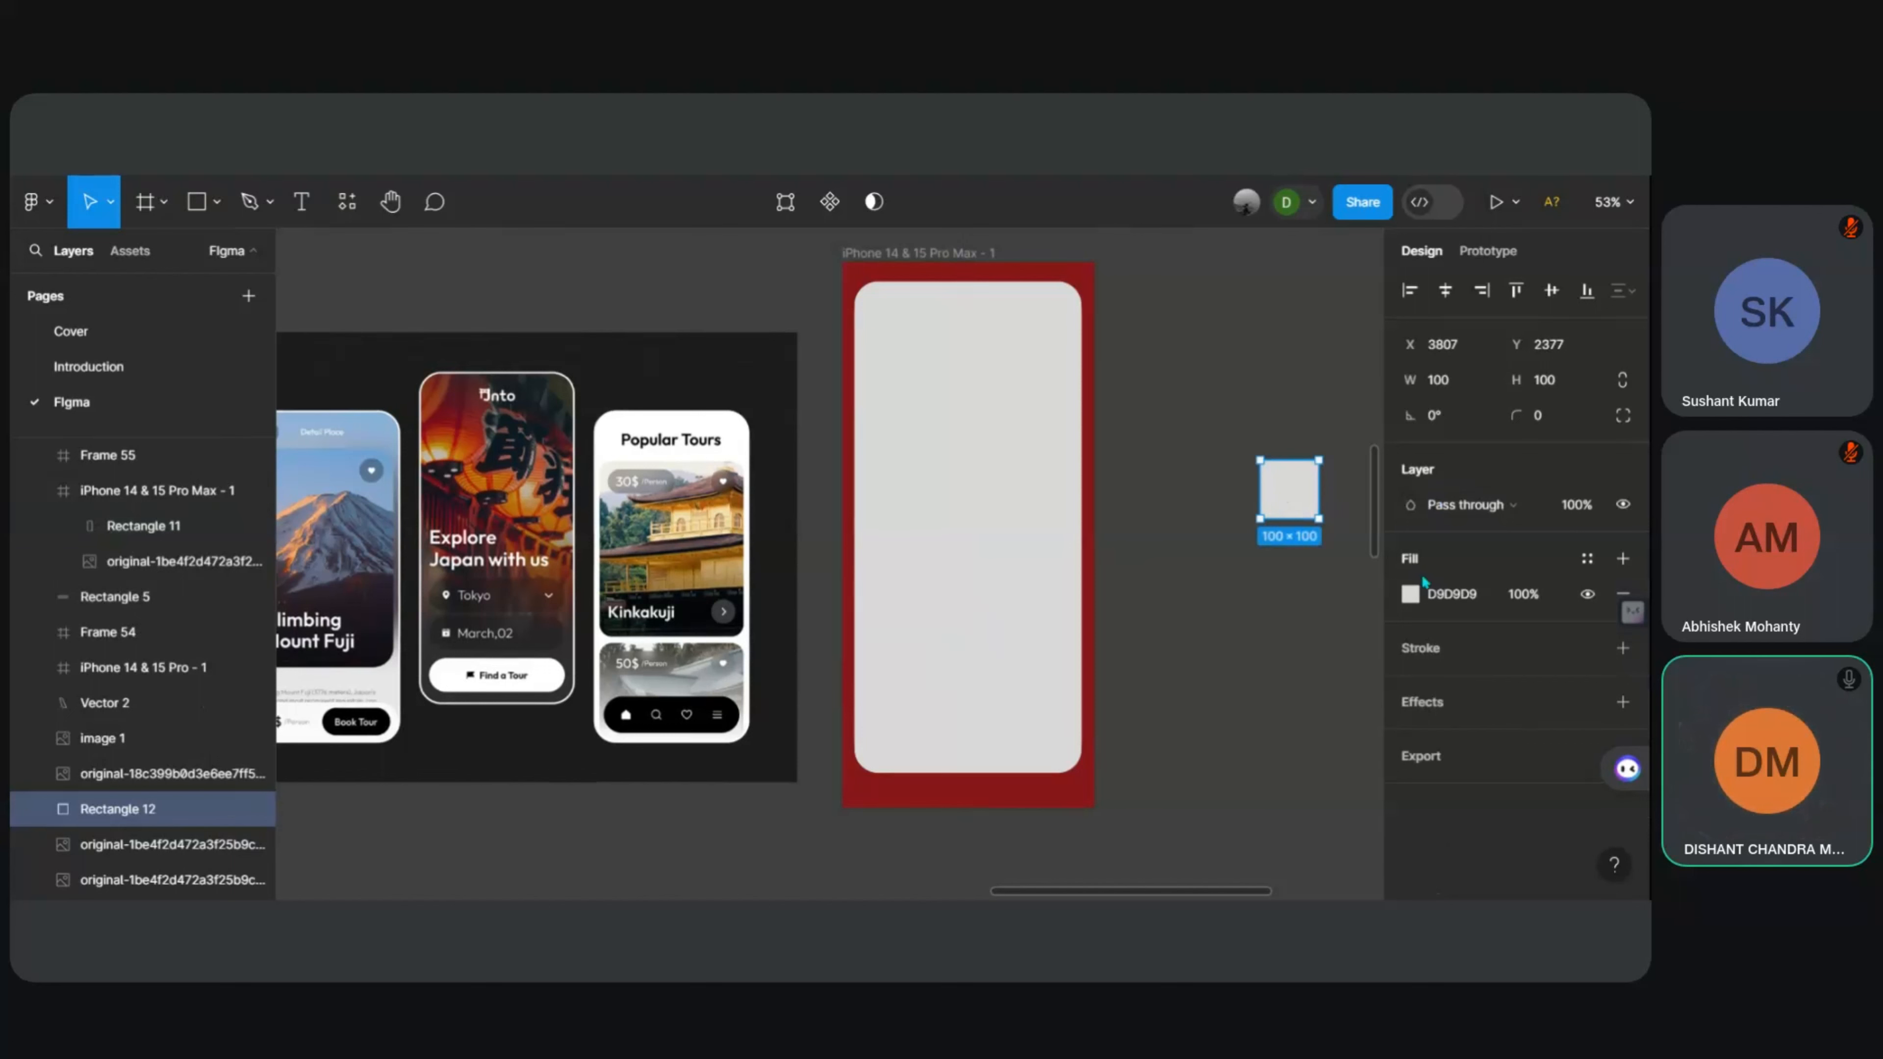
pyautogui.click(1411, 594)
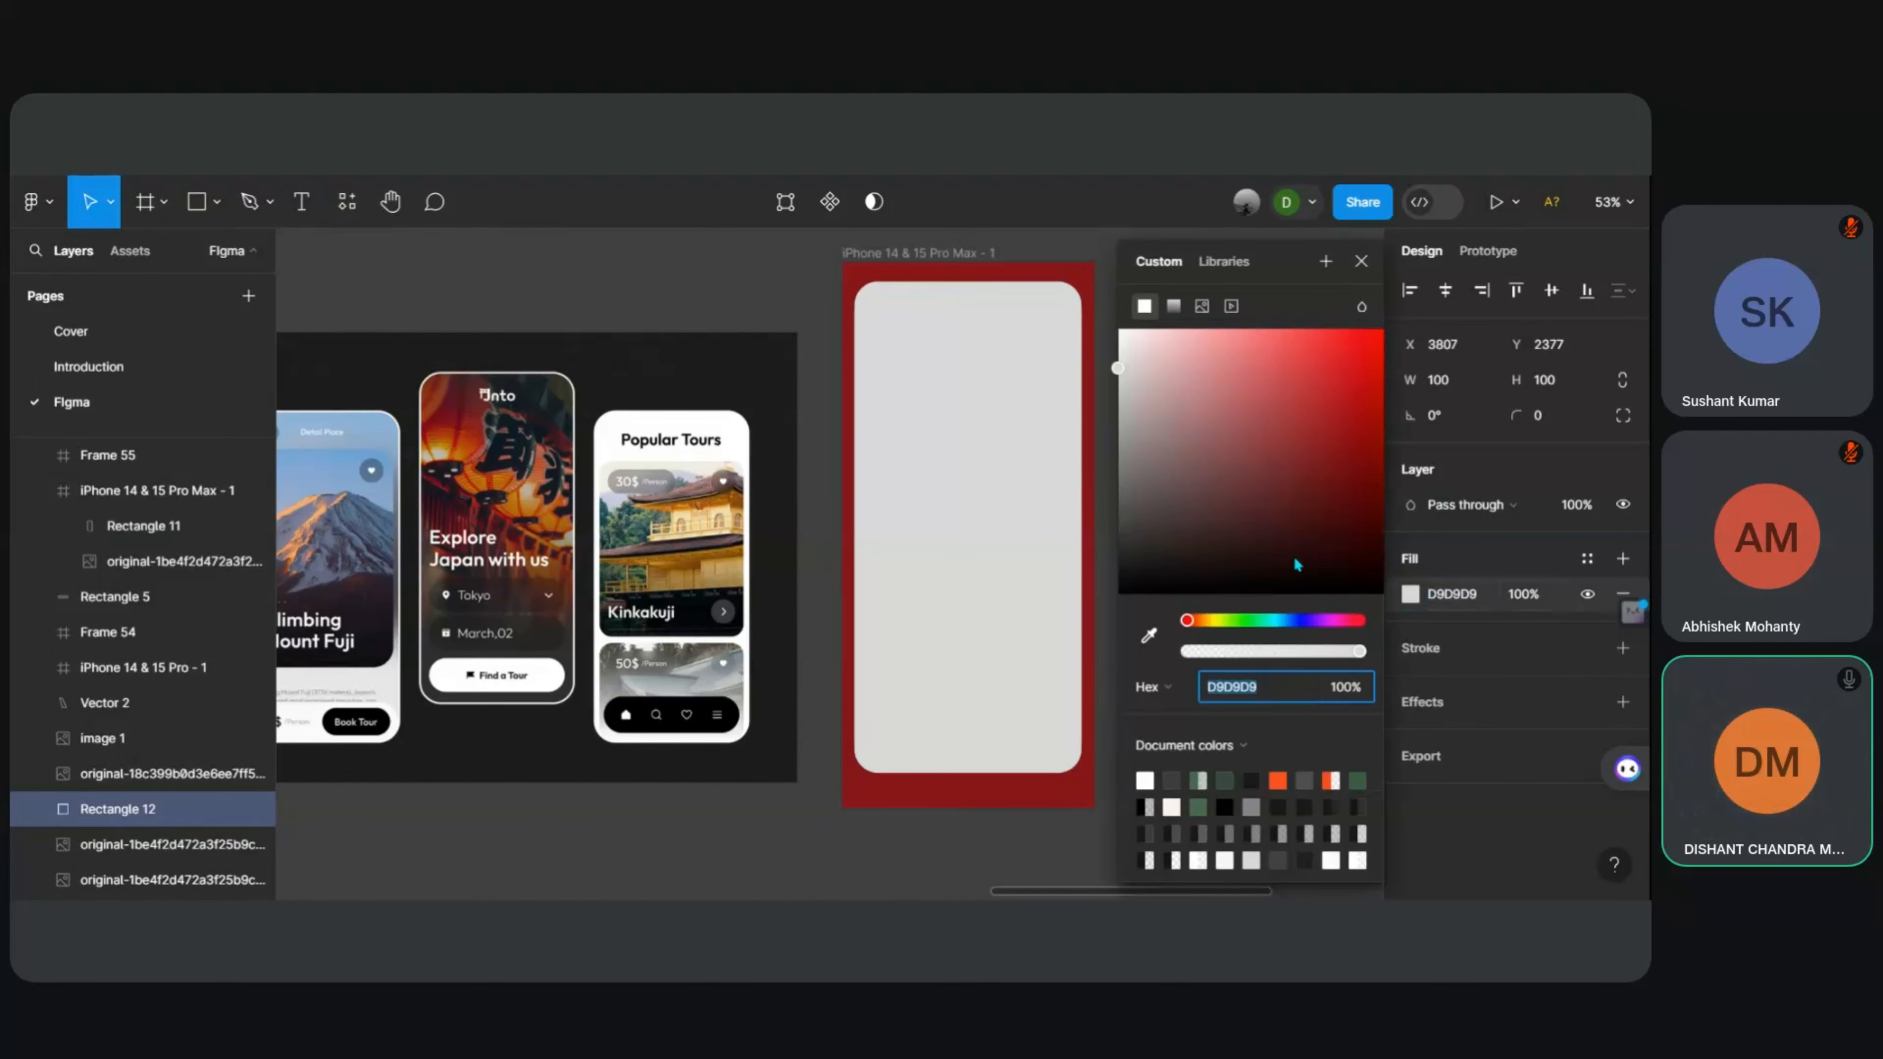
pyautogui.click(1299, 456)
pyautogui.click(740, 286)
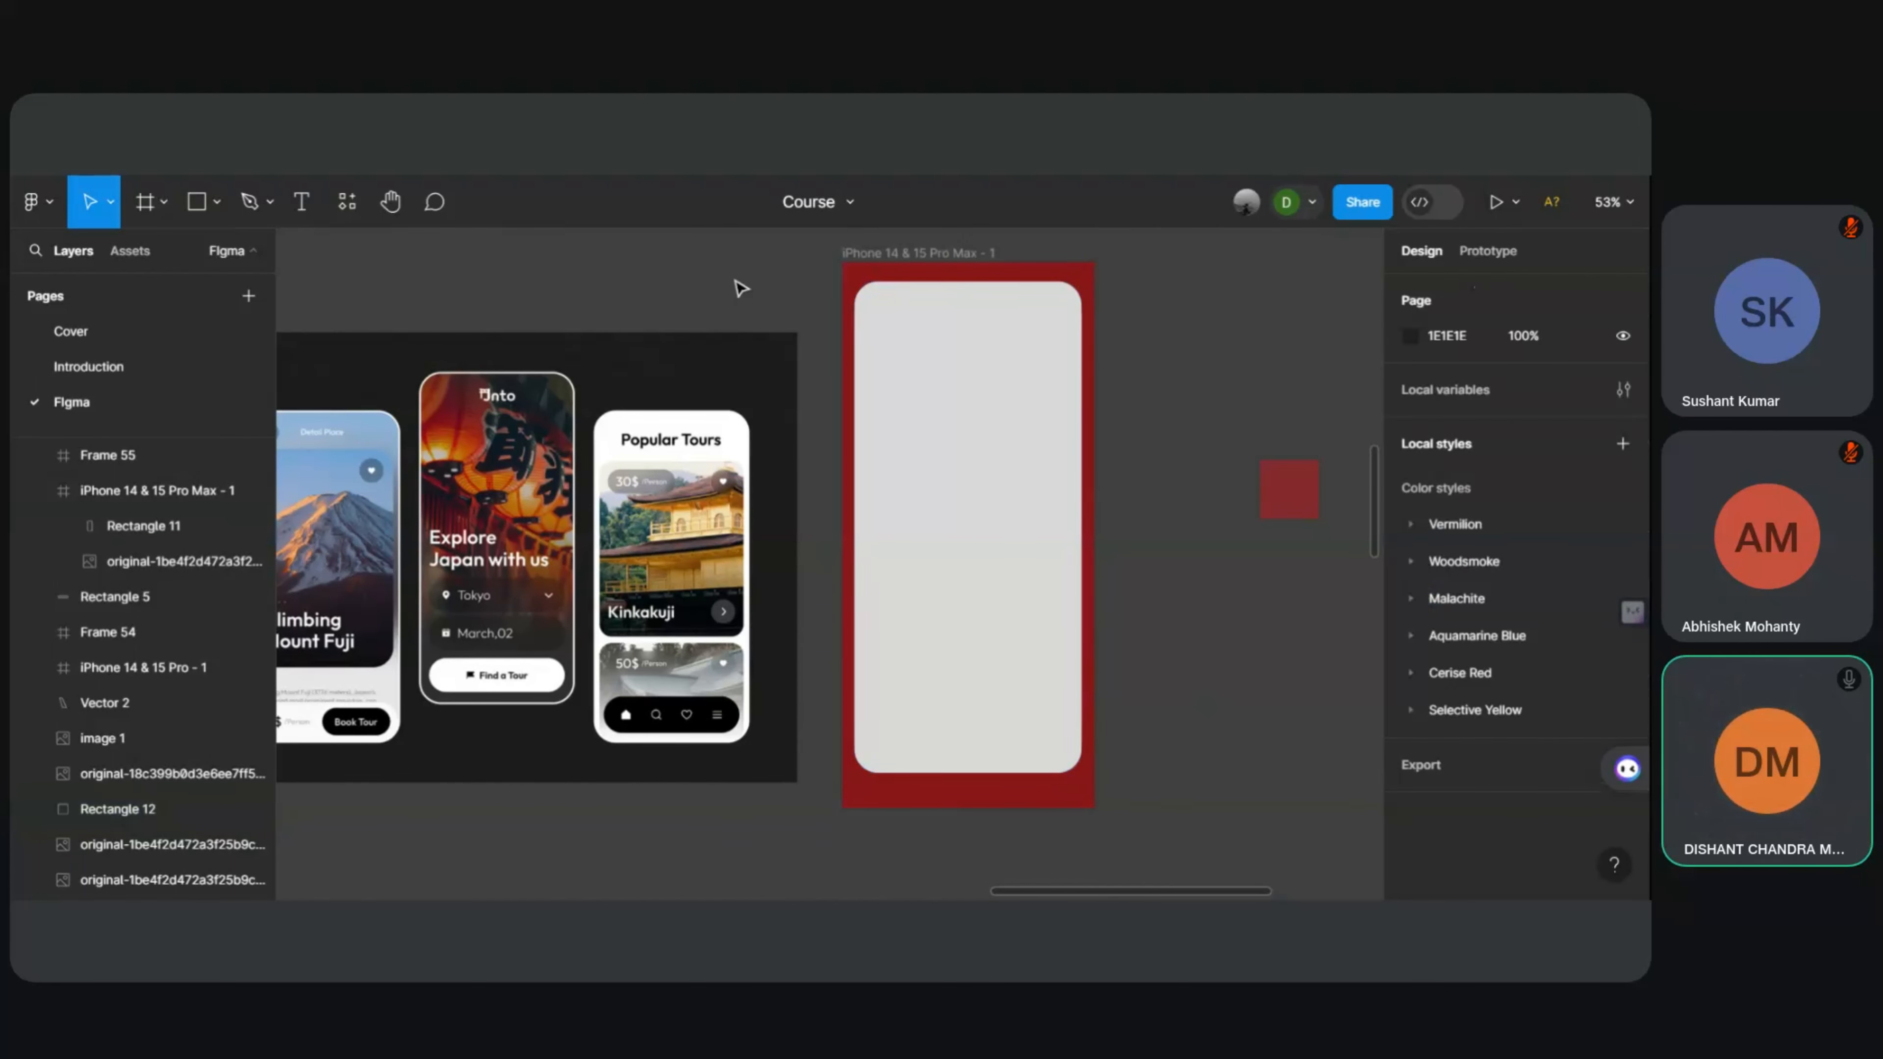
# Step: Place the red square as a 295 × 88 bar low on the grey panel and stack two duplicates above it at Y 644 and 534
pyautogui.moveTo(1270, 483); pyautogui.dragTo(958, 733)
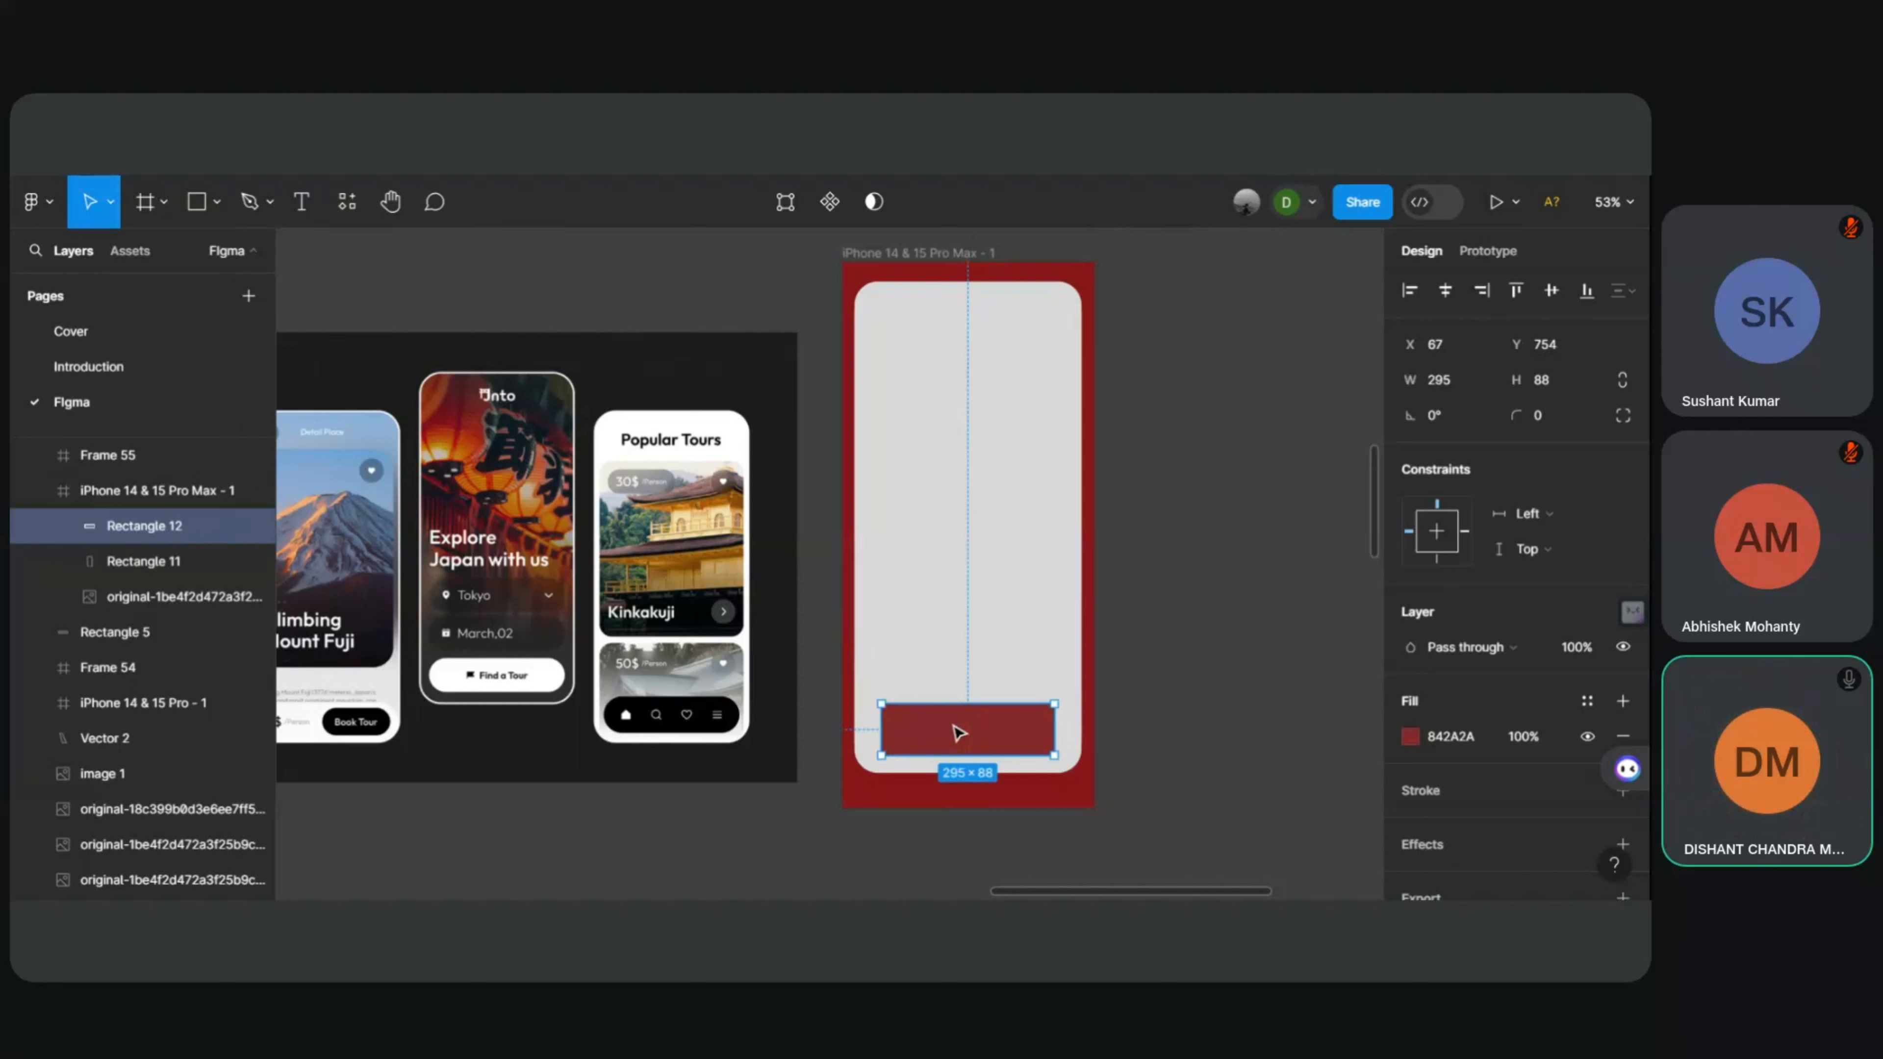
pyautogui.hotkey('ctrl', 'd')
pyautogui.moveTo(953, 730); pyautogui.dragTo(956, 666)
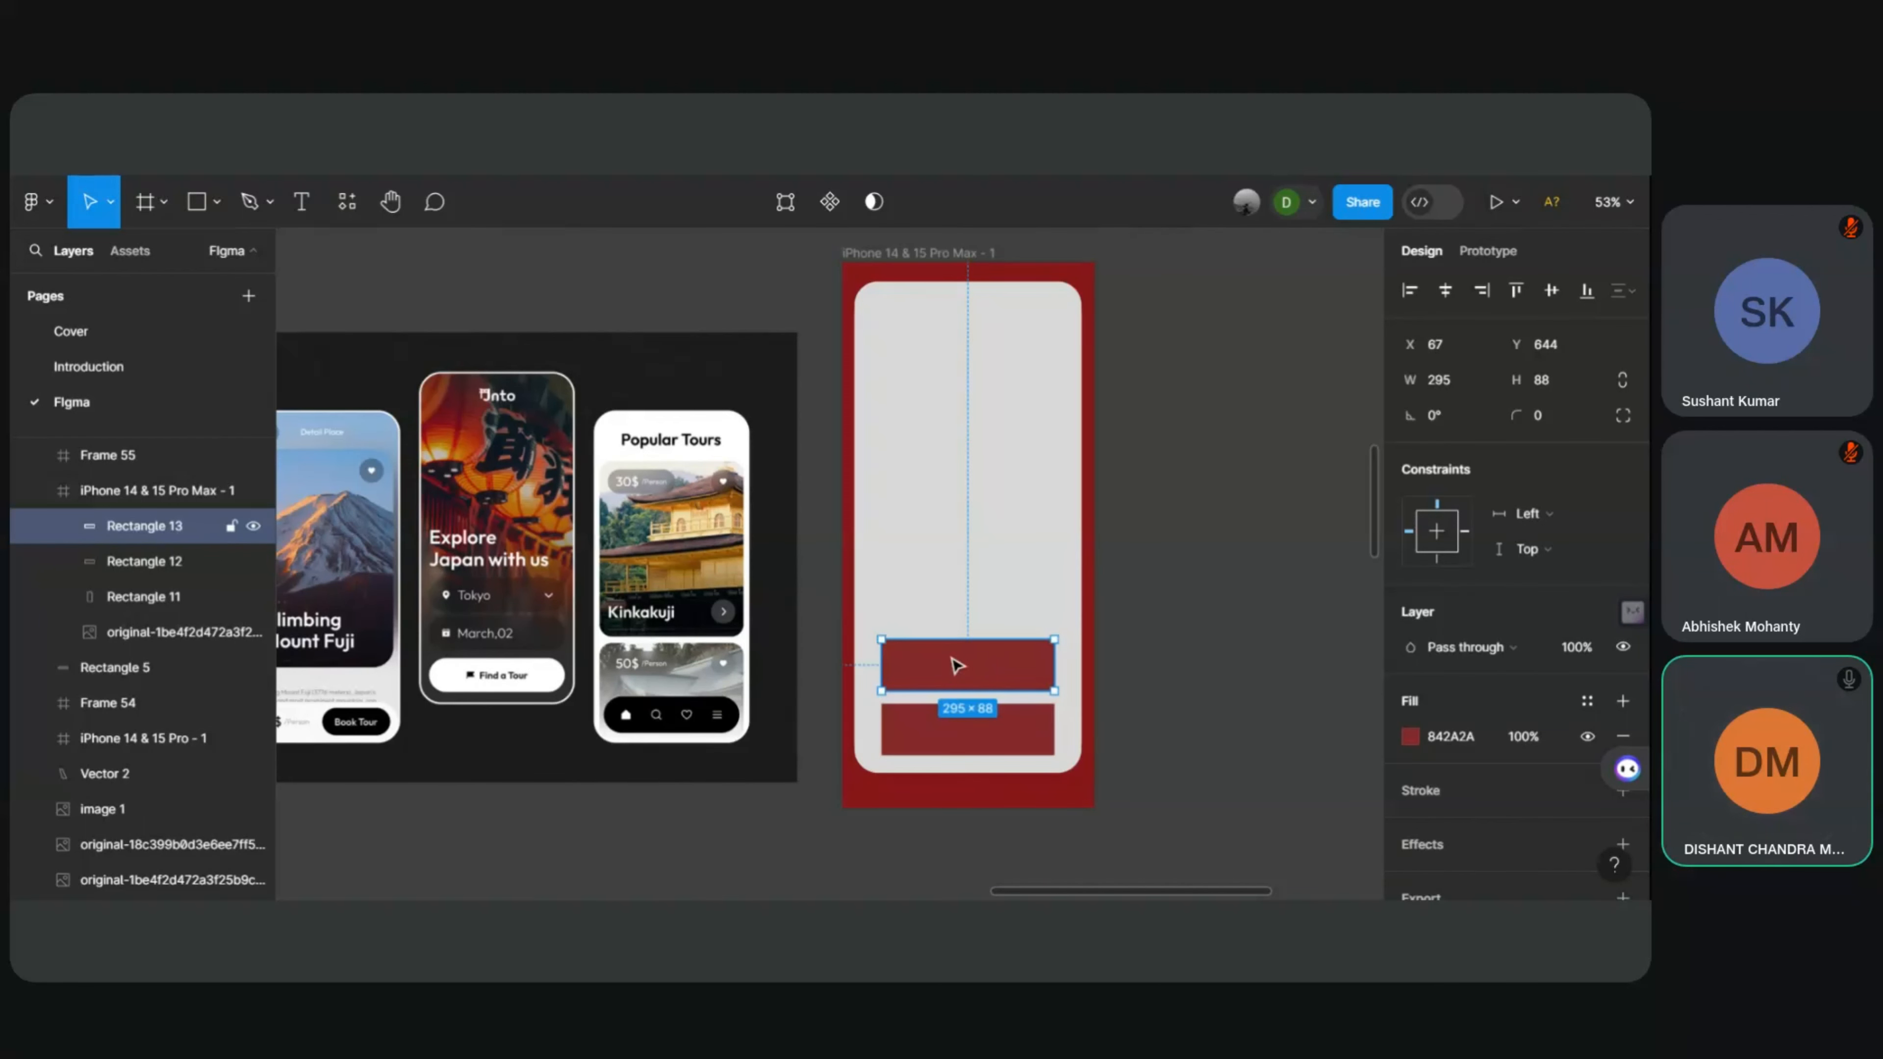
pyautogui.hotkey('ctrl', 'v')
pyautogui.moveTo(944, 718); pyautogui.dragTo(953, 603)
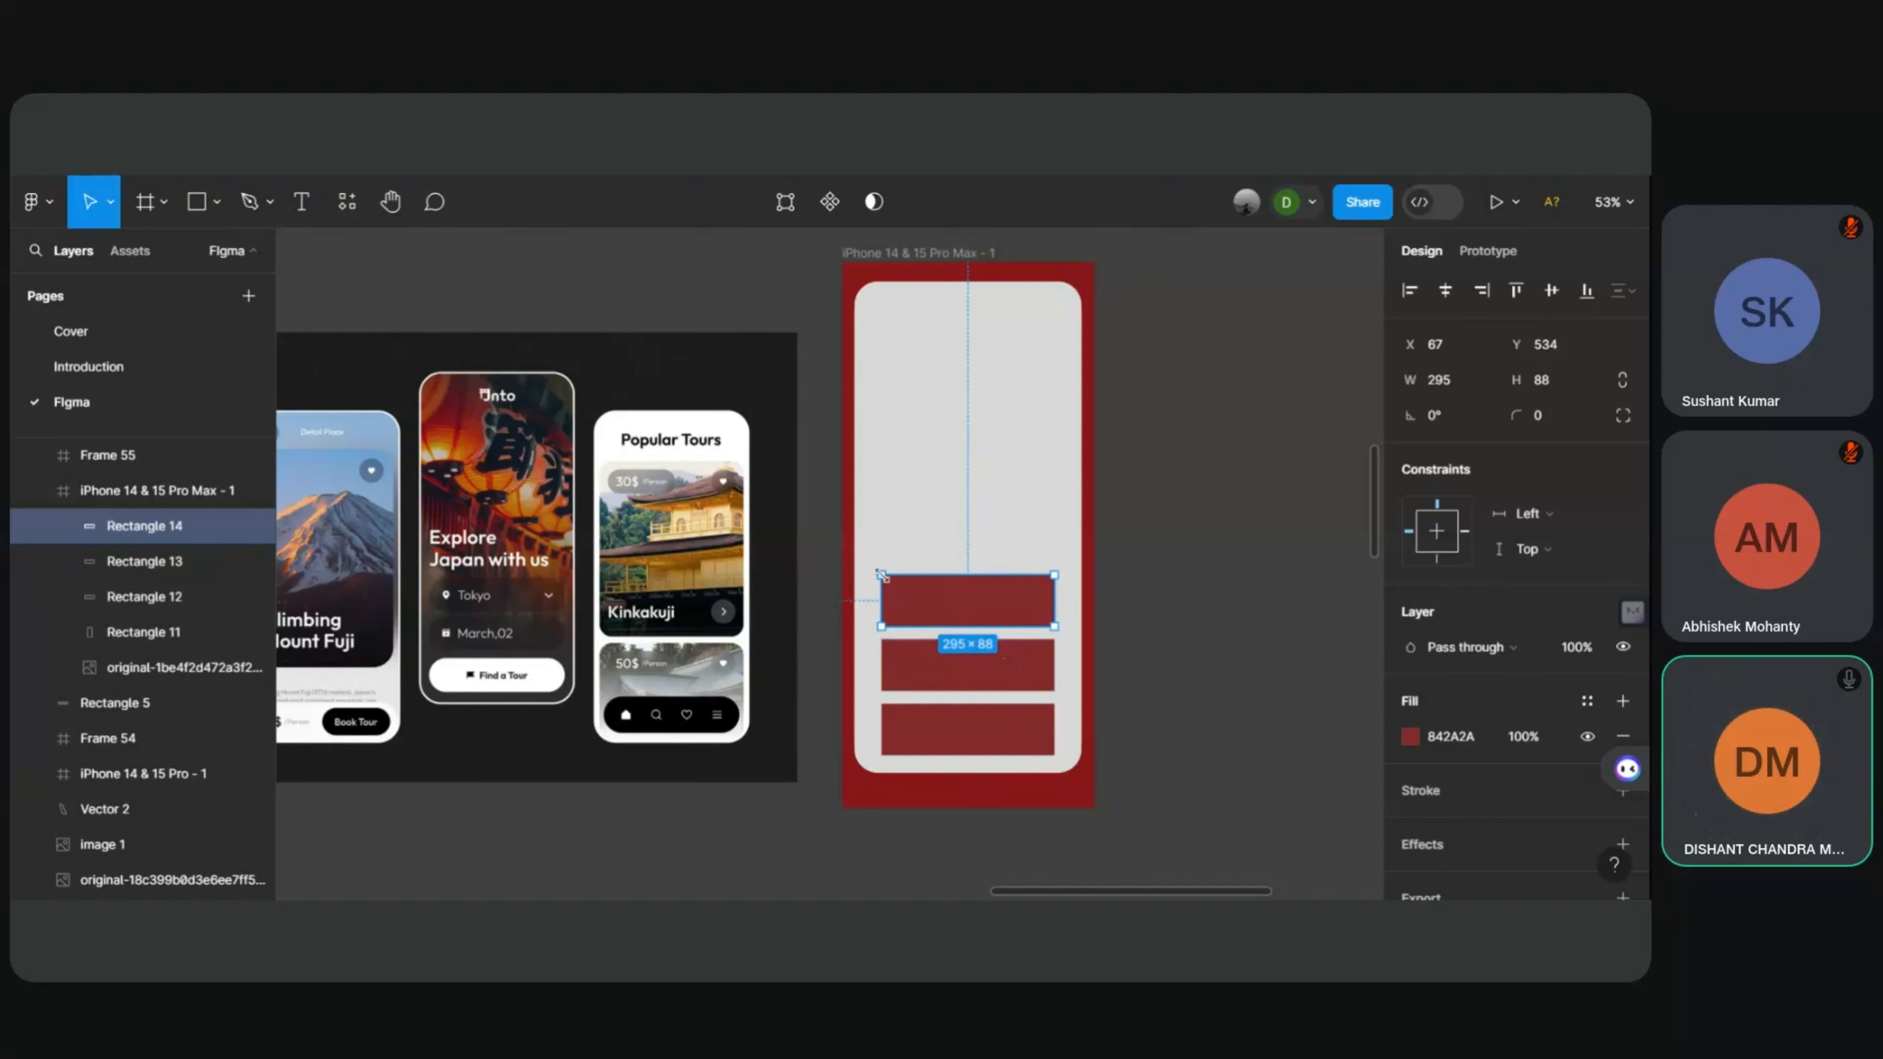
# Step: Move the light grey rounded panel up to Y 24 in the phone frame
pyautogui.moveTo(881, 559); pyautogui.dragTo(891, 589)
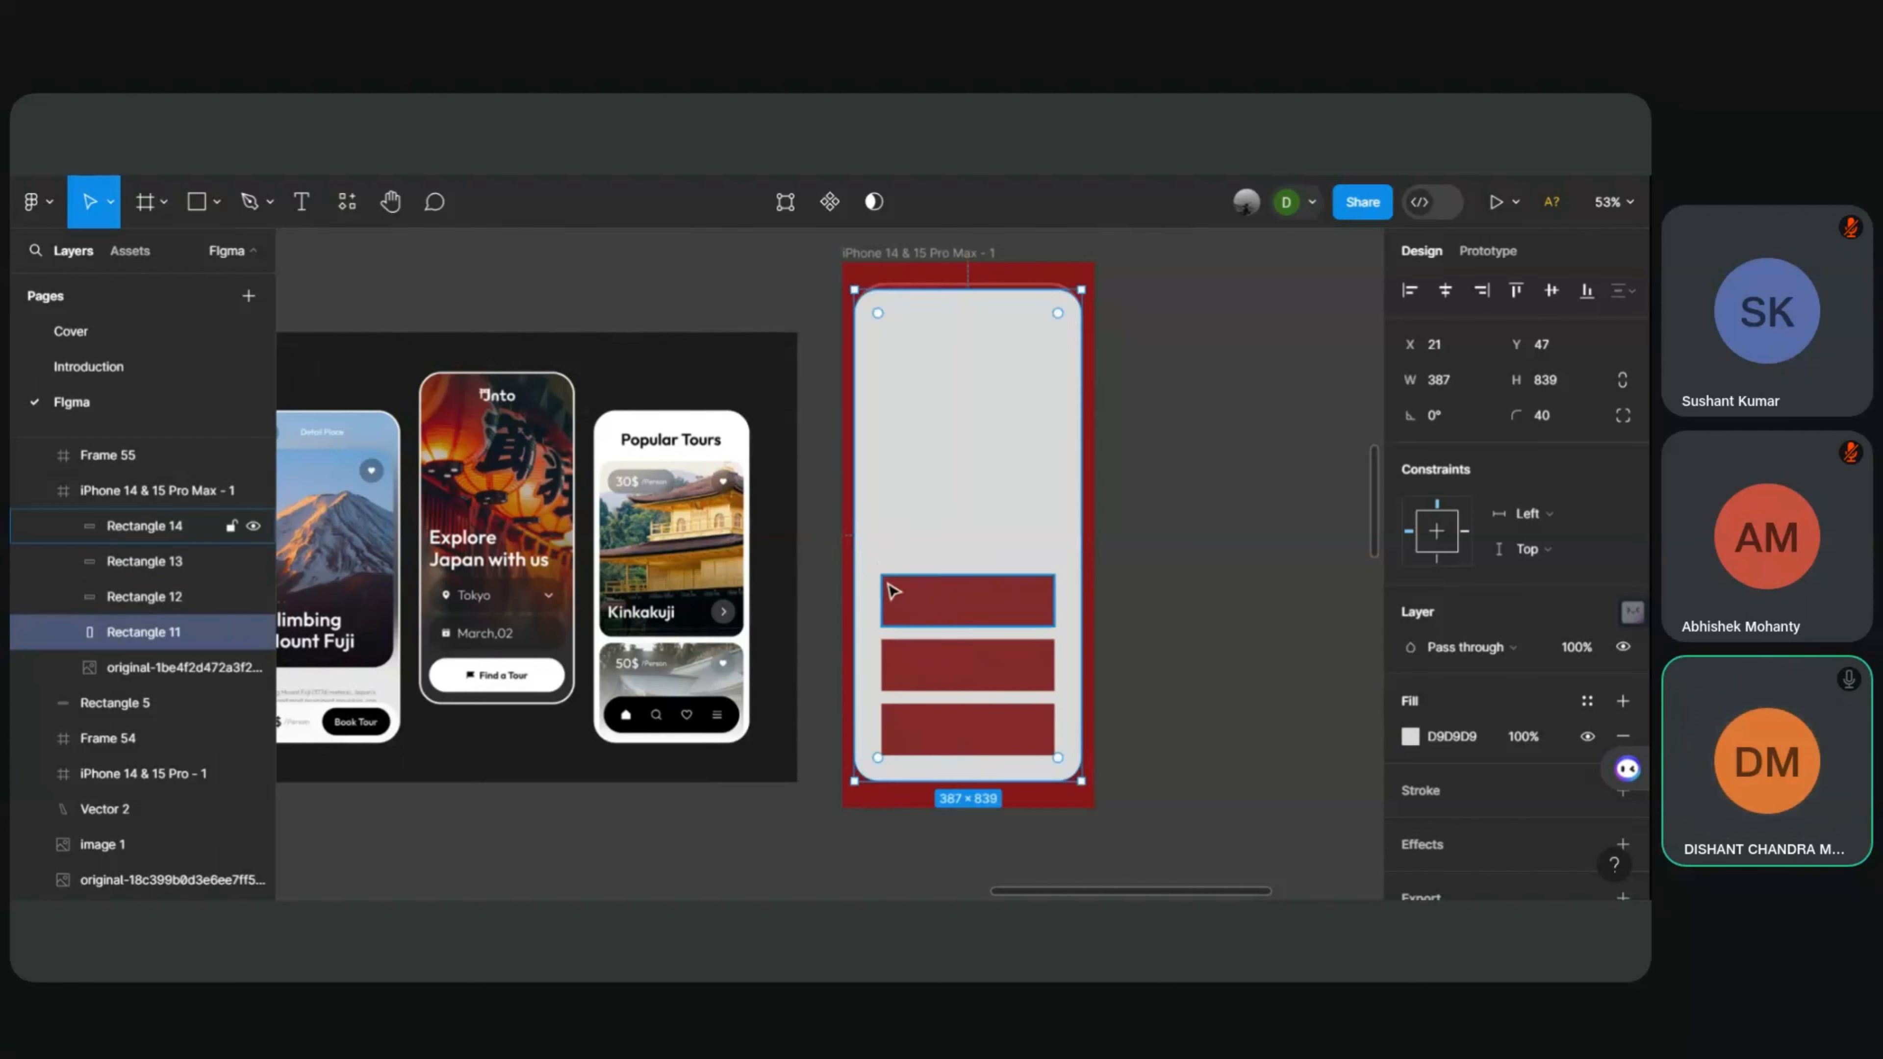
pyautogui.click(890, 589)
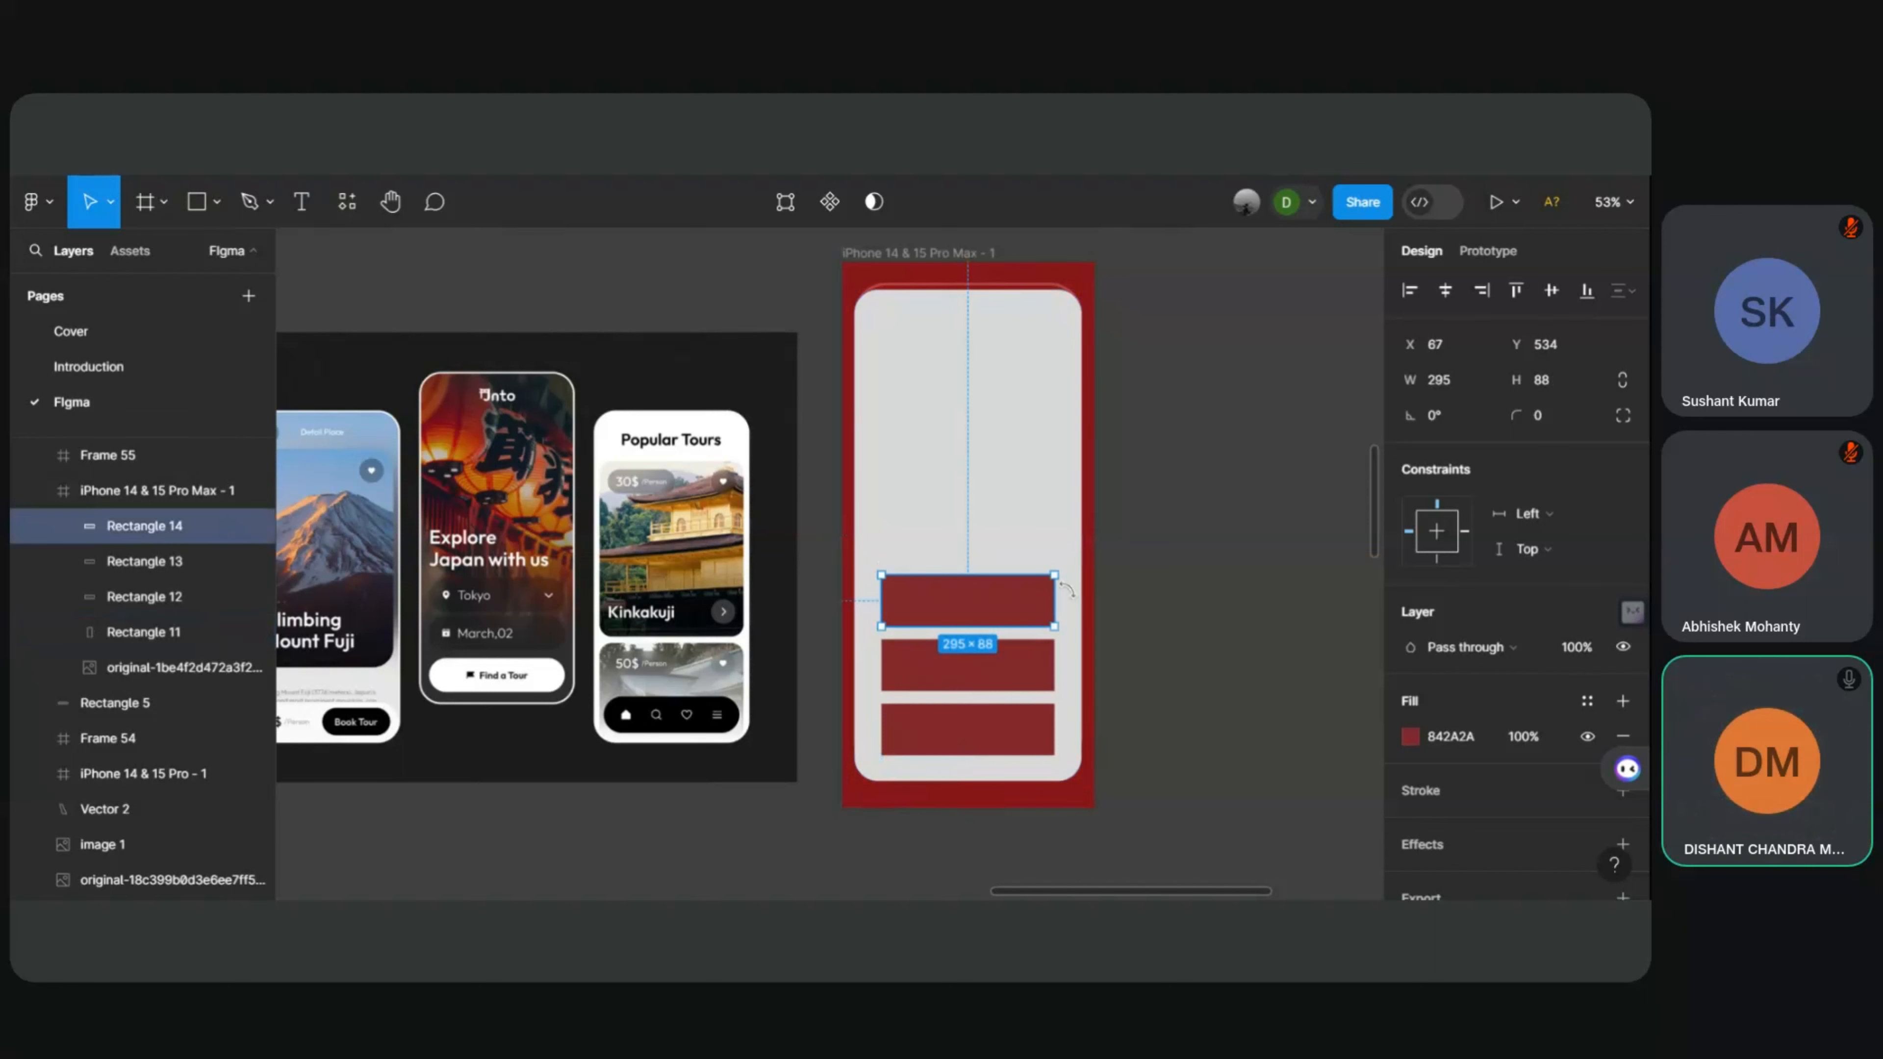
pyautogui.click(1028, 534)
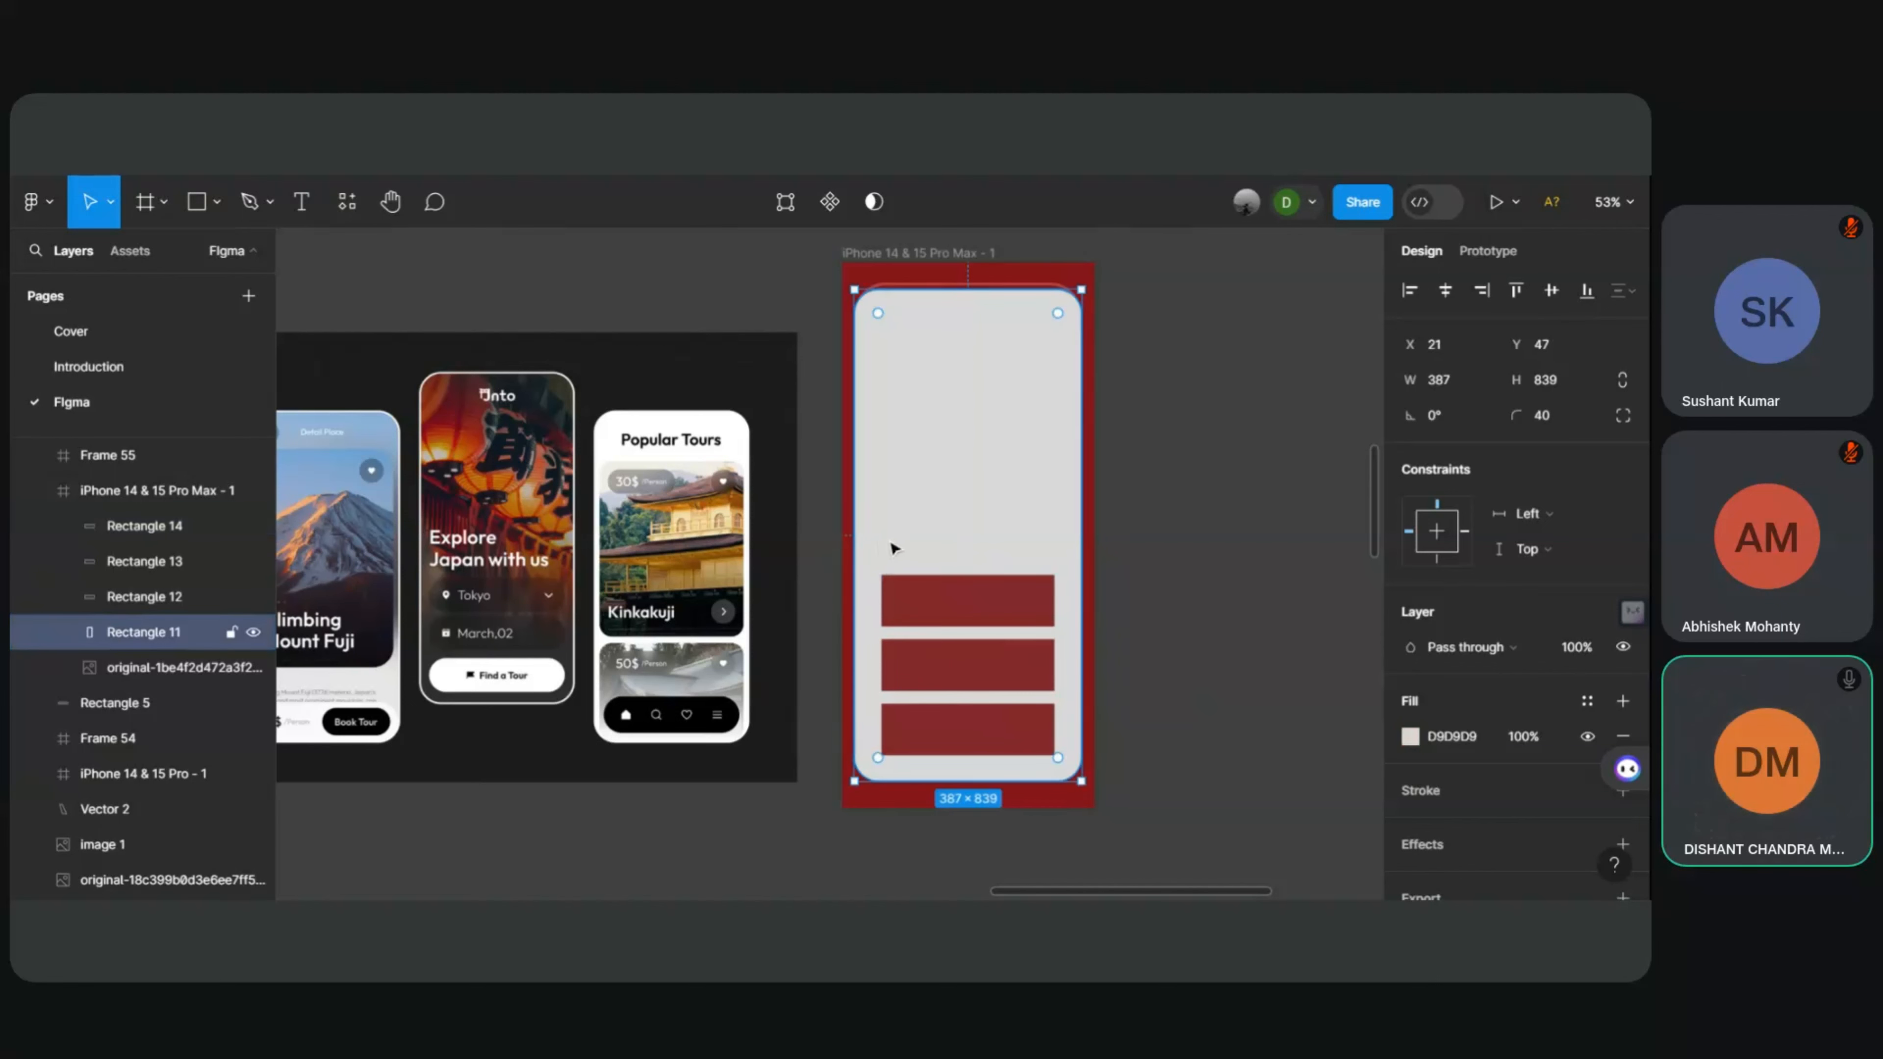
pyautogui.moveTo(889, 549)
pyautogui.mouseDown()
pyautogui.moveTo(893, 578)
pyautogui.moveTo(886, 539)
pyautogui.mouseUp()
# Step: Open the corner radius of the uppermost red bar for editing
pyautogui.click(906, 600)
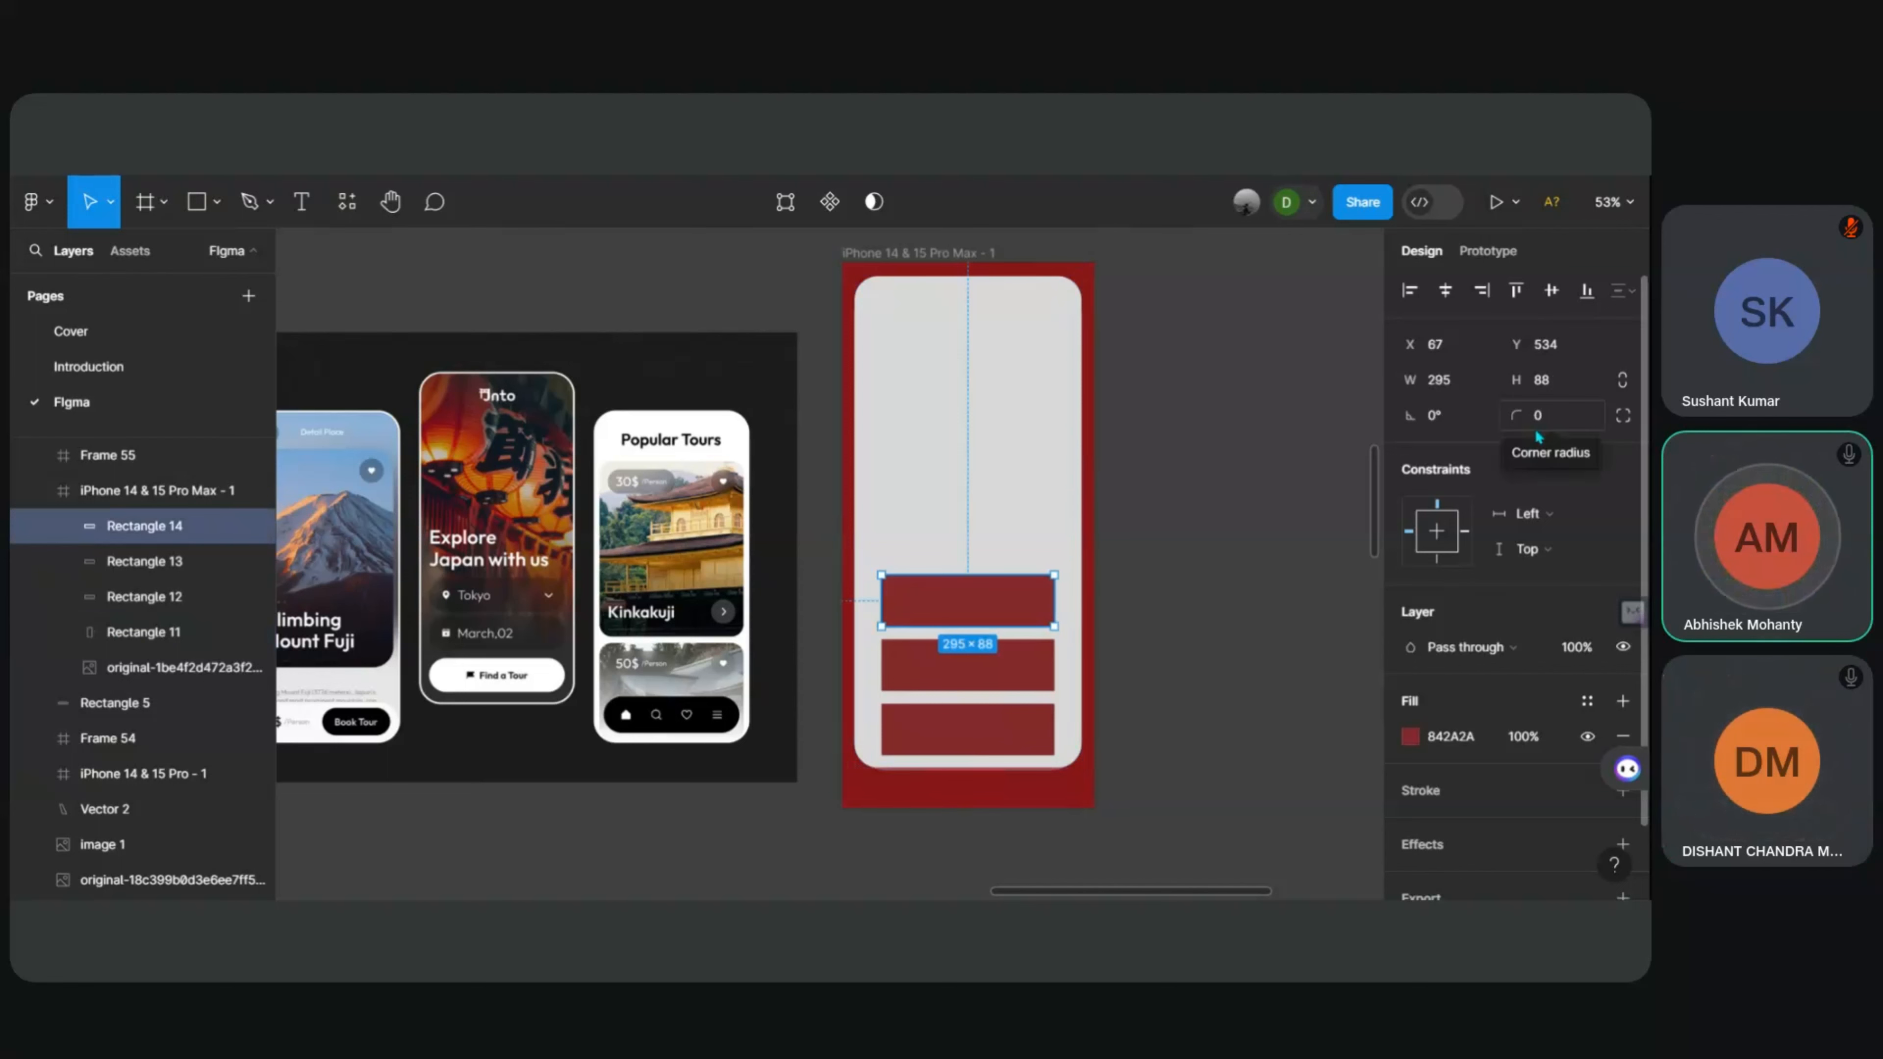
pyautogui.scroll(-2, 1449, 851)
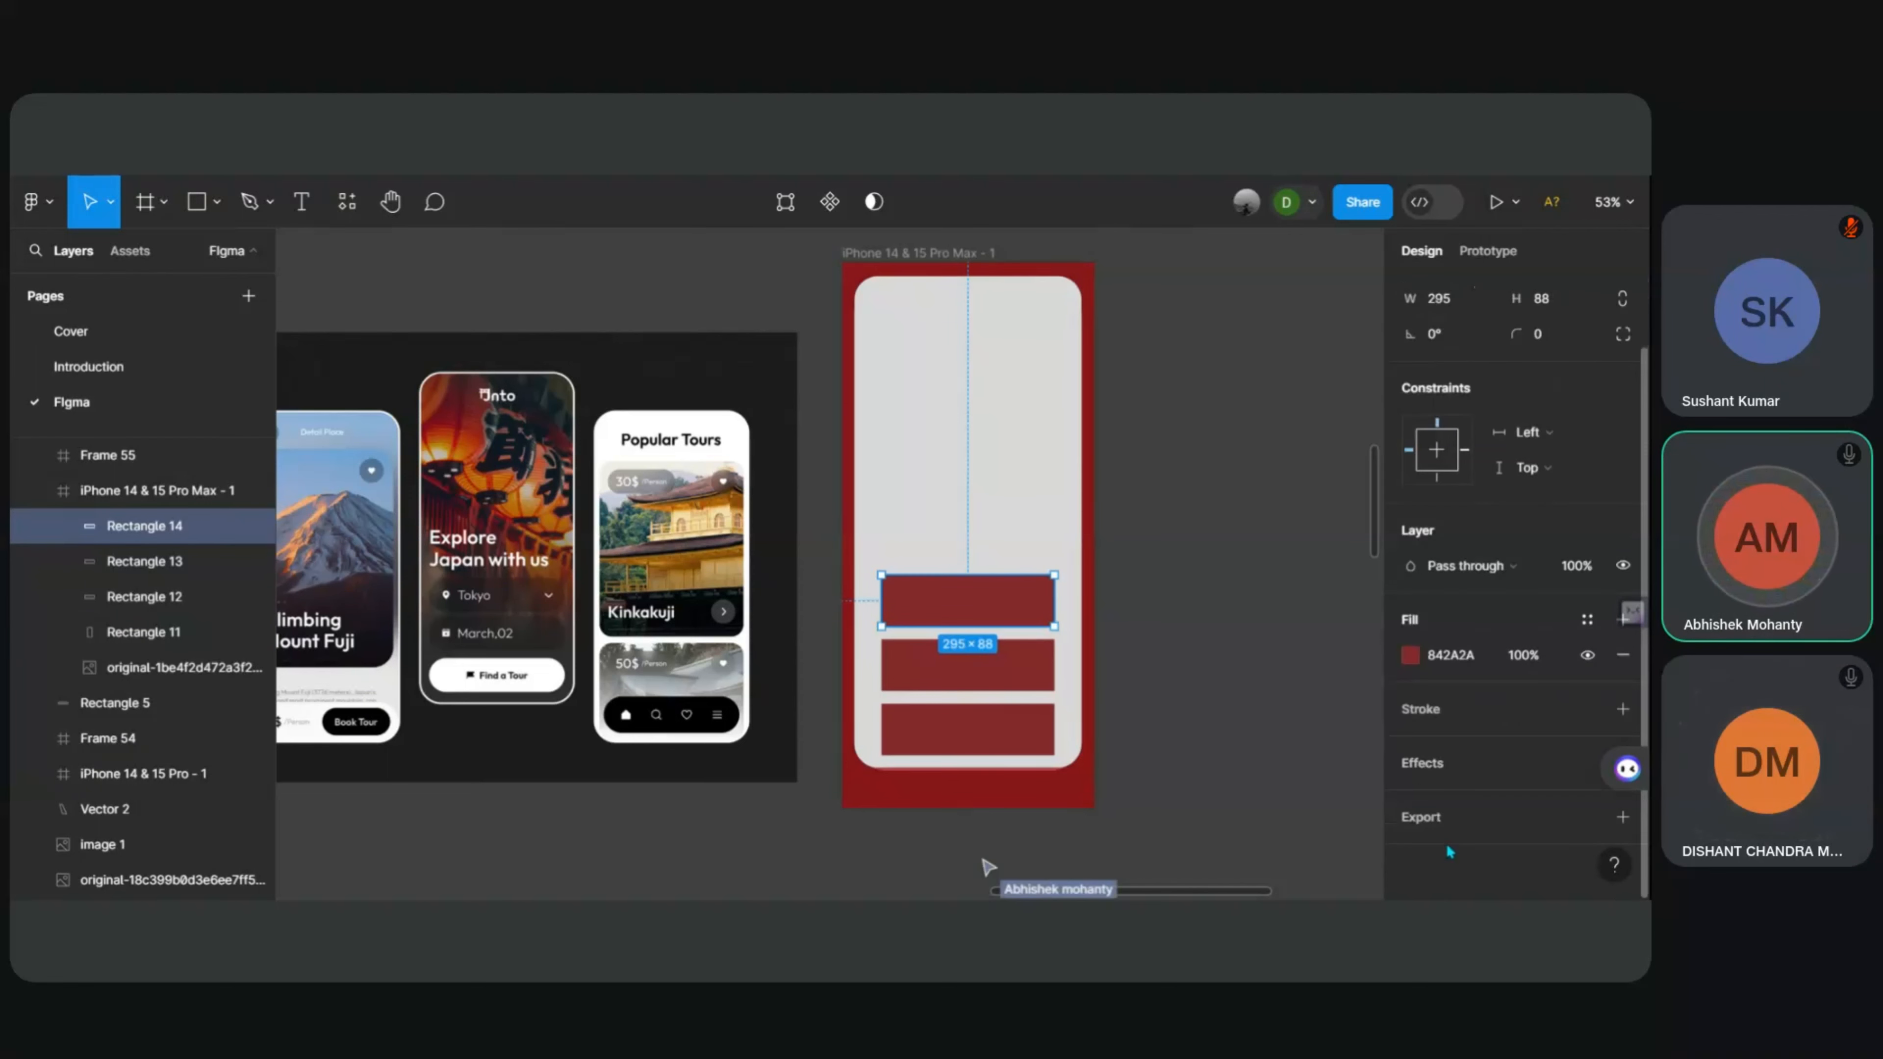
pyautogui.scroll(2, 1468, 741)
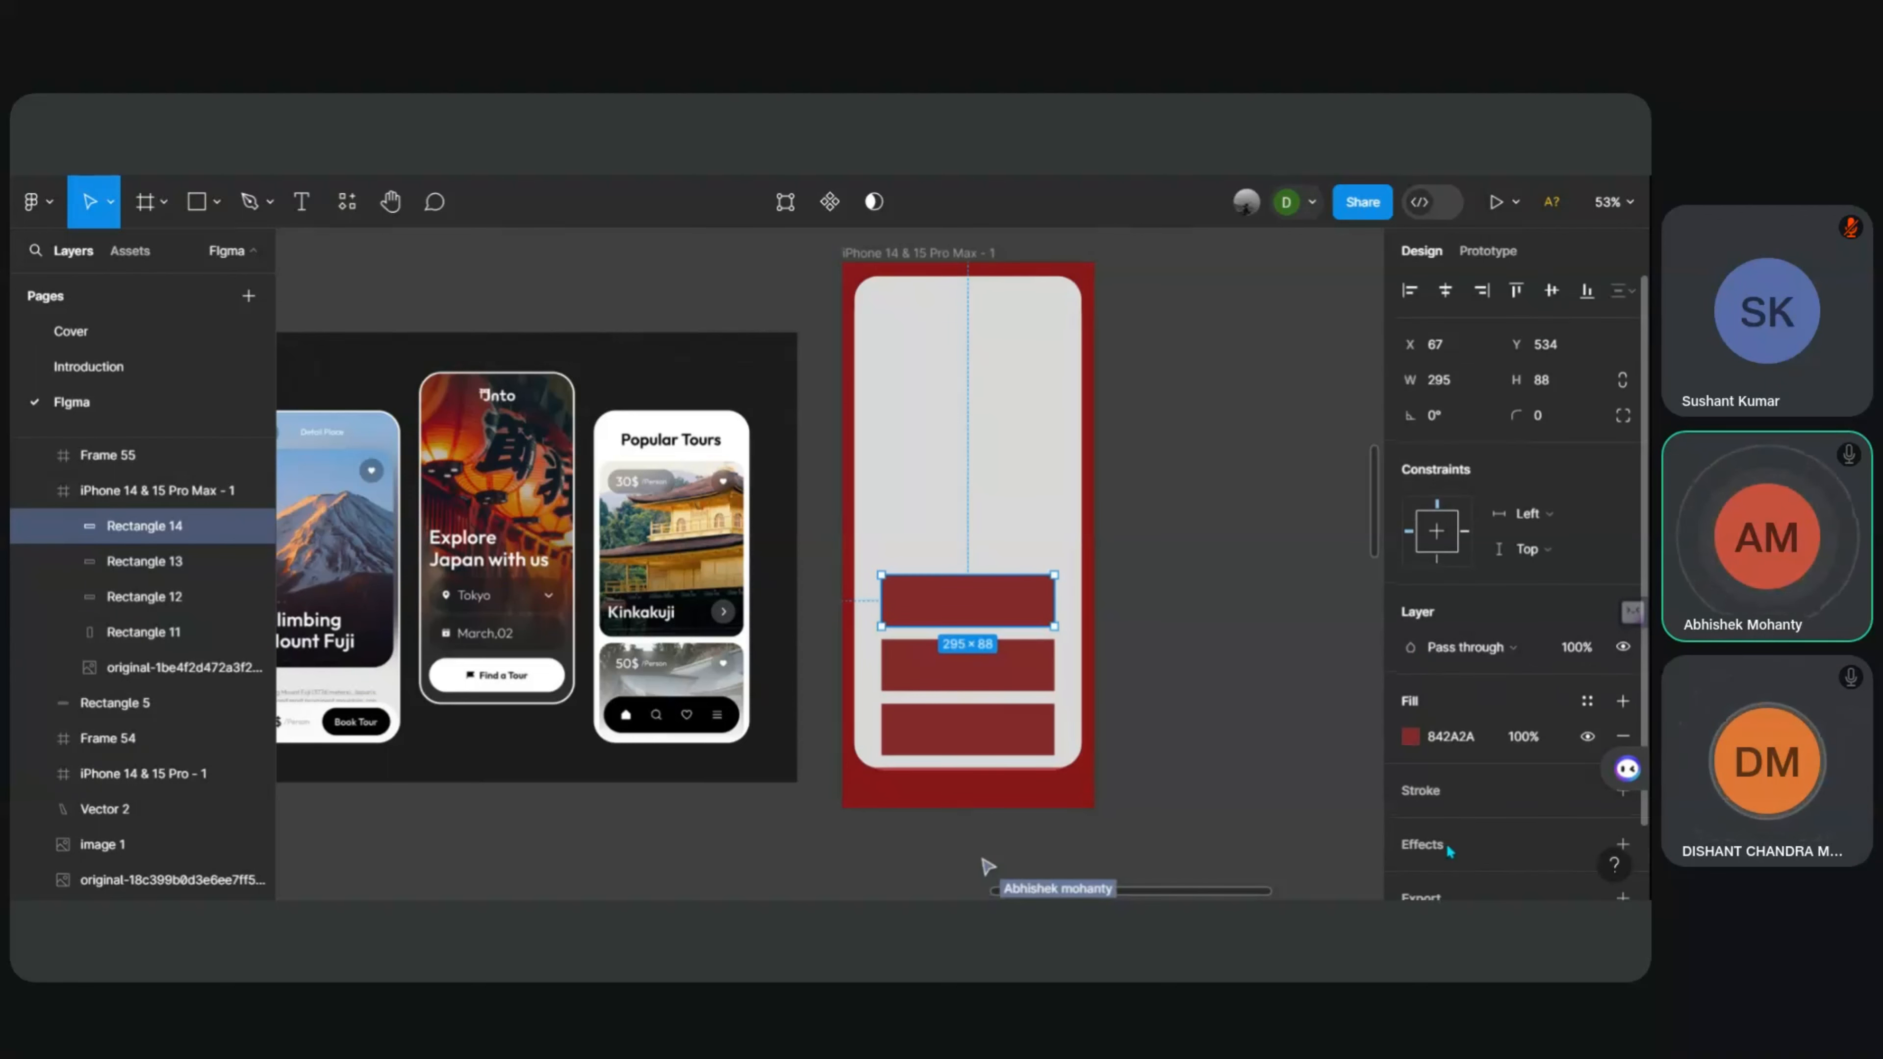
pyautogui.click(1541, 431)
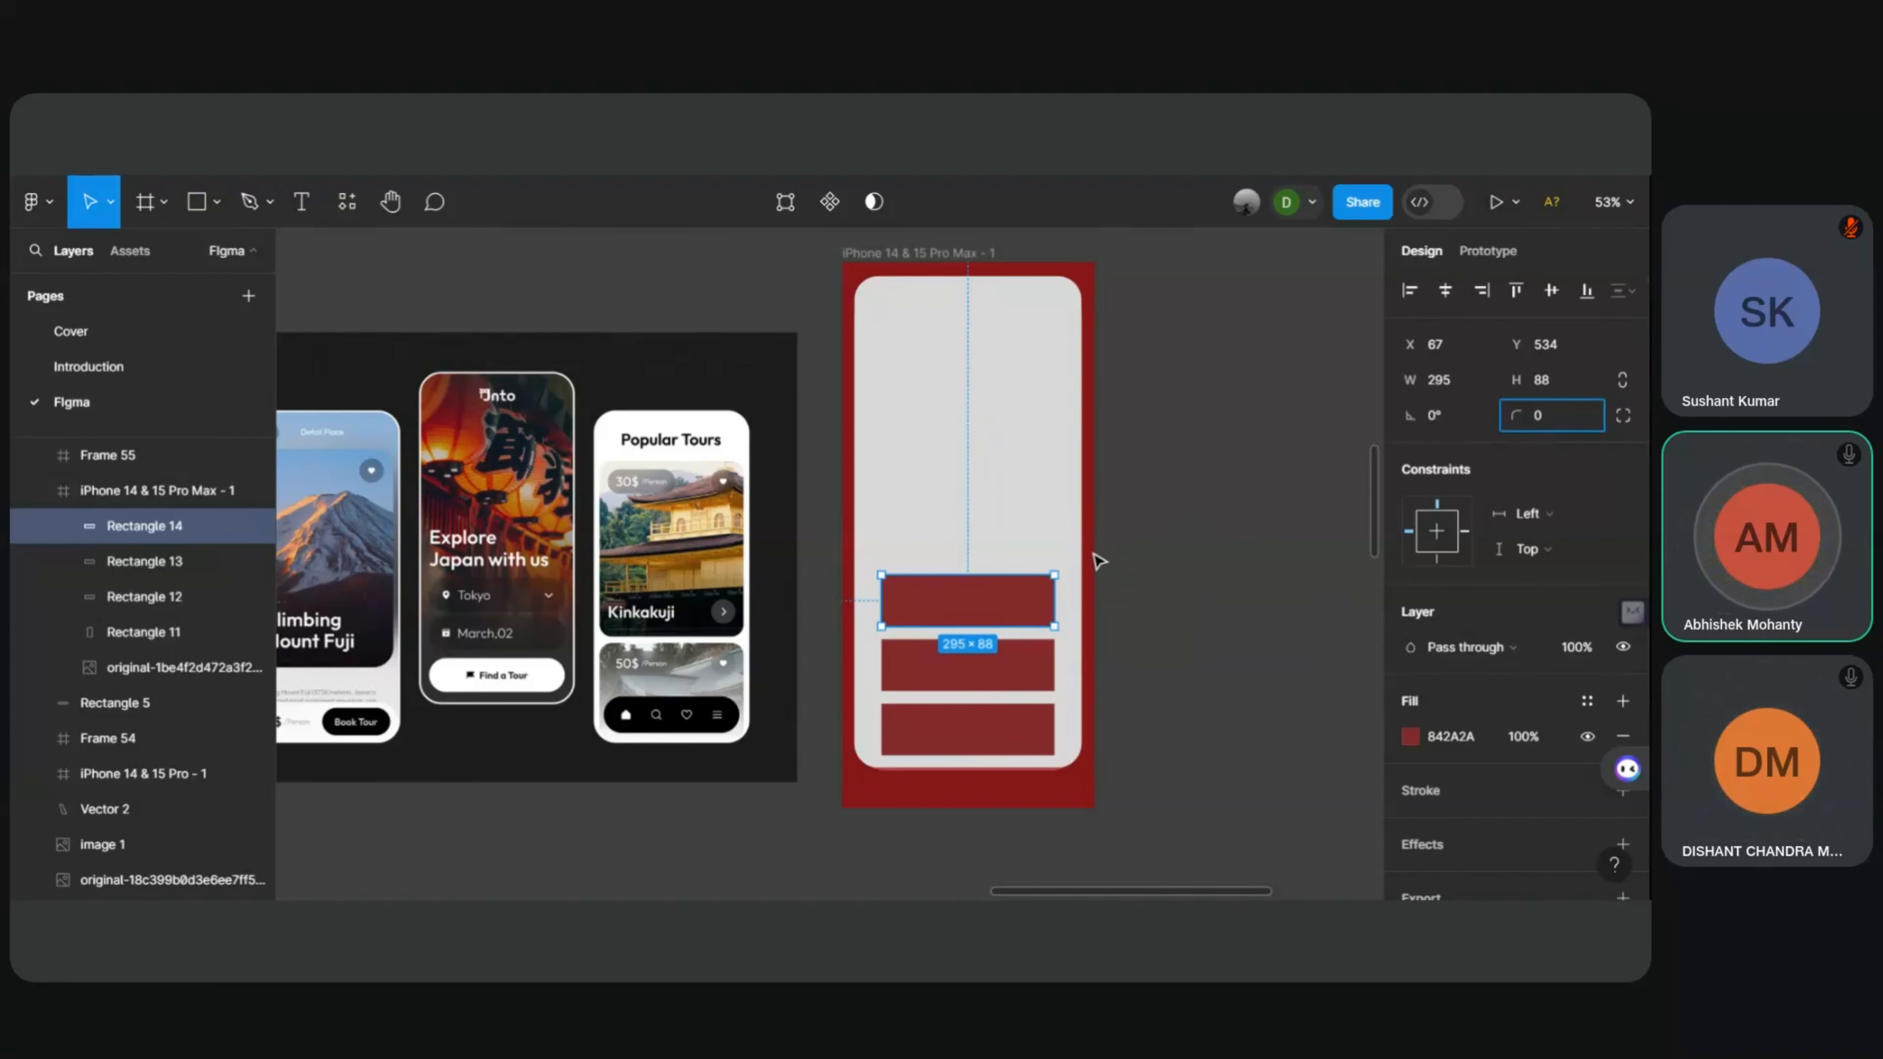
pyautogui.click(984, 622)
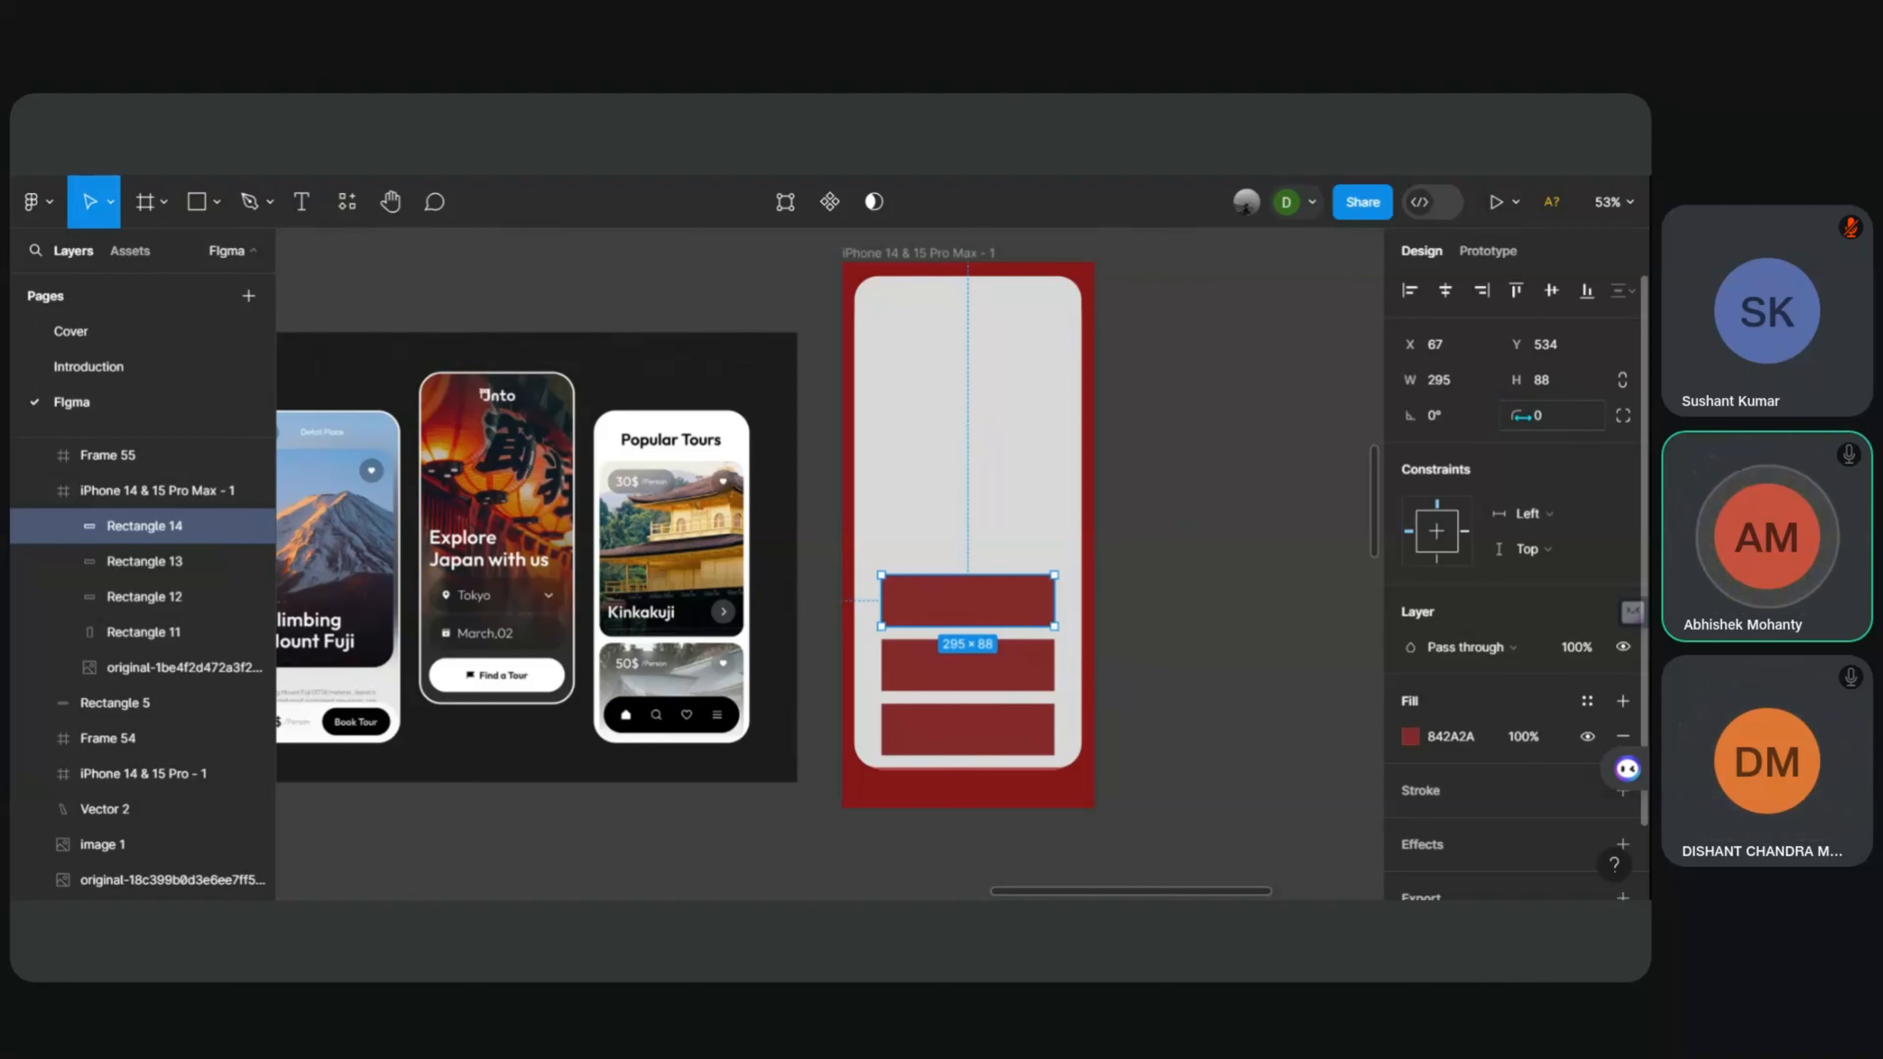
pyautogui.click(1554, 425)
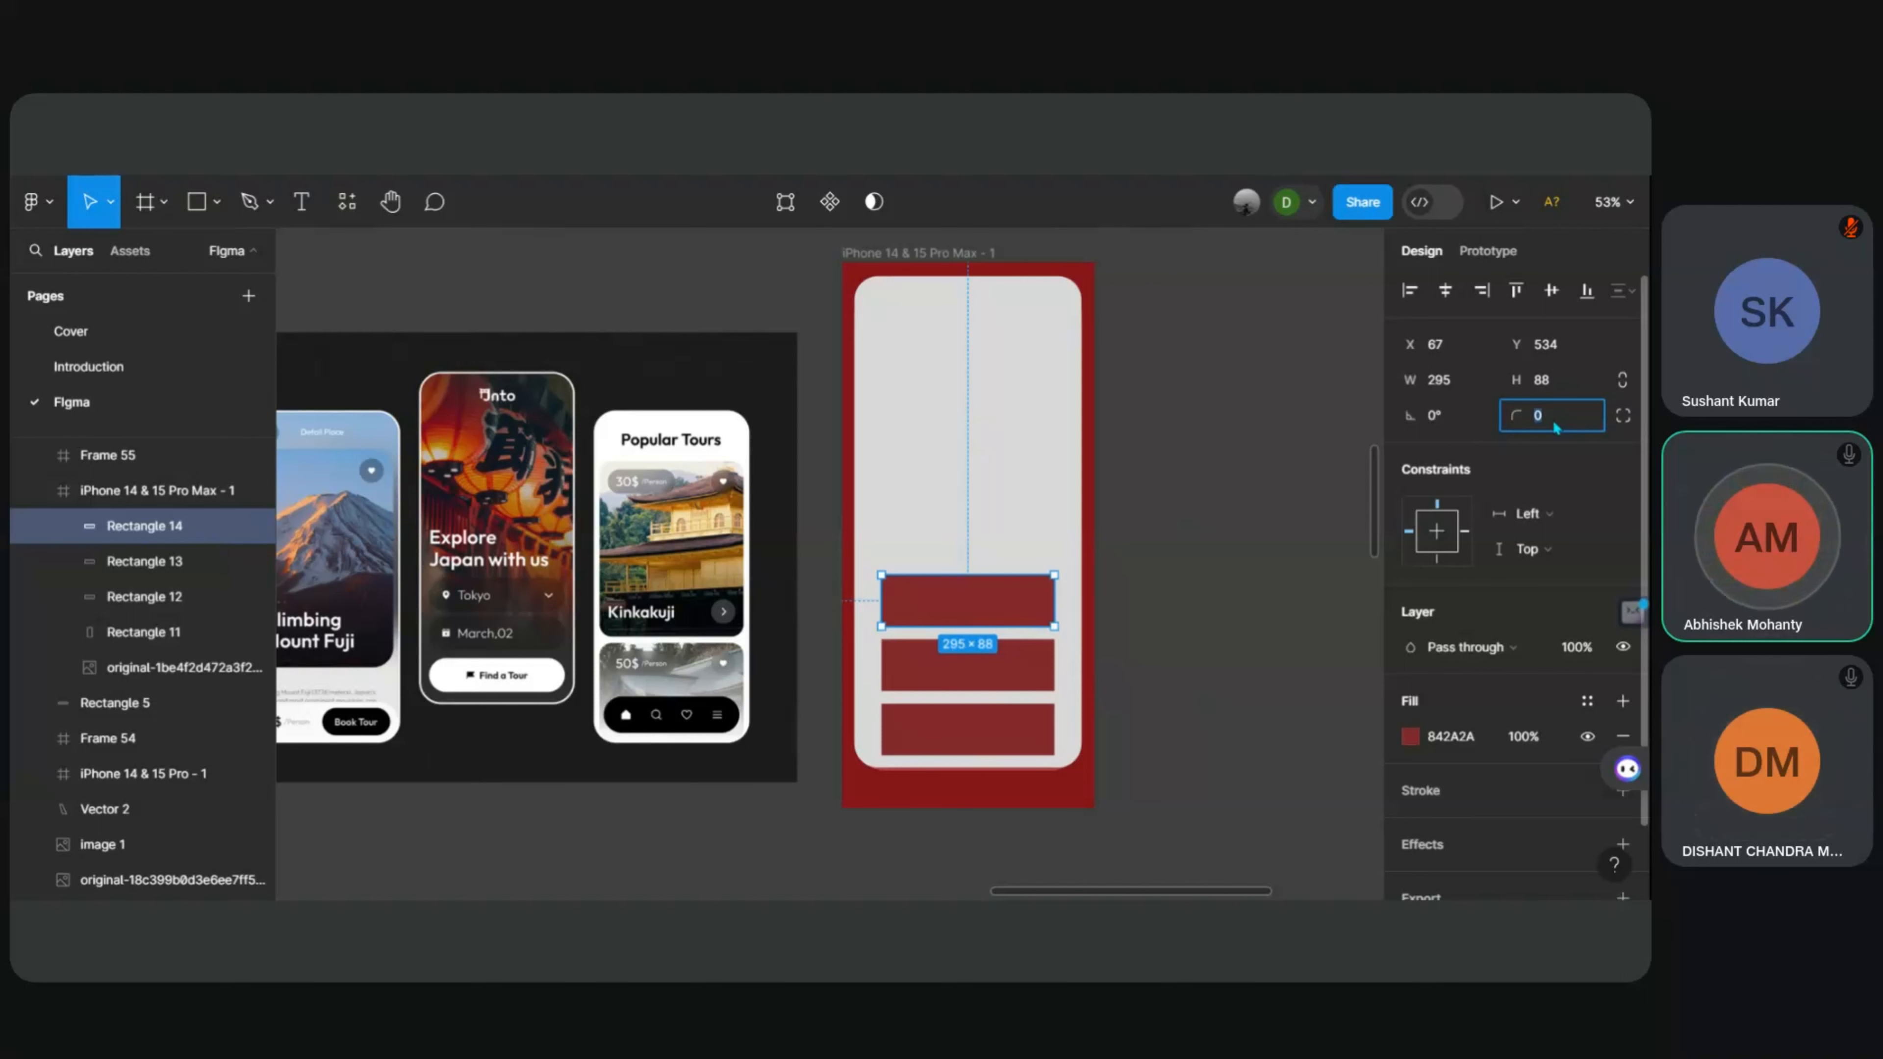
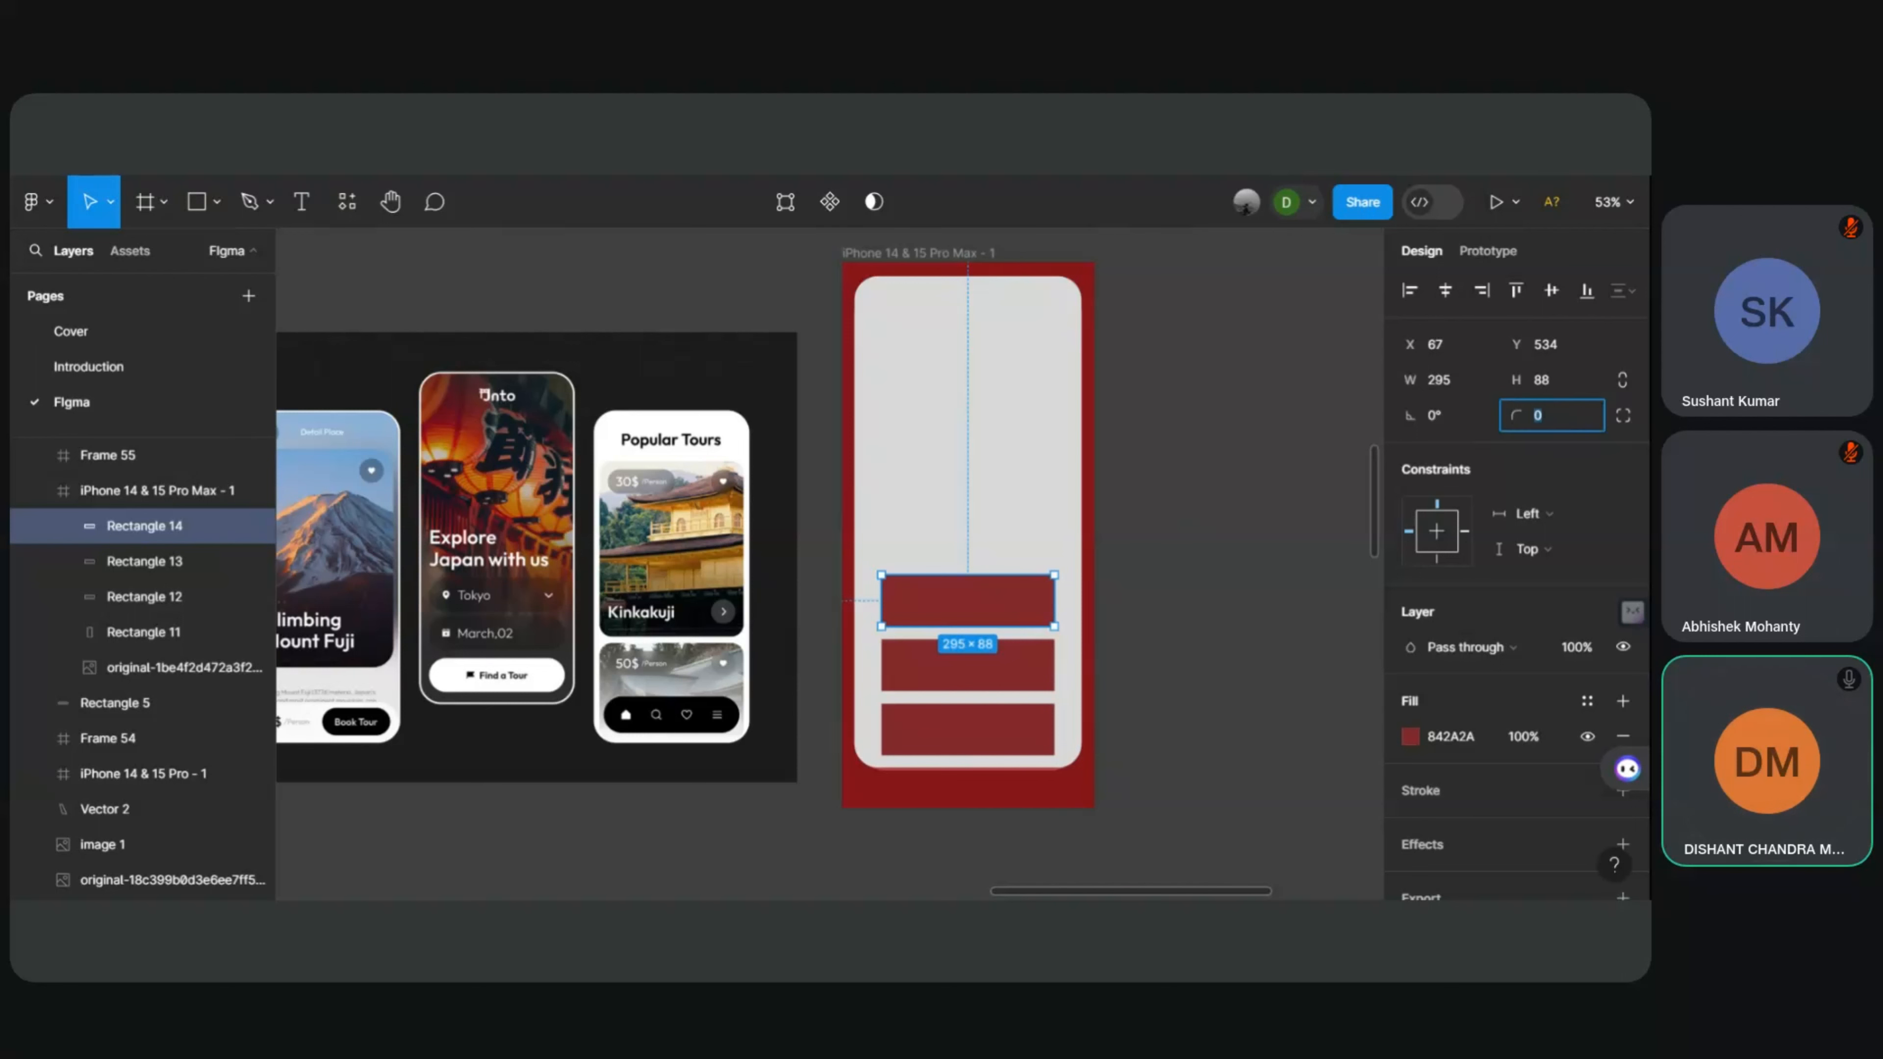
# Step: Add the text "getting my mouse" in the upper part of the grey panel
pyautogui.click(955, 413)
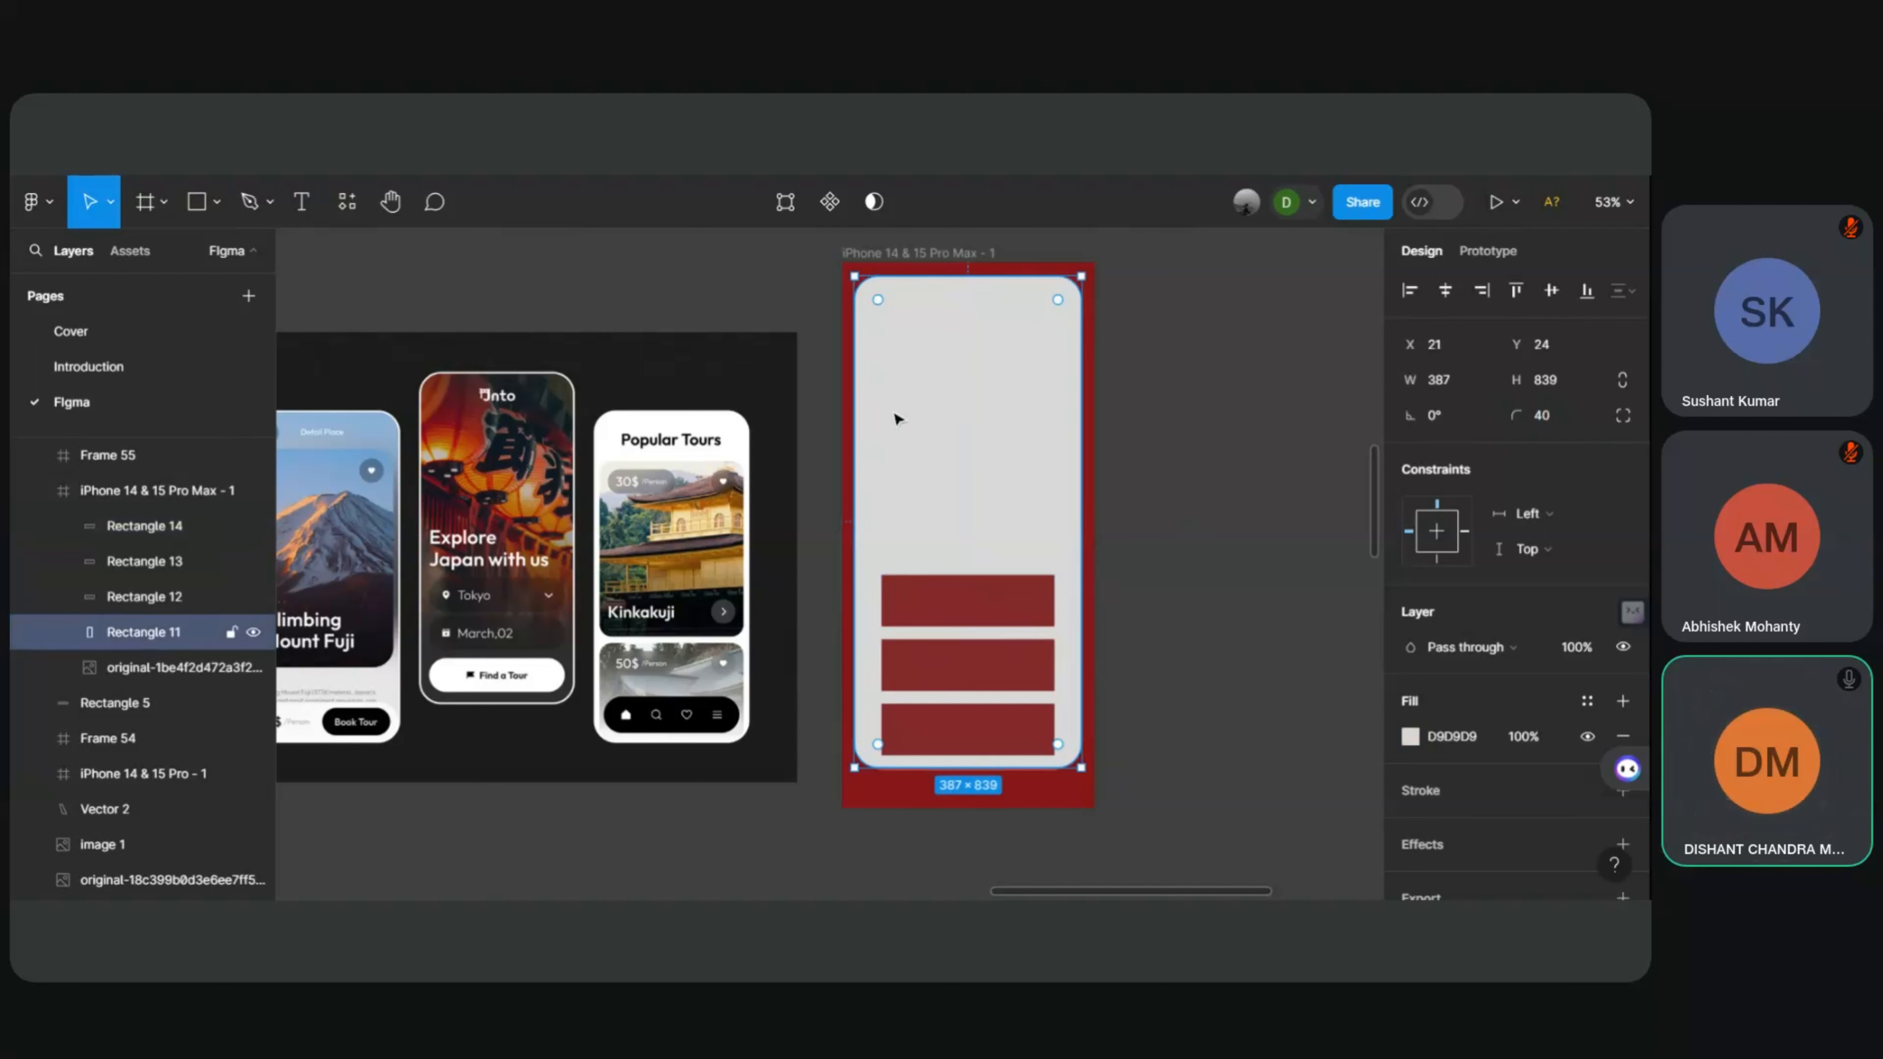
pyautogui.click(302, 202)
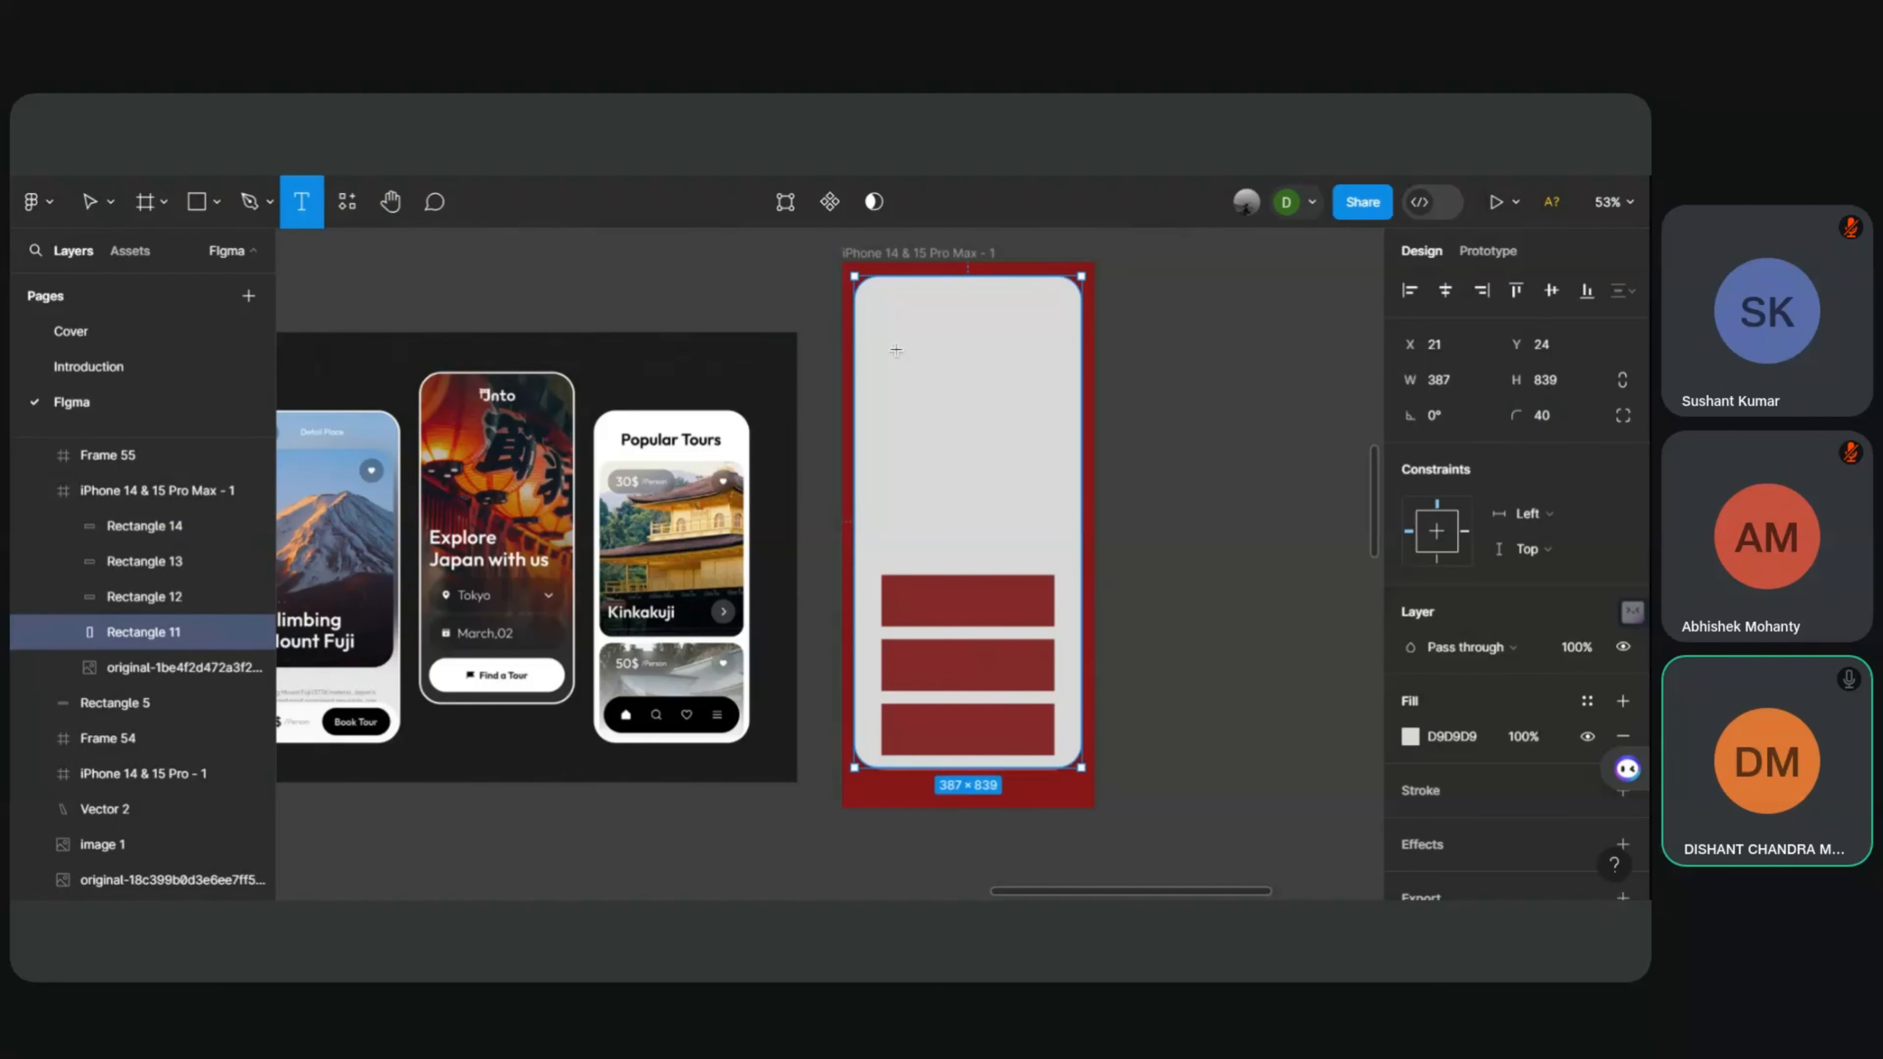
pyautogui.click(894, 348)
pyautogui.write('g')
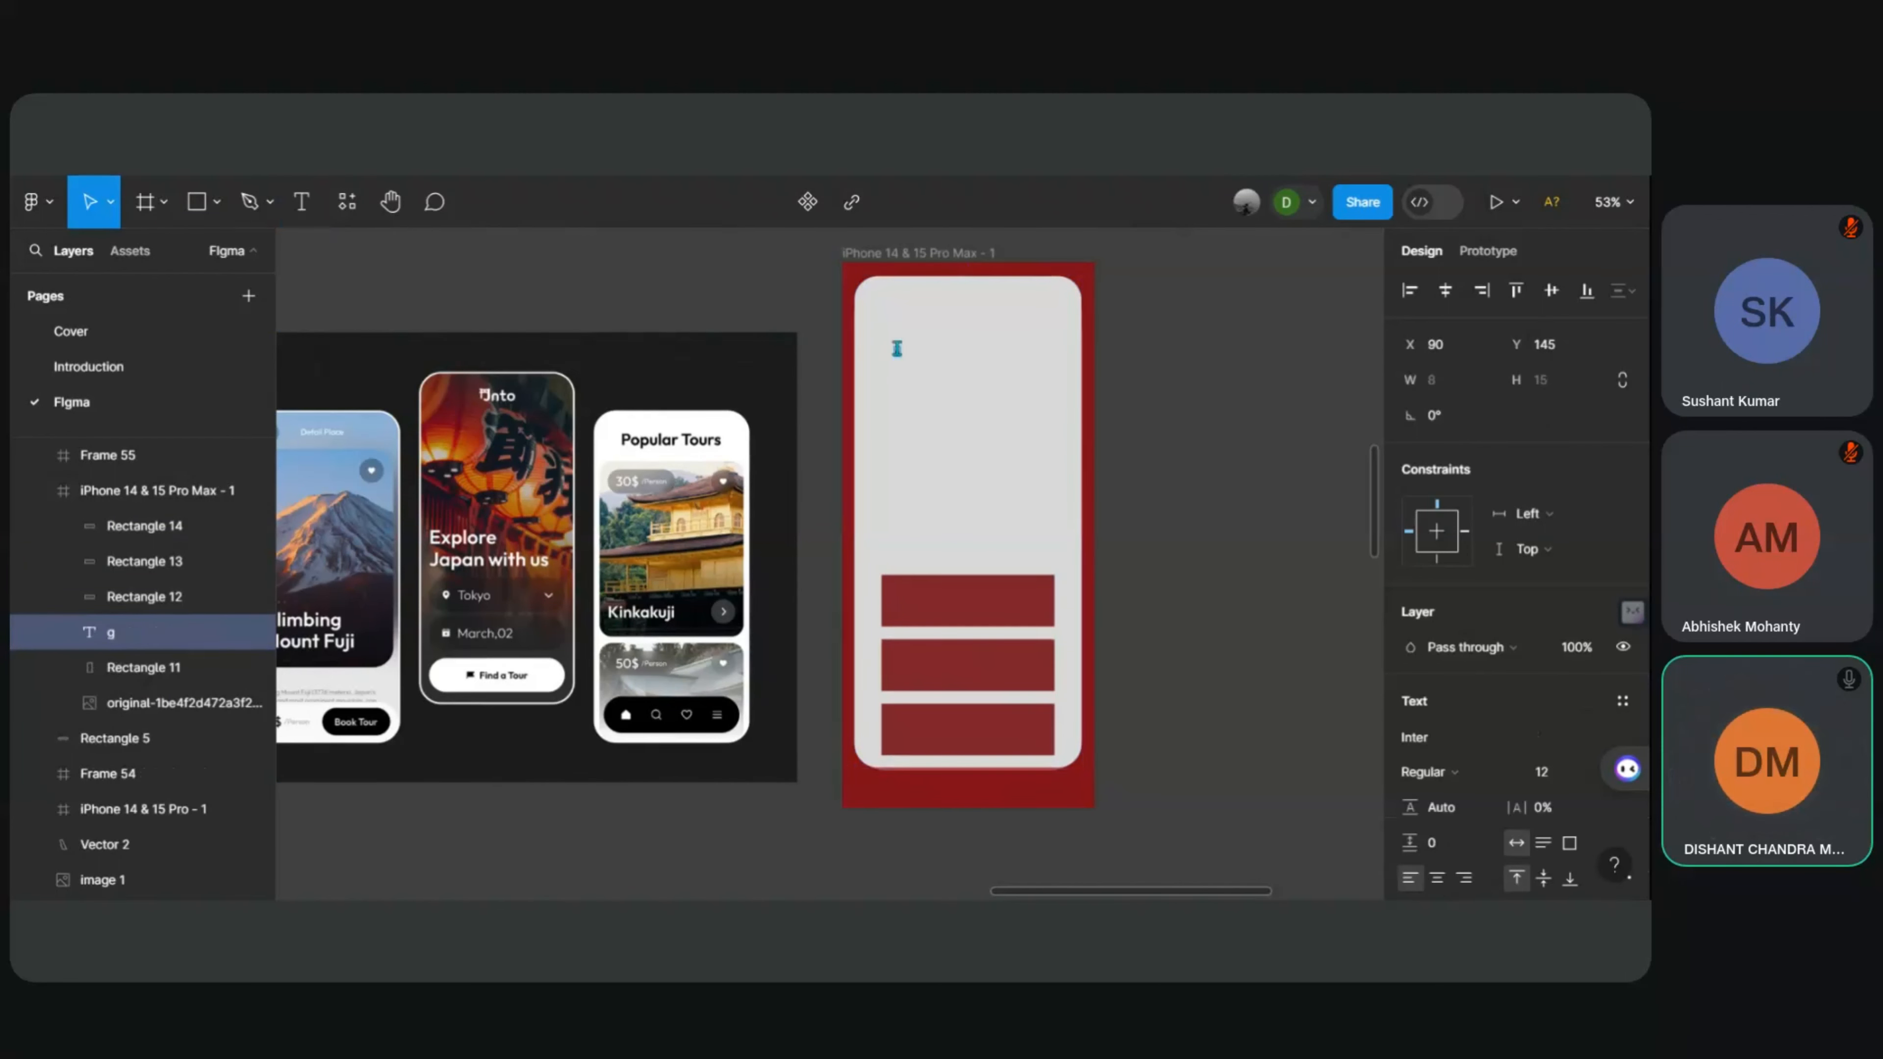
pyautogui.press('Escape')
pyautogui.write('etting my mouse')
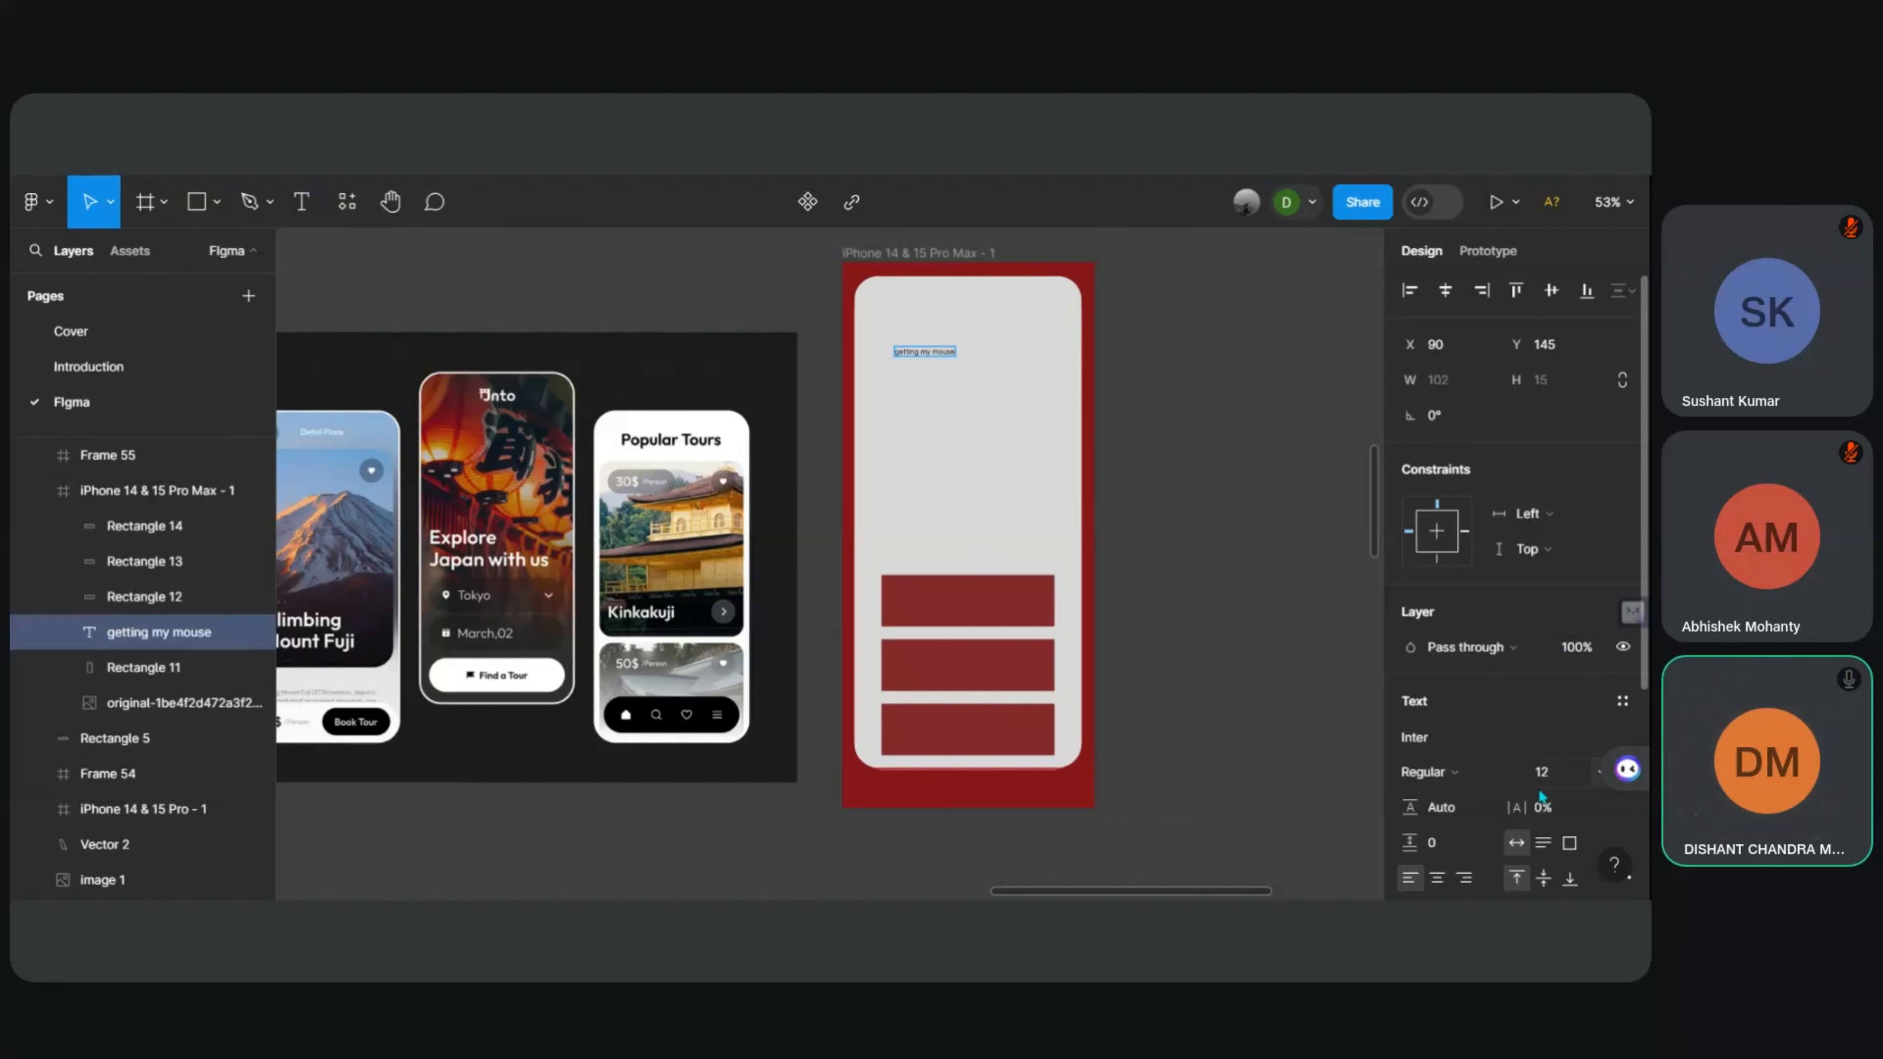
# Step: Set the font size of the "getting my mouse" text to 36
pyautogui.click(1528, 771)
pyautogui.scroll(-2, 1522, 774)
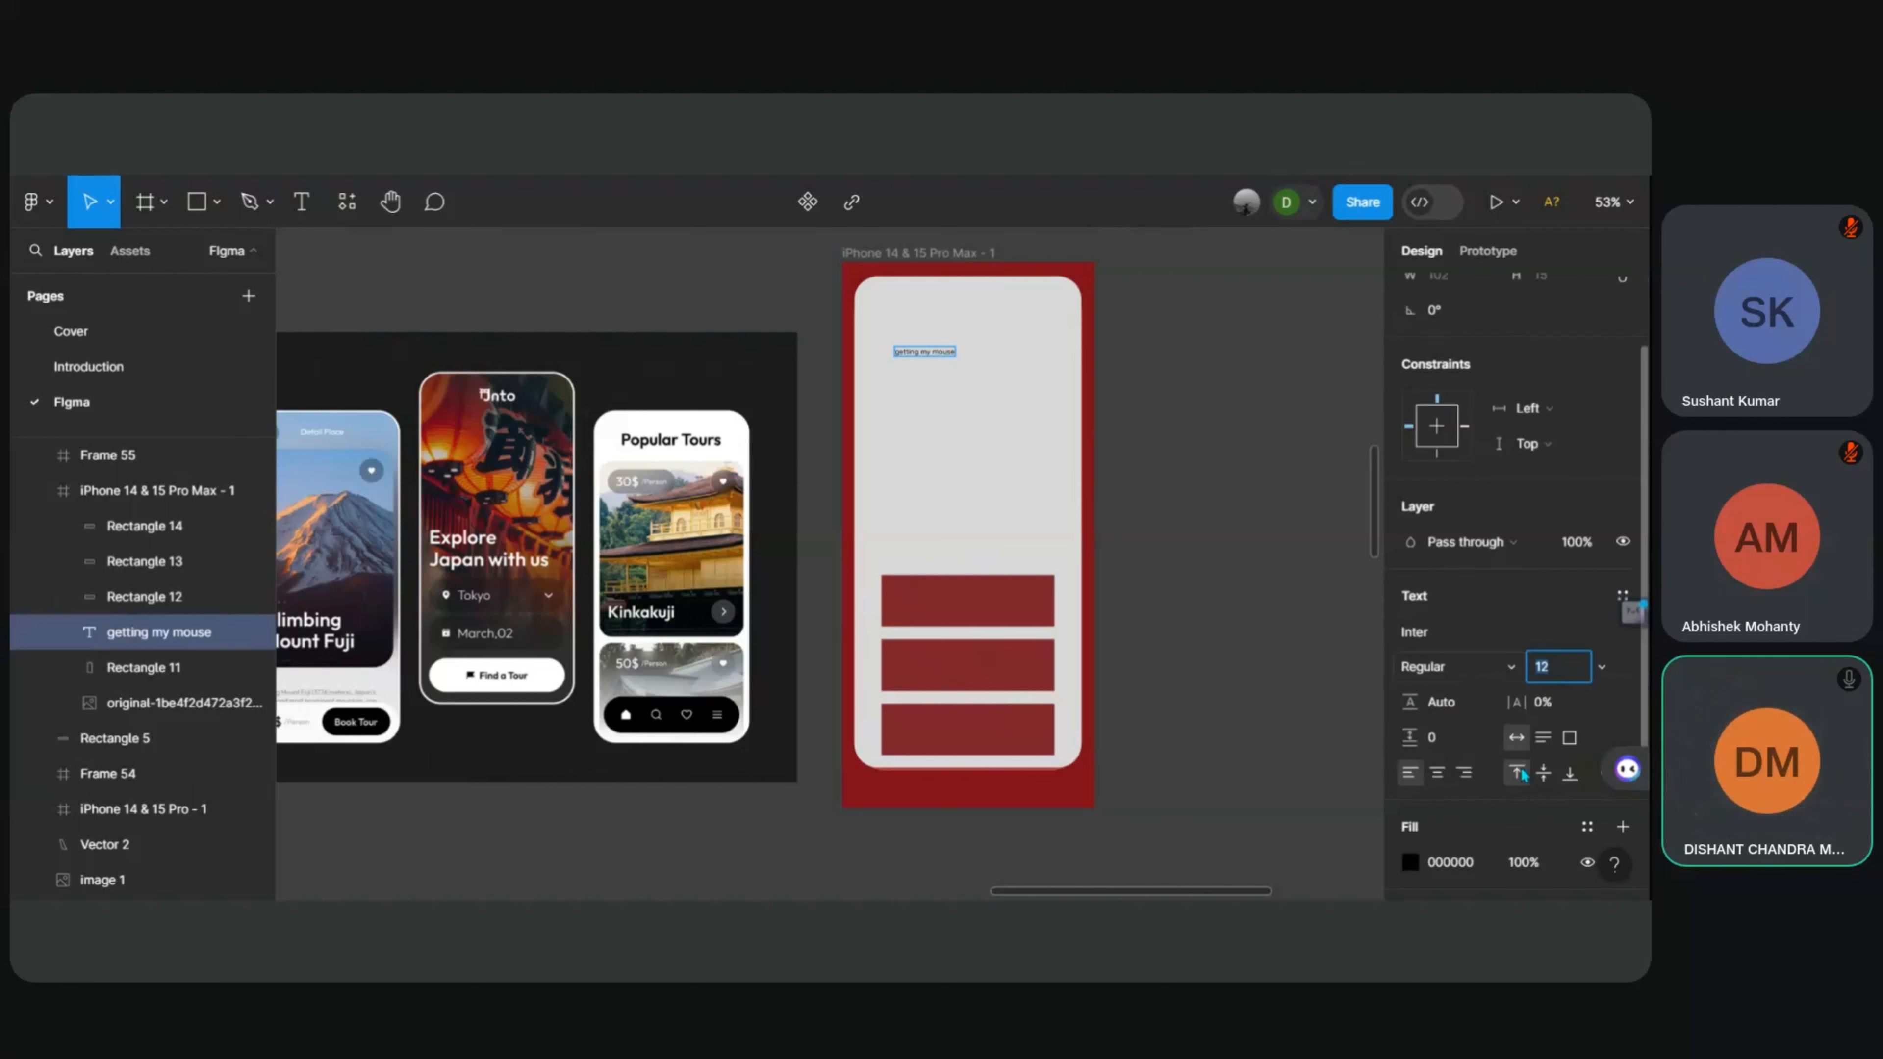
pyautogui.click(1538, 665)
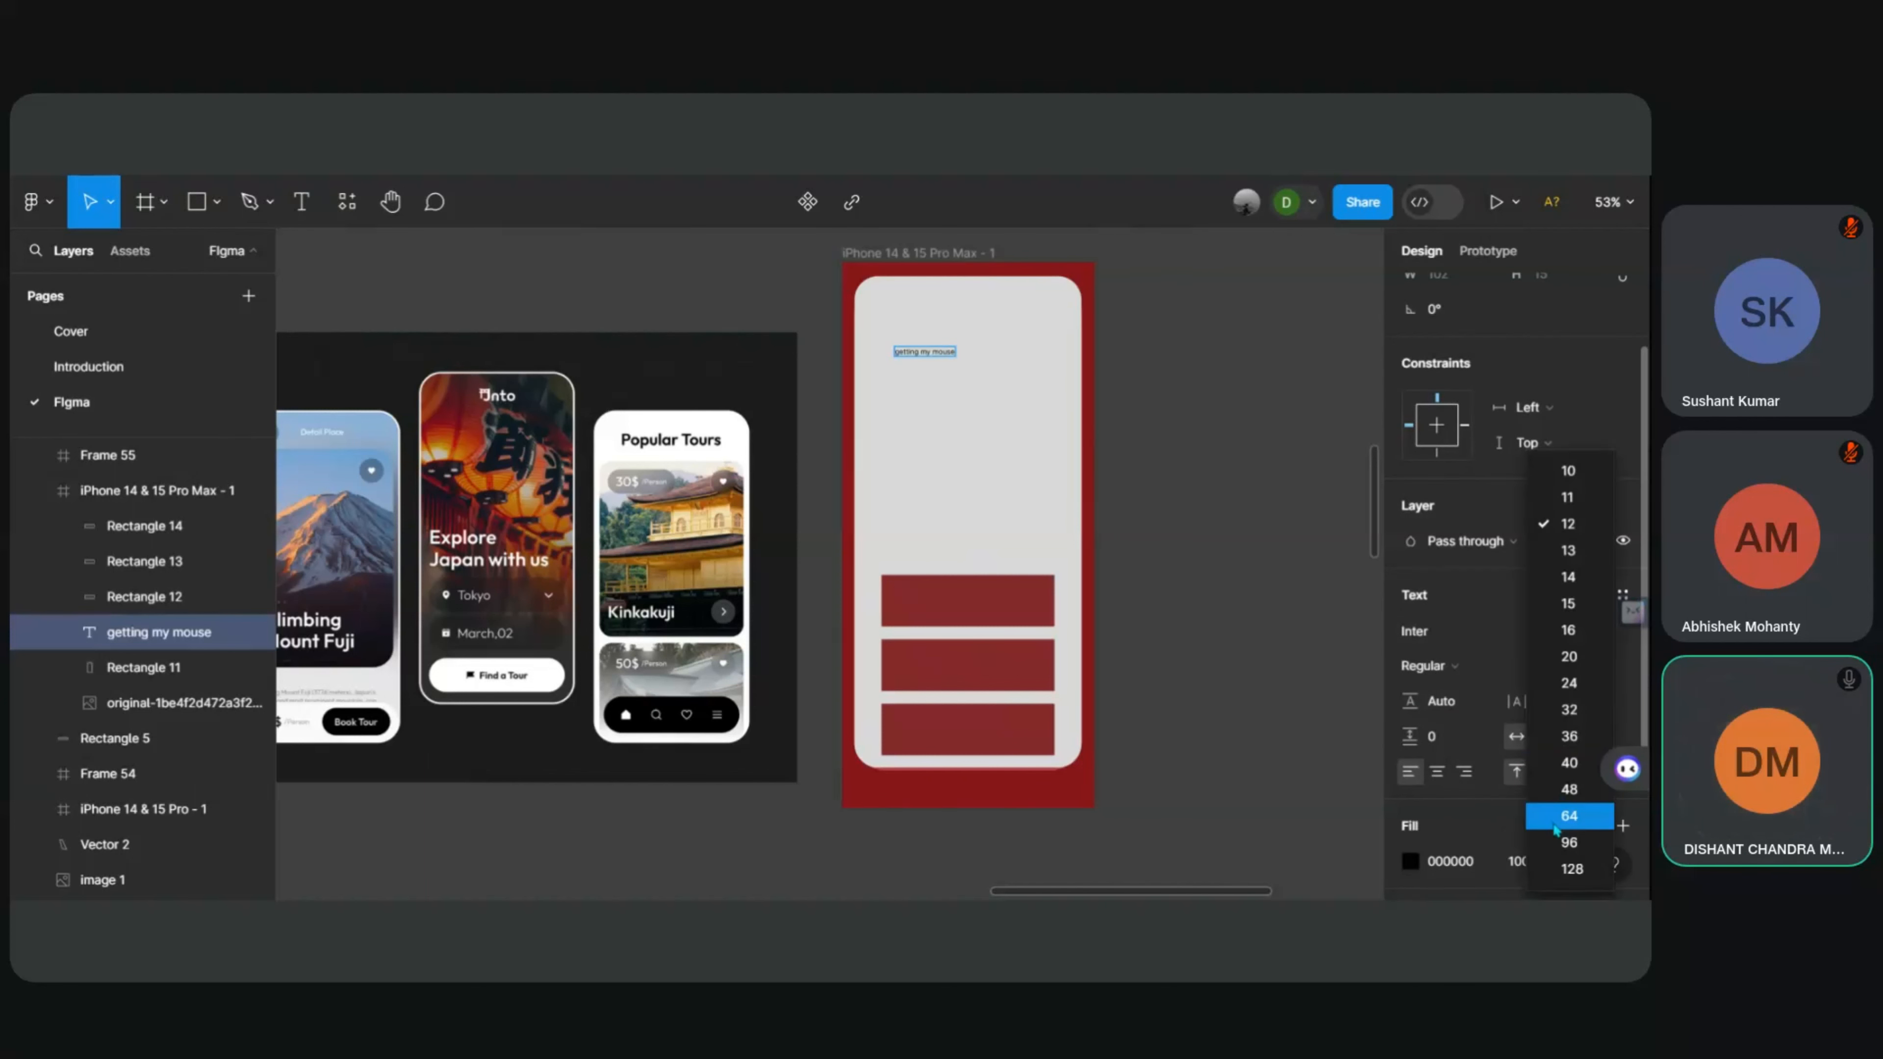
pyautogui.press('Escape')
pyautogui.doubleClick(929, 353)
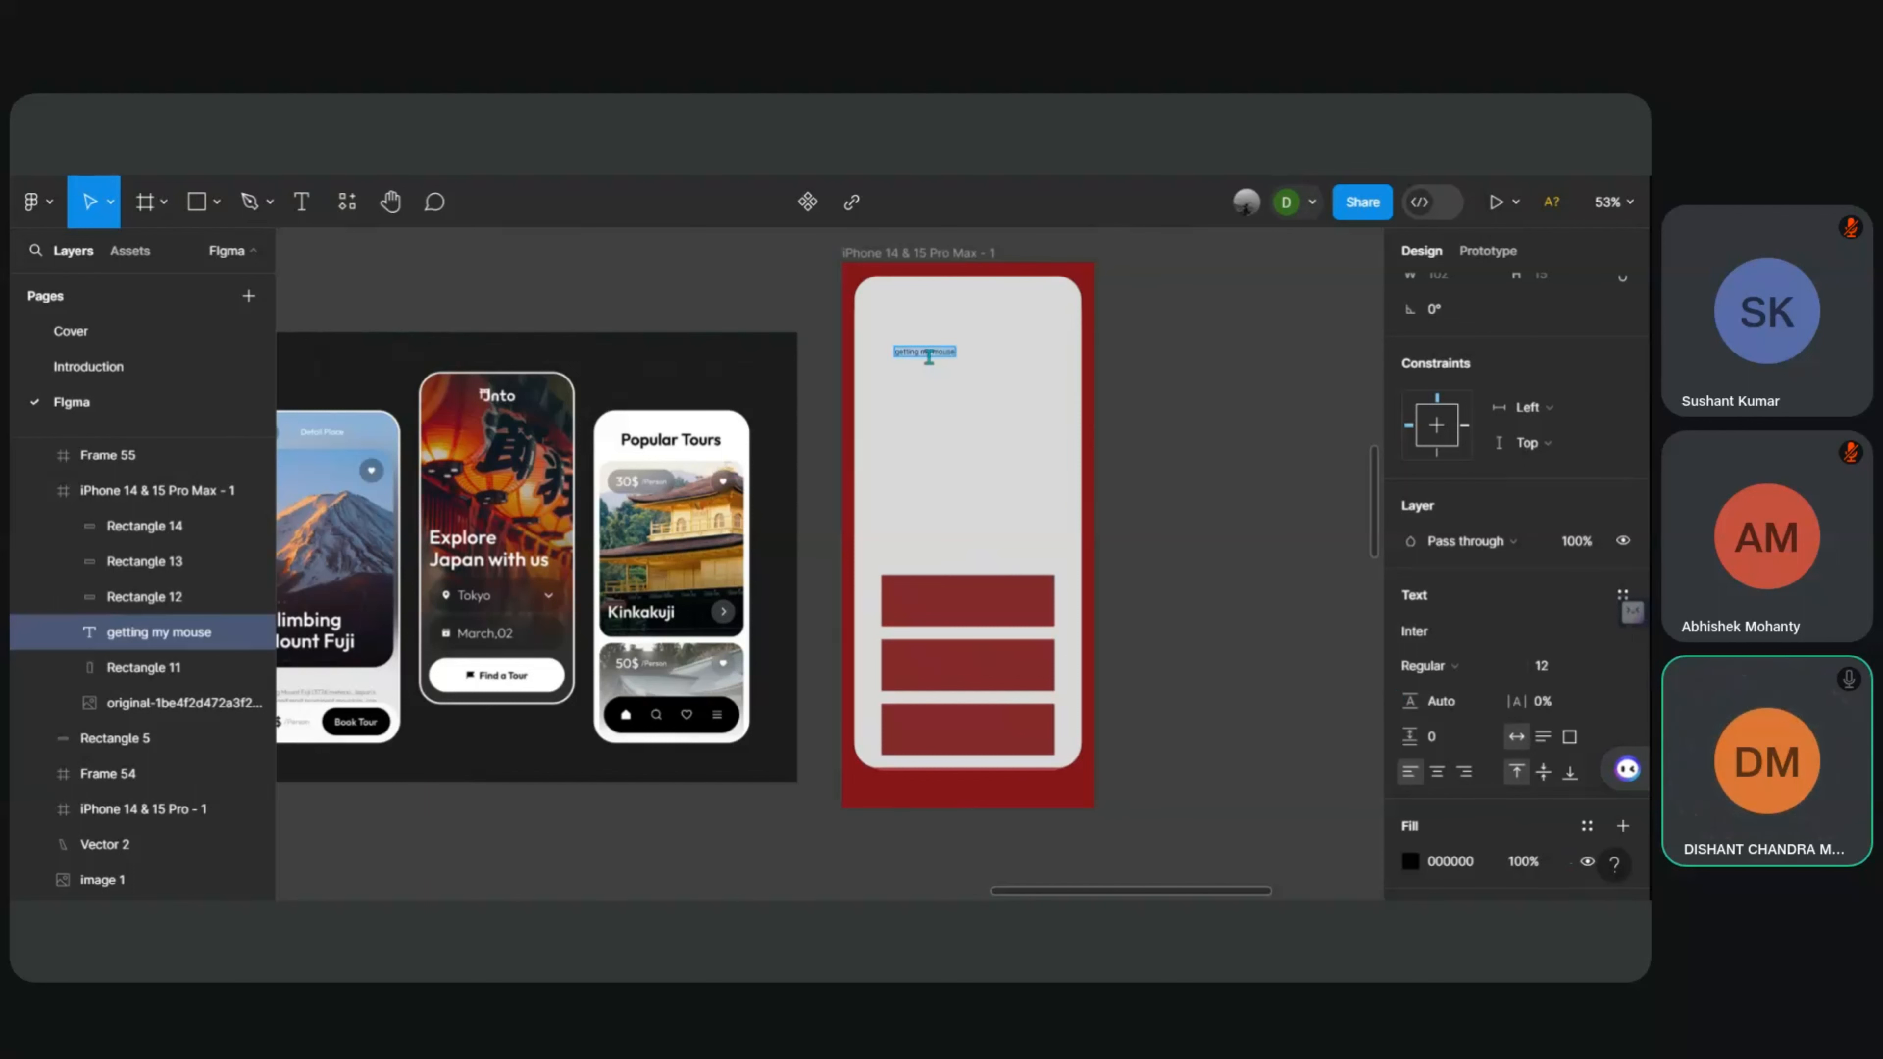
pyautogui.click(1593, 665)
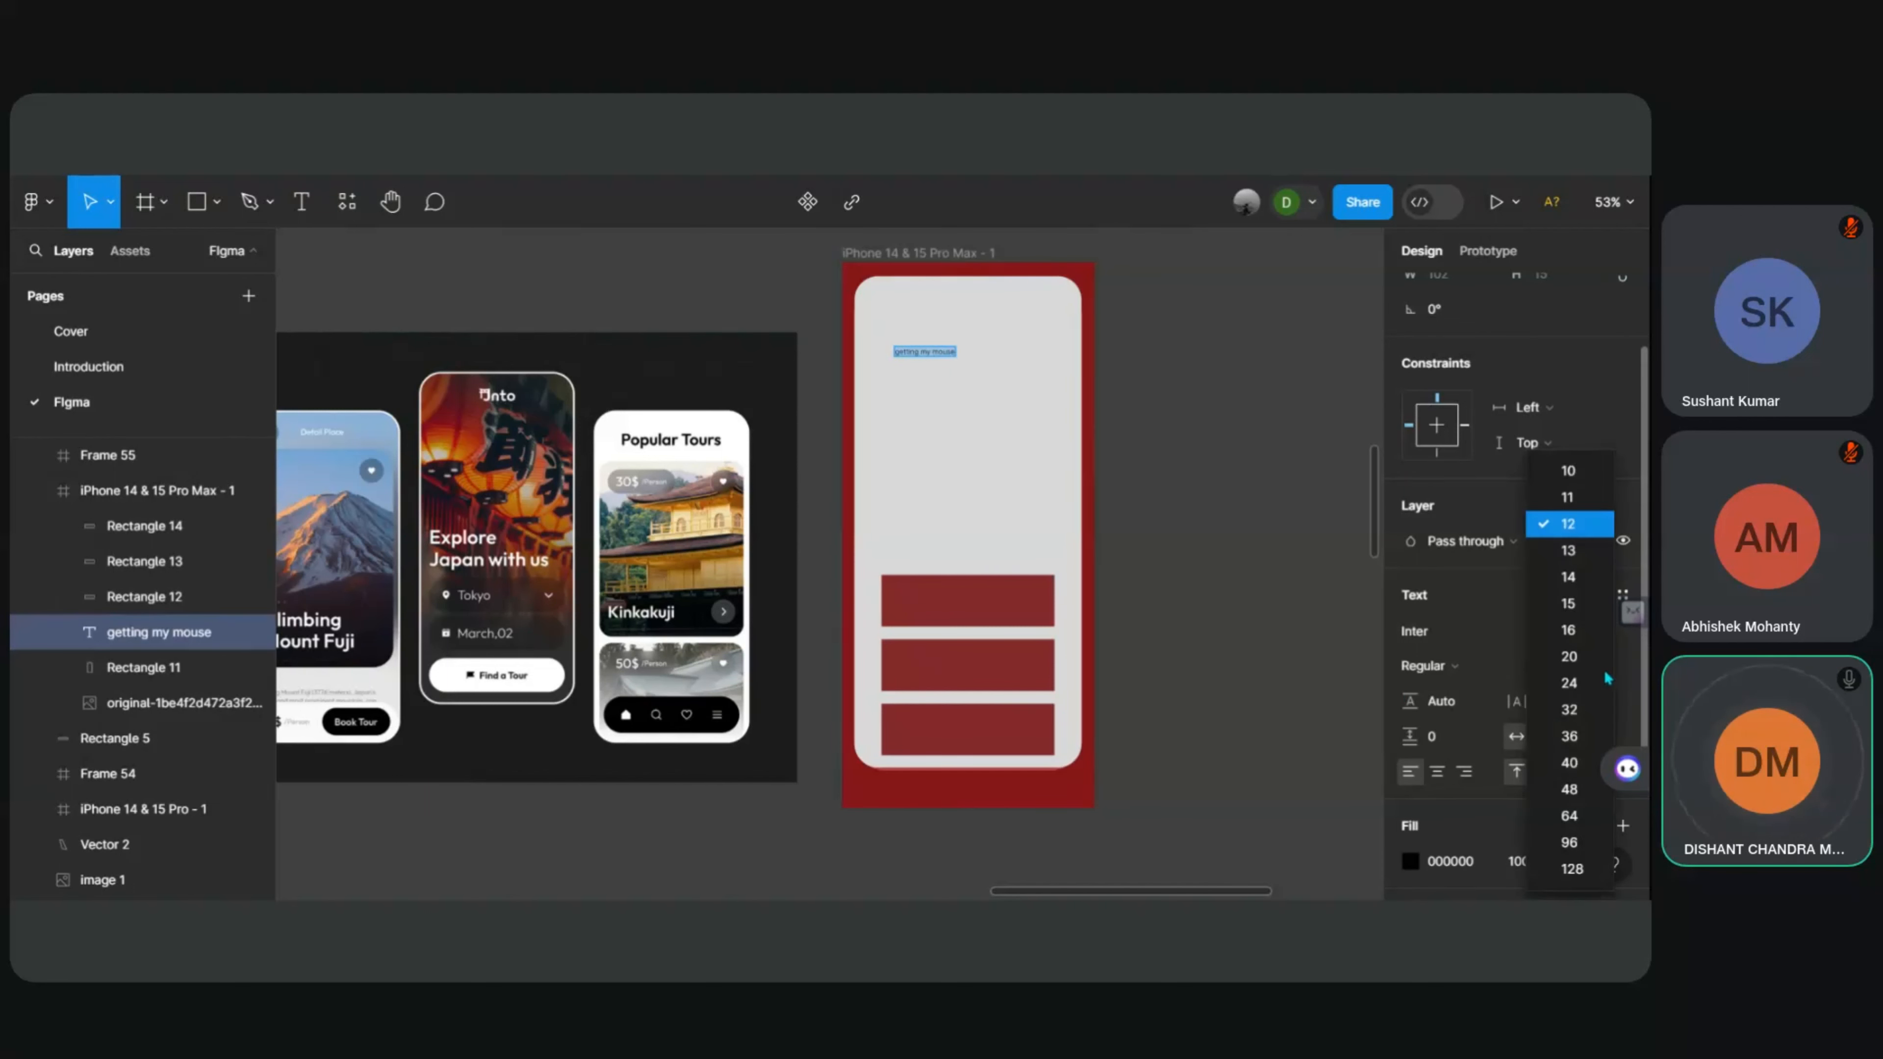
pyautogui.click(1569, 738)
pyautogui.press('Return')
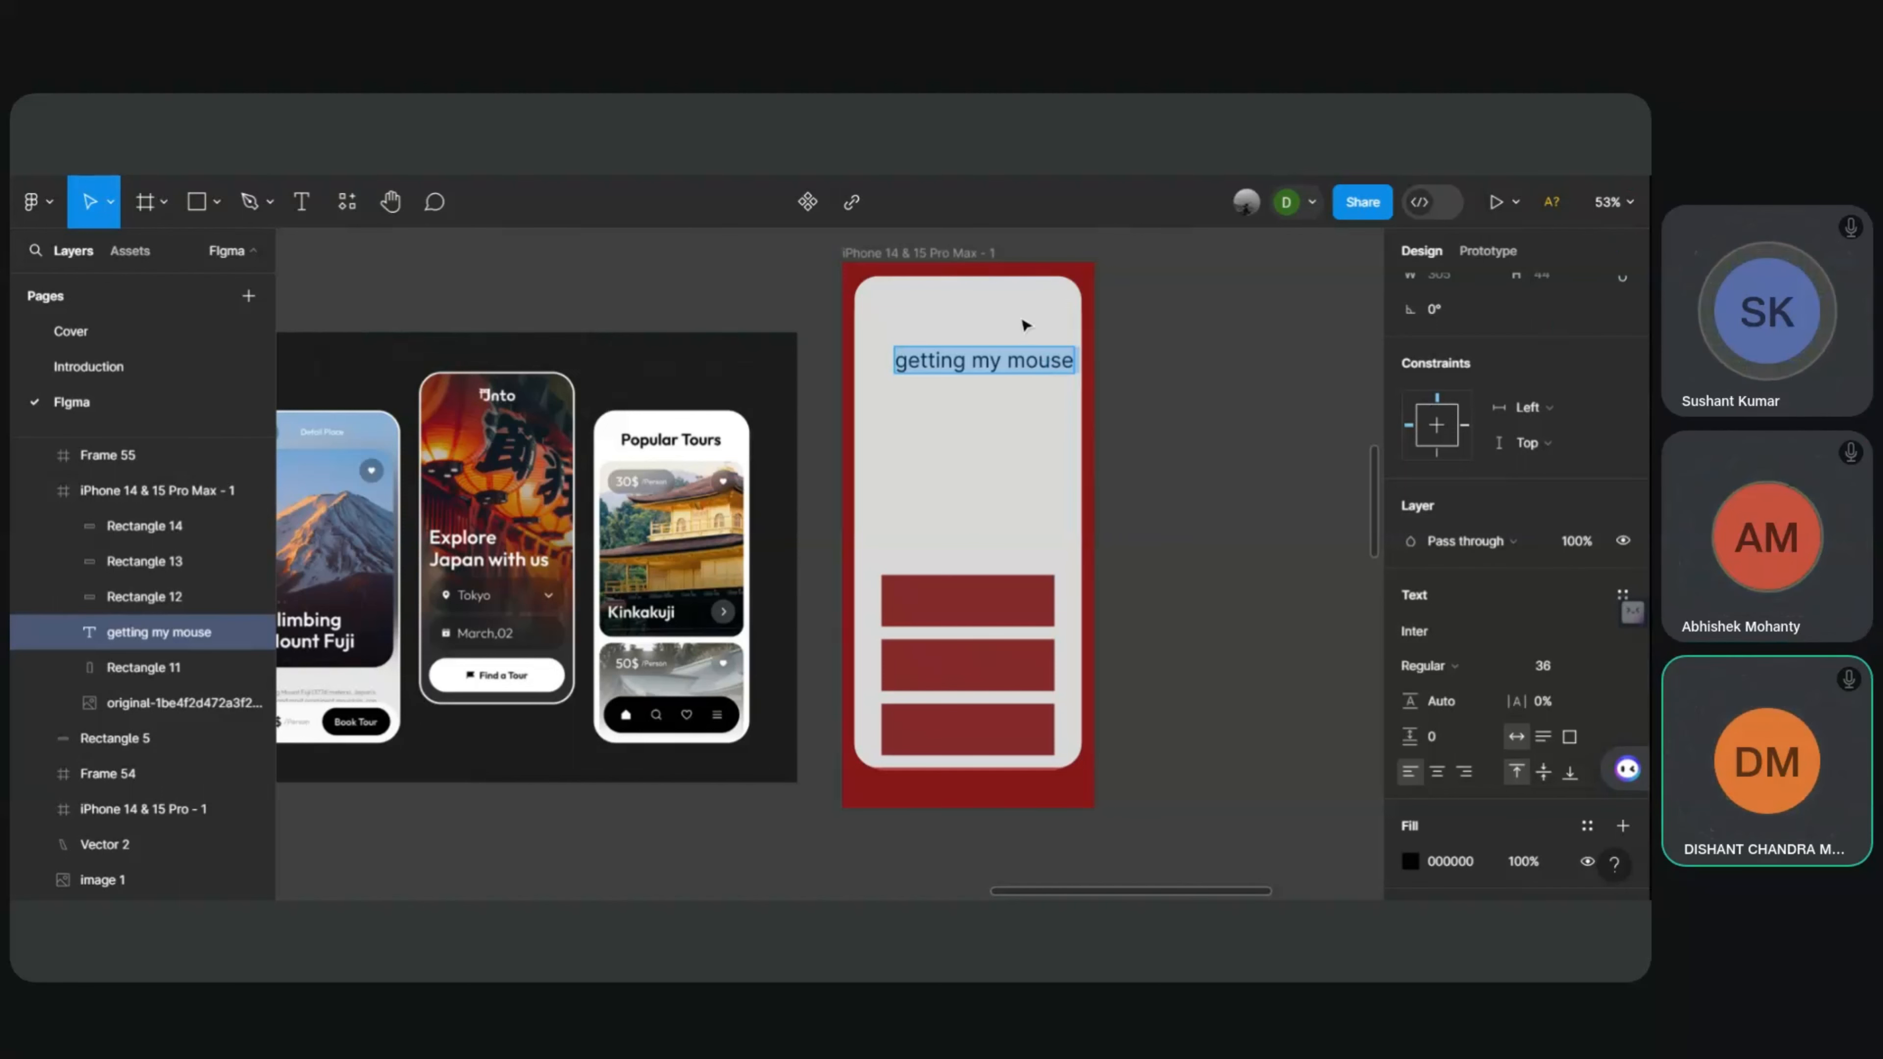
# Step: Delete the "getting my mouse" text from the grey panel
pyautogui.rightClick(999, 362)
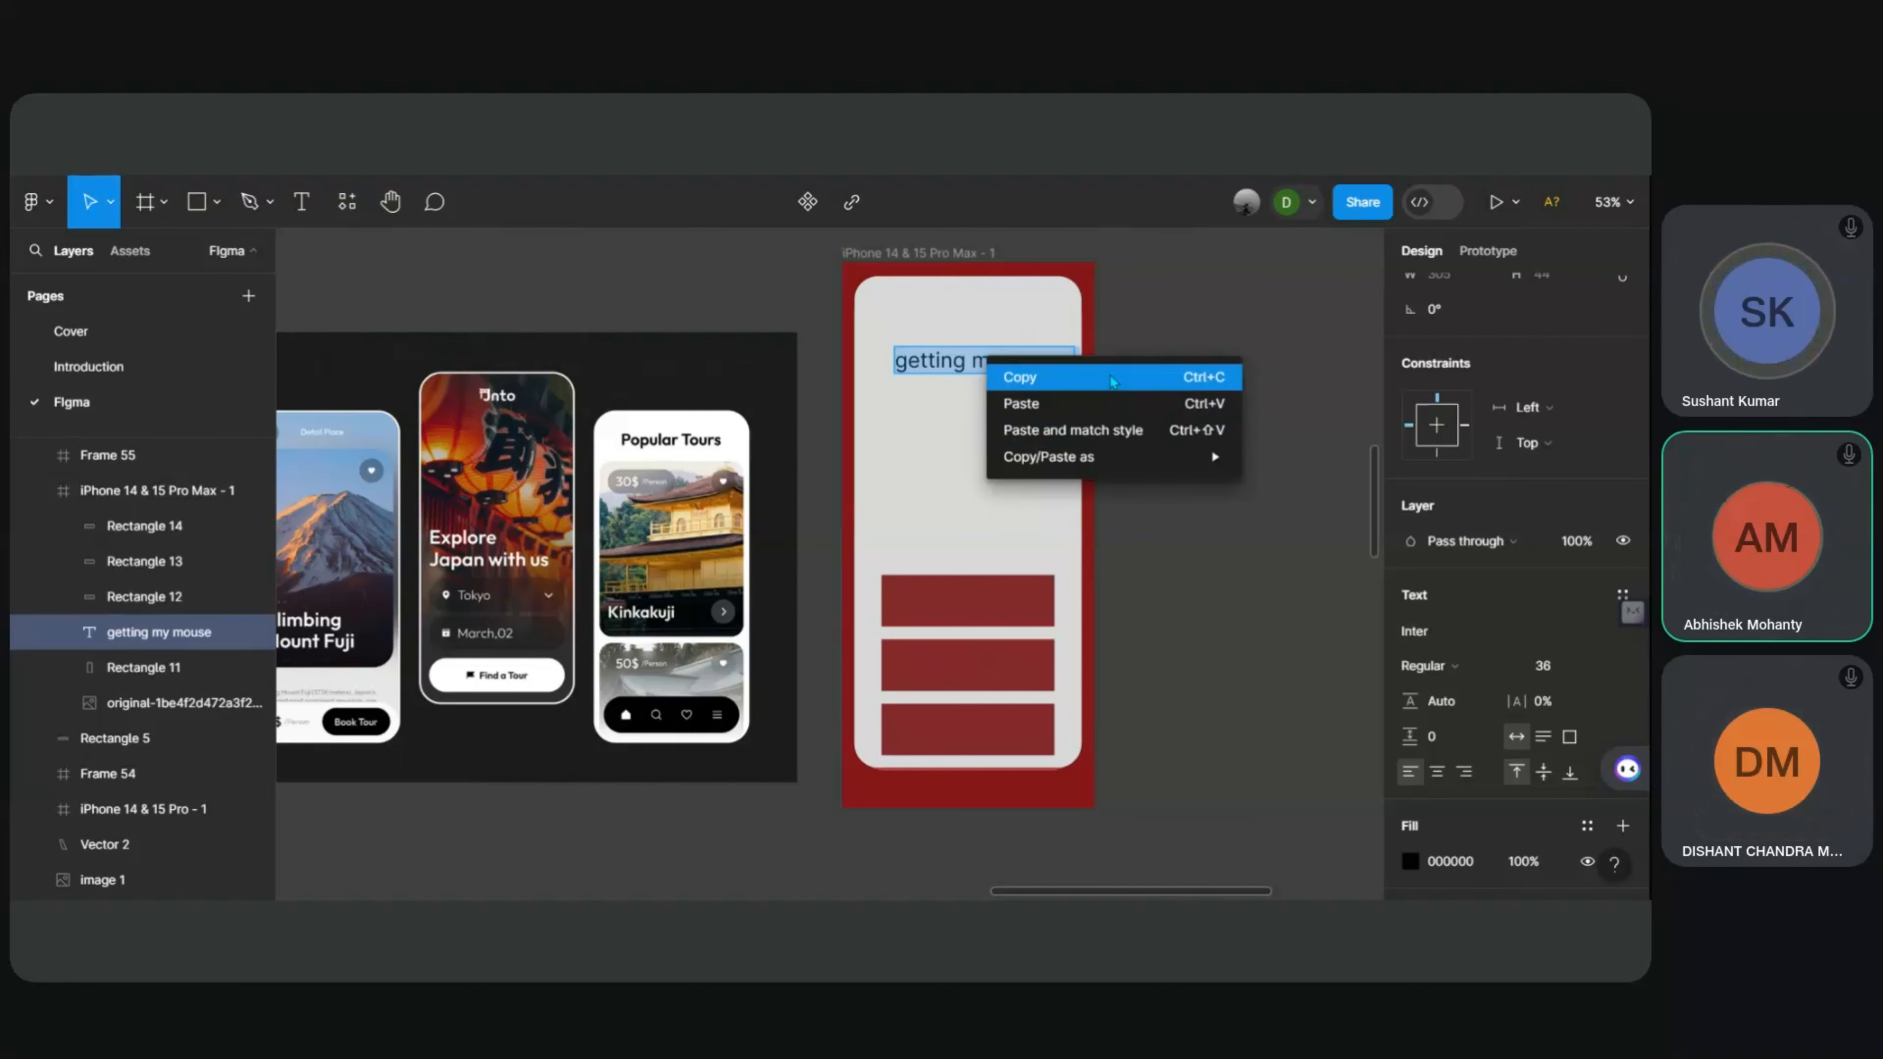
pyautogui.click(1022, 370)
pyautogui.press('Escape')
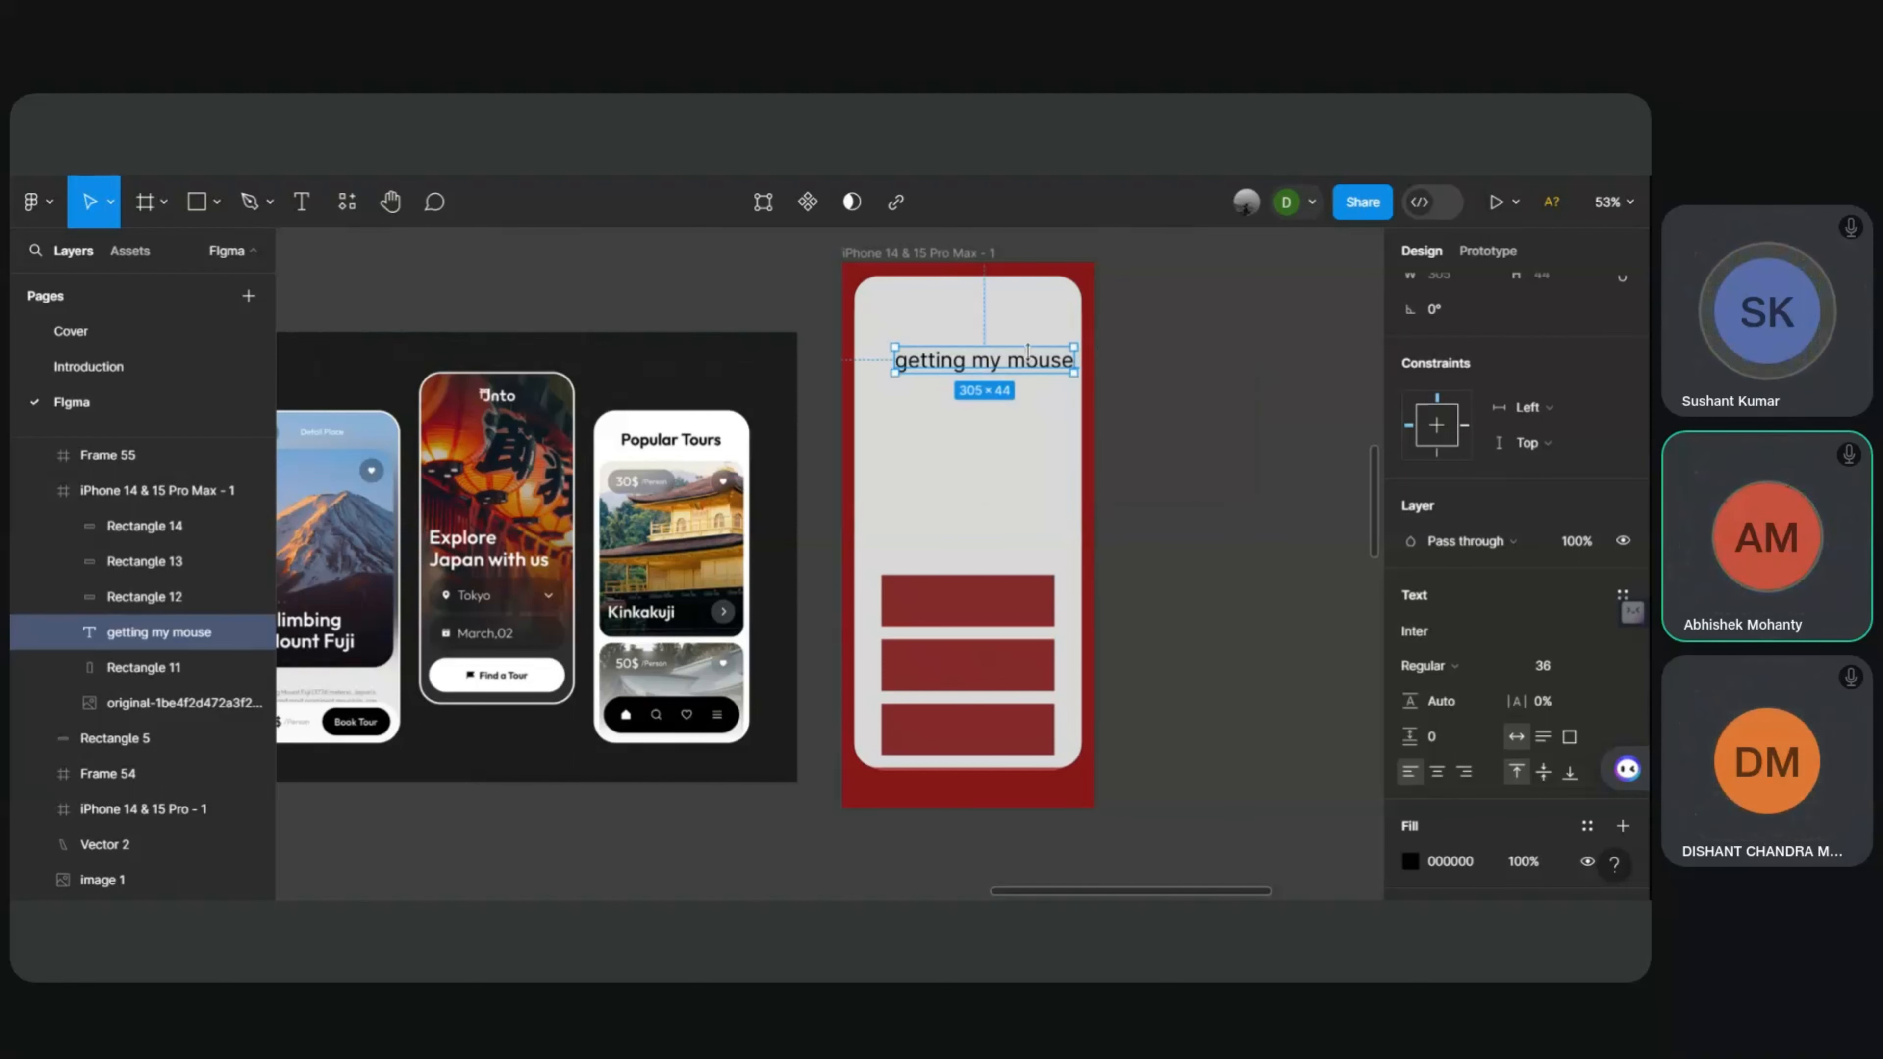
pyautogui.press('Delete')
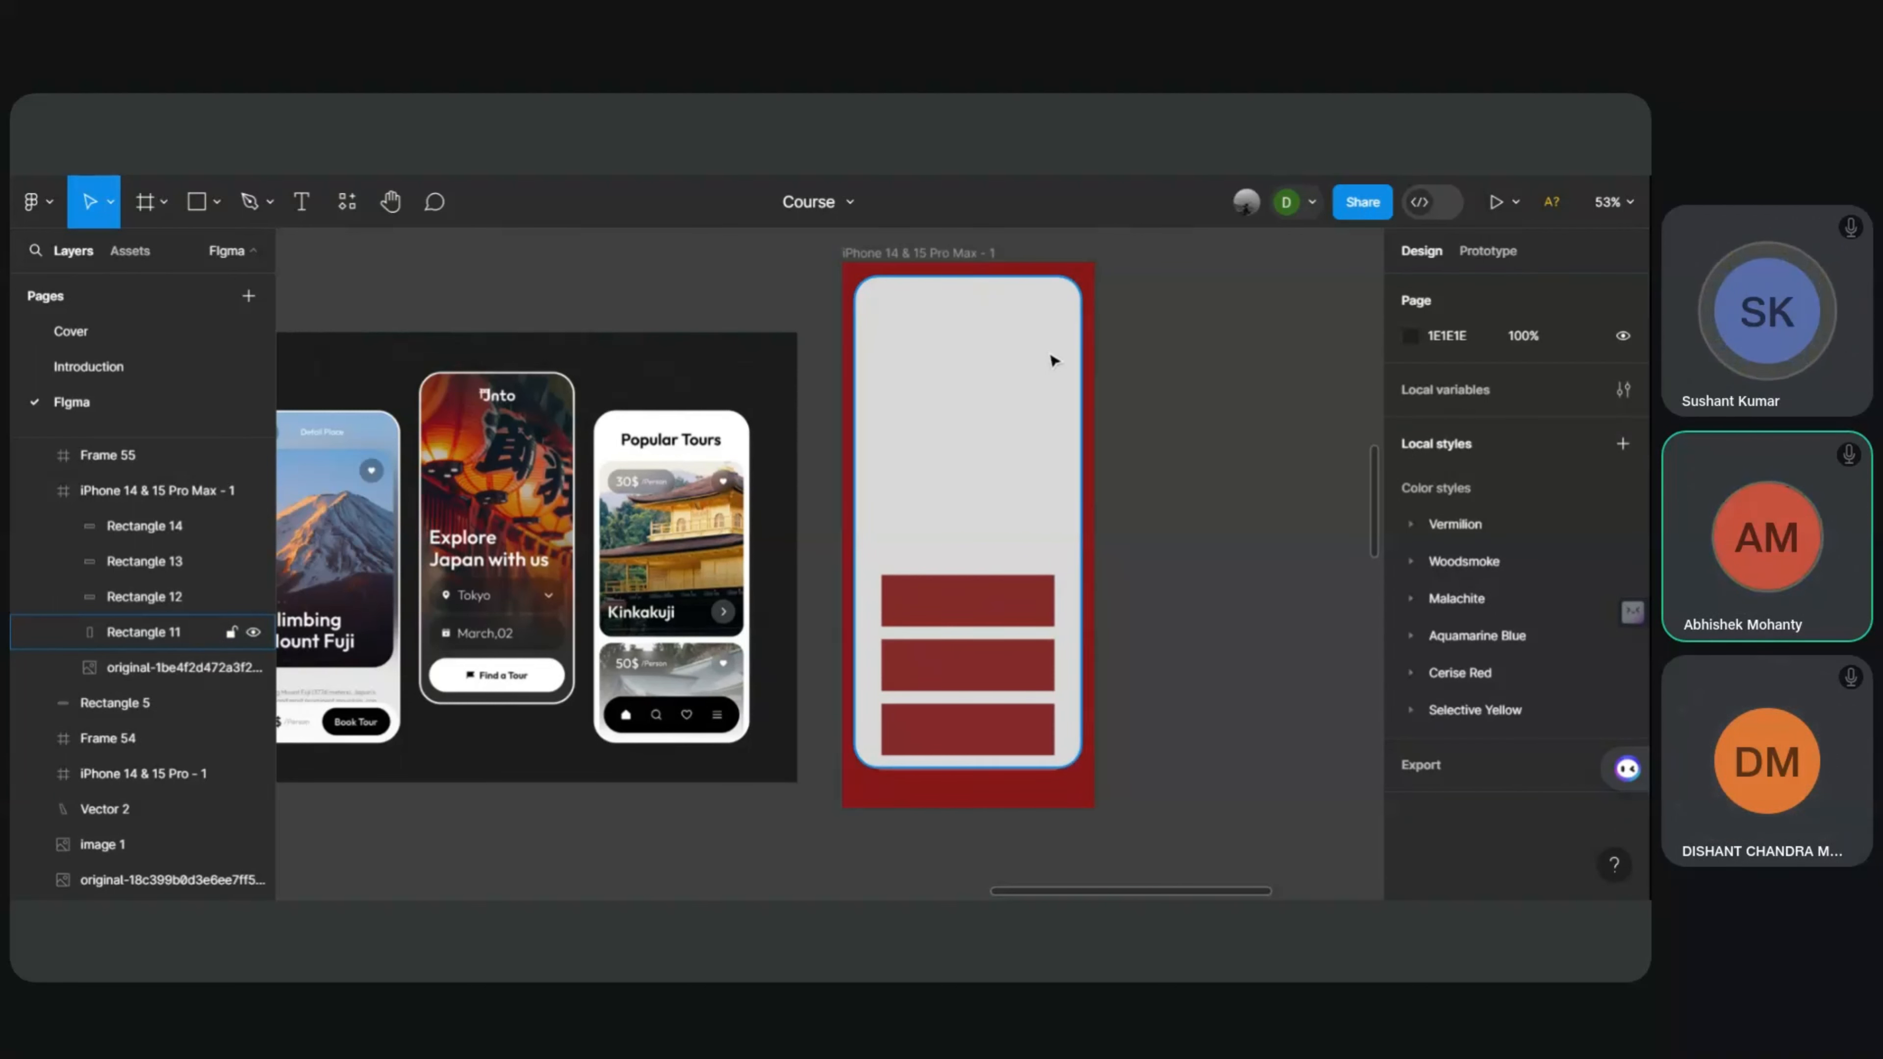
# Step: Set the corner radius of the uppermost red bar to 30
pyautogui.click(1008, 616)
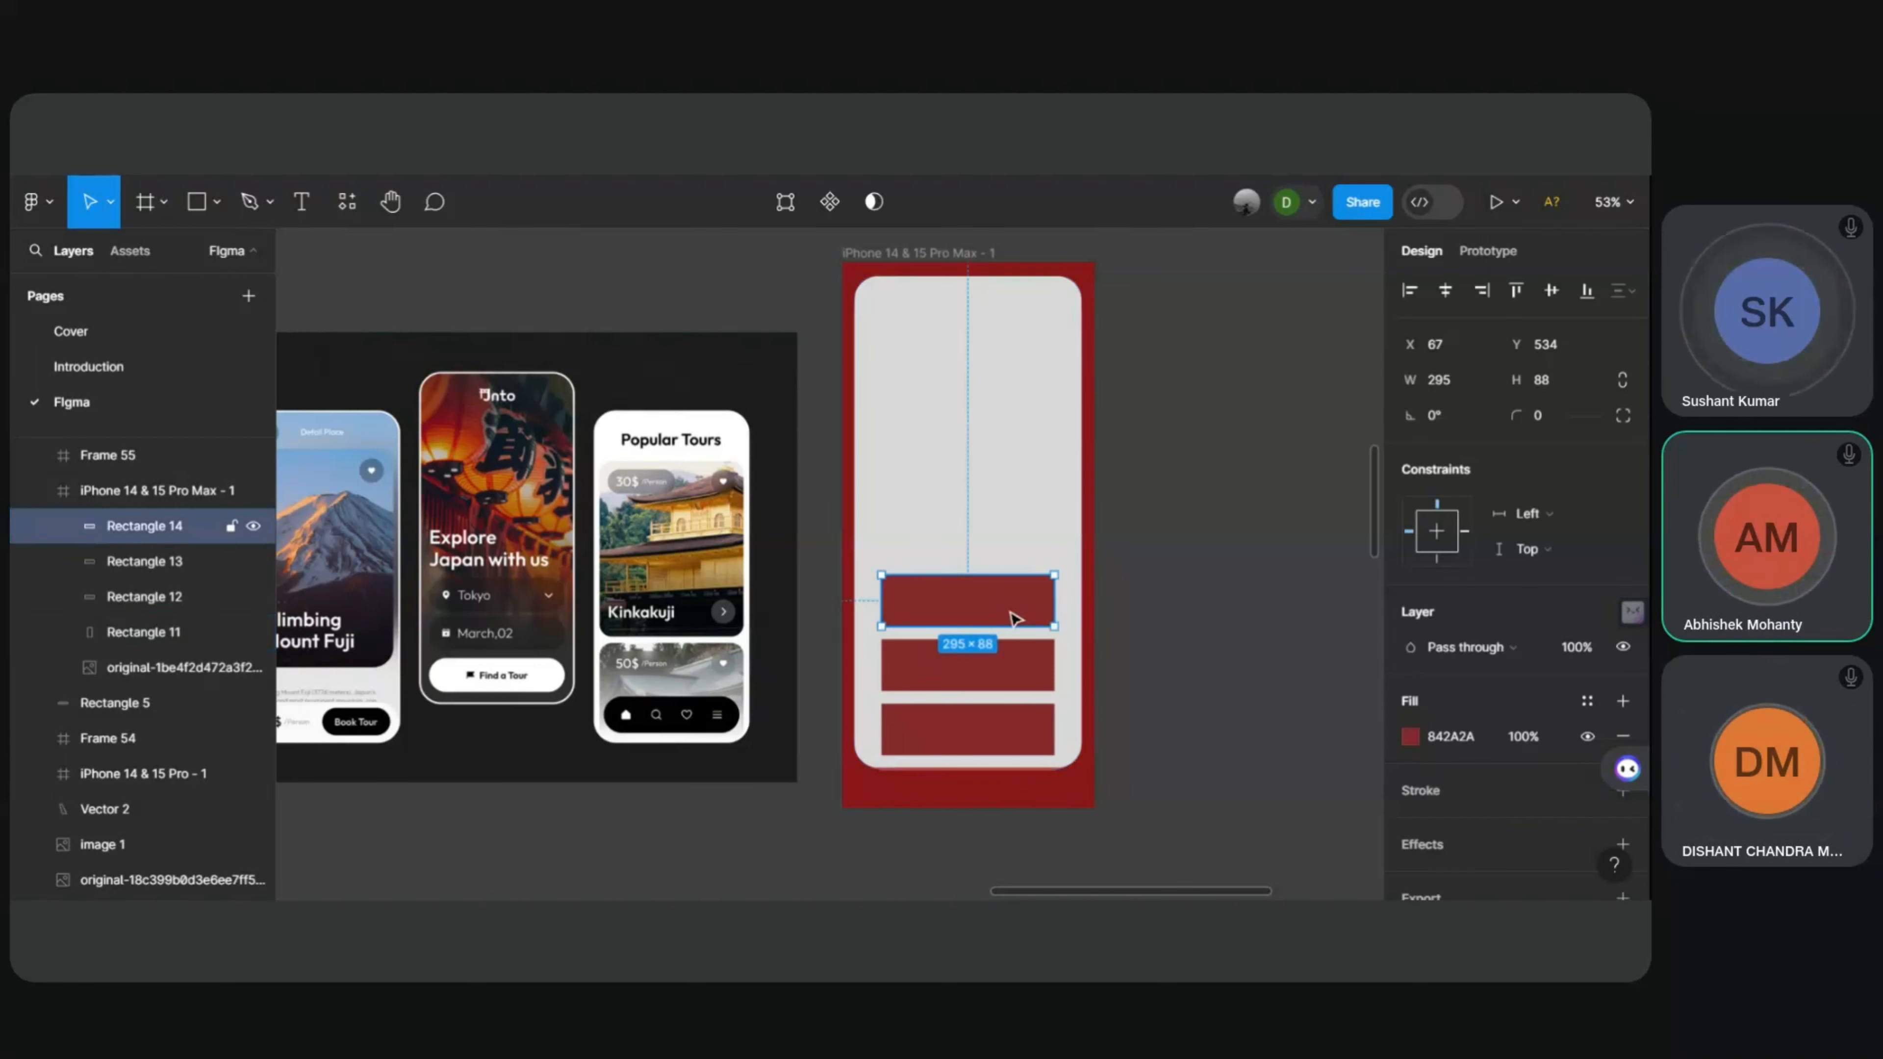
pyautogui.click(1540, 415)
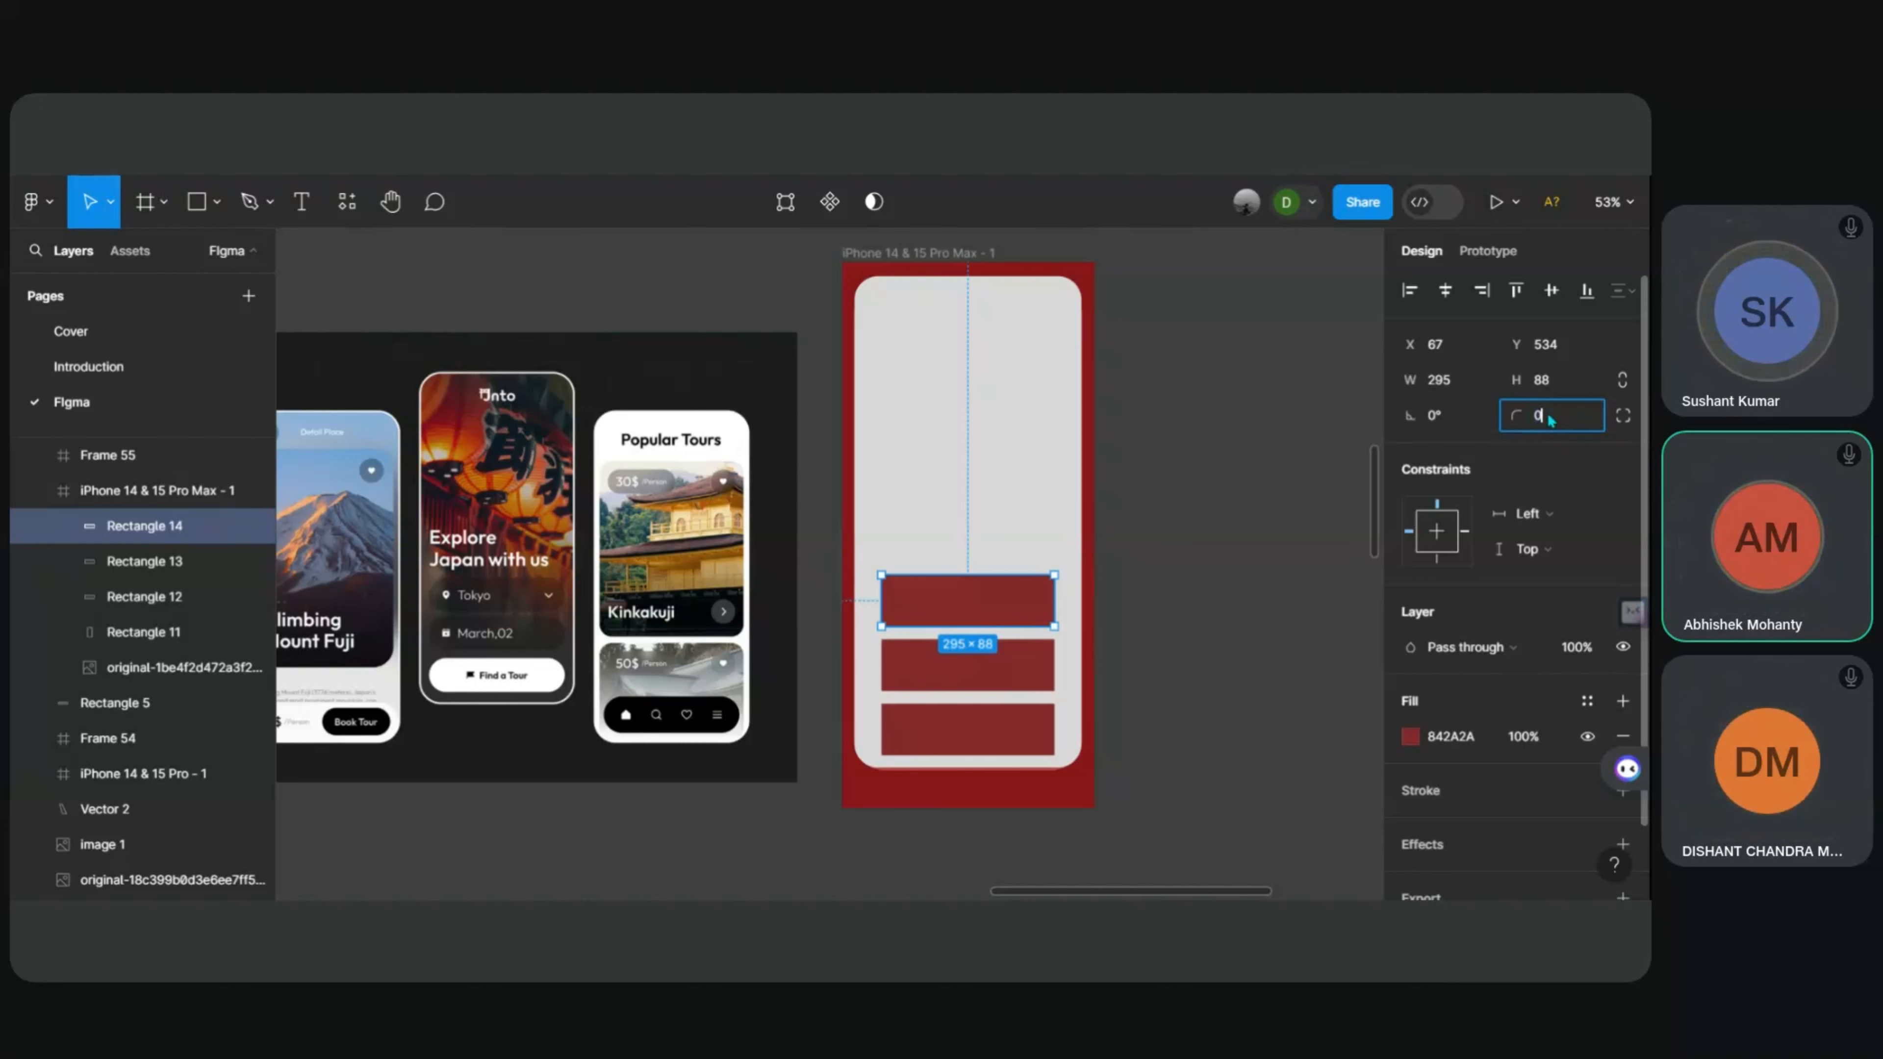
pyautogui.click(1549, 418)
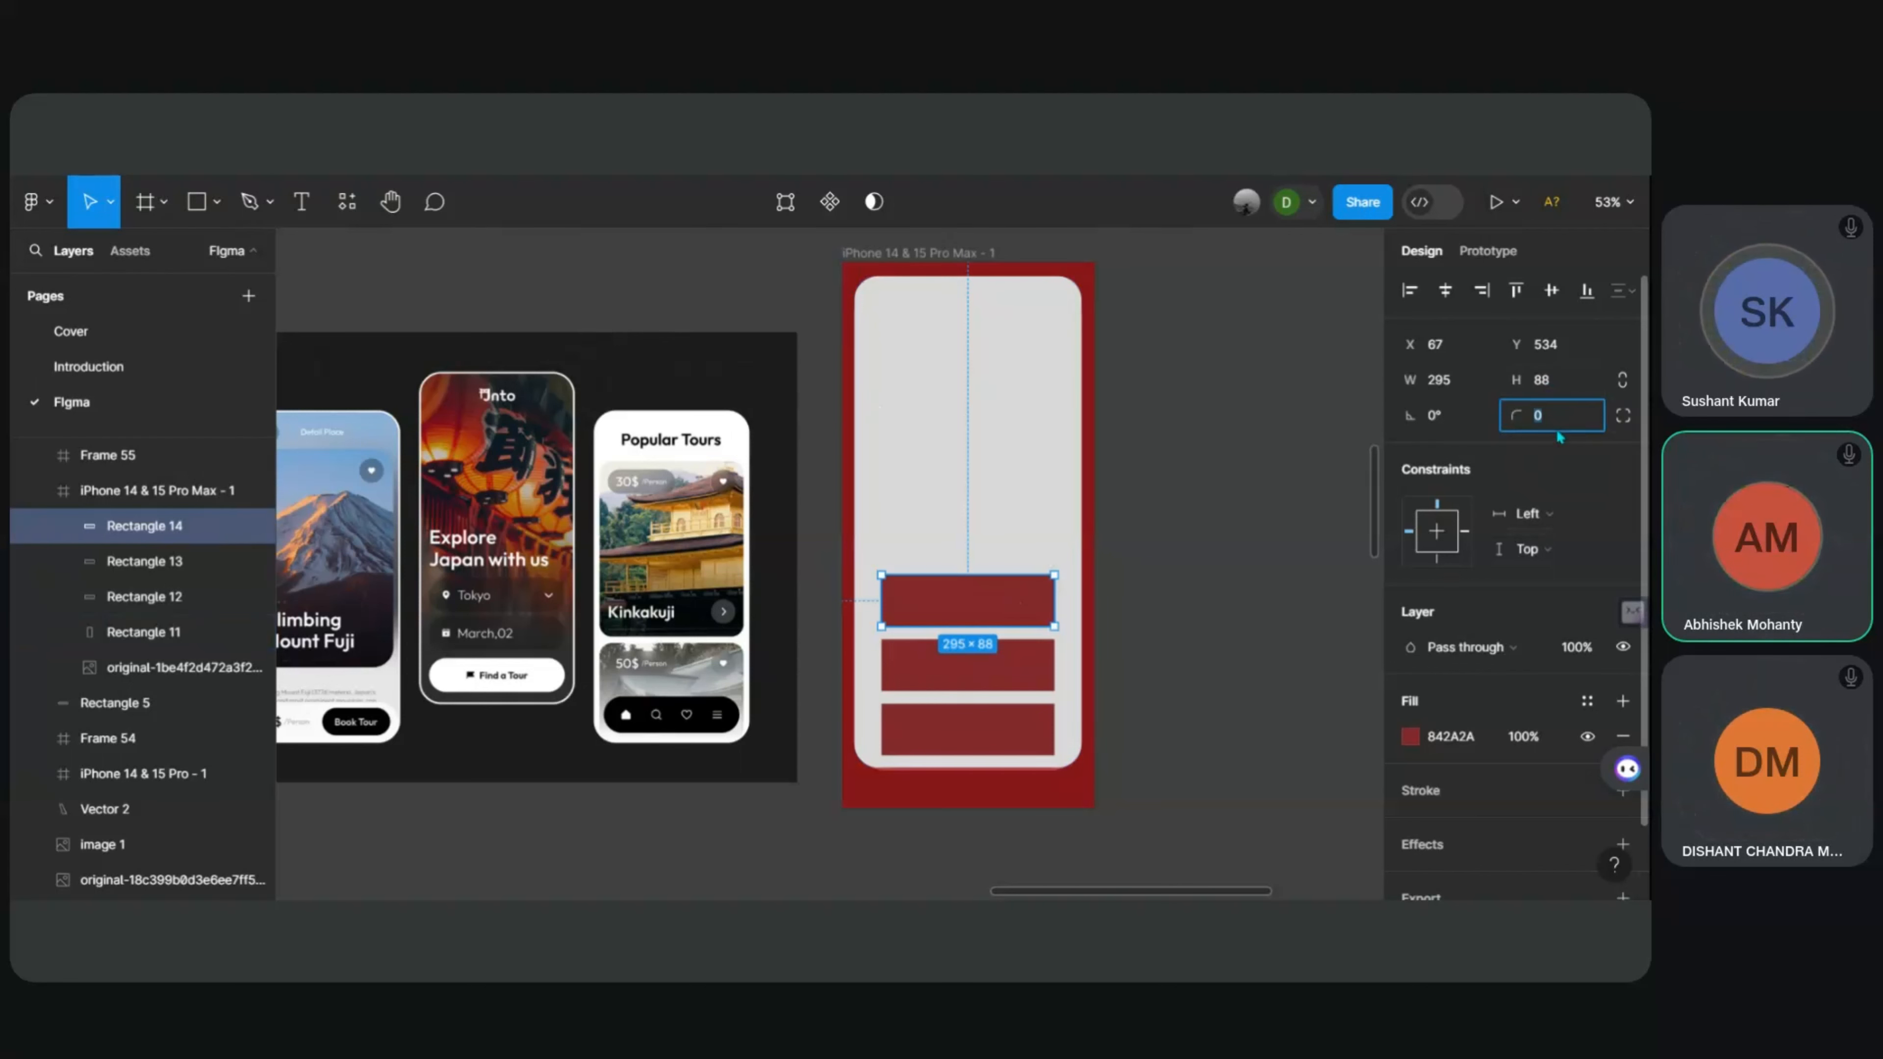
pyautogui.hscroll(2, 1539, 422)
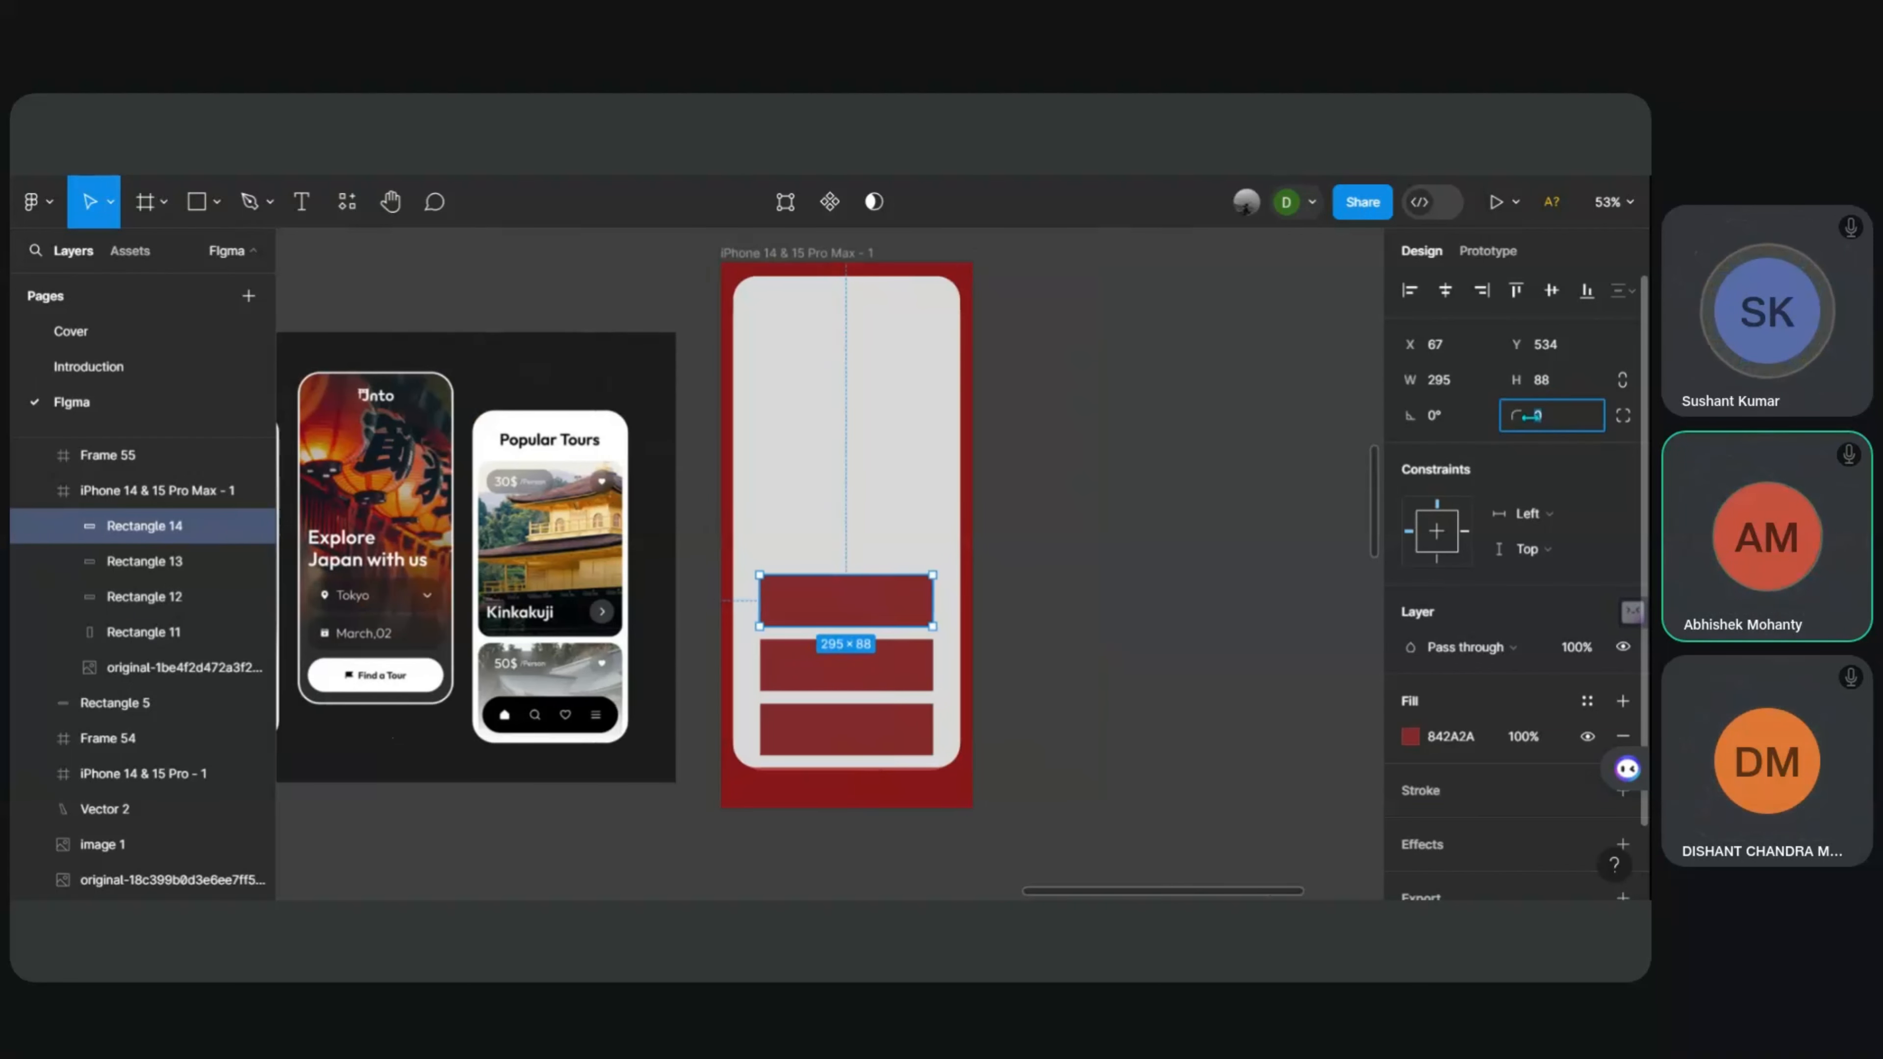
pyautogui.hotkey('shift', 'Tab')
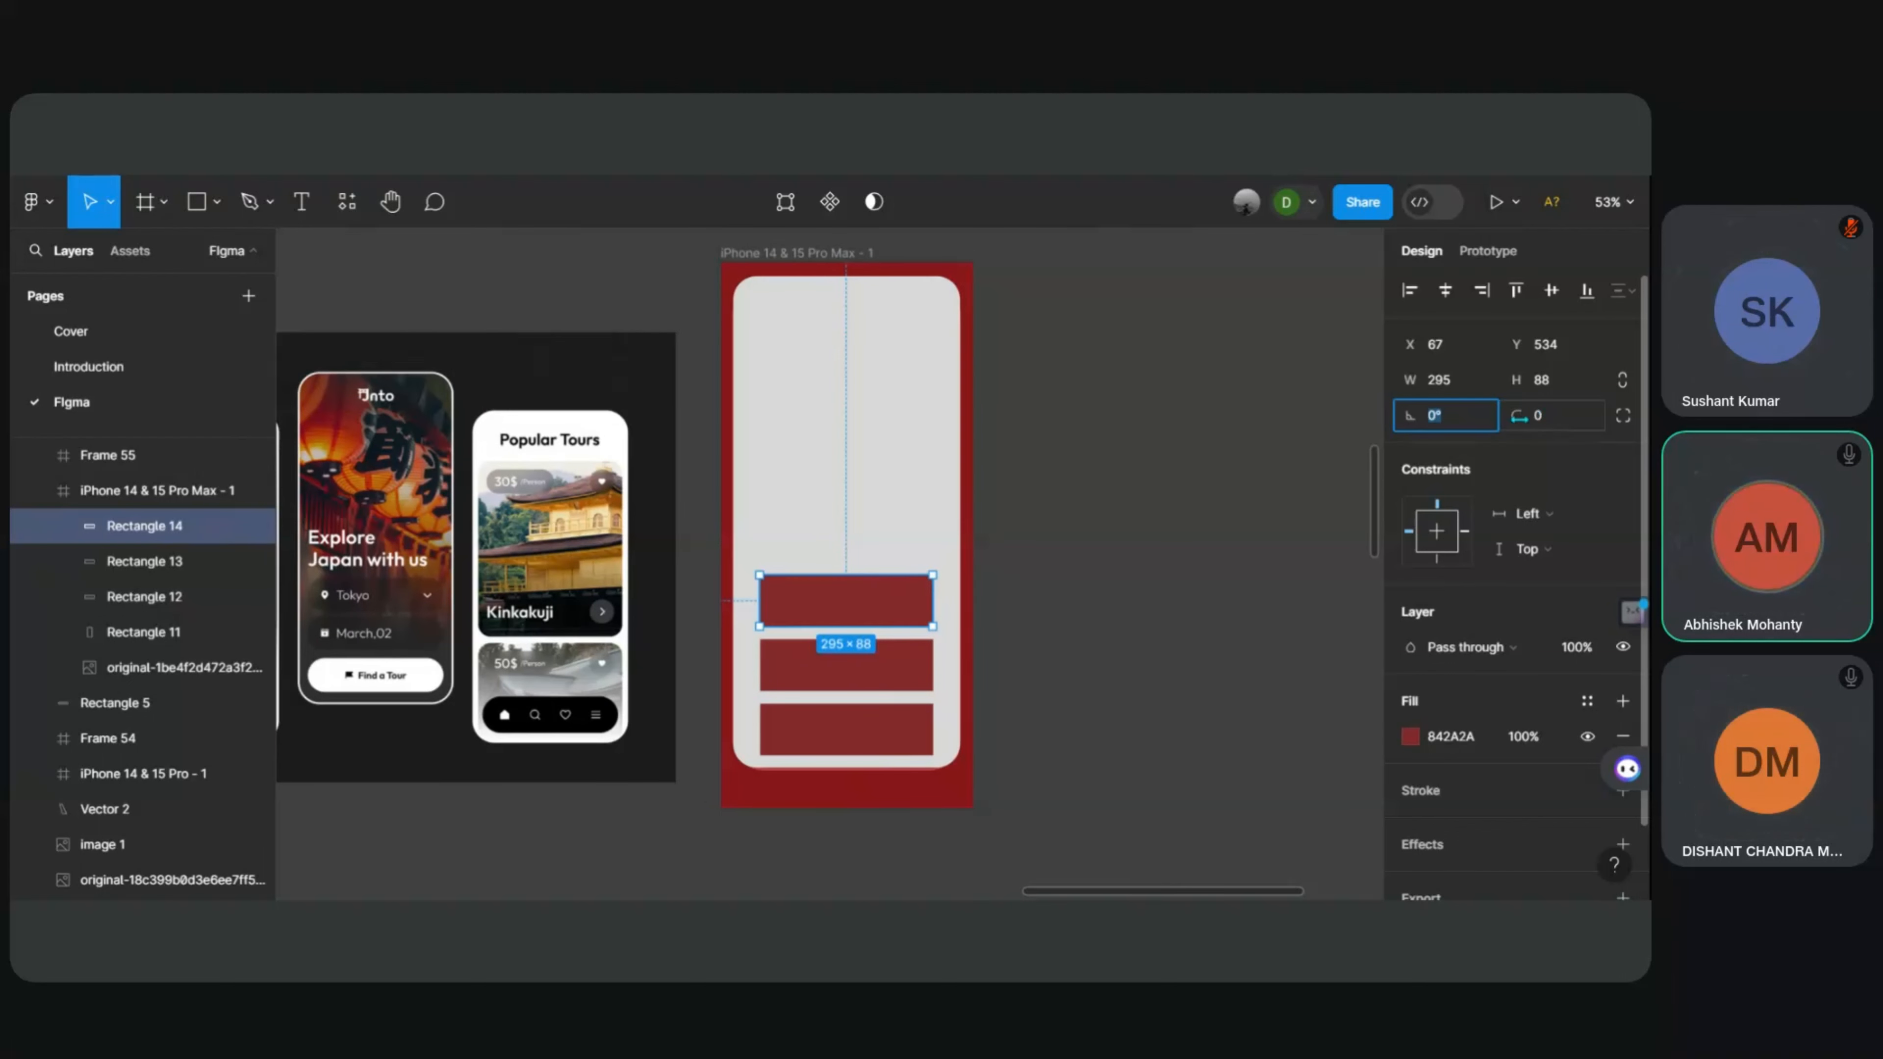
pyautogui.click(1539, 426)
pyautogui.hscroll(1, 1539, 426)
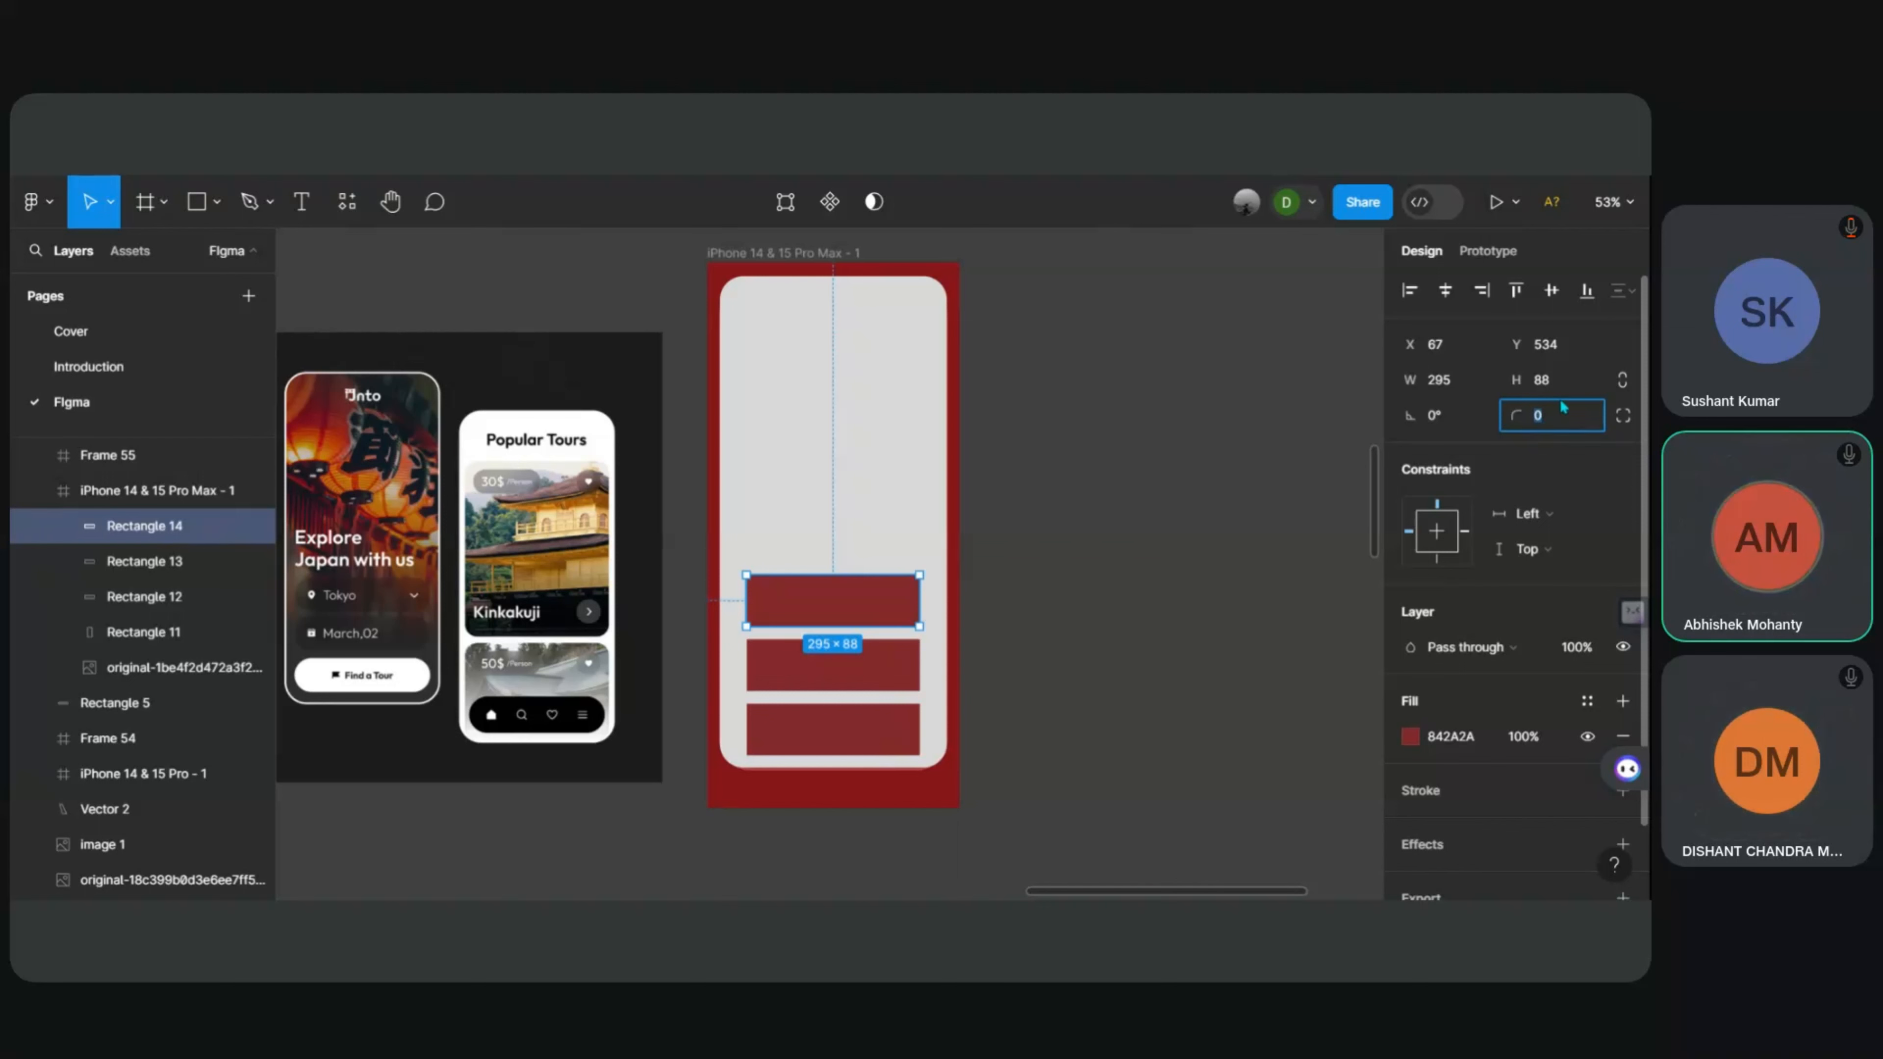
pyautogui.write('30')
pyautogui.press('Return')
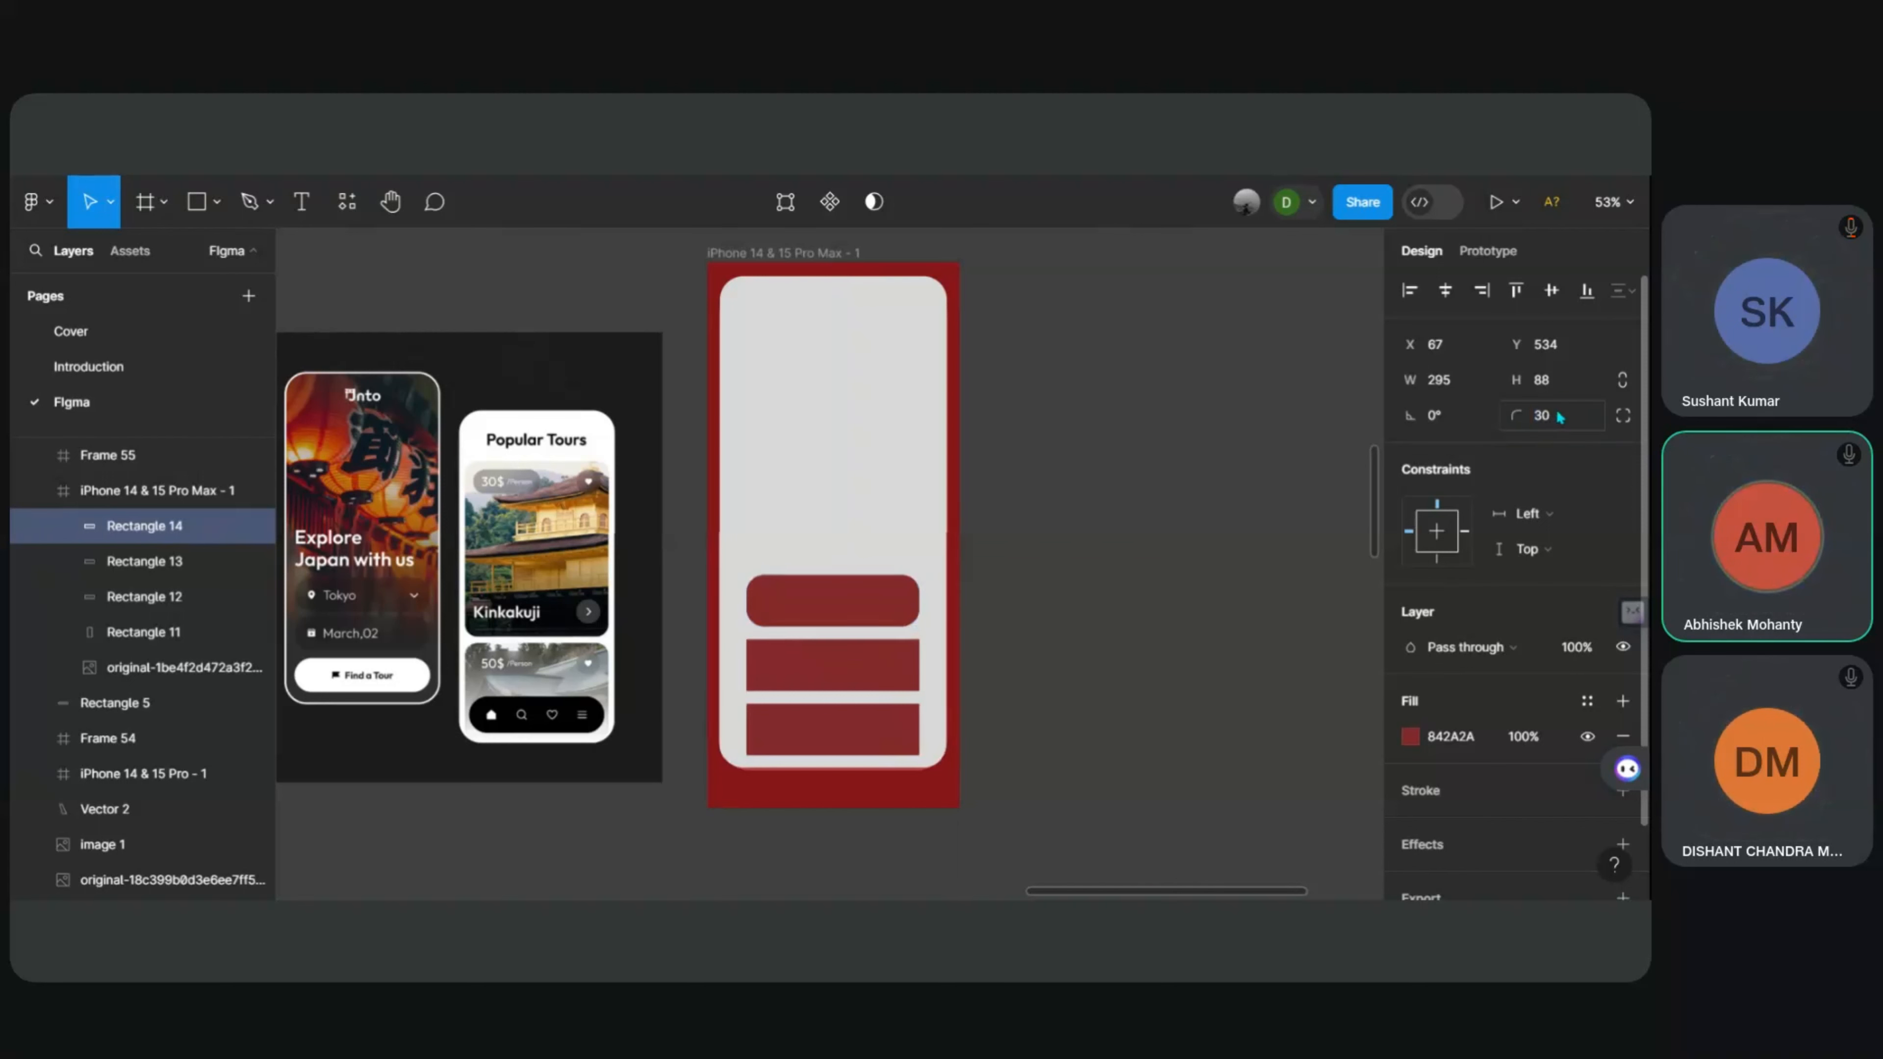
# Step: Round the corners of the middle red bar, trying a radius of 20 before setting it to 30
pyautogui.click(903, 660)
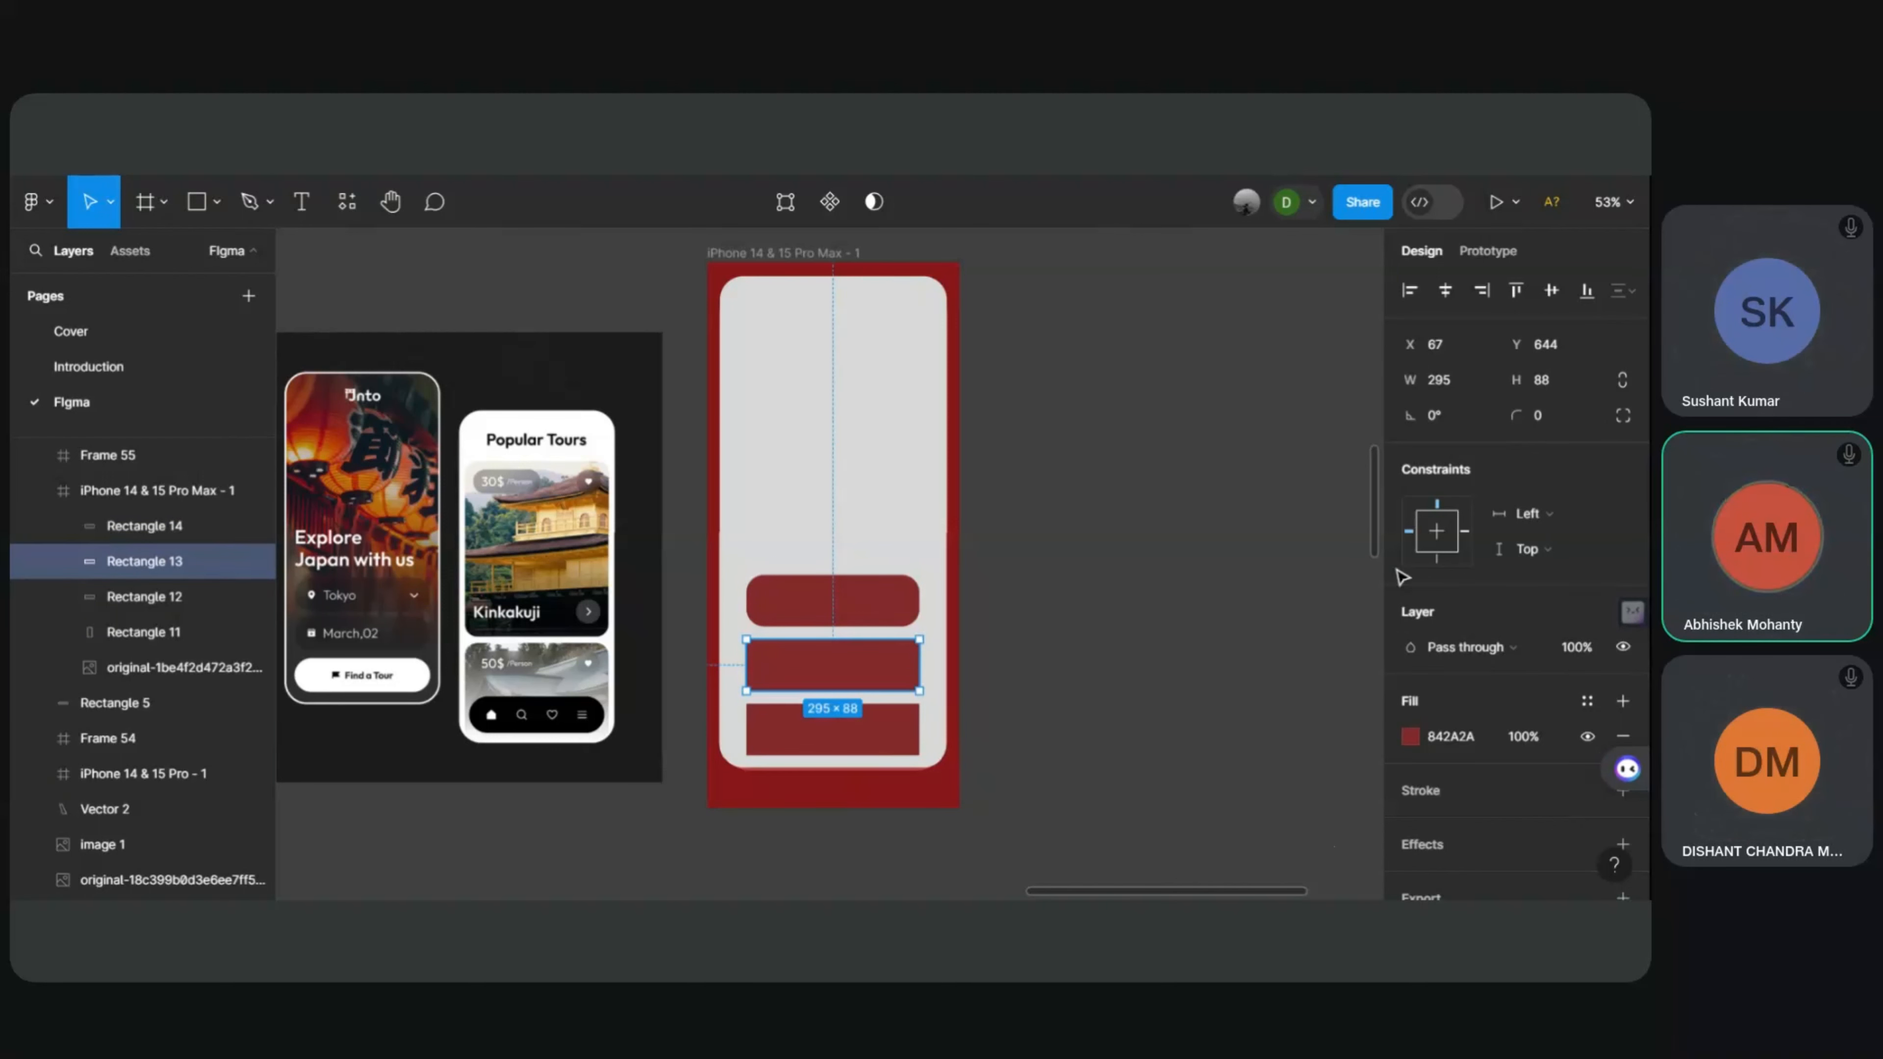
pyautogui.click(1557, 416)
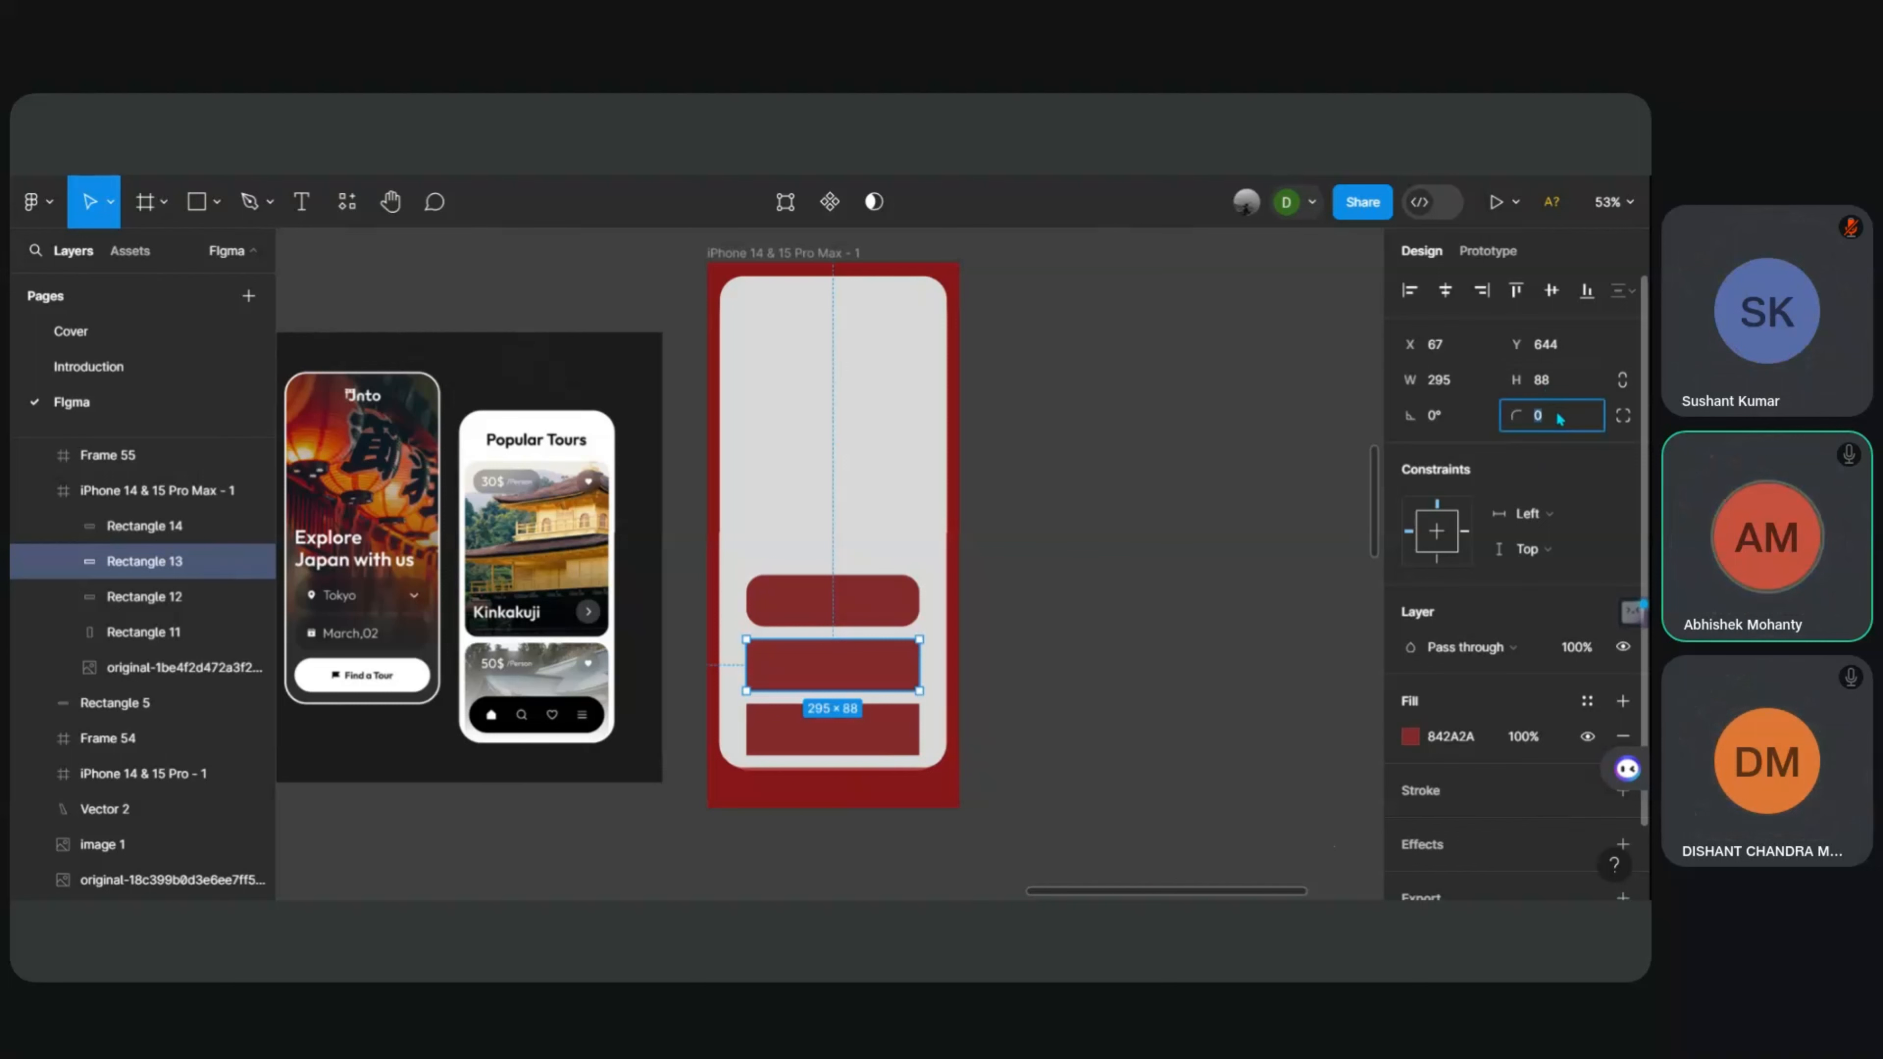
pyautogui.write('20')
pyautogui.press('Return')
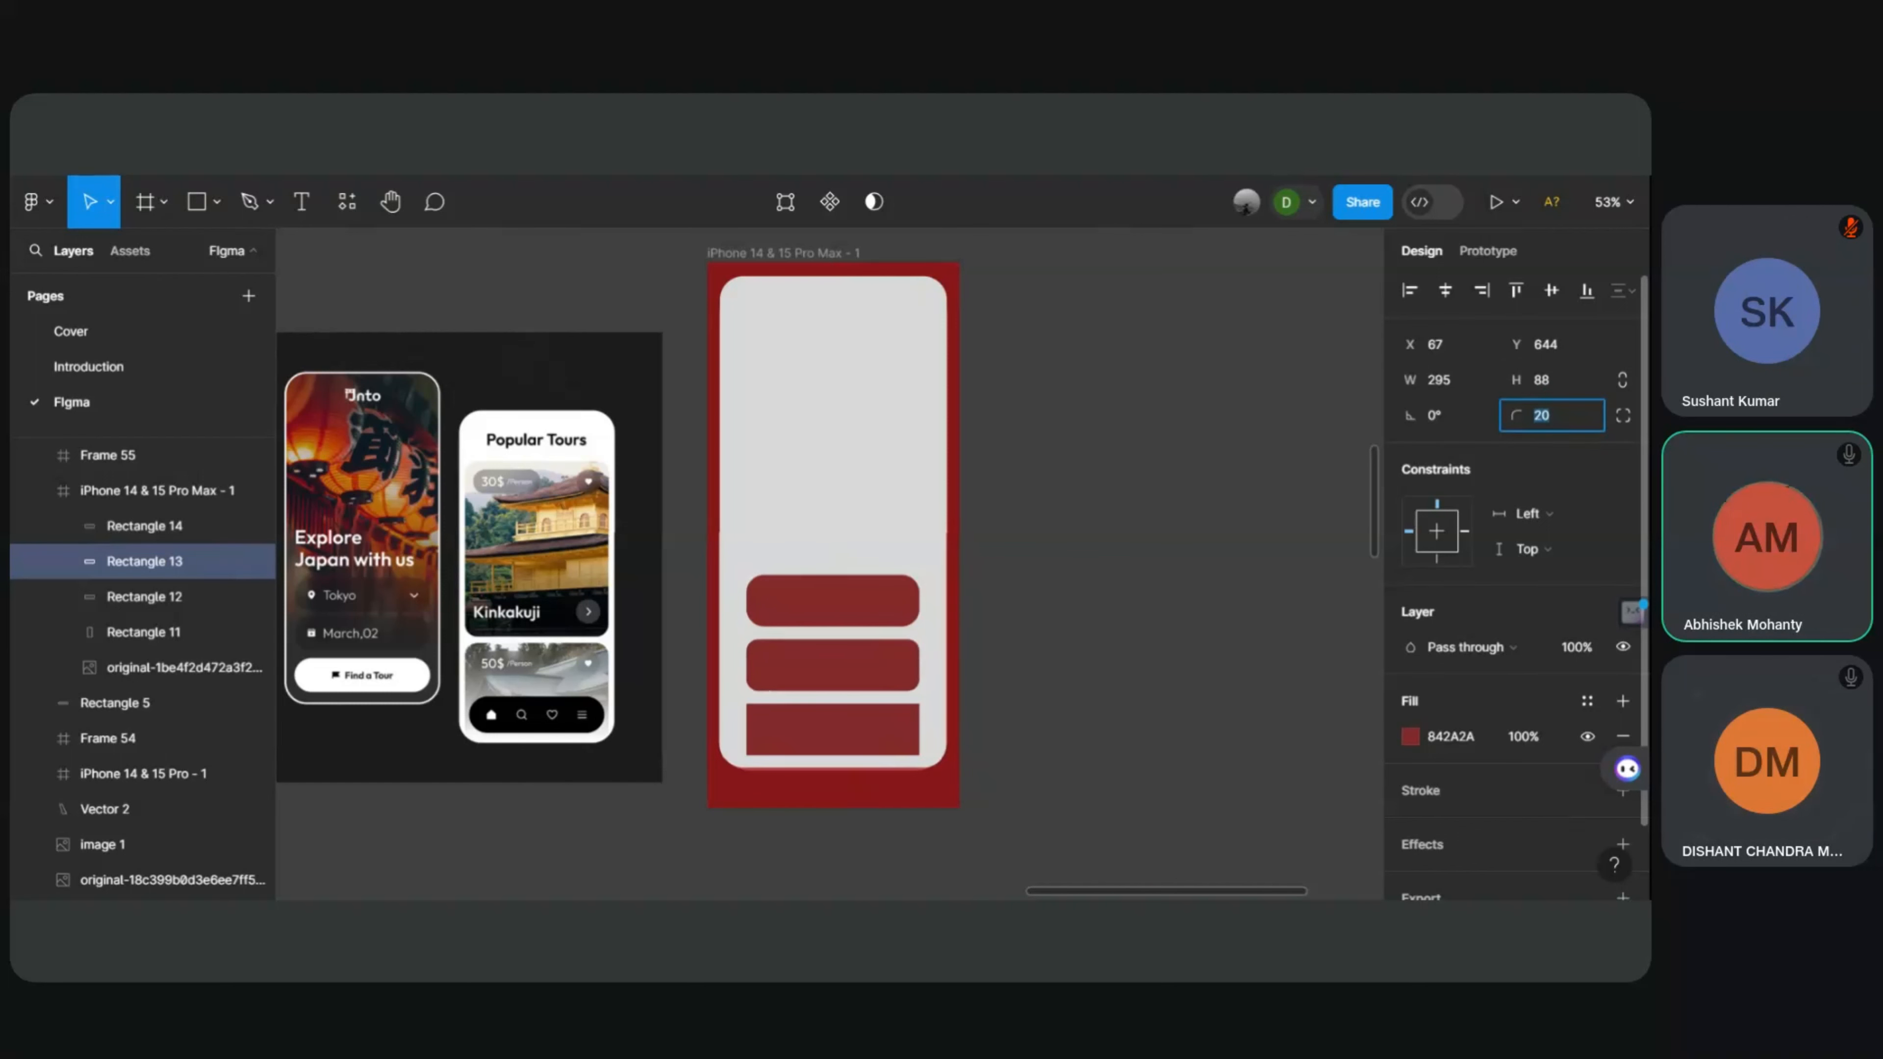
pyautogui.write('30')
pyautogui.press('Return')
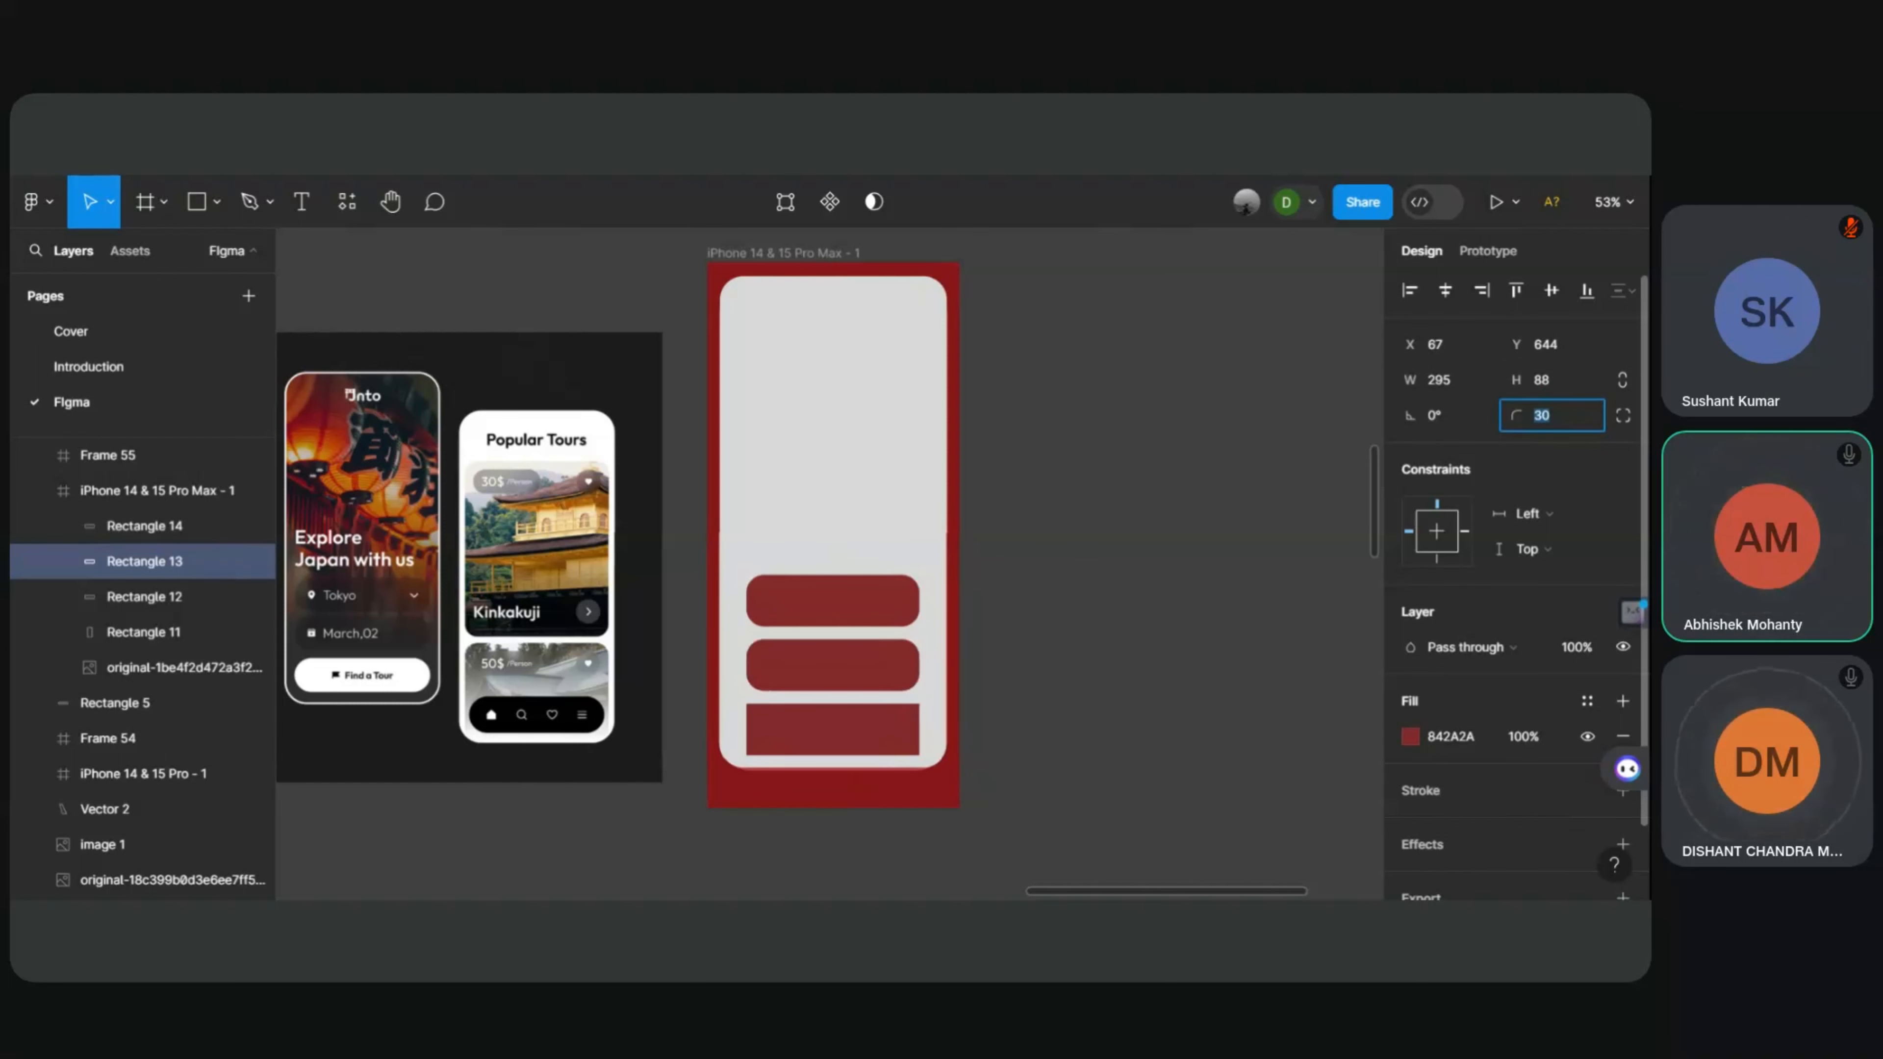
# Step: Set the corner radius of the lowest red bar to 30 and clear the selection
pyautogui.click(896, 739)
pyautogui.click(1566, 419)
pyautogui.write('30')
pyautogui.press('Return')
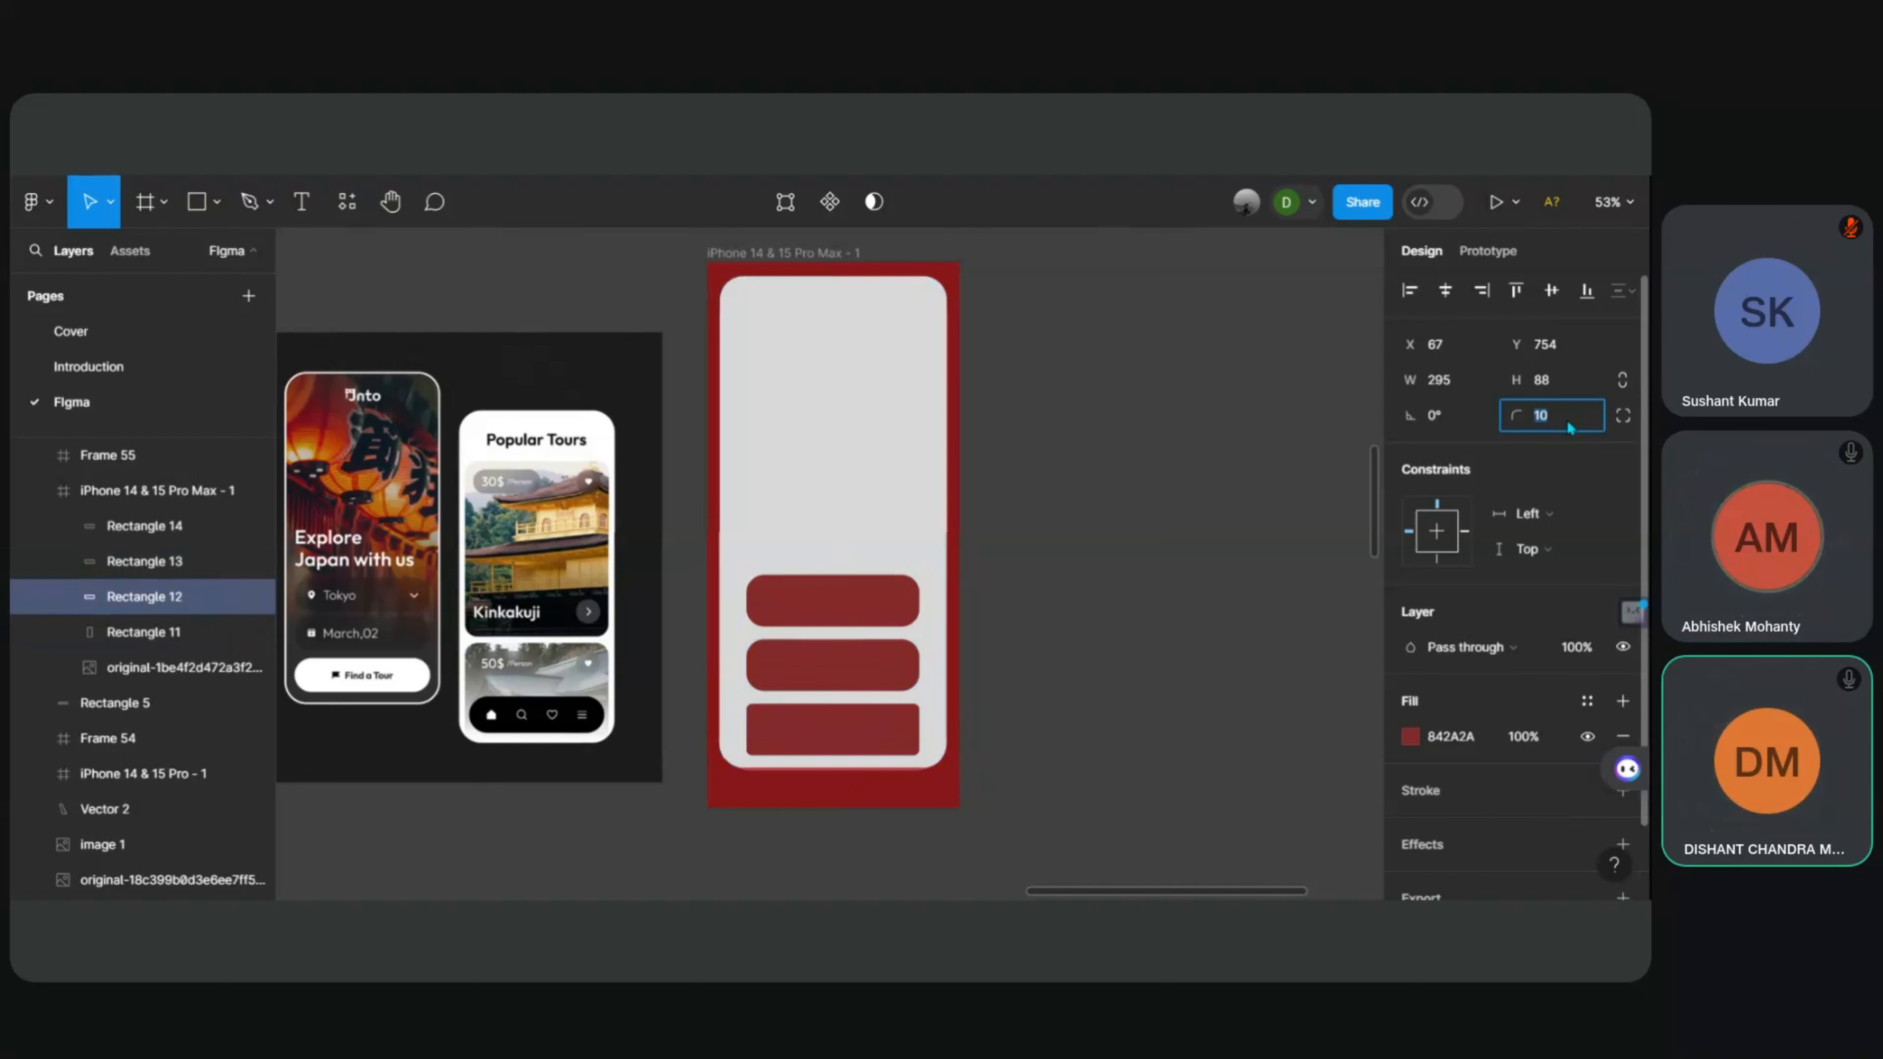
pyautogui.click(1109, 488)
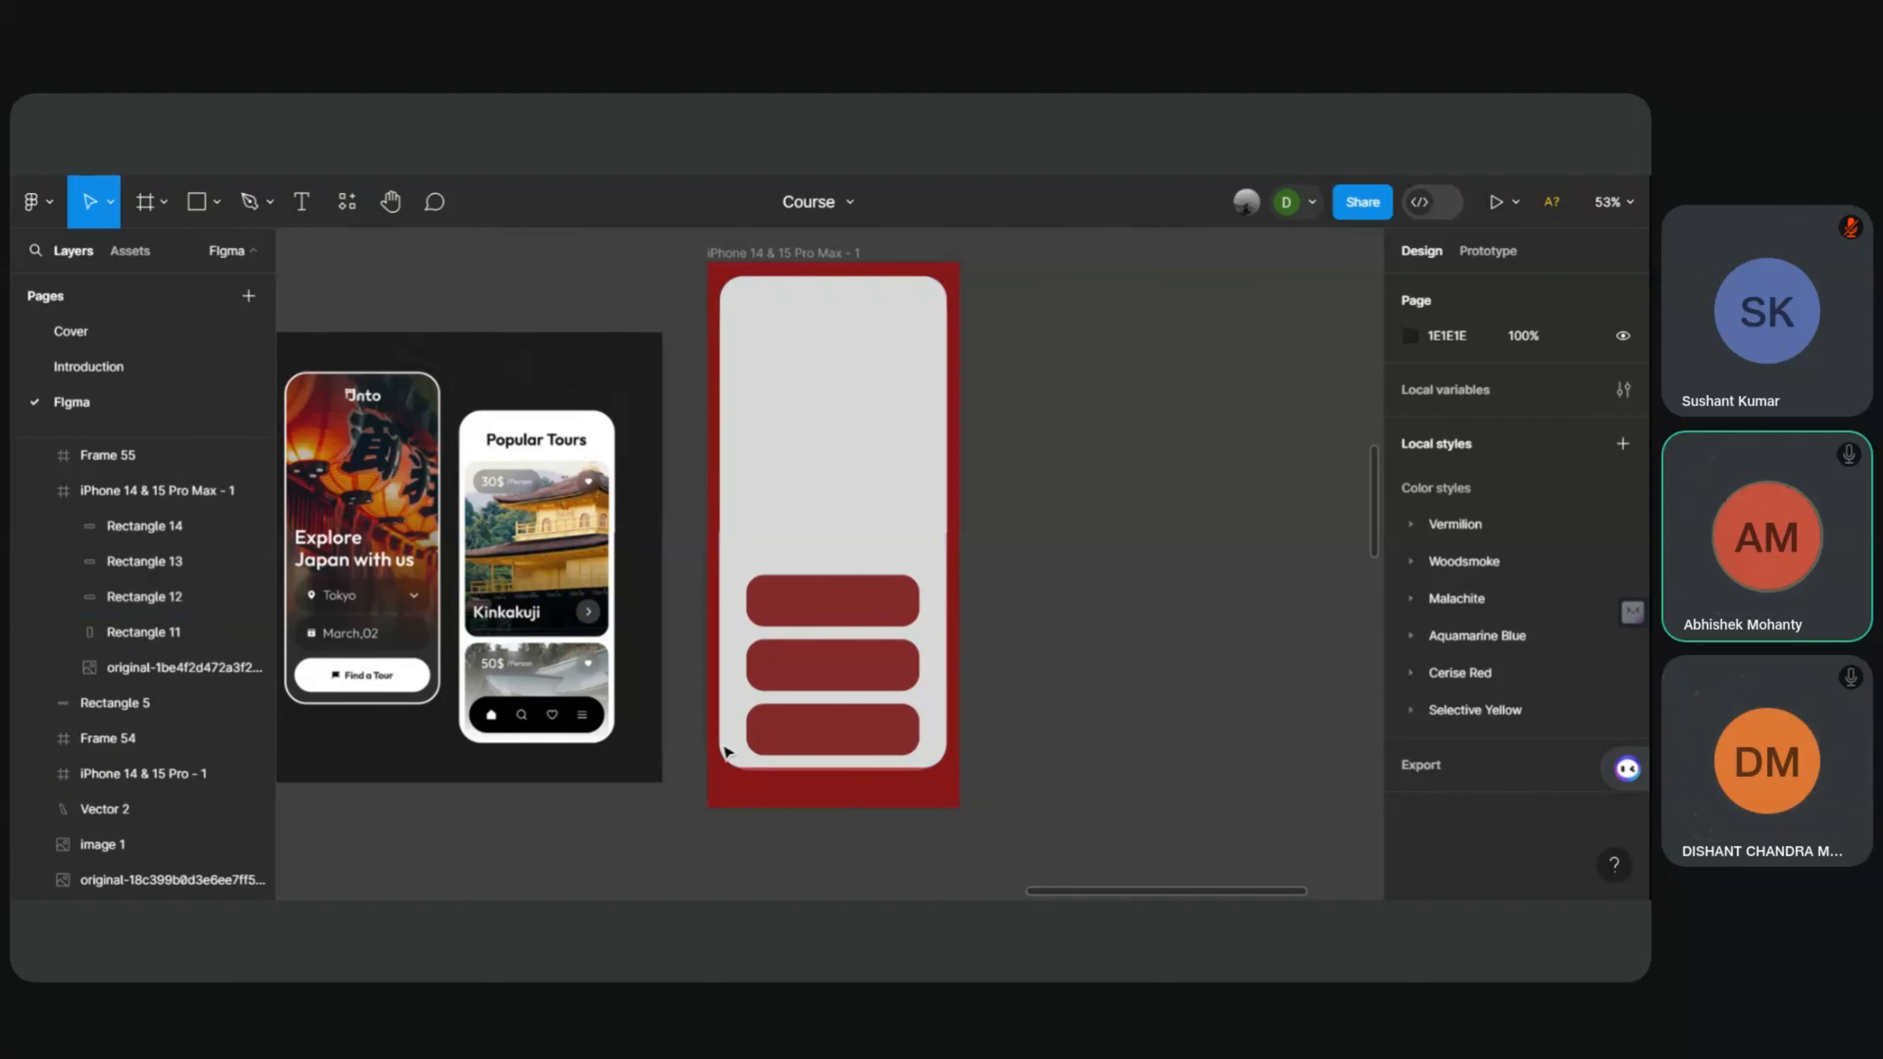
pyautogui.scroll(1, 1092, 534)
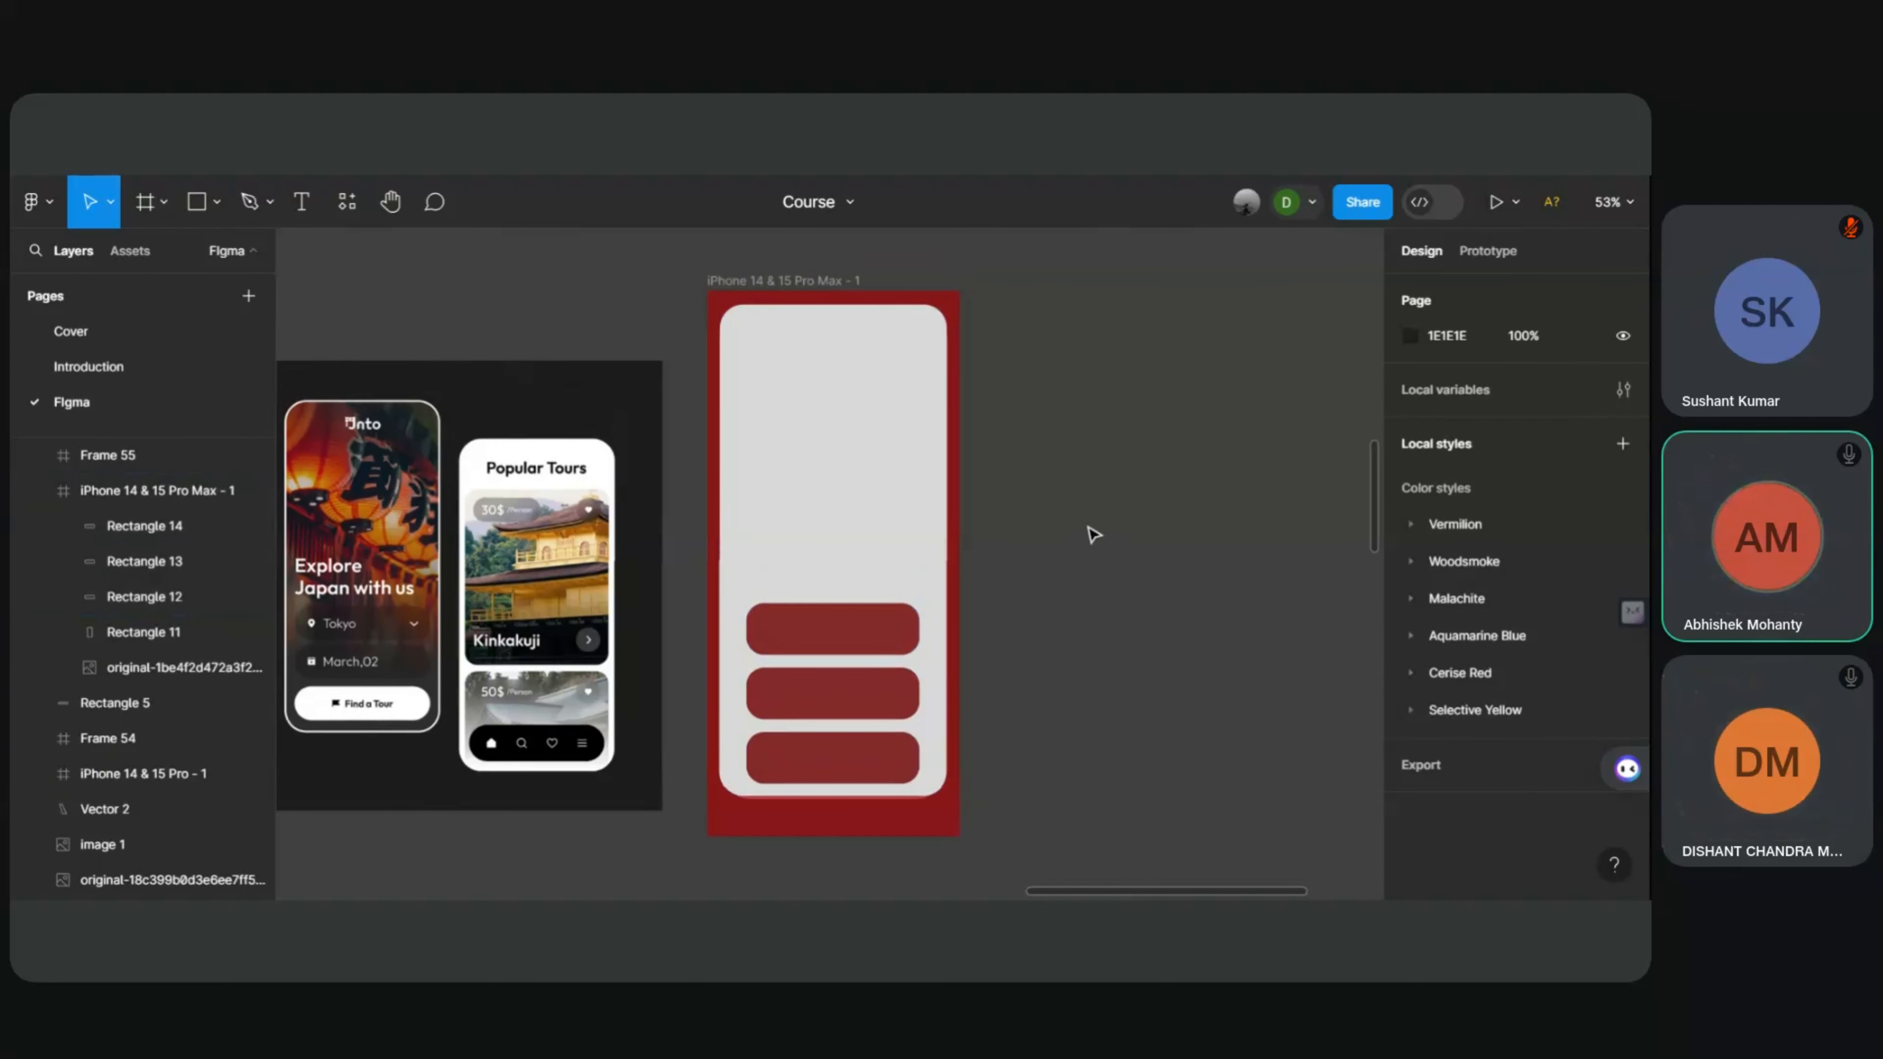
pyautogui.scroll(-5, 1104, 556)
pyautogui.moveTo(541, 690); pyautogui.dragTo(774, 777)
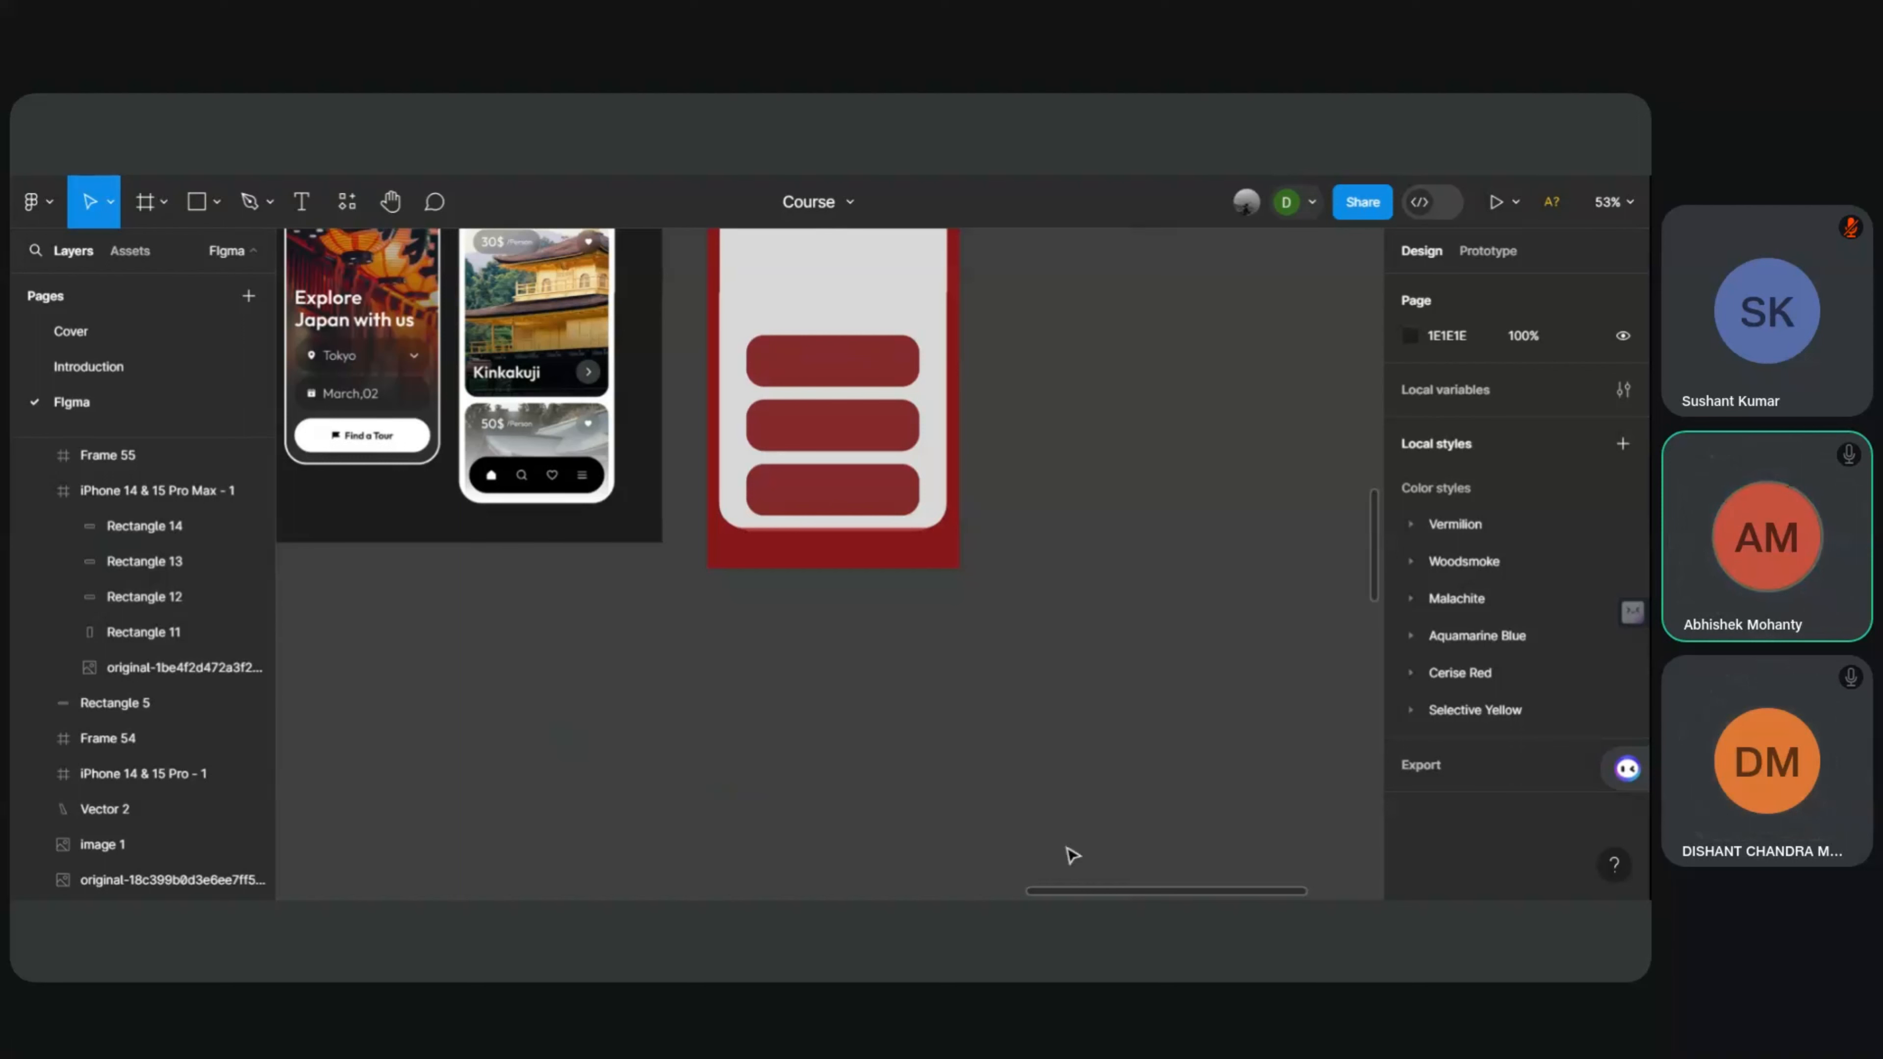
pyautogui.scroll(3, 1080, 883)
pyautogui.hscroll(-3, 1080, 882)
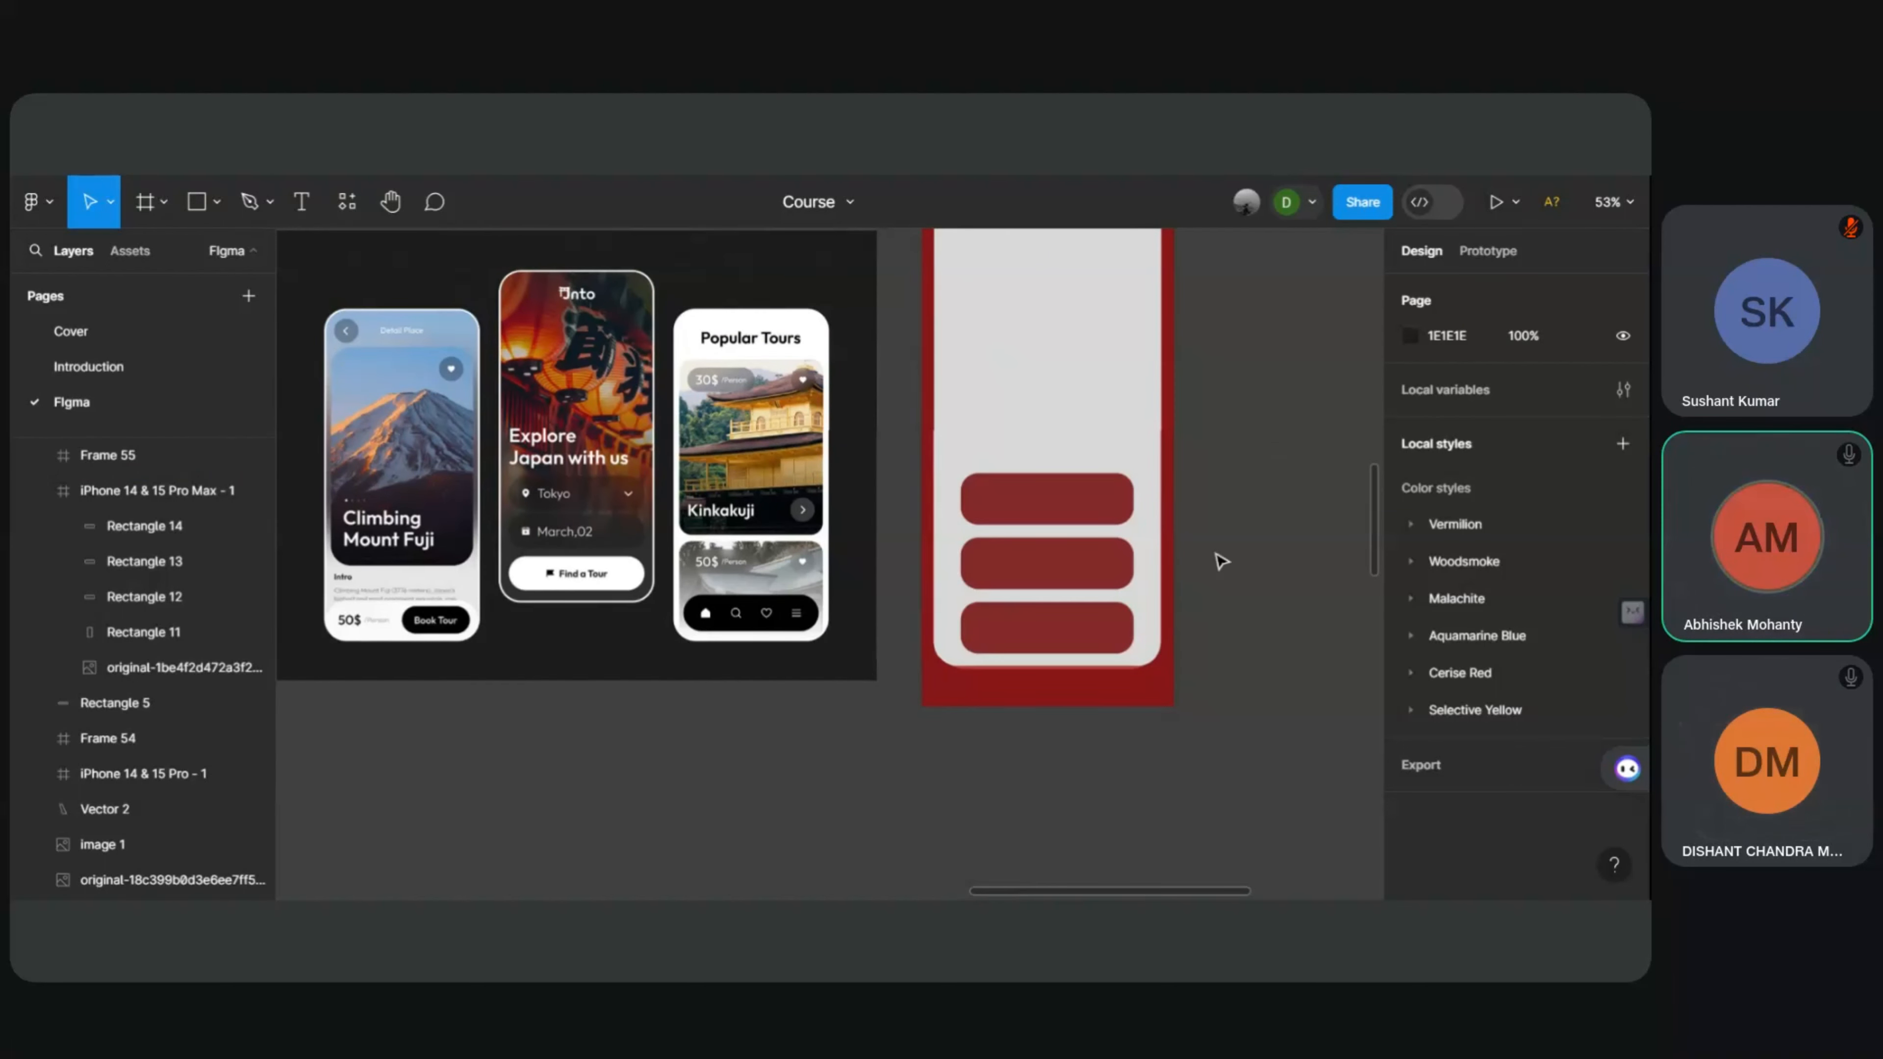
pyautogui.scroll(1, 1220, 549)
pyautogui.scroll(2, 1220, 541)
pyautogui.hscroll(-1, 1219, 538)
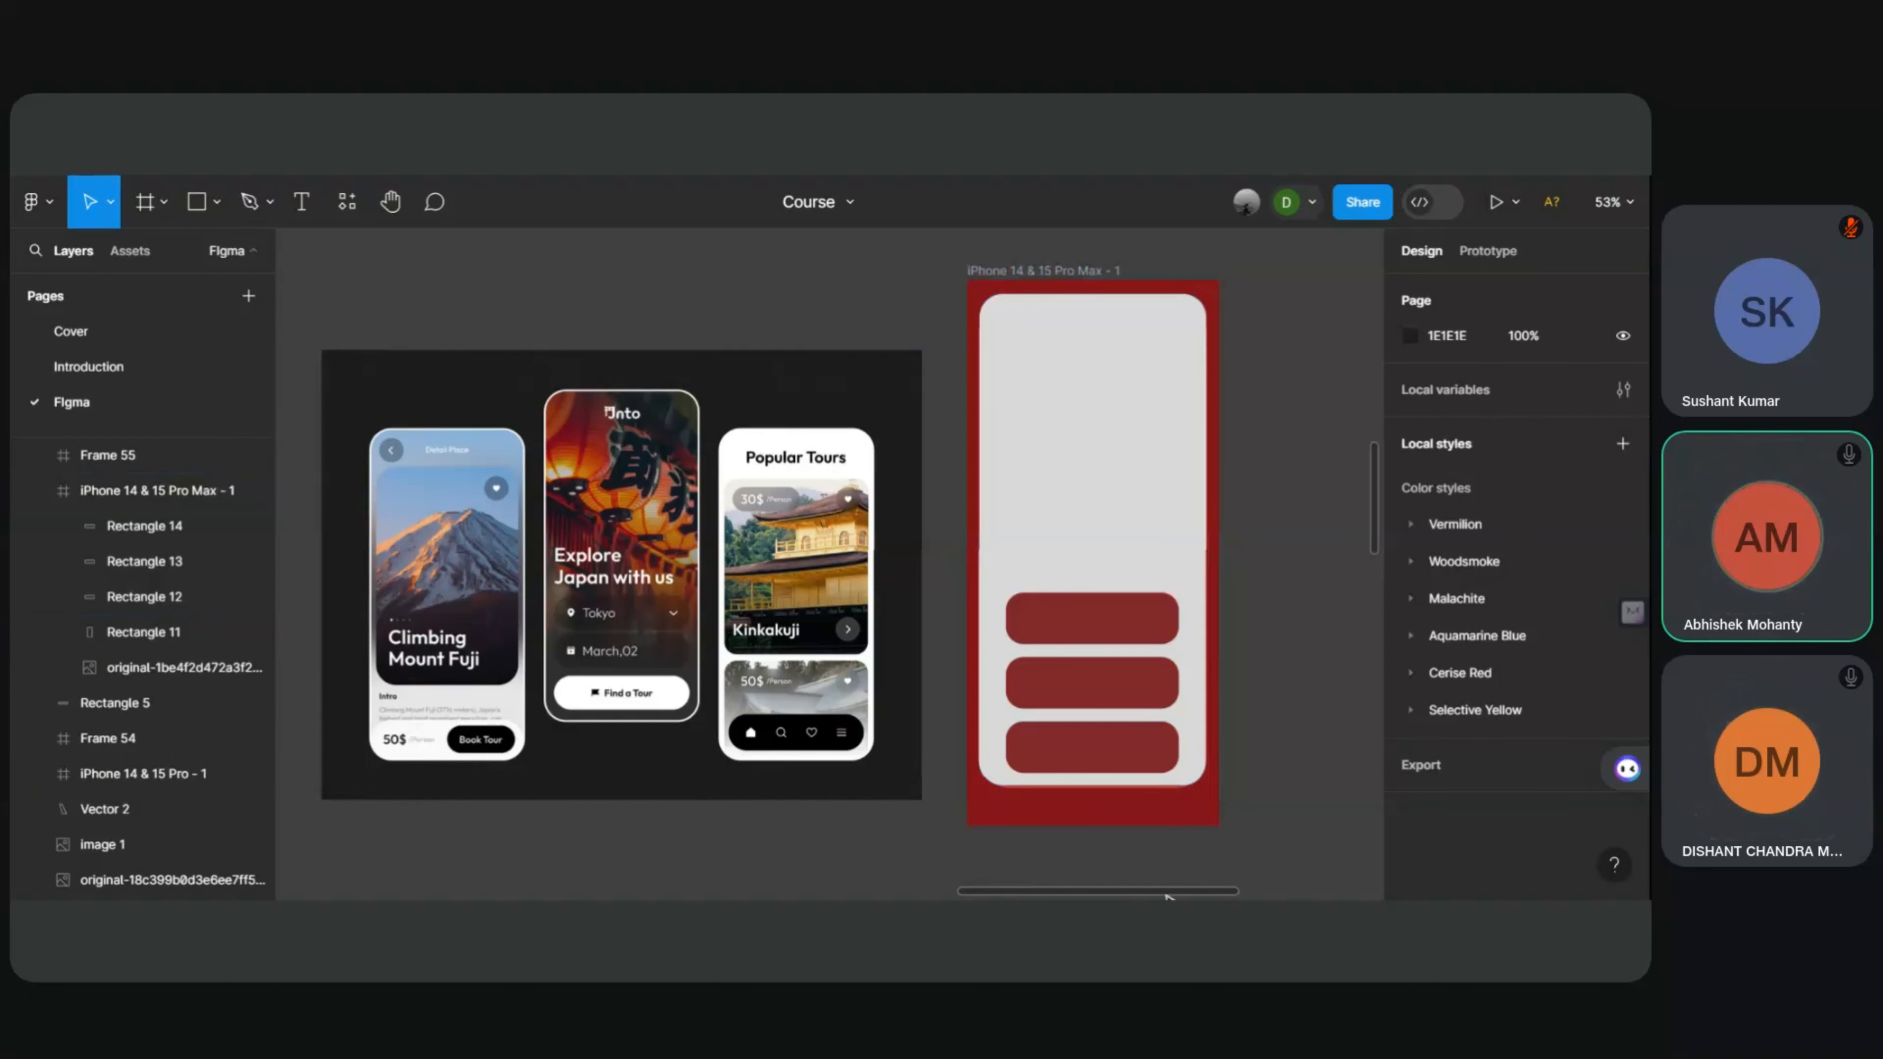
# Step: Add the text "Find a Tour" over the lowest red bar in the grey panel
pyautogui.click(1133, 390)
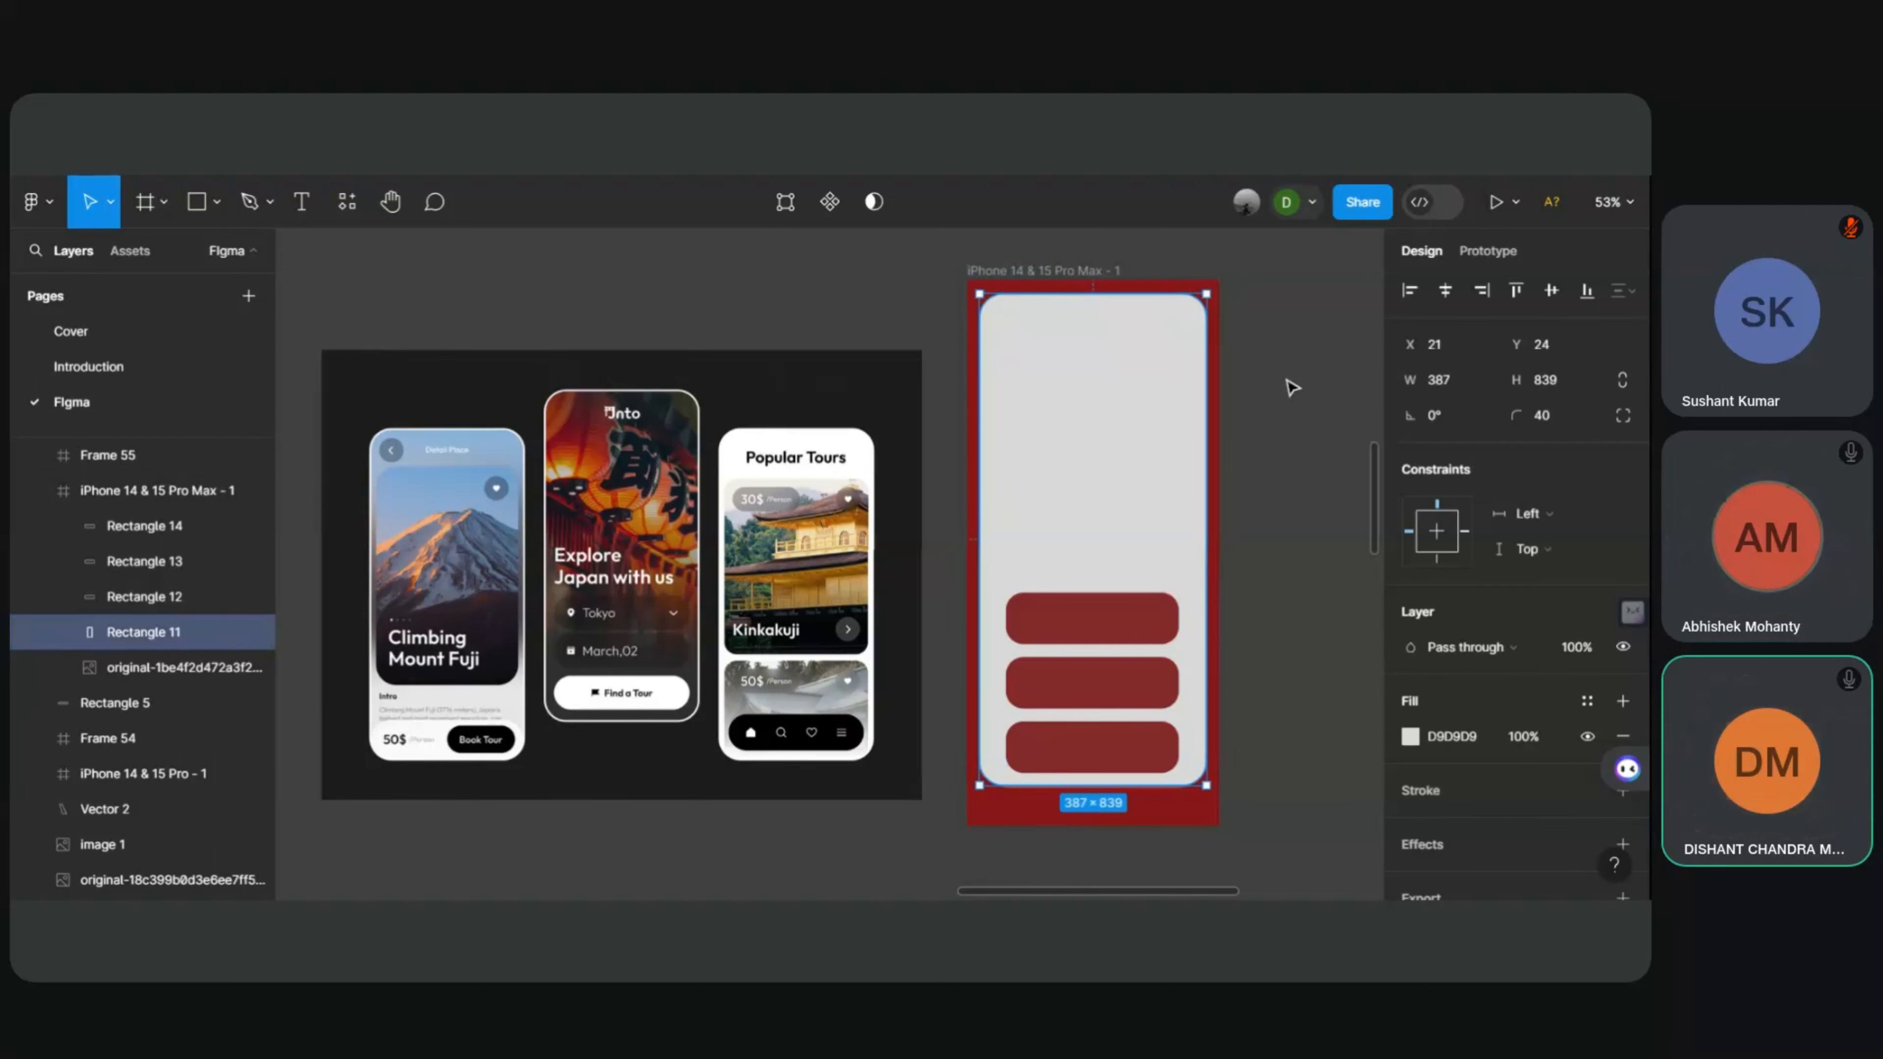
pyautogui.click(302, 201)
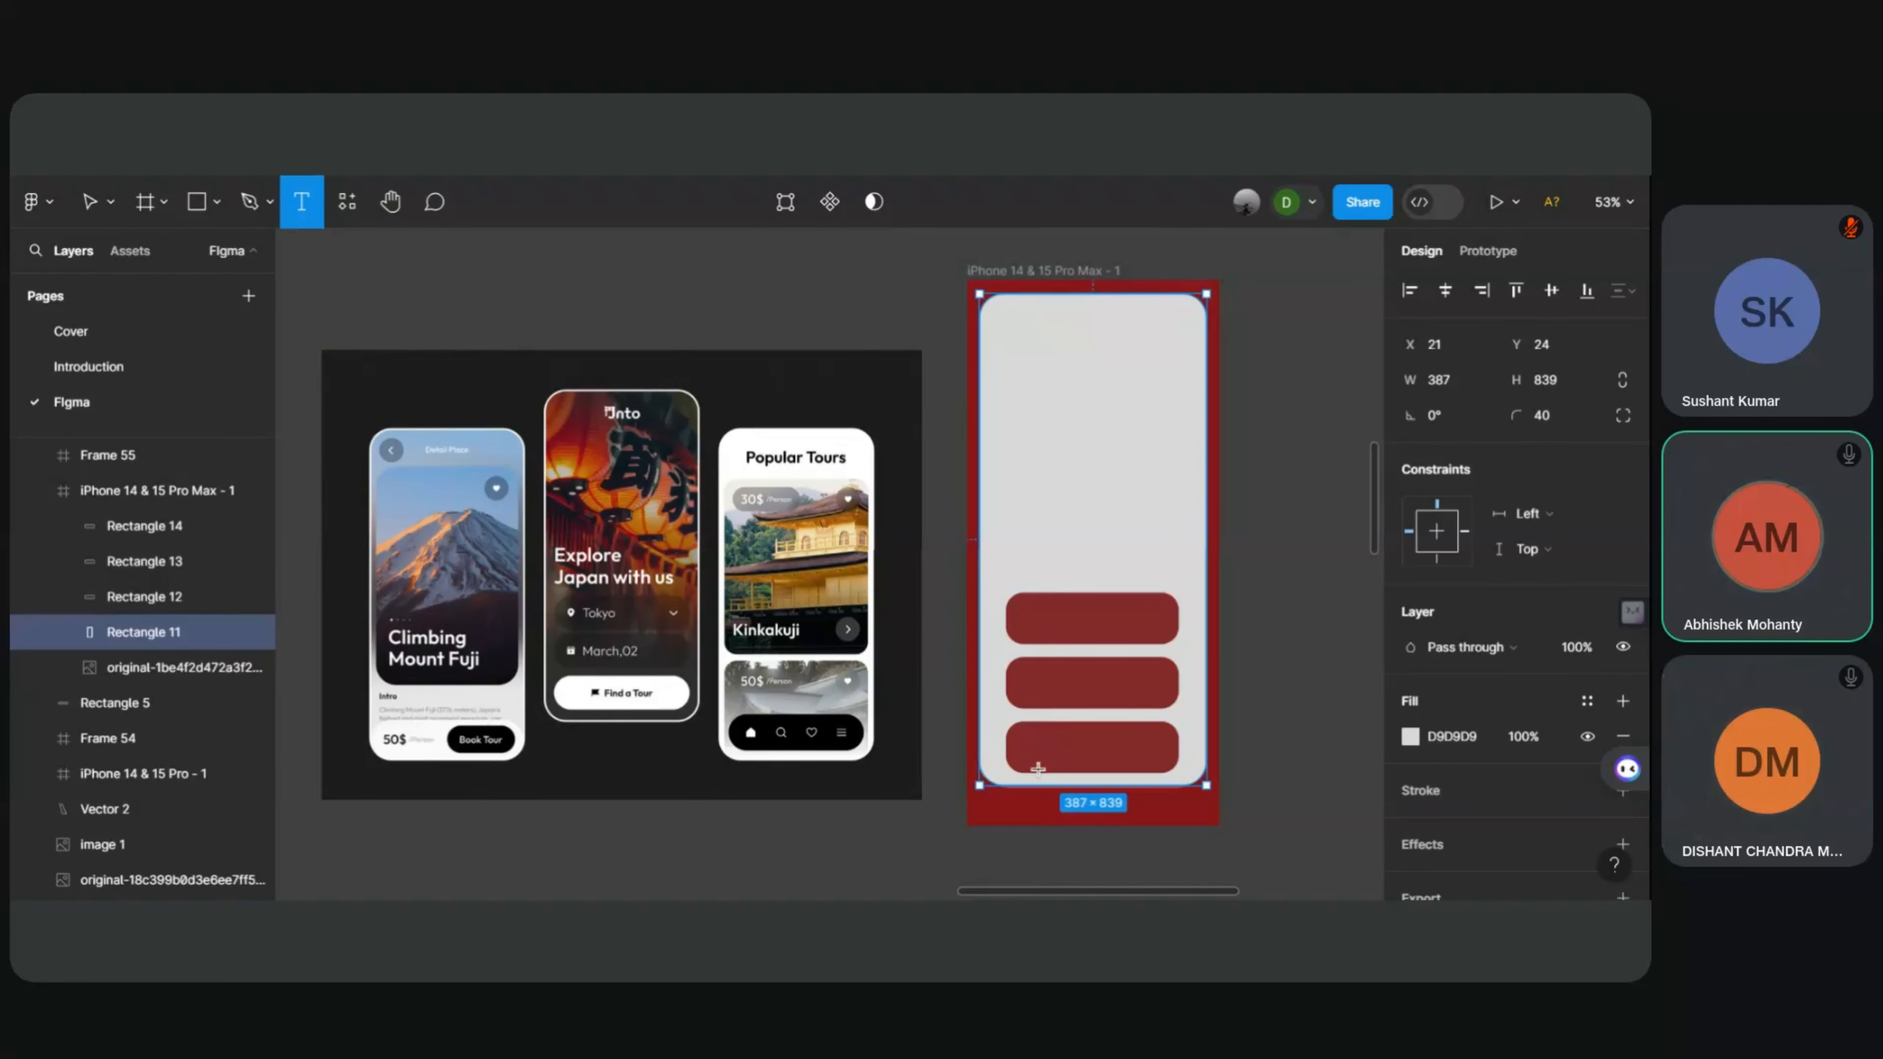
pyautogui.click(1047, 744)
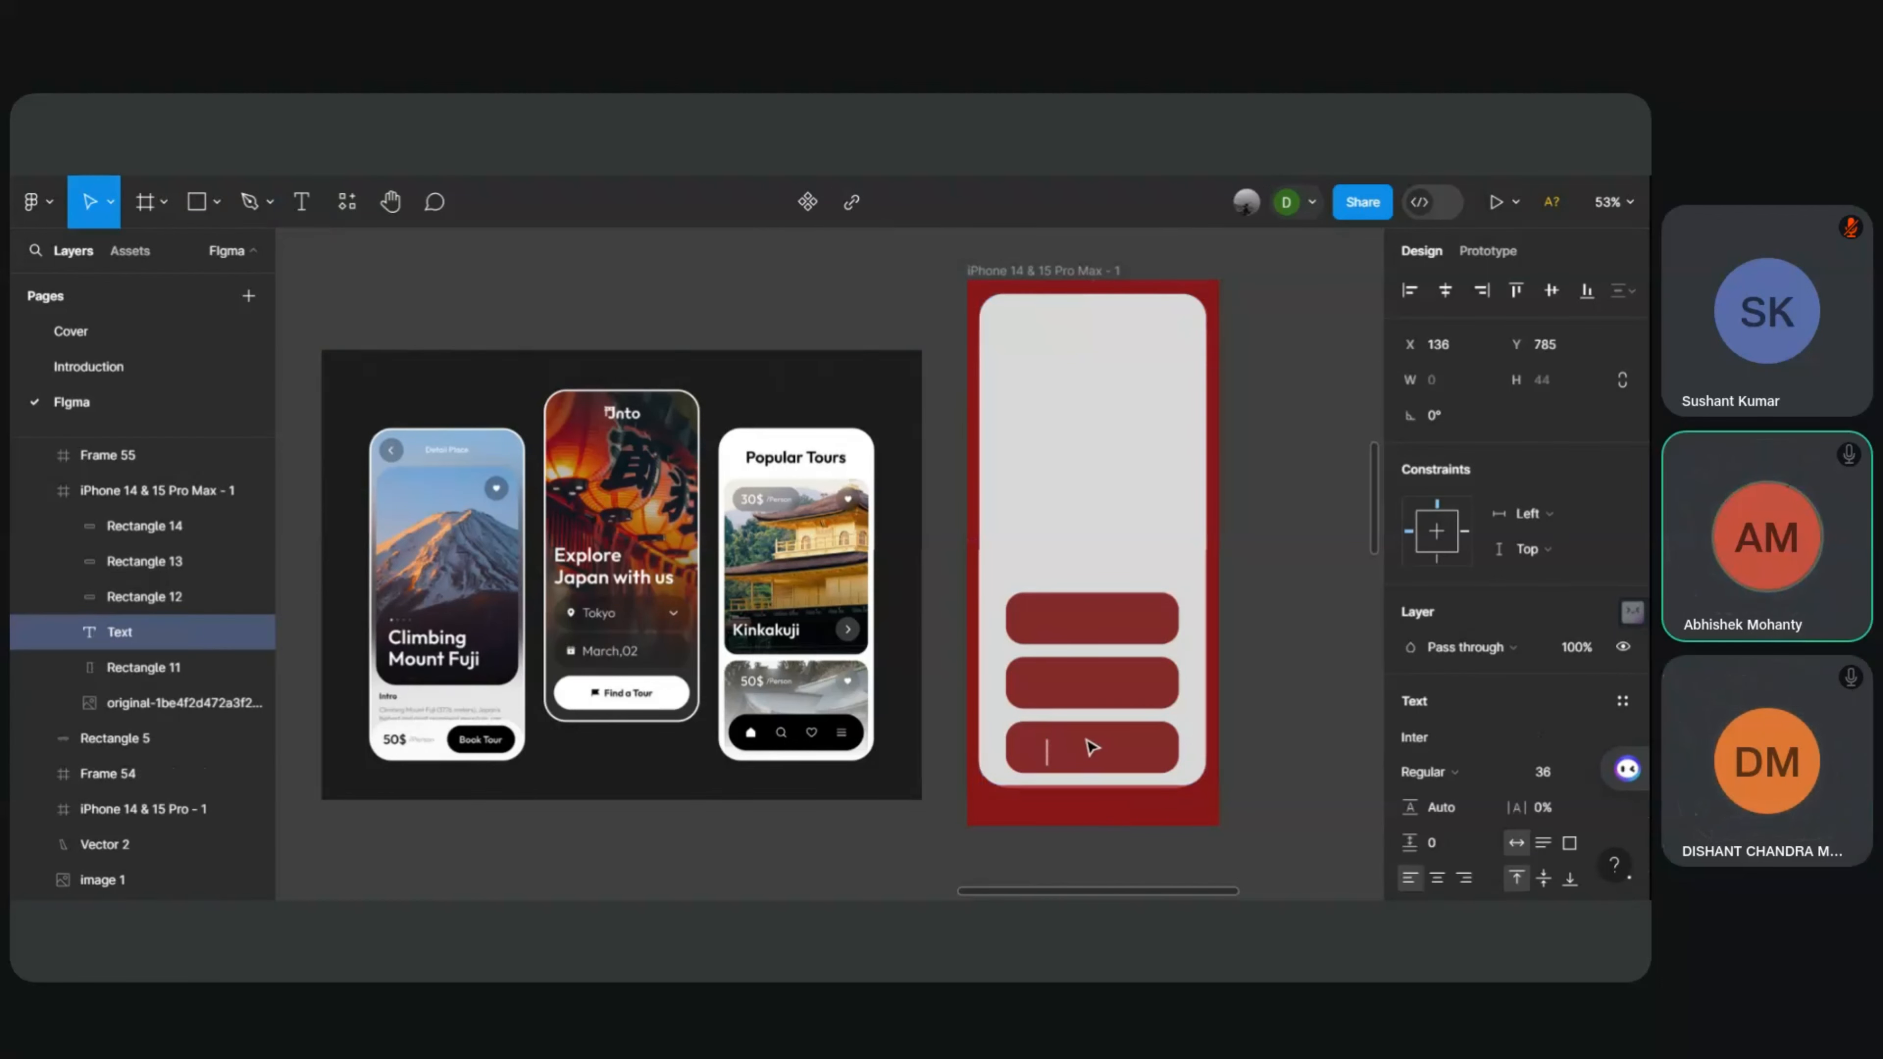
pyautogui.write('Finda')
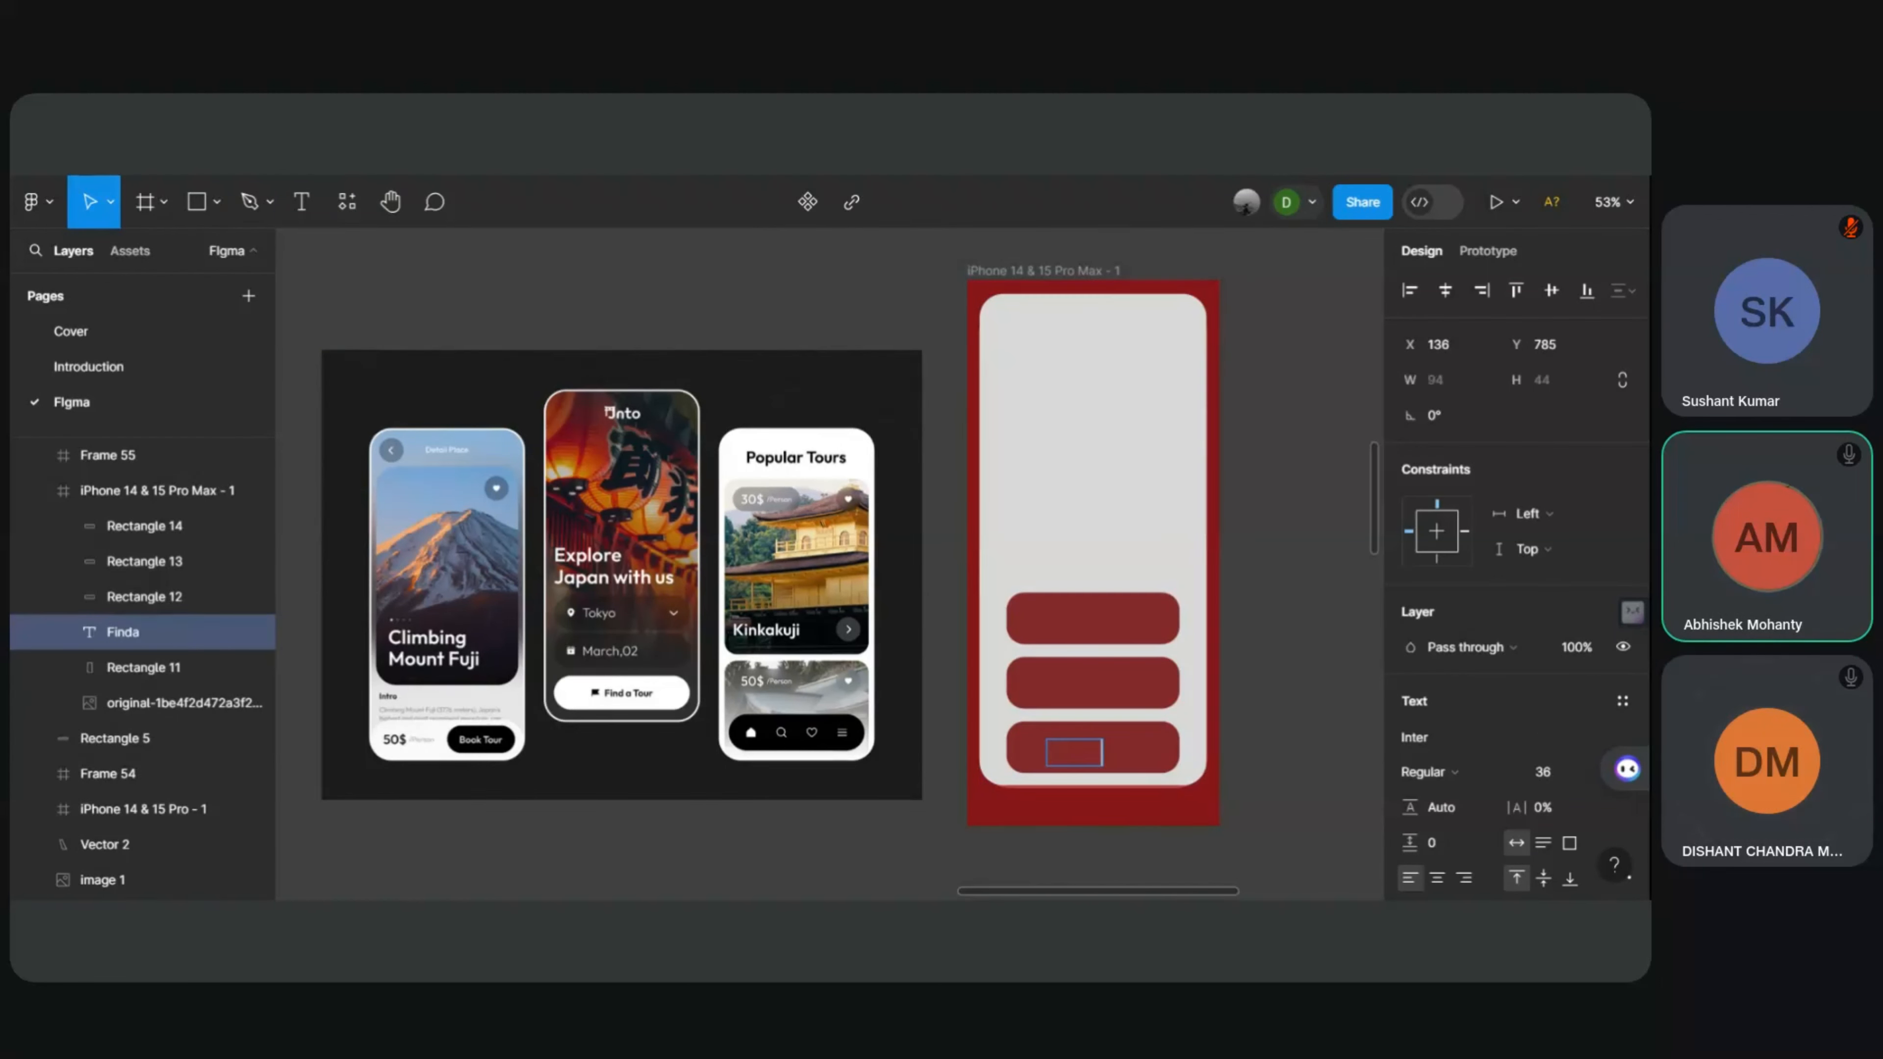
pyautogui.press('BackSpace')
pyautogui.write(' a Tour')
pyautogui.hotkey('ctrl', 'a')
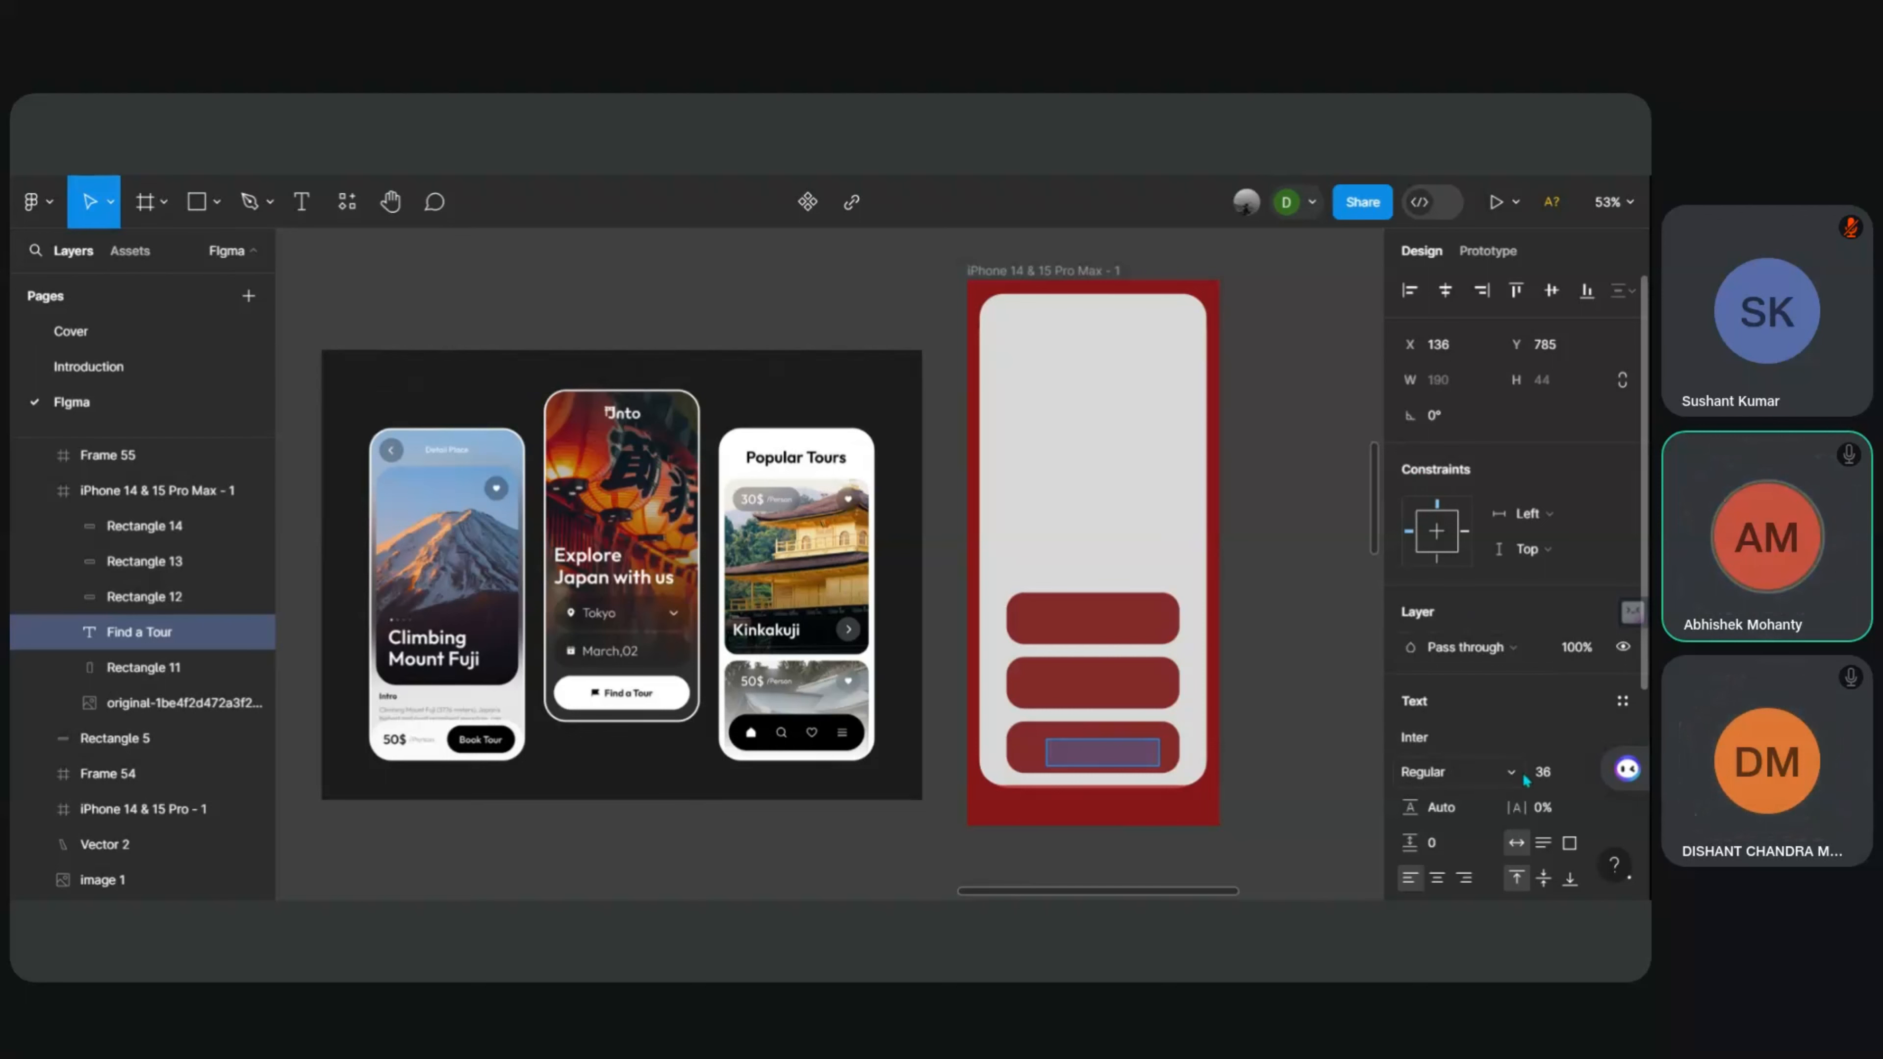
# Step: Try other hues for the fill of the "Find a Tour" text, ending on white (FFFFFF)
pyautogui.scroll(-4, 1458, 667)
pyautogui.click(1408, 656)
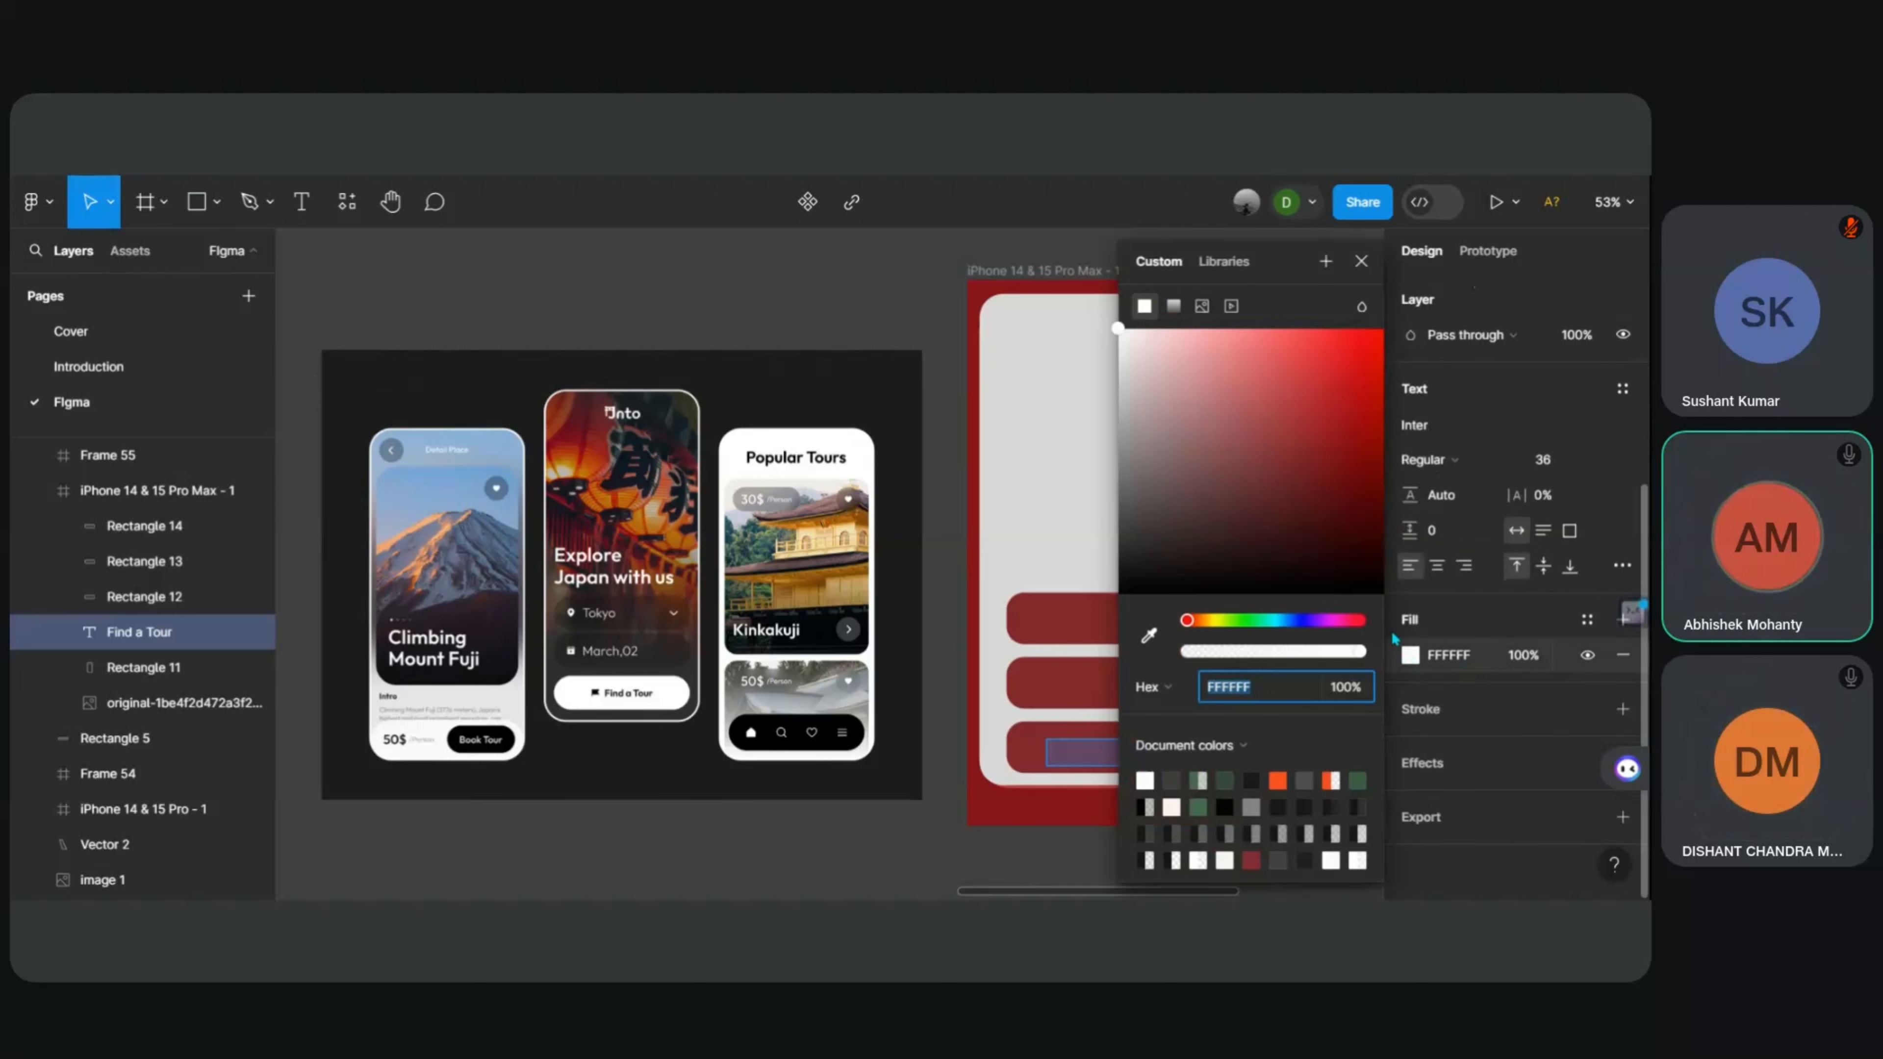
pyautogui.click(1123, 331)
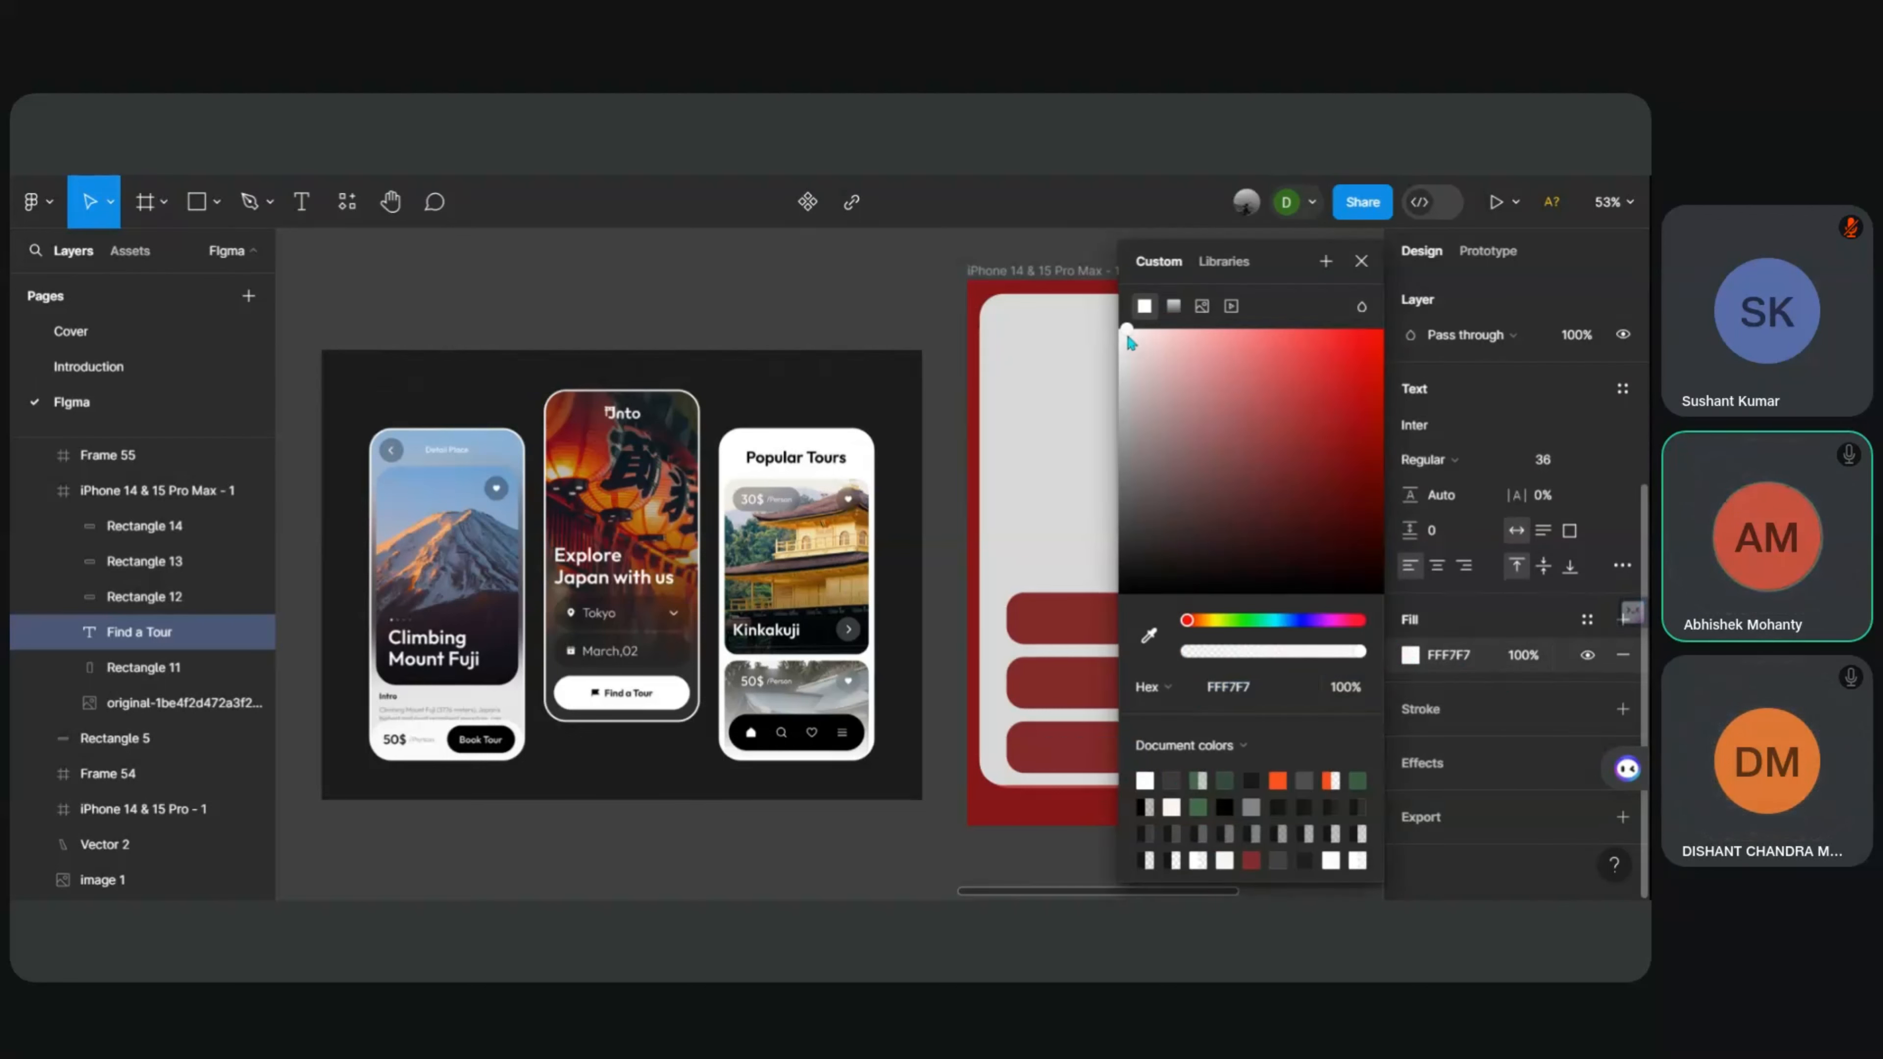
pyautogui.click(1222, 620)
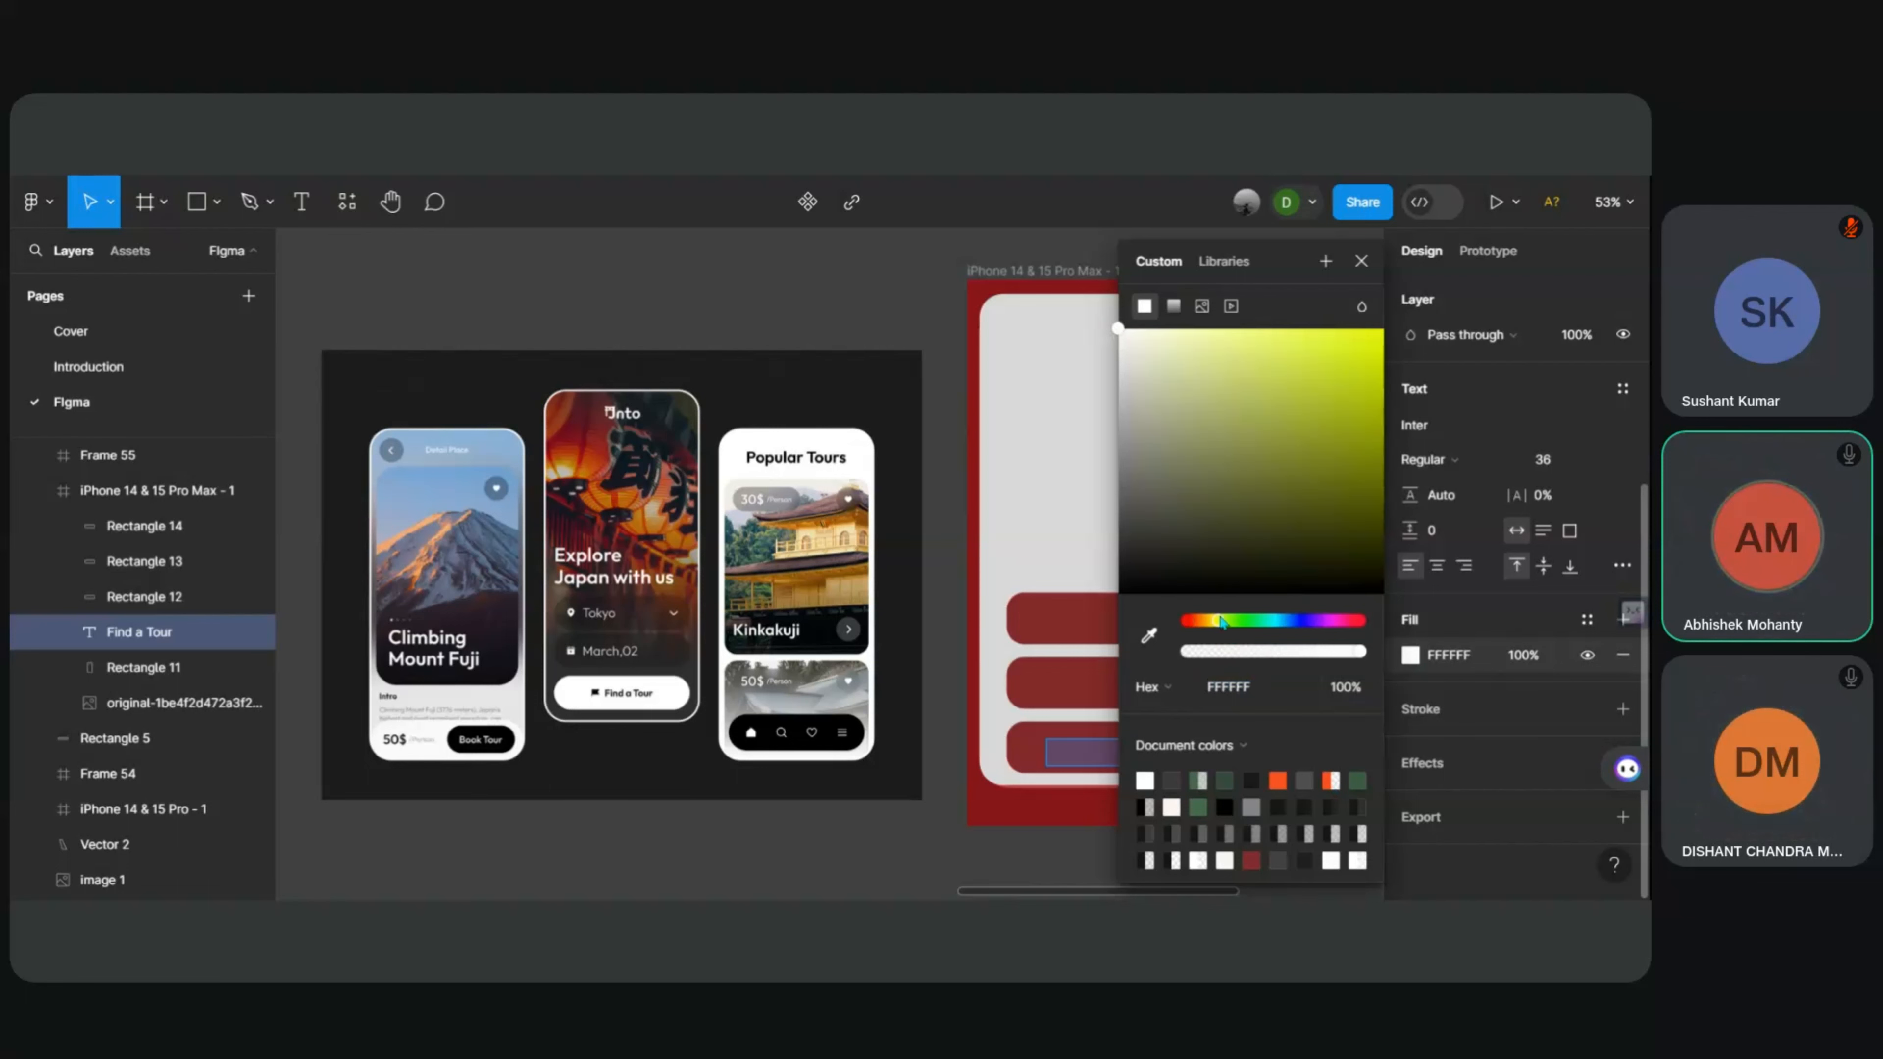
pyautogui.click(1313, 621)
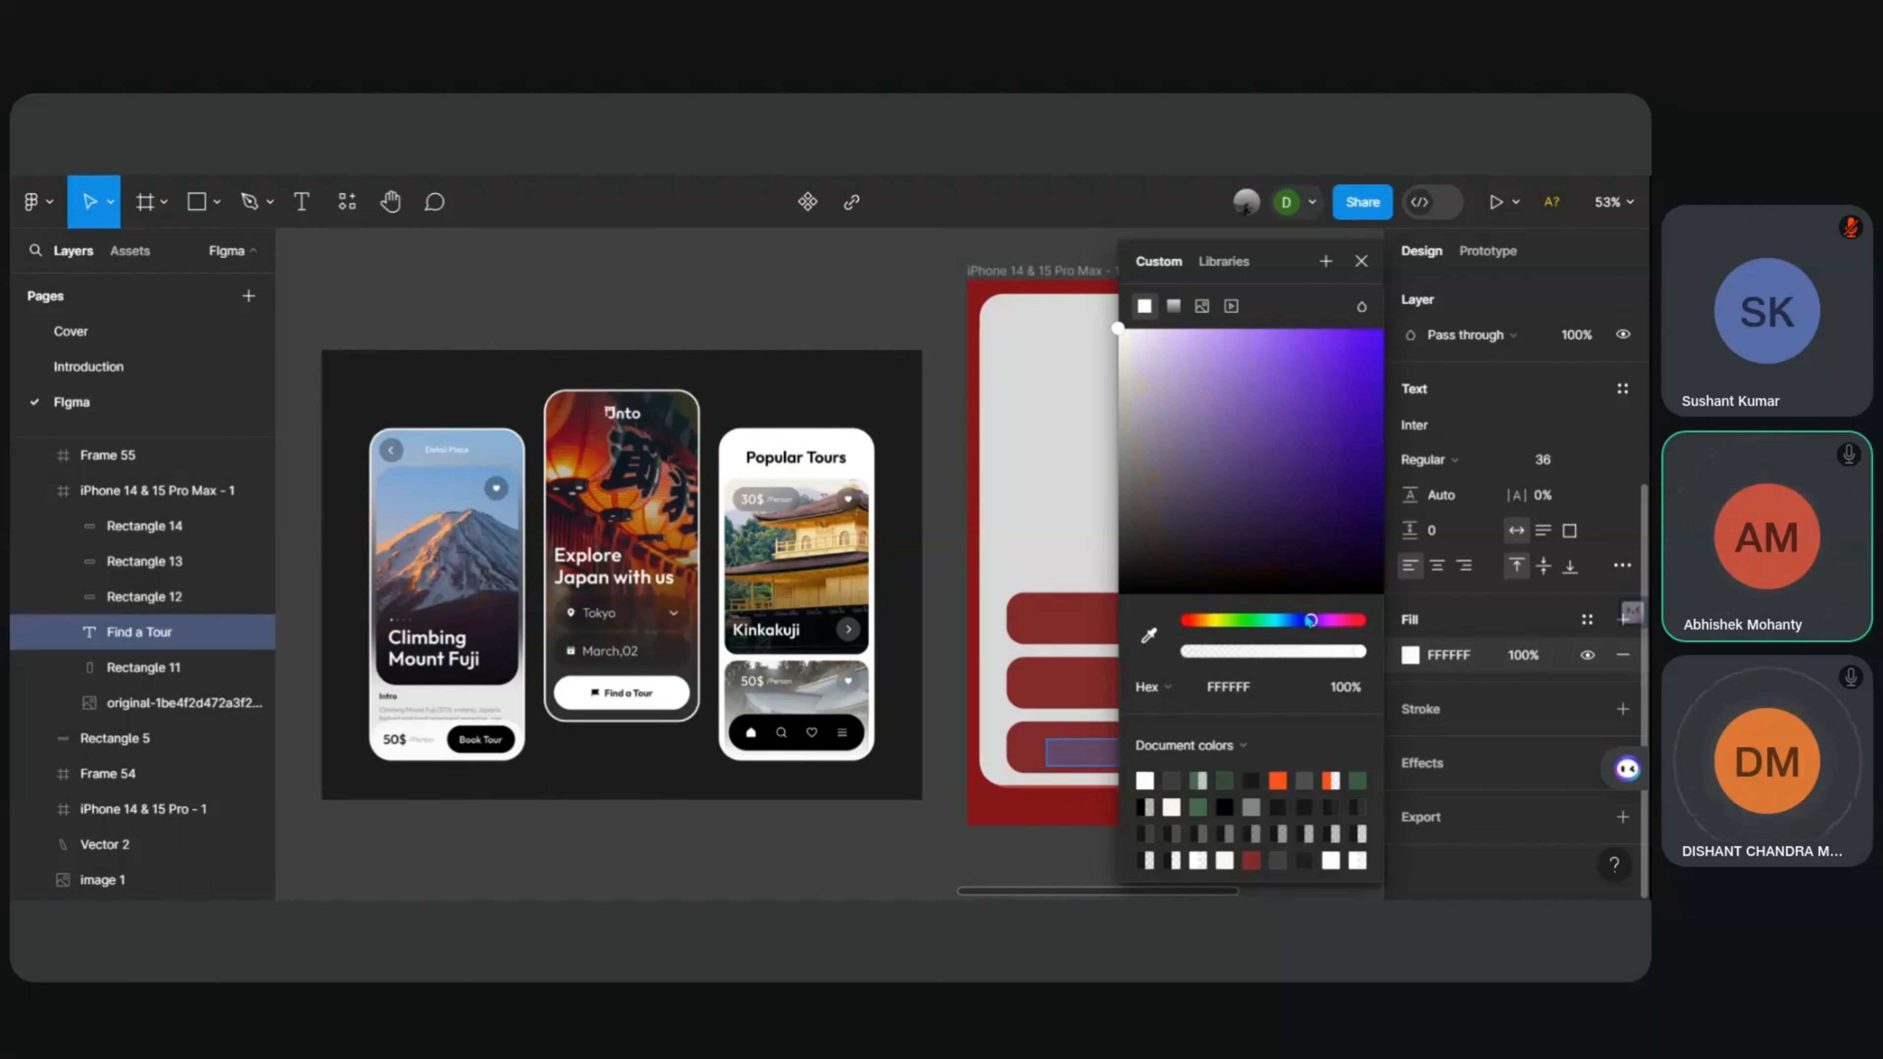
pyautogui.click(1359, 621)
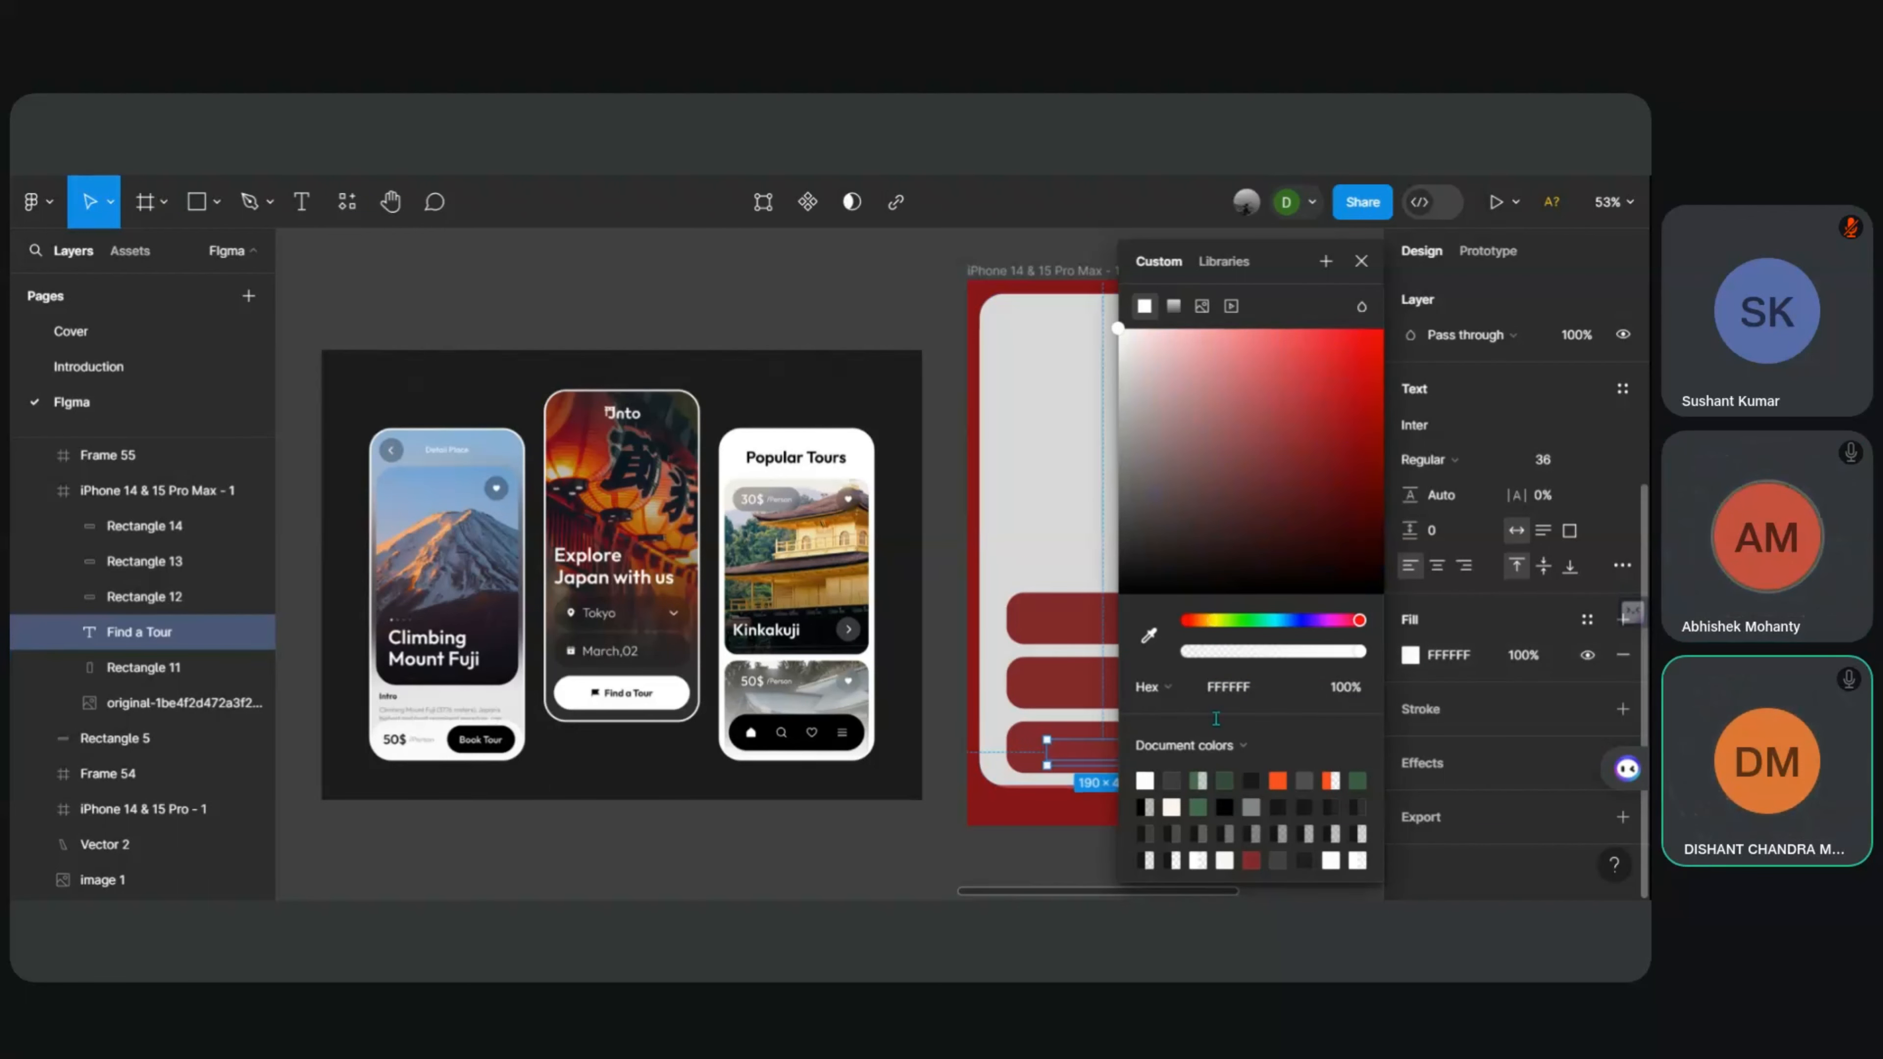
# Step: Bring the lowest red bar to the front of the phone frame's layer order
pyautogui.click(1064, 753)
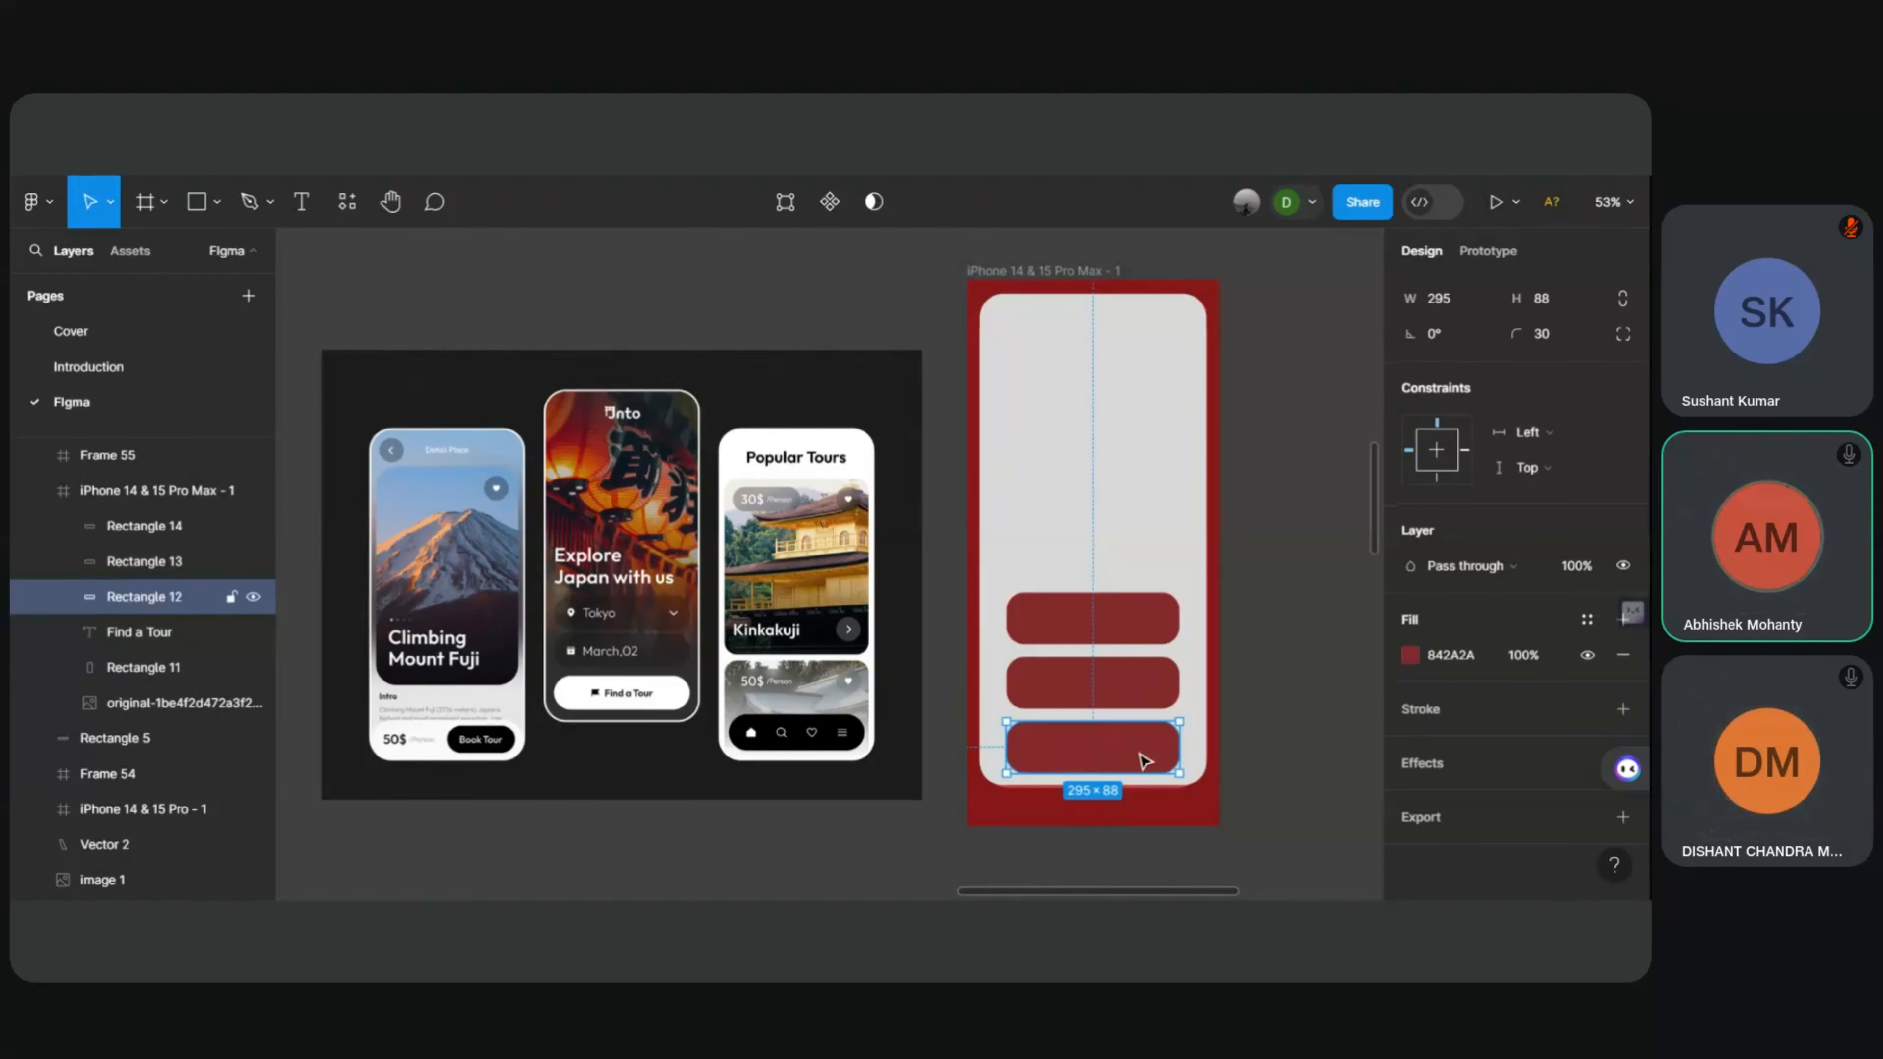
pyautogui.scroll(2, 1149, 764)
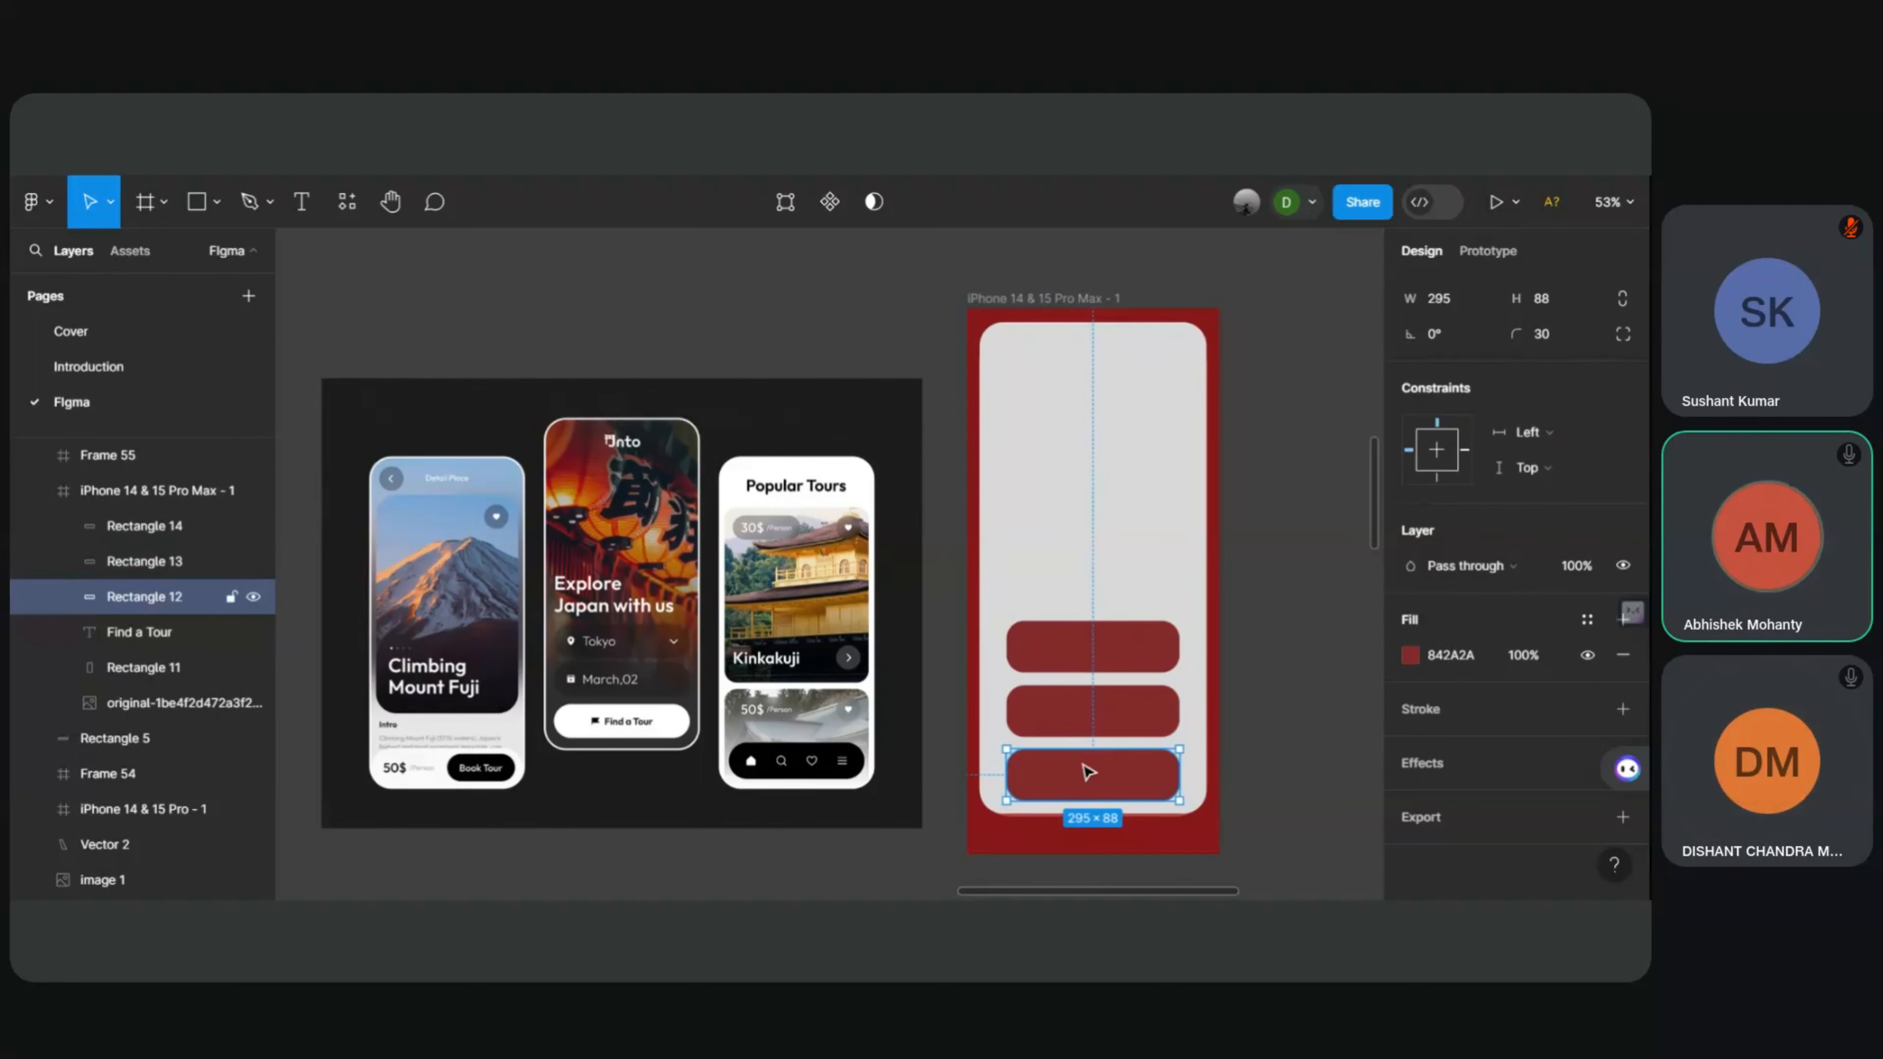
pyautogui.moveTo(1060, 788); pyautogui.dragTo(1088, 769)
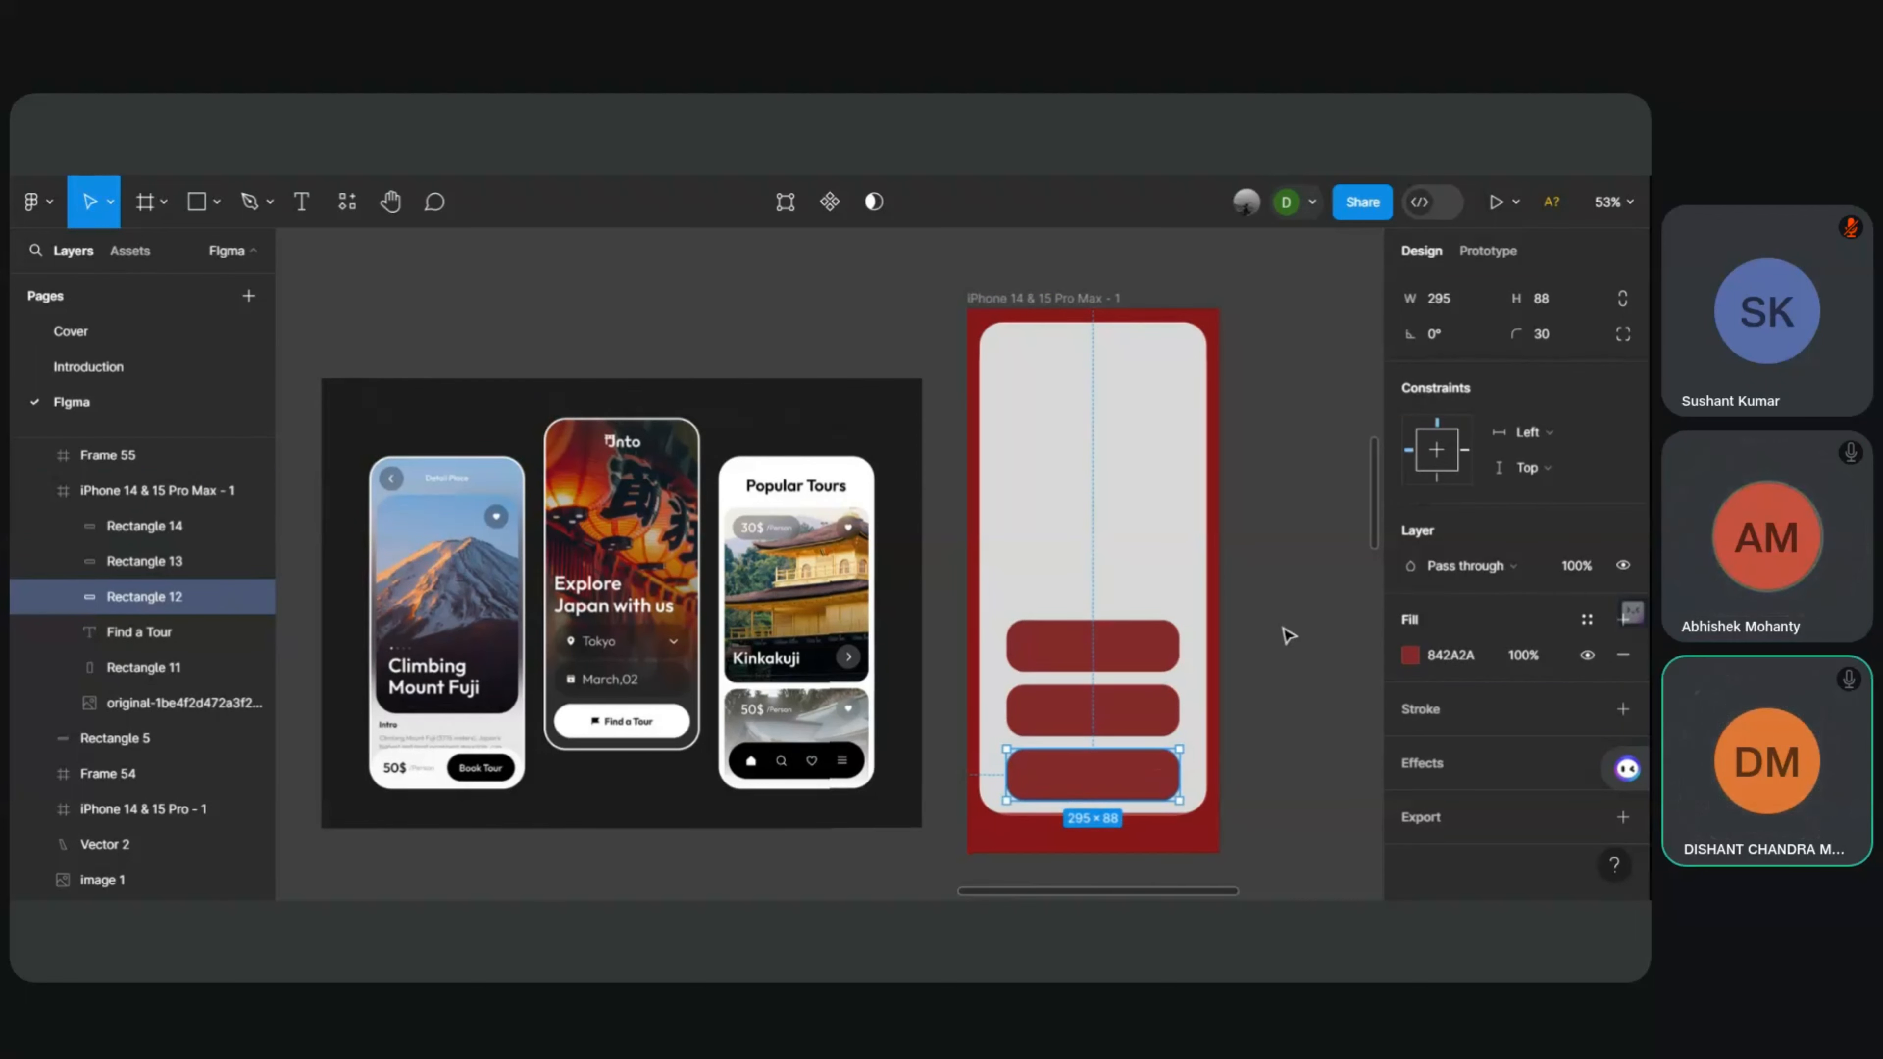
pyautogui.scroll(-1, 1279, 668)
pyautogui.click(1275, 716)
pyautogui.click(1067, 771)
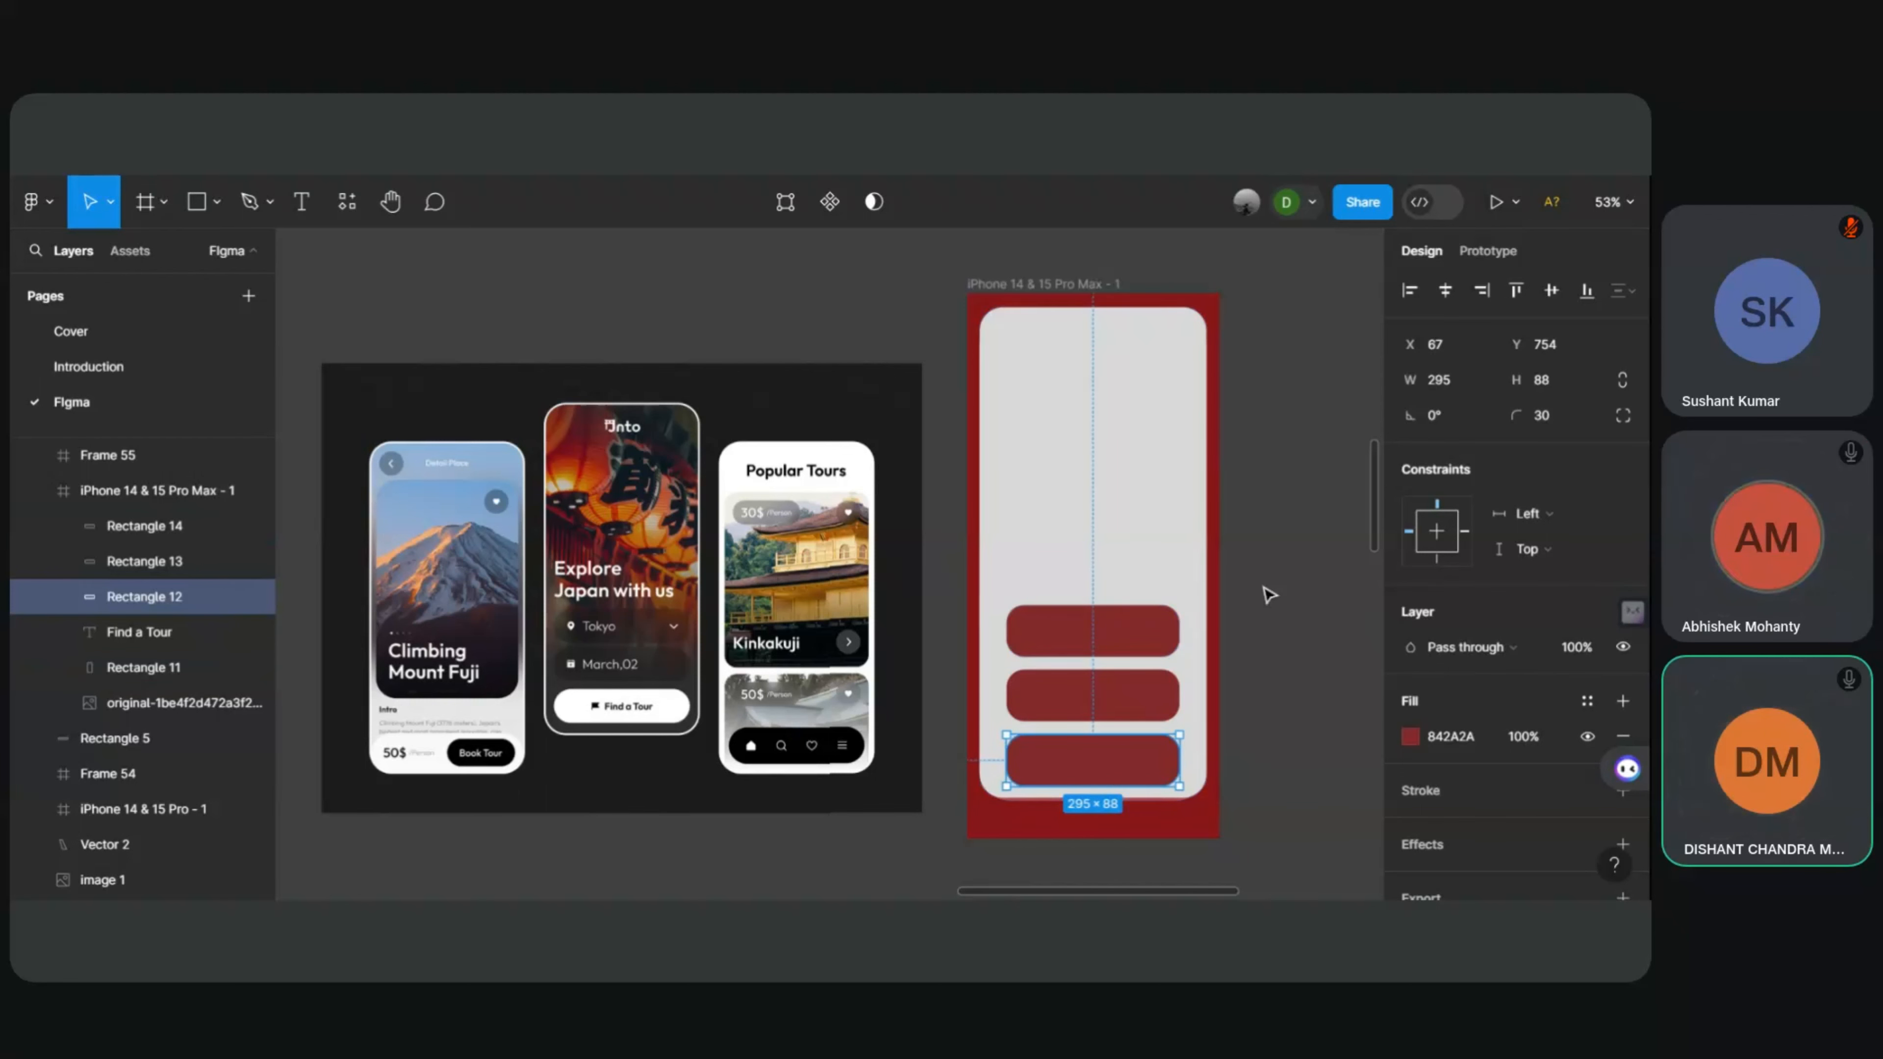
pyautogui.scroll(-3, 1260, 593)
pyautogui.rightClick(1073, 636)
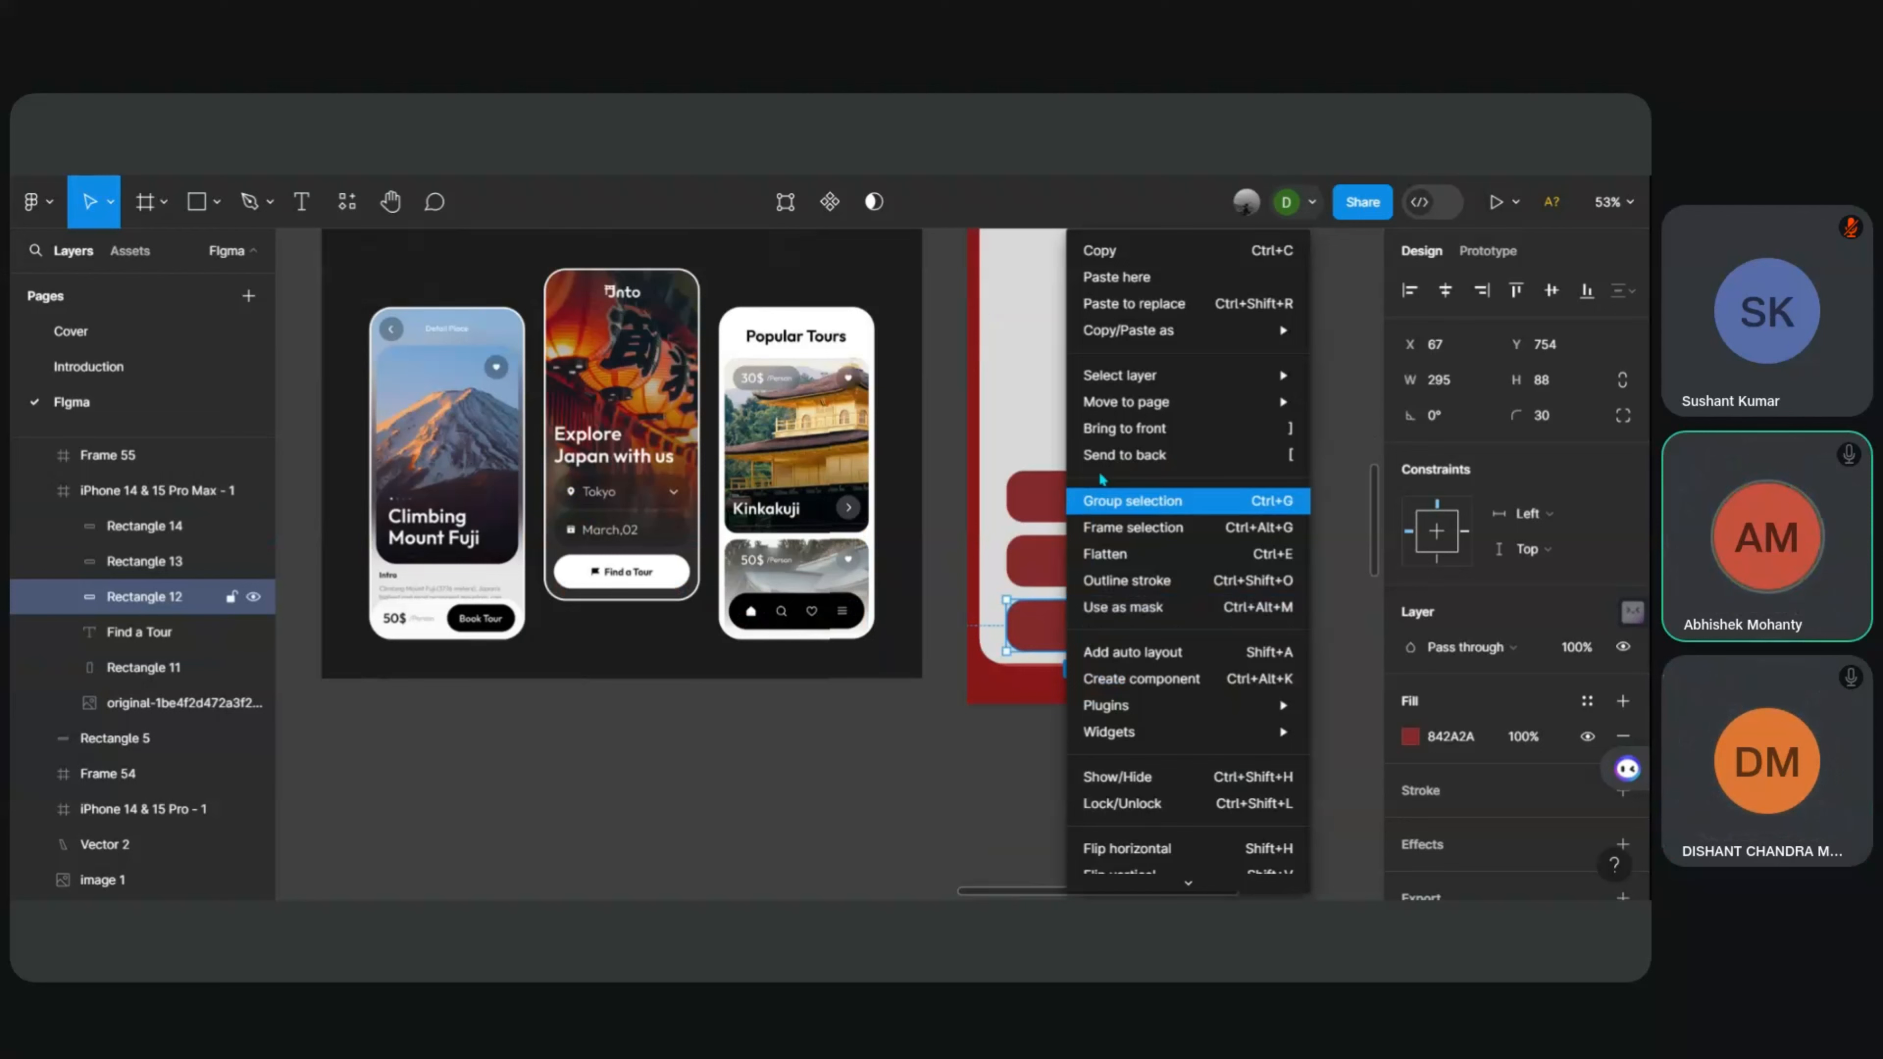
pyautogui.click(1170, 430)
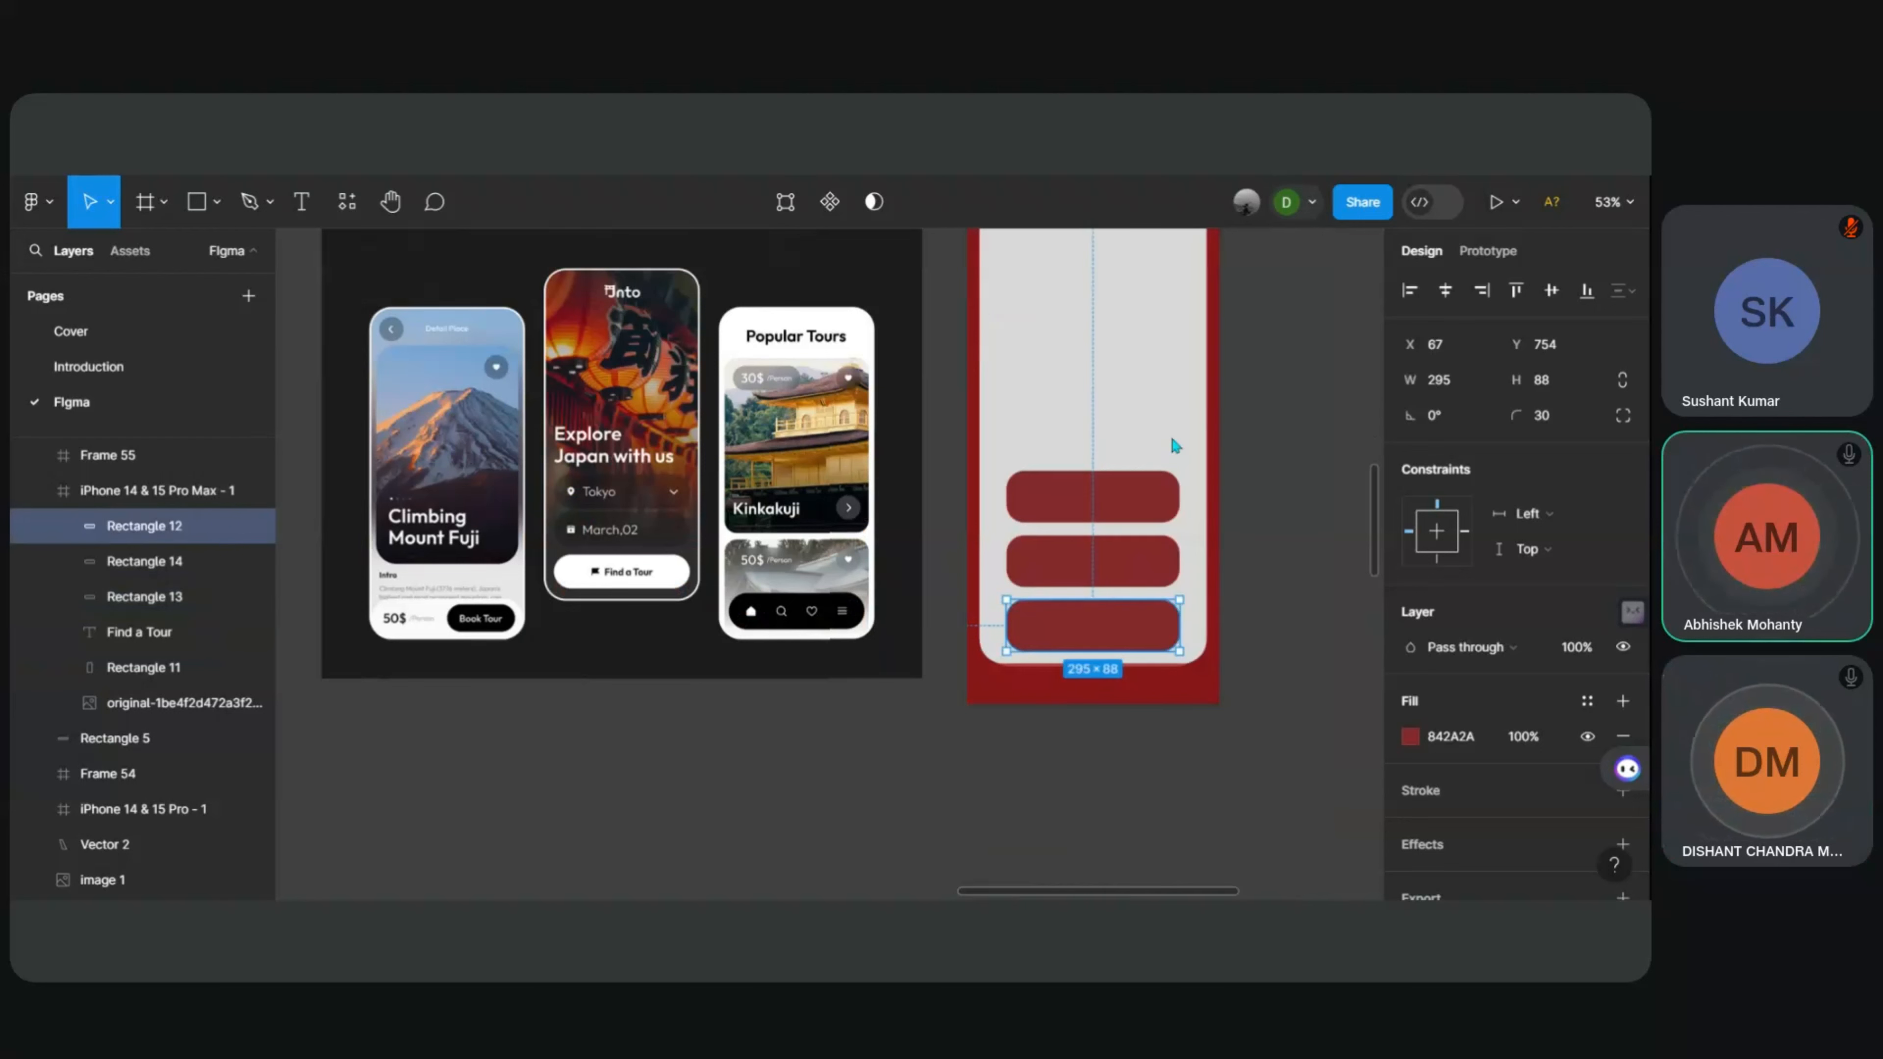
pyautogui.click(1302, 513)
pyautogui.scroll(1, 1303, 513)
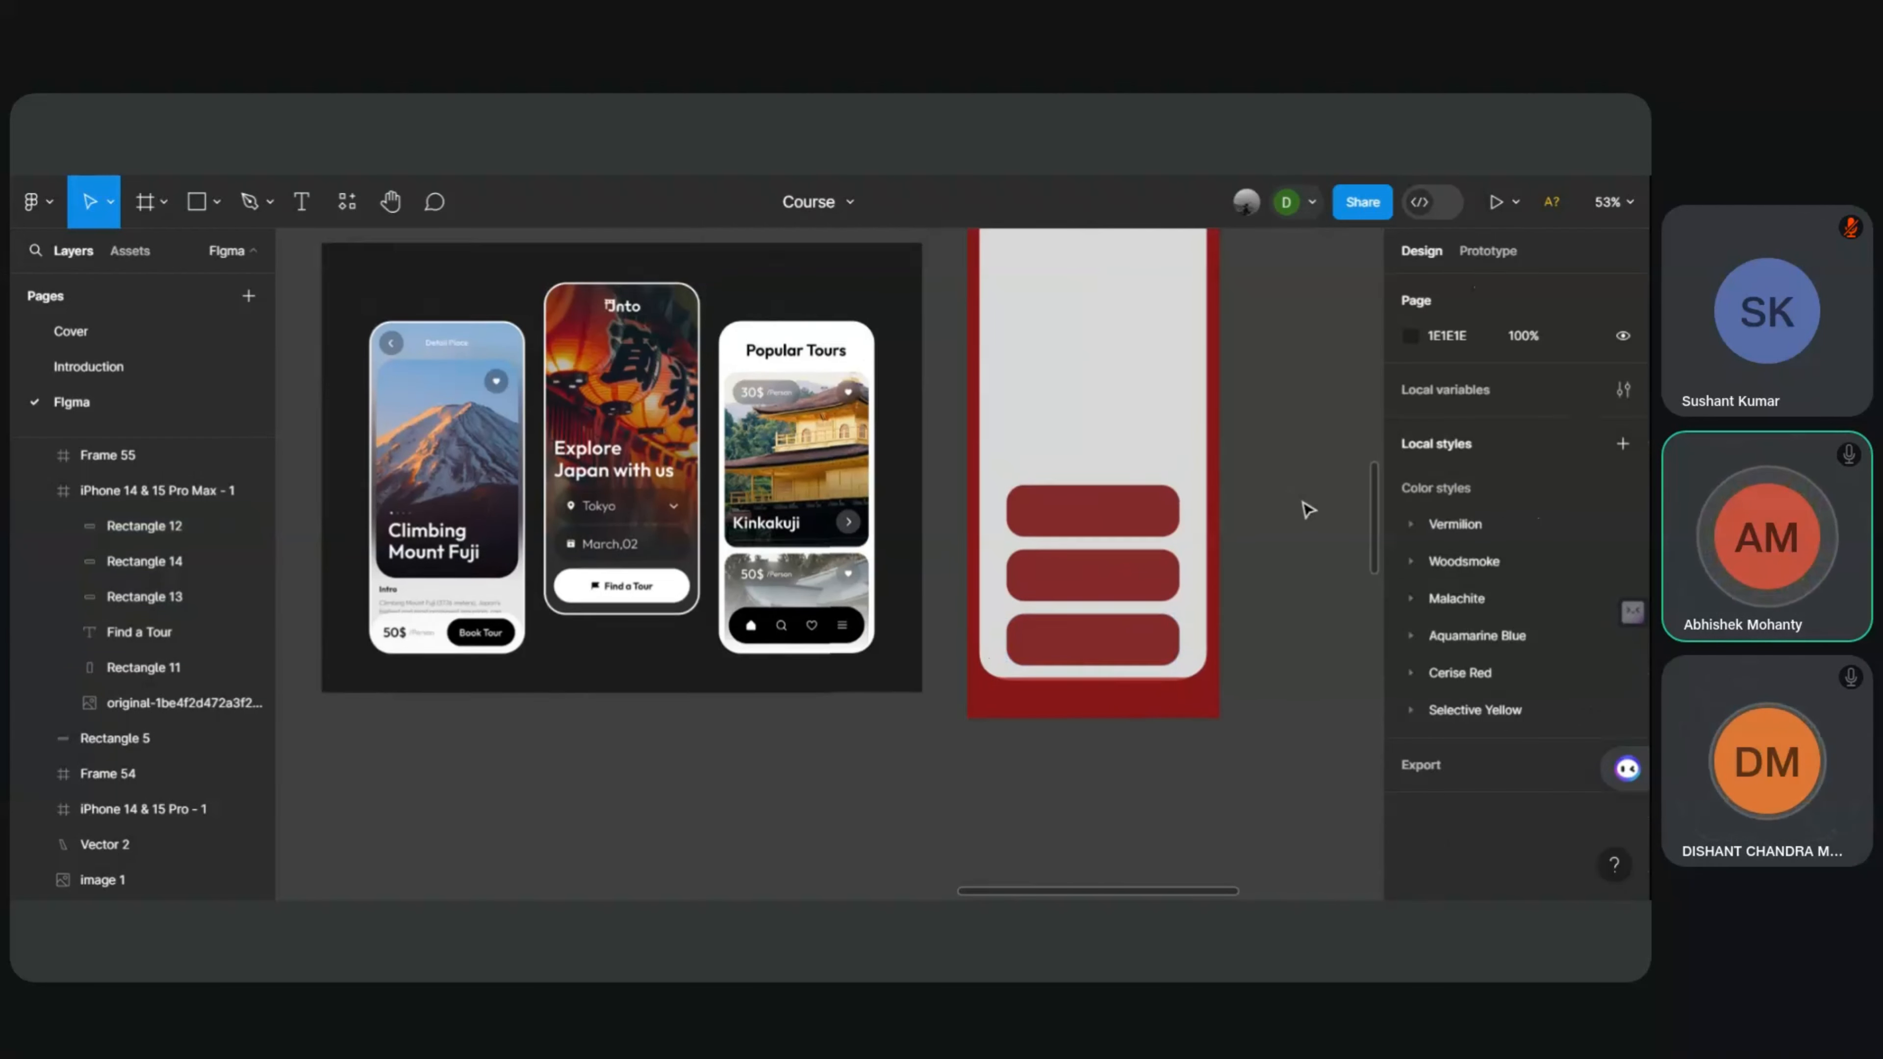
pyautogui.click(1054, 657)
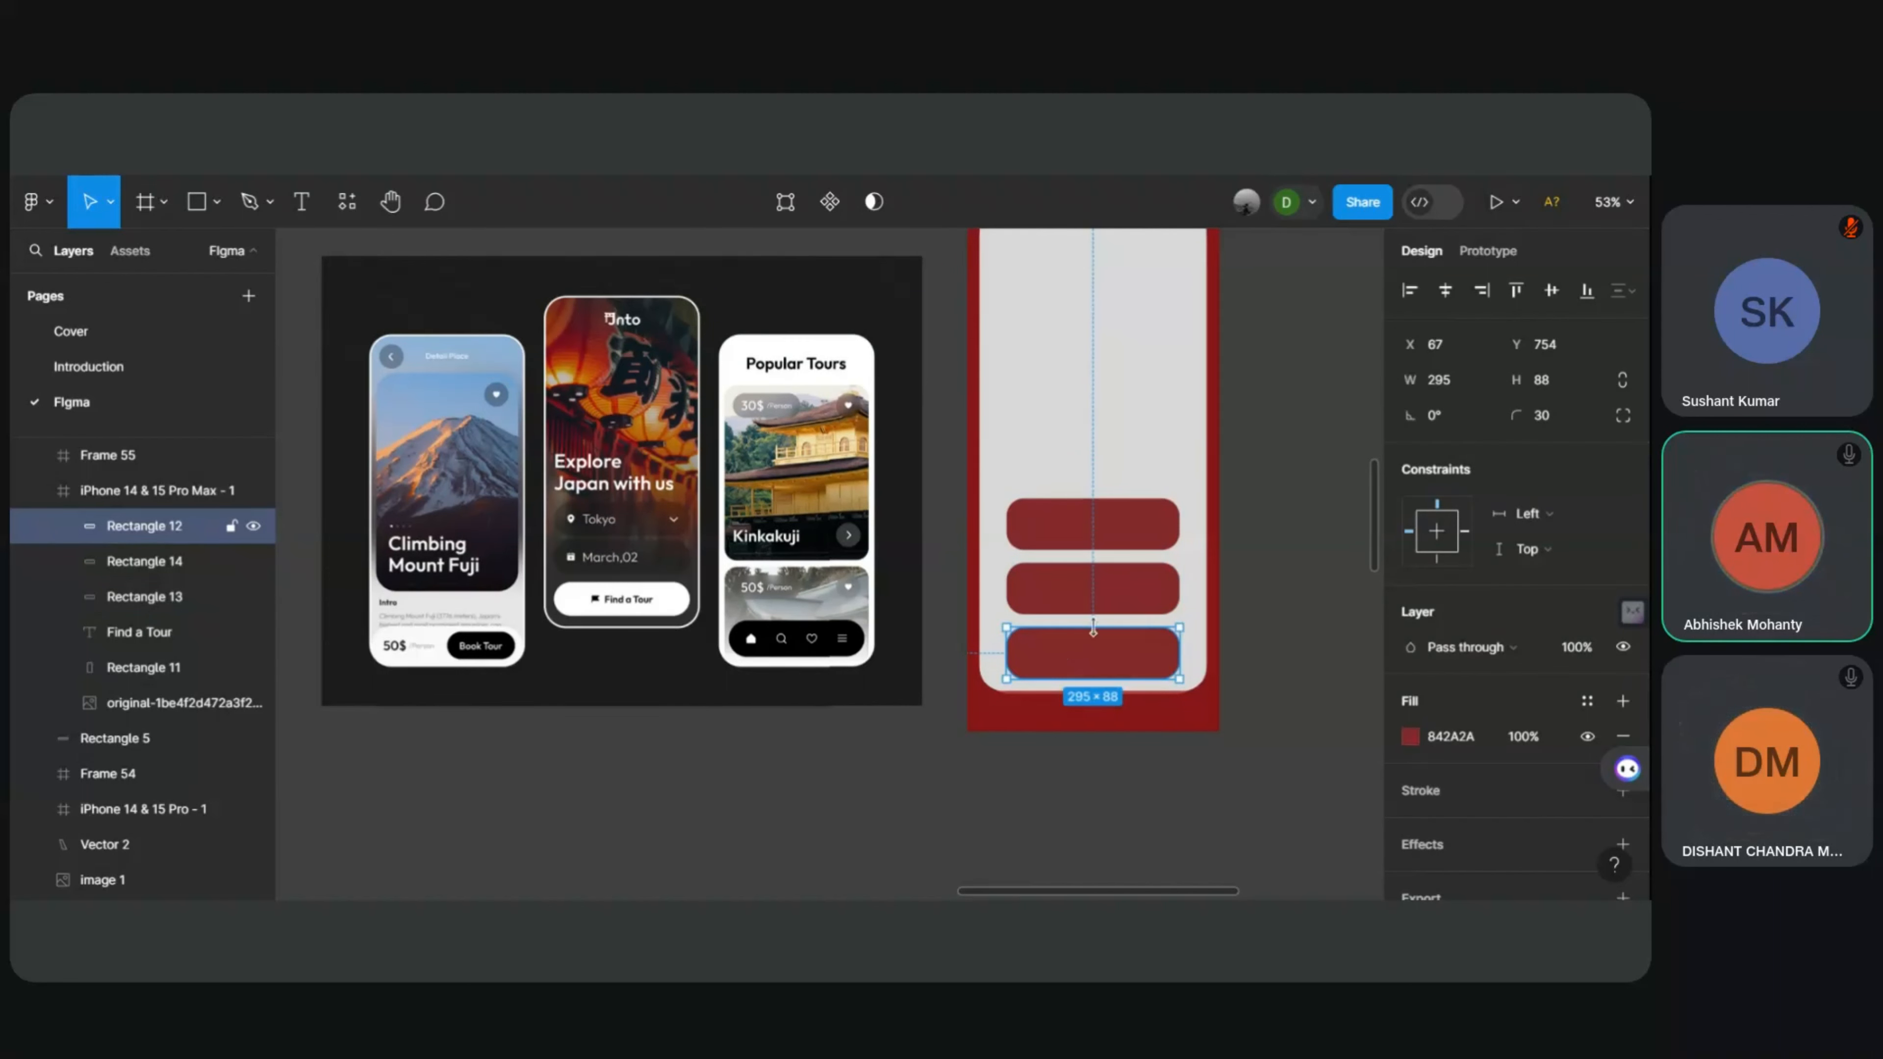
# Step: Send the lowest red bar backward in the layer order until it sits just behind the "Find a Tour" text, above the grey panel
pyautogui.click(1066, 528)
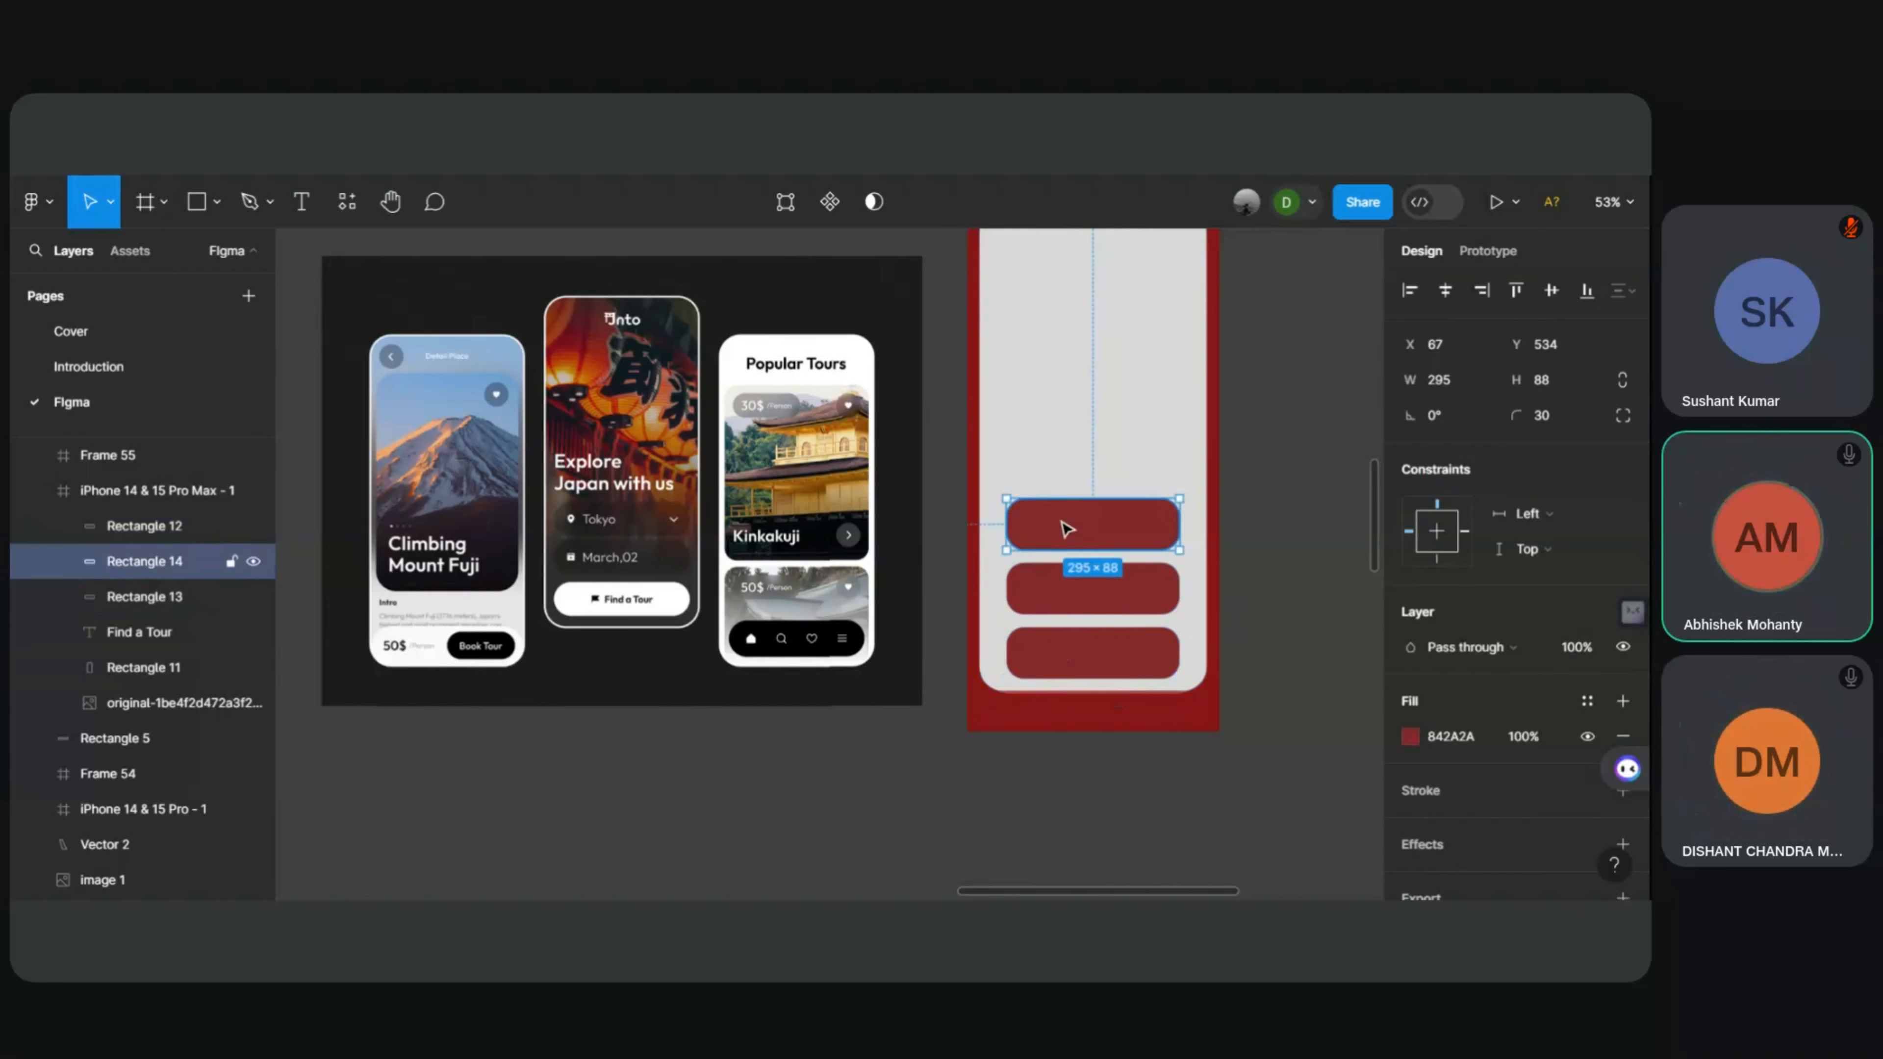
pyautogui.click(1064, 655)
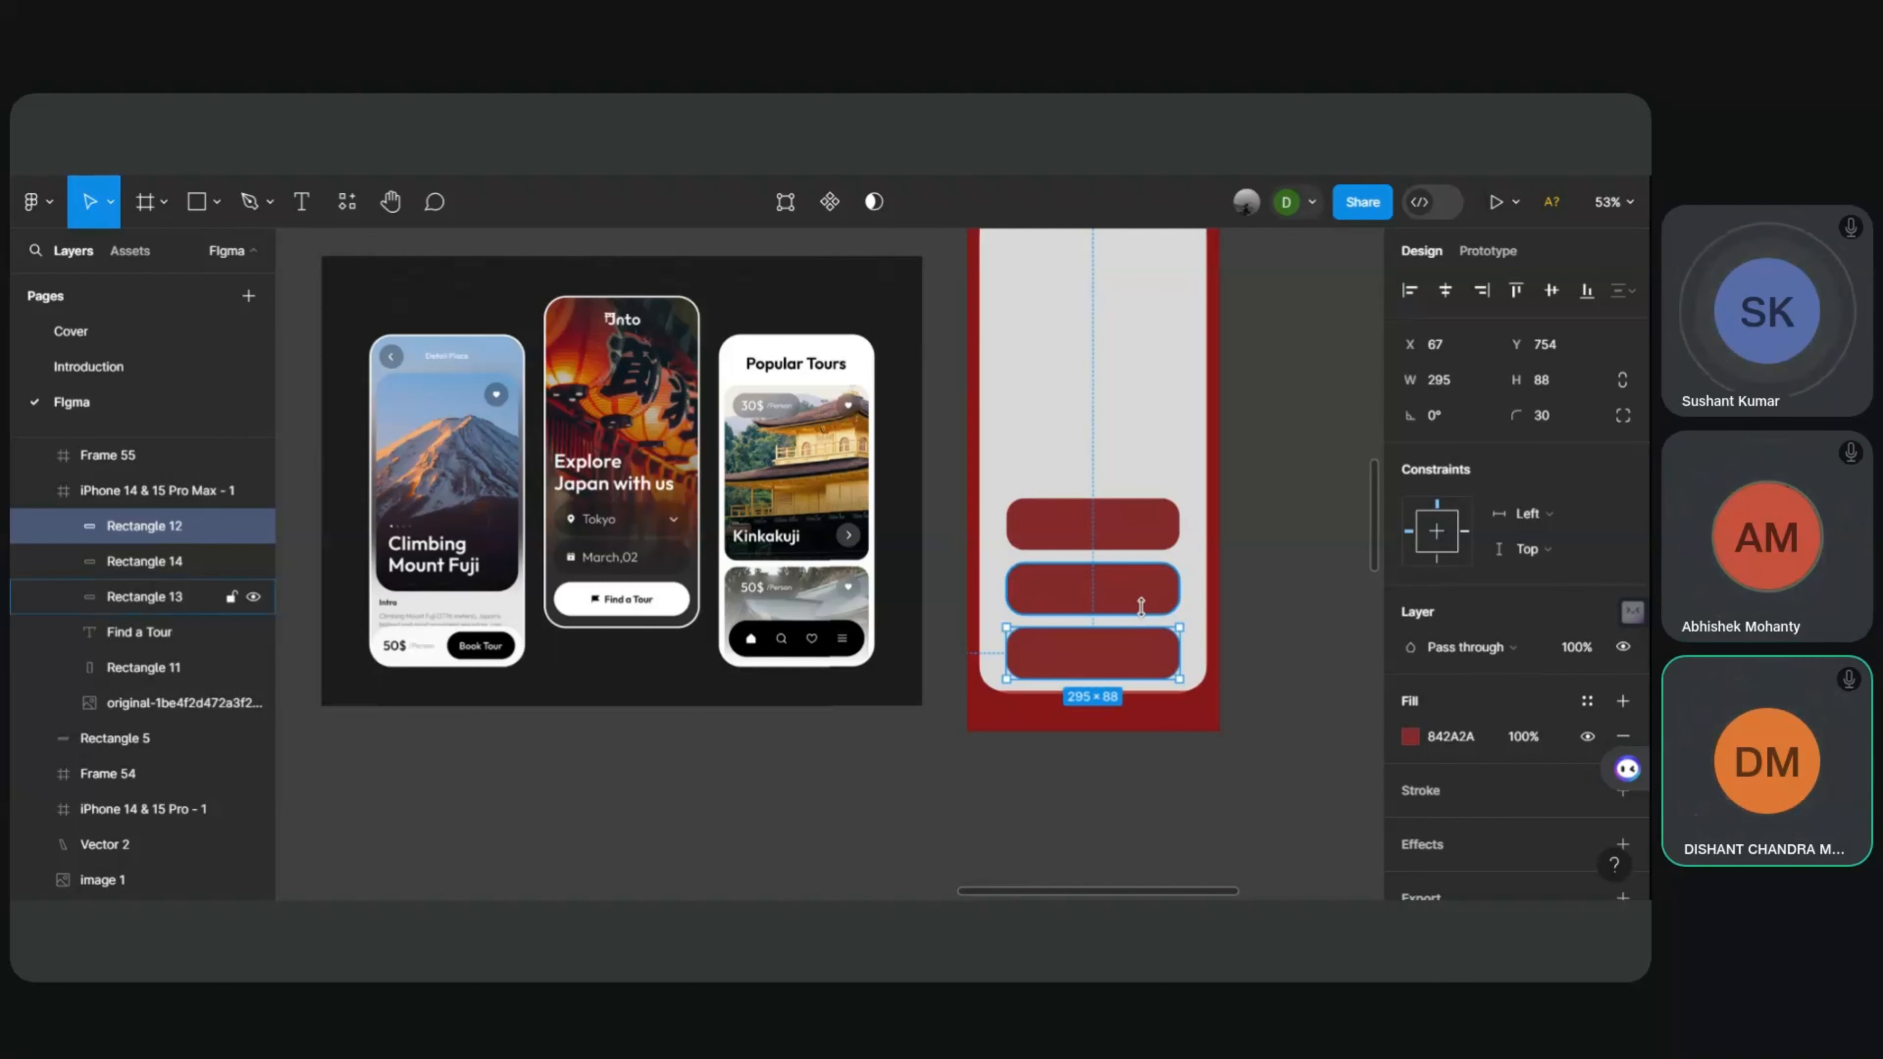
pyautogui.hotkey('ctrl', '[')
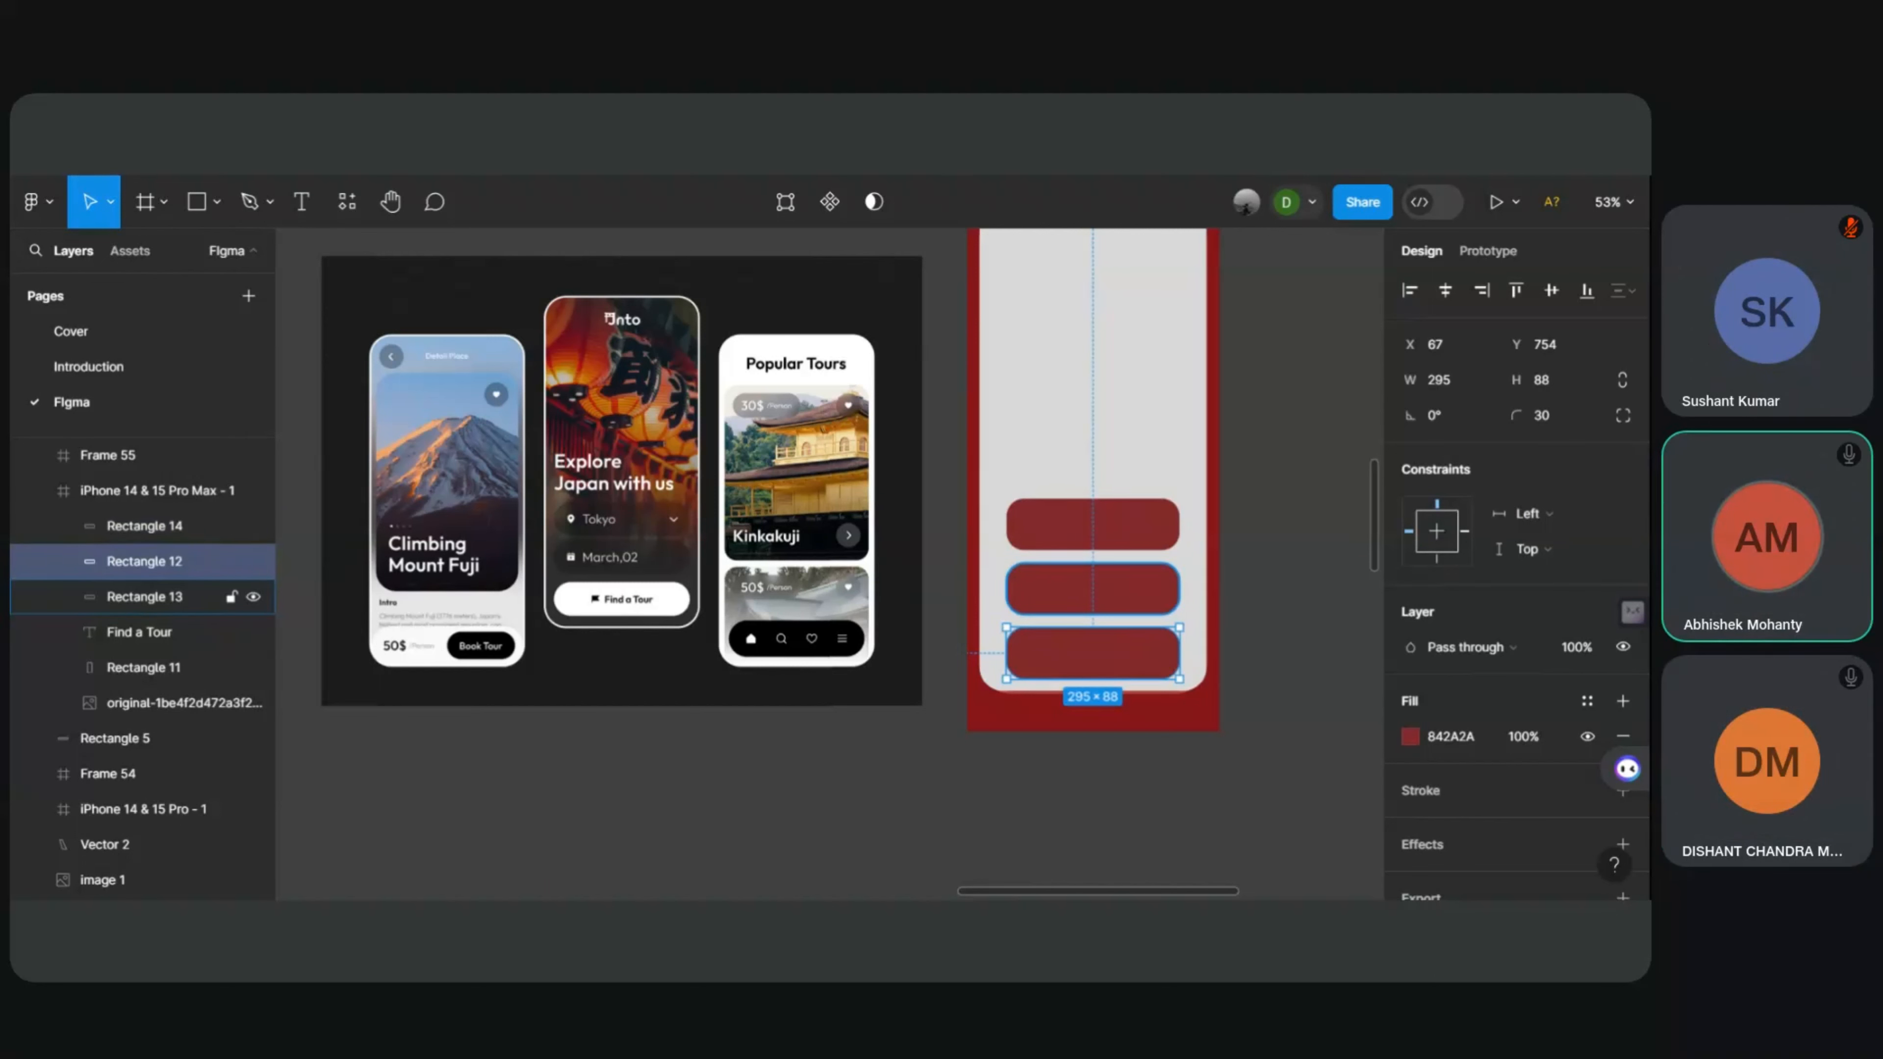
pyautogui.hotkey('ctrl', '[')
pyautogui.hotkey('ctrl', '[')
pyautogui.hotkey('ctrl', '[')
pyautogui.hotkey('ctrl', '[')
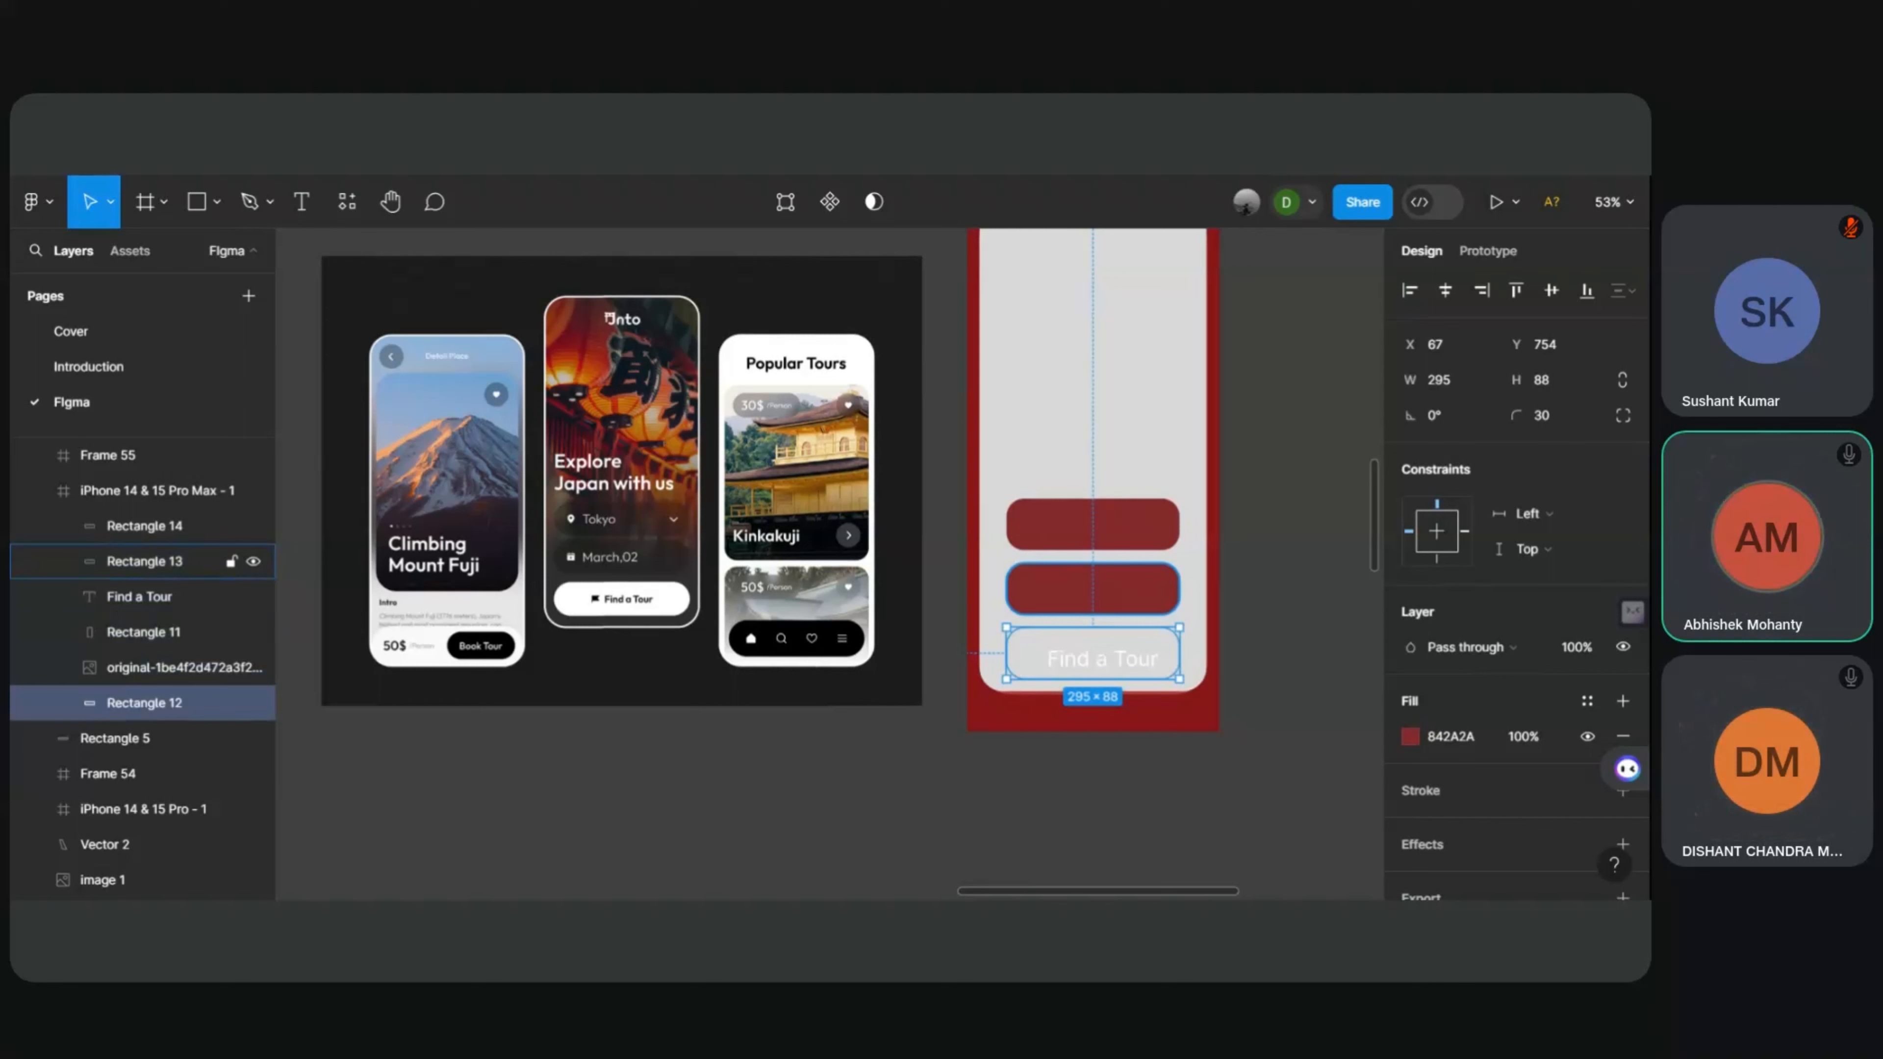
pyautogui.hotkey('ctrl', ']')
pyautogui.hotkey('ctrl', ']')
pyautogui.hotkey('ctrl', ']')
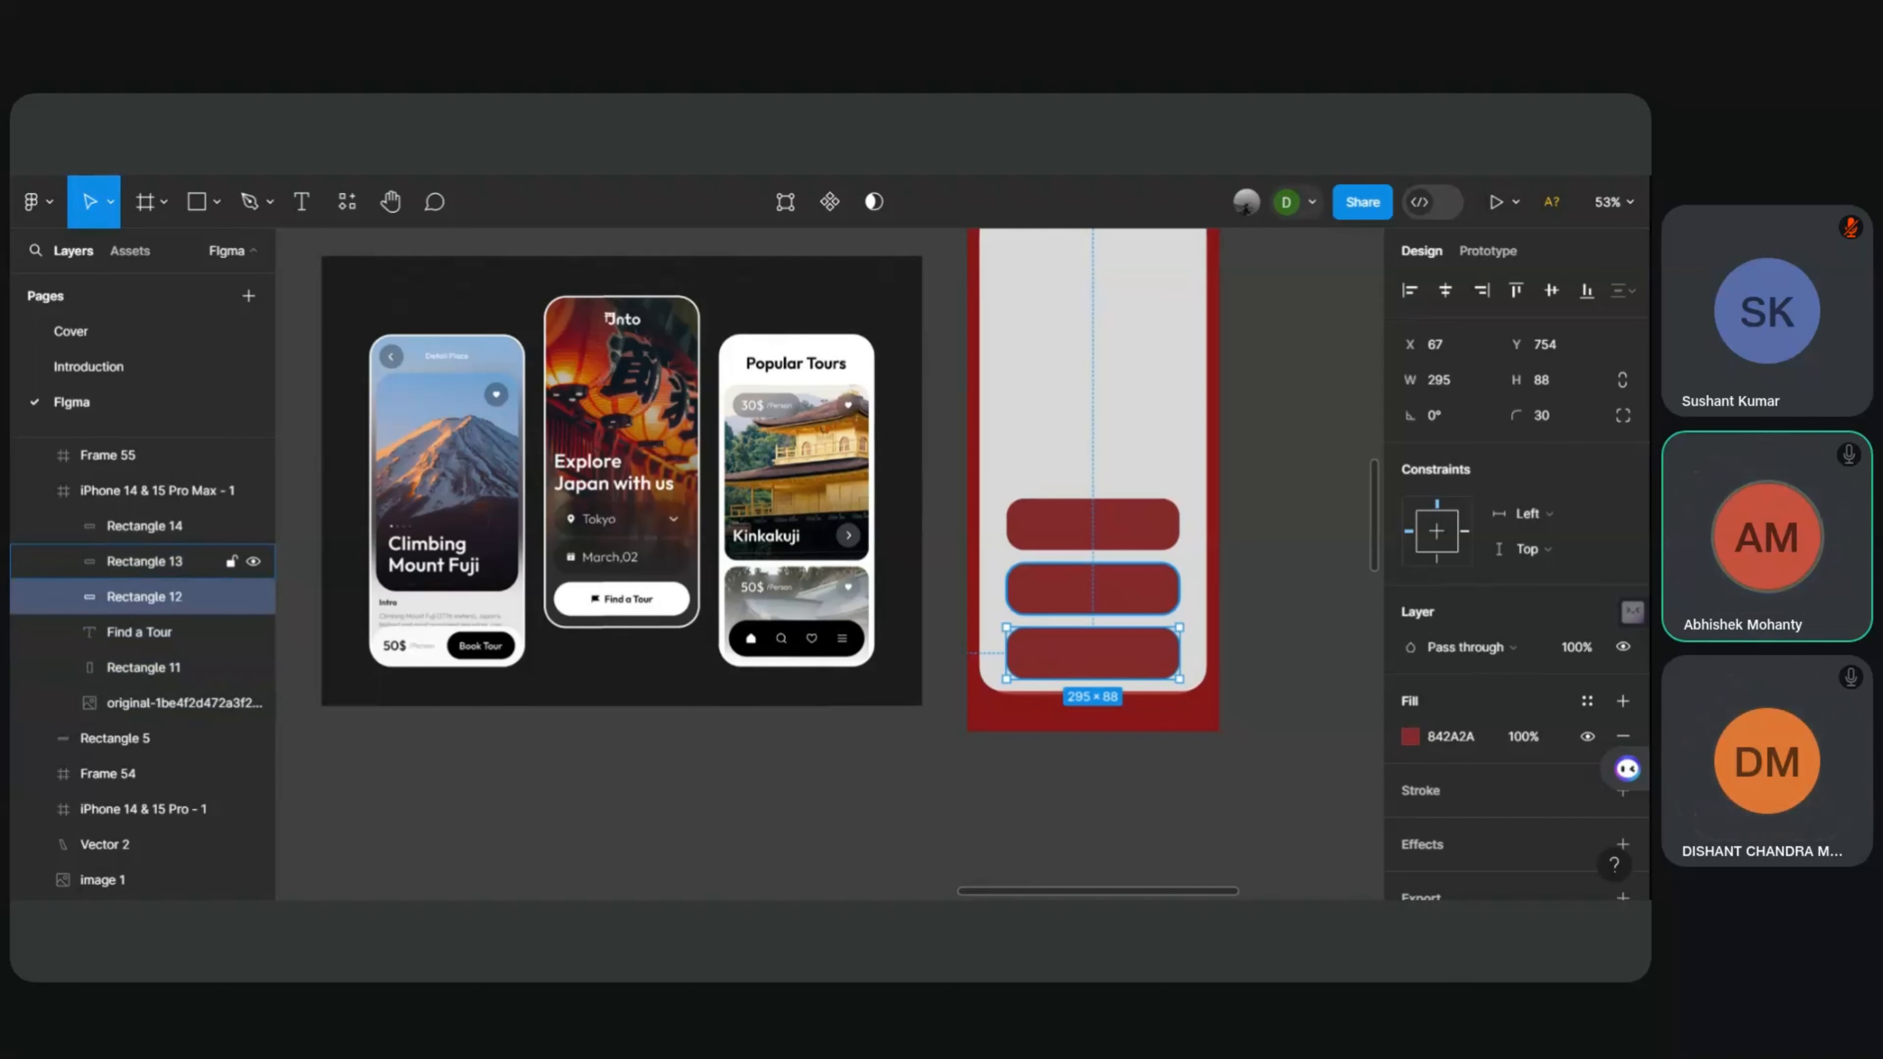
pyautogui.hotkey('ctrl', '[')
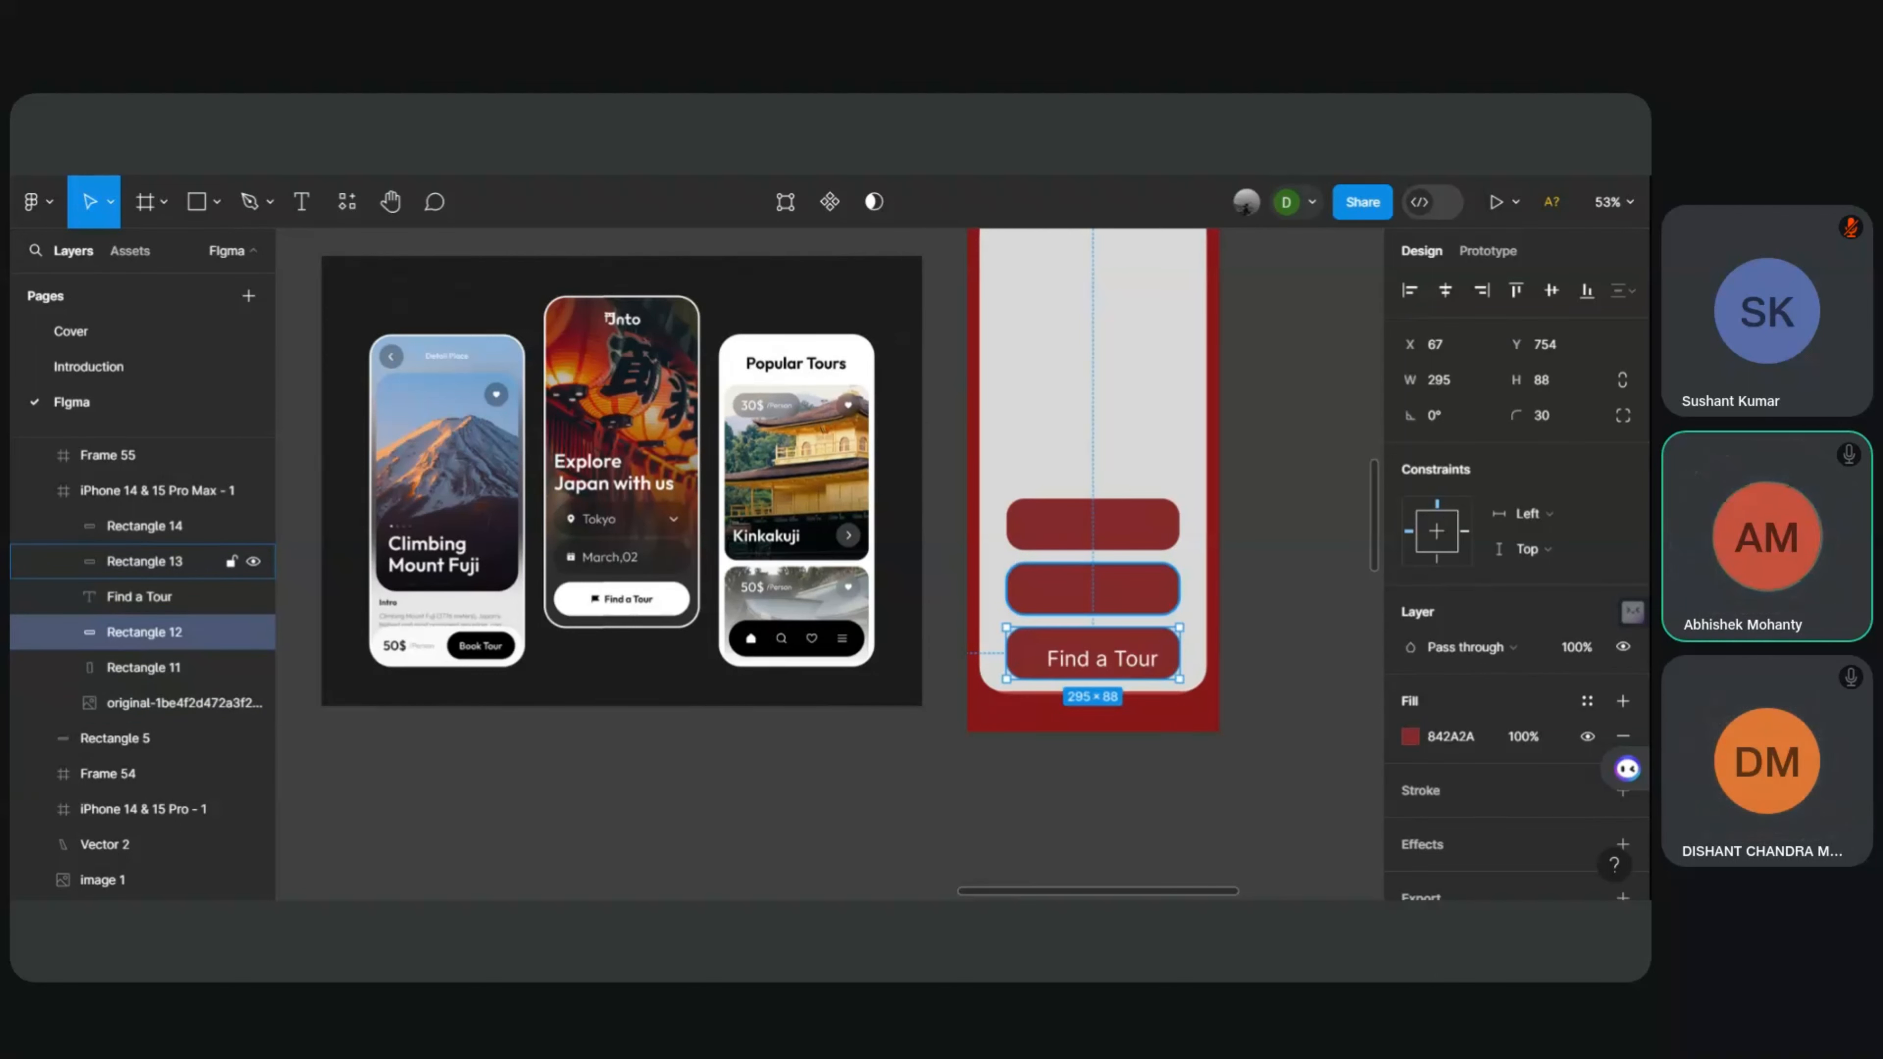
# Step: Examine the layer, text, fill and stroke properties of the "Find a Tour" label
pyautogui.click(1103, 664)
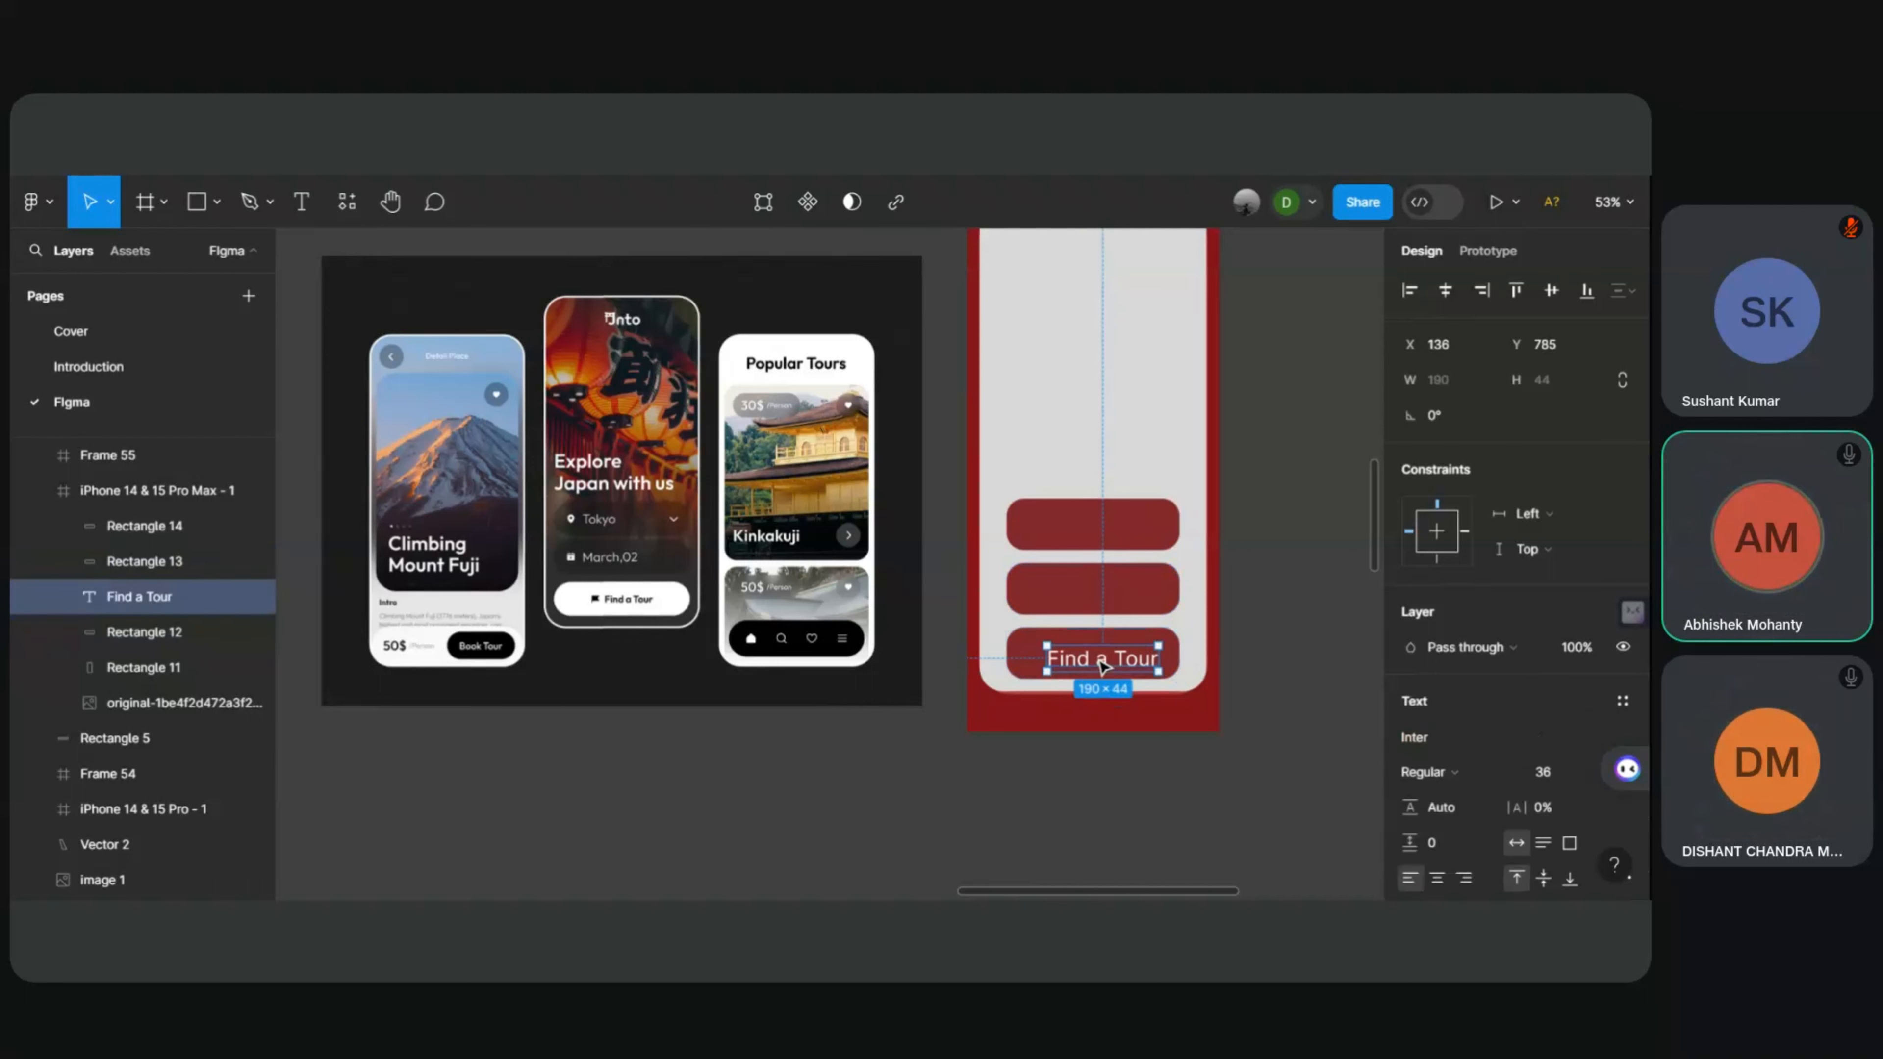
pyautogui.doubleClick(1103, 664)
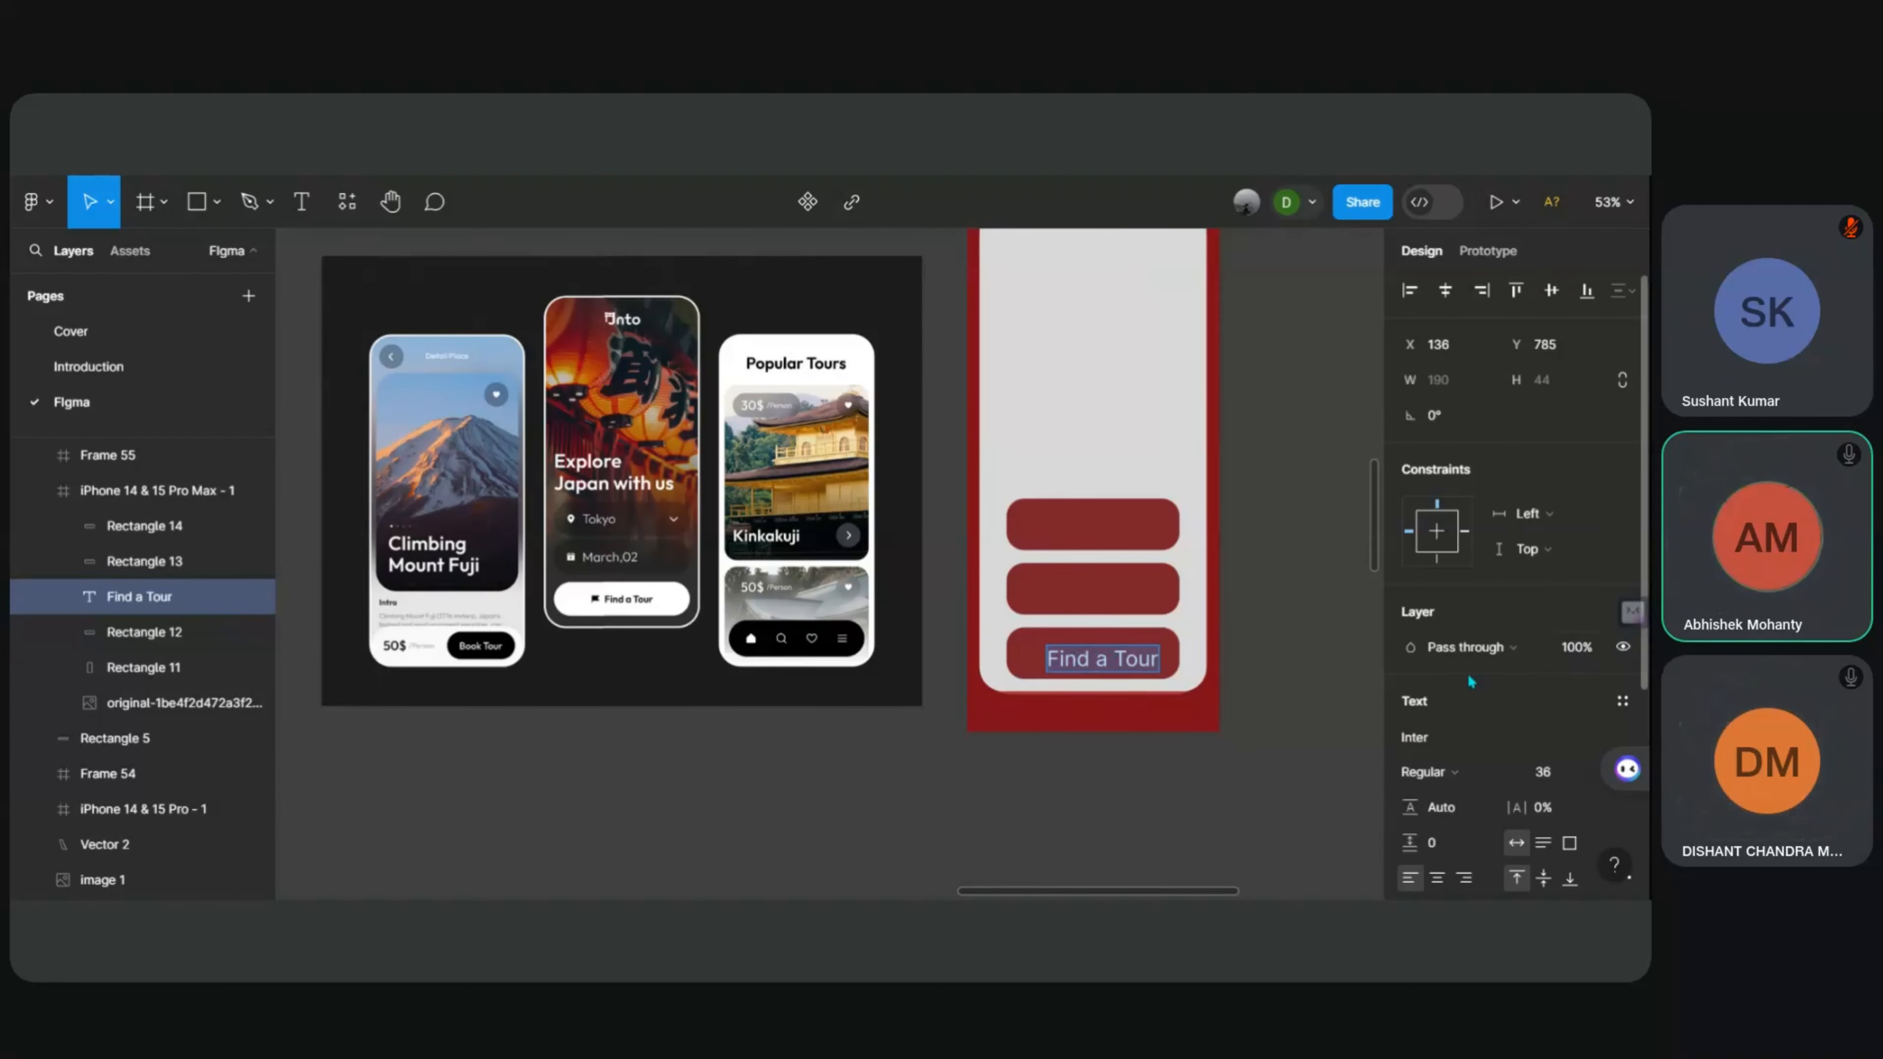
pyautogui.scroll(-4, 1472, 681)
pyautogui.scroll(4, 1453, 615)
pyautogui.scroll(-4, 1428, 428)
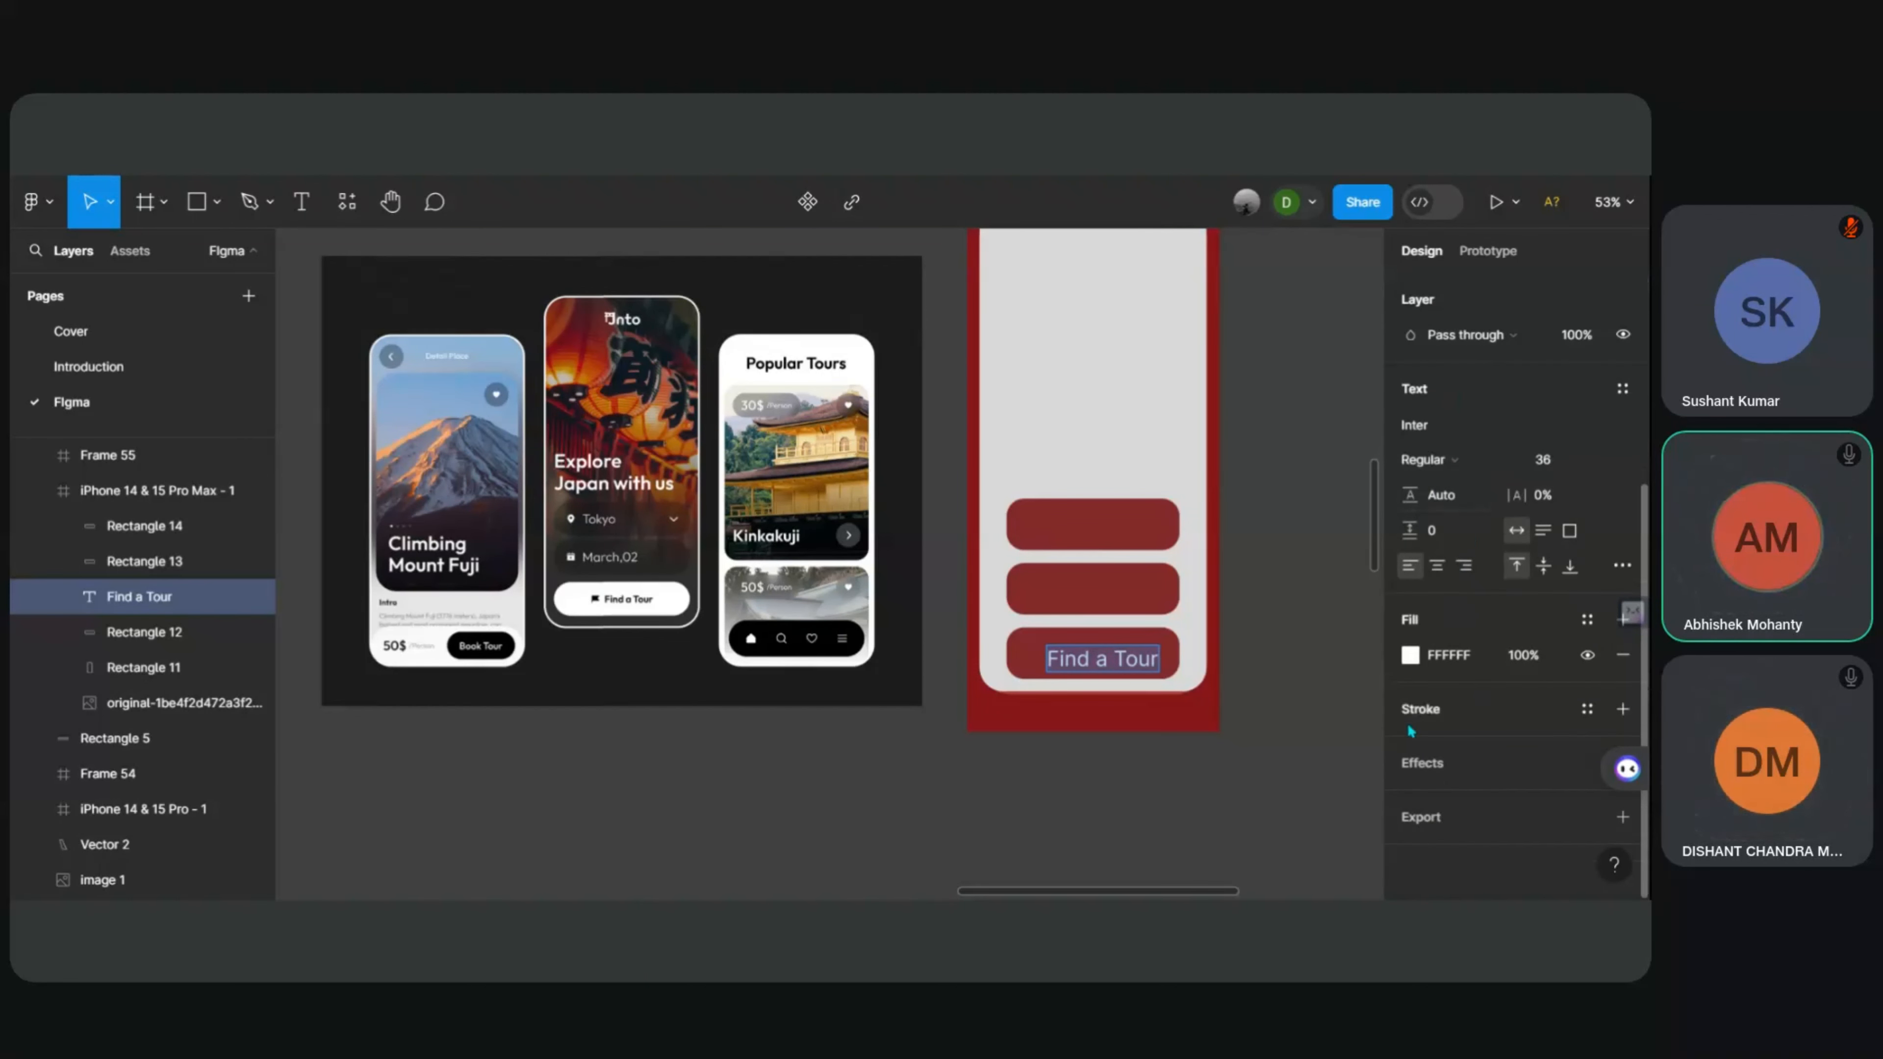
pyautogui.scroll(4, 1505, 554)
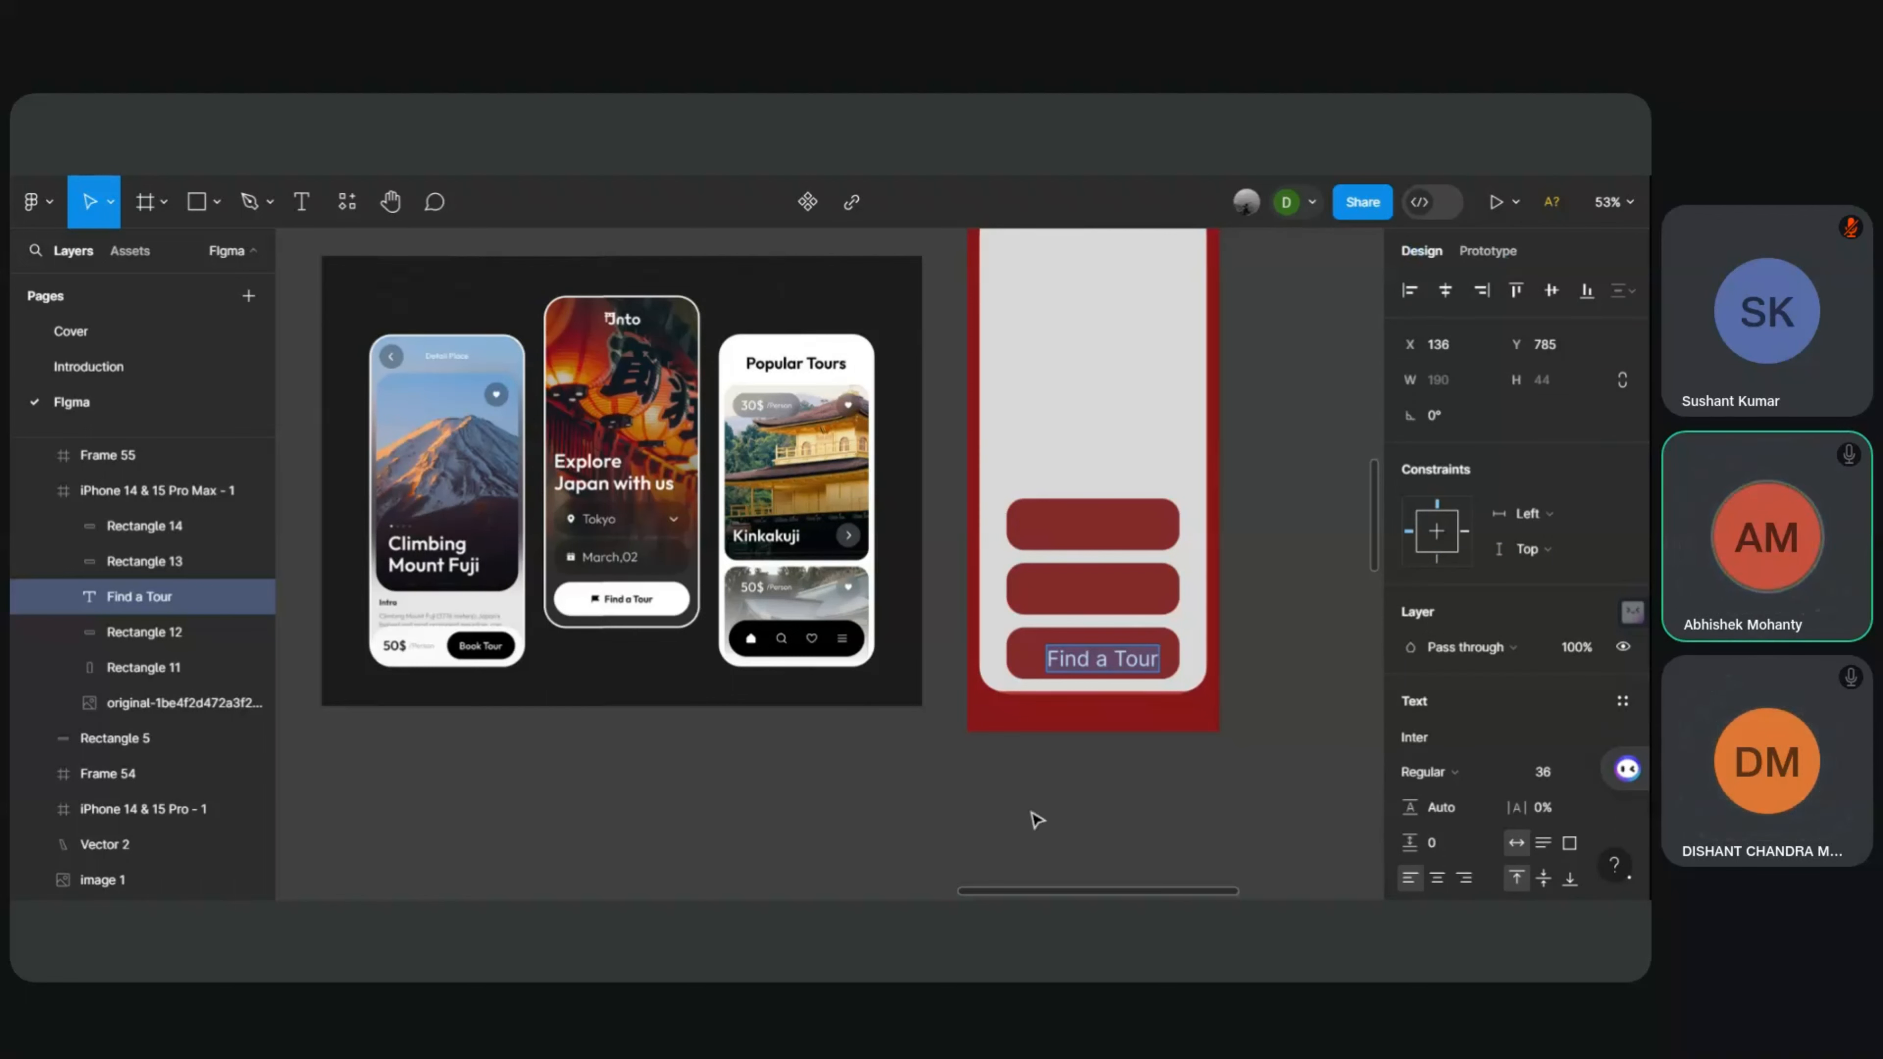
pyautogui.click(1069, 658)
pyautogui.hotkey('ctrl', 'a')
pyautogui.scroll(-4, 1519, 638)
pyautogui.scroll(2, 1473, 560)
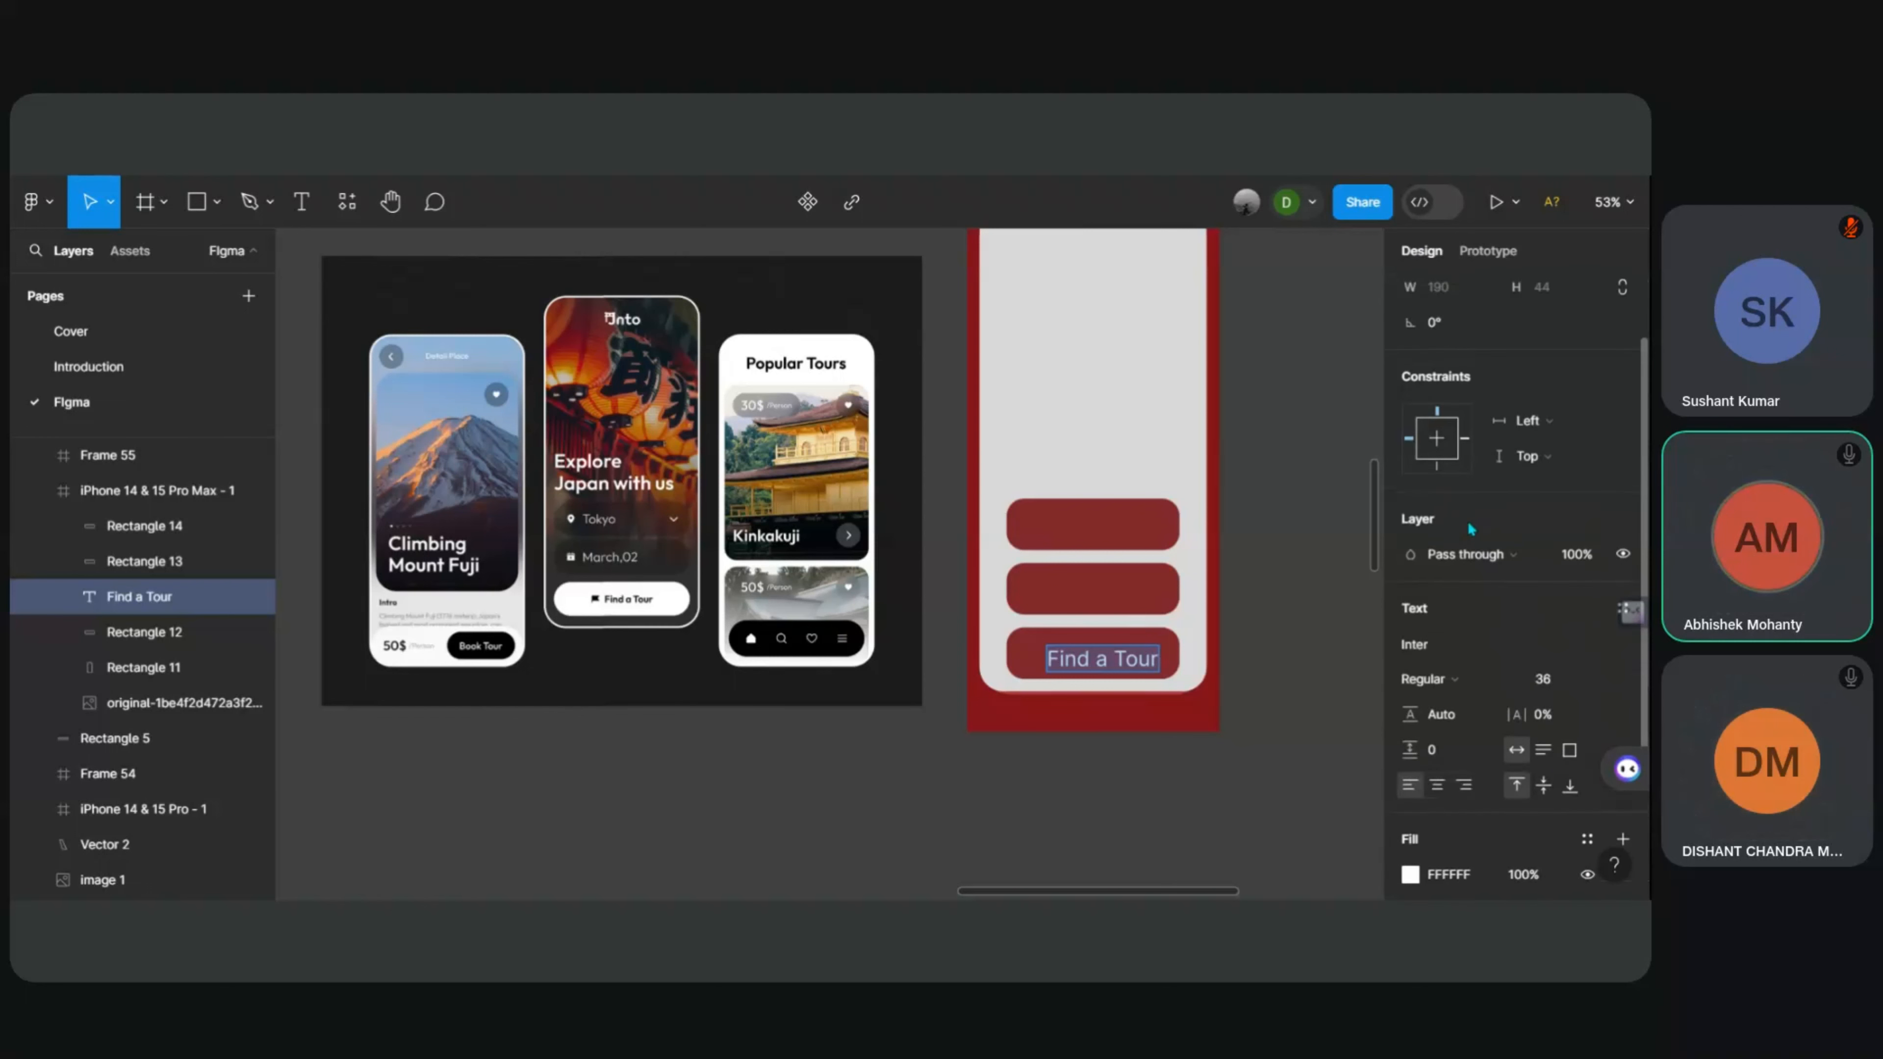
pyautogui.scroll(-4, 1498, 607)
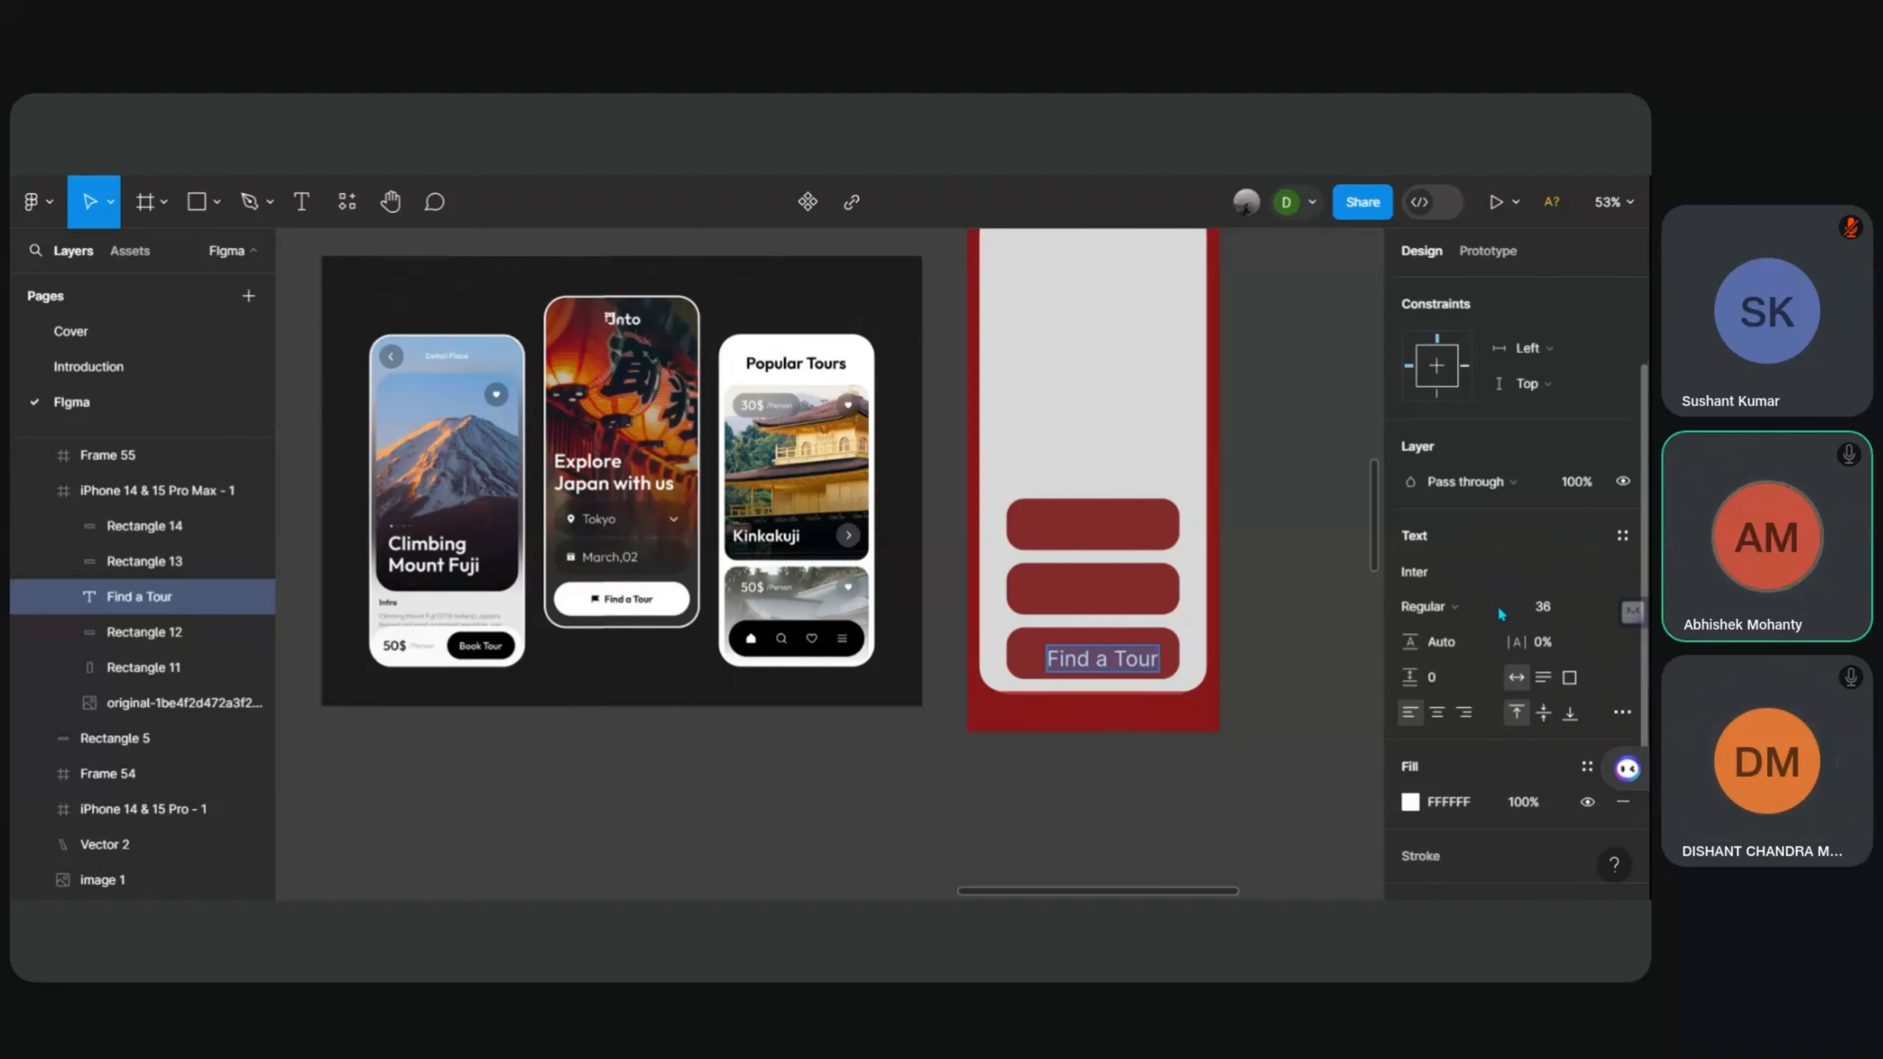
pyautogui.press('Escape')
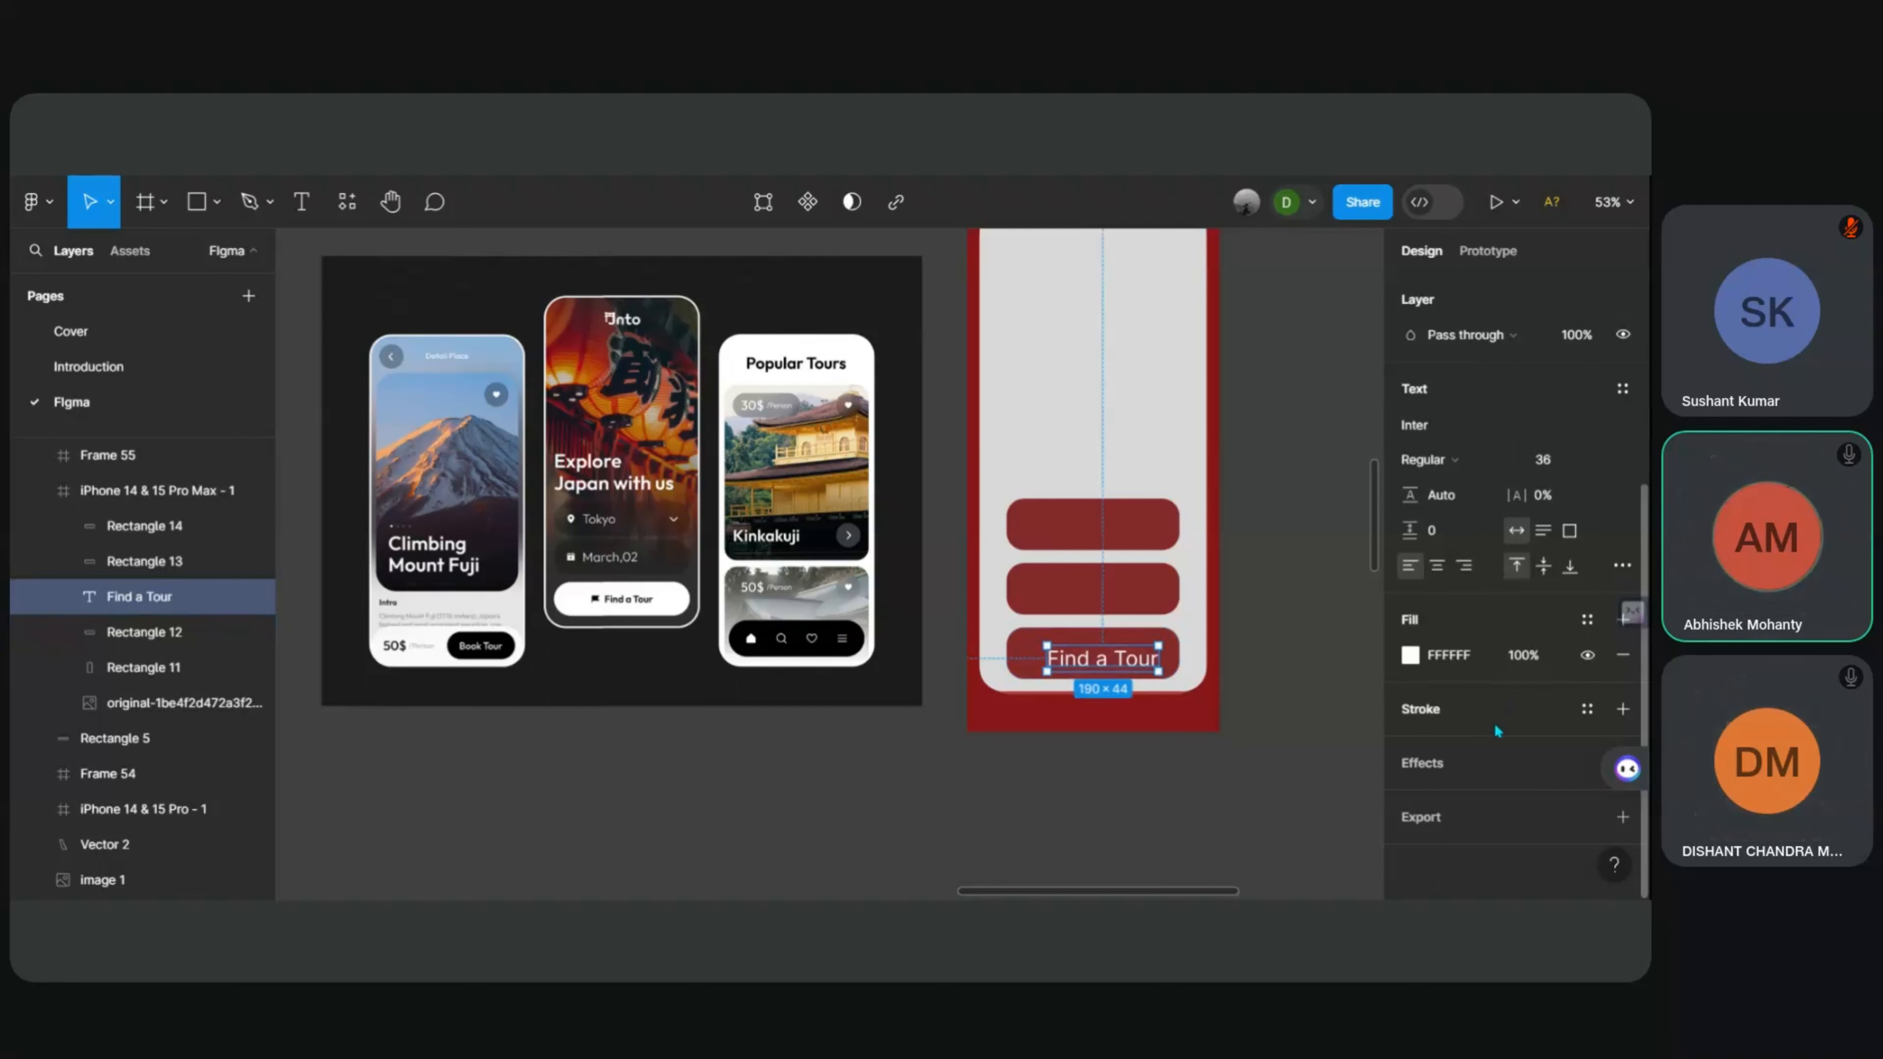
pyautogui.scroll(5, 1449, 709)
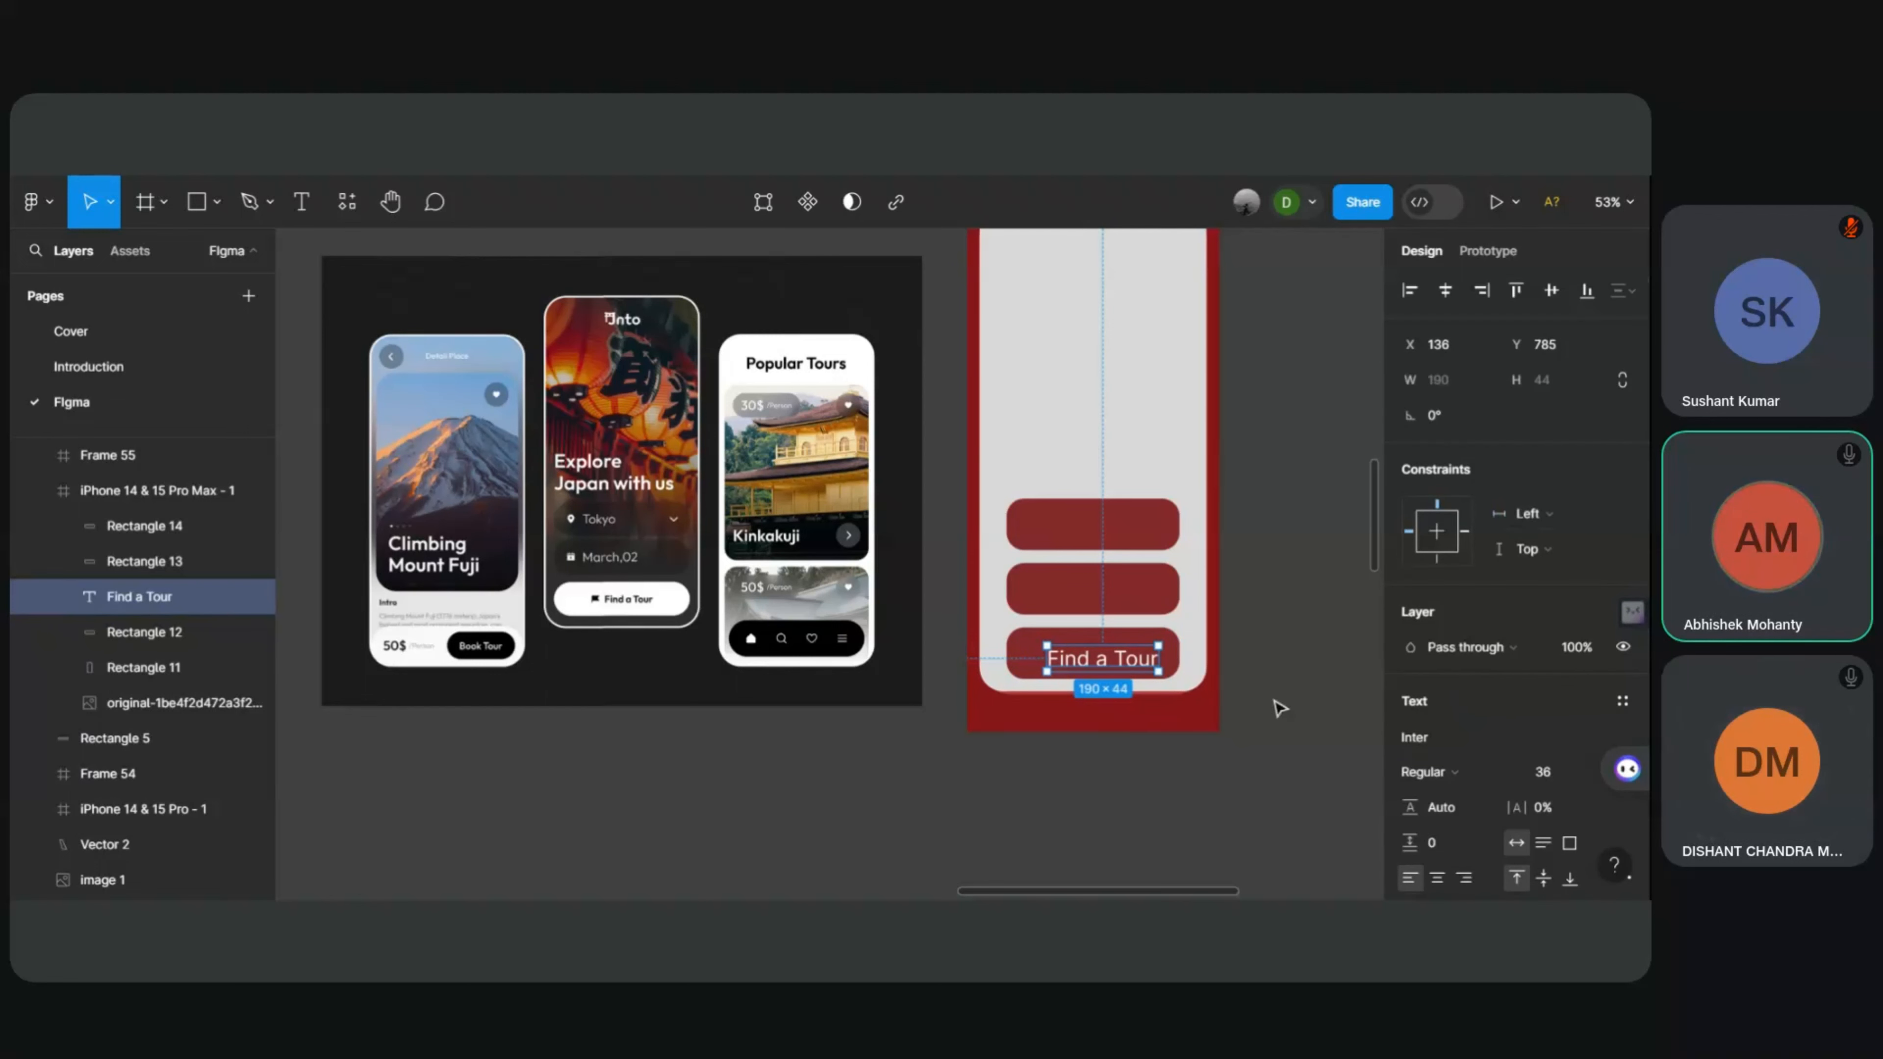
# Step: Add a black (000000) inside stroke of 1, a drop shadow and a 1x PNG export setting to the lowest red bar
pyautogui.click(1027, 654)
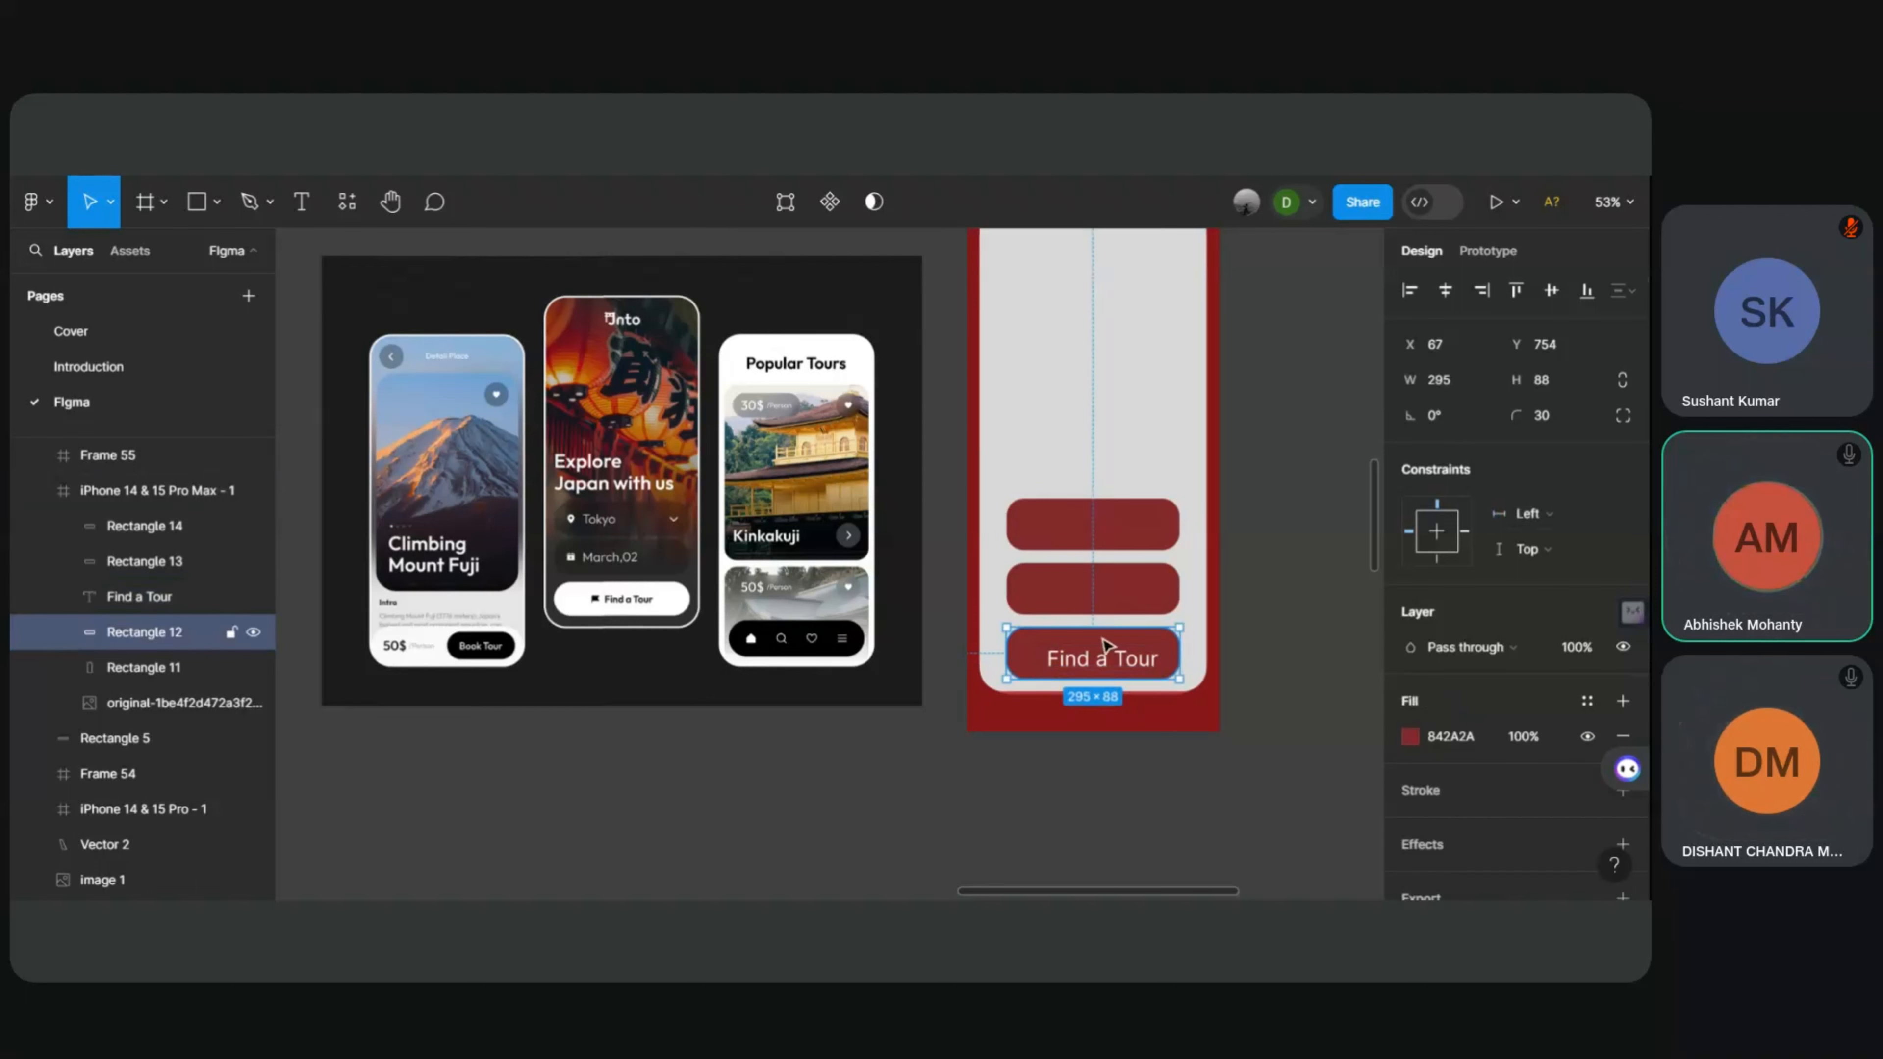
pyautogui.scroll(-2, 1480, 672)
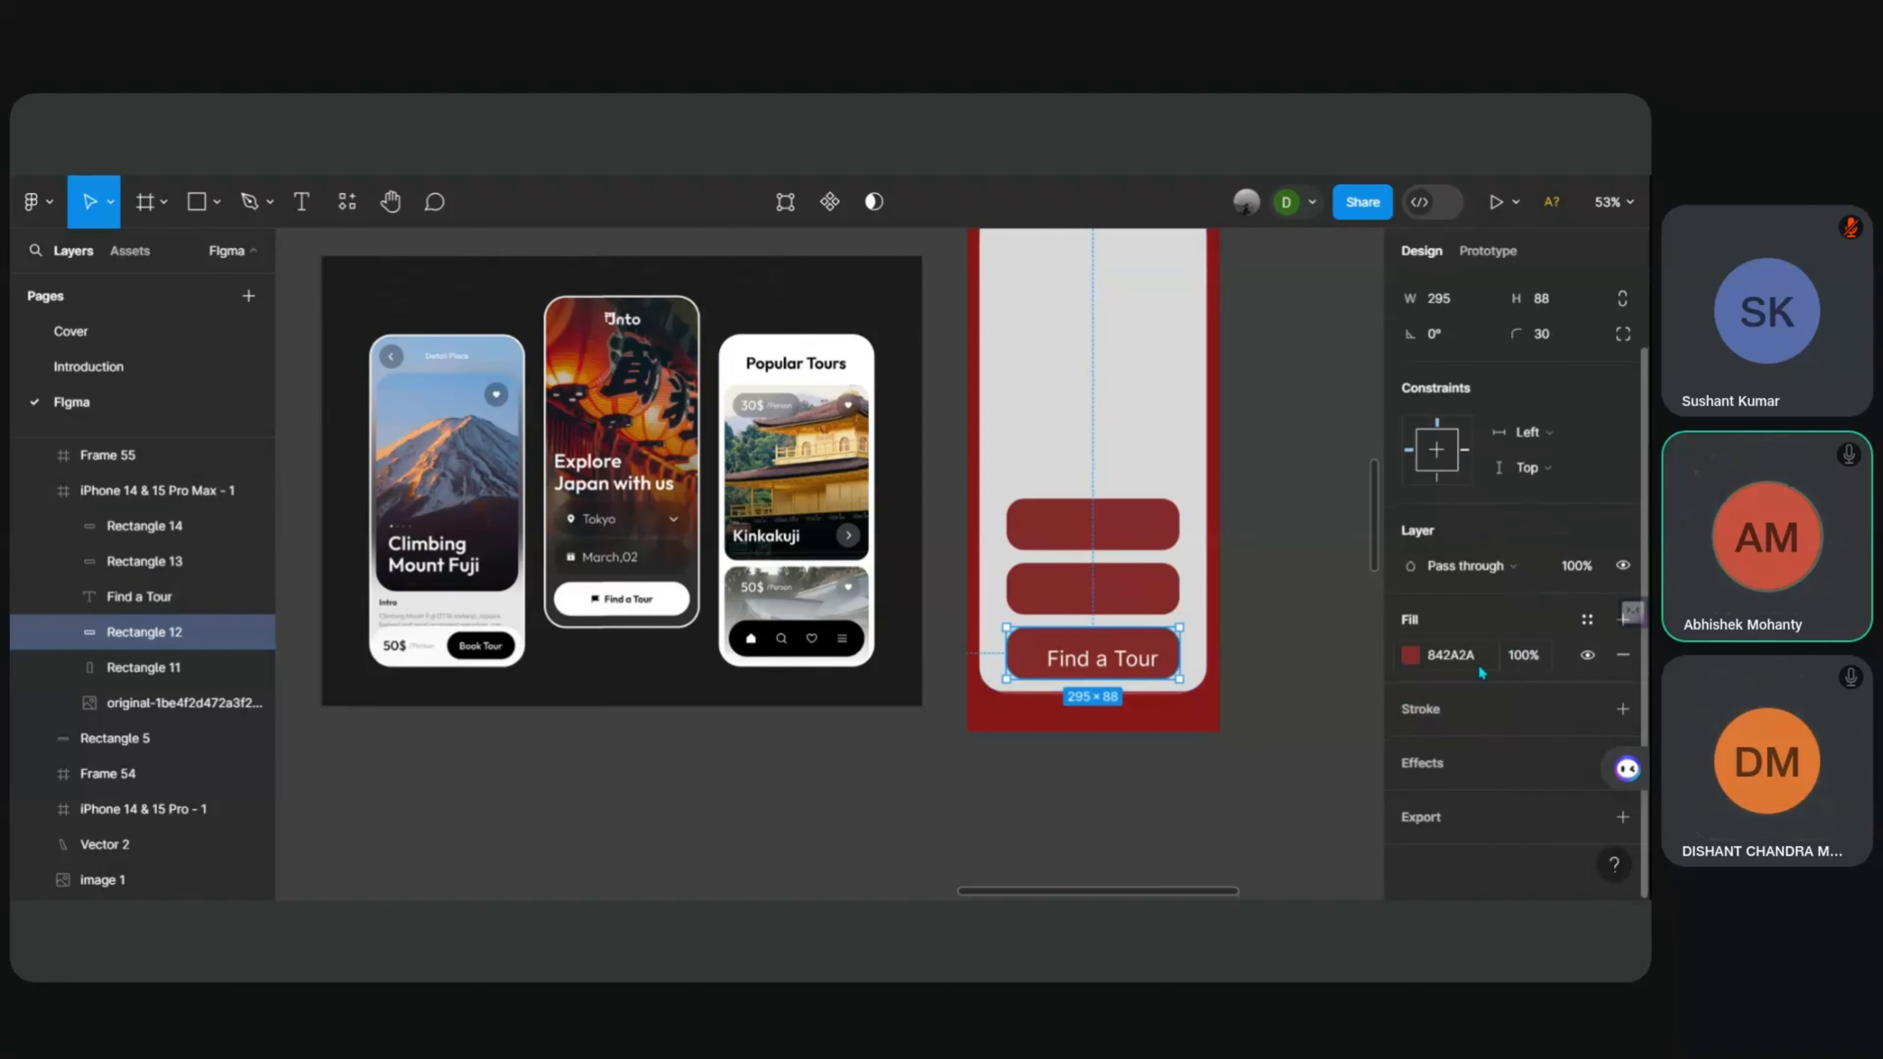
pyautogui.click(1452, 710)
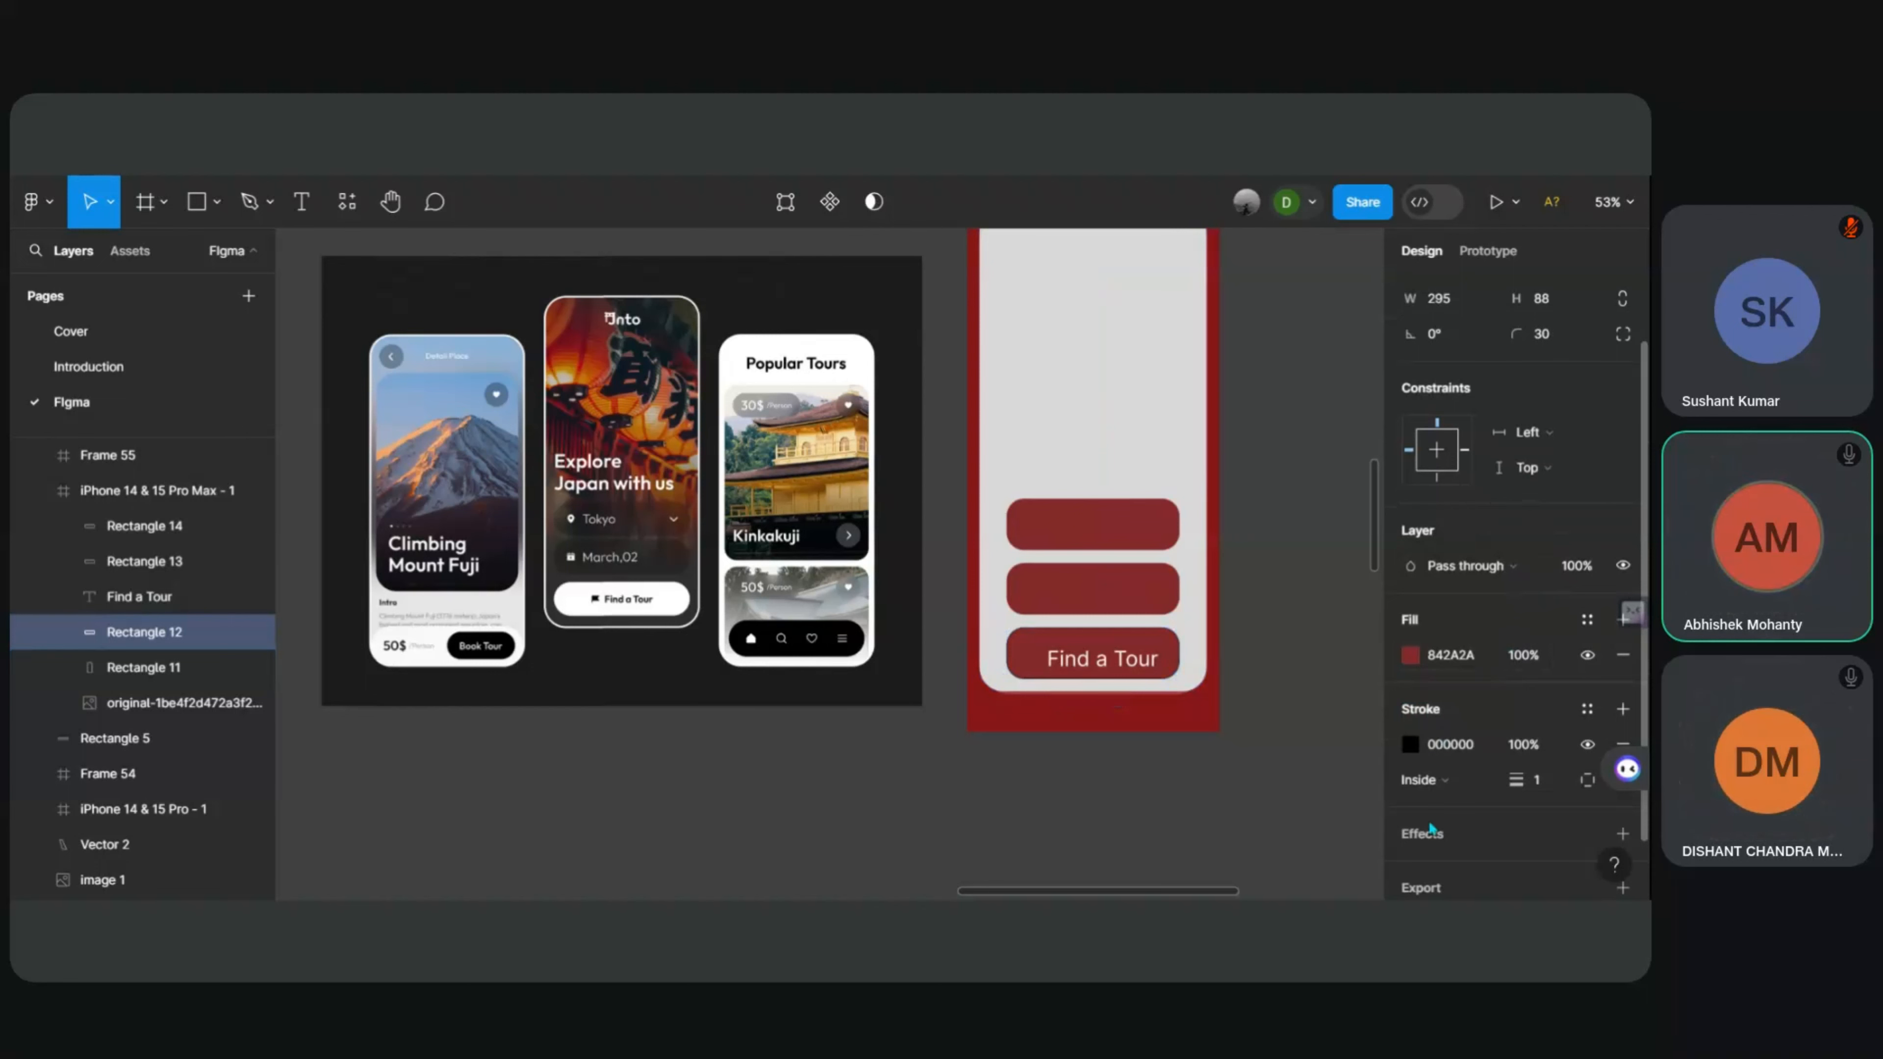
pyautogui.click(1456, 827)
pyautogui.scroll(-2, 1452, 800)
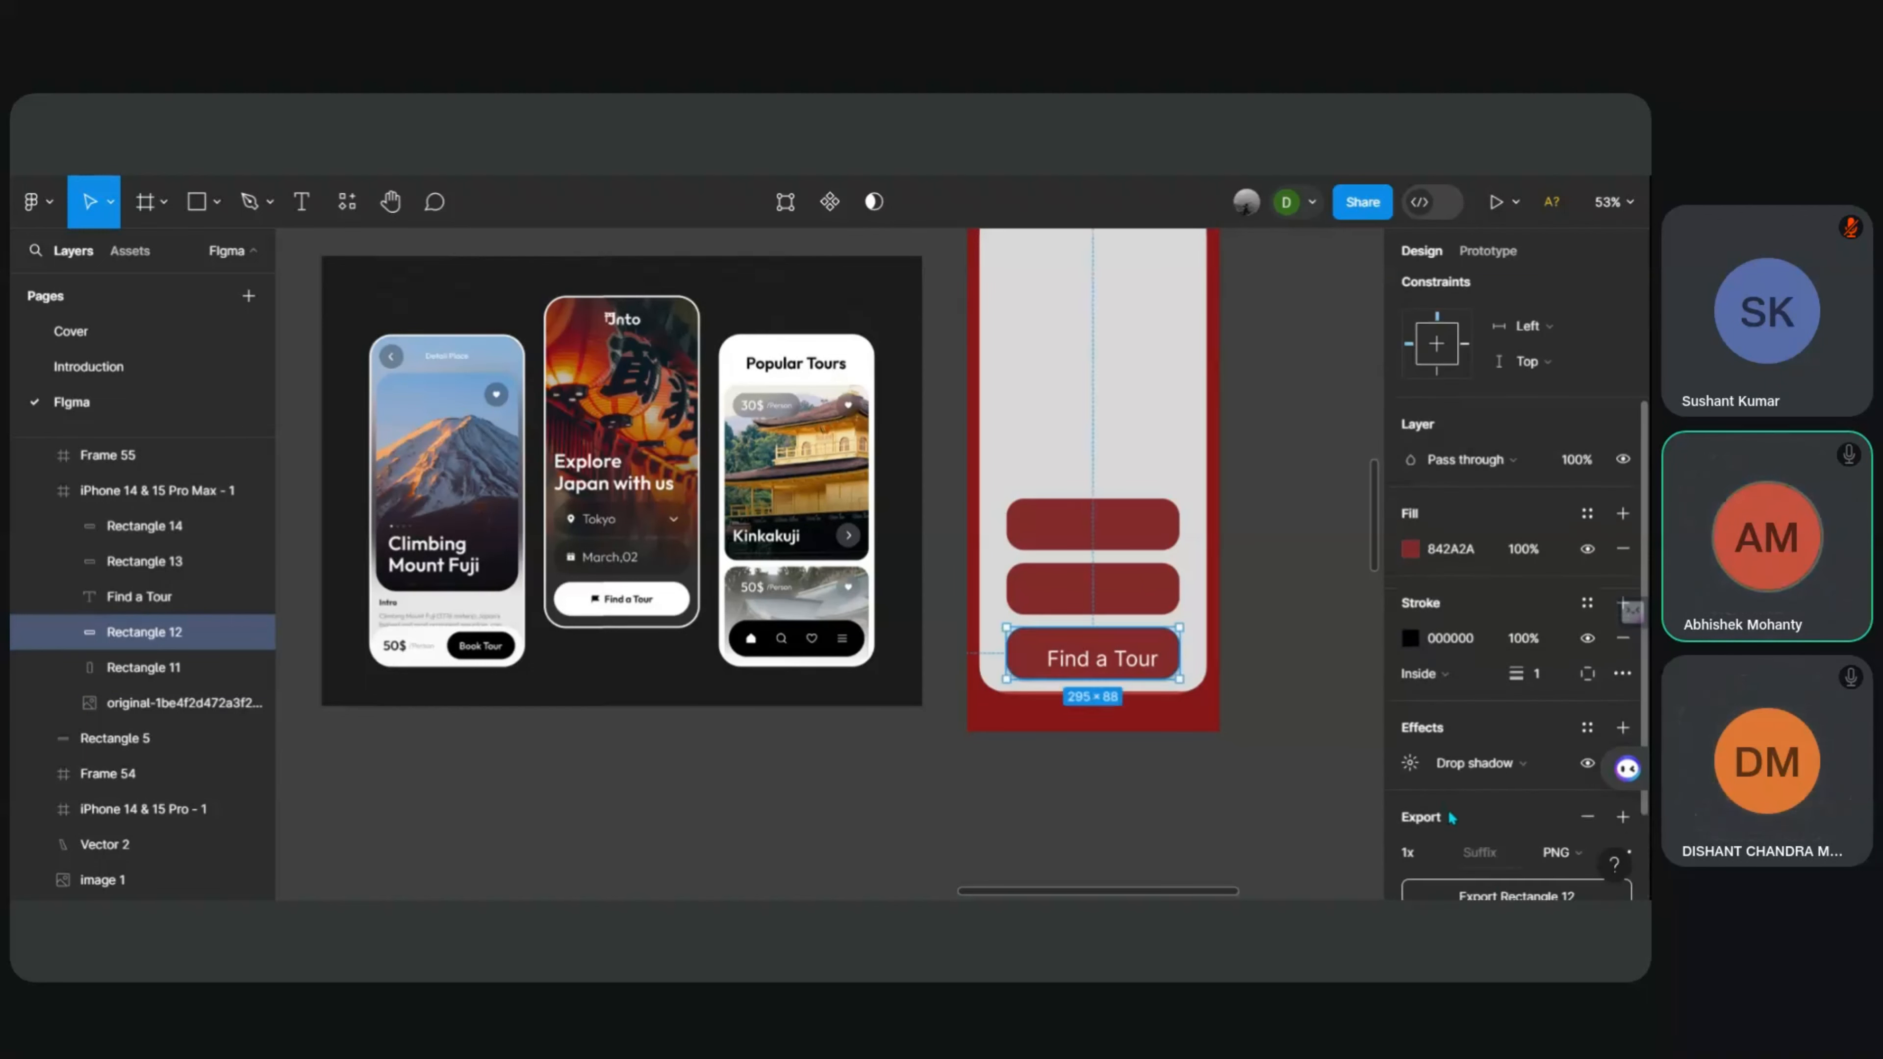
pyautogui.scroll(-3, 1452, 792)
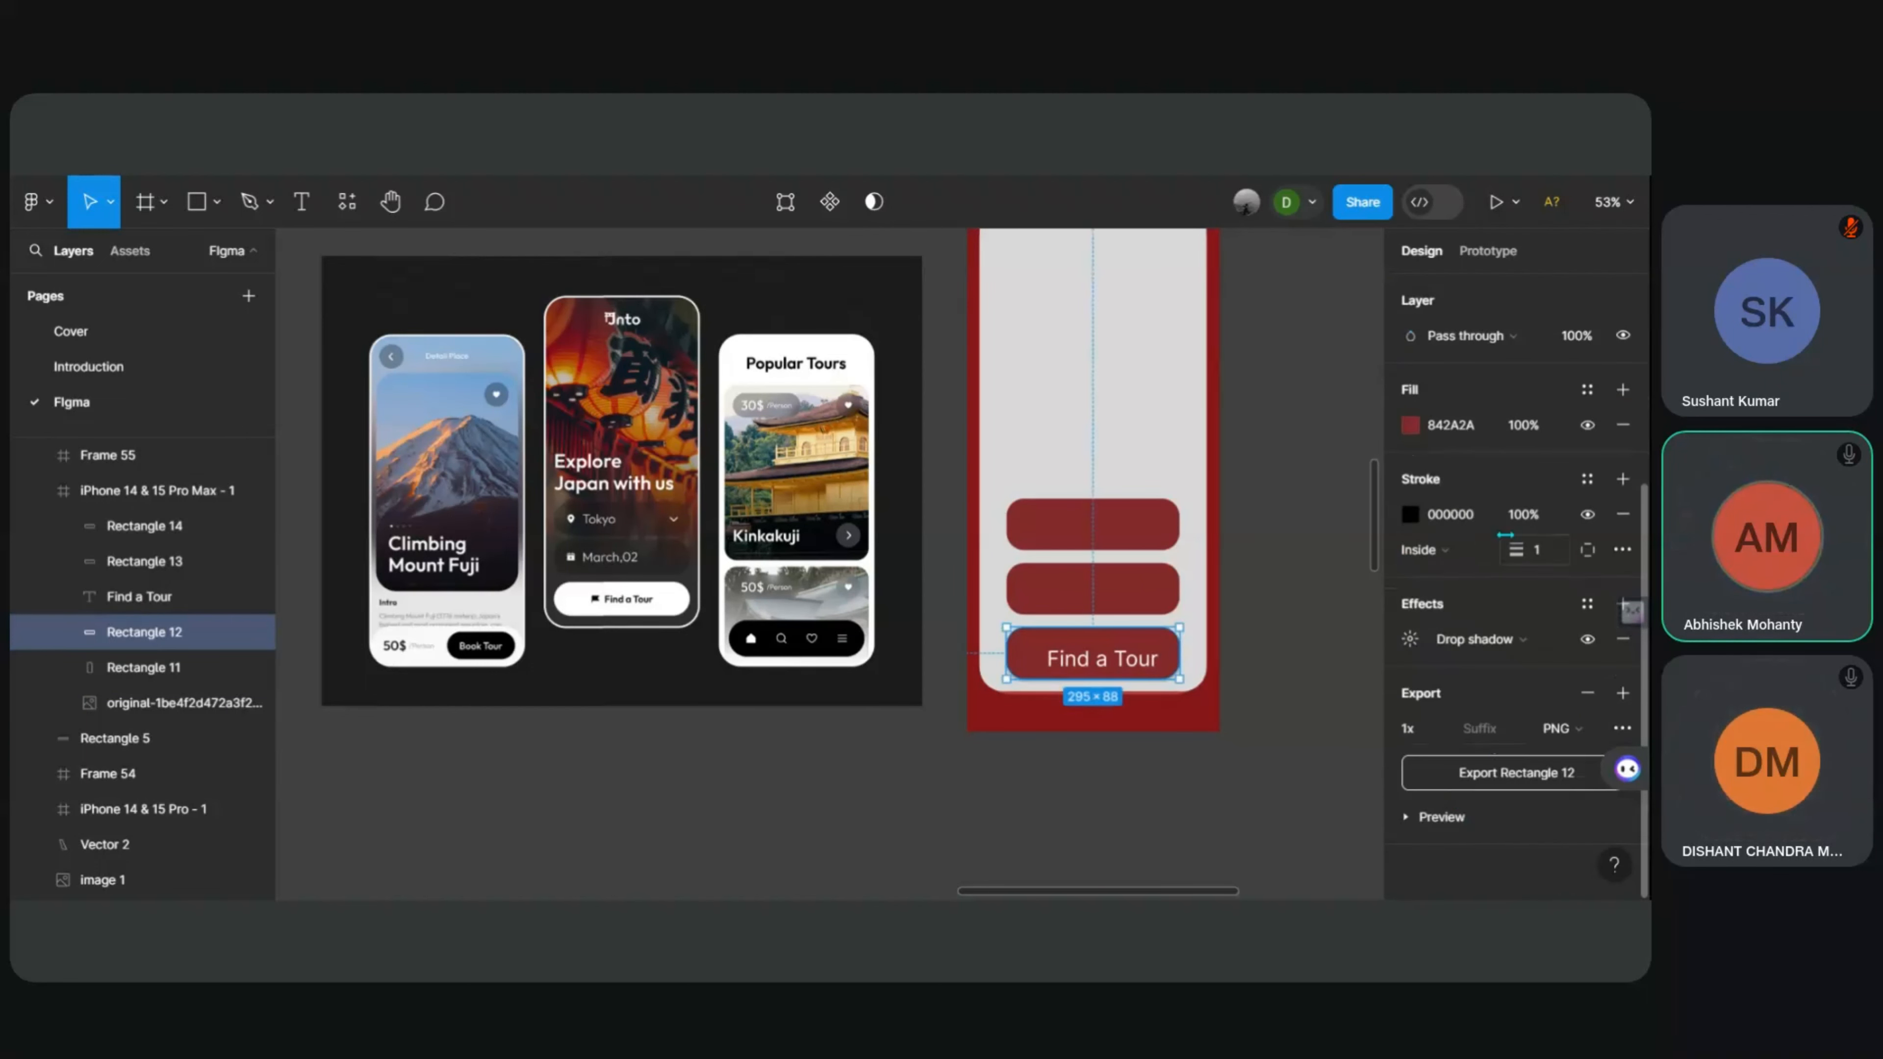
pyautogui.scroll(5, 1509, 669)
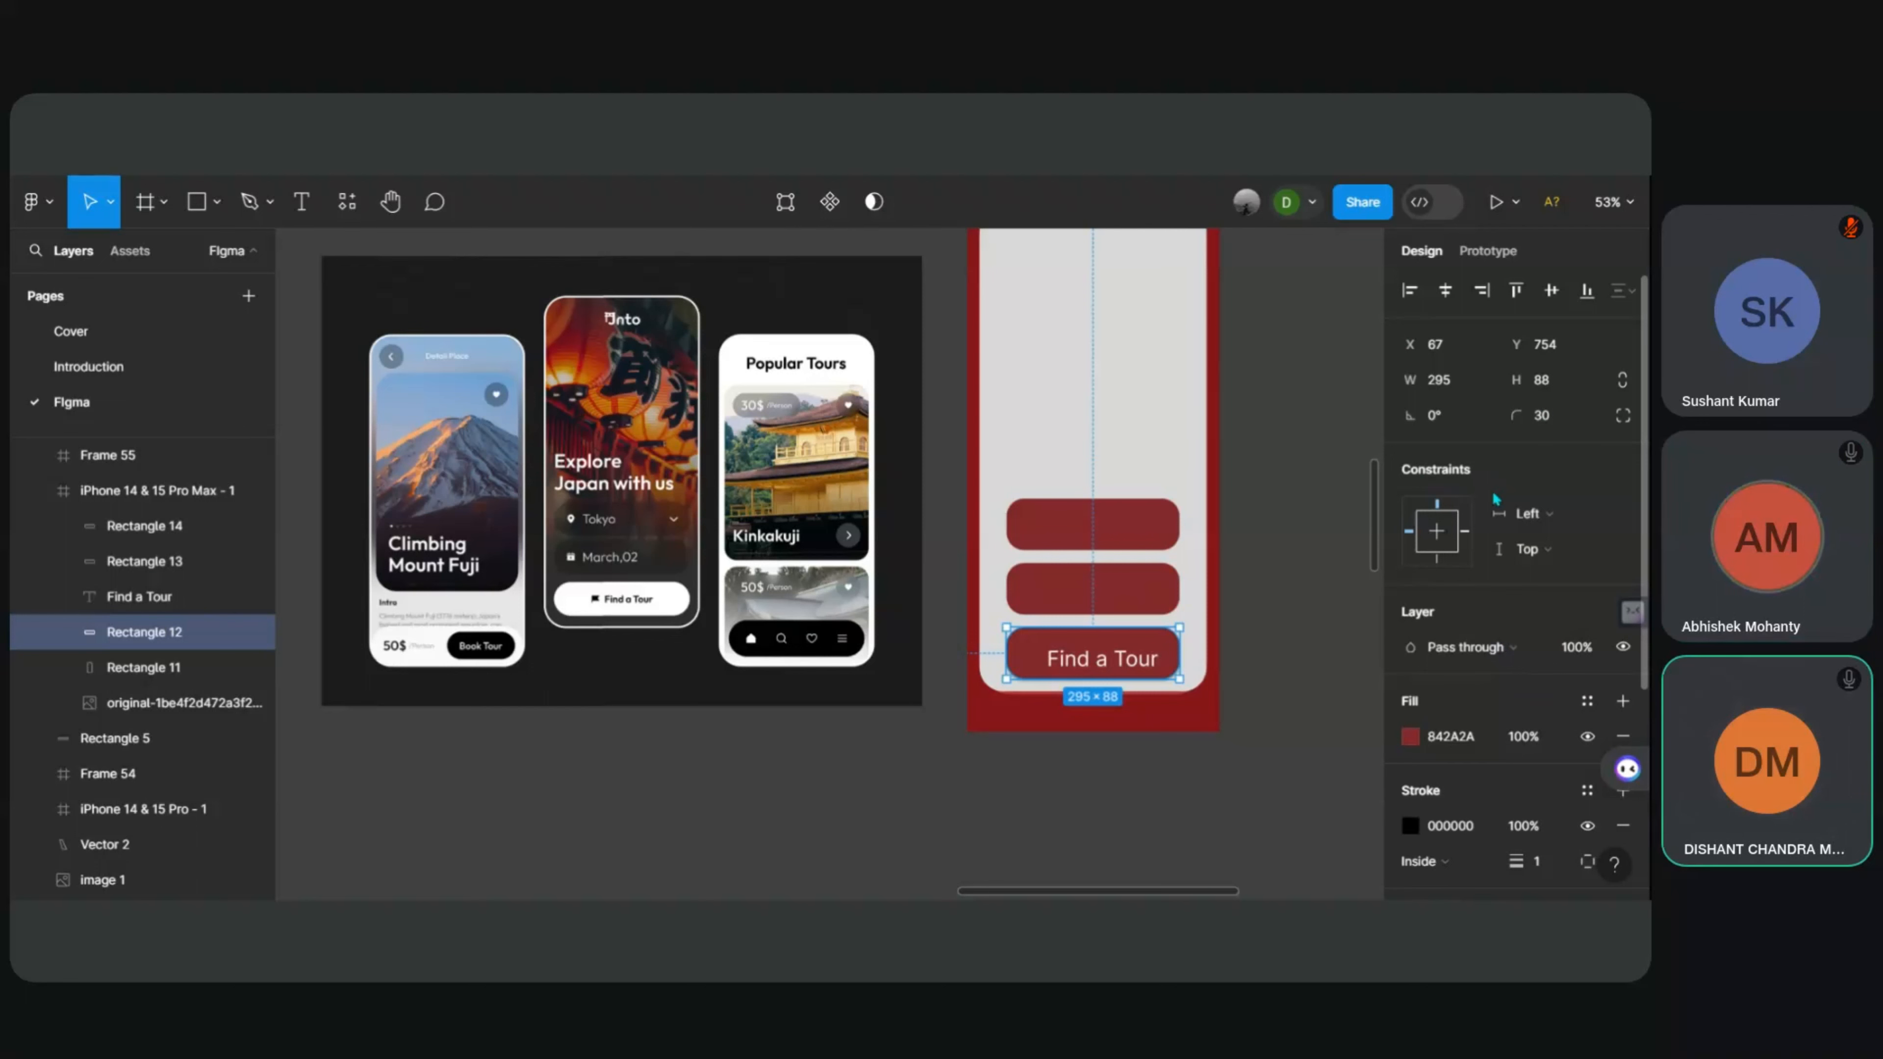
pyautogui.scroll(-5, 1493, 495)
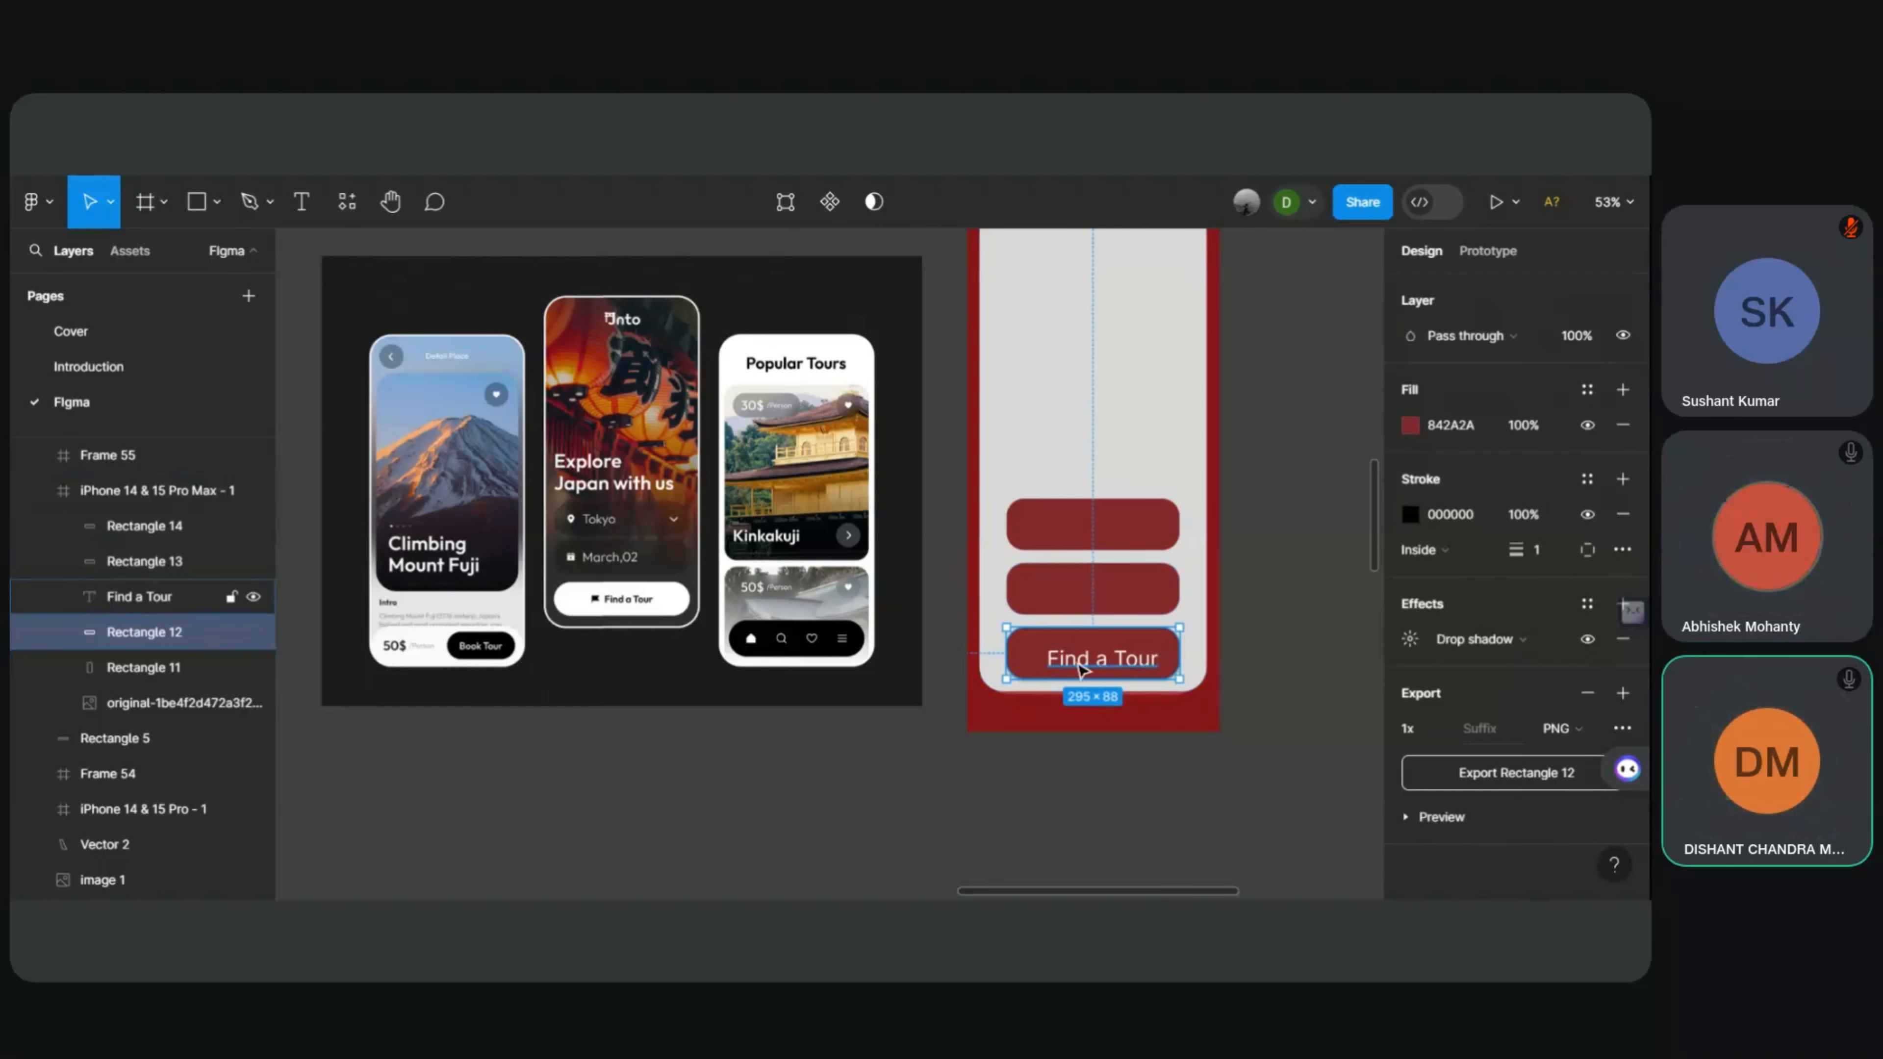
# Step: Center the "Find a Tour" text on the lowest red bar and place a duplicate of it over the middle bar
pyautogui.moveTo(1082, 670); pyautogui.dragTo(1068, 657)
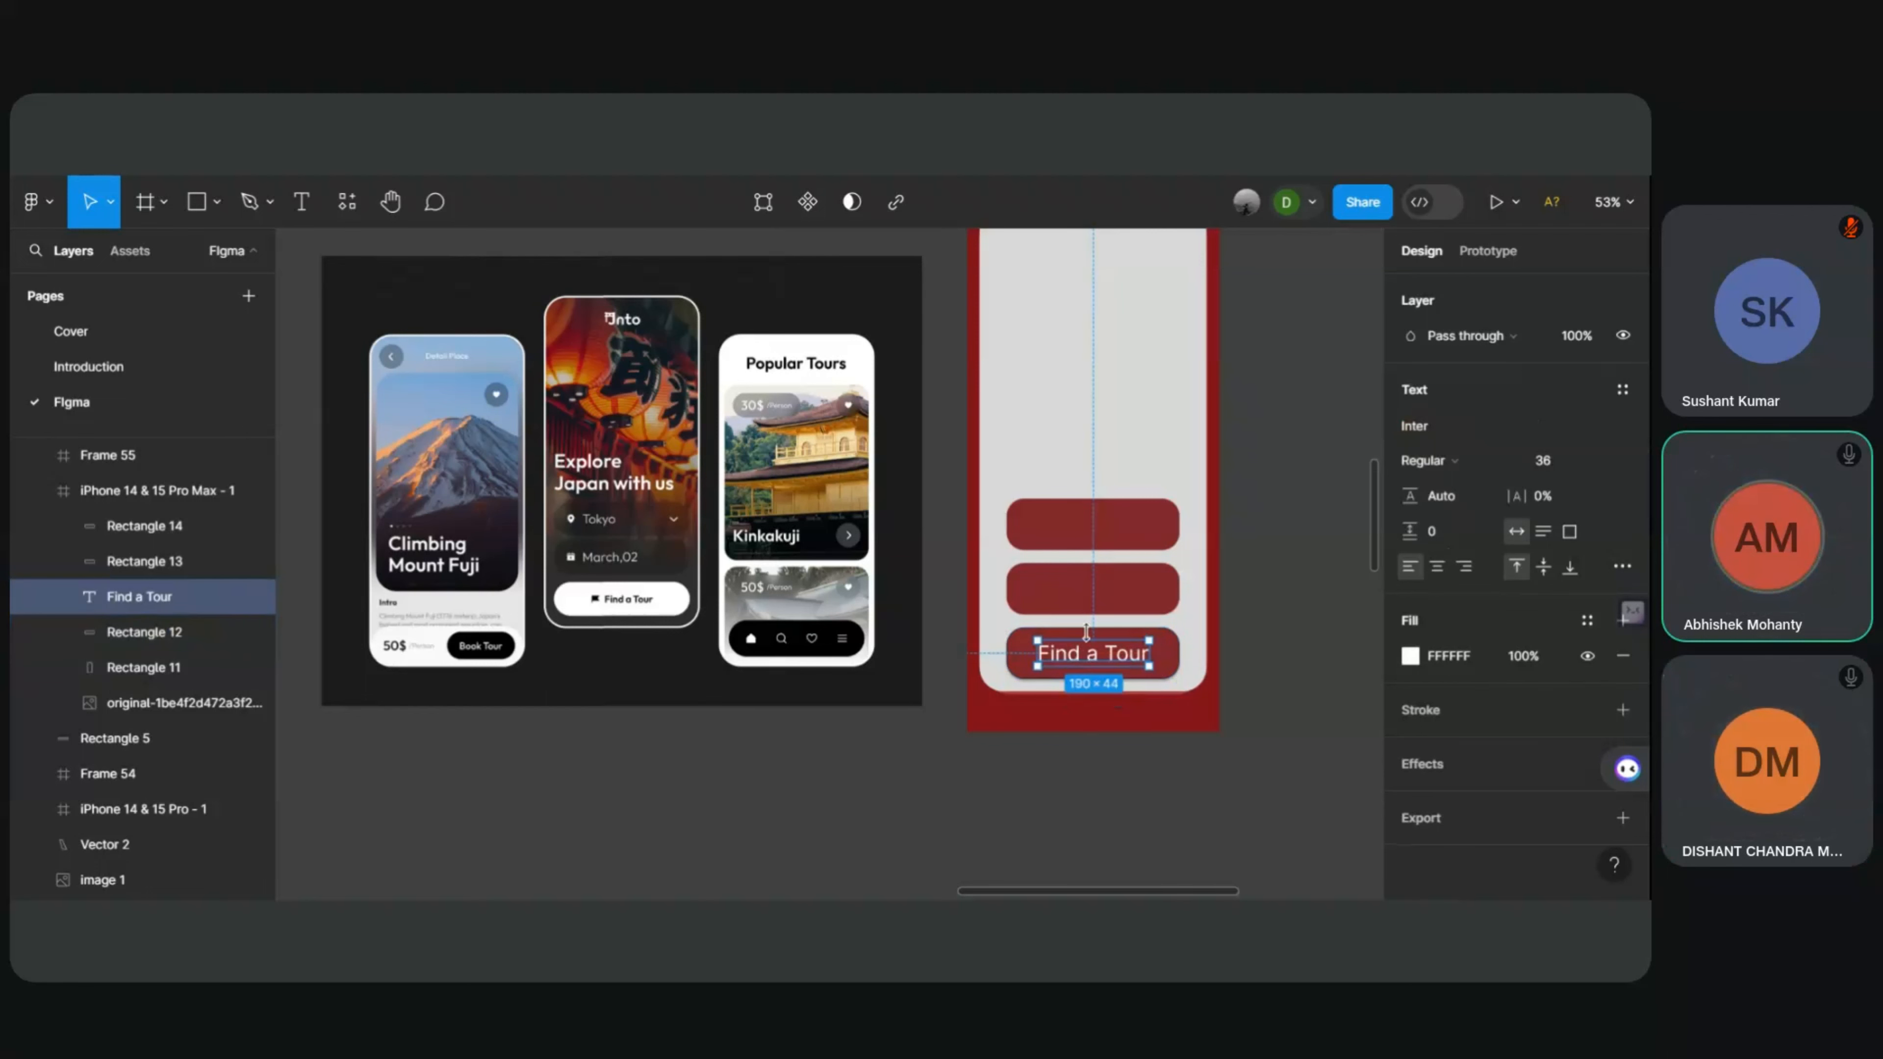
pyautogui.hotkey('ctrl', 'd')
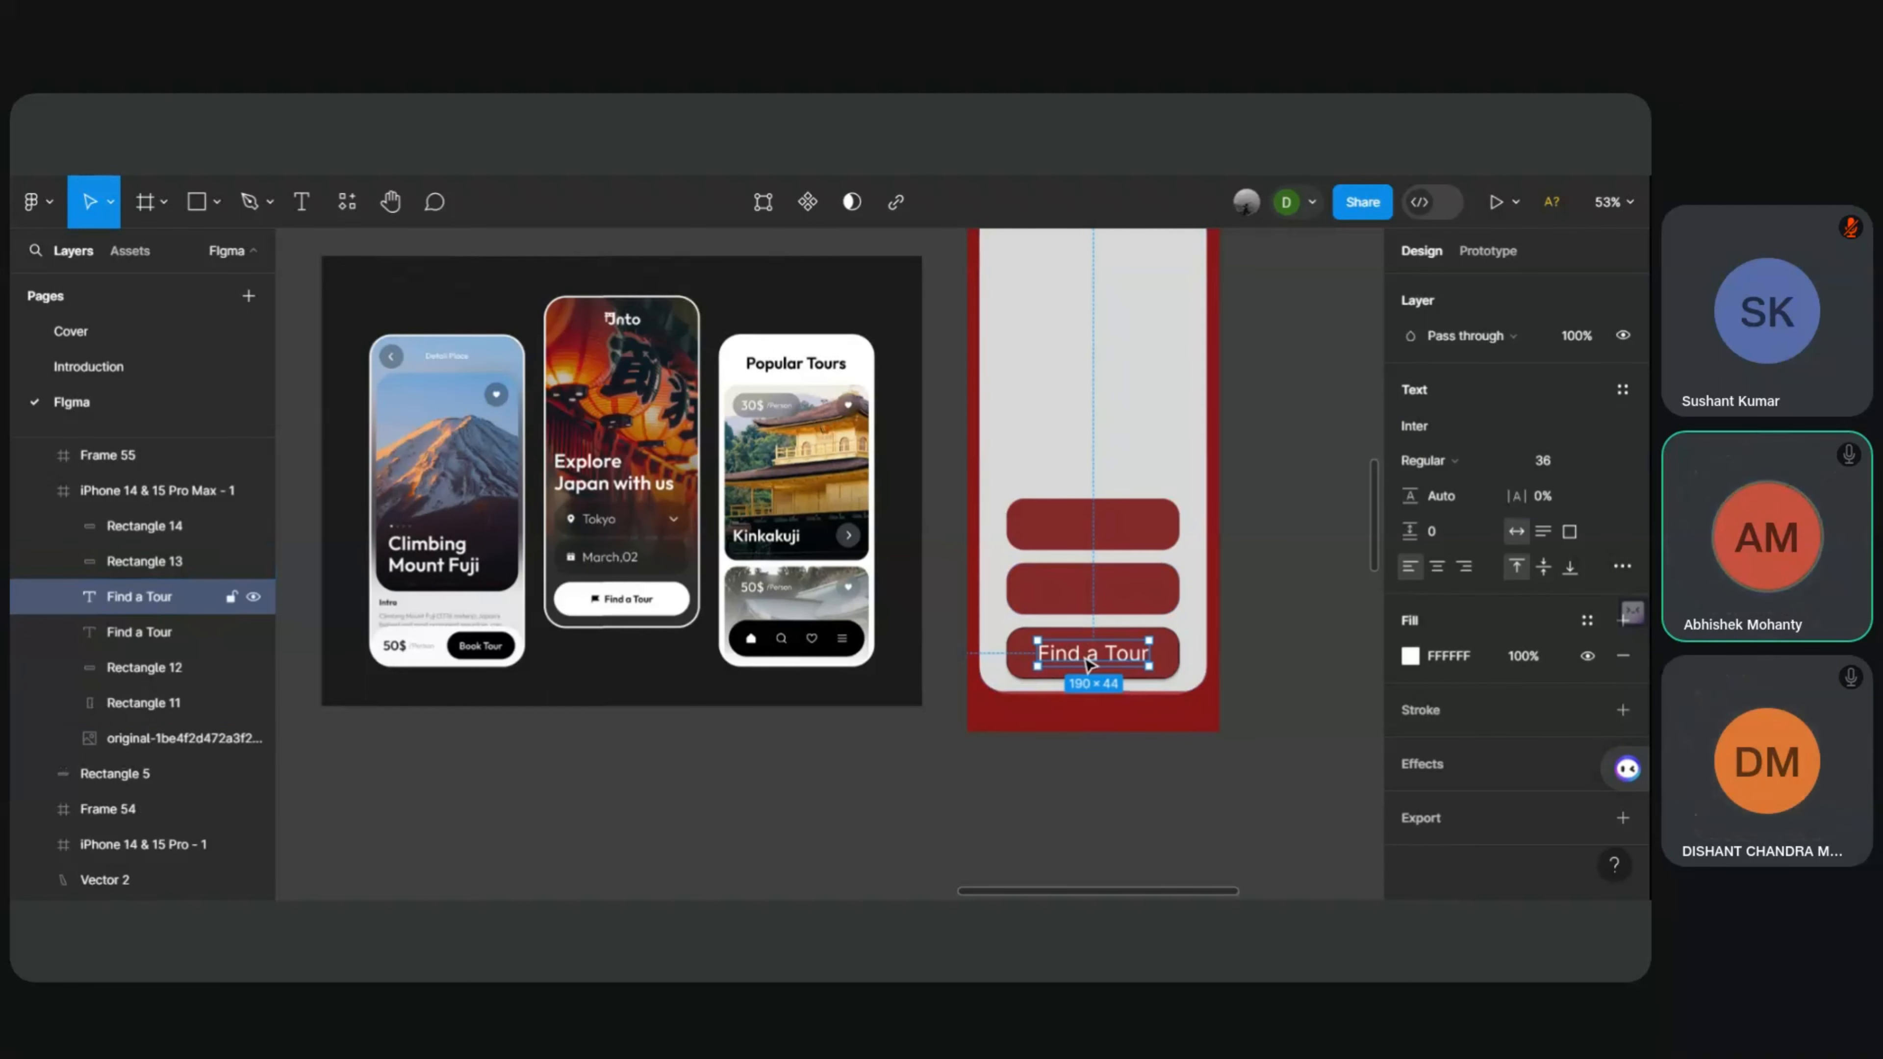
pyautogui.moveTo(1087, 652); pyautogui.dragTo(1087, 591)
# Step: Try to shift the duplicate "Find a Tour" label through the layer order relative to the middle red bar
pyautogui.hotkey('ctrl', '[')
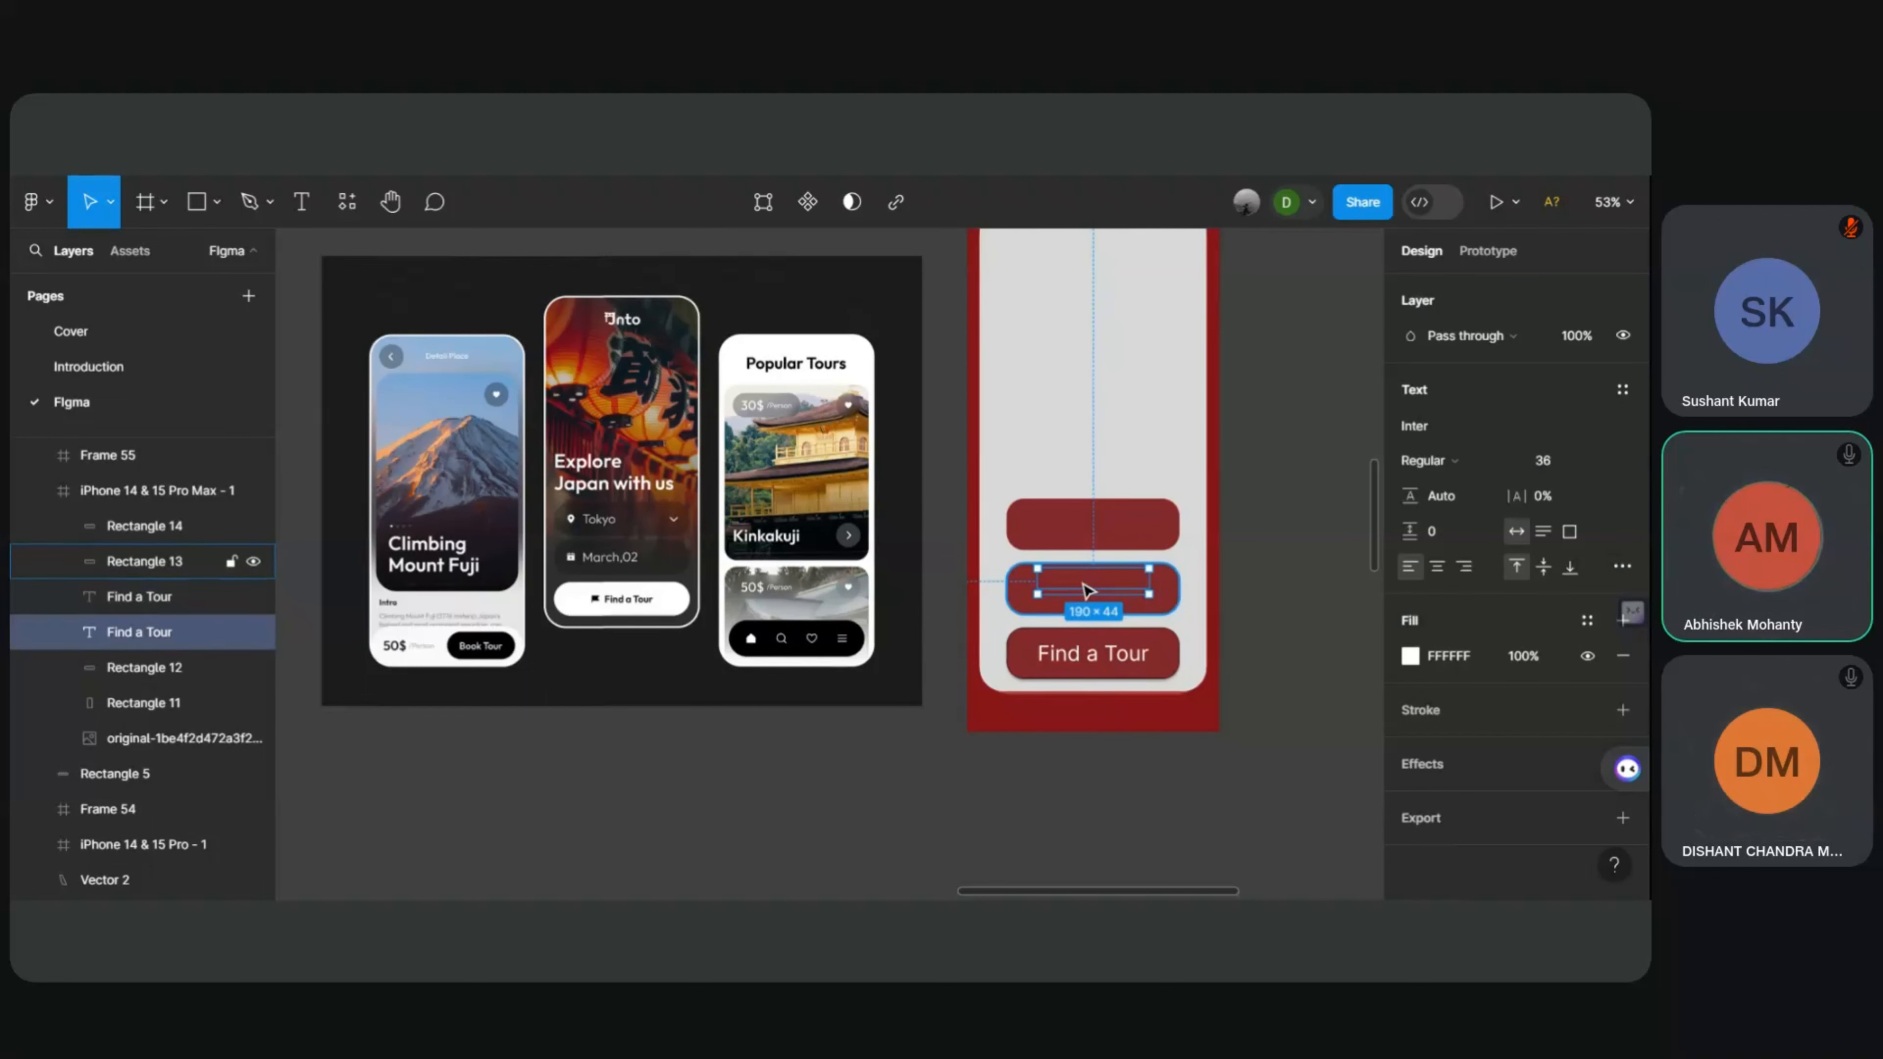
pyautogui.hotkey('ctrl', '[')
pyautogui.hotkey('ctrl', '[')
pyautogui.hotkey('ctrl', ']')
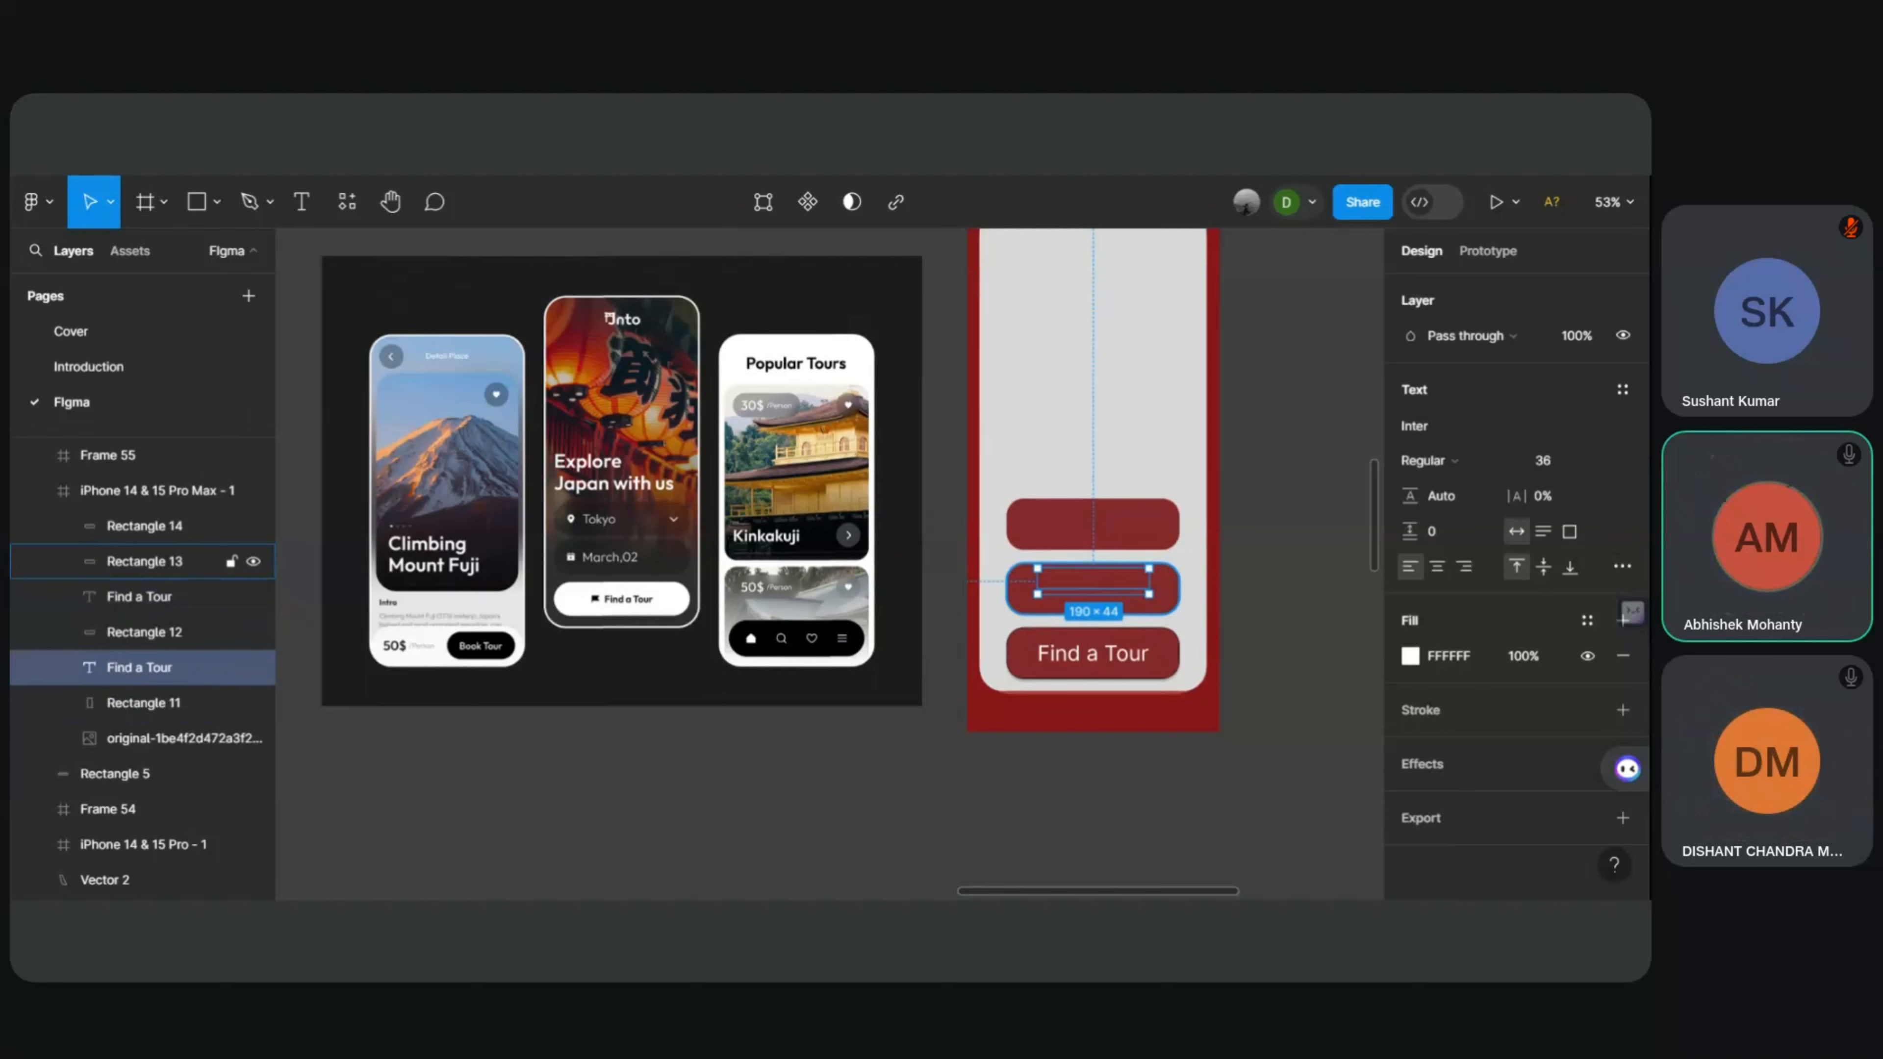
pyautogui.hotkey('ctrl', ']')
pyautogui.doubleClick(1086, 590)
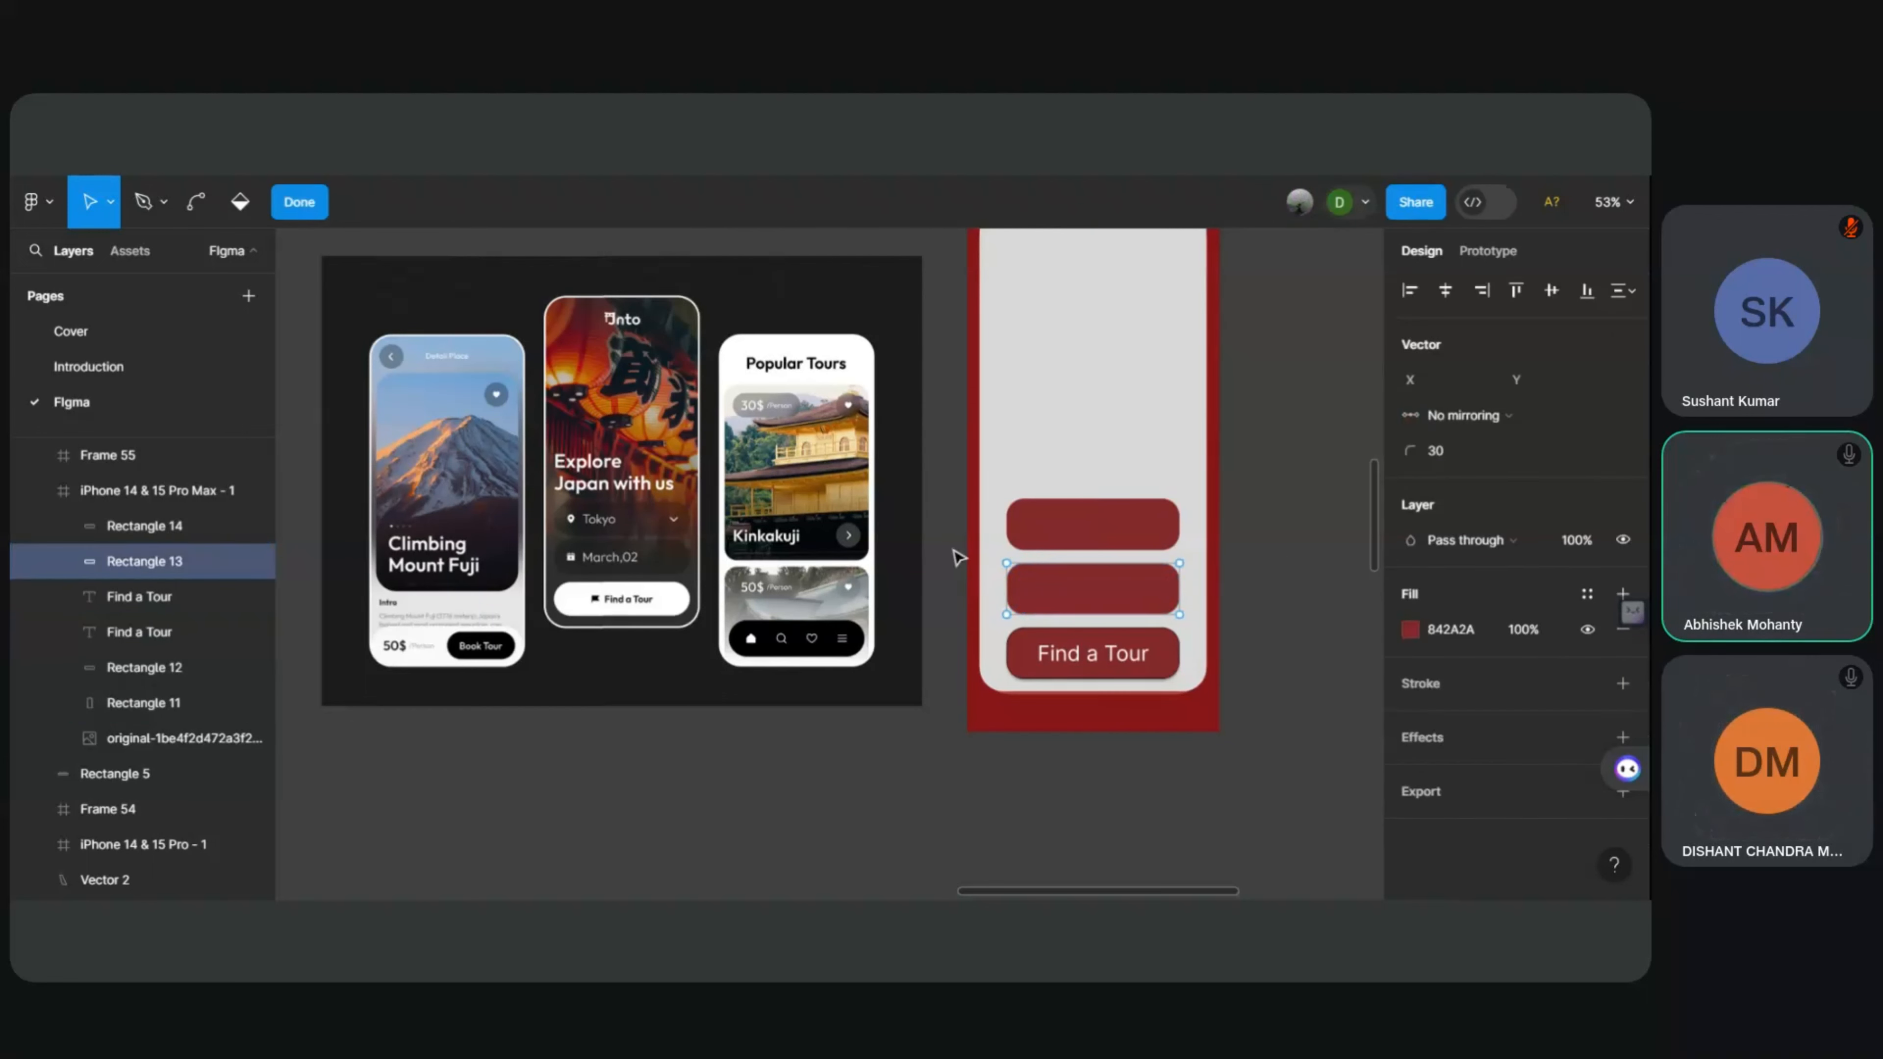
pyautogui.press('ctrl')
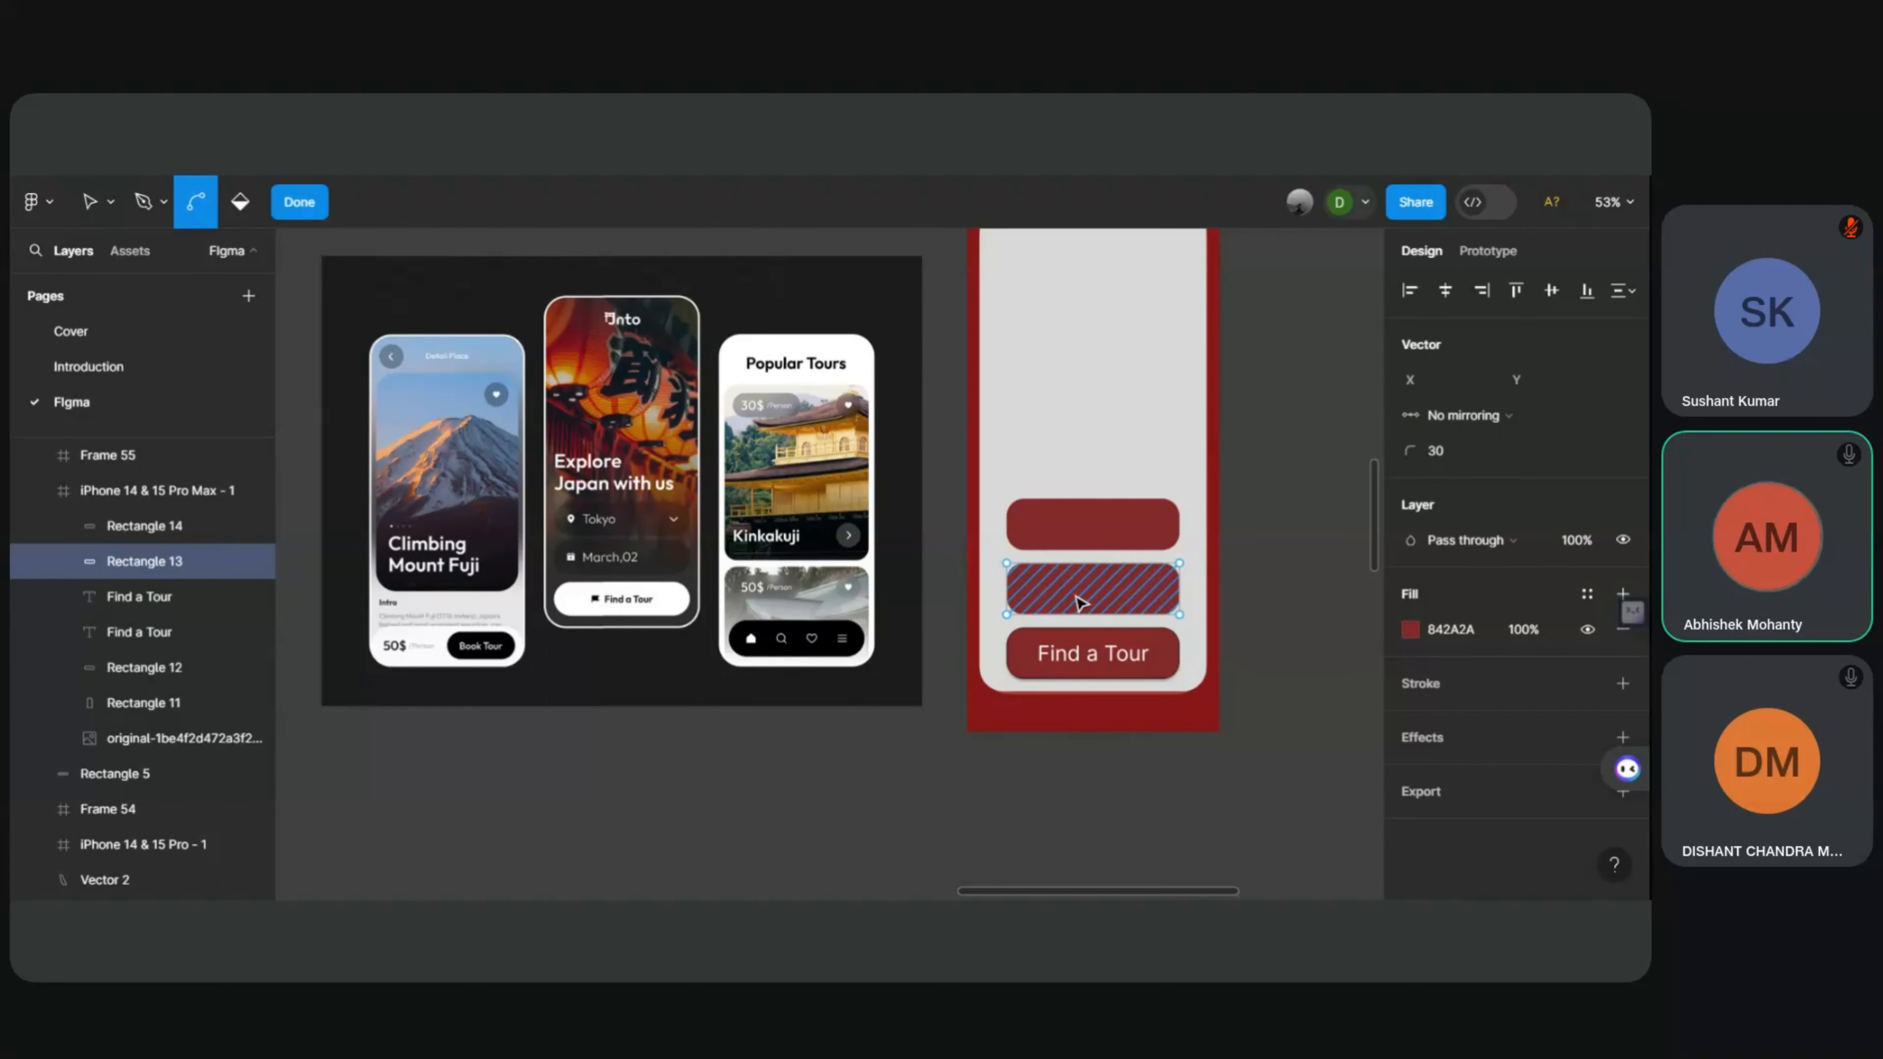
pyautogui.click(1042, 653)
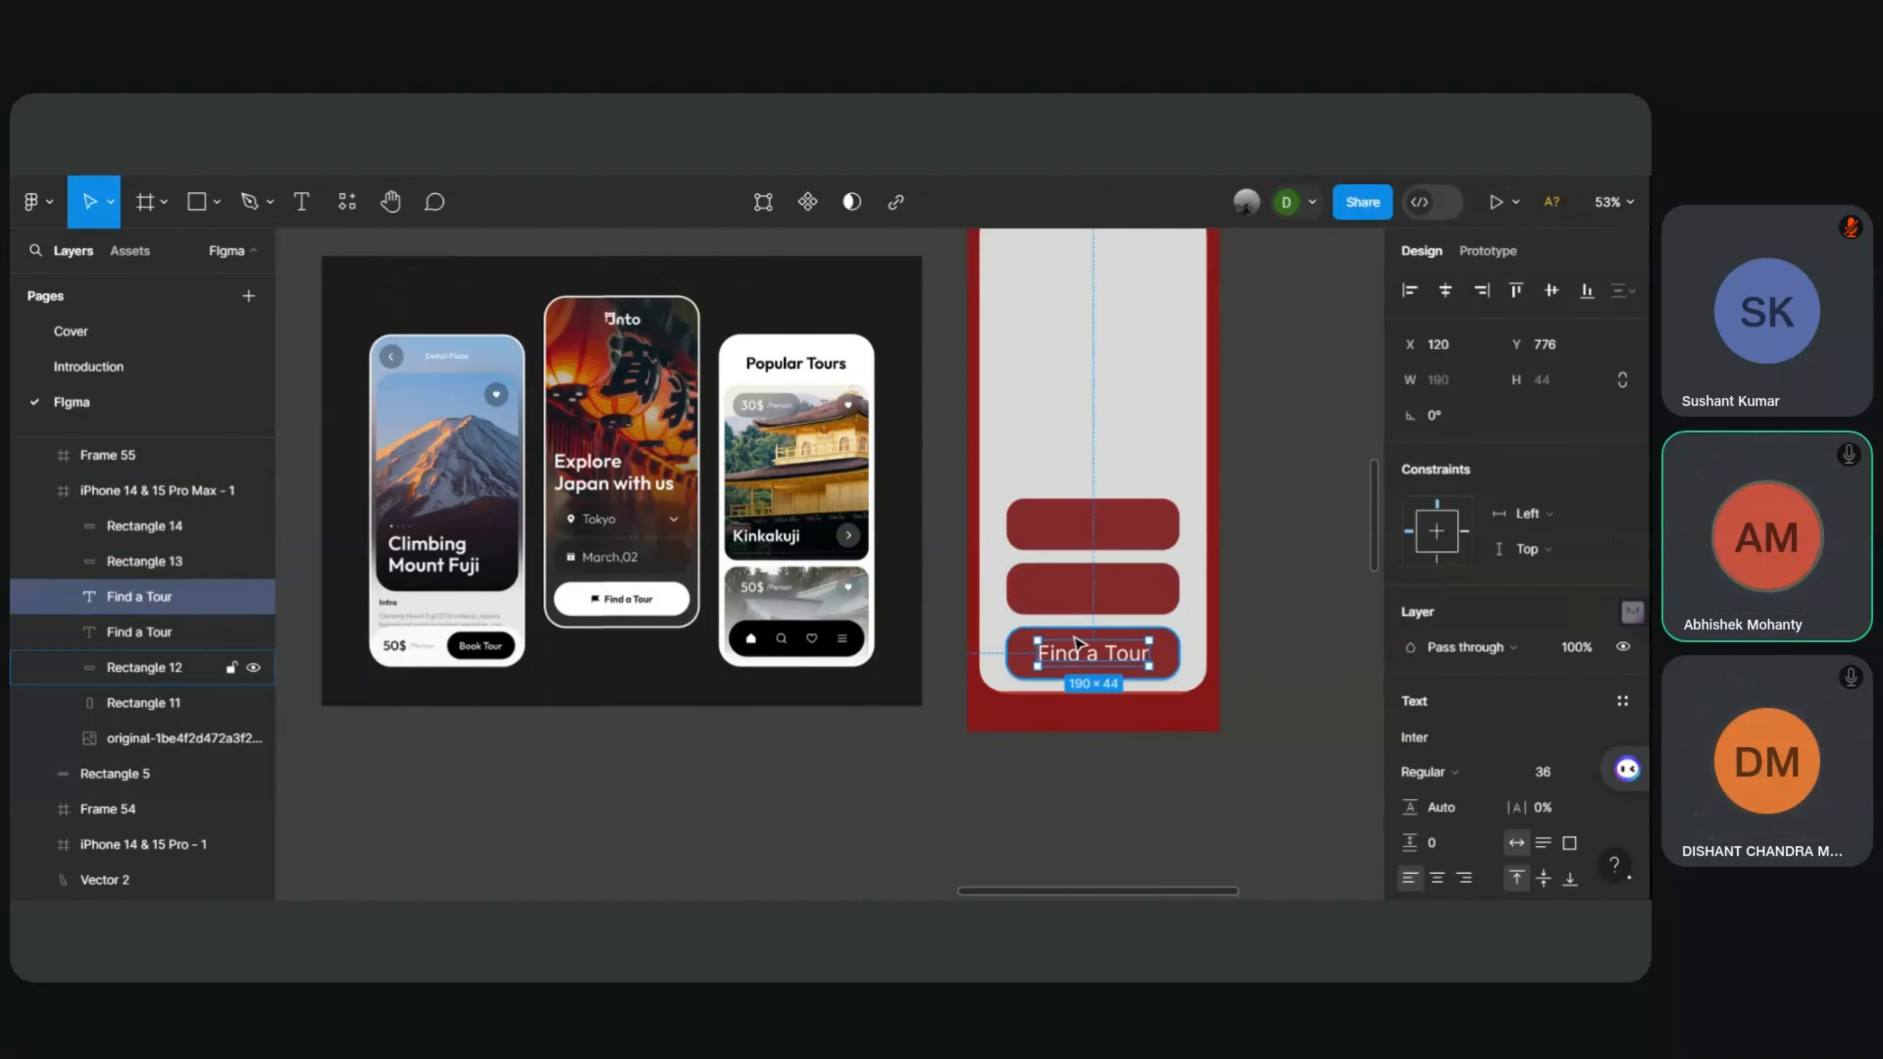
pyautogui.moveTo(1076, 658)
pyautogui.mouseDown()
pyautogui.moveTo(1067, 602)
pyautogui.moveTo(1078, 660)
pyautogui.mouseUp()
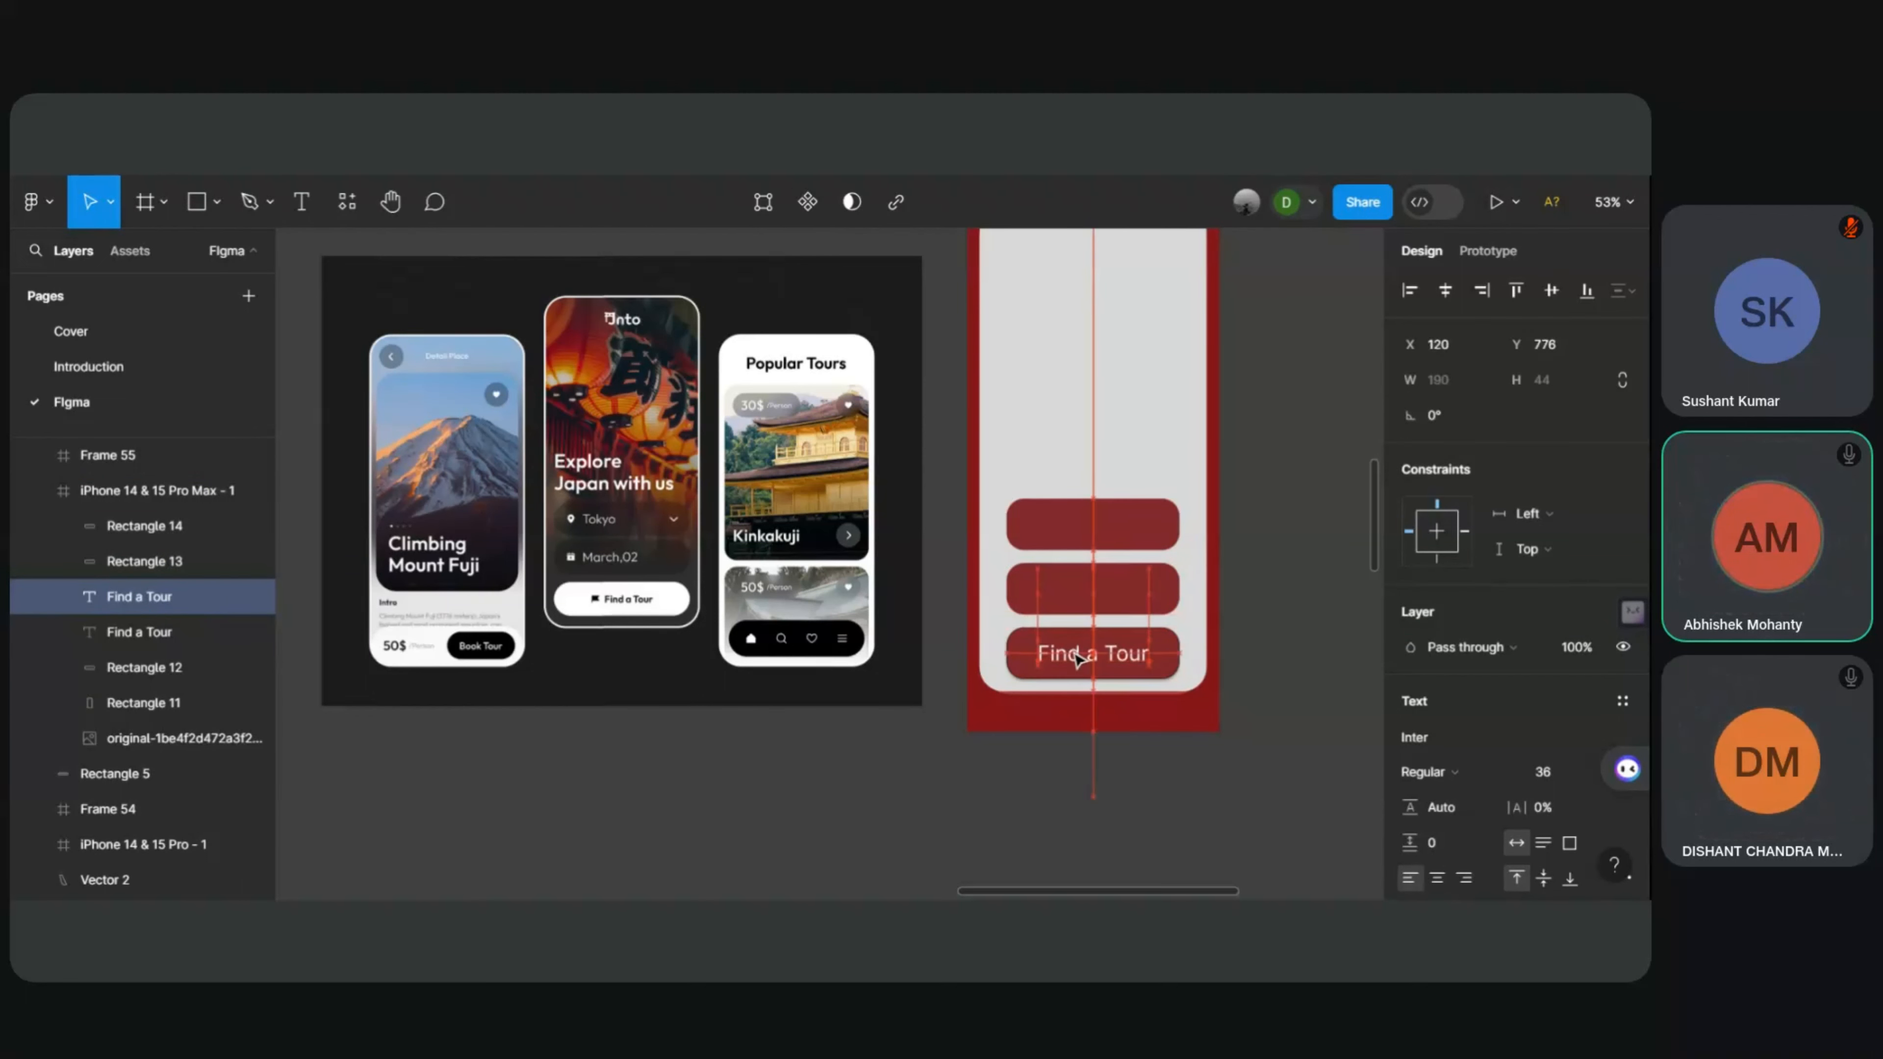
# Step: Bring the duplicate "Find a Tour" label to the front and center it on the middle red bar at Y 666
pyautogui.click(187, 637)
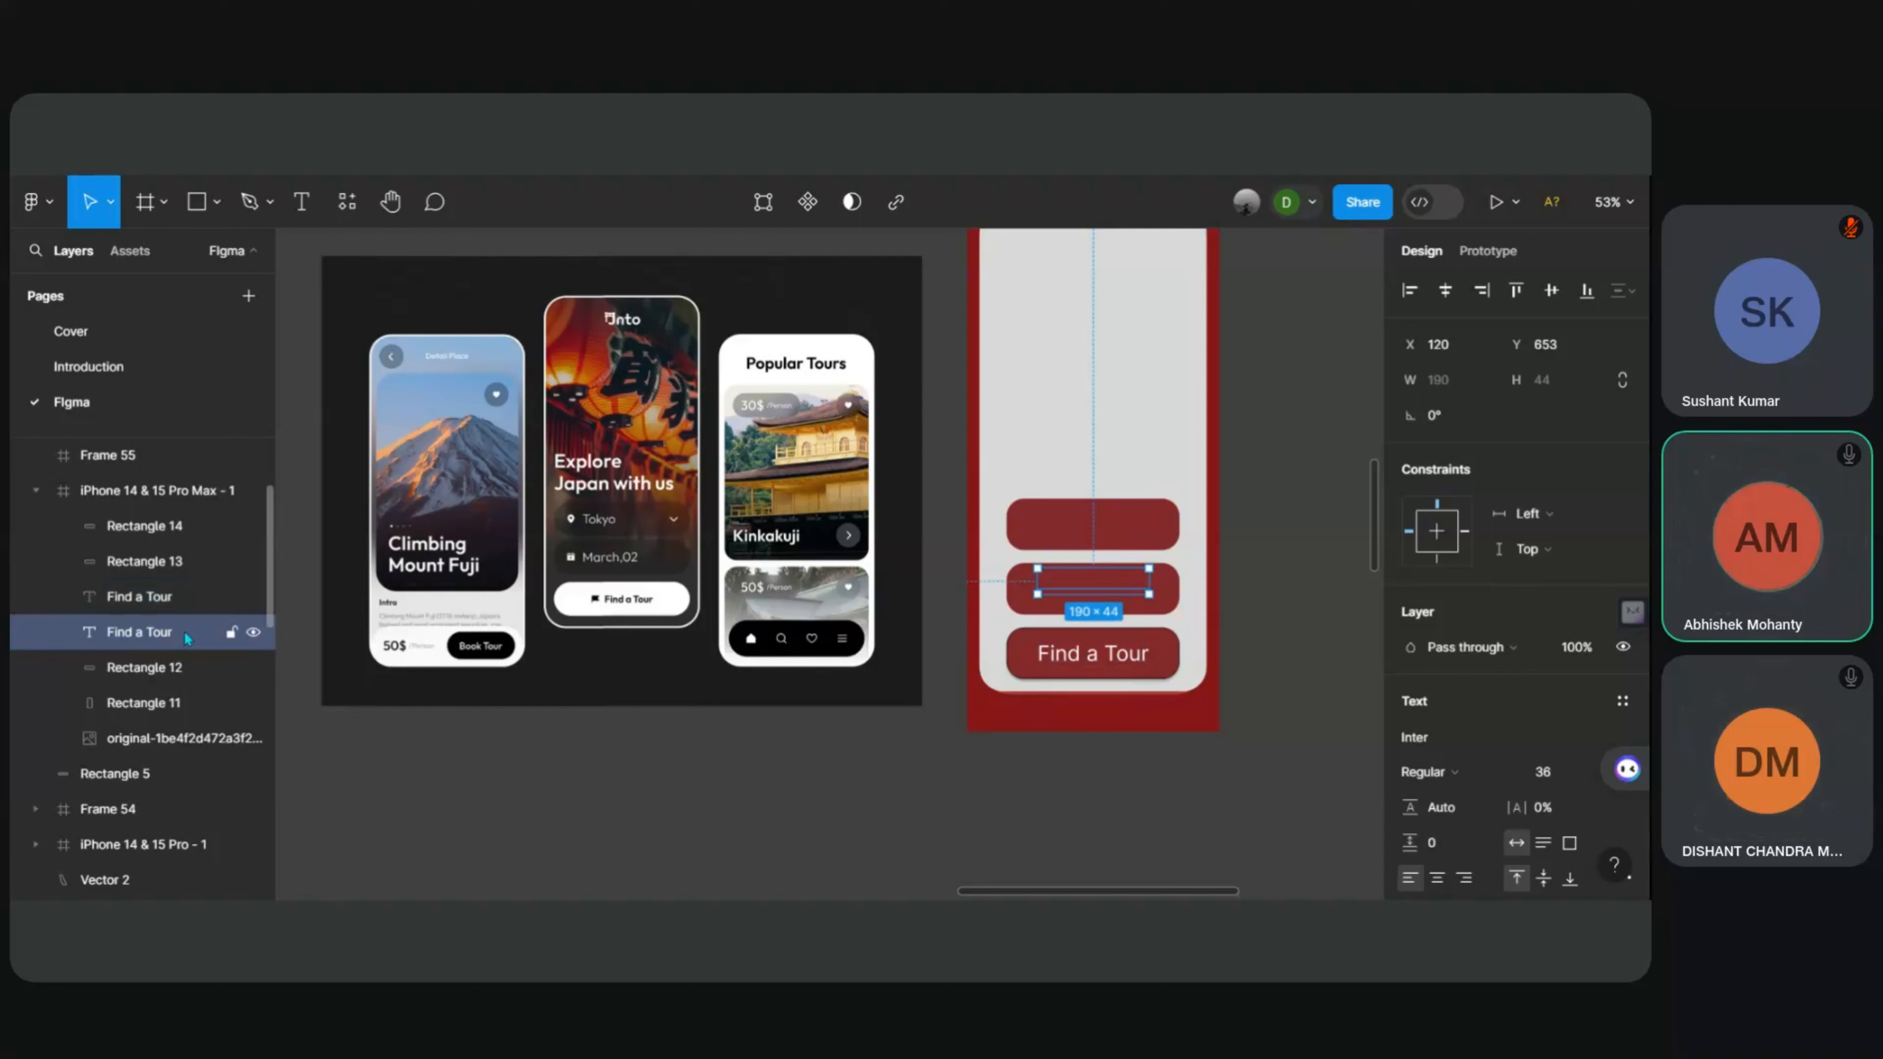
pyautogui.rightClick(191, 641)
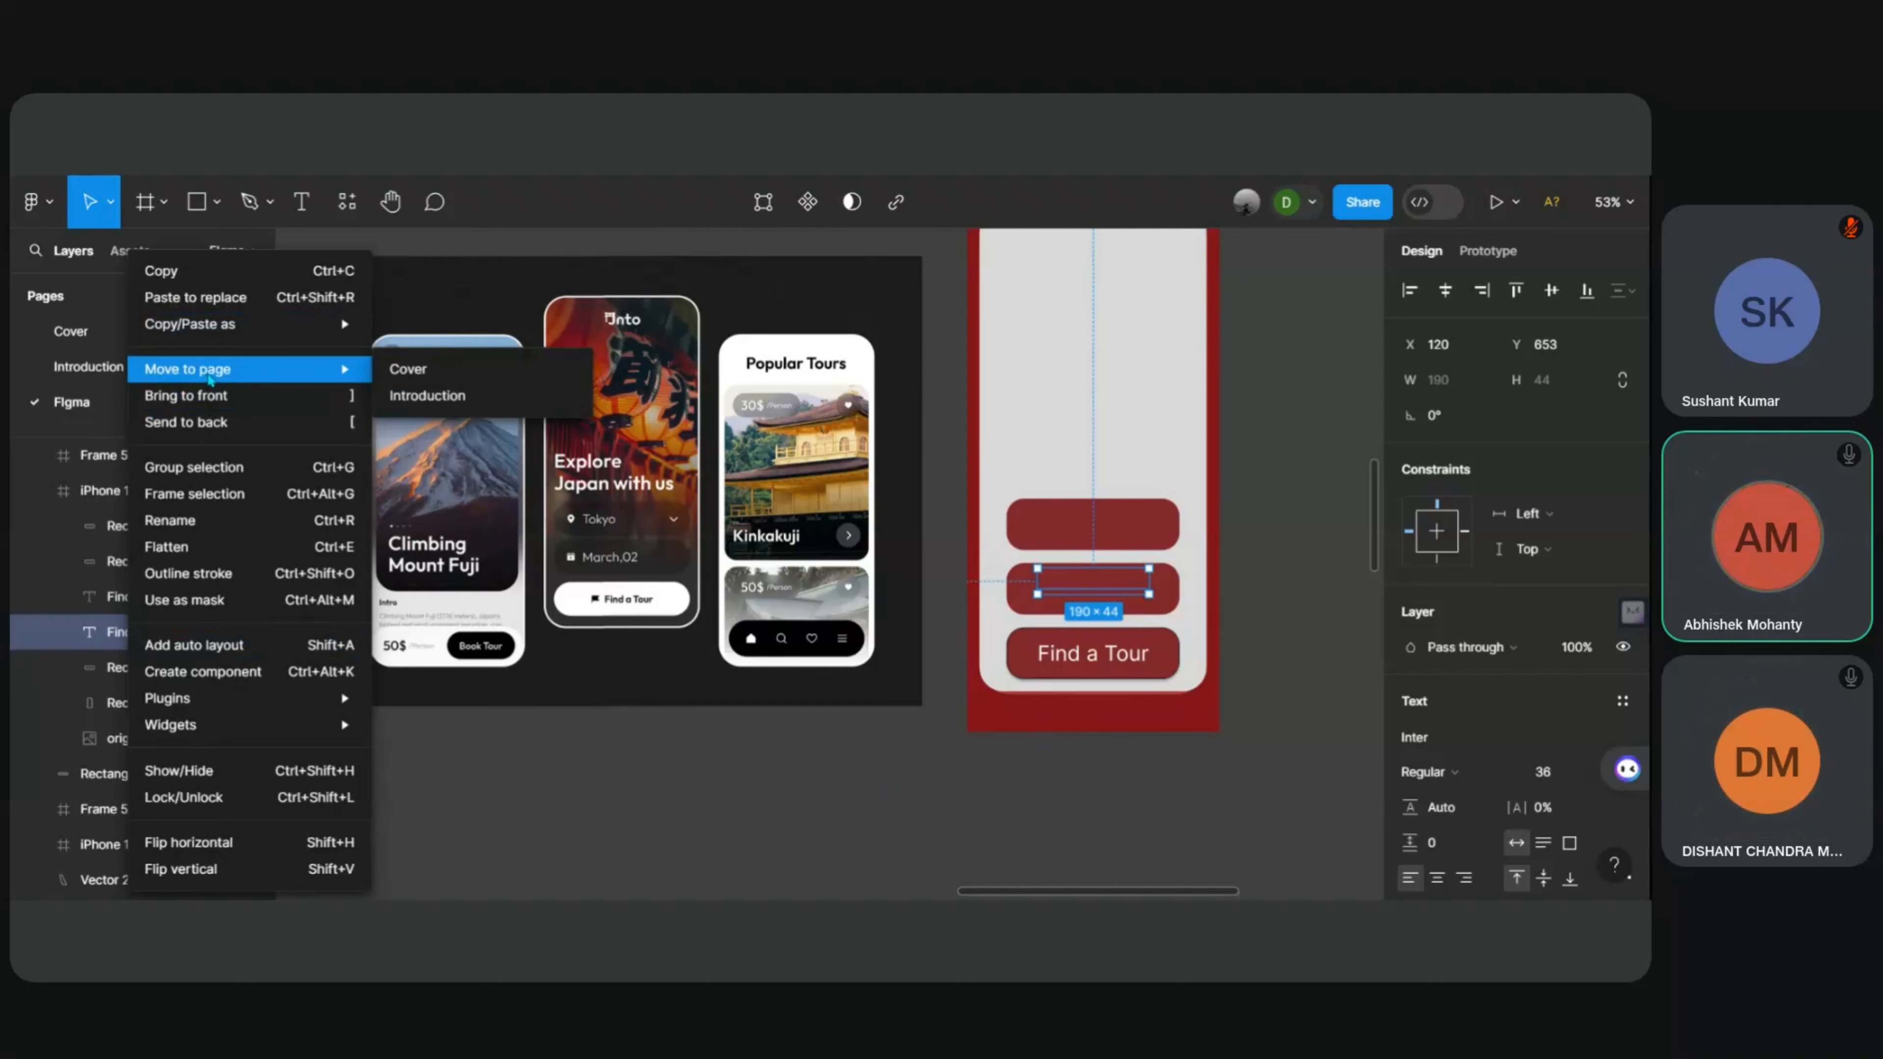
pyautogui.click(185, 396)
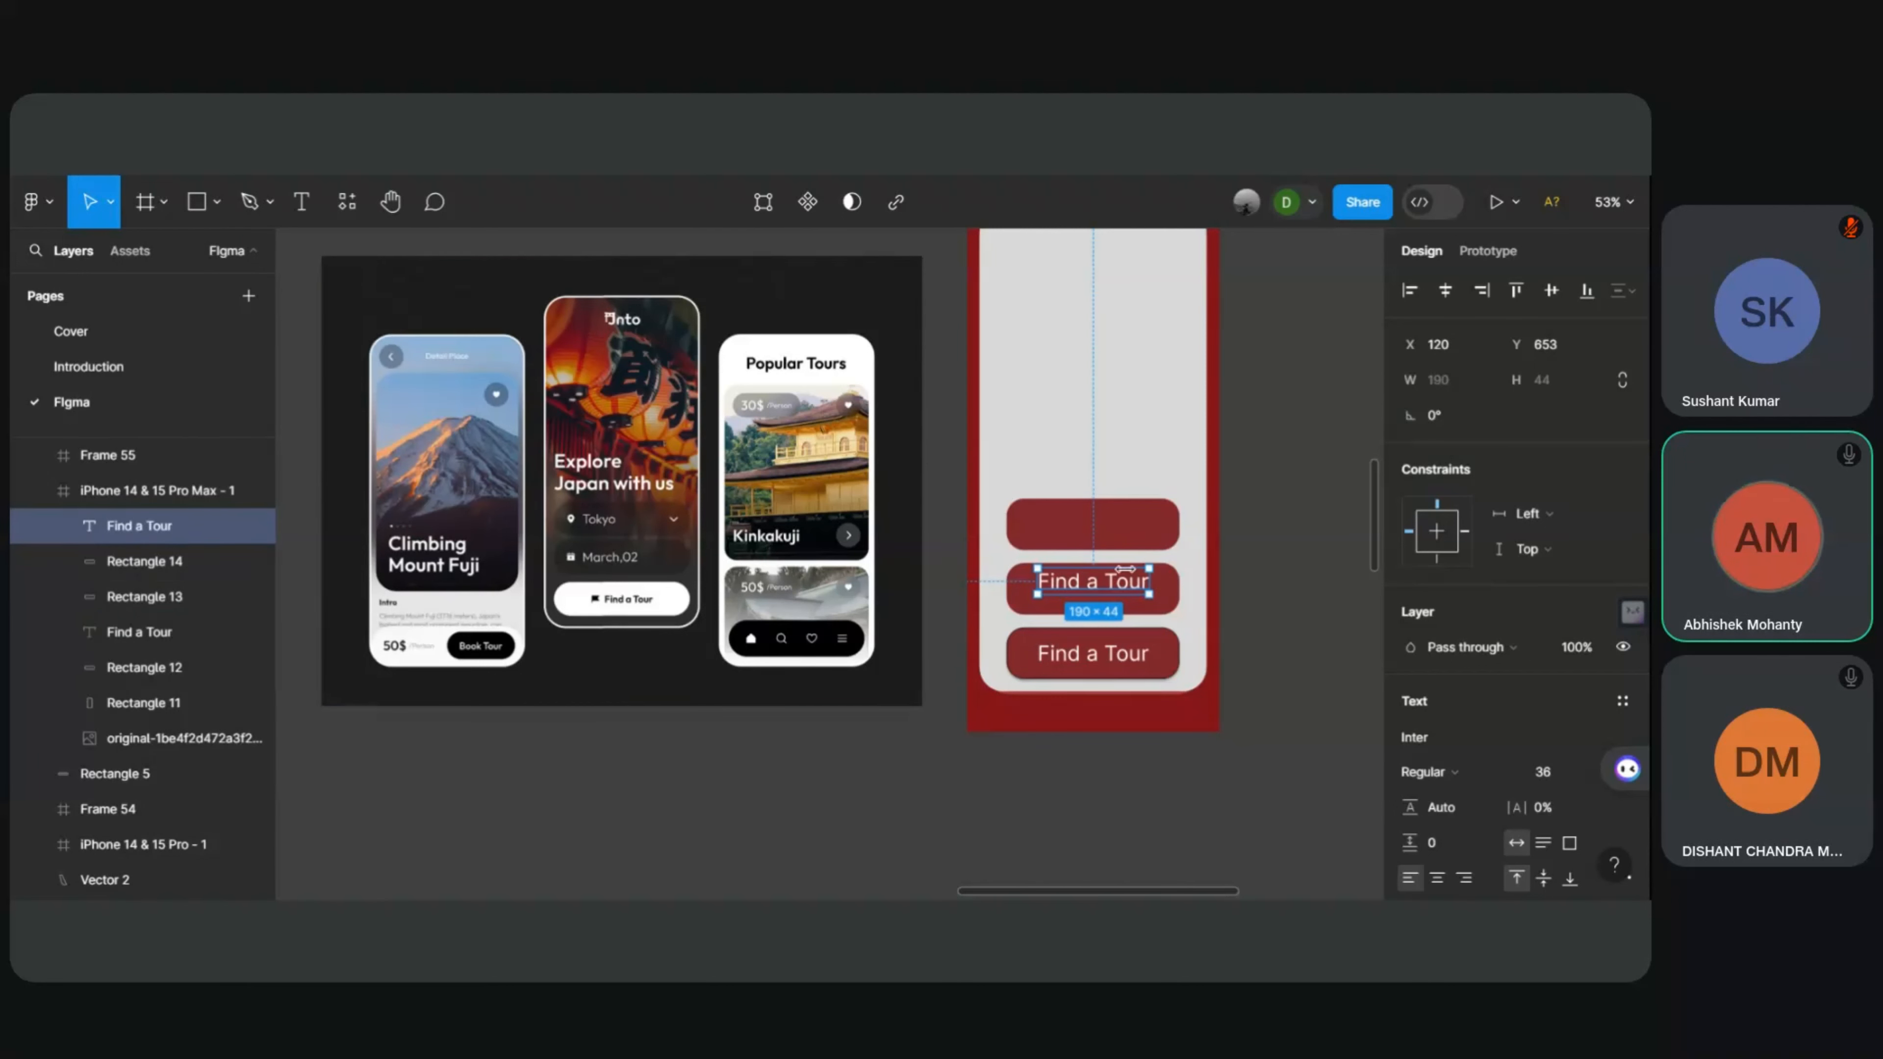
pyautogui.moveTo(1093, 590); pyautogui.dragTo(1091, 598)
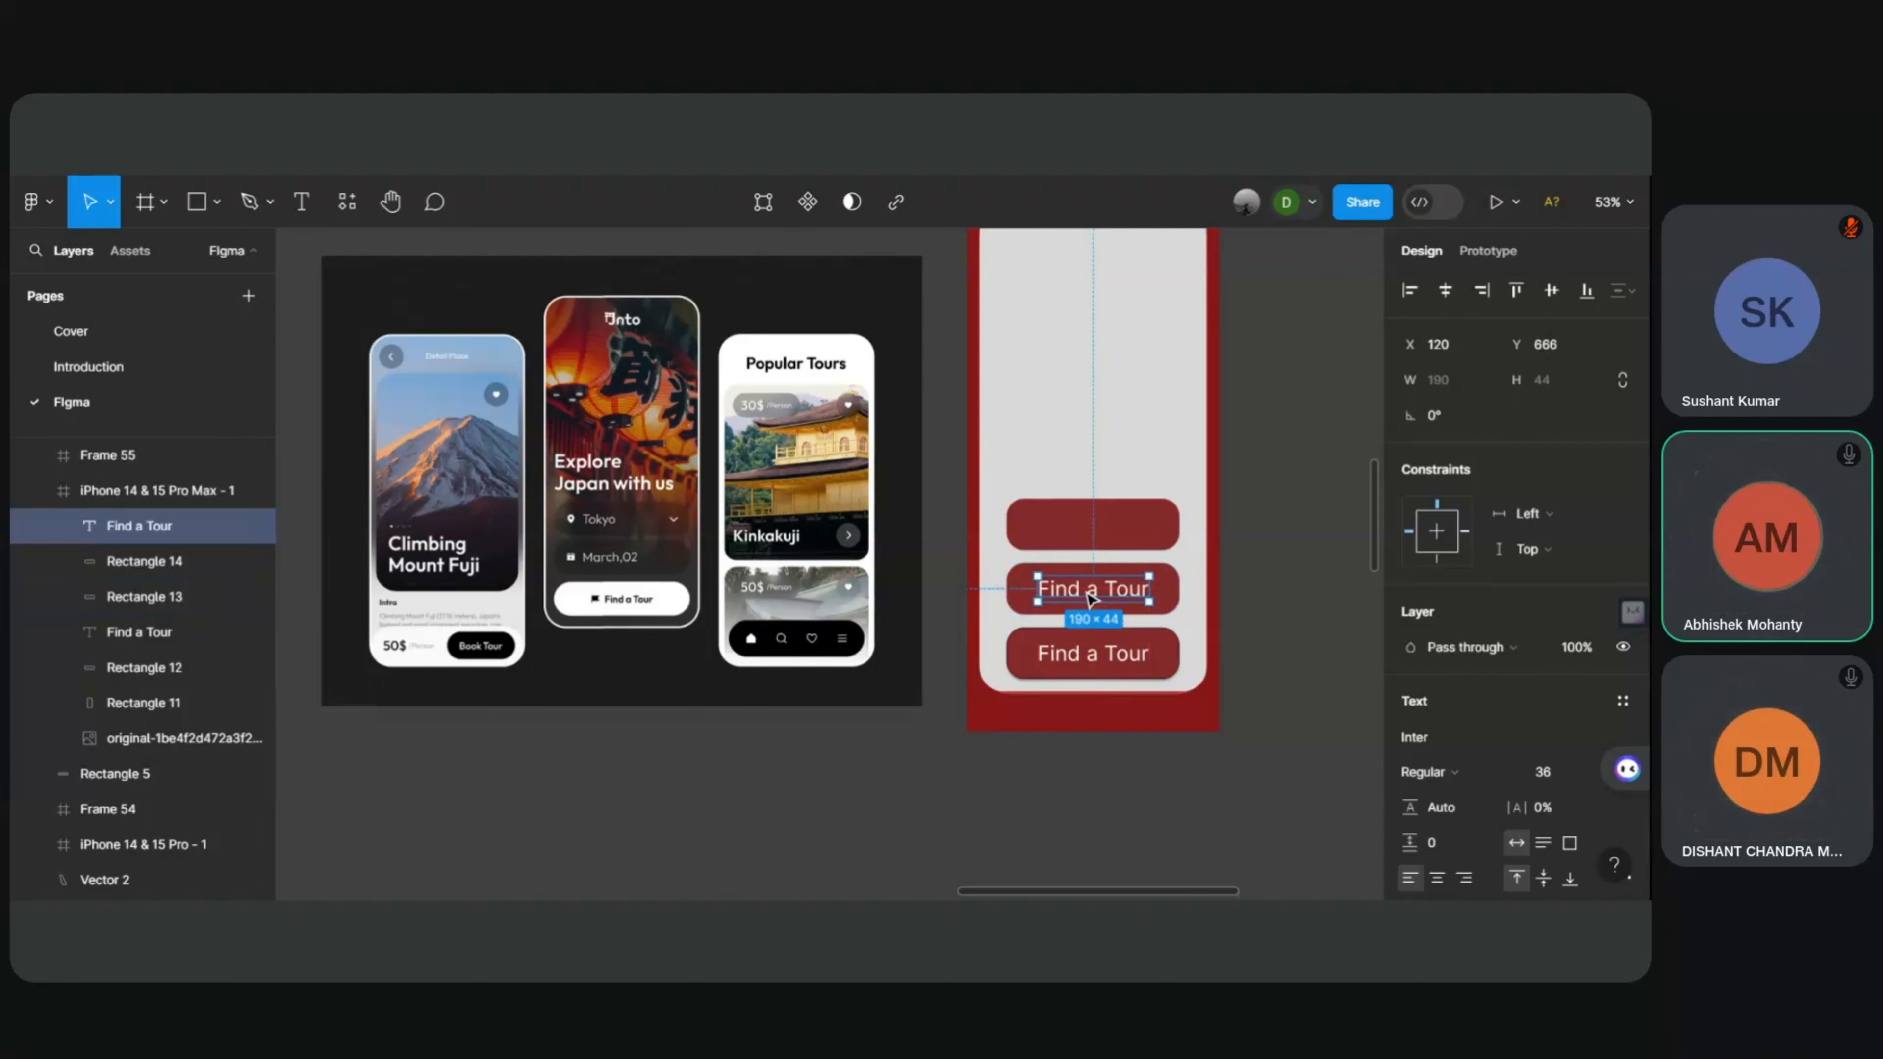
# Step: Place a duplicate of the "Find a Tour" label on the uppermost red bar at Y 556 and change its text to "Tokyo"
pyautogui.hotkey('ctrl', 'v')
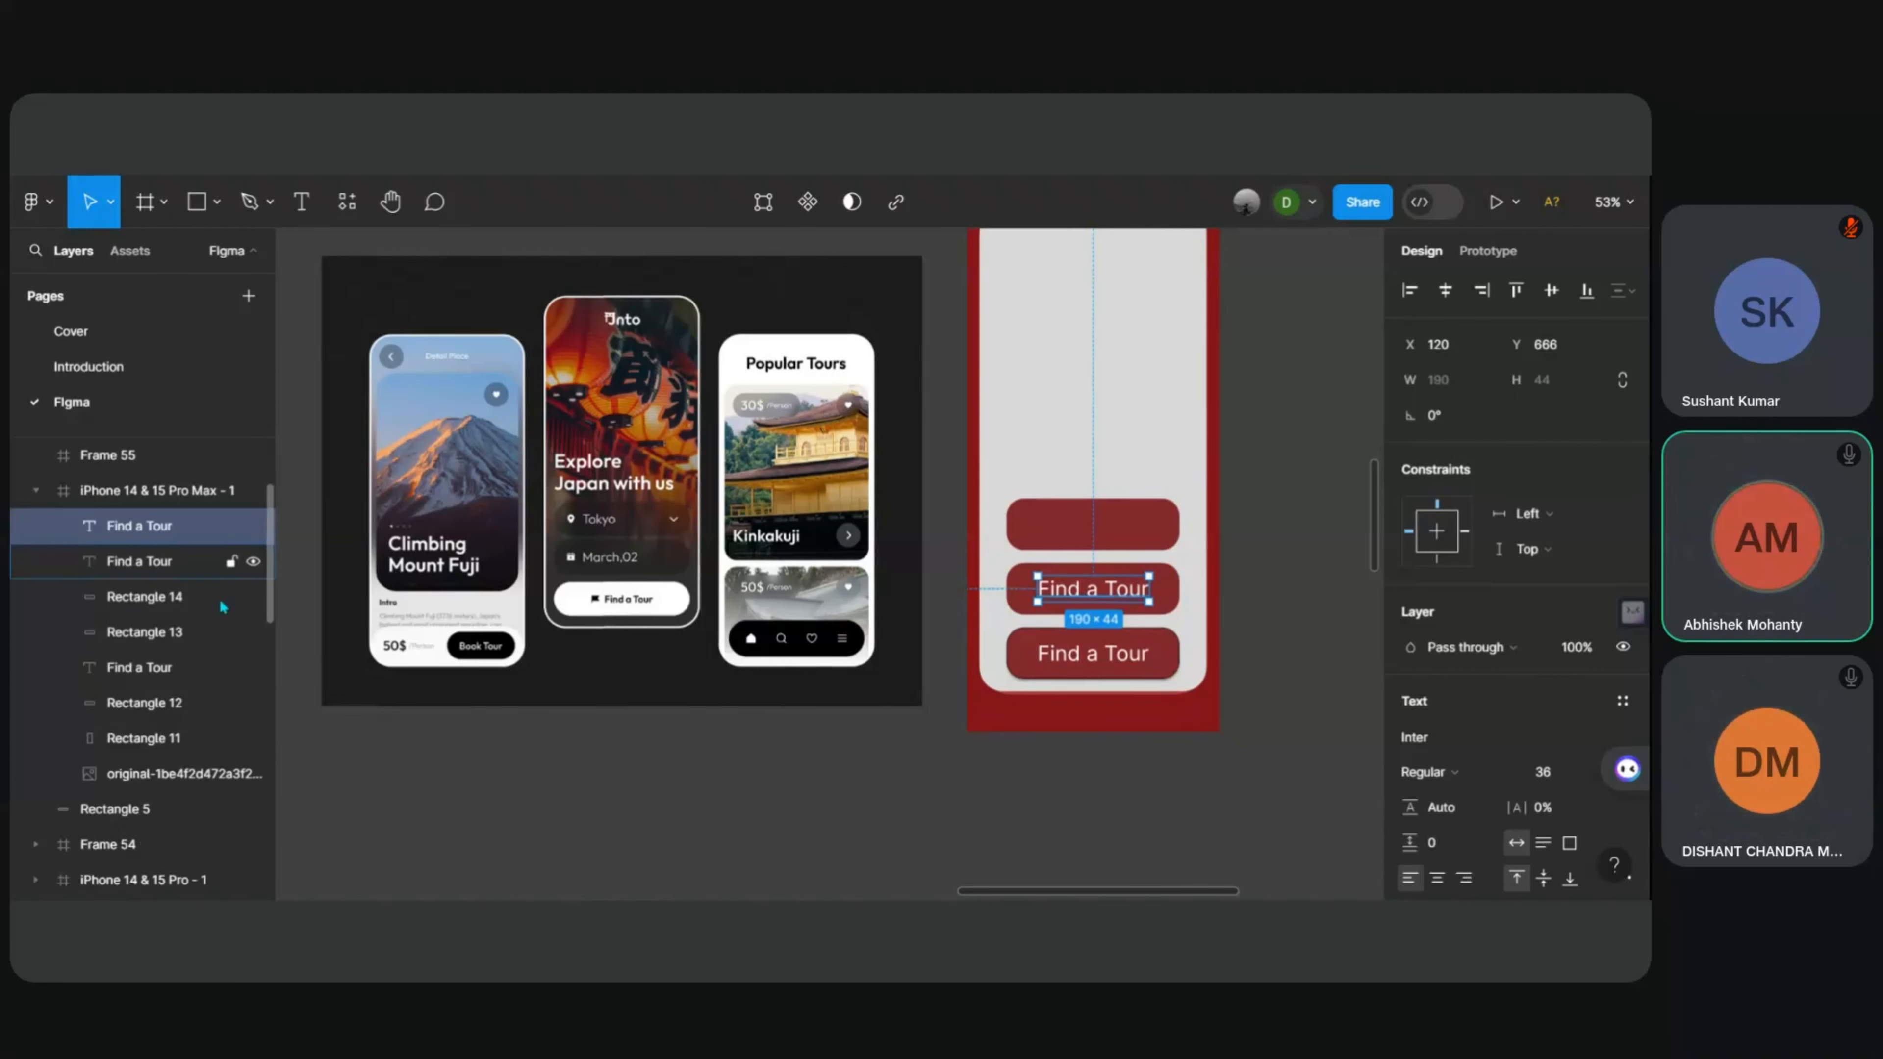
pyautogui.click(150, 570)
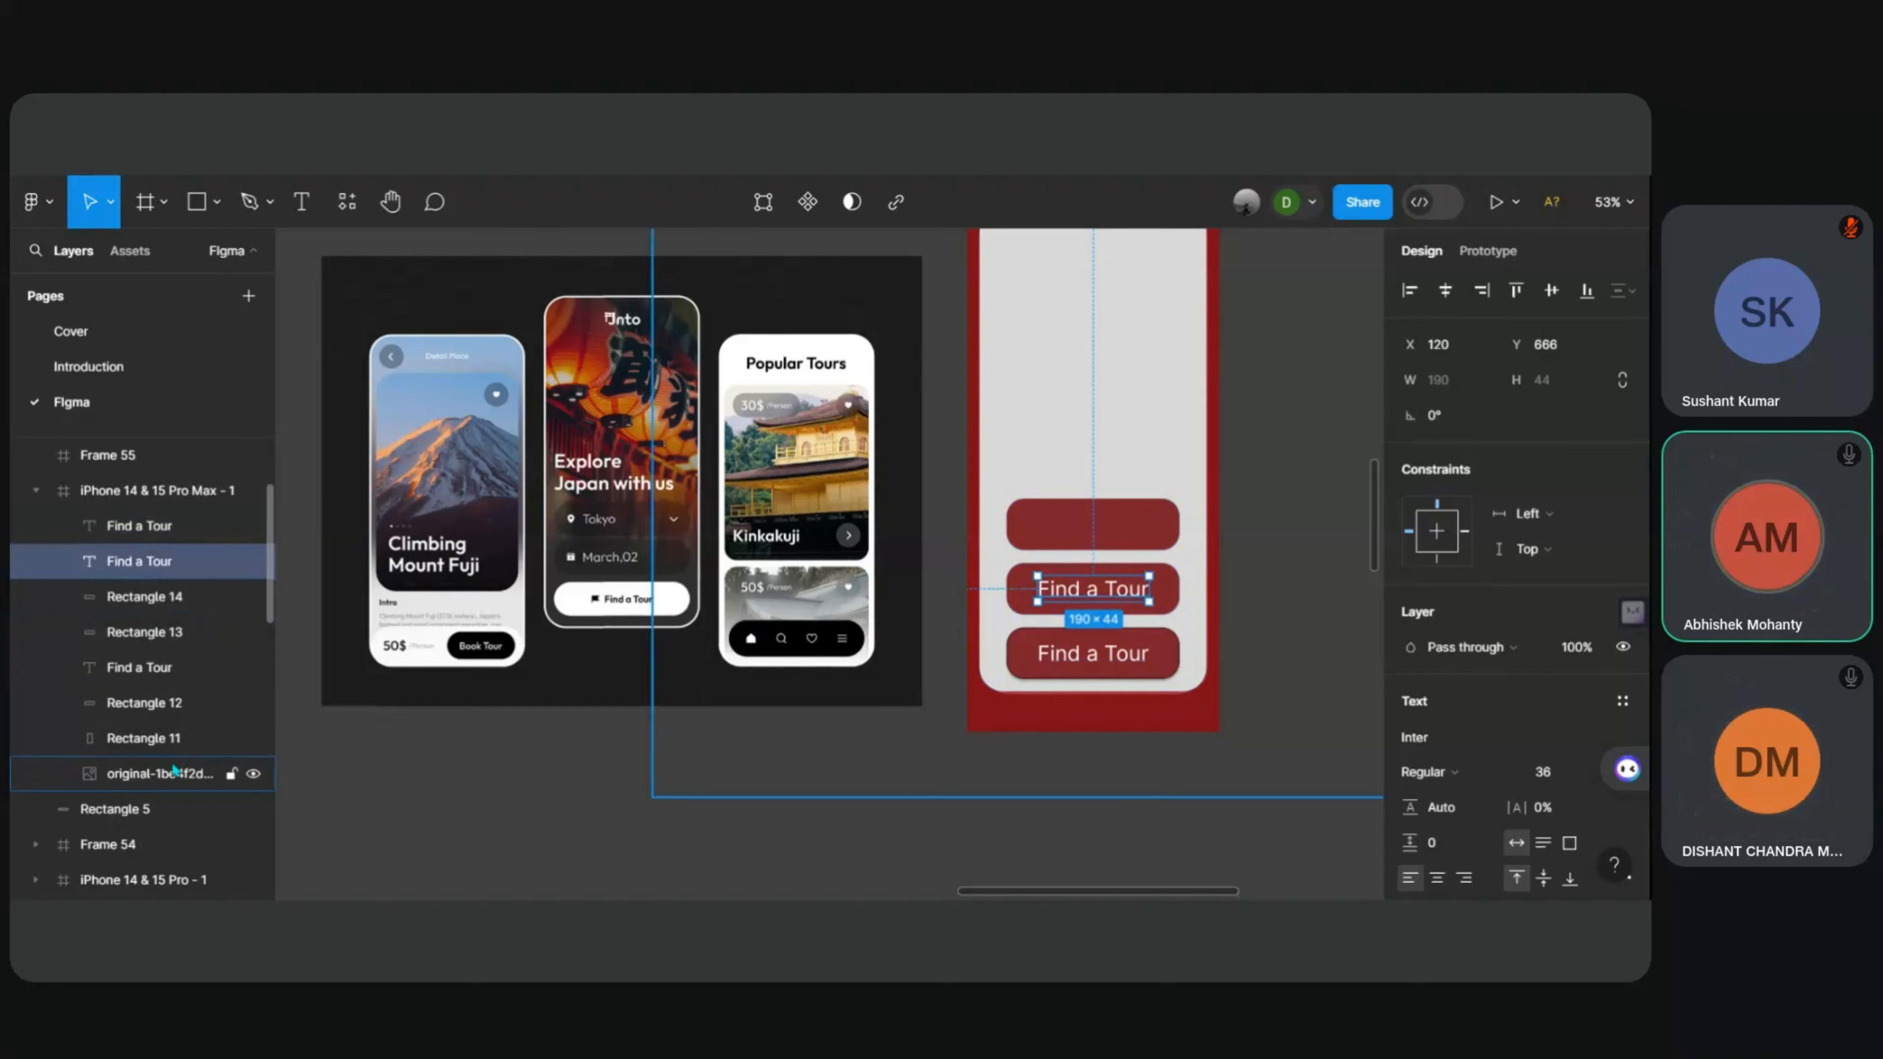
pyautogui.click(150, 672)
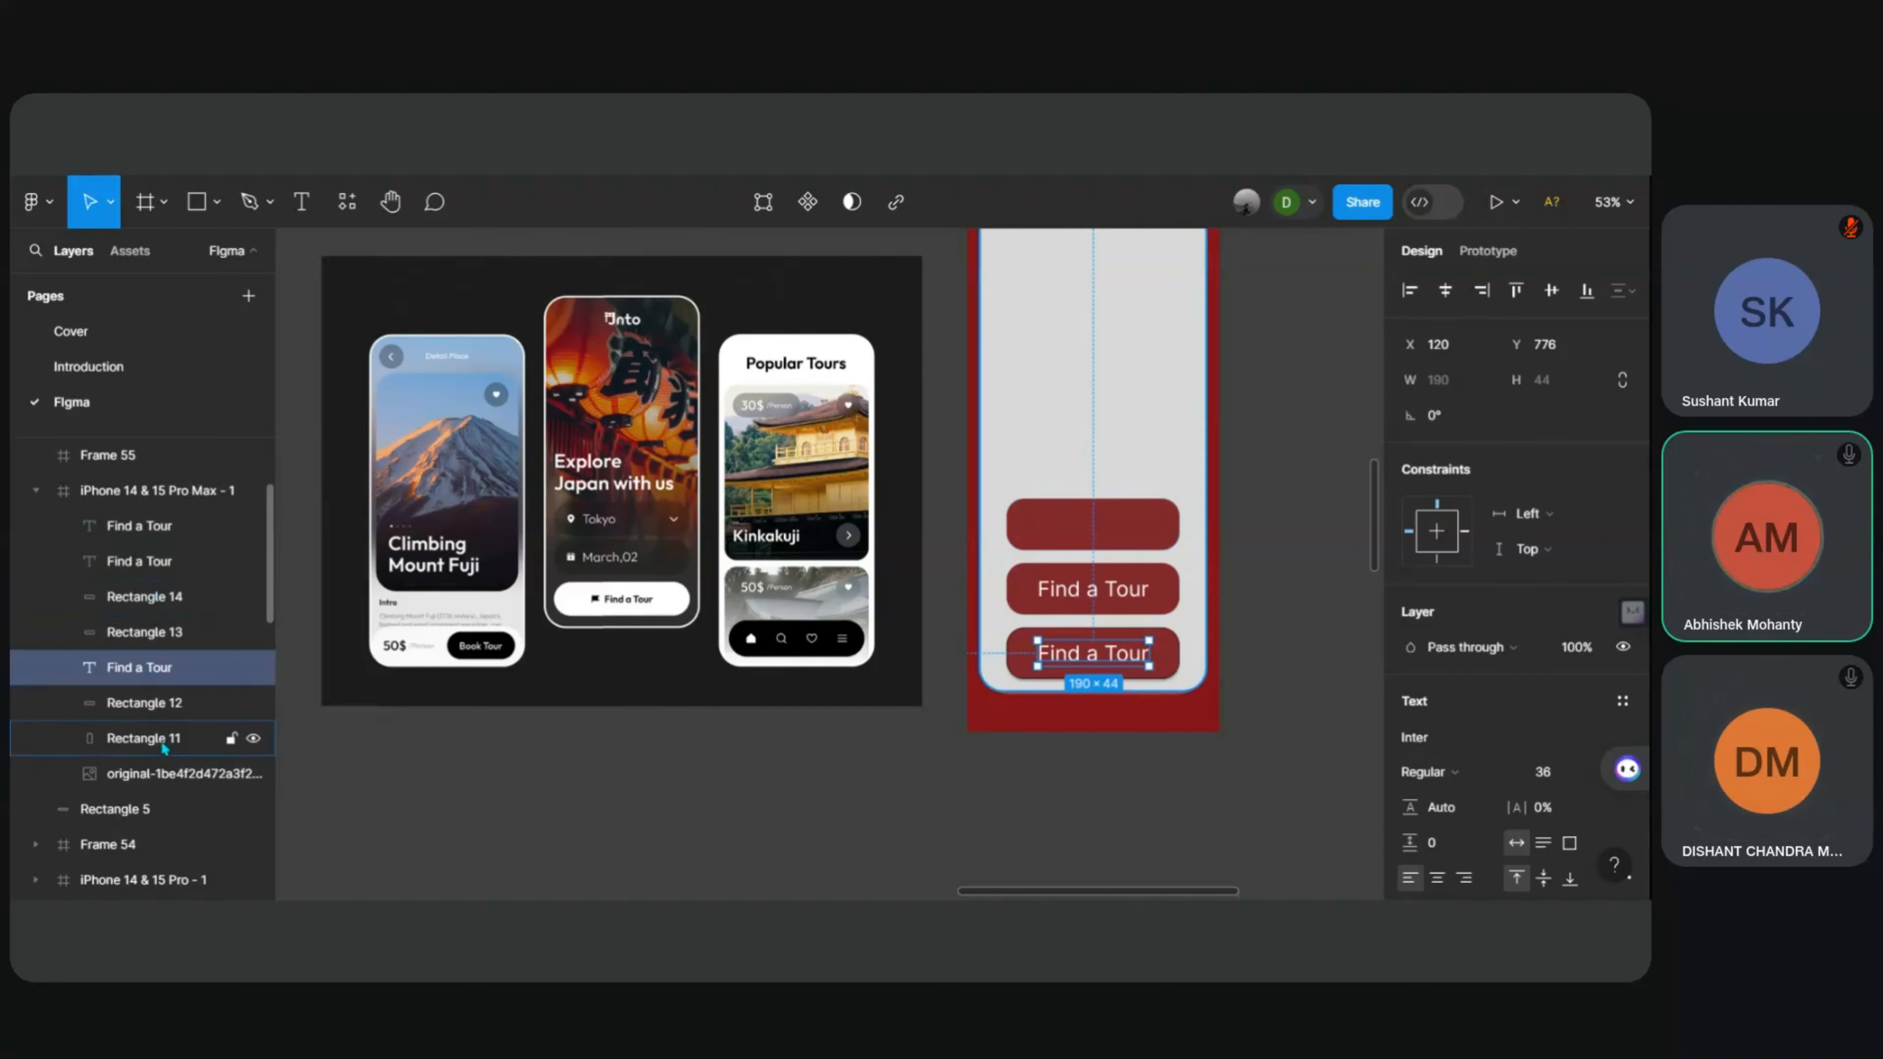
pyautogui.click(1049, 592)
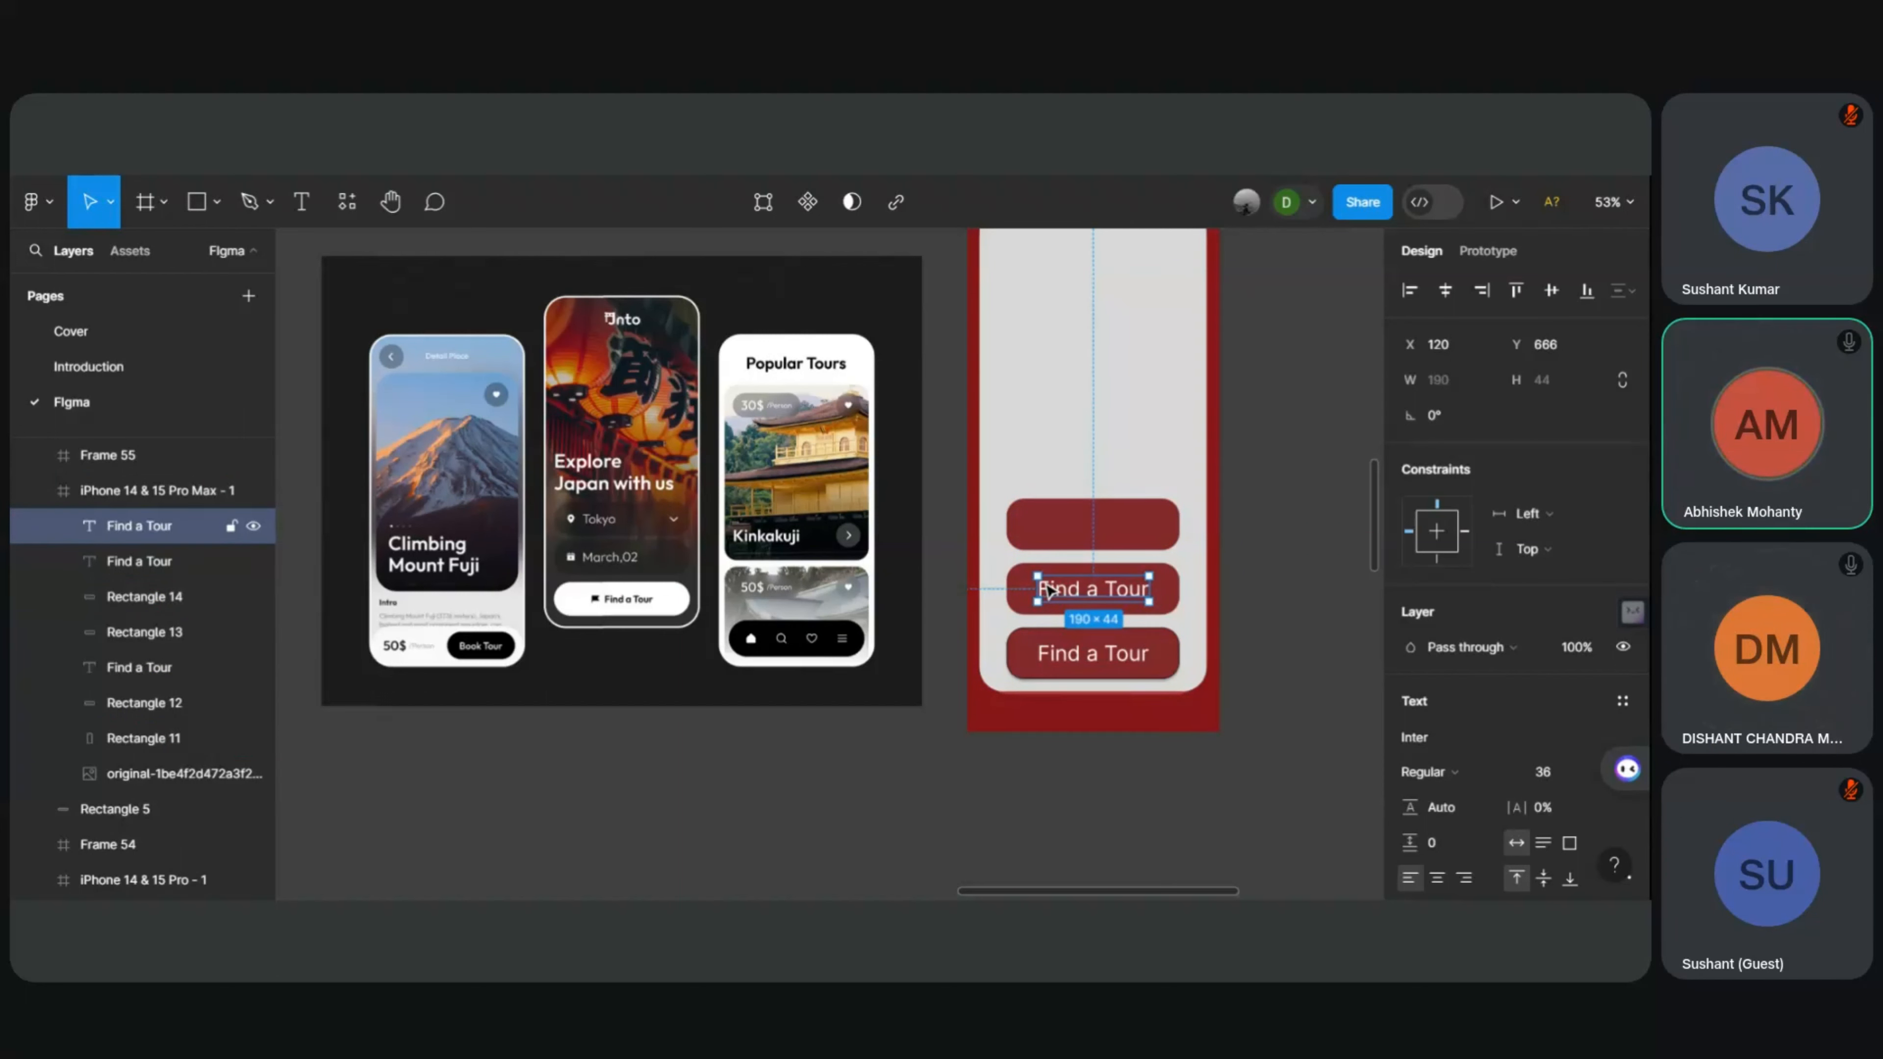
pyautogui.hotkey('ctrl', 'd')
pyautogui.click(147, 558)
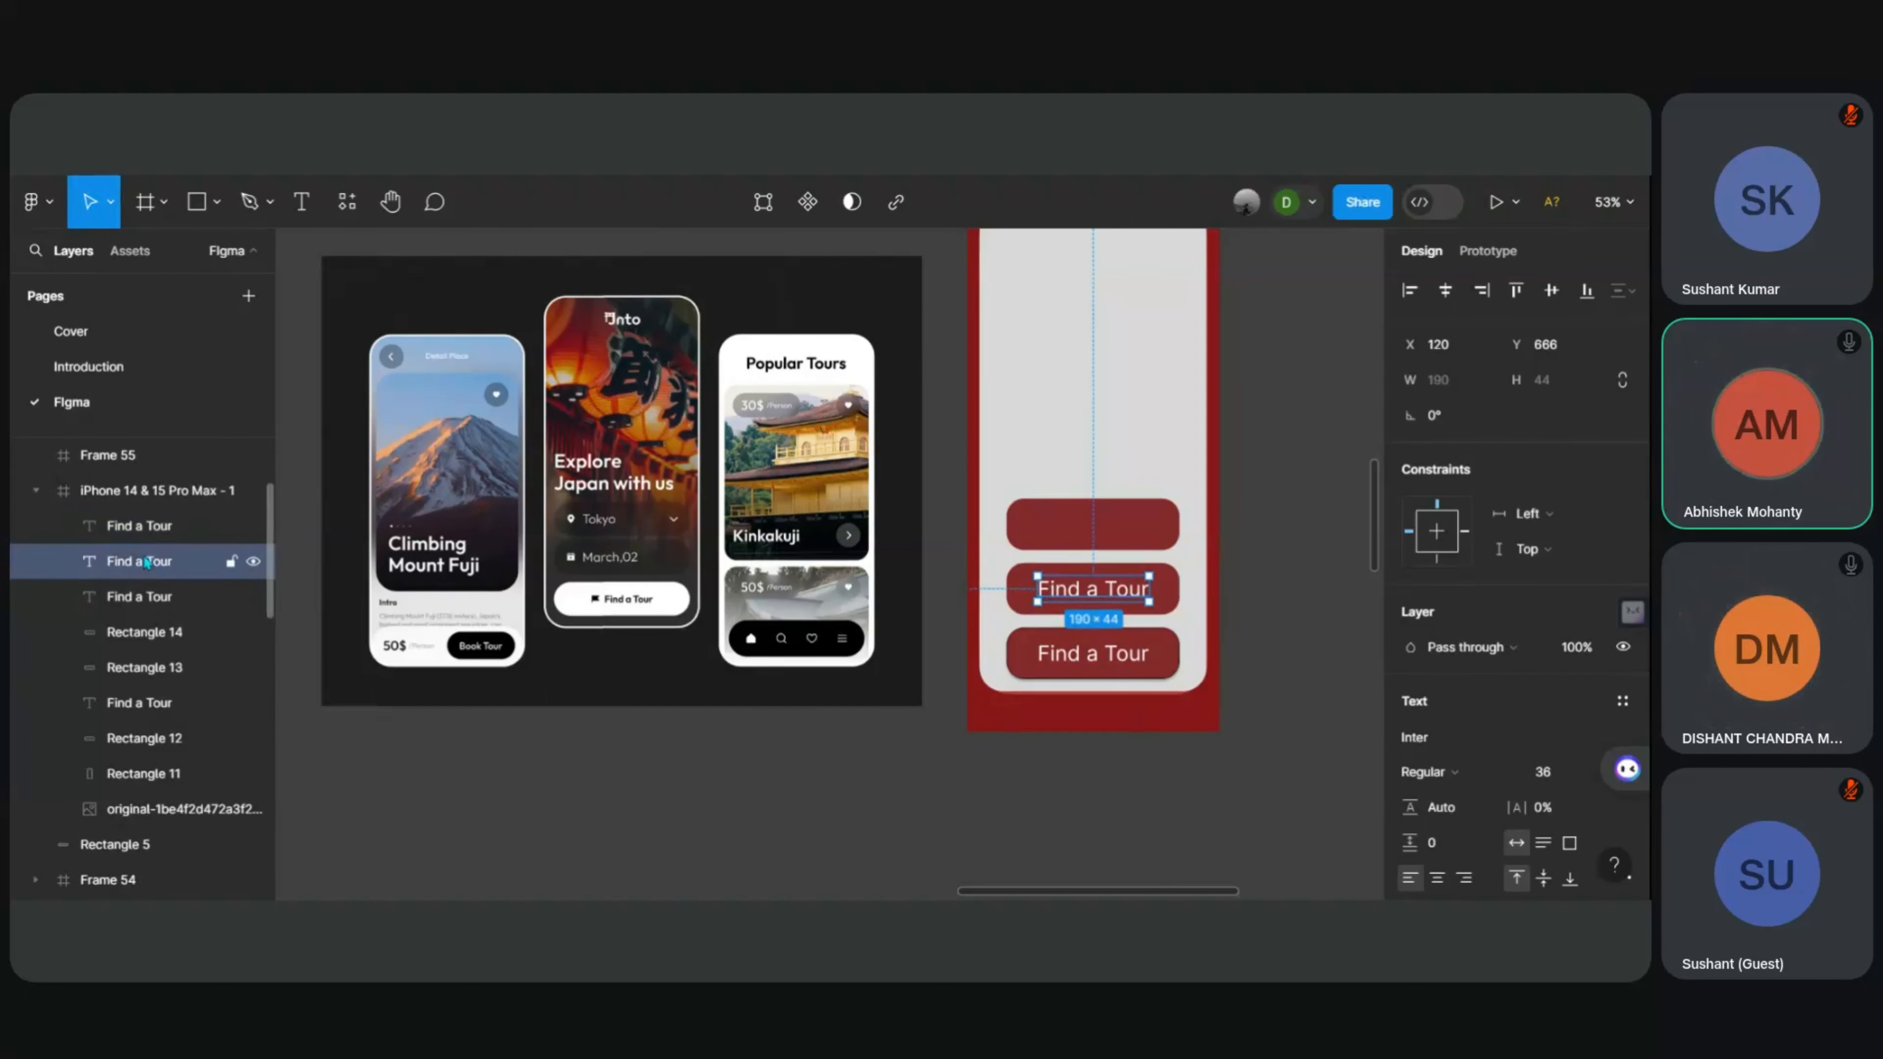
pyautogui.click(150, 534)
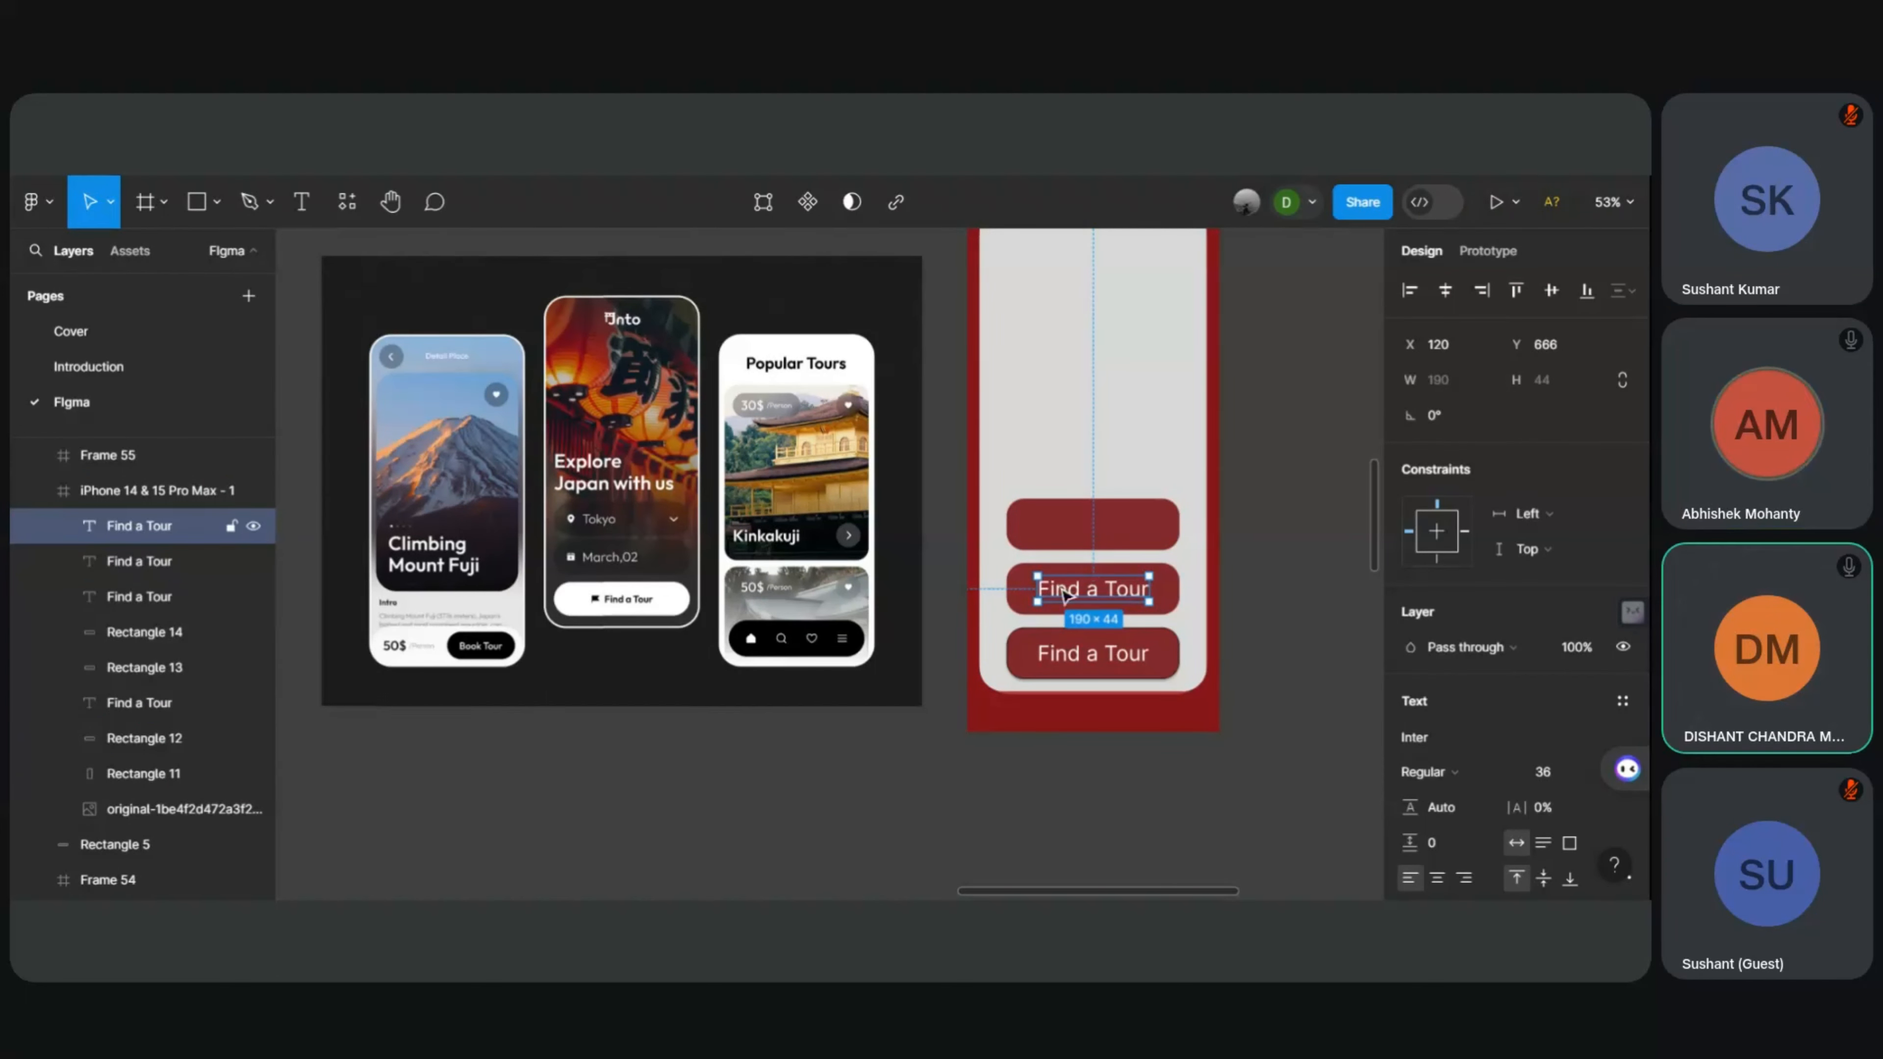
pyautogui.moveTo(1068, 593); pyautogui.dragTo(1068, 528)
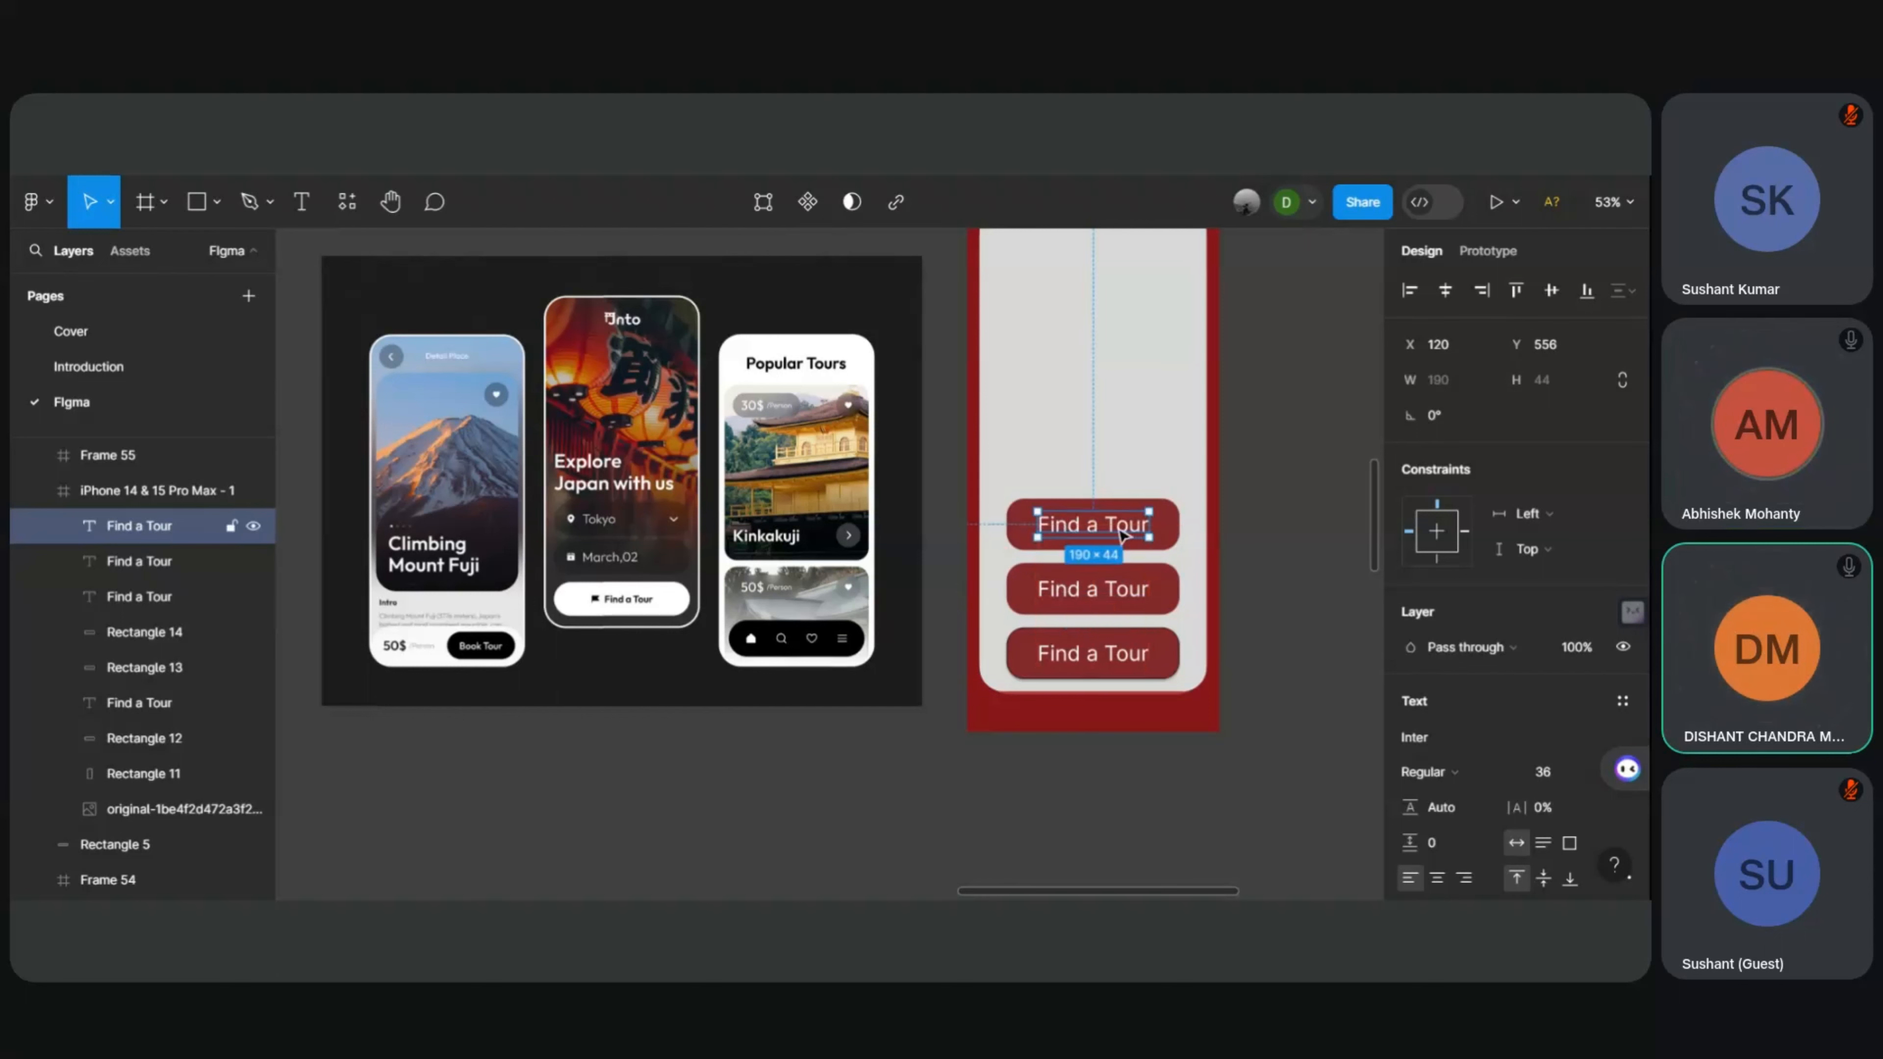
pyautogui.doubleClick(1081, 525)
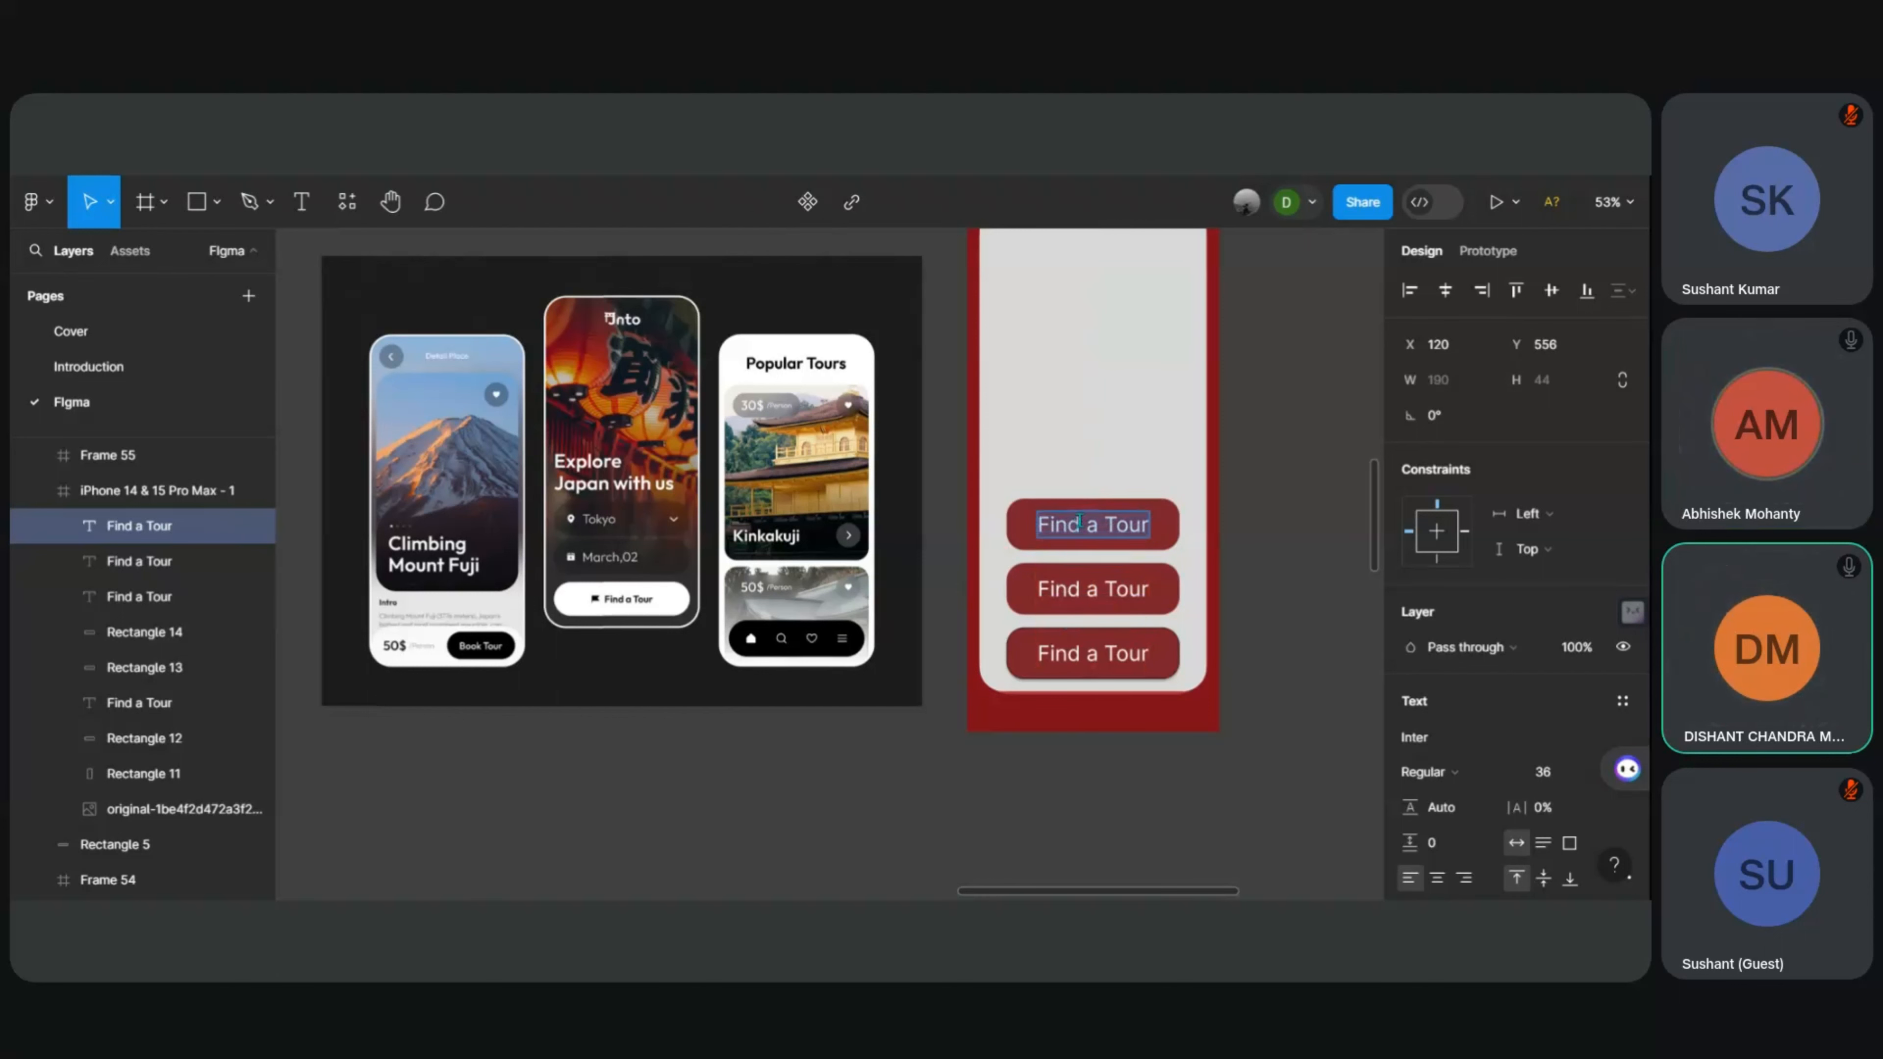
pyautogui.write('Tokyo')
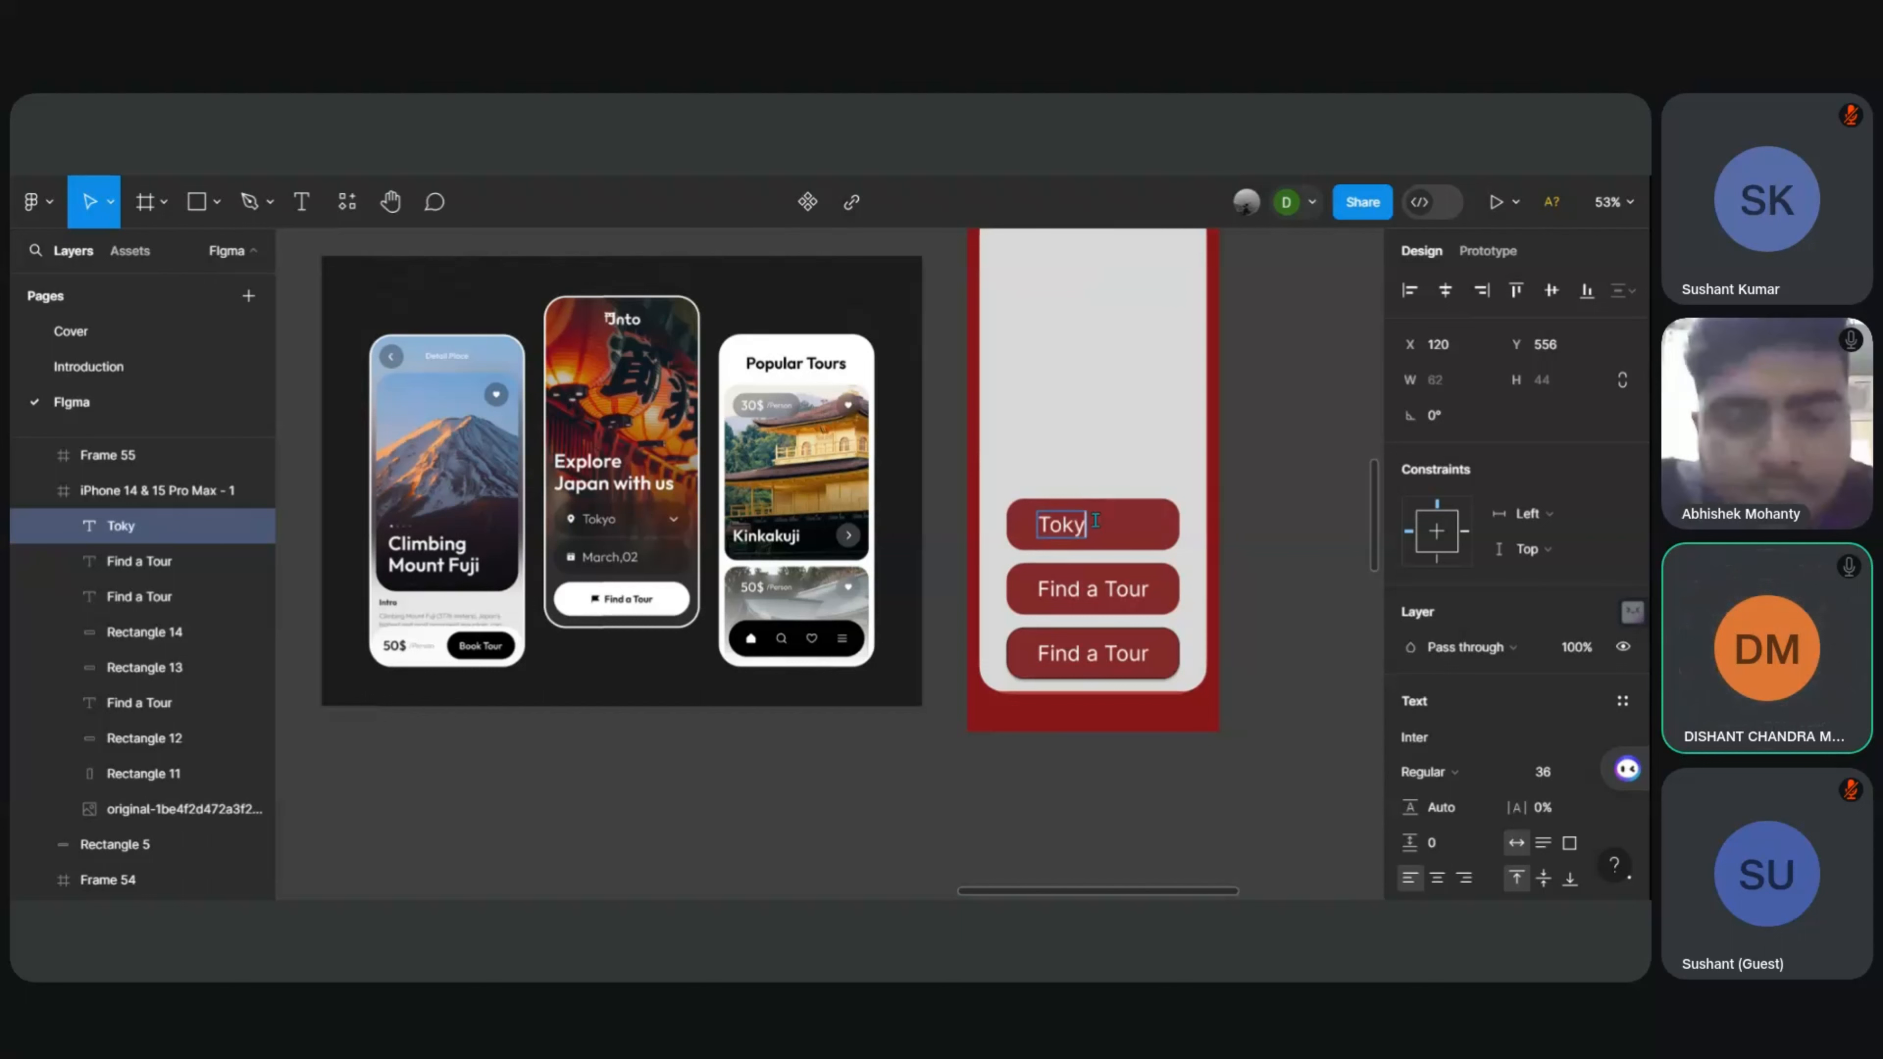
# Step: Remove the extra "Find a Tour" label stacked on the middle red bar by emptying its text
pyautogui.click(1044, 589)
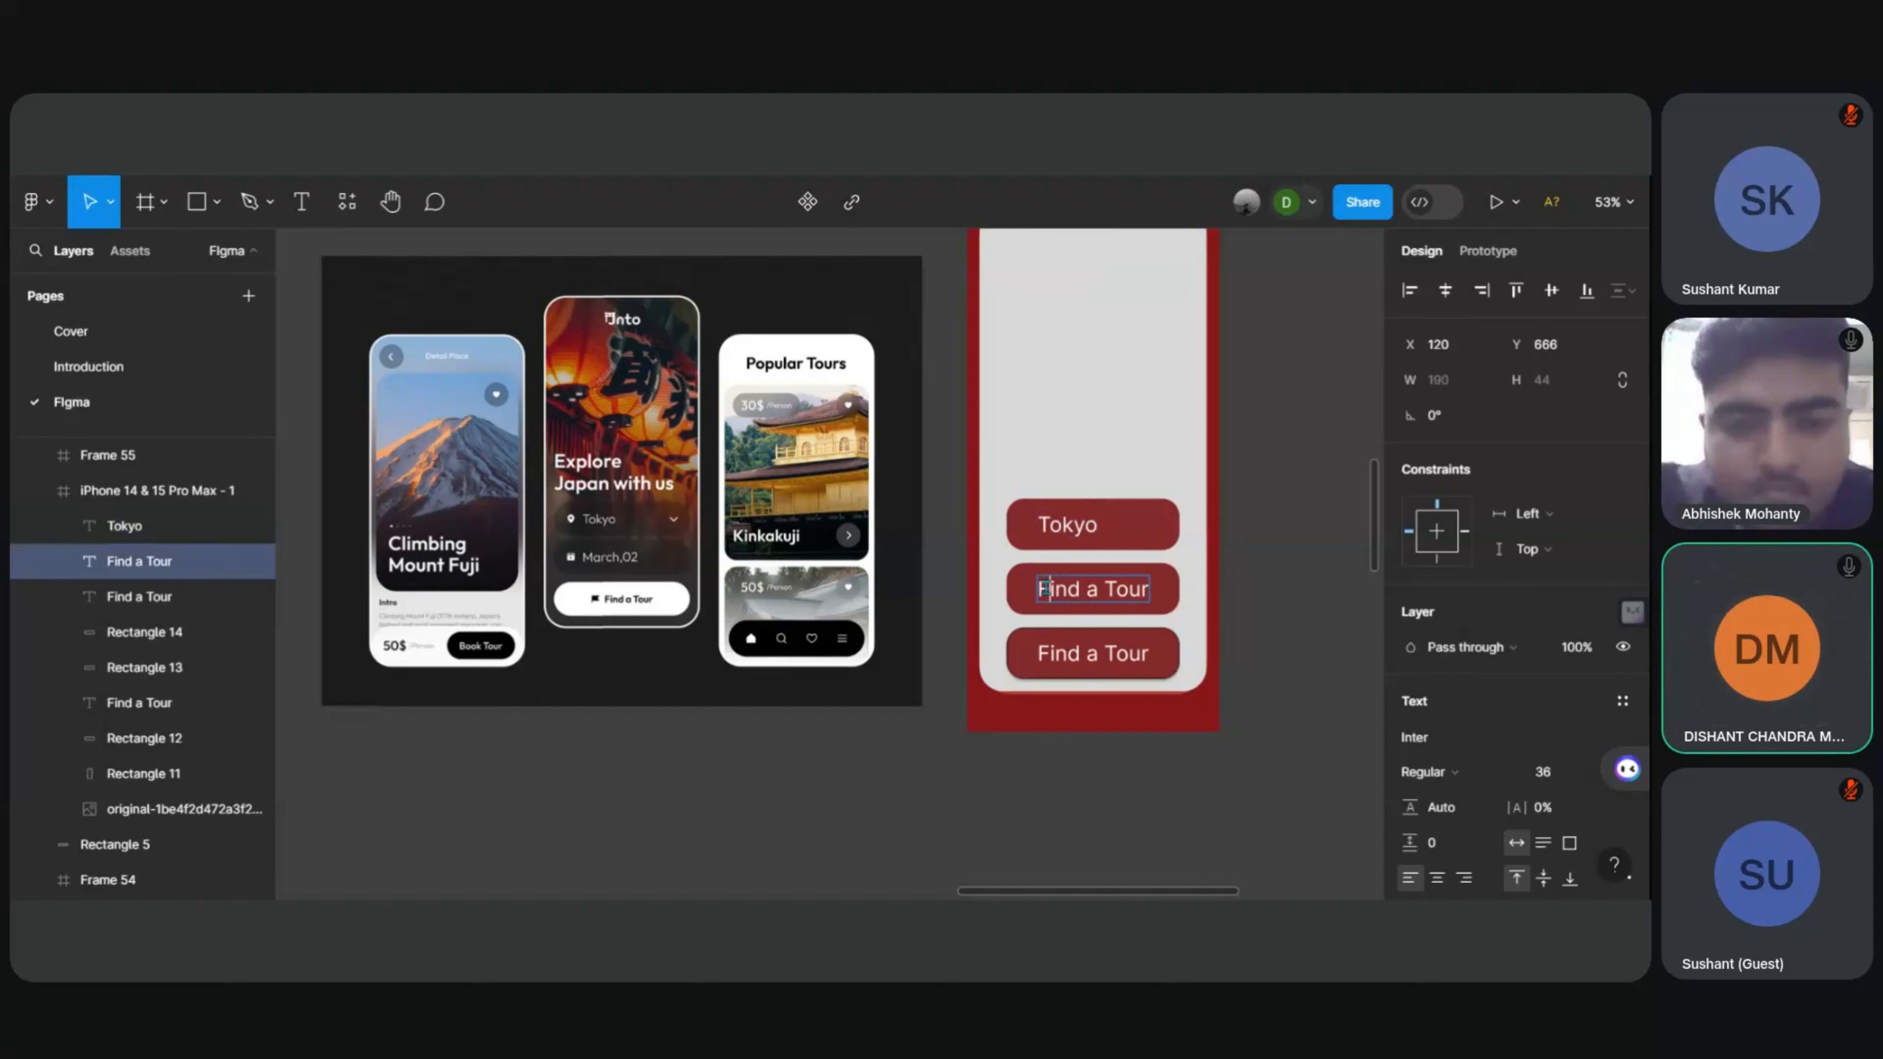
pyautogui.doubleClick(1044, 589)
pyautogui.write('Marc')
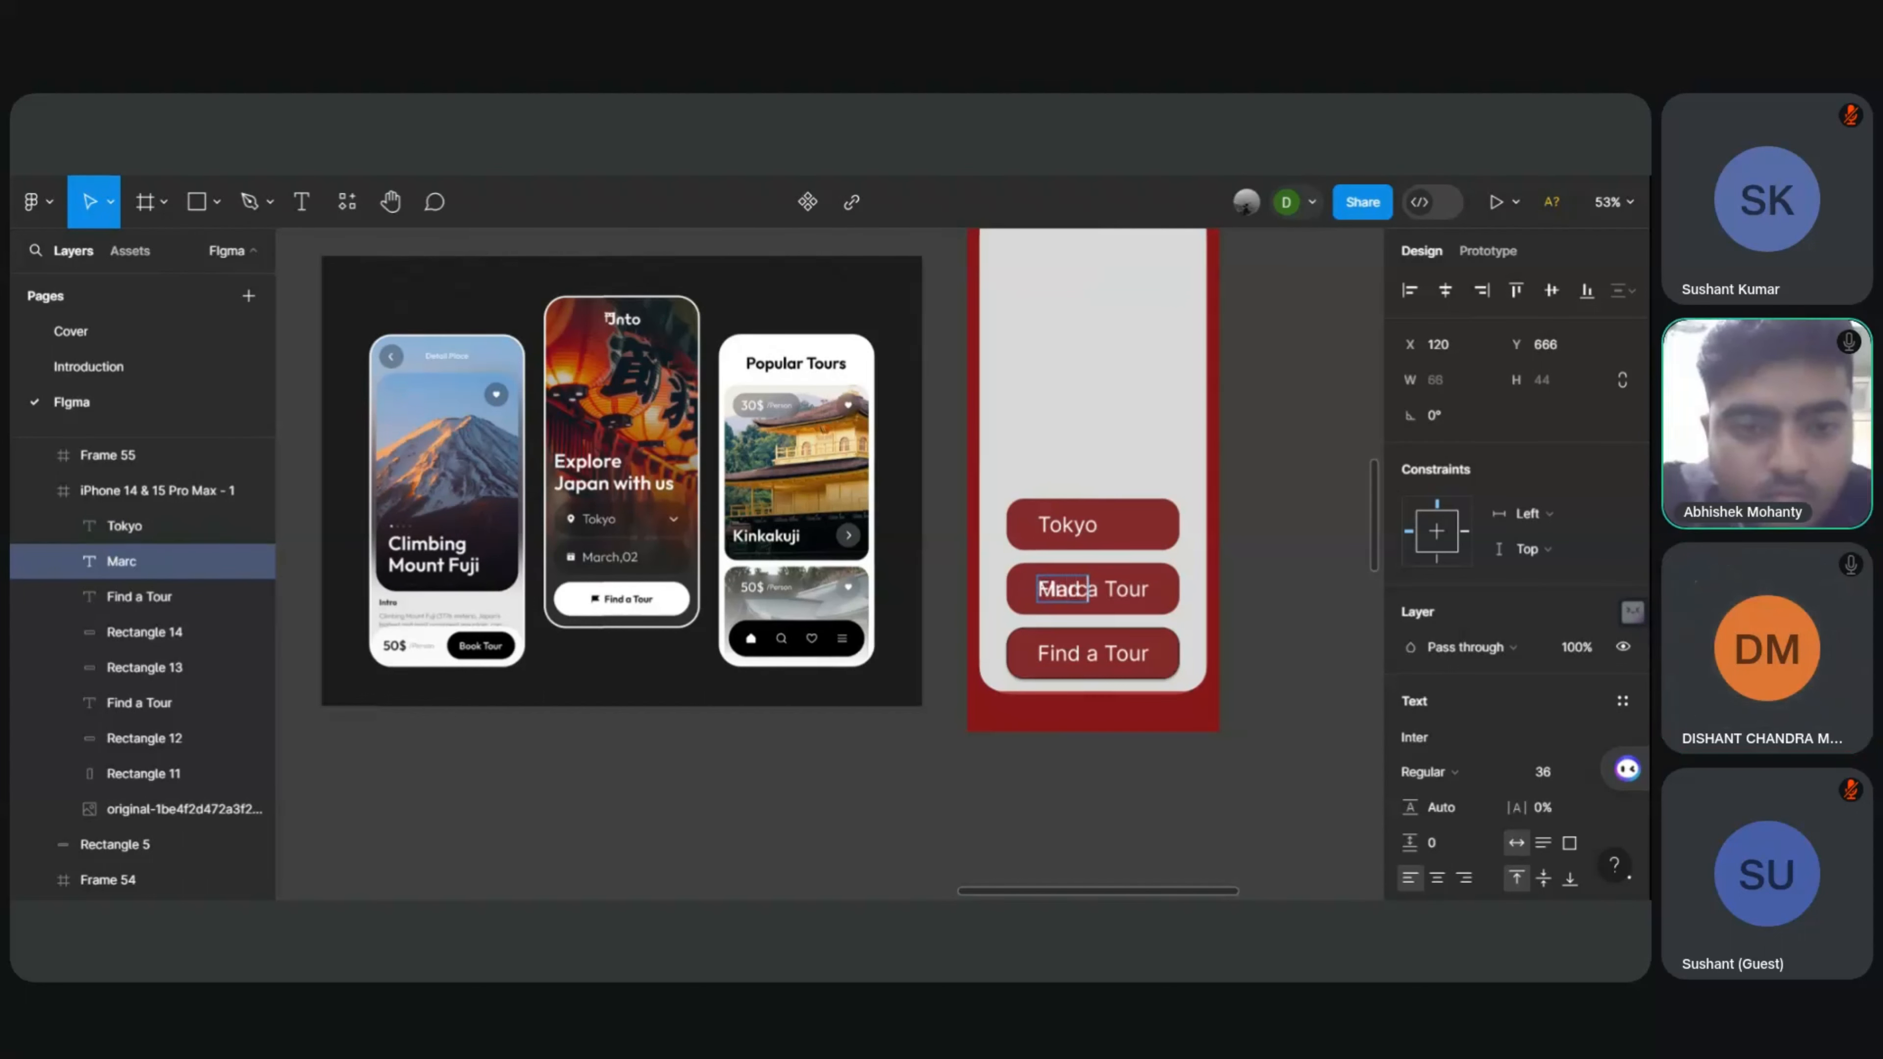
pyautogui.press('BackSpace')
pyautogui.press('BackSpace')
pyautogui.press('BackSpace')
pyautogui.press('BackSpace')
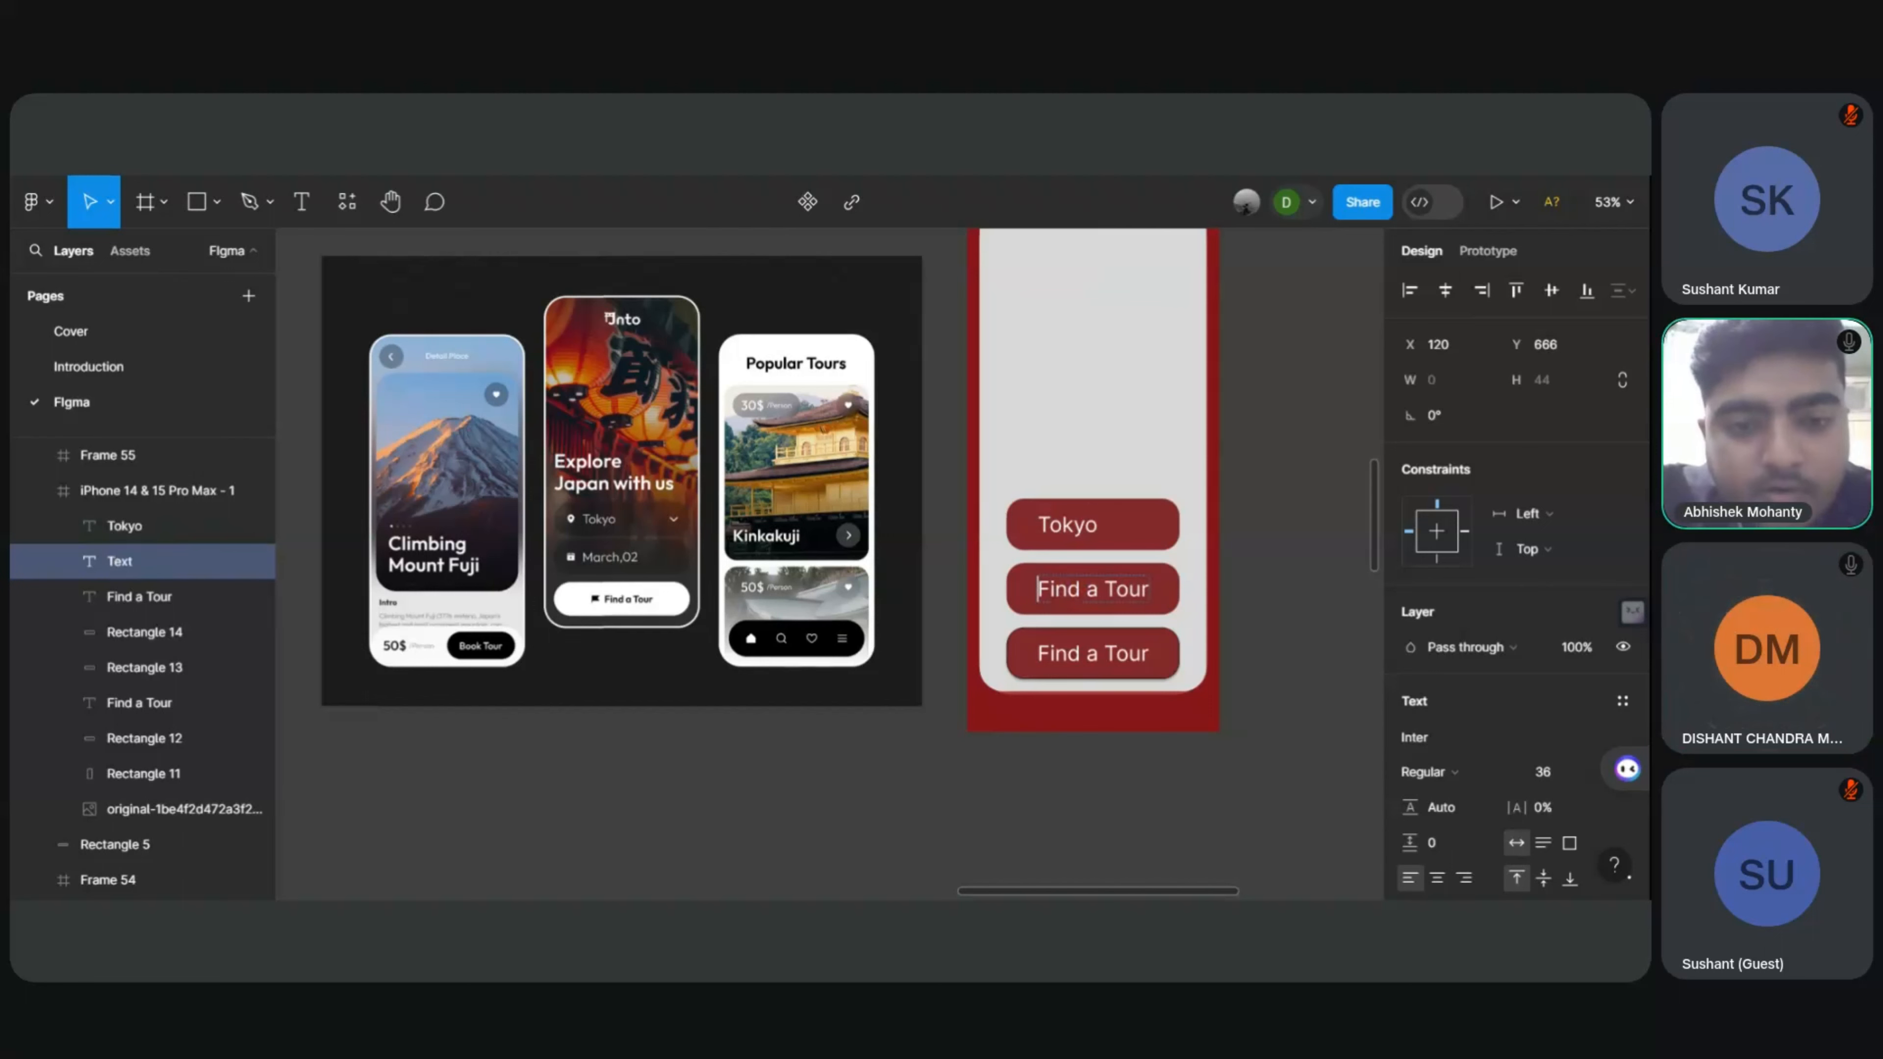
pyautogui.hotkey('ctrl', 'z')
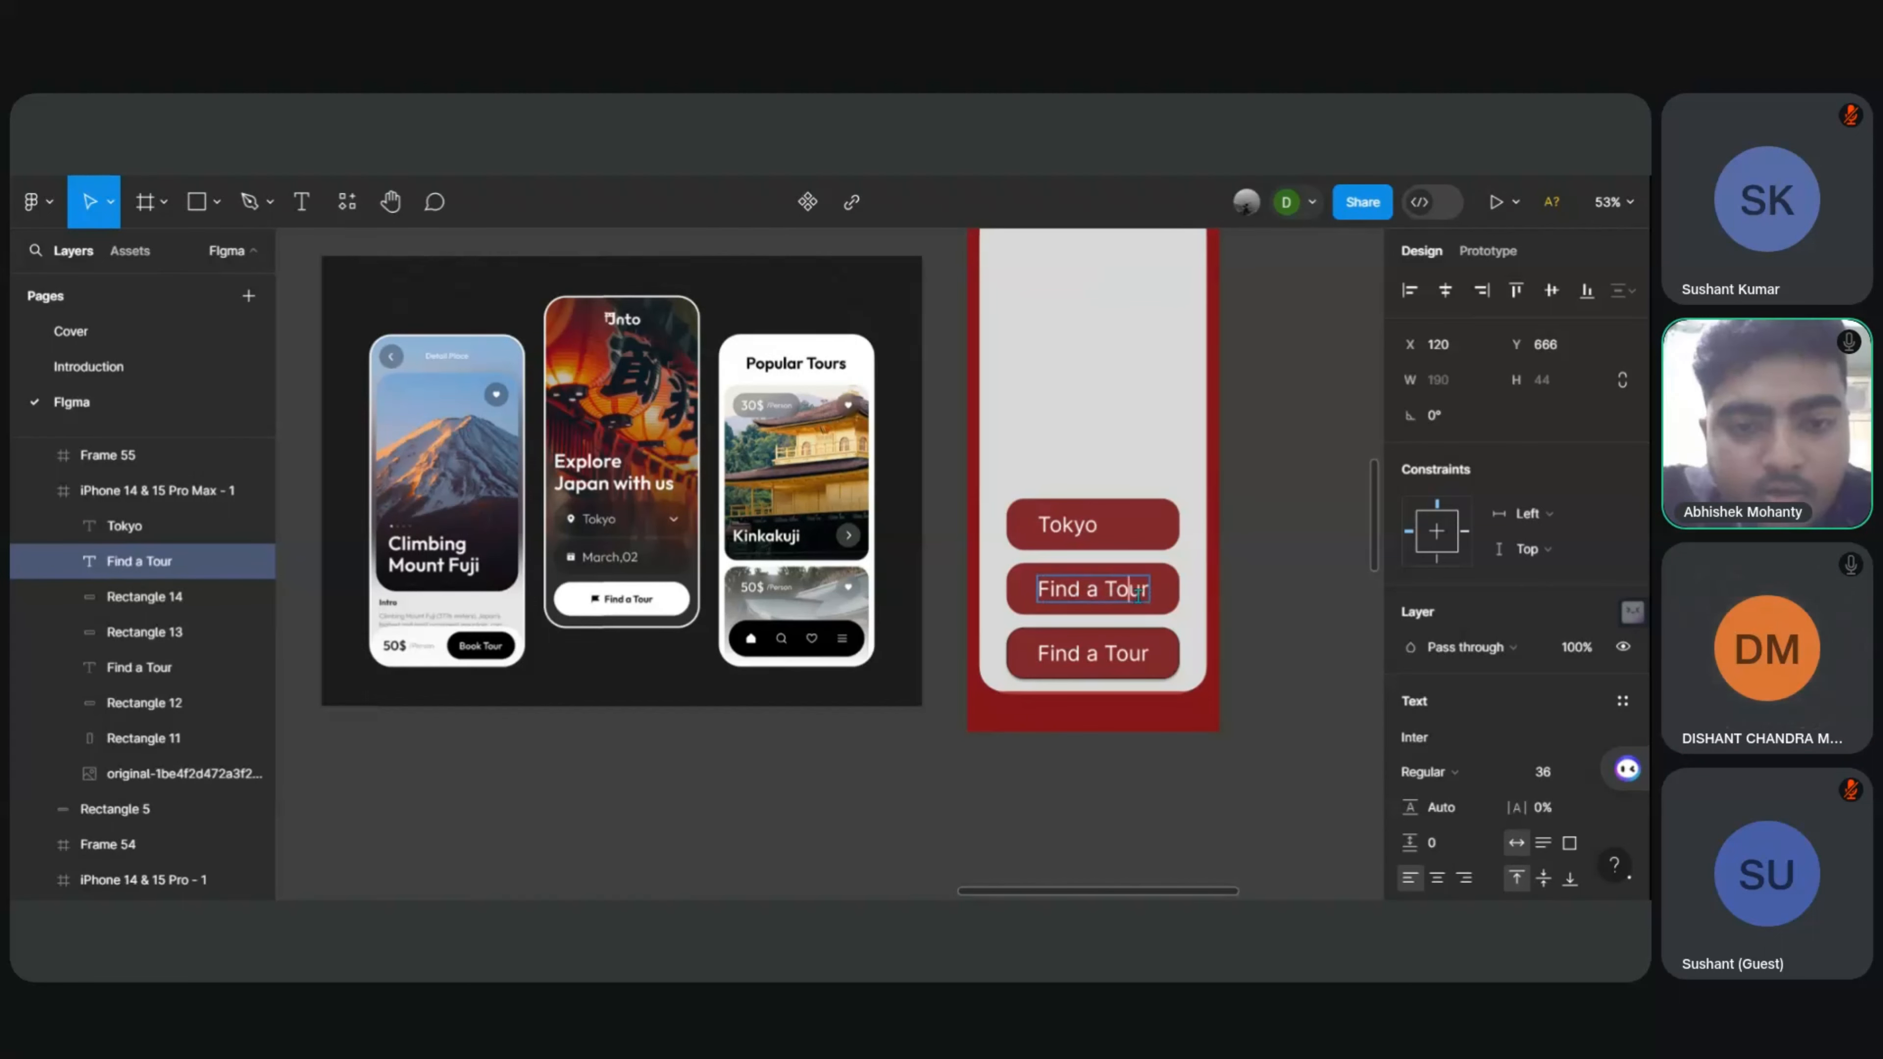
# Step: Replace the text of the label on the middle red bar with "March, 02"
pyautogui.press('BackSpace')
pyautogui.press('BackSpace')
pyautogui.press('BackSpace')
pyautogui.press('BackSpace')
pyautogui.press('BackSpace')
pyautogui.press('BackSpace')
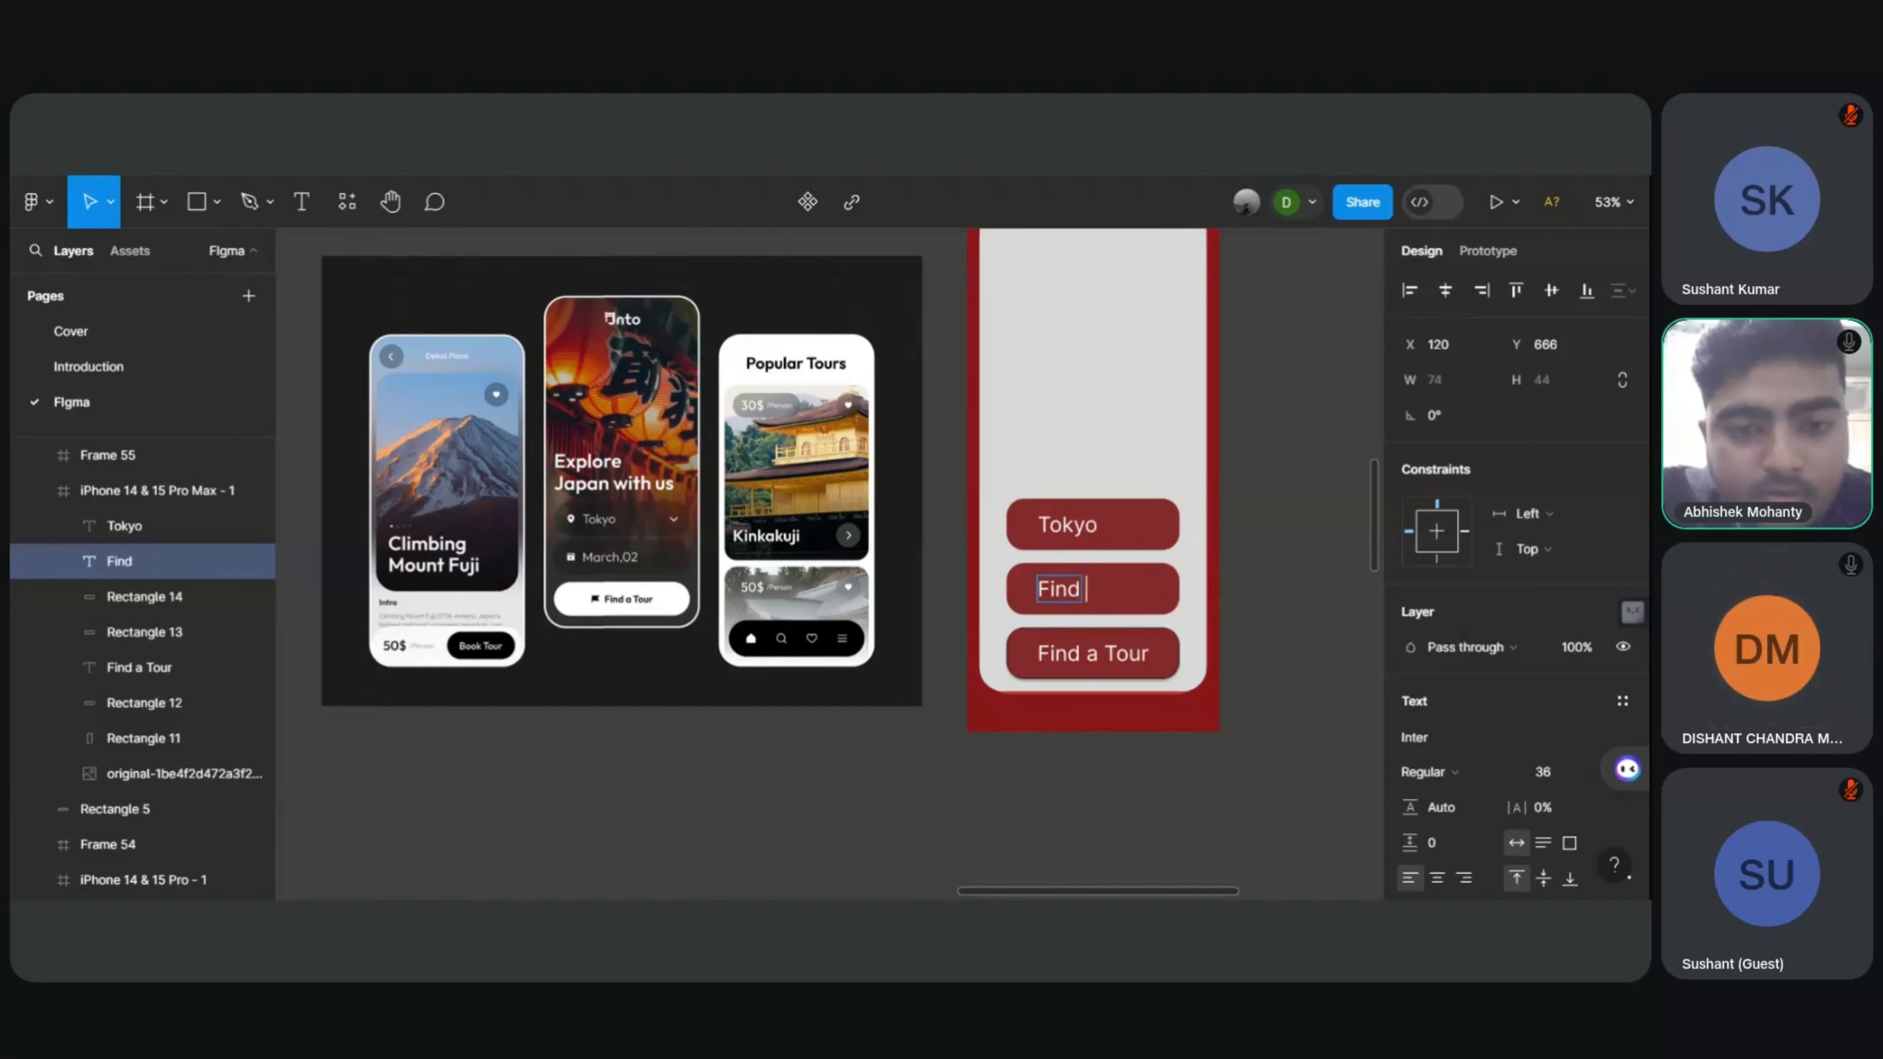
pyautogui.press('BackSpace')
pyautogui.press('BackSpace')
pyautogui.press('BackSpace')
pyautogui.write('Ma')
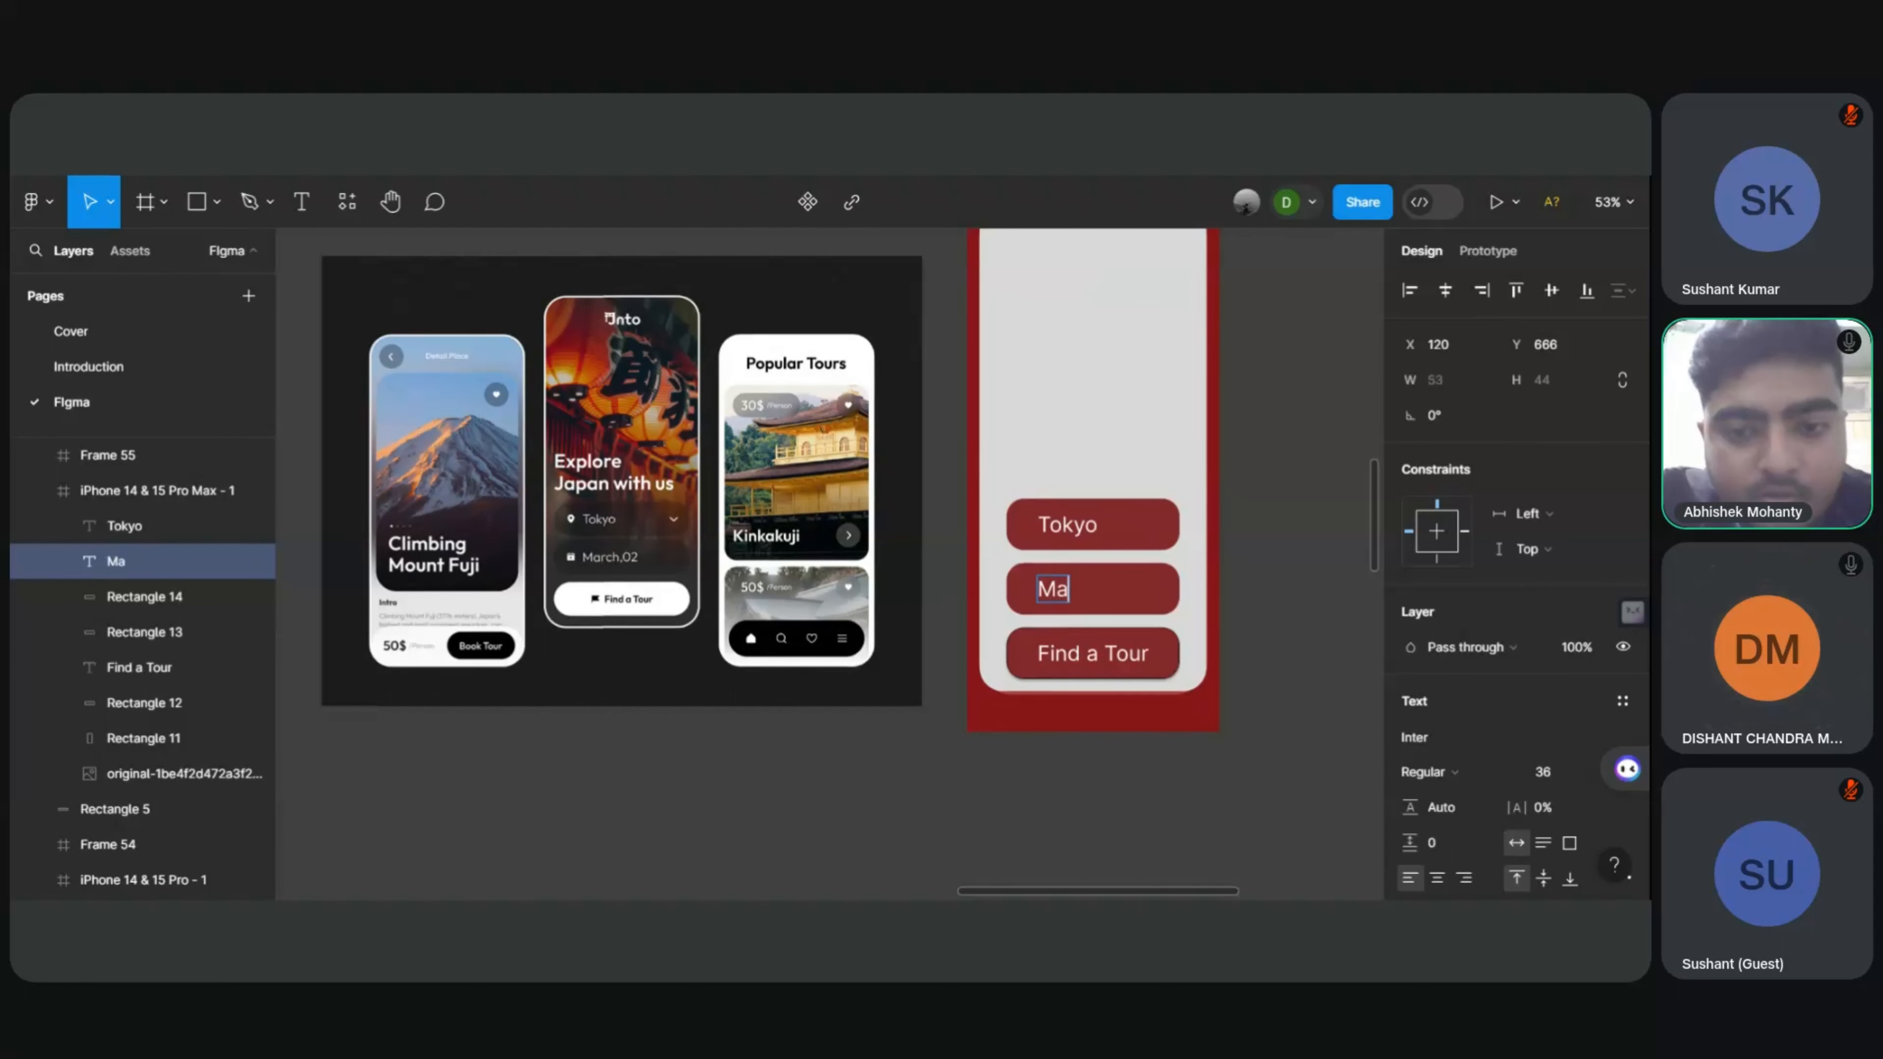
pyautogui.write('rch, 02')
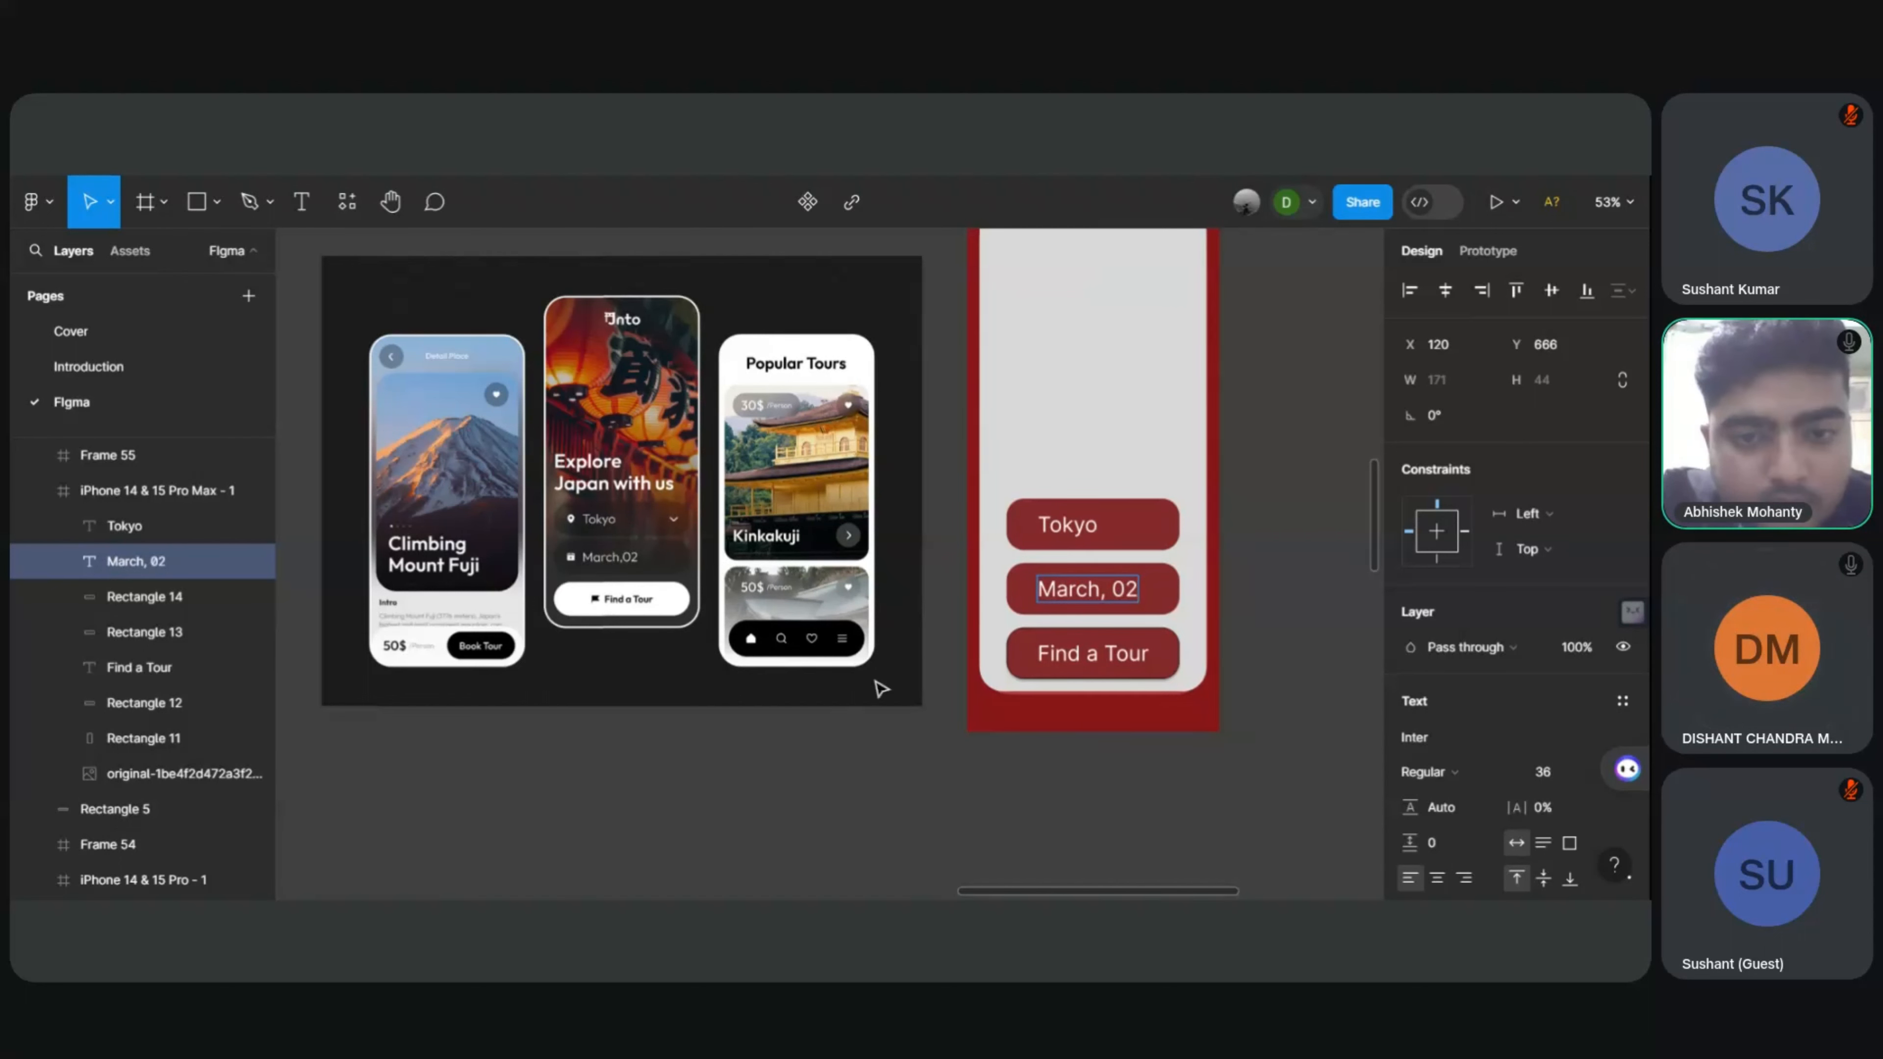
pyautogui.press('Escape')
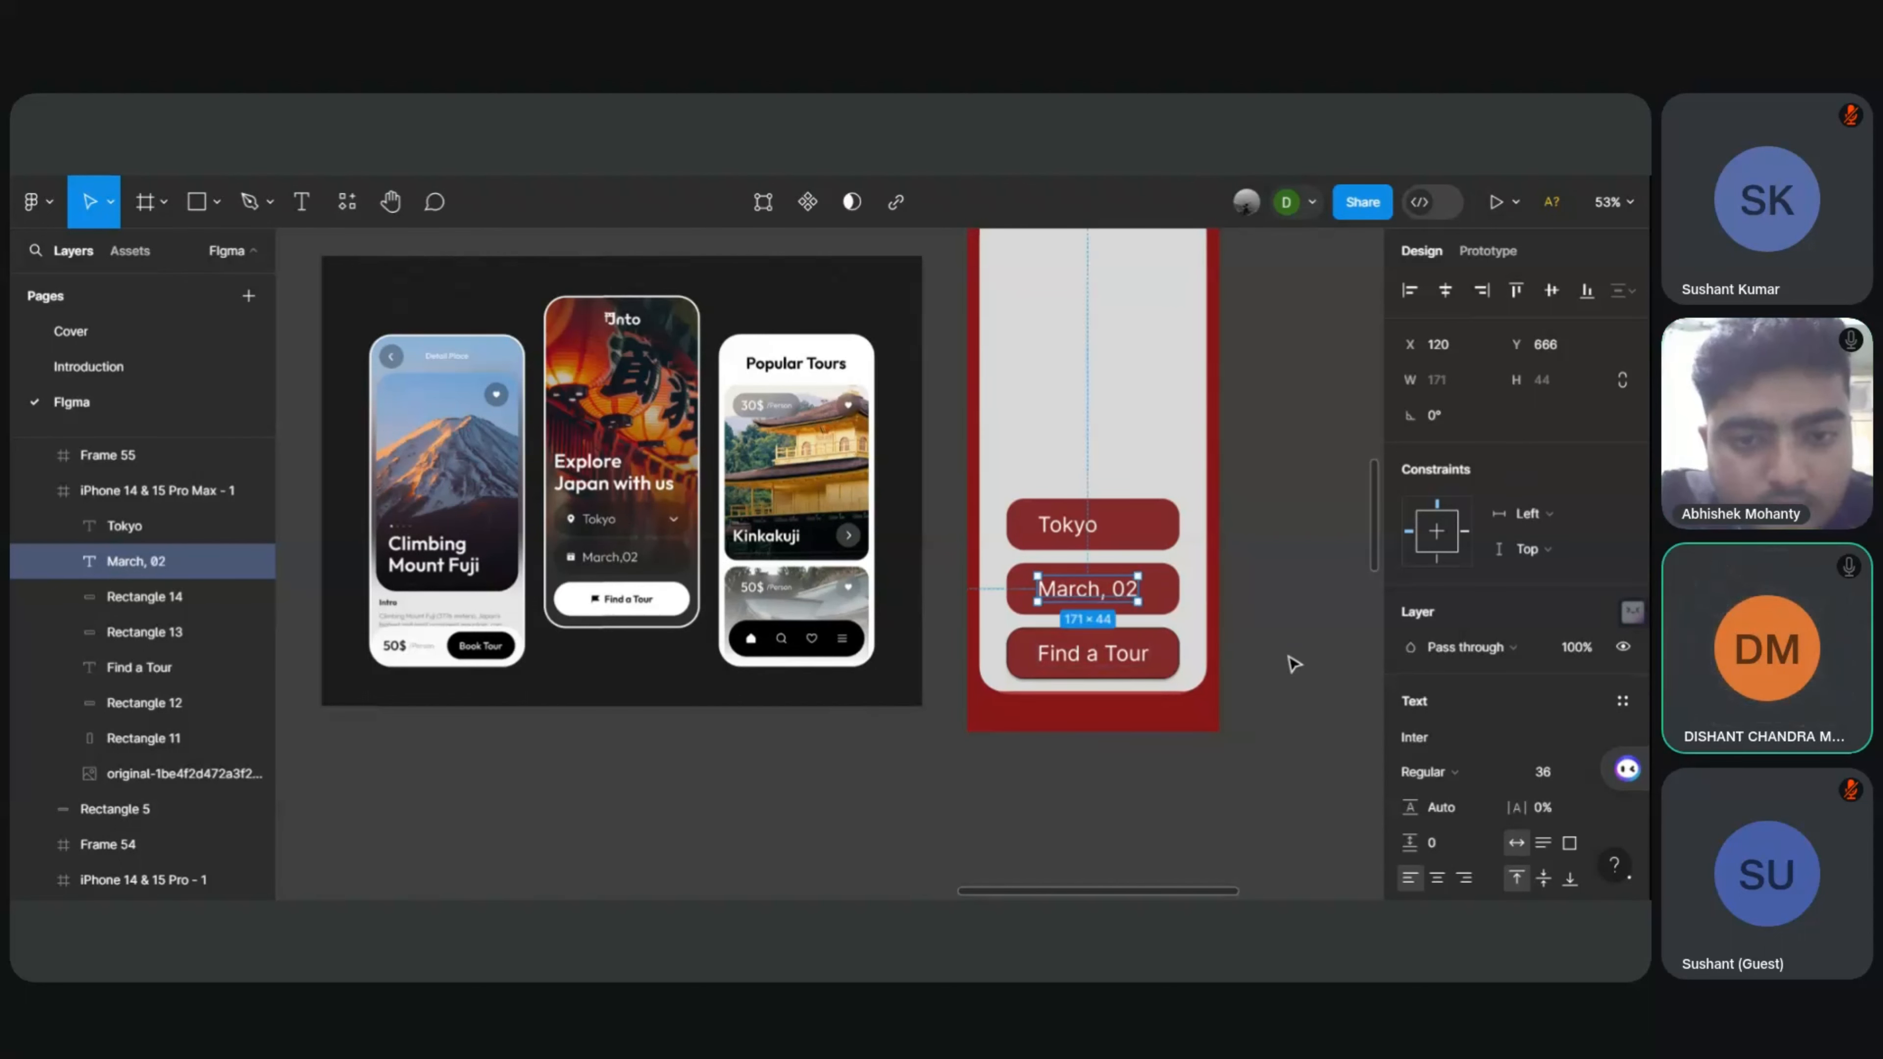
# Step: Give the "Find a Tour" text box on the lowest red bar a fixed width of 190
pyautogui.click(1085, 659)
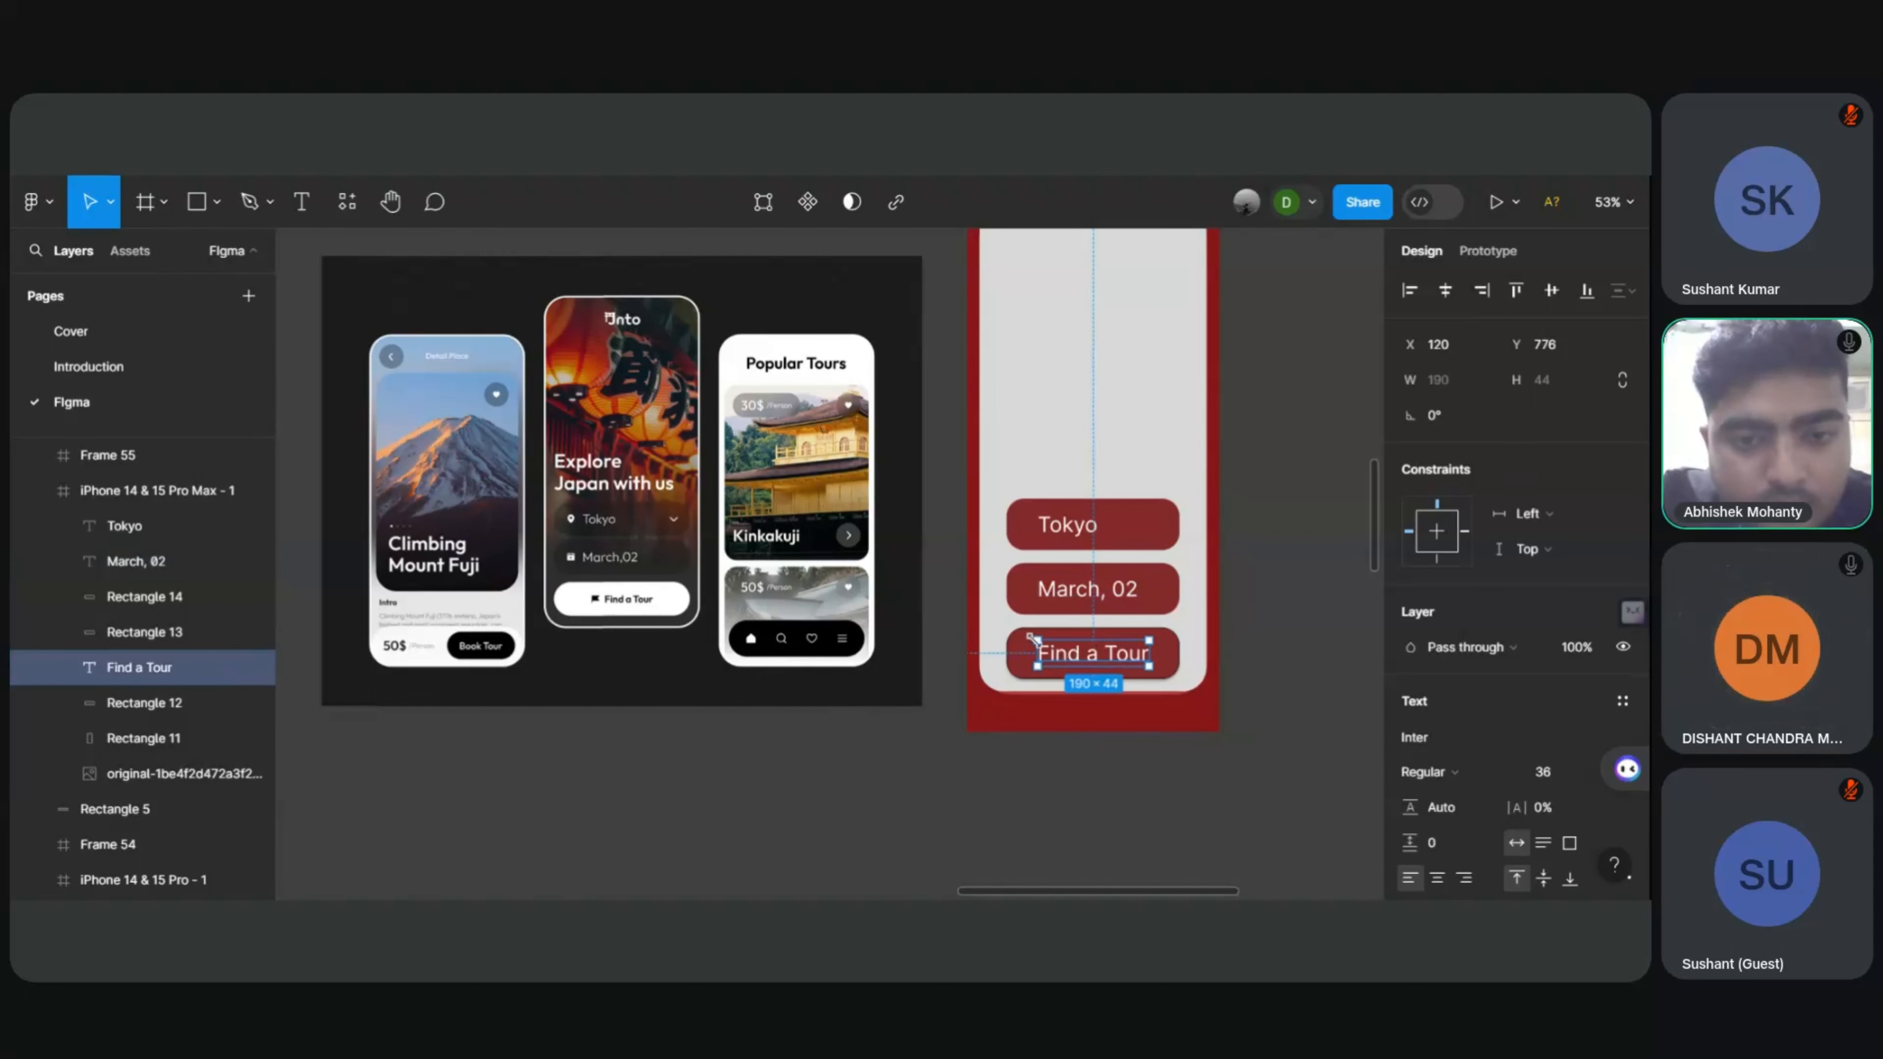
pyautogui.moveTo(1041, 642)
pyautogui.mouseDown()
pyautogui.moveTo(1059, 652)
pyautogui.moveTo(1025, 652)
pyautogui.moveTo(1050, 652)
pyautogui.moveTo(1036, 641)
pyautogui.mouseUp()
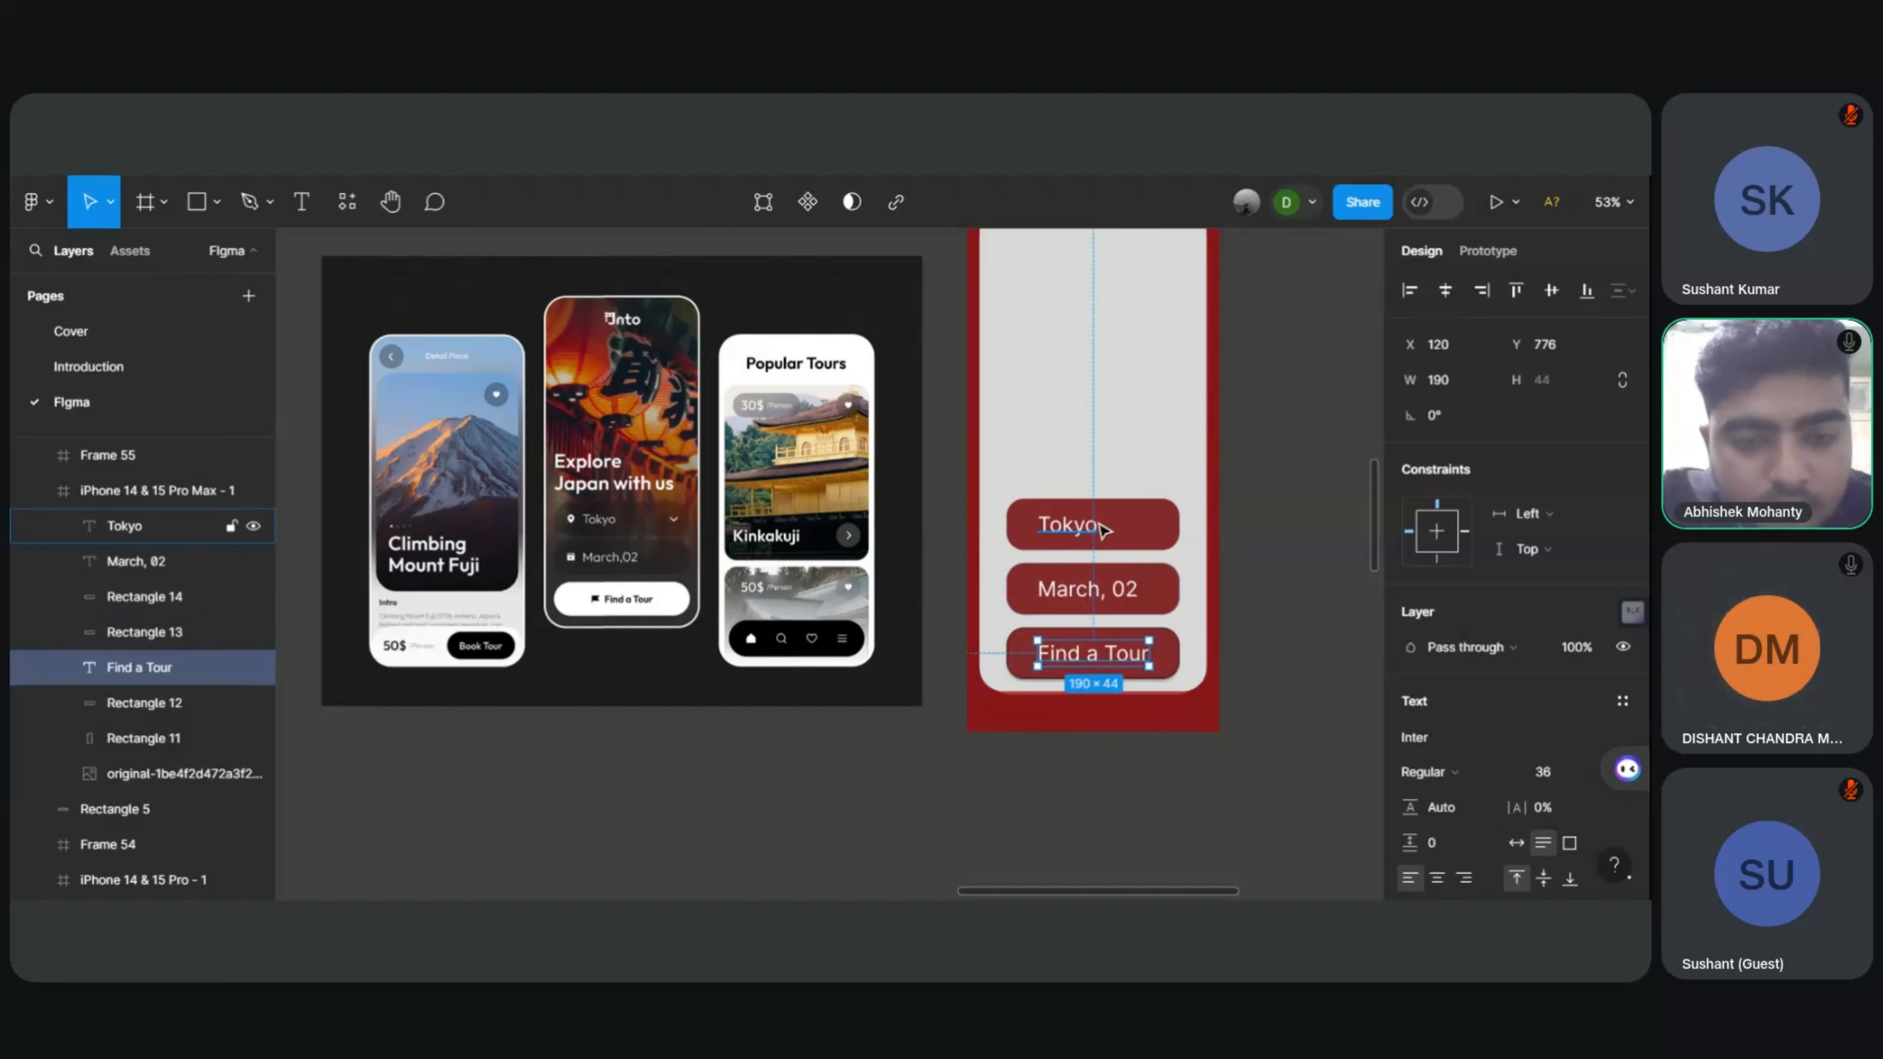
pyautogui.click(1167, 526)
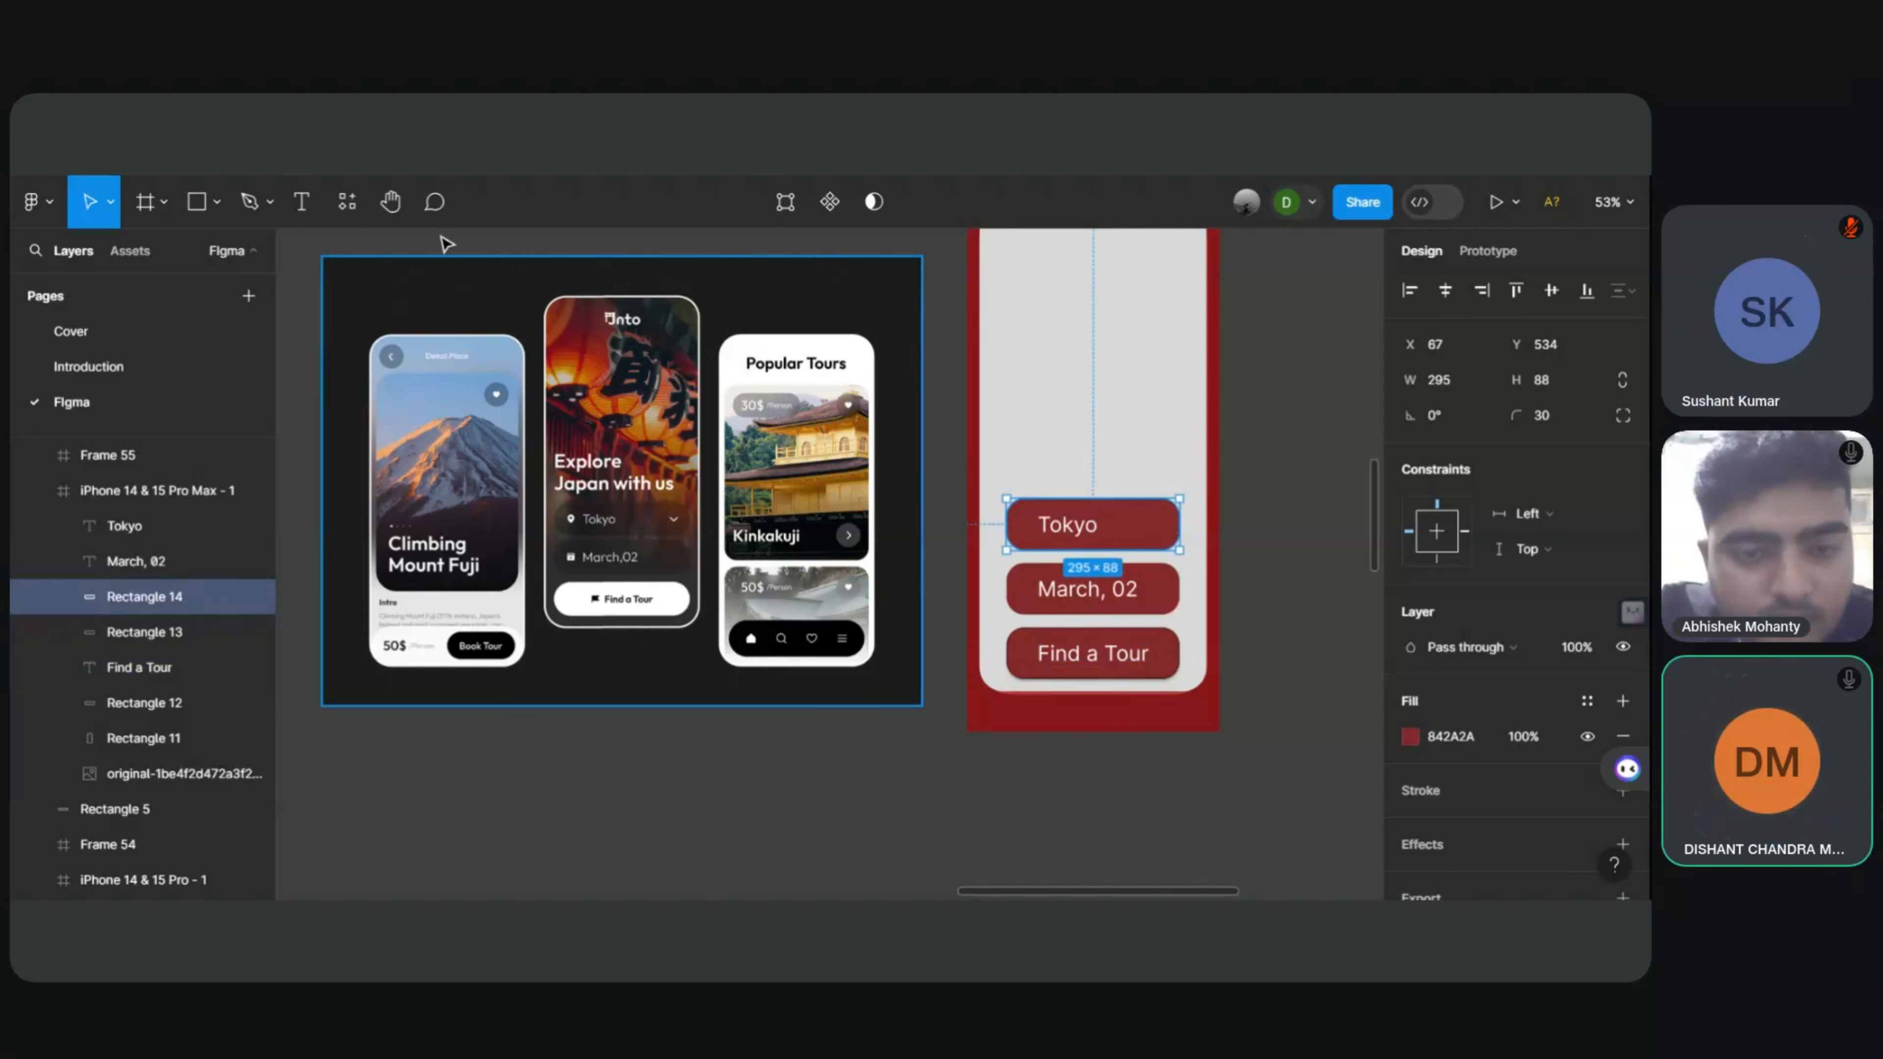
# Step: Search the plugins for "icons" and run the IconScout plugin
pyautogui.hotkey('shift', 'i')
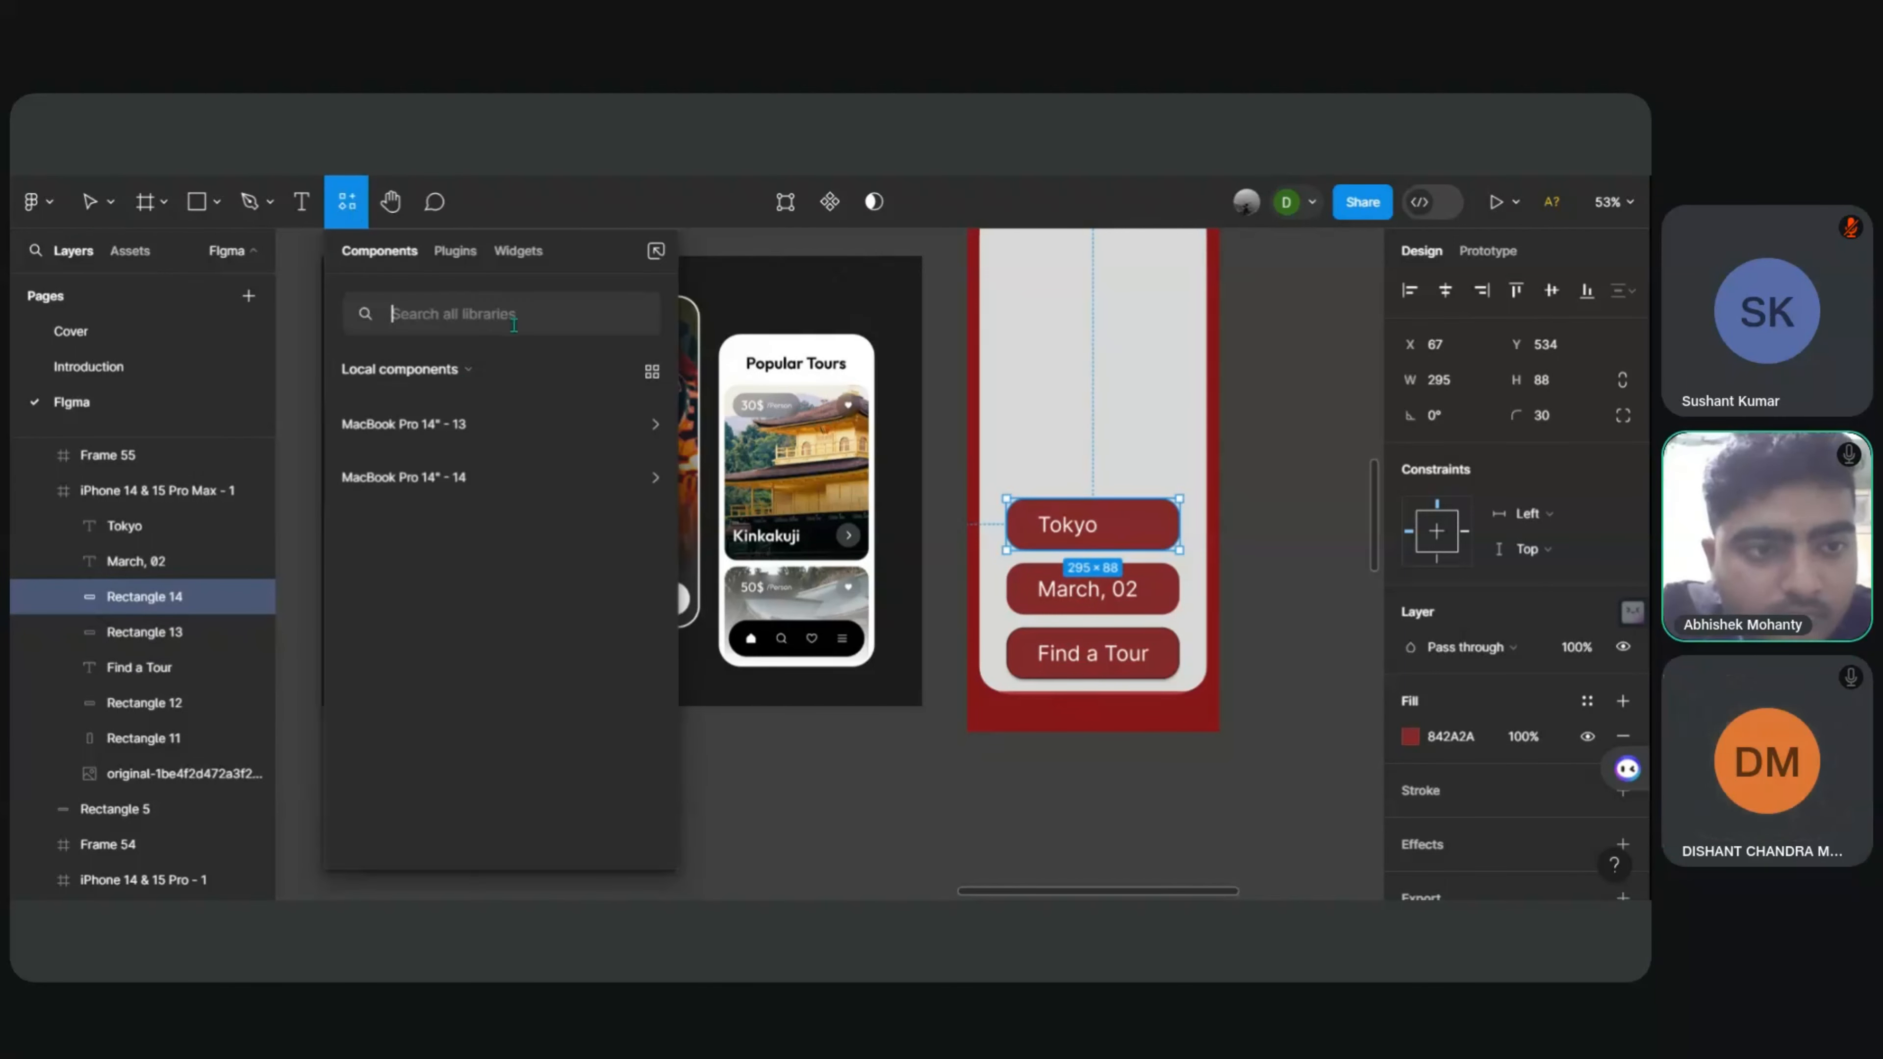
pyautogui.click(458, 253)
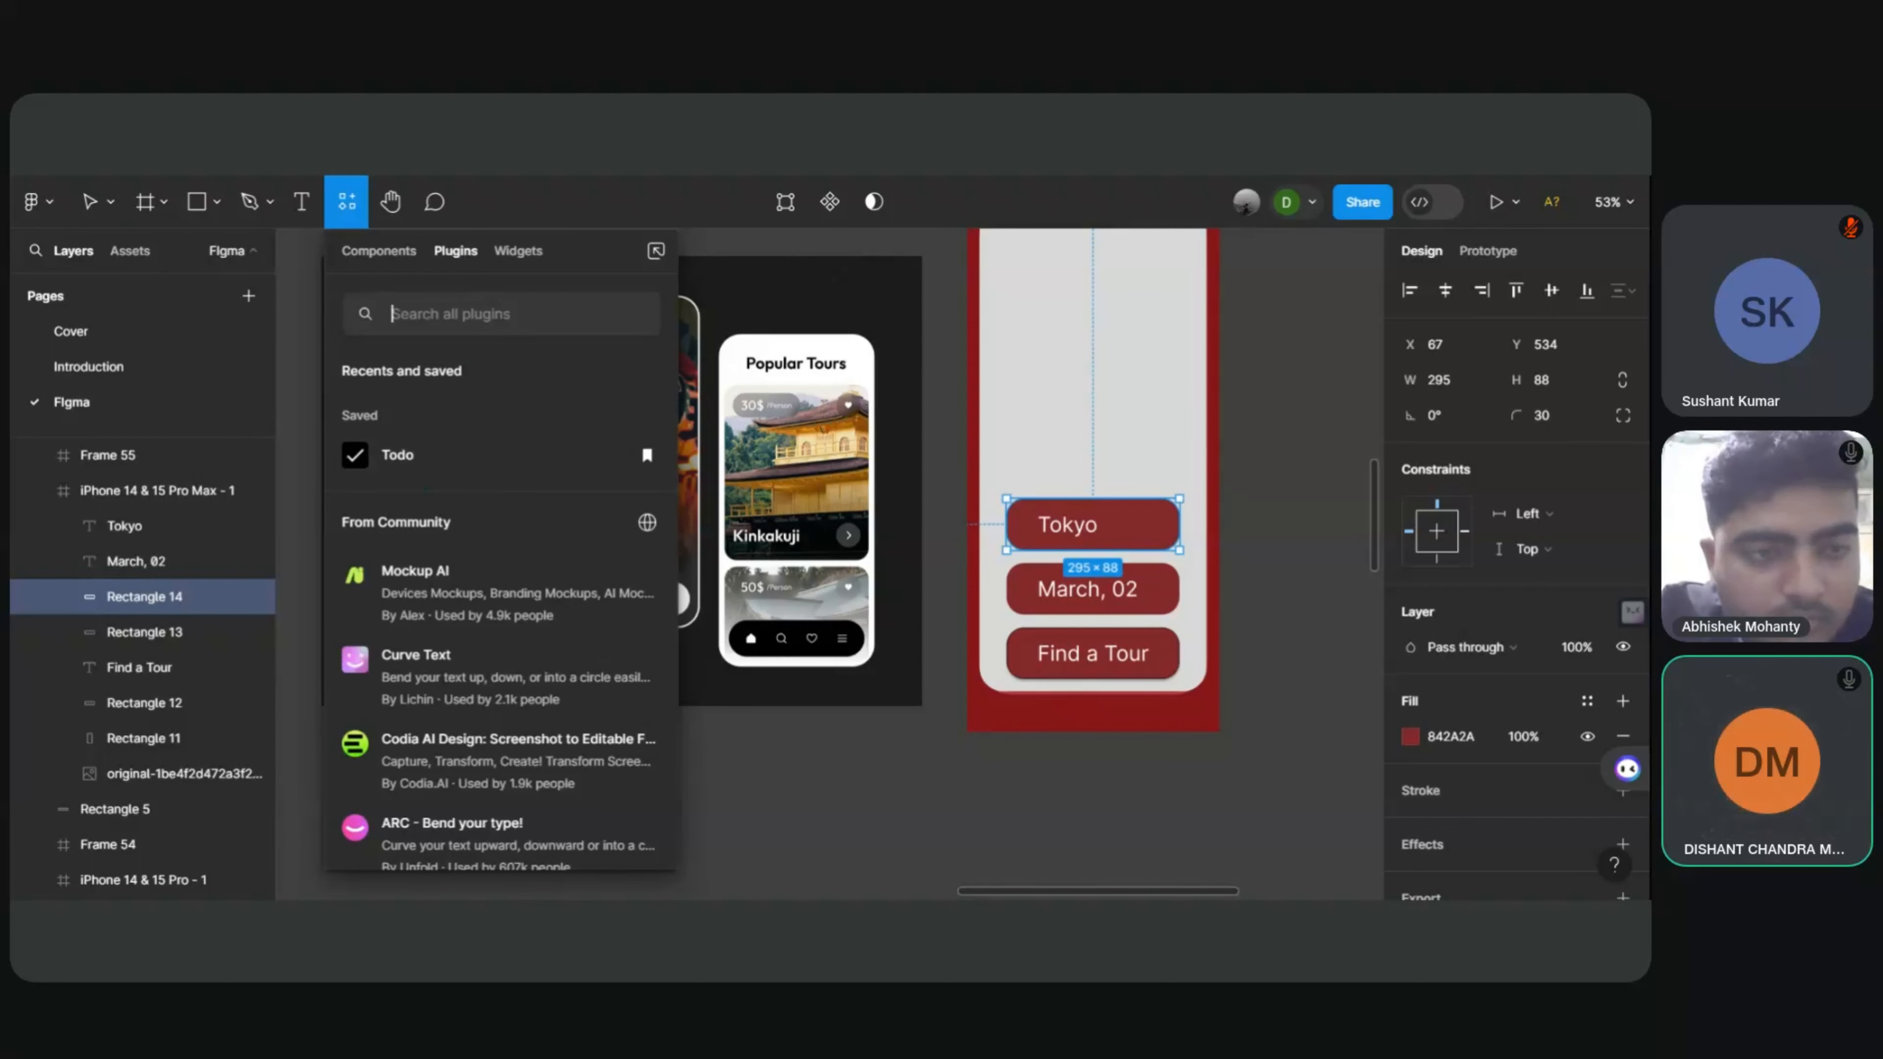
pyautogui.write('icon')
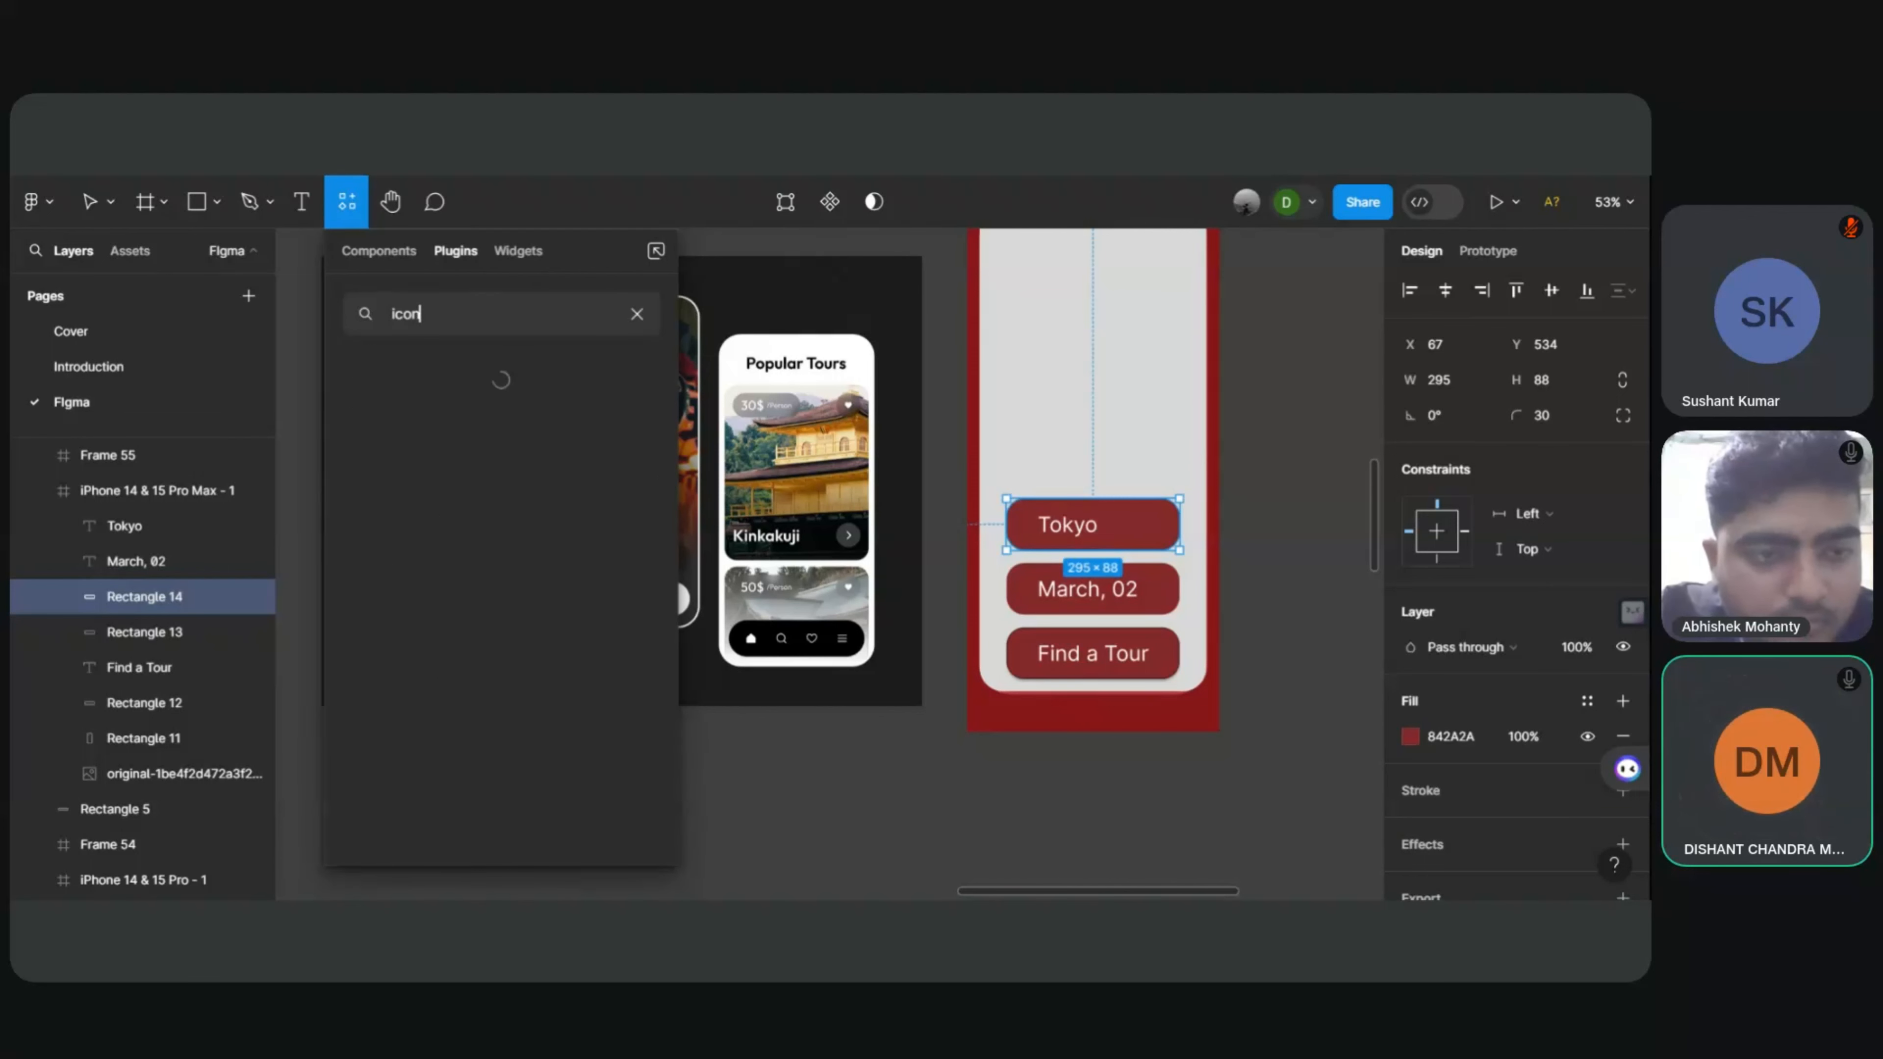
pyautogui.write('s')
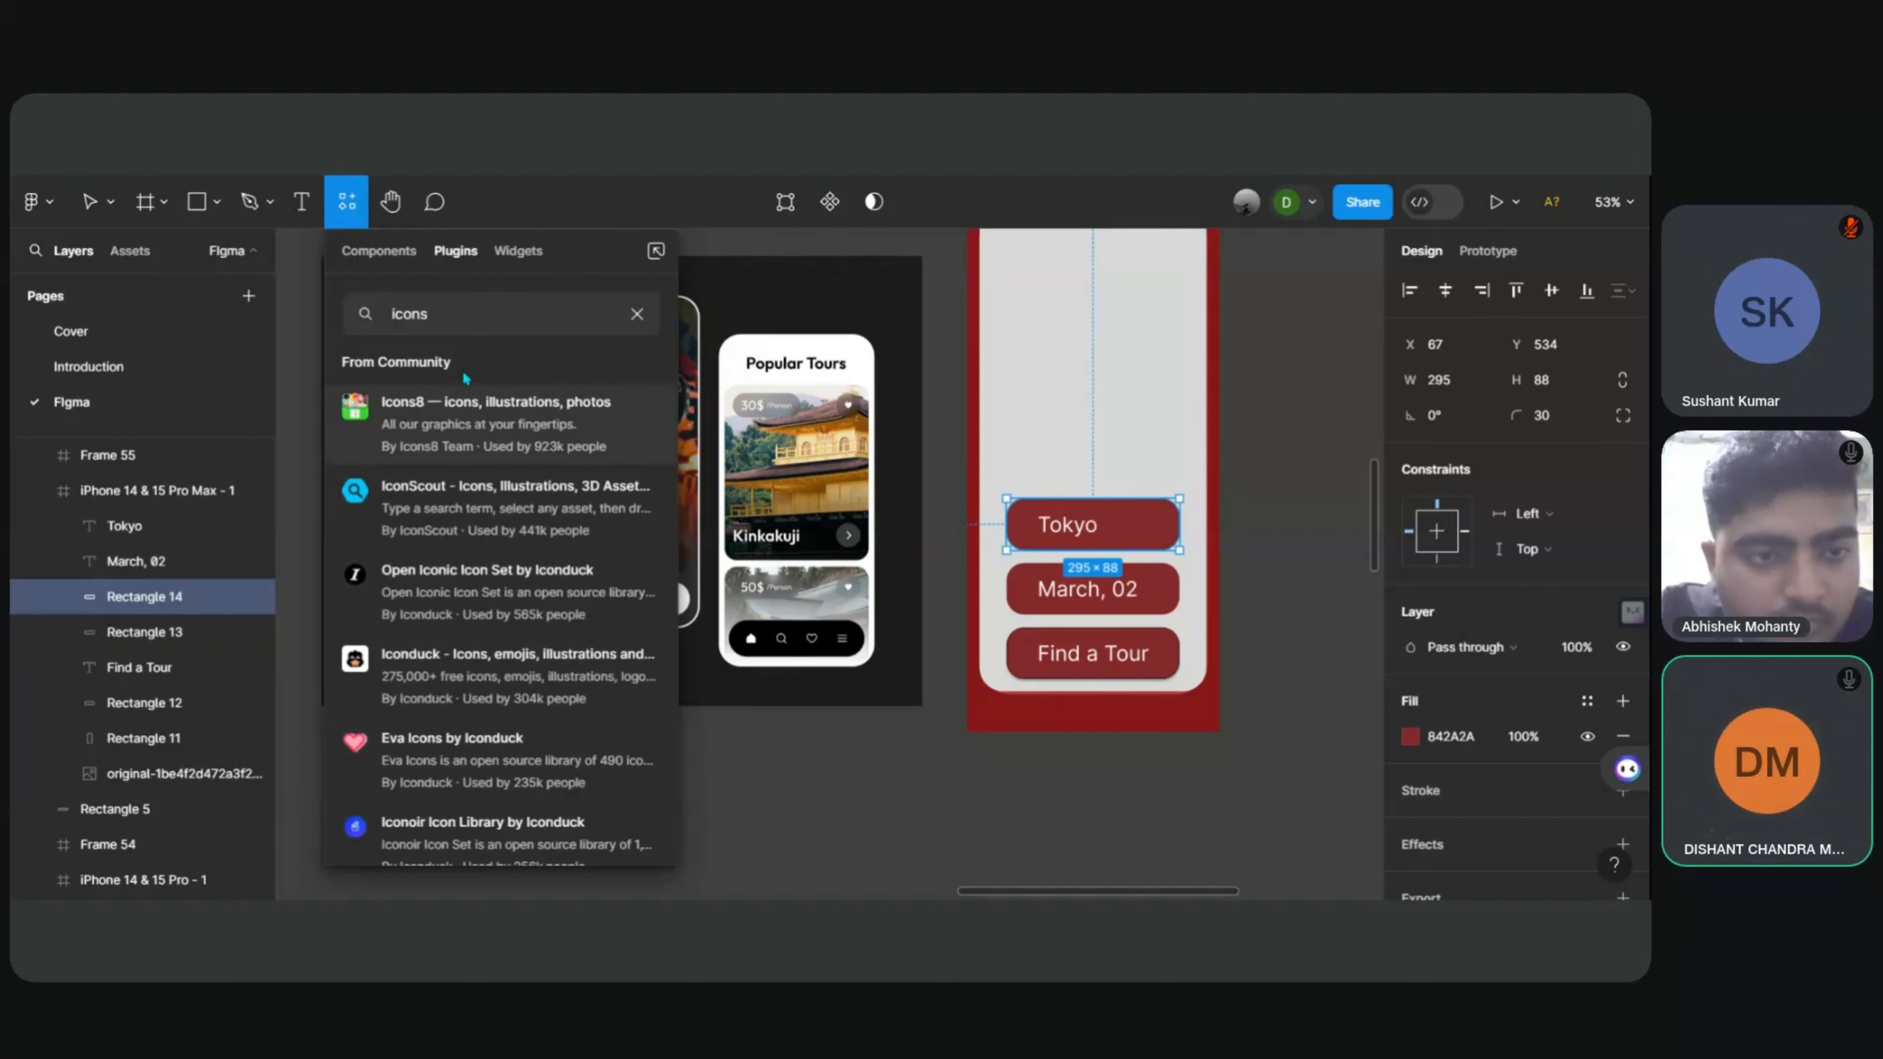
pyautogui.click(482, 512)
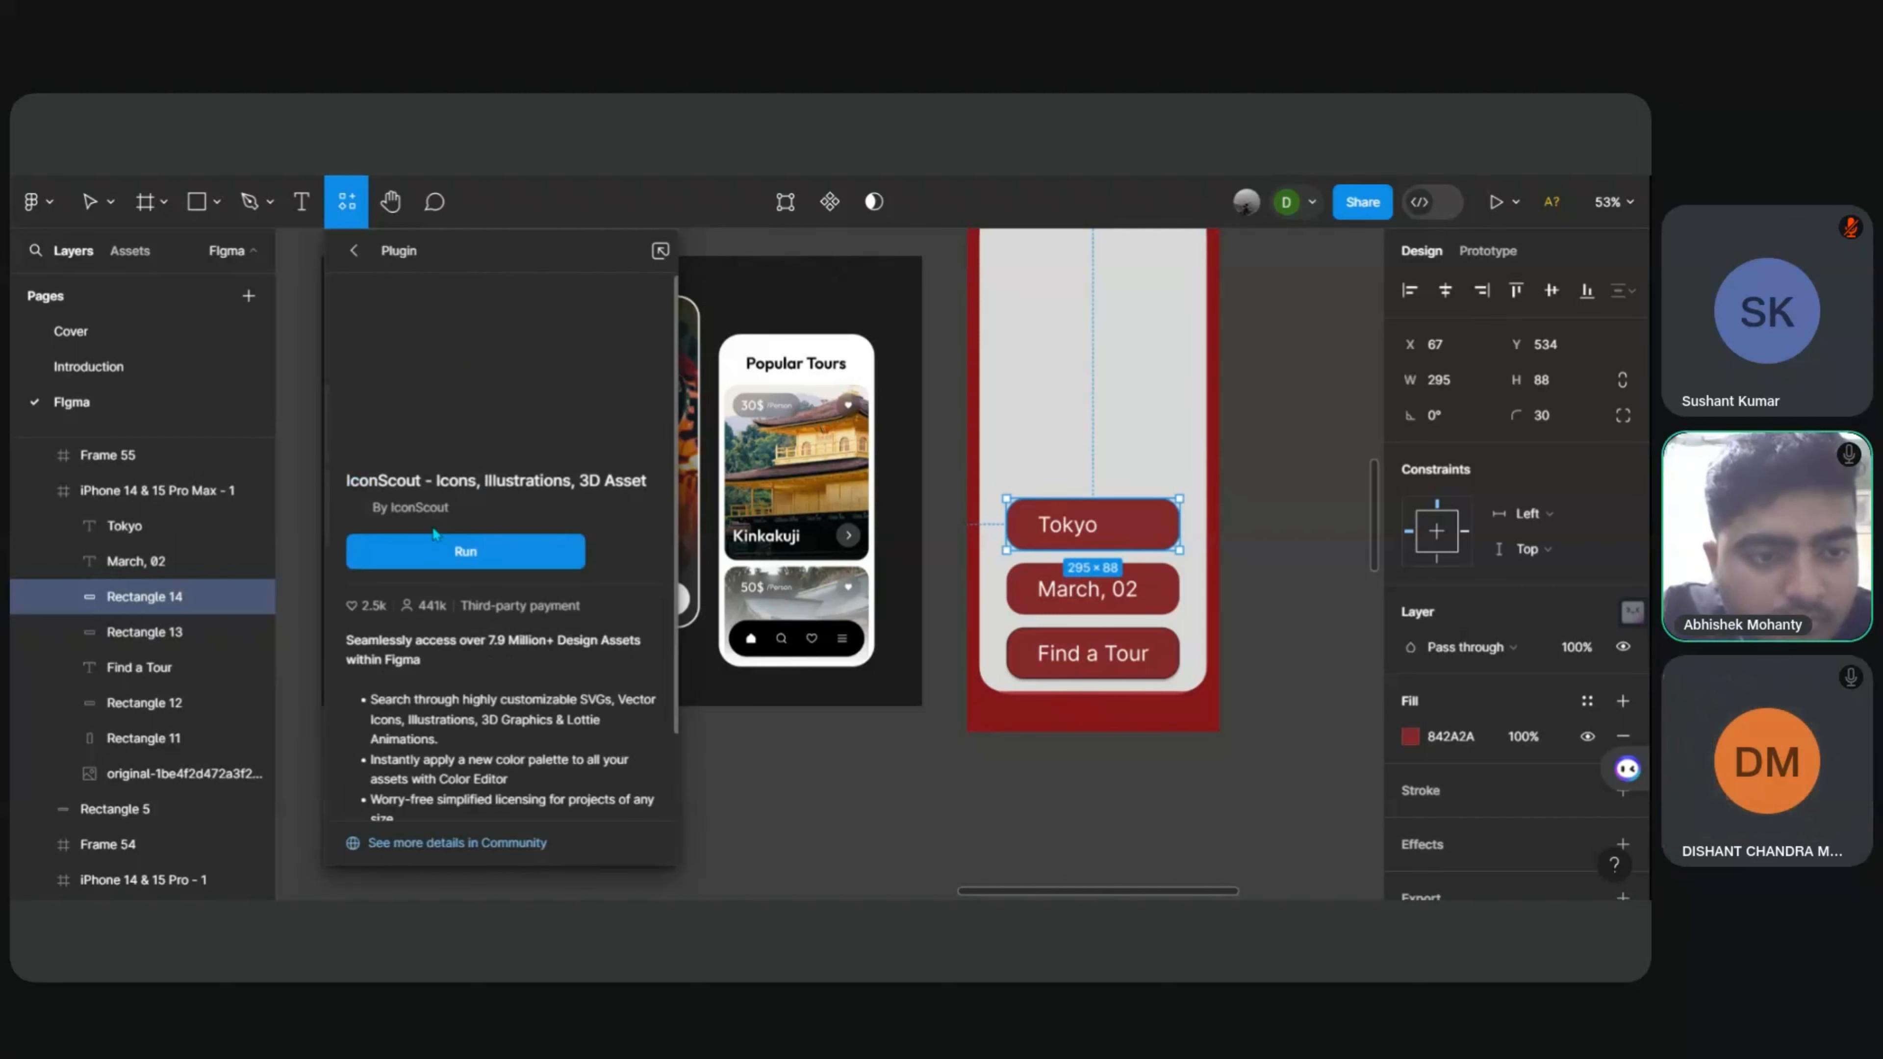
pyautogui.click(489, 553)
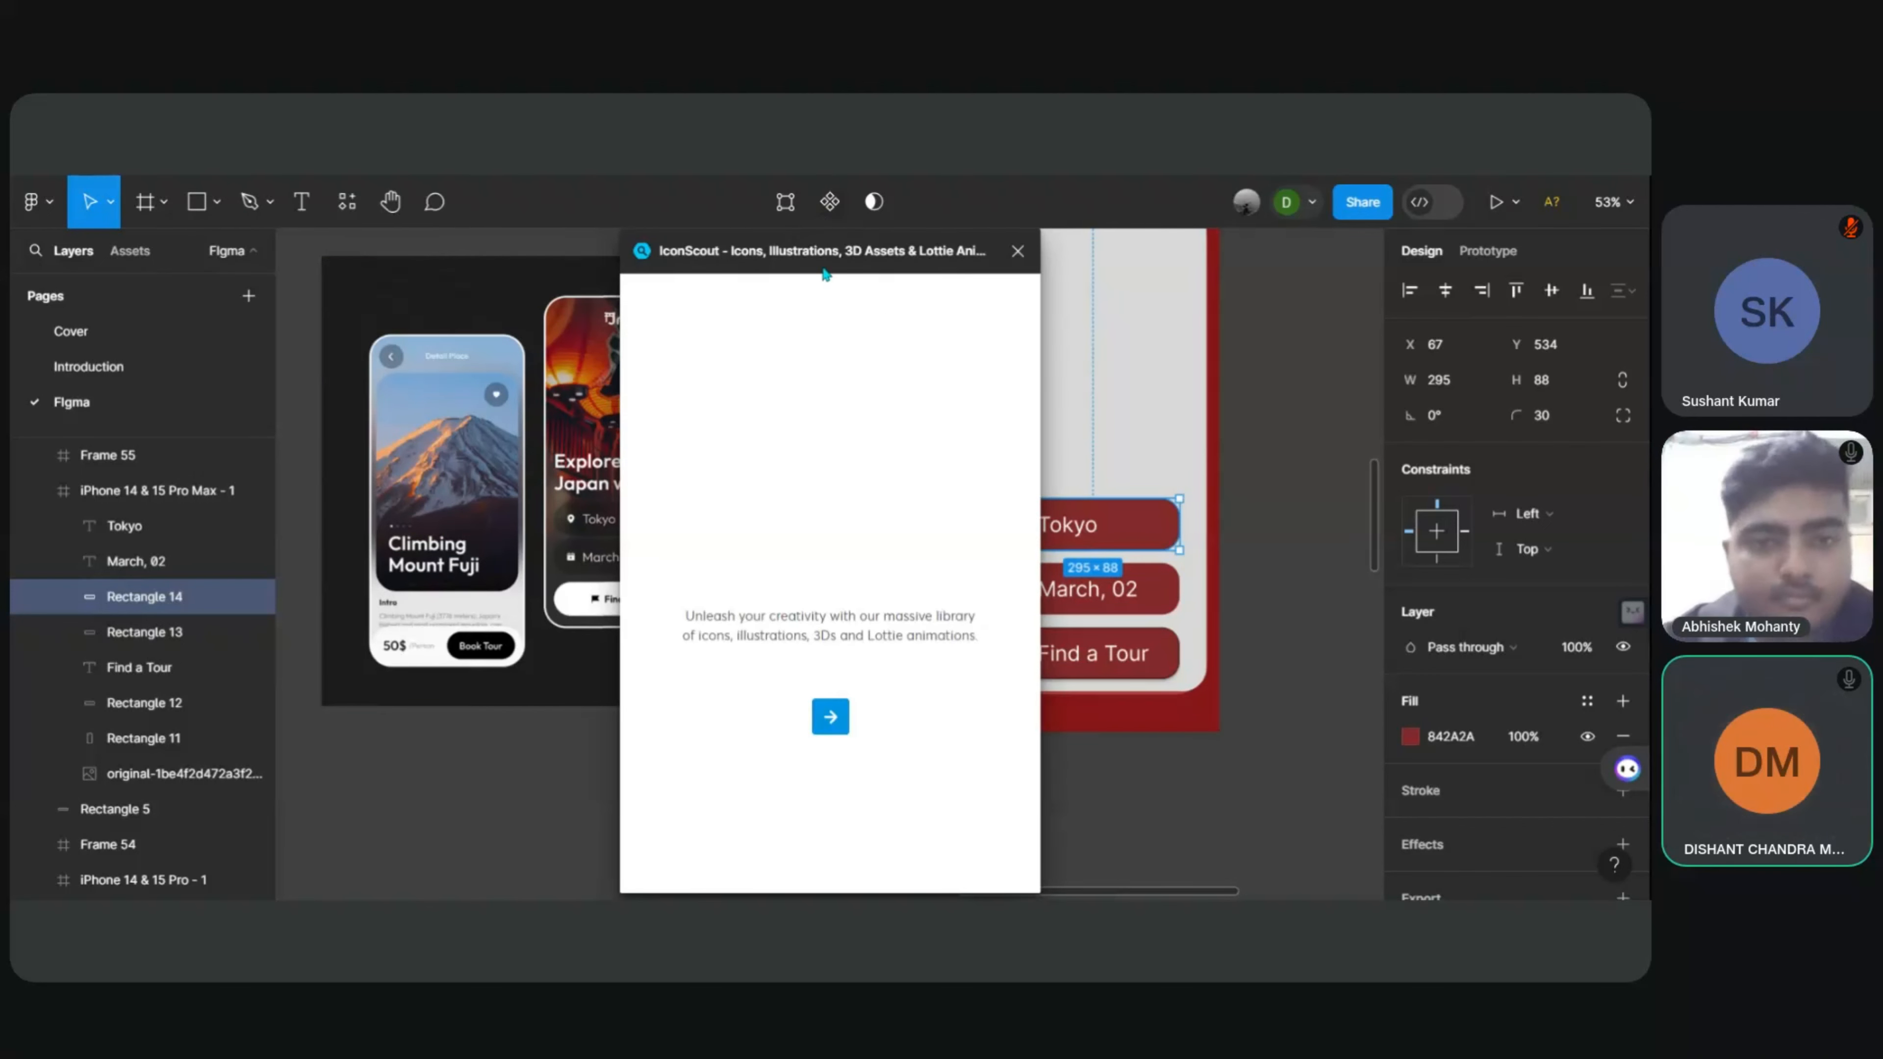
# Step: Go through the IconScout introduction and dismiss its feature tips
pyautogui.click(833, 759)
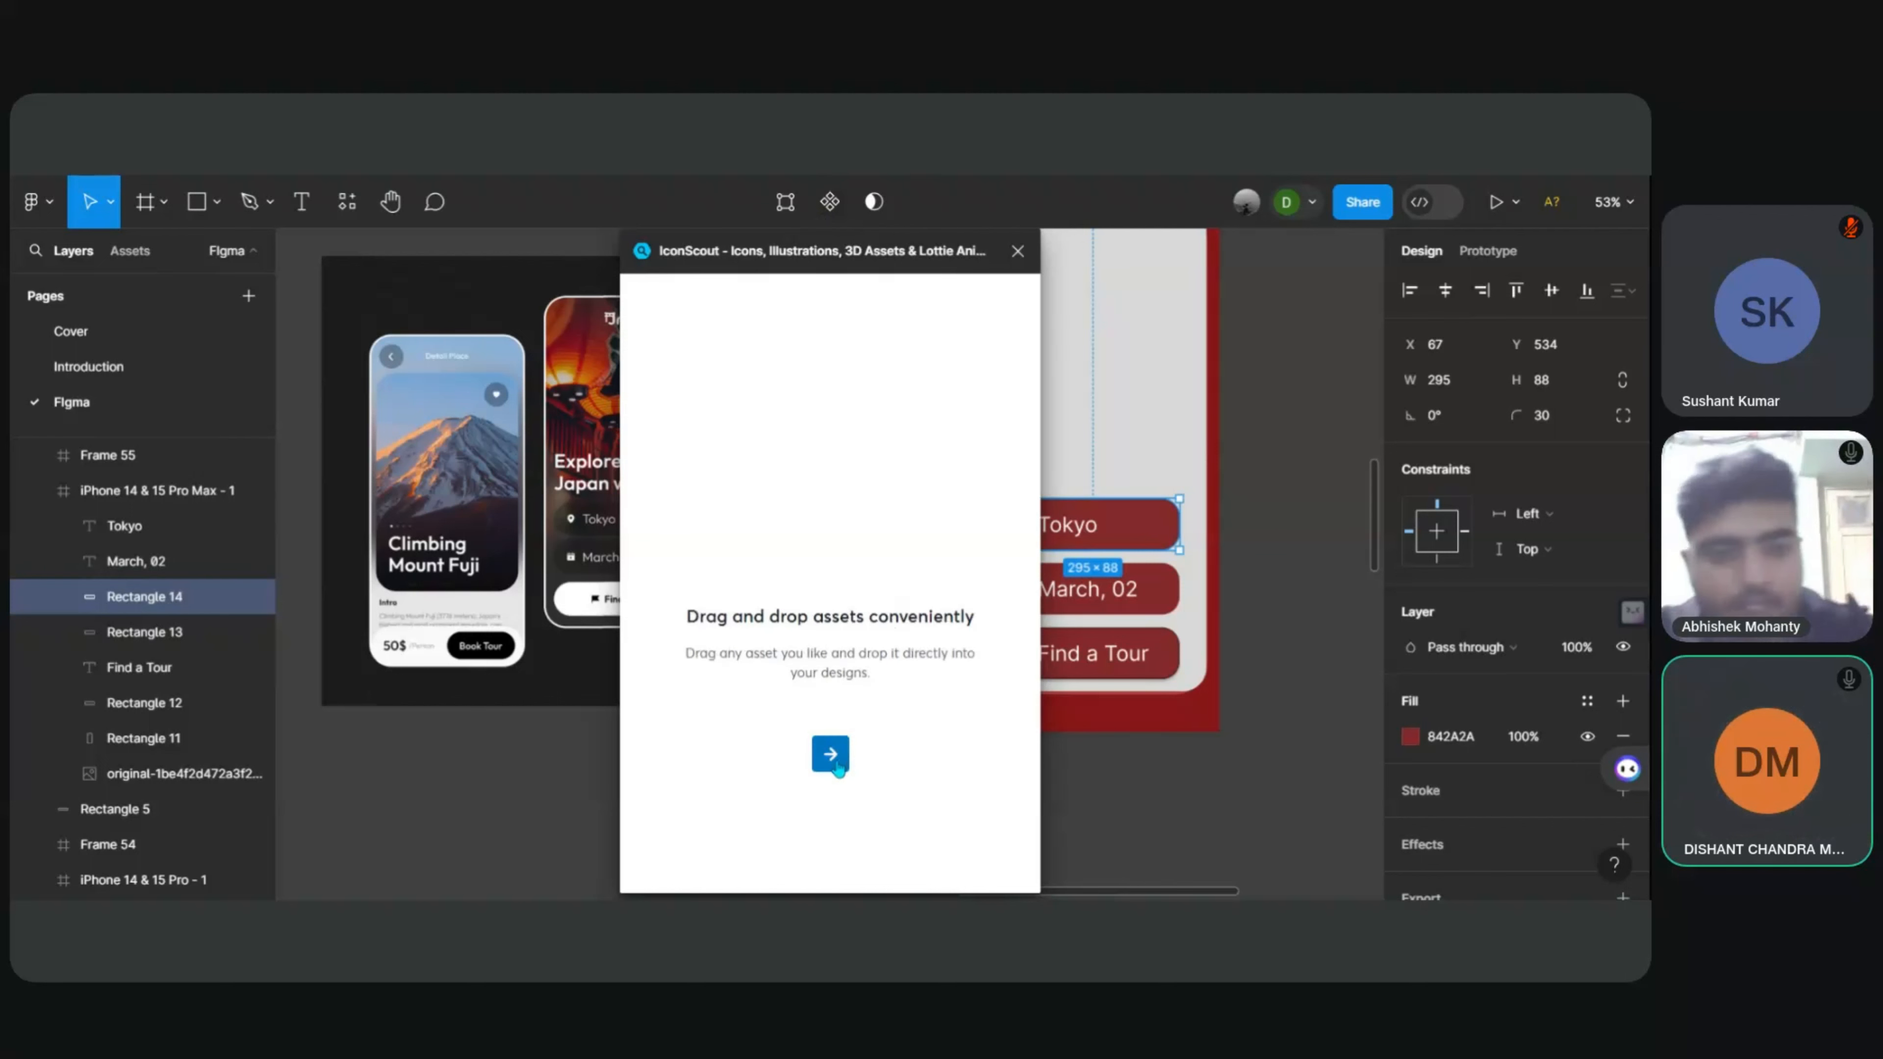
pyautogui.click(835, 761)
pyautogui.click(833, 755)
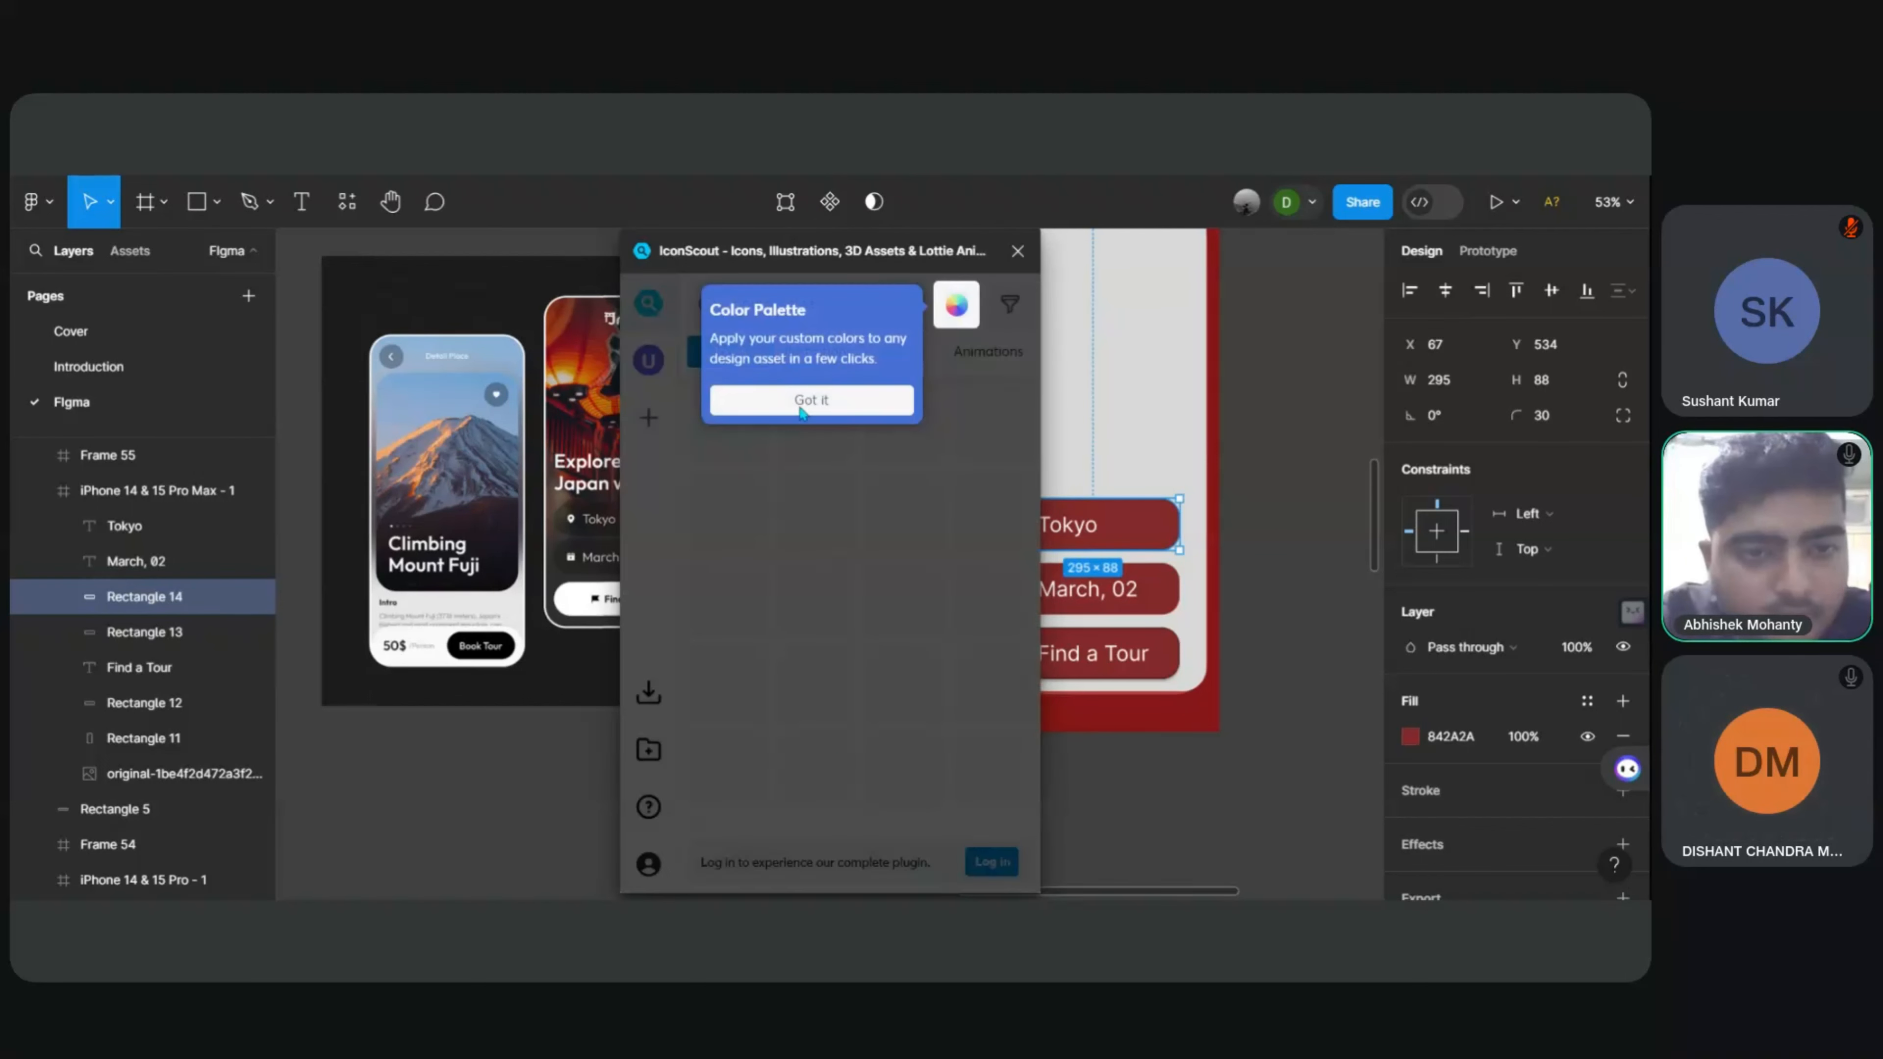
pyautogui.click(812, 565)
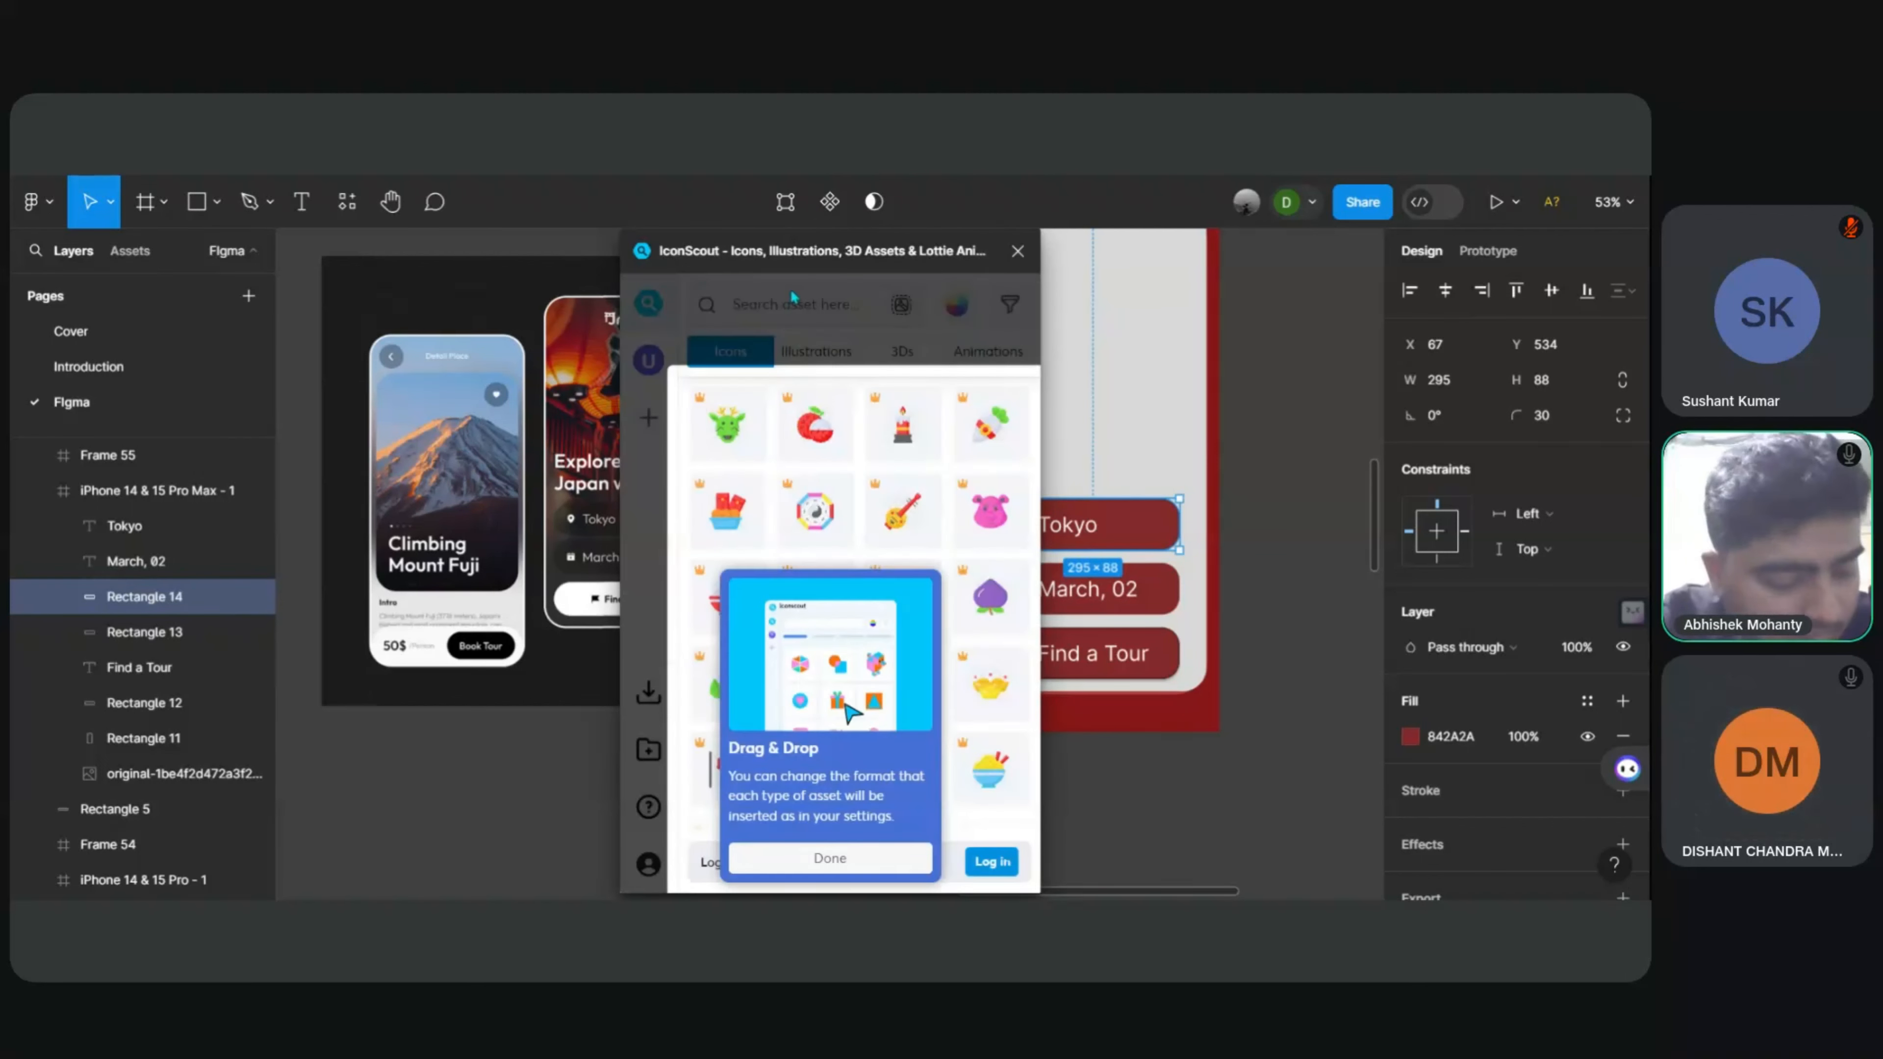
# Step: Search the IconScout icons for "flag" and look through the results for a suitable flag icon
pyautogui.click(817, 295)
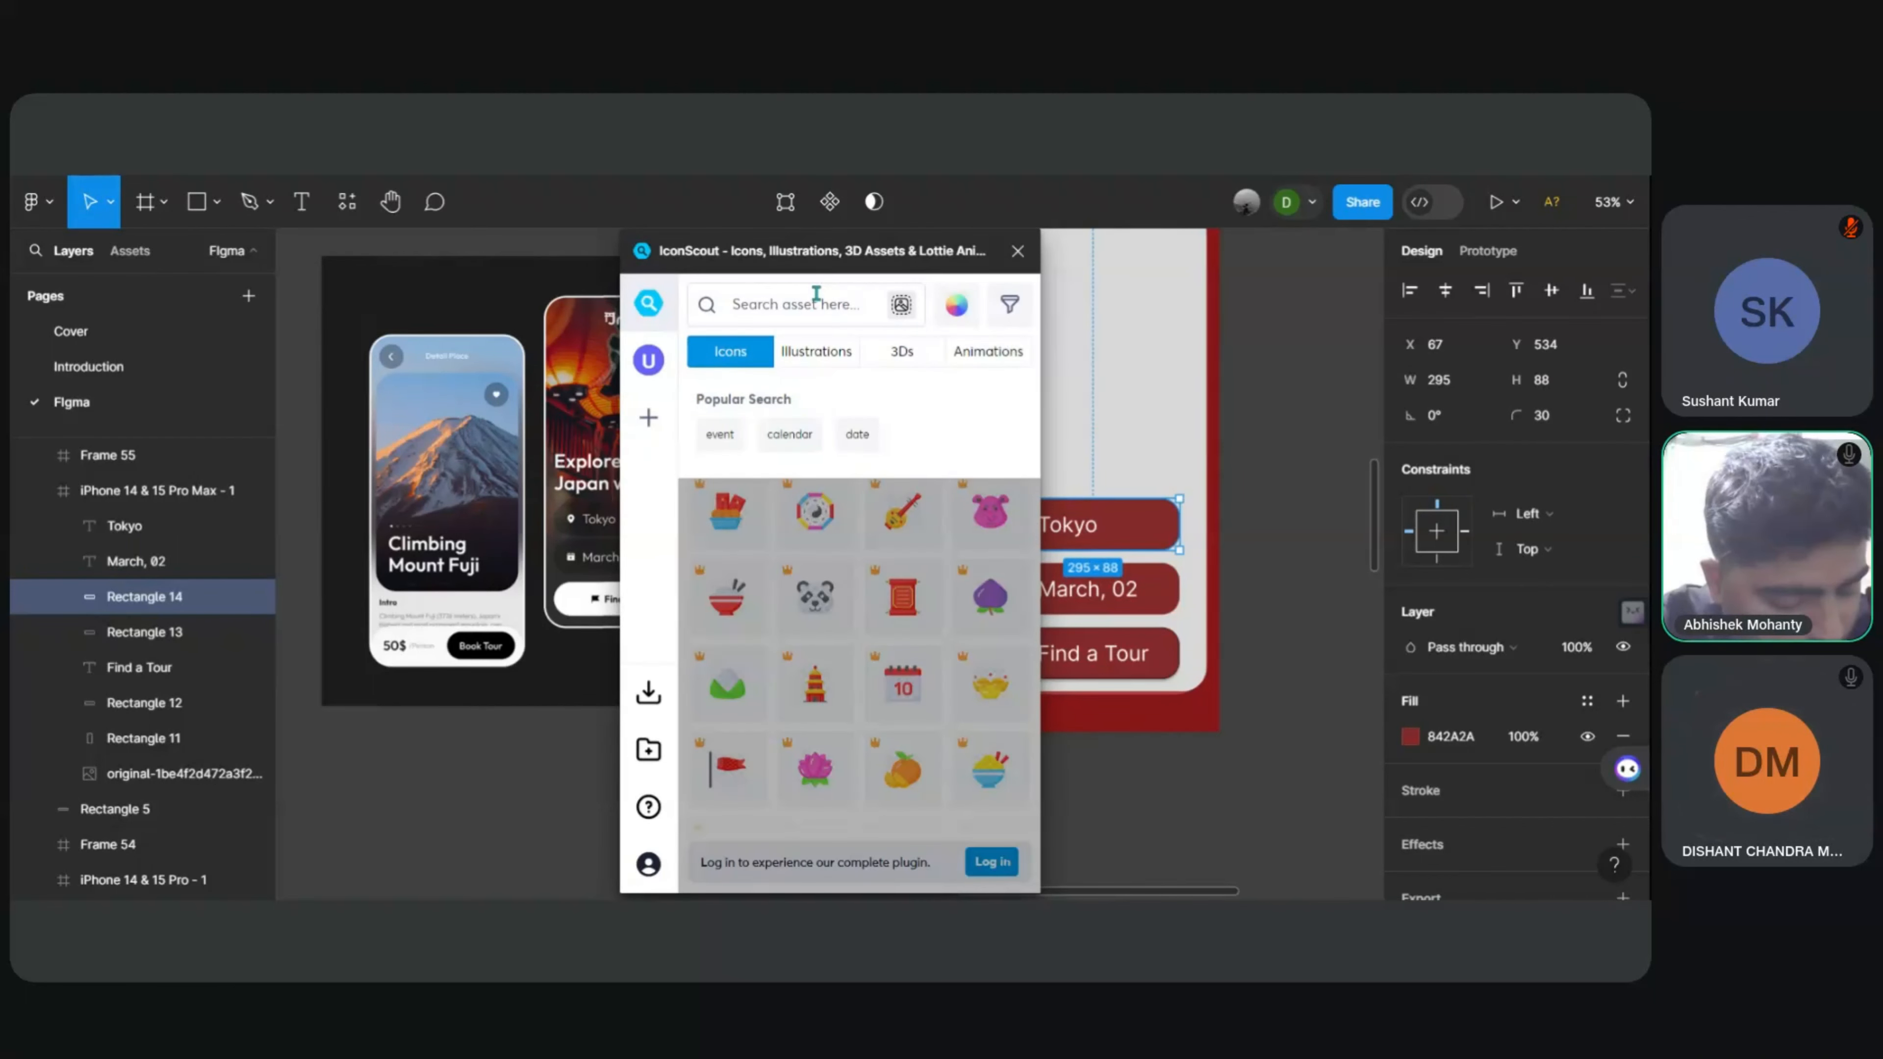
pyautogui.write('flag')
pyautogui.press('Return')
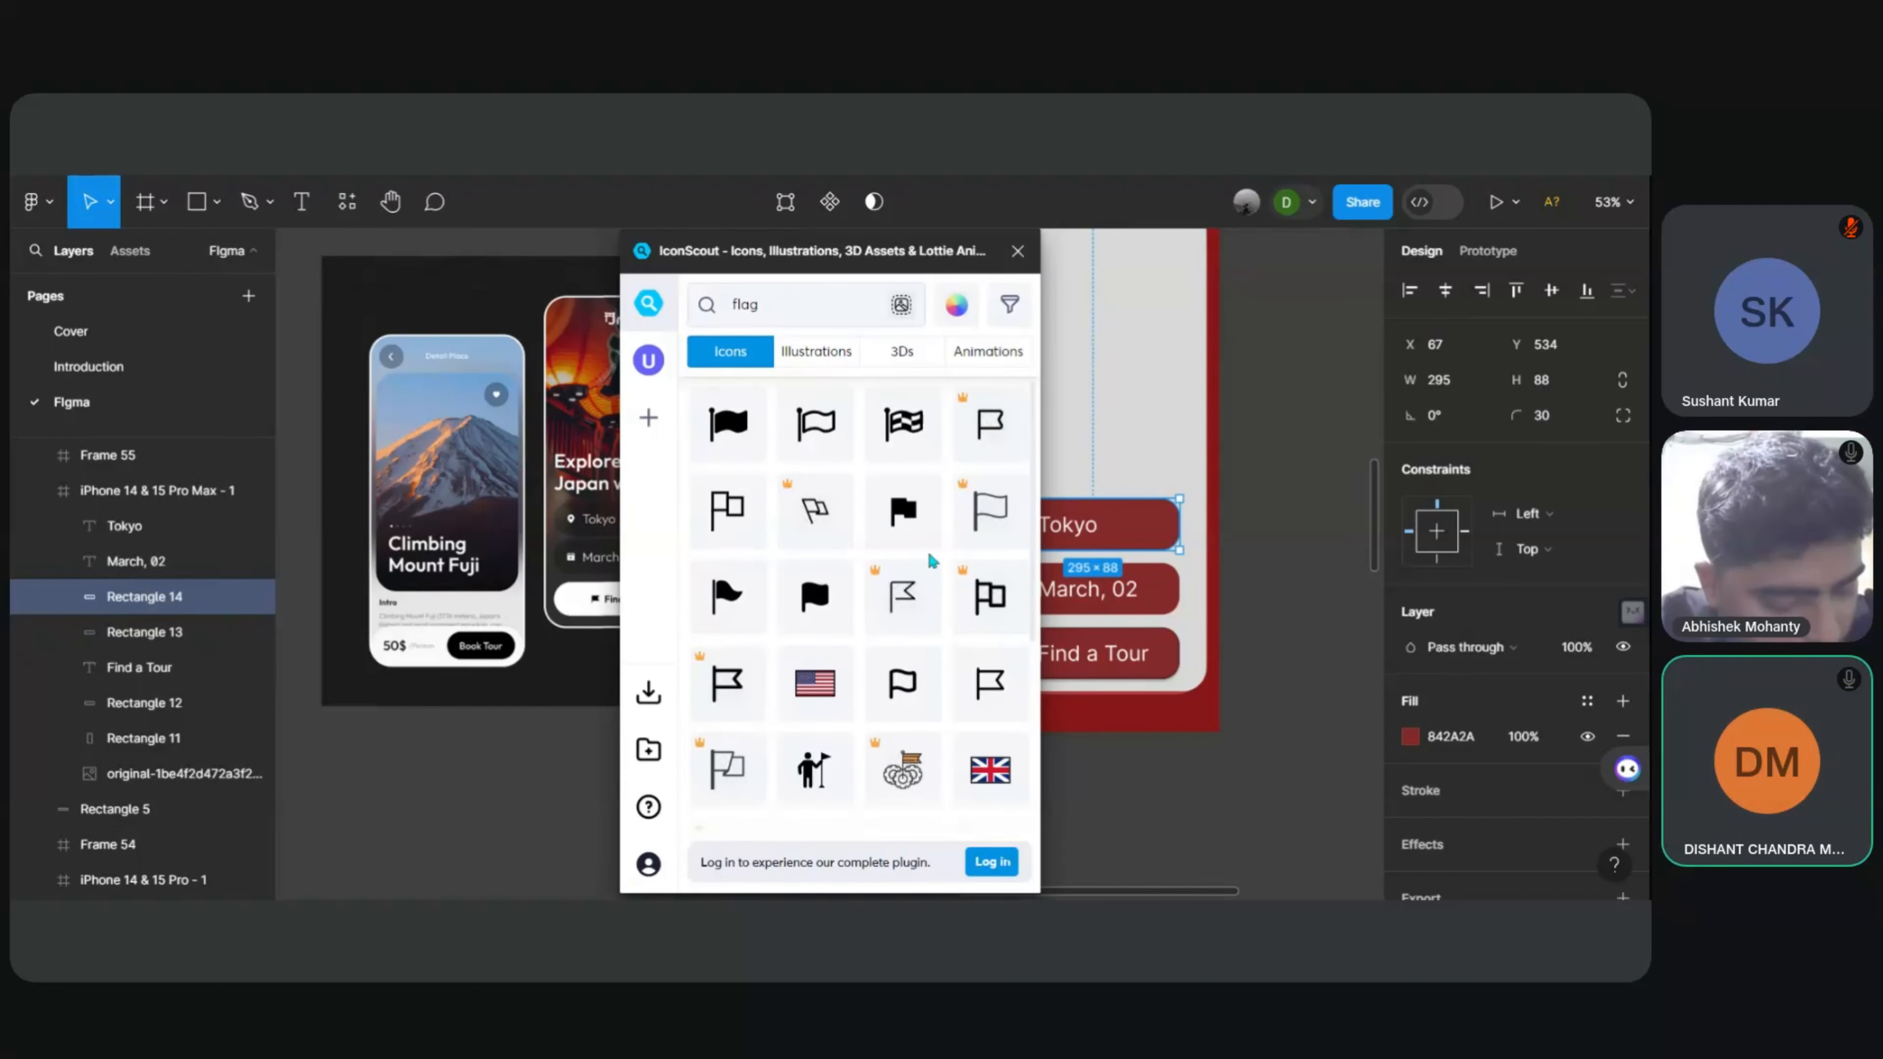
pyautogui.scroll(-3, 894, 593)
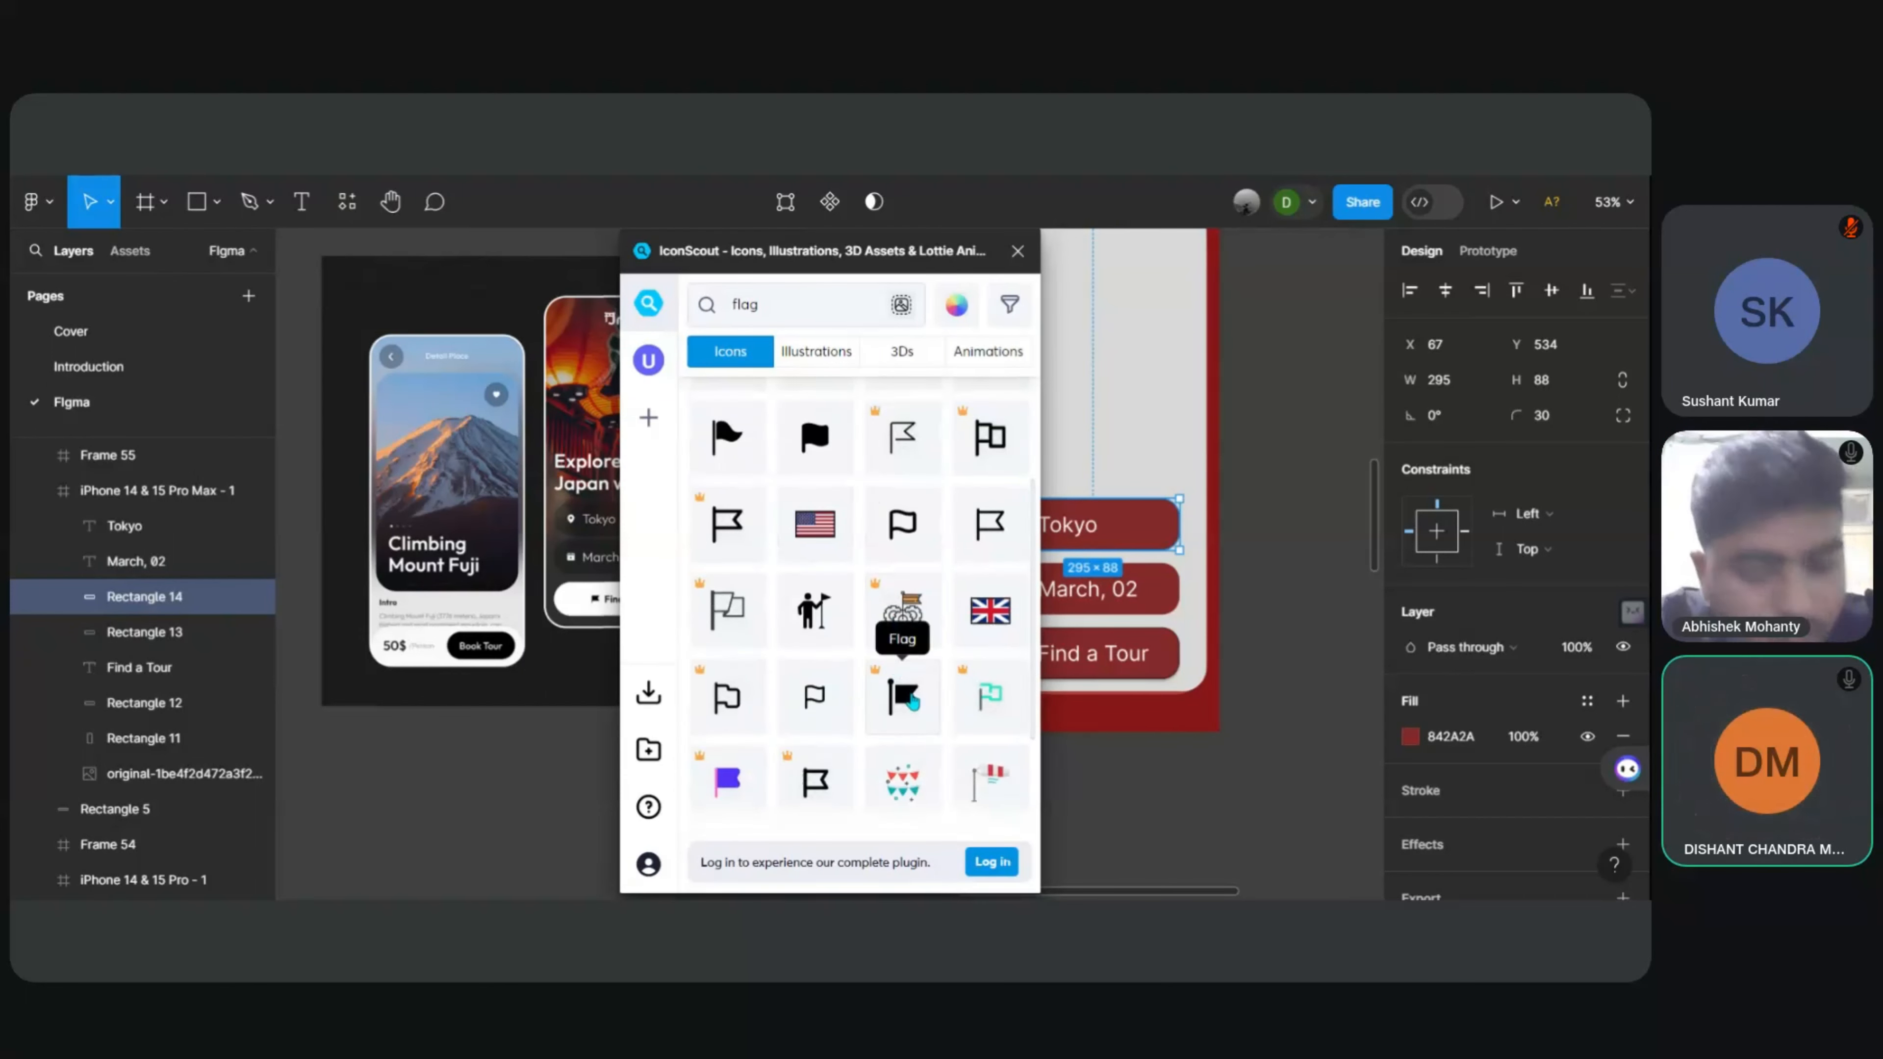
pyautogui.scroll(3, 914, 697)
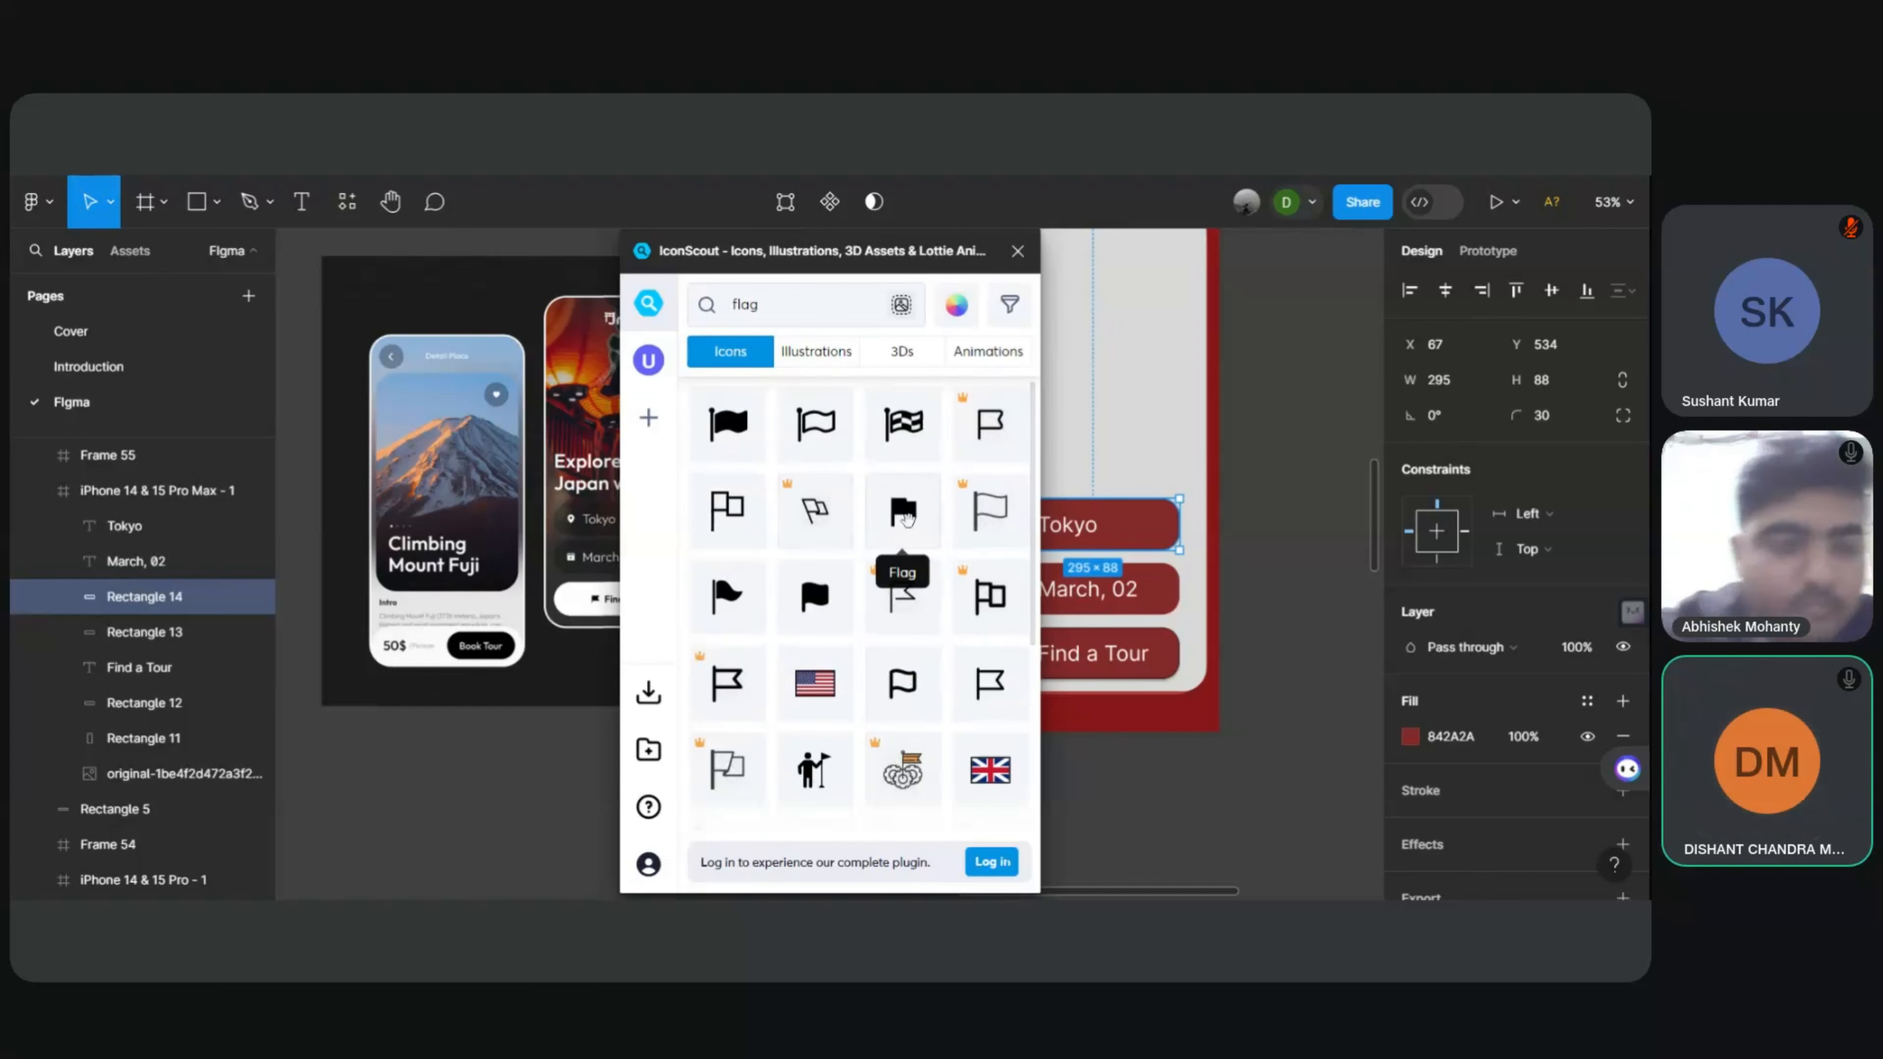
pyautogui.scroll(-5, 899, 638)
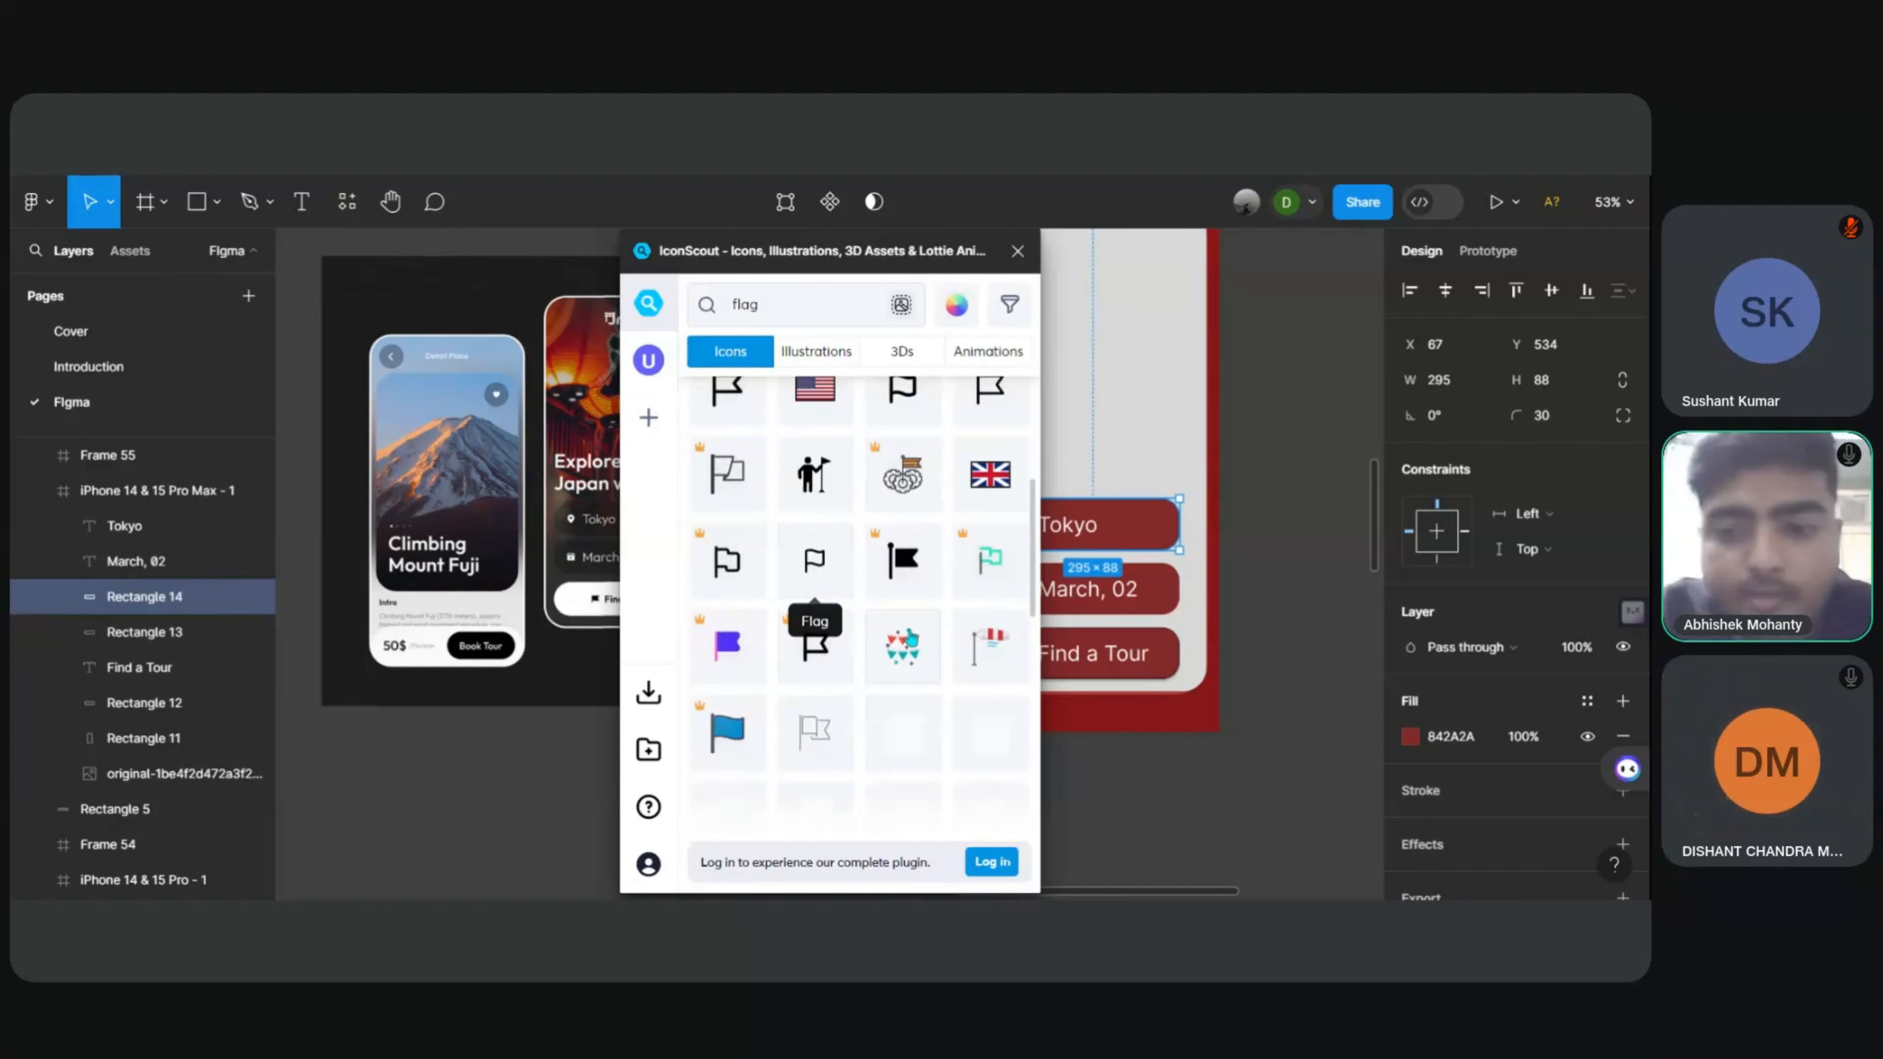
pyautogui.scroll(-7, 931, 622)
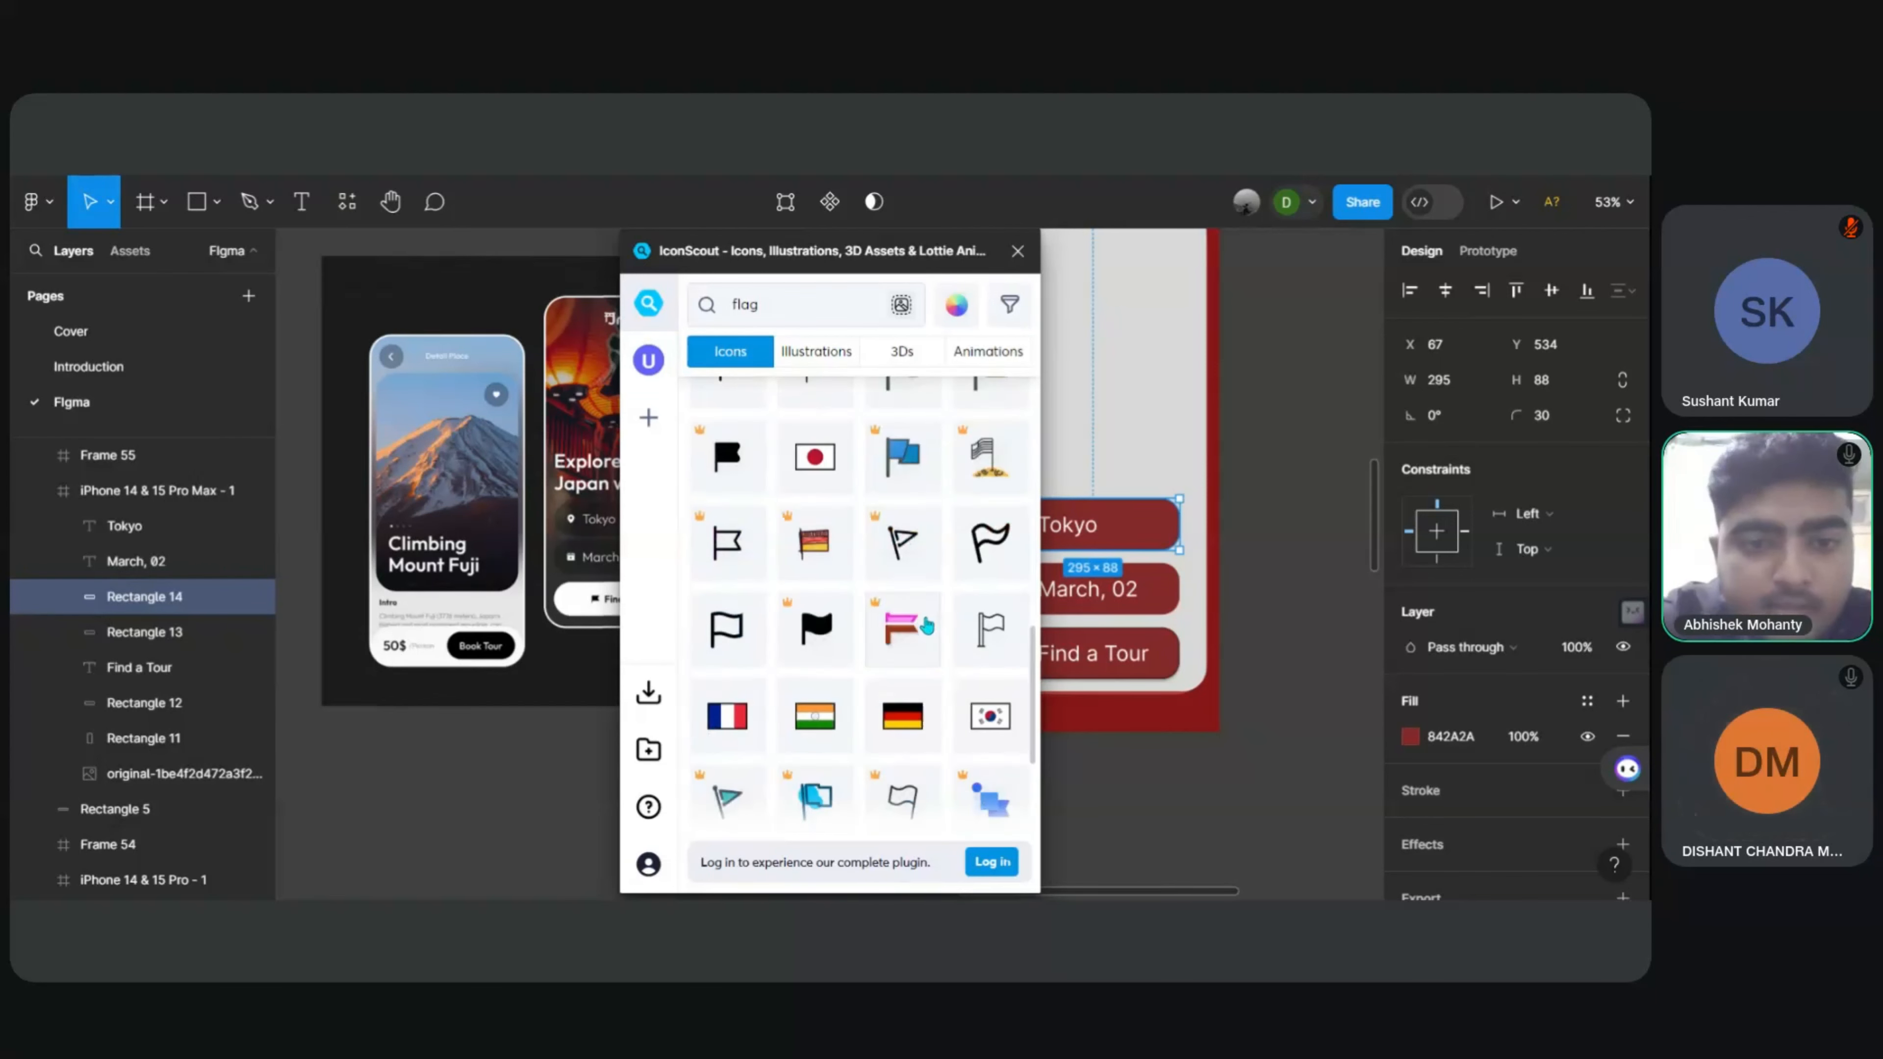
pyautogui.scroll(7, 919, 614)
pyautogui.scroll(-8, 912, 614)
pyautogui.scroll(10, 896, 616)
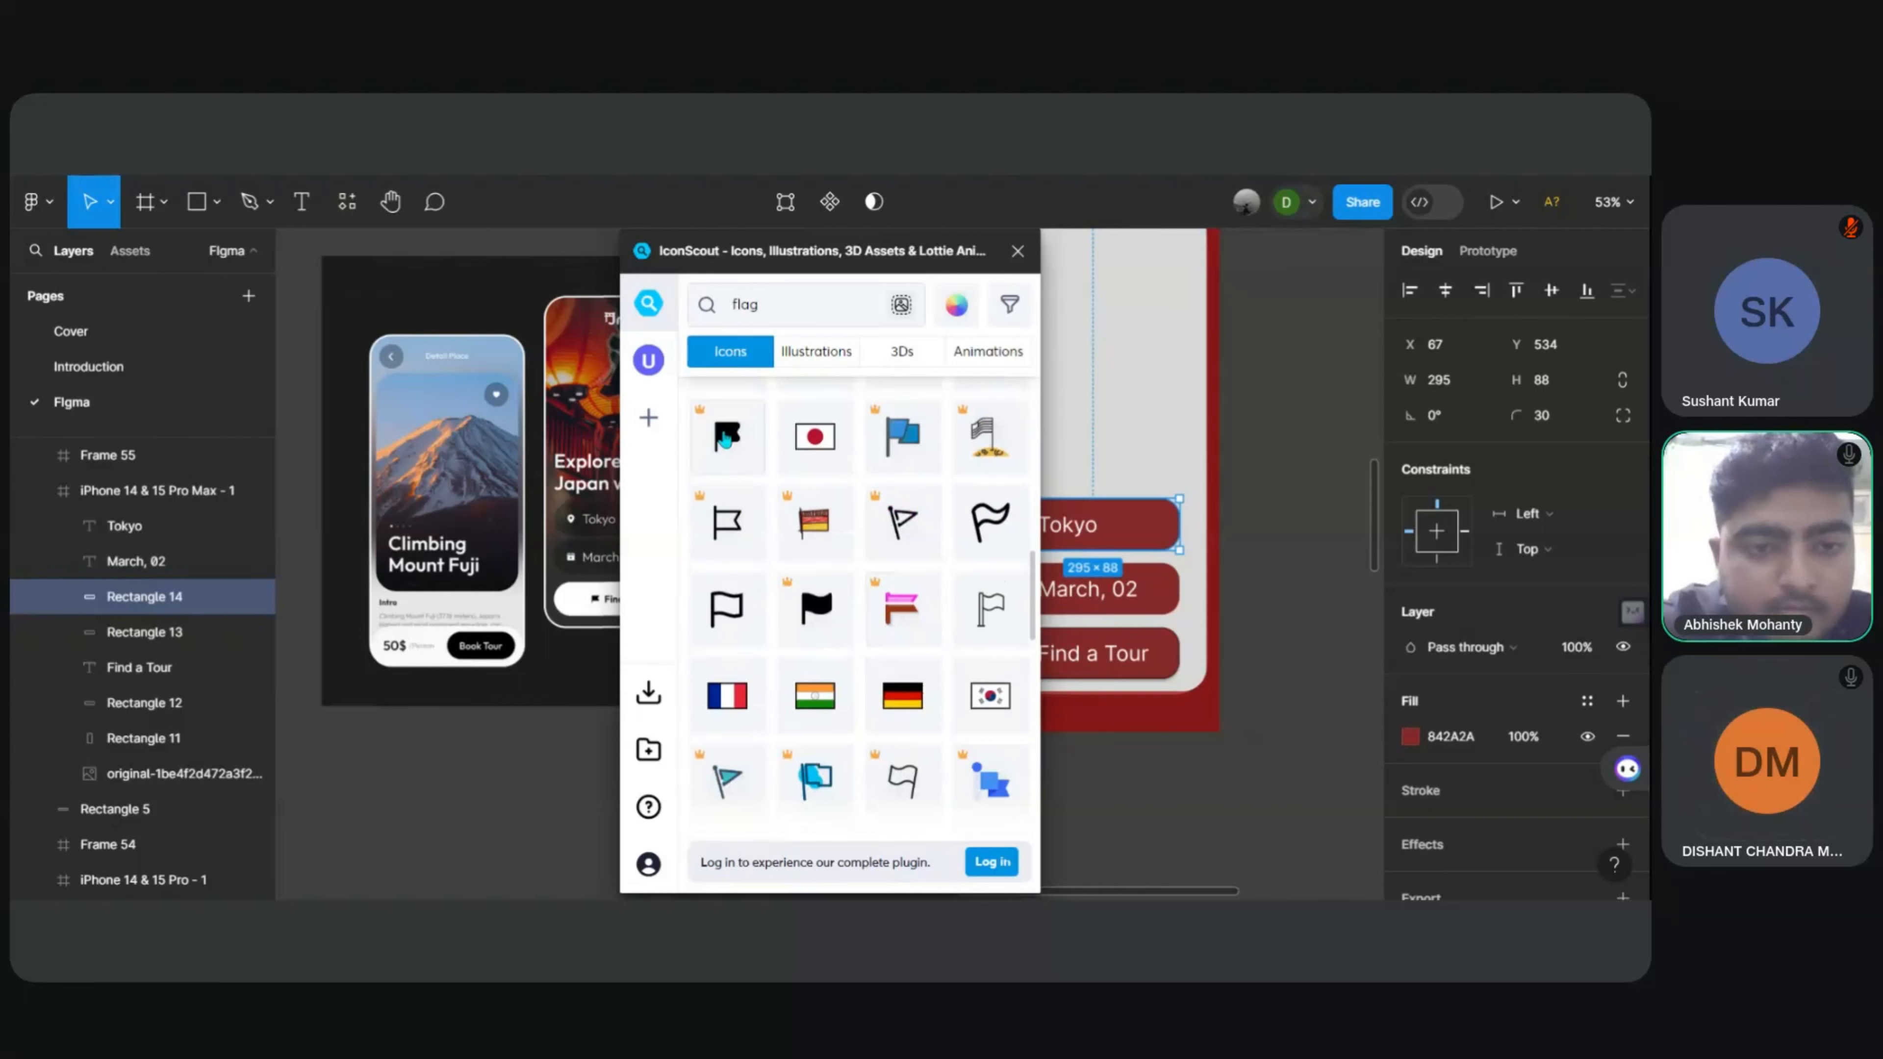
pyautogui.scroll(2, 804, 535)
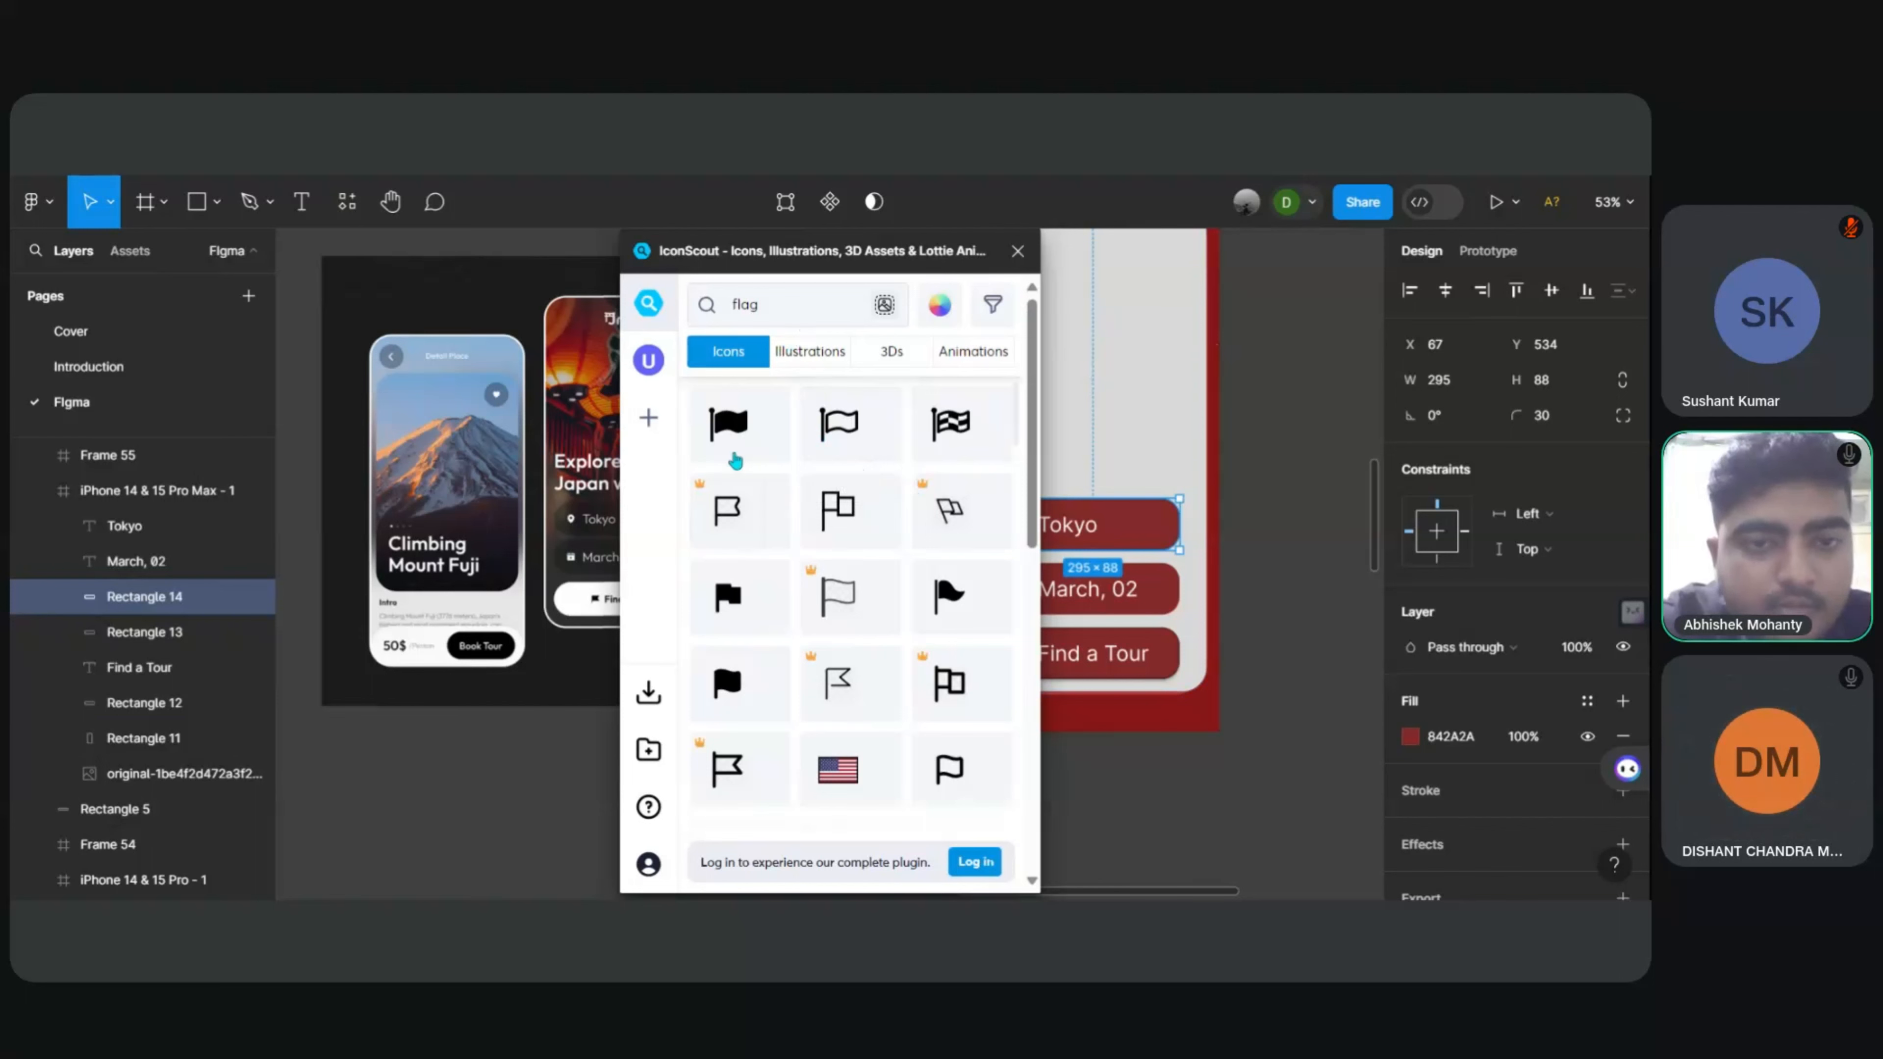
# Step: View the details of the solid black Font Awesome flag icon, and close the IconScout plugin
pyautogui.click(746, 427)
pyautogui.click(1272, 444)
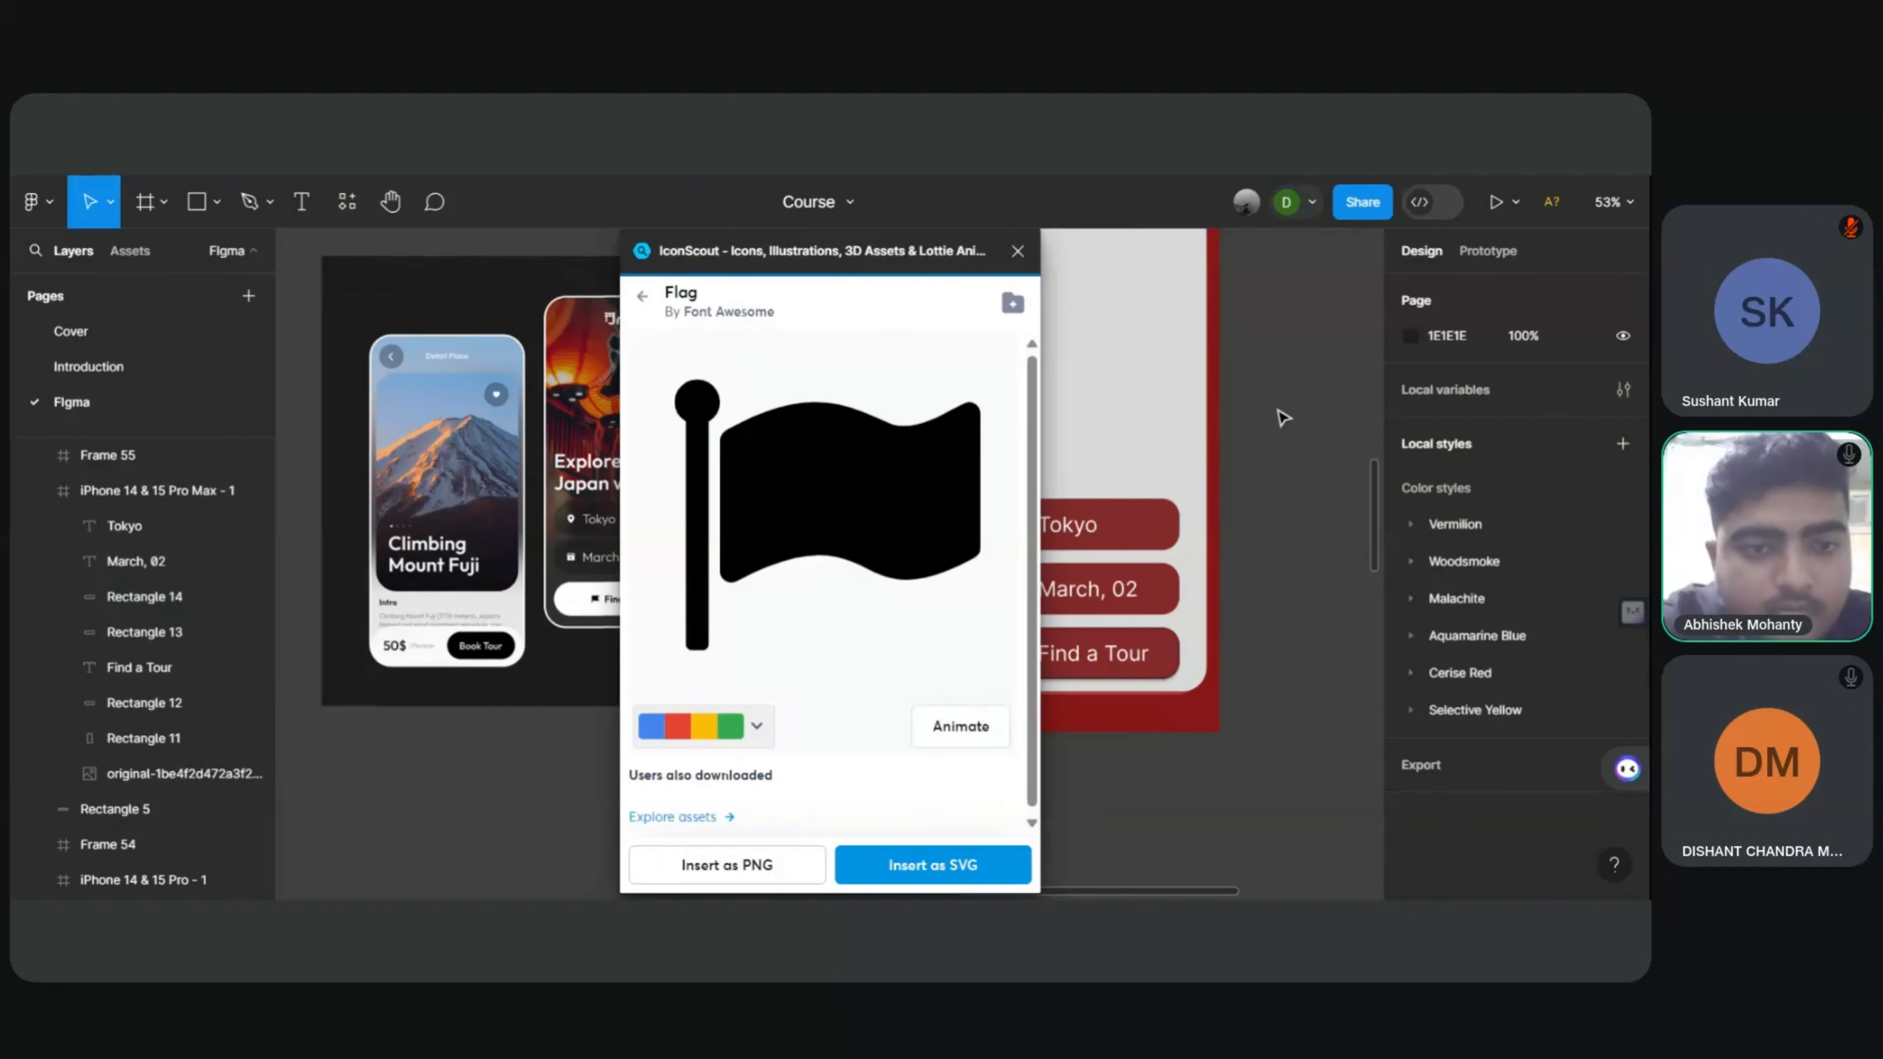
pyautogui.click(1019, 251)
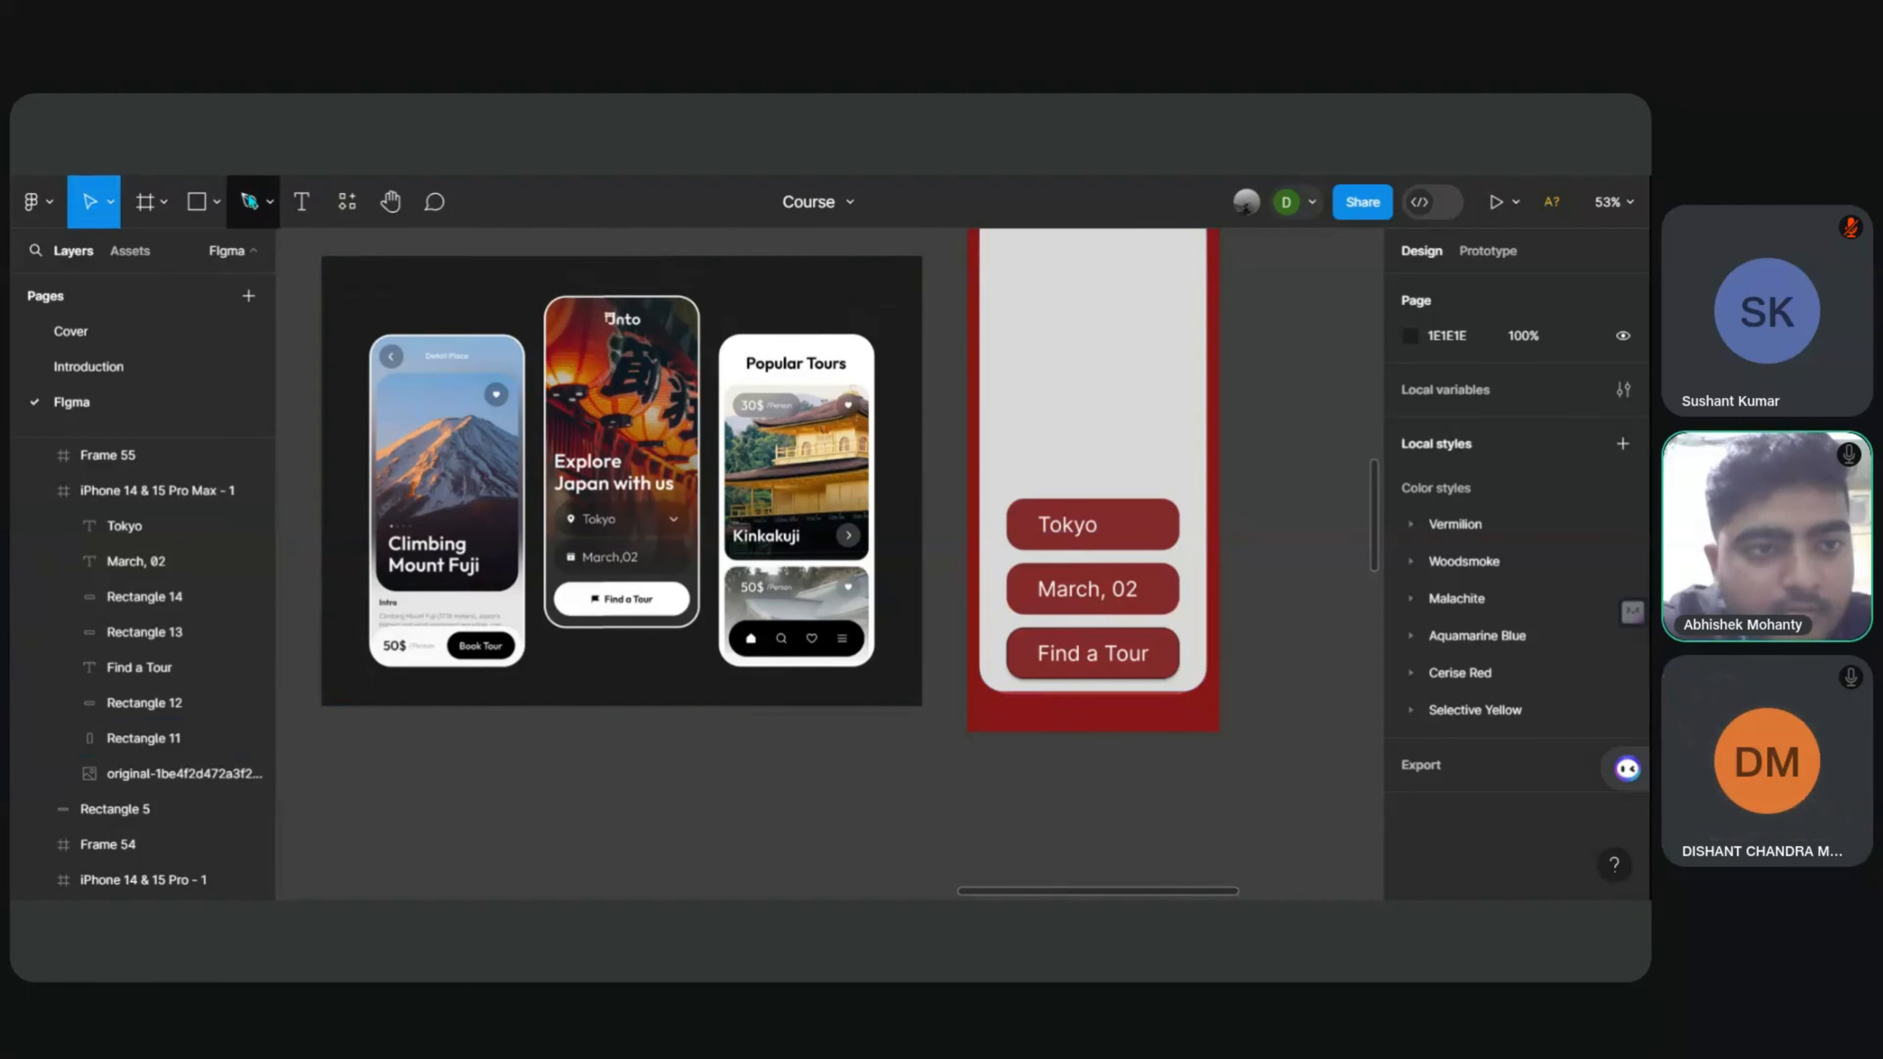
# Step: Search the plugins for "google icons" and run the Material Symbols plugin by Google Fonts
pyautogui.click(347, 201)
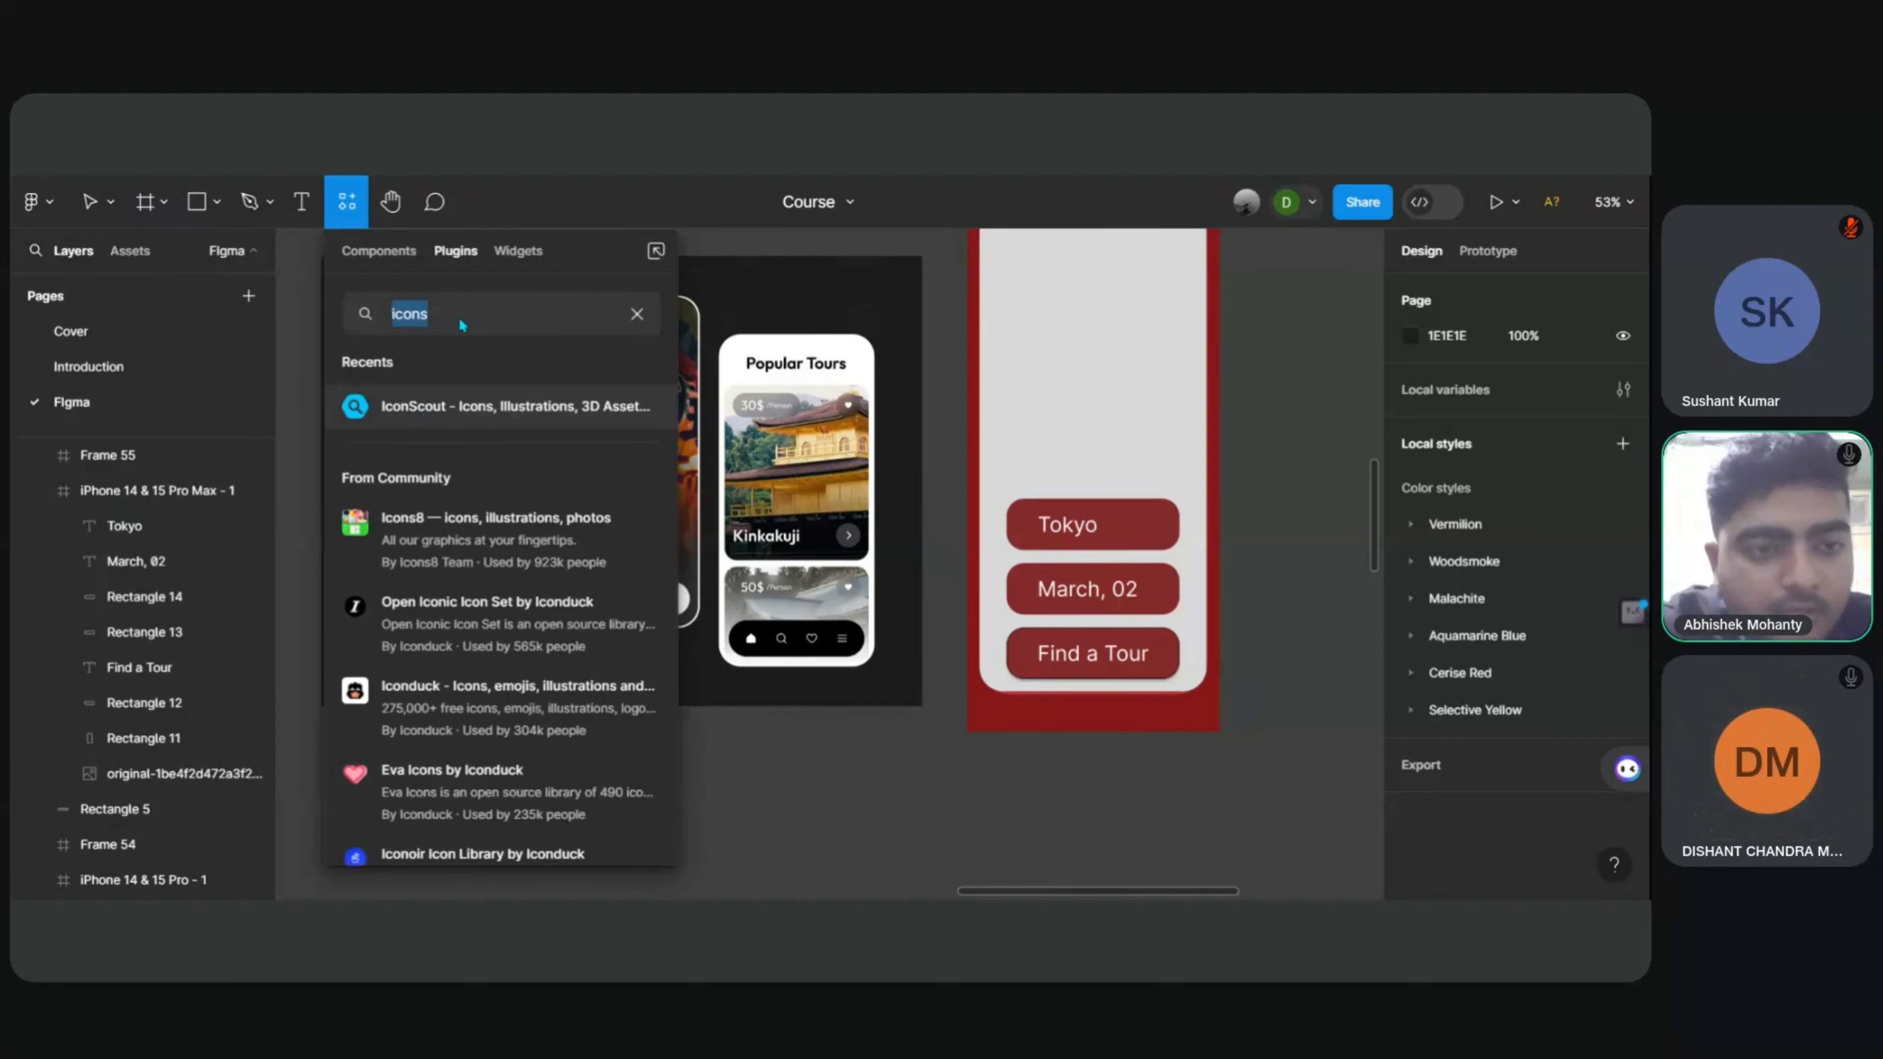
pyautogui.press('BackSpace')
pyautogui.write('google')
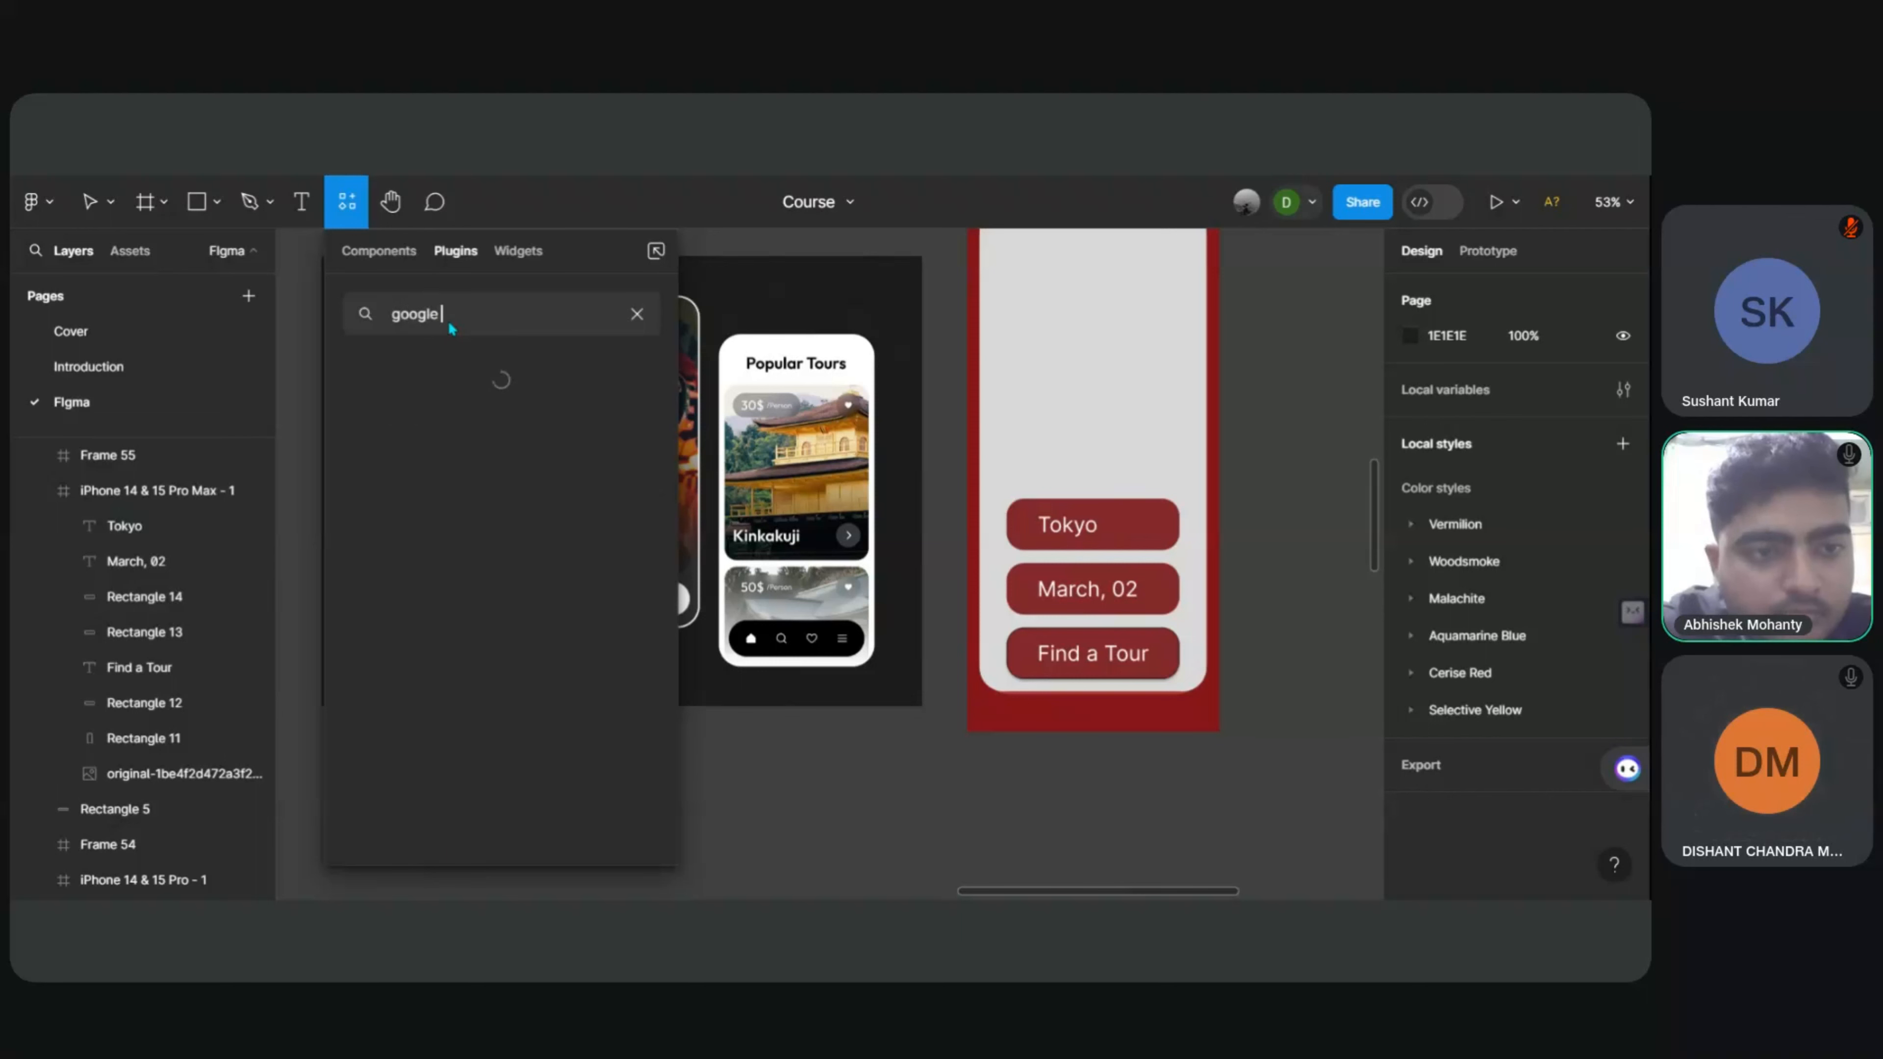
pyautogui.write(' icons')
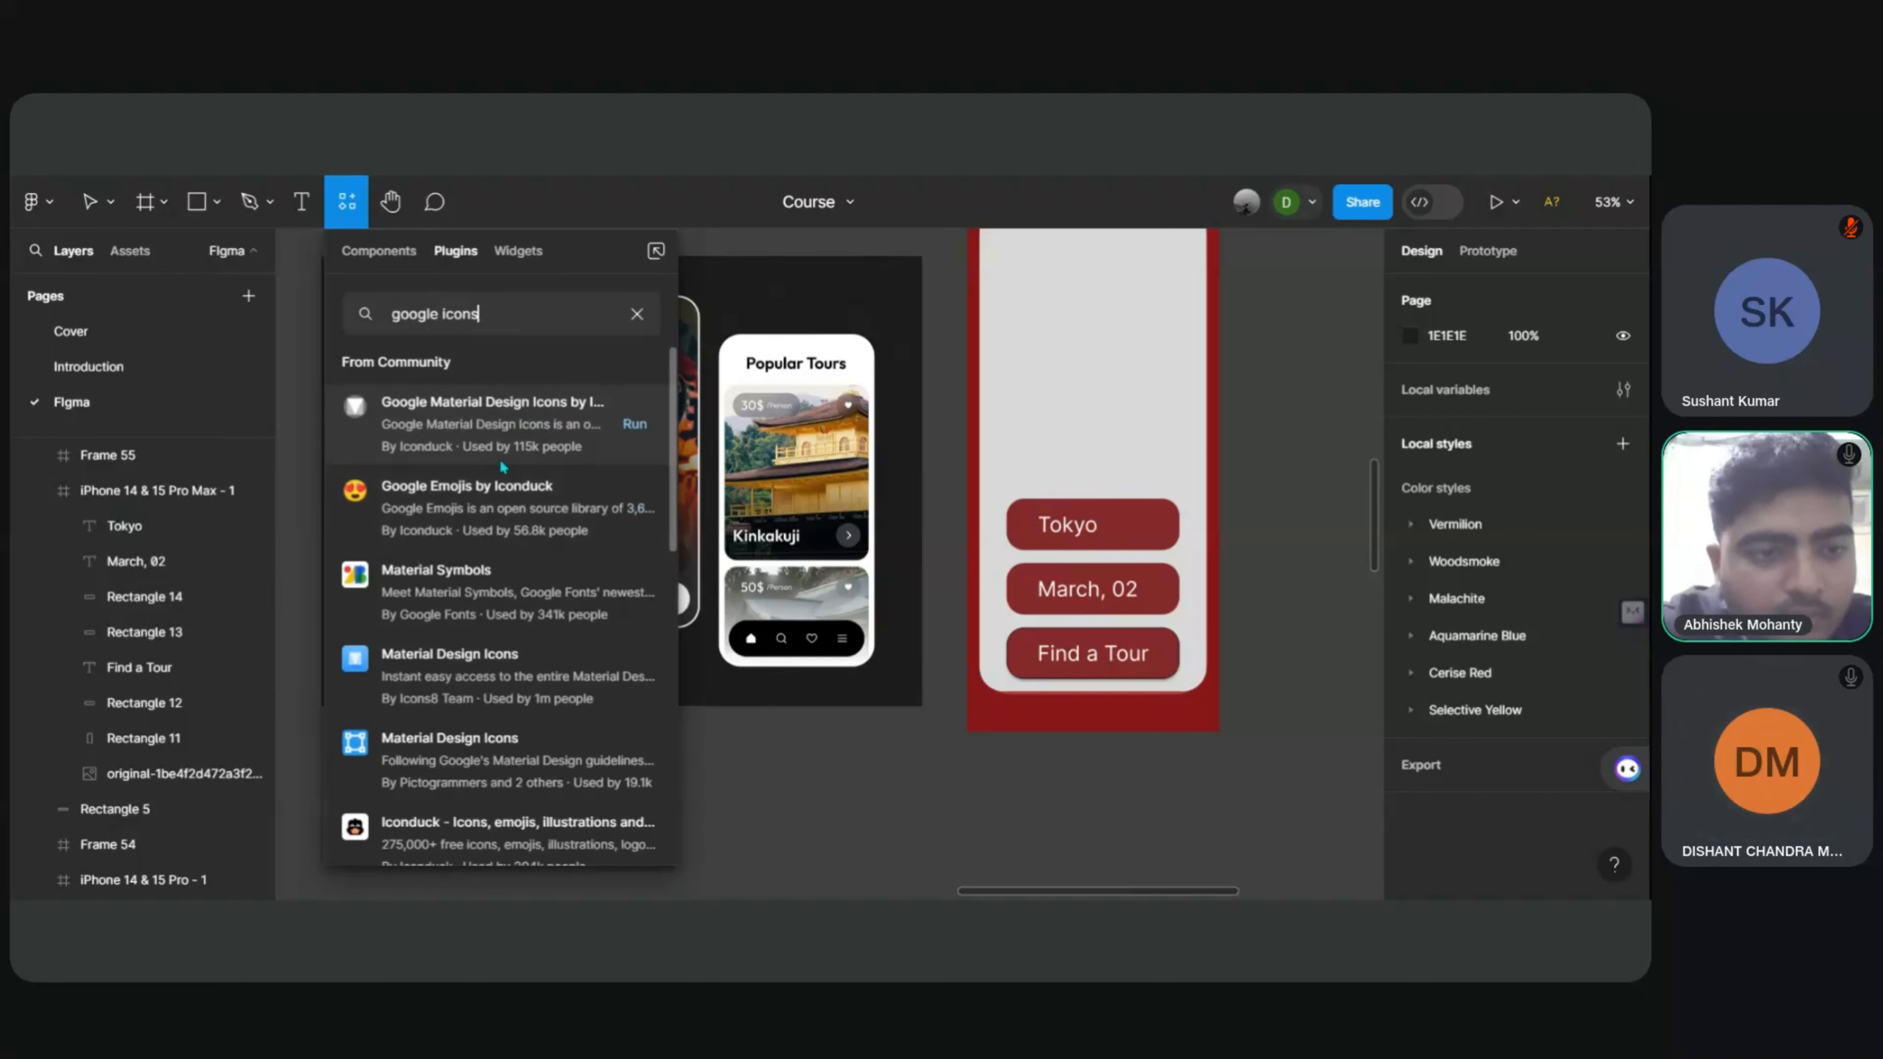
pyautogui.click(441, 570)
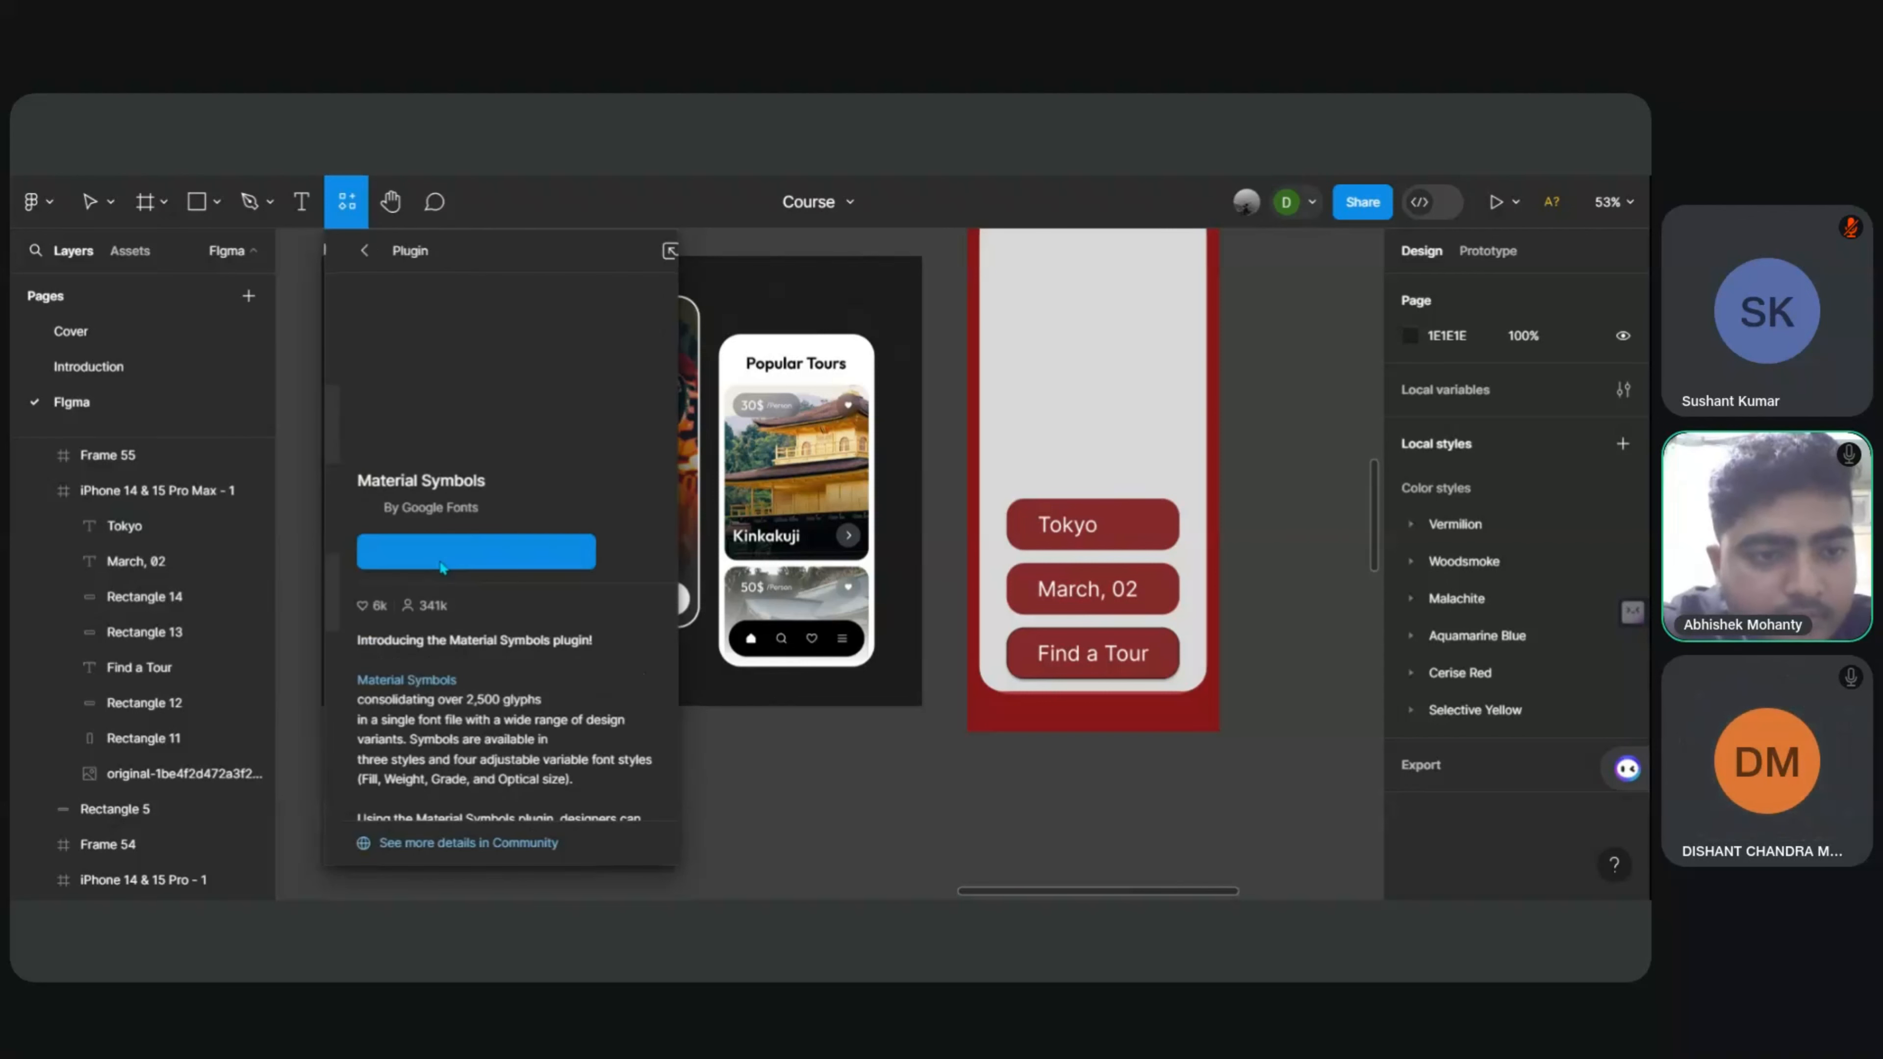
pyautogui.click(485, 550)
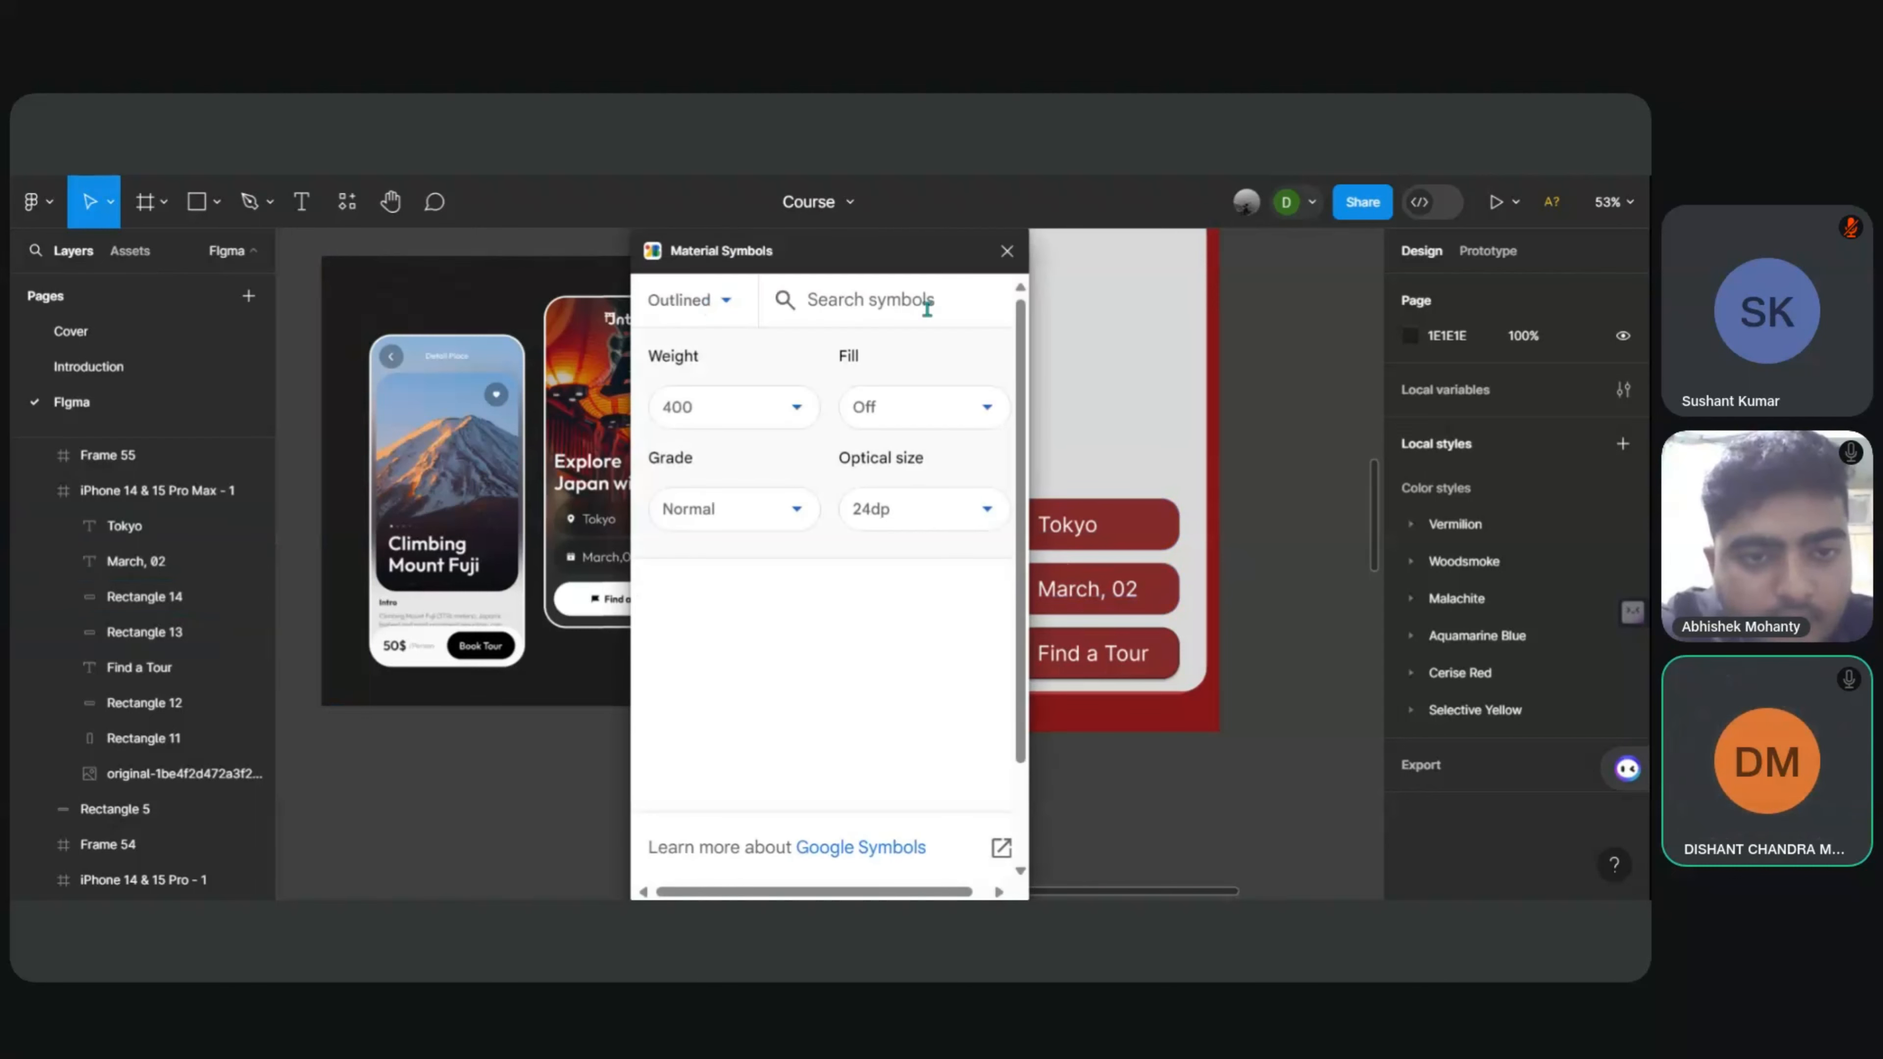
# Step: Insert the first outlined symbol from a "flag" search, switch the symbols' Fill to On, and close the plugin
pyautogui.write('flag')
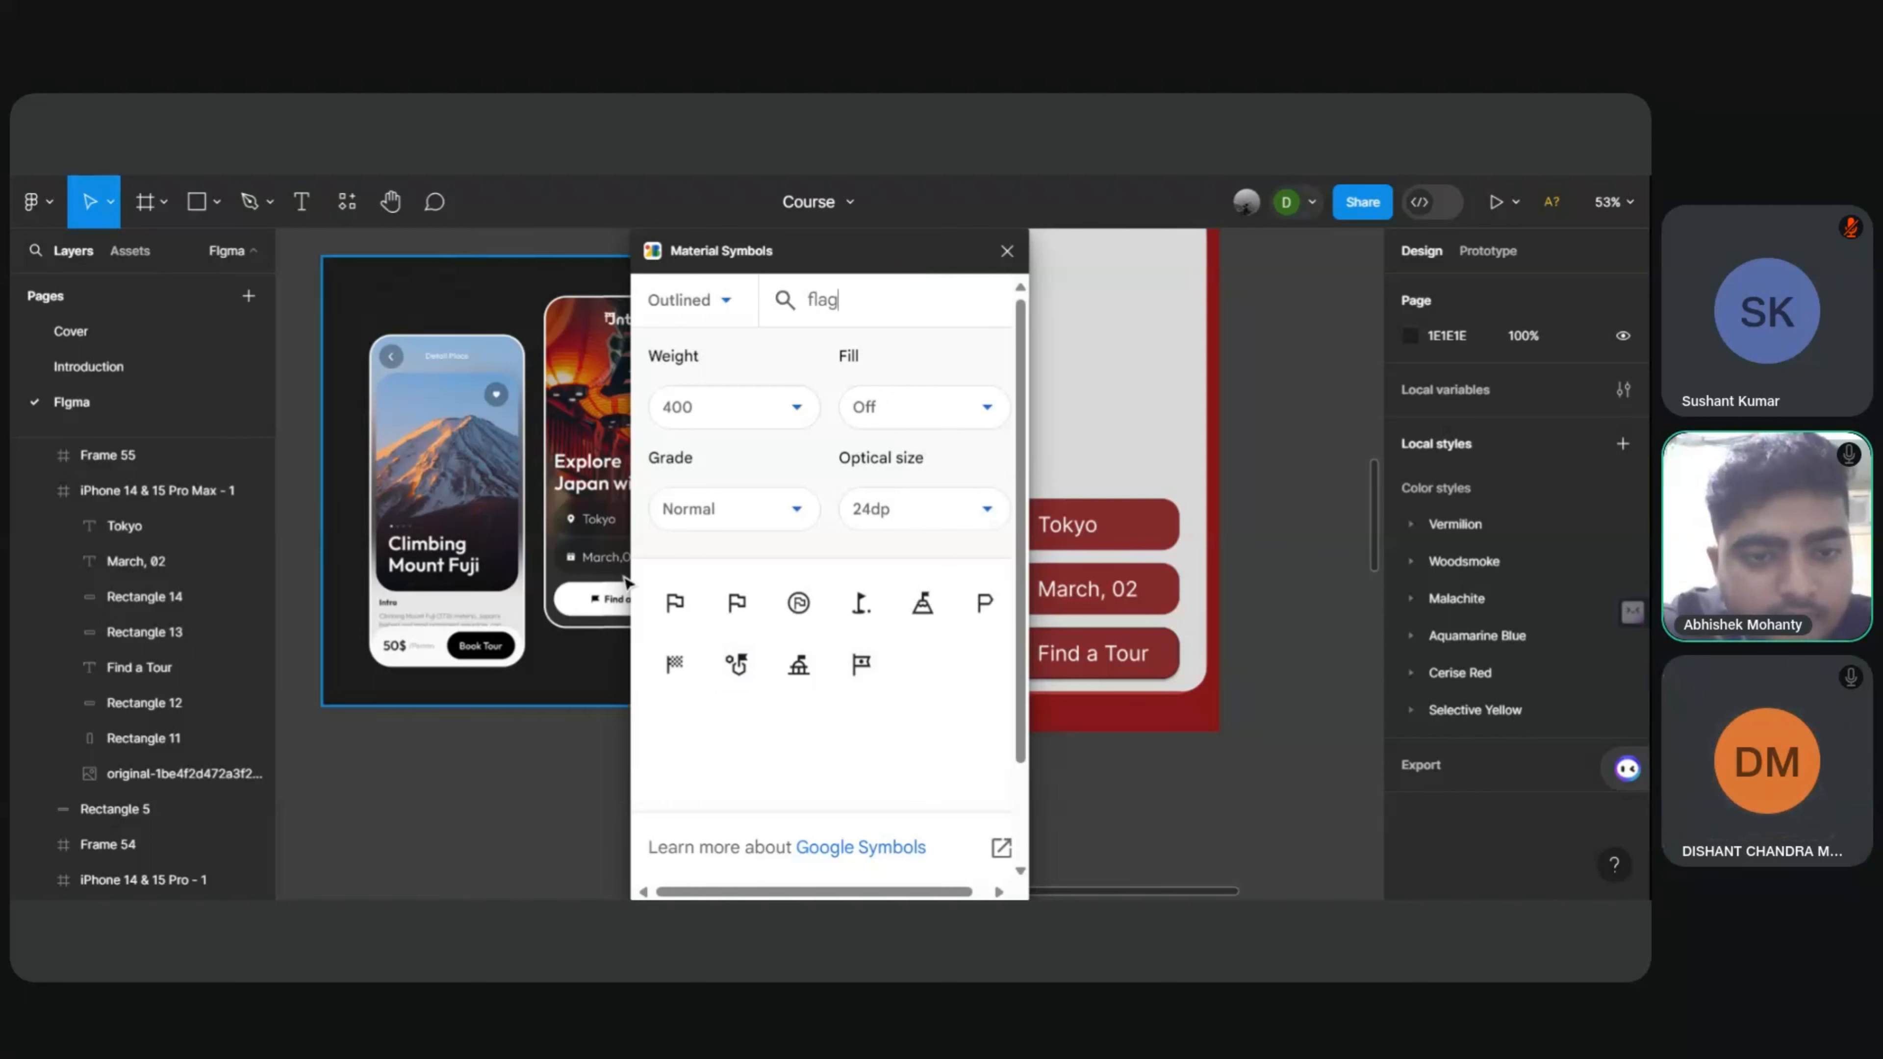
pyautogui.click(662, 606)
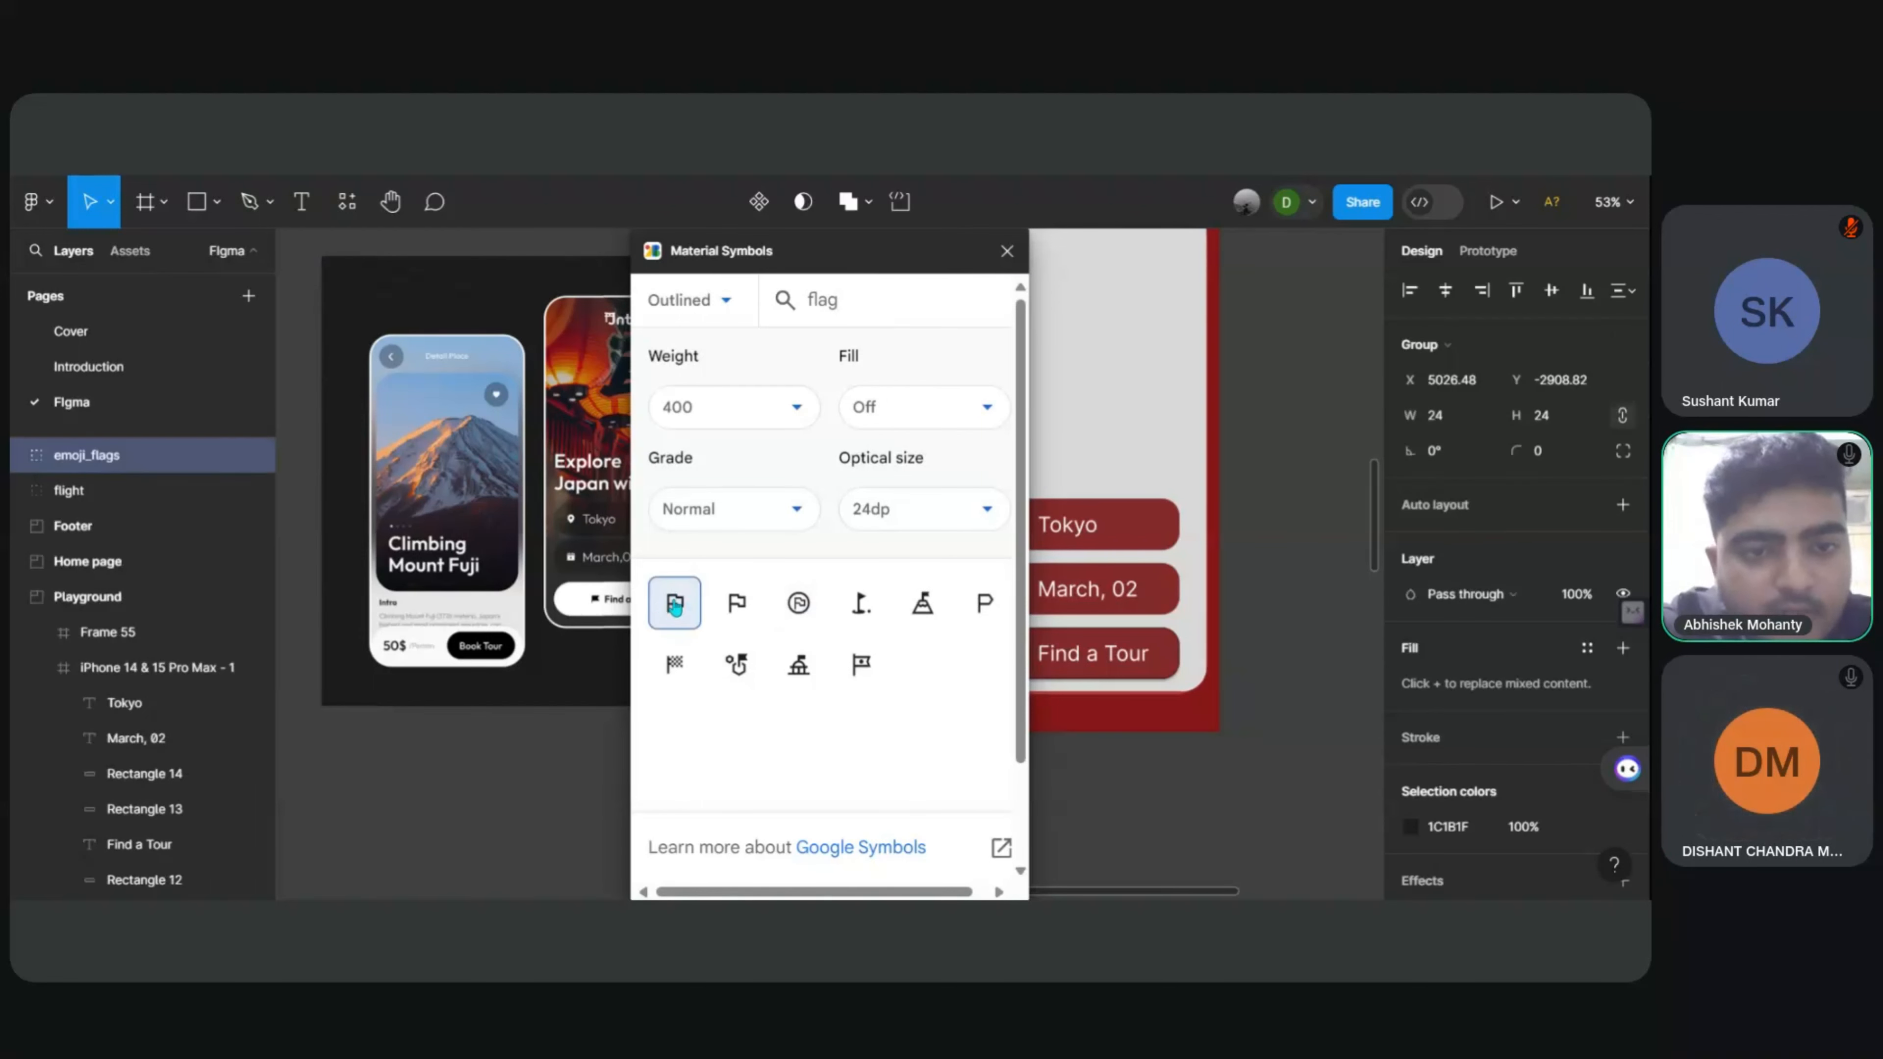
pyautogui.click(923, 408)
pyautogui.click(867, 466)
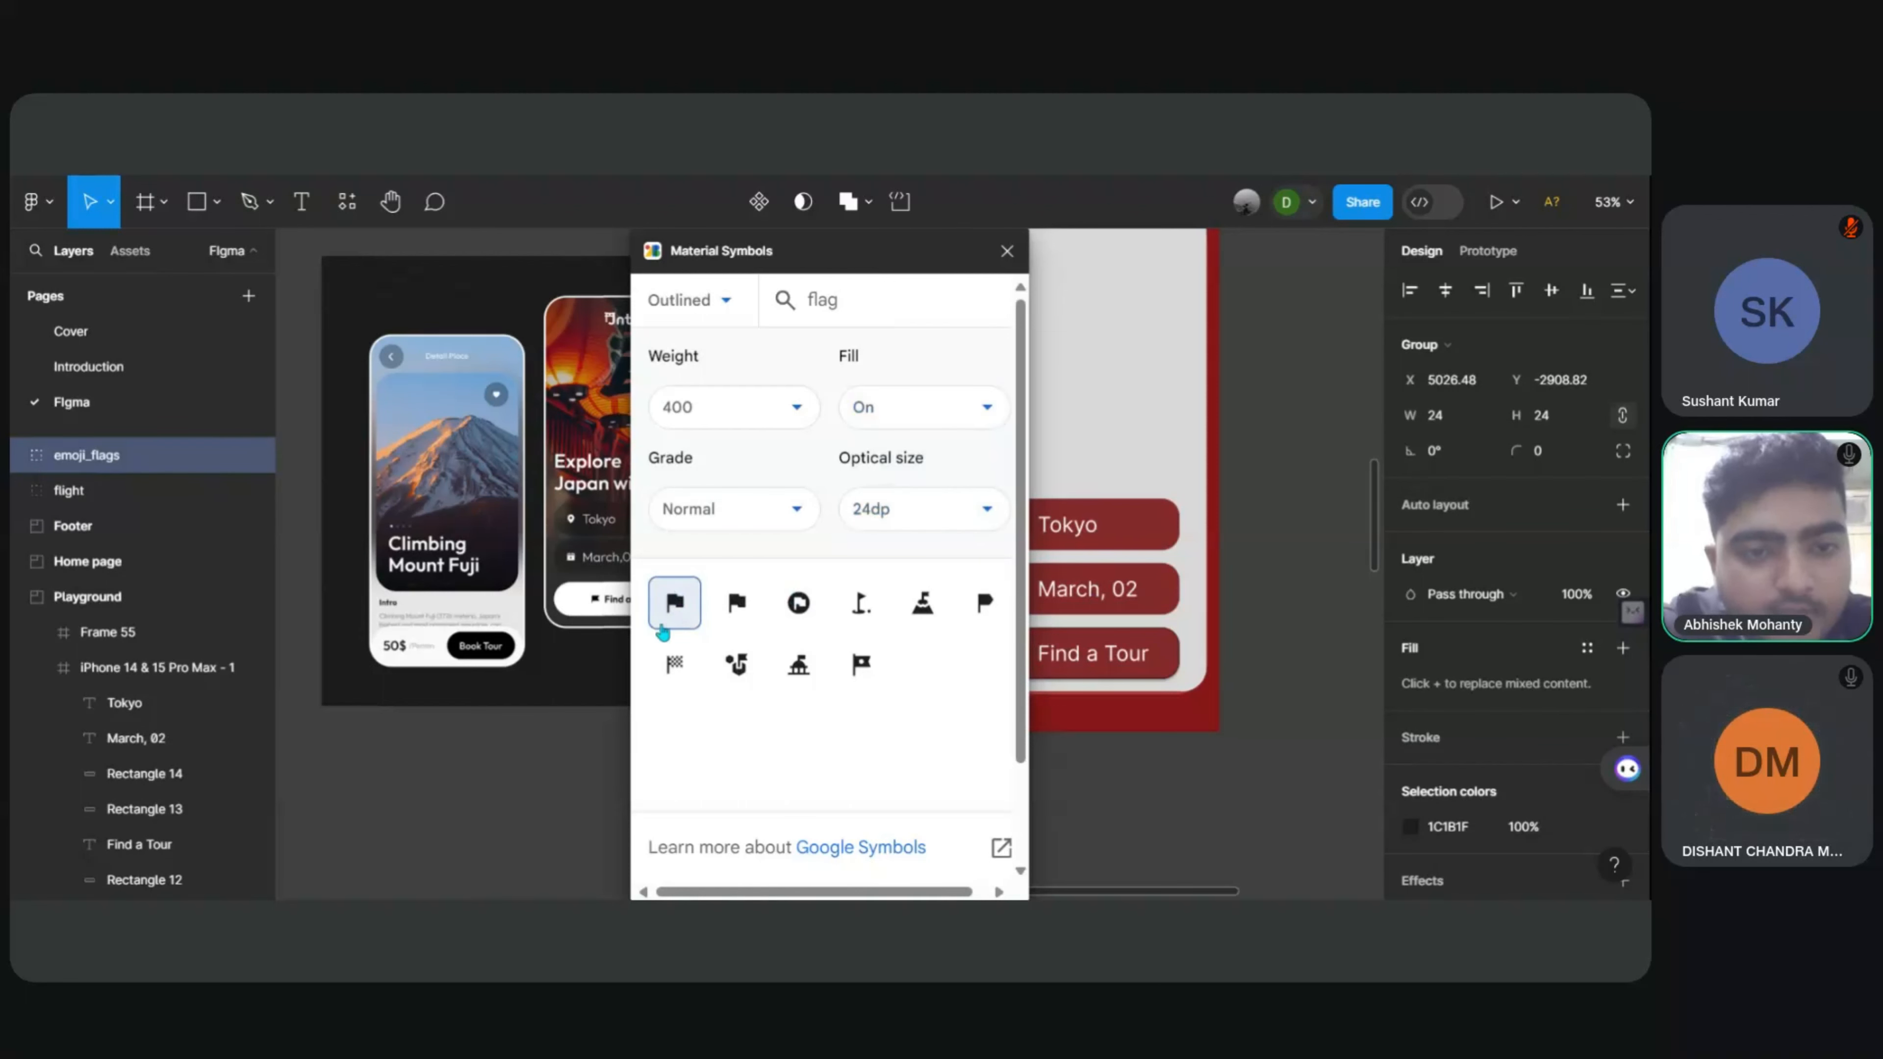
pyautogui.hscroll(1, 697, 608)
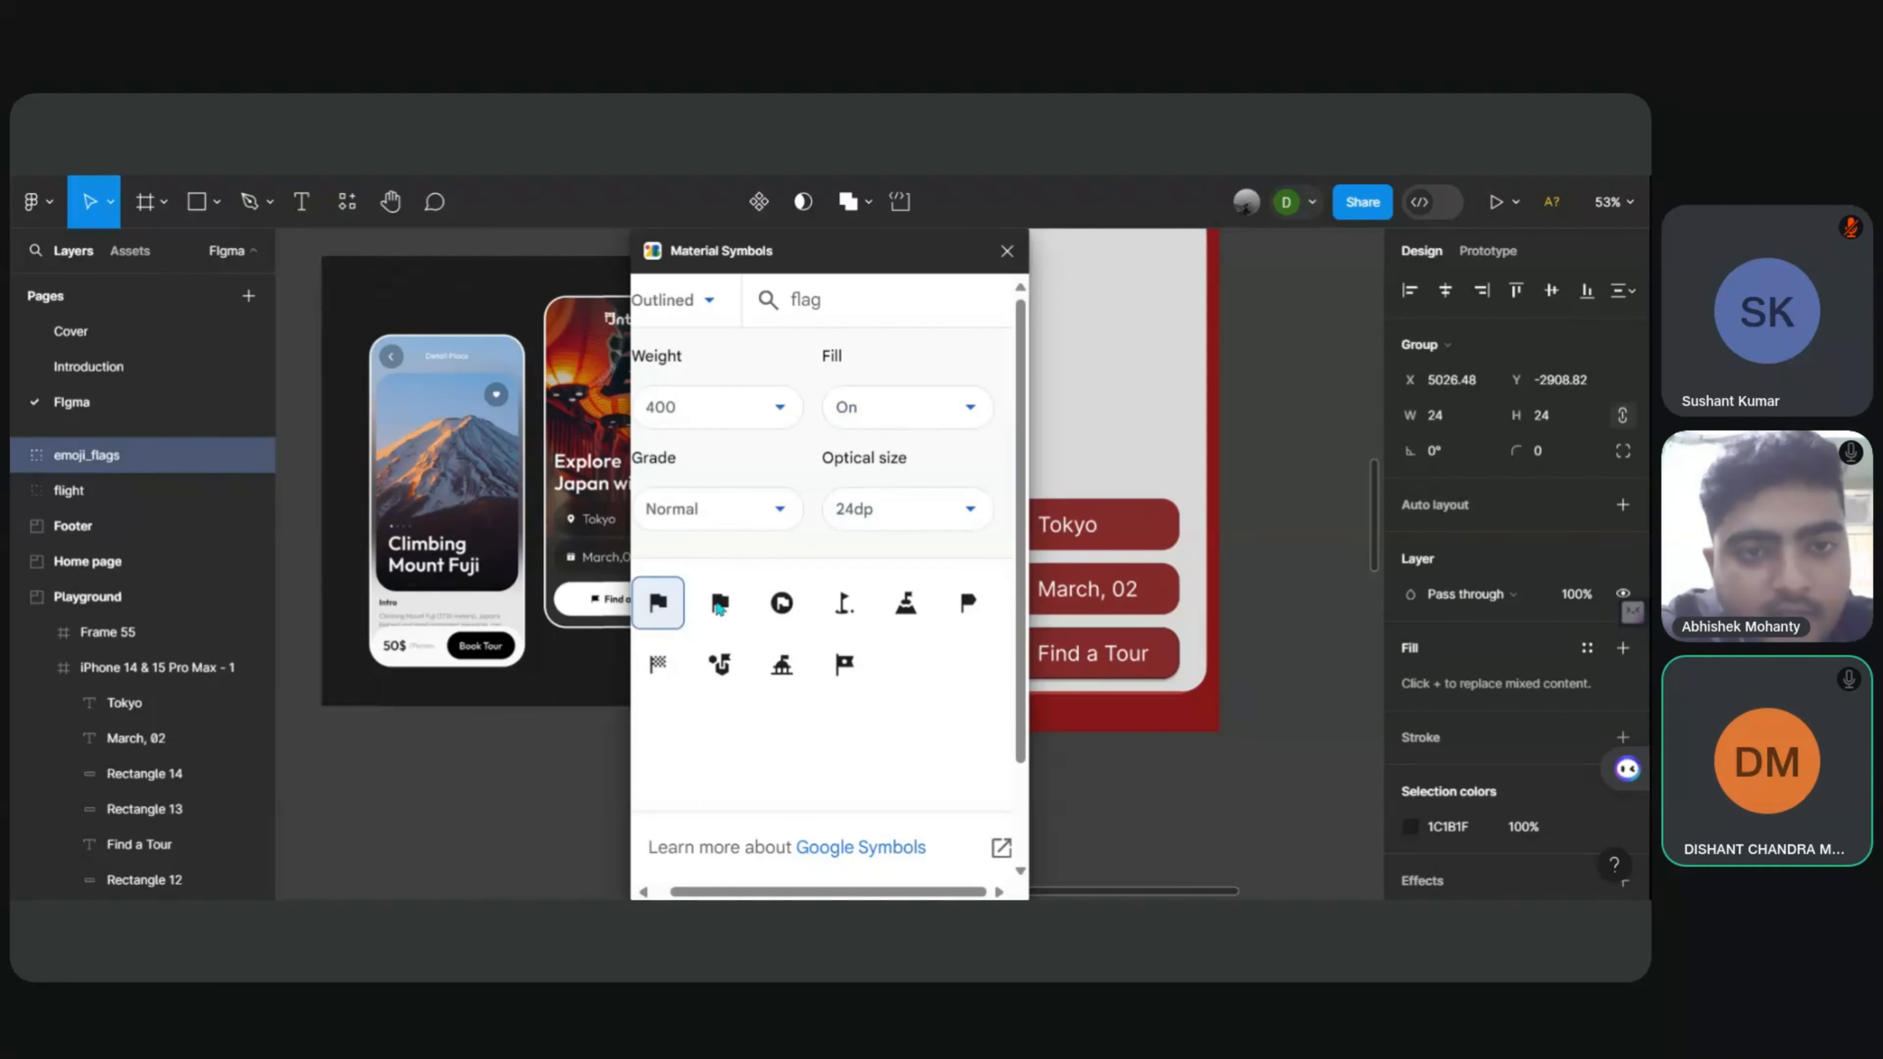
pyautogui.click(1308, 404)
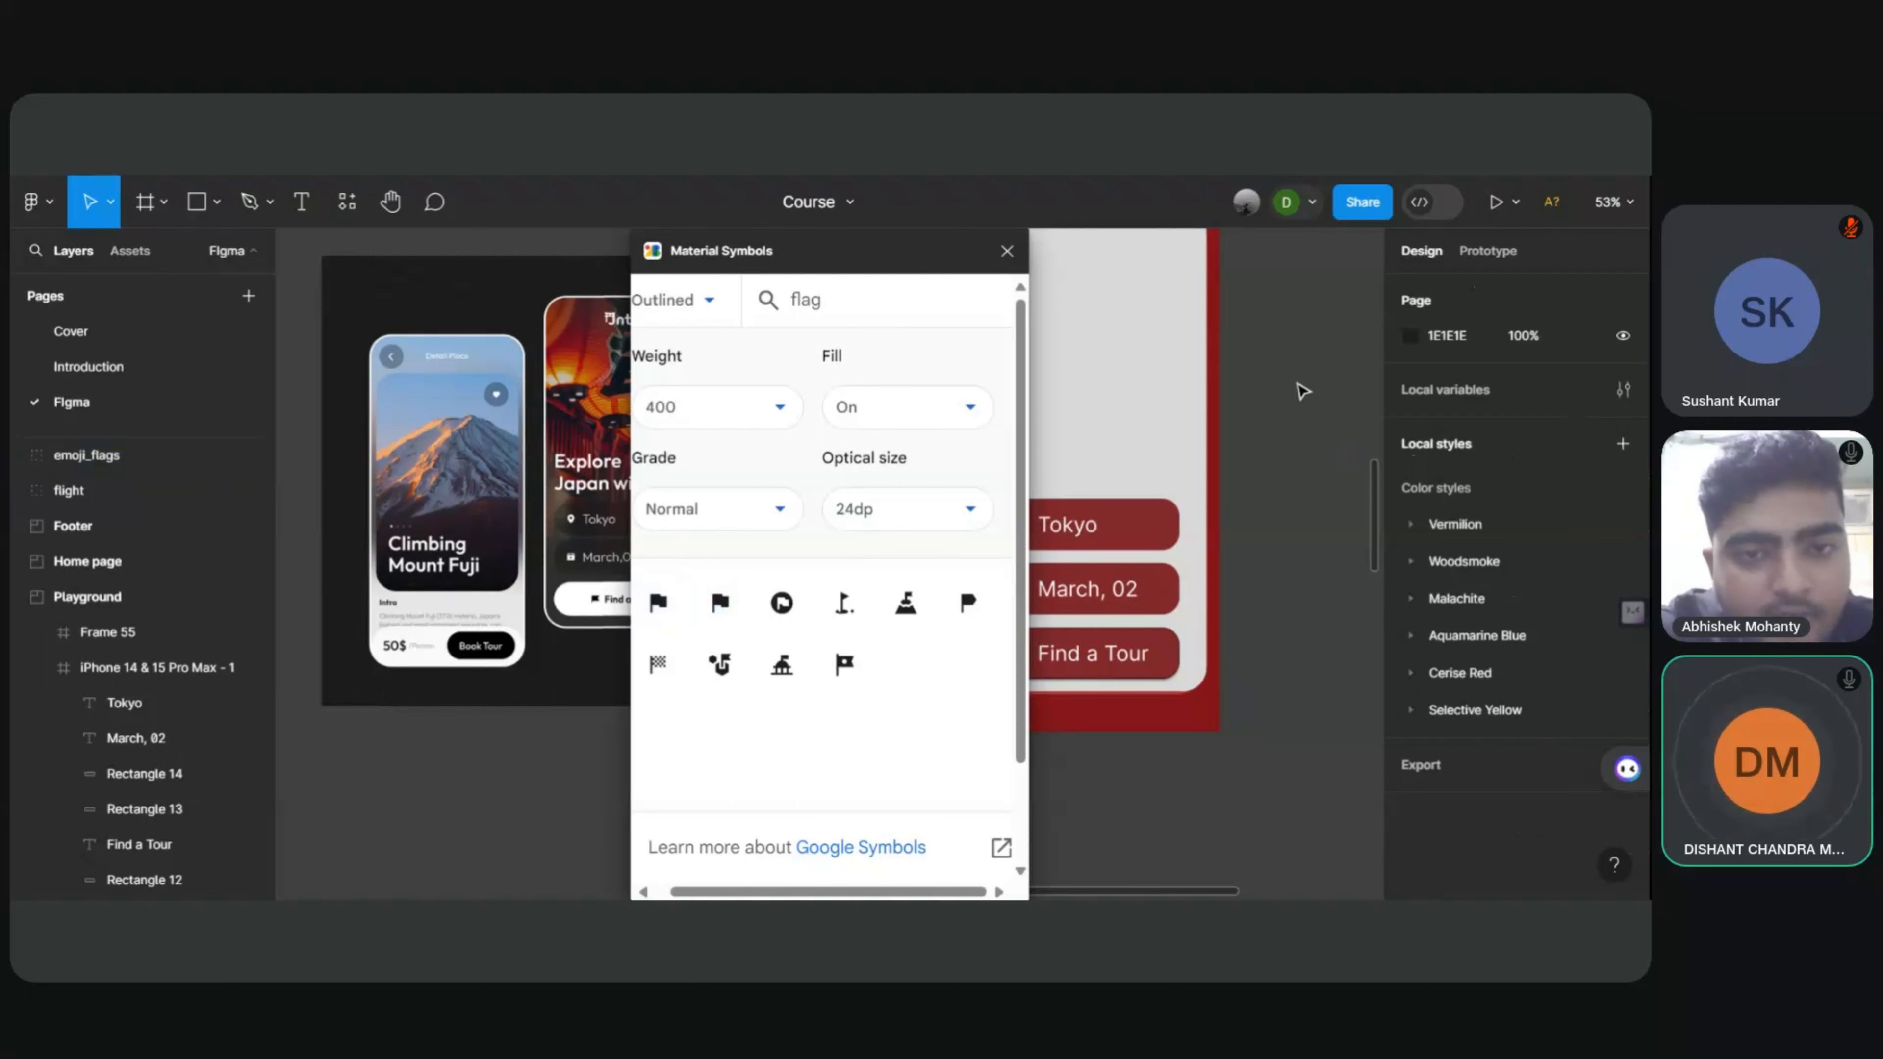
pyautogui.click(1006, 250)
# Step: Look through the canvas and the layer list for the inserted flag icon
pyautogui.scroll(1, 1252, 462)
pyautogui.scroll(-1, 1253, 462)
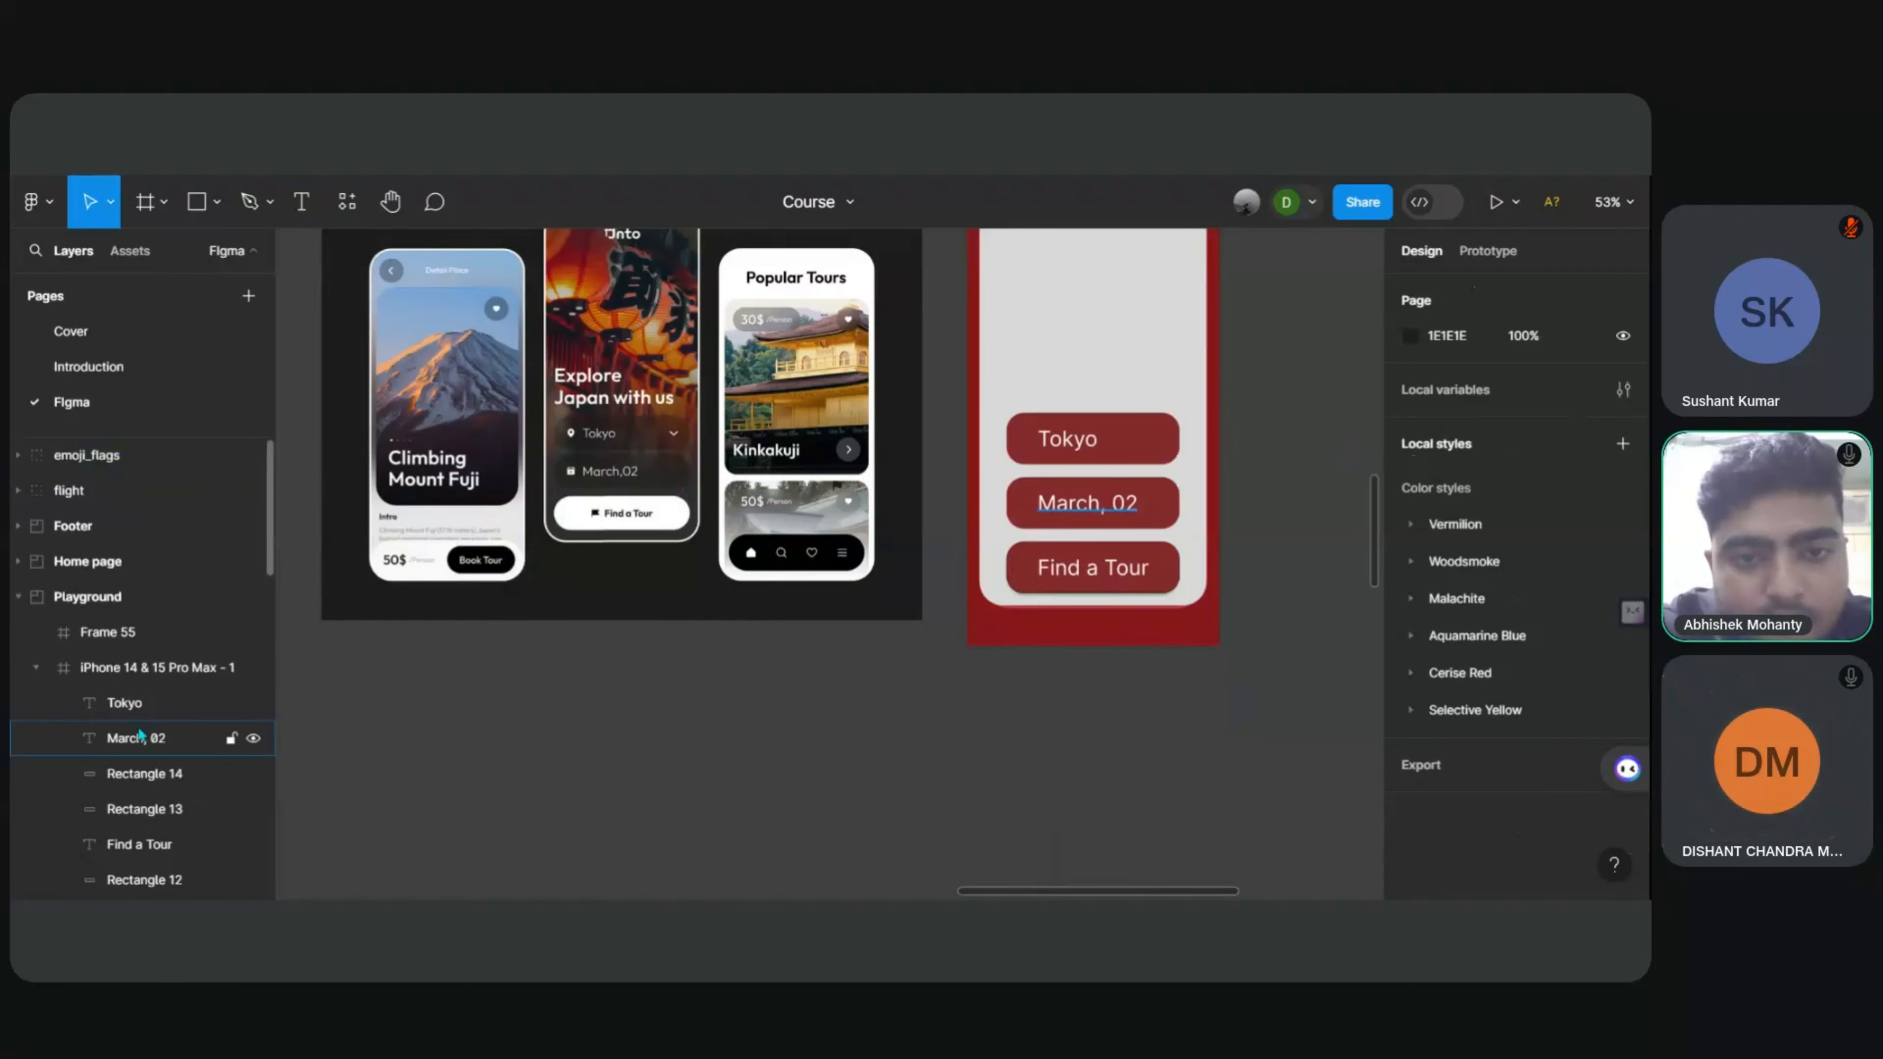
pyautogui.scroll(-4, 139, 736)
pyautogui.scroll(1, 171, 547)
pyautogui.scroll(2, 148, 546)
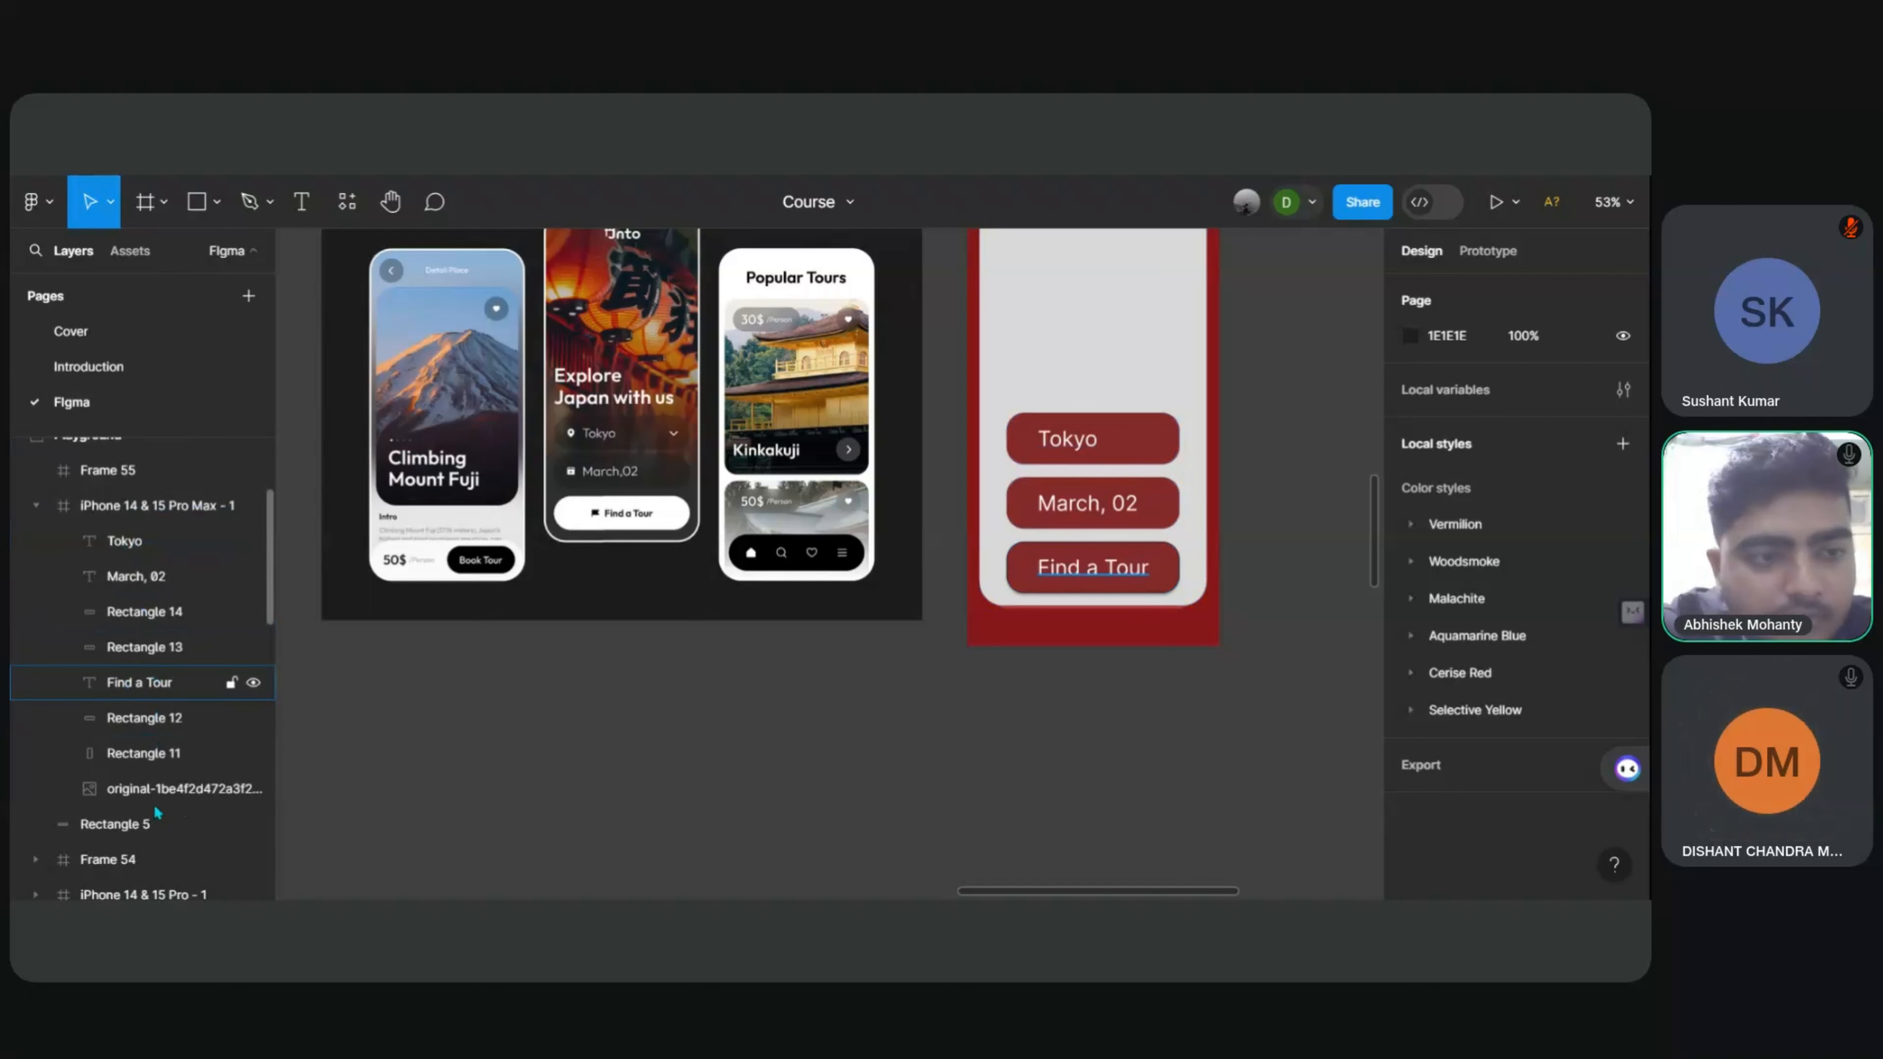
pyautogui.scroll(-4, 138, 616)
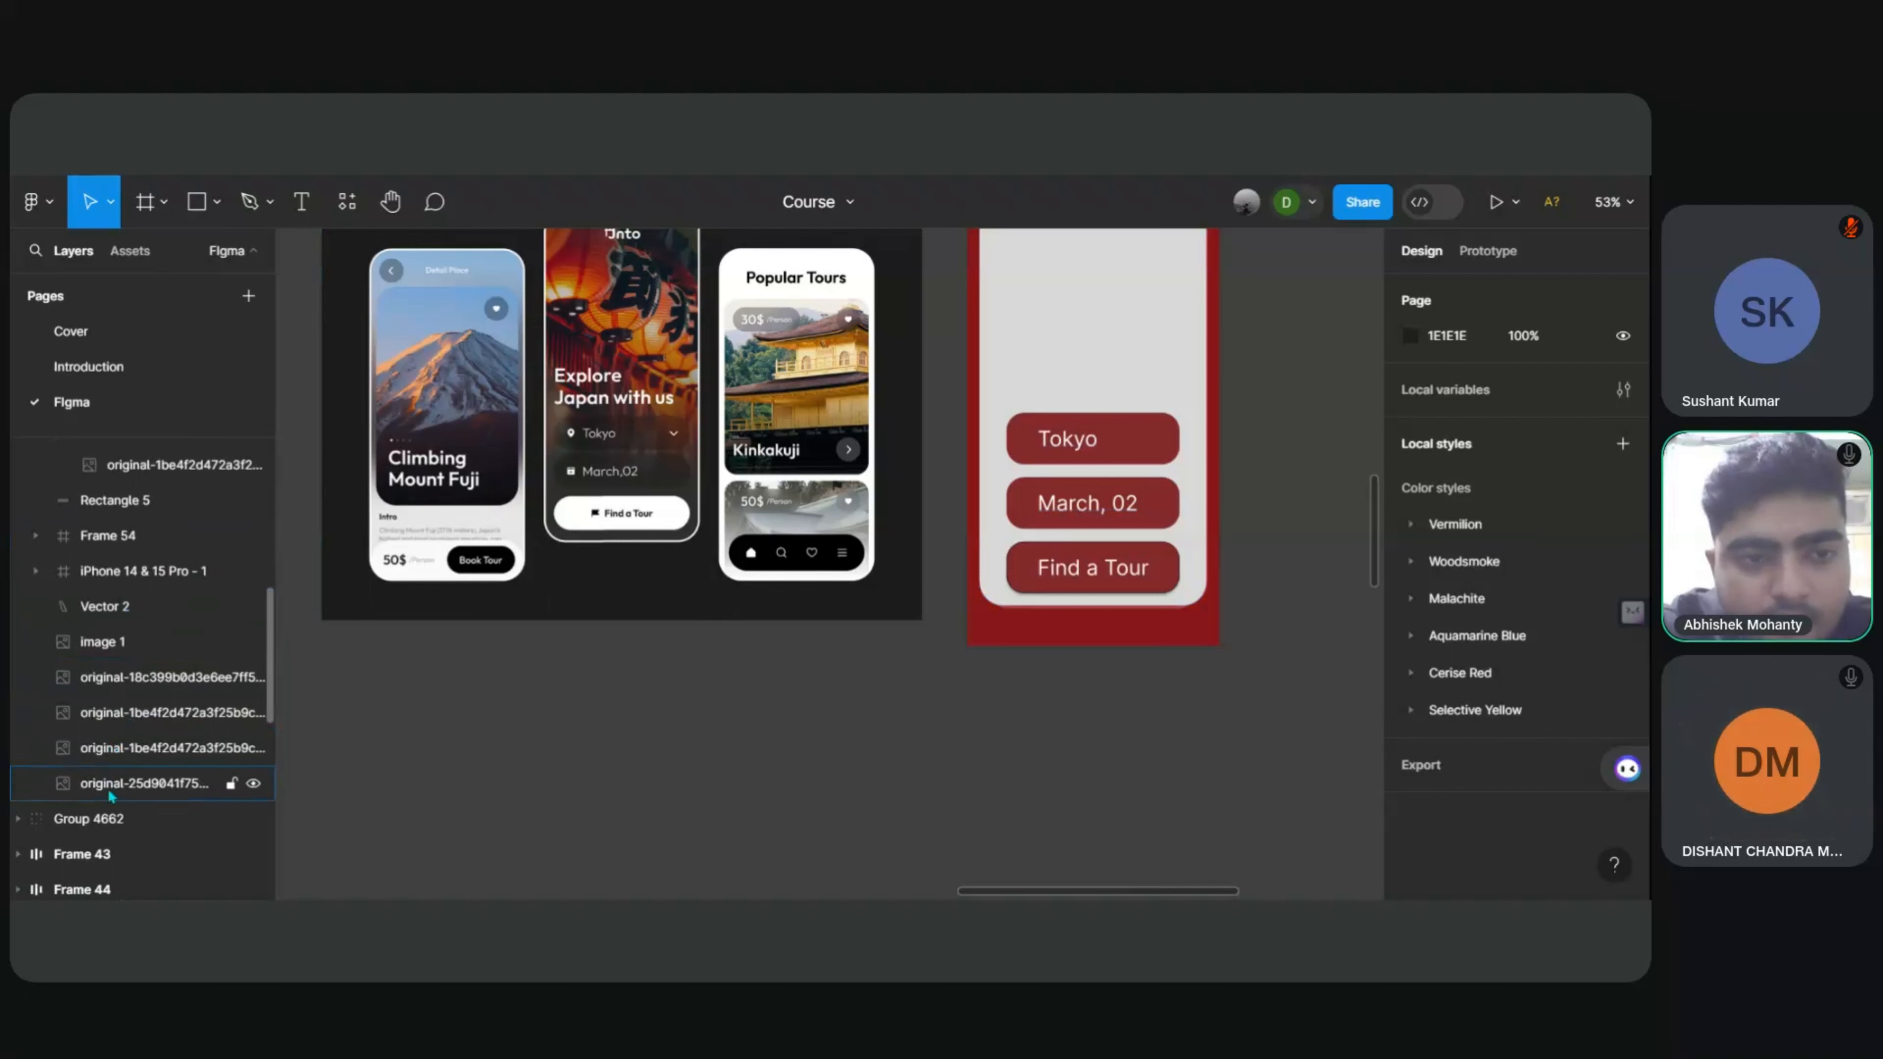
pyautogui.scroll(4, 107, 786)
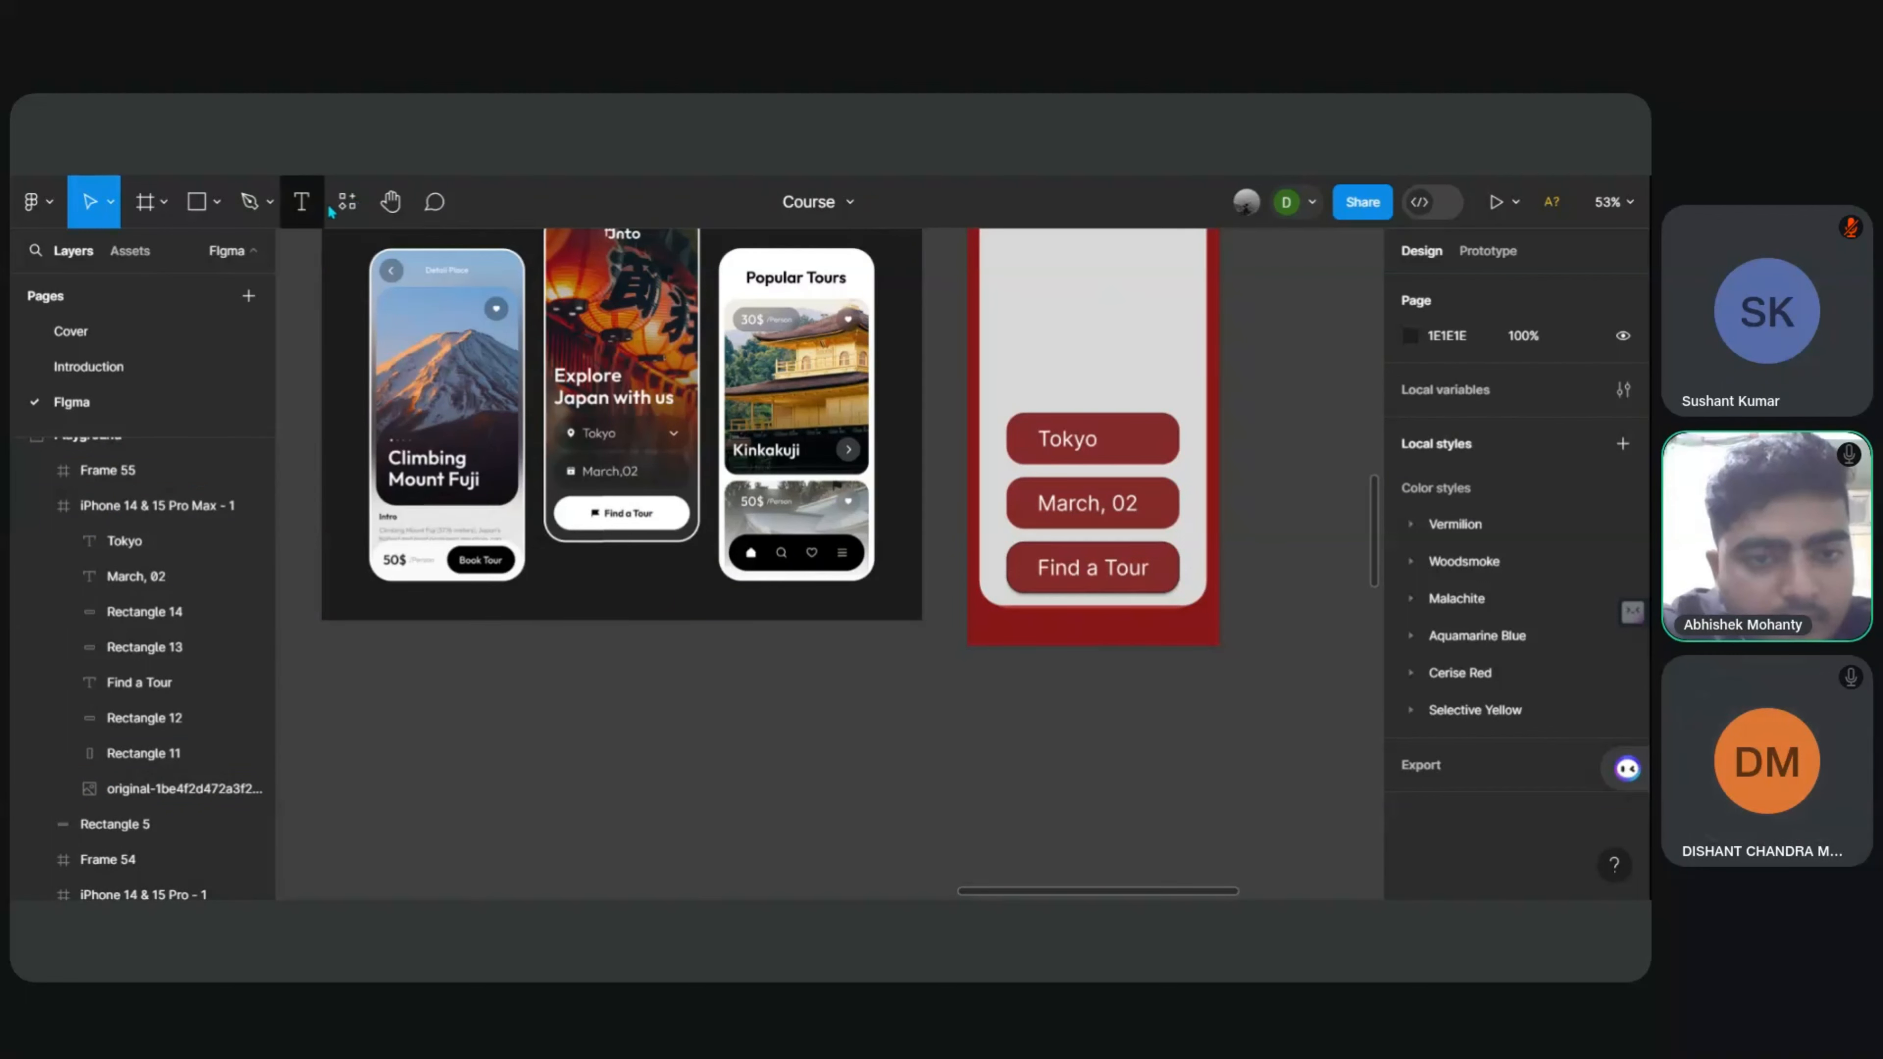
# Step: Rerun Material Symbols, search for "flag" with Fill set to On, and insert the first filled flag symbol
pyautogui.click(348, 203)
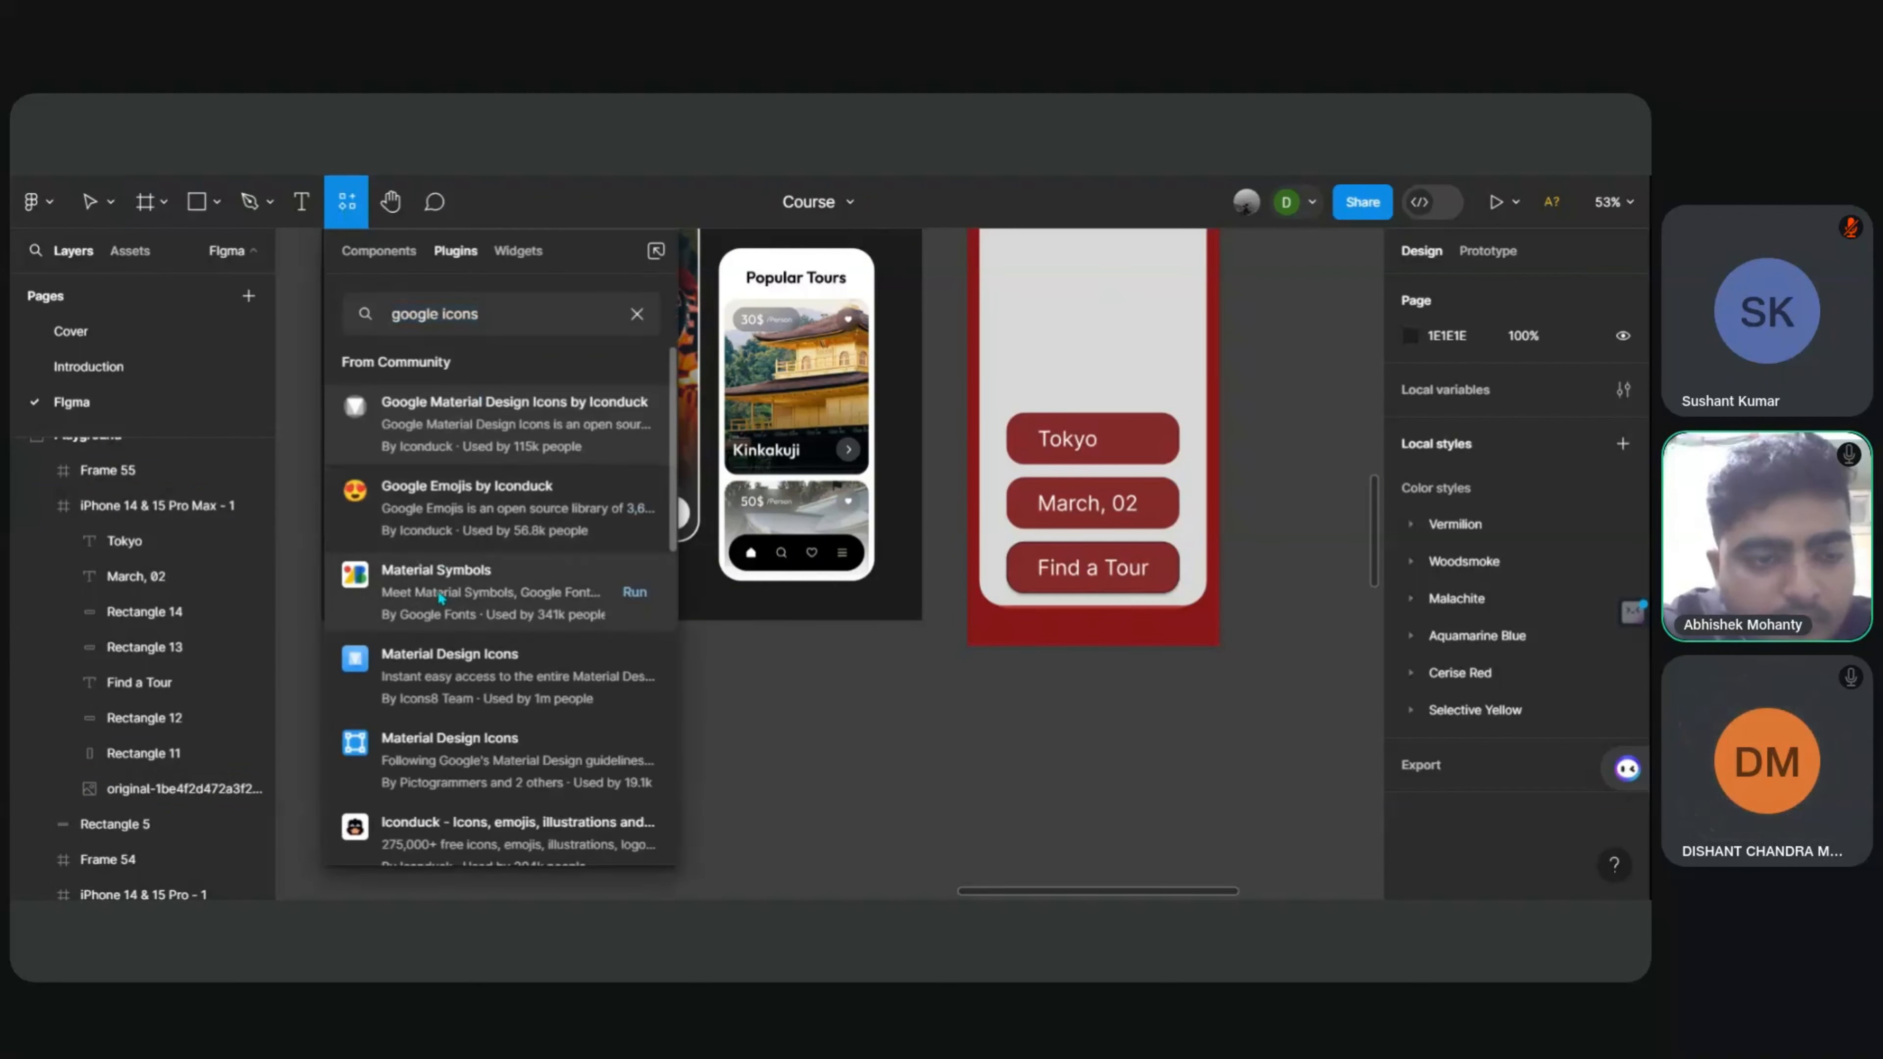
pyautogui.click(444, 571)
pyautogui.click(461, 553)
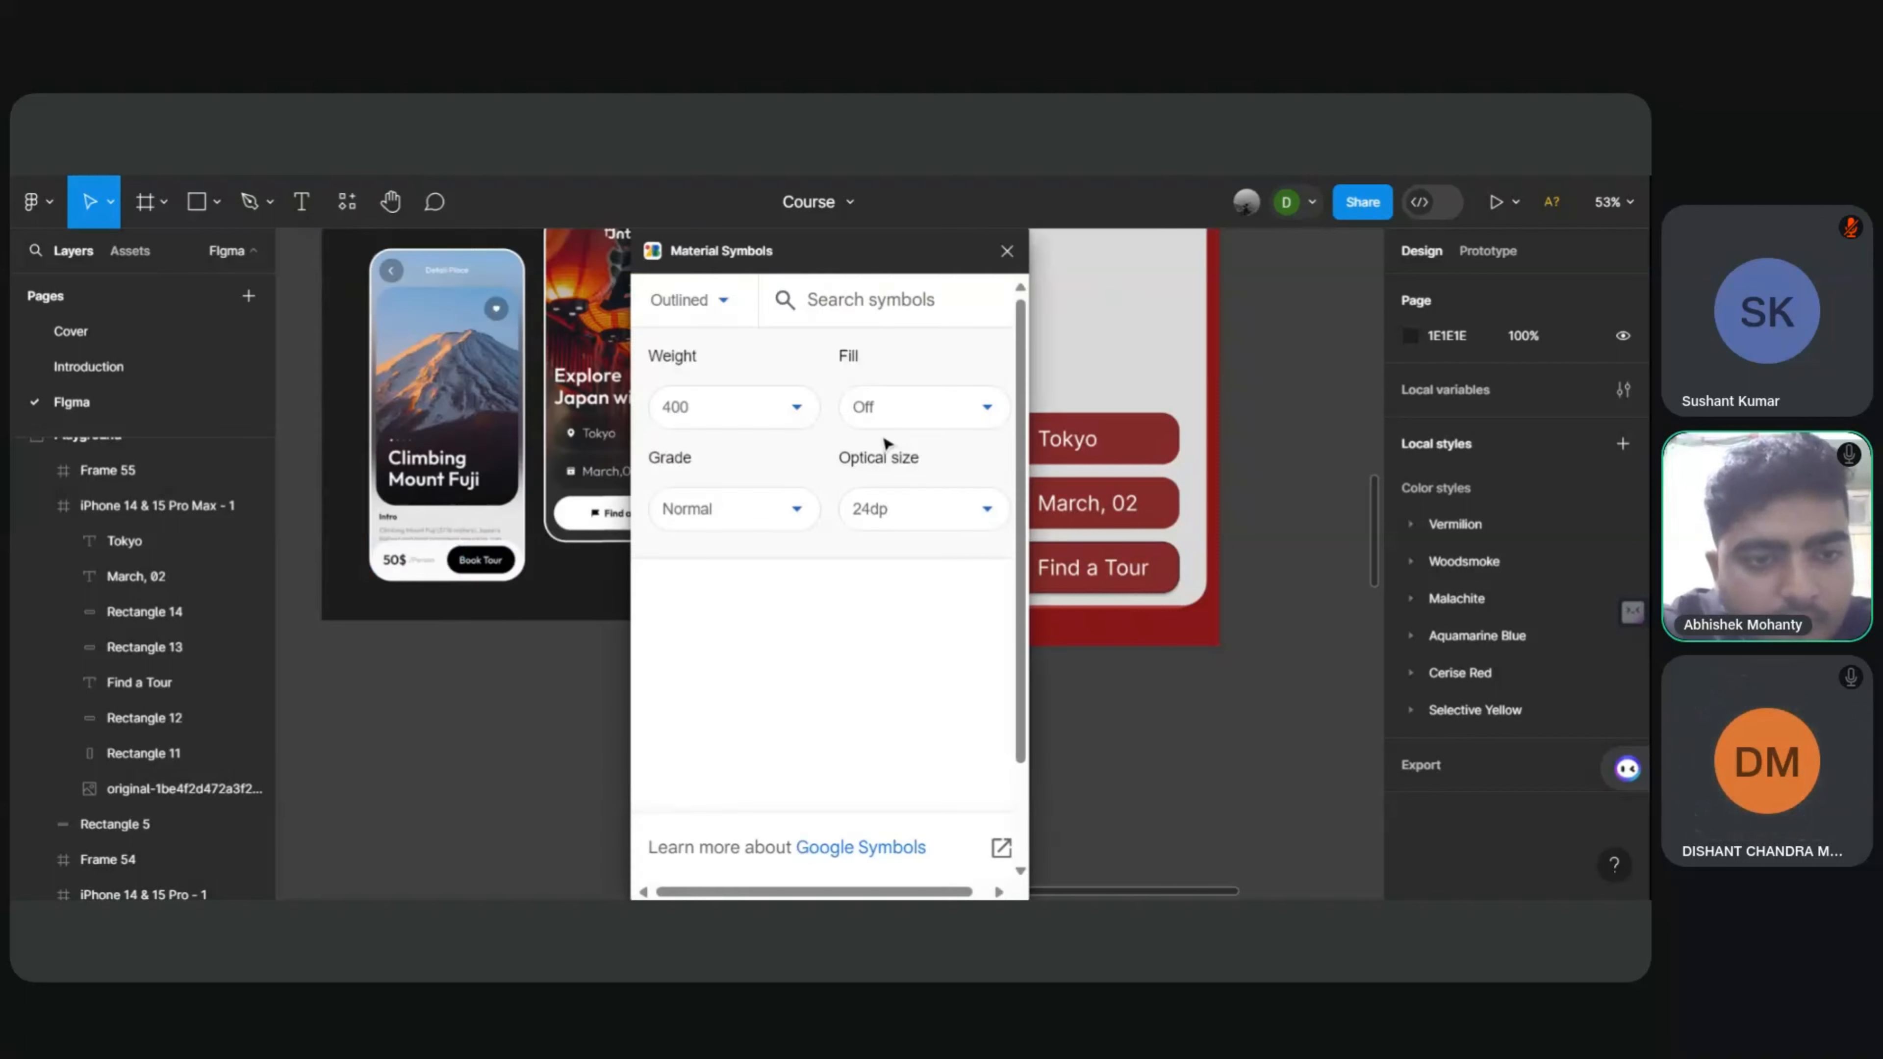
pyautogui.write('flag')
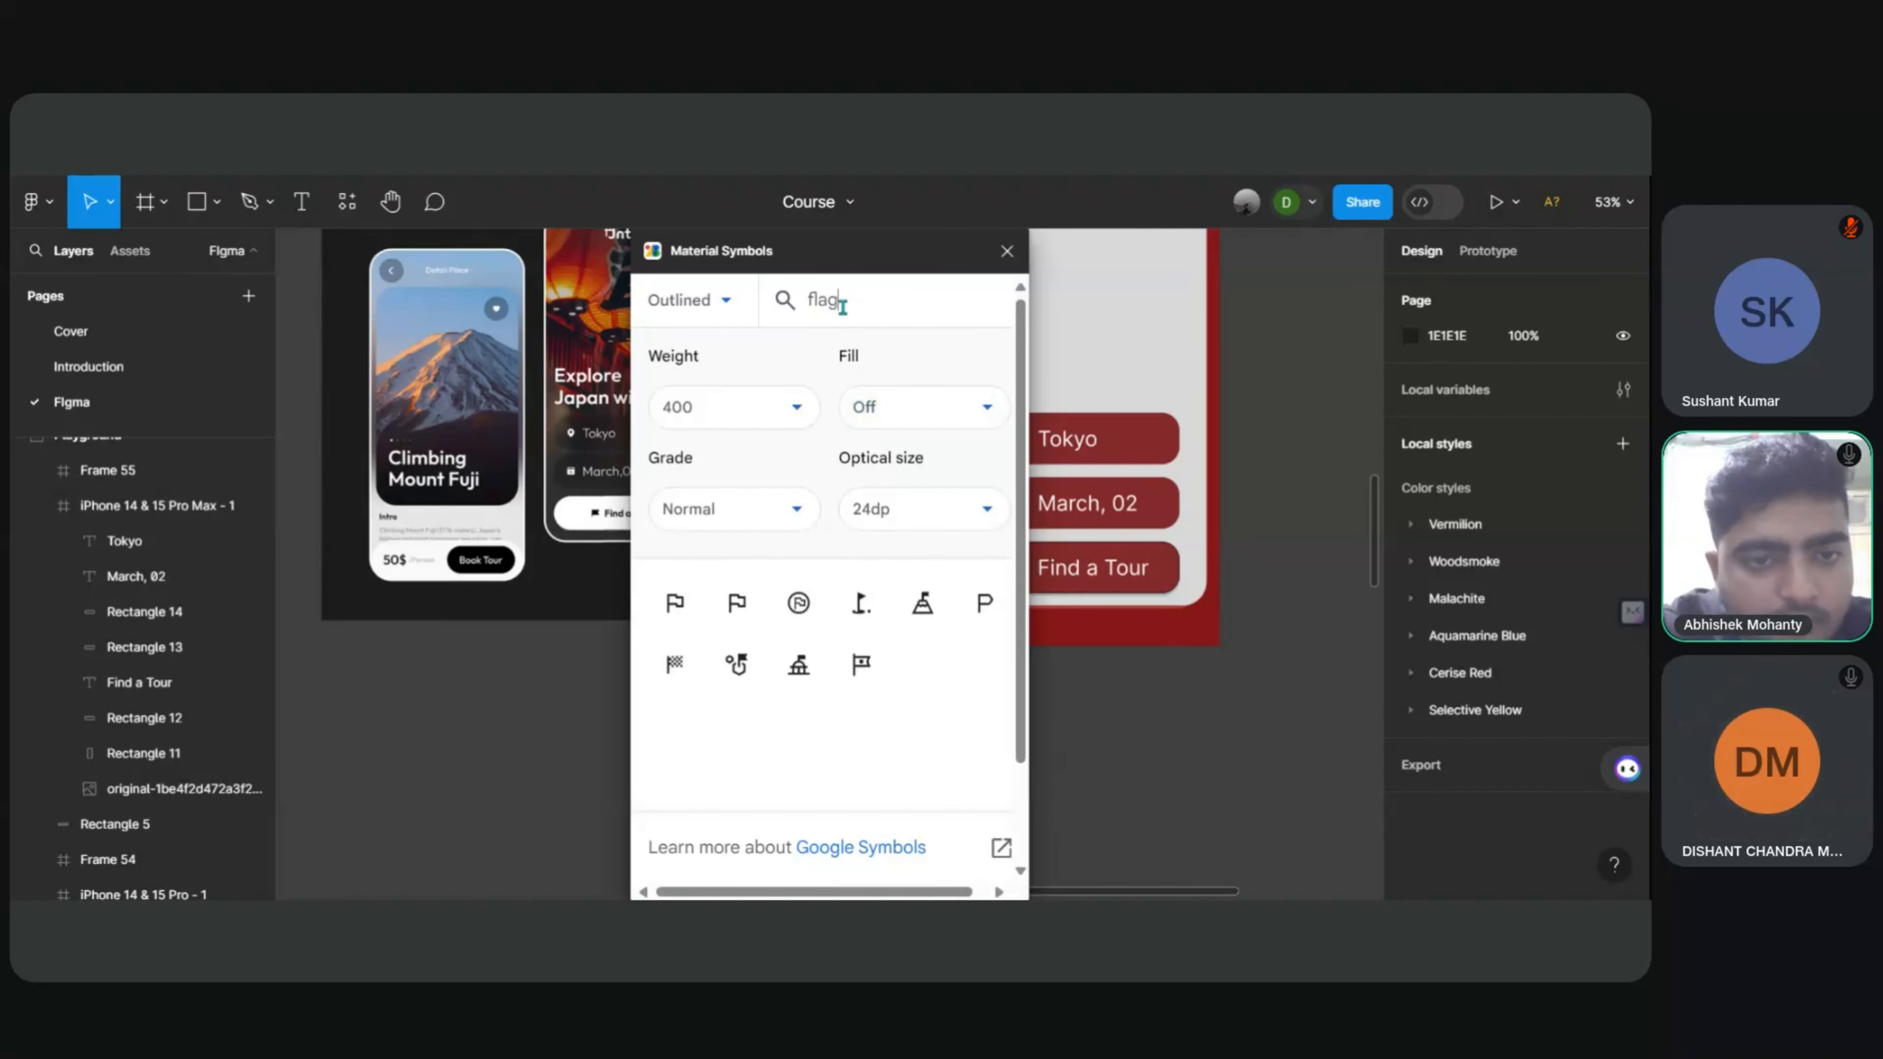
pyautogui.click(920, 407)
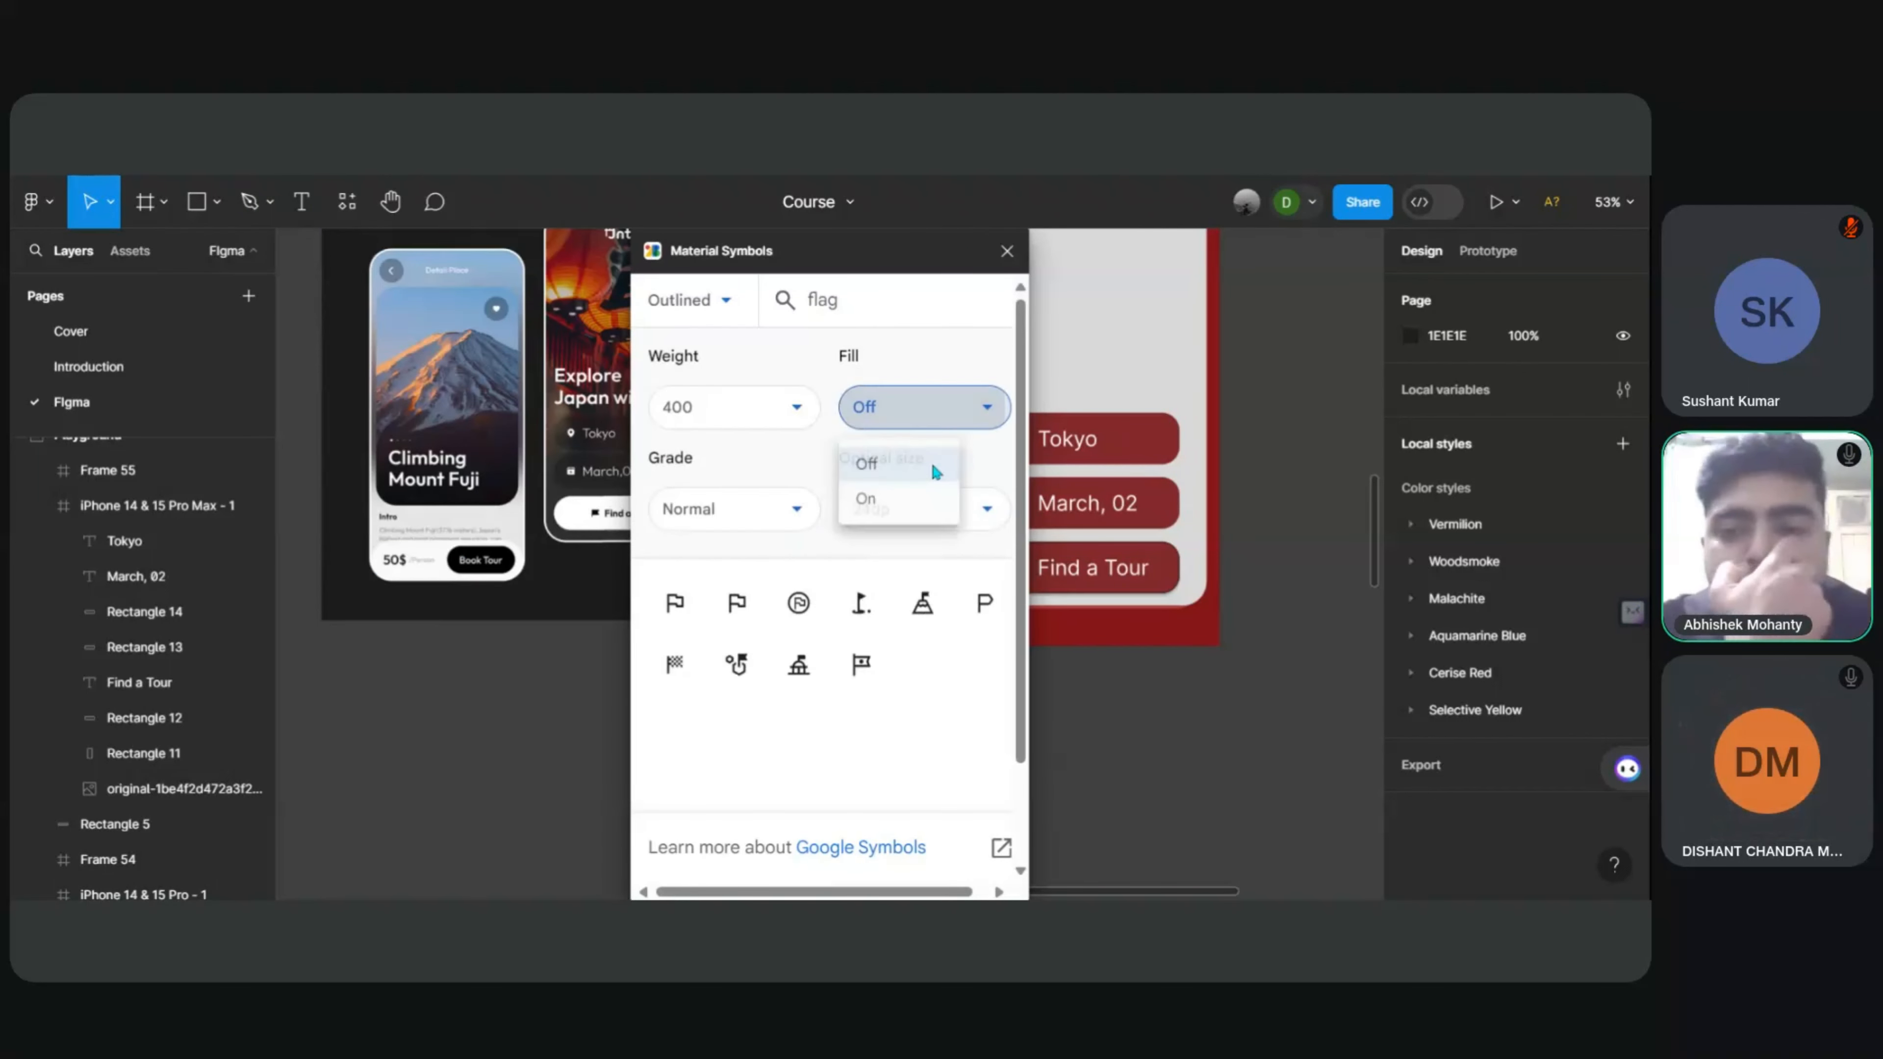
pyautogui.click(882, 501)
pyautogui.click(674, 602)
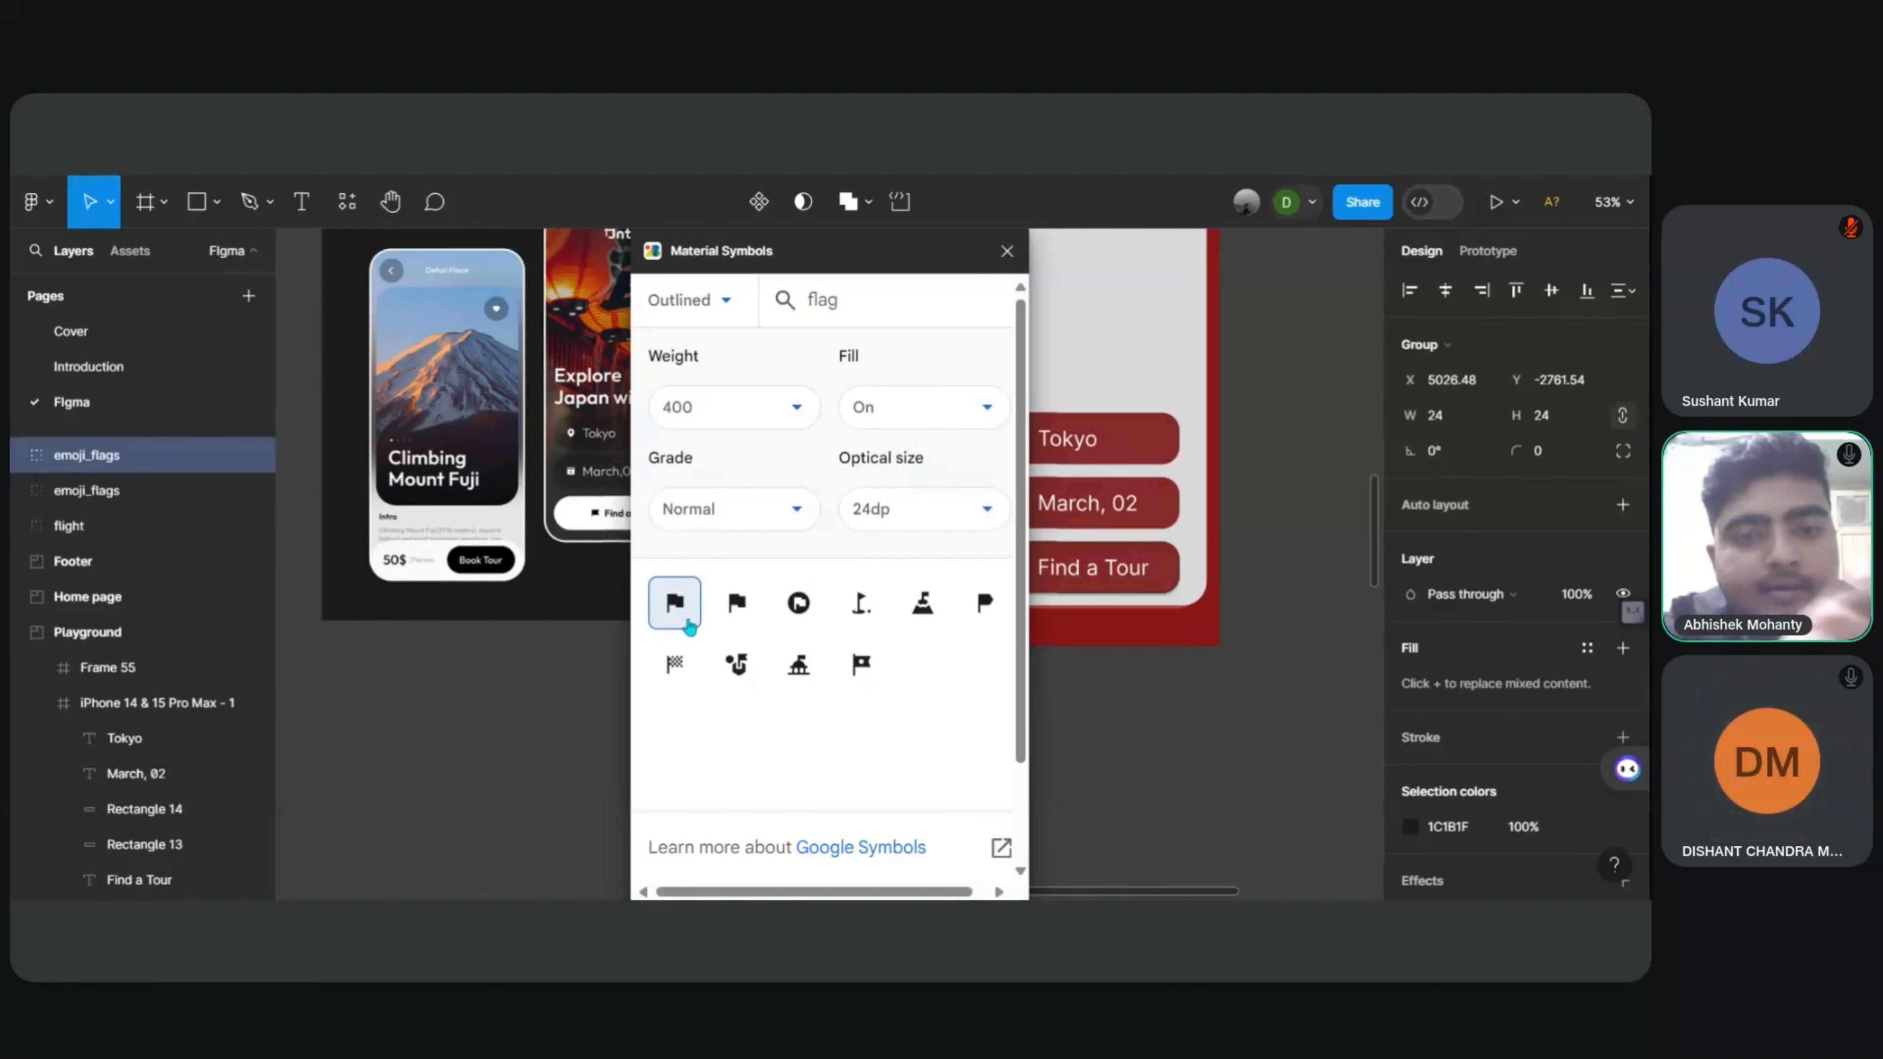
pyautogui.hscroll(1, 683, 611)
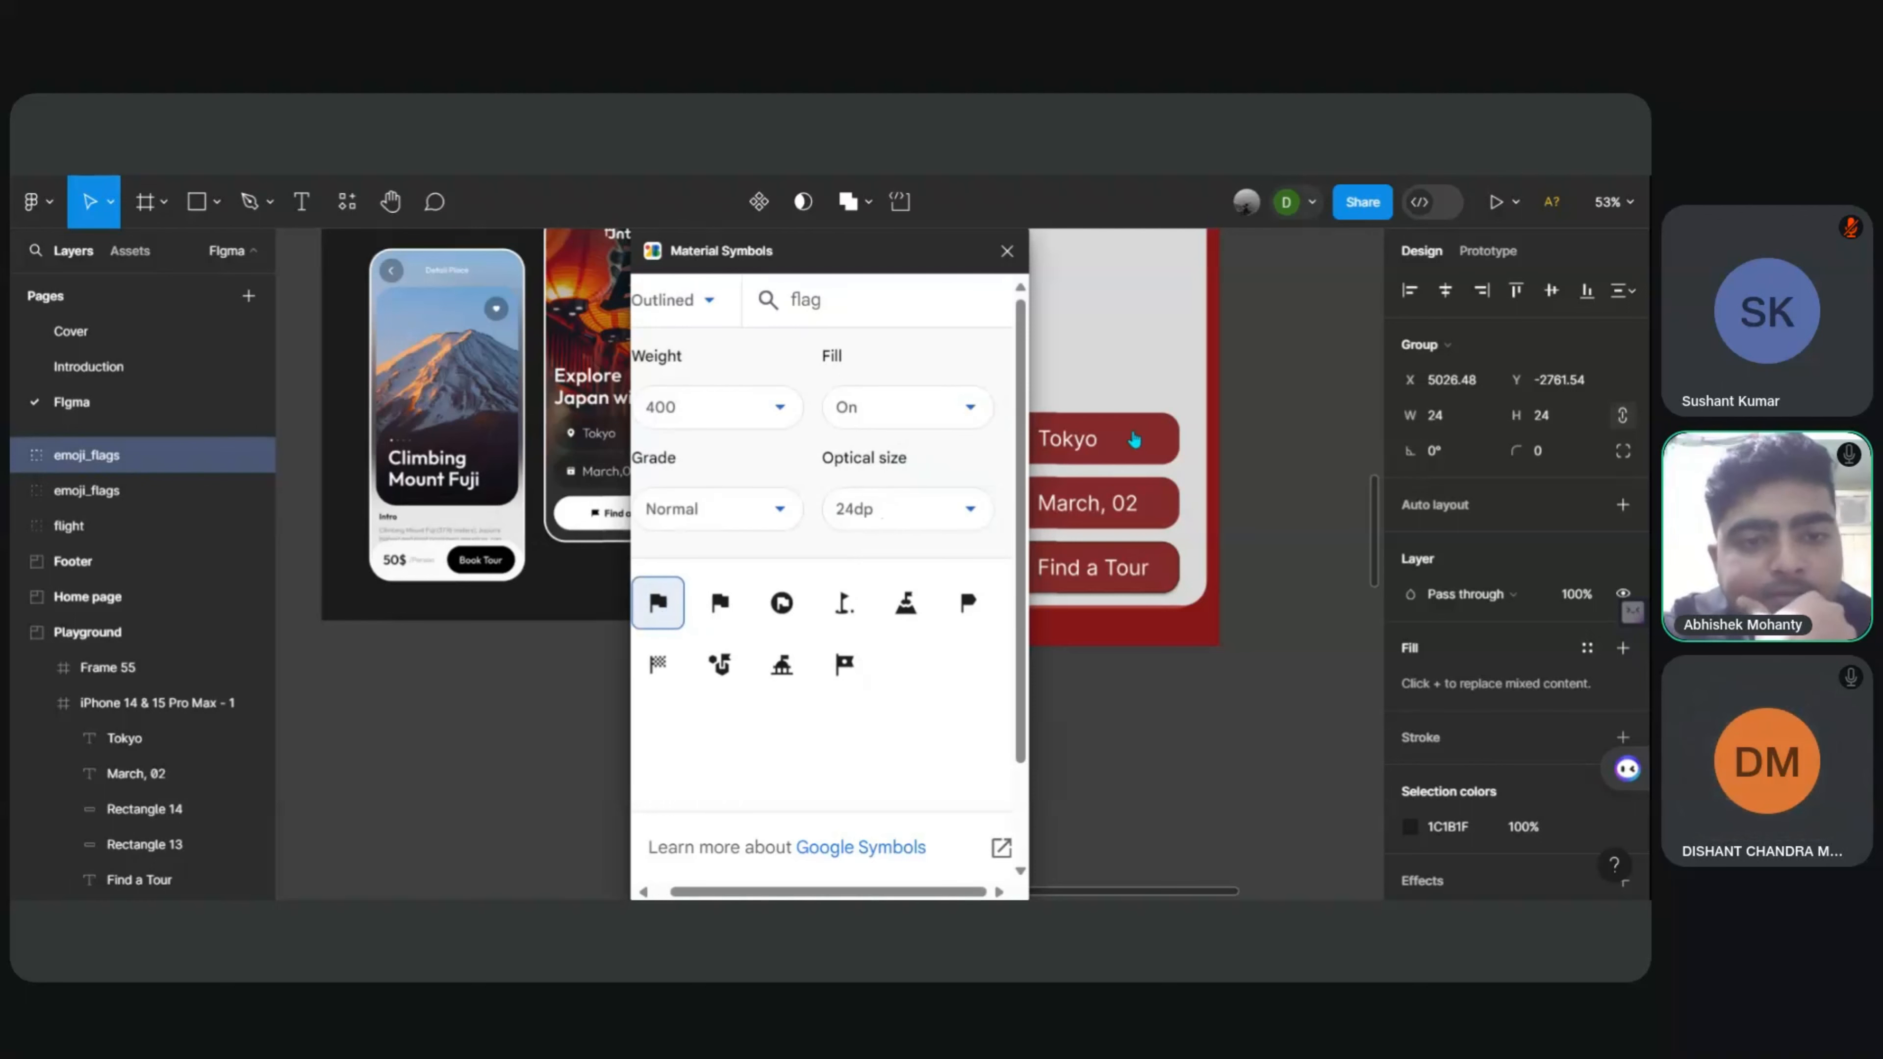
# Step: Close the Material Symbols plugin and select the iPhone 14 & 15 Pro Max frame
pyautogui.click(158, 815)
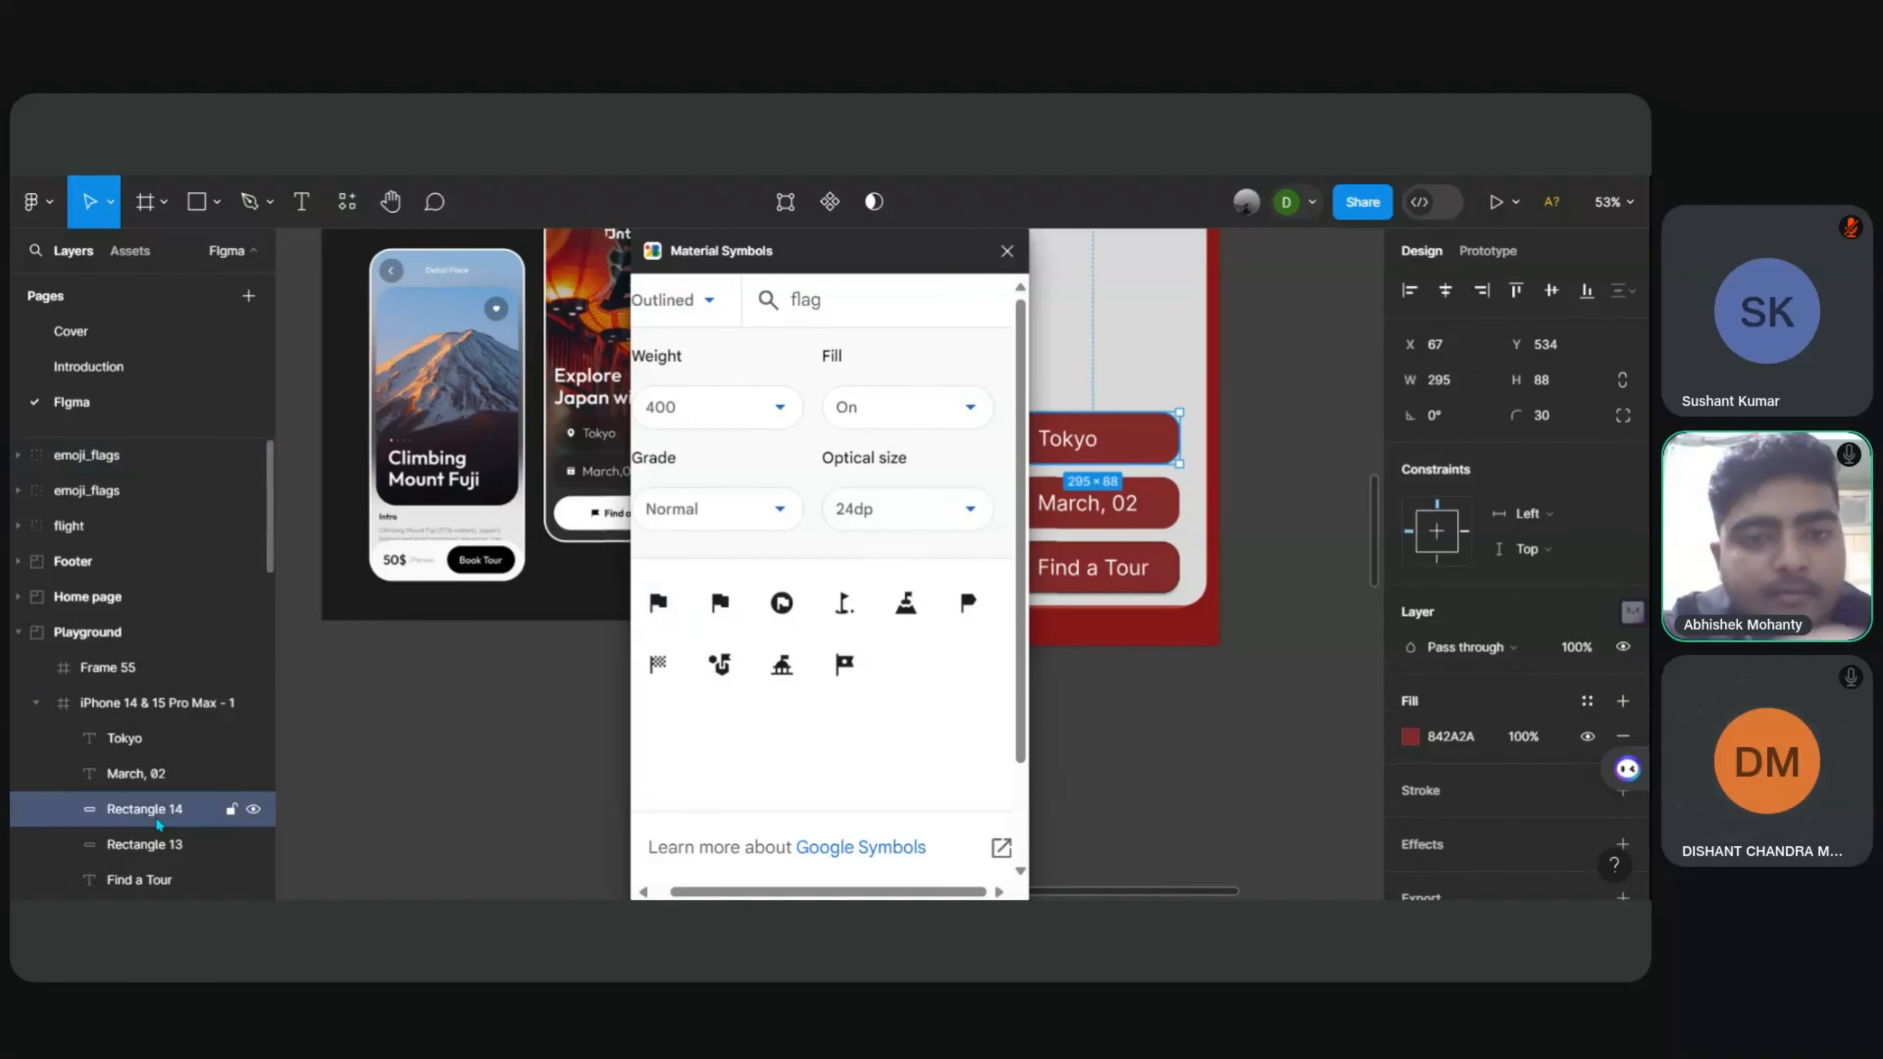
pyautogui.click(472, 737)
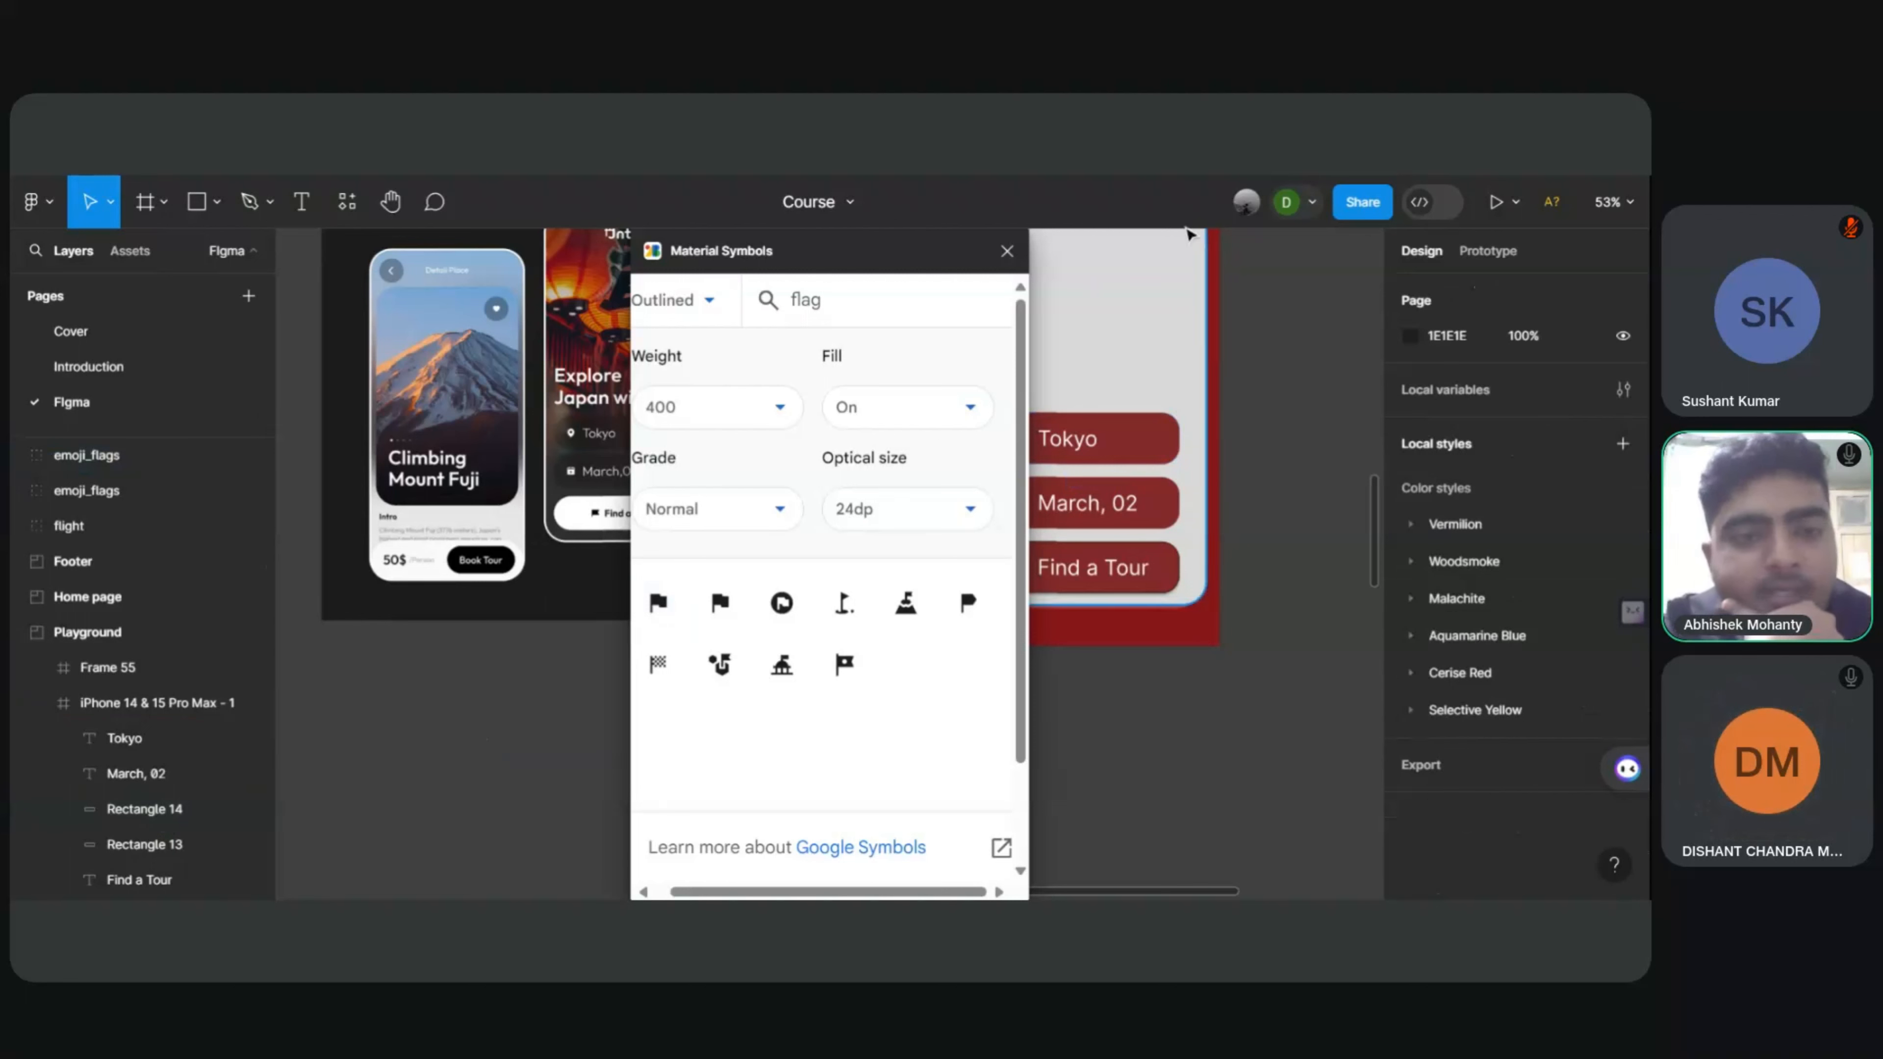
pyautogui.click(1006, 250)
pyautogui.scroll(-2, 244, 771)
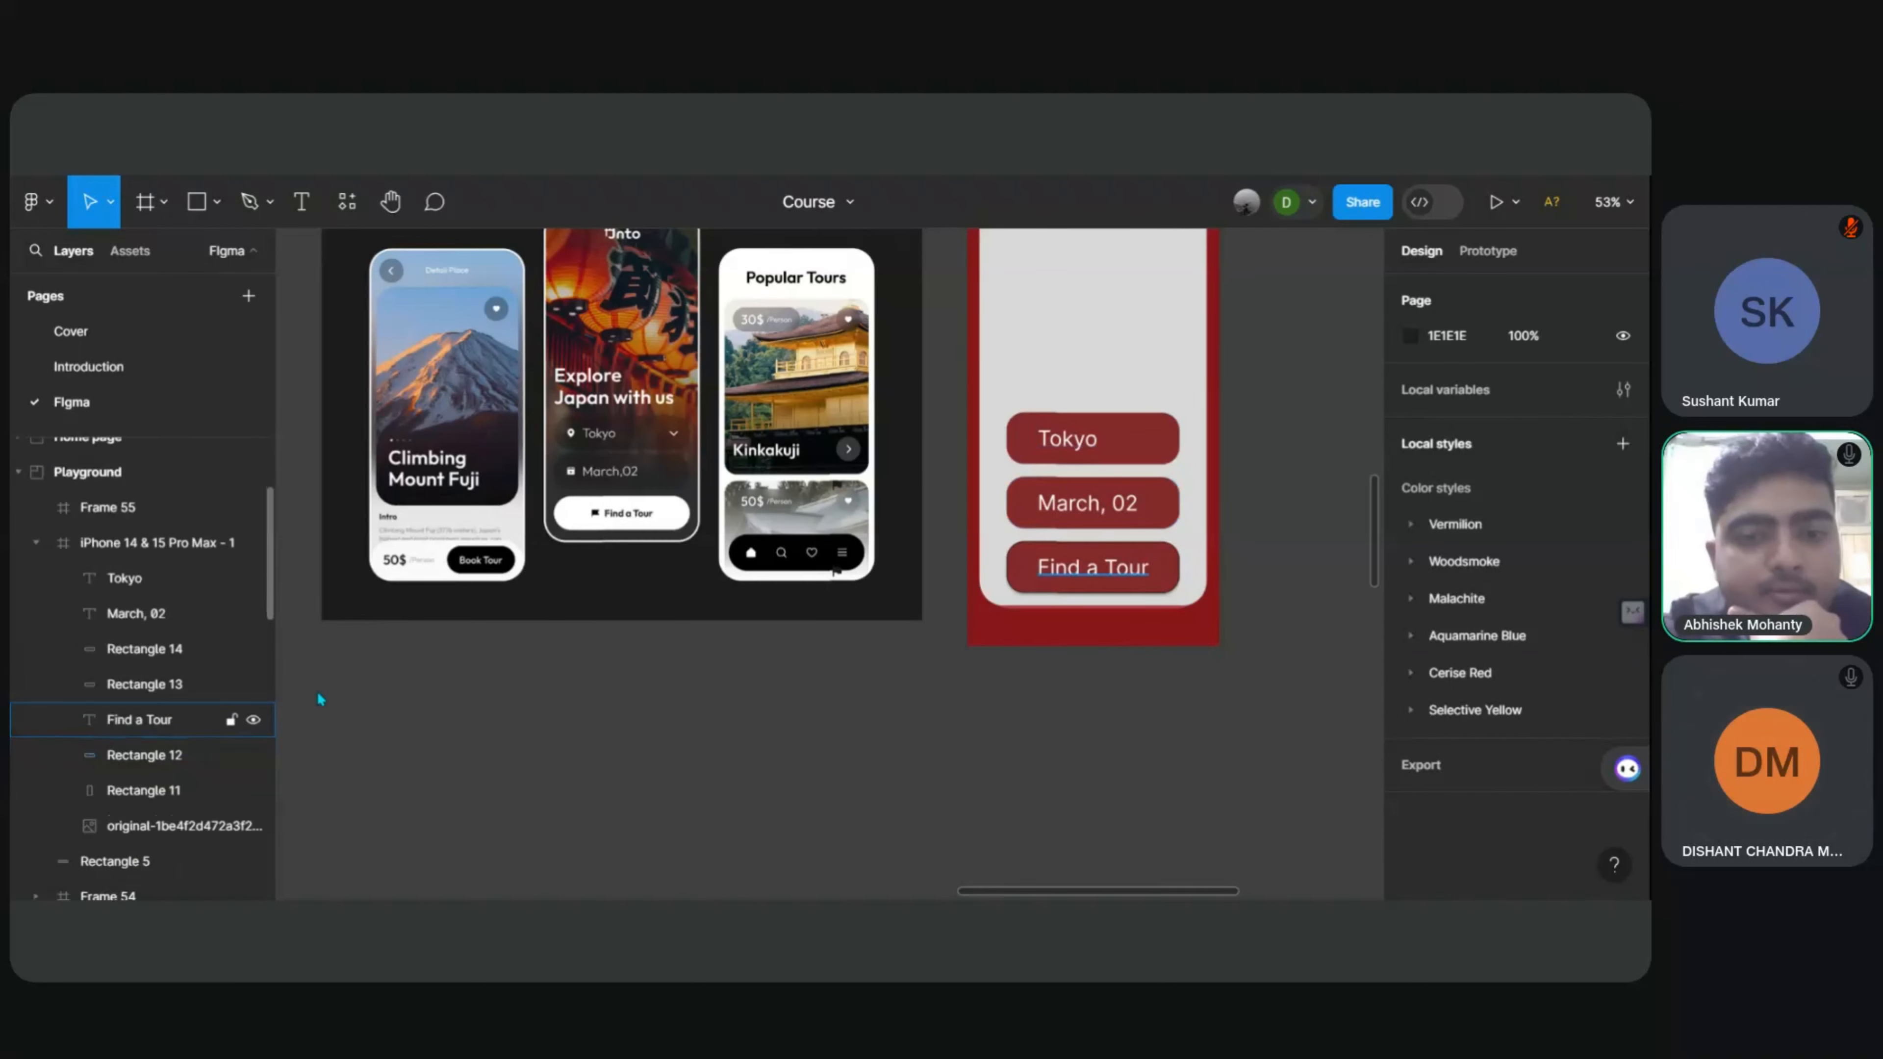
pyautogui.click(1215, 412)
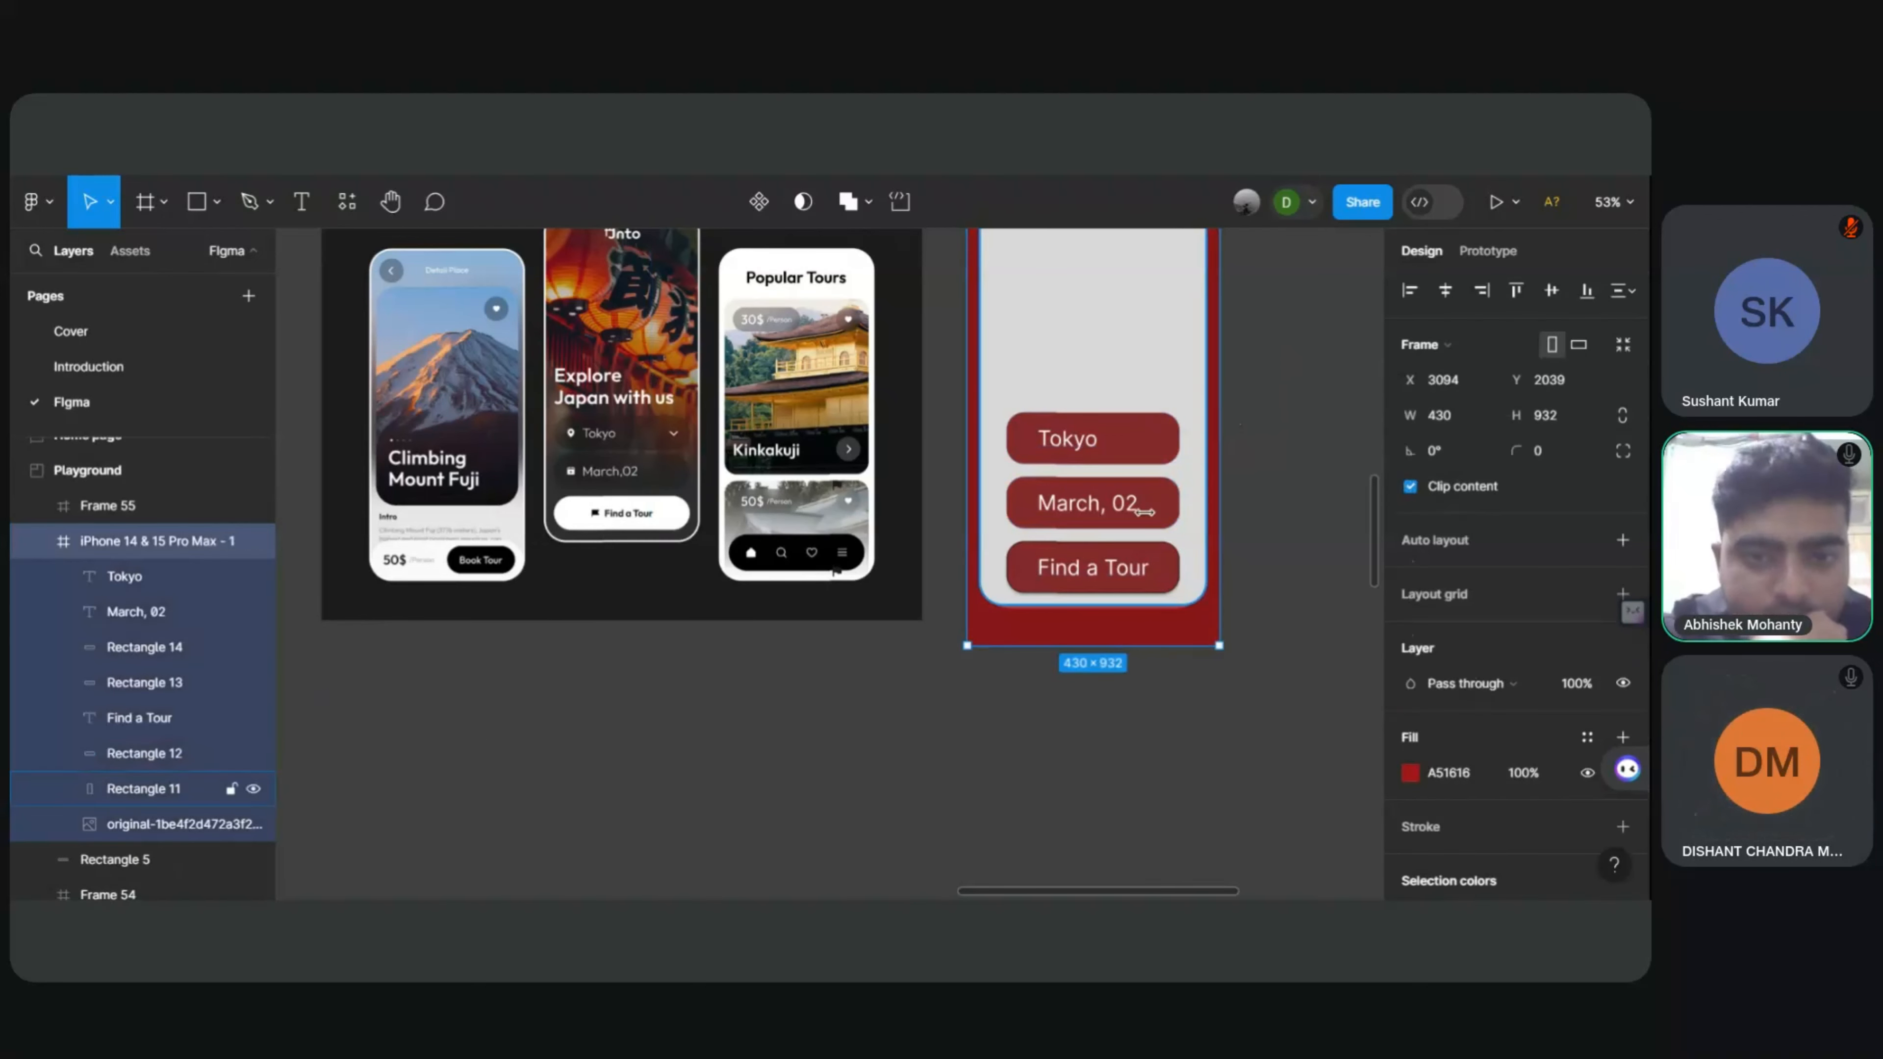
pyautogui.scroll(-1, 745, 755)
pyautogui.scroll(3, 745, 754)
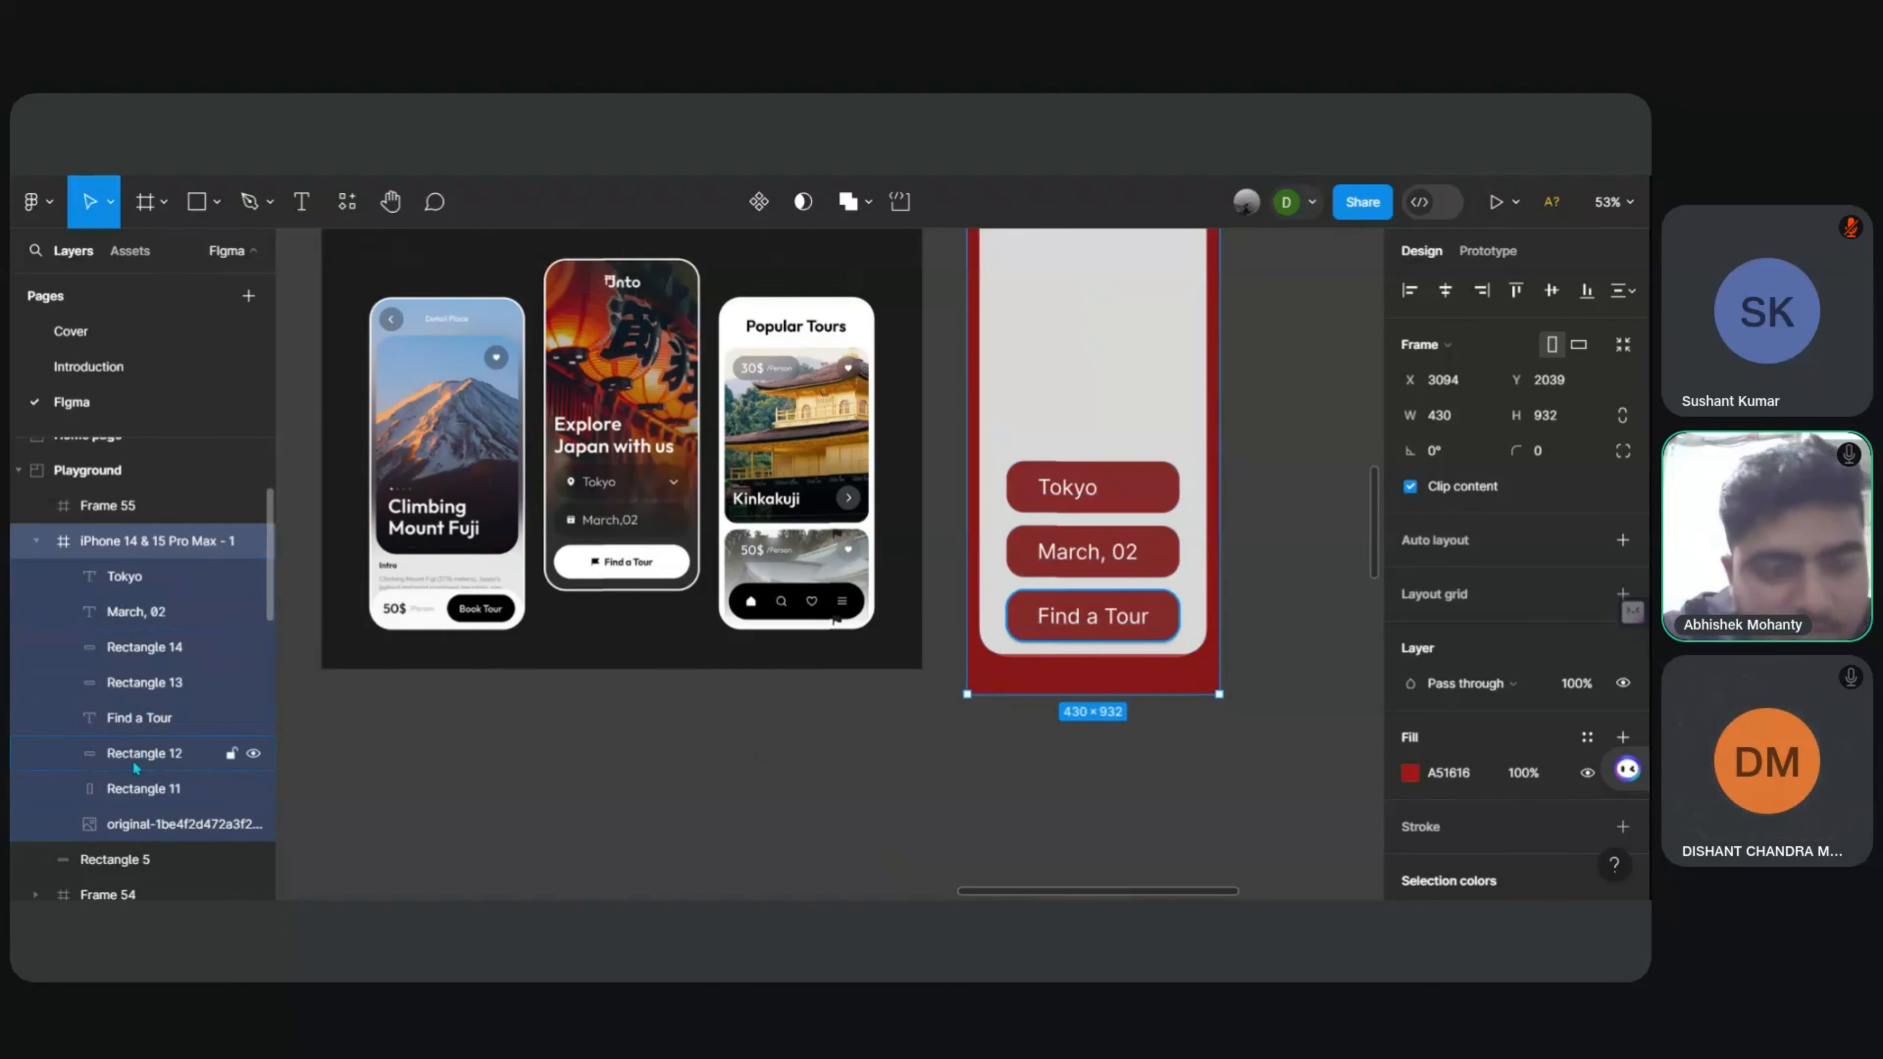
# Step: Look through the canvas and the layer list again for the inserted flag icon
pyautogui.click(691, 771)
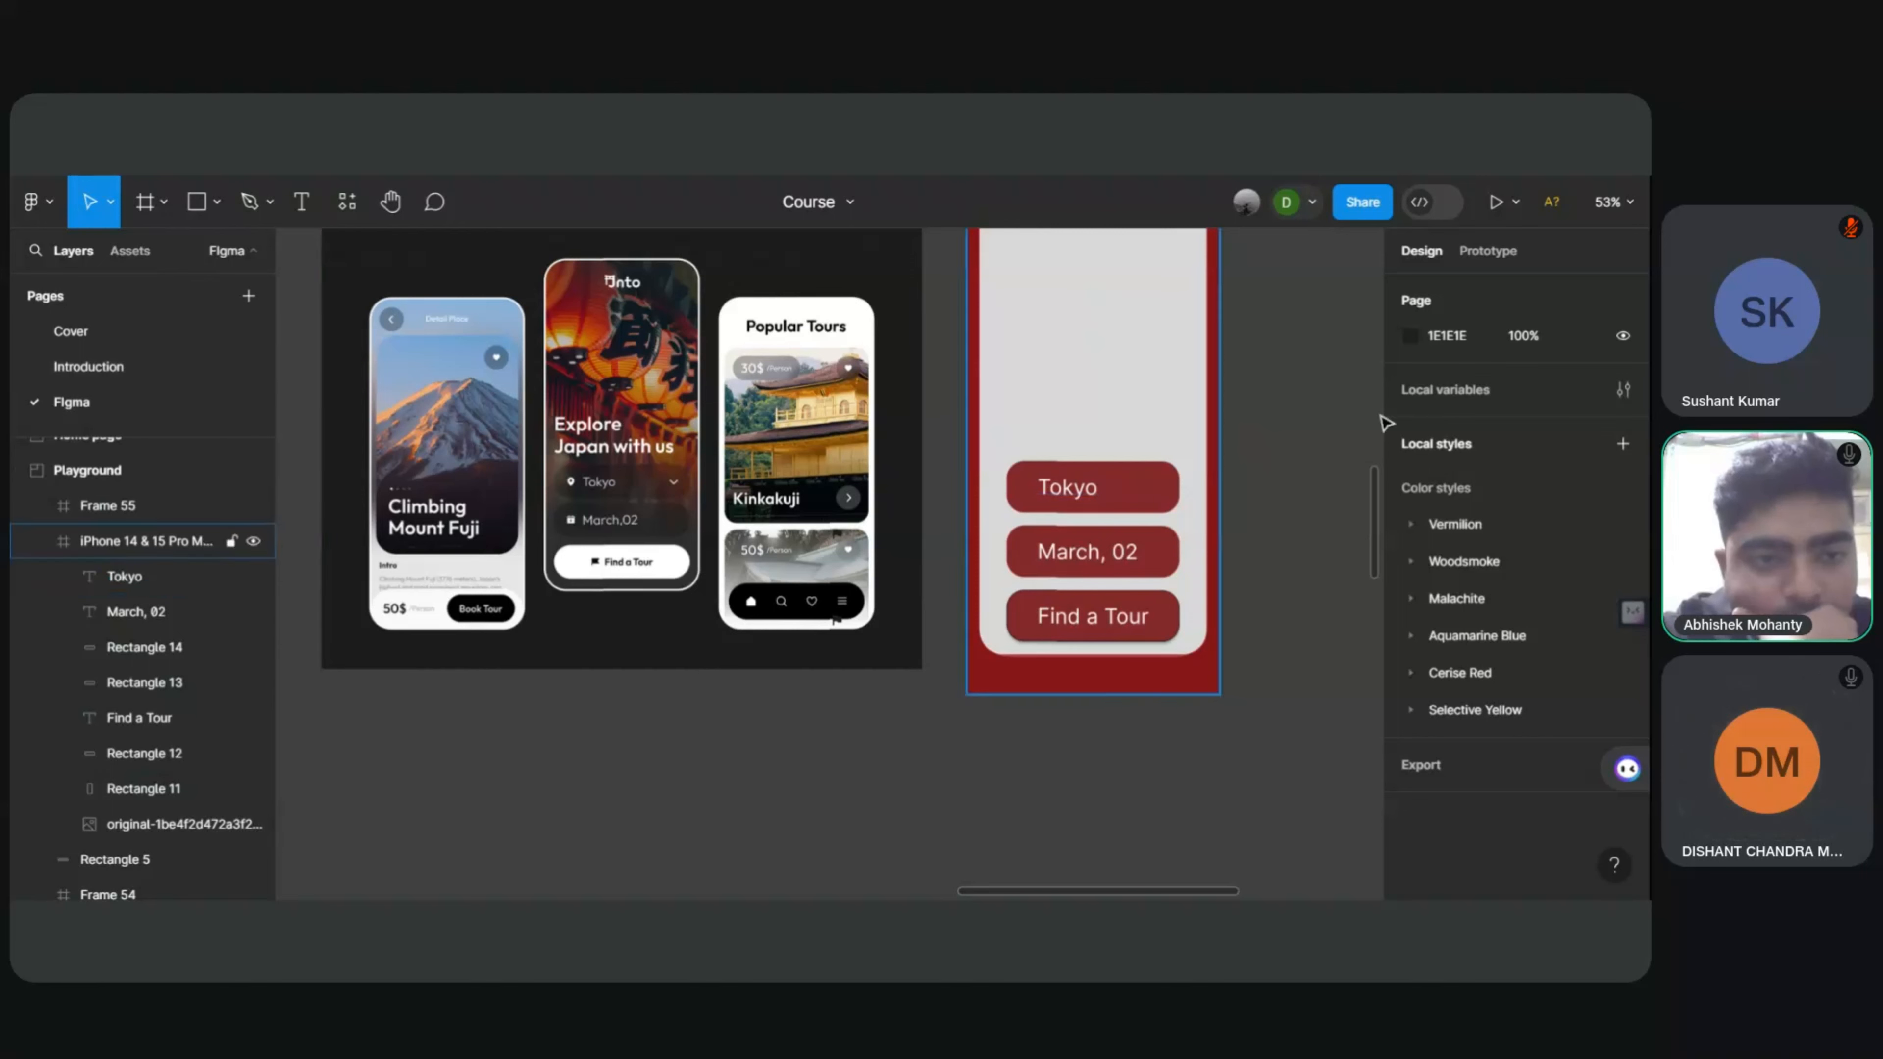
pyautogui.scroll(10, 1230, 393)
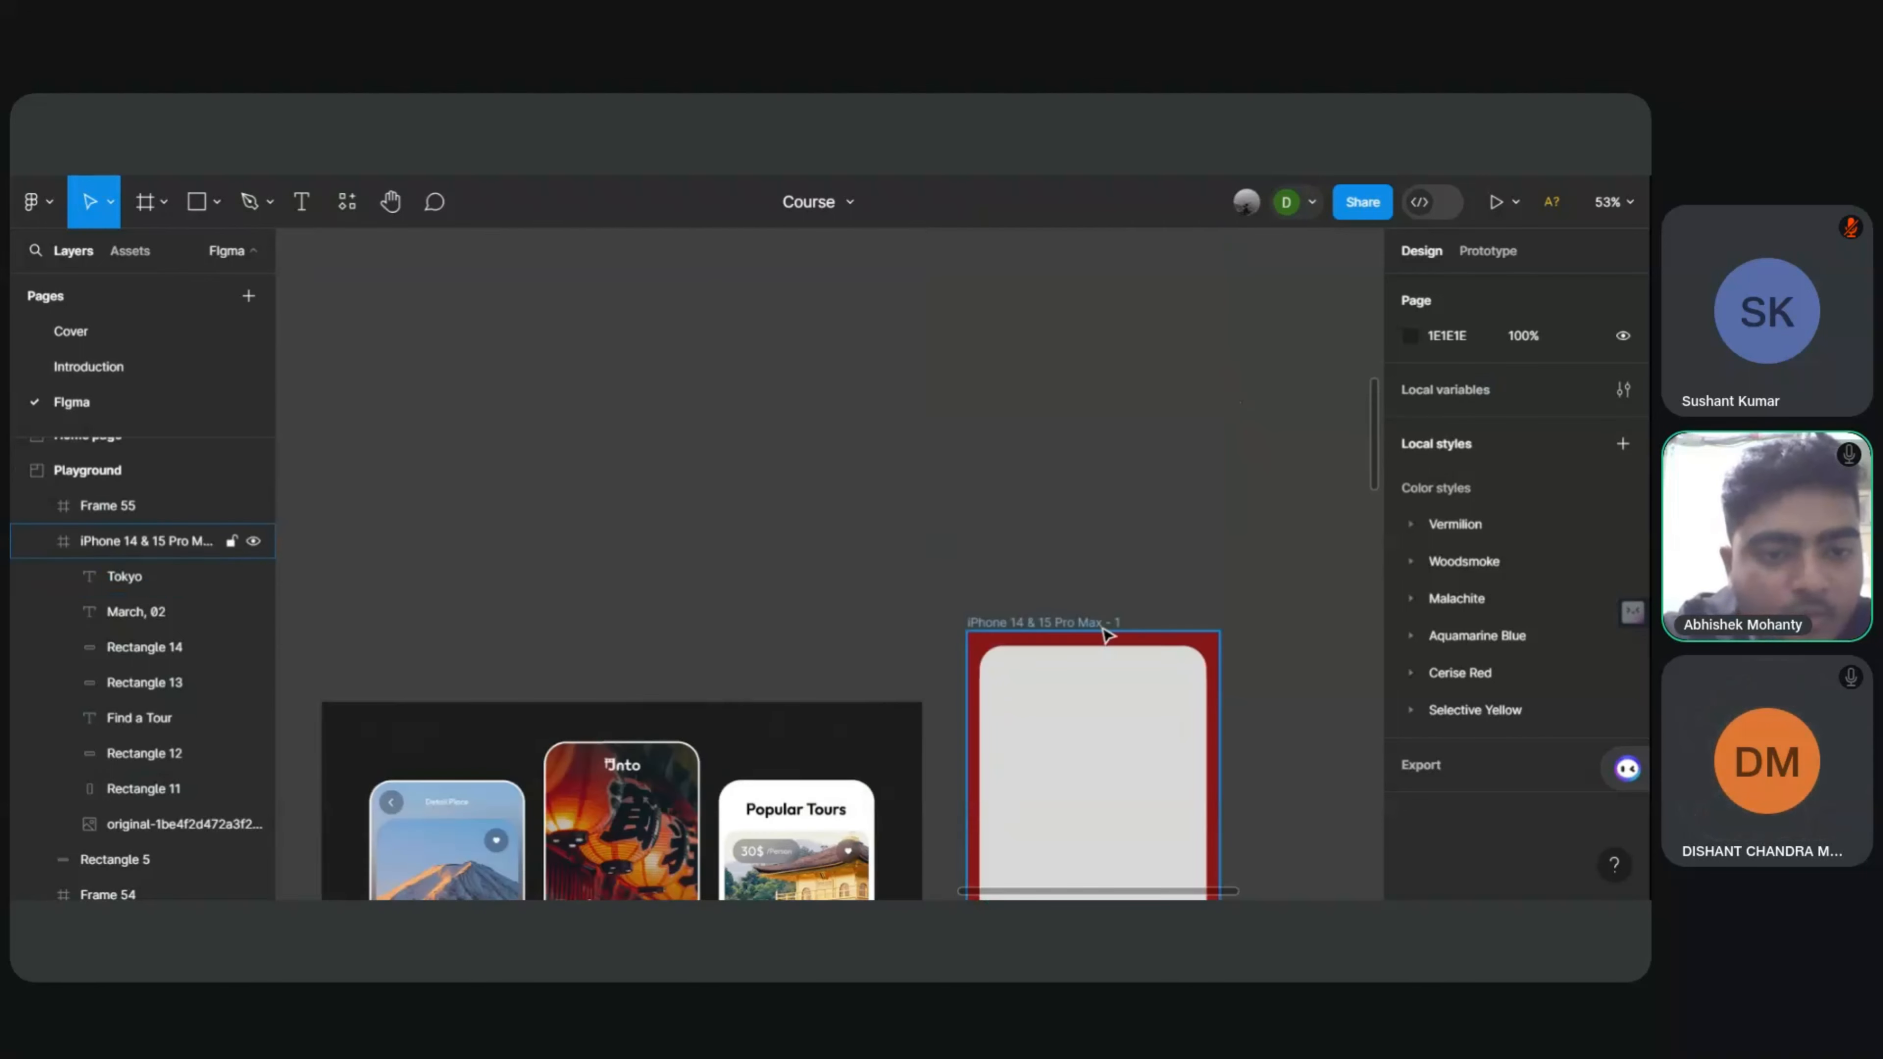
pyautogui.scroll(-10, 1094, 623)
pyautogui.scroll(3, 668, 608)
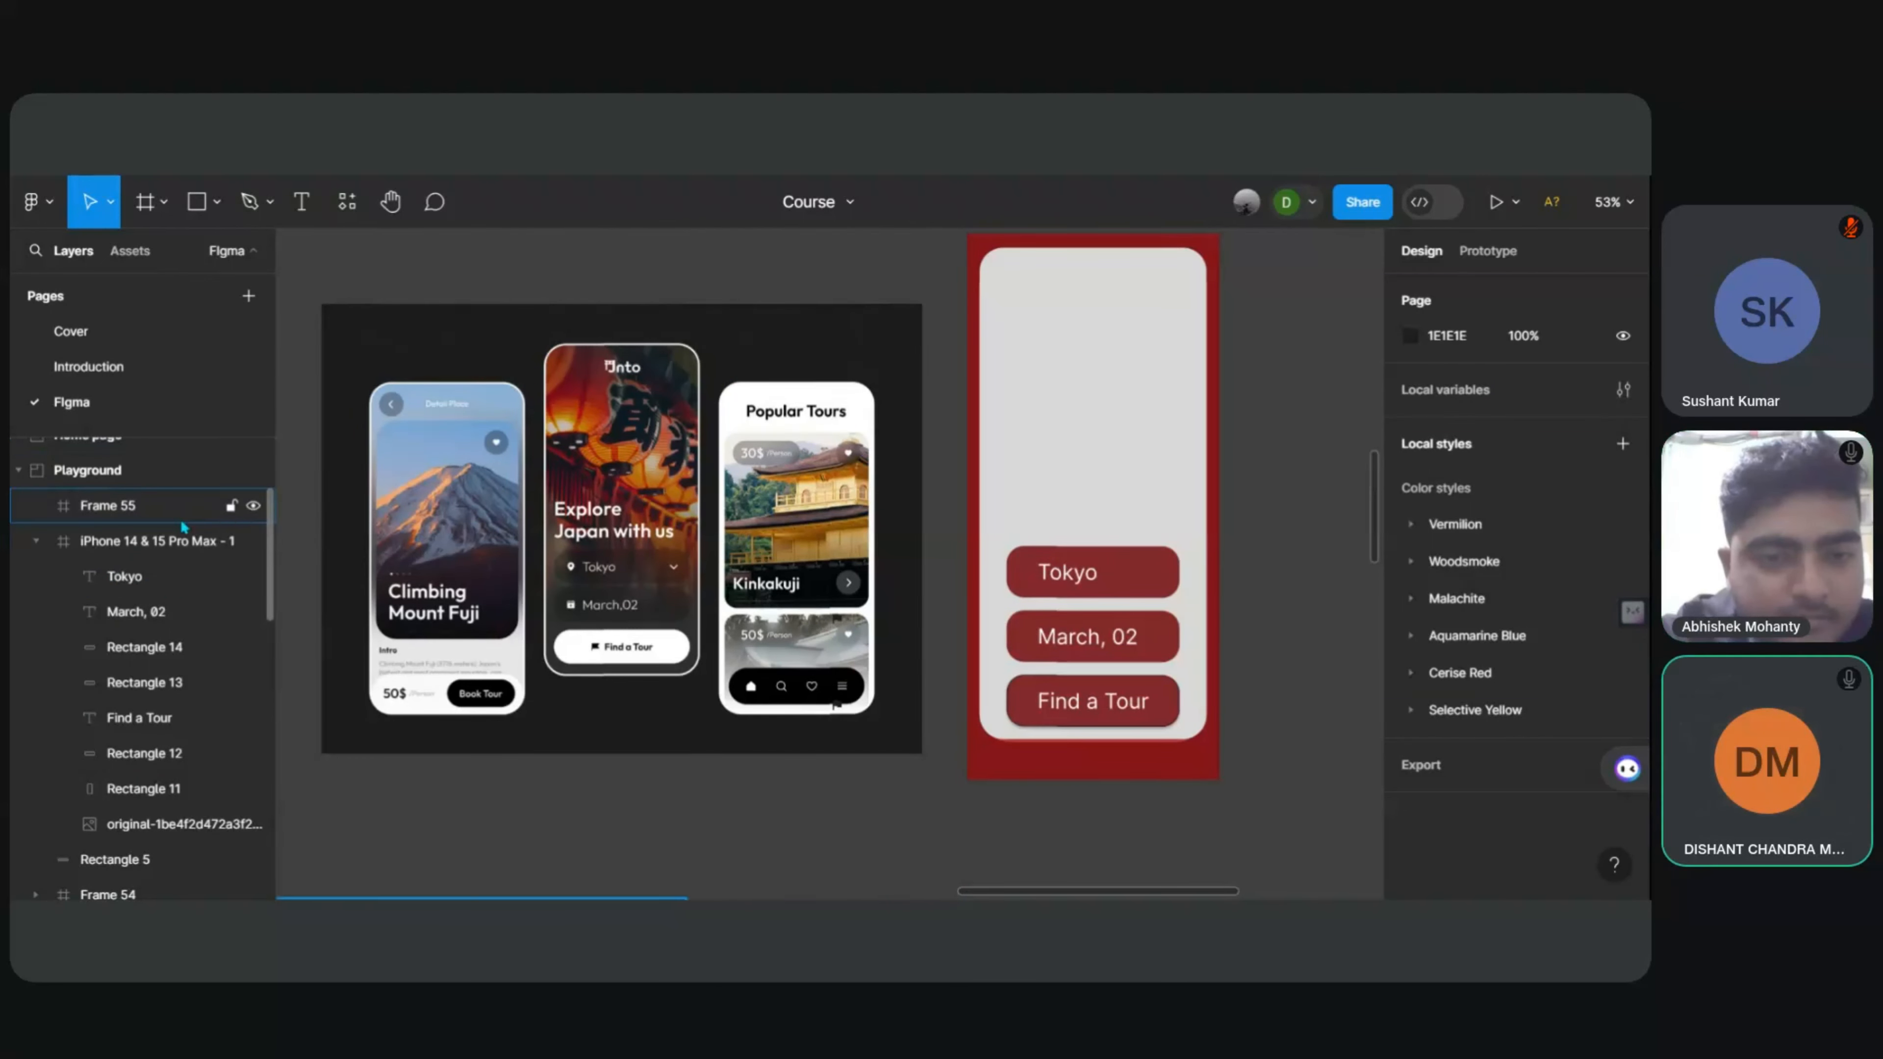
pyautogui.scroll(3, 77, 674)
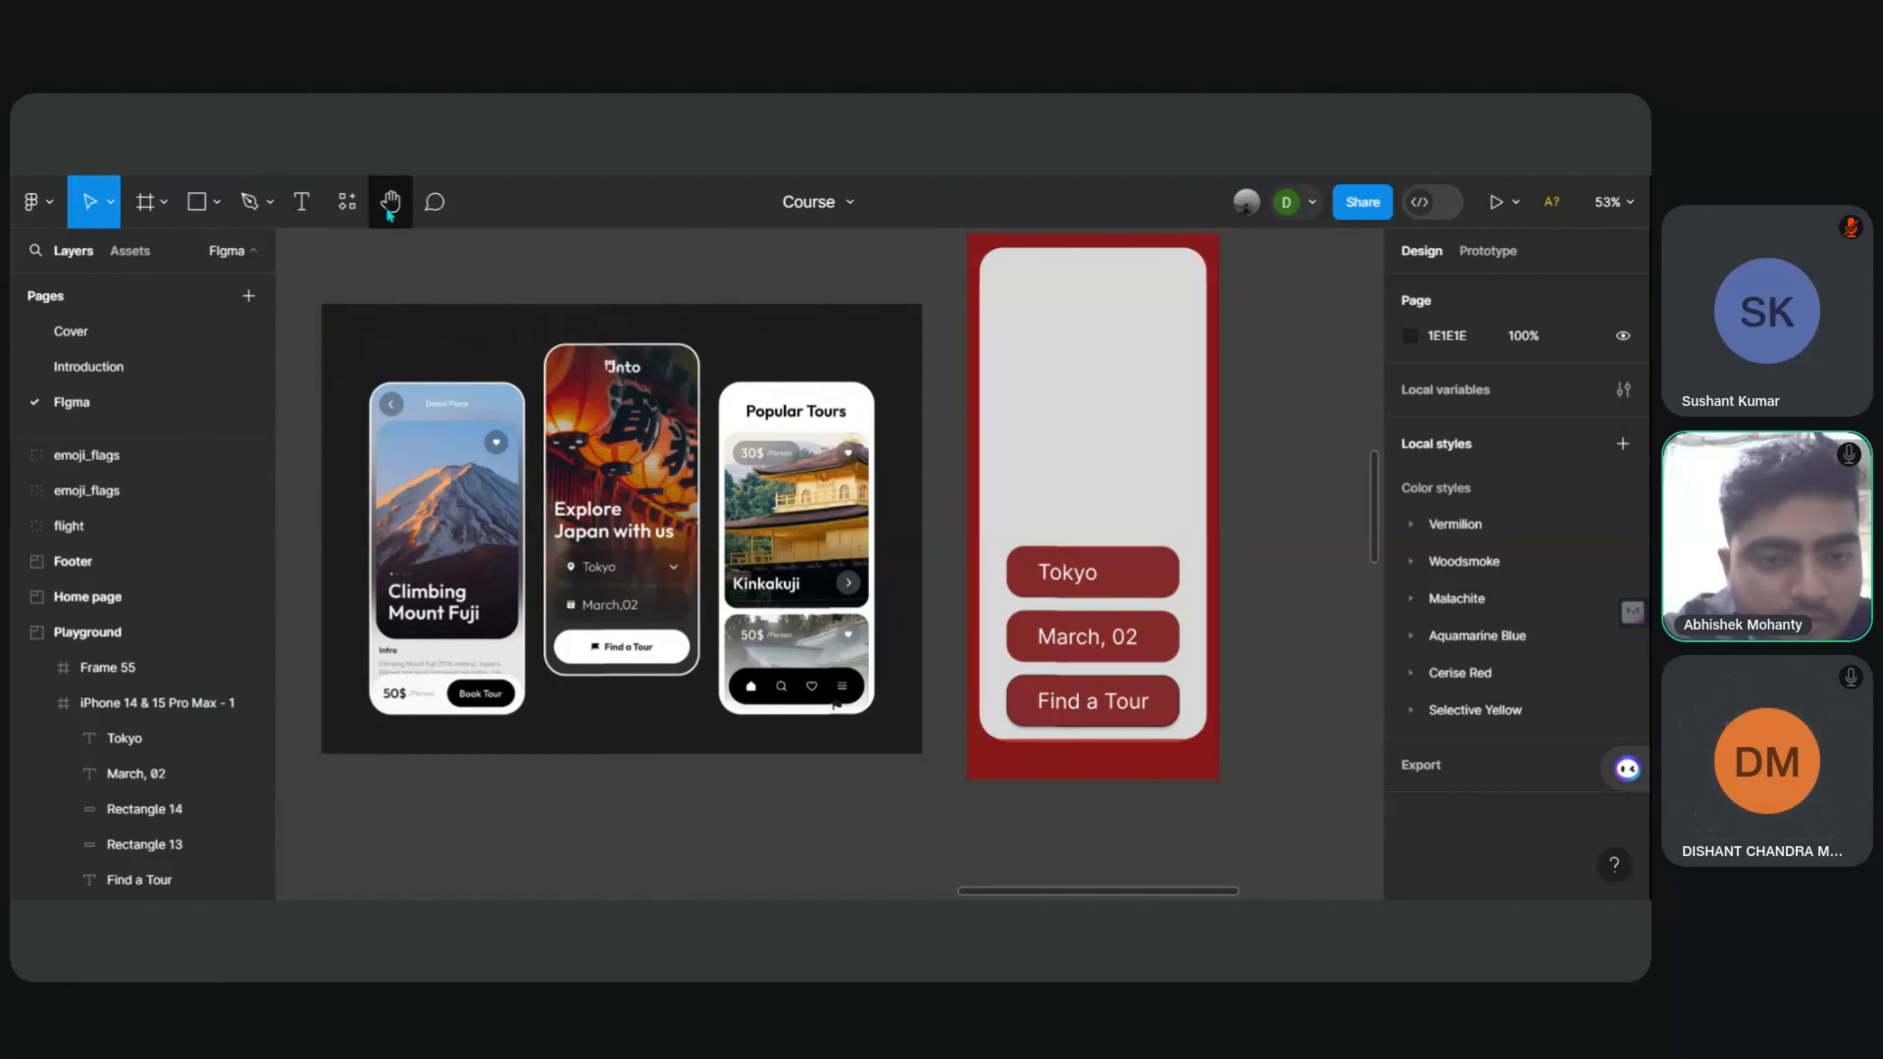
pyautogui.scroll(-2, 1301, 451)
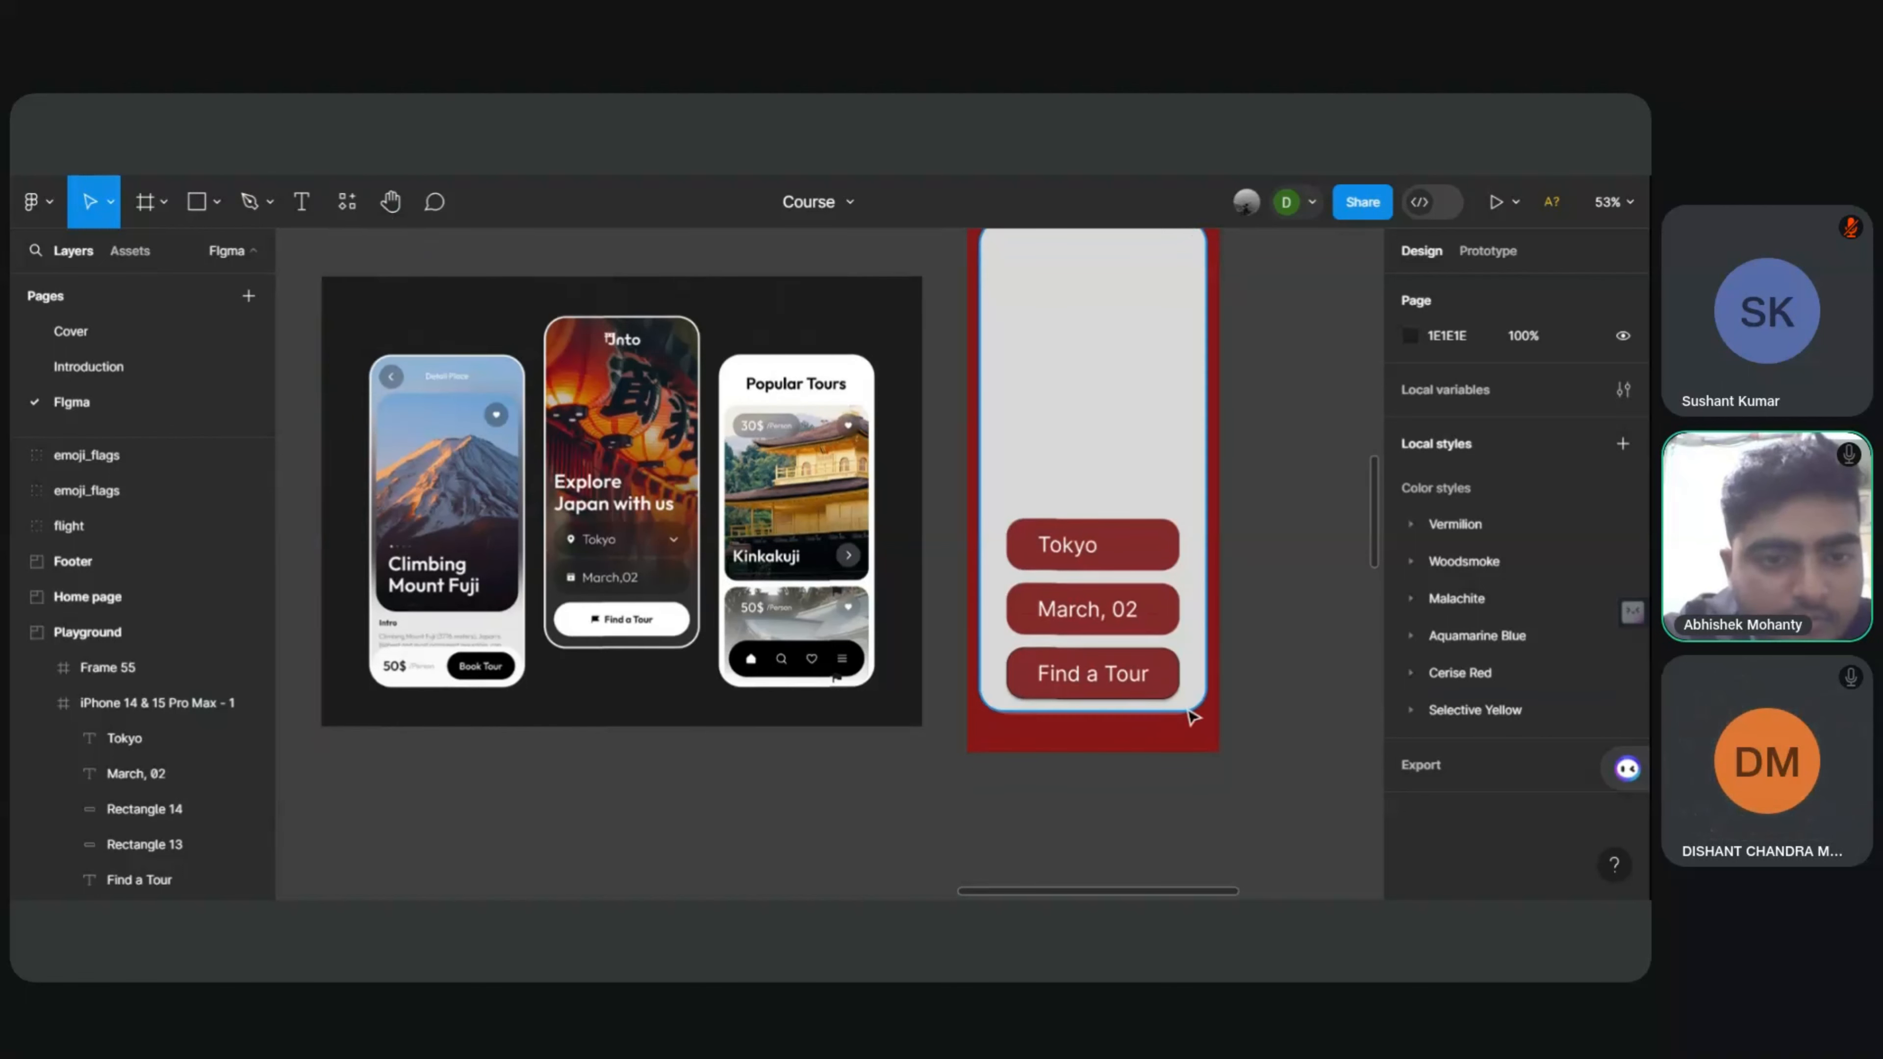
pyautogui.scroll(-1, 734, 493)
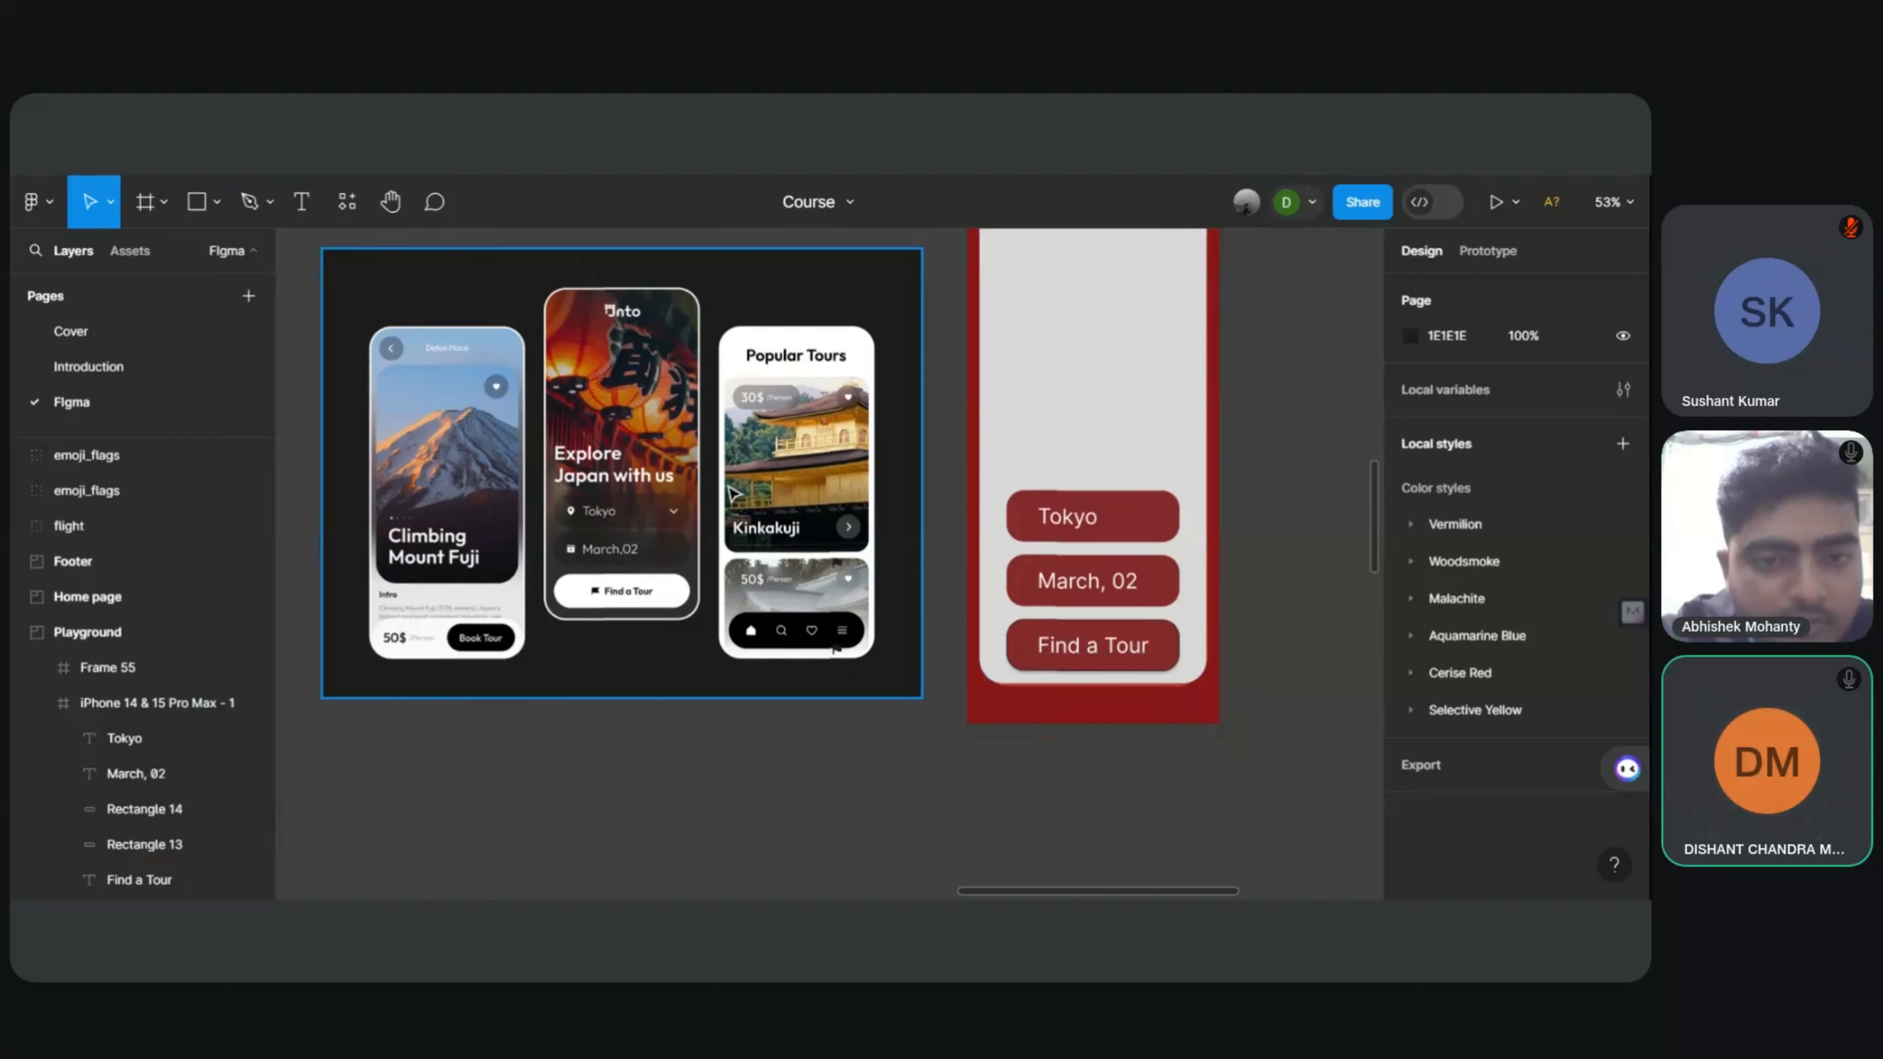
pyautogui.scroll(-3, 646, 535)
pyautogui.scroll(-6, 133, 652)
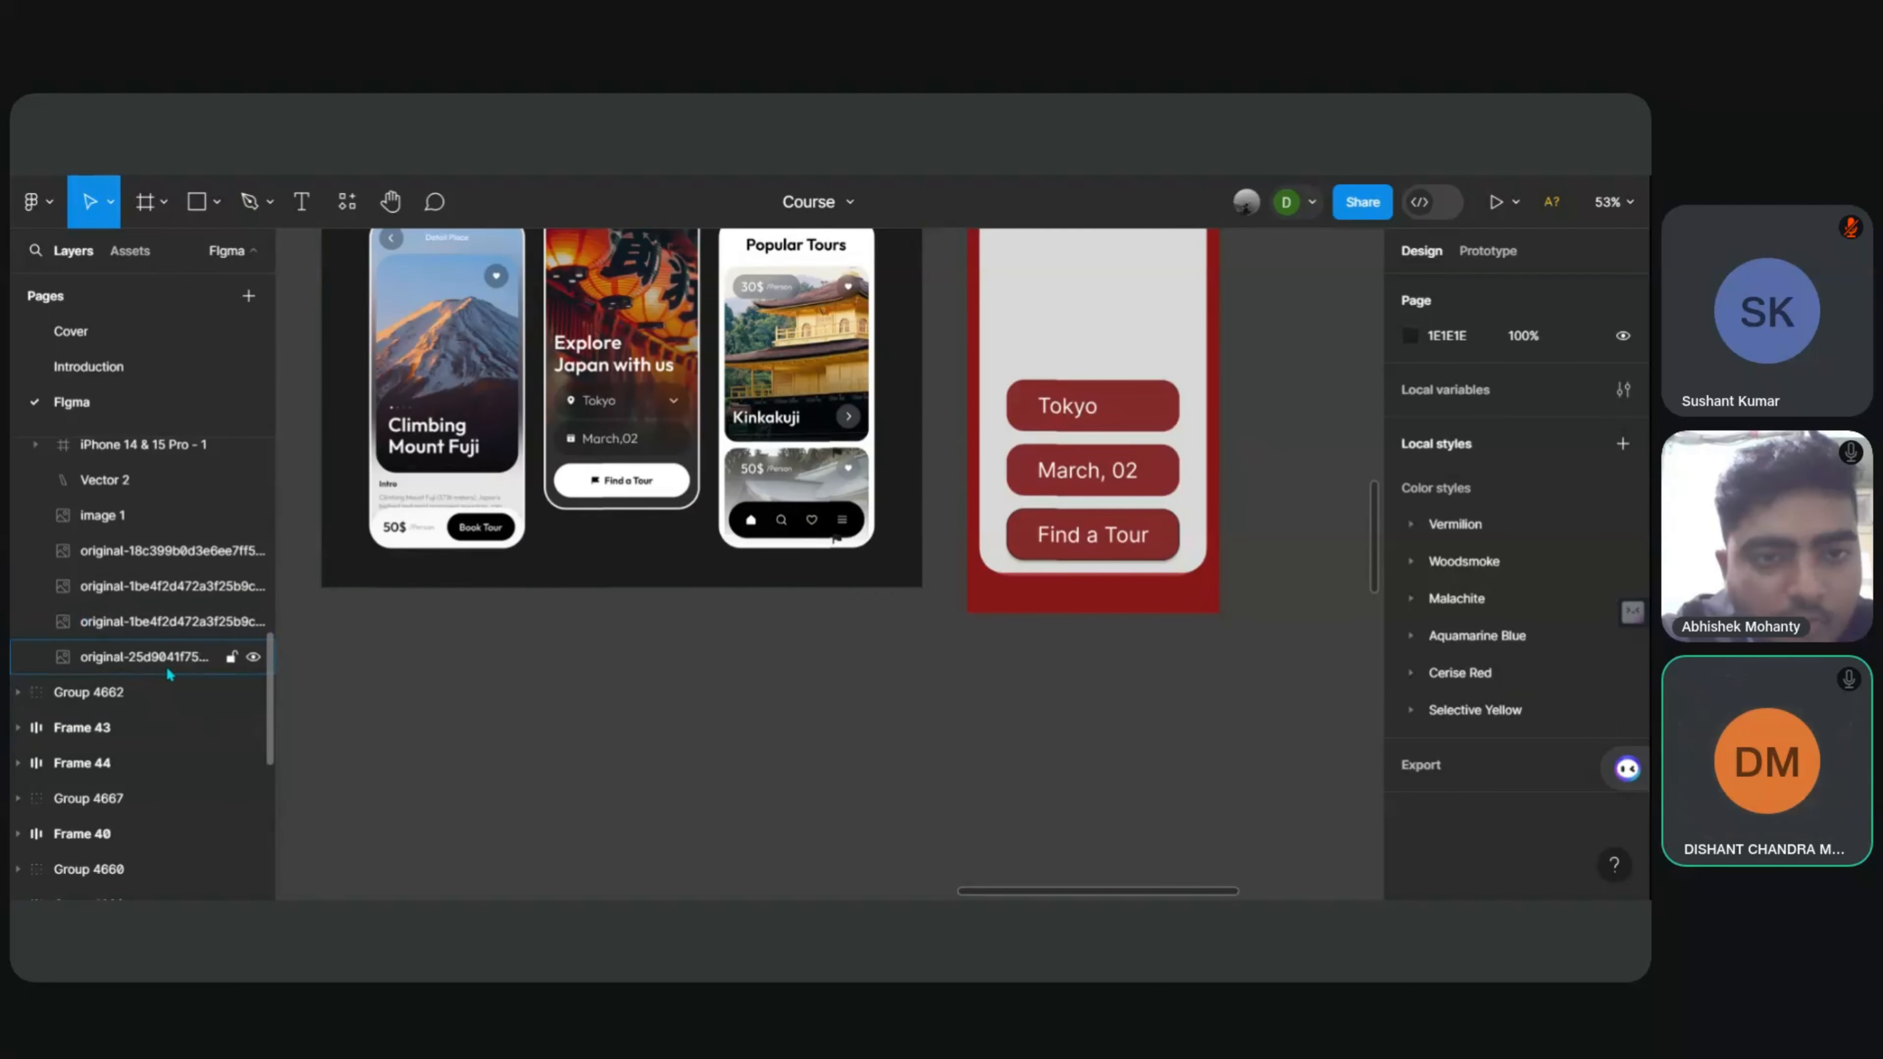
pyautogui.scroll(-5, 170, 593)
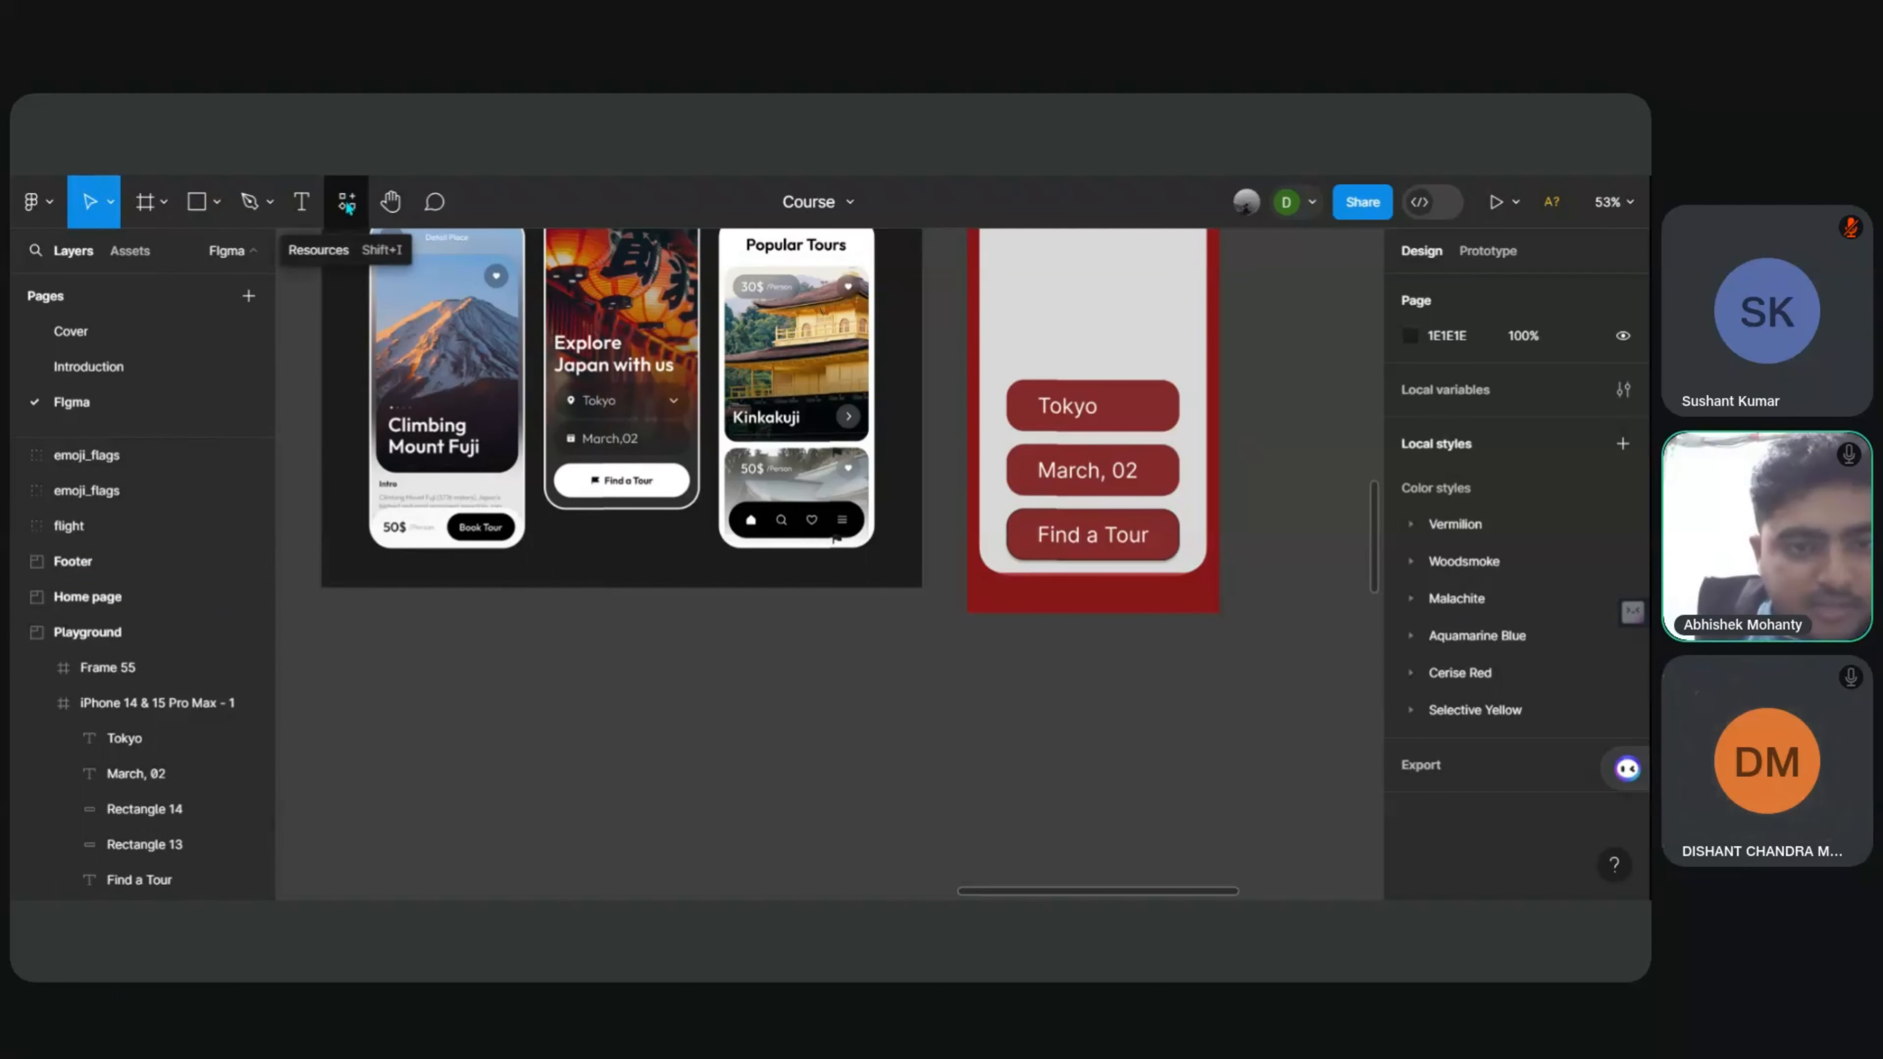
# Step: Move the black flag icon from the reference mockup's Popular Tours screen onto the Find a Tour bar, before its text, at about X 92, Y 787
pyautogui.click(1088, 317)
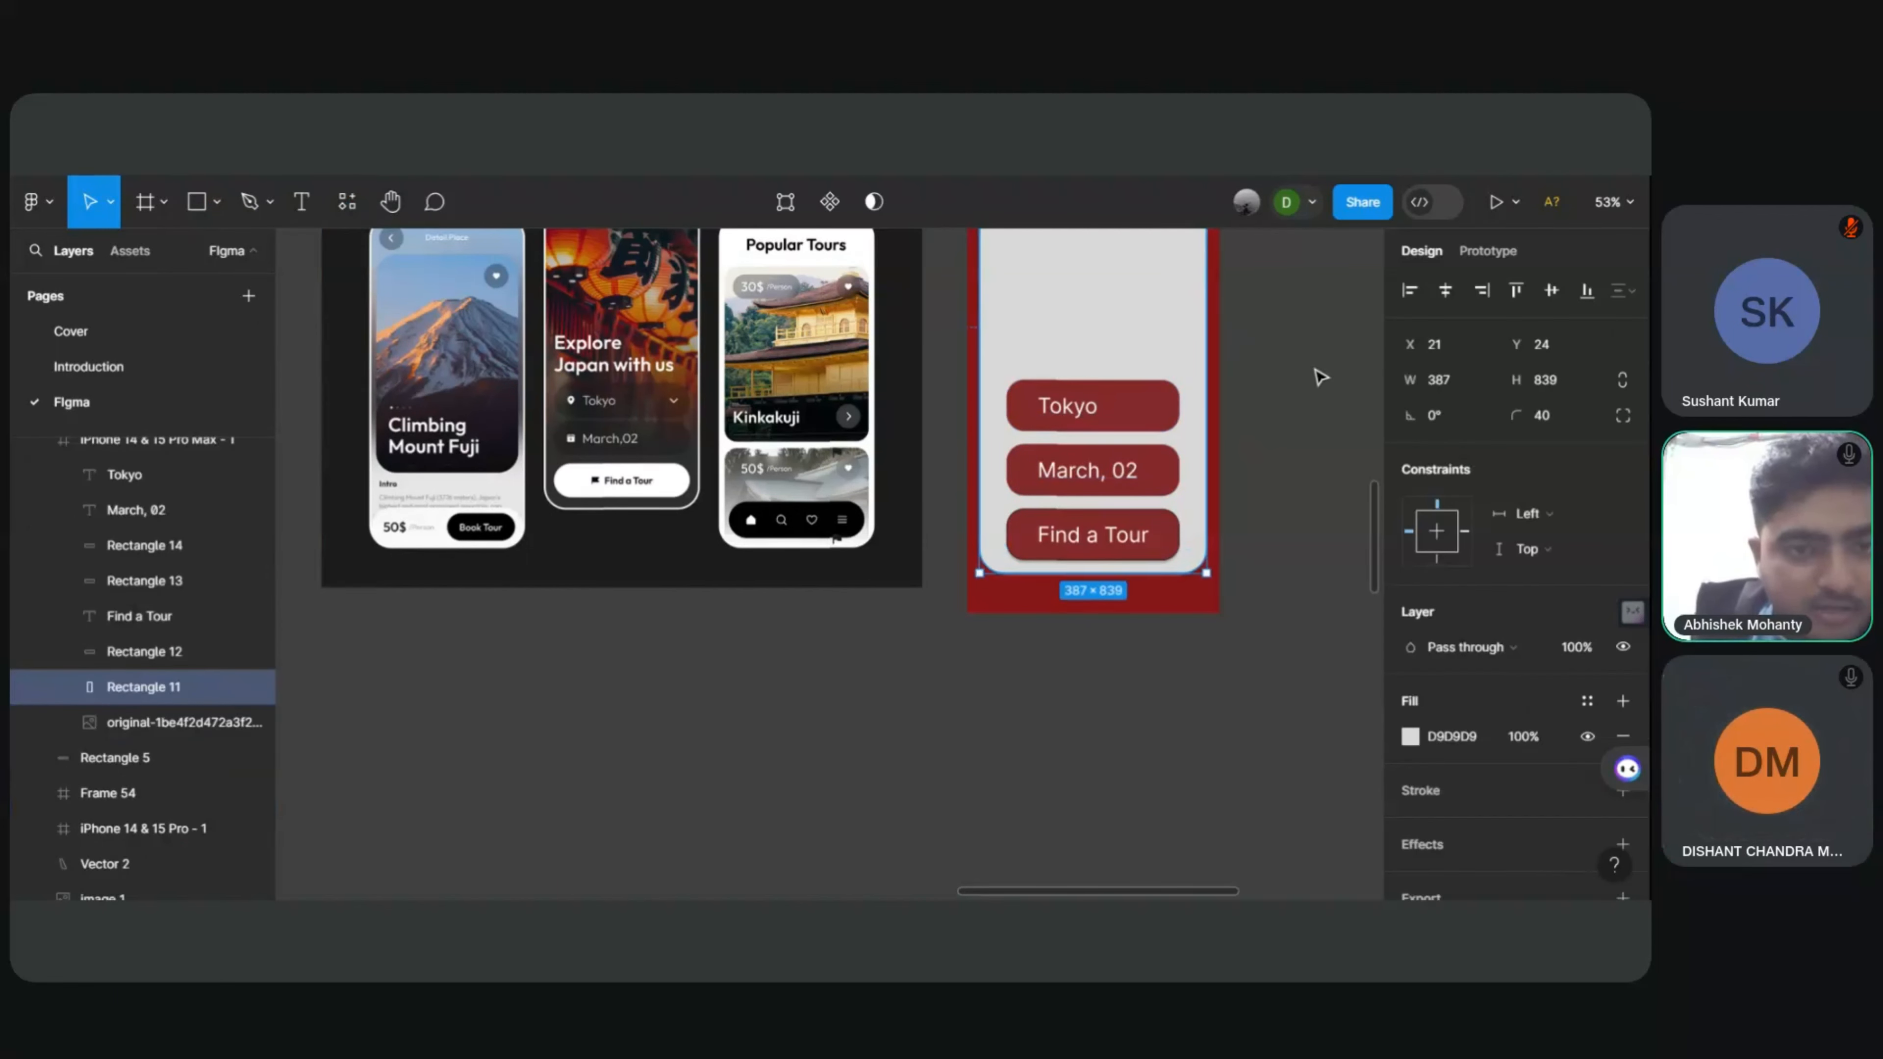
pyautogui.scroll(2, 1311, 378)
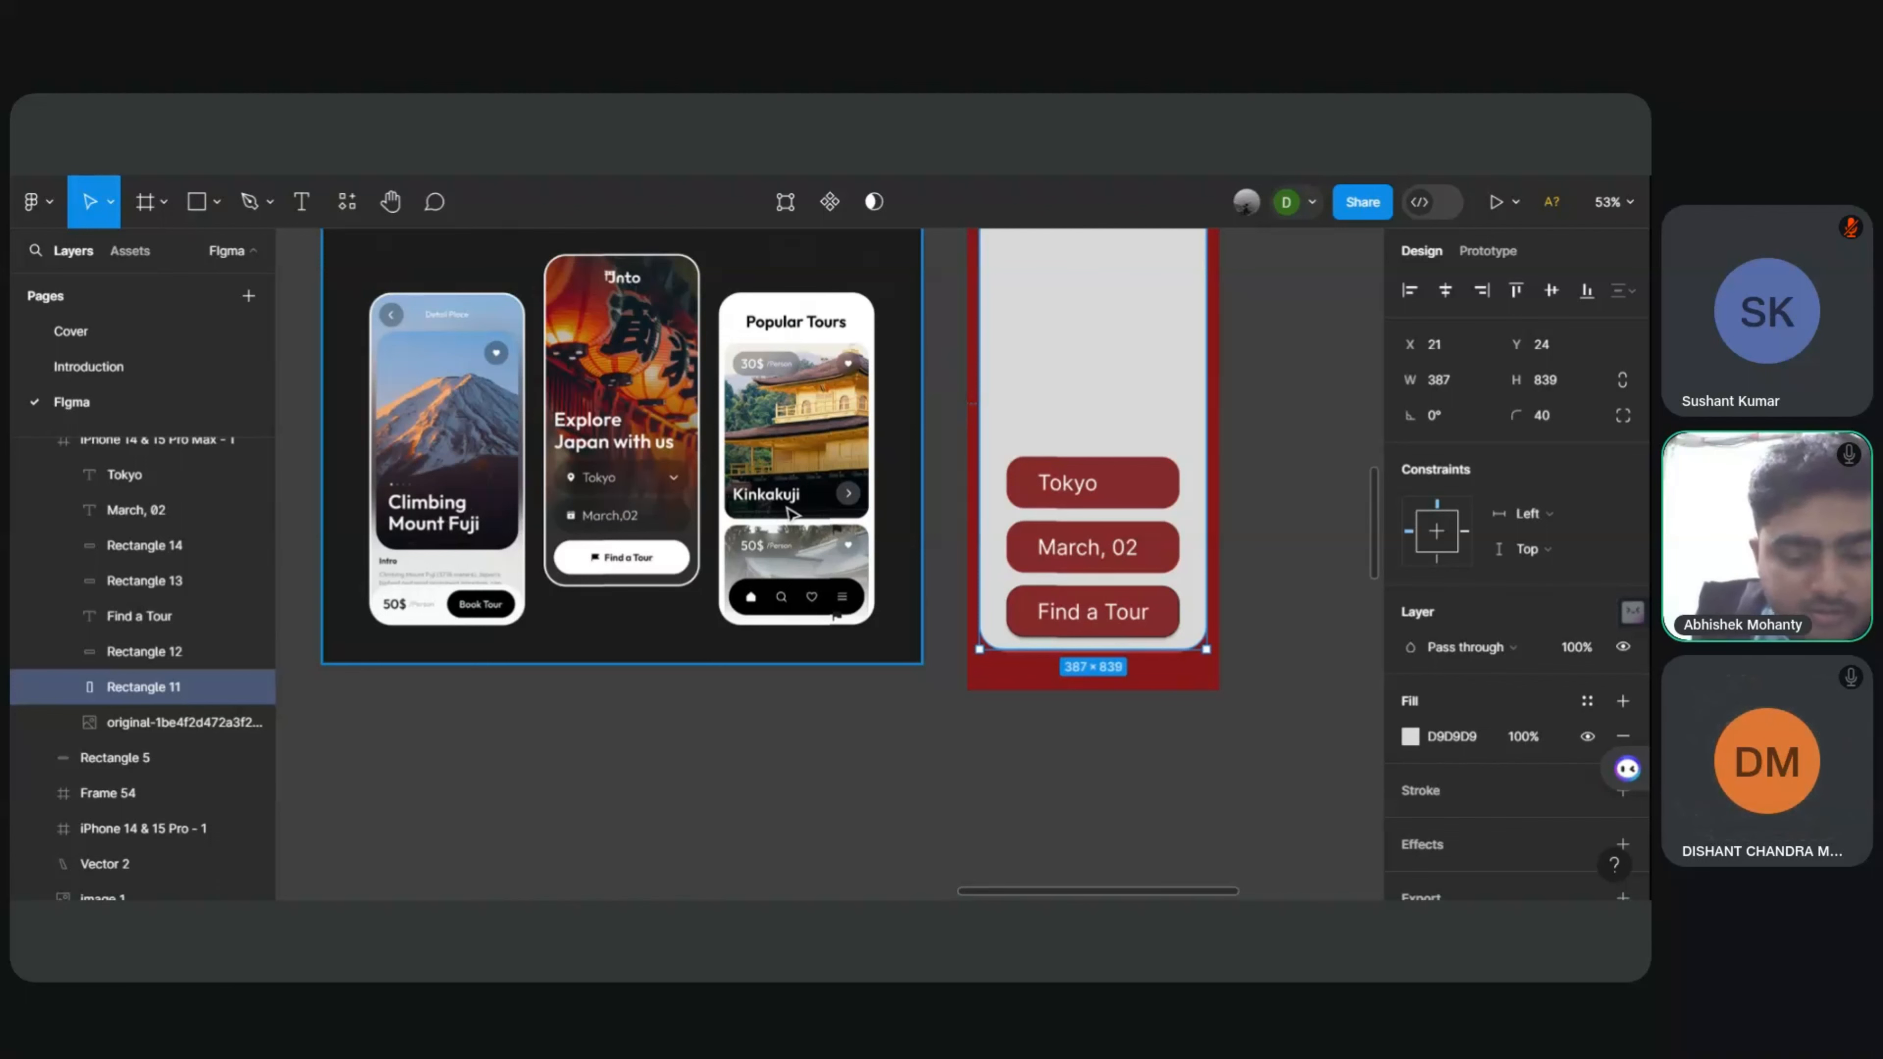
pyautogui.scroll(2, 792, 511)
pyautogui.scroll(5, 804, 549)
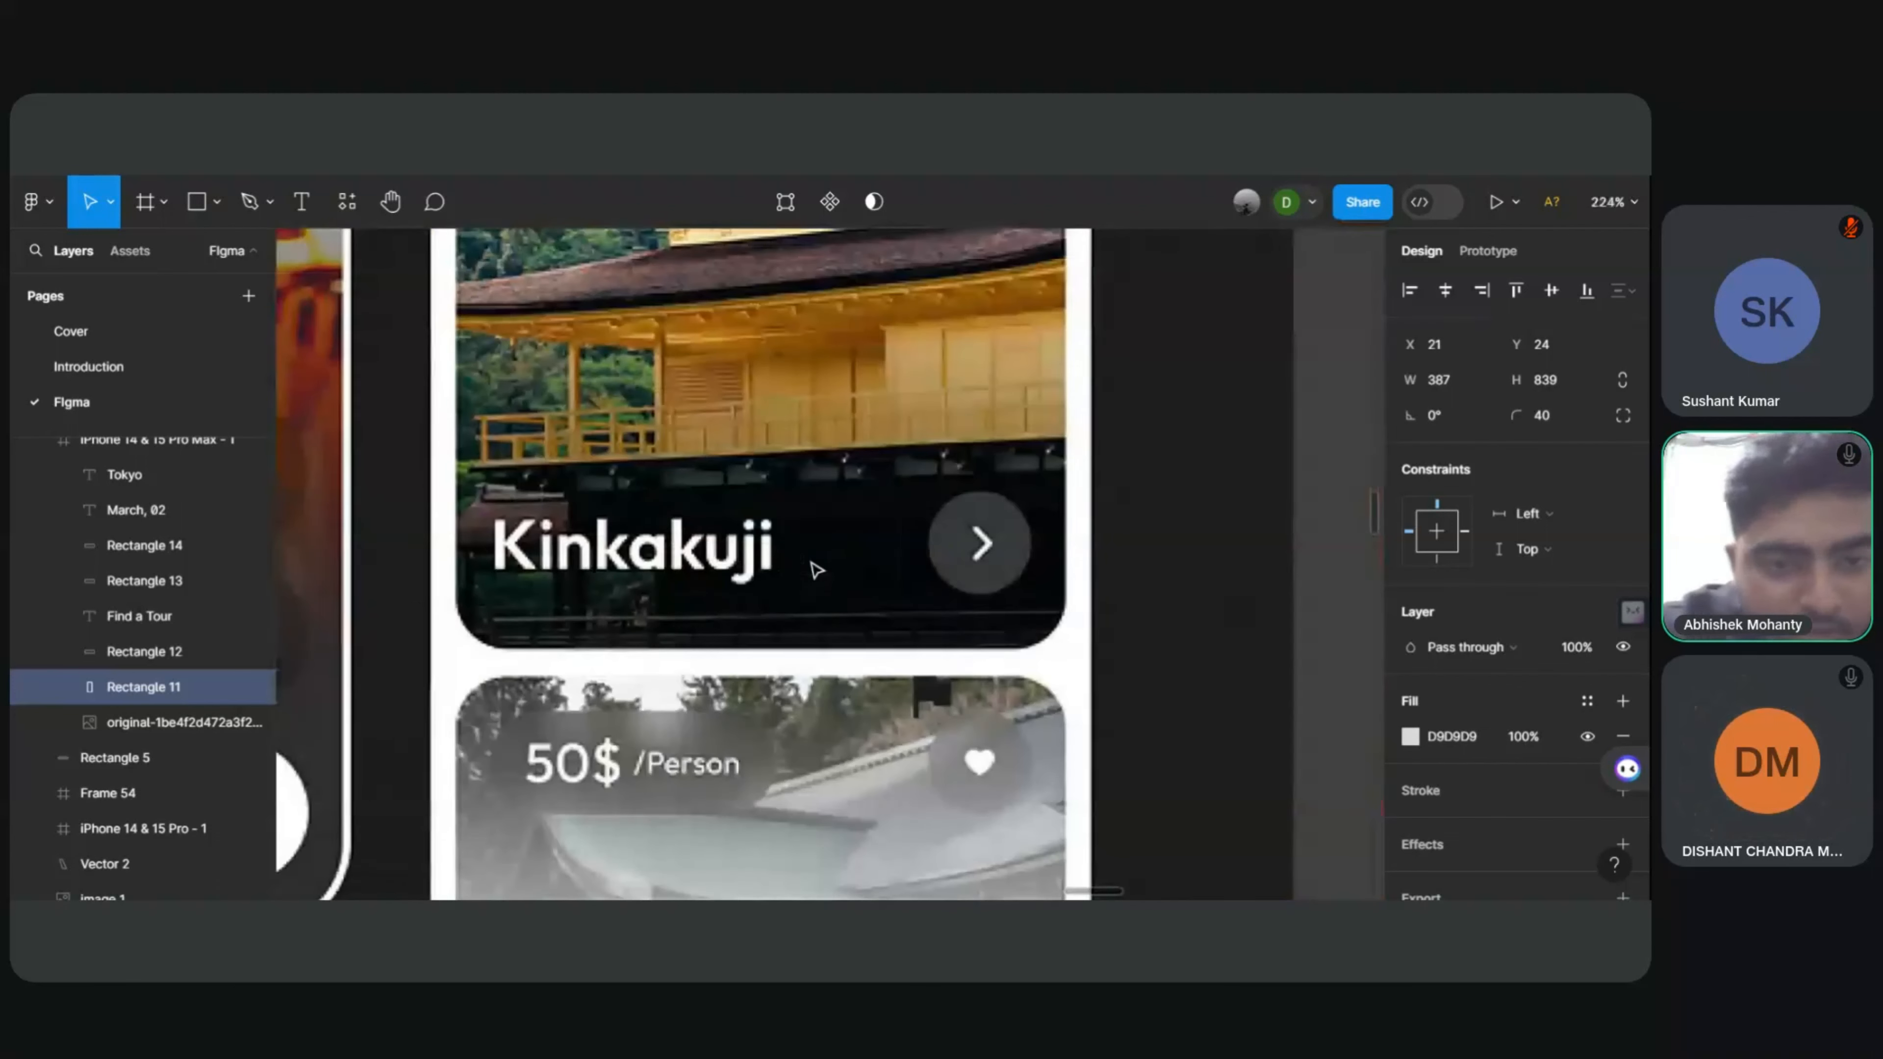
pyautogui.scroll(-1, 743, 562)
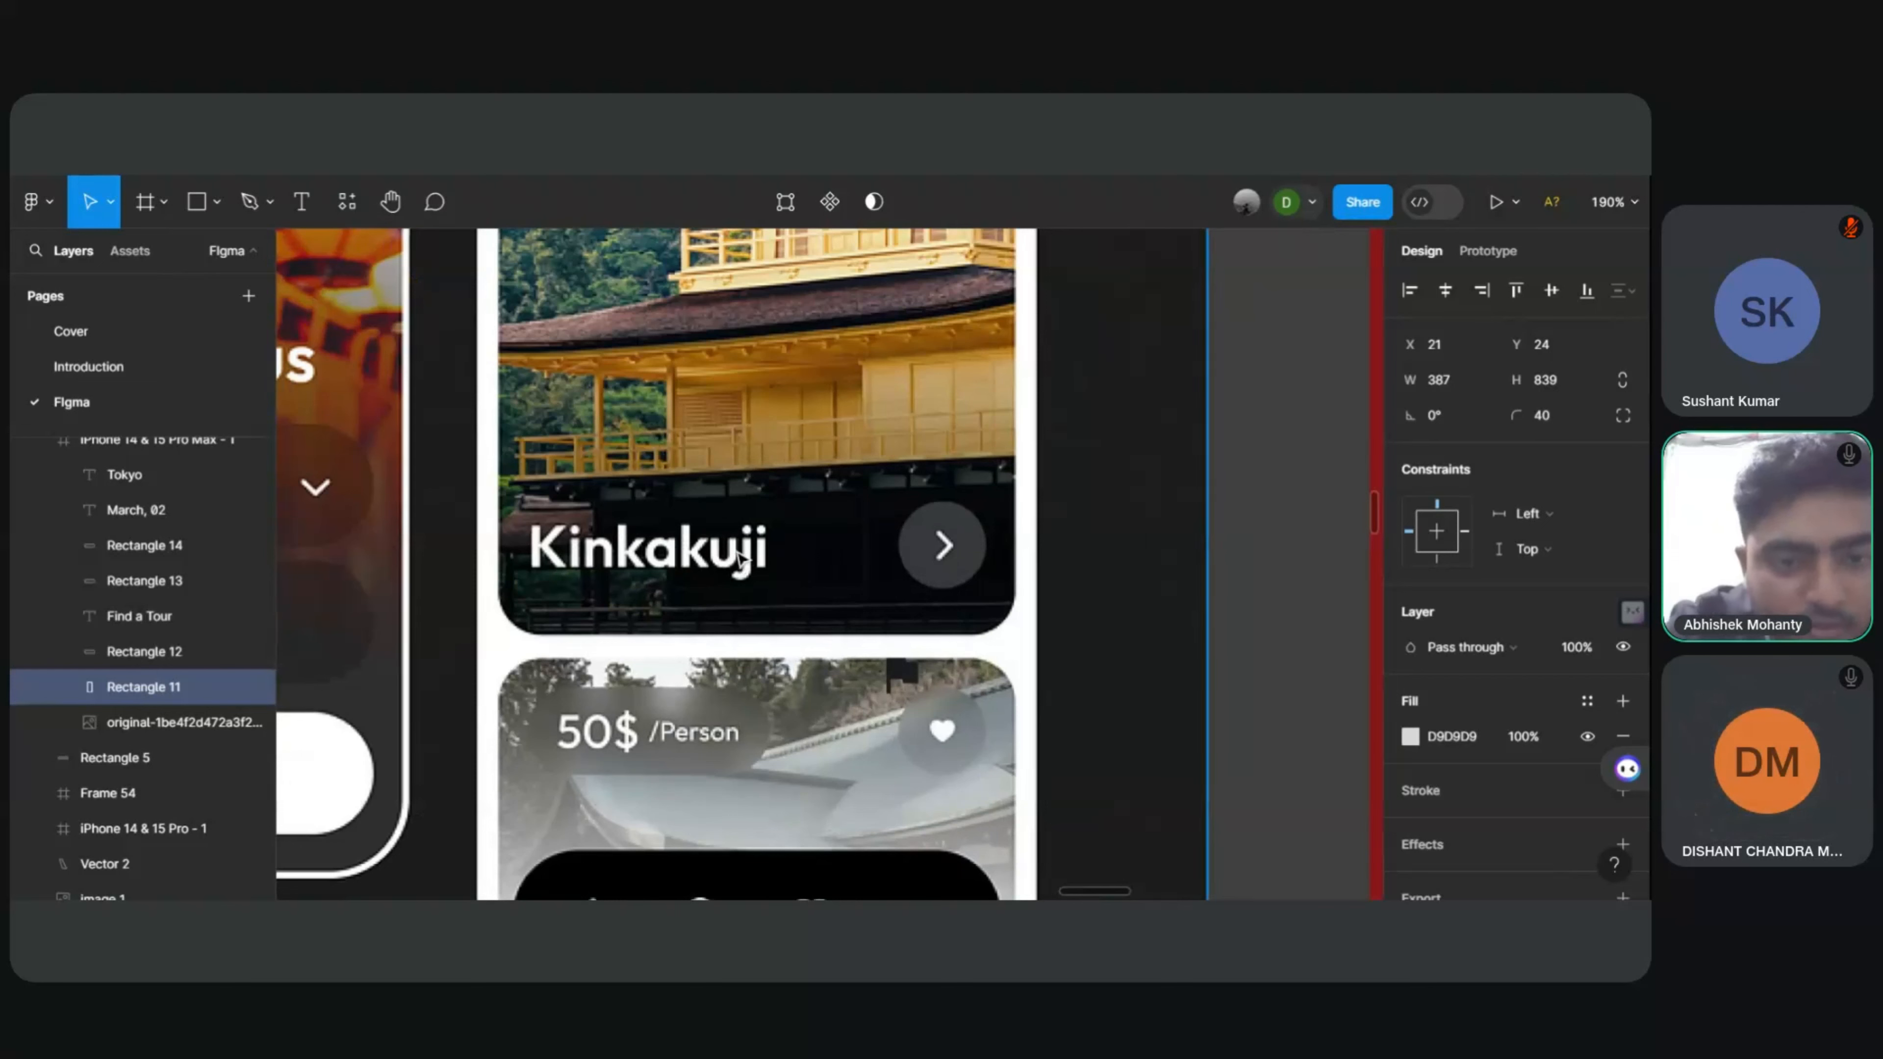
pyautogui.scroll(-1, 728, 549)
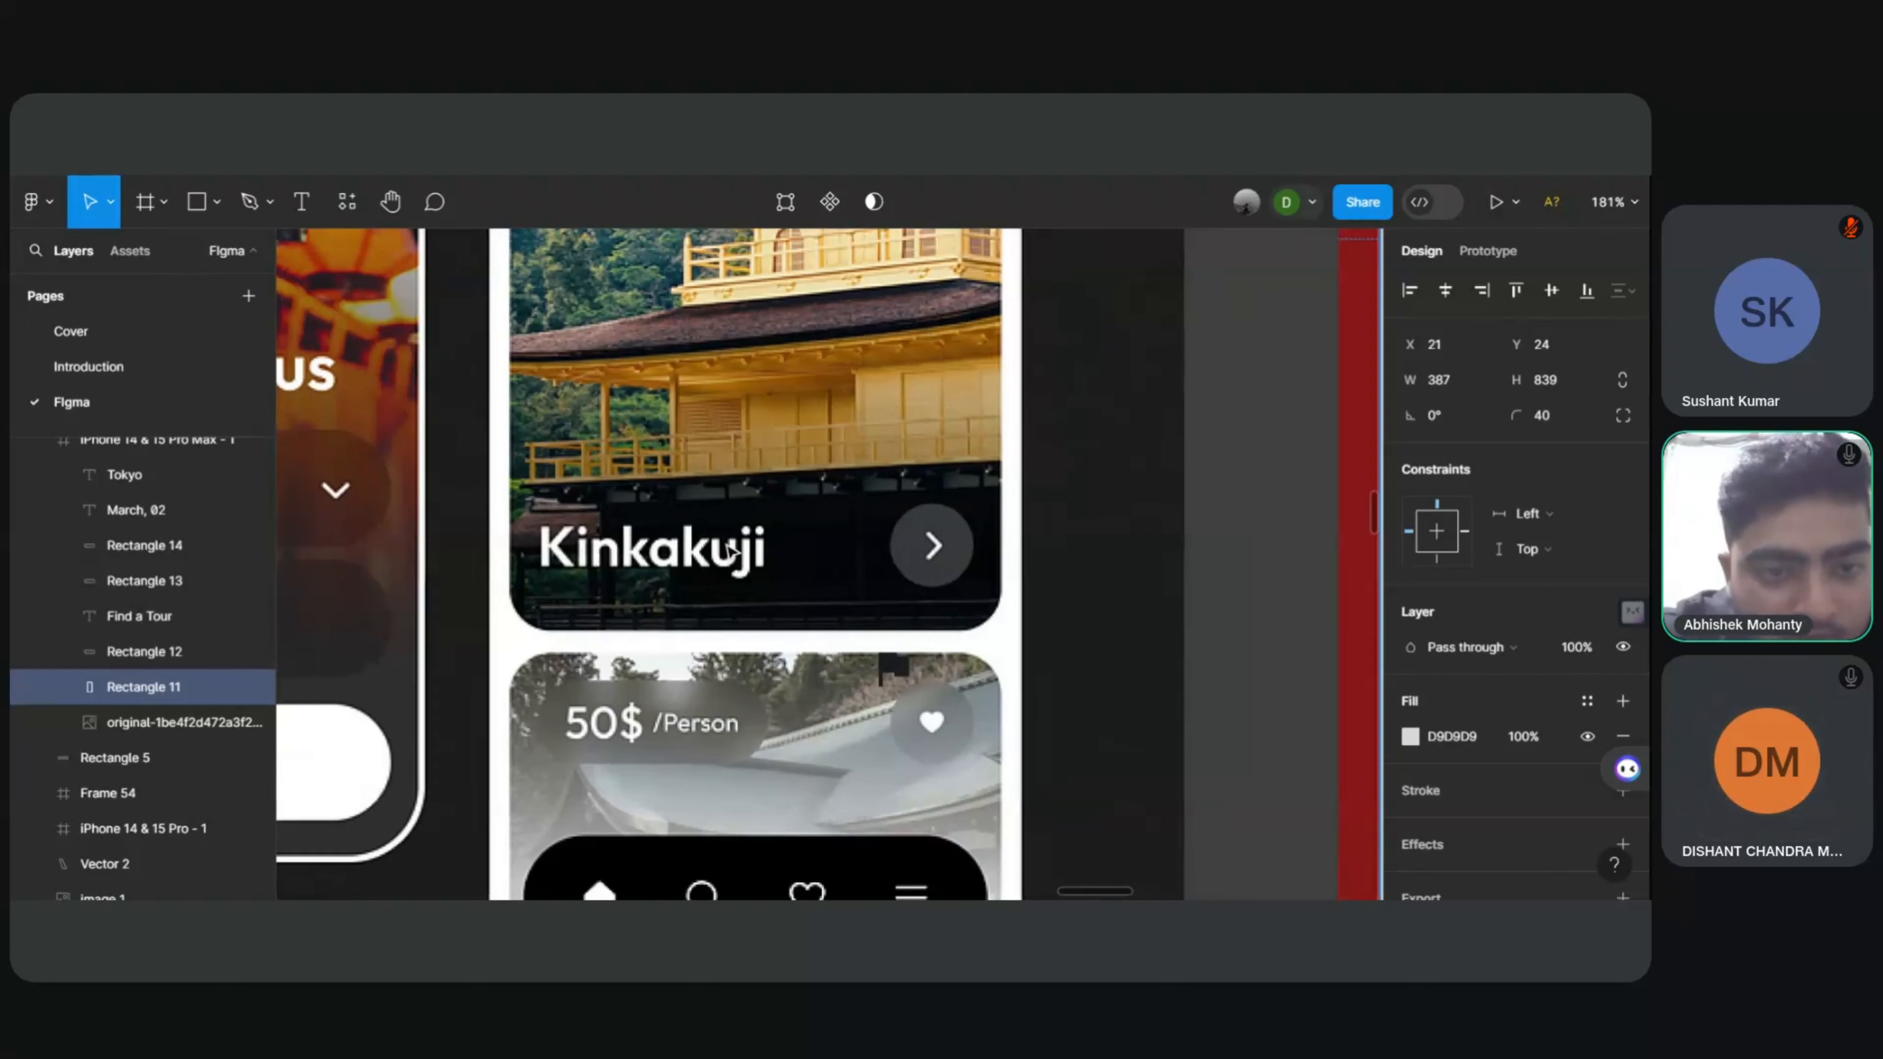
pyautogui.scroll(-2, 728, 549)
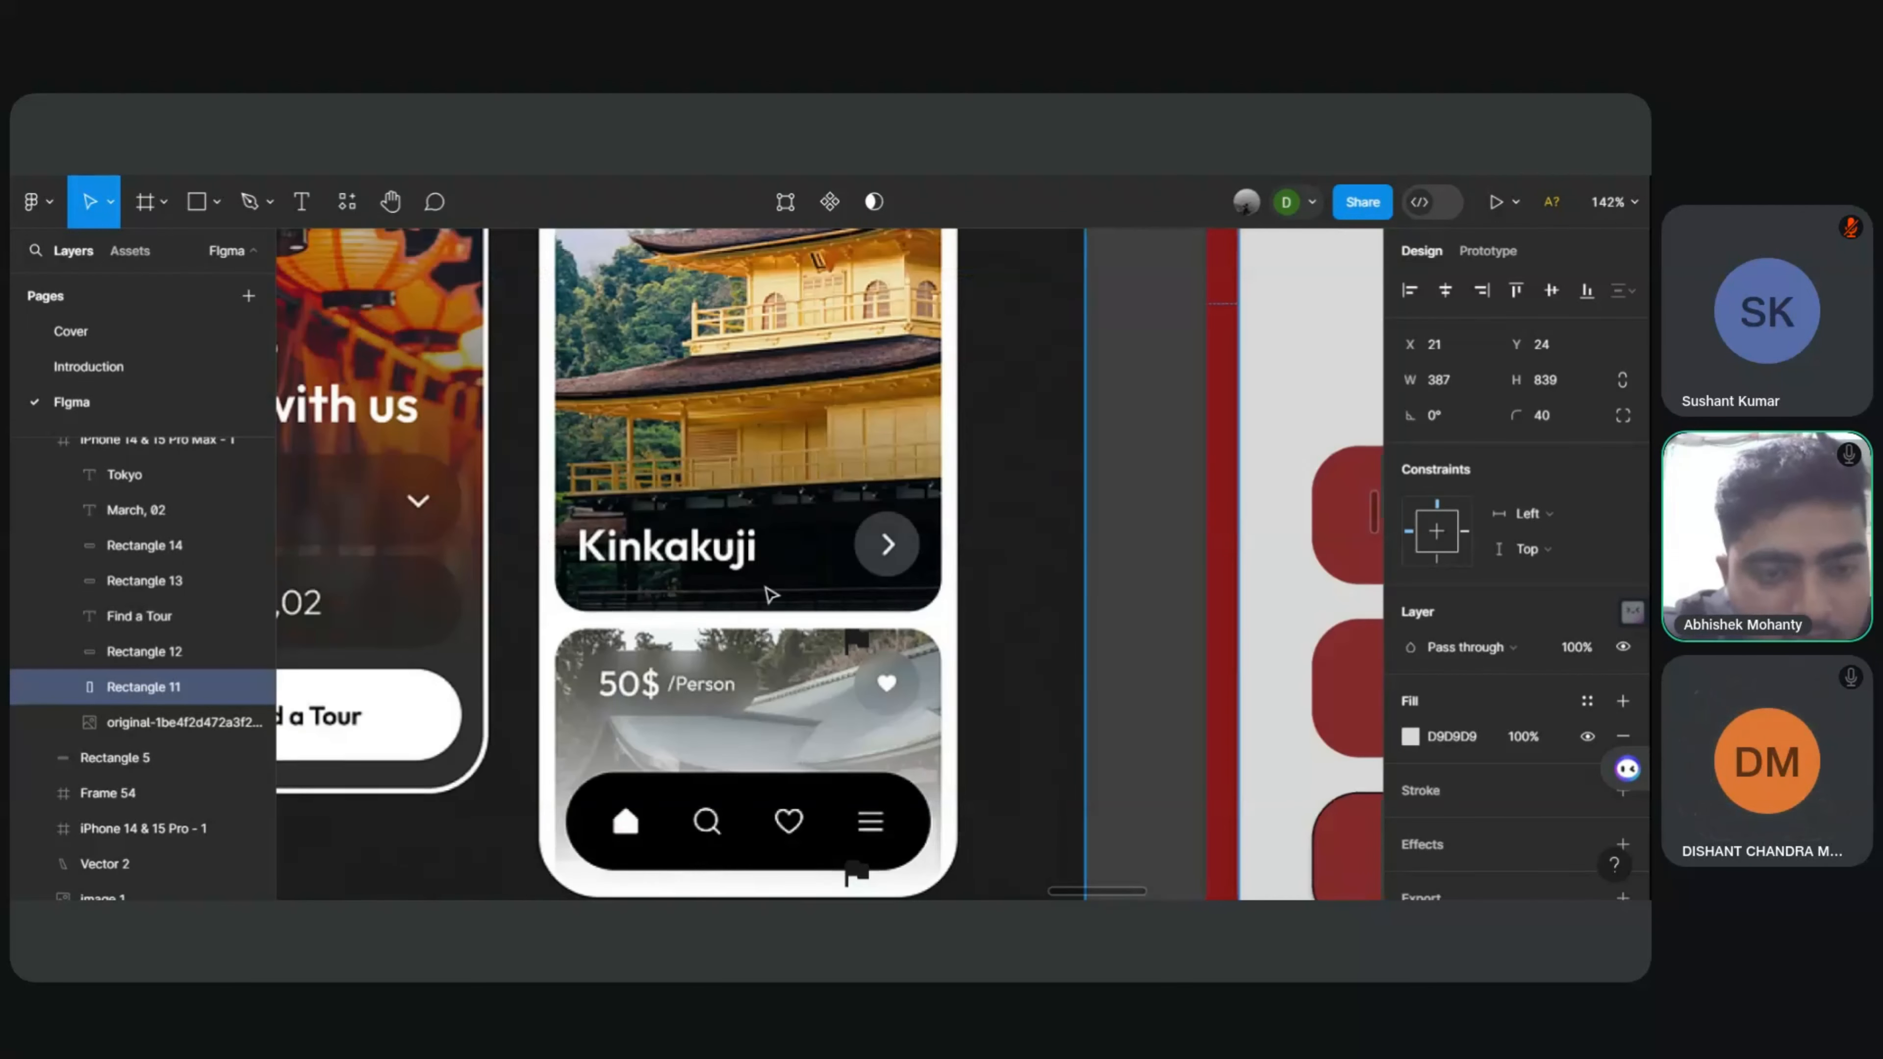
pyautogui.scroll(-1, 897, 805)
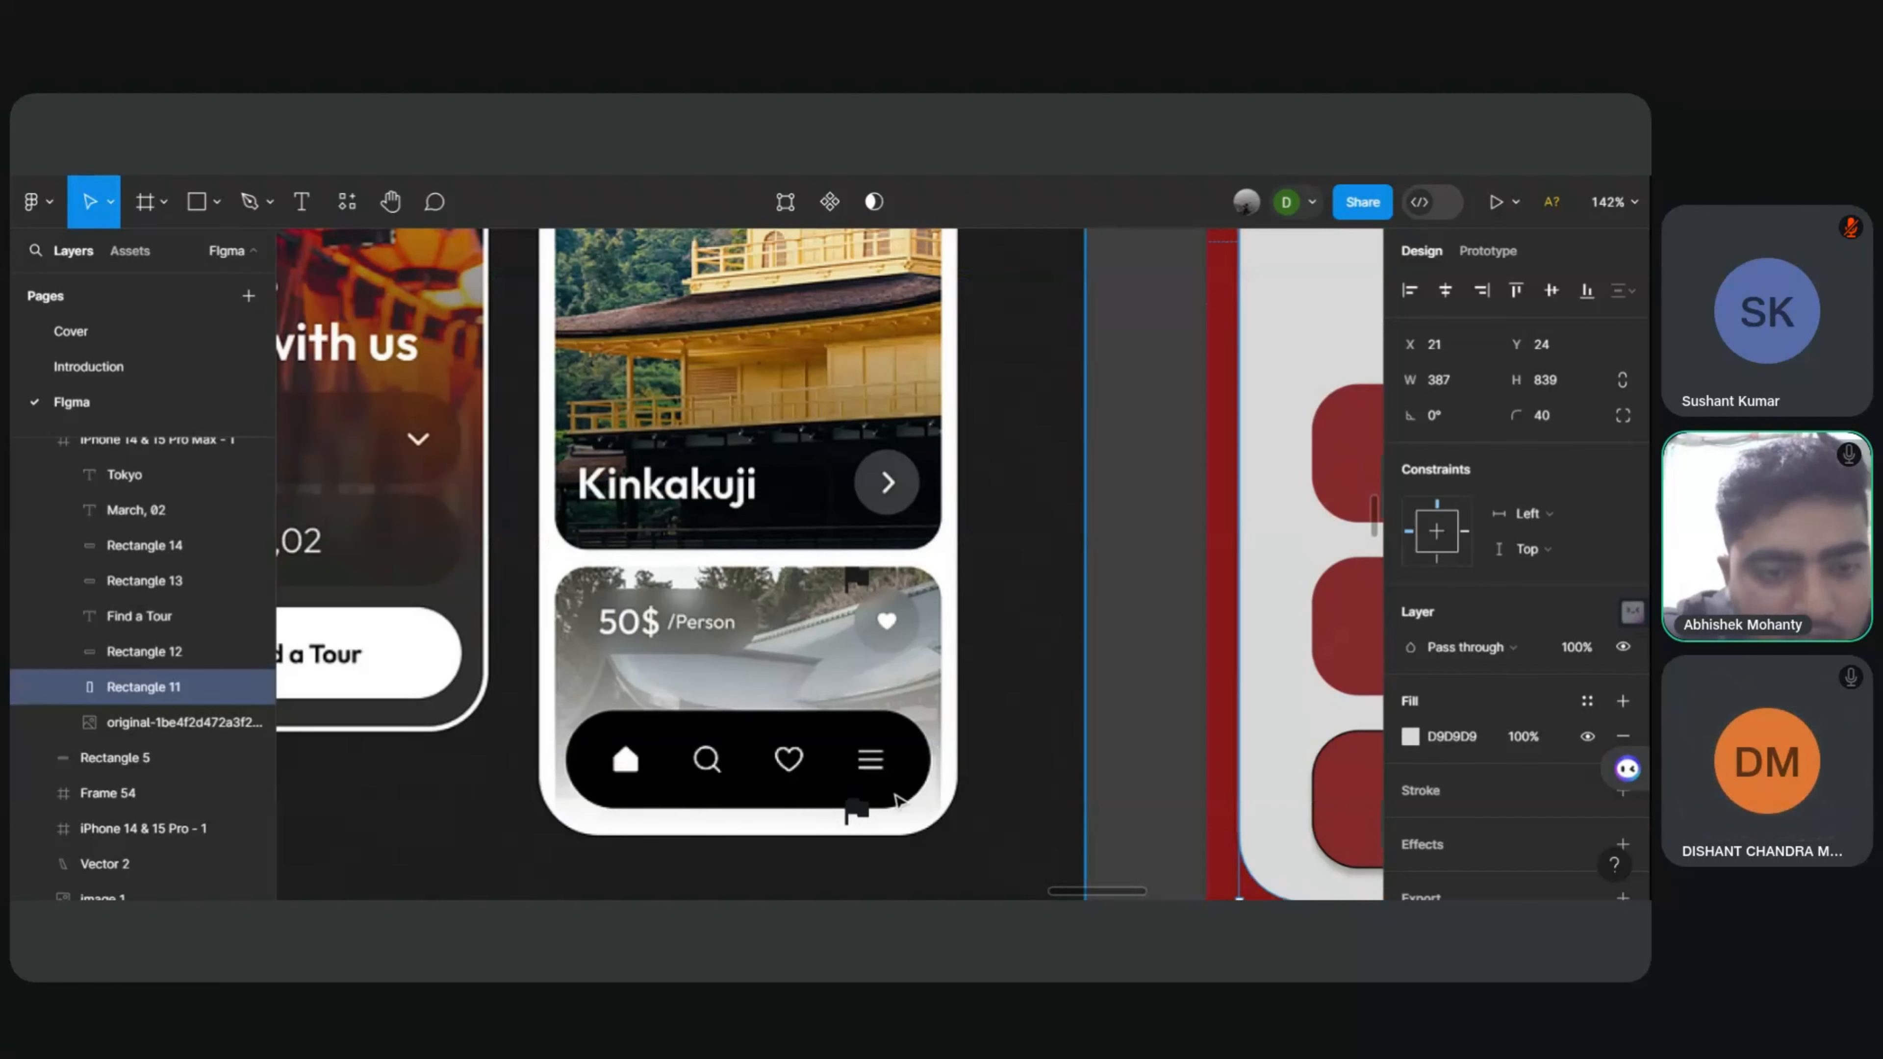
pyautogui.click(856, 810)
pyautogui.hscroll(3, 1072, 785)
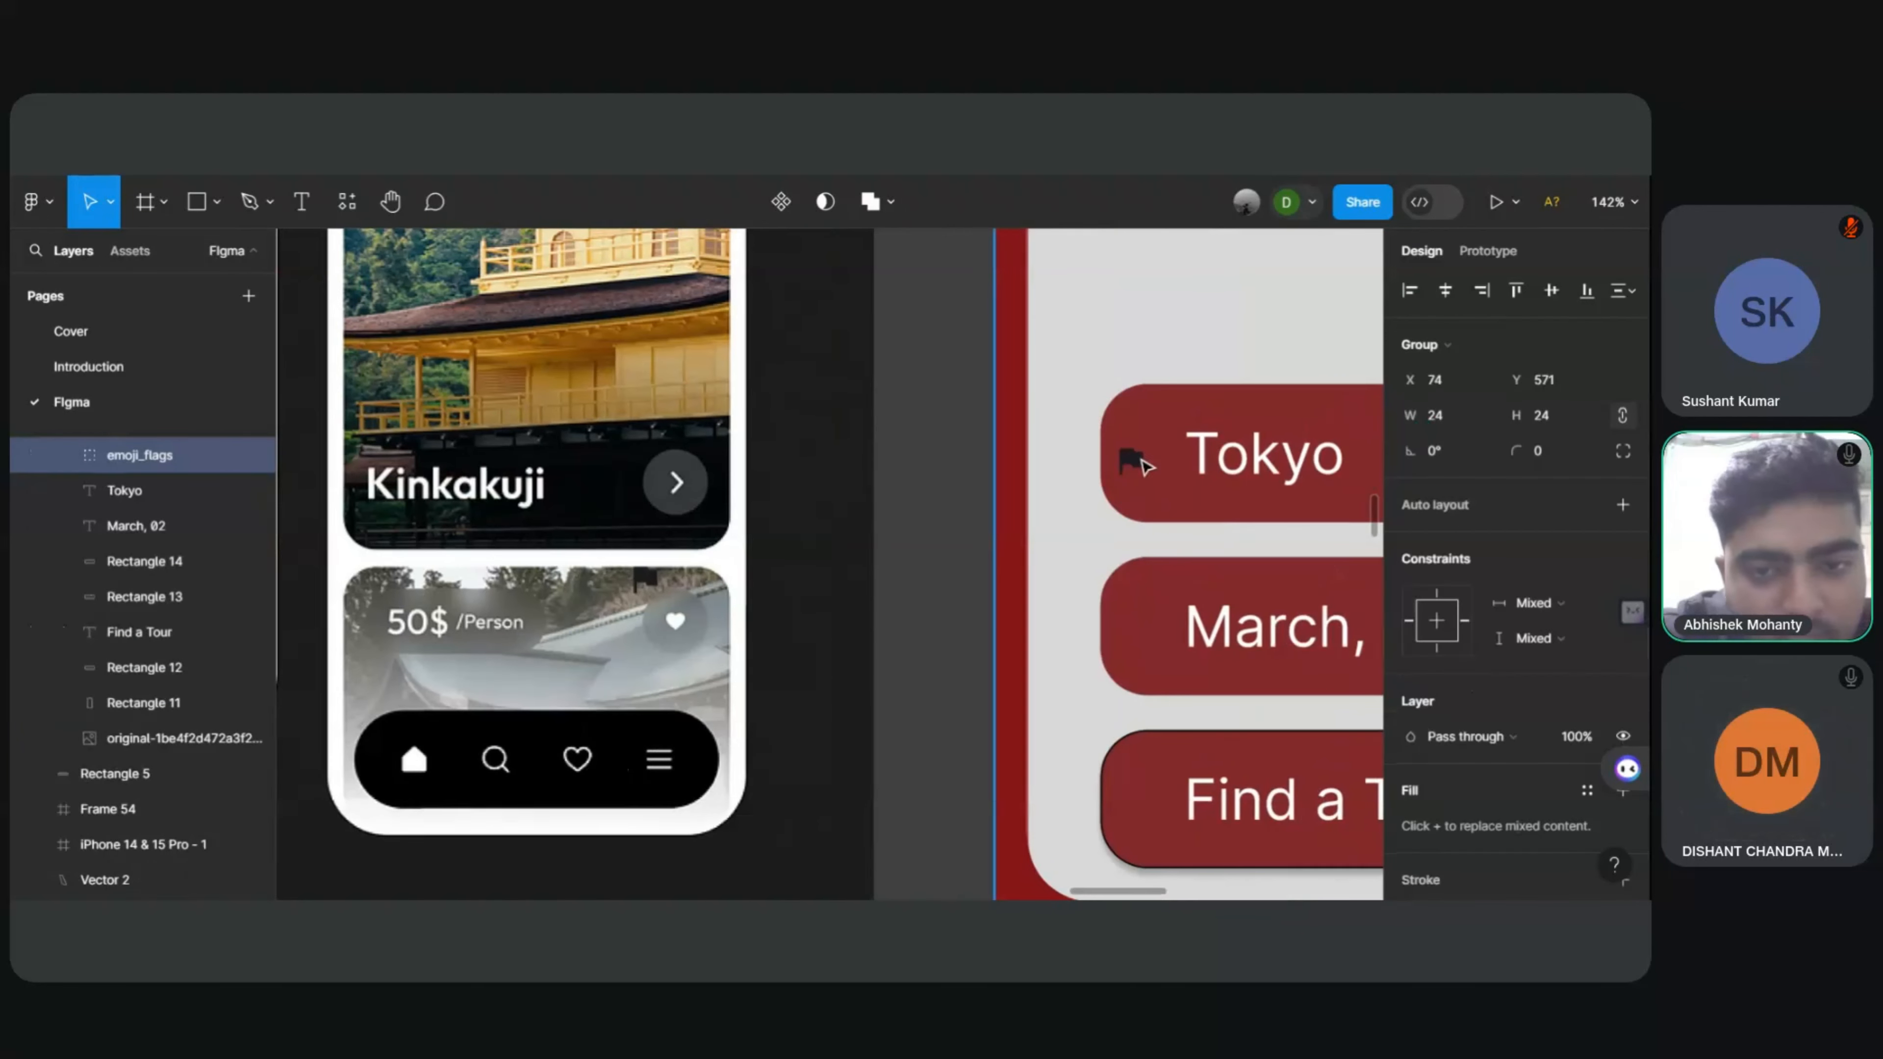
pyautogui.scroll(-3, 1174, 882)
pyautogui.moveTo(1173, 883); pyautogui.dragTo(1159, 560)
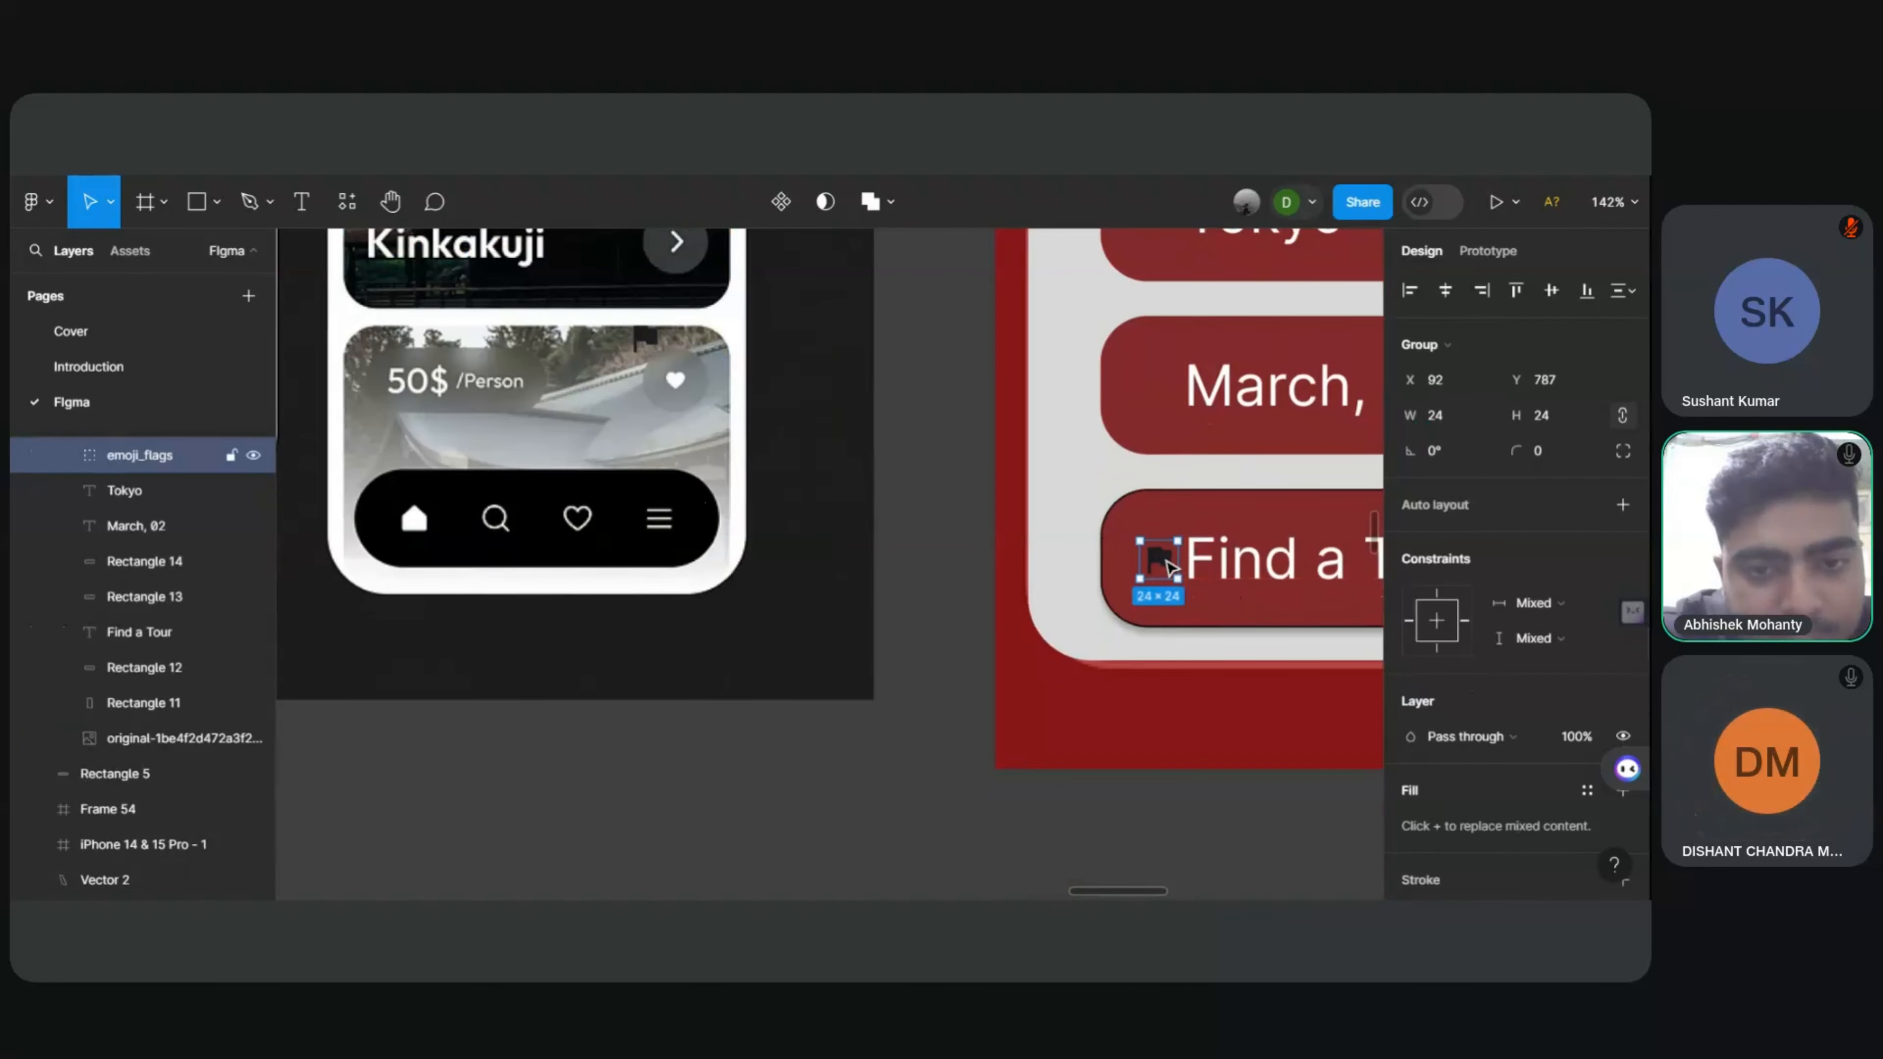
# Step: Shrink the height of the Find a Tour text box to about 35, keeping its width
pyautogui.scroll(-5, 912, 574)
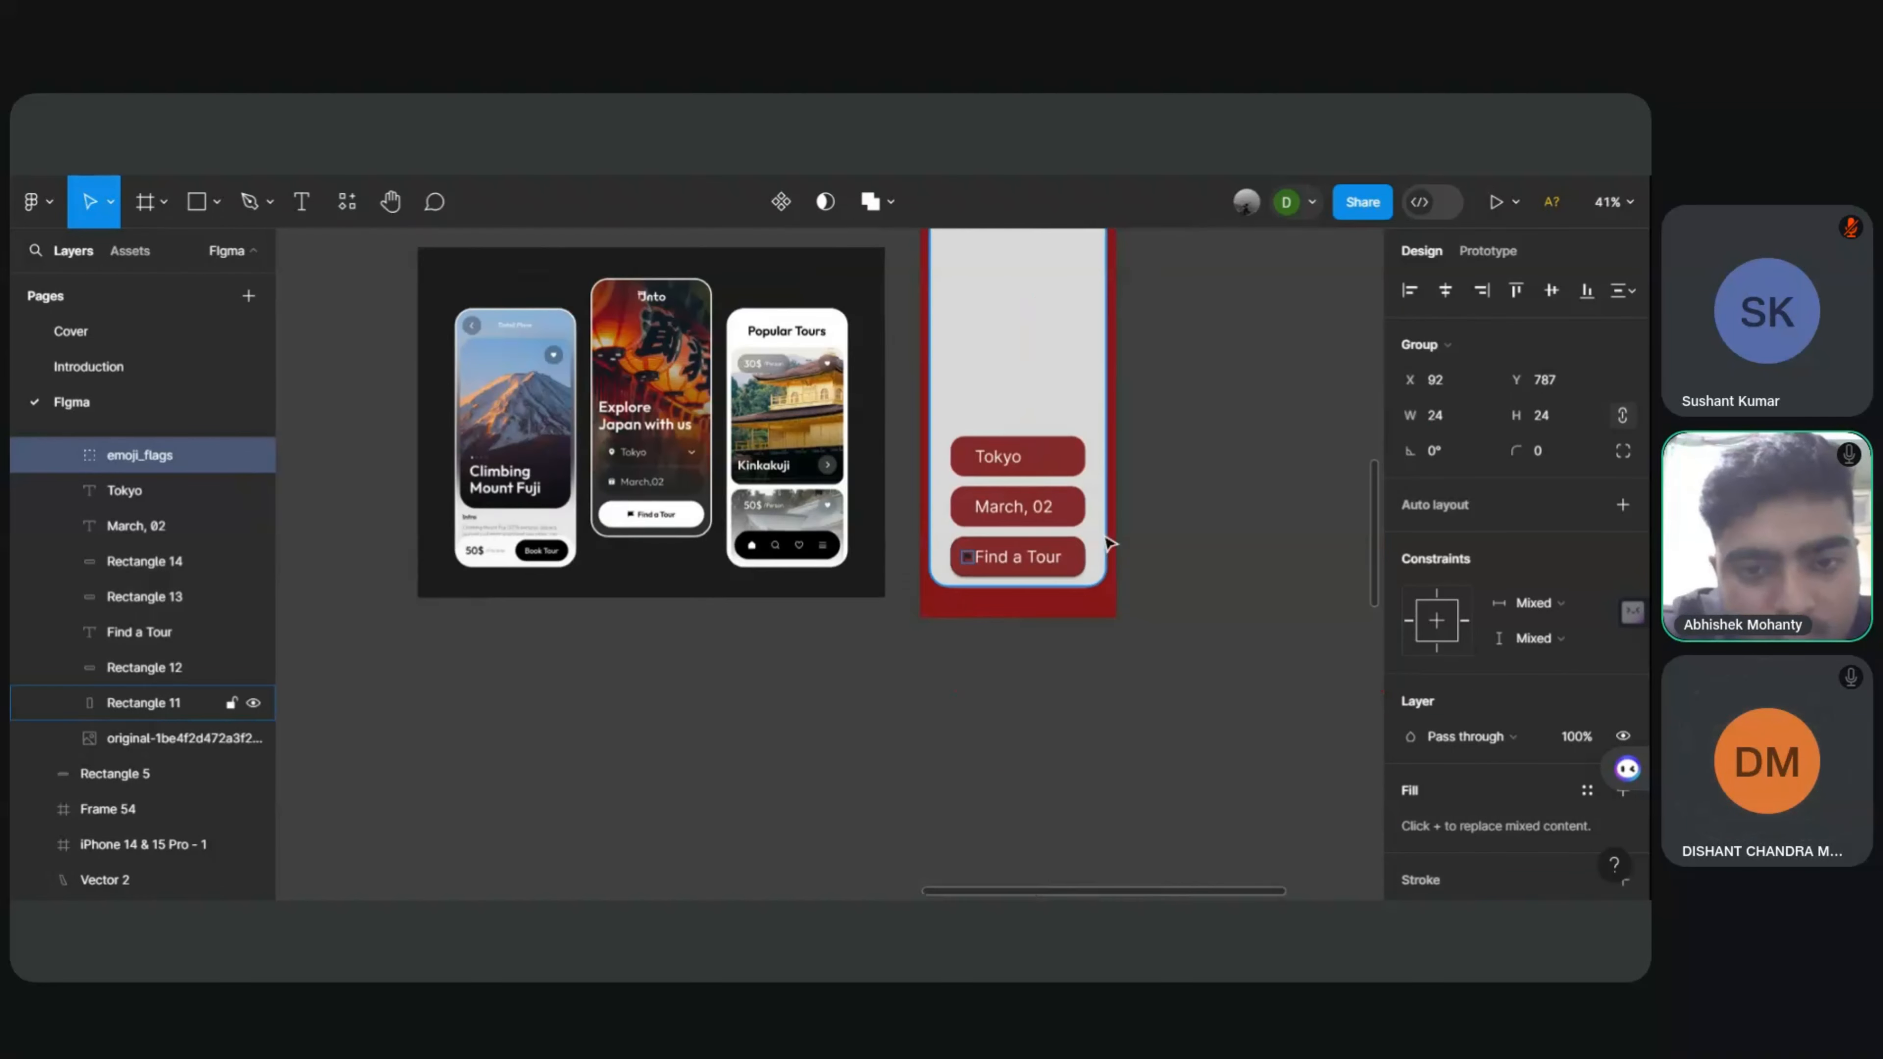
pyautogui.click(1070, 564)
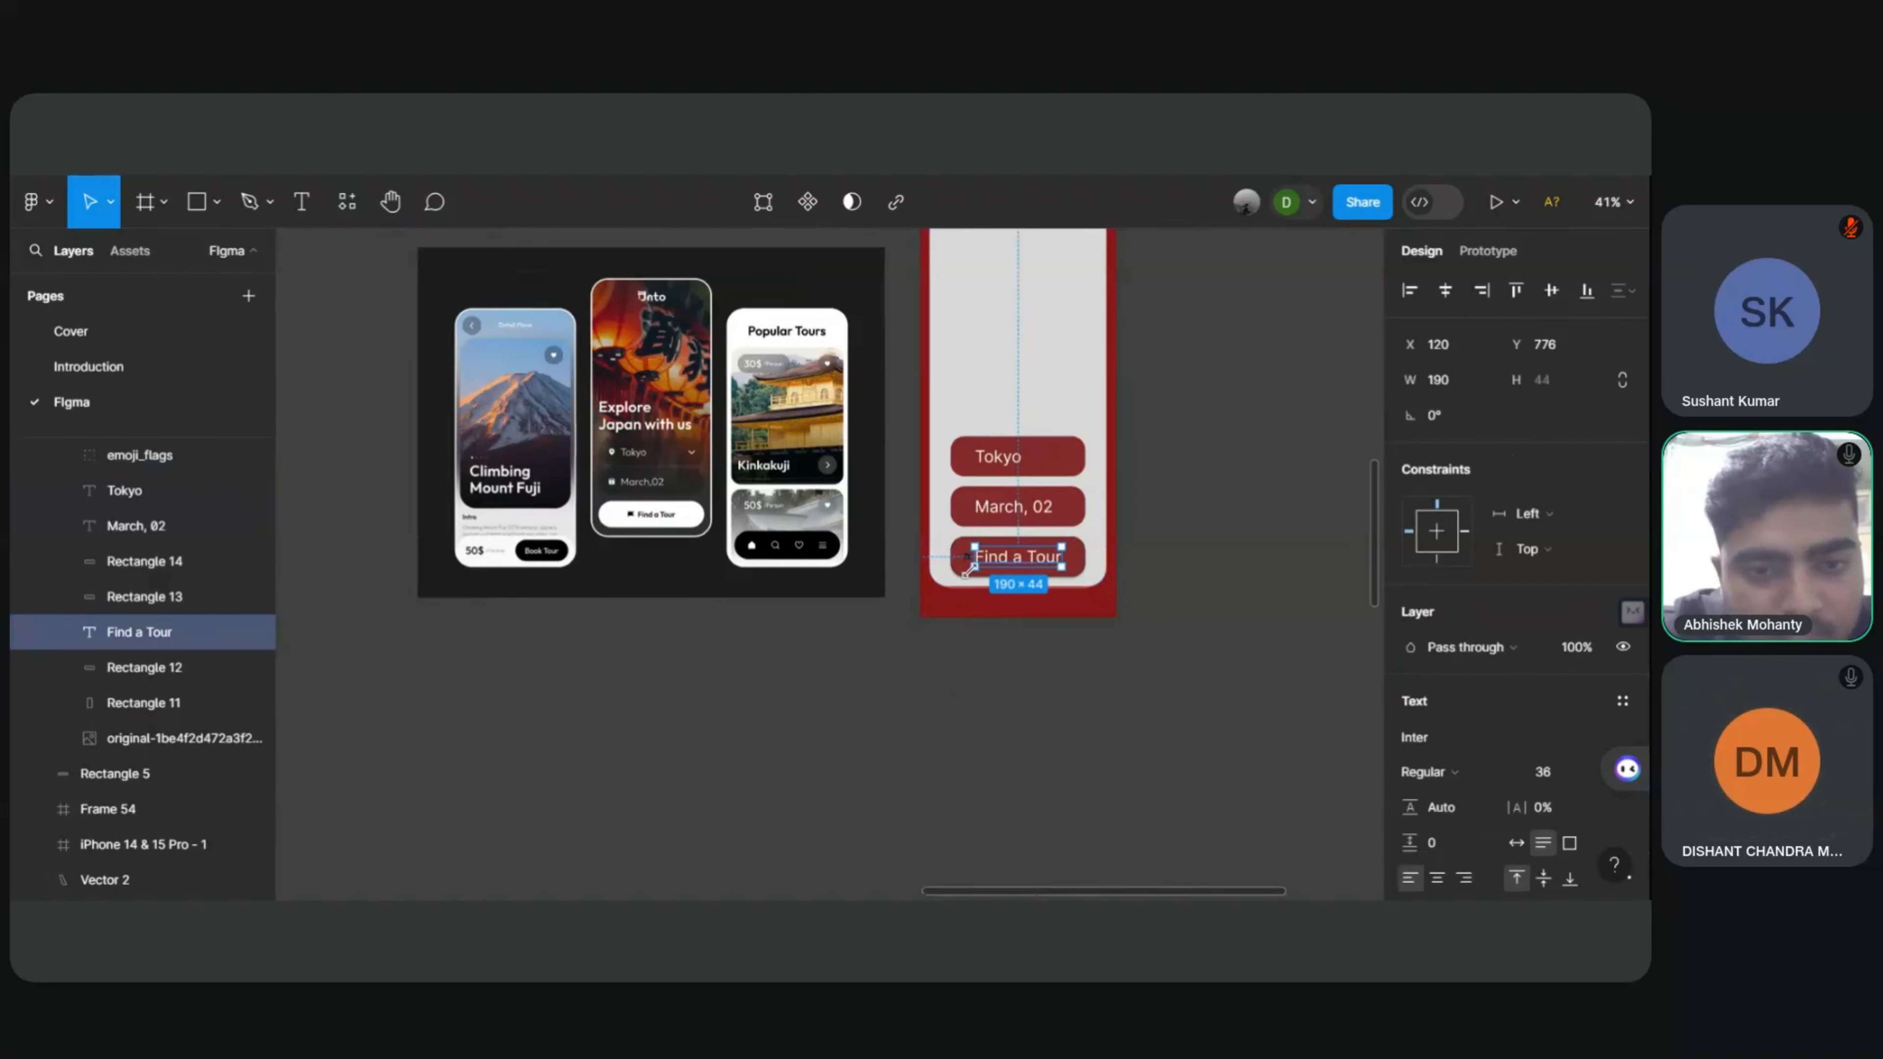
pyautogui.moveTo(967, 568); pyautogui.dragTo(975, 563)
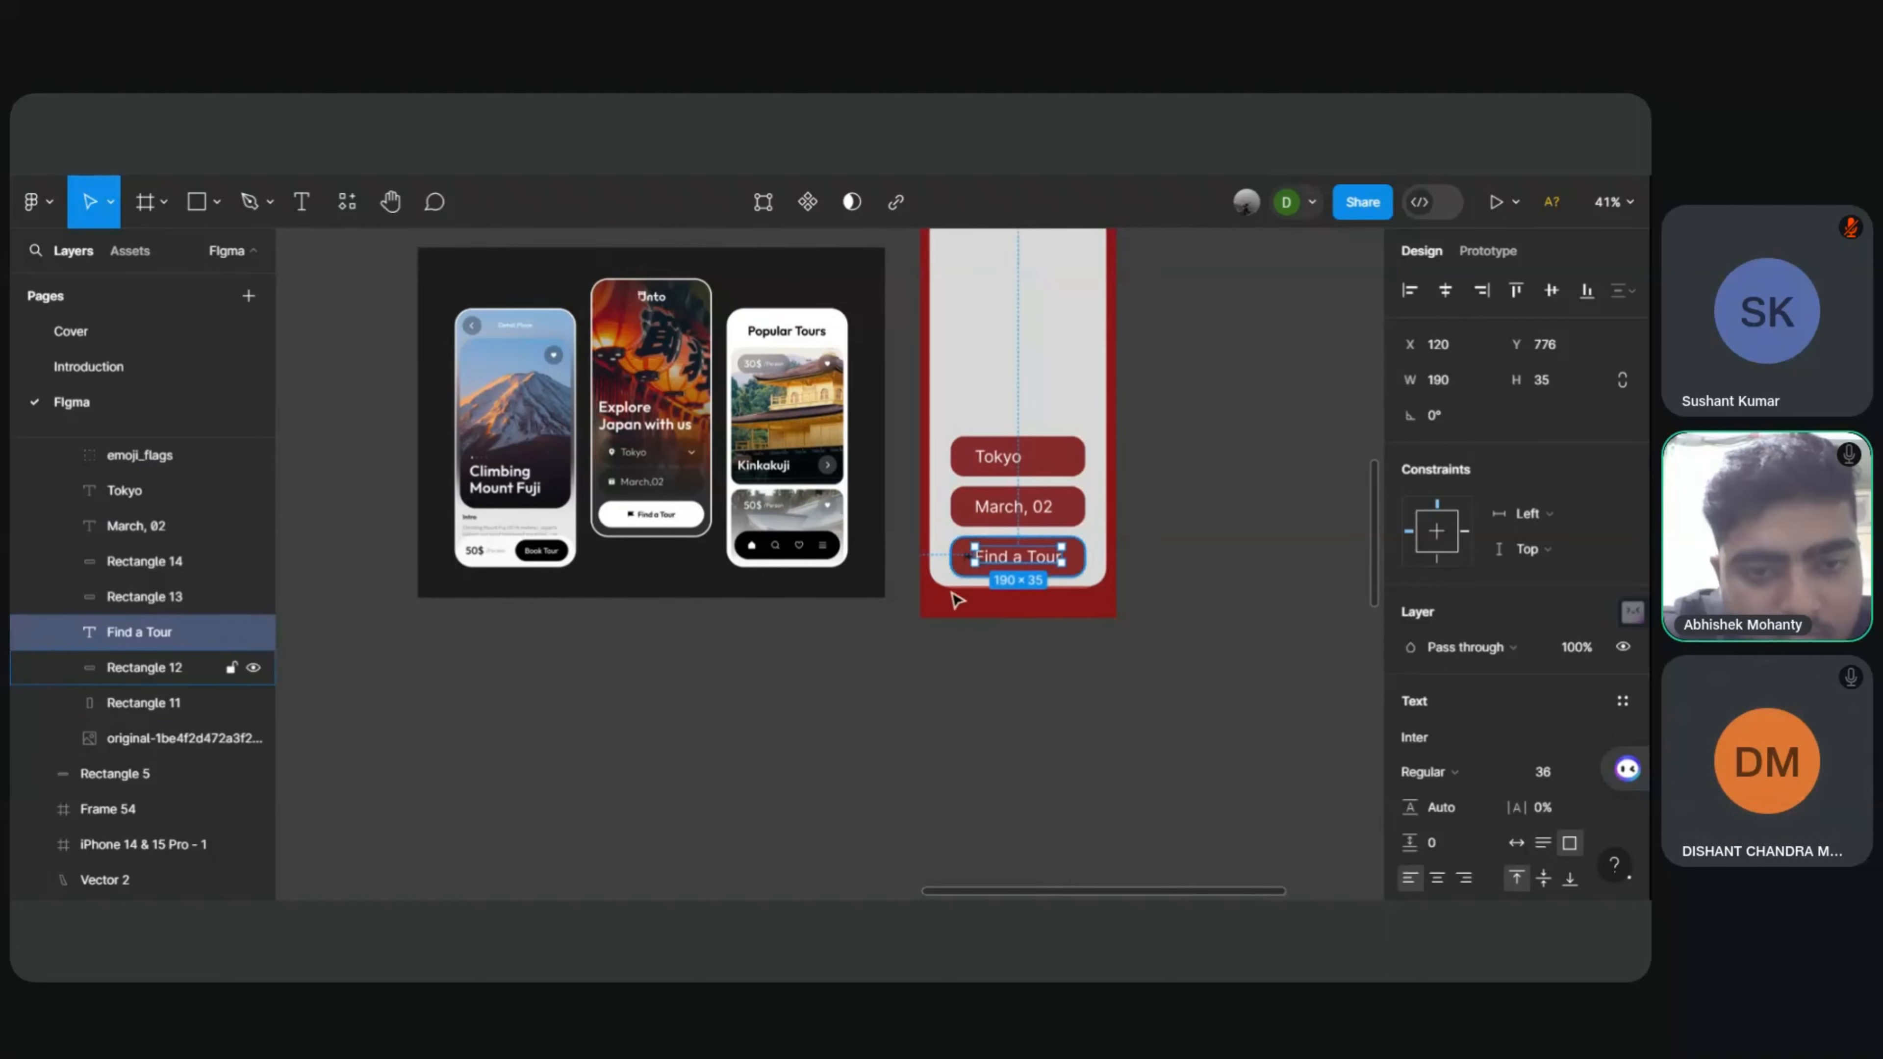
# Step: Insert several spaces before the words "Find a Tour" to make room for the flag icon
pyautogui.scroll(5, 963, 594)
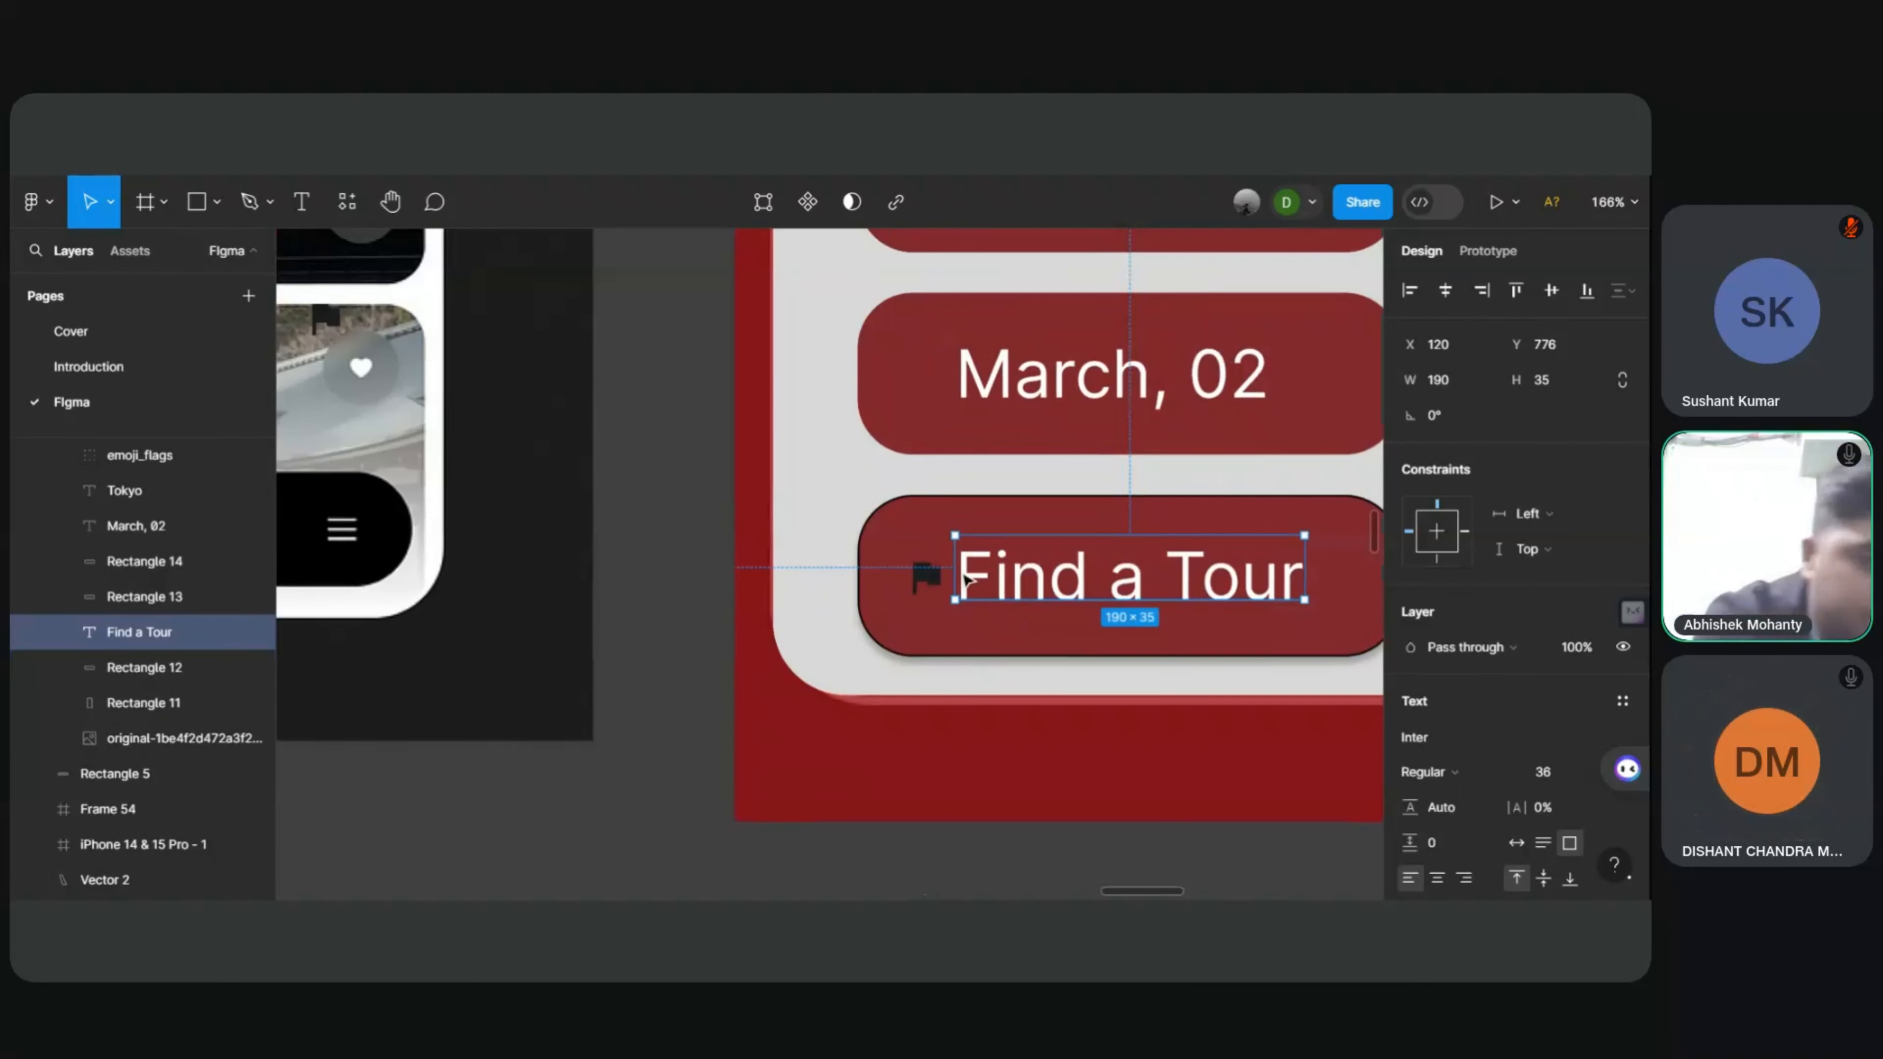
pyautogui.doubleClick(982, 579)
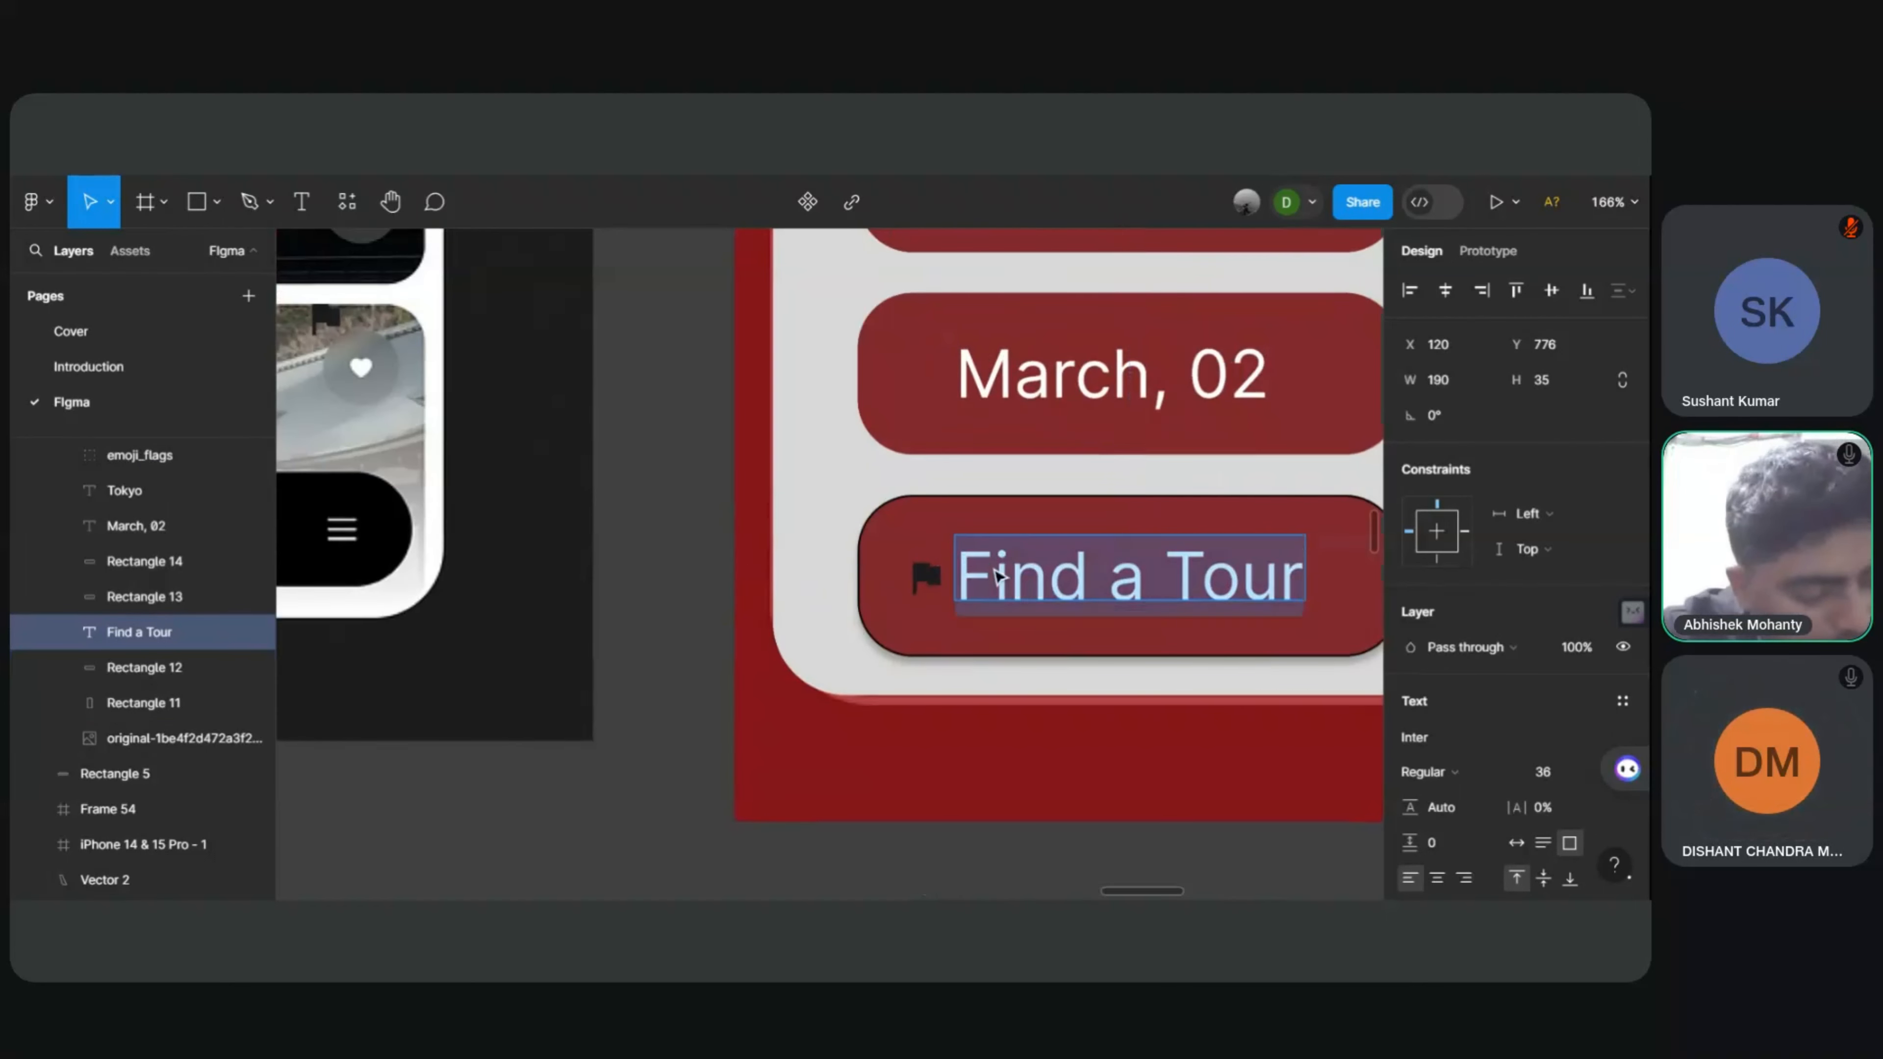
pyautogui.click(995, 572)
pyautogui.press('Left')
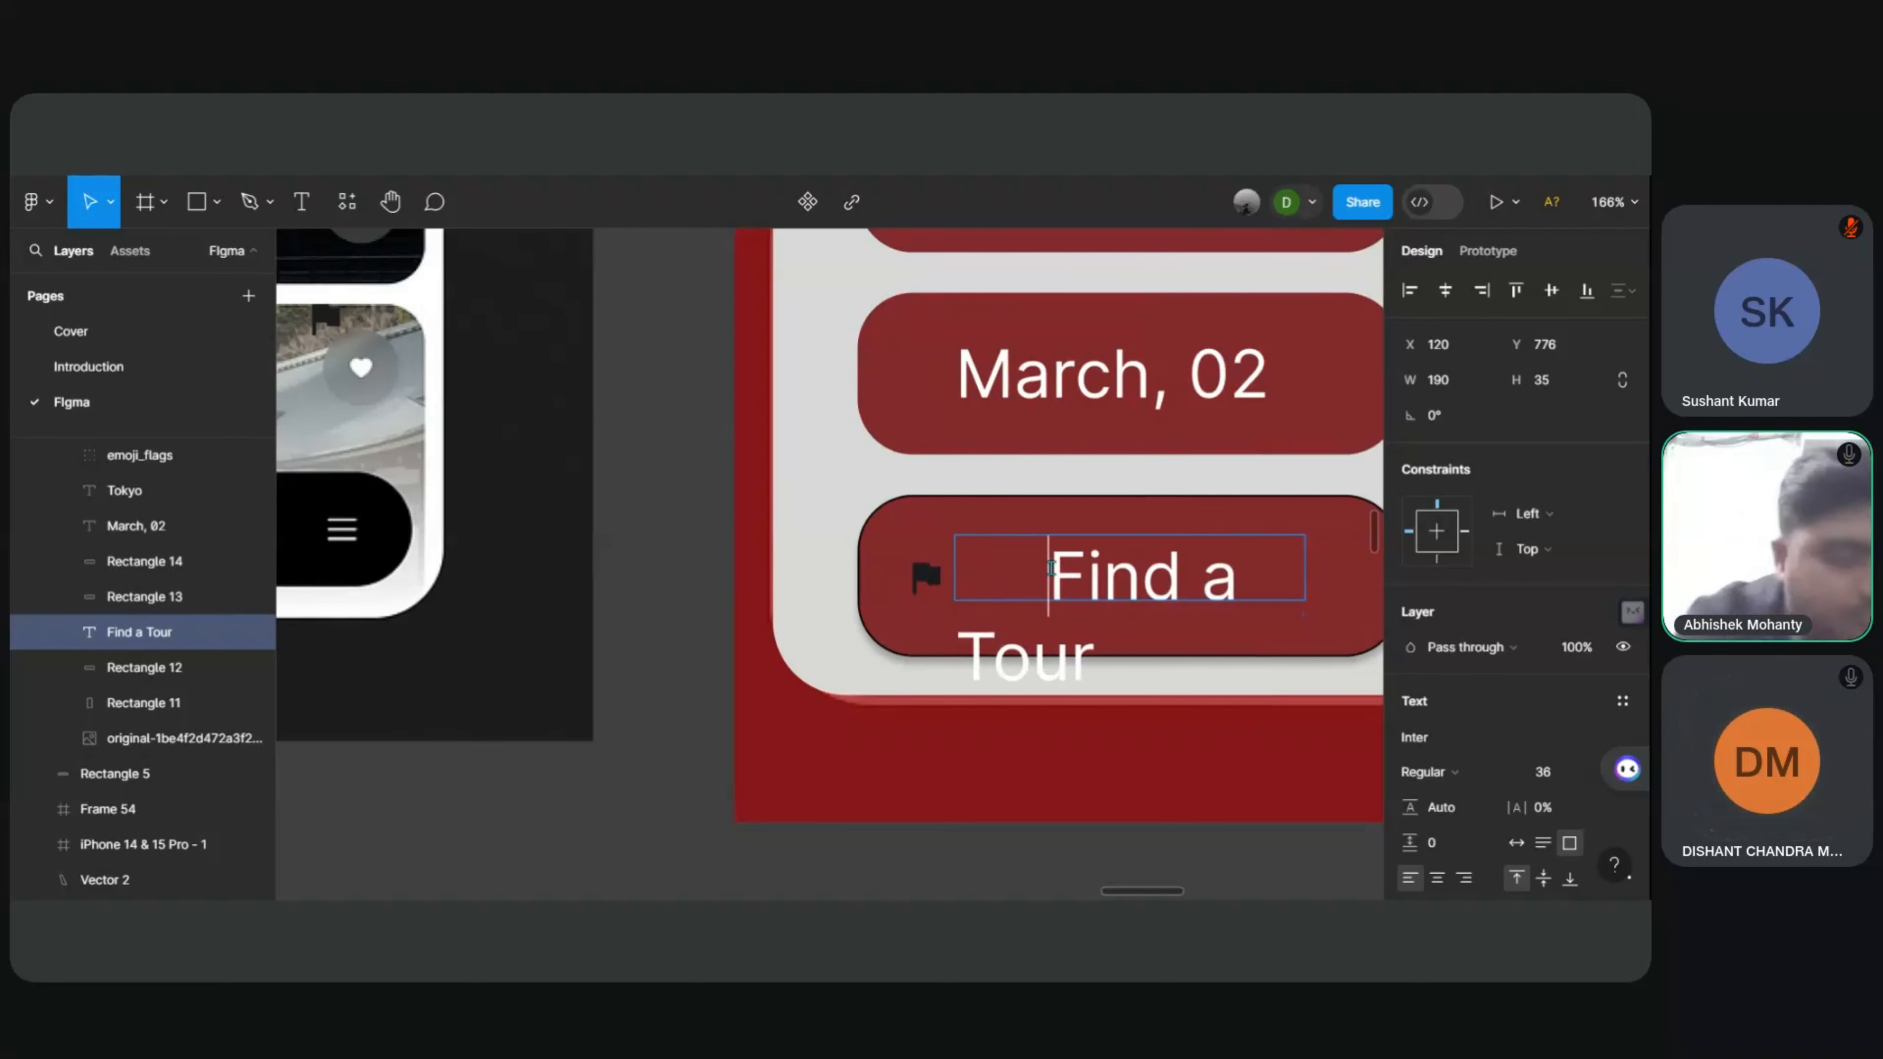
# Step: Set the font size of the words "Find a Tour" to 24
pyautogui.moveTo(1047, 571); pyautogui.dragTo(1117, 677)
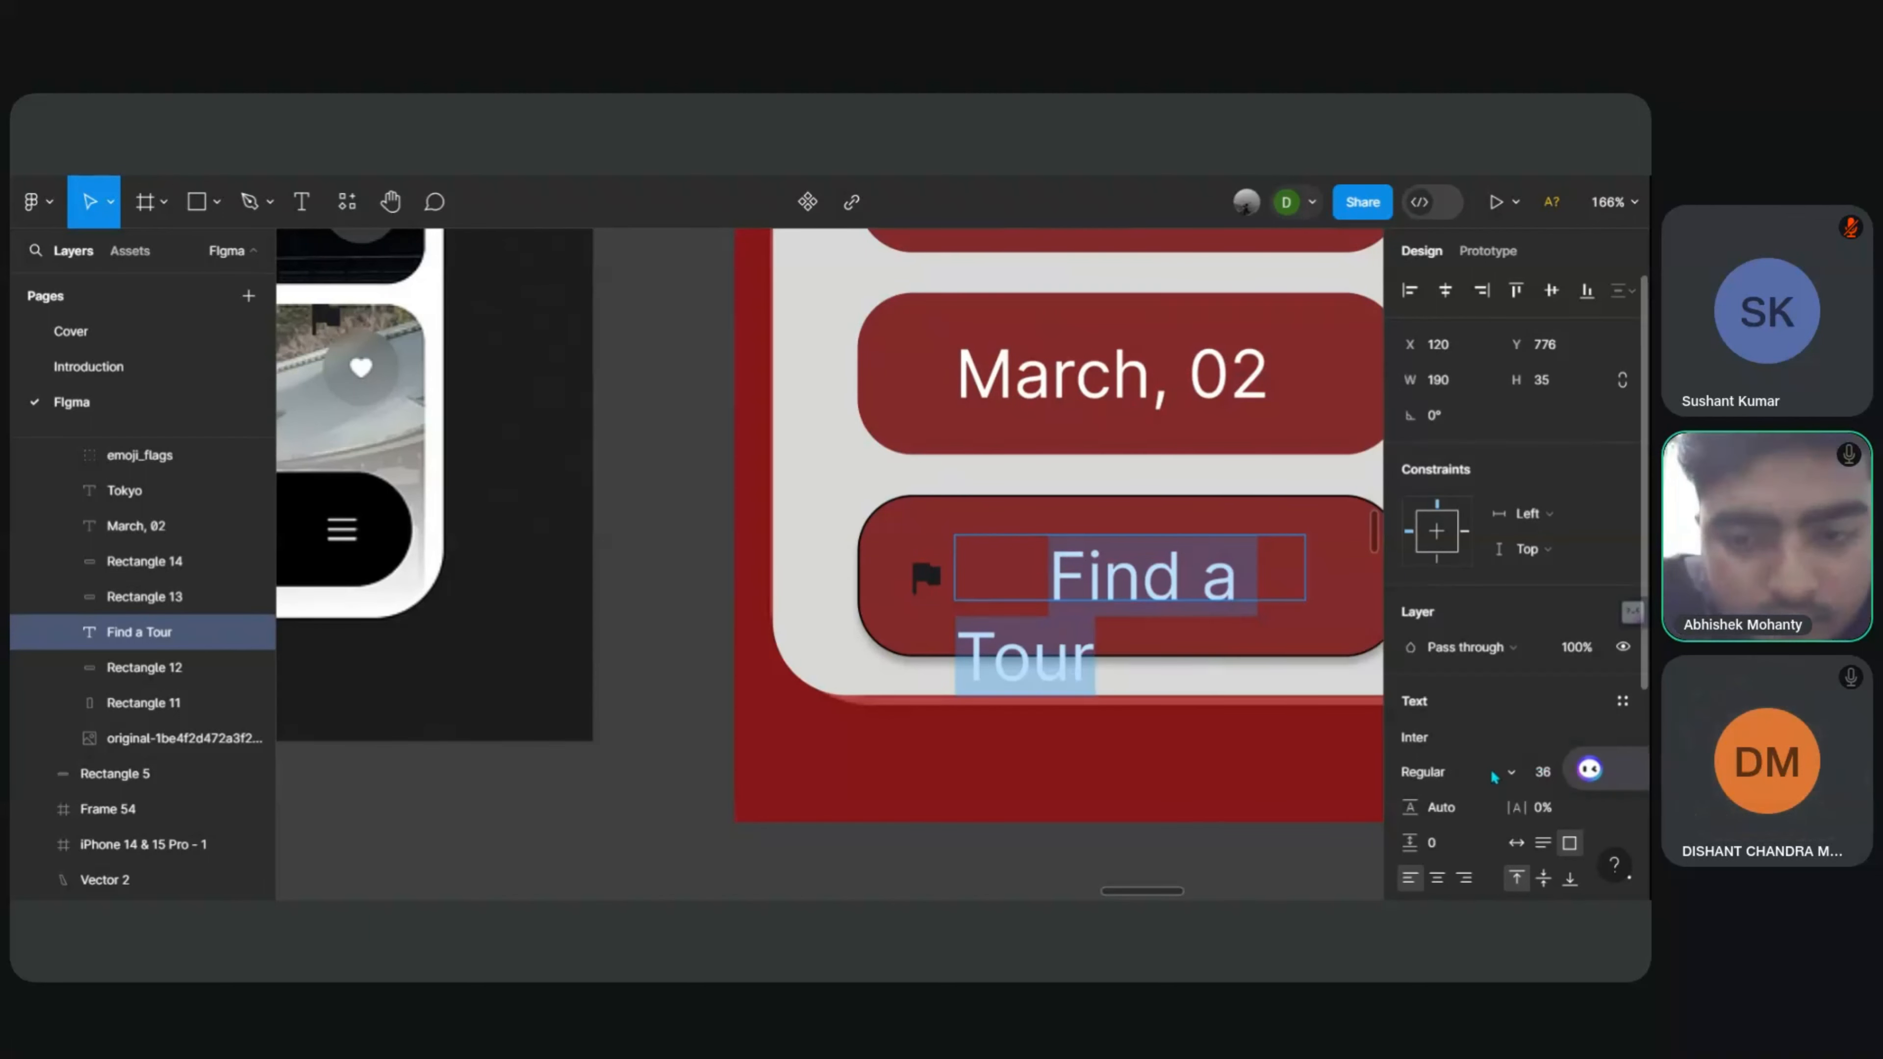
pyautogui.click(1563, 774)
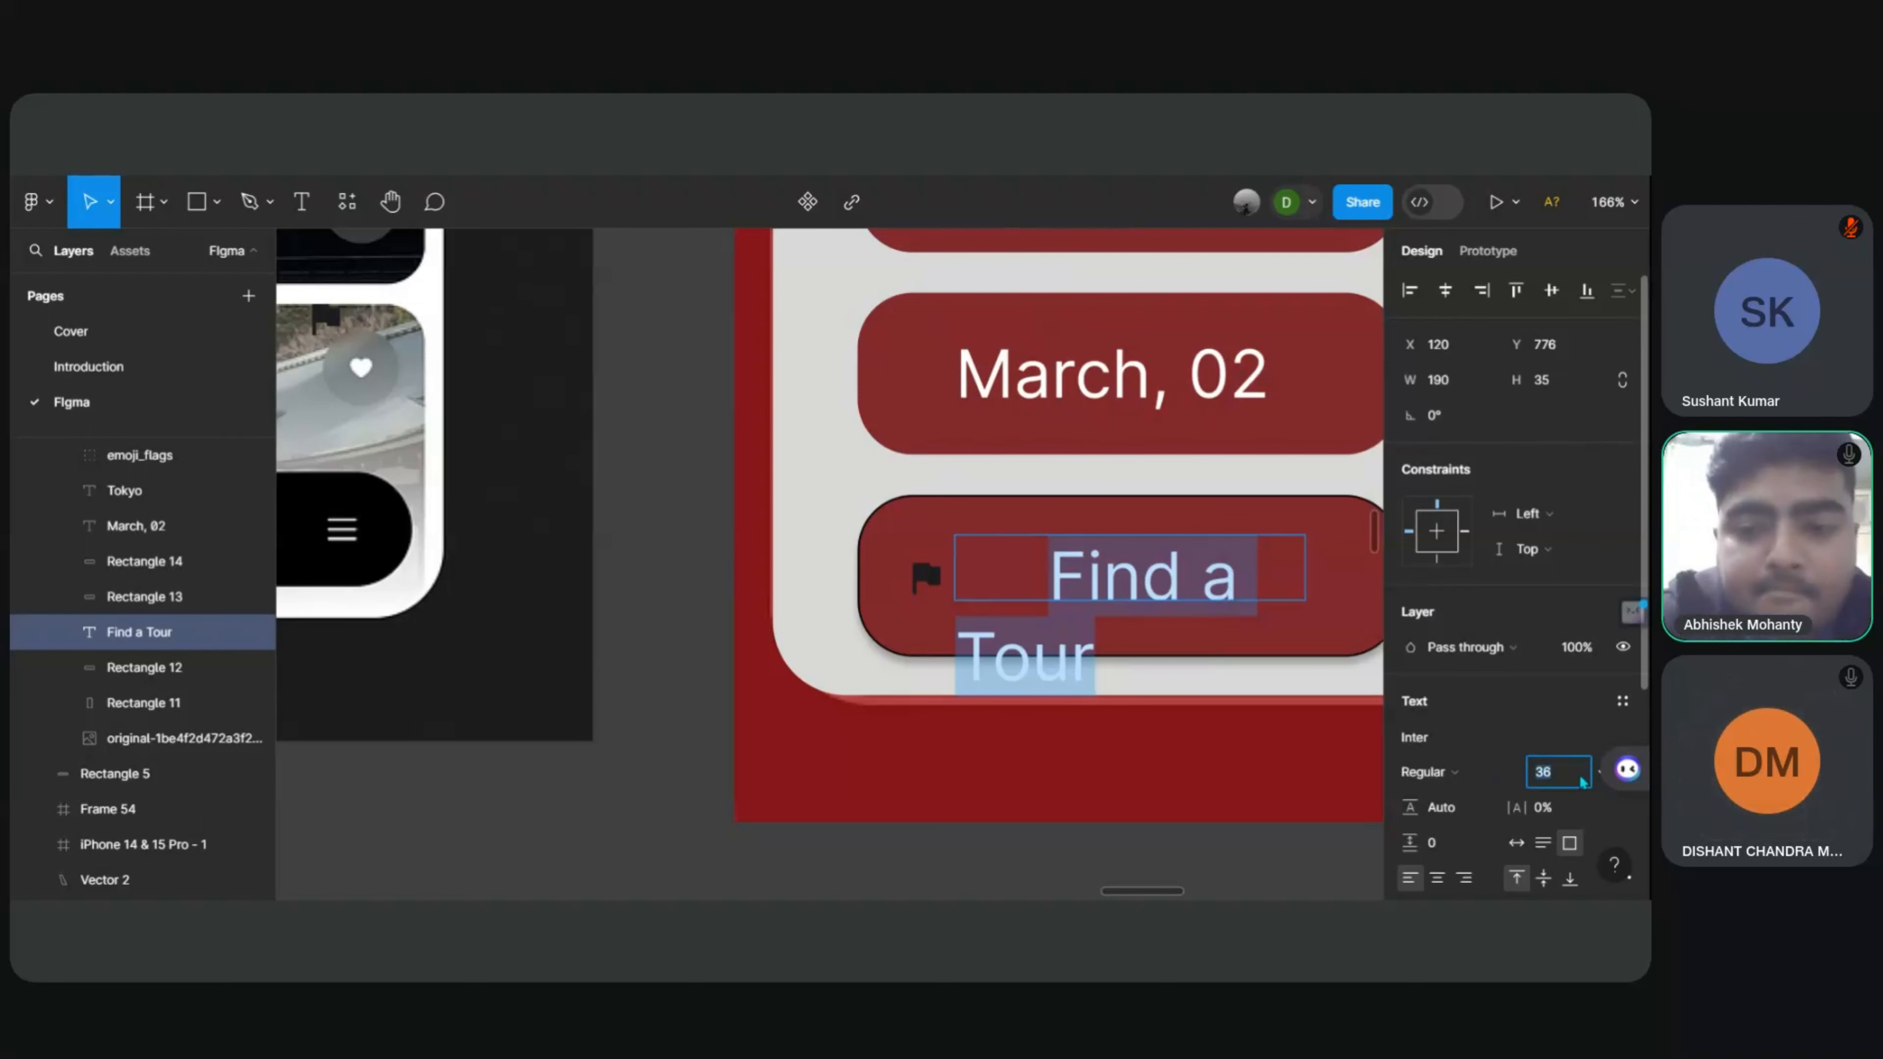
pyautogui.write('24')
pyautogui.press('Return')
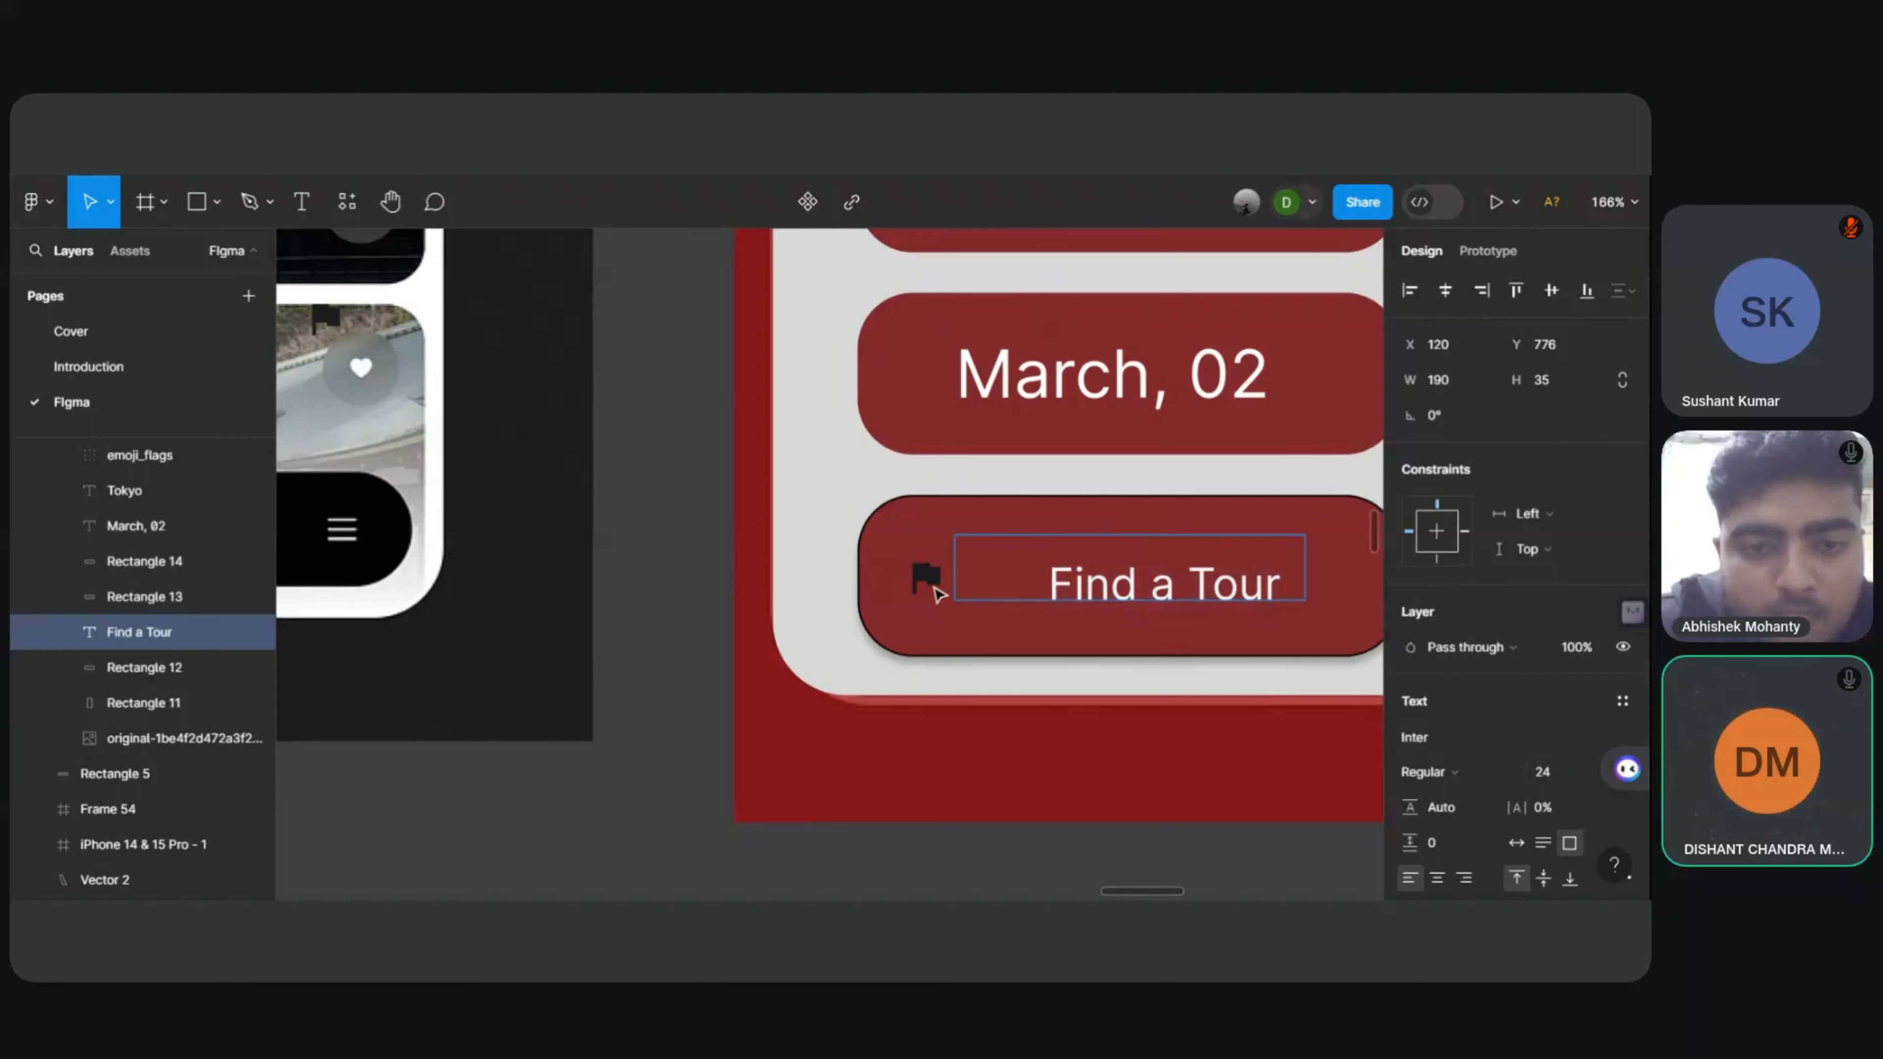
# Step: Move the flag icon closer to the Find a Tour text, to about X 120, Y 786, and deselect it
pyautogui.moveTo(937, 594); pyautogui.dragTo(980, 577)
pyautogui.scroll(-10, 680, 517)
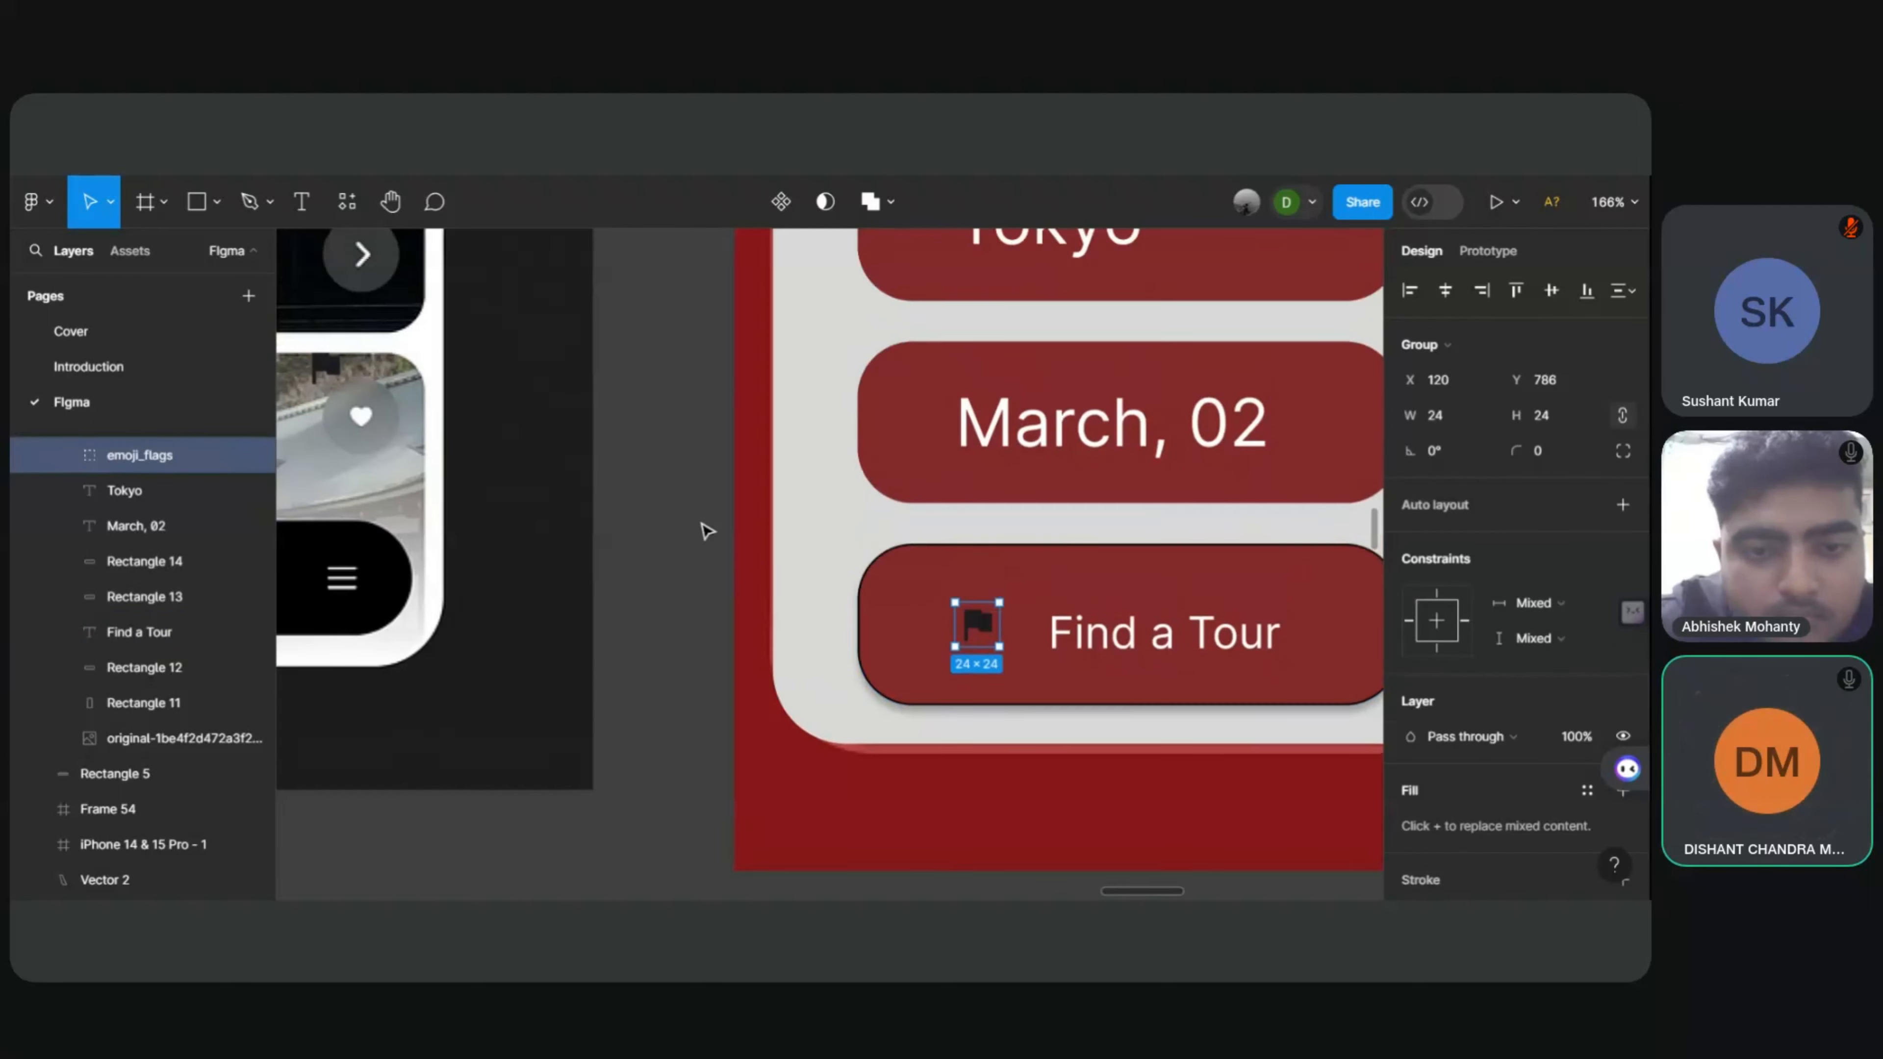
pyautogui.moveTo(374, 757); pyautogui.dragTo(986, 701)
pyautogui.scroll(1, 882, 660)
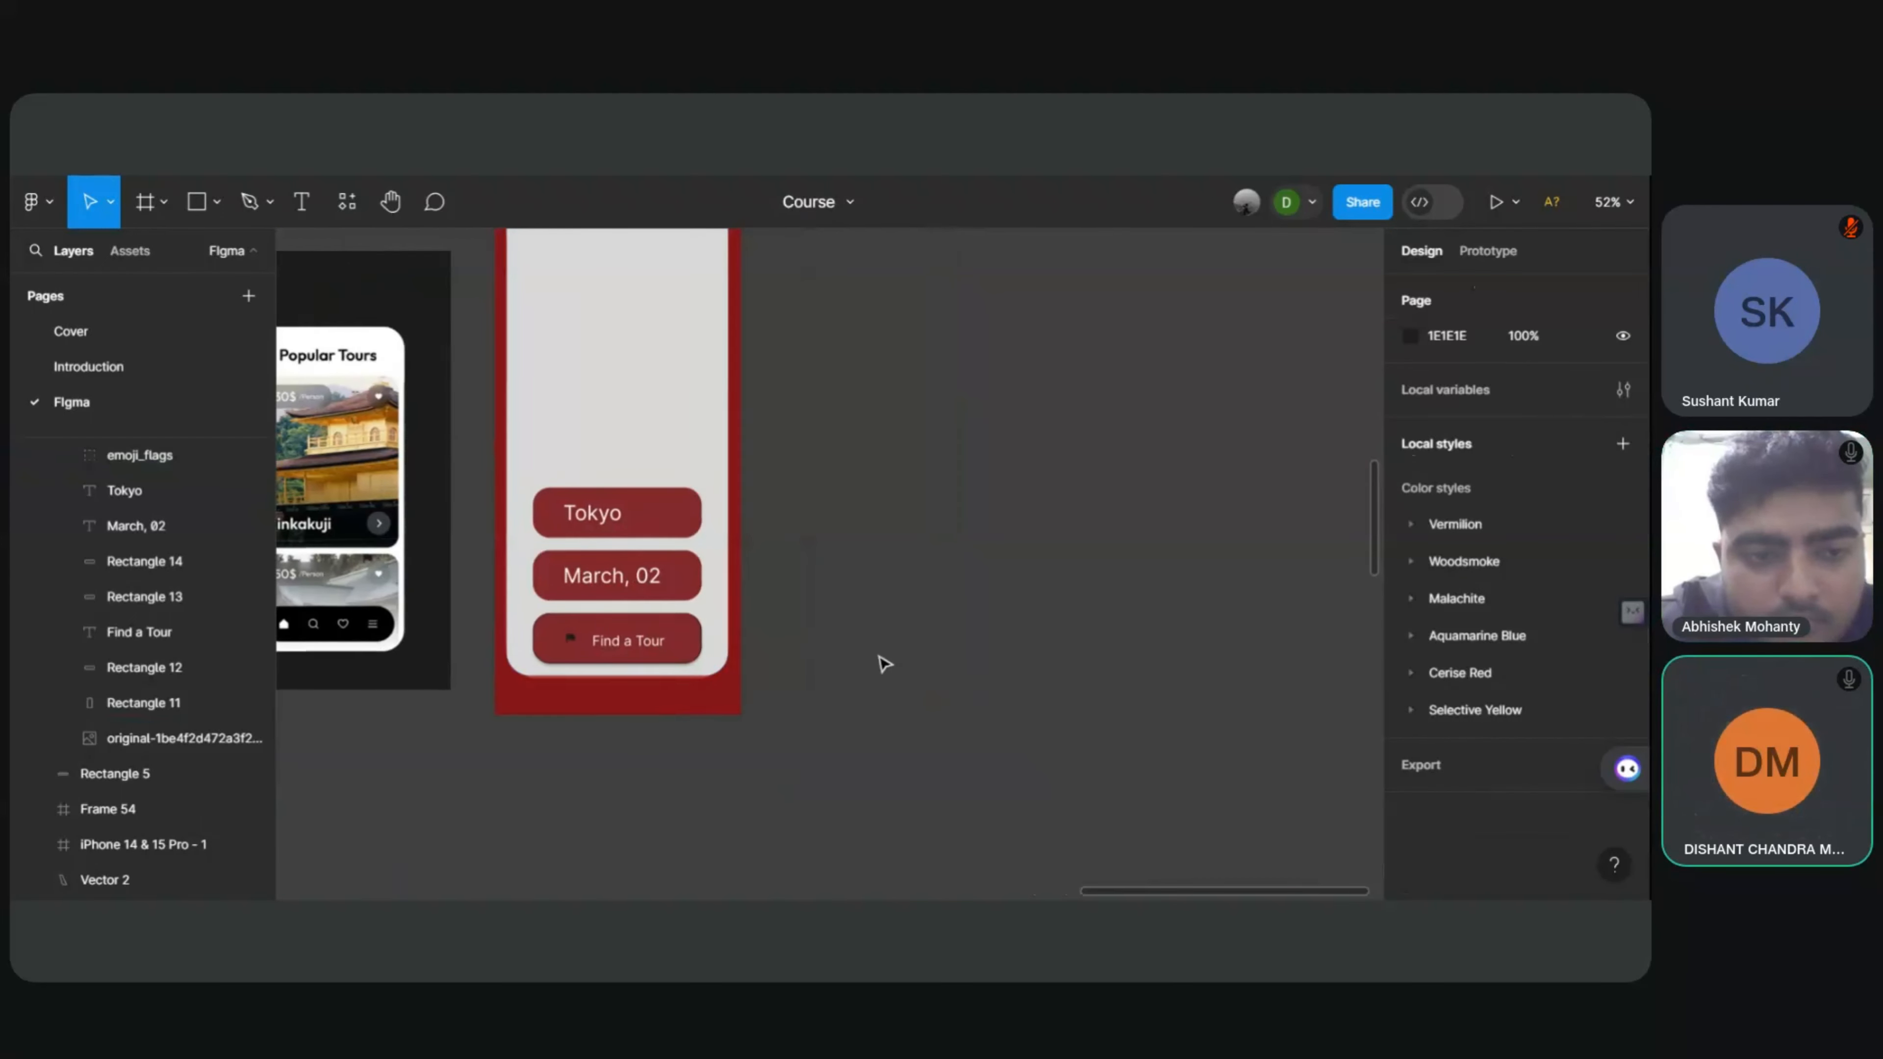
# Step: Shift the Find a Tour text toward the flag icon, to about X 101, Y 769, and deselect it
pyautogui.moveTo(627, 648); pyautogui.dragTo(614, 645)
pyautogui.click(943, 625)
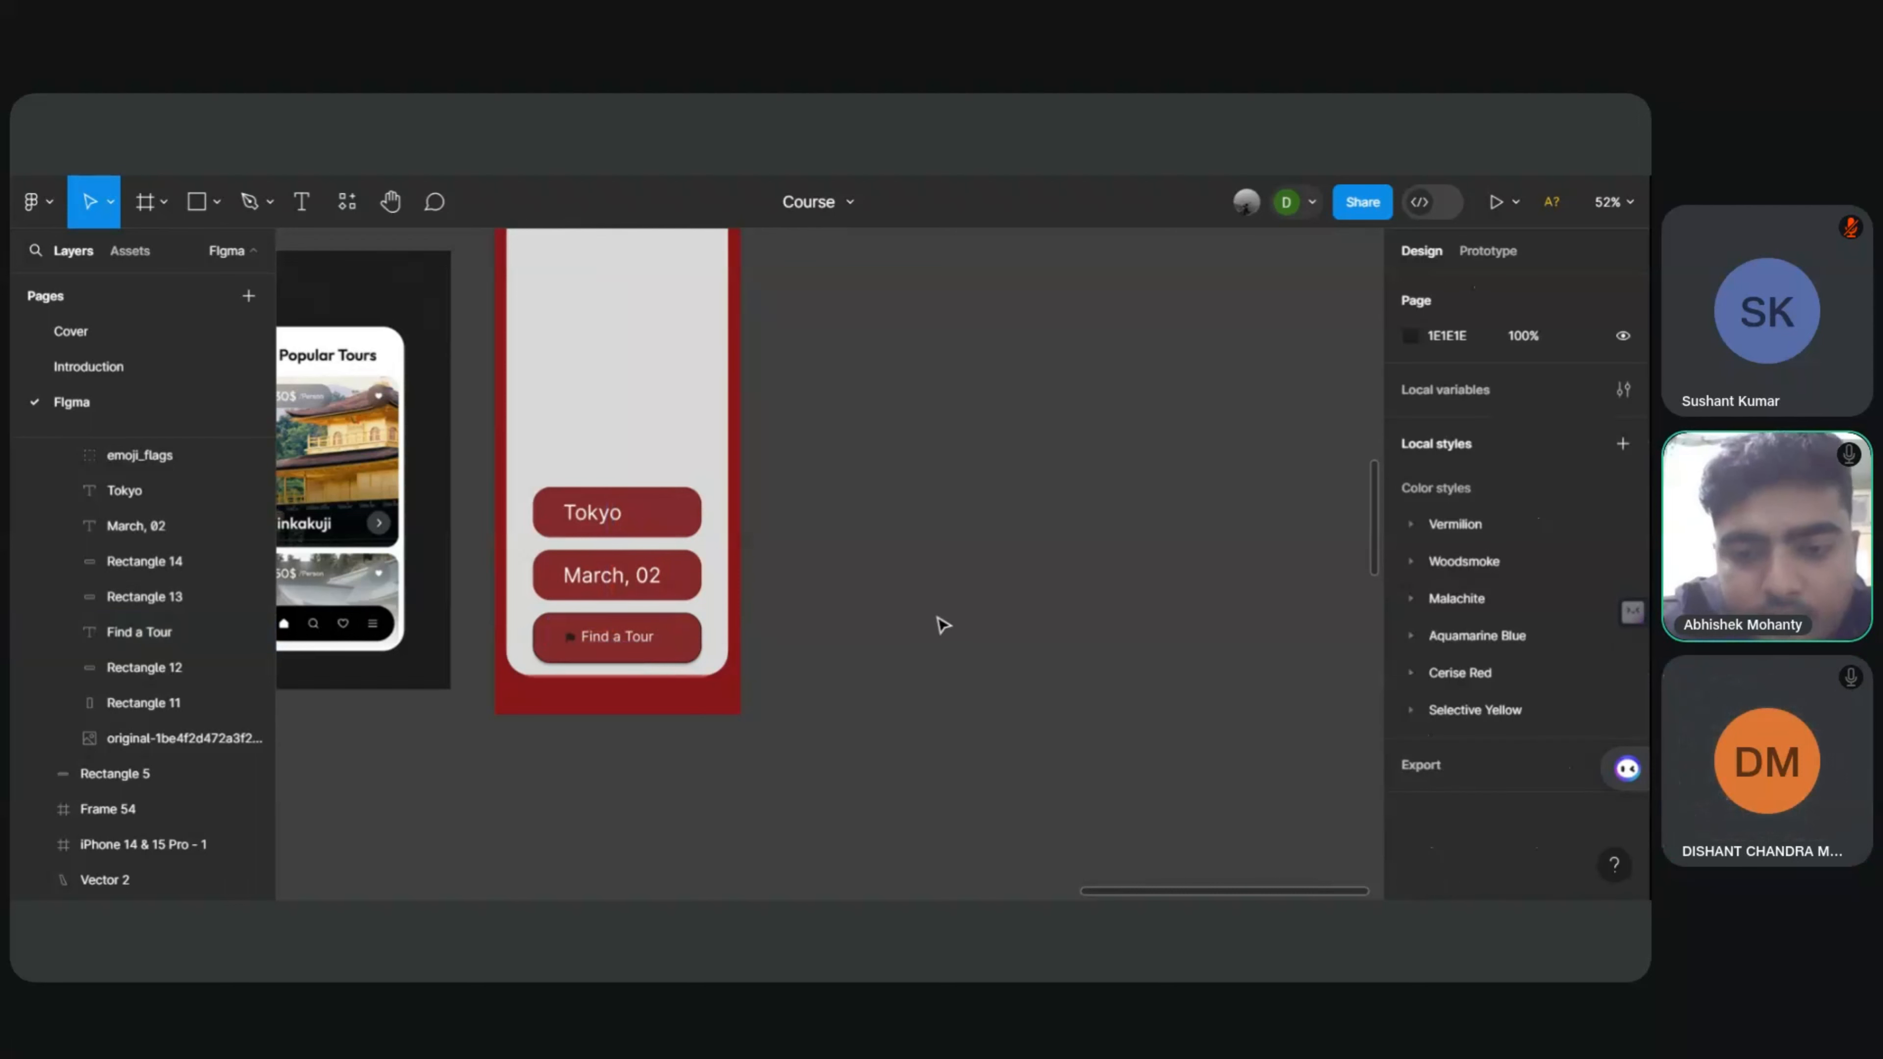
pyautogui.scroll(-1, 786, 805)
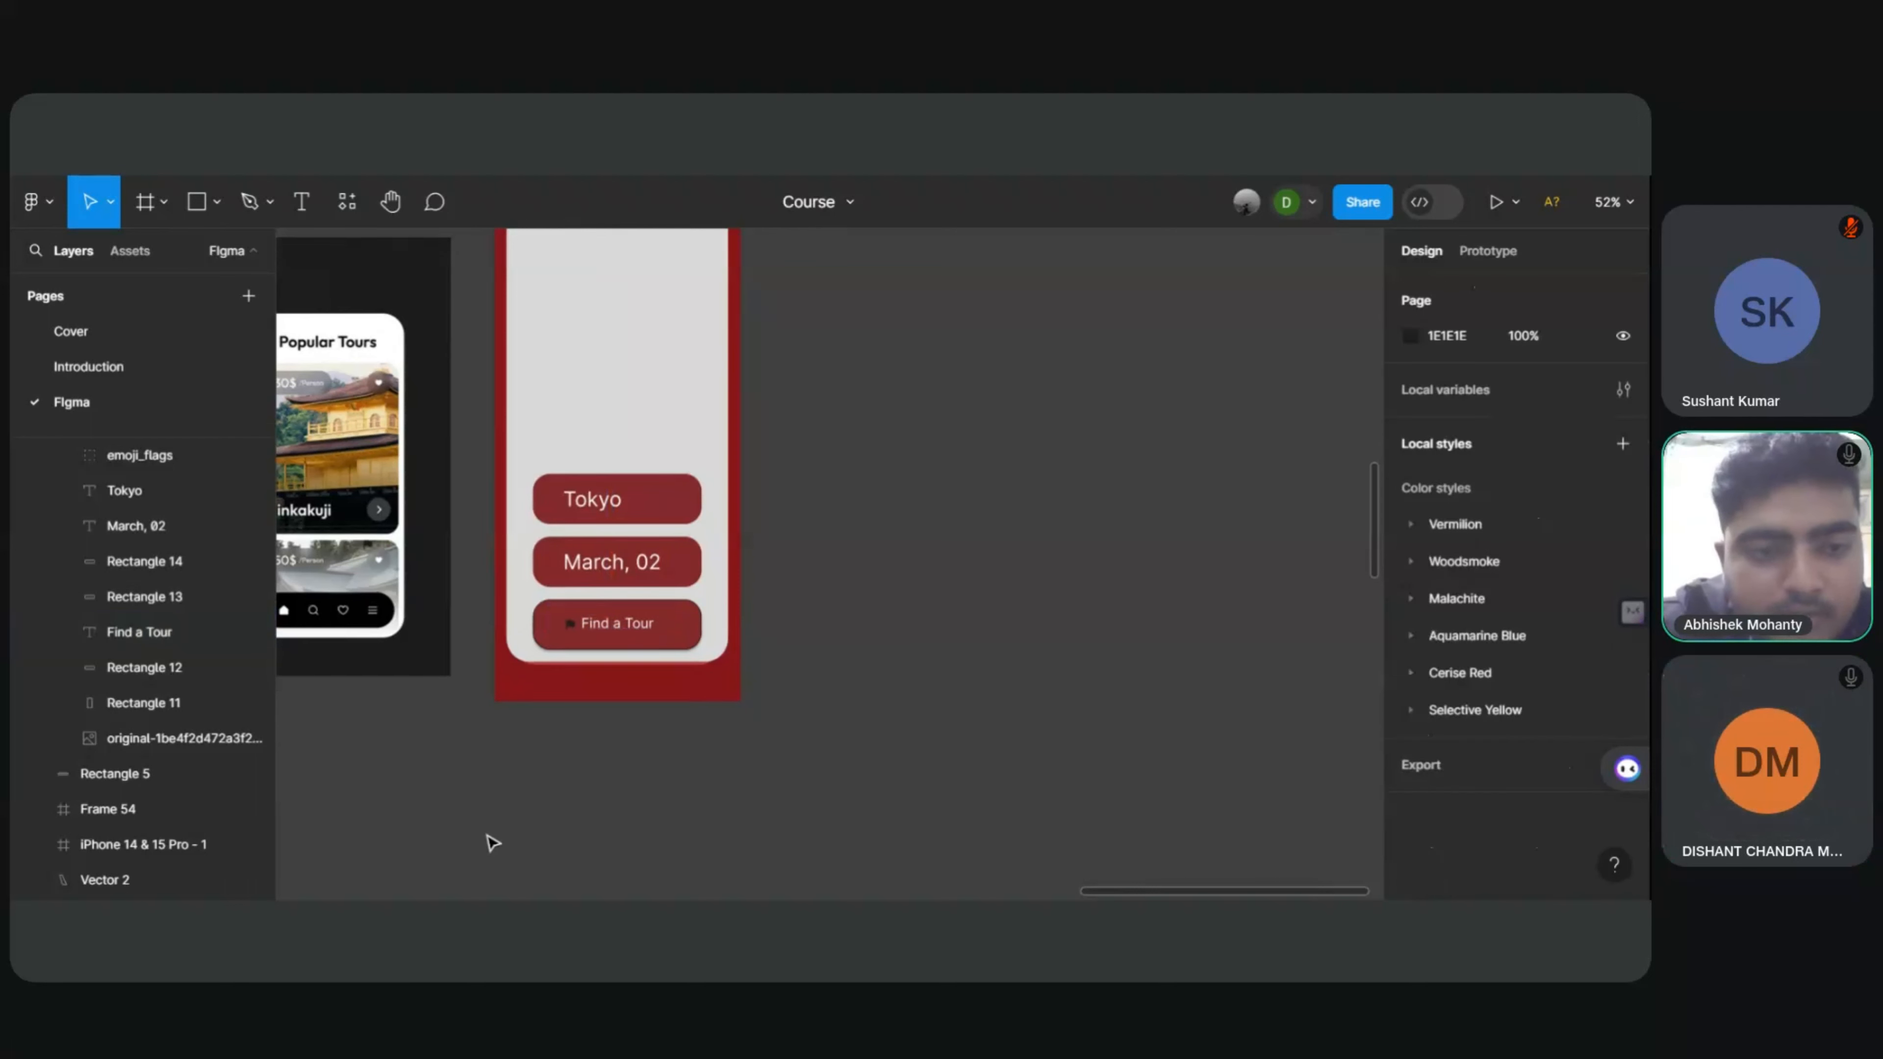
pyautogui.hscroll(-10, 860, 681)
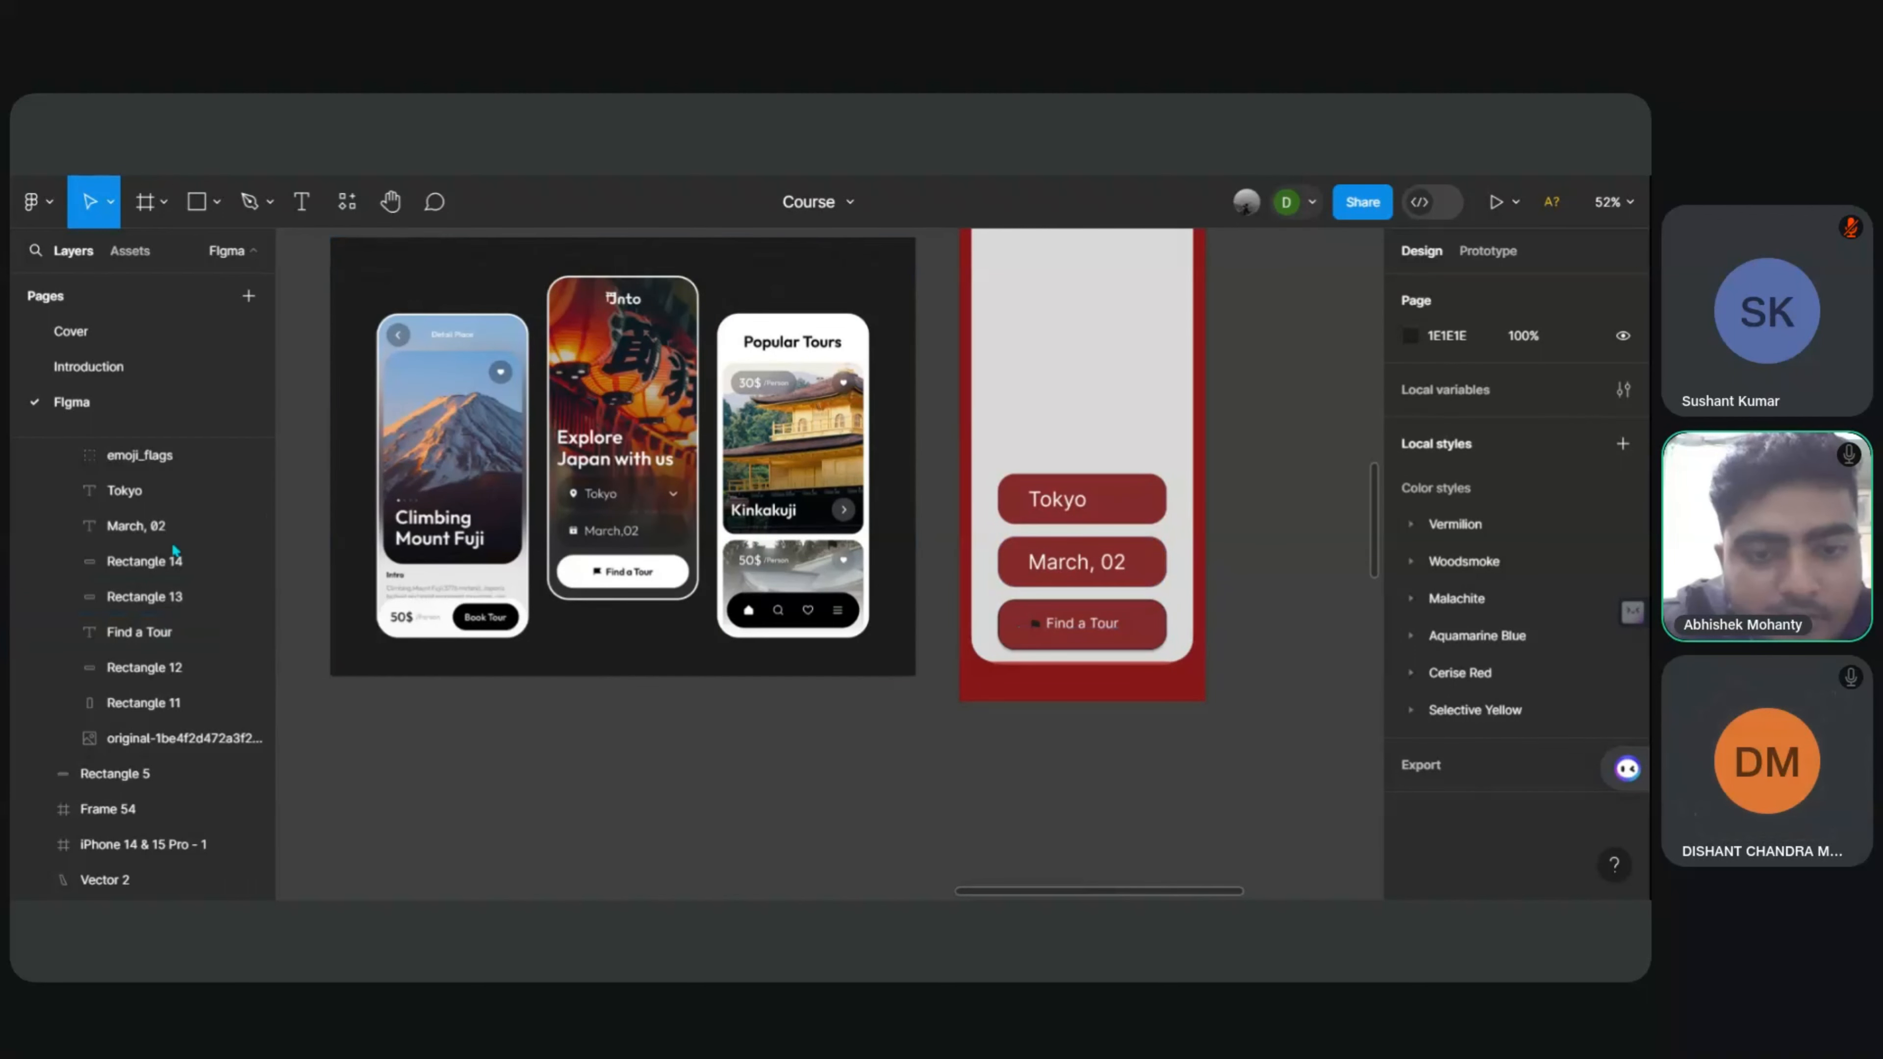
# Step: Set the resizing of the Find a Tour text layer to auto width and deselect it
pyautogui.click(137, 632)
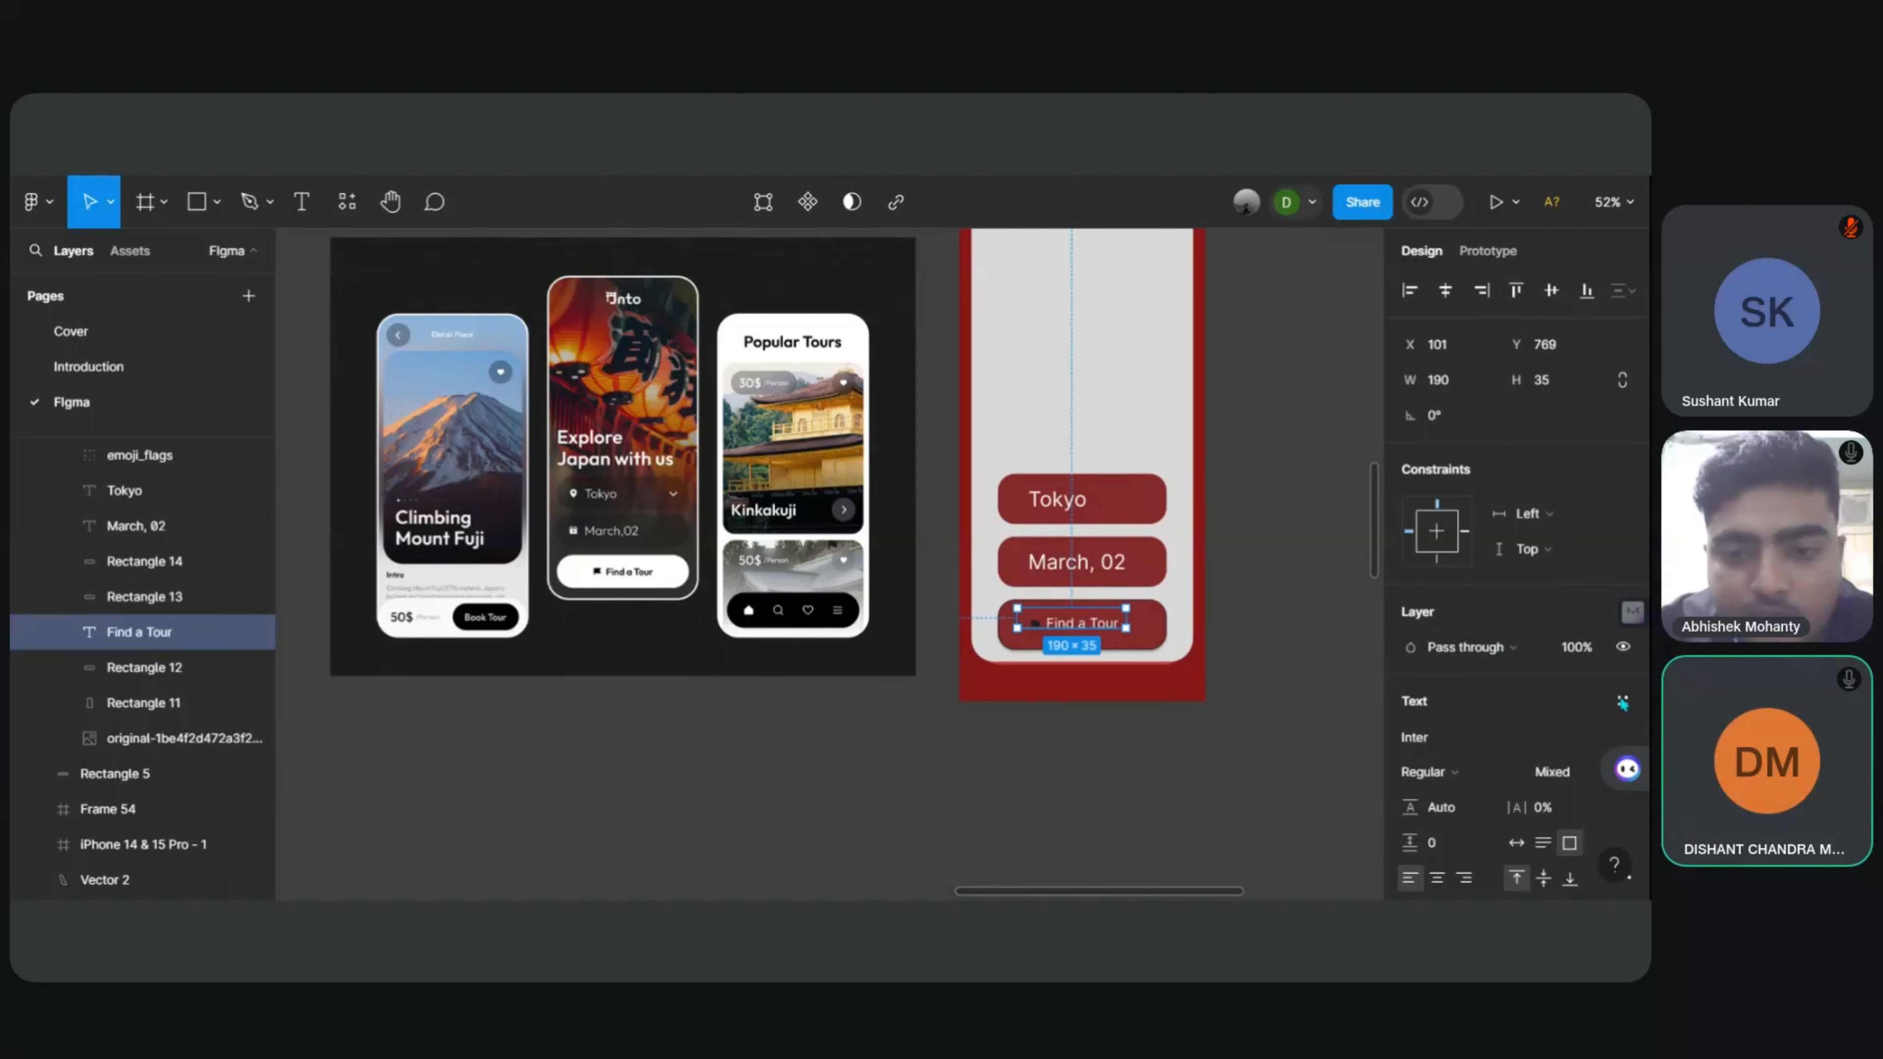
pyautogui.scroll(-4, 1622, 702)
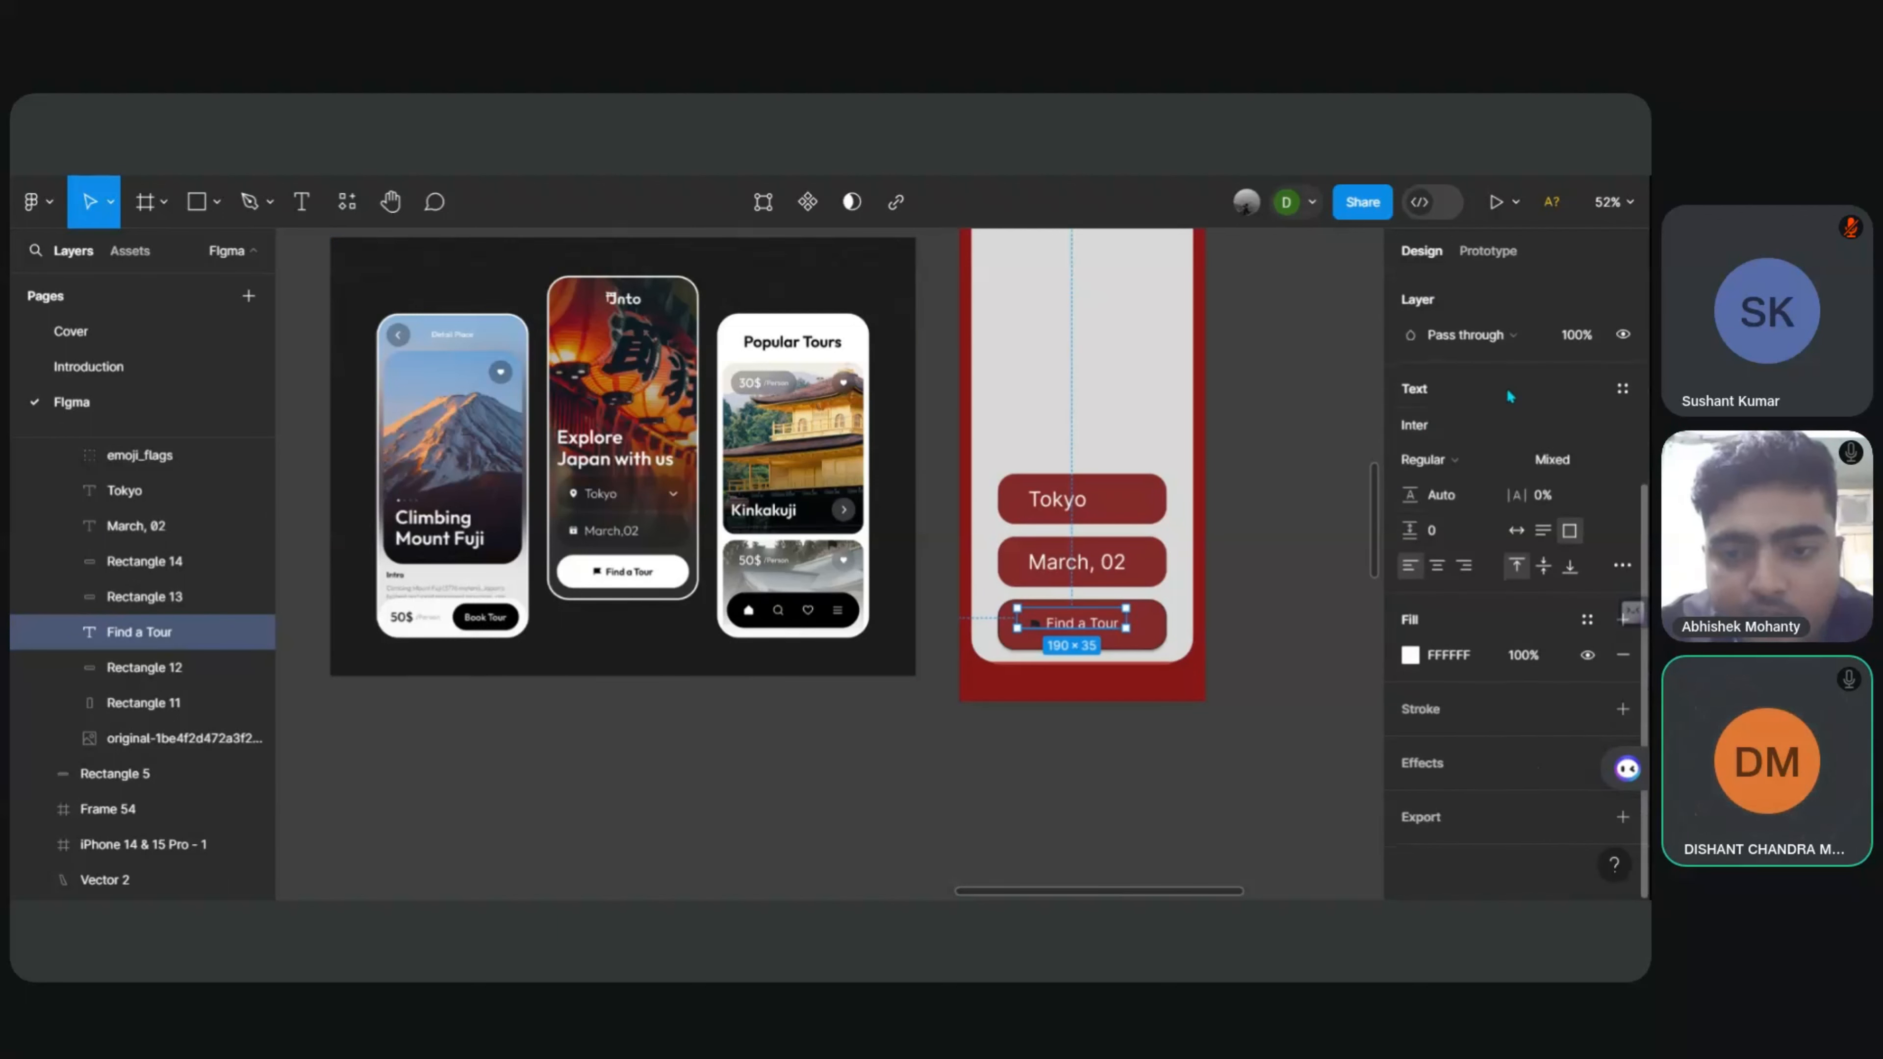
pyautogui.scroll(4, 1582, 340)
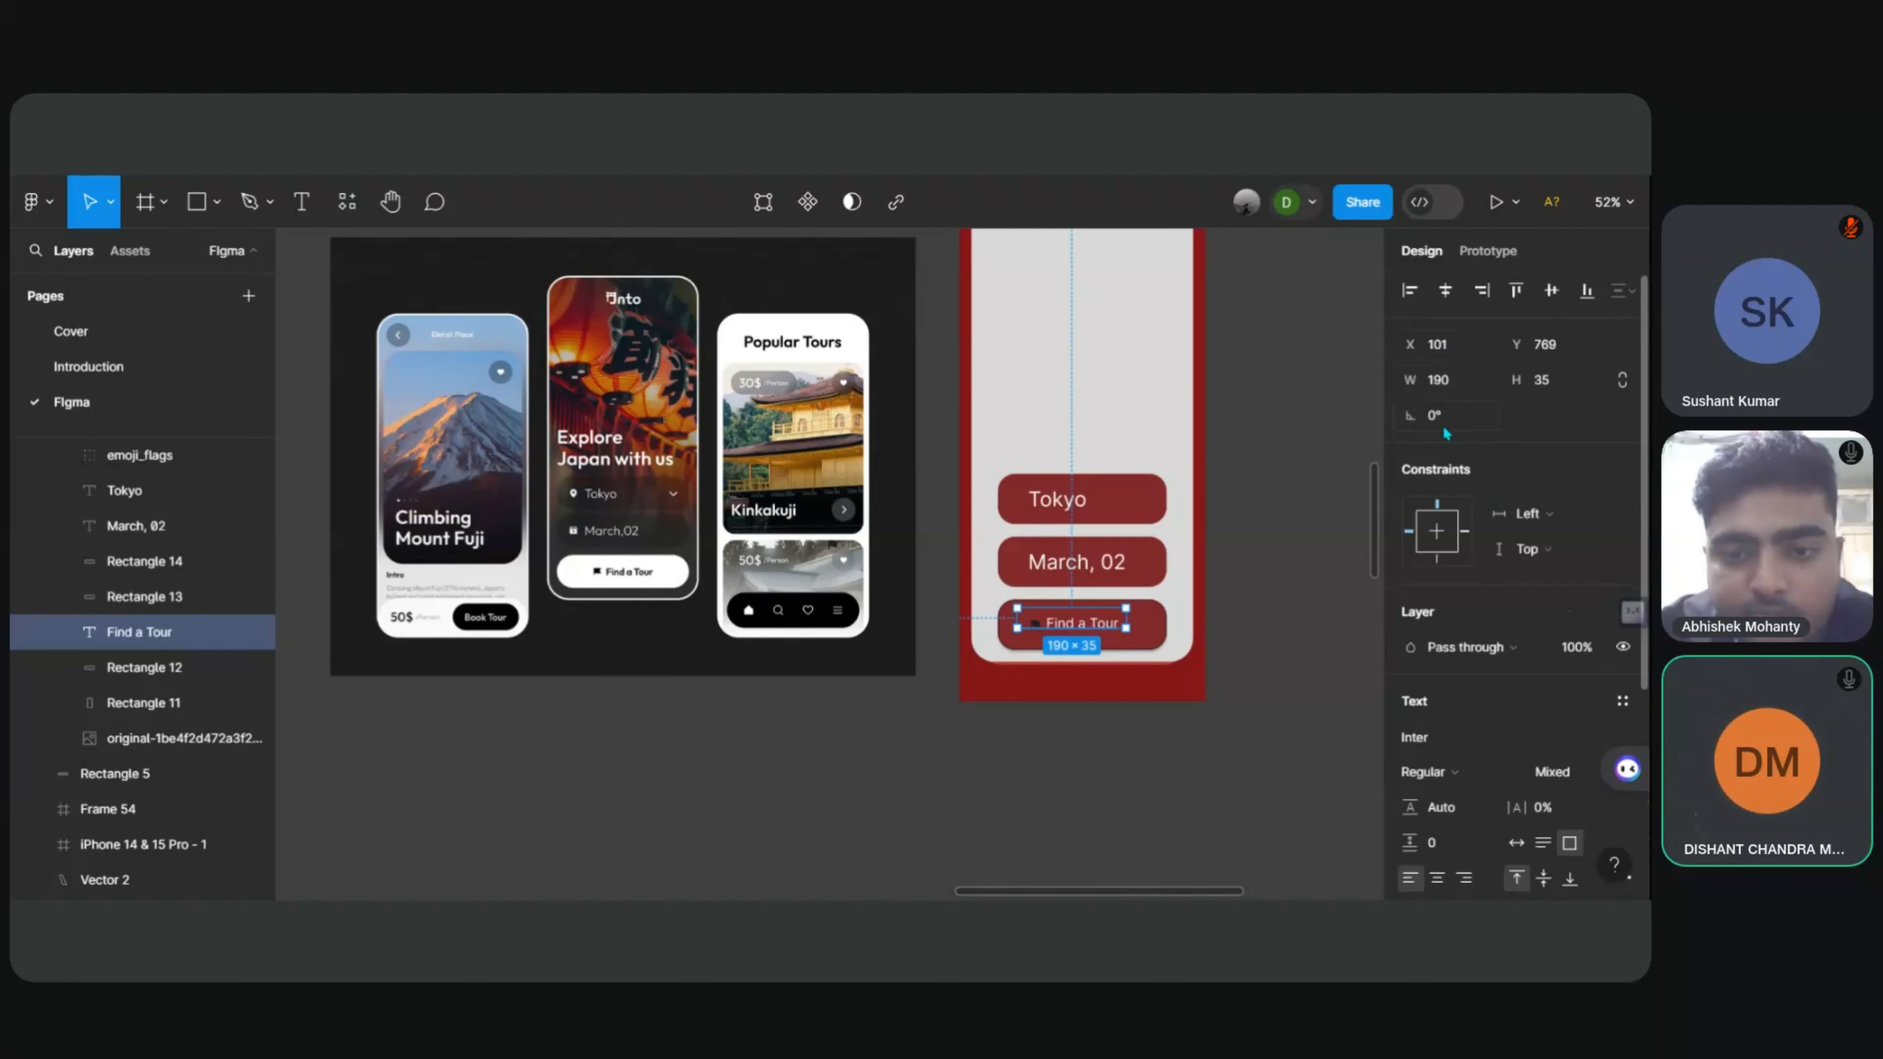
pyautogui.click(1438, 419)
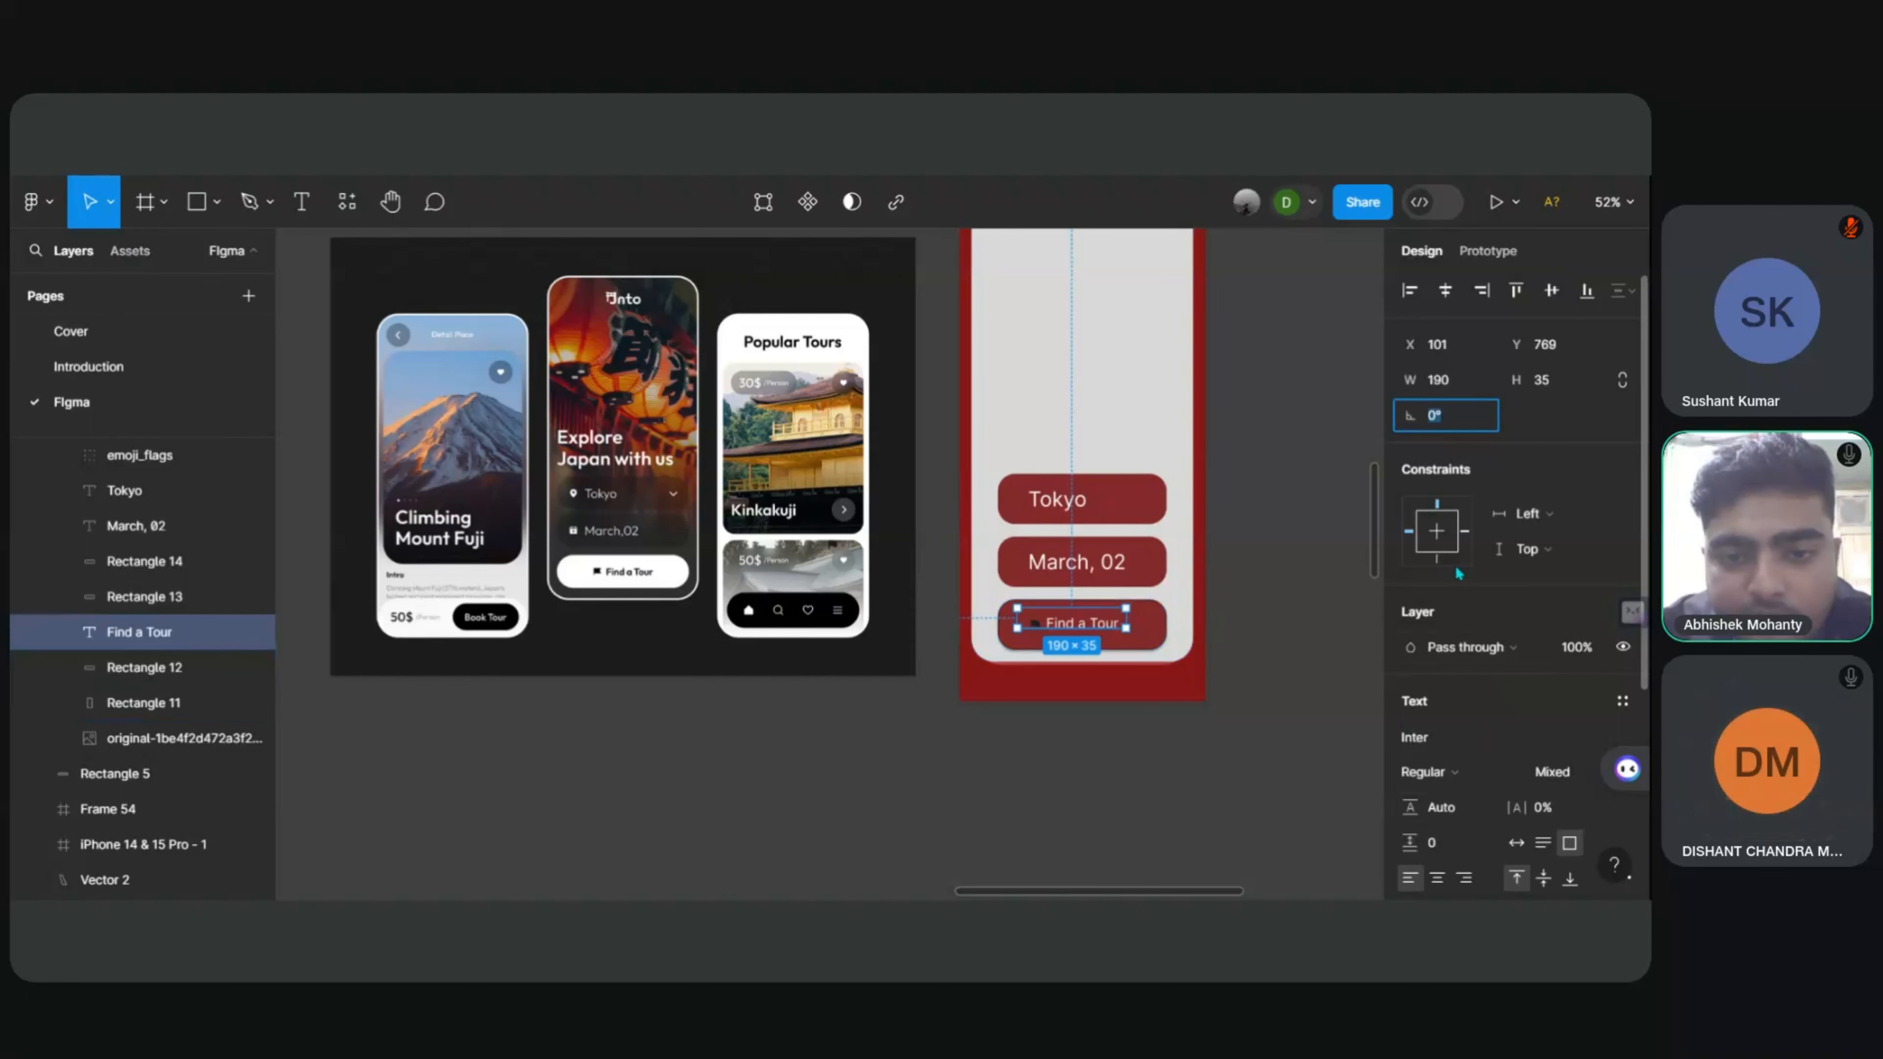
pyautogui.scroll(-5, 1480, 738)
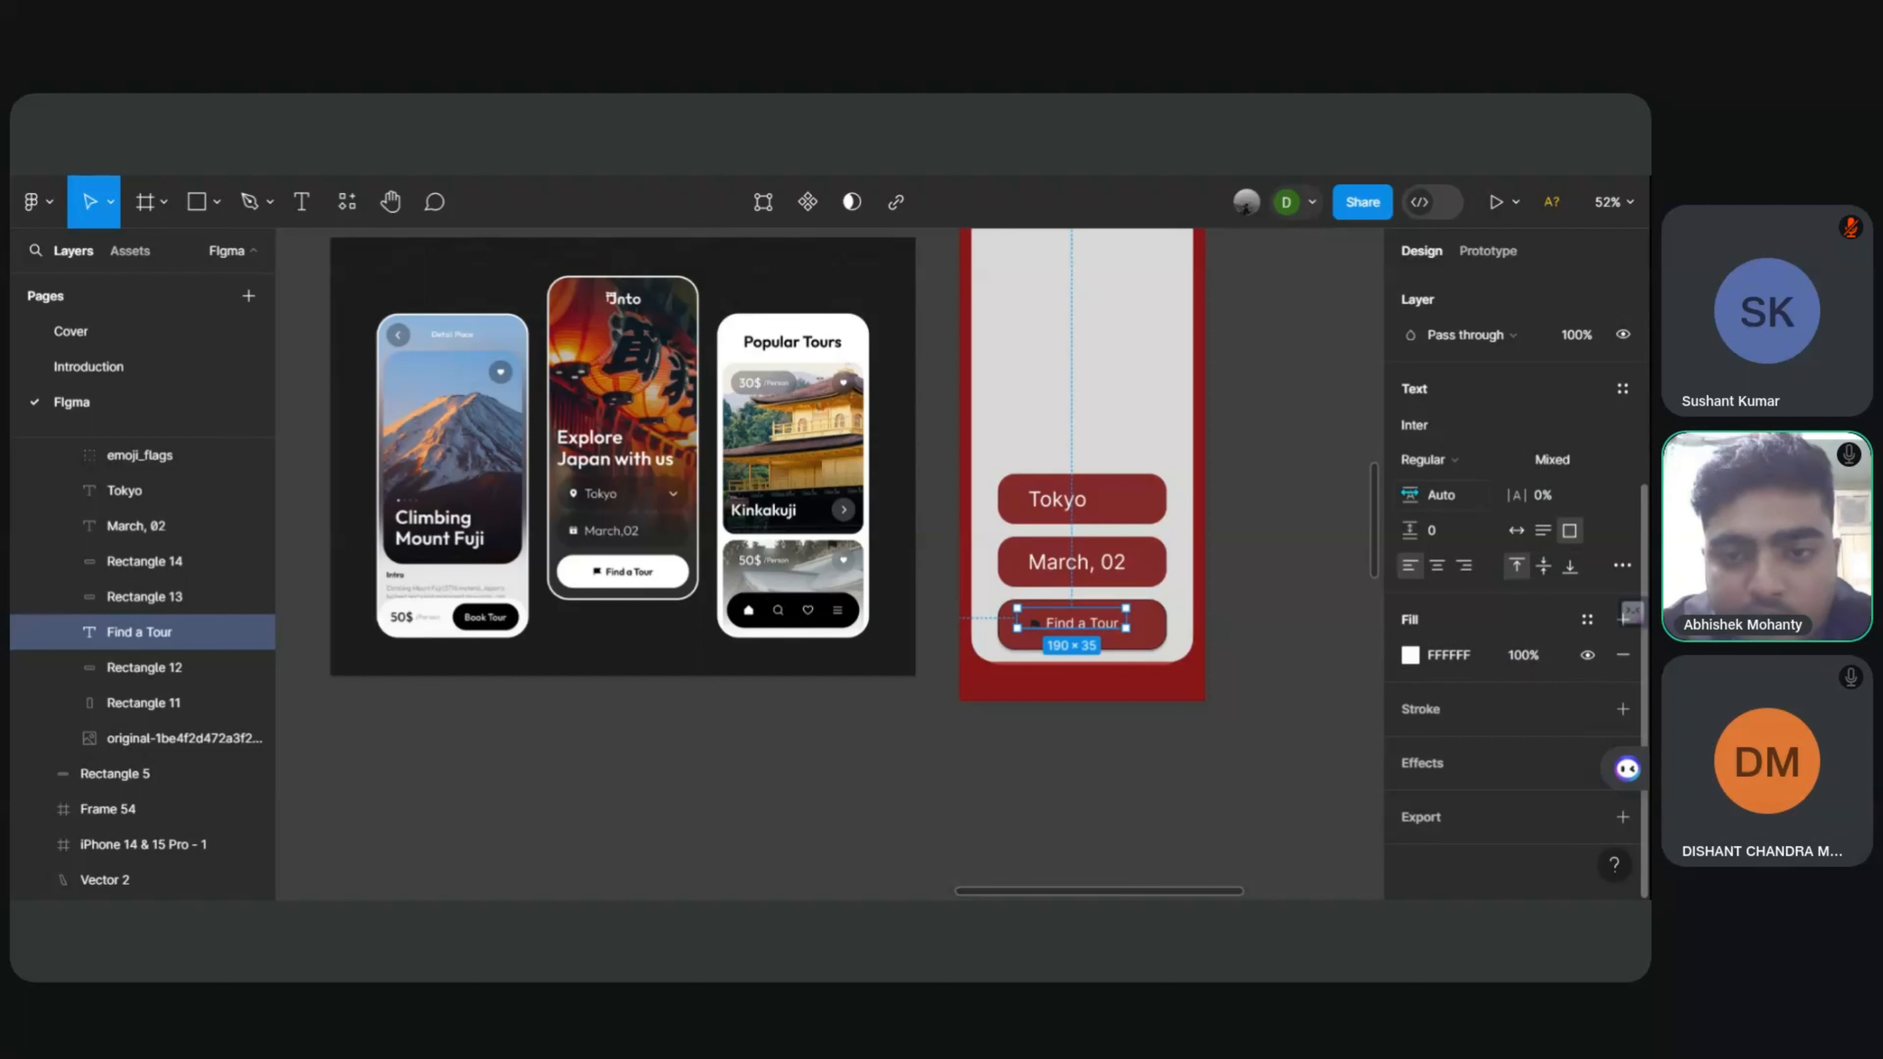
pyautogui.click(1433, 528)
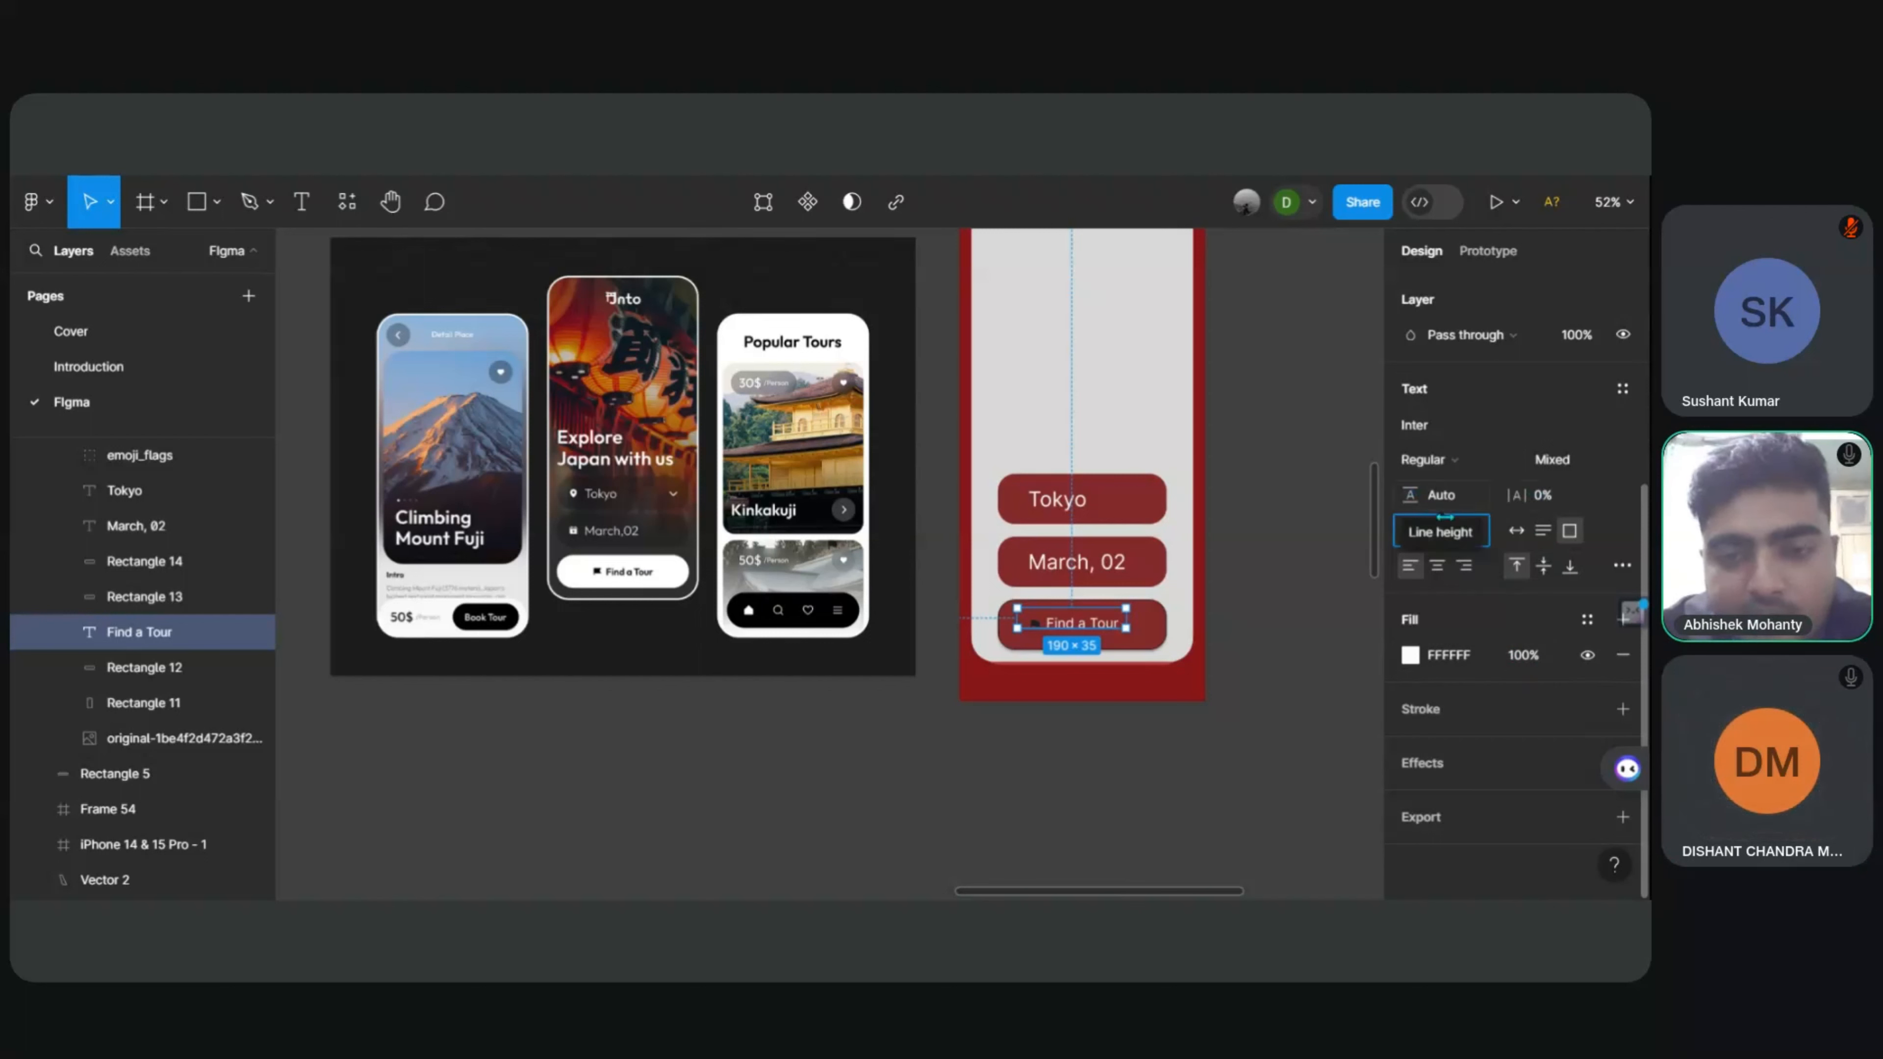
pyautogui.click(1516, 531)
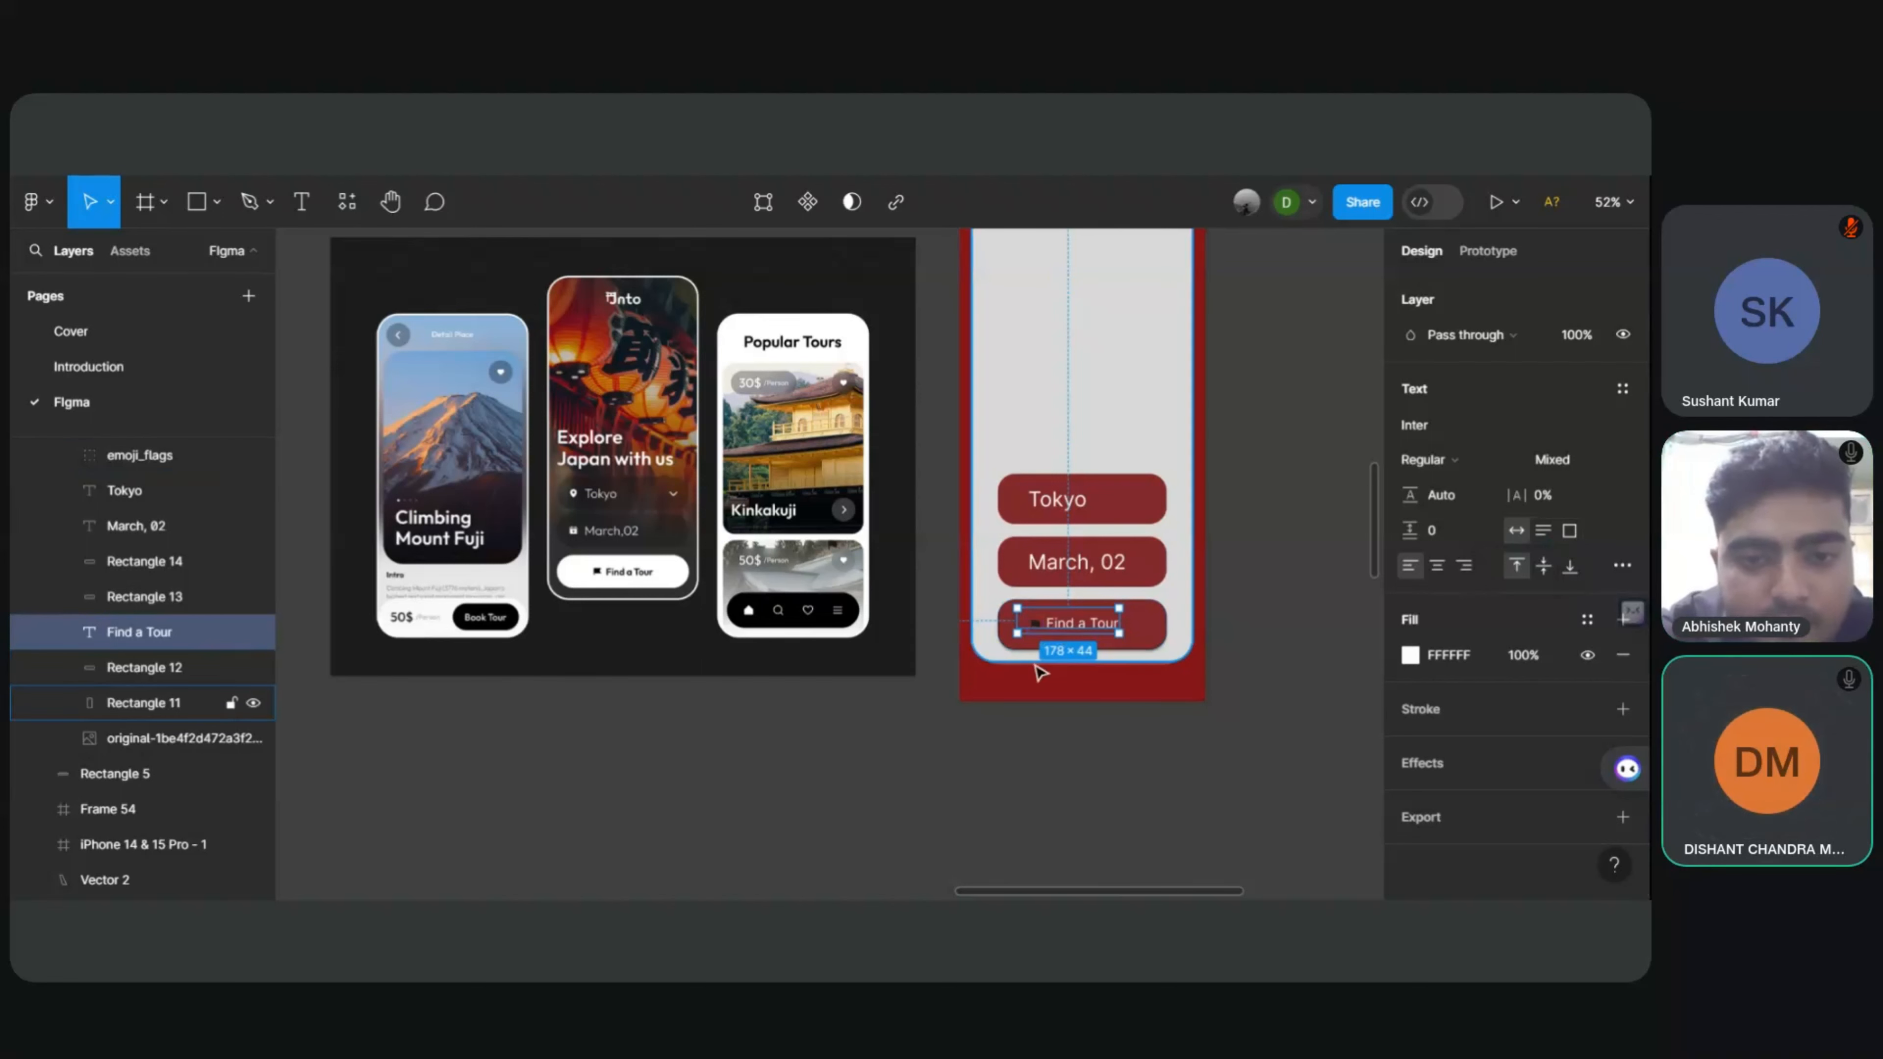
pyautogui.click(1072, 738)
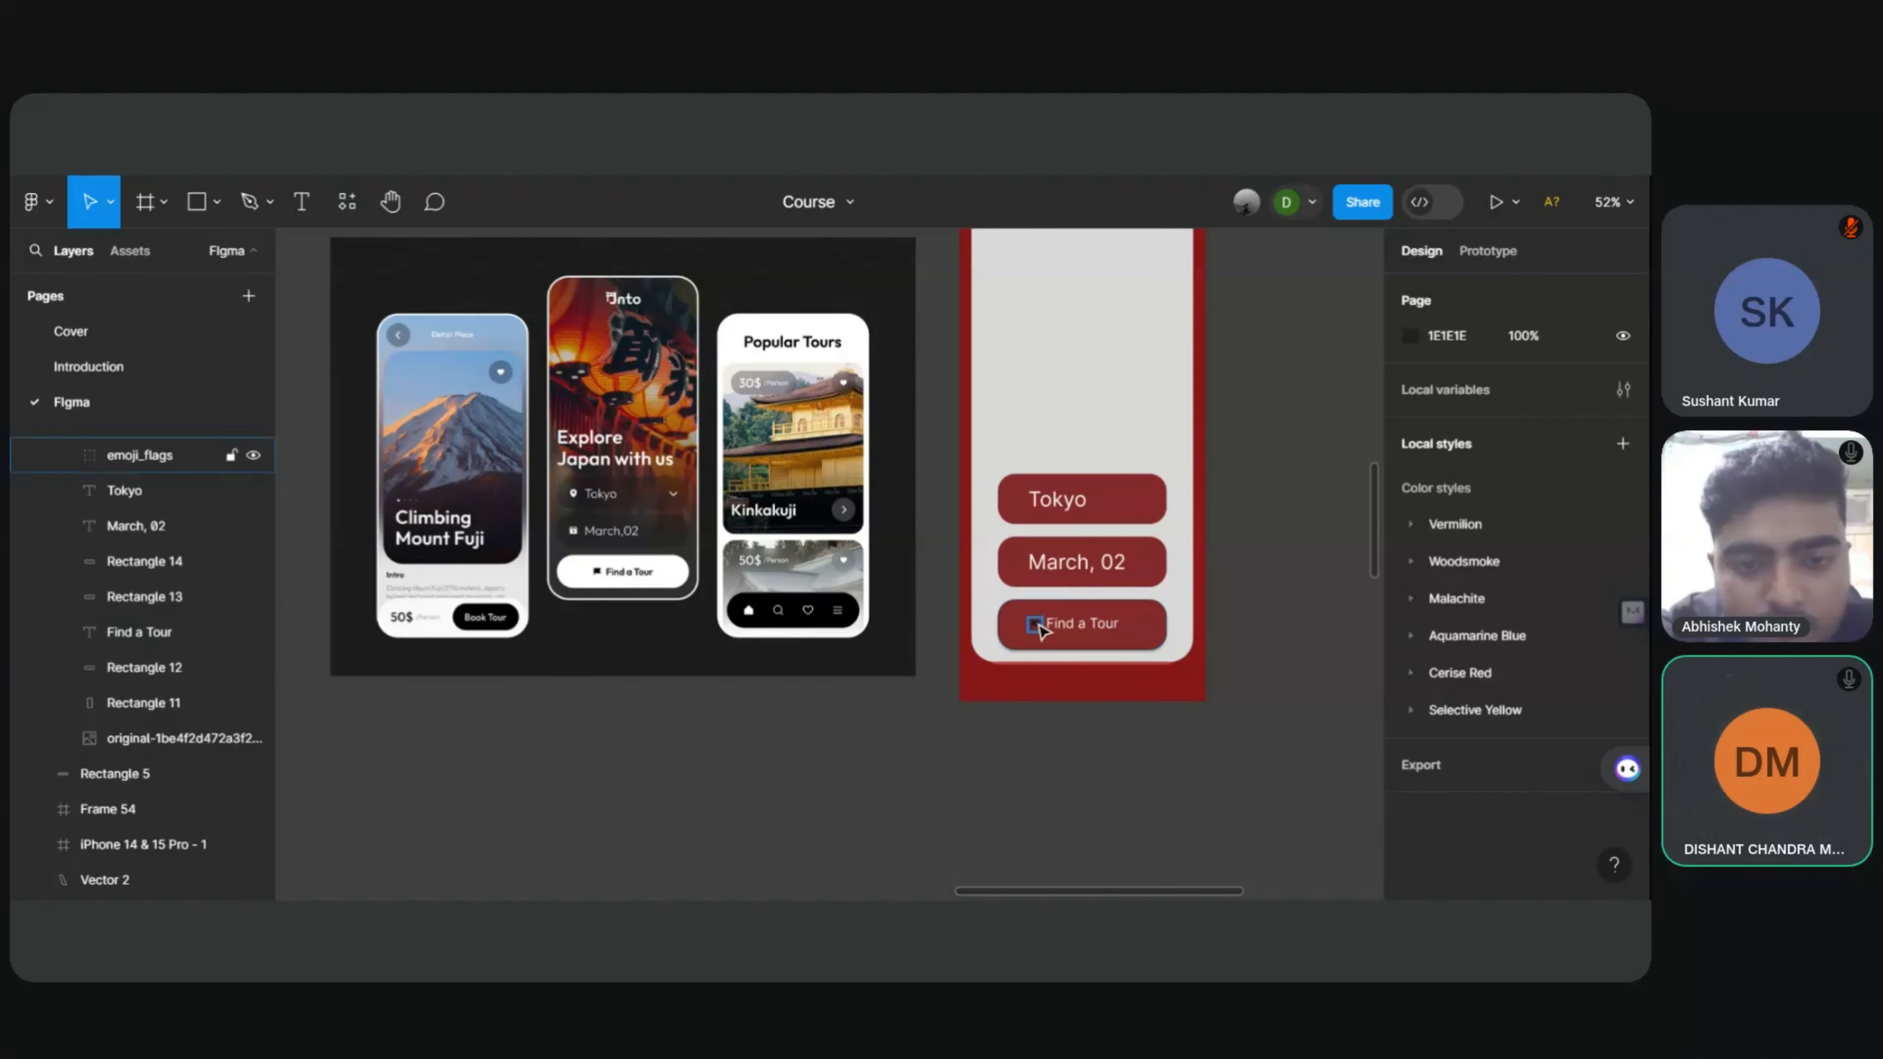
# Step: Resize the flag icon beside the Find a Tour text to about 29 × 27
pyautogui.click(1038, 620)
pyautogui.moveTo(1044, 608); pyautogui.dragTo(1038, 610)
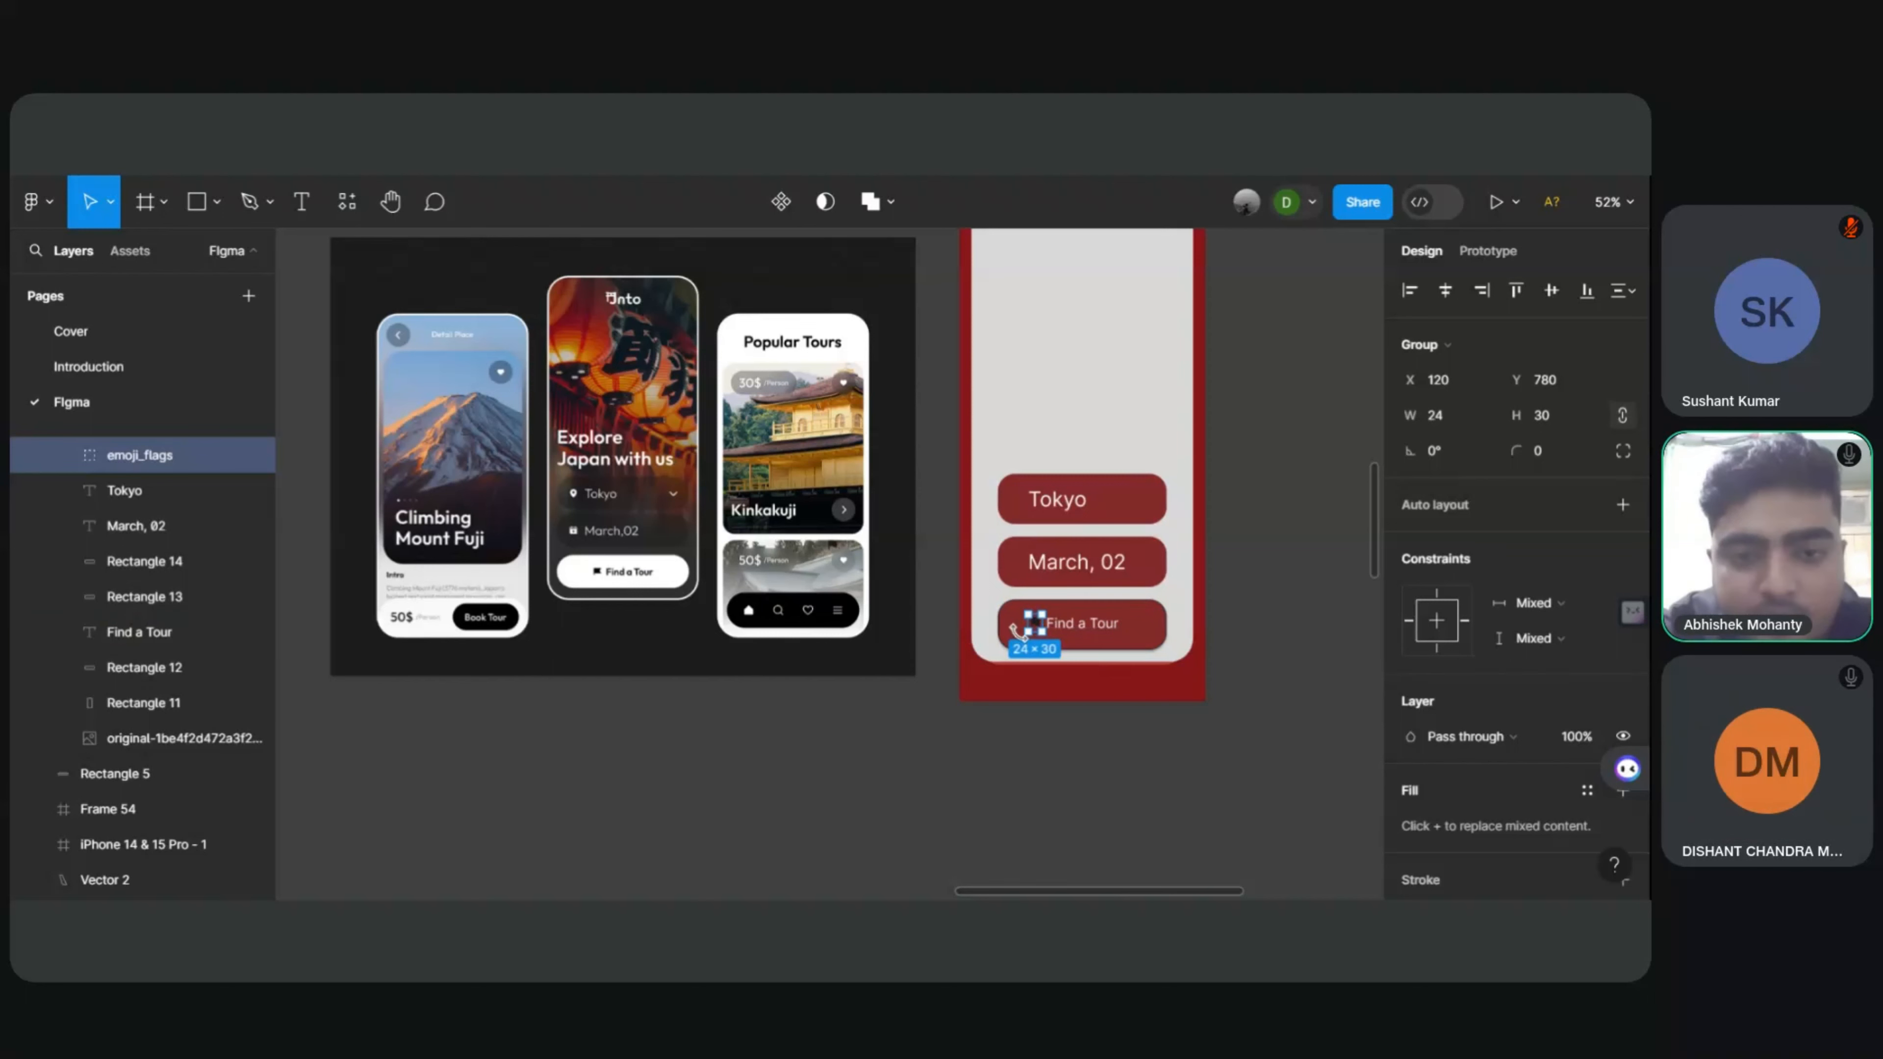
pyautogui.moveTo(1042, 623); pyautogui.dragTo(1047, 625)
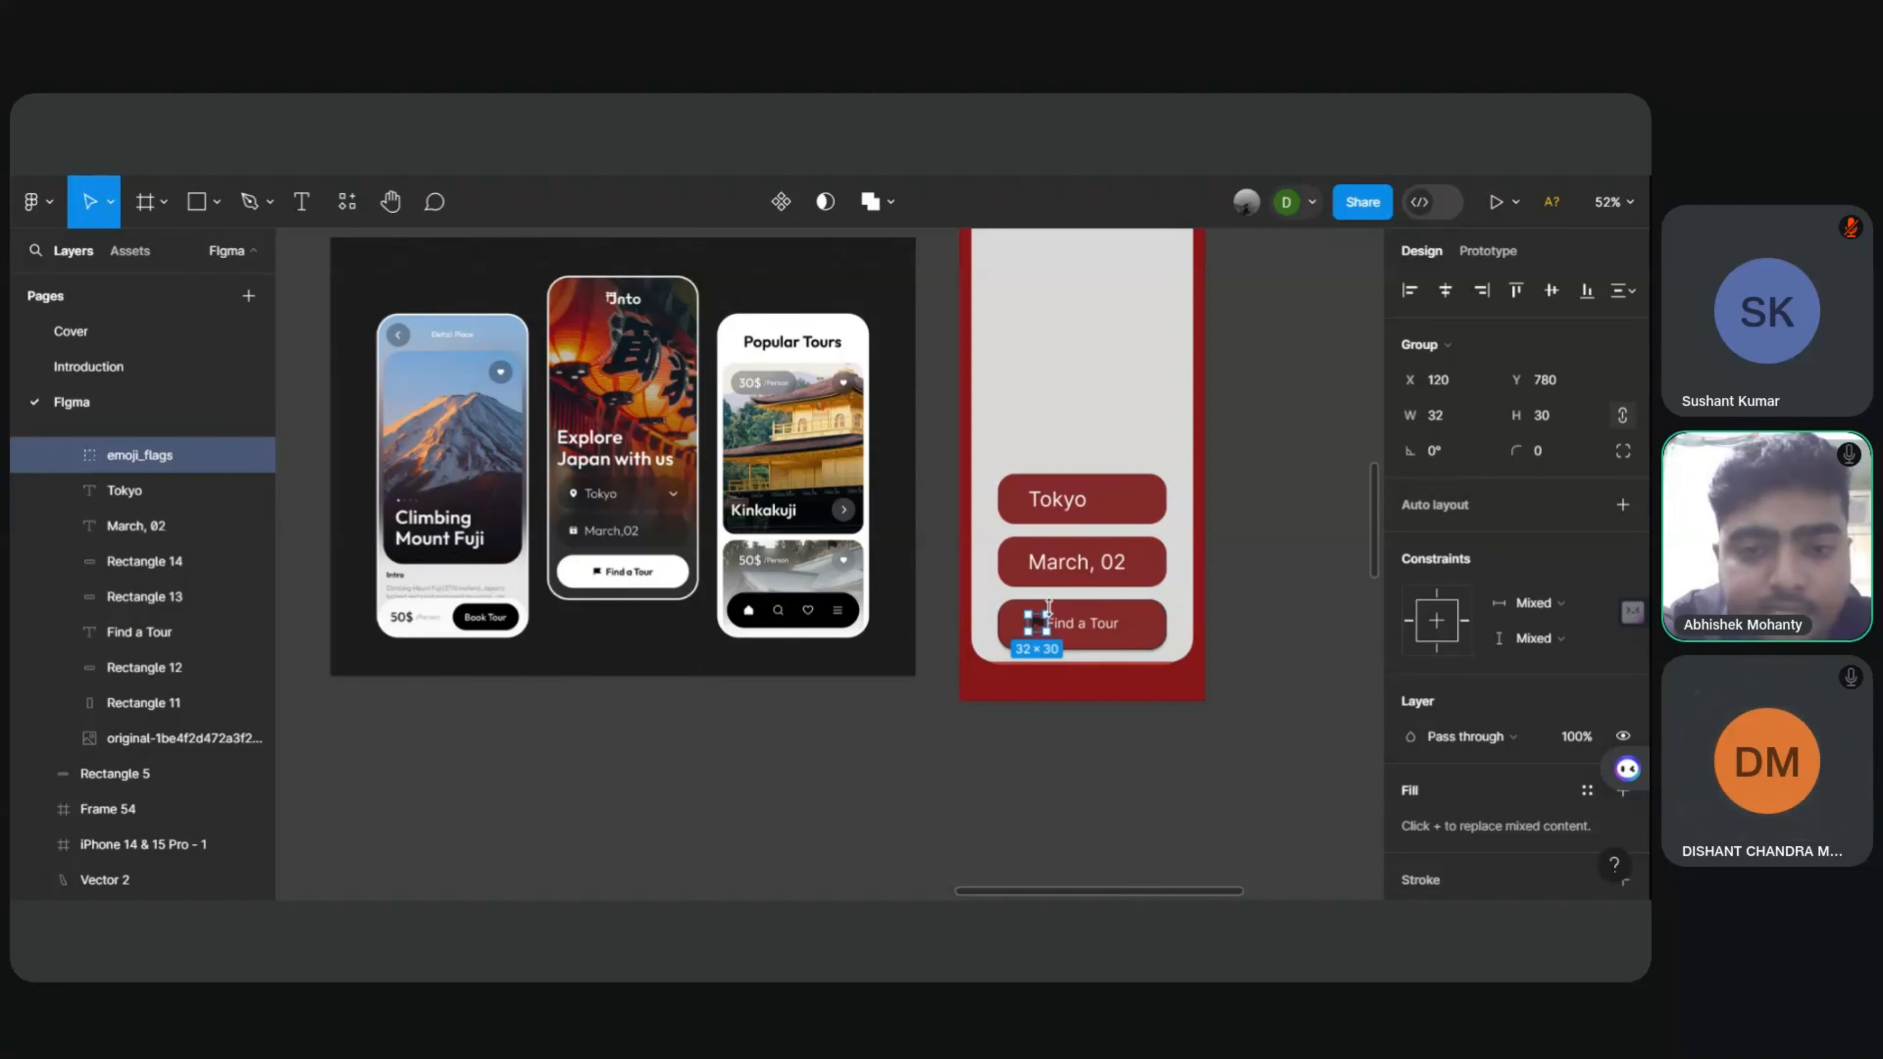
pyautogui.moveTo(1051, 610)
pyautogui.mouseDown()
pyautogui.moveTo(1058, 586)
pyautogui.moveTo(1047, 604)
pyautogui.mouseUp()
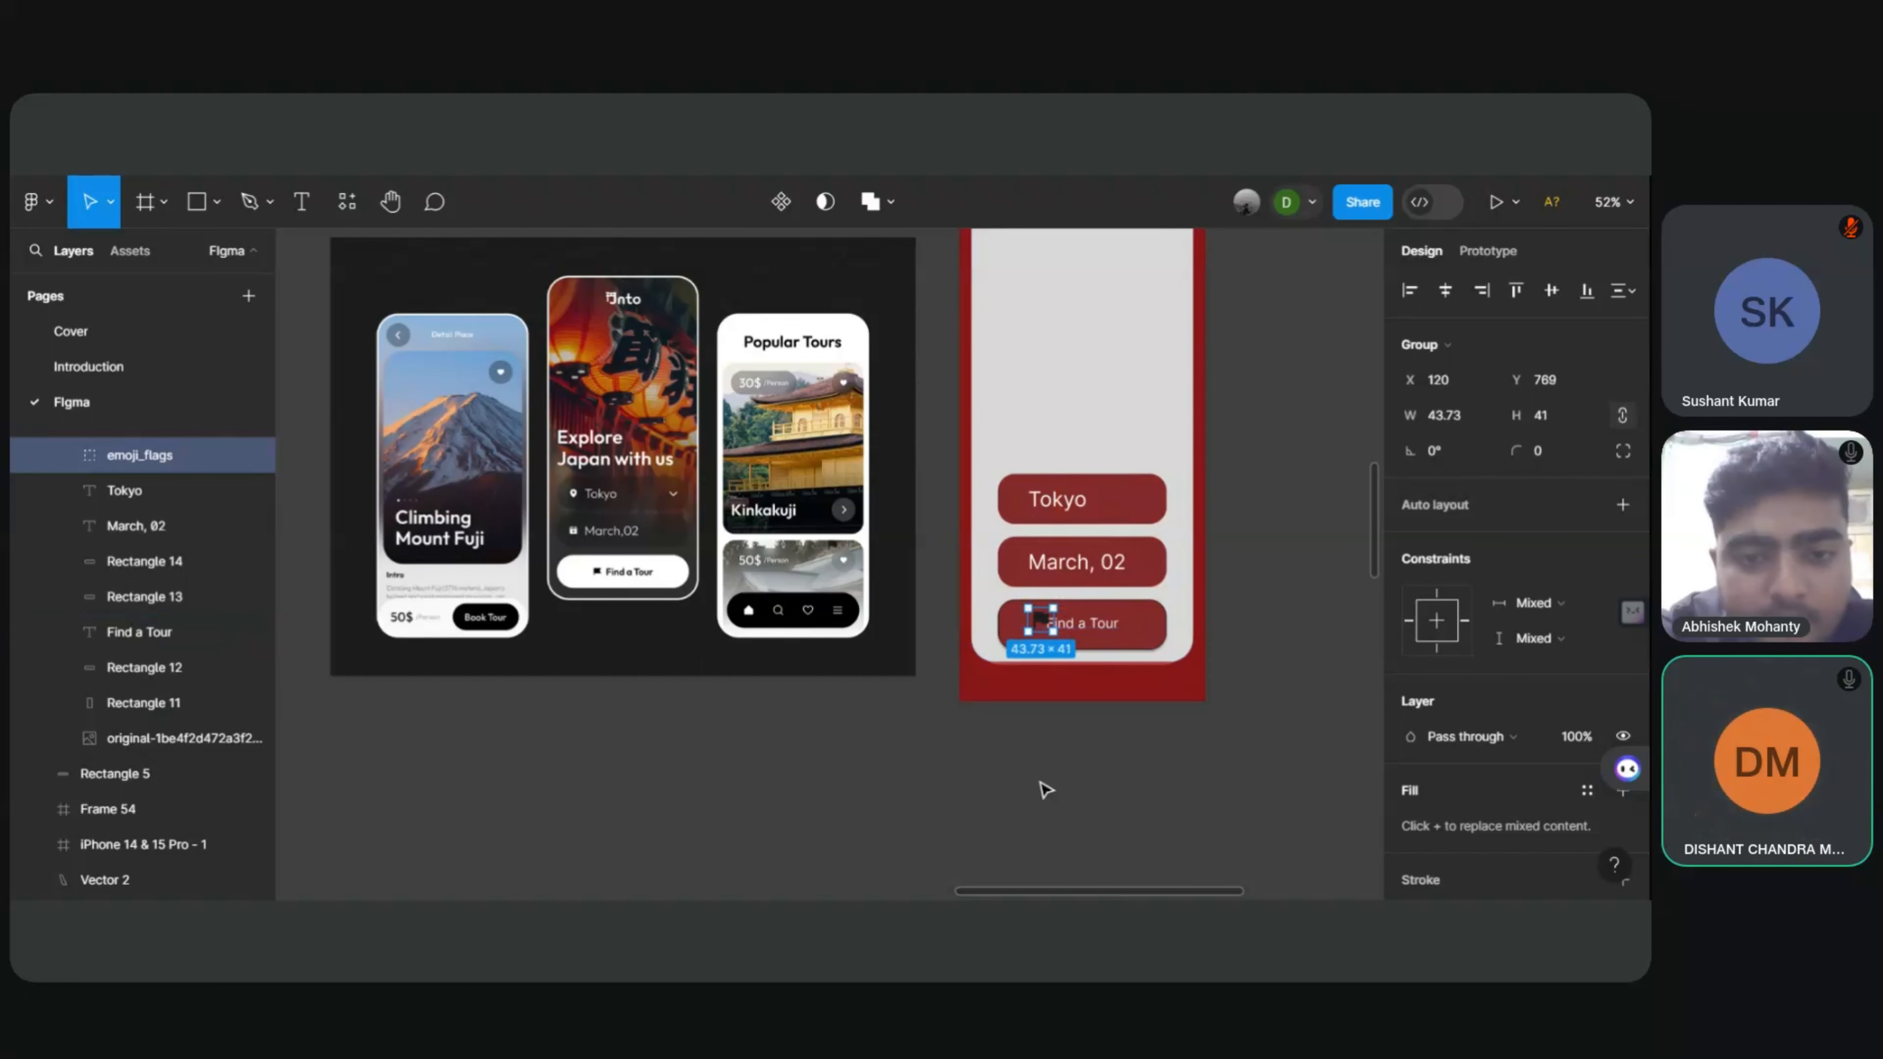
pyautogui.scroll(6, 1162, 659)
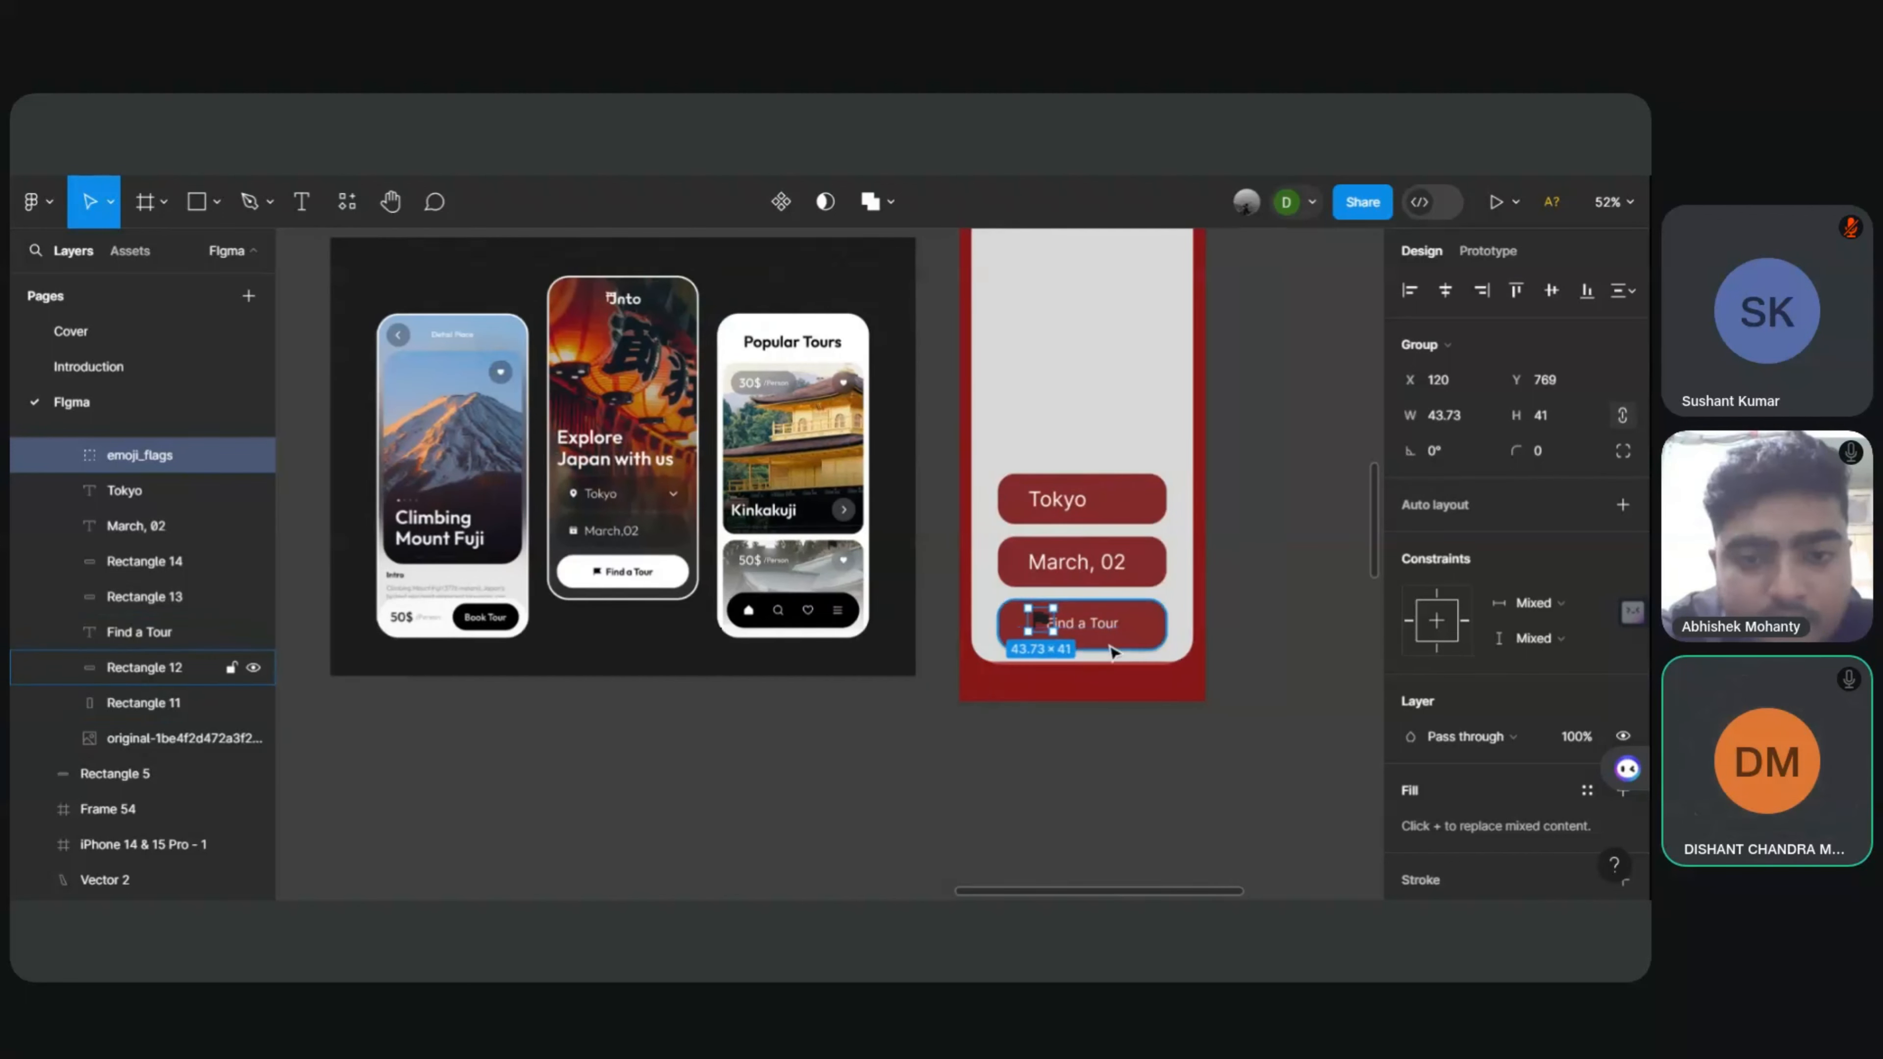
pyautogui.scroll(3, 1095, 649)
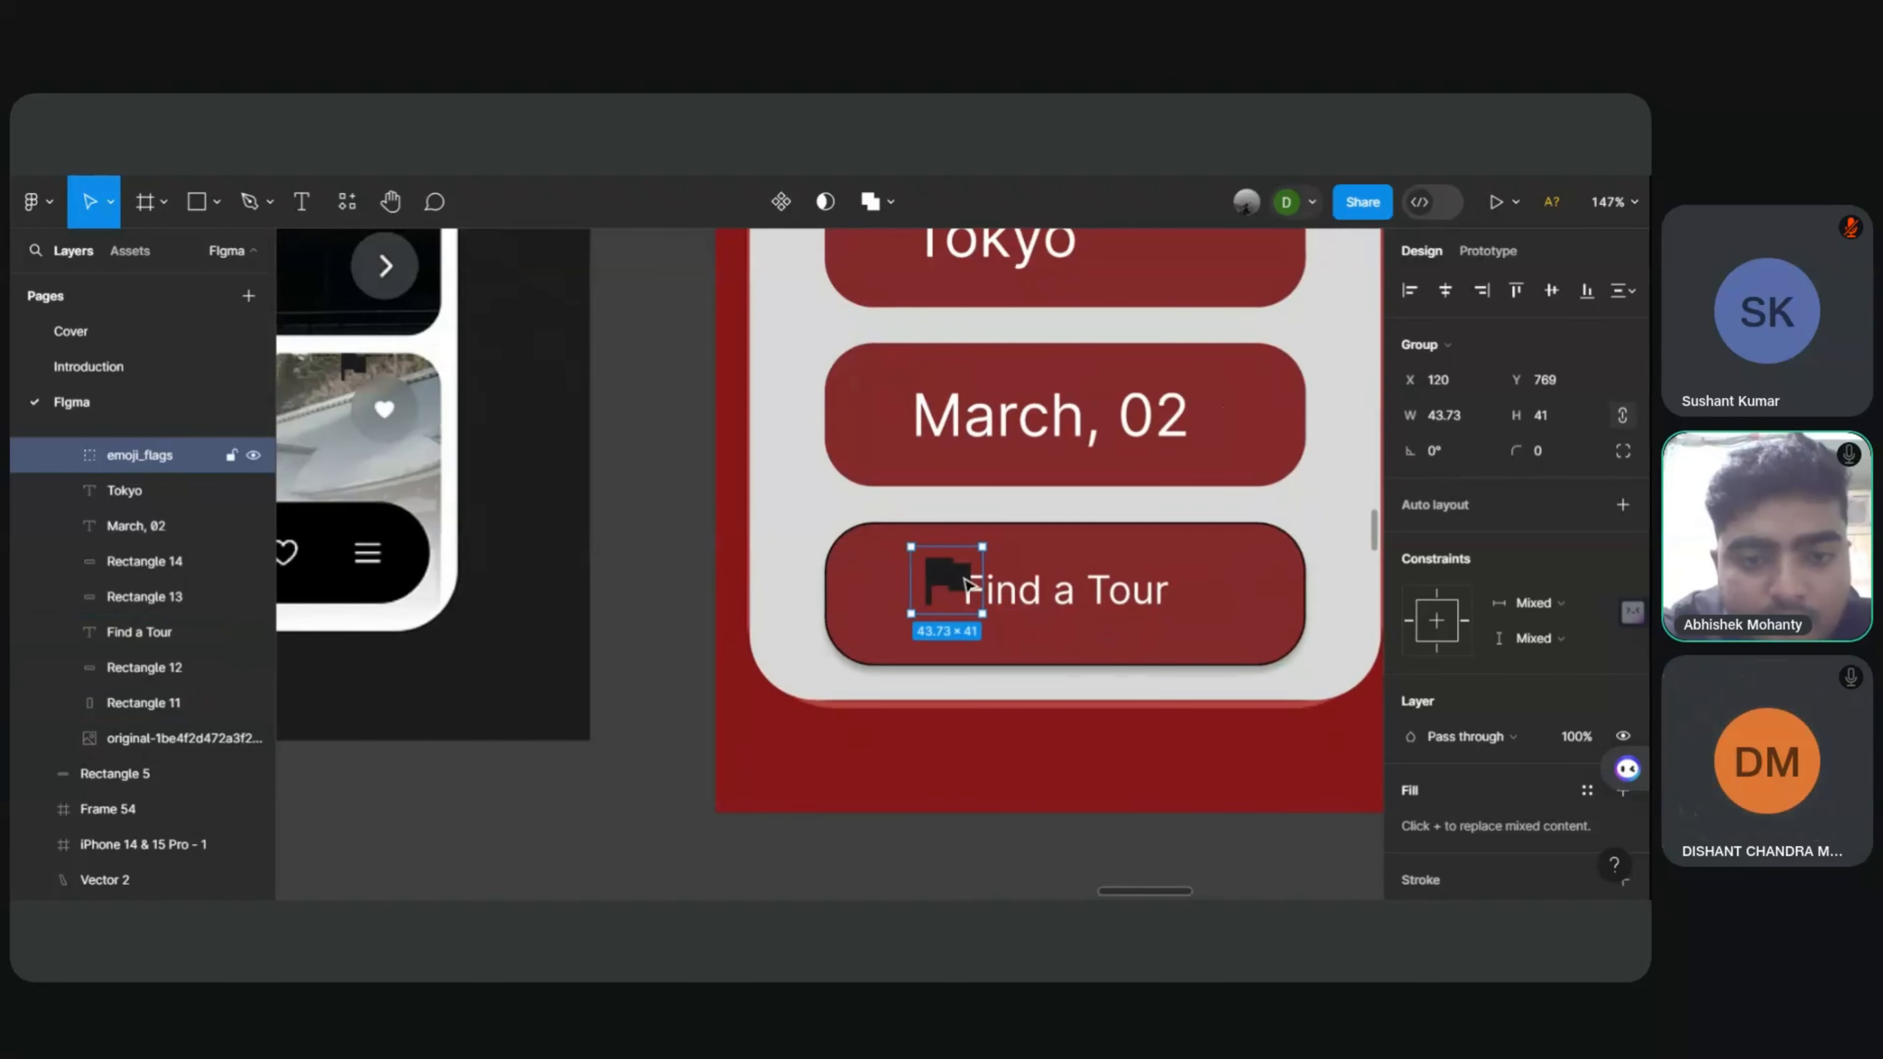
pyautogui.moveTo(964, 586)
pyautogui.mouseDown()
pyautogui.moveTo(958, 564)
pyautogui.moveTo(942, 600)
pyautogui.mouseUp()
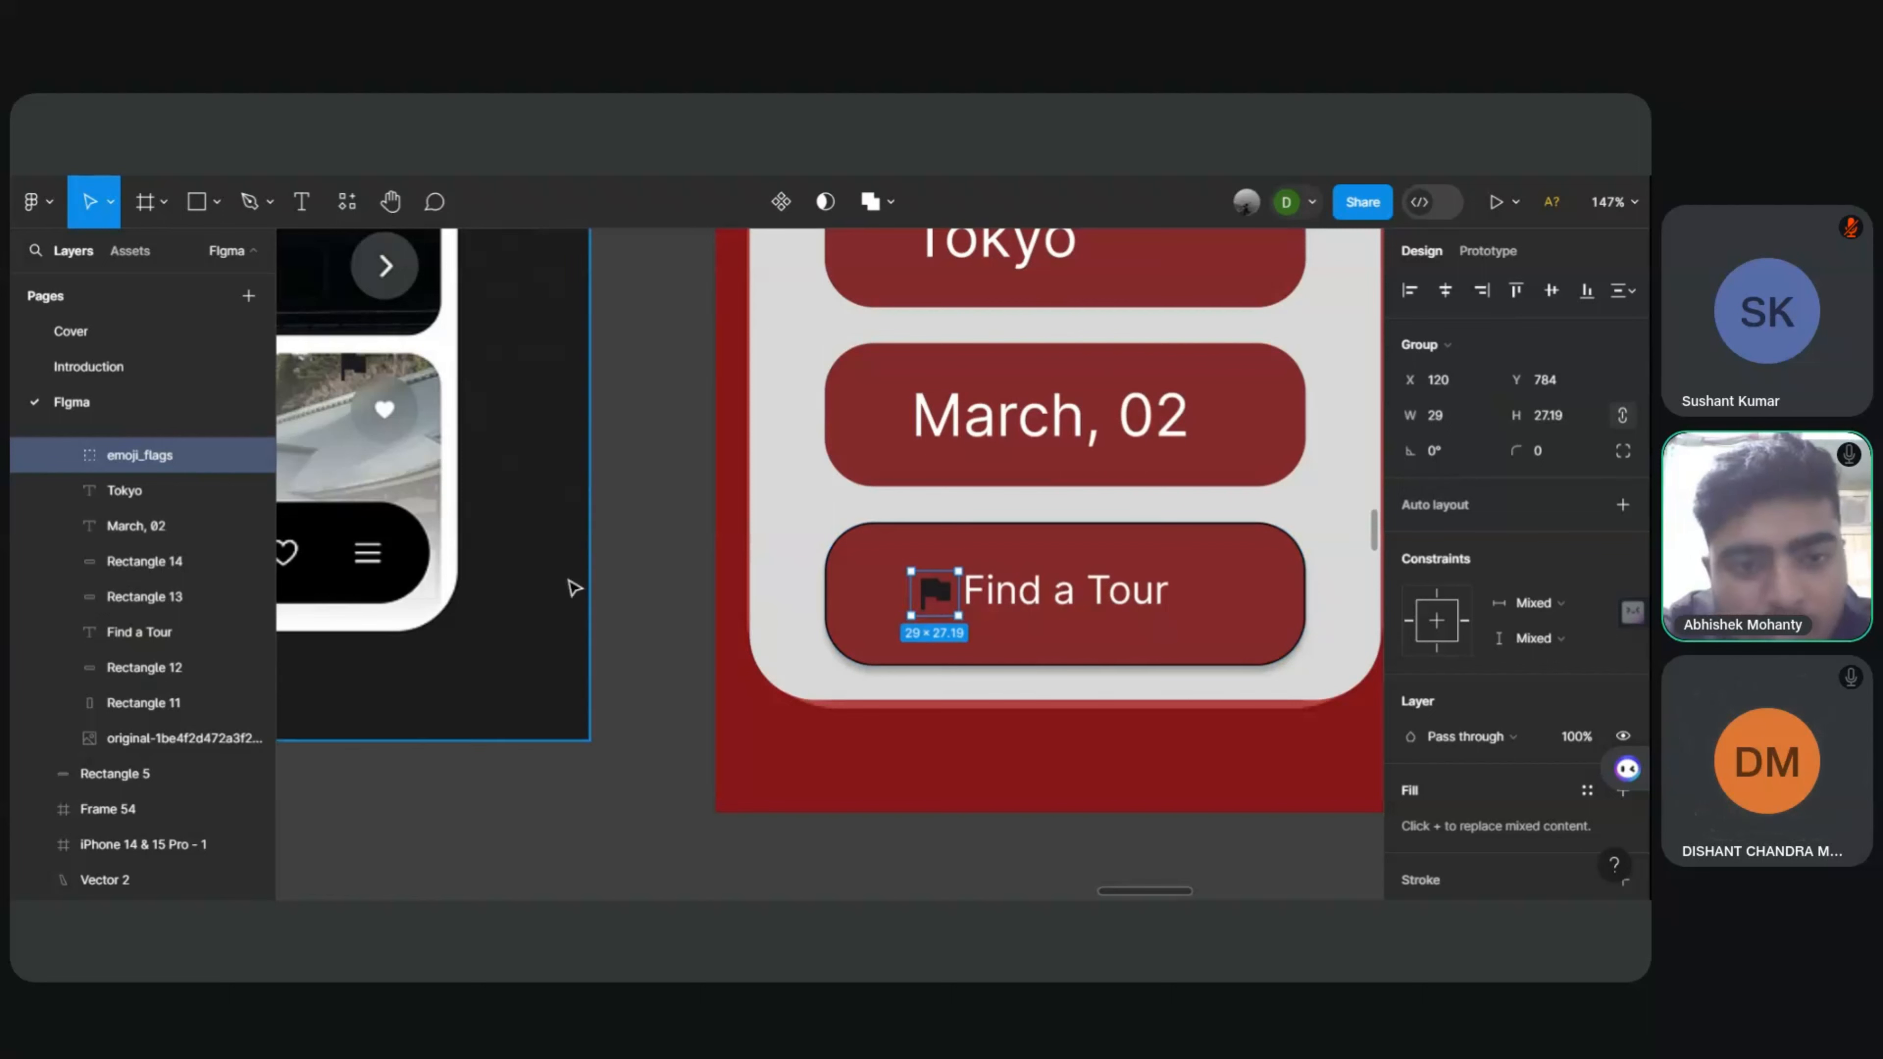
# Step: Change the fill of the flag shape inside the emoji_flags group to white (FFFFFF) and deselect it
pyautogui.scroll(3, 643, 594)
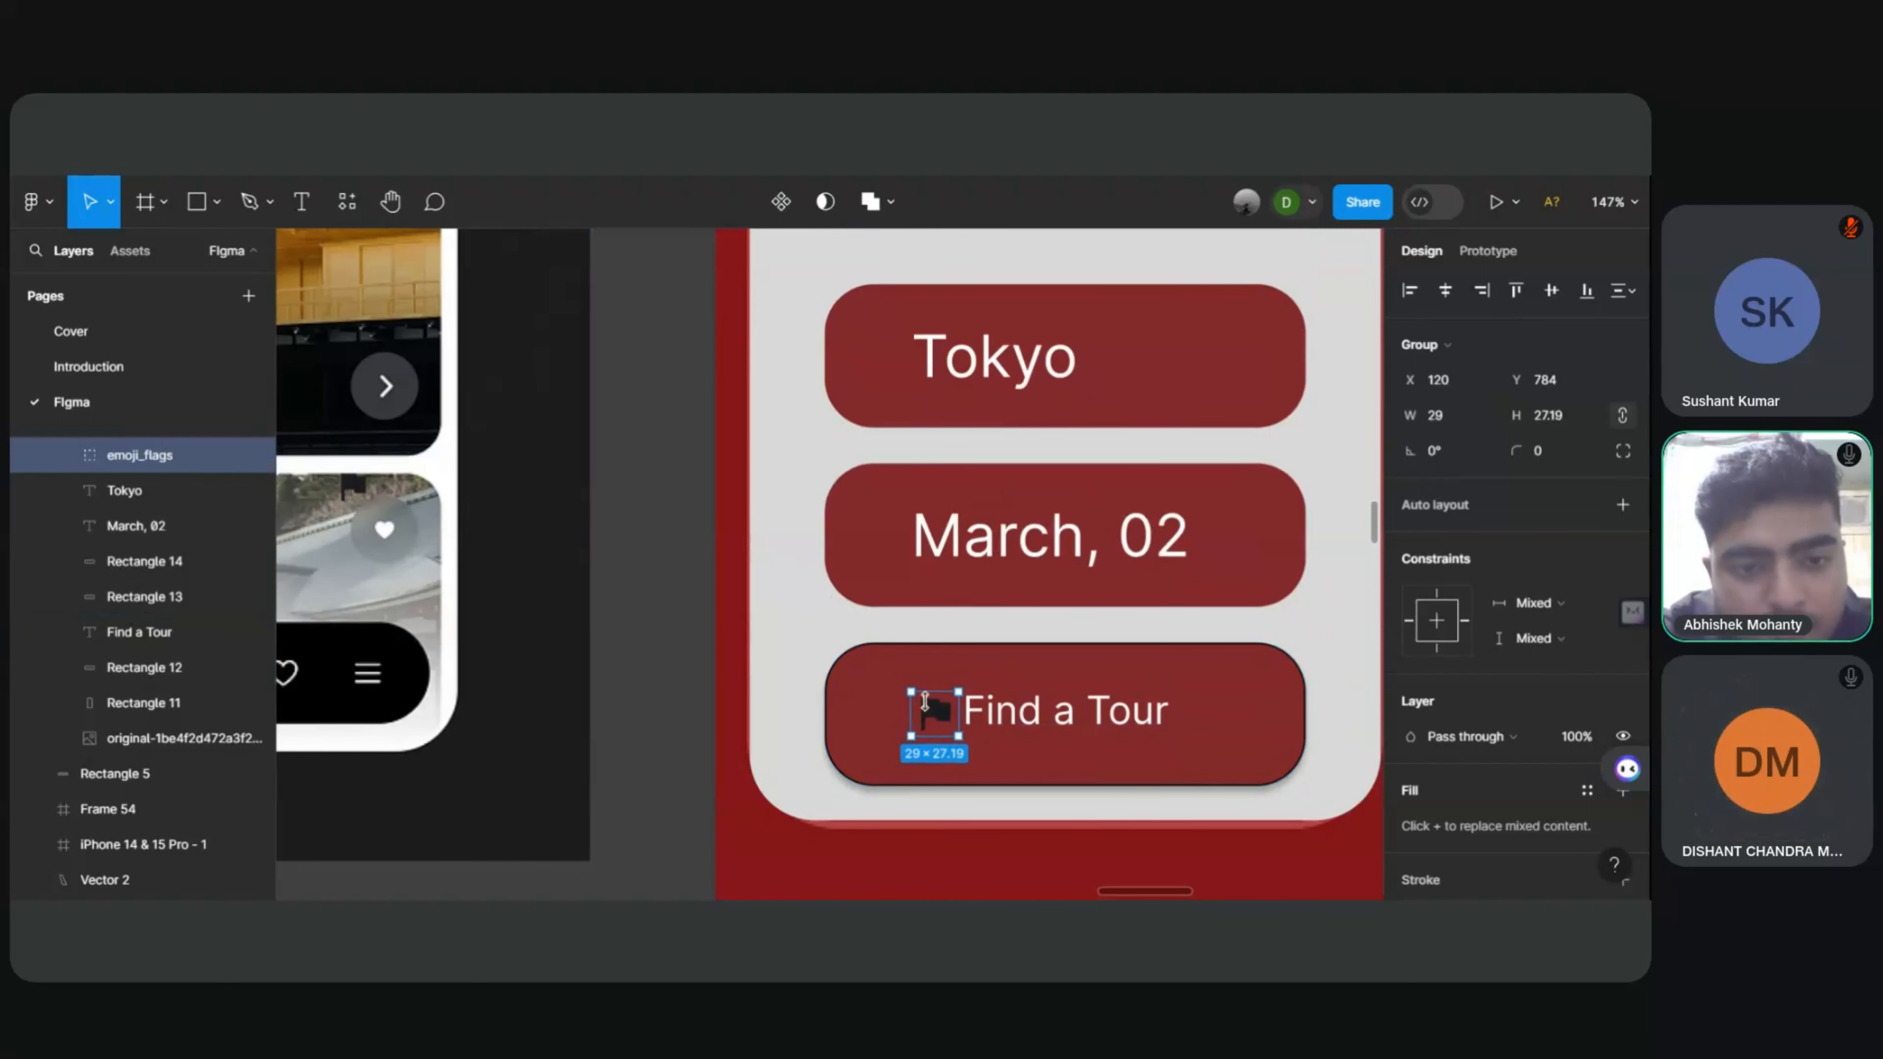
pyautogui.doubleClick(934, 716)
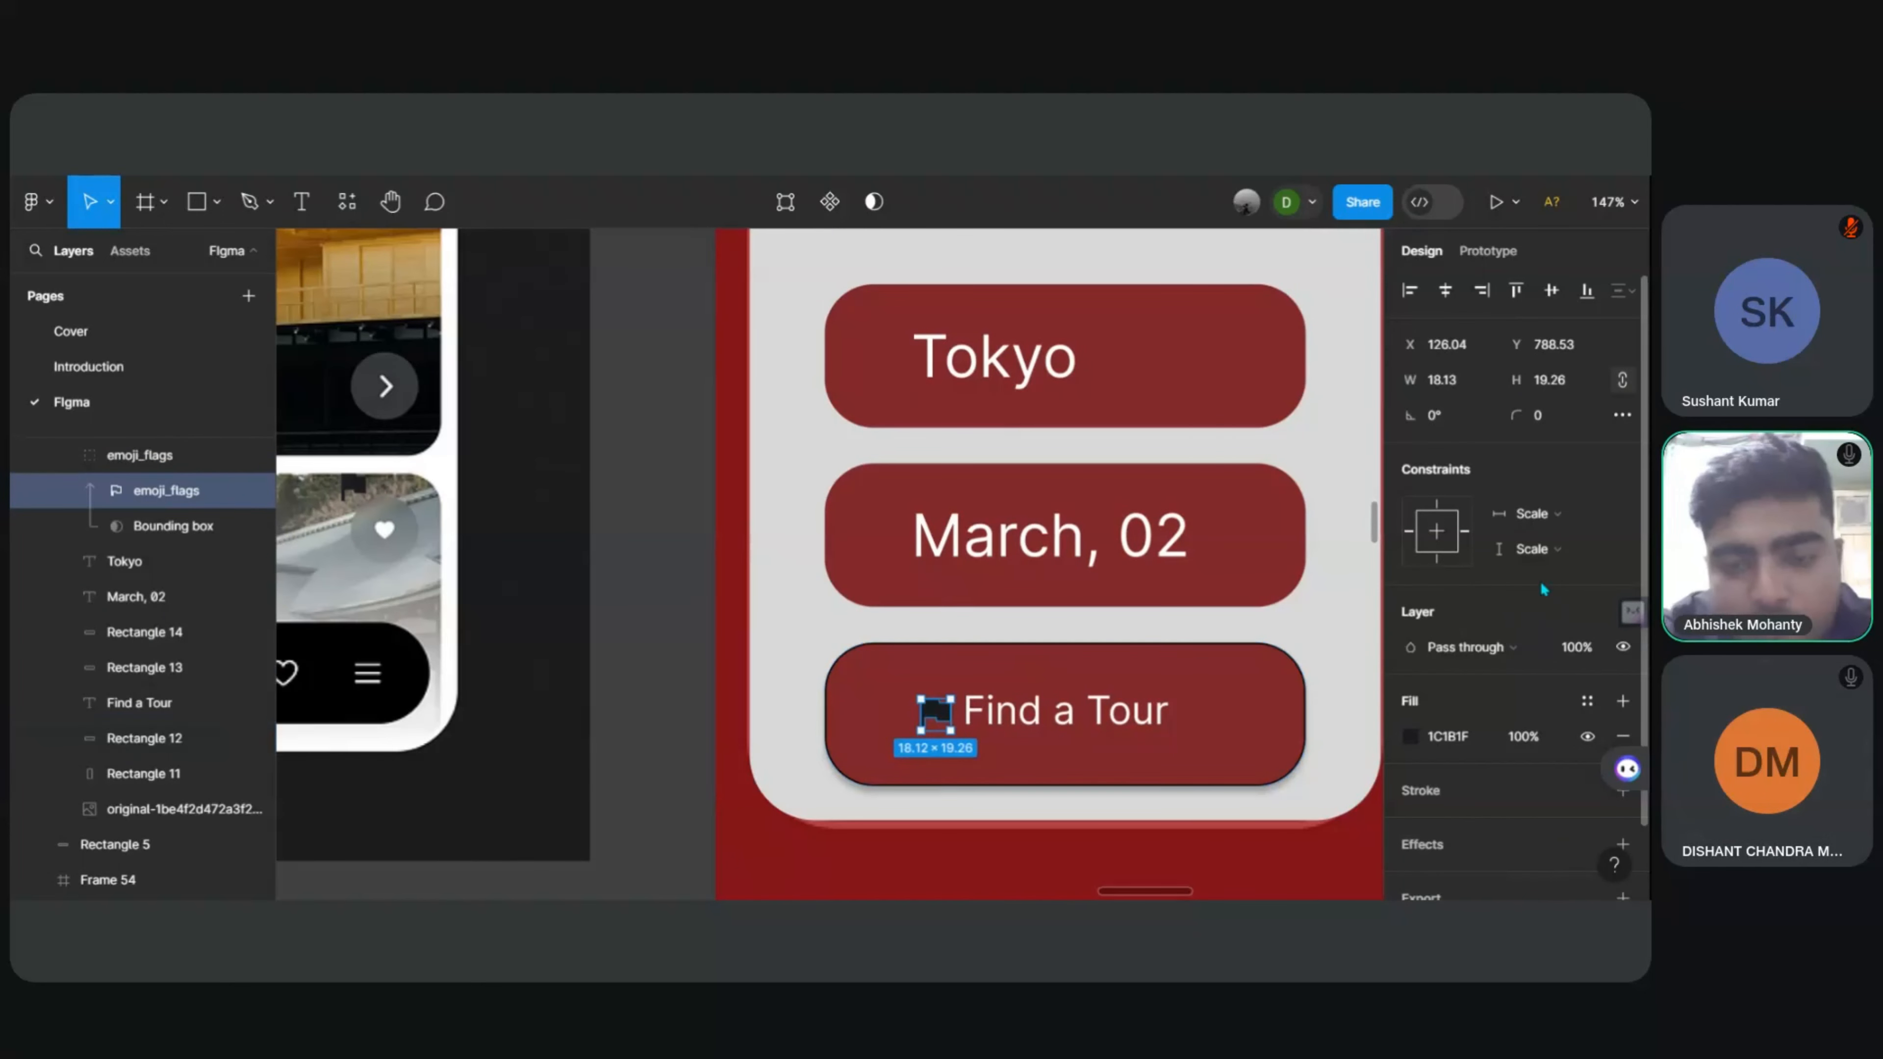
pyautogui.click(1465, 737)
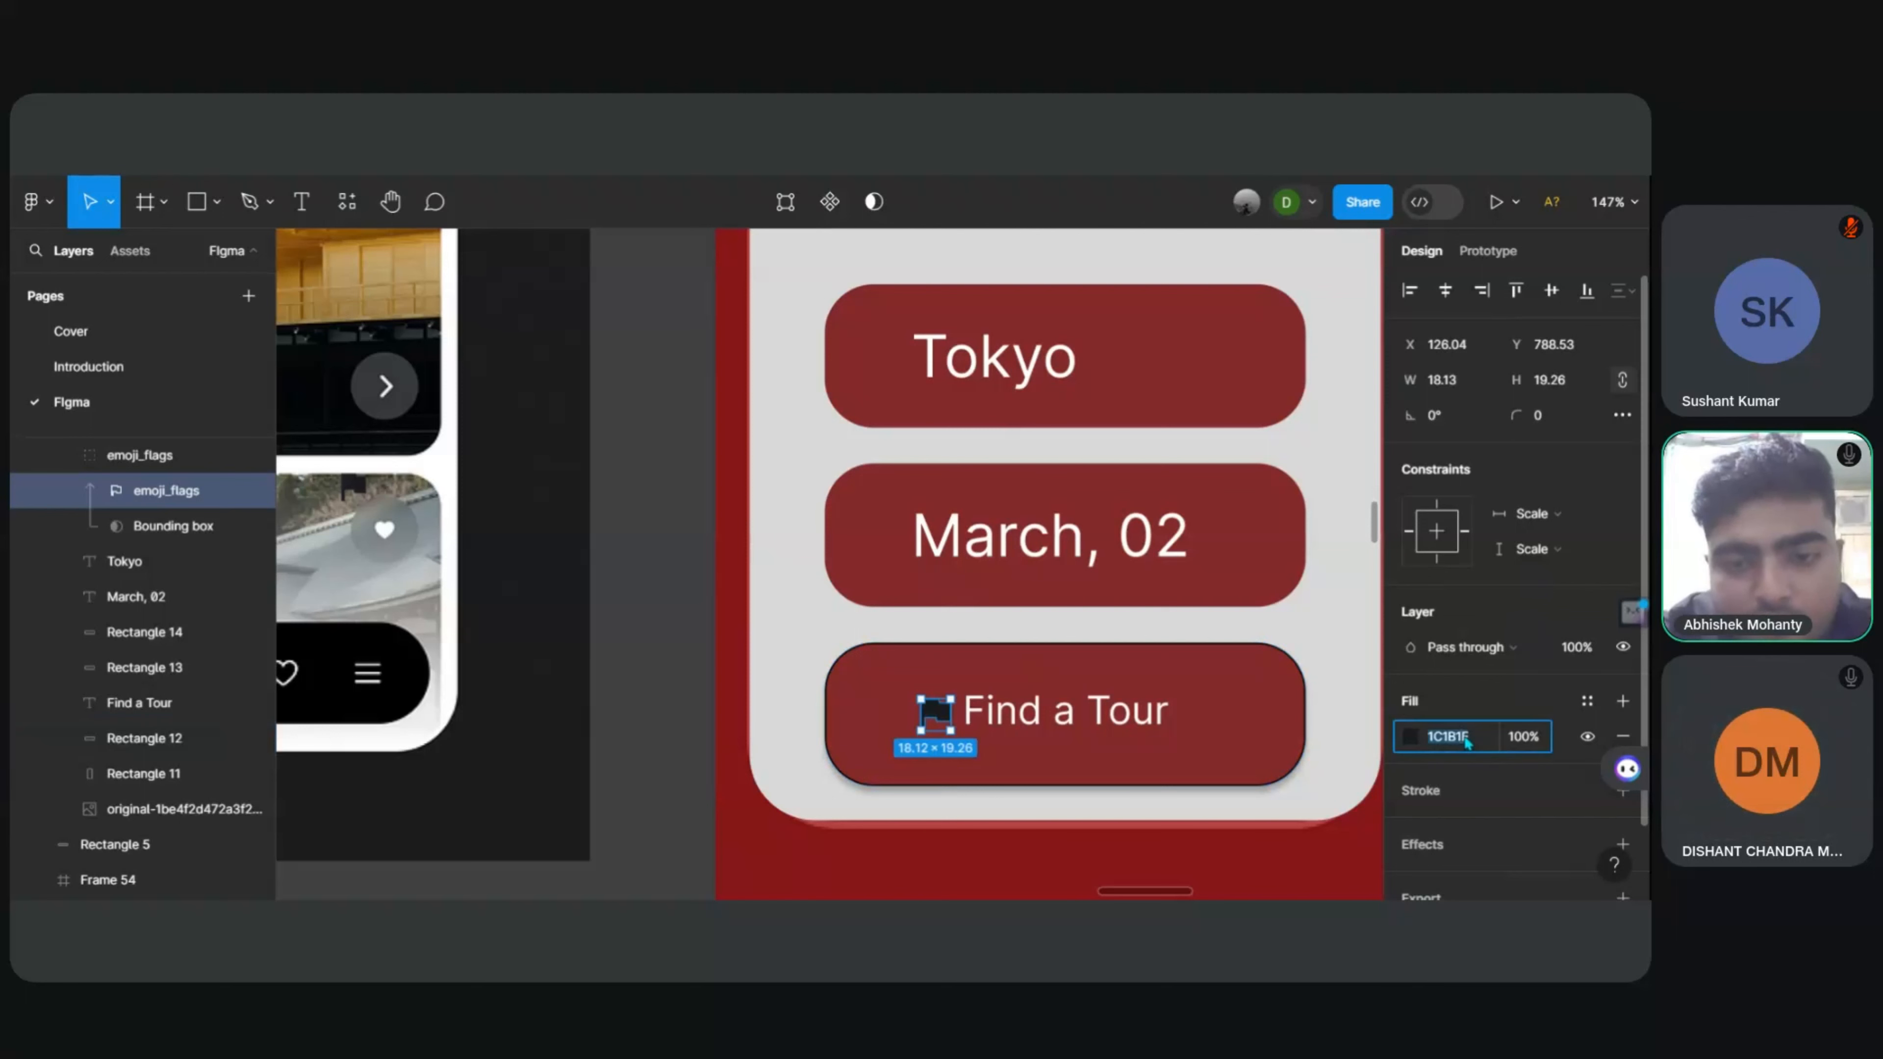
pyautogui.click(1411, 744)
pyautogui.moveTo(1326, 401); pyautogui.dragTo(1329, 348)
pyautogui.click(1145, 778)
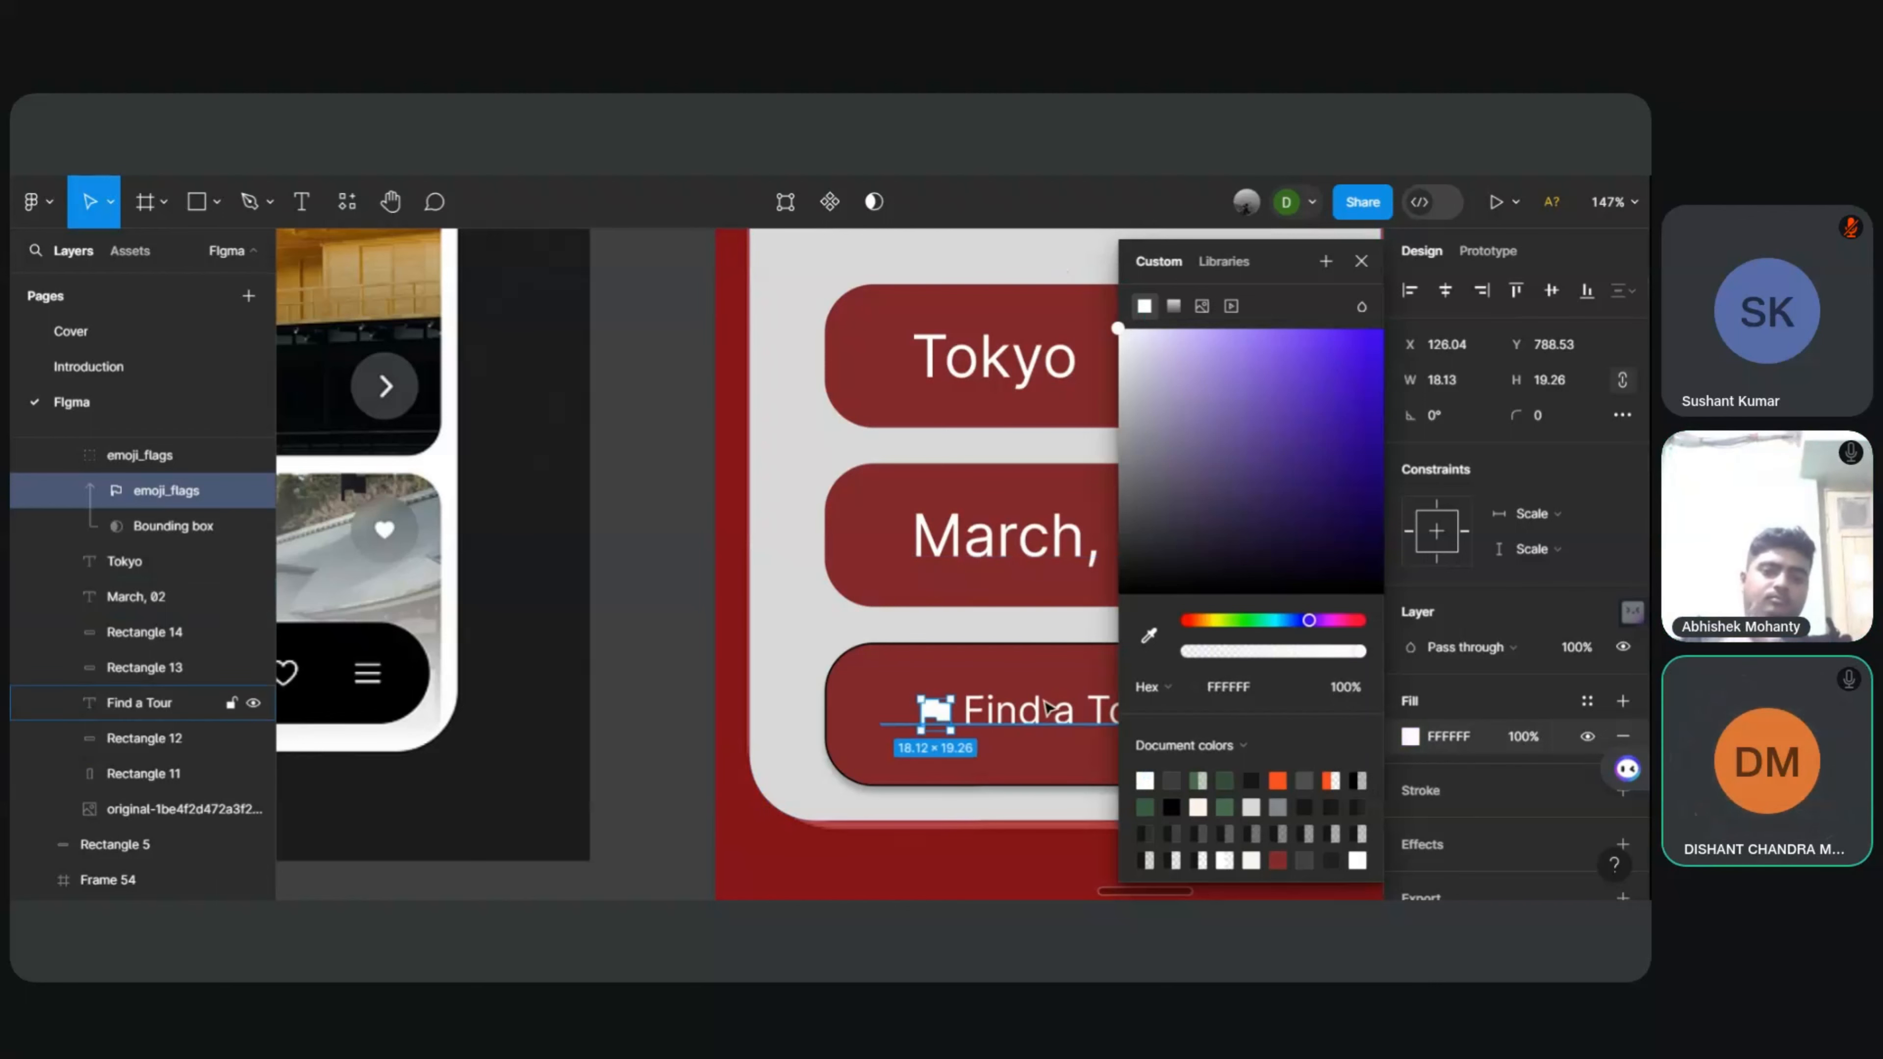
pyautogui.click(639, 527)
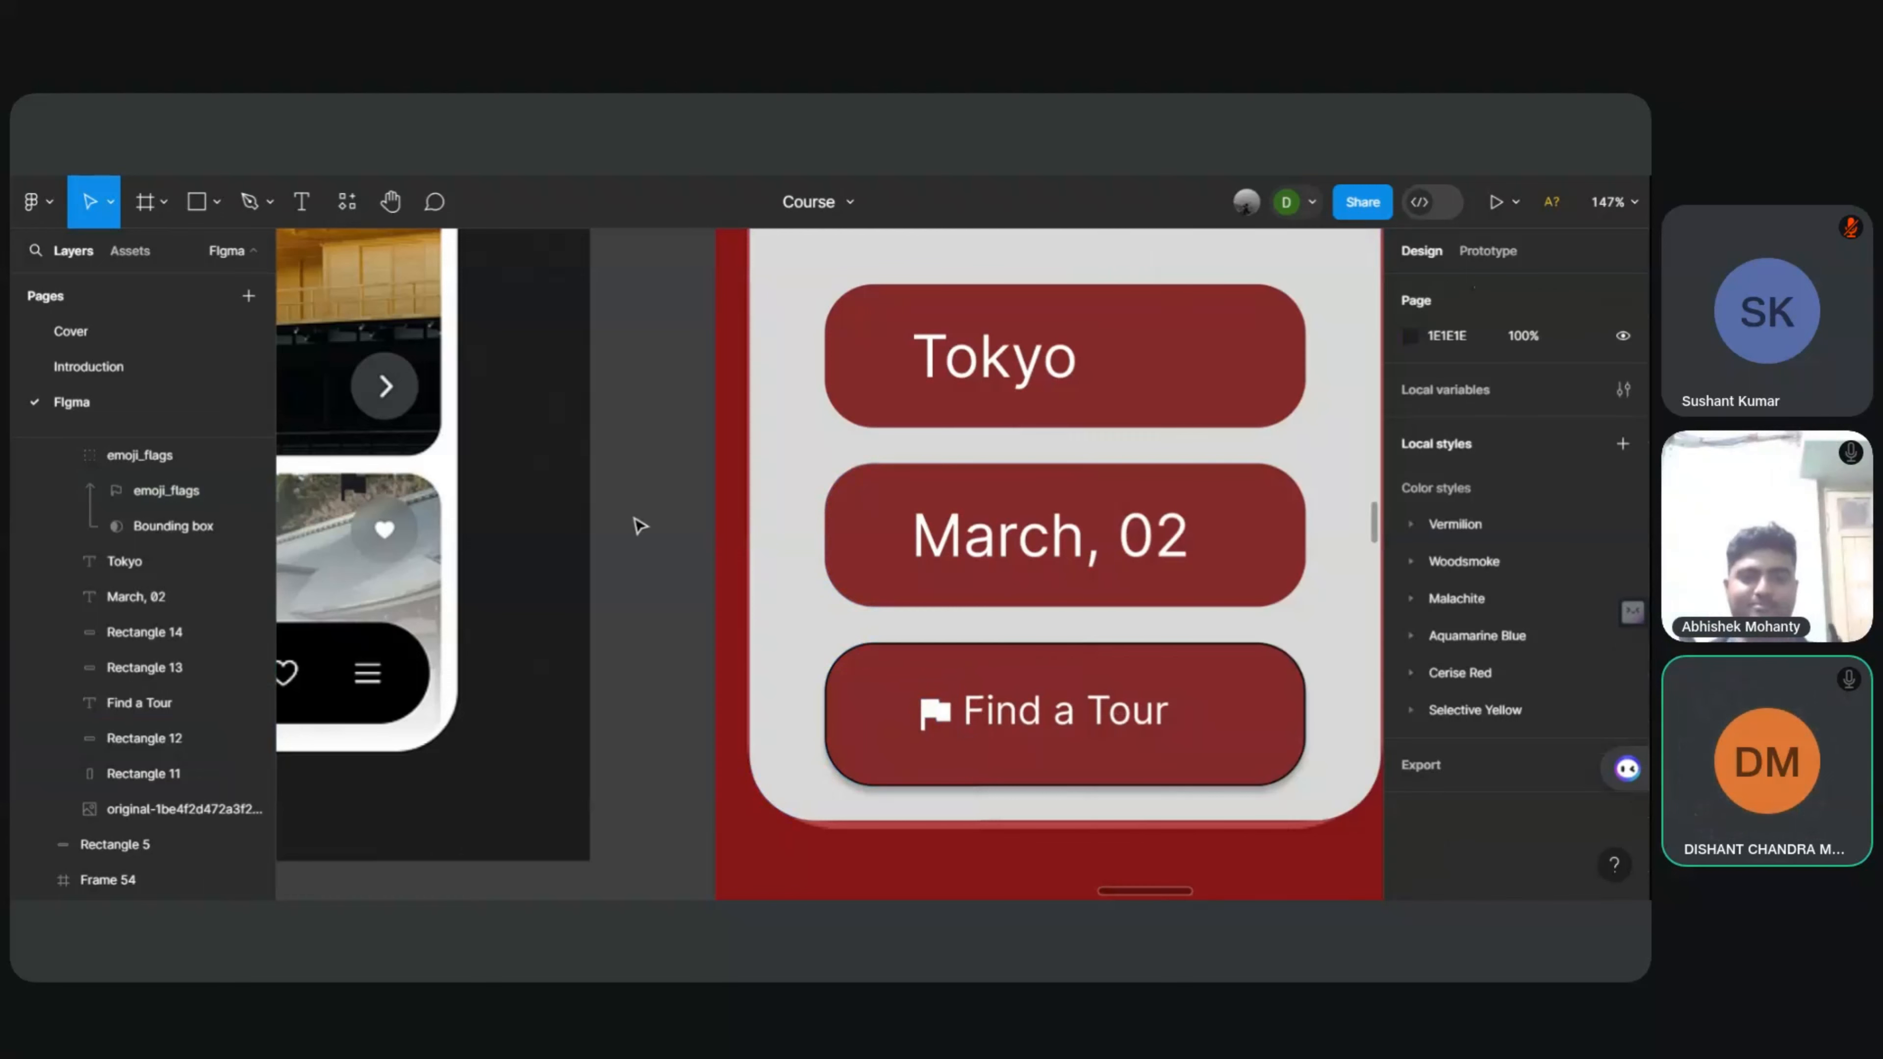
# Step: Enlarge the white flag icon to about 35 × 31, extending it away from the Find a Tour text, and deselect it
pyautogui.scroll(-1, 963, 667)
pyautogui.click(930, 709)
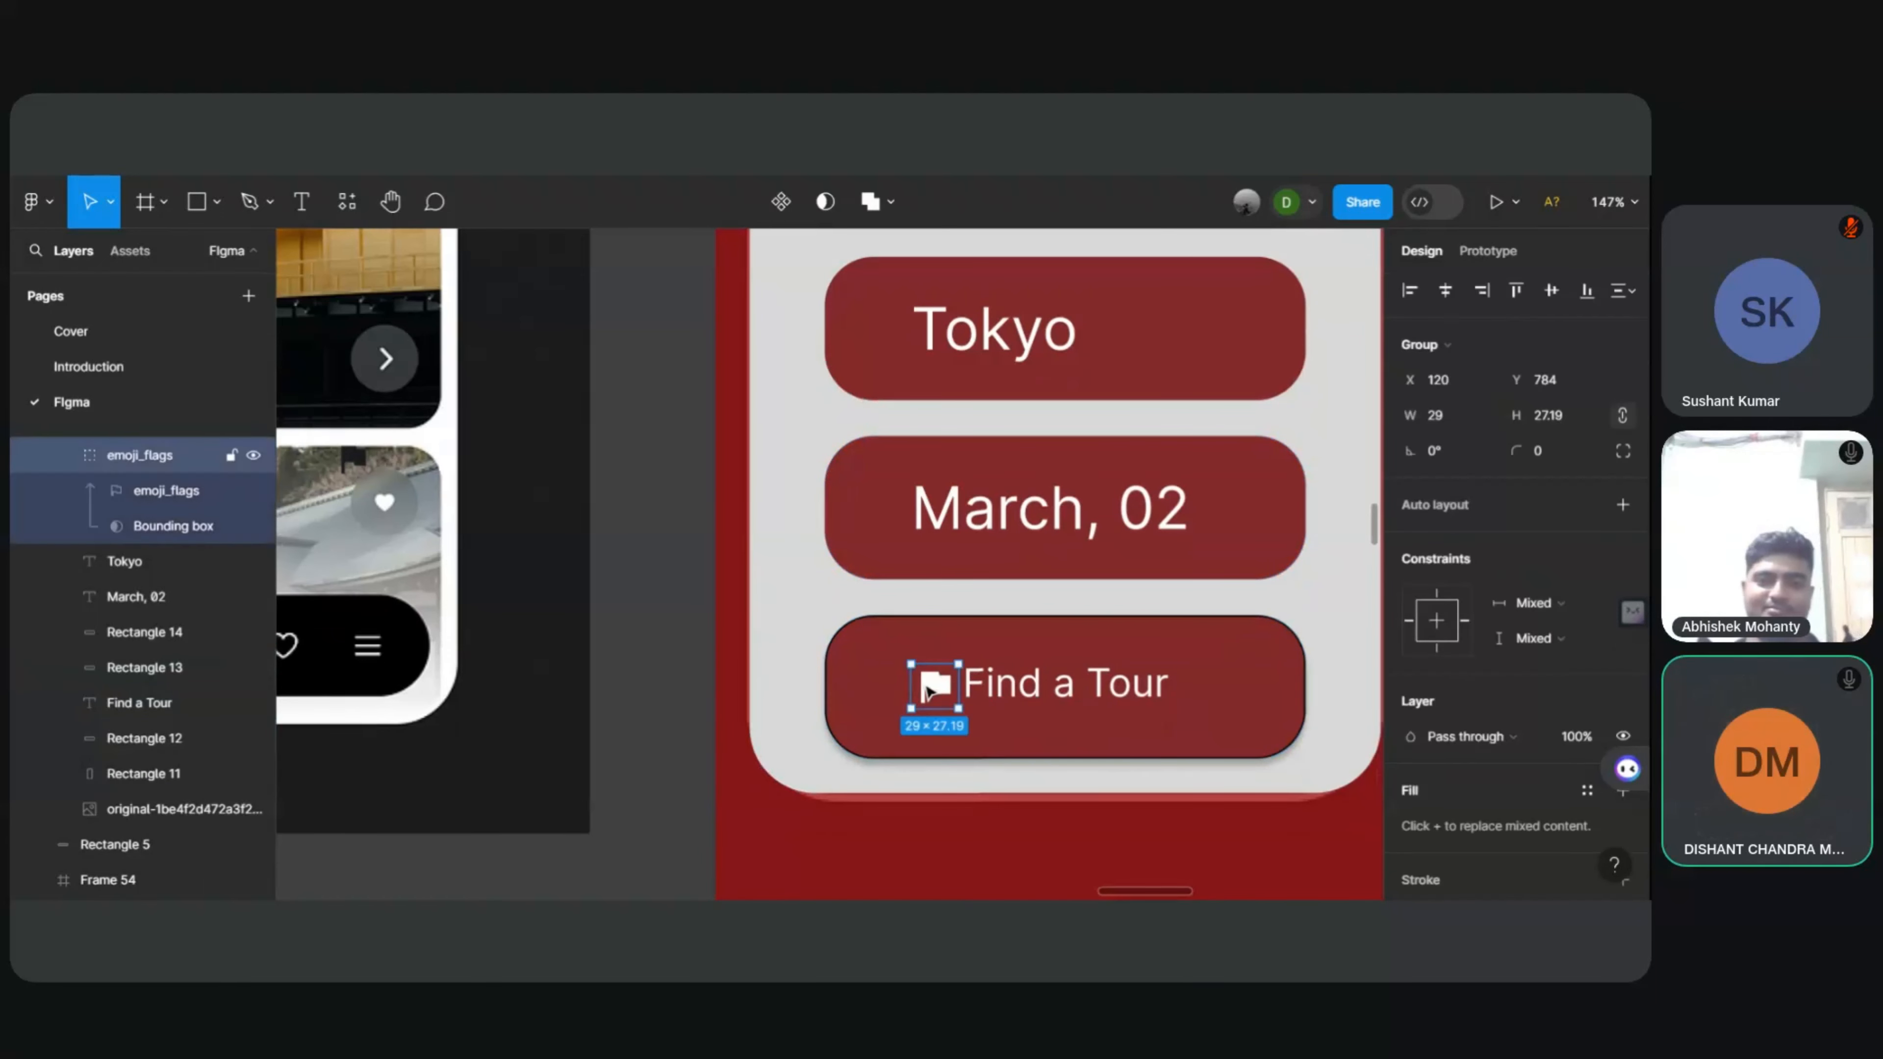
pyautogui.moveTo(911, 664); pyautogui.dragTo(898, 656)
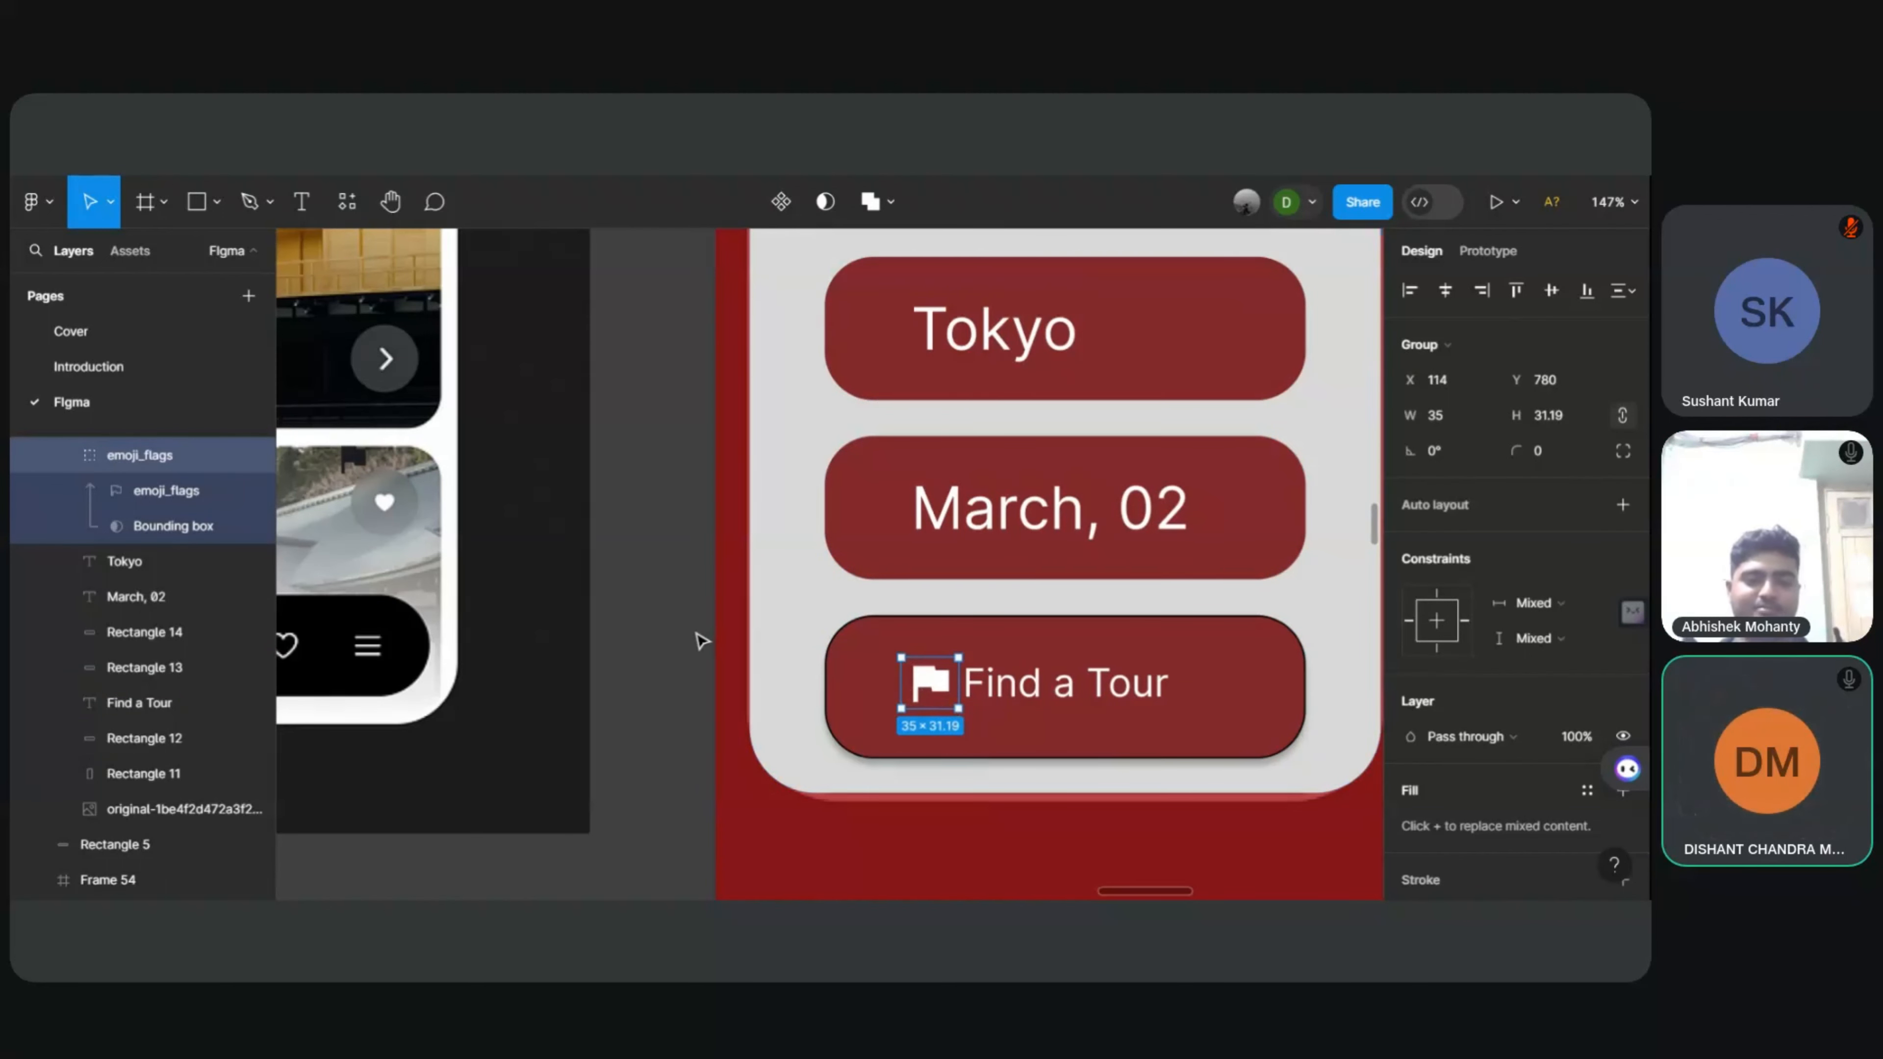
pyautogui.scroll(-10, 703, 644)
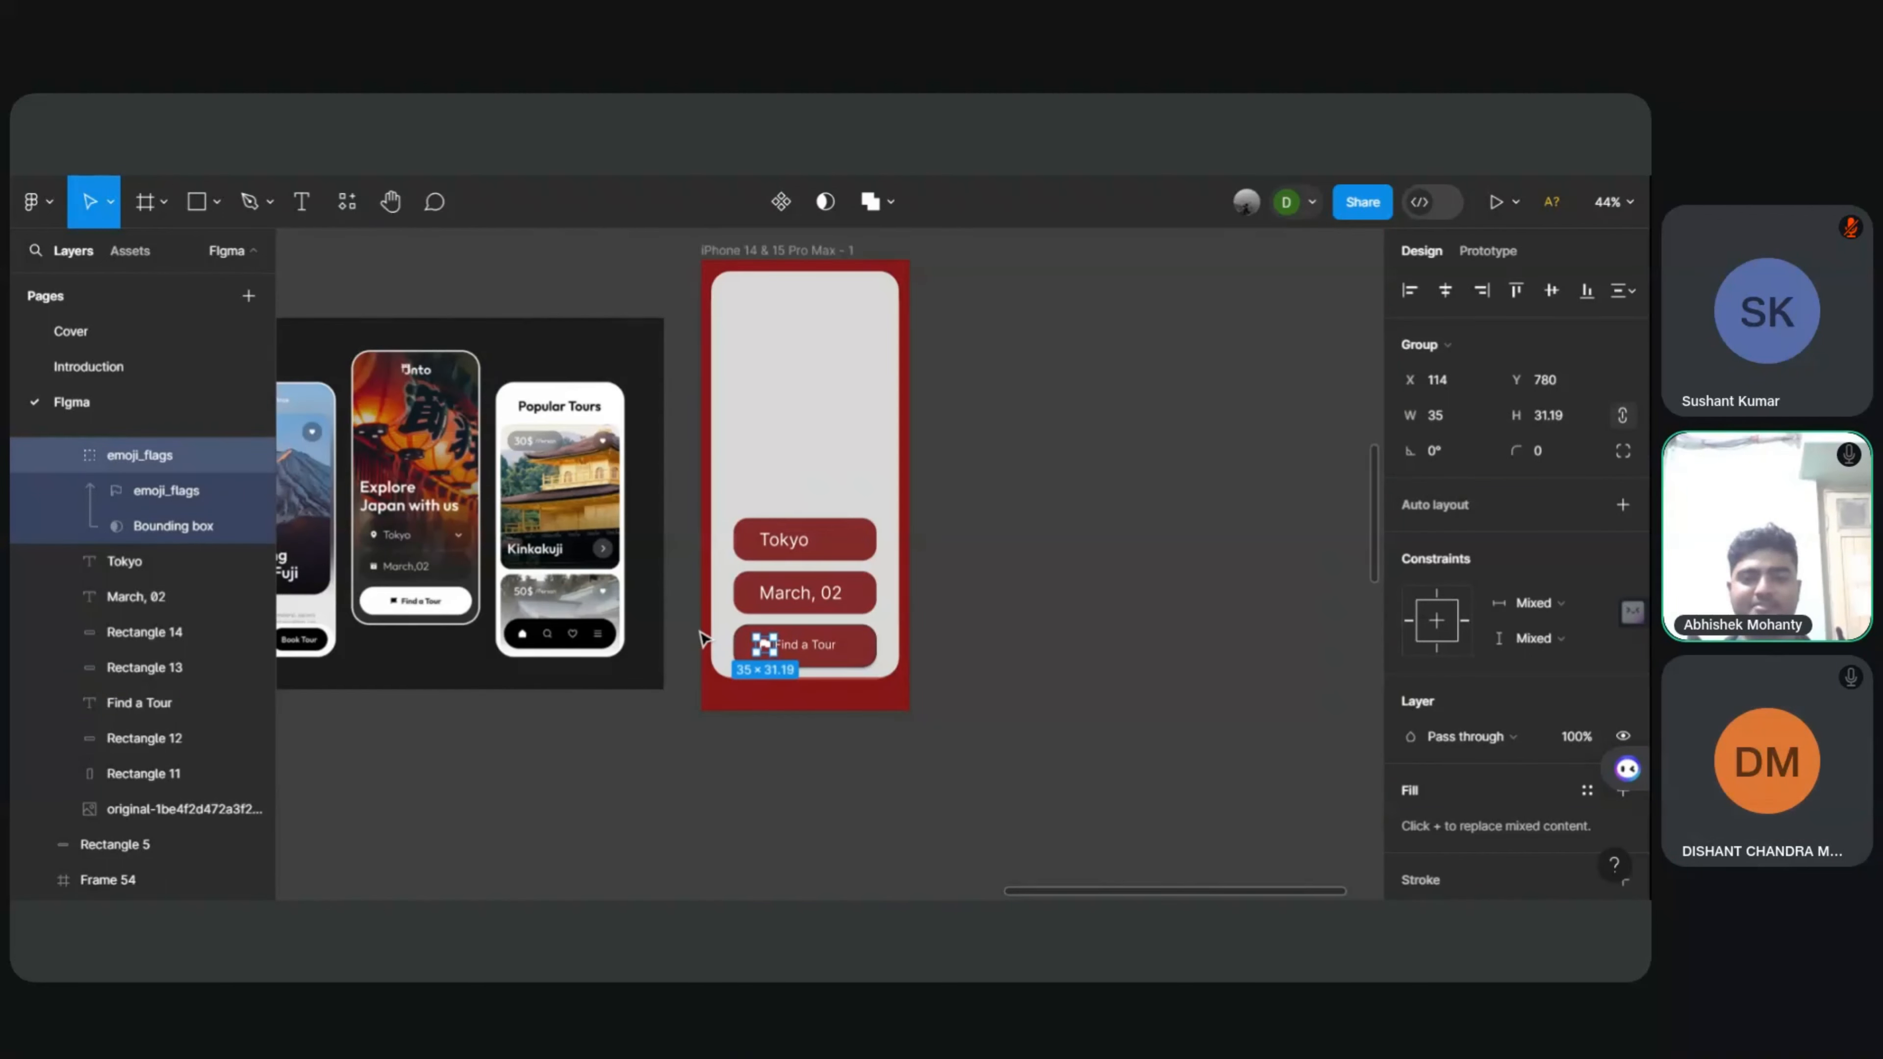
pyautogui.scroll(3, 703, 640)
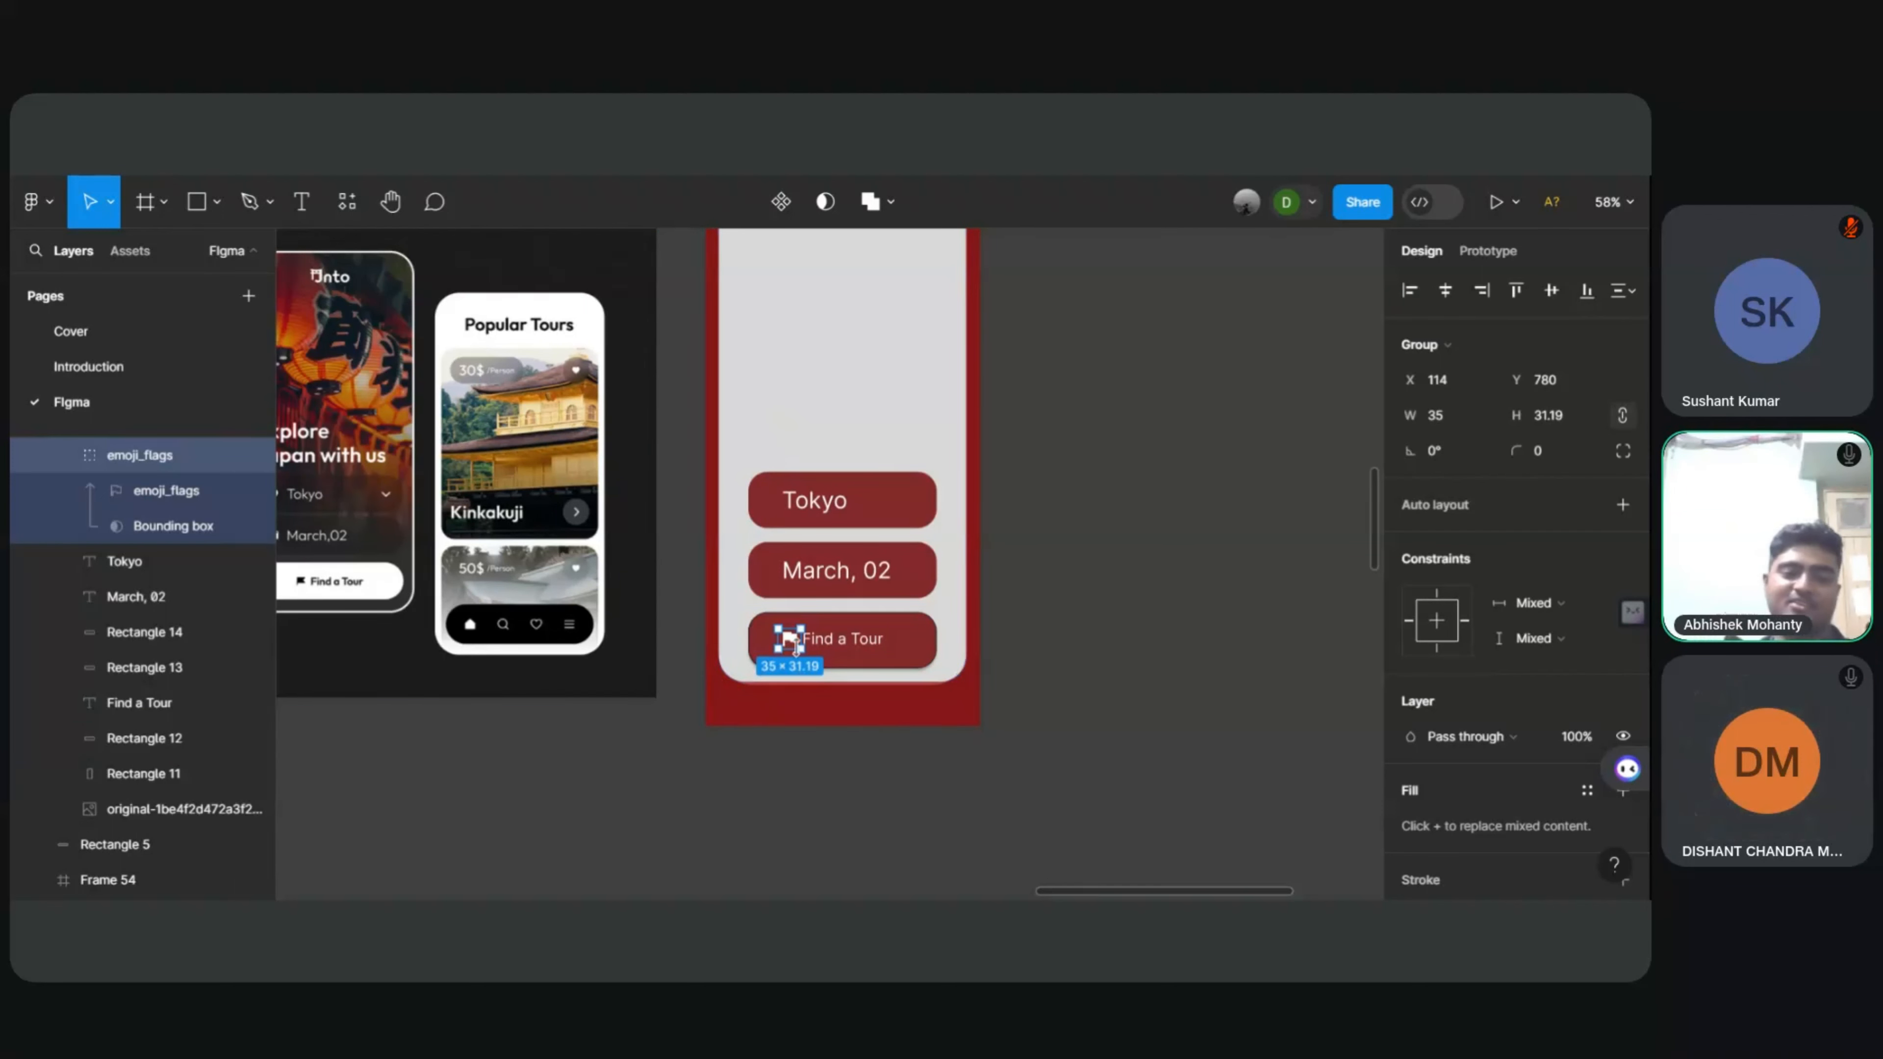
pyautogui.click(1107, 602)
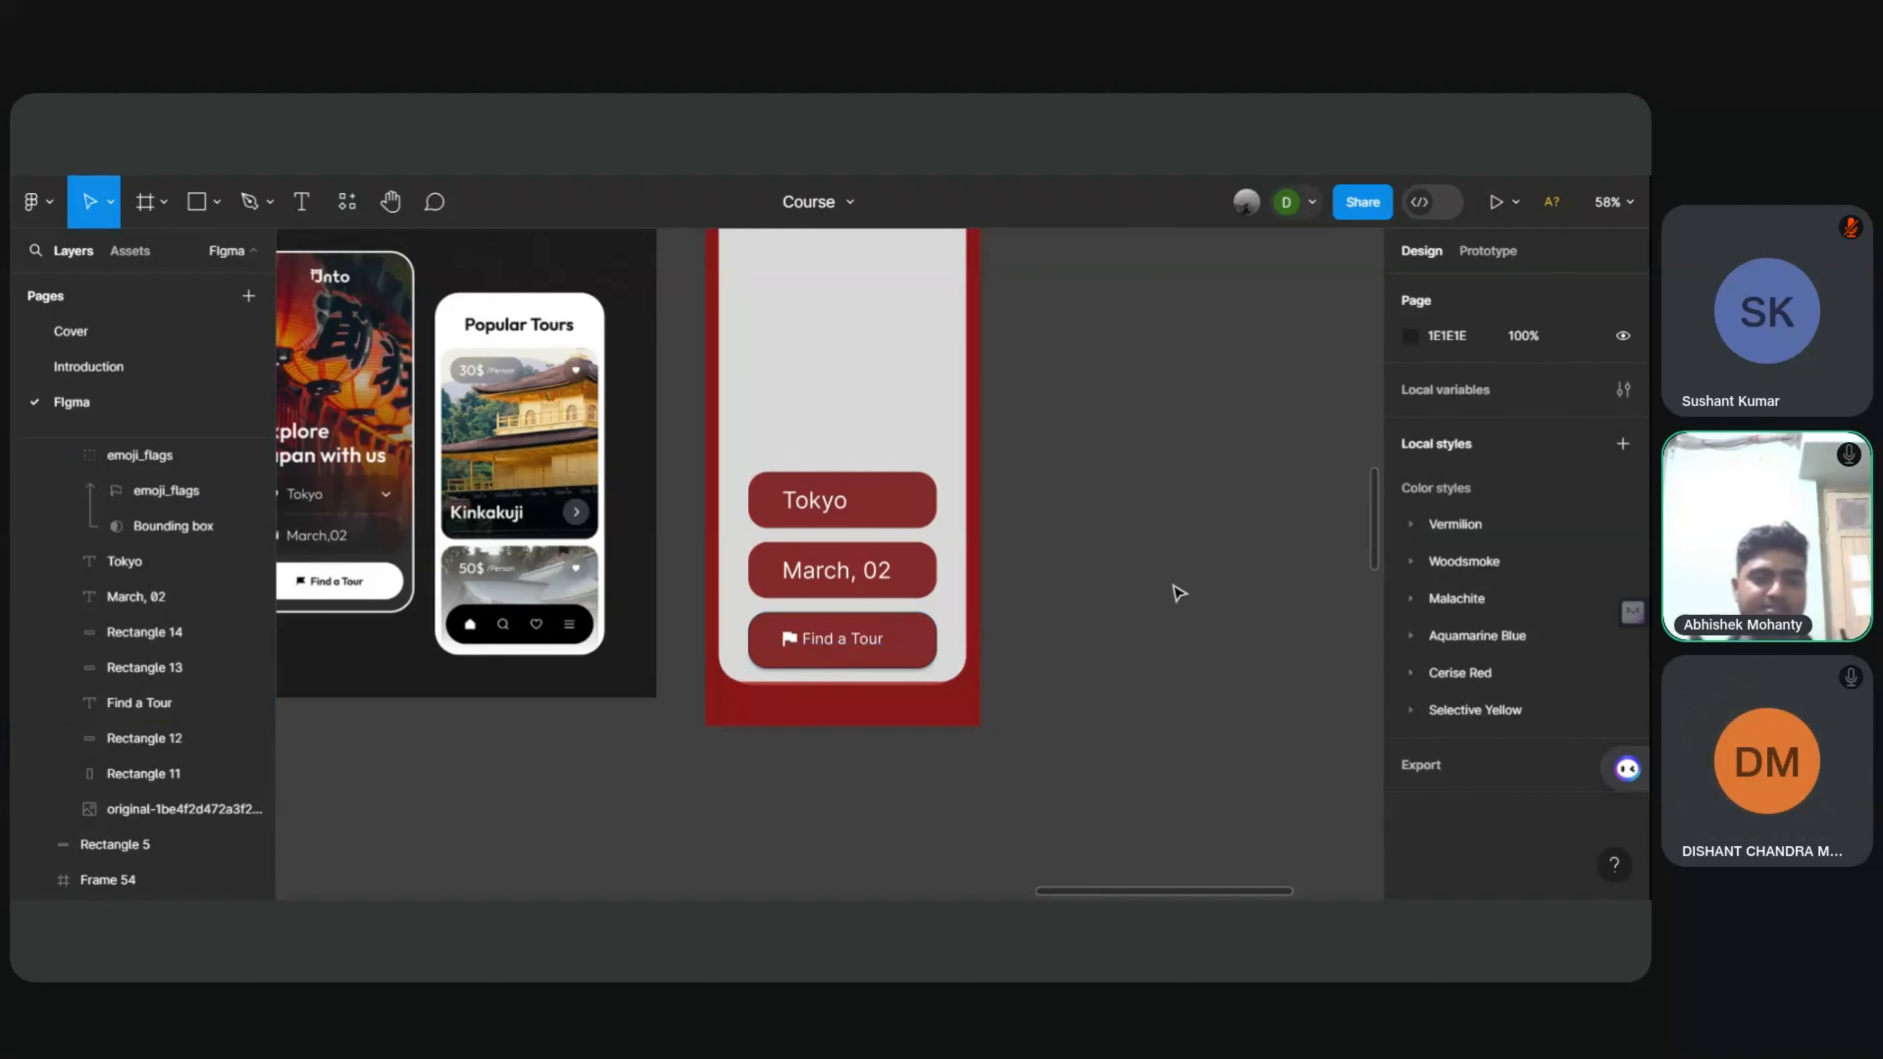
# Step: Shift the Find a Tour text to about X 113, Y 767 and open it for editing
pyautogui.click(843, 646)
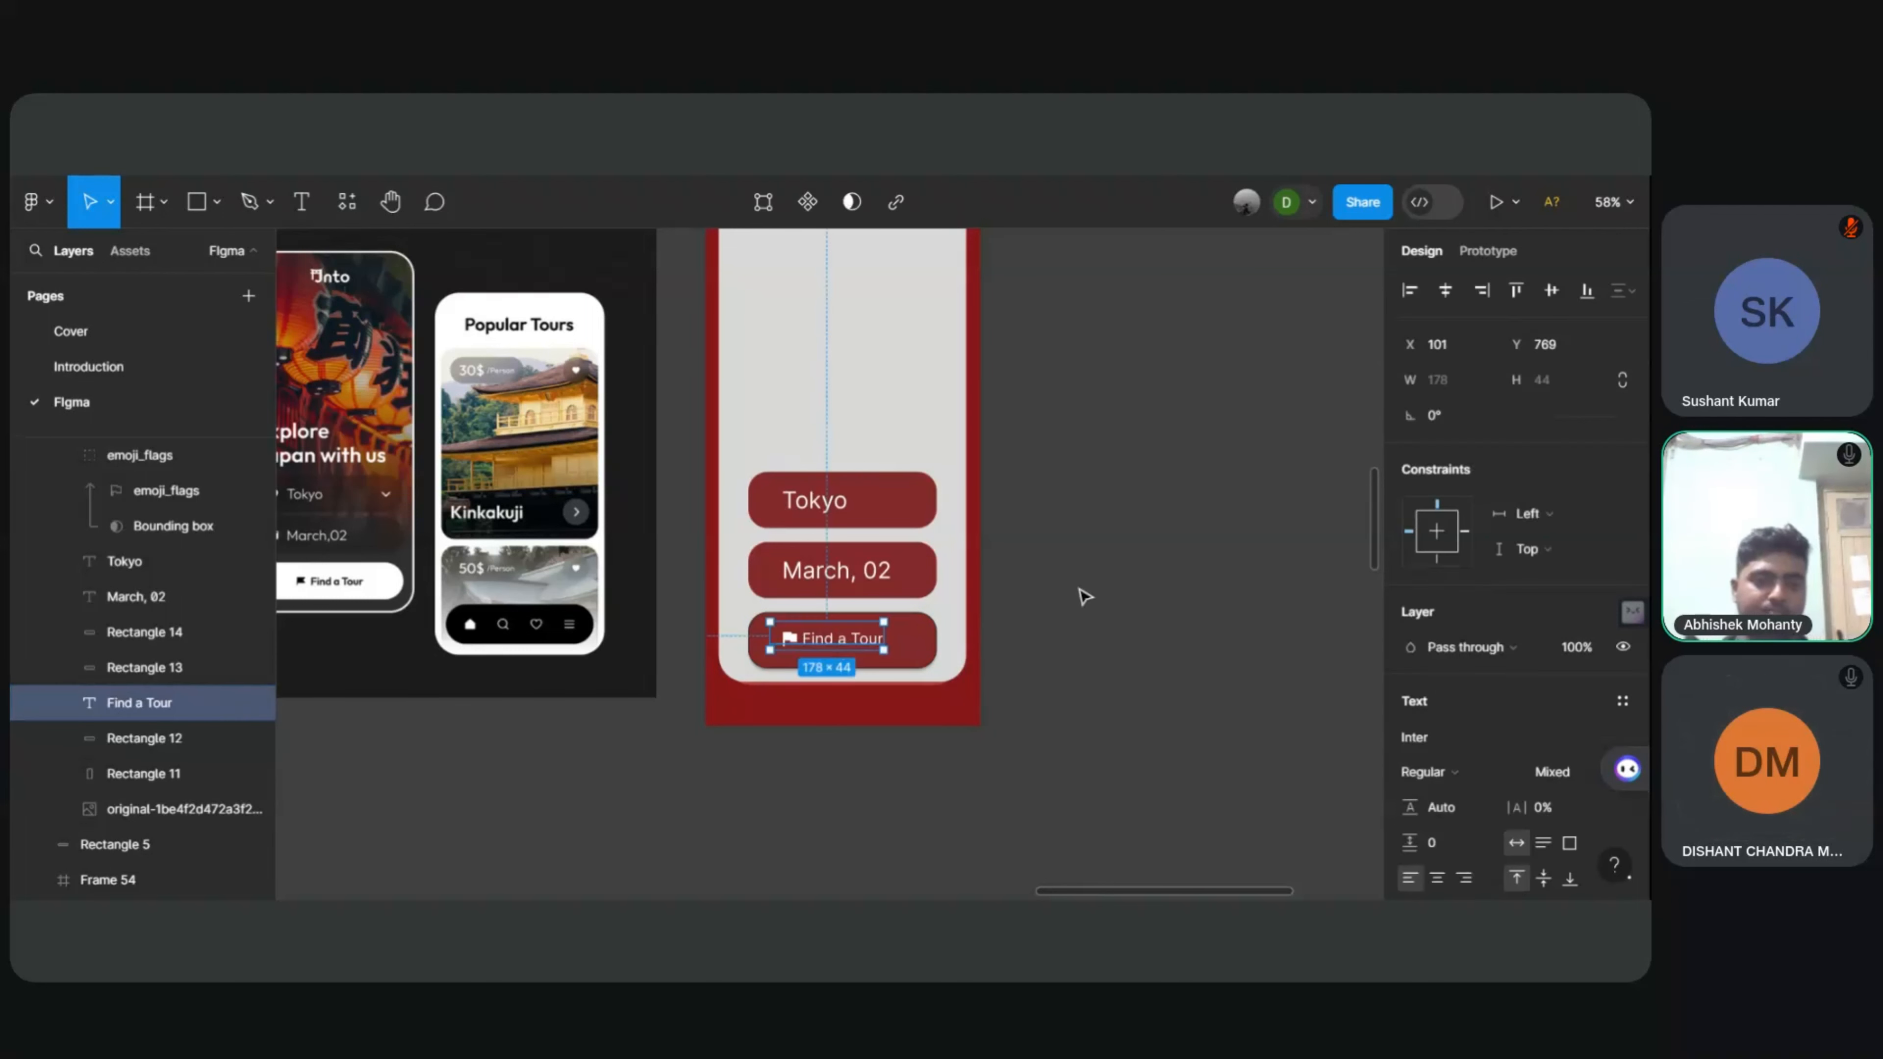
pyautogui.moveTo(846, 647); pyautogui.dragTo(850, 644)
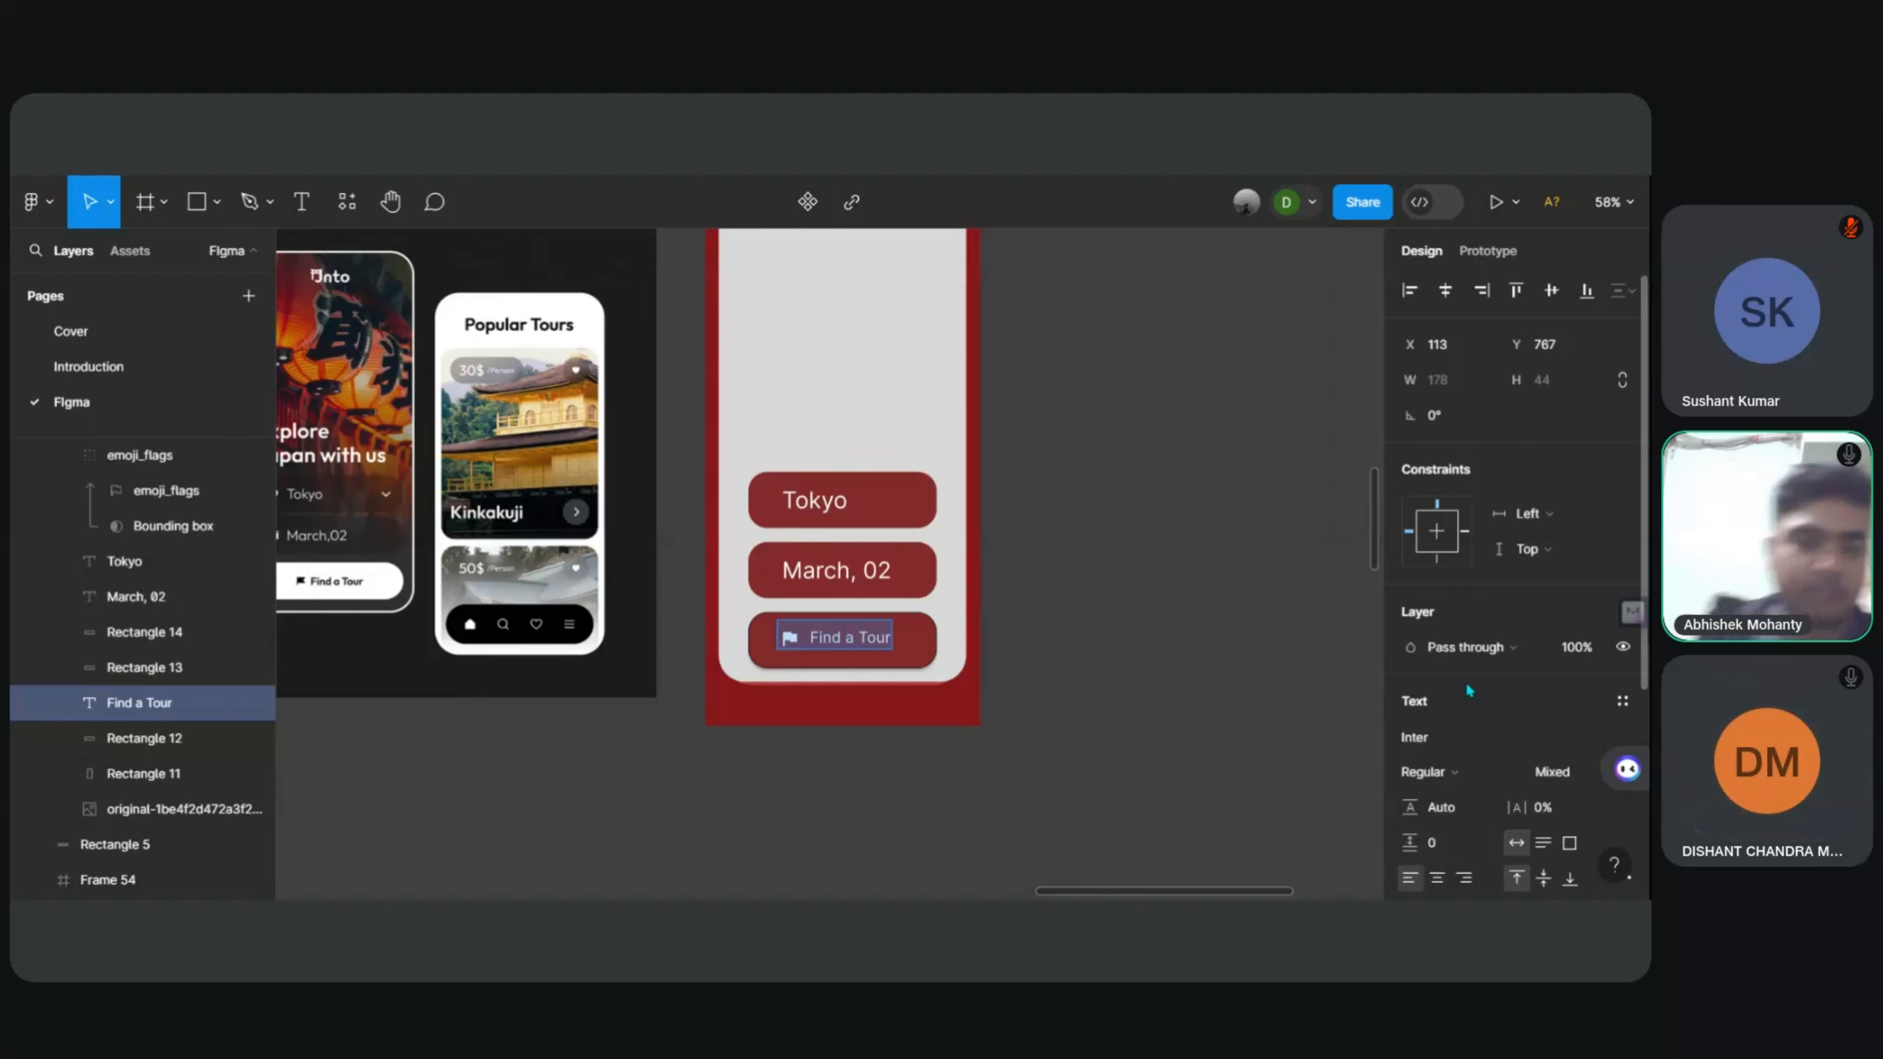
pyautogui.scroll(-3, 1452, 676)
pyautogui.scroll(3, 1451, 674)
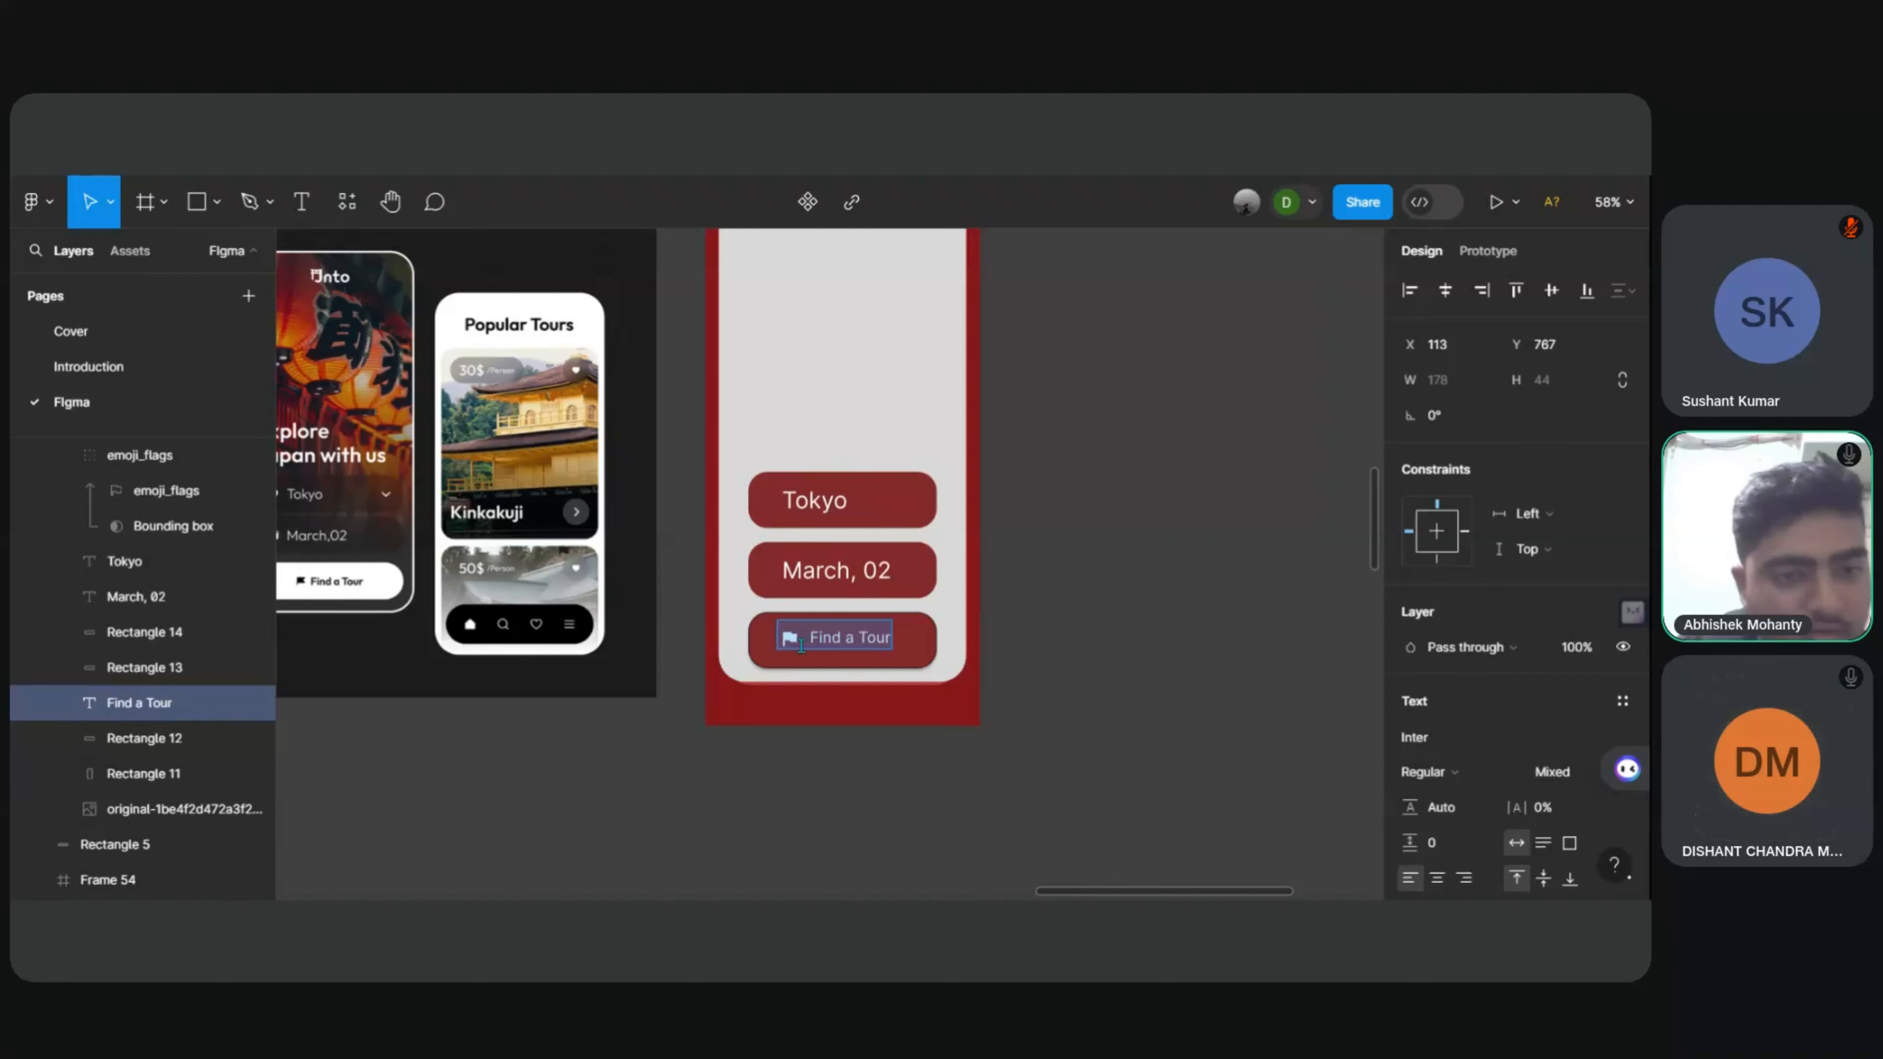
# Step: Delete all the leading spaces before the words "Find a Tour" and finish editing the text
pyautogui.click(815, 638)
pyautogui.press('BackSpace')
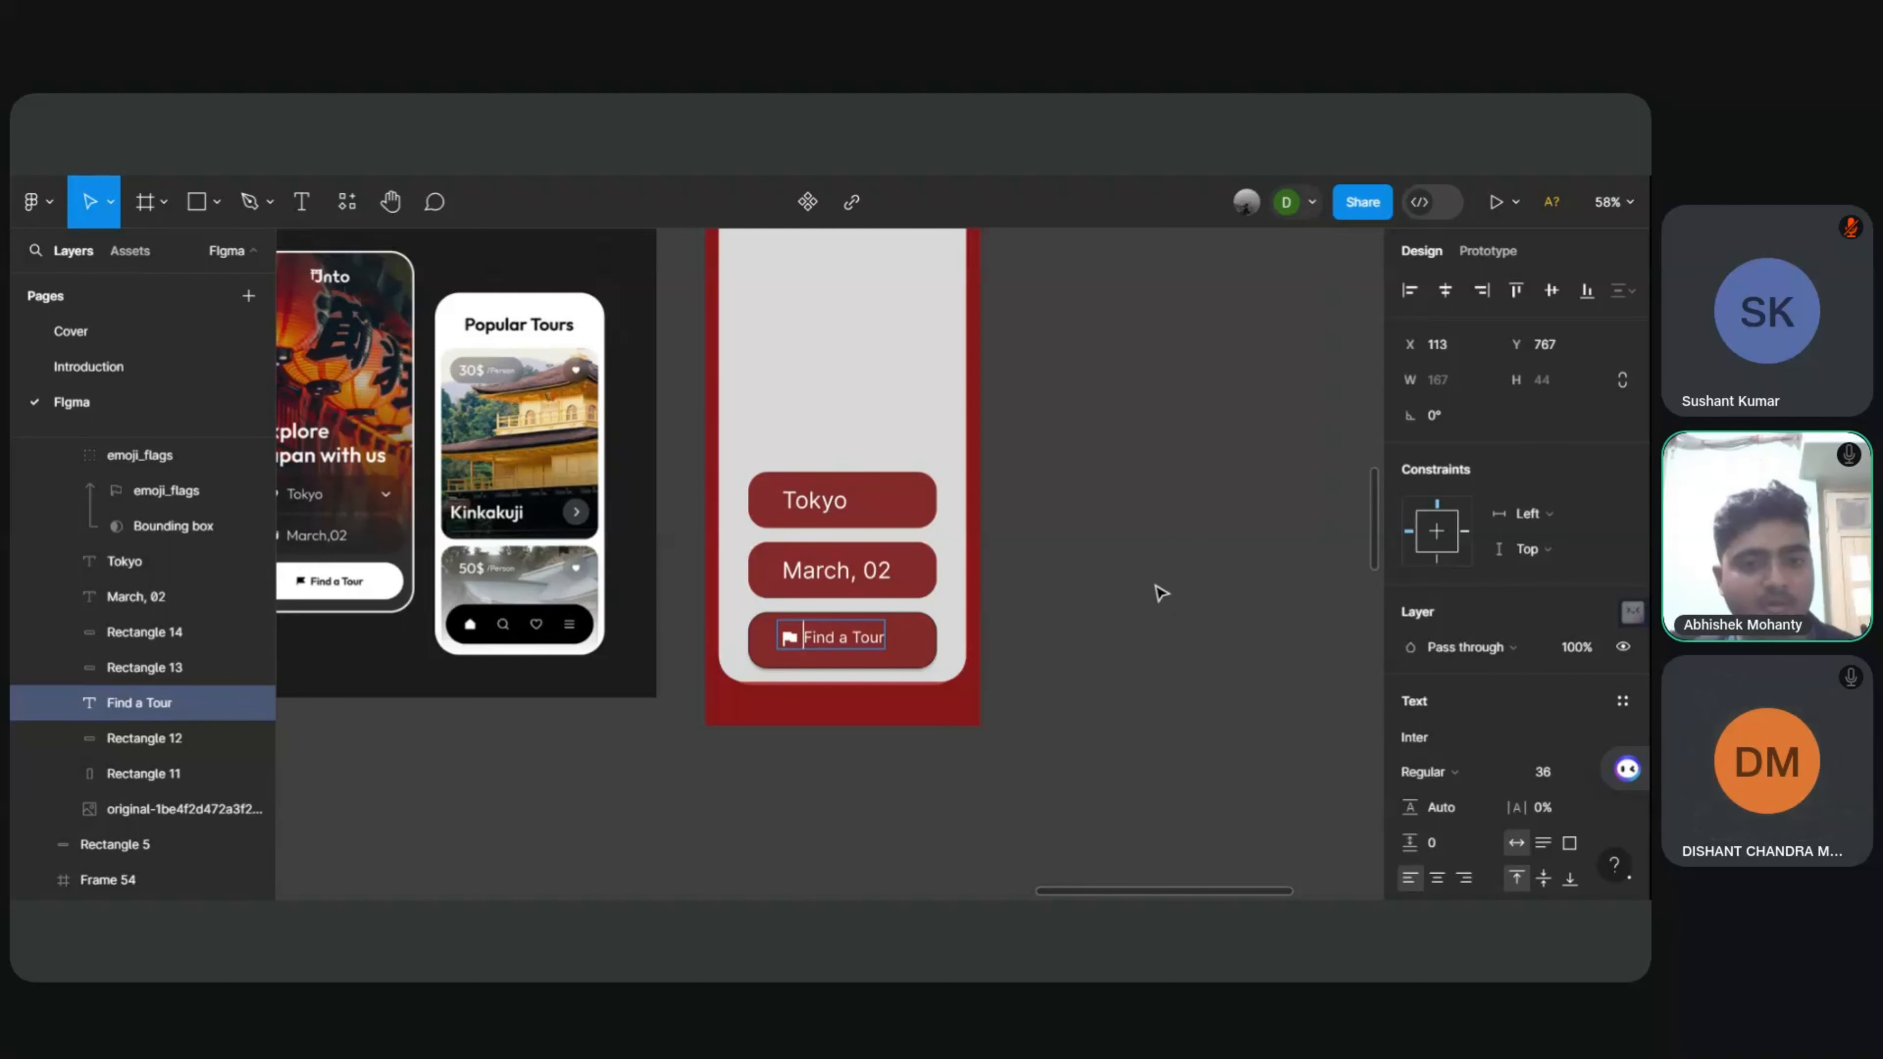
pyautogui.press('BackSpace')
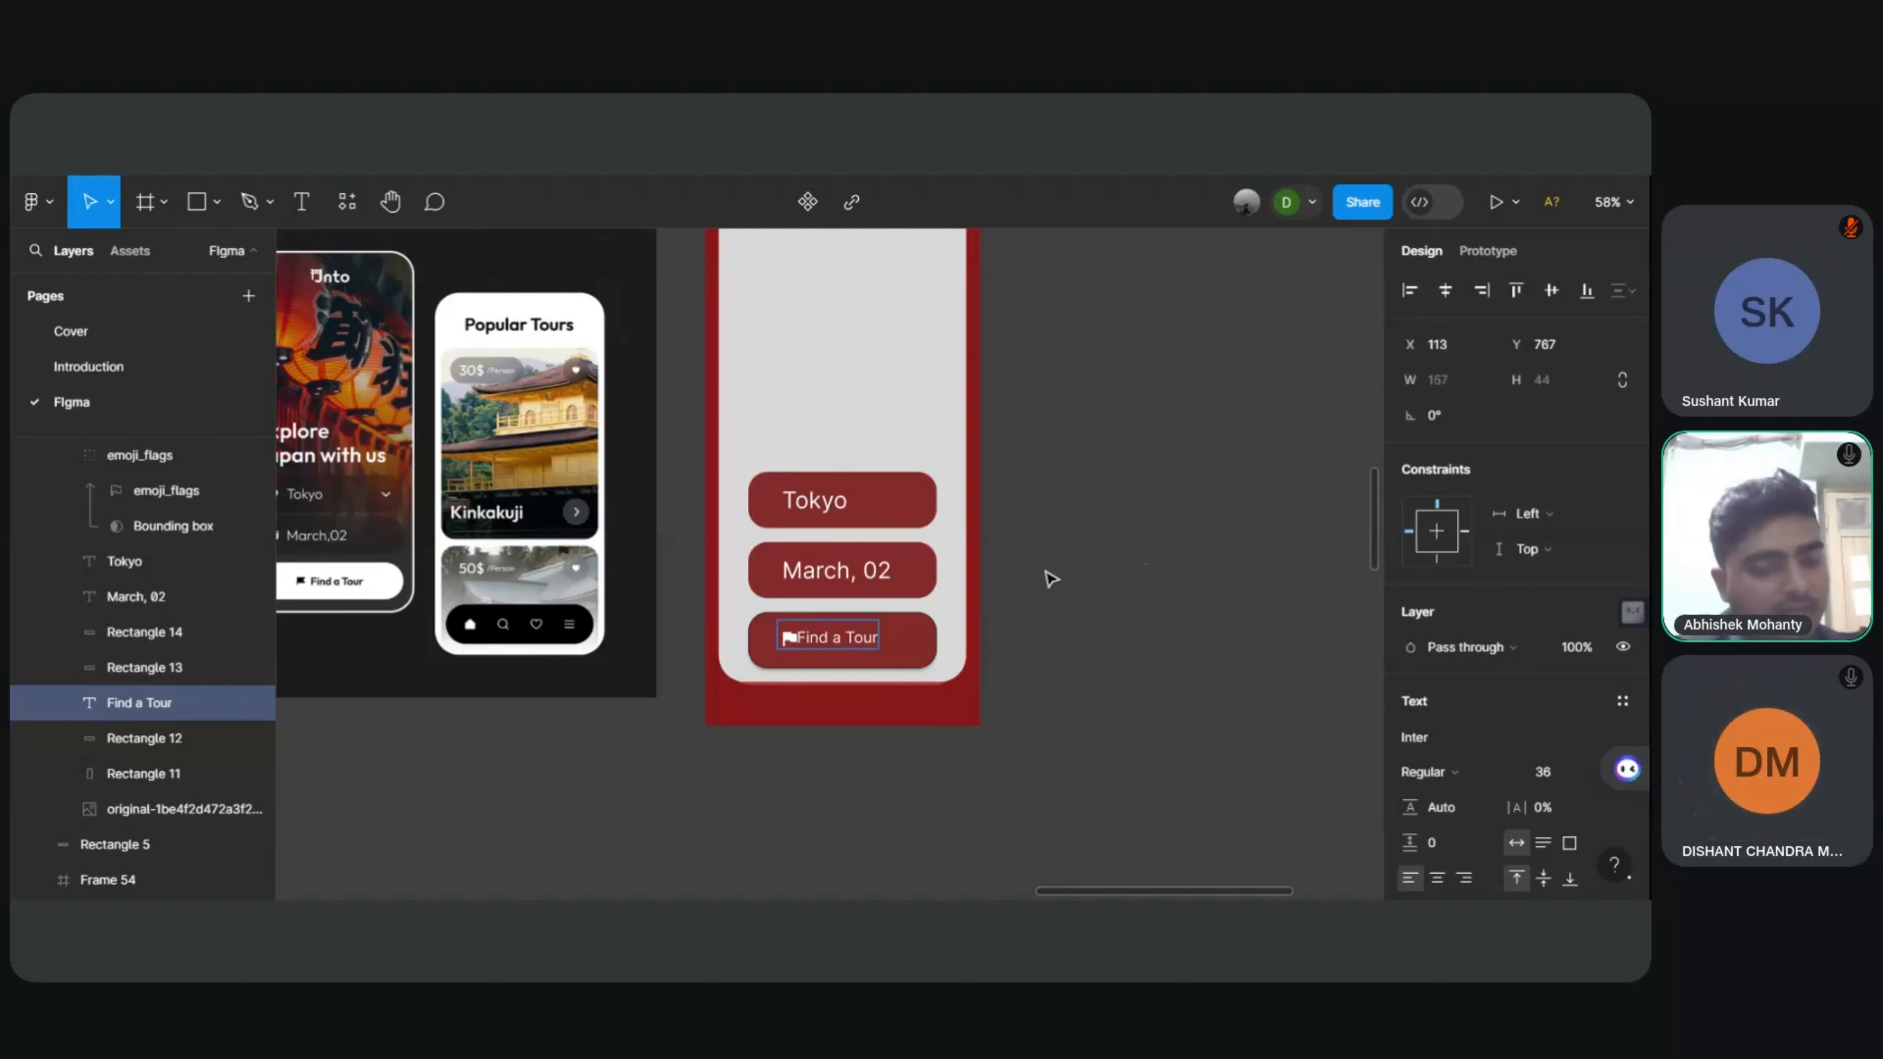
pyautogui.press('BackSpace')
pyautogui.press('BackSpace')
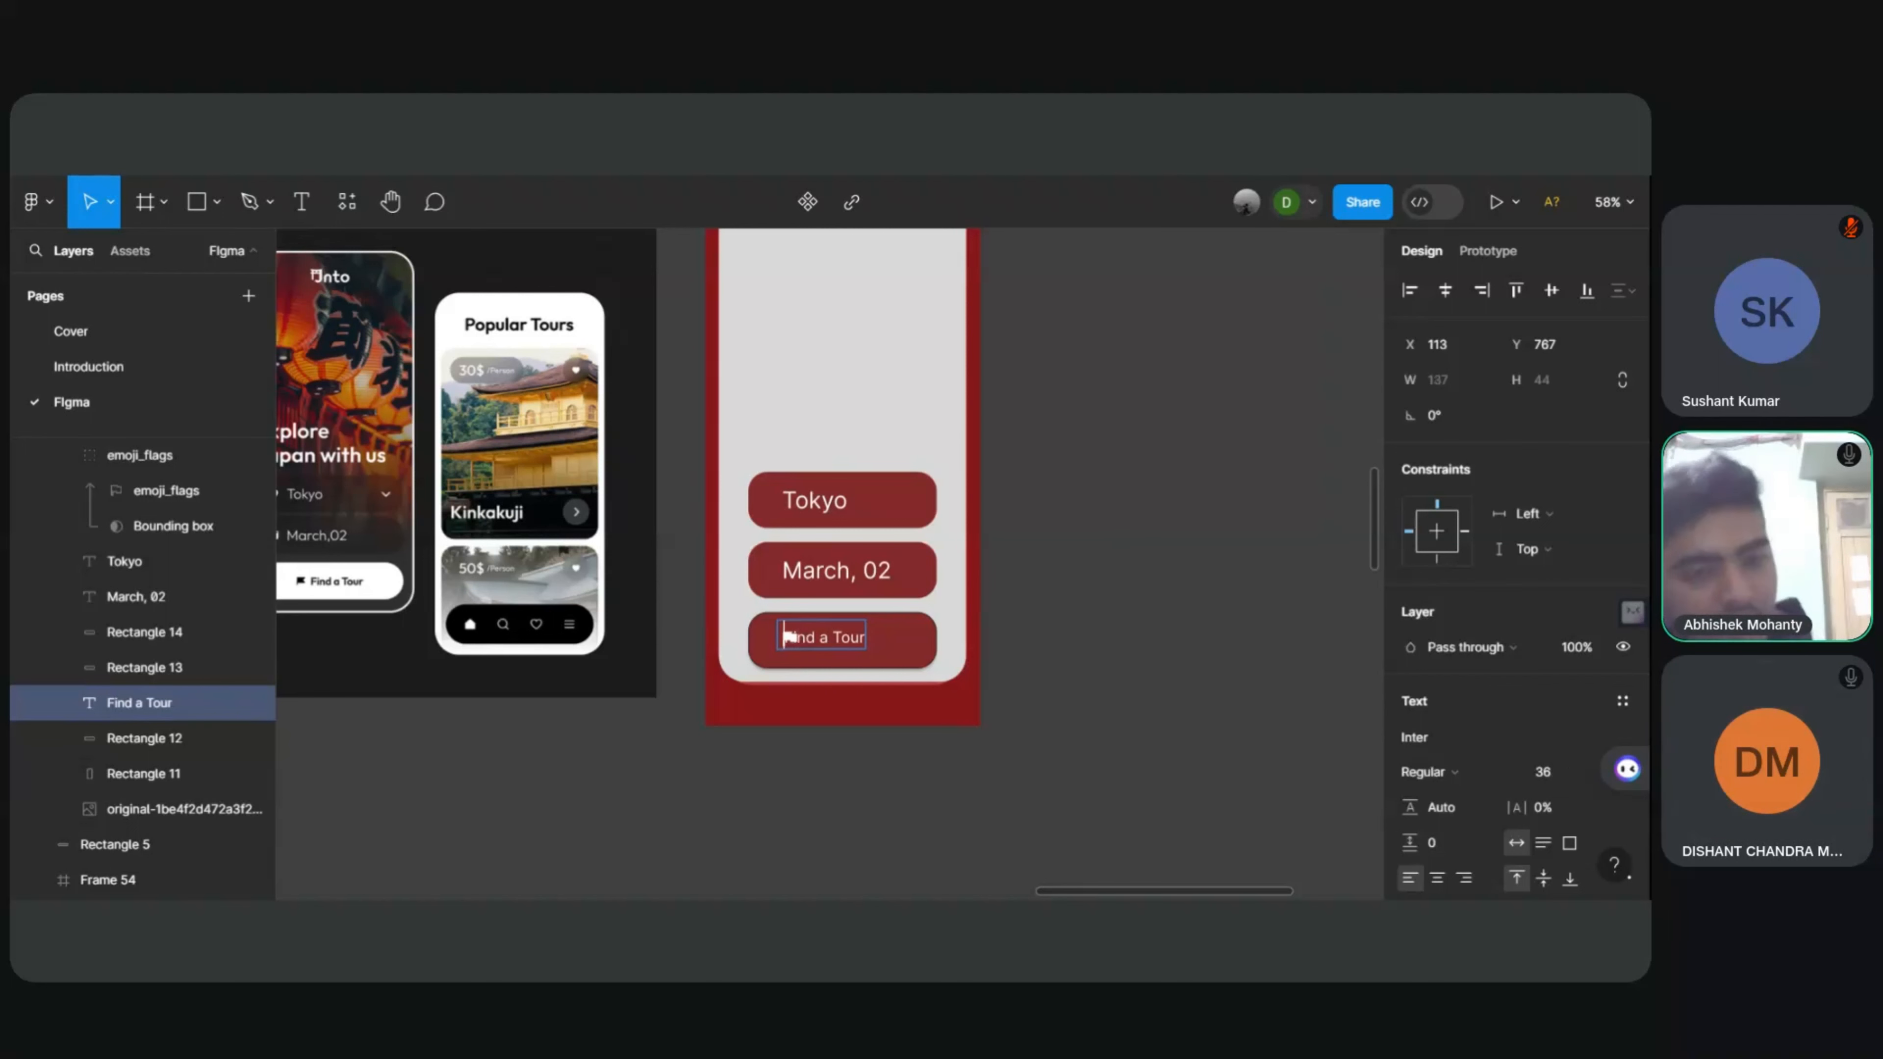
pyautogui.press('BackSpace')
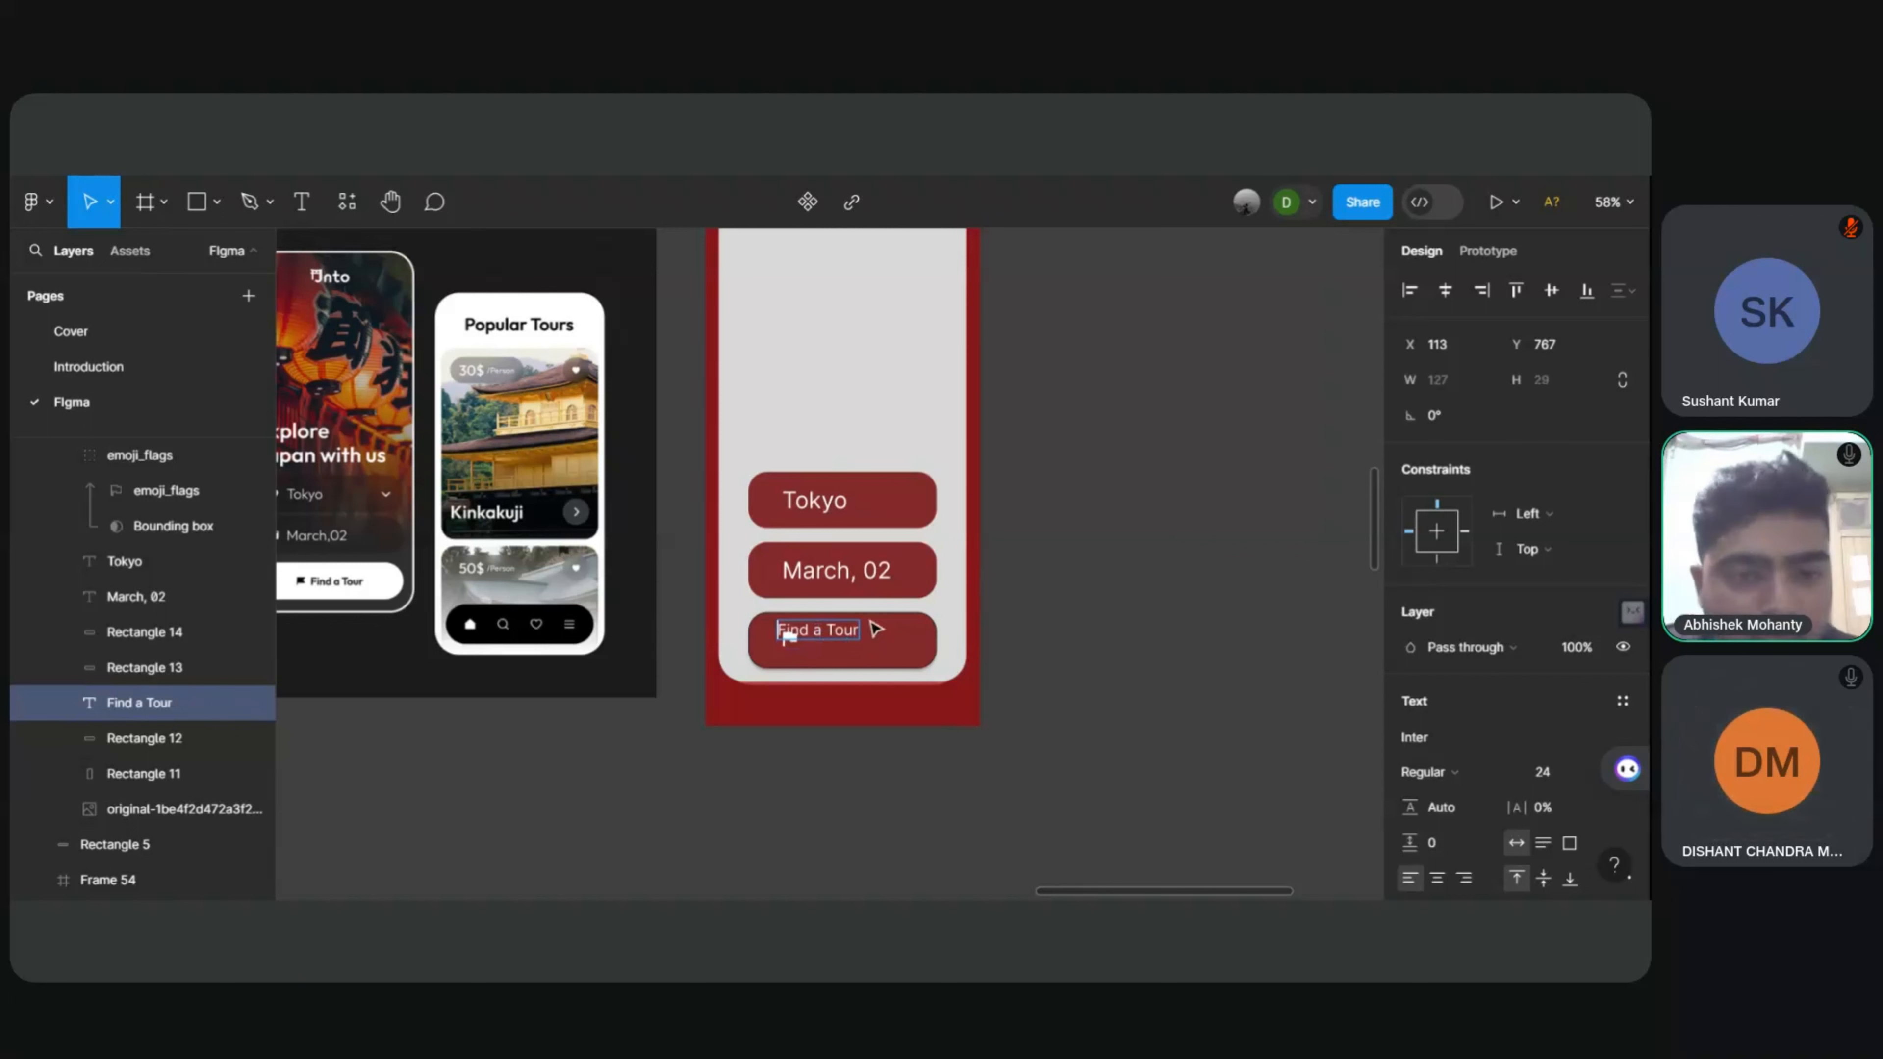
pyautogui.press('Escape')
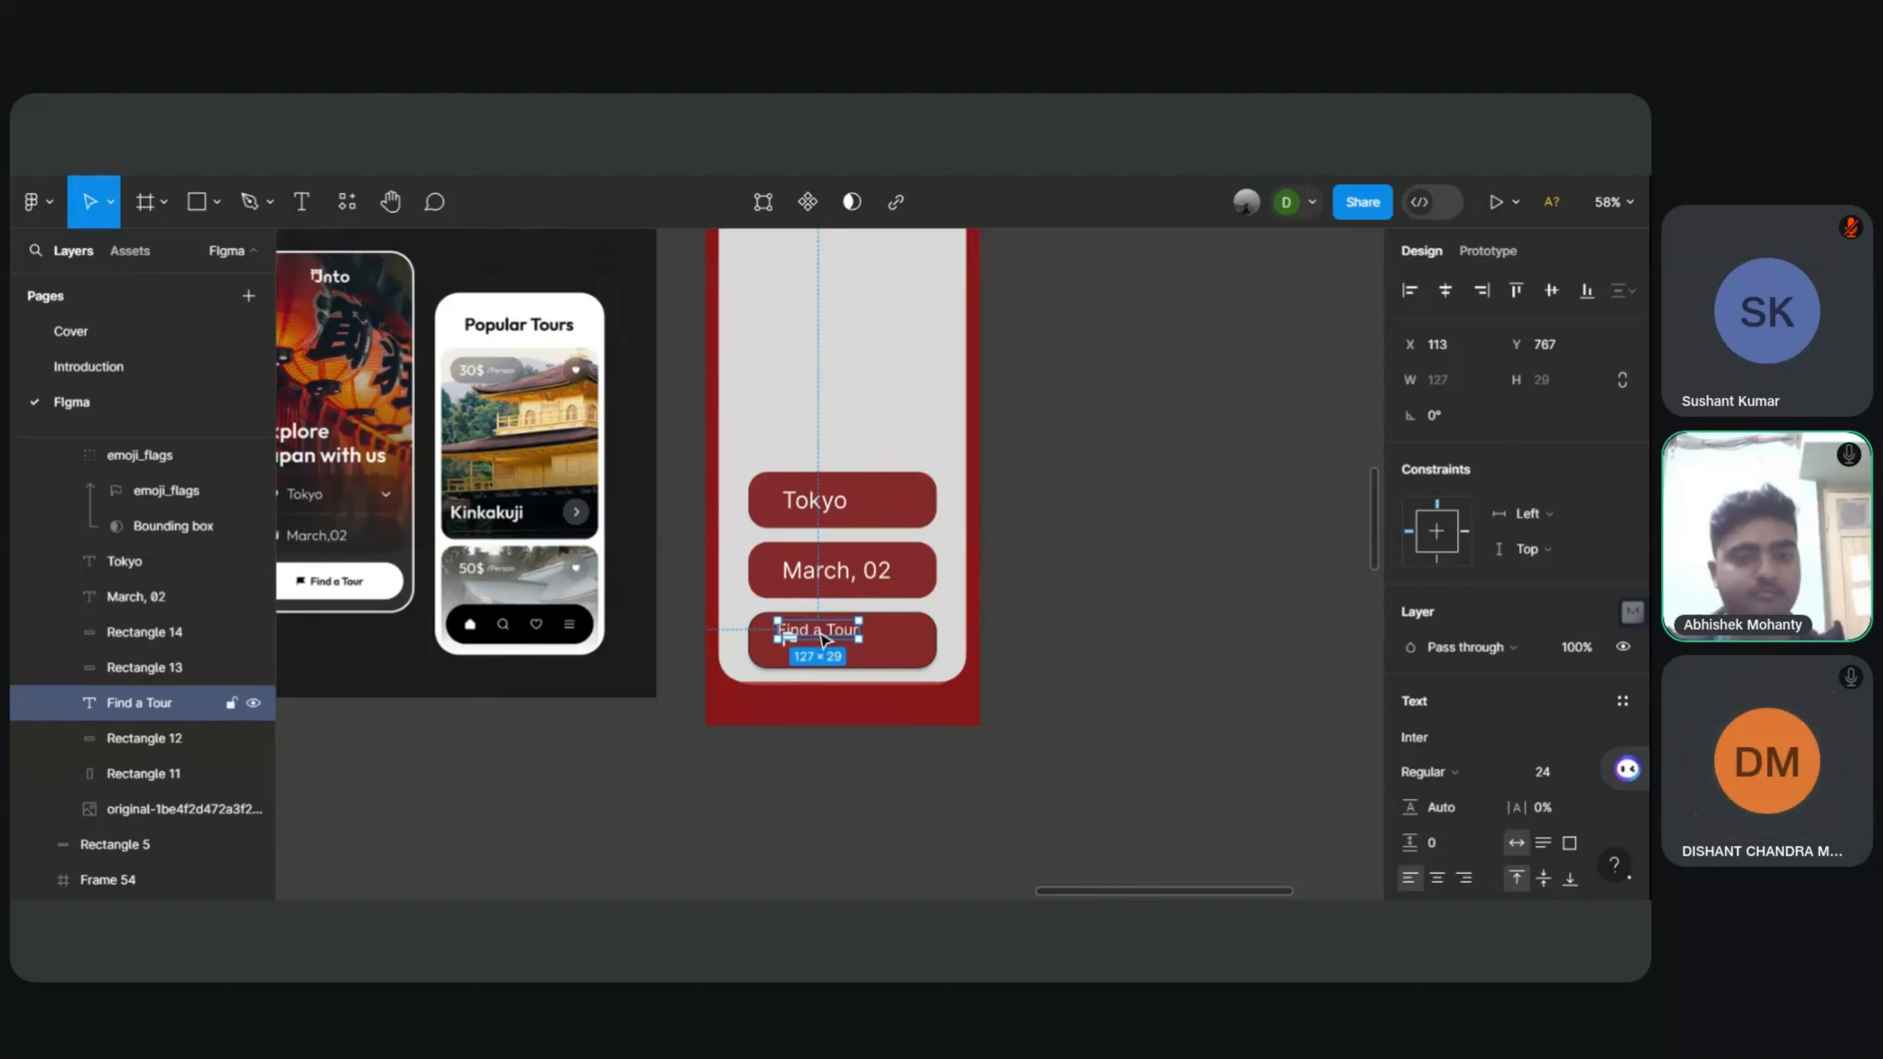
# Step: Move the Find a Tour text beside the flag icon, to about X 151, Y 784, and deselect it
pyautogui.moveTo(819, 625); pyautogui.dragTo(846, 642)
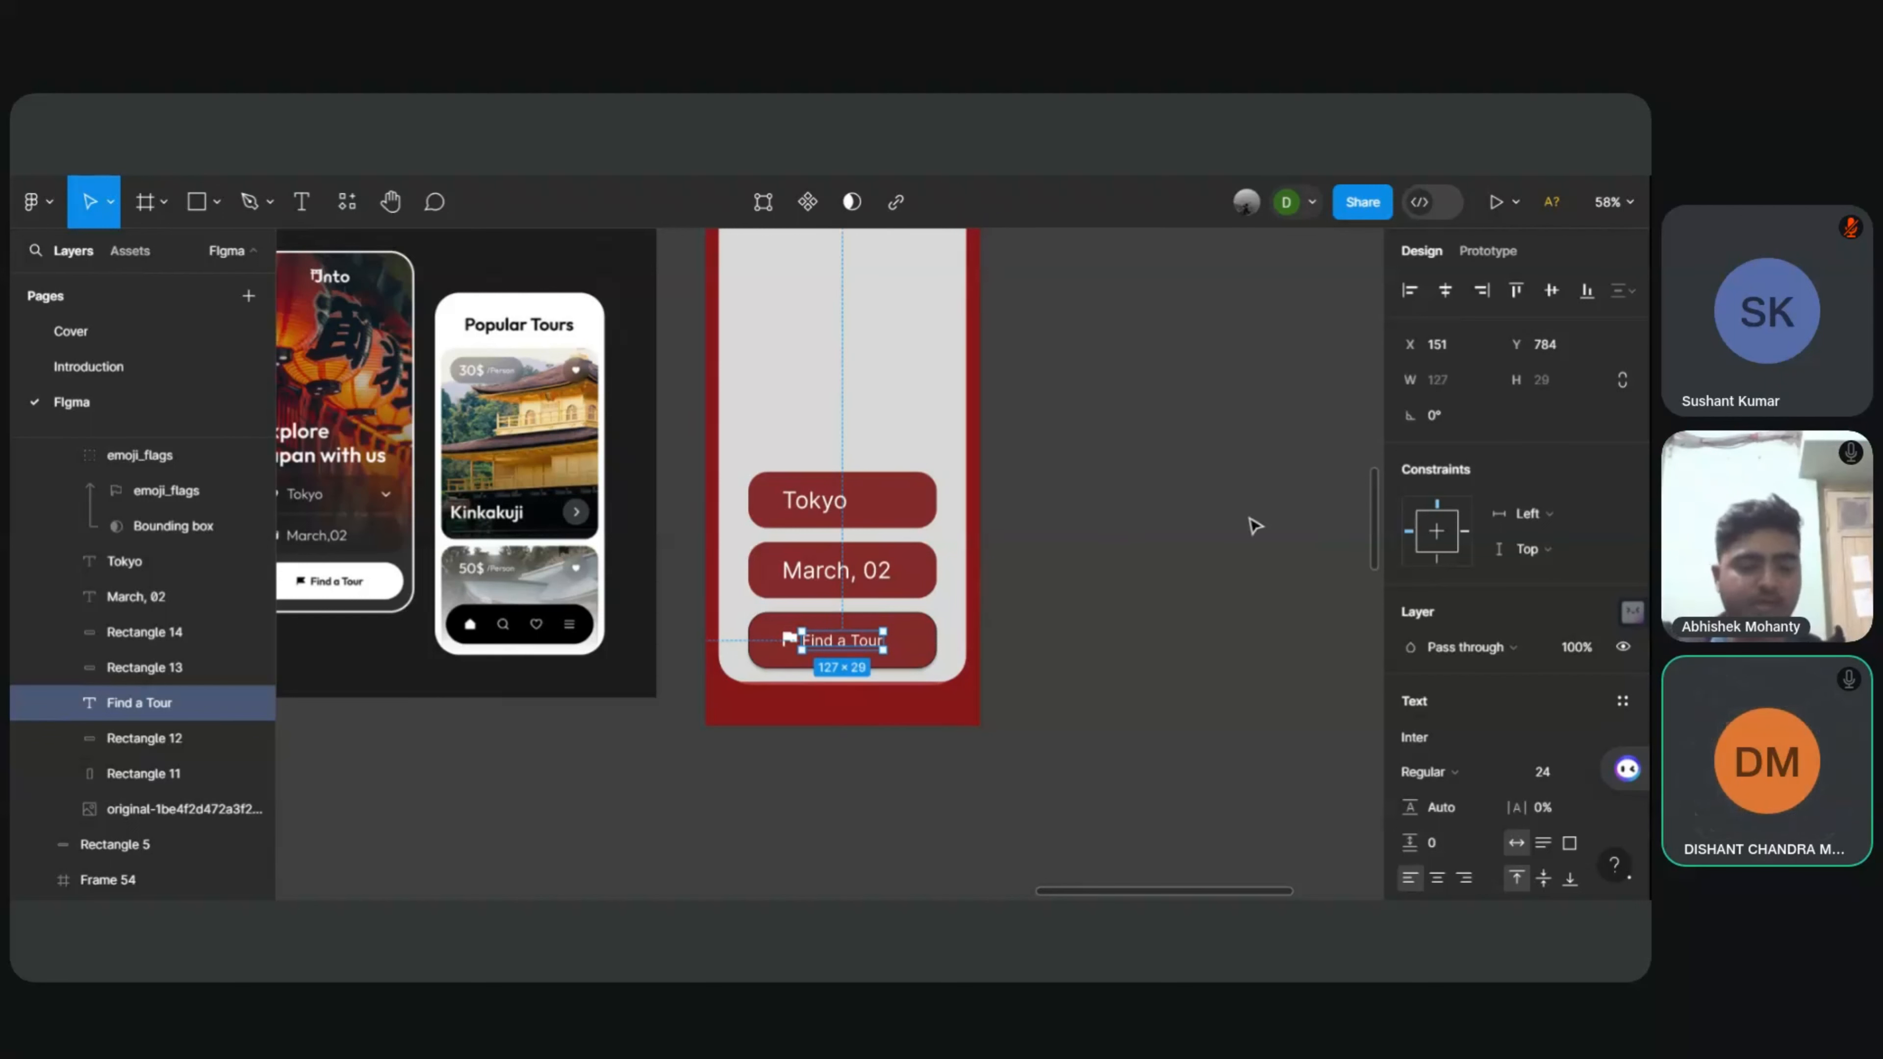
pyautogui.click(1085, 569)
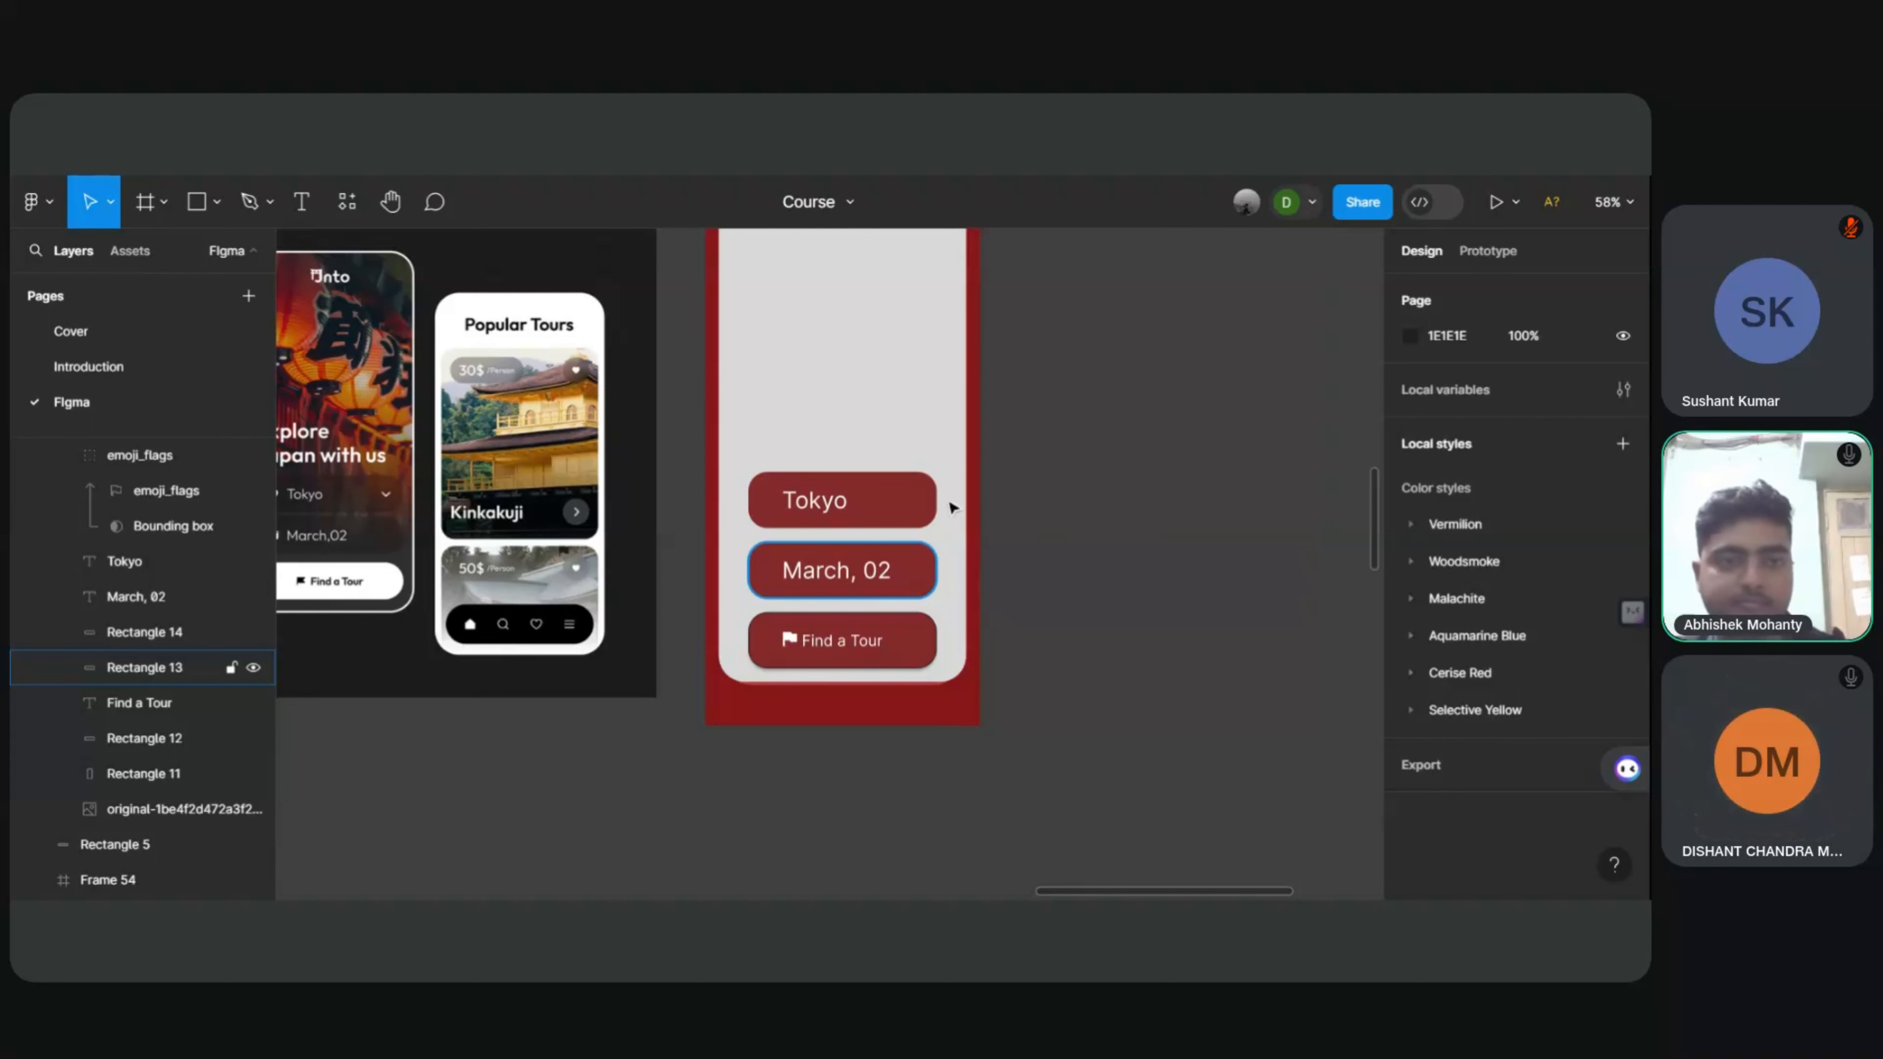
pyautogui.click(845, 652)
pyautogui.click(1021, 609)
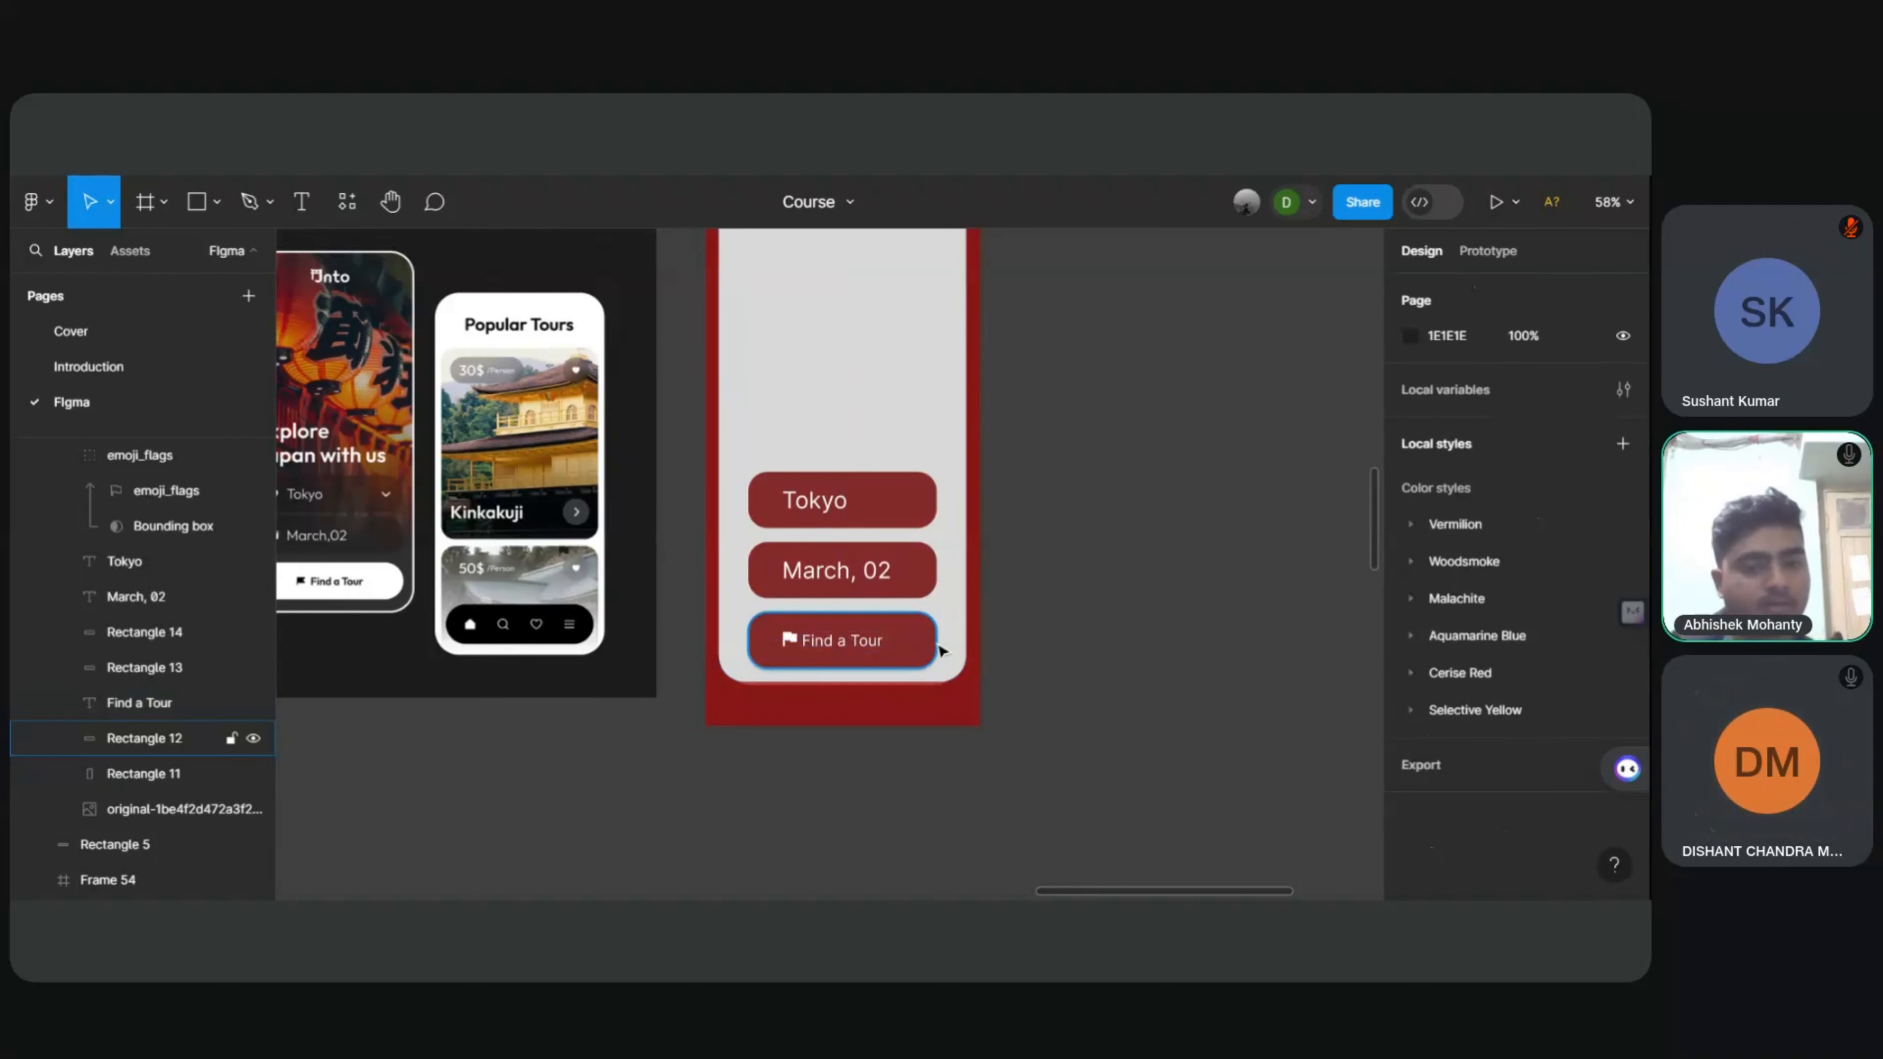
pyautogui.hscroll(-1, 886, 662)
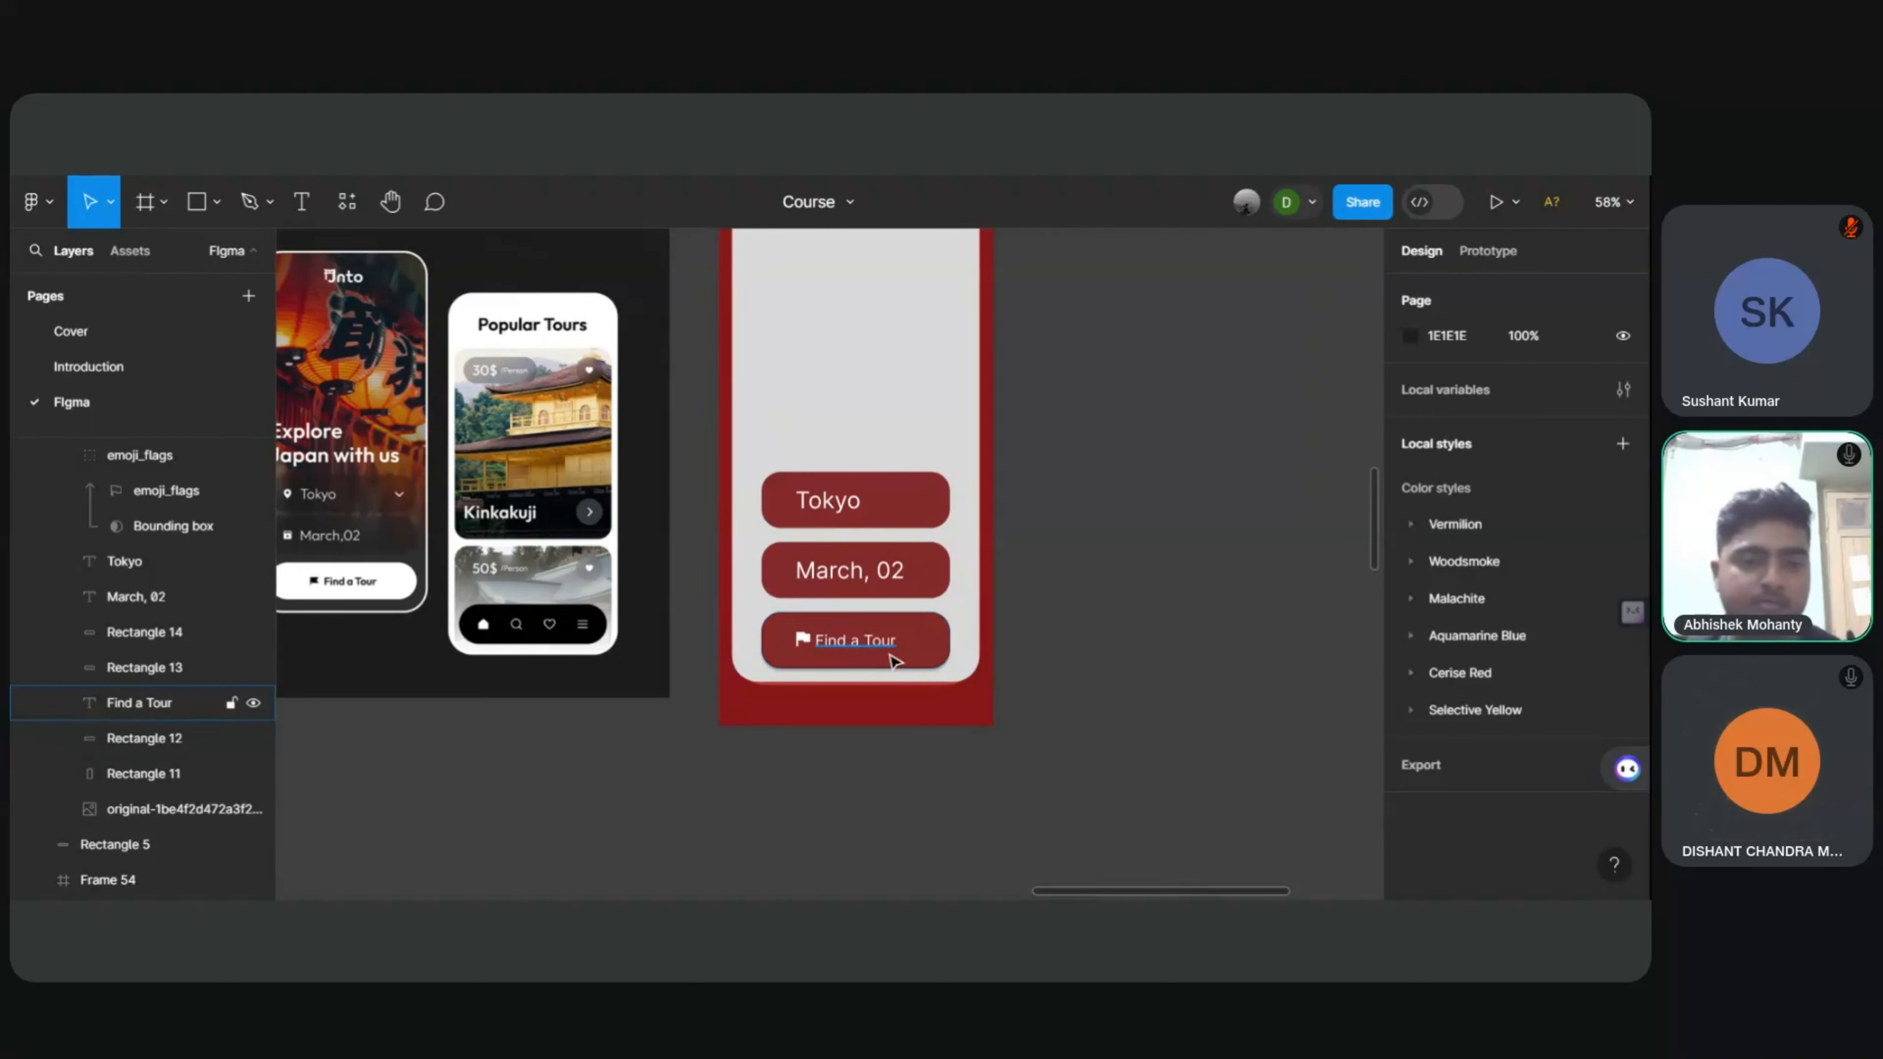
pyautogui.scroll(5, 889, 660)
pyautogui.click(789, 624)
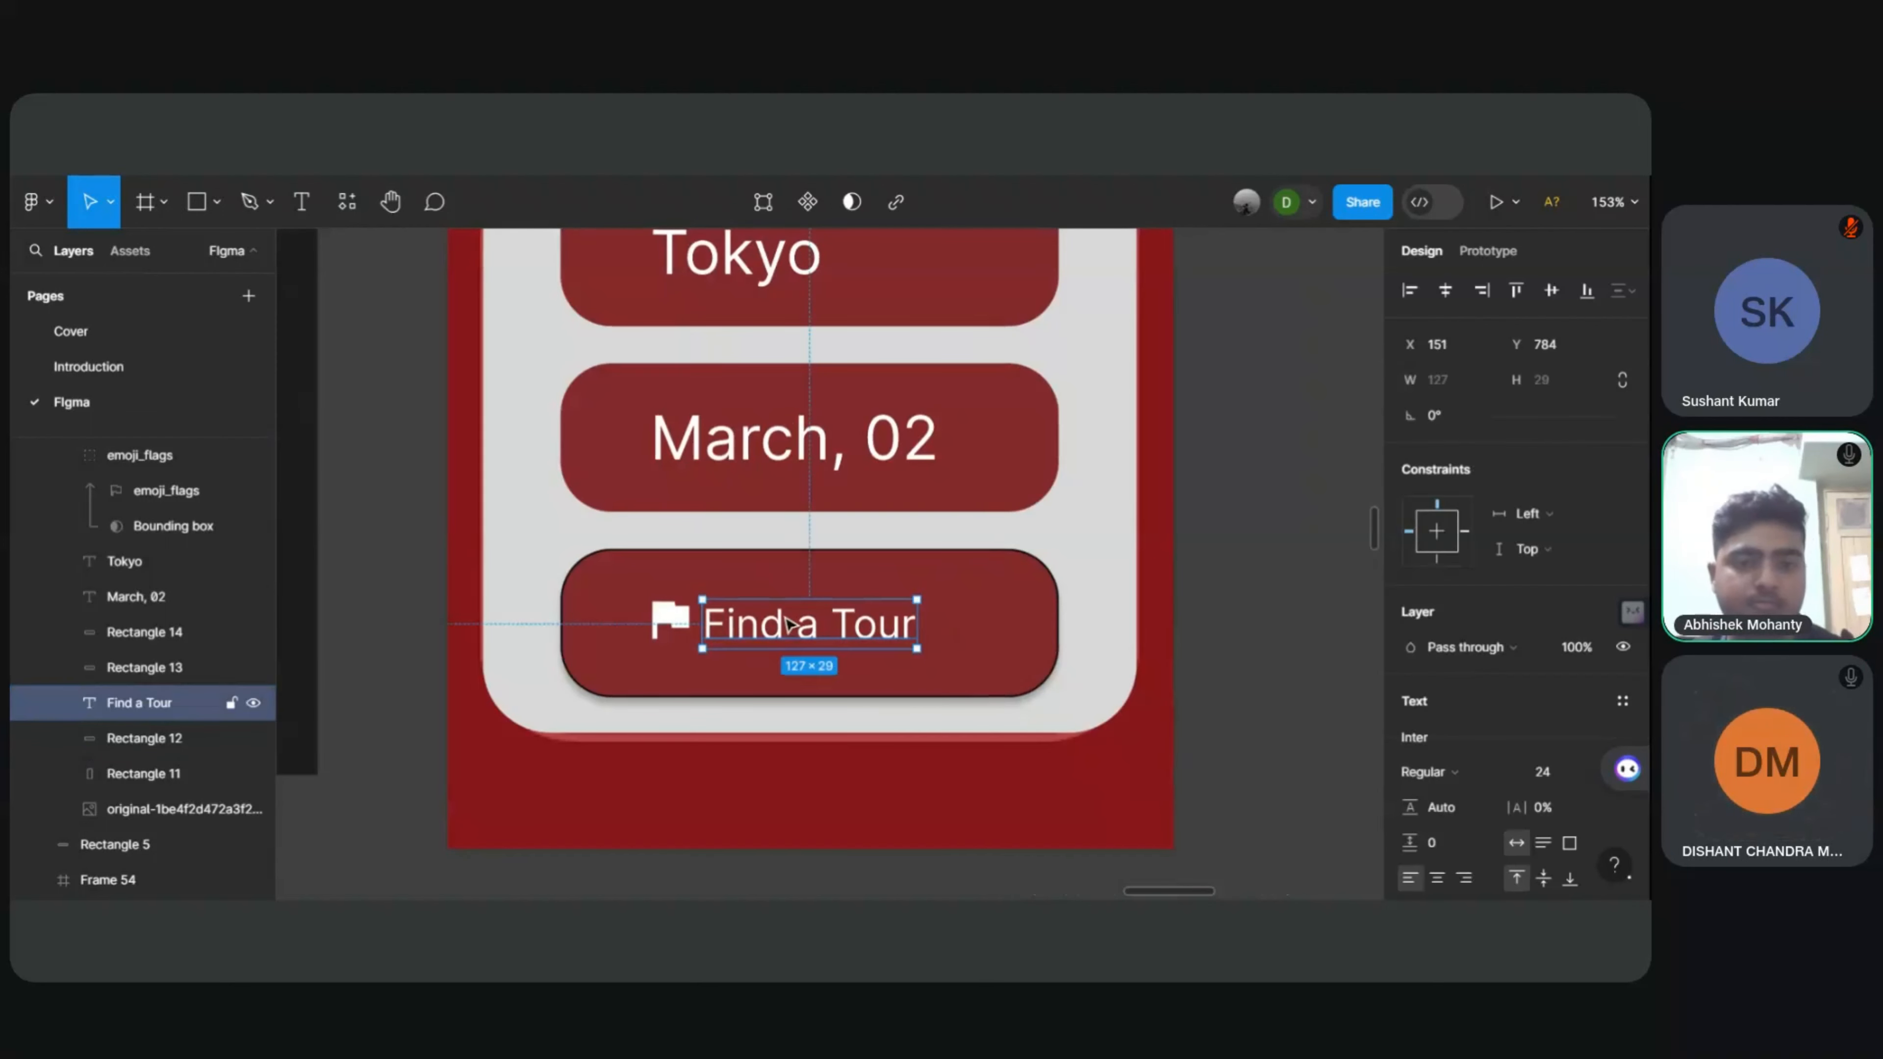
pyautogui.doubleClick(789, 623)
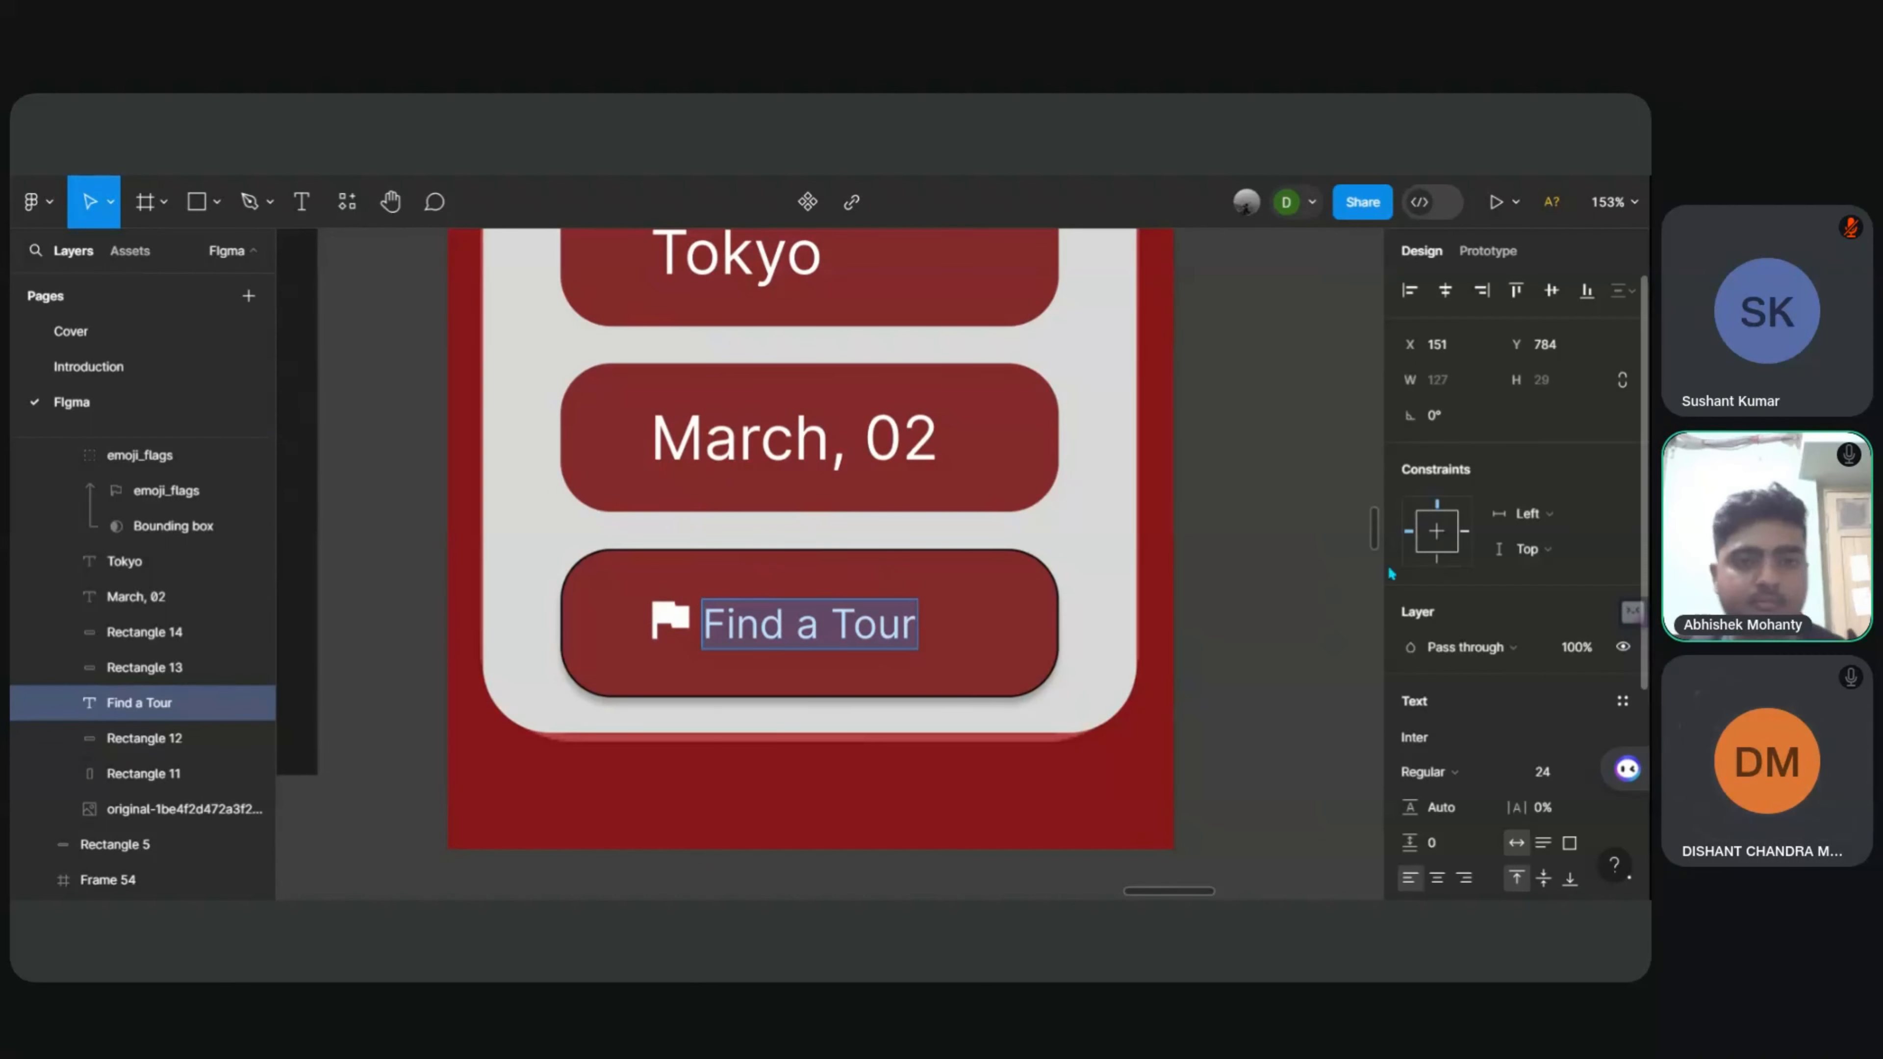
pyautogui.press('Escape')
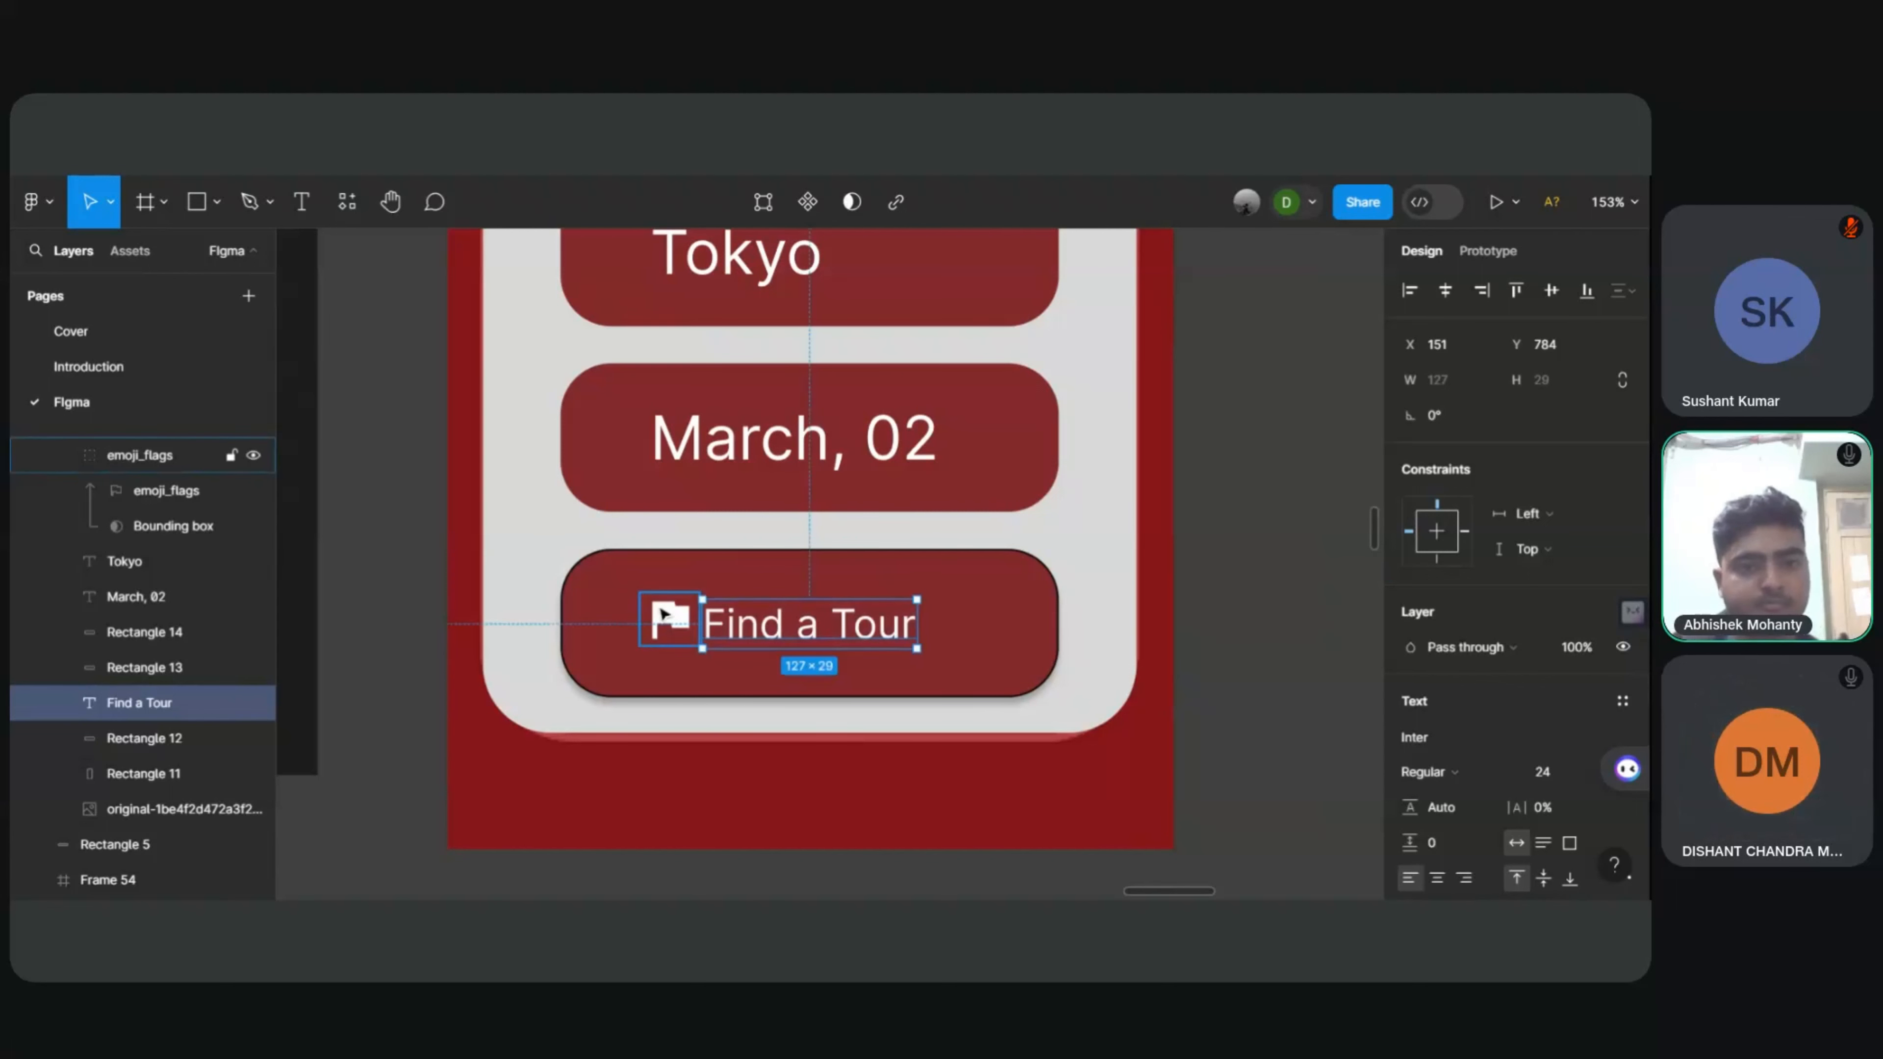
# Step: Move the flag icon to about X 116, Y 784, level with the Find a Tour text, and leave it selected
pyautogui.moveTo(651, 636); pyautogui.dragTo(666, 618)
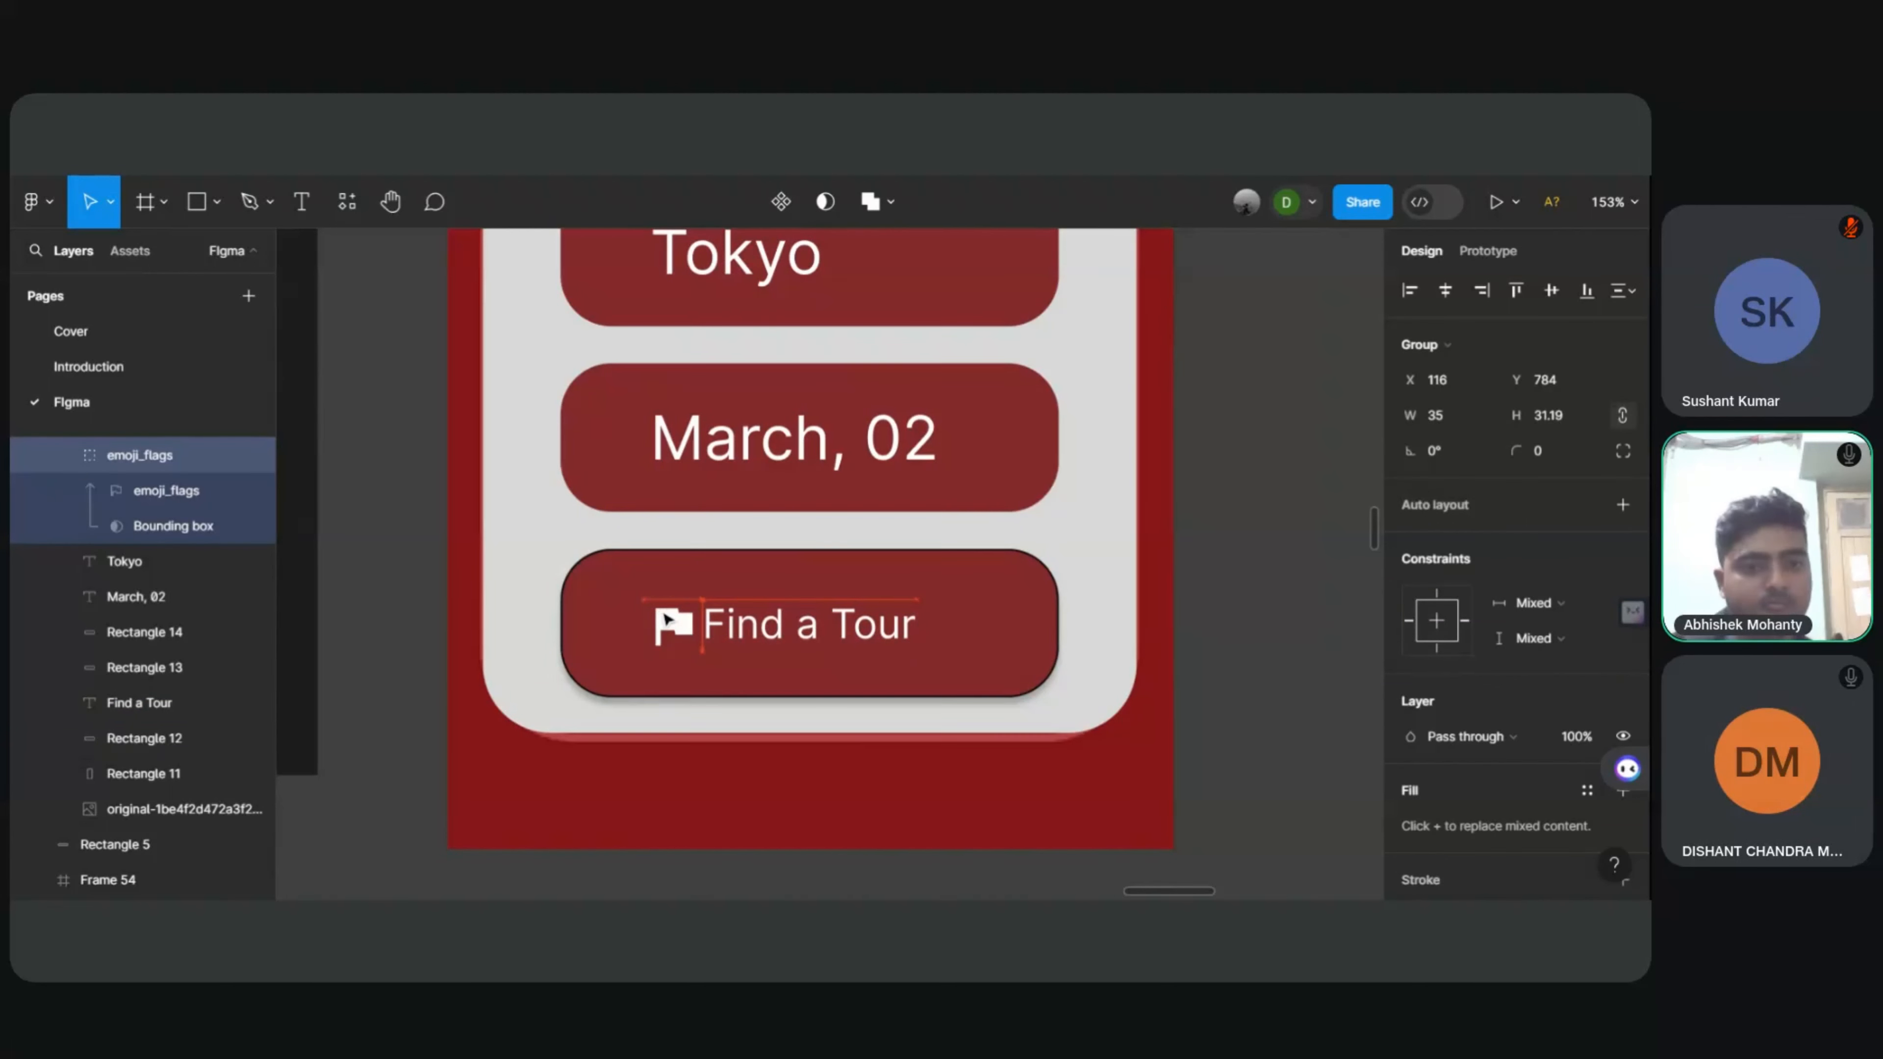
pyautogui.moveTo(675, 614); pyautogui.dragTo(666, 622)
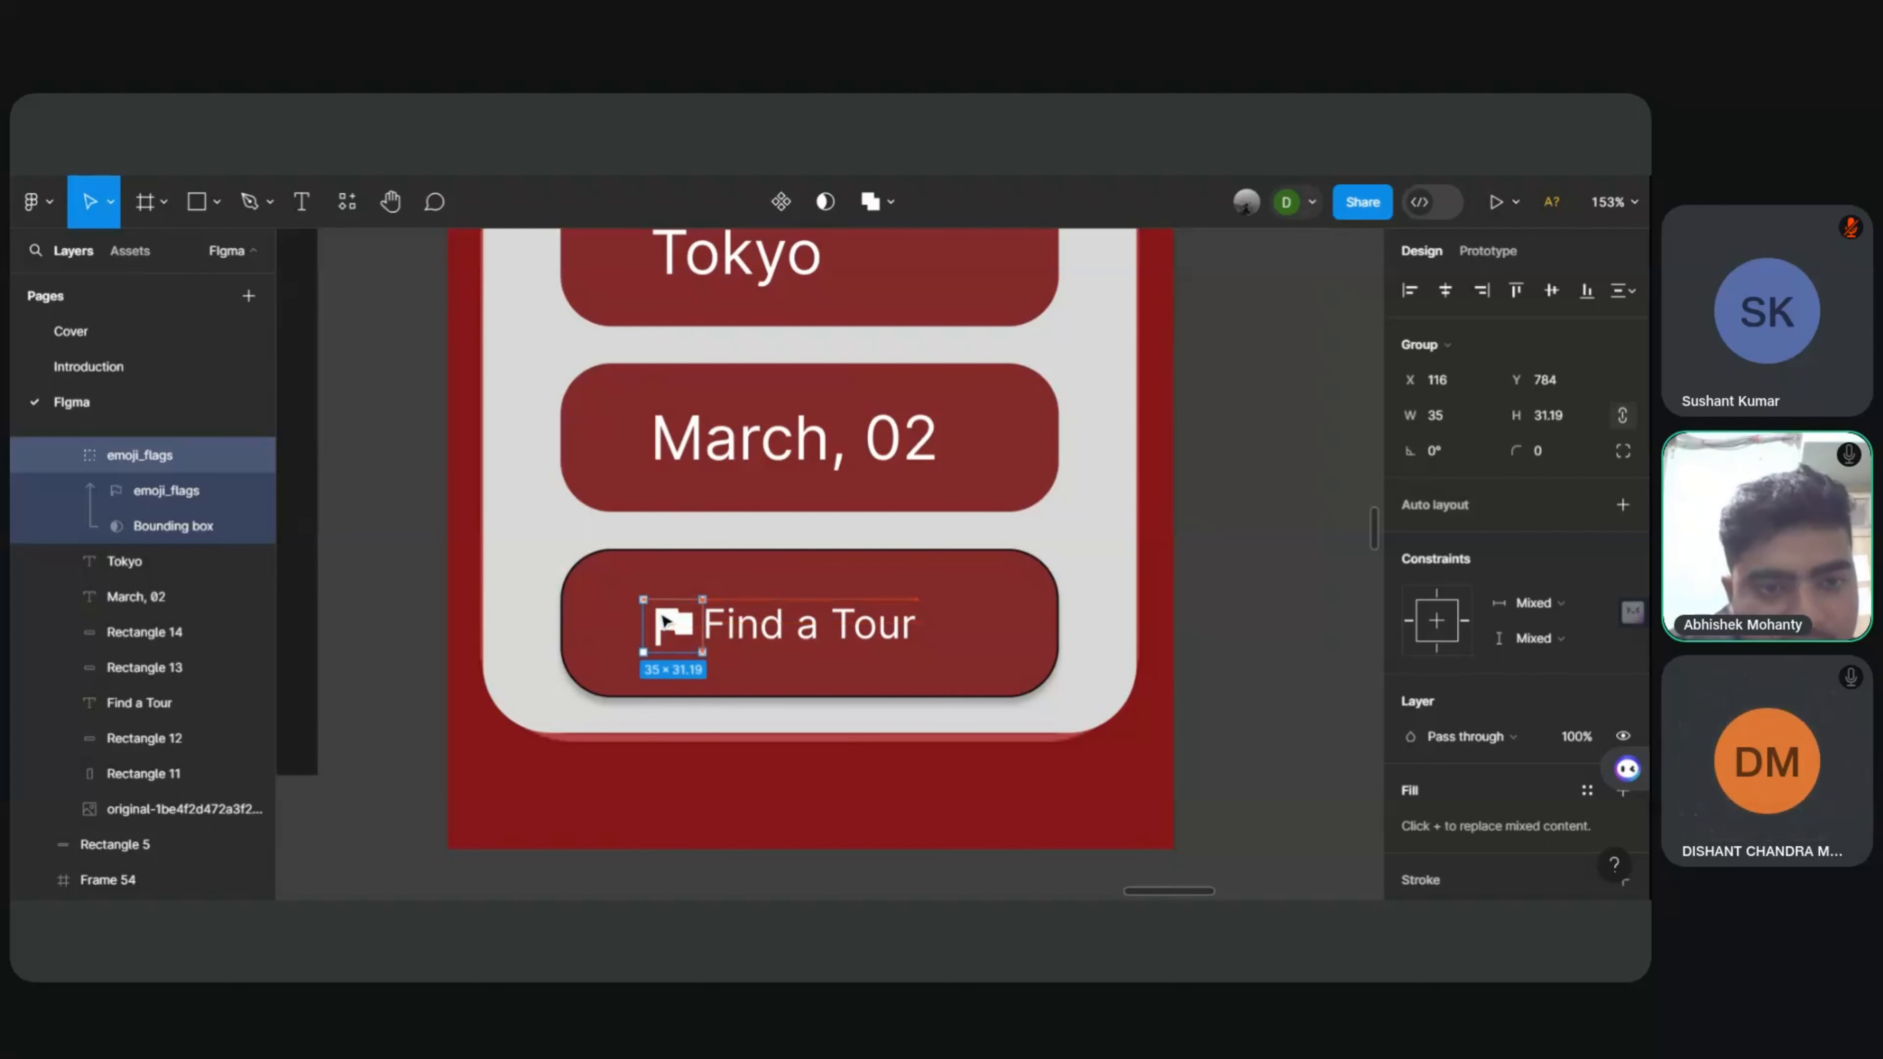
pyautogui.click(1255, 508)
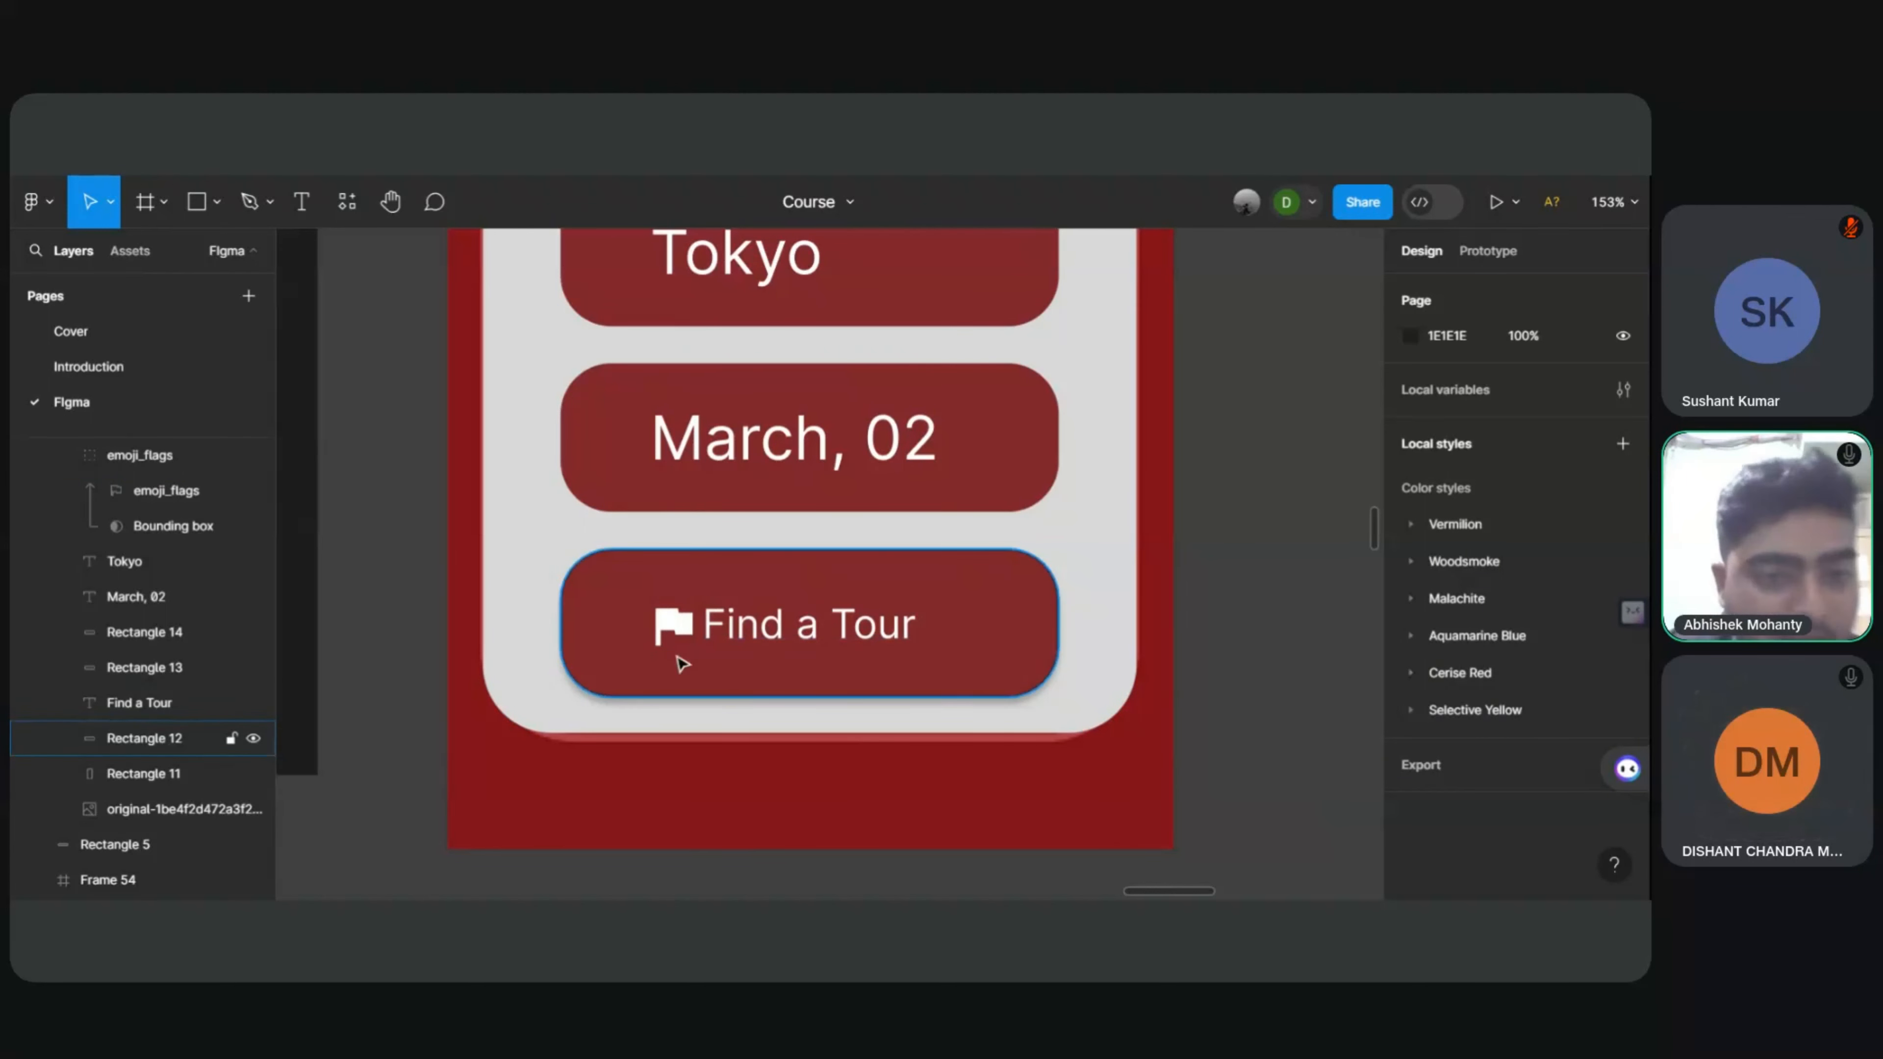
pyautogui.click(672, 632)
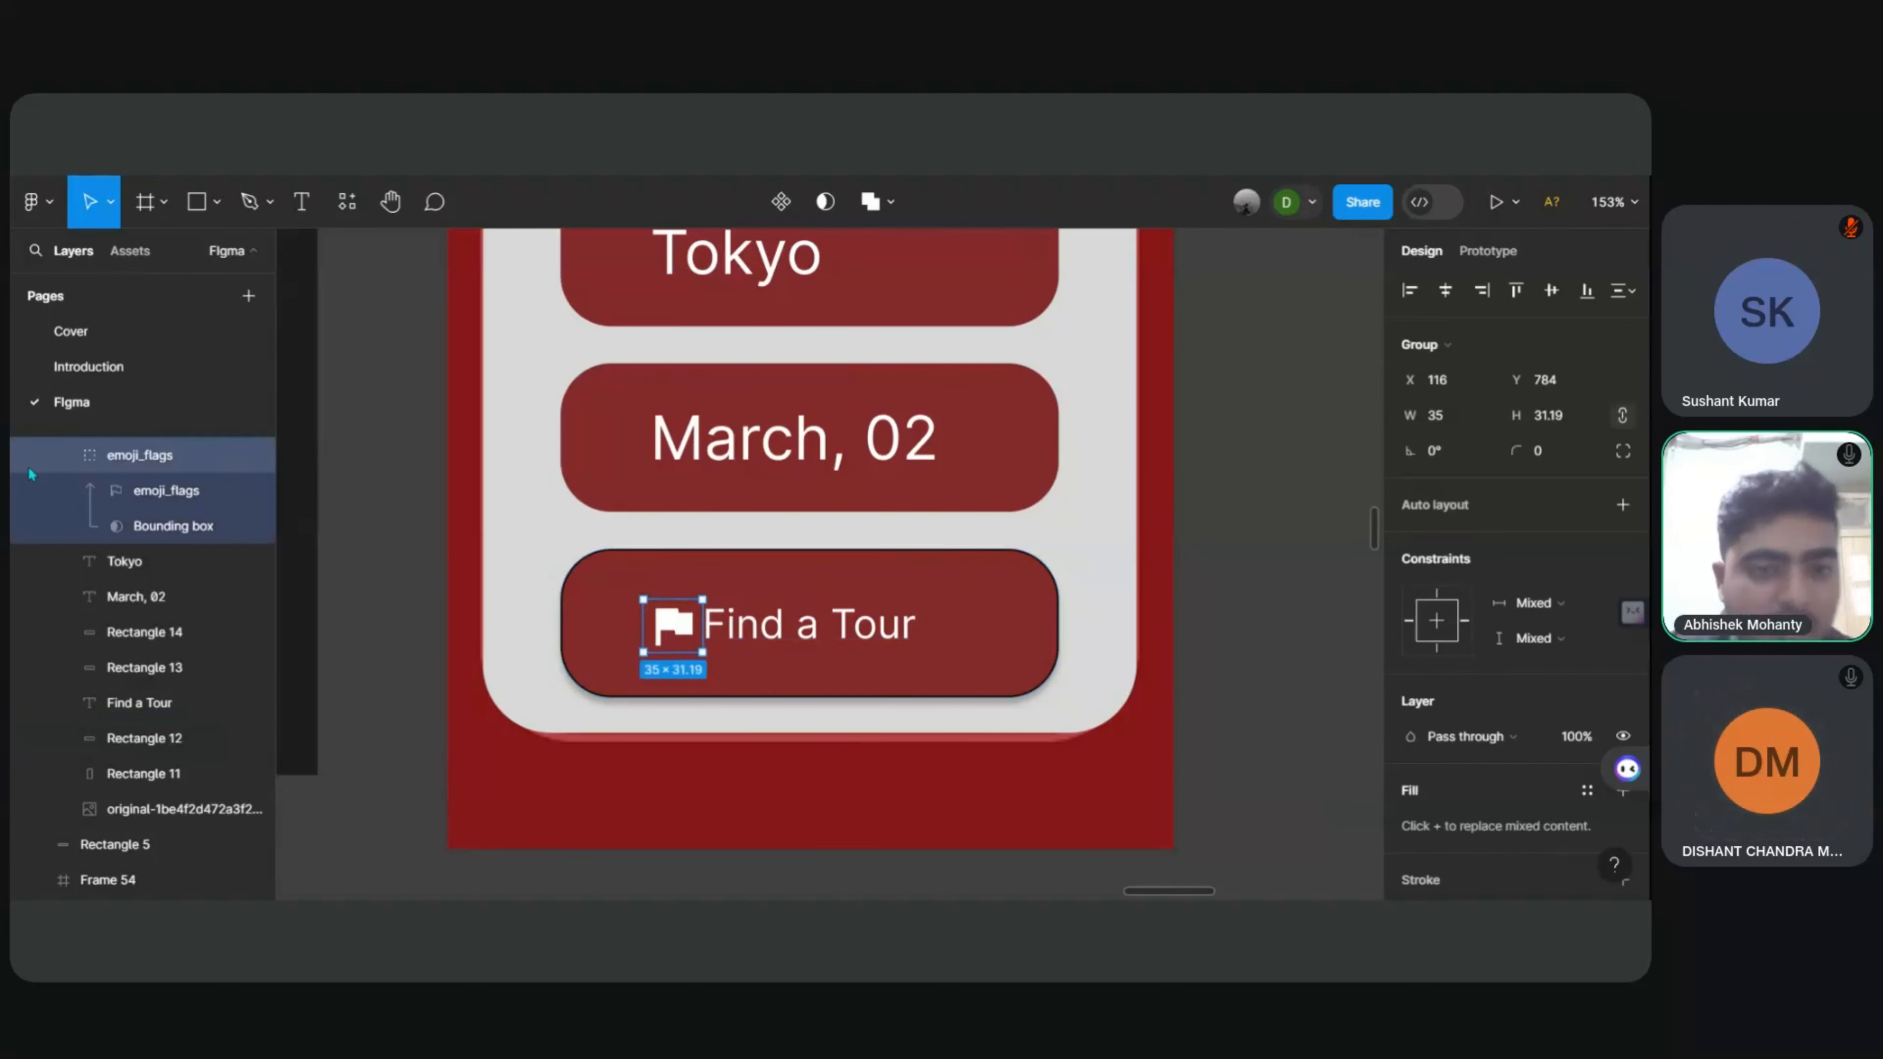
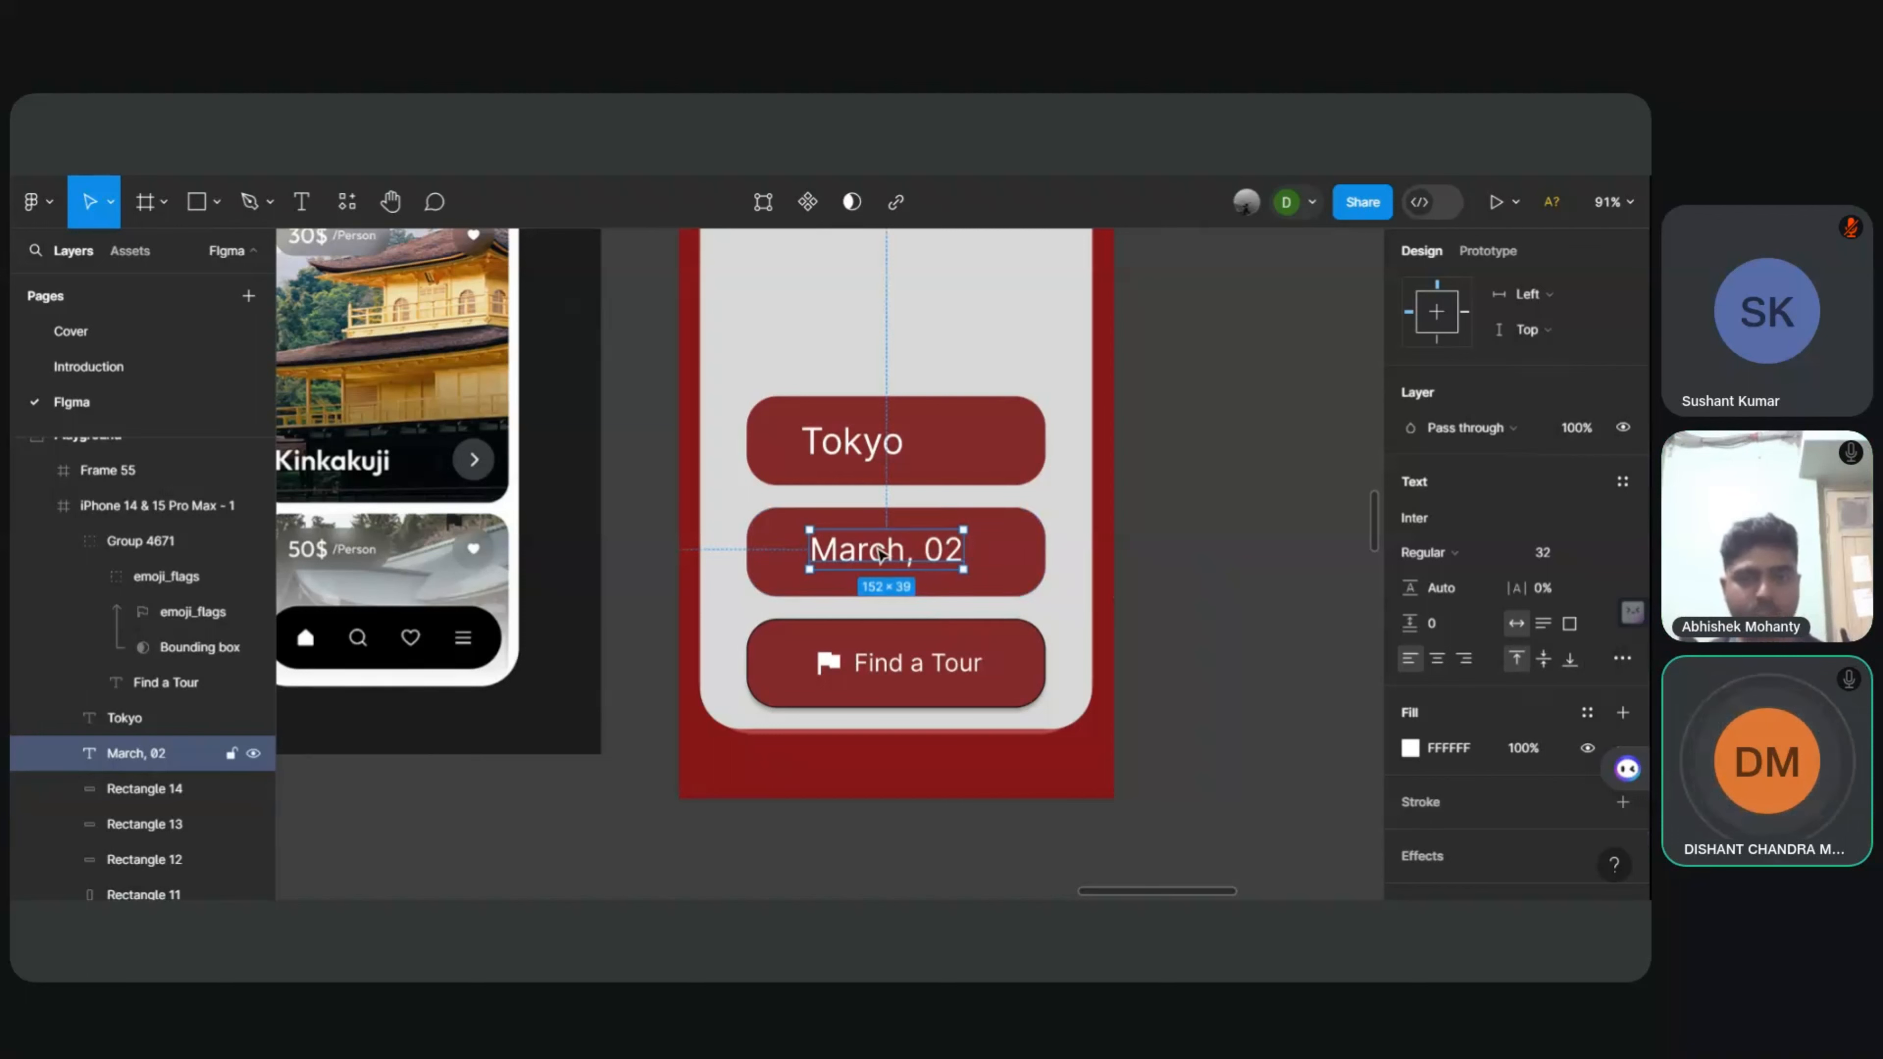
# Step: Shift the March, 02 text towards the far end of its bar, to about X 173, Y 669
pyautogui.moveTo(876, 555); pyautogui.dragTo(922, 557)
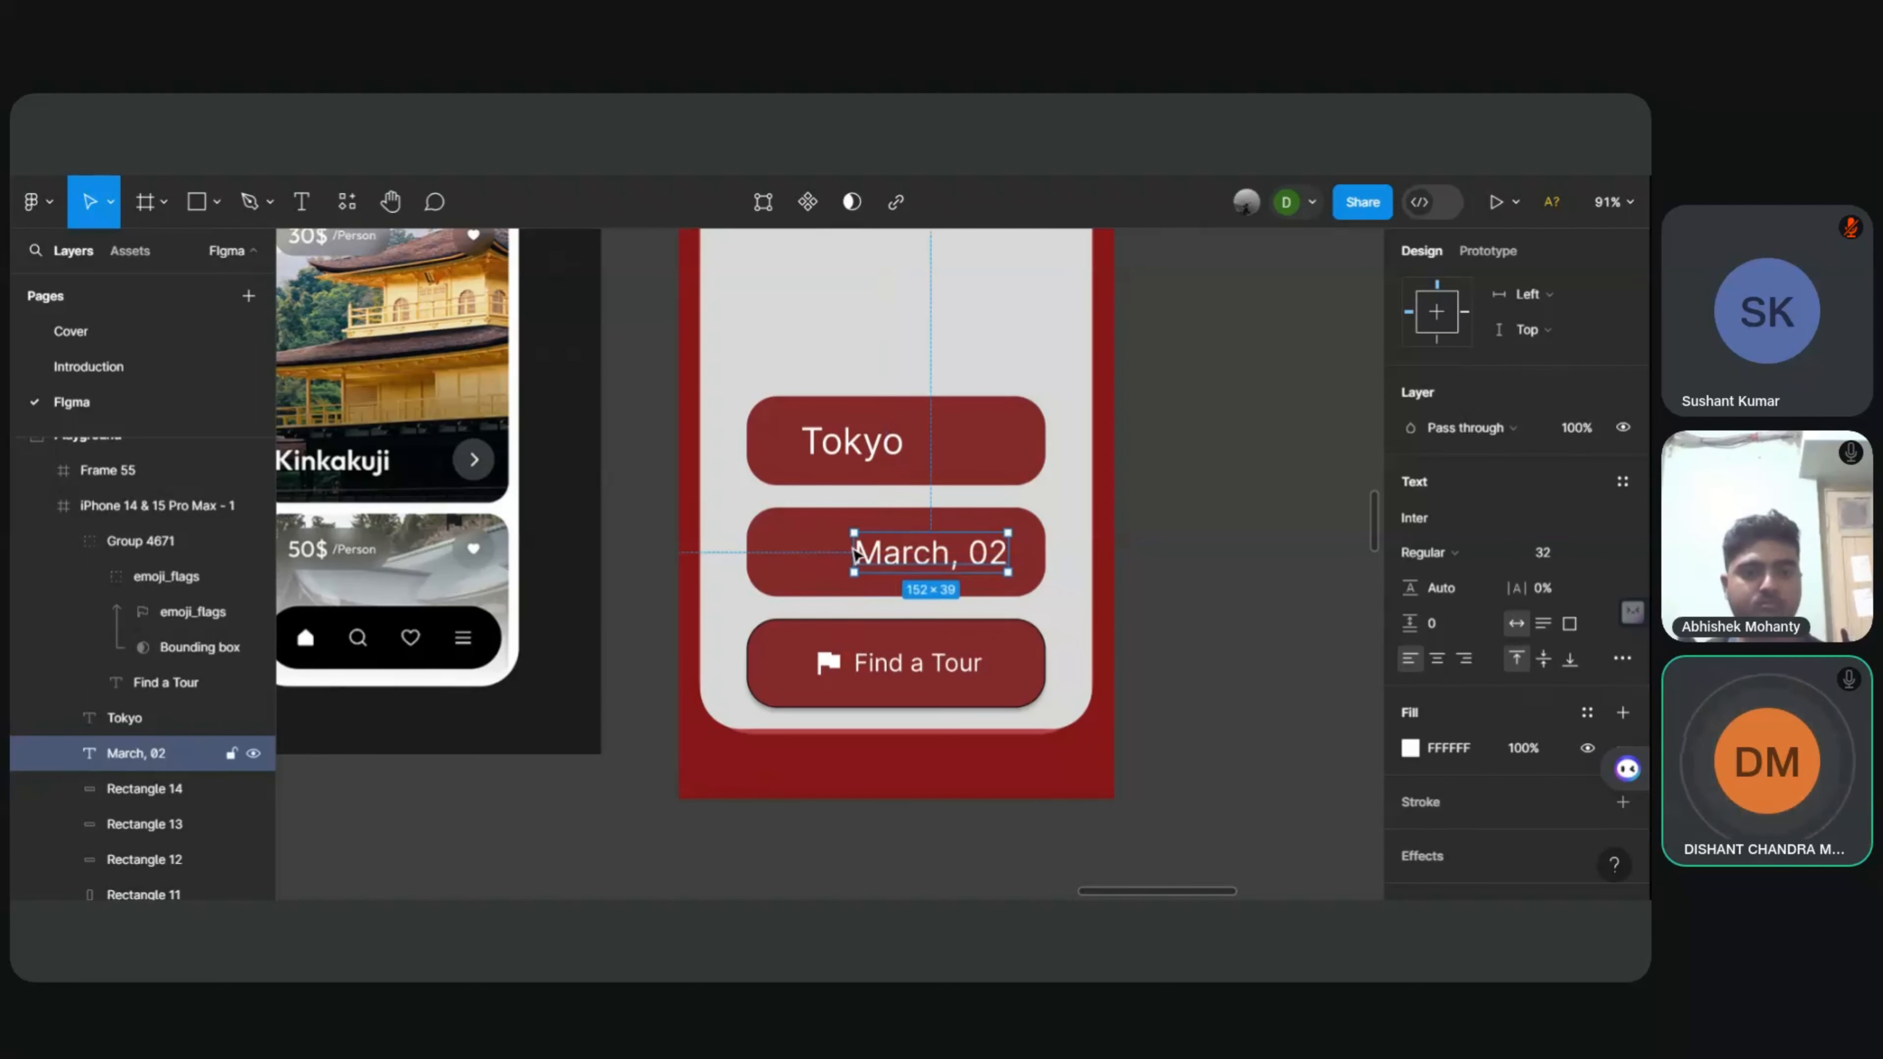
pyautogui.scroll(4, 637, 541)
pyautogui.scroll(-3, 637, 541)
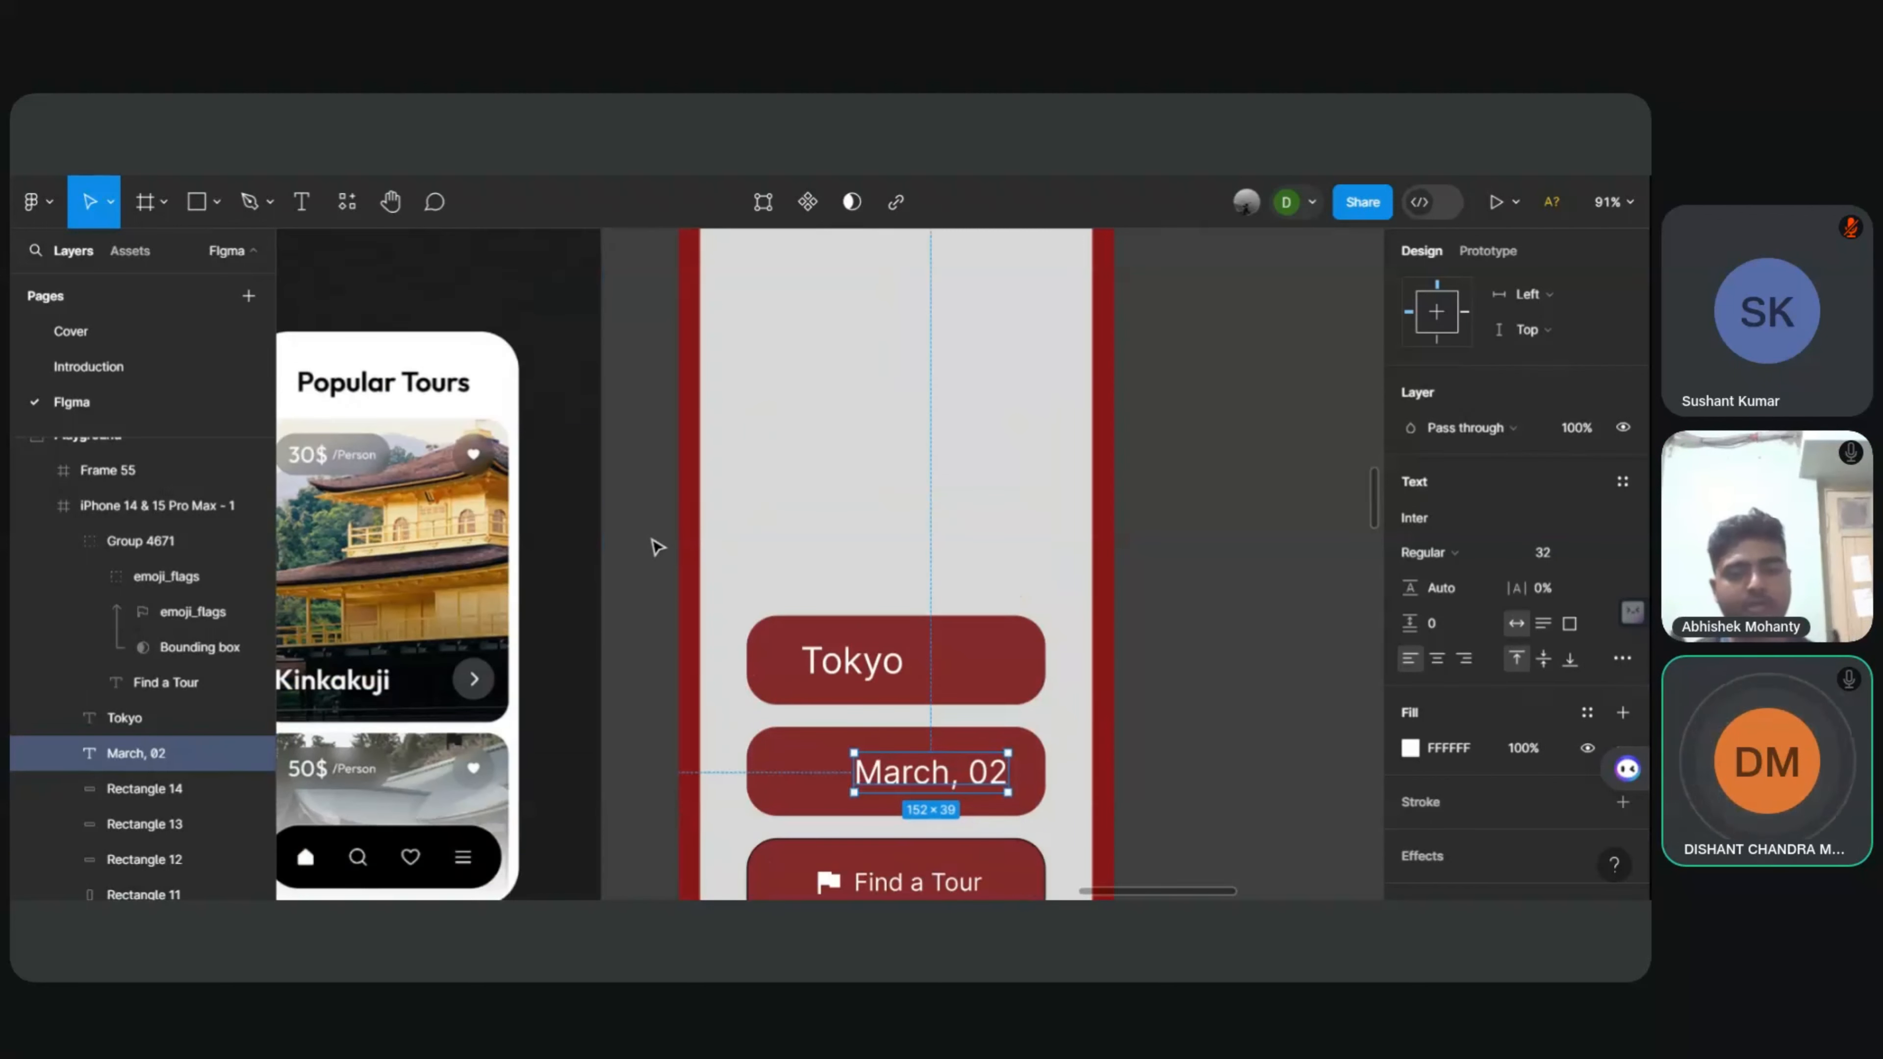
pyautogui.scroll(1, 660, 576)
pyautogui.scroll(-2, 660, 576)
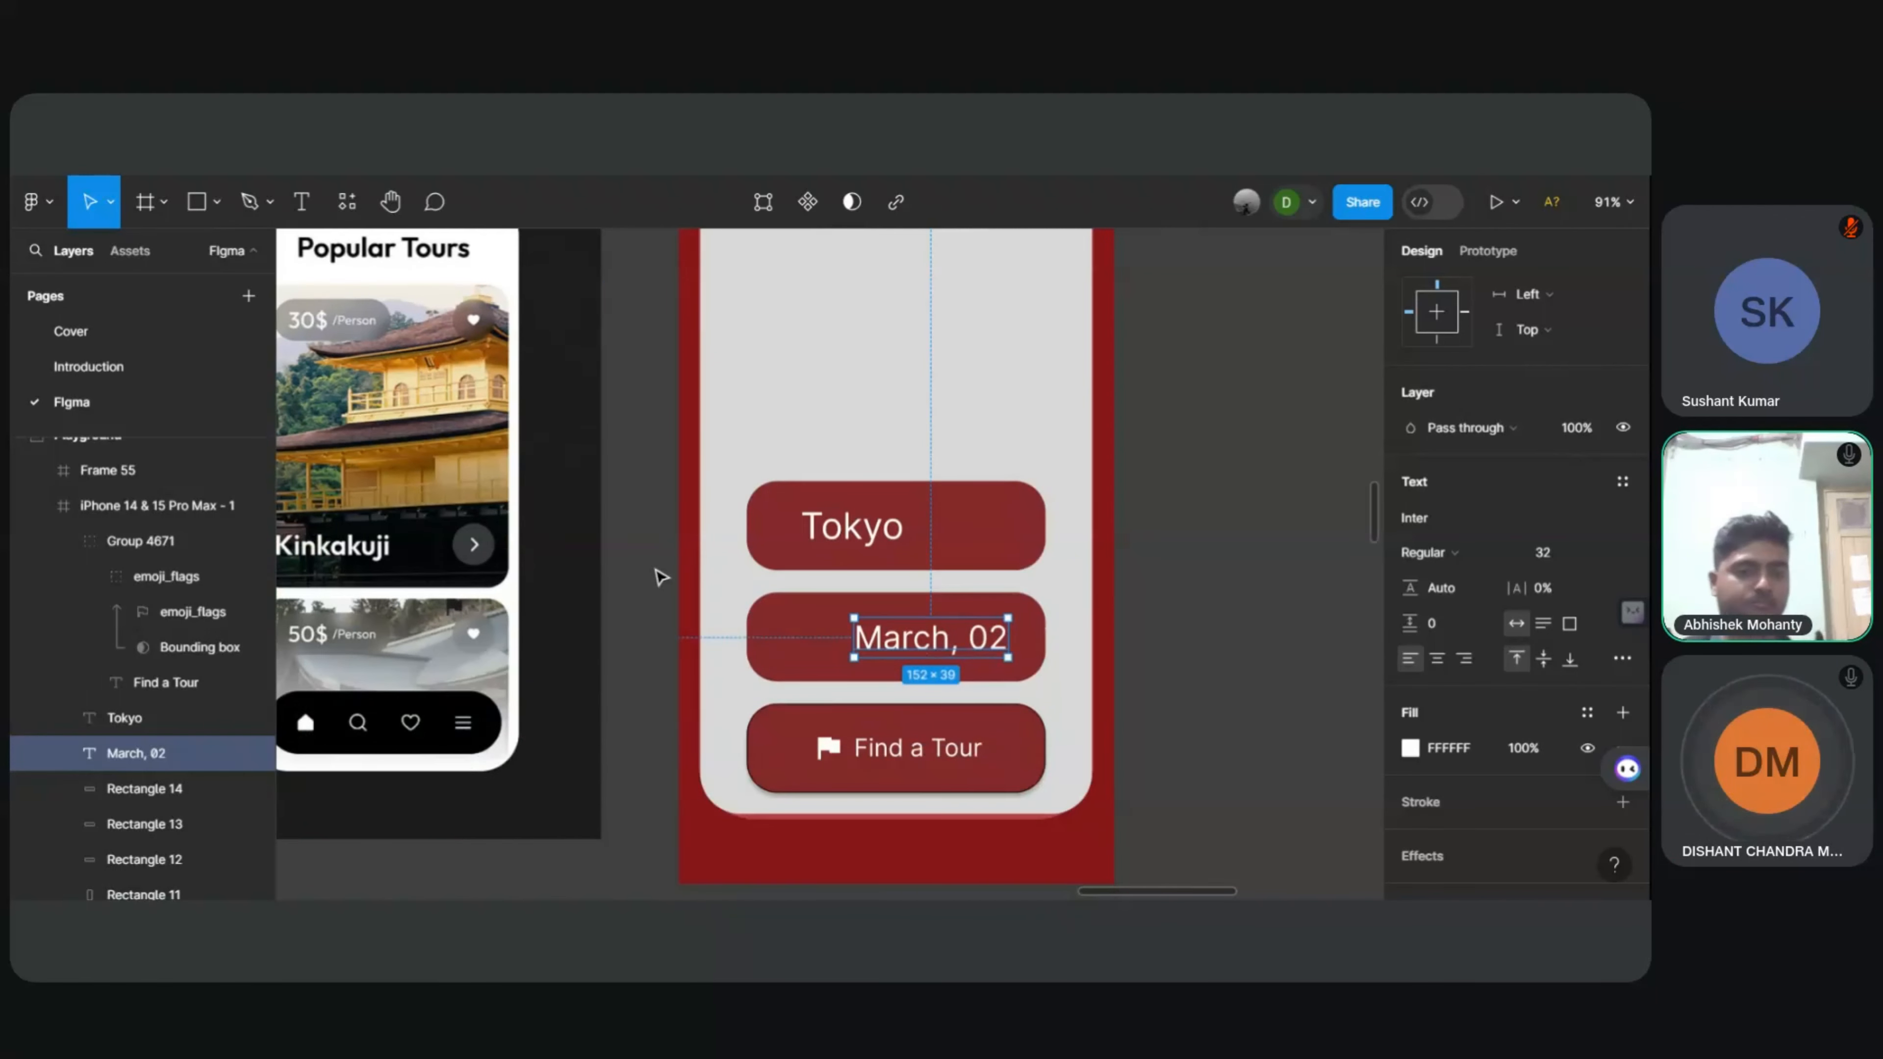
# Step: Narrow the reference screens image to about 329 wide and deselect it
pyautogui.scroll(-6, 637, 599)
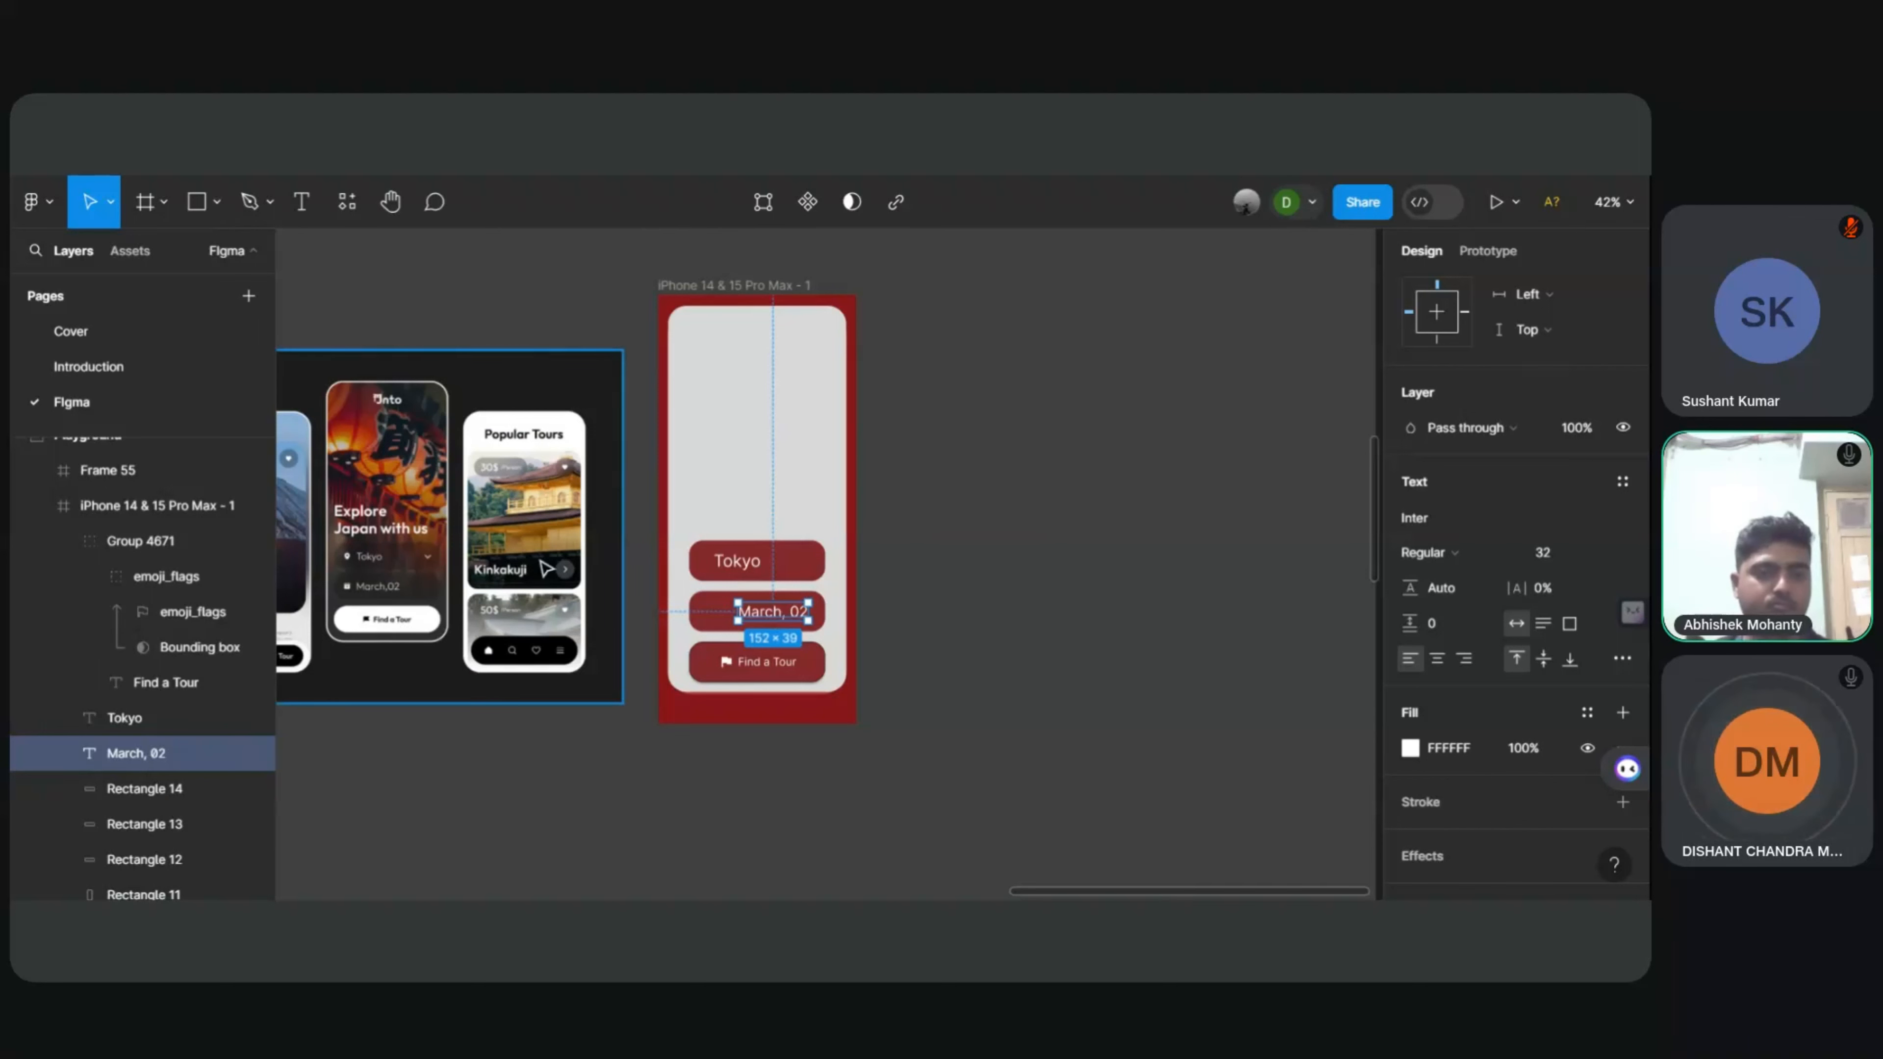
pyautogui.click(614, 550)
pyautogui.moveTo(621, 537); pyautogui.dragTo(303, 518)
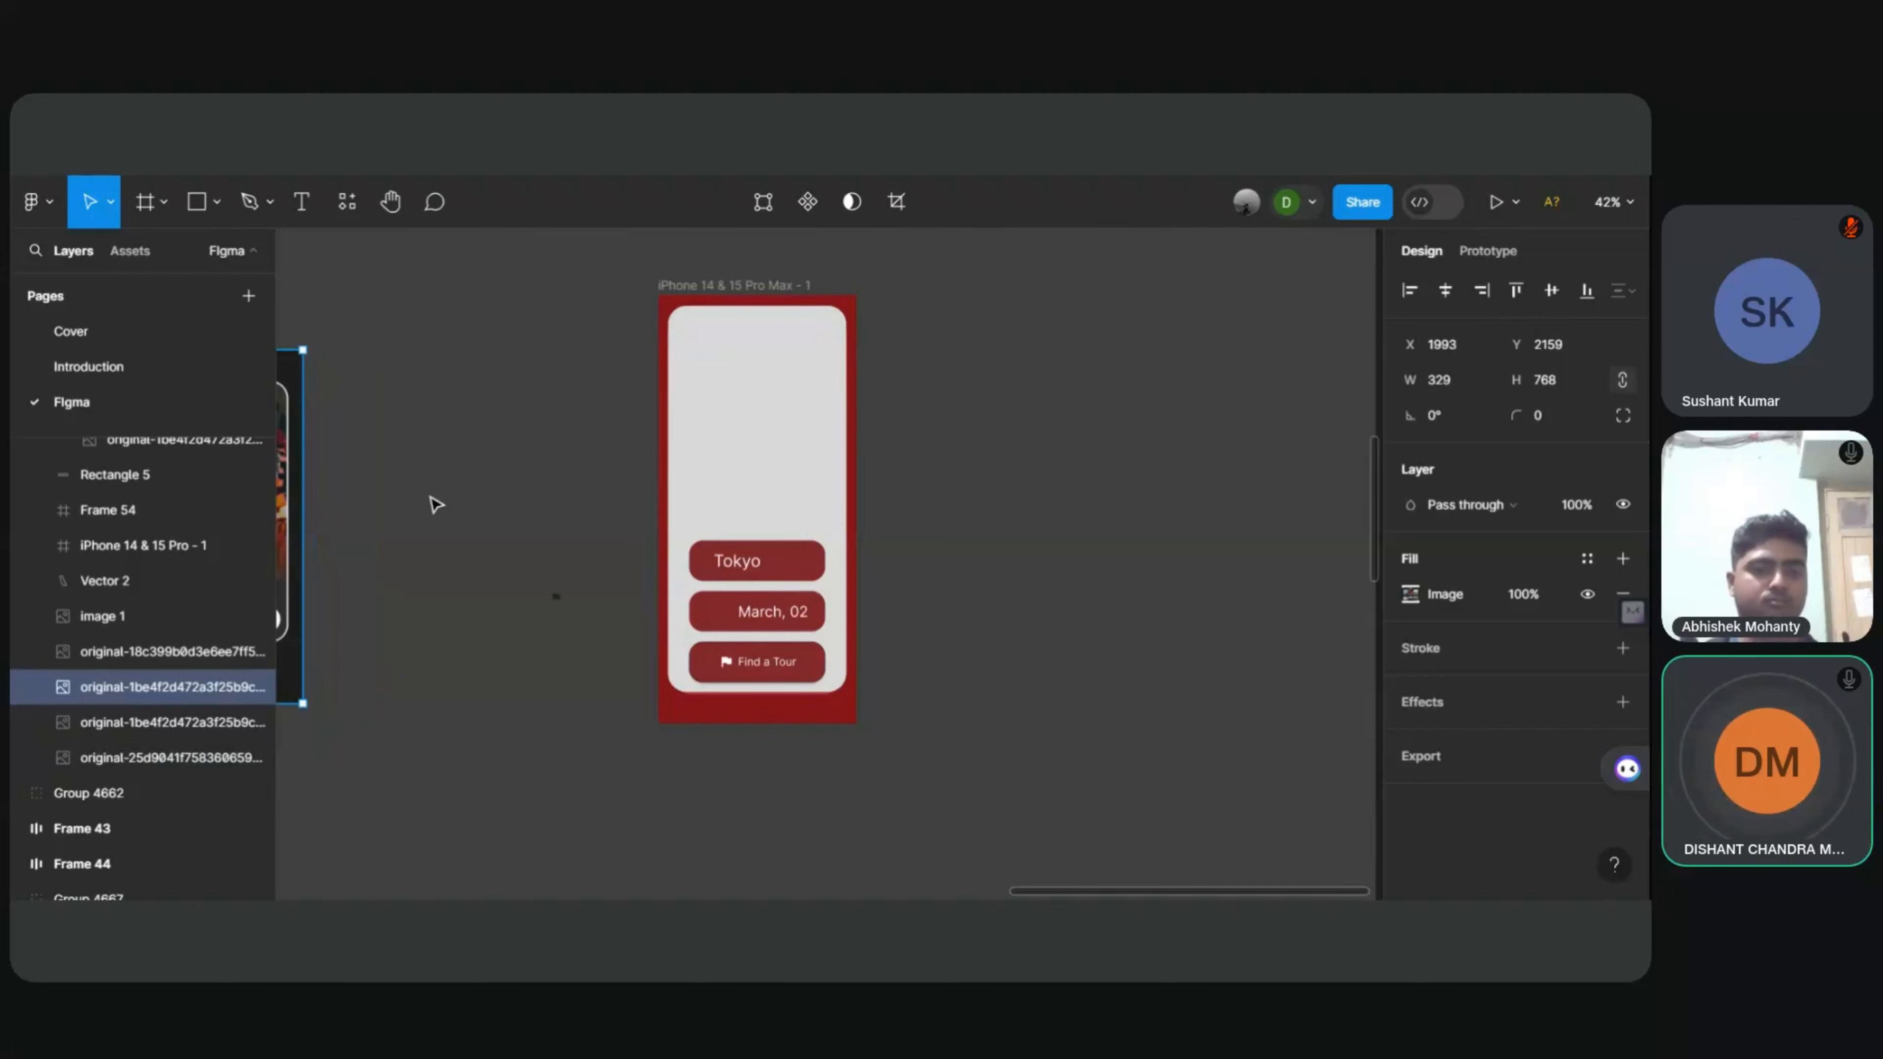
pyautogui.scroll(-3, 444, 886)
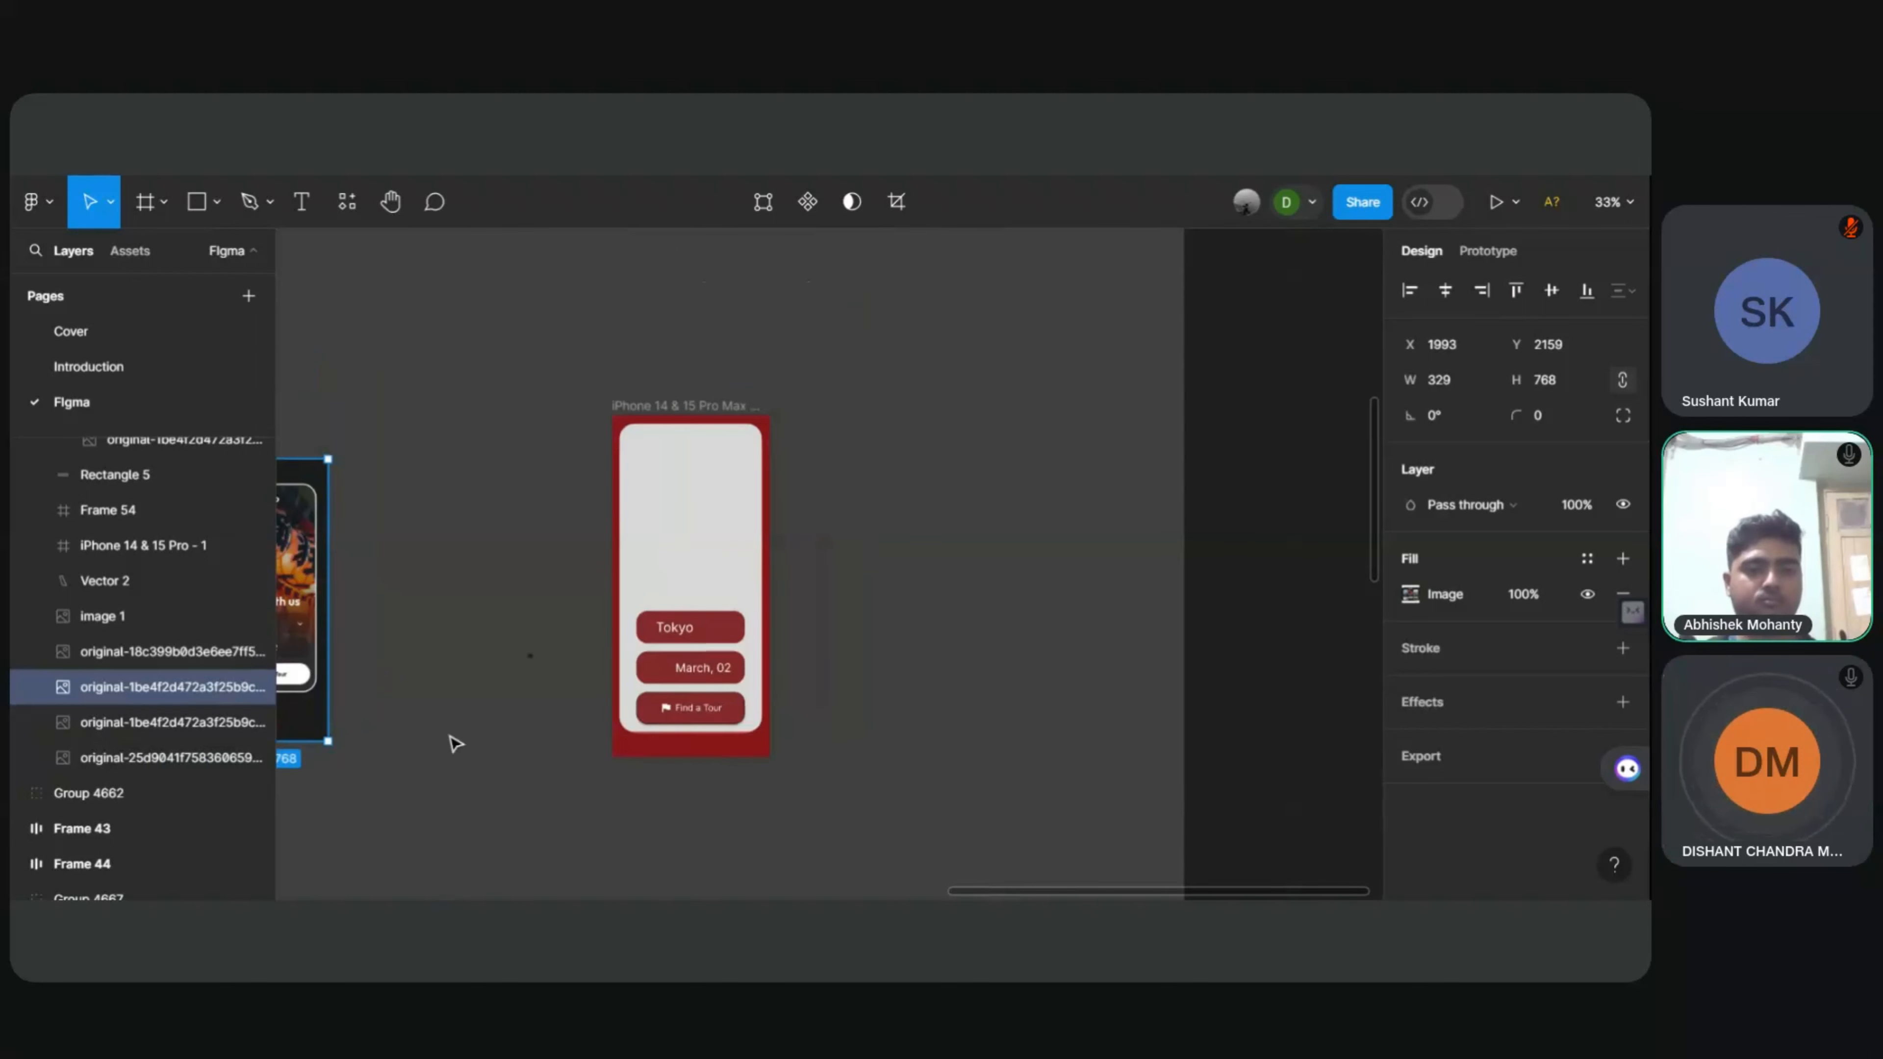
pyautogui.click(689, 712)
pyautogui.click(1026, 661)
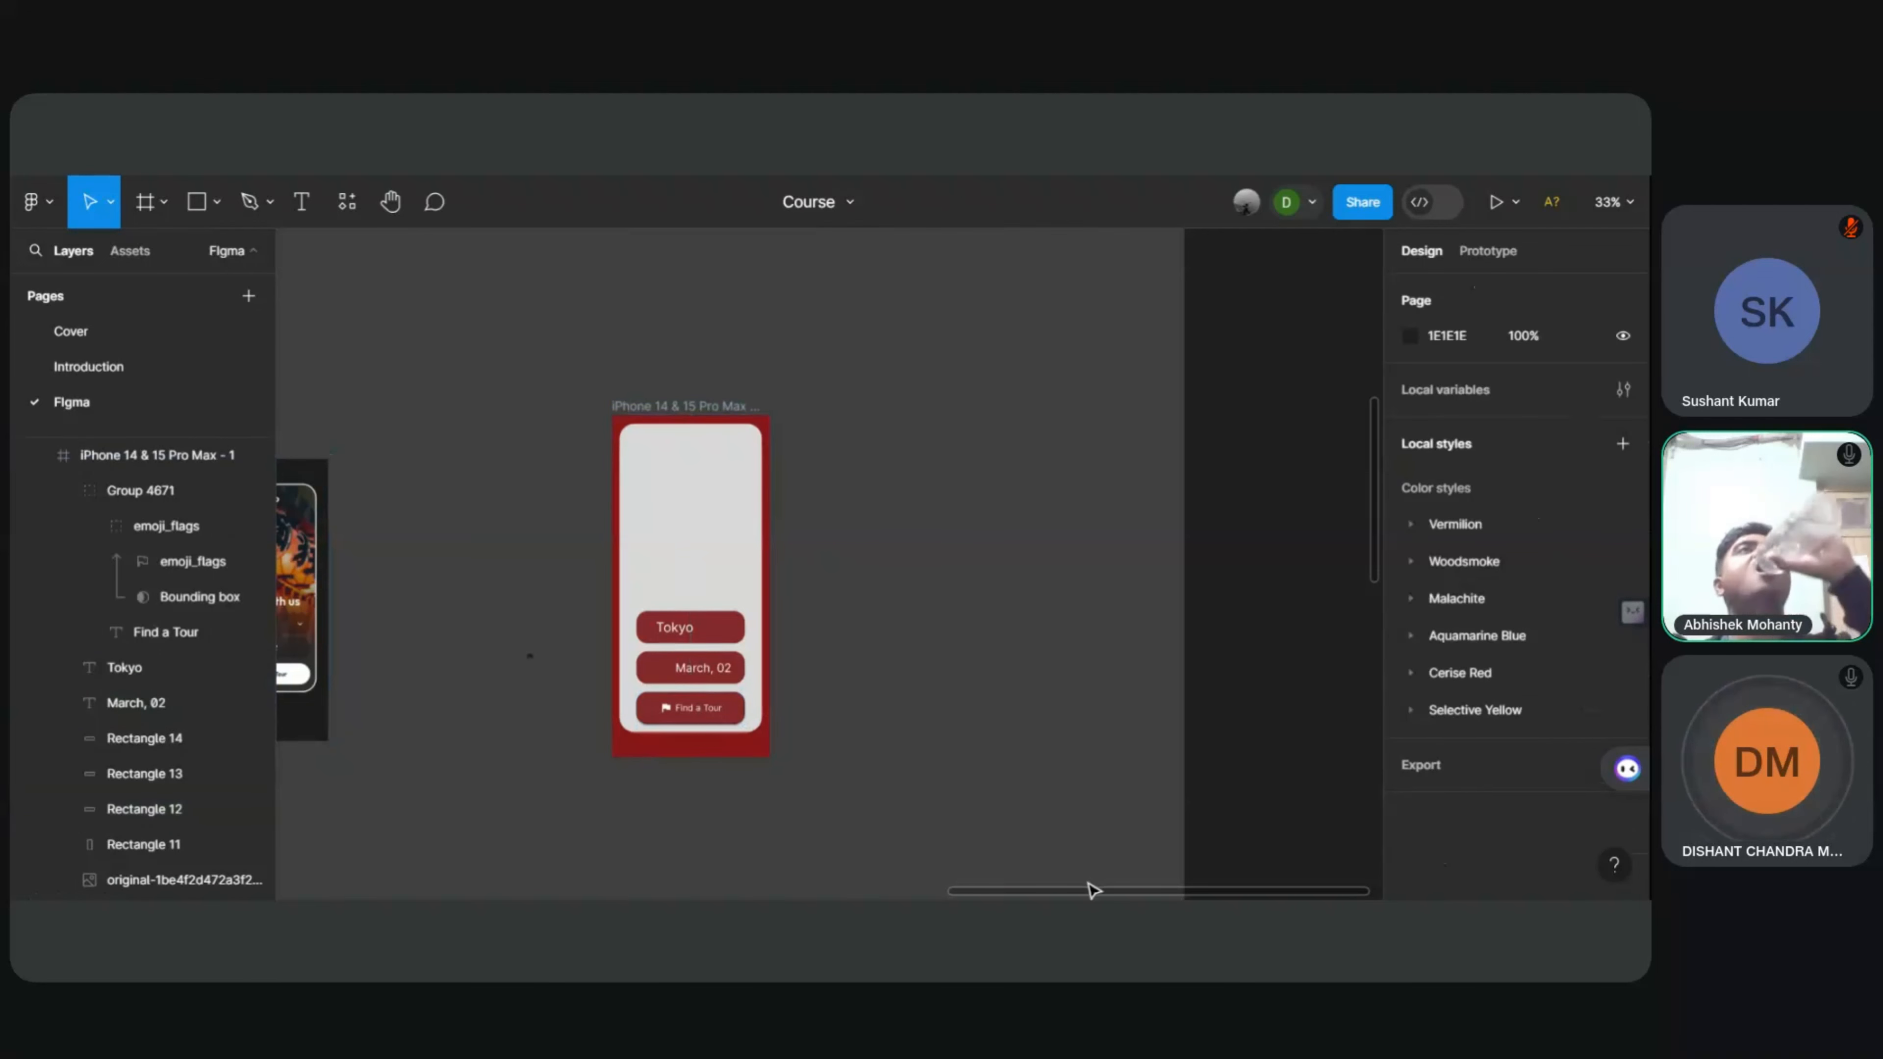
# Step: Move the narrowed reference image right next to the phone frame, to about X 2740, Y 2121
pyautogui.moveTo(1092, 893); pyautogui.dragTo(979, 891)
pyautogui.moveTo(553, 515); pyautogui.dragTo(830, 525)
pyautogui.scroll(5, 1171, 666)
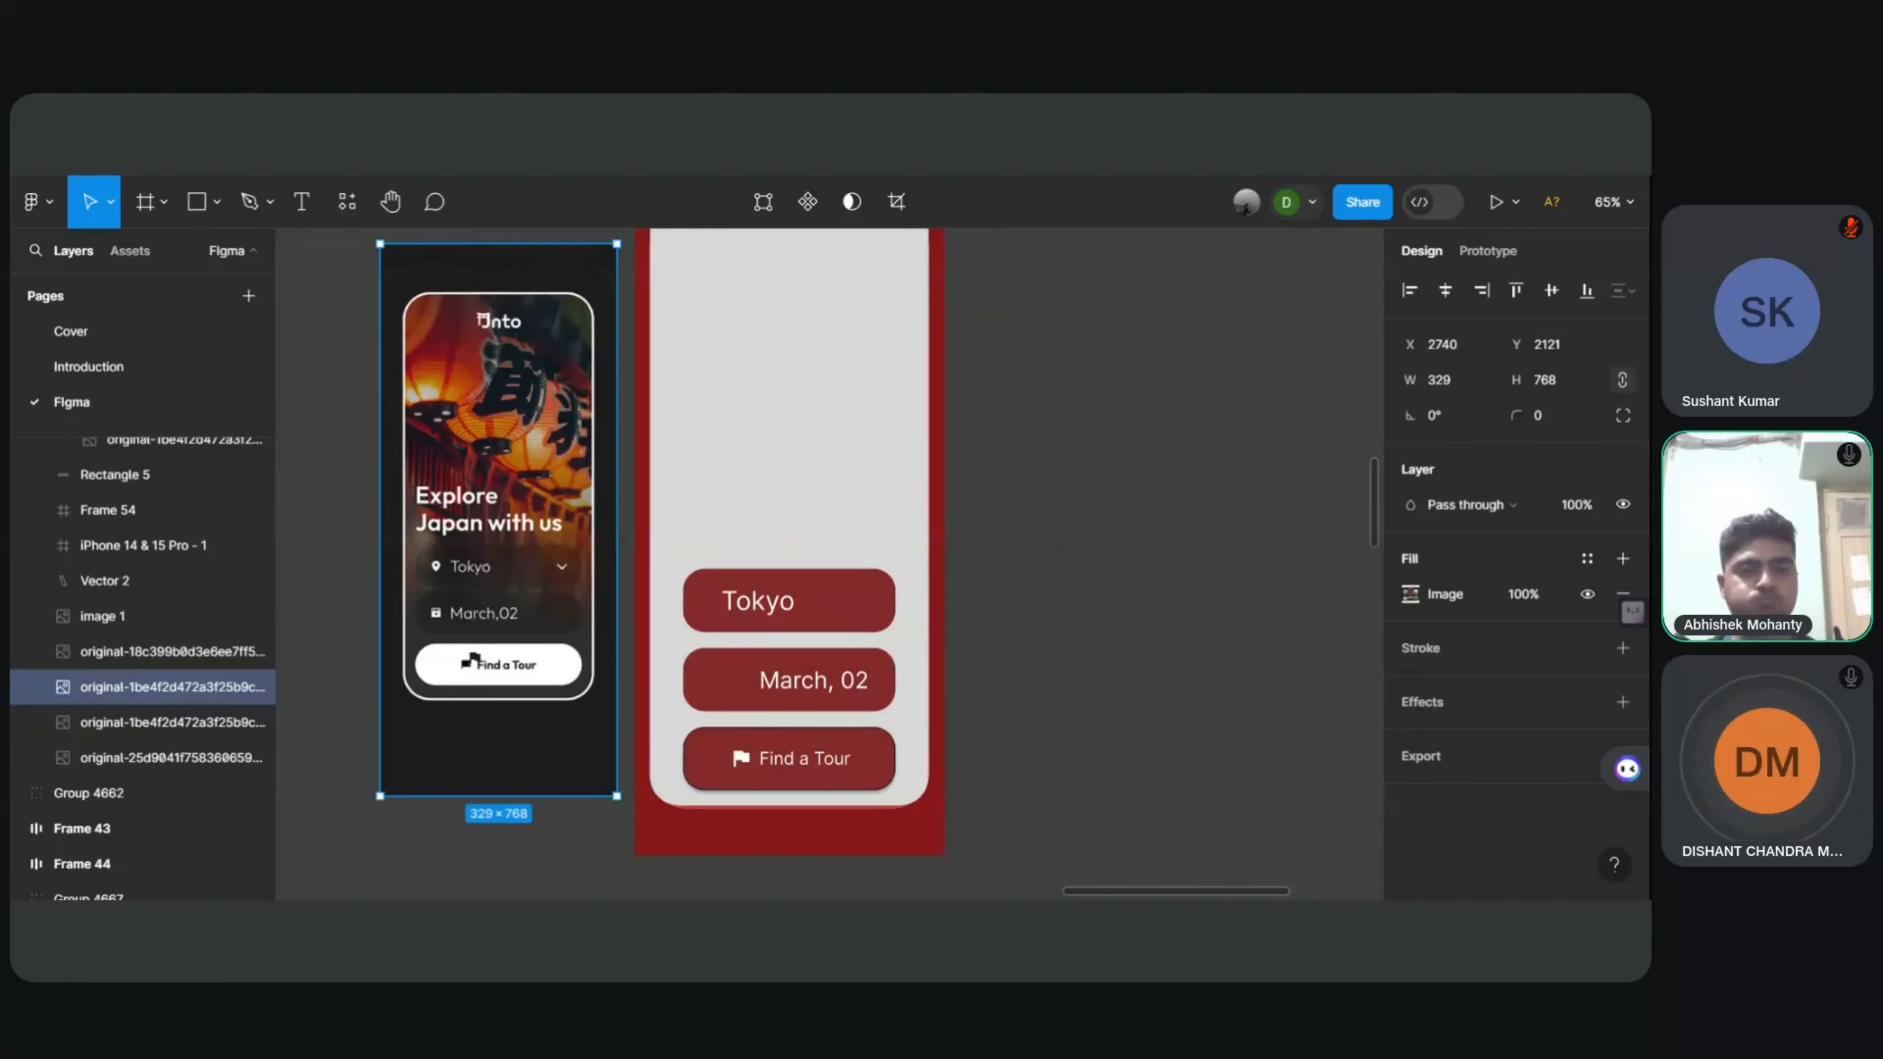
pyautogui.moveTo(1138, 895); pyautogui.dragTo(1075, 894)
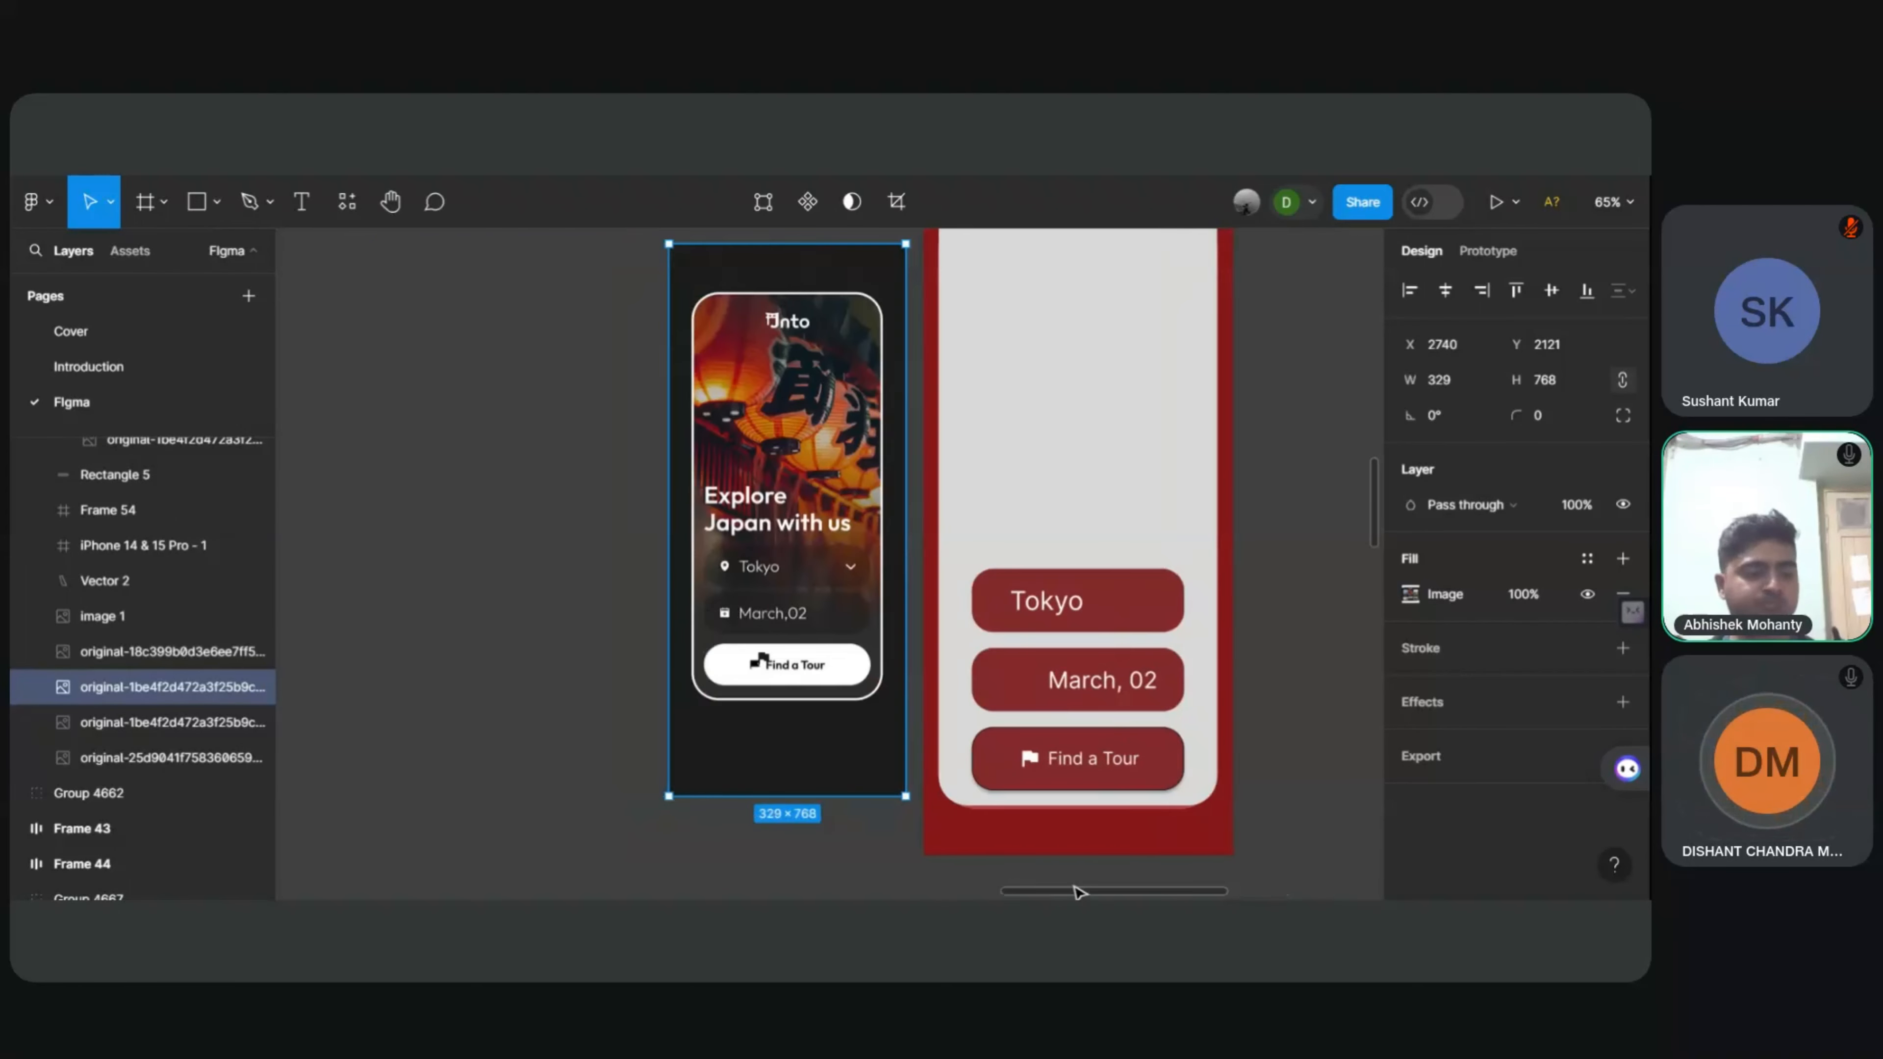
# Step: Set the font size of the Tokyo text to 24
pyautogui.click(1071, 608)
pyautogui.click(1126, 692)
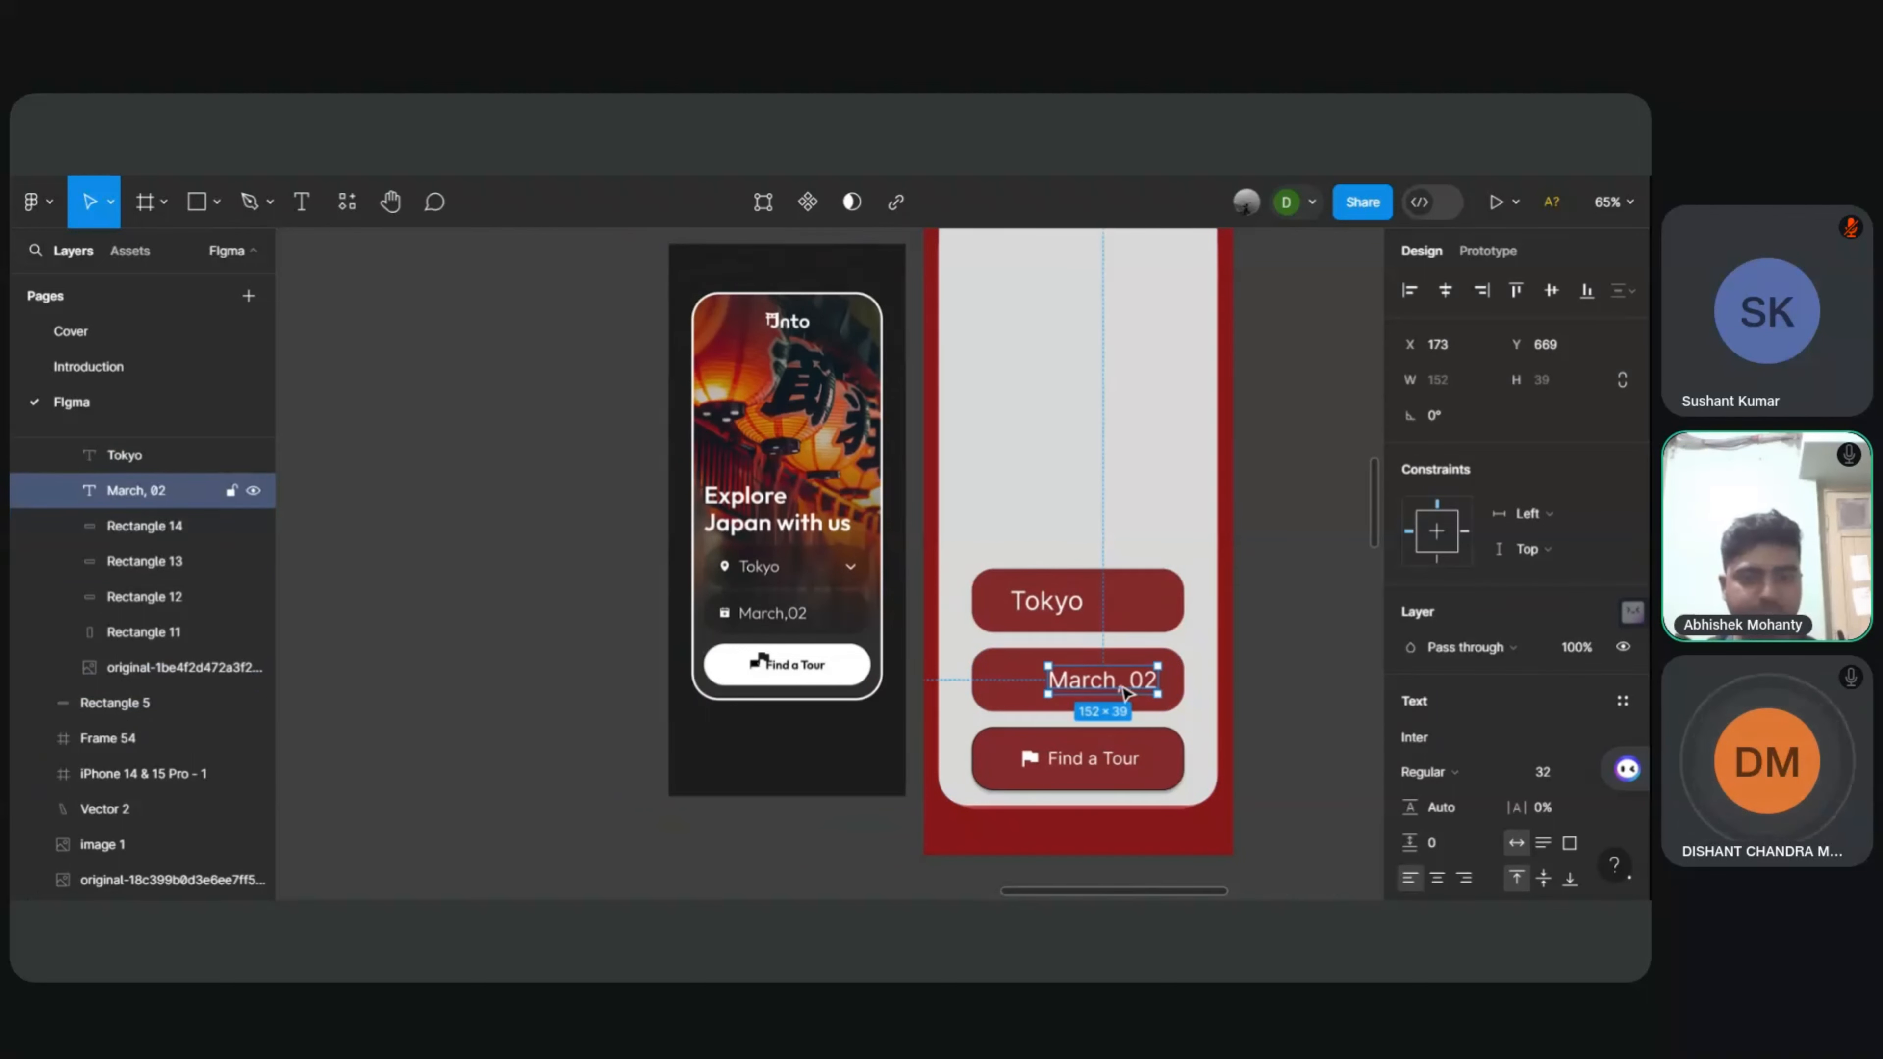
pyautogui.click(1045, 612)
pyautogui.doubleClick(1038, 604)
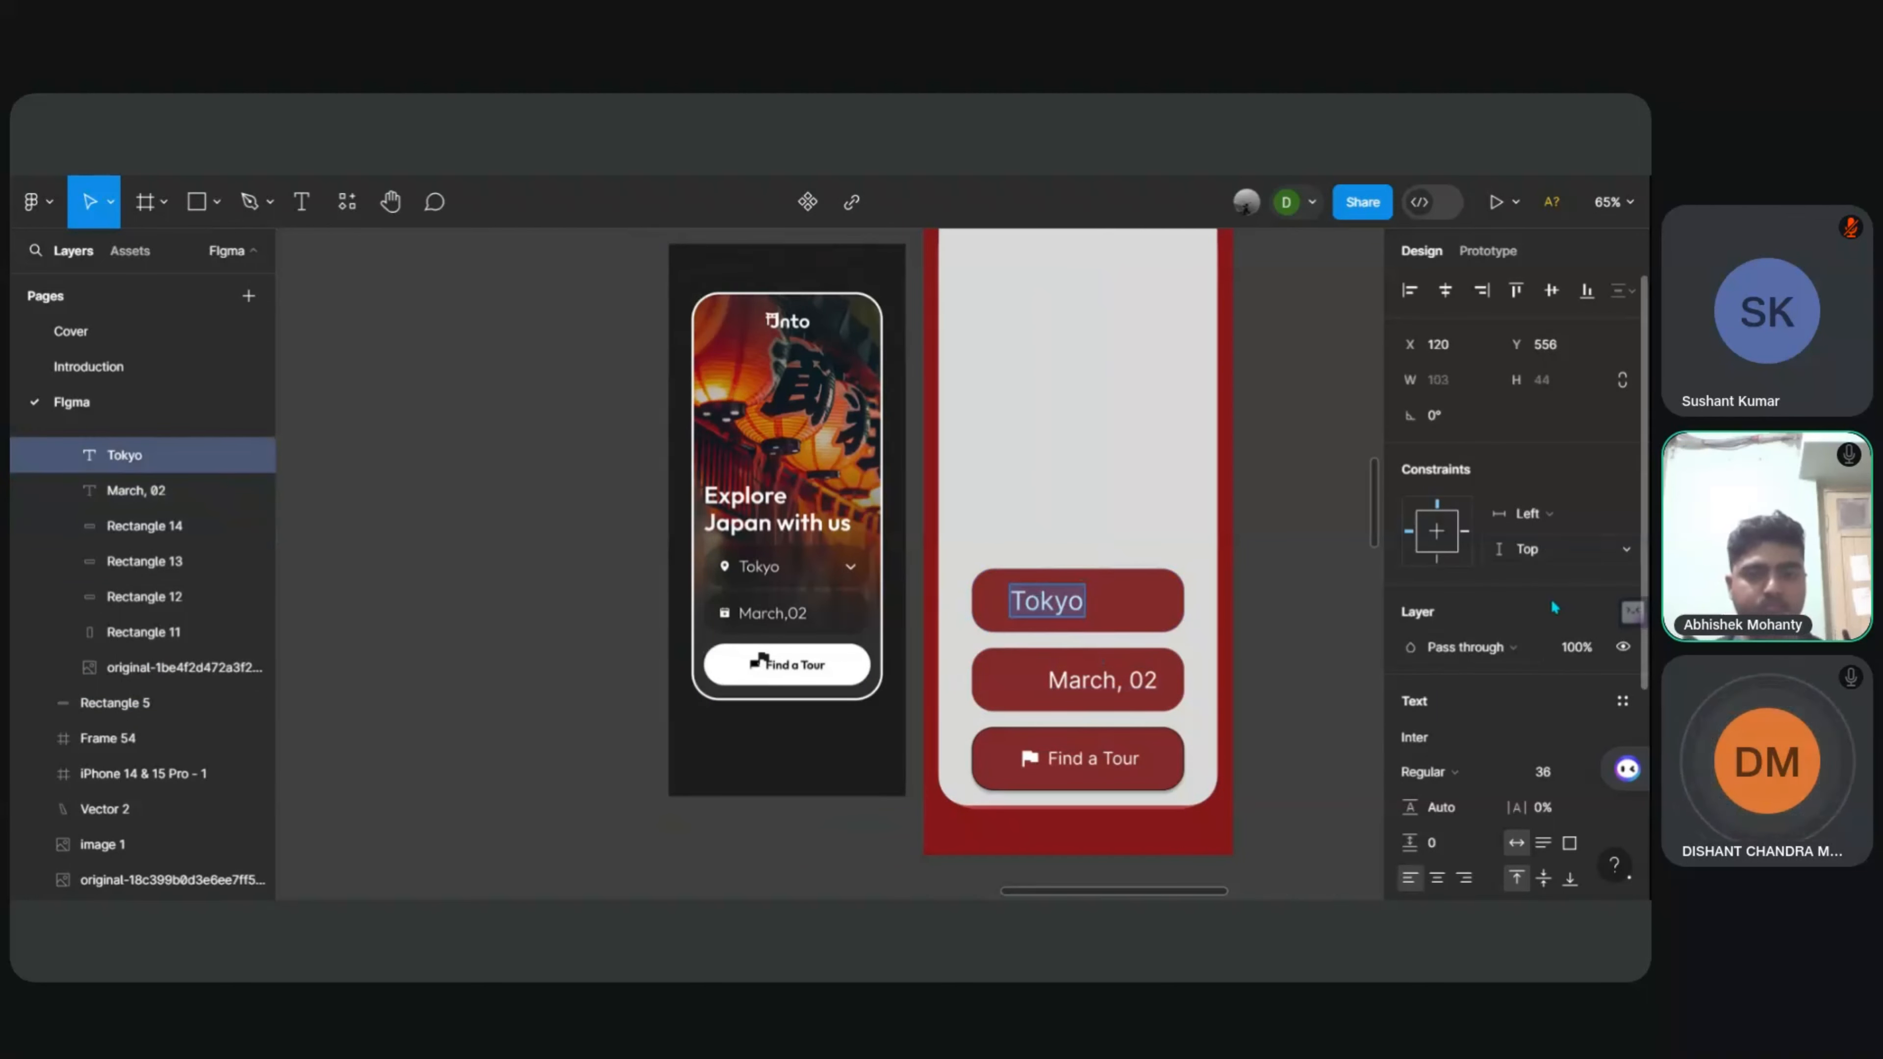
pyautogui.scroll(-5, 1586, 466)
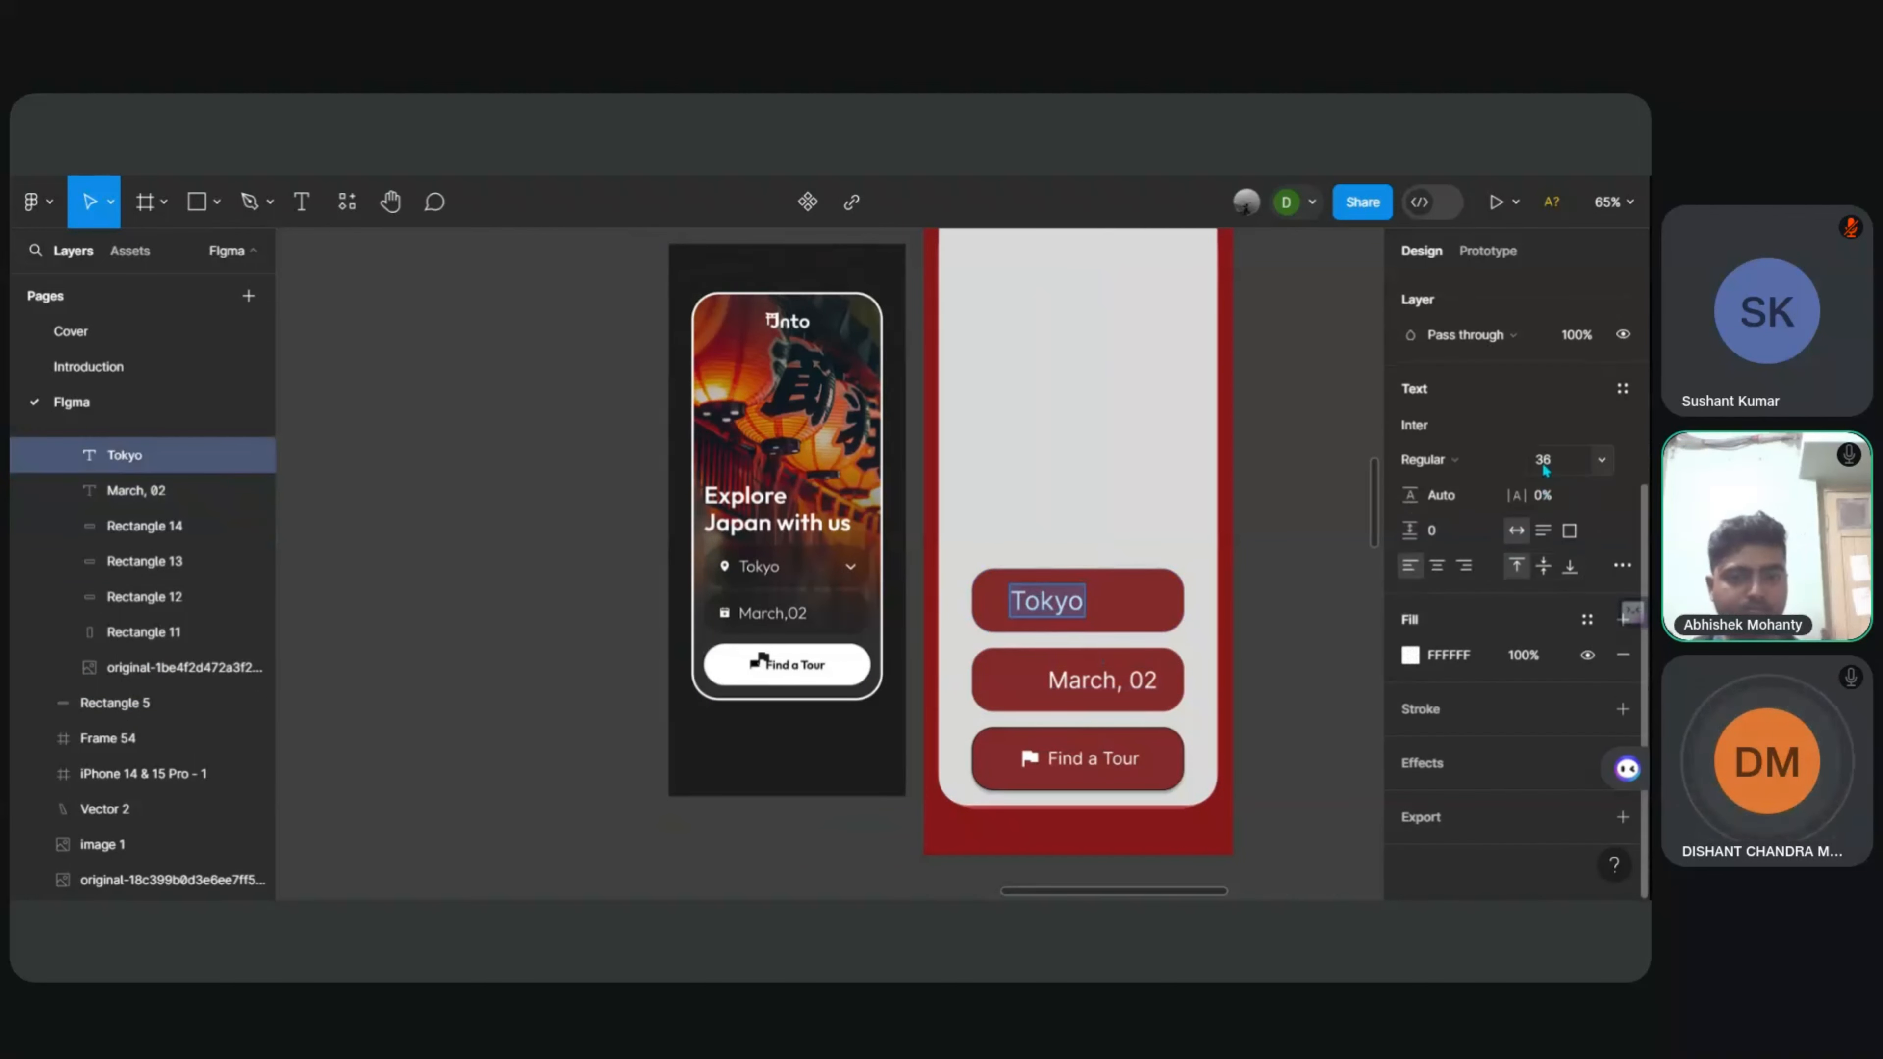
pyautogui.click(1564, 459)
pyautogui.click(1602, 463)
pyautogui.click(1568, 437)
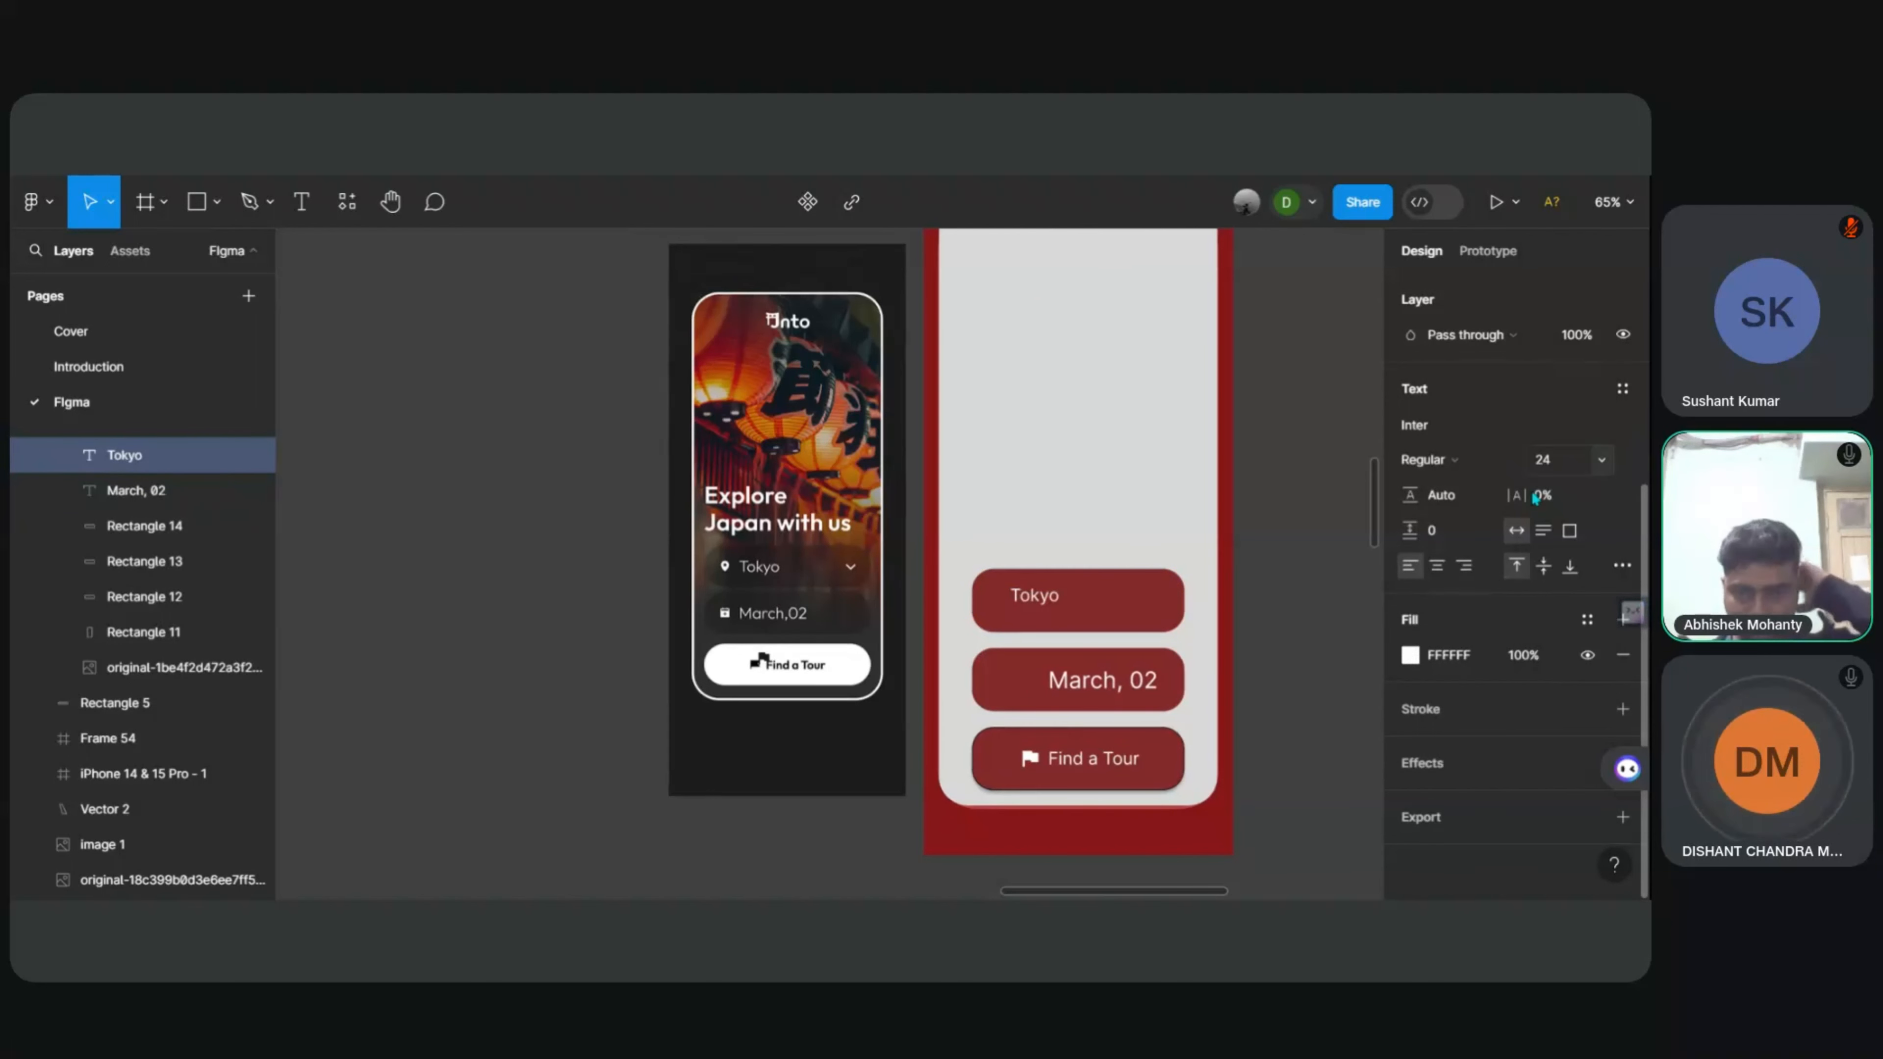
# Step: Check the font size of the March, 02 text and set the Tokyo text to the matching size of 32
pyautogui.click(1112, 682)
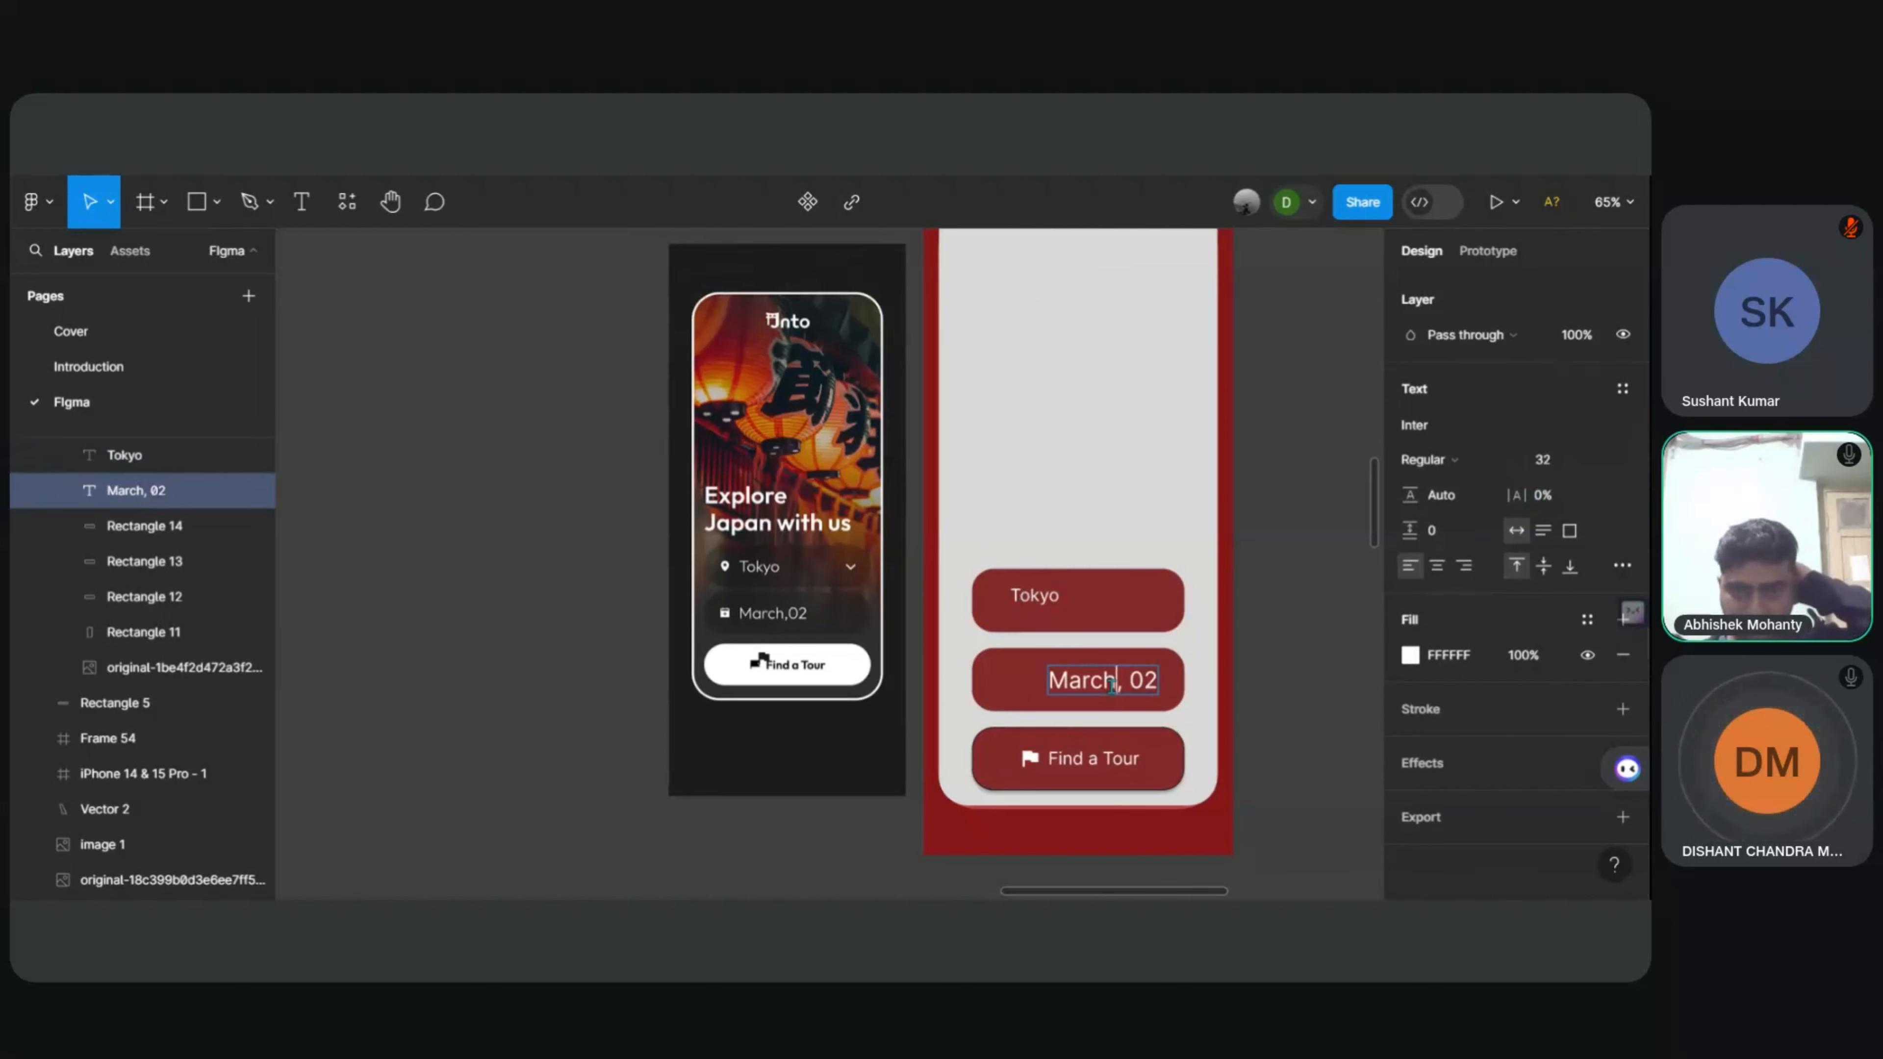
pyautogui.hotkey('ctrl', 'a')
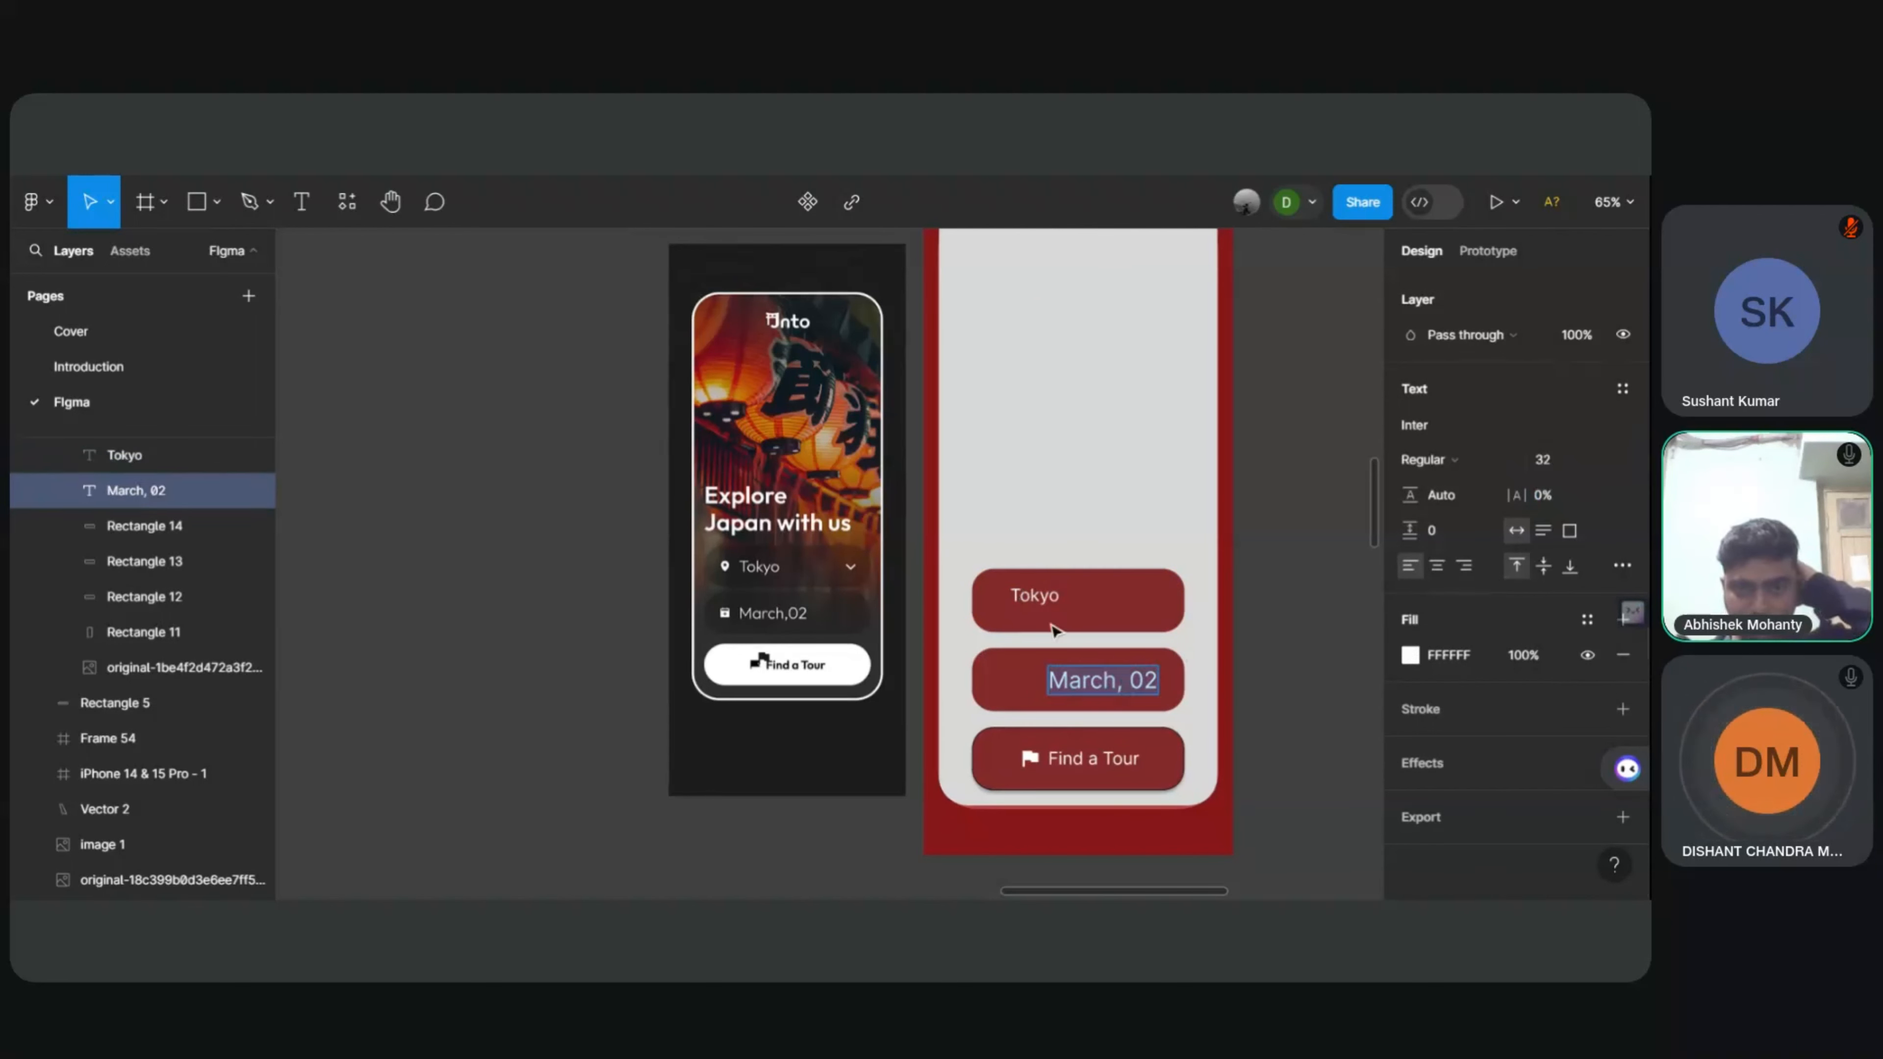
pyautogui.click(1060, 602)
pyautogui.doubleClick(1045, 602)
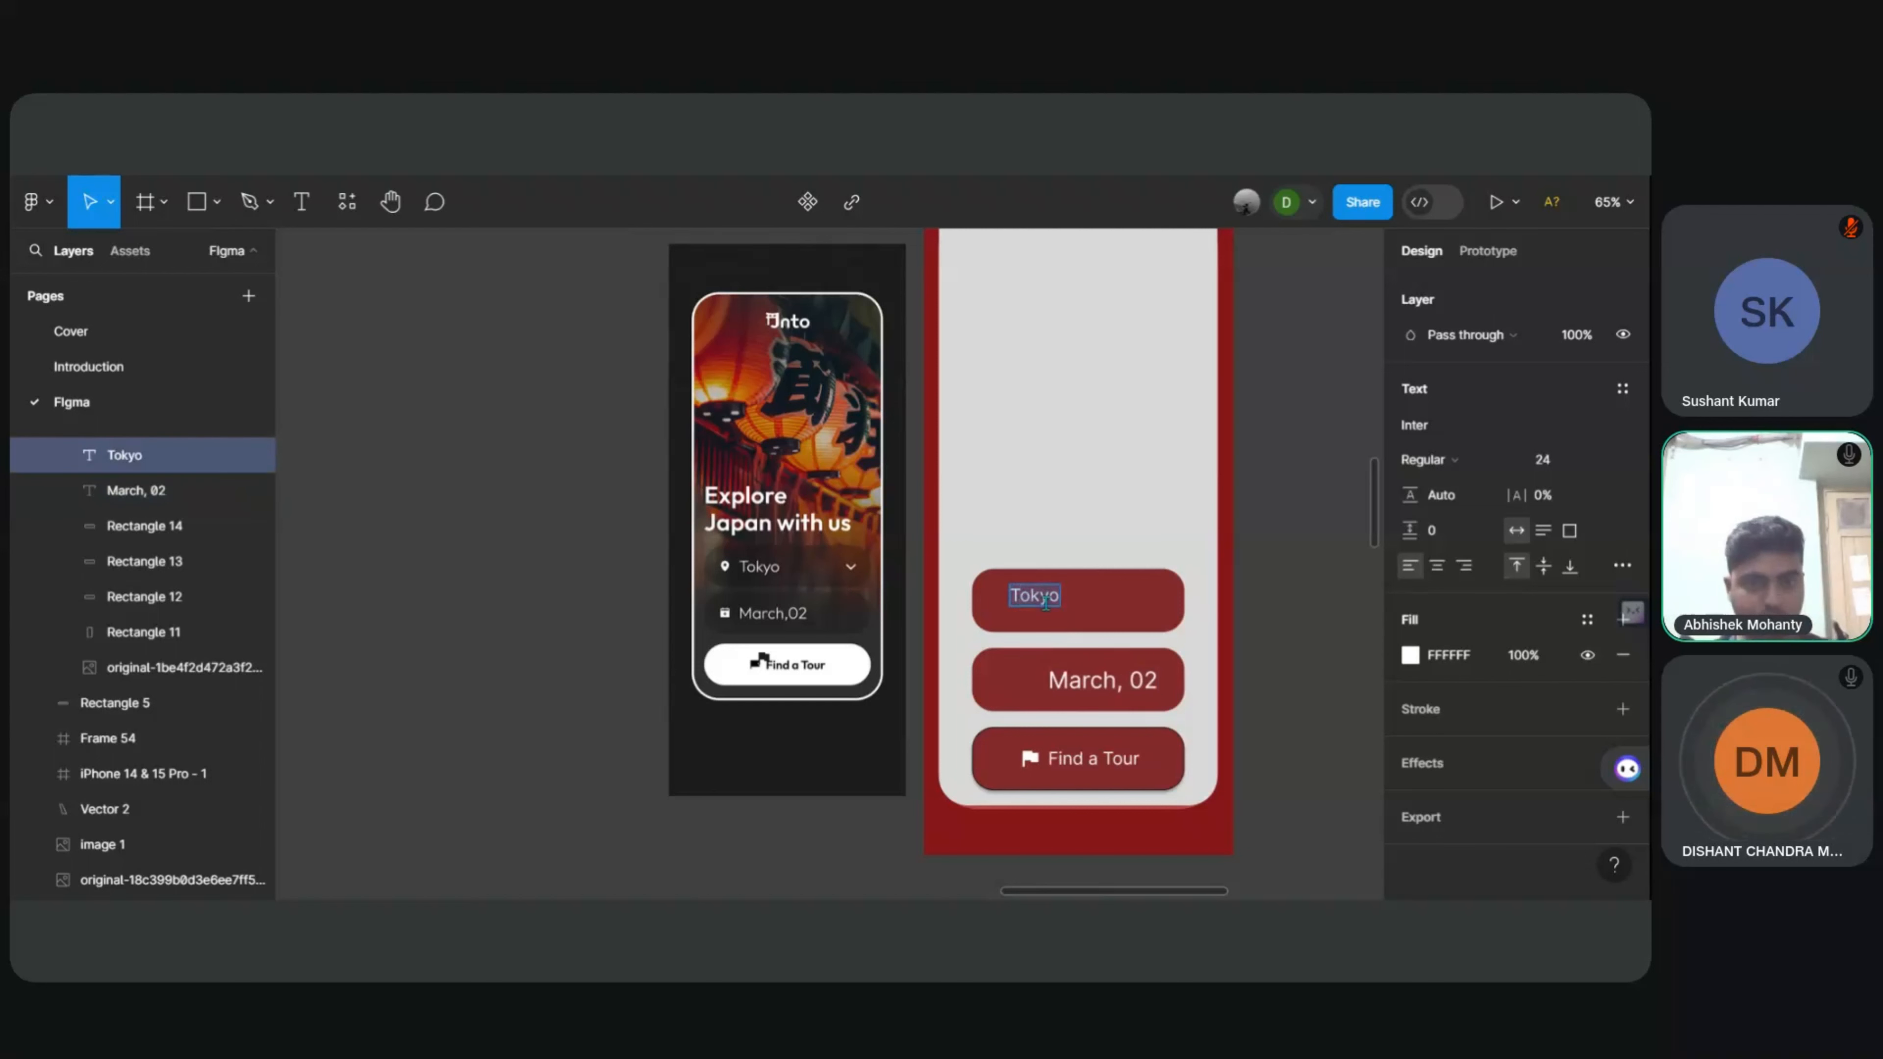
pyautogui.click(1615, 459)
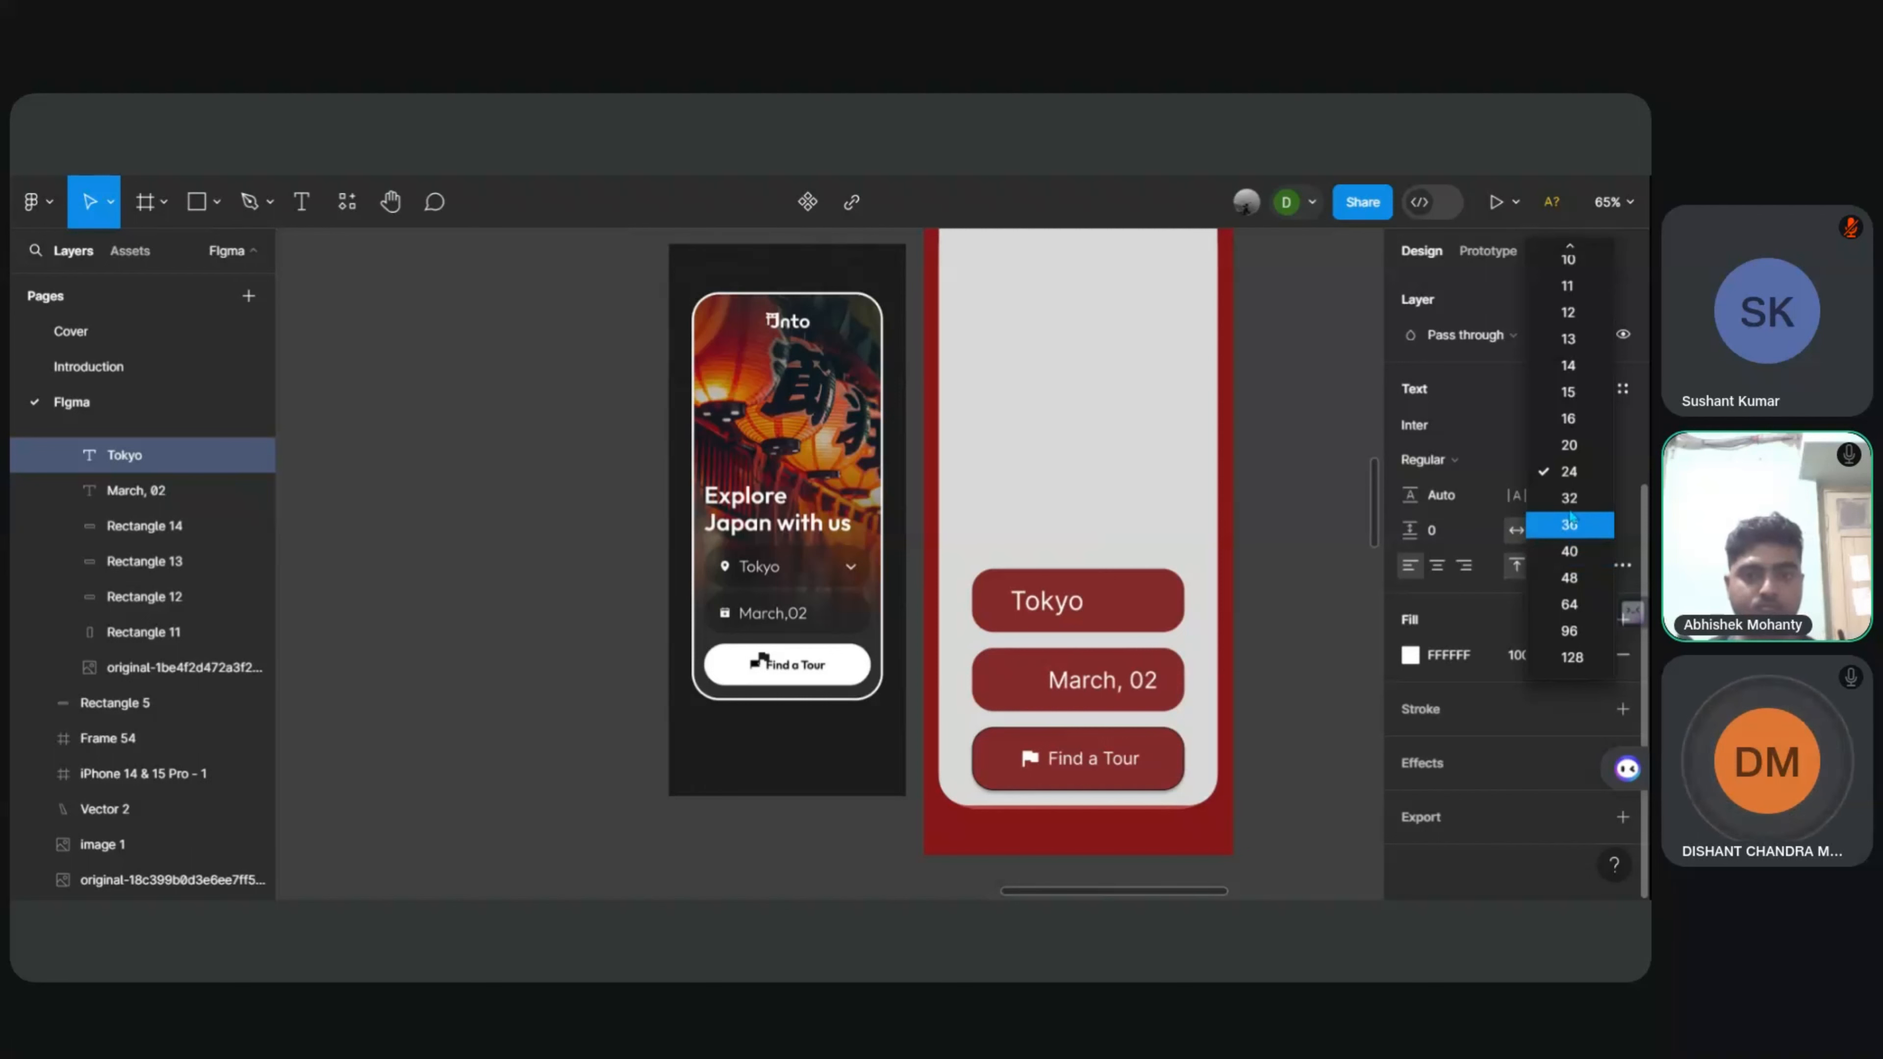
pyautogui.click(1570, 524)
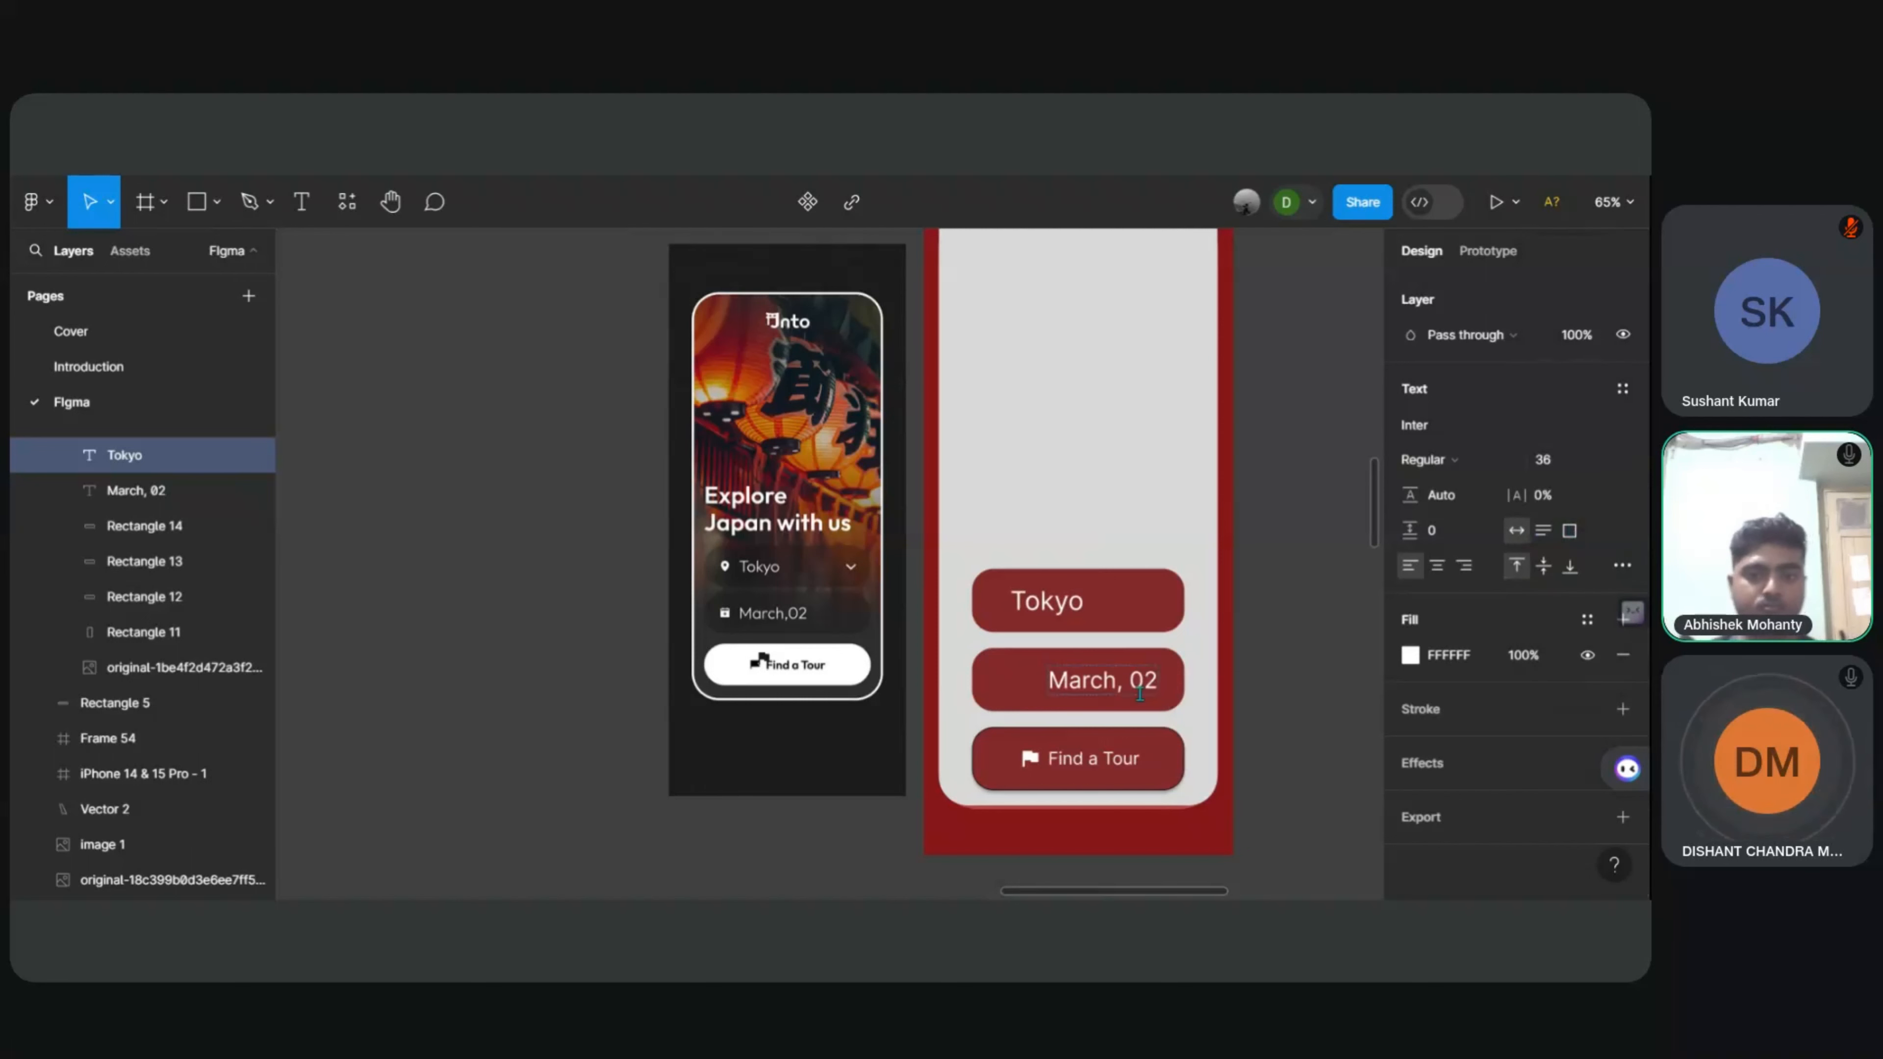
pyautogui.click(1584, 456)
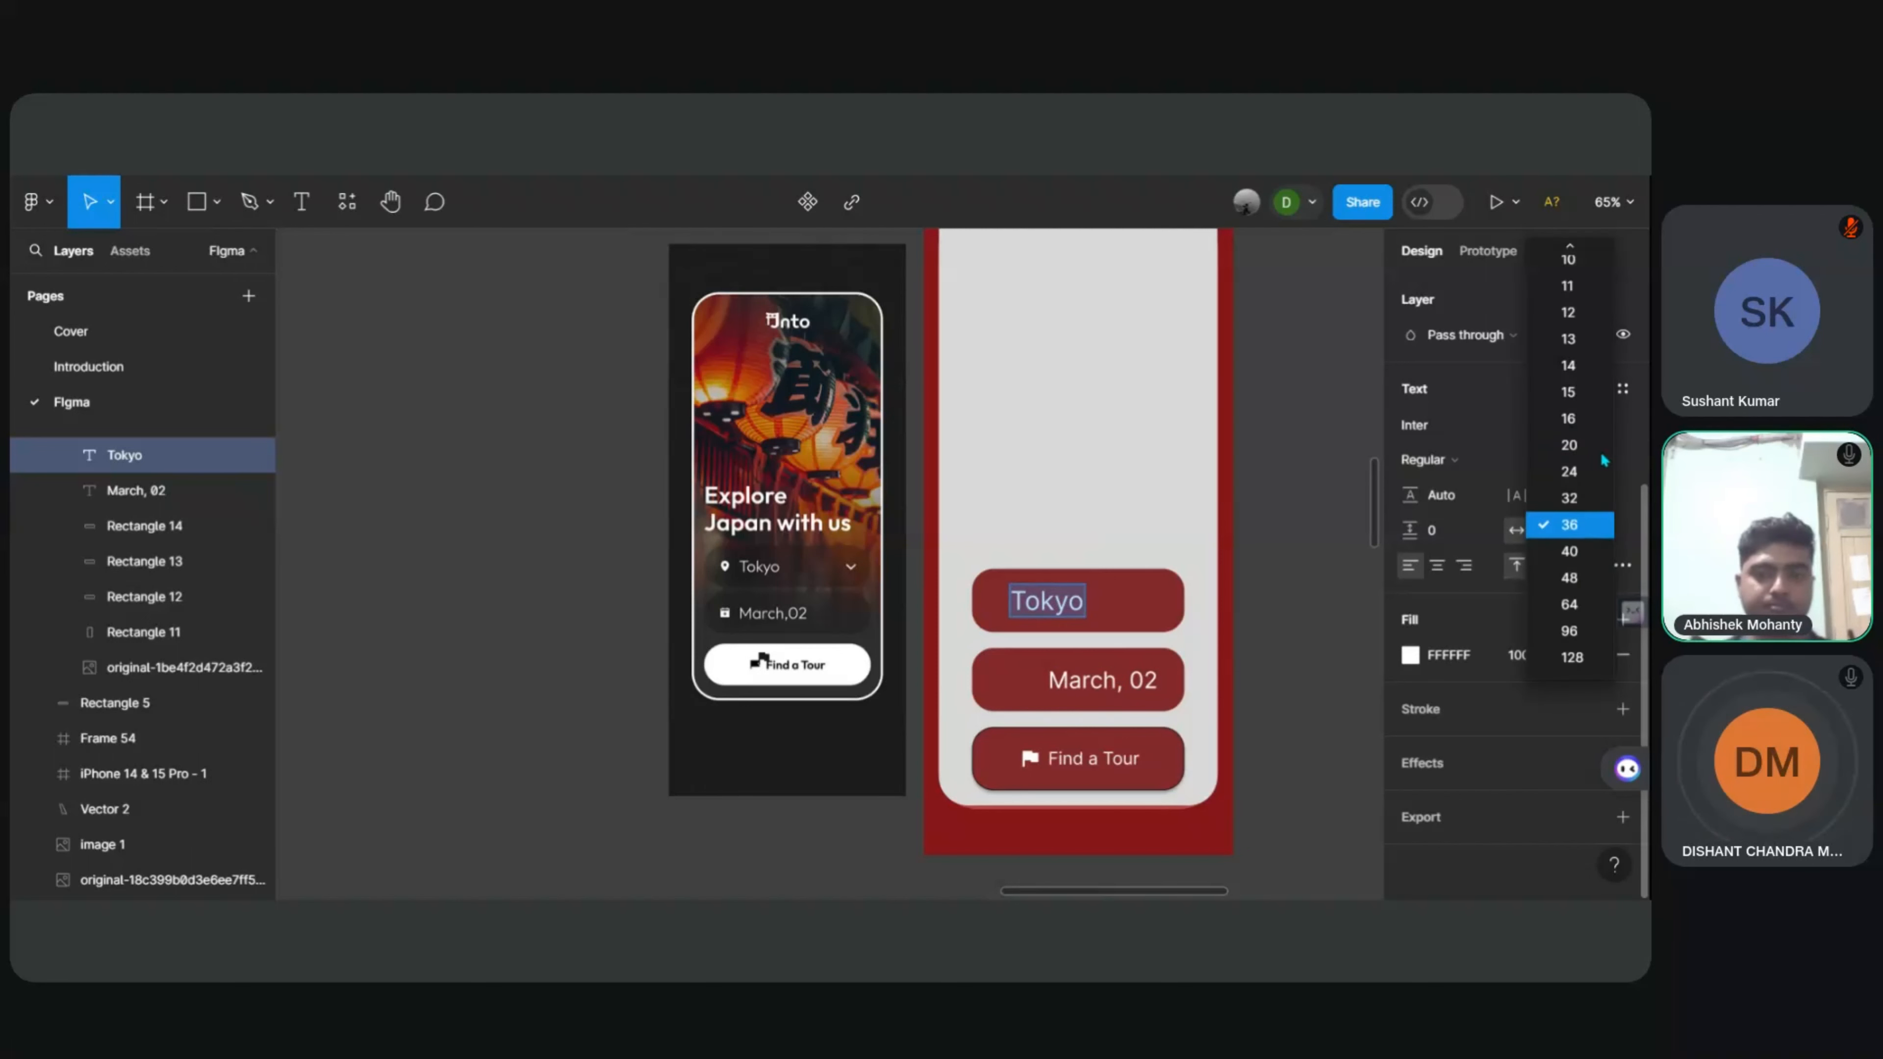
pyautogui.click(1592, 512)
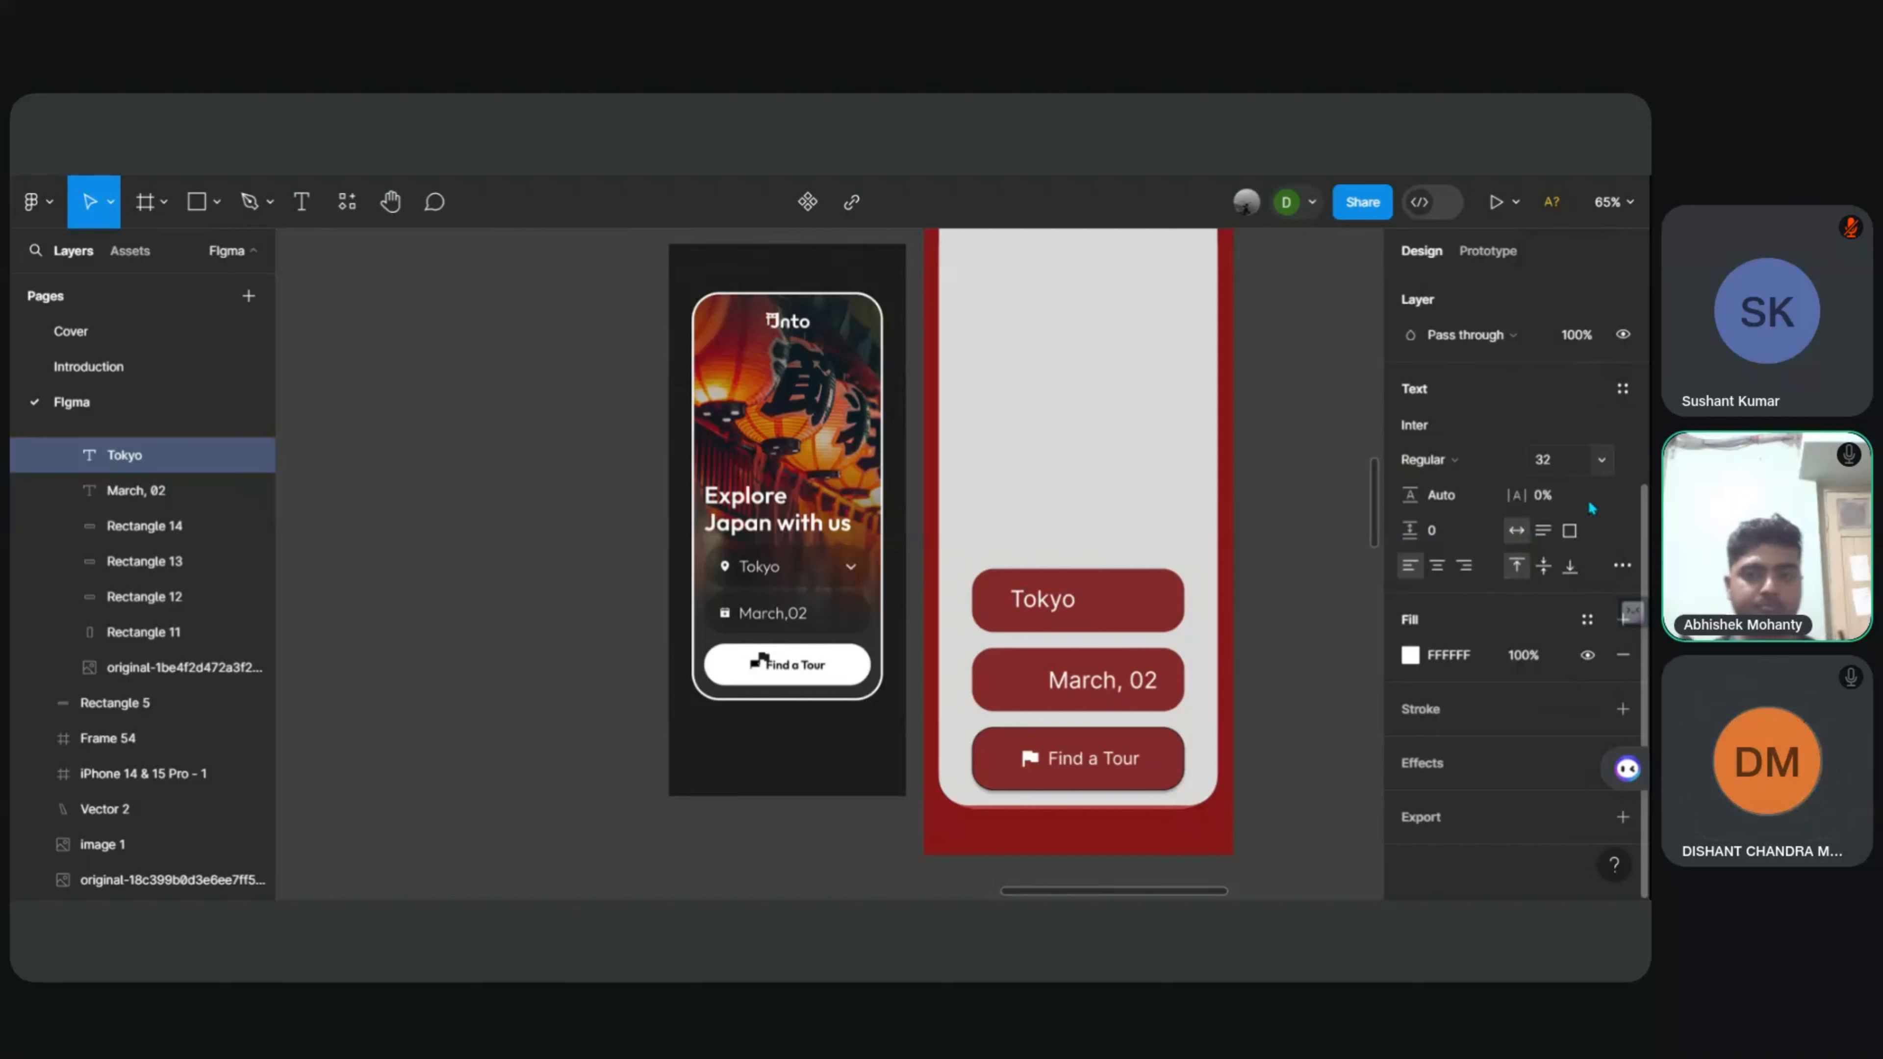
pyautogui.click(767, 572)
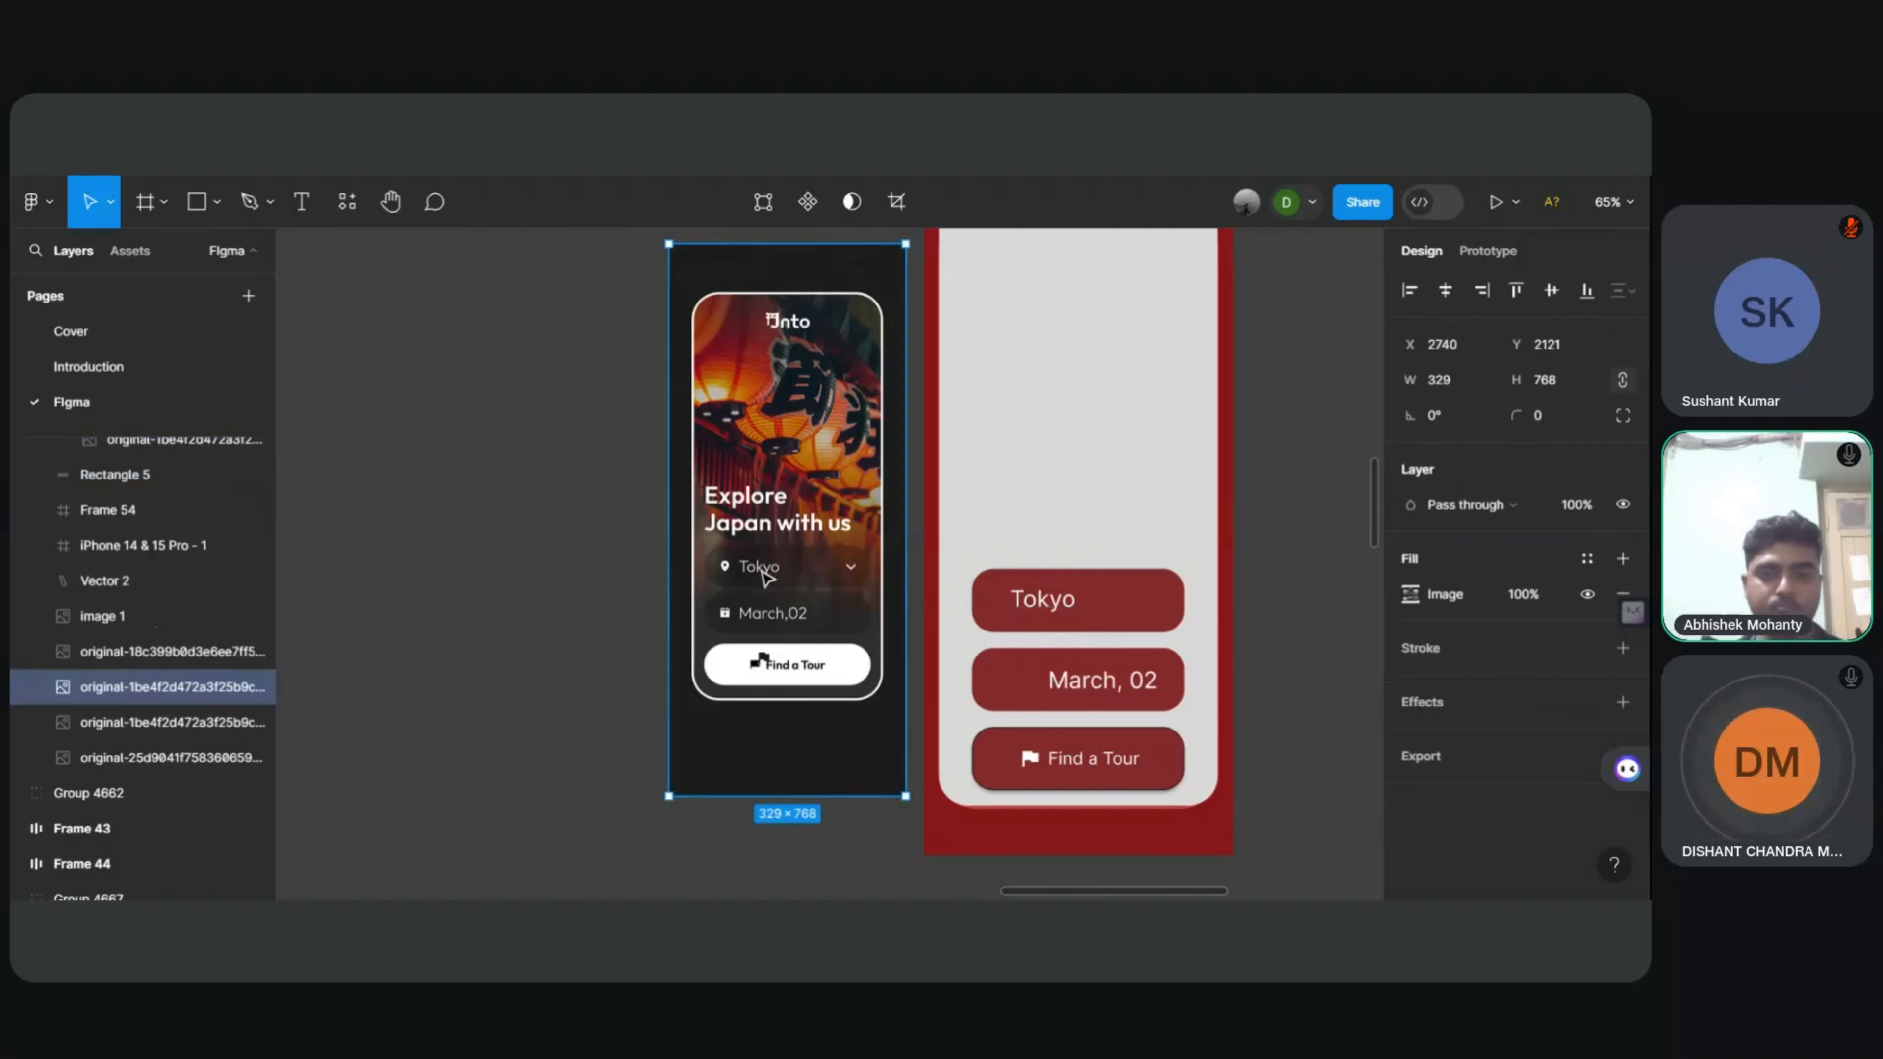
pyautogui.doubleClick(769, 579)
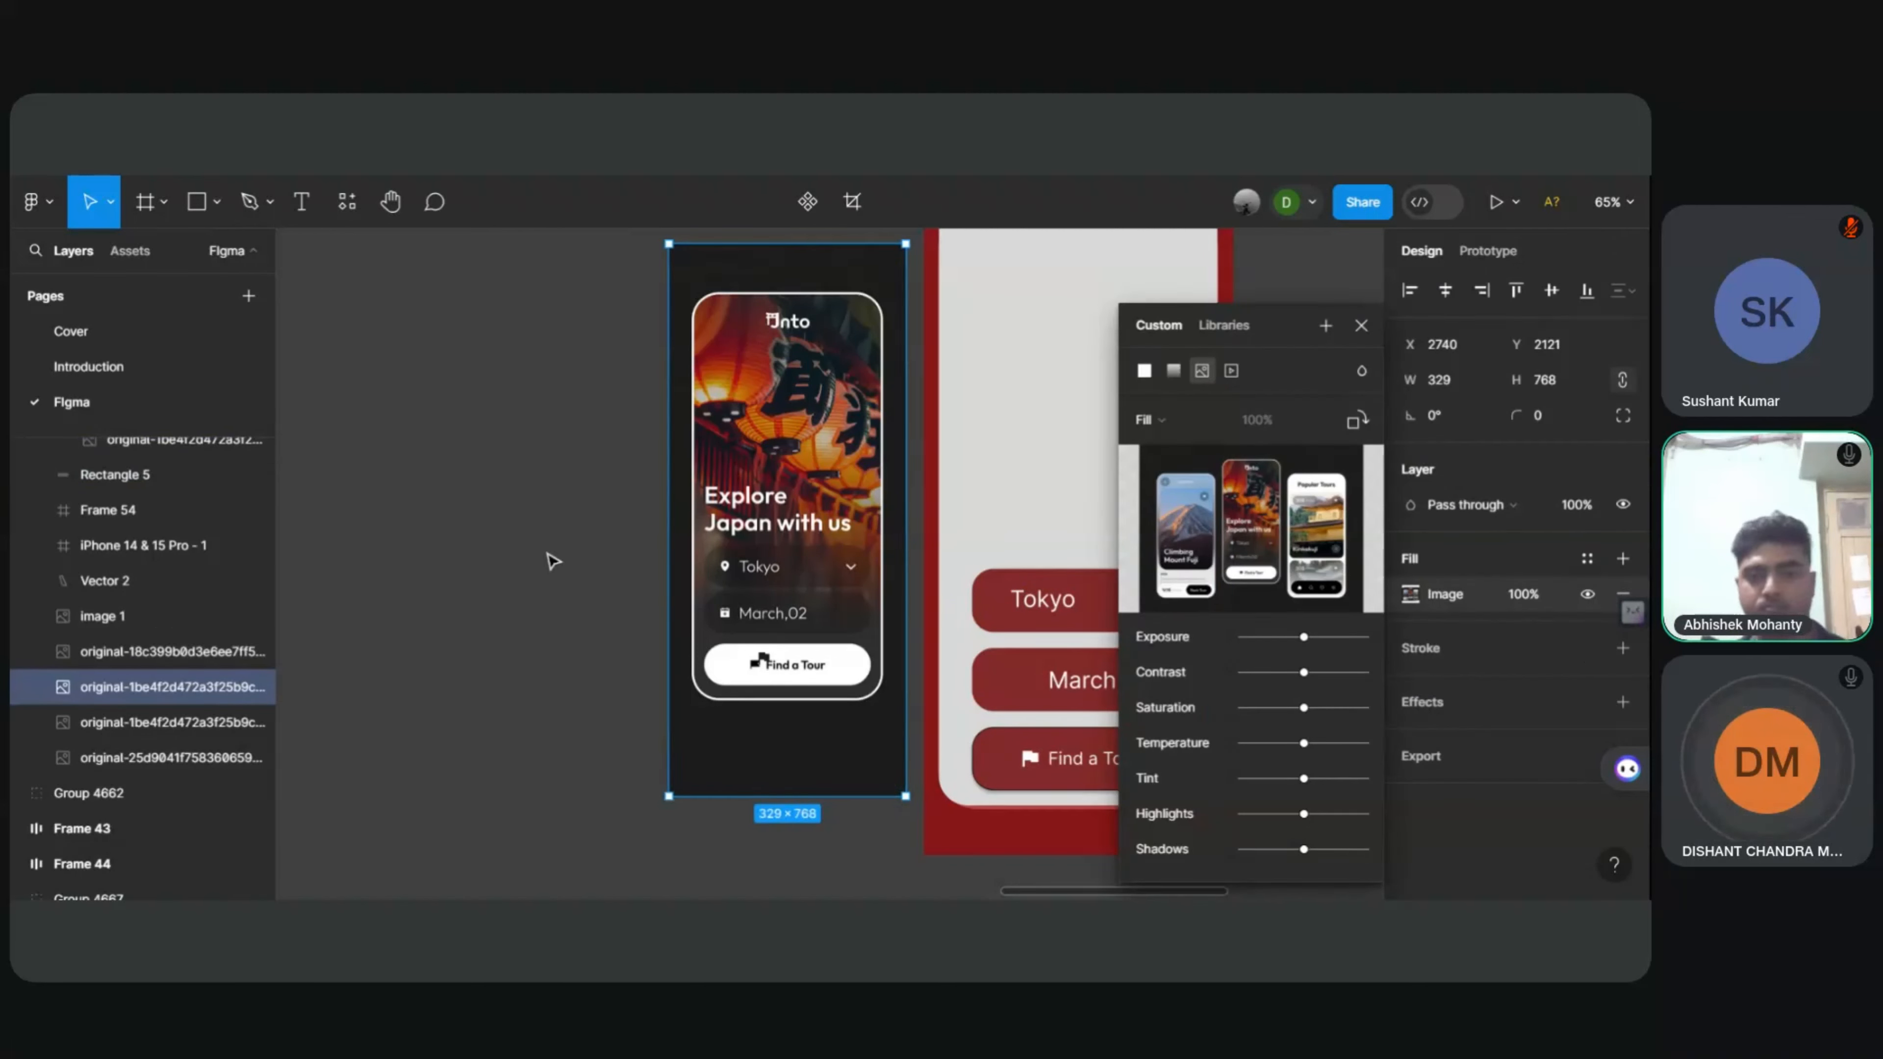
pyautogui.click(1361, 325)
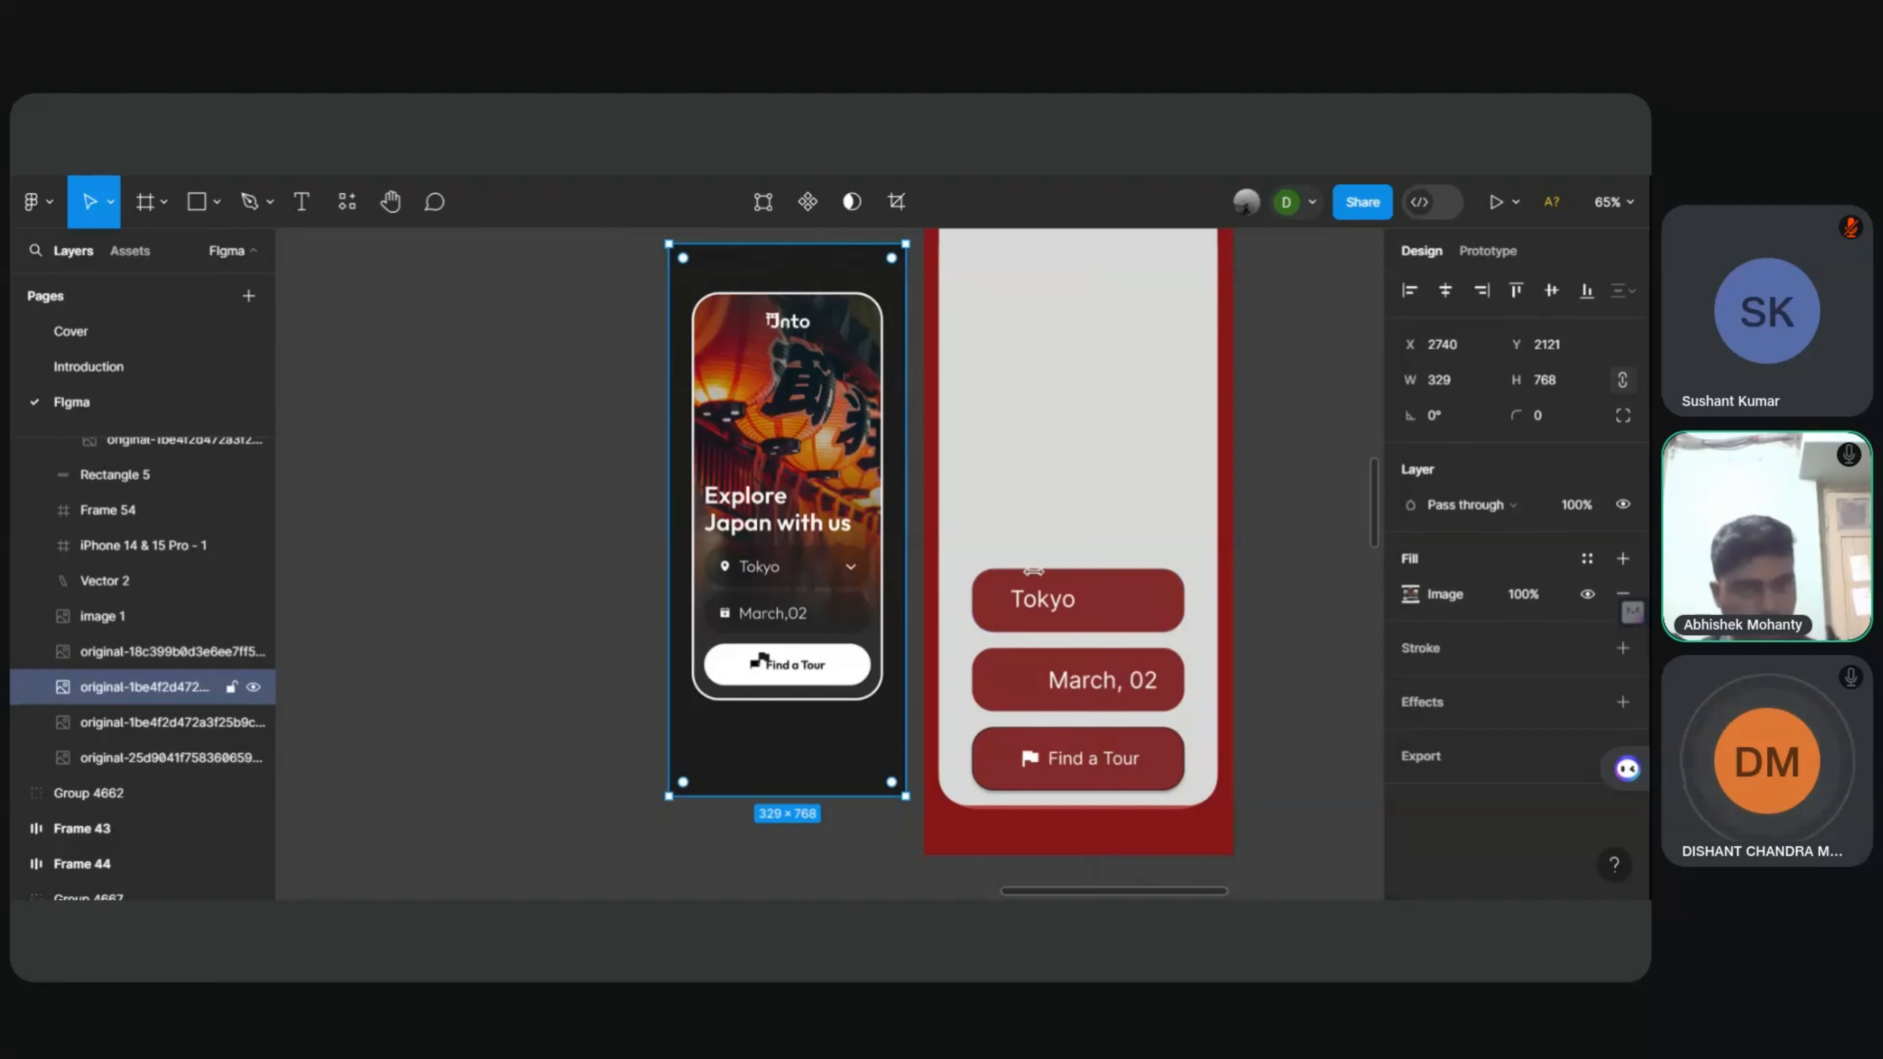
# Step: Nudge the Tokyo text slightly down, align the March, 02 text beneath it at X 119, Y 669, and open the date text for editing
pyautogui.moveTo(1055, 623)
pyautogui.mouseDown()
pyautogui.moveTo(1100, 614)
pyautogui.moveTo(1017, 613)
pyautogui.moveTo(1032, 612)
pyautogui.mouseUp()
pyautogui.click(1086, 680)
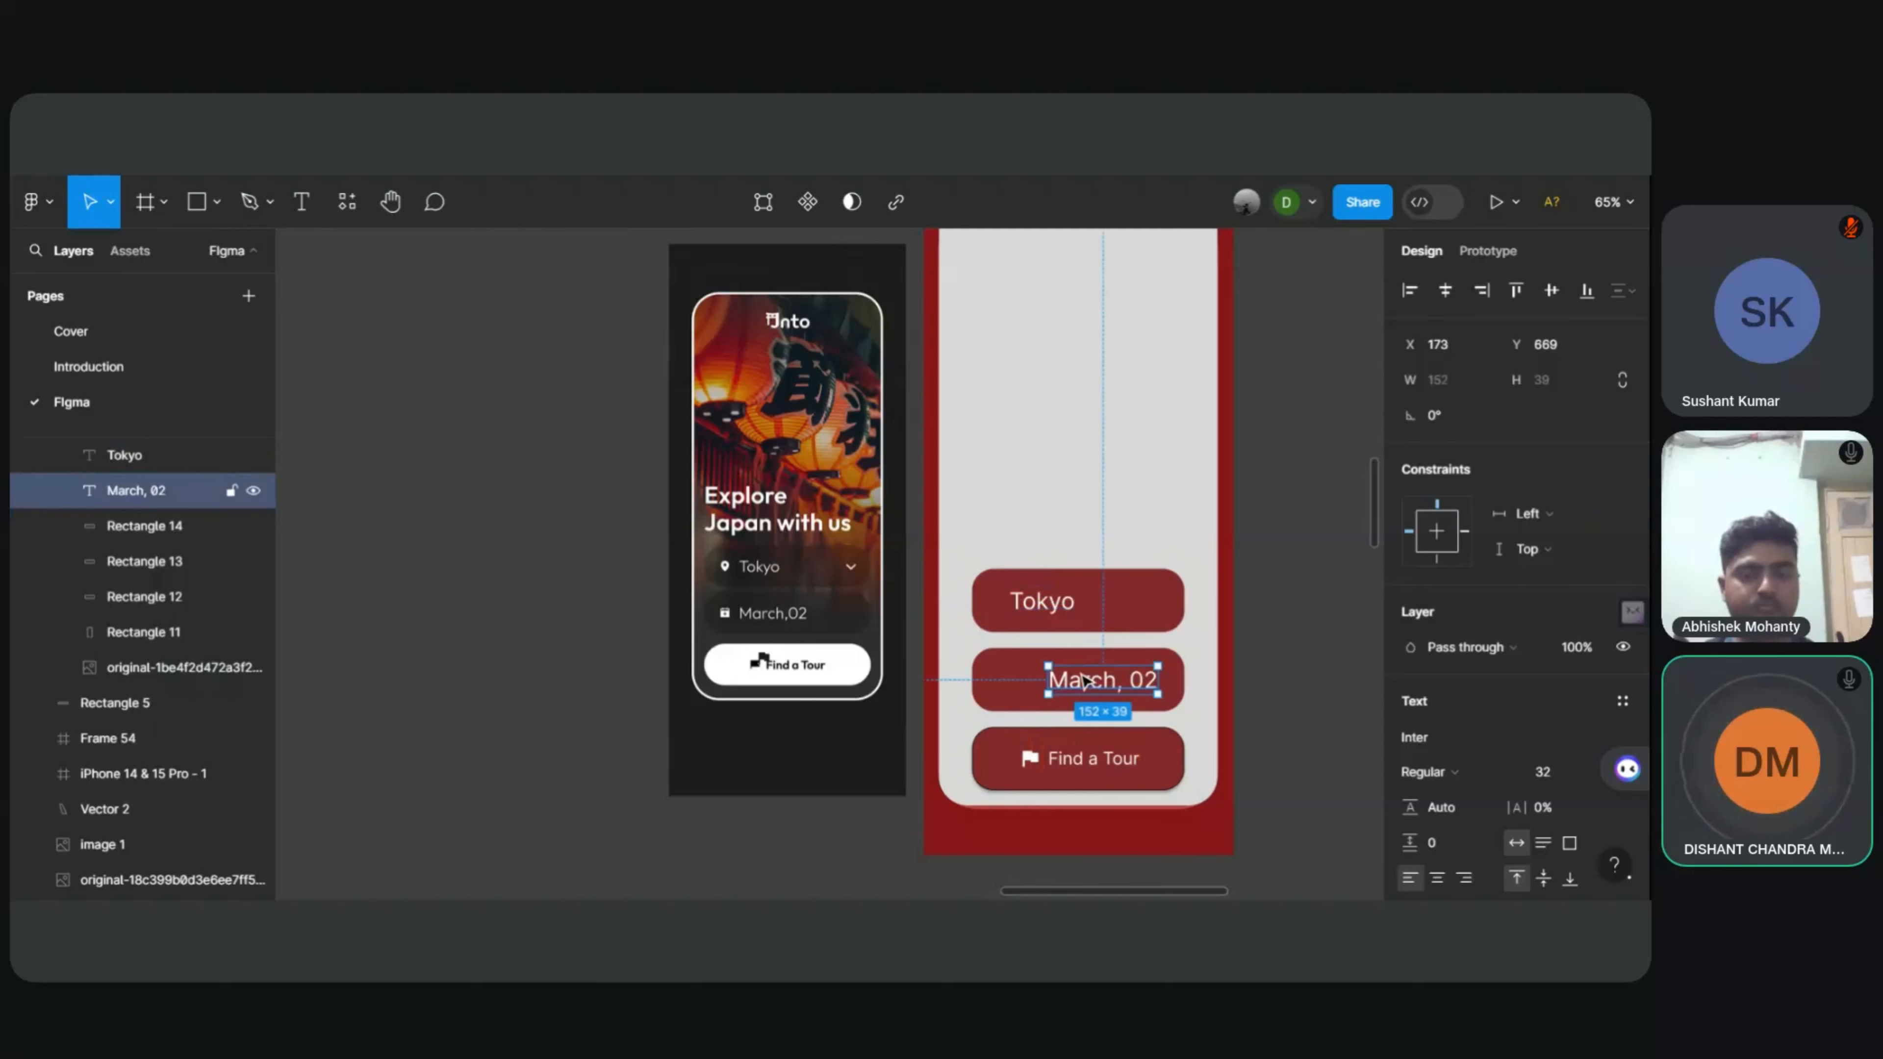
pyautogui.moveTo(1086, 680); pyautogui.dragTo(1047, 681)
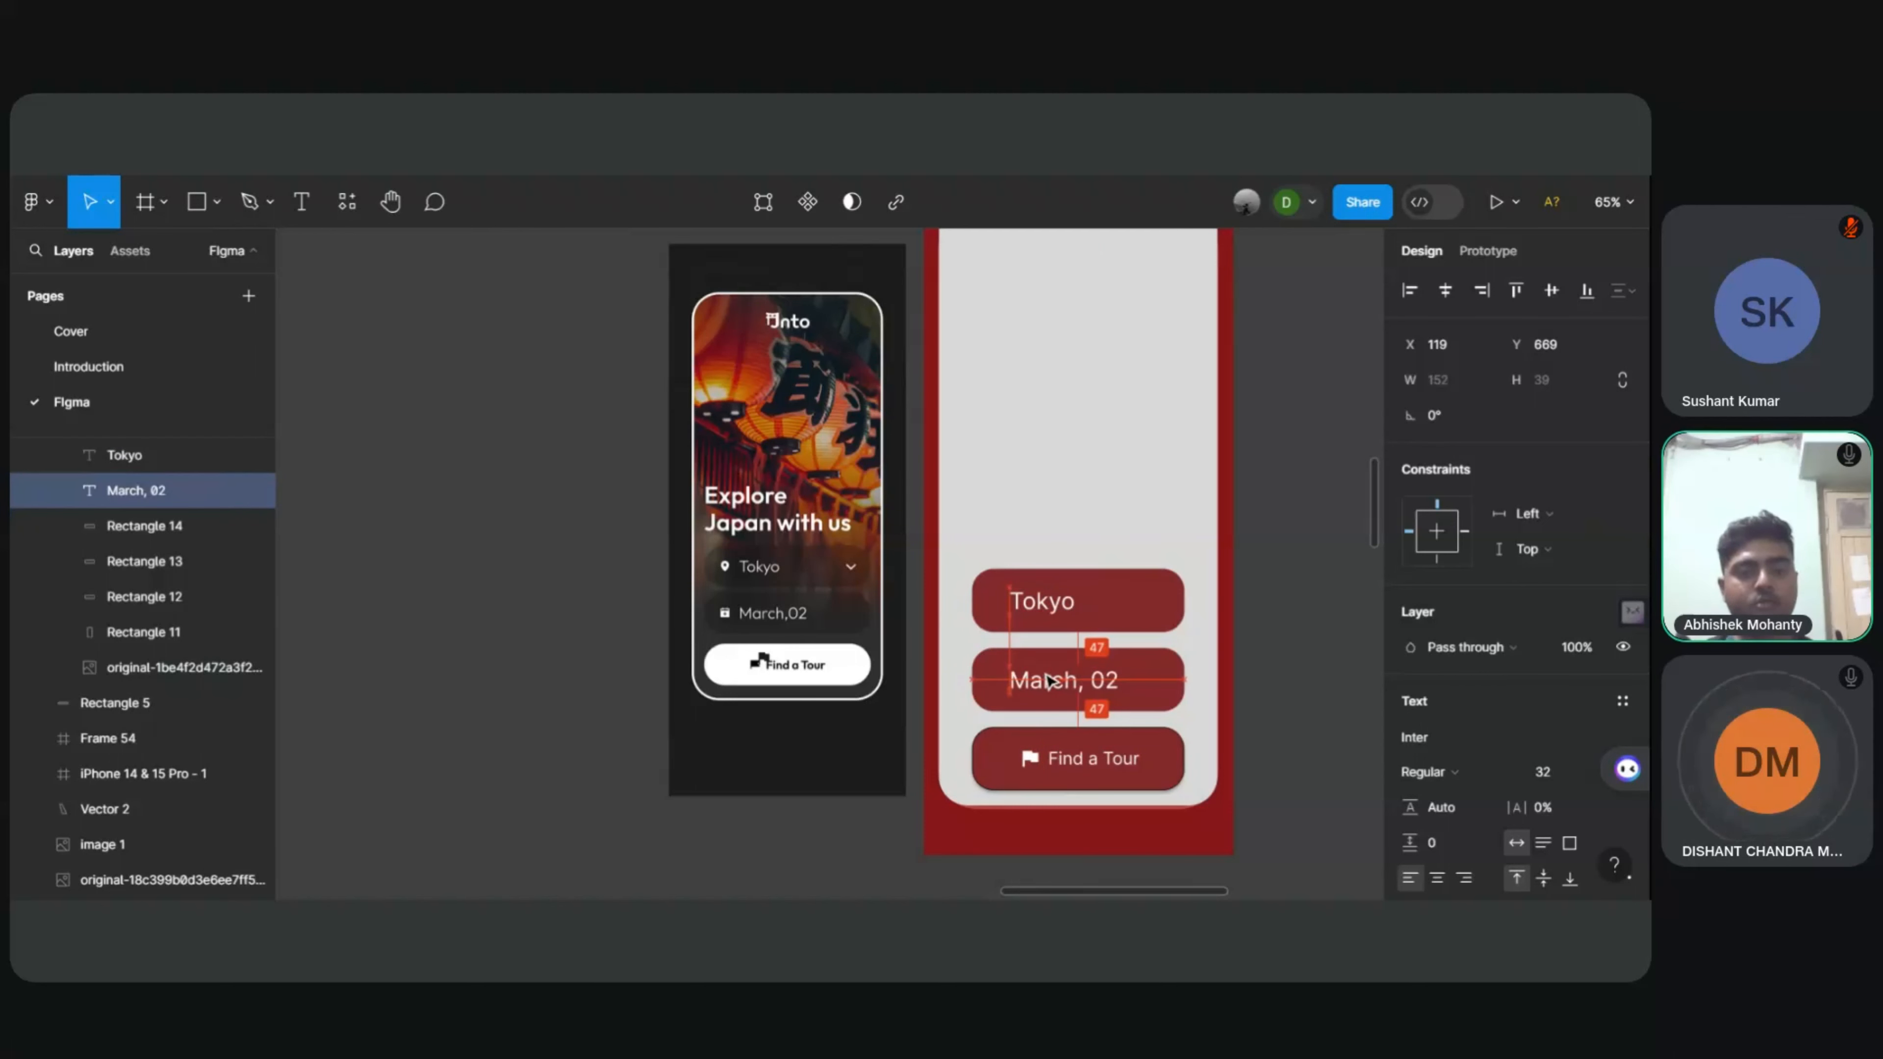
pyautogui.doubleClick(1046, 679)
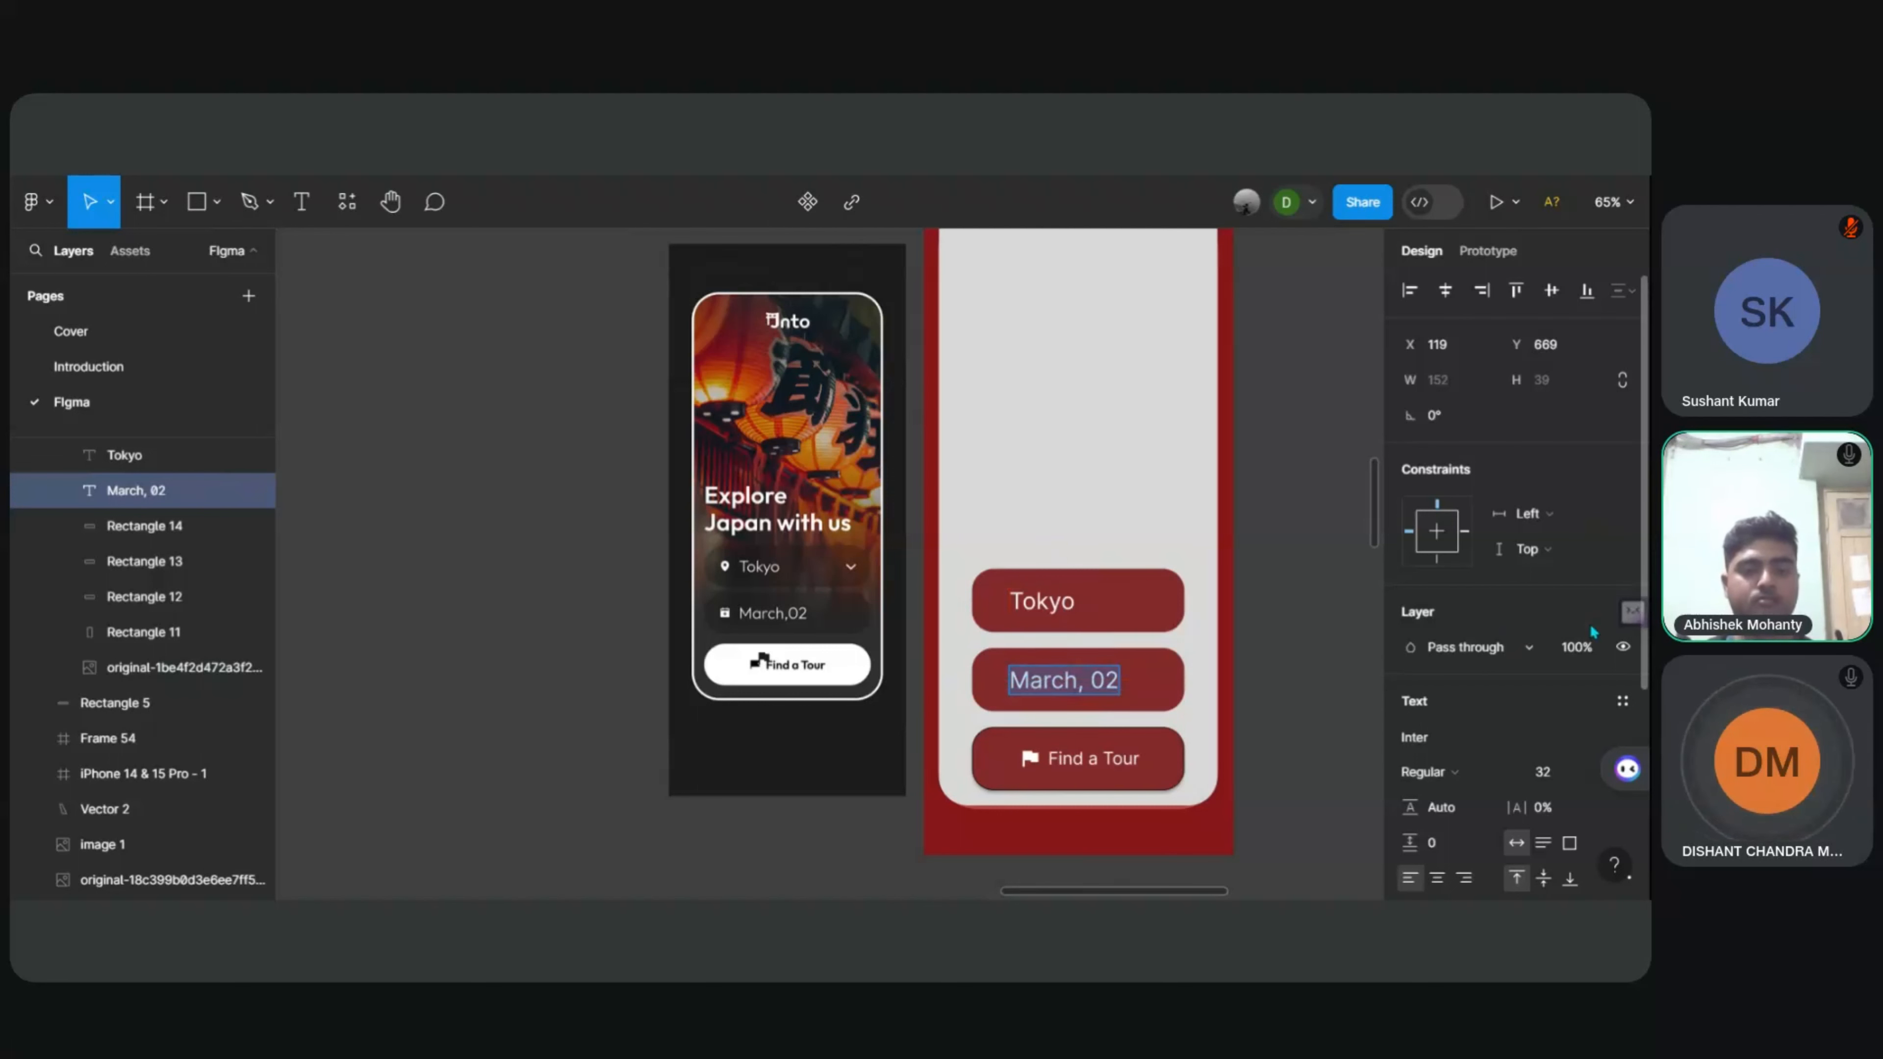
pyautogui.click(1027, 603)
pyautogui.doubleClick(1027, 602)
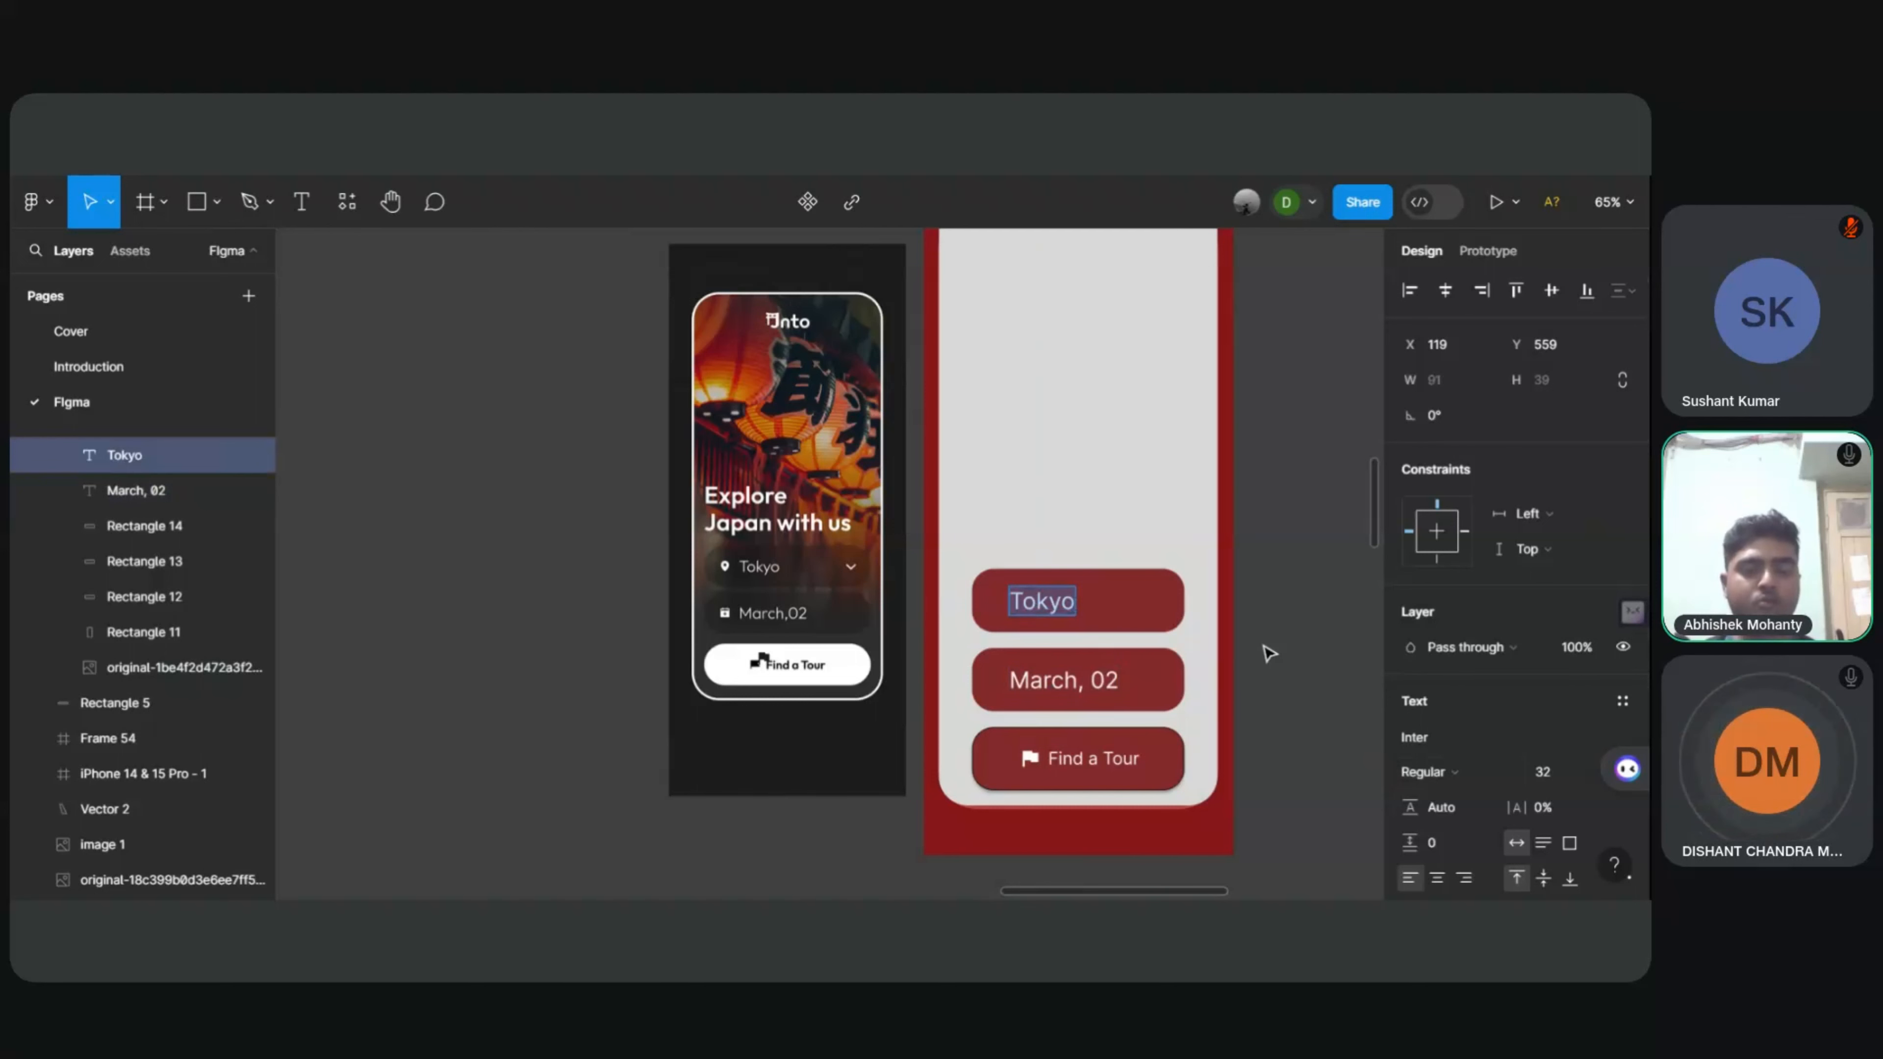
pyautogui.click(1077, 676)
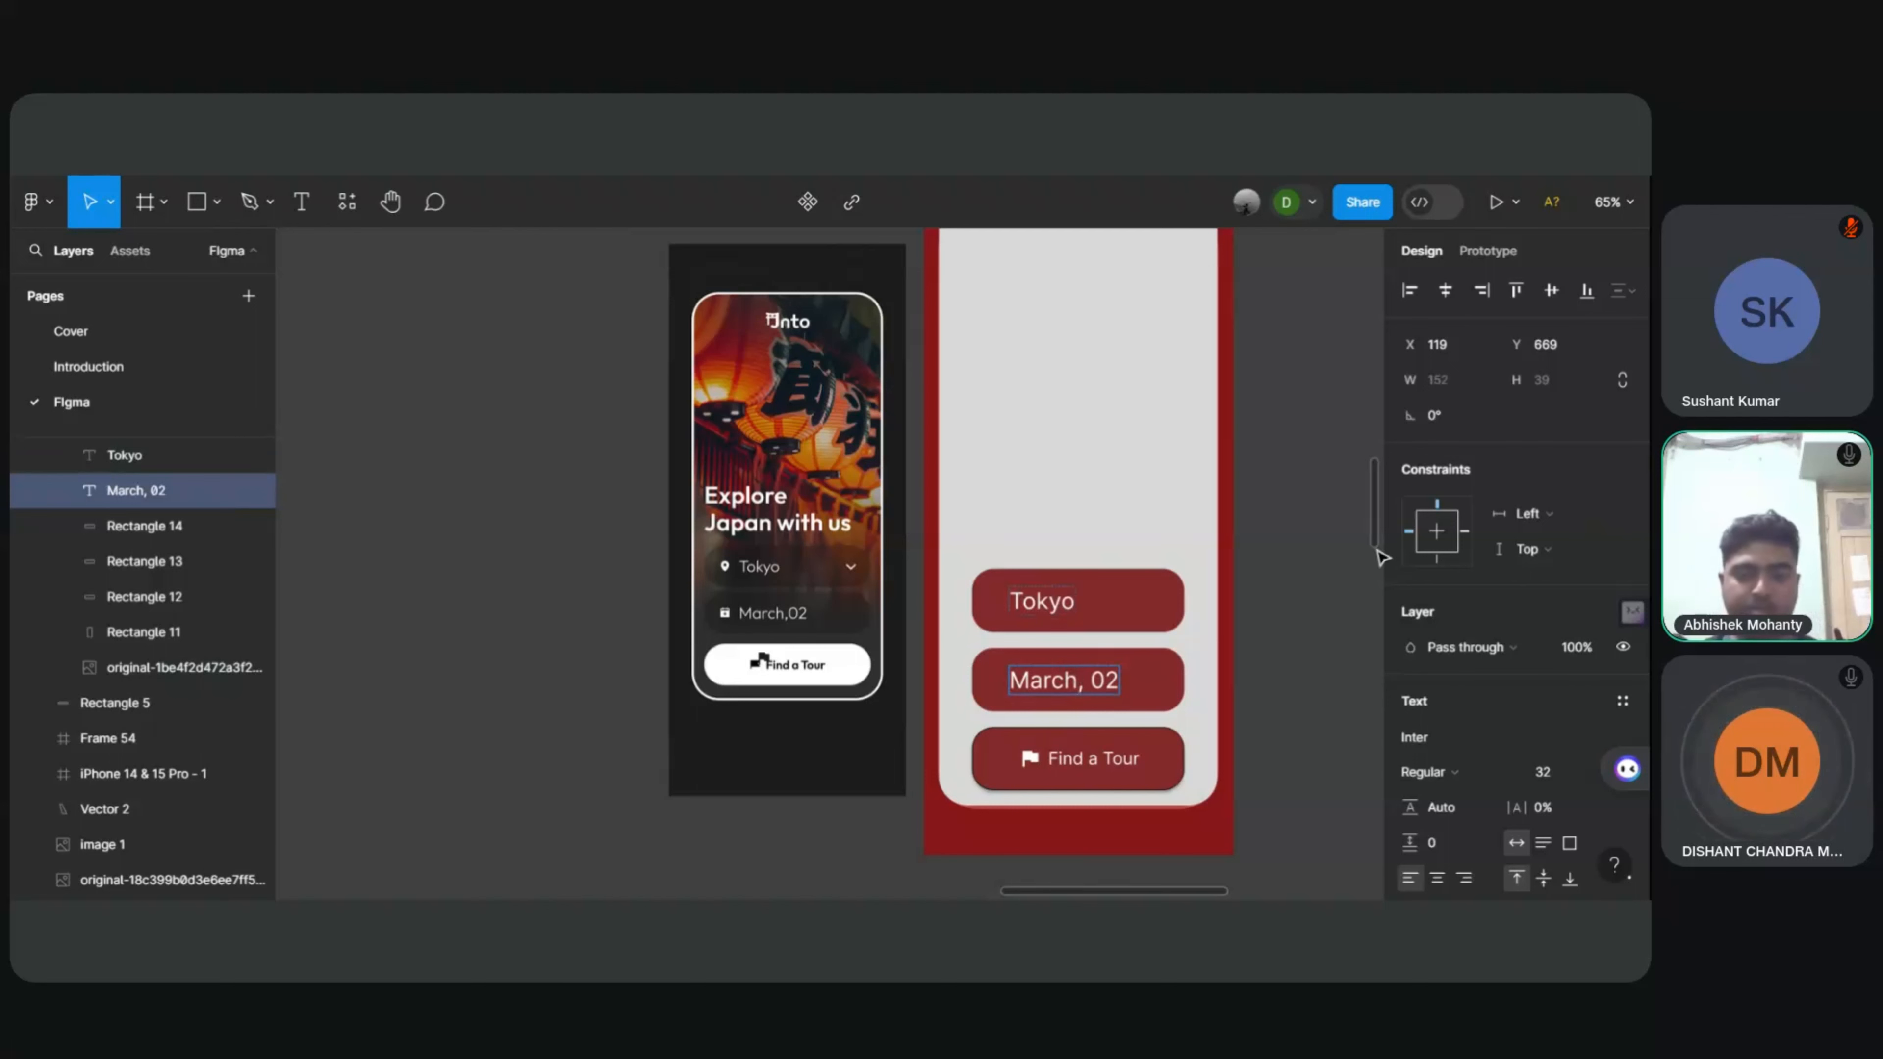
pyautogui.press('Escape')
pyautogui.click(1299, 557)
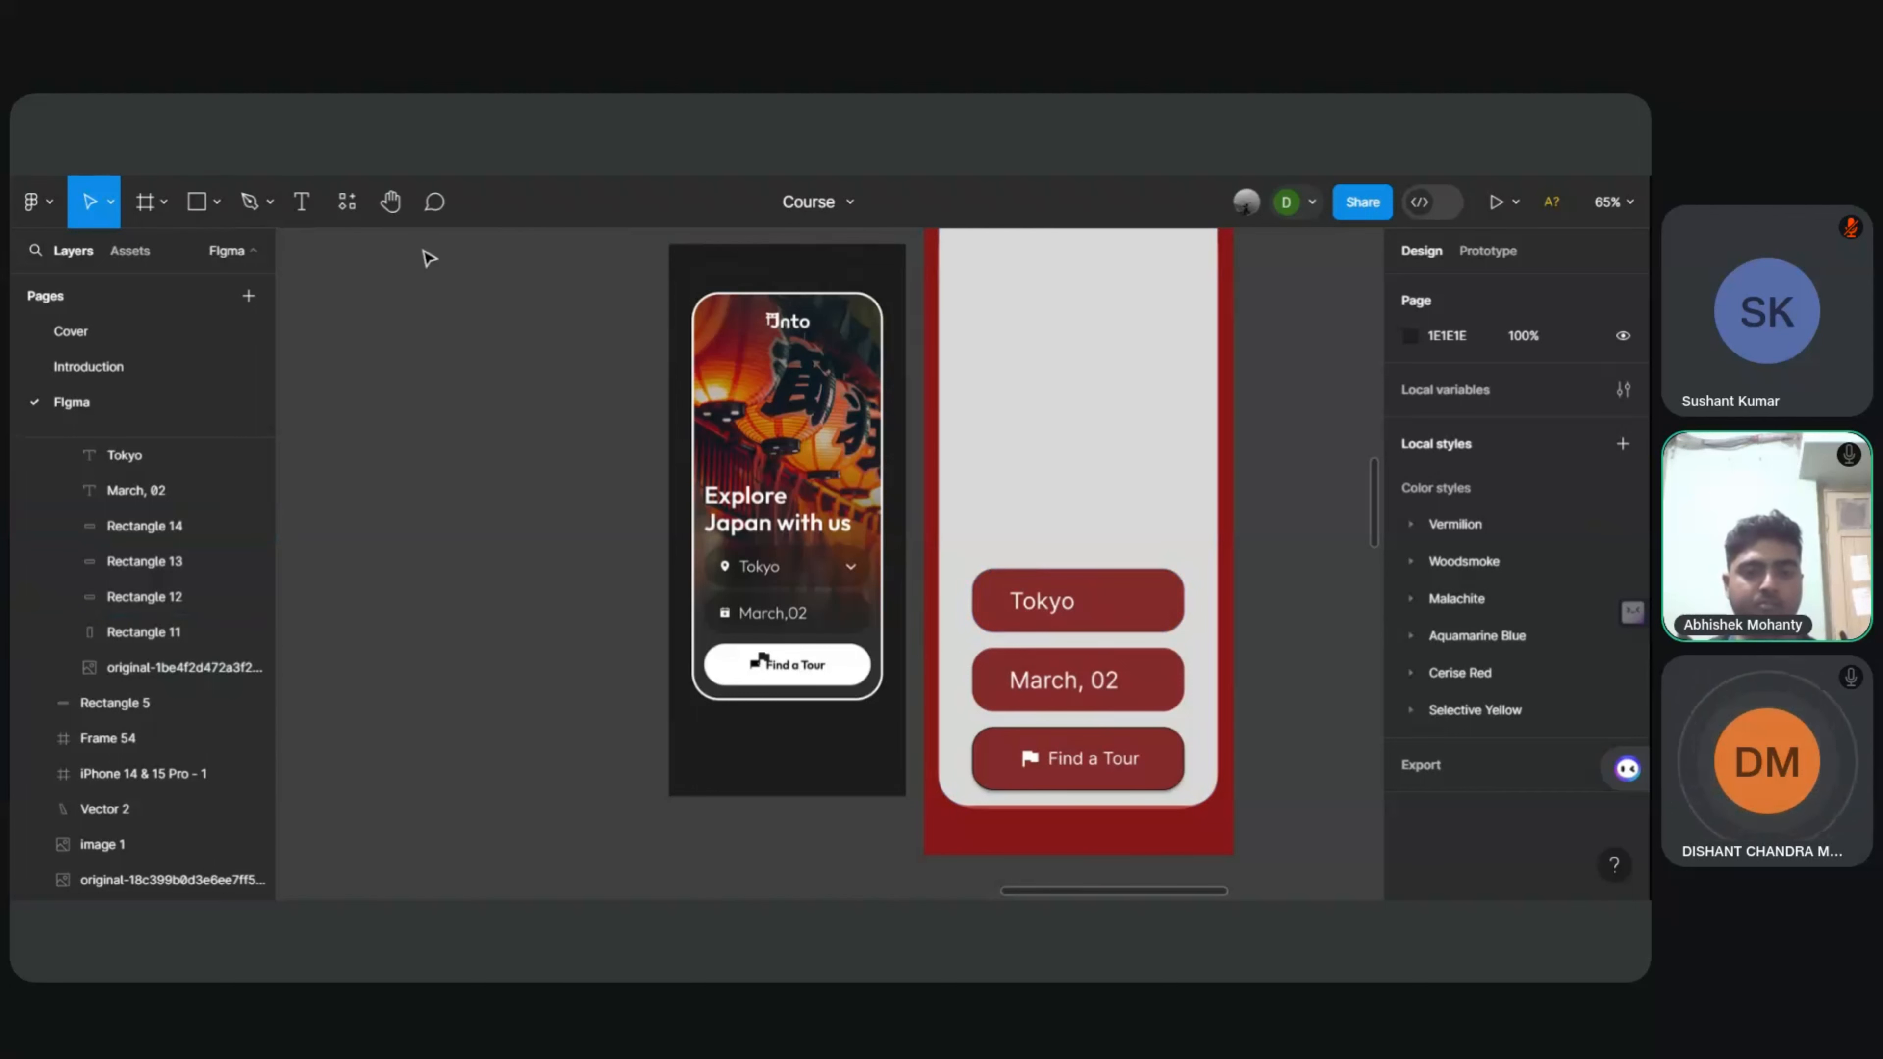
pyautogui.click(1045, 613)
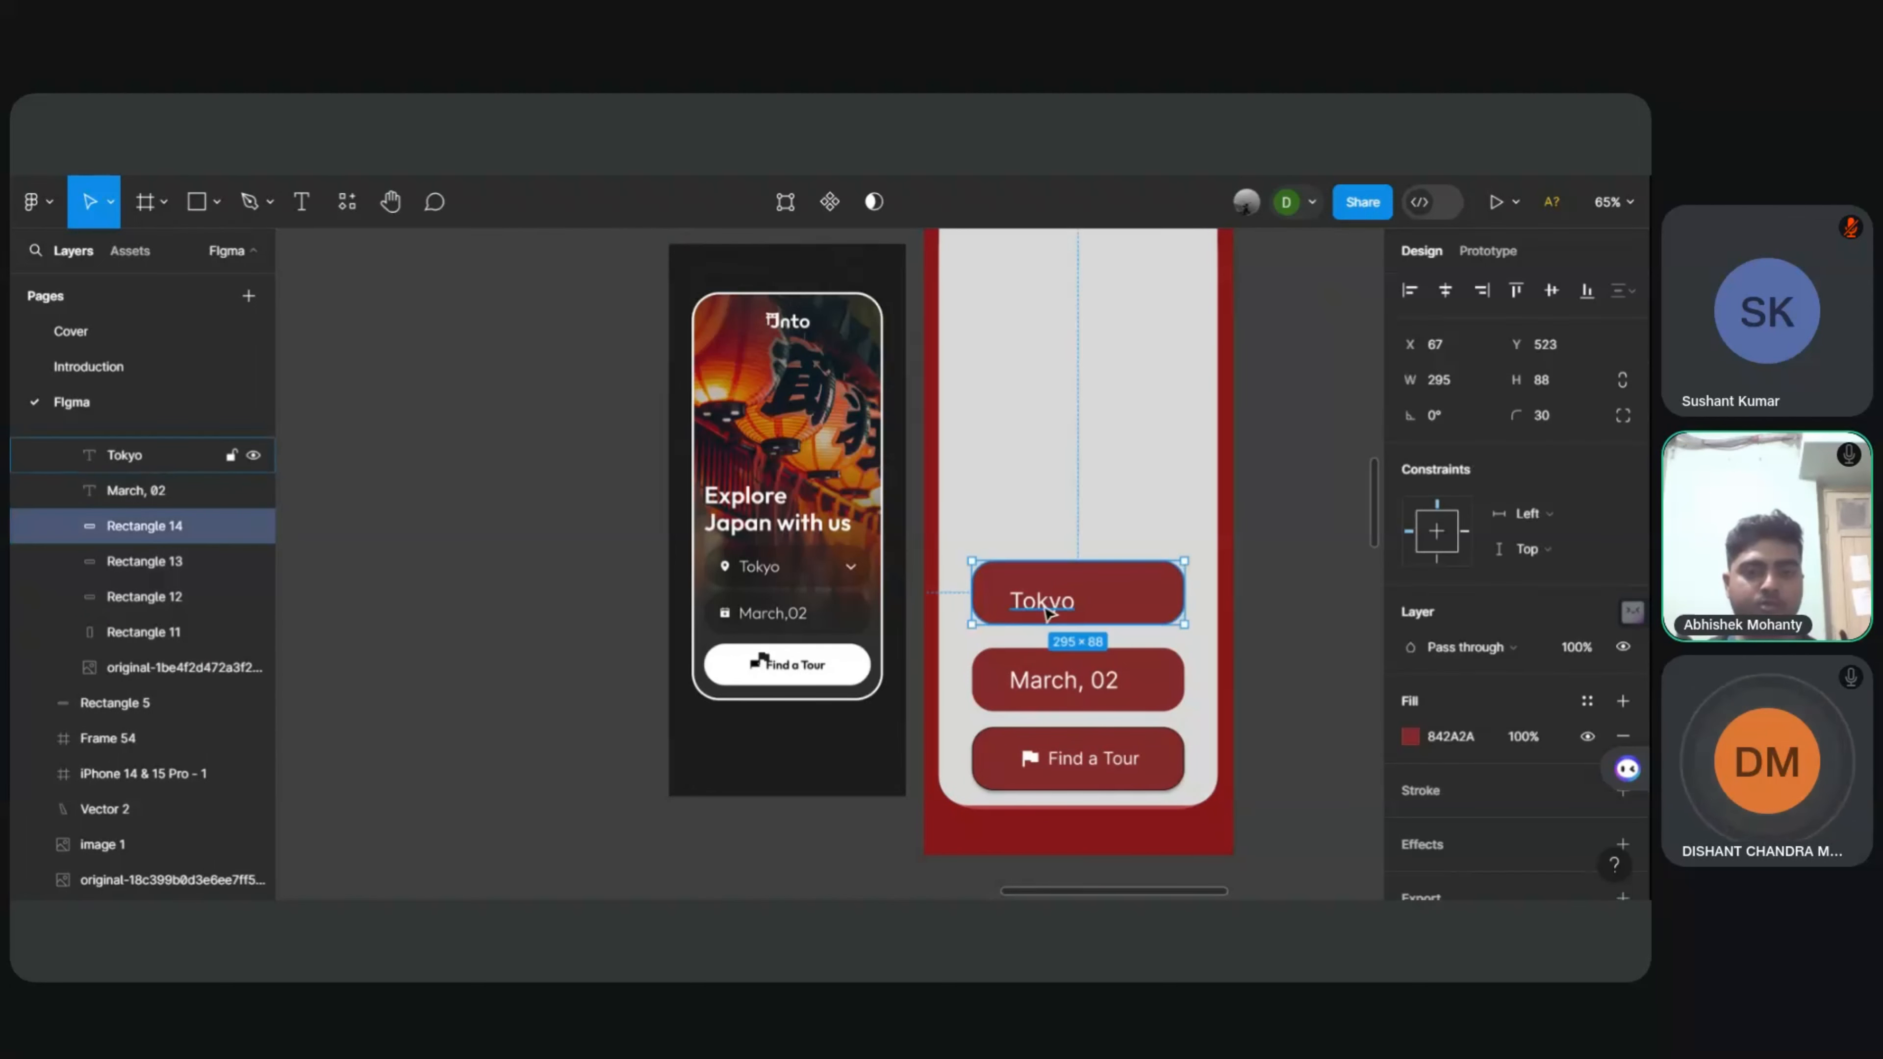
pyautogui.press('Escape')
# Step: Try centering and left-aligning the Tokyo and March, 02 texts together
pyautogui.click(1045, 604)
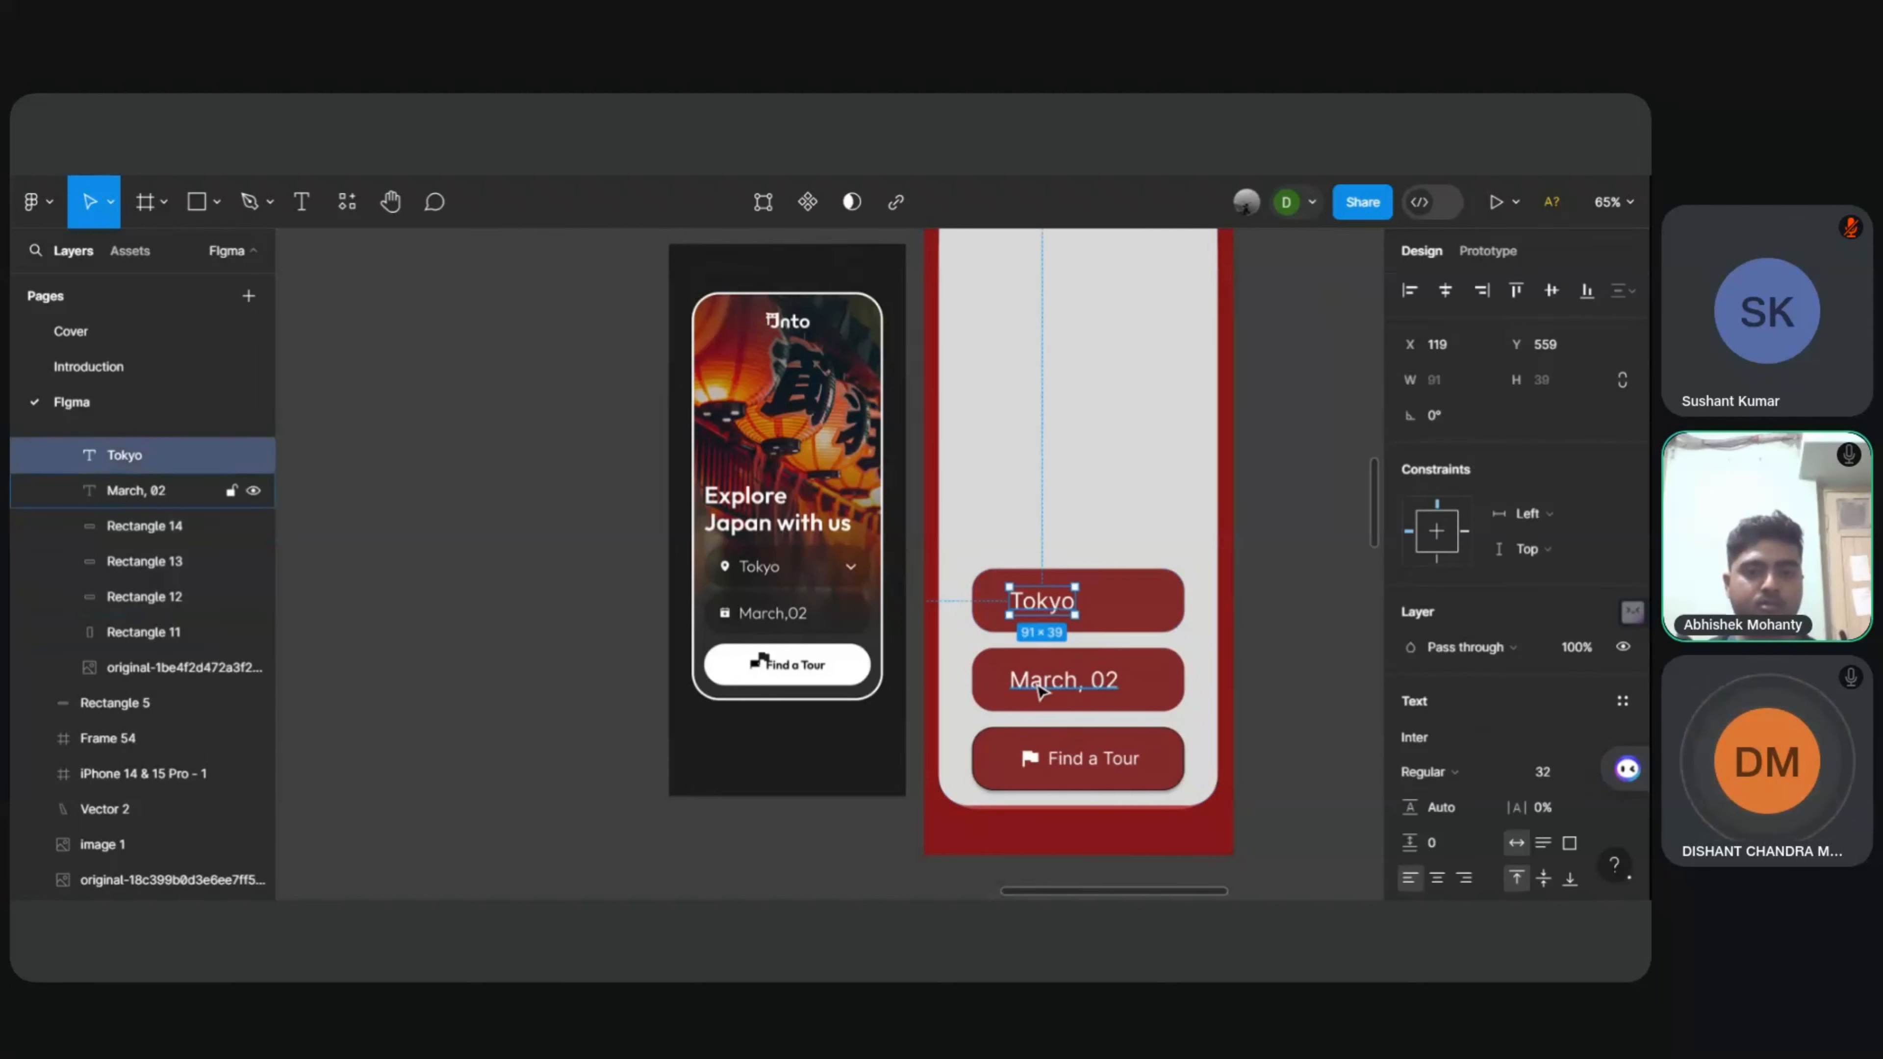
pyautogui.keyDown('shift'); pyautogui.click(1042, 690); pyautogui.keyUp('shift')
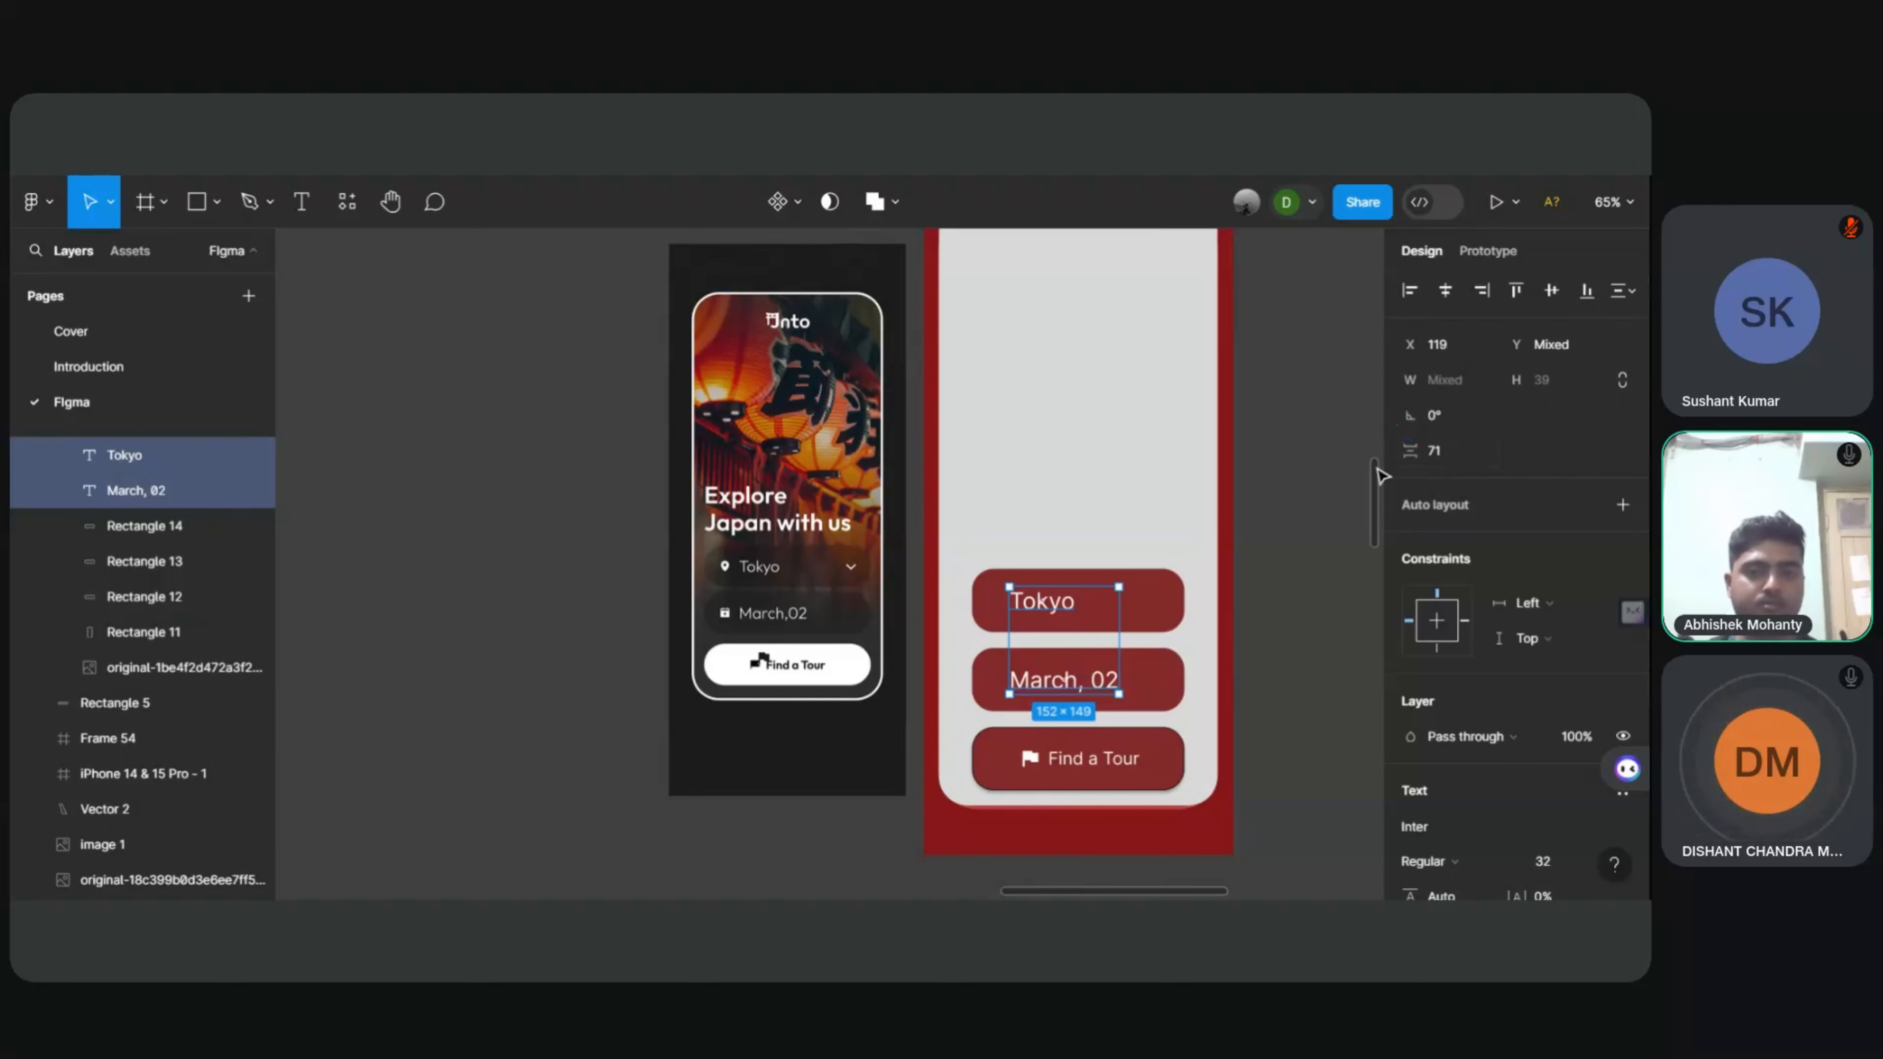
pyautogui.click(1450, 297)
pyautogui.click(1416, 298)
pyautogui.click(1446, 292)
pyautogui.click(1410, 293)
pyautogui.click(1036, 609)
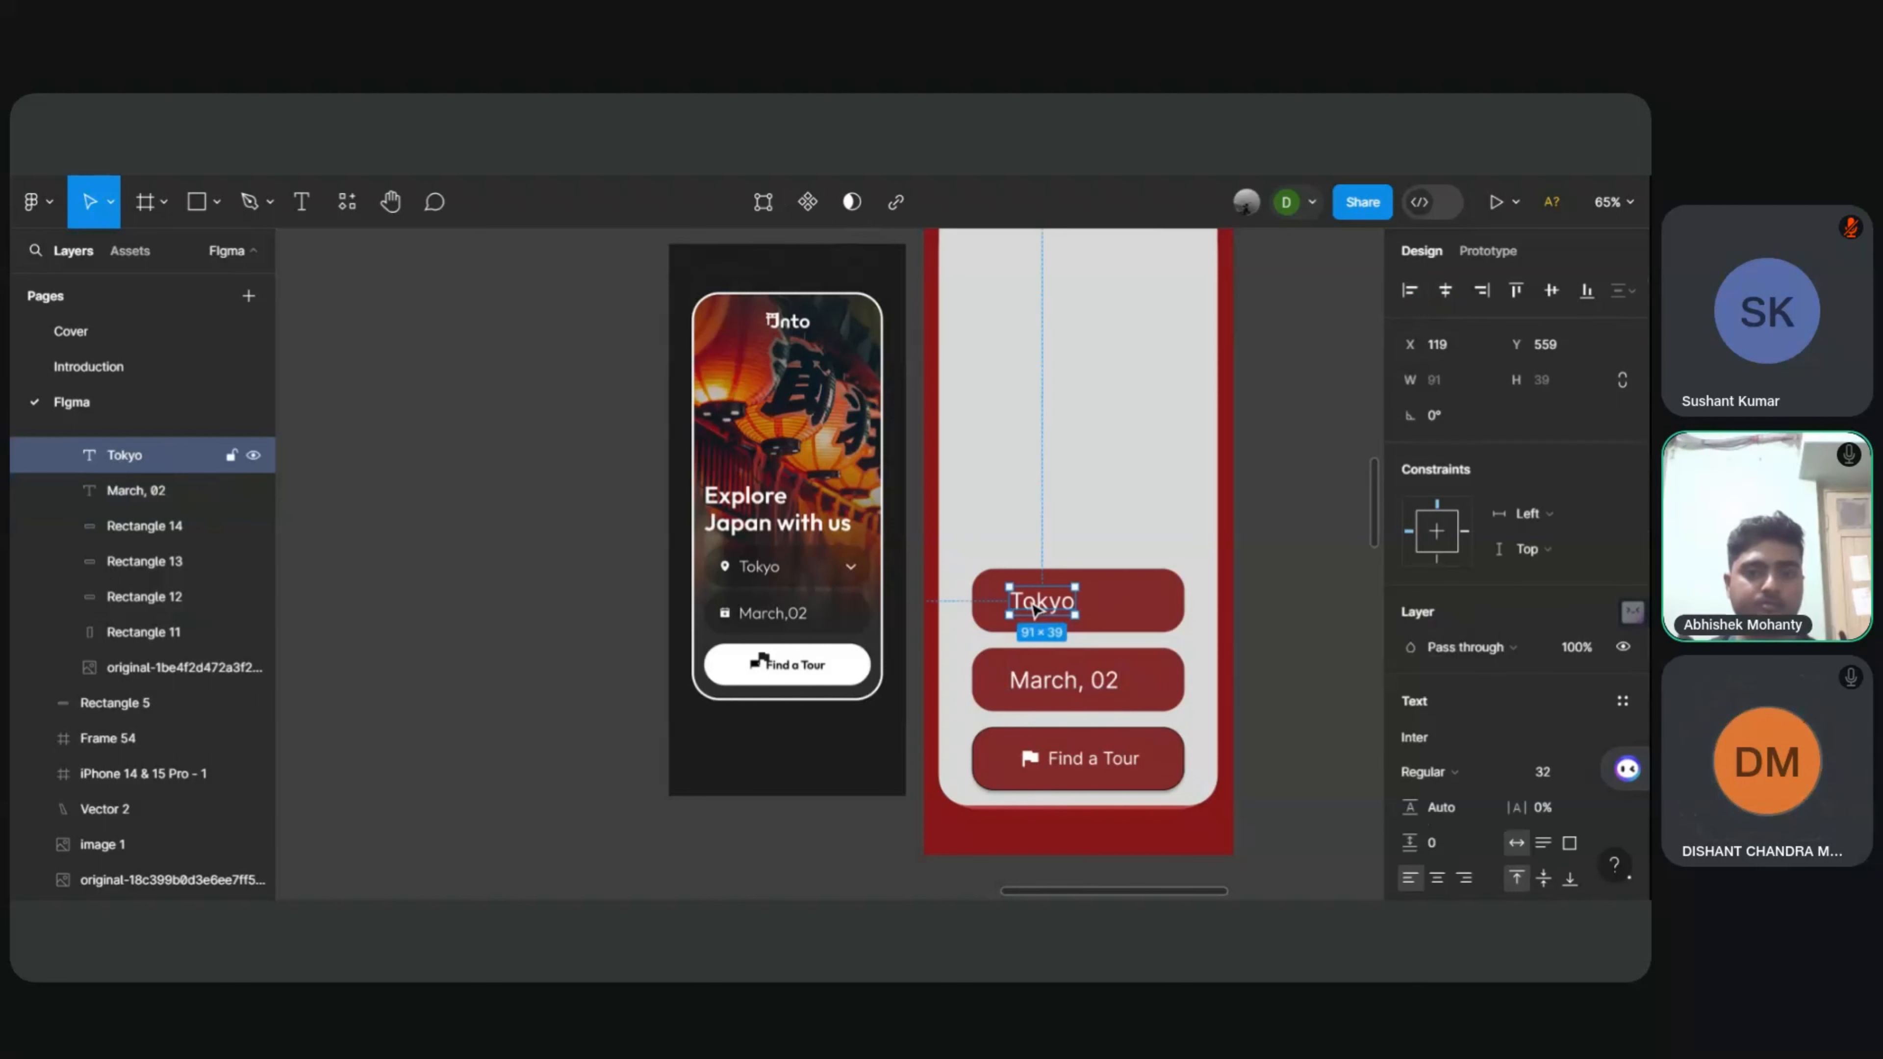
# Step: Try centering the March, 02 text alone in the frame, and undo the alignment changes
pyautogui.click(1053, 683)
pyautogui.click(1447, 292)
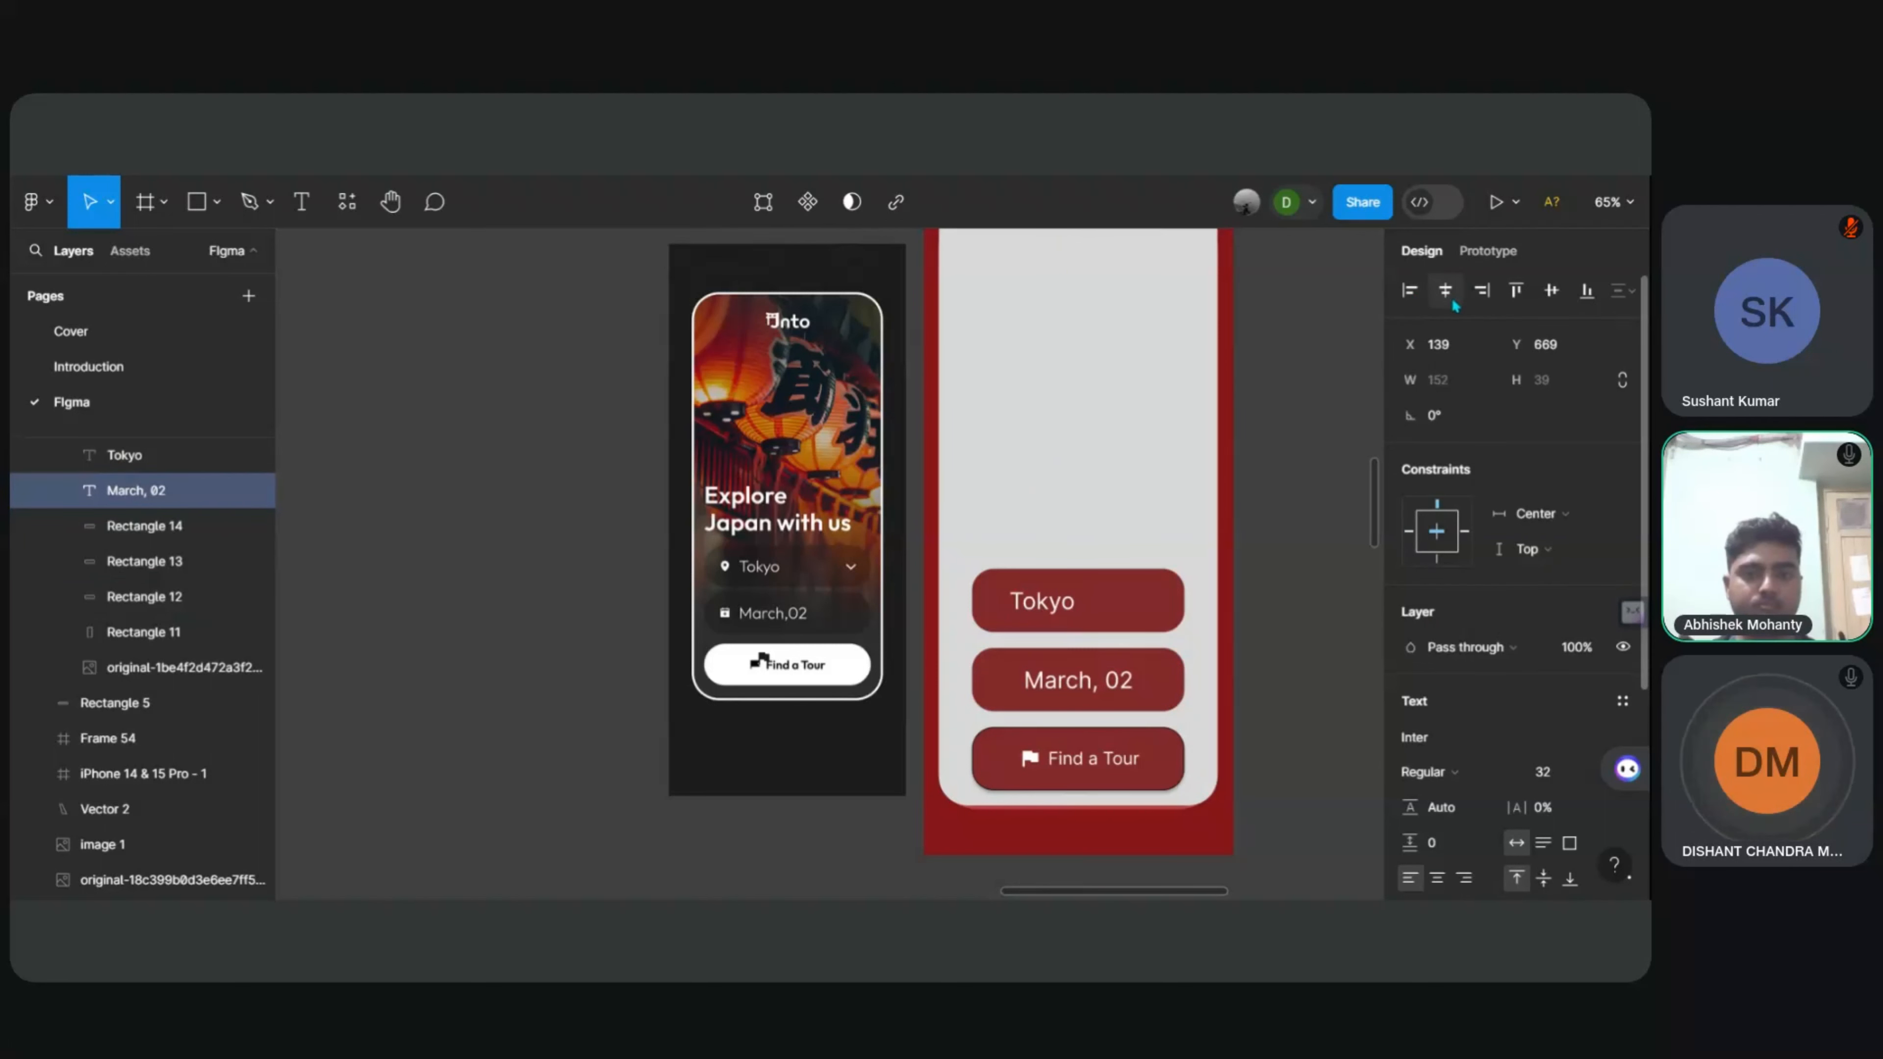
pyautogui.click(1410, 293)
pyautogui.hotkey('ctrl', 'z')
pyautogui.hotkey('ctrl', 'z')
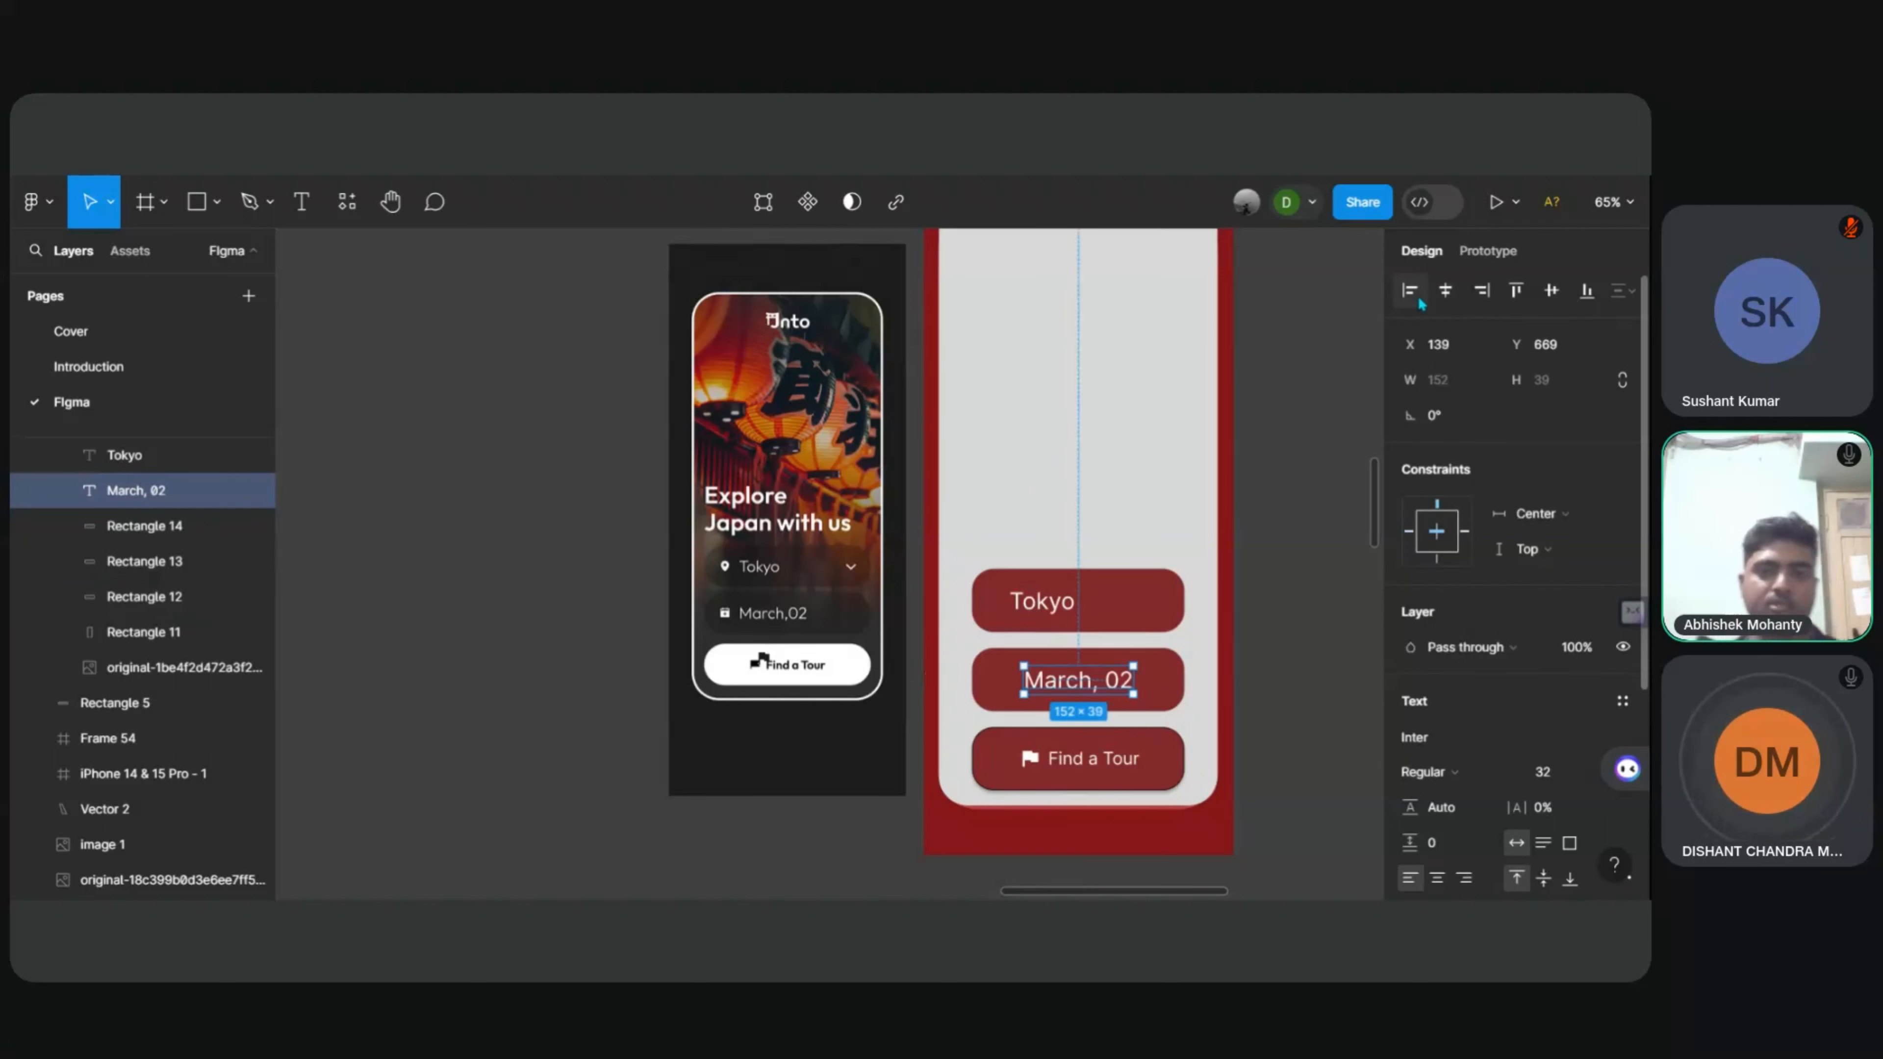
pyautogui.click(1265, 525)
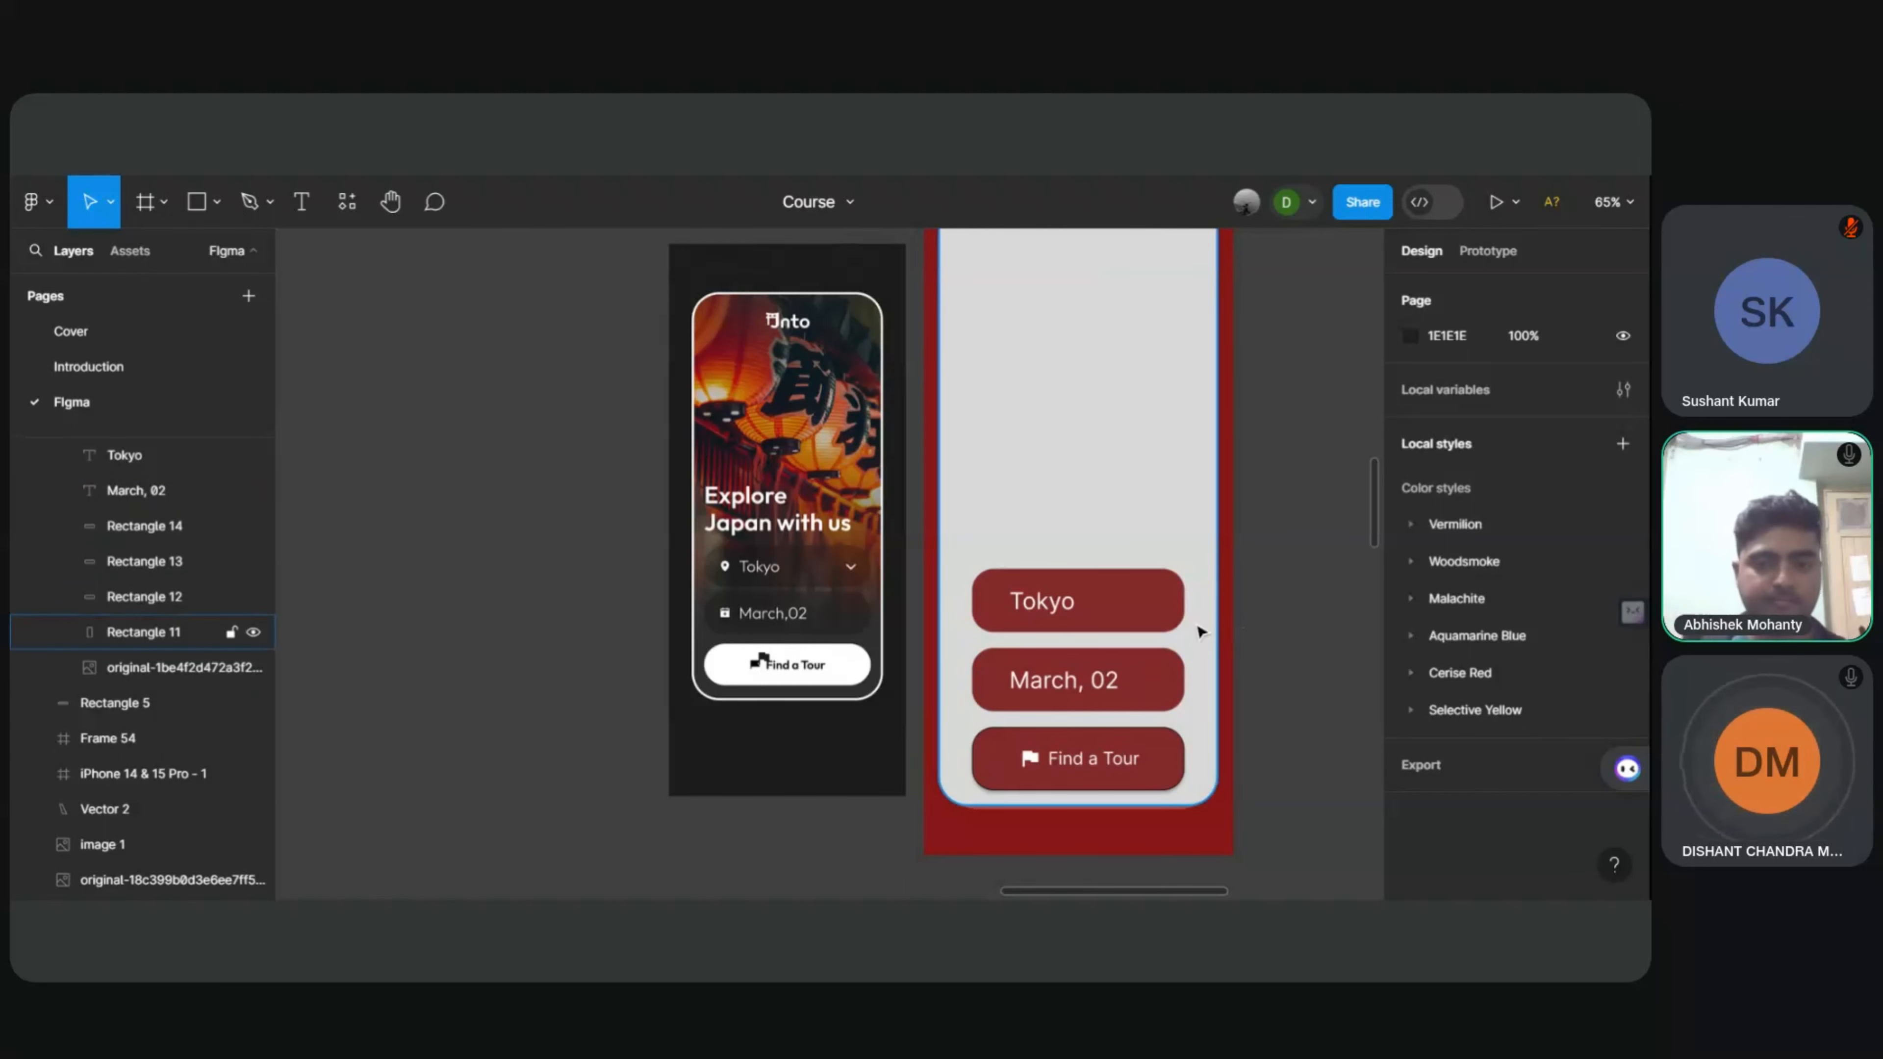
pyautogui.click(1147, 619)
pyautogui.click(1169, 704)
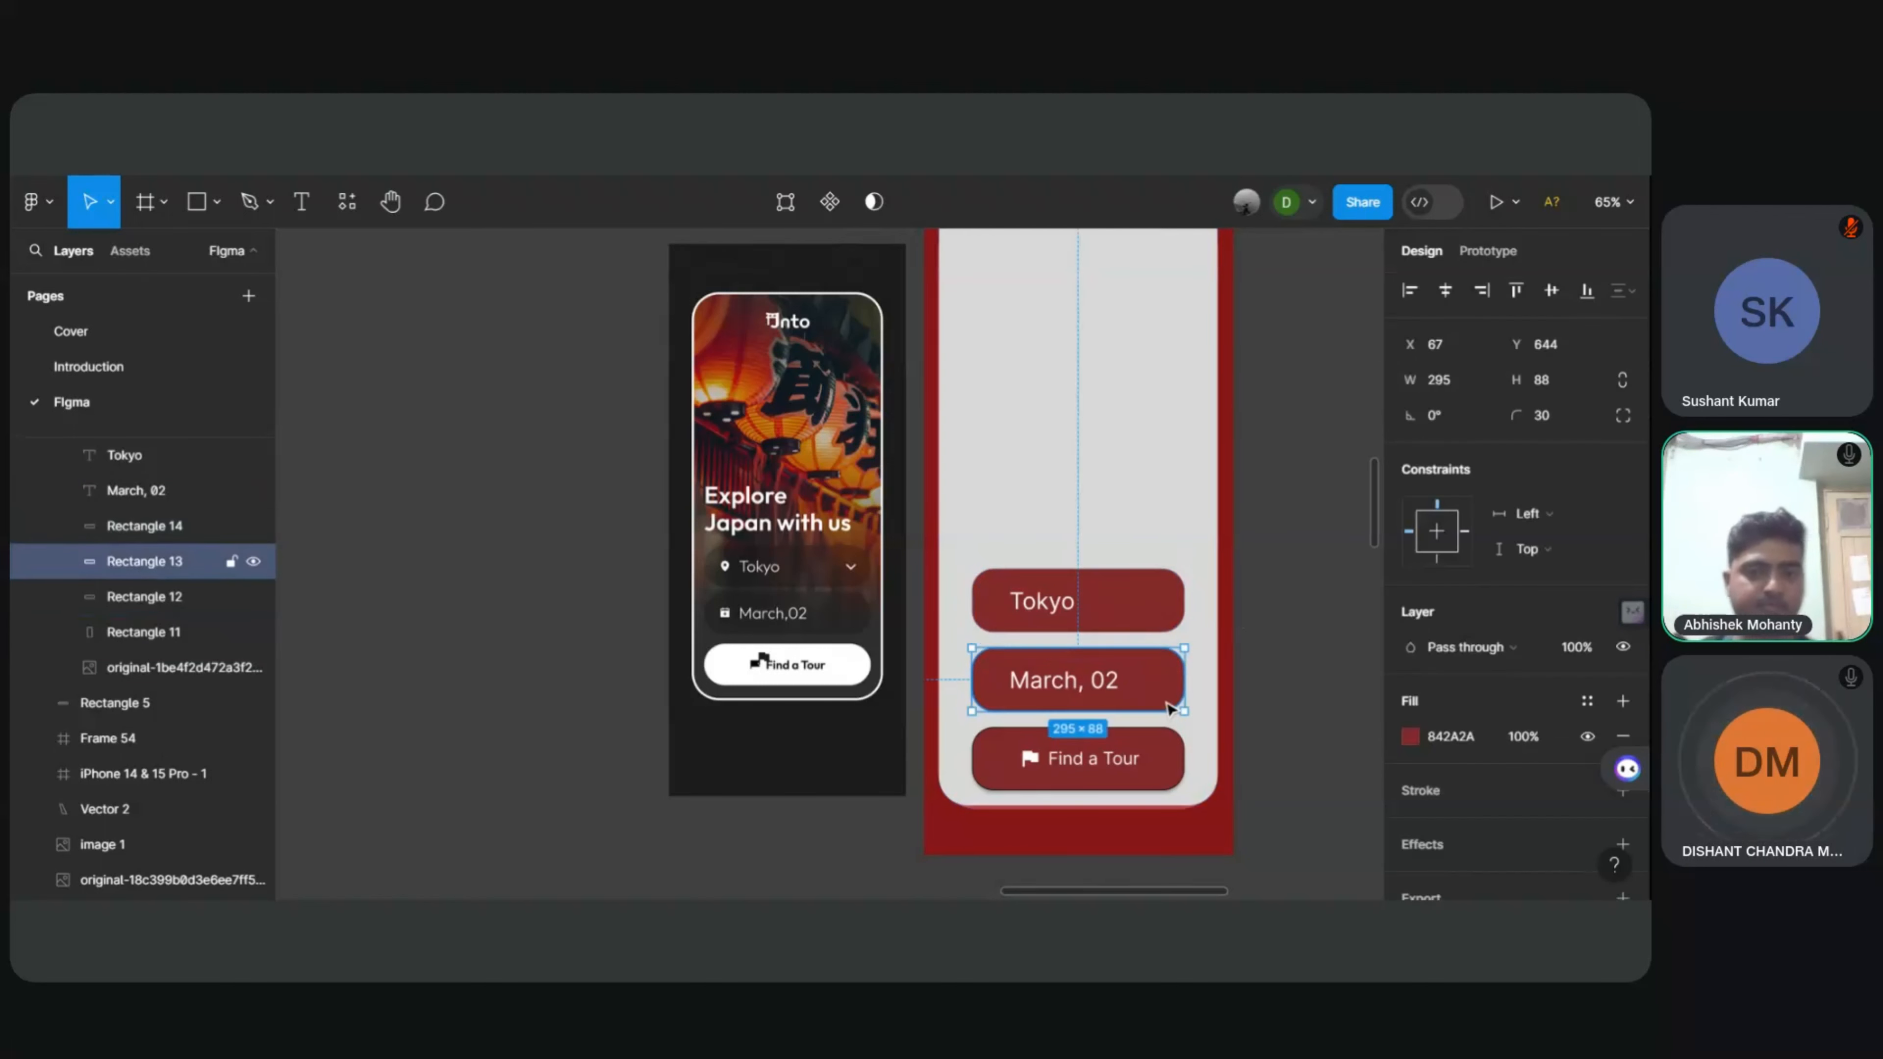
pyautogui.click(1170, 620)
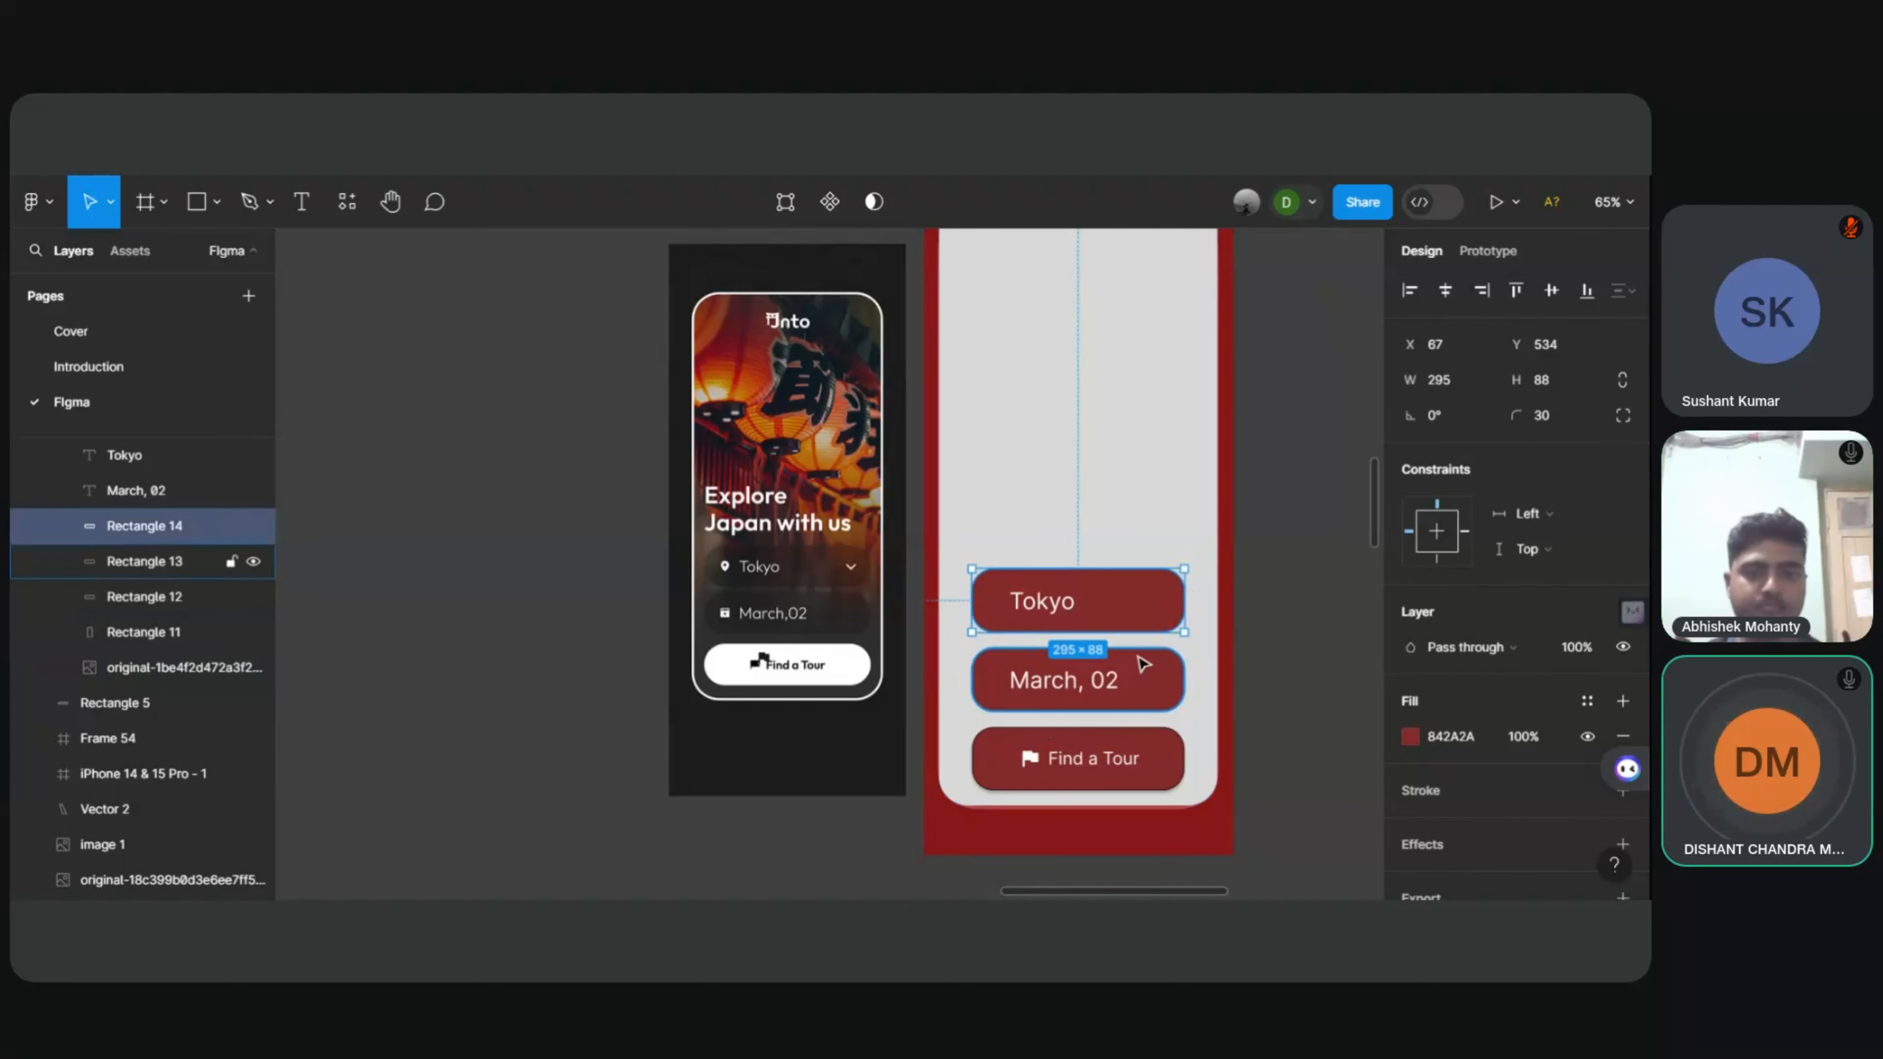
pyautogui.keyDown('shift'); pyautogui.click(1170, 703); pyautogui.keyUp('shift')
pyautogui.keyDown('shift'); pyautogui.click(1170, 603); pyautogui.keyUp('shift')
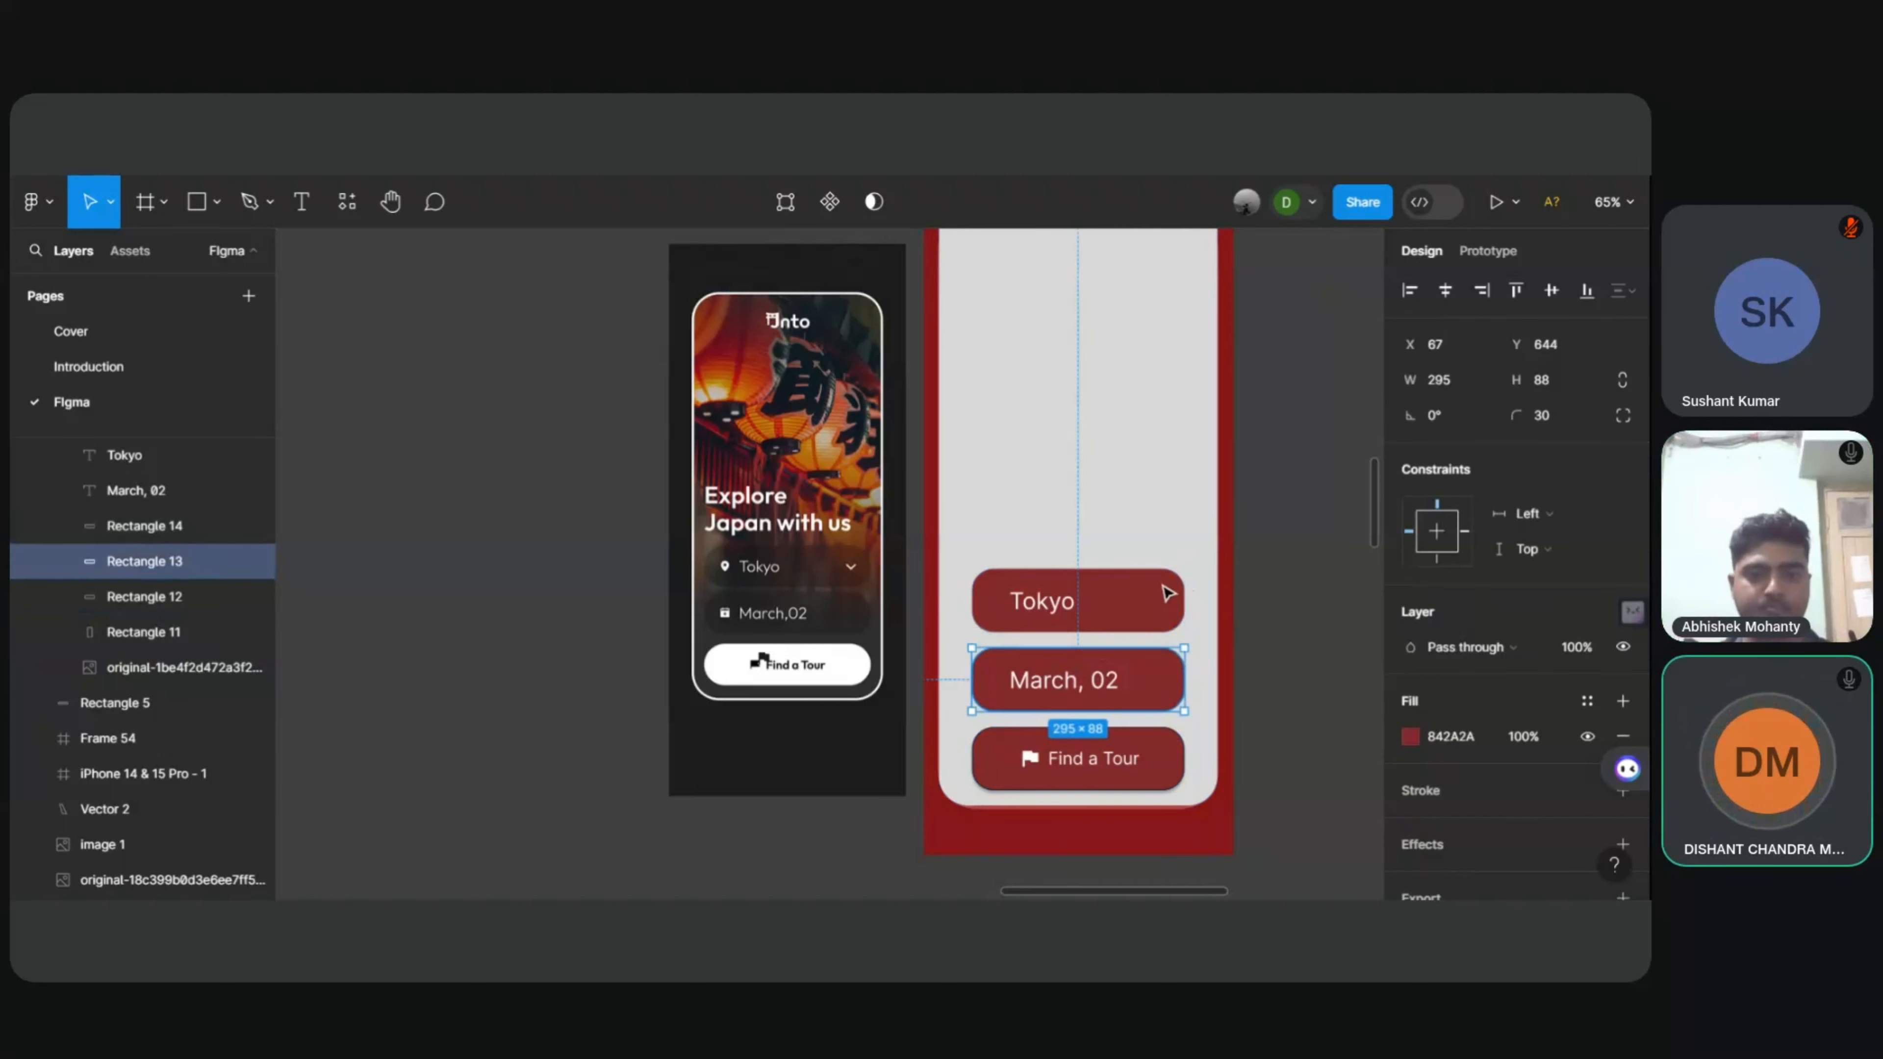
pyautogui.keyDown('shift'); pyautogui.click(1153, 616); pyautogui.keyUp('shift')
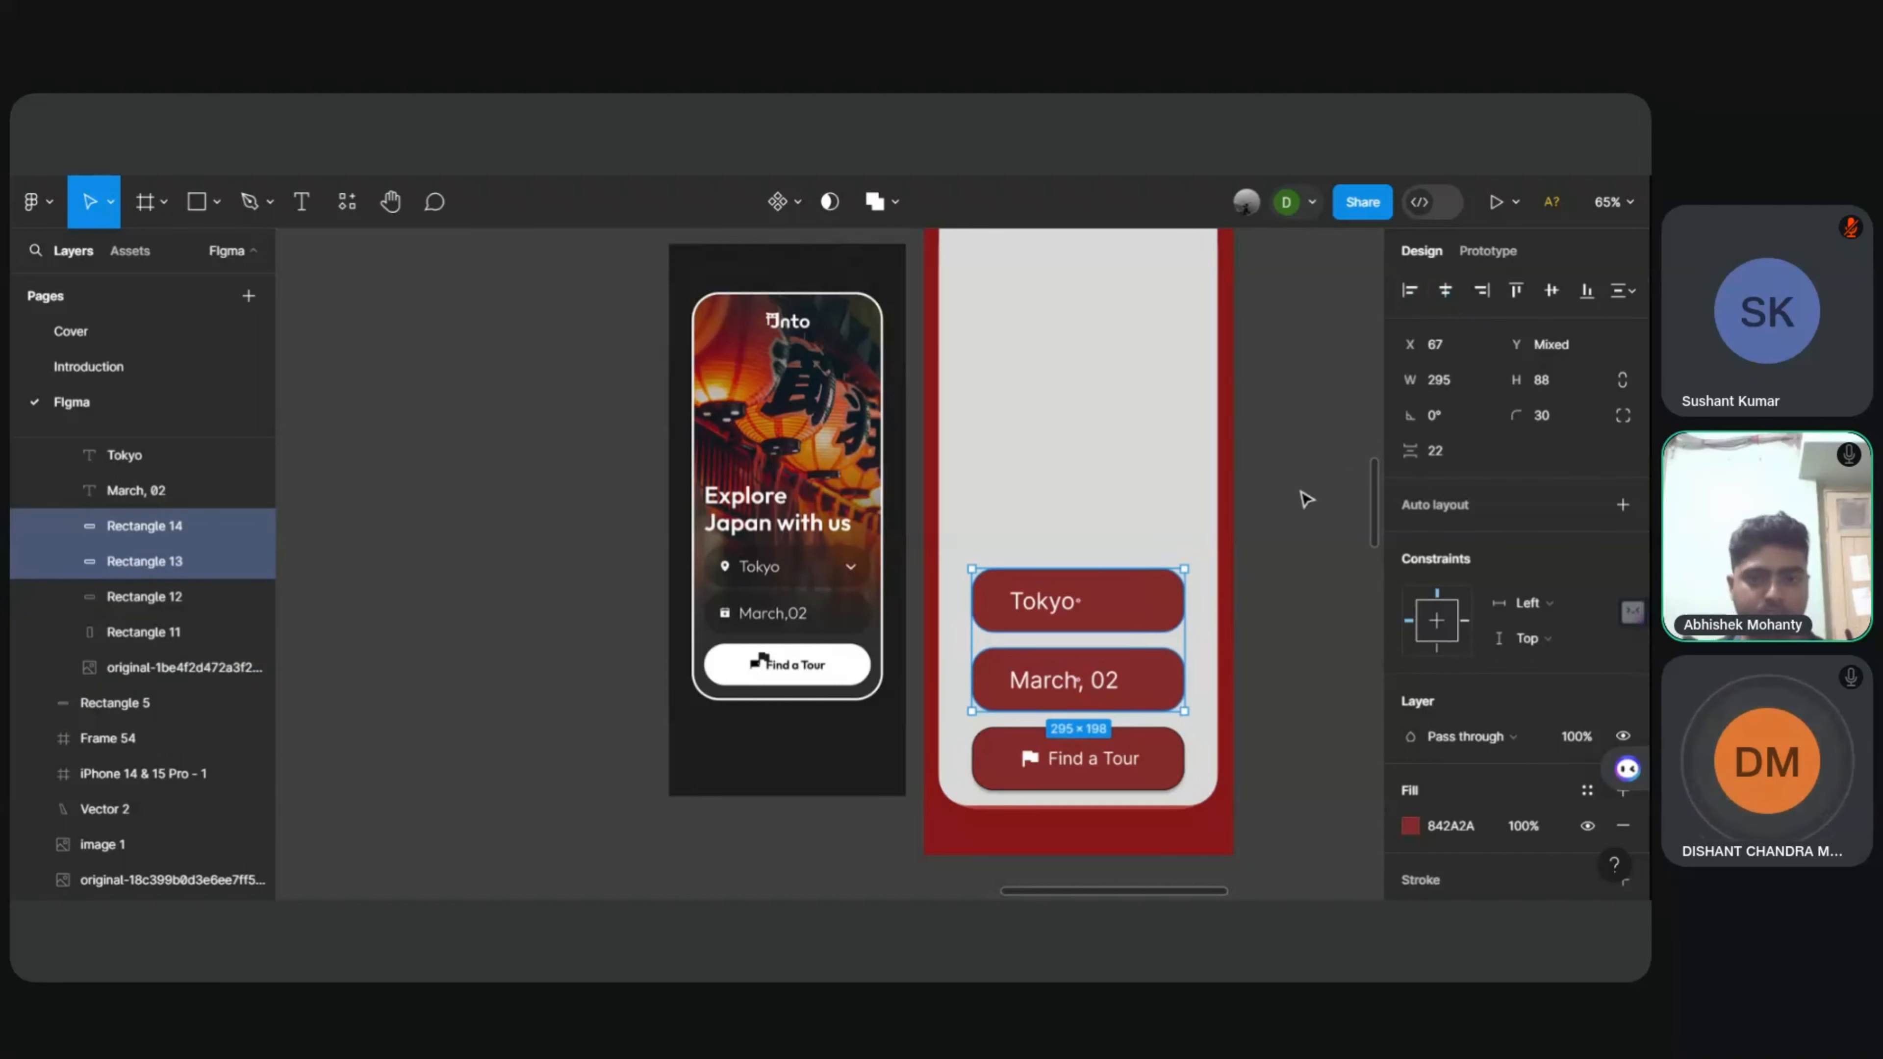
pyautogui.click(1306, 542)
# Step: Align the Tokyo and March, 02 texts to the frame's left edge, and move both together into their bars at X 109
pyautogui.click(1048, 608)
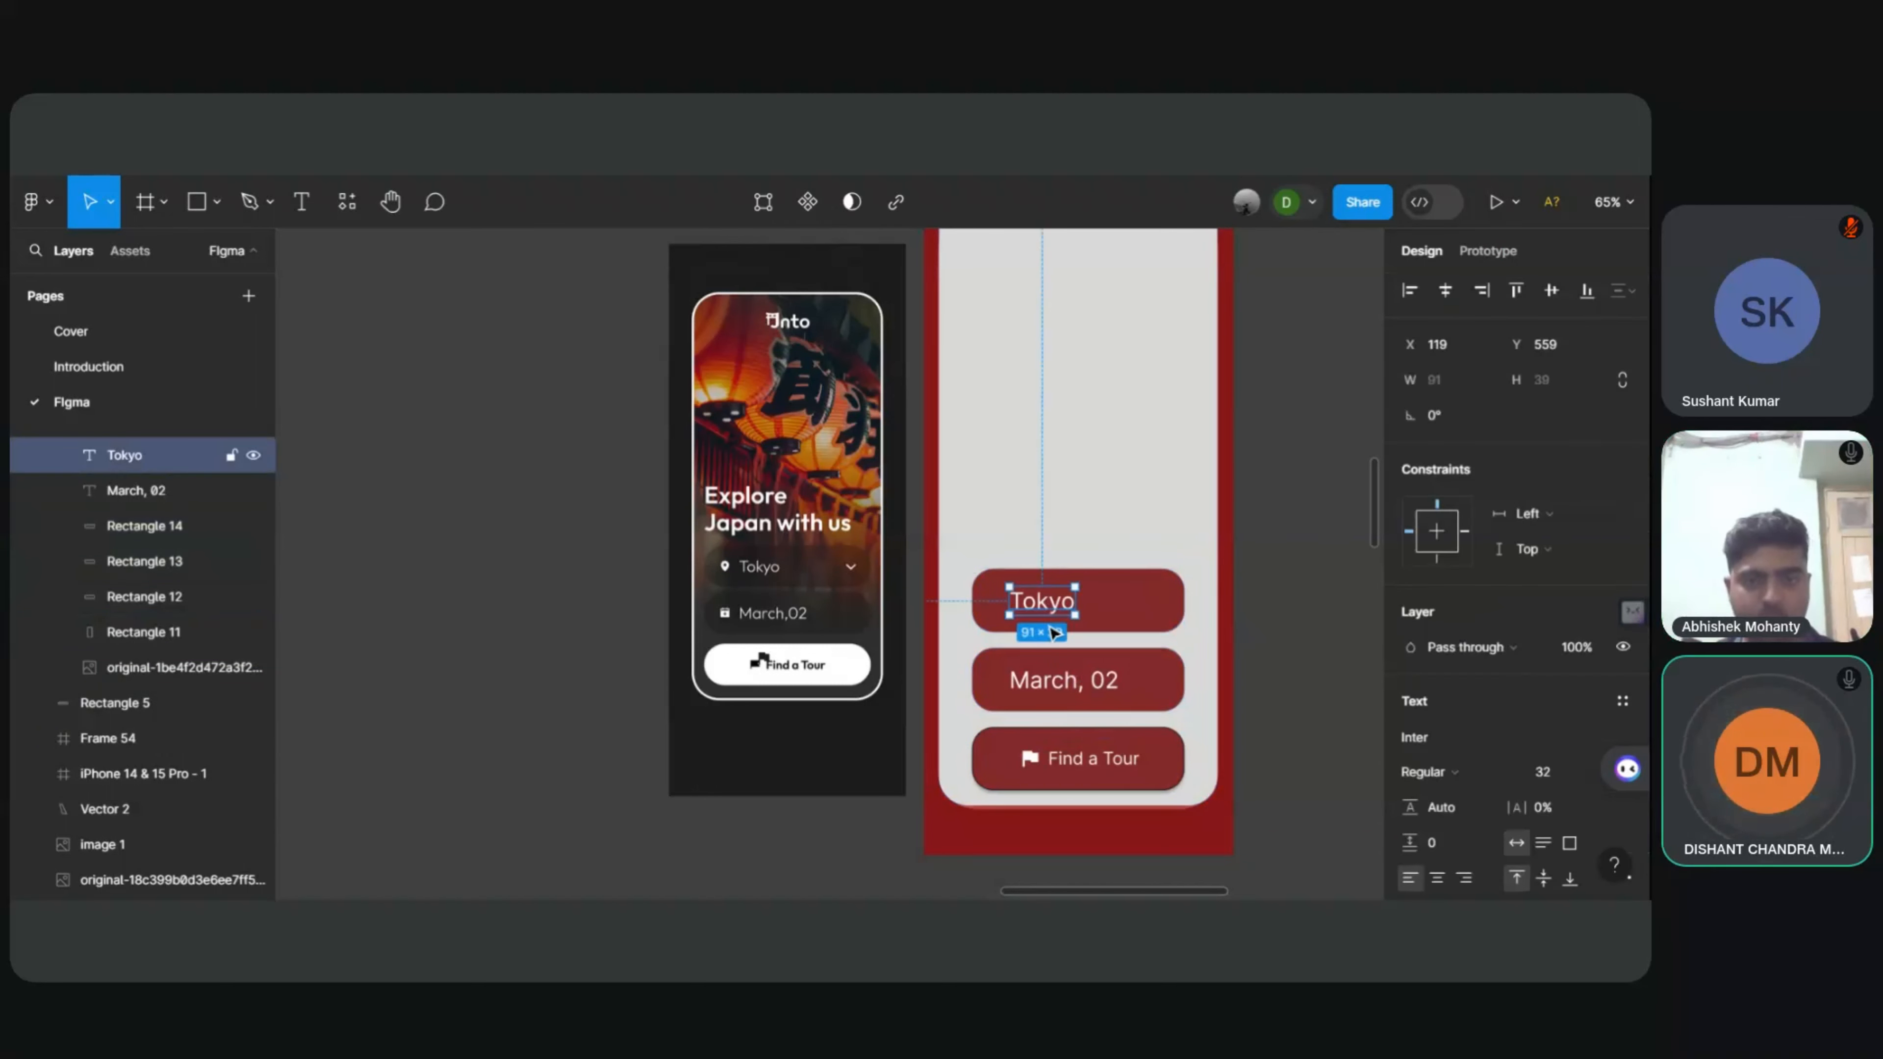
pyautogui.keyDown('shift'); pyautogui.click(1064, 680); pyautogui.keyUp('shift')
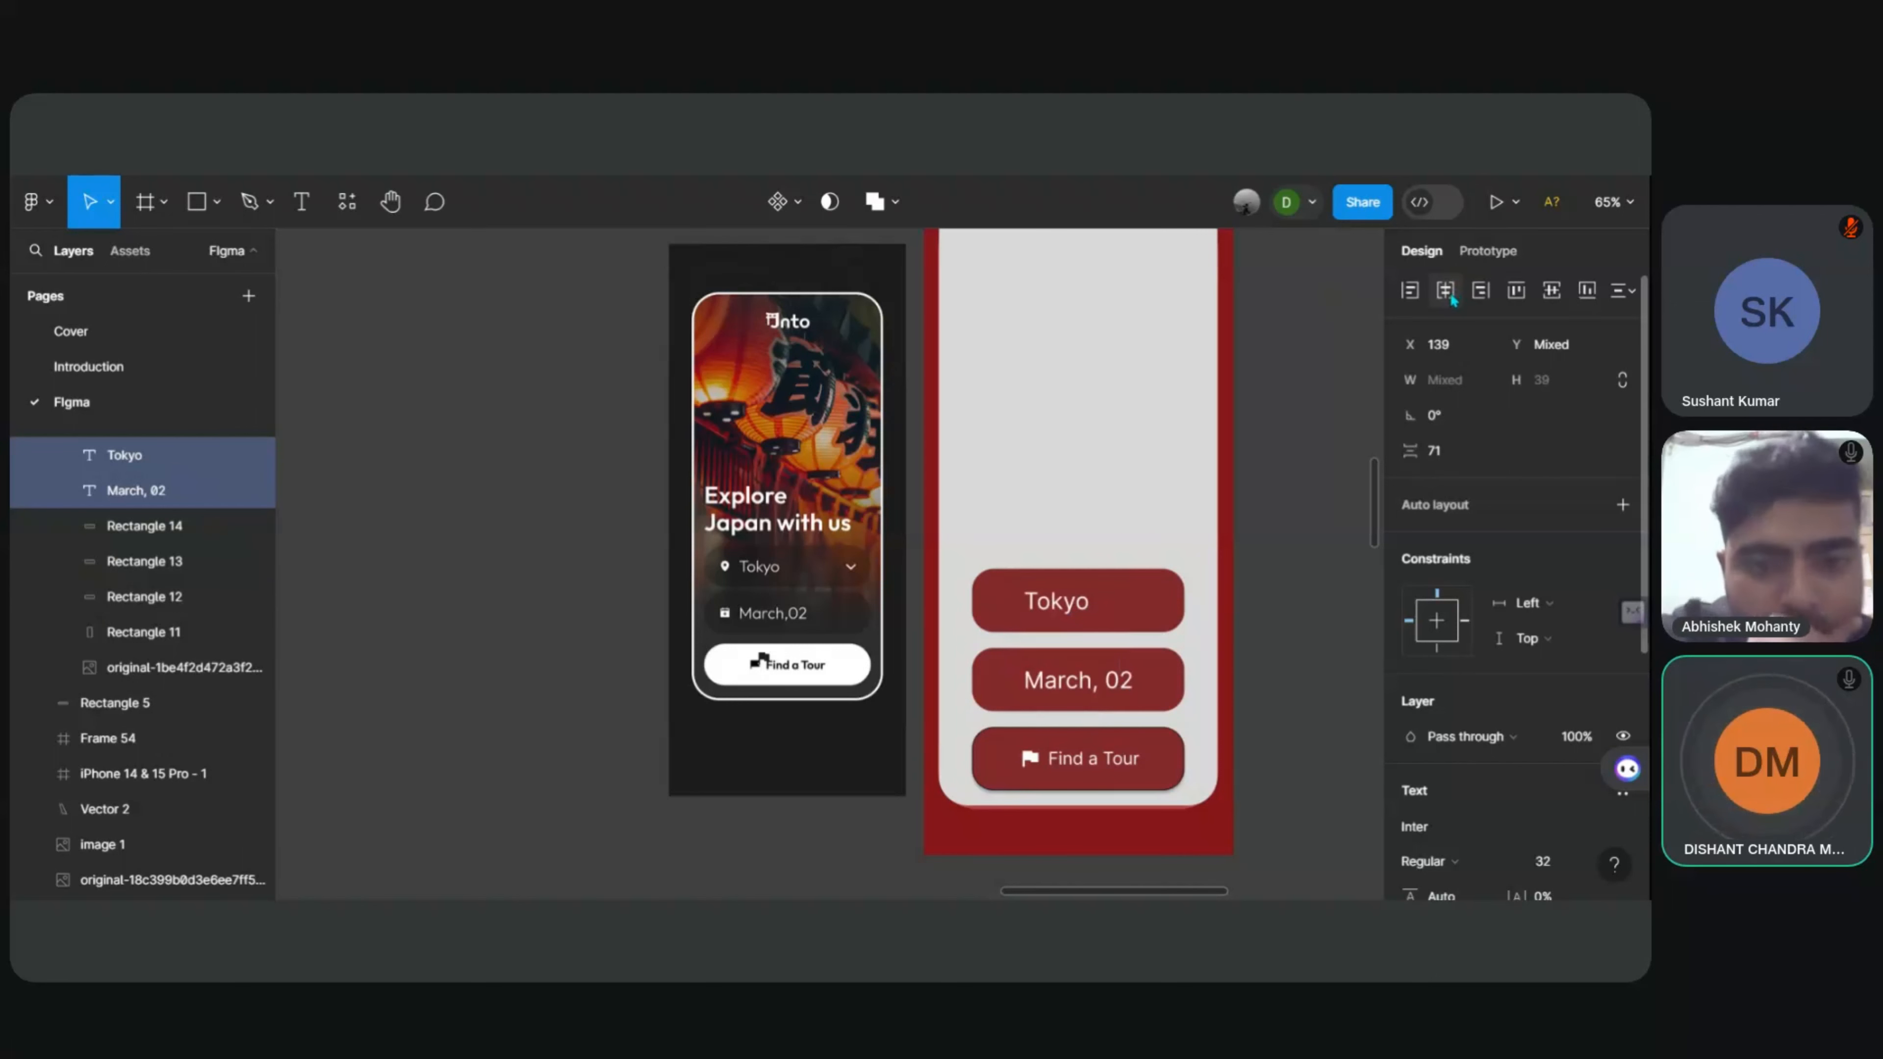
pyautogui.click(1410, 289)
pyautogui.click(1457, 299)
pyautogui.hotkey('ctrl', 'z')
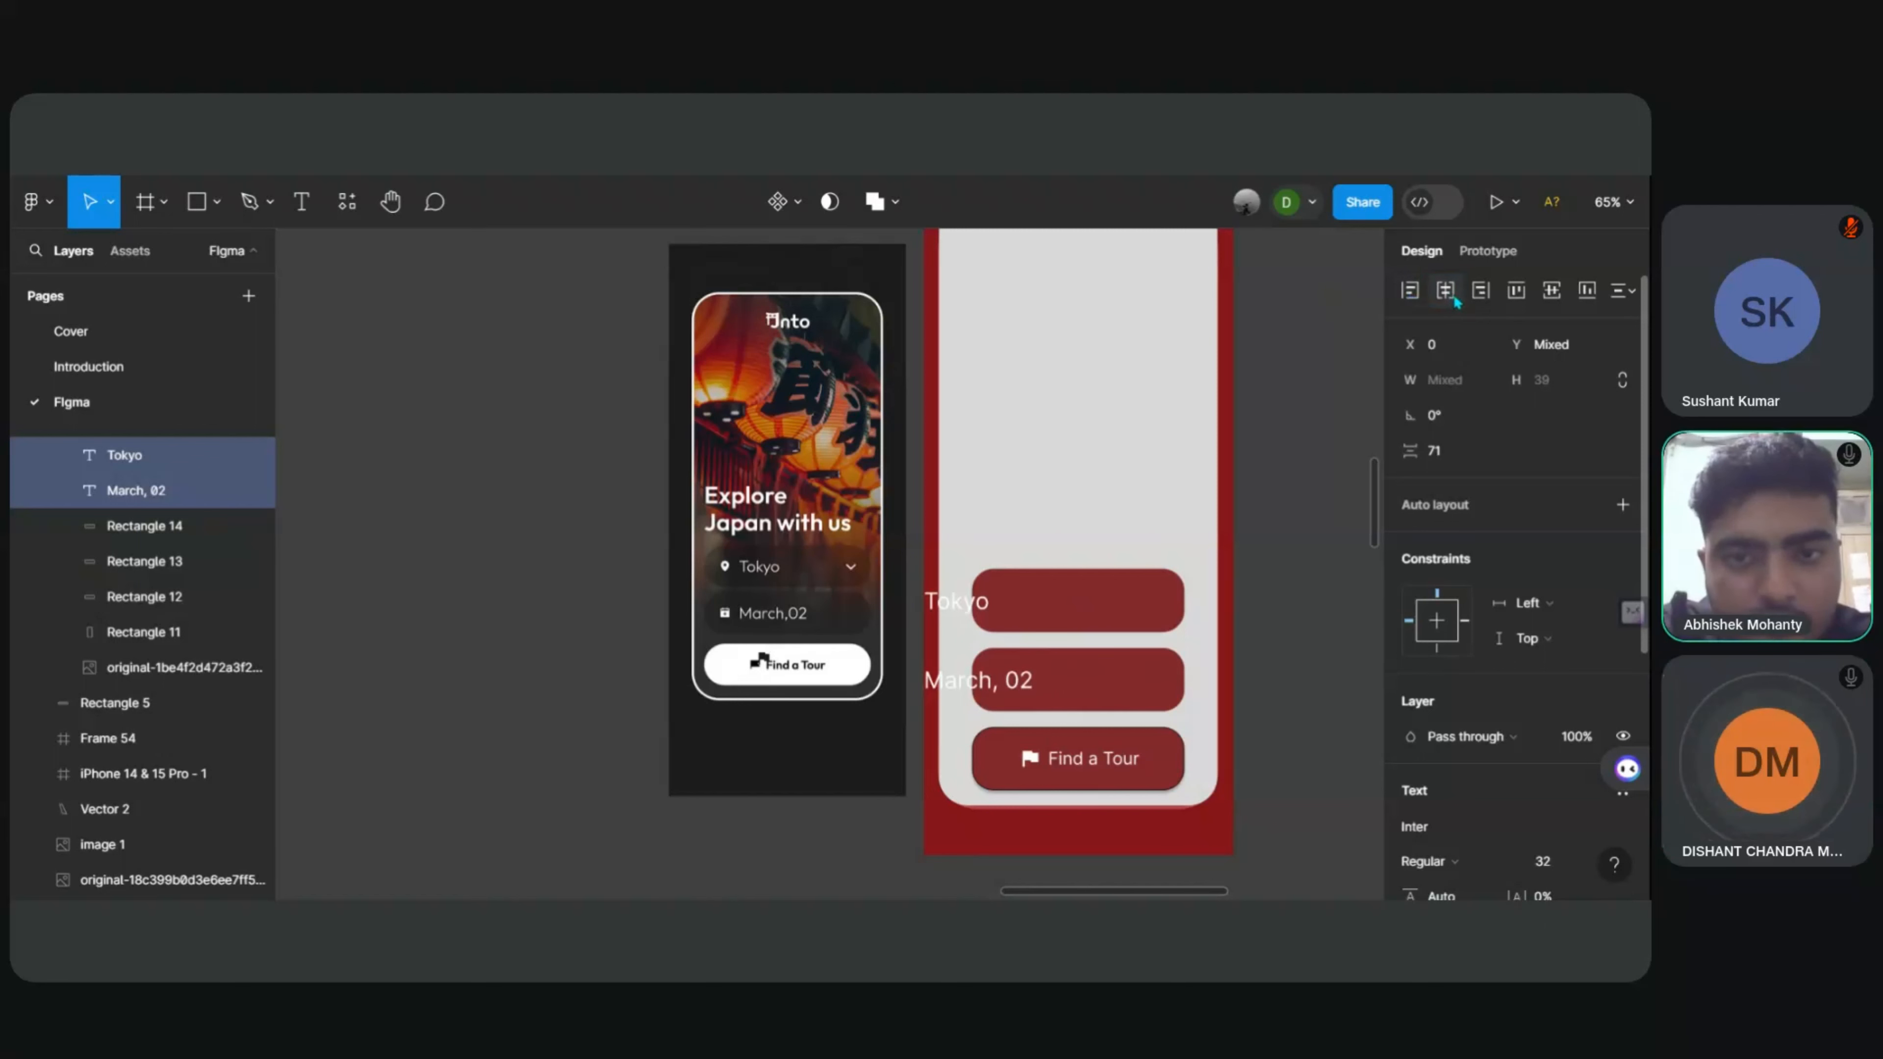
pyautogui.click(1457, 299)
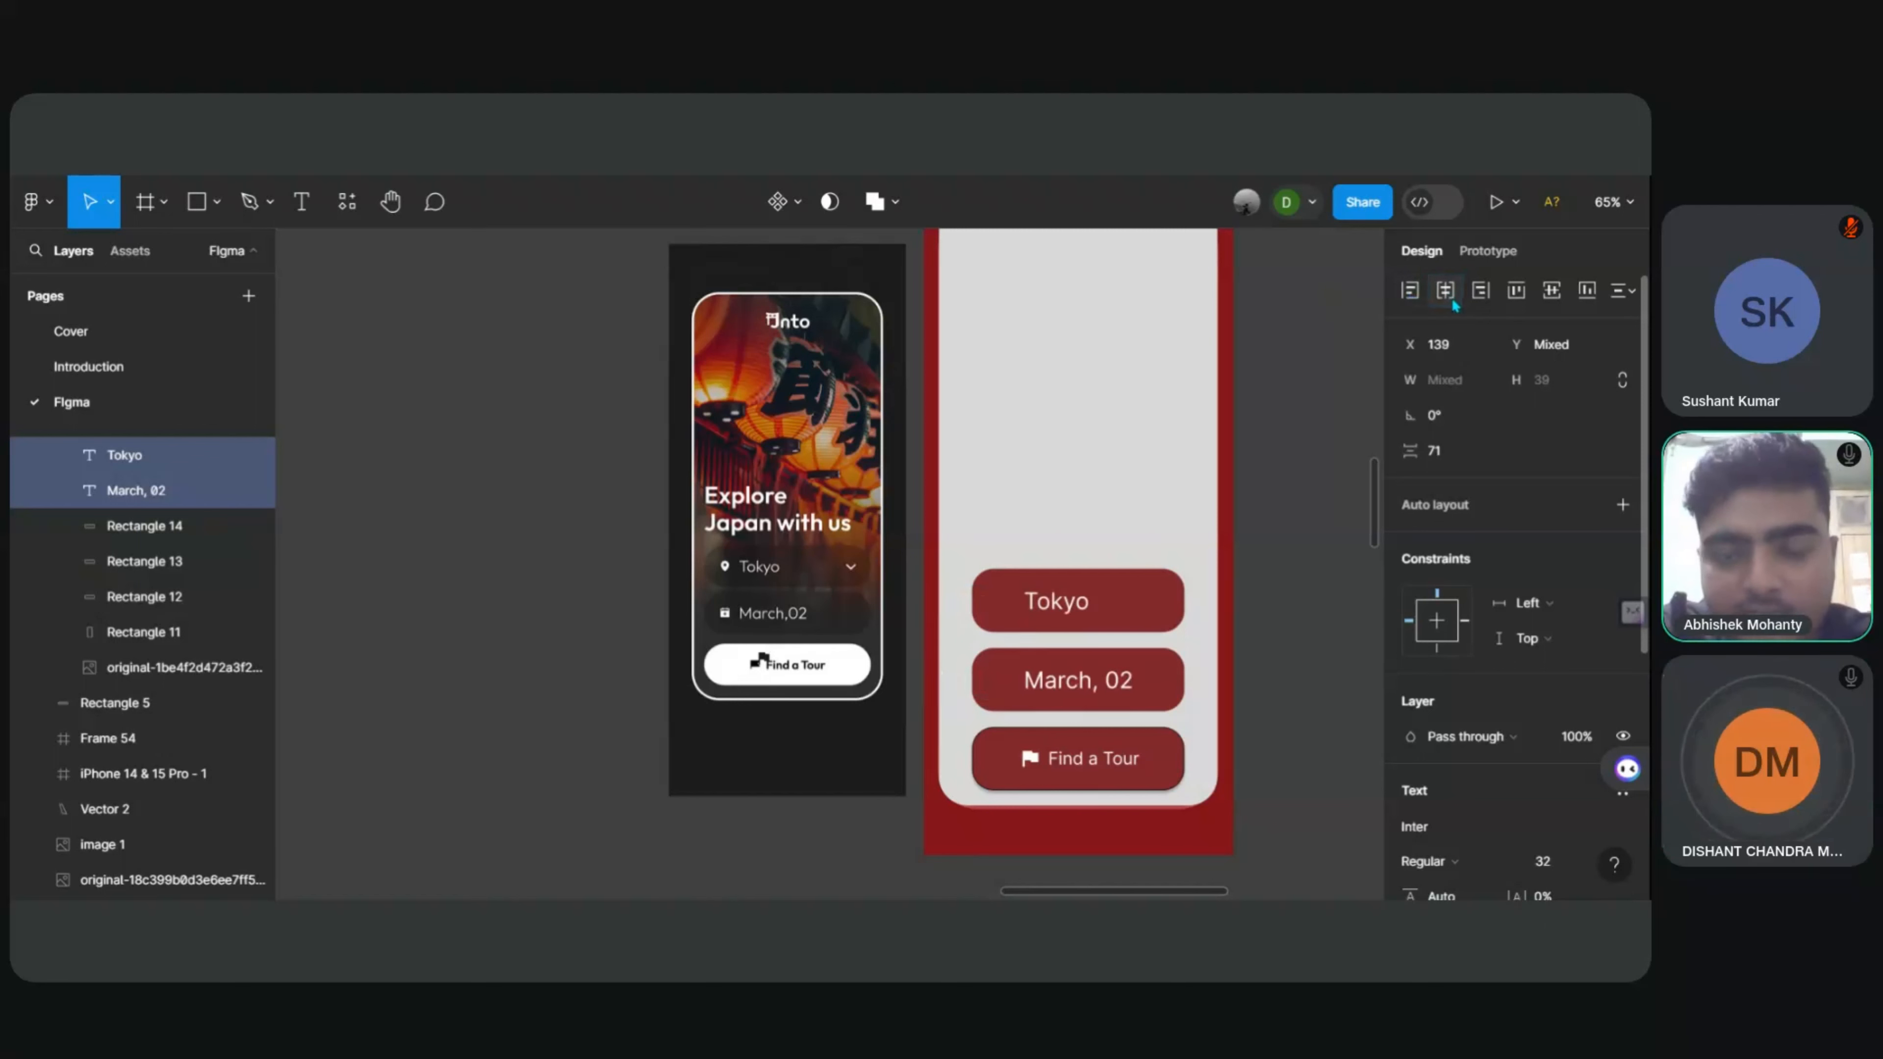
pyautogui.click(1410, 292)
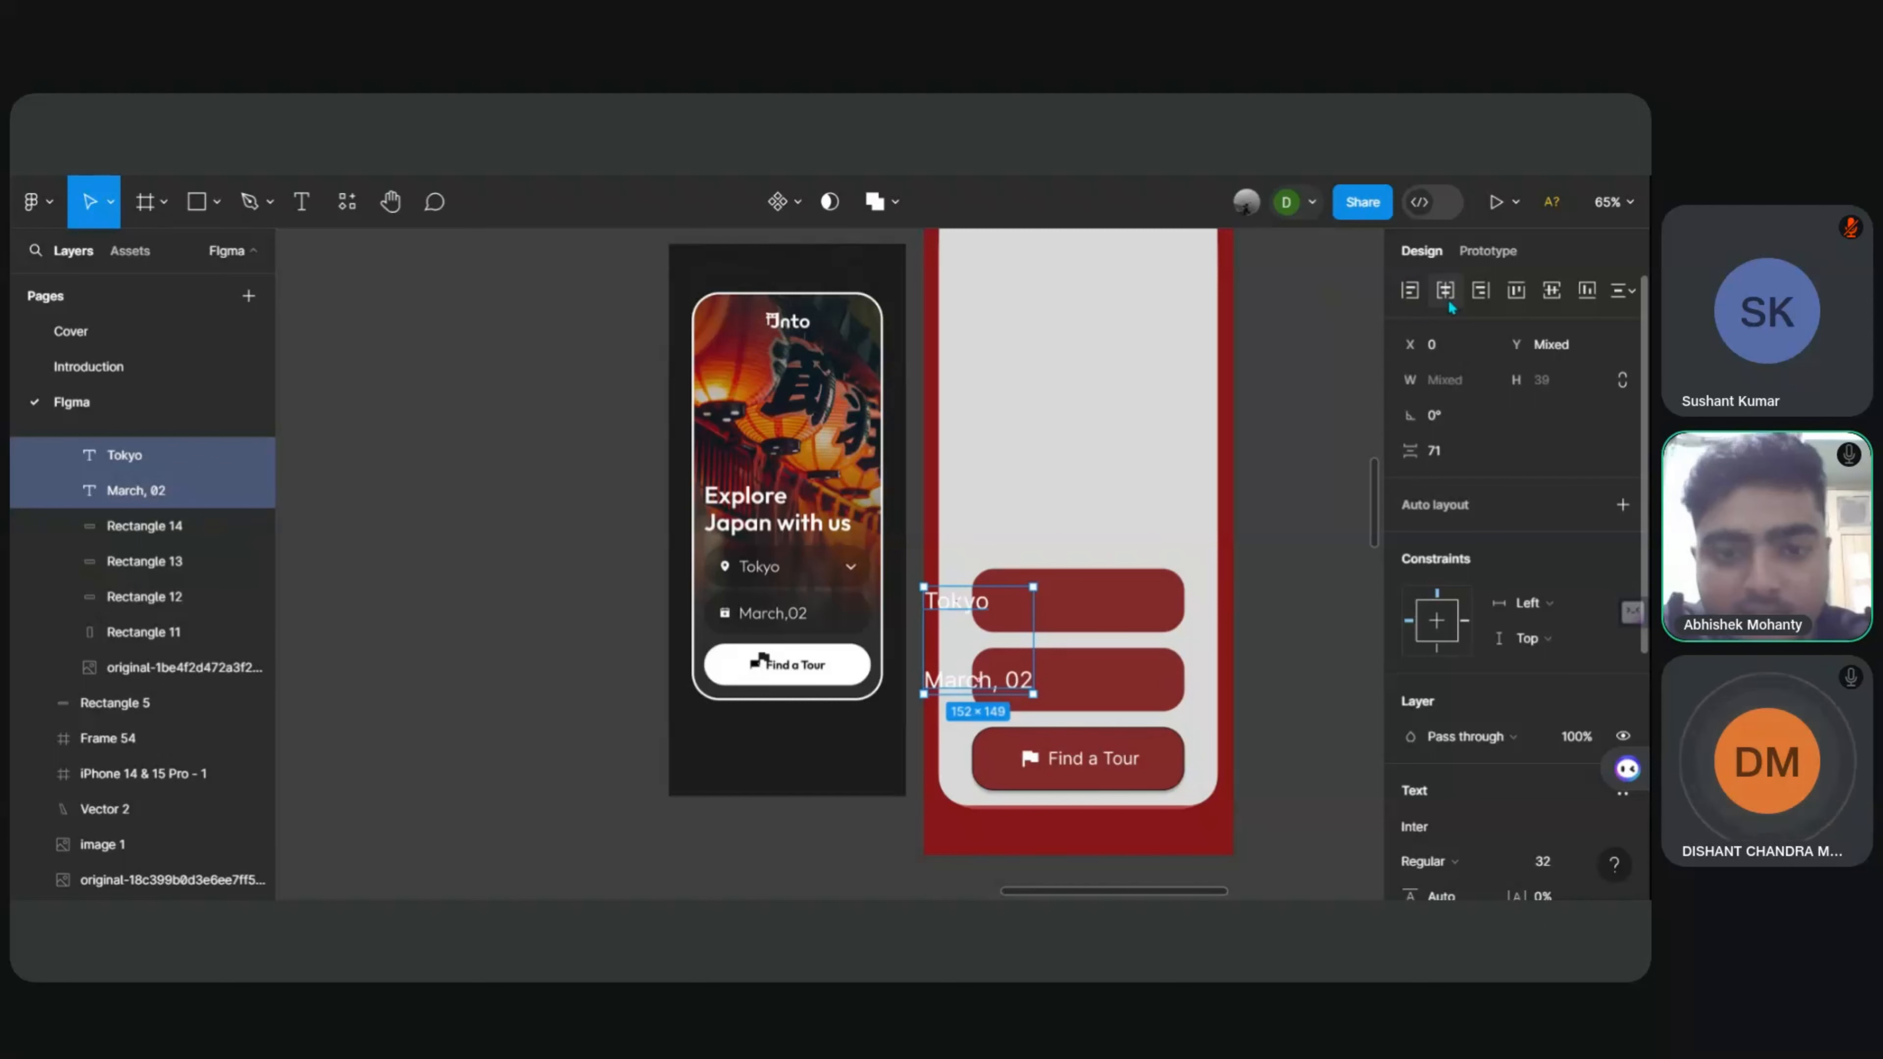
pyautogui.moveTo(964, 636); pyautogui.dragTo(1043, 633)
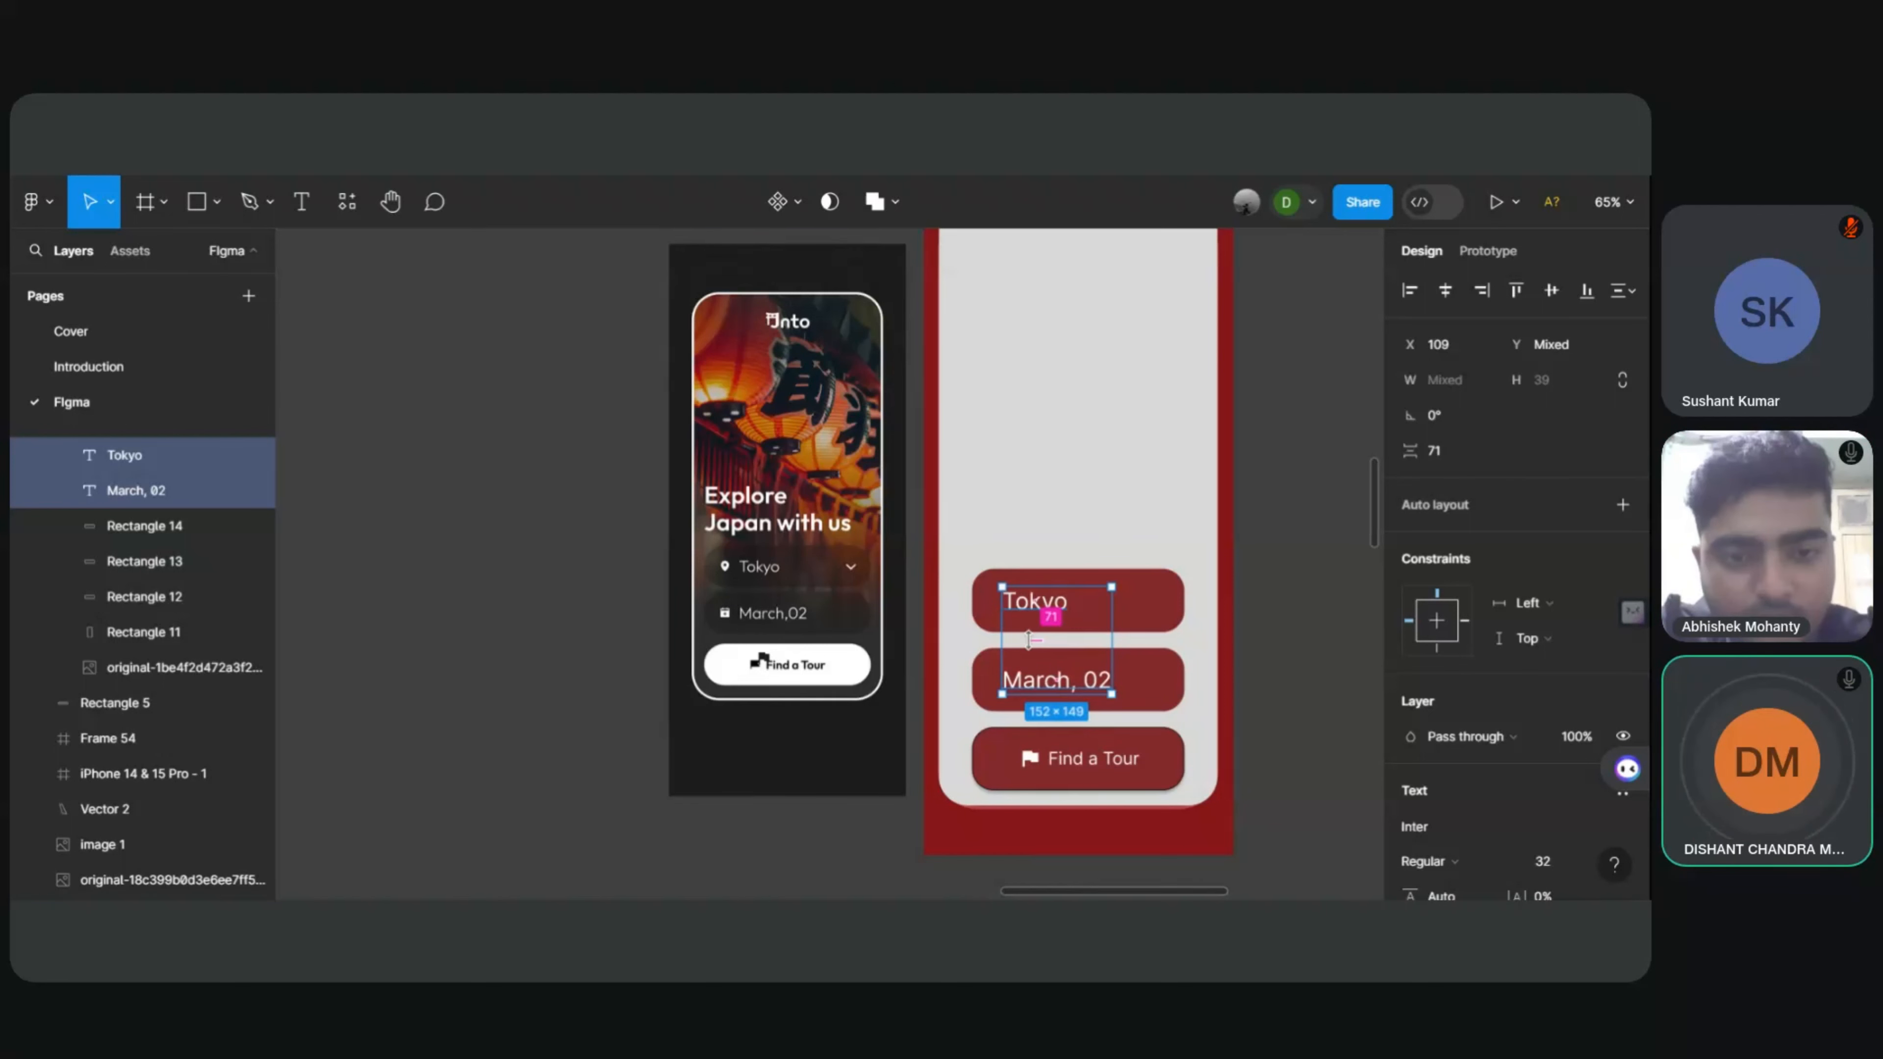
pyautogui.click(1027, 612)
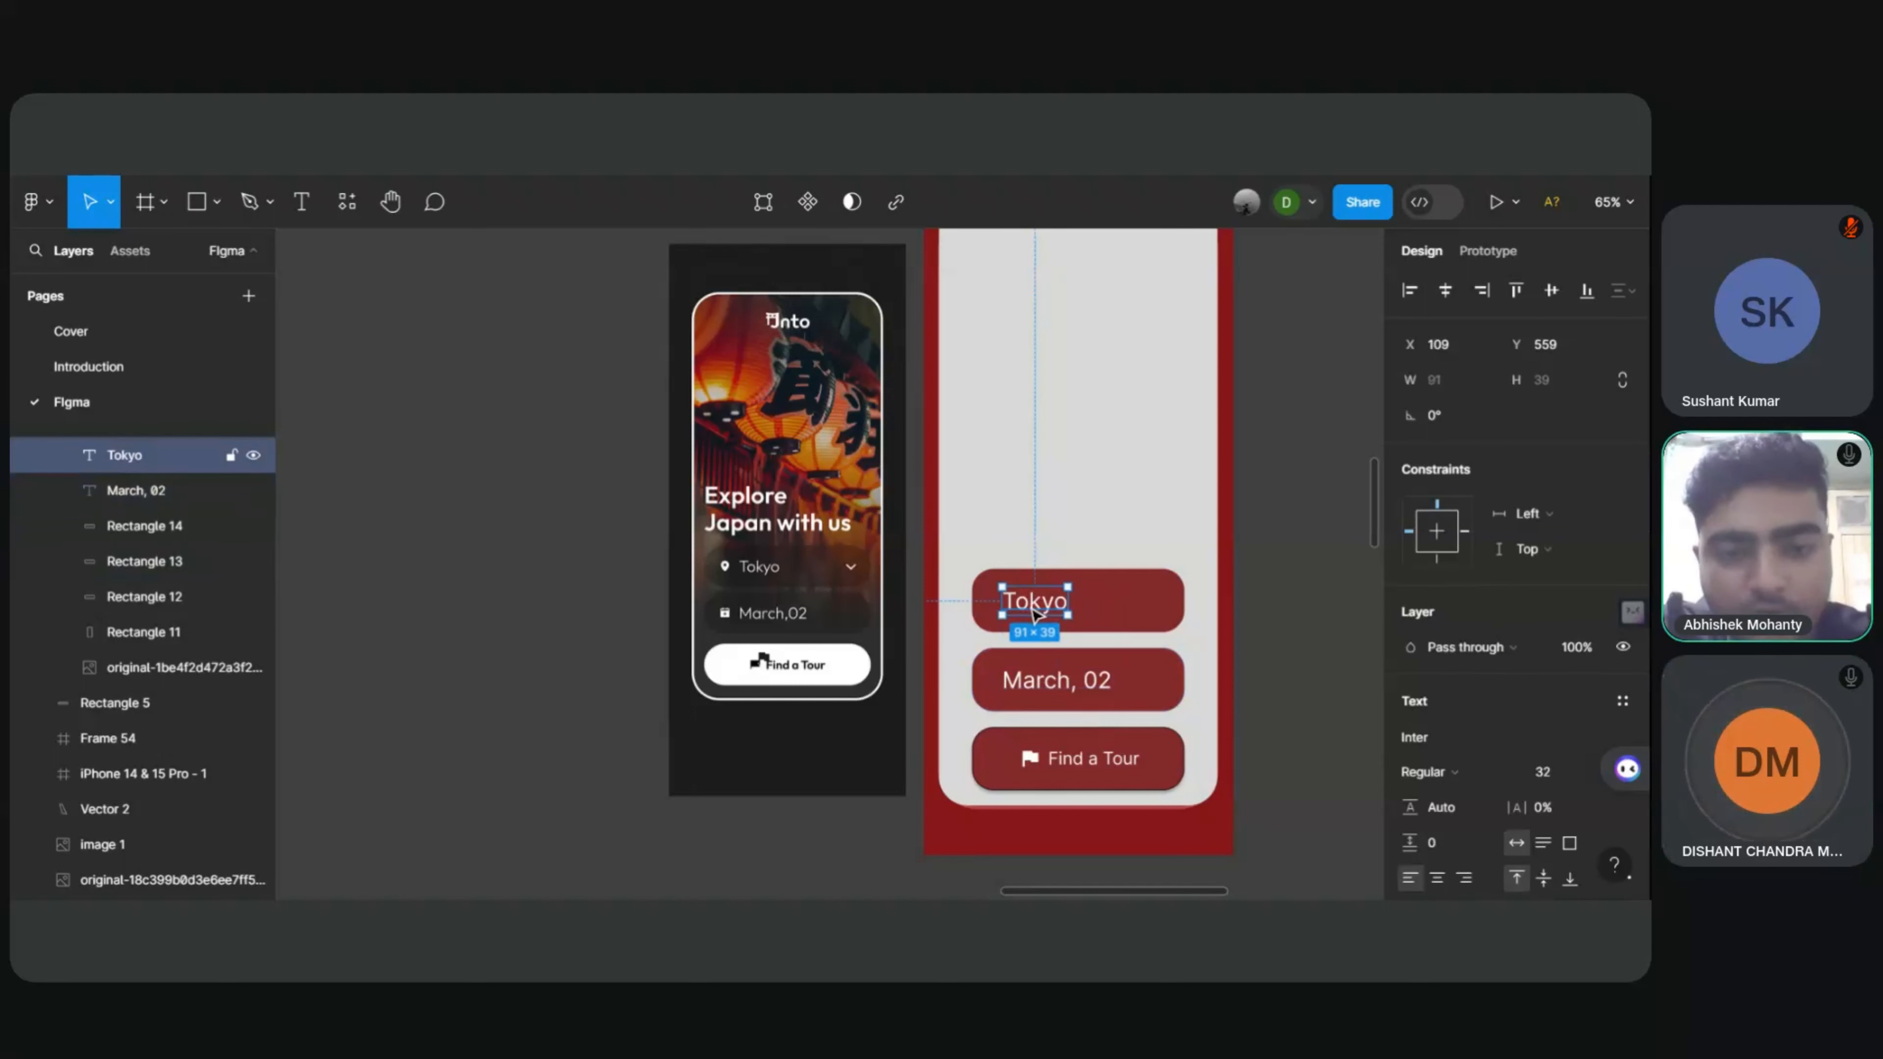
pyautogui.click(1034, 678)
pyautogui.click(1261, 602)
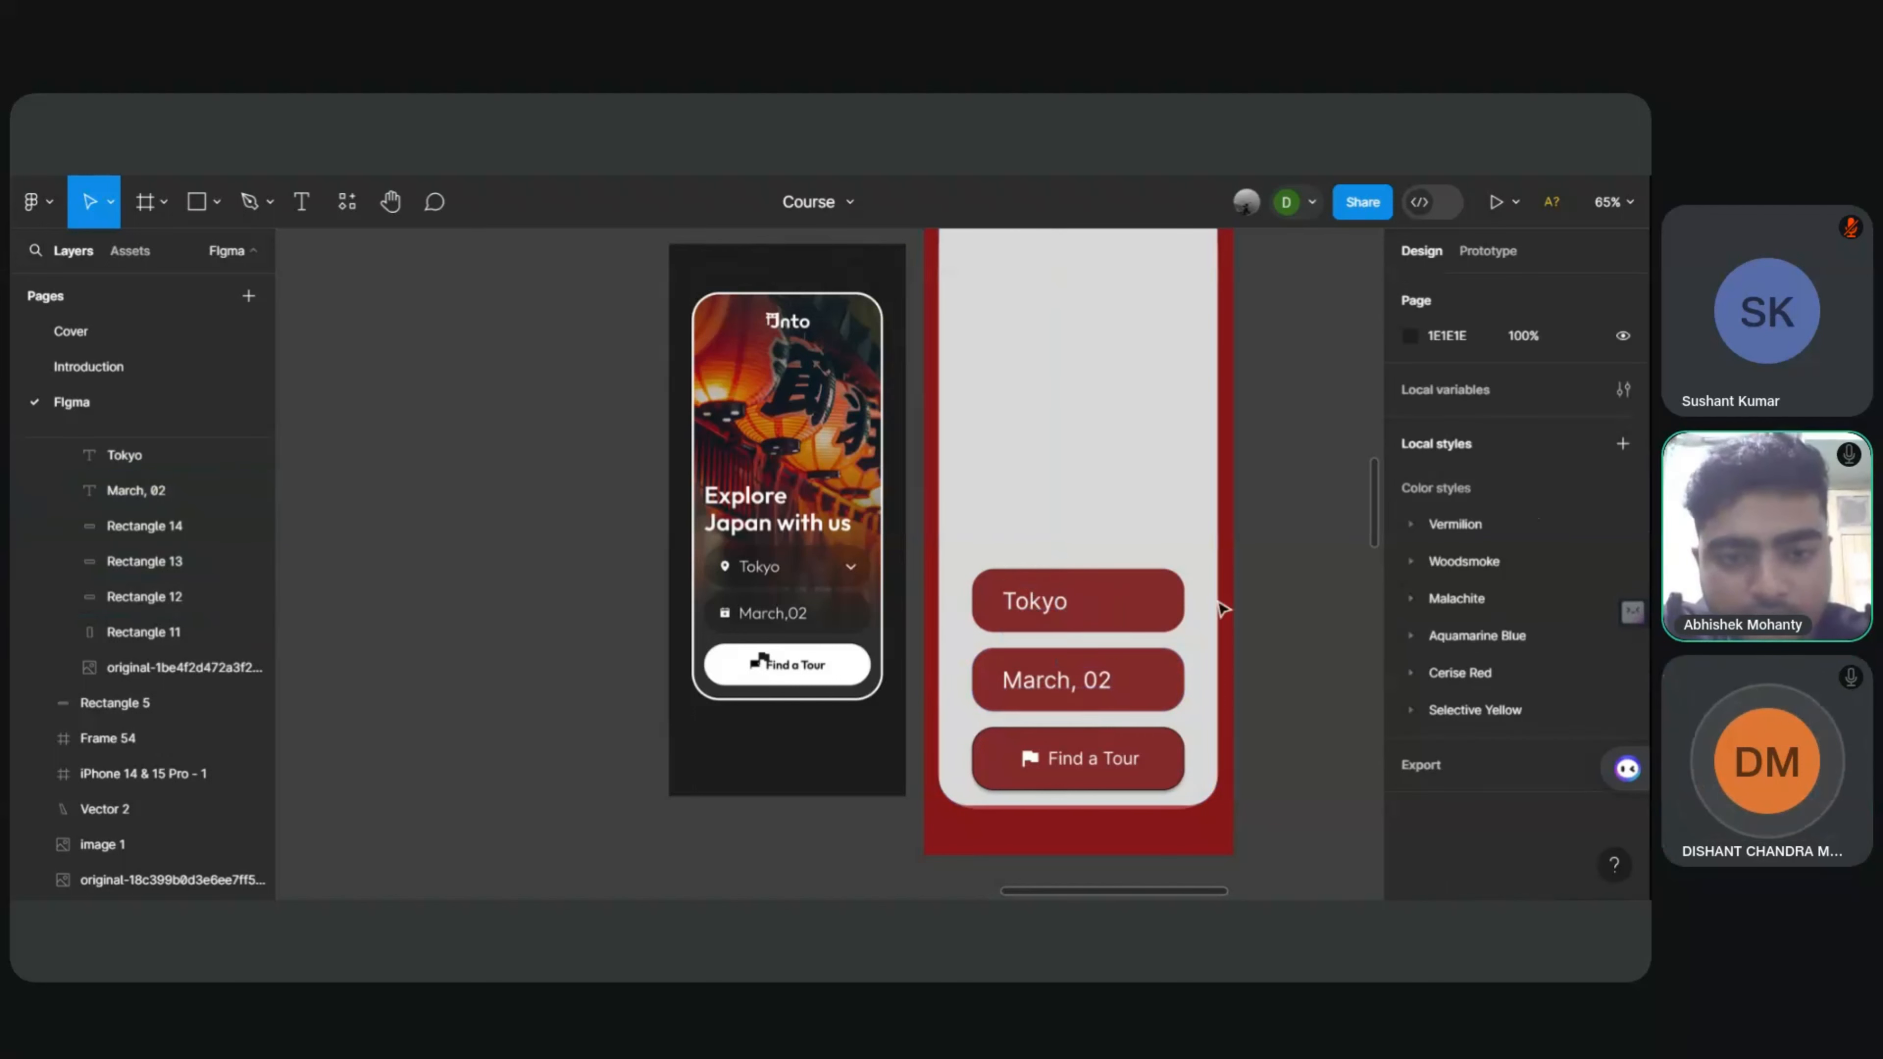
pyautogui.click(1021, 609)
# Step: Try aligning the March, 02 text alone to the left edge of the frame
pyautogui.click(1033, 680)
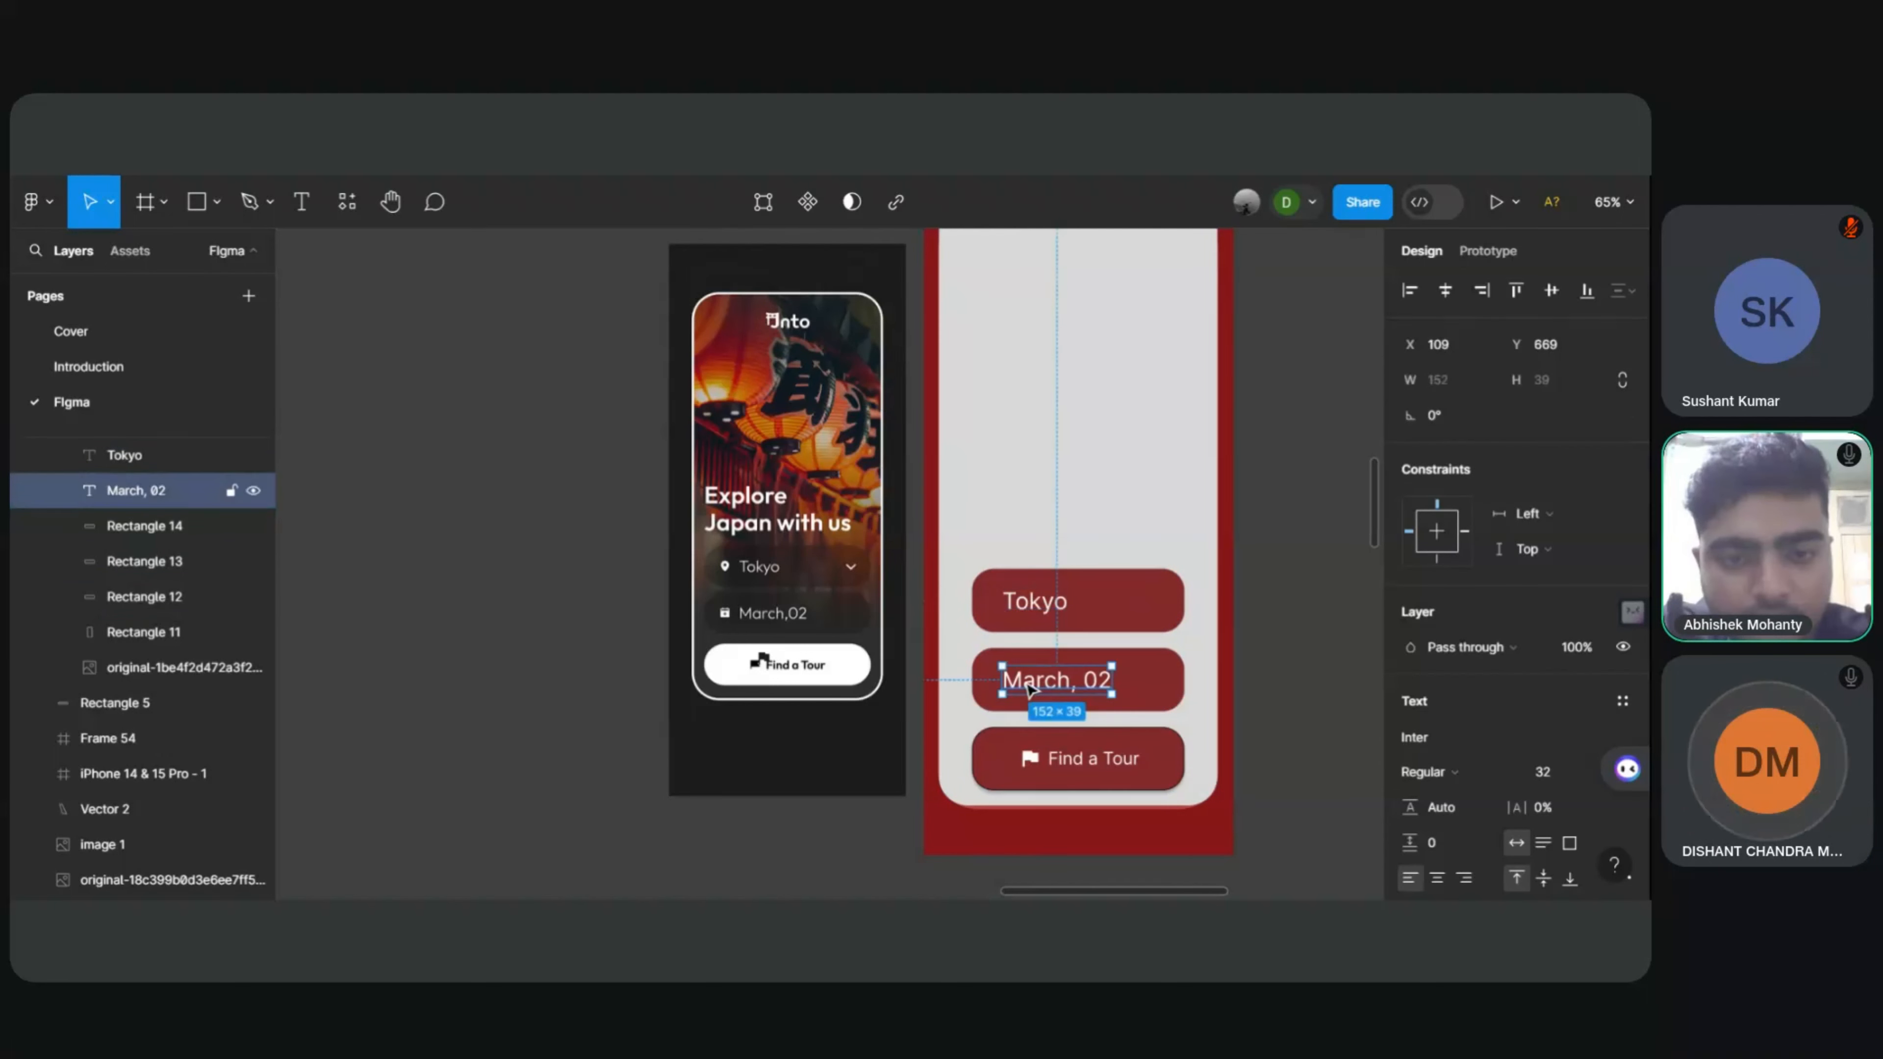
pyautogui.click(1445, 291)
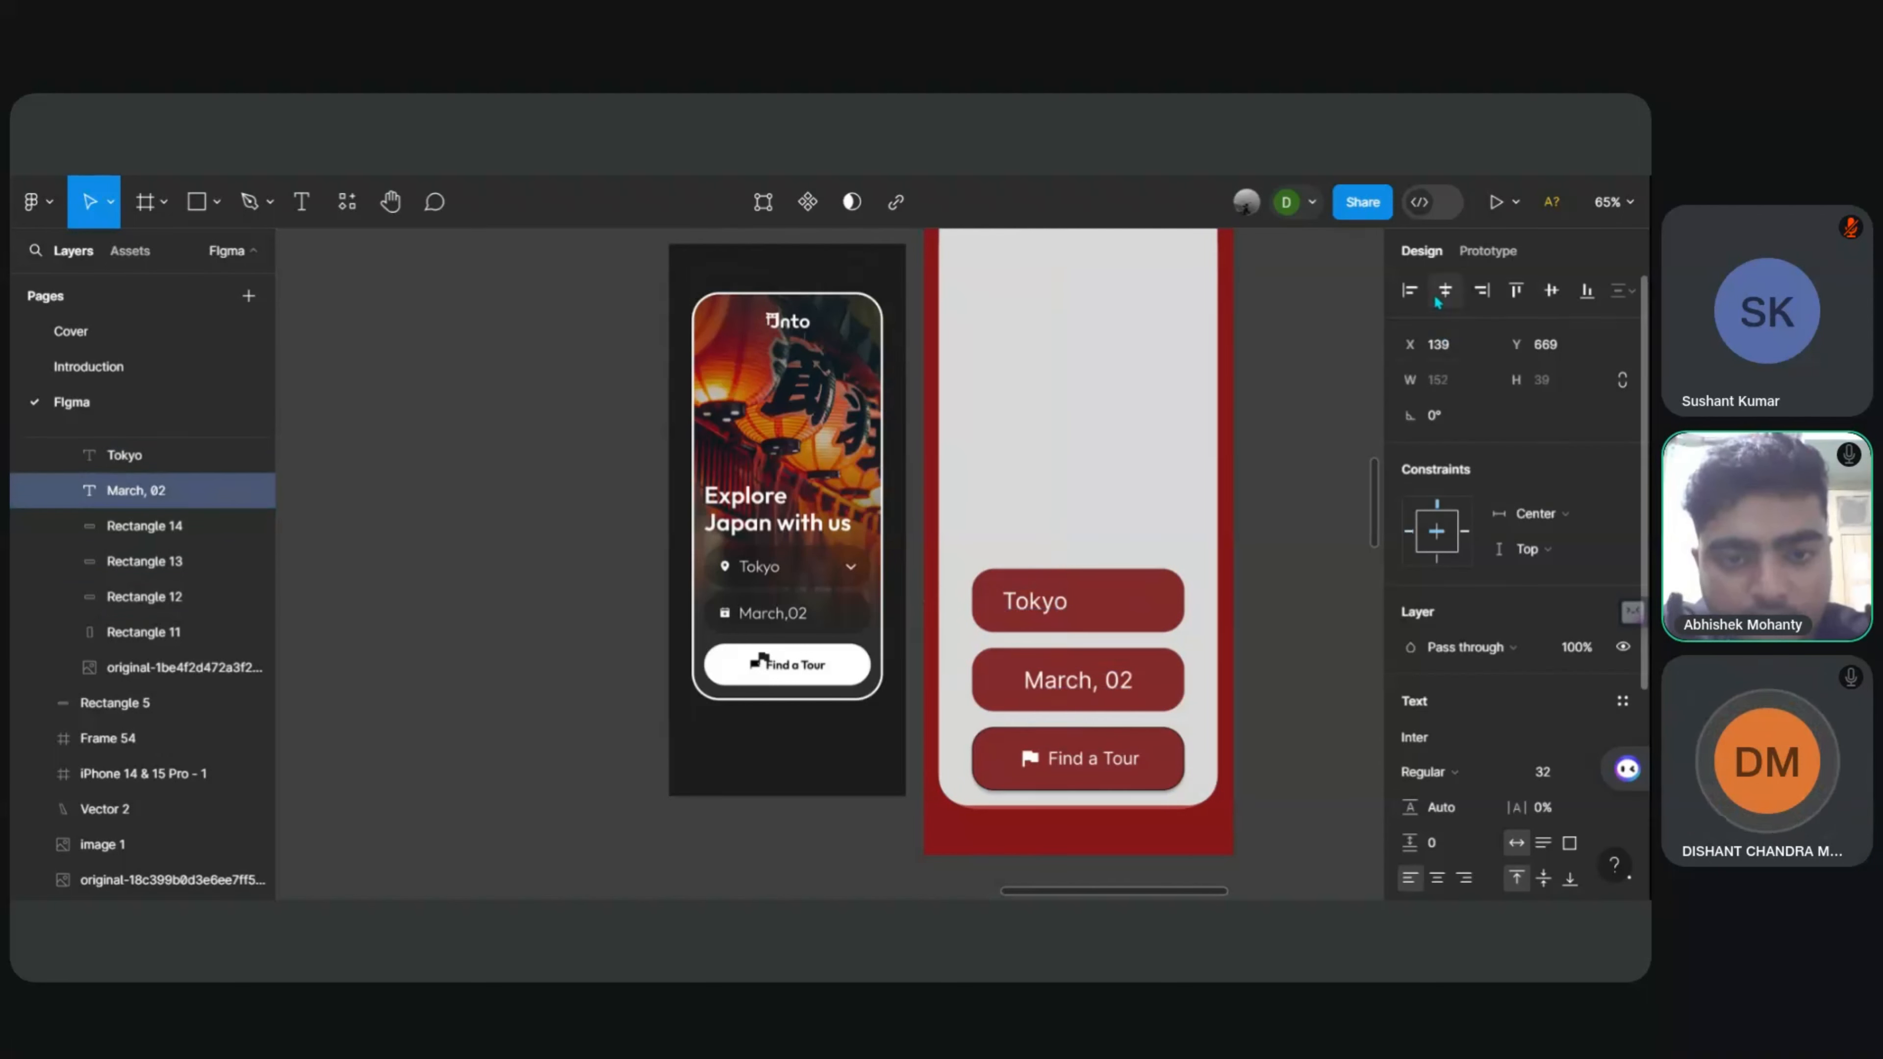
pyautogui.click(1409, 290)
pyautogui.click(1030, 602)
pyautogui.click(986, 682)
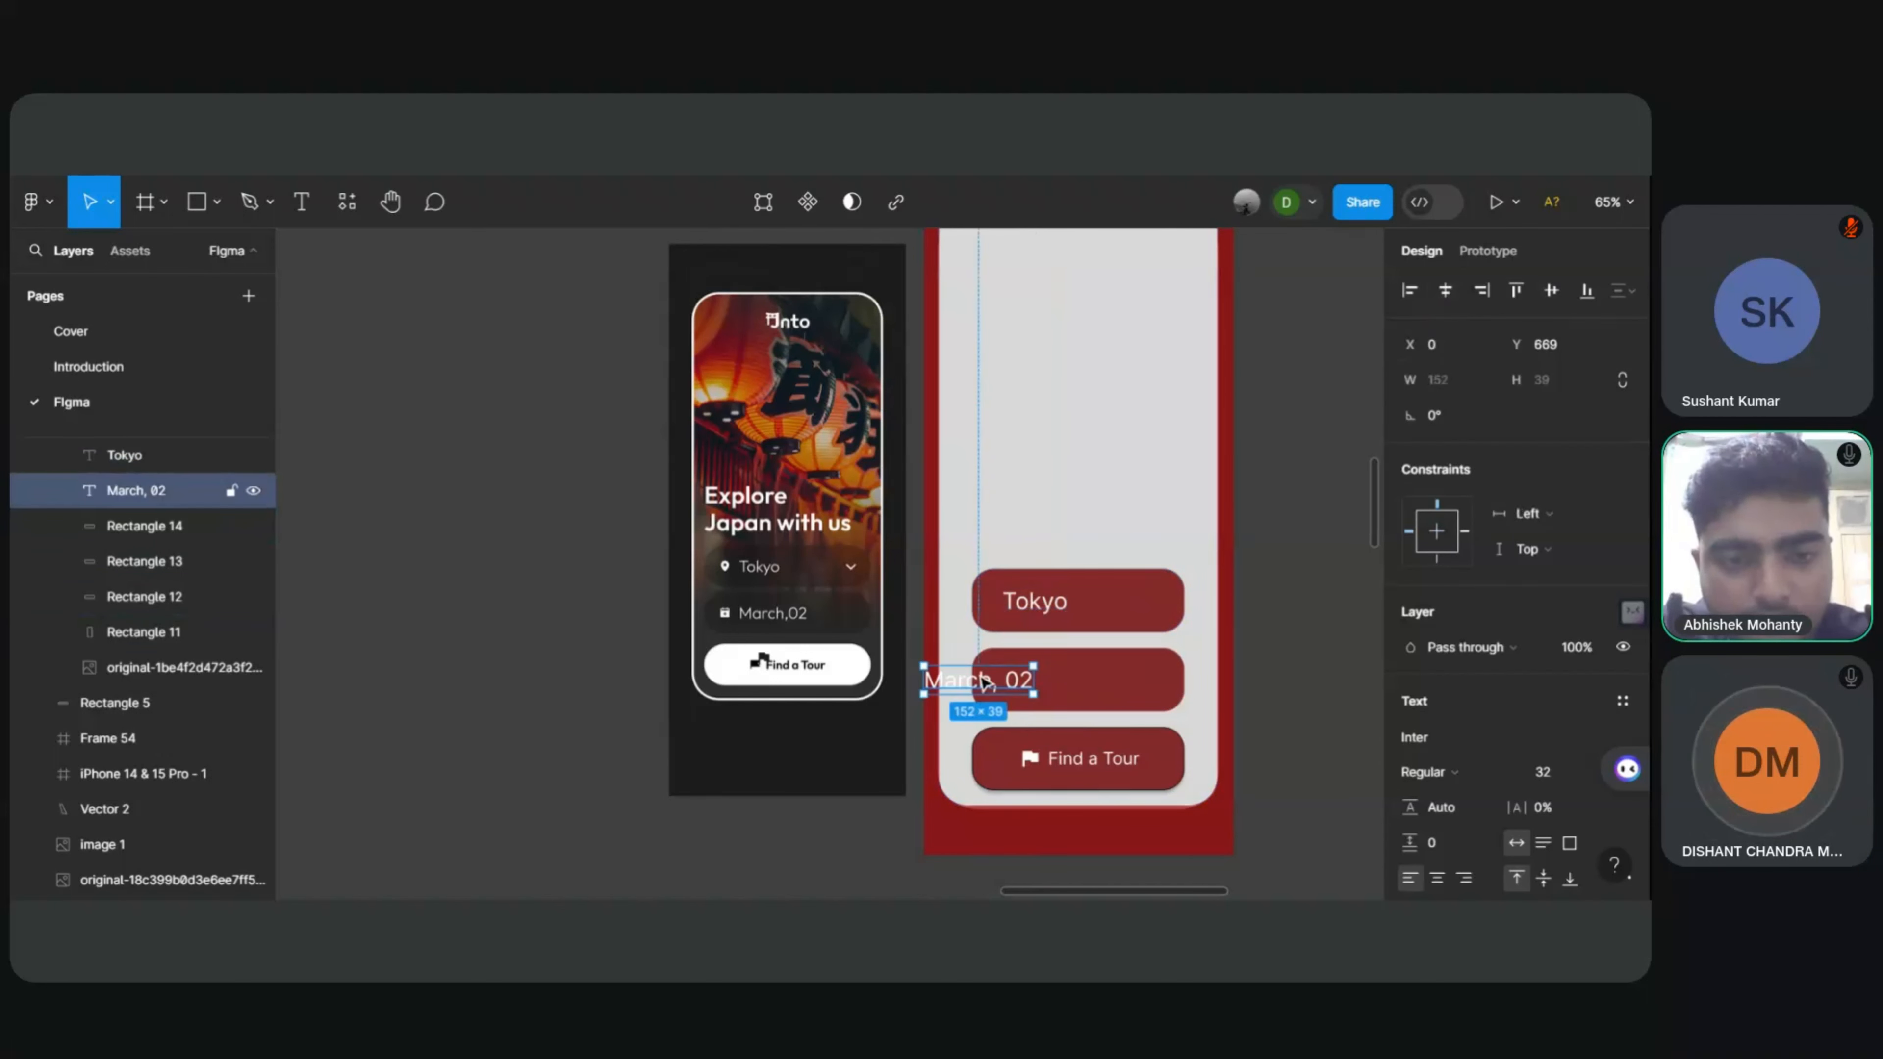
pyautogui.click(1041, 599)
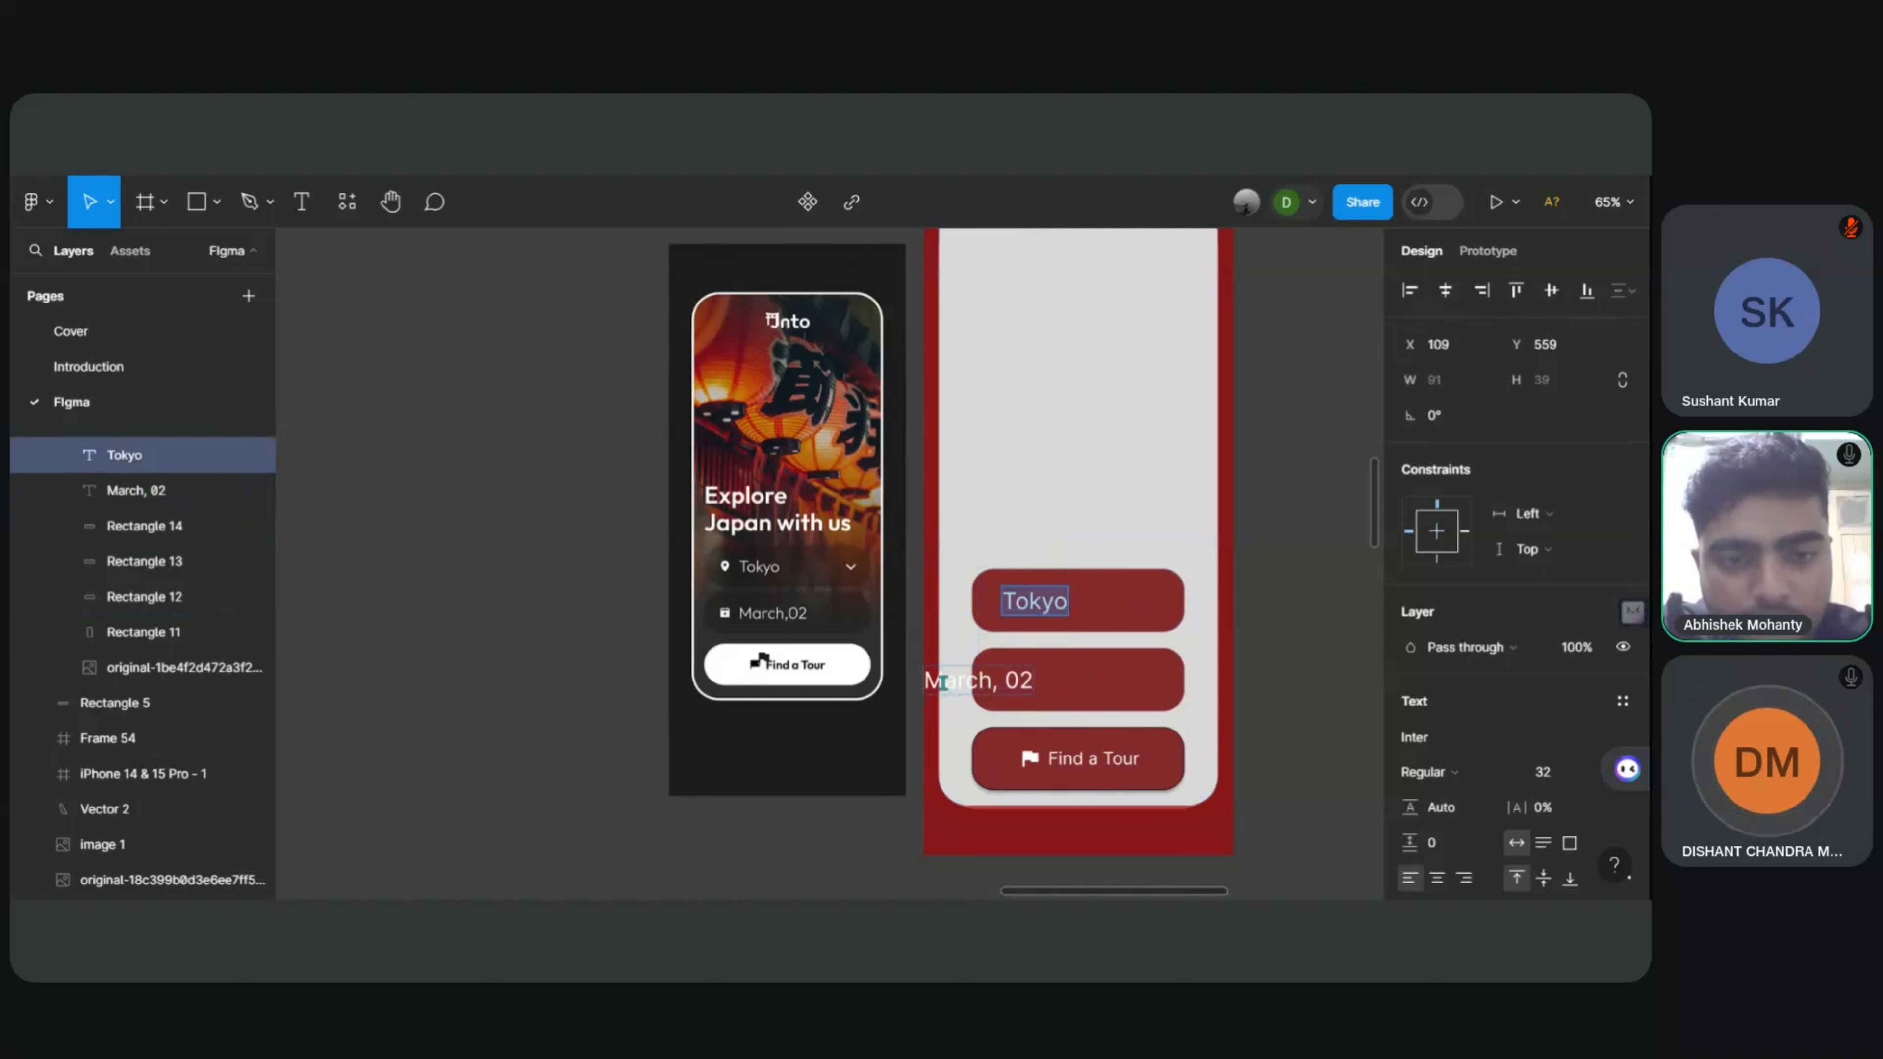
# Step: Center the March, 02 text horizontally in the phone frame
pyautogui.click(943, 683)
pyautogui.click(1056, 605)
pyautogui.click(993, 675)
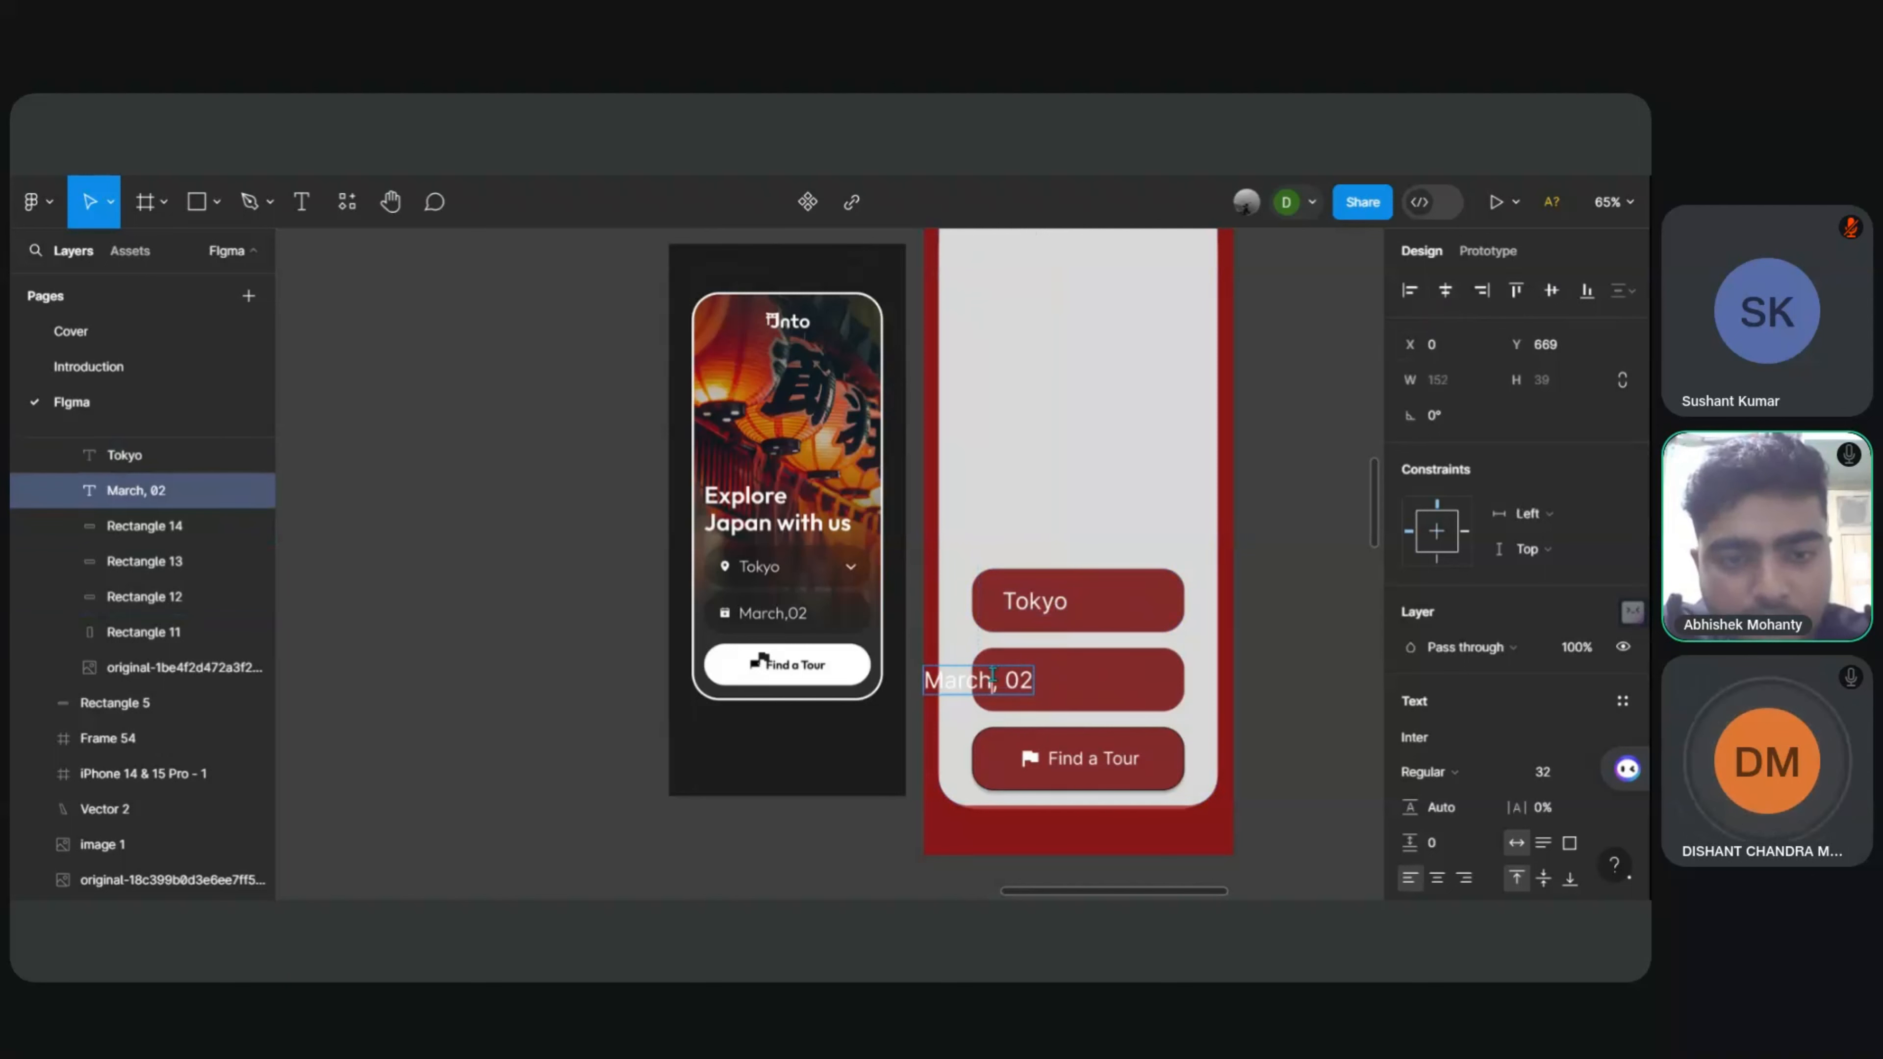
pyautogui.click(1445, 292)
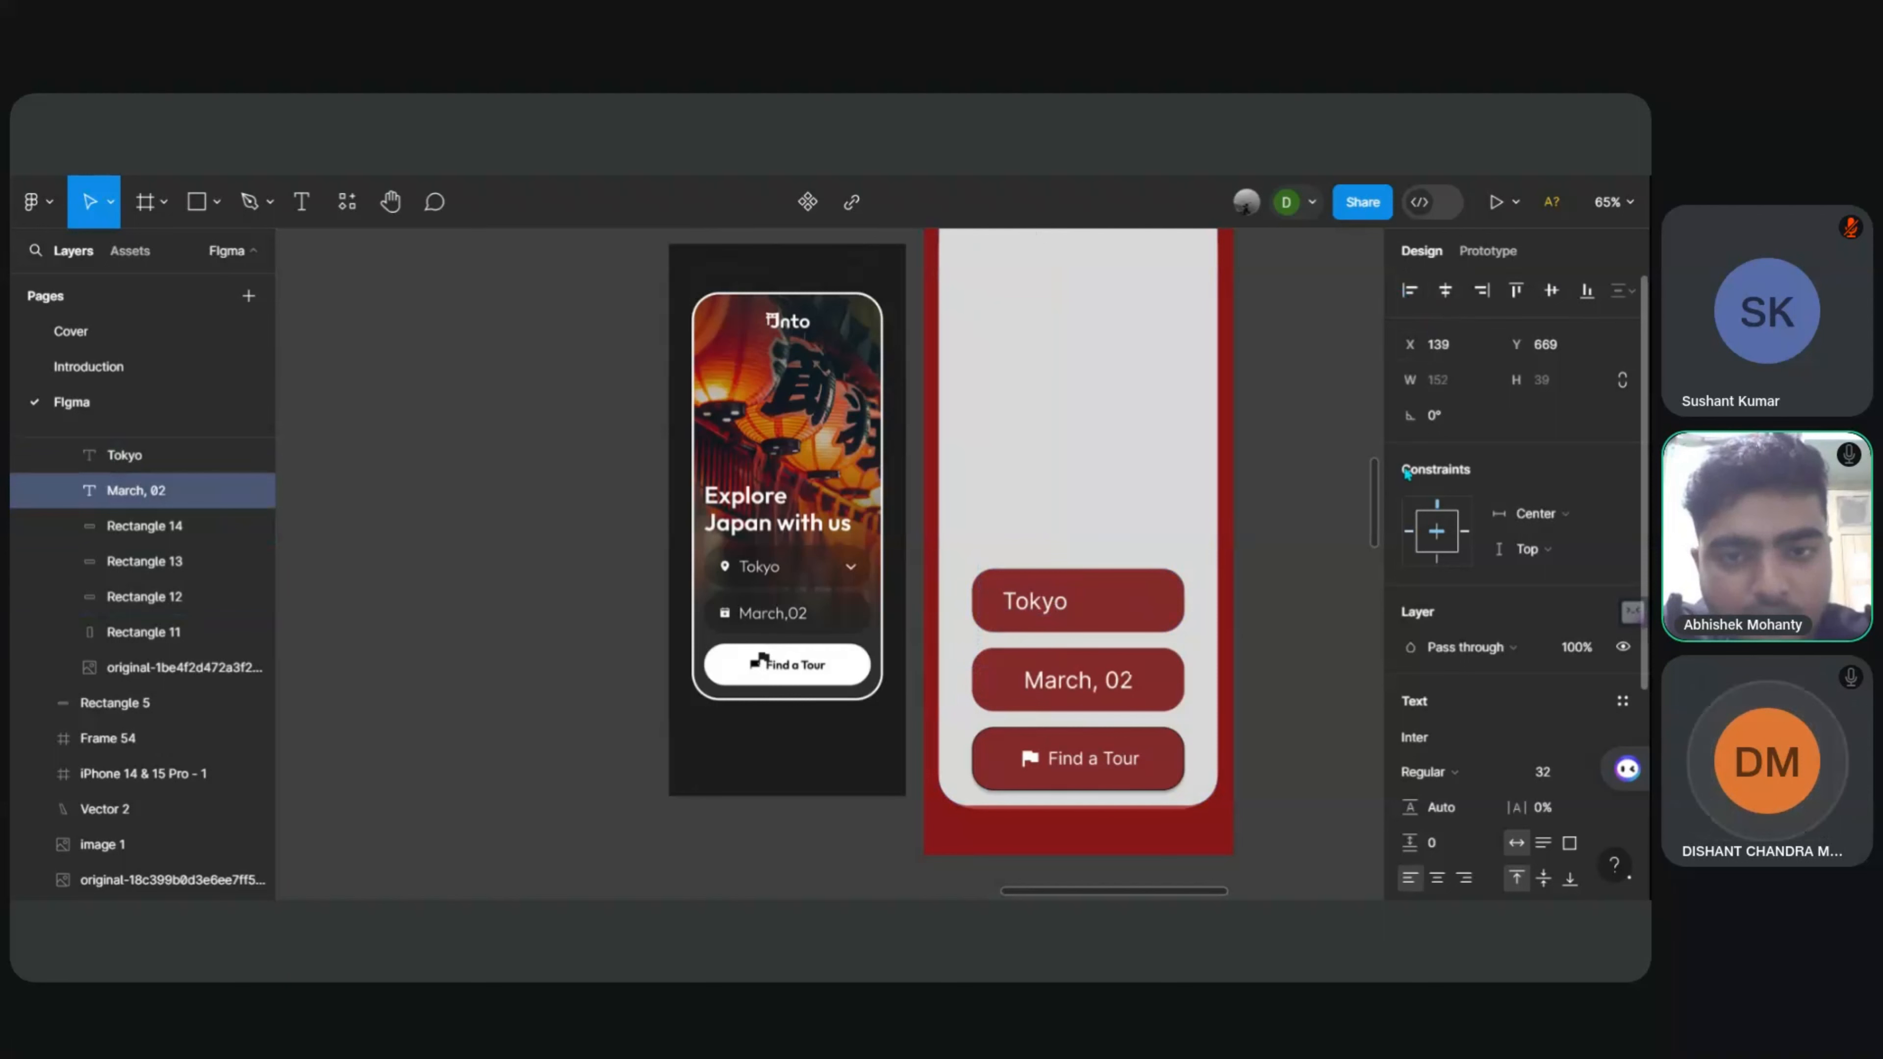
pyautogui.click(1026, 613)
# Step: Select the Tokyo and March, 02 texts together and center the pair horizontally in the frame, keeping their offset
pyautogui.click(1067, 703)
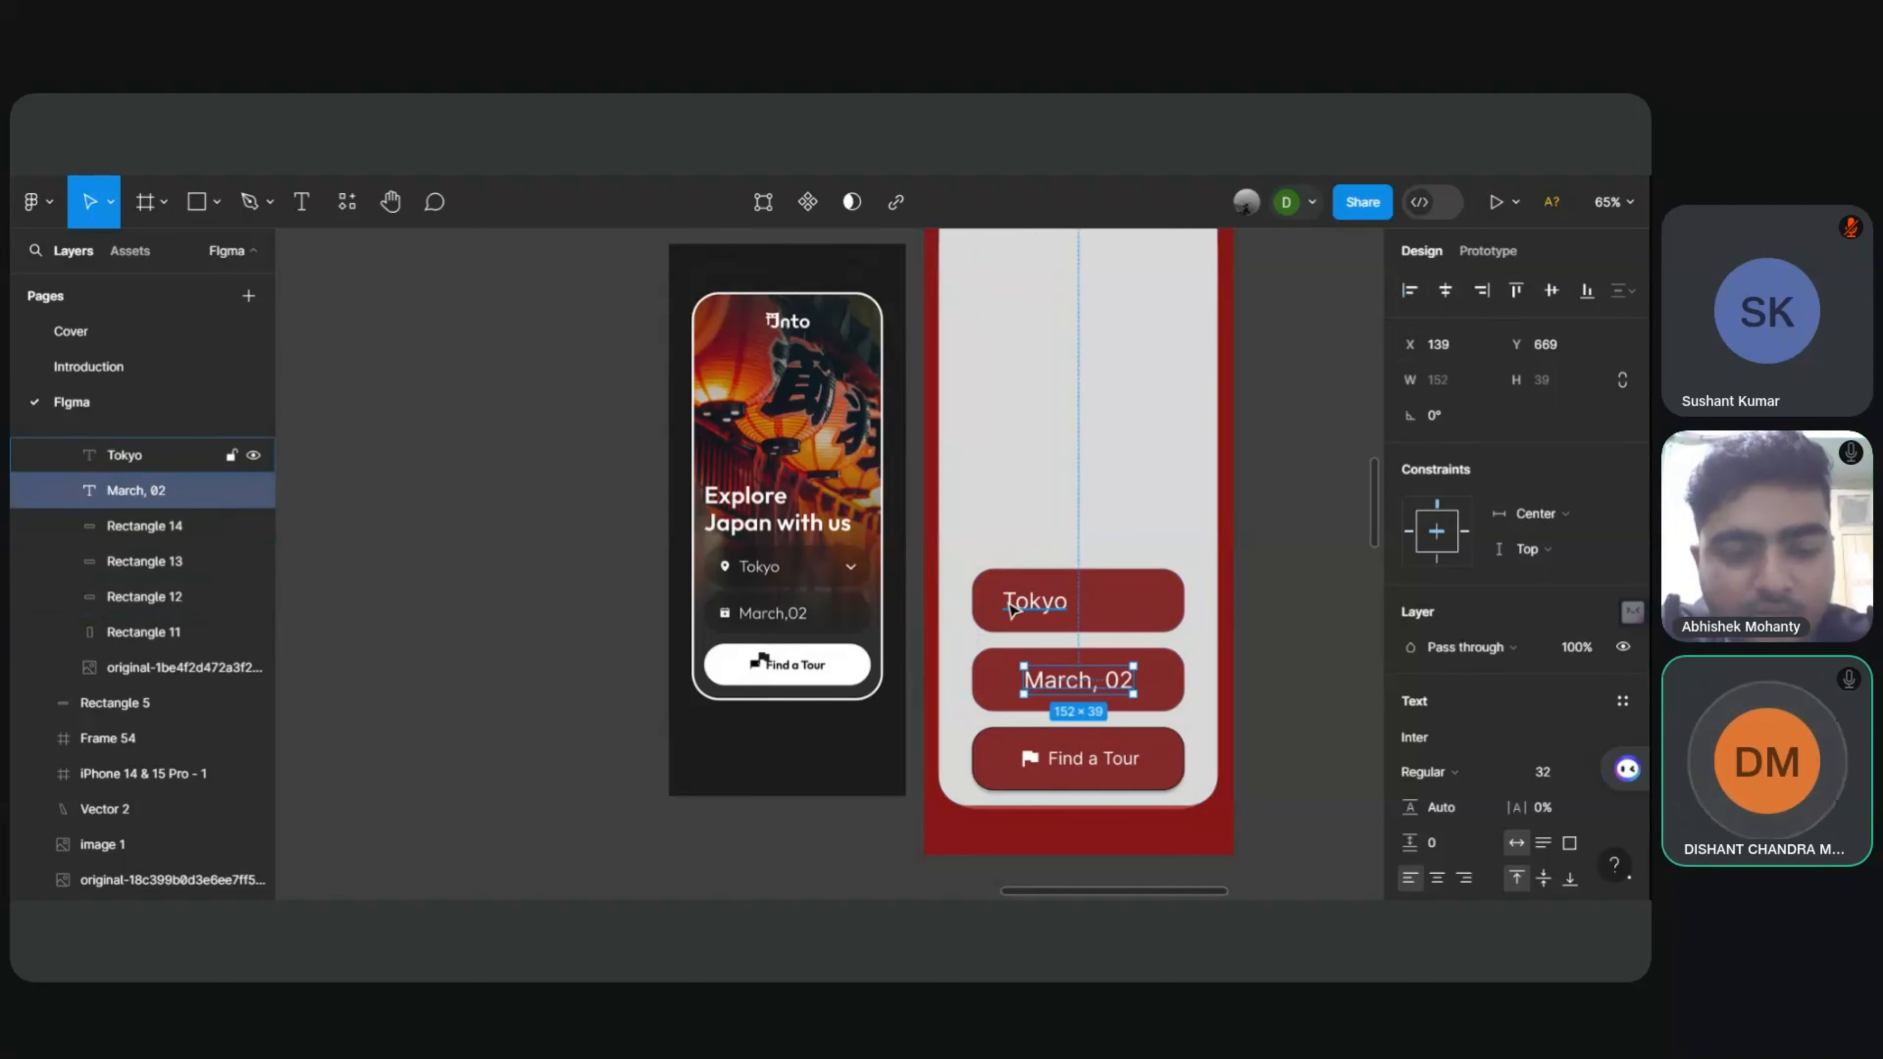
pyautogui.keyDown('shift'); pyautogui.click(1041, 605); pyautogui.keyUp('shift')
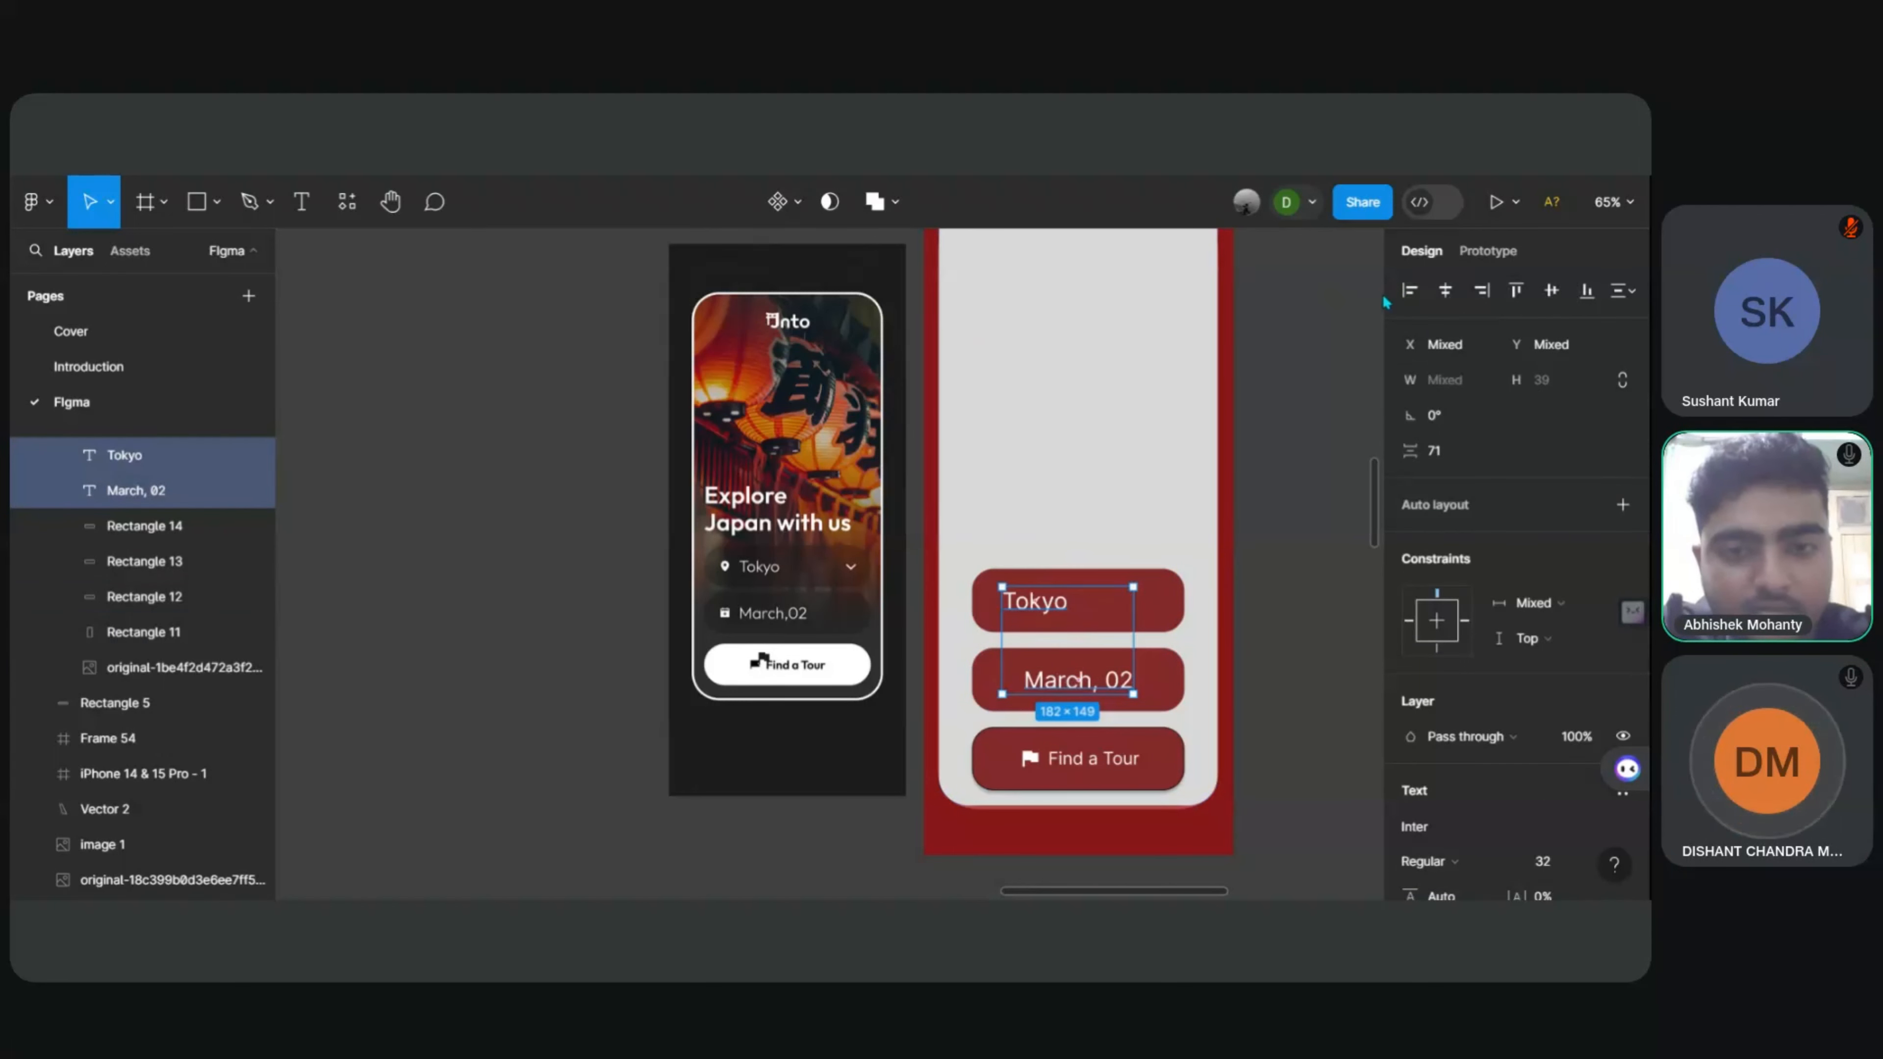
pyautogui.click(1416, 294)
pyautogui.click(1451, 296)
pyautogui.click(1419, 295)
pyautogui.click(1447, 294)
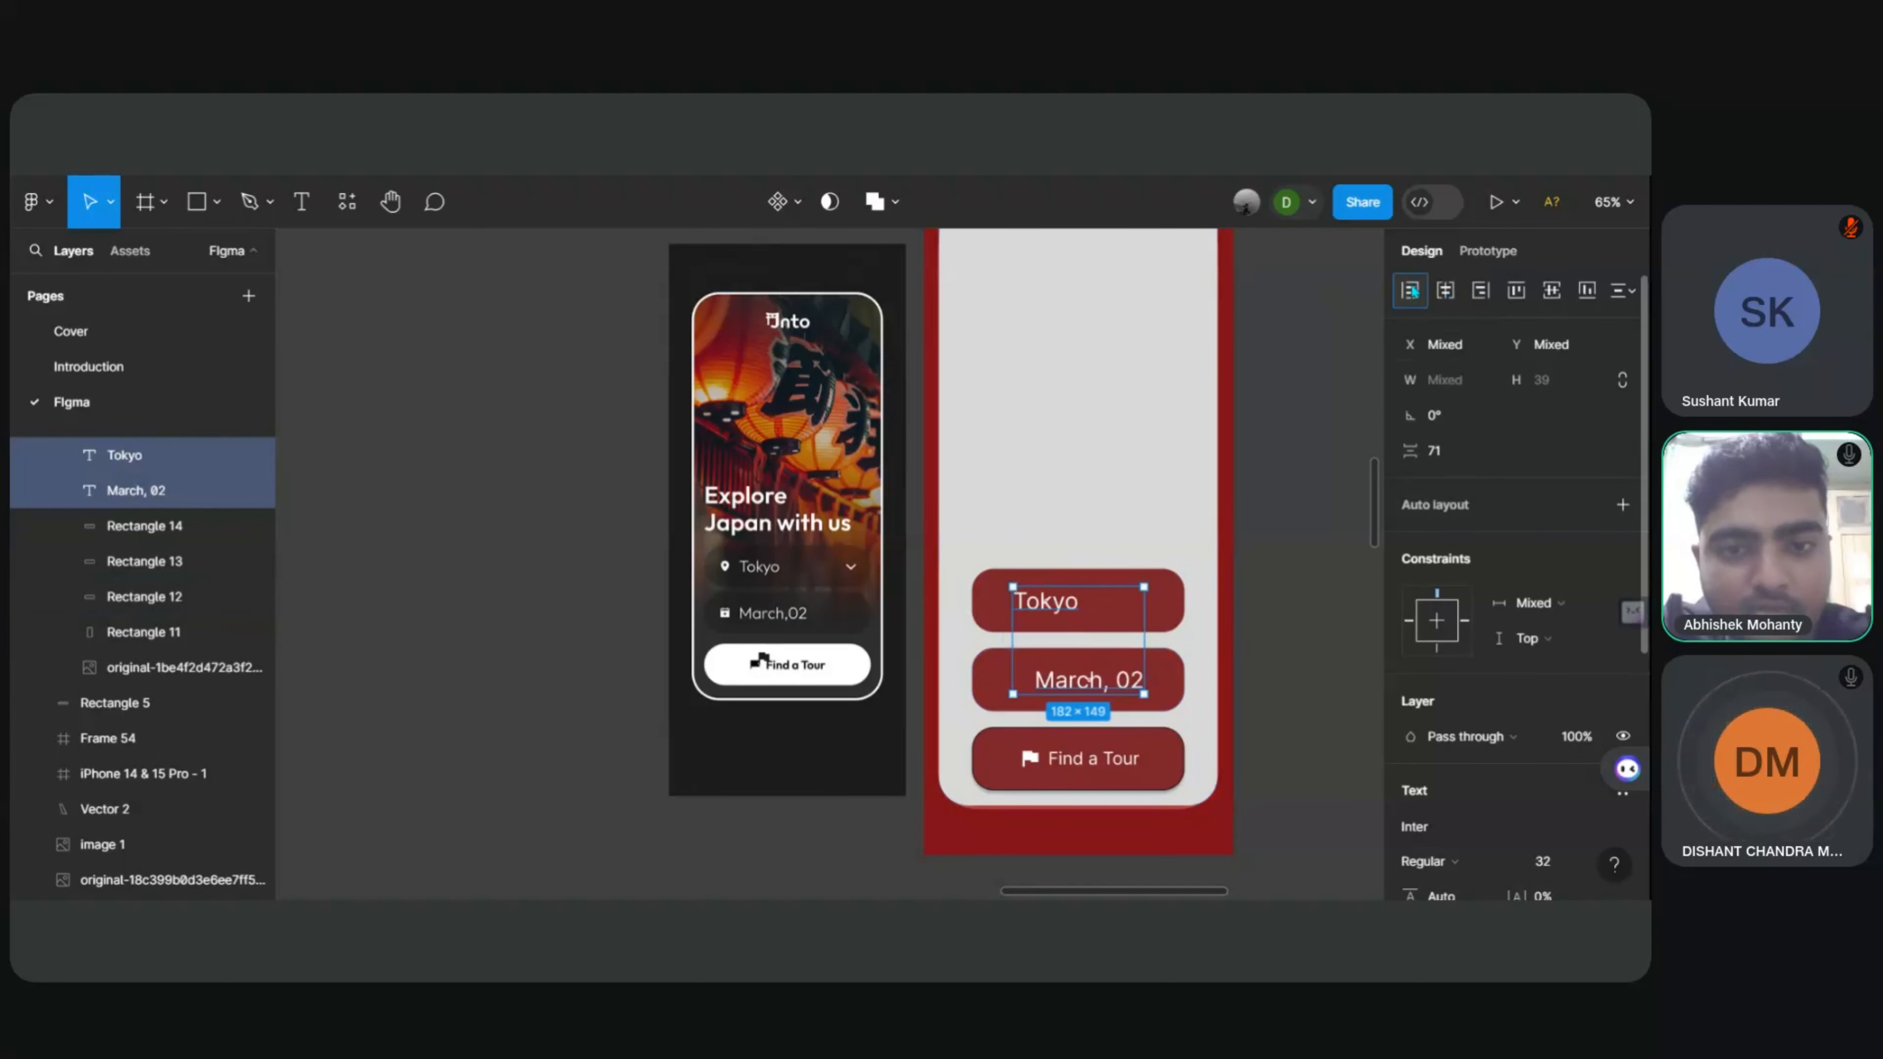
pyautogui.click(1445, 295)
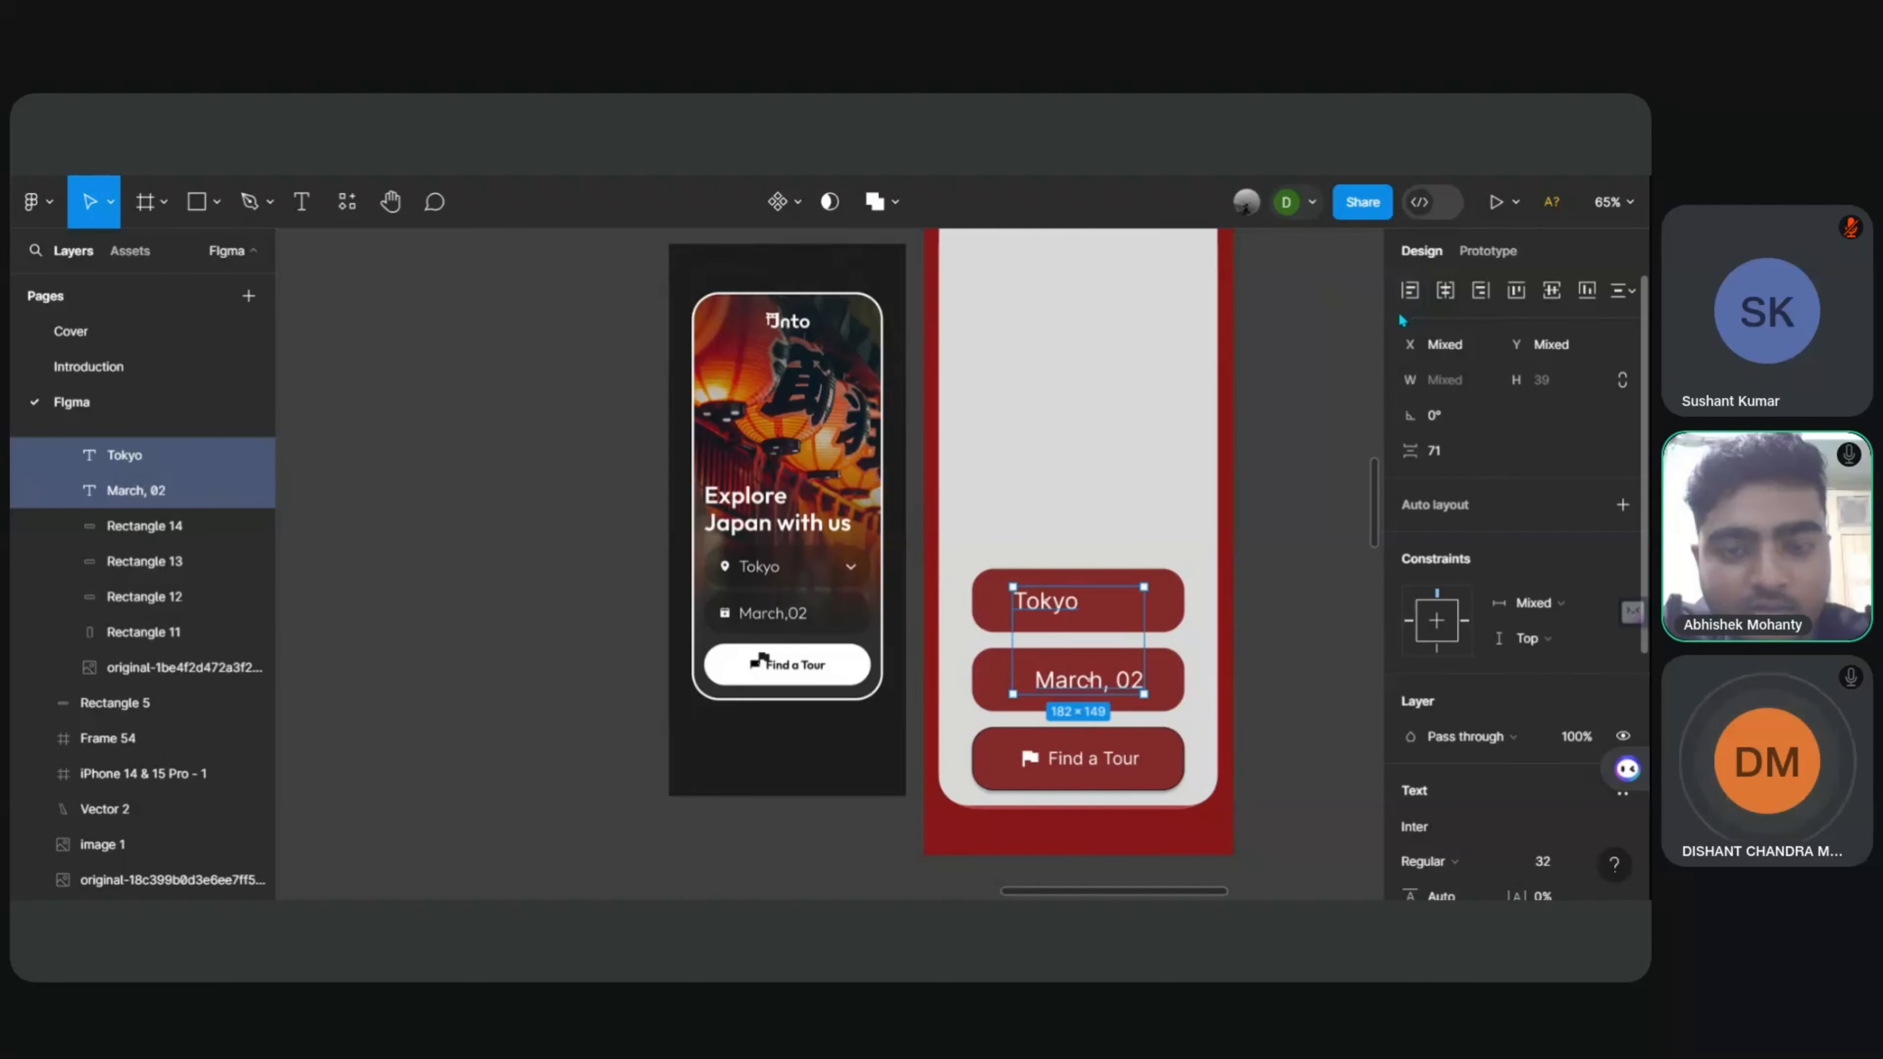
# Step: Left-align the March, 02 text with the Tokyo text at X 124
pyautogui.click(1032, 678)
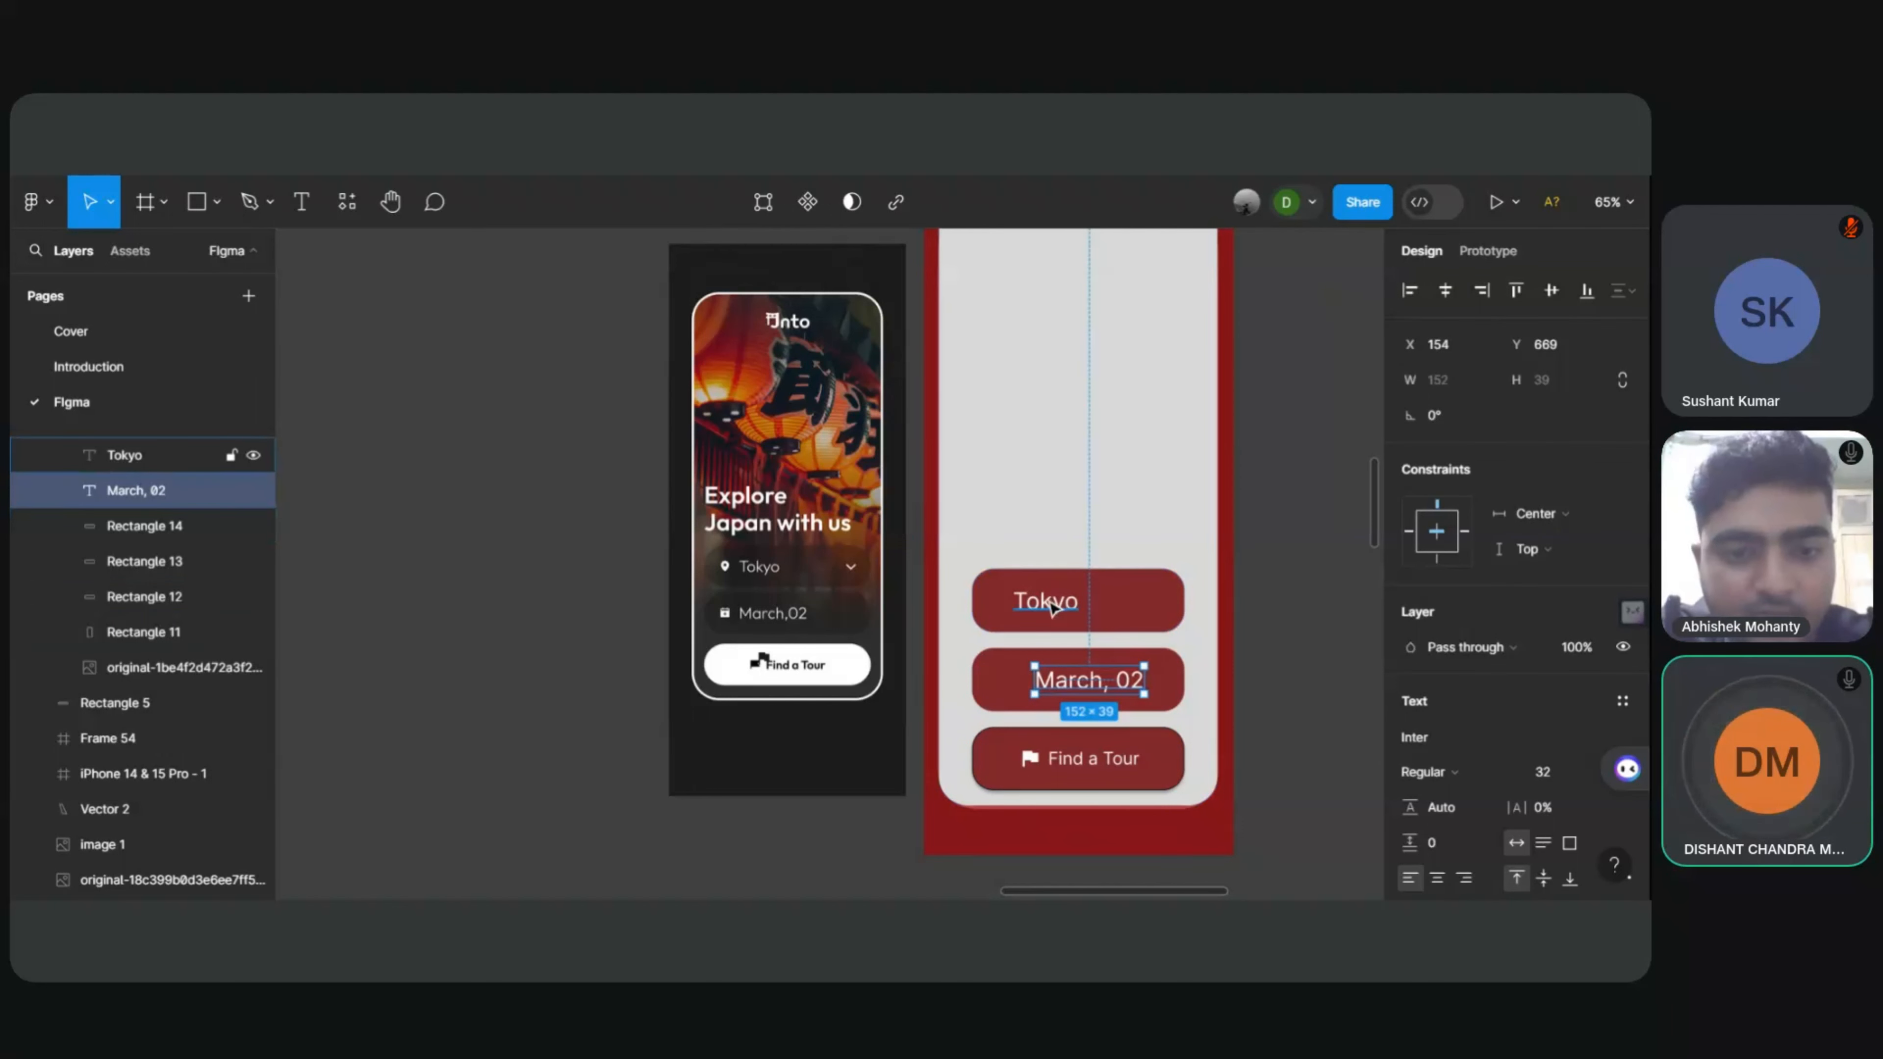
pyautogui.keyDown('shift'); pyautogui.click(1053, 610); pyautogui.keyUp('shift')
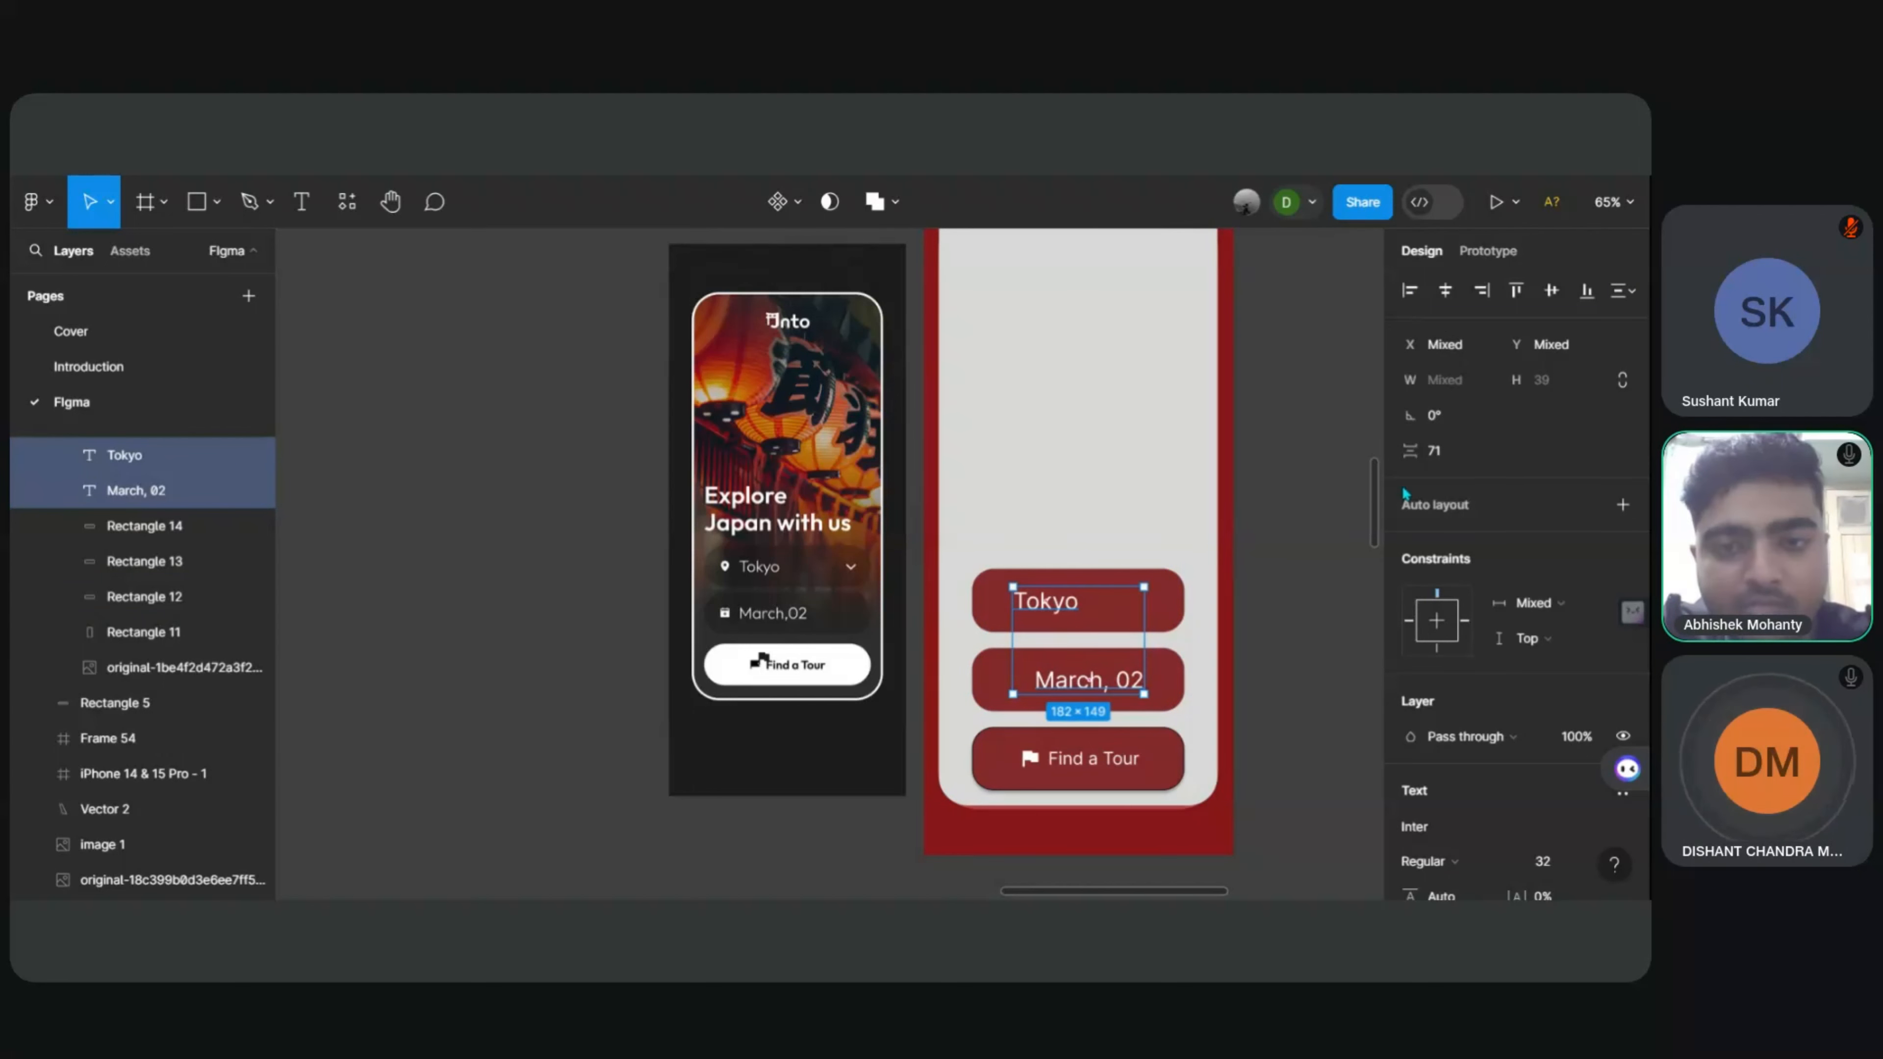
pyautogui.click(1411, 289)
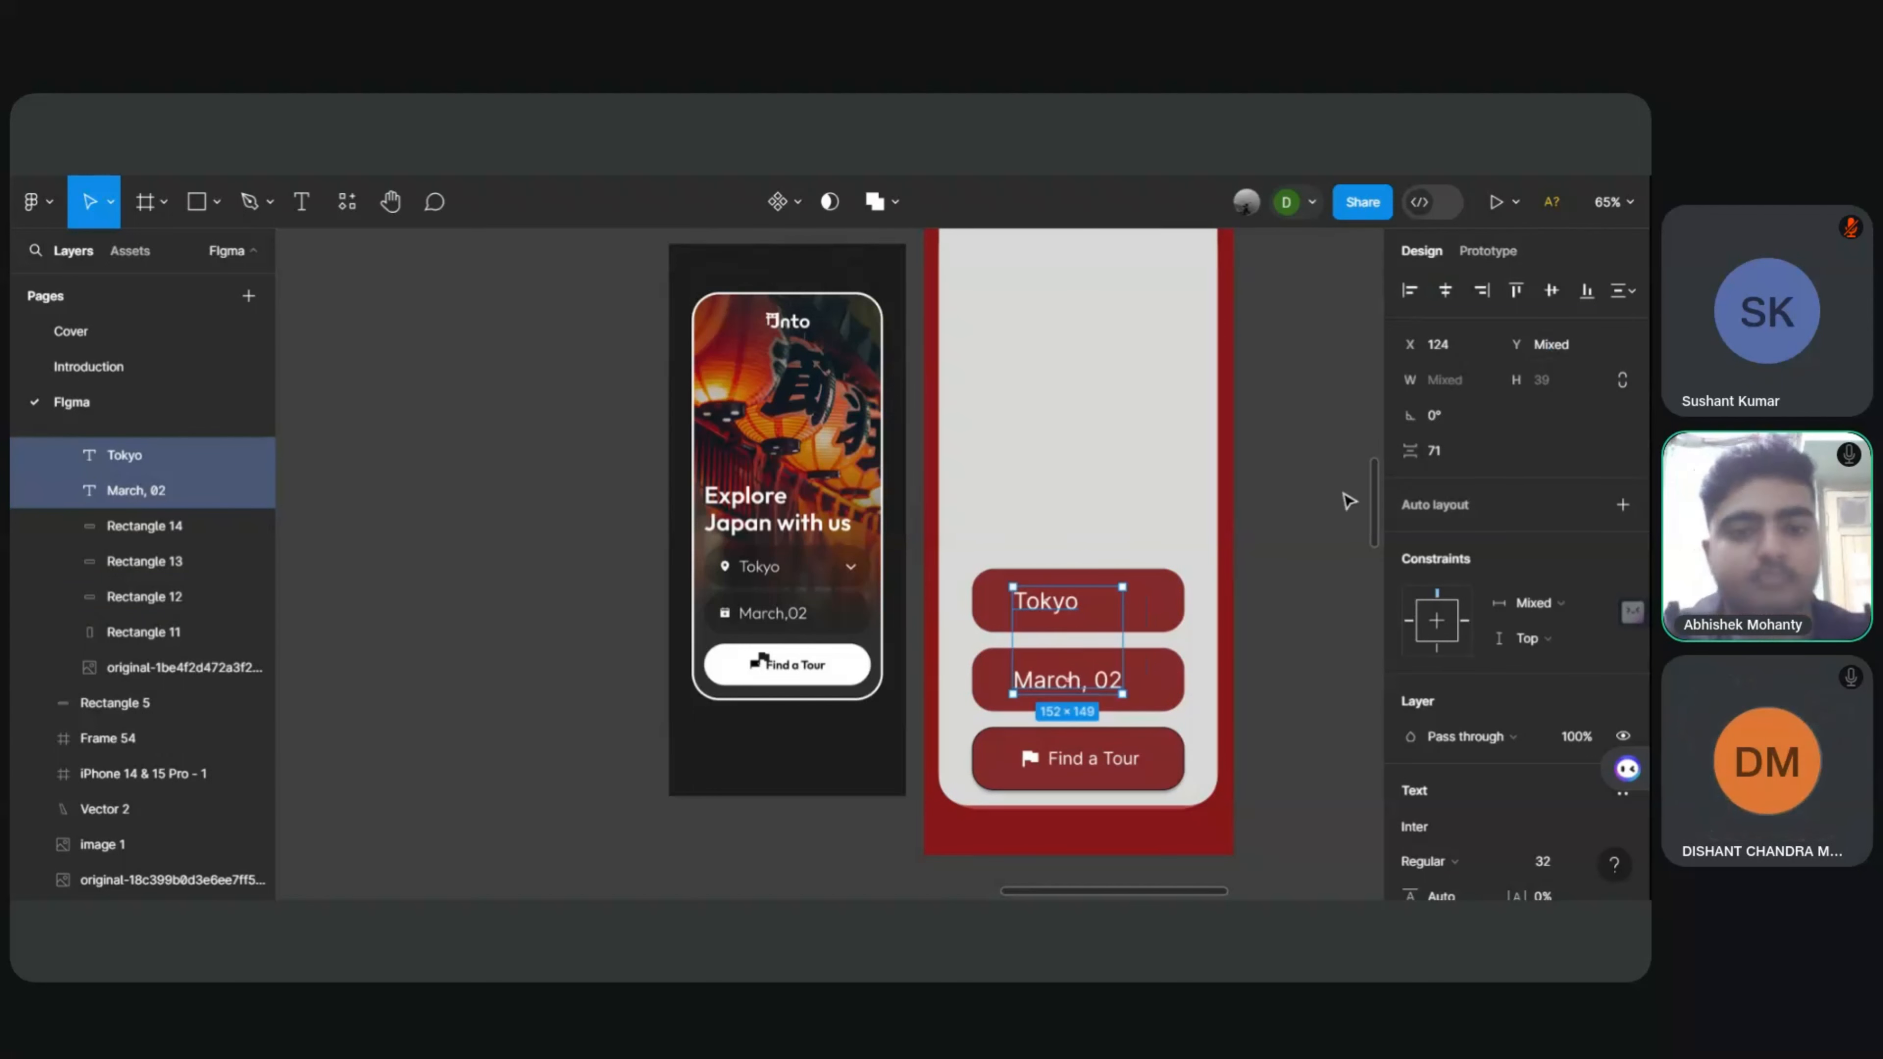
pyautogui.click(1286, 634)
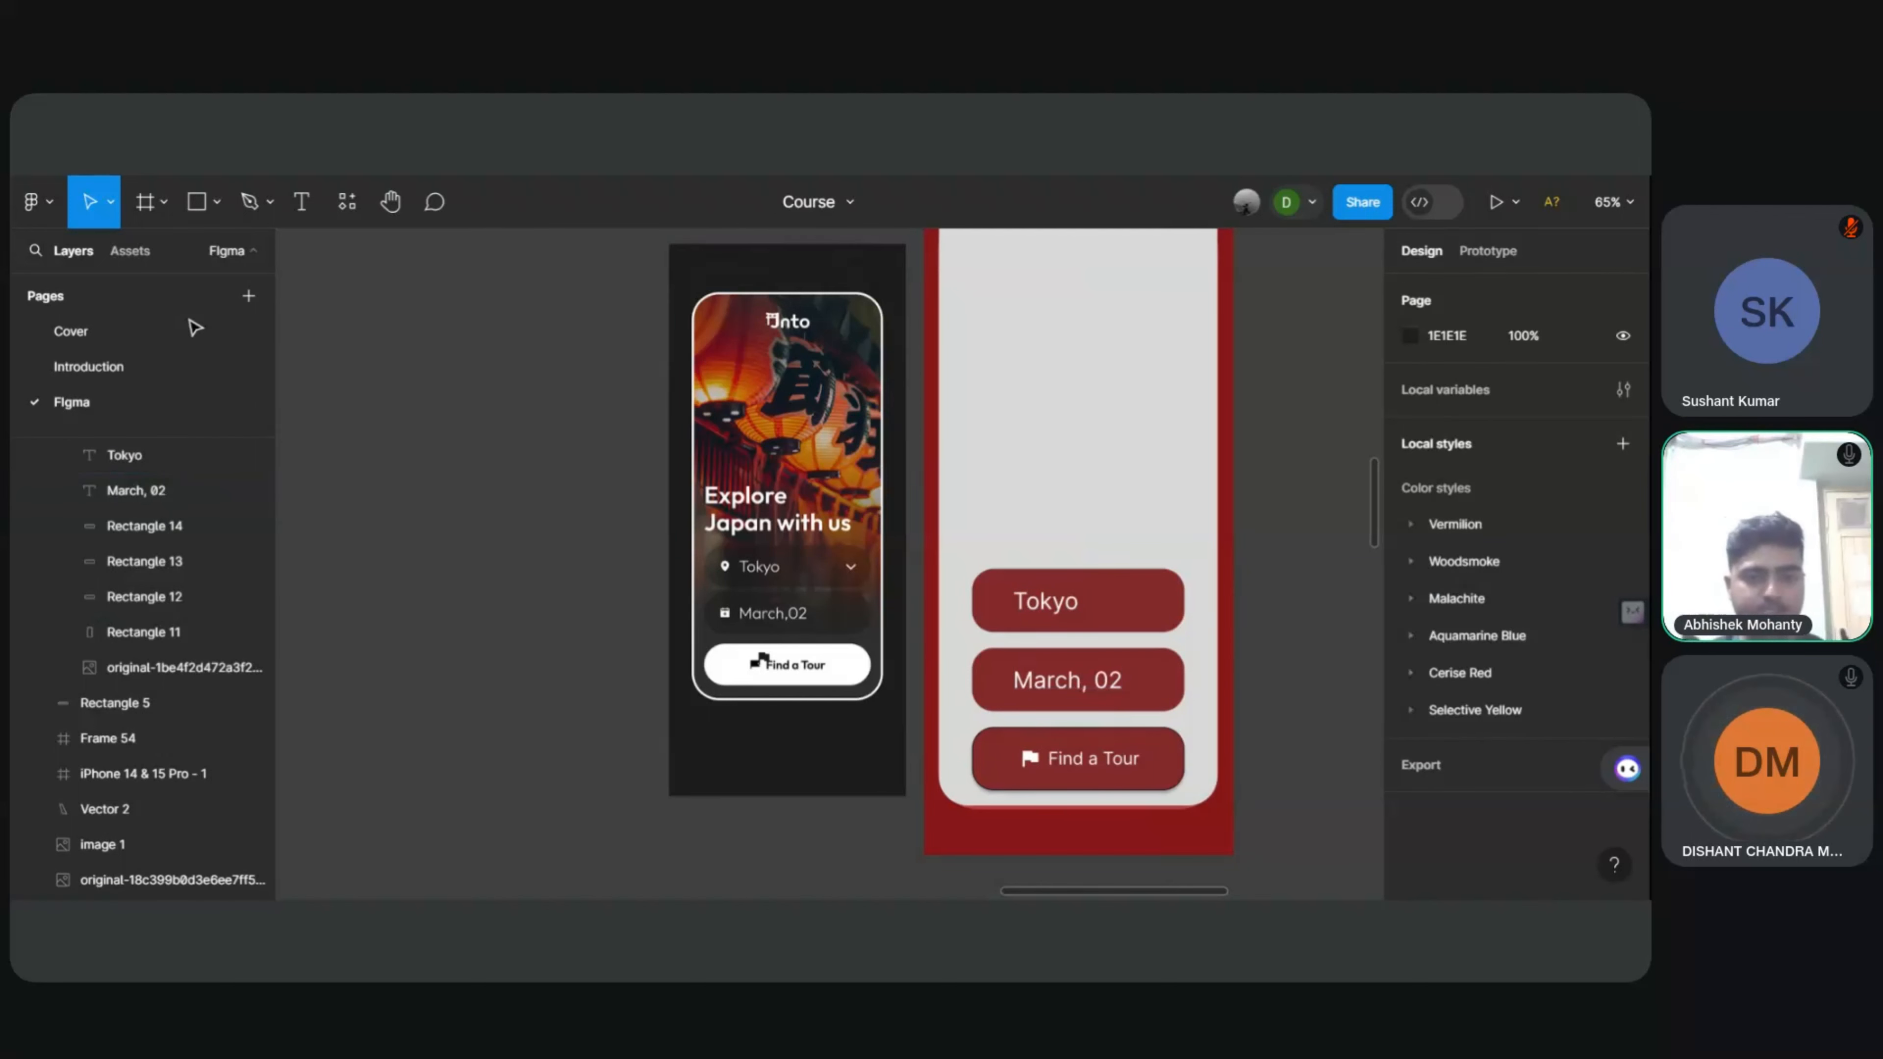
pyautogui.click(342, 201)
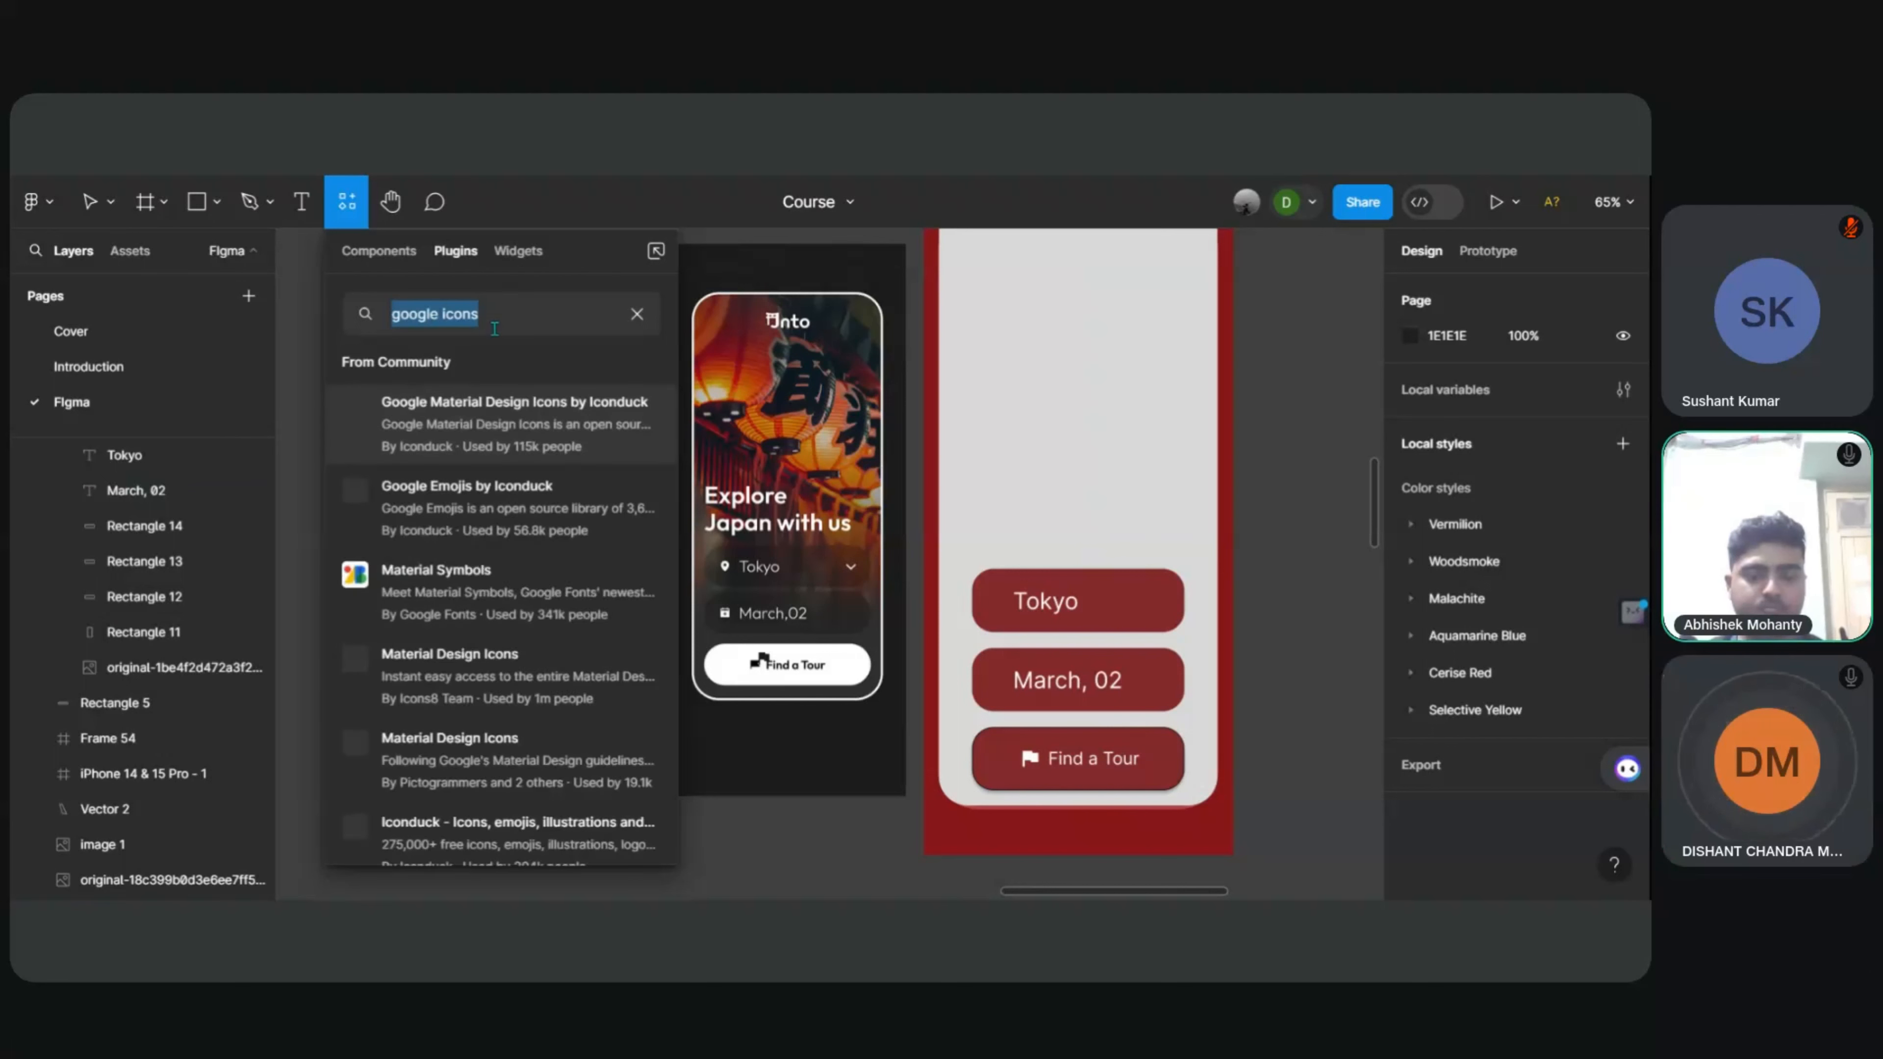
pyautogui.click(482, 608)
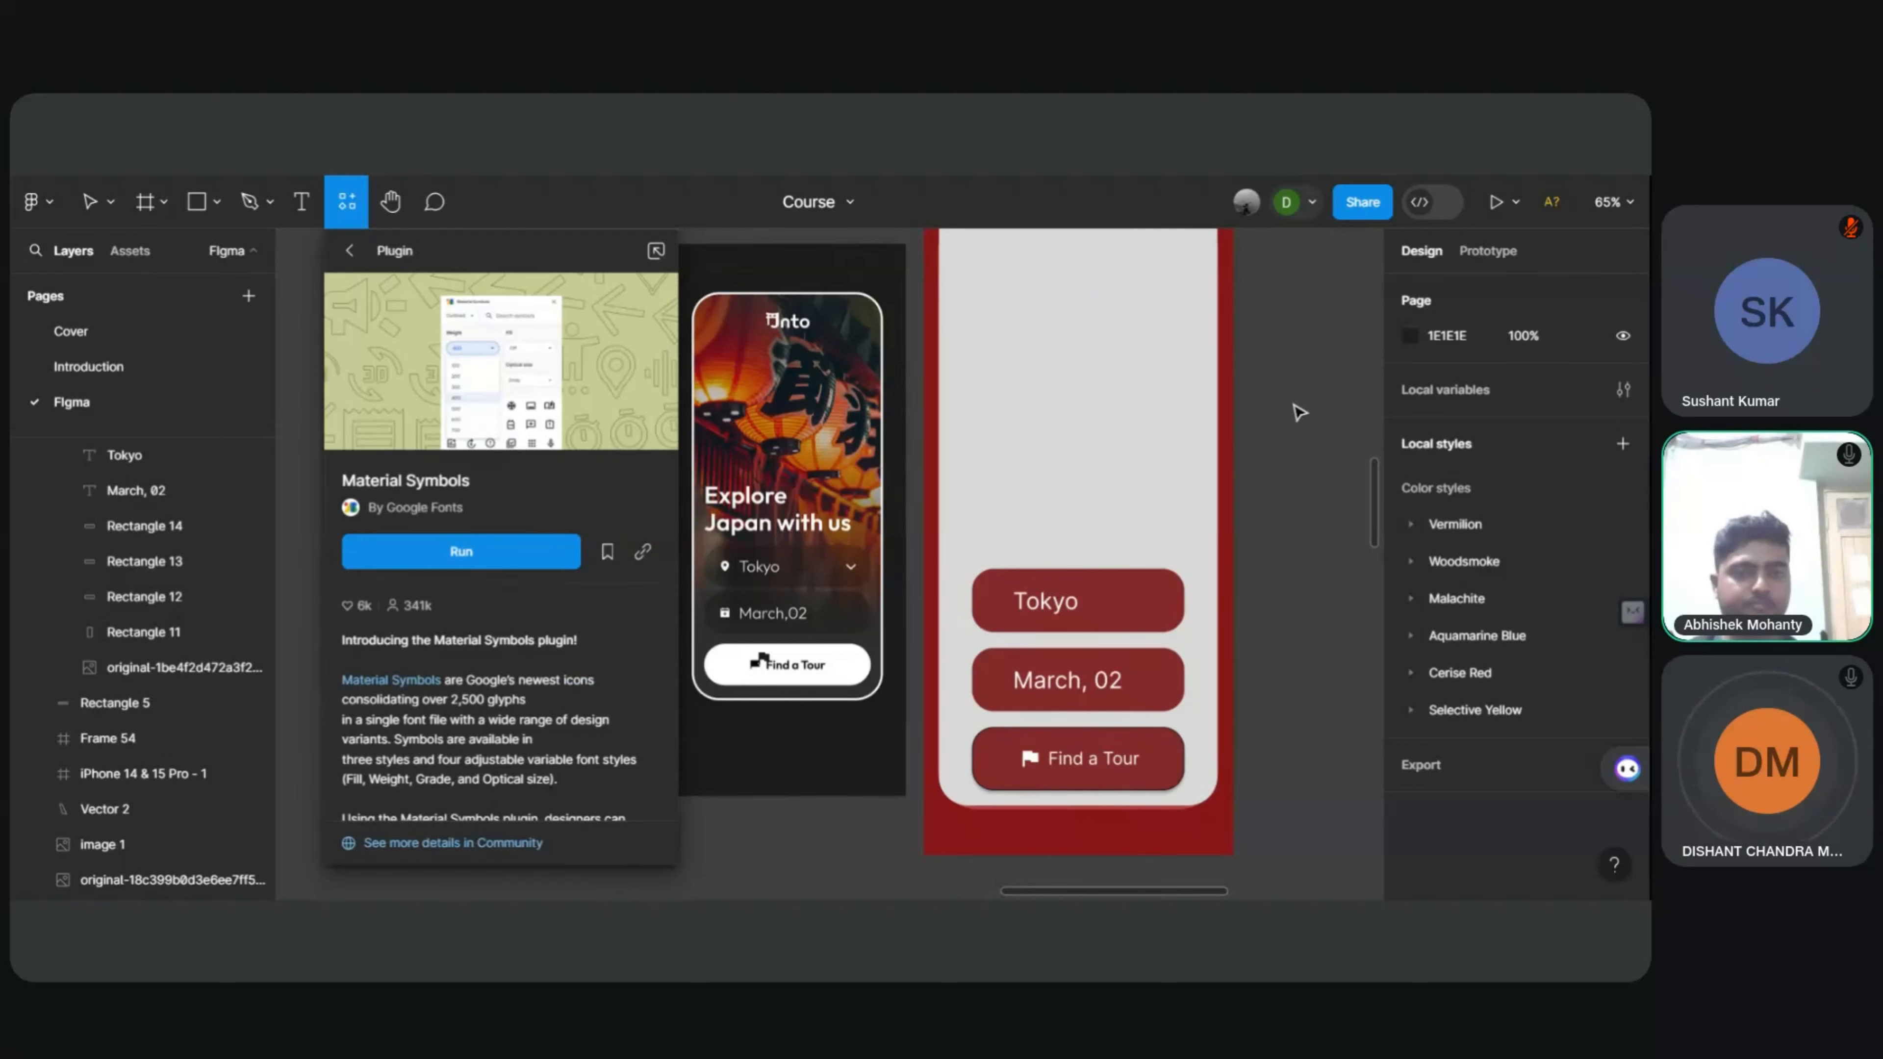
pyautogui.press('Escape')
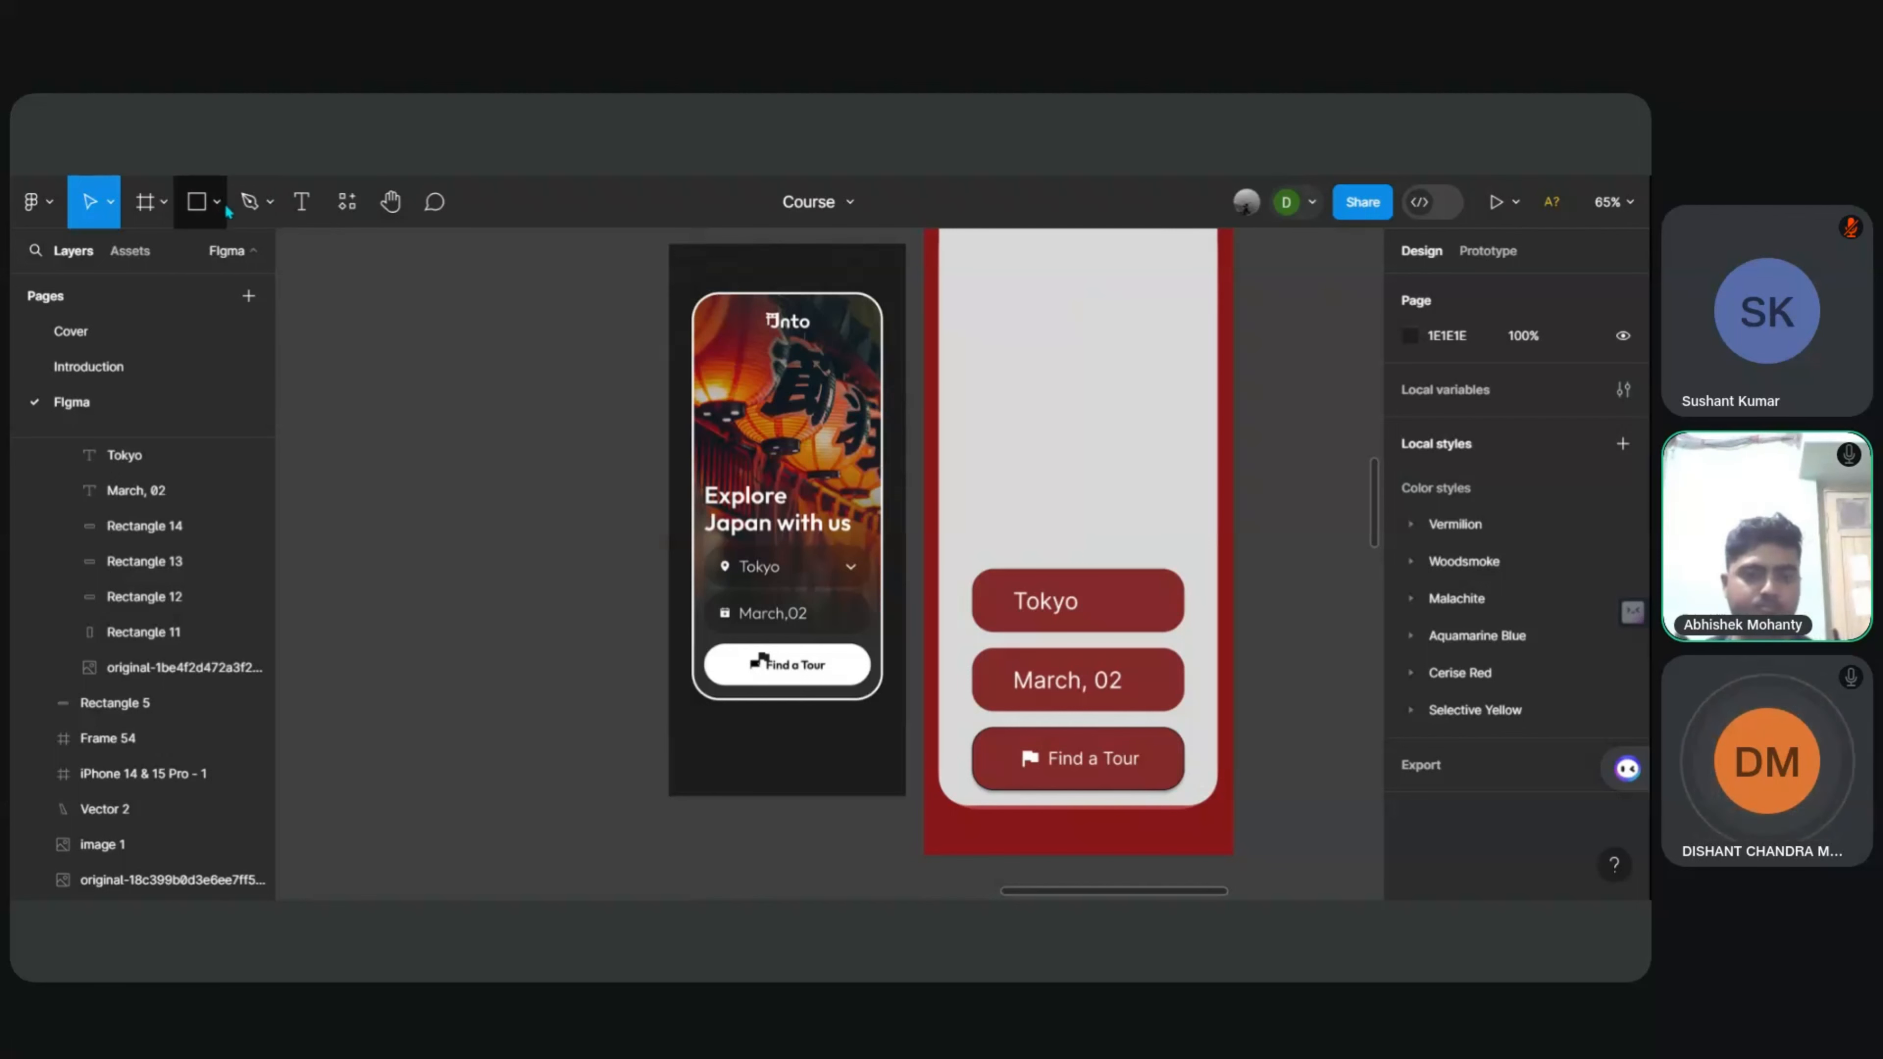
# Step: Draw a circle about 32 × 32 beside the Tokyo text and place a duplicate beside the March, 02 text
pyautogui.click(222, 208)
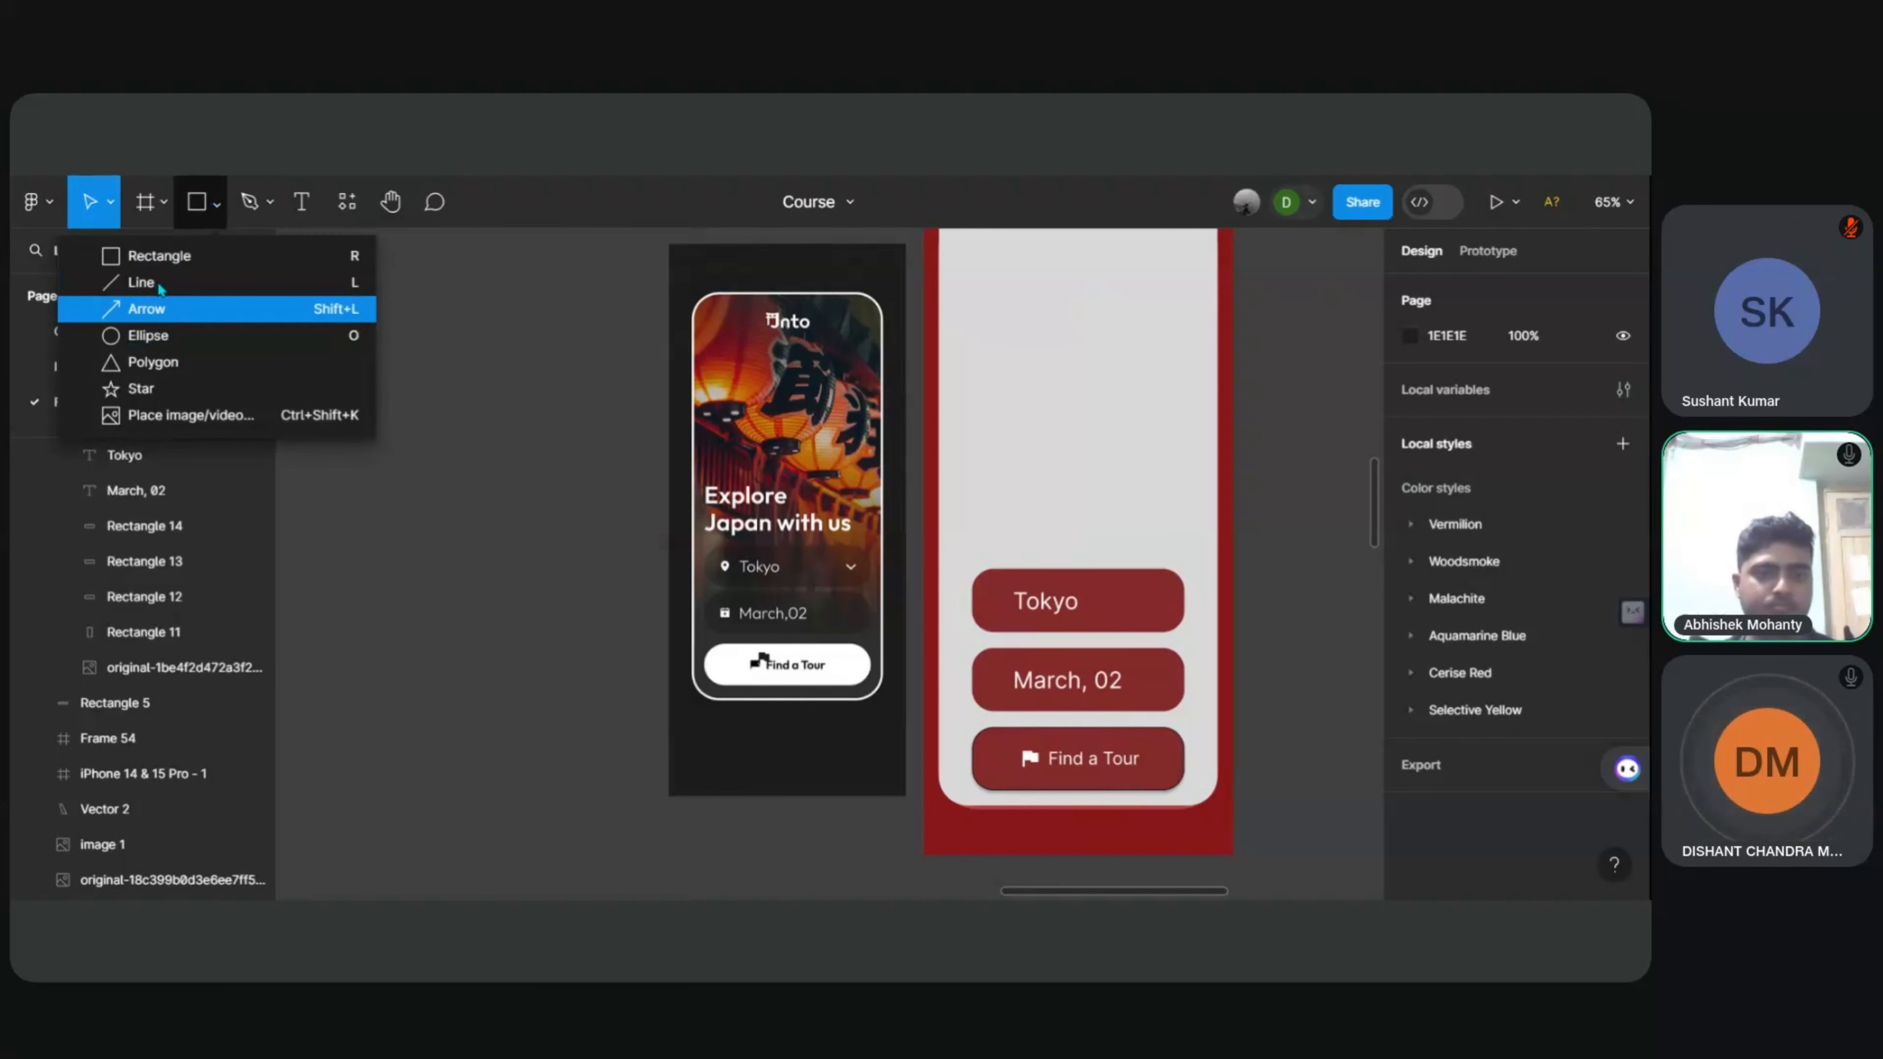
pyautogui.click(171, 337)
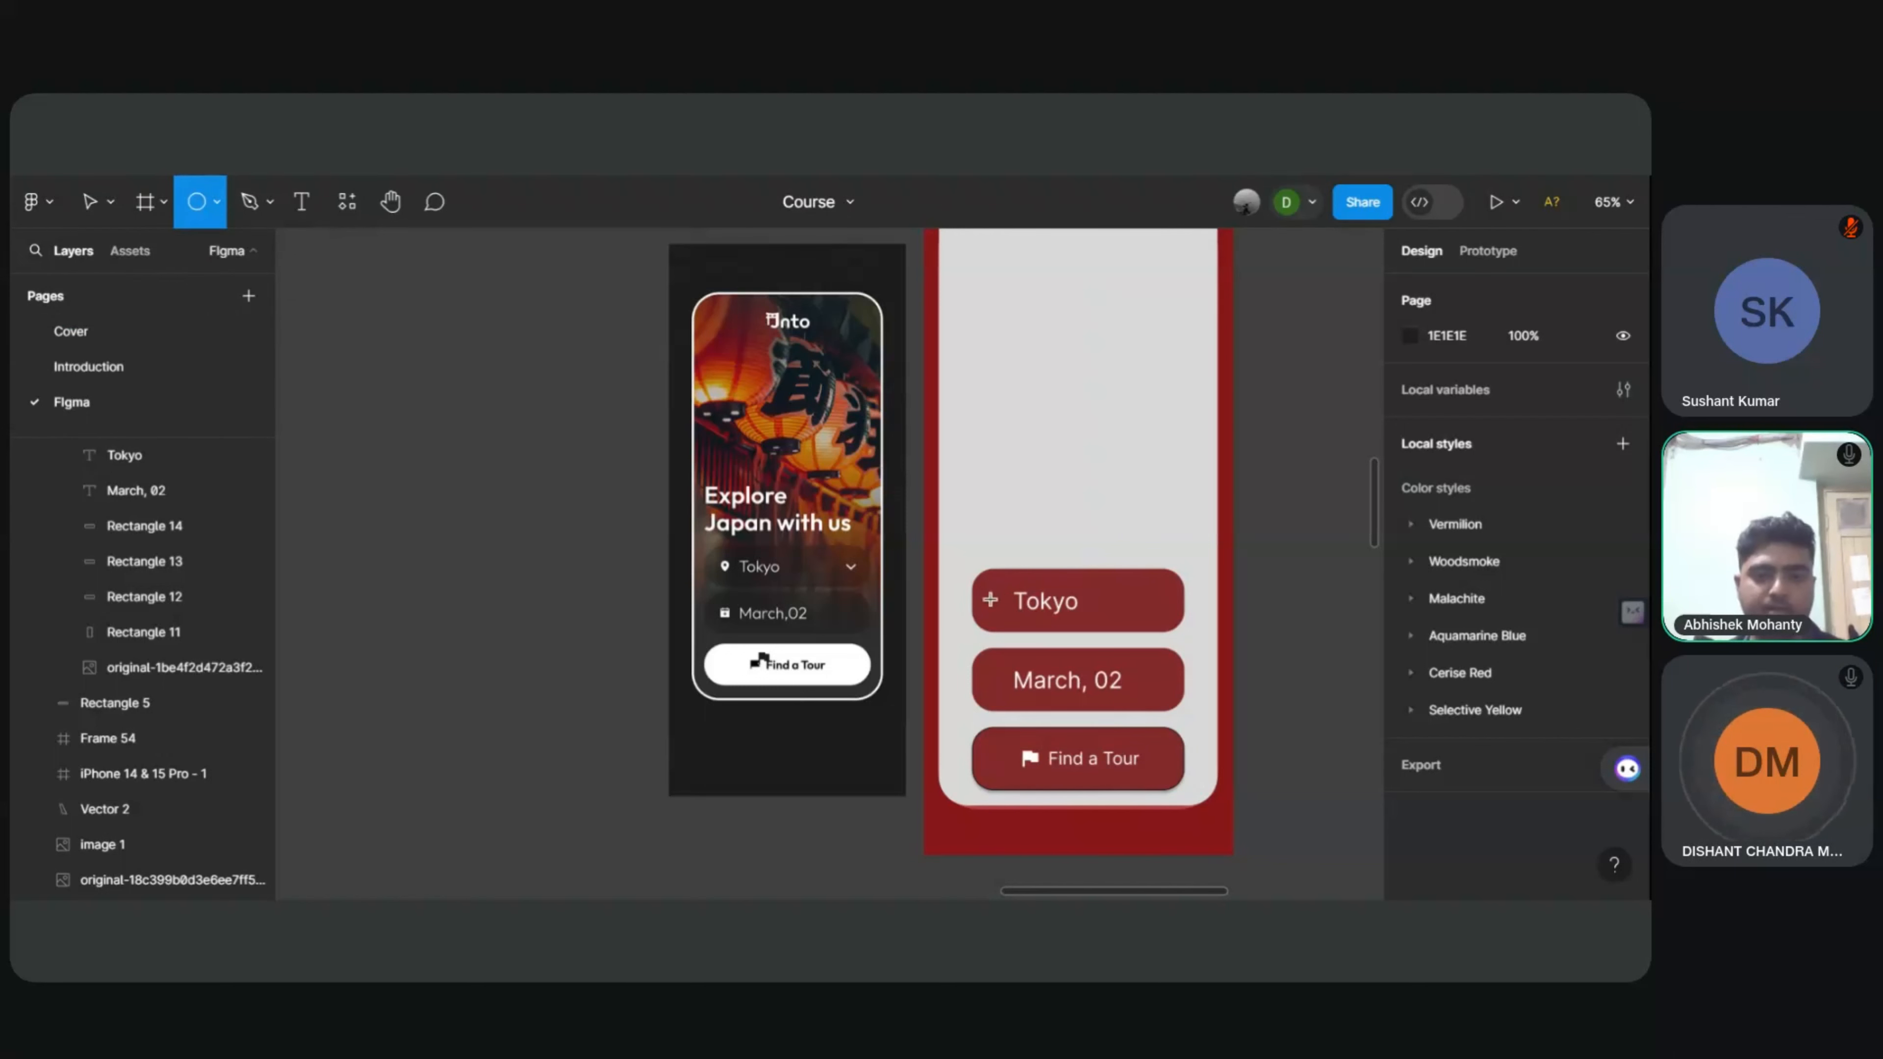
pyautogui.moveTo(991, 599); pyautogui.dragTo(1015, 624)
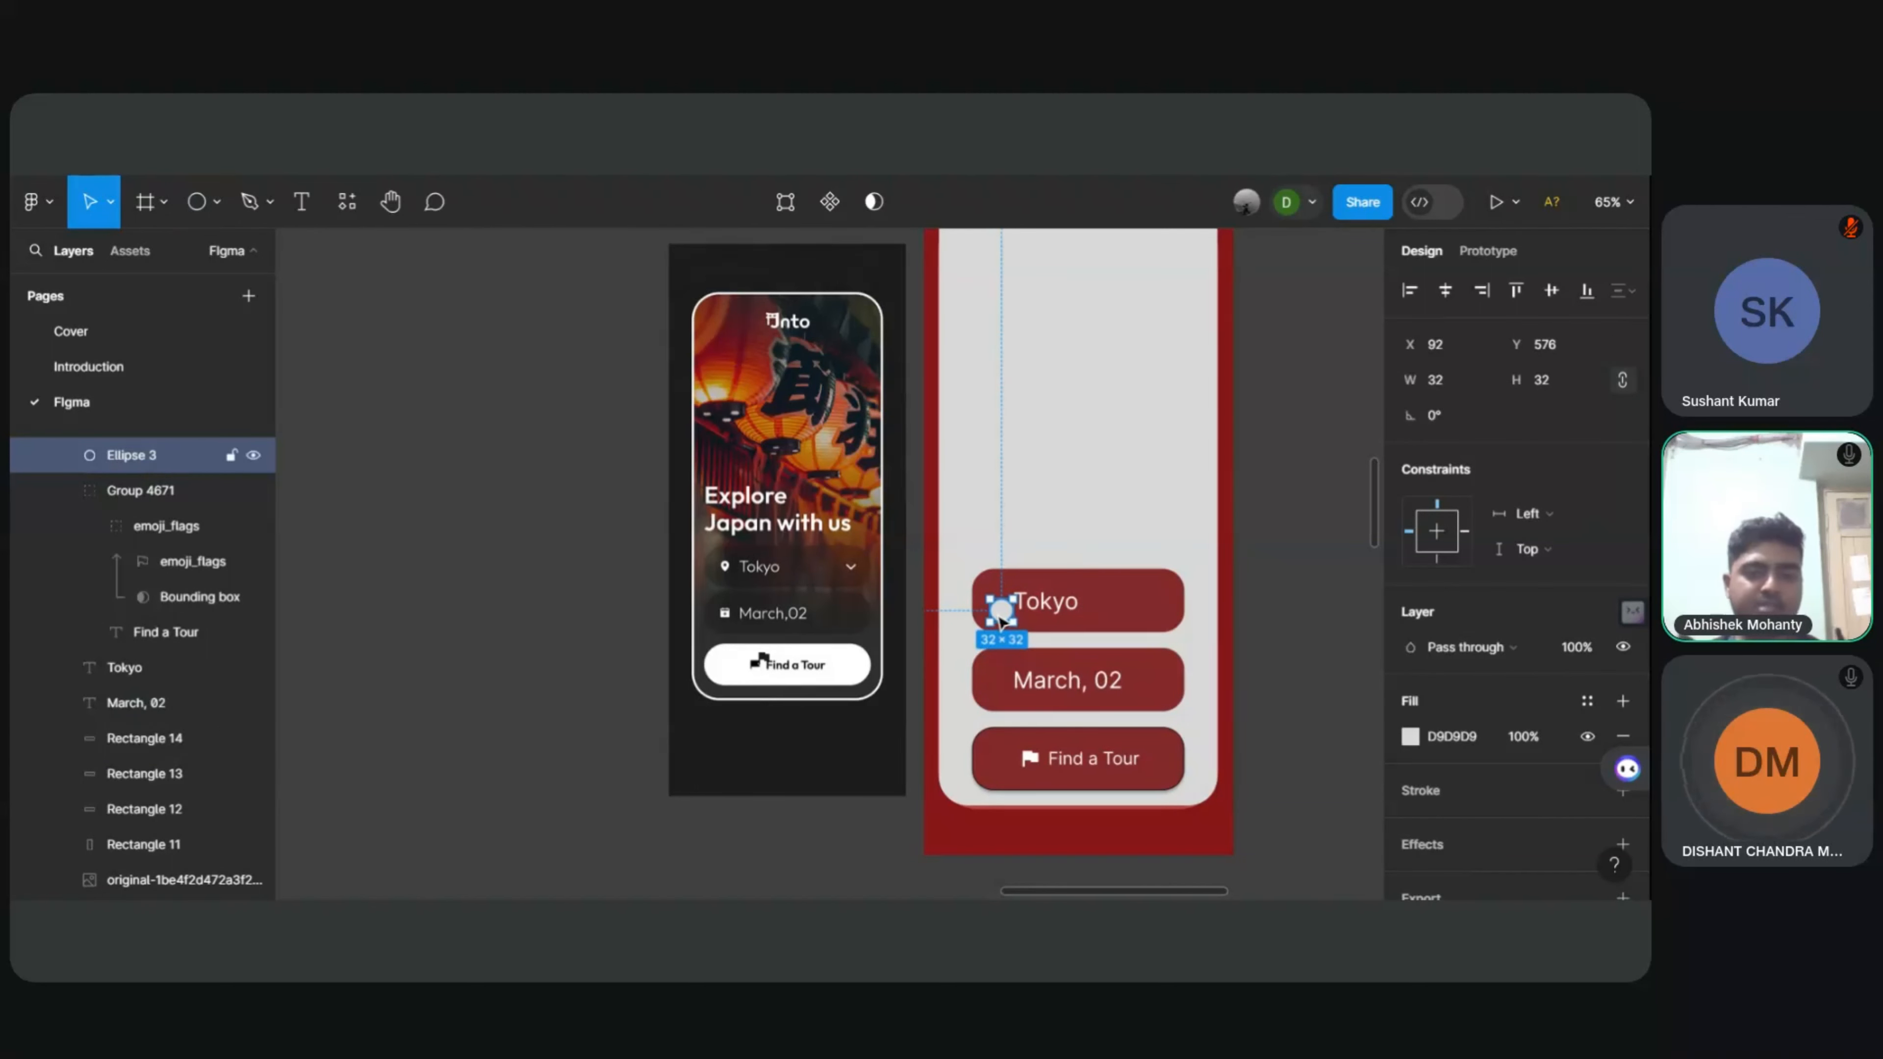
pyautogui.hotkey('ctrl', 'd')
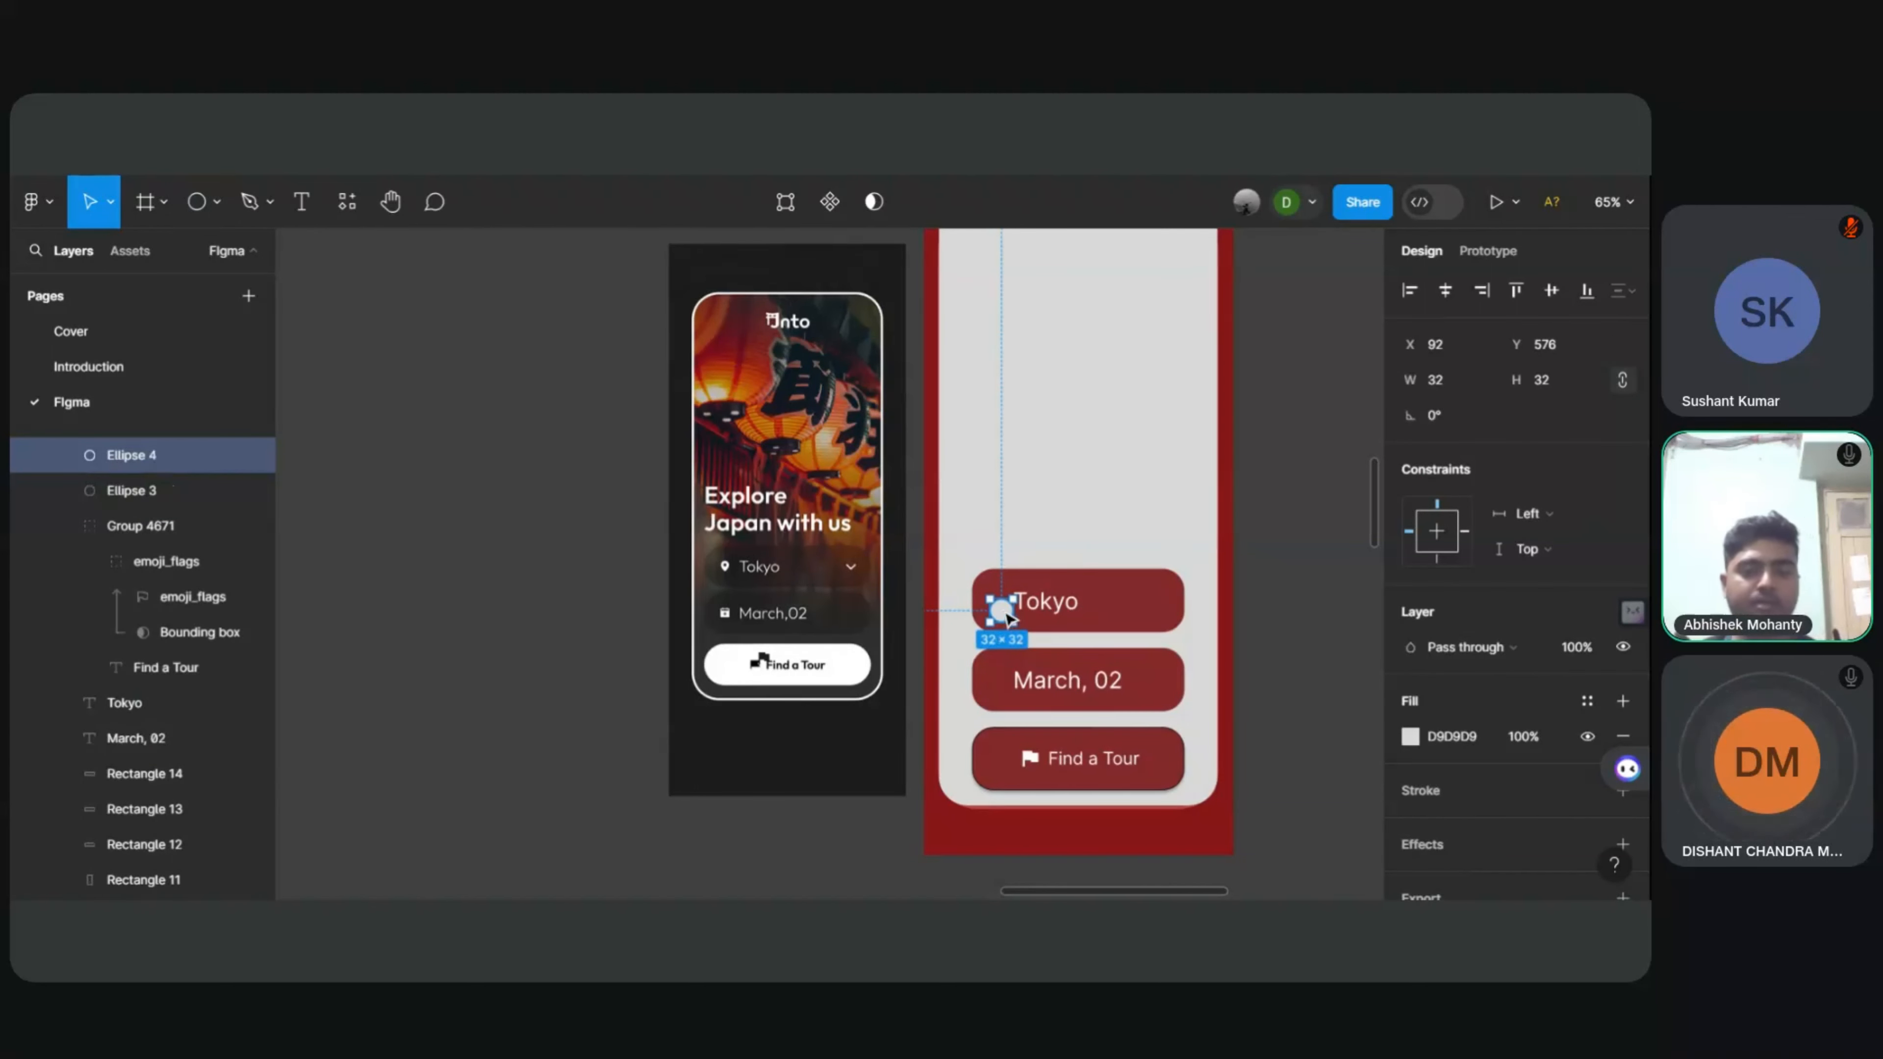
pyautogui.moveTo(1008, 625); pyautogui.dragTo(1005, 696)
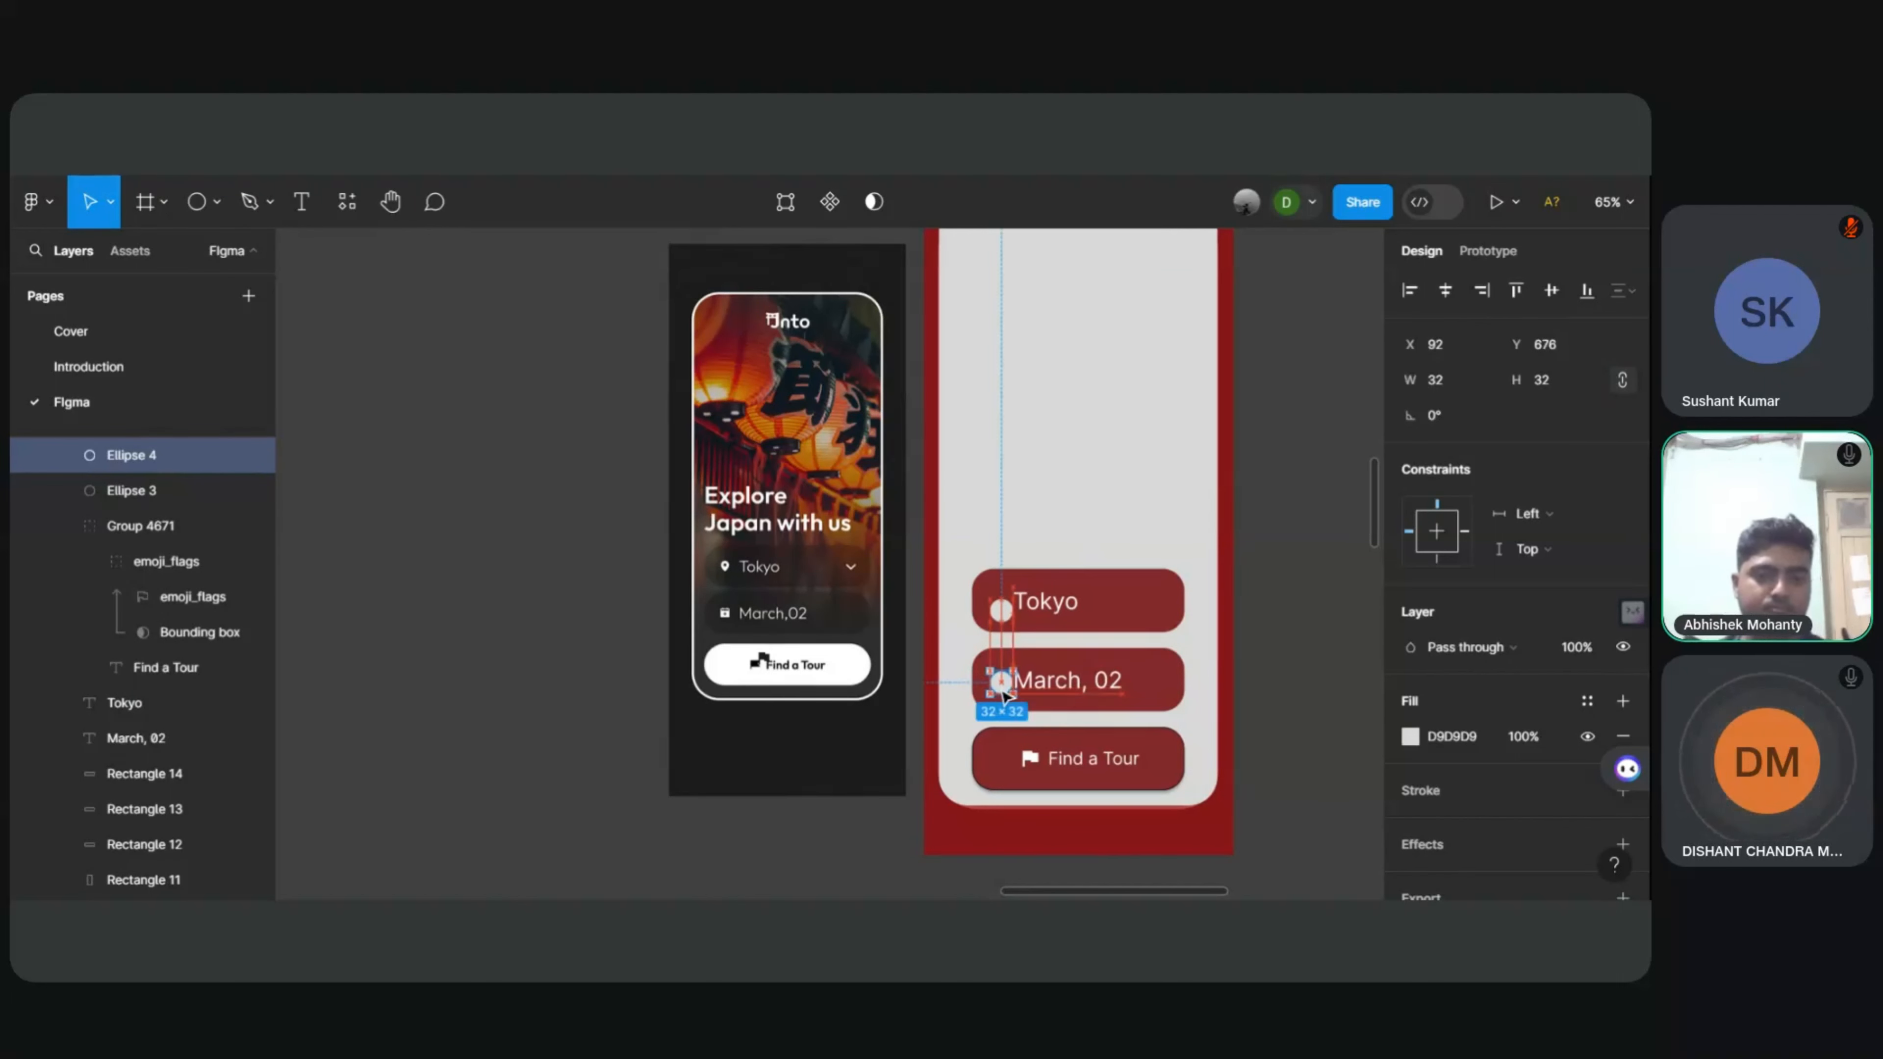
# Step: Move the circle beside Tokyo up to Y 562, level with the text
pyautogui.click(1002, 606)
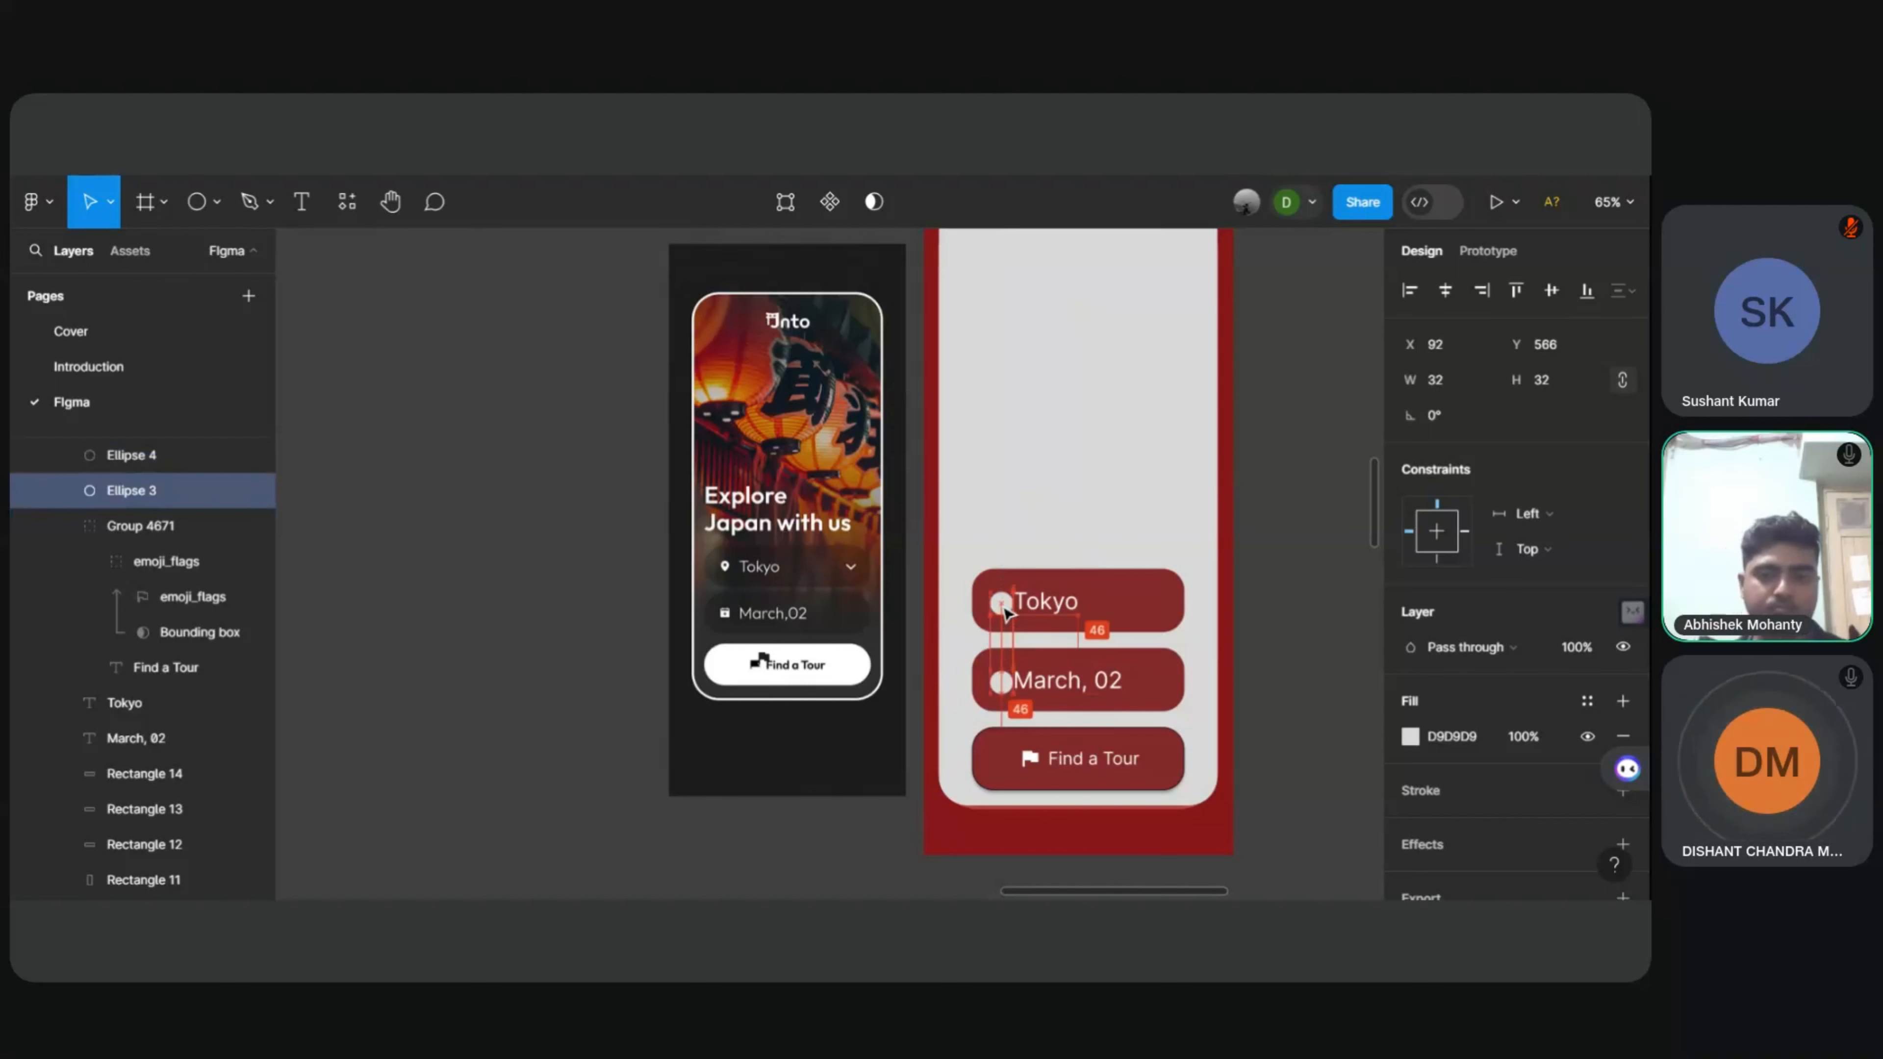
pyautogui.moveTo(1002, 609); pyautogui.dragTo(1003, 609)
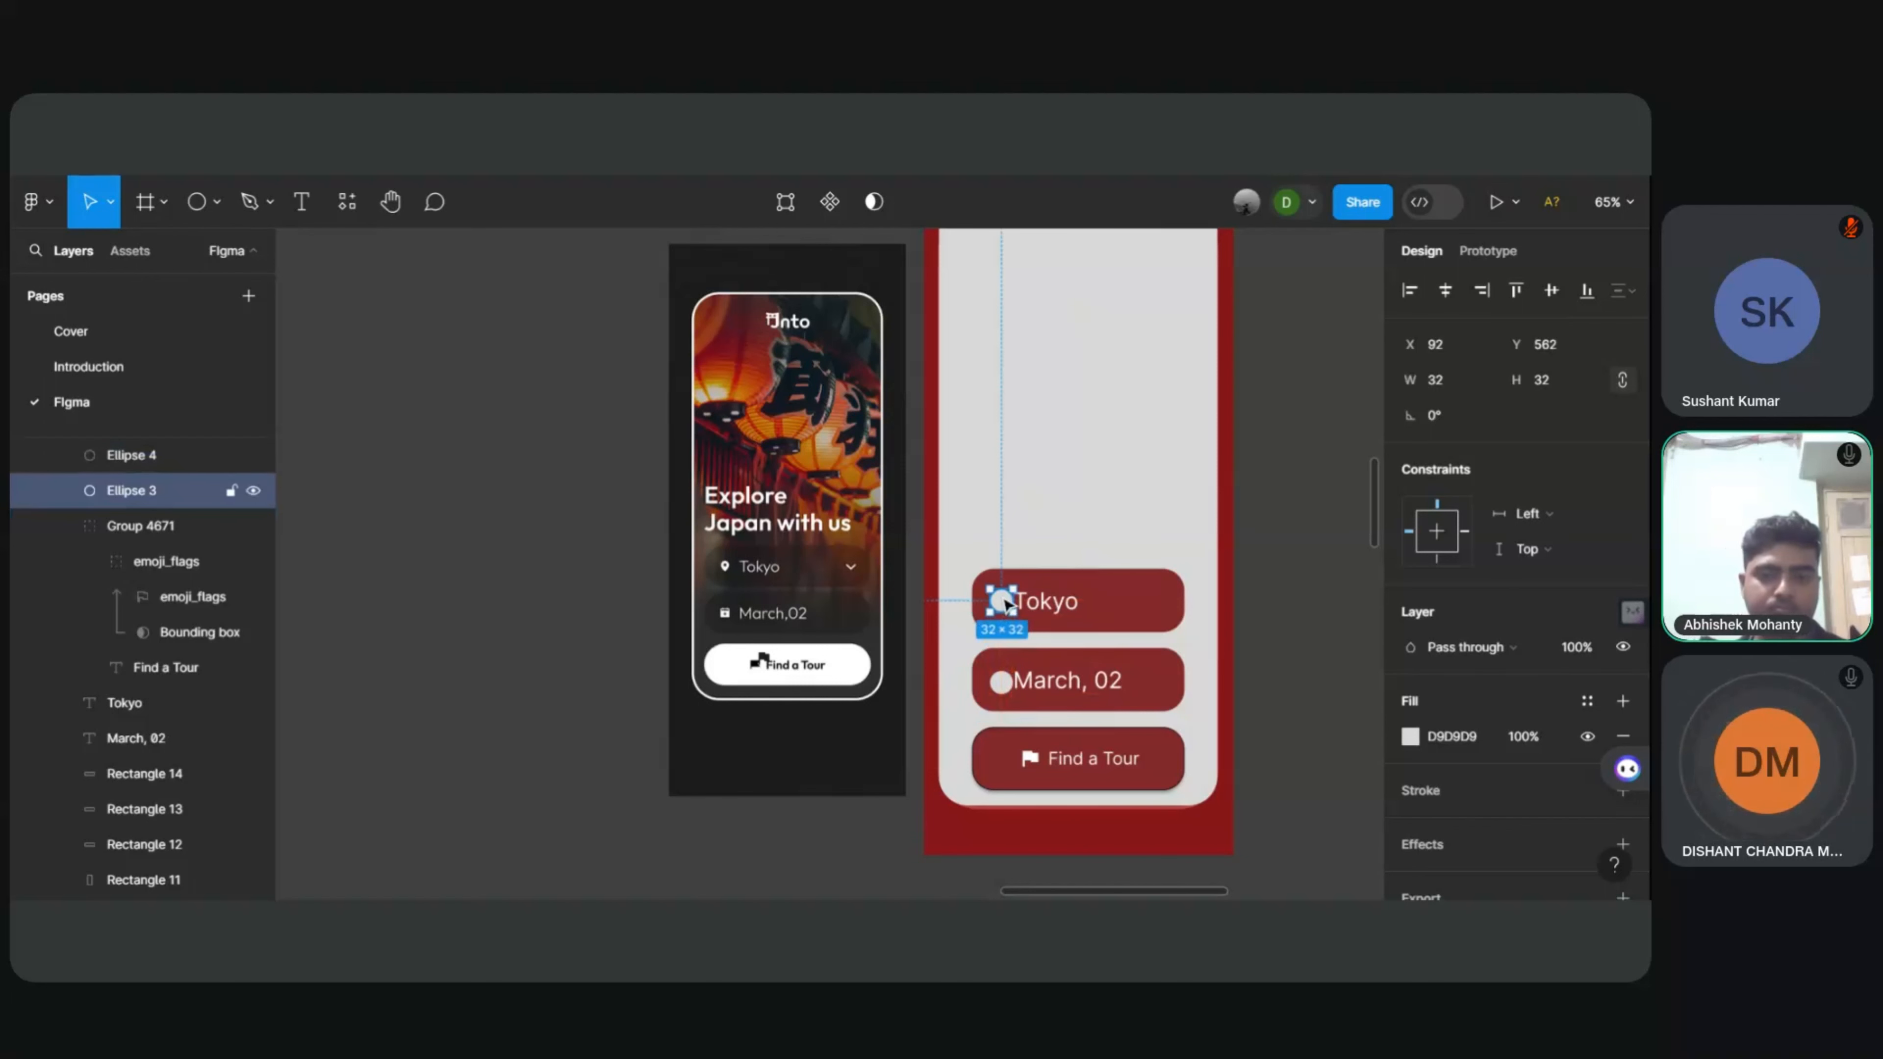
pyautogui.click(1001, 681)
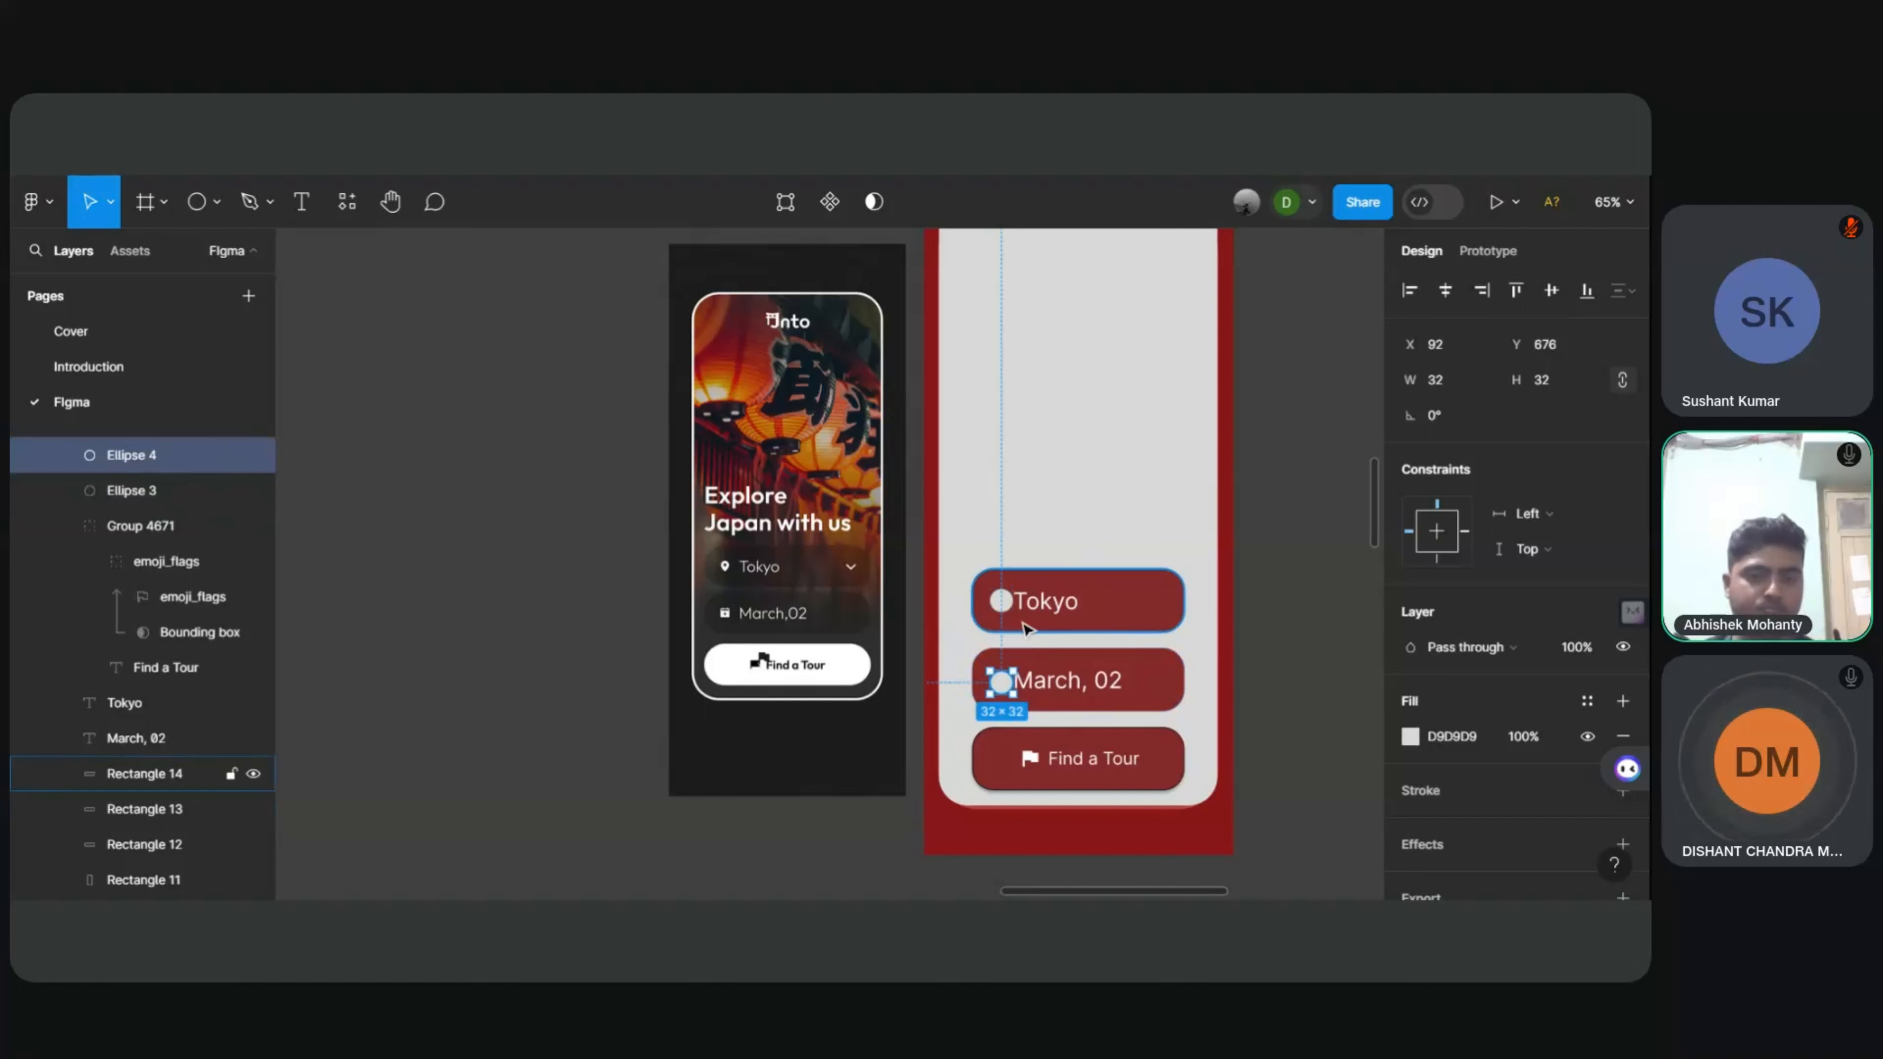
# Step: Select the circles beside Tokyo and March, 02 together and set their width to 20 with proportions constrained
pyautogui.click(1000, 602)
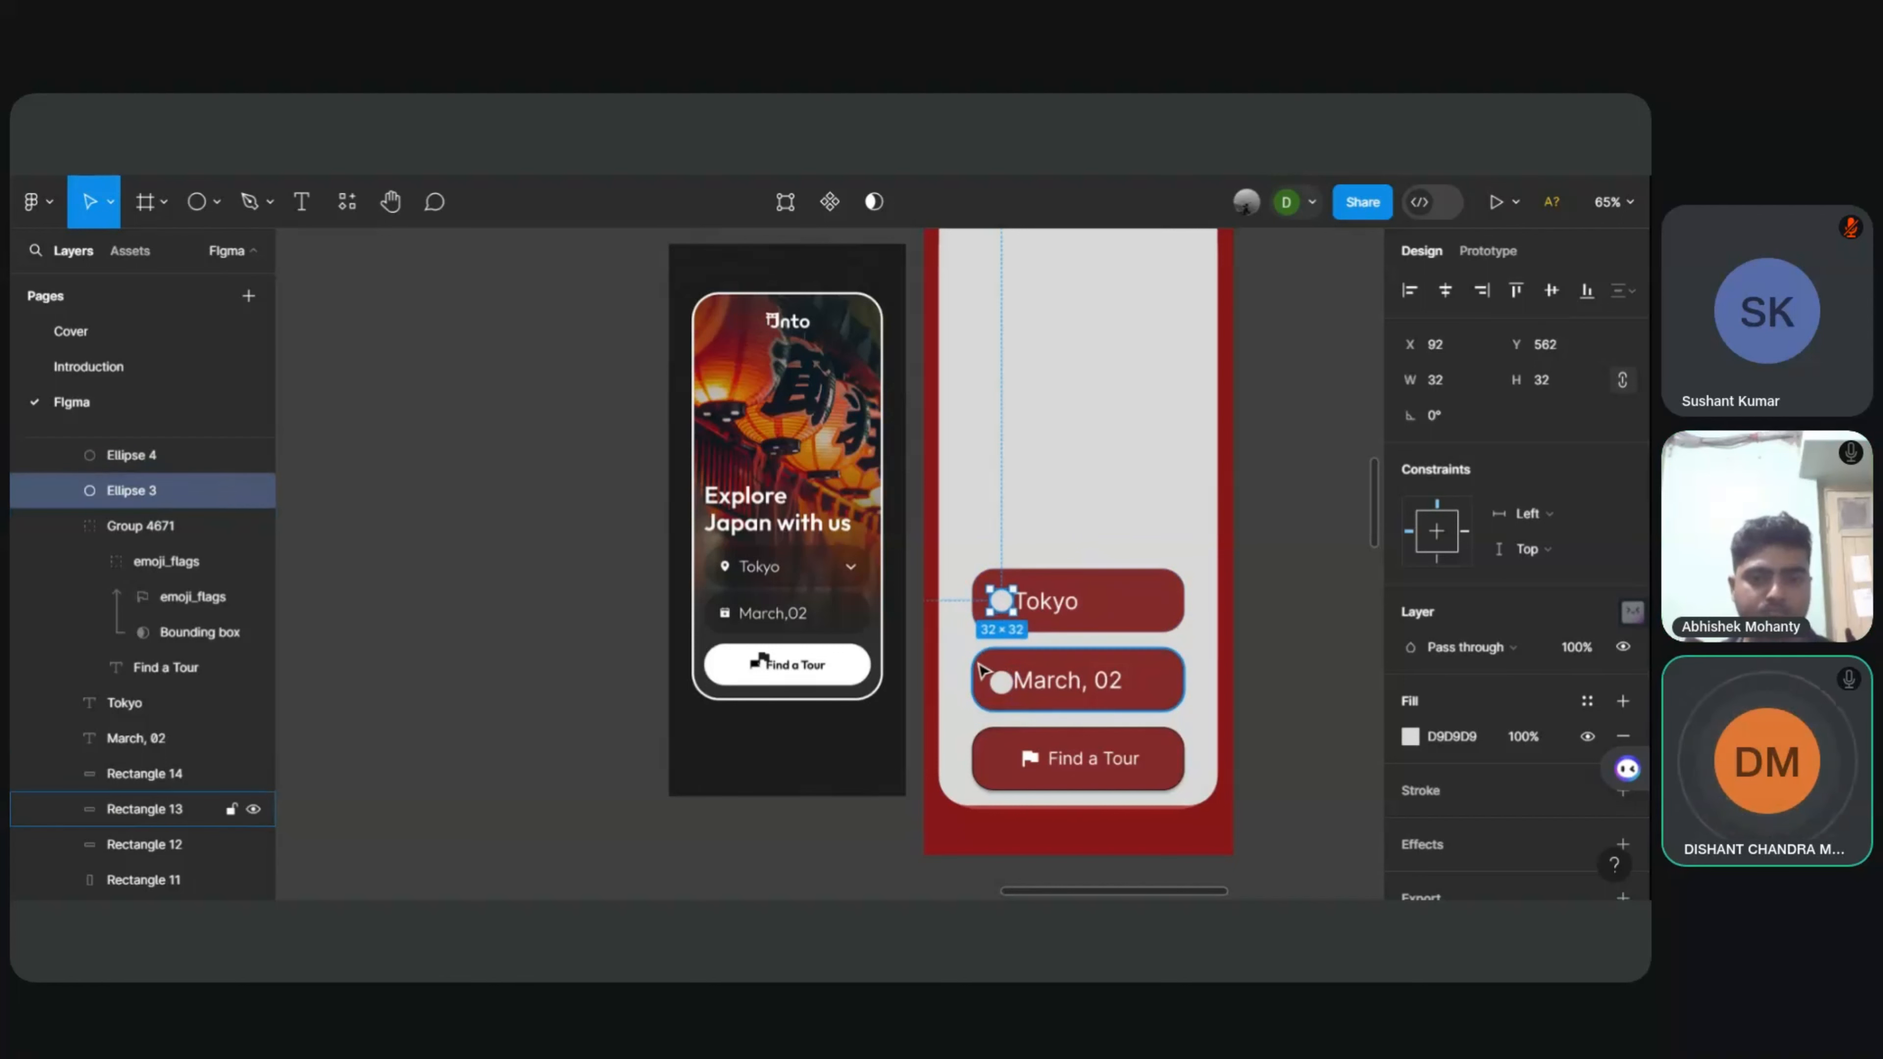
pyautogui.keyDown('shift'); pyautogui.click(1000, 683); pyautogui.keyUp('shift')
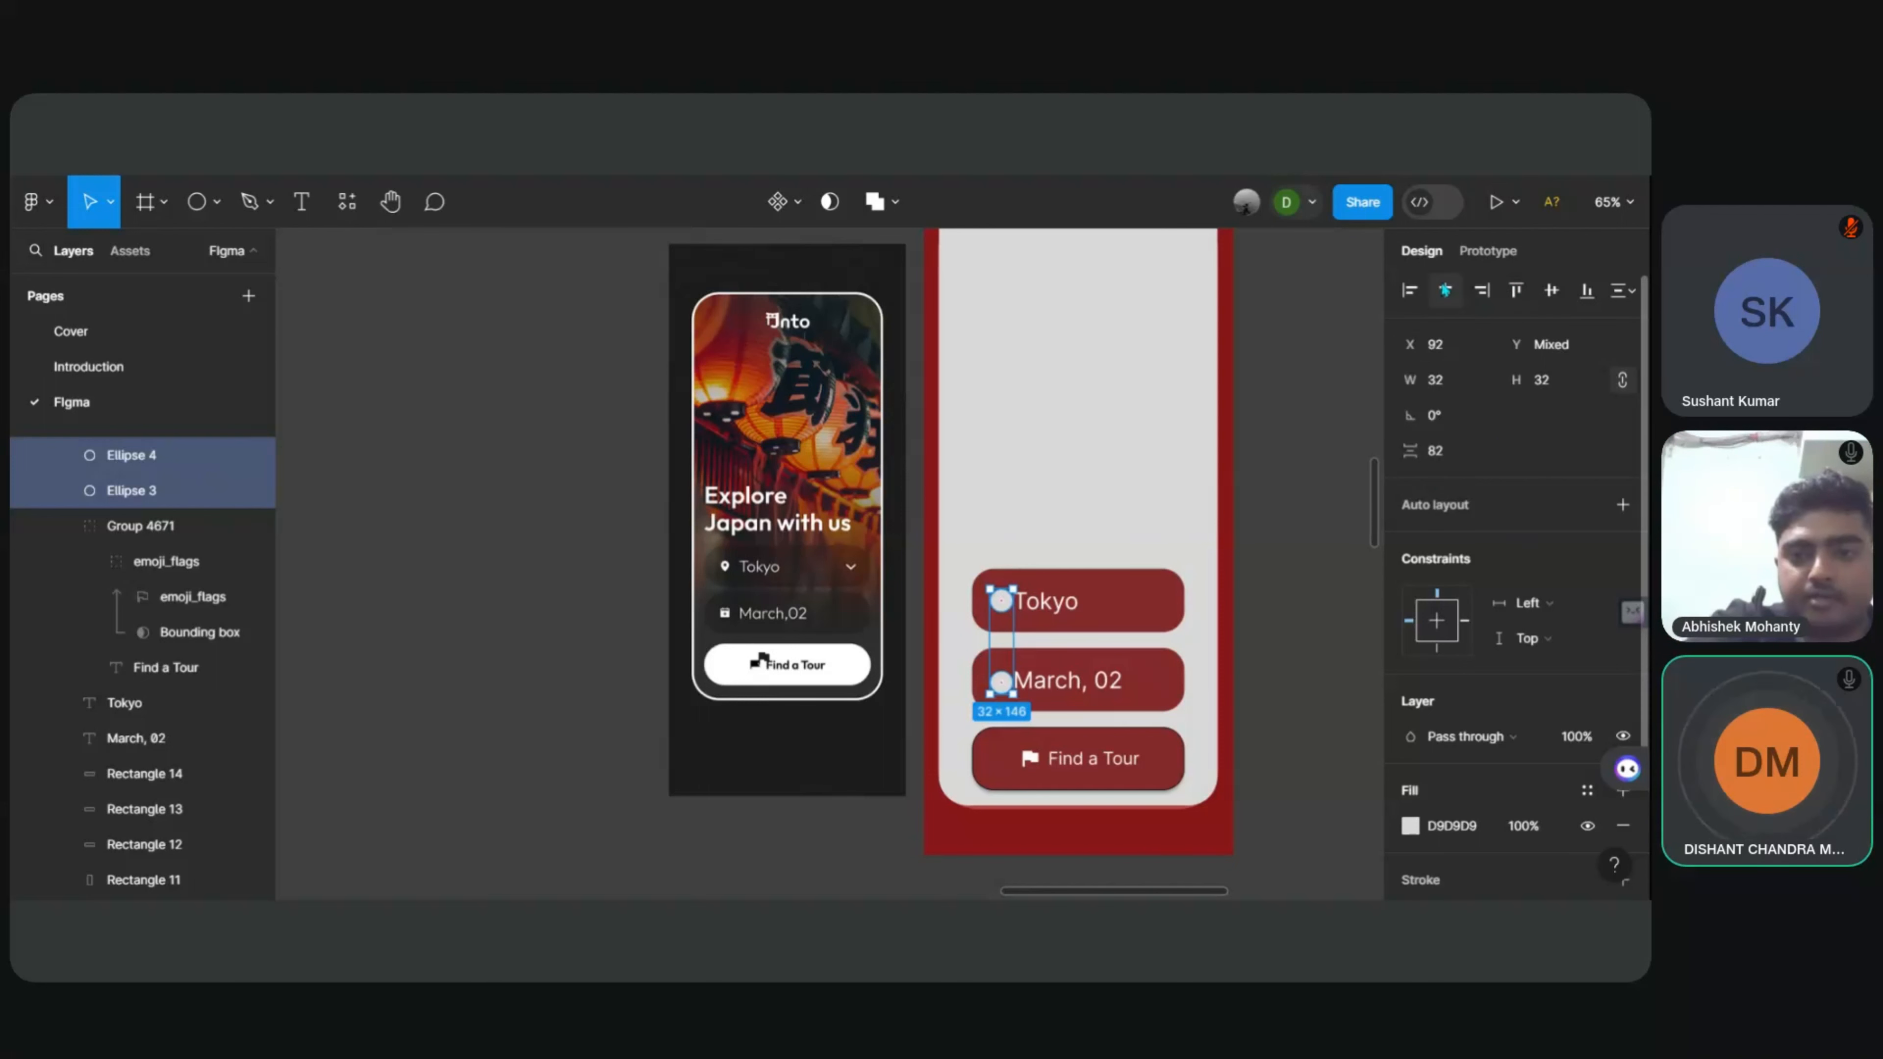
pyautogui.click(1437, 381)
pyautogui.press('Return')
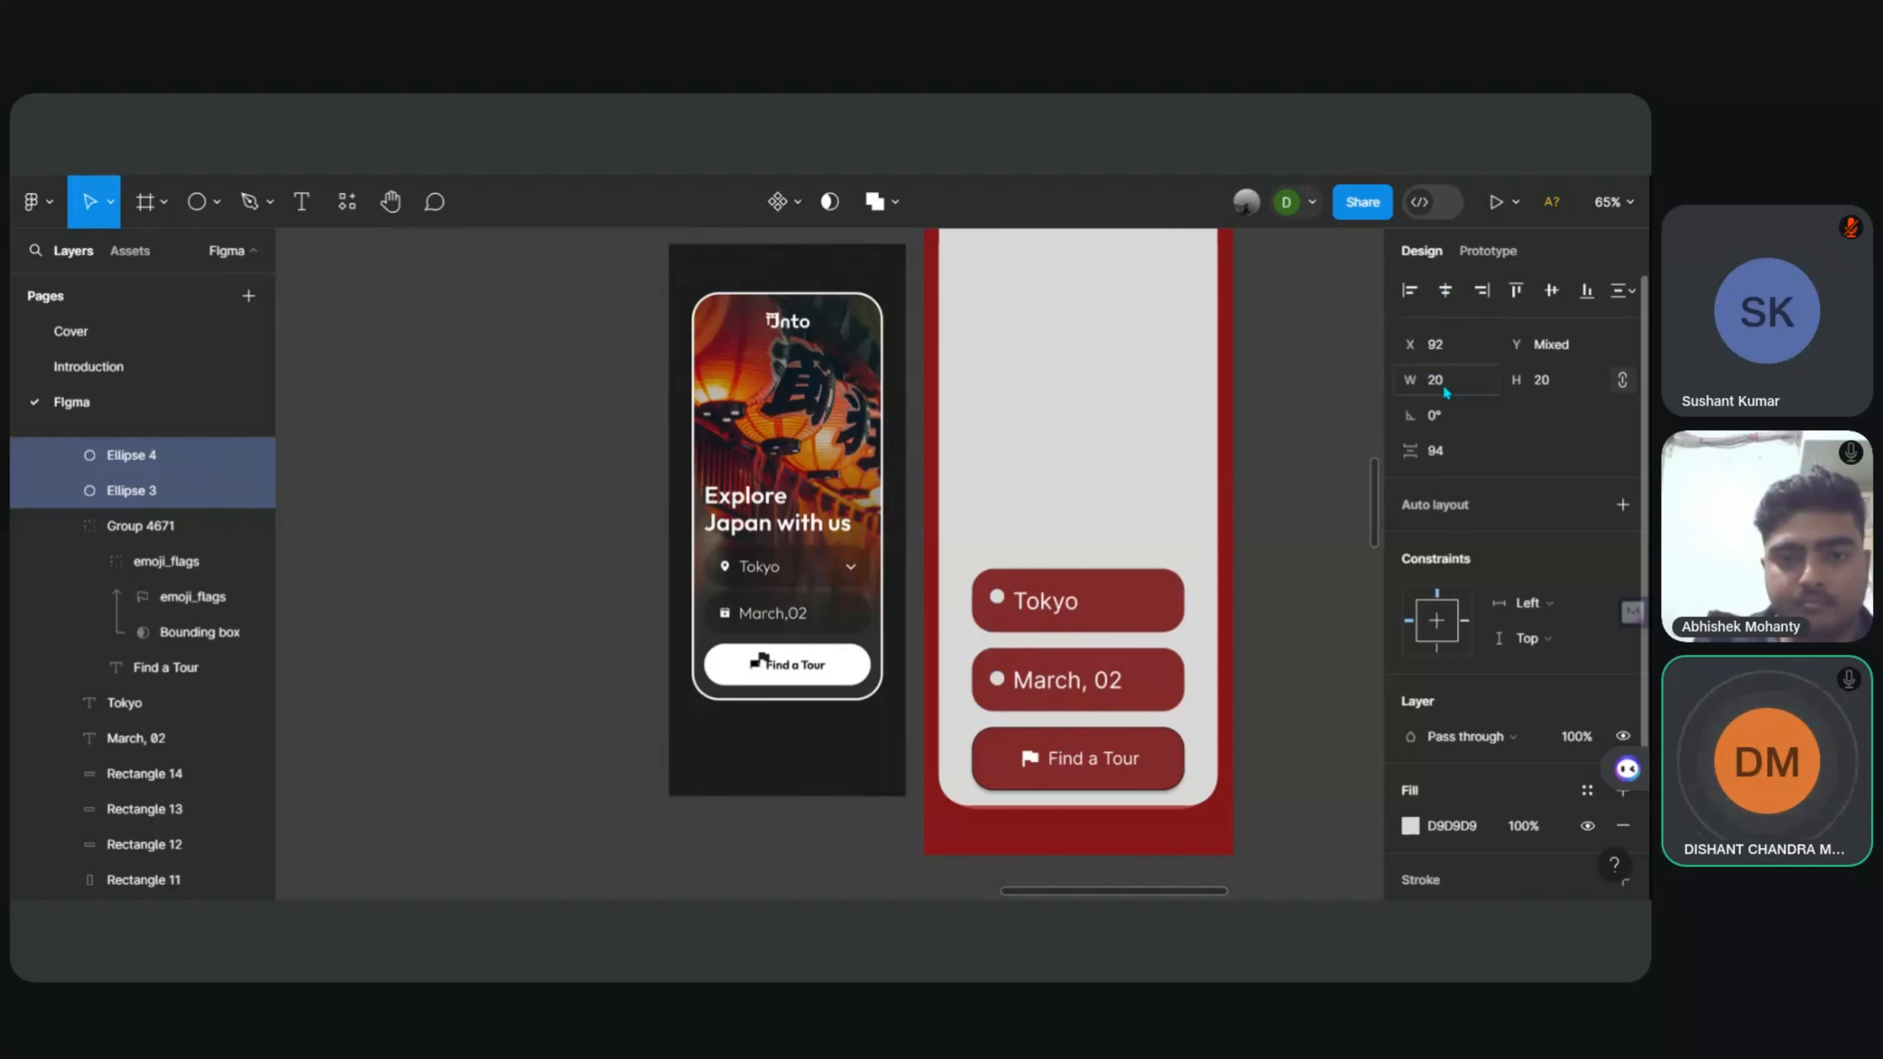
# Step: Set the height of both circles to 30, keeping their proportions constrained
pyautogui.click(1555, 391)
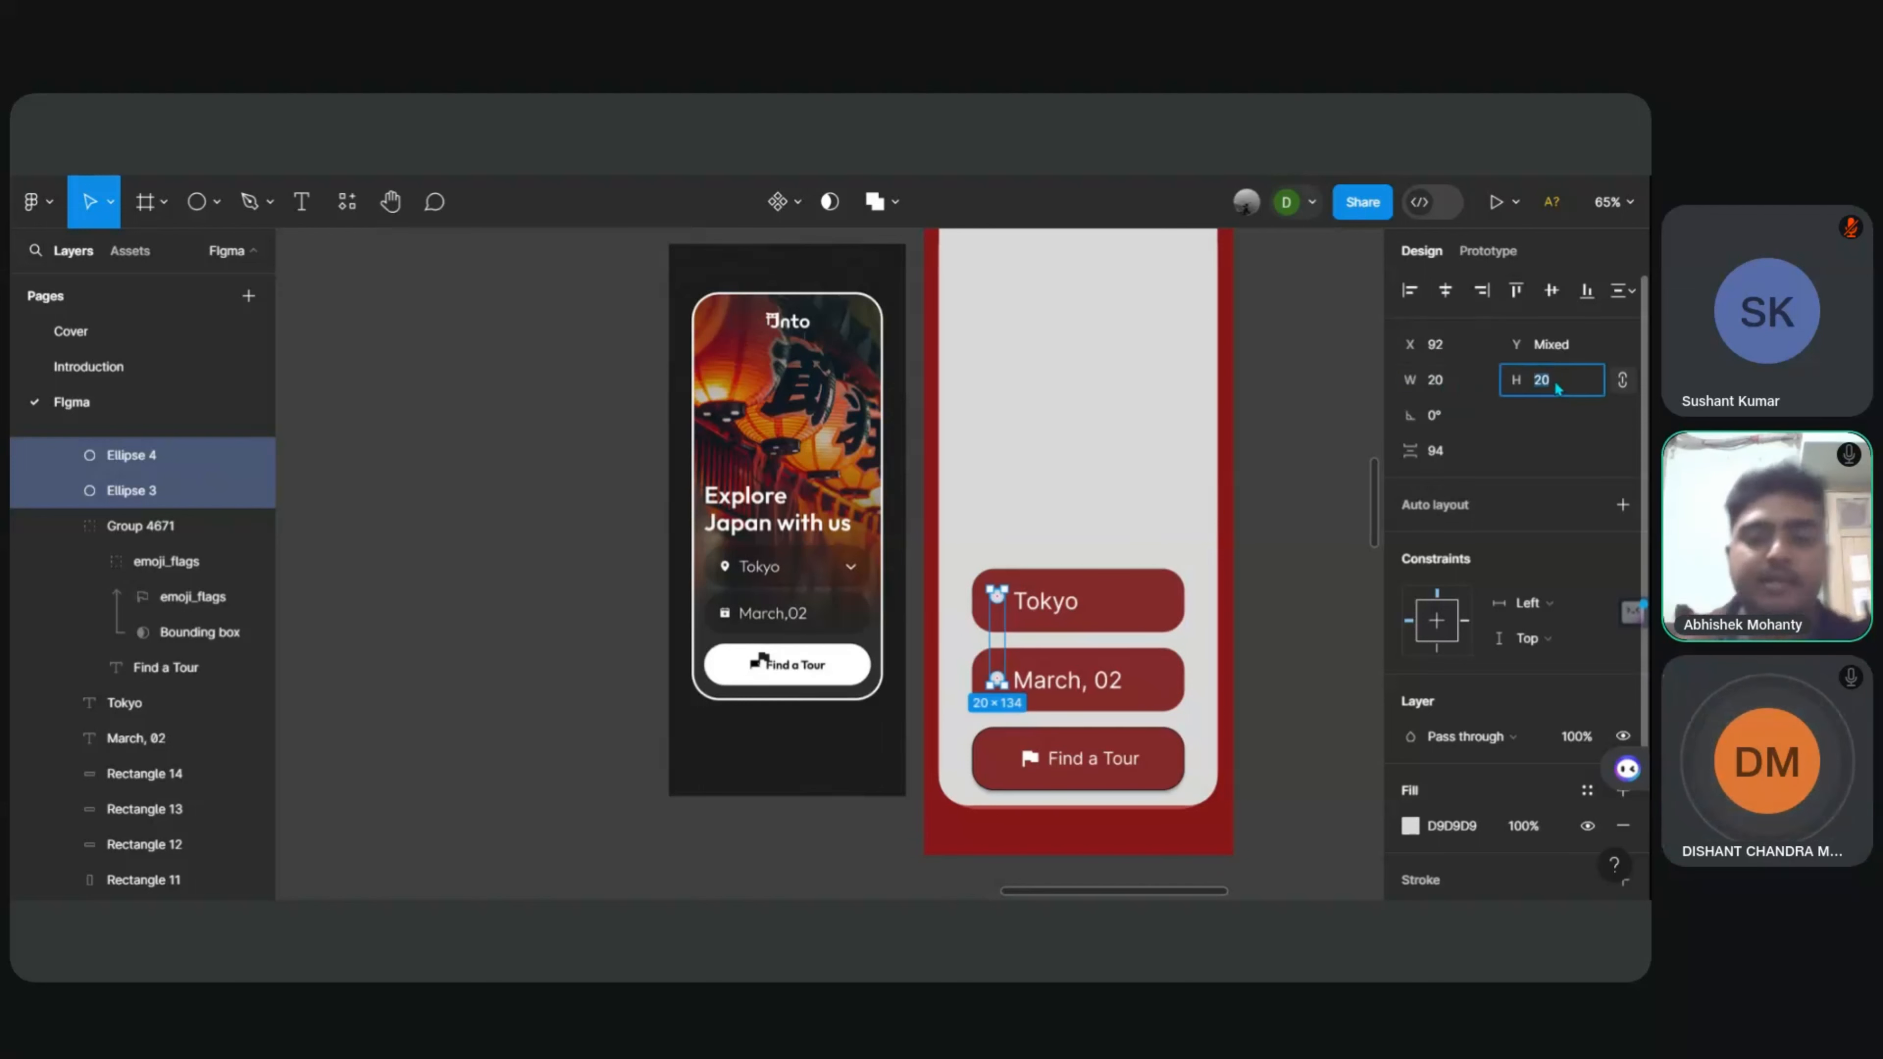
pyautogui.write('30')
pyautogui.press('Return')
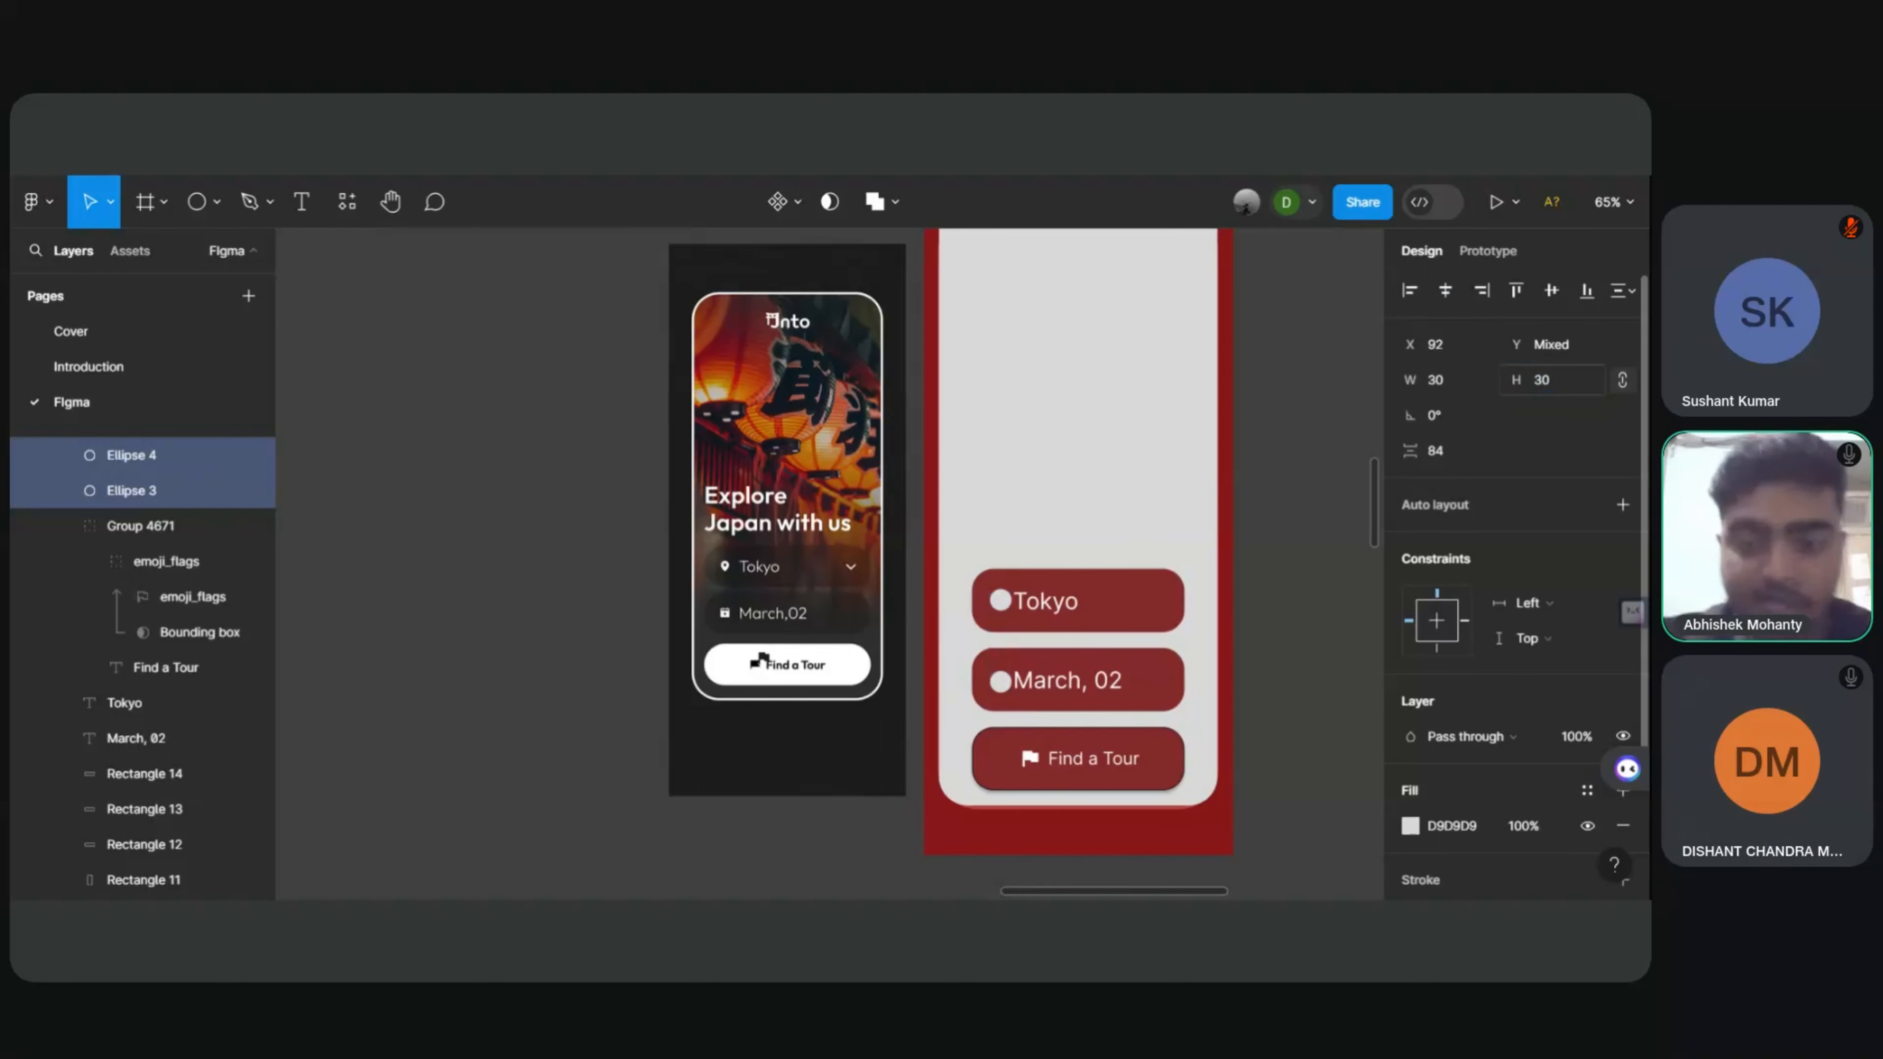
# Step: Set the width of both circles to 24, keeping their proportions constrained
pyautogui.click(1463, 387)
pyautogui.press('BackSpace')
pyautogui.write('24')
pyautogui.press('Return')
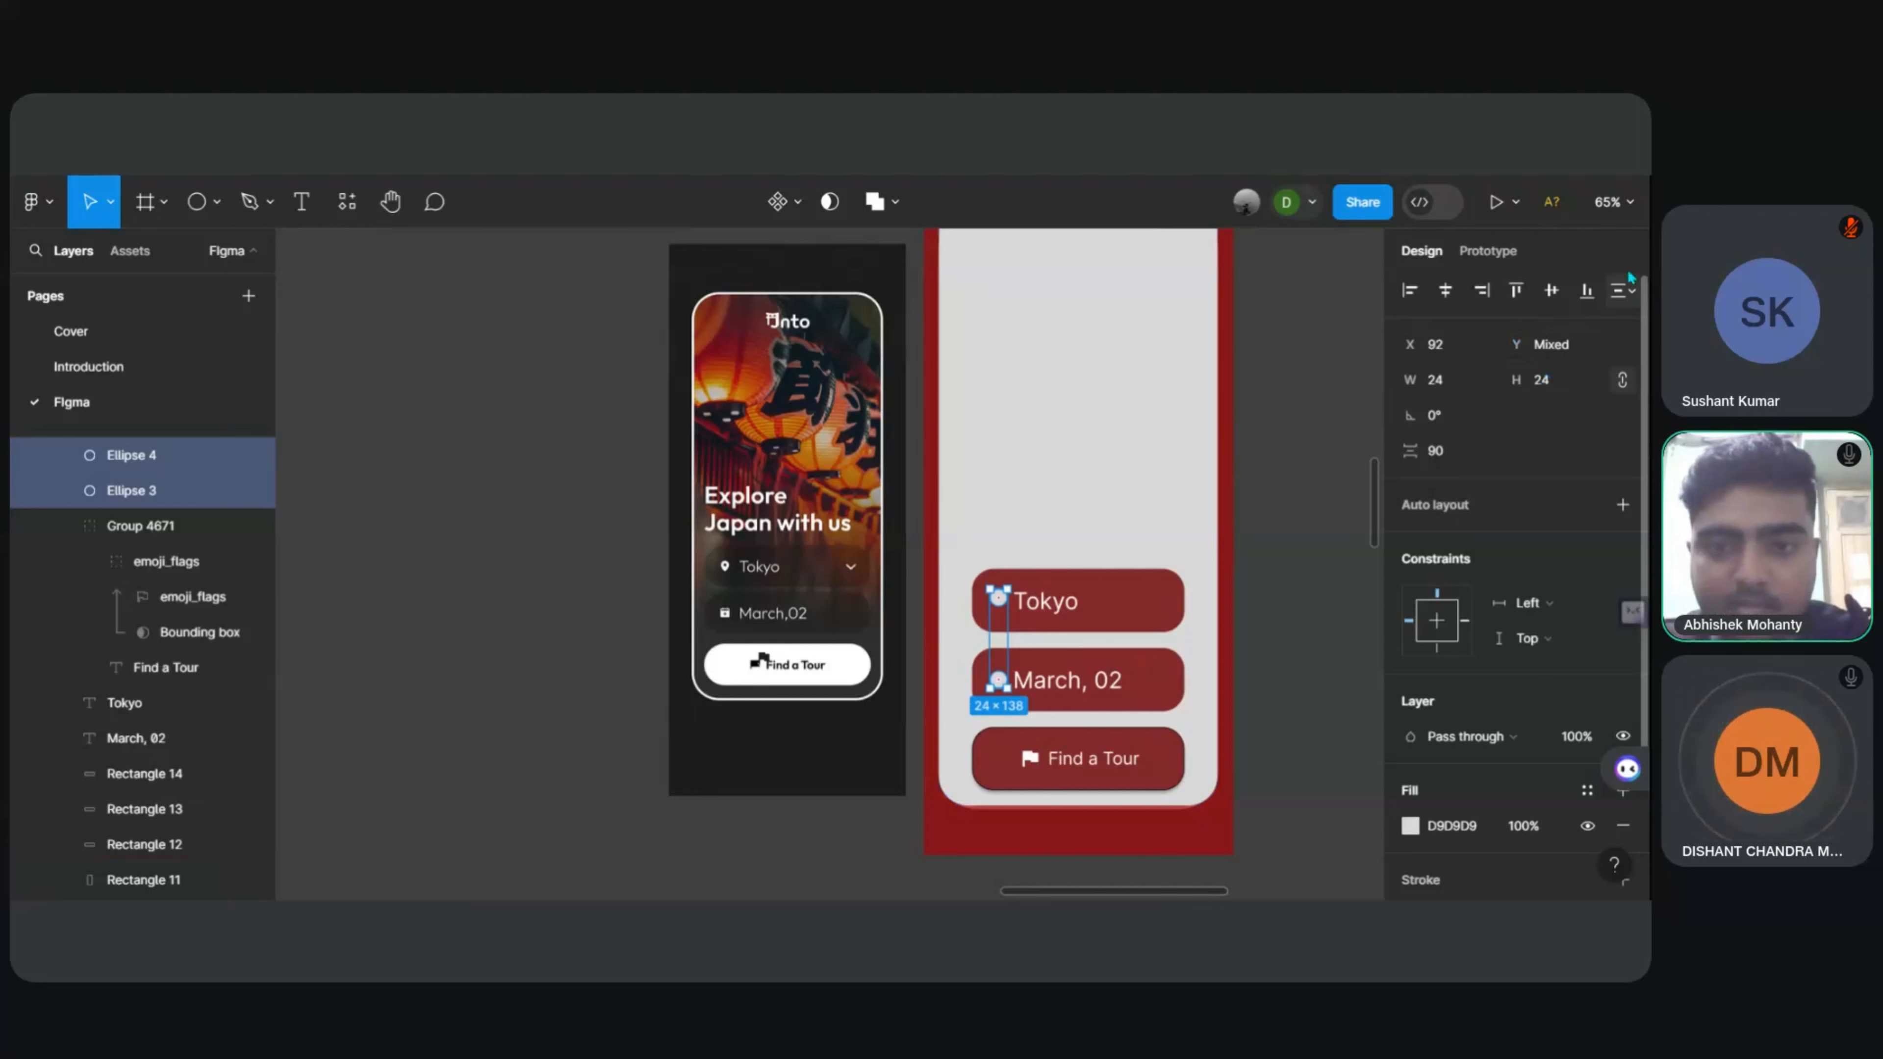
# Step: Toggle the proportion constraint on both circles and set their size to 30 × 30
pyautogui.click(1627, 383)
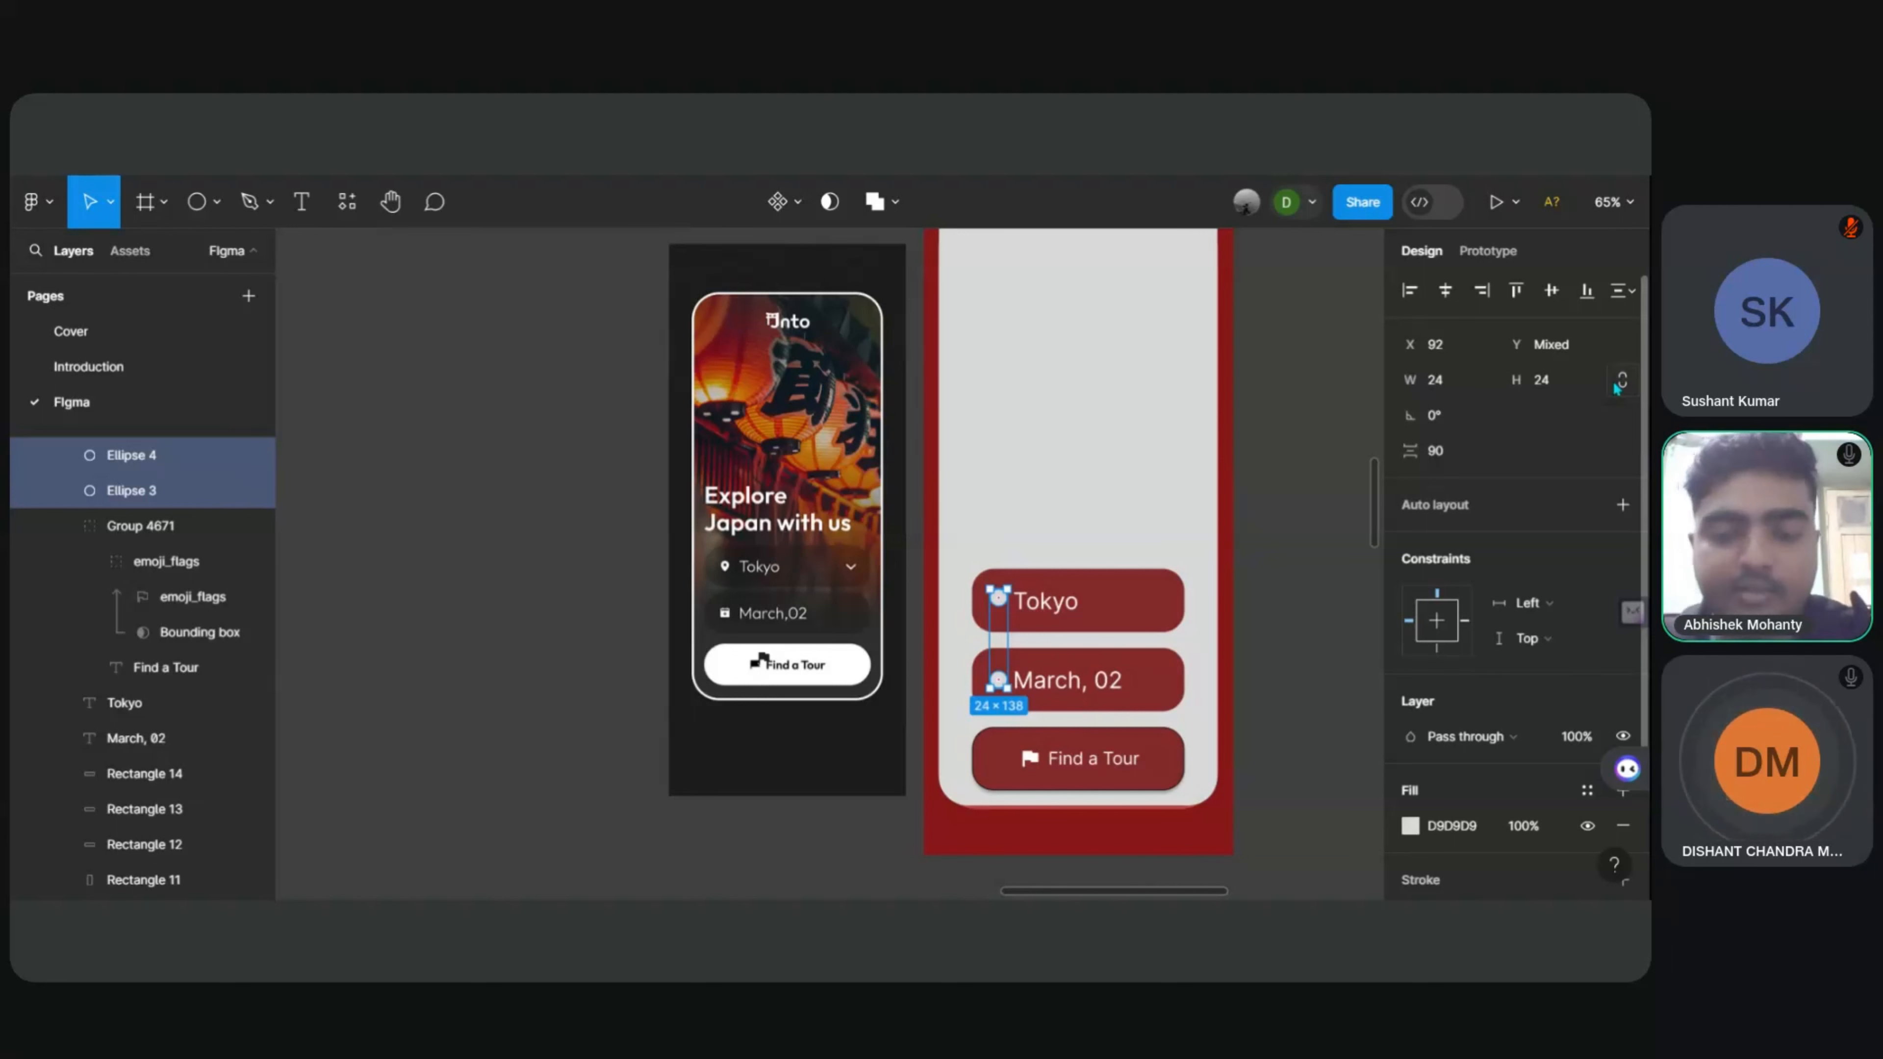
pyautogui.click(1553, 386)
pyautogui.write('30')
pyautogui.press('Return')
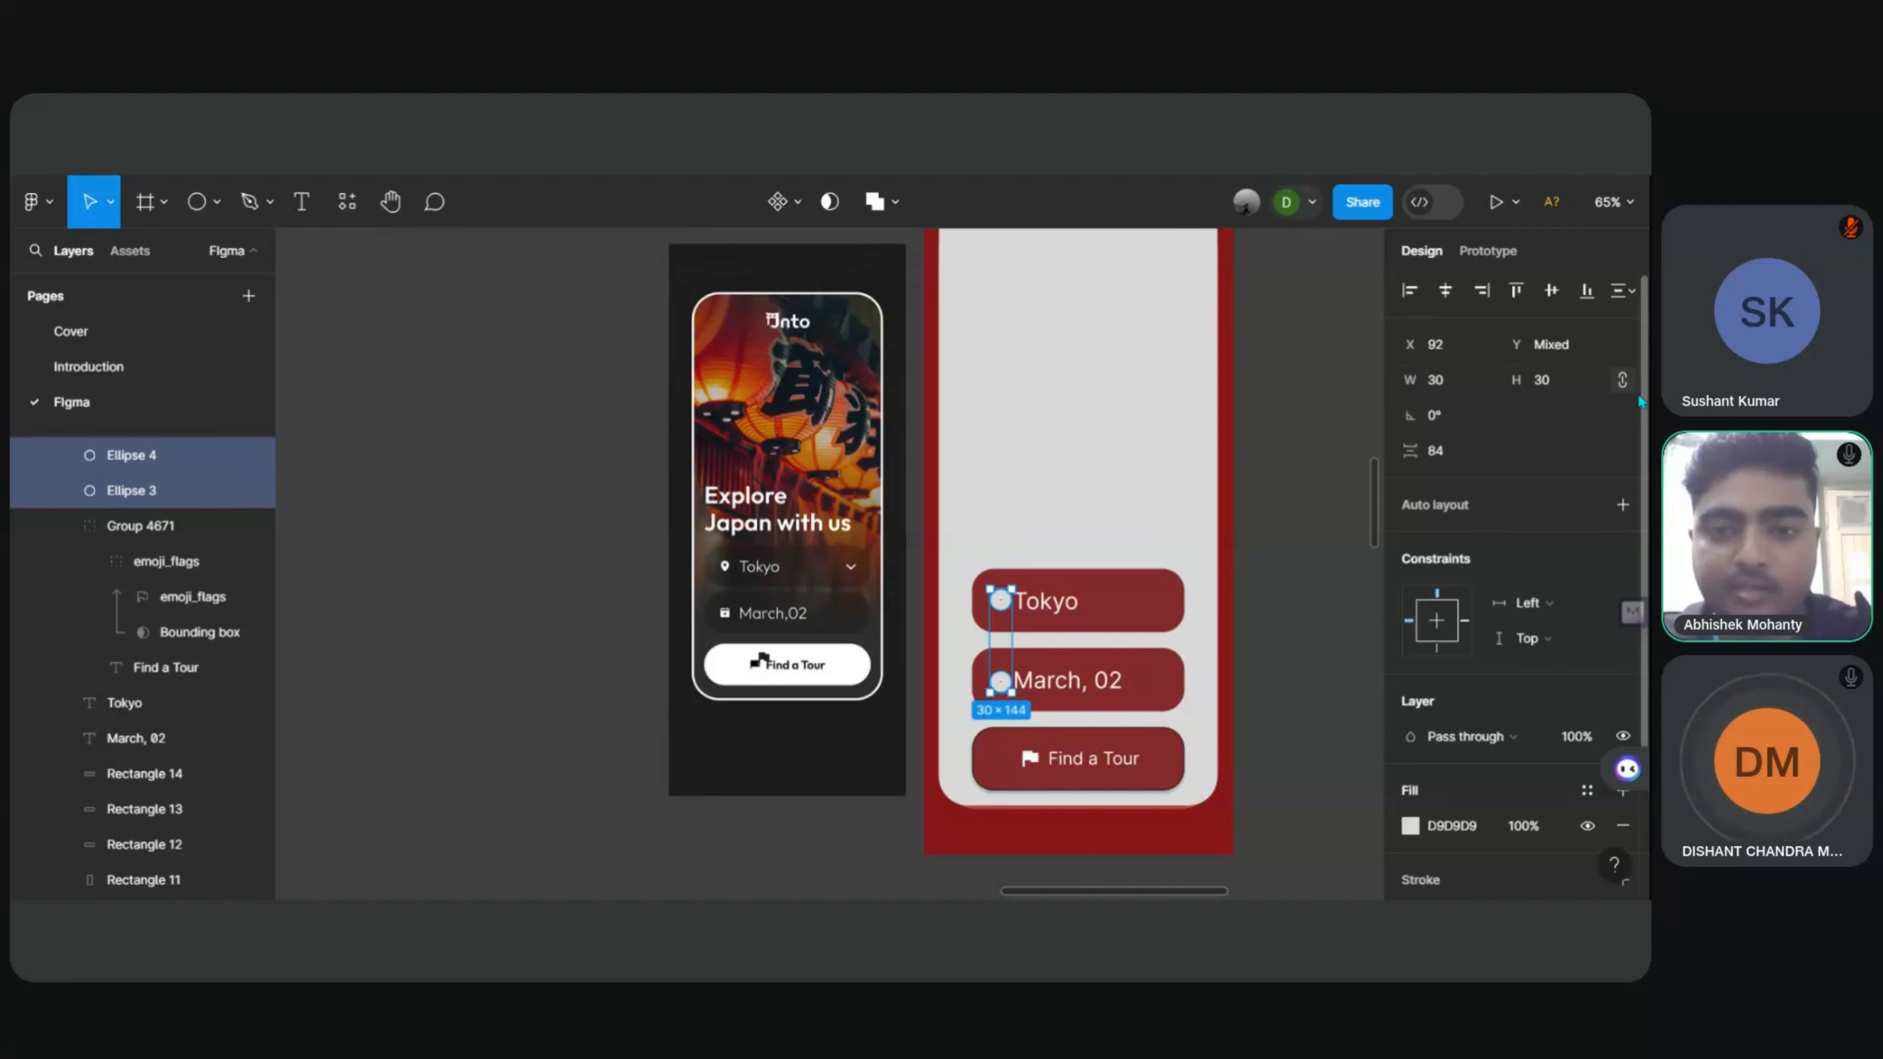
pyautogui.click(1566, 387)
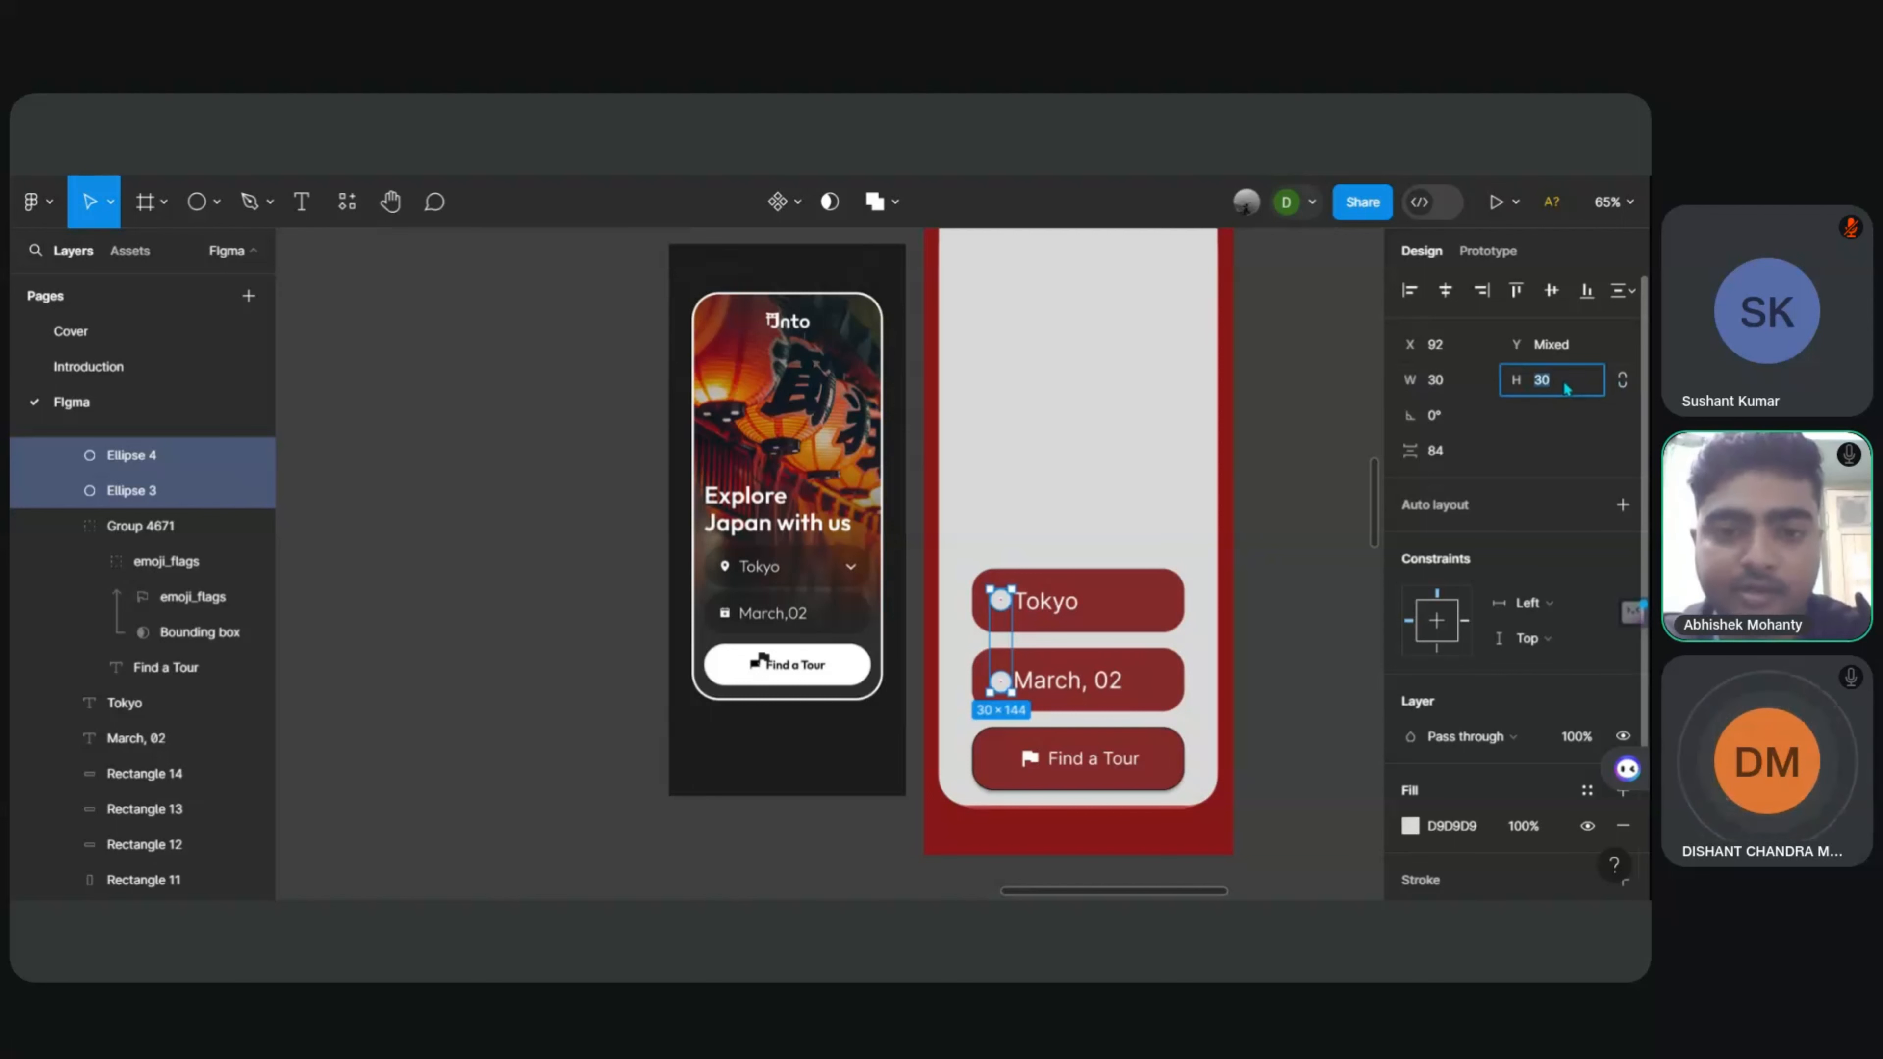
pyautogui.press('Escape')
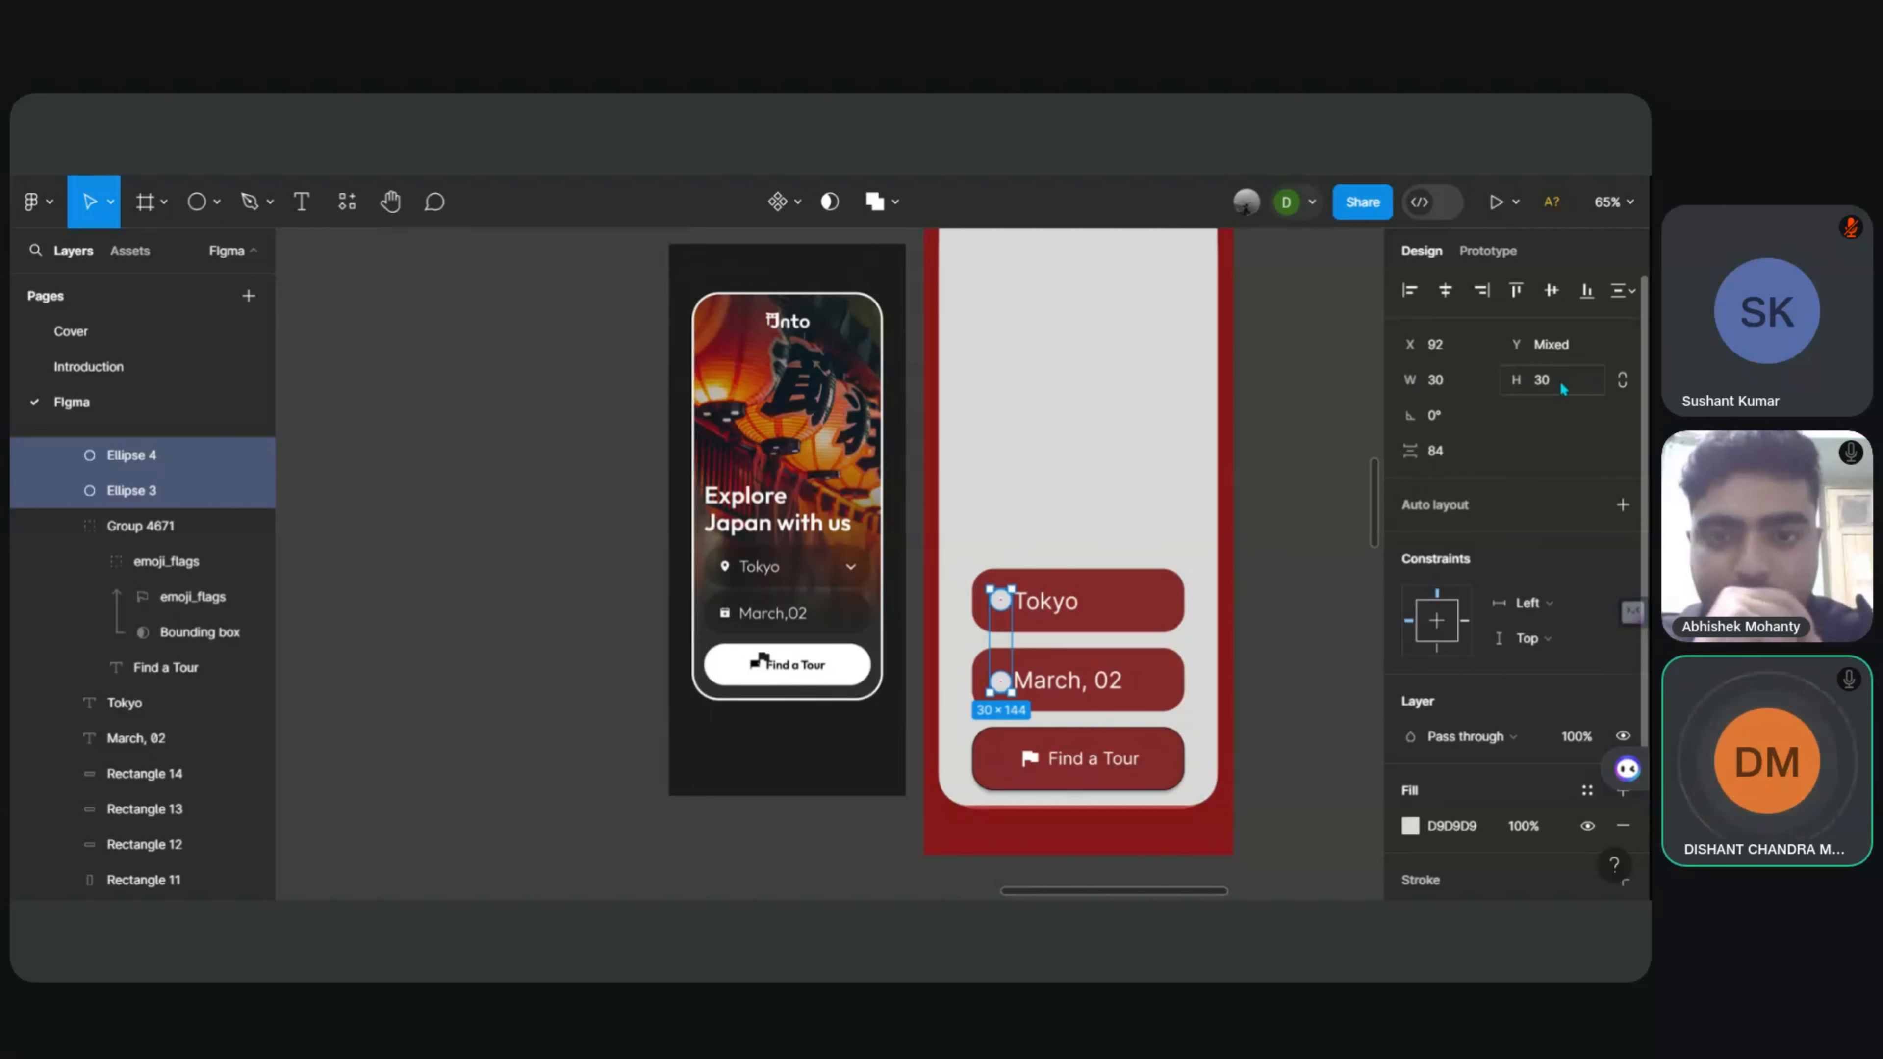
# Step: Set the height of both circles to 40 with proportions unconstrained, leaving the width at 30
pyautogui.click(1553, 381)
pyautogui.write('40')
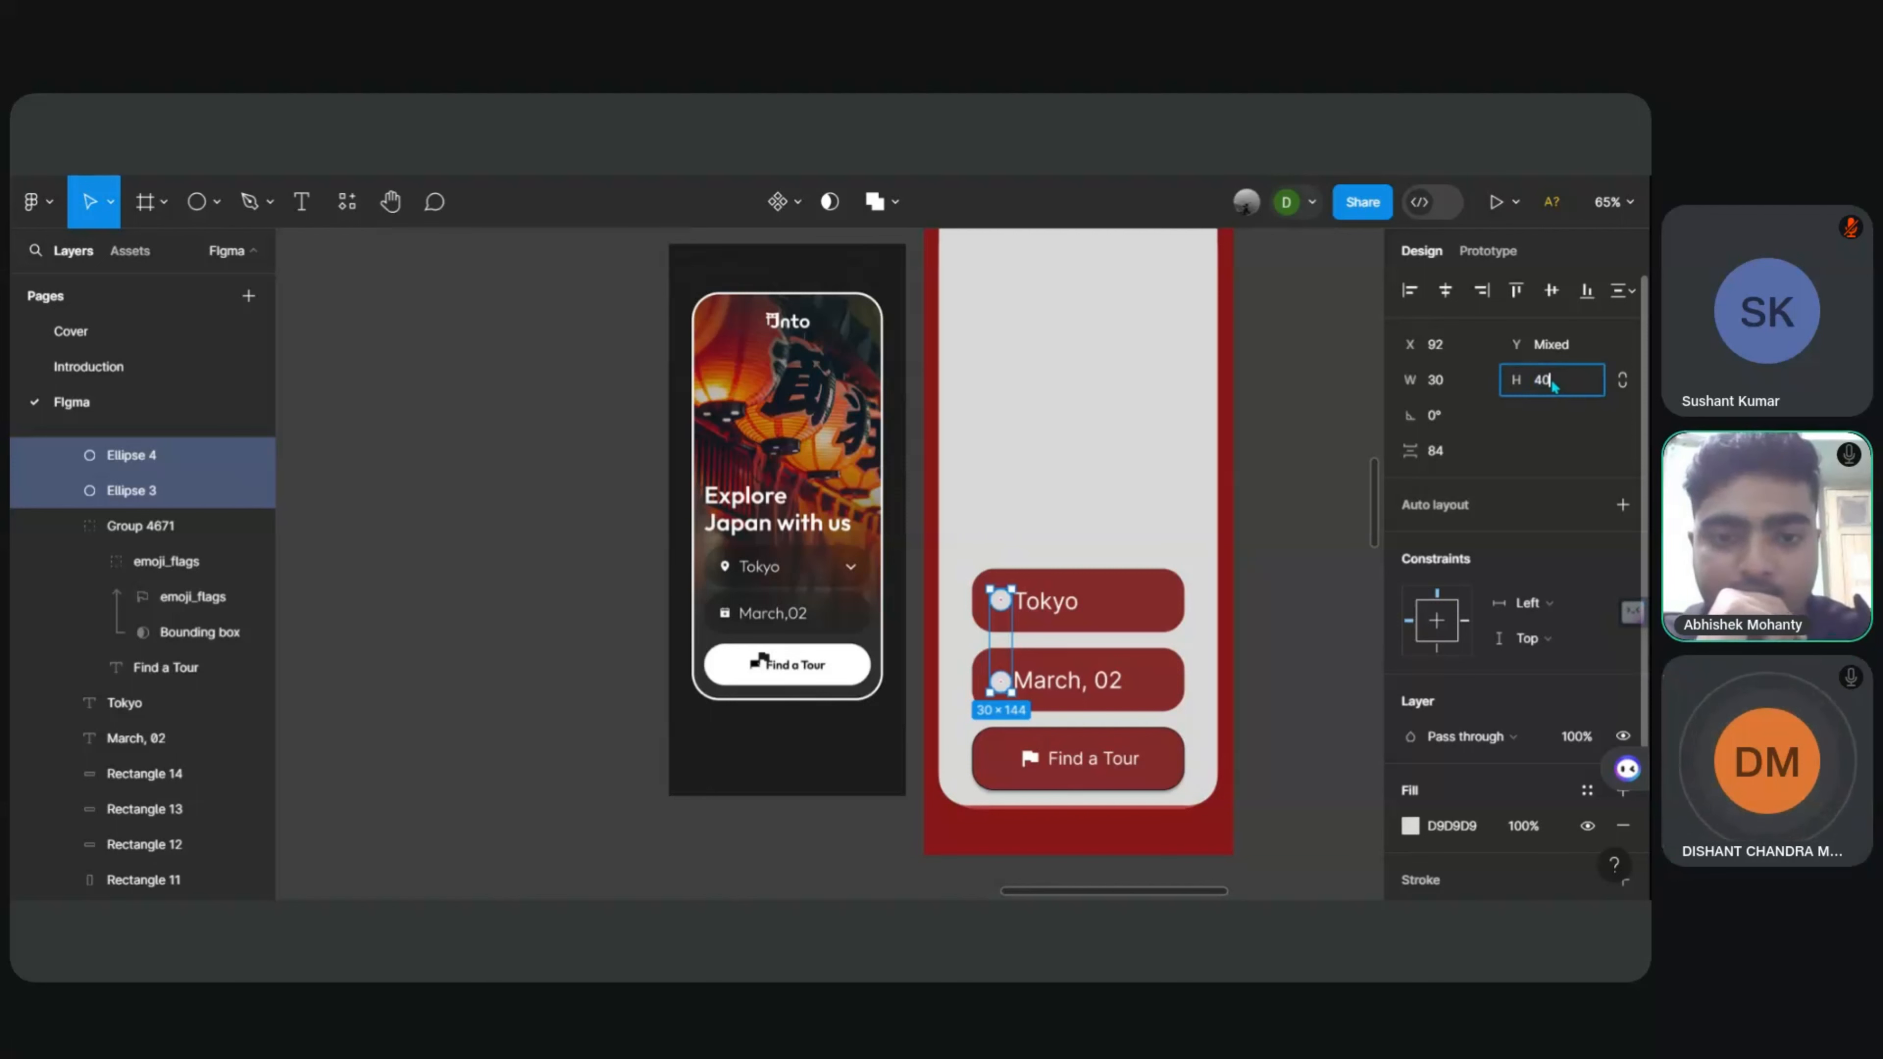
pyautogui.press('Return')
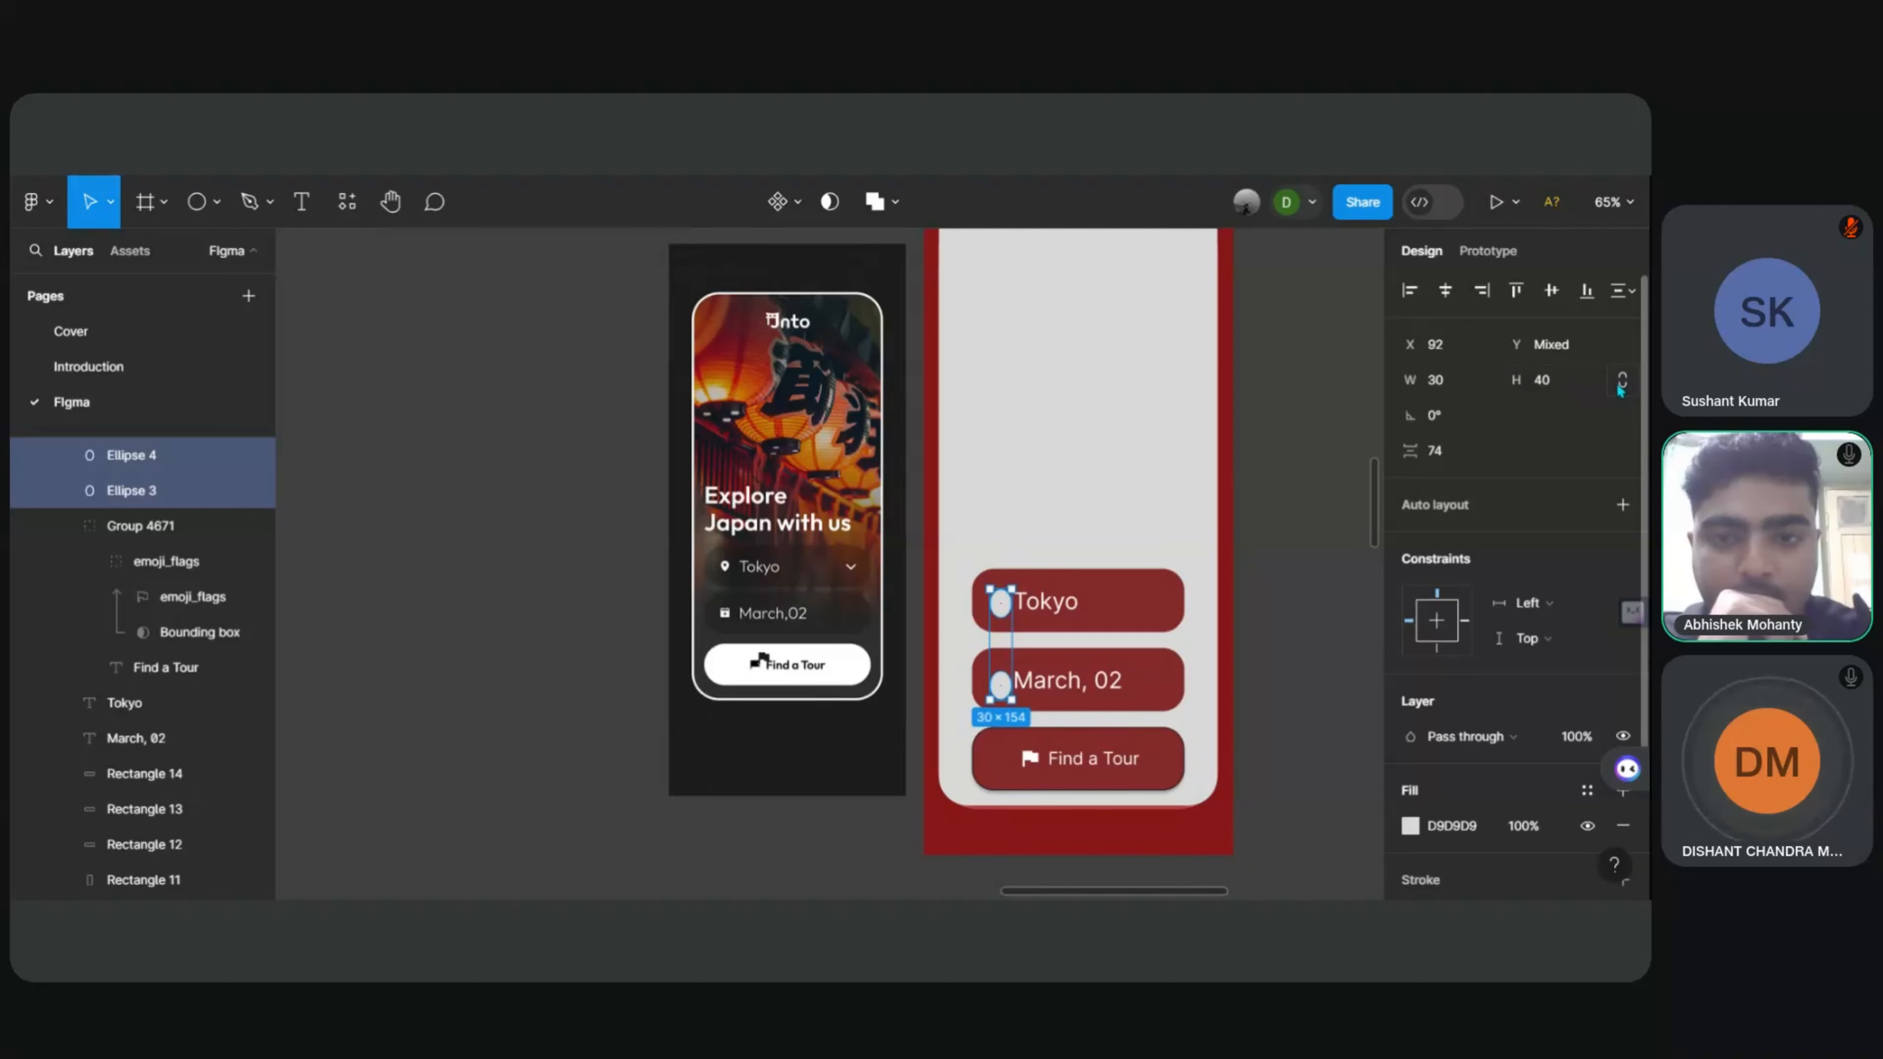
pyautogui.click(1566, 381)
pyautogui.press('Return')
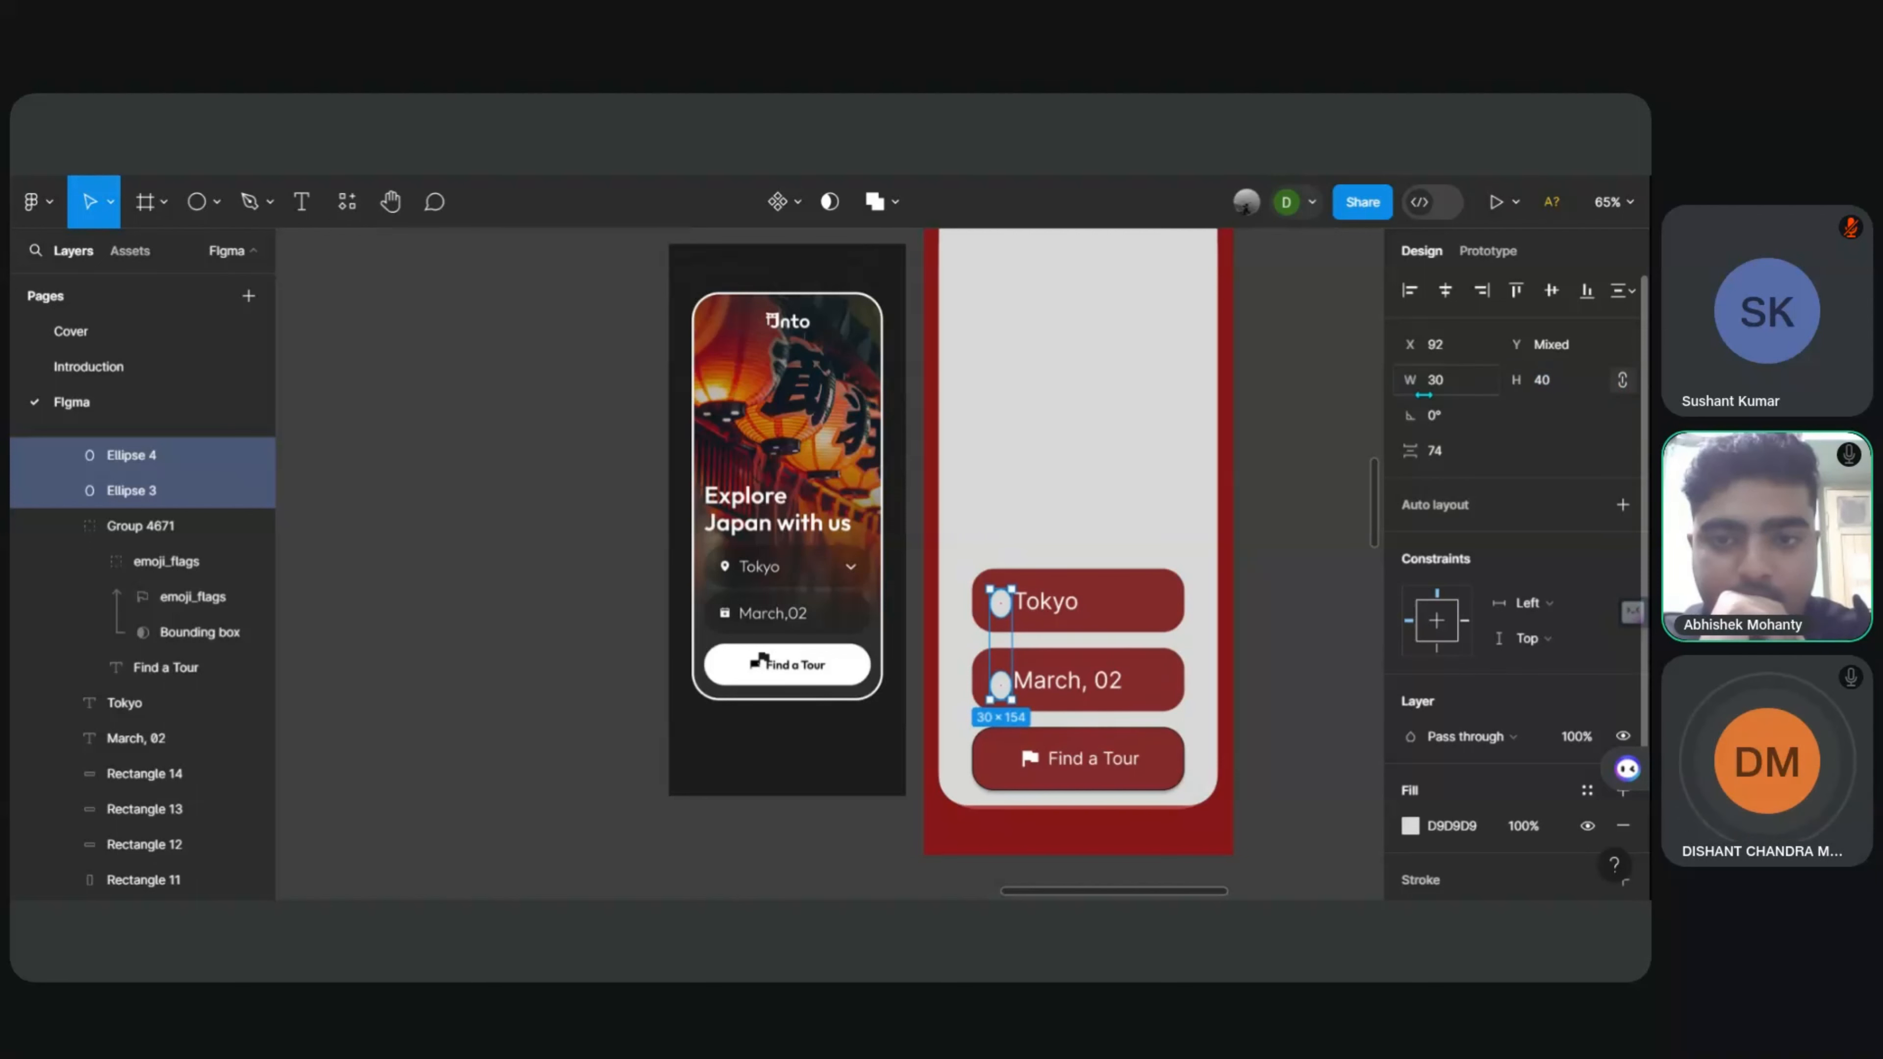
# Step: Set the height of both ellipses to 50 with proportions unconstrained
pyautogui.click(1573, 387)
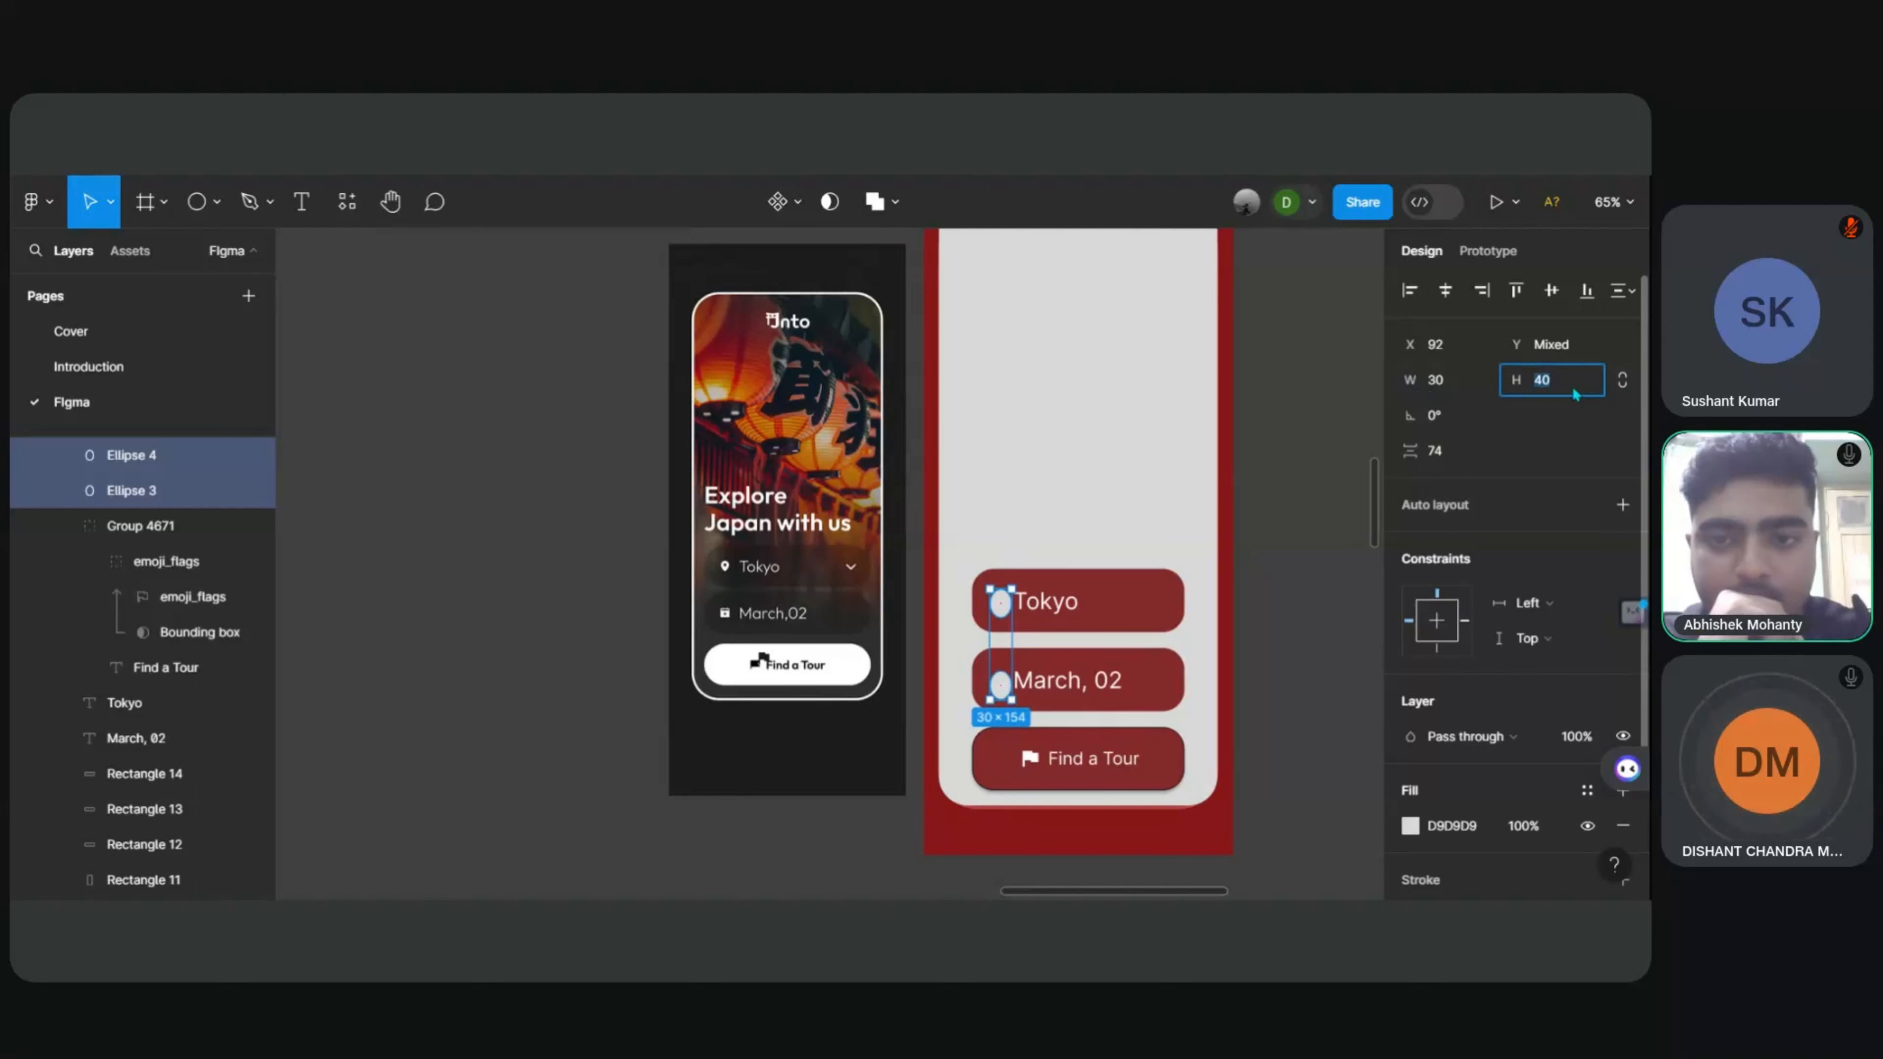
pyautogui.write('50')
pyautogui.press('Return')
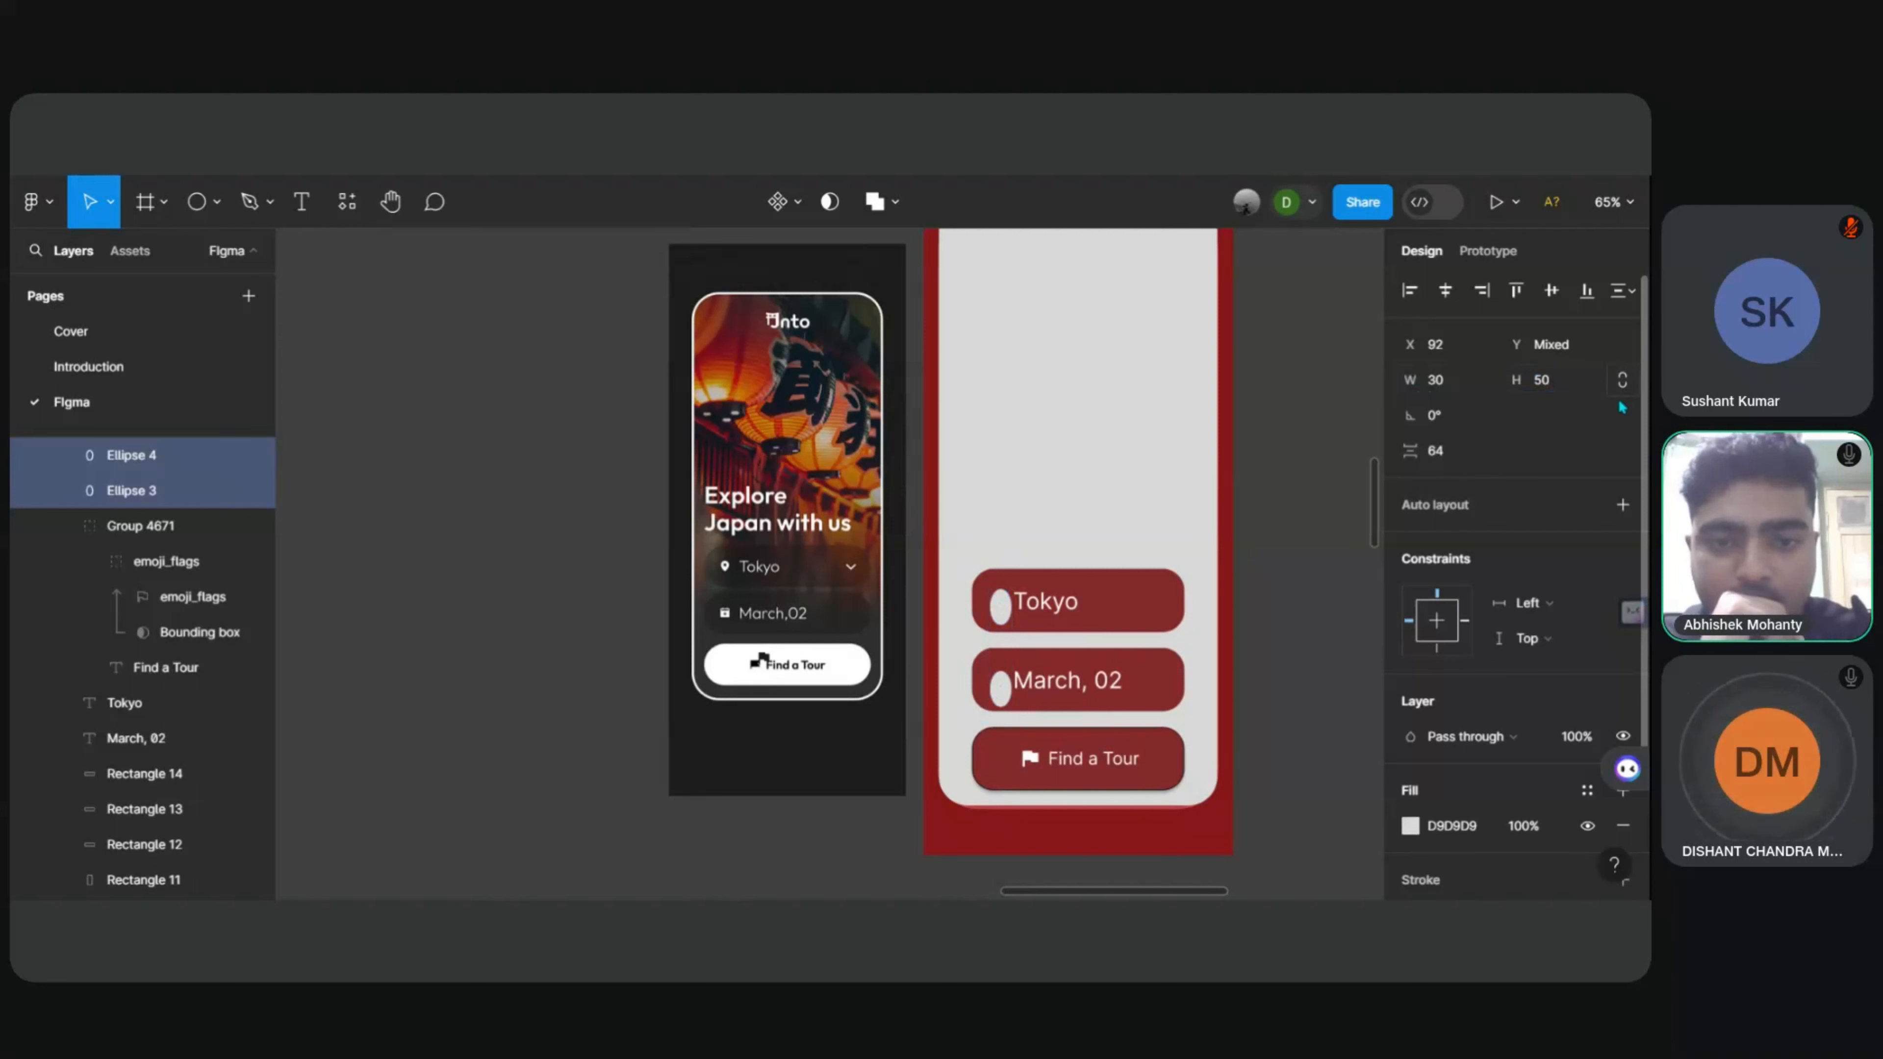
# Step: Set the height of both ellipses to 30 with proportions constrained, and stretch them to about 32 wide
pyautogui.click(1571, 388)
pyautogui.press('BackSpace')
pyautogui.press('BackSpace')
pyautogui.write('30')
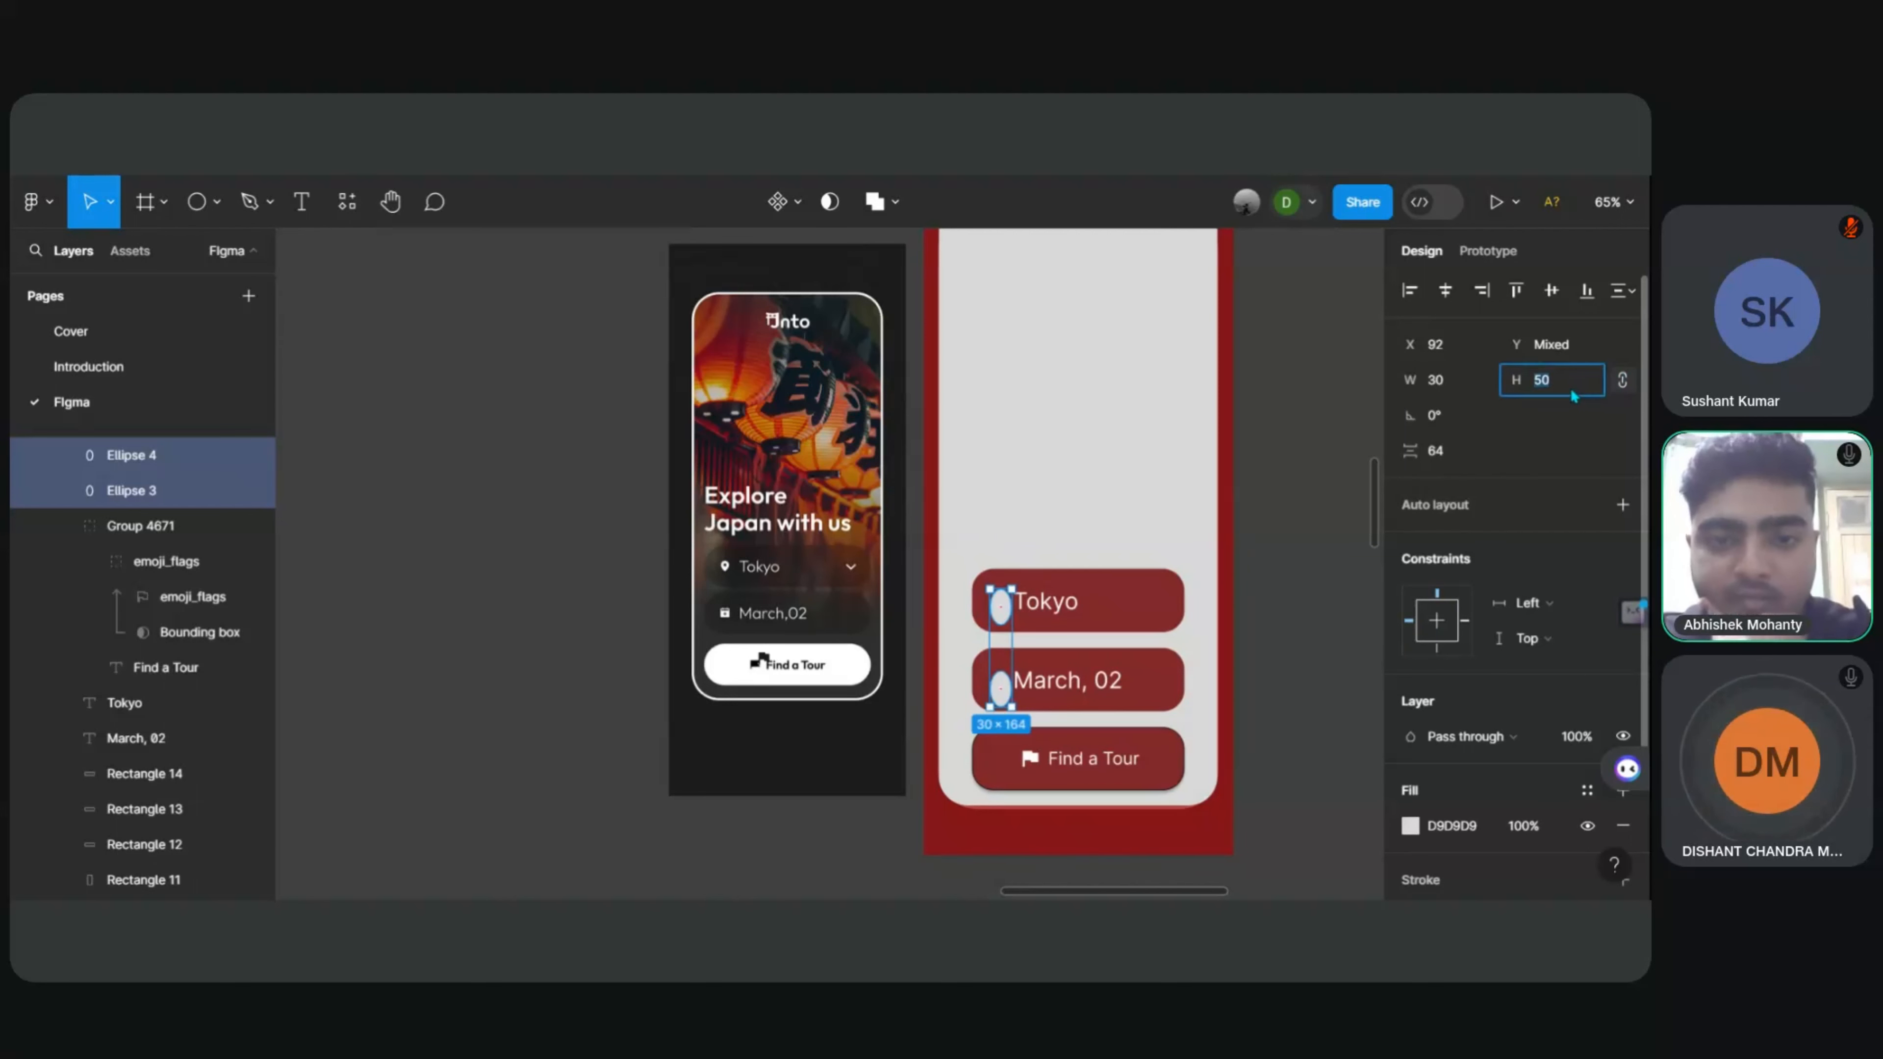
pyautogui.press('Return')
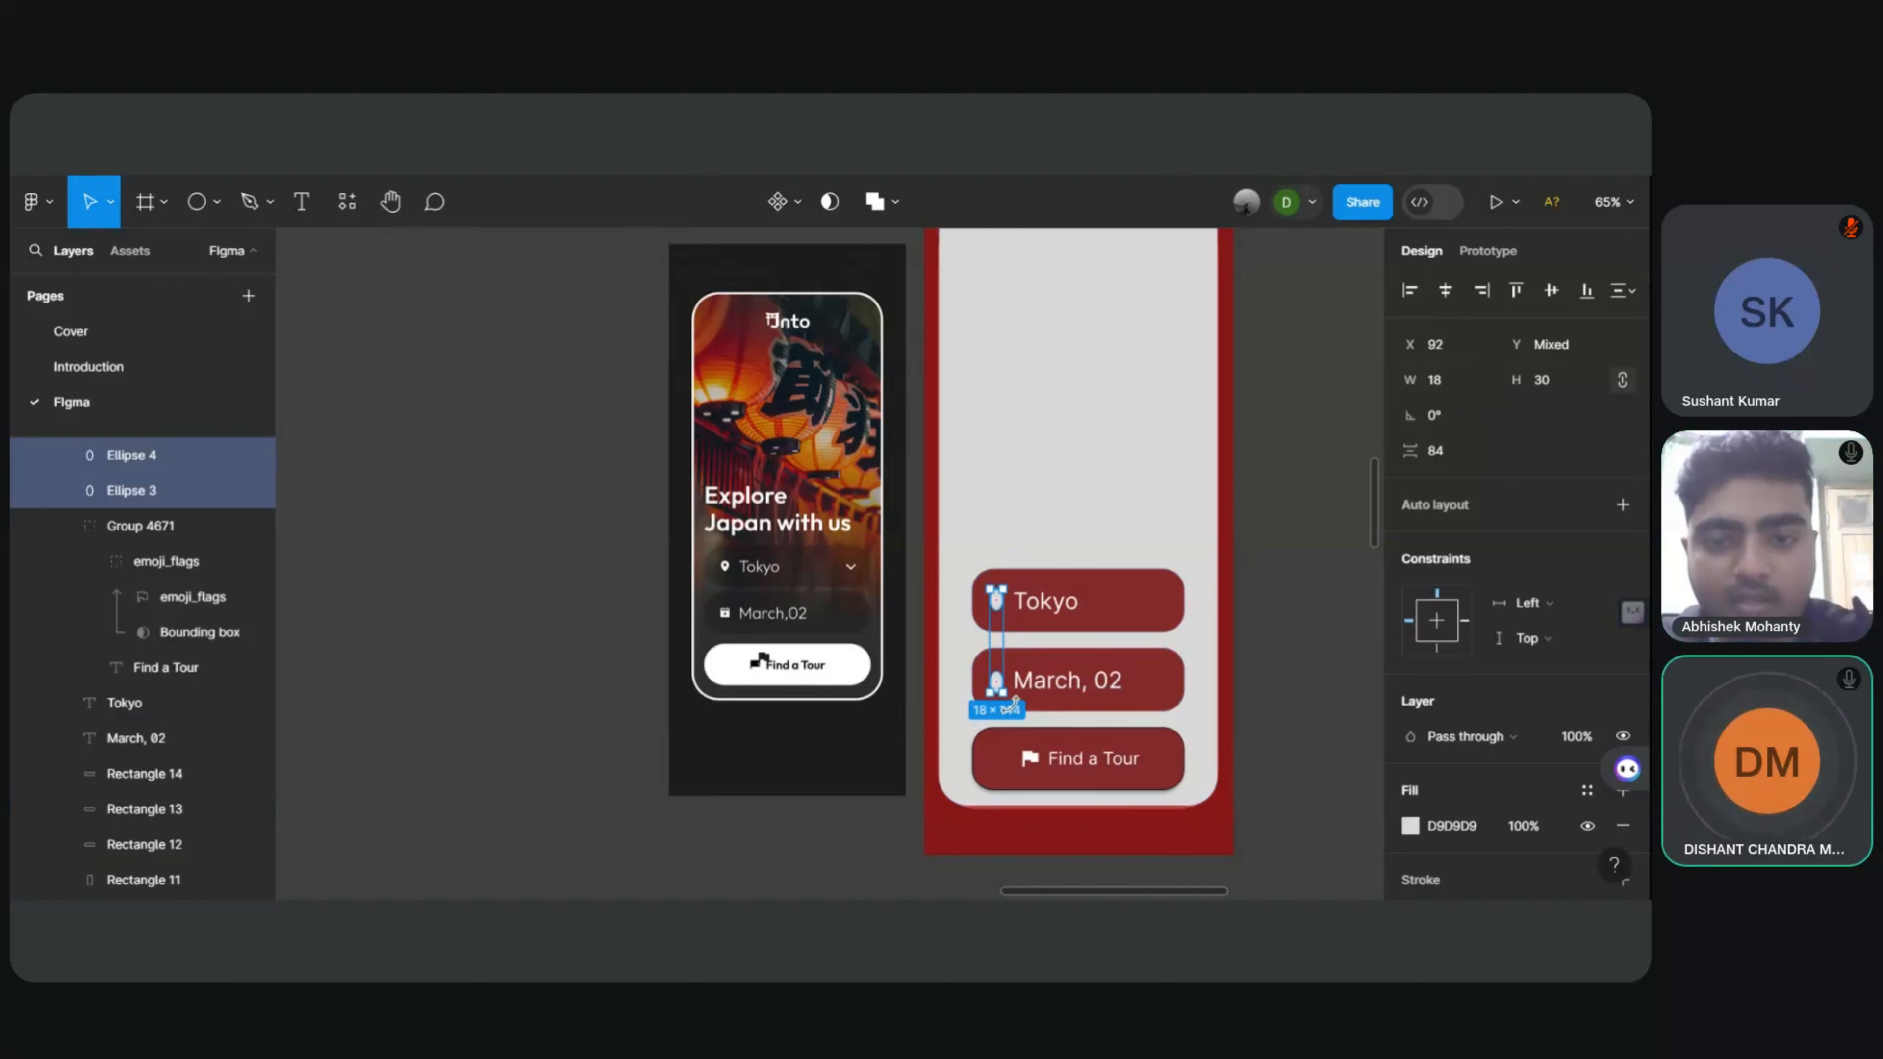
pyautogui.moveTo(1005, 695); pyautogui.dragTo(1014, 698)
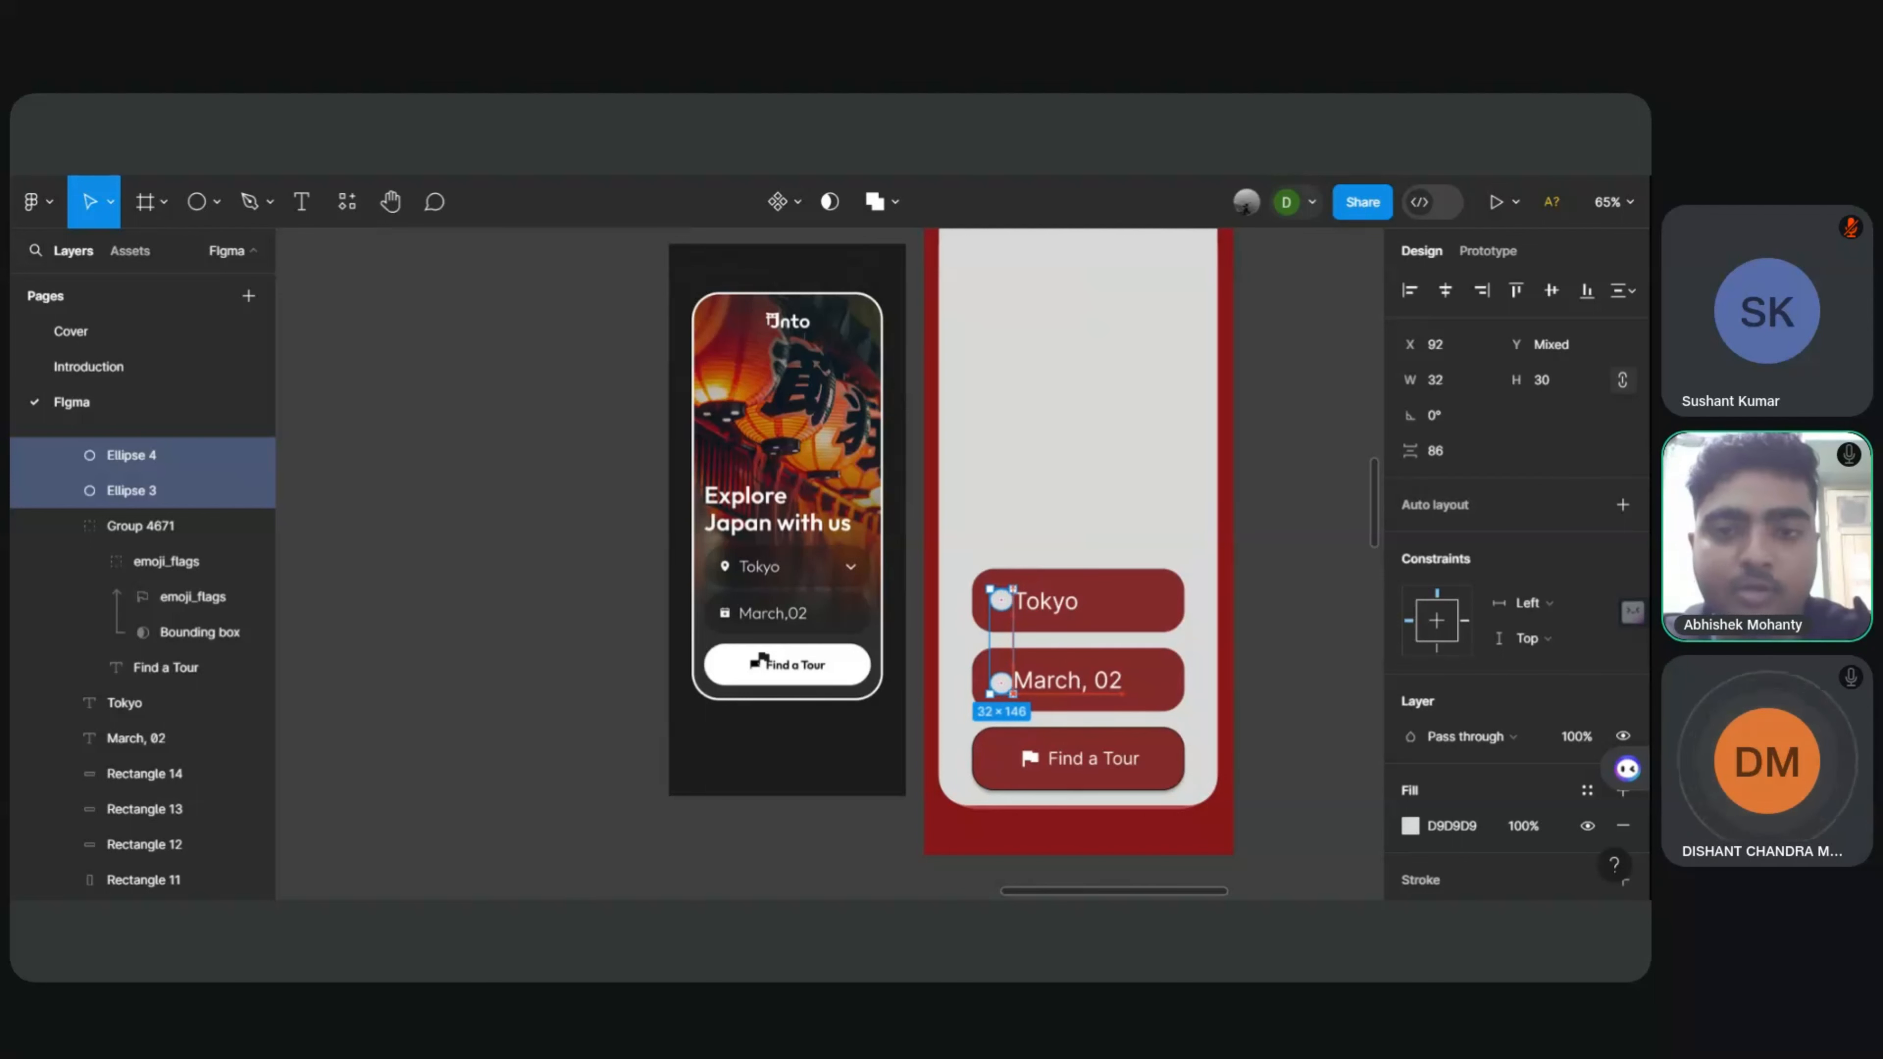
pyautogui.click(1337, 589)
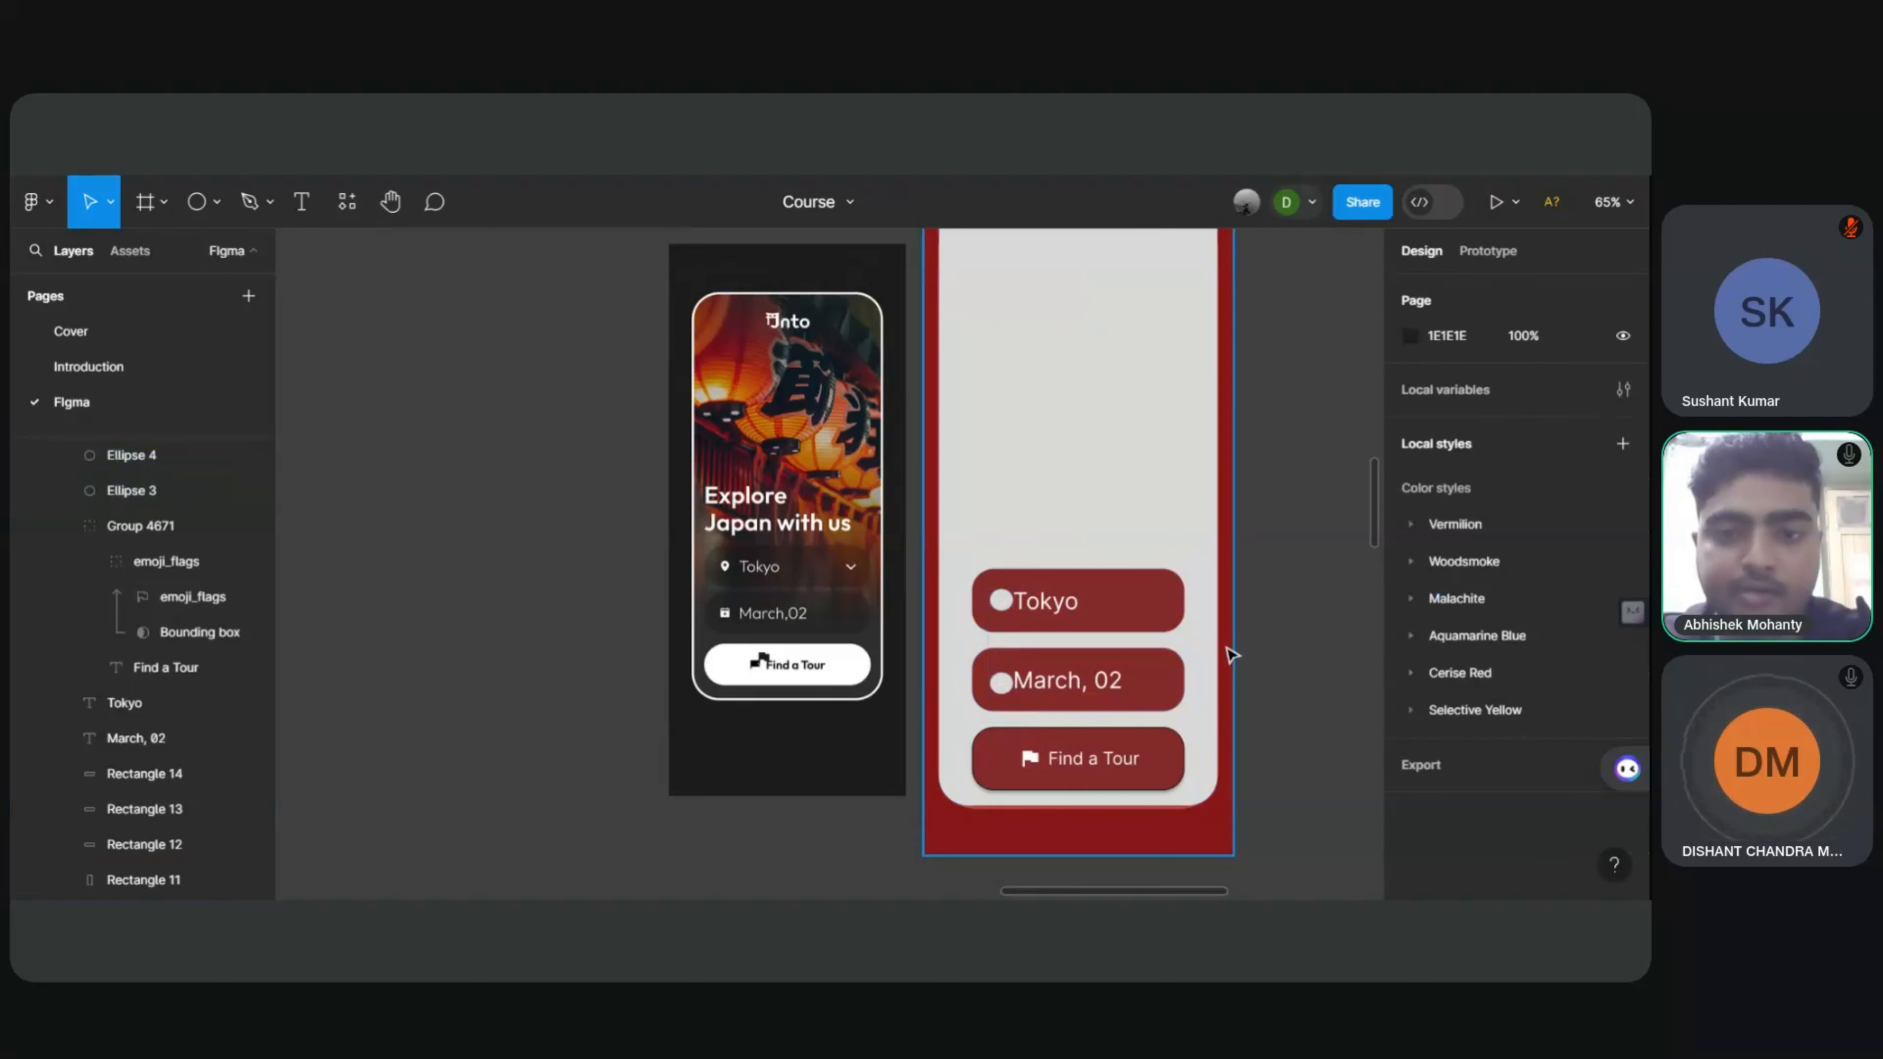
# Step: Select both ellipses beside Tokyo and March, 02 and set their width to 30 with proportions unconstrained
pyautogui.click(1000, 610)
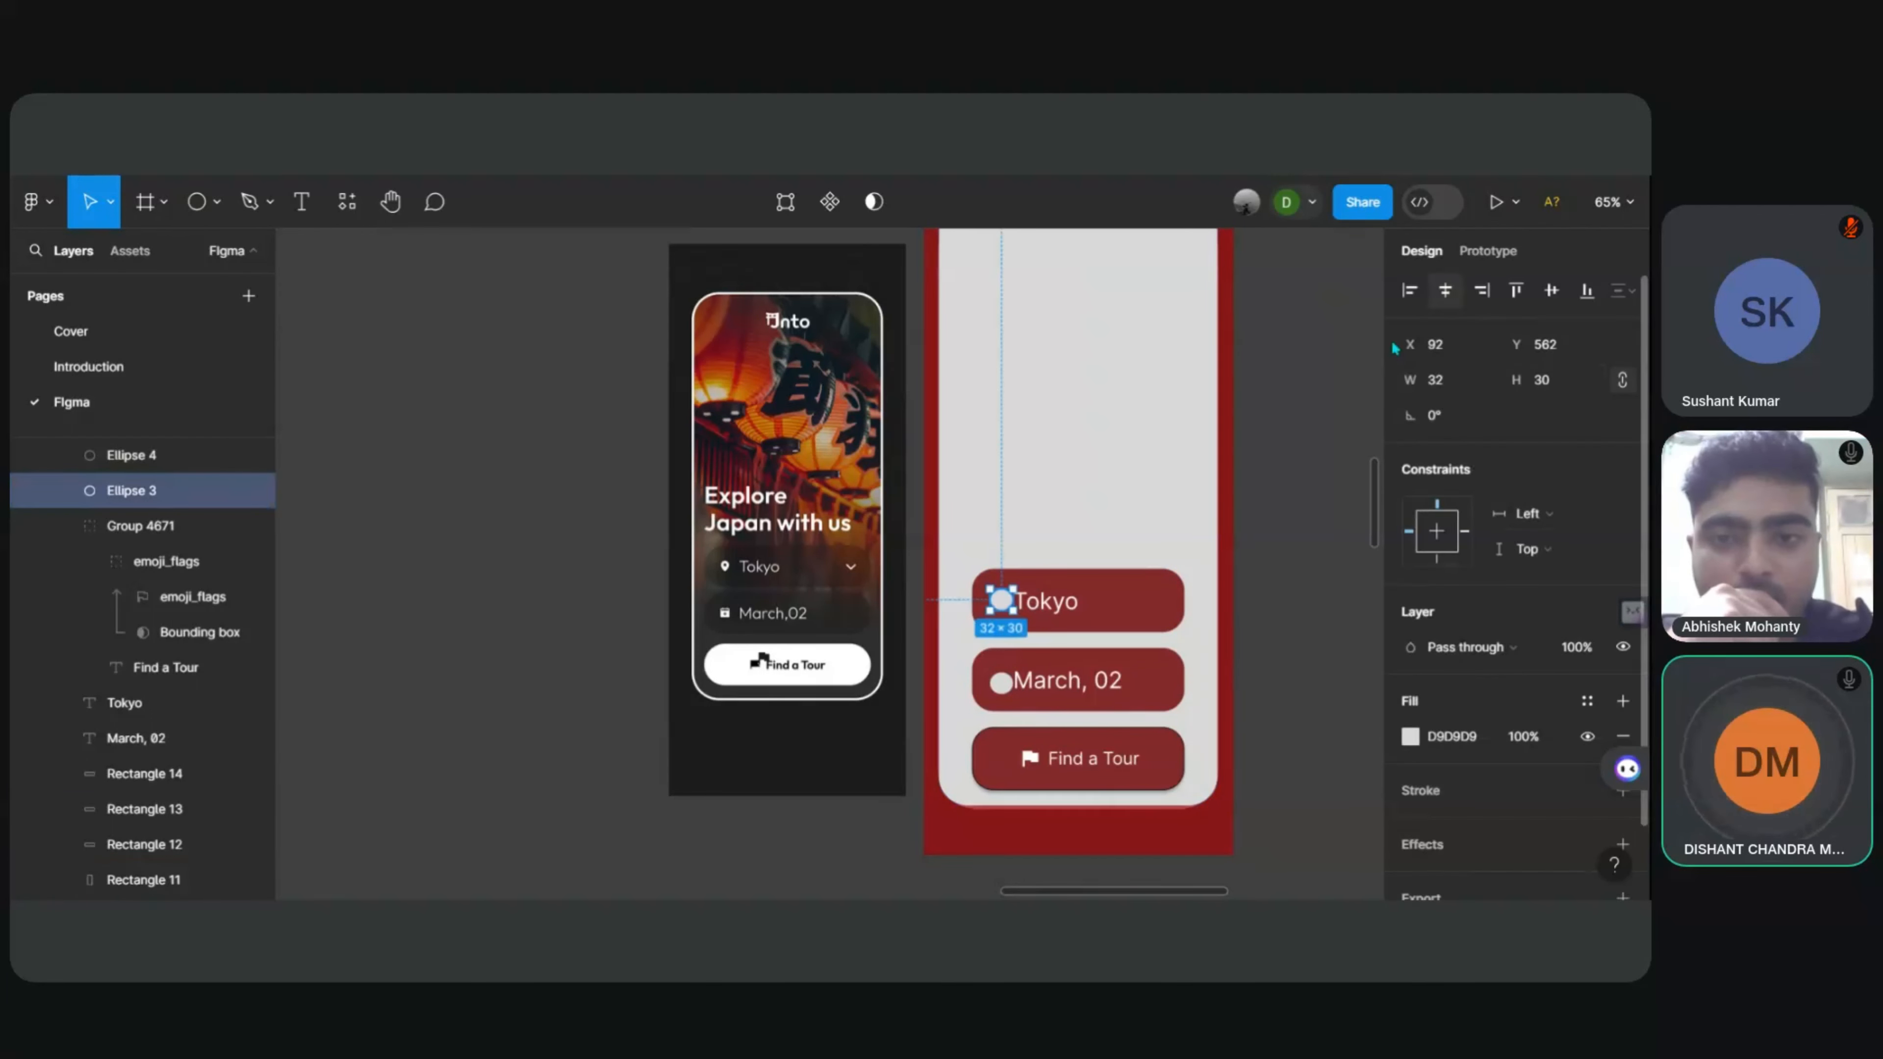
pyautogui.keyDown('shift'); pyautogui.click(1001, 683); pyautogui.keyUp('shift')
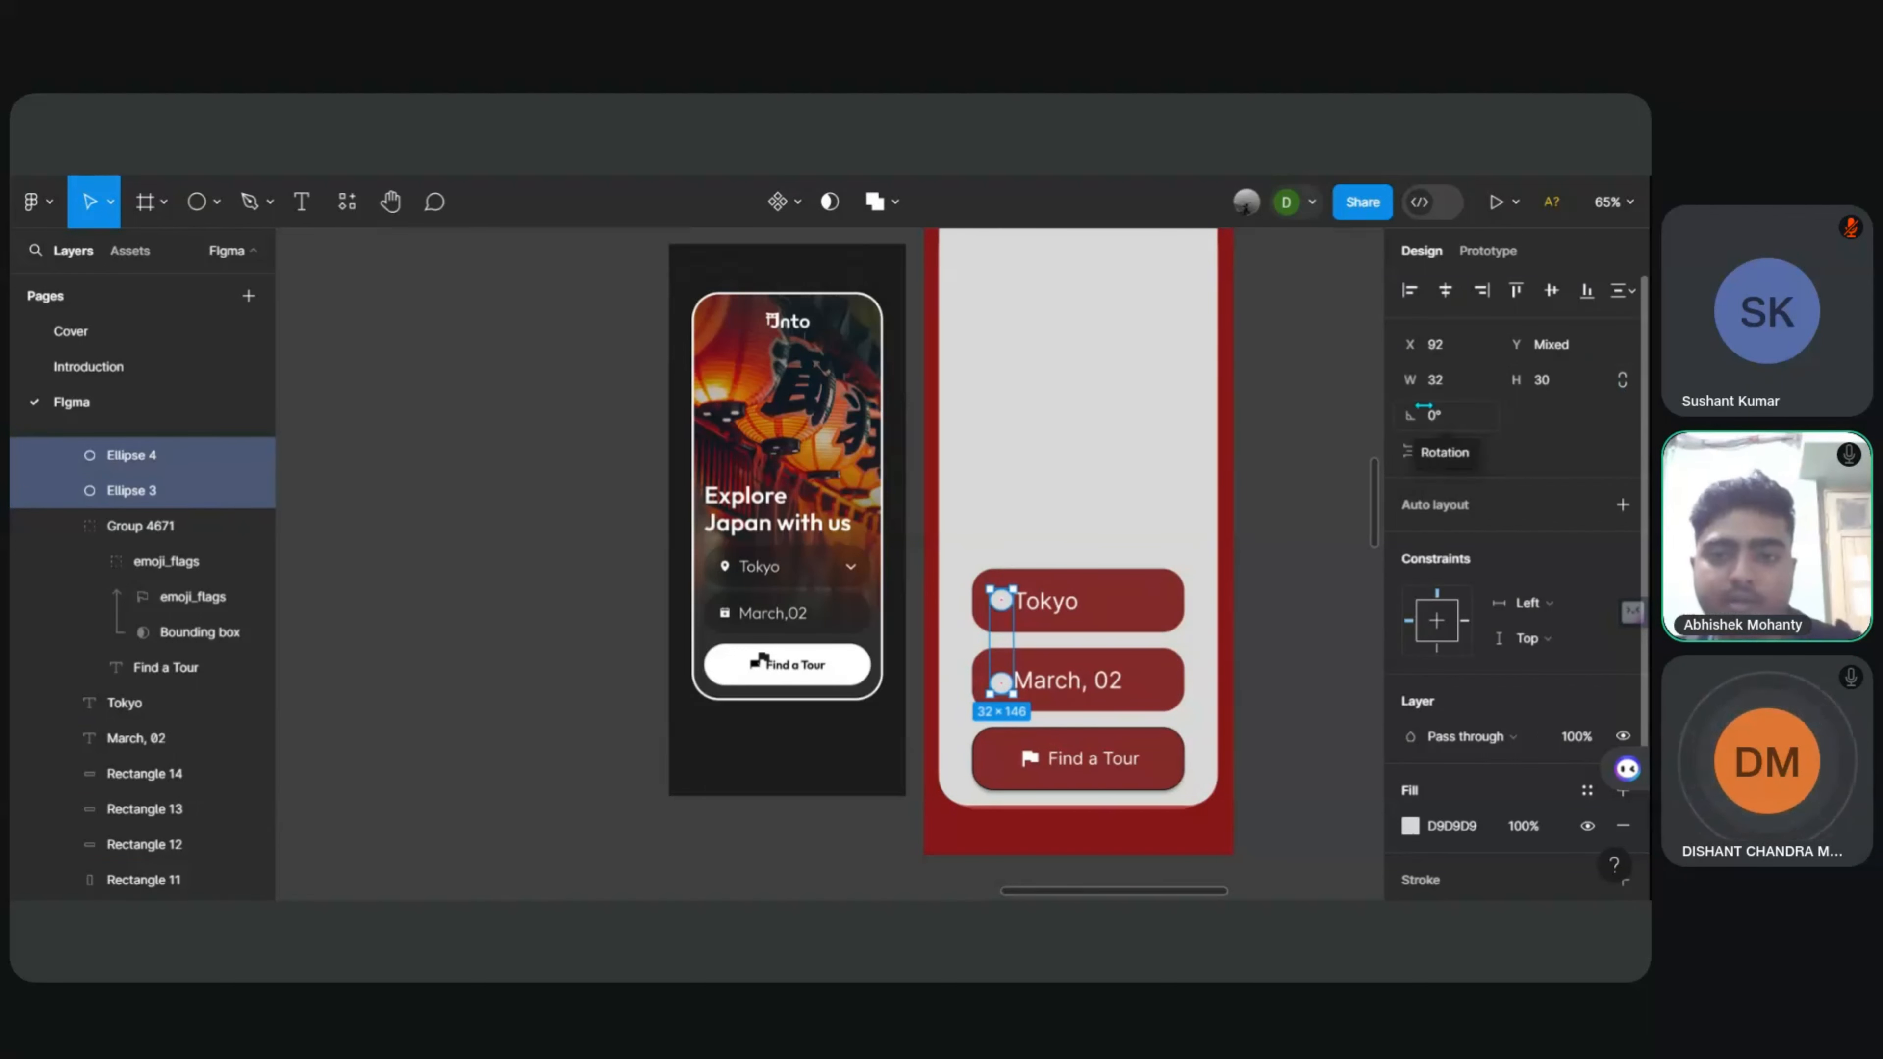
pyautogui.click(1454, 395)
pyautogui.write('30')
pyautogui.press('Return')
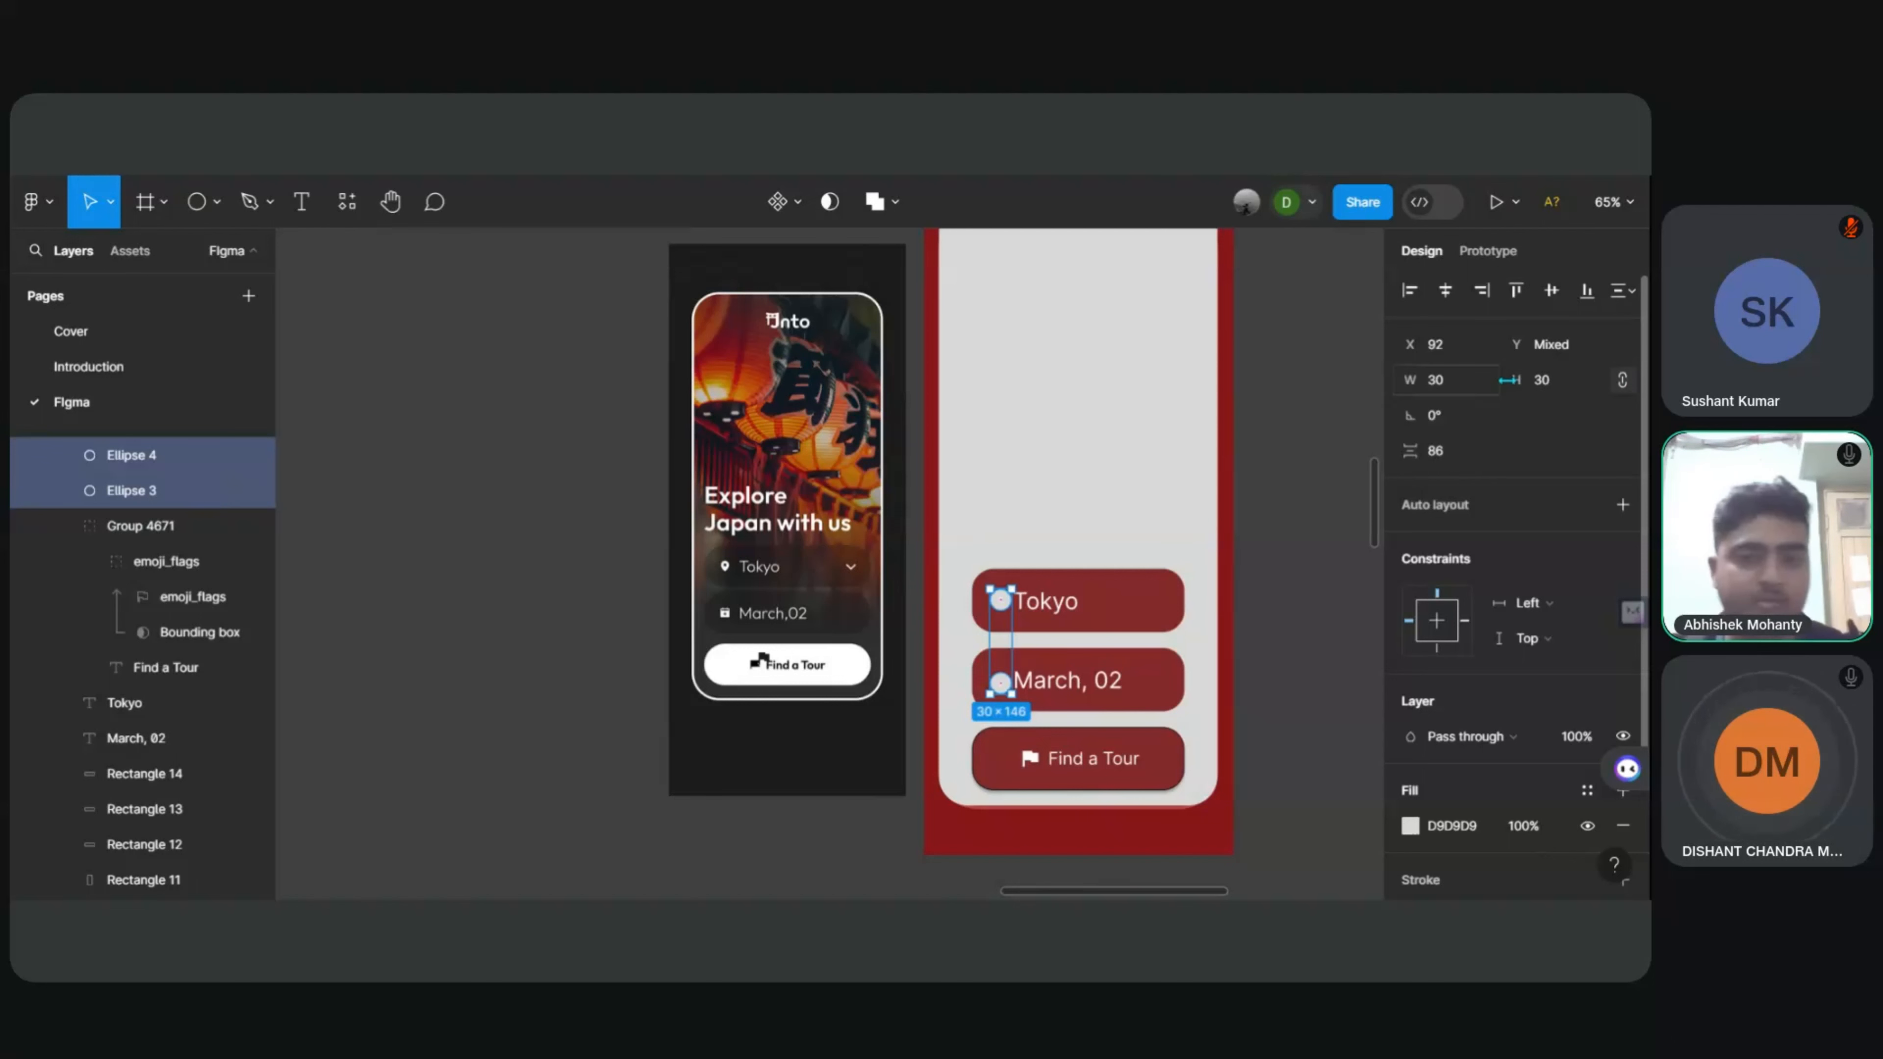
# Step: Scale both circles to a height of 40 with proportions constrained
pyautogui.click(1549, 392)
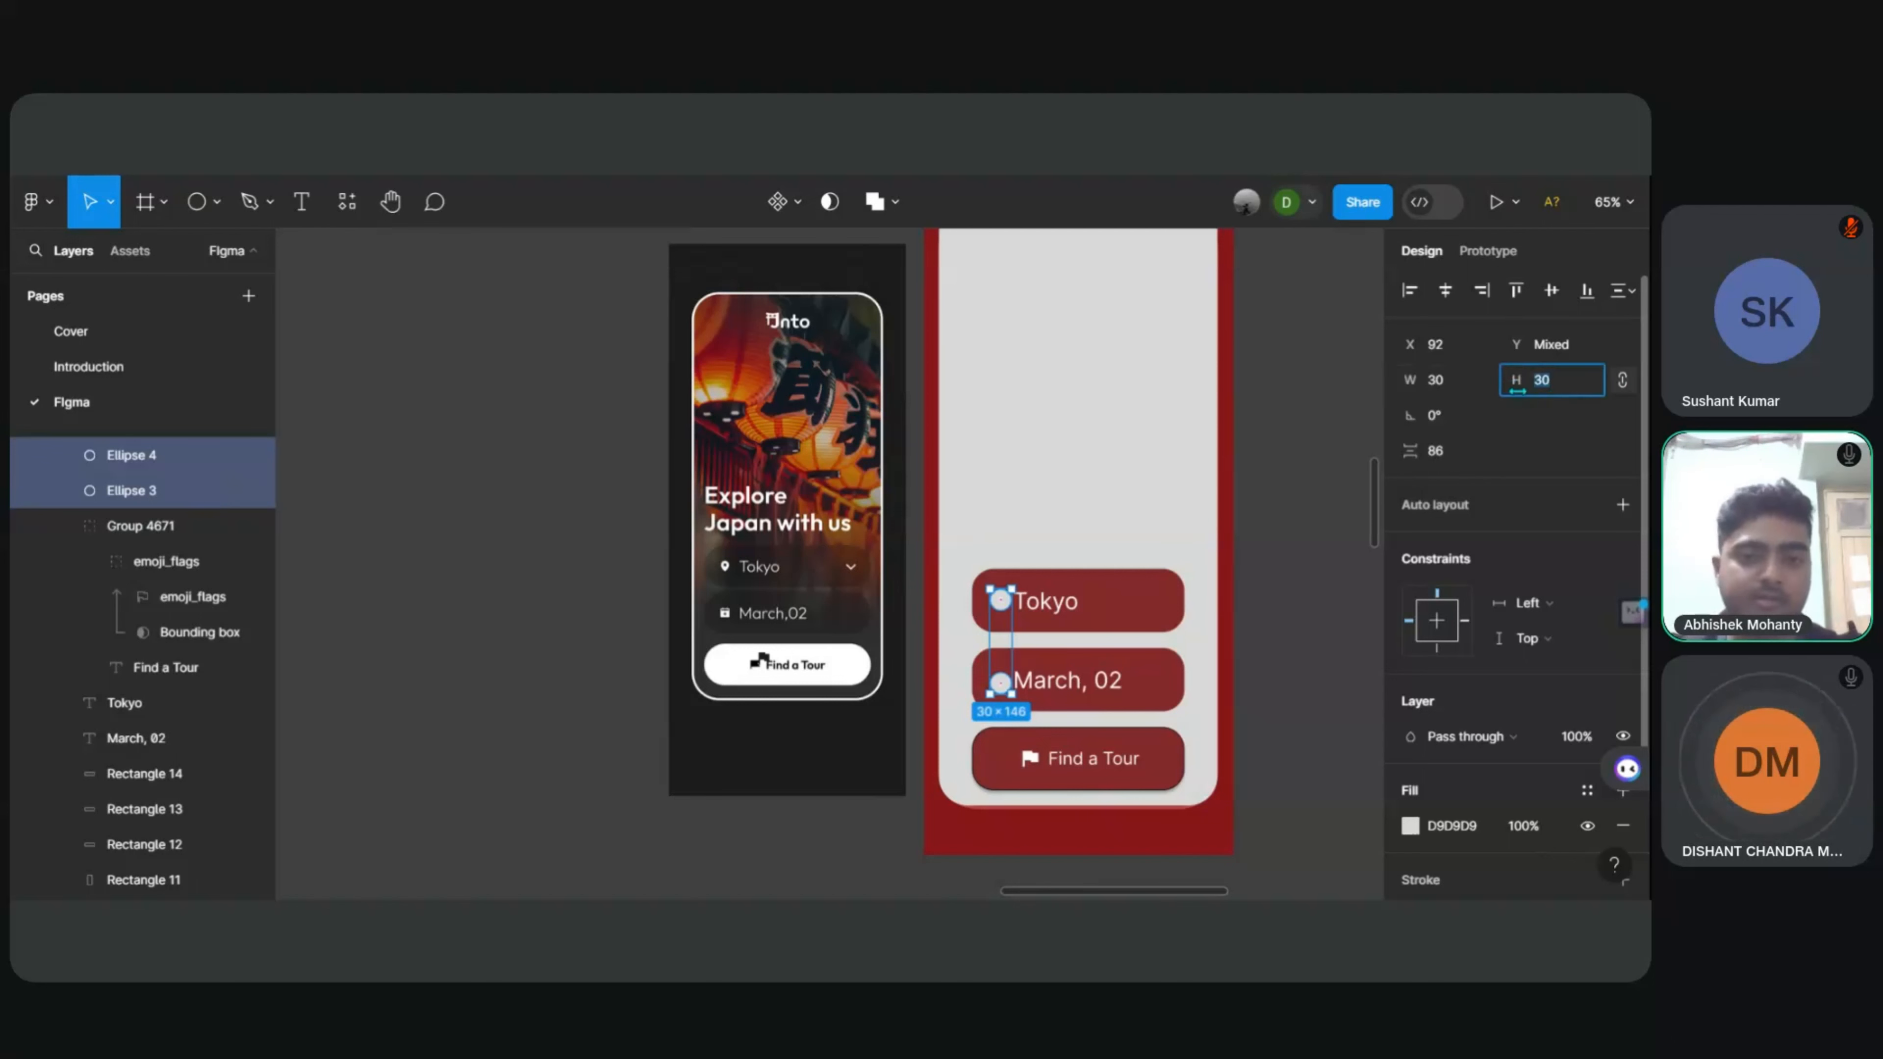
pyautogui.write('40')
pyautogui.press('Return')
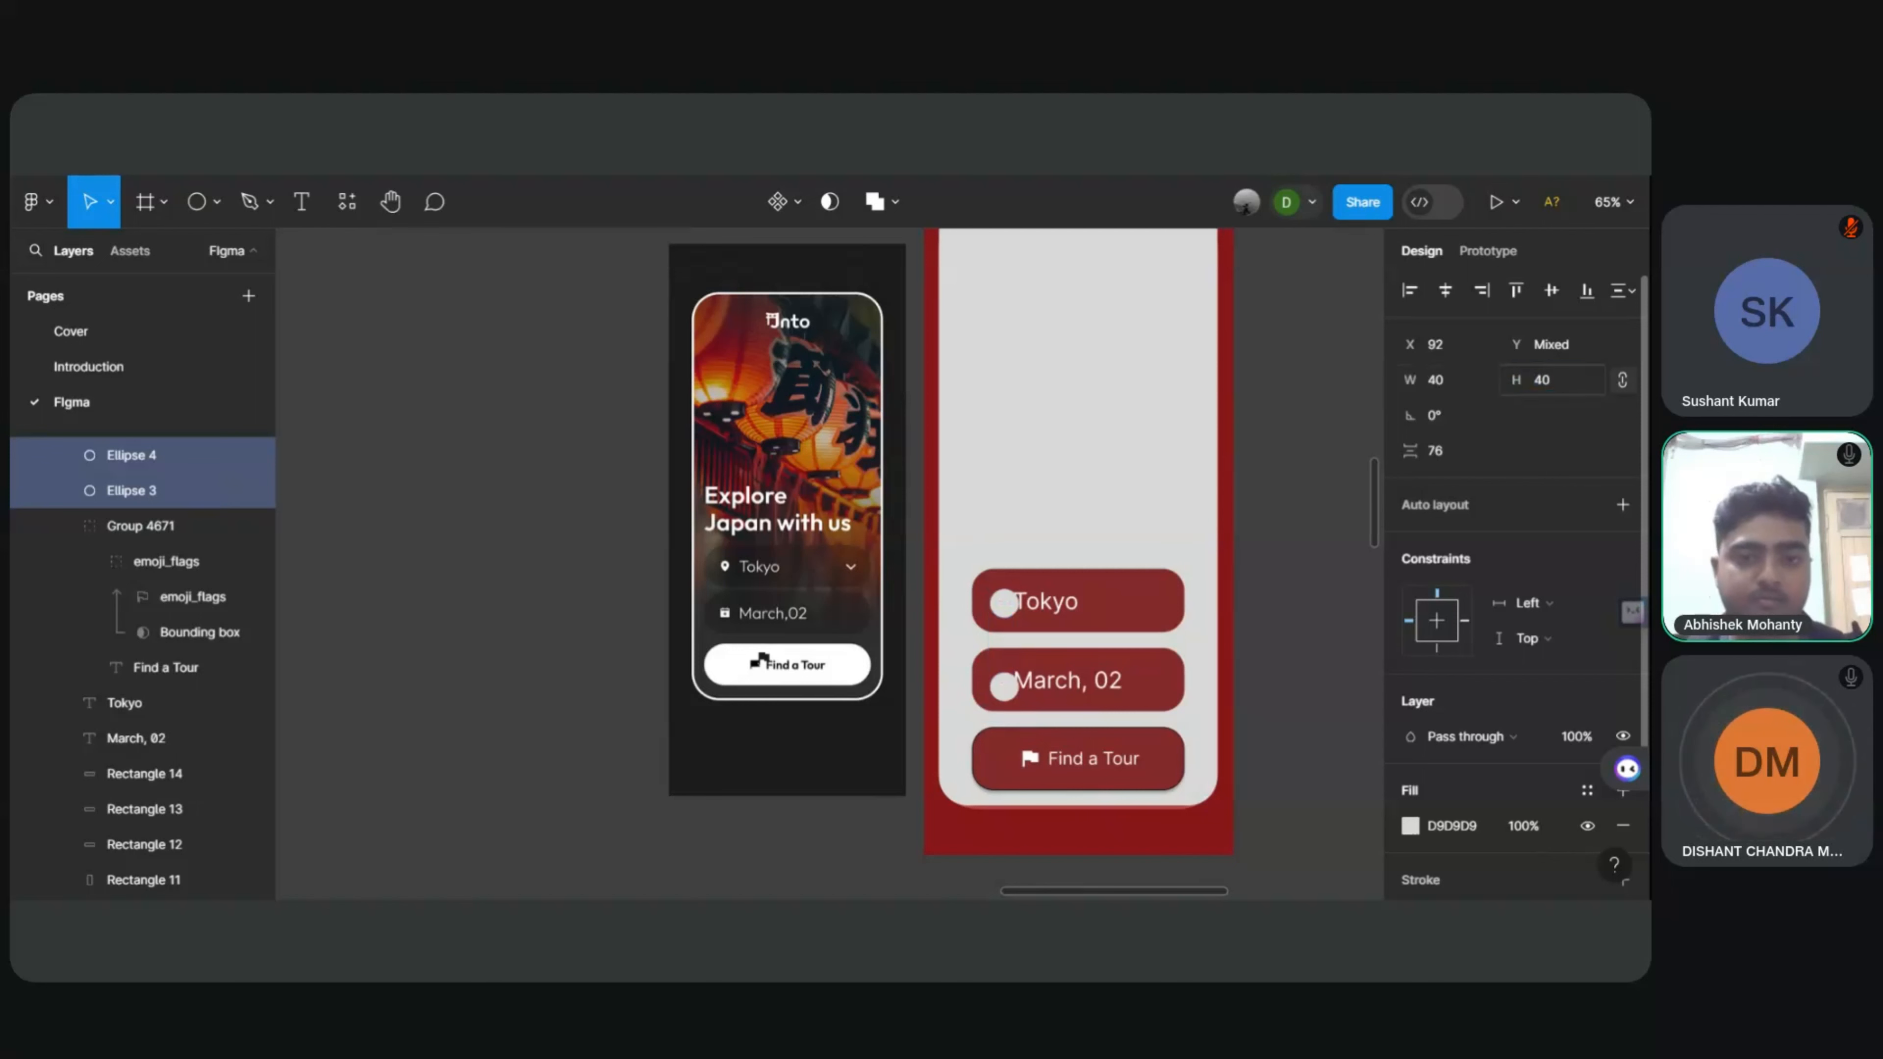
# Step: Scale both circles back to 30 × 30 with proportions constrained
pyautogui.click(1558, 381)
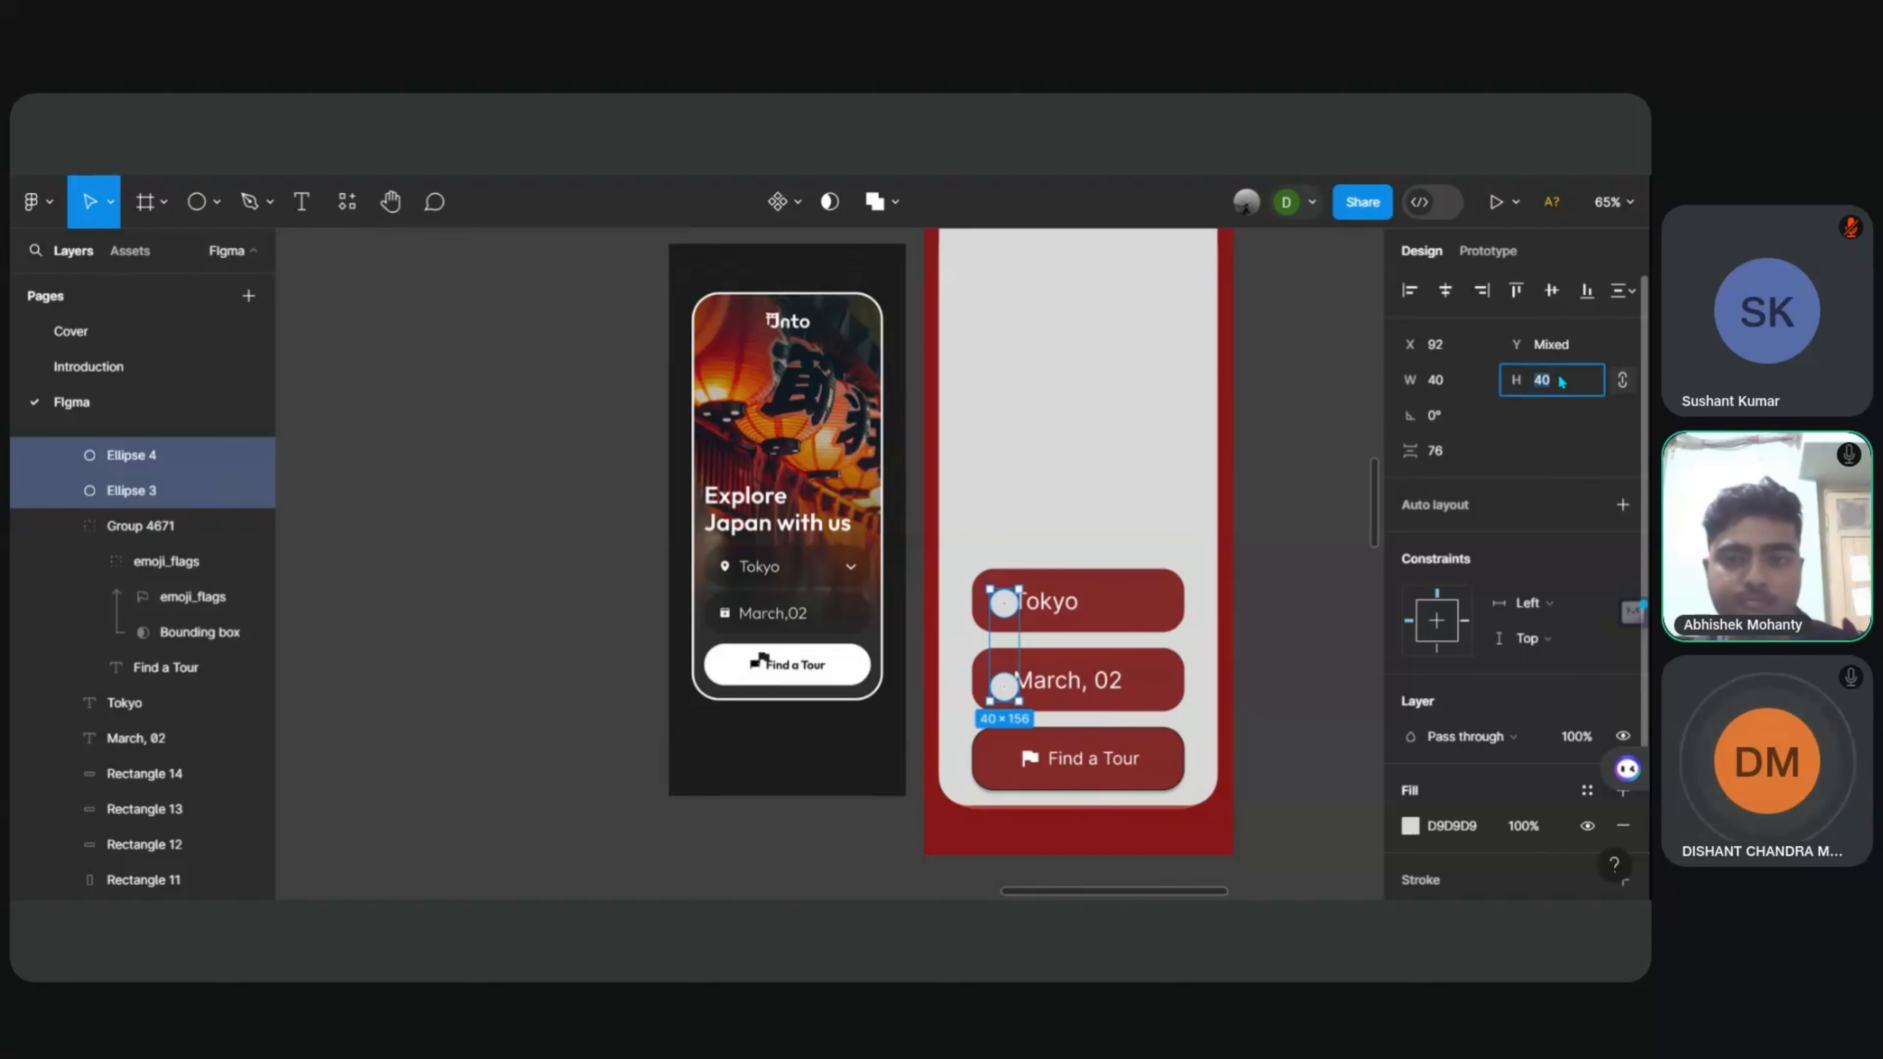
pyautogui.write('30')
pyautogui.press('Return')
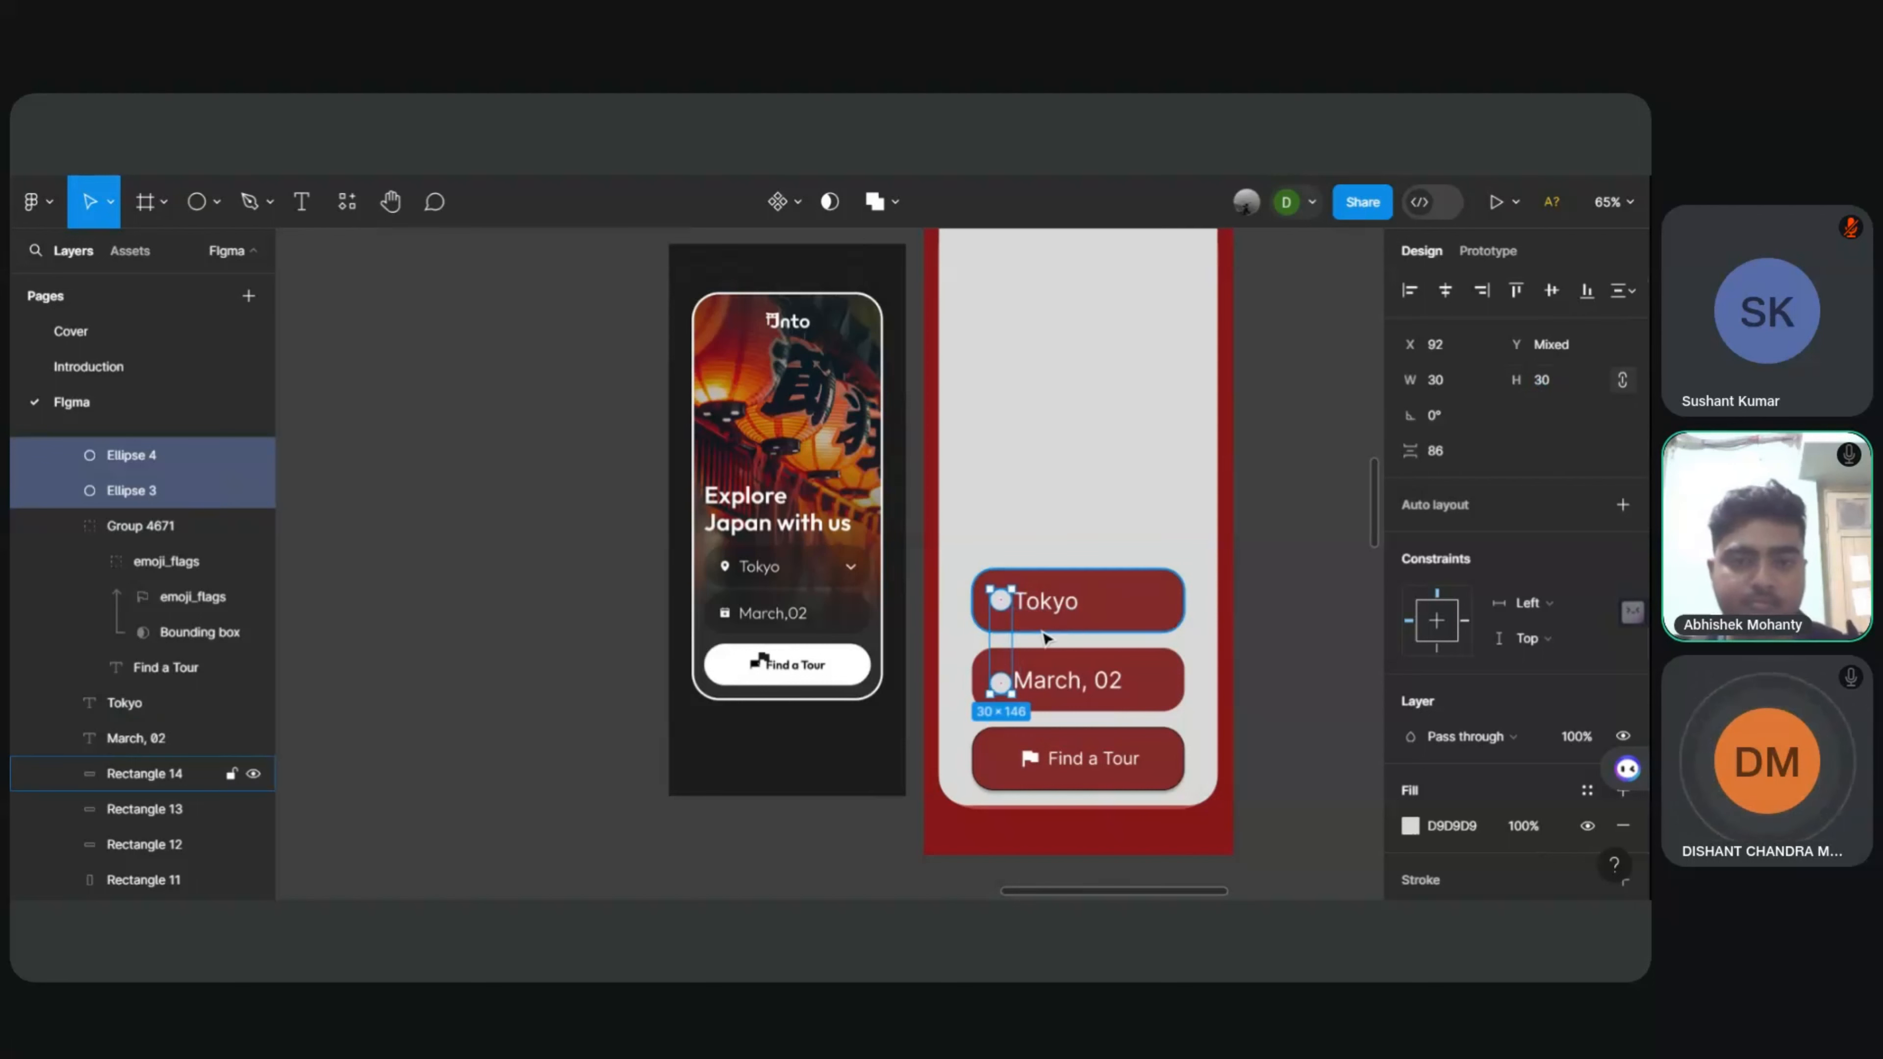
# Step: Set both small ellipses beside Tokyo and March, 02 to a size of 20 × 20
pyautogui.click(1553, 380)
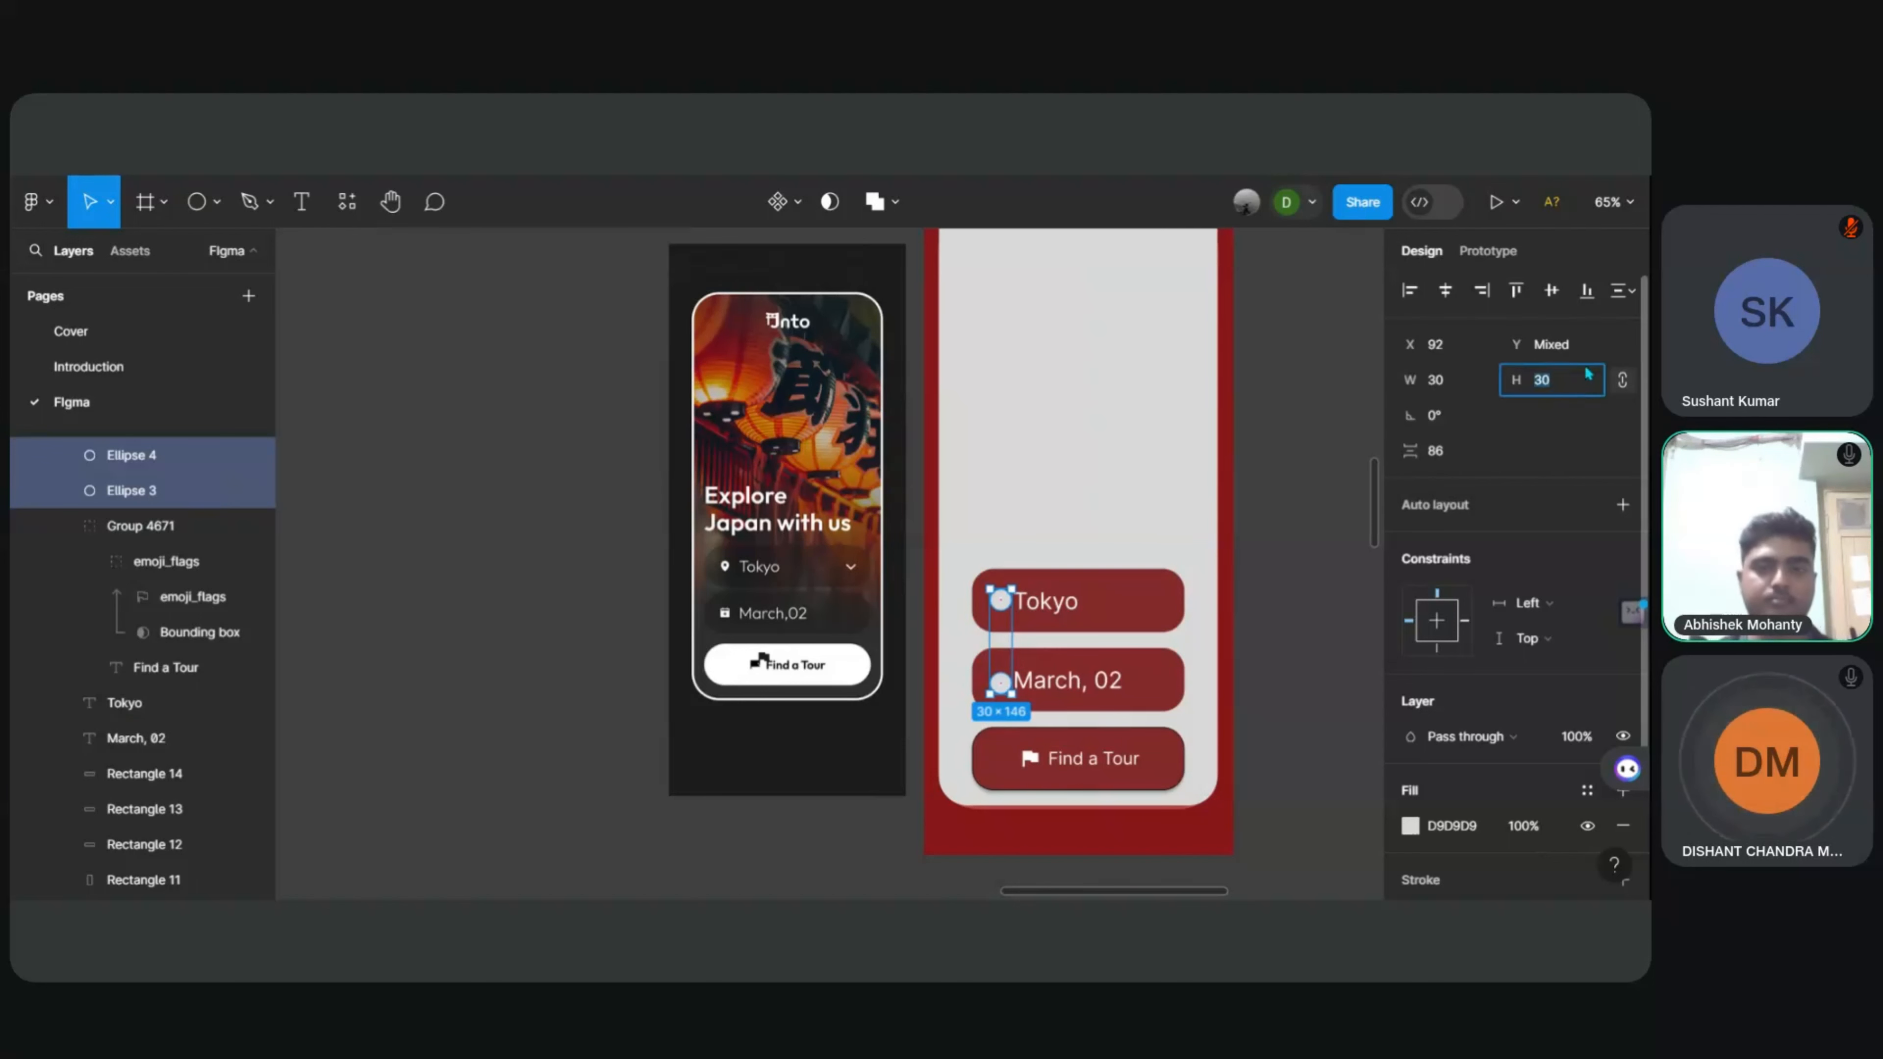
pyautogui.write('20')
pyautogui.press('Return')
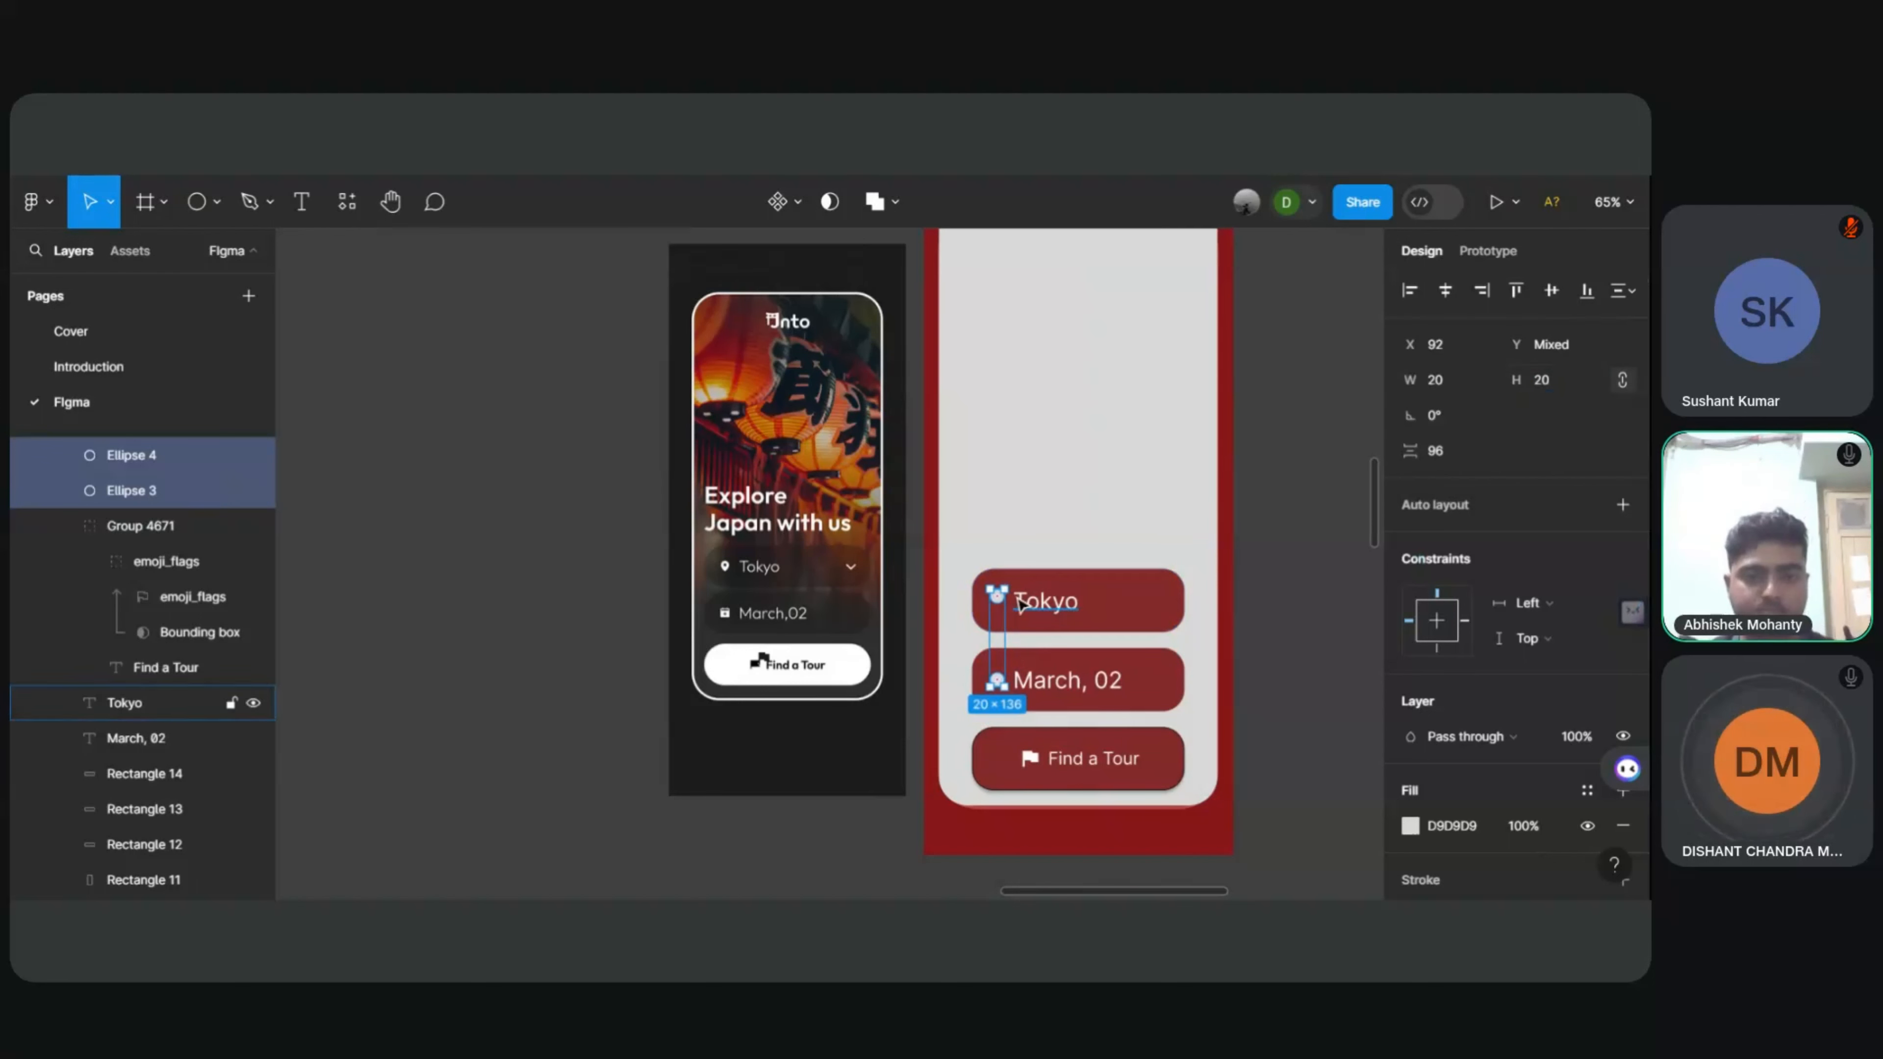
# Step: Resize the two ellipses together to about 21 × 18 so they clear the Tokyo and March, 02 labels
pyautogui.moveTo(1004, 578)
pyautogui.mouseDown()
pyautogui.moveTo(1050, 547)
pyautogui.moveTo(1080, 475)
pyautogui.moveTo(997, 653)
pyautogui.moveTo(1041, 579)
pyautogui.mouseUp()
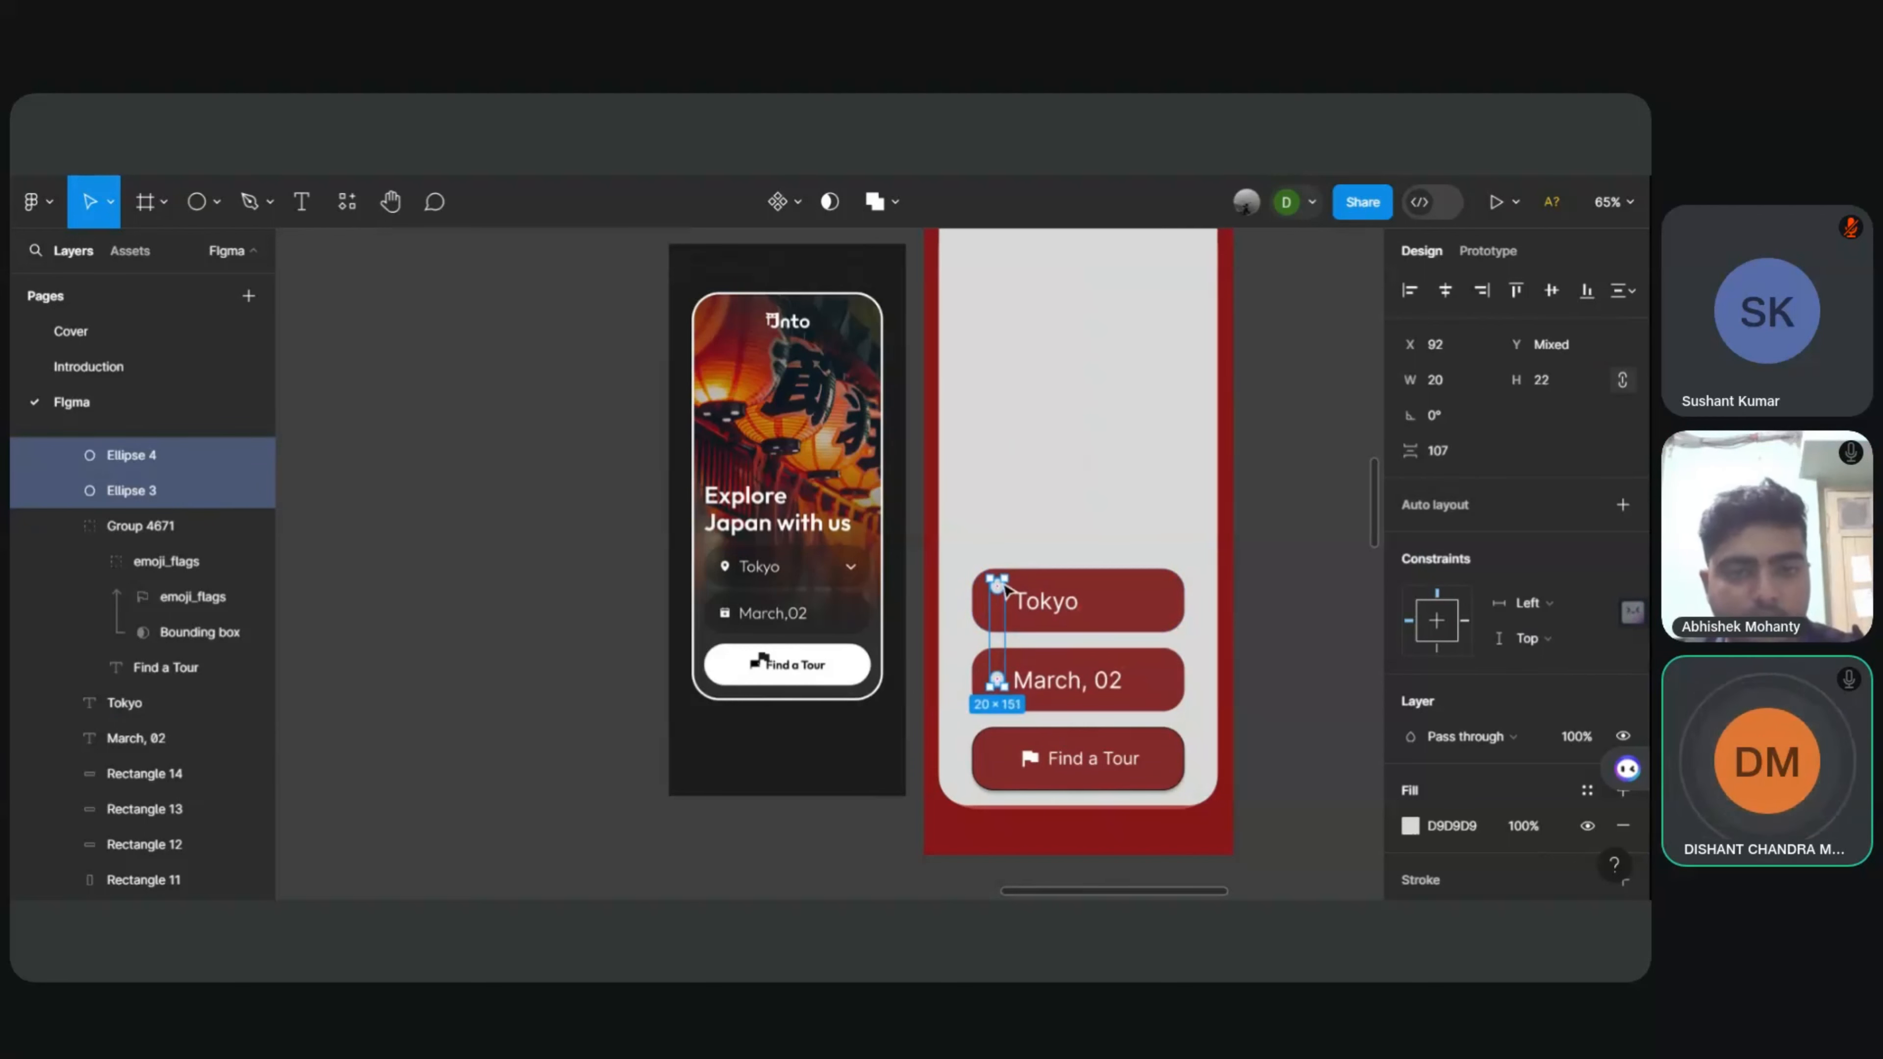
pyautogui.moveTo(1005, 575)
pyautogui.mouseDown()
pyautogui.moveTo(1269, 426)
pyautogui.moveTo(1106, 597)
pyautogui.moveTo(1315, 370)
pyautogui.moveTo(982, 679)
pyautogui.moveTo(980, 578)
pyautogui.moveTo(1013, 591)
pyautogui.mouseUp()
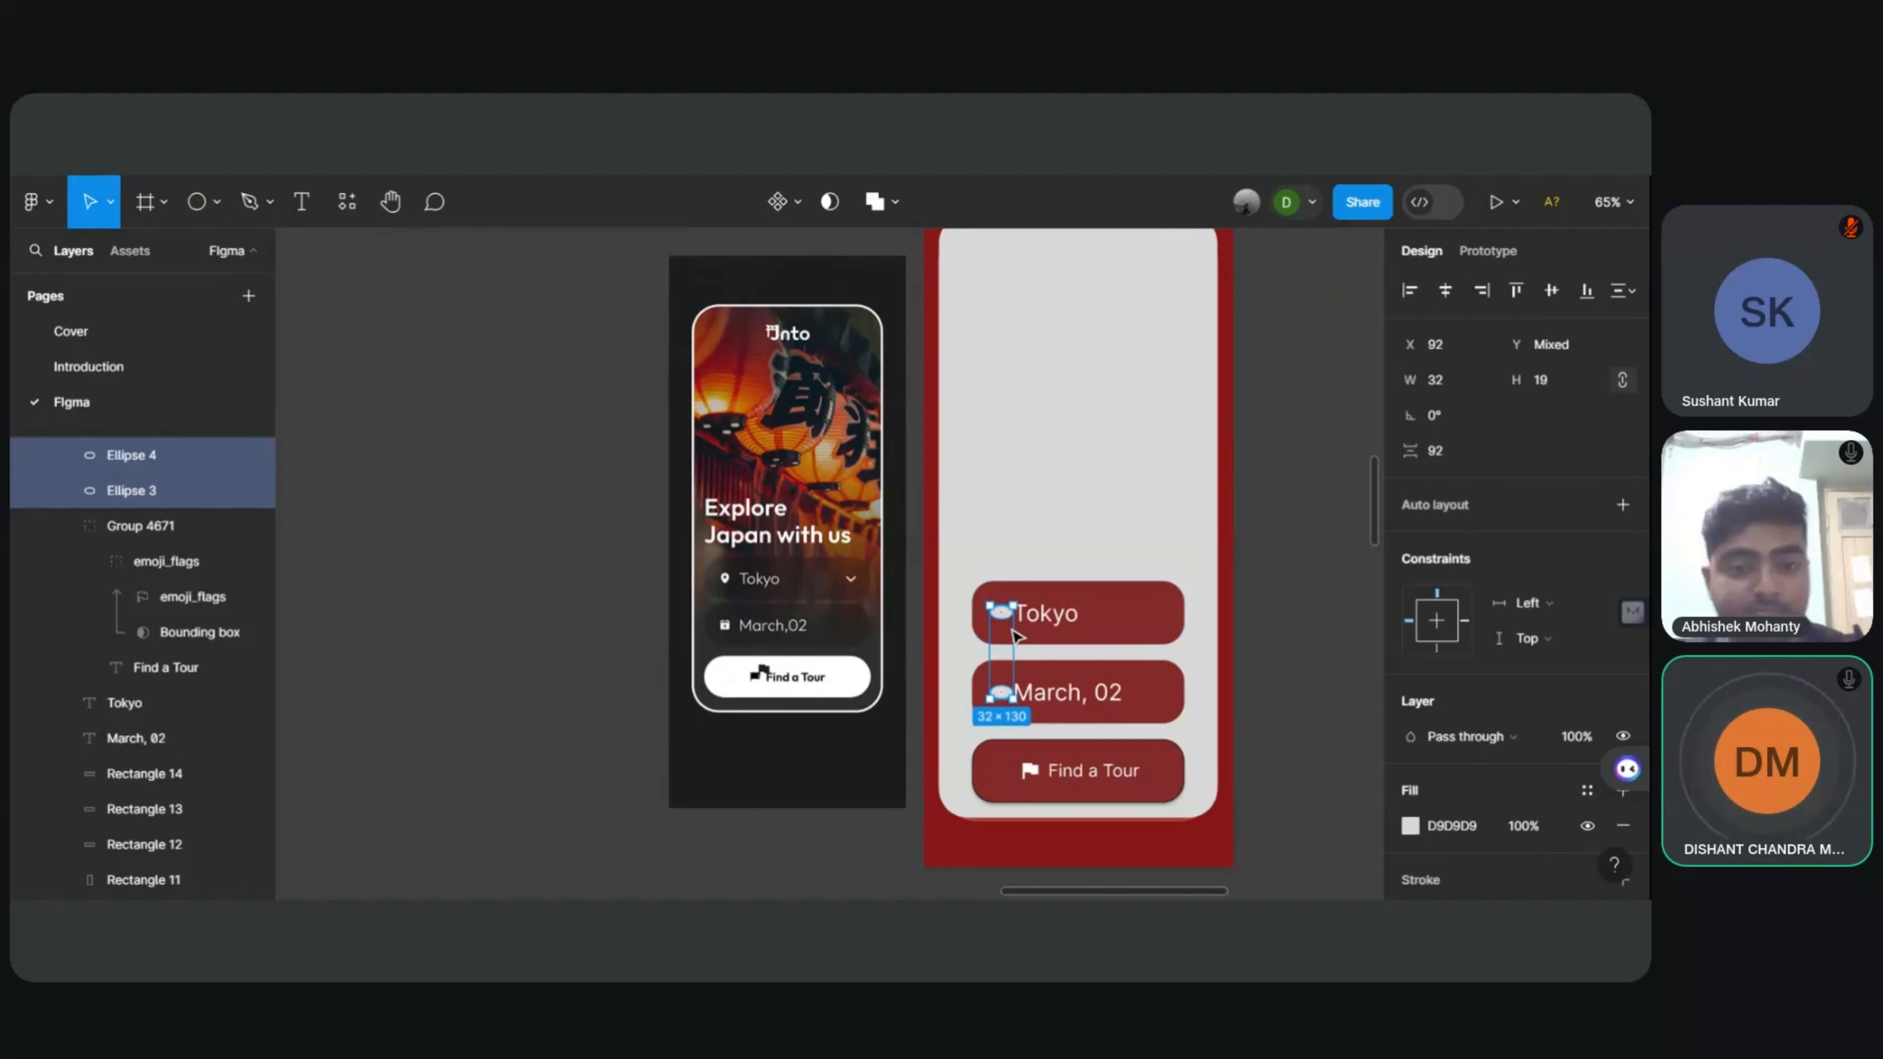
pyautogui.scroll(-3, 1038, 579)
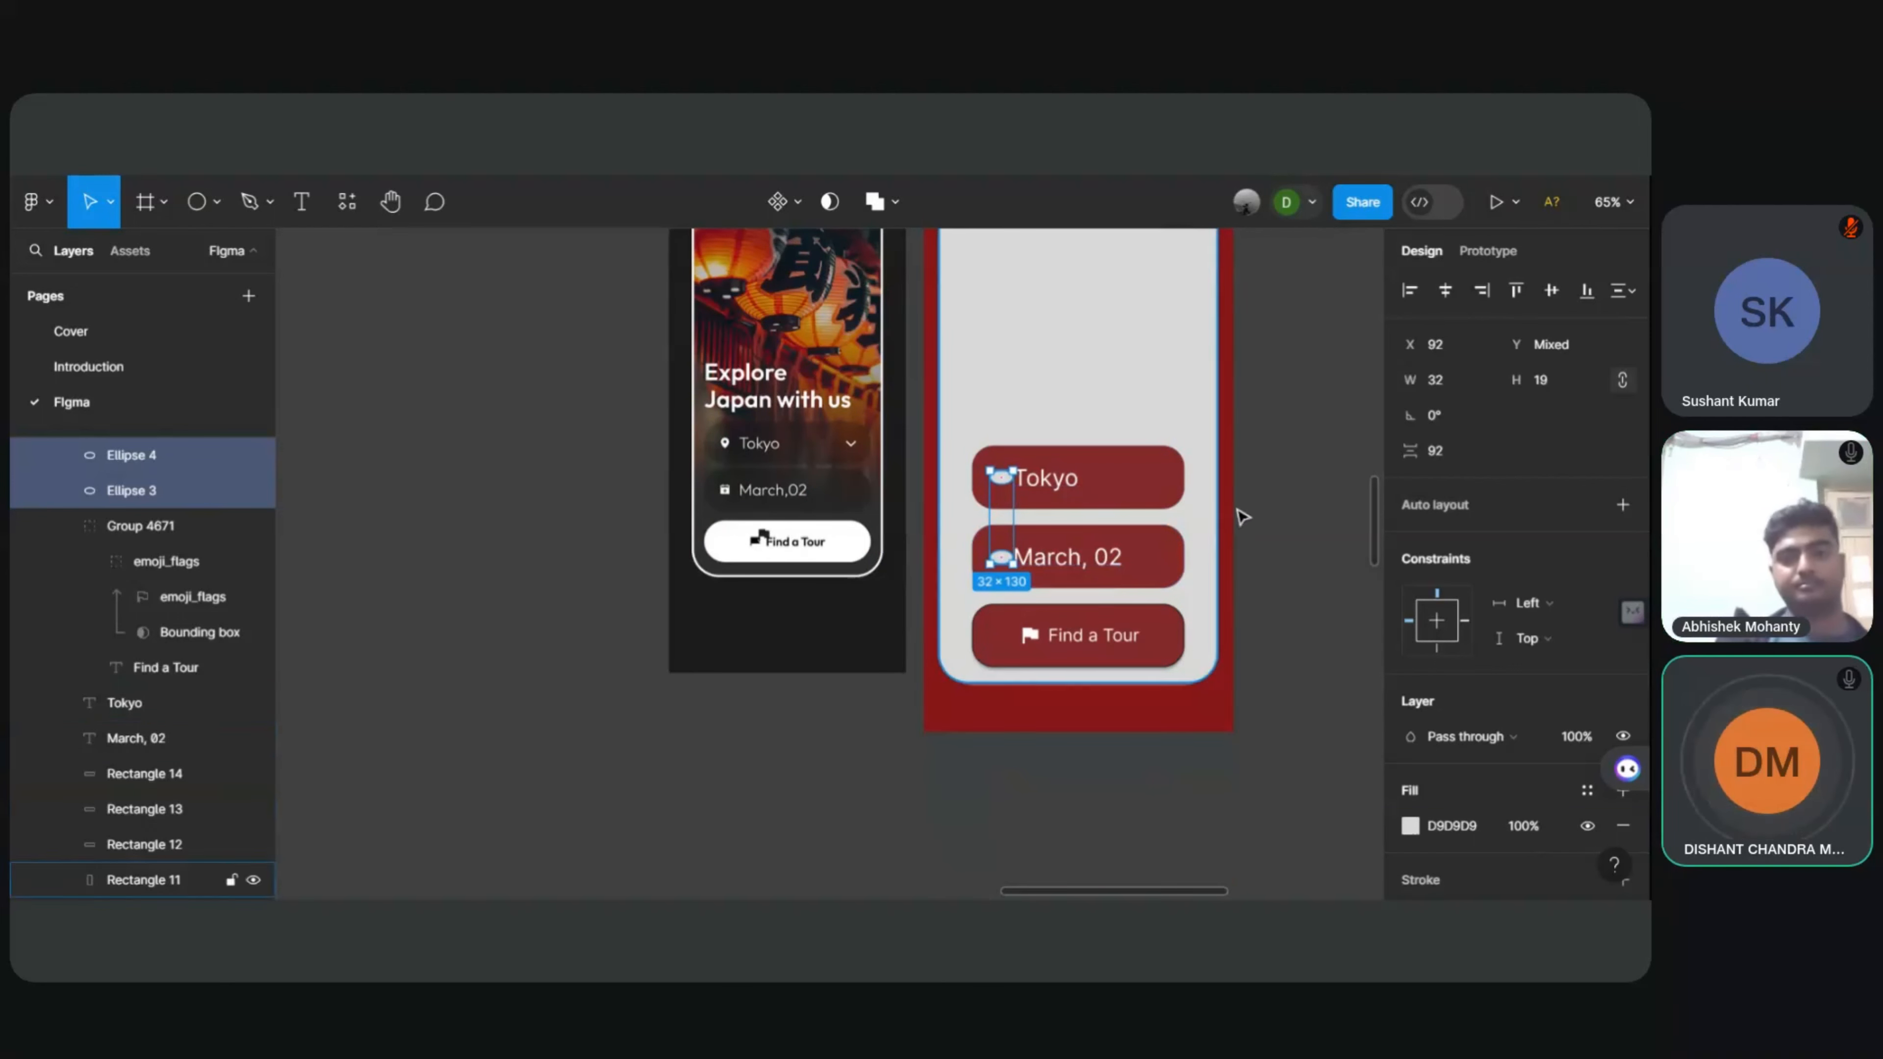
pyautogui.hscroll(-1, 1127, 534)
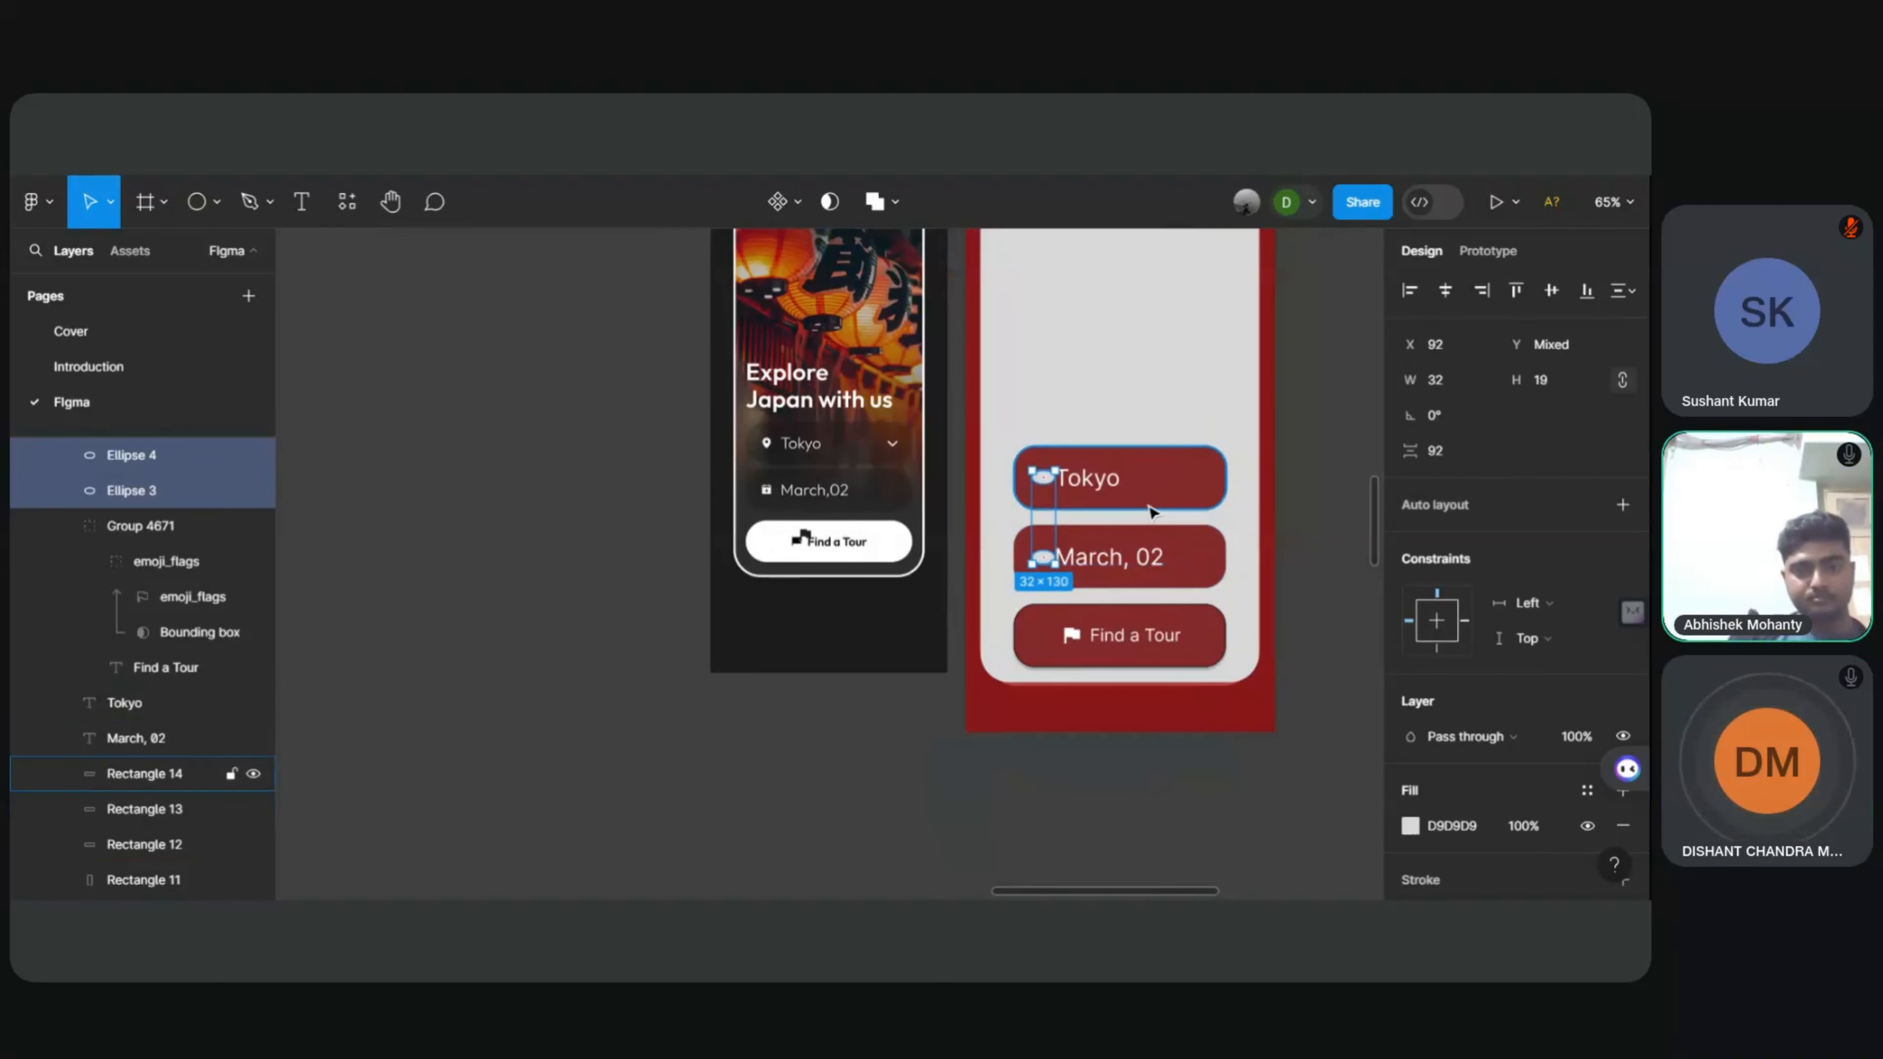
pyautogui.scroll(5, 1145, 505)
pyautogui.scroll(3, 926, 505)
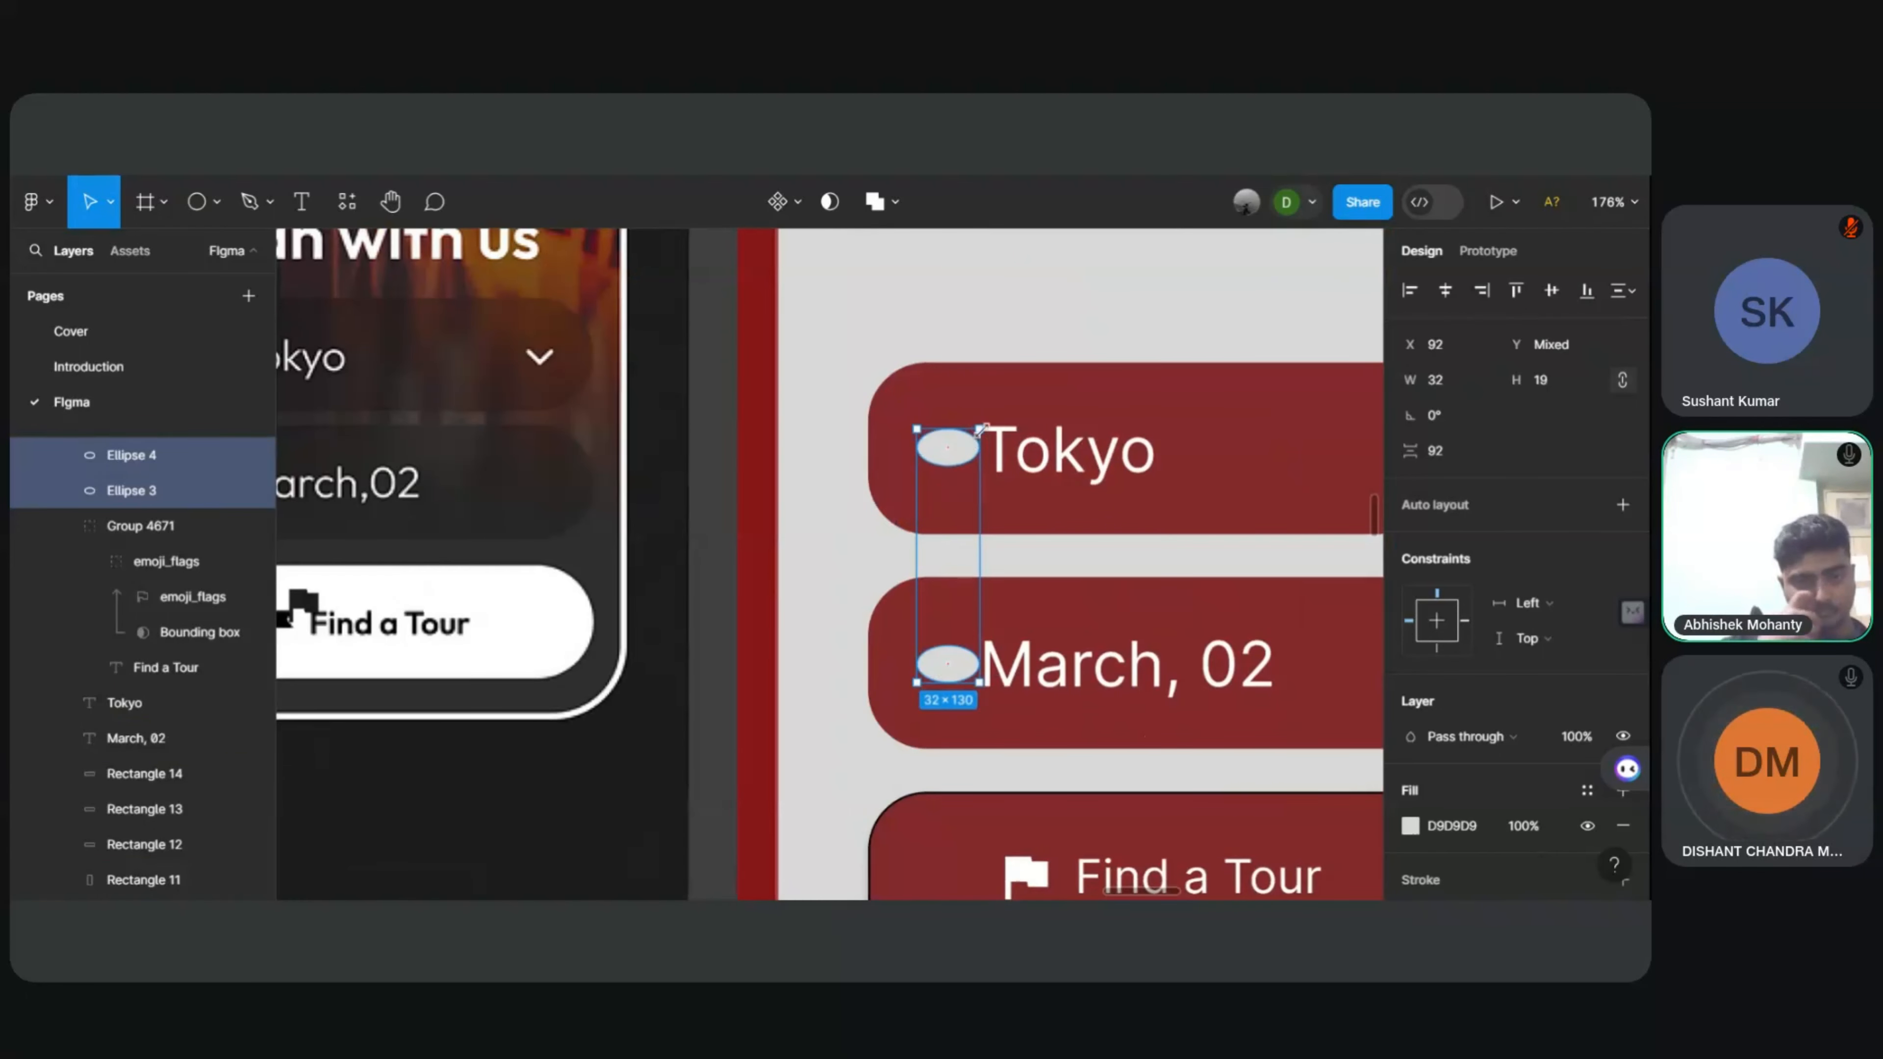
pyautogui.moveTo(982, 428); pyautogui.dragTo(959, 437)
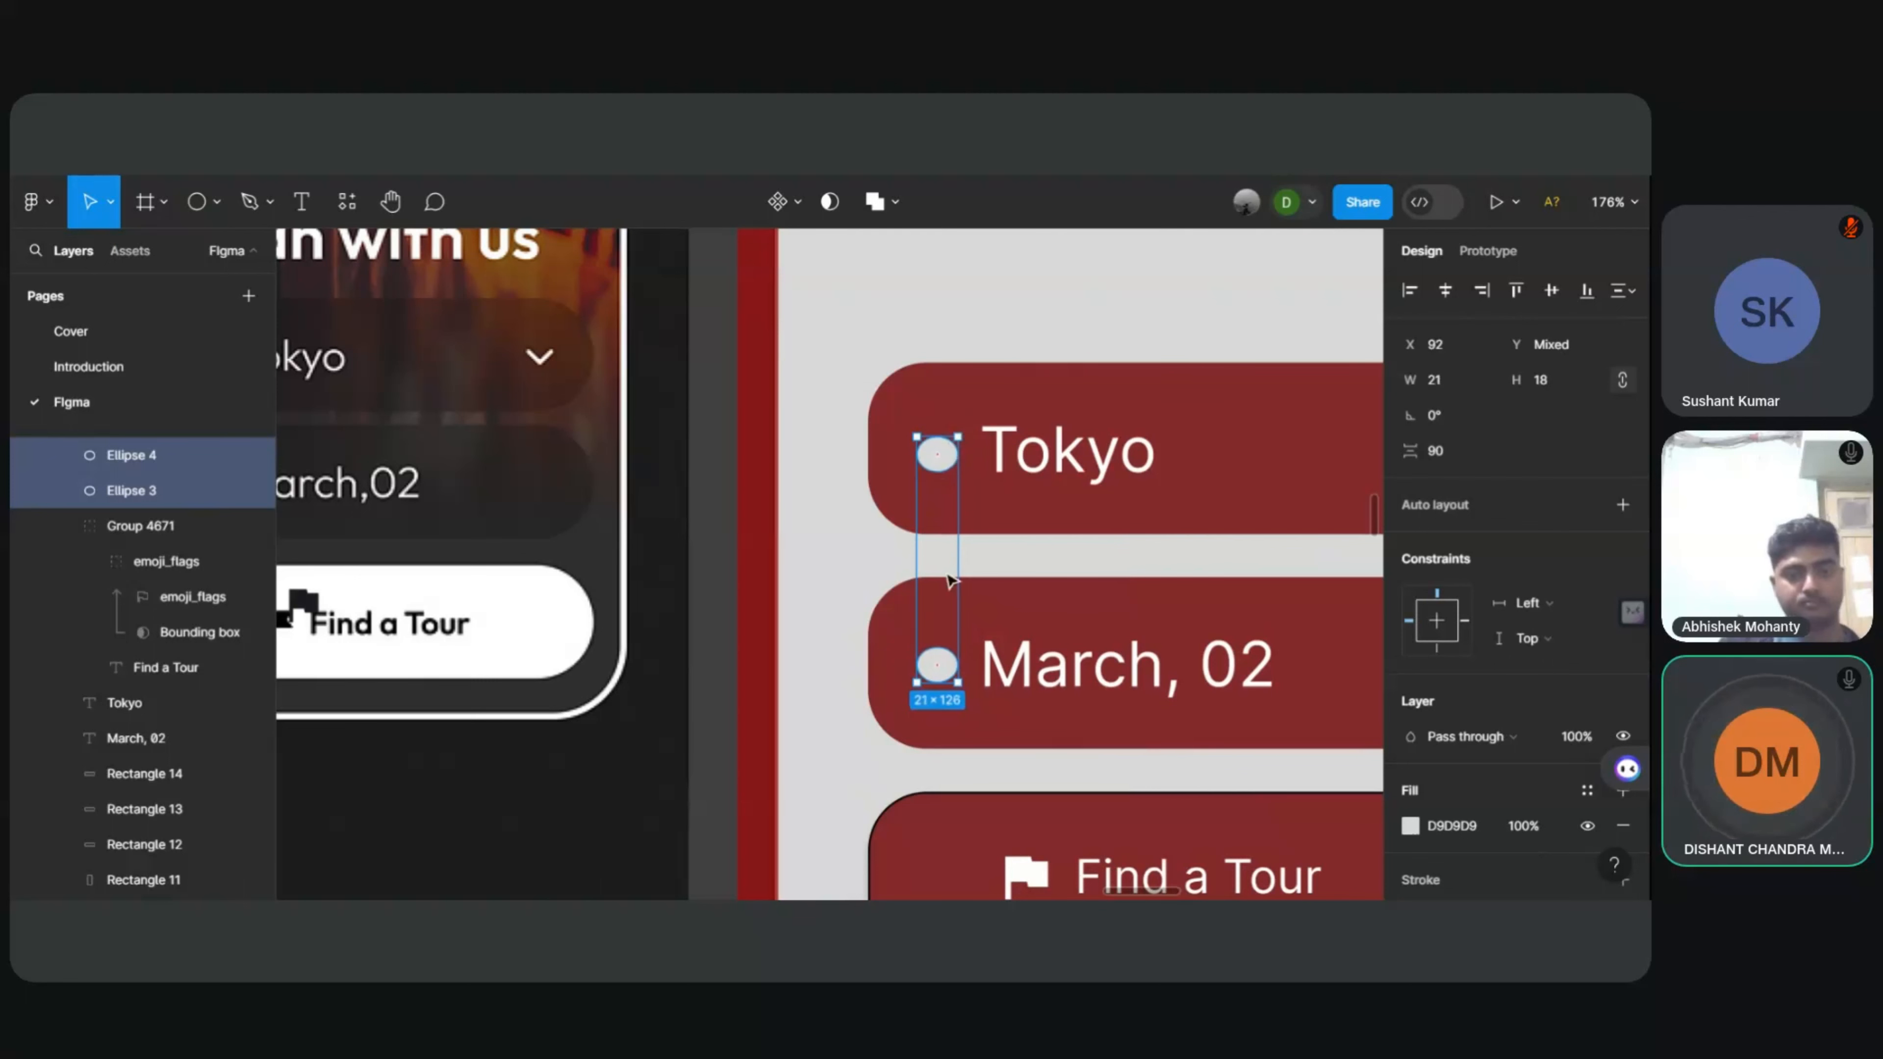
pyautogui.click(843, 531)
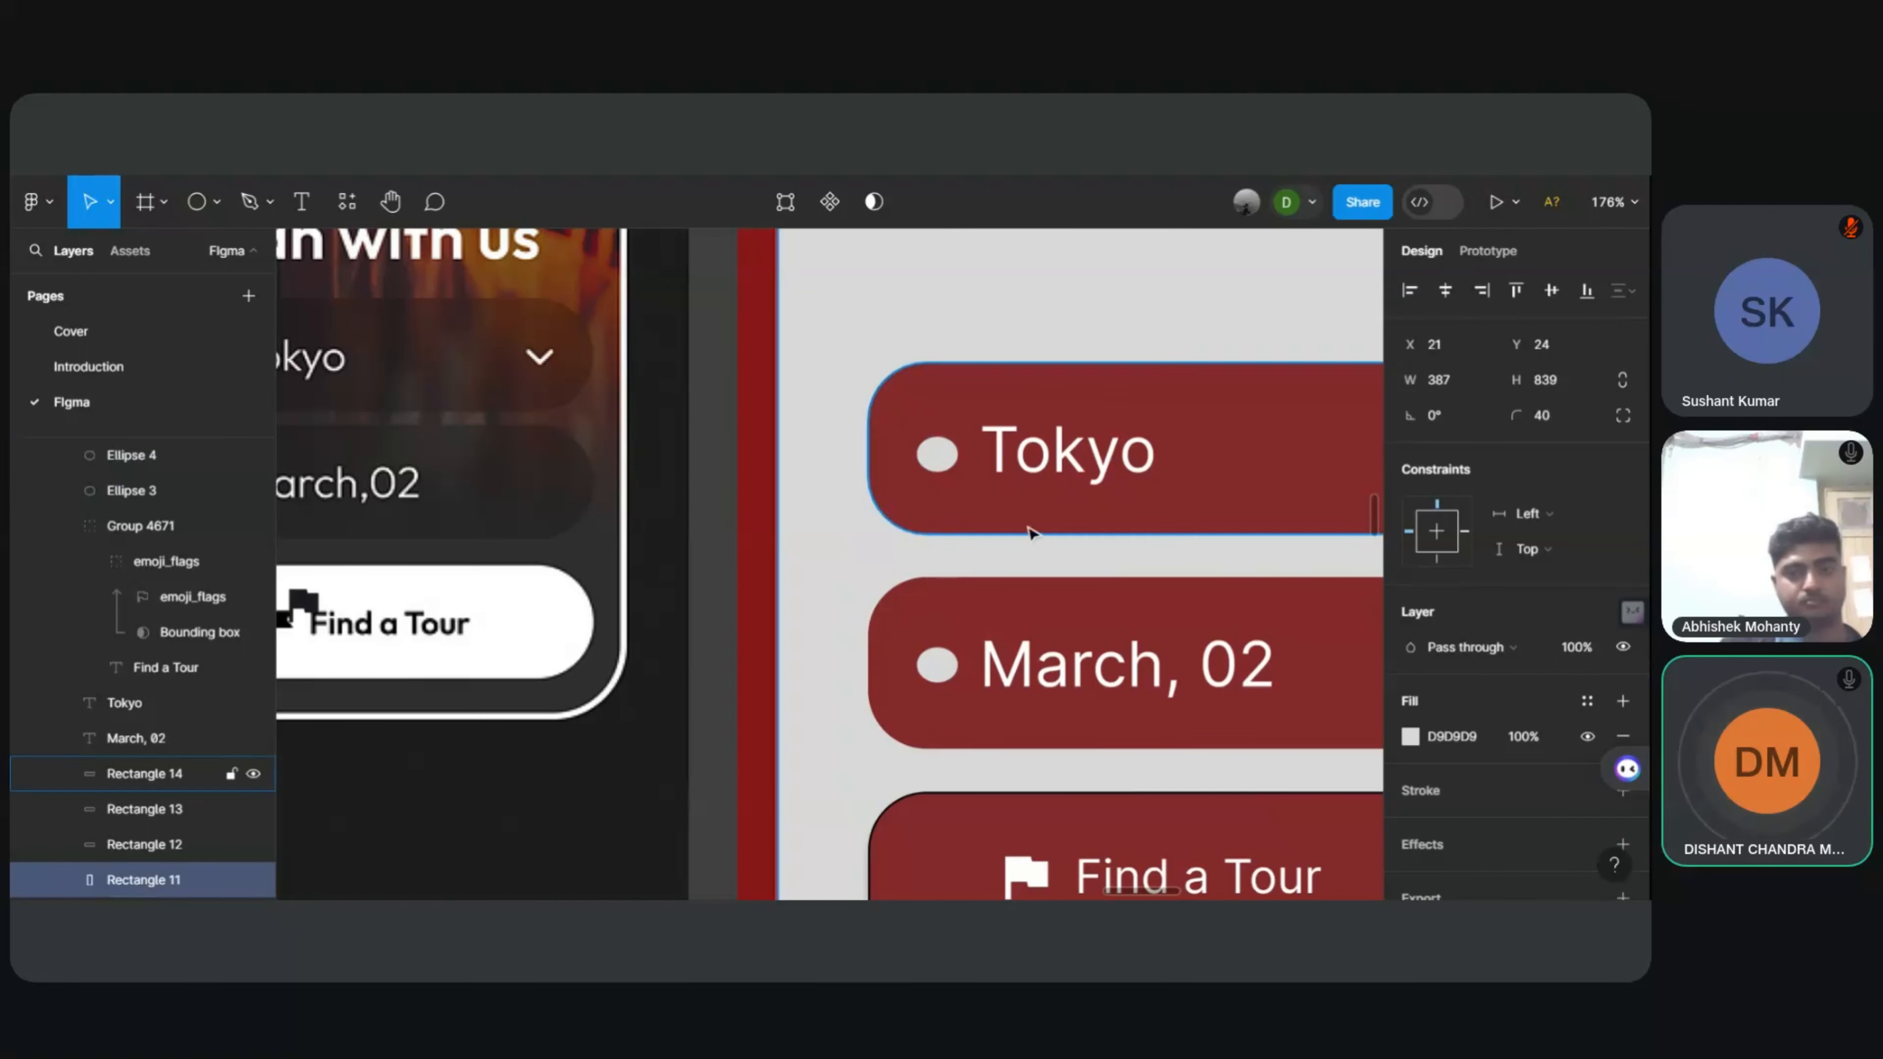
# Step: Select both ellipses again and enlarge them slightly as bullets for the Tokyo and March, 02 fields
pyautogui.scroll(-2, 1059, 597)
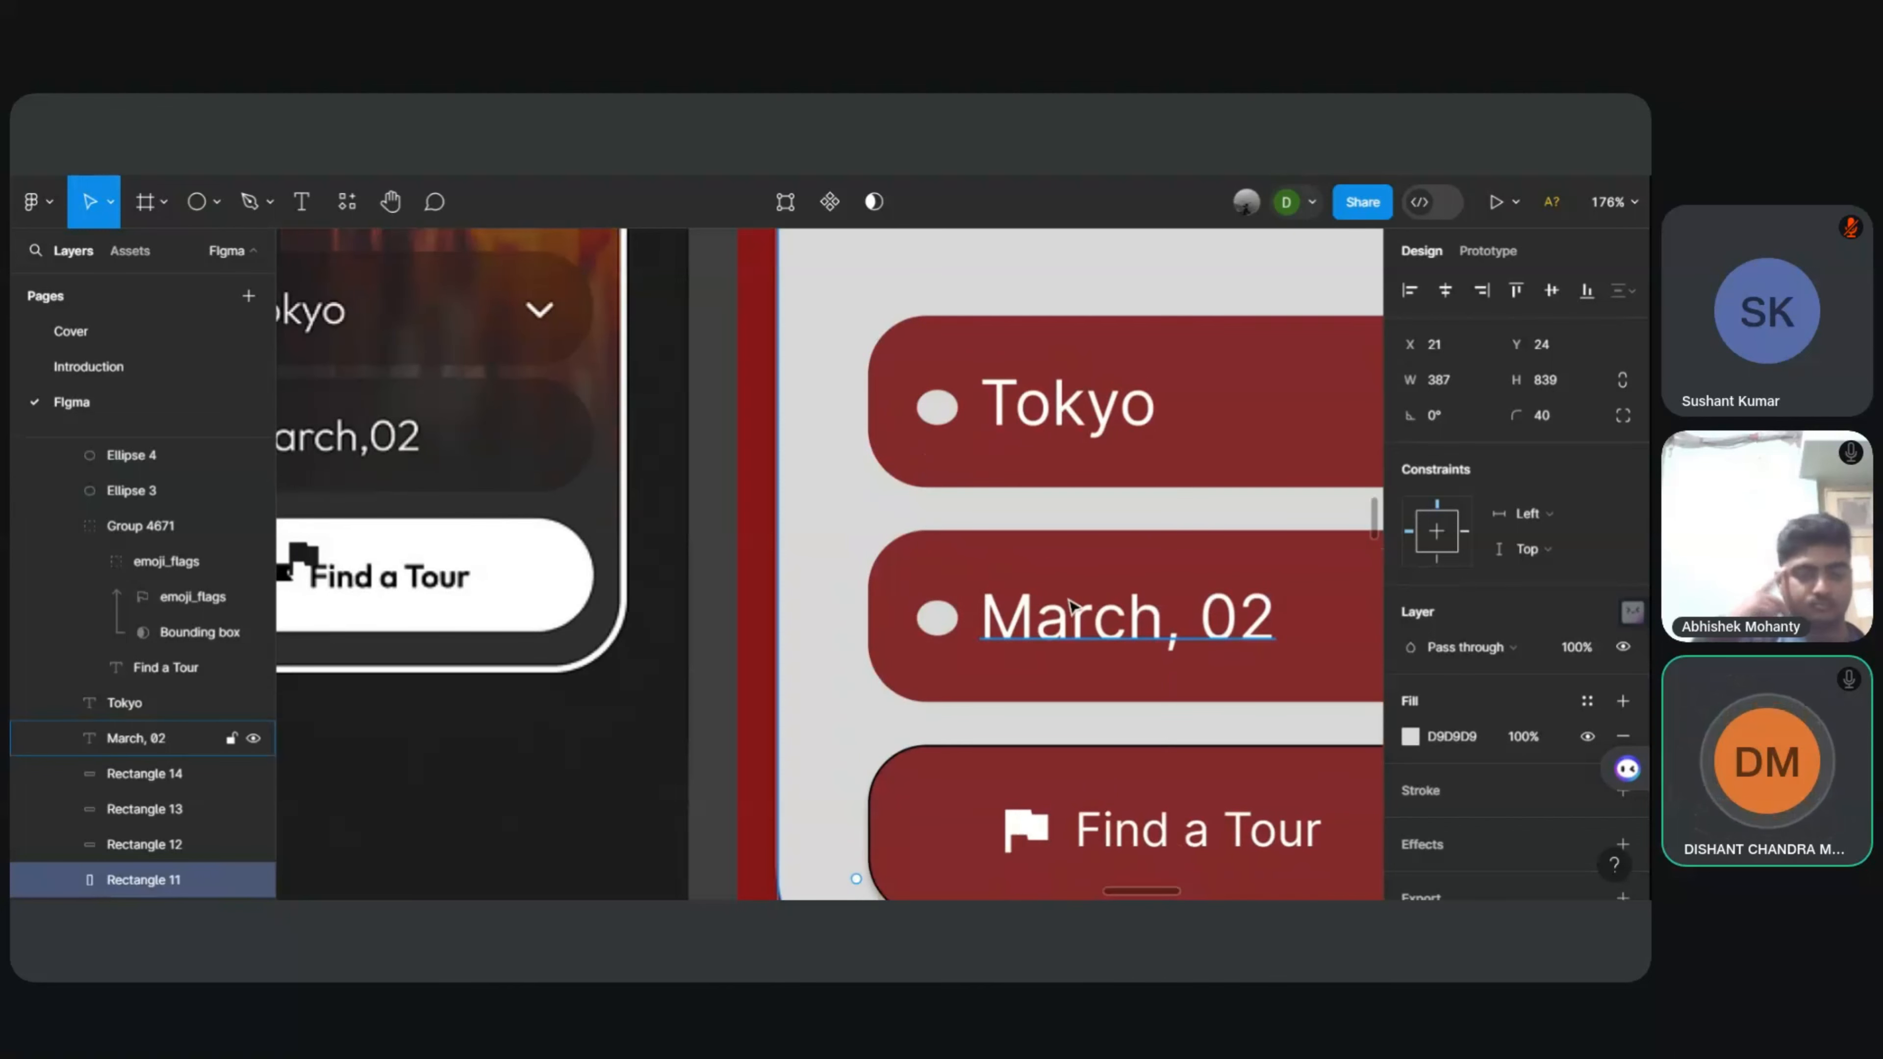
pyautogui.click(938, 405)
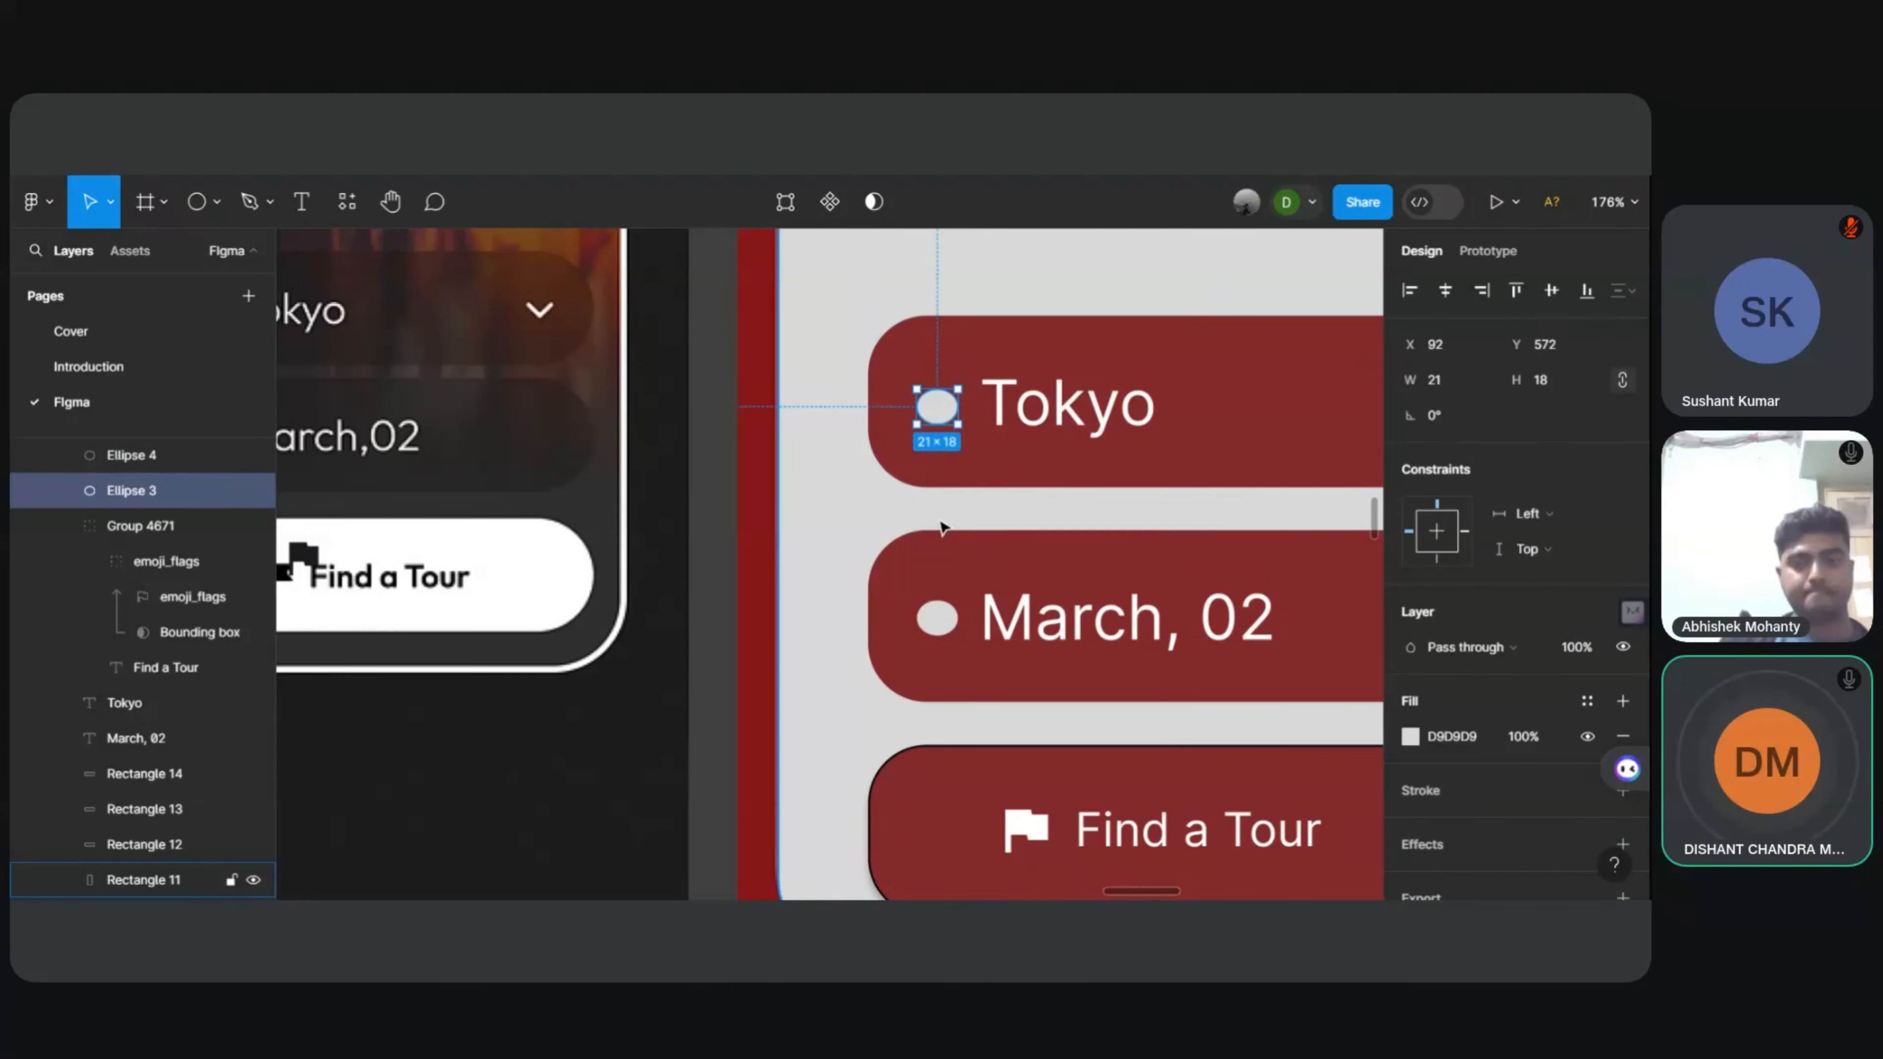
pyautogui.keyDown('shift'); pyautogui.click(937, 618); pyautogui.keyUp('shift')
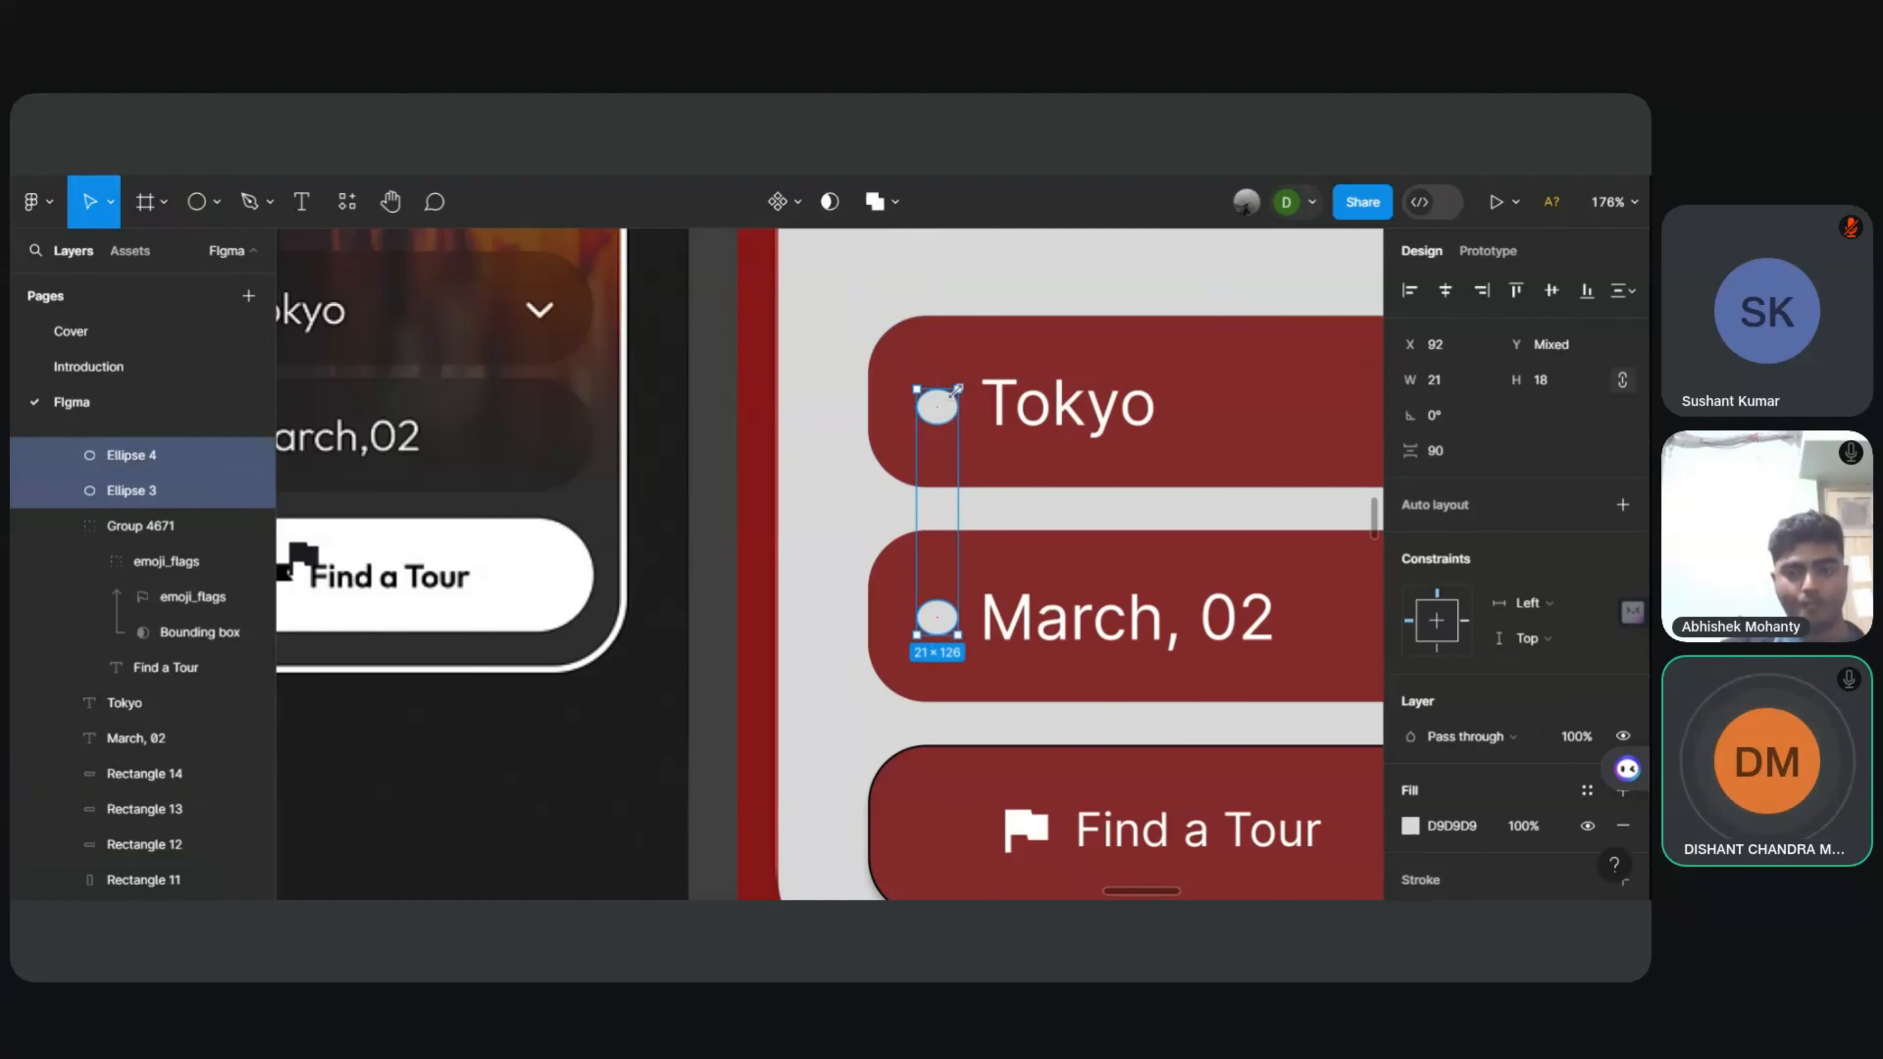
pyautogui.moveTo(957, 384)
pyautogui.mouseDown()
pyautogui.moveTo(963, 362)
pyautogui.moveTo(959, 381)
pyautogui.mouseUp()
pyautogui.click(1056, 274)
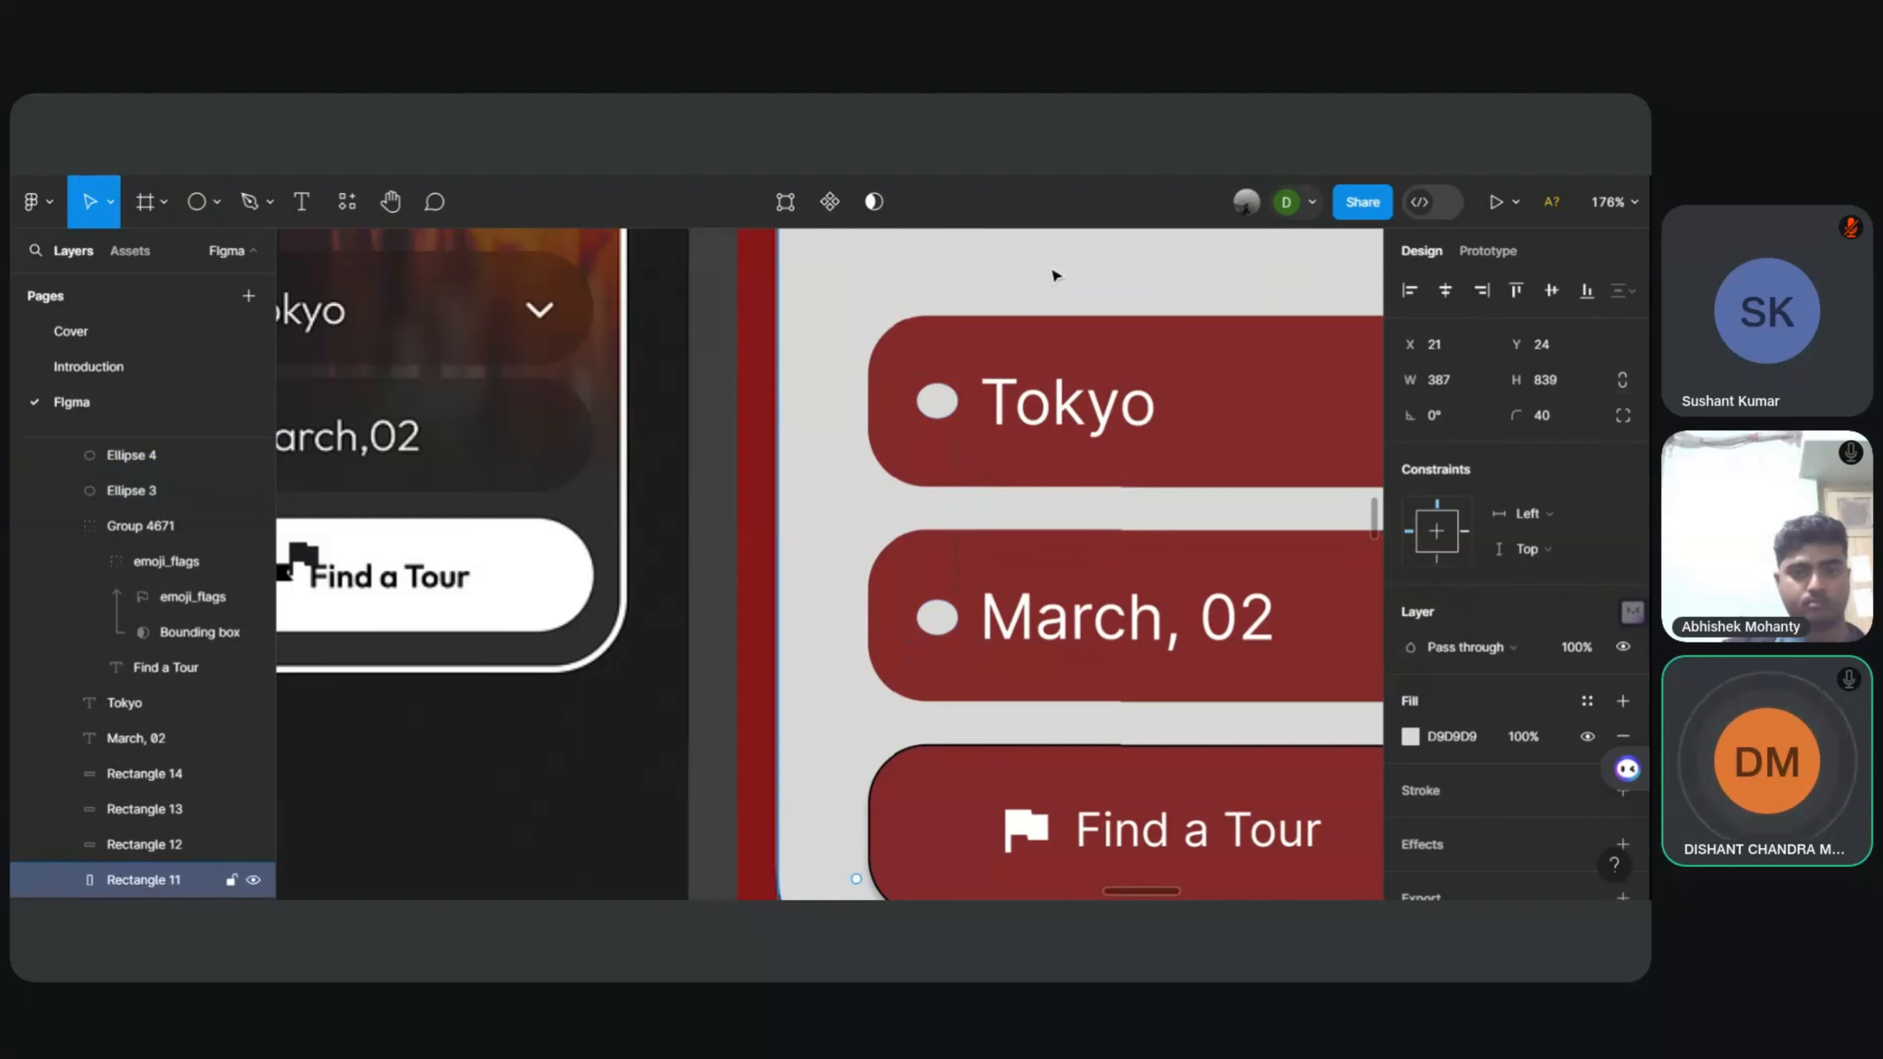
# Step: Add a two-line heading reading "Explore" and "Japan with us" above the Tokyo field in the grey phone screen
pyautogui.scroll(-1, 1083, 531)
pyautogui.scroll(2, 1086, 537)
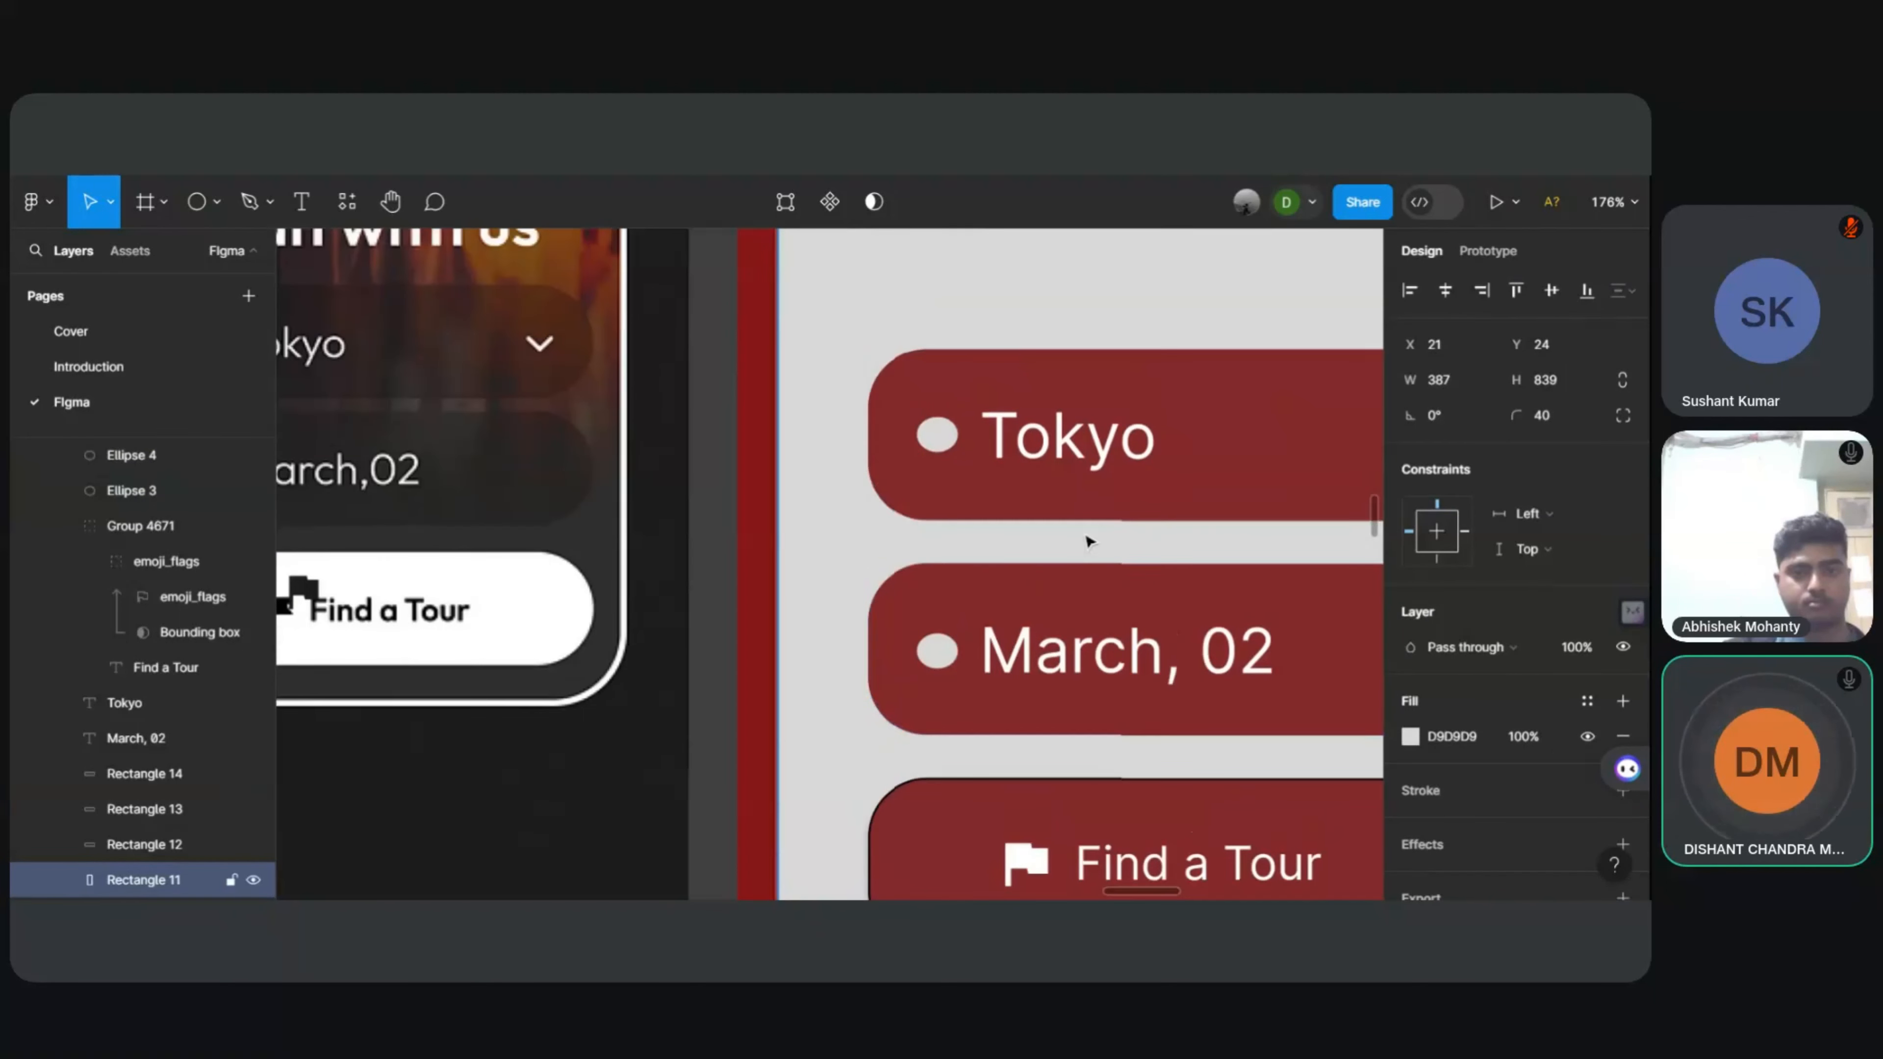
pyautogui.scroll(-5, 863, 660)
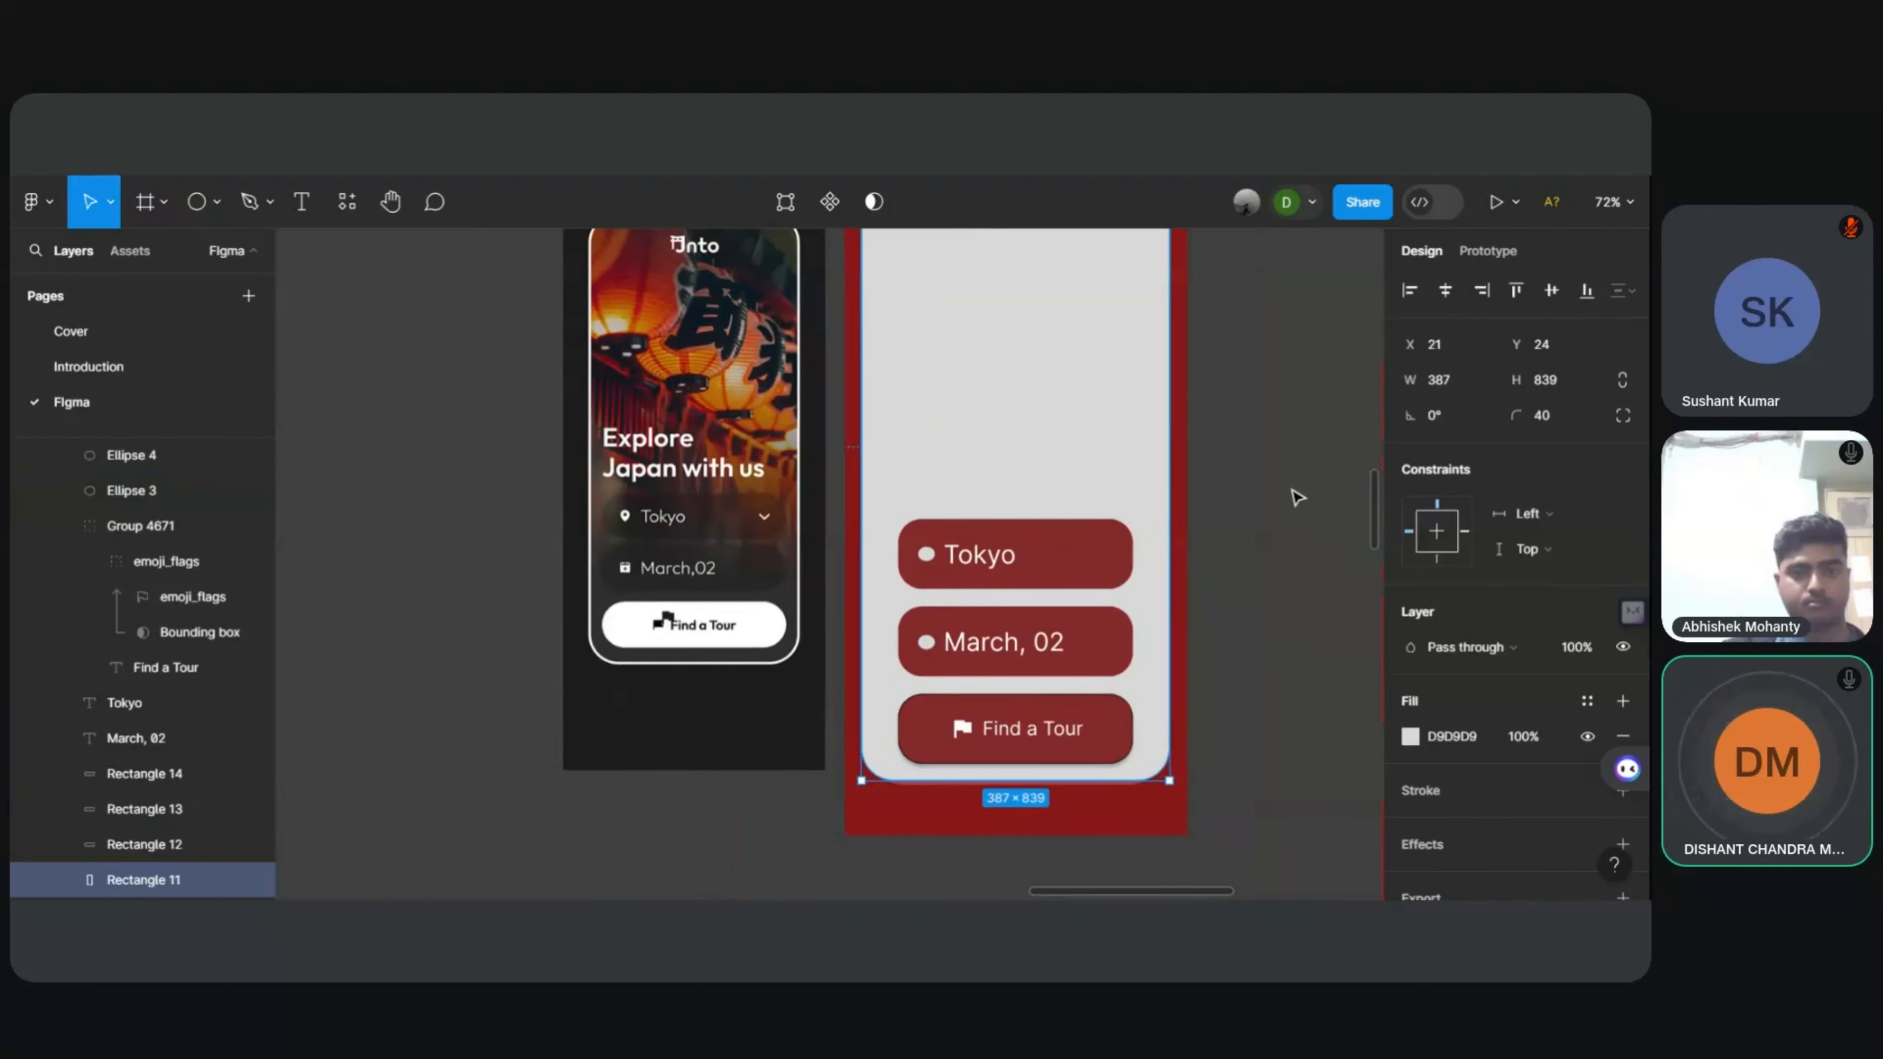
pyautogui.scroll(3, 1249, 487)
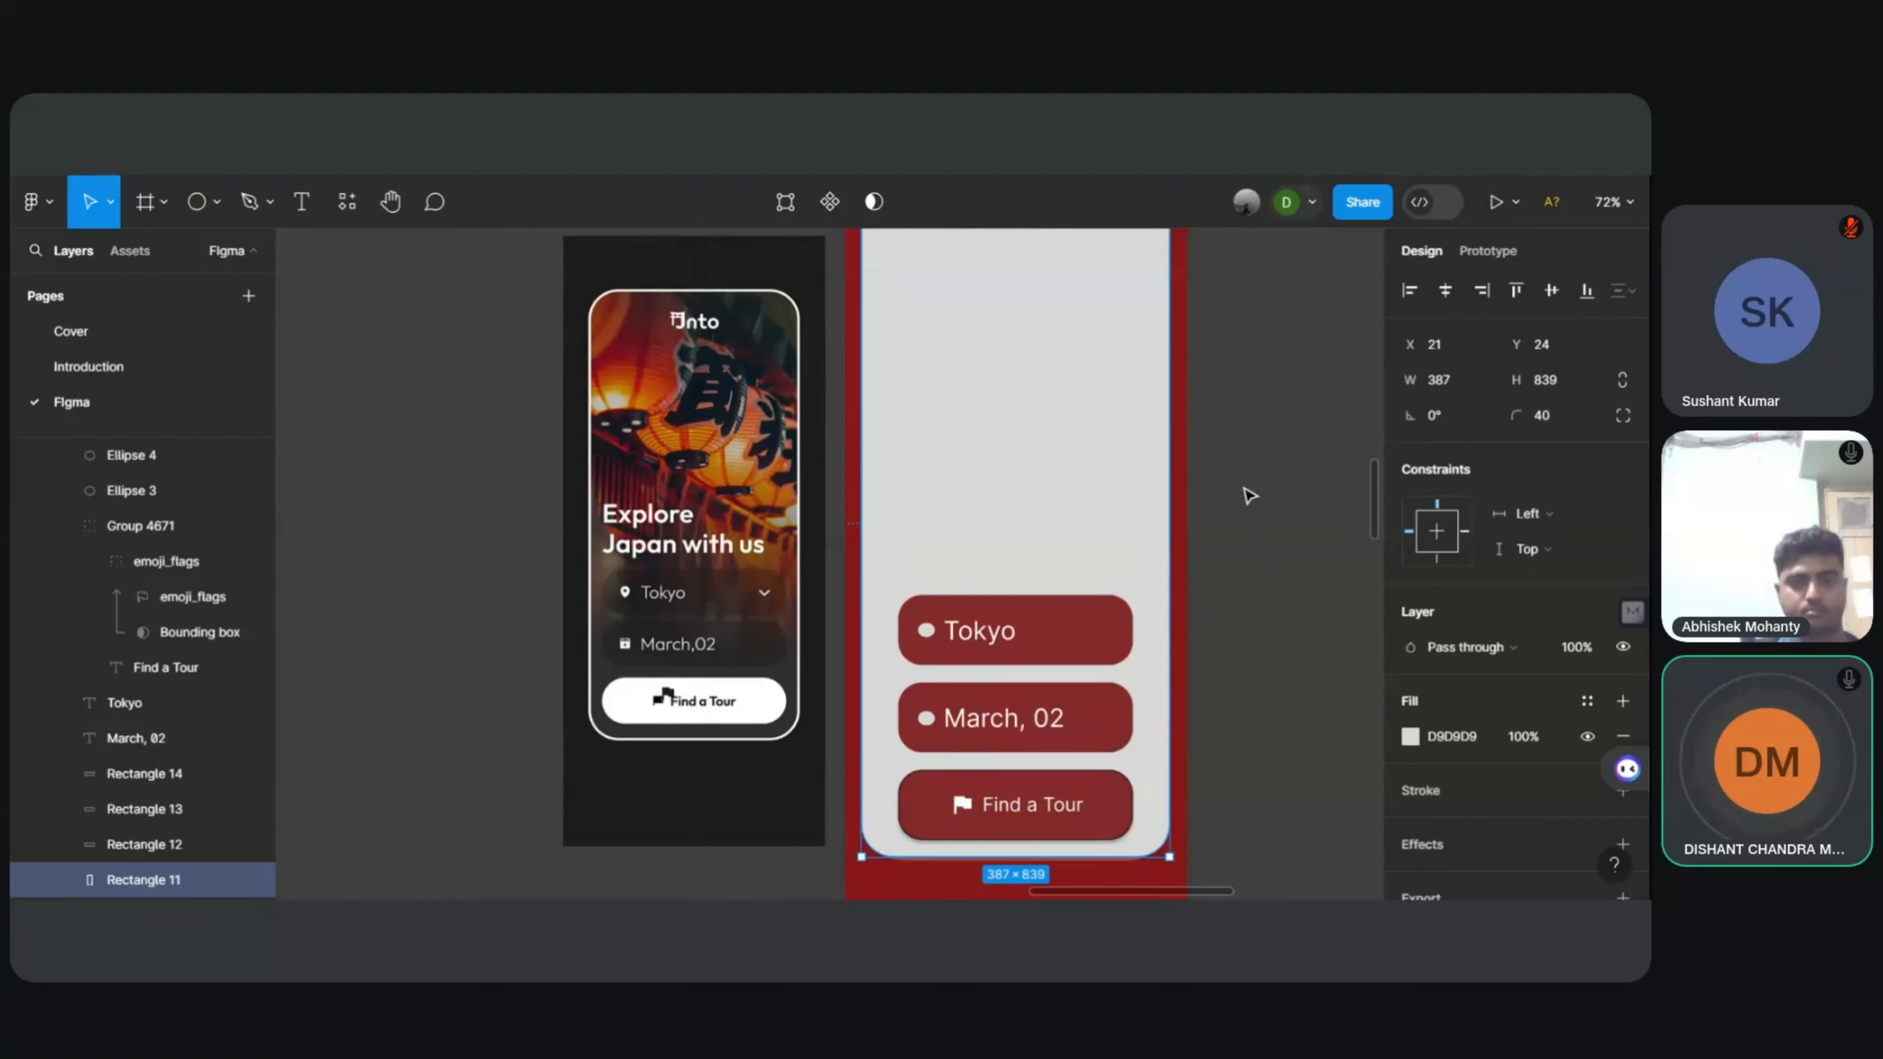
pyautogui.click(311, 199)
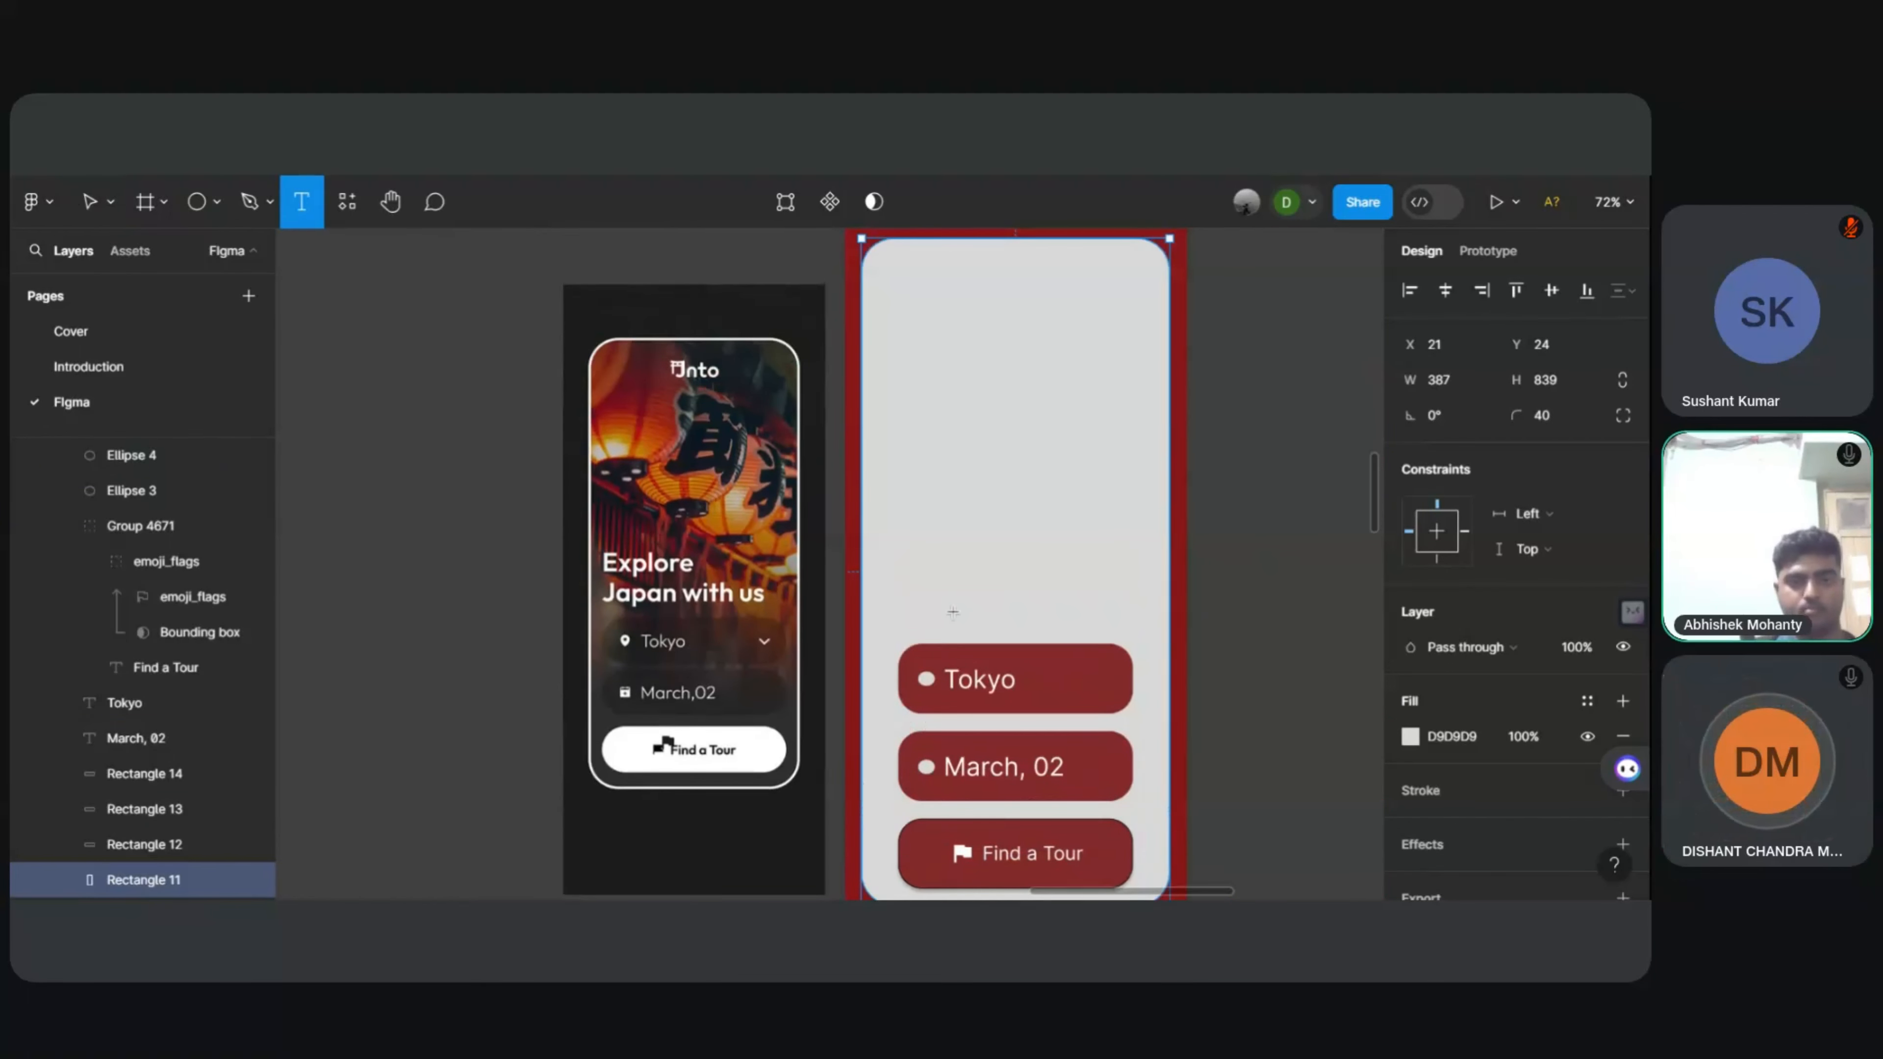
pyautogui.click(921, 564)
pyautogui.write('E')
pyautogui.press('Escape')
pyautogui.write('xplore')
pyautogui.press('Return')
pyautogui.write('ja')
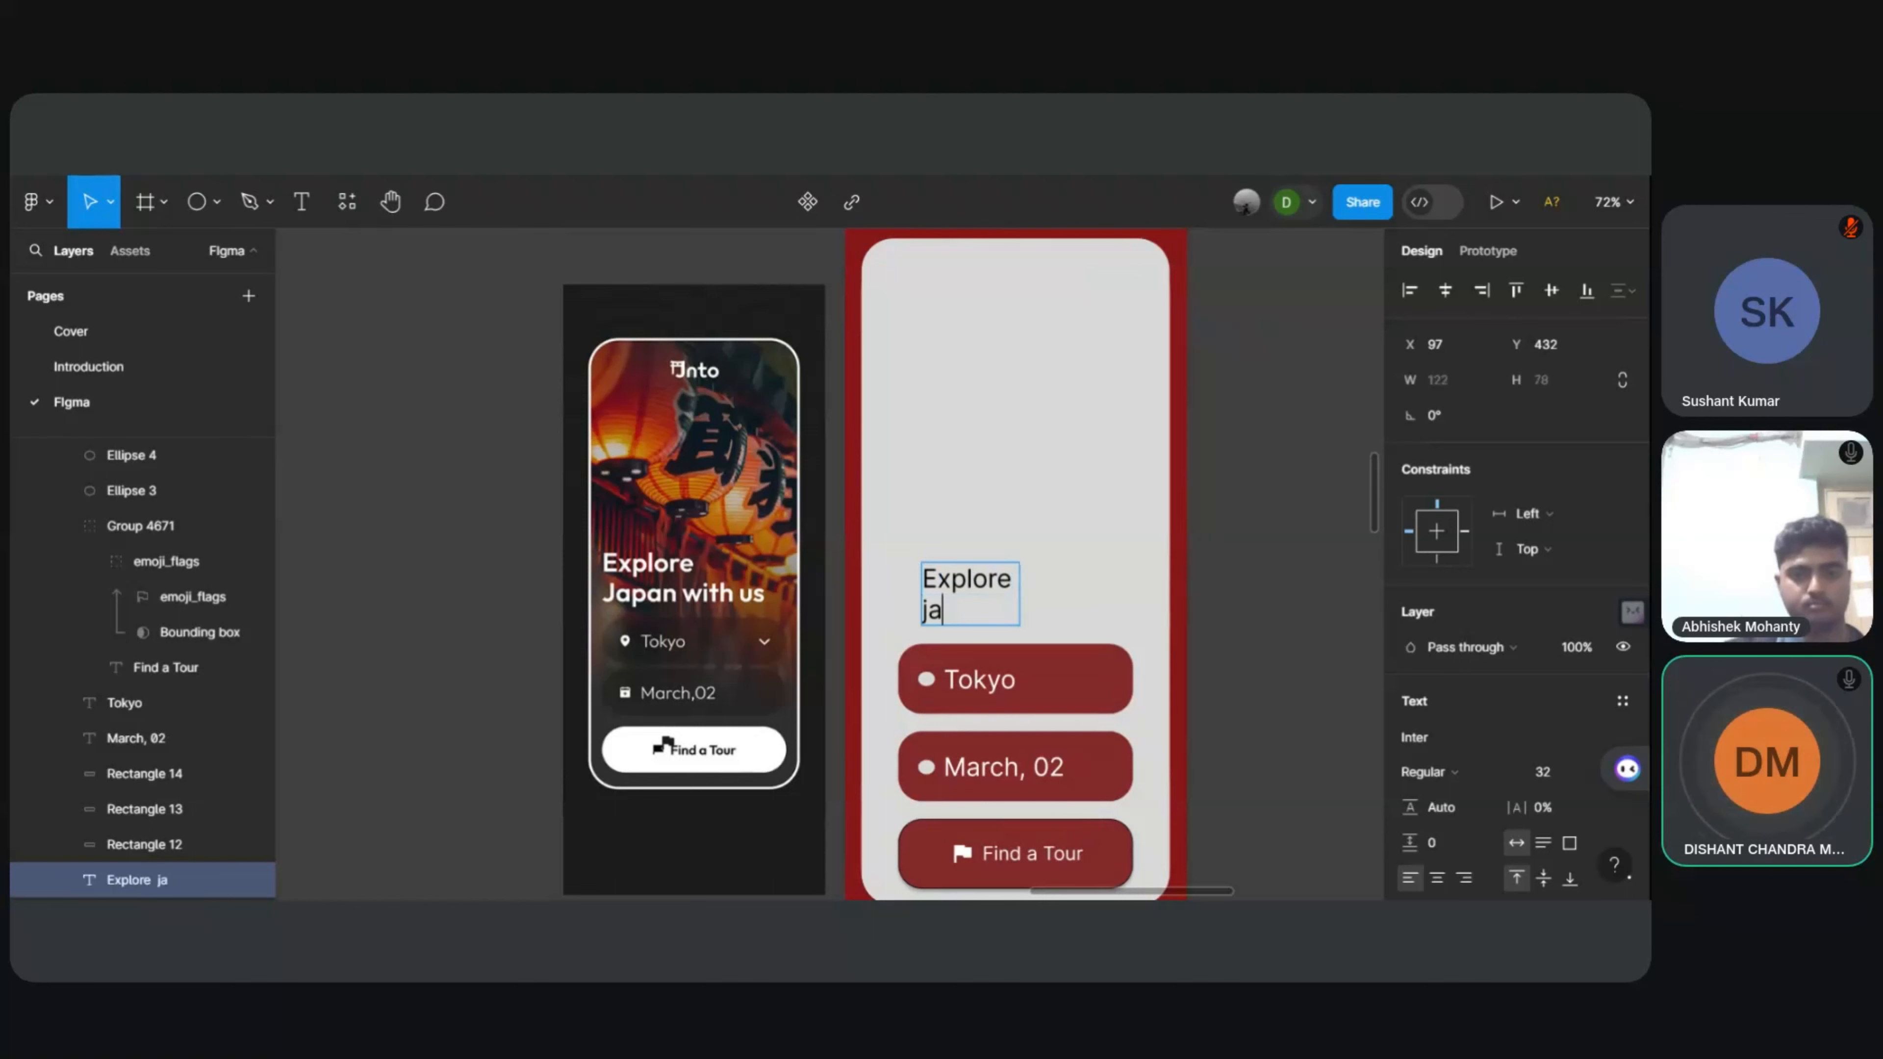
pyautogui.press('BackSpace')
pyautogui.press('BackSpace')
pyautogui.write('Japan ')
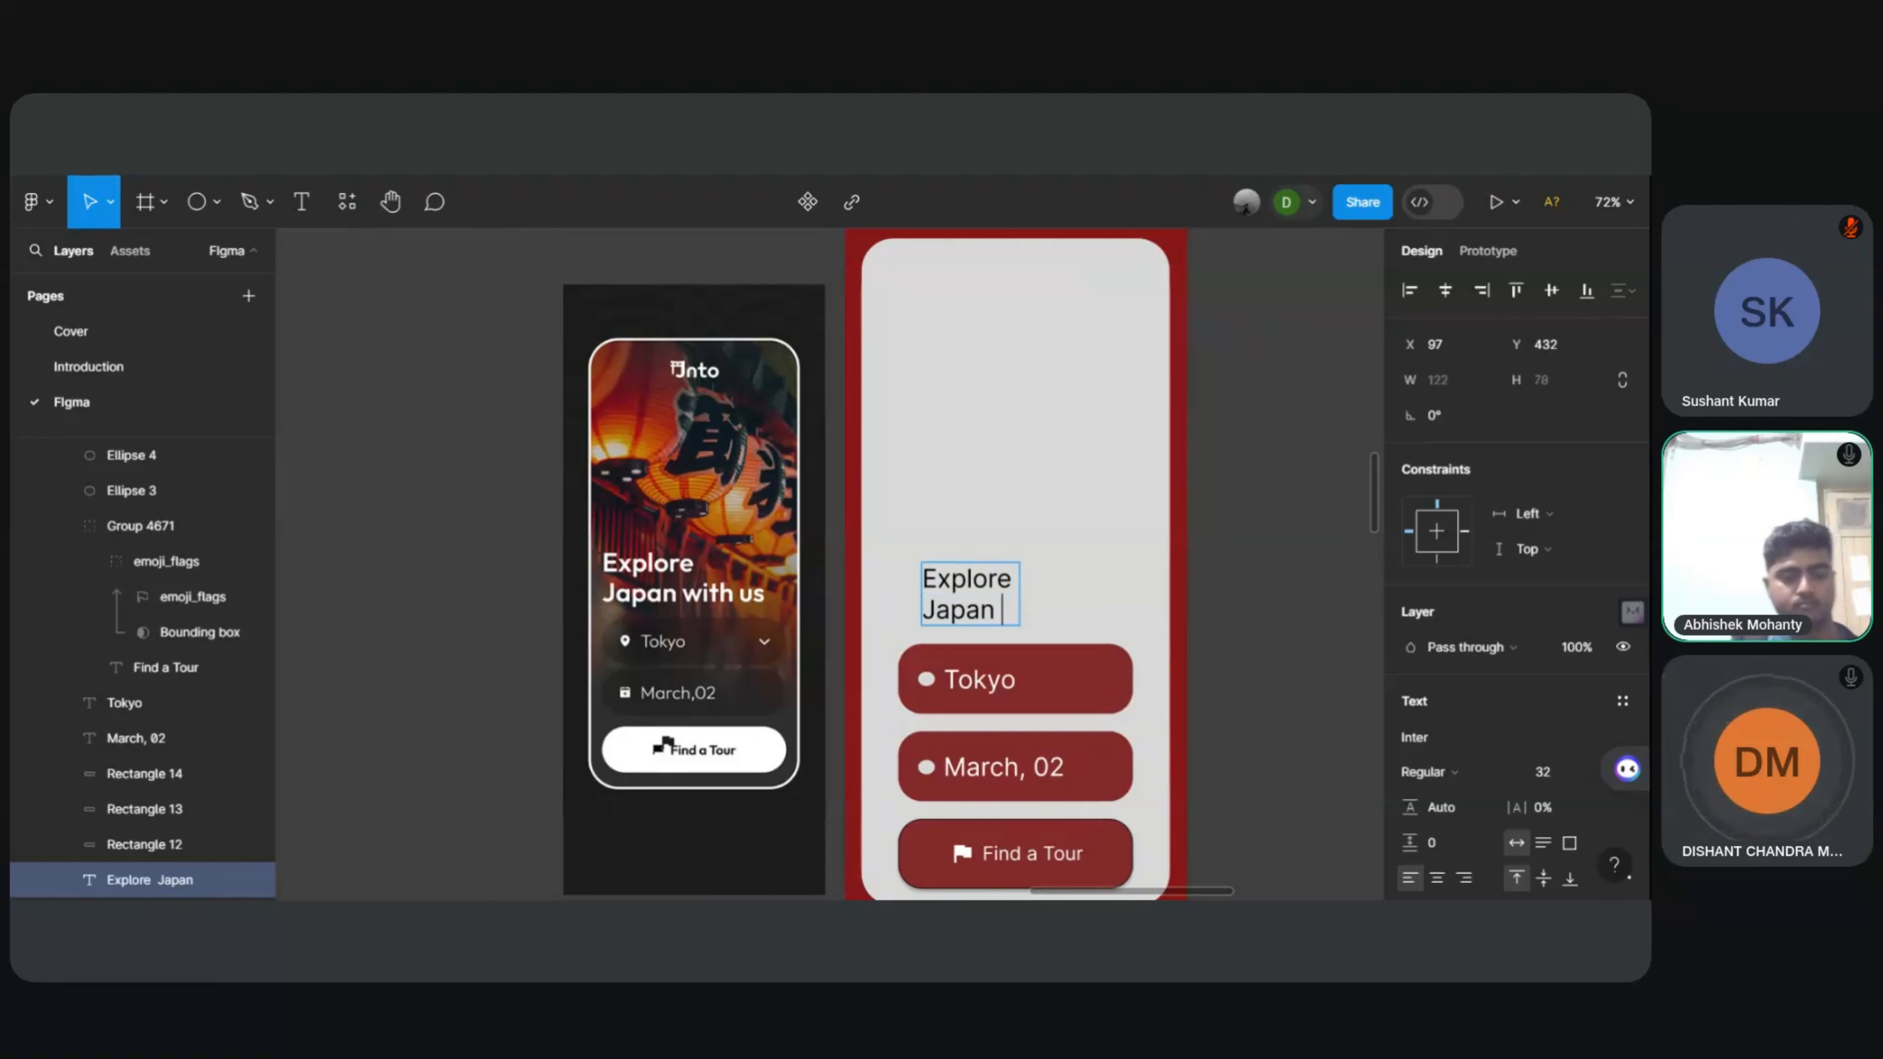
pyautogui.write('with us')
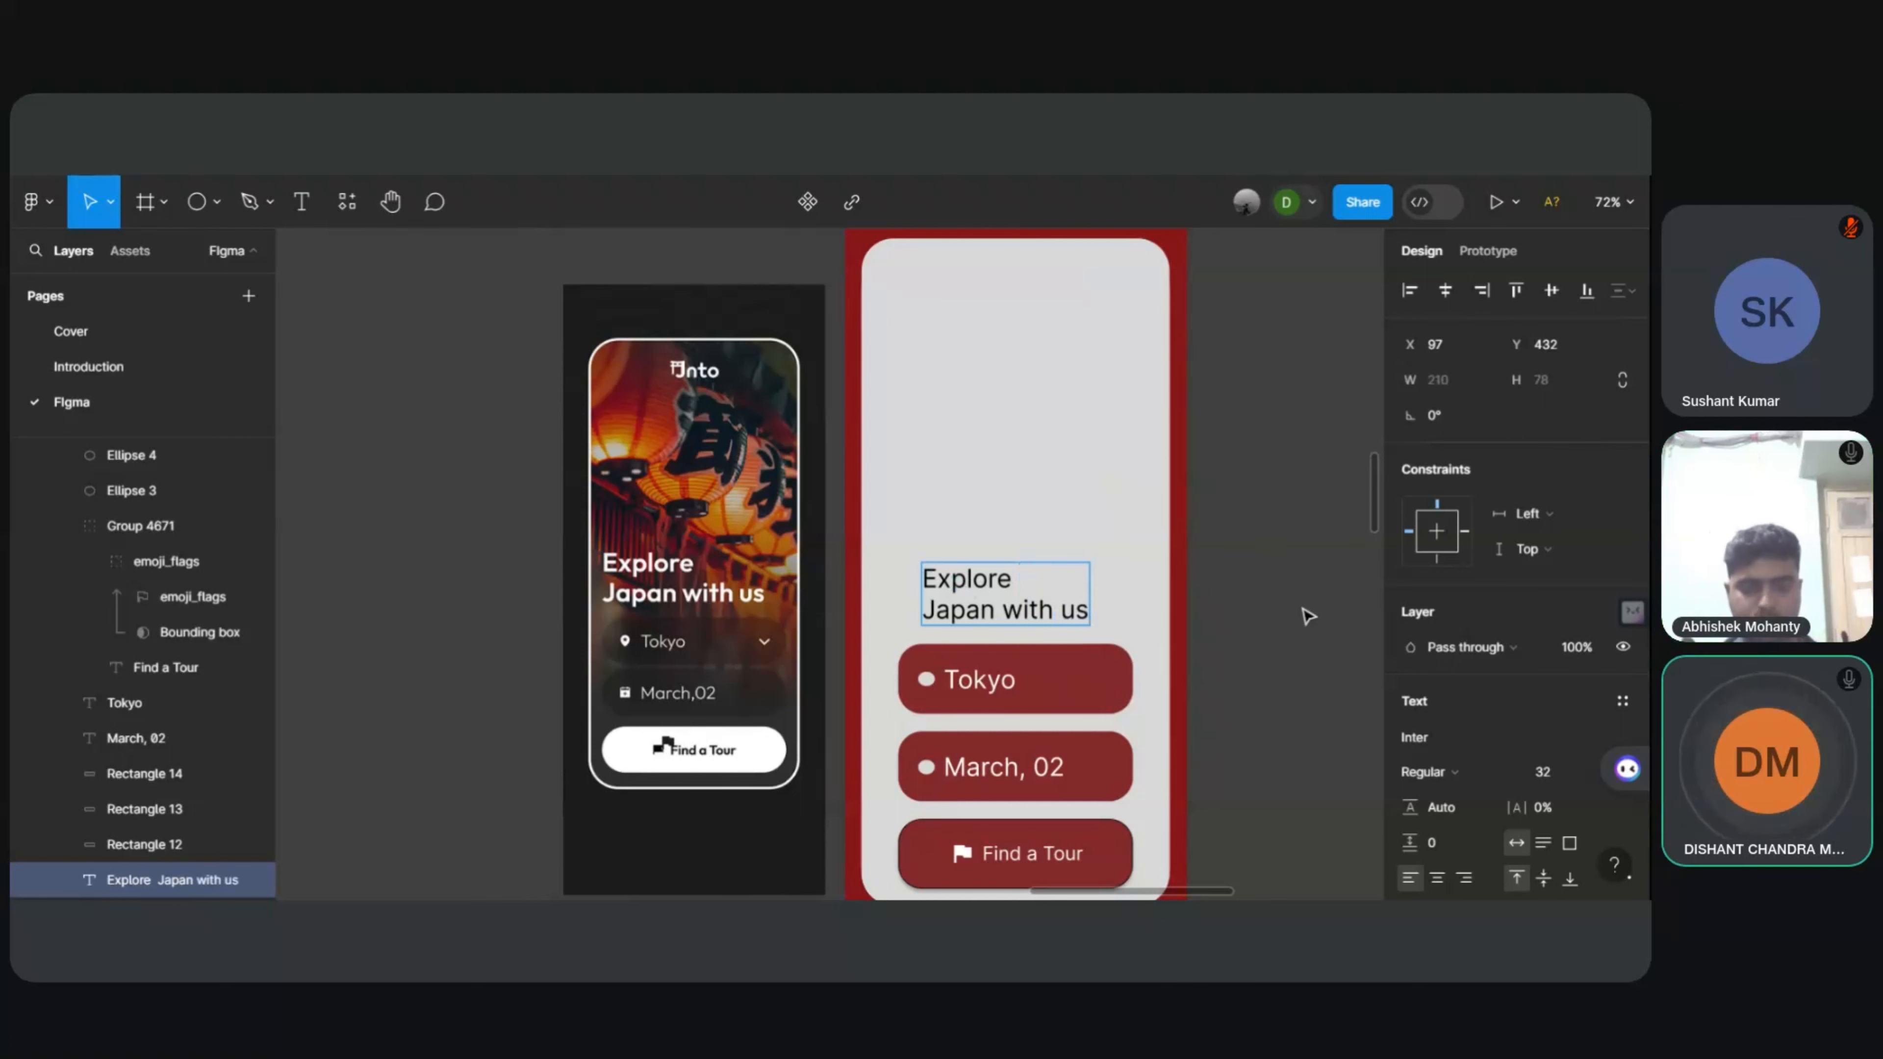
# Step: Move the "Explore Japan with us" heading to about X 68, Y 427, in line with the Tokyo field's left edge
pyautogui.scroll(-1, 1308, 616)
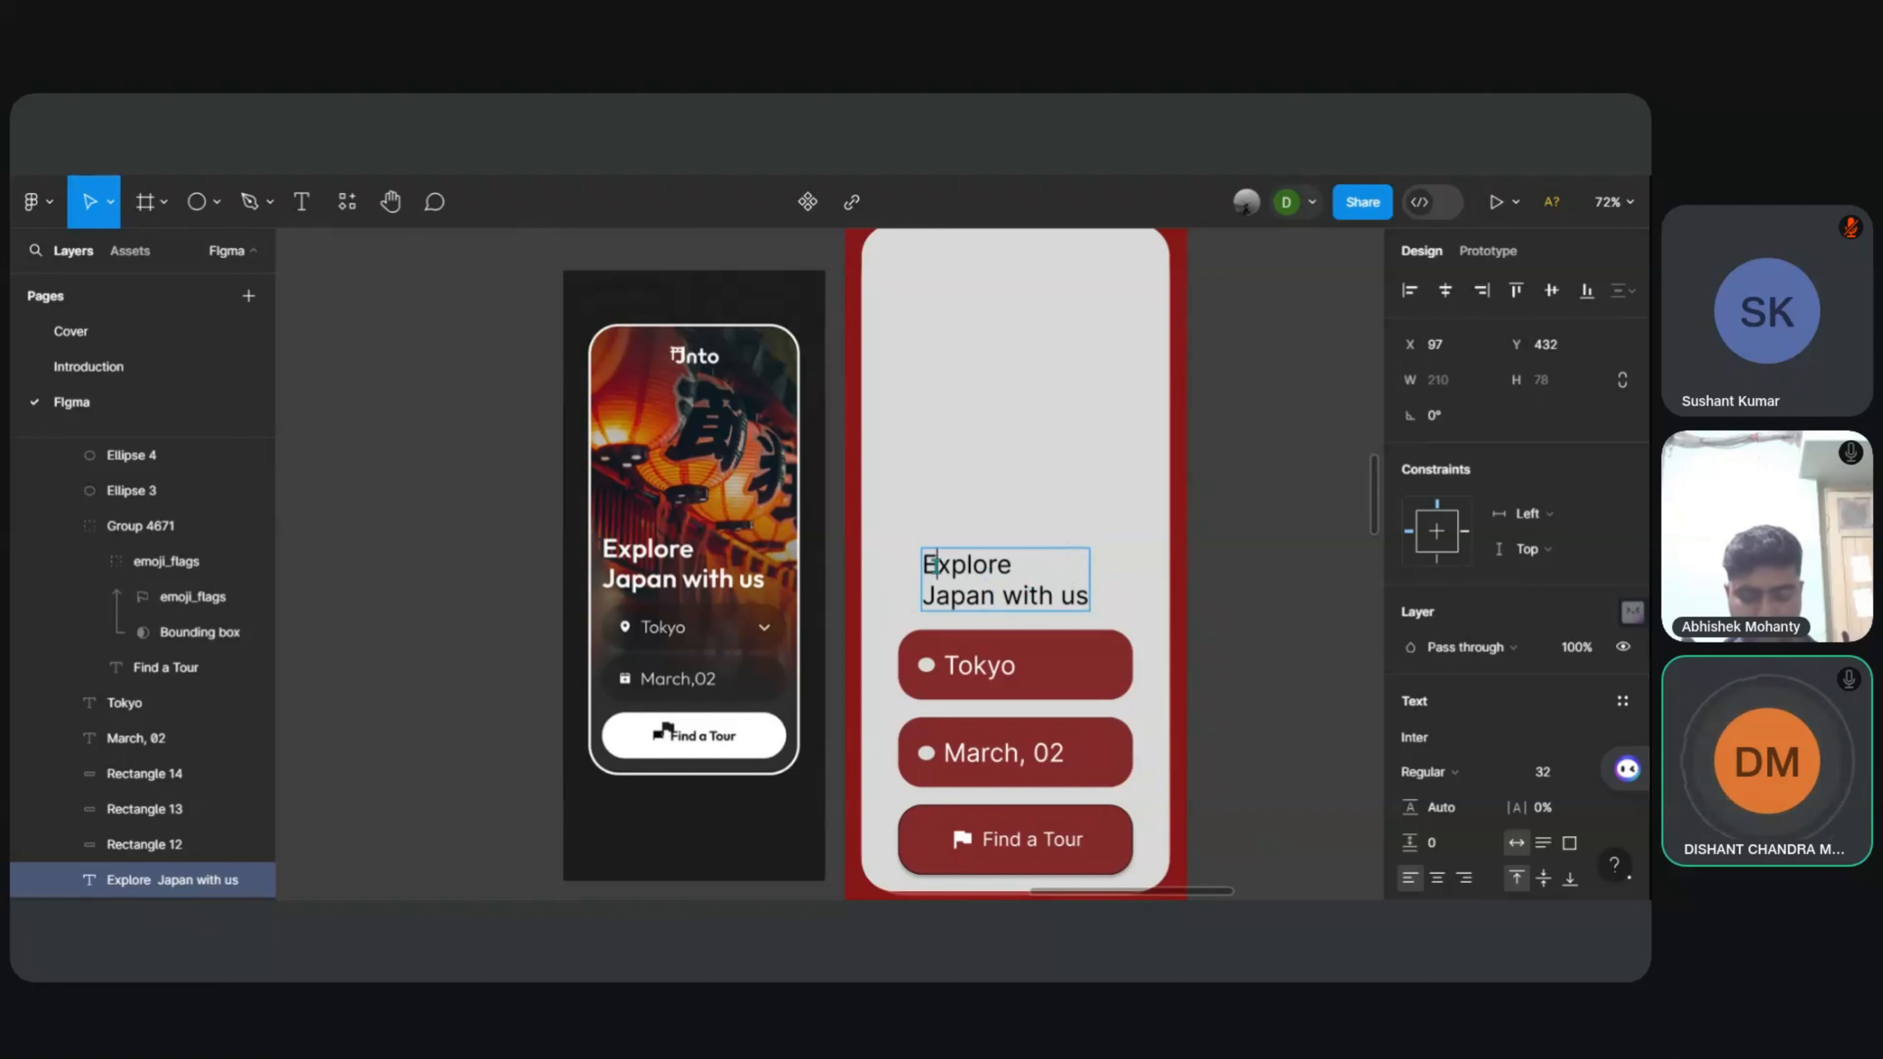
pyautogui.press('Escape')
pyautogui.moveTo(1011, 592); pyautogui.dragTo(990, 586)
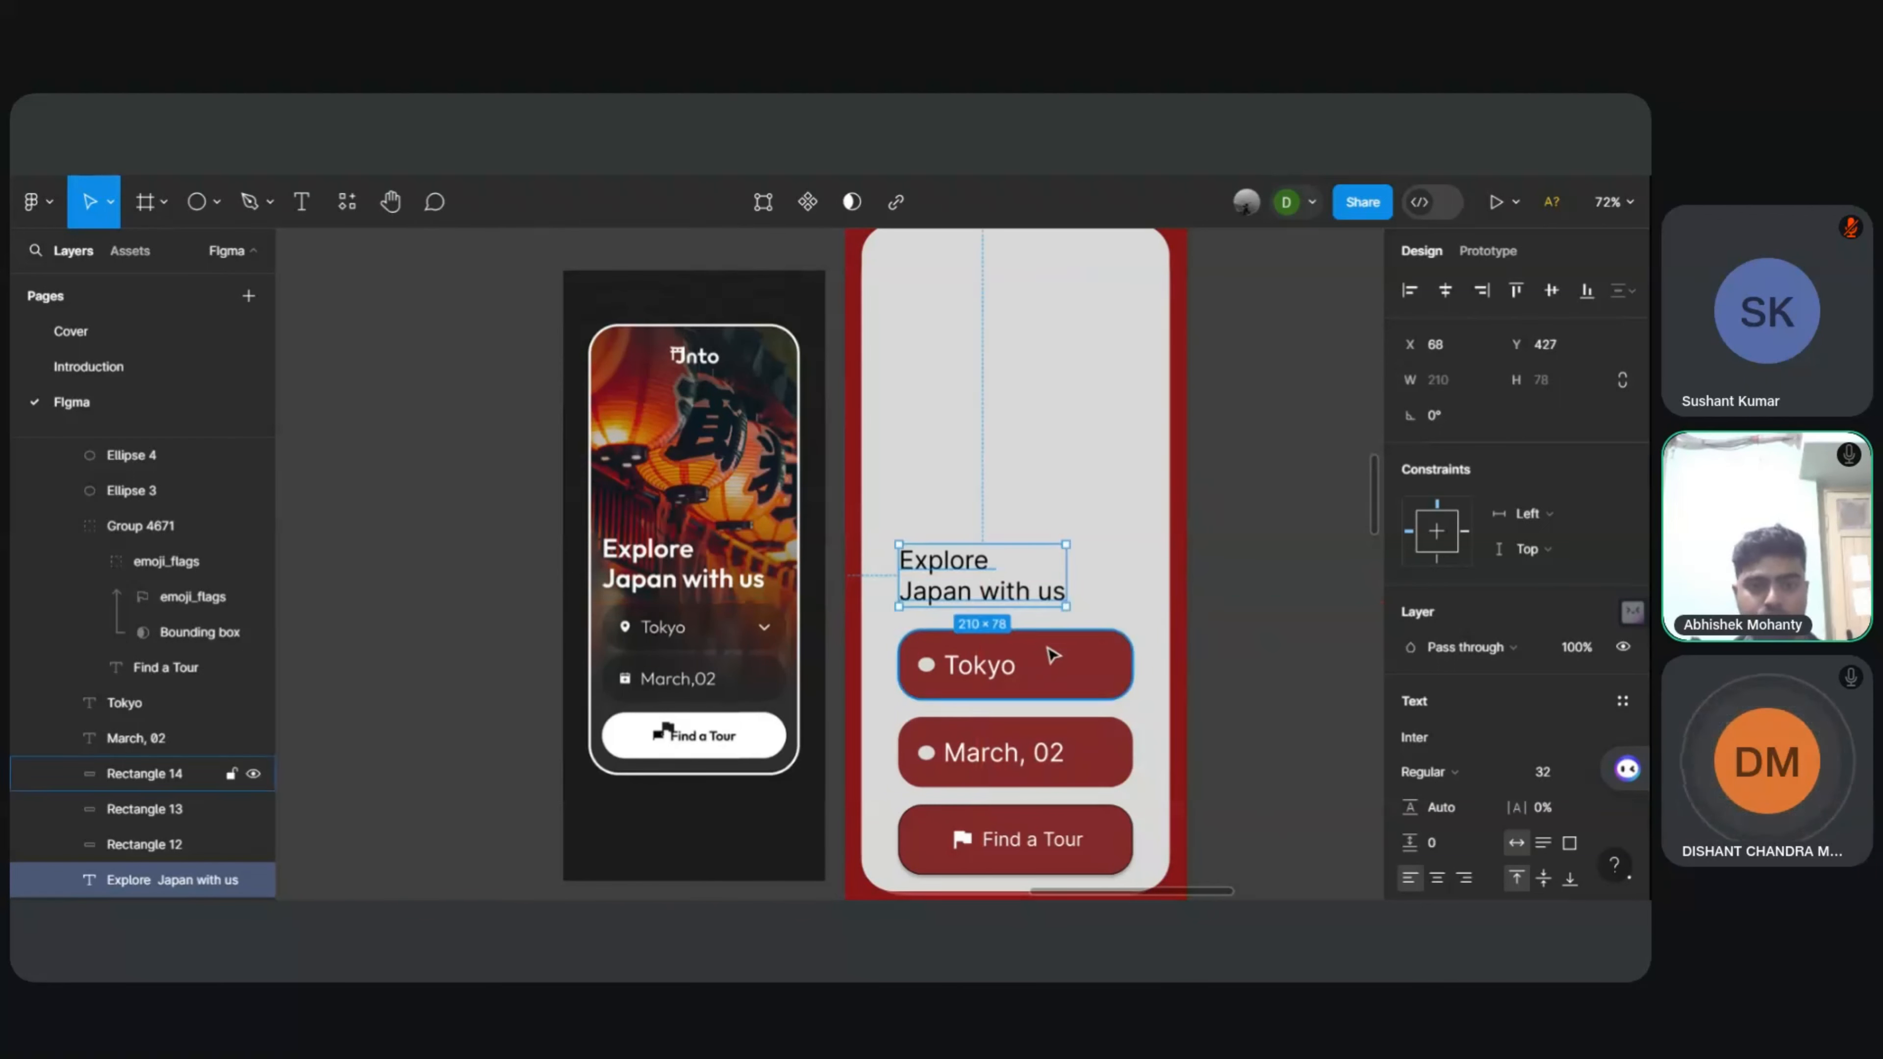
pyautogui.click(1052, 656)
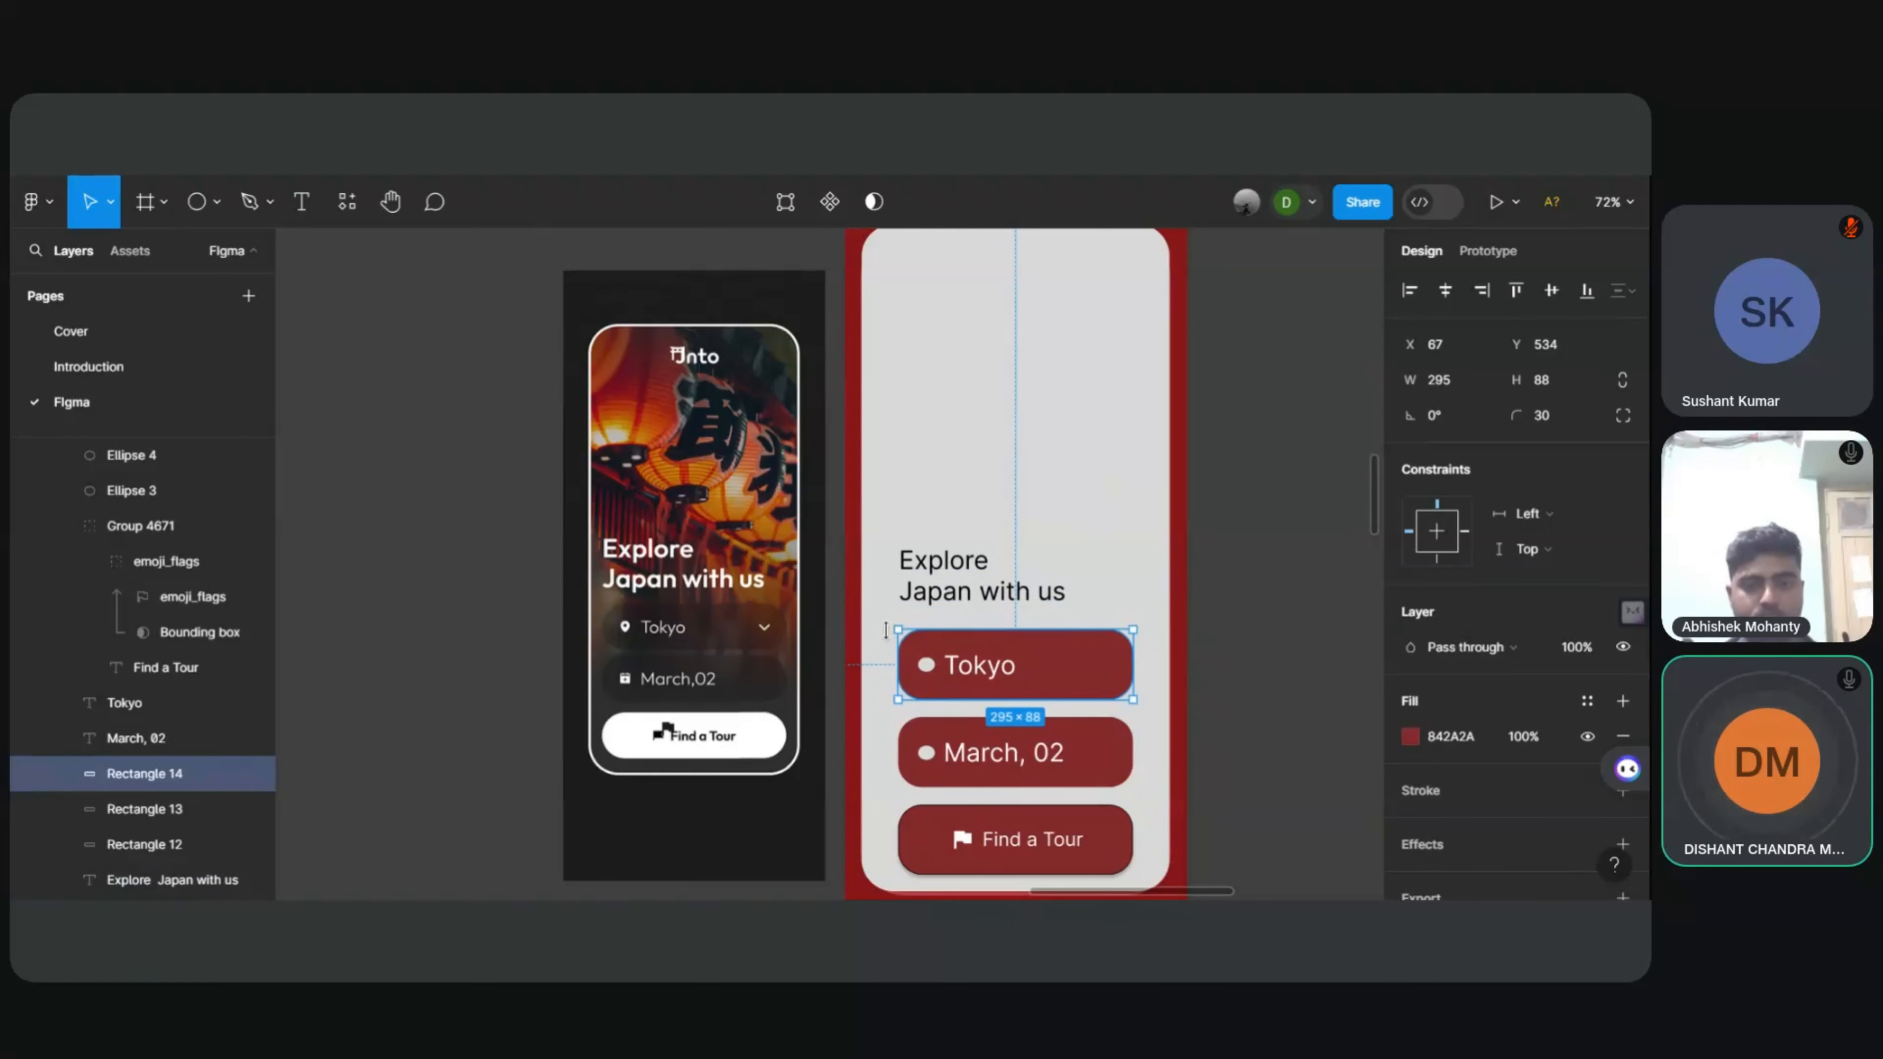
pyautogui.moveTo(897, 633); pyautogui.dragTo(895, 634)
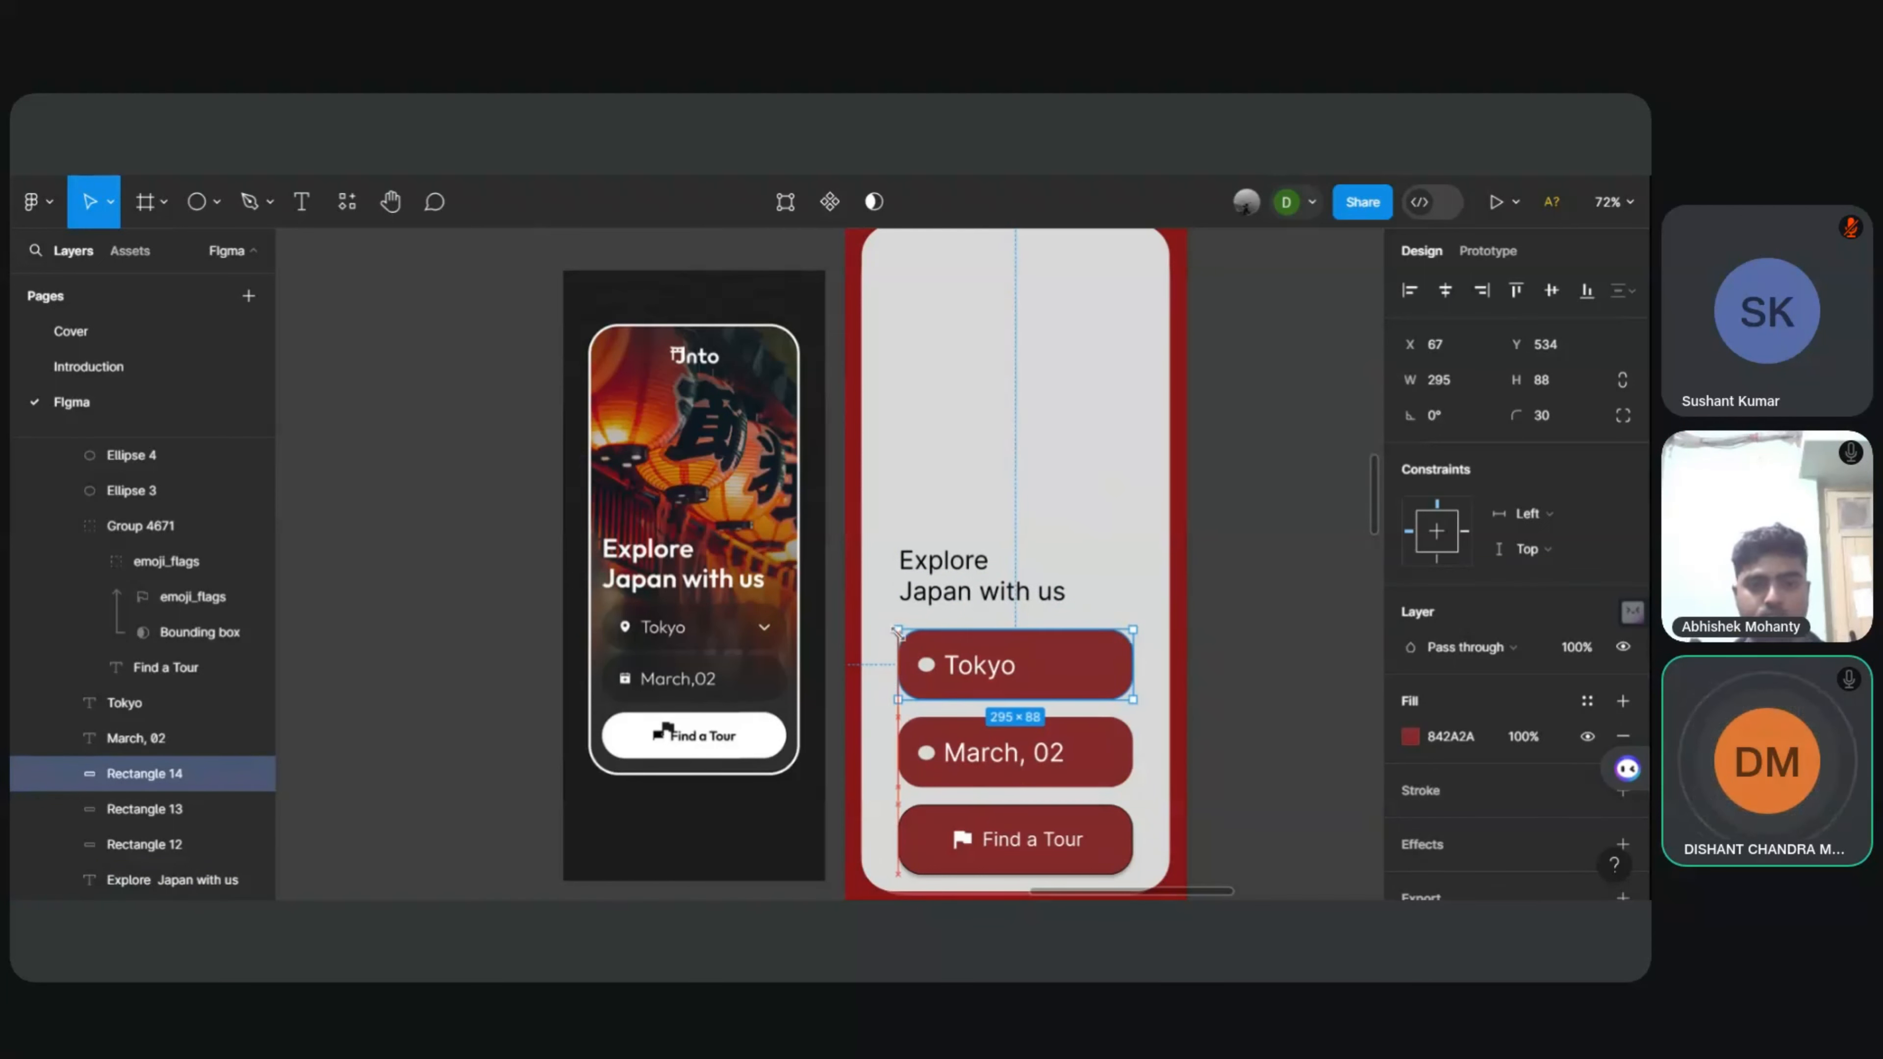
pyautogui.moveTo(897, 631); pyautogui.dragTo(898, 630)
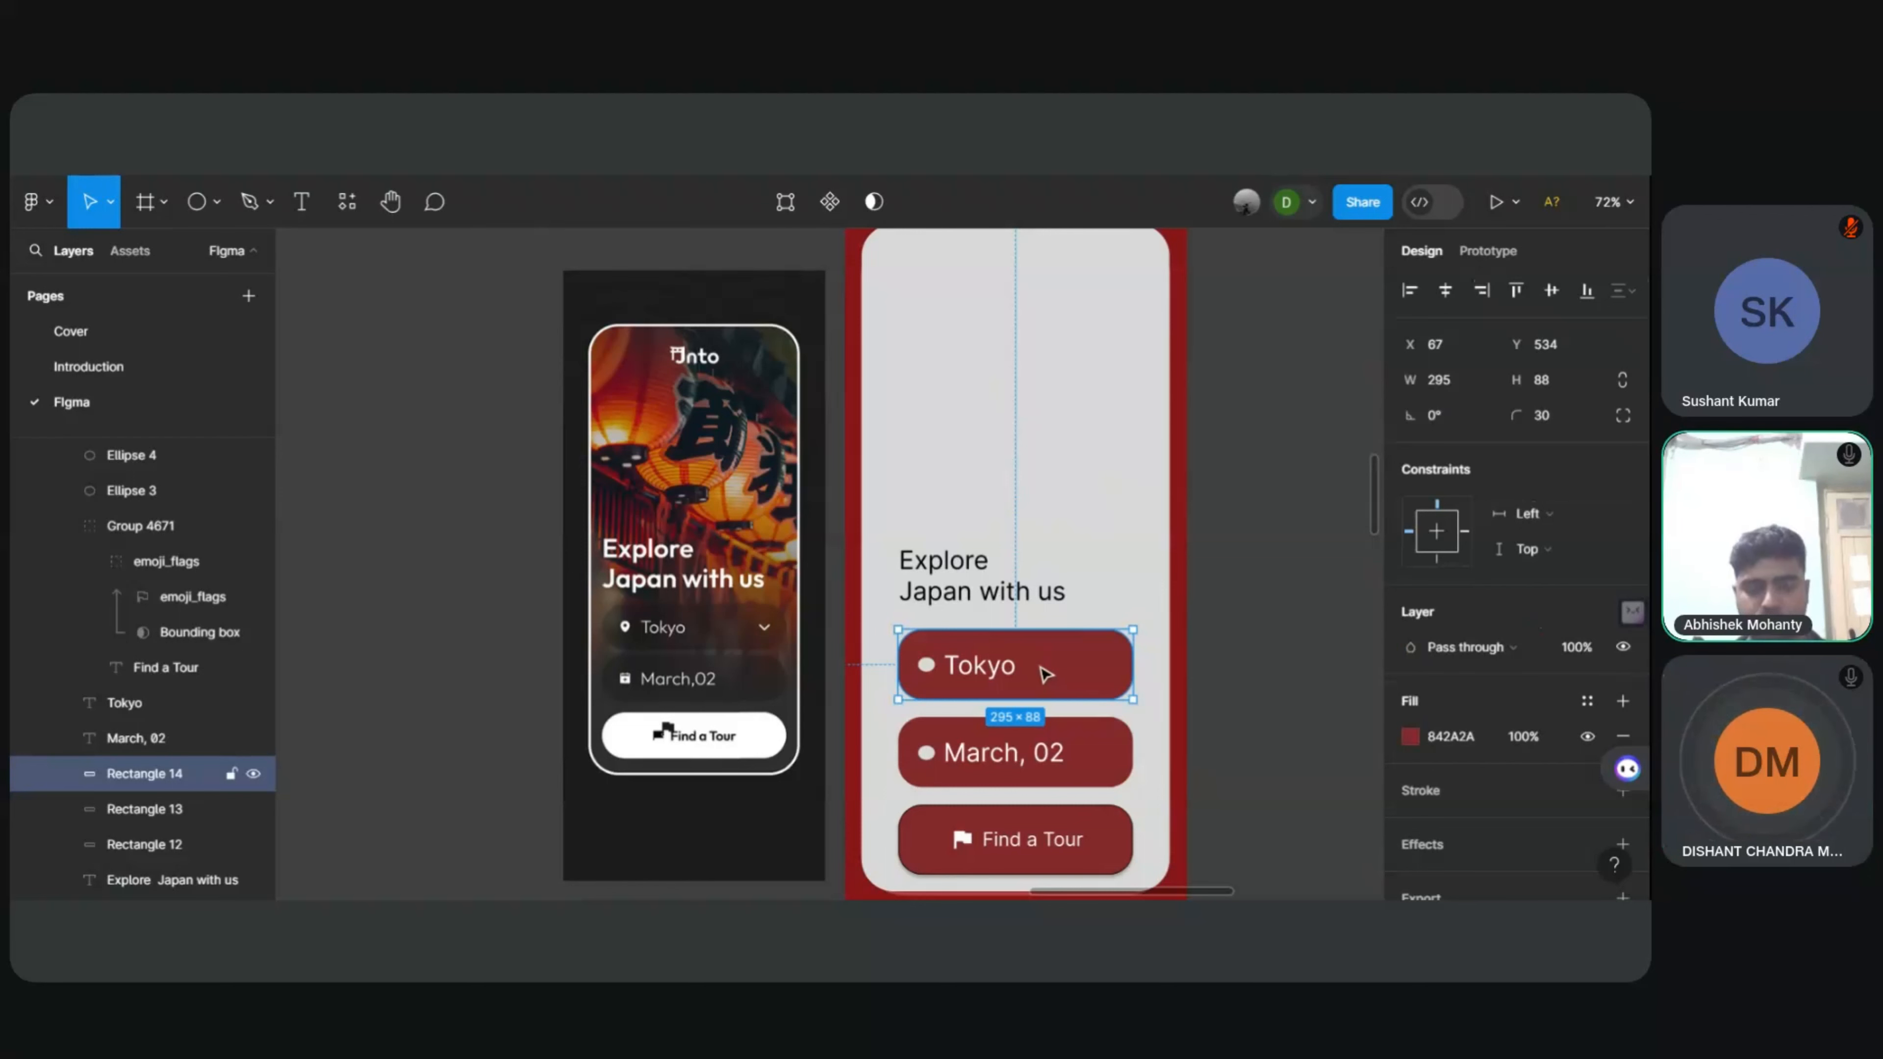
pyautogui.click(1333, 615)
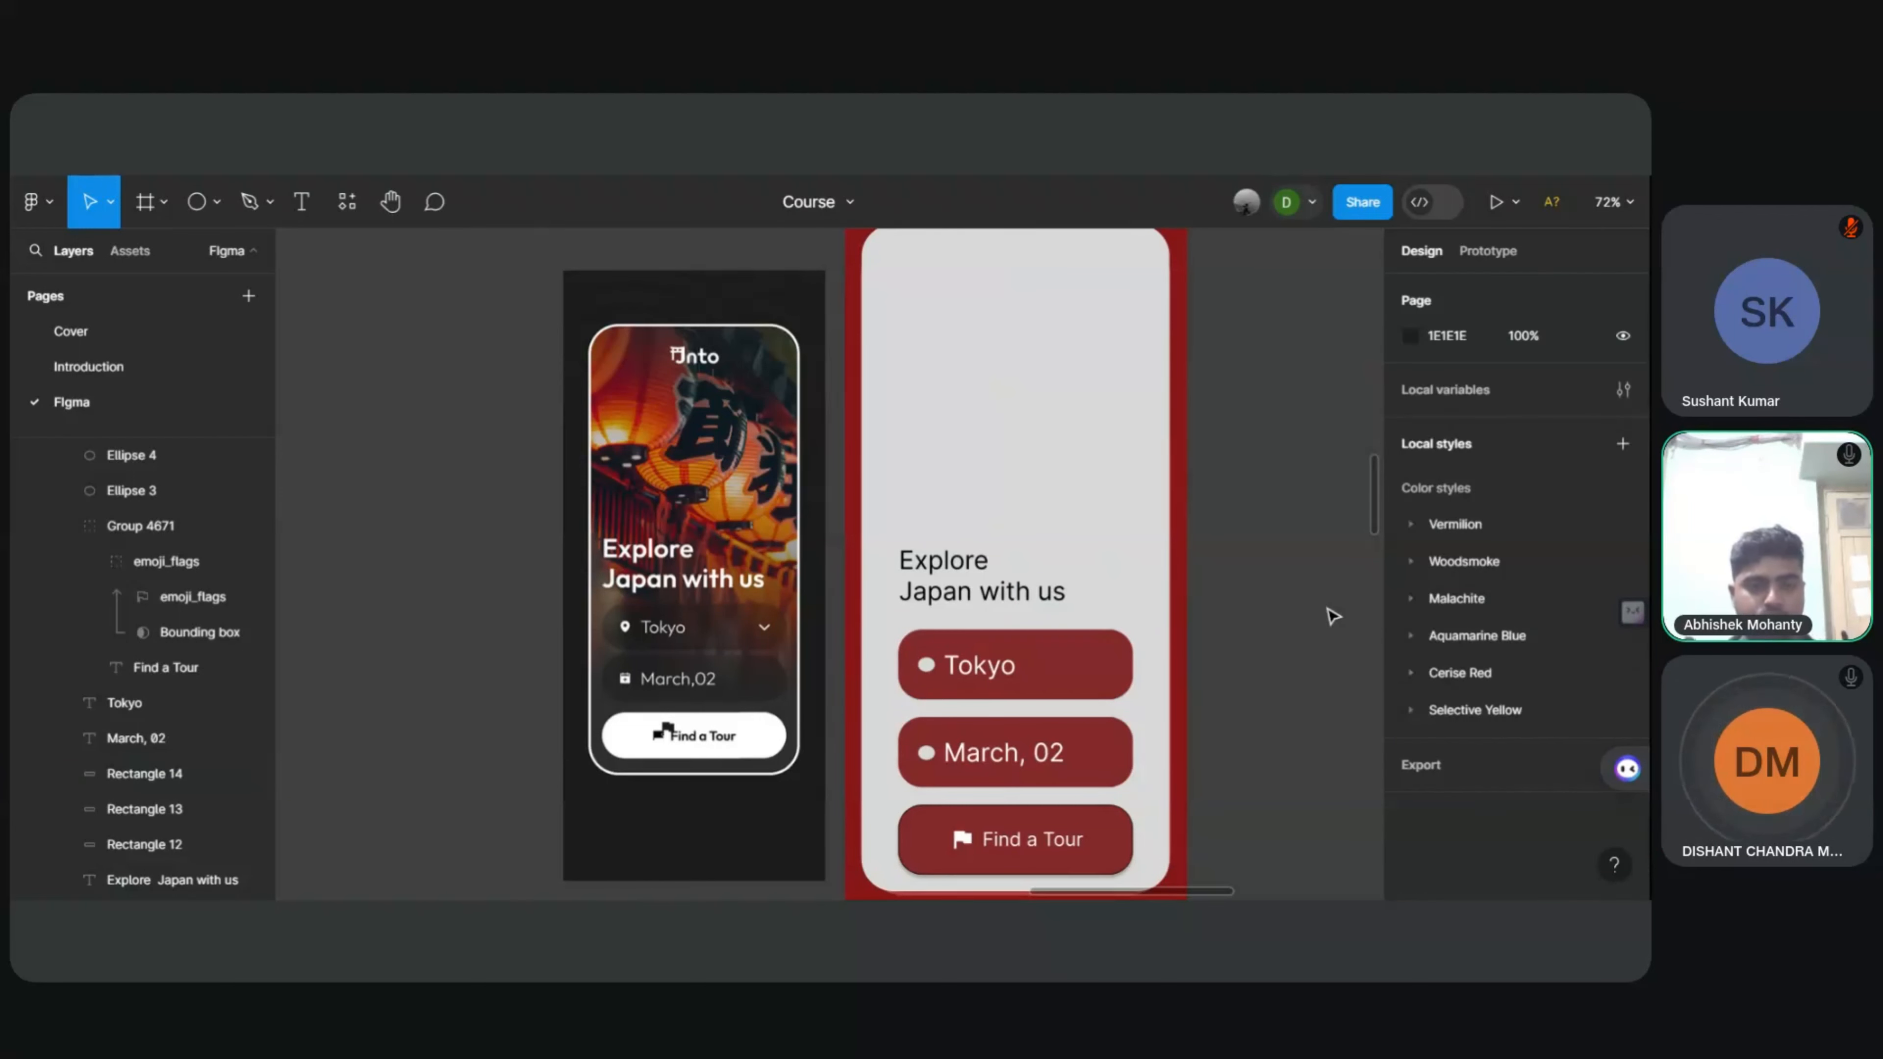
pyautogui.hotkey('ctrl', 'z')
pyautogui.hotkey('ctrl', 'z')
pyautogui.click(1072, 673)
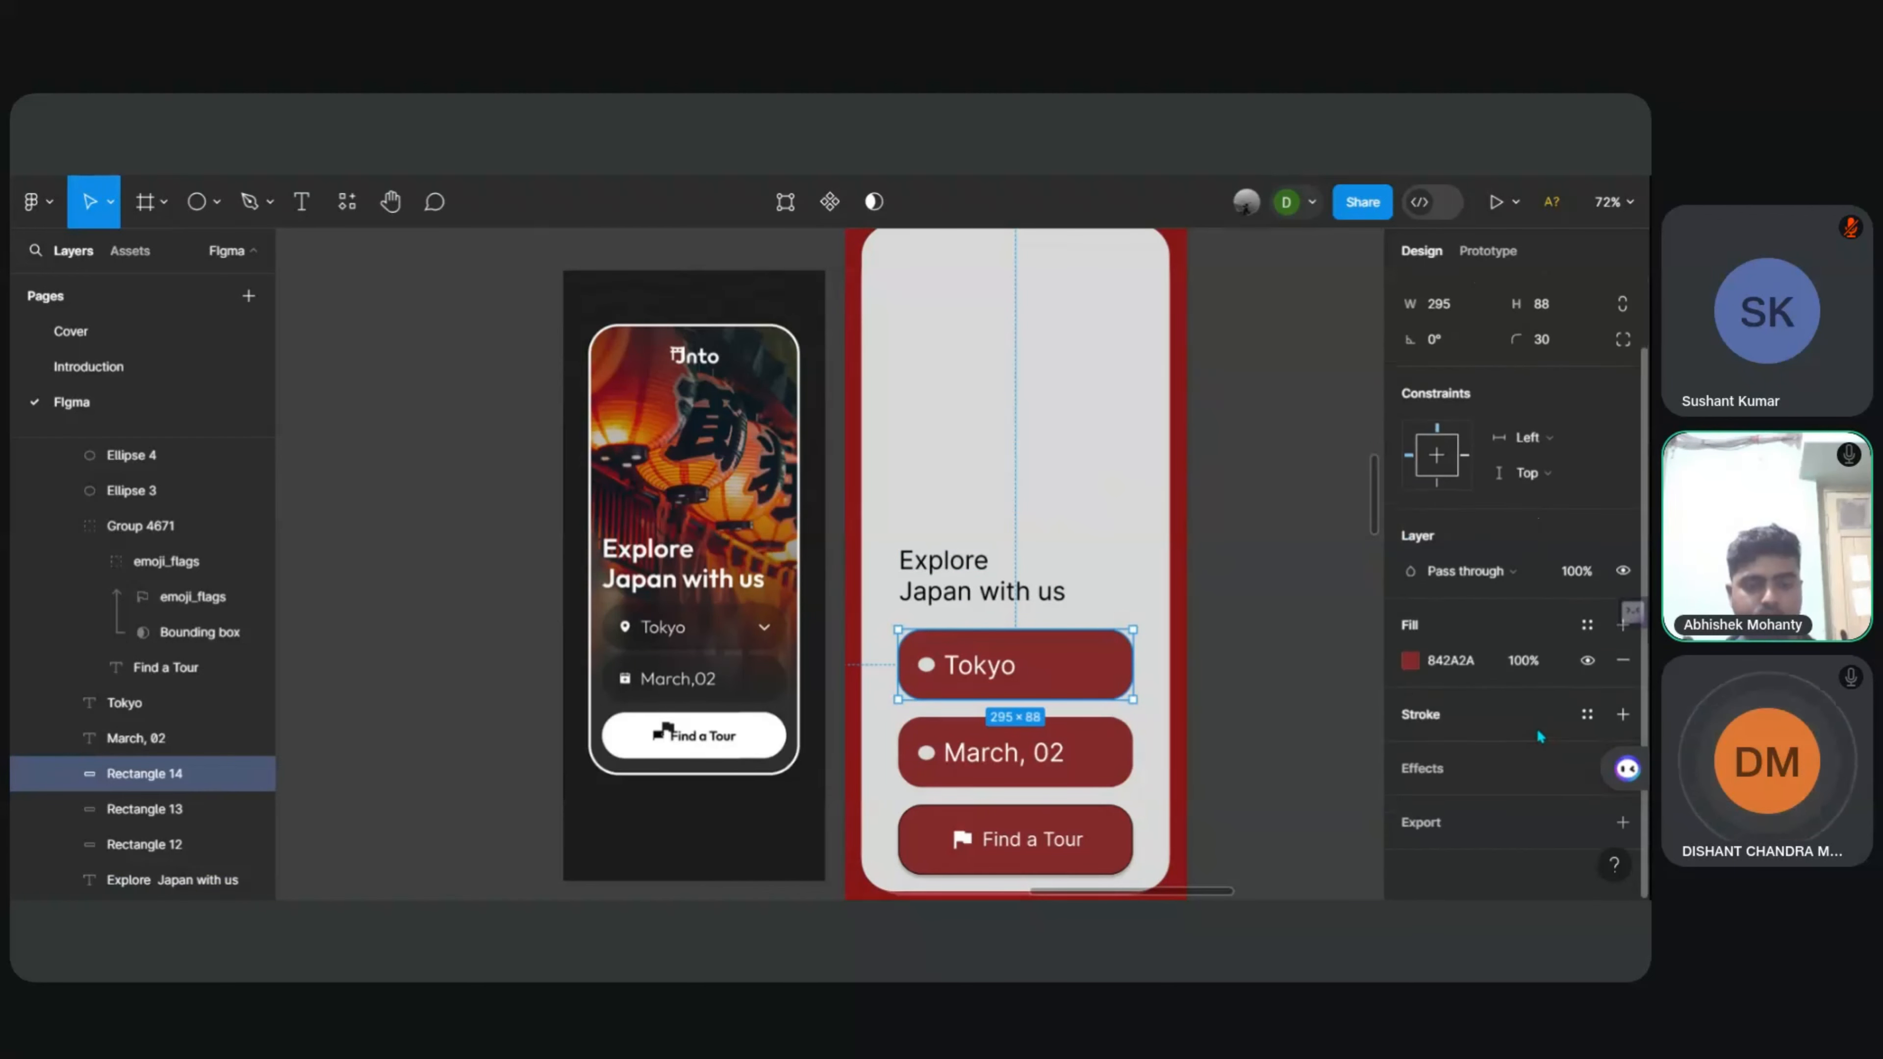
pyautogui.click(991, 591)
pyautogui.click(1263, 627)
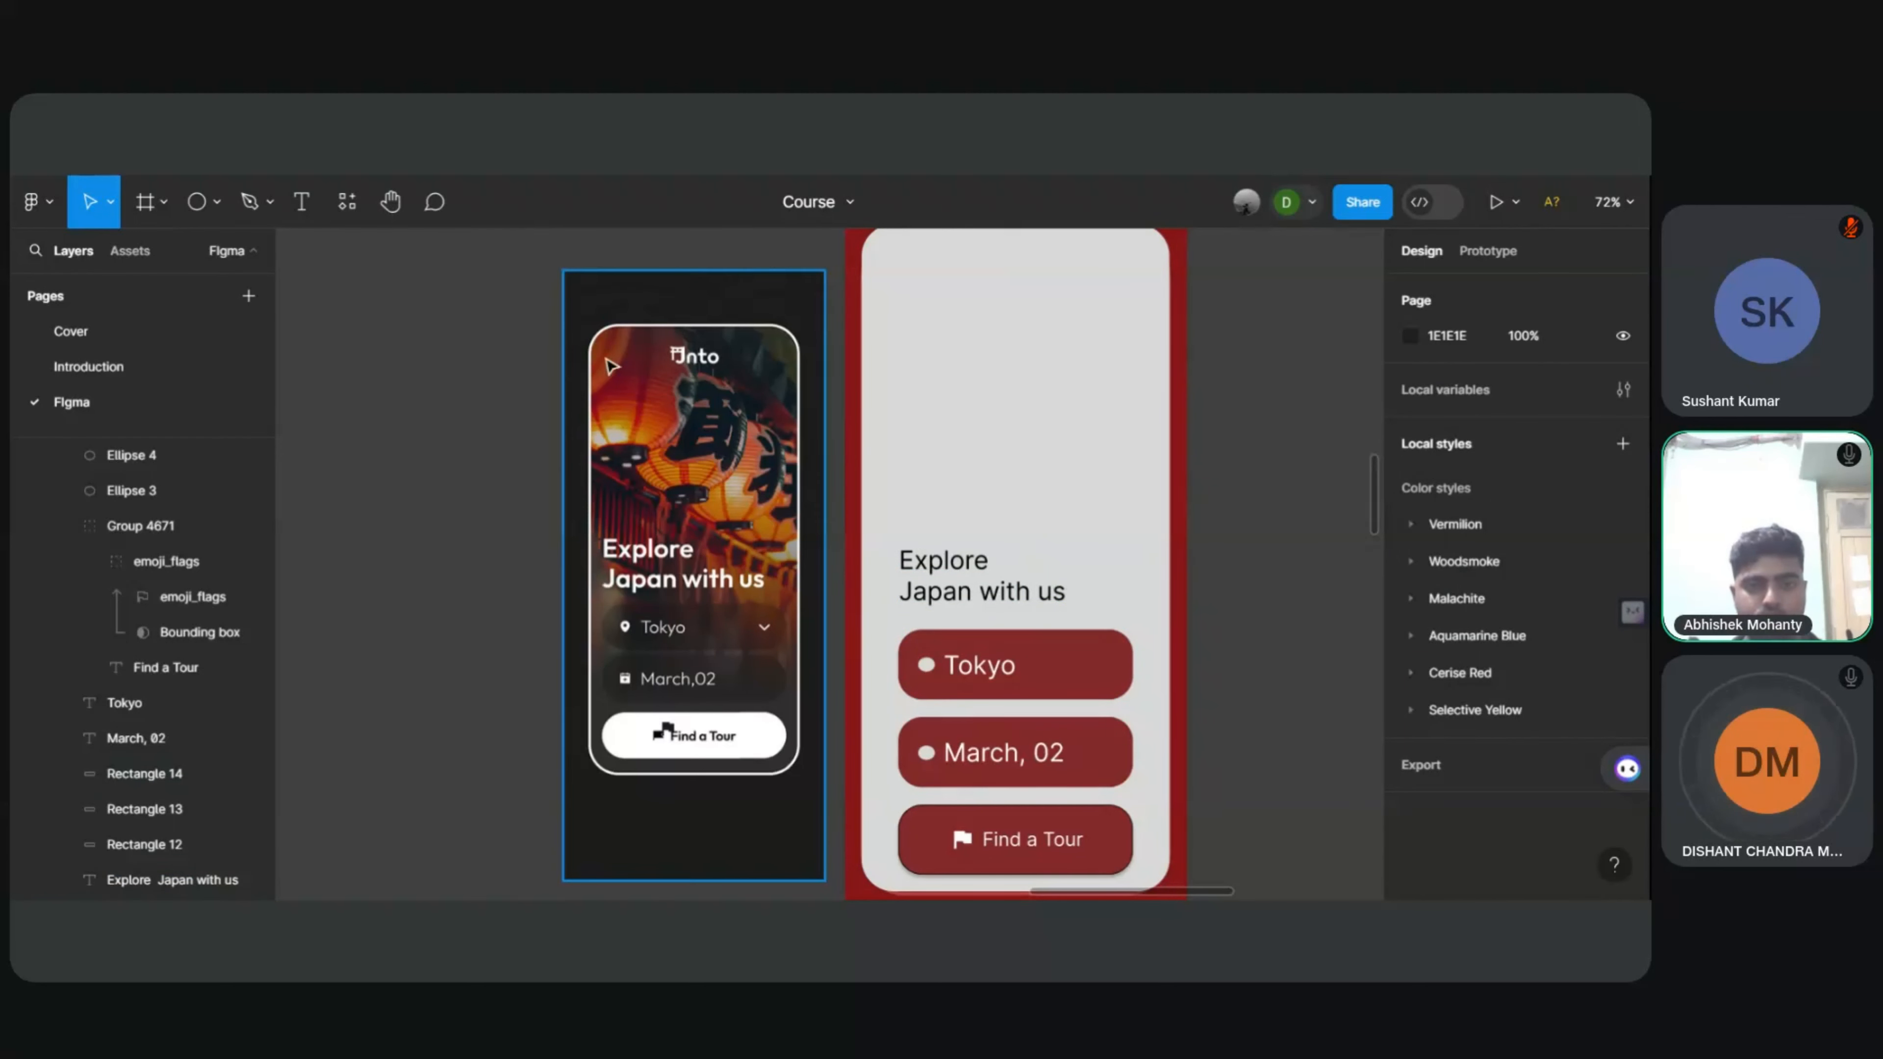
# Step: Add a text label reading "Shinto" near the top of the grey phone screen
pyautogui.press('t')
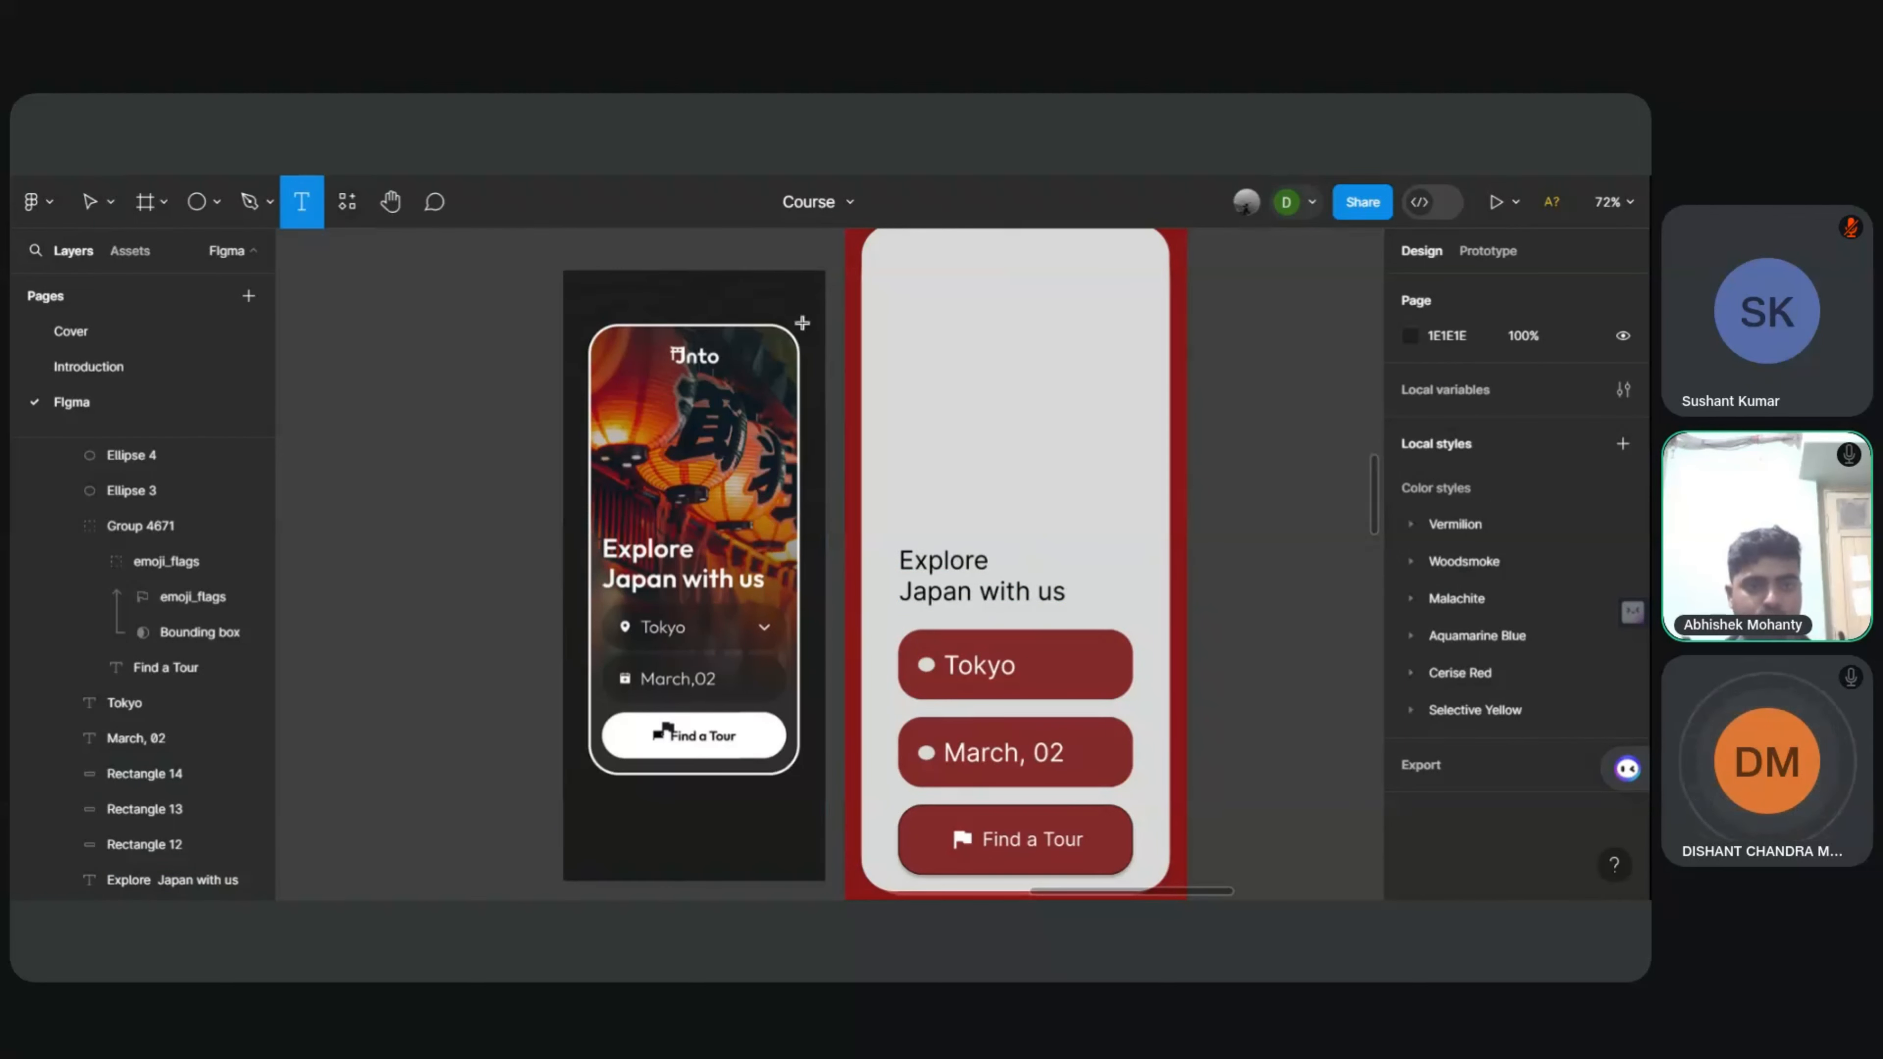
pyautogui.click(941, 250)
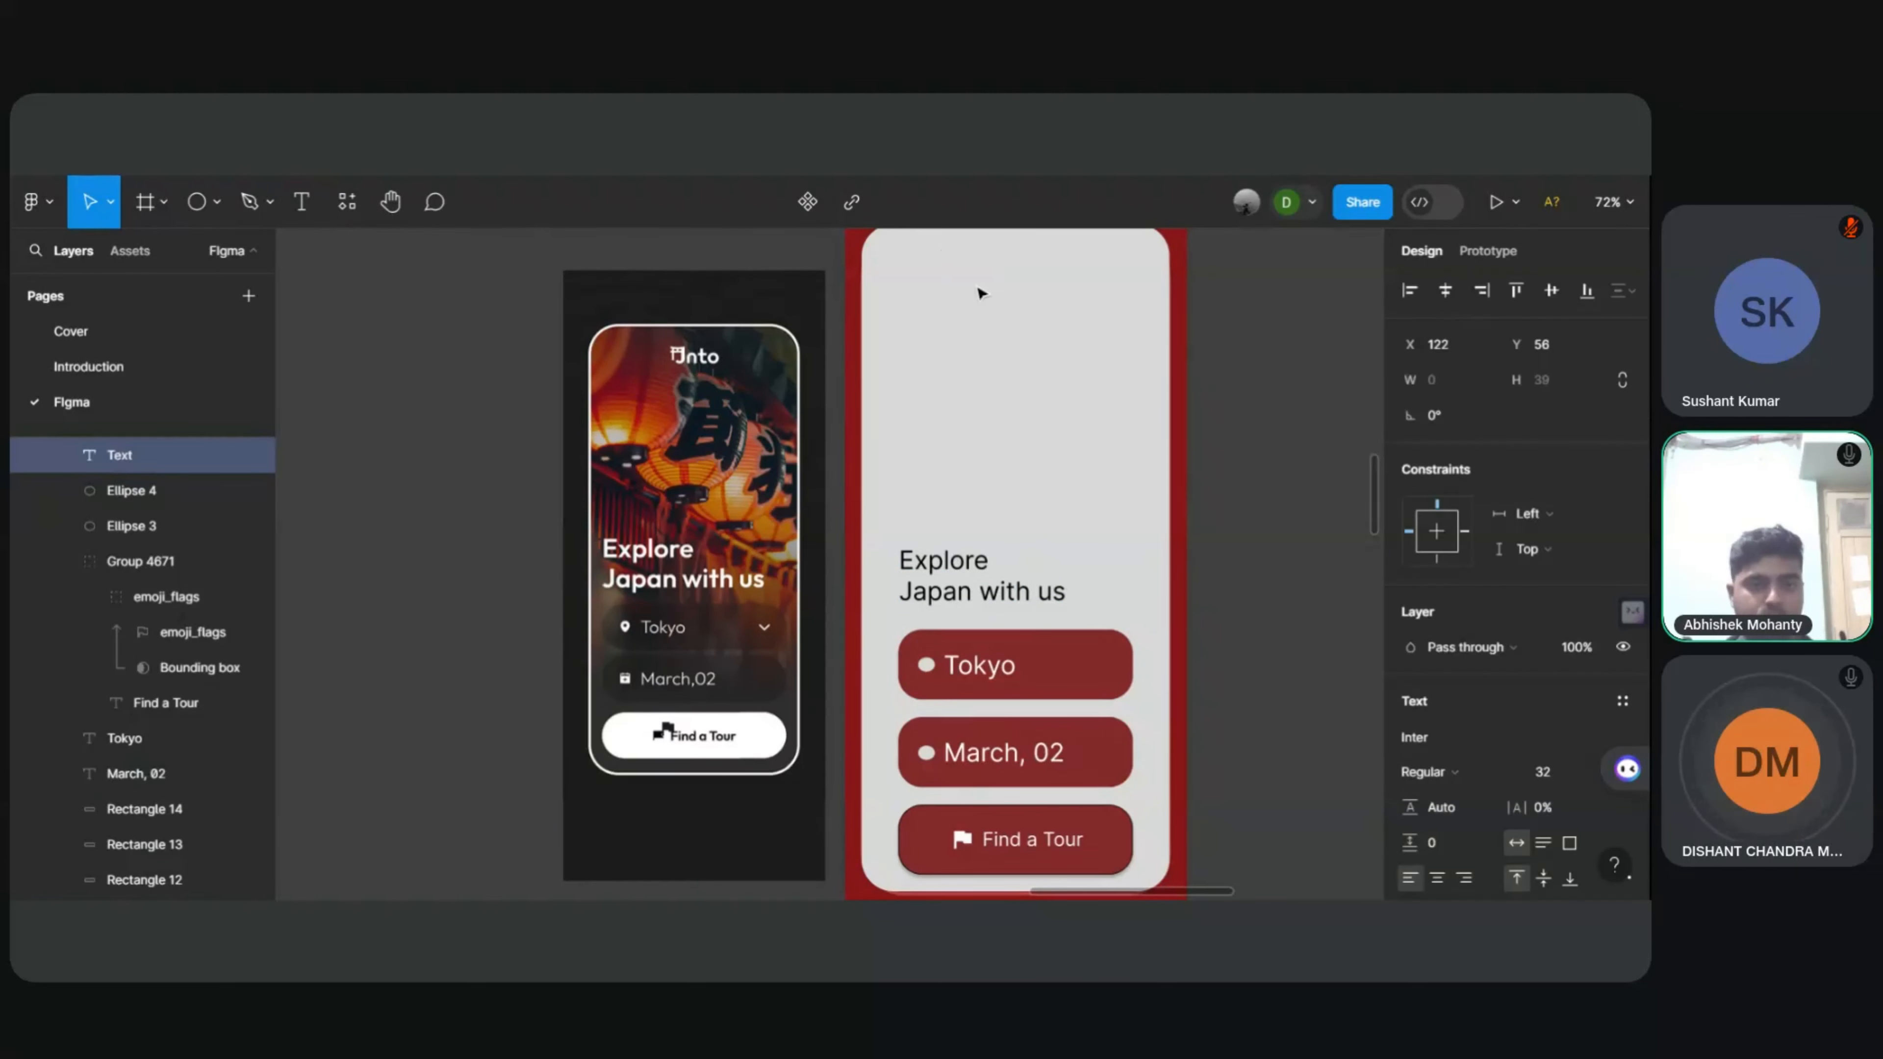
pyautogui.write('Shint')
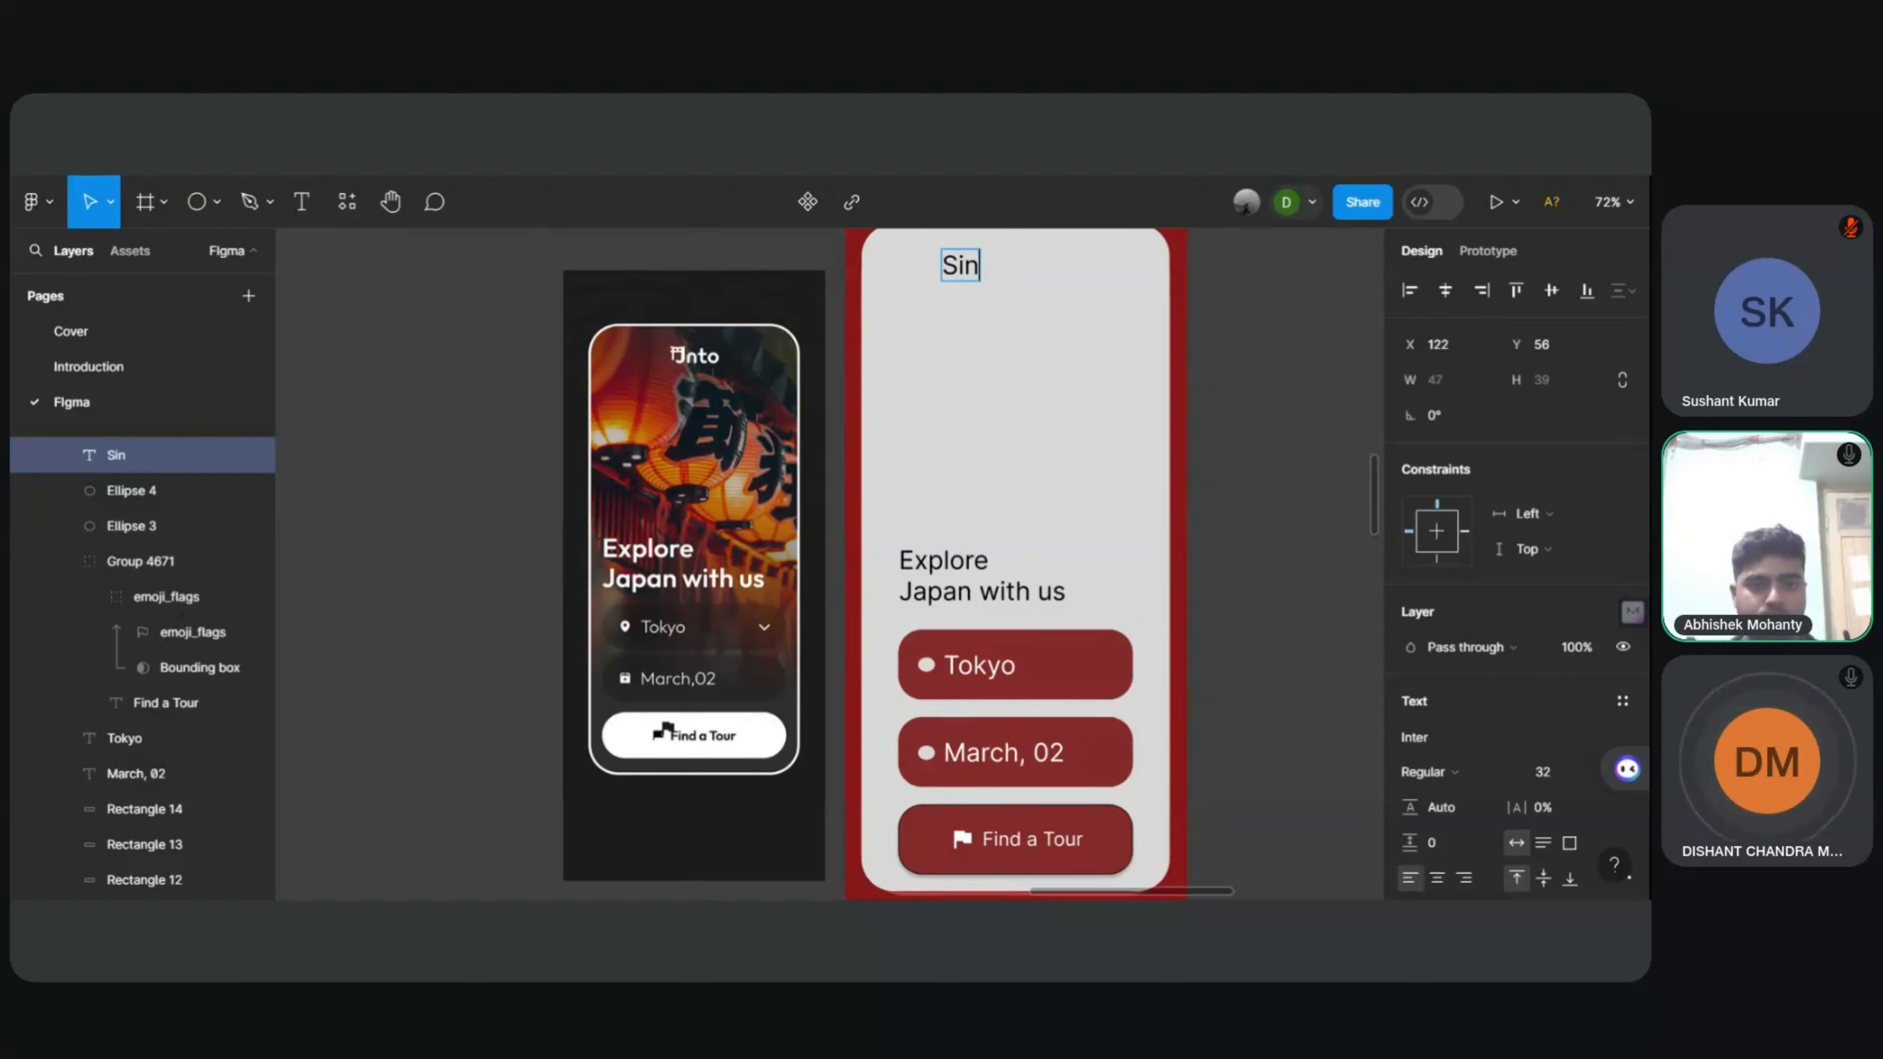
pyautogui.write('o')
pyautogui.scroll(1, 974, 314)
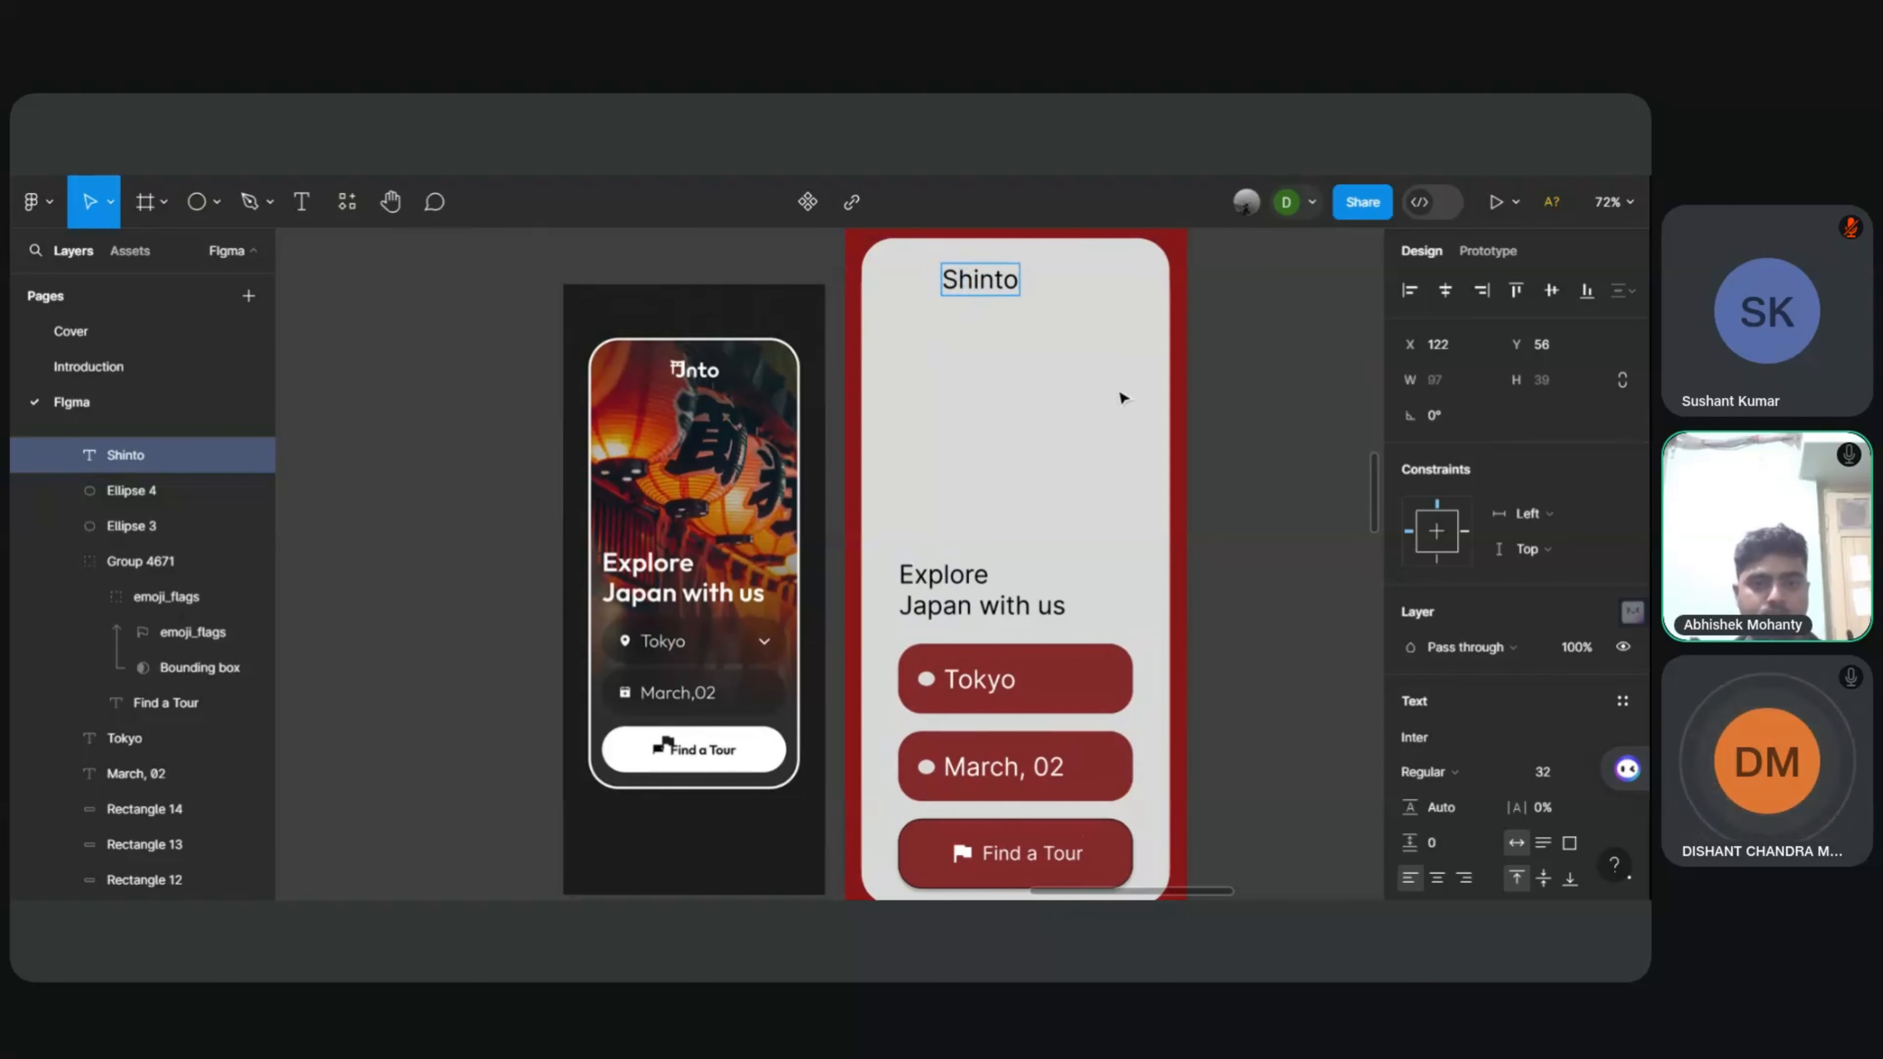
# Step: Move the "Shinto" title to about X 165, Y 49 so it is centred at the top of the phone screen
pyautogui.moveTo(963, 289); pyautogui.dragTo(1000, 286)
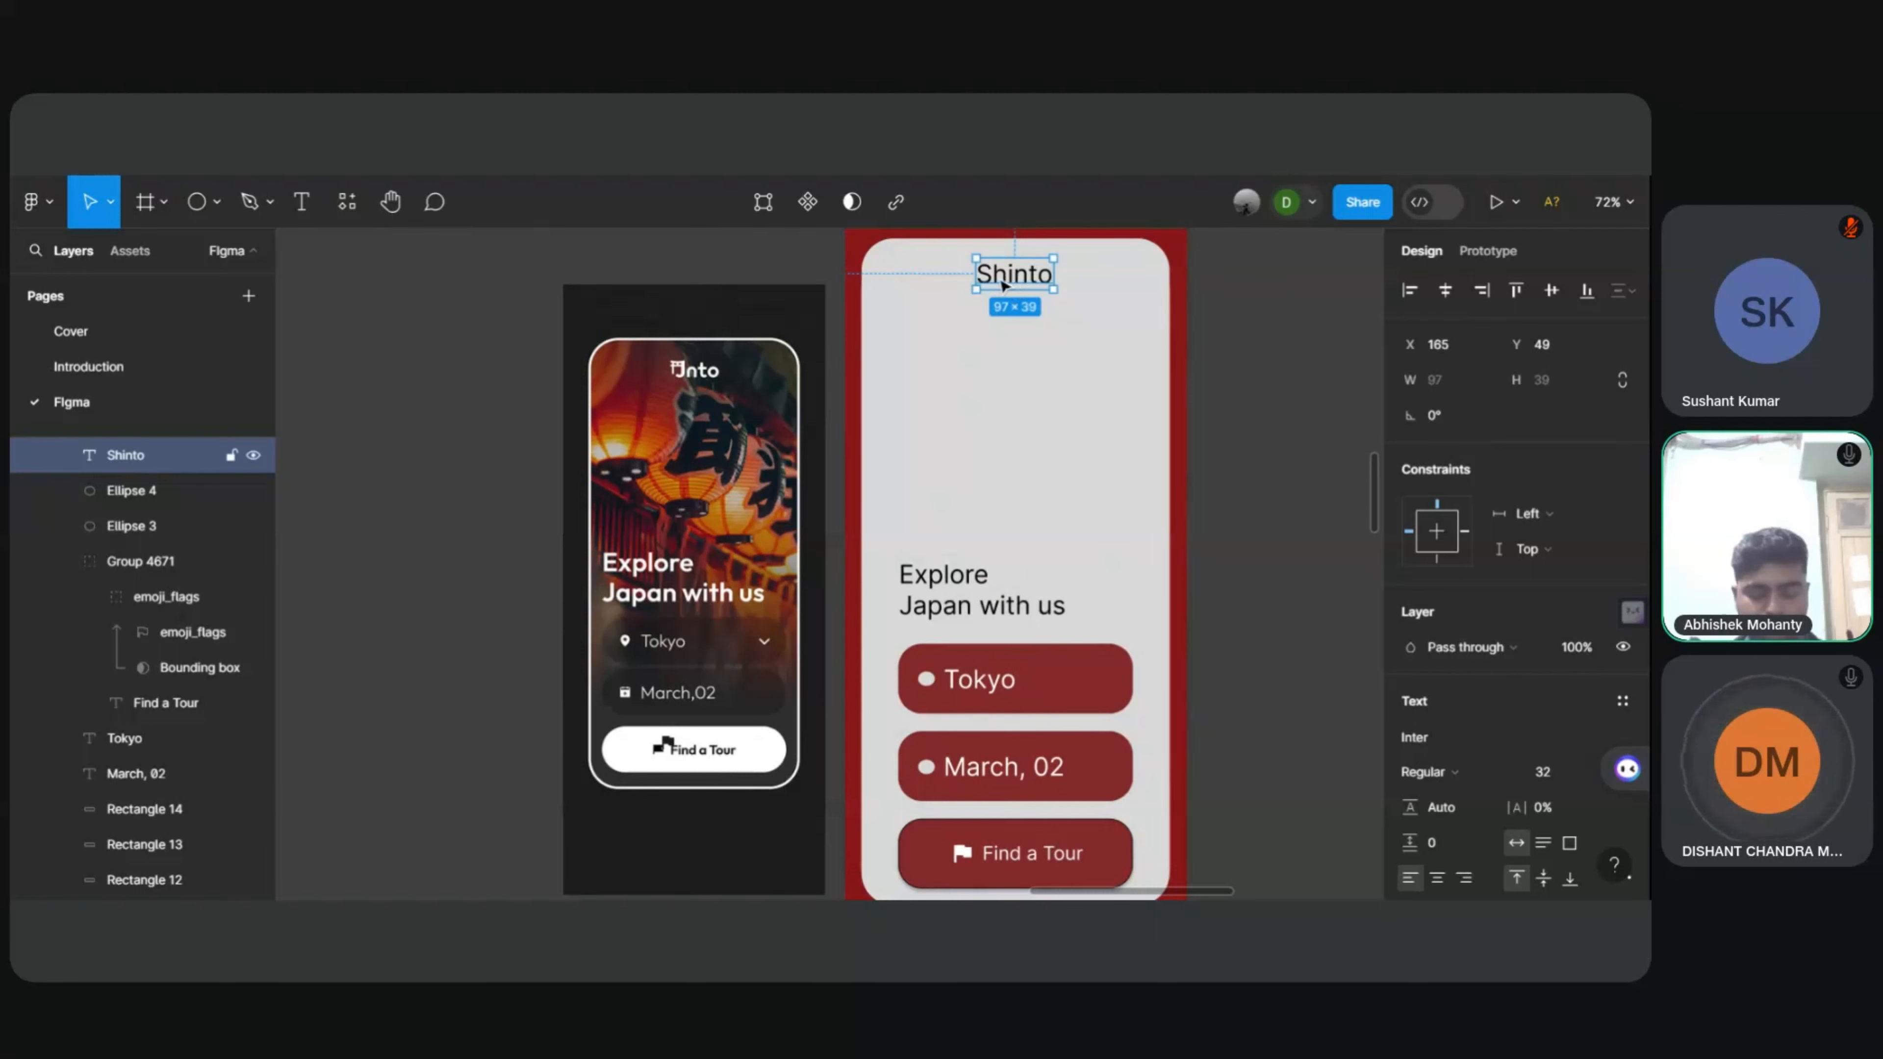
pyautogui.click(1293, 439)
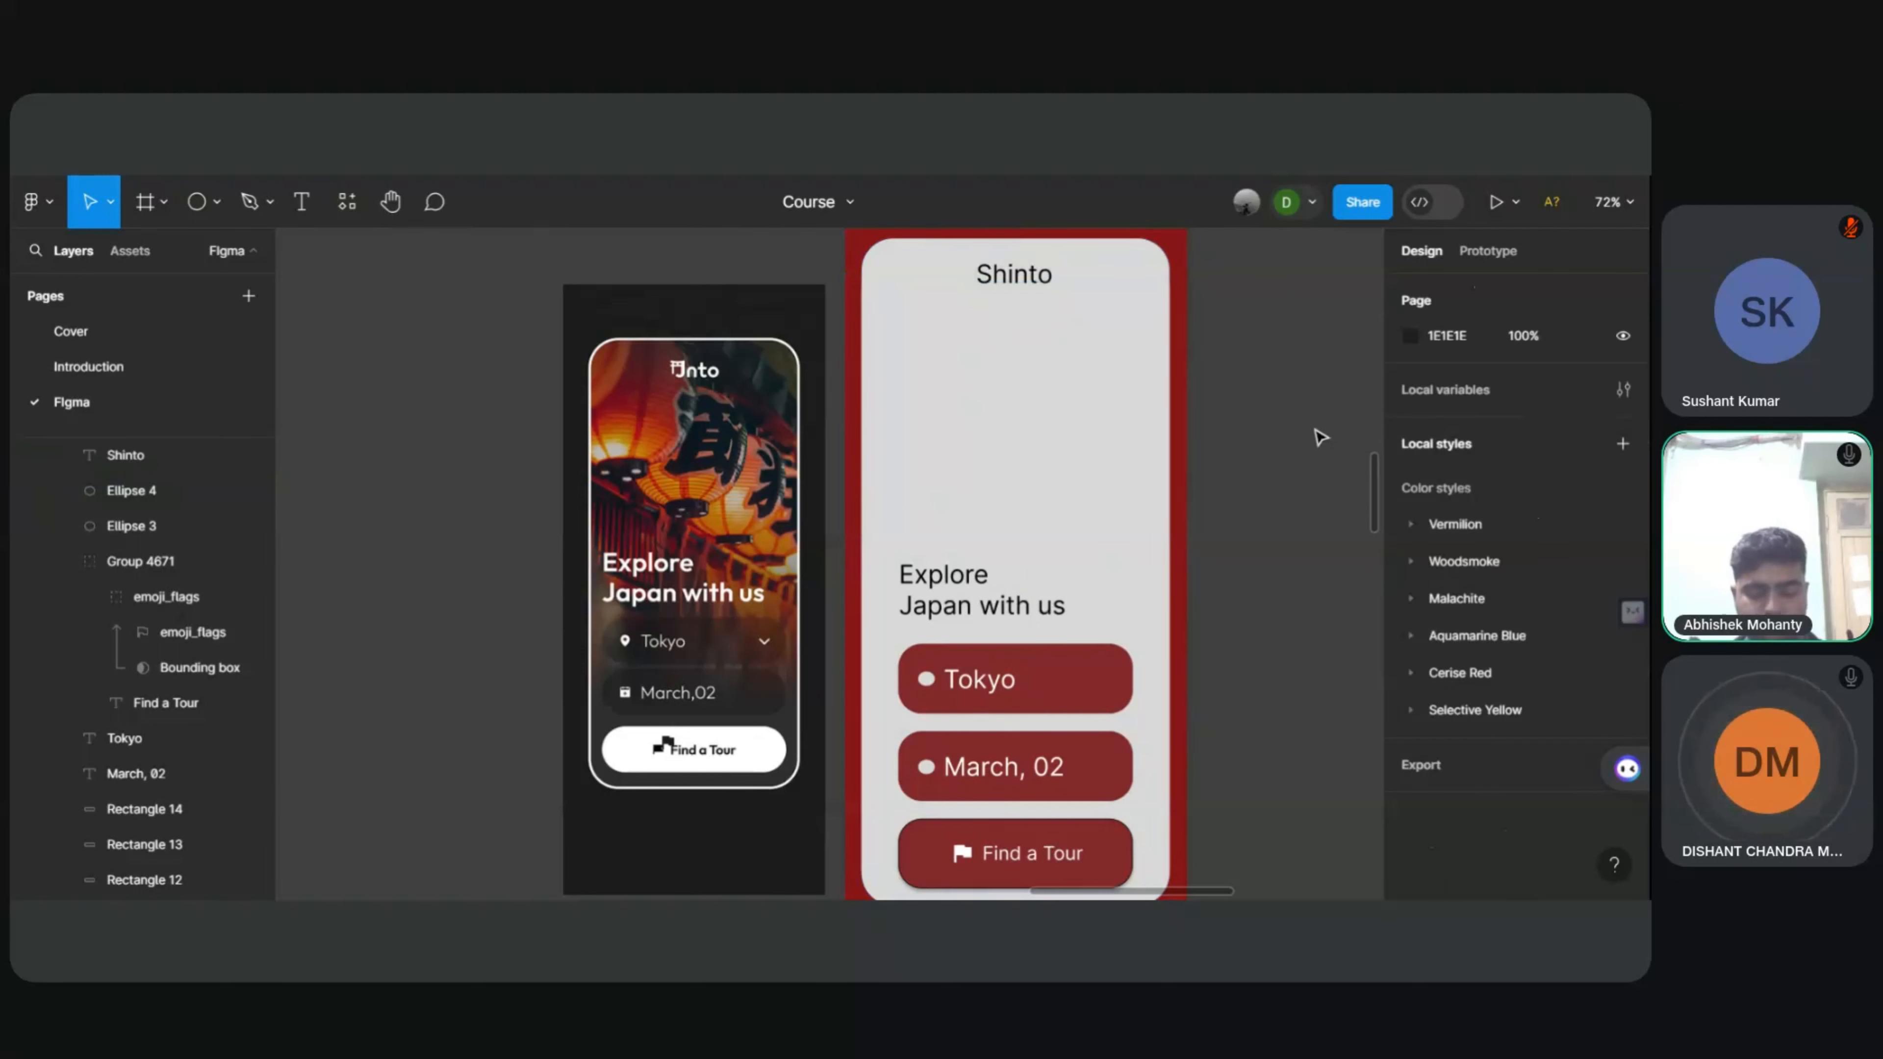
pyautogui.scroll(-1, 1282, 456)
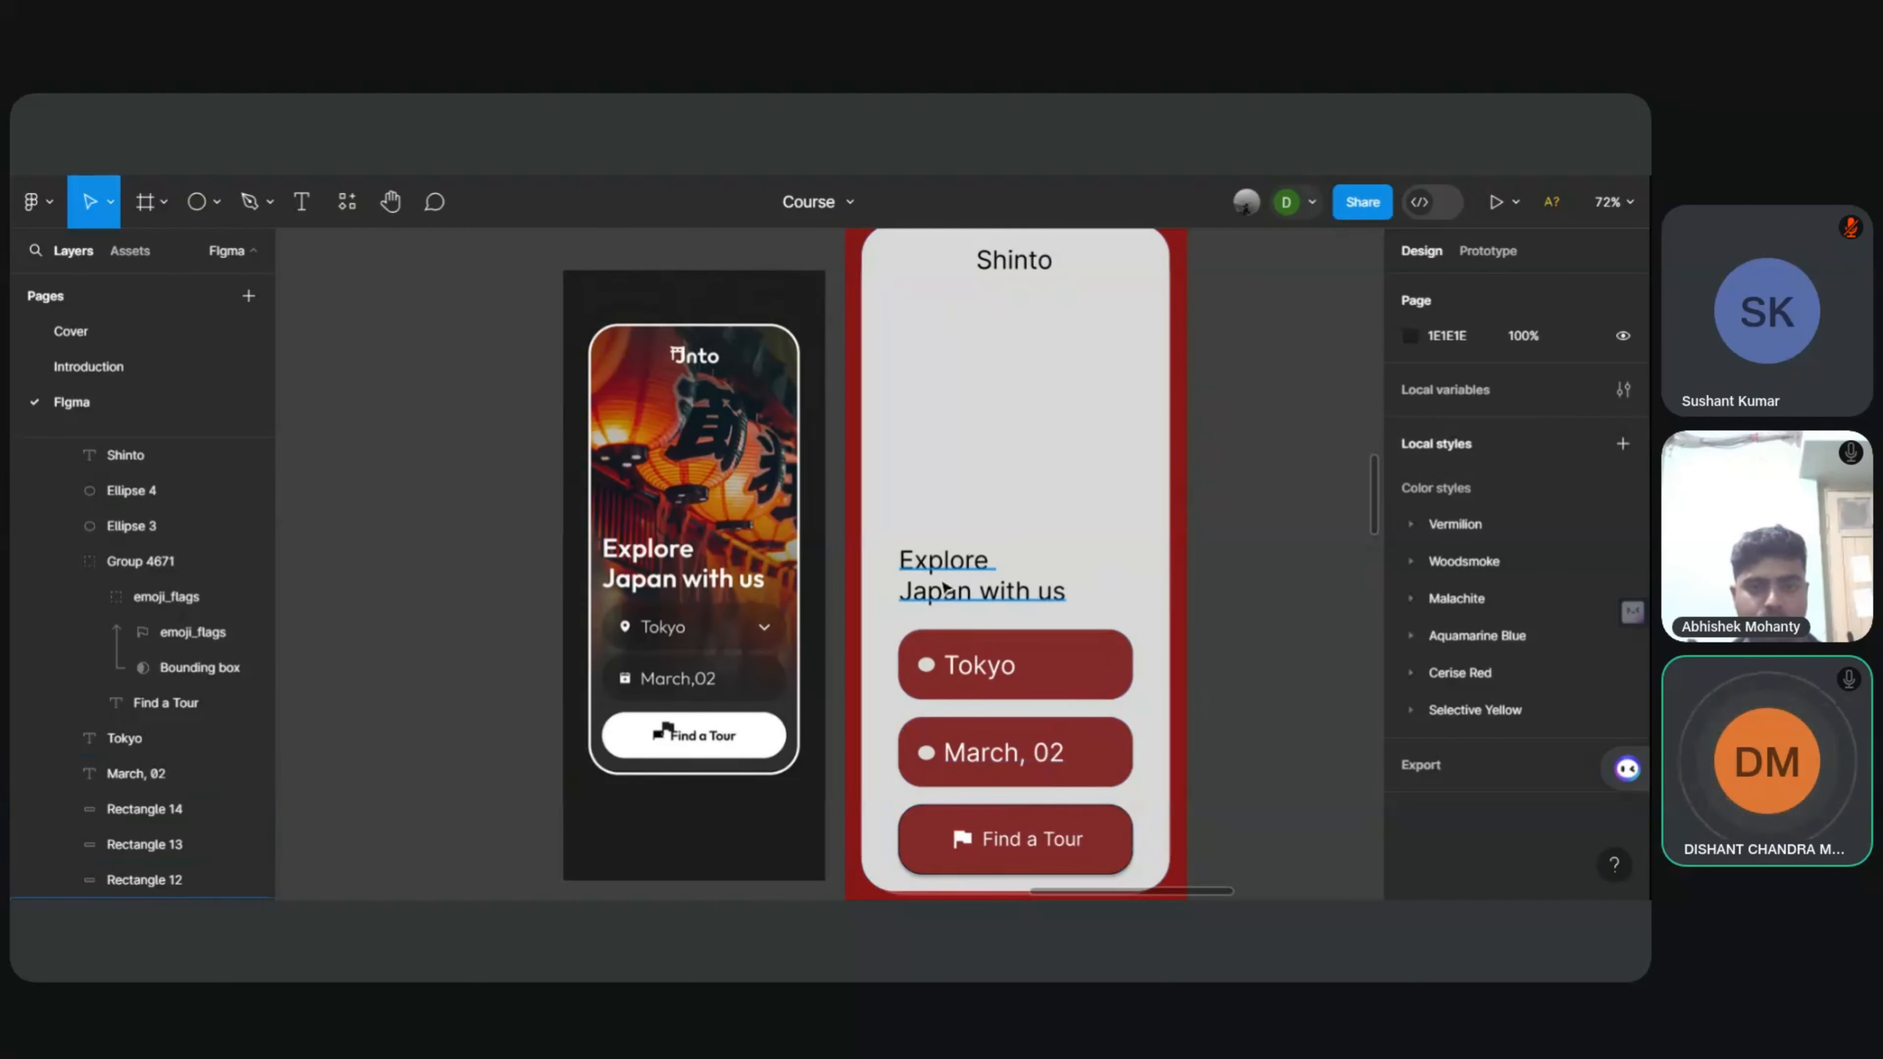
# Step: Draw a short downward arrow about 15 px long inside the right end of the Tokyo field
pyautogui.click(197, 201)
pyautogui.click(216, 202)
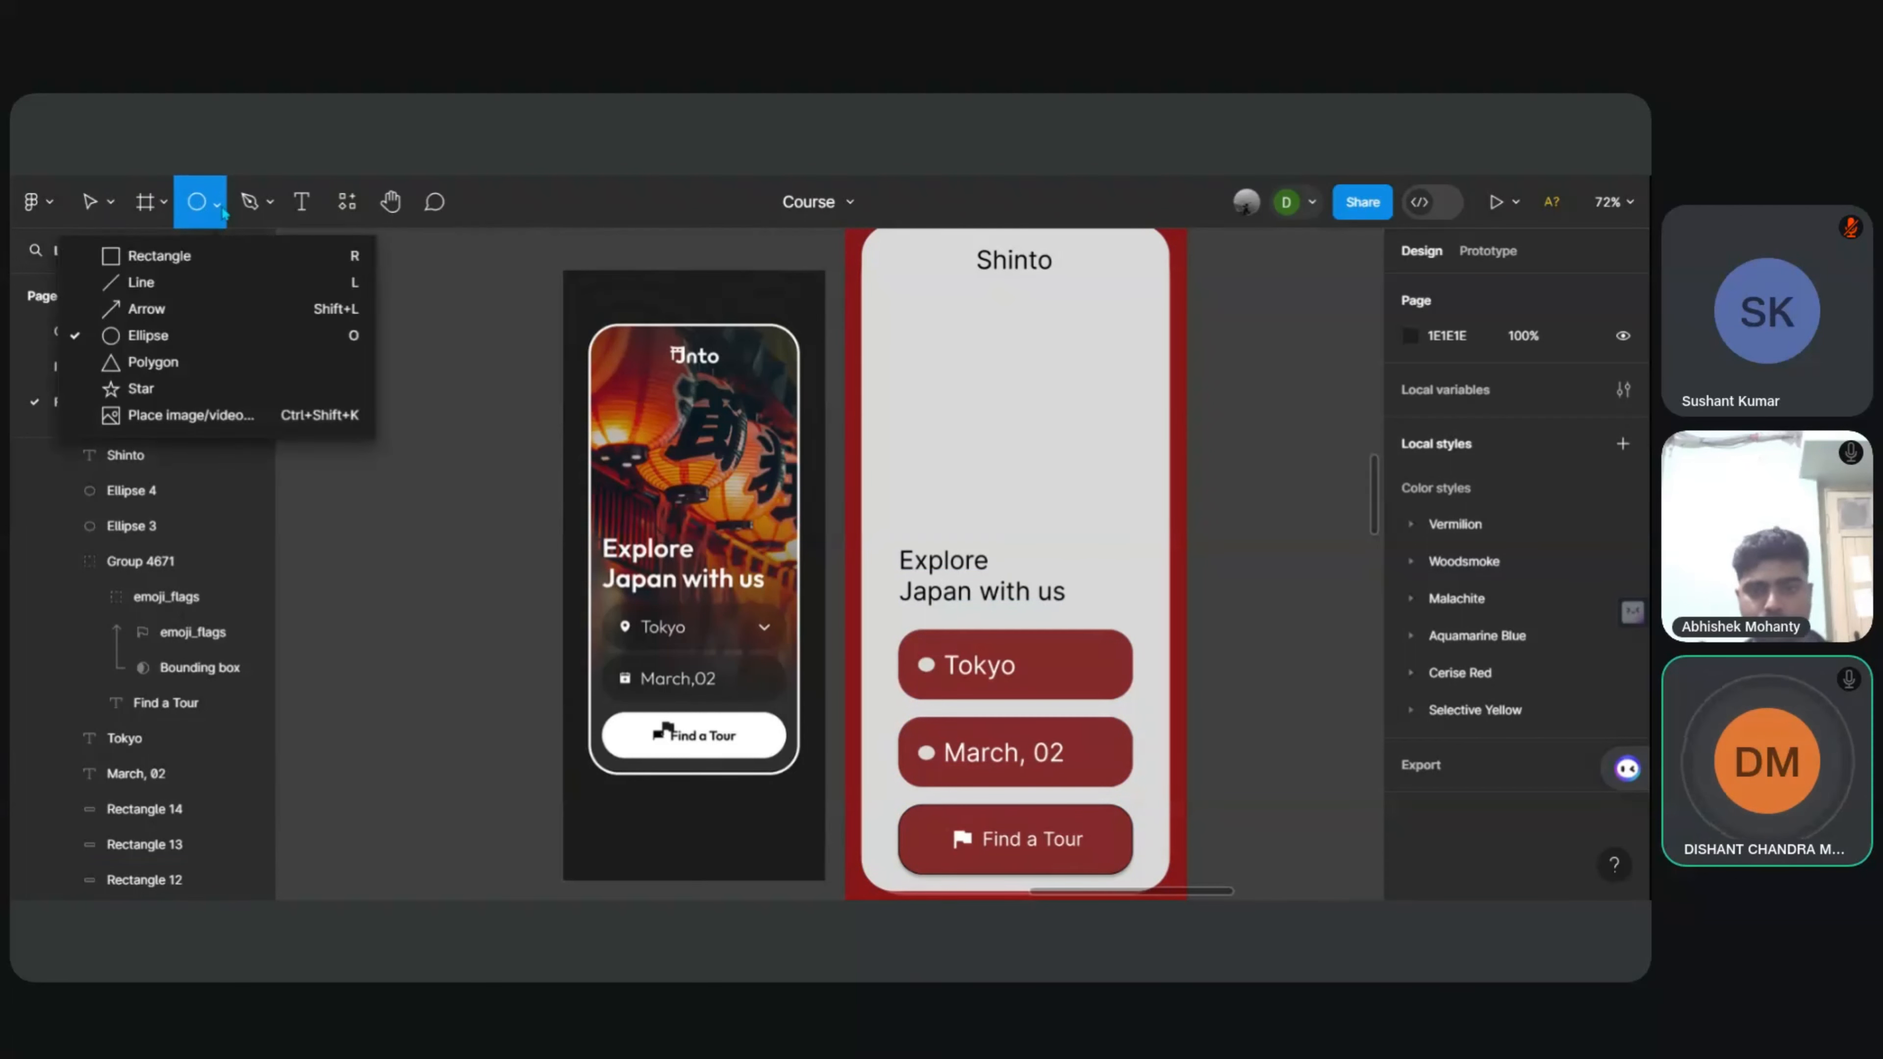
pyautogui.click(162, 310)
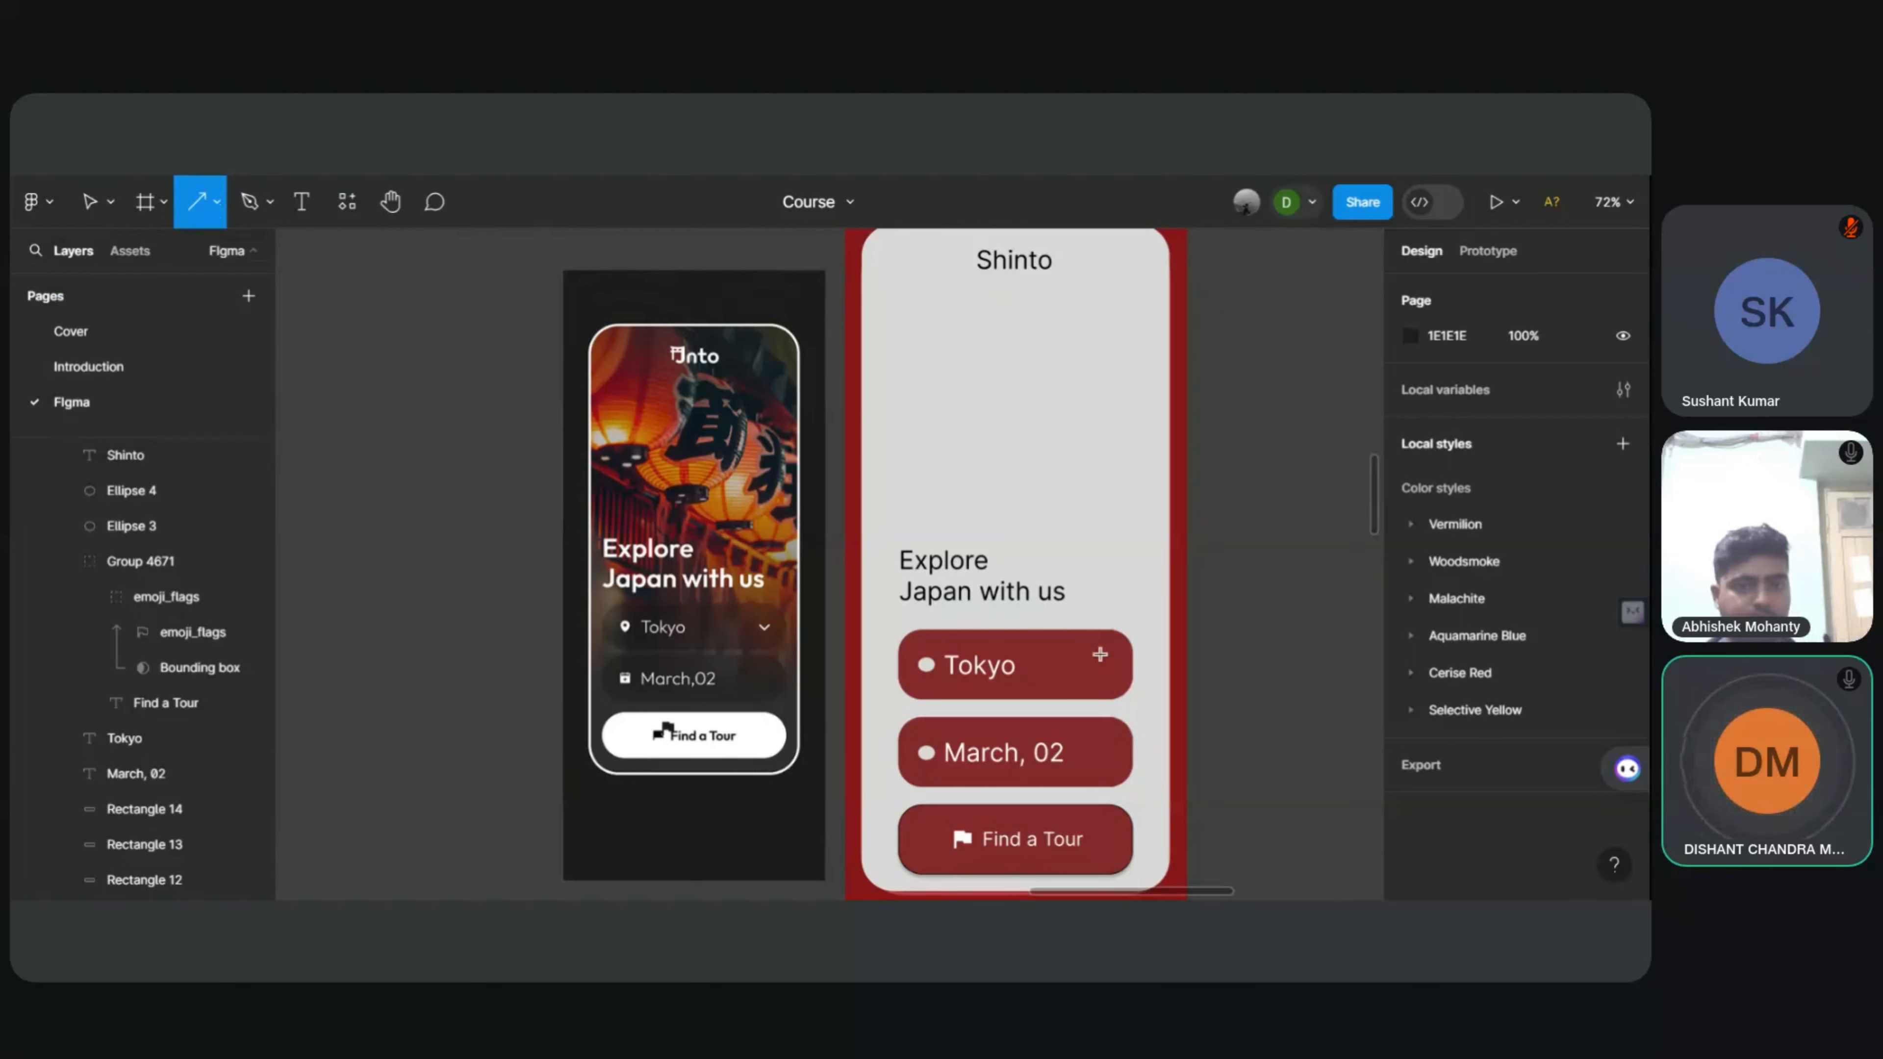
pyautogui.moveTo(1100, 654)
pyautogui.mouseDown()
pyautogui.moveTo(1120, 690)
pyautogui.moveTo(1105, 676)
pyautogui.mouseUp()
pyautogui.click(1293, 620)
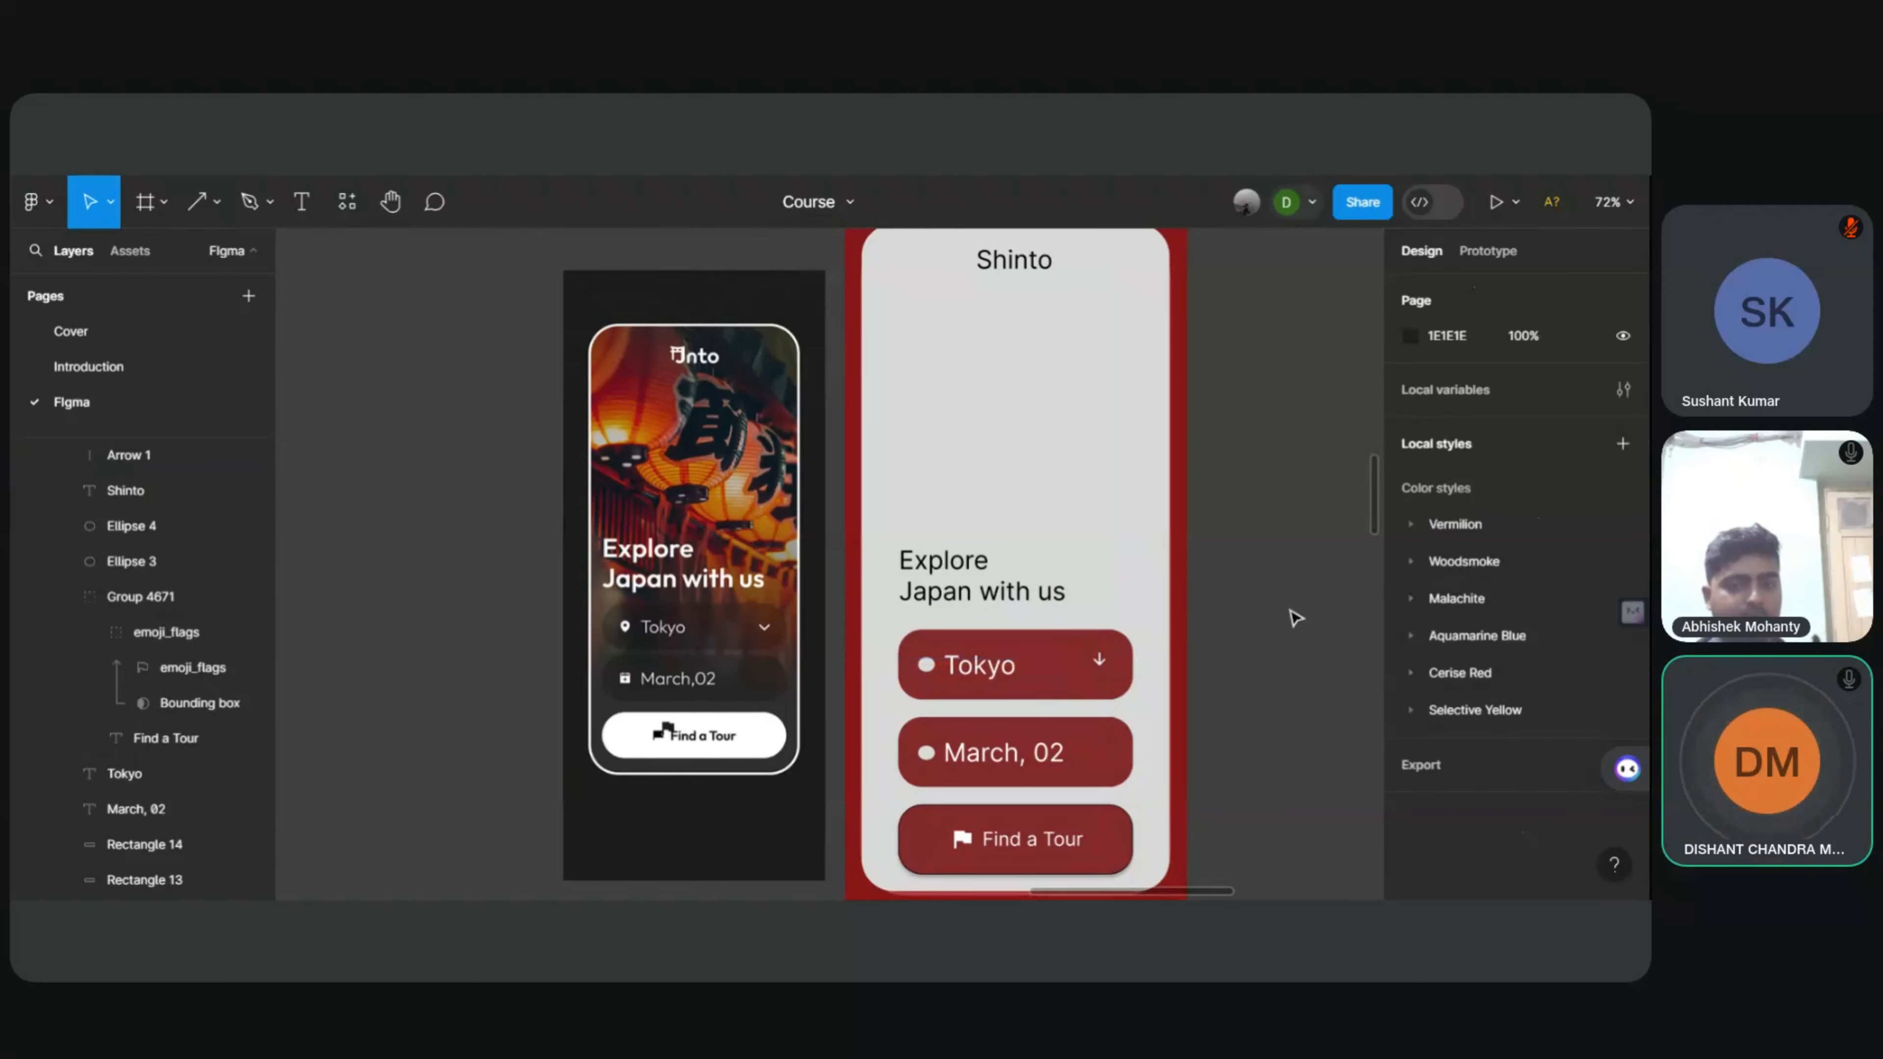
# Step: Delete the small arrow drawn inside the Tokyo field
pyautogui.click(1101, 664)
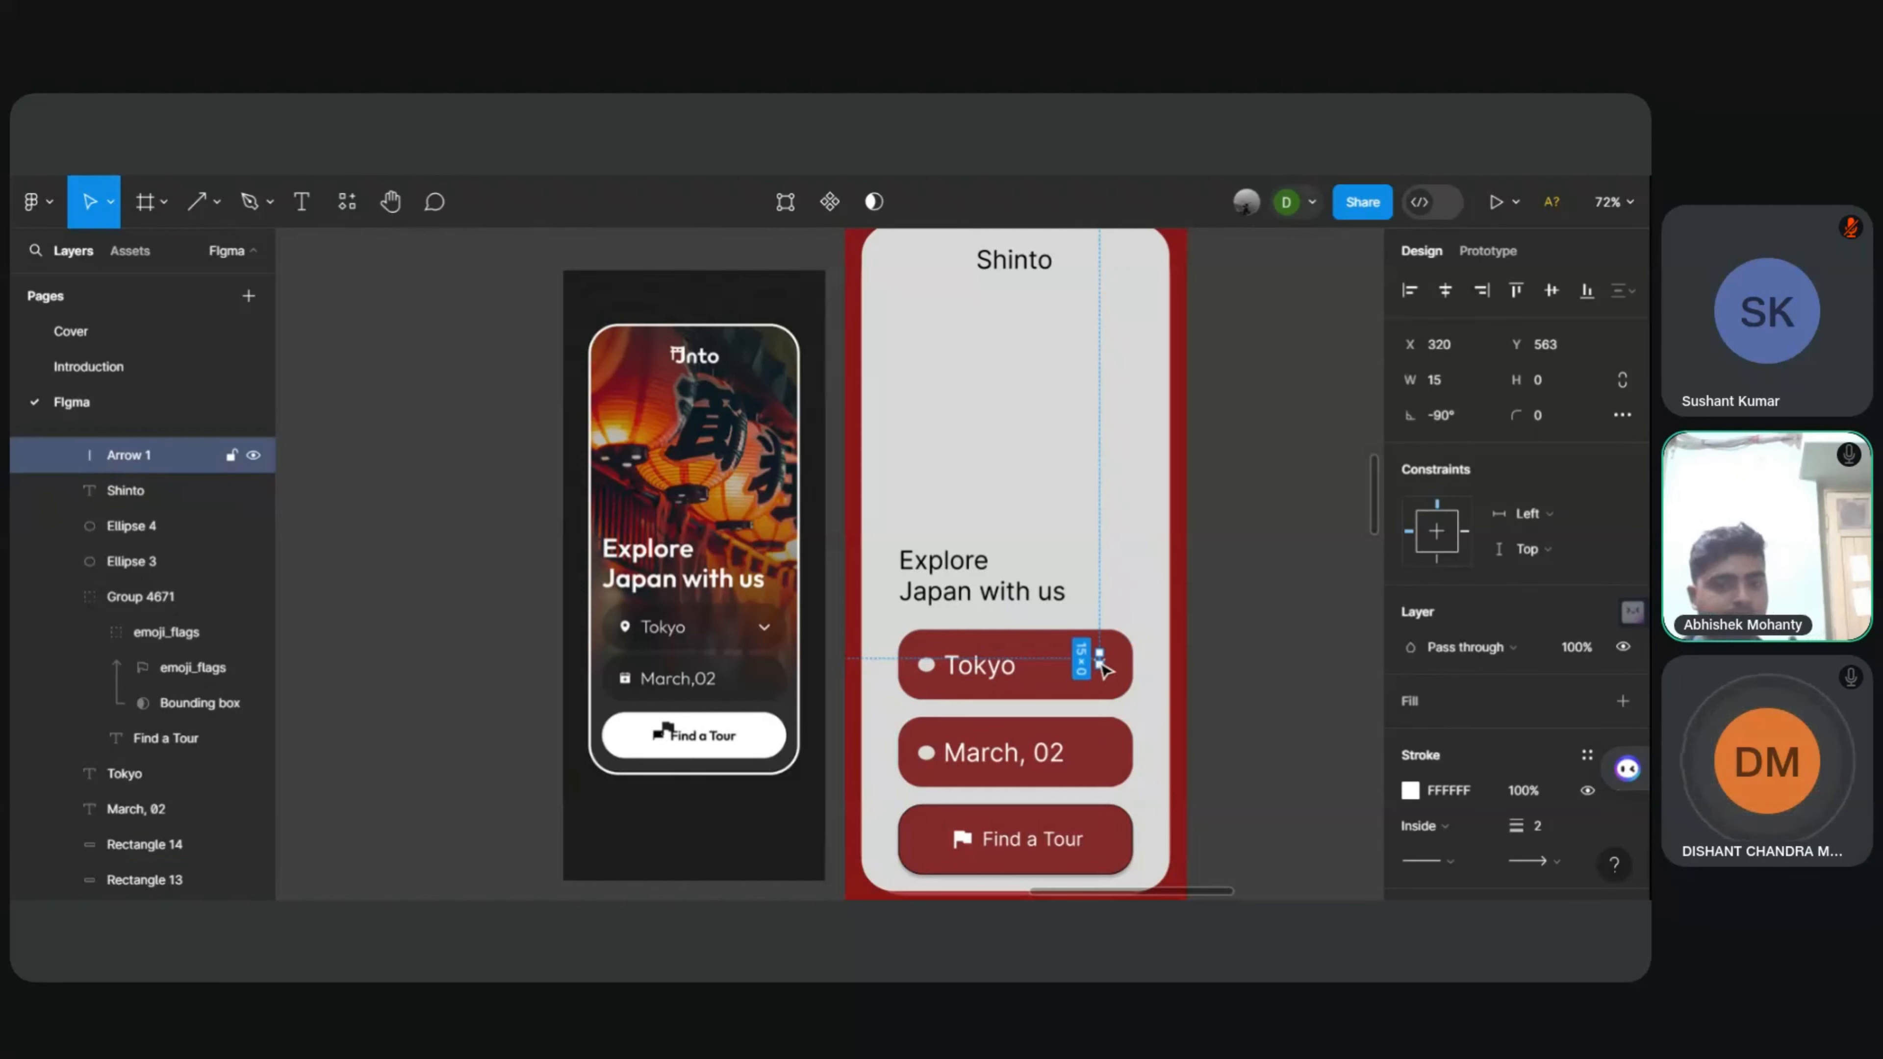
pyautogui.press('Escape')
pyautogui.click(1100, 658)
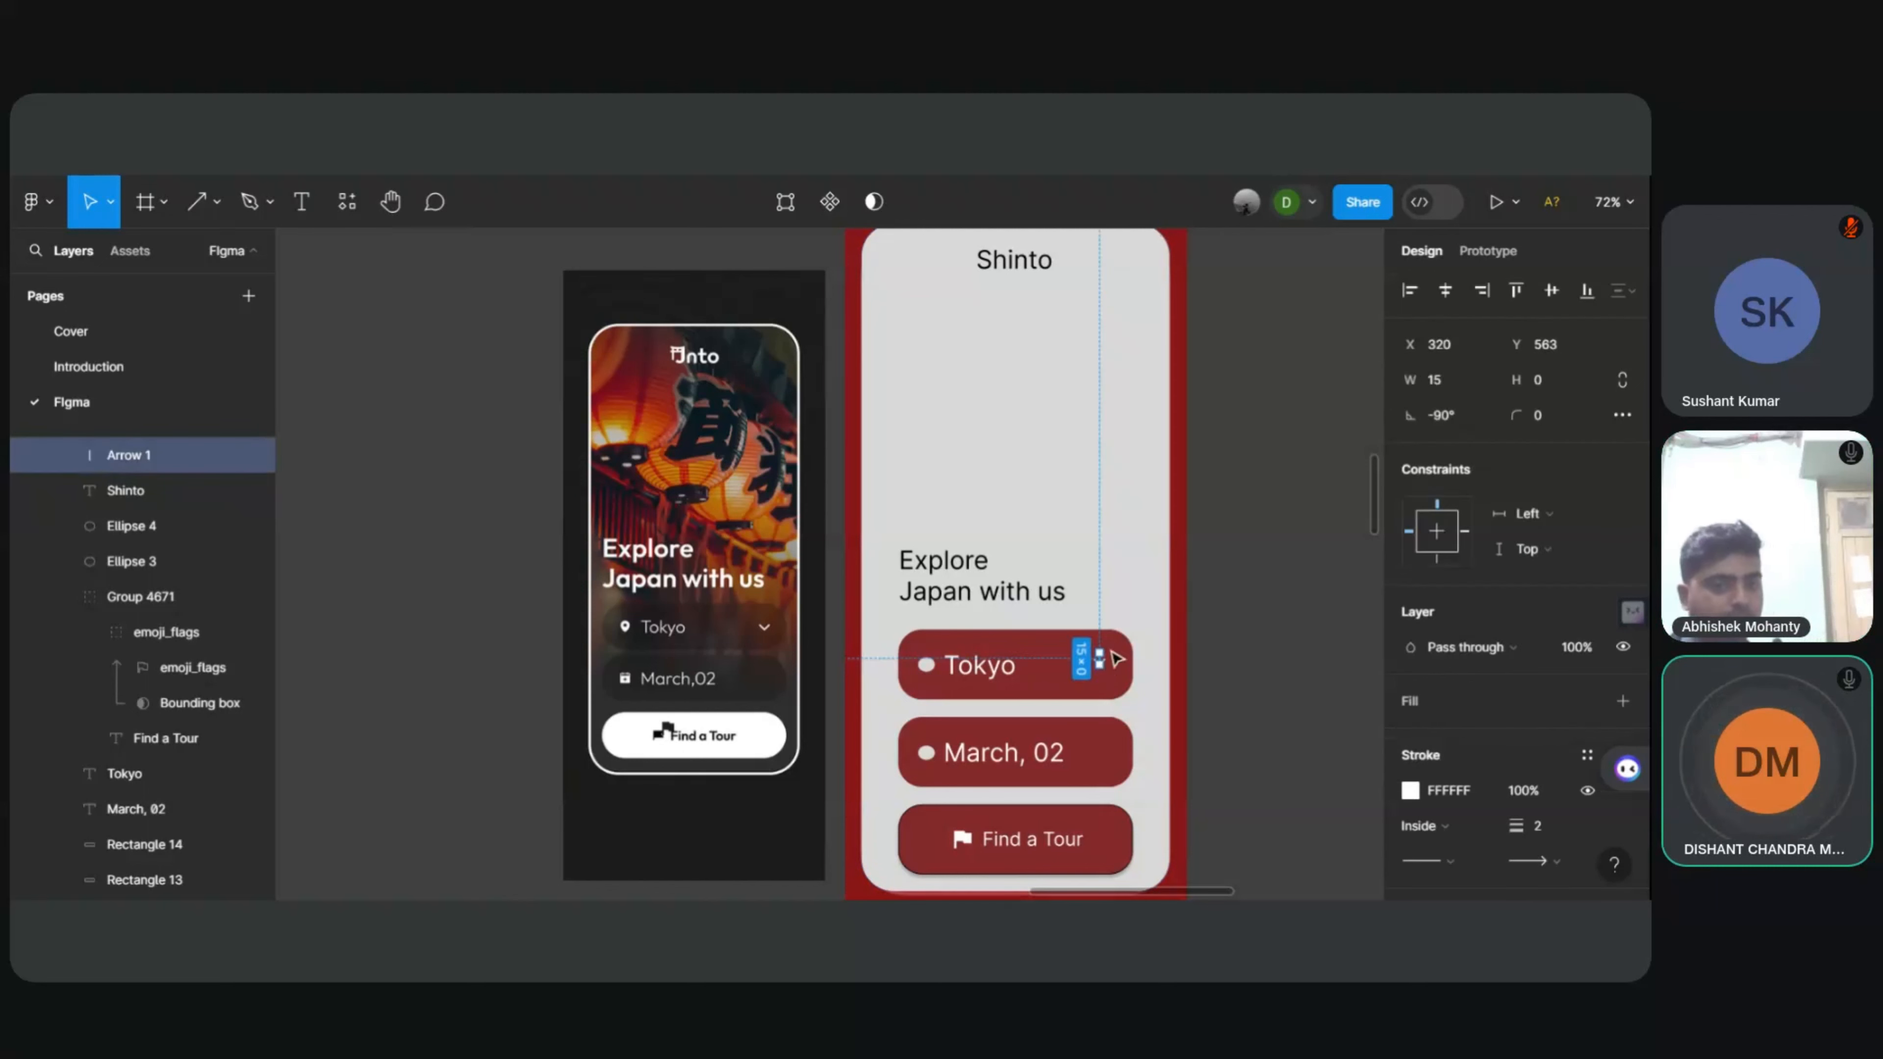
pyautogui.press('Delete')
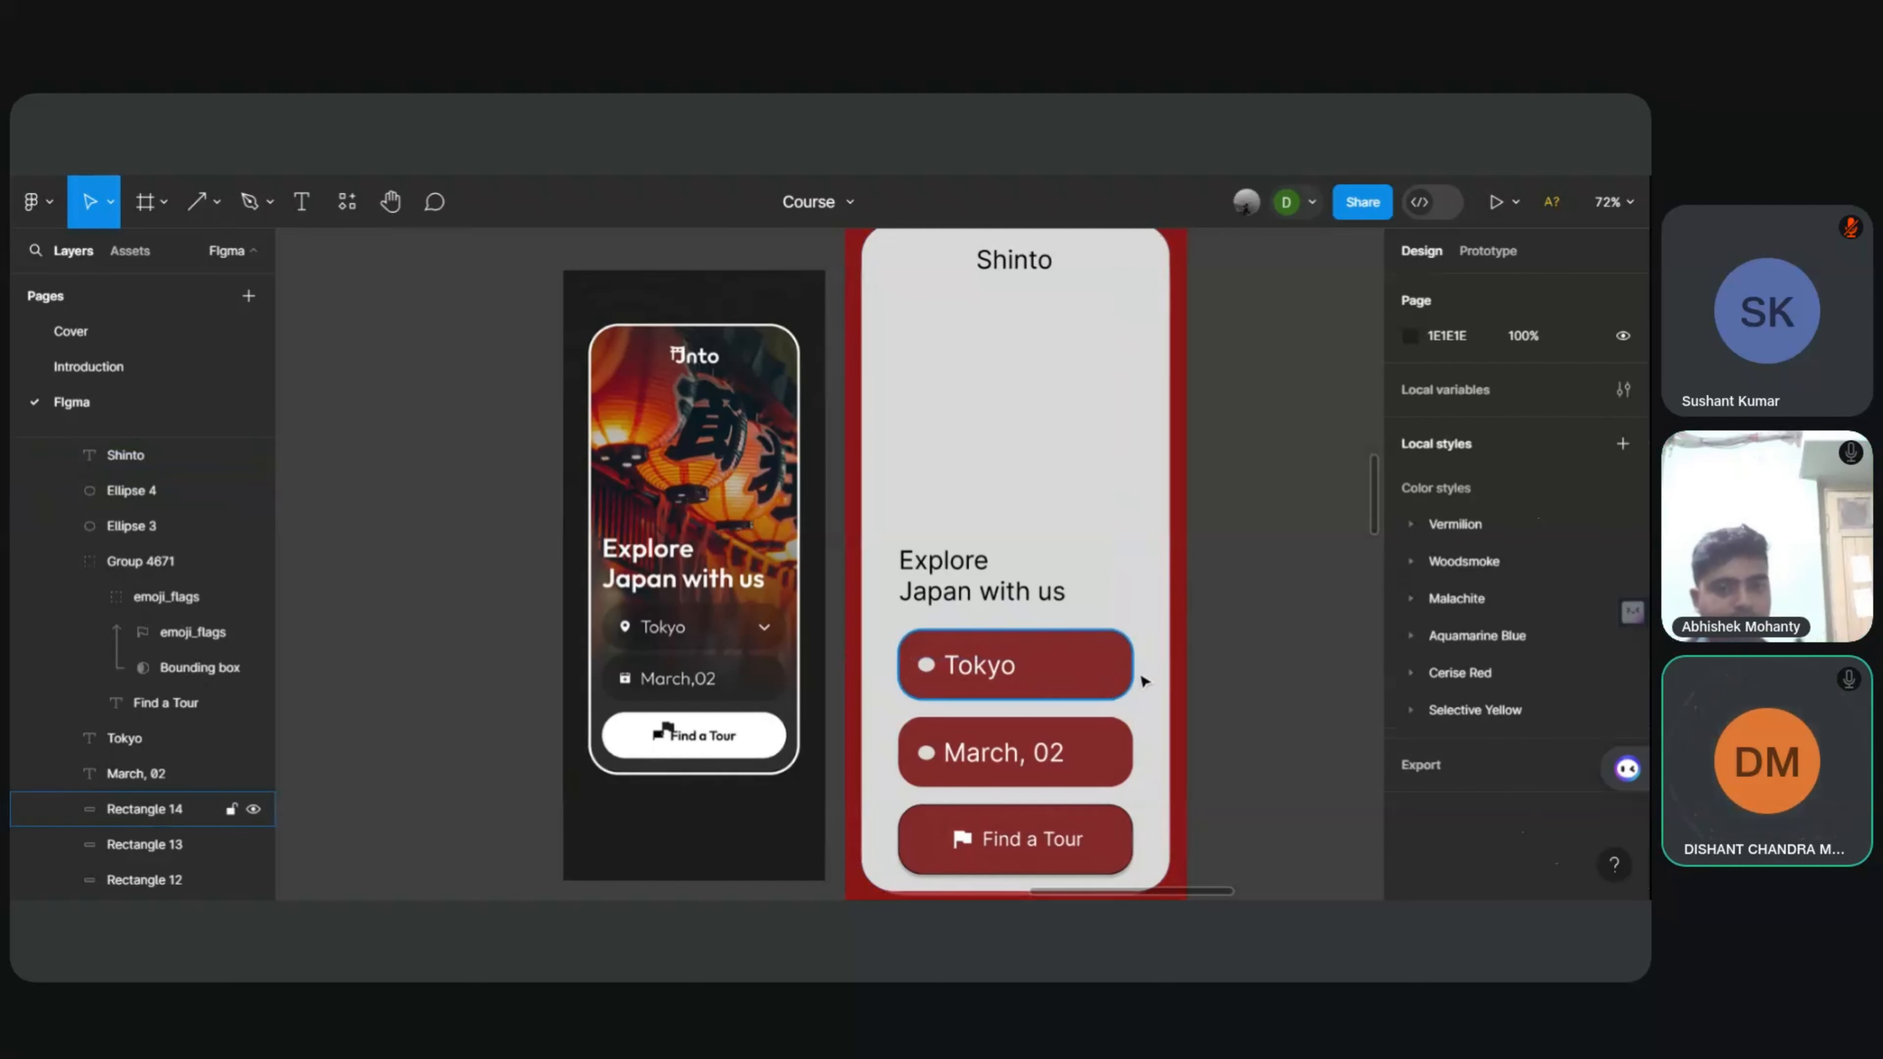
# Step: Search the Material Symbols plugin for "arrow" and insert the arrow_forward_ios icon in the Outlined style
pyautogui.click(353, 215)
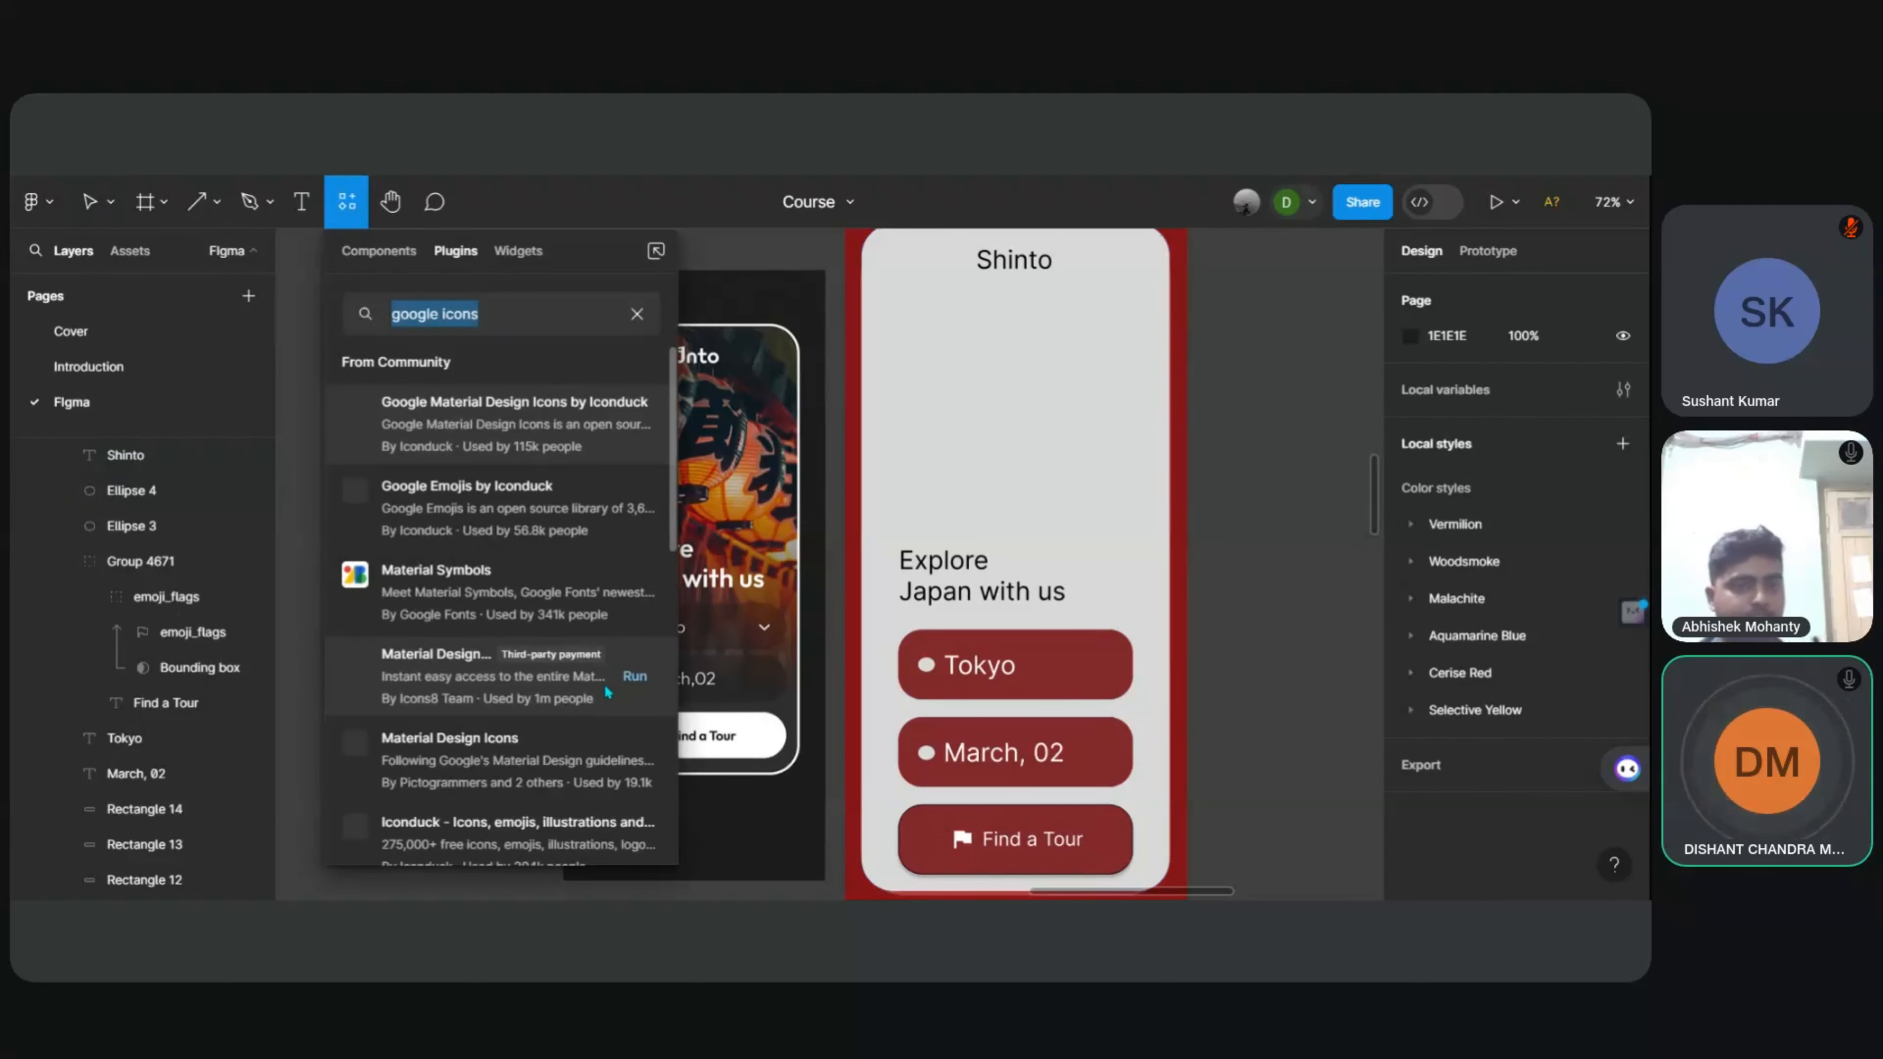
pyautogui.click(635, 595)
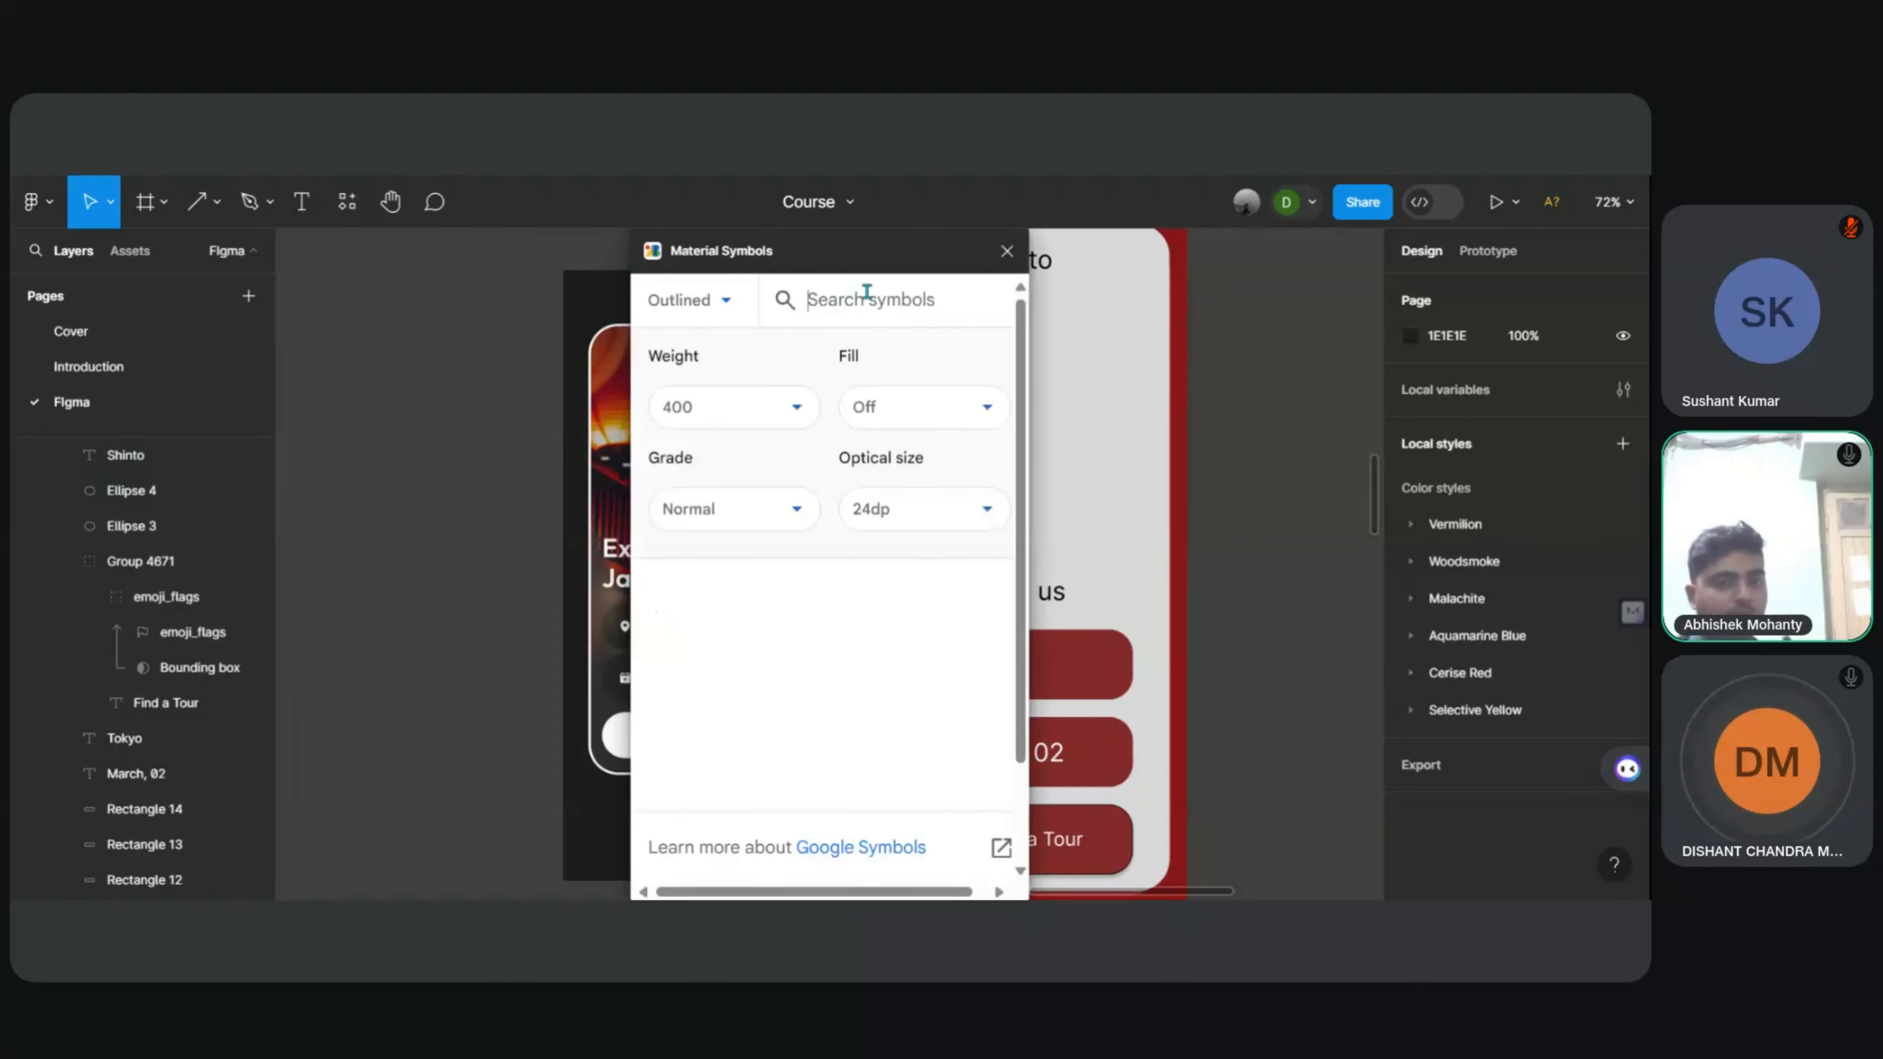
pyautogui.write('arrow')
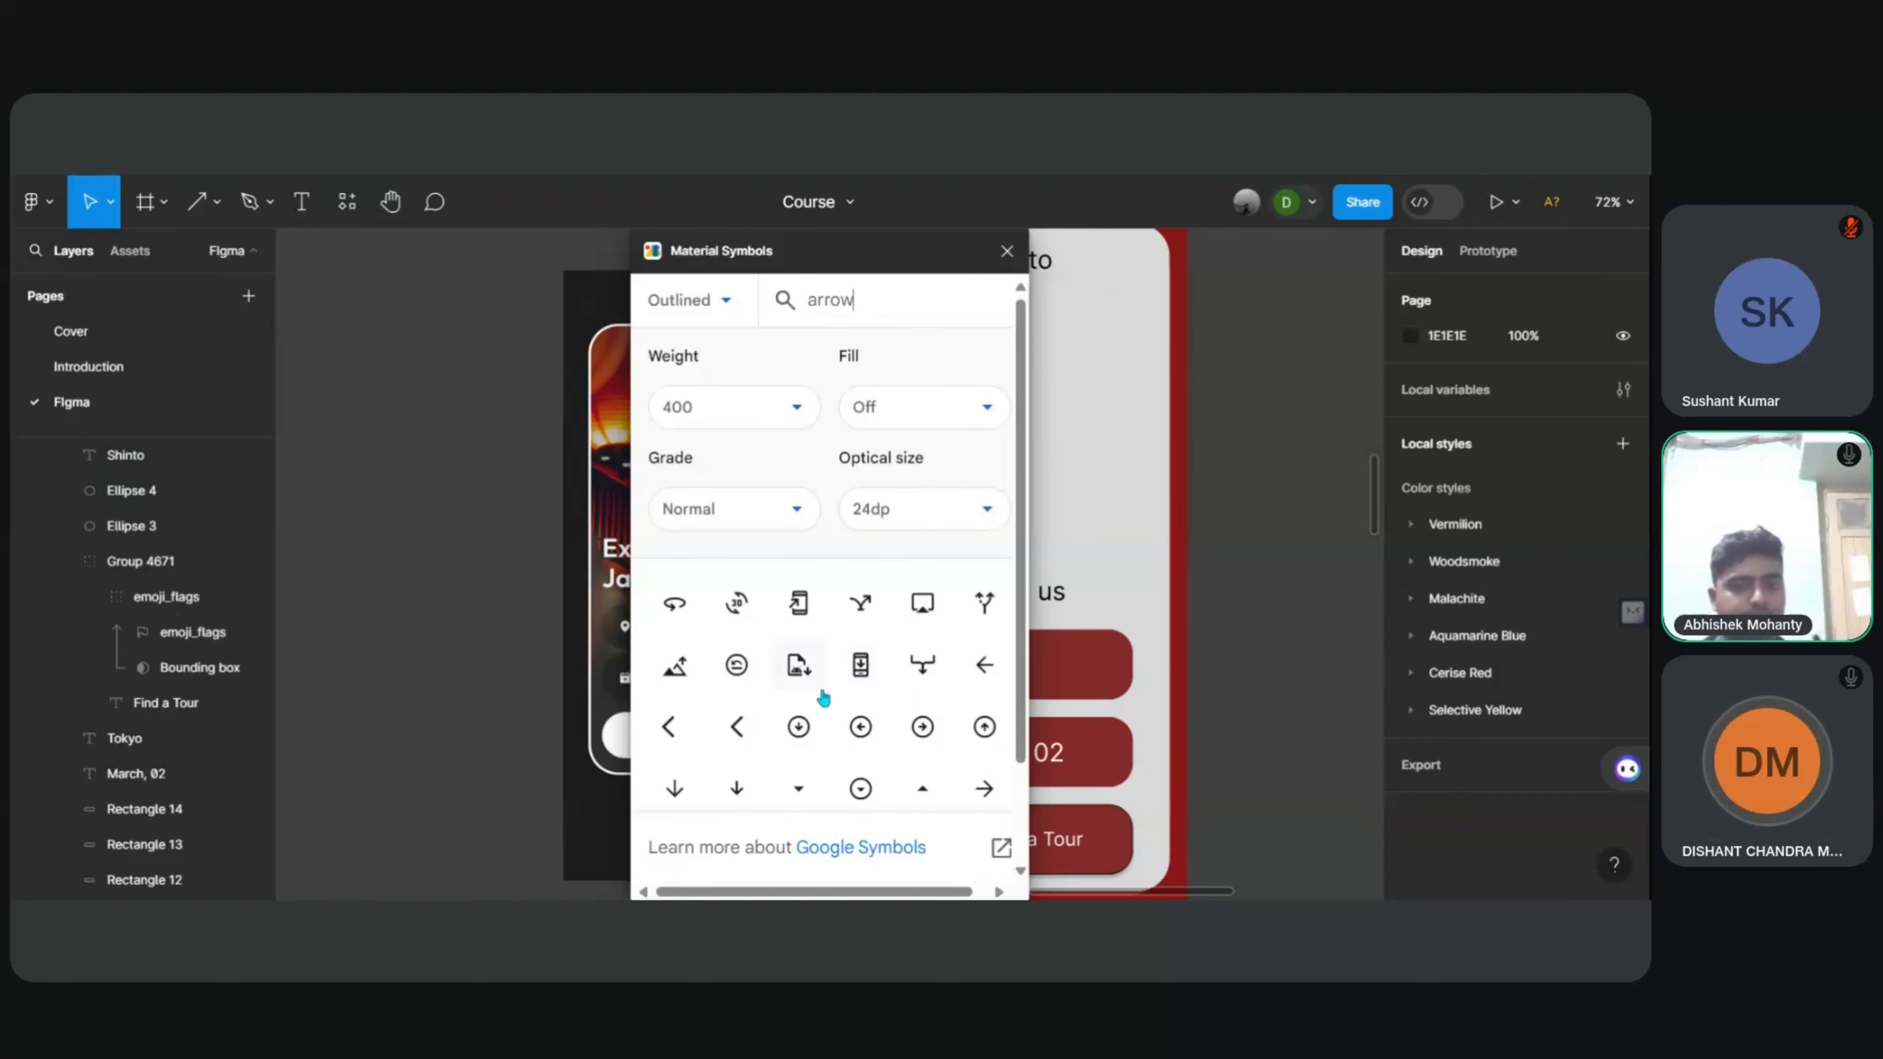
pyautogui.scroll(-5, 831, 689)
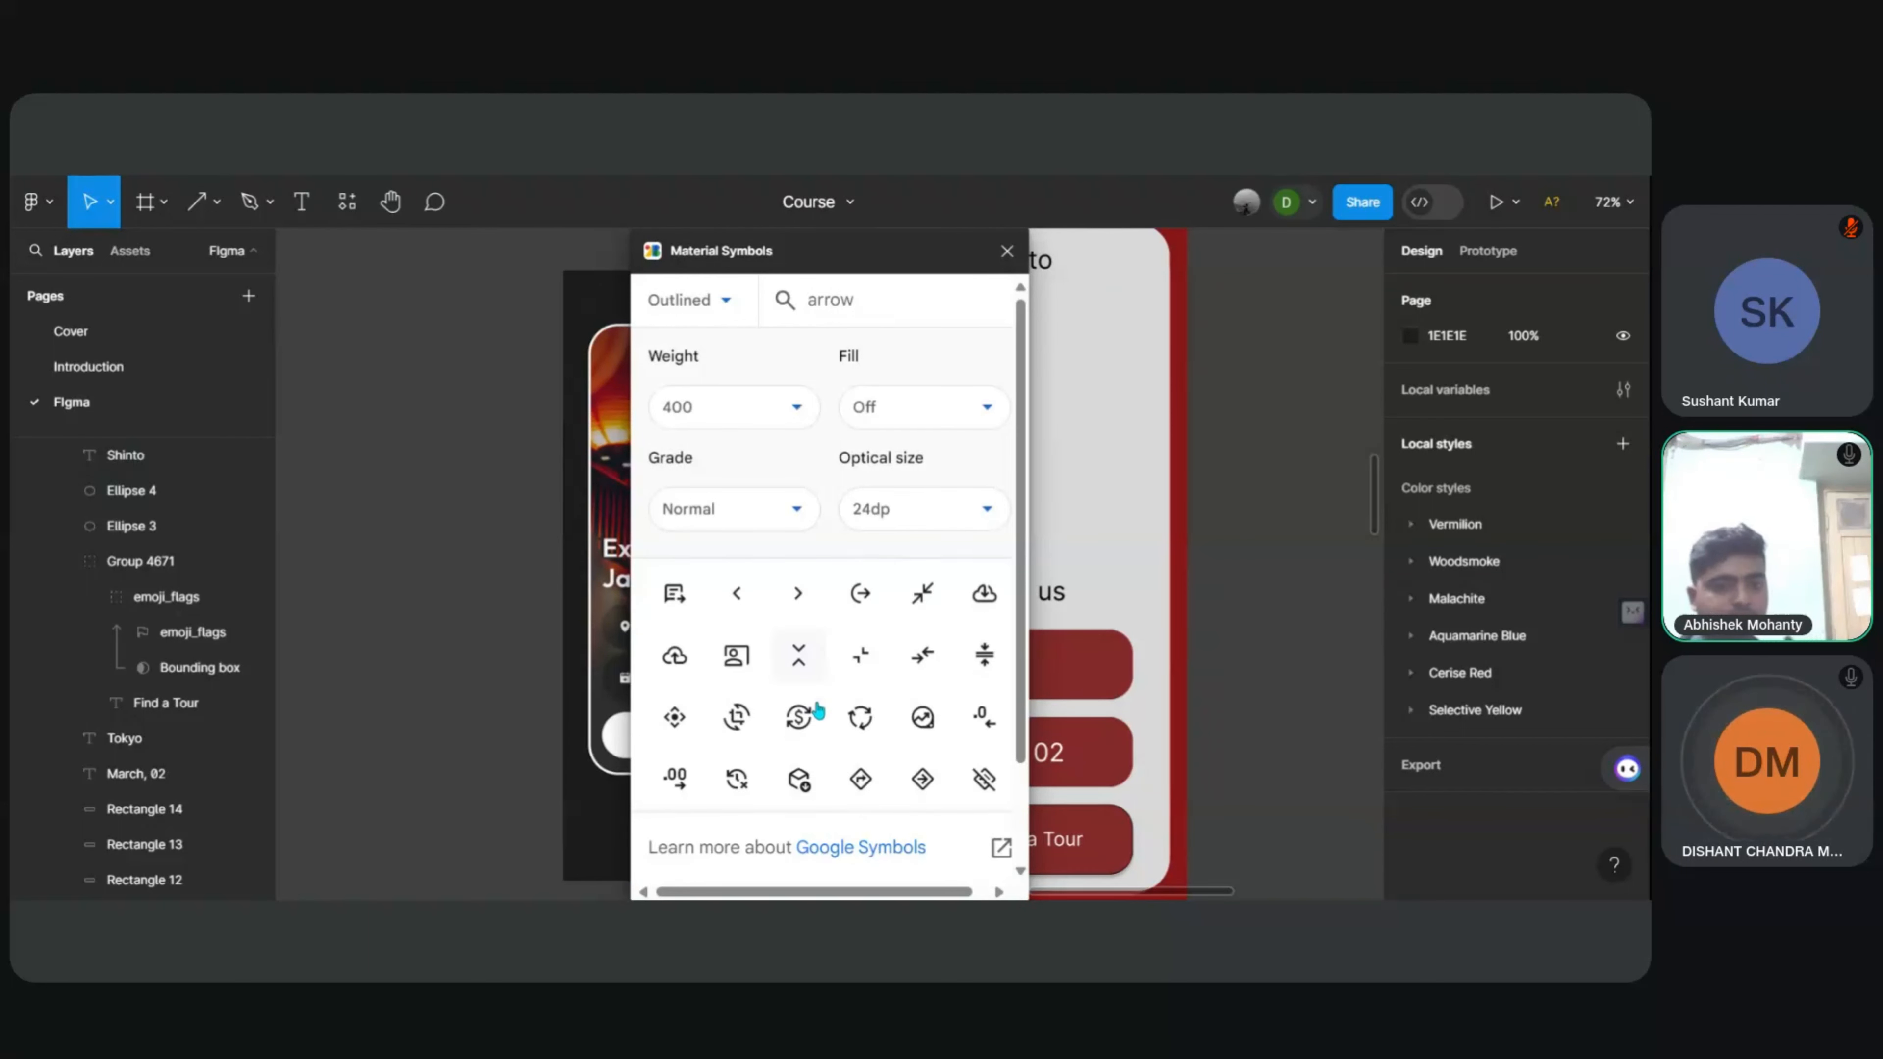
pyautogui.scroll(-3, 814, 713)
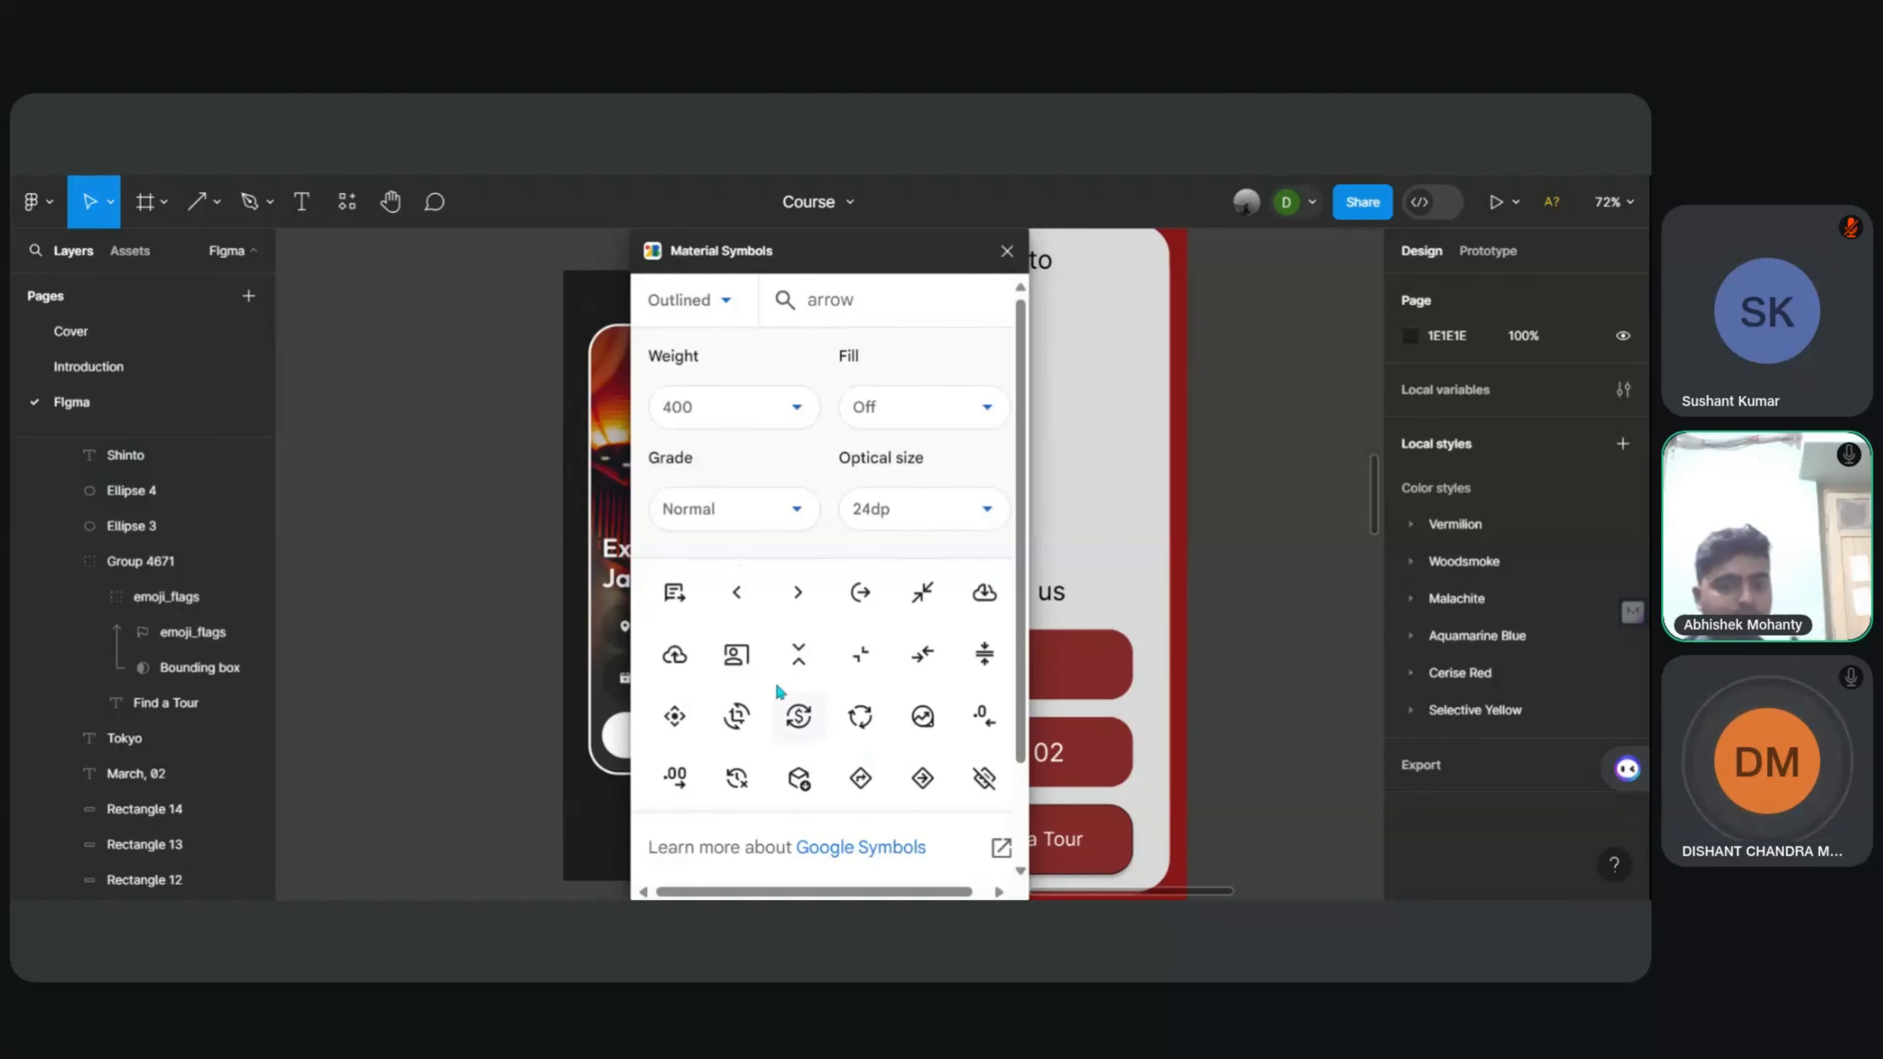
pyautogui.scroll(4, 788, 672)
pyautogui.scroll(3, 789, 673)
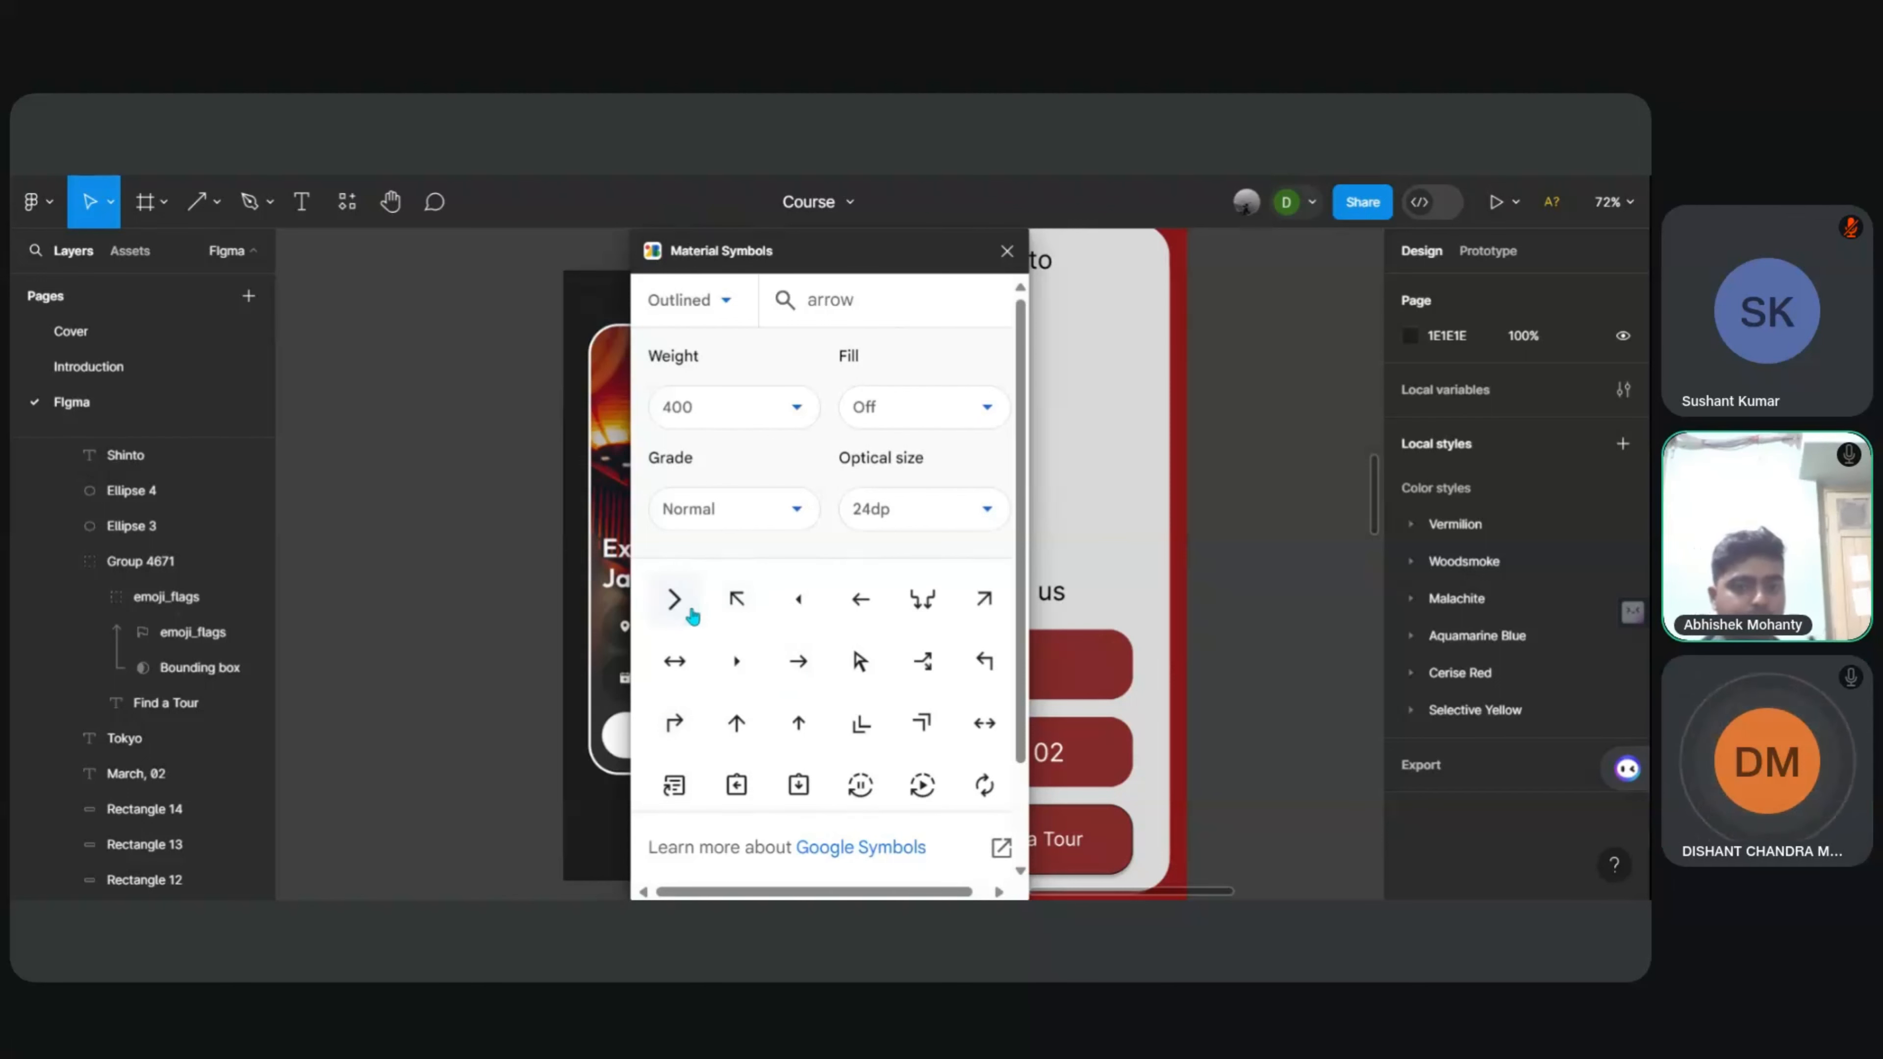
pyautogui.click(674, 599)
pyautogui.scroll(2, 707, 760)
pyautogui.click(1322, 558)
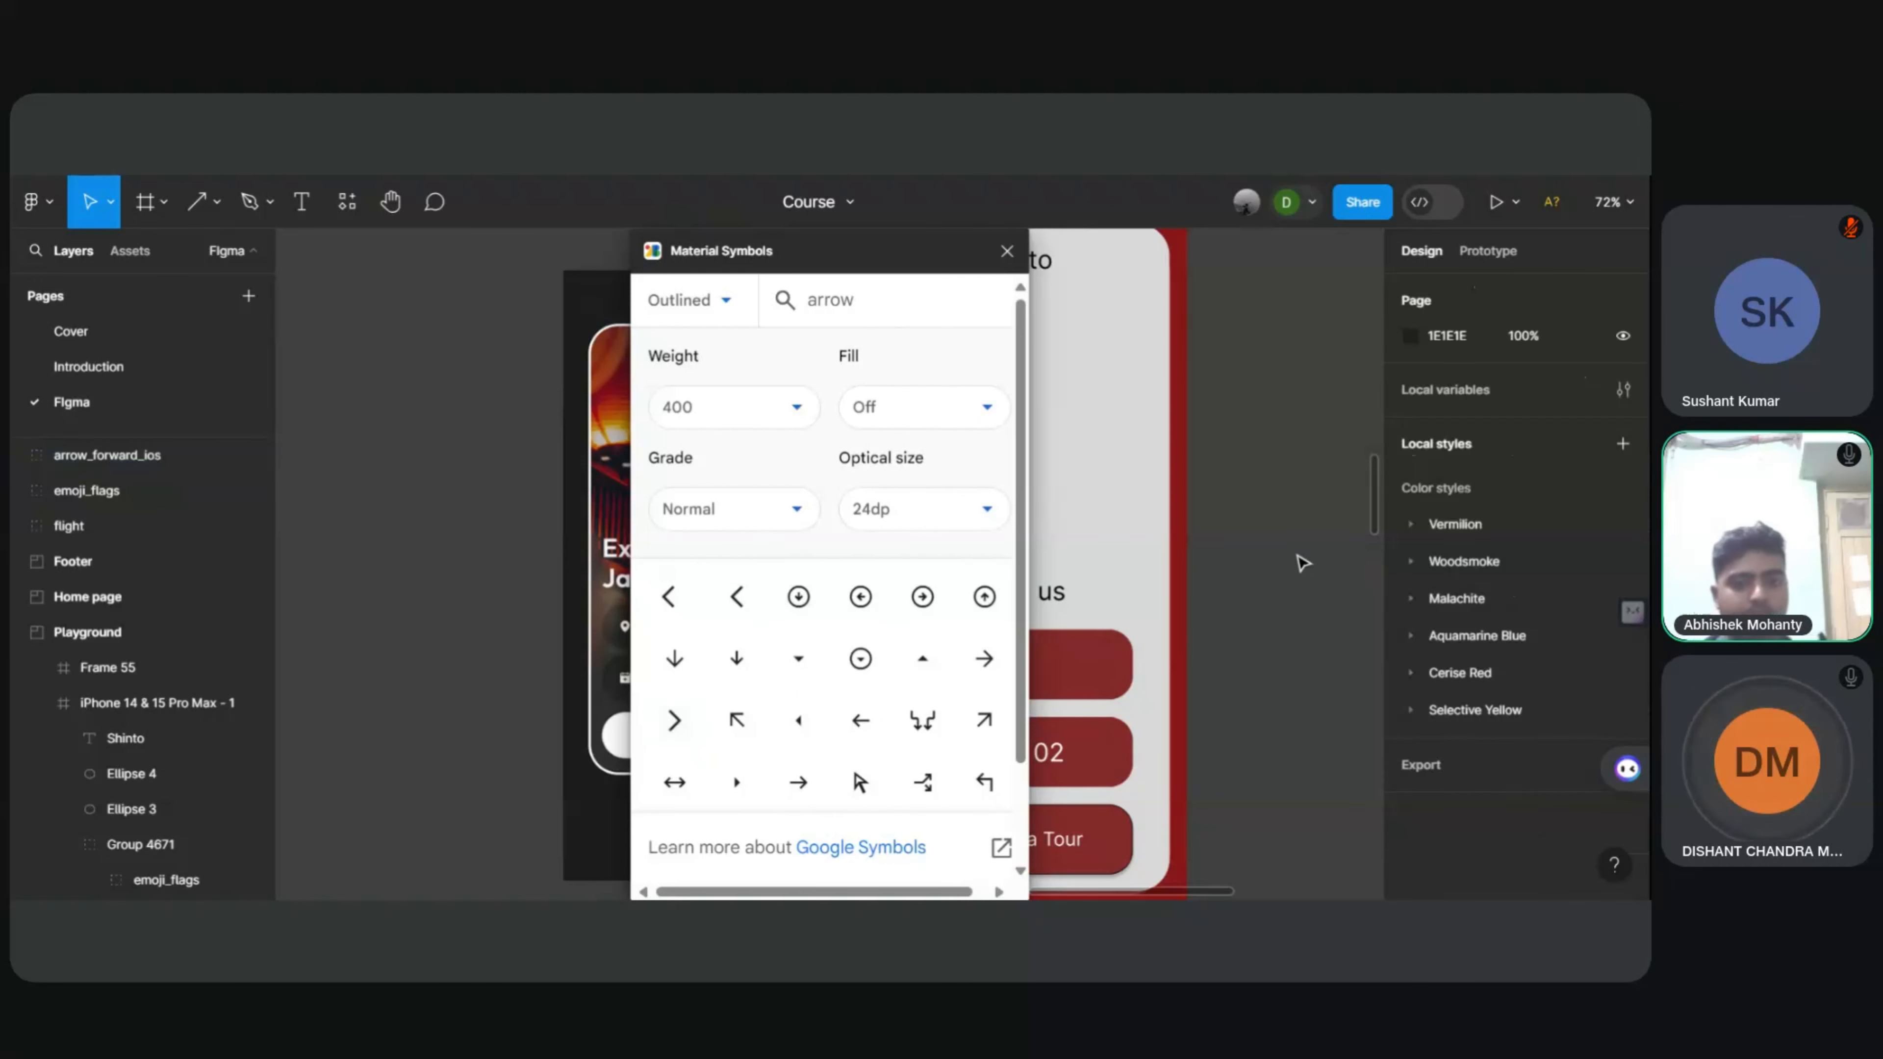
pyautogui.click(1007, 251)
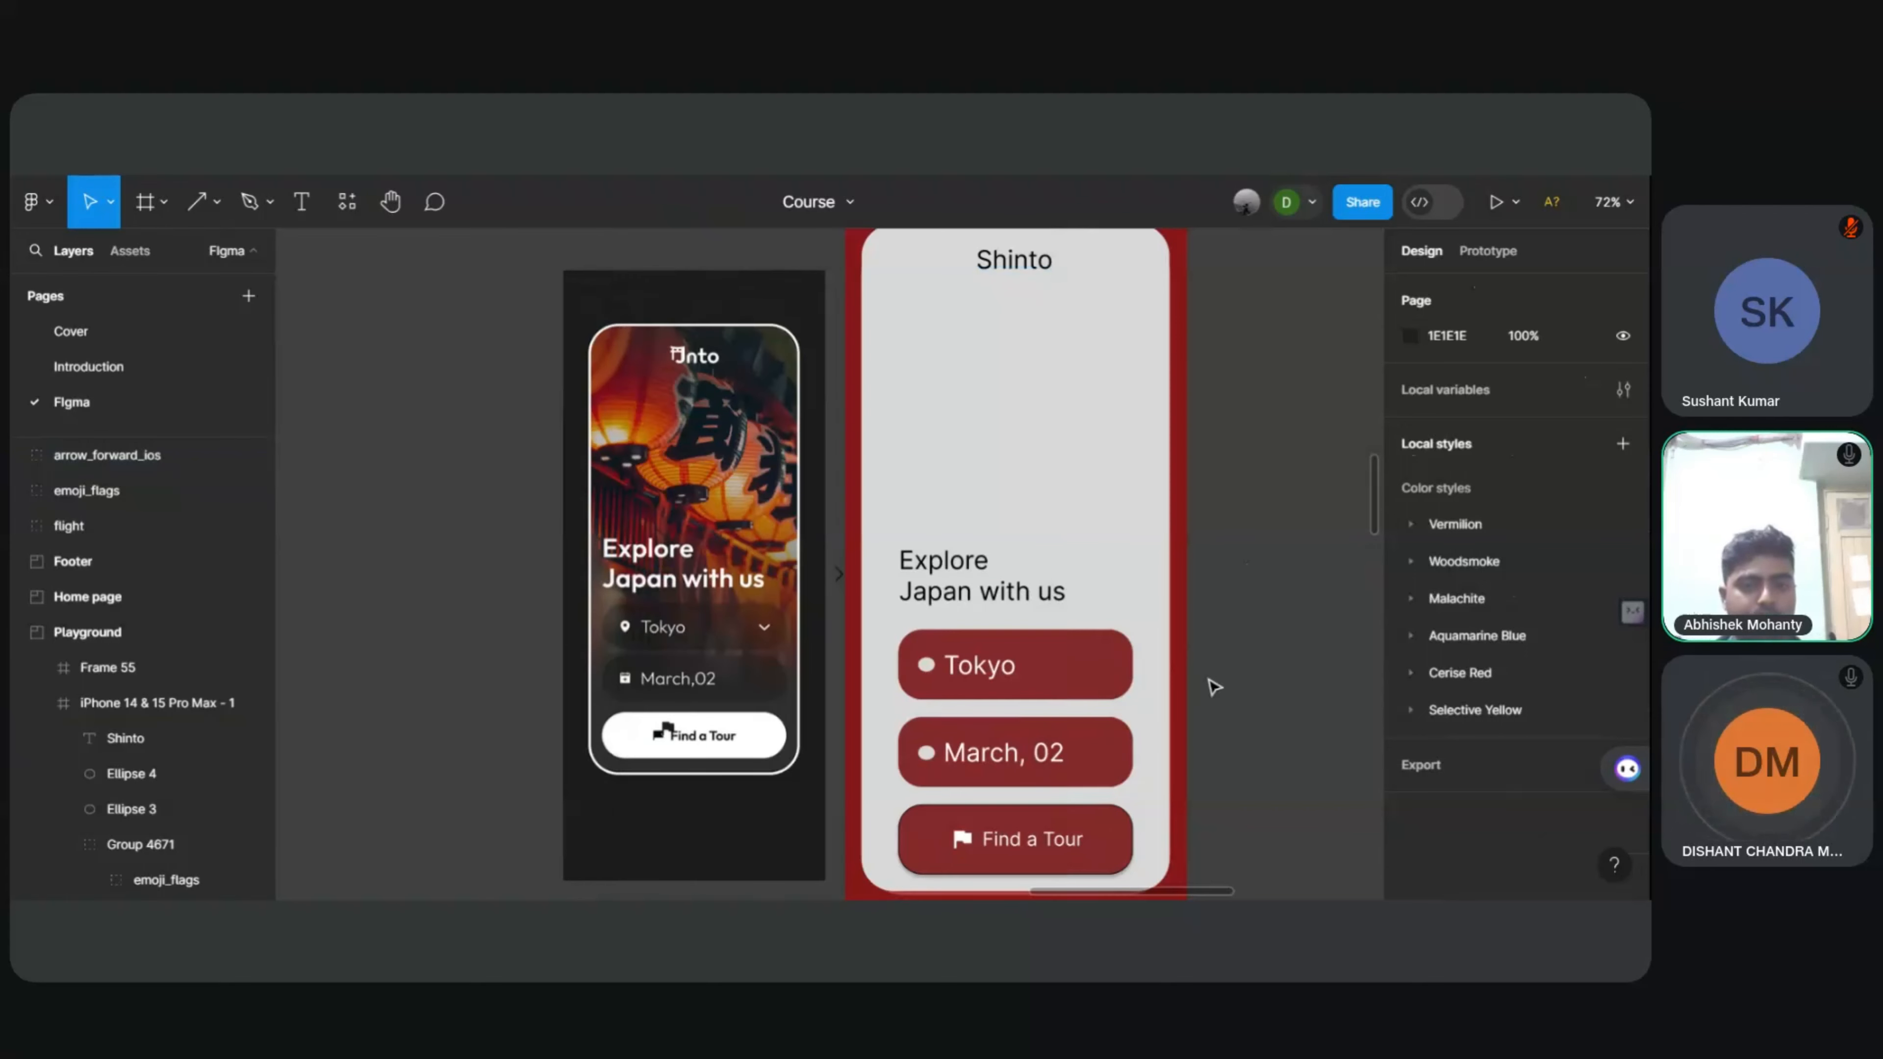
# Step: Move the arrow_forward_ios icon into the right end of the Tokyo field, at about X 312, Y 569
pyautogui.scroll(-1, 756, 723)
pyautogui.scroll(3, 778, 709)
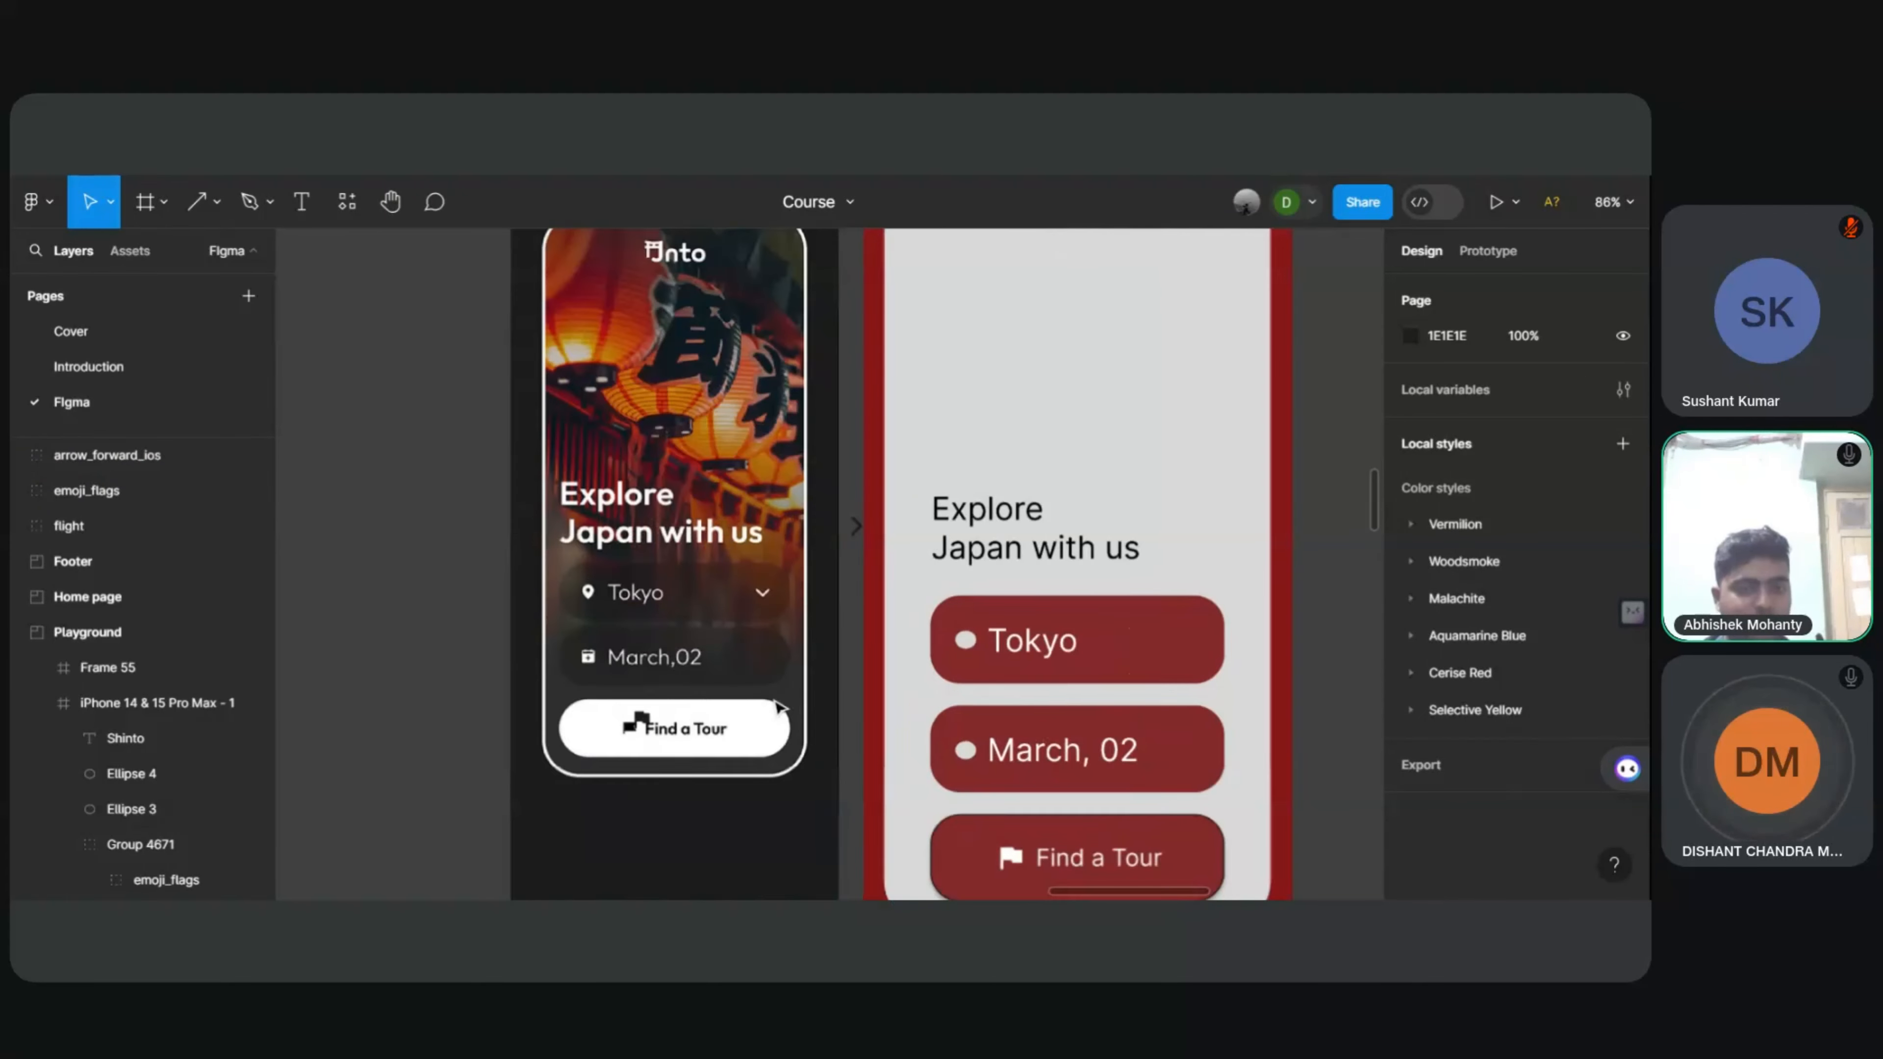
pyautogui.scroll(3, 778, 708)
pyautogui.scroll(-5, 778, 708)
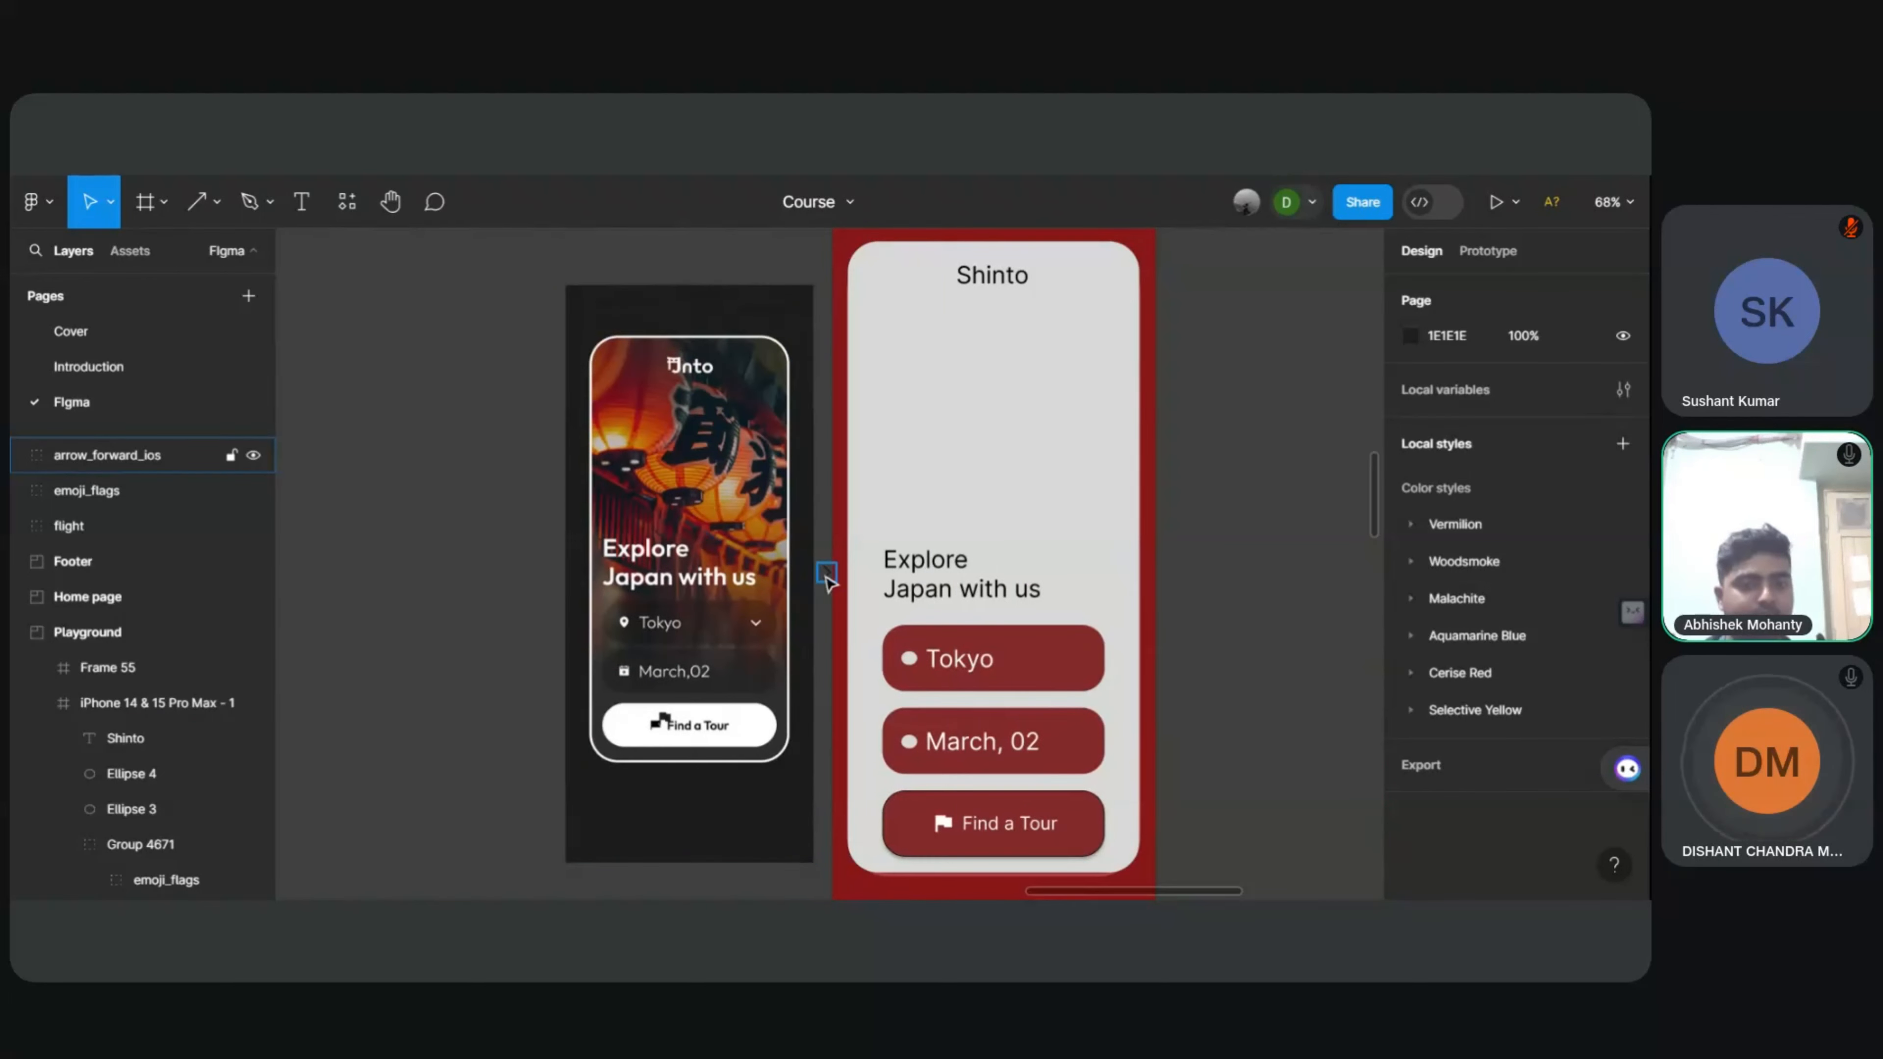
pyautogui.moveTo(824, 570); pyautogui.dragTo(1078, 672)
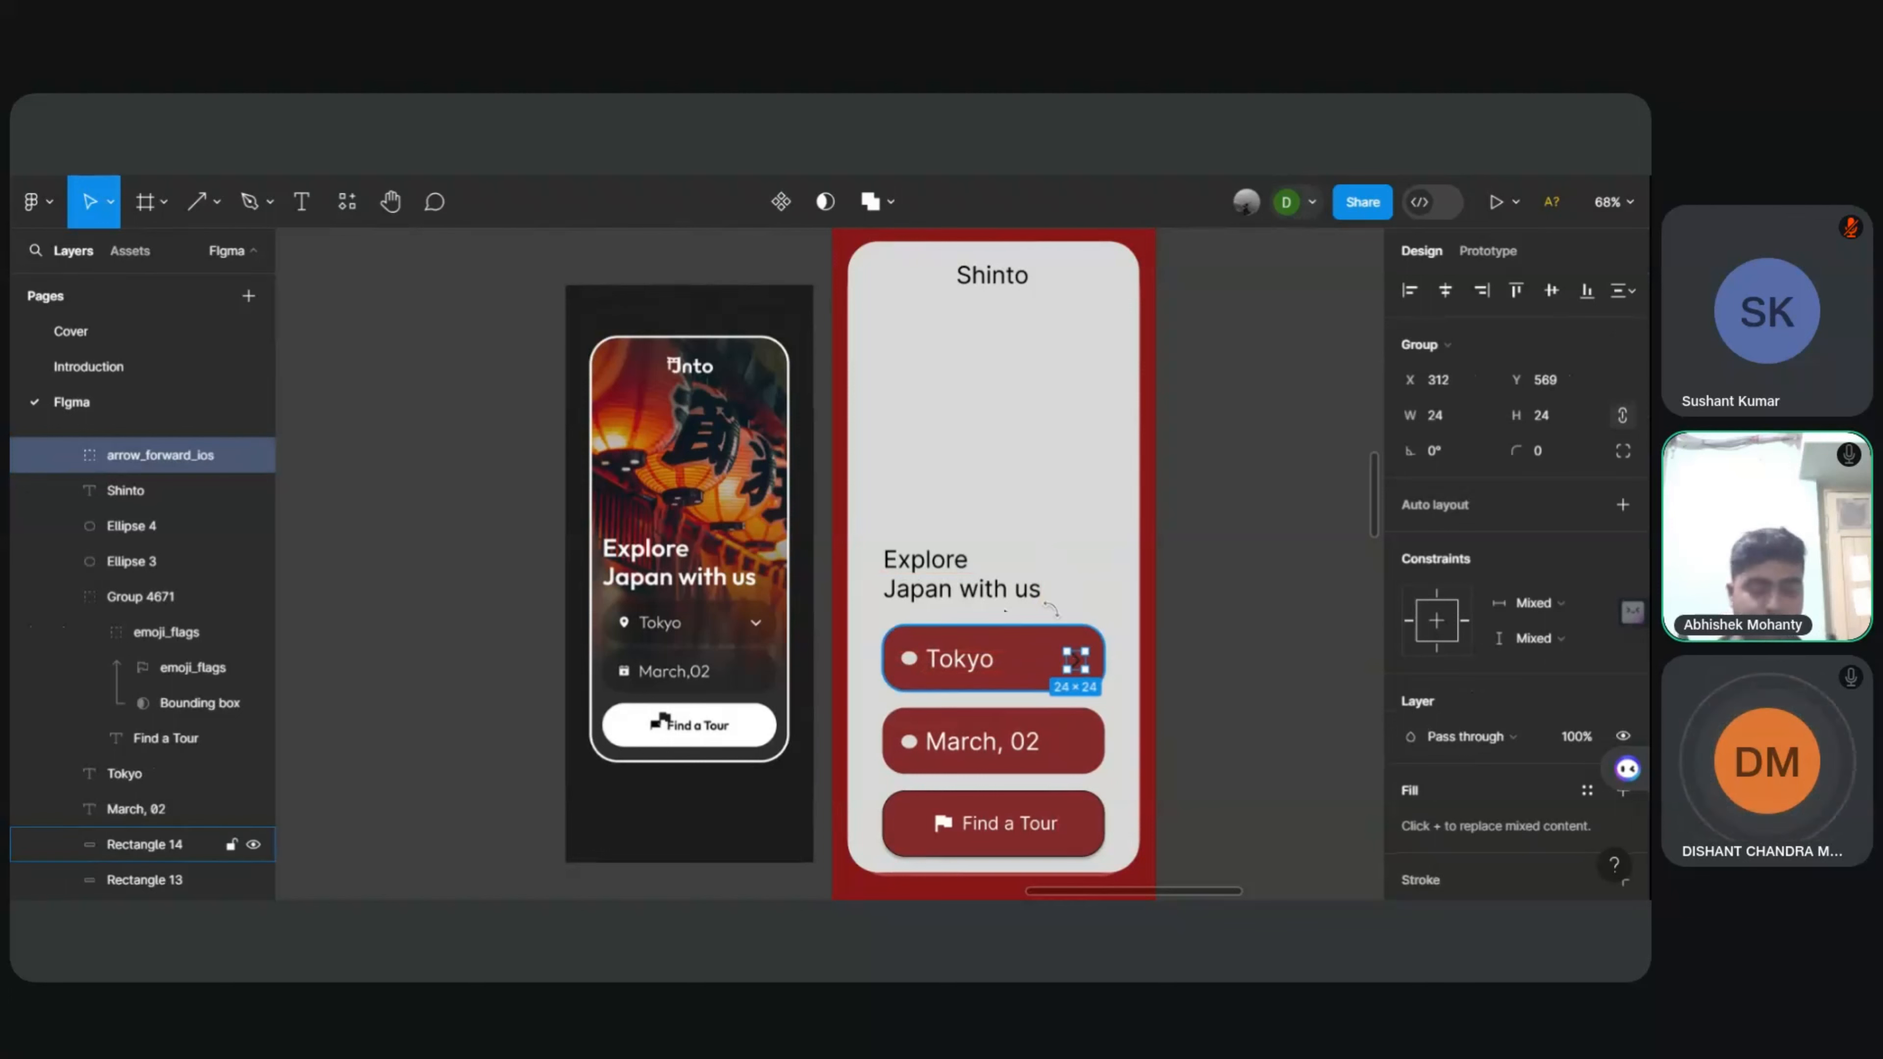
# Step: Recolour the arrow icon in the Tokyo field to white (FFFFFF)
pyautogui.scroll(-2, 1482, 718)
pyautogui.scroll(-2, 1483, 718)
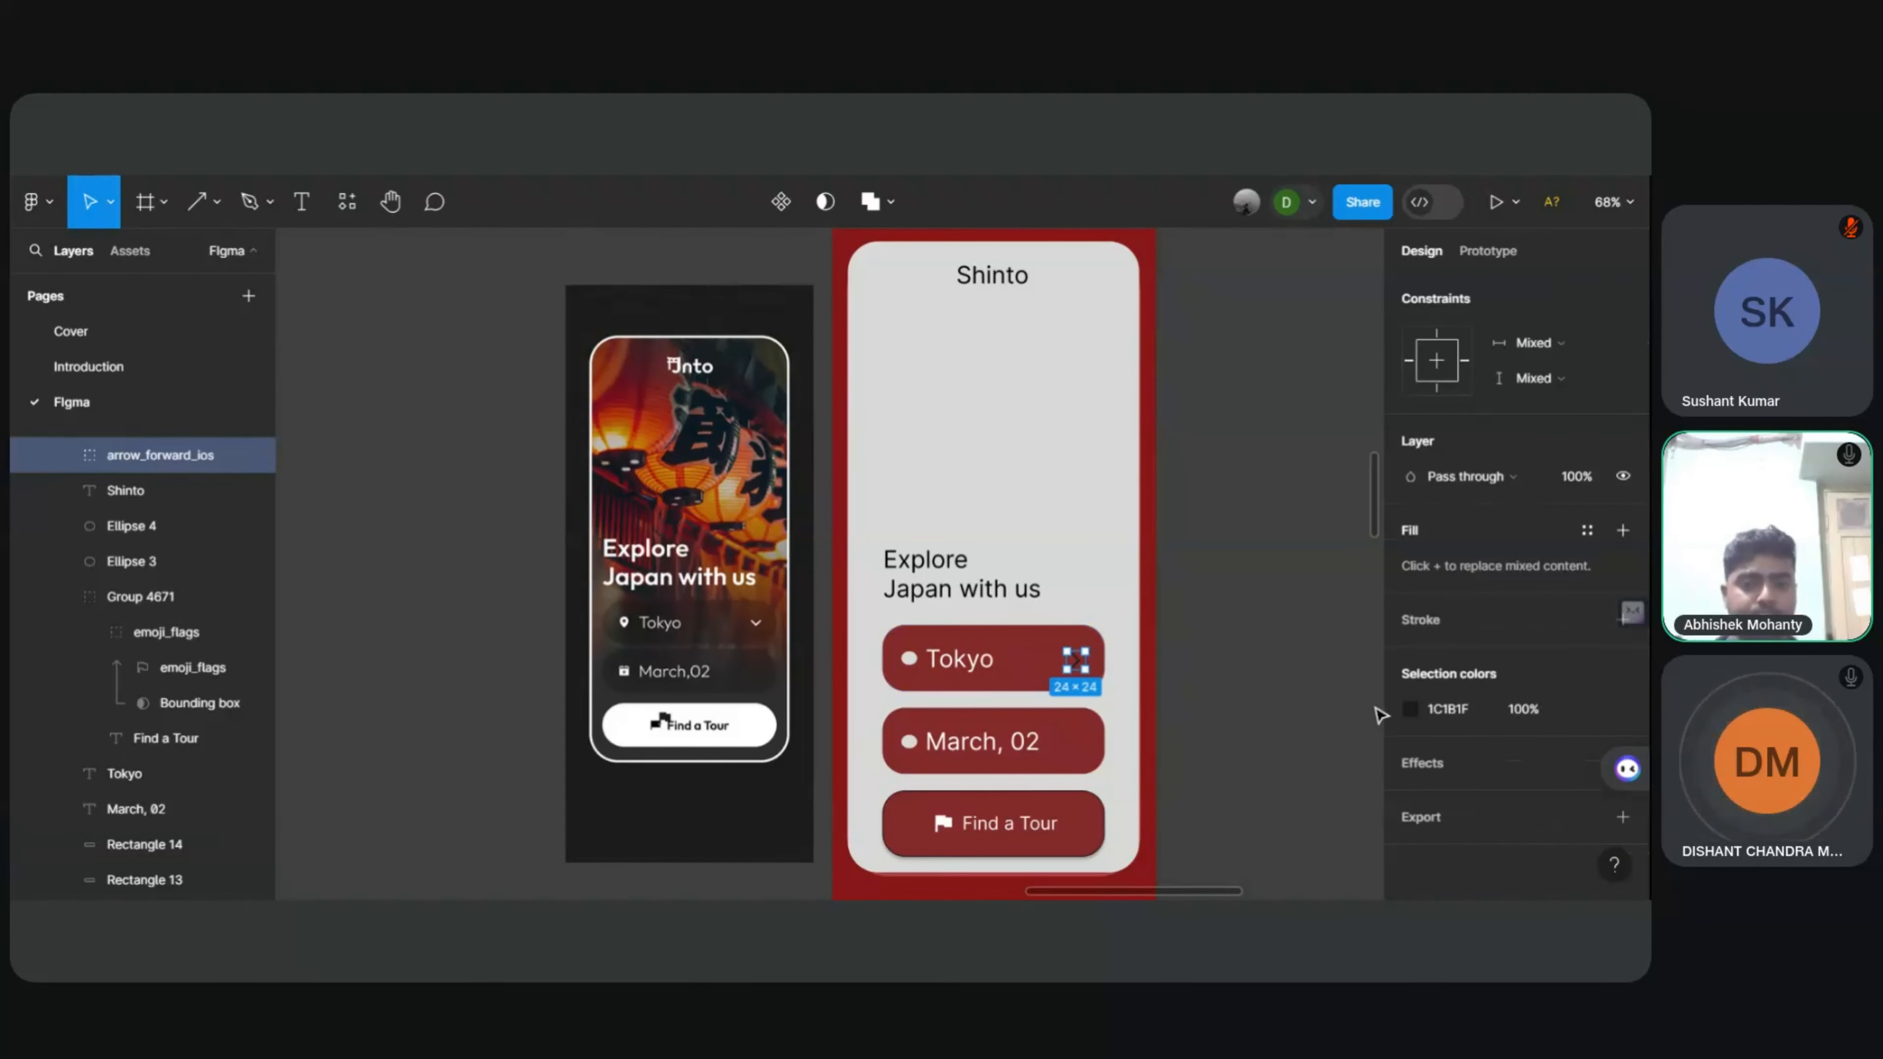
pyautogui.click(1410, 709)
pyautogui.moveTo(1148, 349); pyautogui.dragTo(1099, 319)
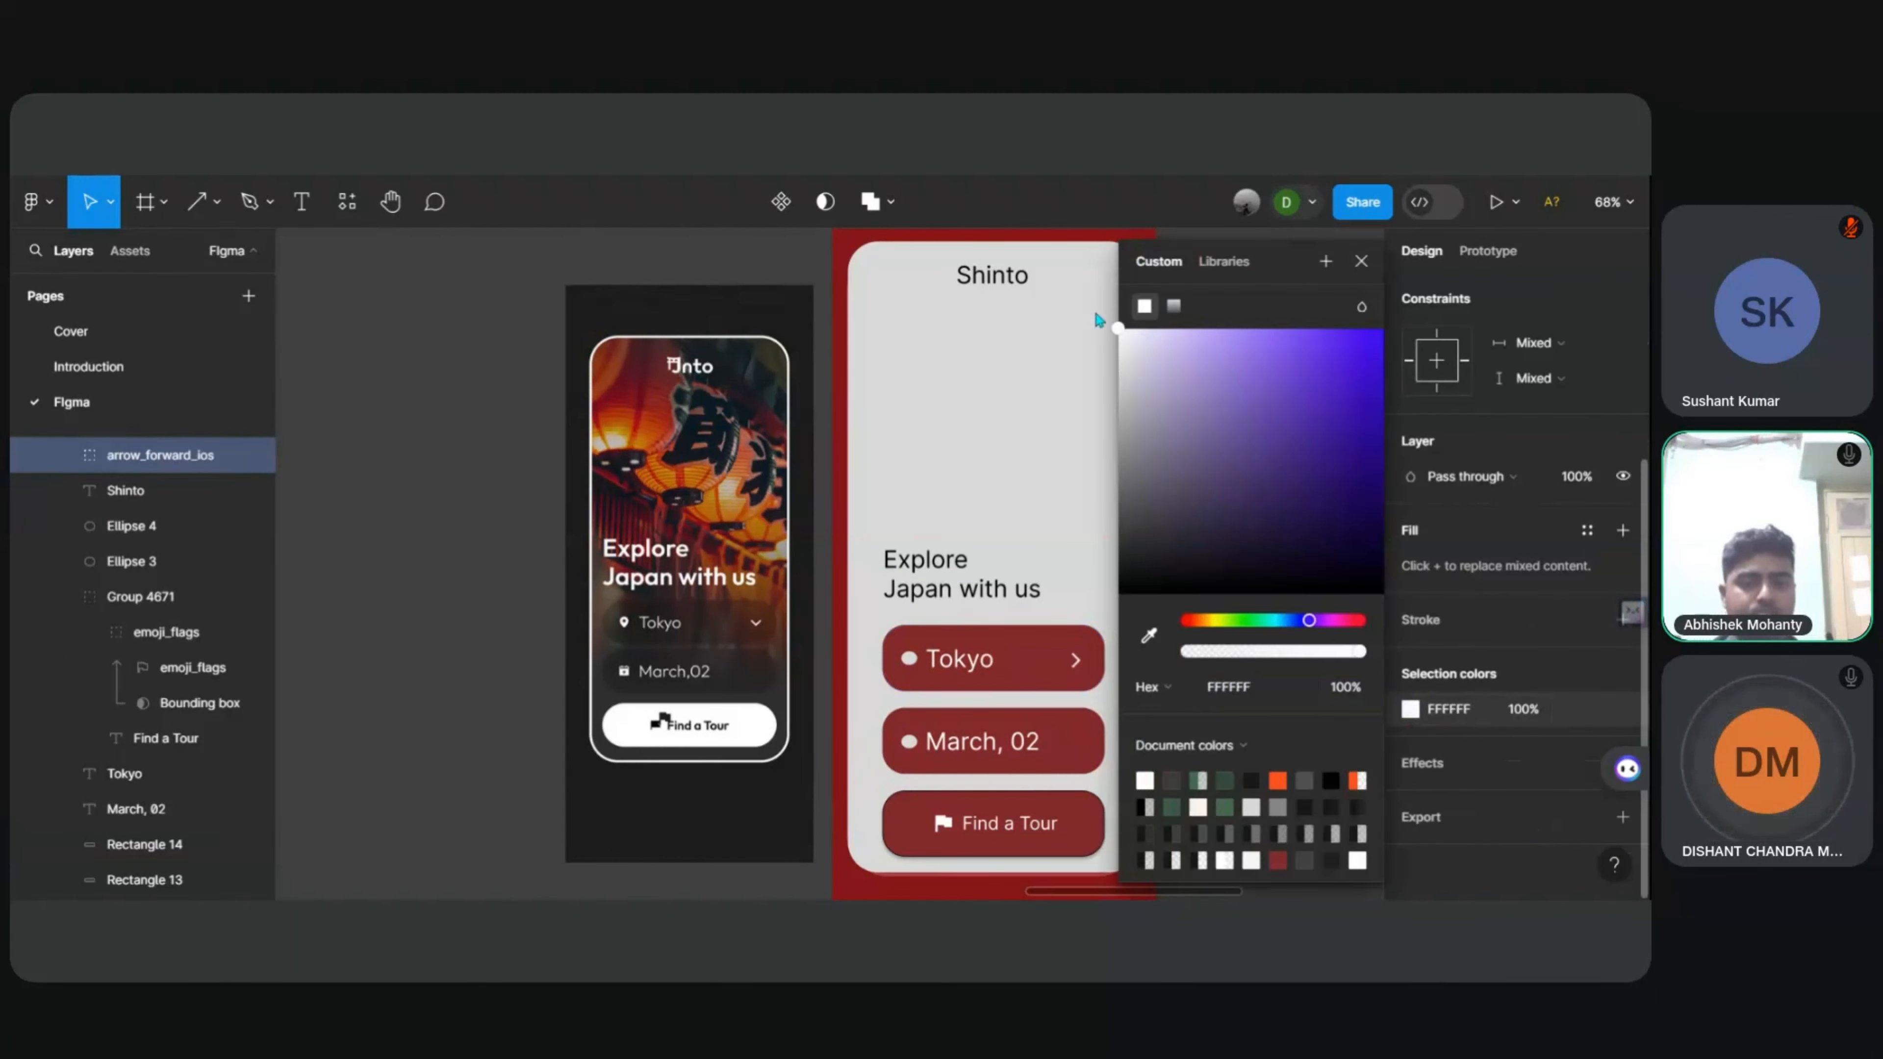
pyautogui.click(522, 280)
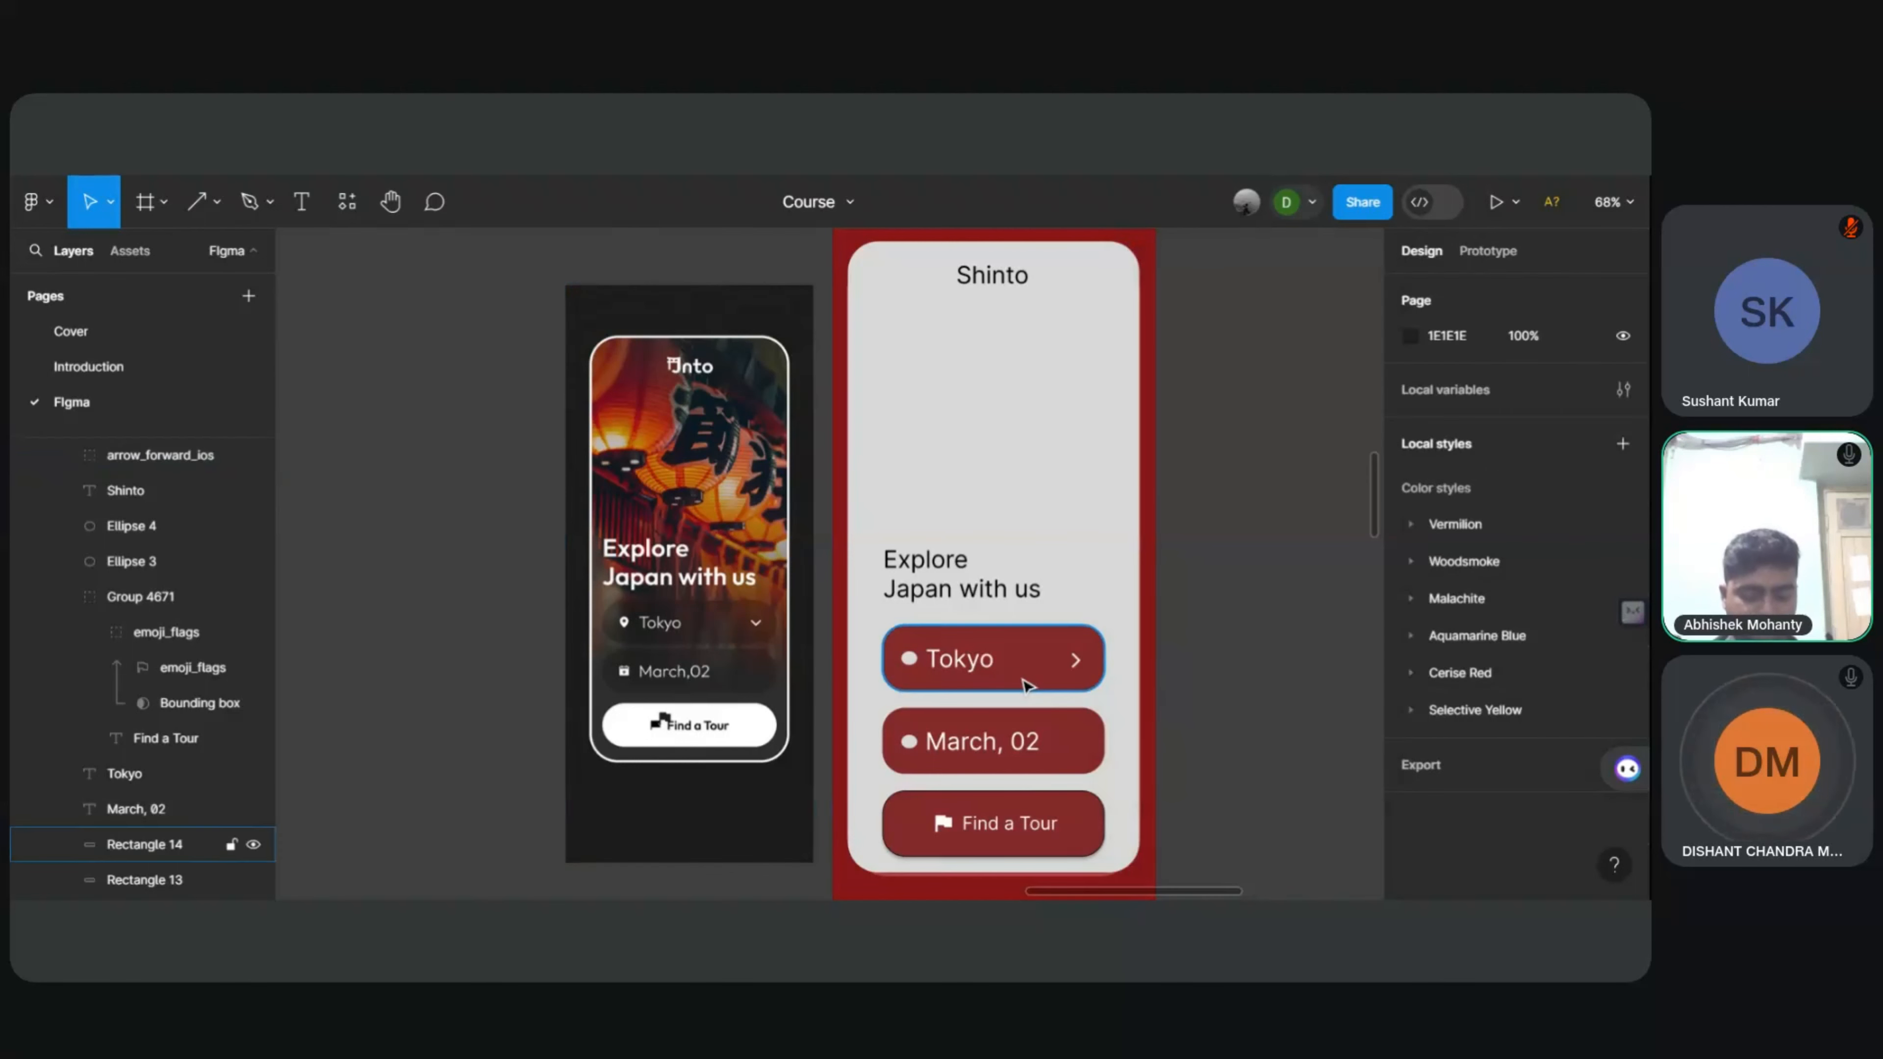
# Step: Align the arrow icon and the "Tokyo" text on their vertical centres
pyautogui.click(1076, 660)
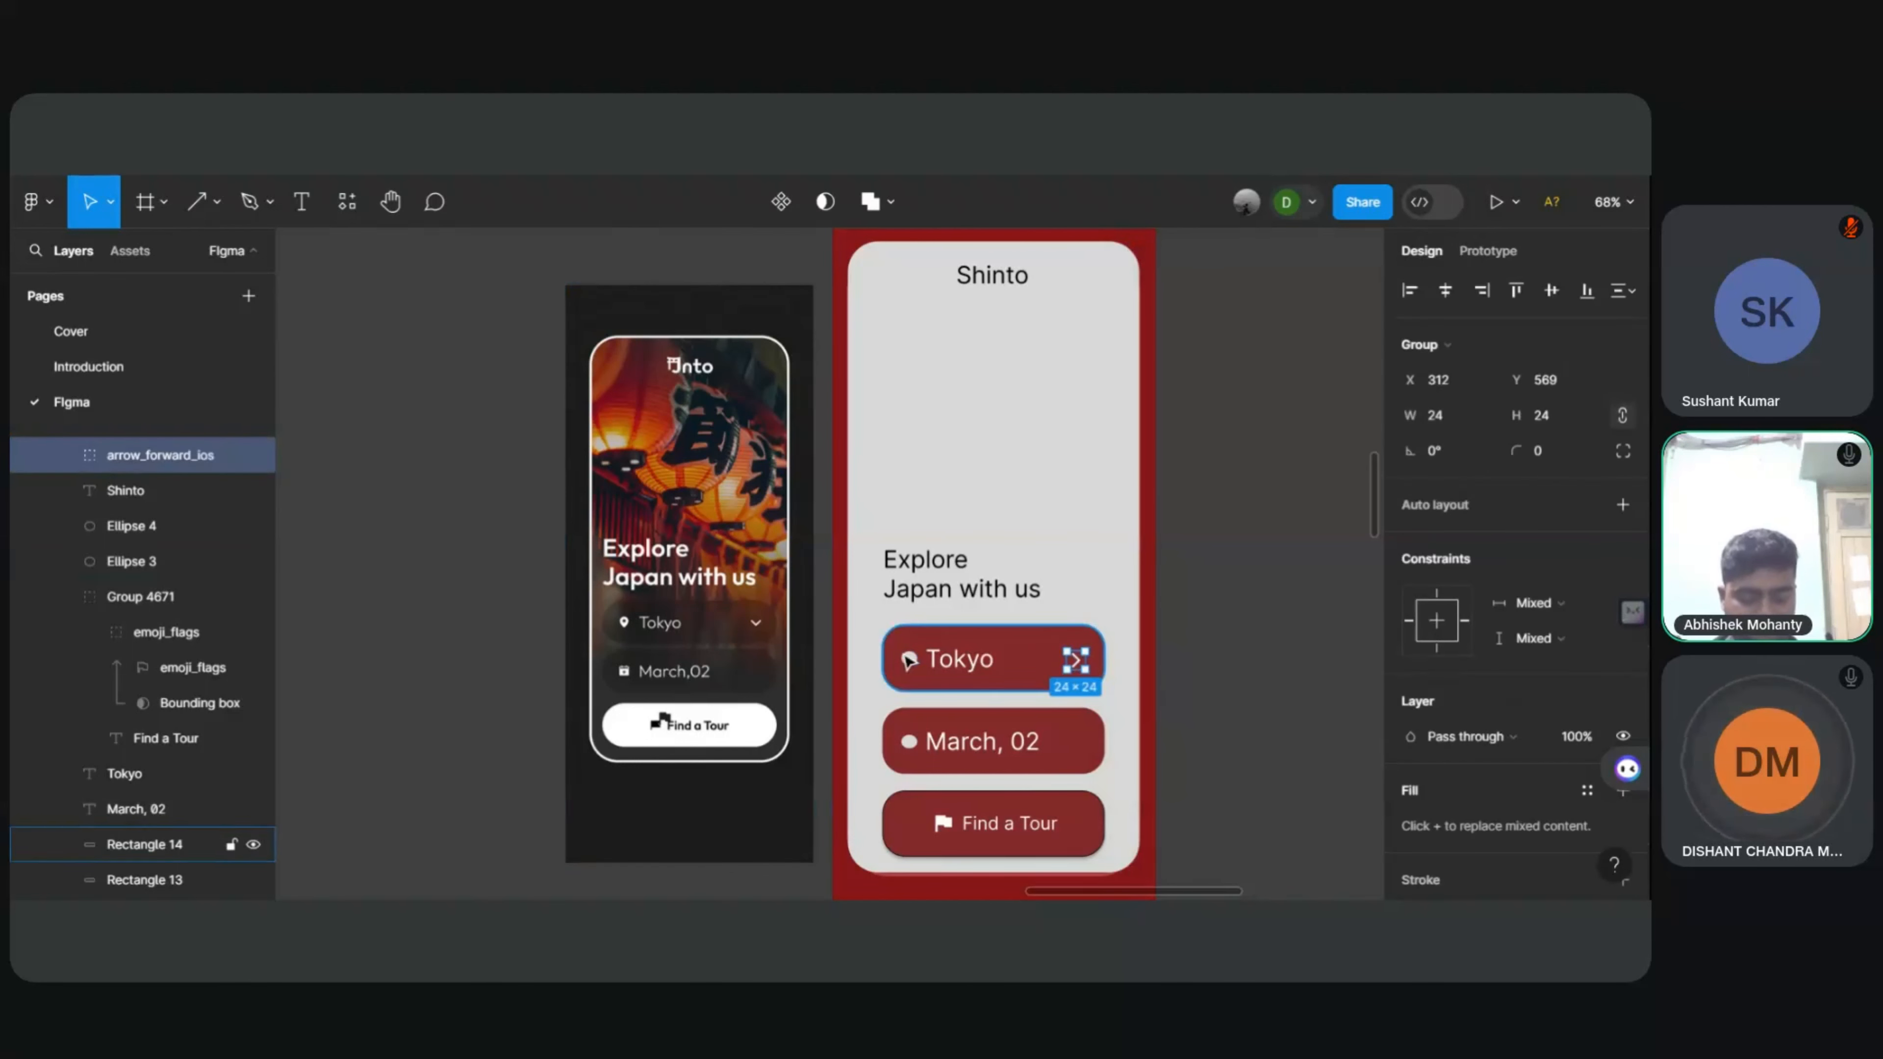
pyautogui.keyDown('shift'); pyautogui.click(949, 667); pyautogui.keyUp('shift')
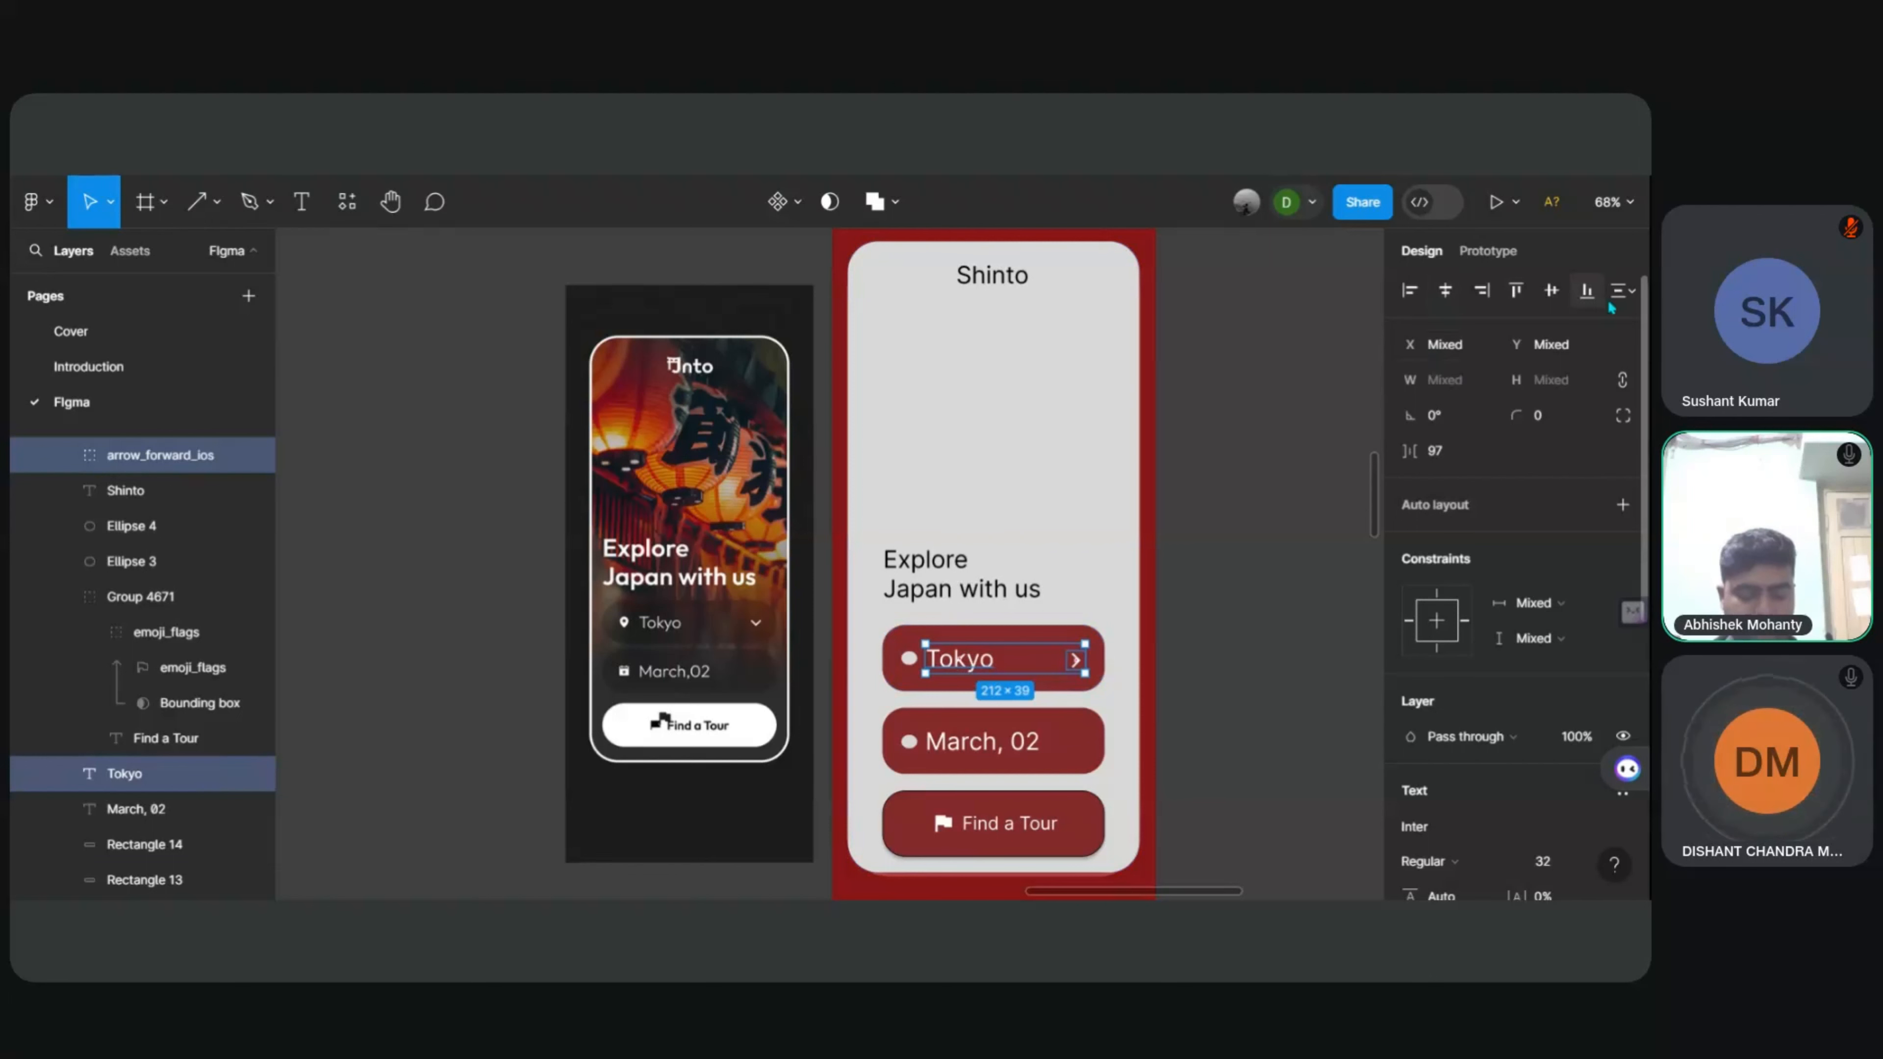
pyautogui.click(1564, 304)
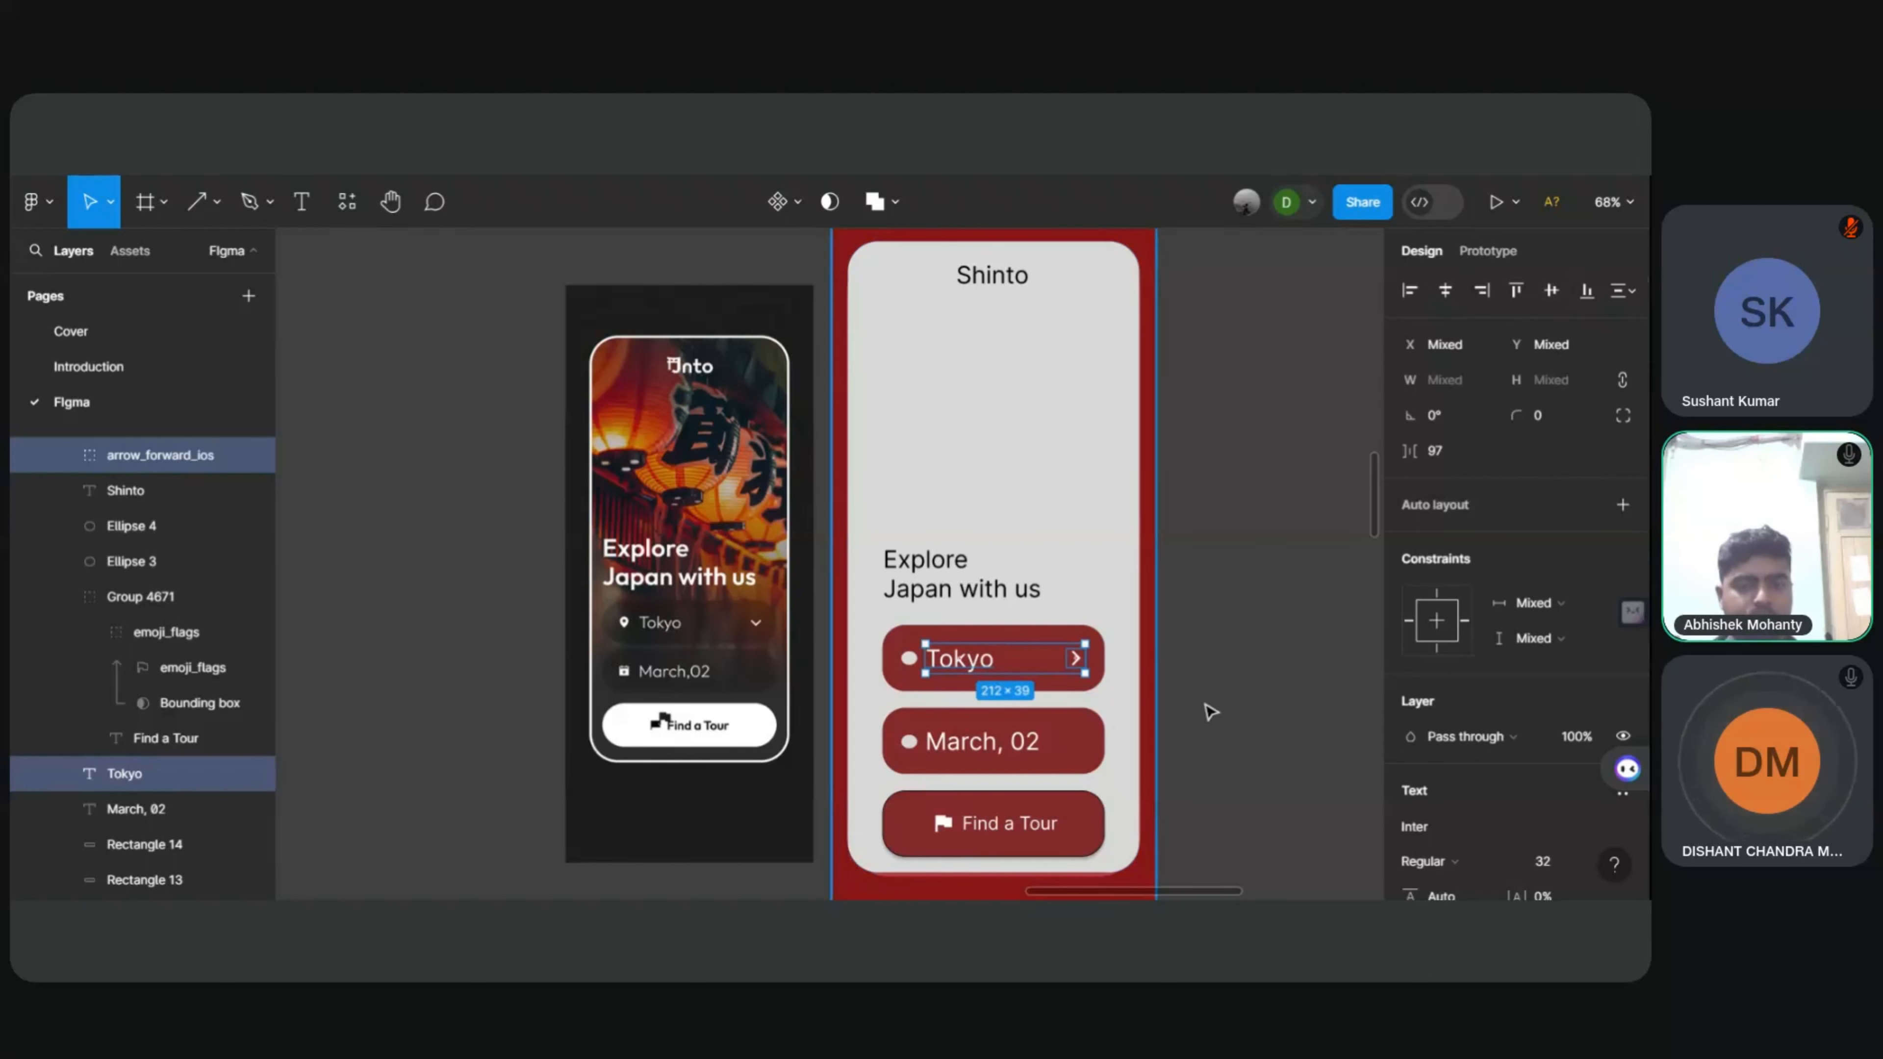
pyautogui.click(1244, 713)
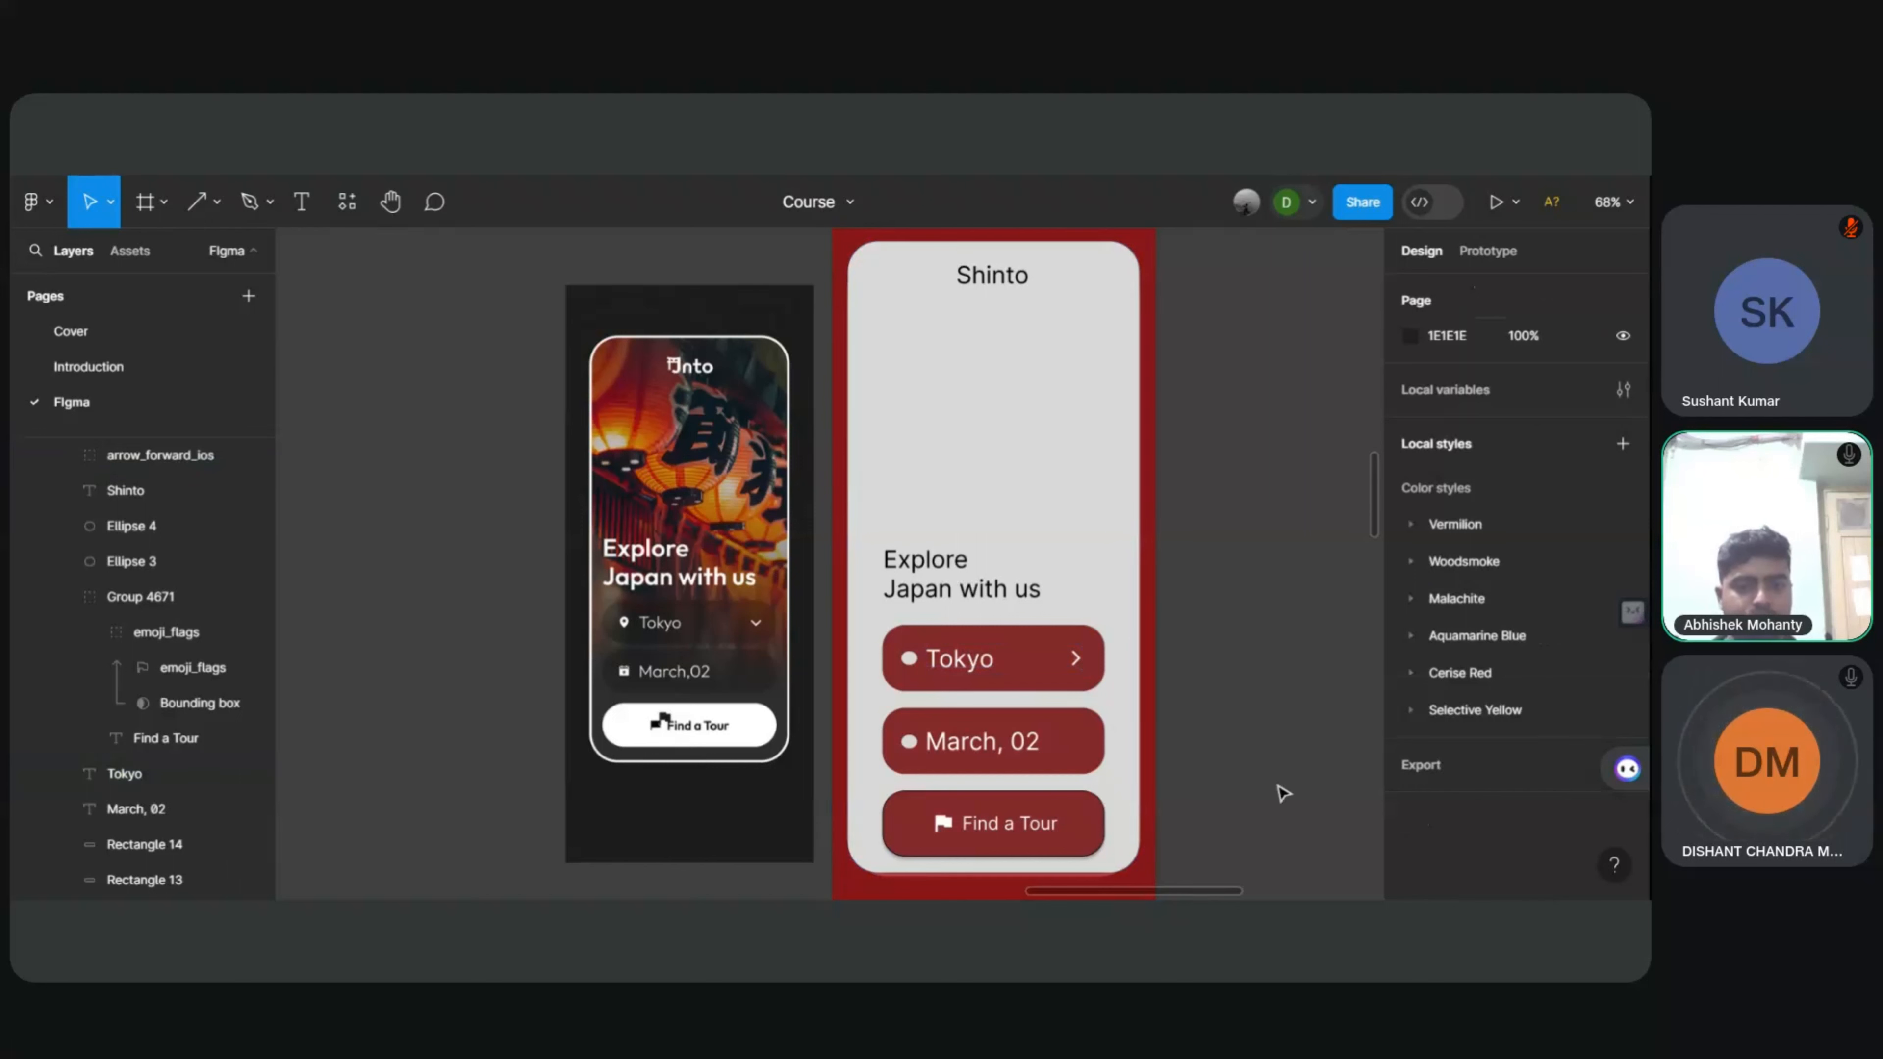
# Step: Set the rotation of the Tokyo field's arrow icon to 270° so that it points down
pyautogui.click(1076, 660)
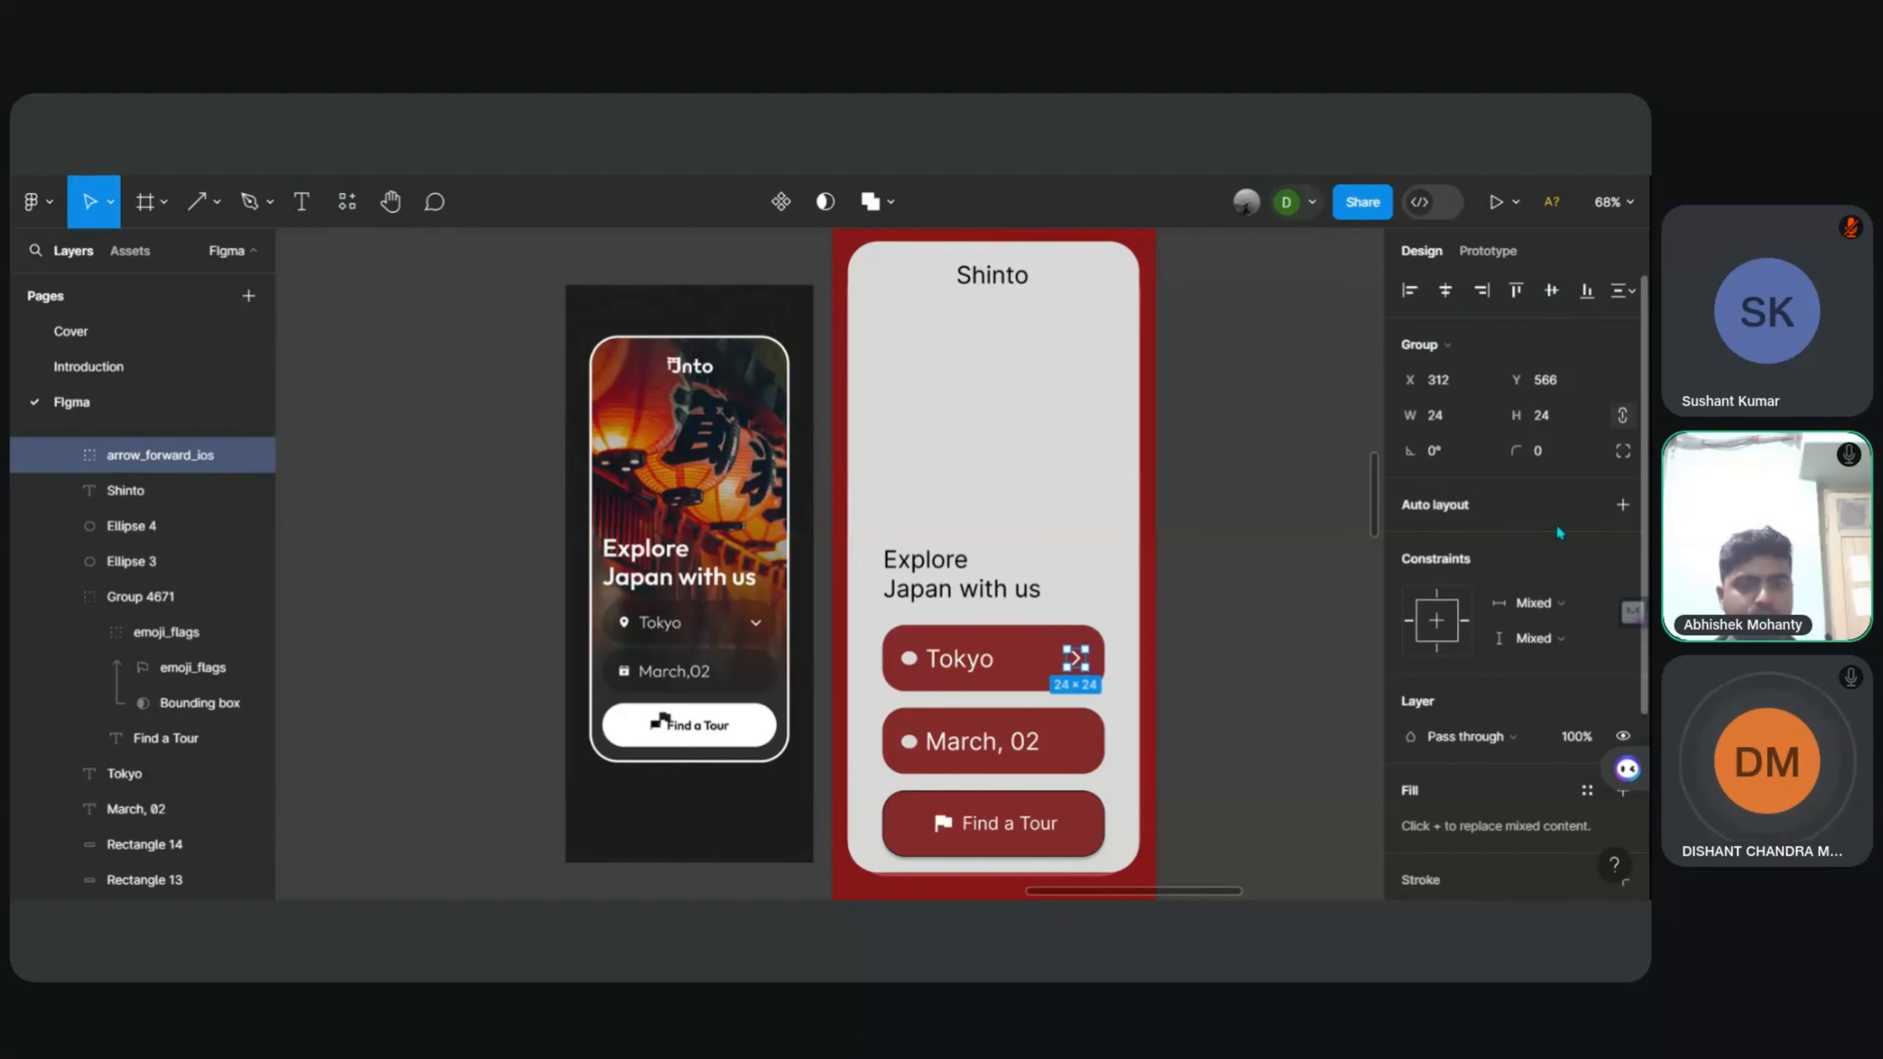
pyautogui.scroll(-4, 1517, 640)
pyautogui.scroll(4, 1508, 643)
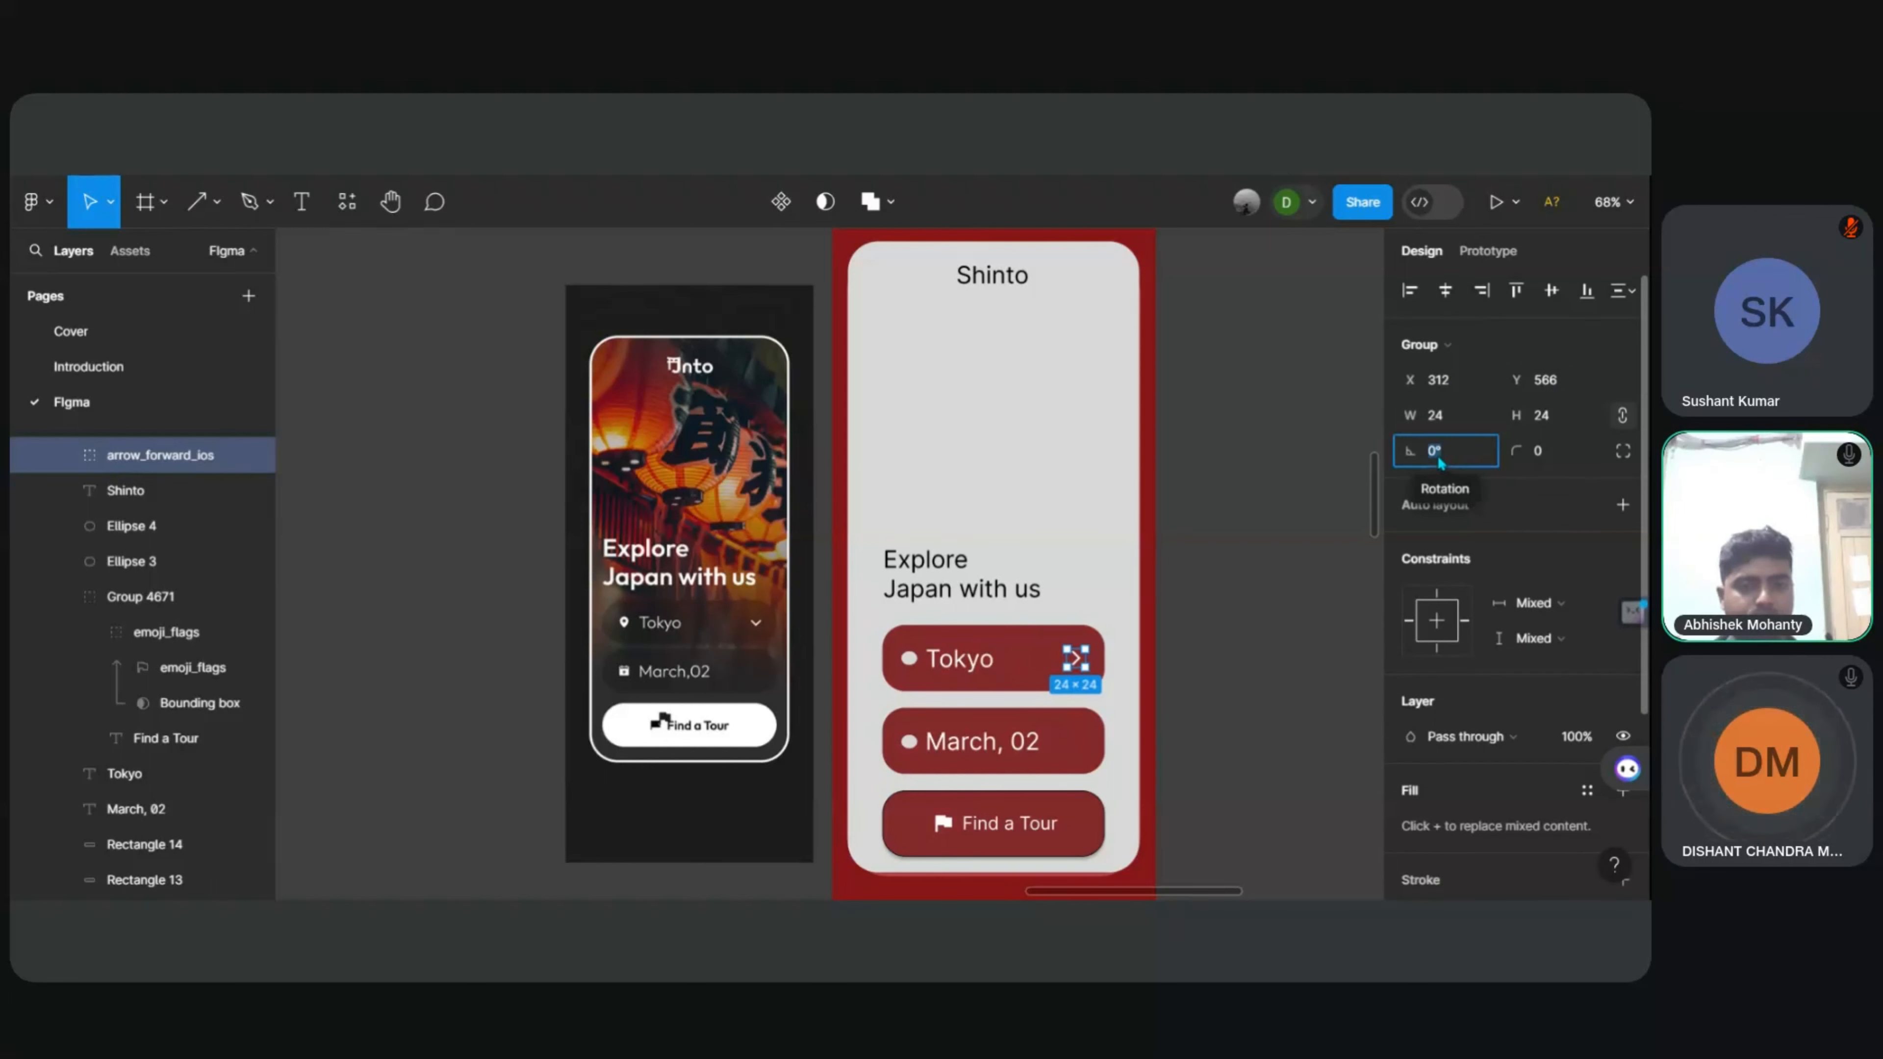
pyautogui.press('Return')
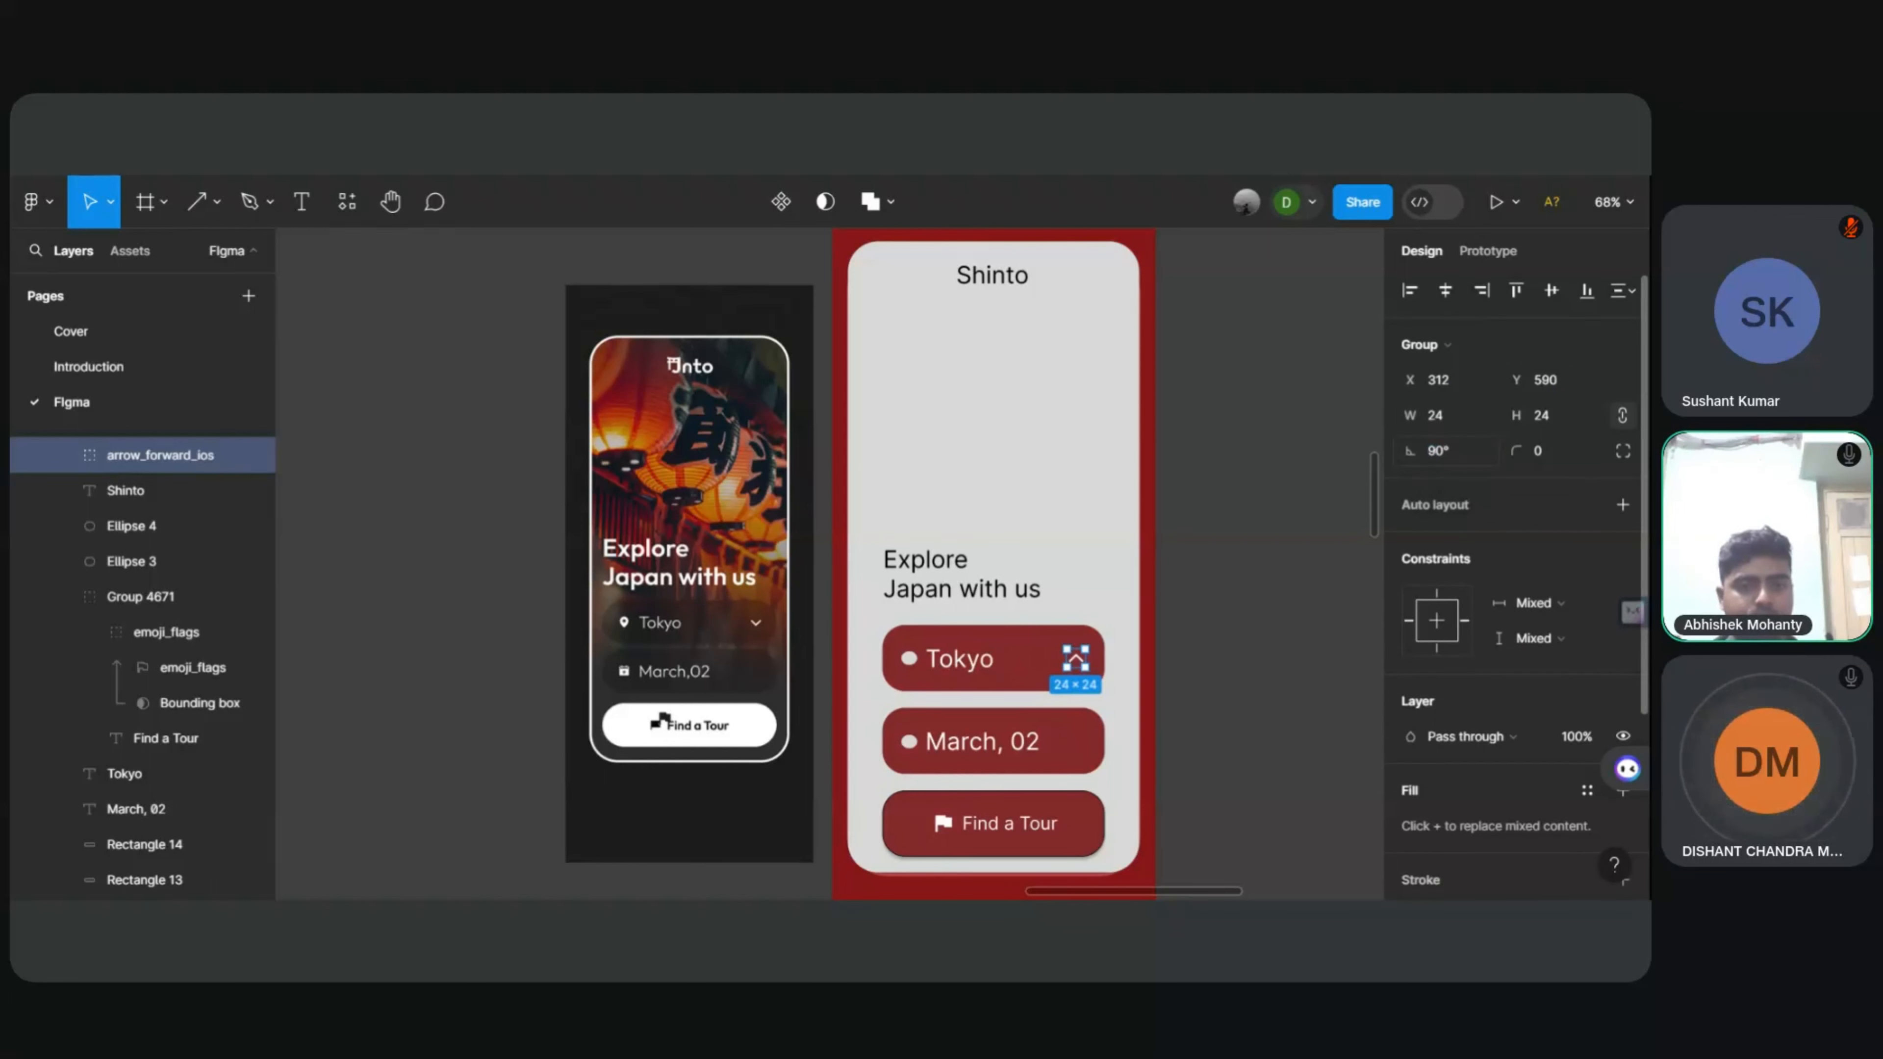
pyautogui.click(1443, 453)
pyautogui.write('270')
pyautogui.press('Return')
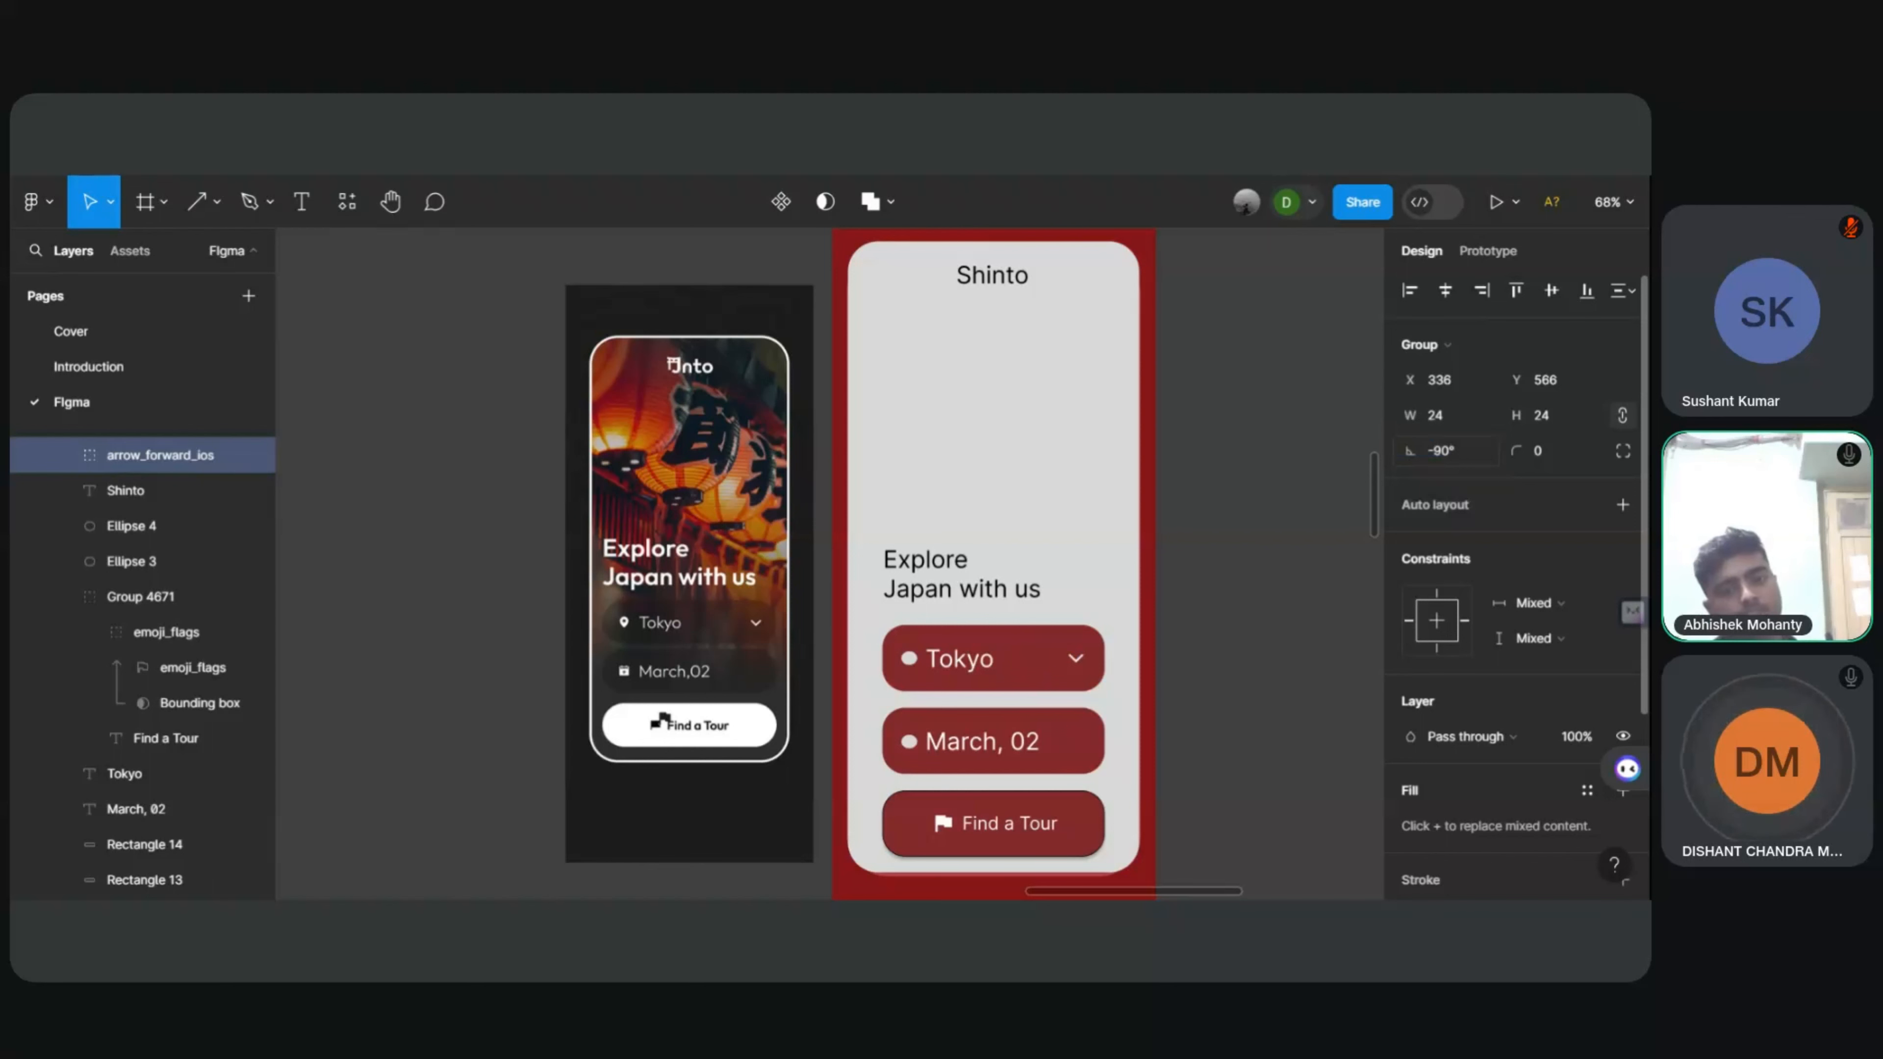
pyautogui.click(1281, 377)
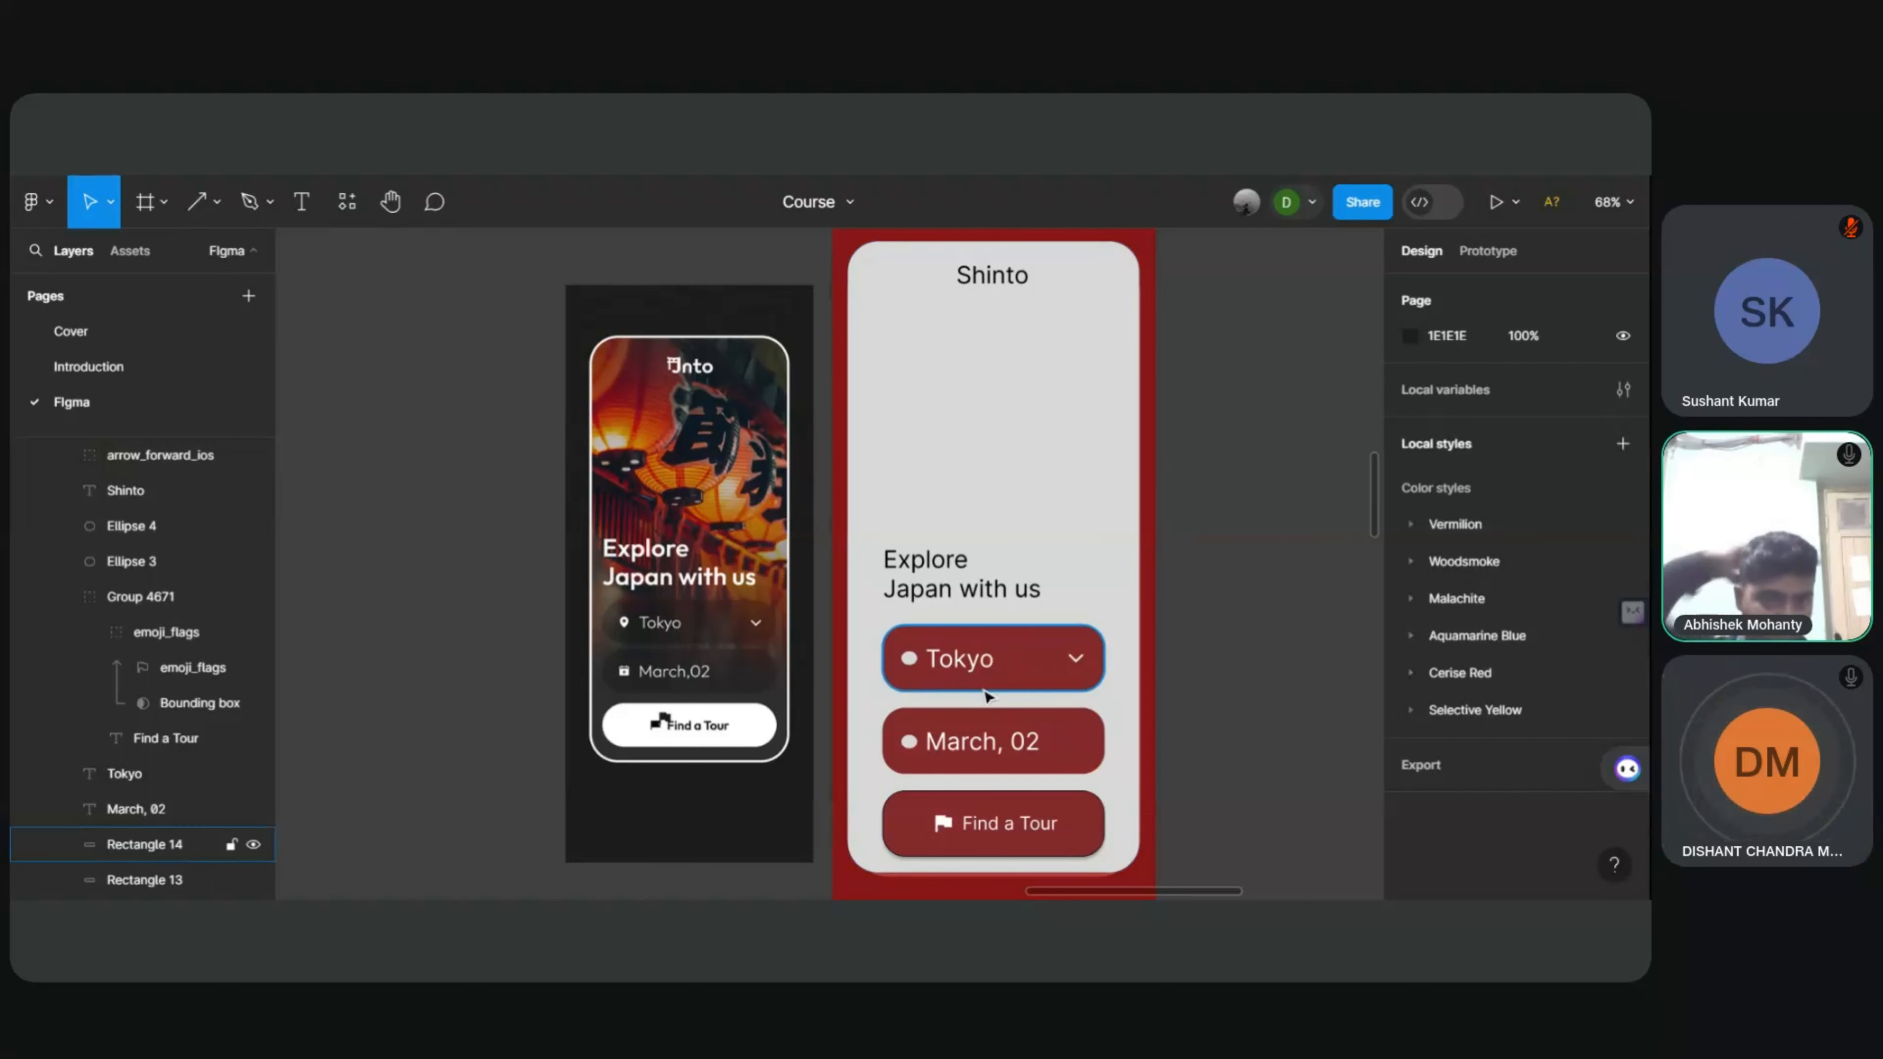
# Step: Widen the "Explore Japan with us" heading's text box to 294, in line with the Tokyo field's right edge
pyautogui.click(980, 593)
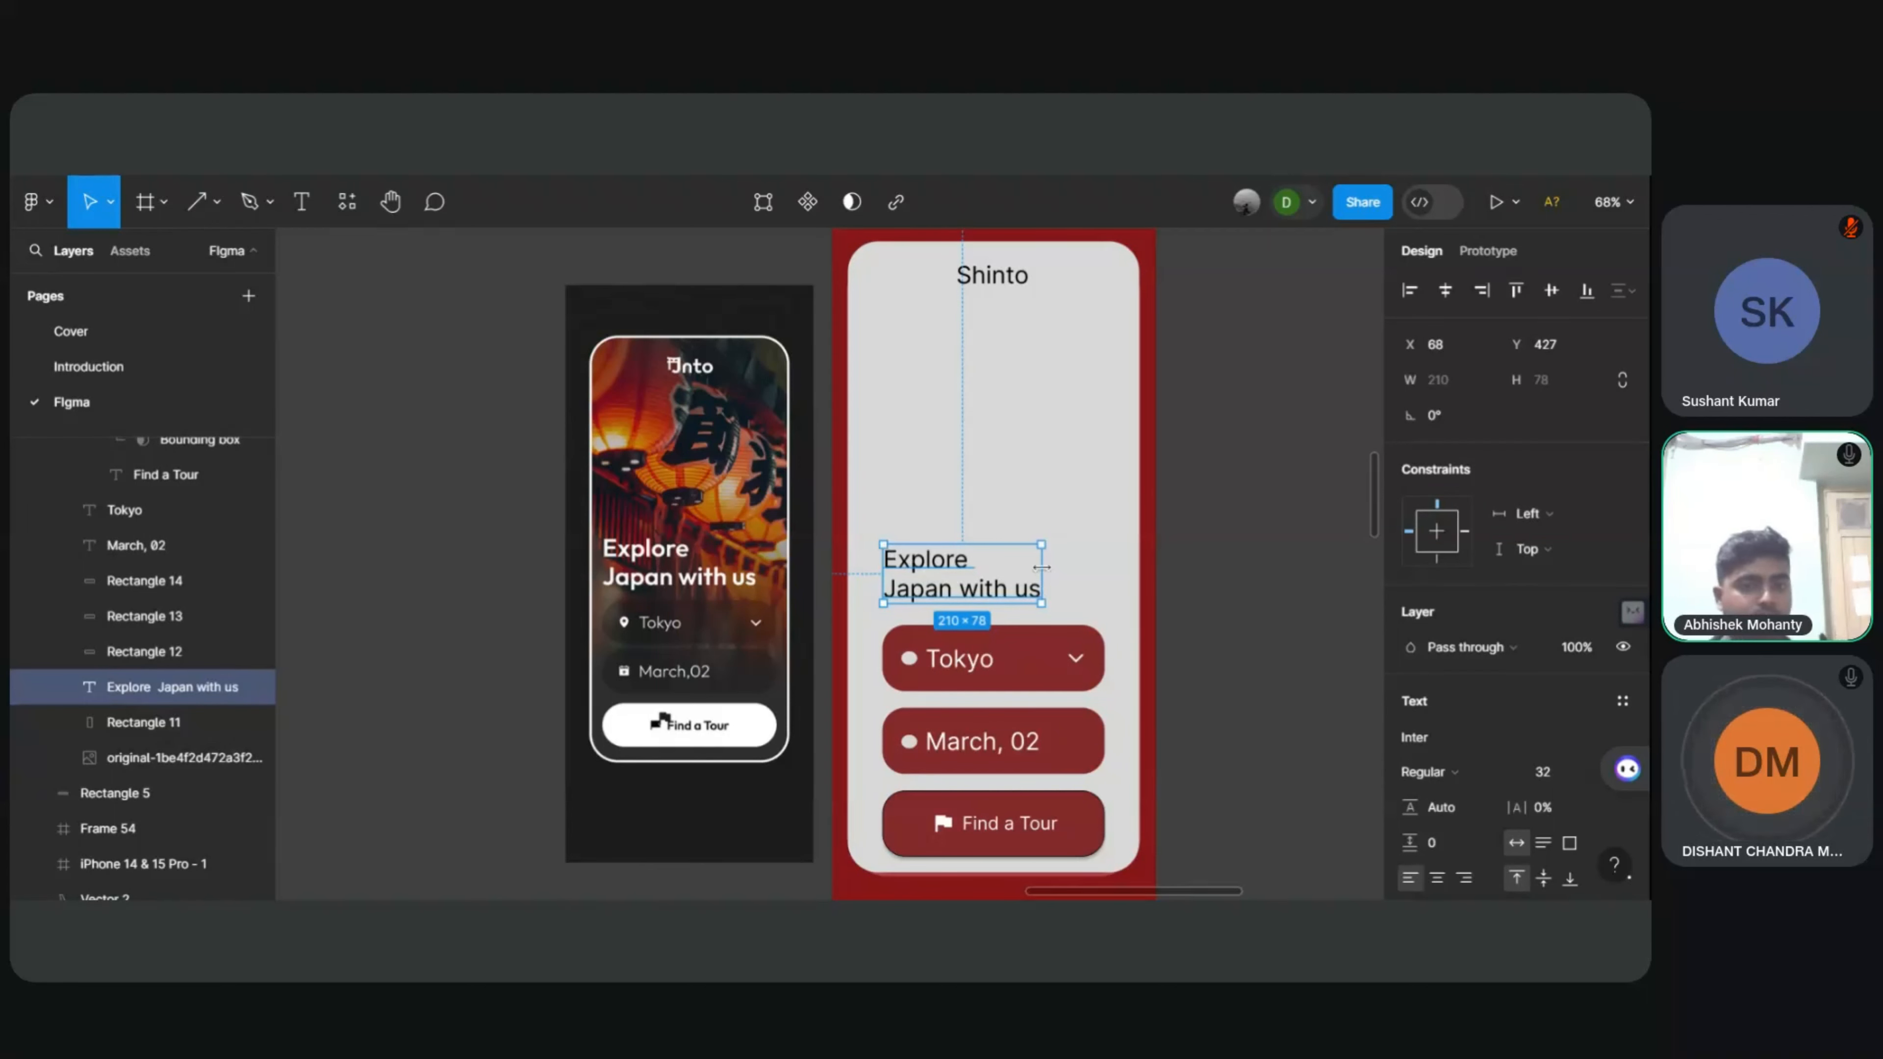
pyautogui.moveTo(1045, 570); pyautogui.dragTo(1108, 572)
# Step: Select the "Explore Japan with us" heading text and preview the Black font weight on it
pyautogui.doubleClick(1046, 593)
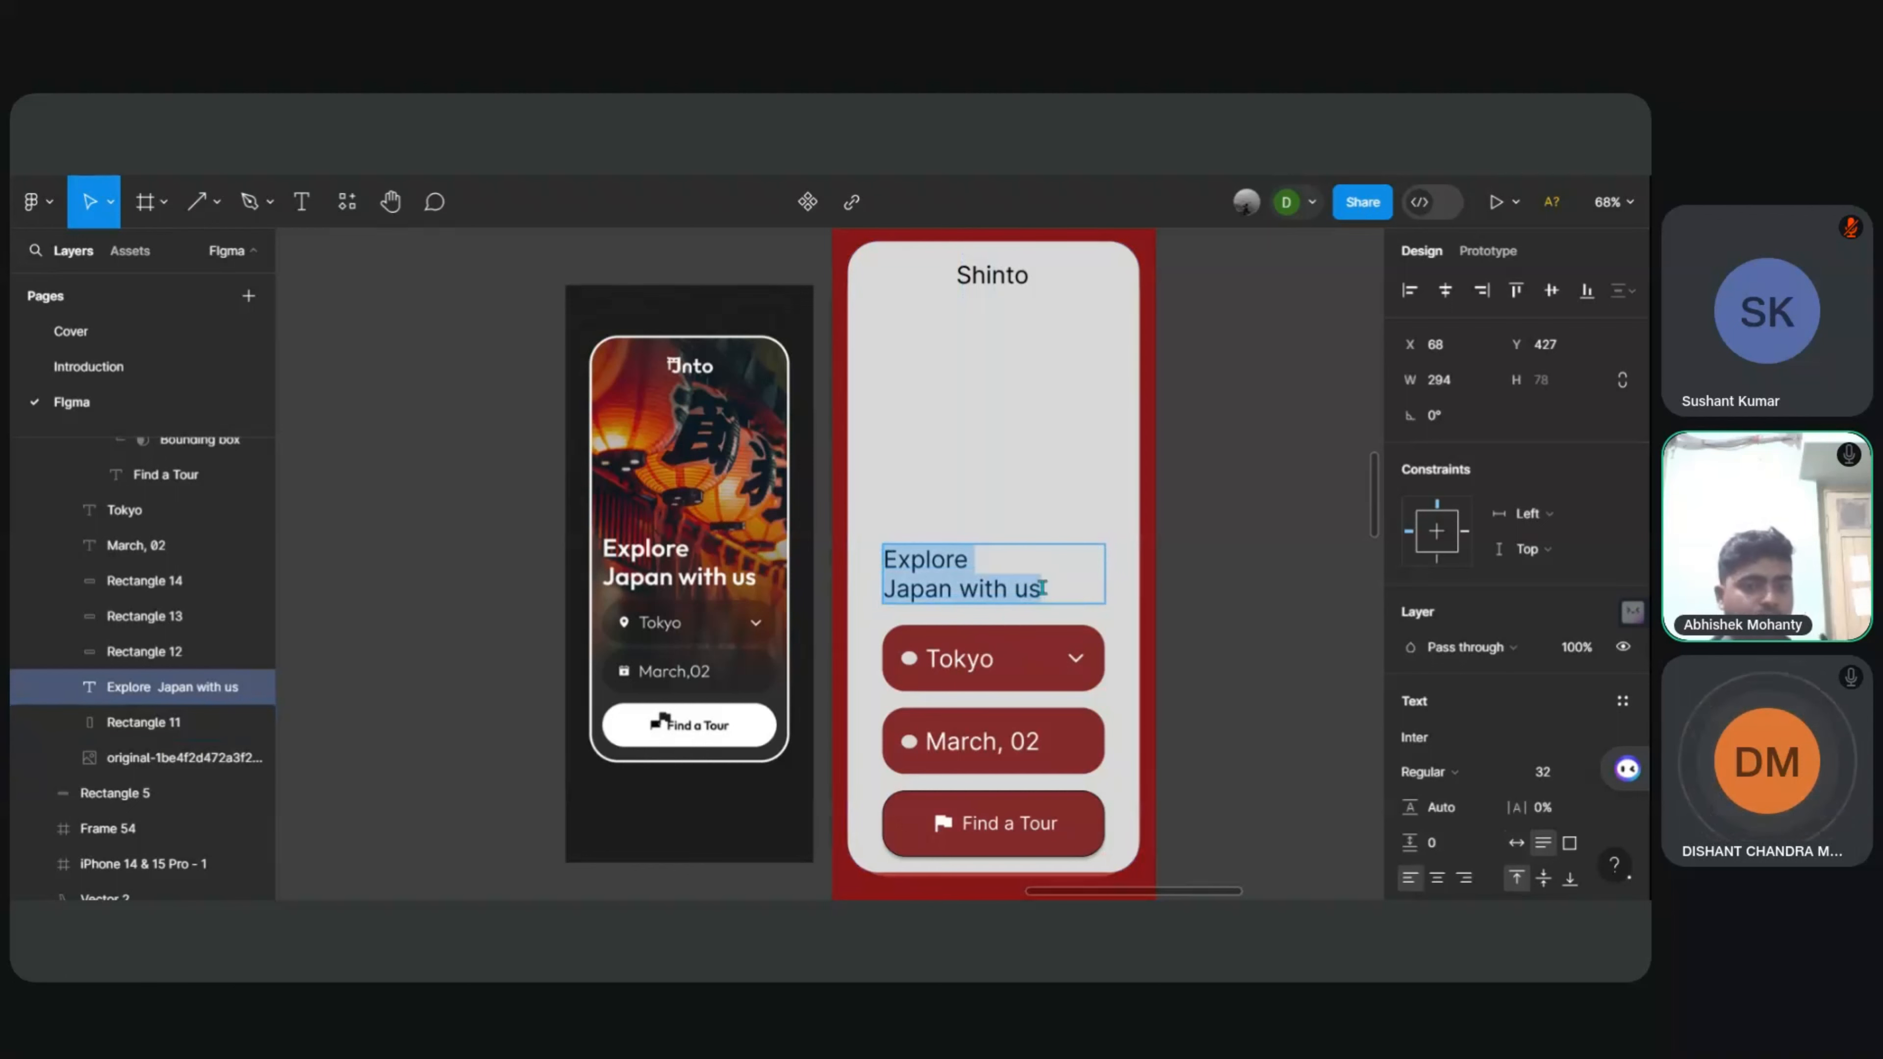
pyautogui.scroll(-5, 1519, 676)
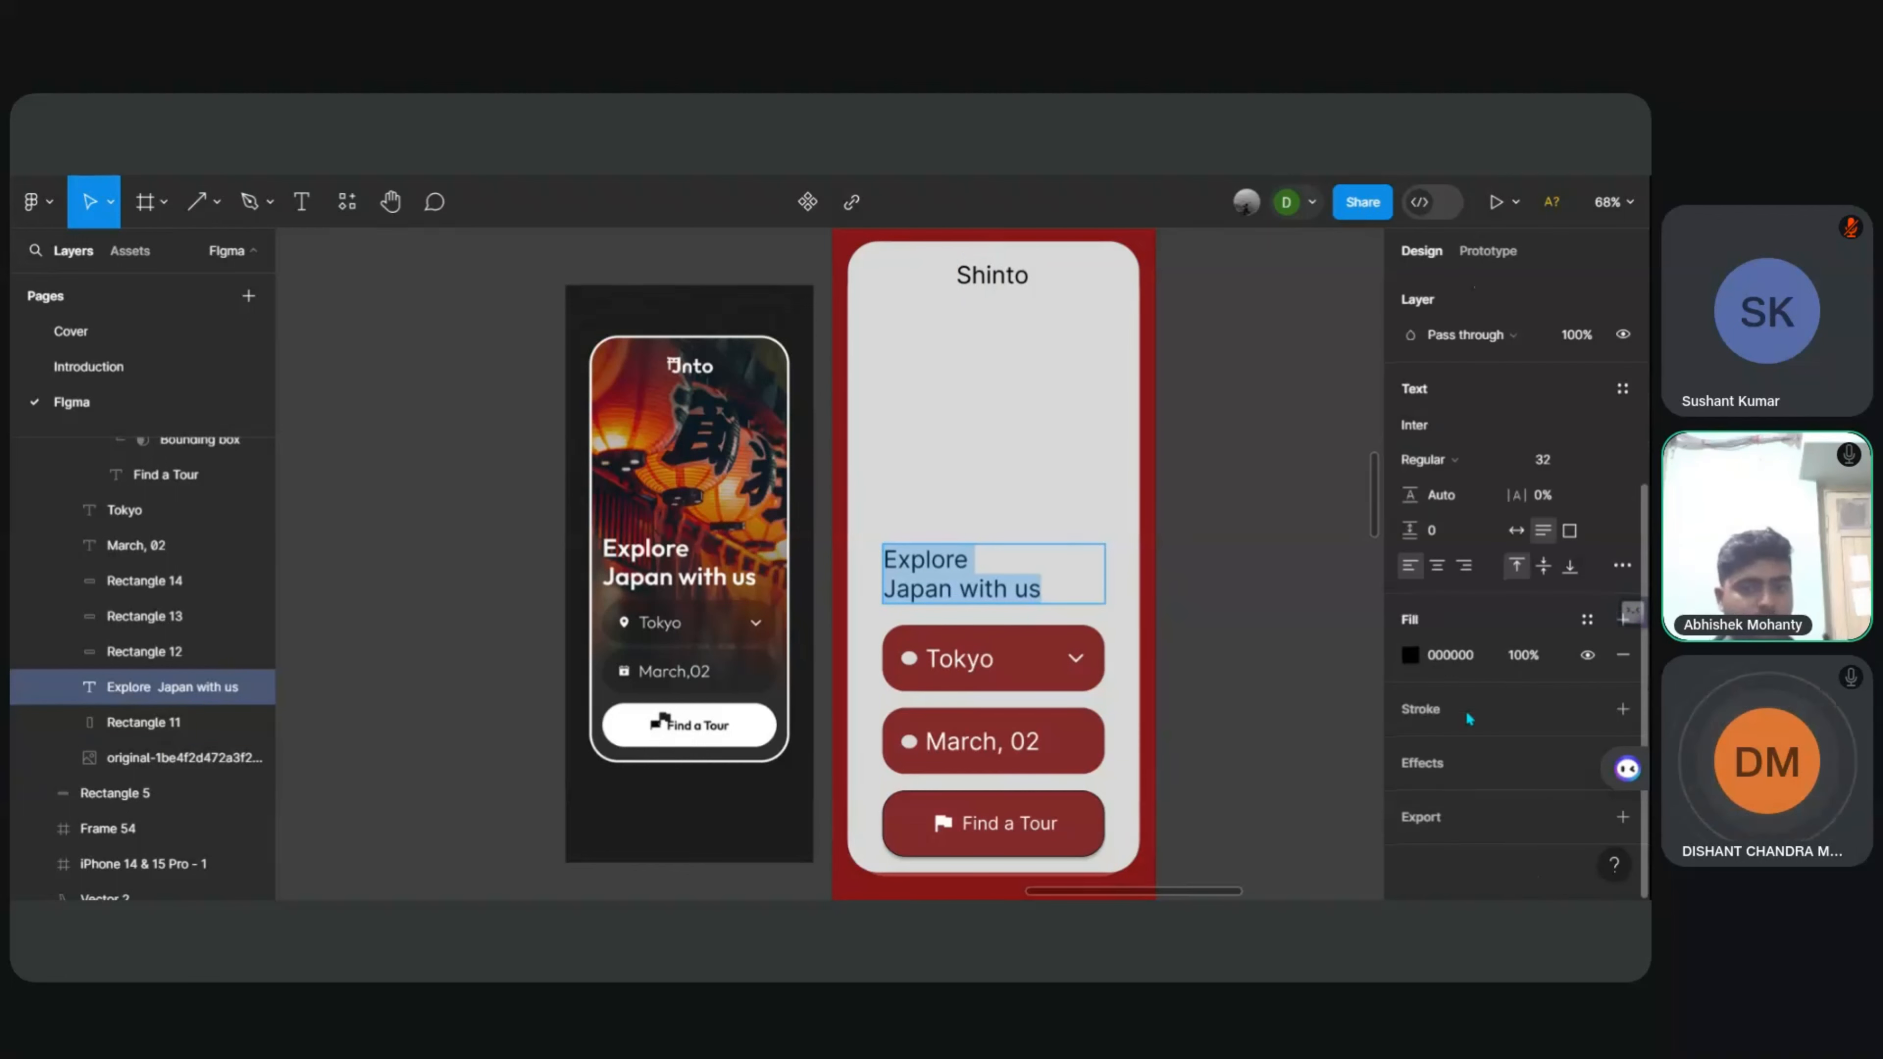
pyautogui.scroll(4, 1467, 758)
pyautogui.scroll(-4, 1465, 754)
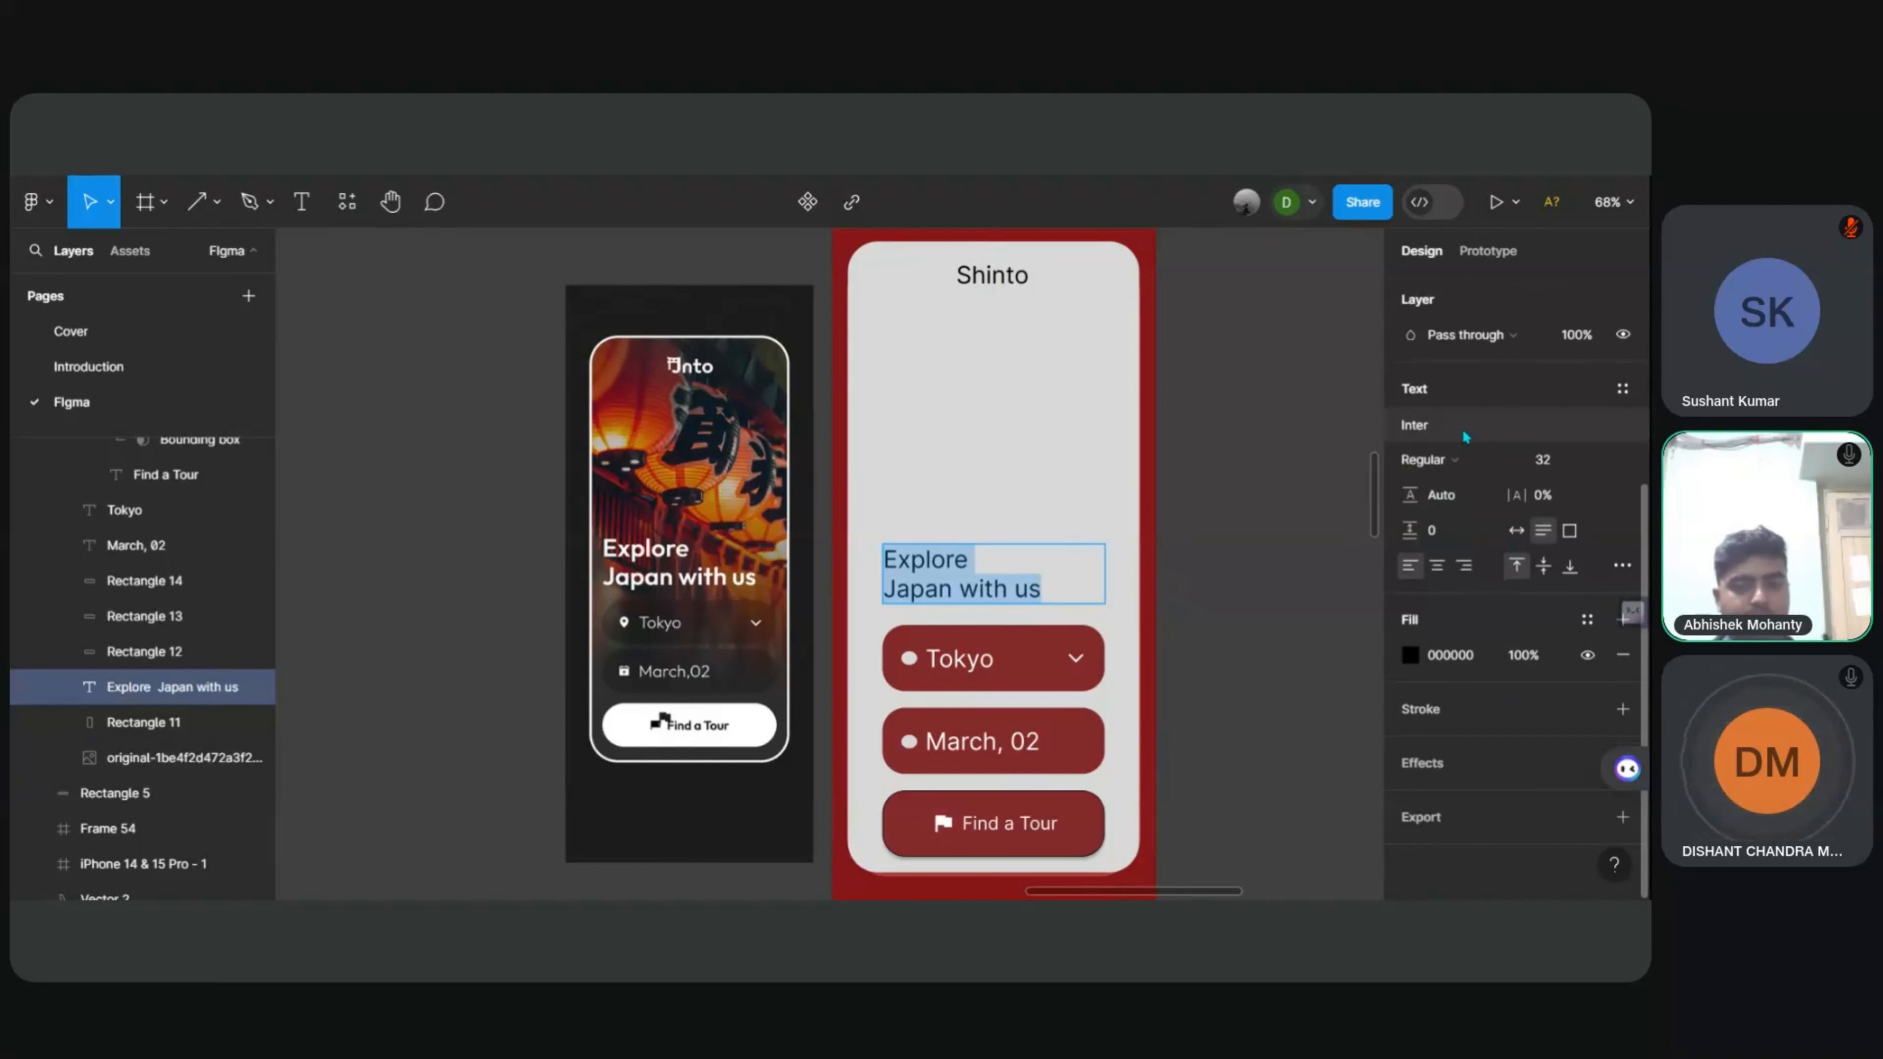
pyautogui.click(1434, 459)
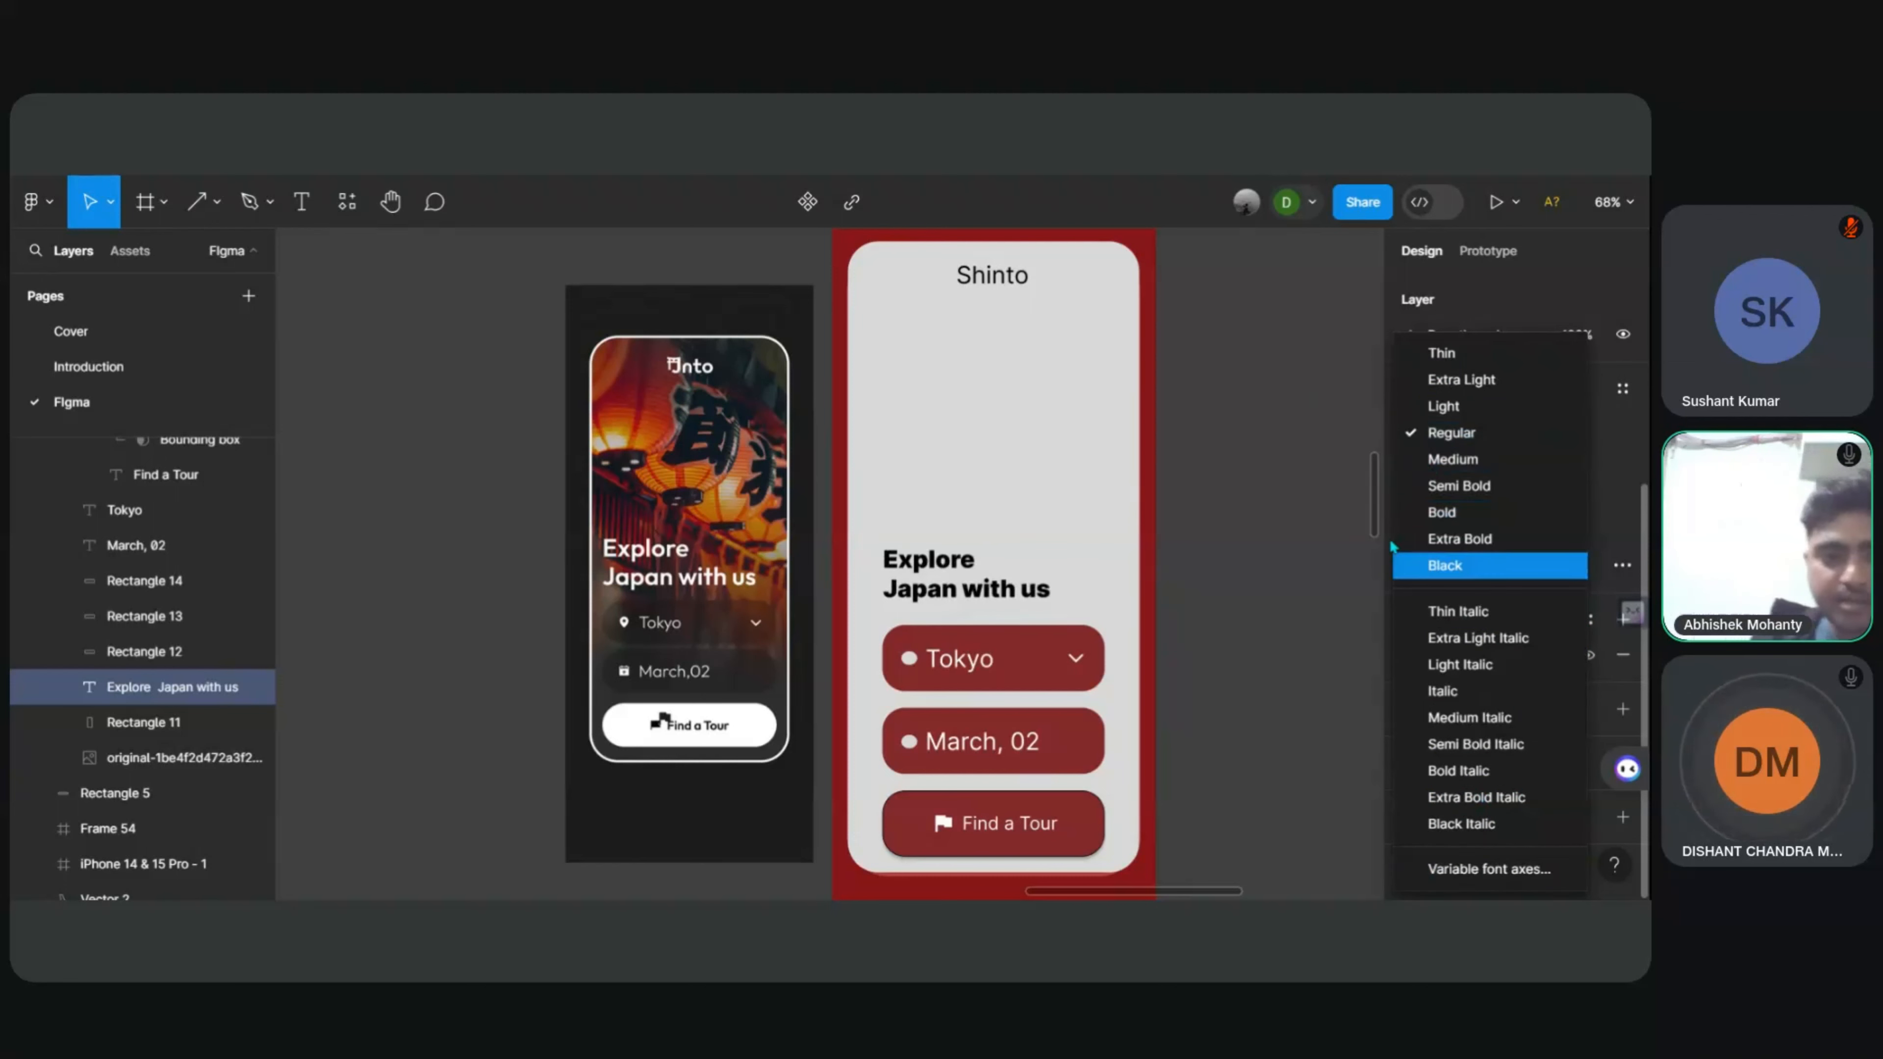
pyautogui.click(1251, 448)
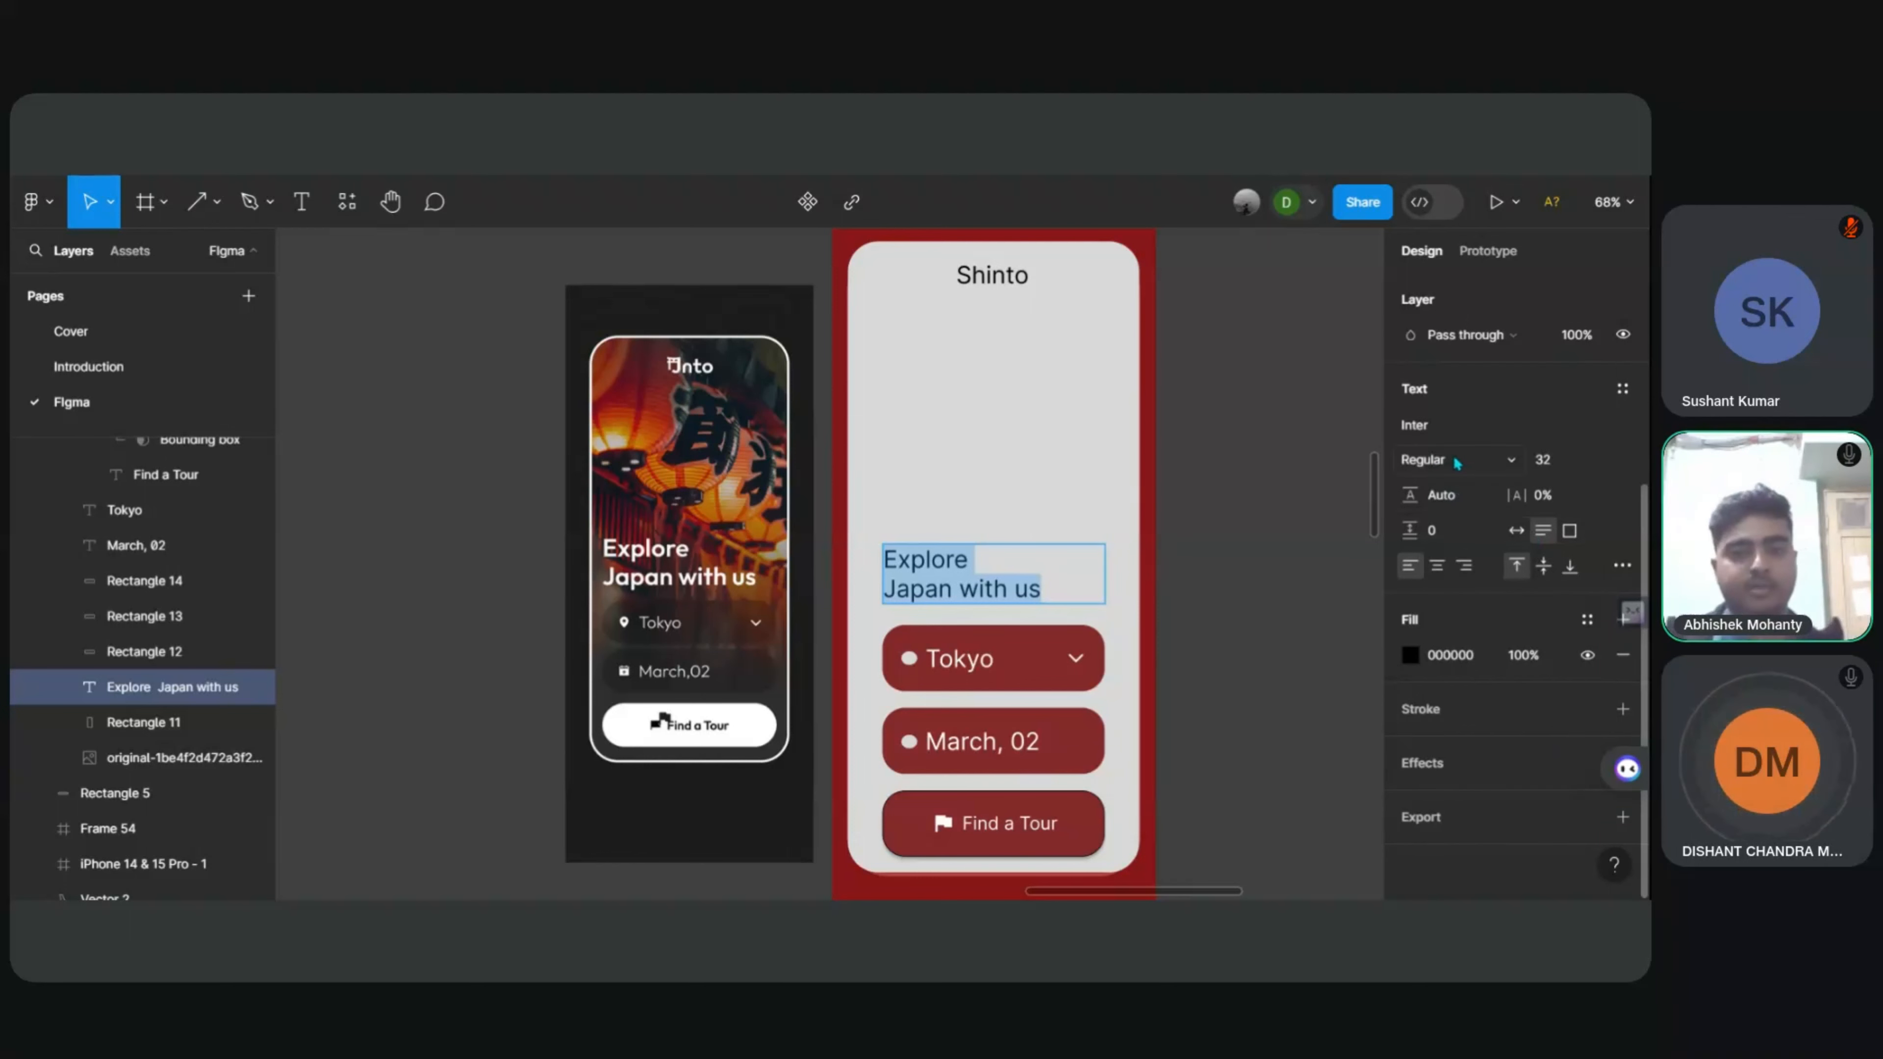
pyautogui.click(1442, 424)
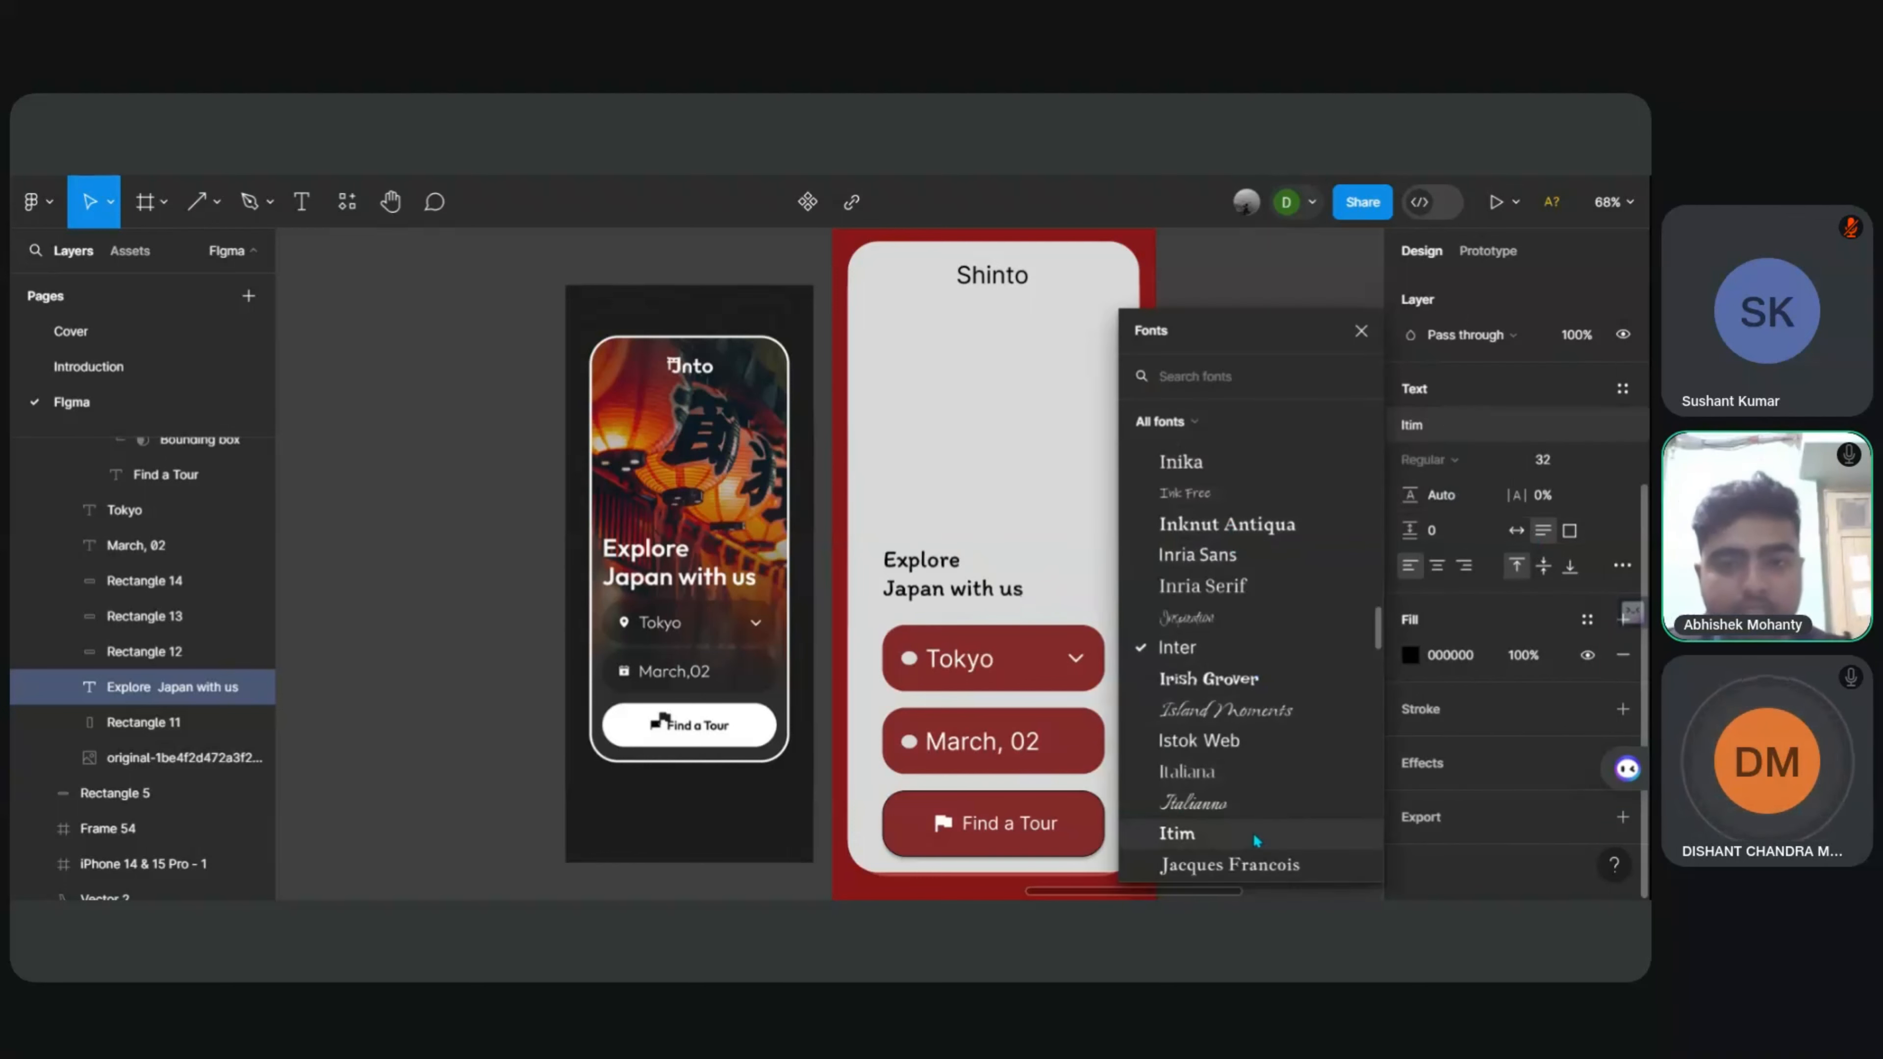
pyautogui.scroll(-5, 1252, 842)
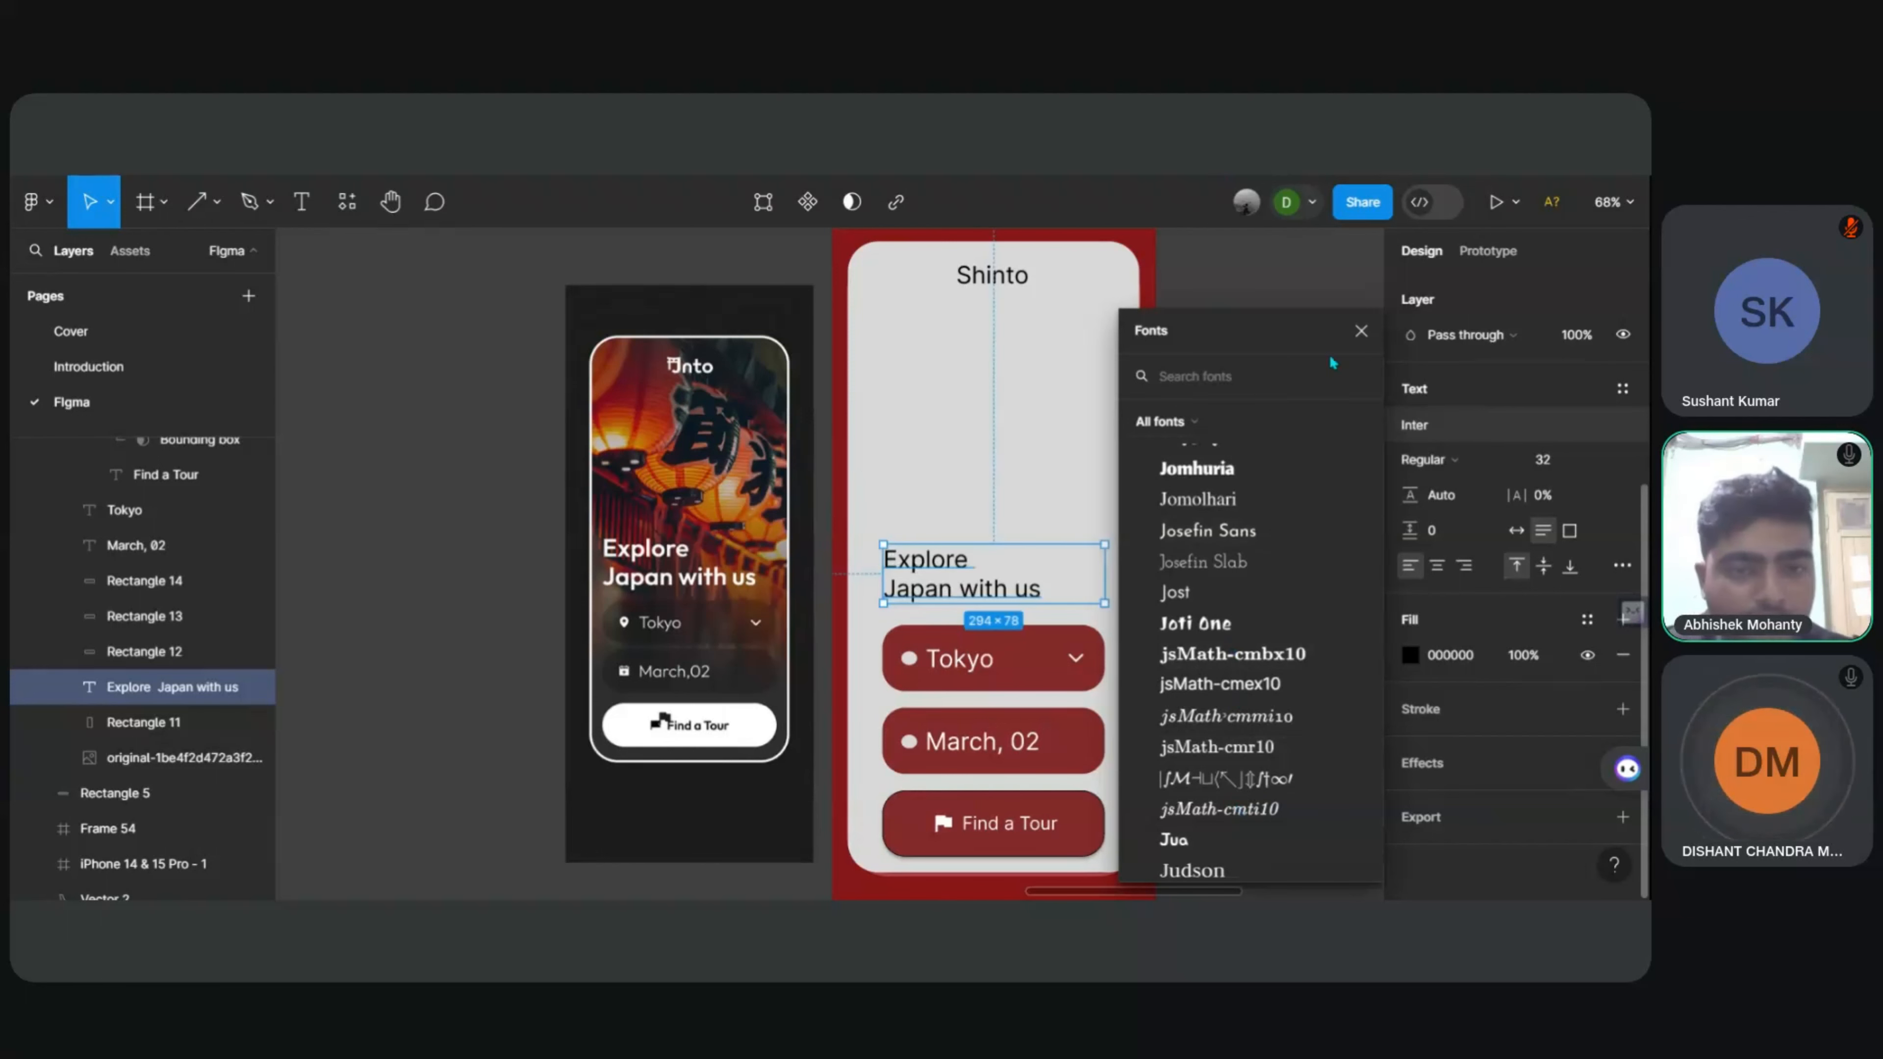
pyautogui.press('Escape')
pyautogui.scroll(3, 1282, 539)
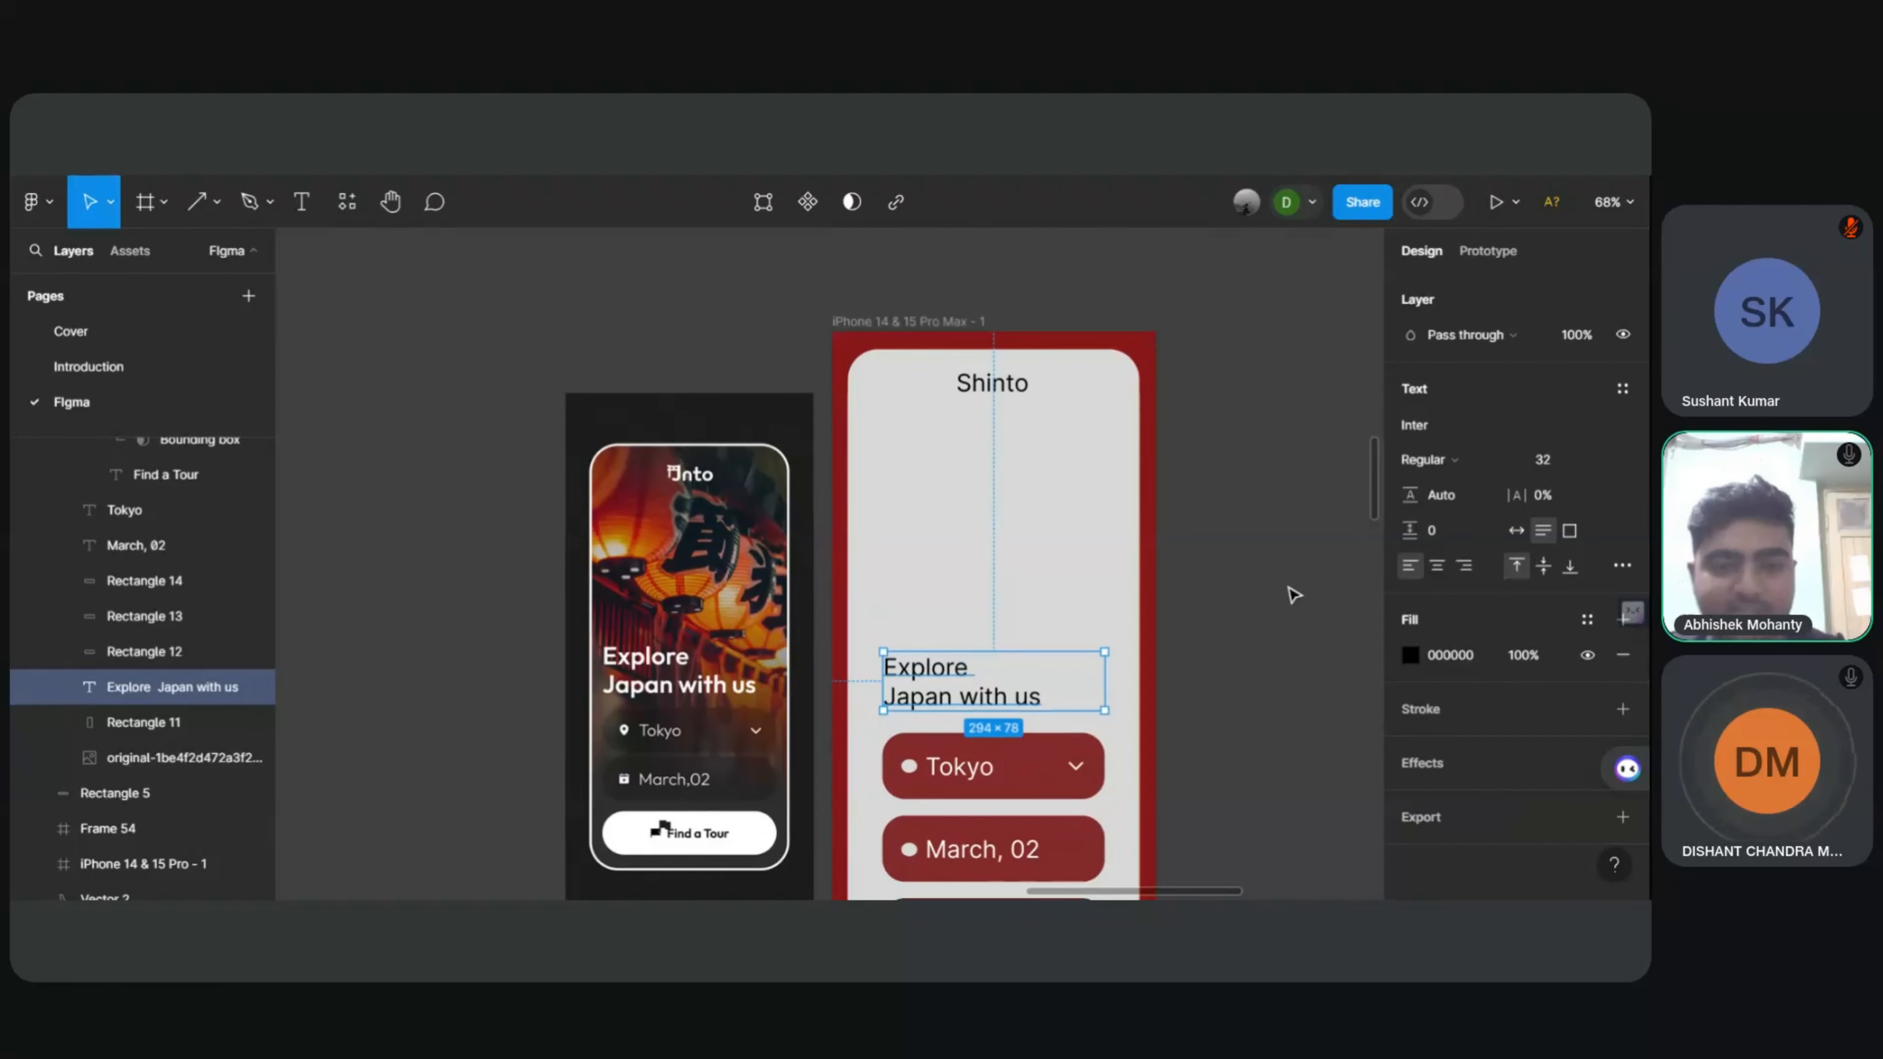
pyautogui.click(1292, 587)
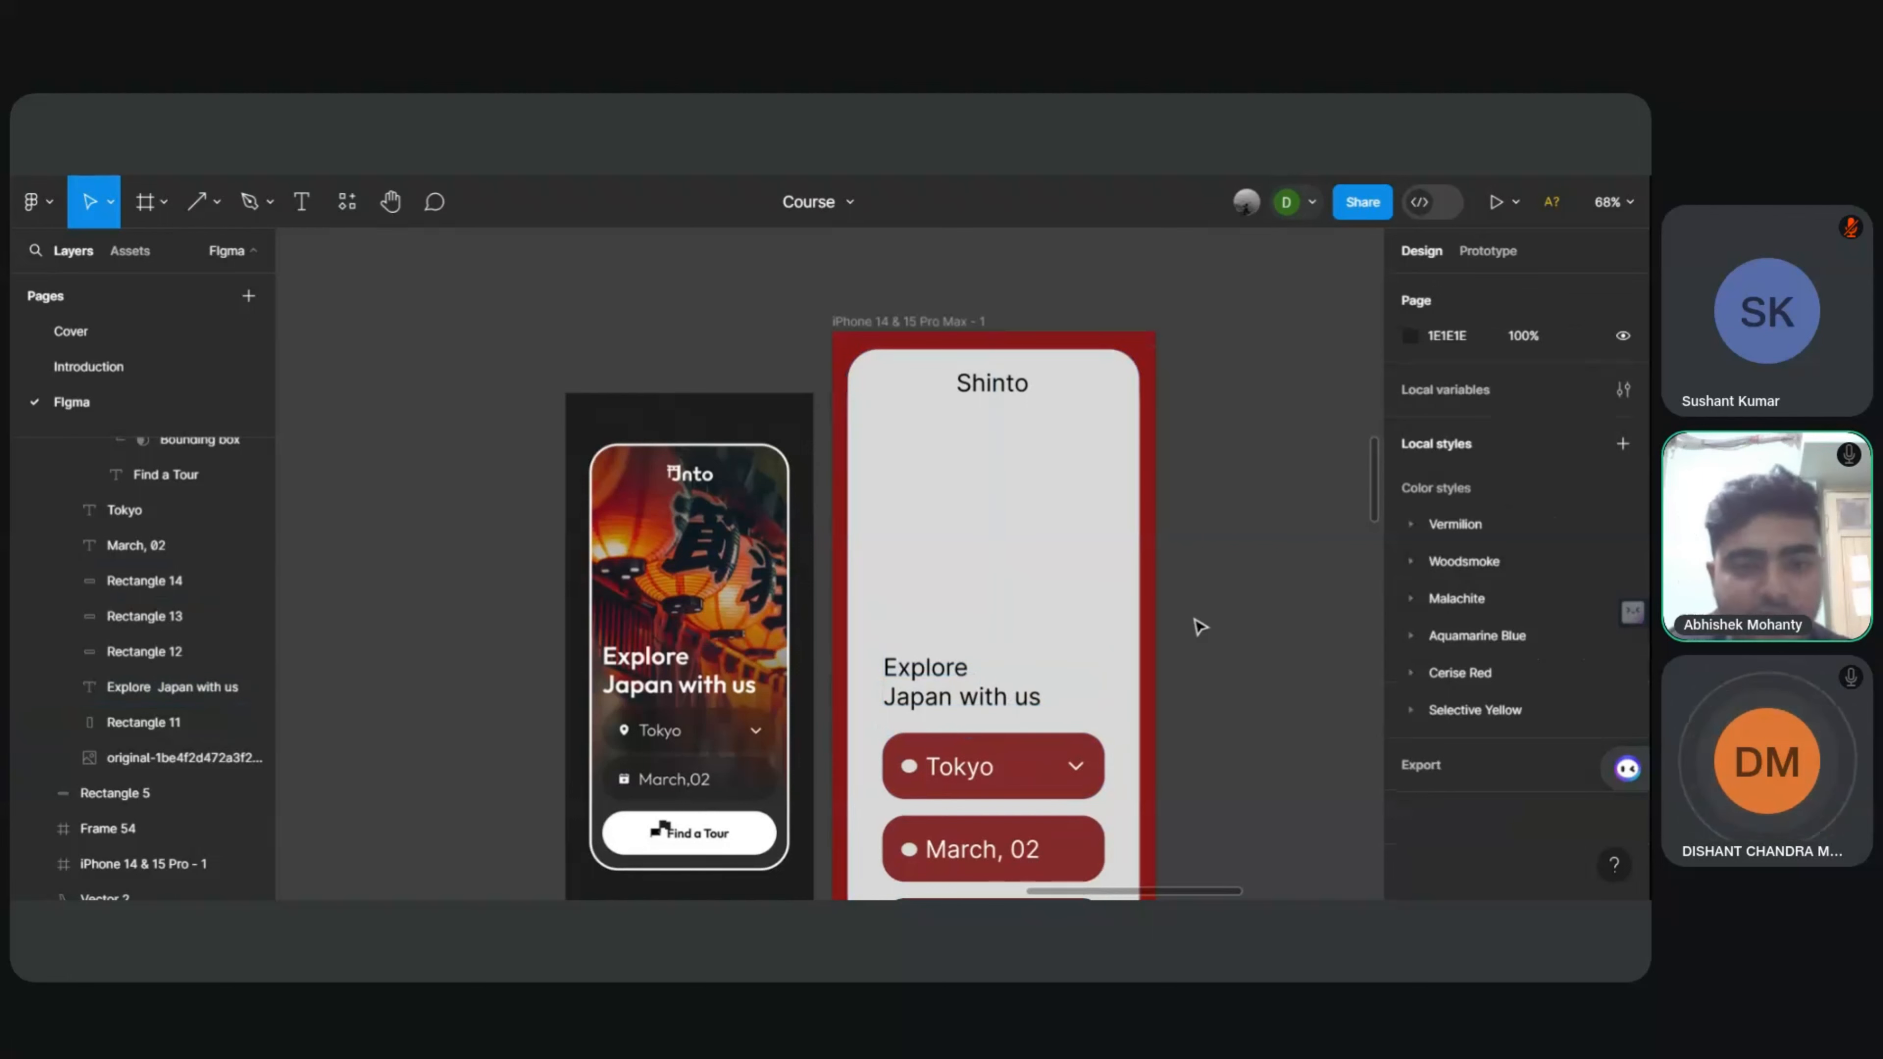
# Step: Set the font weight of the "Explore Japan with us" heading to Bold
pyautogui.scroll(-1, 1199, 627)
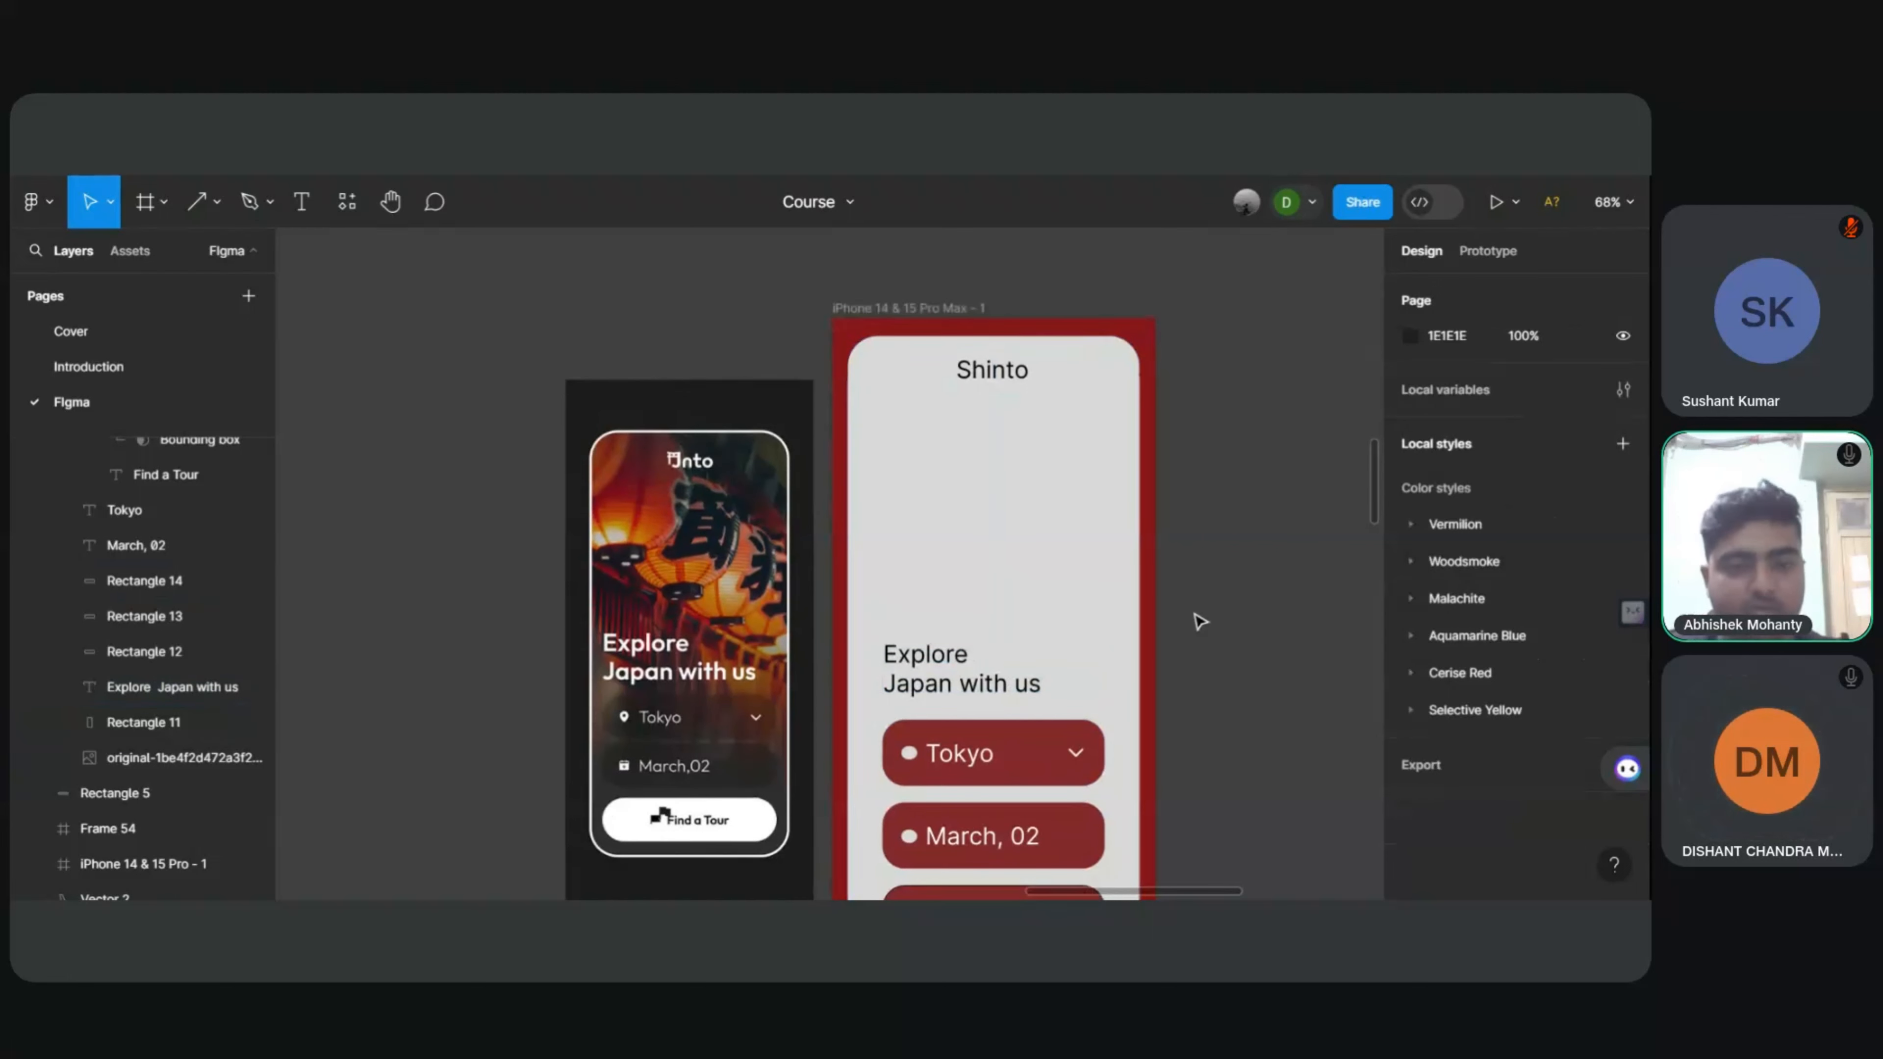
pyautogui.click(915, 681)
pyautogui.doubleClick(915, 681)
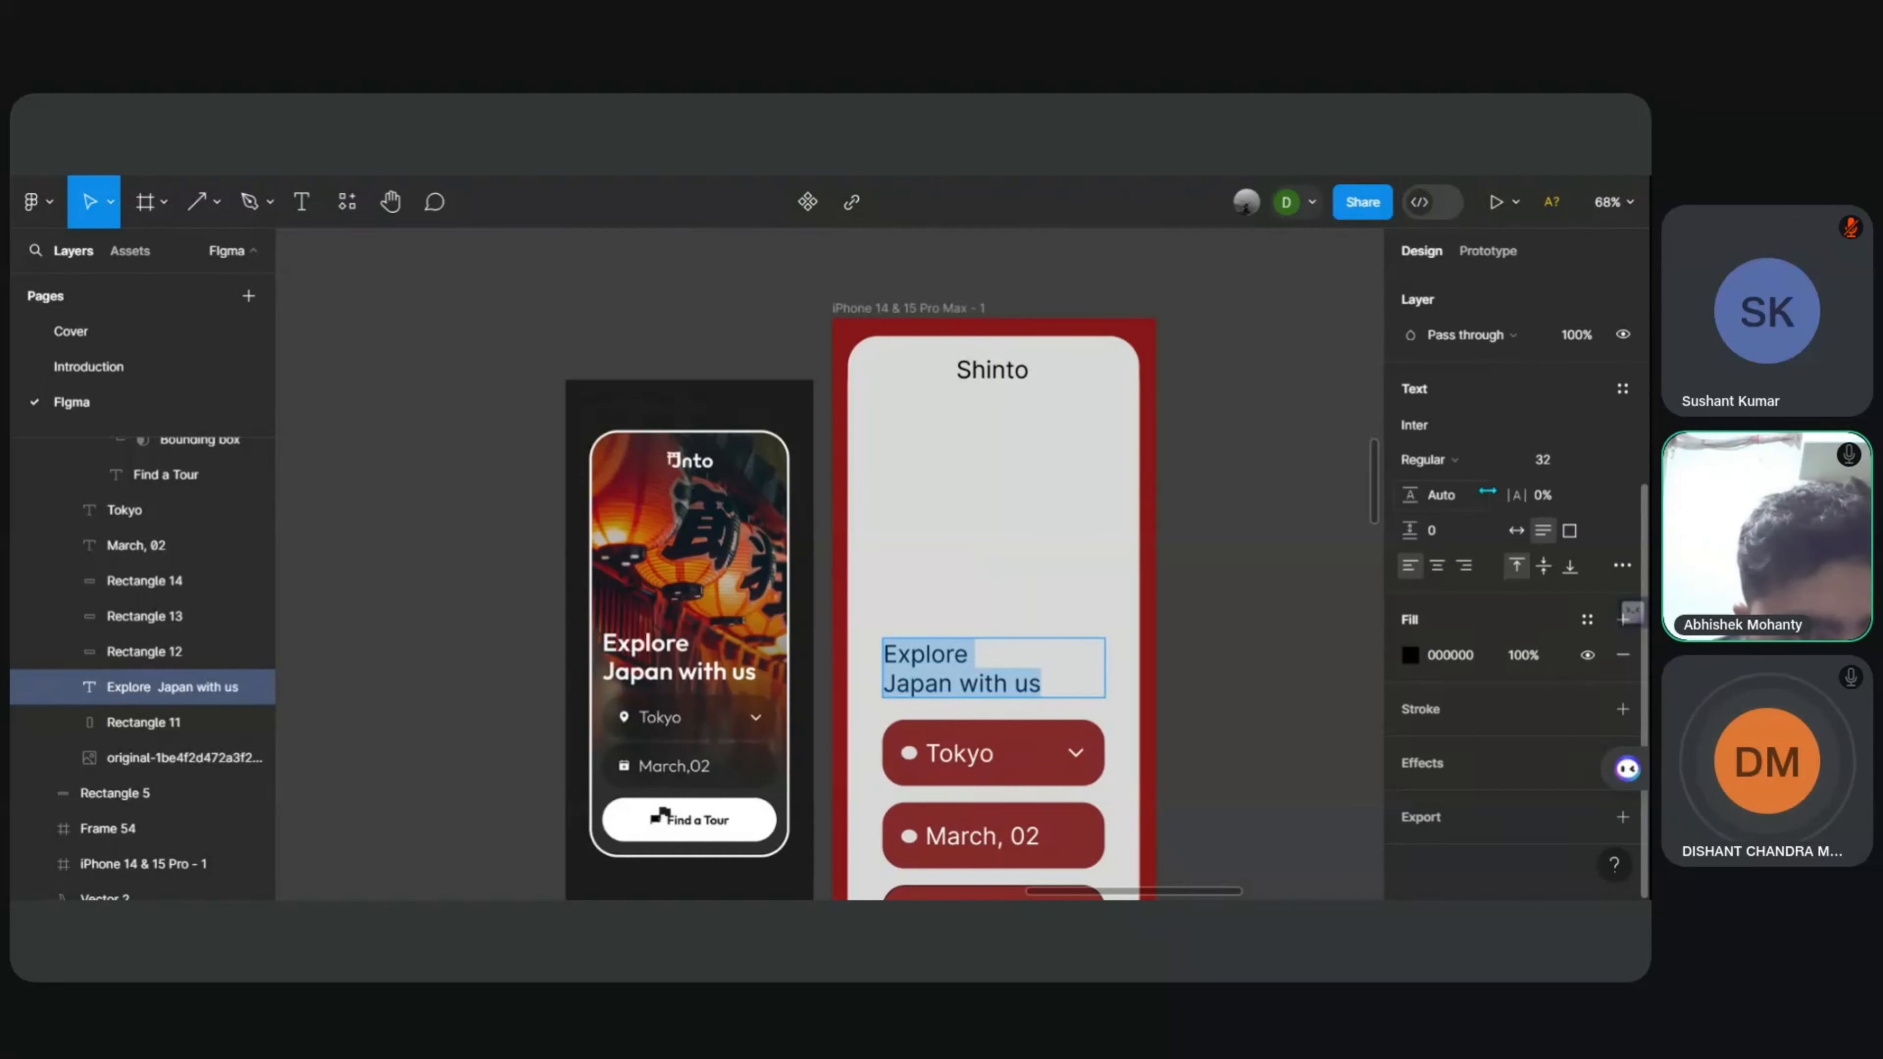
pyautogui.click(1425, 463)
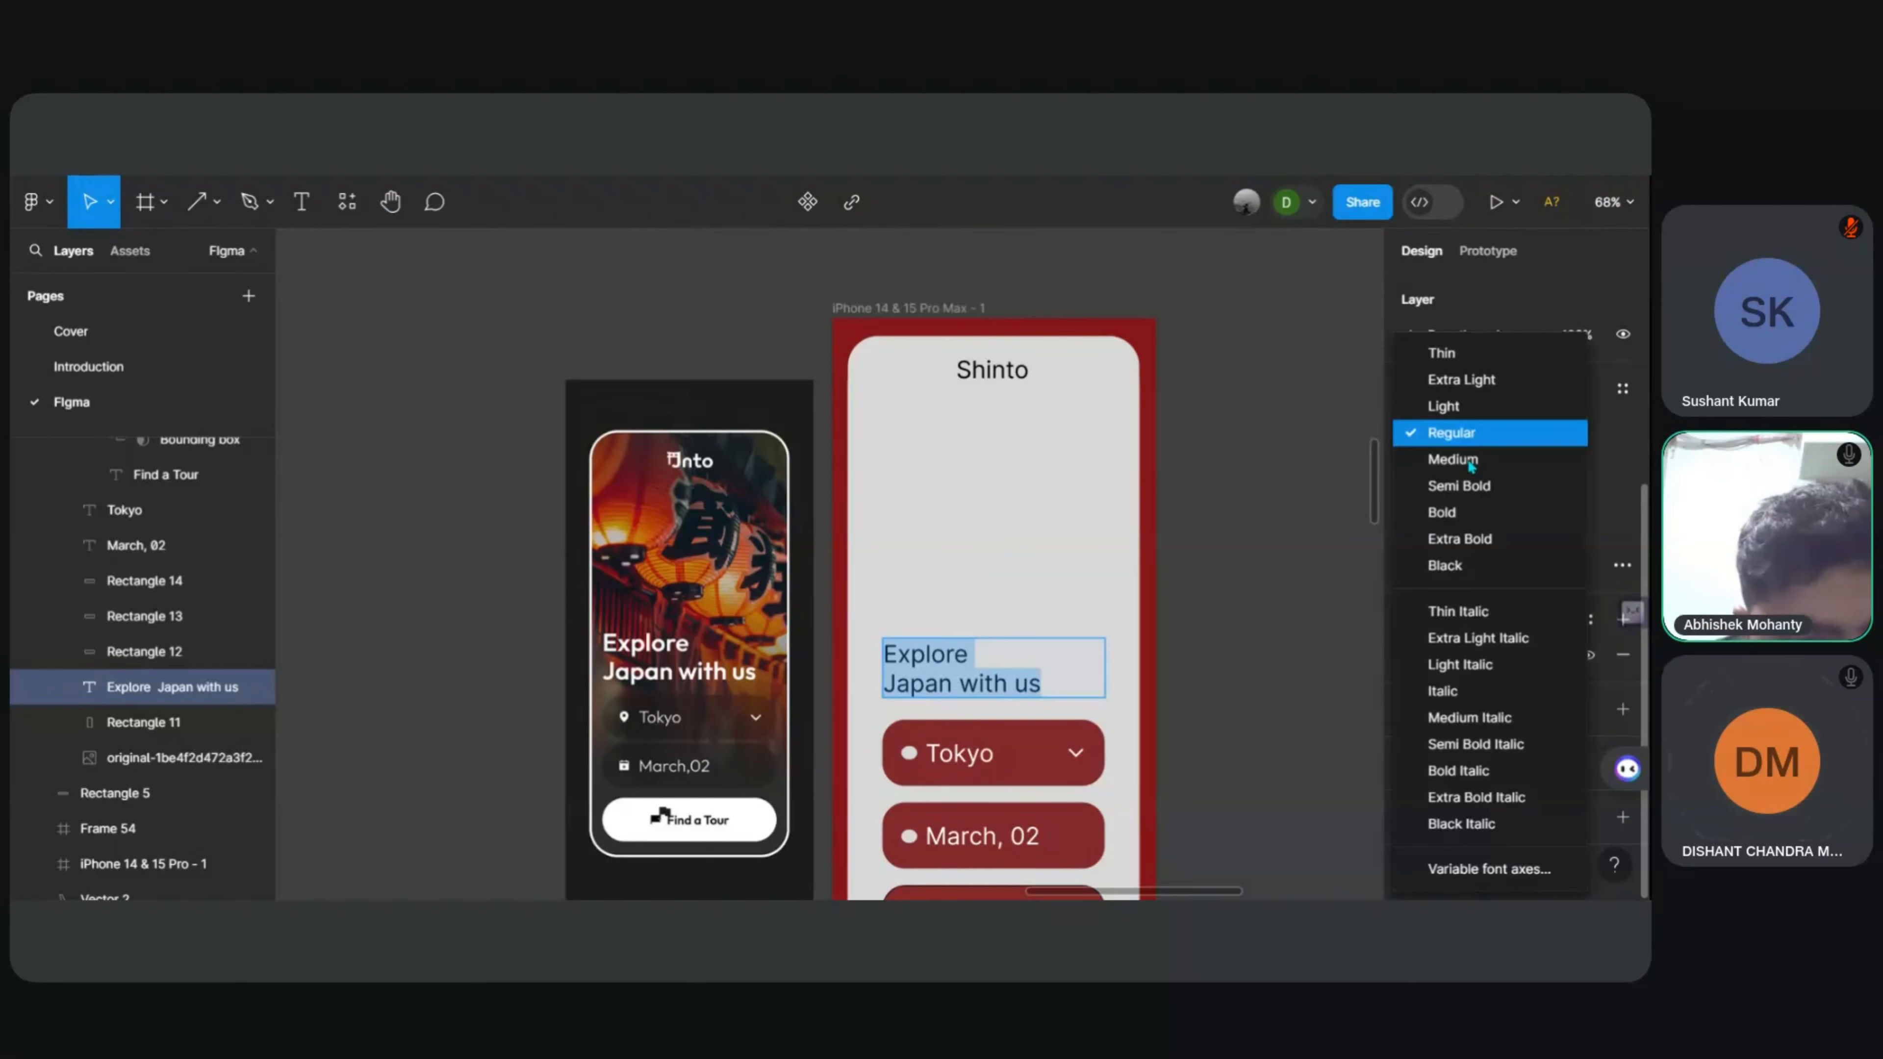
pyautogui.click(1464, 519)
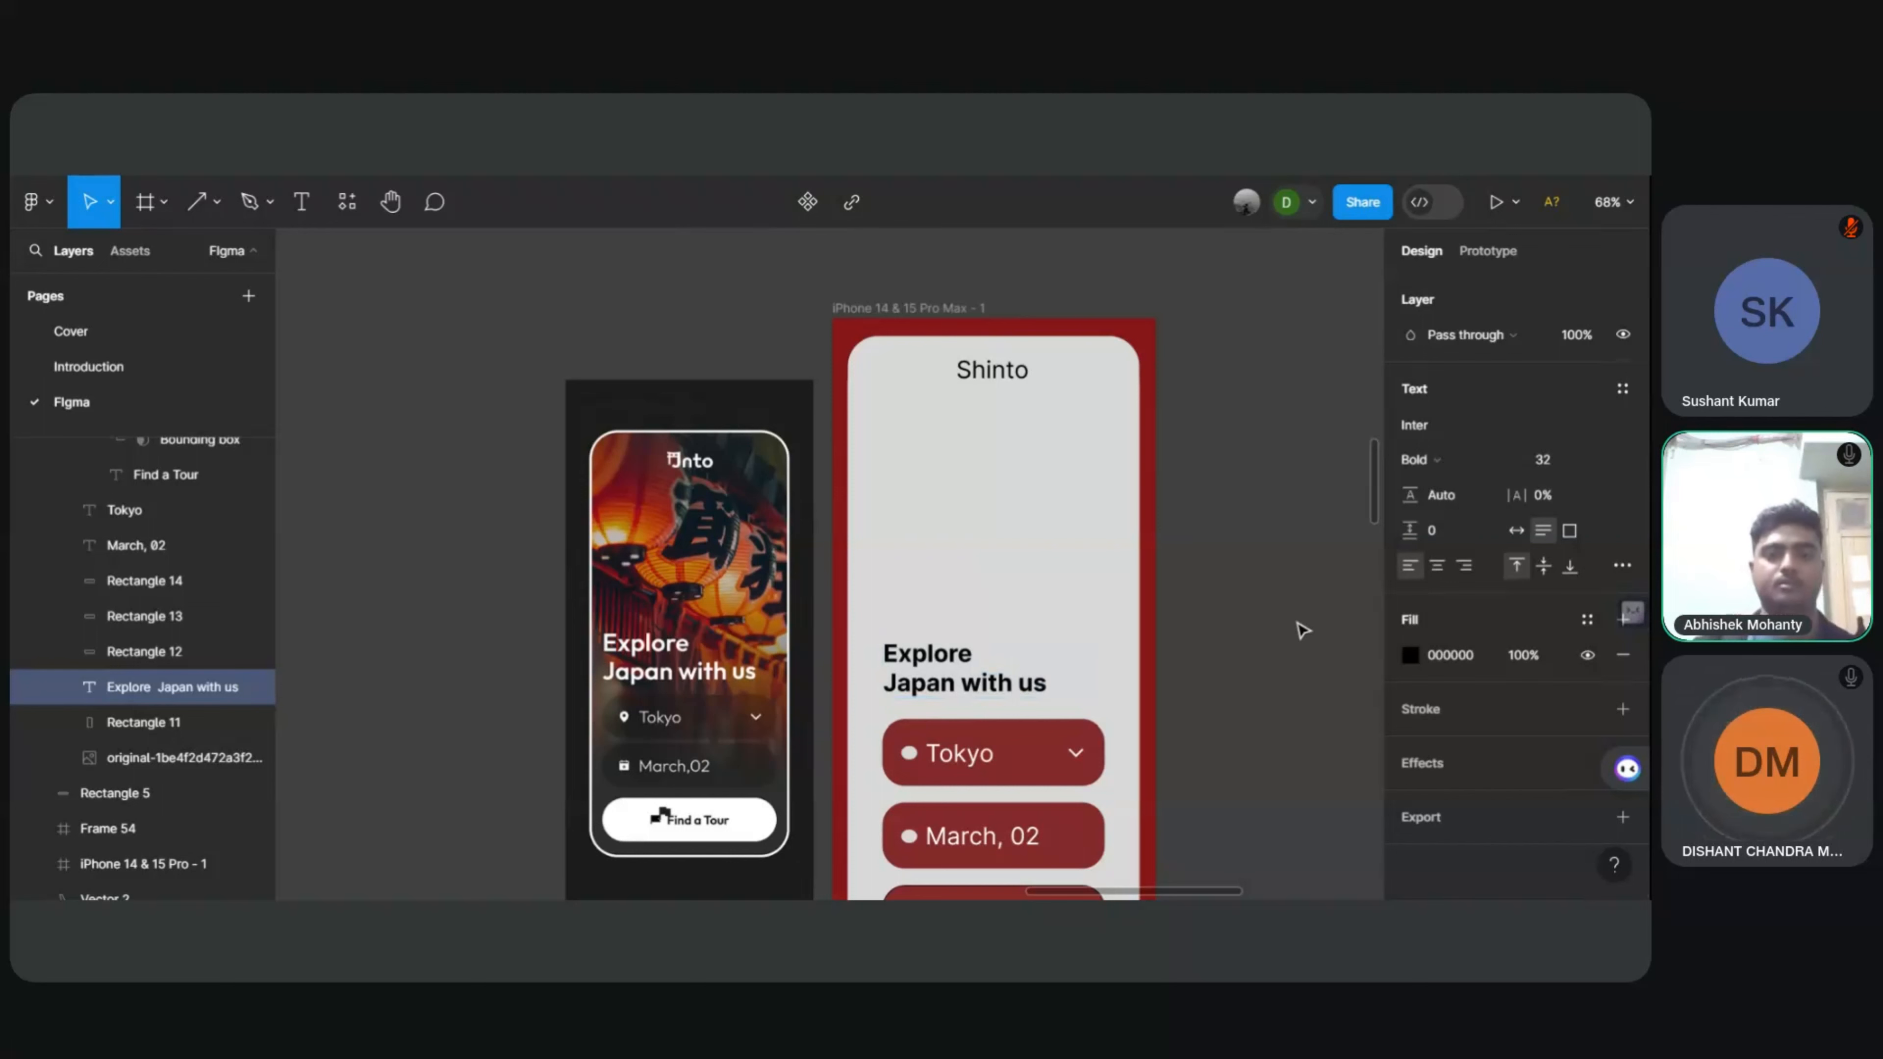
pyautogui.click(1258, 463)
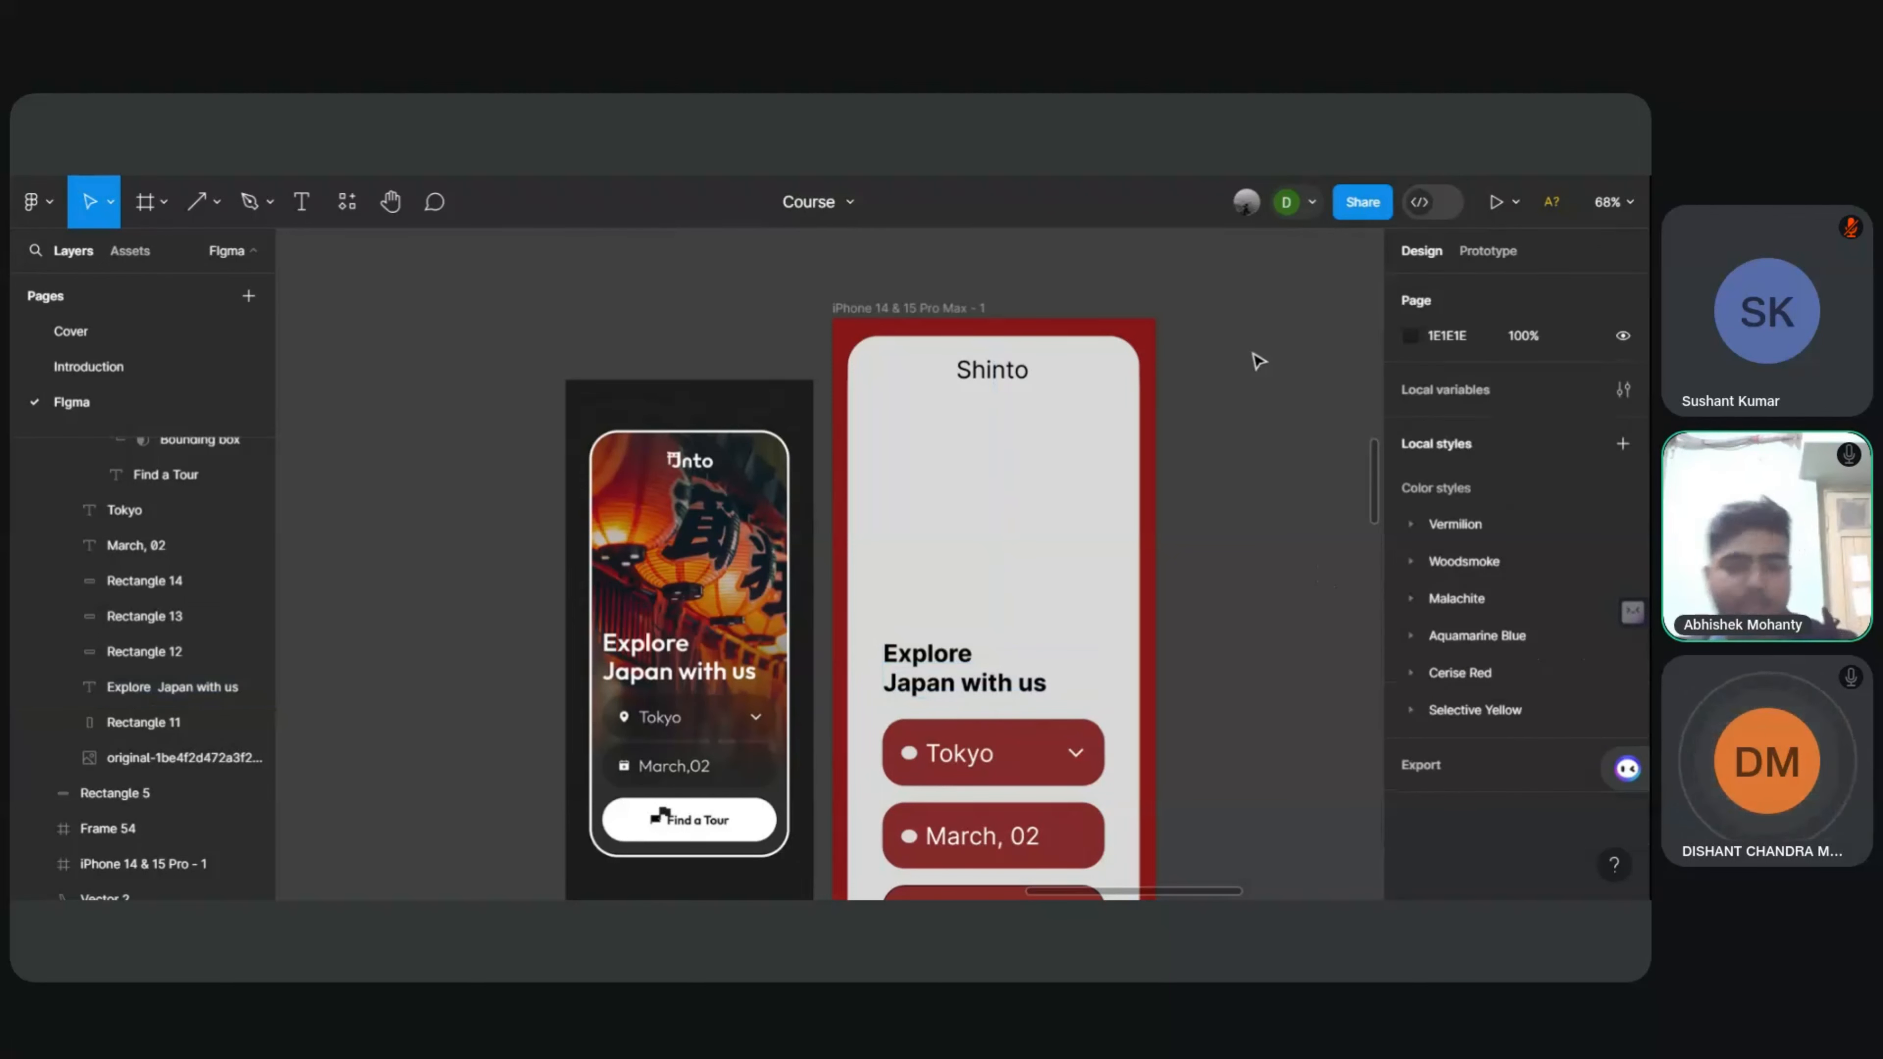
pyautogui.scroll(-3, 1290, 449)
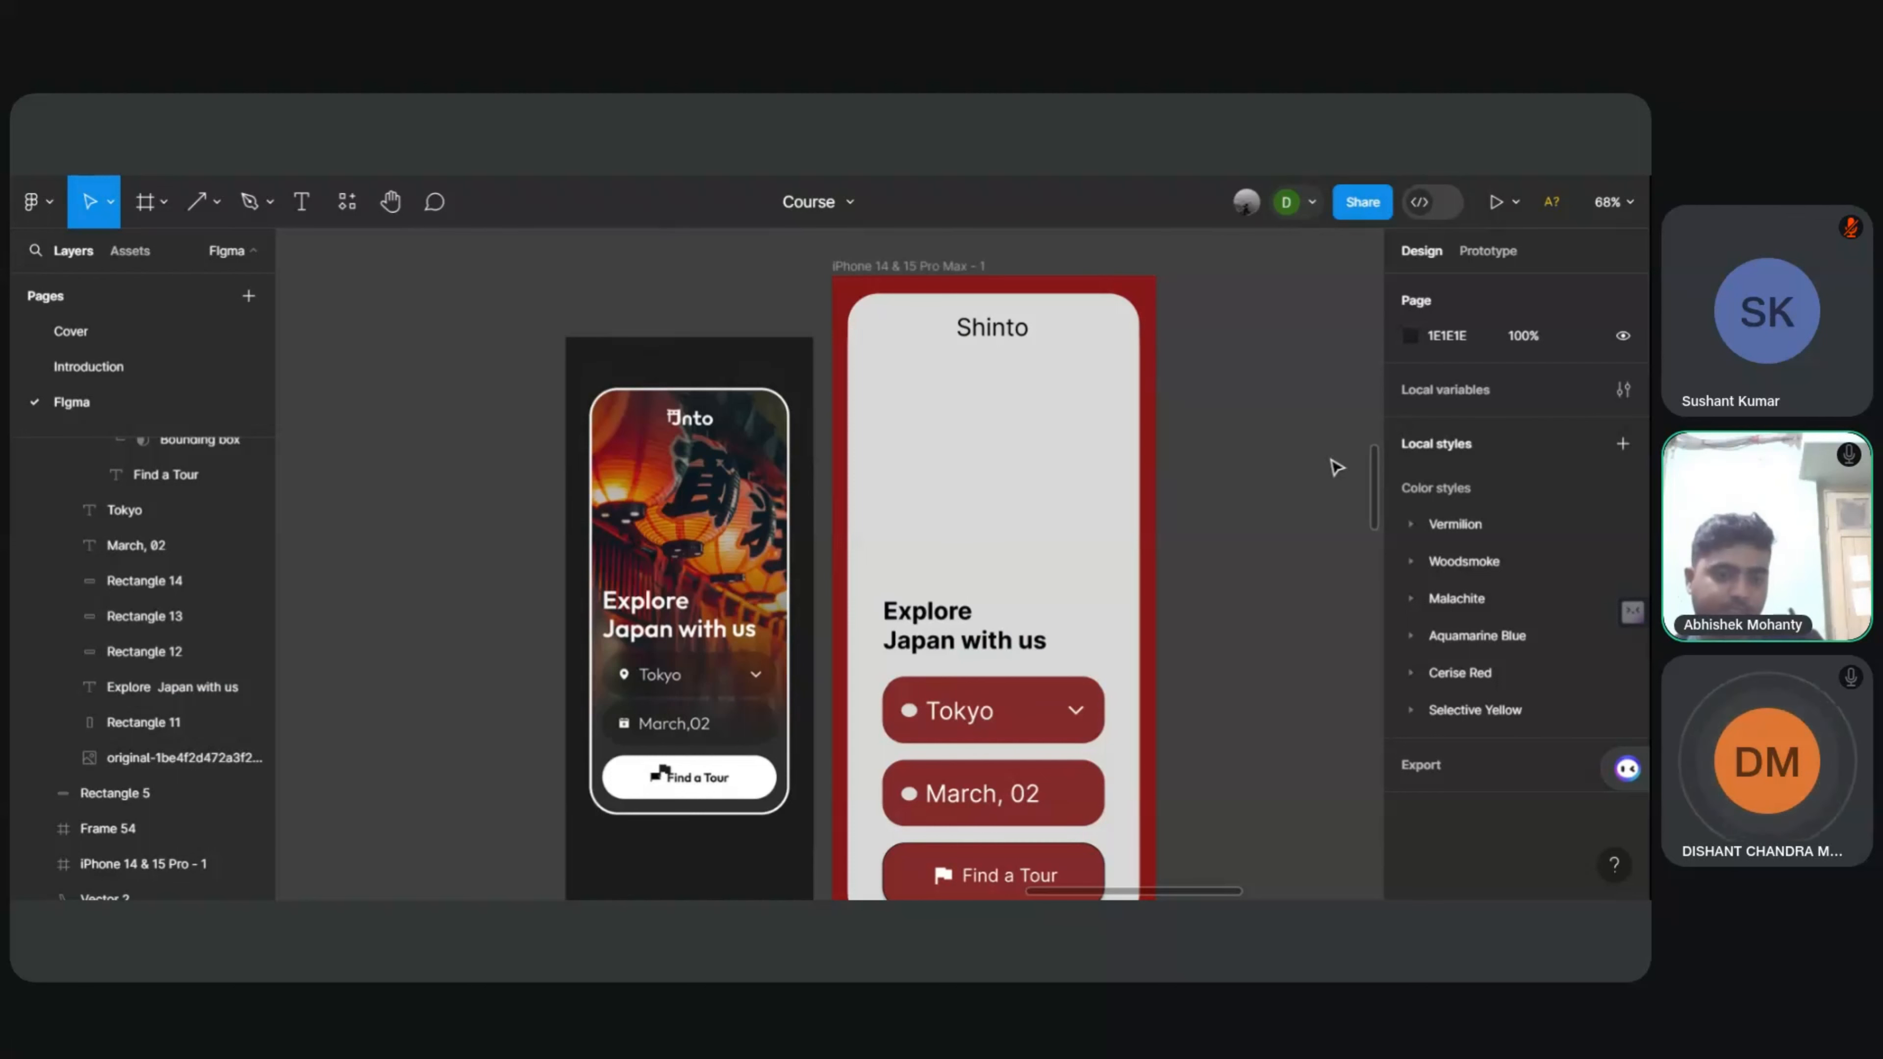
pyautogui.click(972, 392)
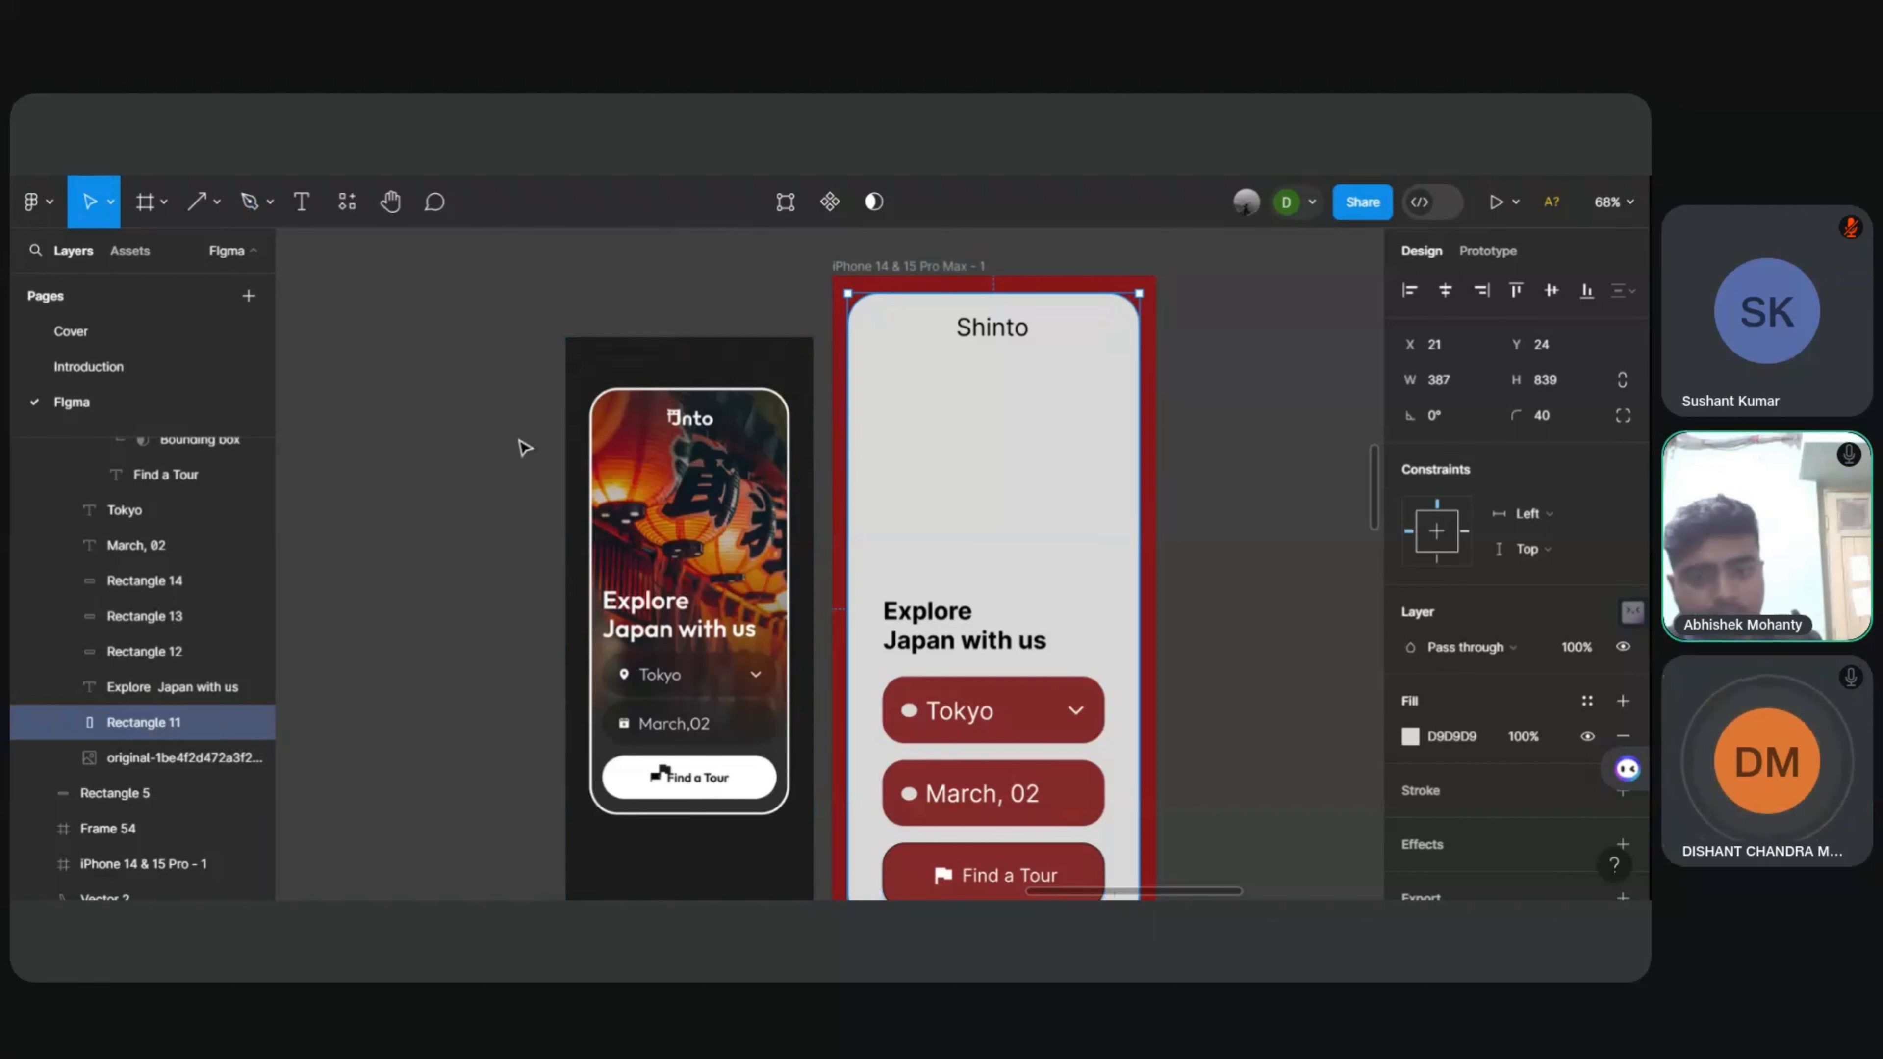
pyautogui.scroll(-1, 475, 446)
pyautogui.rightClick(651, 449)
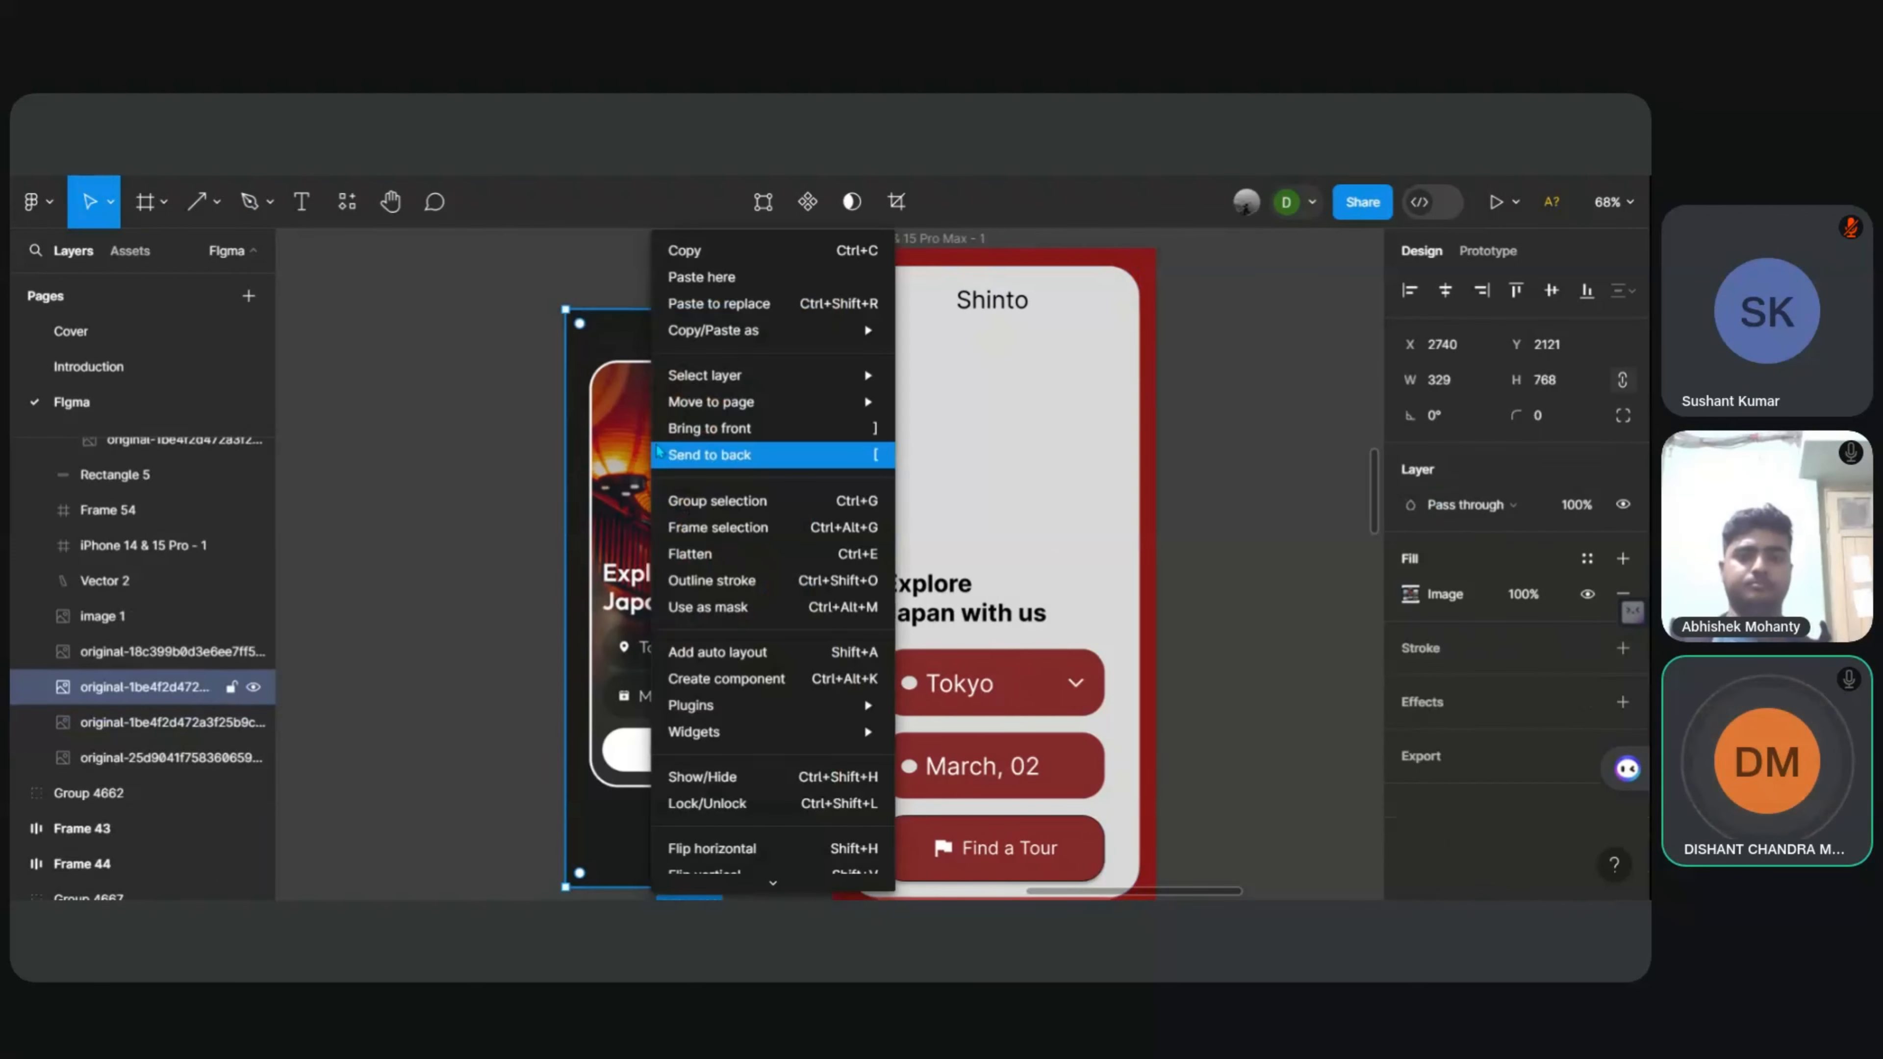
pyautogui.click(412, 447)
pyautogui.click(380, 360)
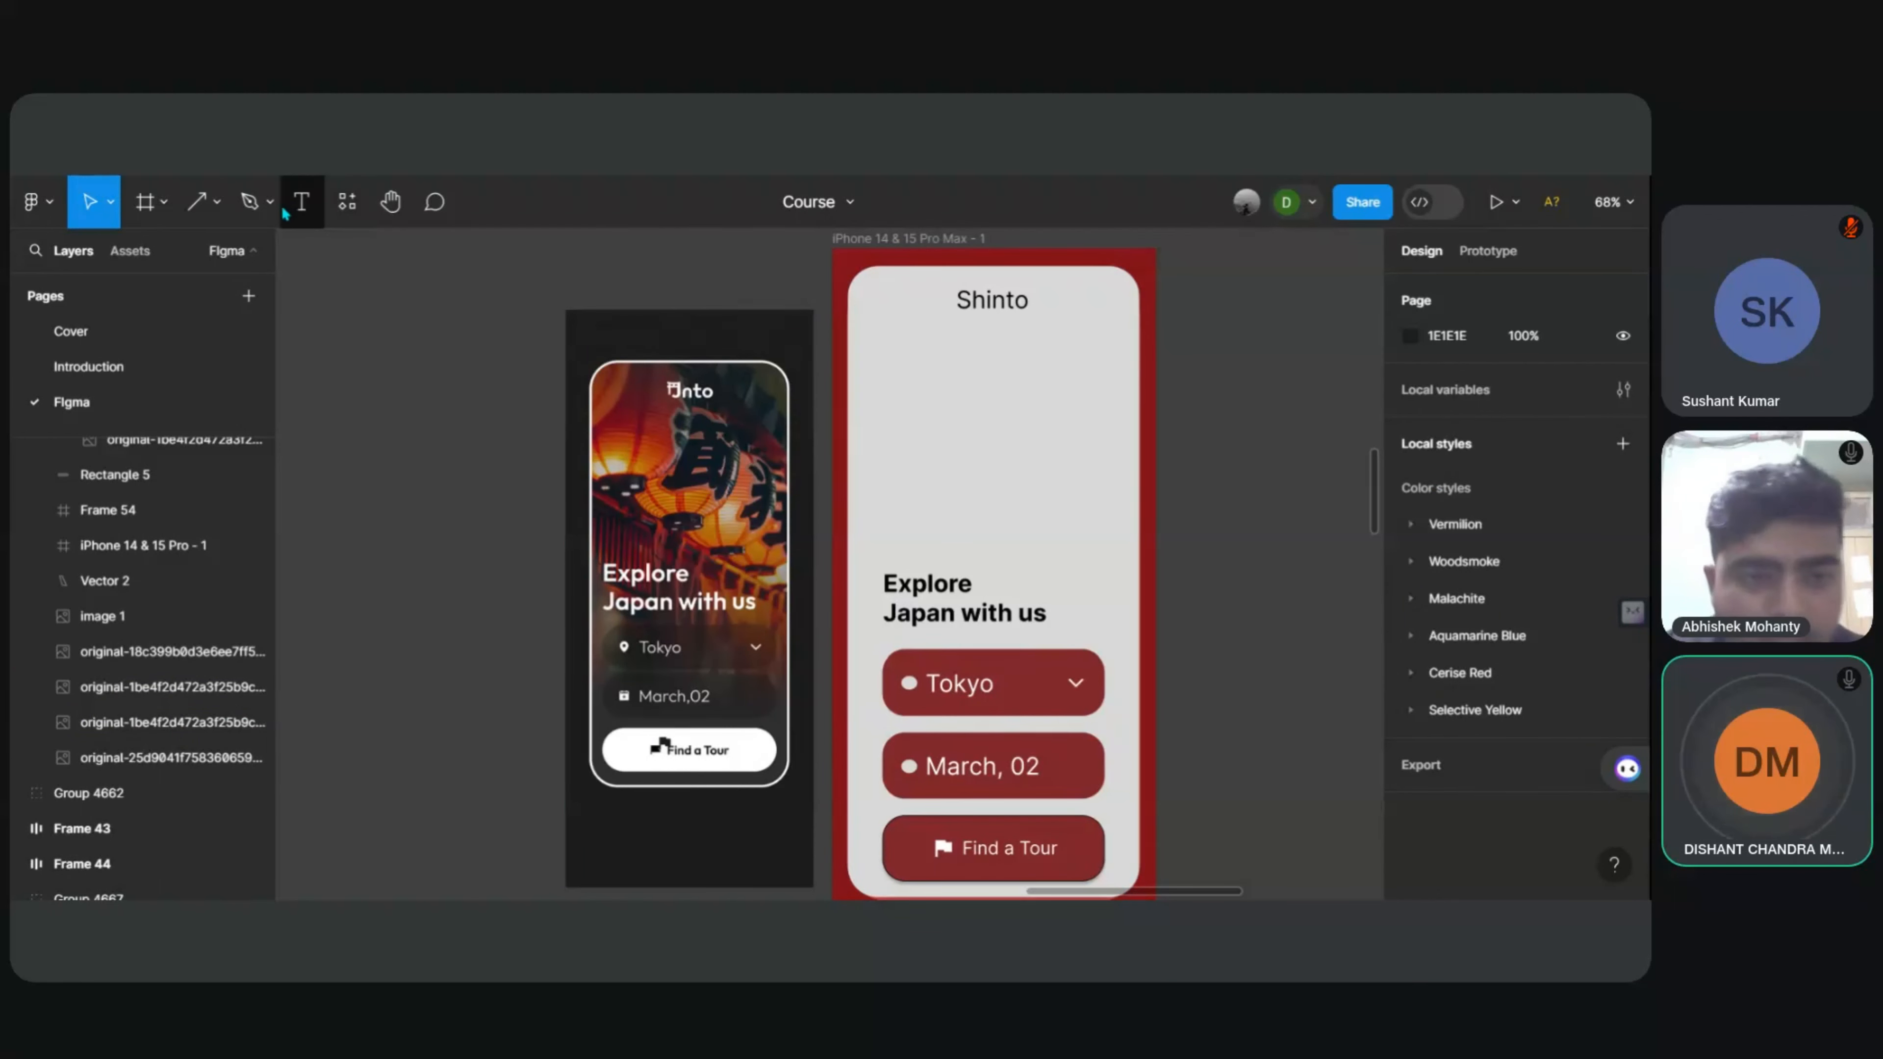
# Step: Search the community plugins for "stock" and "splash" to find a source of stock images
pyautogui.click(363, 214)
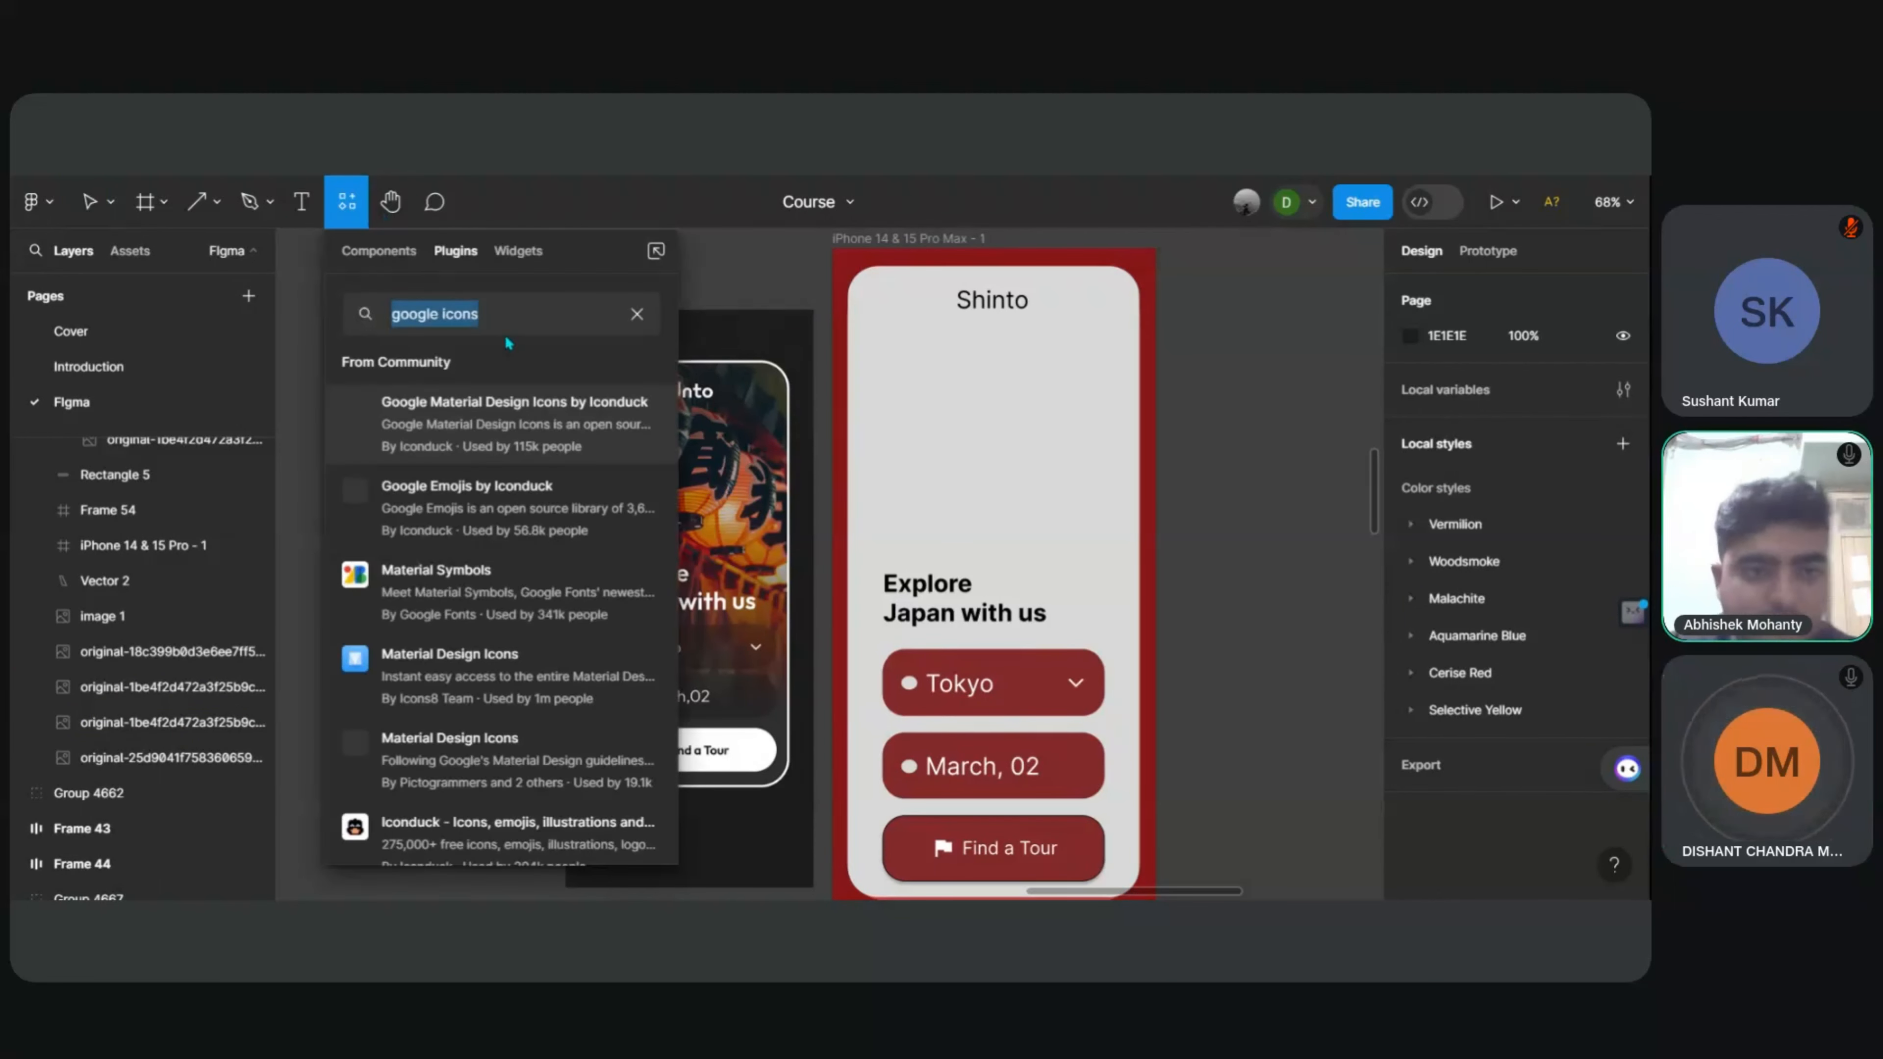
pyautogui.write('i')
pyautogui.press('BackSpace')
pyautogui.write('stock')
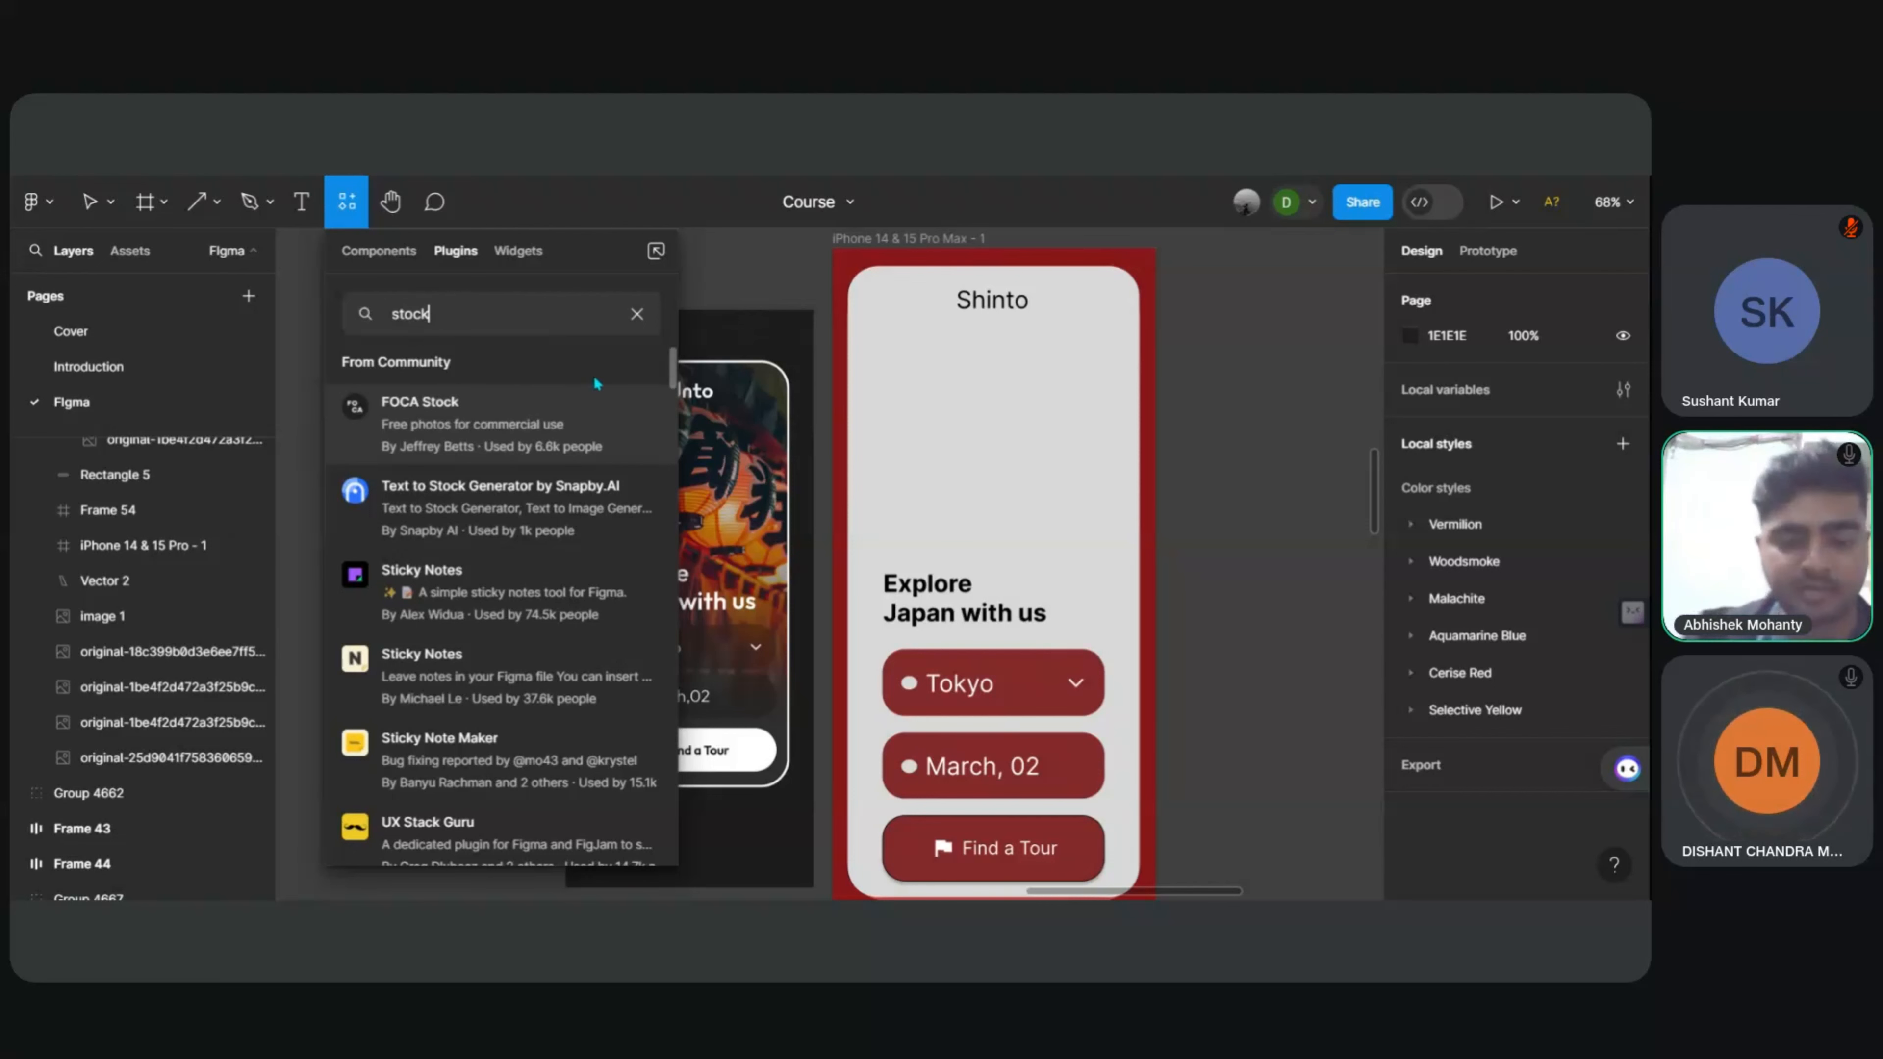
pyautogui.click(637, 314)
pyautogui.write('splash')
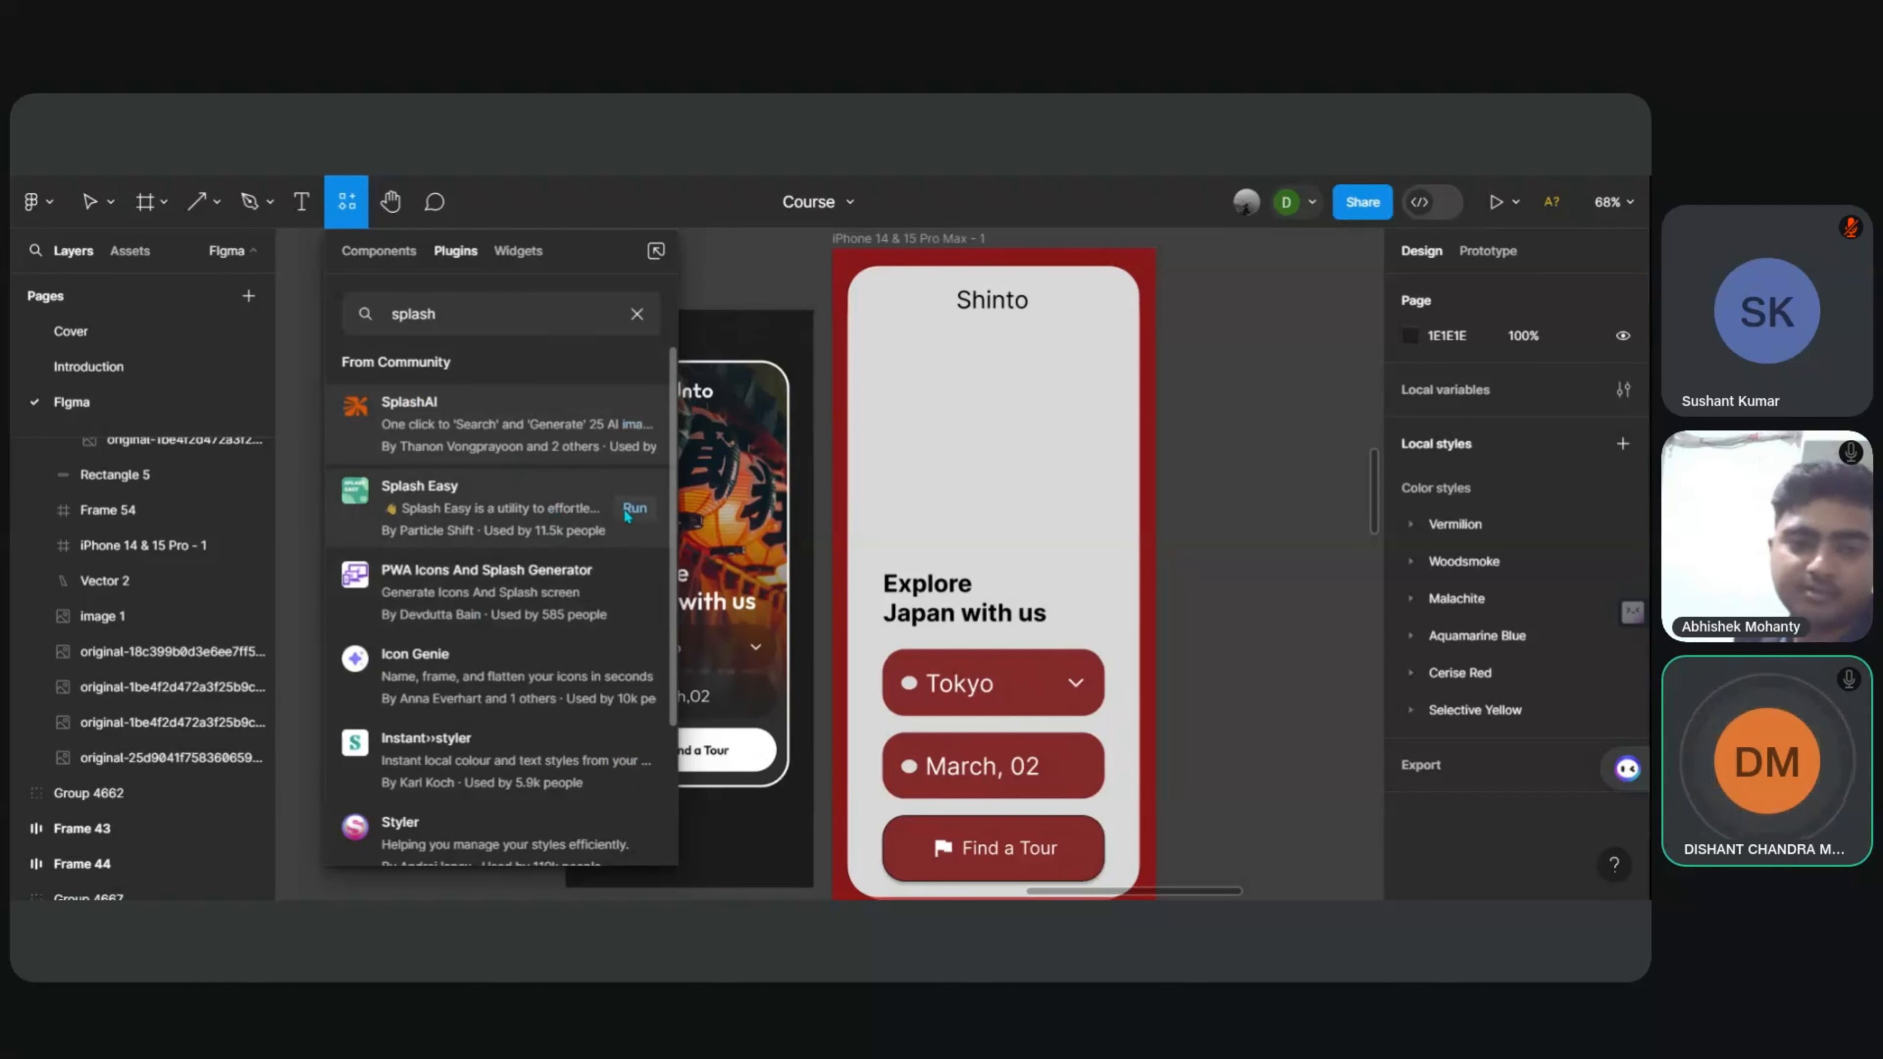
pyautogui.click(1336, 408)
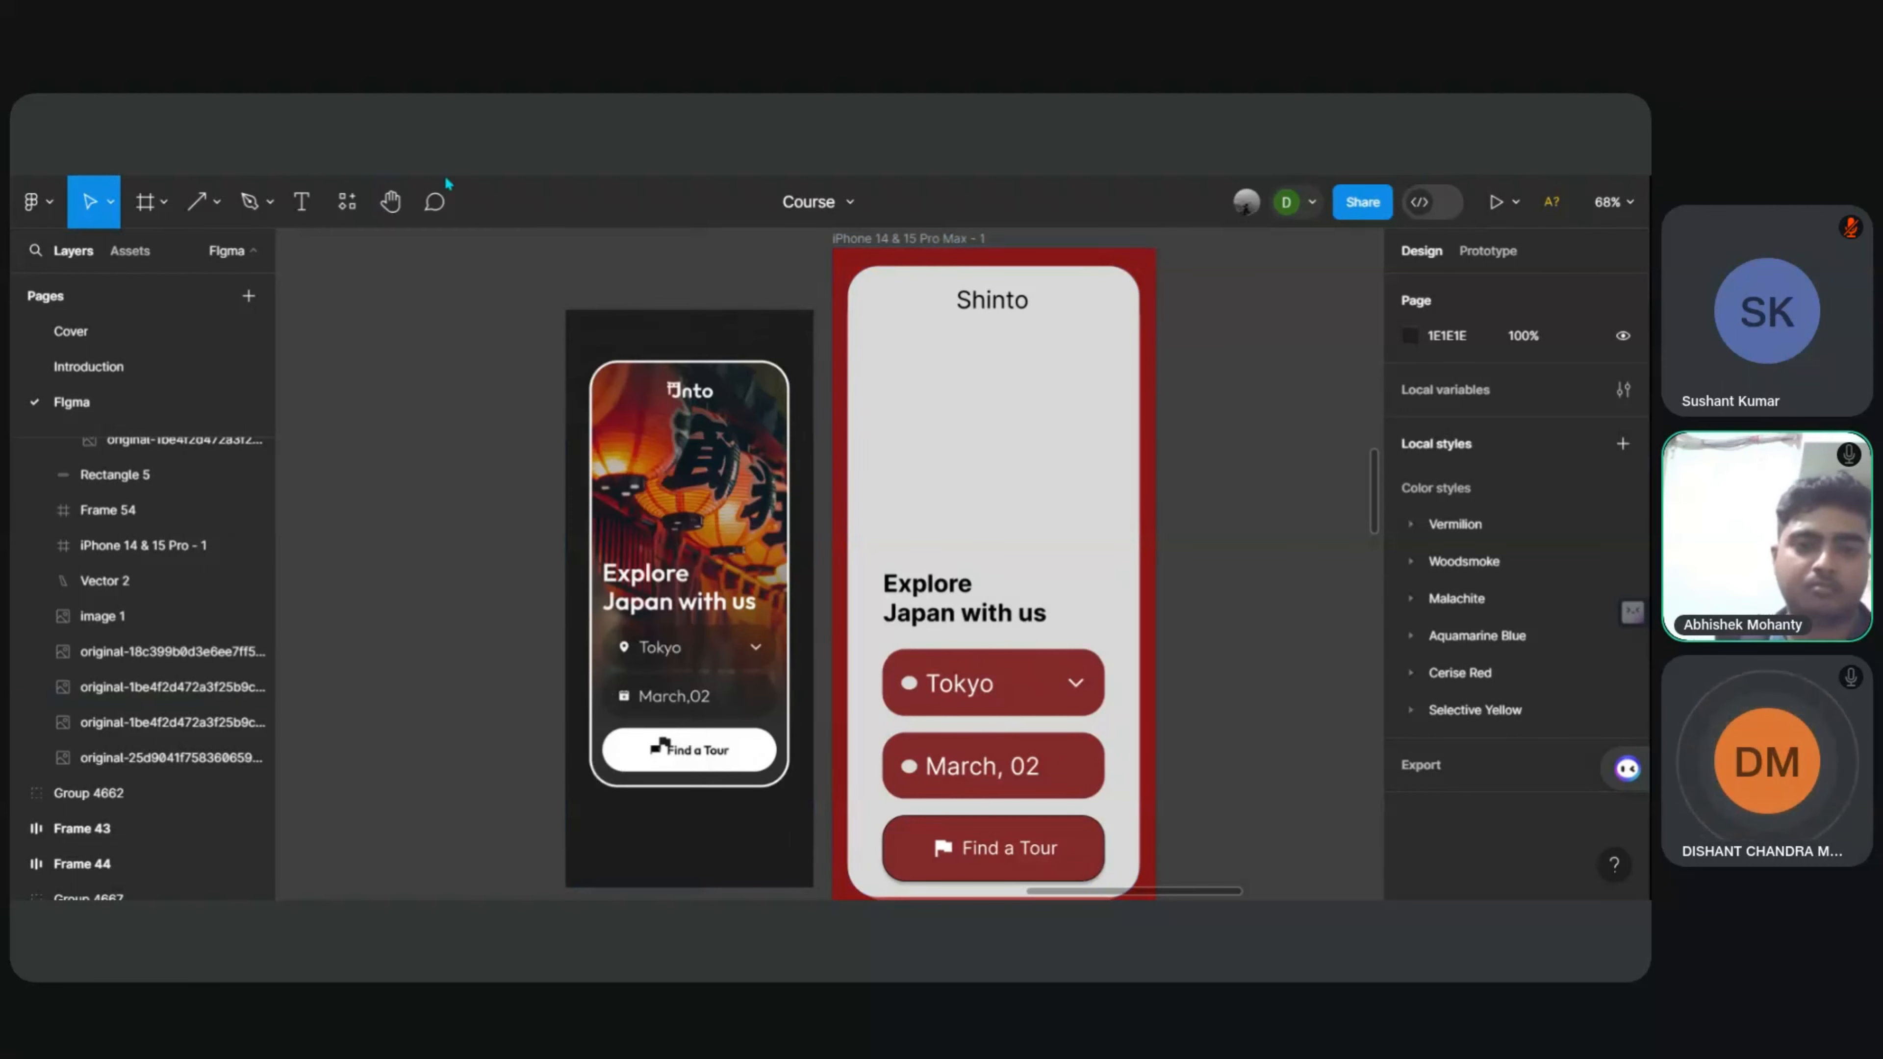
pyautogui.click(342, 203)
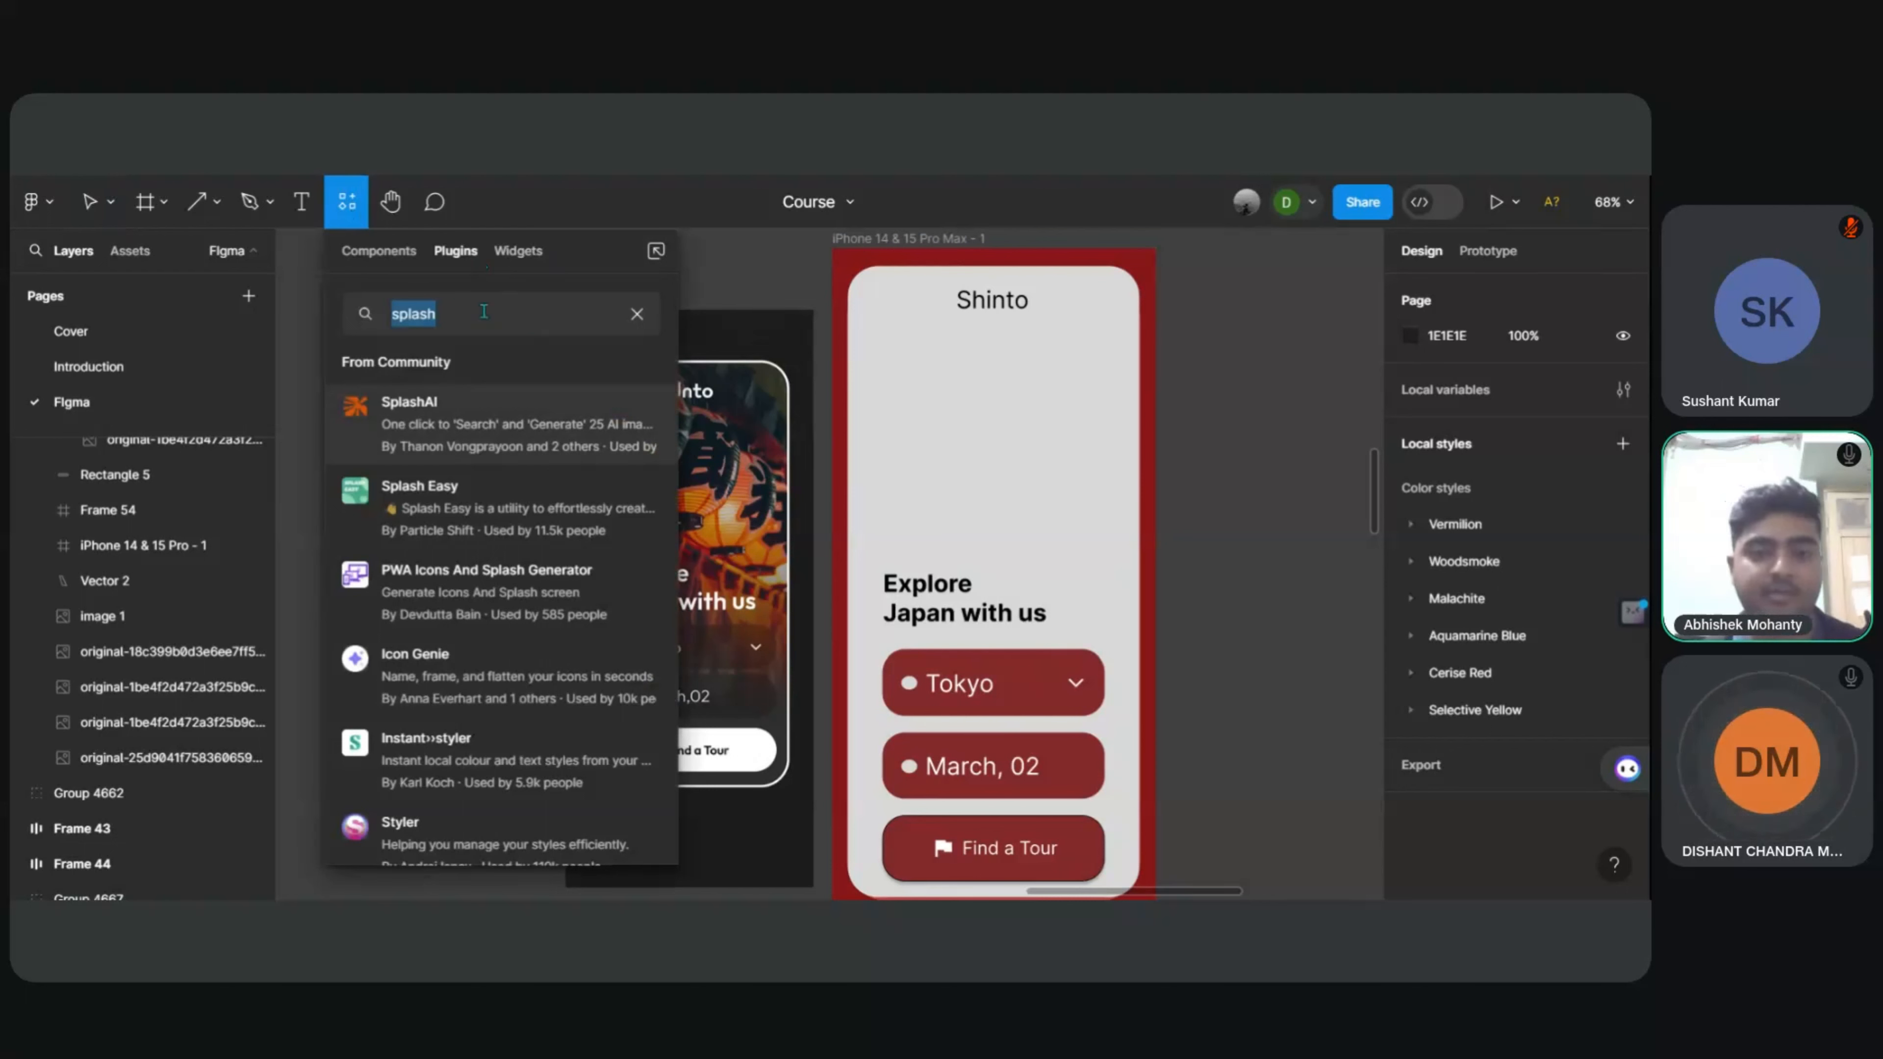
pyautogui.click(1248, 443)
# Step: Select the large grey rounded rectangle behind the Shinto screen's content and open its fill colour settings
pyautogui.click(989, 304)
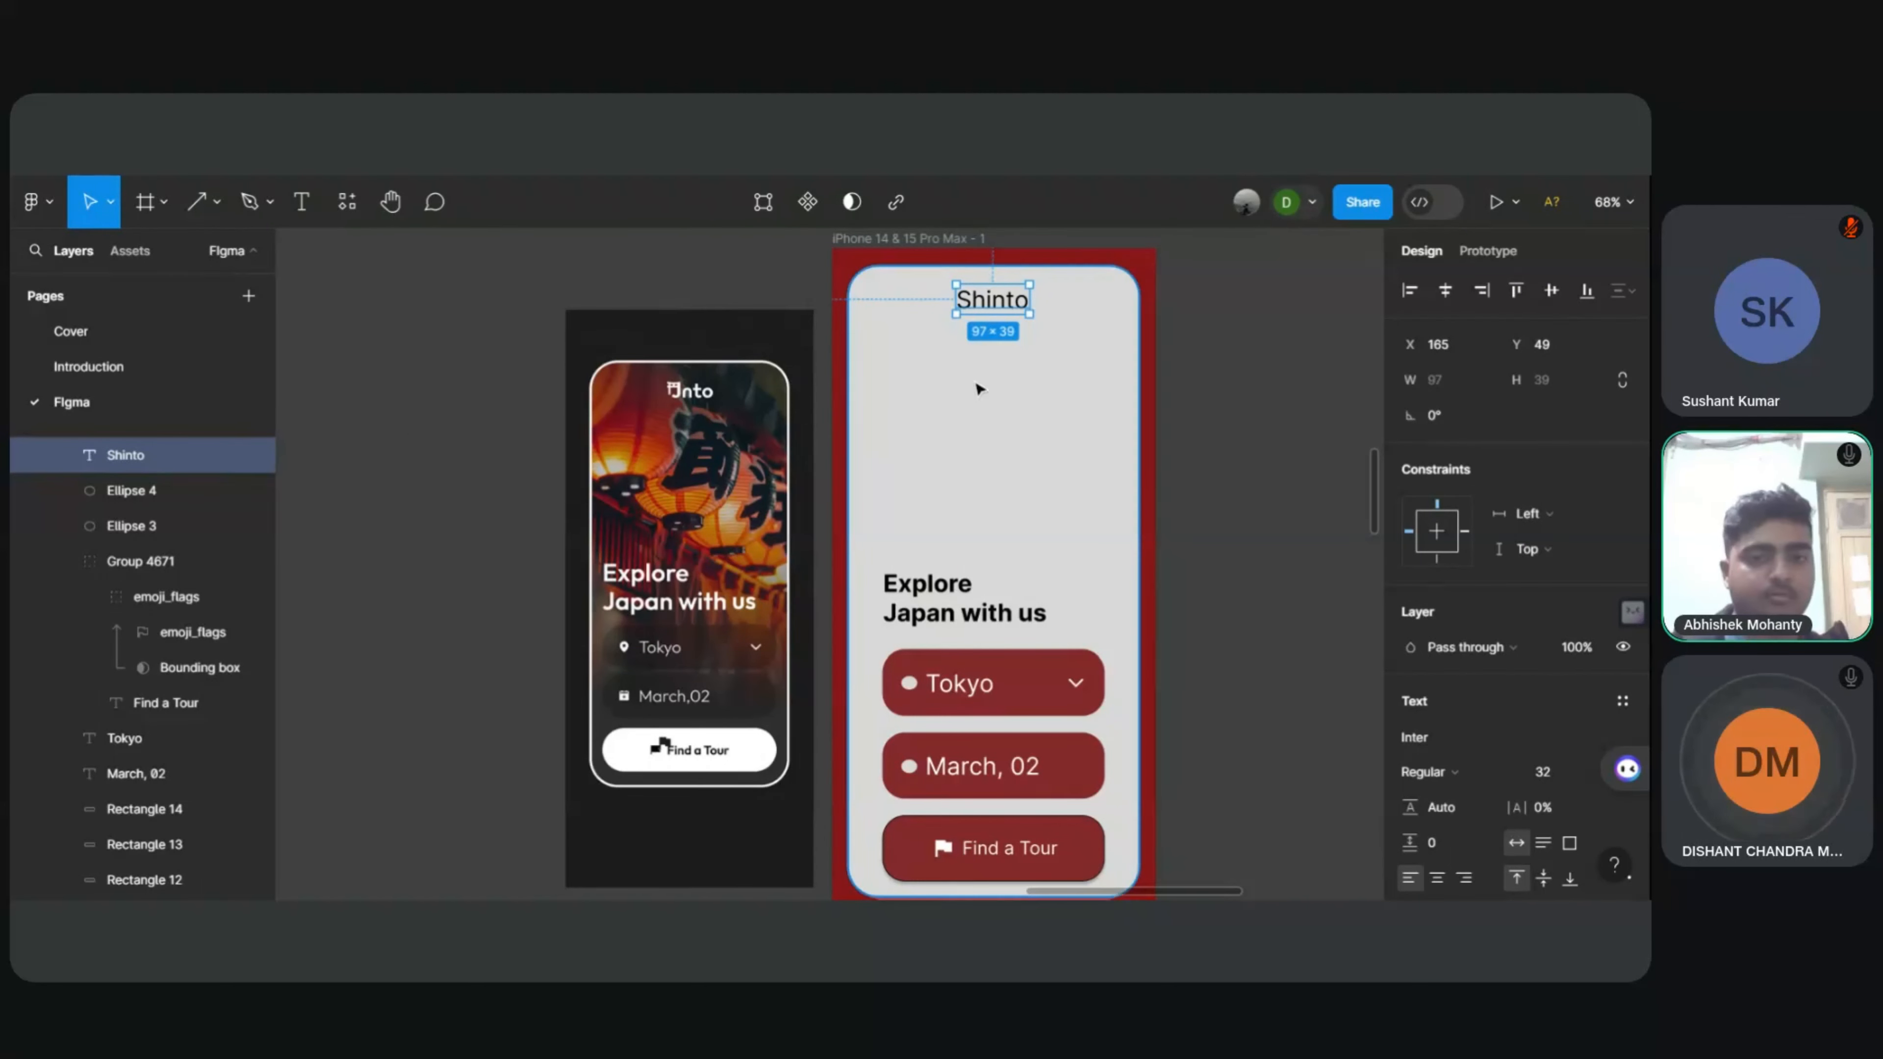
pyautogui.click(918, 368)
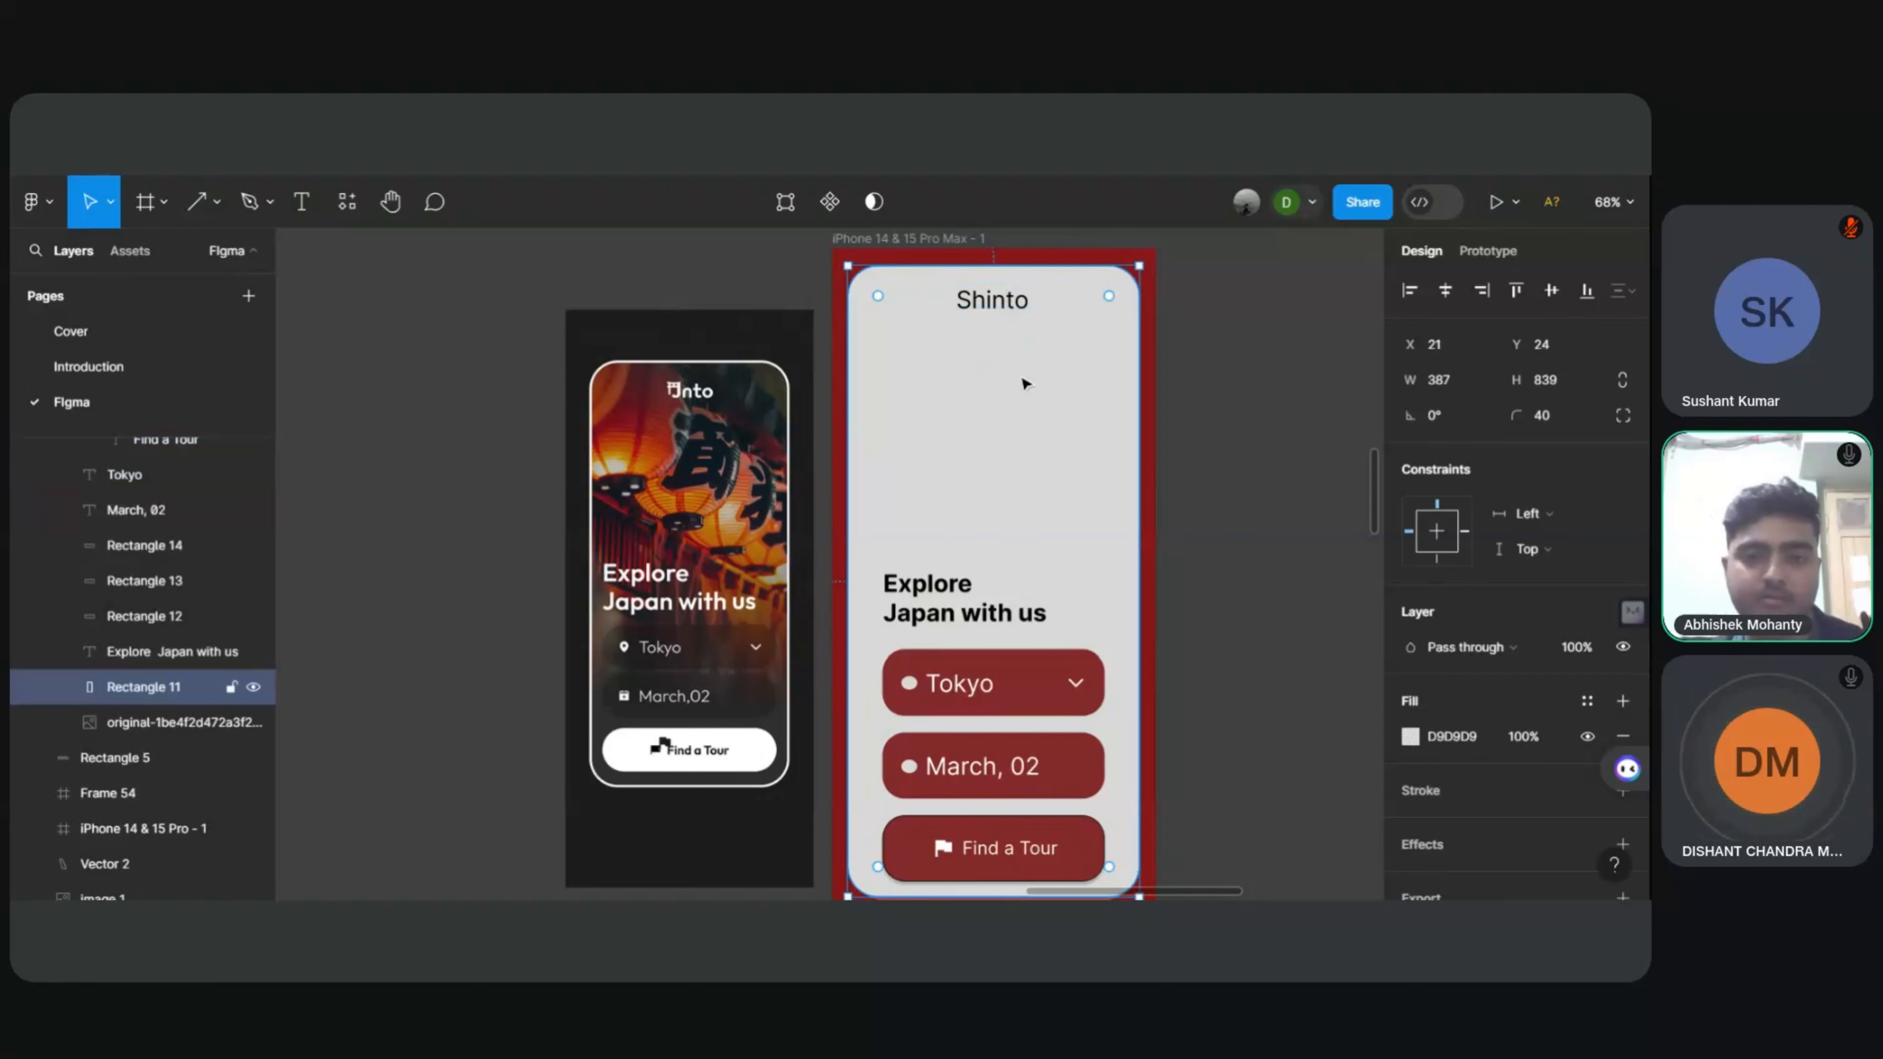
pyautogui.scroll(-2, 1457, 667)
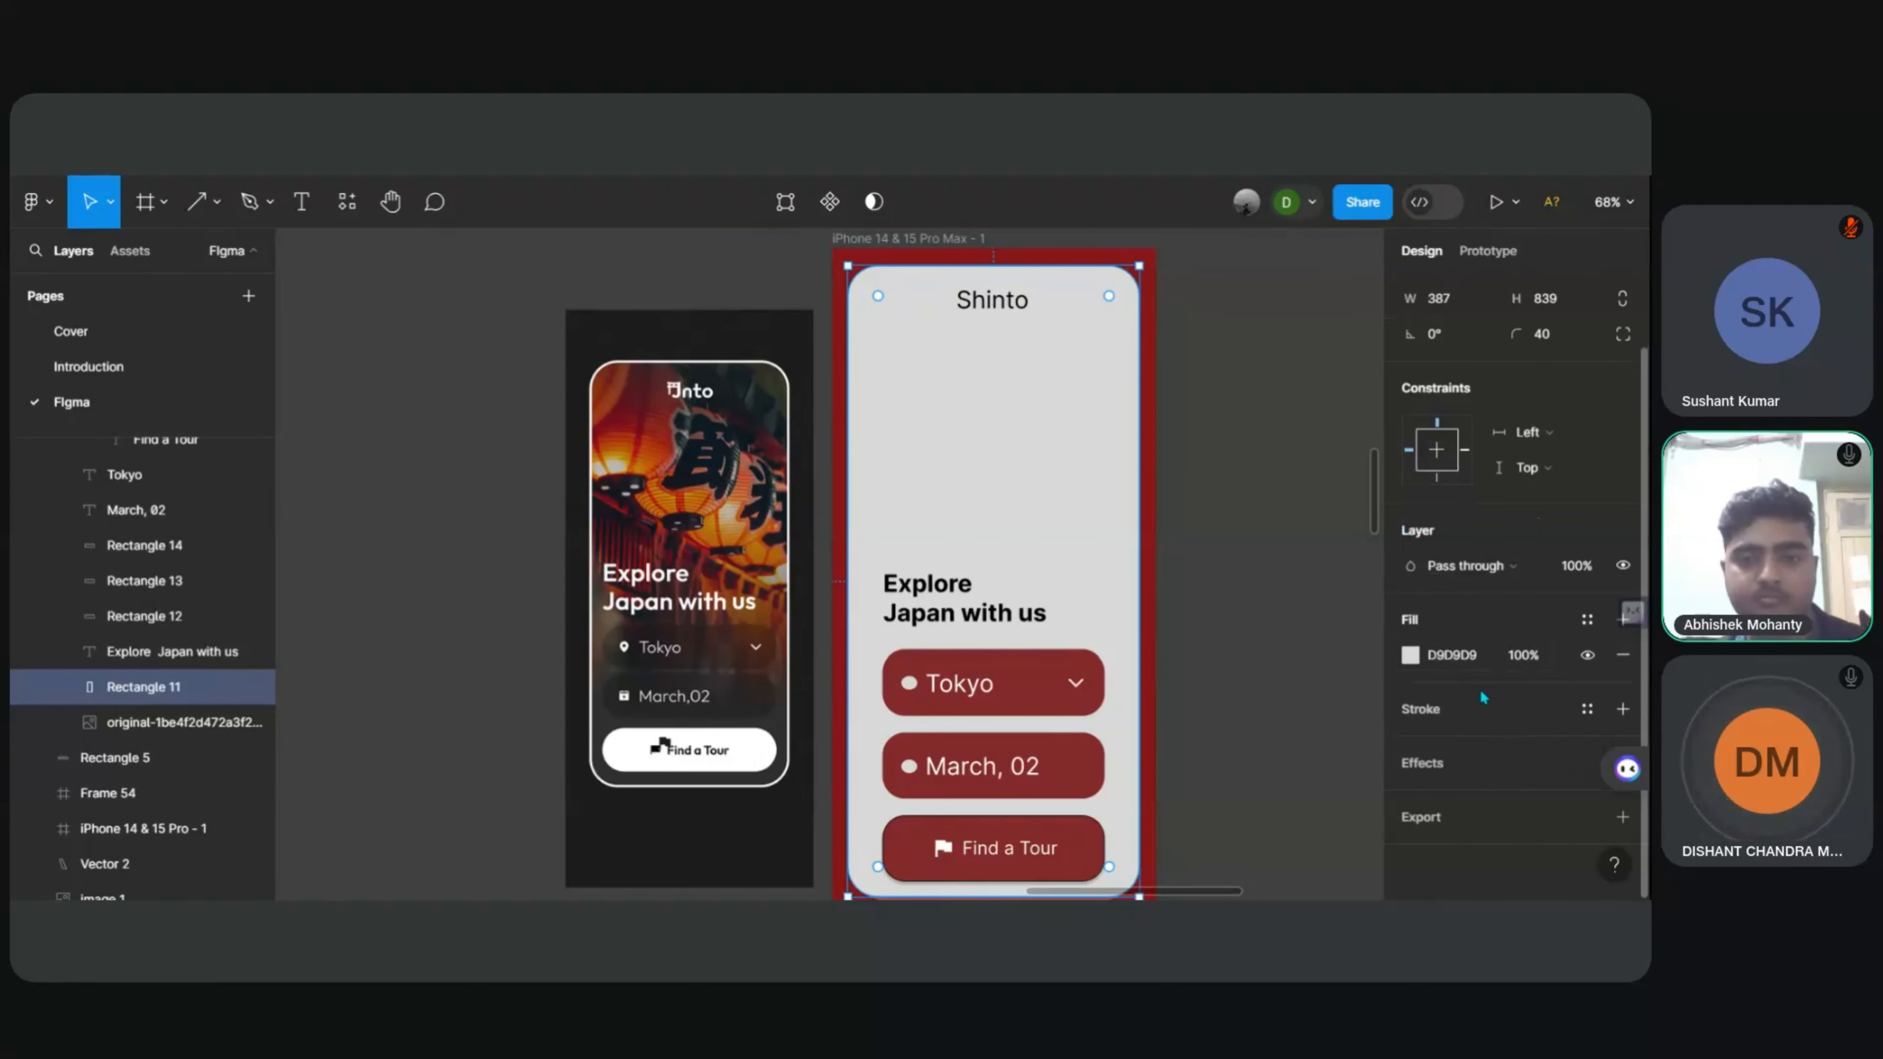
pyautogui.click(1411, 656)
pyautogui.click(1485, 627)
pyautogui.click(1432, 660)
pyautogui.click(1411, 656)
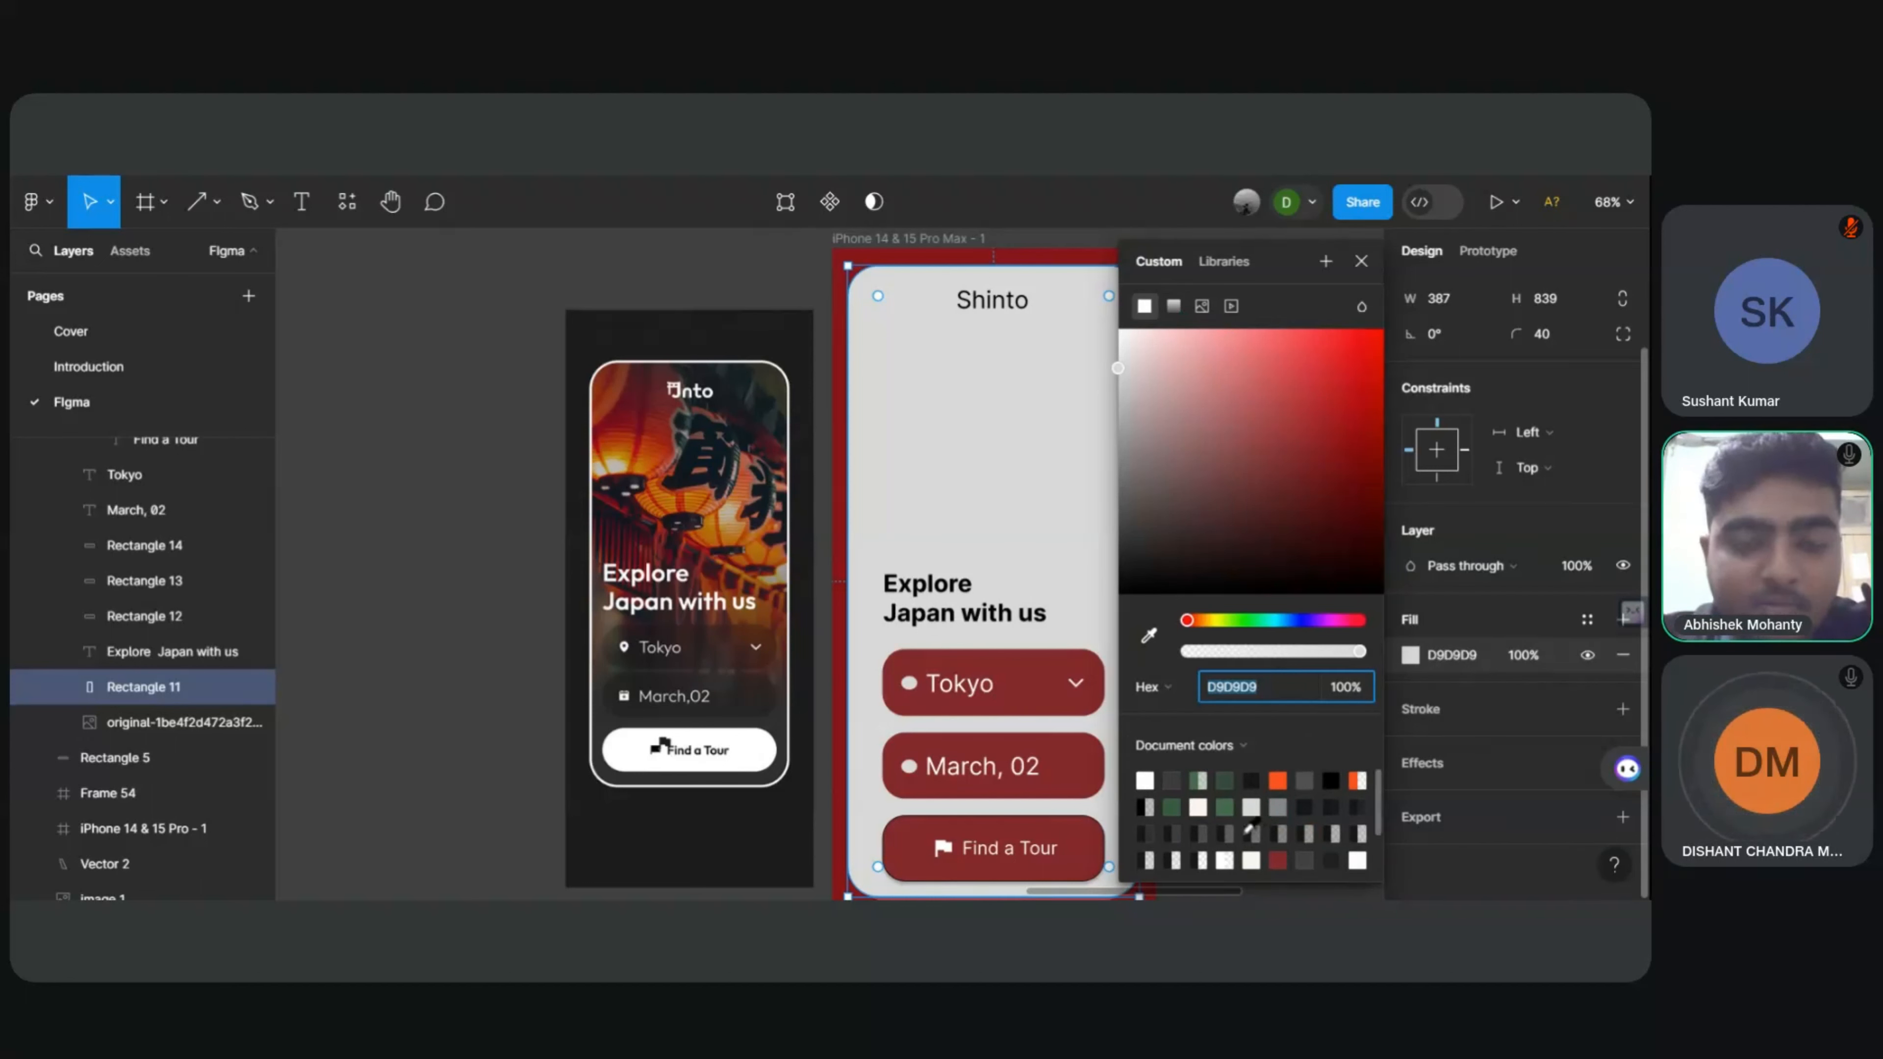
# Step: Try a linear gradient fill on the background rectangle, adjusting its colour stops and their opacity
pyautogui.click(1173, 306)
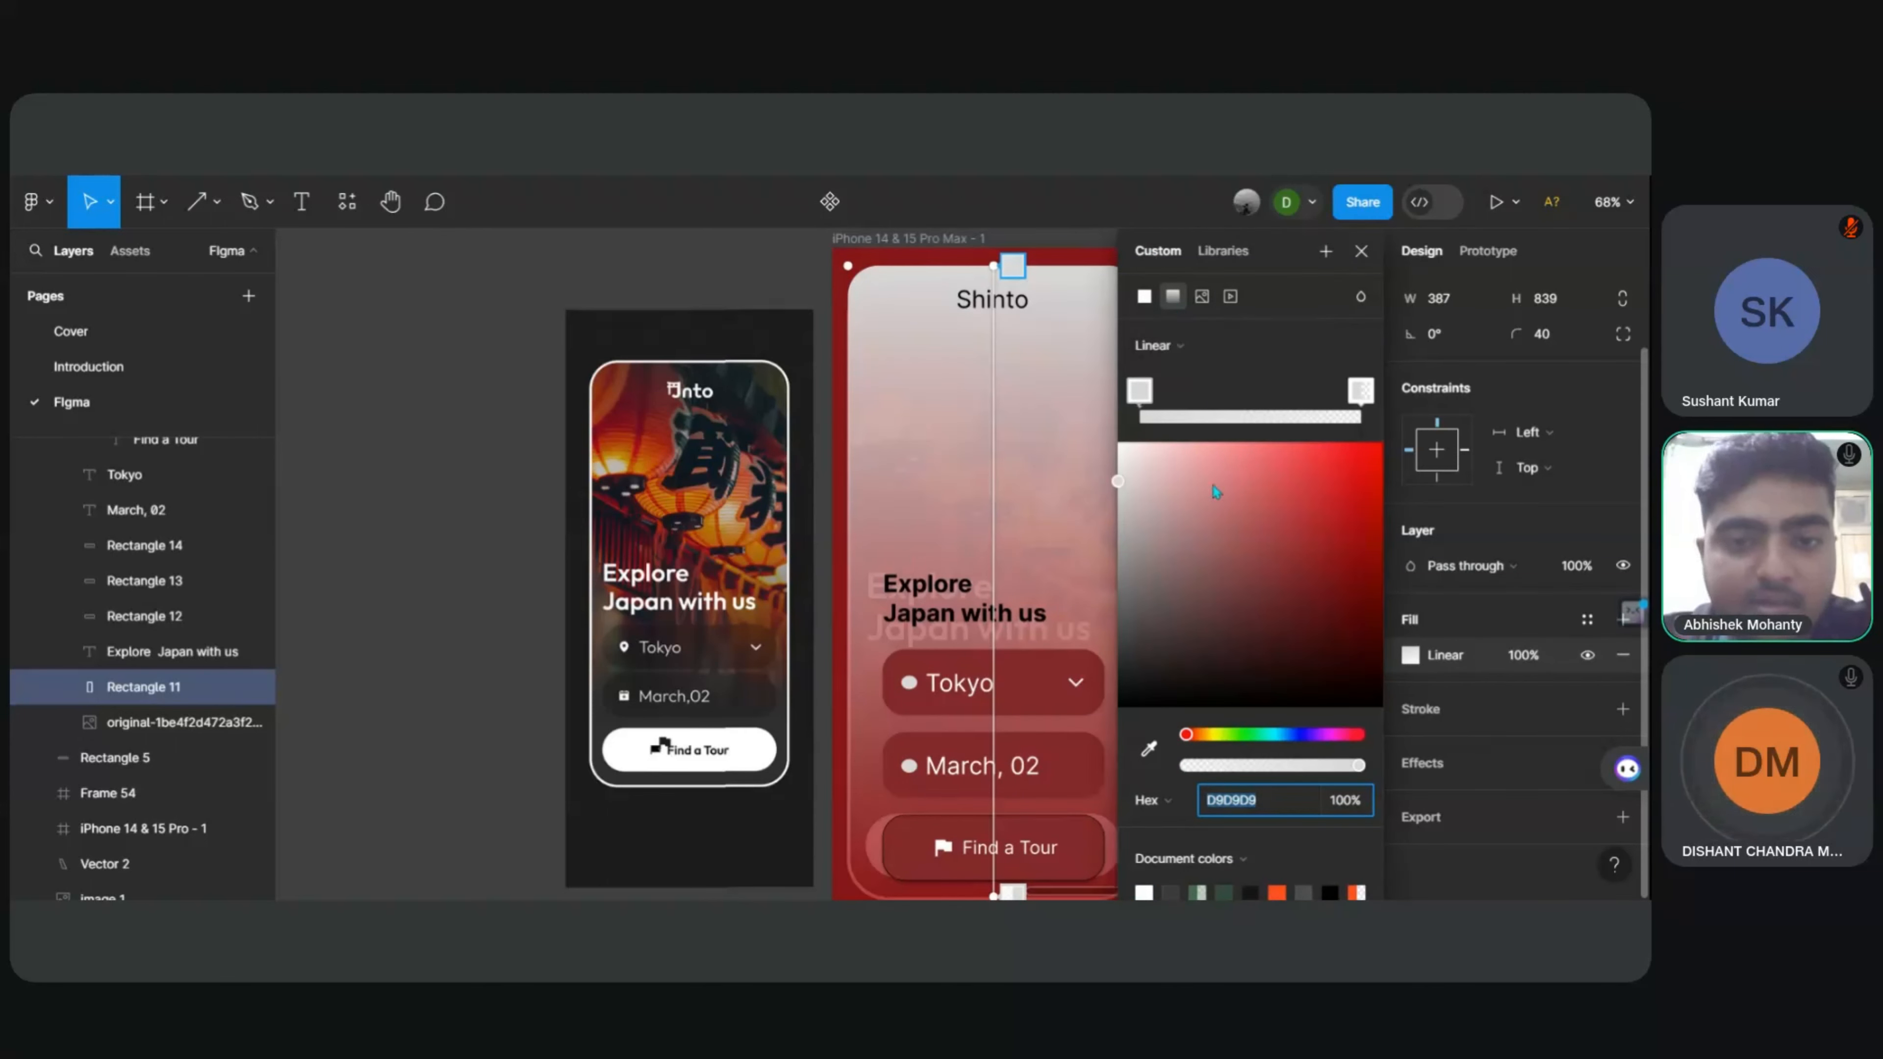
pyautogui.click(1202, 296)
pyautogui.click(1174, 297)
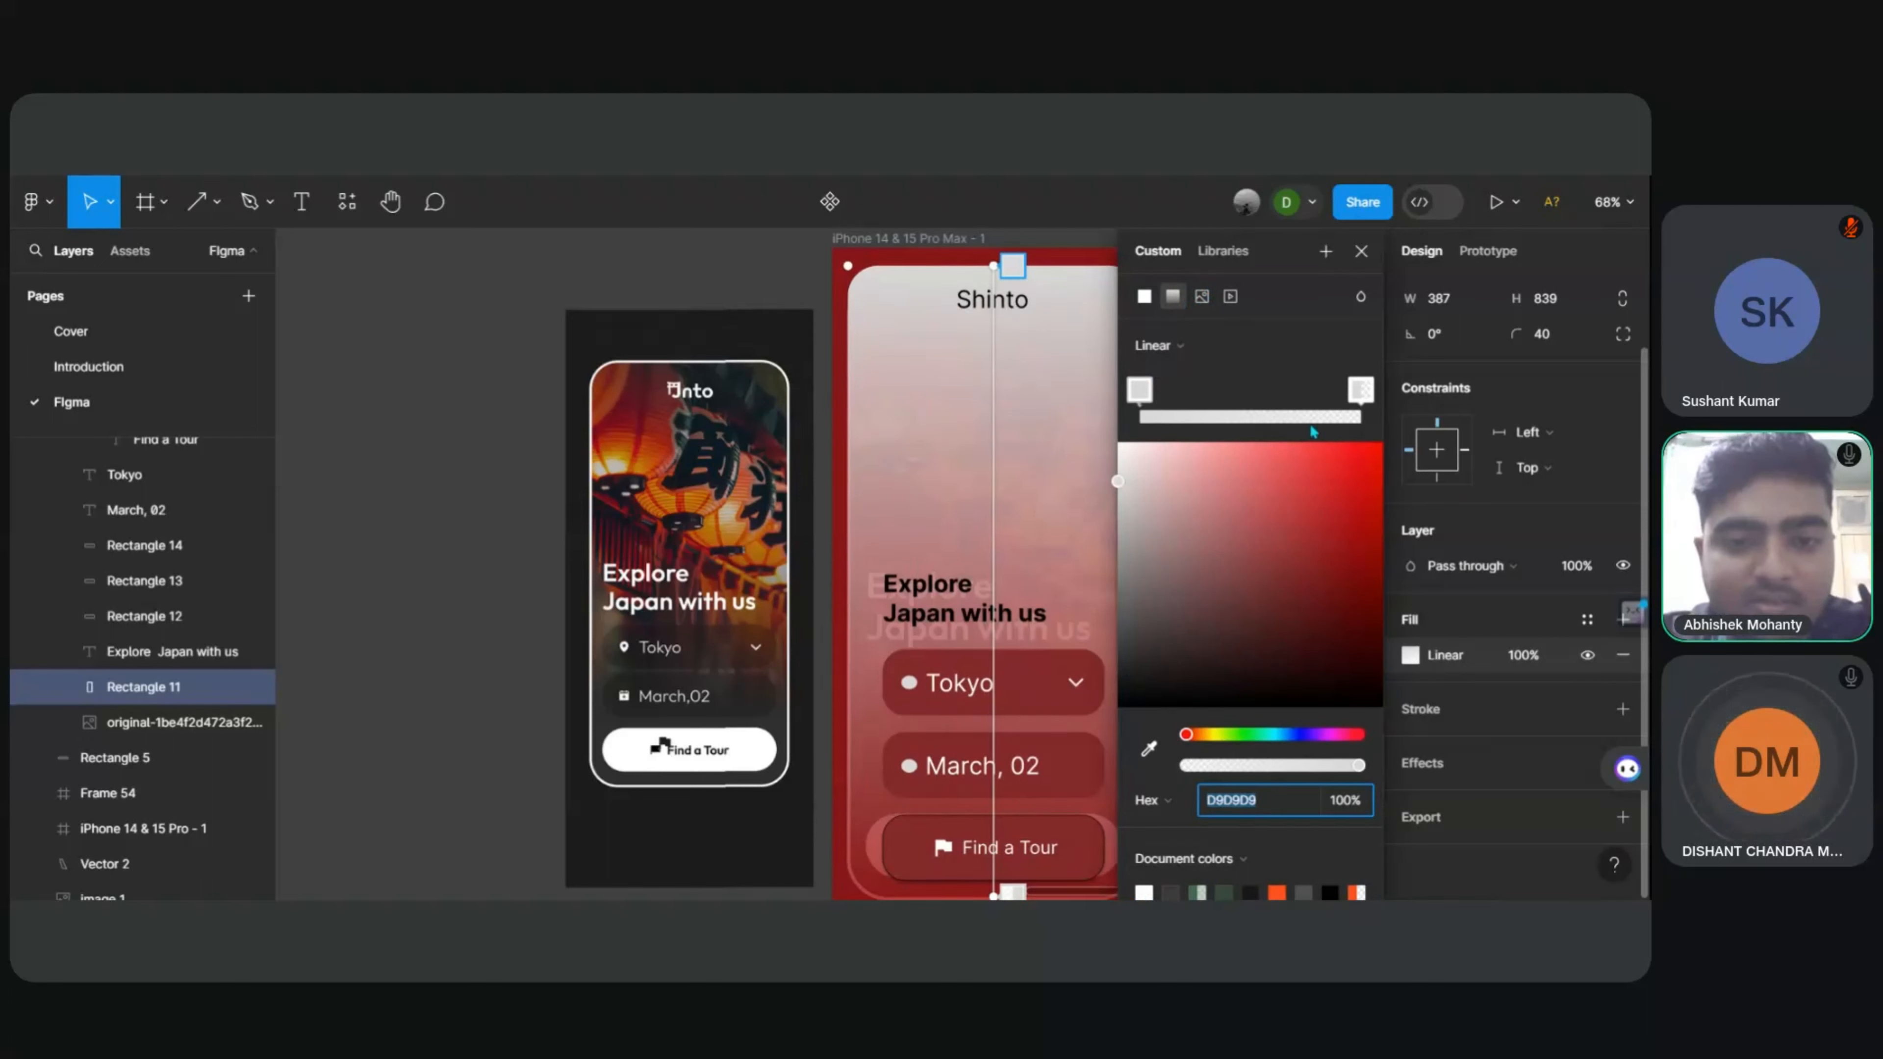
pyautogui.click(1219, 417)
pyautogui.moveTo(1221, 417); pyautogui.dragTo(1117, 418)
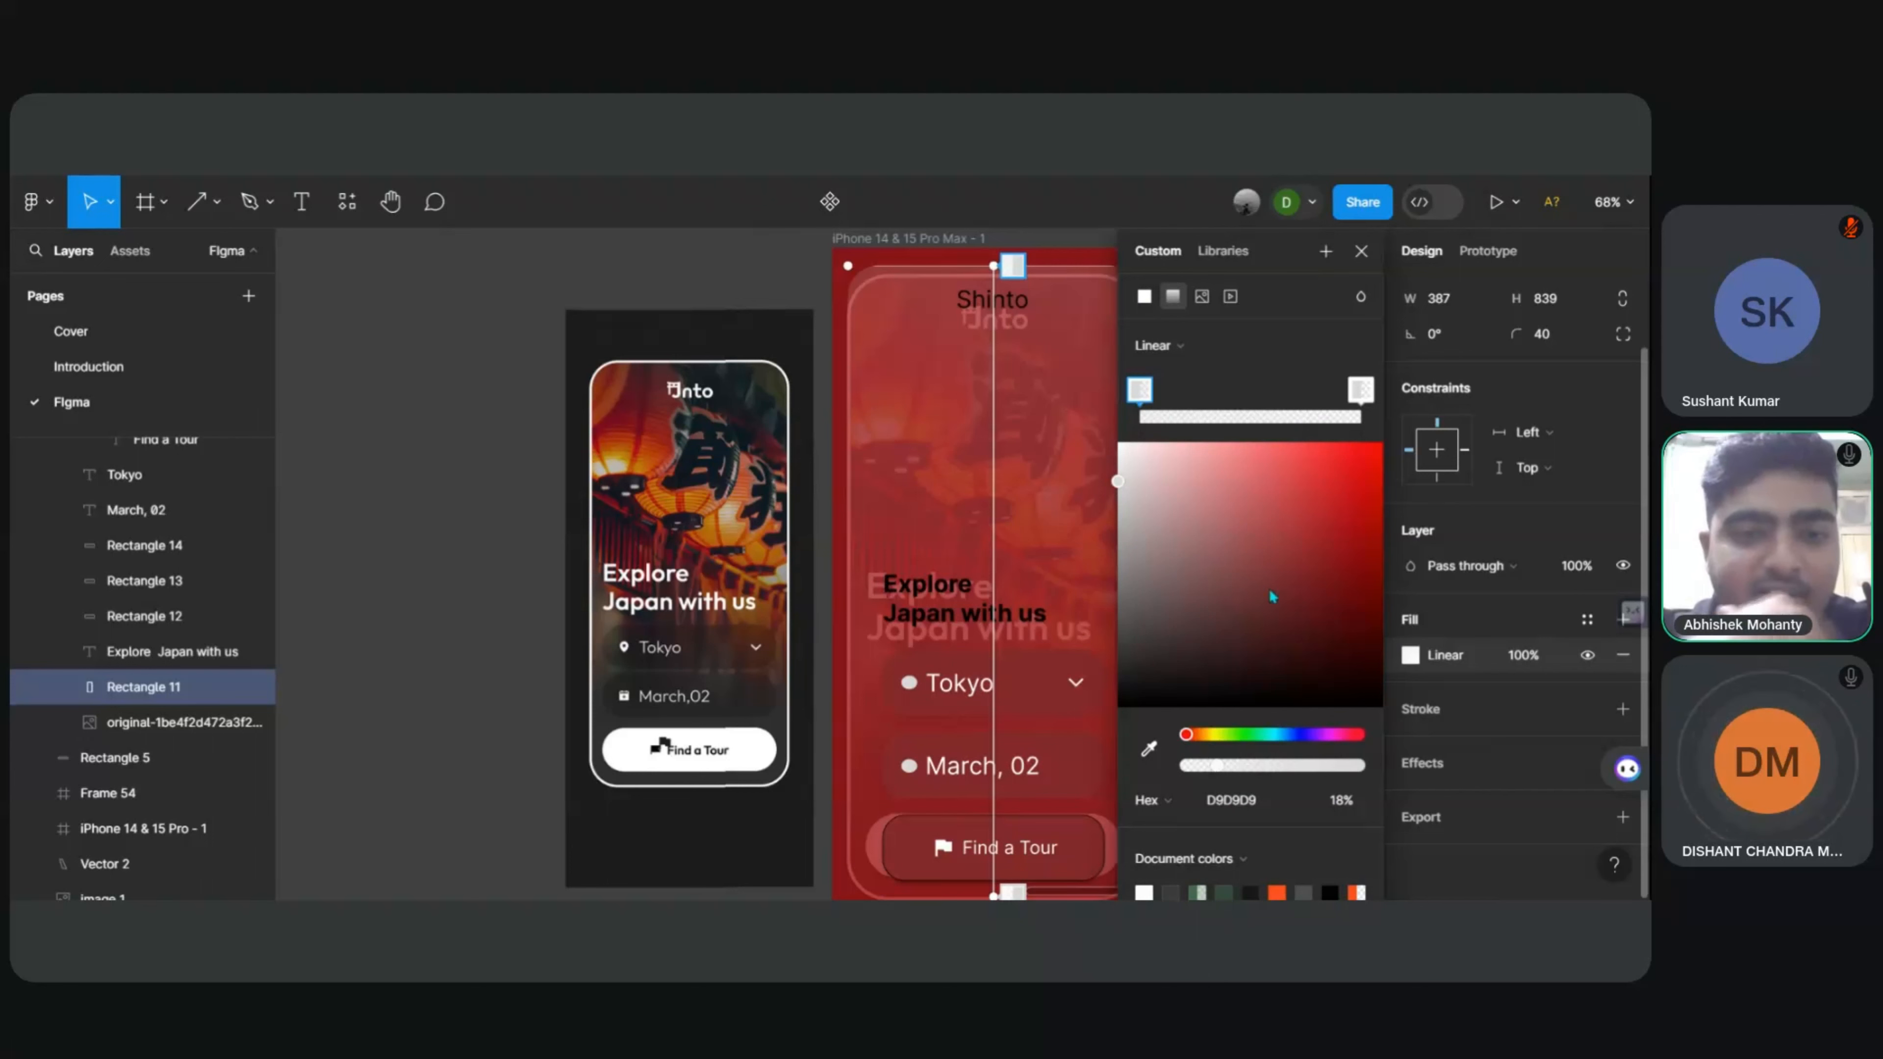
pyautogui.moveTo(1216, 765); pyautogui.dragTo(1422, 805)
pyautogui.click(1306, 416)
pyautogui.moveTo(1327, 433); pyautogui.dragTo(1140, 387)
# Step: Give the background rectangle an image fill using the picture of the lotus-shaped temple with a golden statue
pyautogui.click(1201, 297)
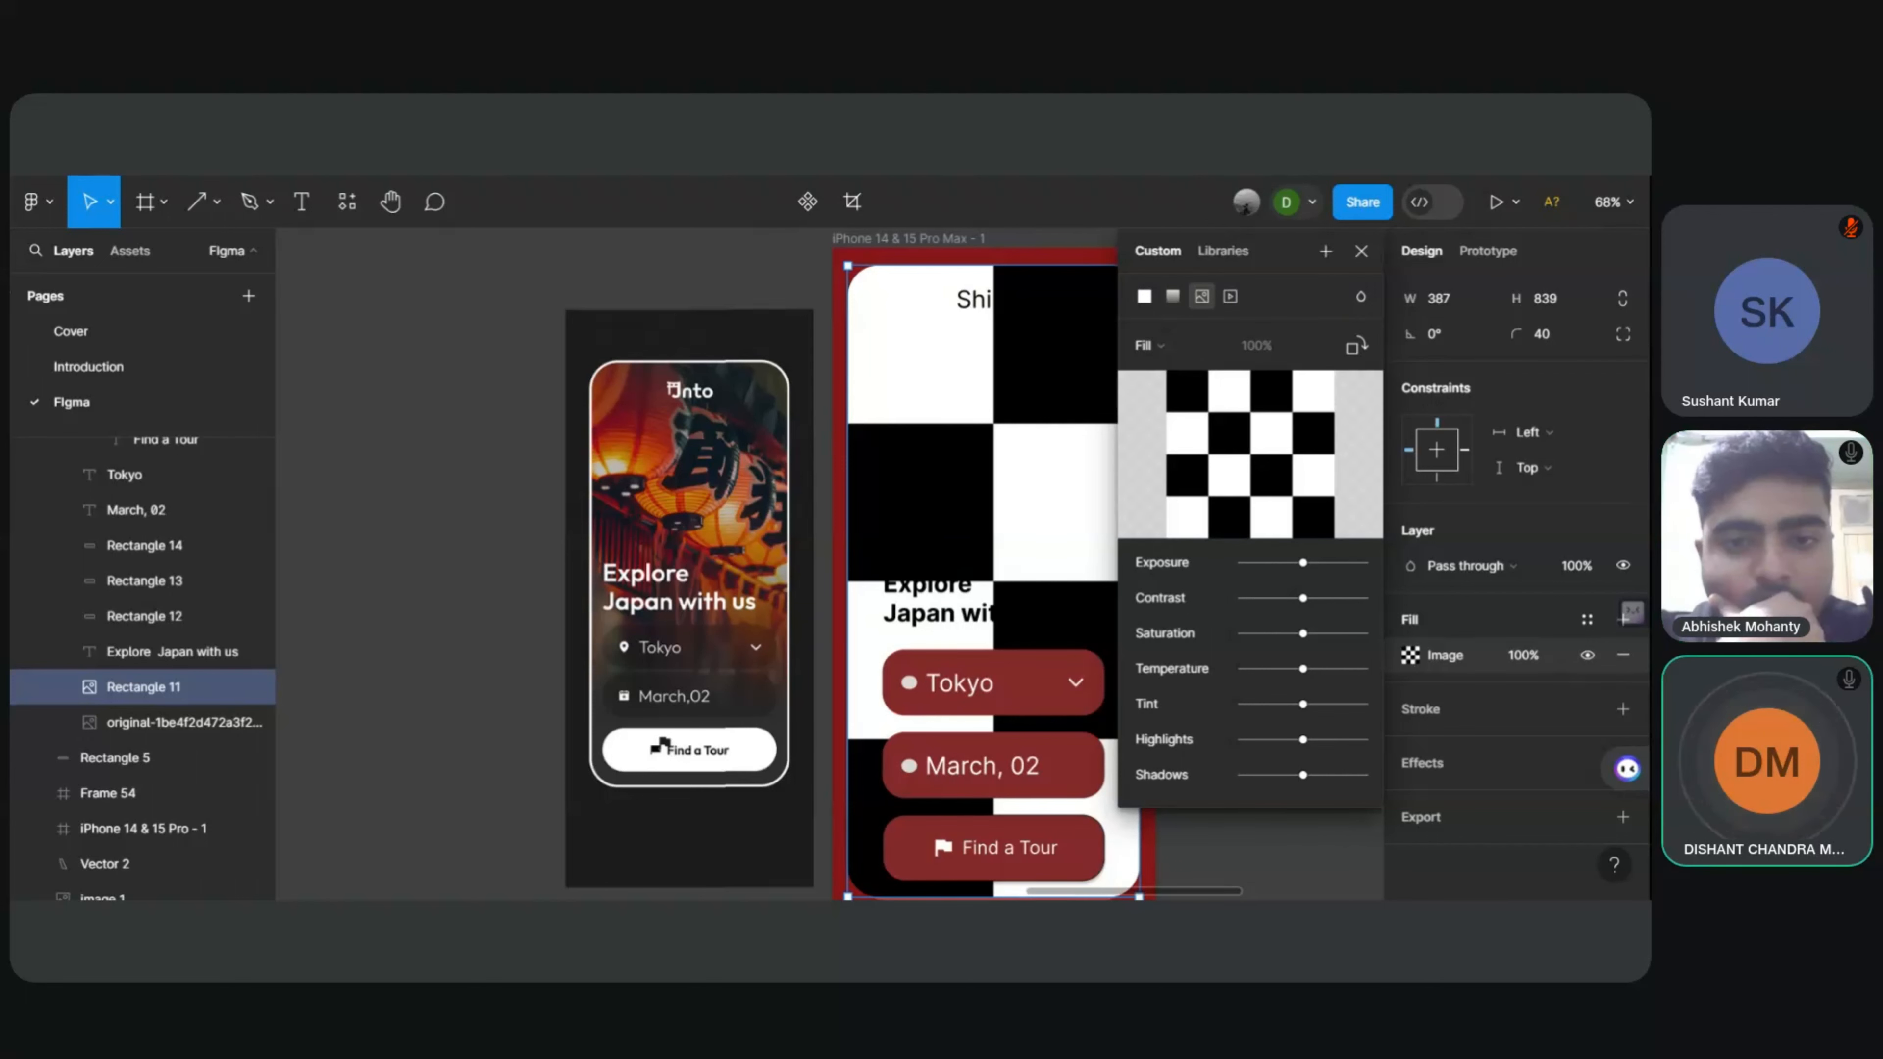
pyautogui.moveTo(1269, 456)
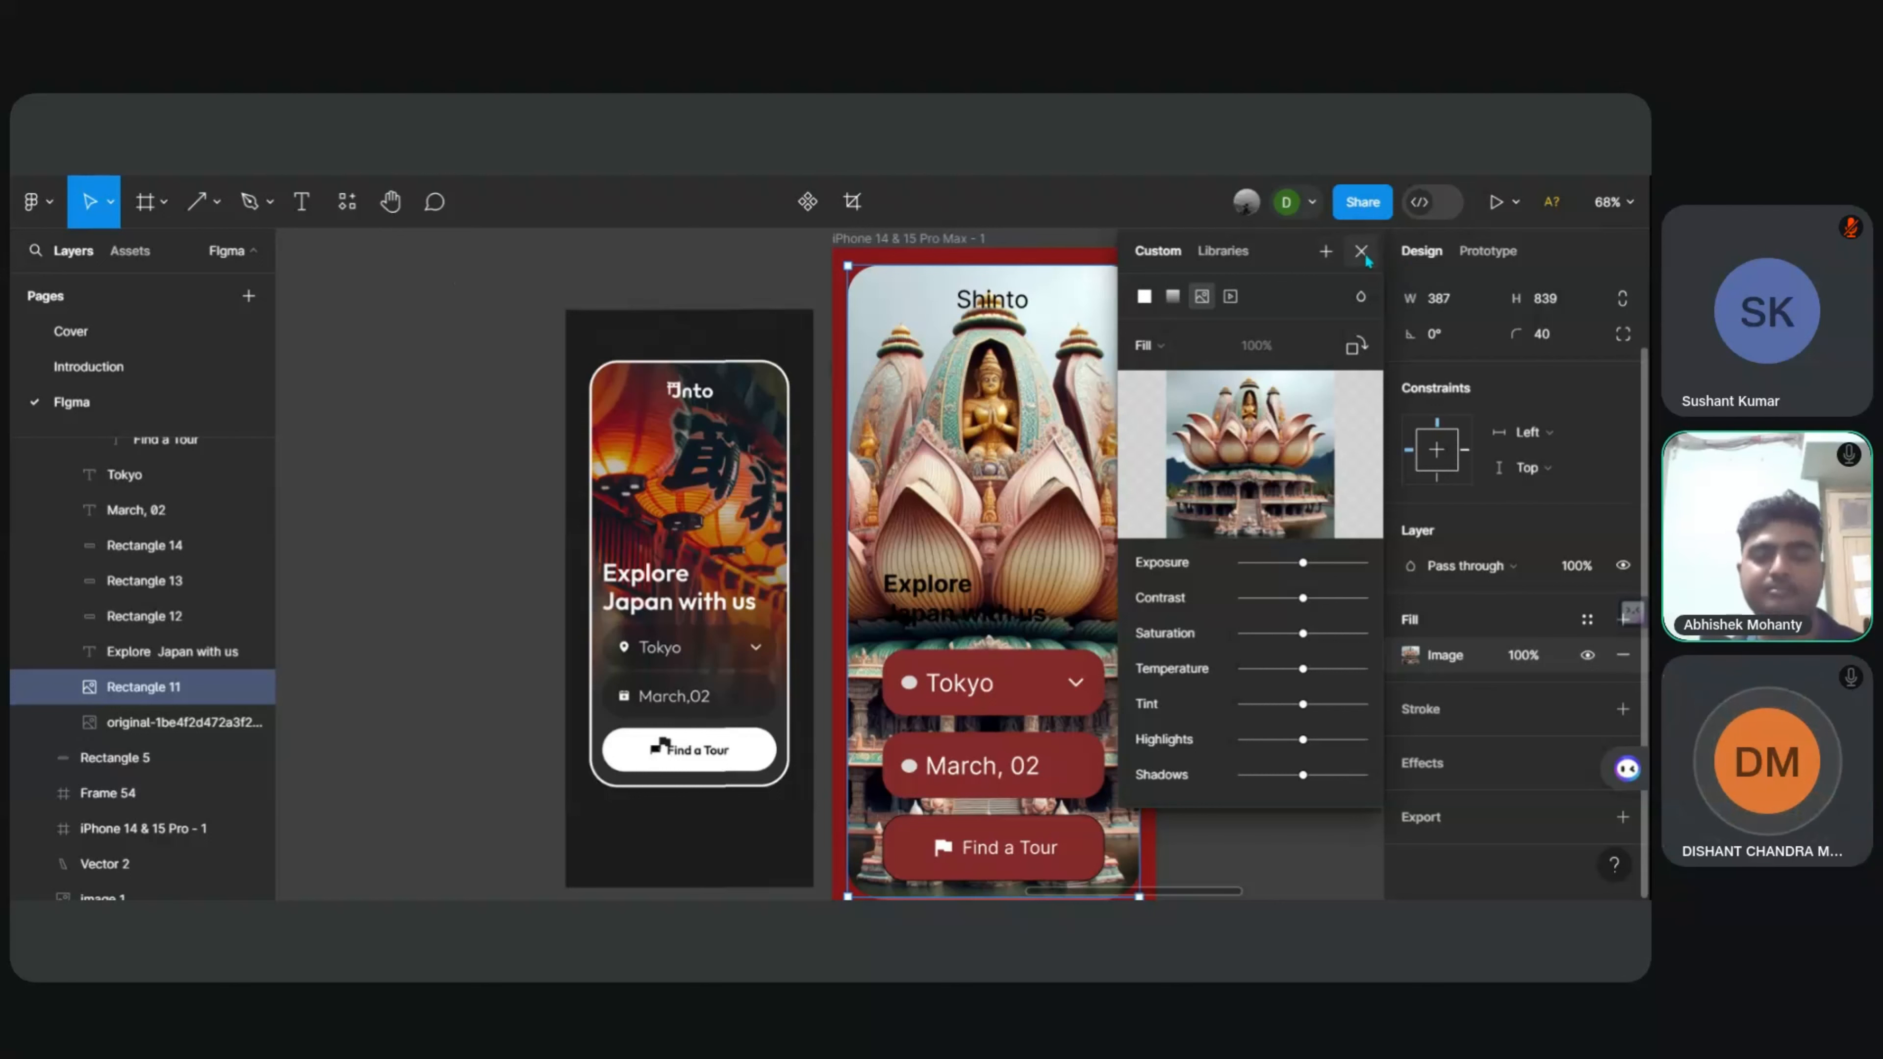
pyautogui.click(634, 273)
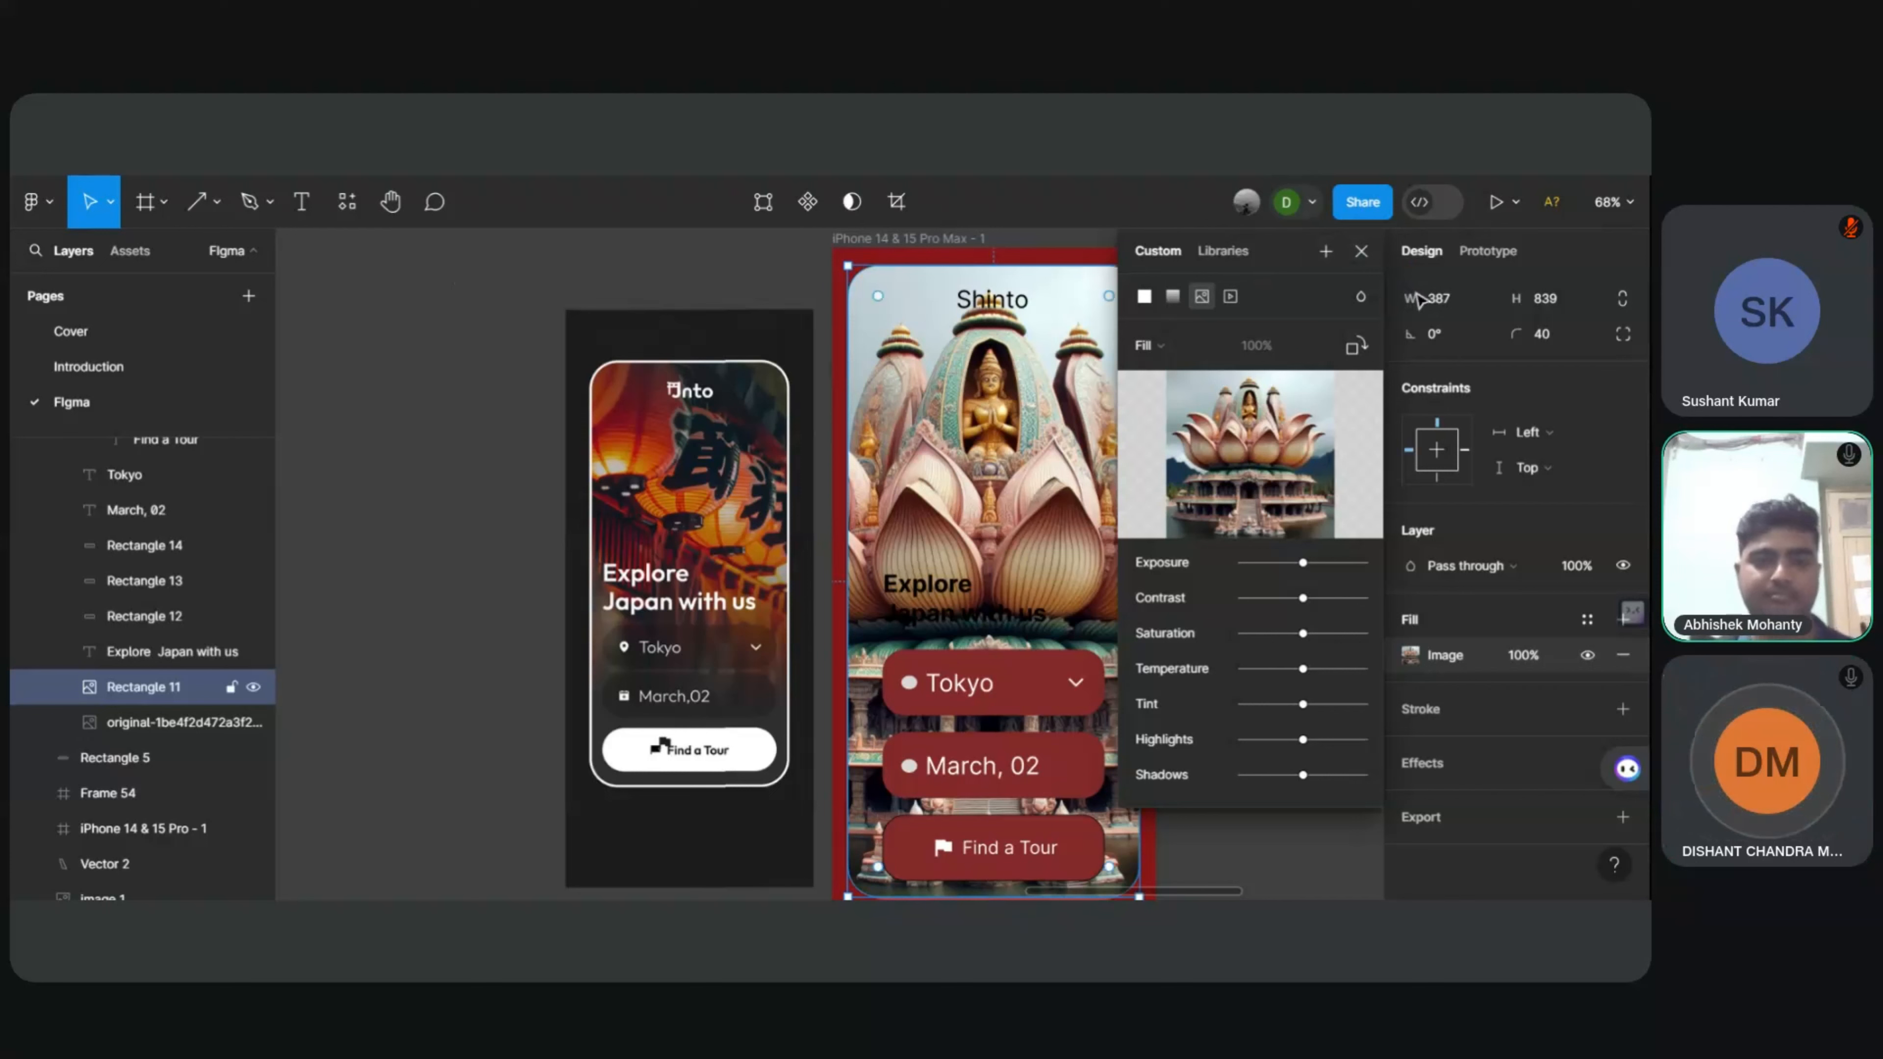
pyautogui.click(1362, 252)
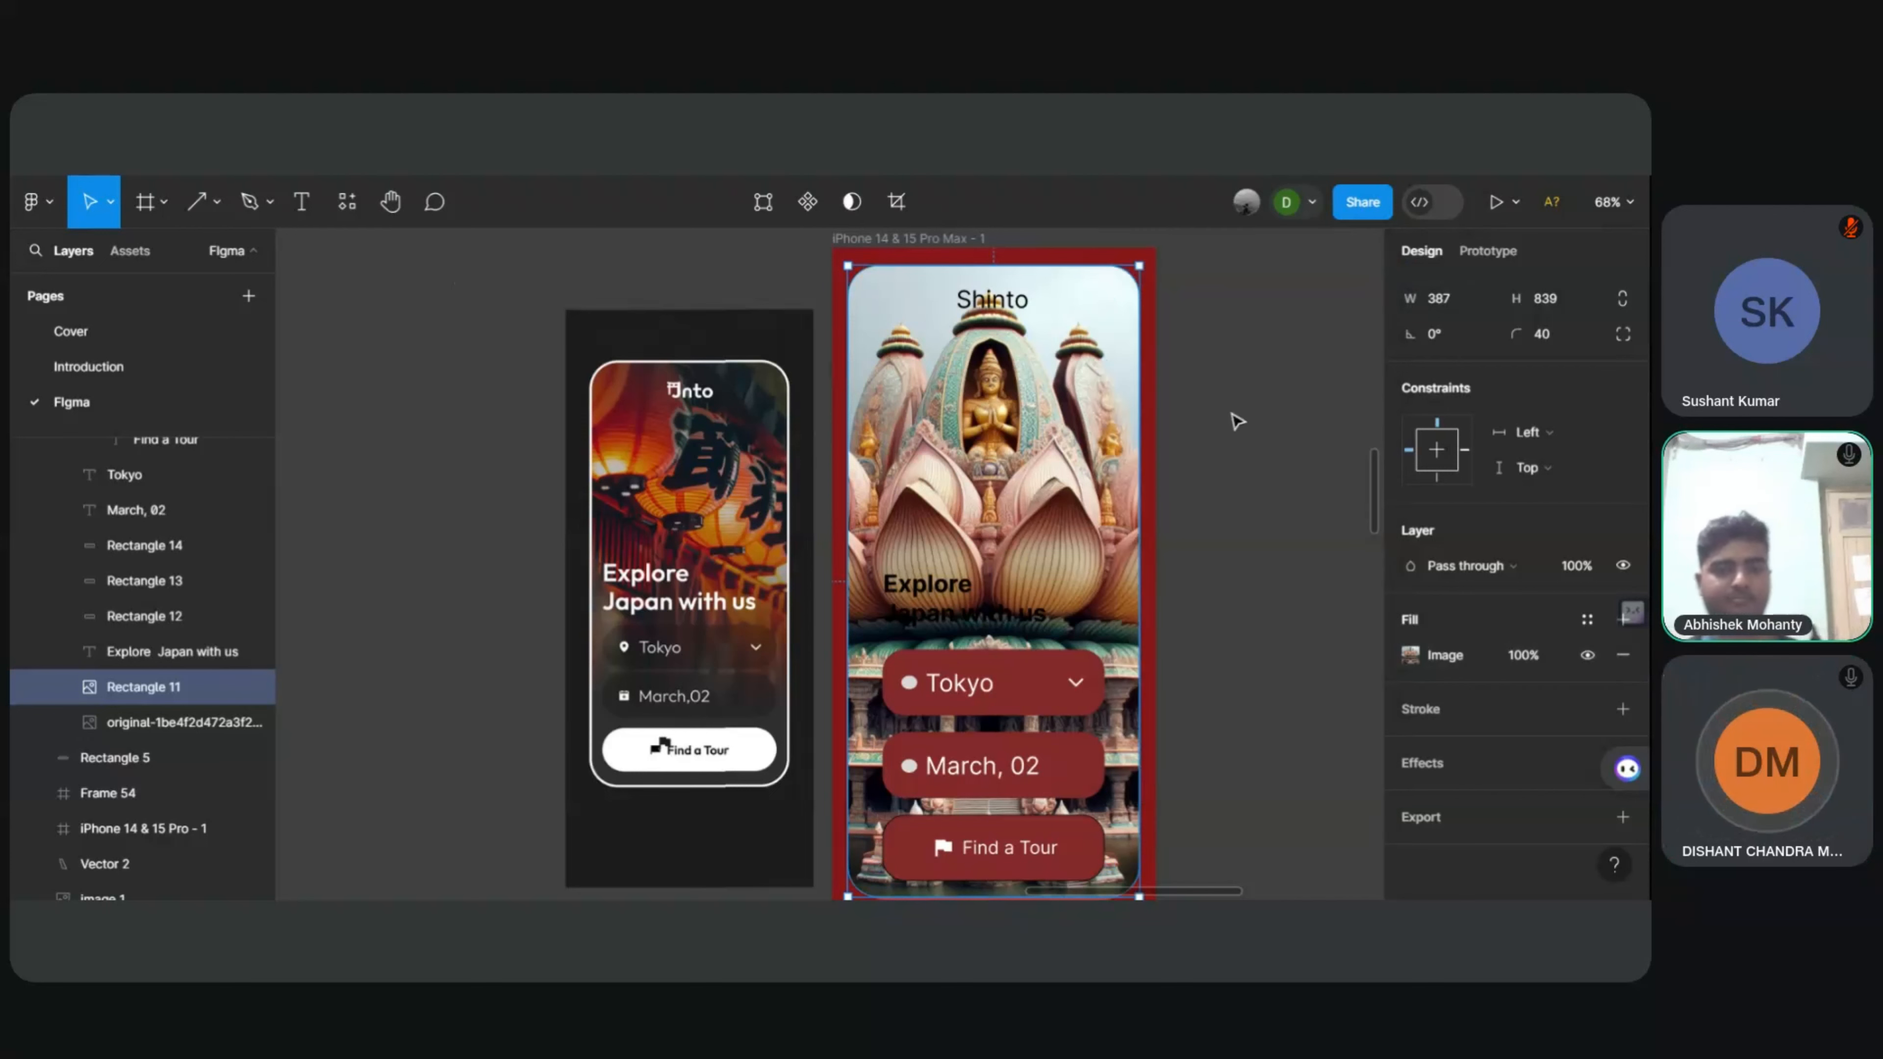
# Step: Change the text colour of the "Explore Japan with us" heading to white (FFFFFF)
pyautogui.scroll(-2, 1215, 623)
pyautogui.scroll(-1, 1219, 629)
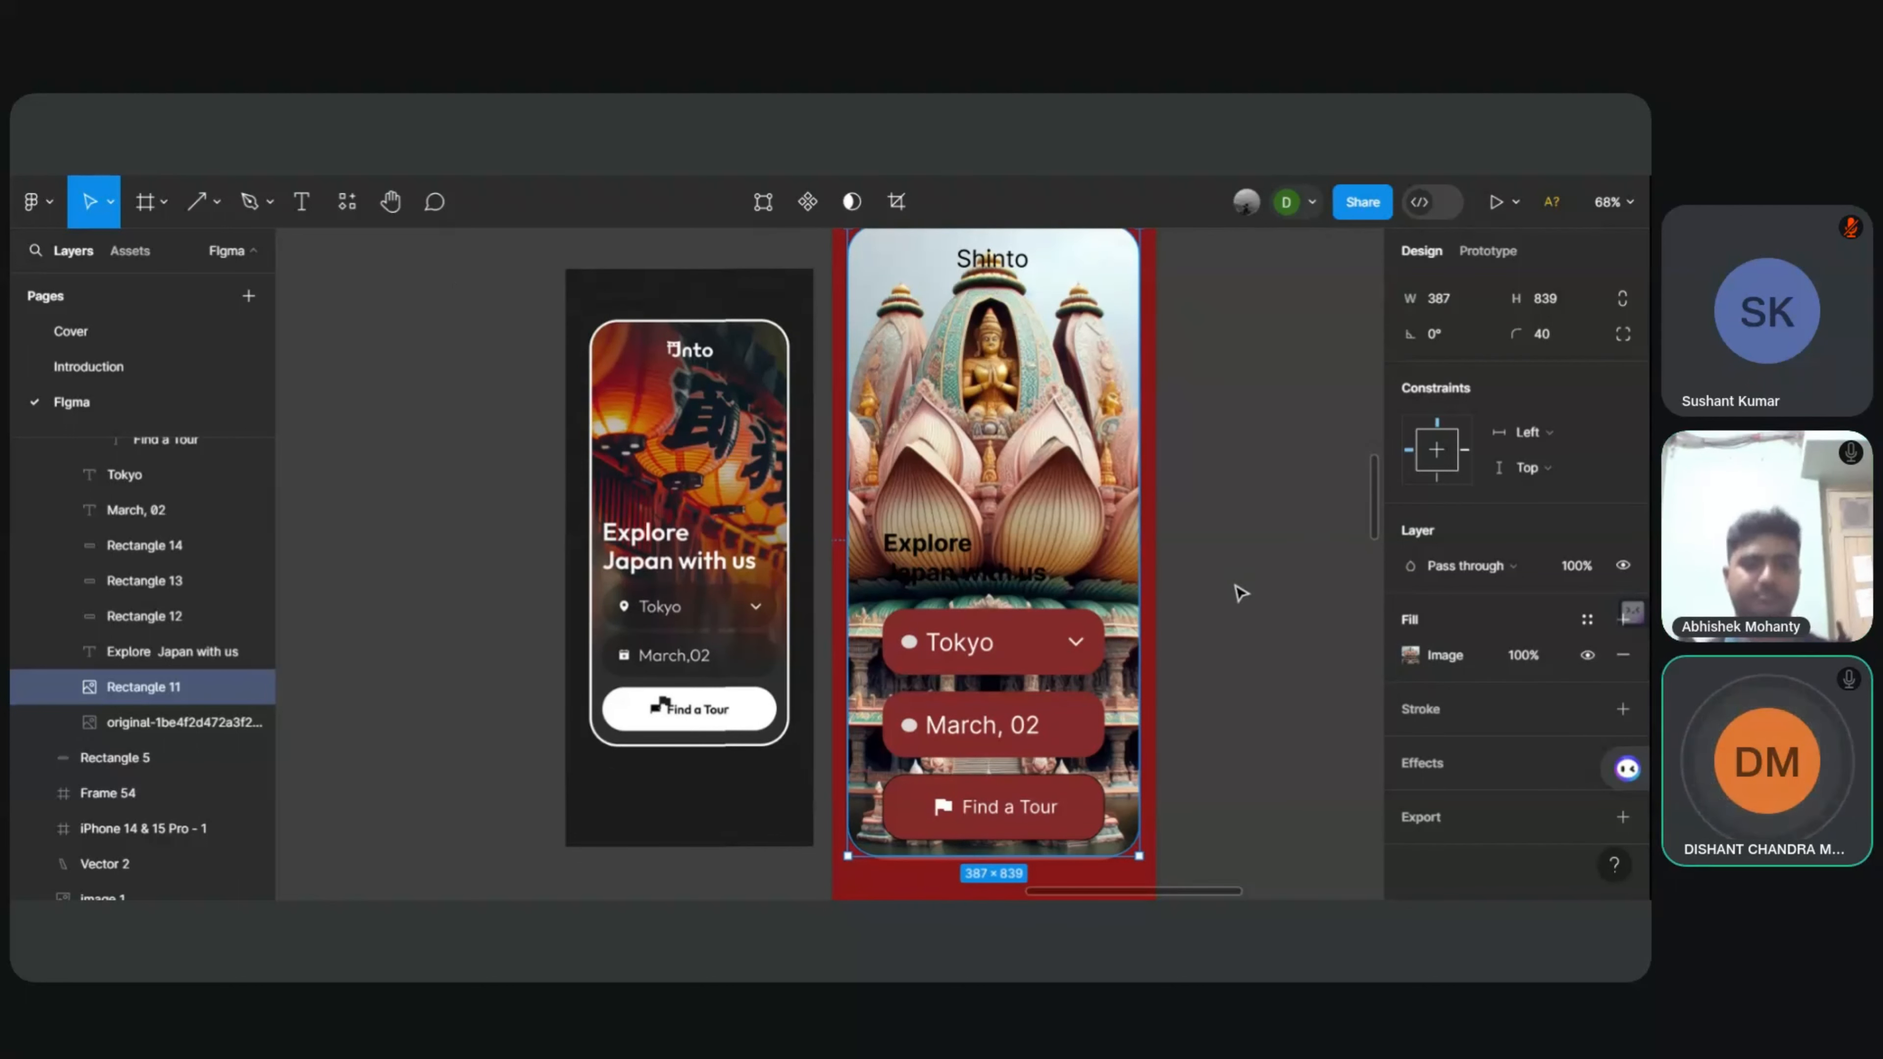
pyautogui.click(977, 571)
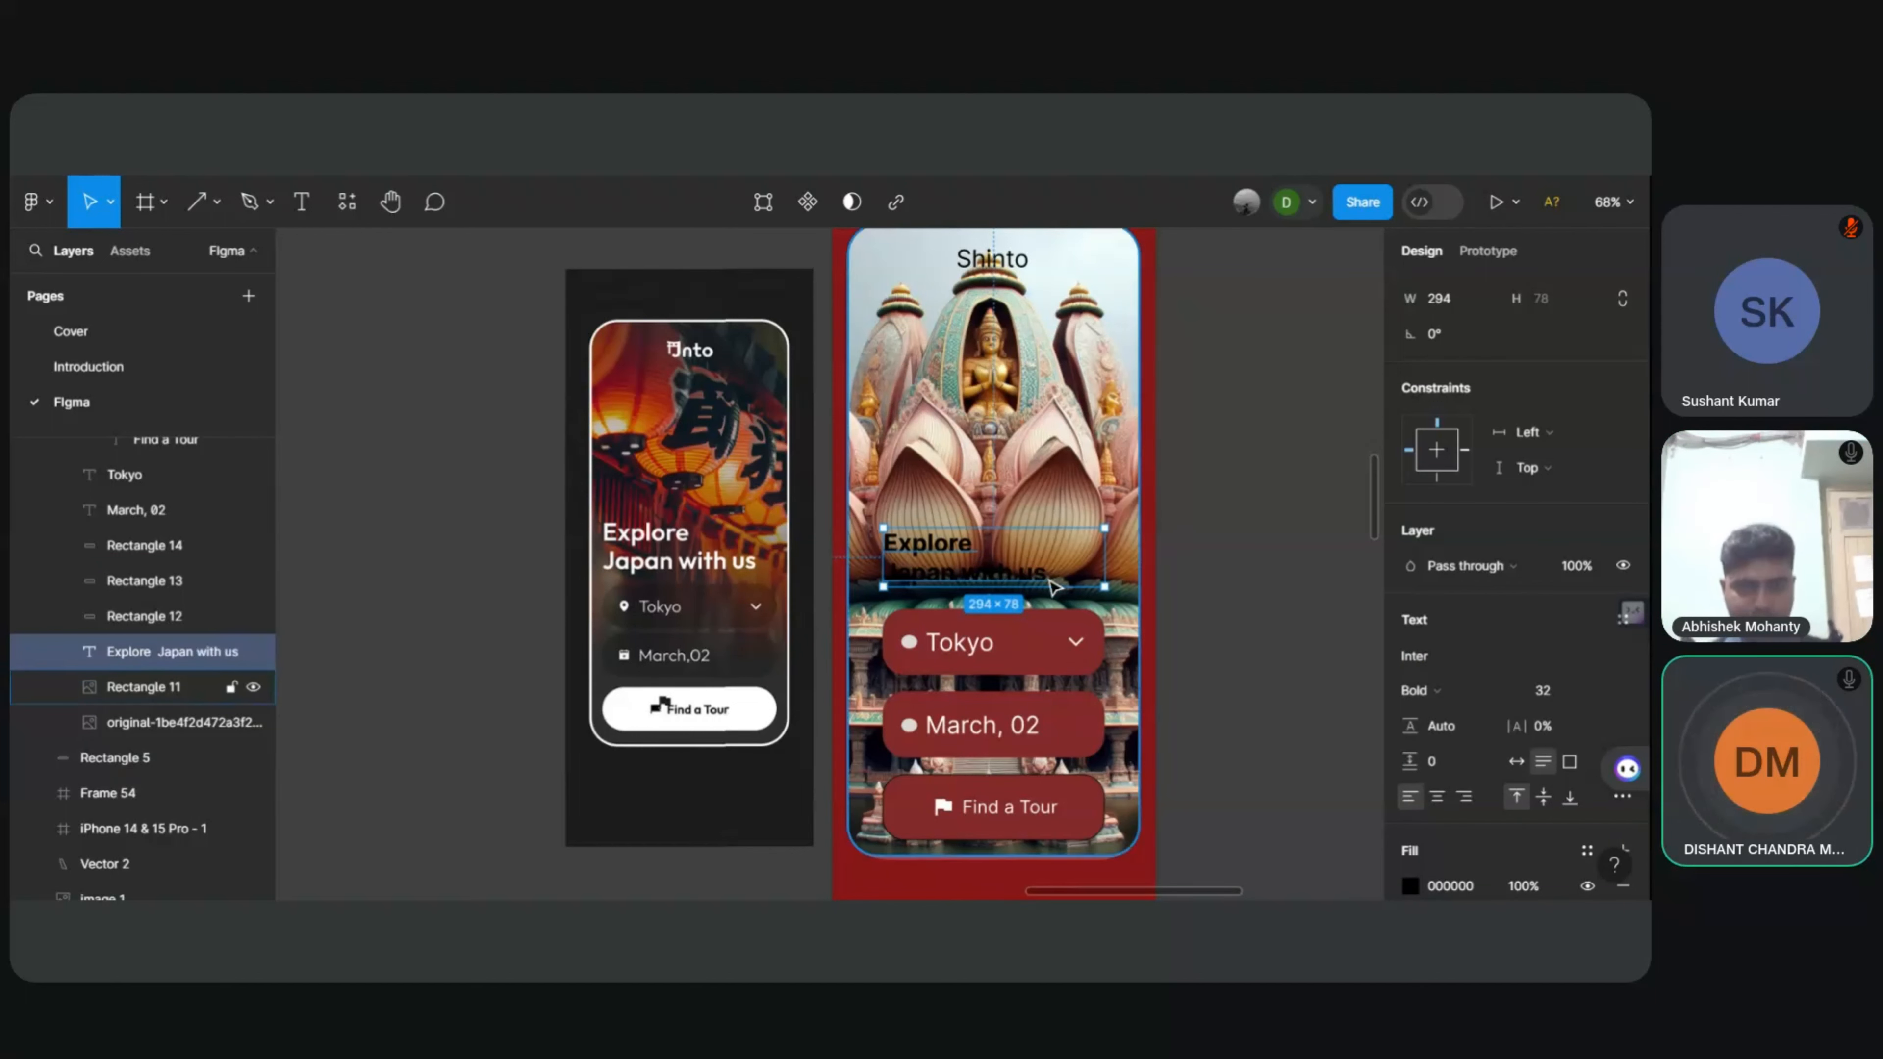
pyautogui.press('Return')
pyautogui.click(1410, 885)
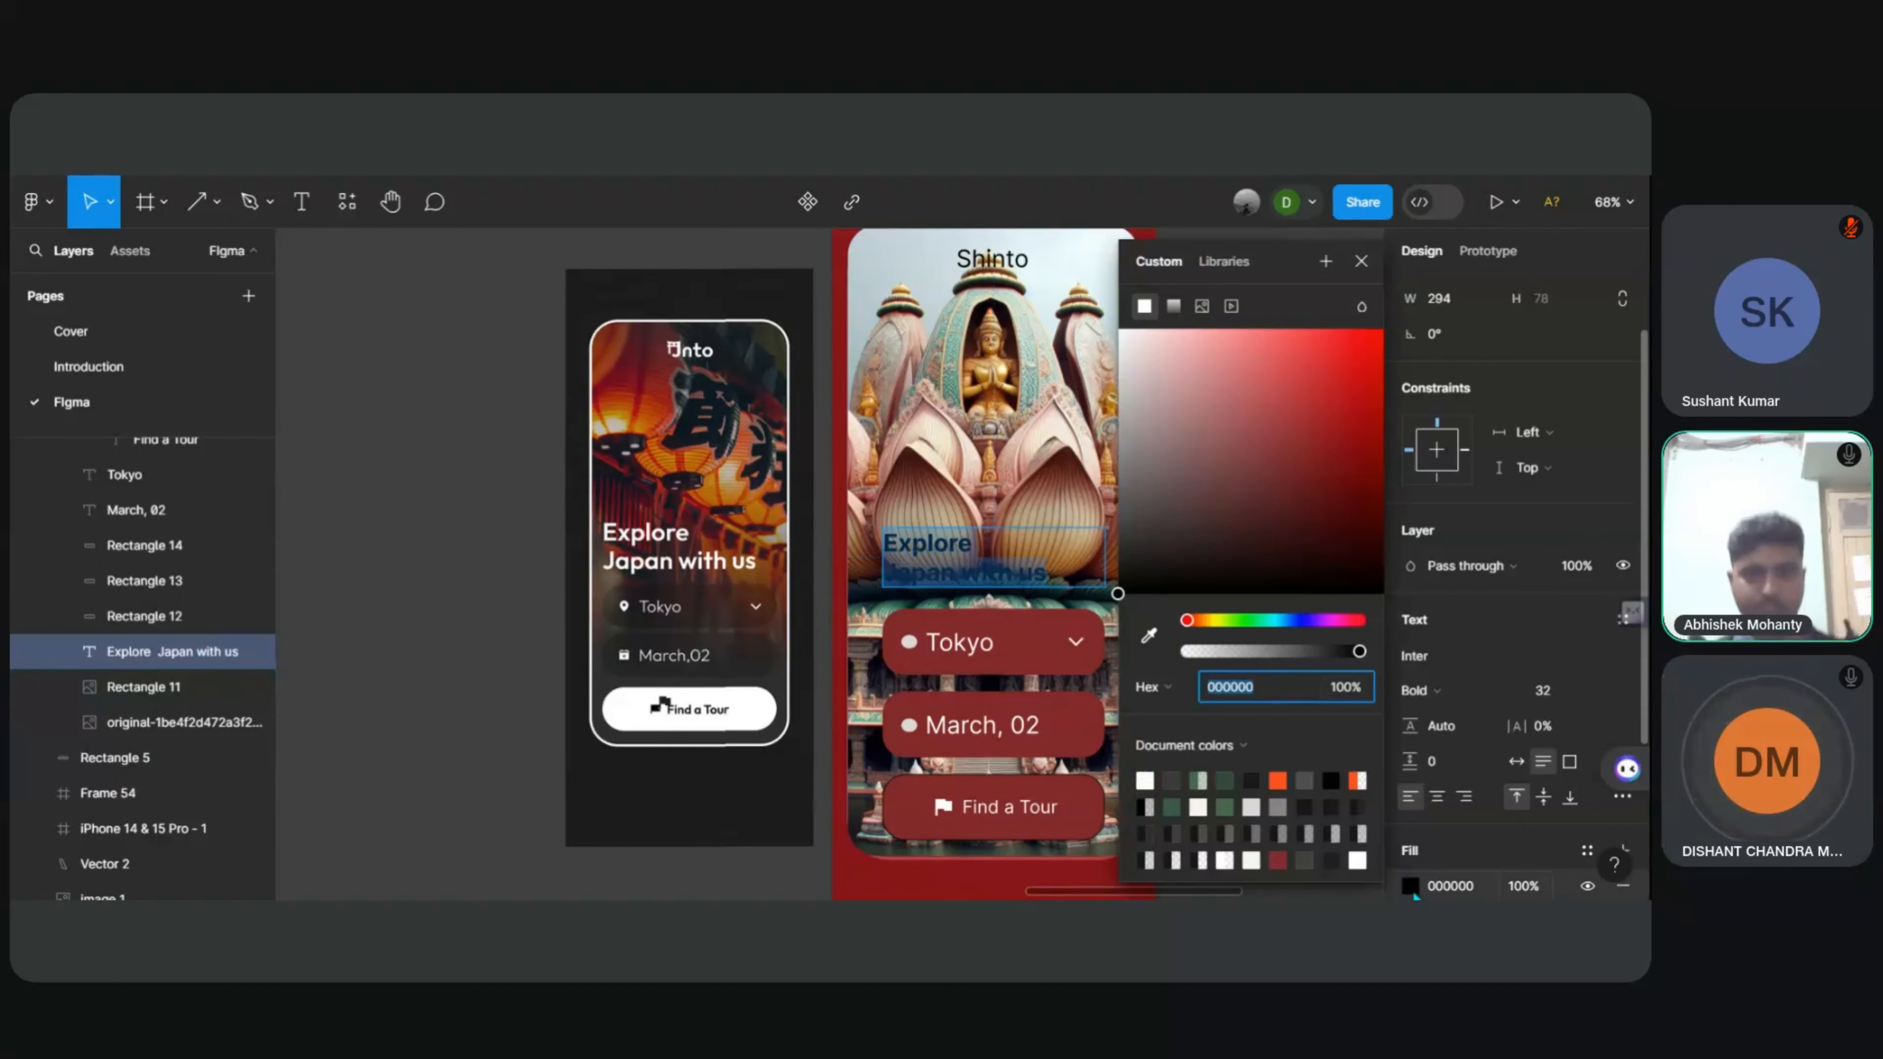
pyautogui.moveTo(1150, 453); pyautogui.dragTo(1118, 330)
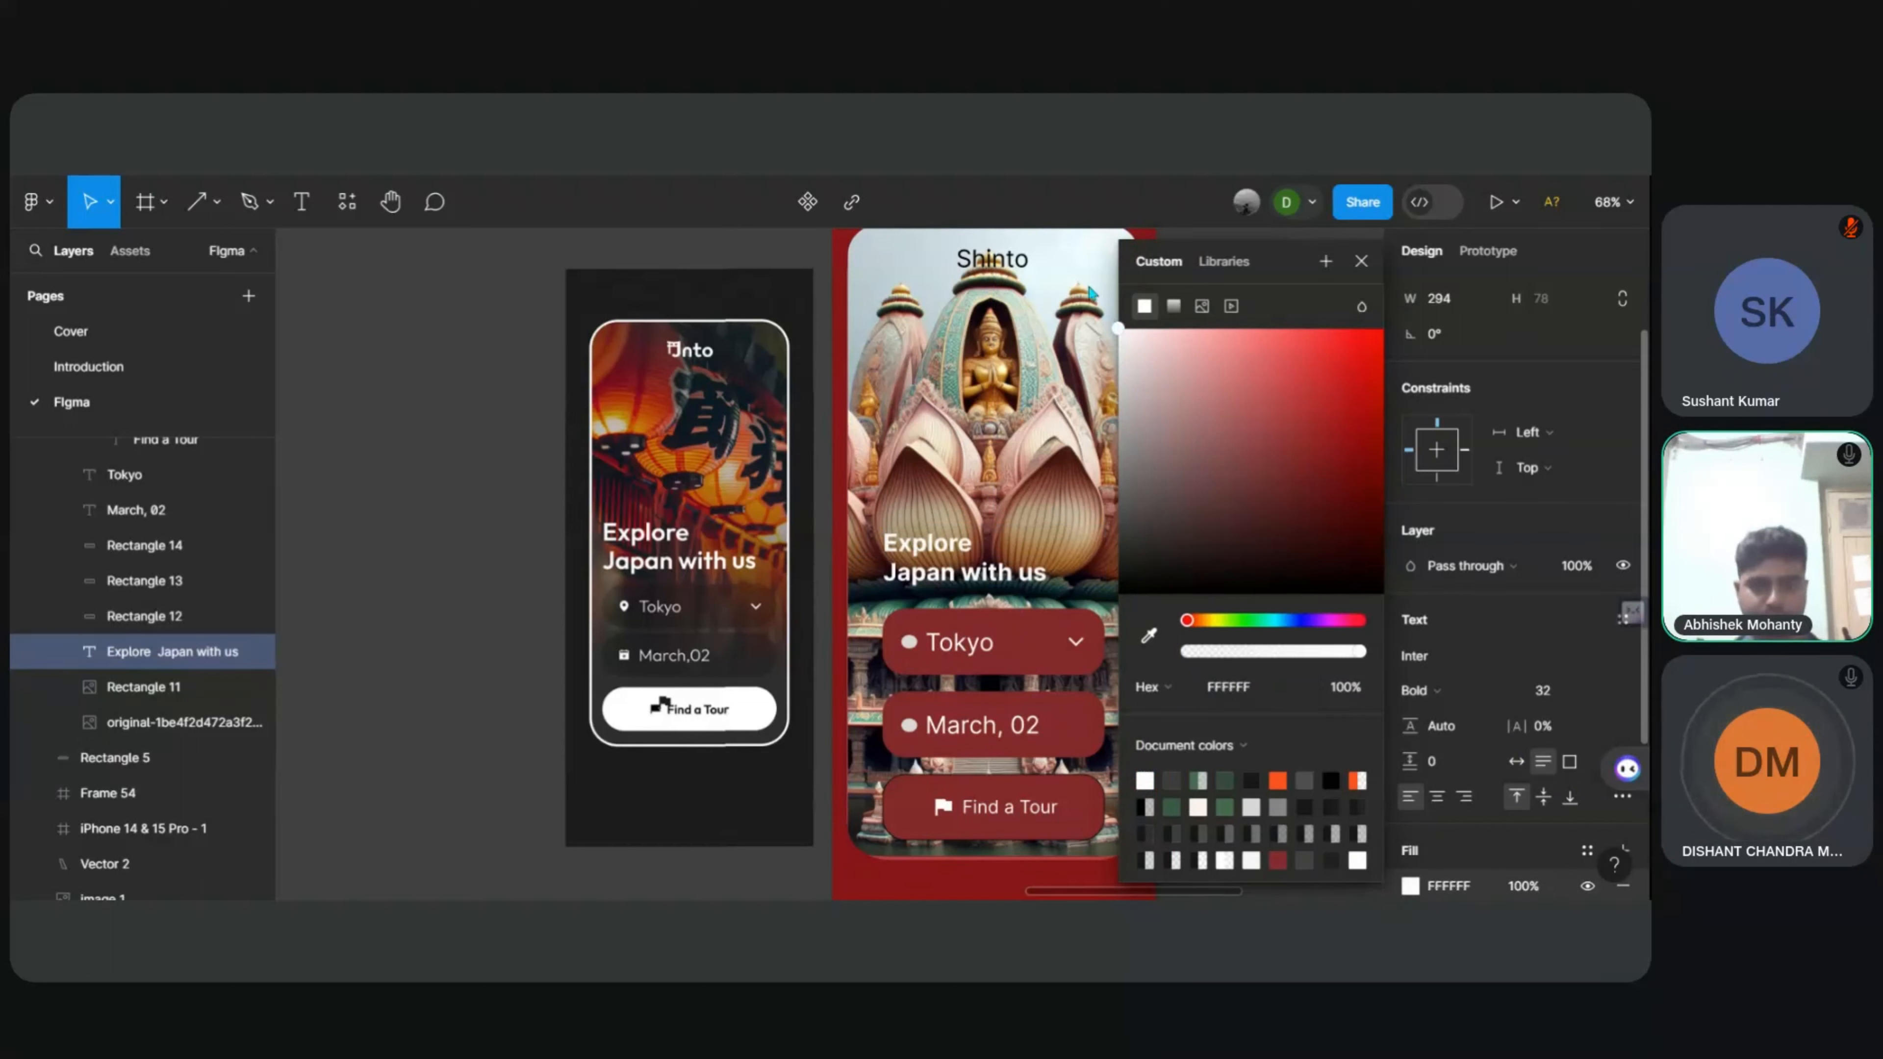
pyautogui.press('Escape')
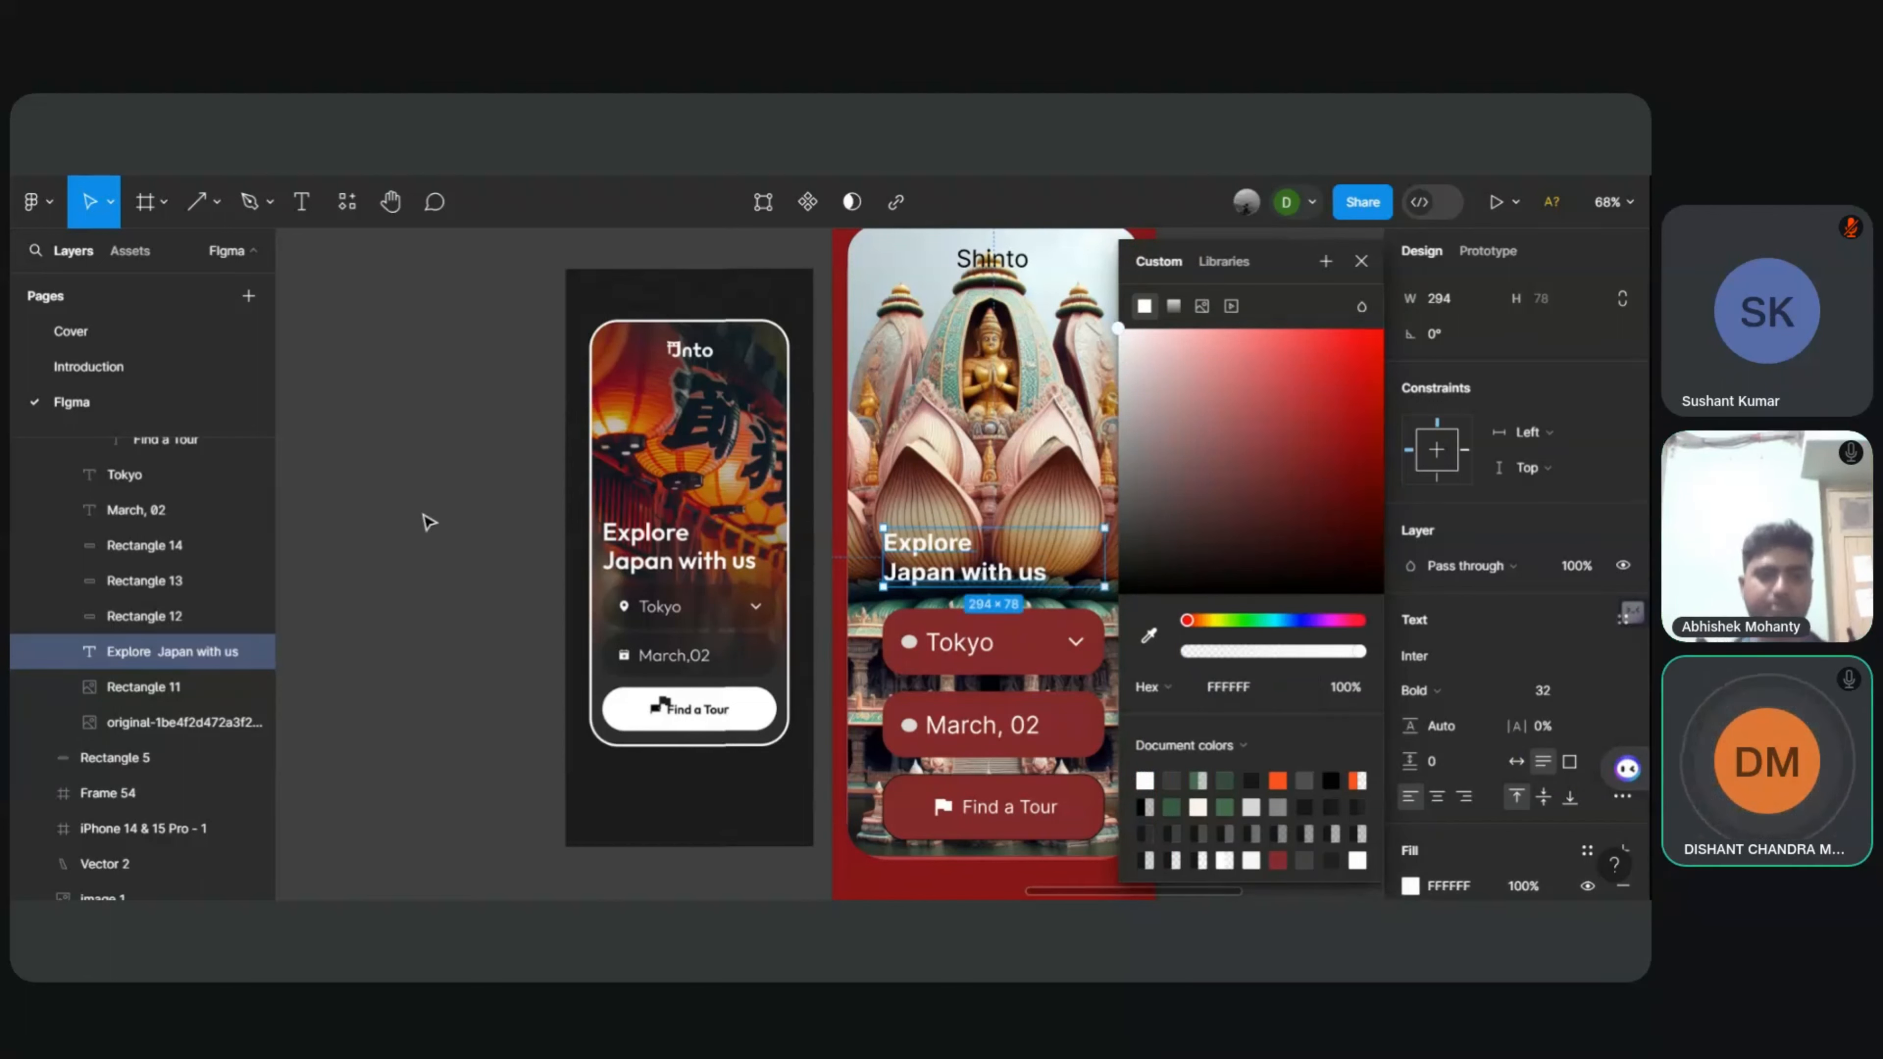
pyautogui.click(1360, 261)
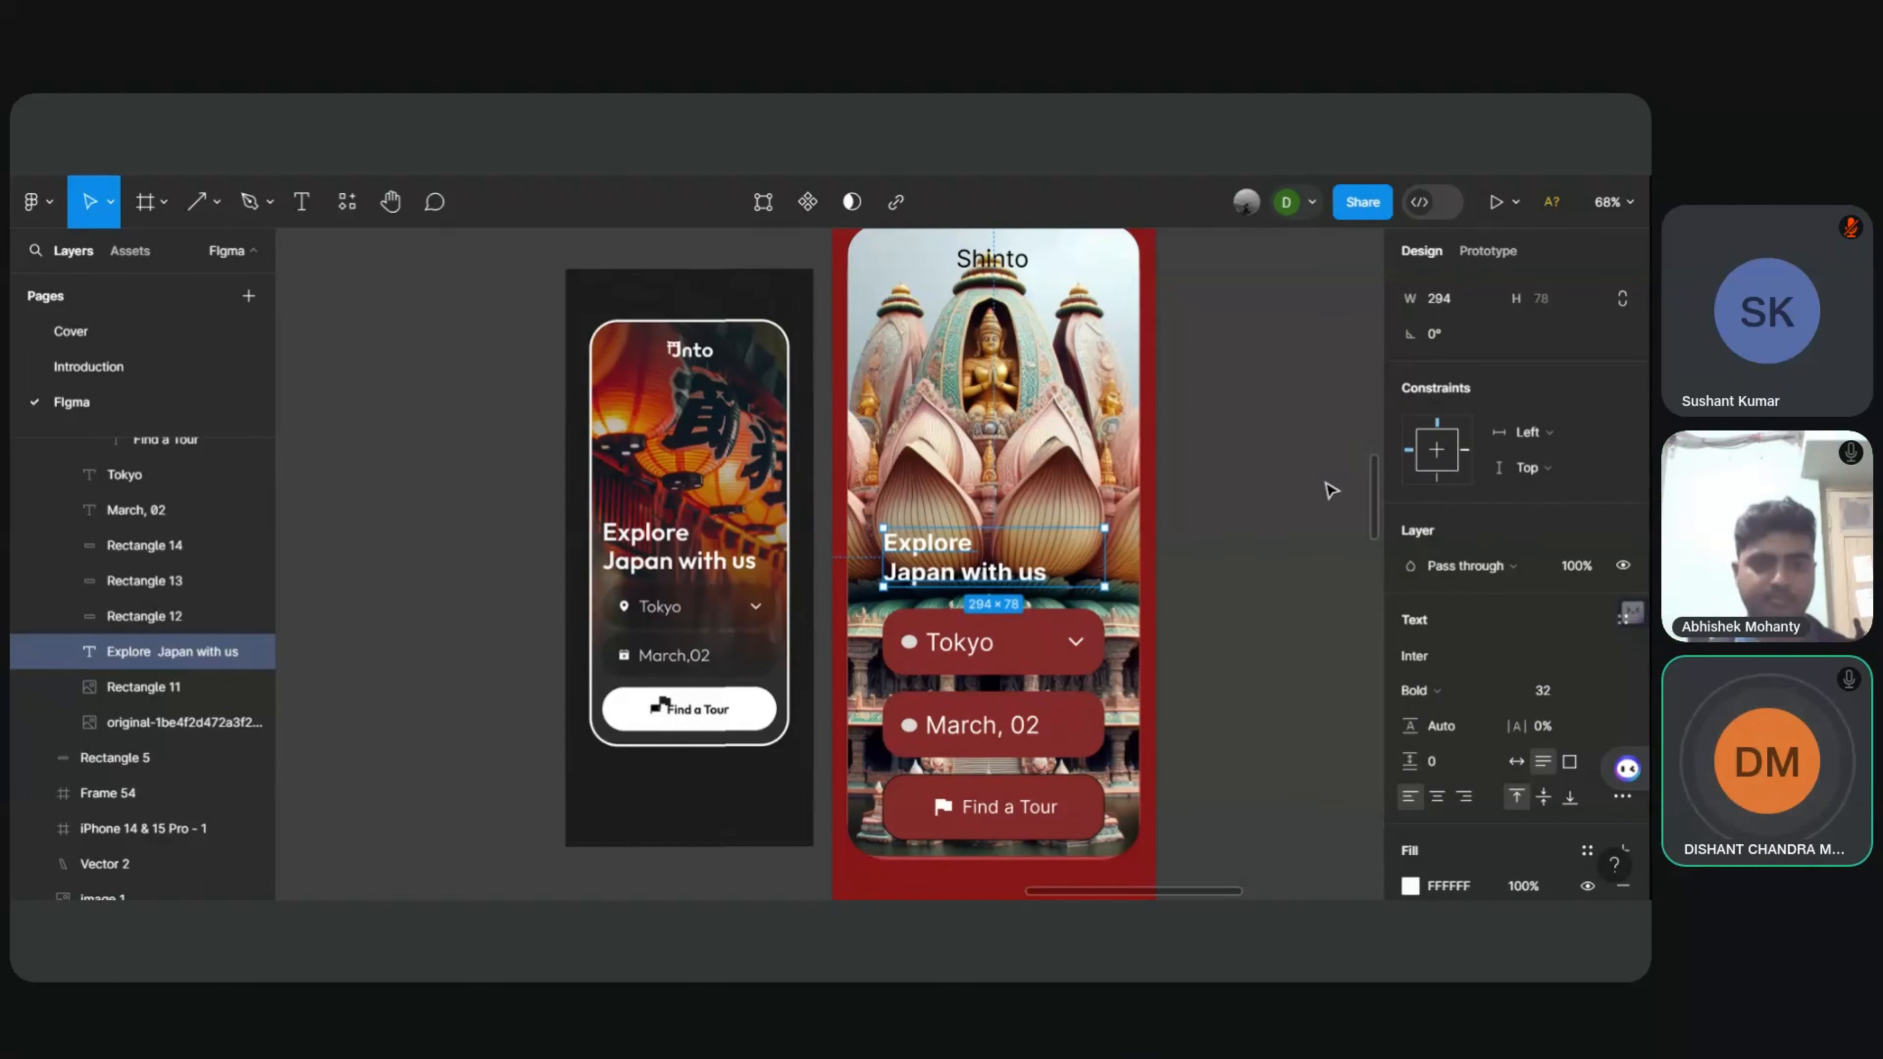
pyautogui.click(1314, 518)
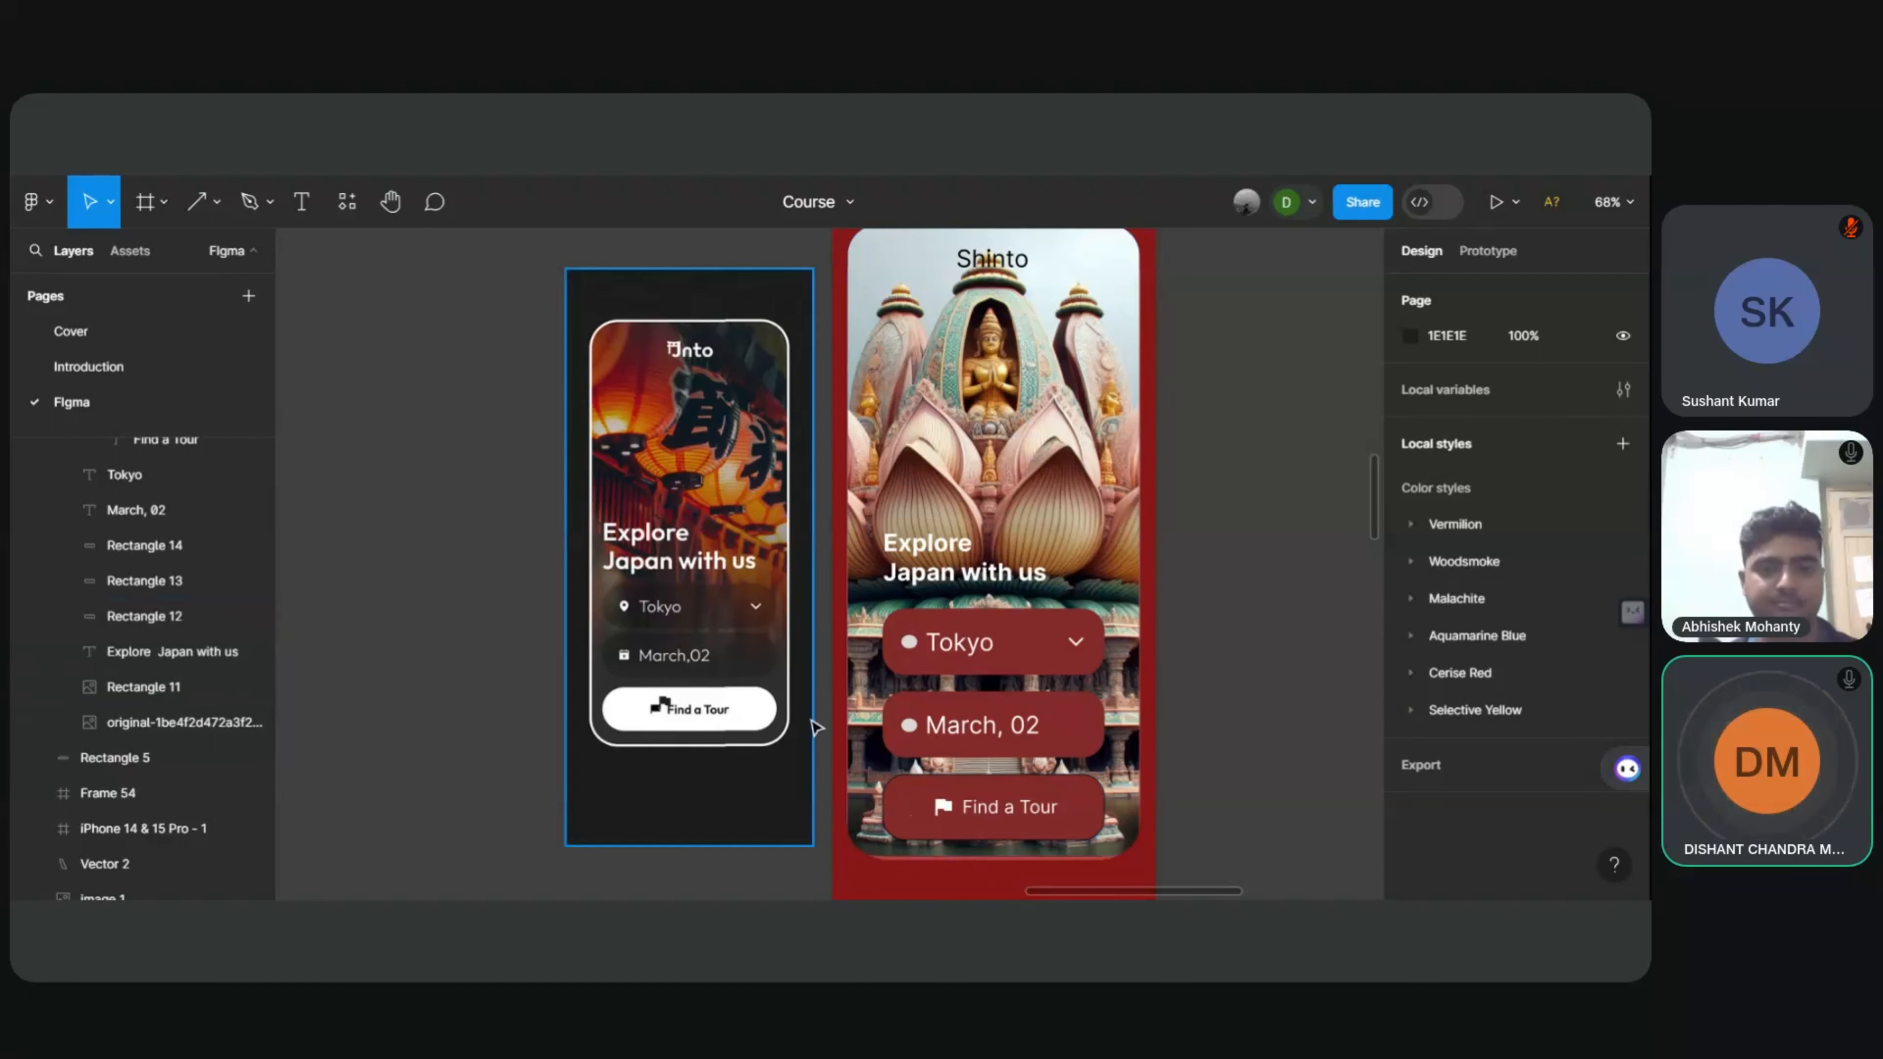
pyautogui.click(1067, 745)
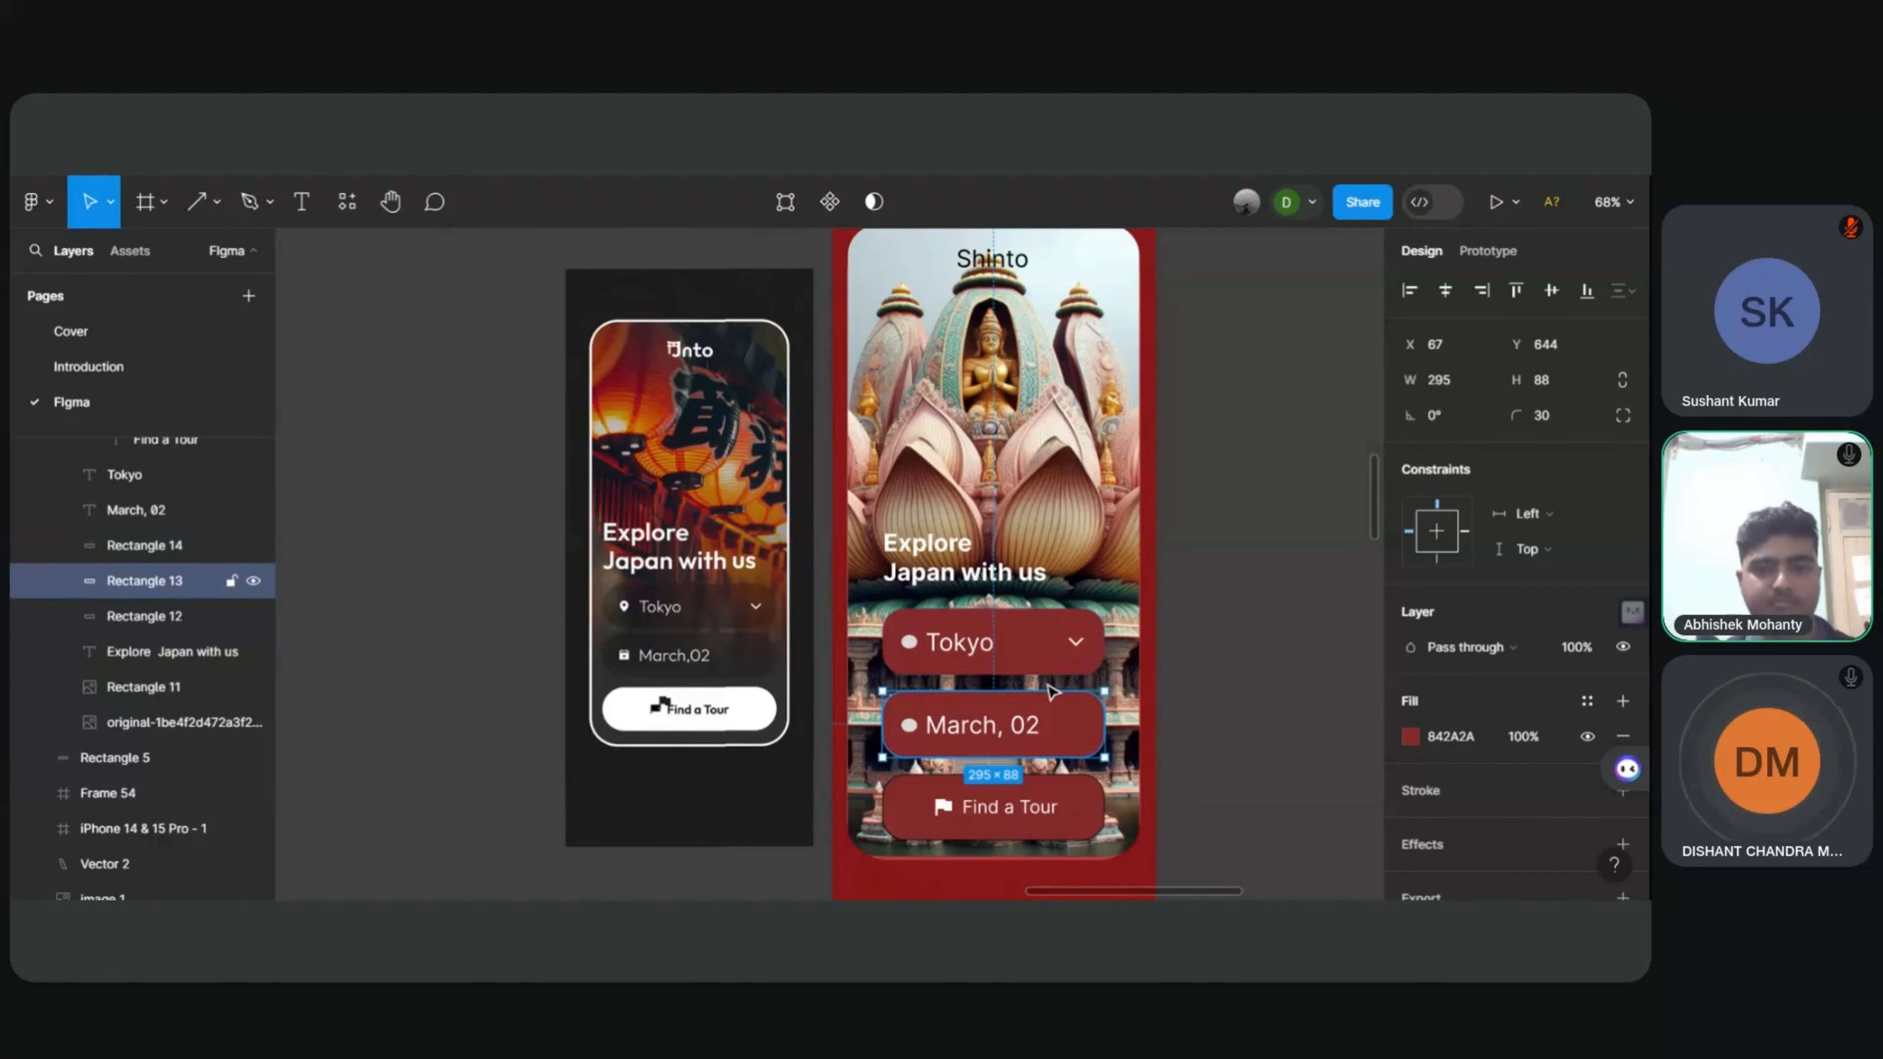
pyautogui.click(1048, 660)
pyautogui.click(1063, 715)
pyautogui.click(1044, 657)
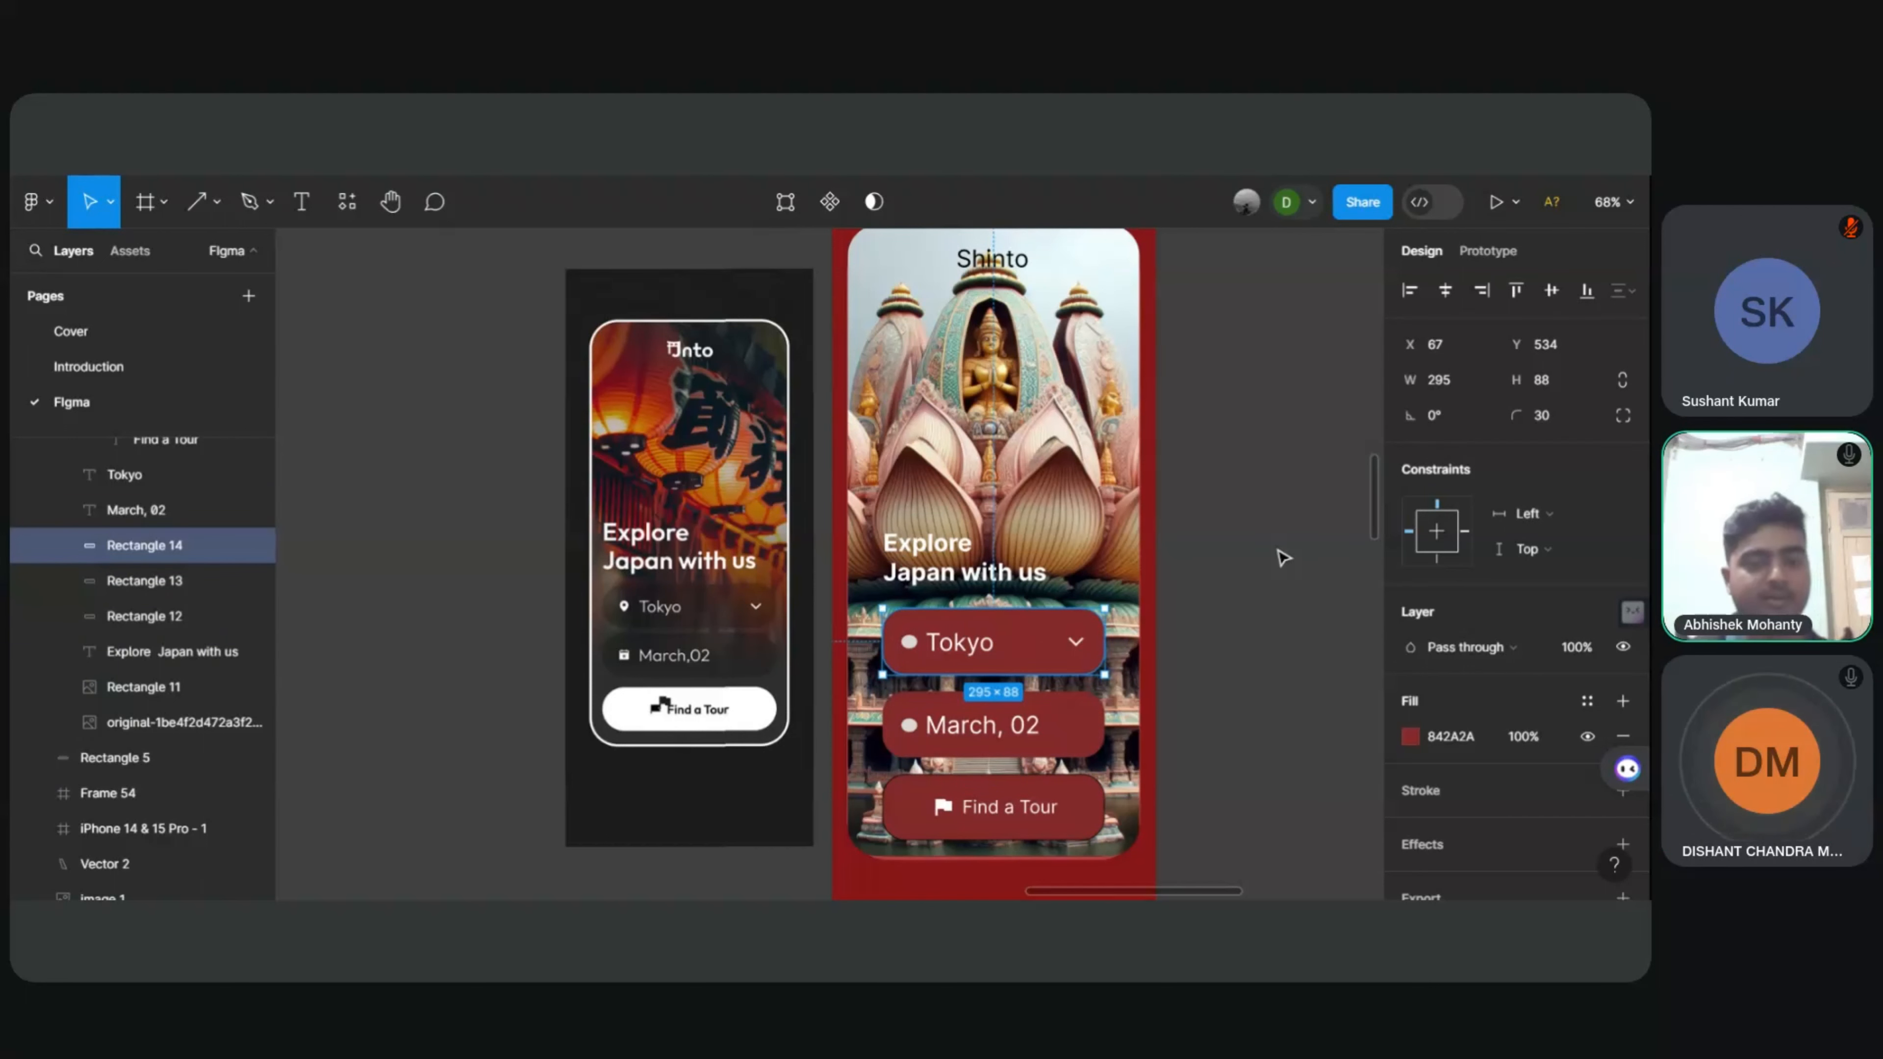
pyautogui.click(1283, 558)
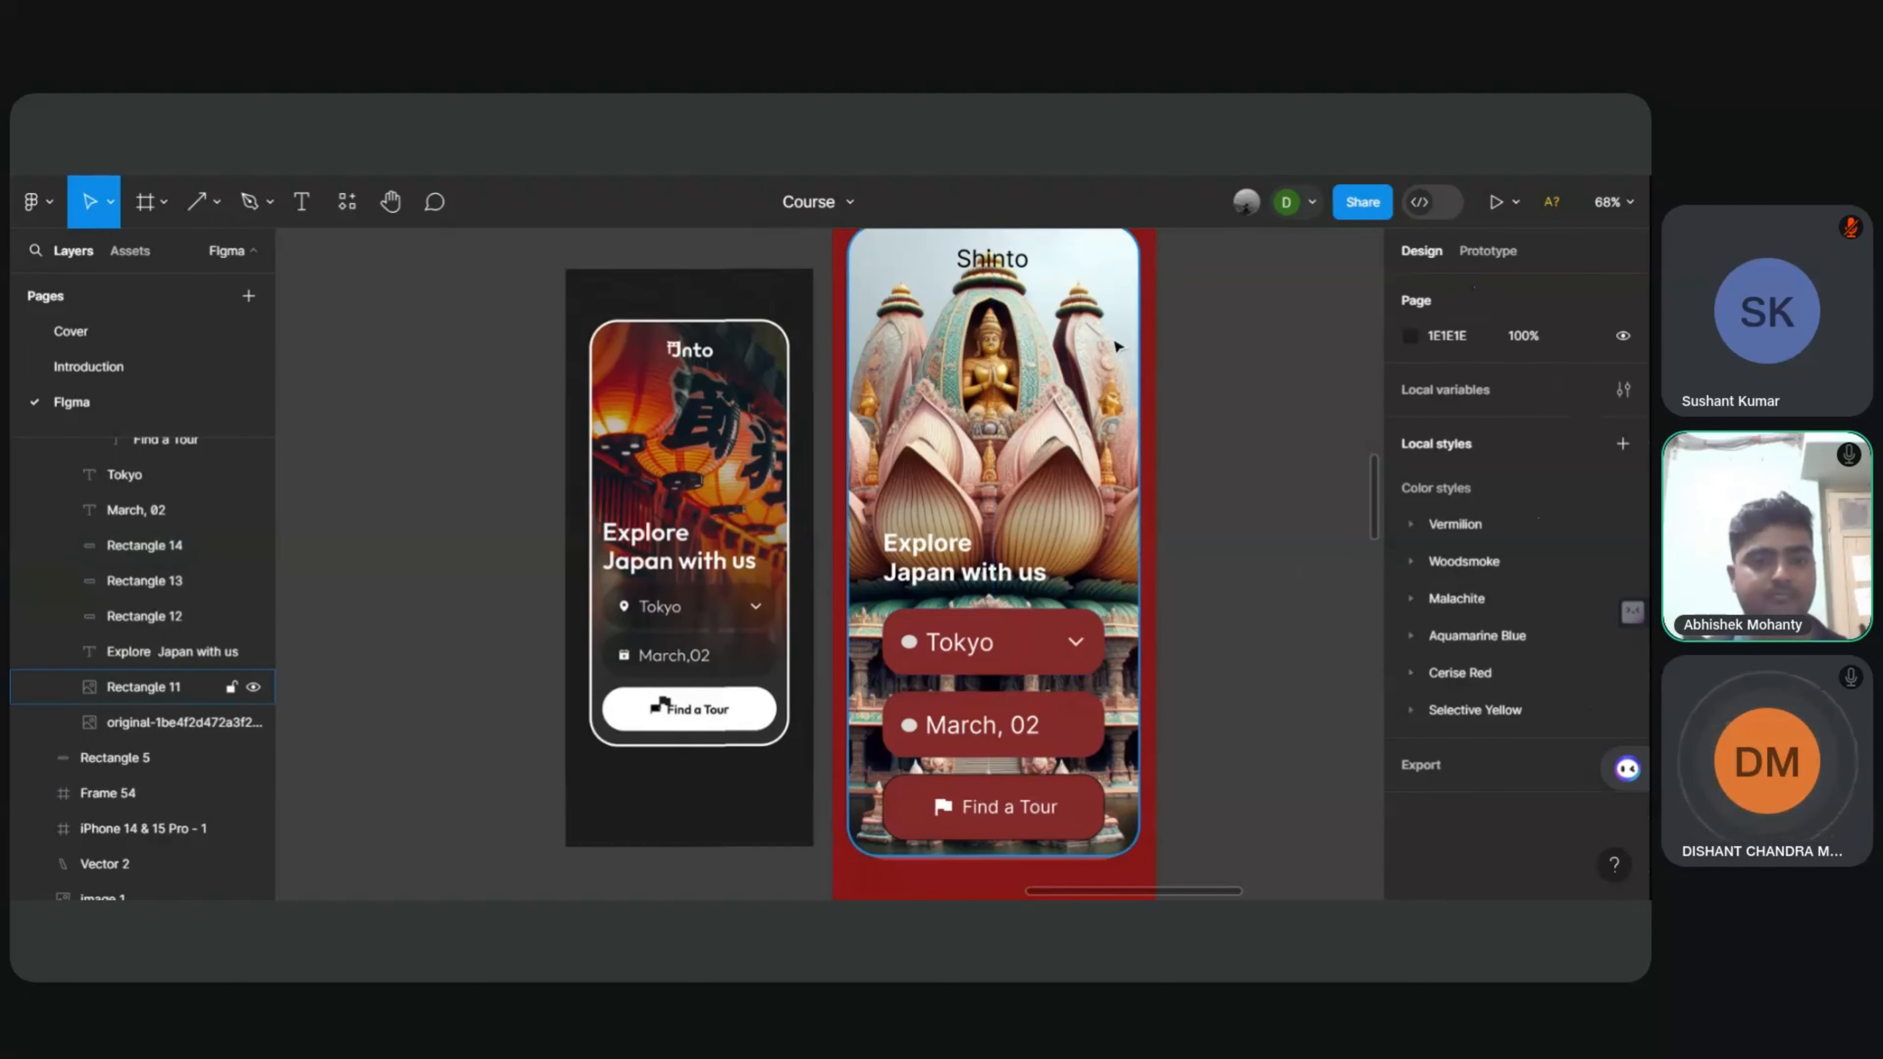
# Step: Add a white (FFFFFF) stroke positioned outside the edge of the temple-image background rectangle
pyautogui.click(1095, 341)
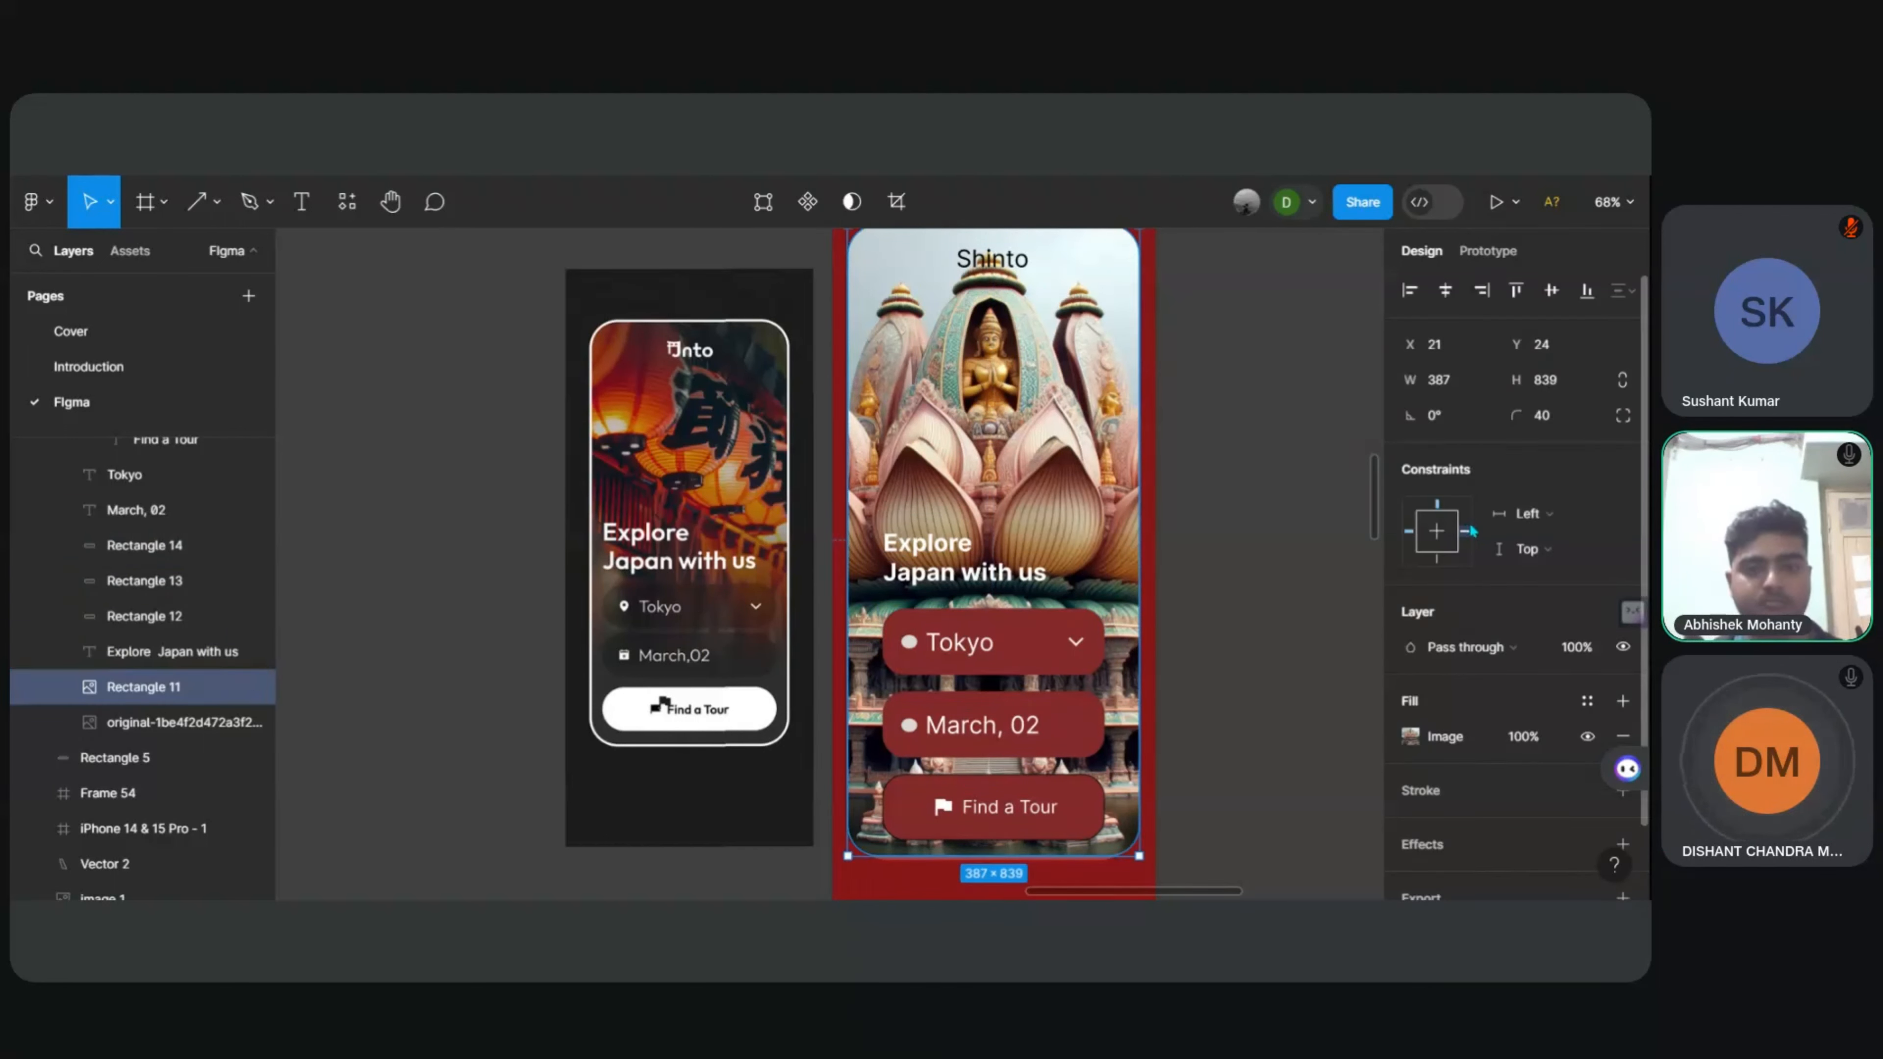
pyautogui.scroll(-2, 1505, 593)
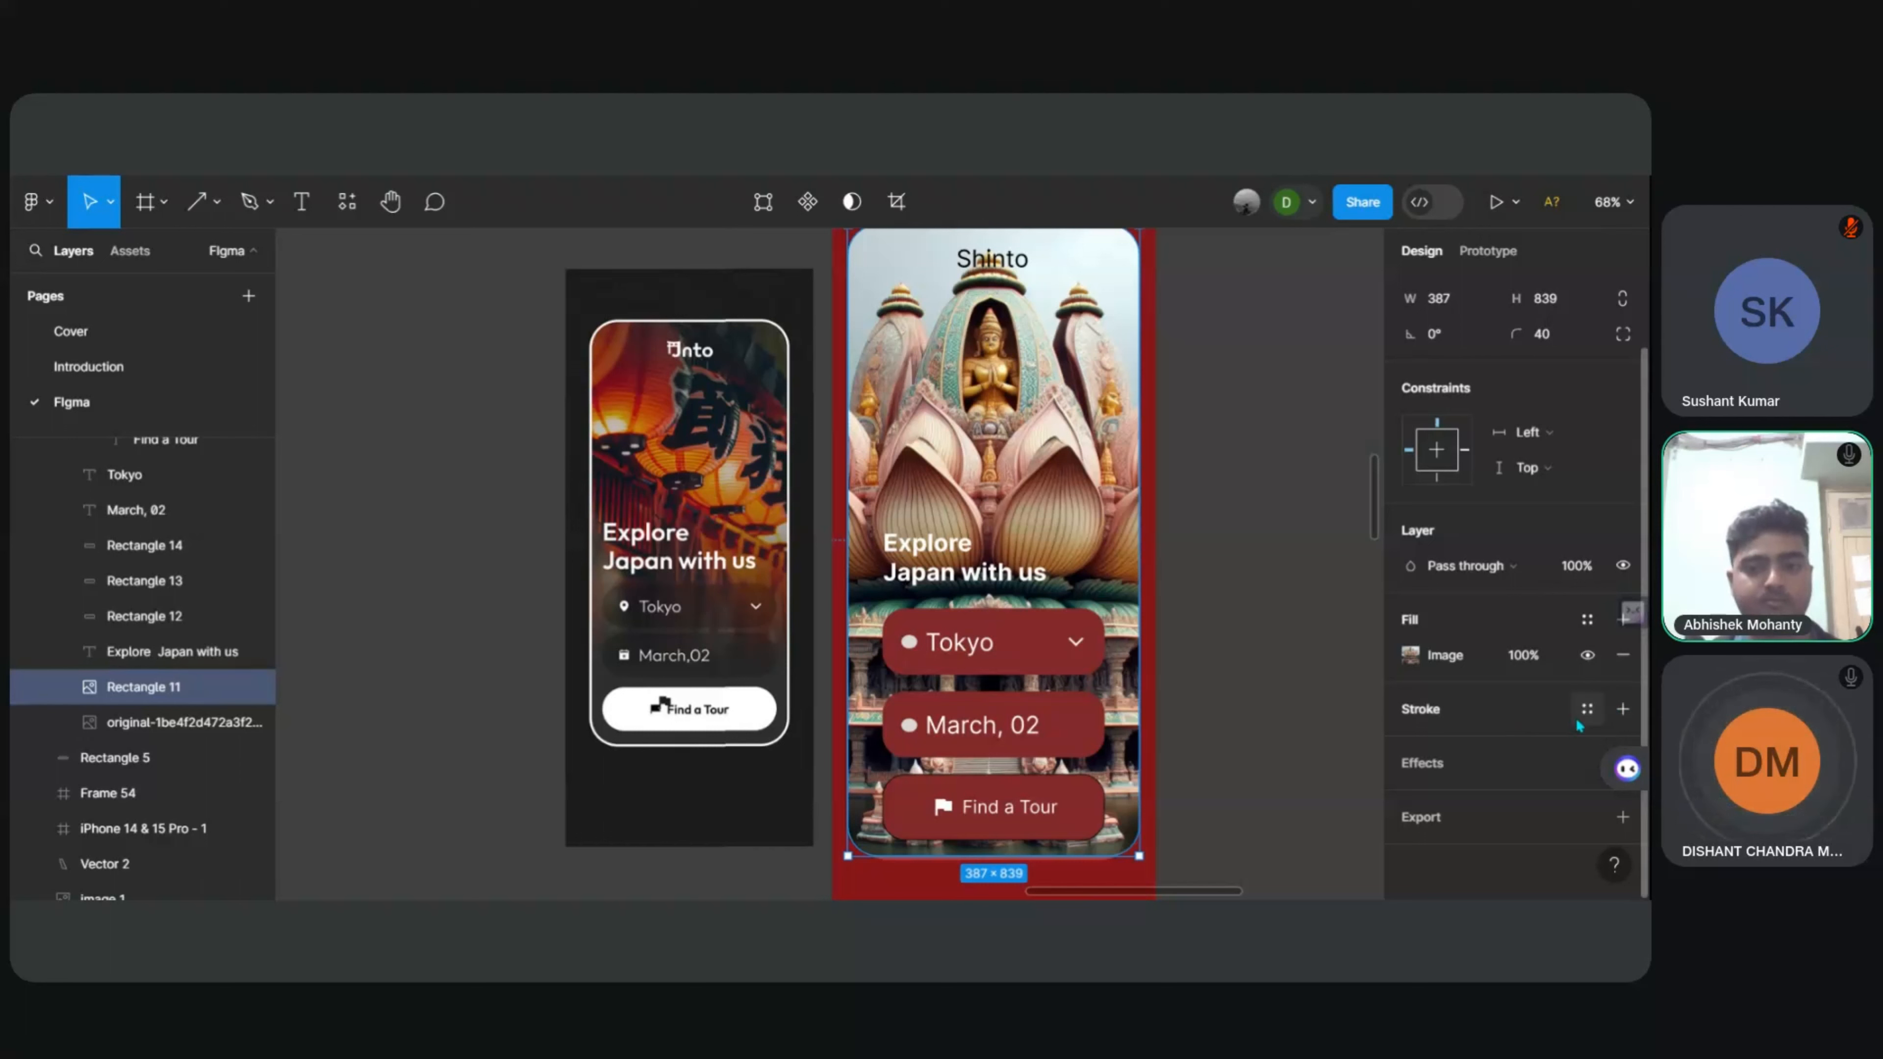
pyautogui.click(1621, 711)
pyautogui.scroll(-2, 1438, 668)
pyautogui.click(1422, 709)
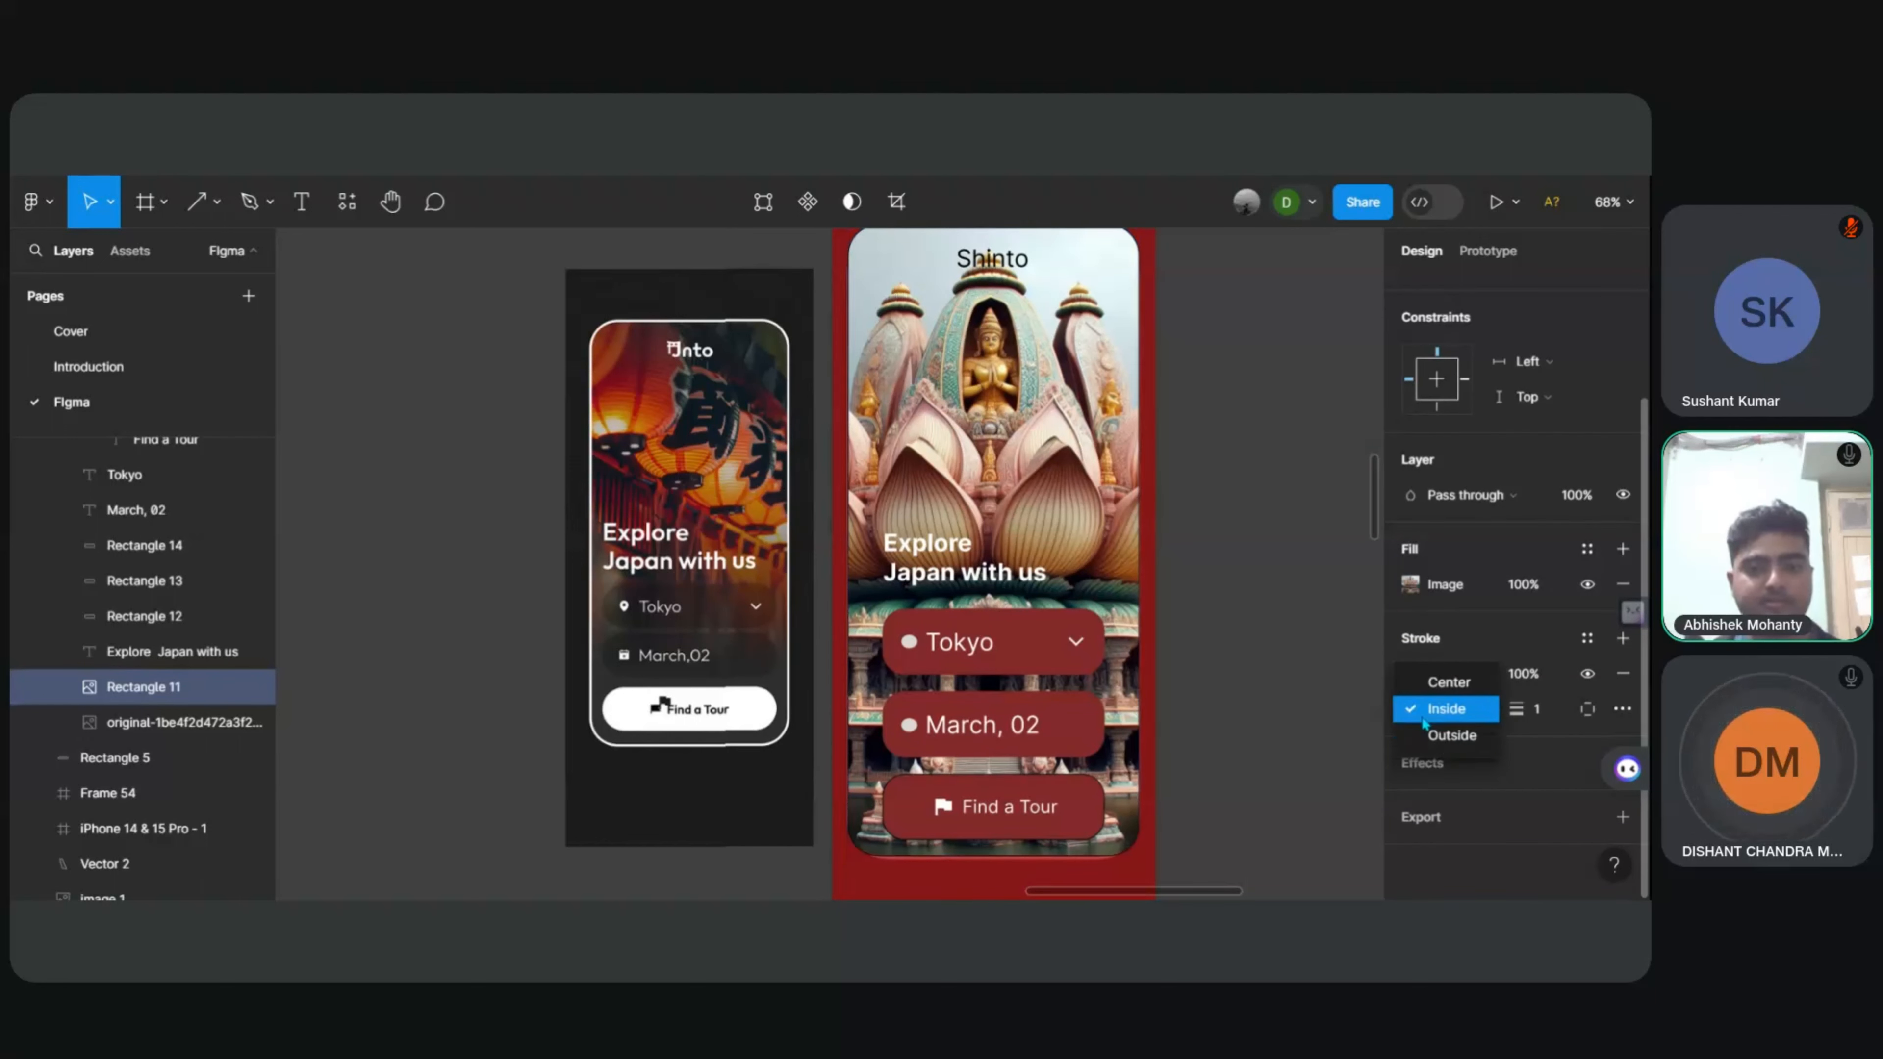
pyautogui.click(1435, 736)
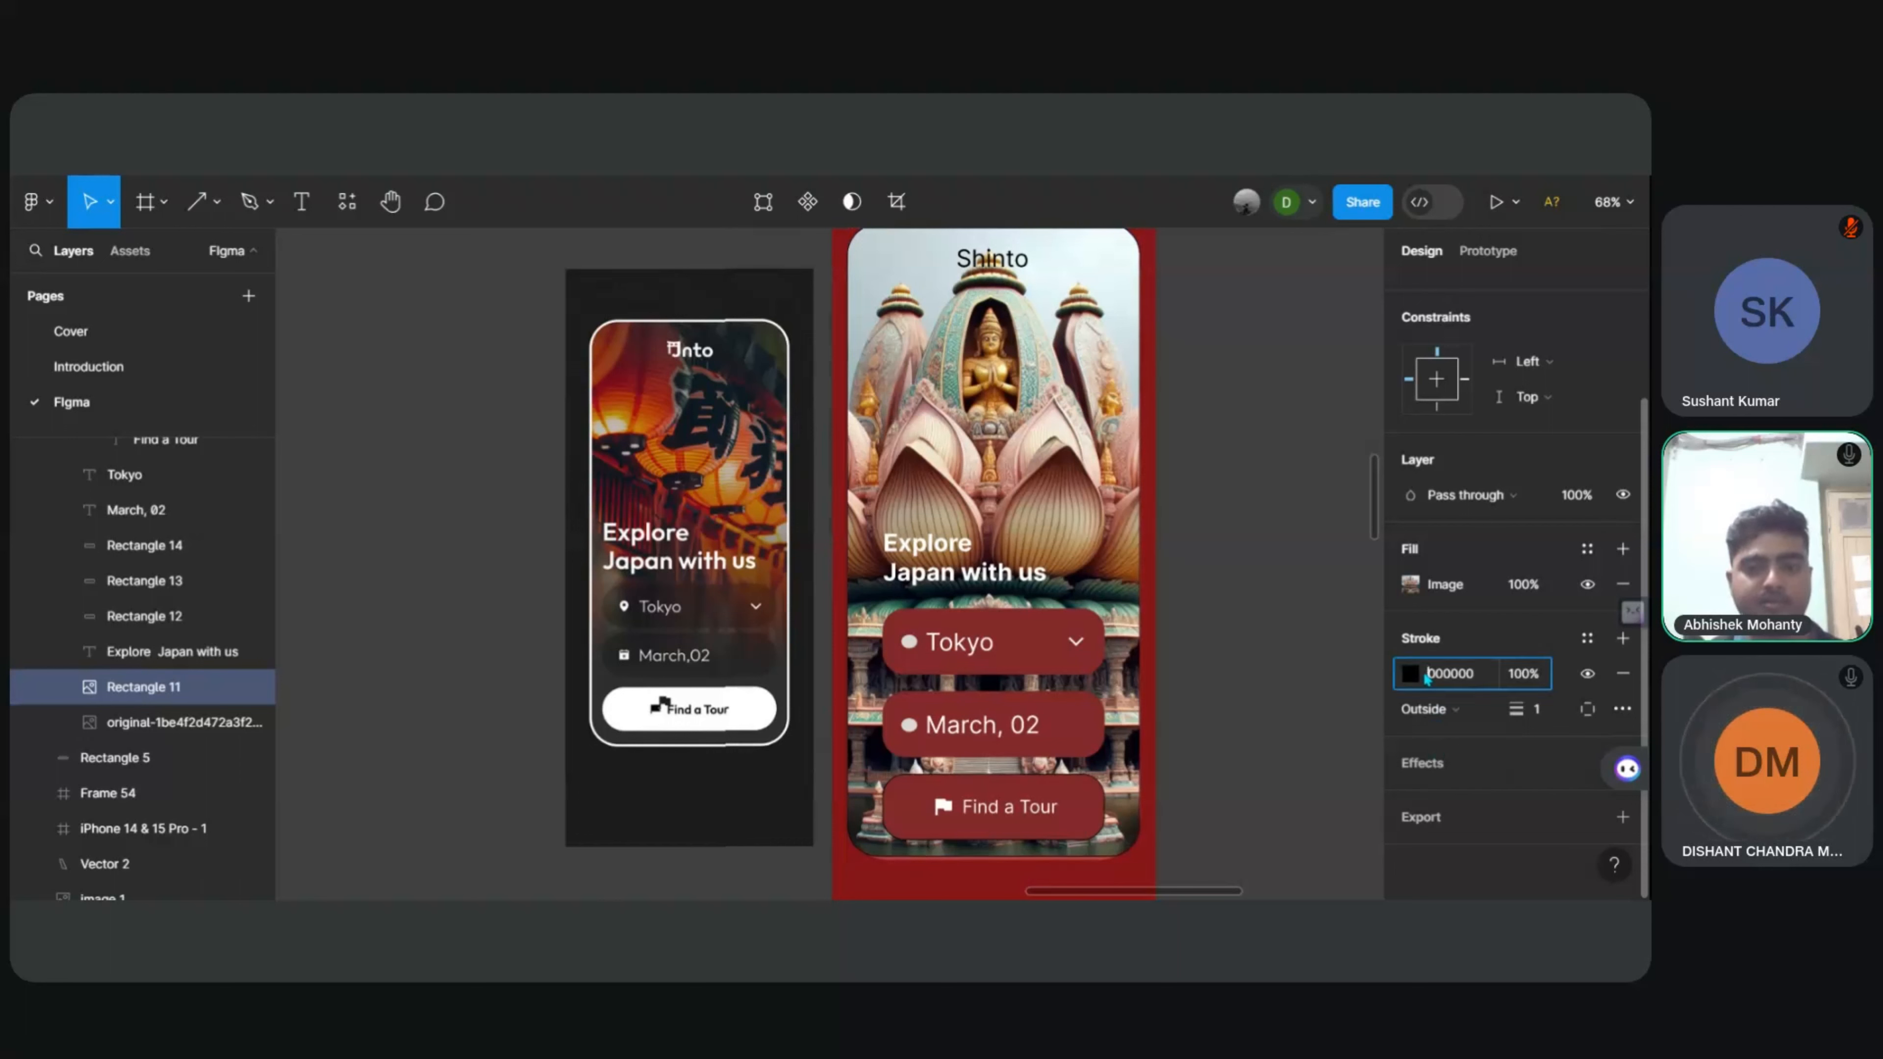
pyautogui.click(1409, 673)
pyautogui.moveTo(1164, 402); pyautogui.dragTo(1097, 310)
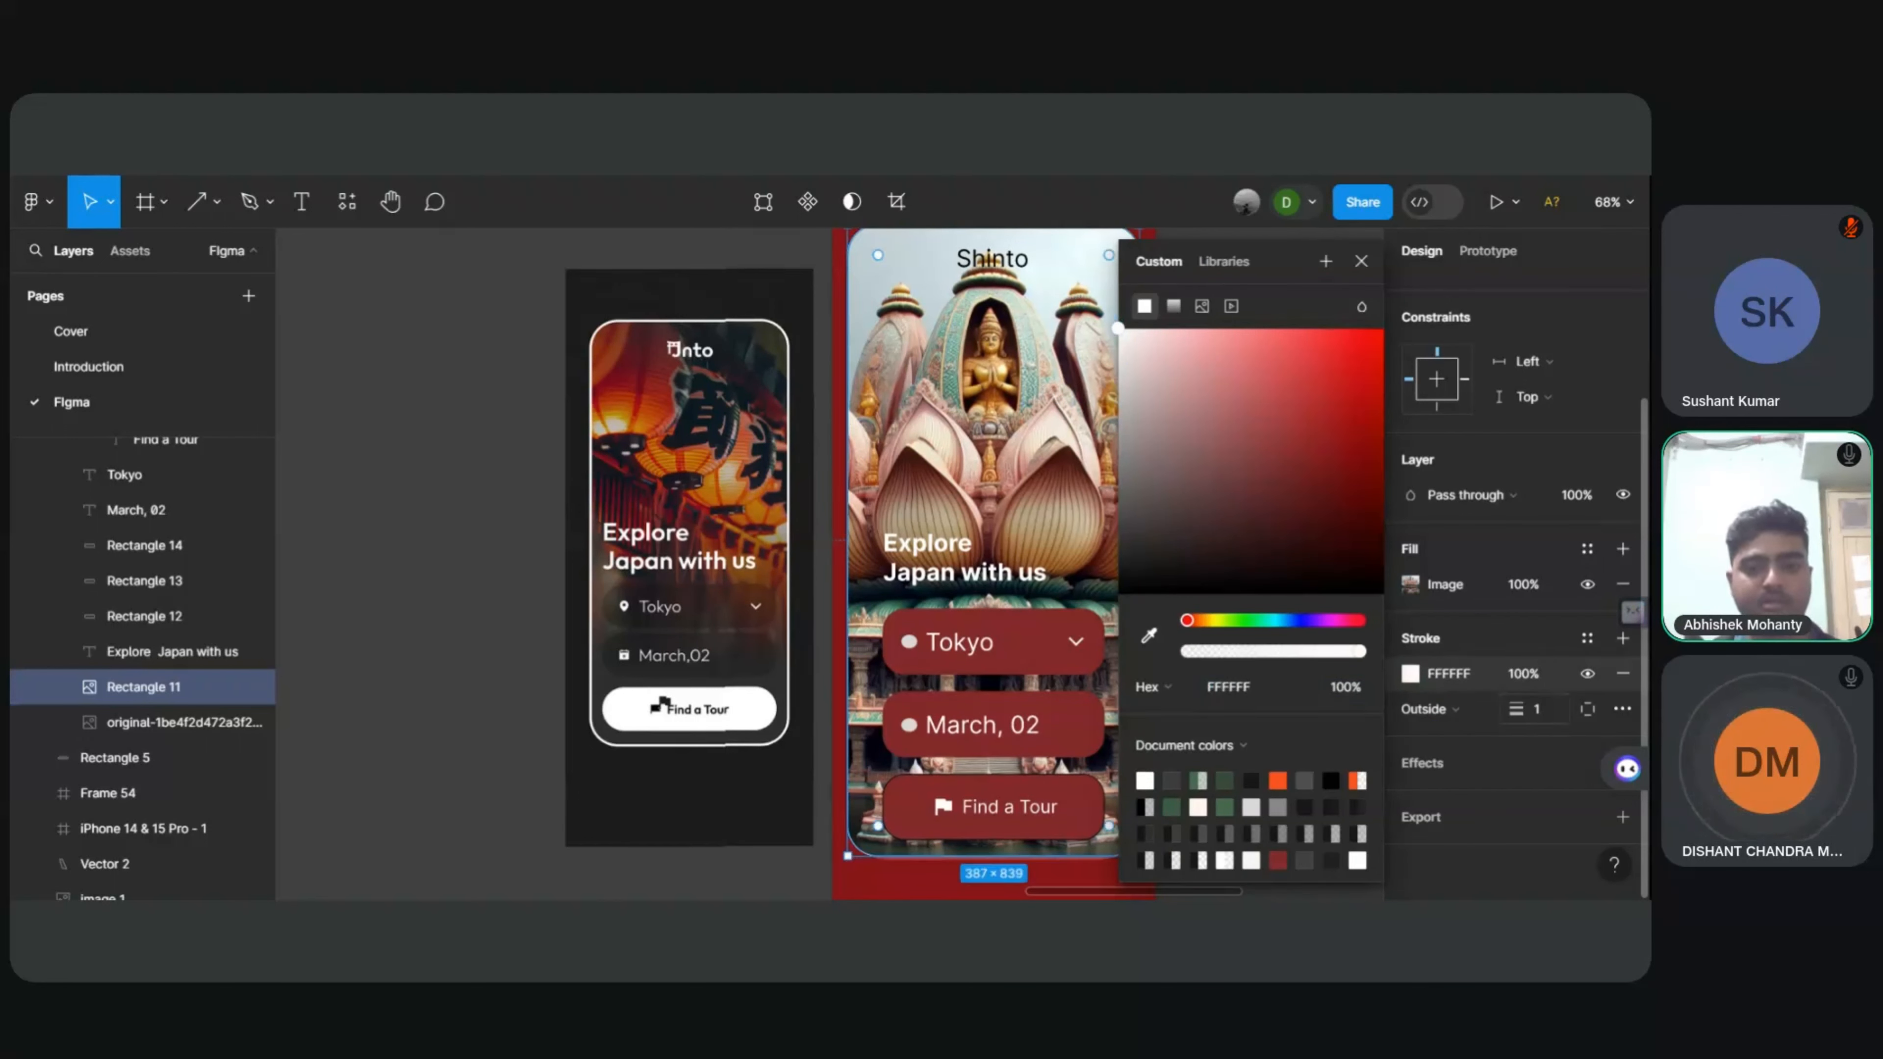
# Step: Set the stroke weight of the background rectangle to 10
pyautogui.click(1454, 720)
pyautogui.click(1525, 730)
pyautogui.click(1524, 442)
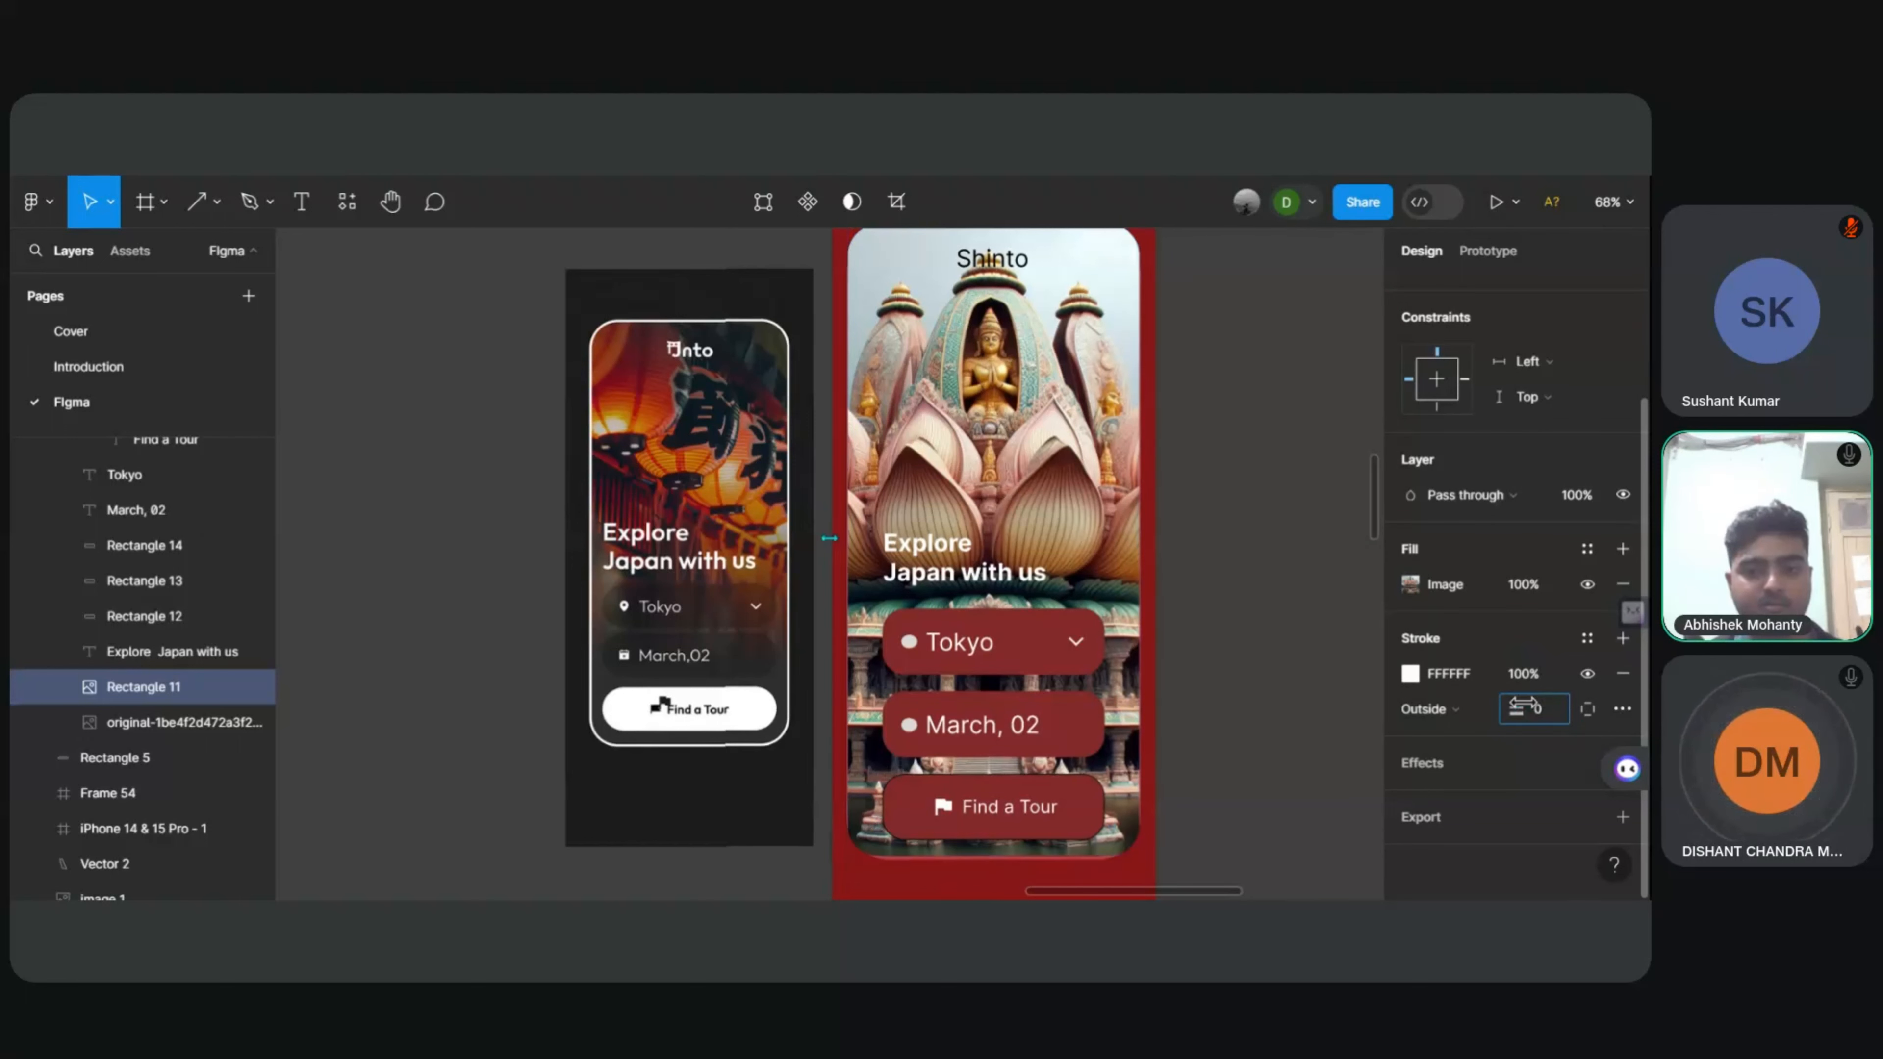
pyautogui.click(1540, 709)
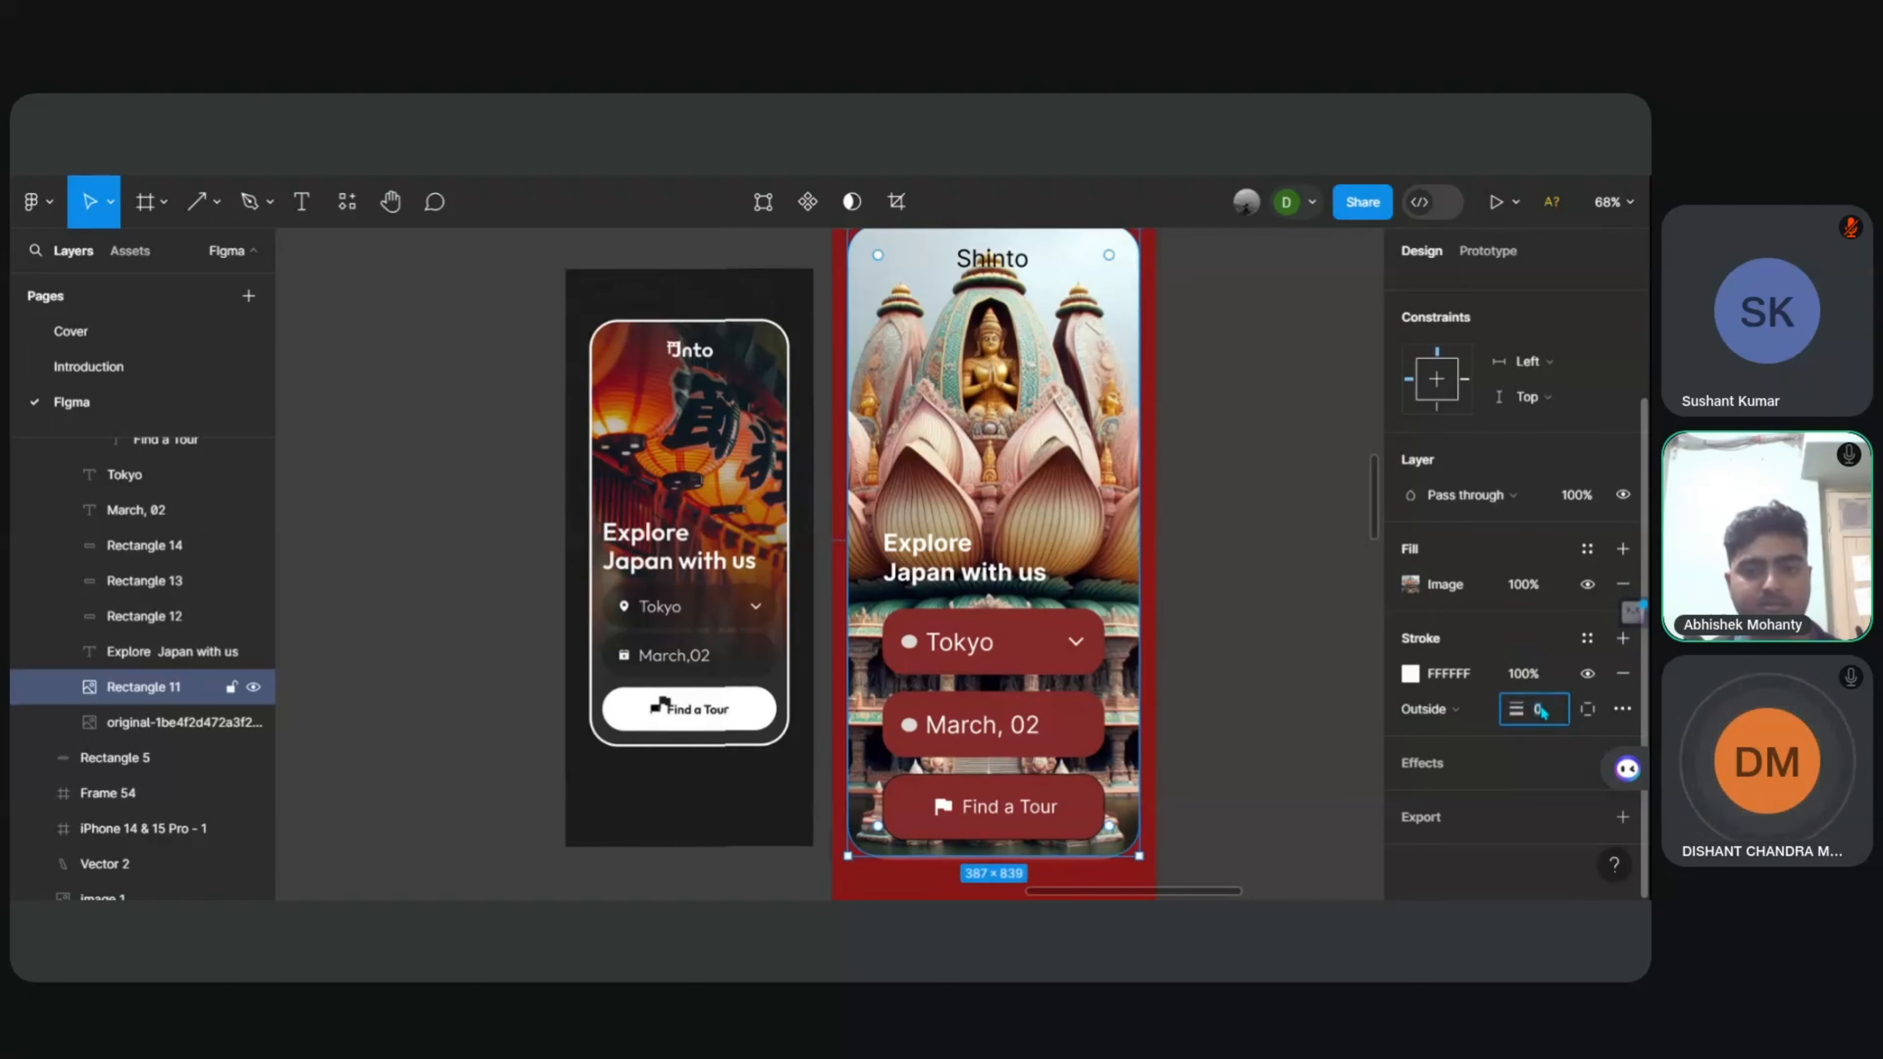
pyautogui.write('10')
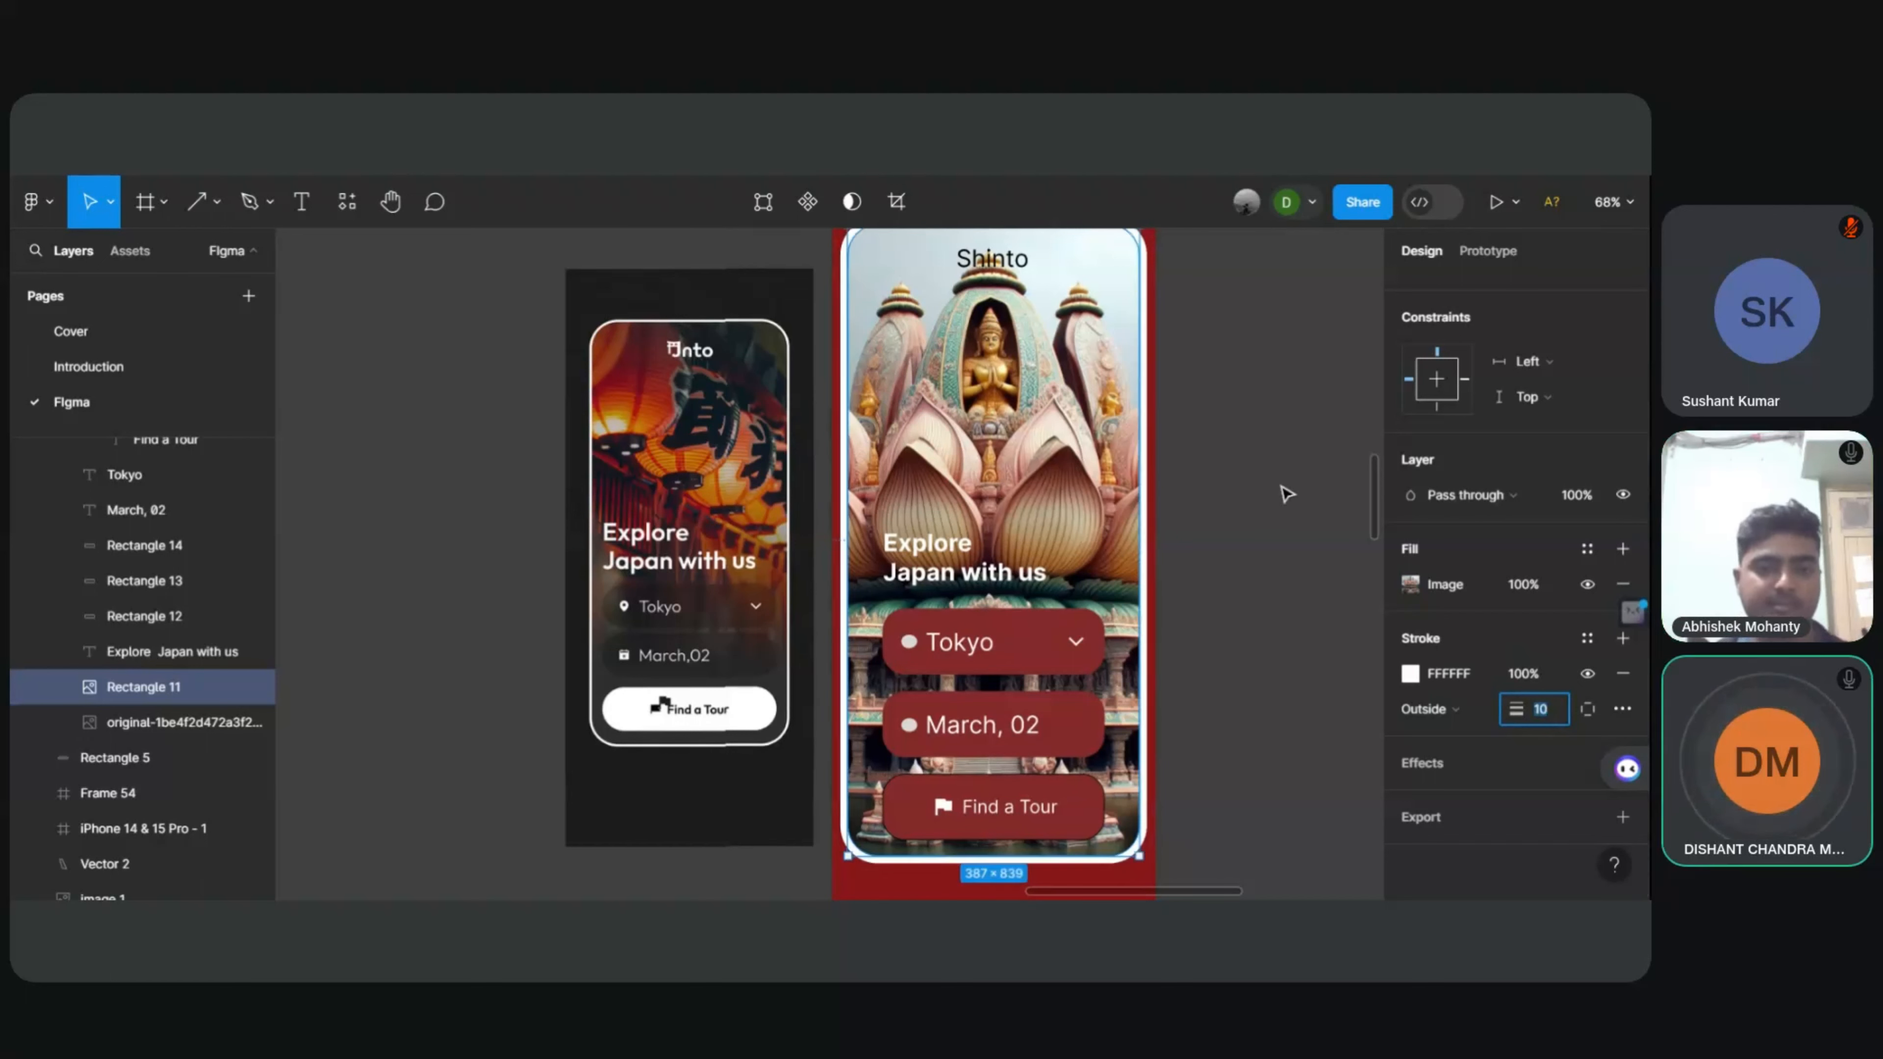
pyautogui.click(1286, 495)
pyautogui.scroll(2, 1320, 504)
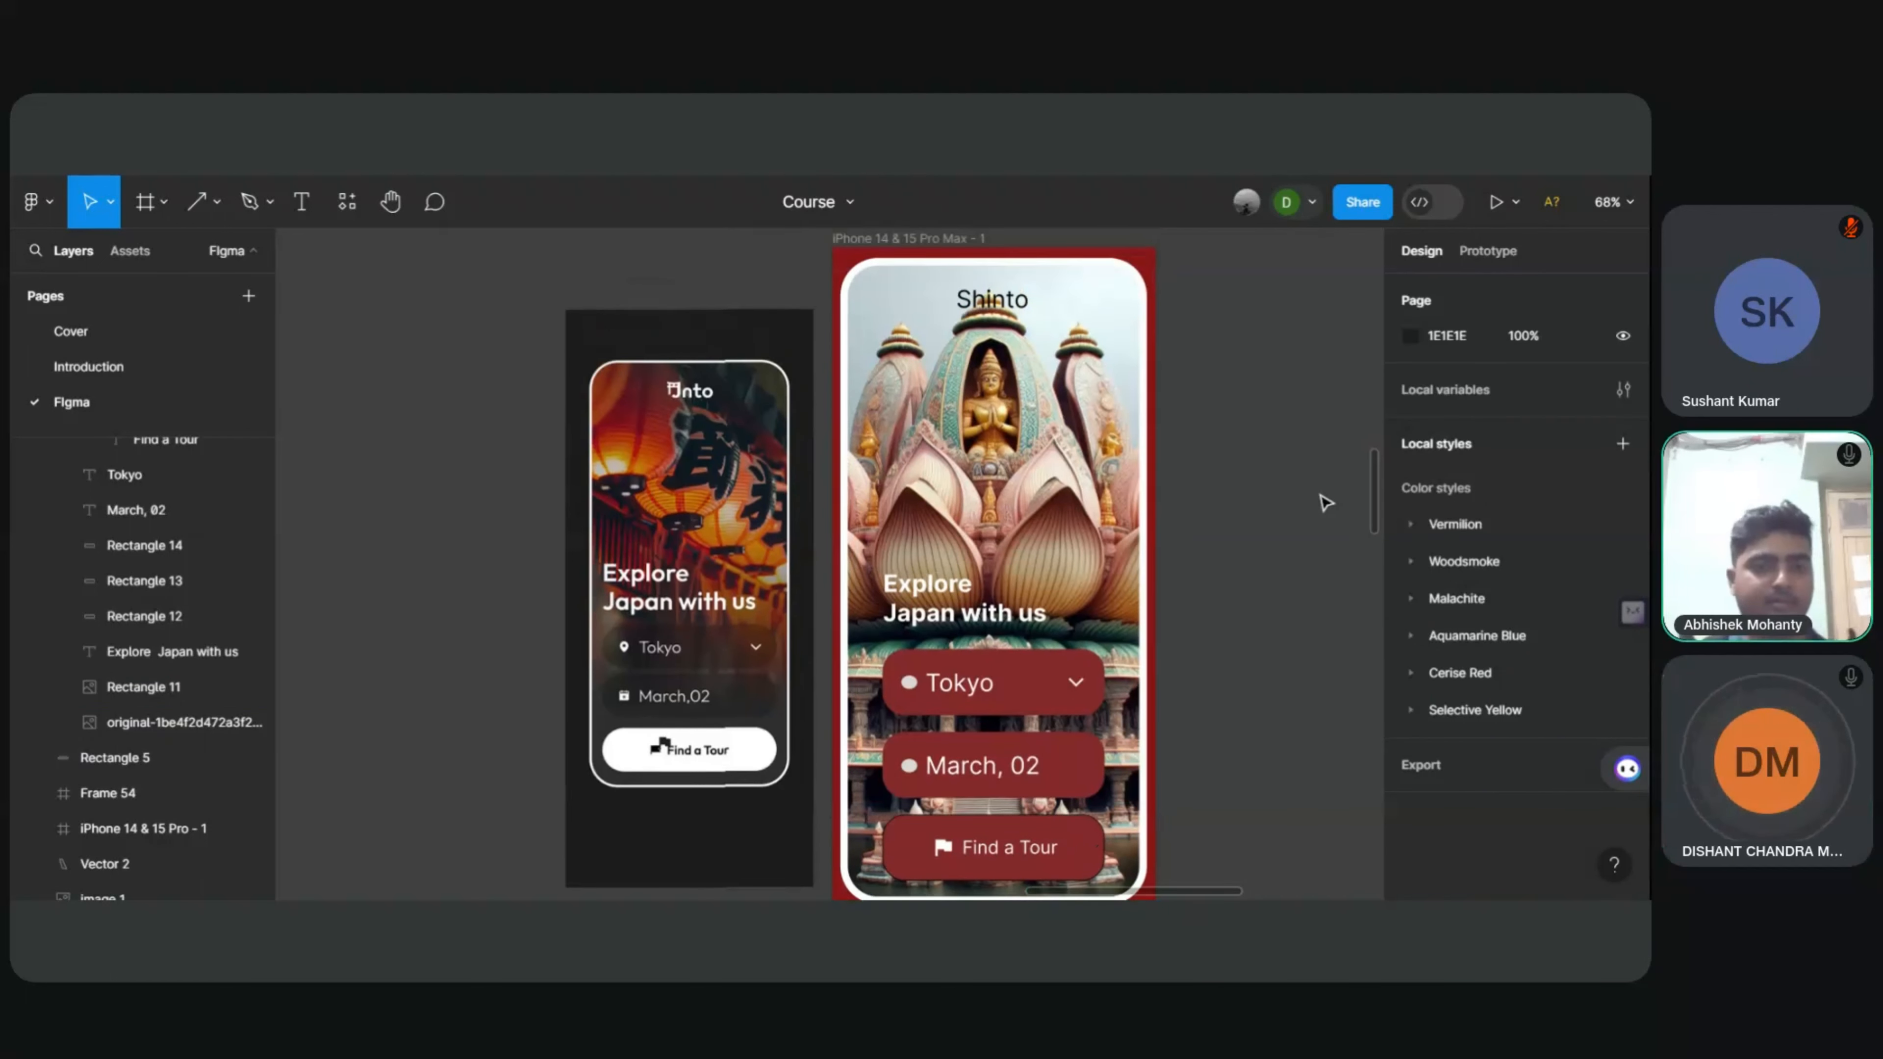
pyautogui.scroll(-1, 1325, 503)
pyautogui.click(994, 668)
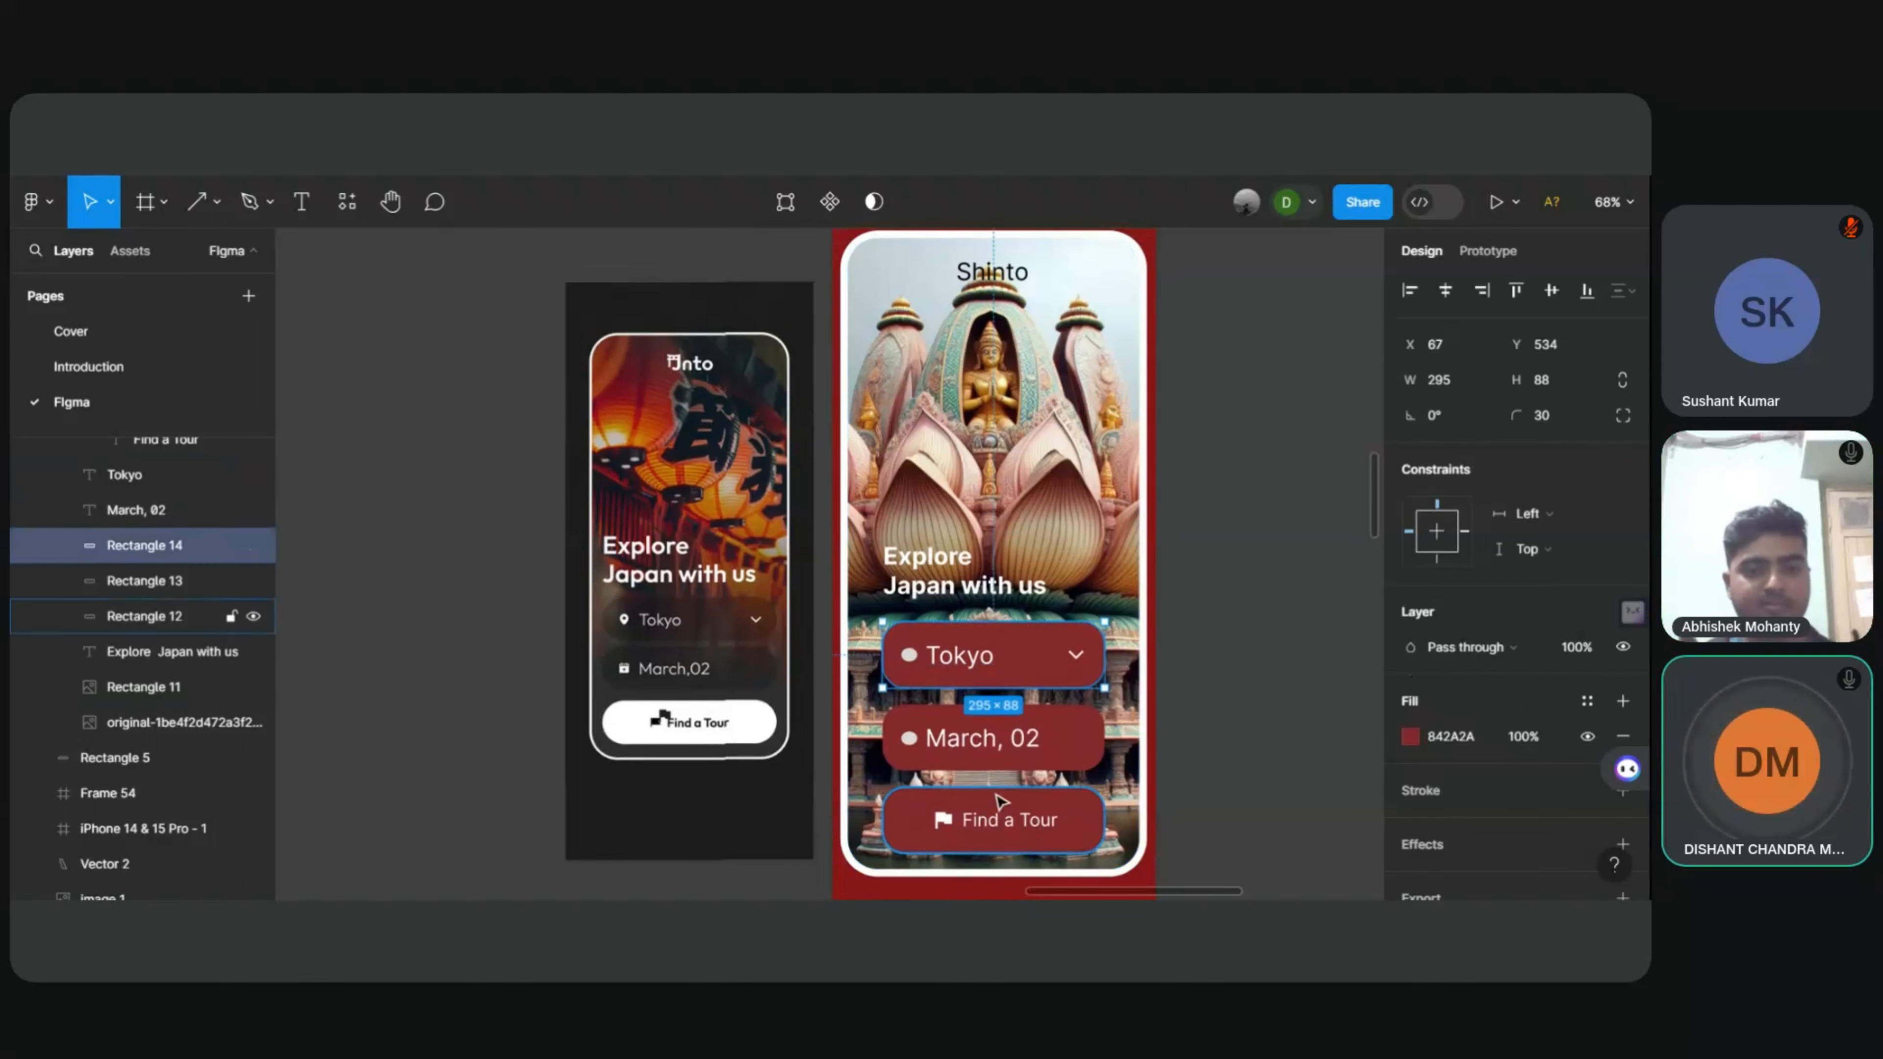
pyautogui.click(1056, 738)
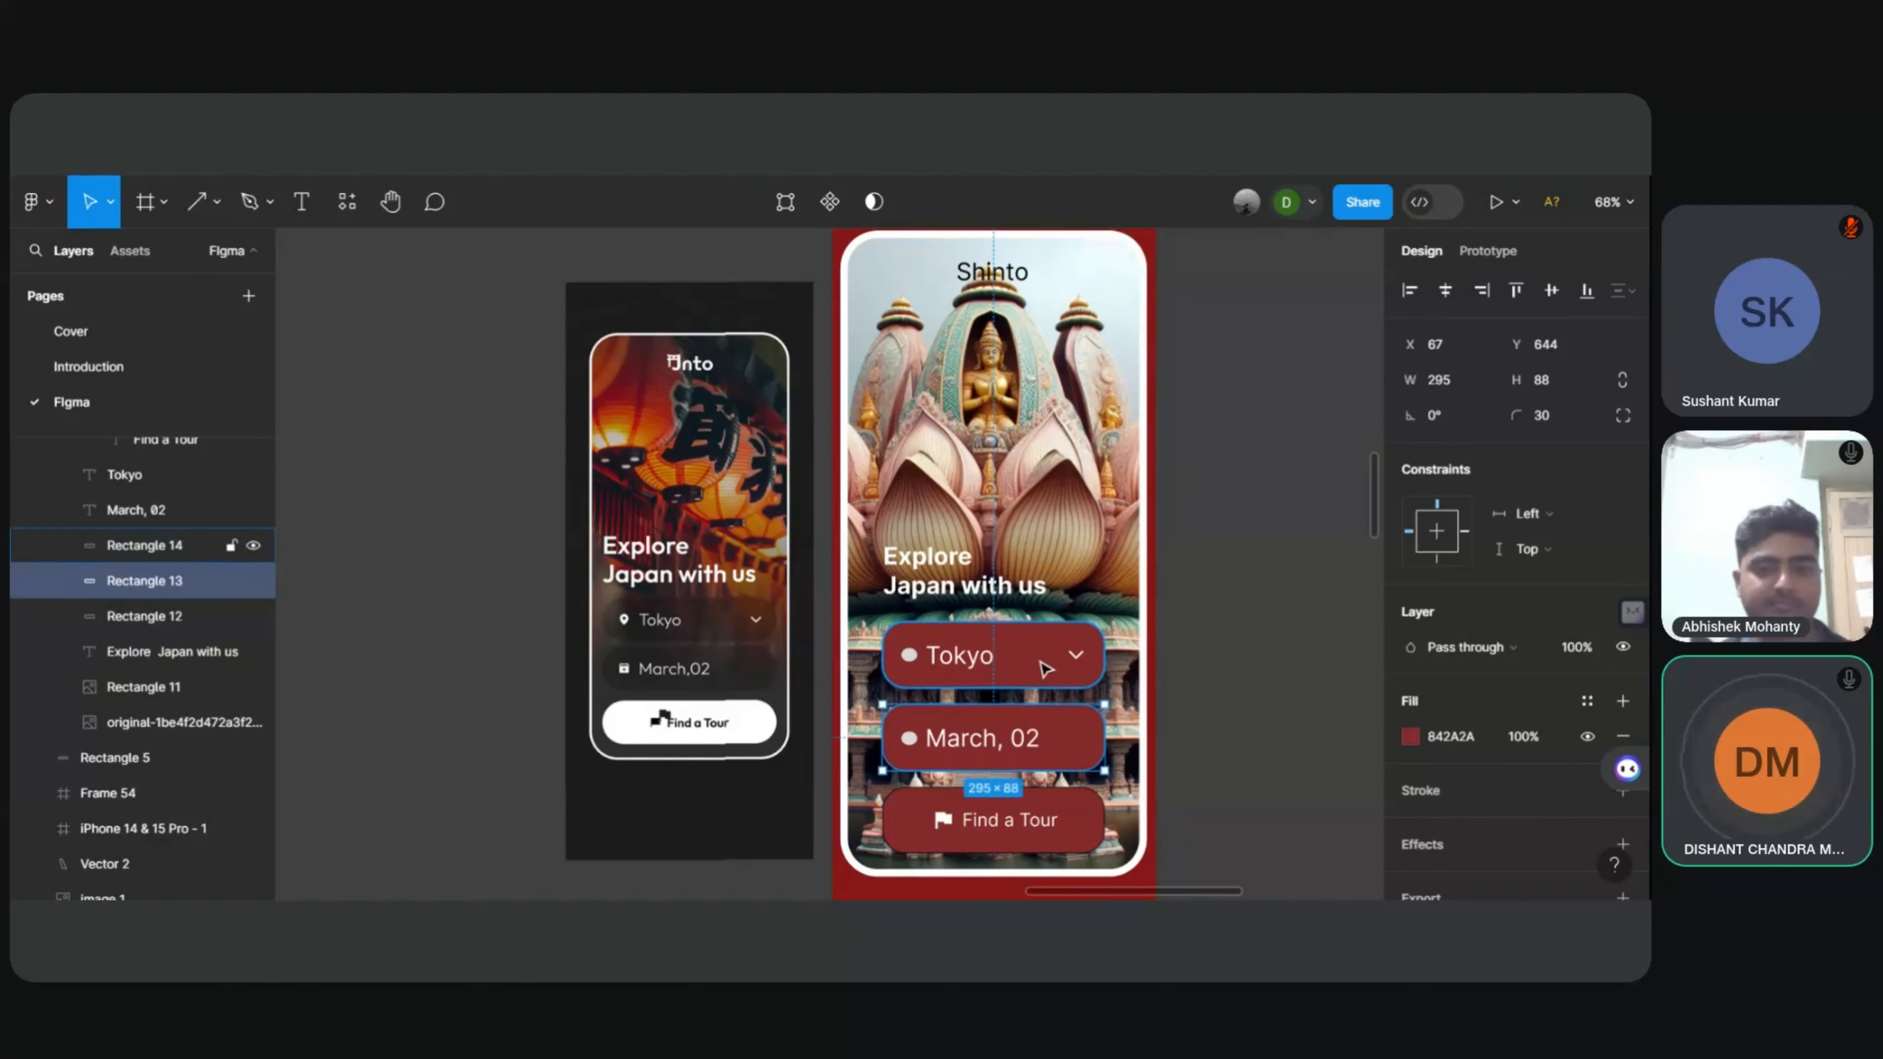
pyautogui.click(1045, 668)
pyautogui.click(1253, 630)
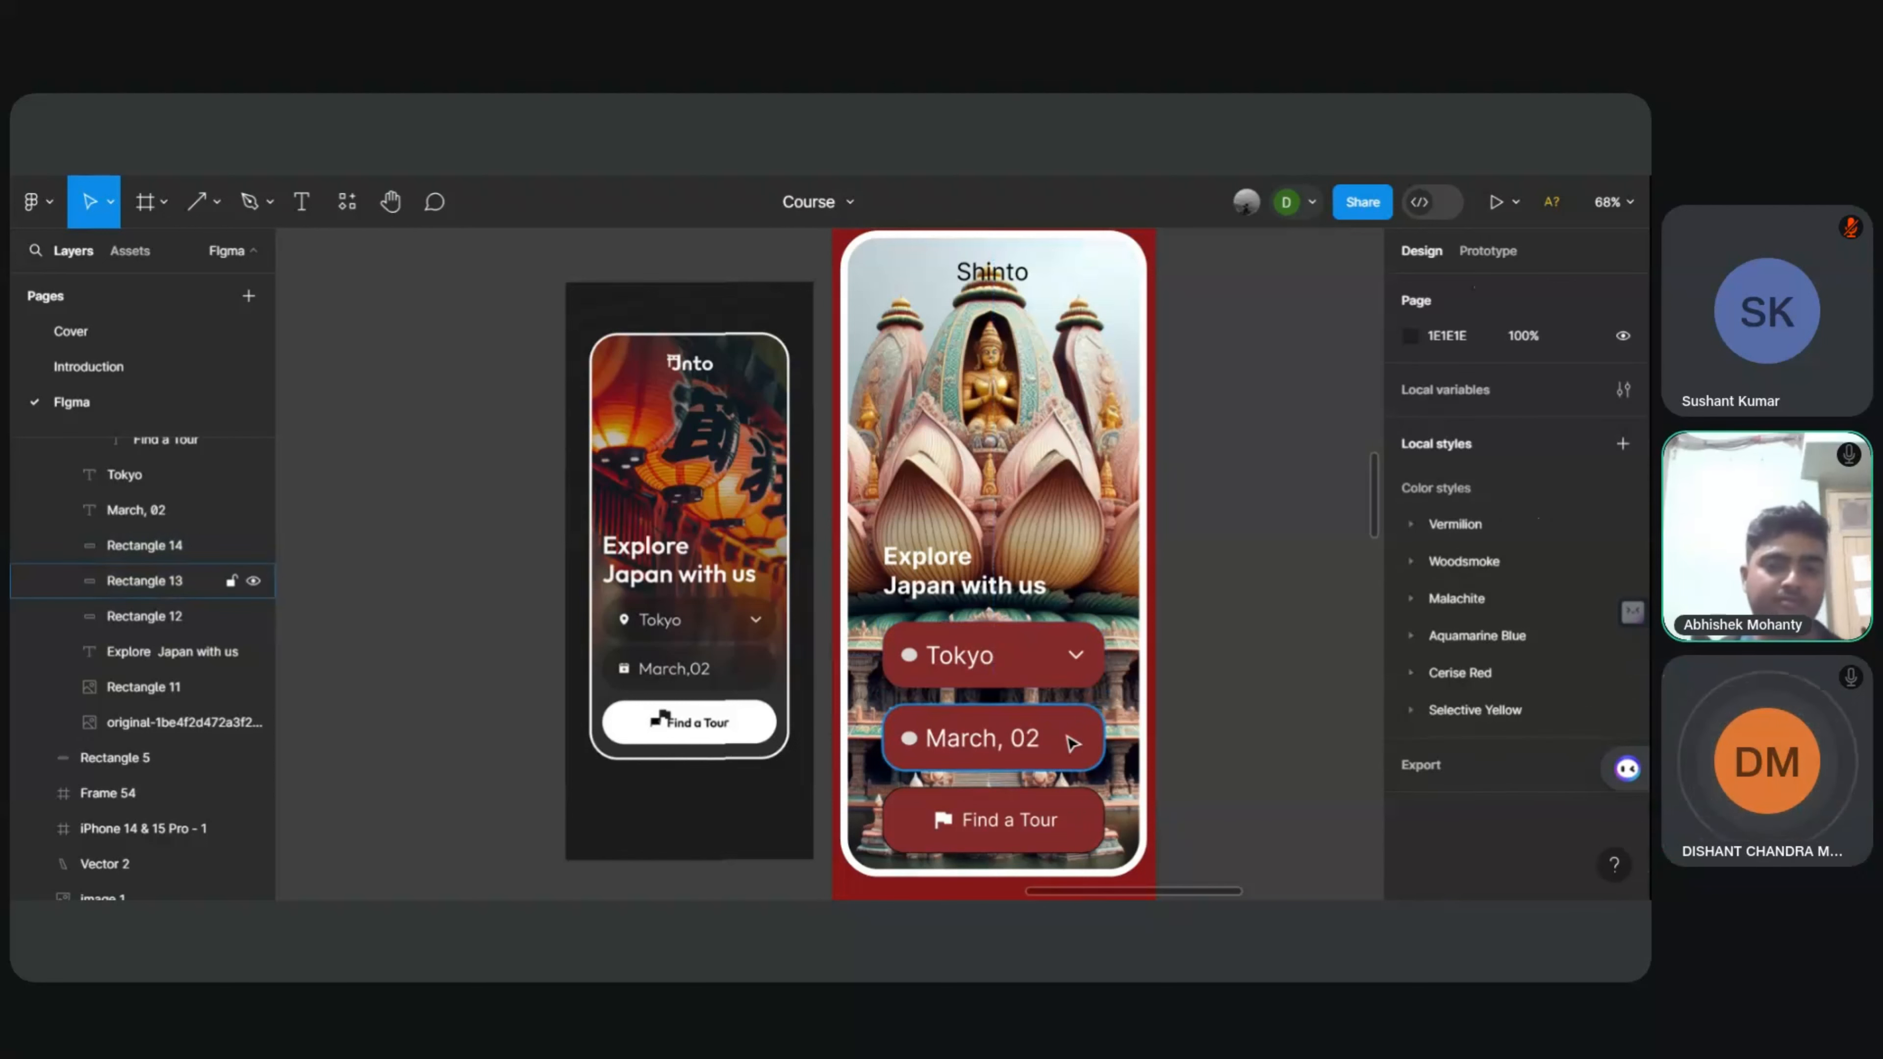
# Step: Select the Tokyo and March, 02 field rectangles together and give them a background blur effect
pyautogui.click(1073, 741)
pyautogui.keyDown('shift'); pyautogui.click(1023, 656); pyautogui.keyUp('shift')
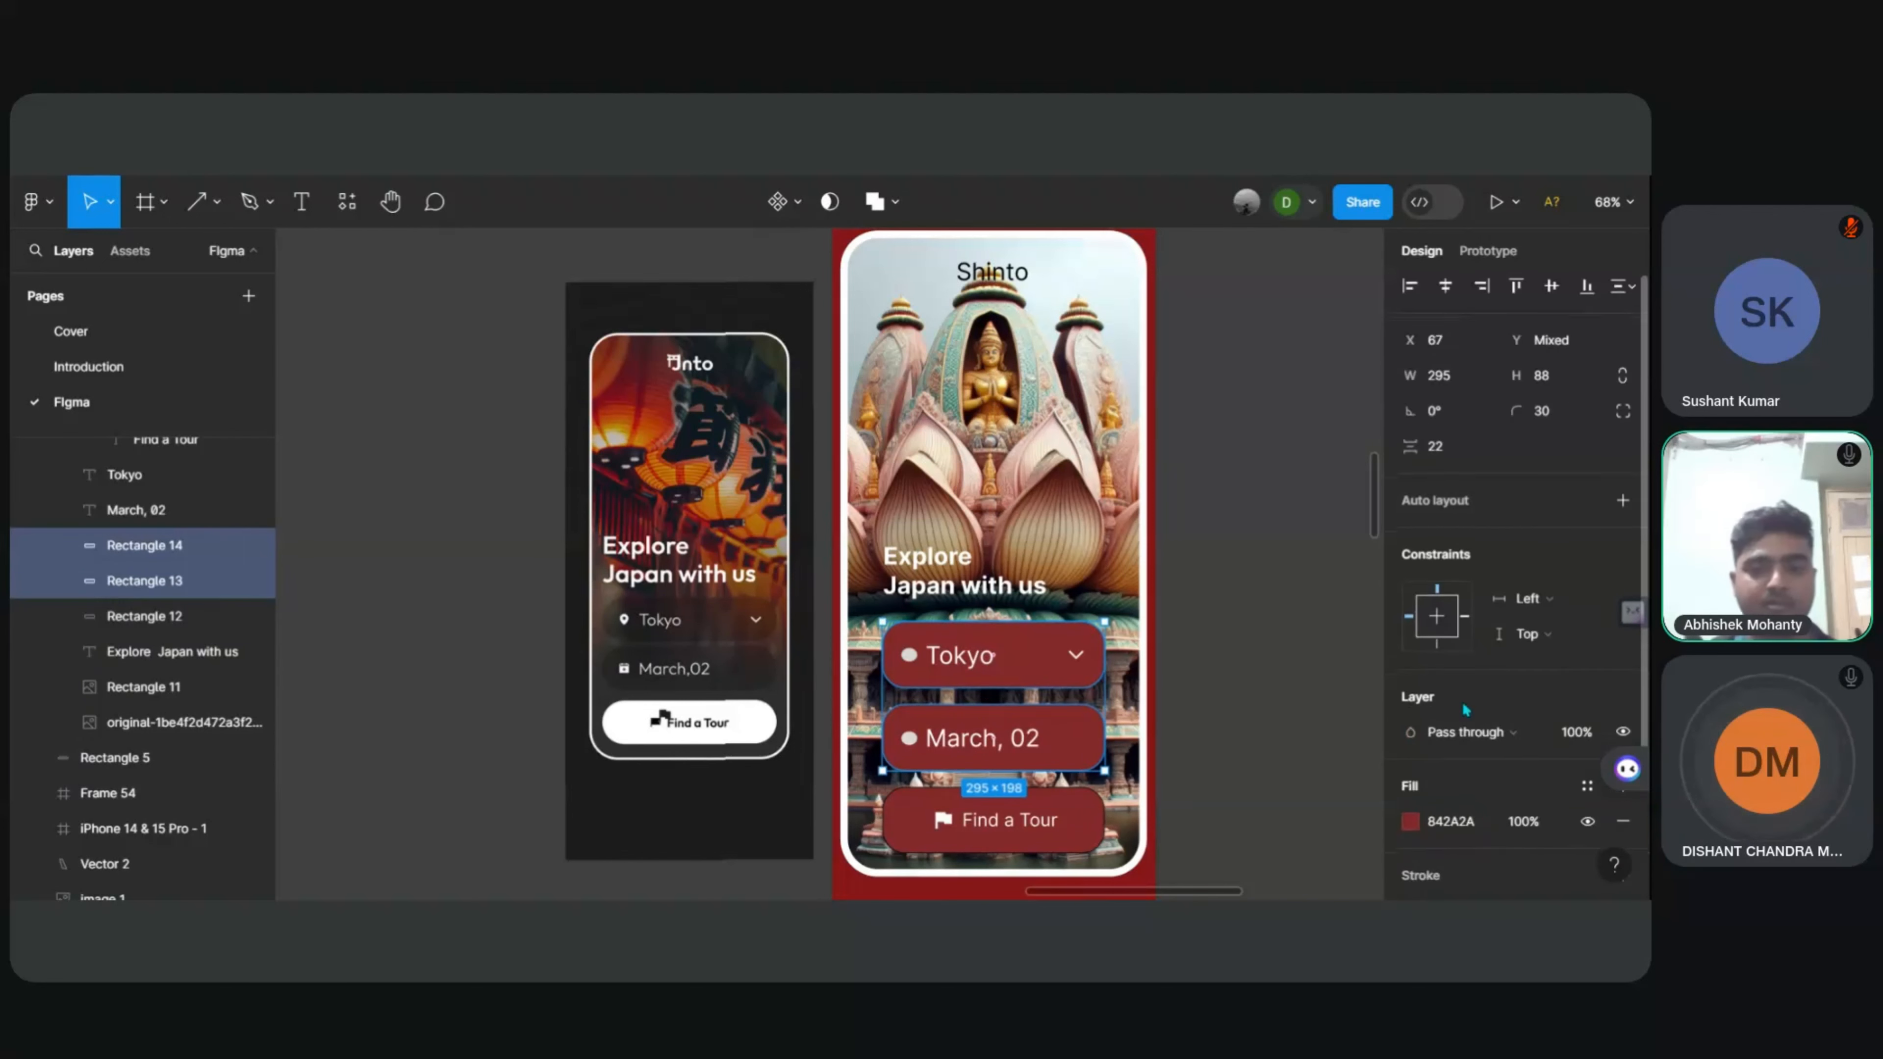
pyautogui.scroll(-3, 1465, 709)
pyautogui.click(1525, 656)
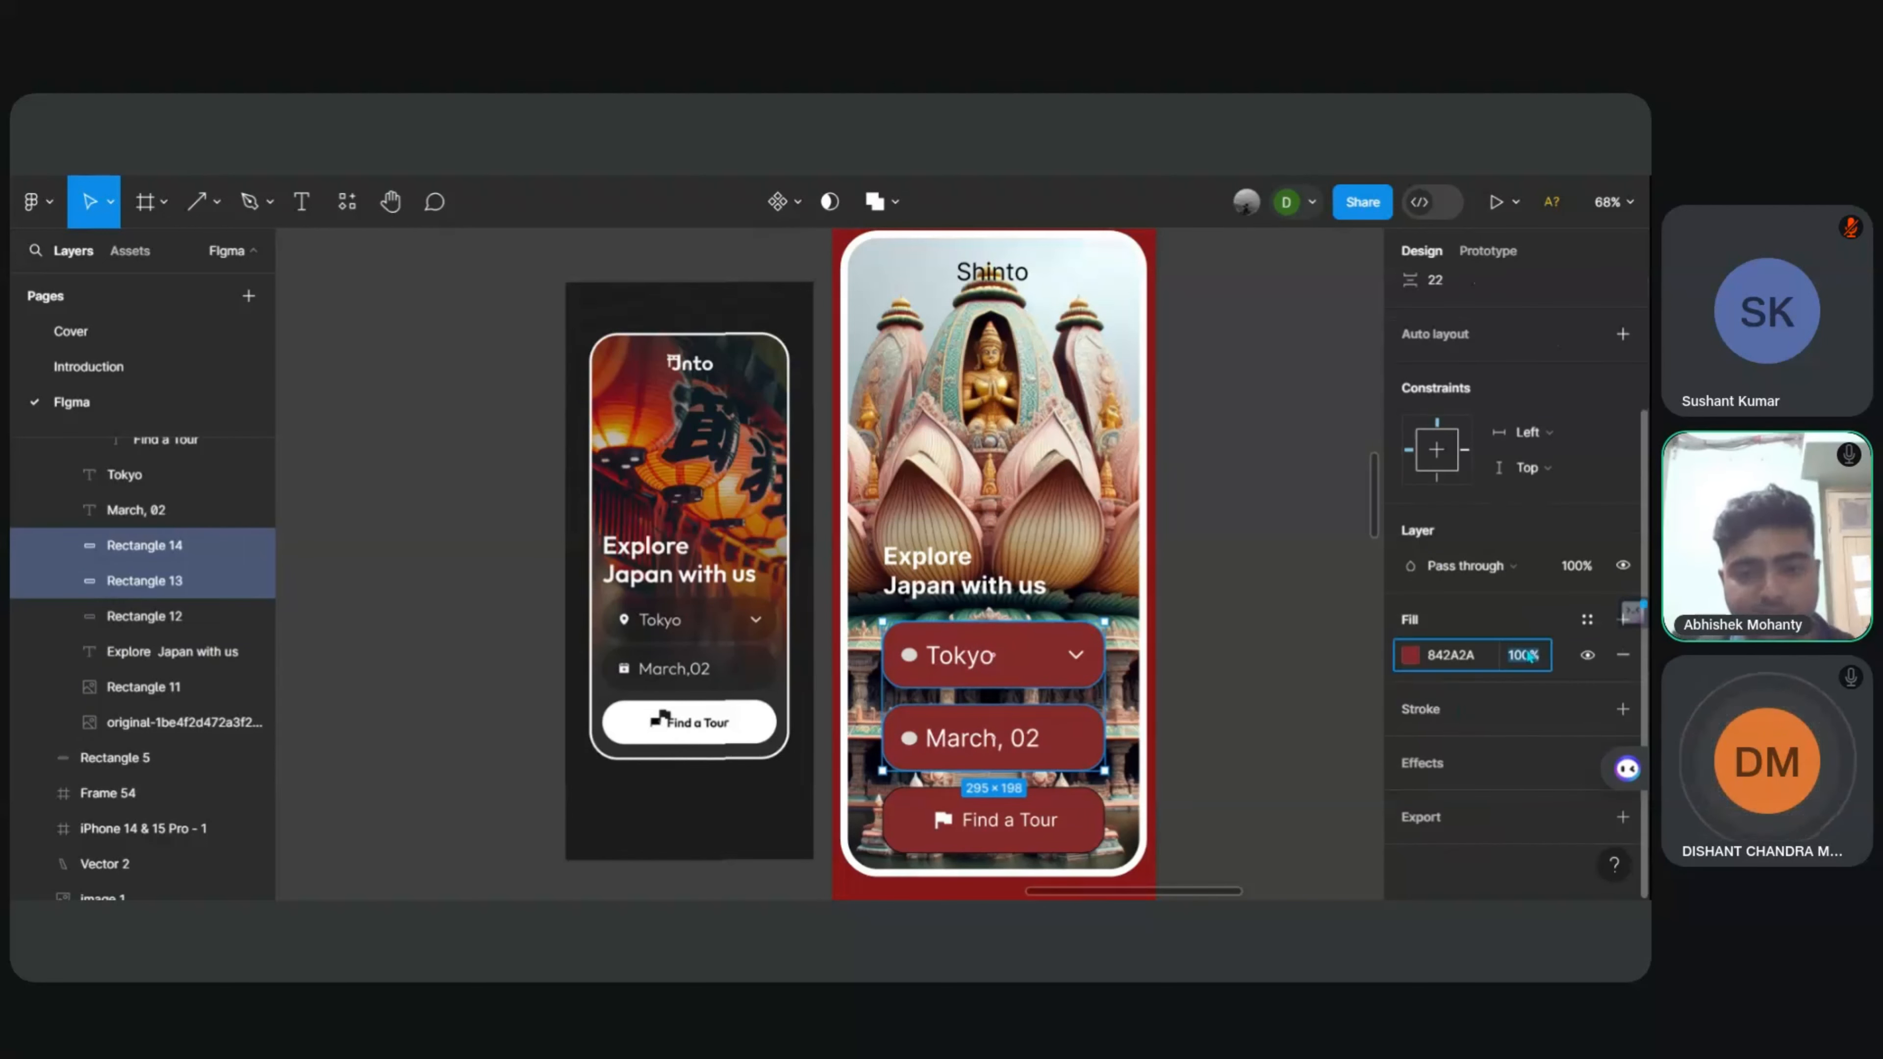
pyautogui.click(1622, 763)
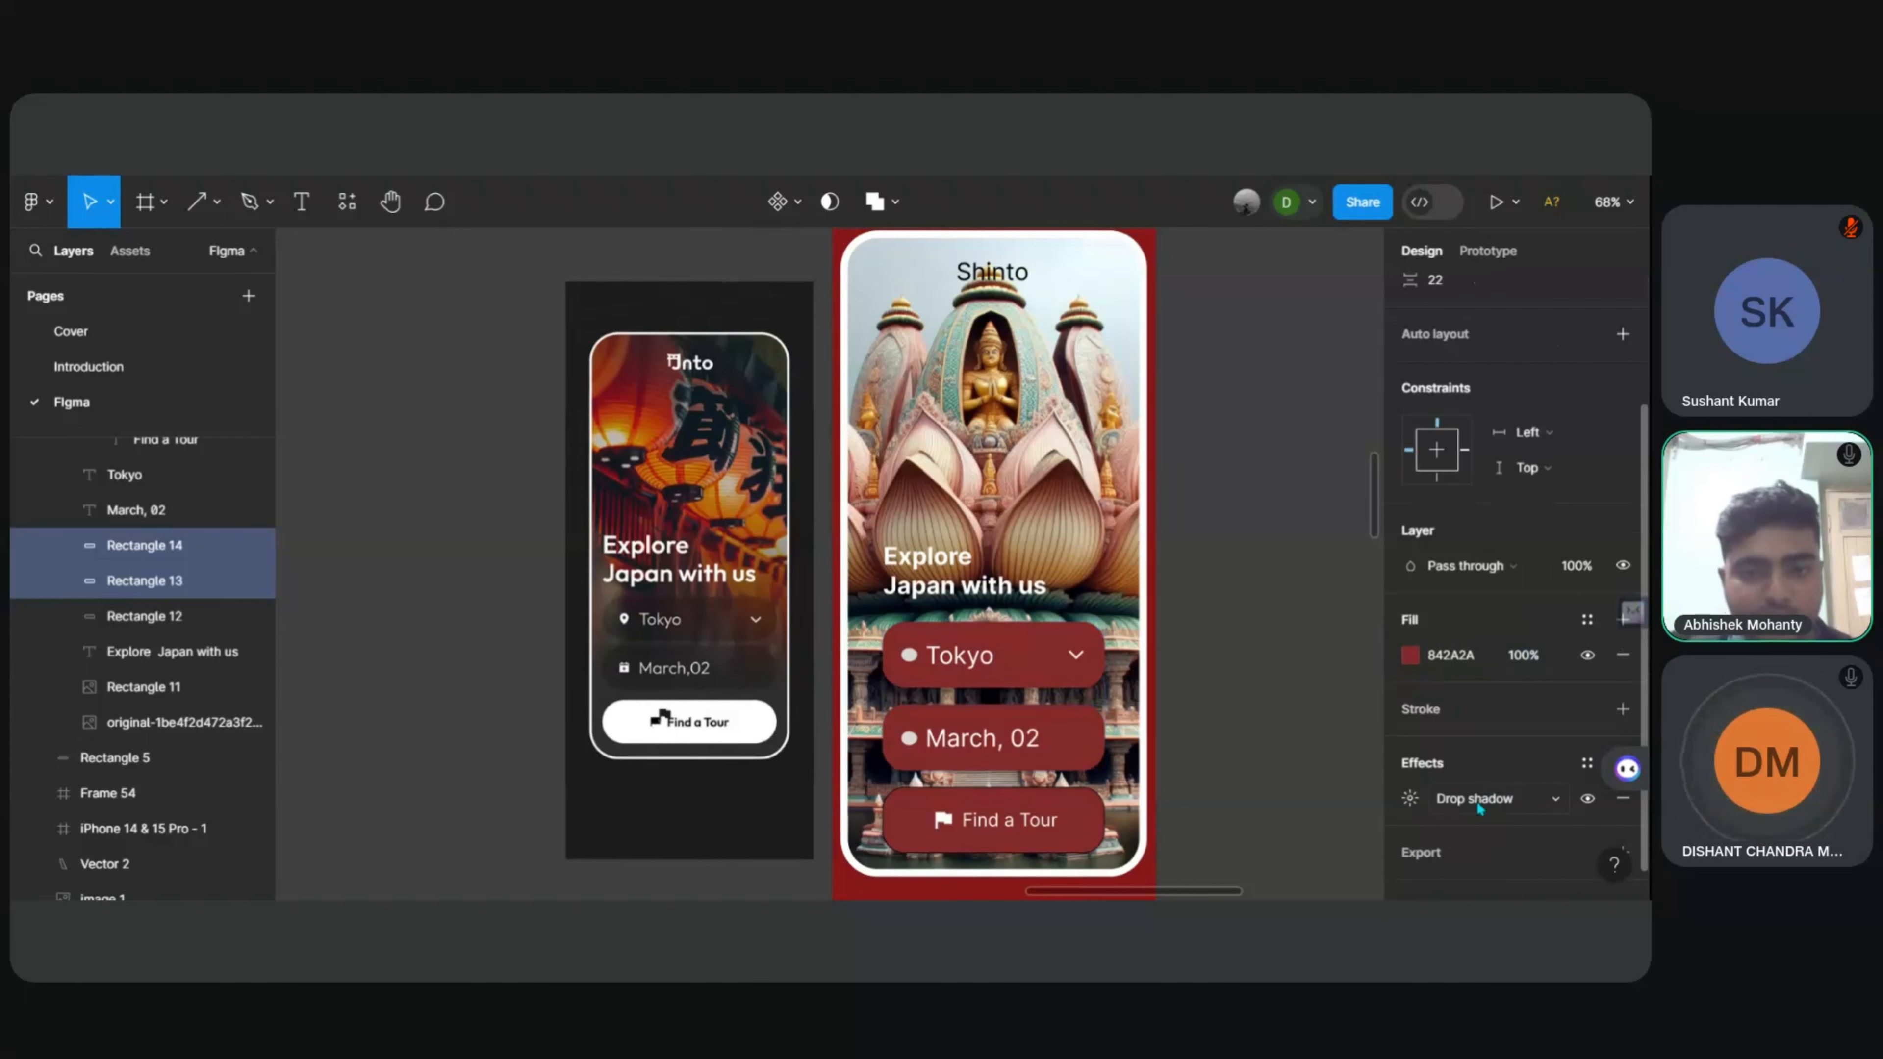
pyautogui.click(1553, 806)
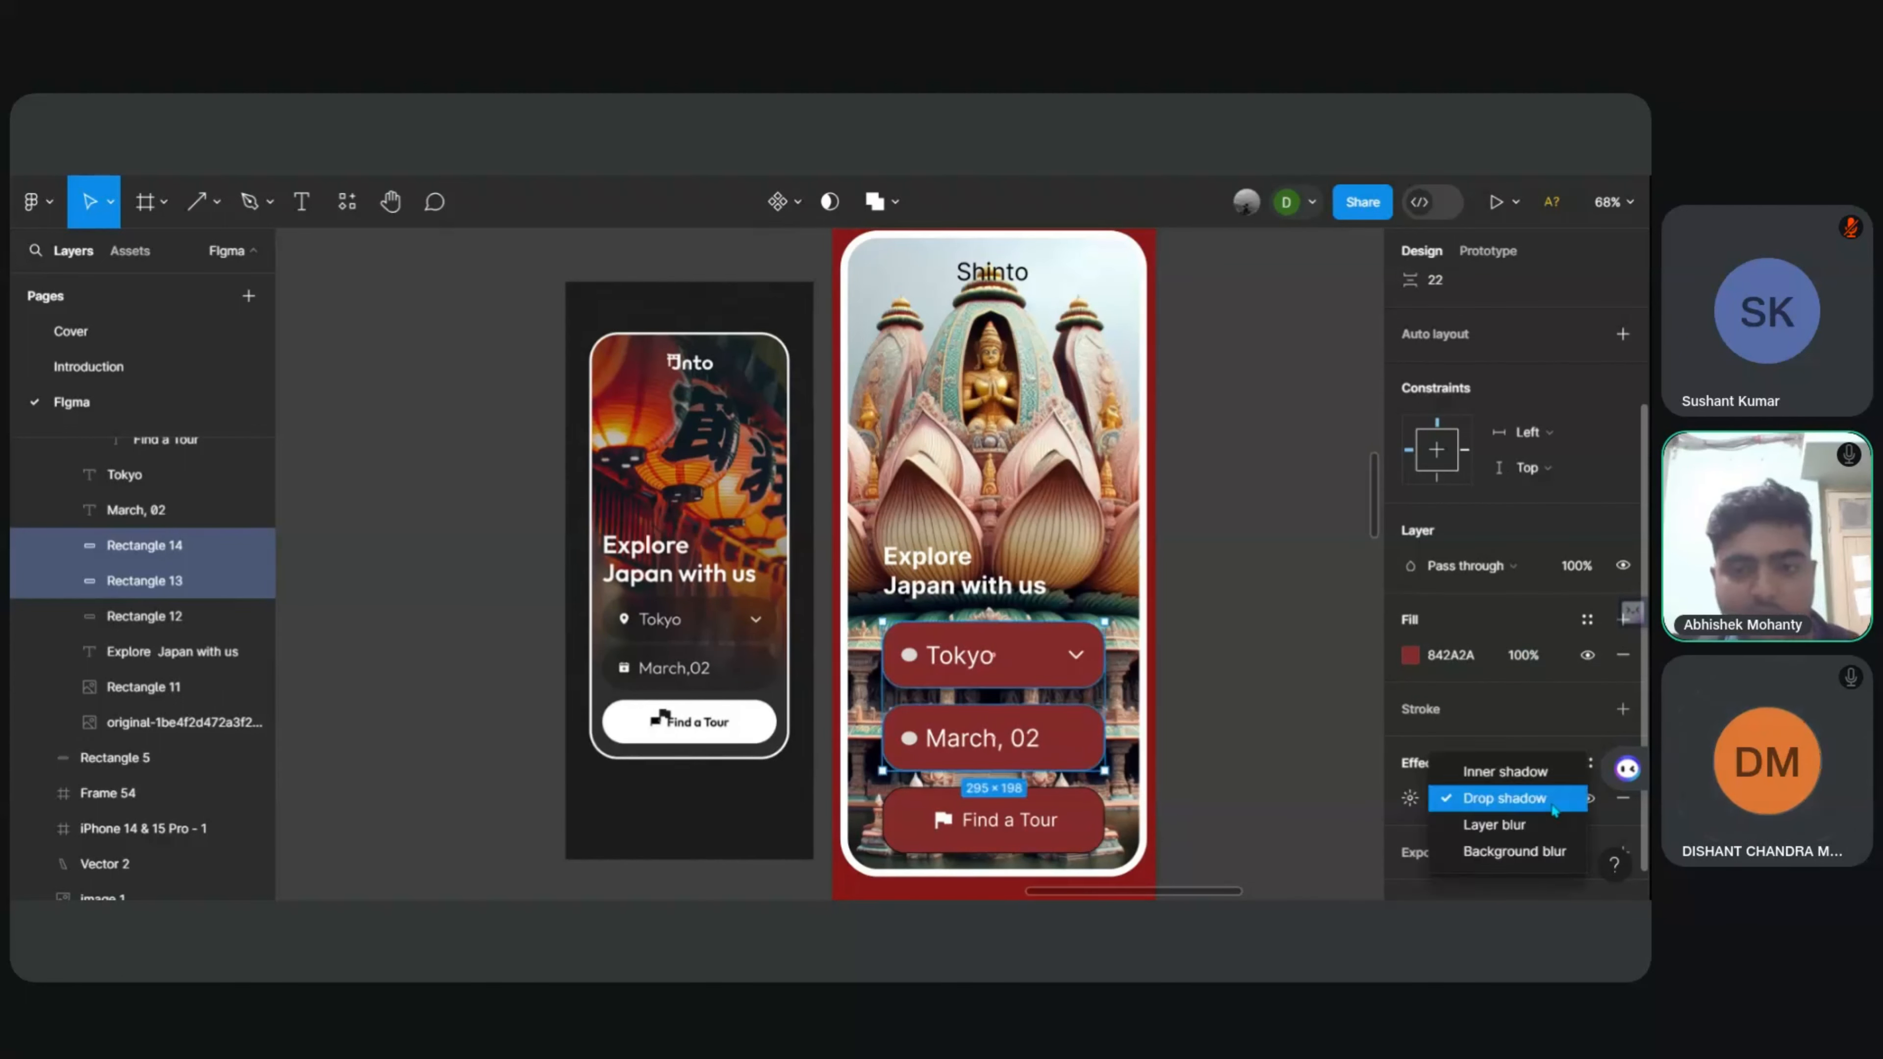
pyautogui.click(1493, 855)
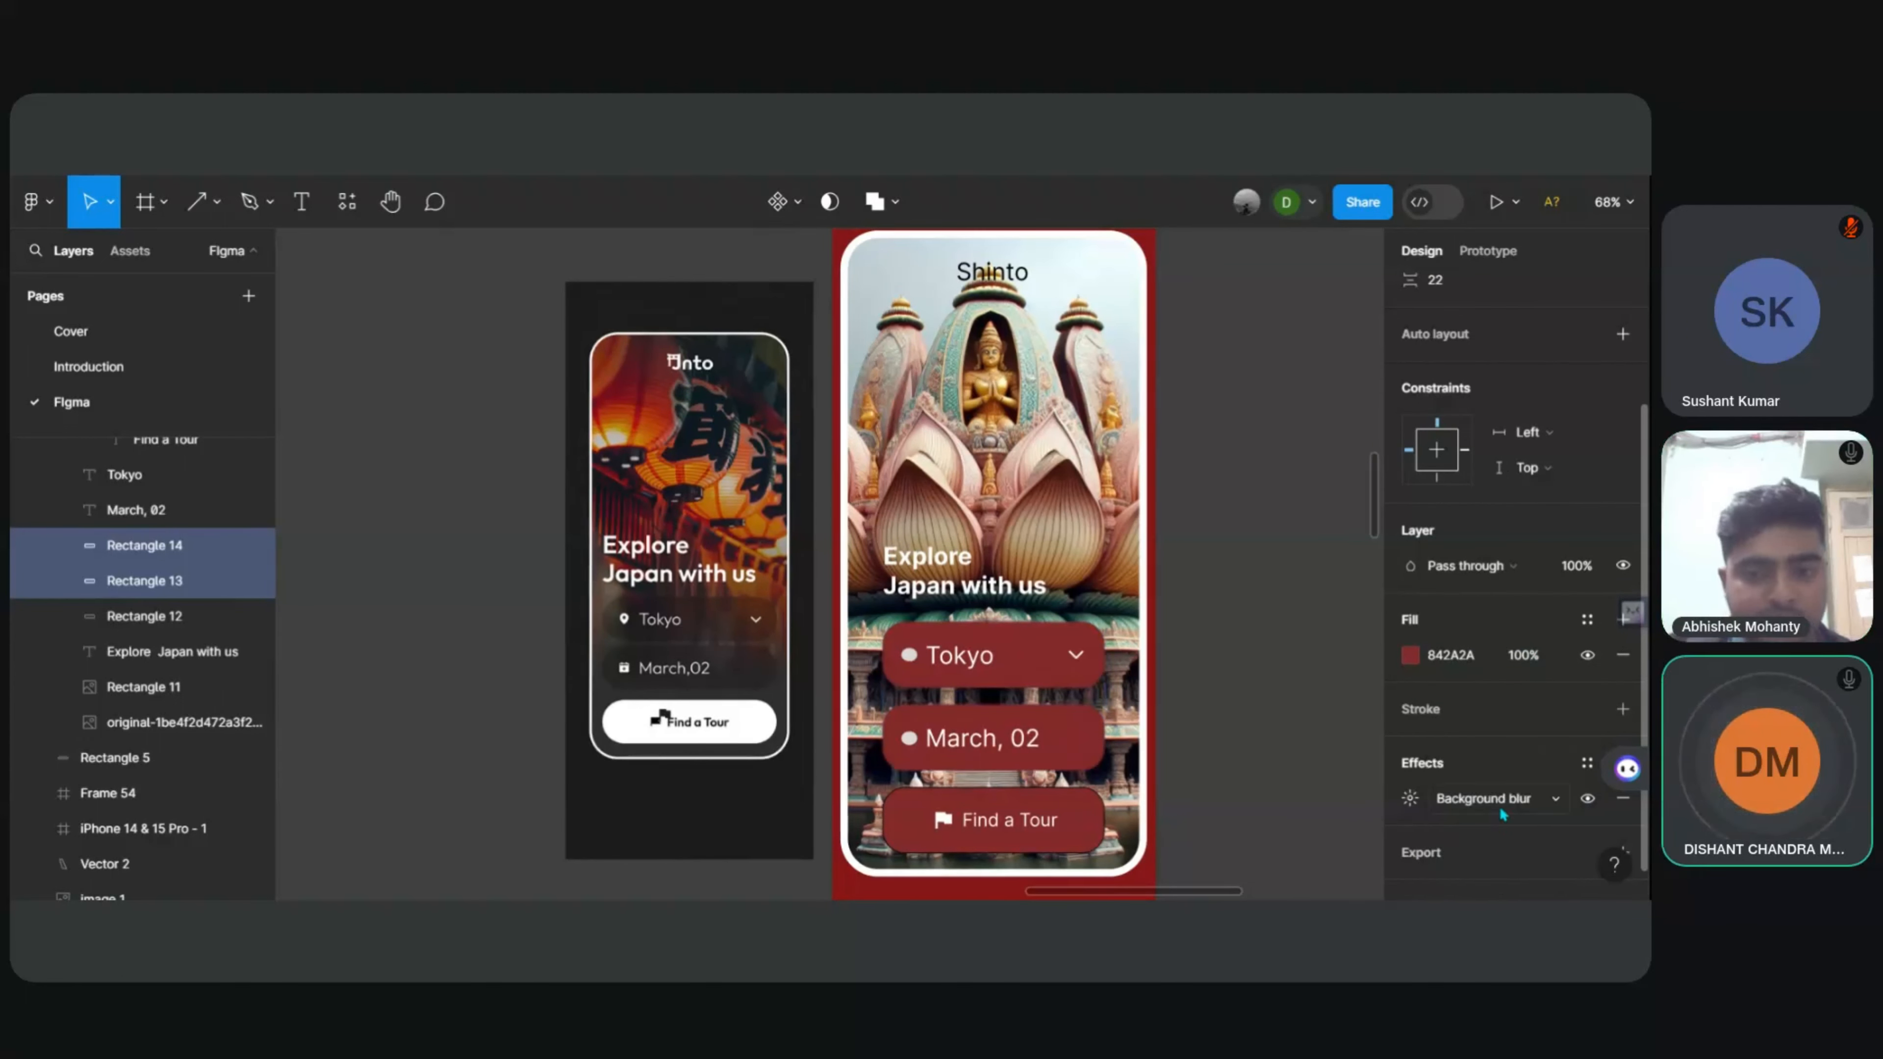
pyautogui.click(1479, 799)
pyautogui.click(1477, 780)
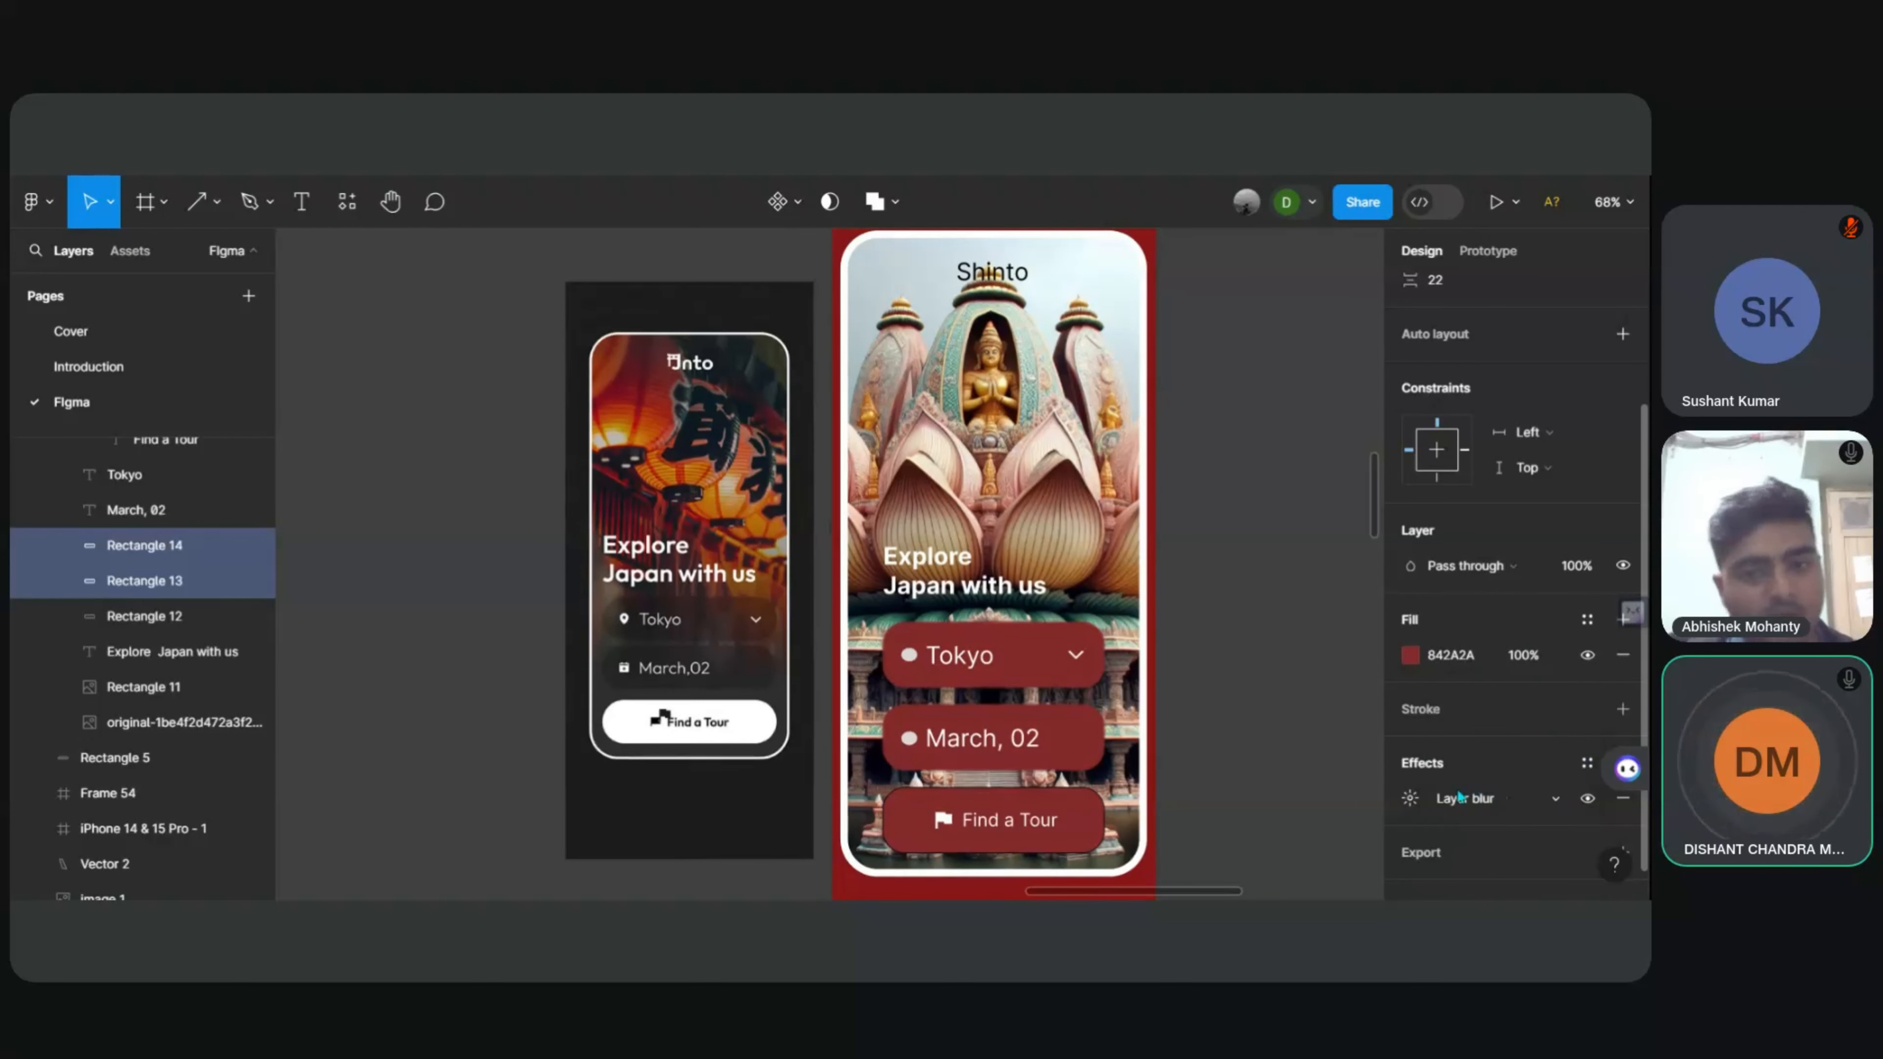
pyautogui.click(1475, 799)
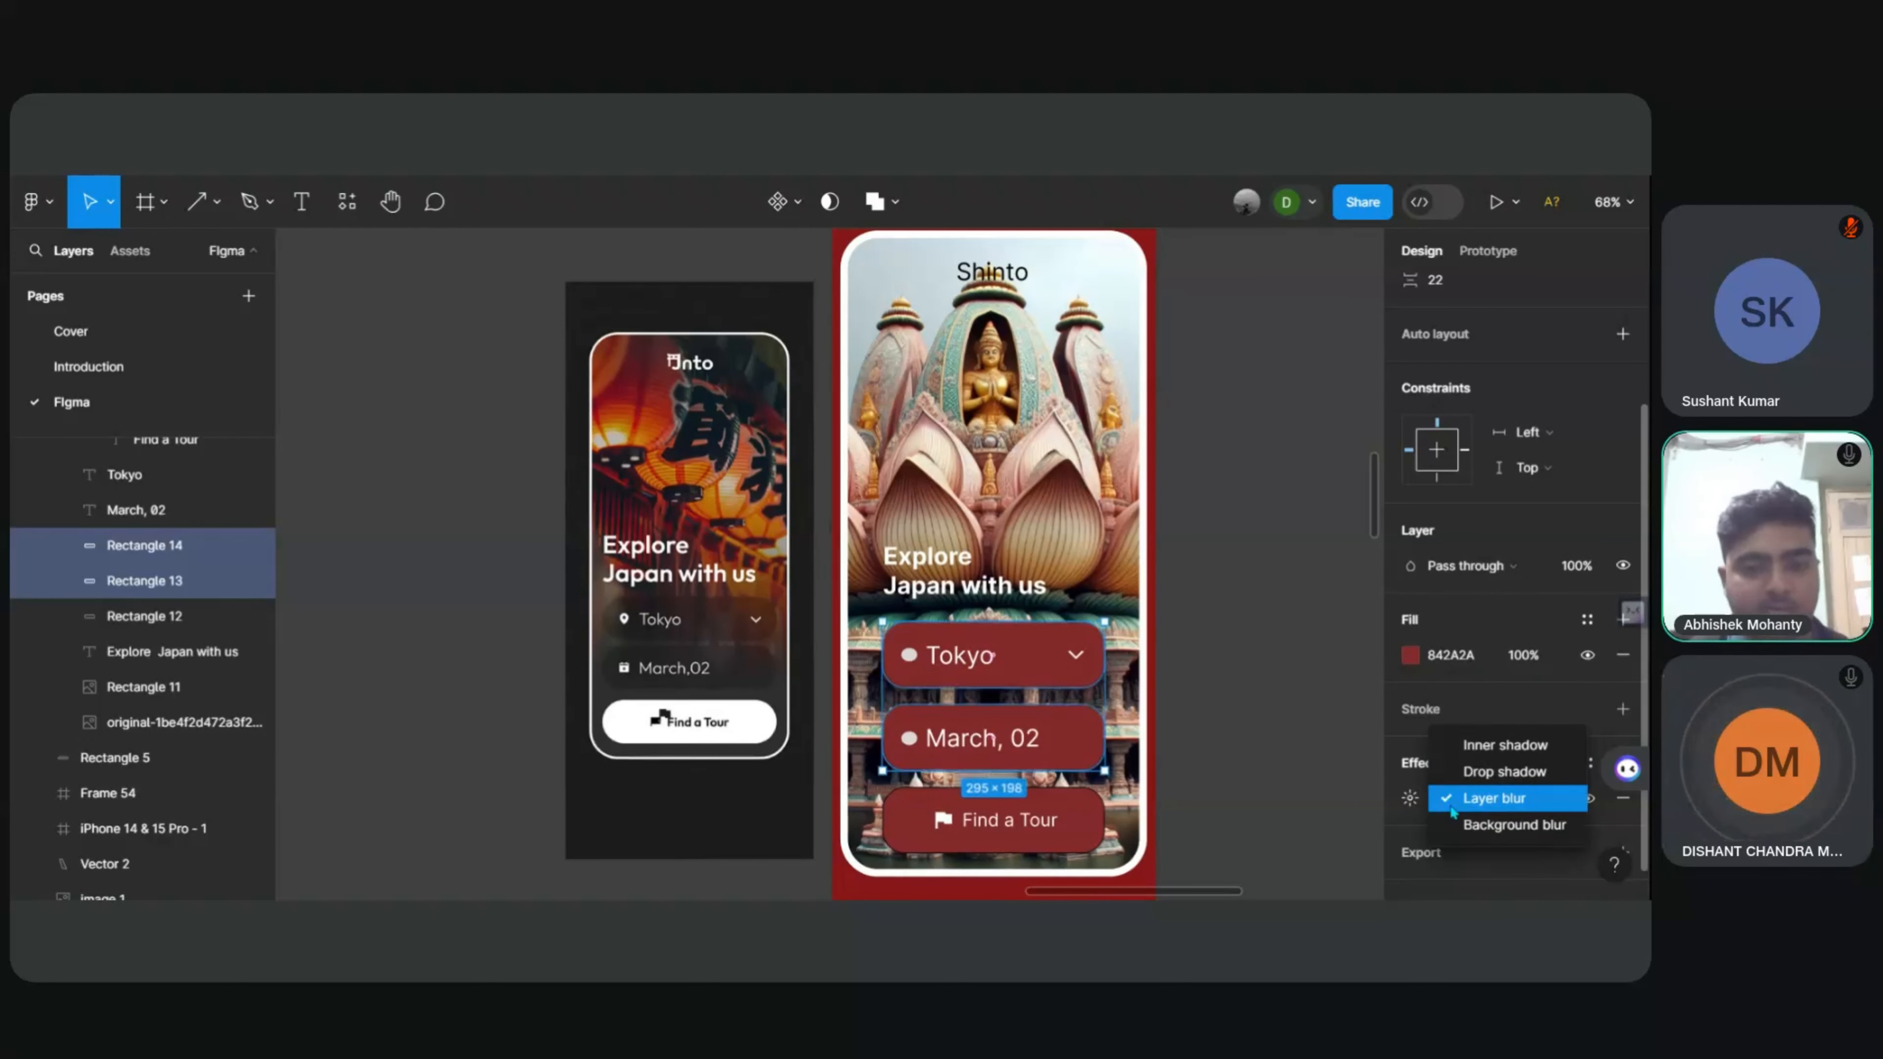
pyautogui.click(1472, 847)
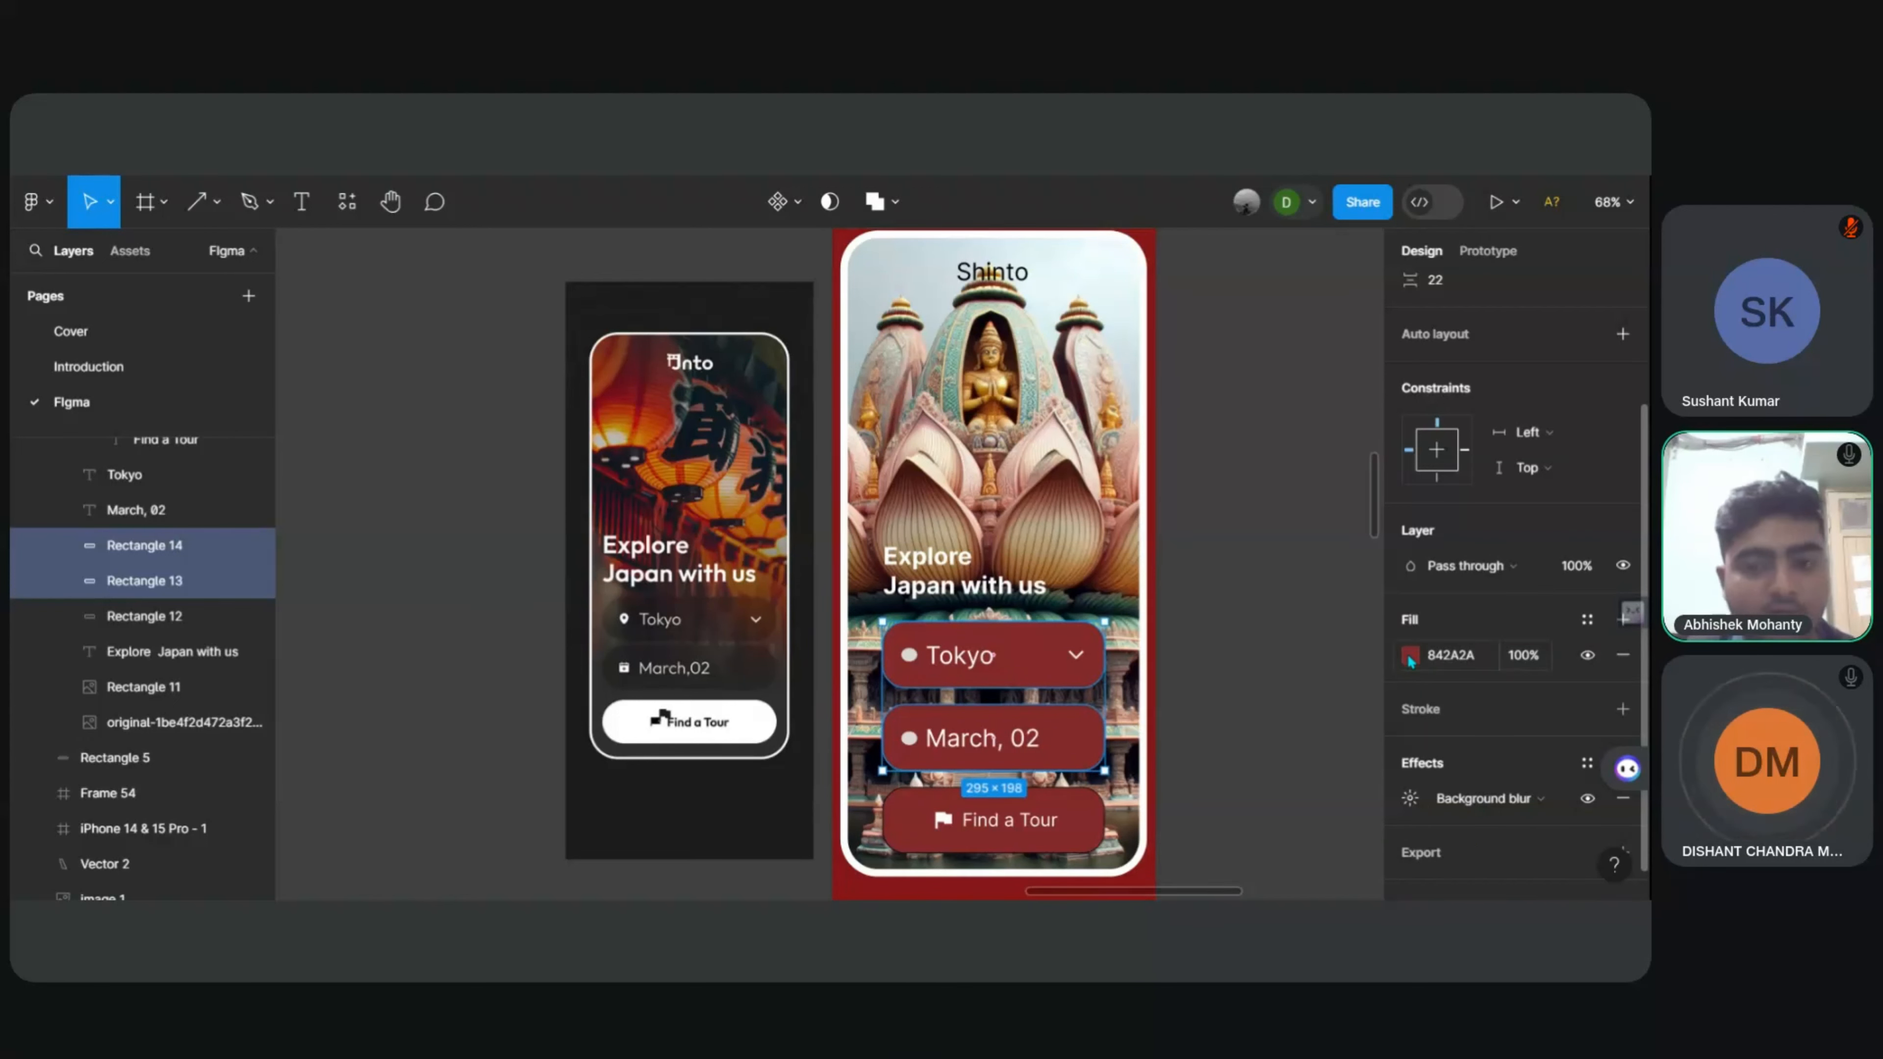
# Step: Change the fill of both field rectangles to black (000000) at 50% opacity
pyautogui.click(1409, 655)
pyautogui.moveTo(1334, 653); pyautogui.dragTo(1290, 656)
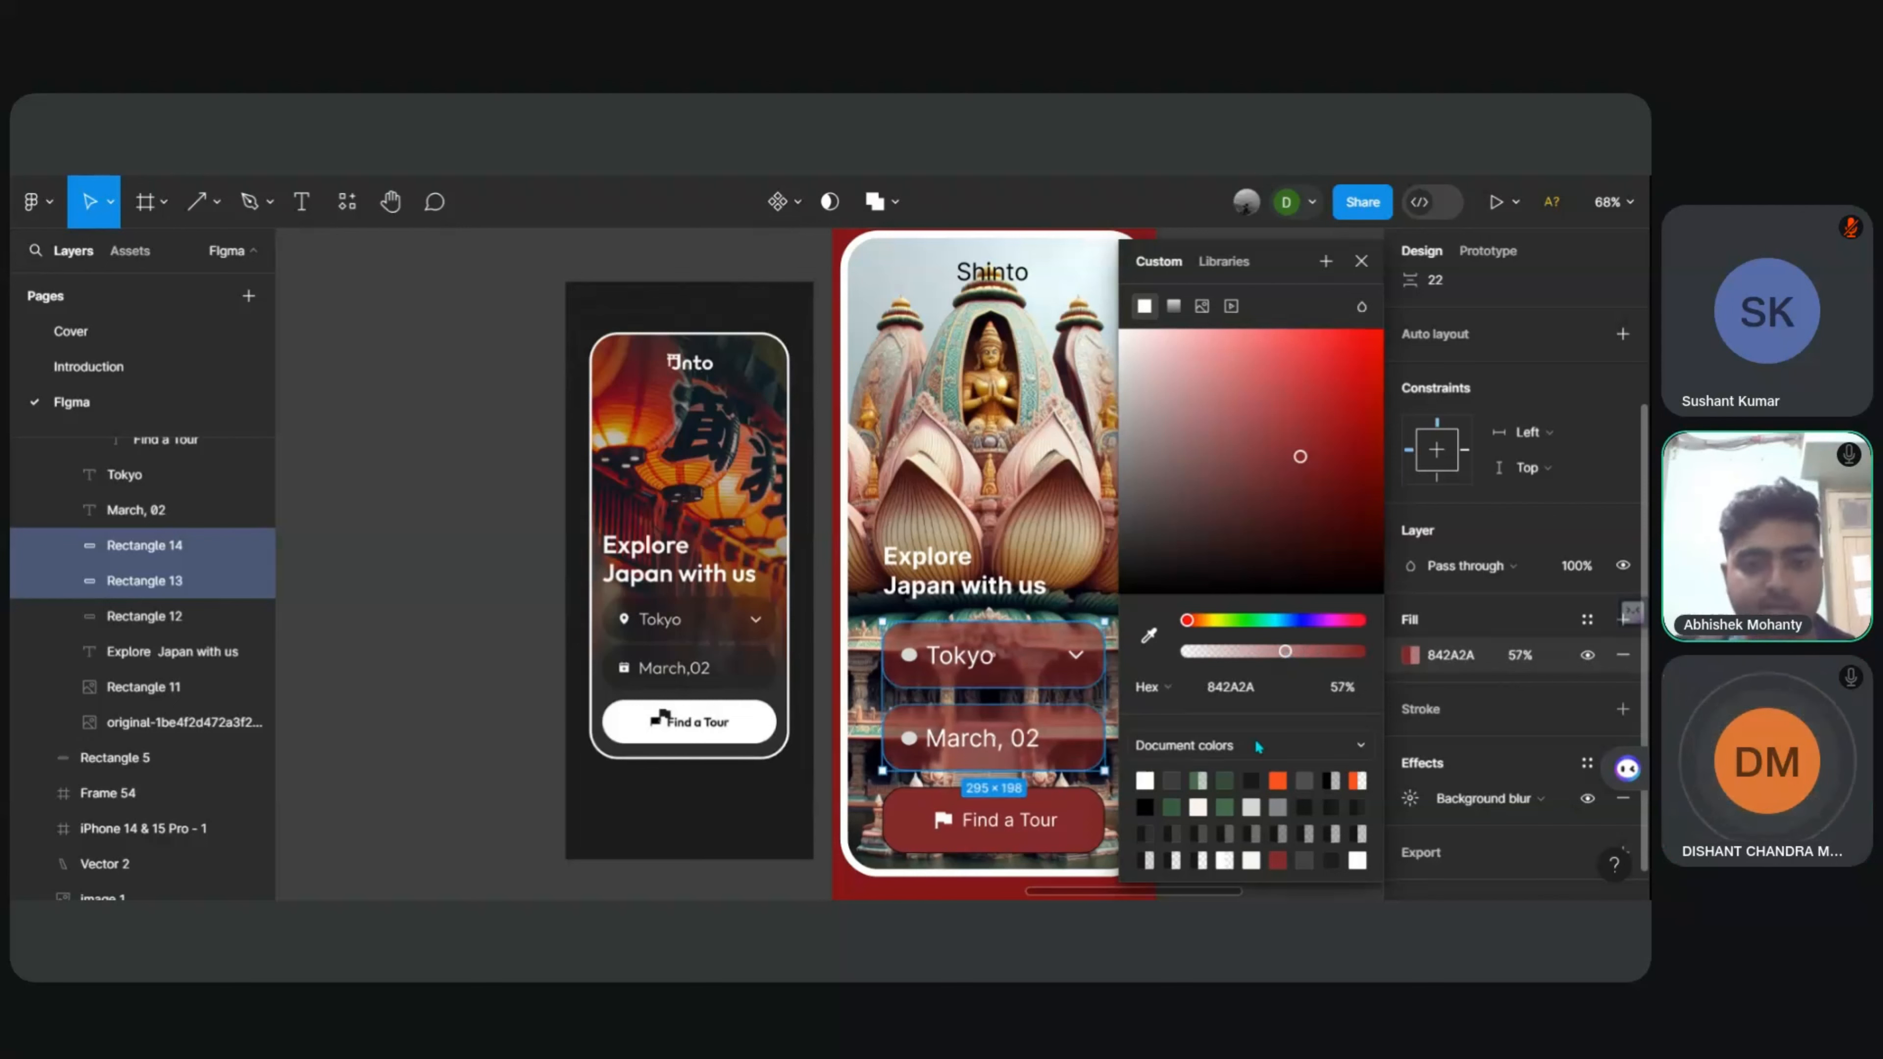
pyautogui.click(1144, 806)
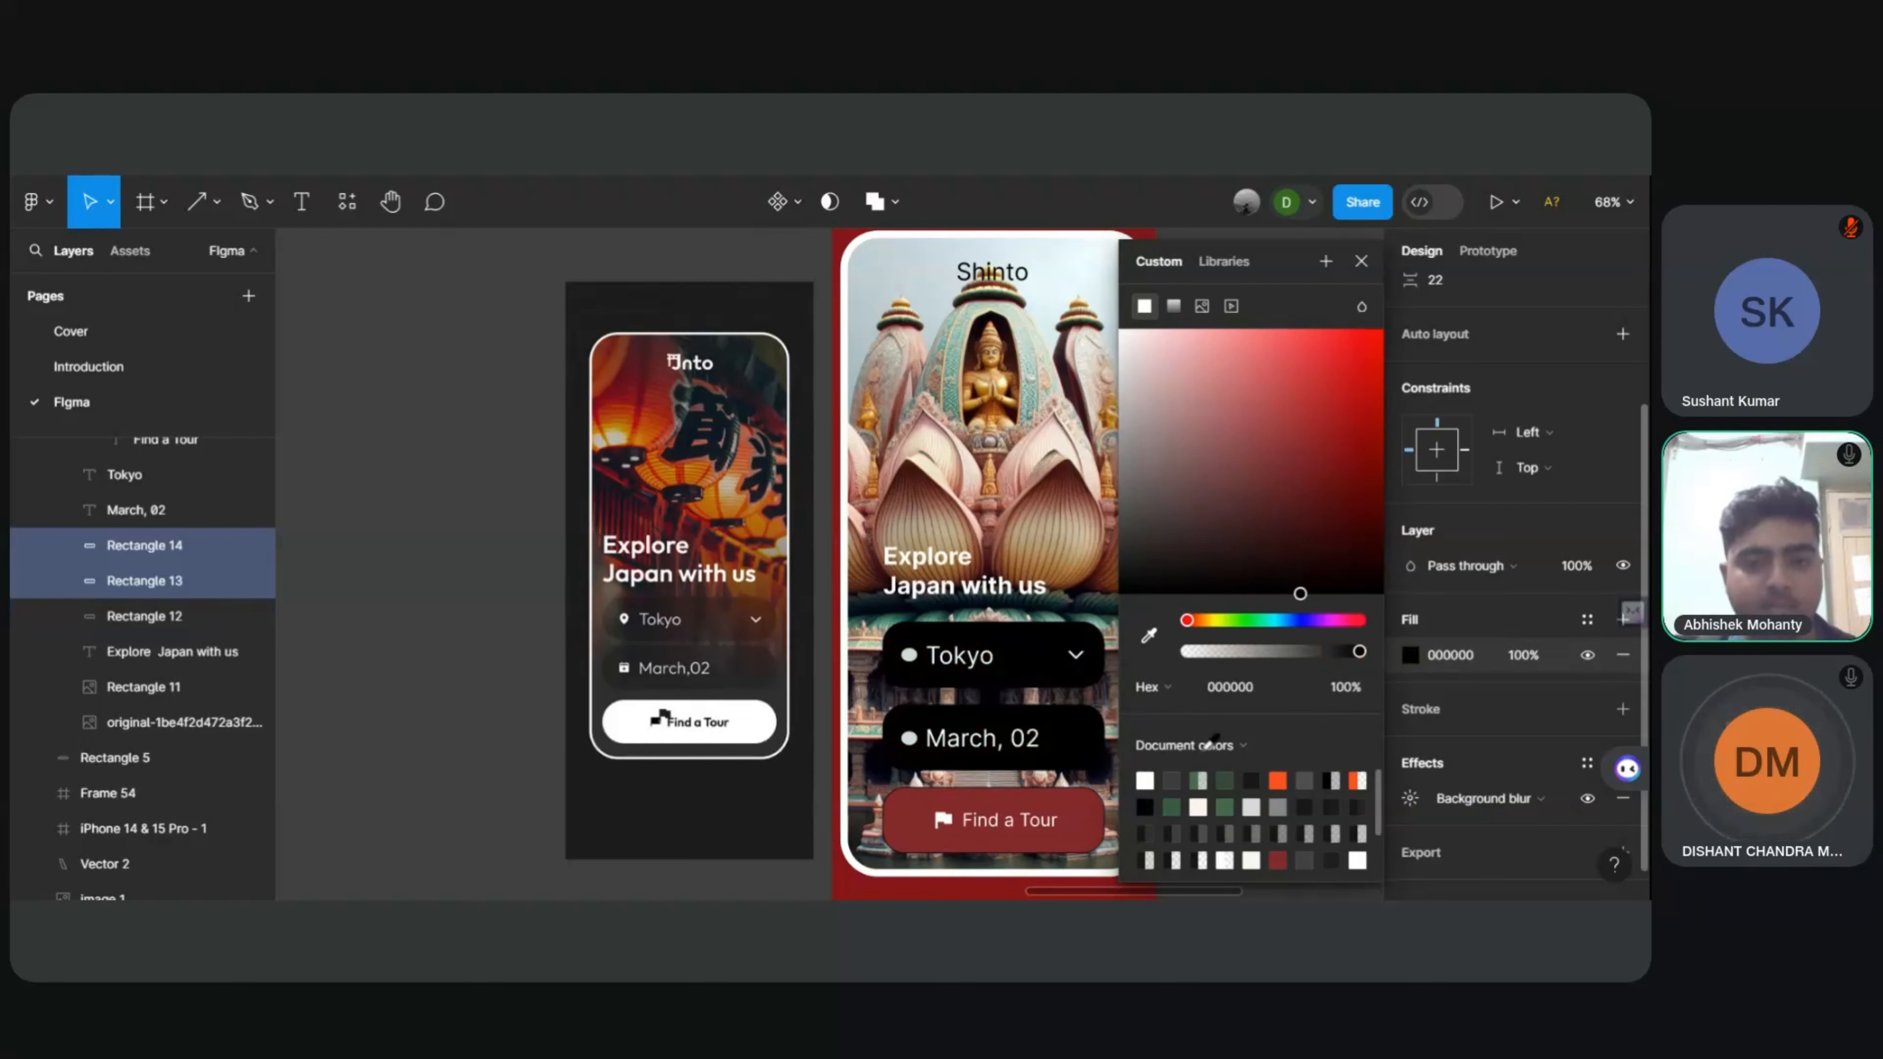
pyautogui.moveTo(1301, 660); pyautogui.dragTo(1265, 663)
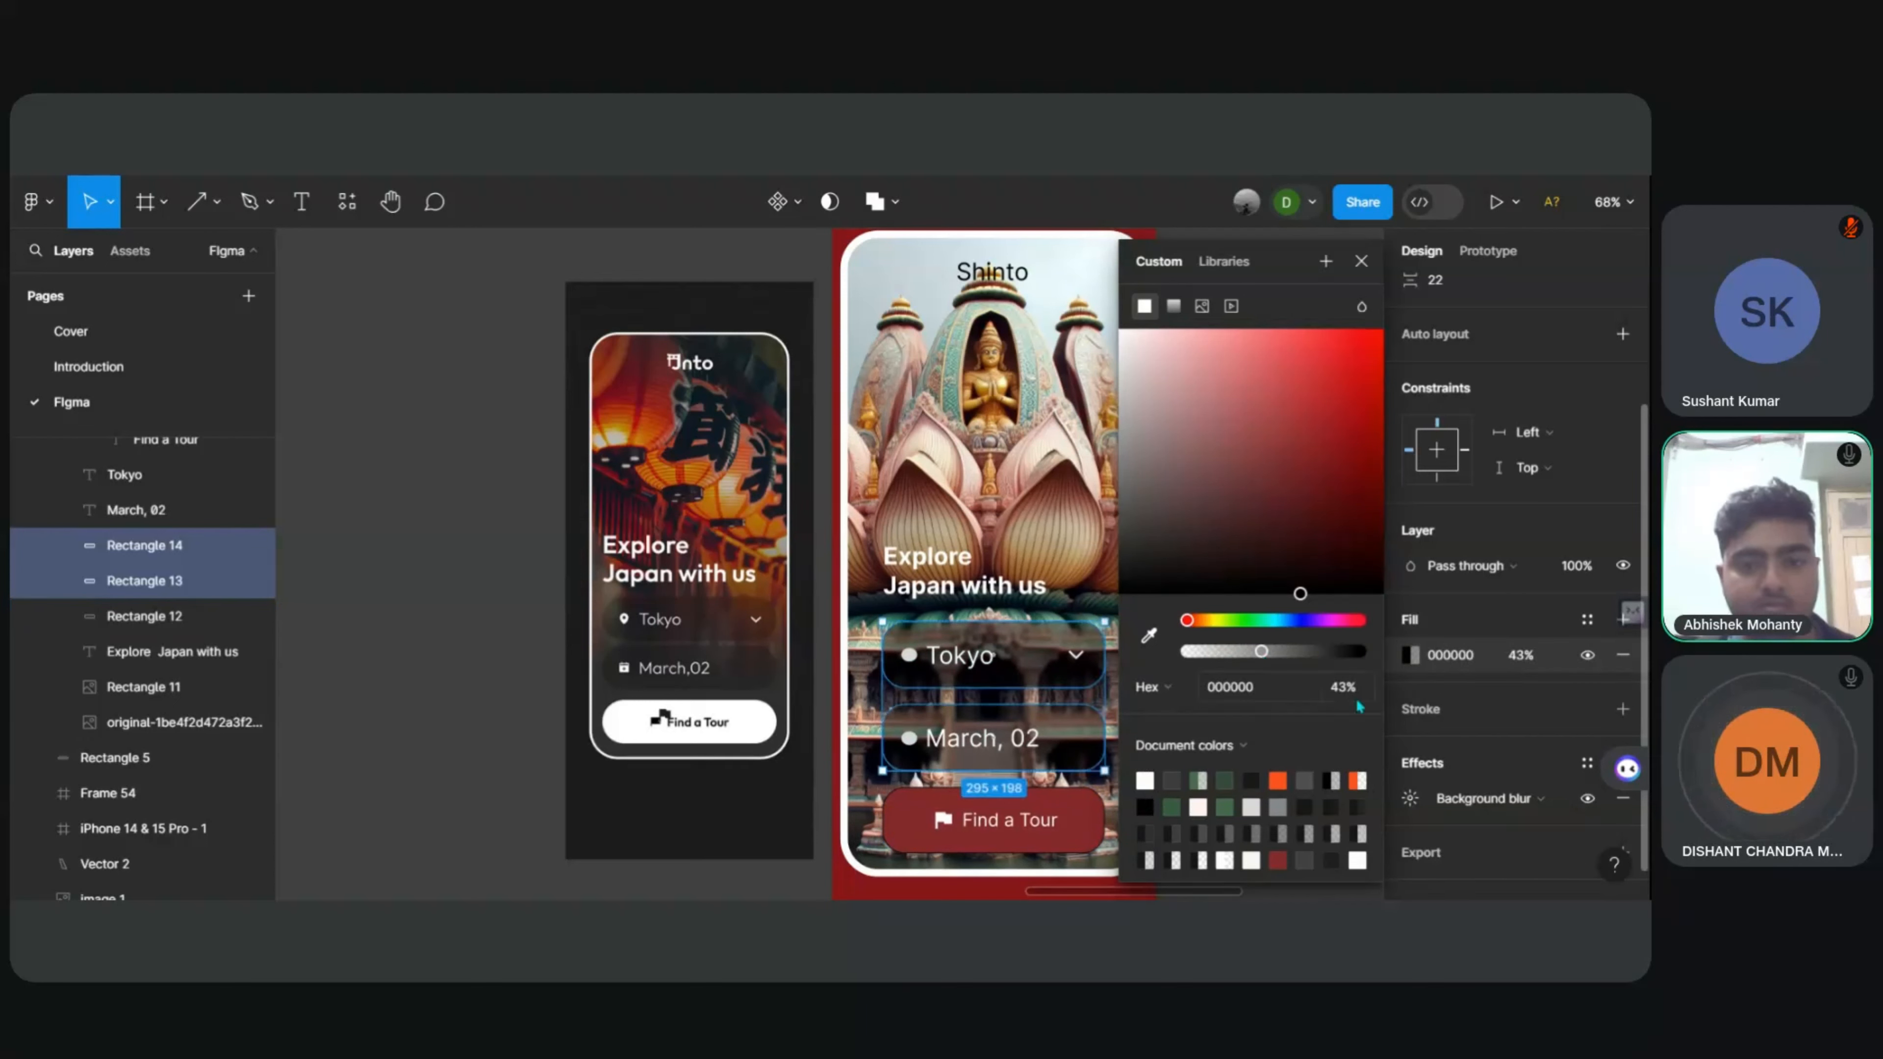
pyautogui.click(1338, 688)
pyautogui.write('50')
pyautogui.press('Return')
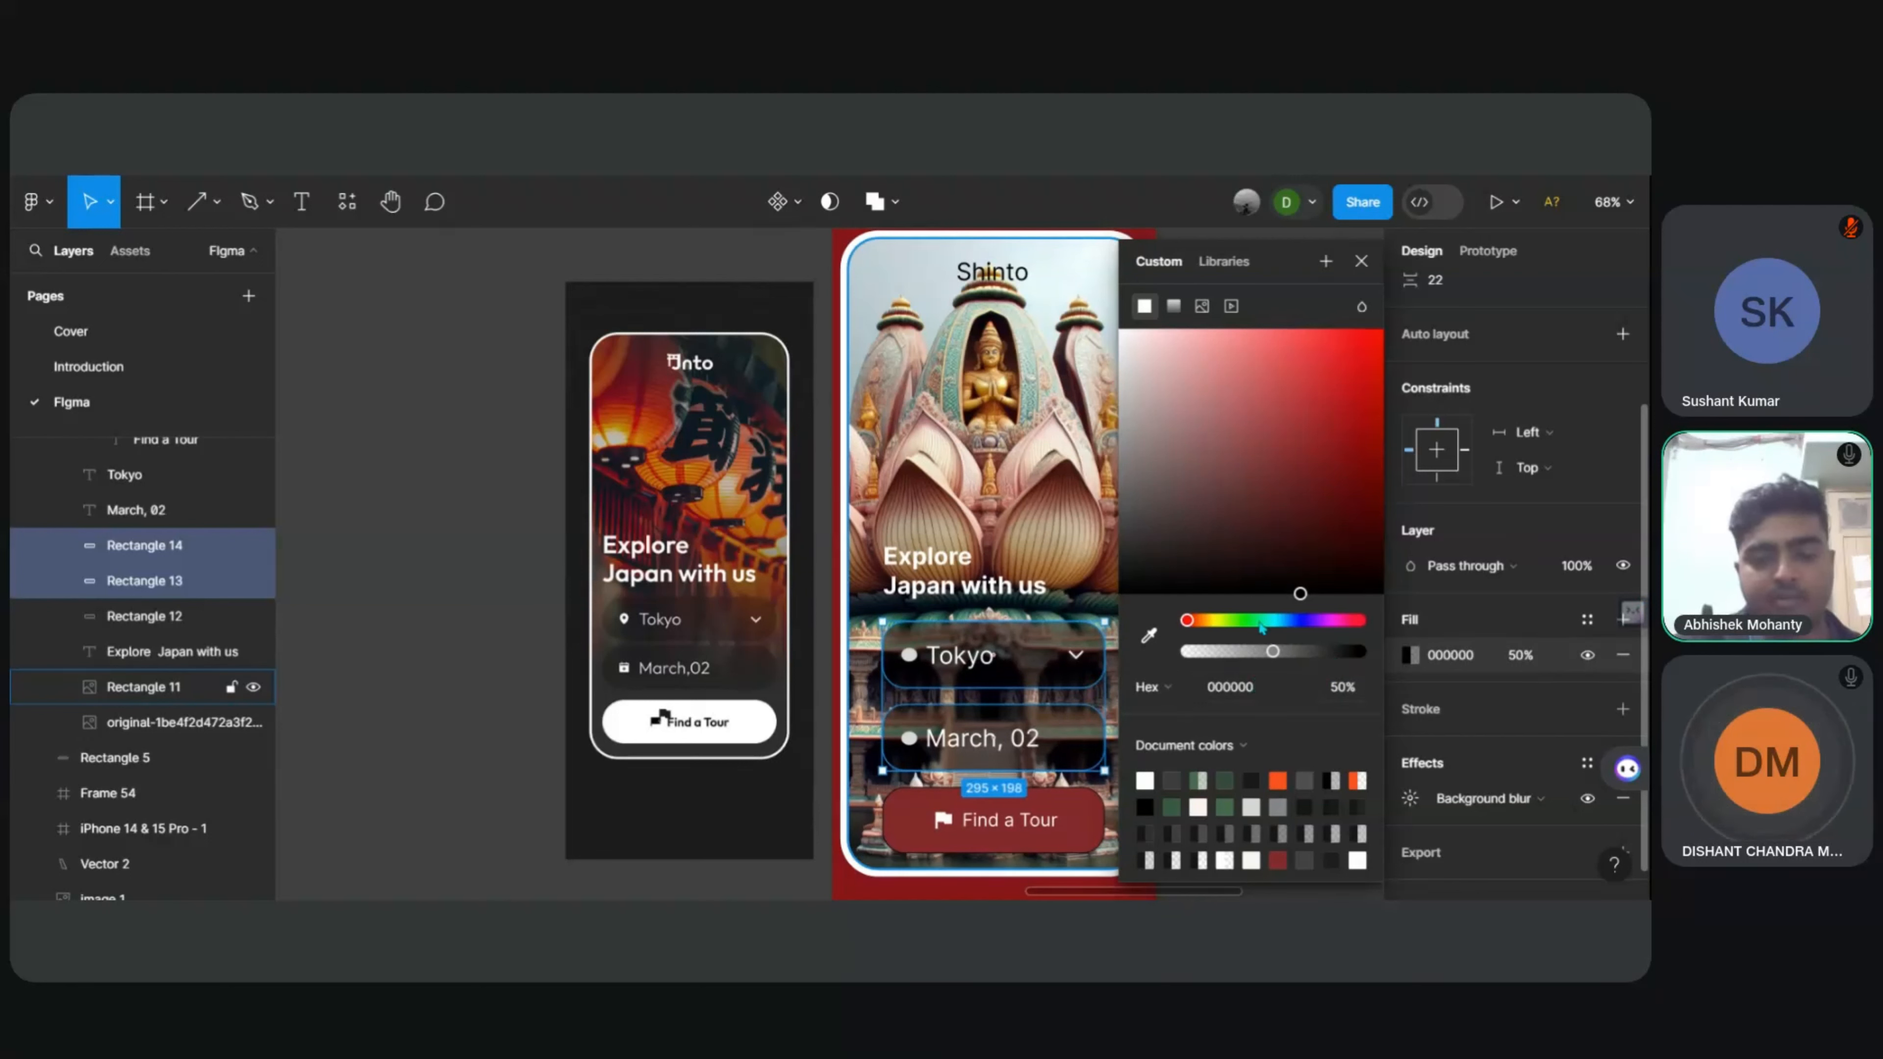
# Step: Set the background blur amount of the Tokyo and March, 02 field rectangles to 14
pyautogui.click(1525, 796)
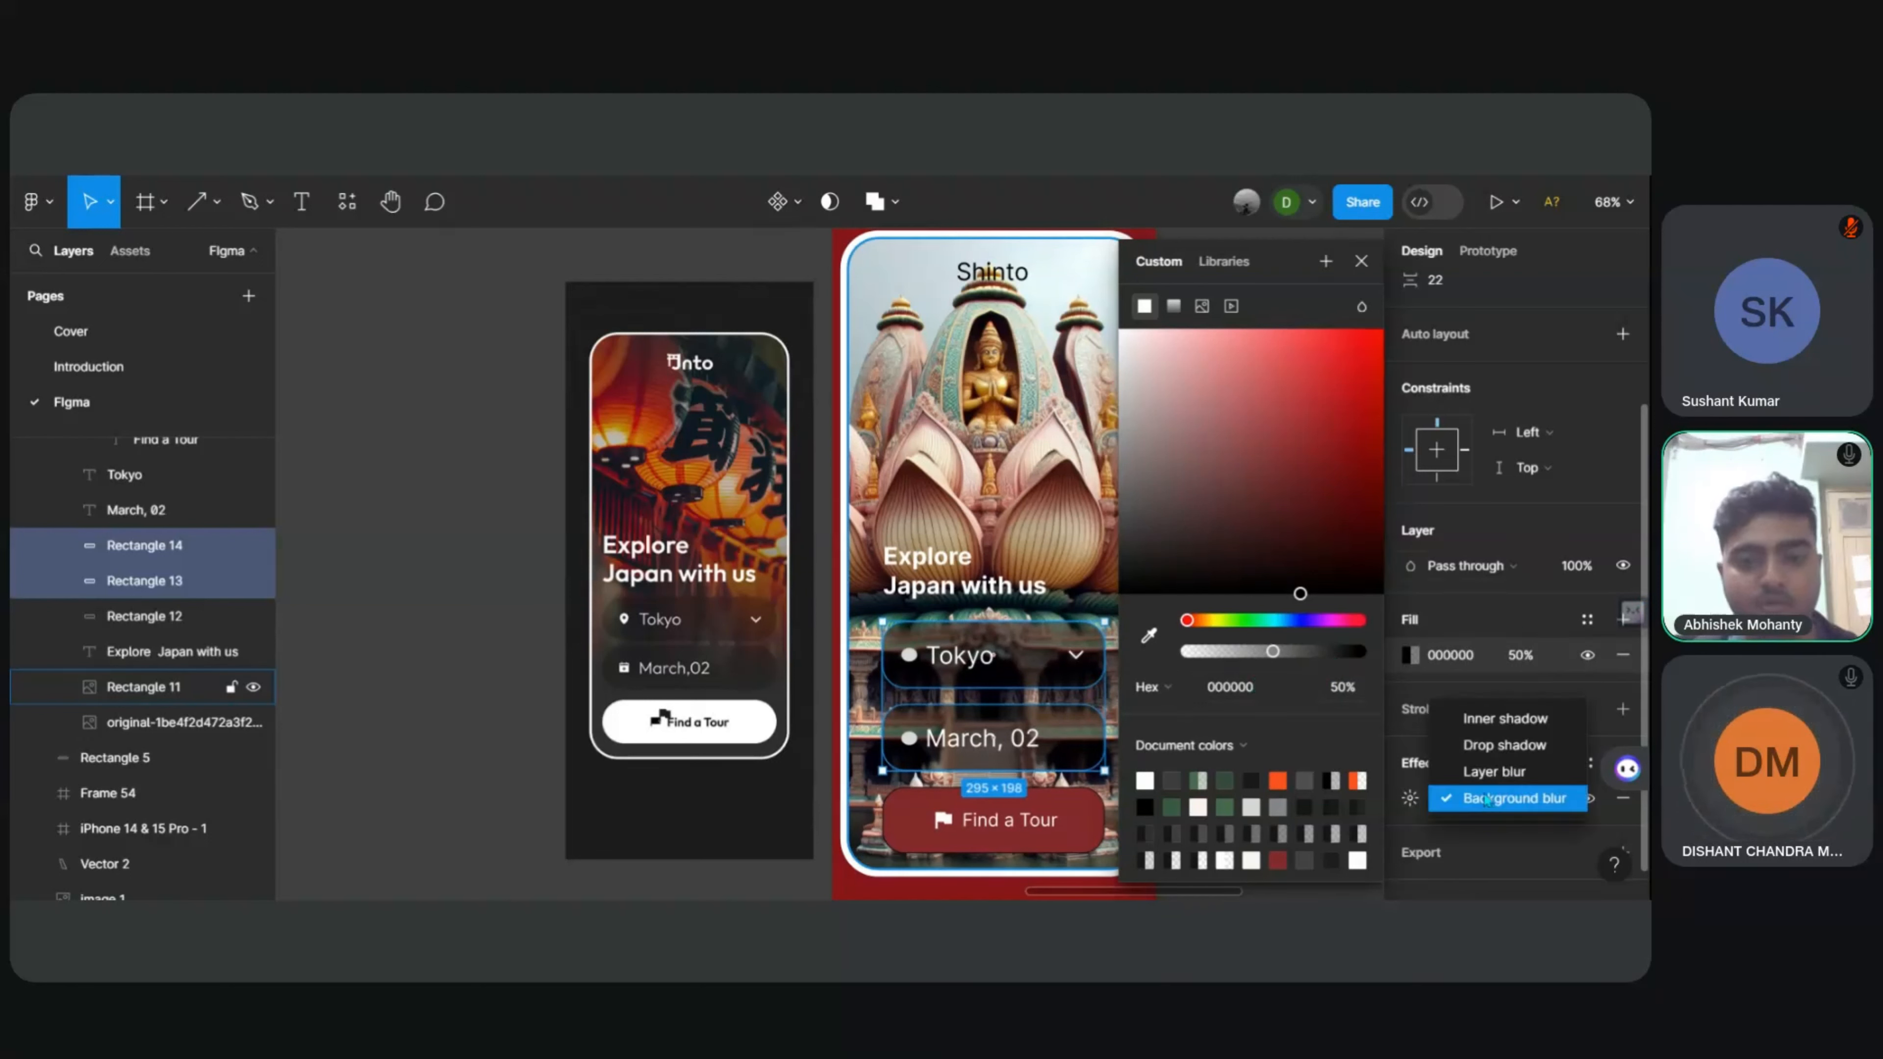
pyautogui.click(1492, 799)
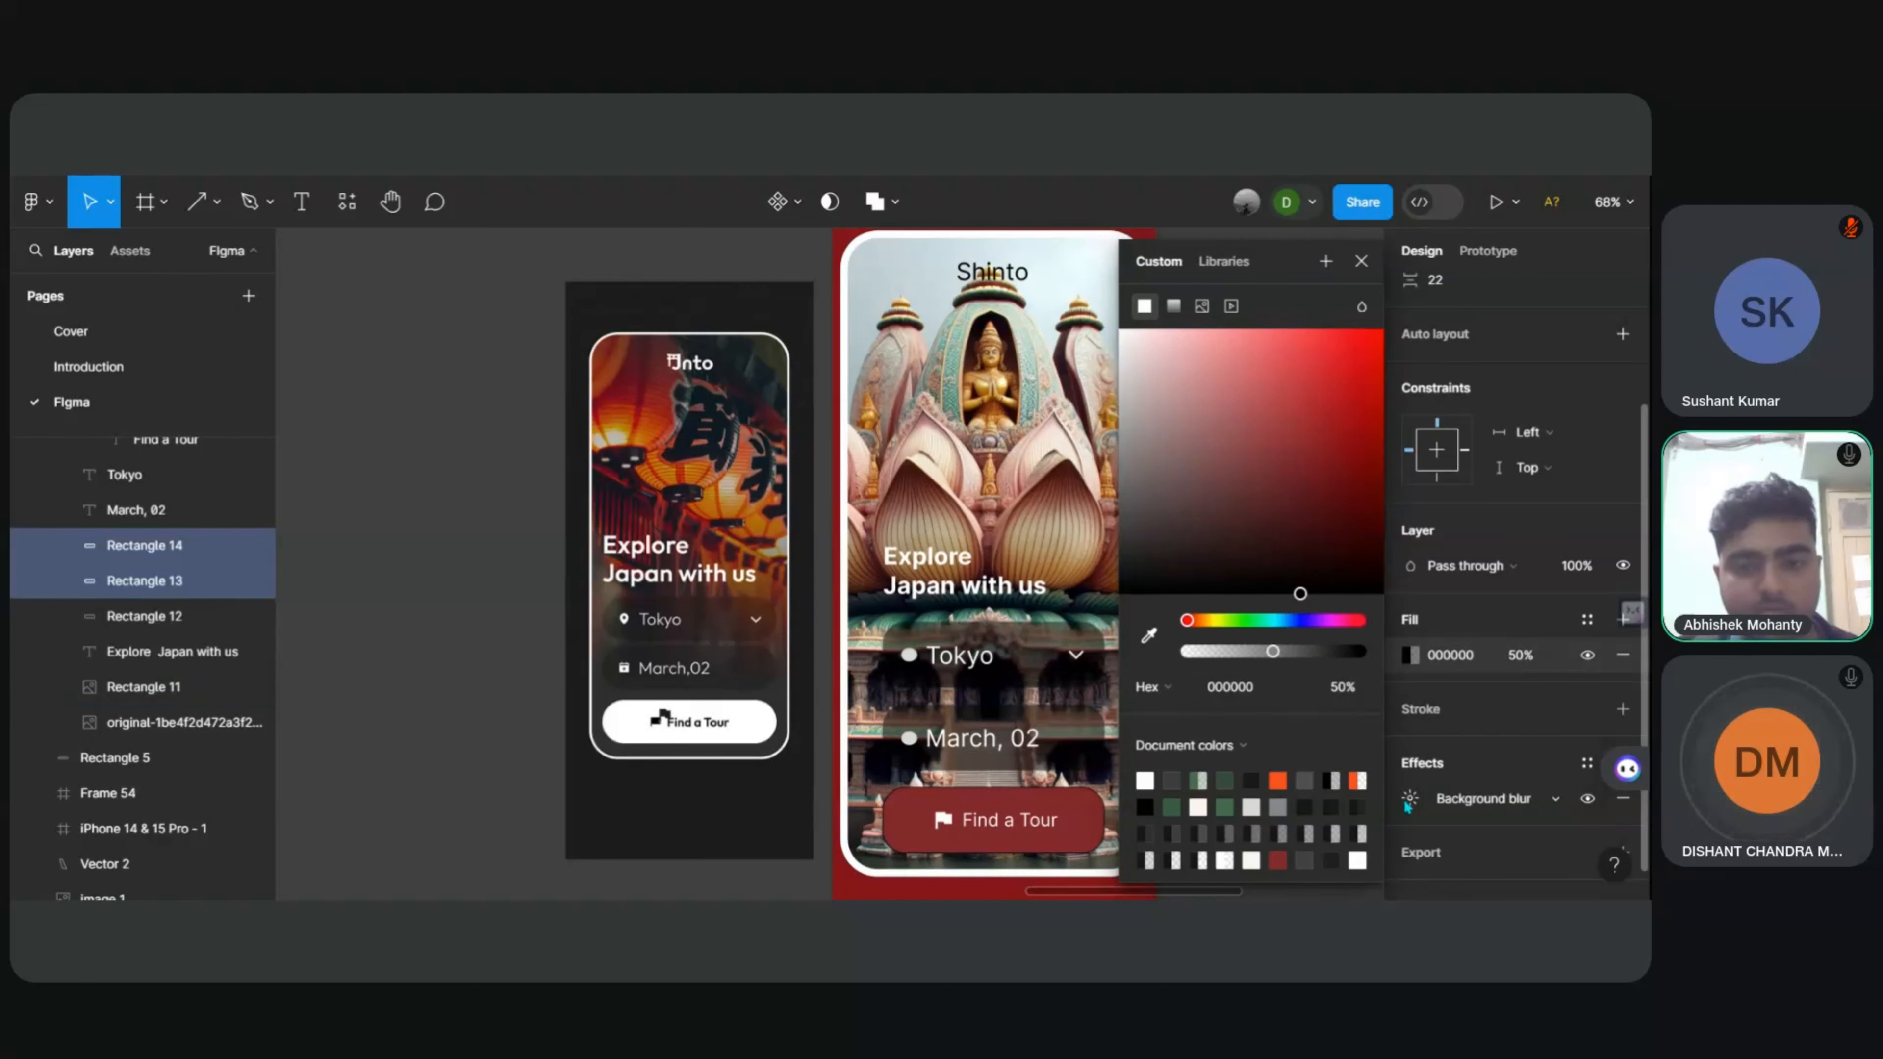
pyautogui.click(1409, 798)
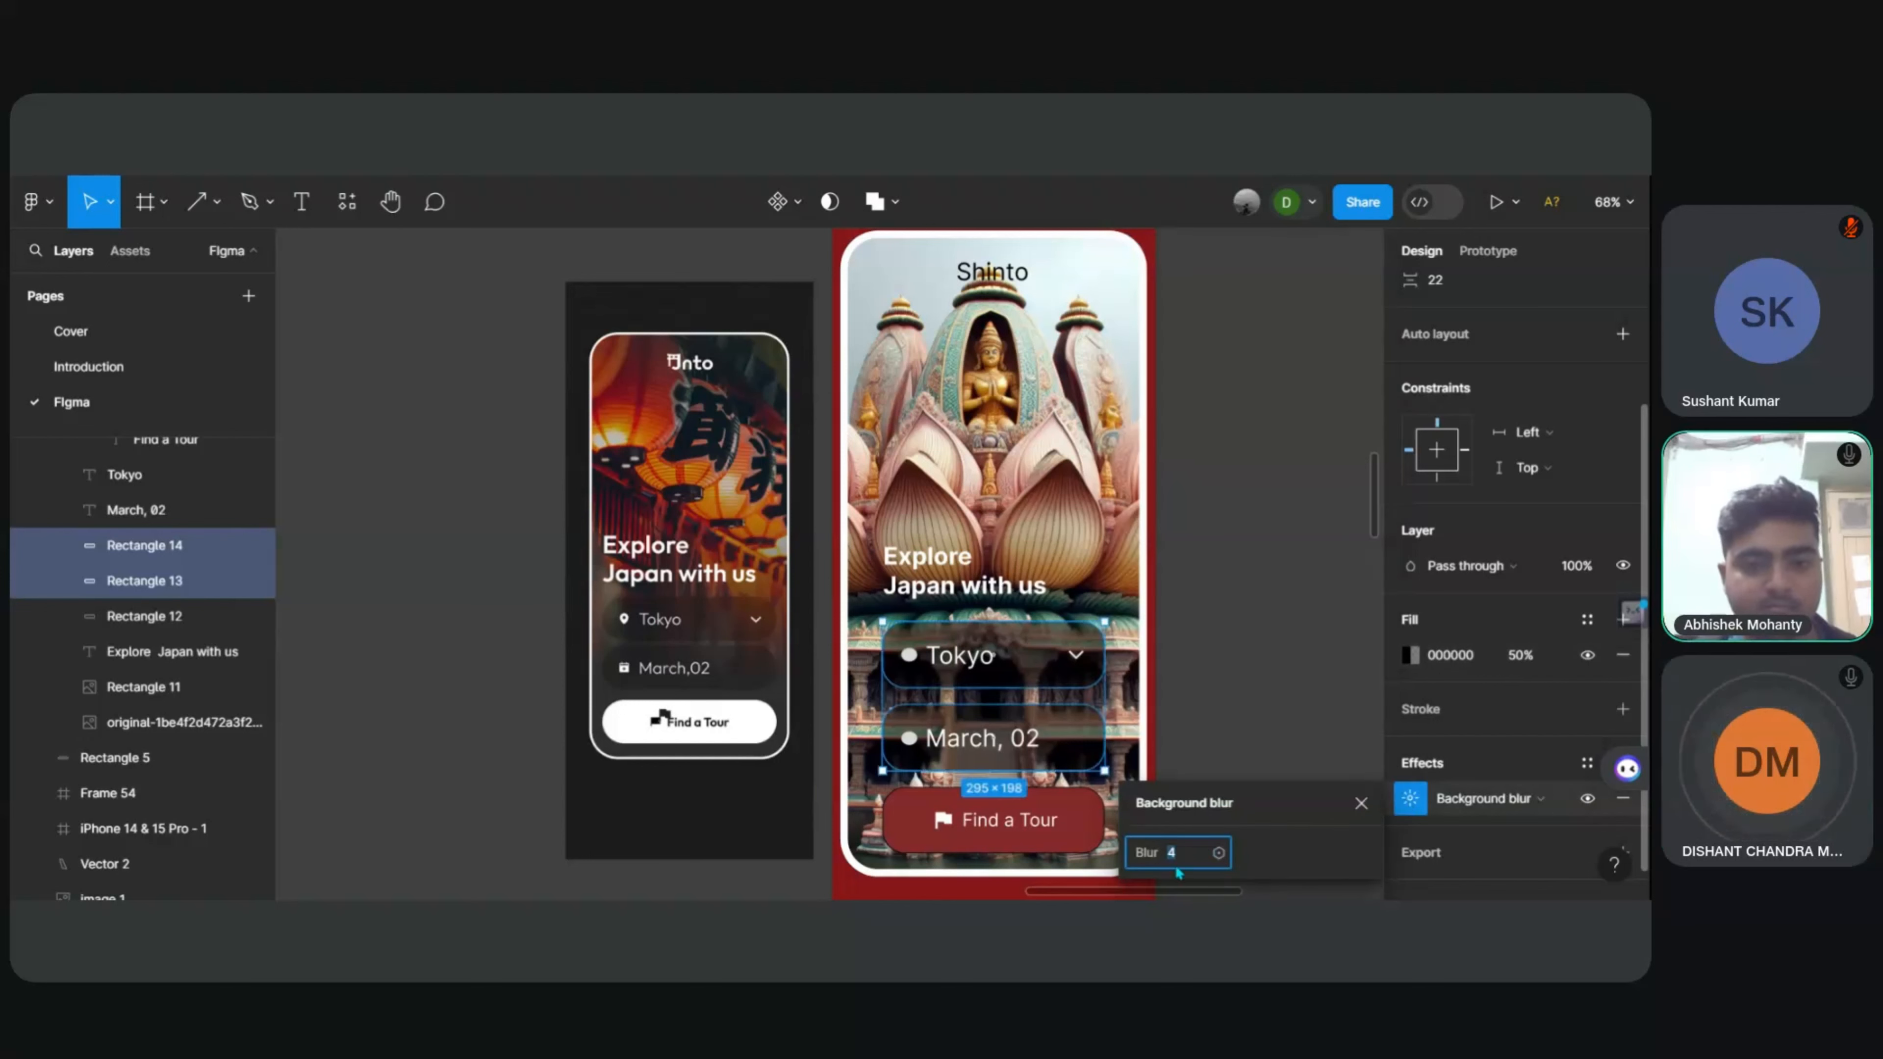
pyautogui.write('24')
pyautogui.press('Return')
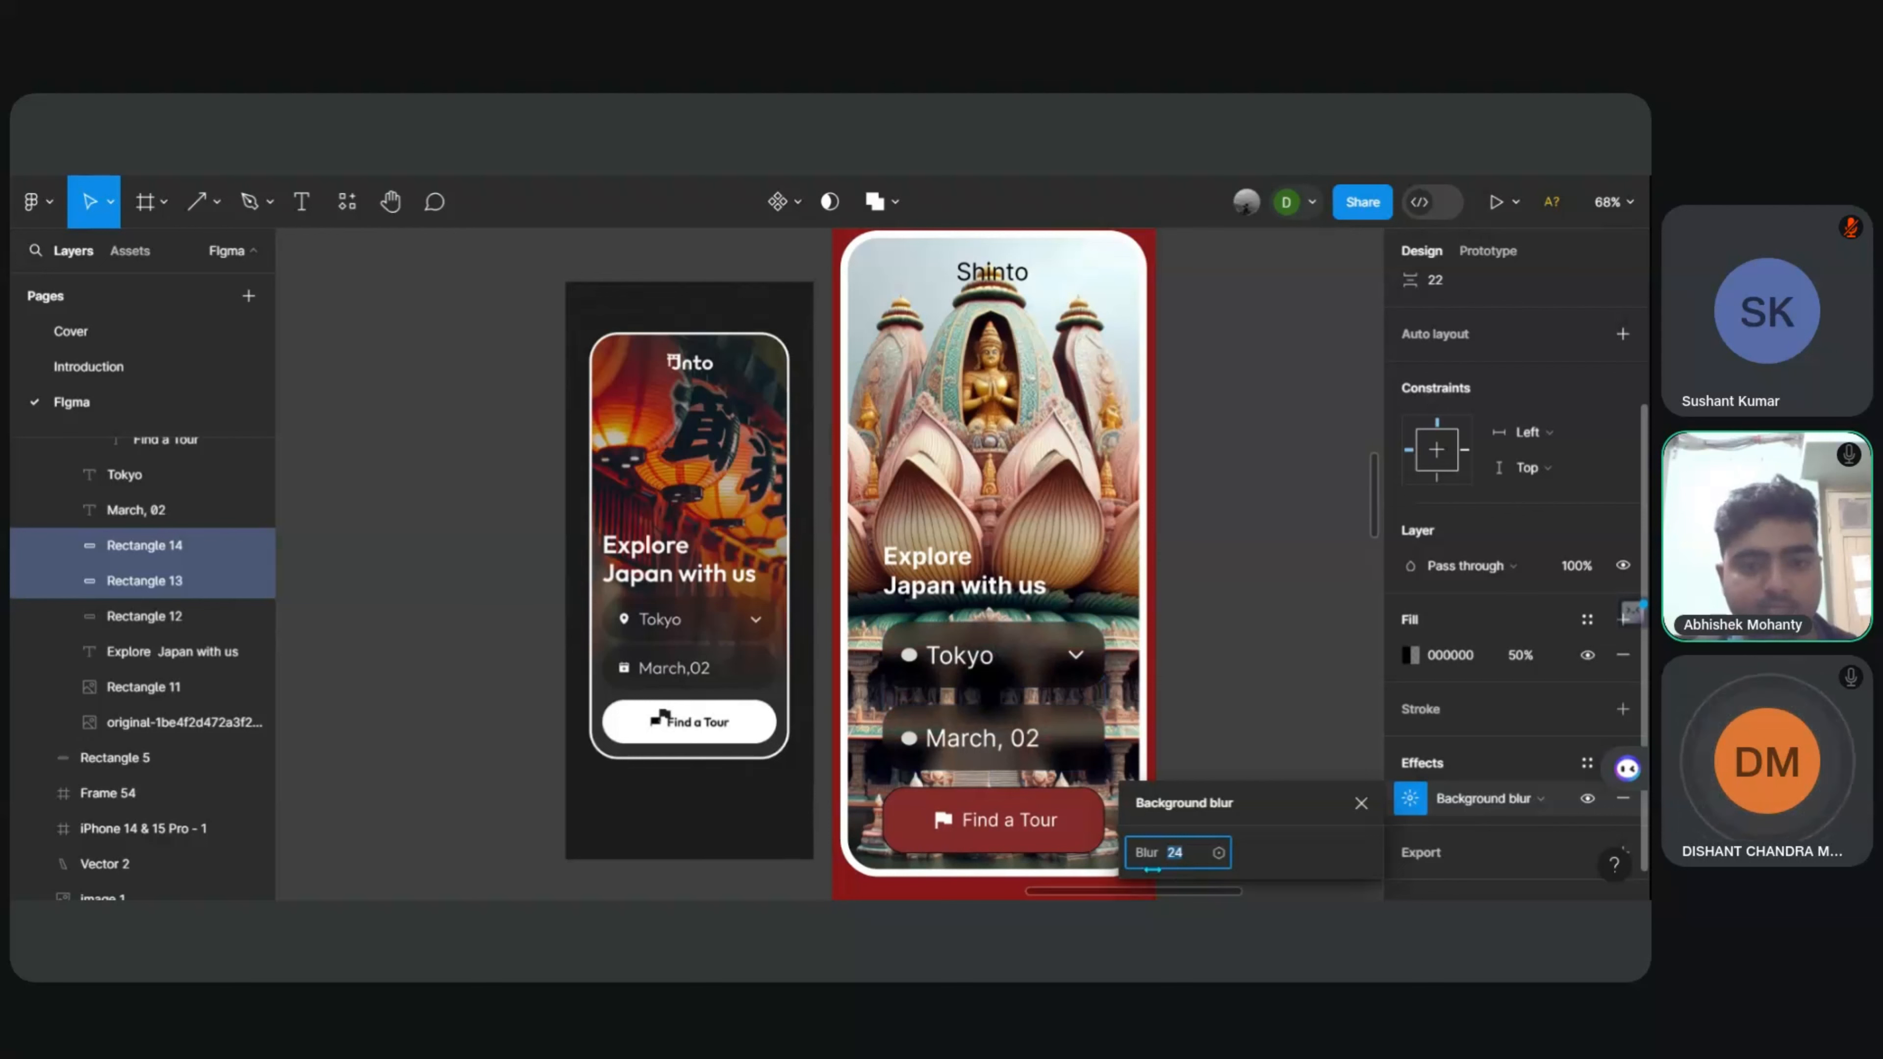
pyautogui.moveTo(1152, 869); pyautogui.dragTo(1141, 870)
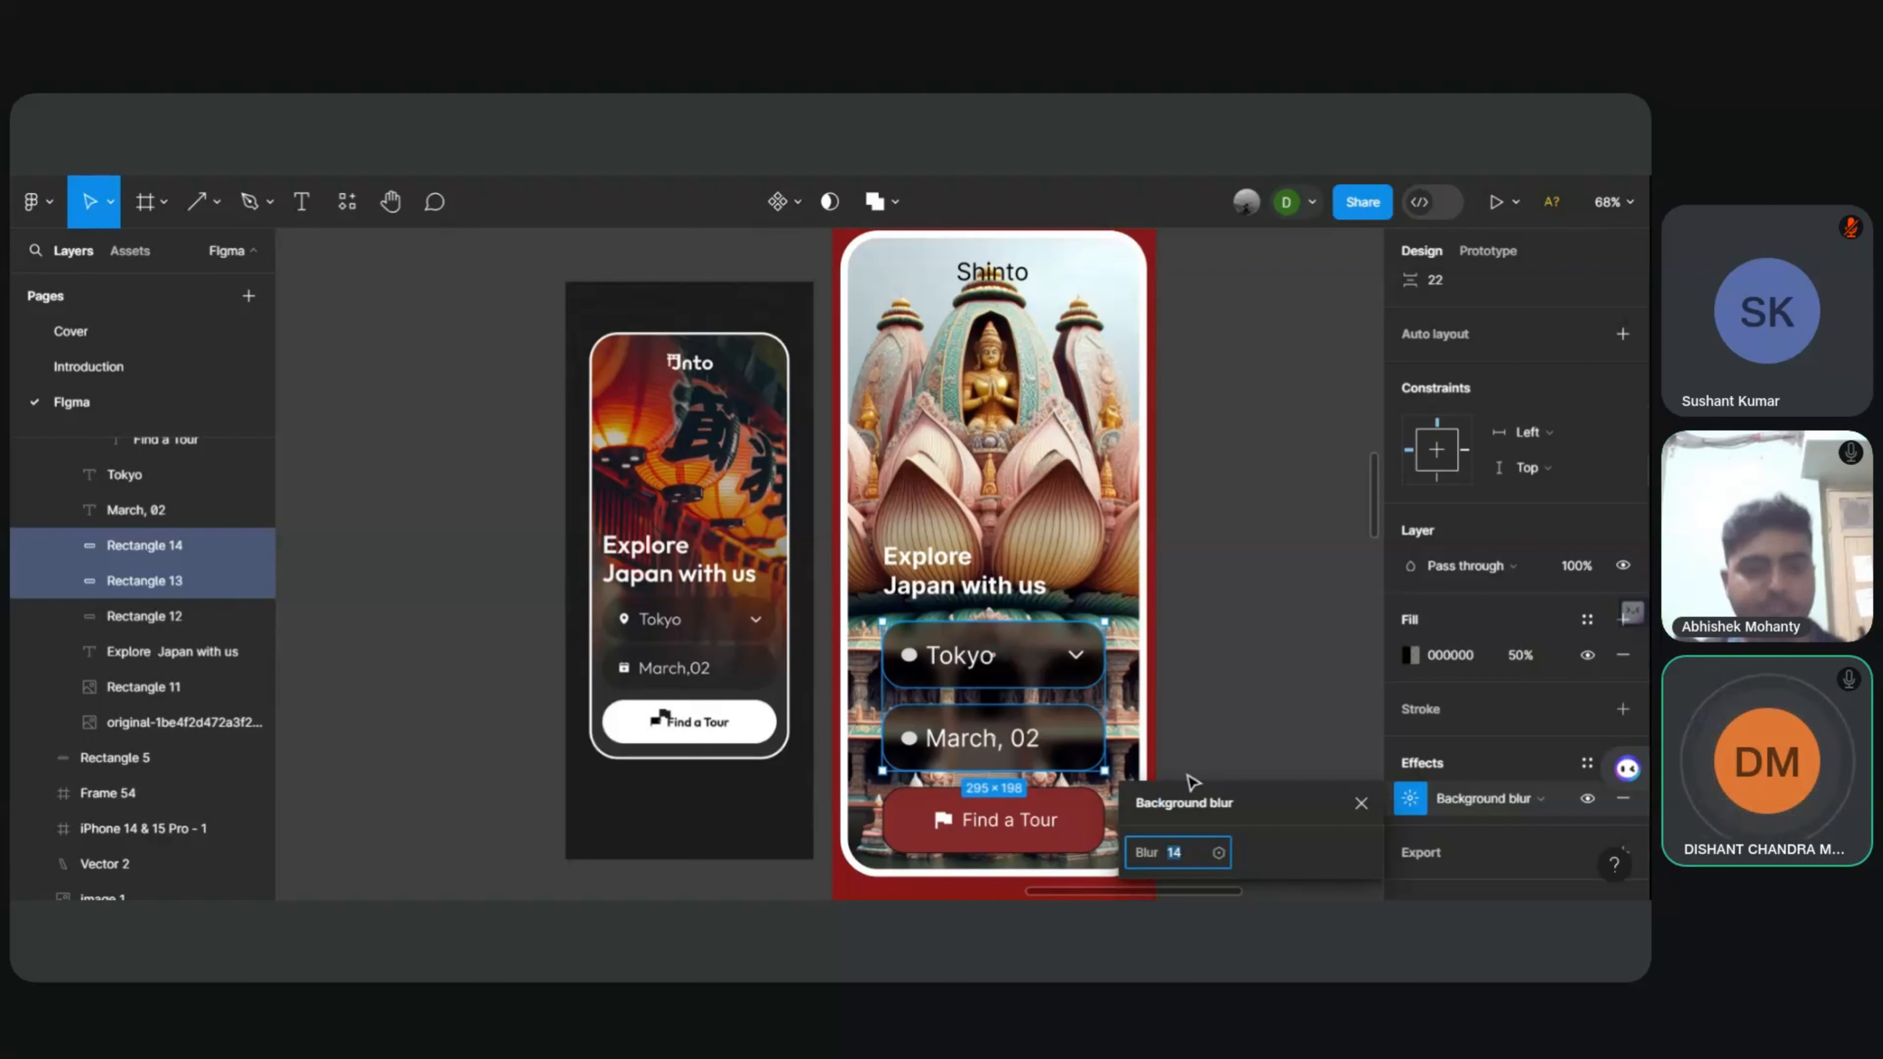
pyautogui.click(1238, 724)
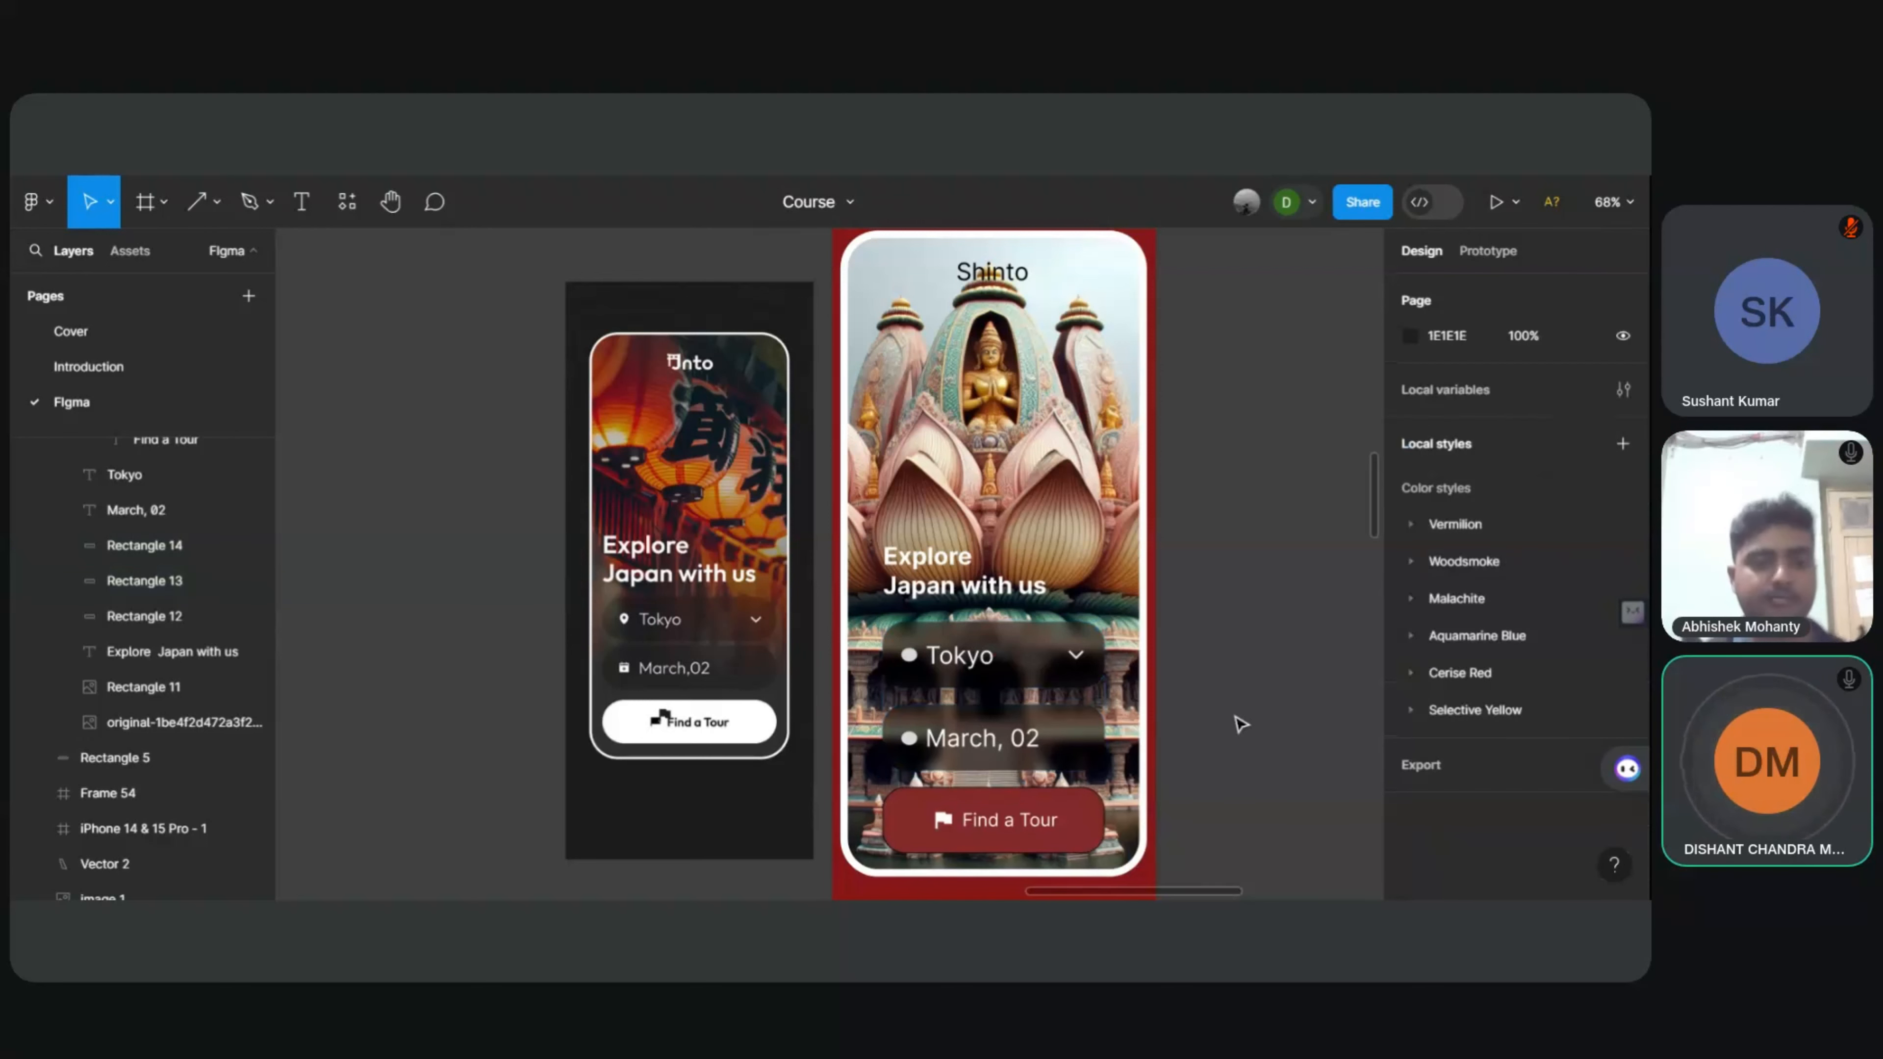
# Step: Darken the fill of the Find a Tour button's rectangle to deep red (5C0B0B)
pyautogui.scroll(-1, 1236, 723)
pyautogui.click(1096, 807)
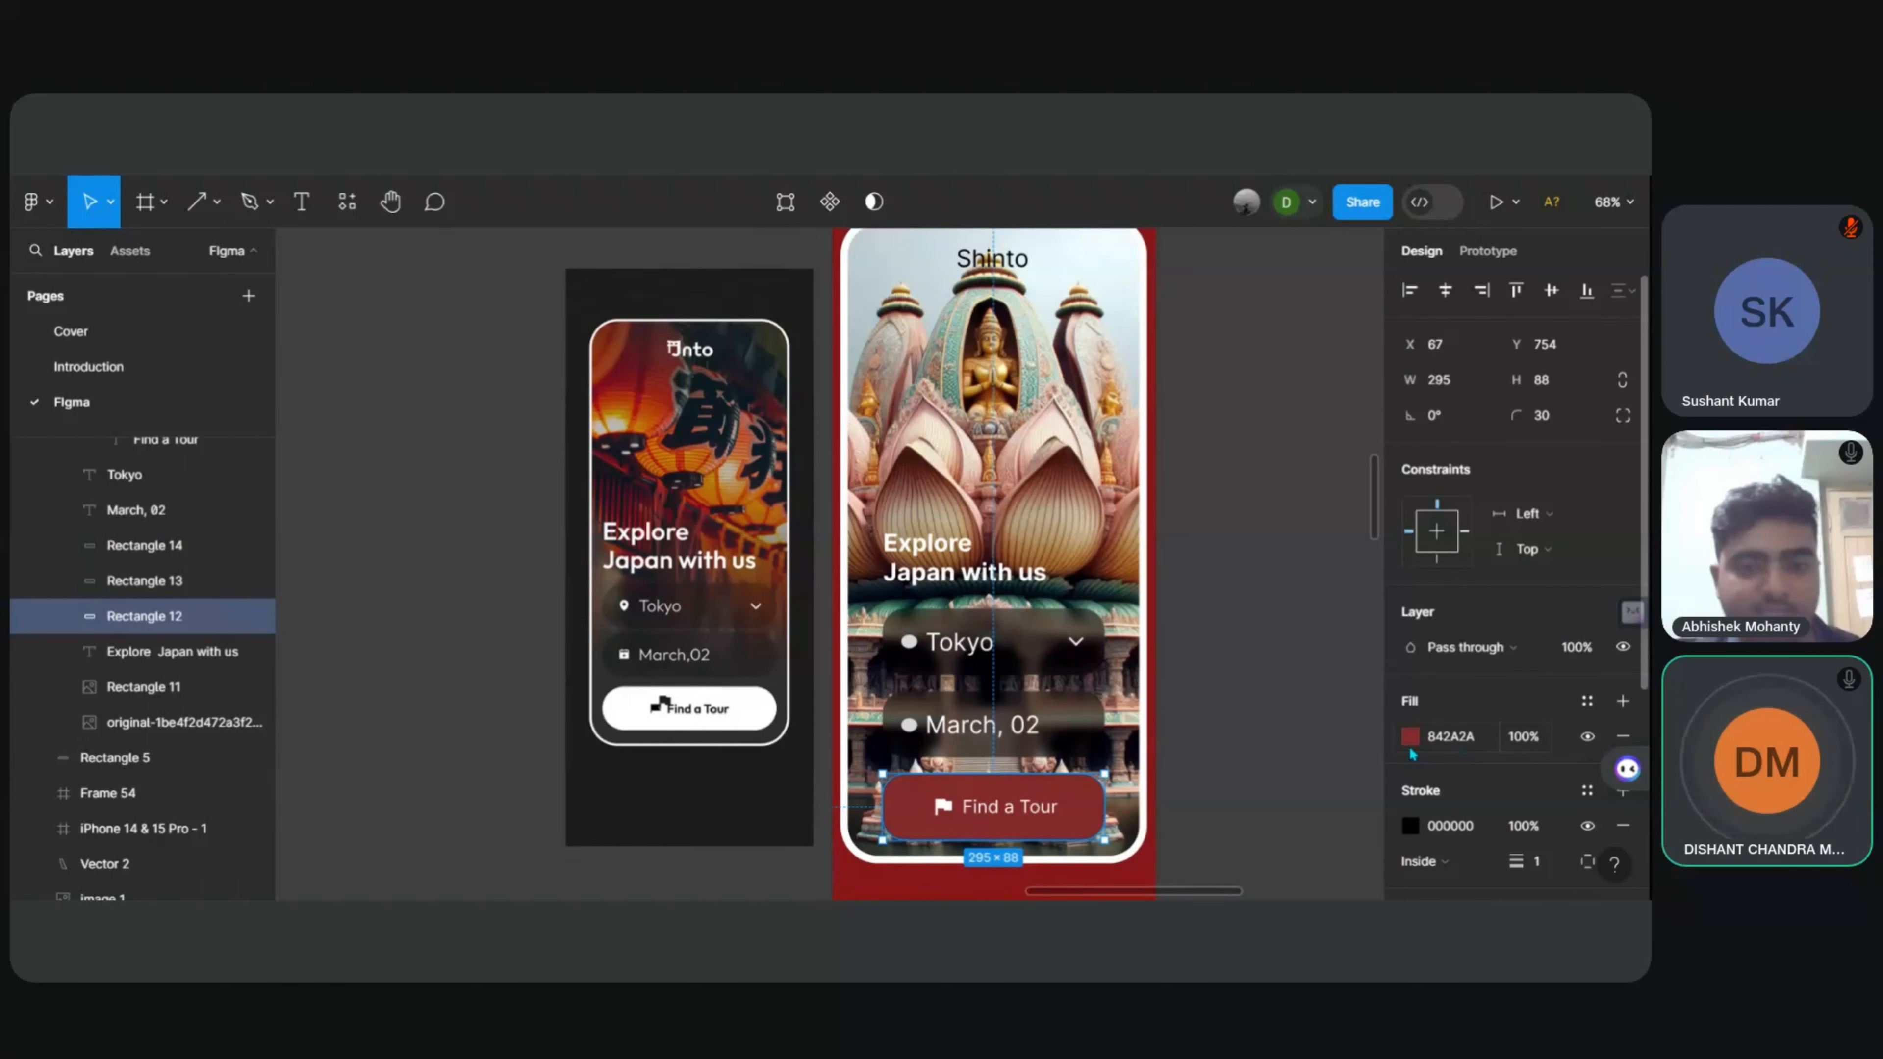
pyautogui.click(1409, 736)
pyautogui.moveTo(1171, 386); pyautogui.dragTo(1353, 498)
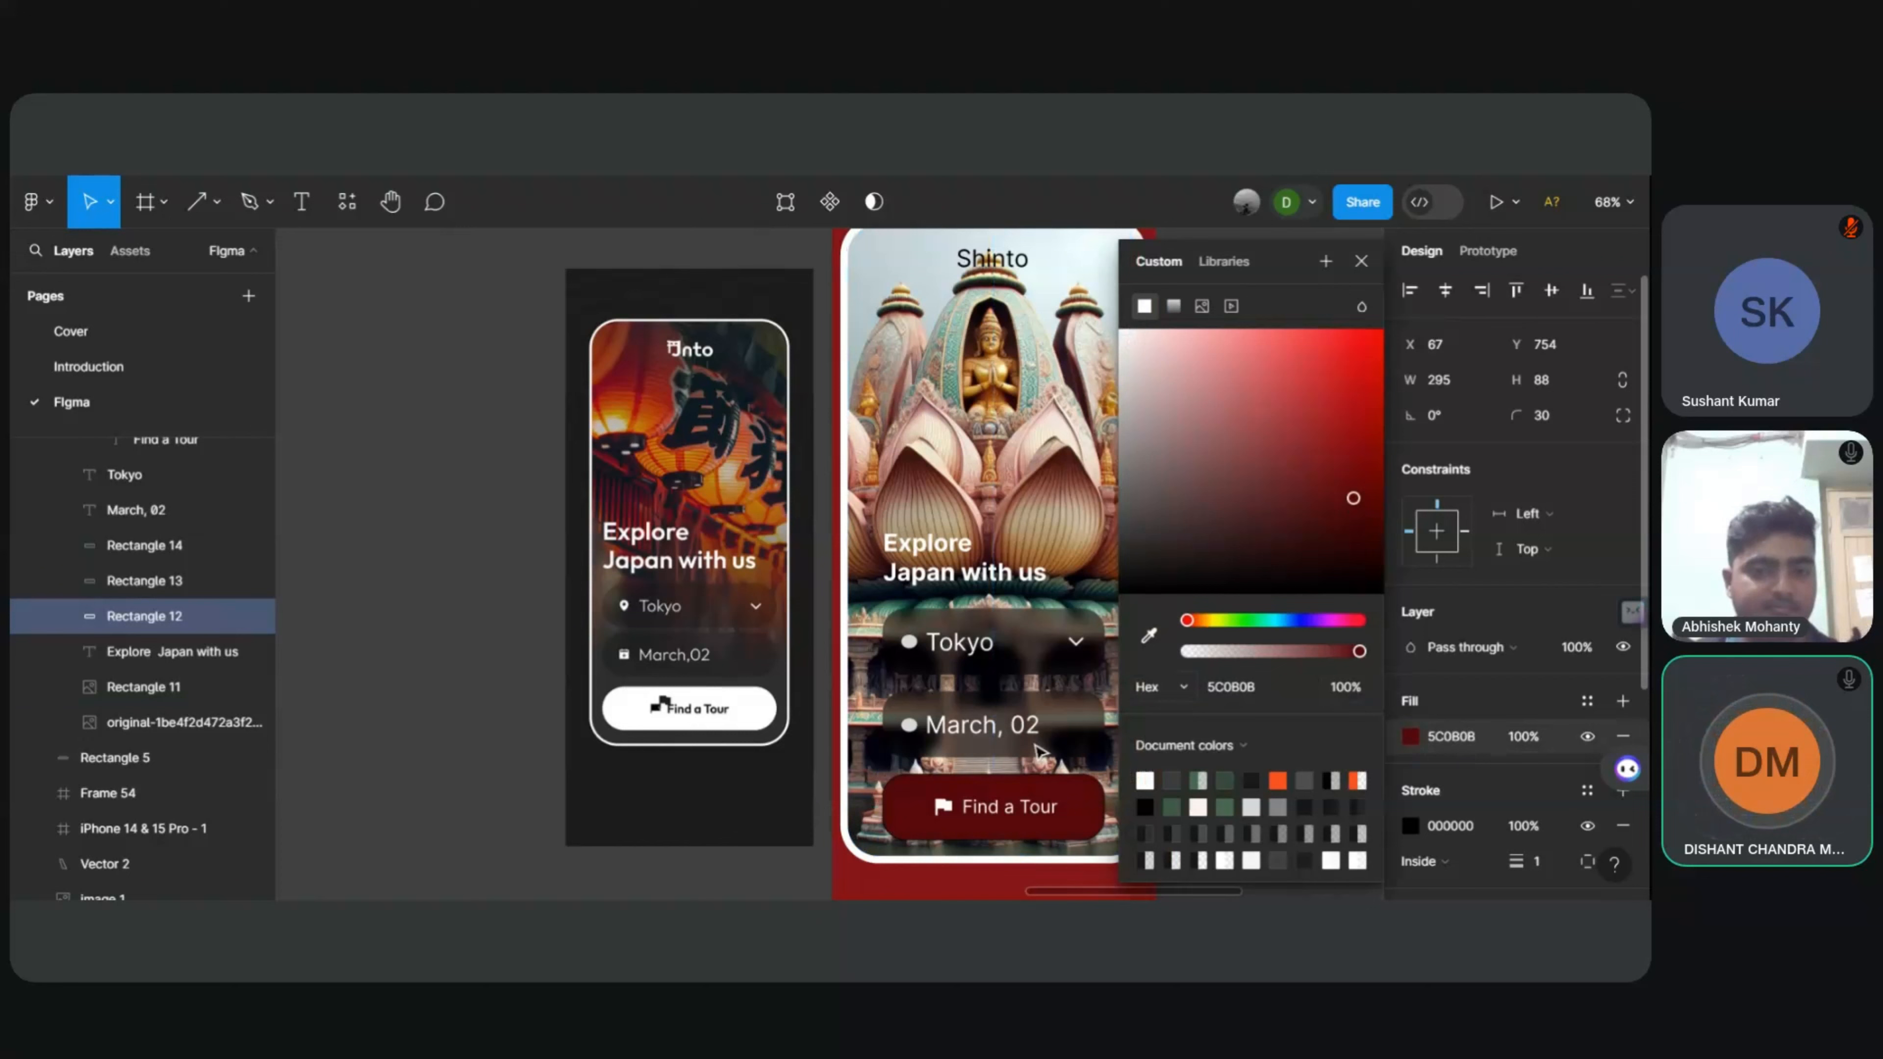
# Step: Change the colour of the button's flag icon and Find a Tour label group to black (000000)
pyautogui.click(970, 820)
pyautogui.scroll(-5, 1442, 695)
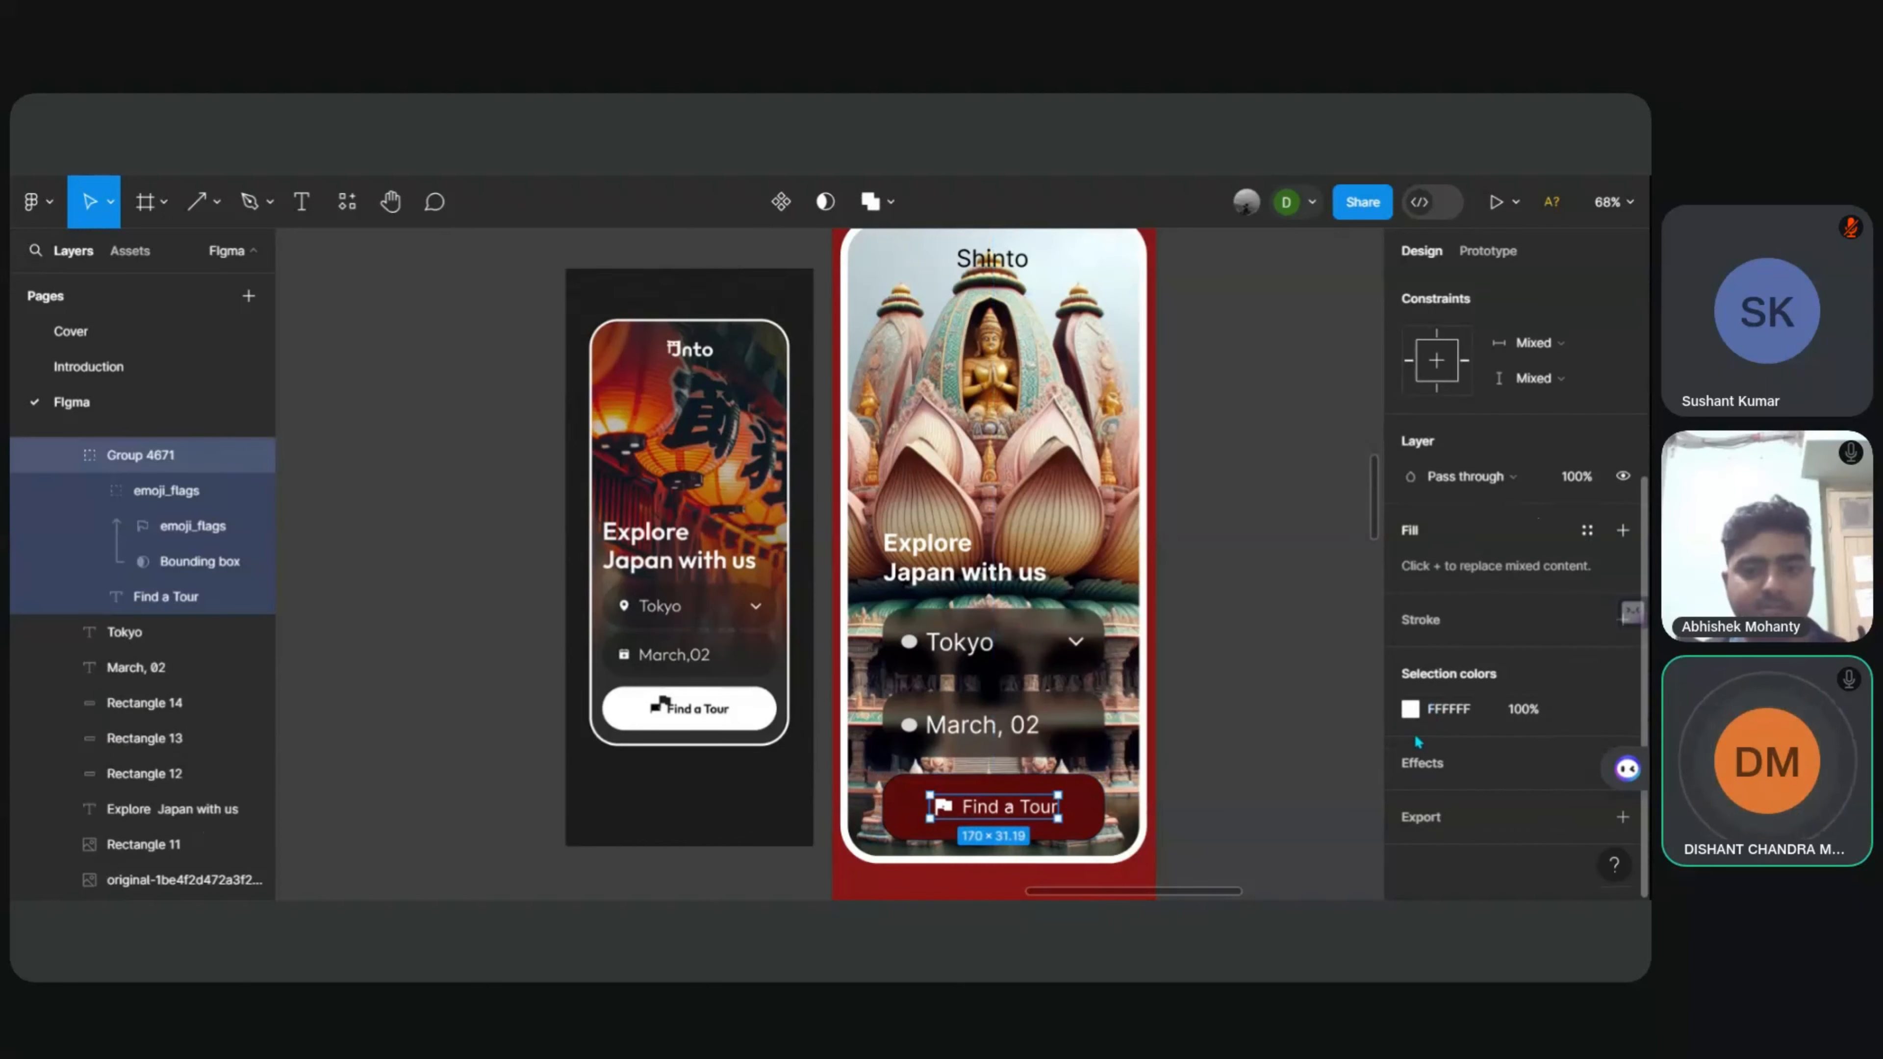
pyautogui.click(1410, 709)
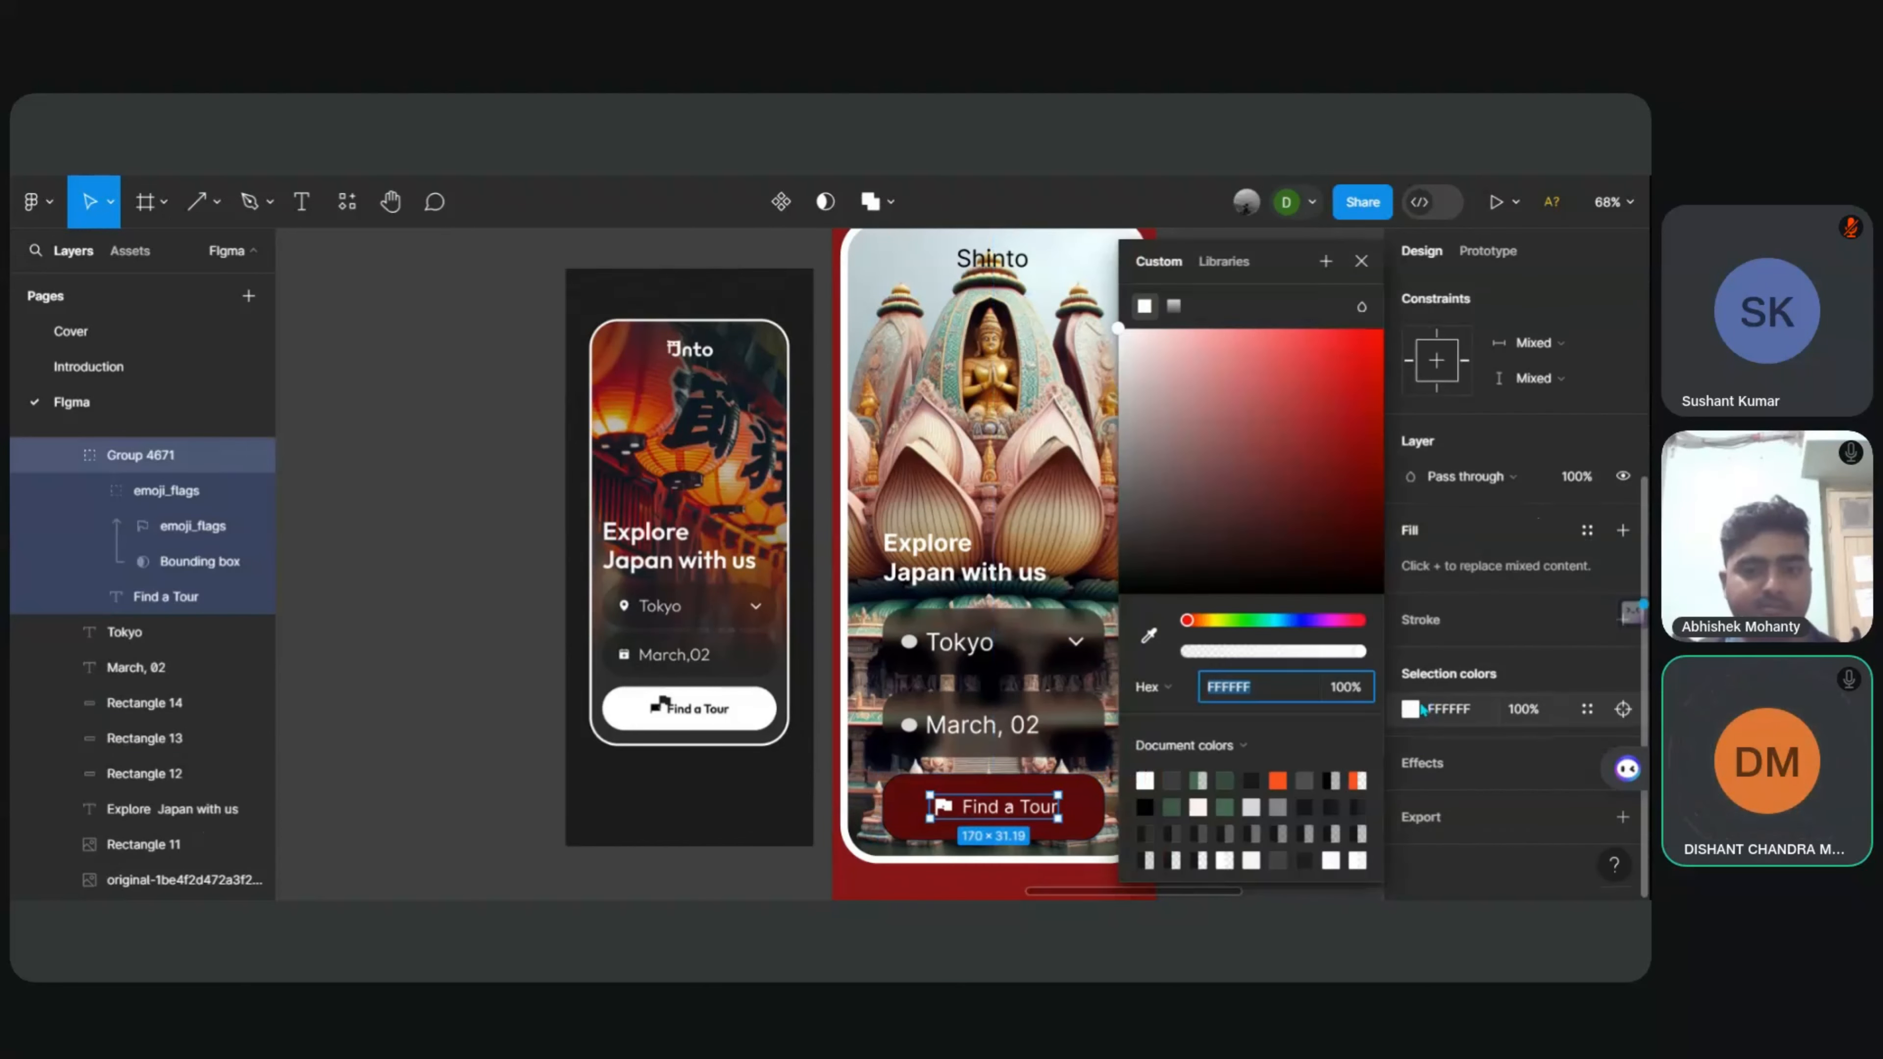
pyautogui.click(1154, 808)
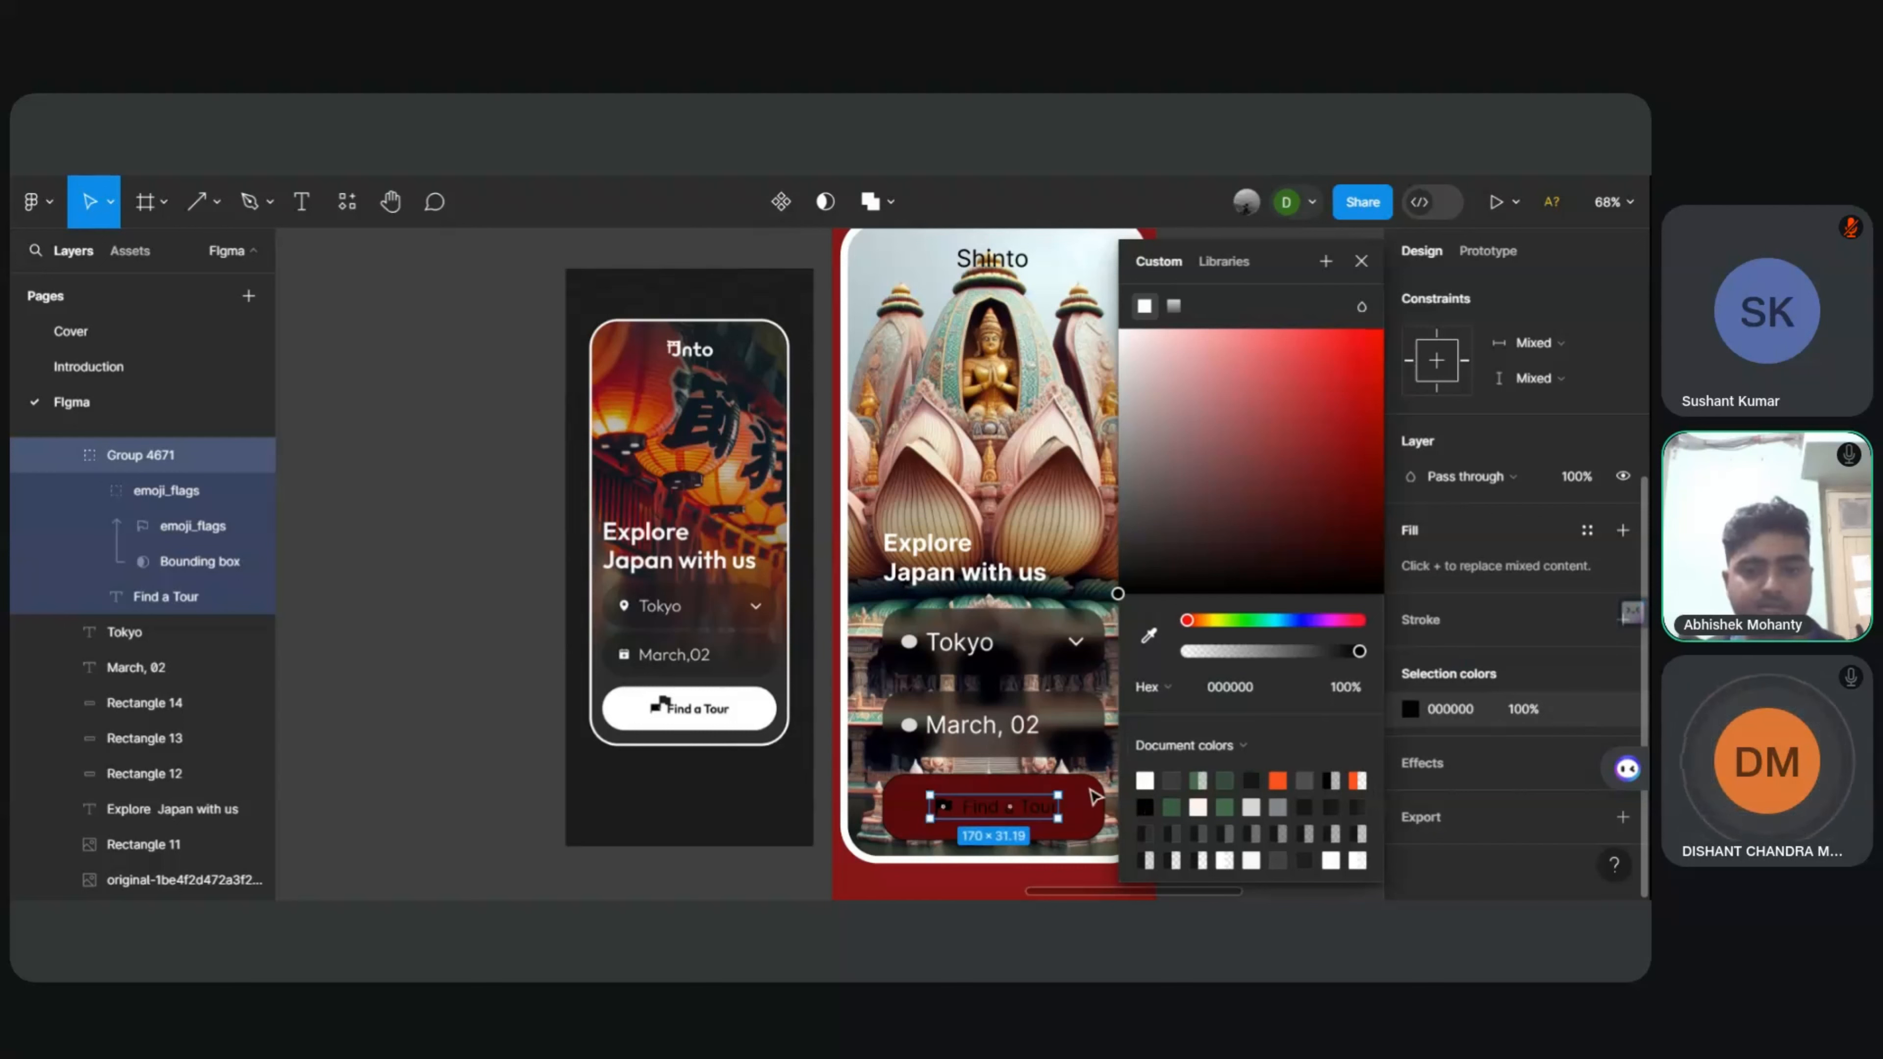
# Step: Change the fill of the Find a Tour button's rectangle to white (FFFFFF)
pyautogui.click(1095, 797)
pyautogui.click(1410, 567)
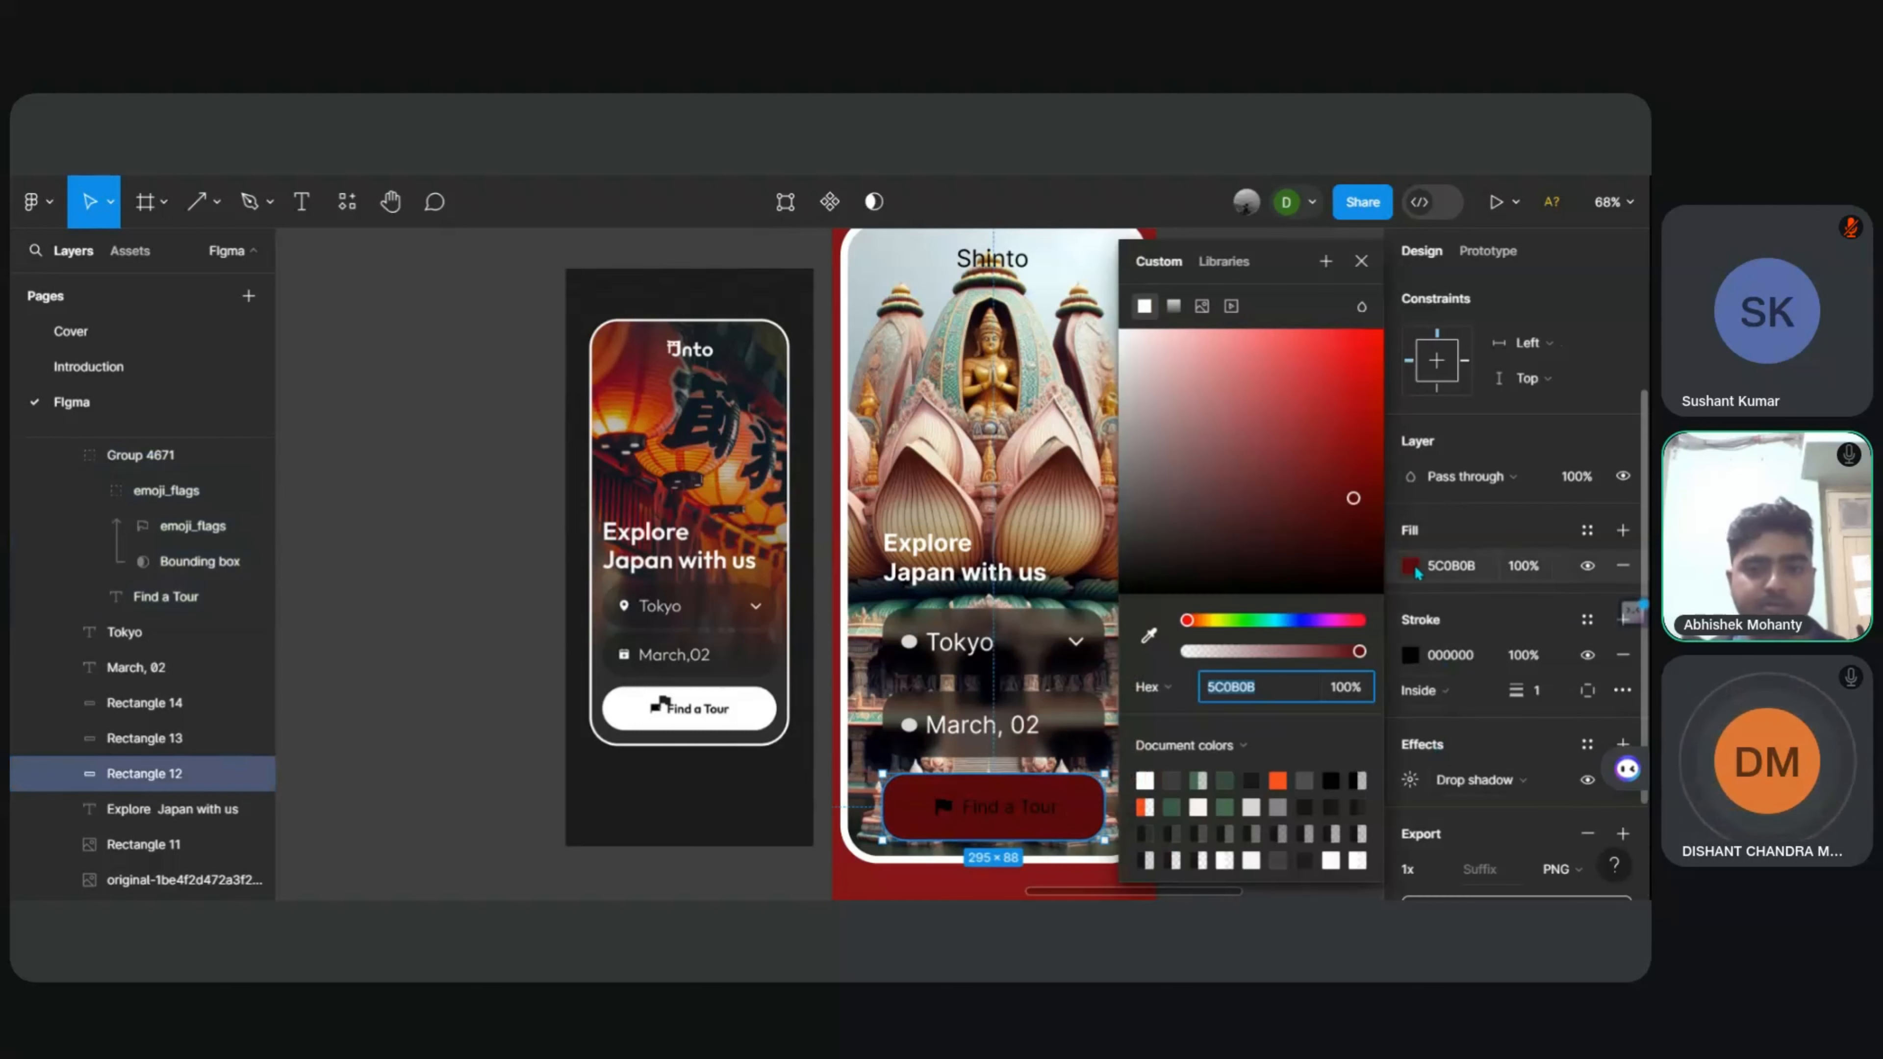
pyautogui.moveTo(1176, 371); pyautogui.dragTo(1118, 327)
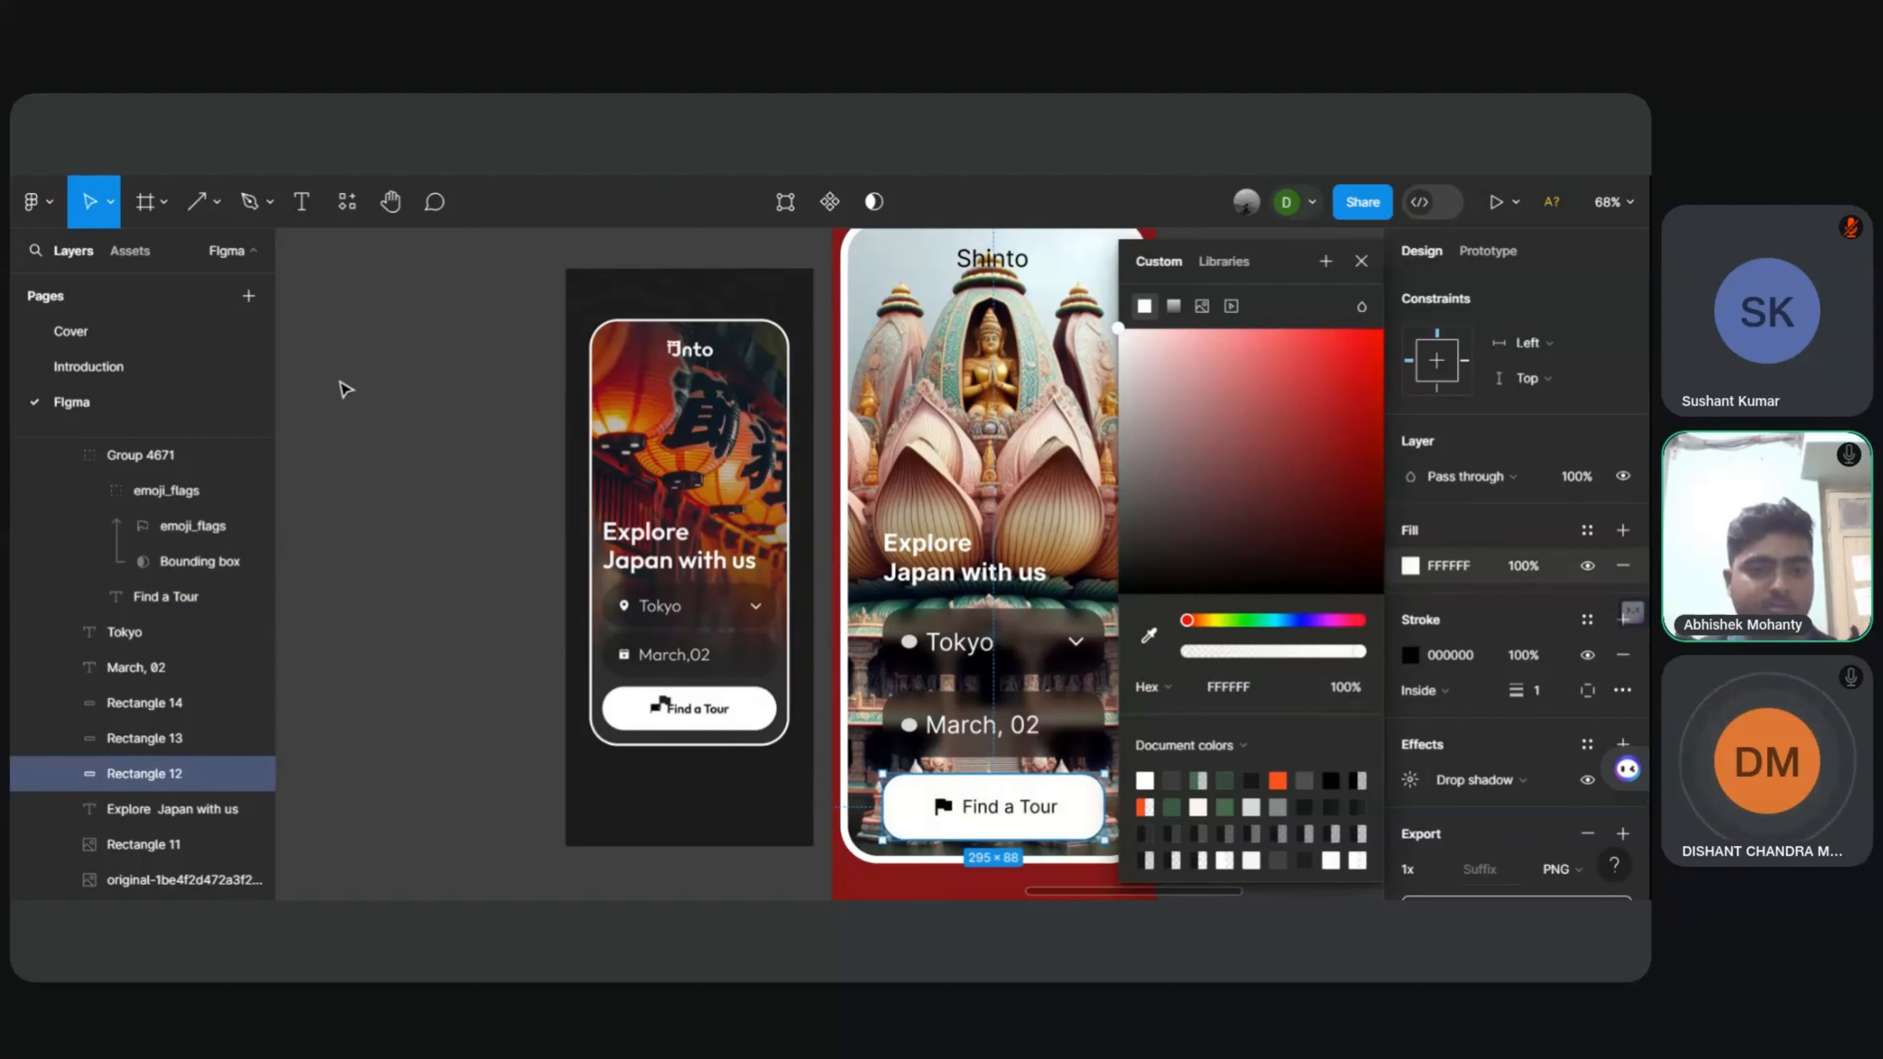
pyautogui.click(378, 379)
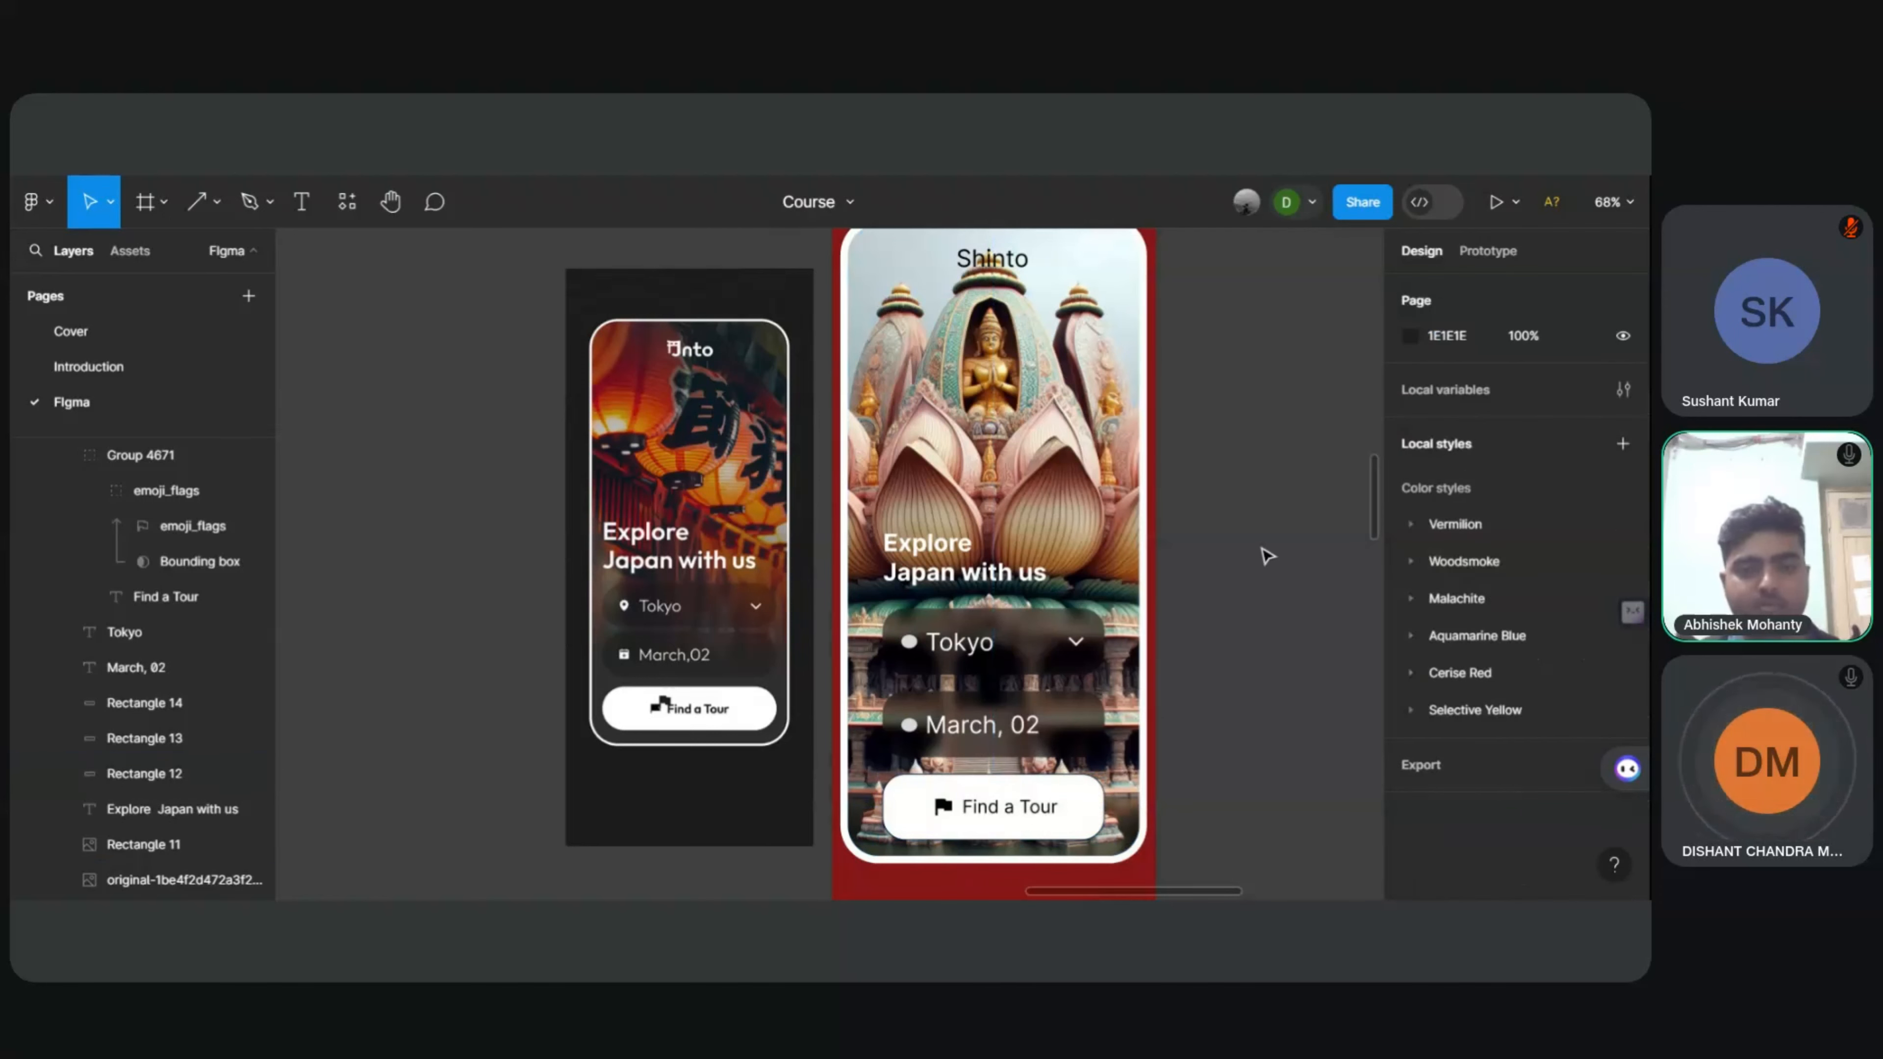
# Step: Remove the black stroke from the Find a Tour button's rectangle
pyautogui.click(997, 810)
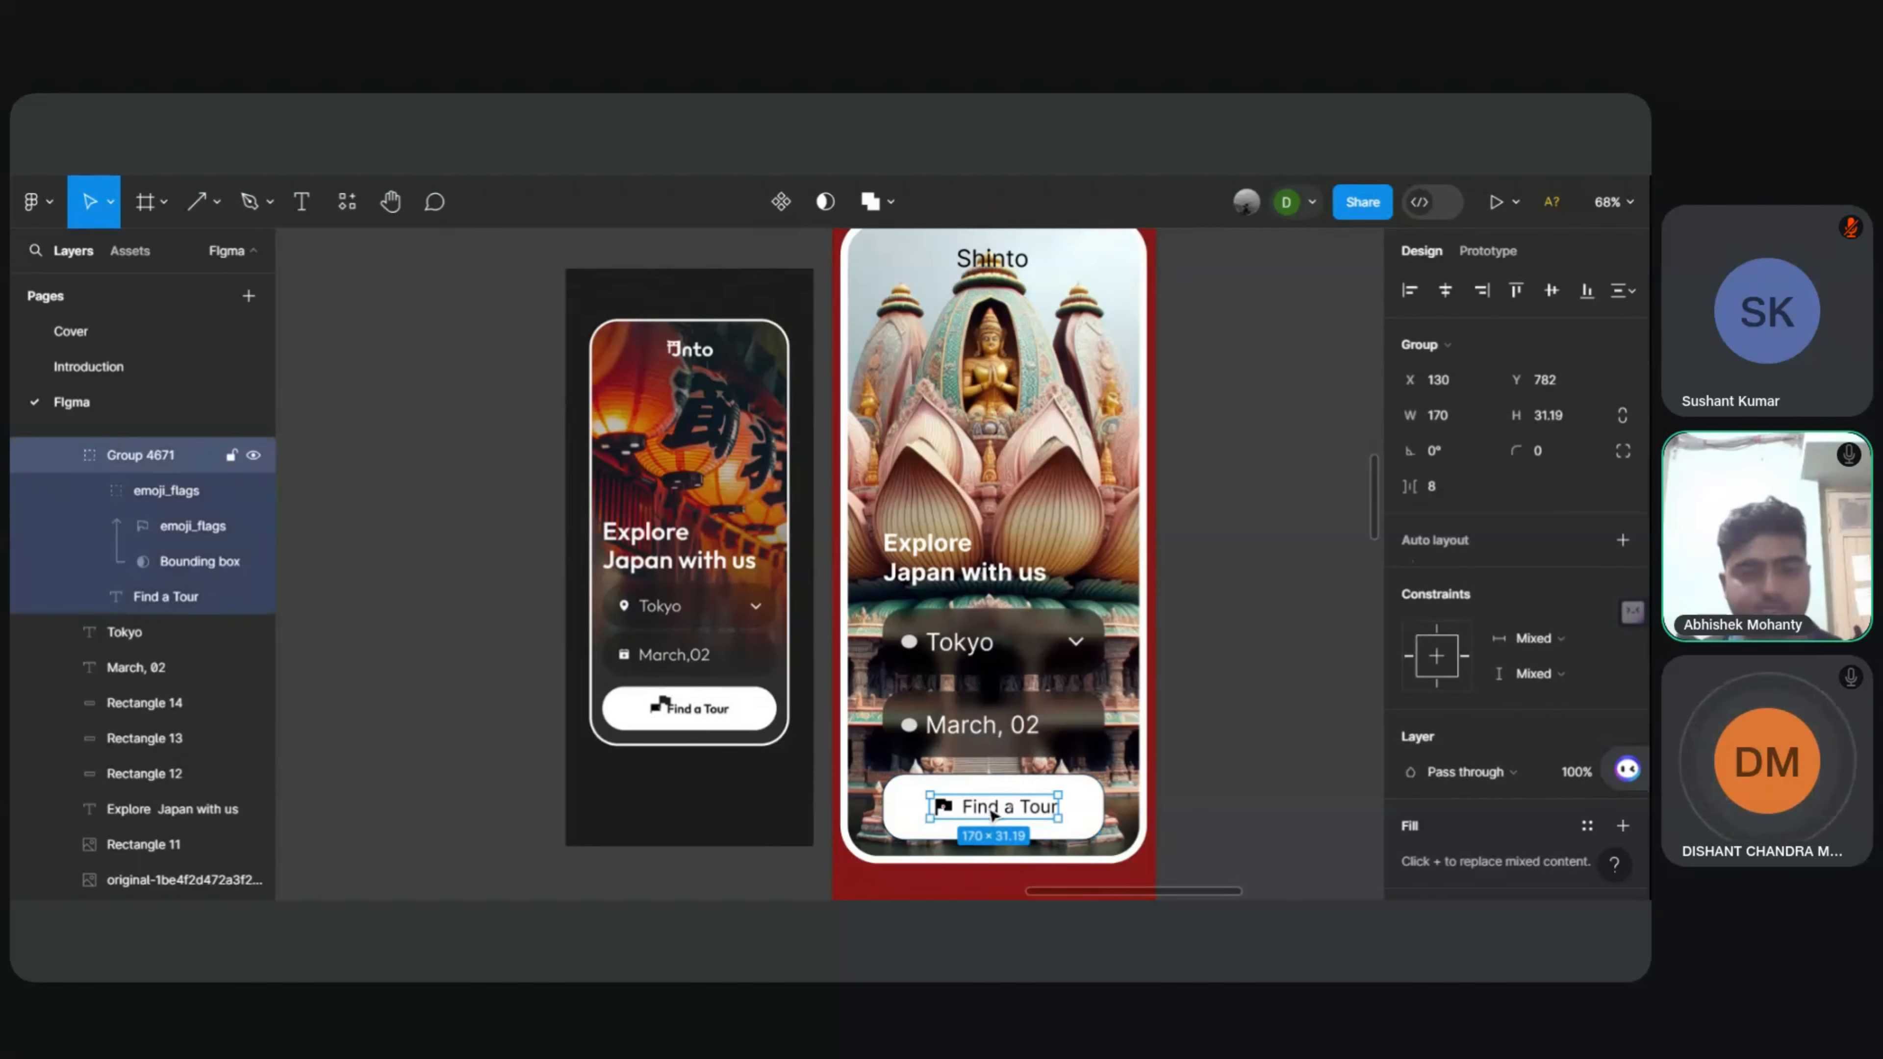
pyautogui.scroll(-4, 1488, 736)
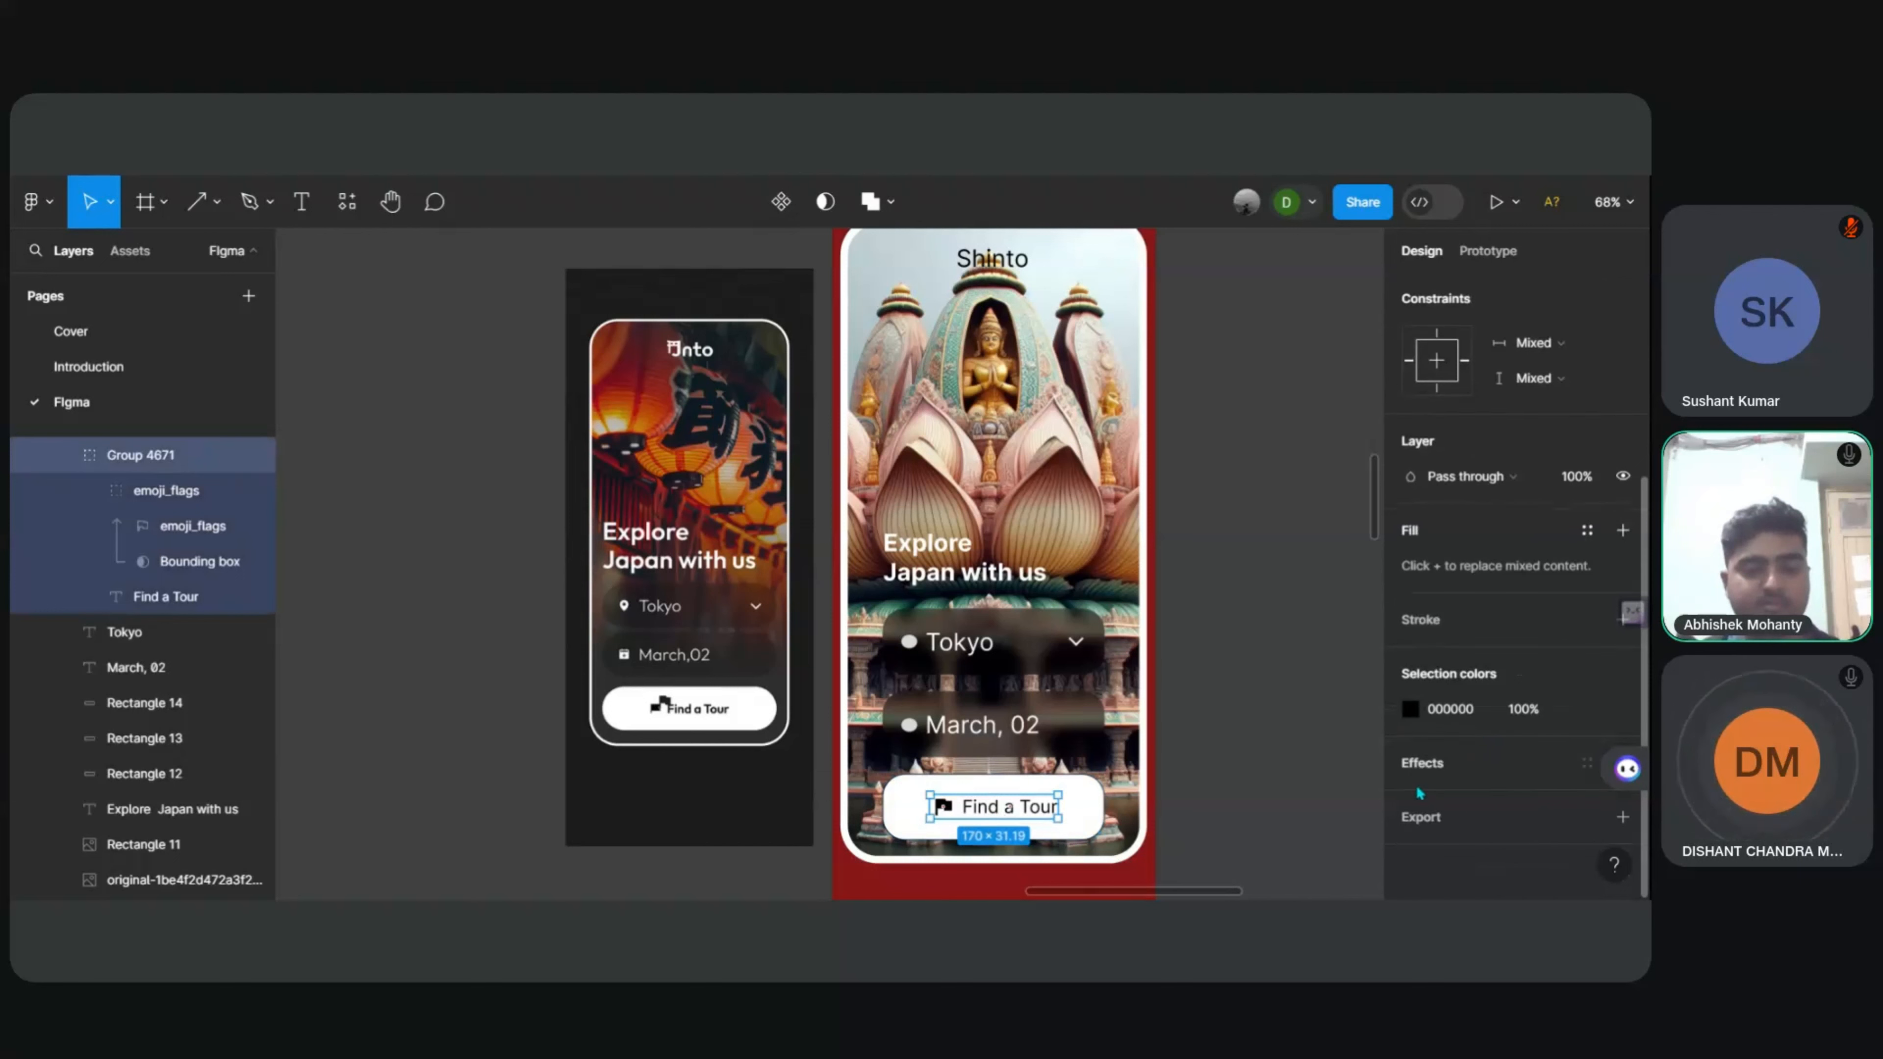
pyautogui.click(1083, 817)
pyautogui.click(982, 810)
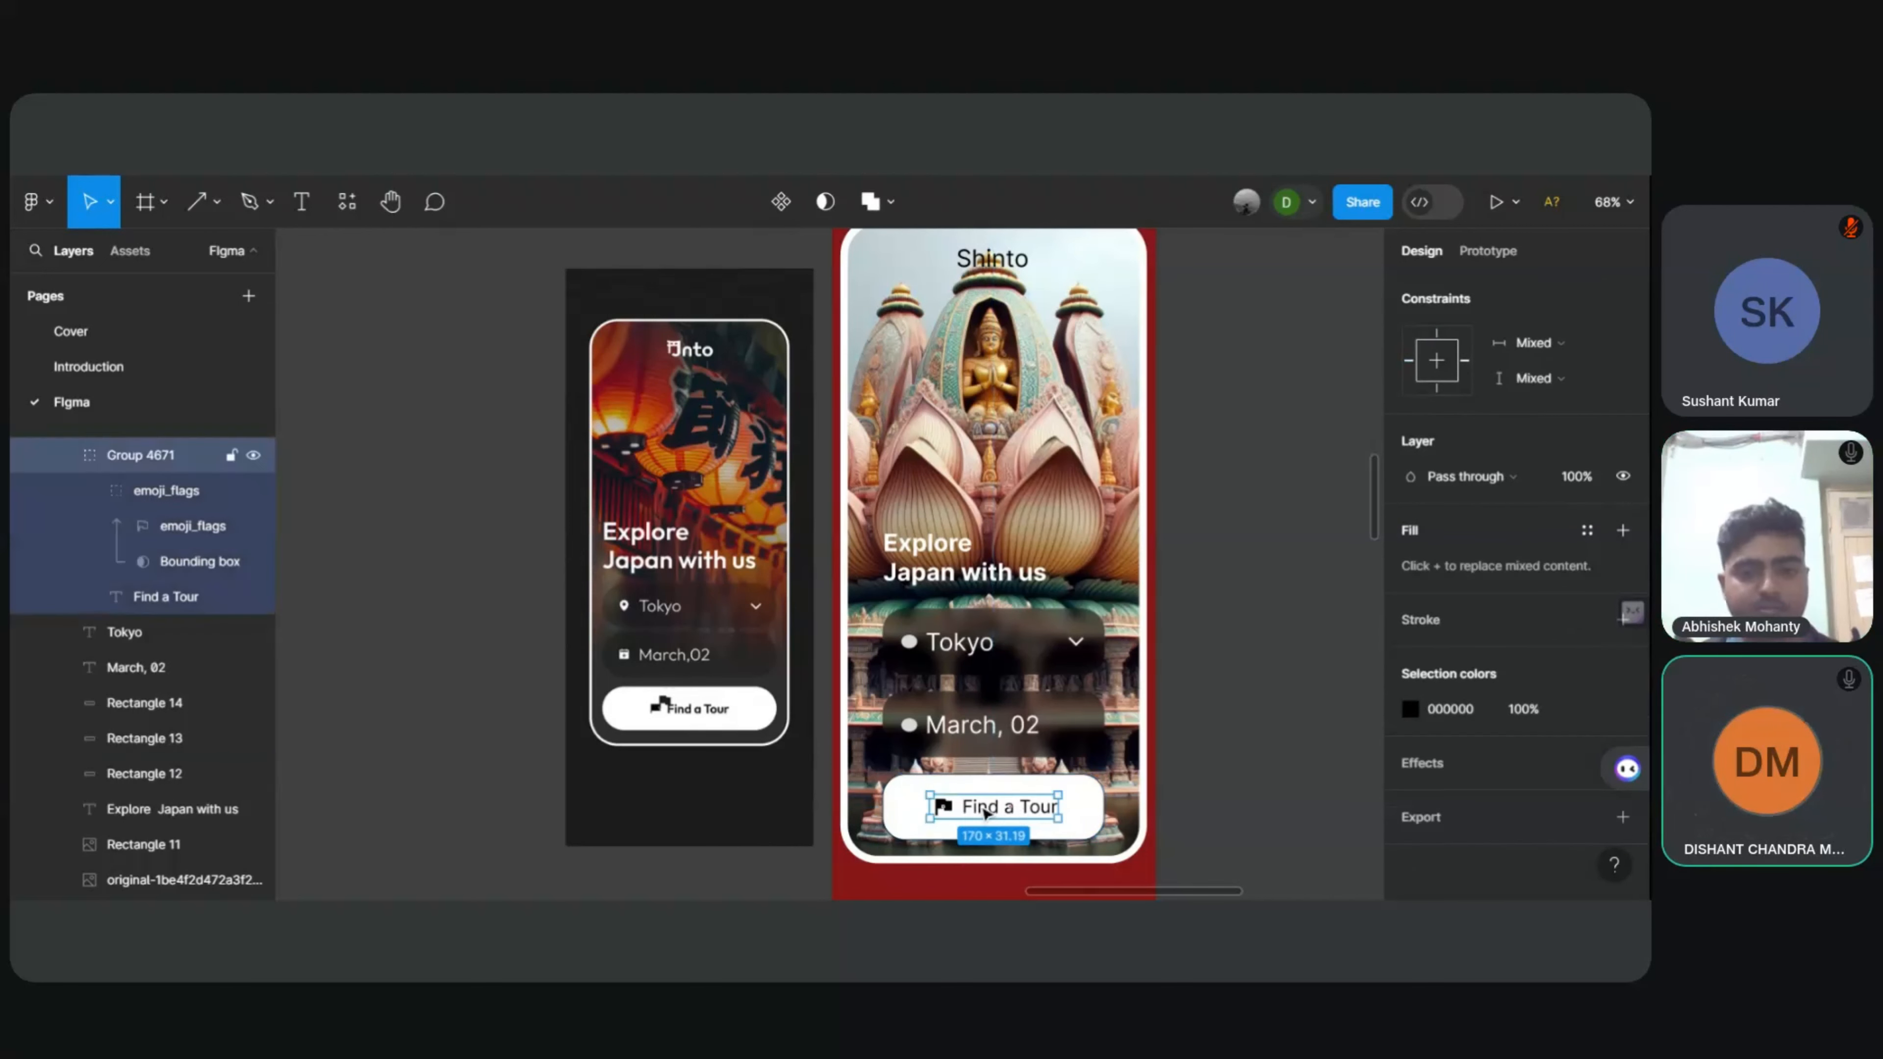
pyautogui.click(1088, 816)
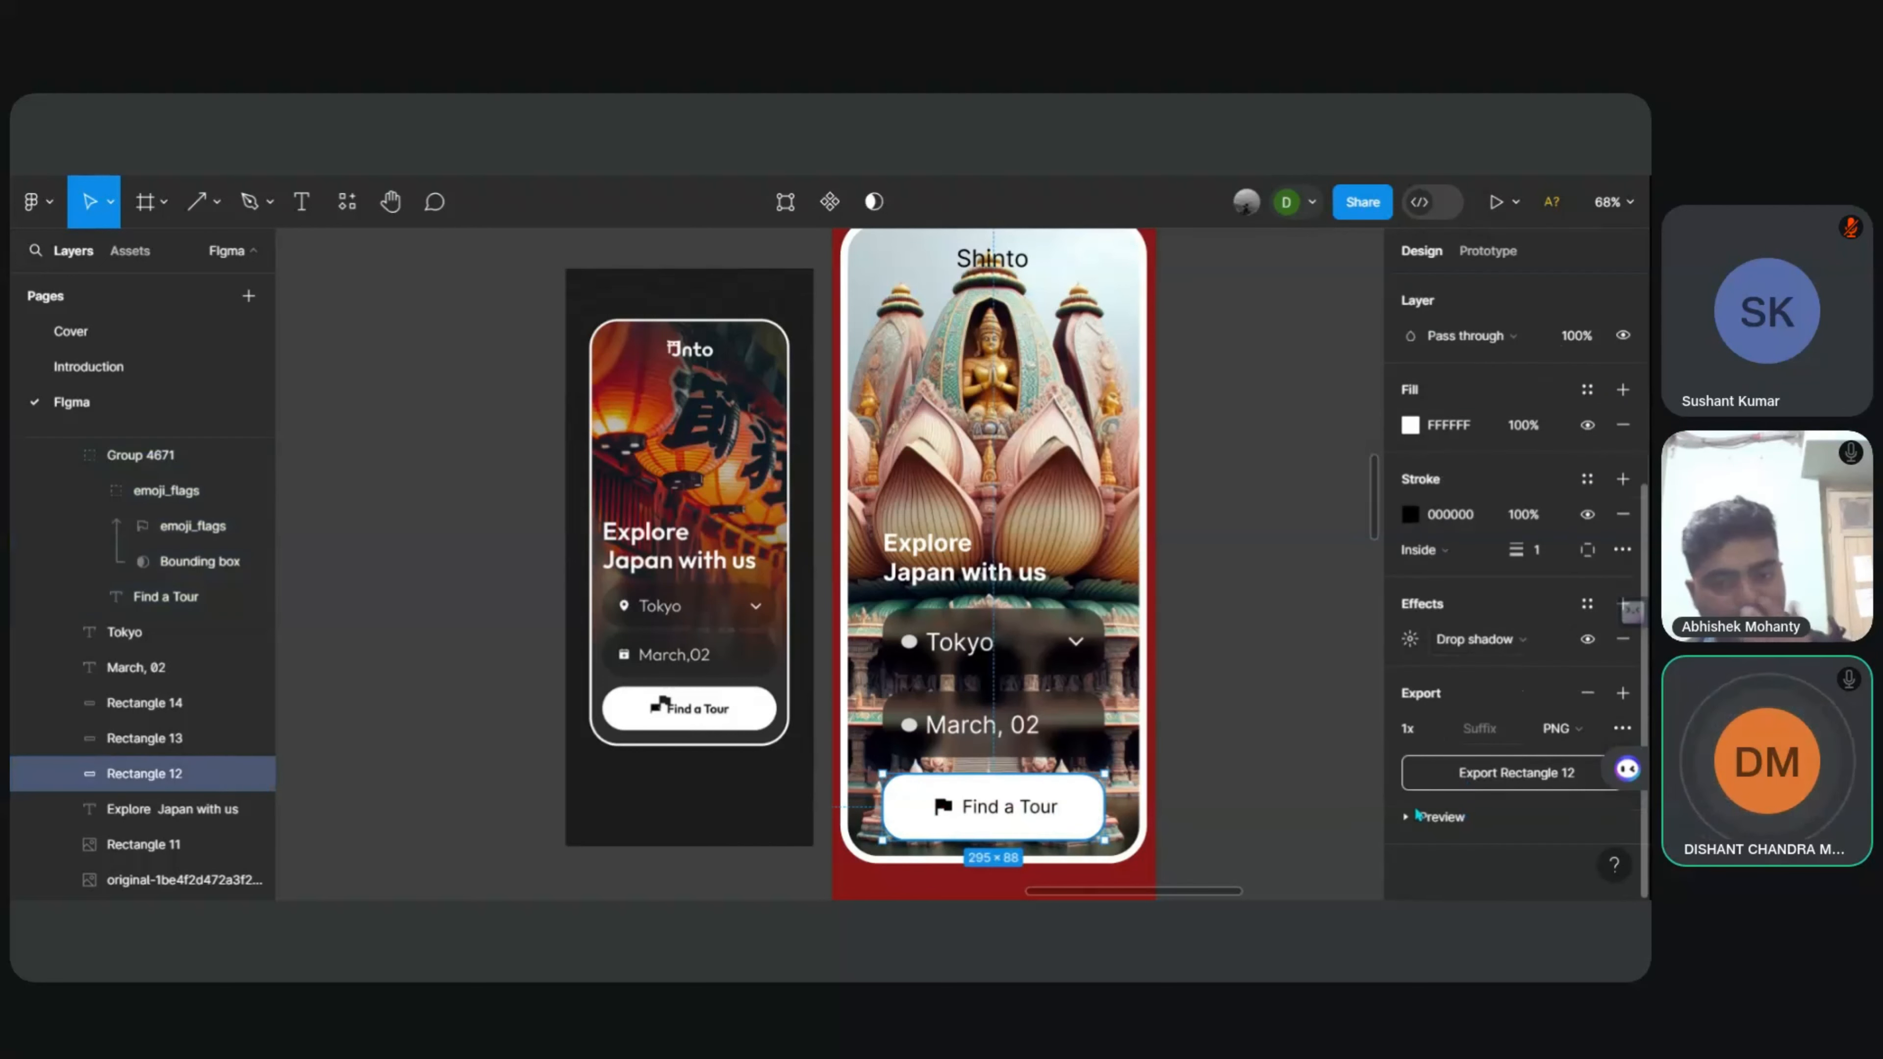
pyautogui.scroll(4, 1473, 691)
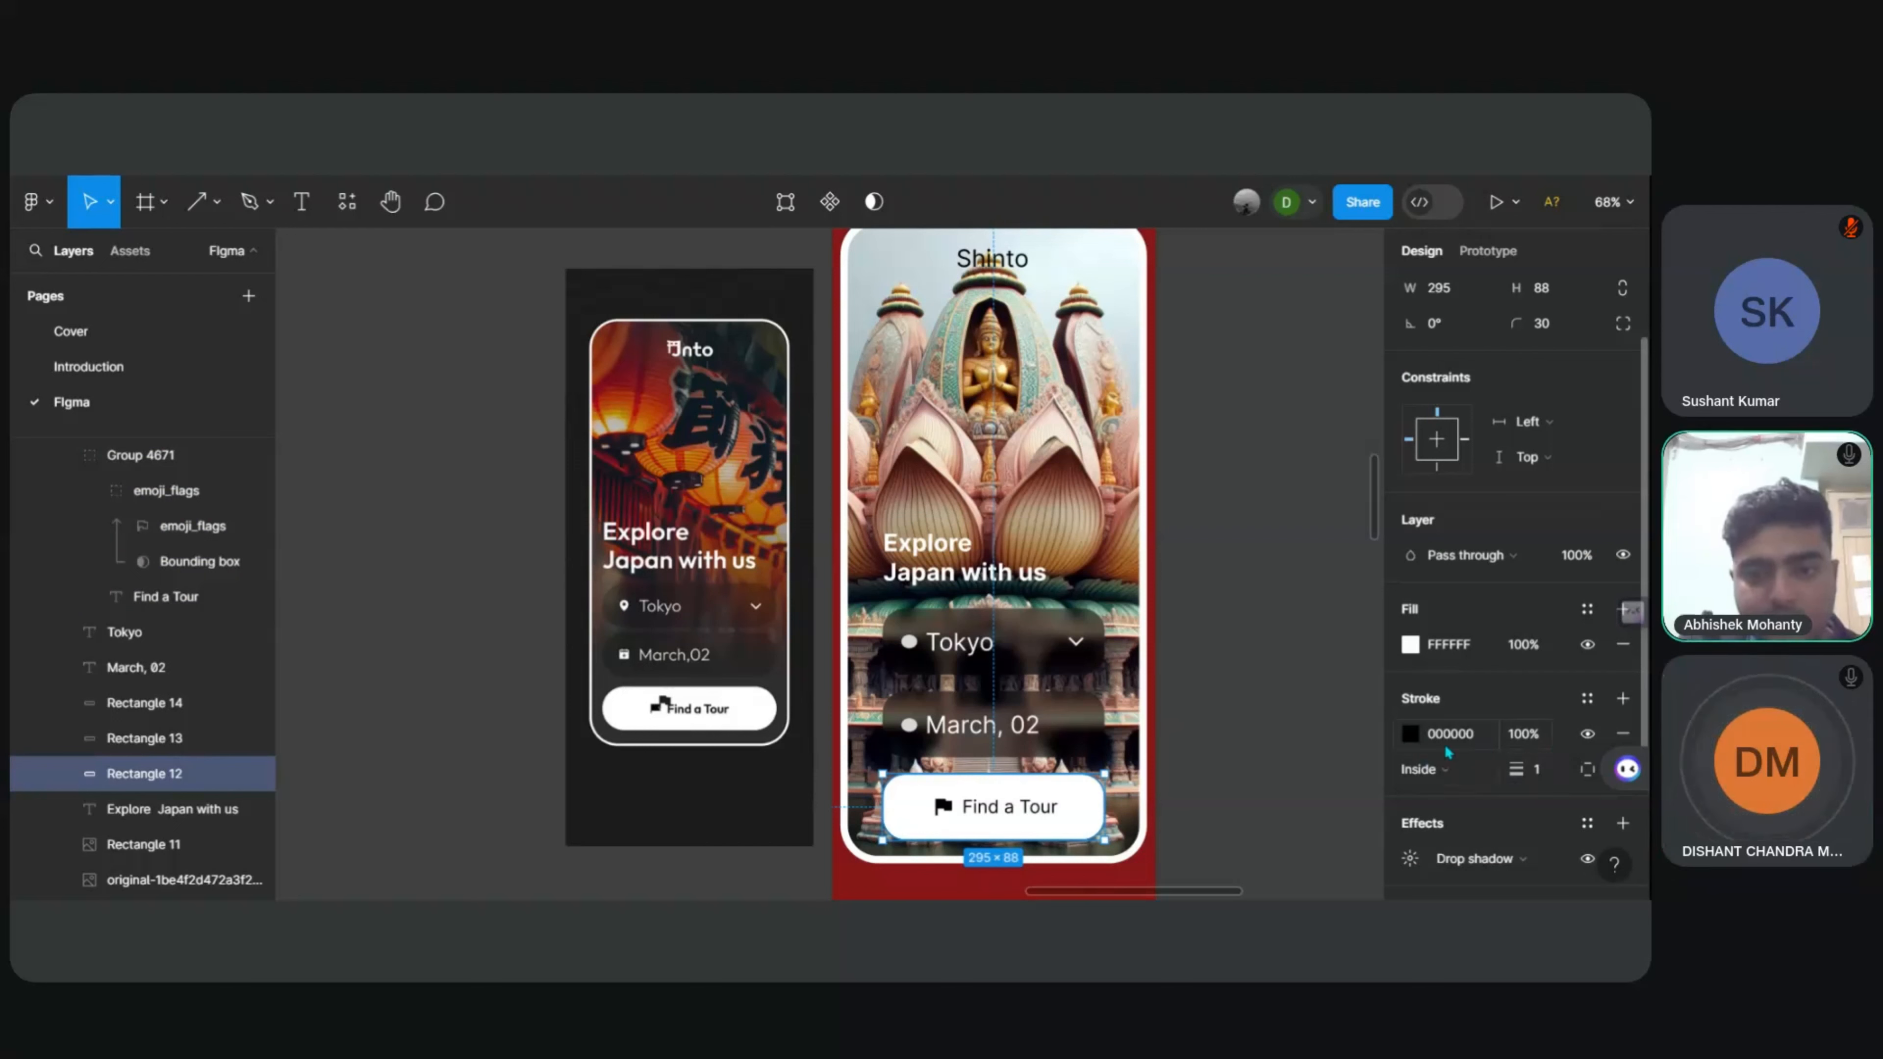
pyautogui.click(1624, 736)
# Step: Remove the drop shadow effect from the Find a Tour button's rectangle and deselect it
pyautogui.scroll(-3, 1624, 737)
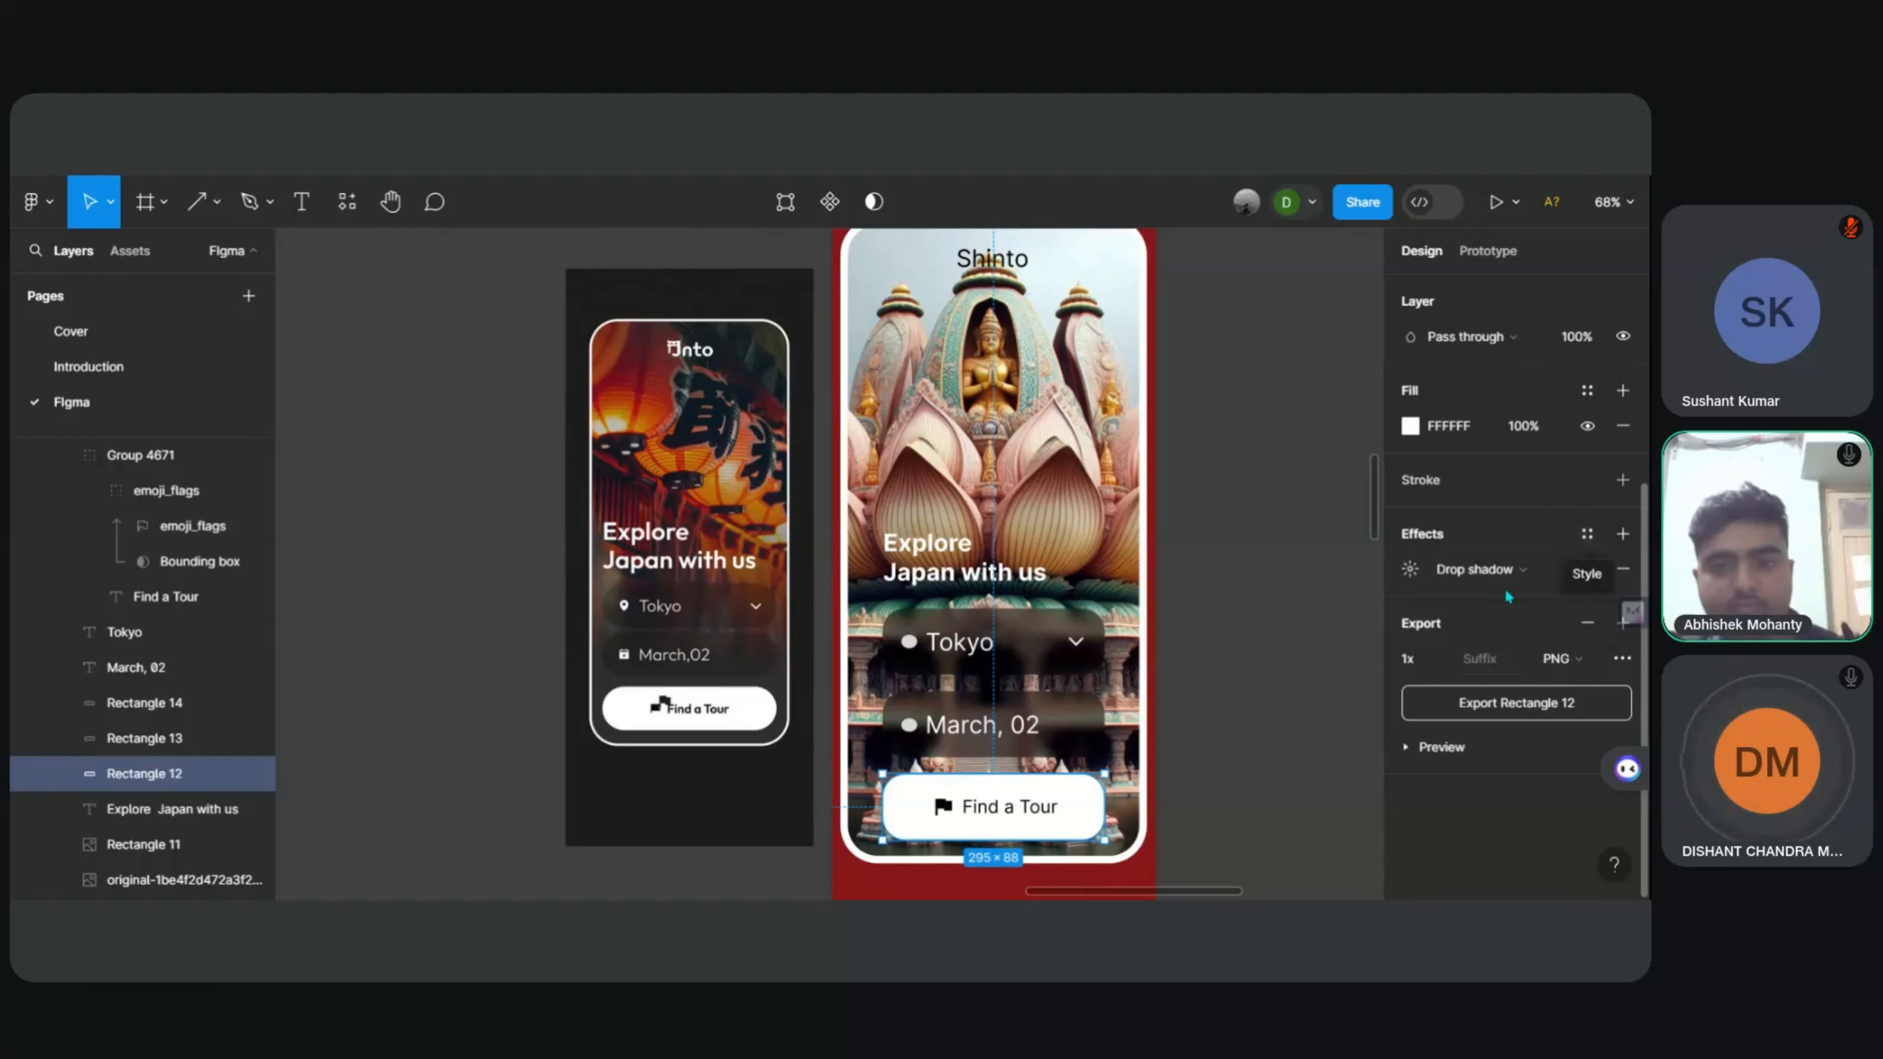
pyautogui.click(1475, 569)
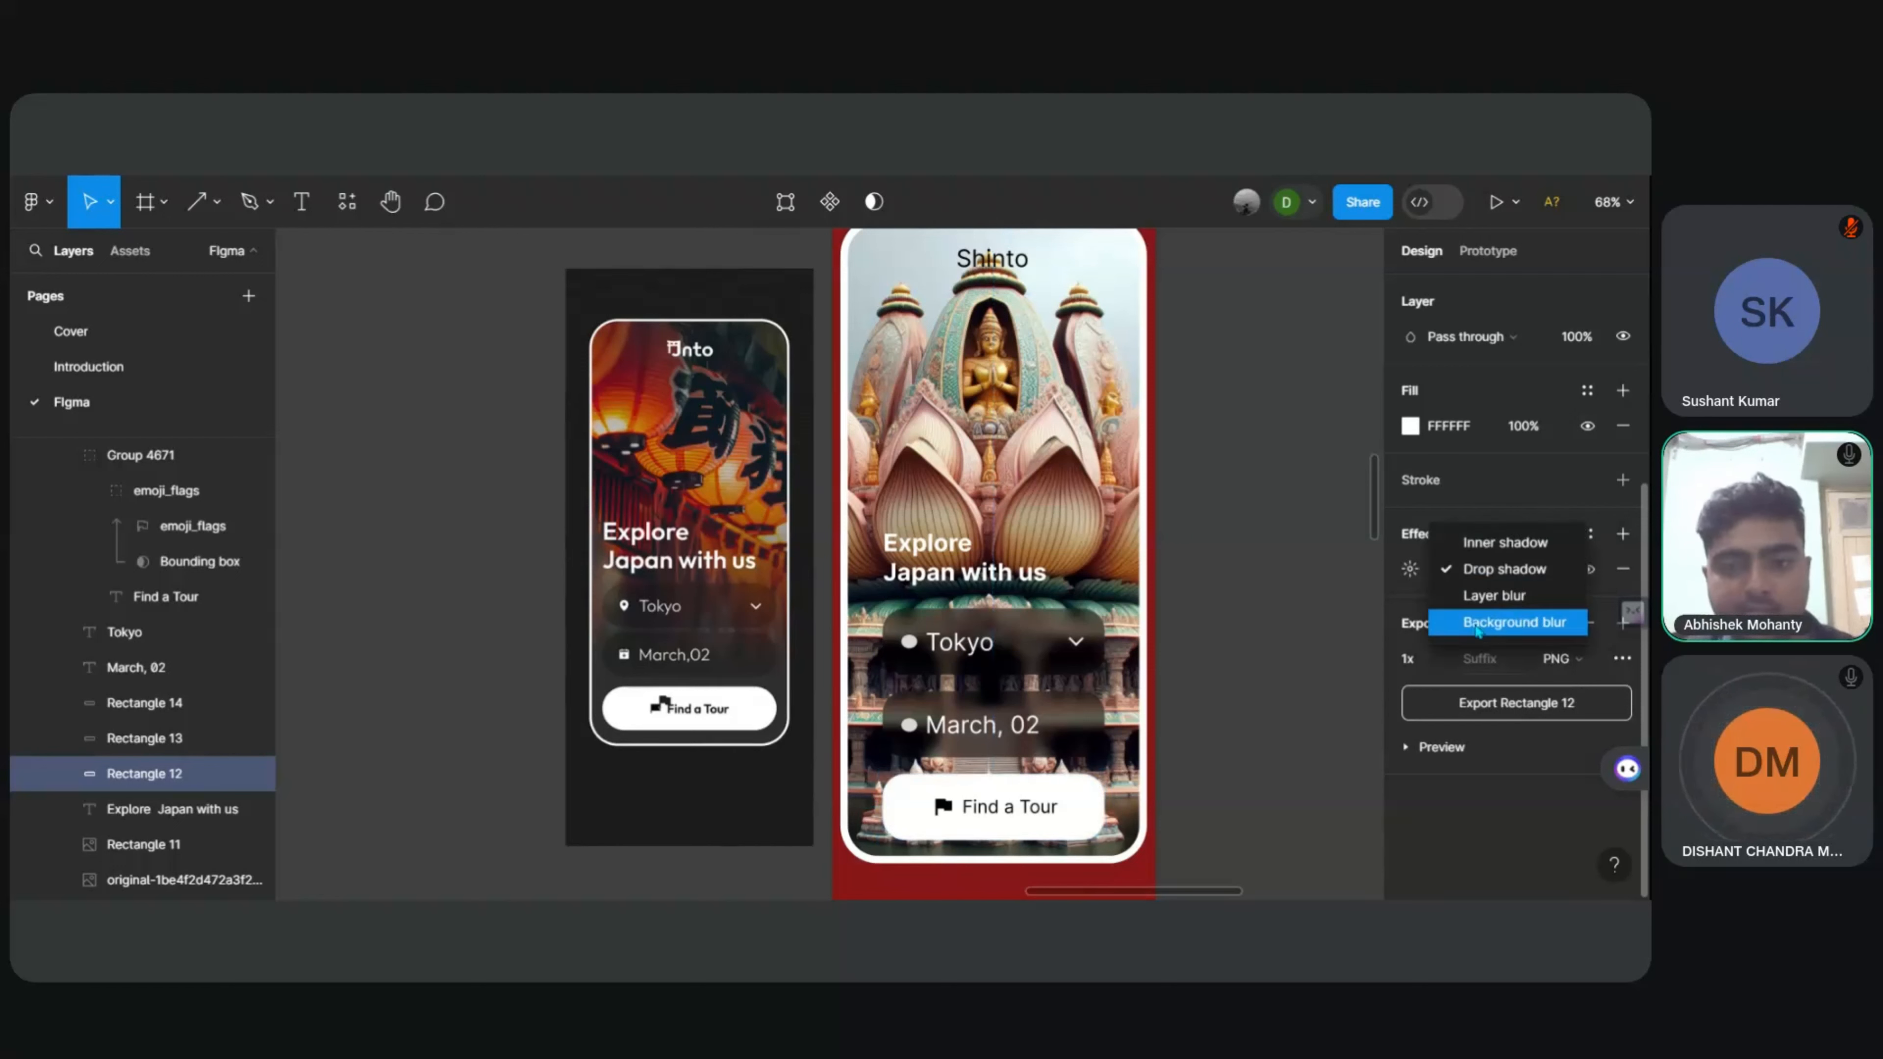
pyautogui.click(1624, 571)
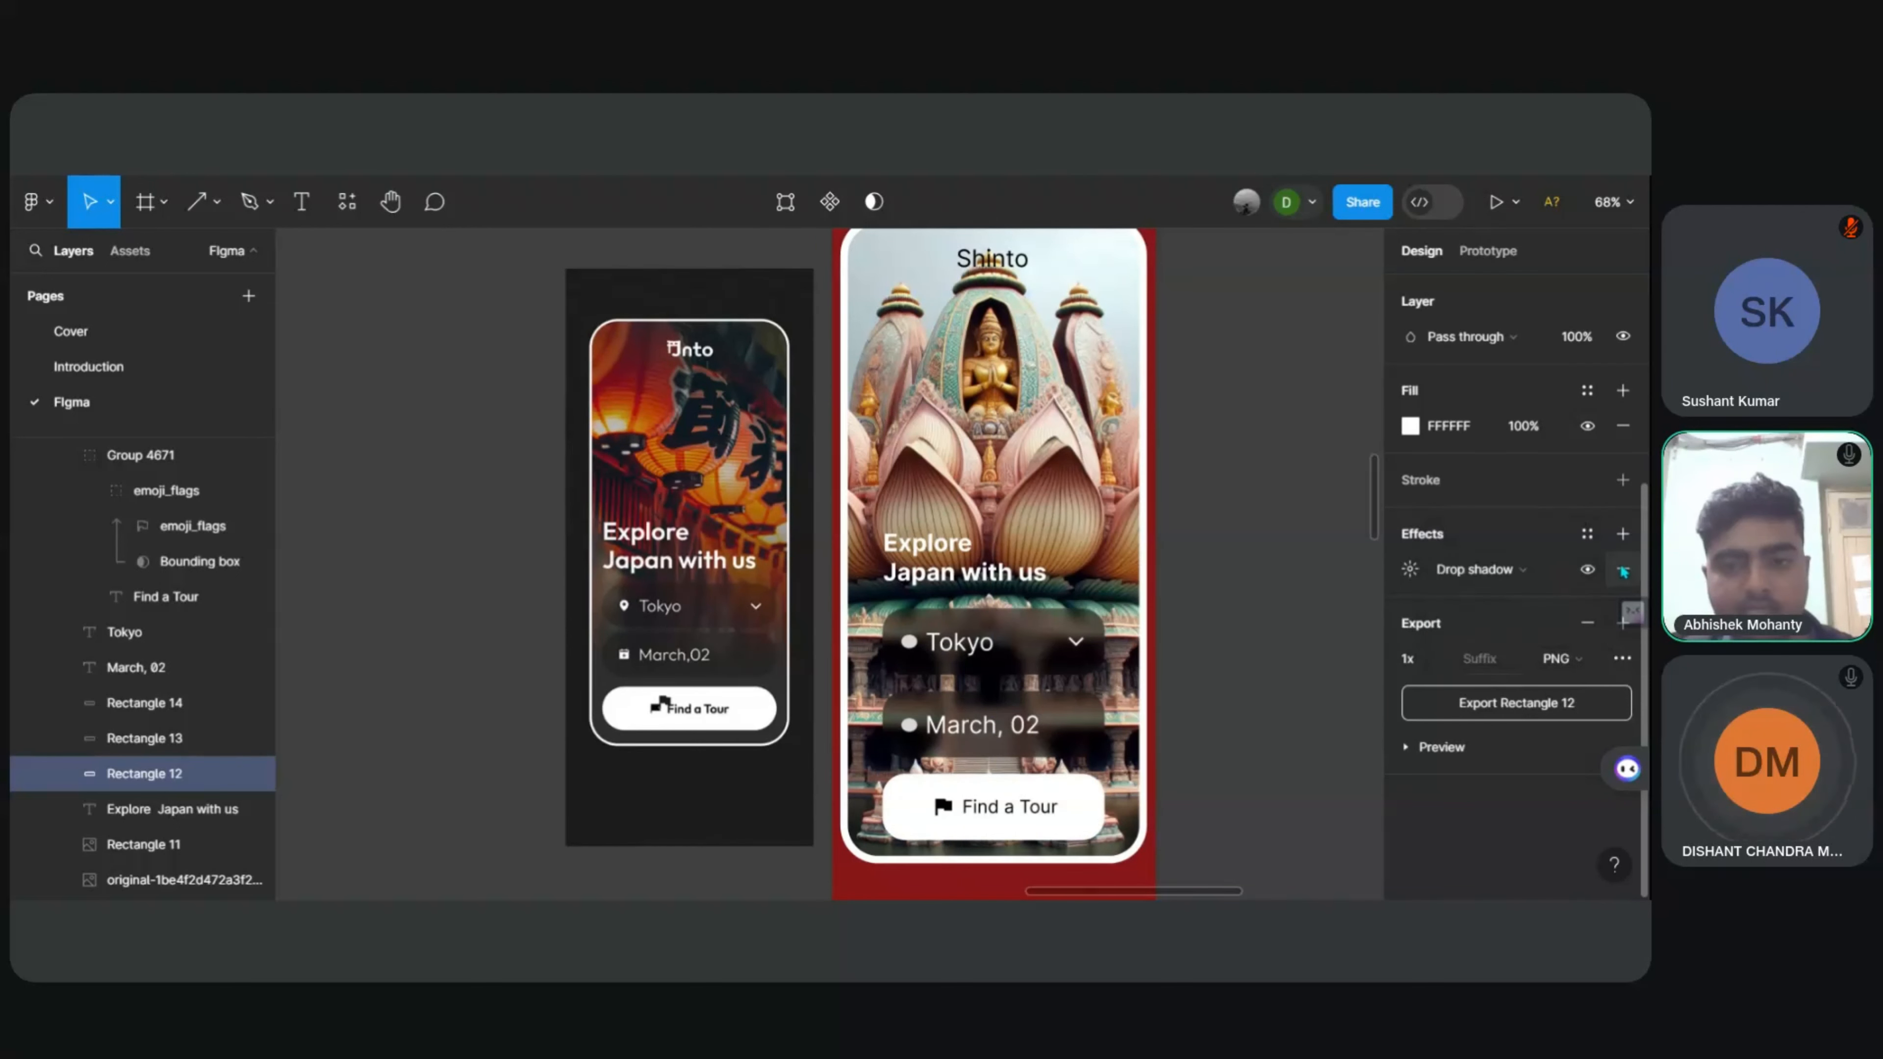
pyautogui.click(1623, 571)
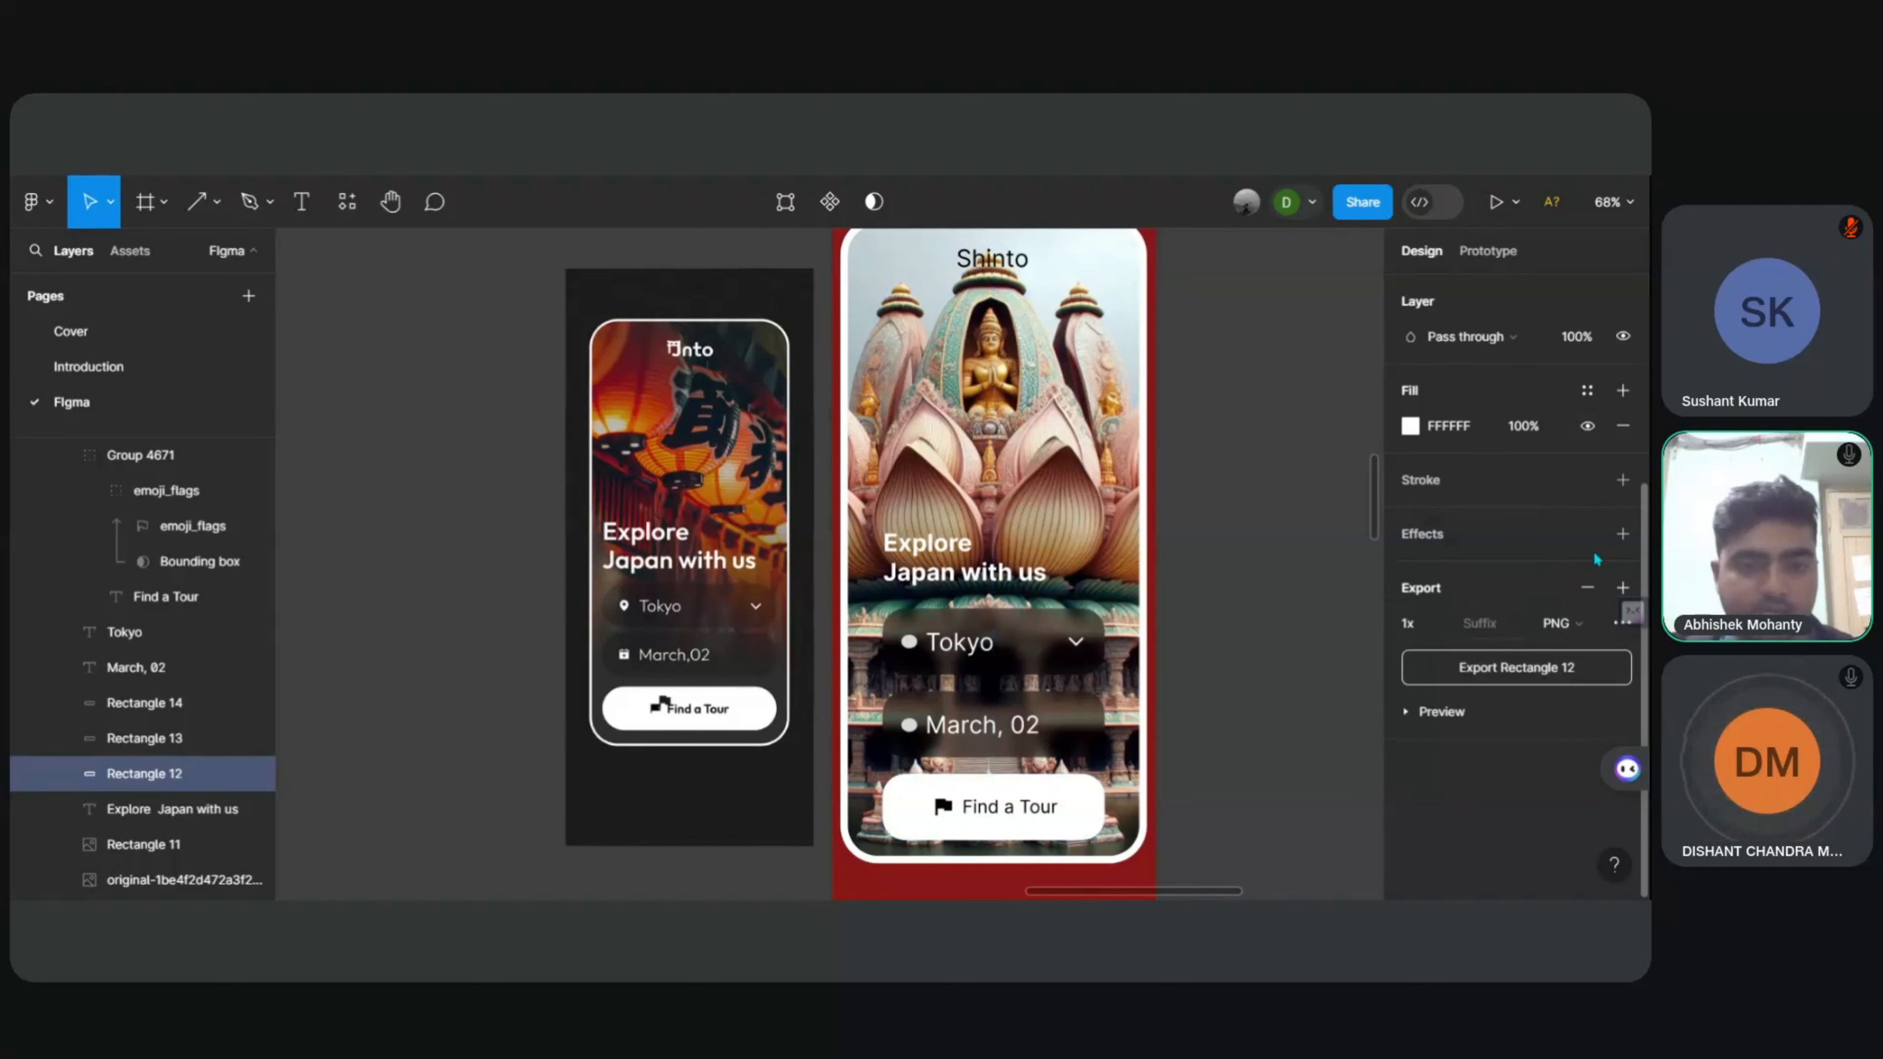
pyautogui.click(1272, 474)
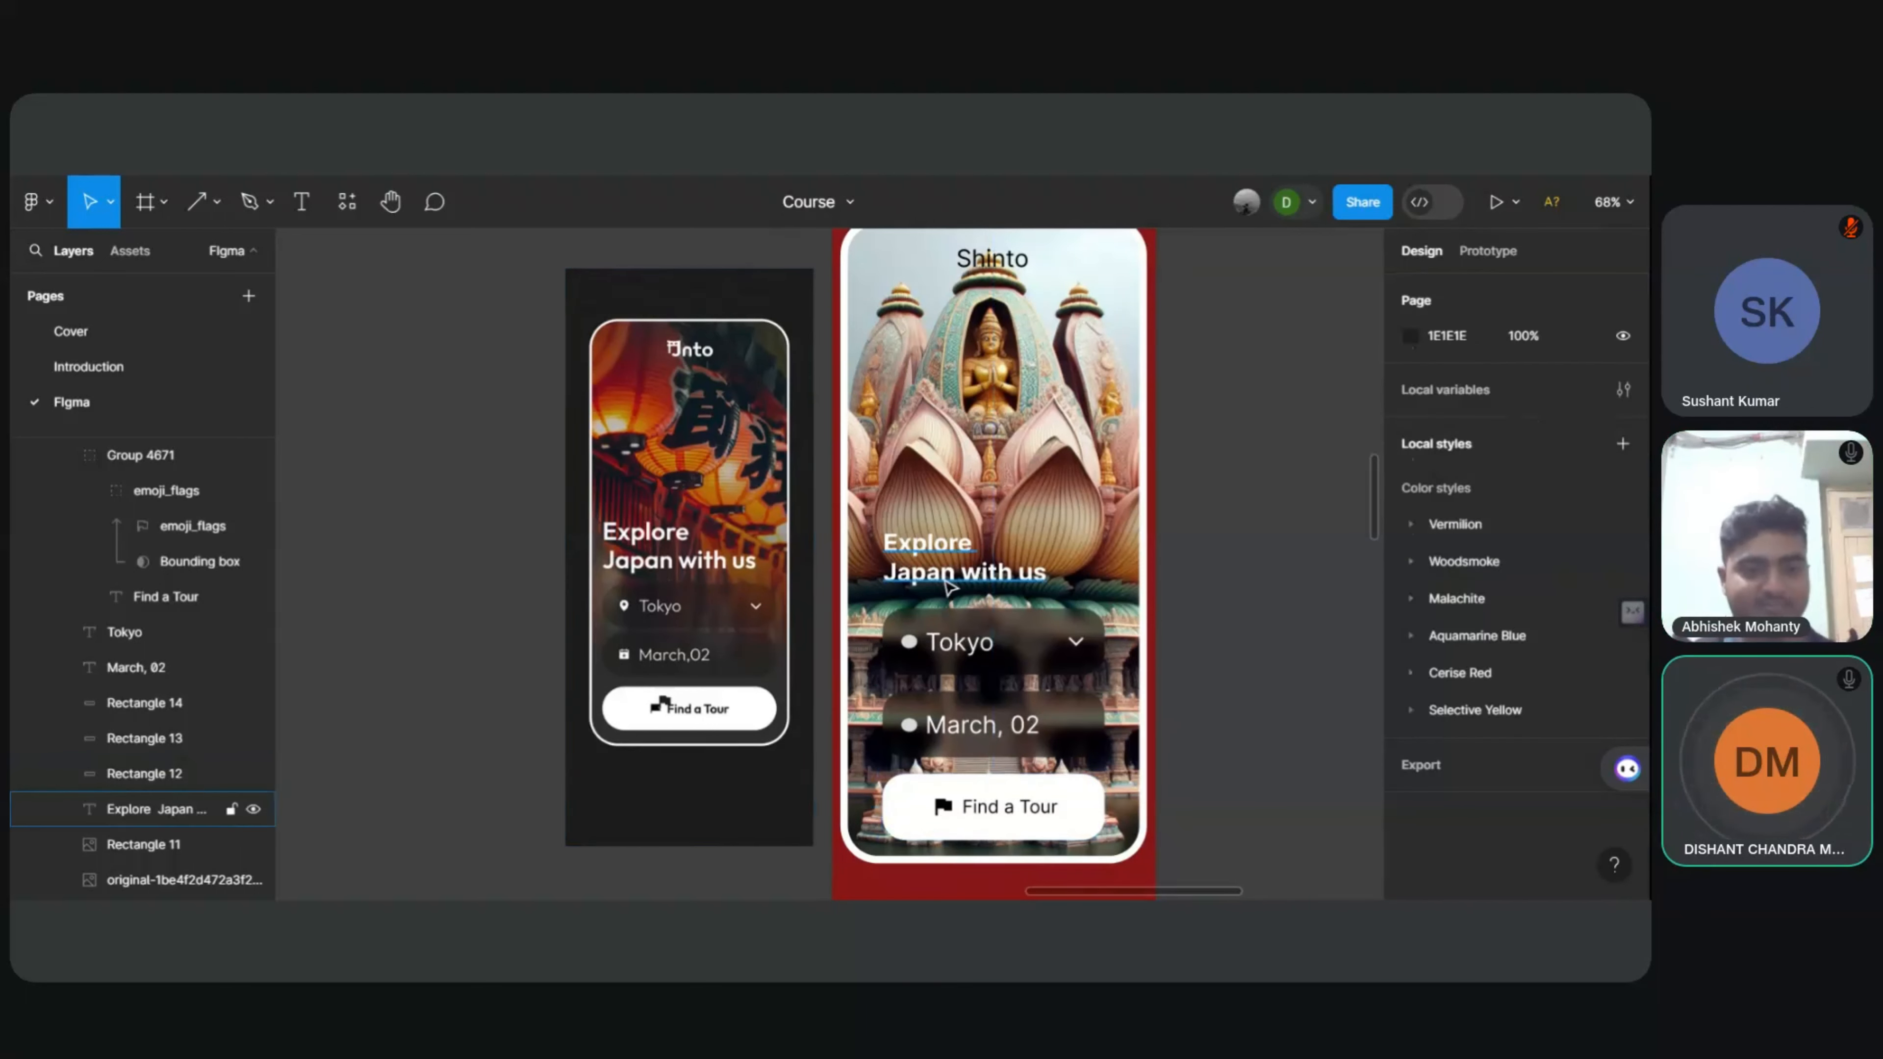
# Step: Try out other fill colours on the Shinto title text, ending on black (000000)
pyautogui.click(980, 269)
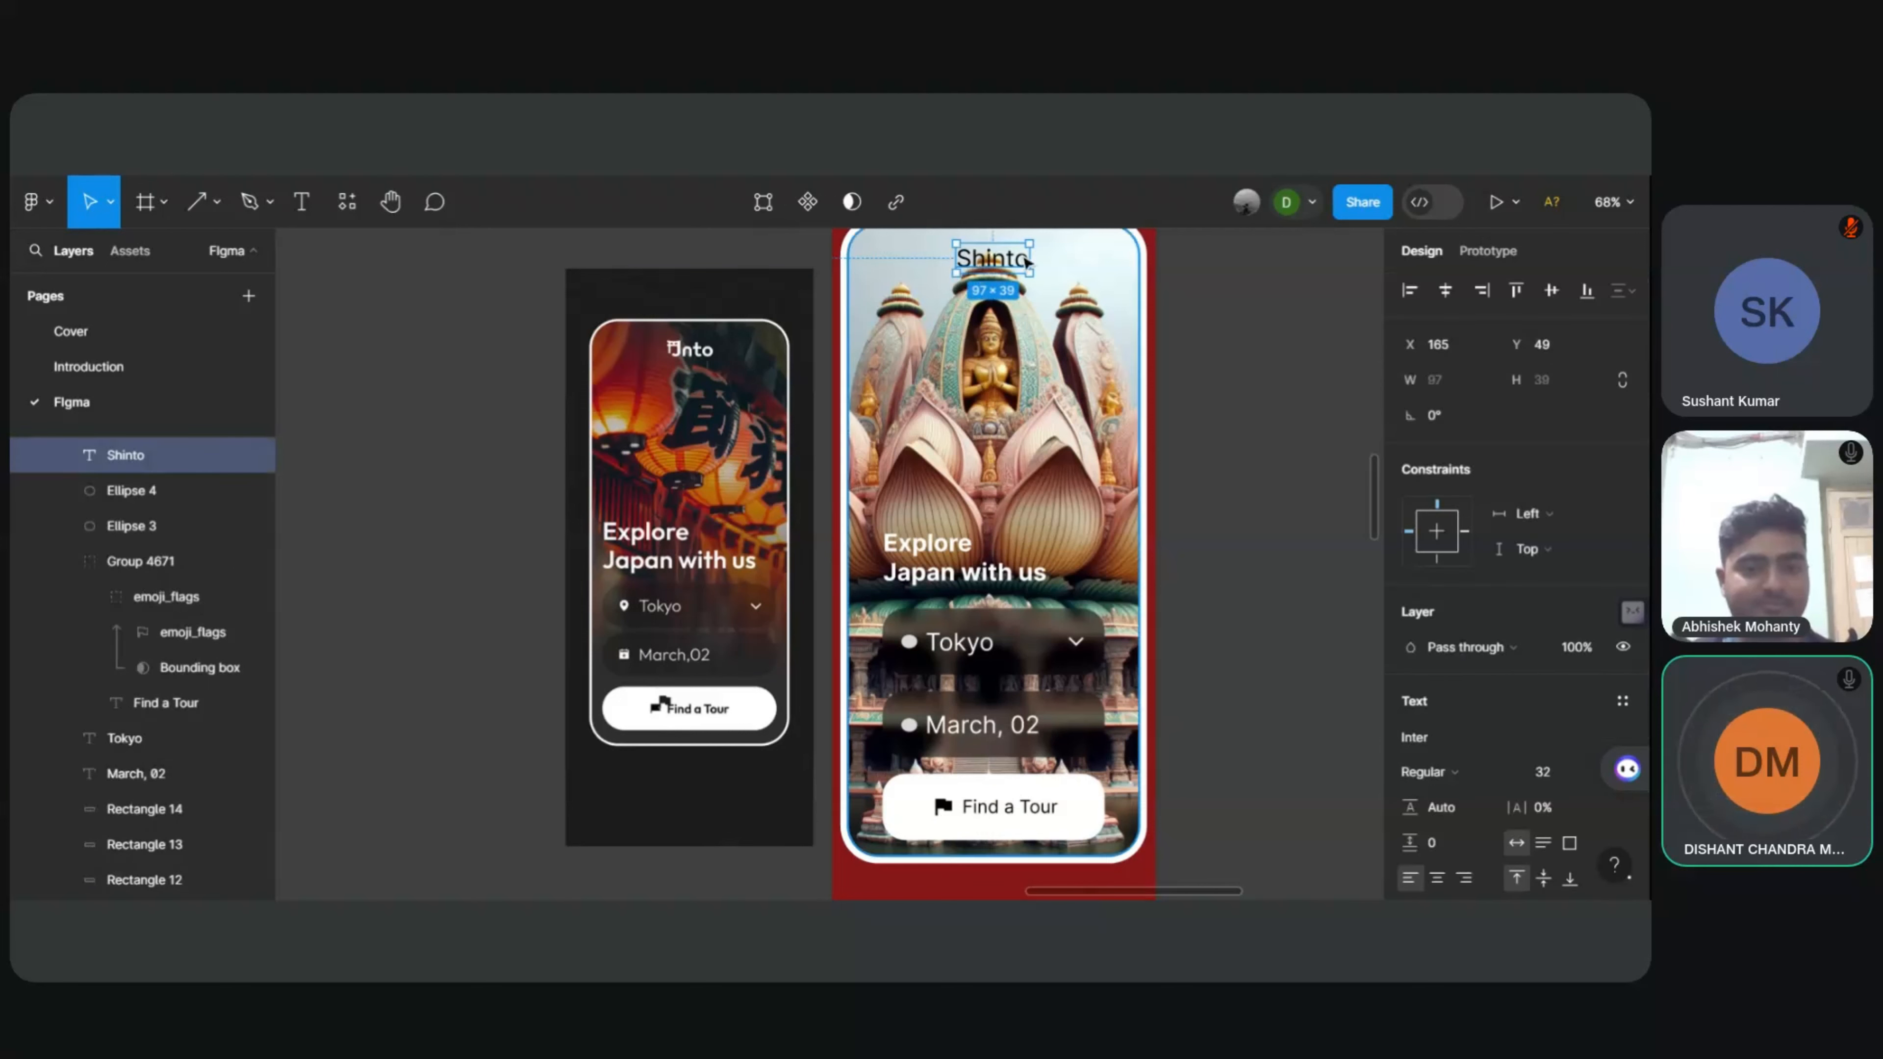
pyautogui.doubleClick(982, 268)
pyautogui.scroll(-5, 1392, 734)
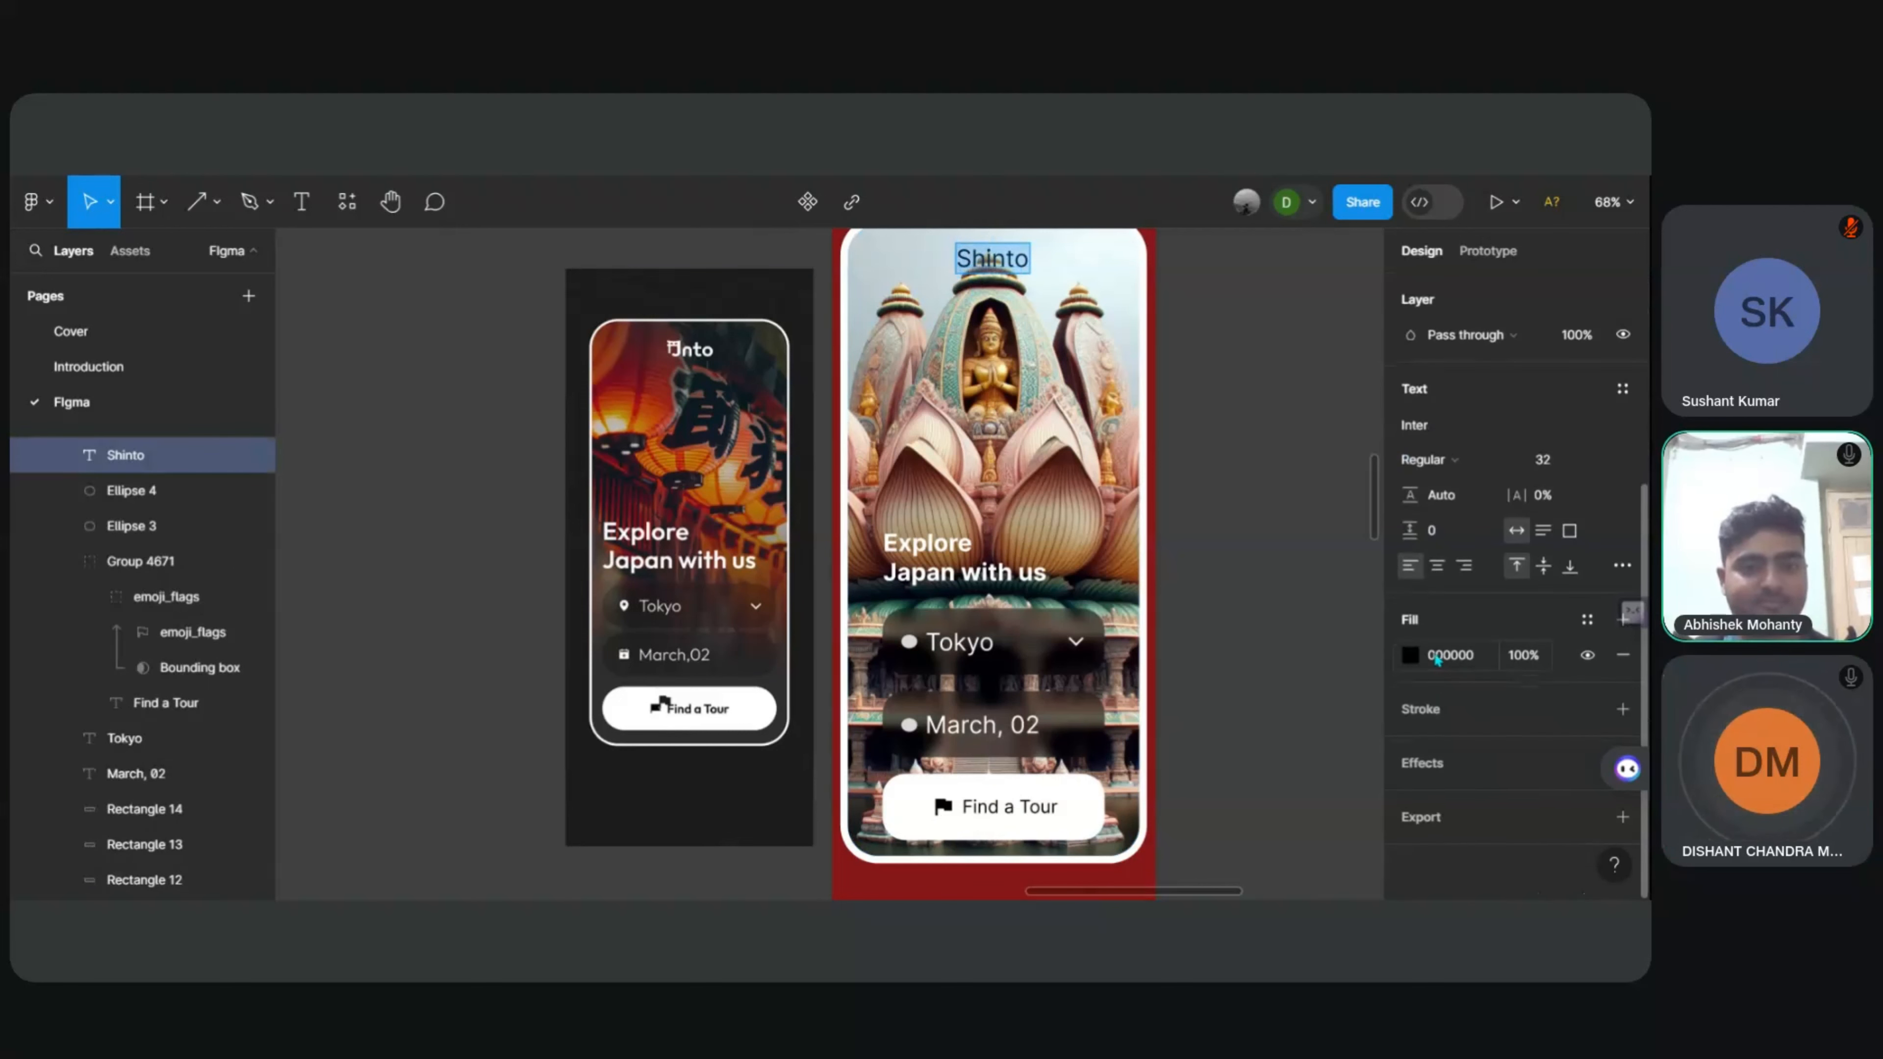
pyautogui.click(1410, 655)
pyautogui.moveTo(1130, 345)
pyautogui.mouseDown()
pyautogui.moveTo(1087, 281)
pyautogui.moveTo(1161, 380)
pyautogui.moveTo(1215, 391)
pyautogui.moveTo(1176, 649)
pyautogui.mouseUp()
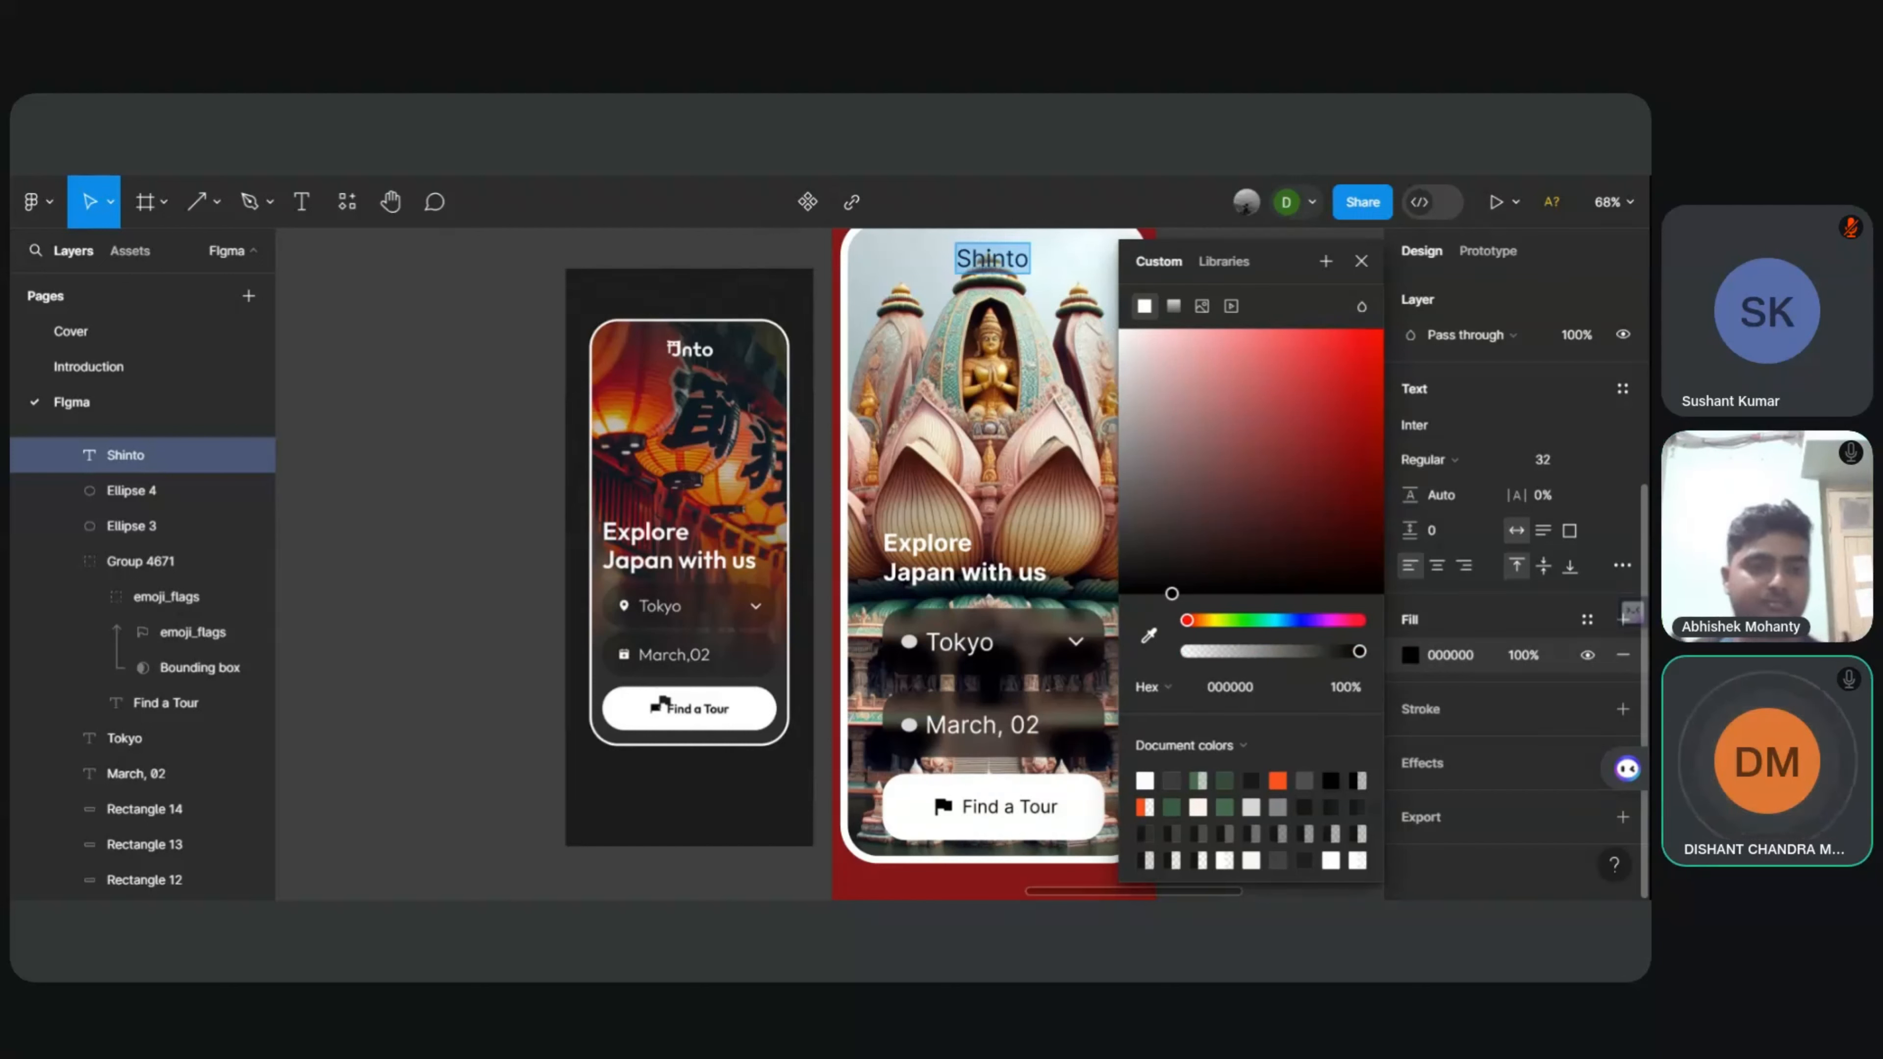
pyautogui.press('Escape')
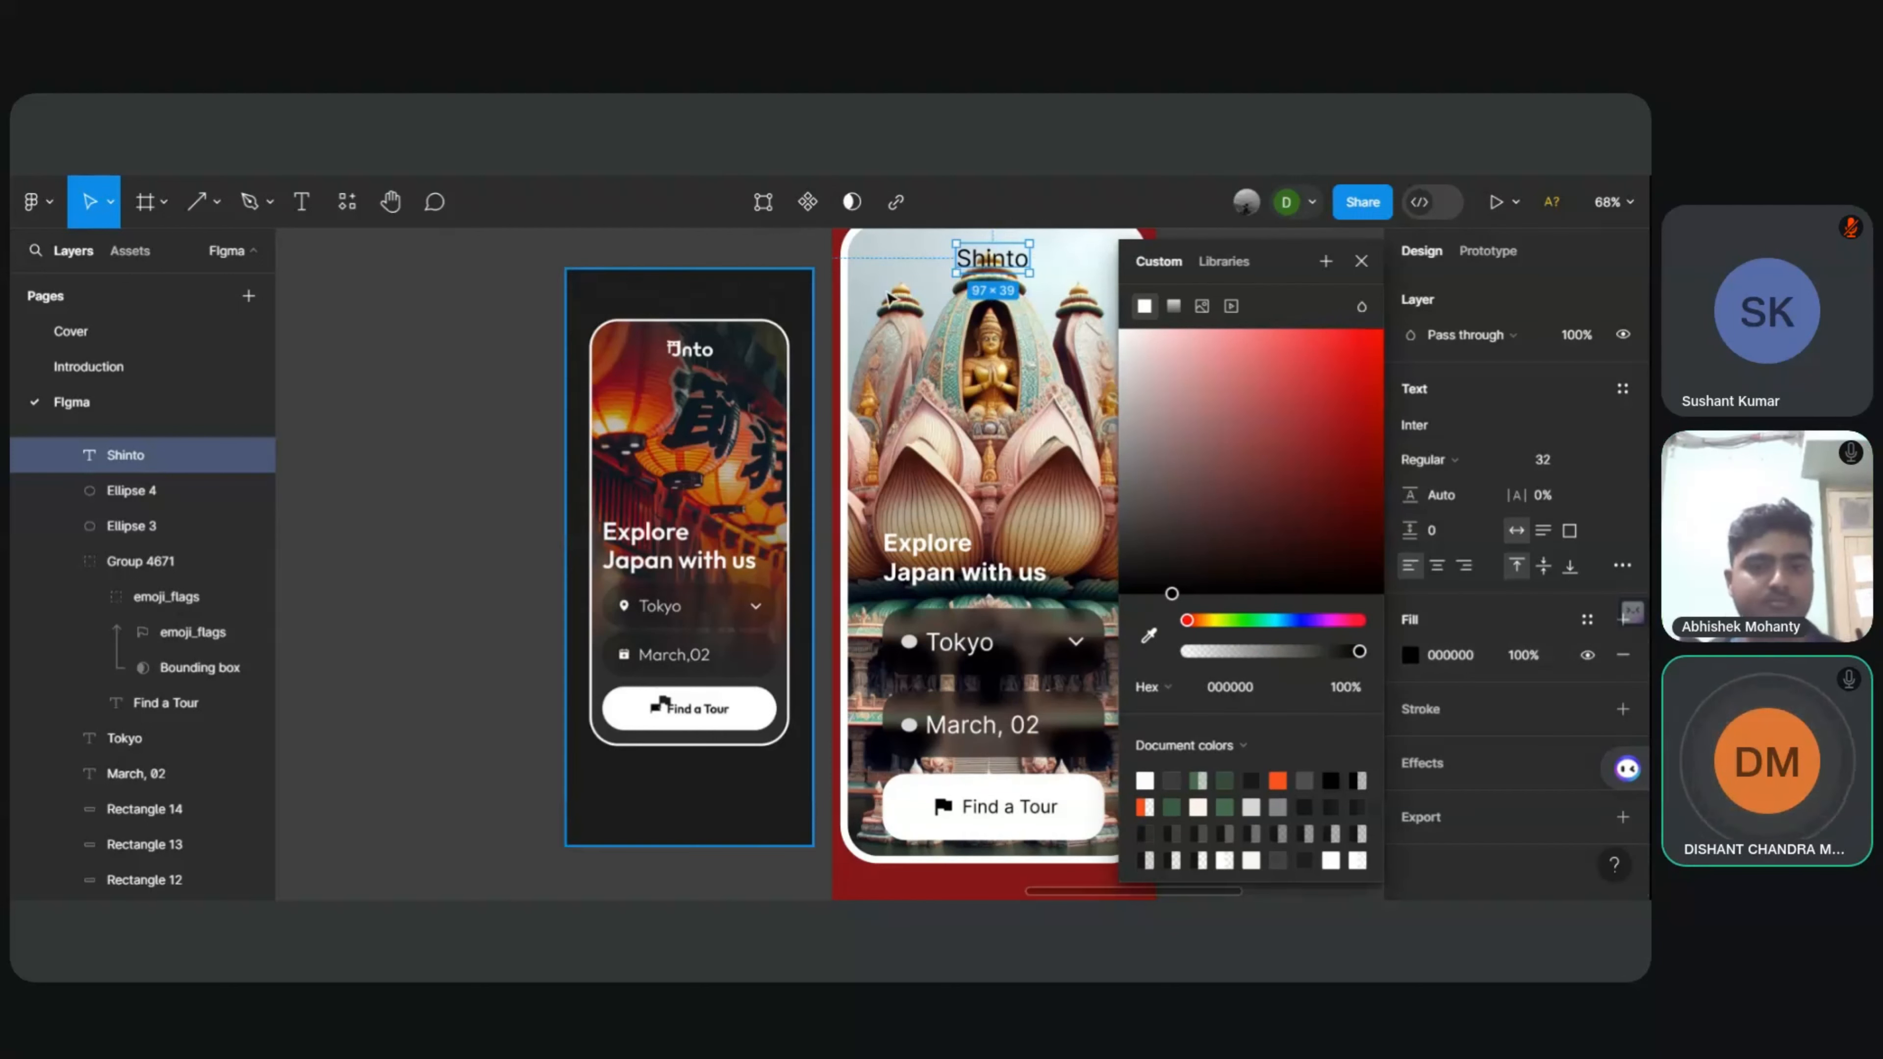
pyautogui.click(541, 252)
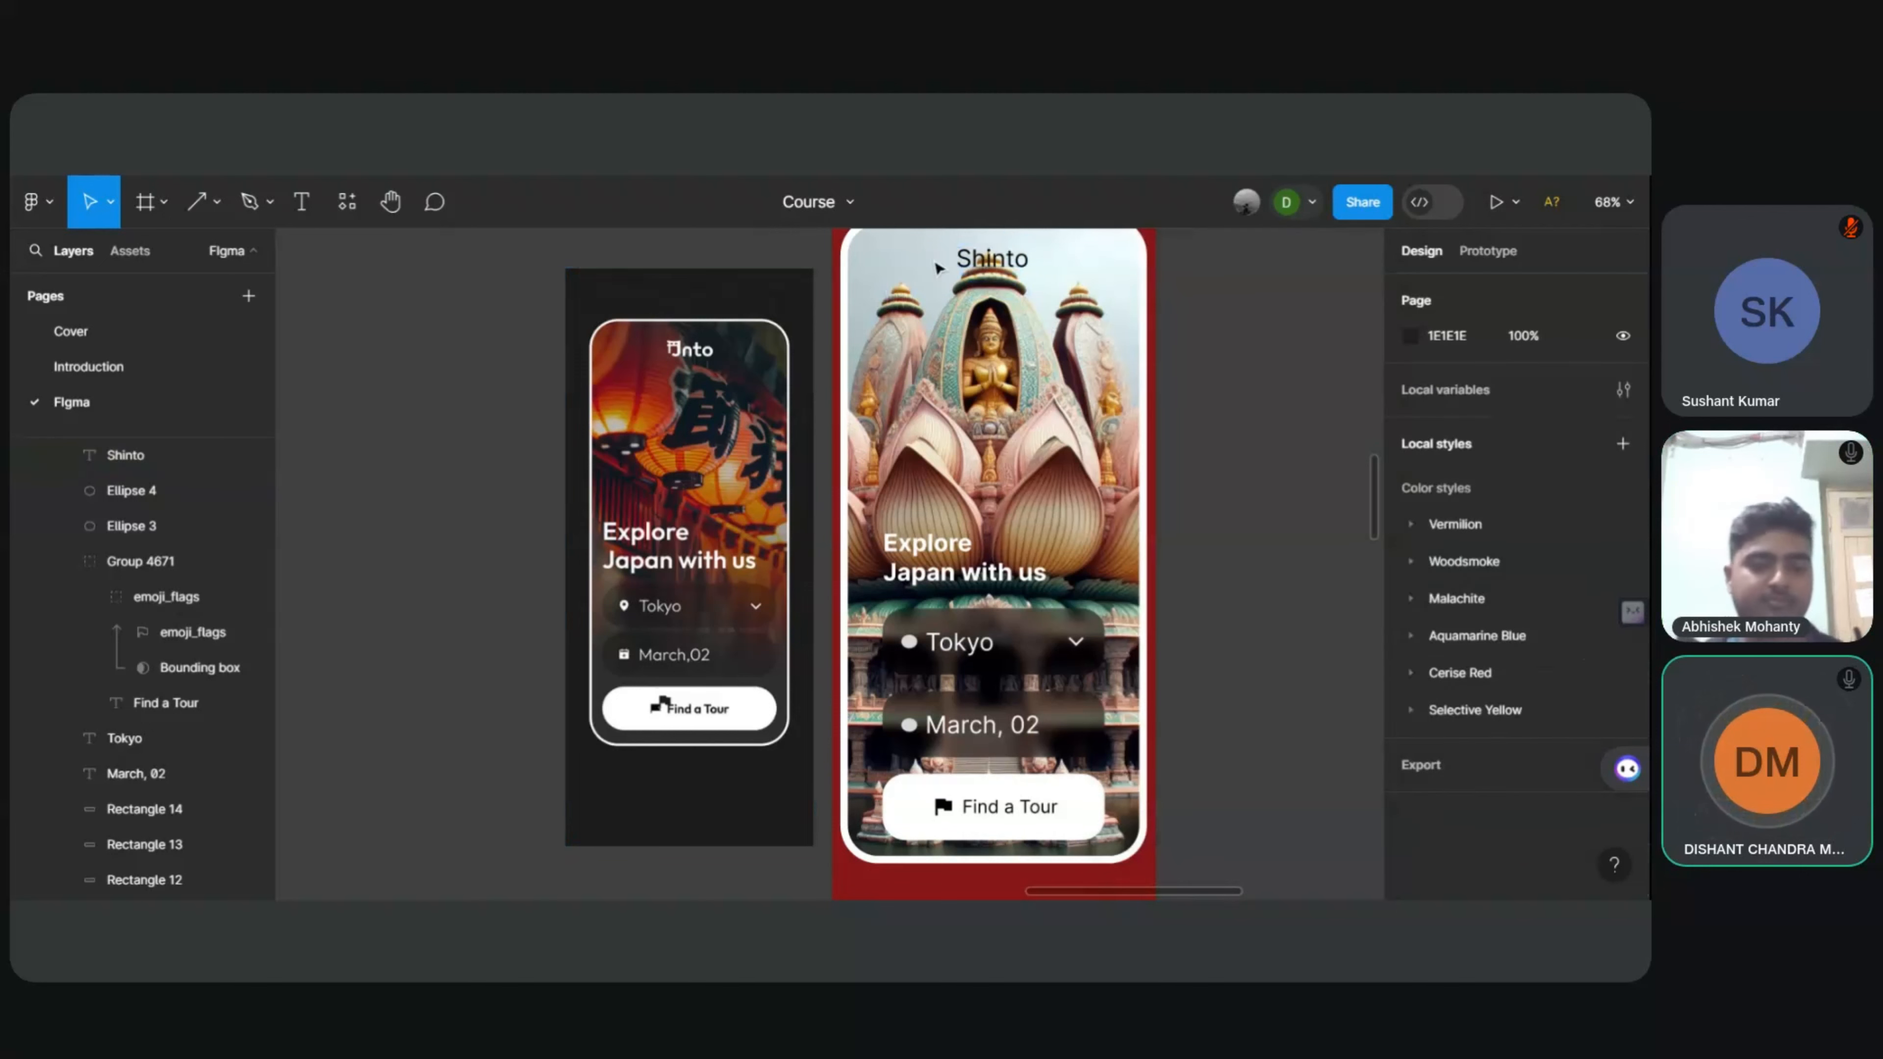
# Step: Set the font weight of the Shinto title text to Bold
pyautogui.click(992, 259)
pyautogui.doubleClick(992, 259)
pyautogui.scroll(-5, 1497, 597)
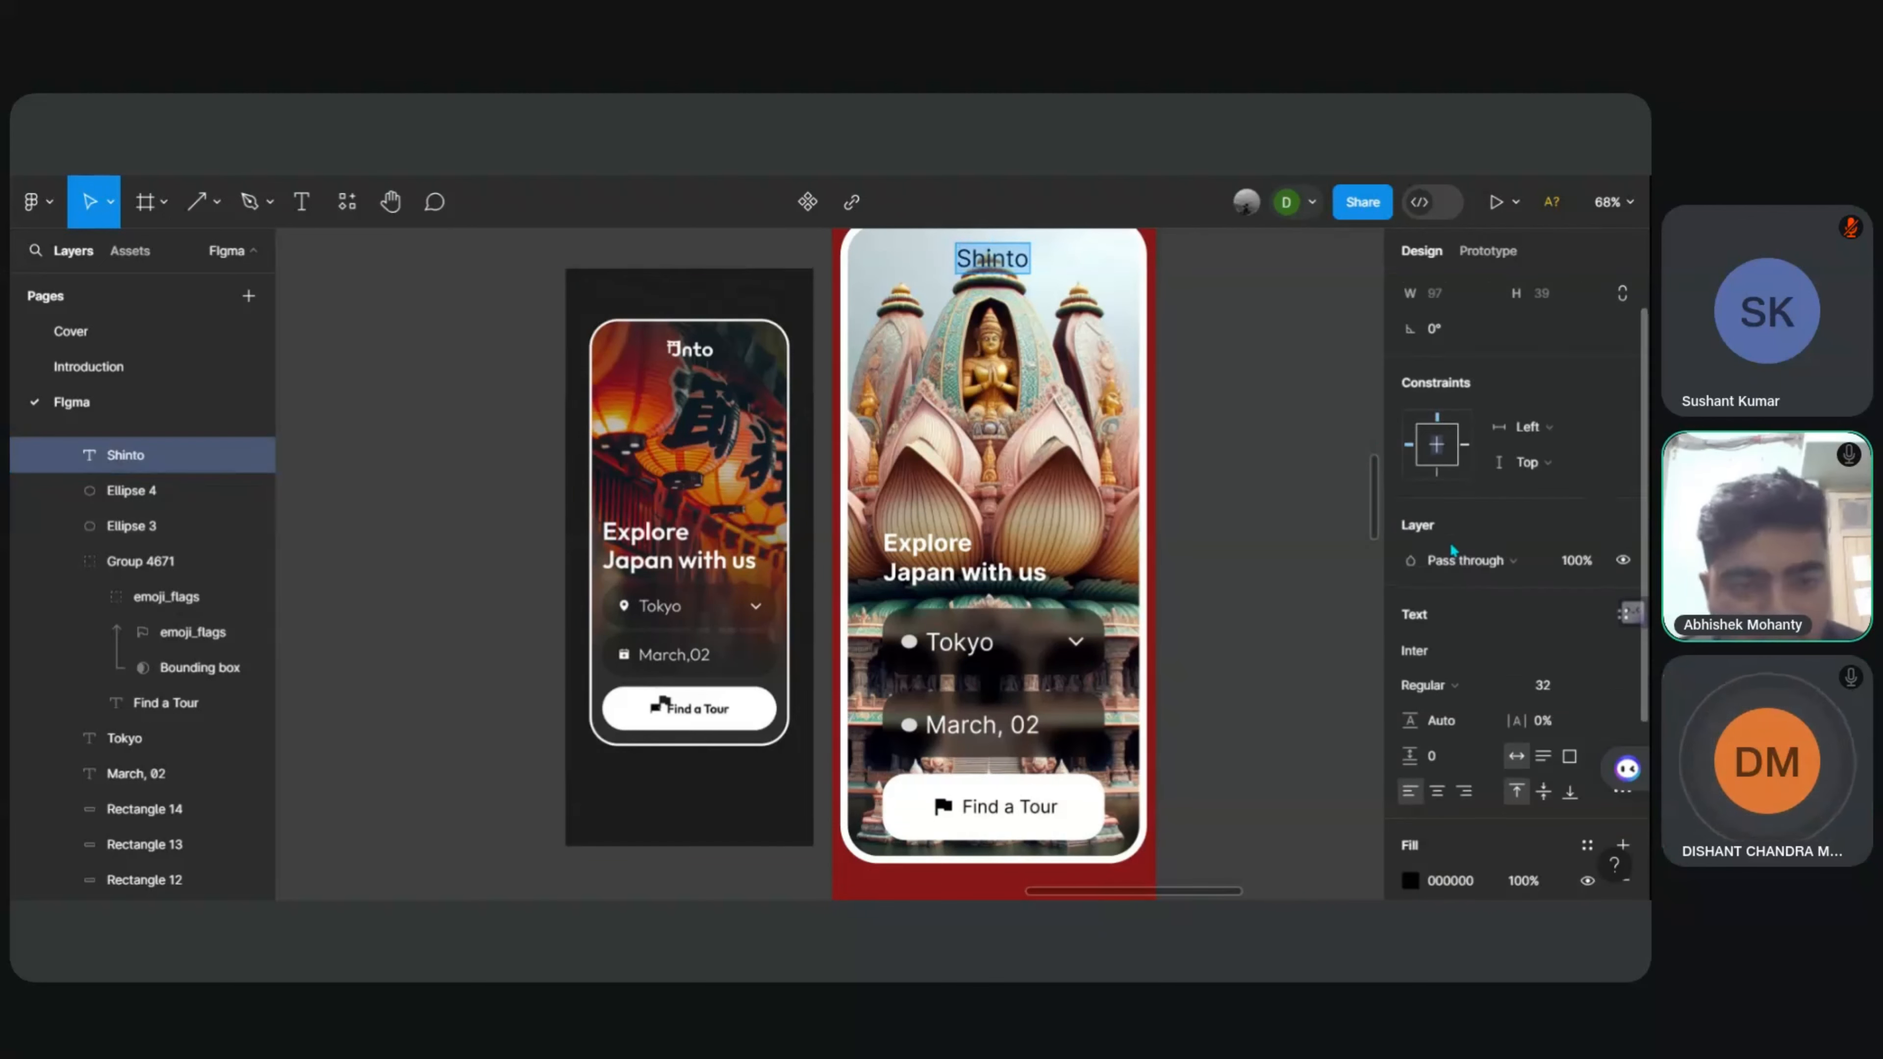
pyautogui.scroll(5, 1498, 597)
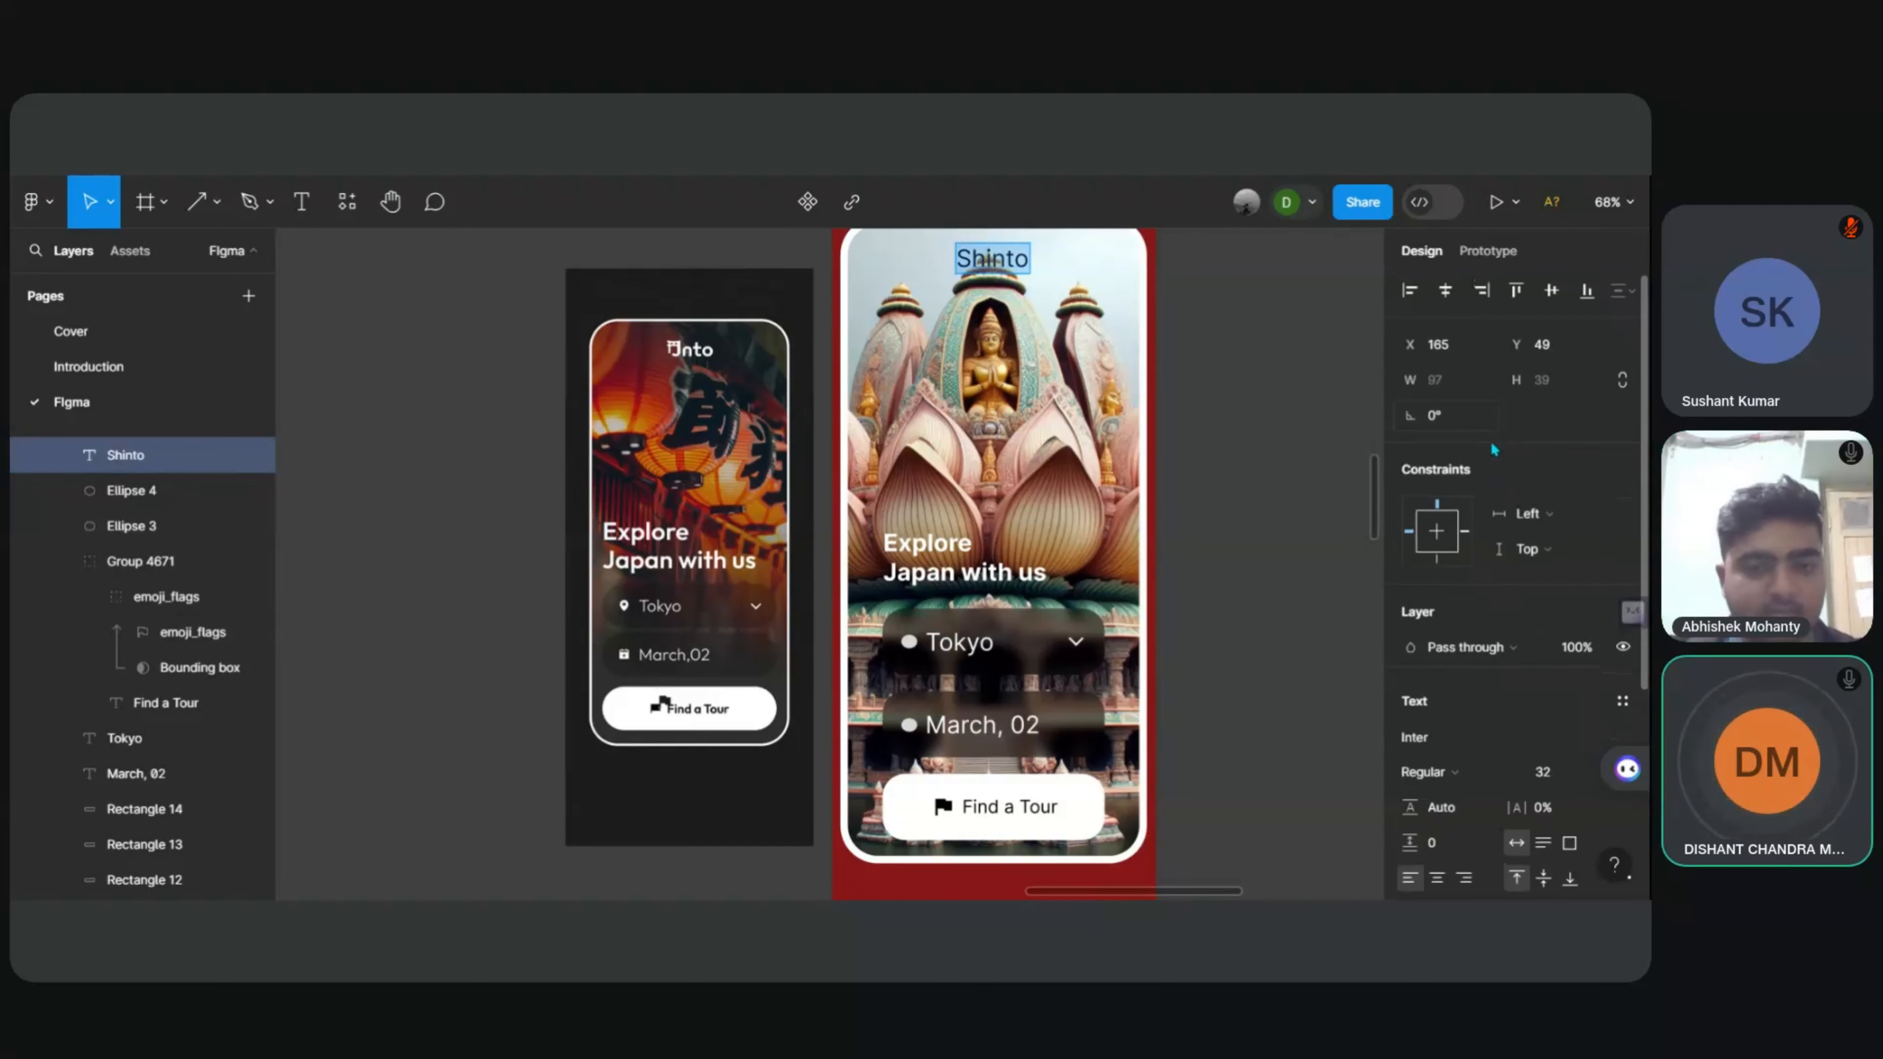
pyautogui.click(1453, 771)
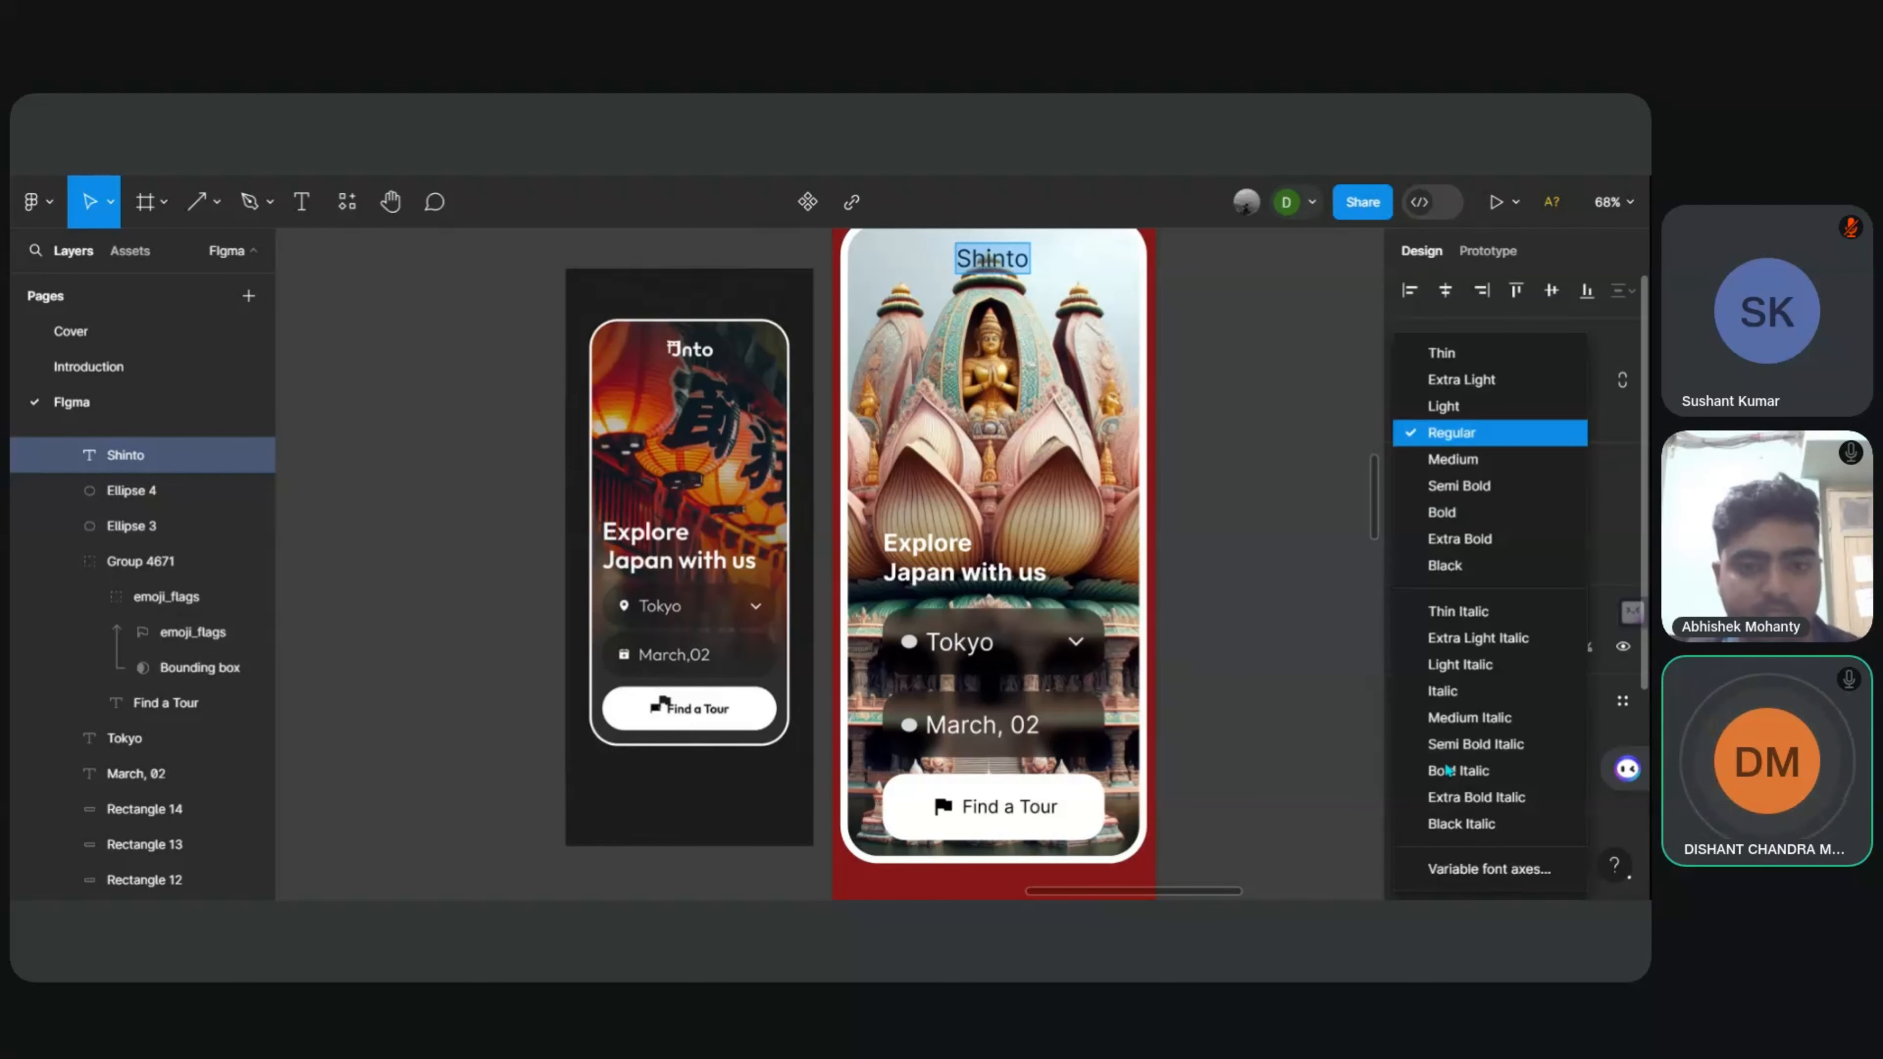
pyautogui.click(1457, 512)
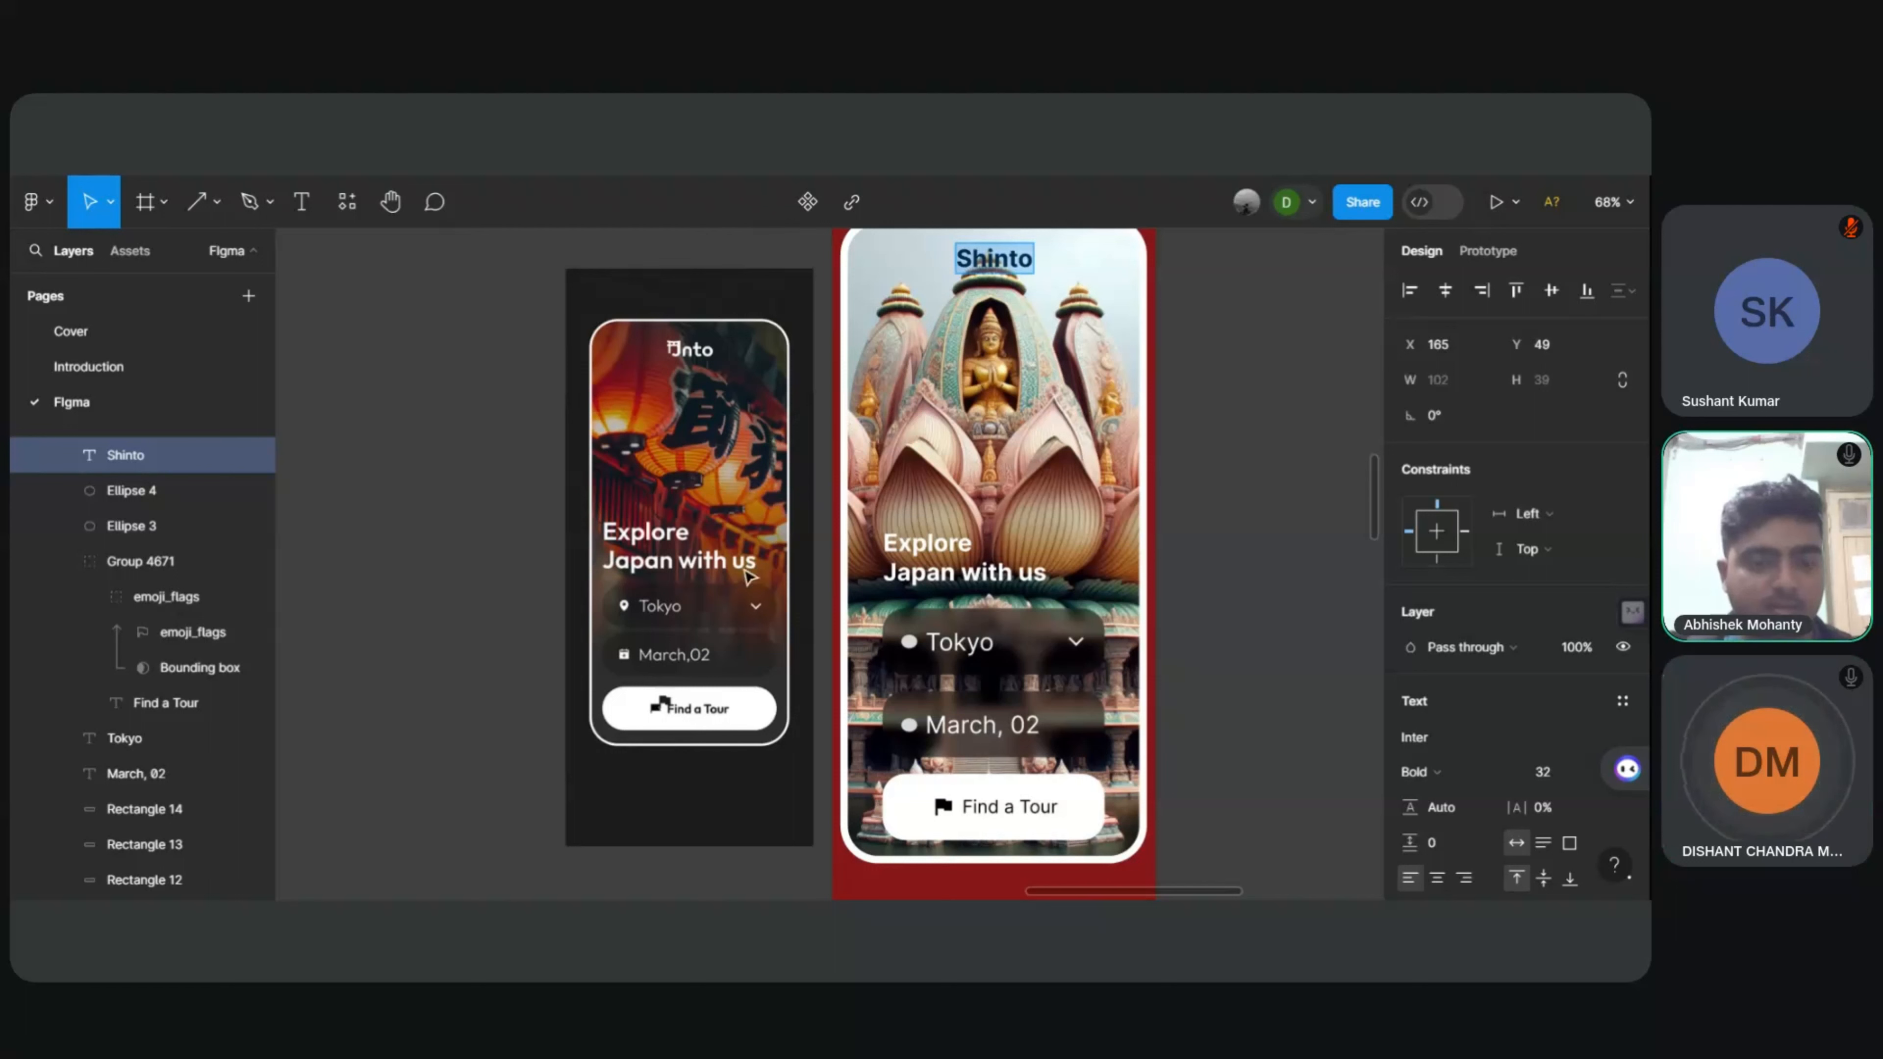
pyautogui.press('Escape')
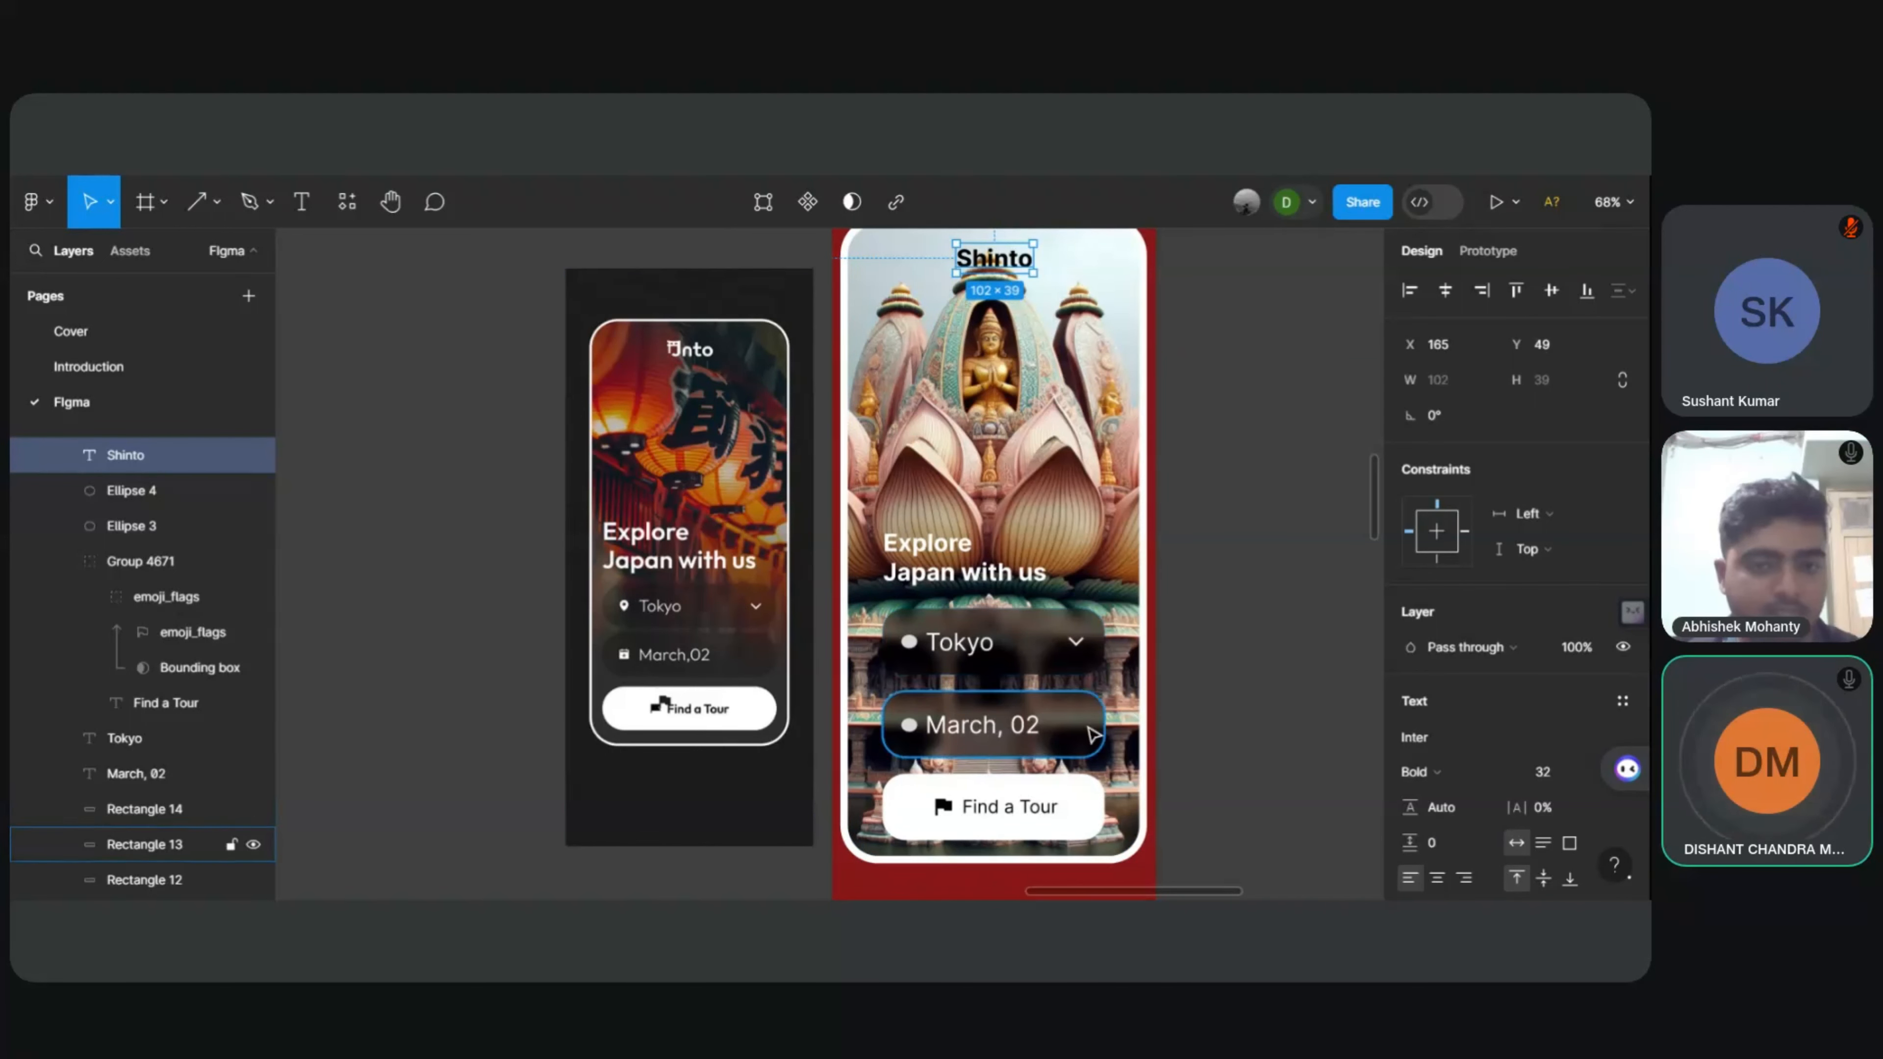
# Step: Compare the recreated screen with the reference design up close, checking the fields, the bordered background image and the title area
pyautogui.hscroll(-3, 1208, 712)
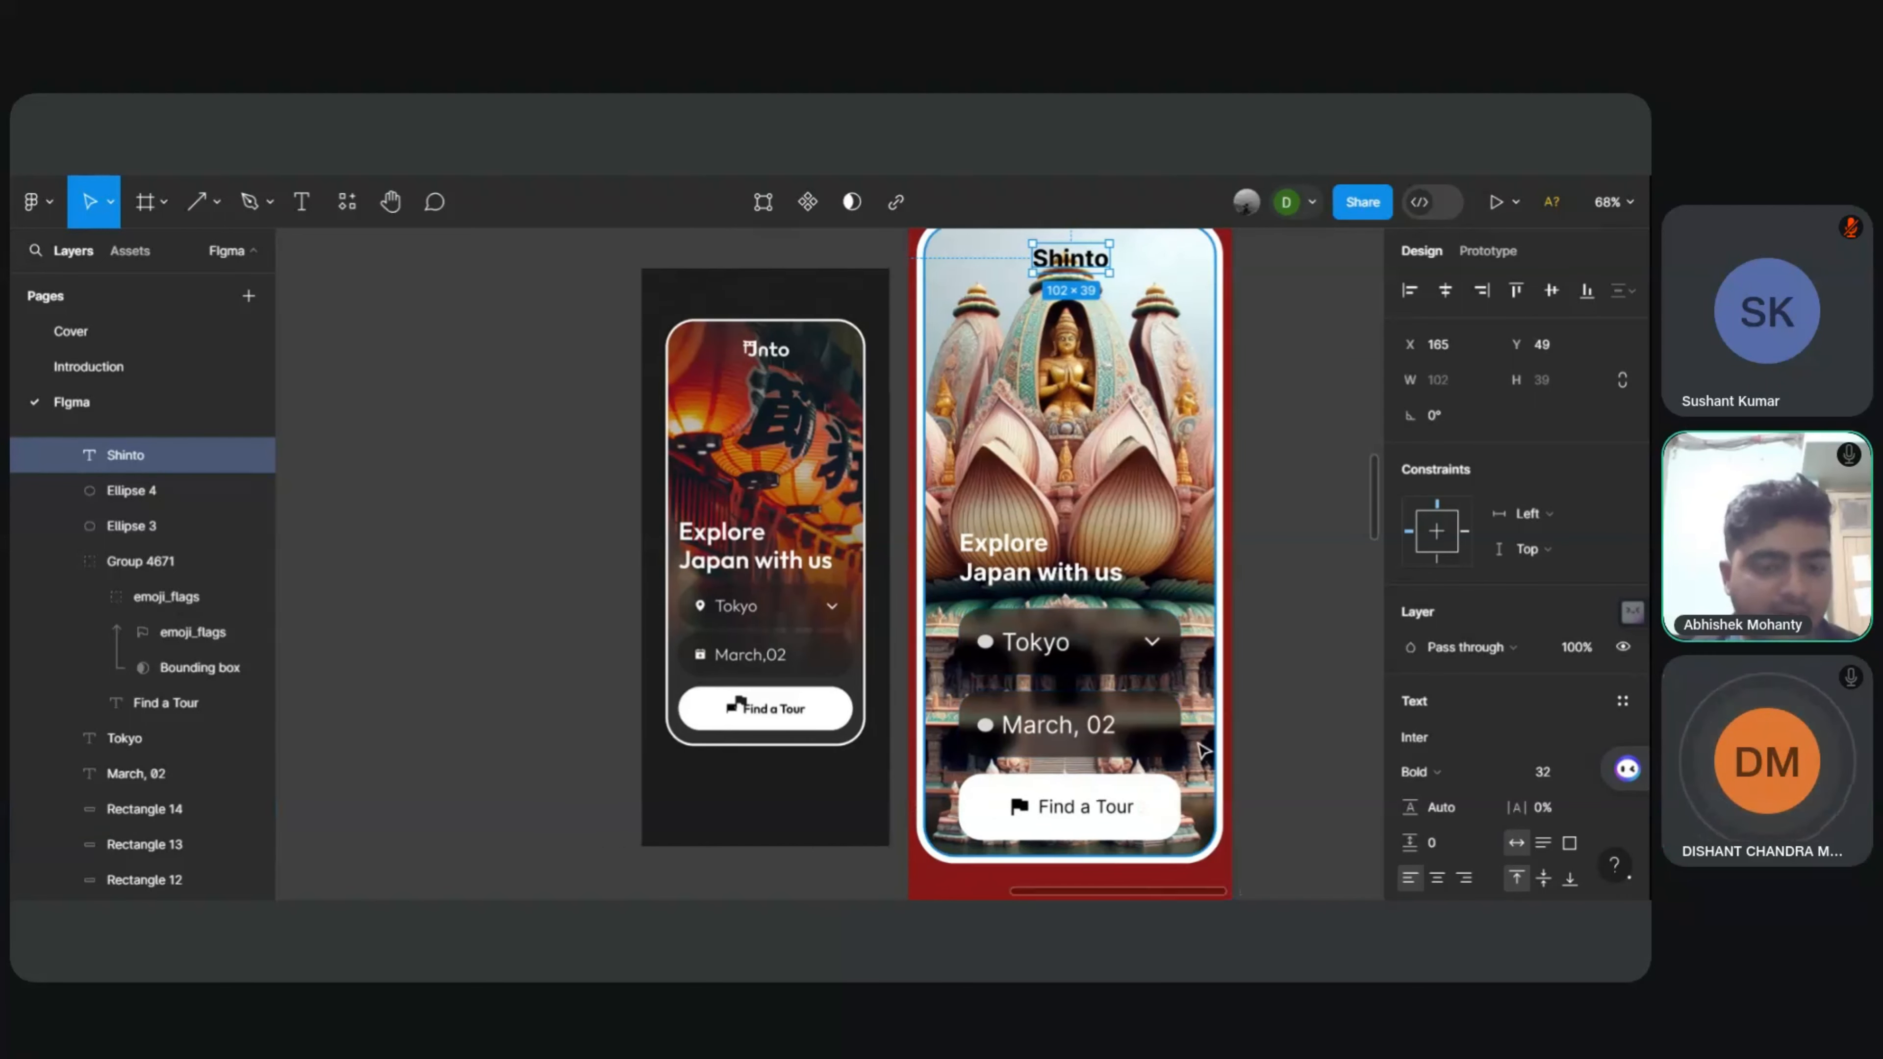
pyautogui.scroll(6, 1212, 782)
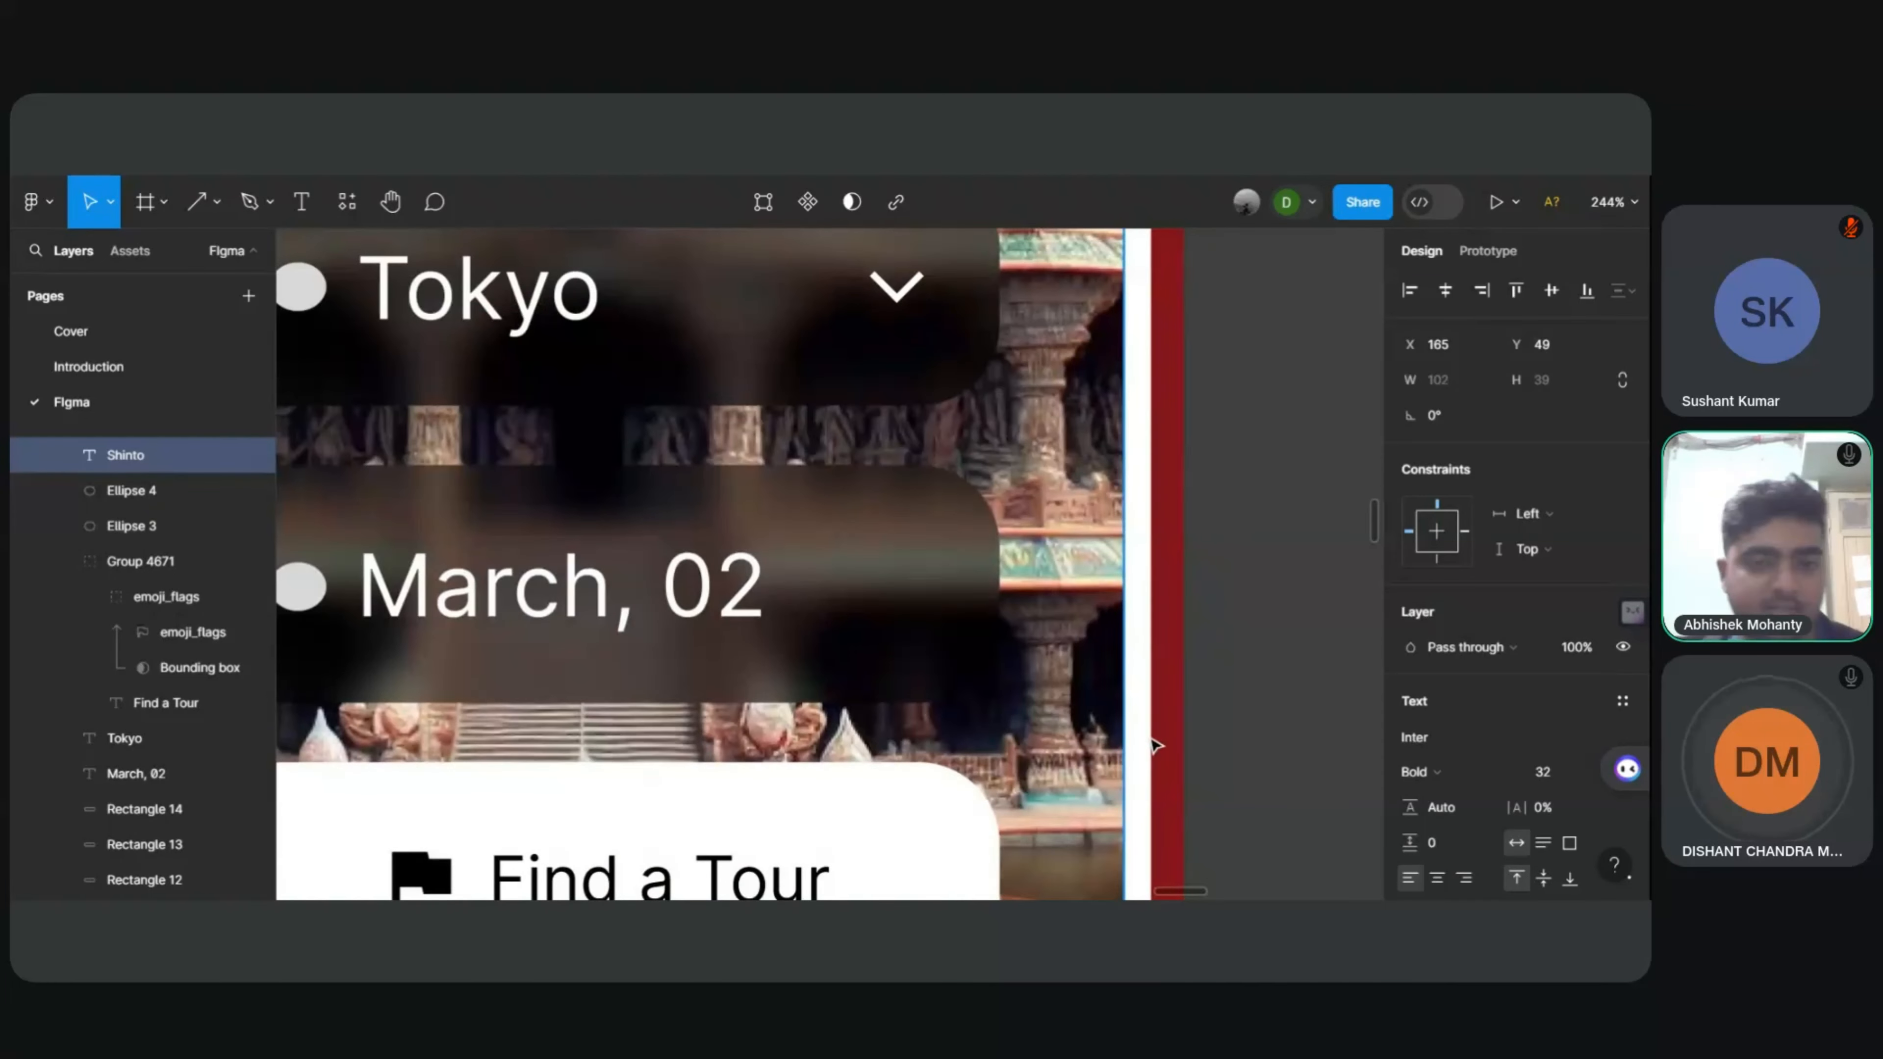
pyautogui.scroll(-4, 1155, 754)
pyautogui.scroll(-4, 1157, 754)
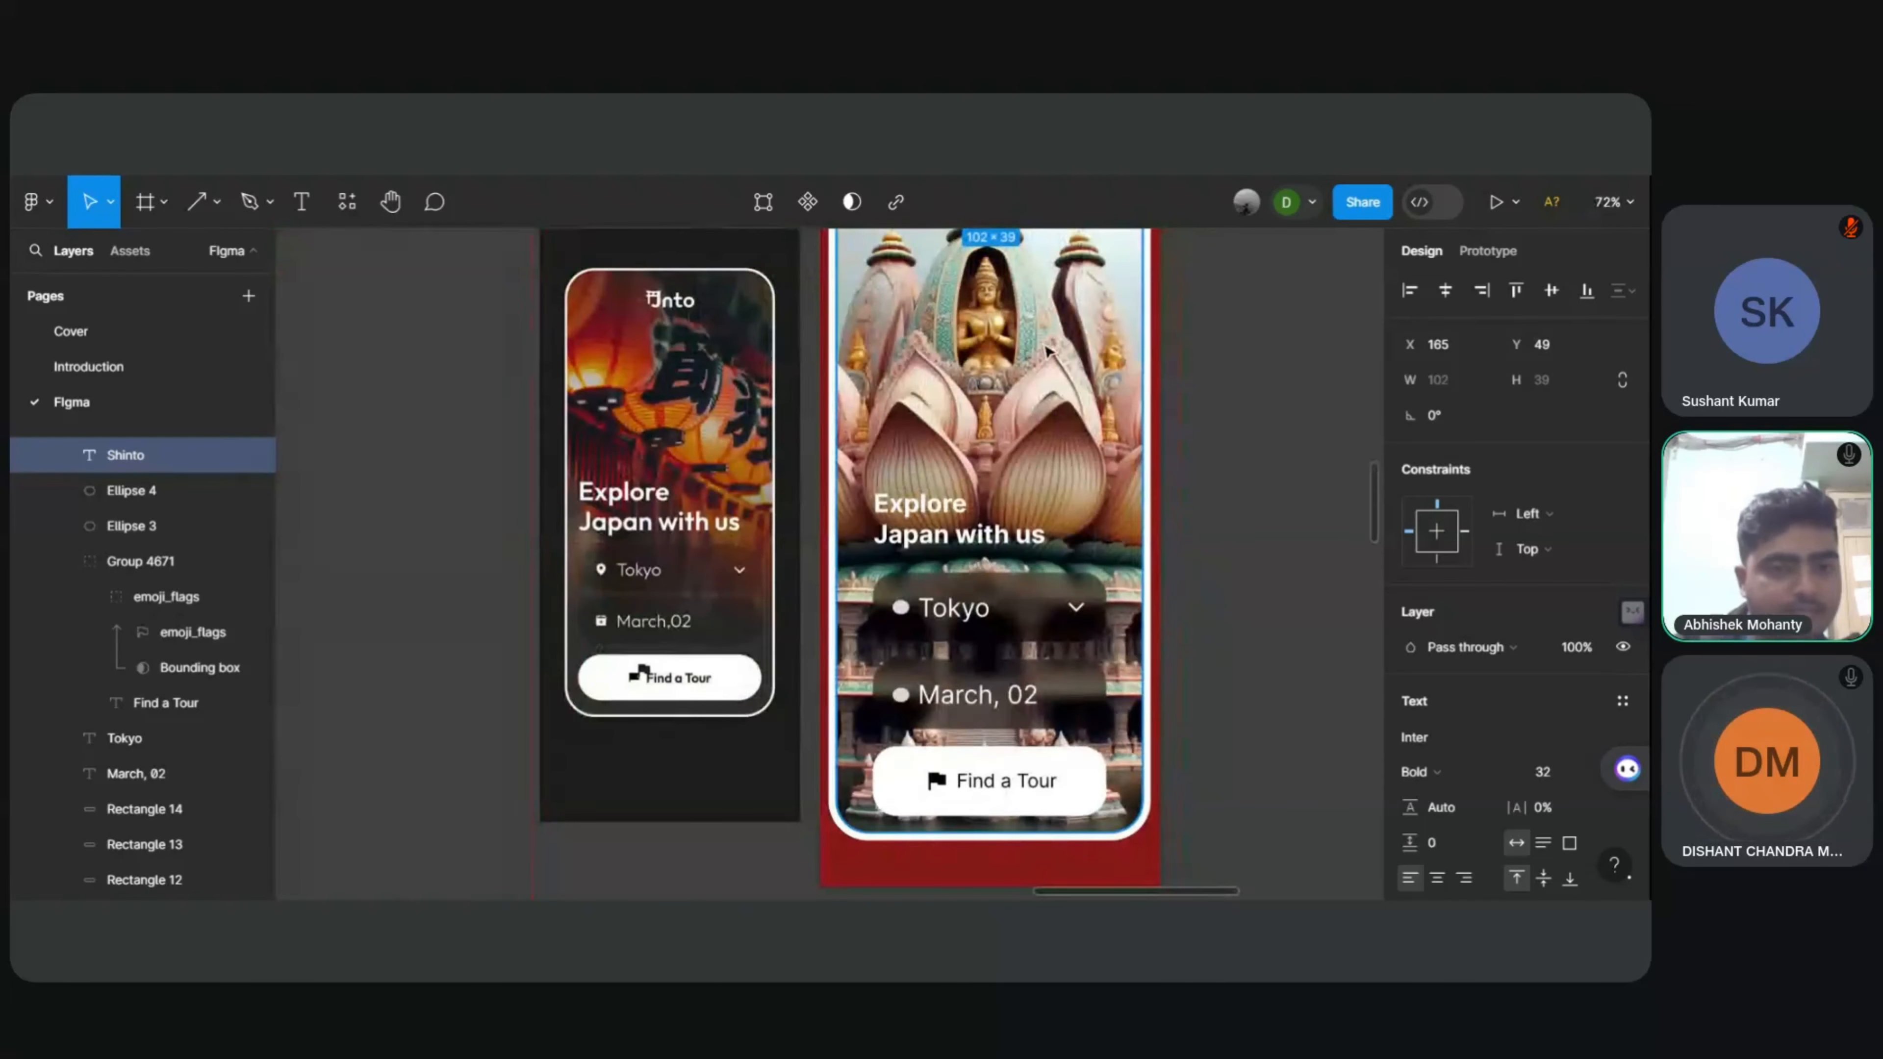
pyautogui.click(1124, 564)
pyautogui.scroll(1, 1248, 441)
pyautogui.scroll(2, 1249, 441)
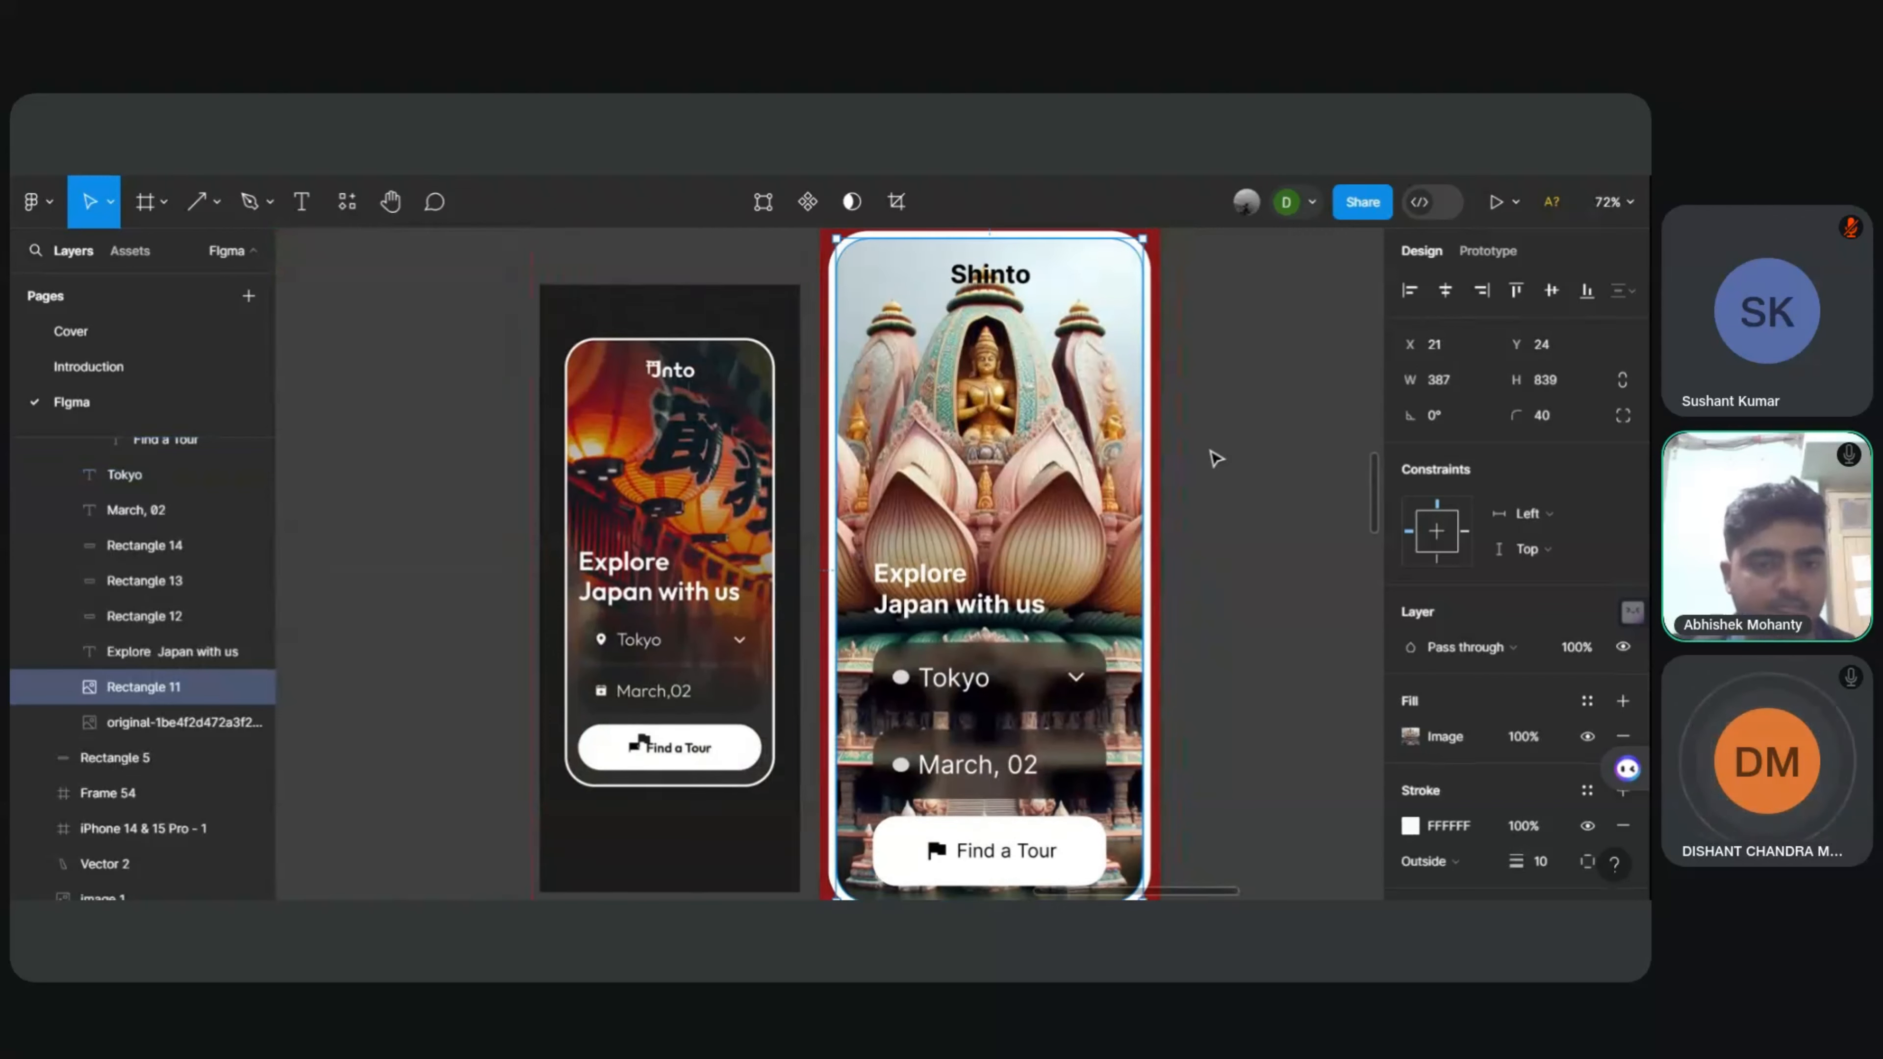
pyautogui.scroll(1, 638, 484)
pyautogui.scroll(3, 635, 483)
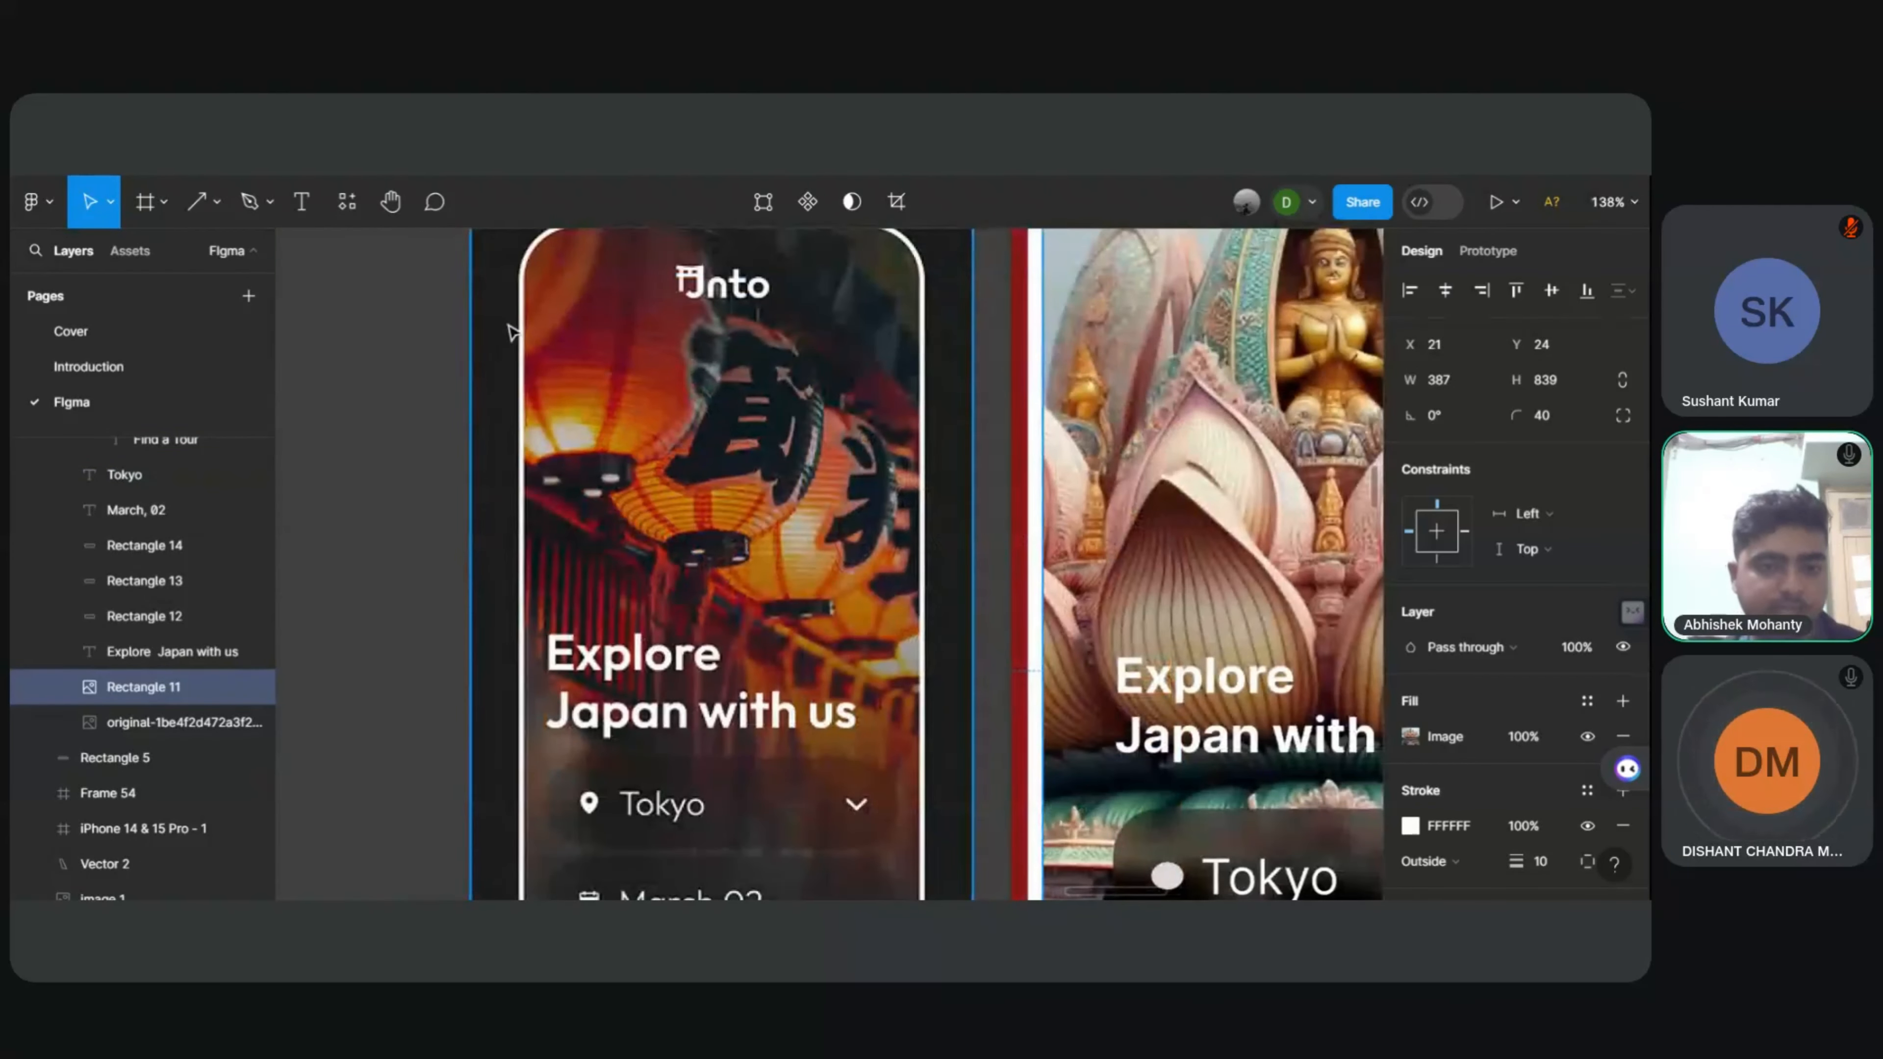
pyautogui.scroll(1, 489, 445)
pyautogui.scroll(1, 519, 408)
pyautogui.scroll(-6, 563, 415)
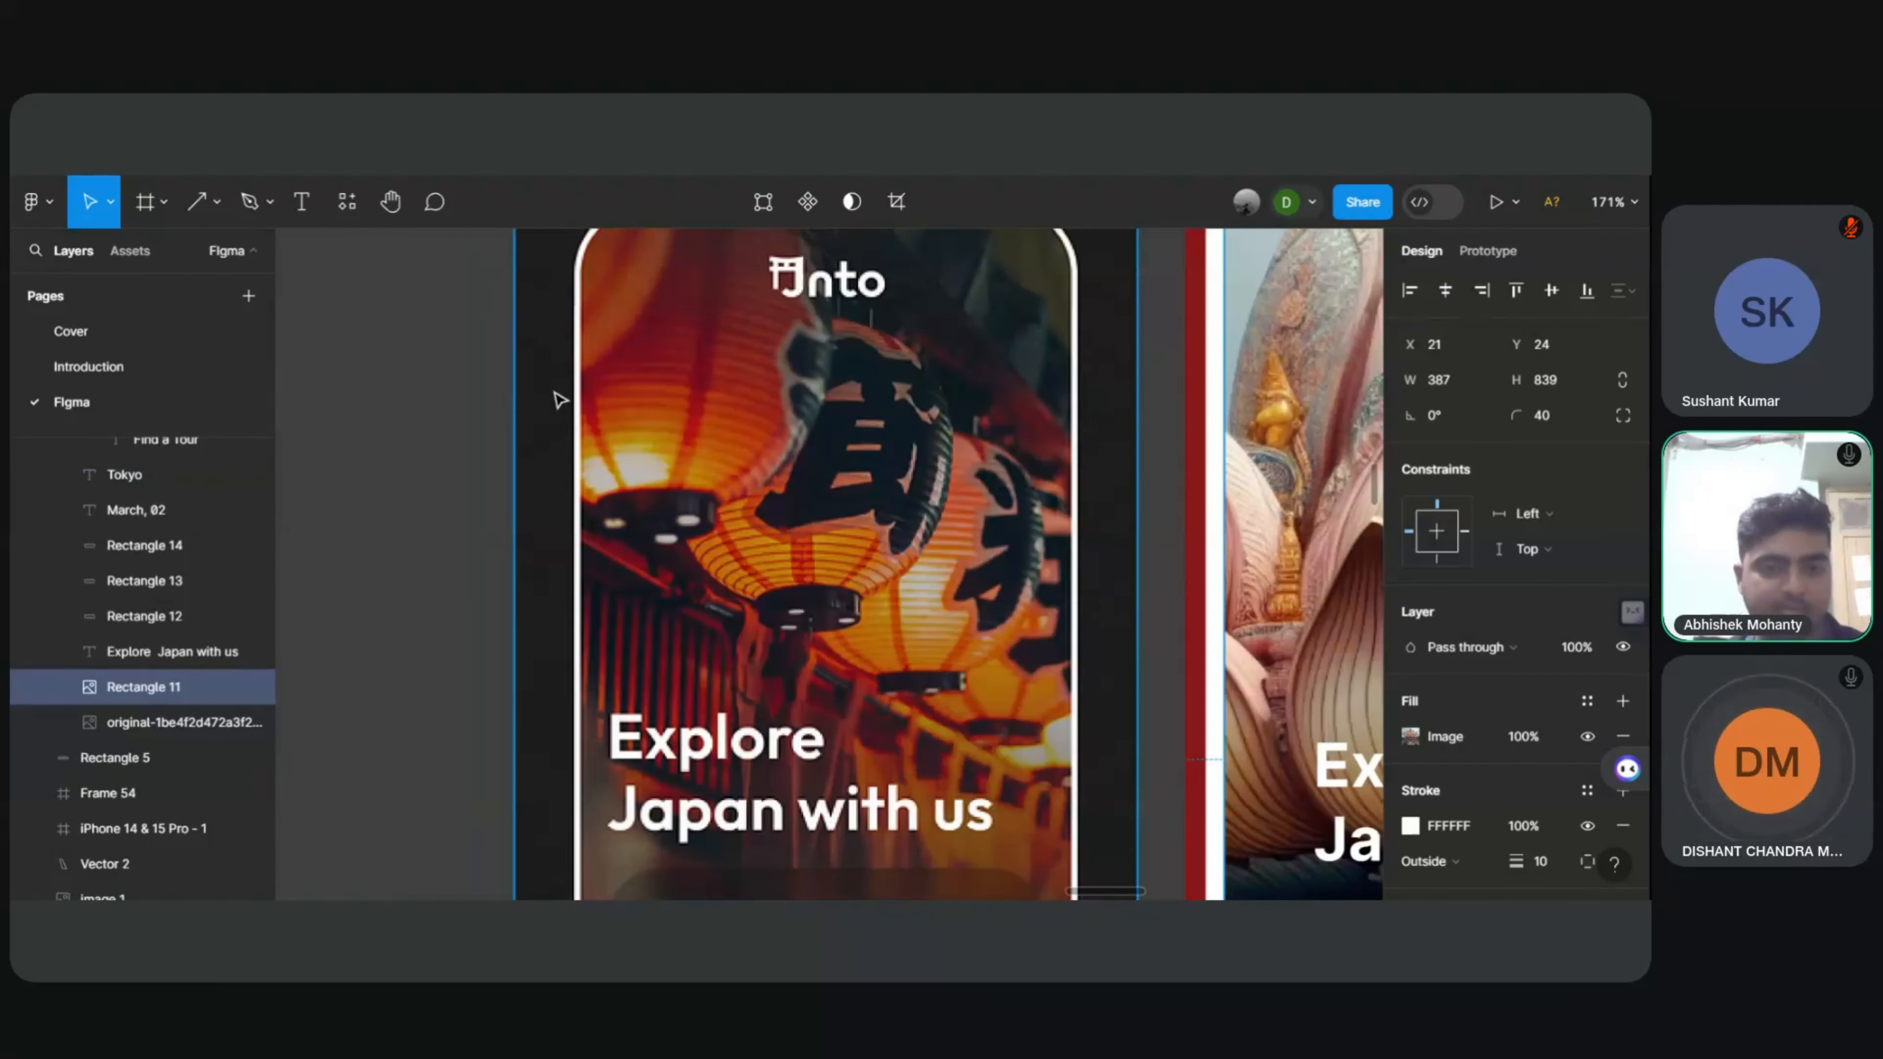
pyautogui.scroll(2, 888, 690)
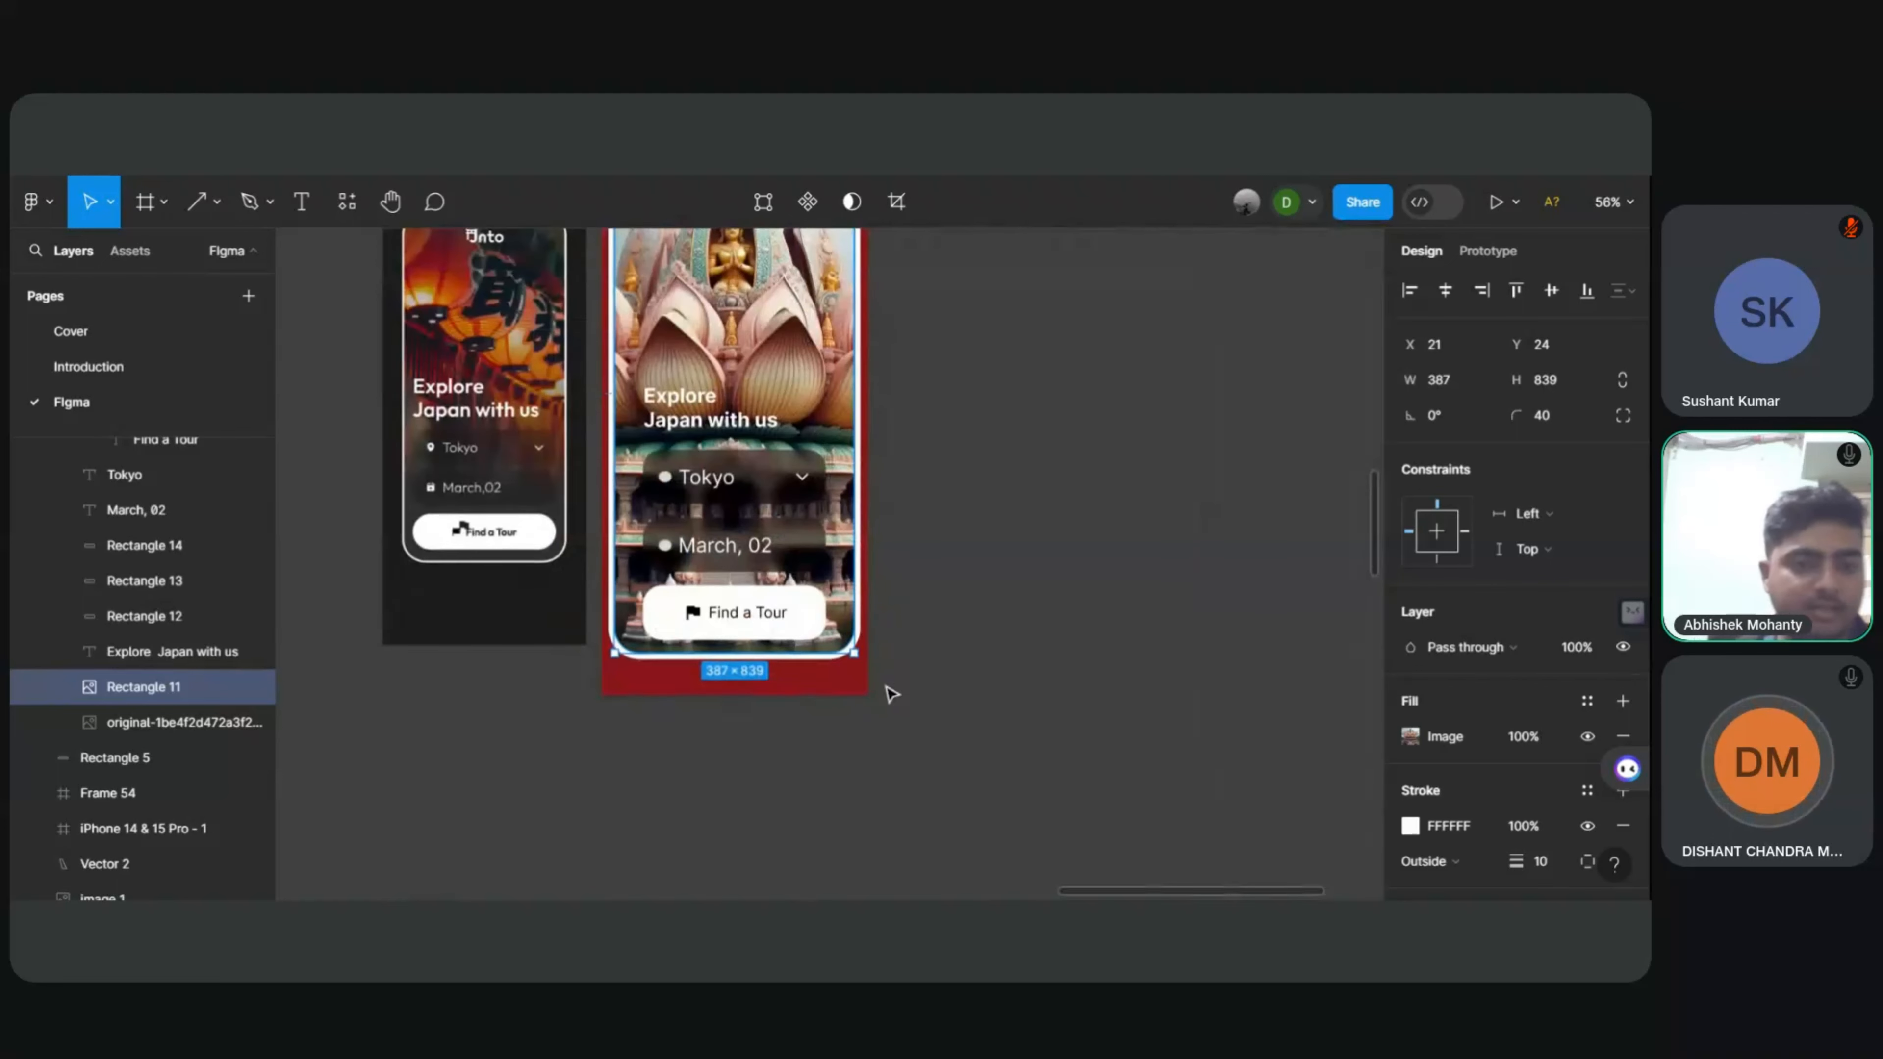
# Step: Examine the reference and the recreated screen side by side, looking at the lower areas around the fields and Find a Tour button
pyautogui.click(824, 672)
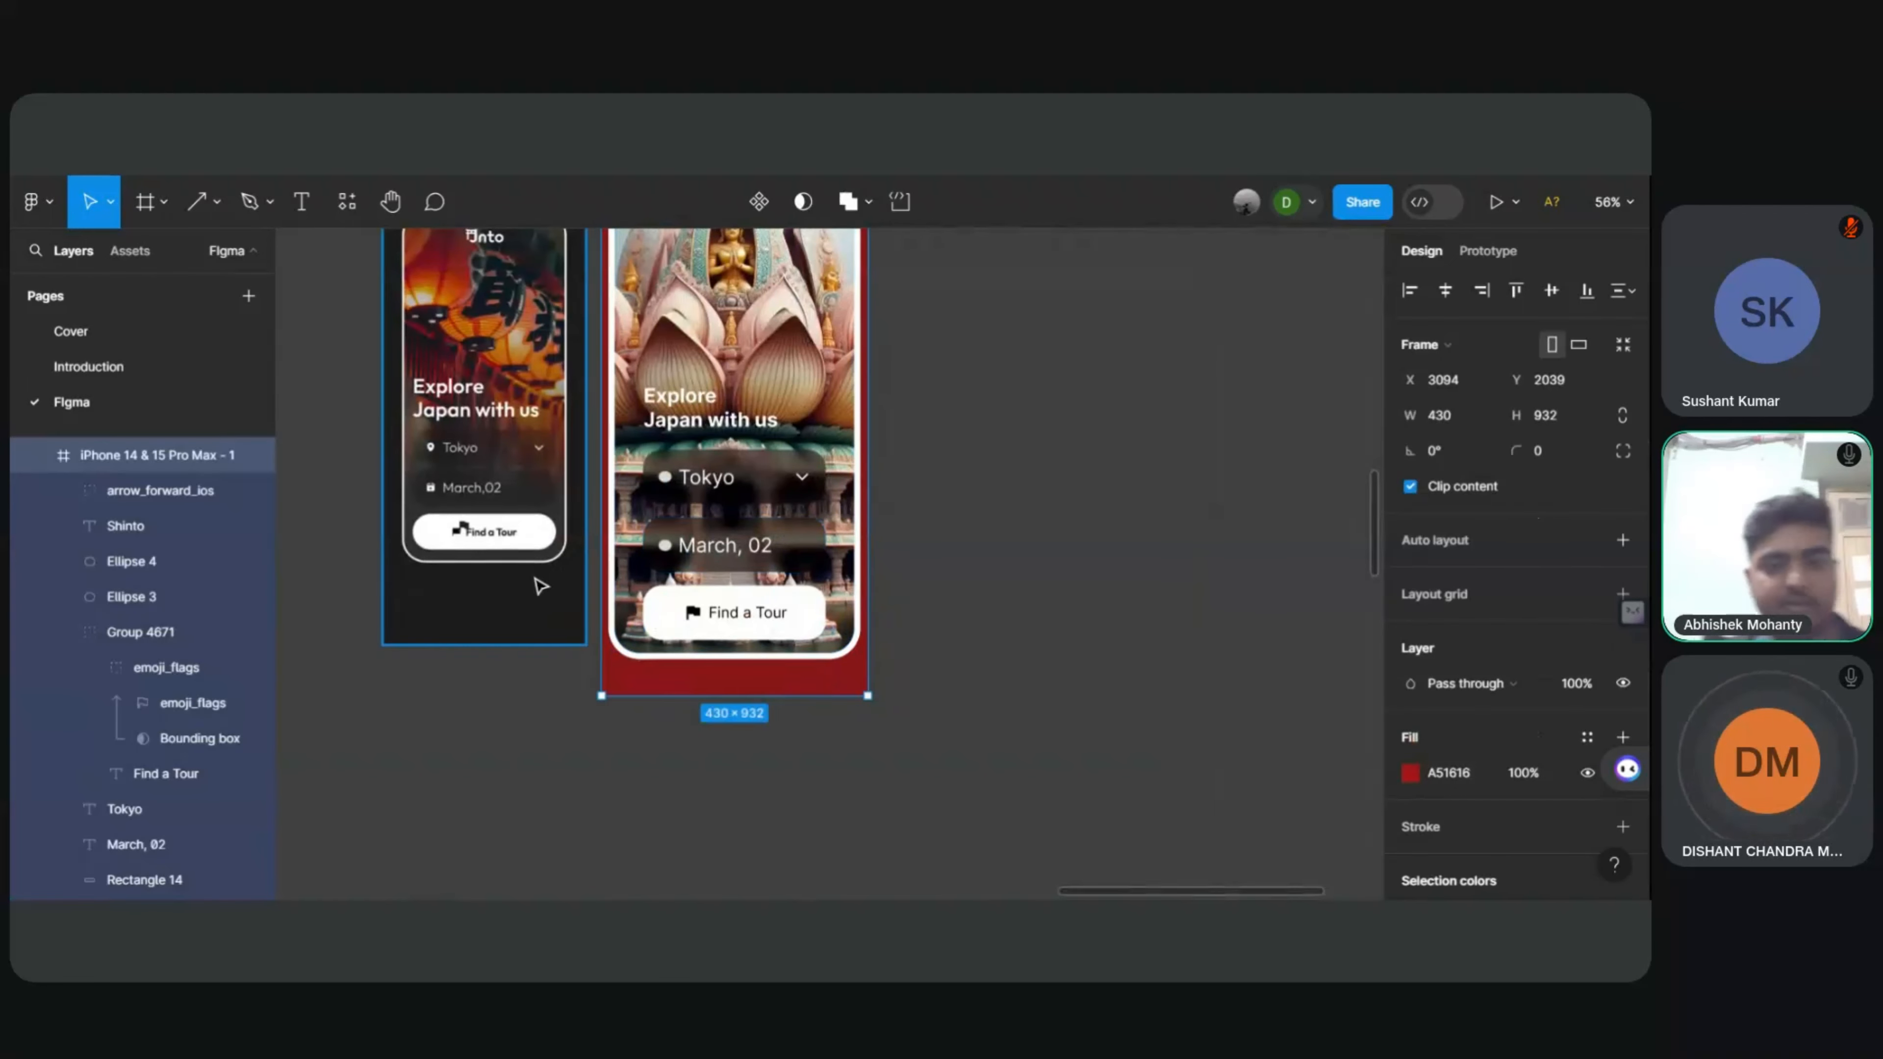
pyautogui.hscroll(-5, 504, 602)
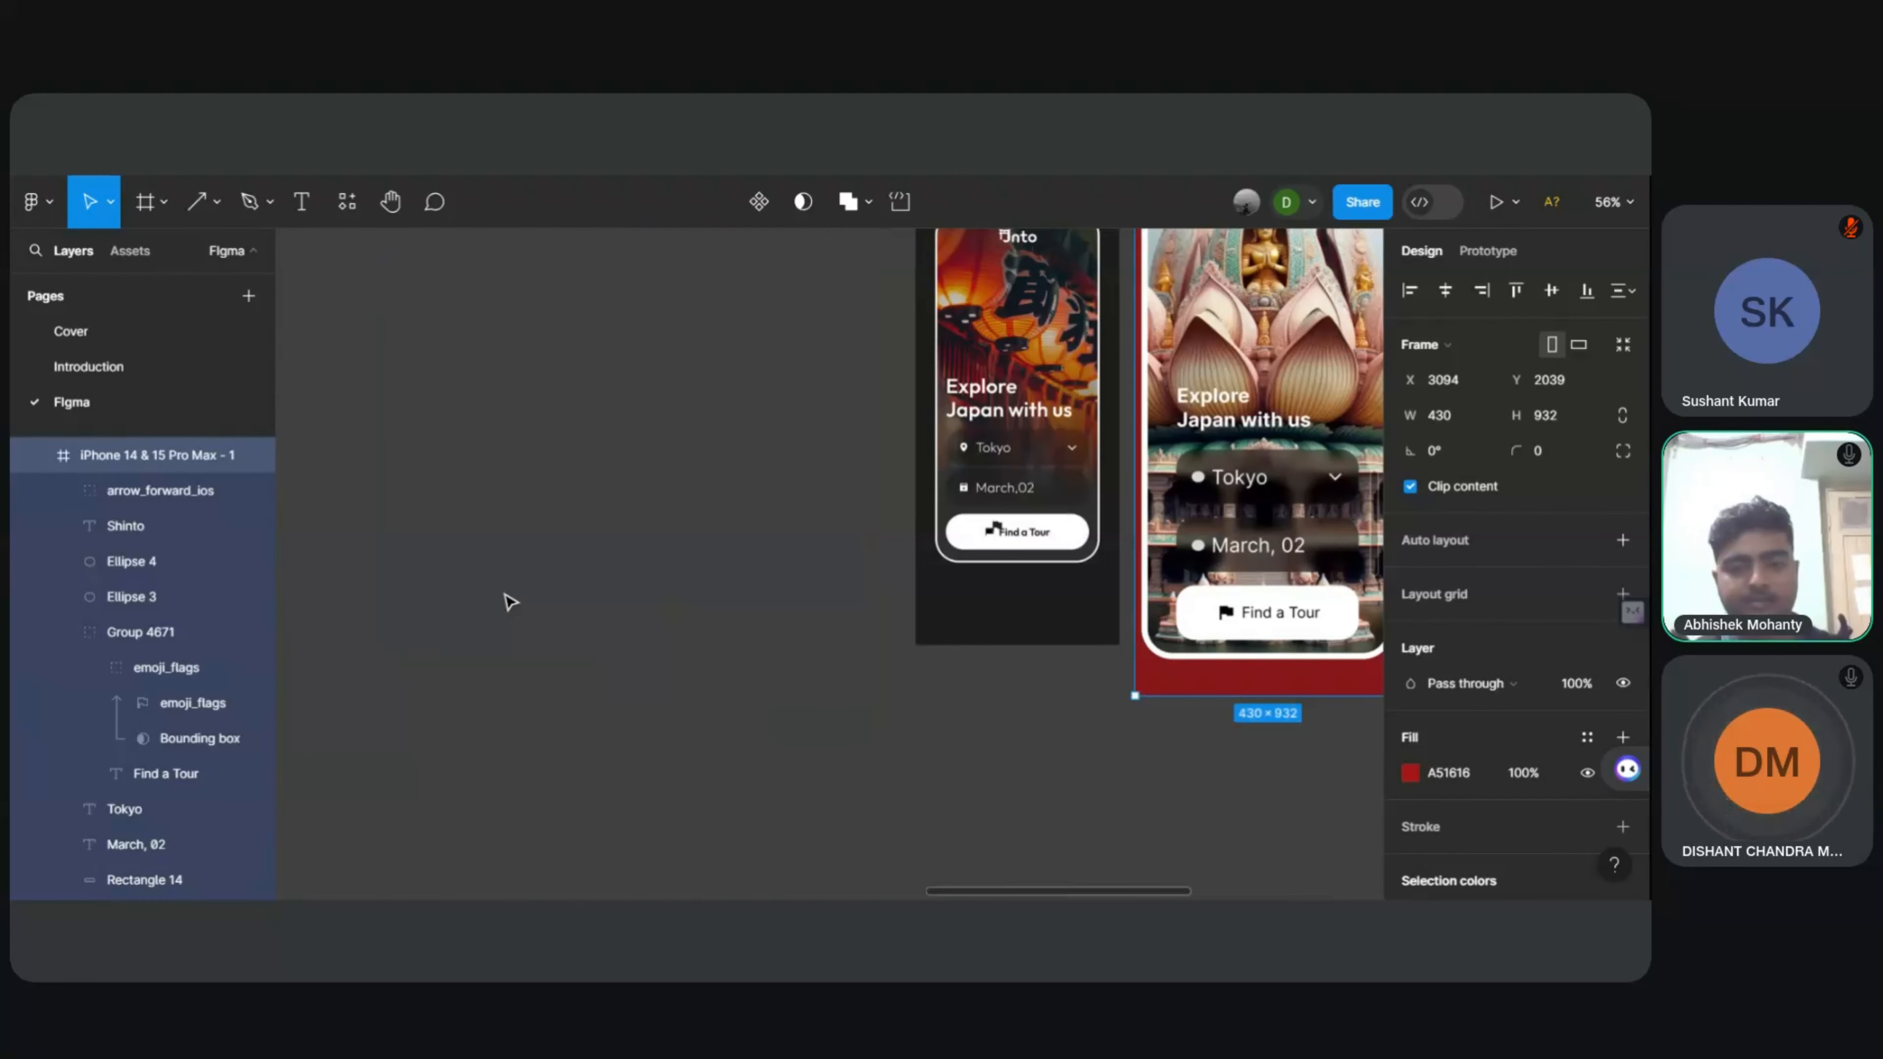
pyautogui.scroll(6, 1059, 586)
pyautogui.scroll(-6, 1058, 594)
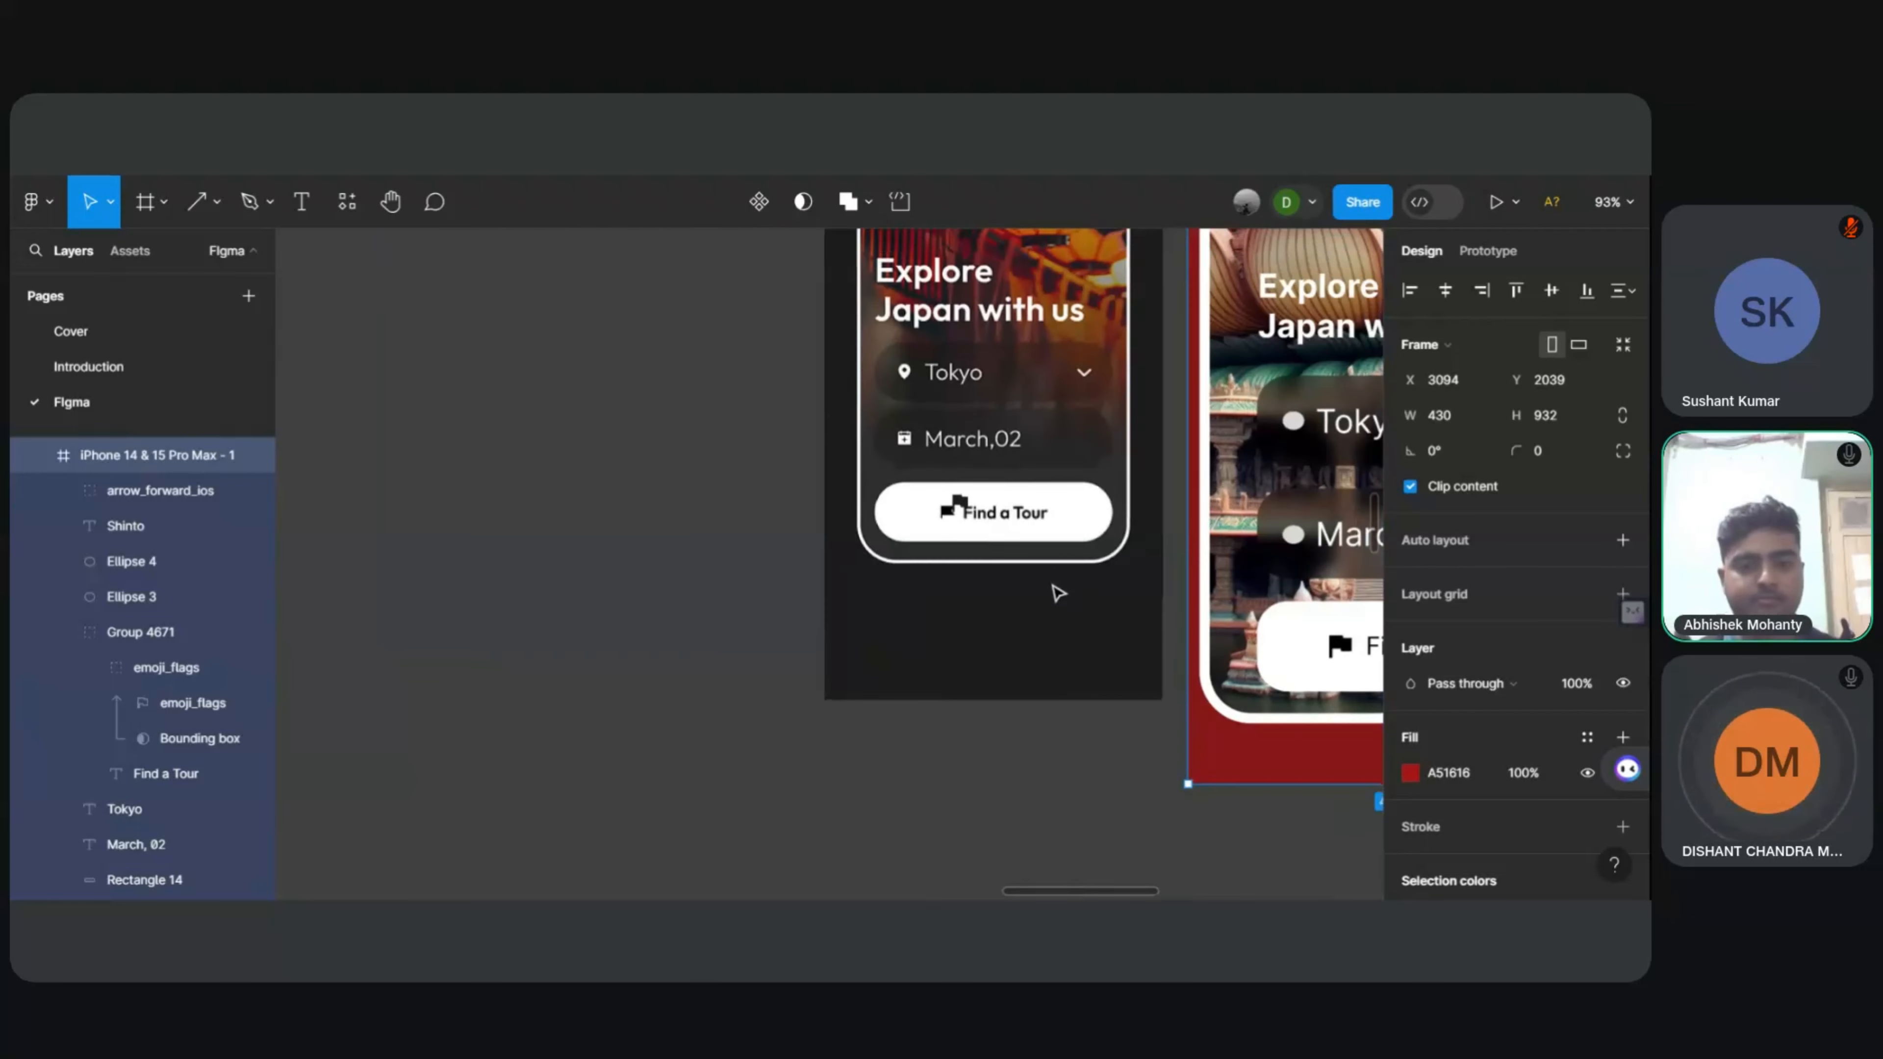
pyautogui.scroll(-1, 1083, 769)
pyautogui.click(1134, 767)
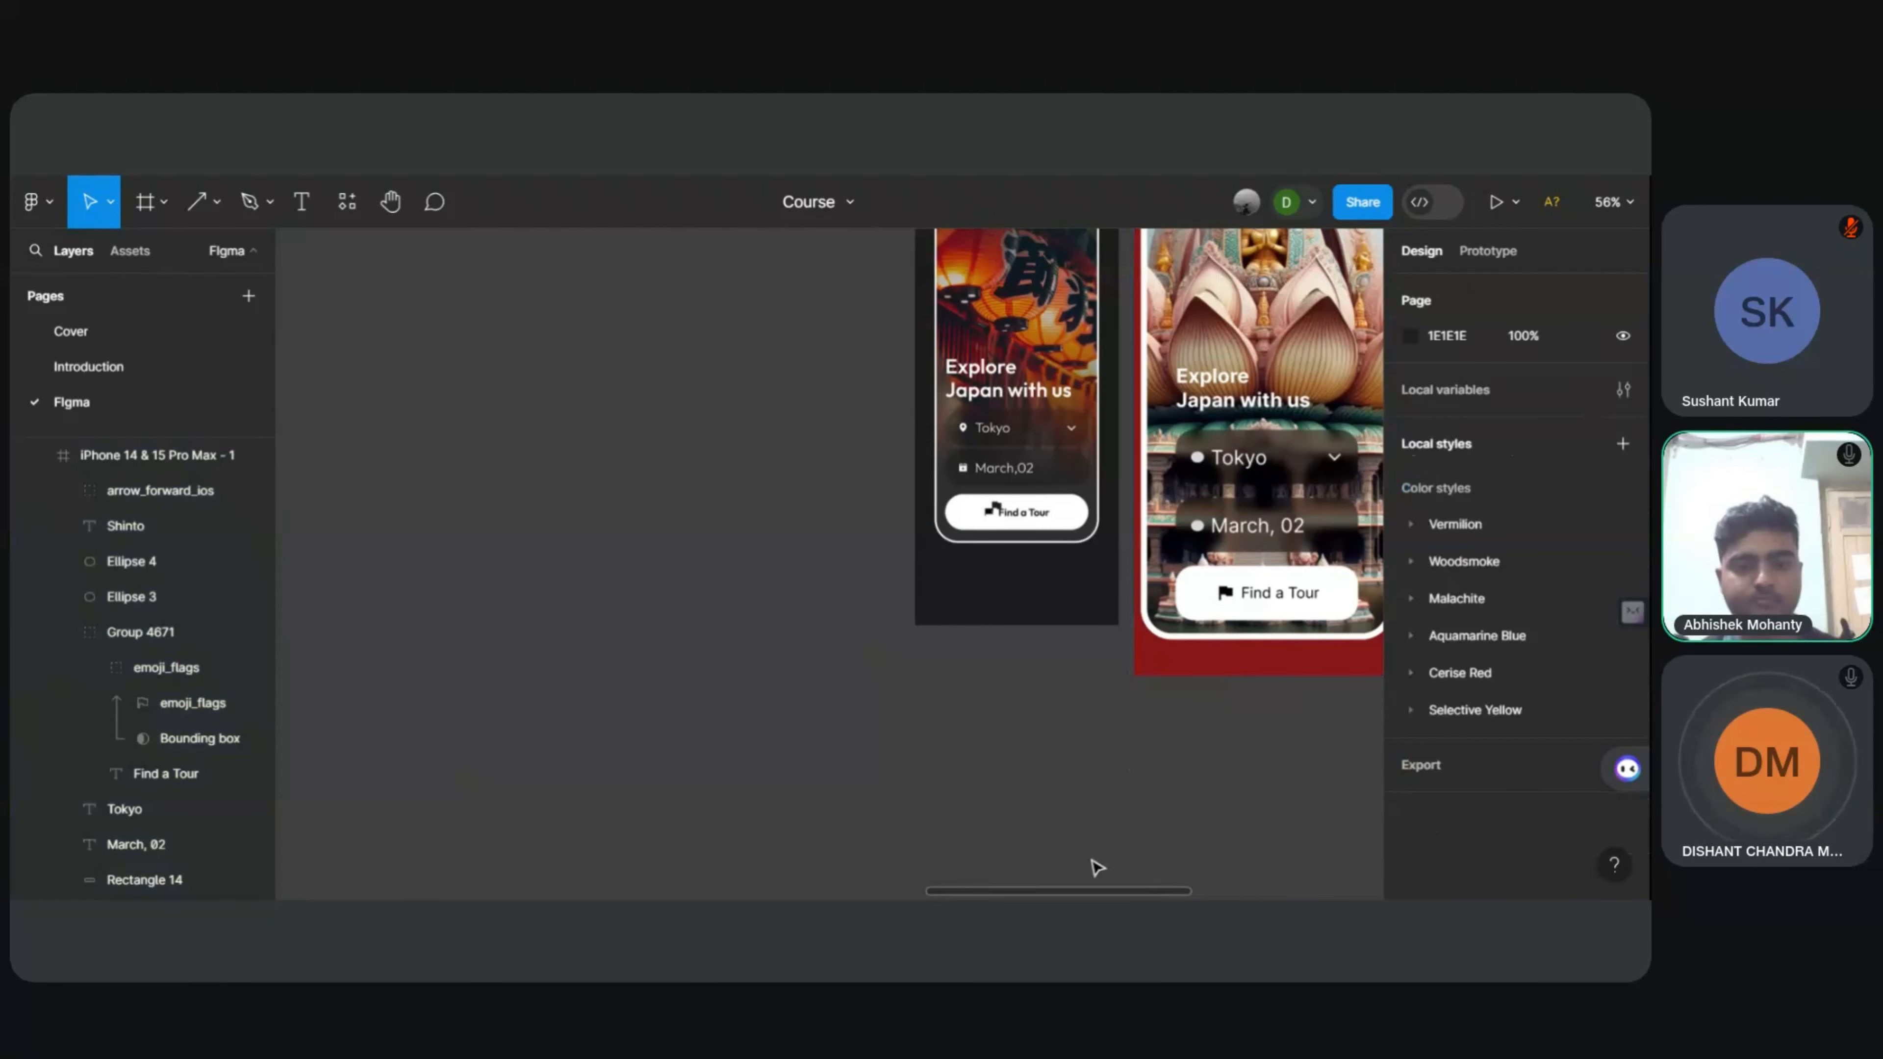
pyautogui.hscroll(4, 1134, 871)
pyautogui.scroll(3, 1316, 653)
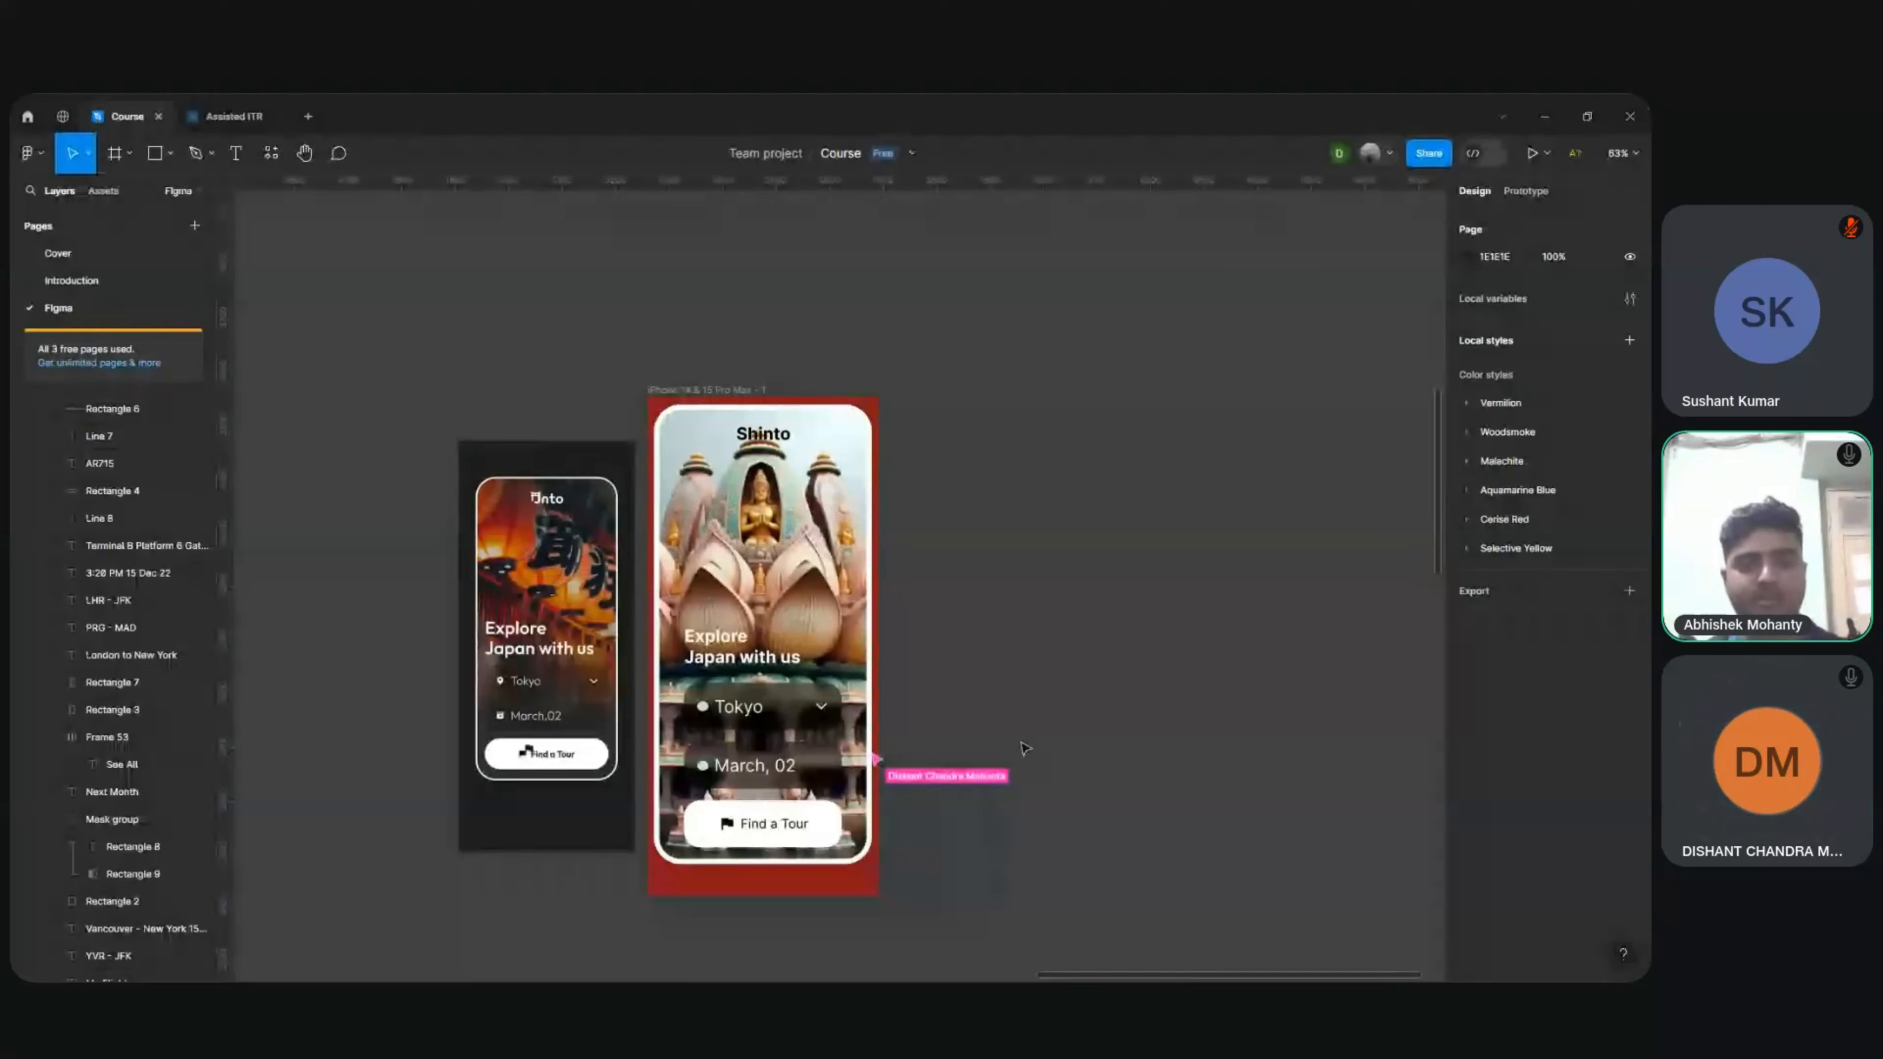
pyautogui.scroll(3, 1024, 748)
pyautogui.hscroll(-5, 1024, 747)
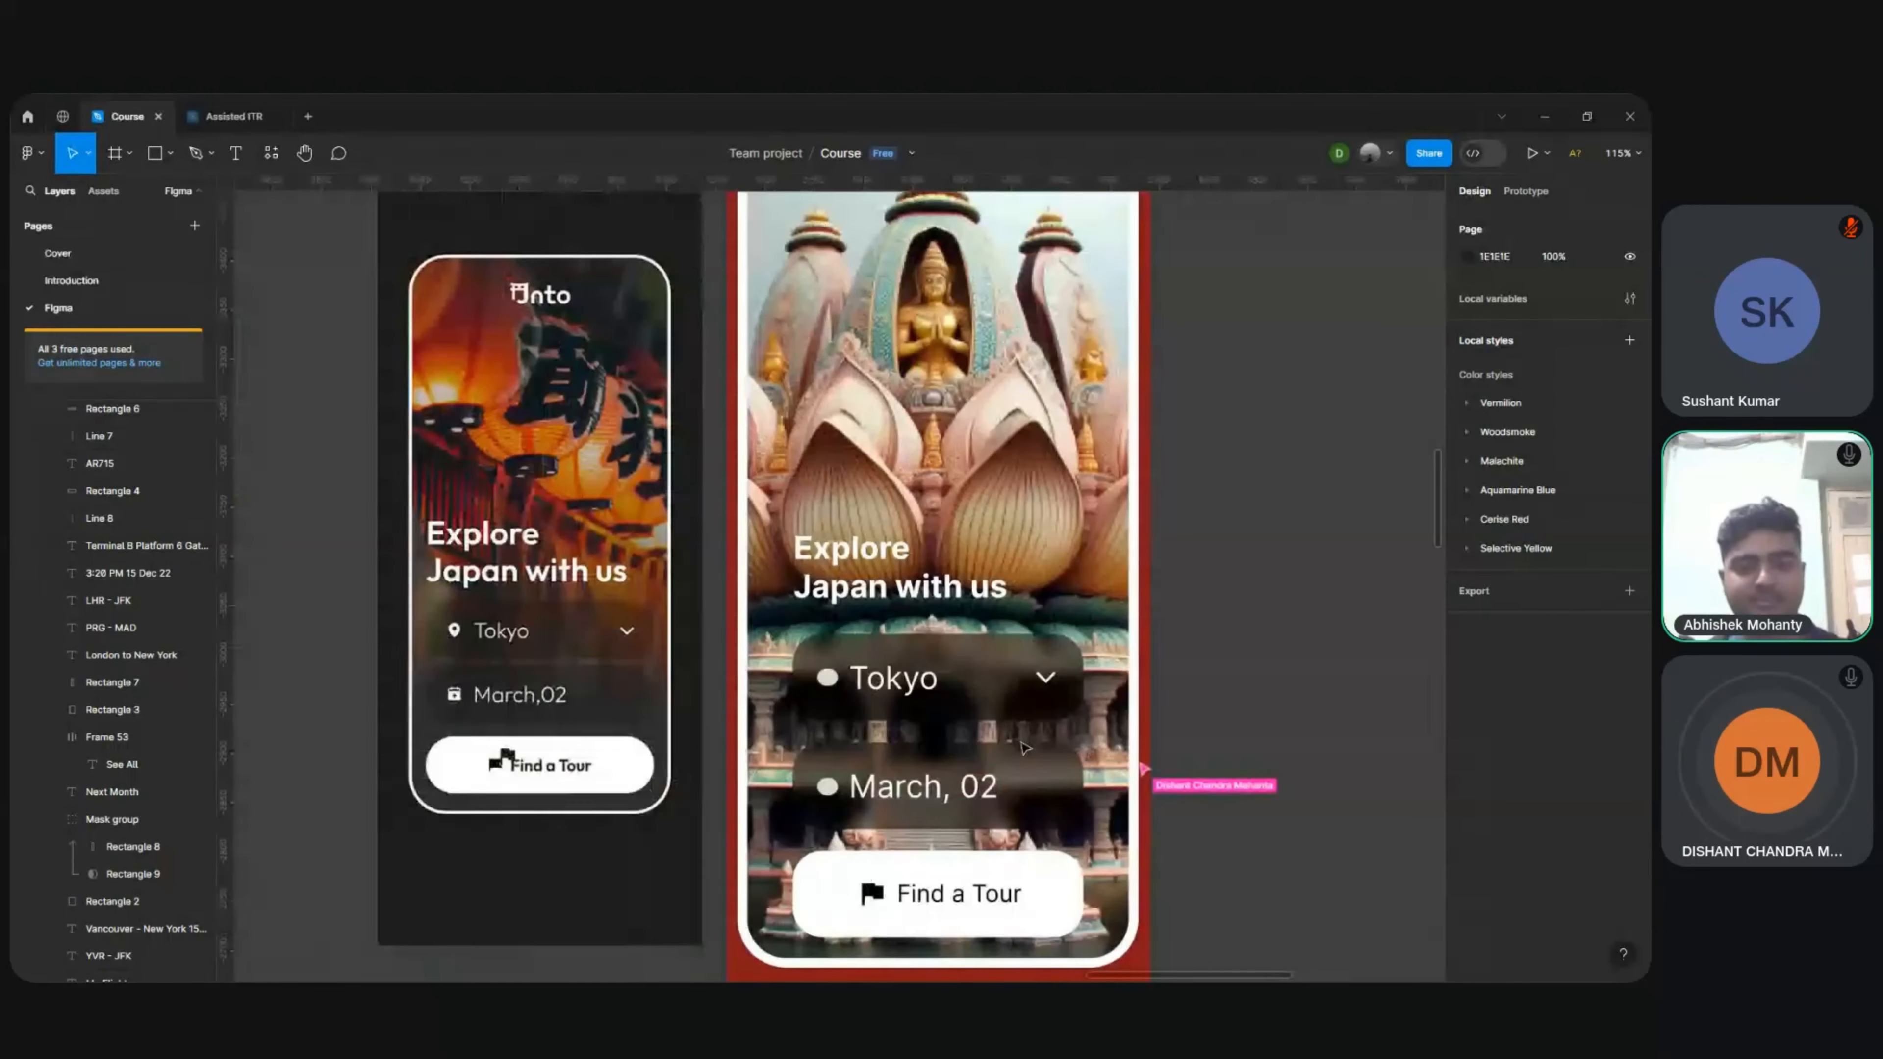
# Step: Duplicate the white-bordered temple image rectangle in place and change the copy's image fill to a solid dark grey
pyautogui.click(1085, 447)
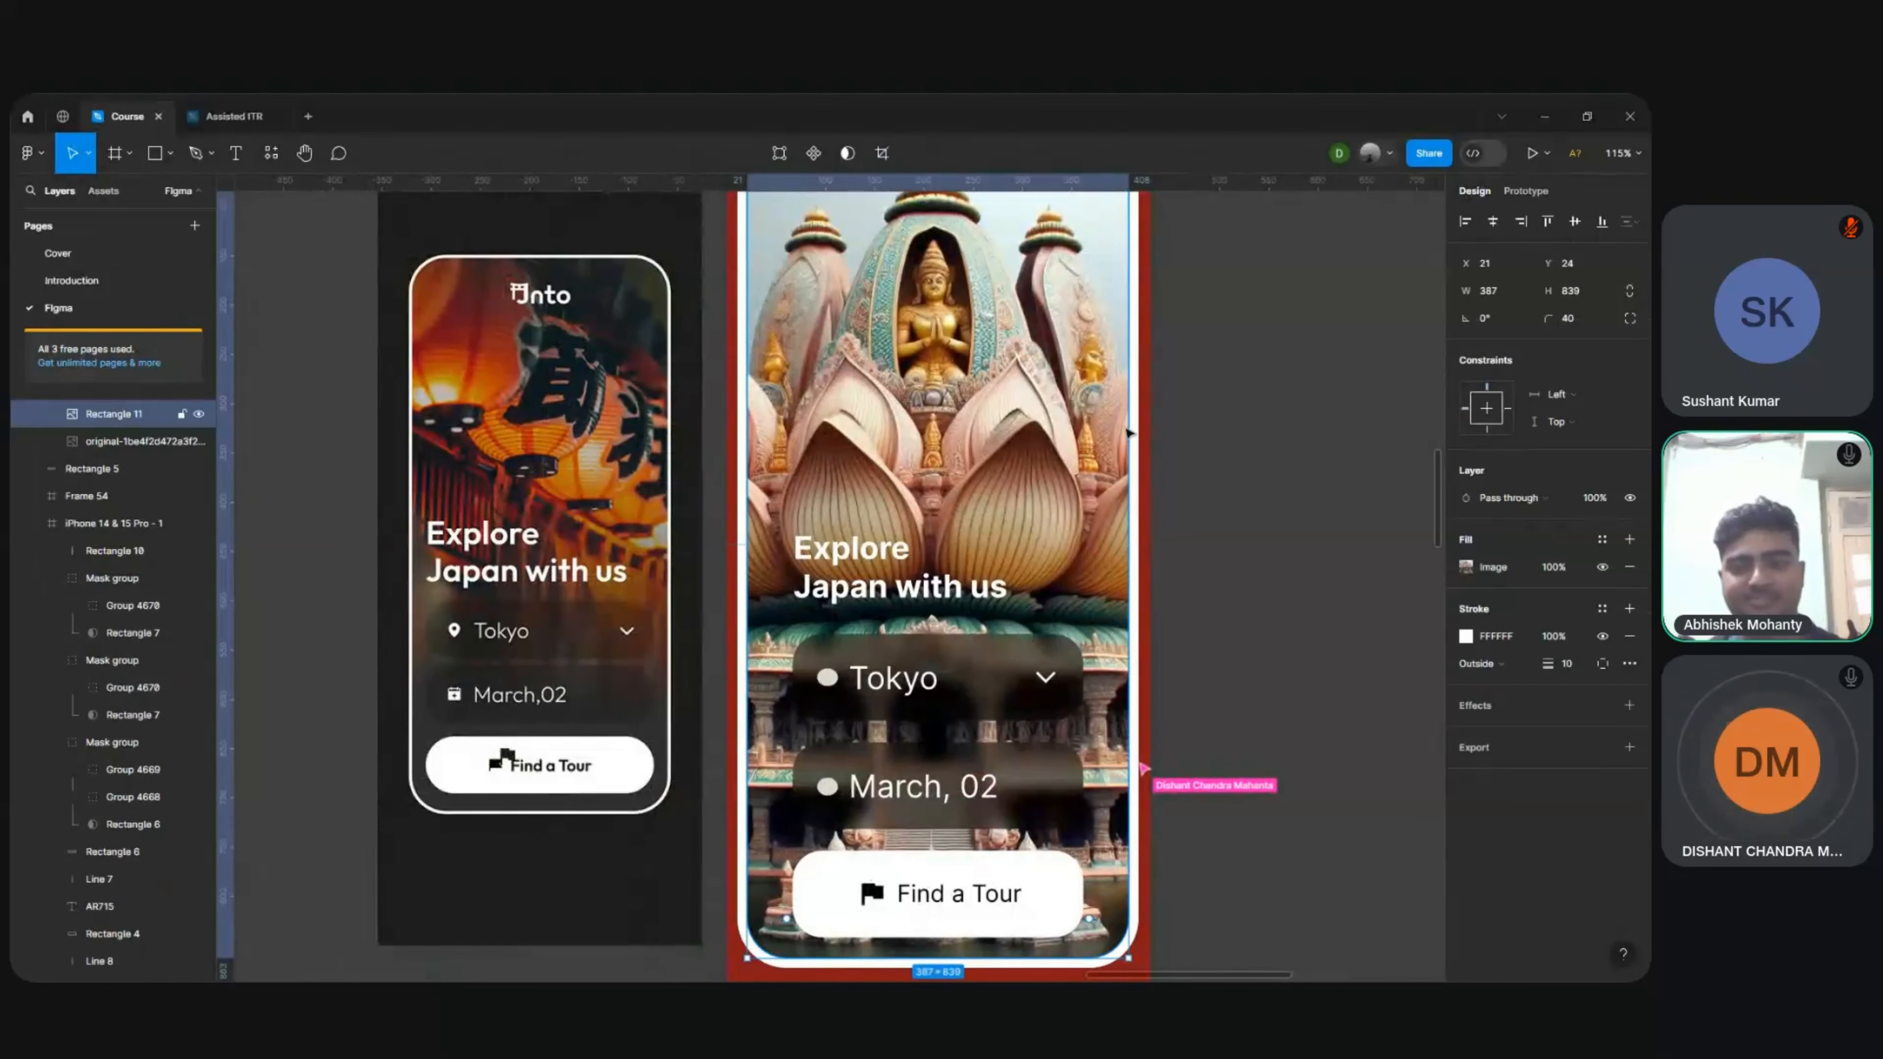
pyautogui.scroll(-3, 1124, 428)
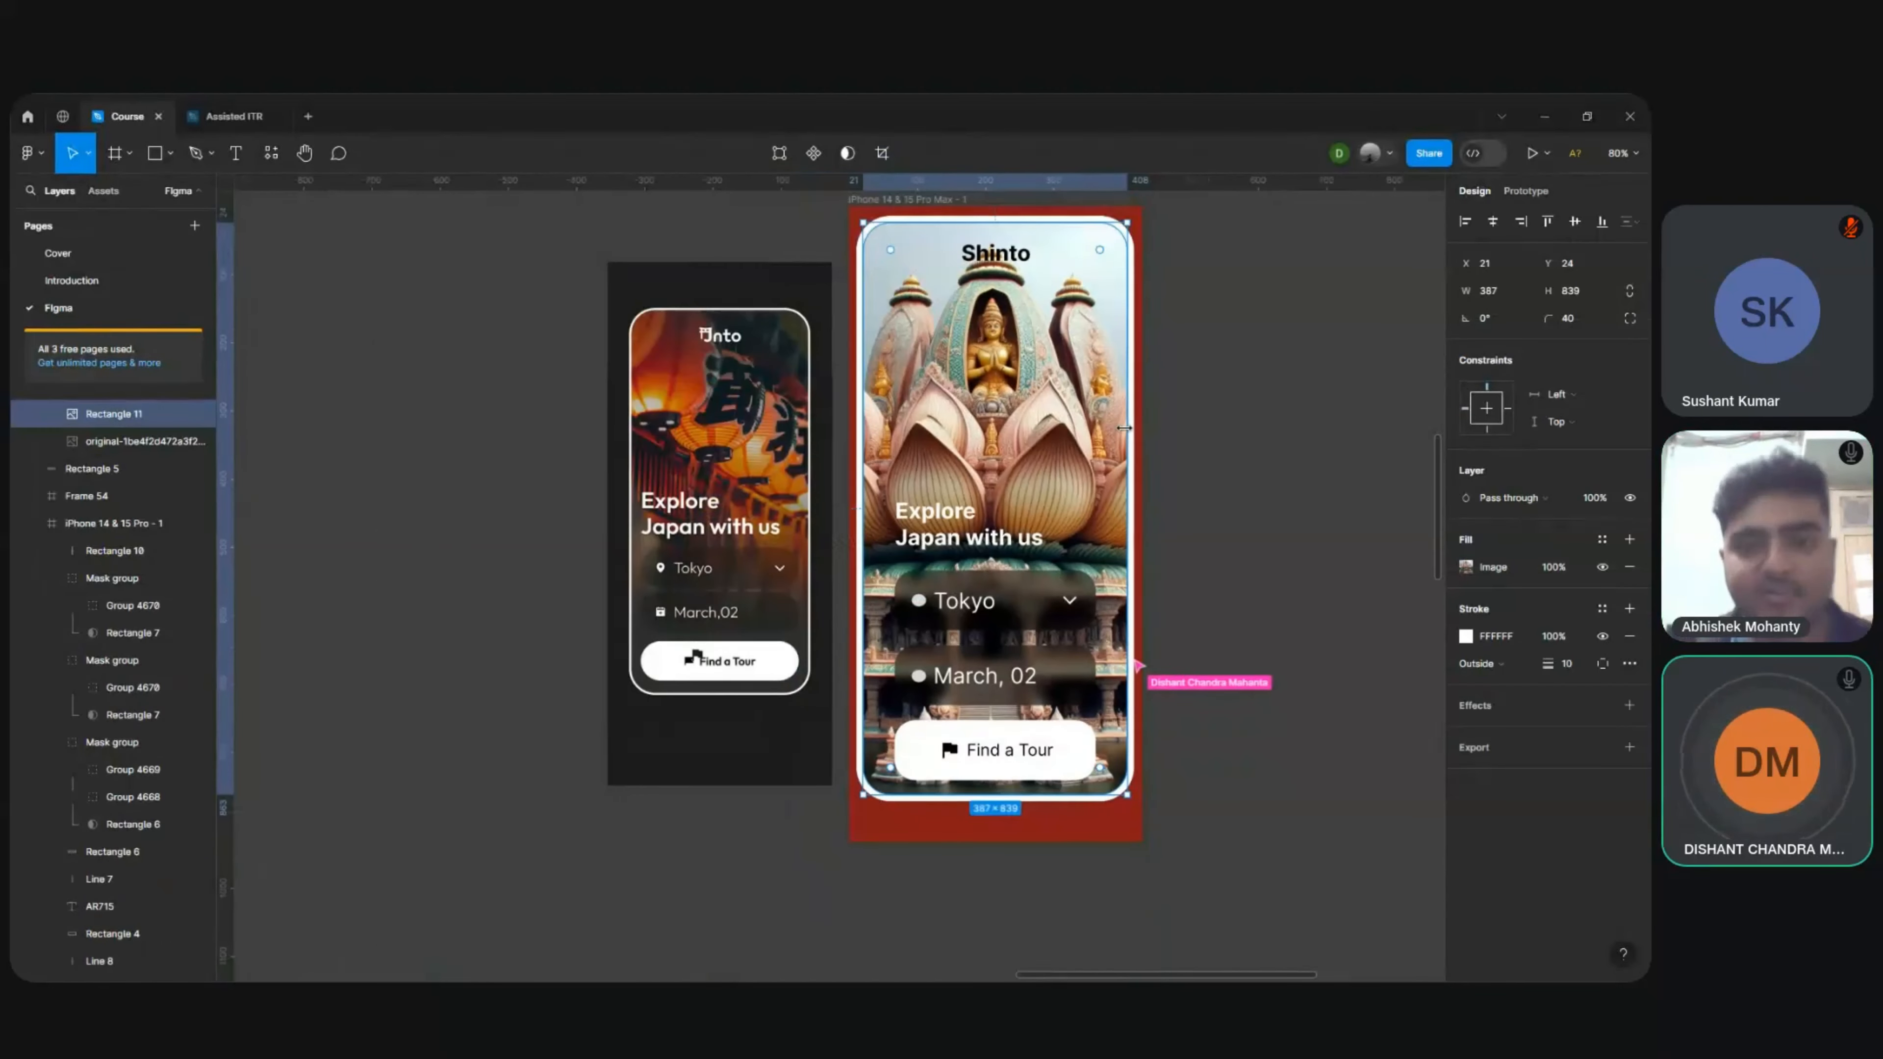
pyautogui.scroll(2, 1125, 428)
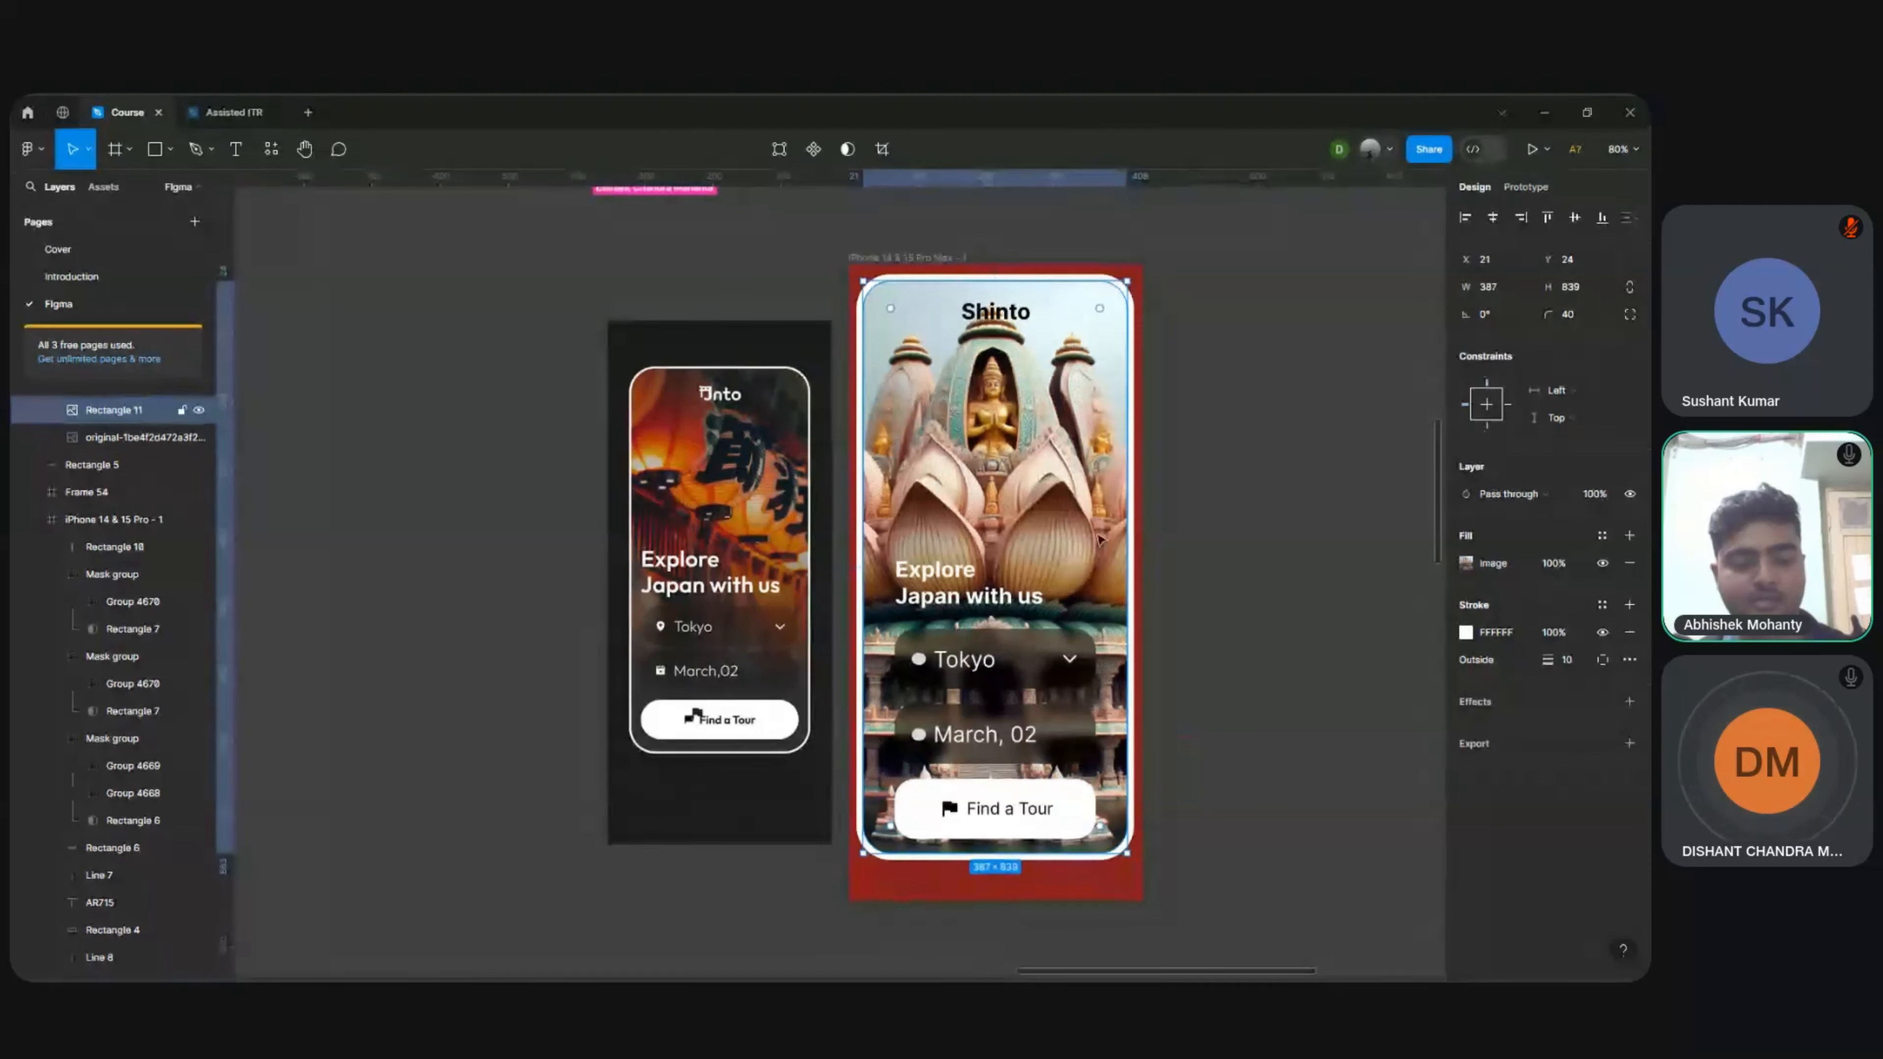
pyautogui.hotkey('ctrl', 'd')
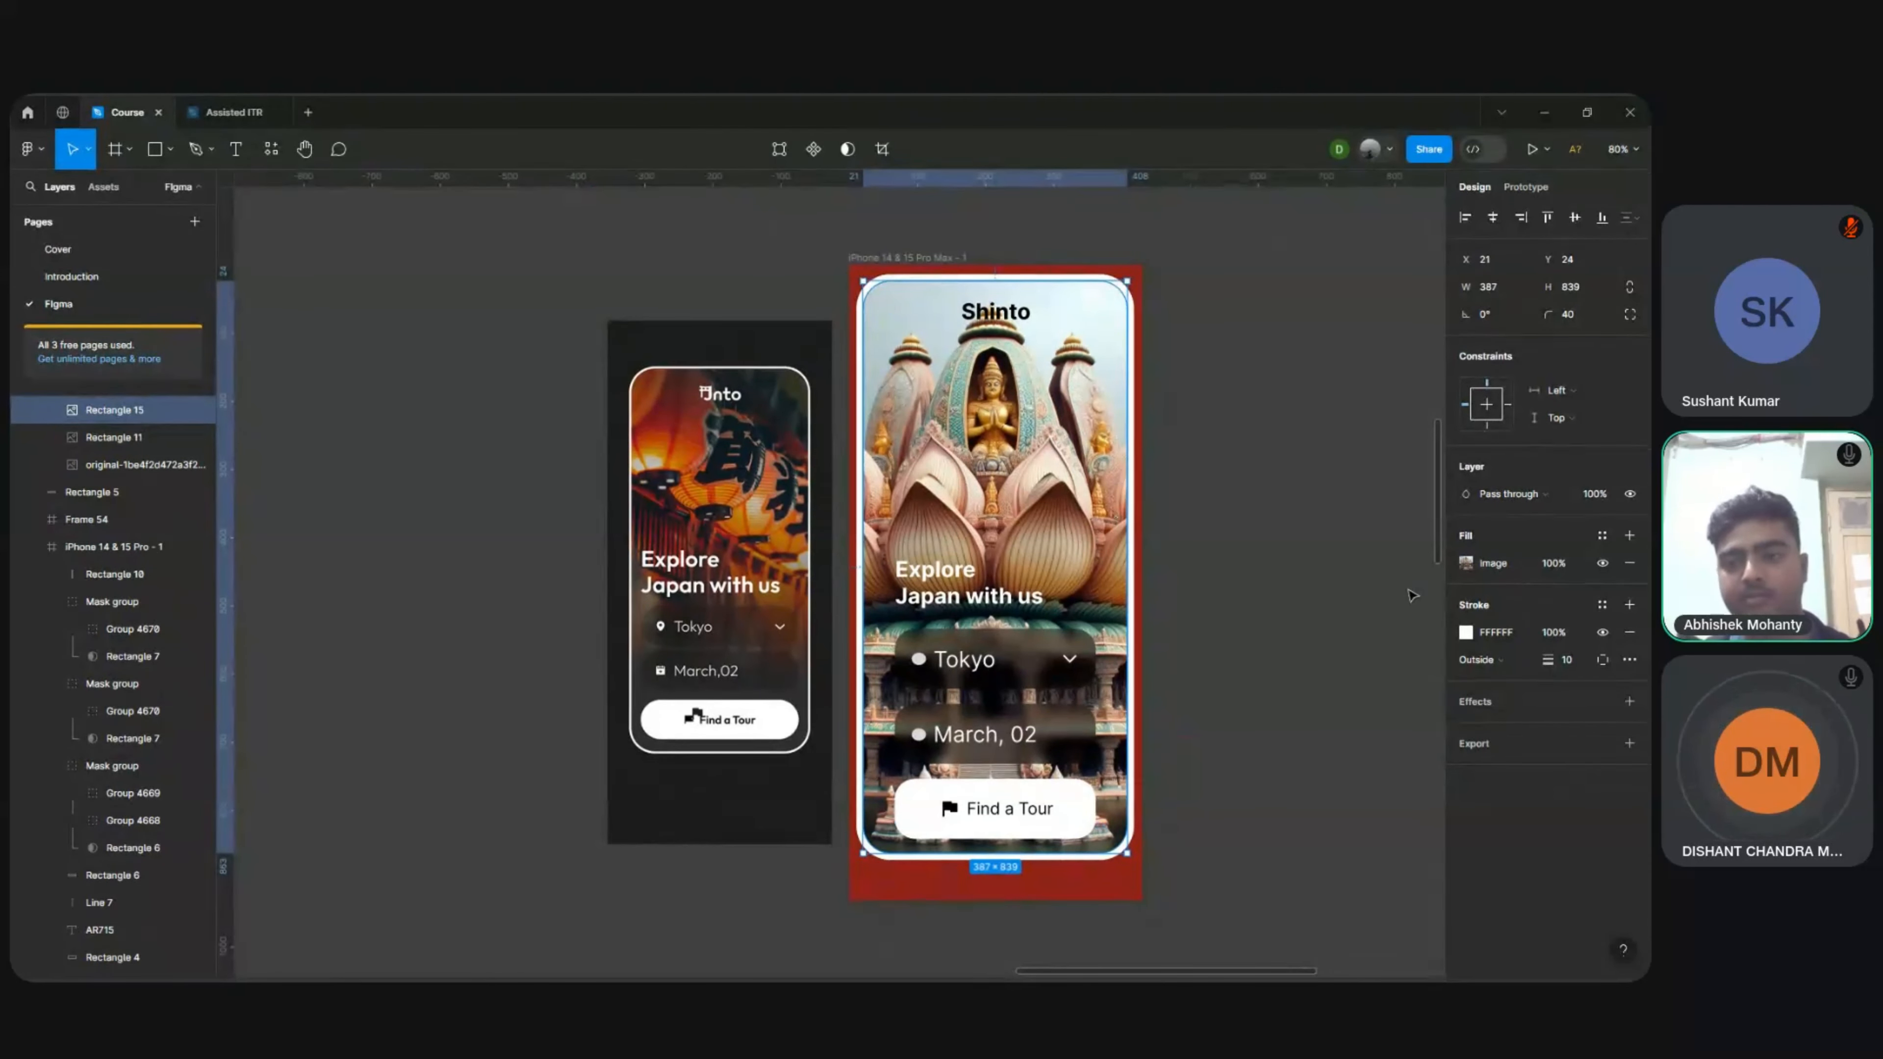
pyautogui.click(1466, 563)
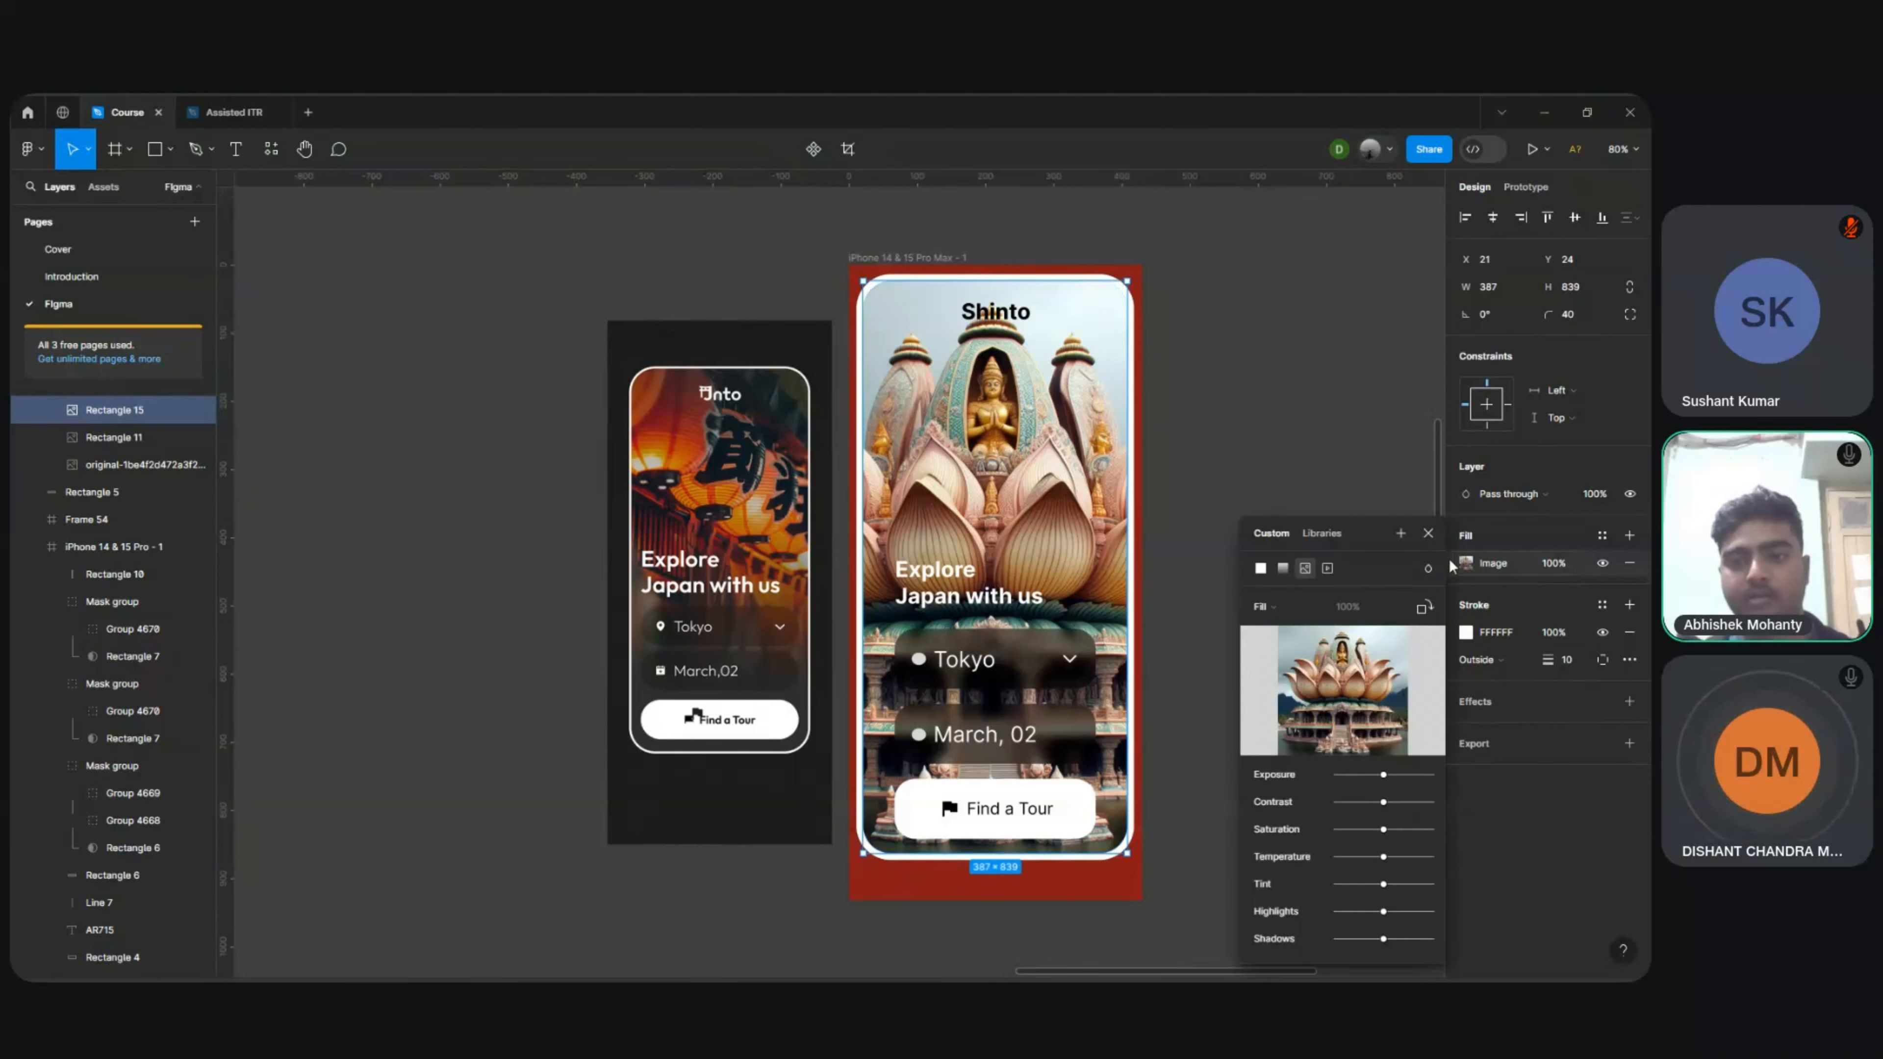
pyautogui.click(1260, 568)
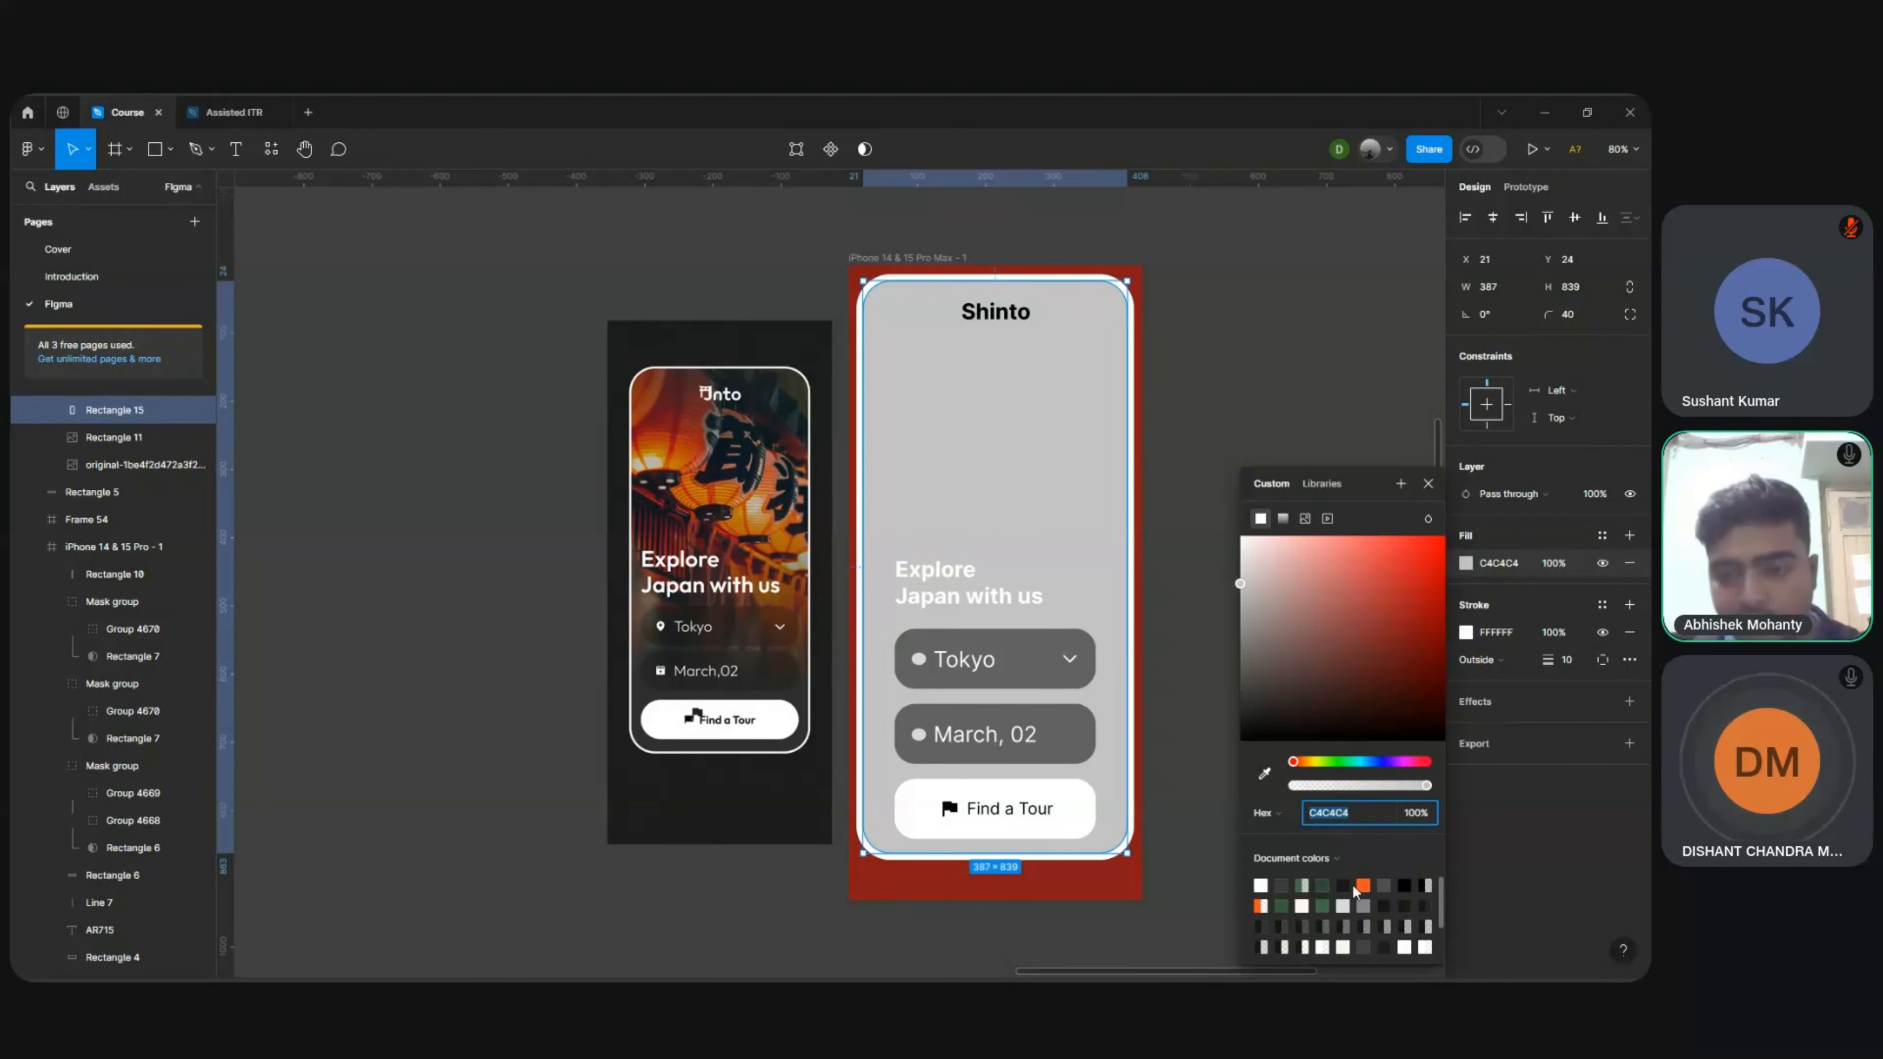
pyautogui.click(1288, 884)
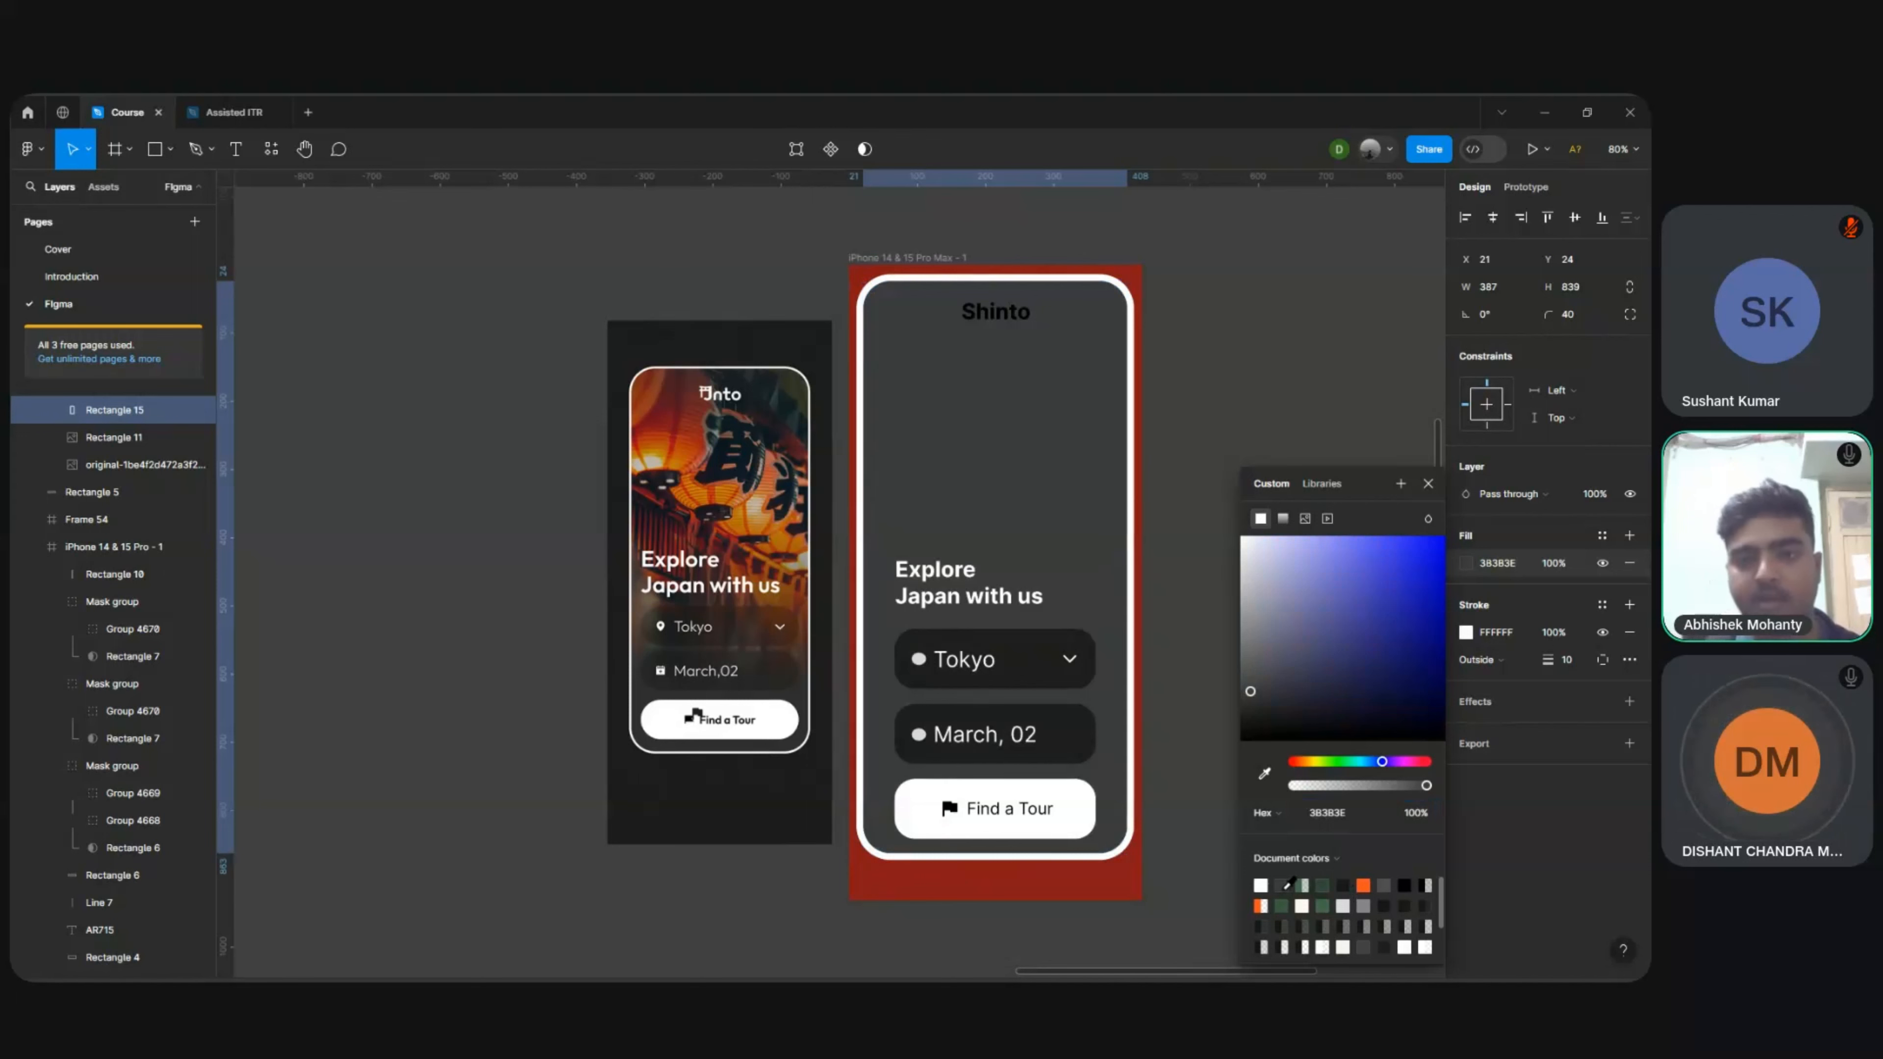
# Step: Change the dark copy's fill to a linear gradient running from transparent at the top to opaque dark grey at the bottom
pyautogui.click(1284, 518)
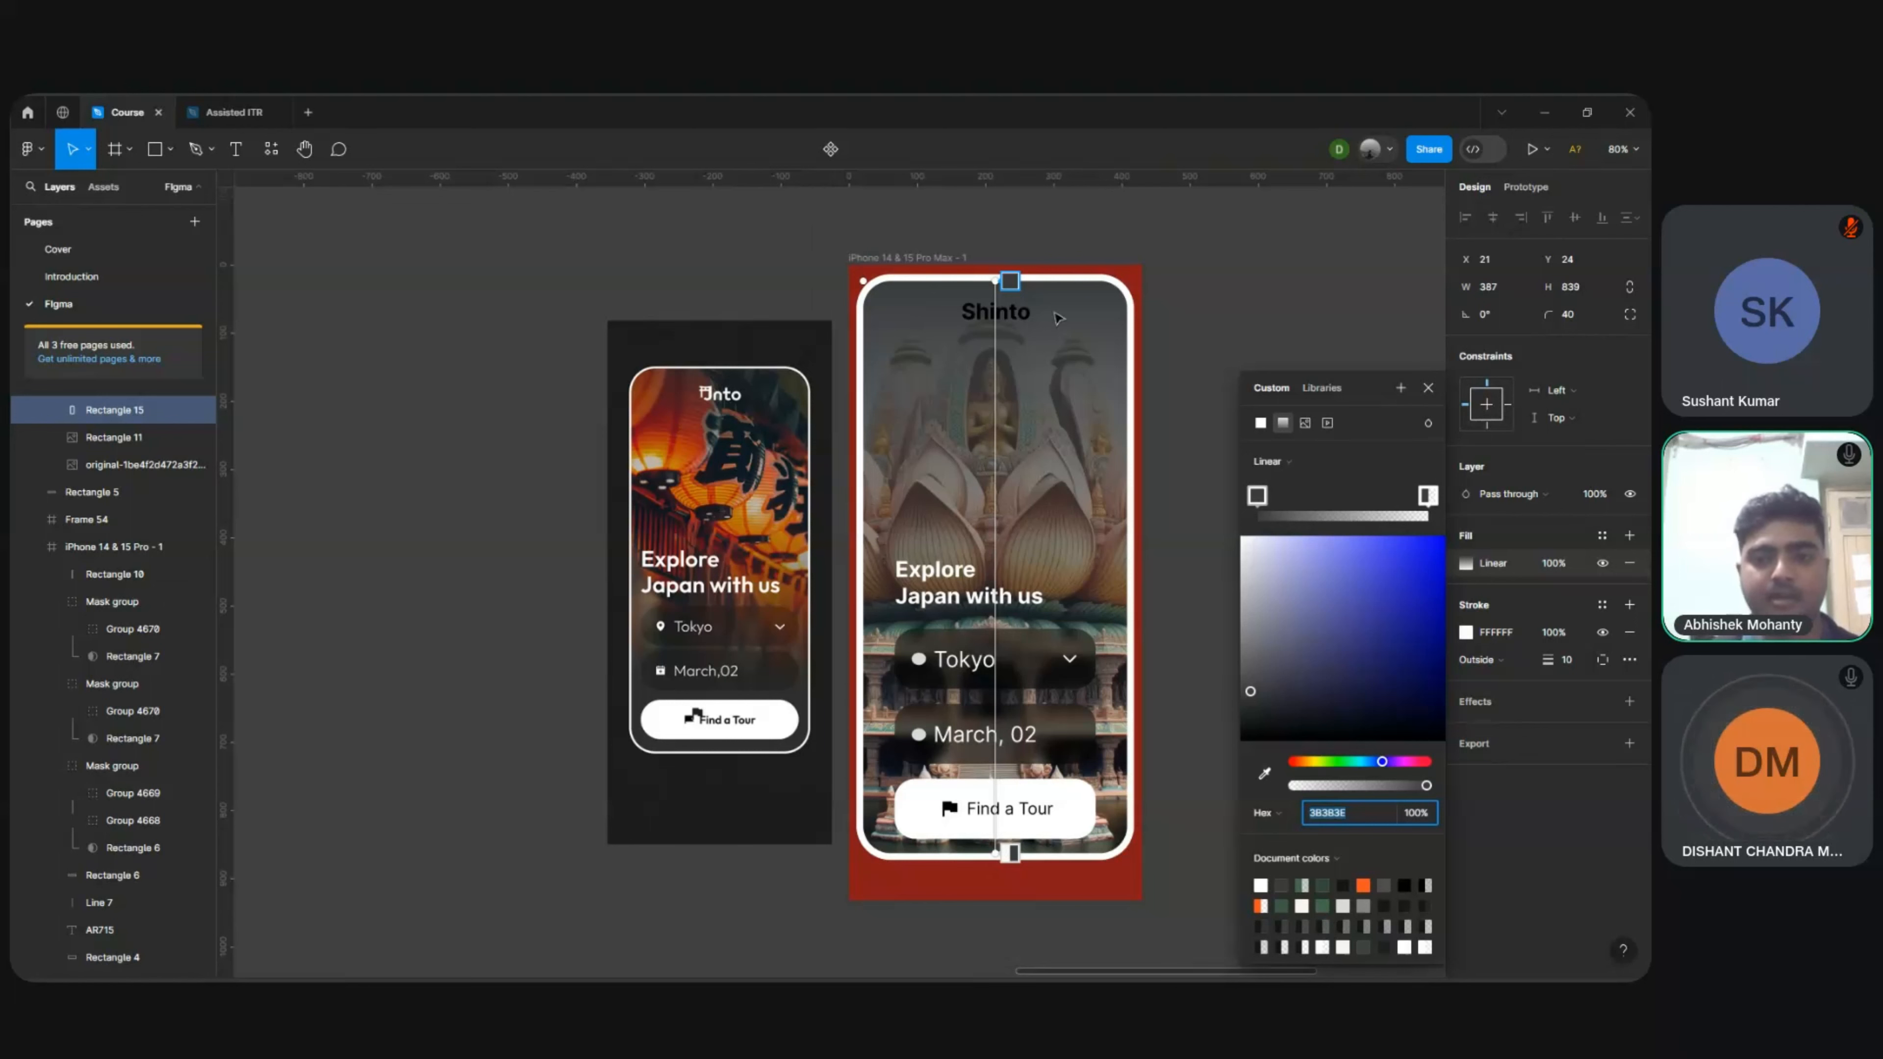
pyautogui.moveTo(1260, 505); pyautogui.dragTo(1223, 493)
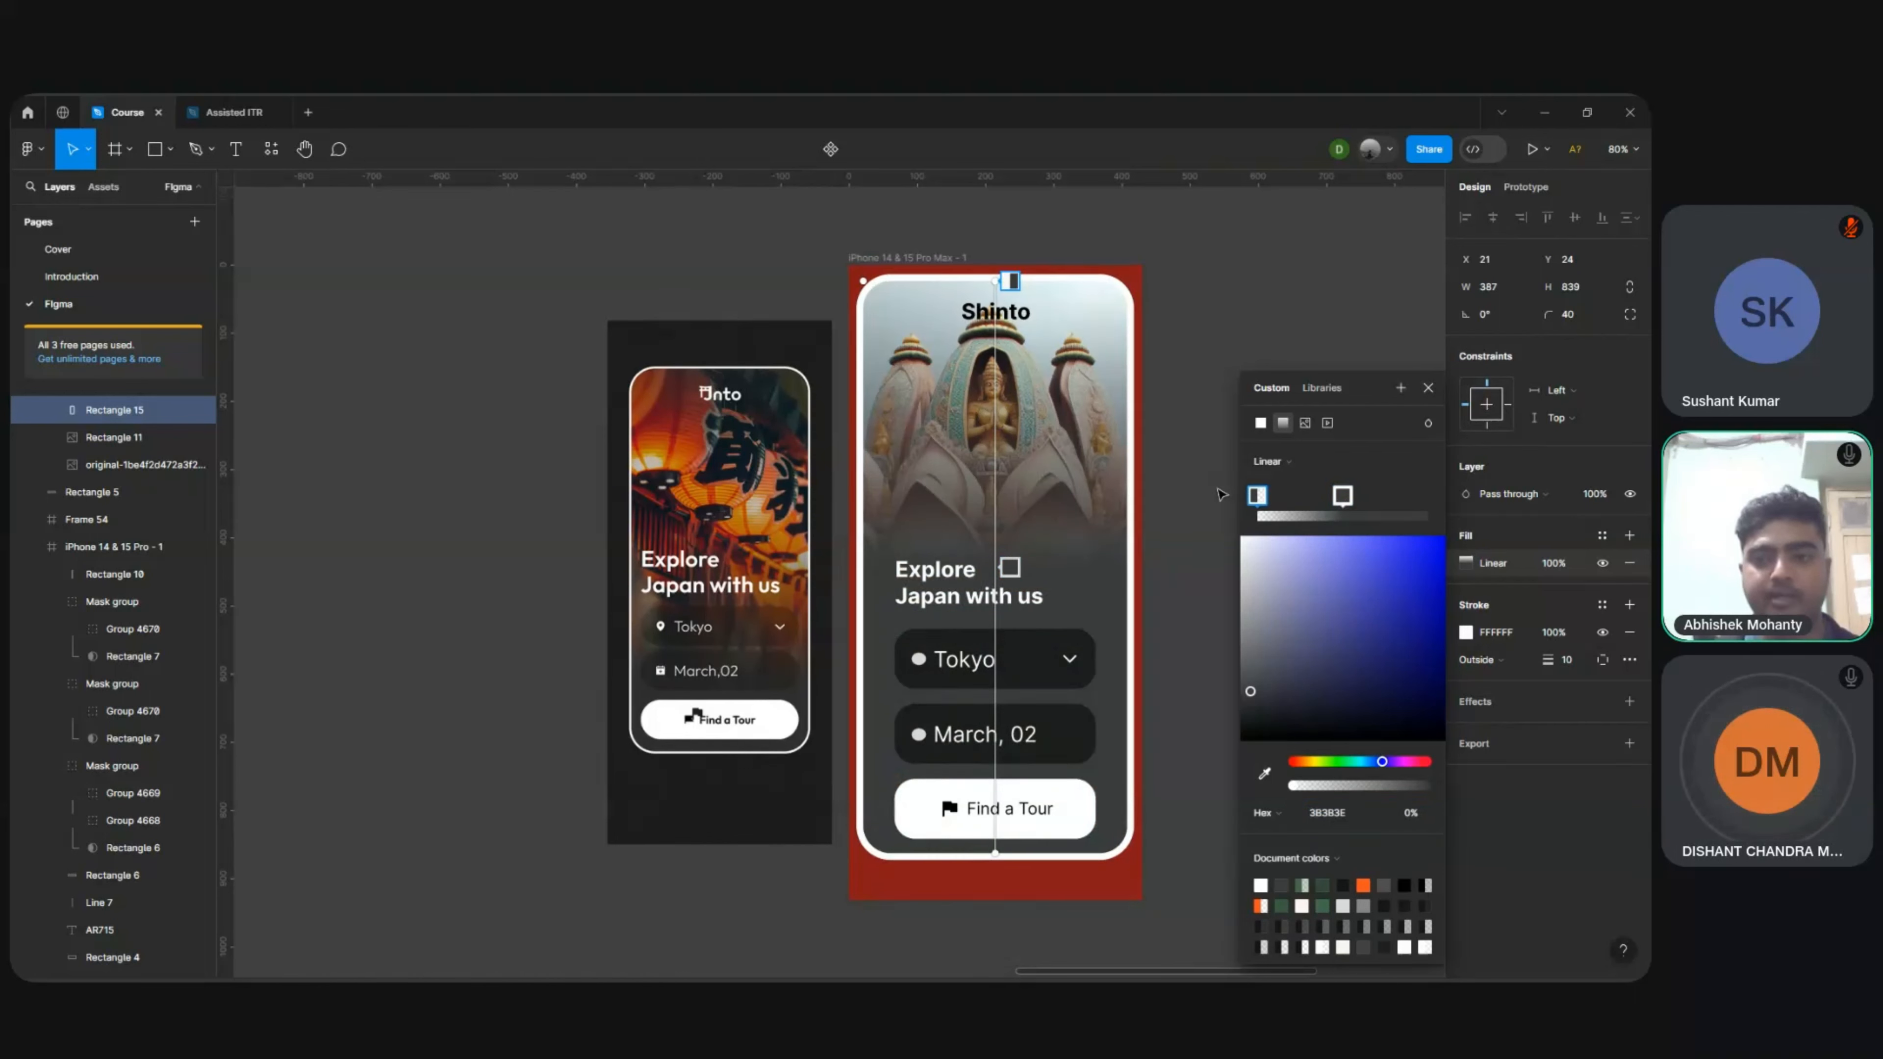
pyautogui.moveTo(1343, 496); pyautogui.dragTo(1448, 492)
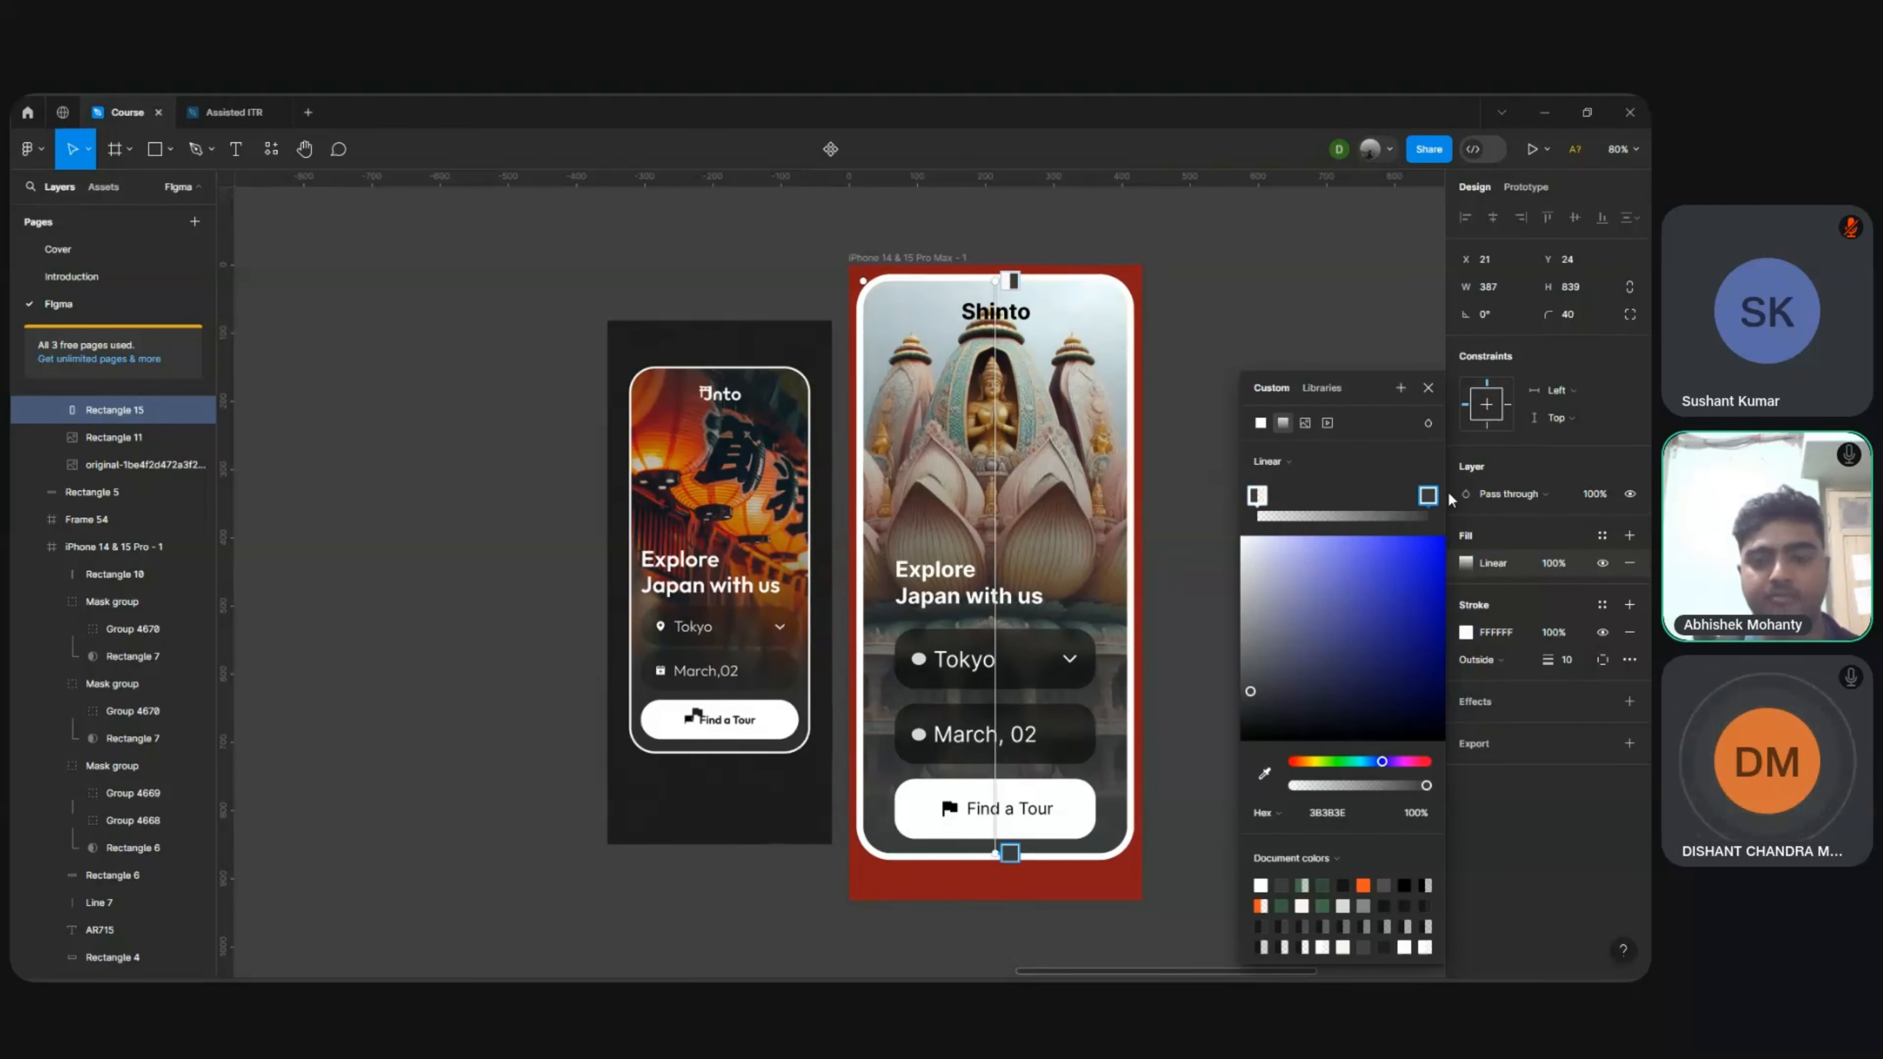
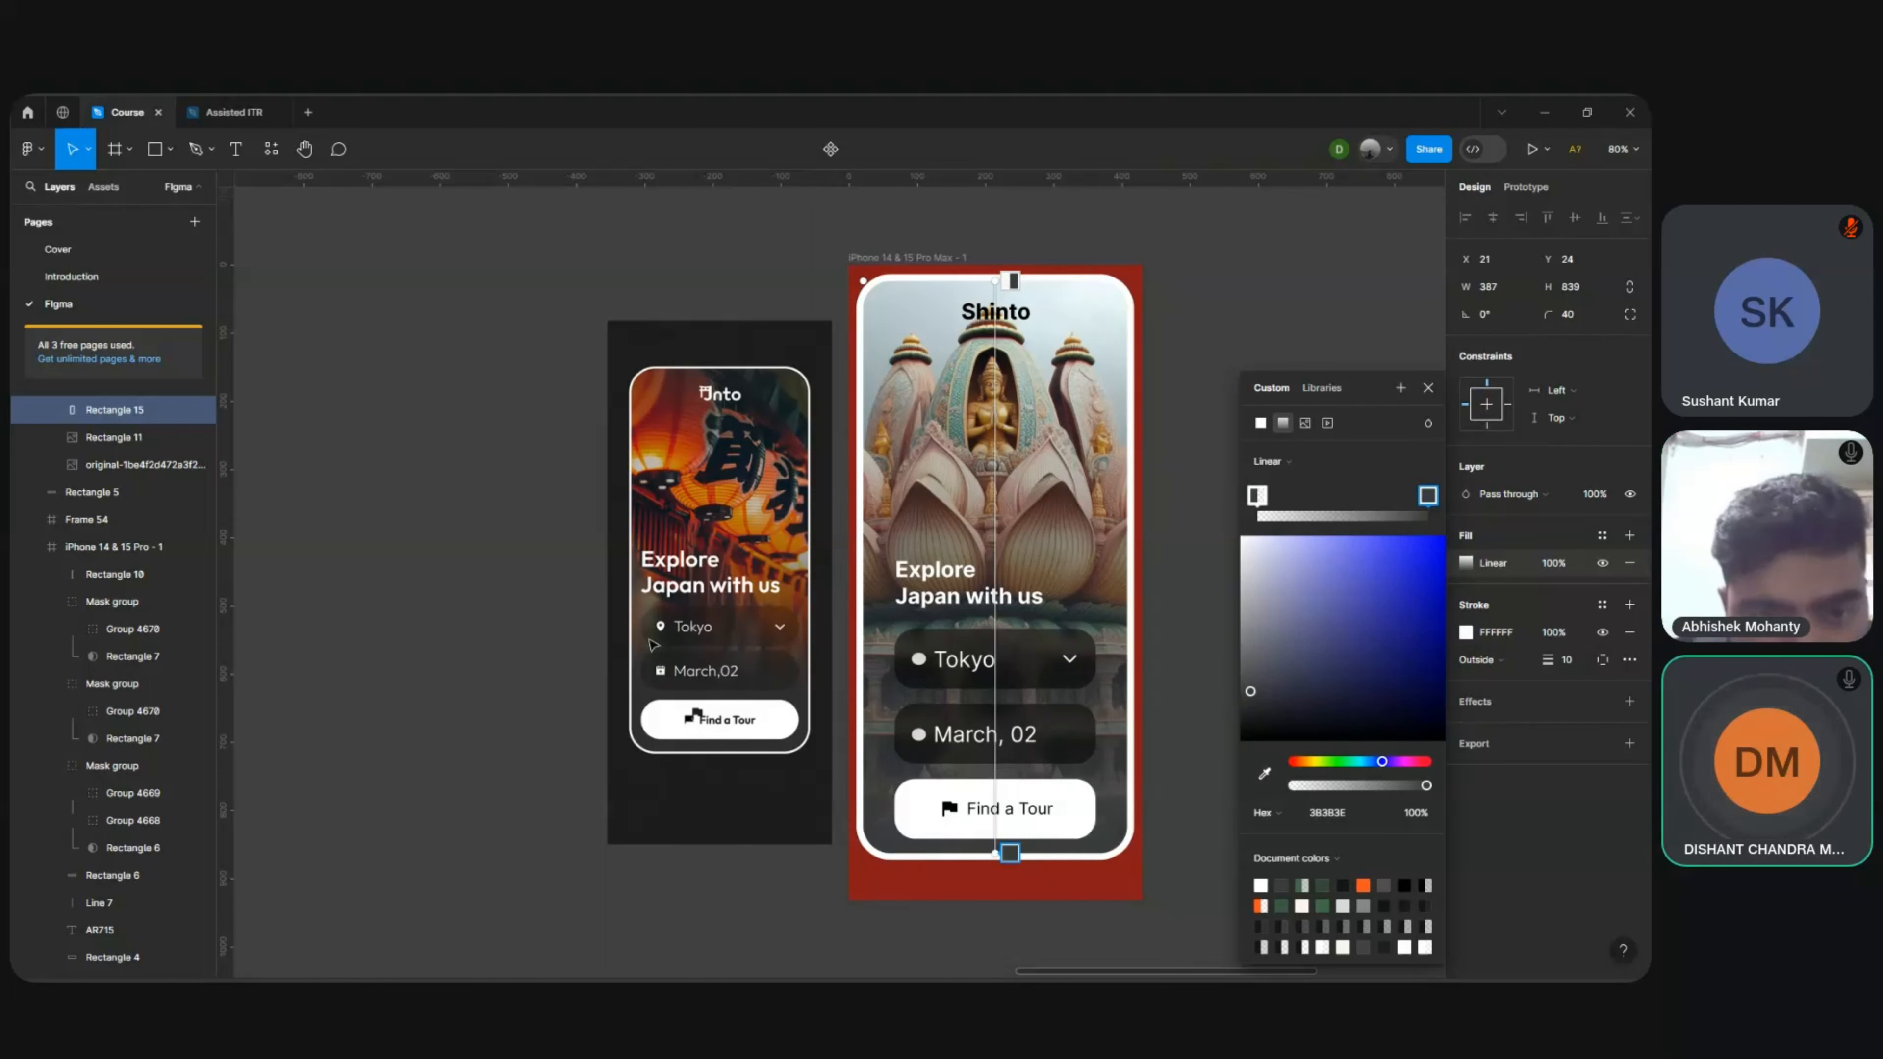
# Step: Shorten the overlay's gradient to start around the lotus petals above the heading and end just above the Find a Tour button
pyautogui.scroll(5, 650, 606)
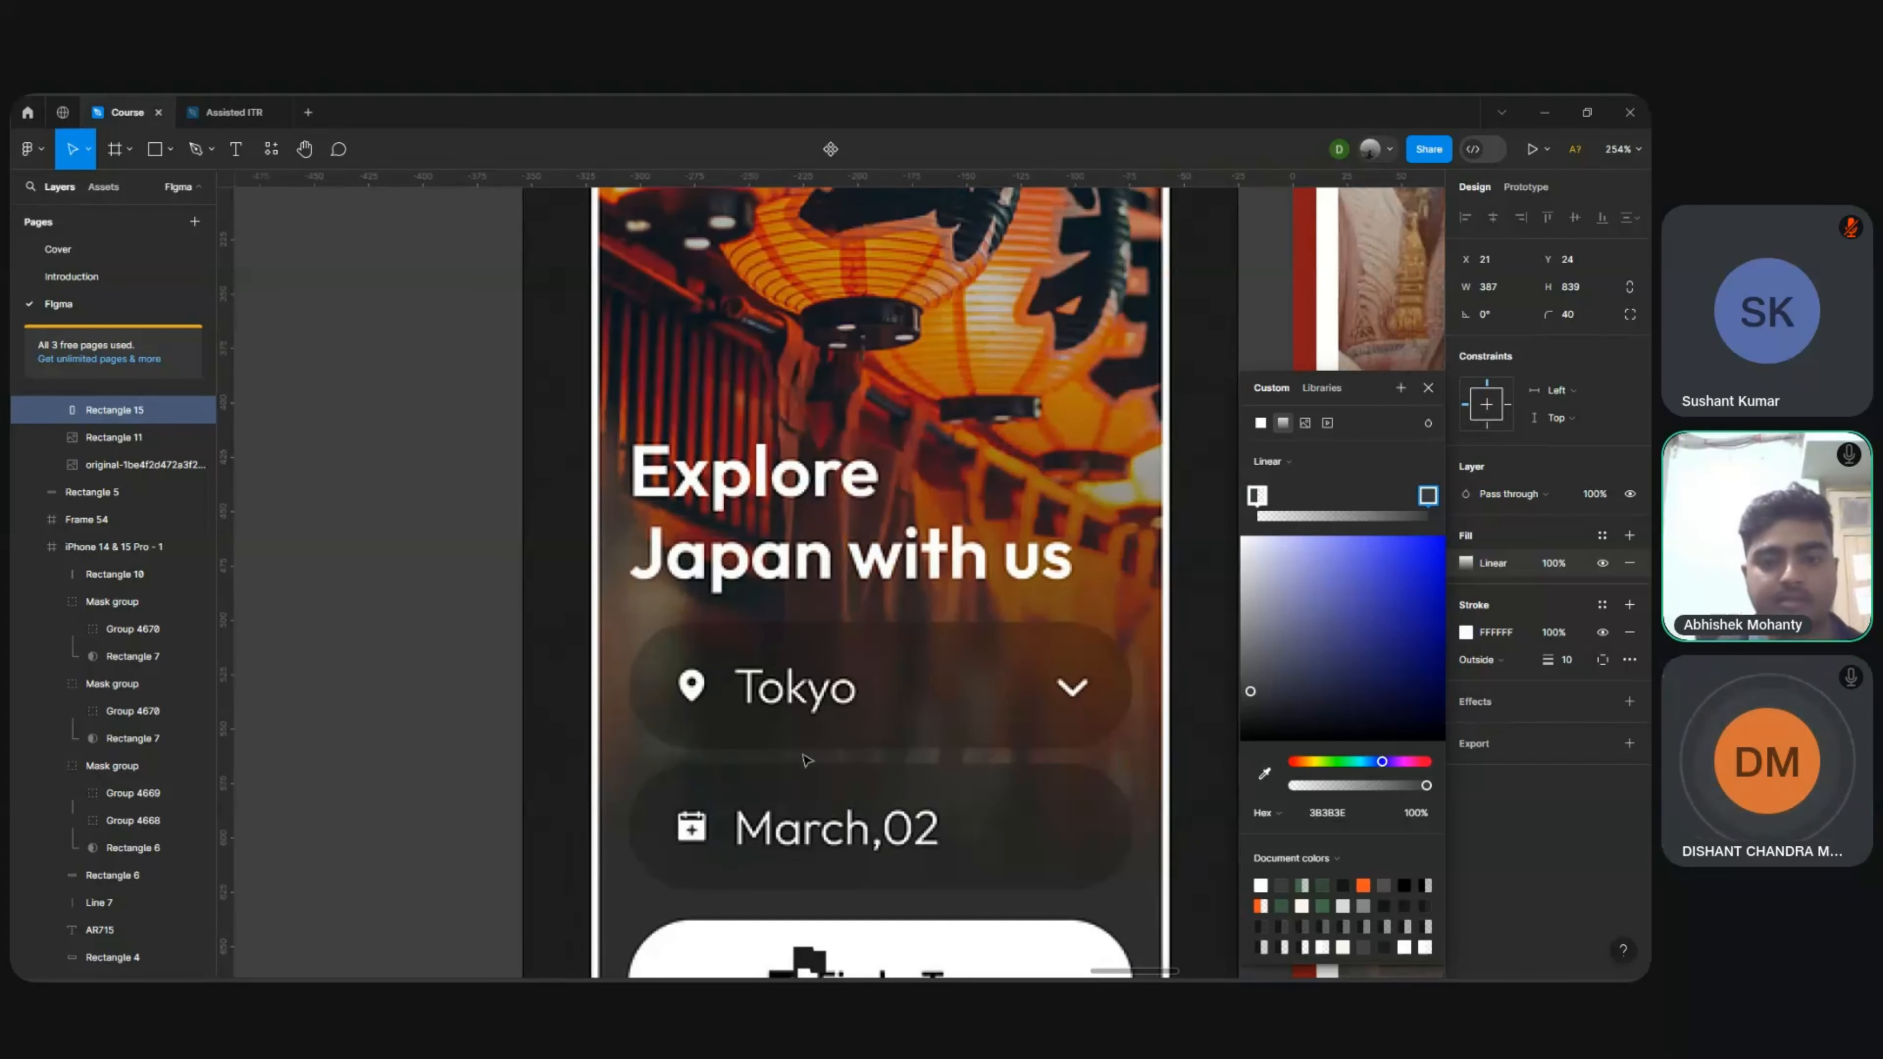
pyautogui.scroll(-5, 1108, 765)
pyautogui.hscroll(5, 993, 346)
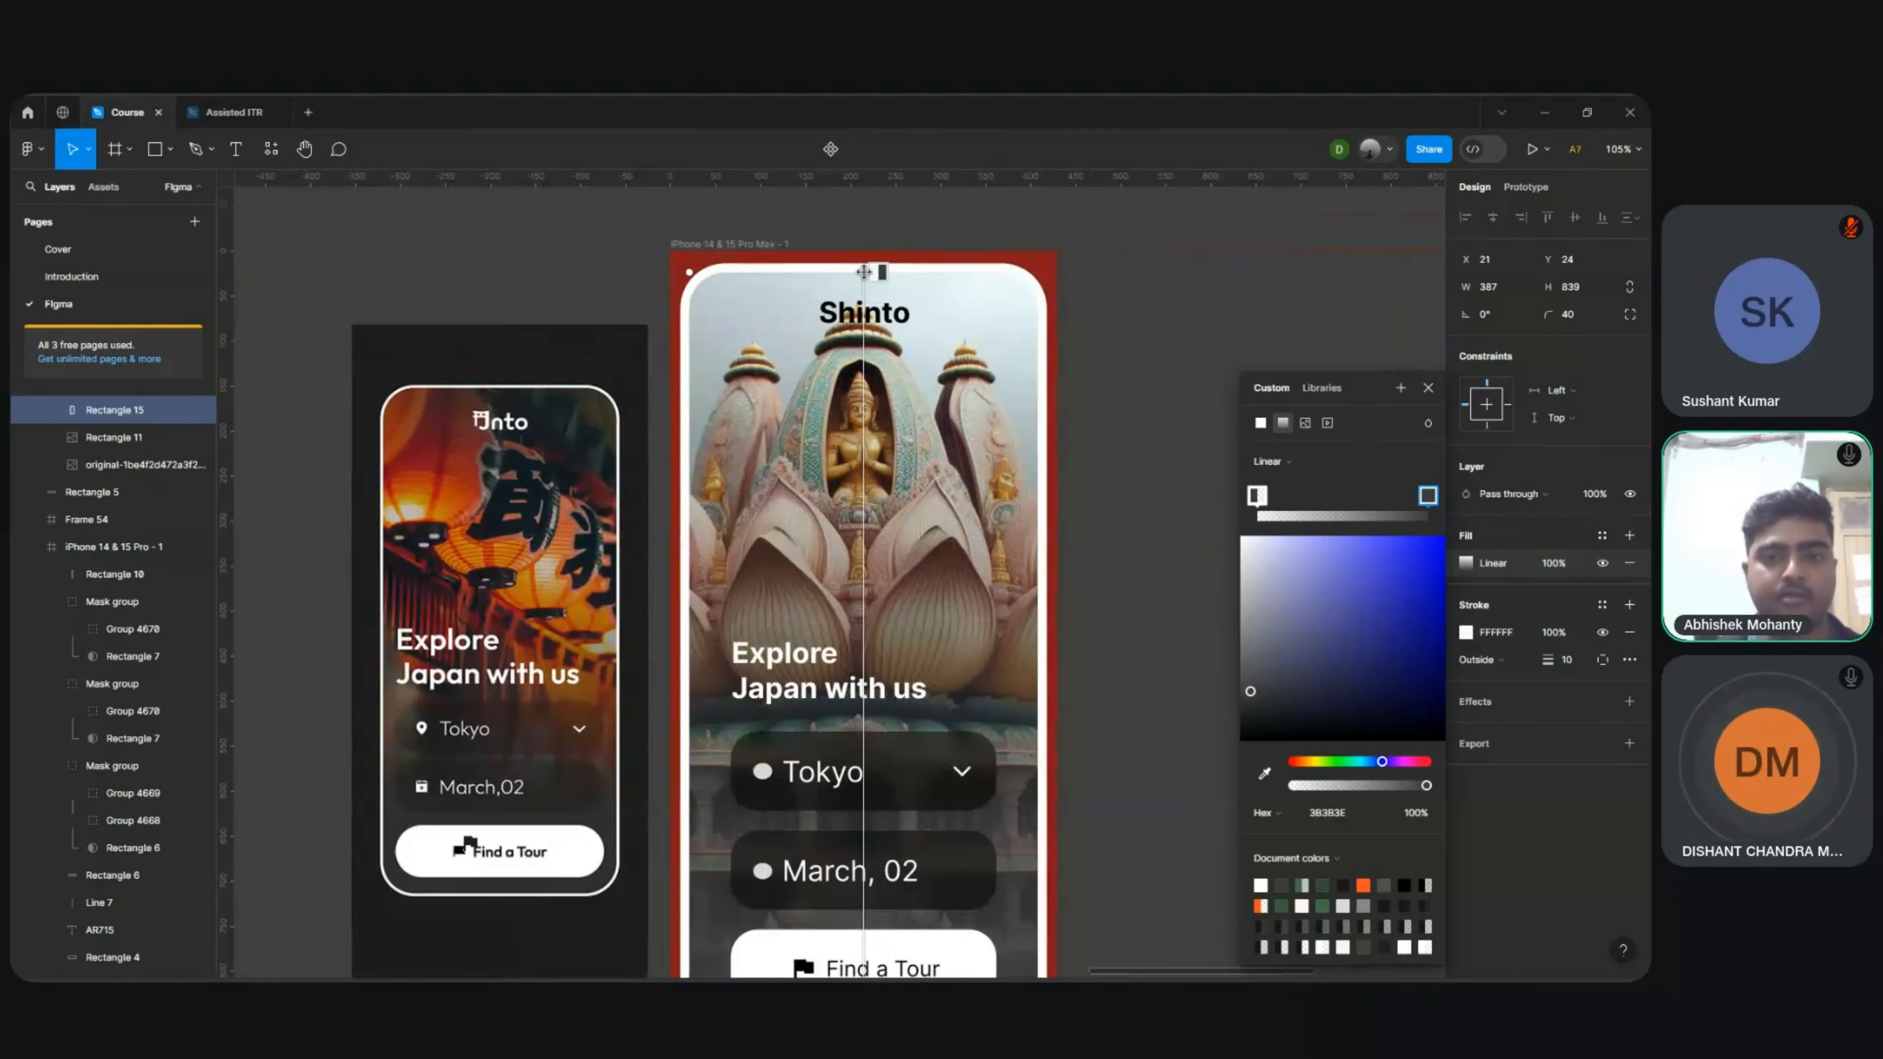
pyautogui.moveTo(863, 274); pyautogui.dragTo(836, 543)
pyautogui.scroll(-3, 836, 542)
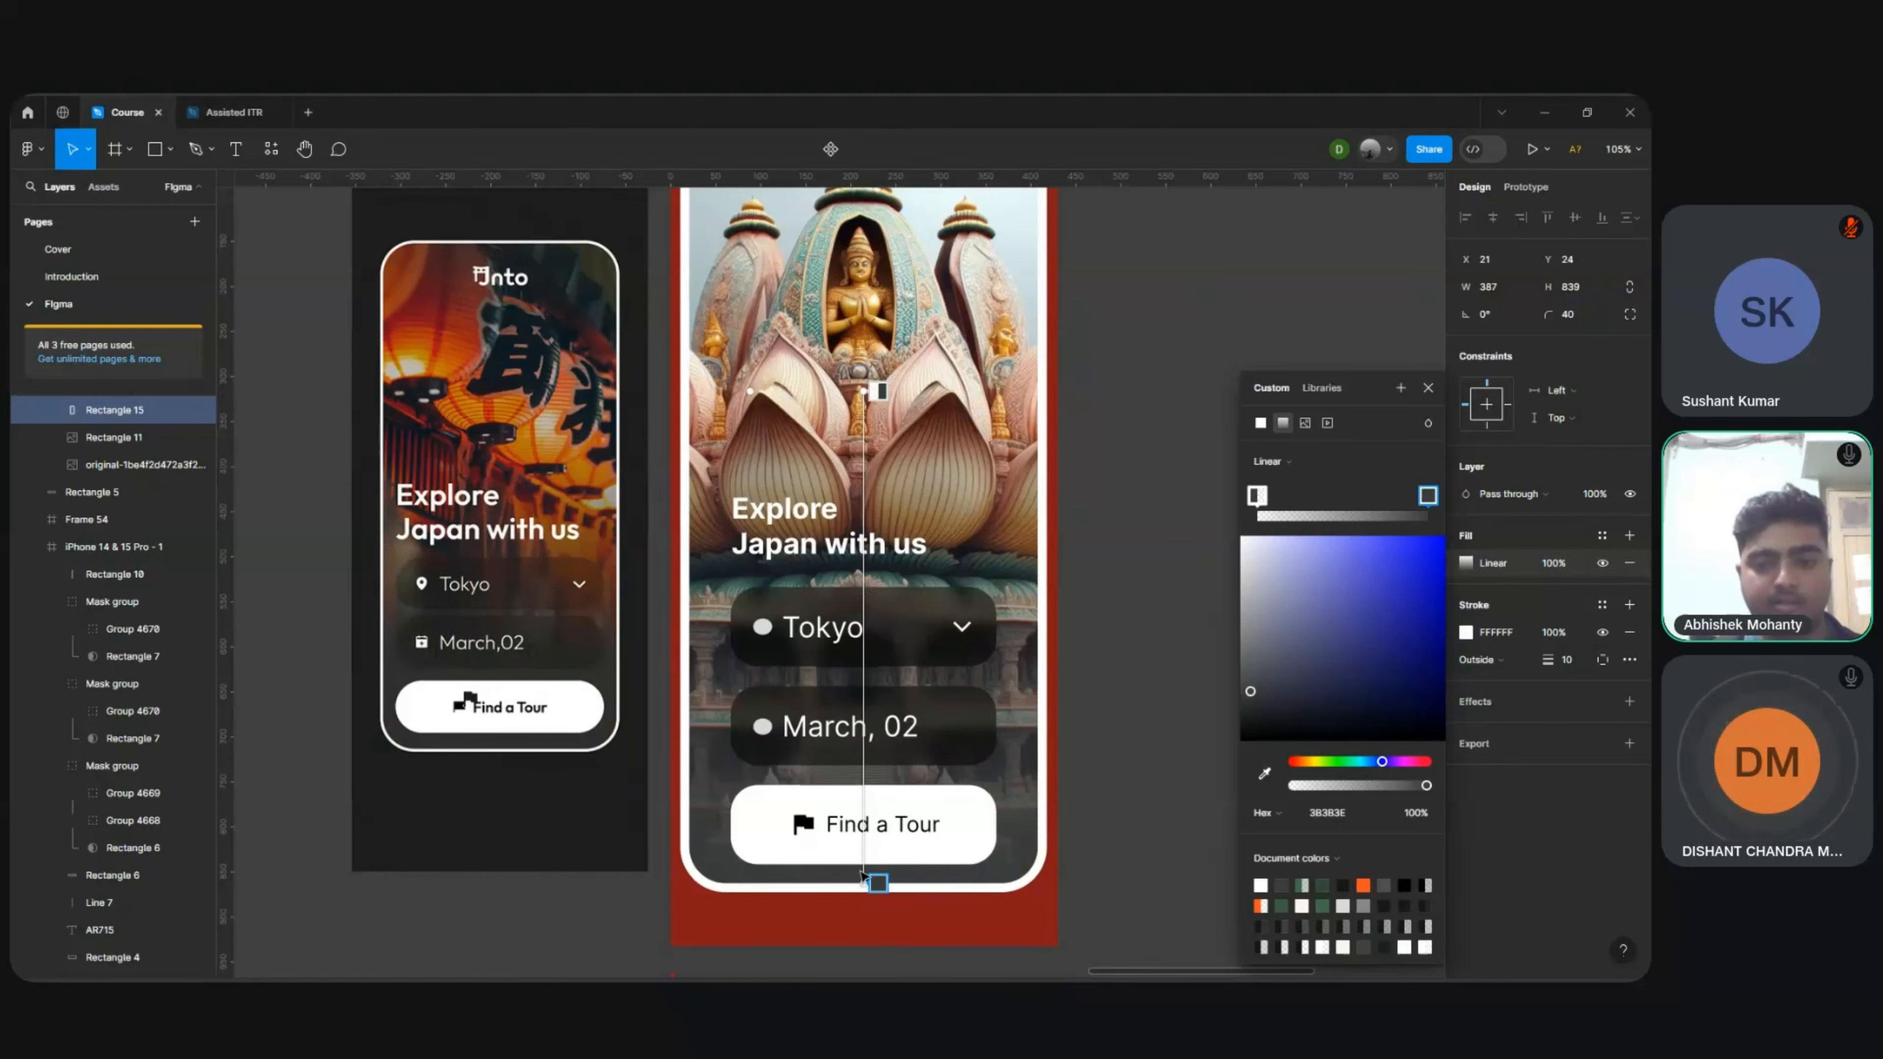
pyautogui.moveTo(862, 882); pyautogui.dragTo(869, 781)
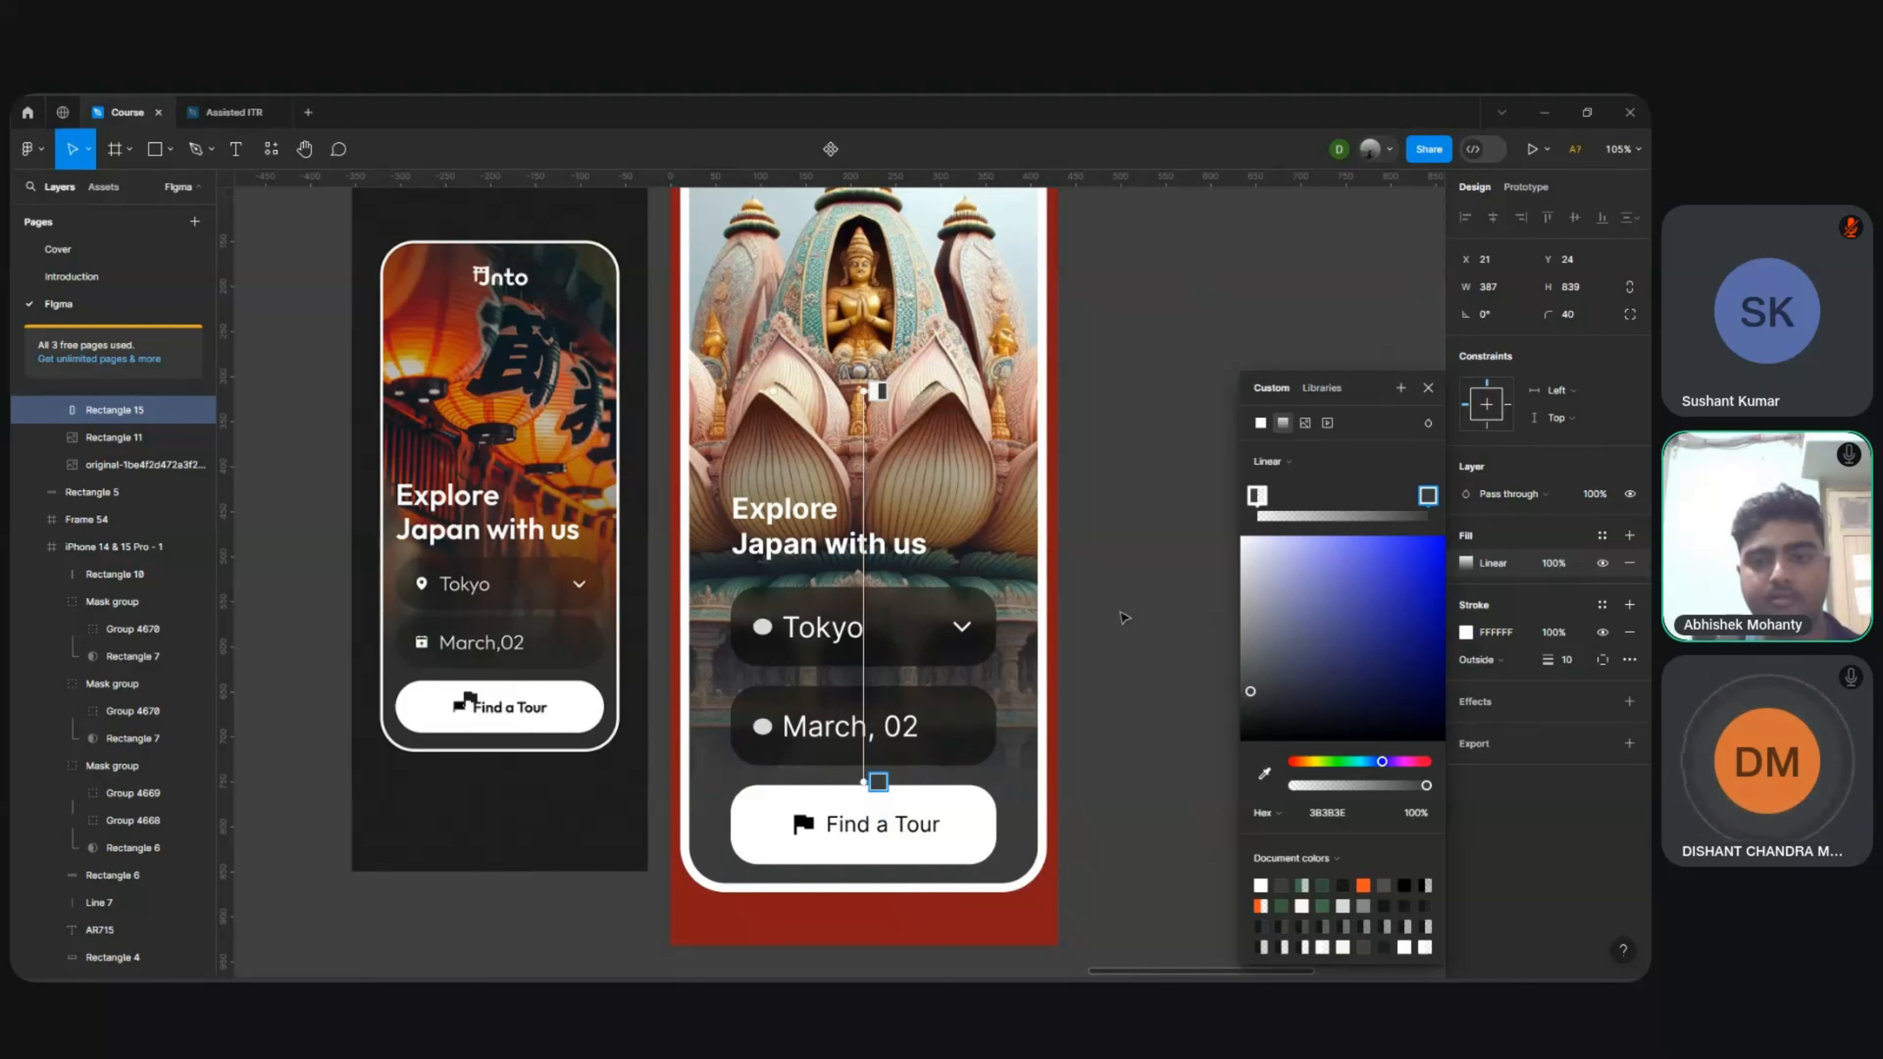
# Step: Try a background blur effect on the gradient overlay, changing the blur from 14 to 8
pyautogui.press('Escape')
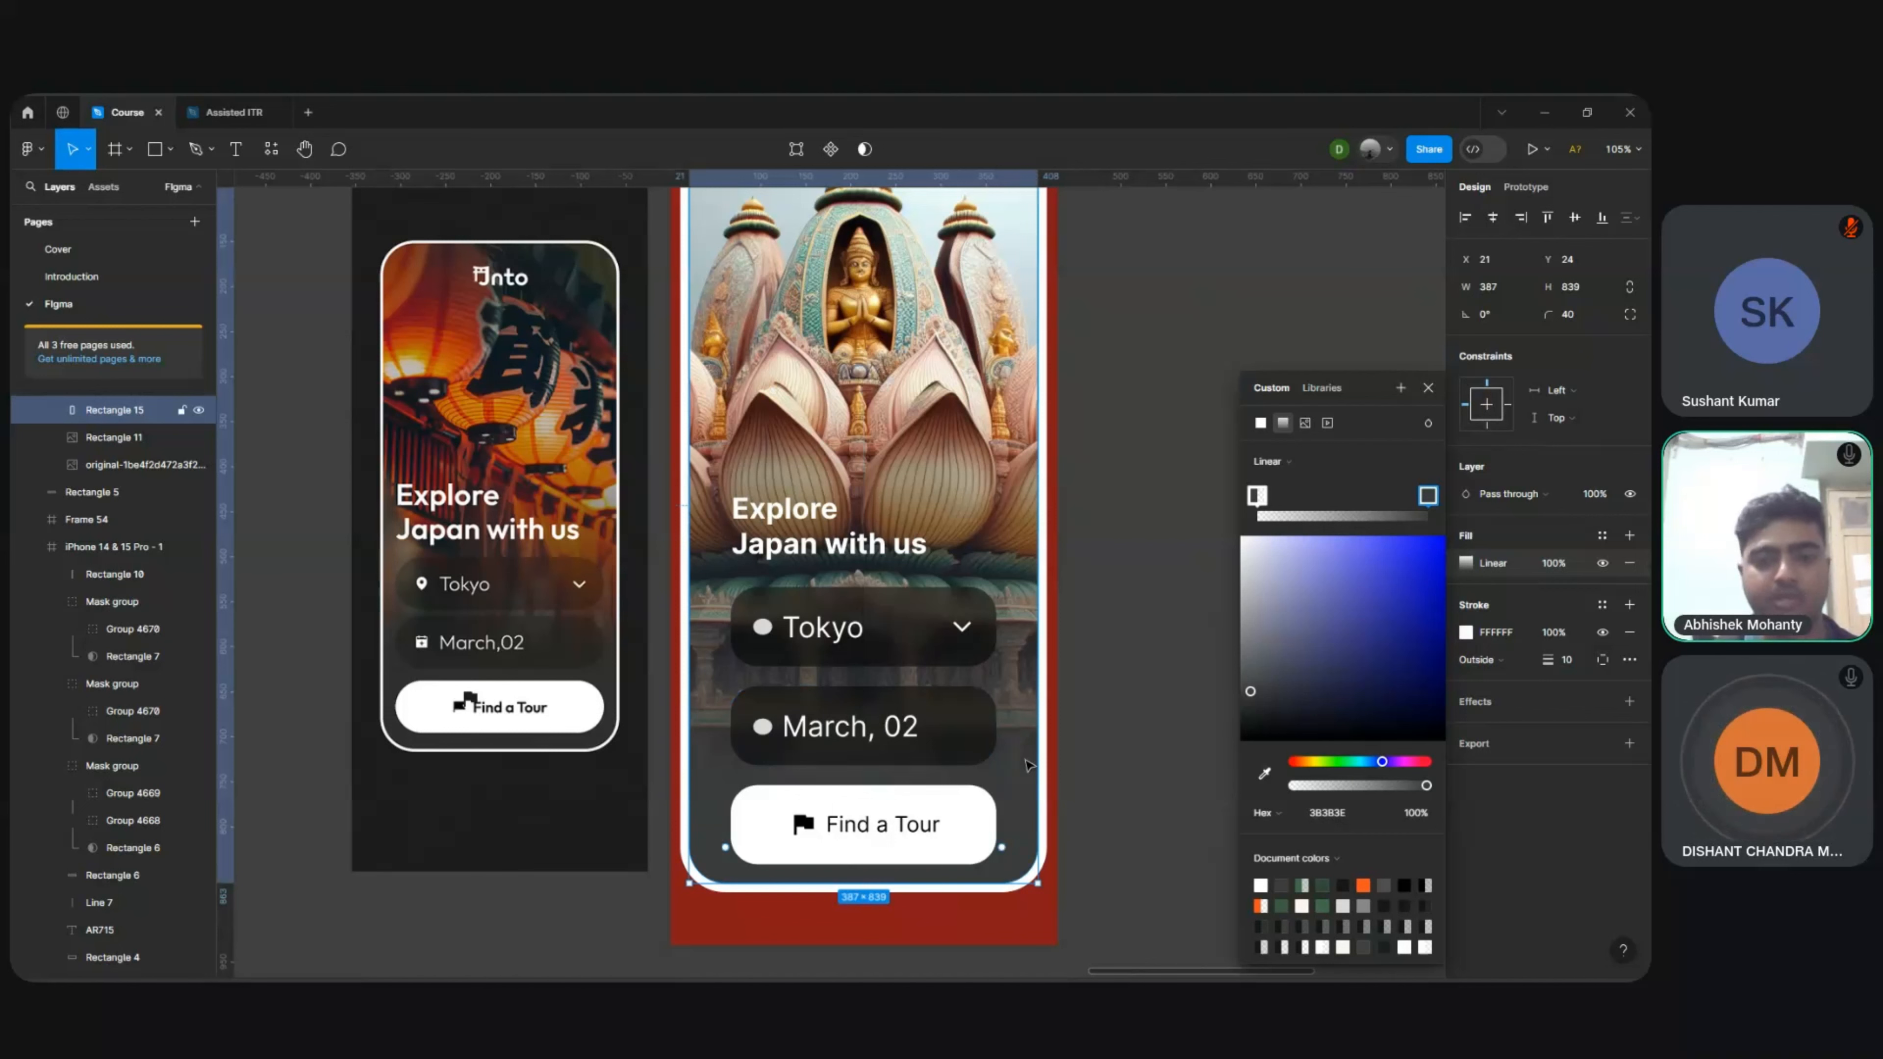
pyautogui.click(1479, 706)
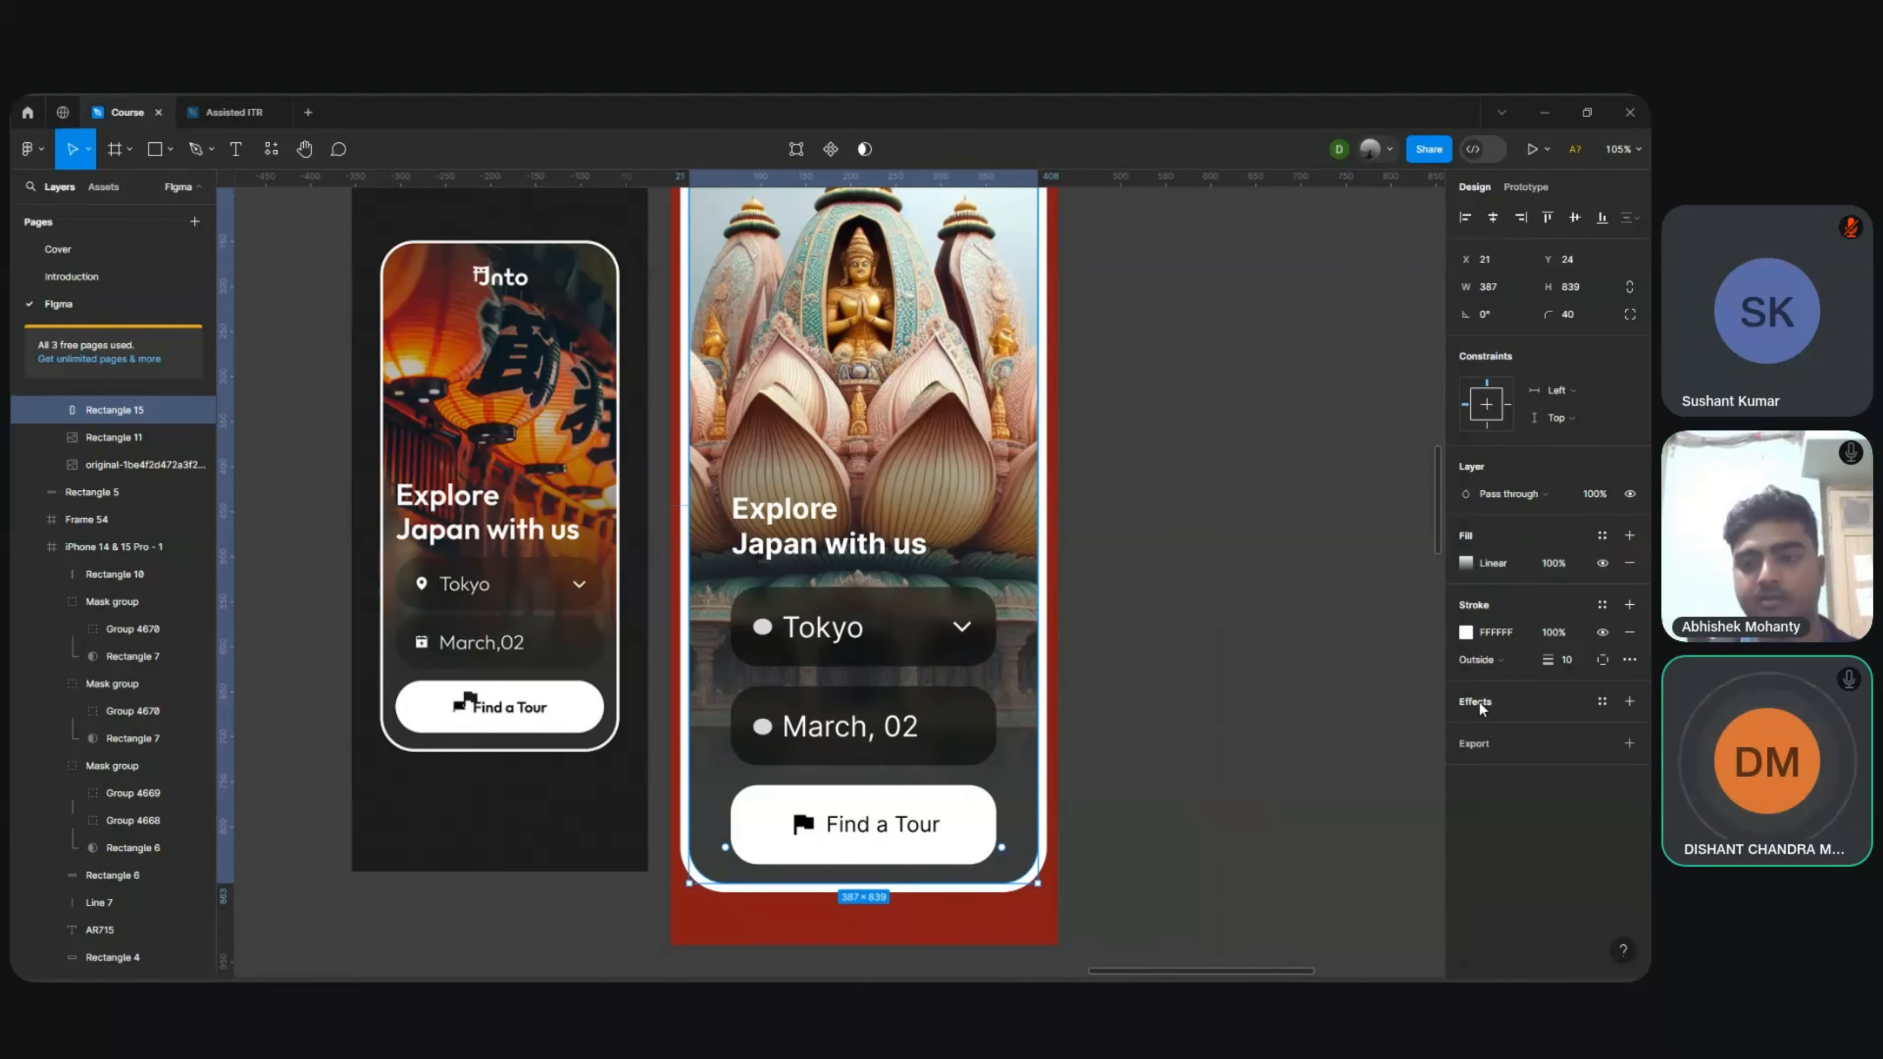
pyautogui.click(1480, 706)
pyautogui.click(1510, 728)
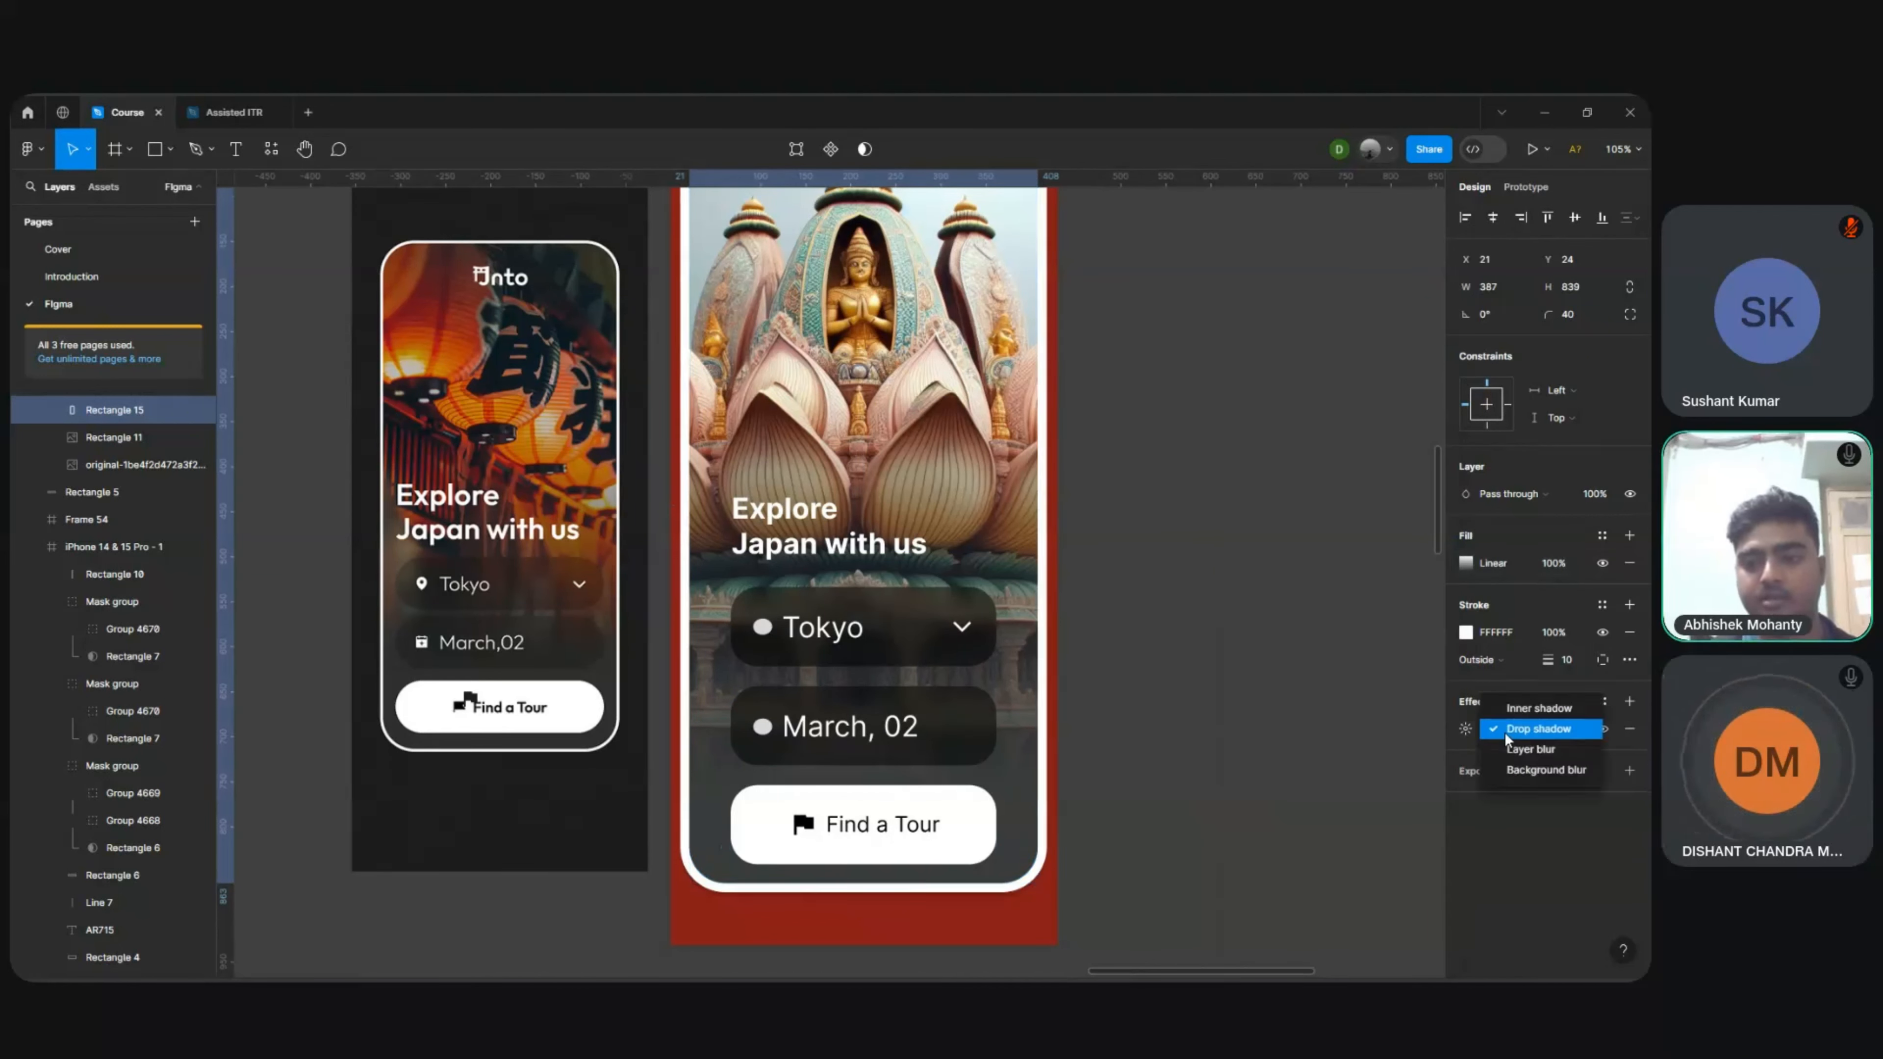
pyautogui.click(1508, 771)
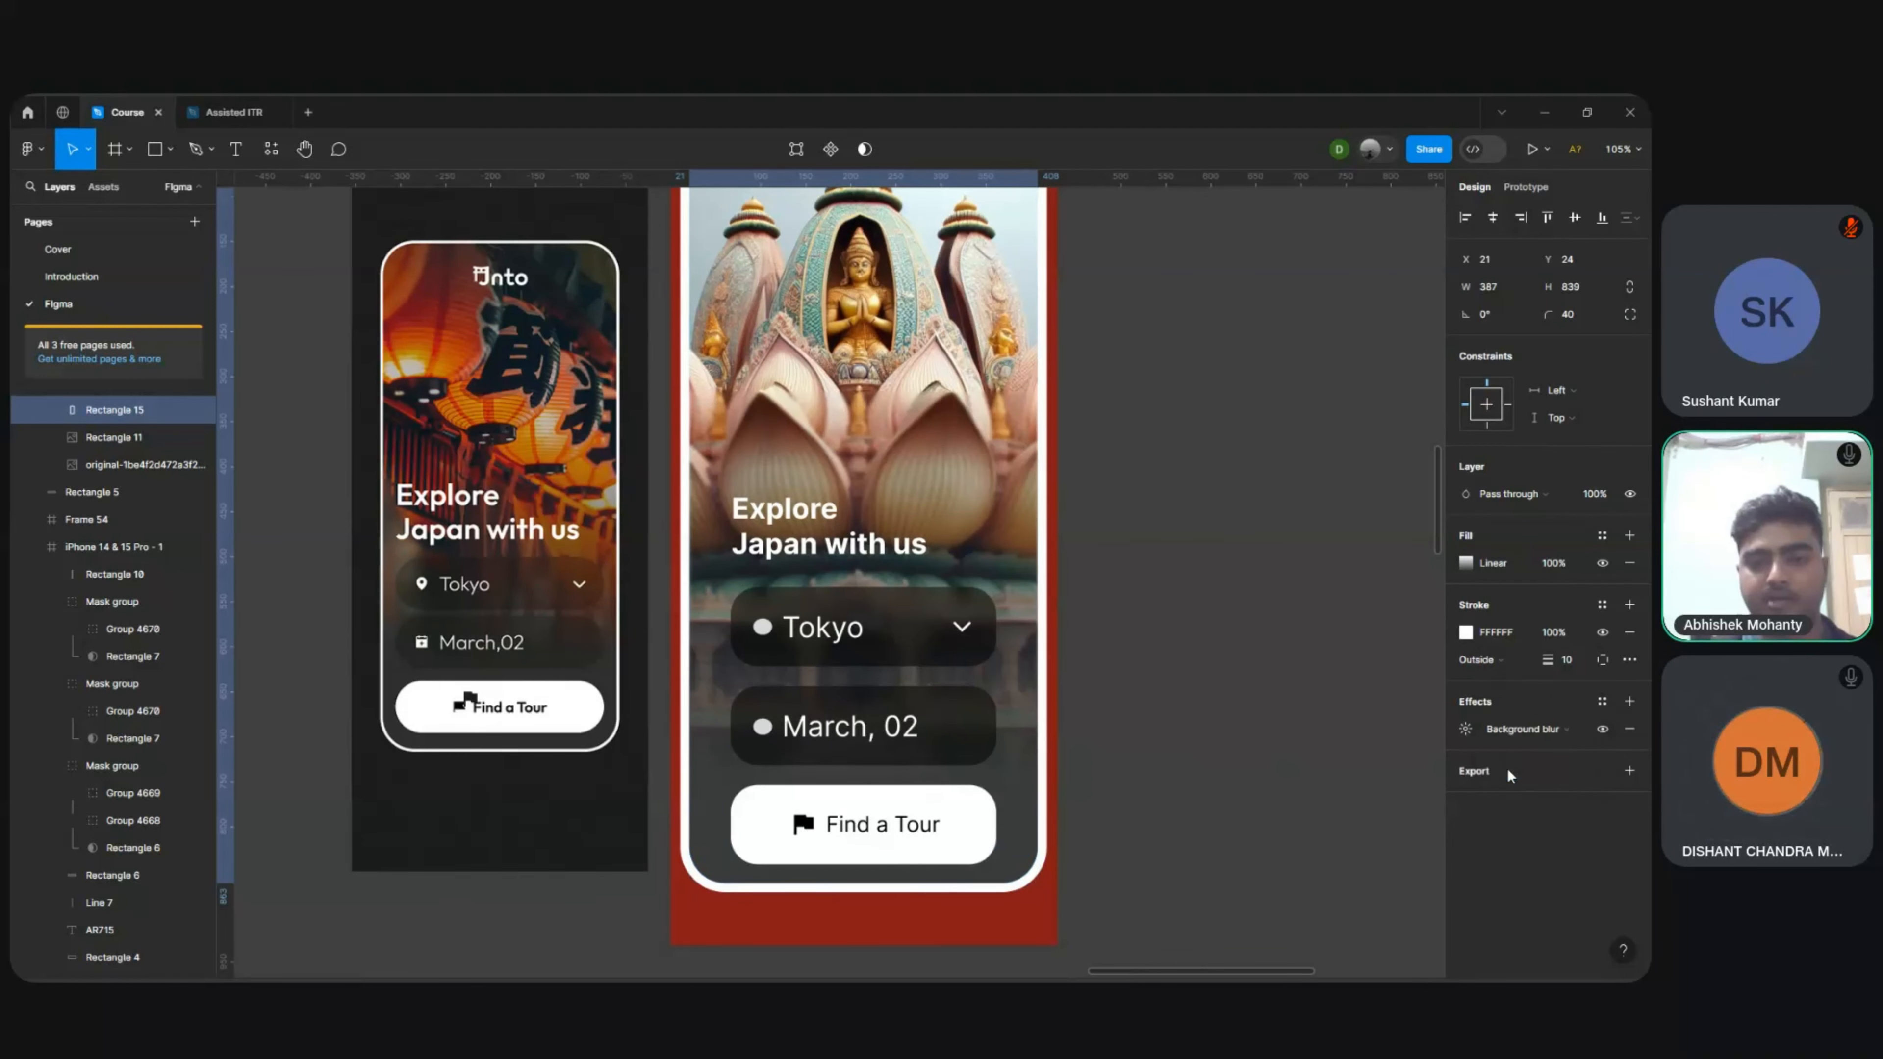
pyautogui.click(1468, 728)
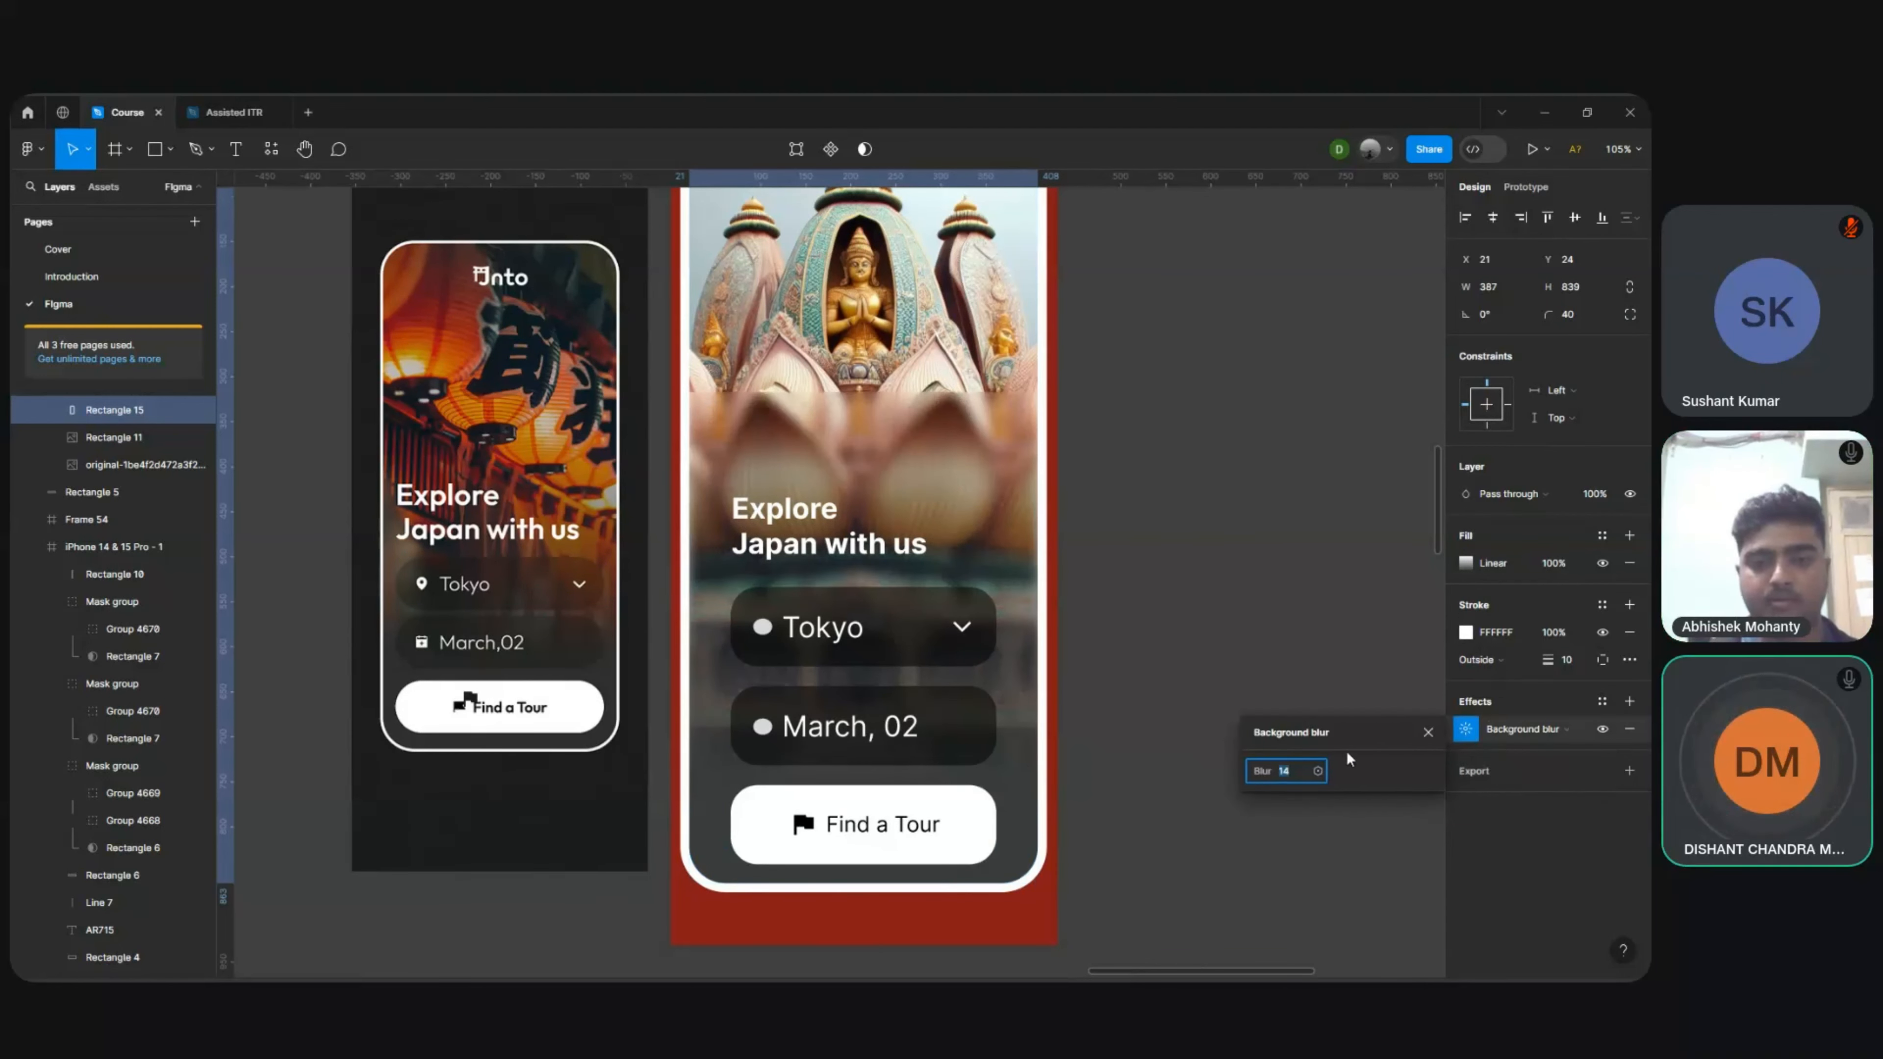
pyautogui.press('Down')
pyautogui.press('Down')
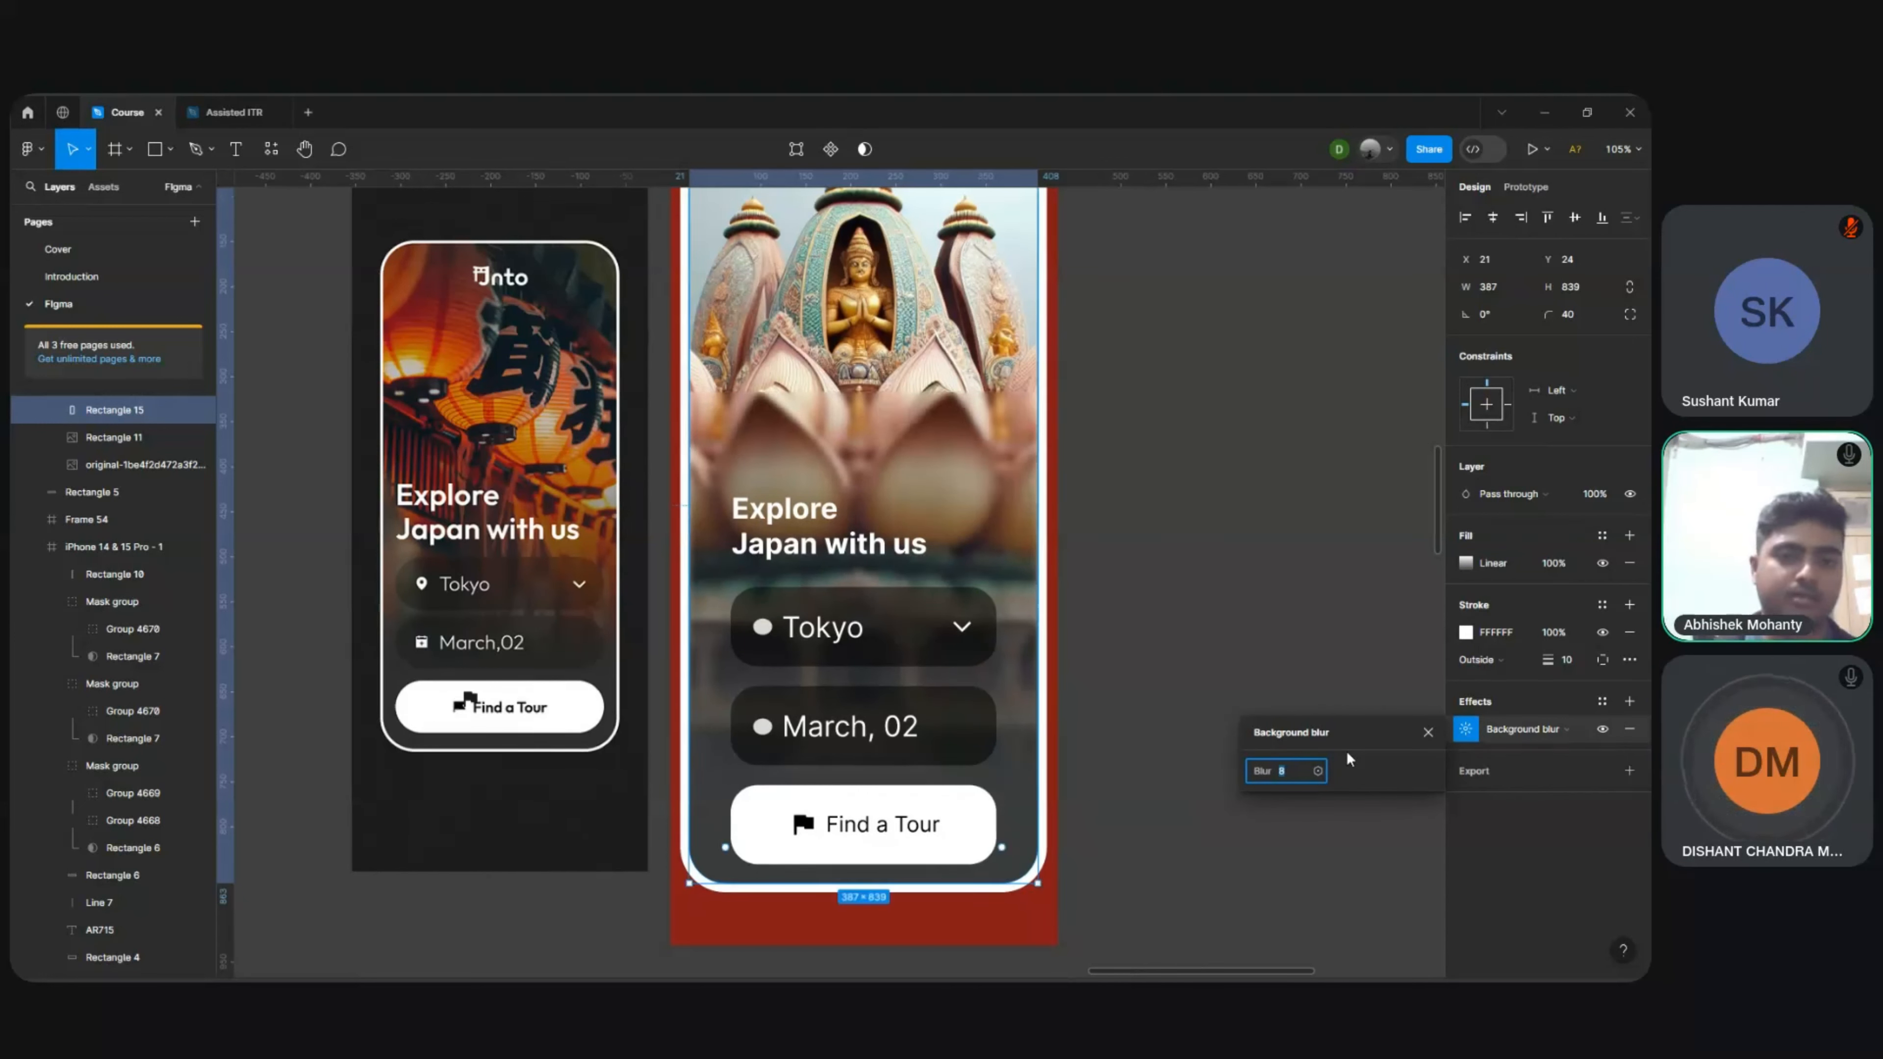
pyautogui.click(1349, 671)
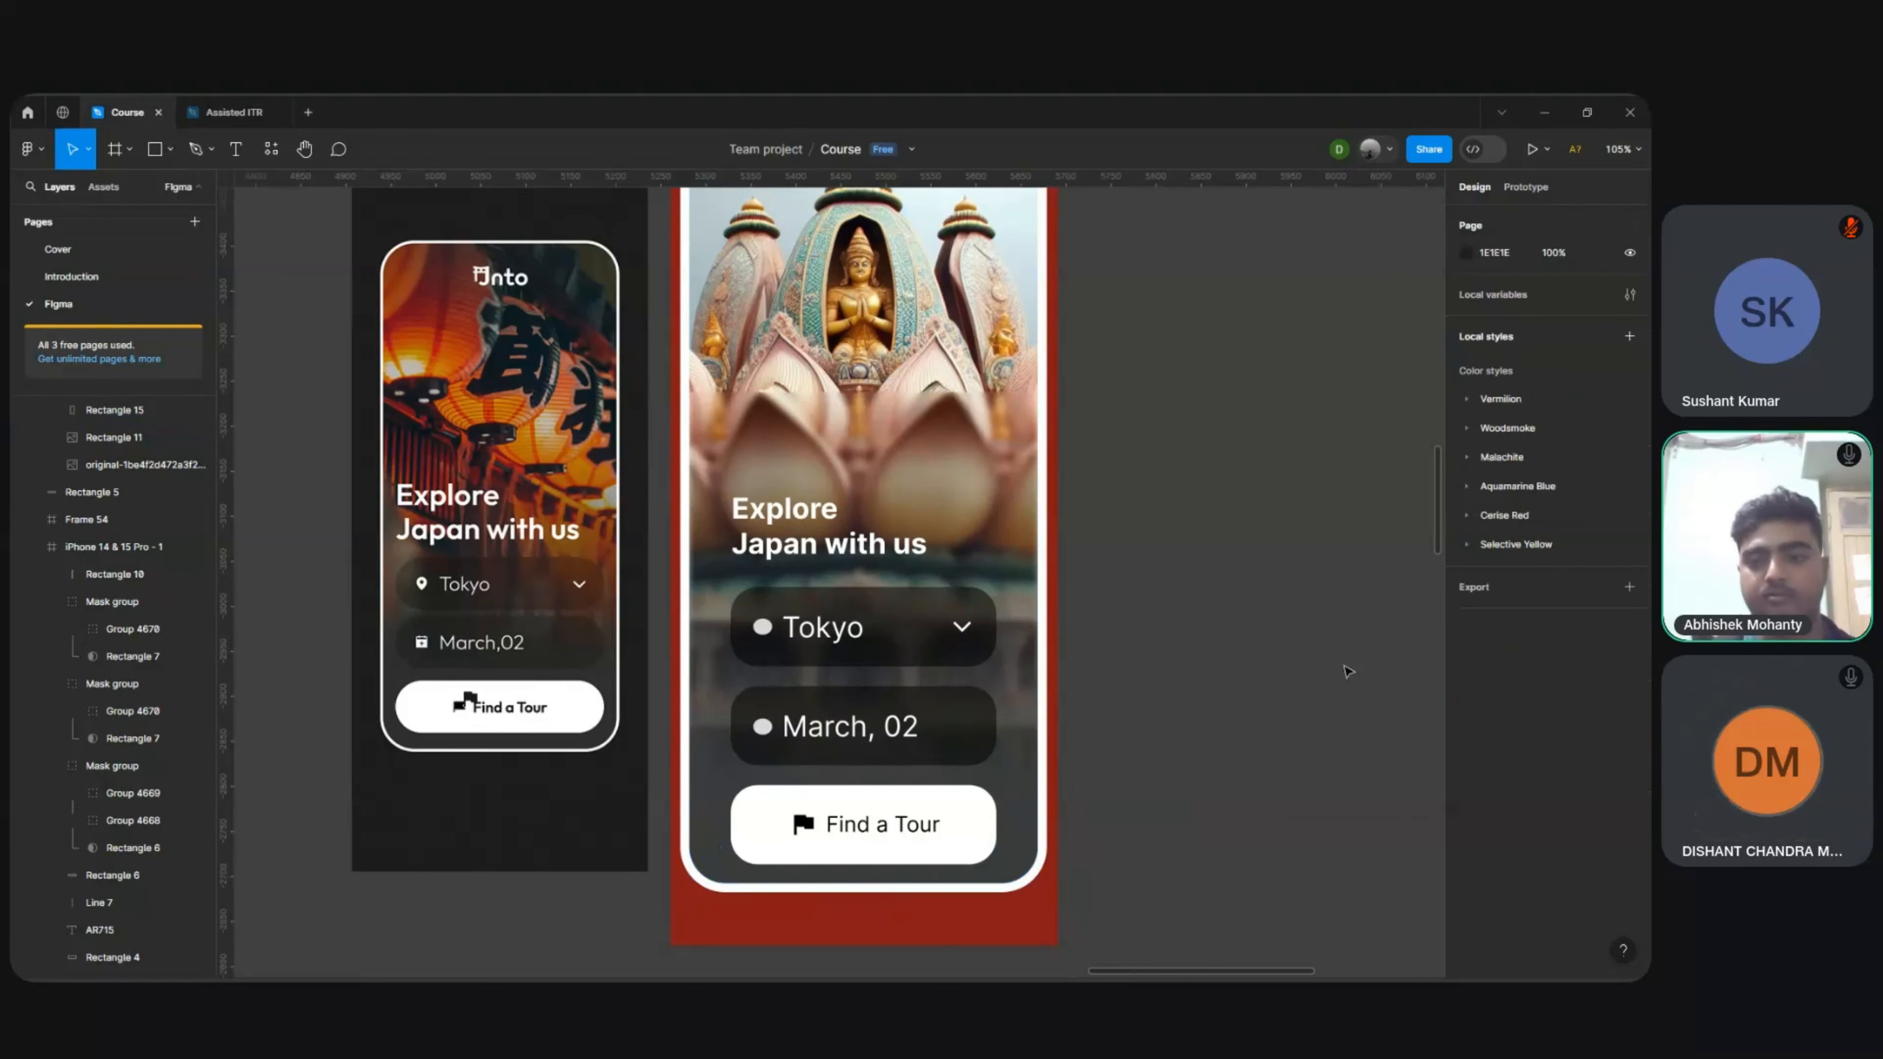
# Step: Remove the background blur effect from the gradient overlay
pyautogui.click(1044, 681)
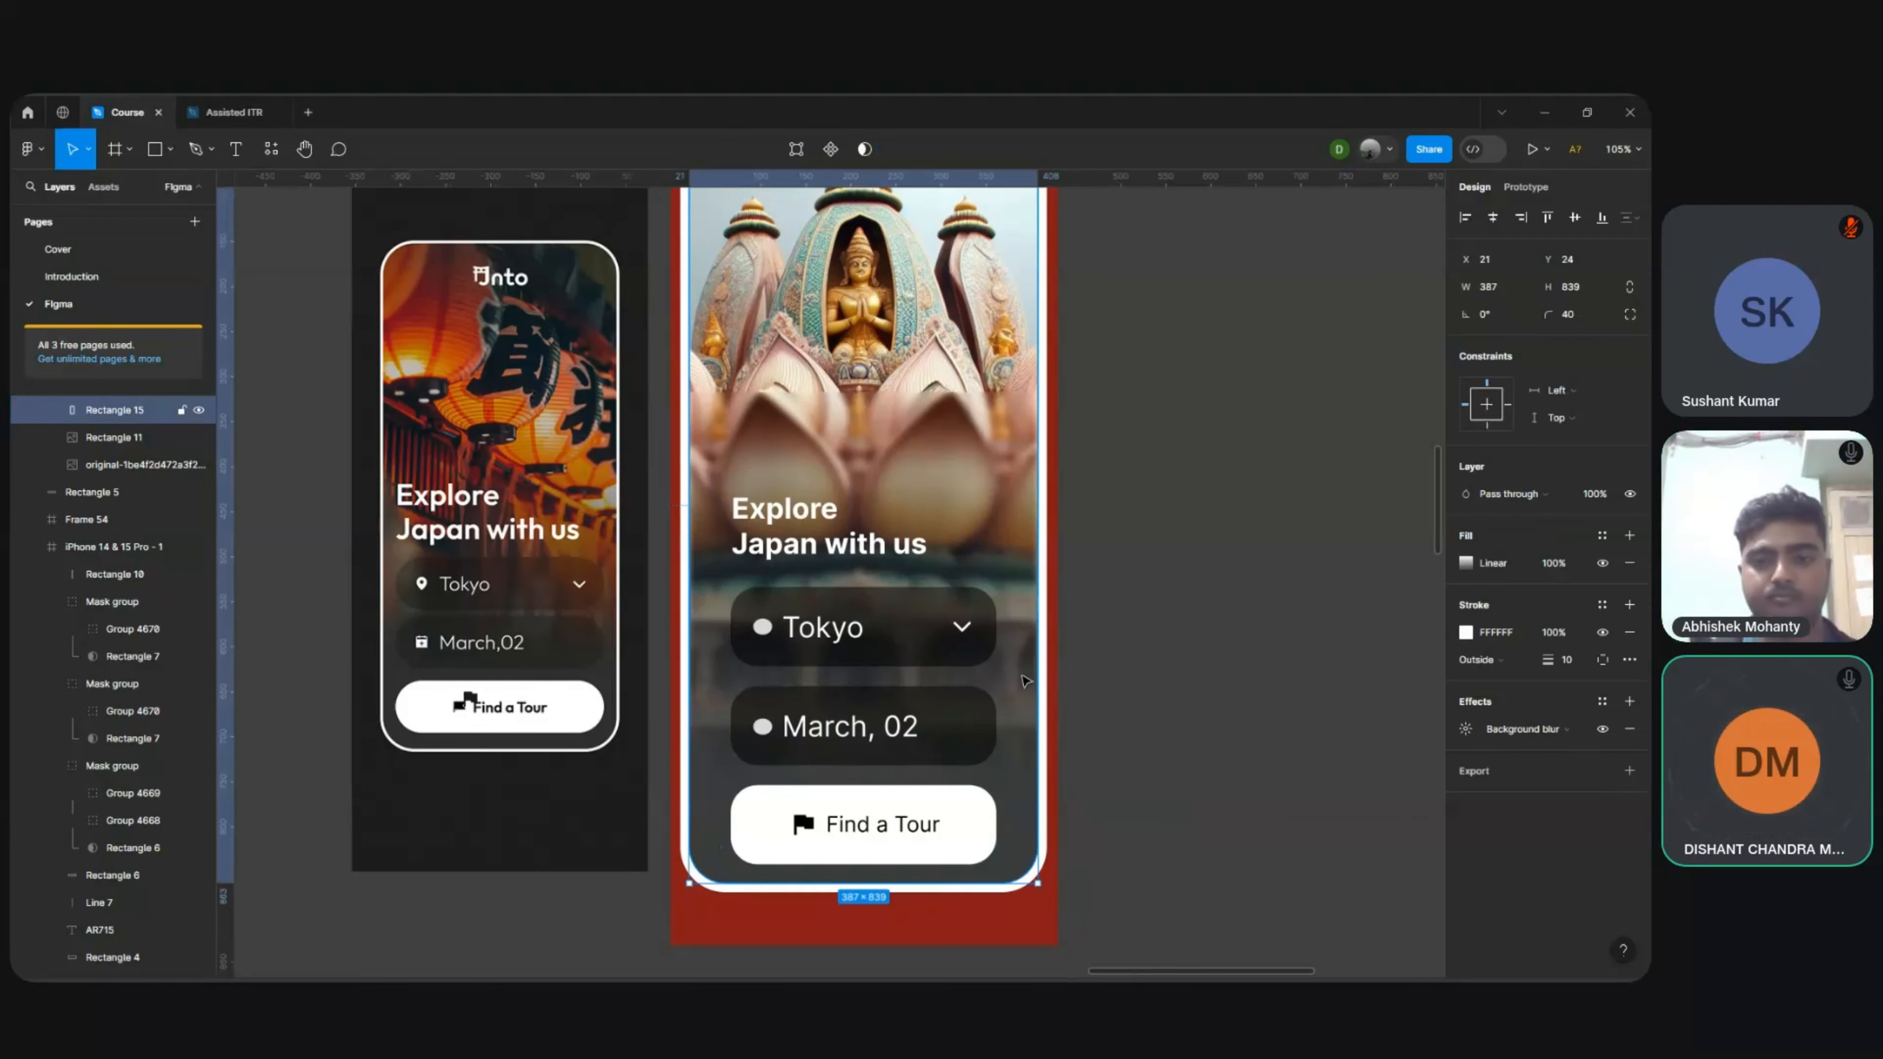
pyautogui.doubleClick(1007, 475)
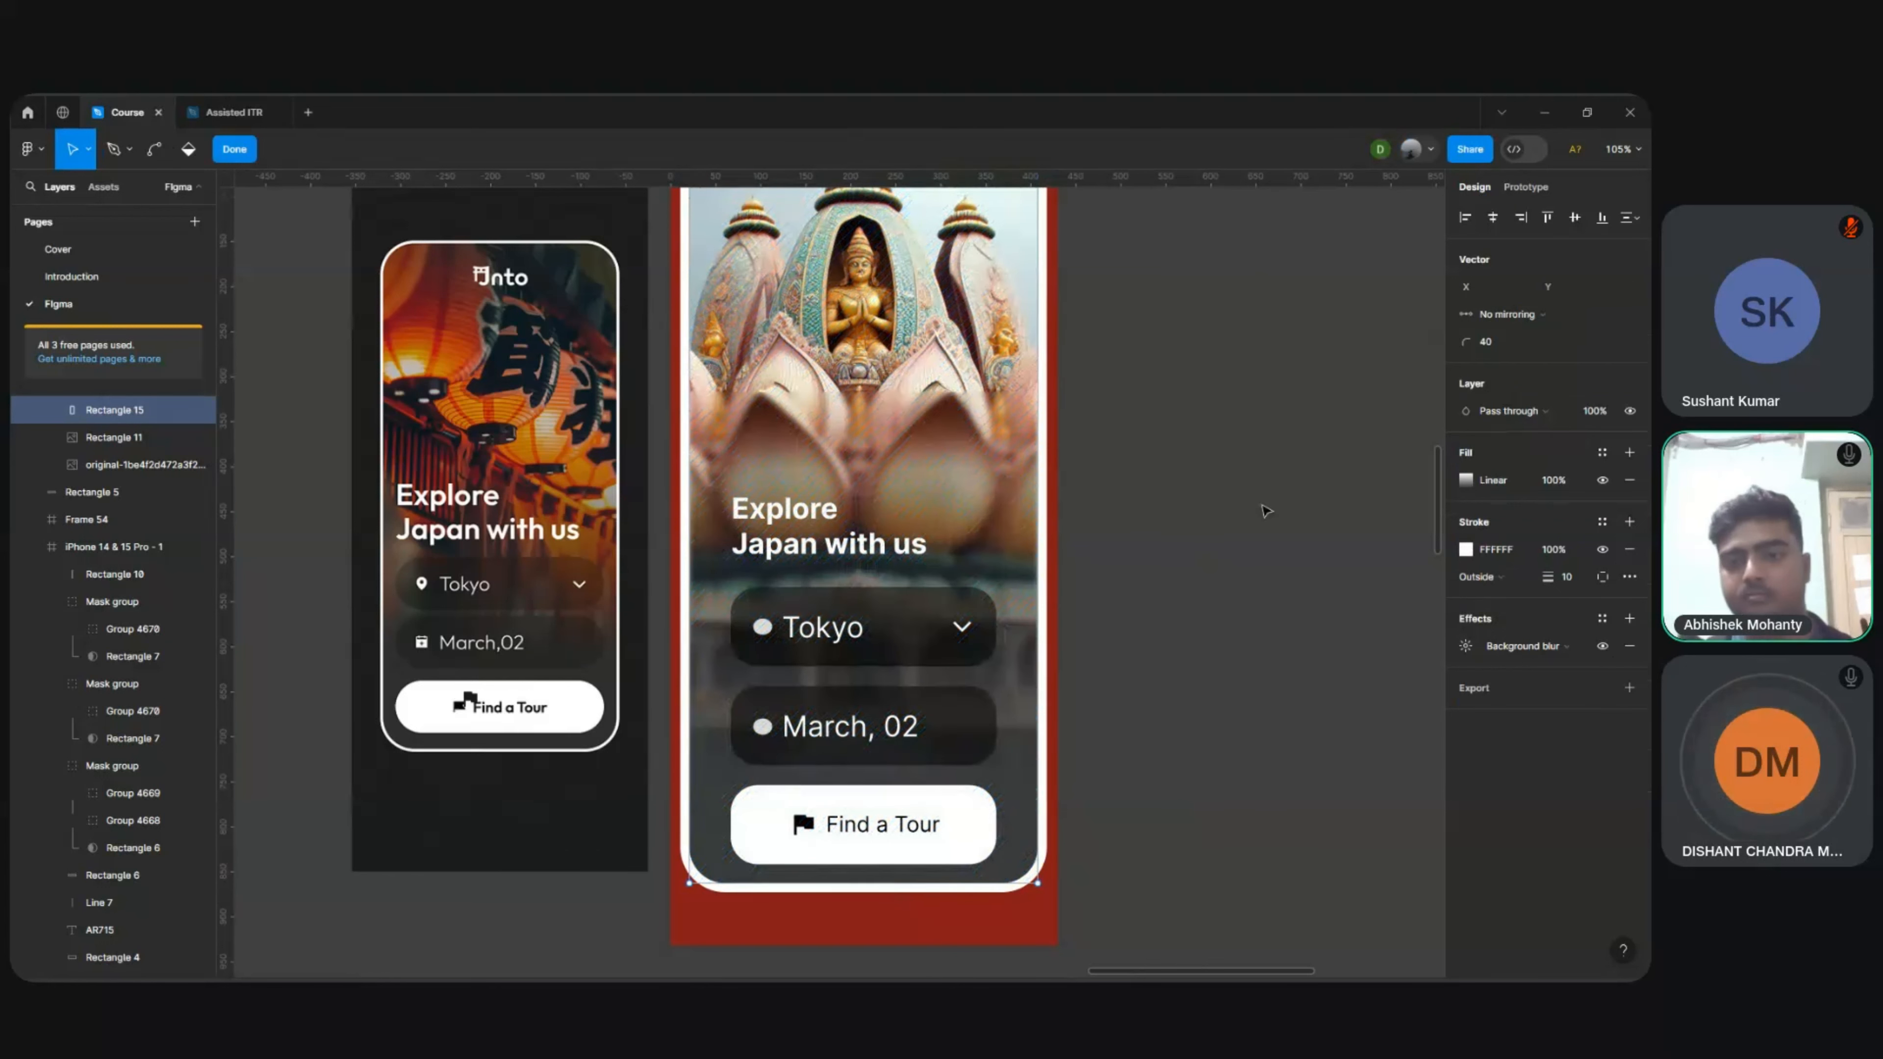
pyautogui.press('Escape')
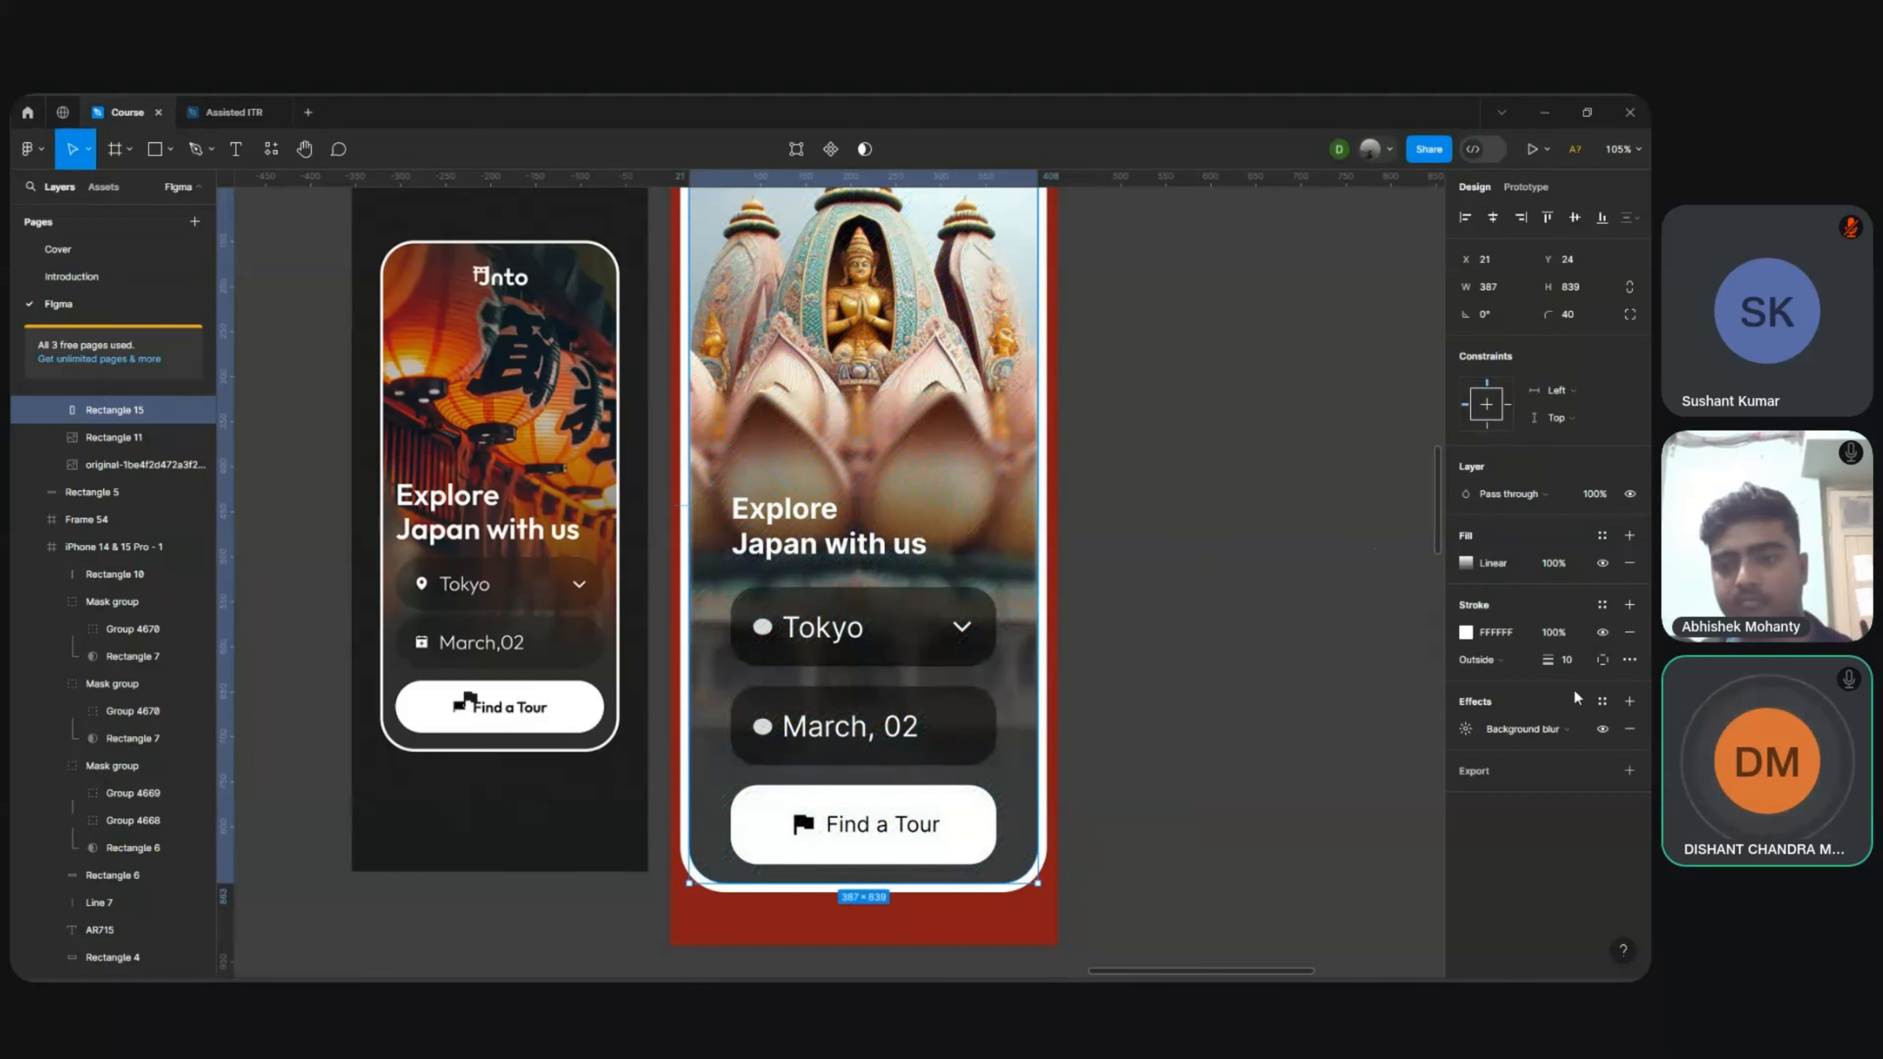
pyautogui.click(1628, 729)
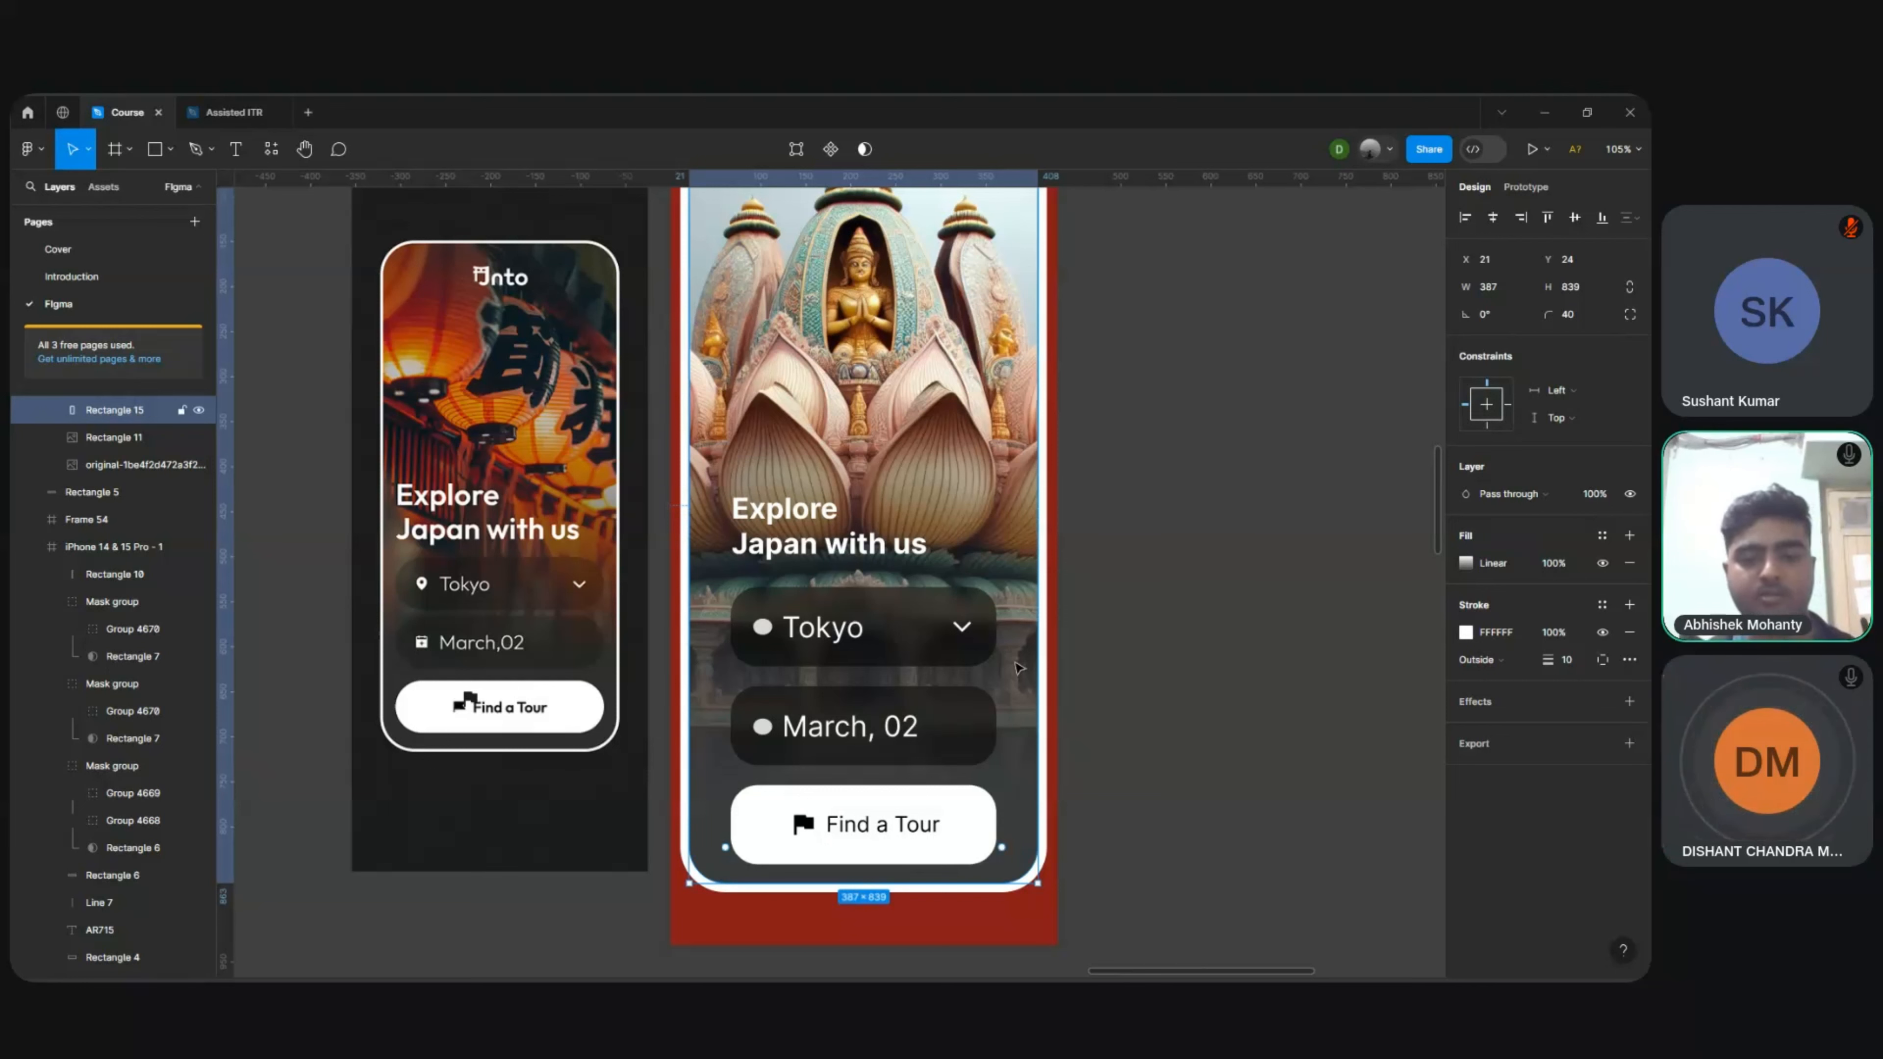
# Step: Duplicate the gradient overlay three times in place to deepen the dark fade behind the heading and fields
pyautogui.hotkey('ctrl', 'd')
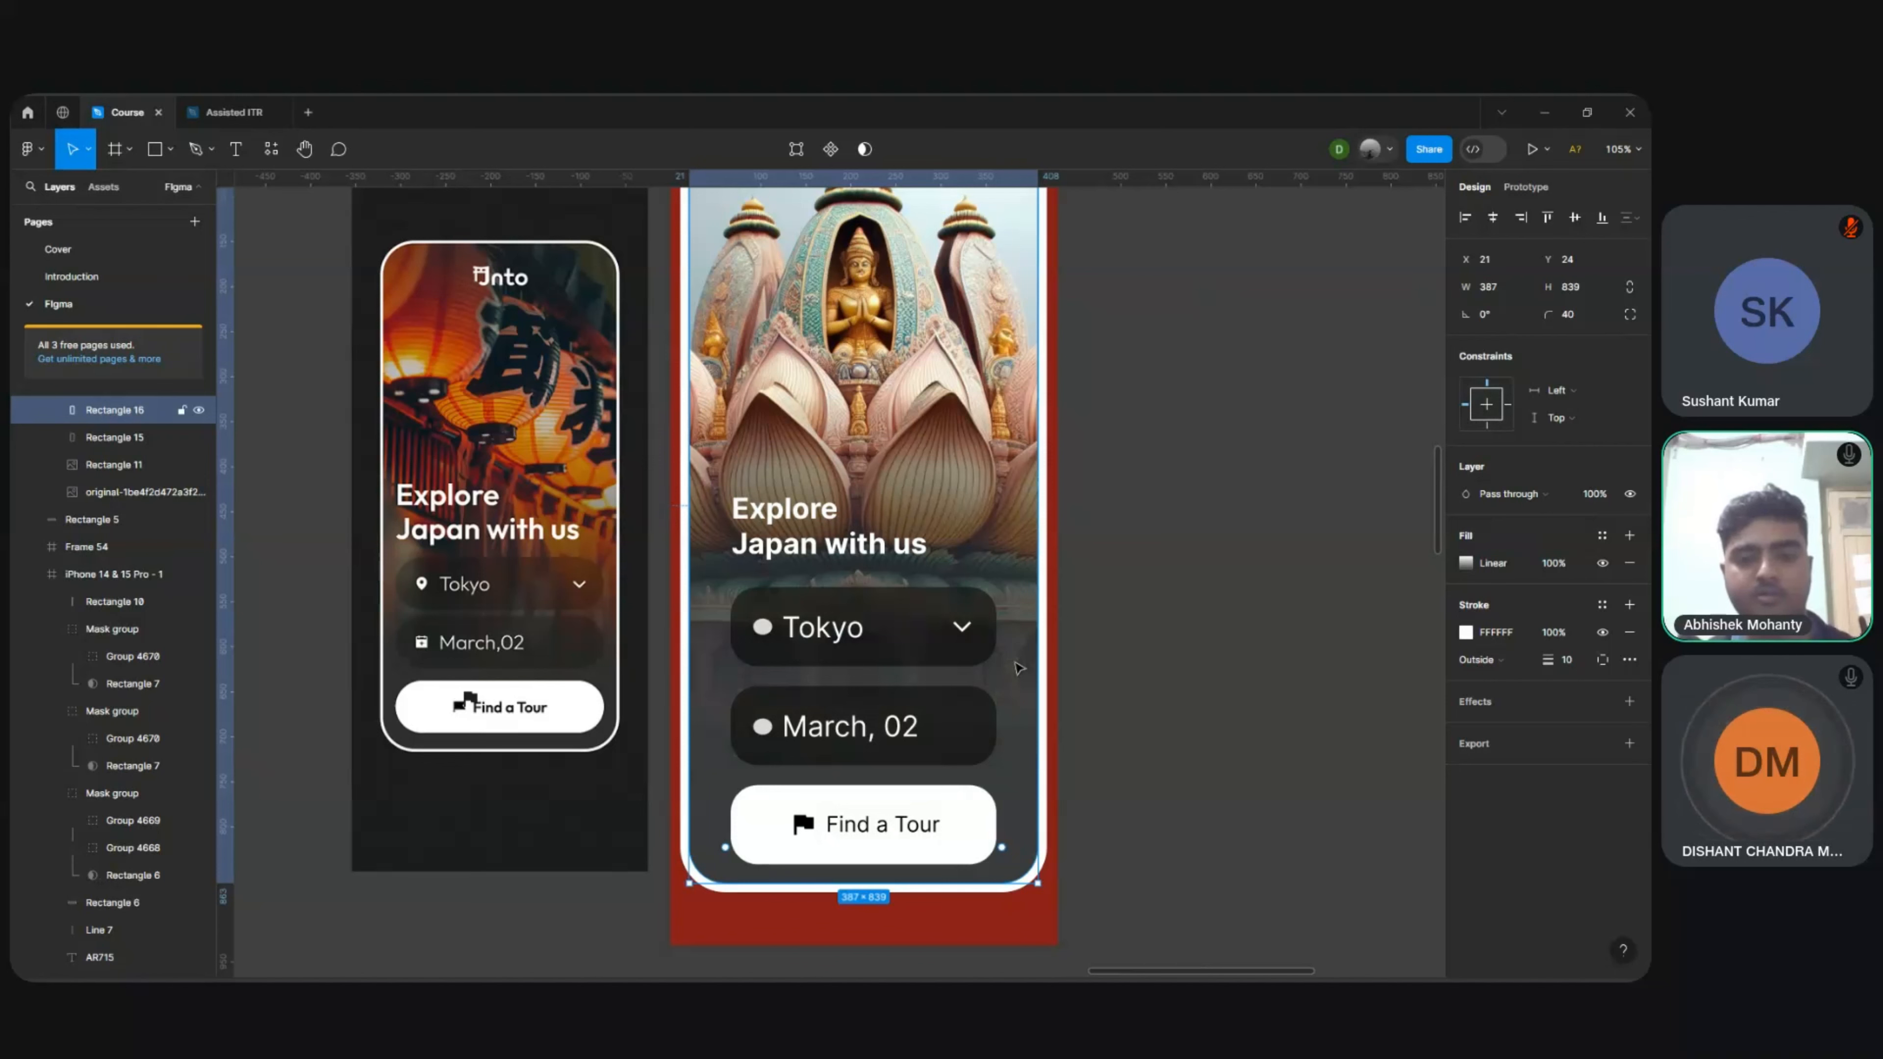
pyautogui.hotkey('ctrl', 'd')
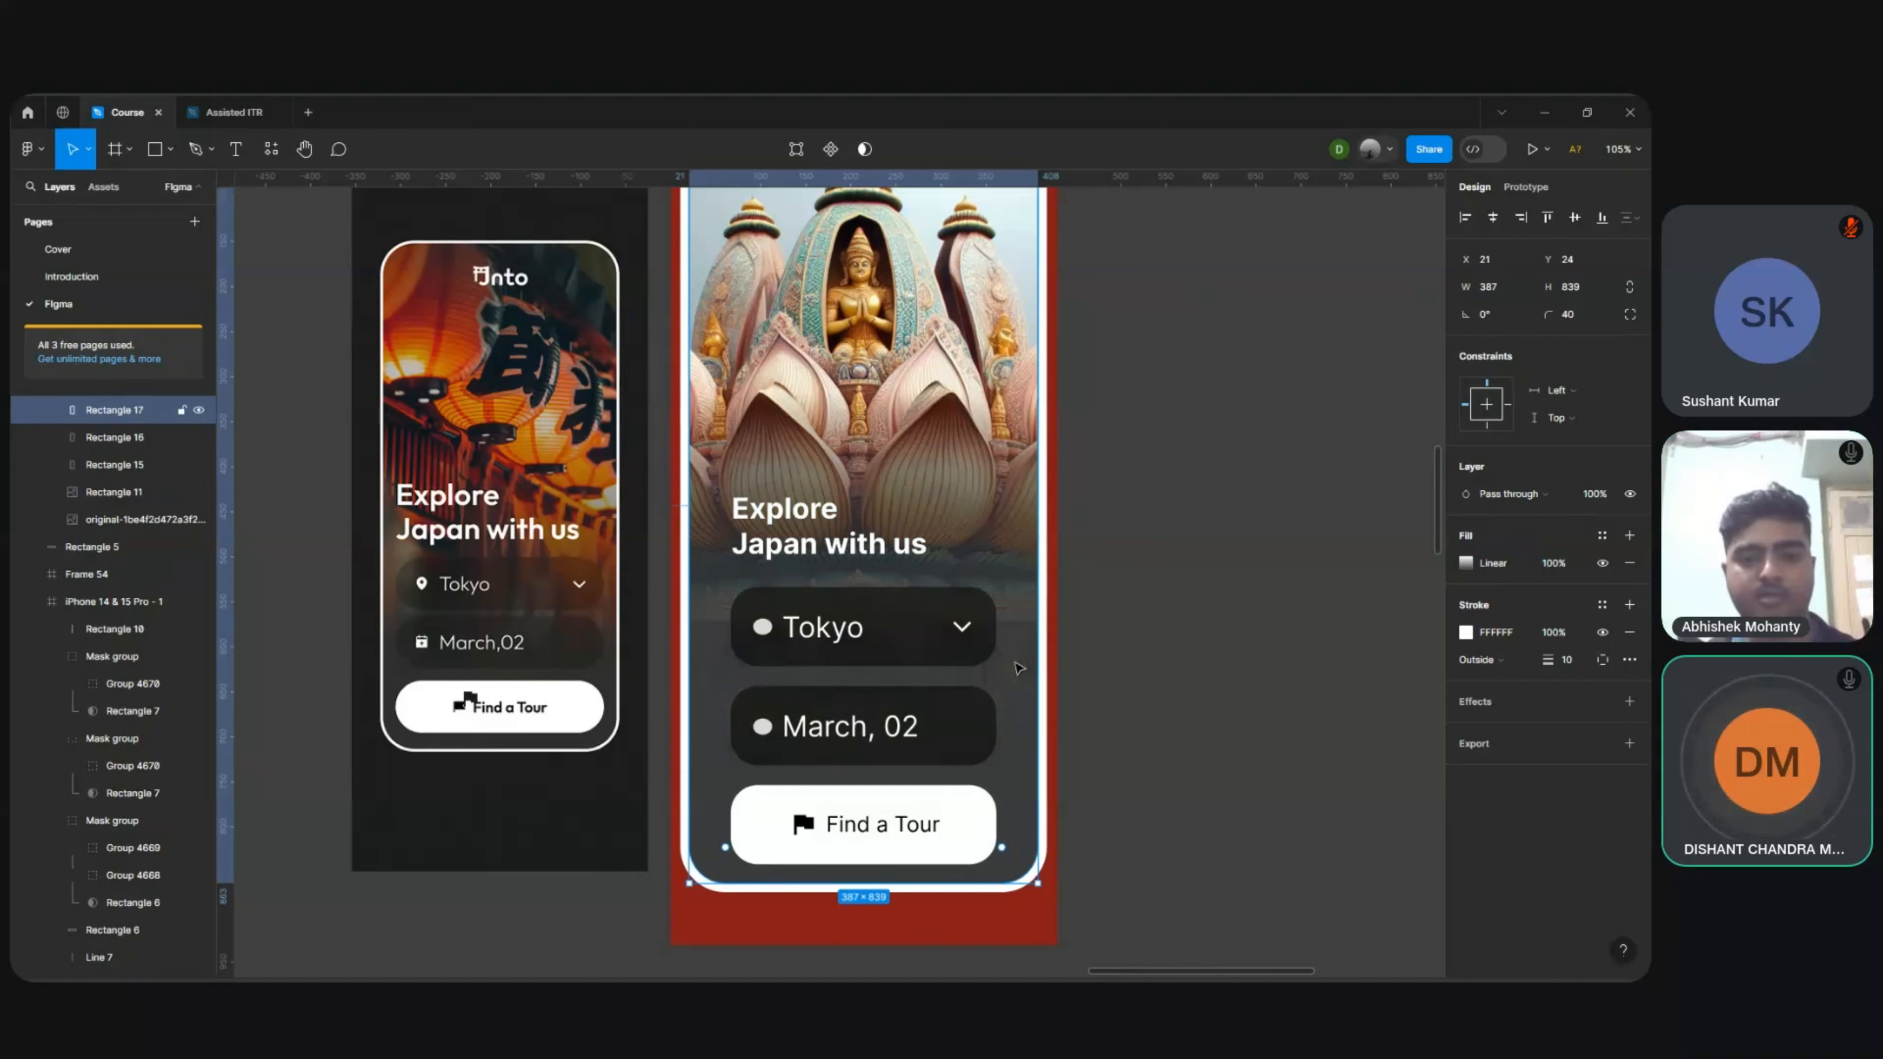
pyautogui.hotkey('ctrl', 'd')
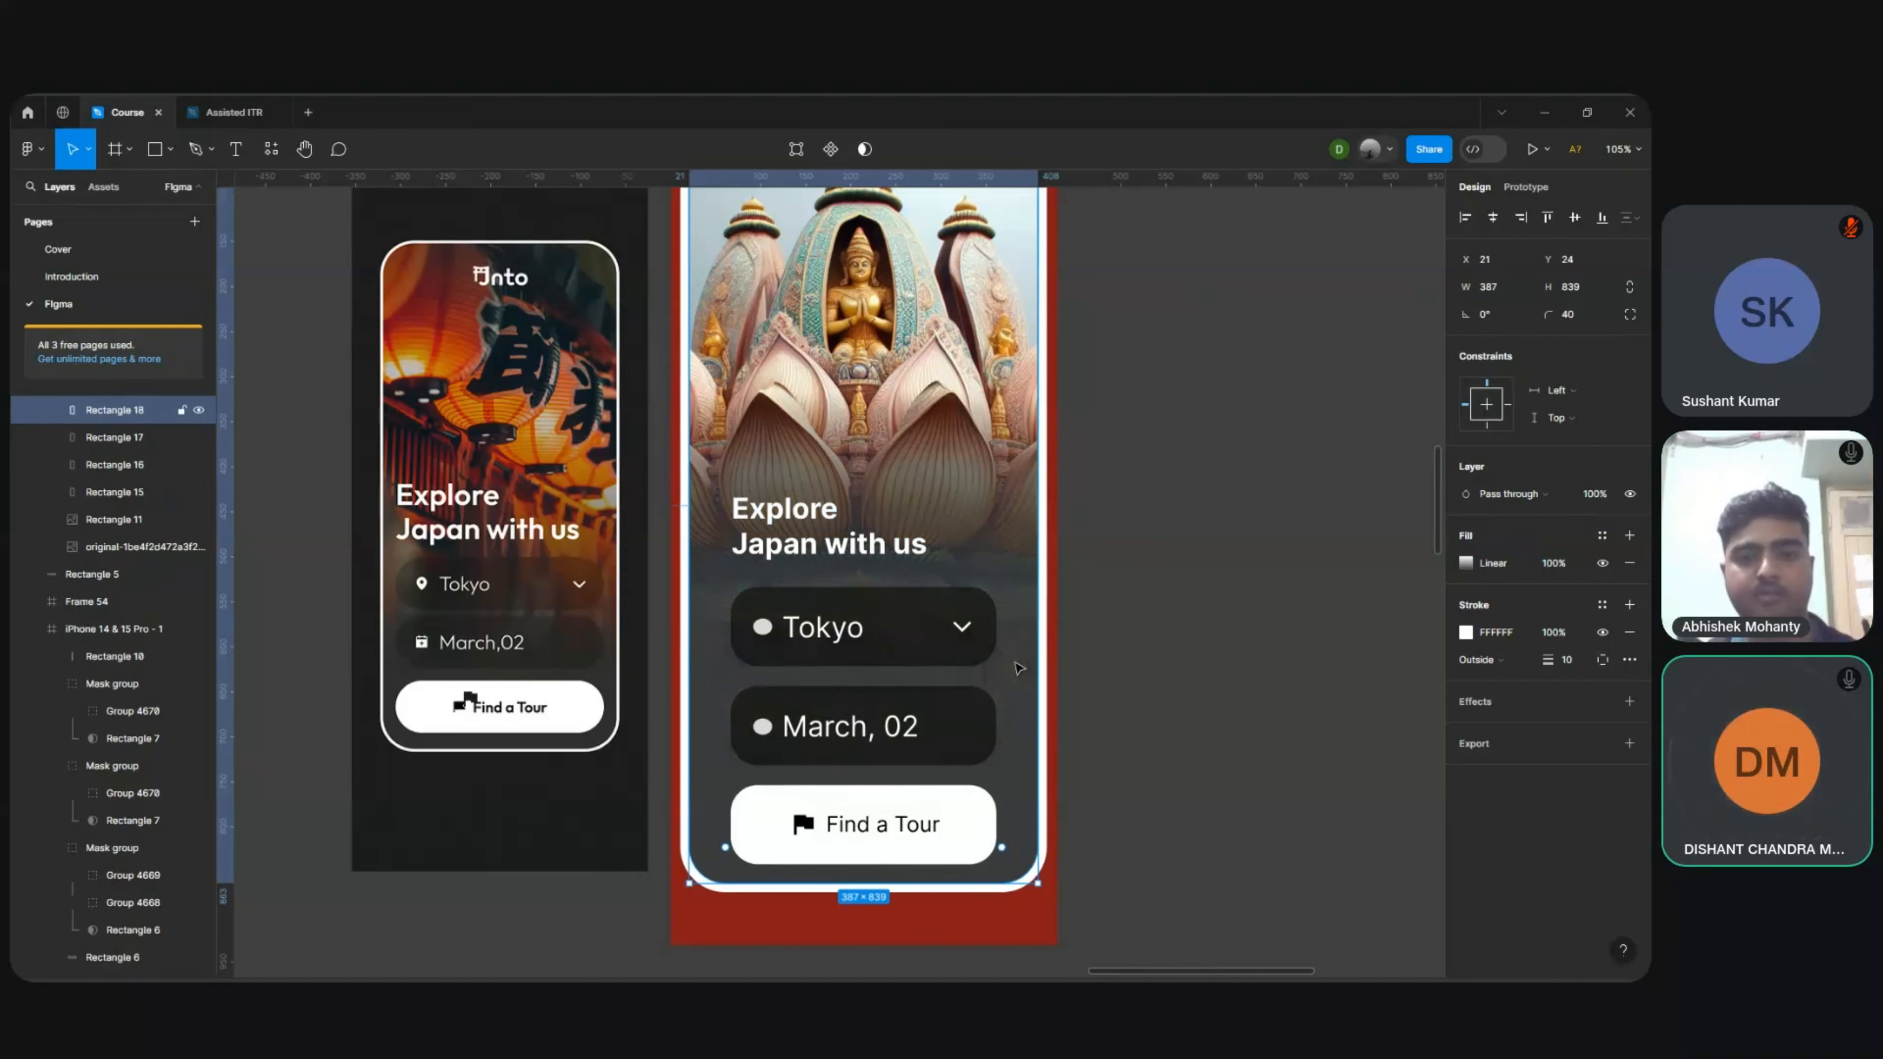
# Step: Set the end colour of the topmost gradient overlay to black 000000
pyautogui.click(1464, 562)
pyautogui.click(1428, 495)
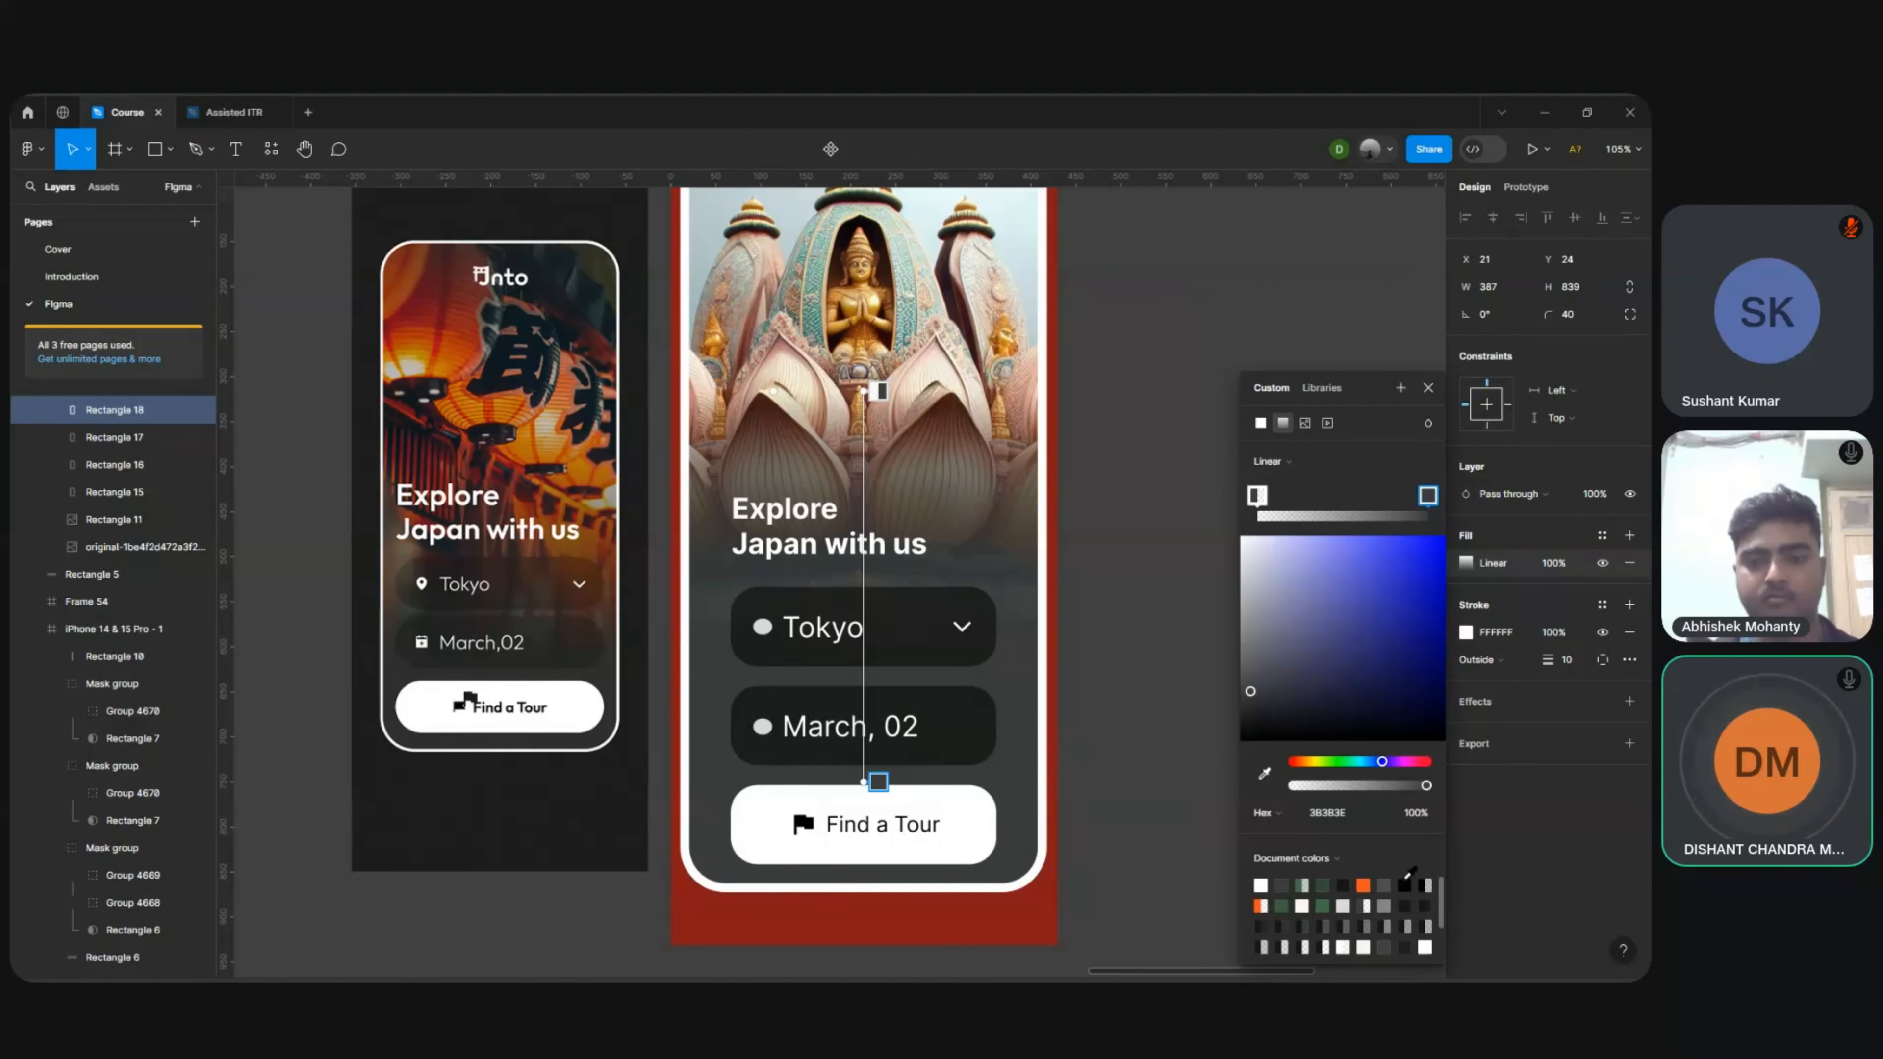
pyautogui.click(1405, 884)
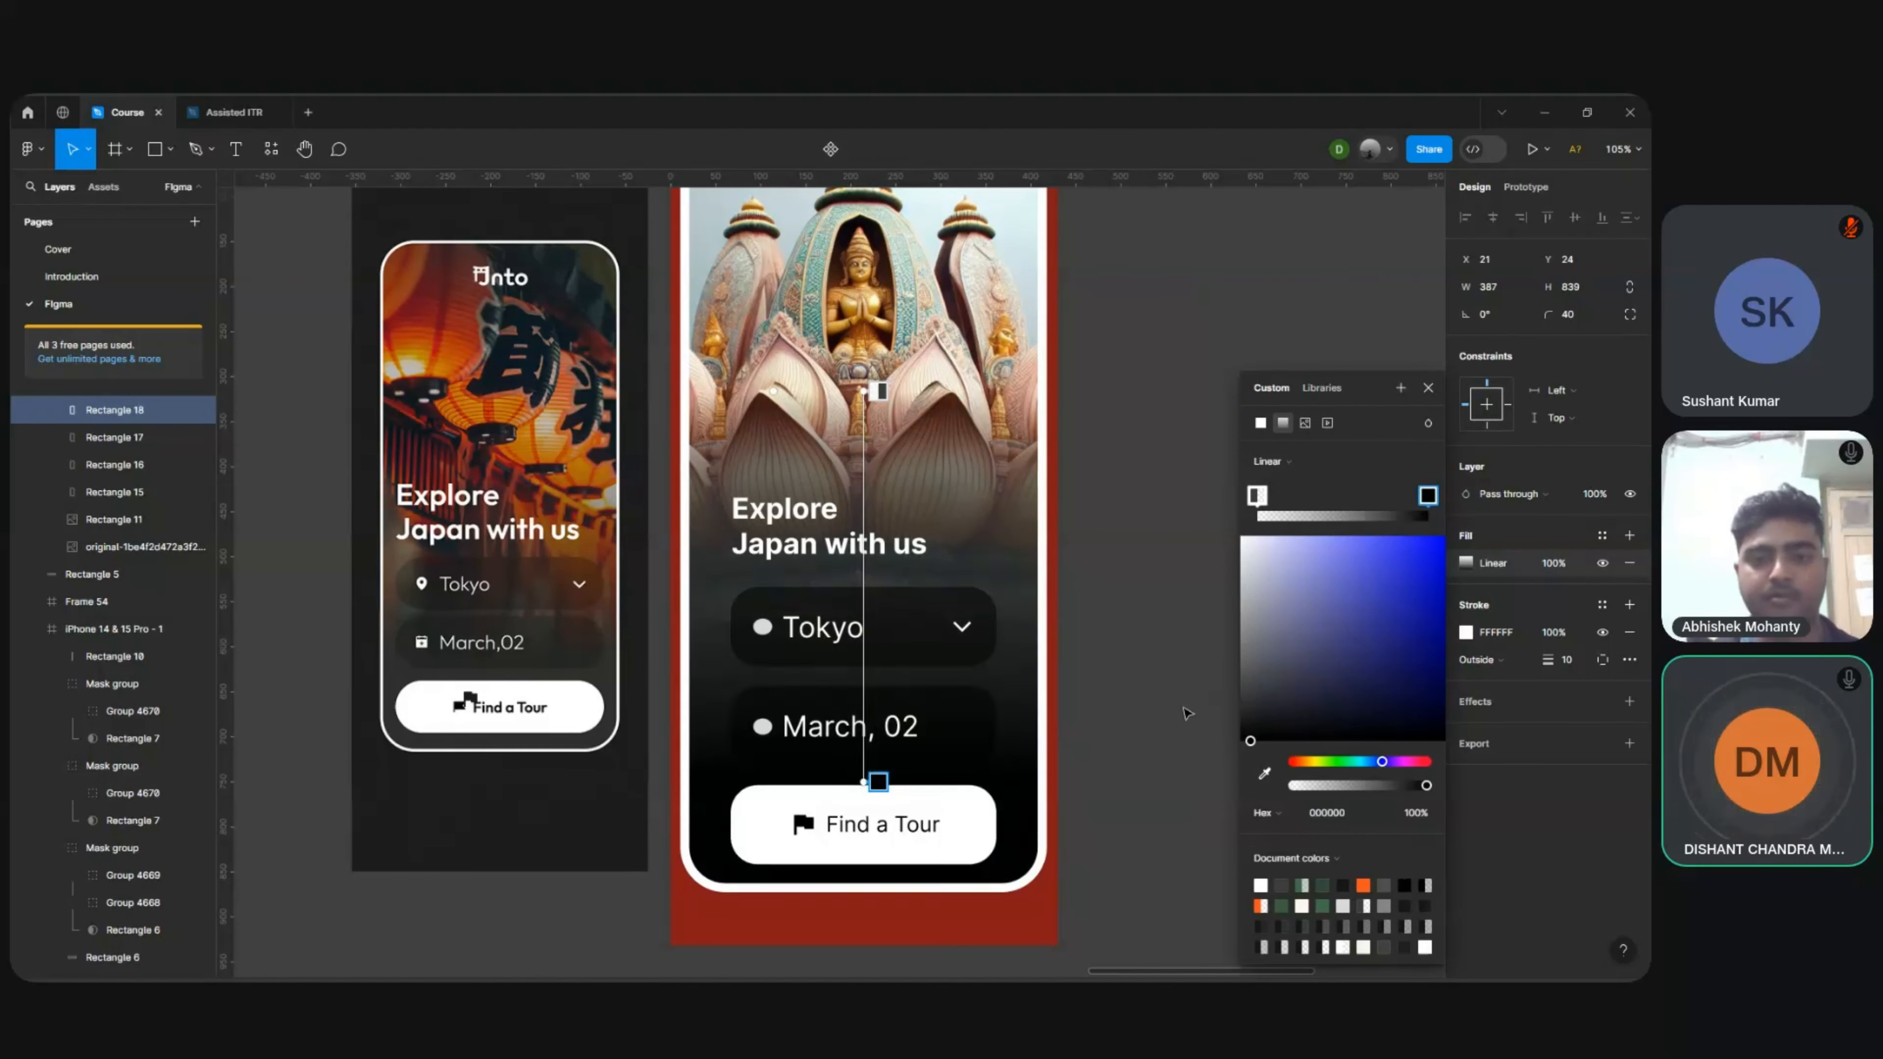
pyautogui.click(1175, 738)
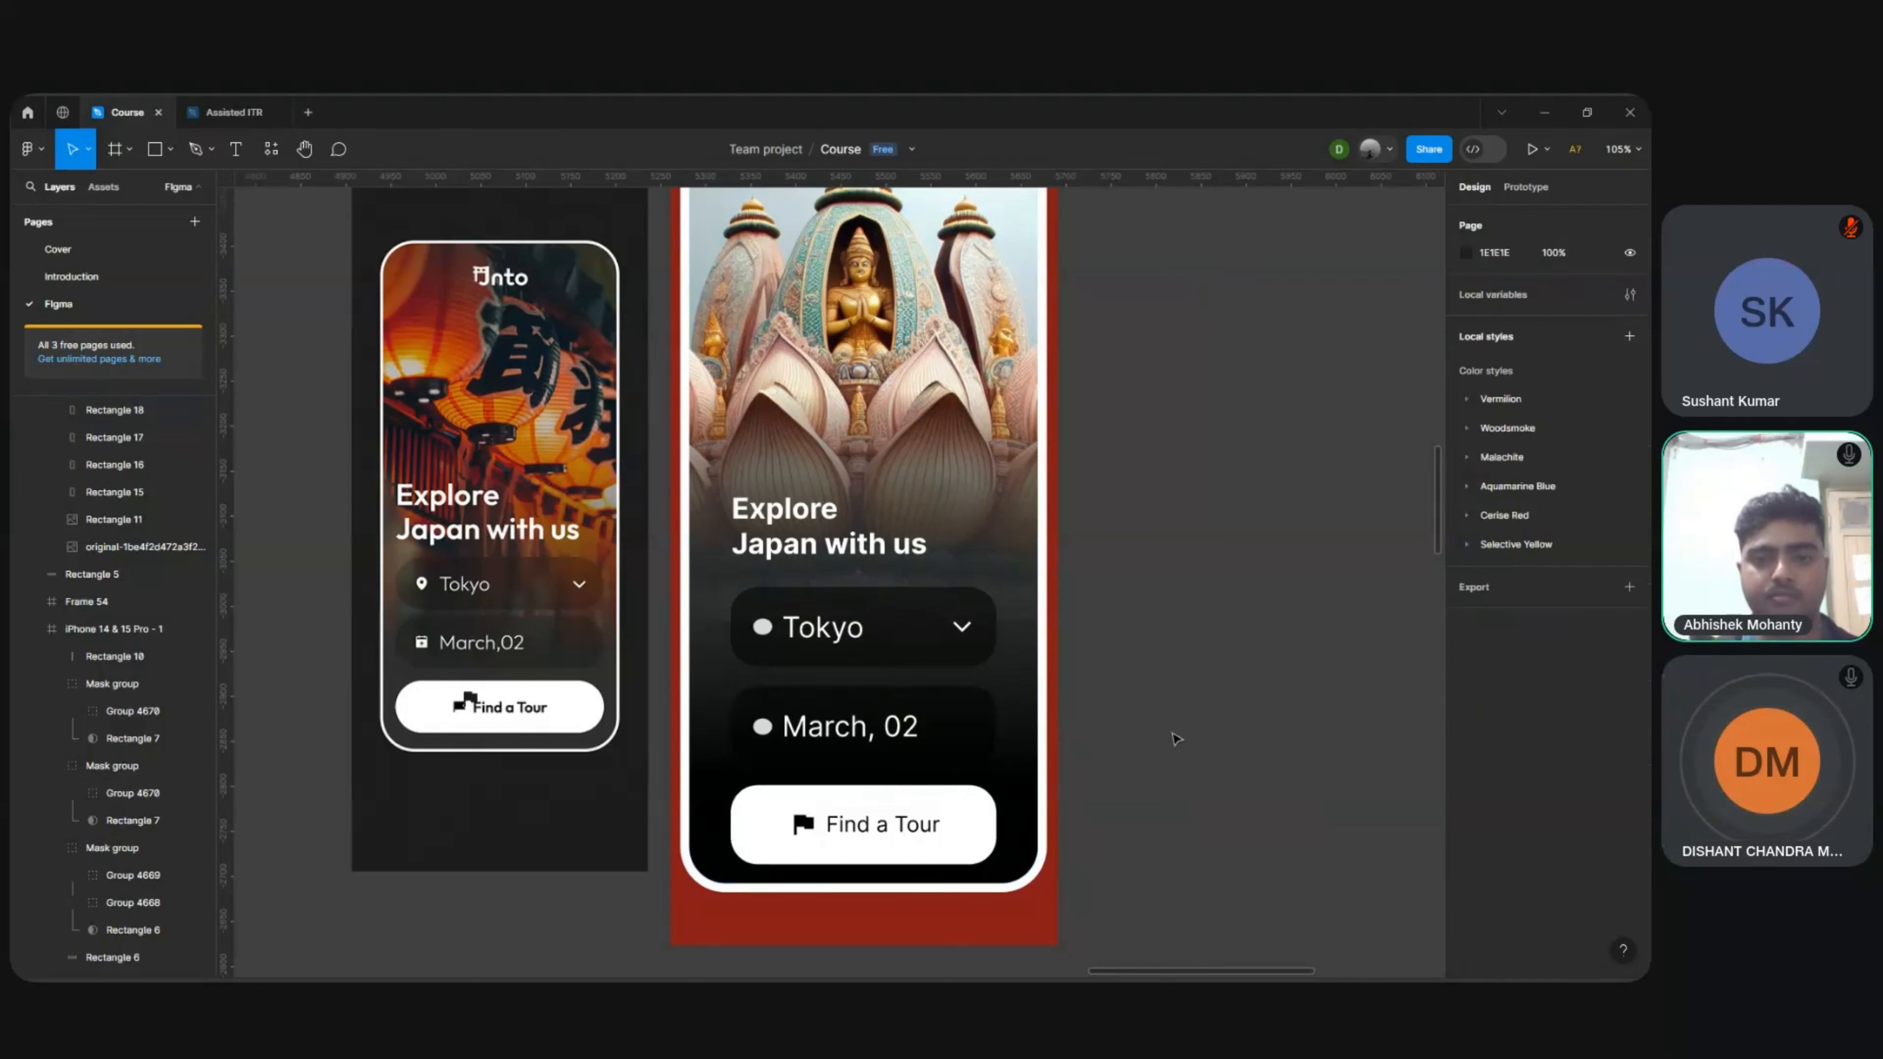
pyautogui.scroll(-3, 1175, 738)
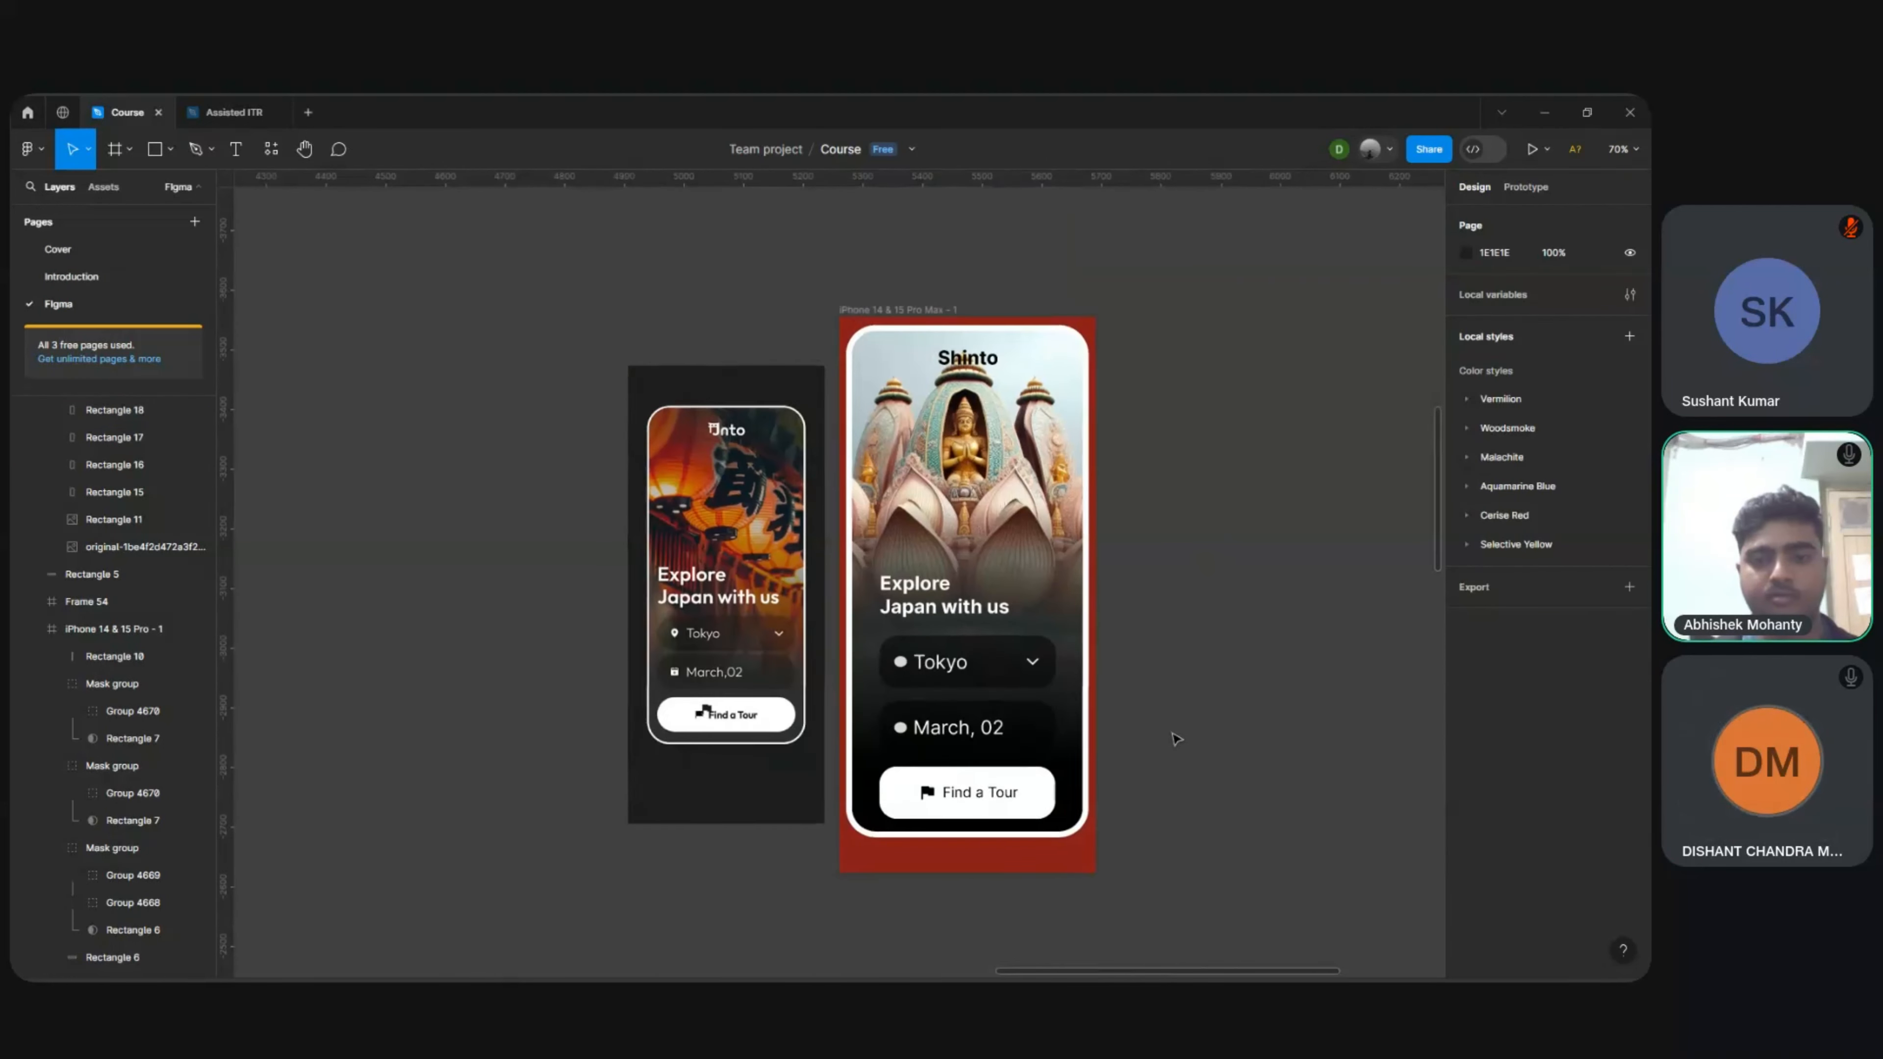
# Step: Lower the black fill opacity of the Tokyo and March, 02 field backgrounds to 30%
pyautogui.click(1040, 719)
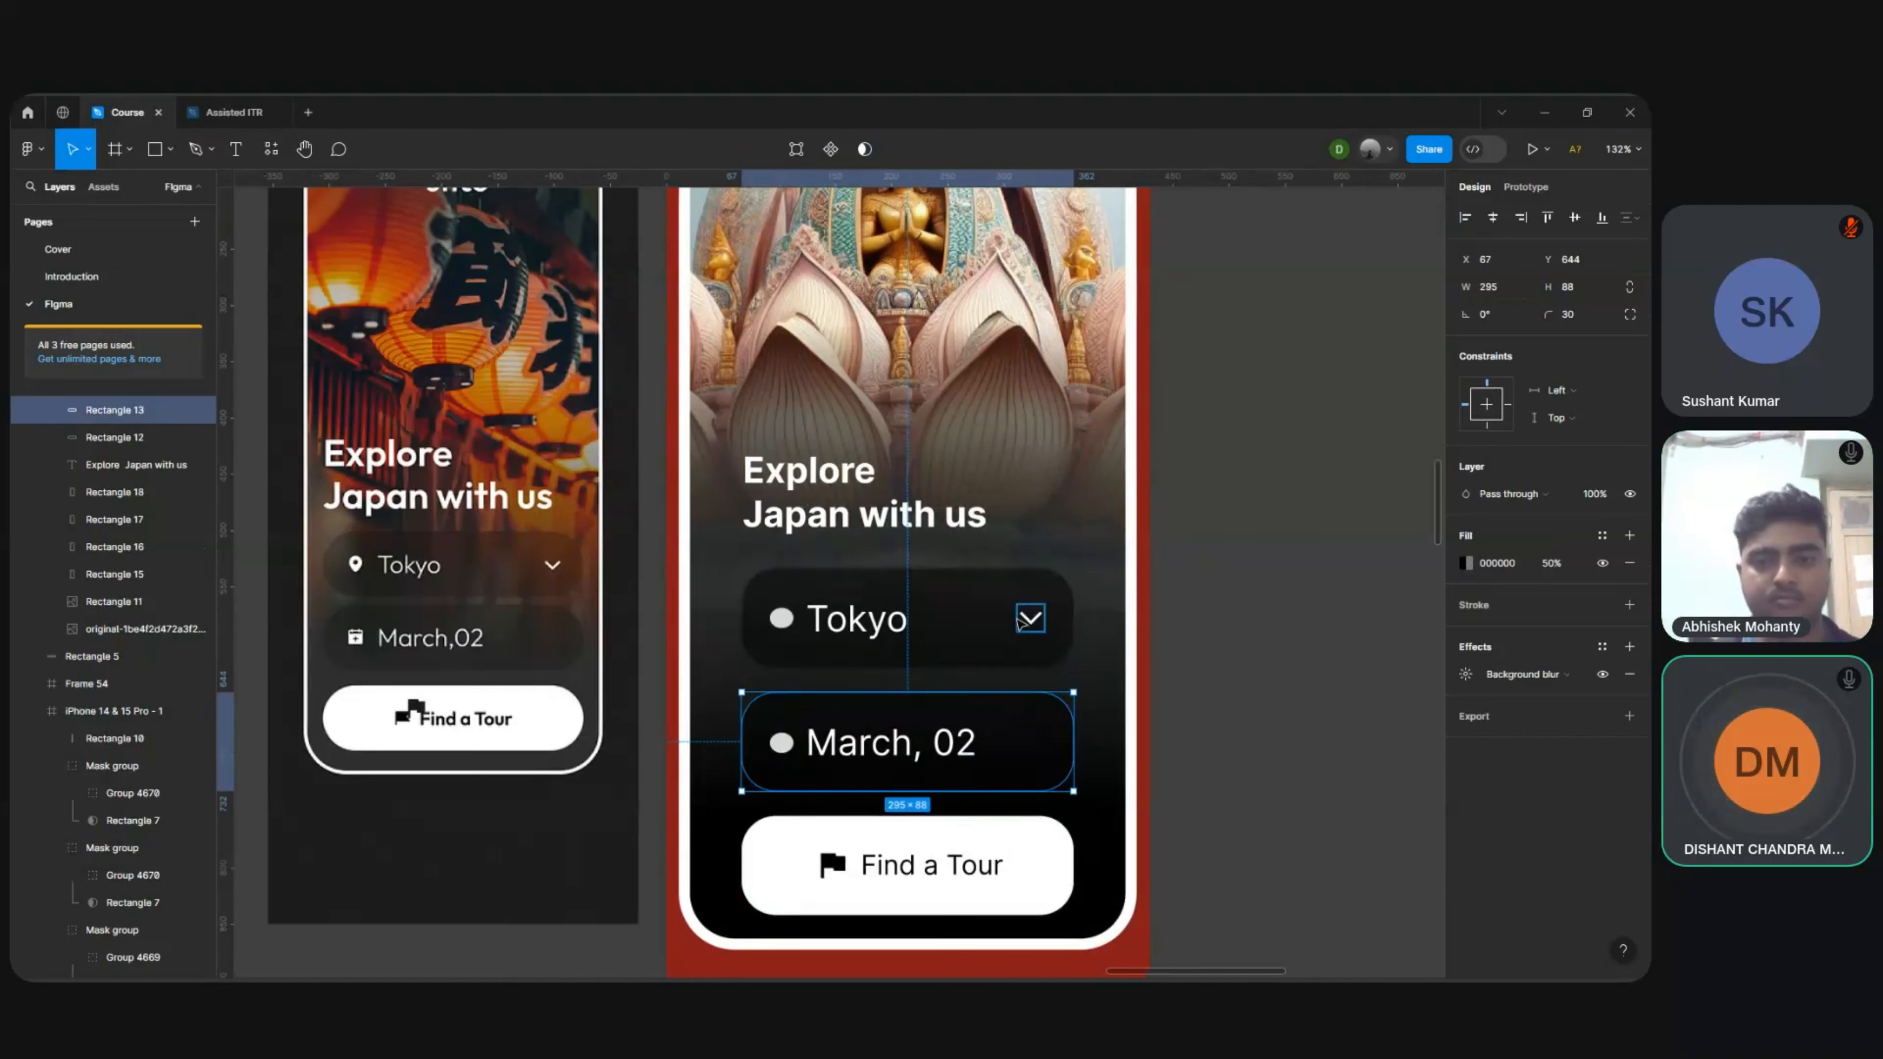
pyautogui.keyDown('shift'); pyautogui.click(977, 637); pyautogui.keyUp('shift')
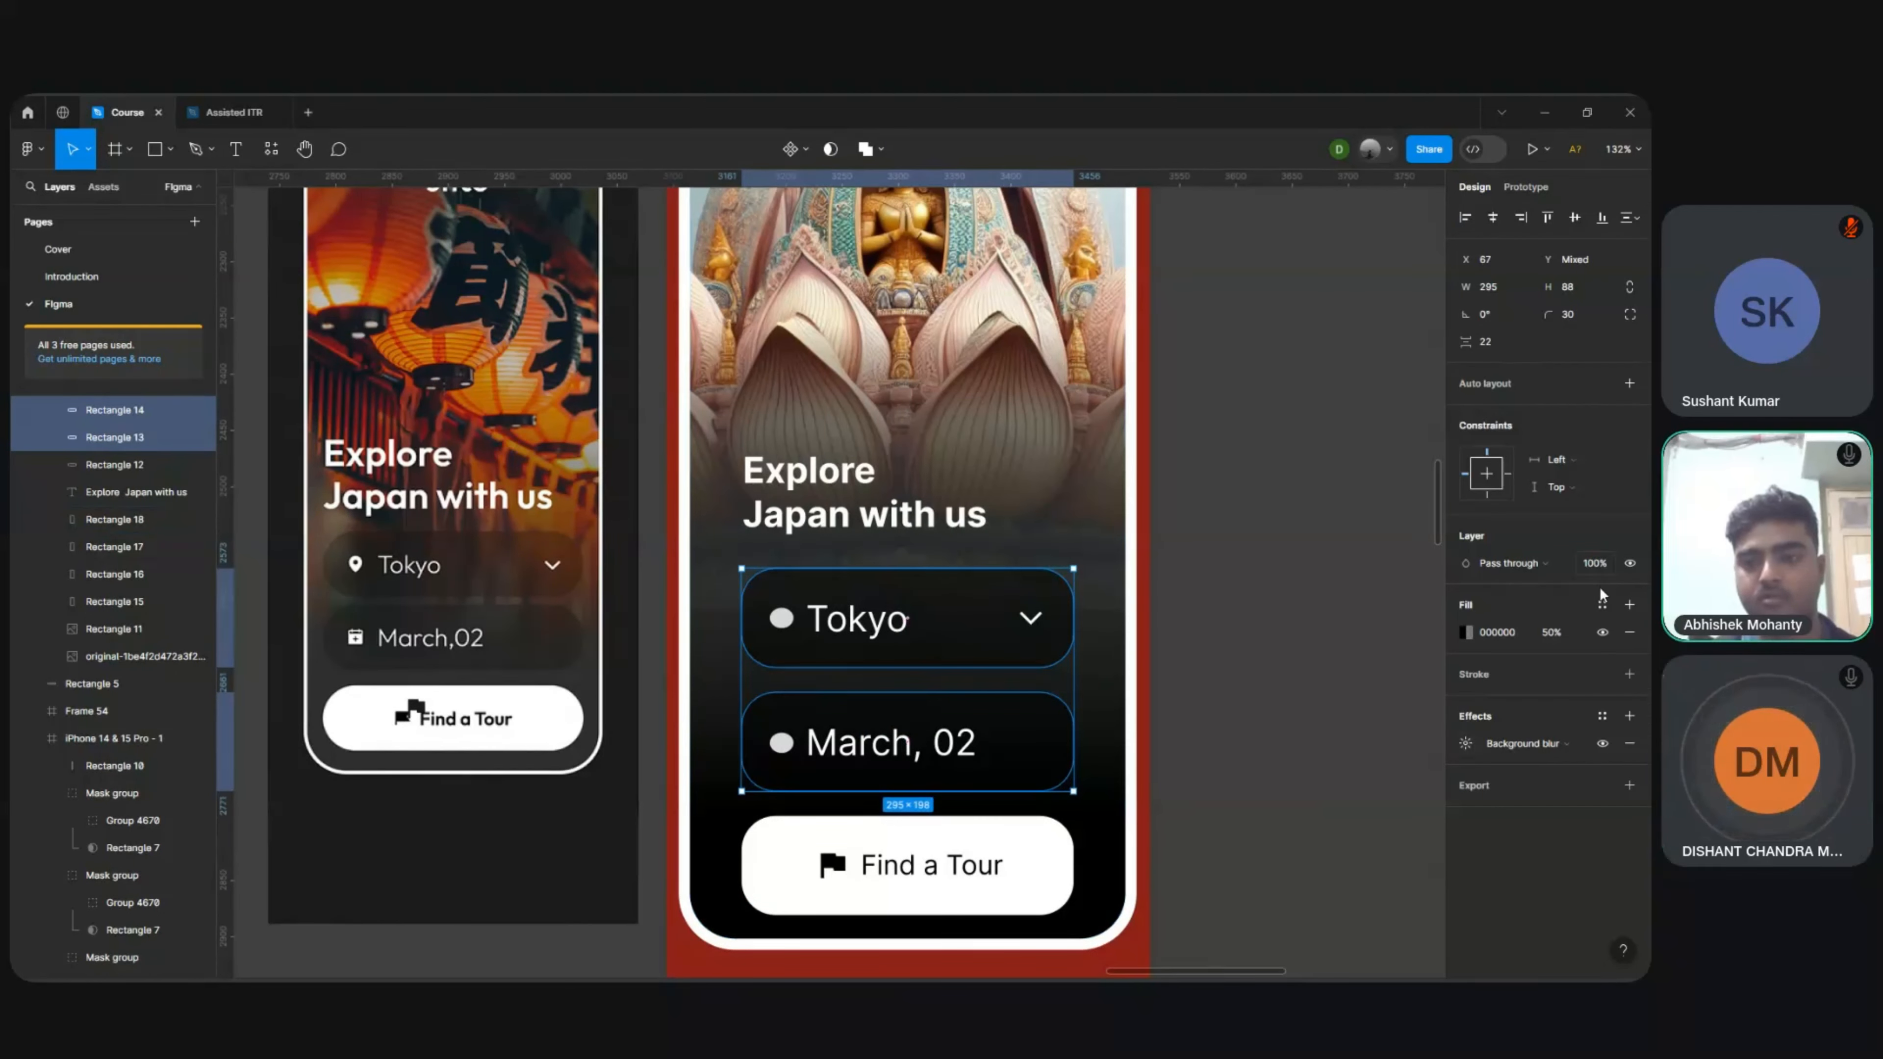
pyautogui.click(1554, 636)
pyautogui.write('20')
pyautogui.press('Return')
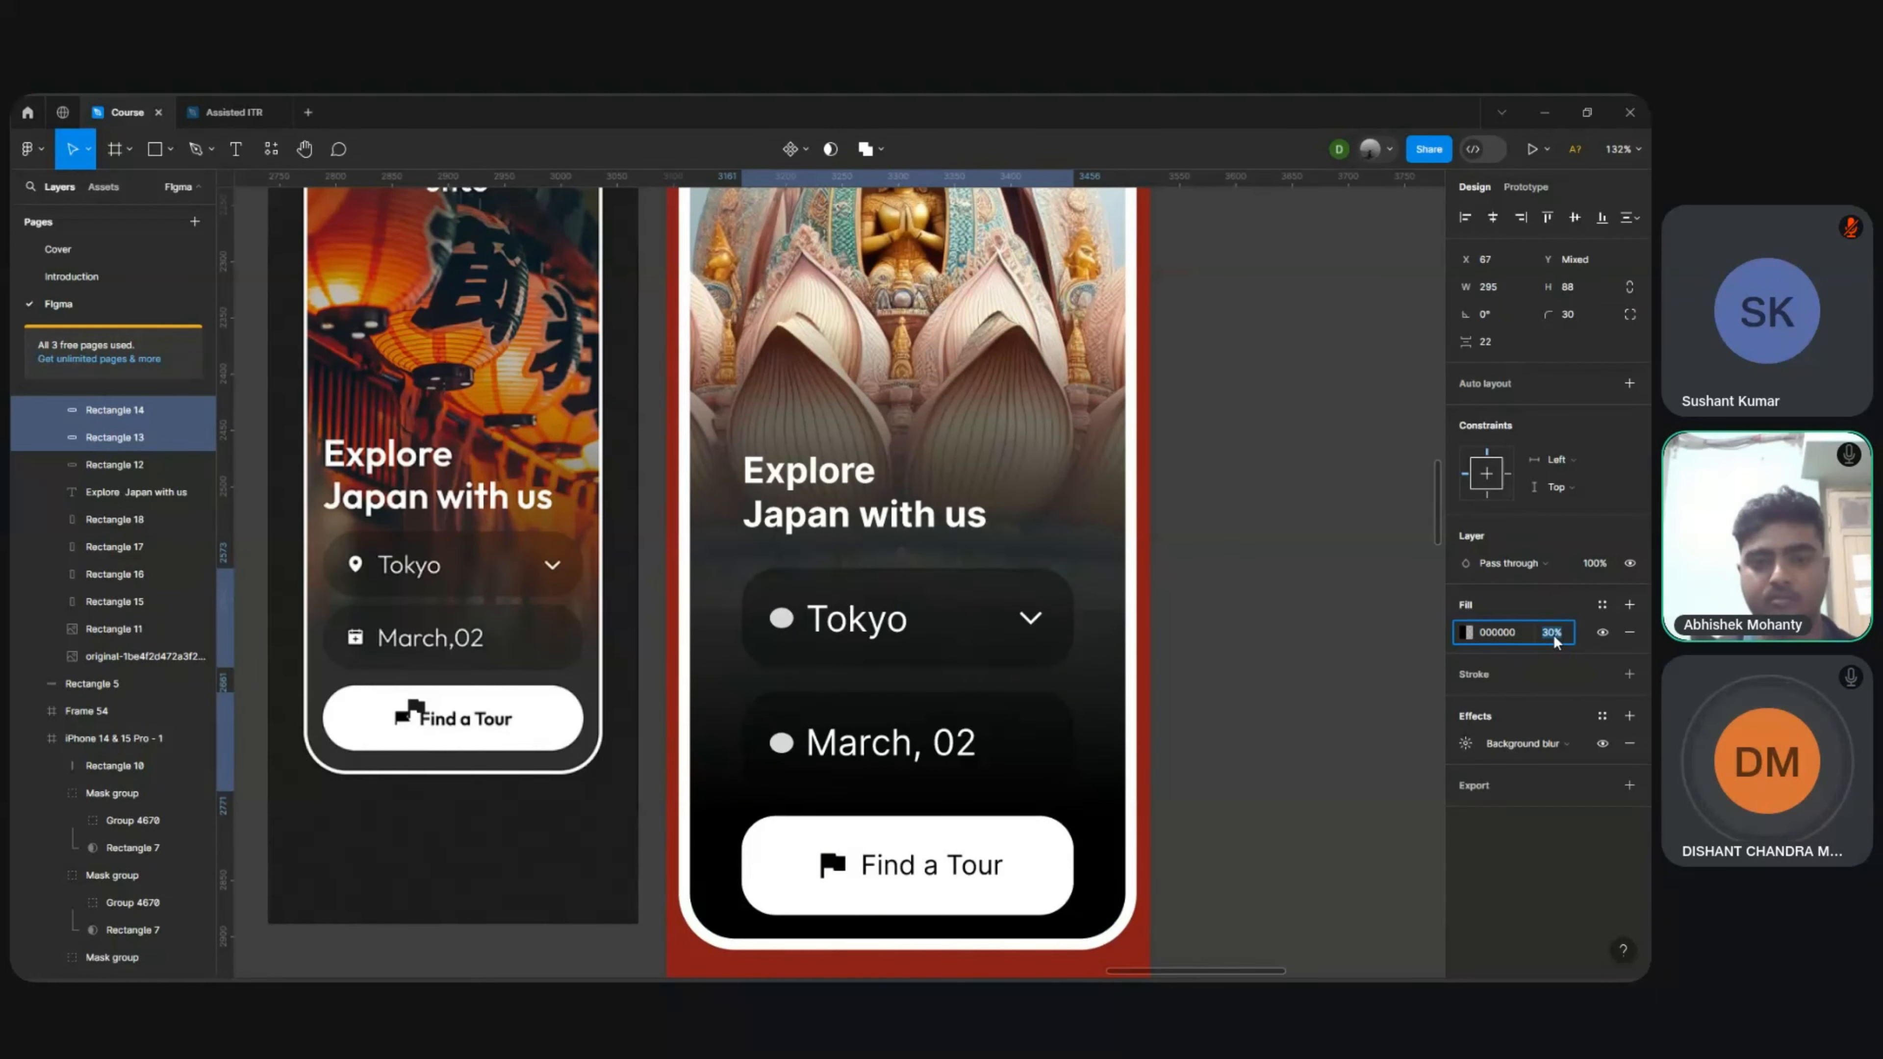
pyautogui.write('30')
pyautogui.press('Return')
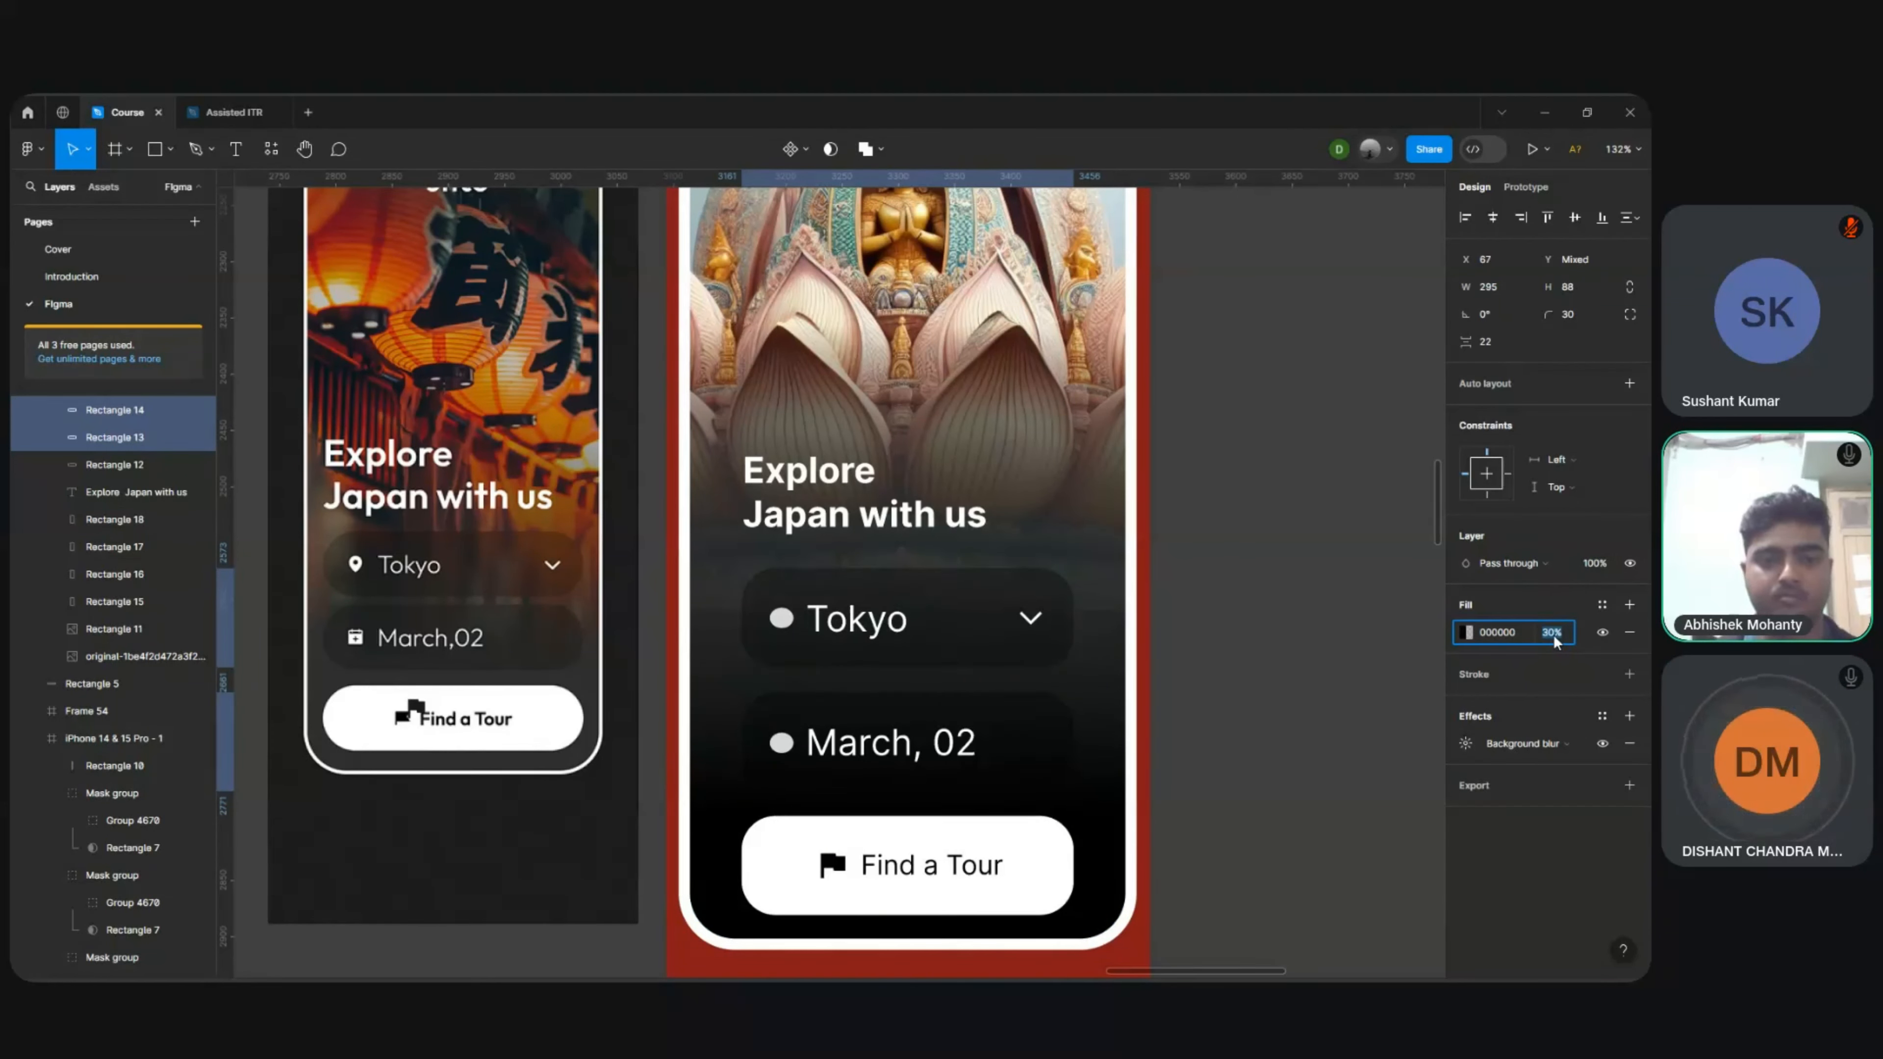
# Step: Delete the two topmost gradient overlays, Rectangle 18 and Rectangle 17
pyautogui.click(1114, 560)
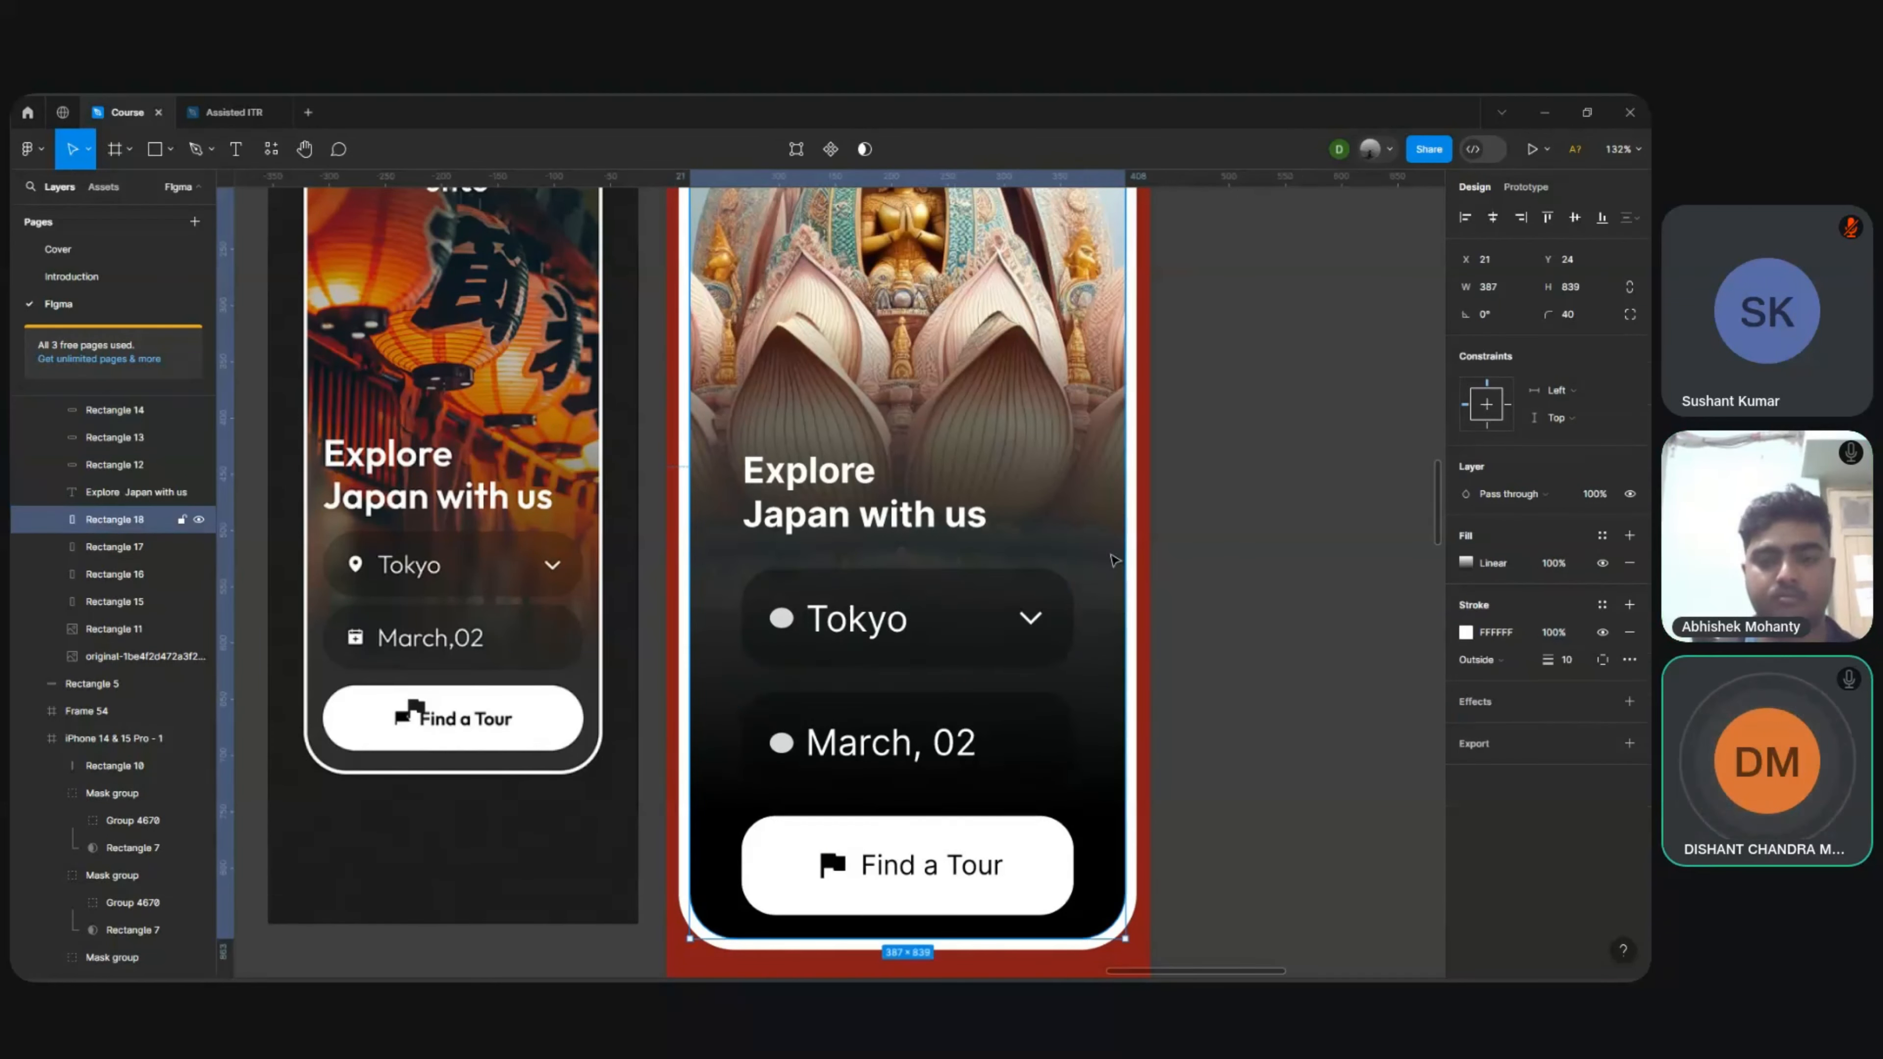
pyautogui.press('Delete')
pyautogui.click(1114, 560)
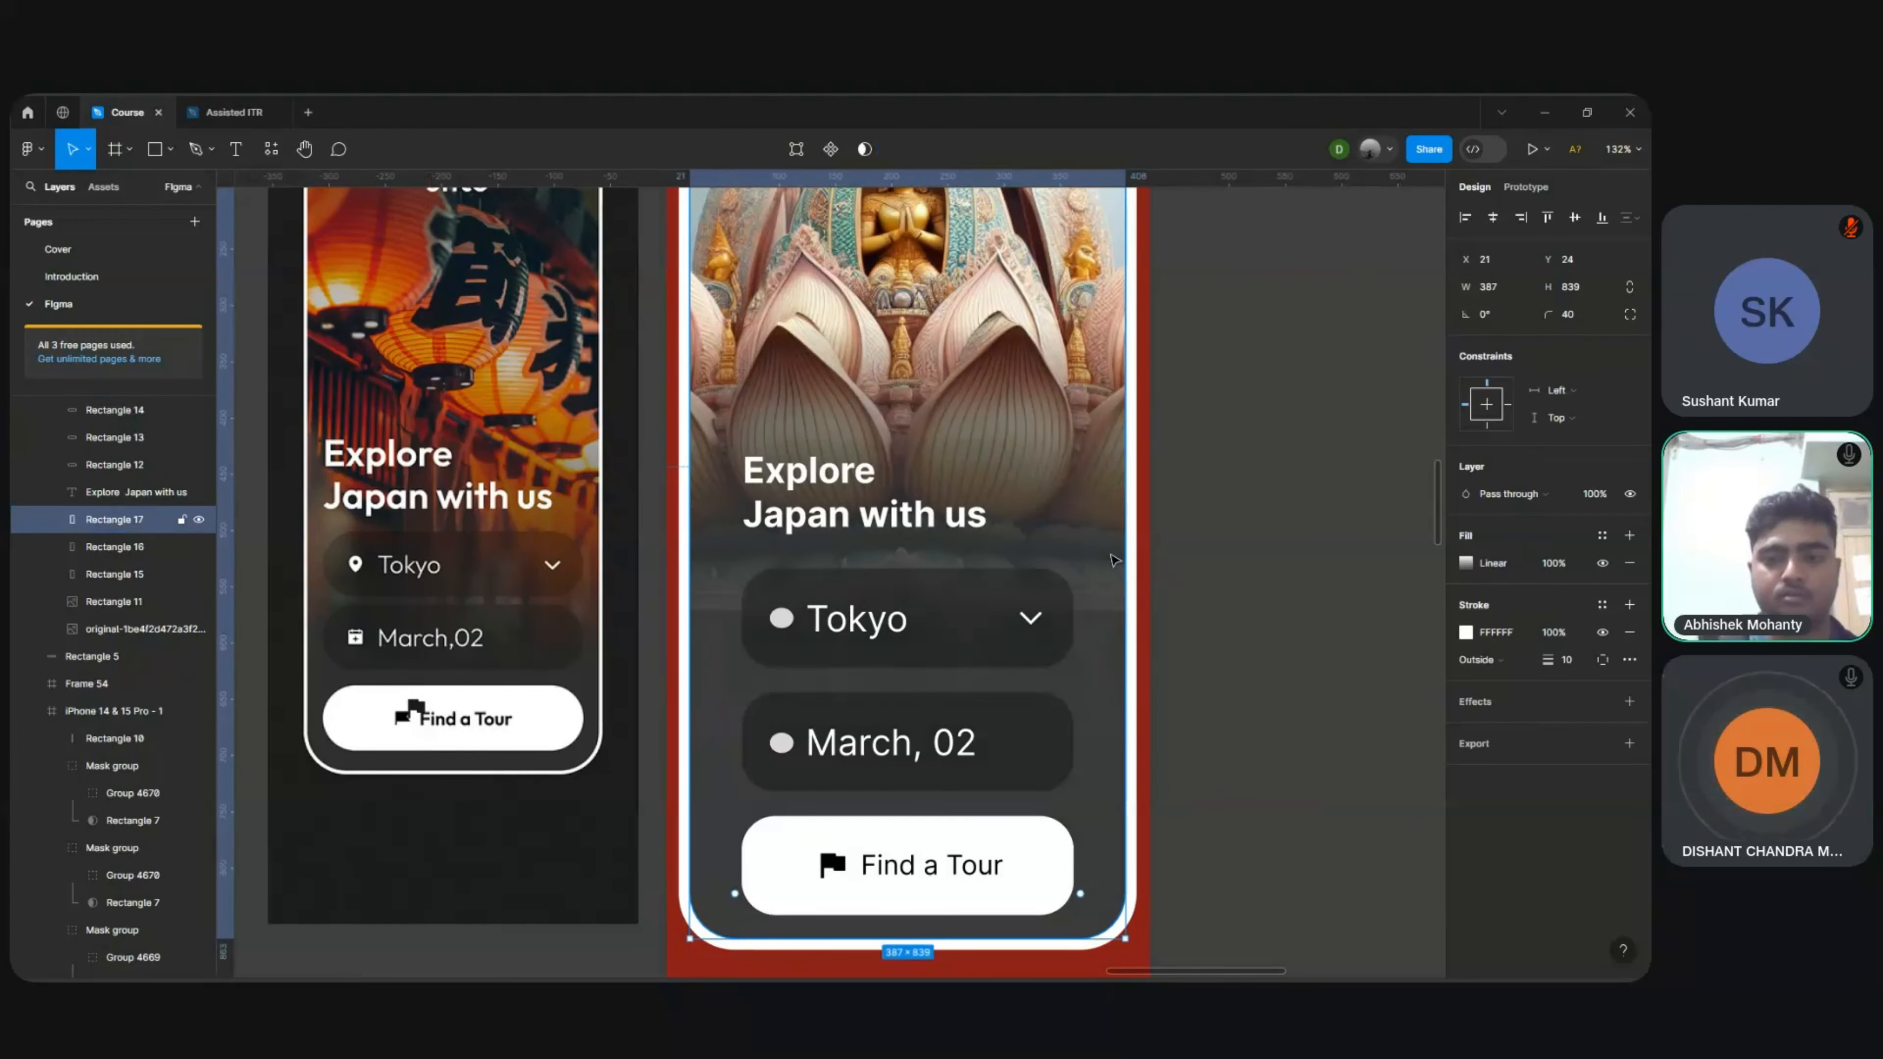
pyautogui.press('Delete')
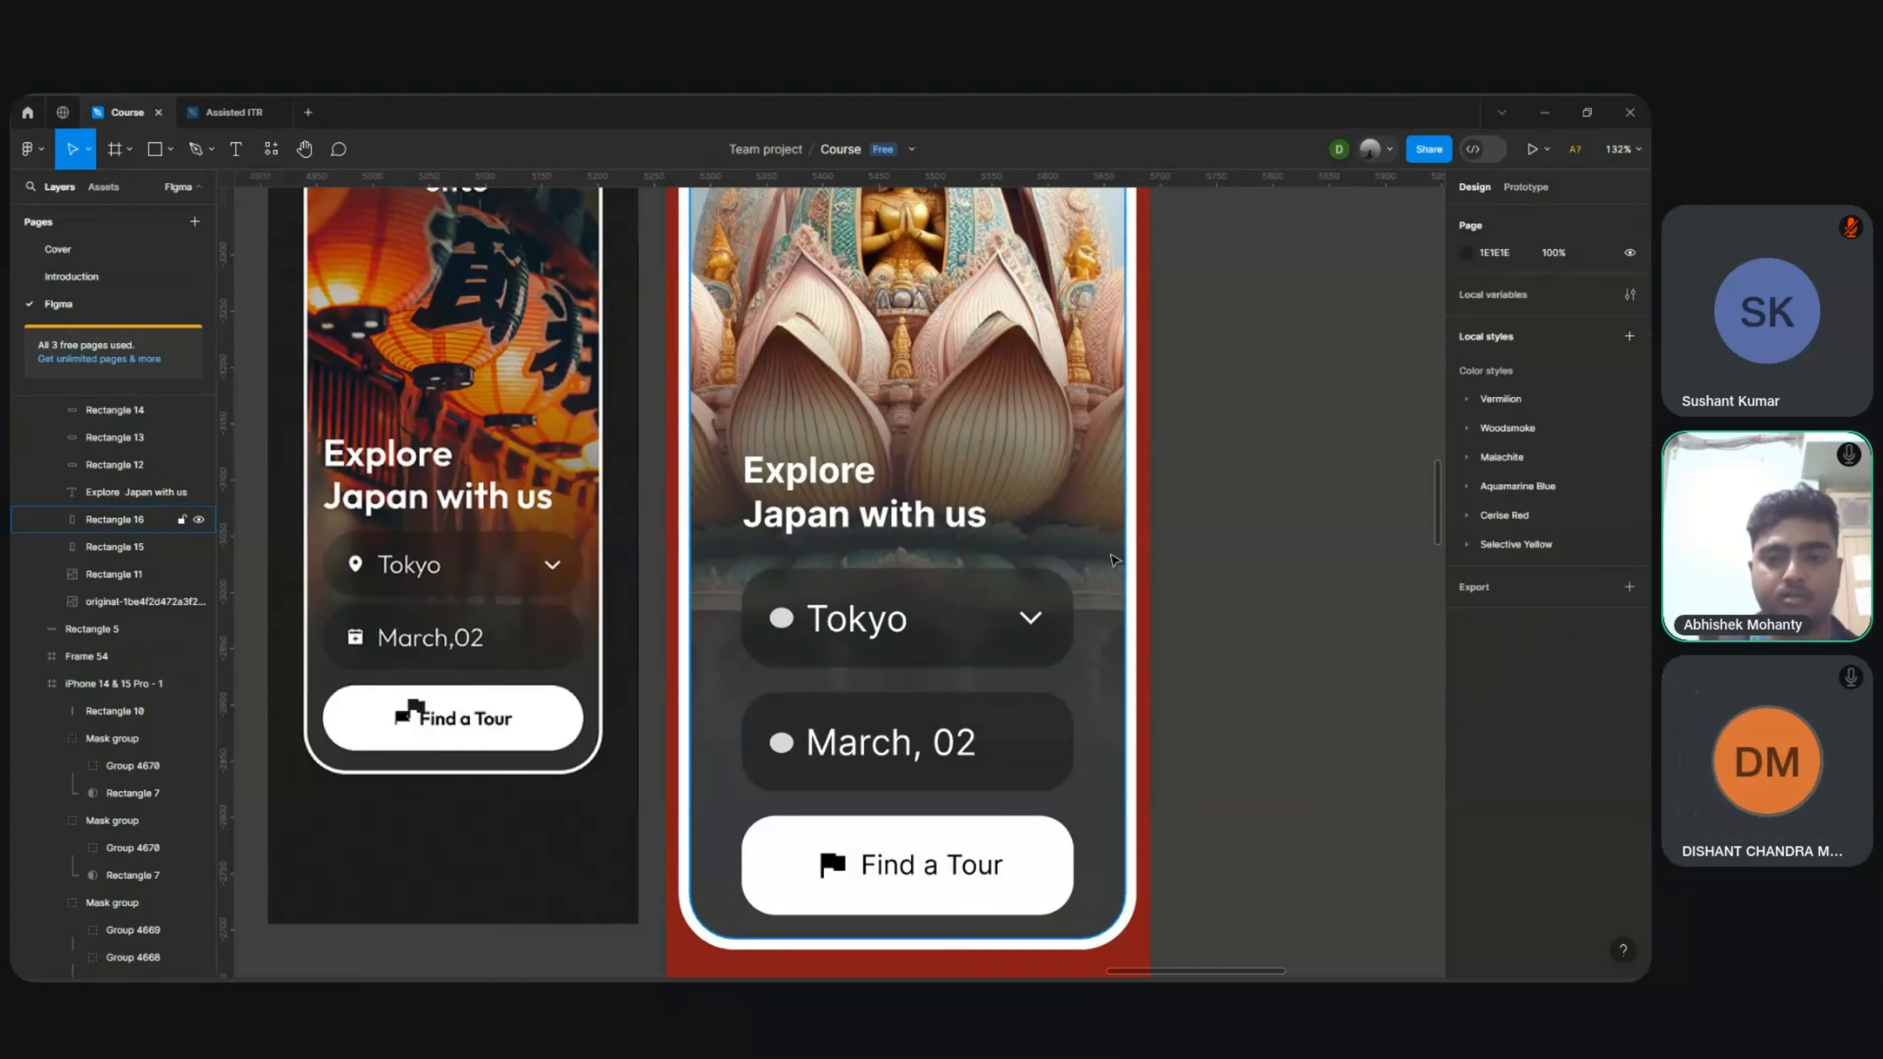
# Step: Change the end colour of the Rectangle 16 overlay's gradient to 161617 at 96.76% opacity, after trying black 000000
pyautogui.click(1114, 640)
pyautogui.click(1466, 562)
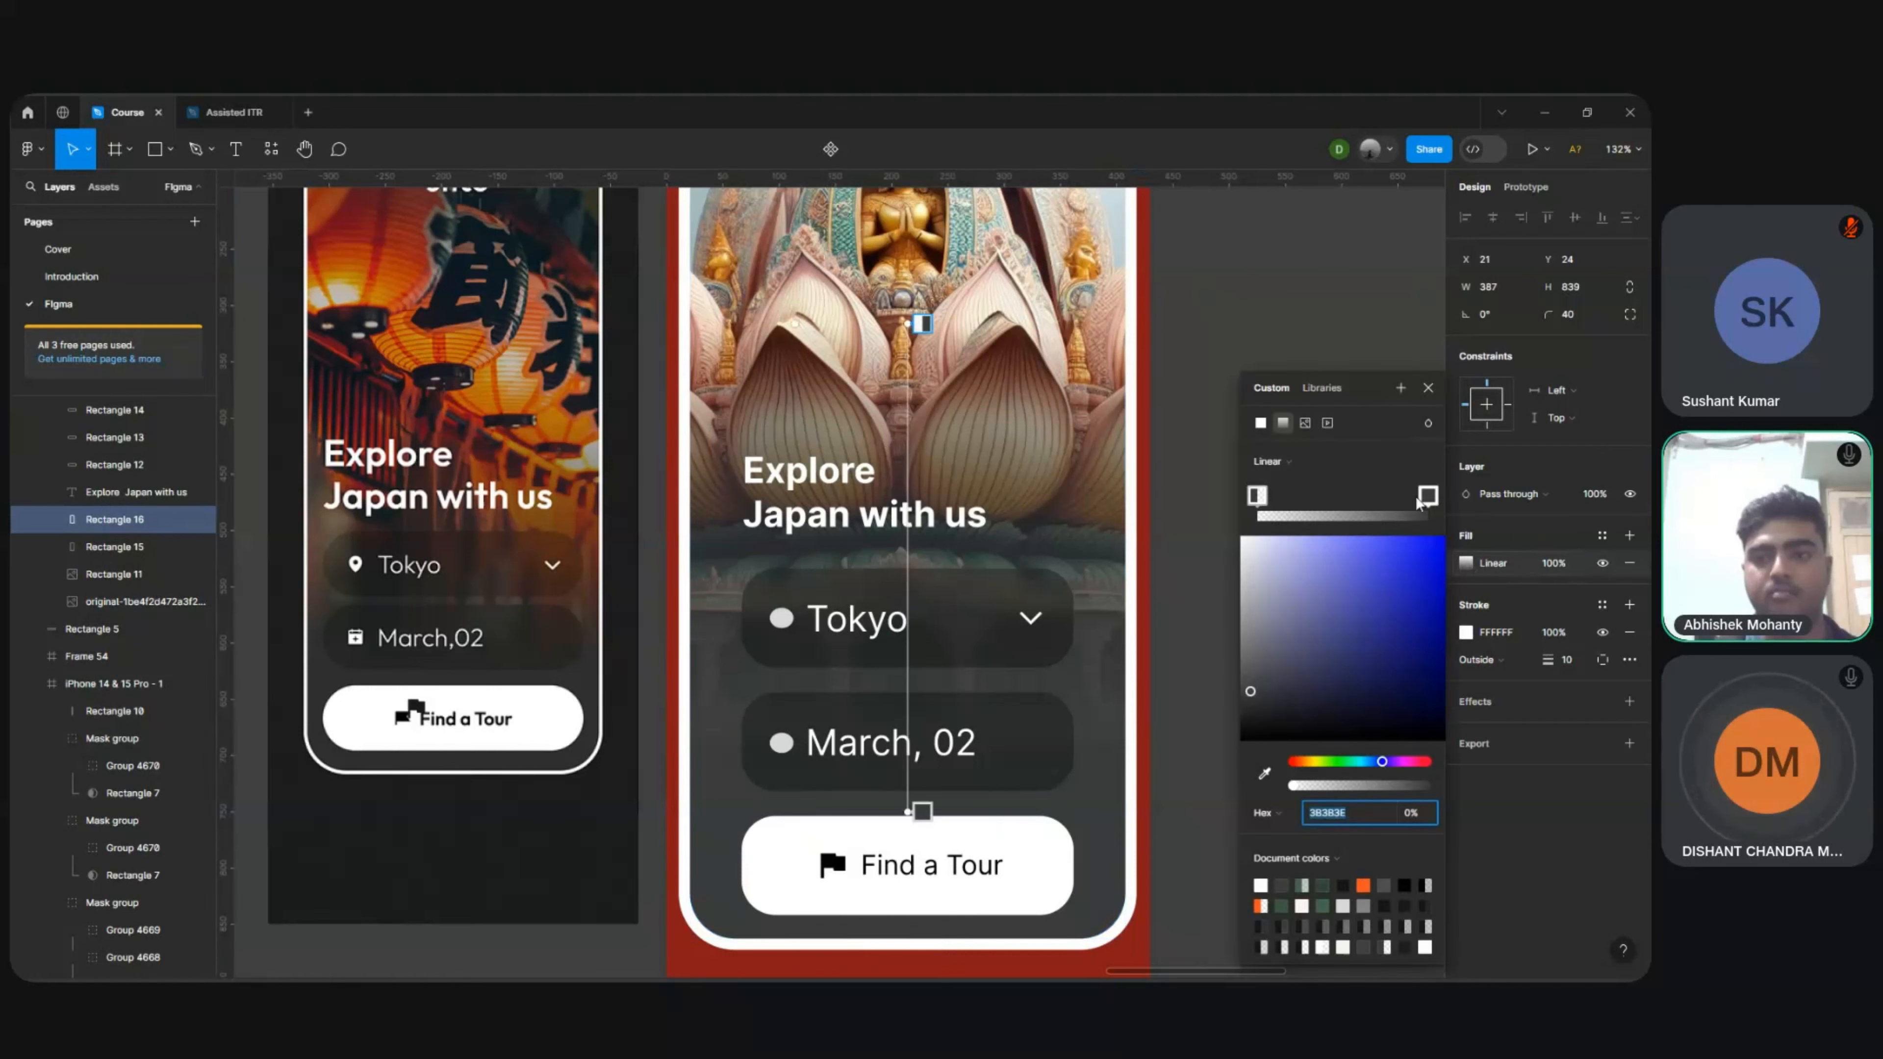
pyautogui.click(1427, 497)
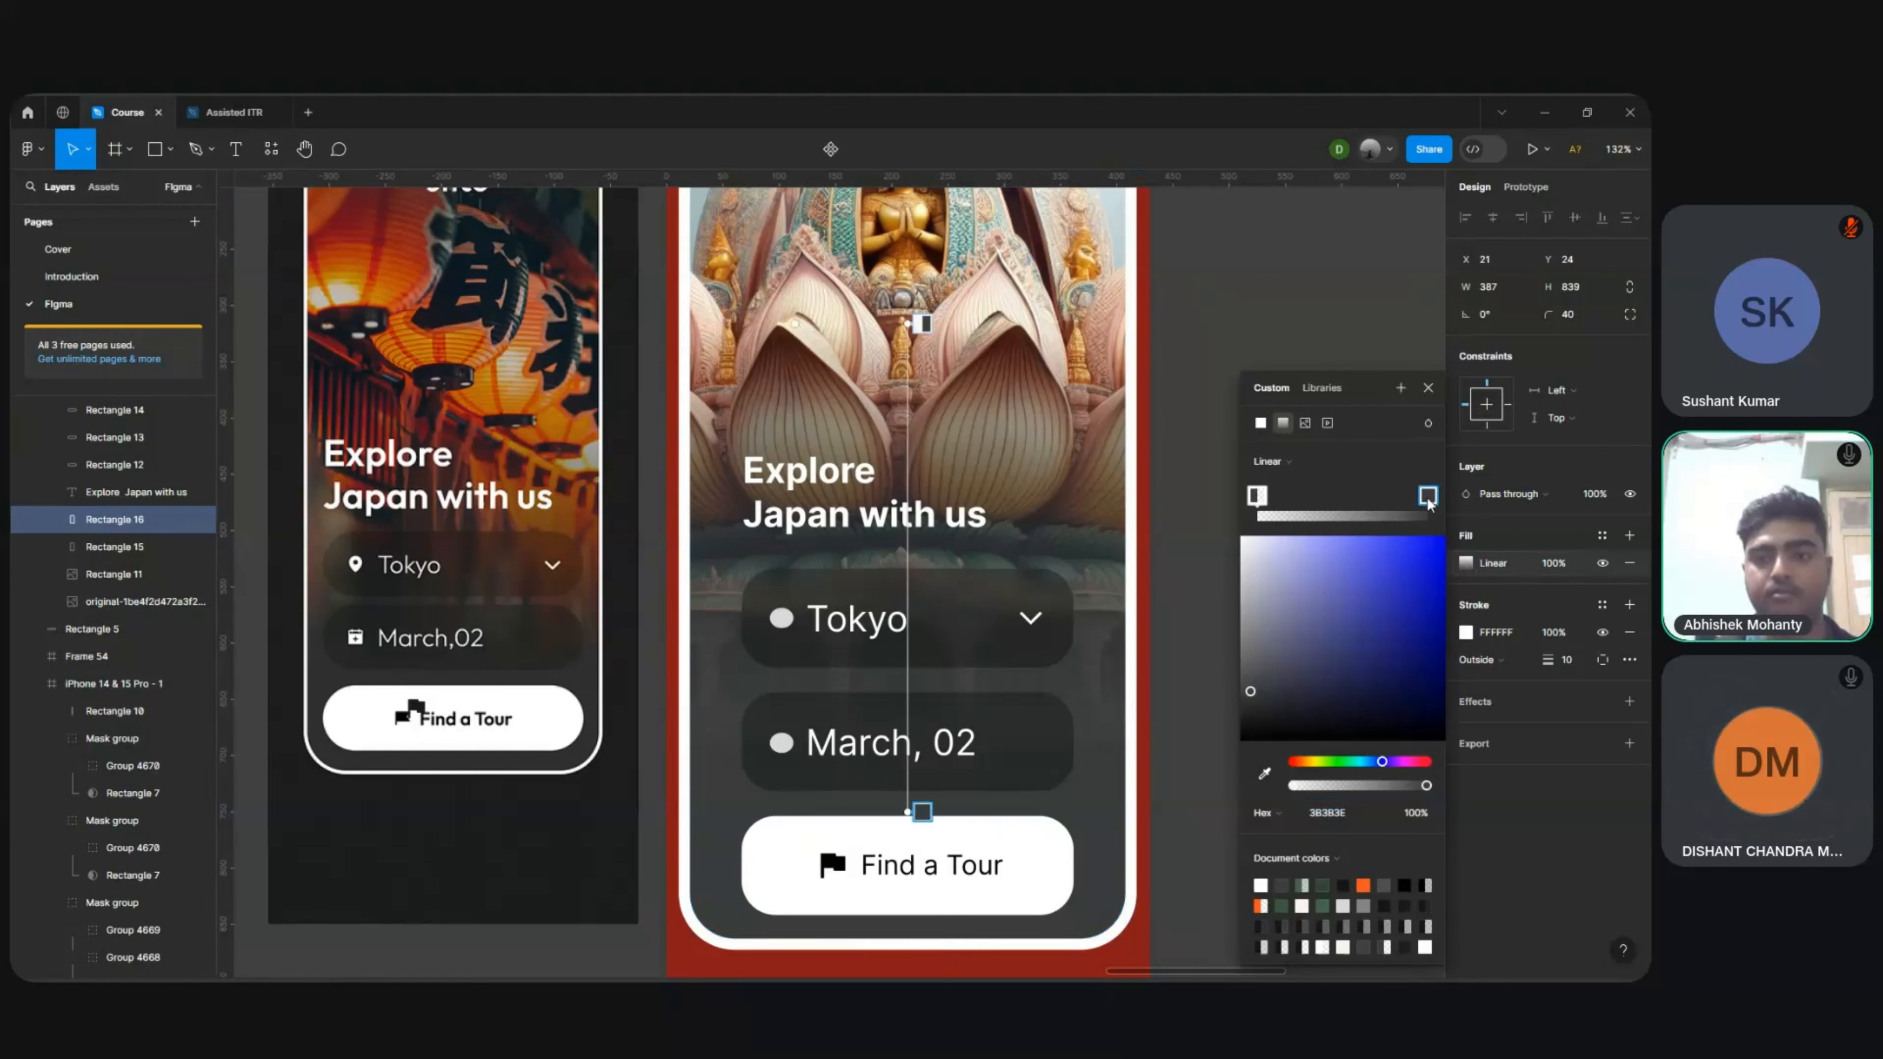
pyautogui.click(1412, 886)
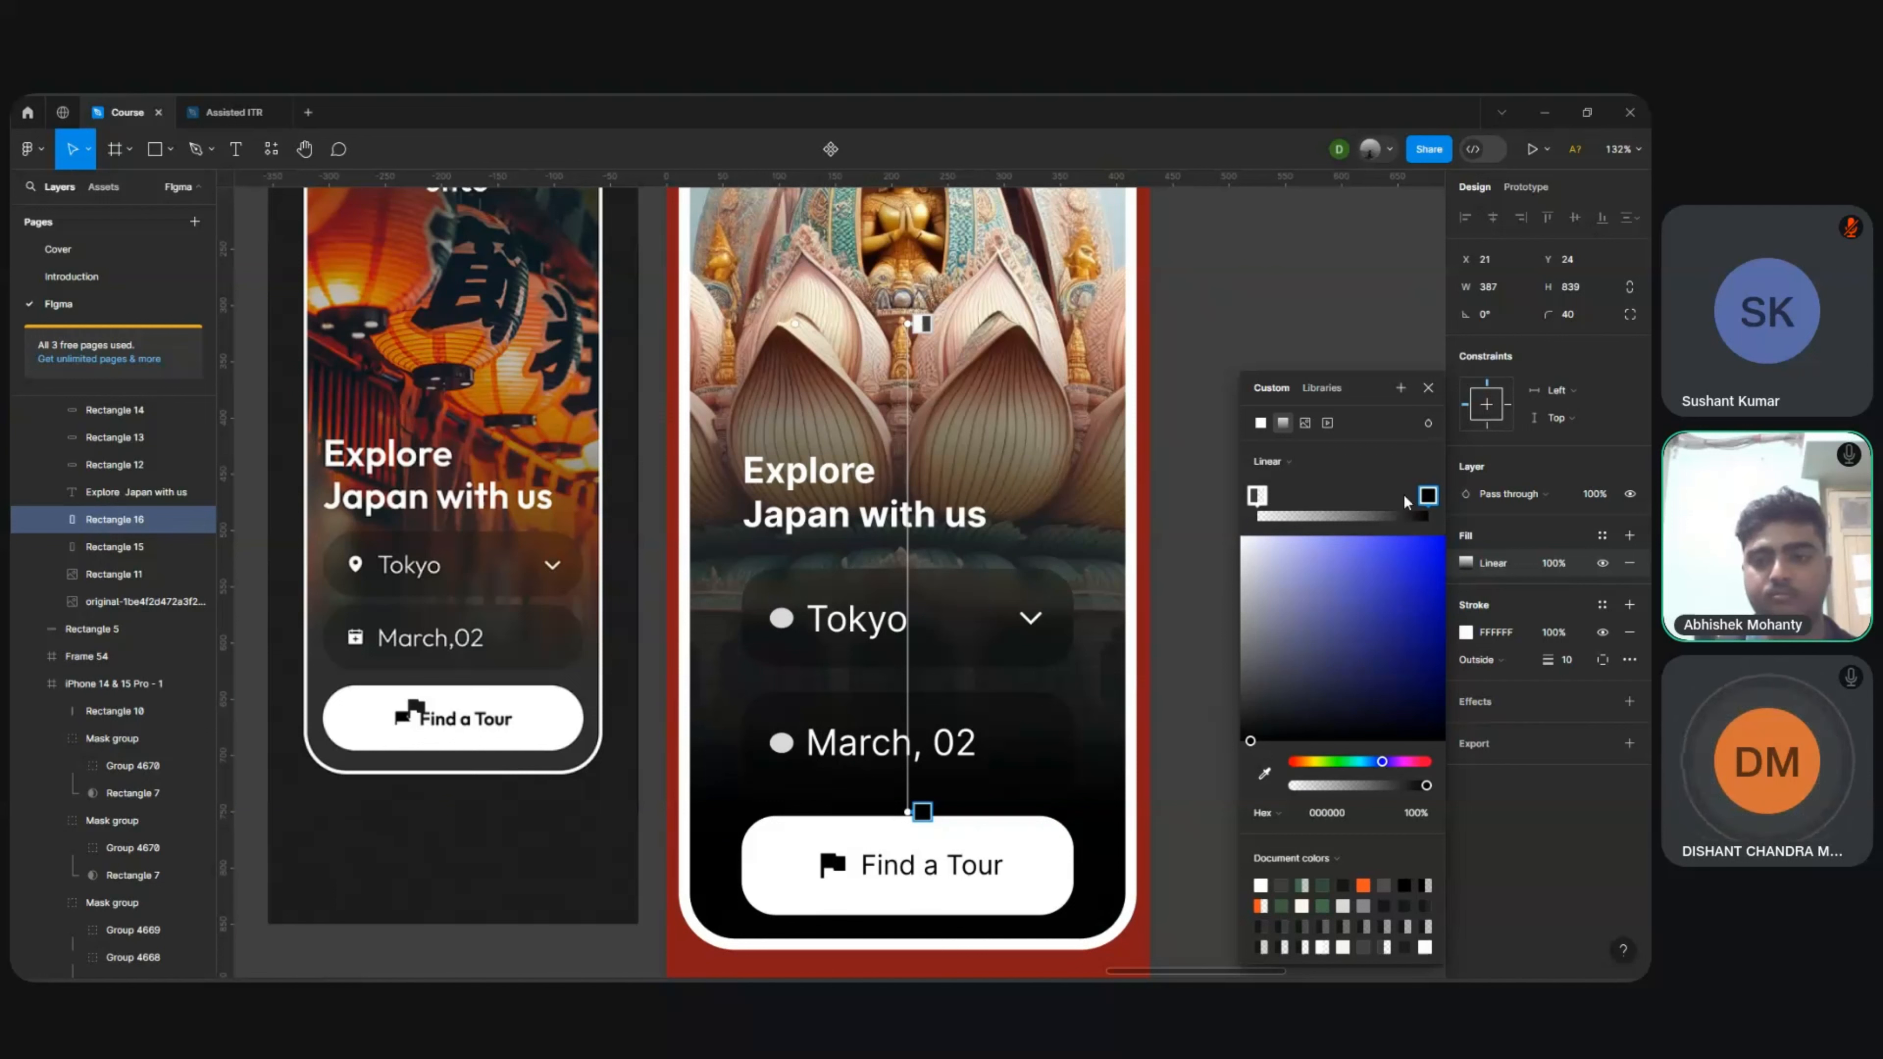
pyautogui.click(1404, 905)
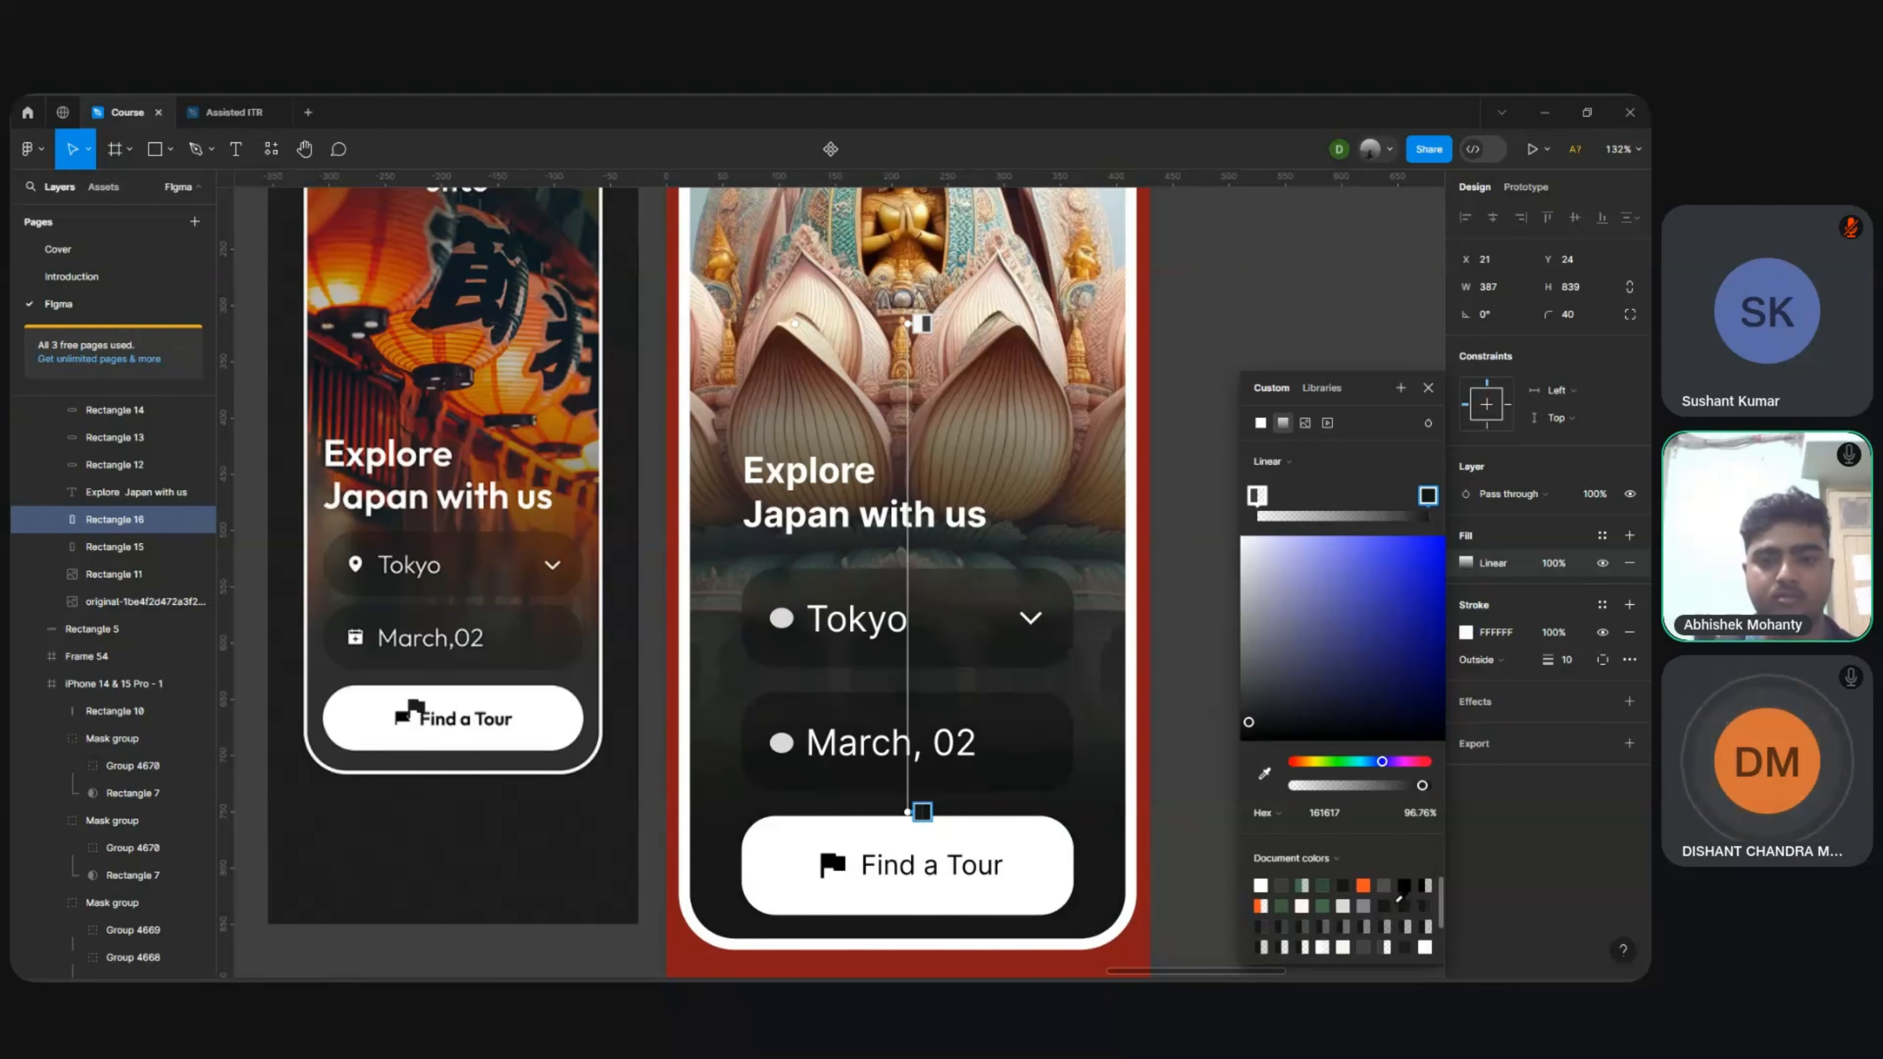
pyautogui.click(1195, 716)
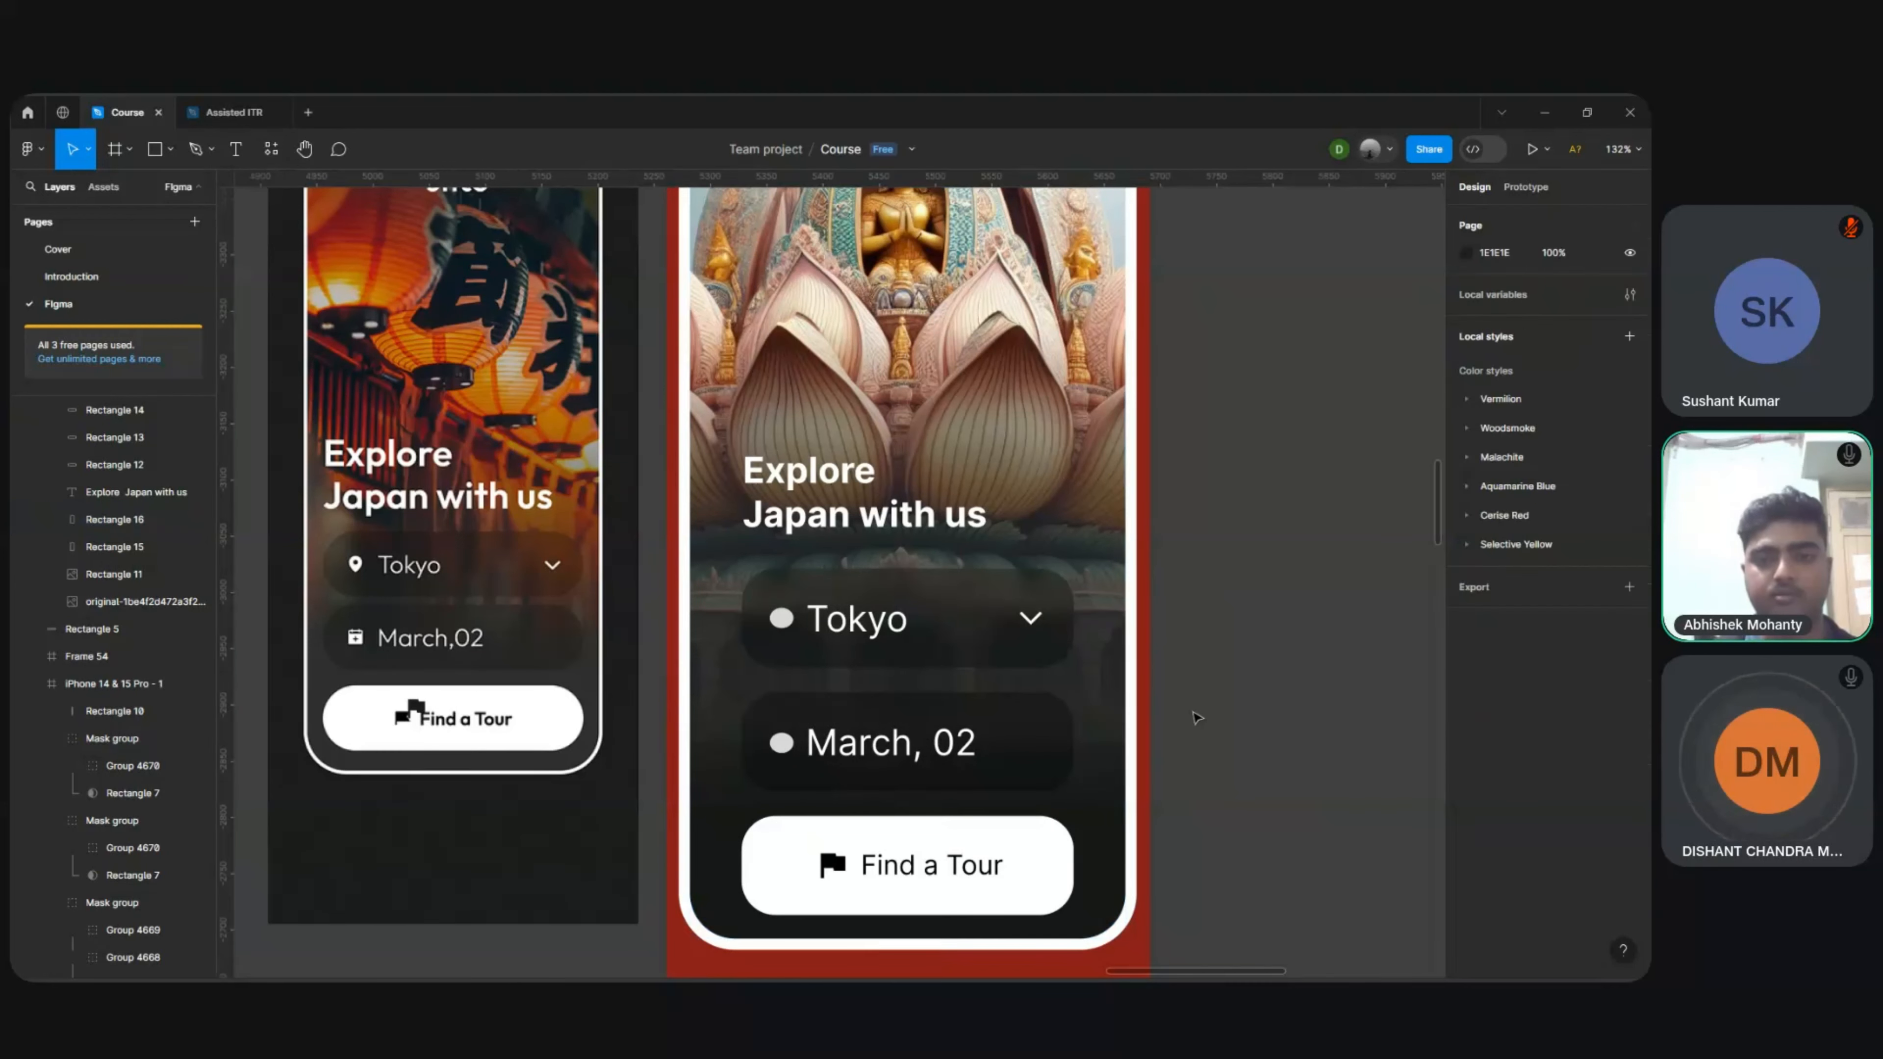
pyautogui.scroll(-5, 1195, 716)
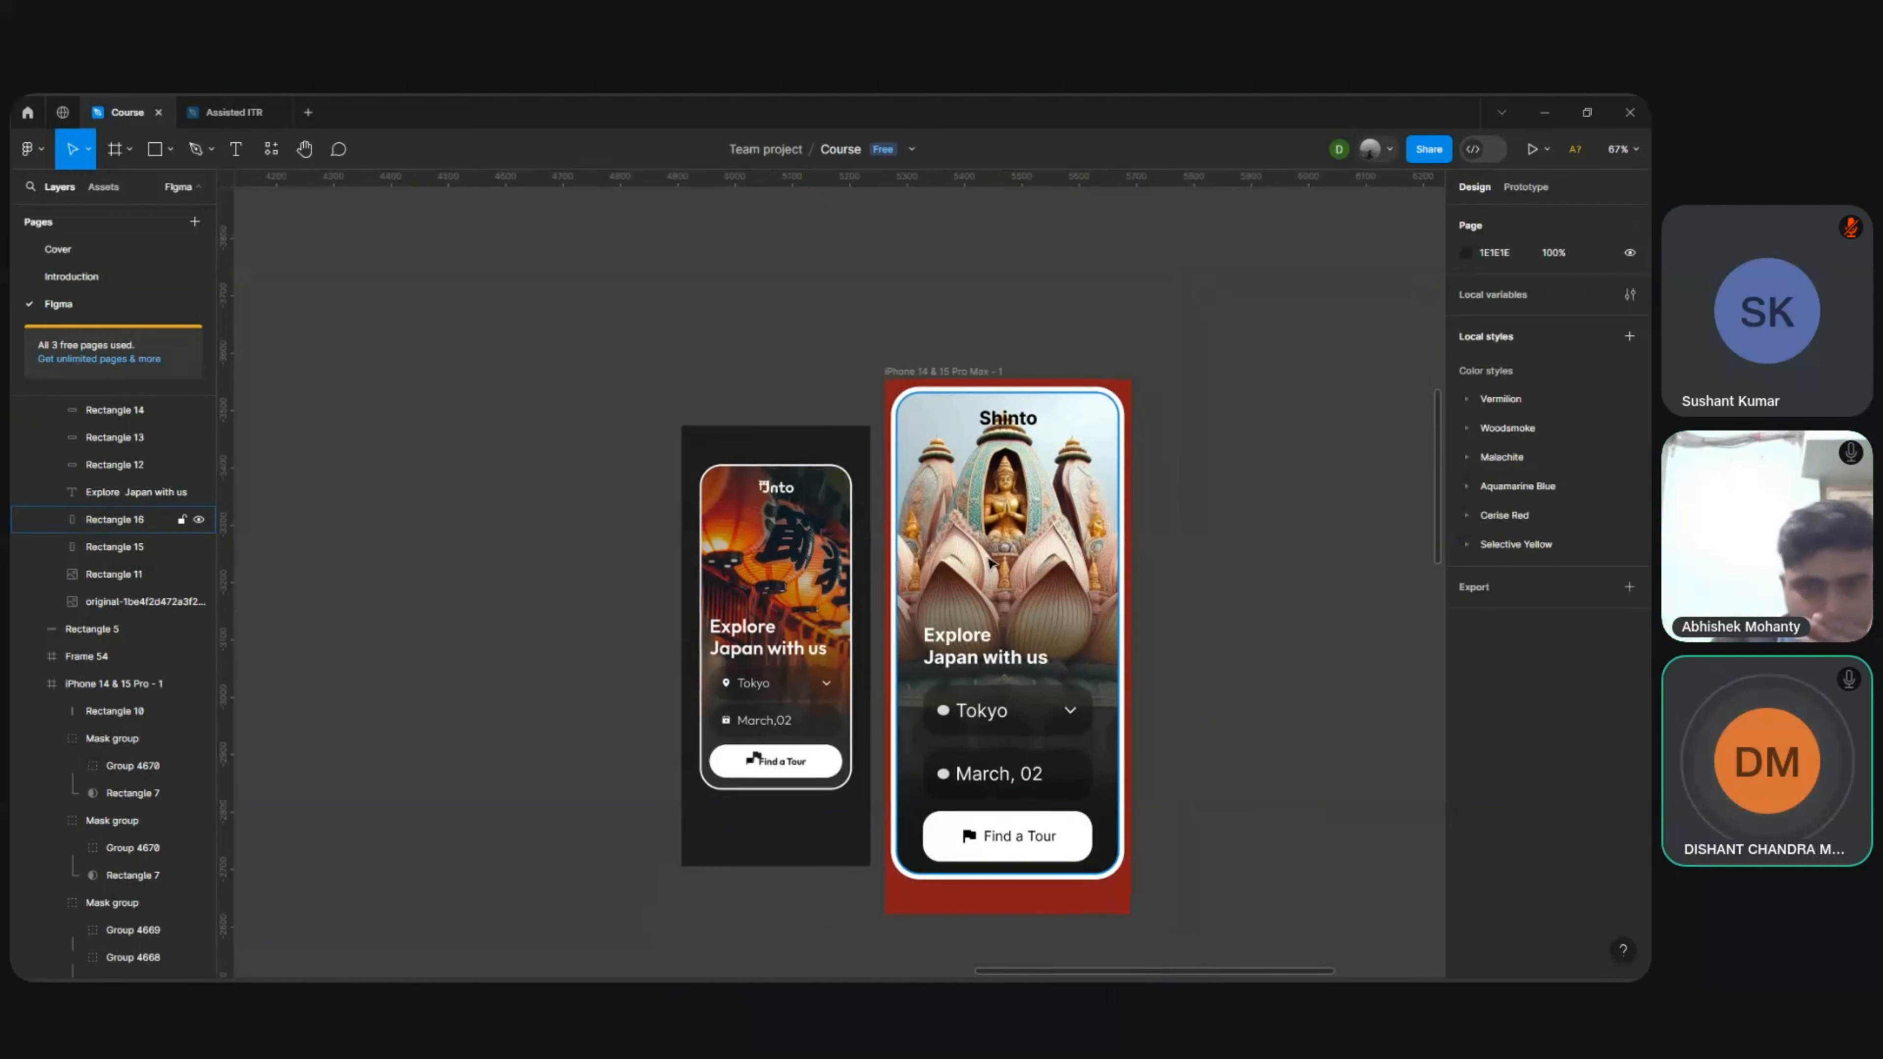
# Step: Raise the corner radius of the Tokyo field, the March, 02 field and the Find a Tour button to 90
pyautogui.click(1043, 713)
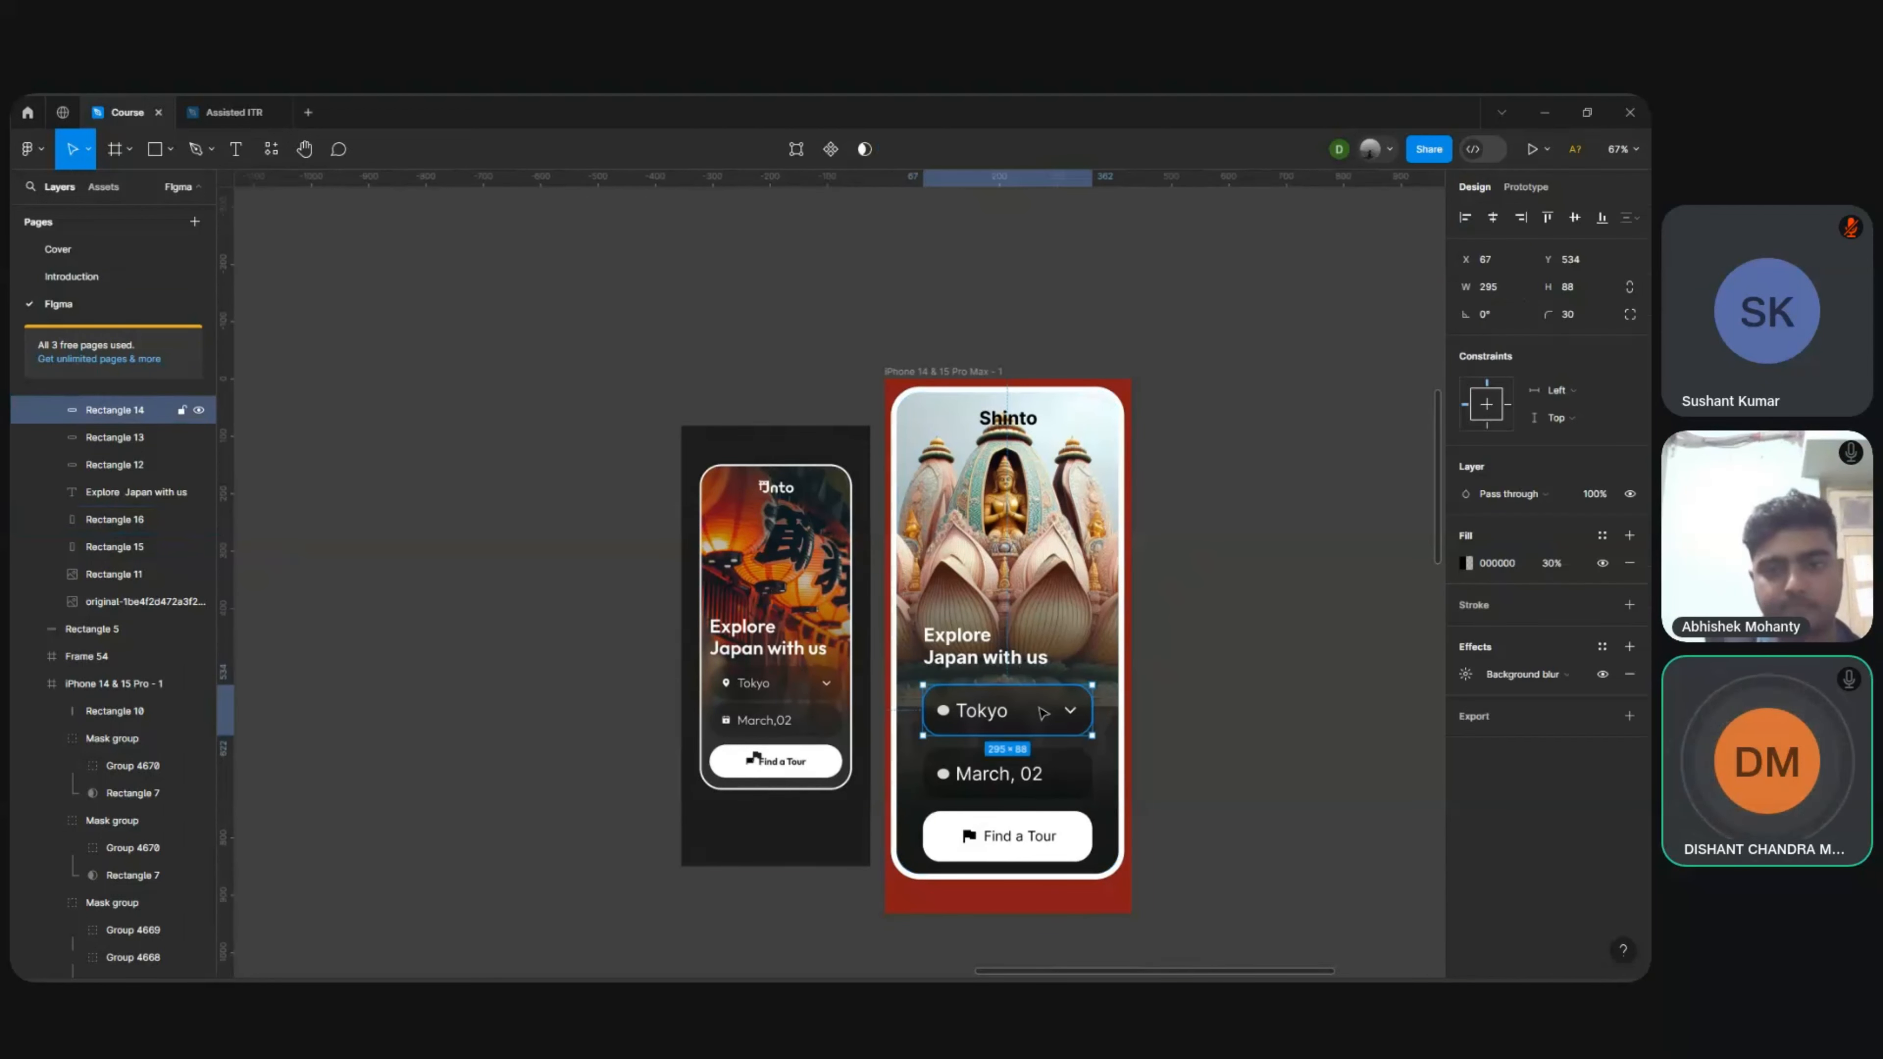
pyautogui.click(1247, 705)
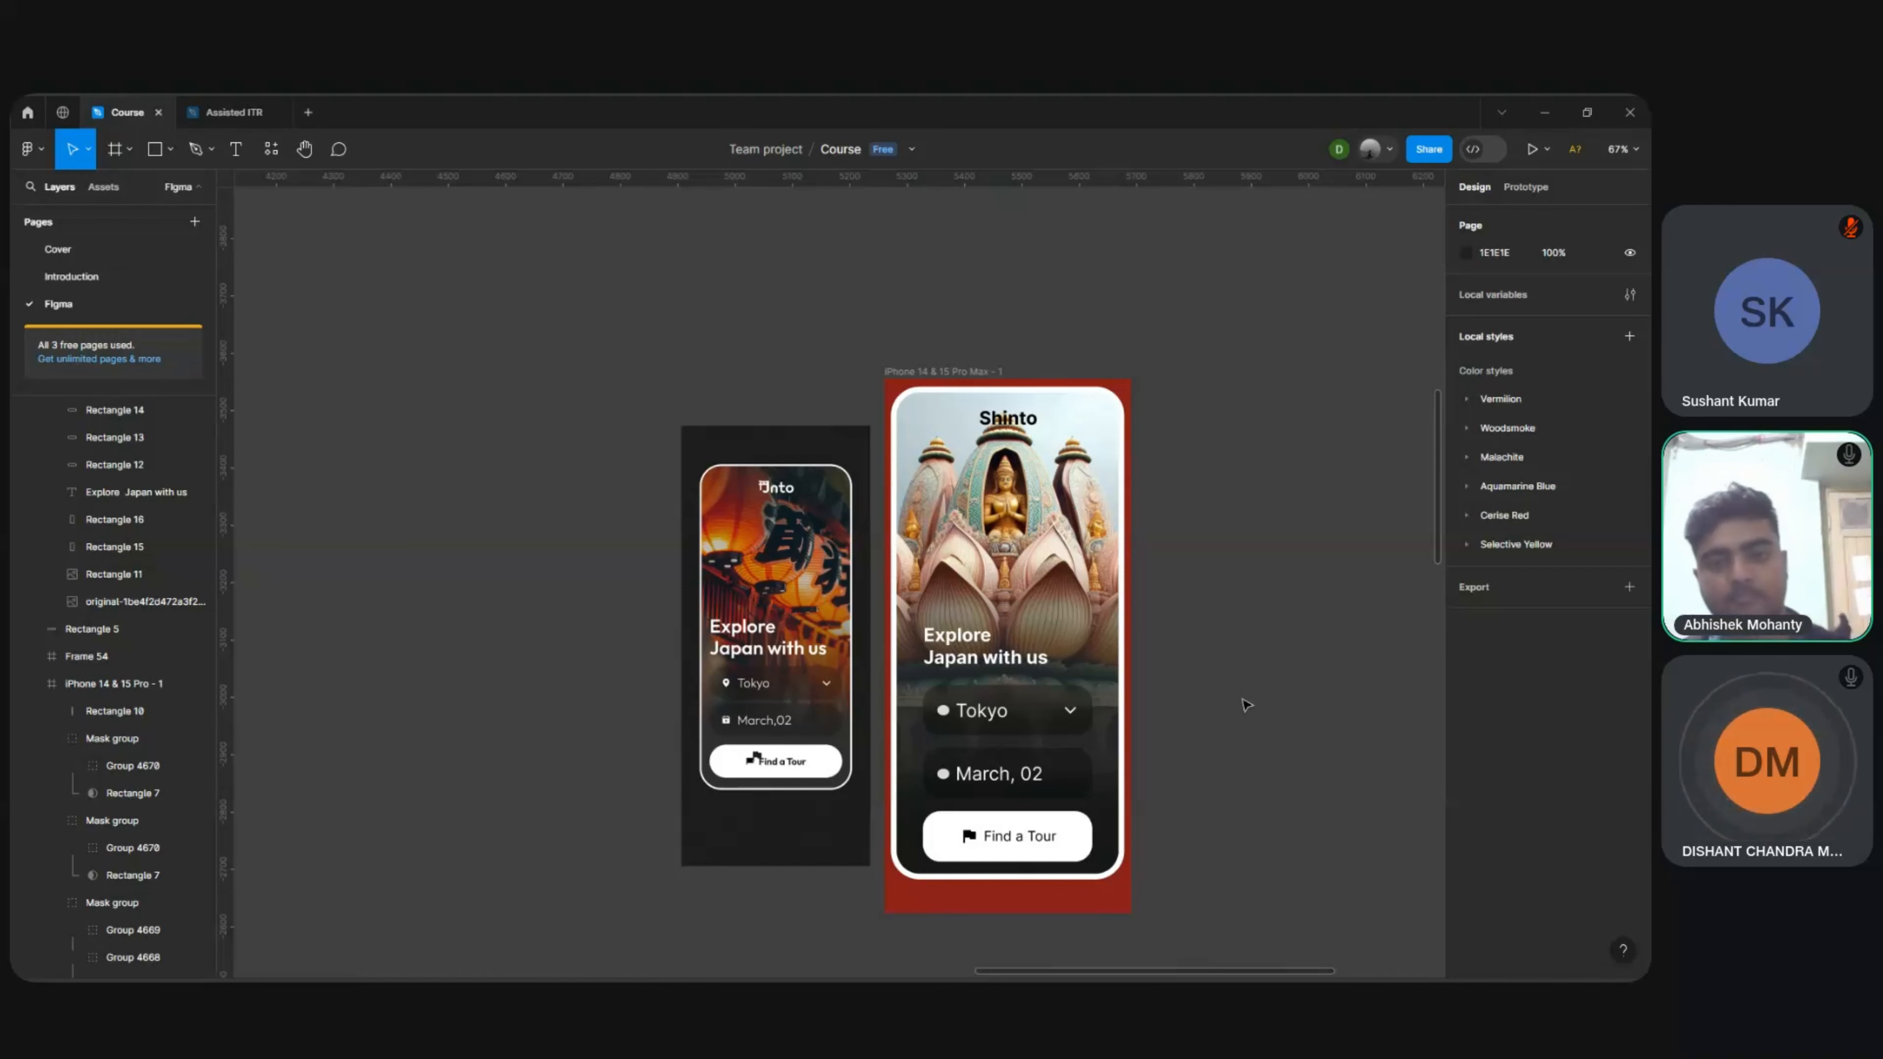
pyautogui.scroll(5, 1246, 705)
pyautogui.scroll(-3, 1244, 702)
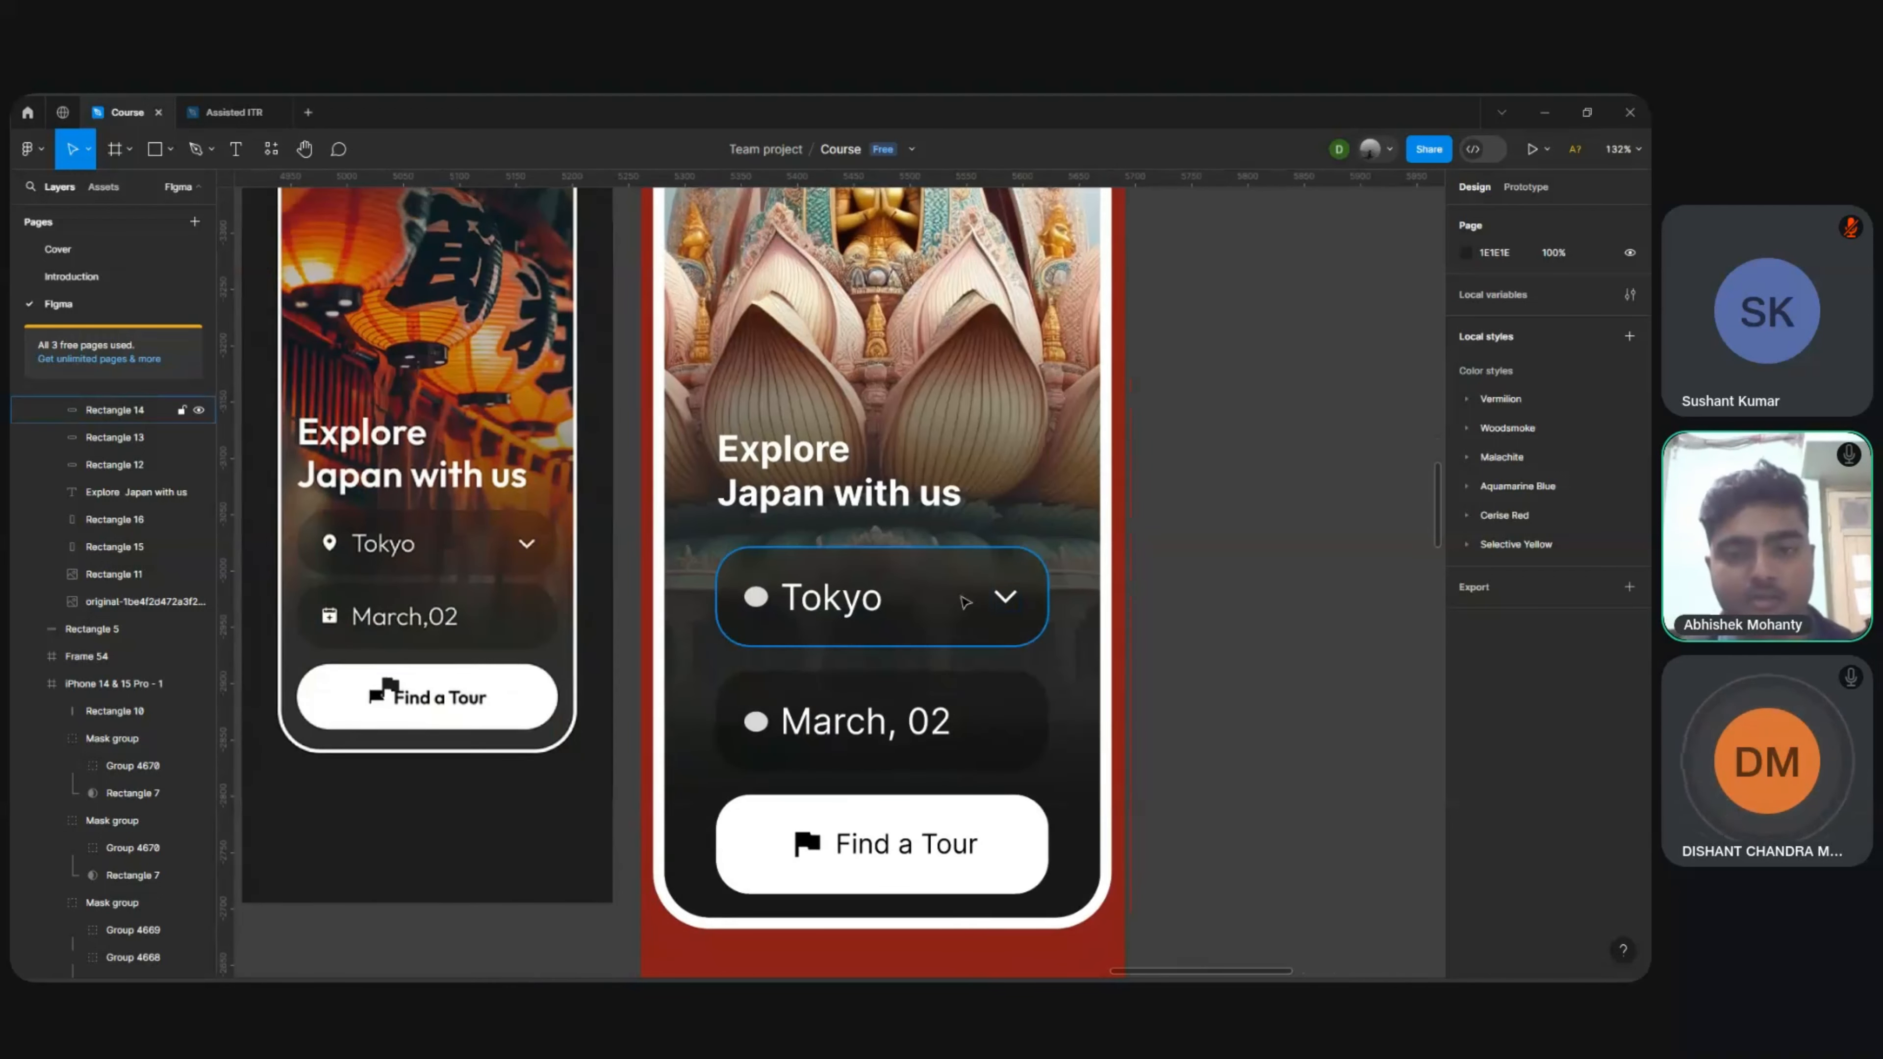
pyautogui.click(962, 599)
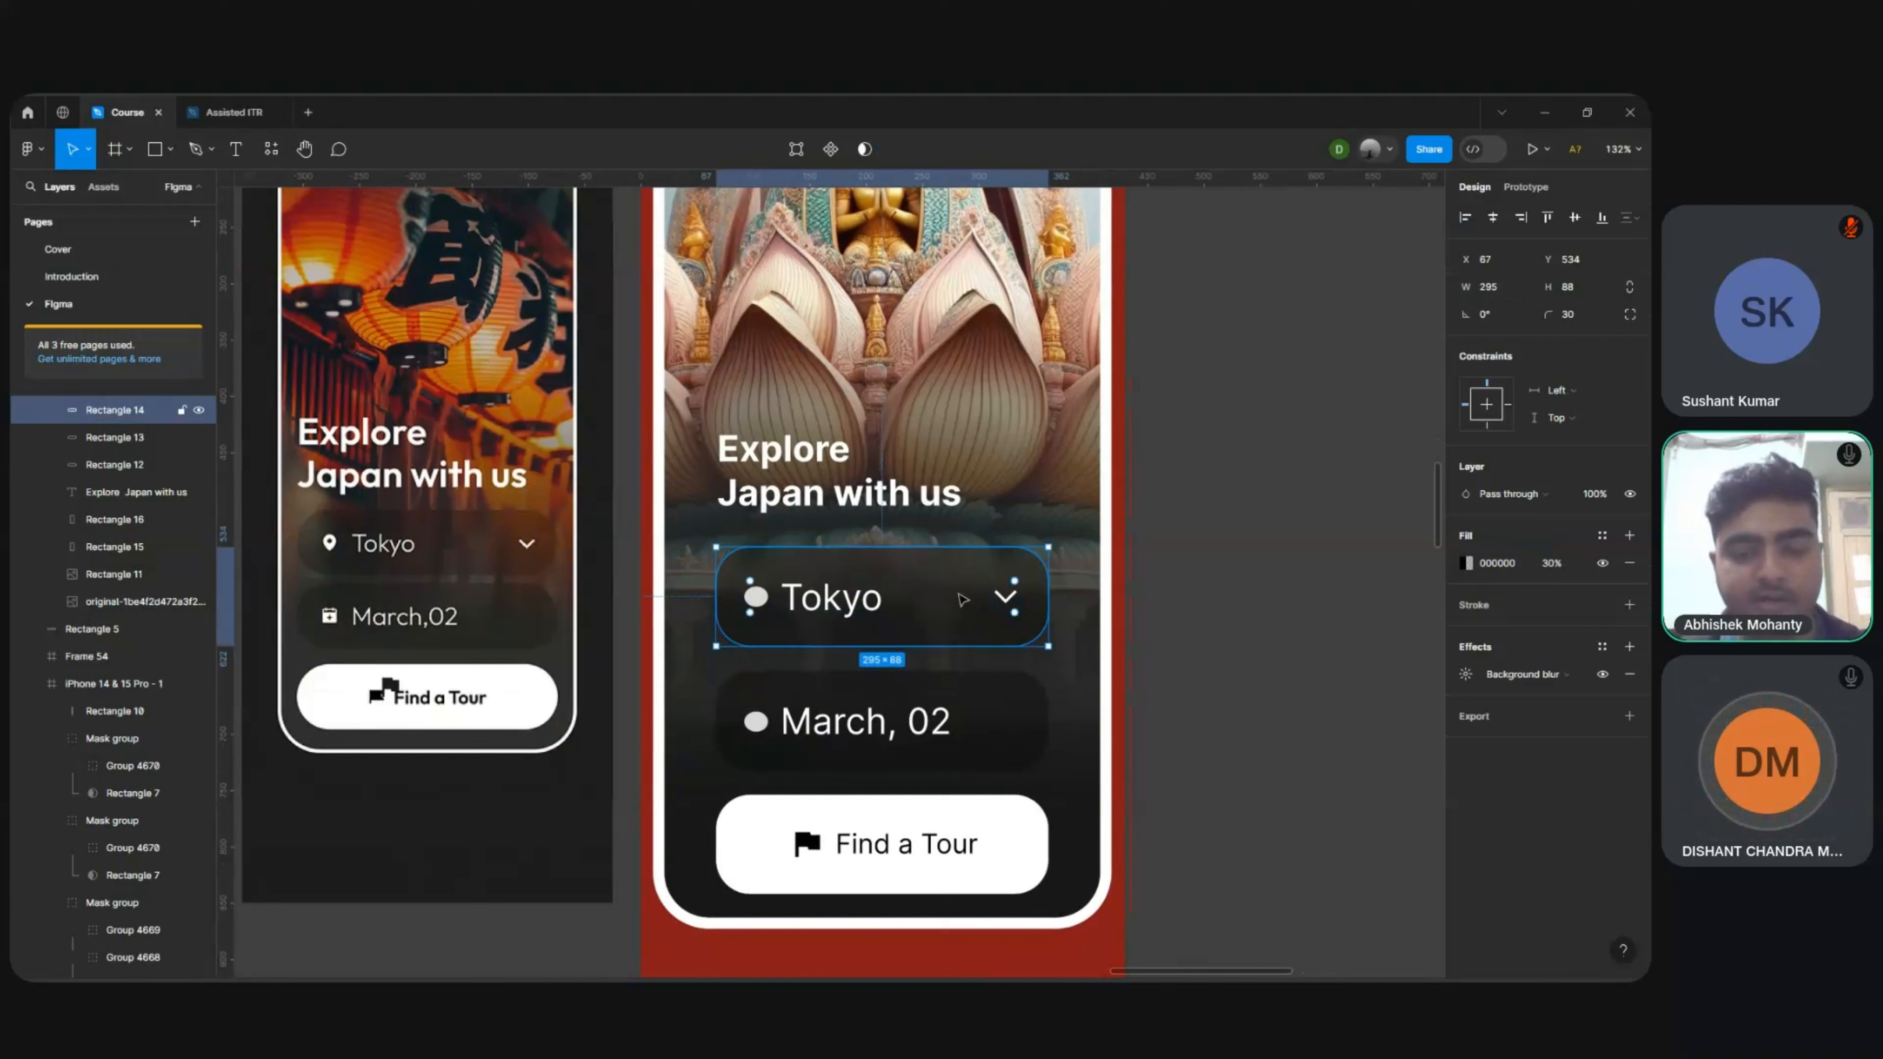
pyautogui.keyDown('shift'); pyautogui.click(986, 710); pyautogui.keyUp('shift')
pyautogui.keyDown('shift'); pyautogui.click(1010, 816); pyautogui.keyUp('shift')
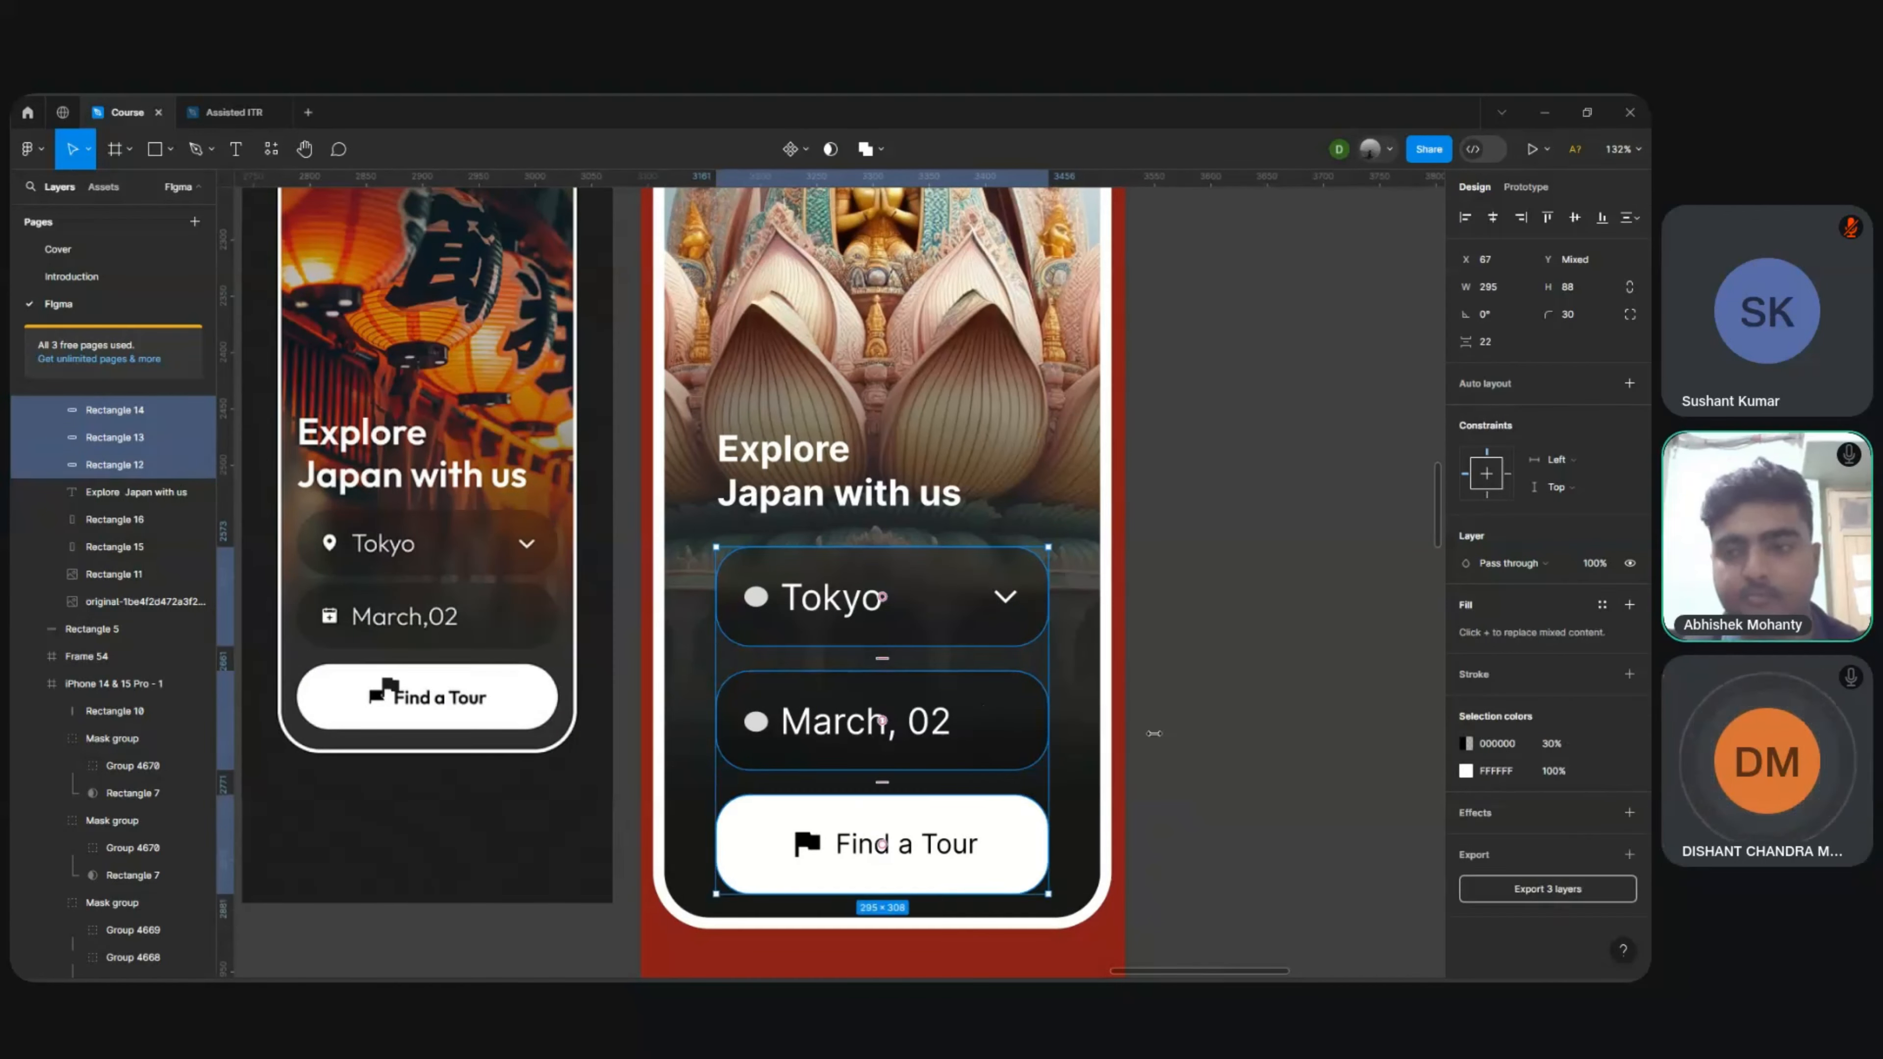
pyautogui.hotkey('shift', 'Up')
pyautogui.hotkey('shift', 'Up')
pyautogui.hotkey('shift', 'Up')
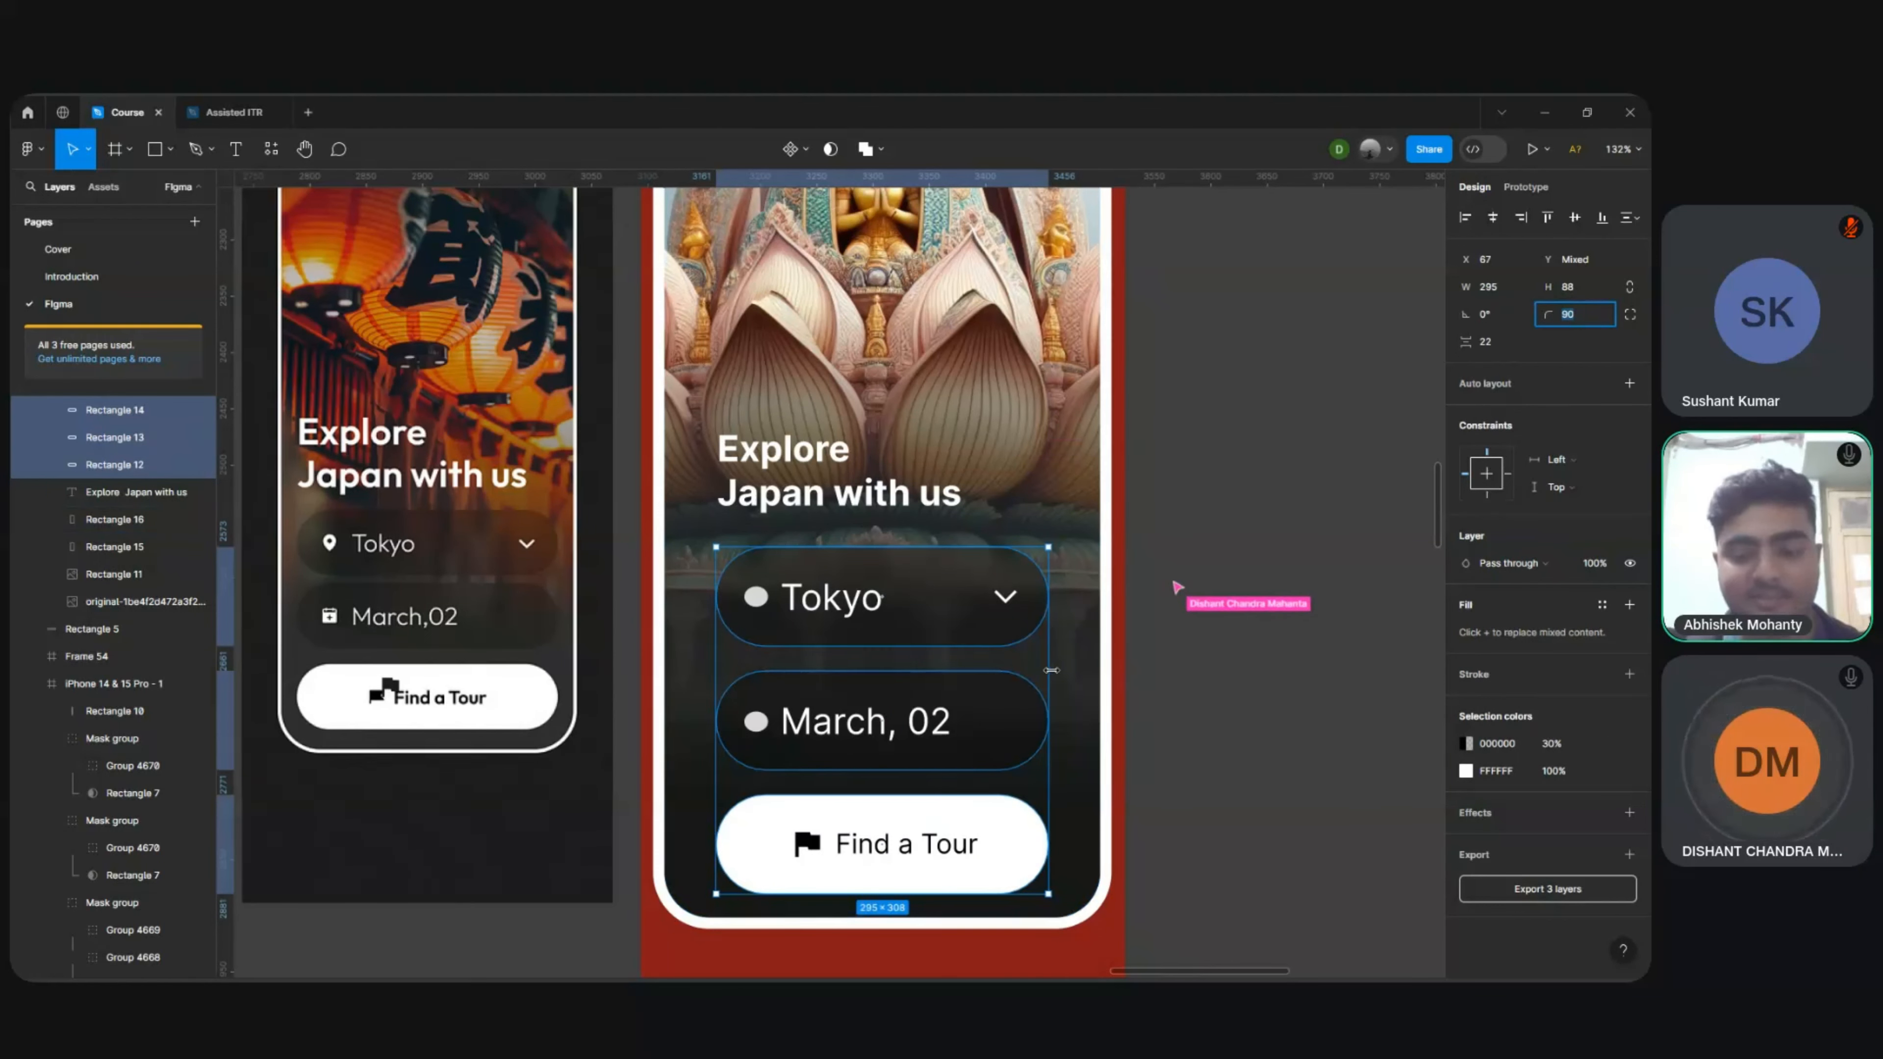
# Step: Widen the two field backgrounds and the Find a Tour button symmetrically about their centre, leaving a narrow margin inside the card
pyautogui.press('alt')
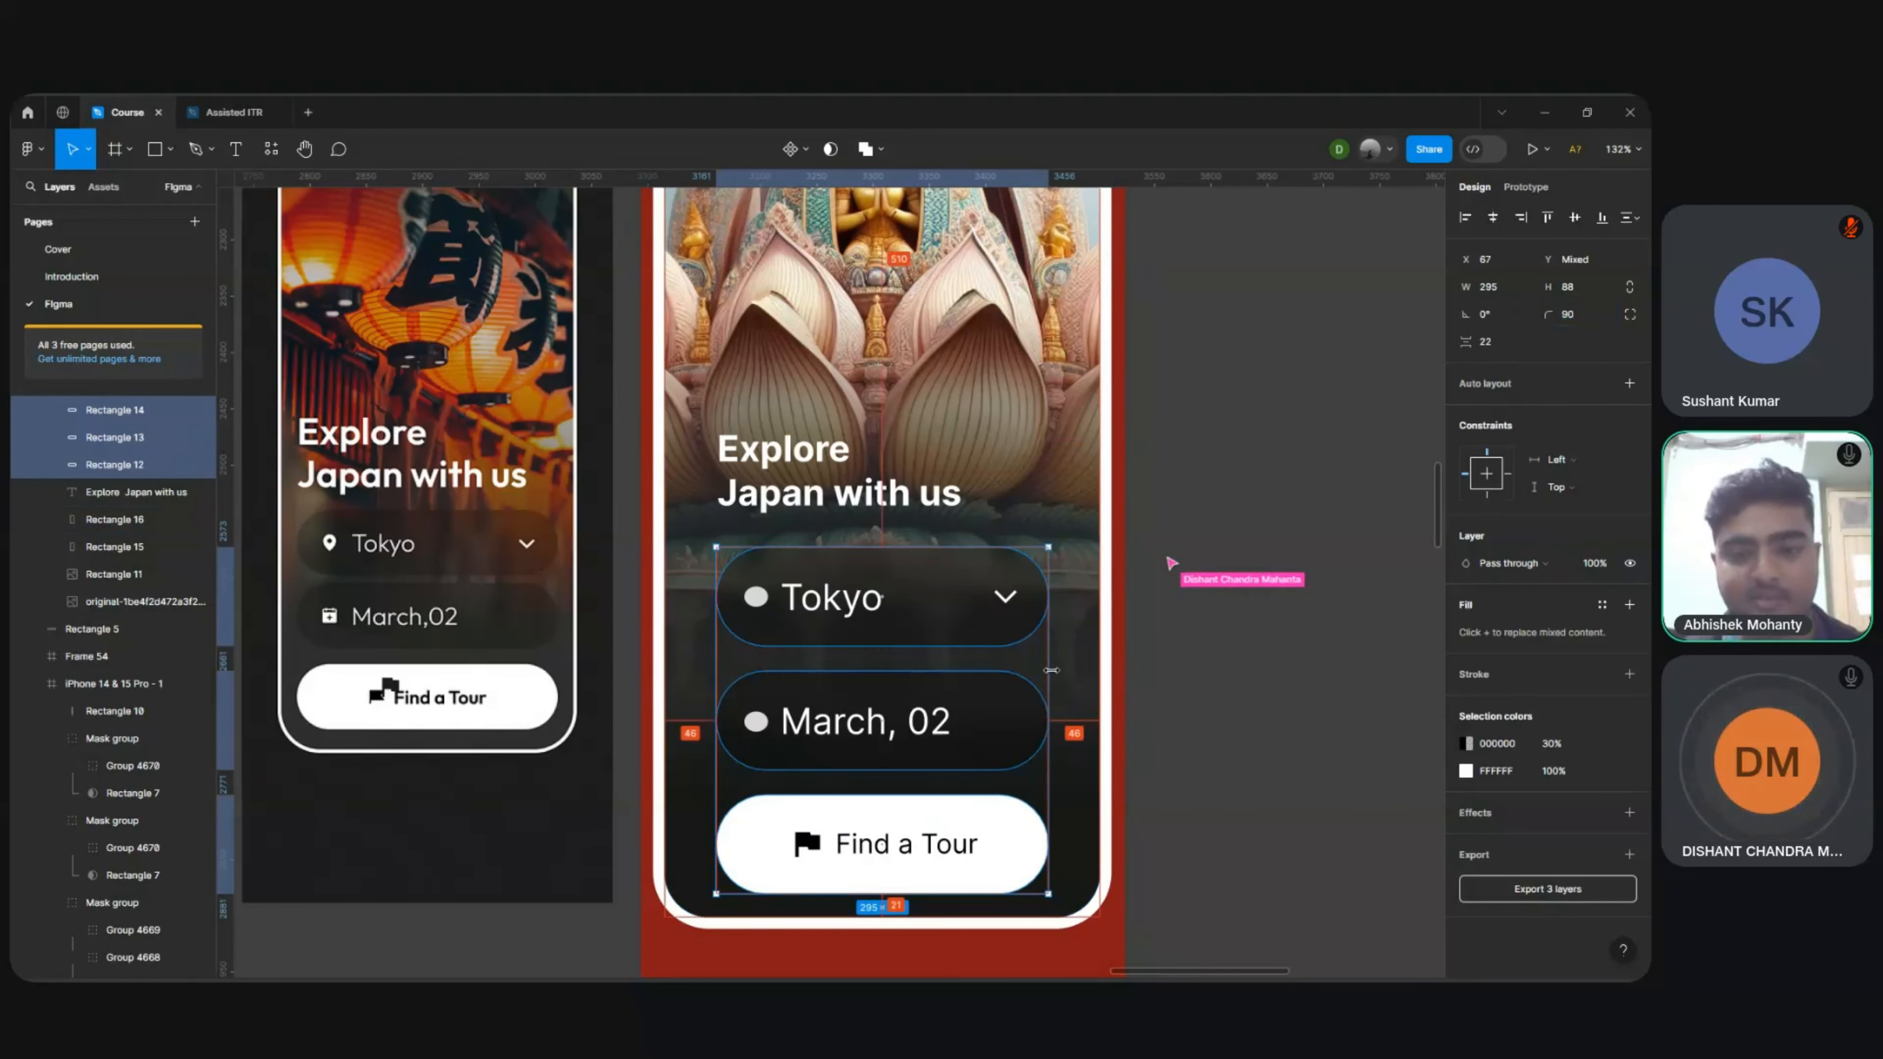
pyautogui.moveTo(1052, 669); pyautogui.dragTo(1078, 672)
pyautogui.click(1163, 589)
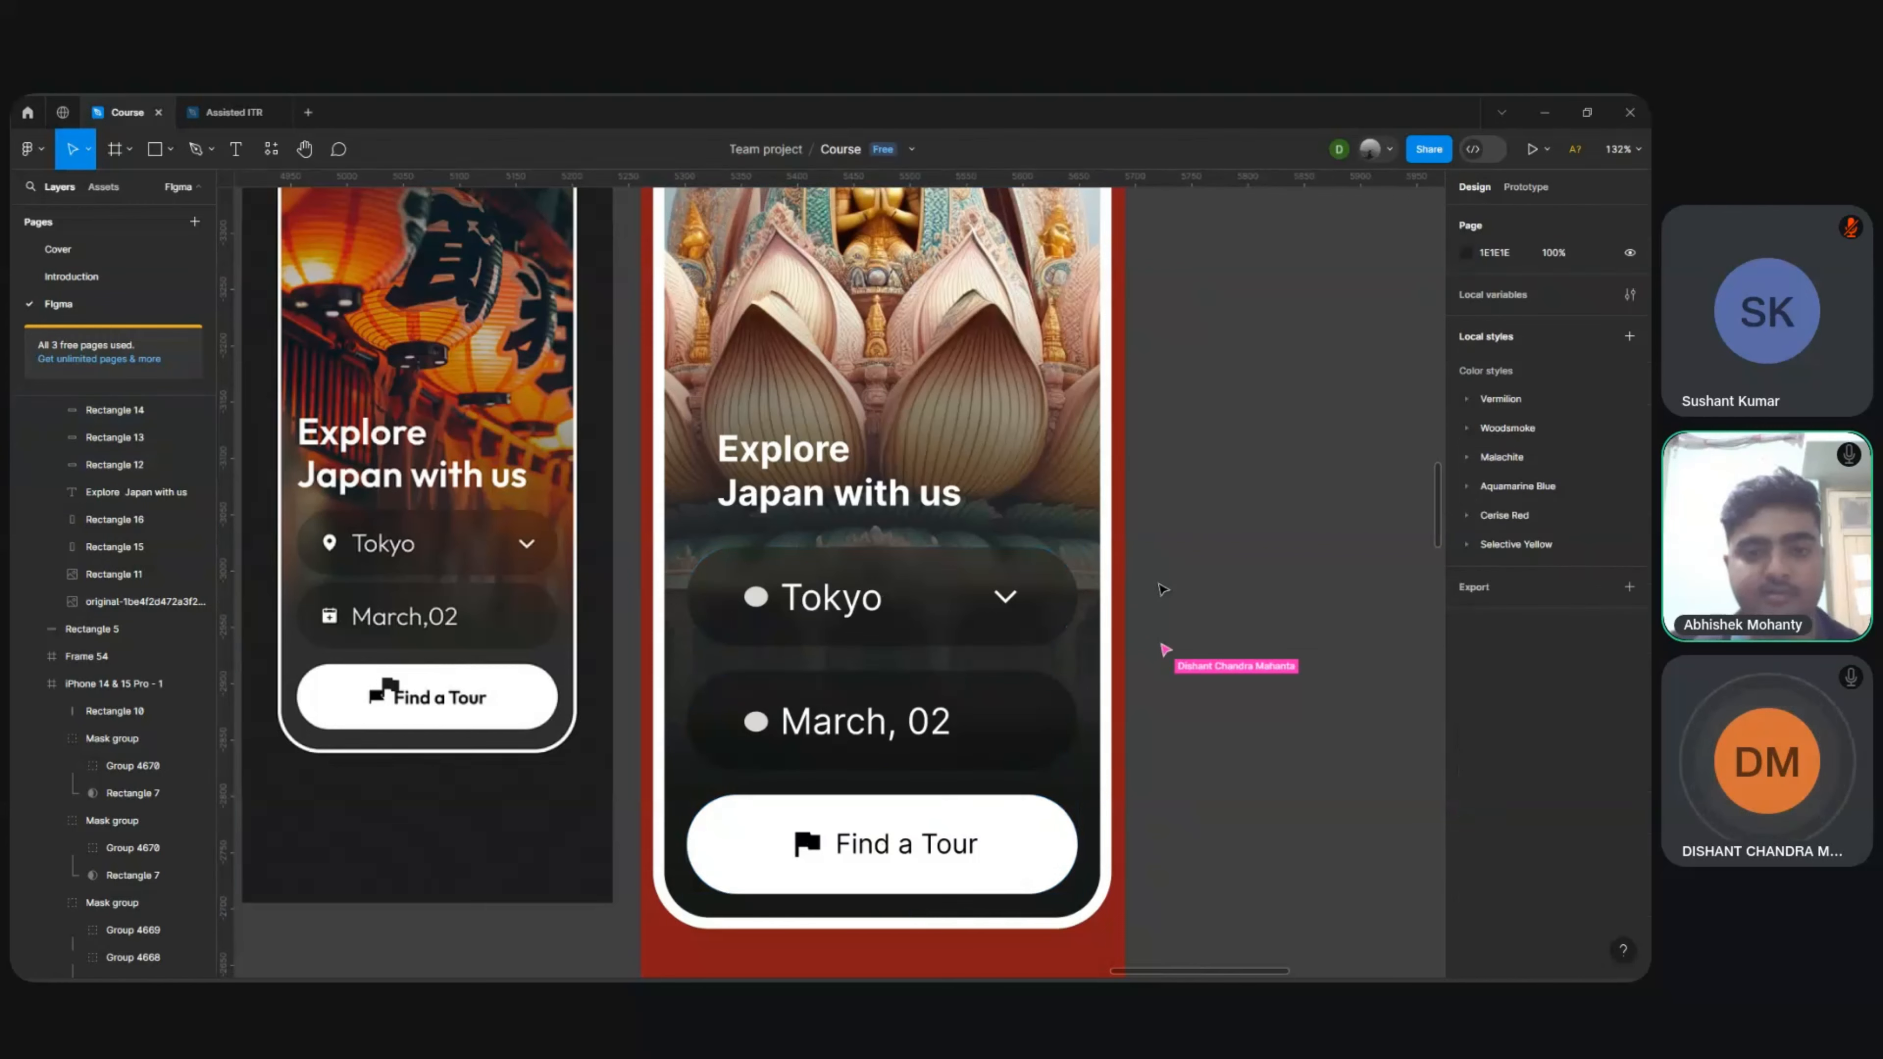
pyautogui.scroll(-5, 1163, 590)
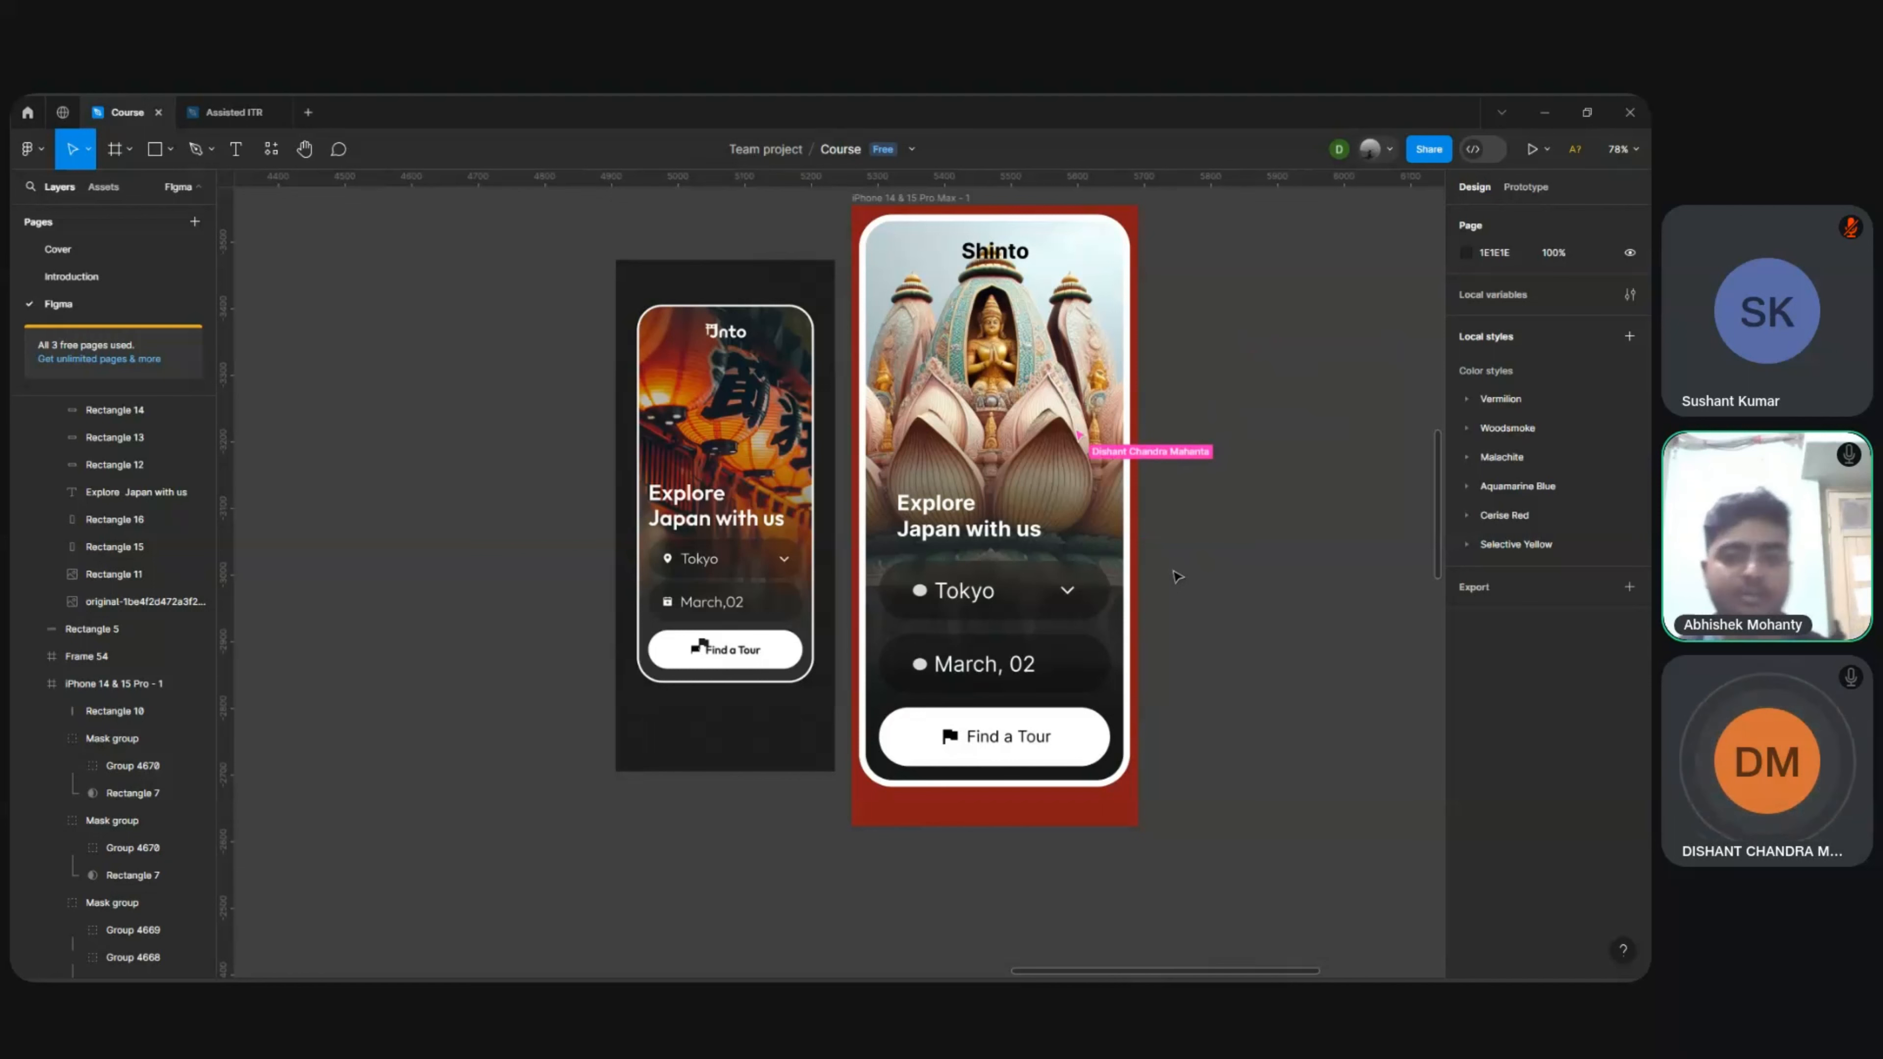
# Step: Remove the white stroke from the Rectangle 16 gradient overlay and shift it right to X 121
pyautogui.click(1086, 537)
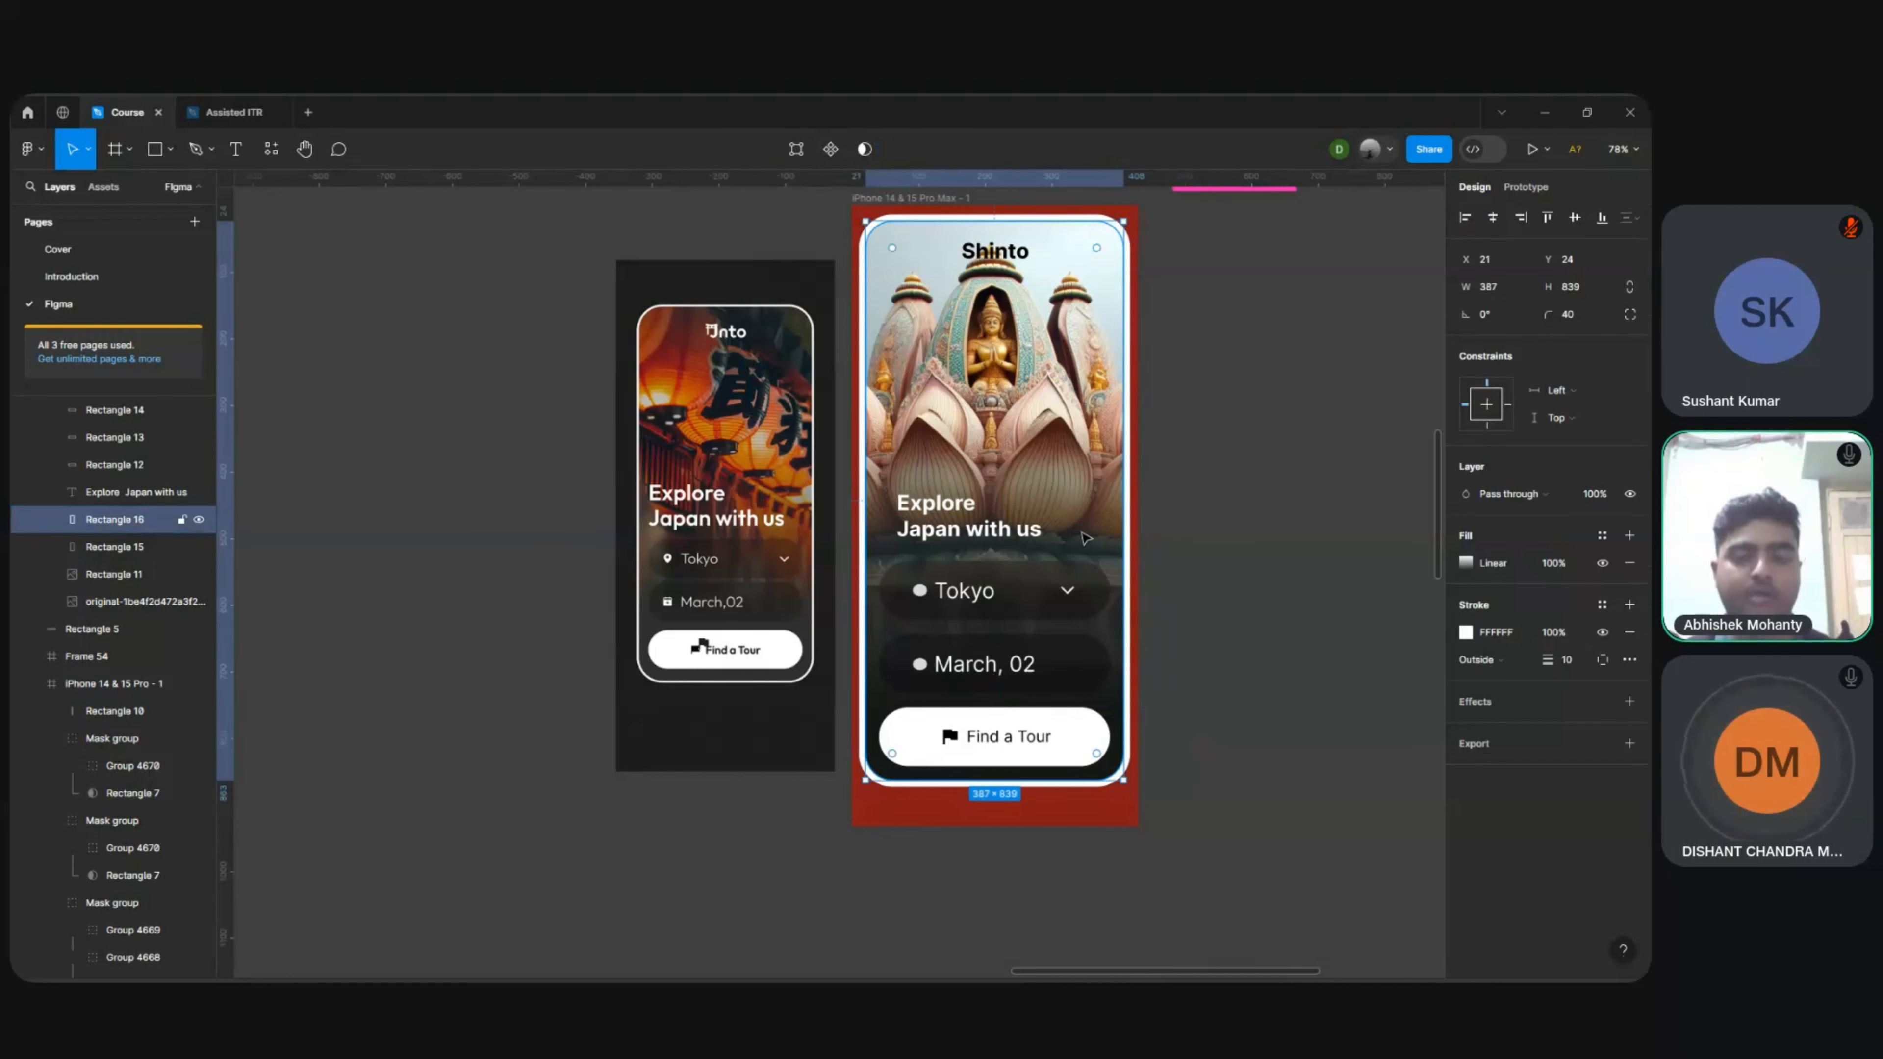
pyautogui.hotkey('shift', 'Right')
pyautogui.hotkey('shift', 'Right')
pyautogui.hotkey('shift', 'Right')
pyautogui.hotkey('shift', 'Right')
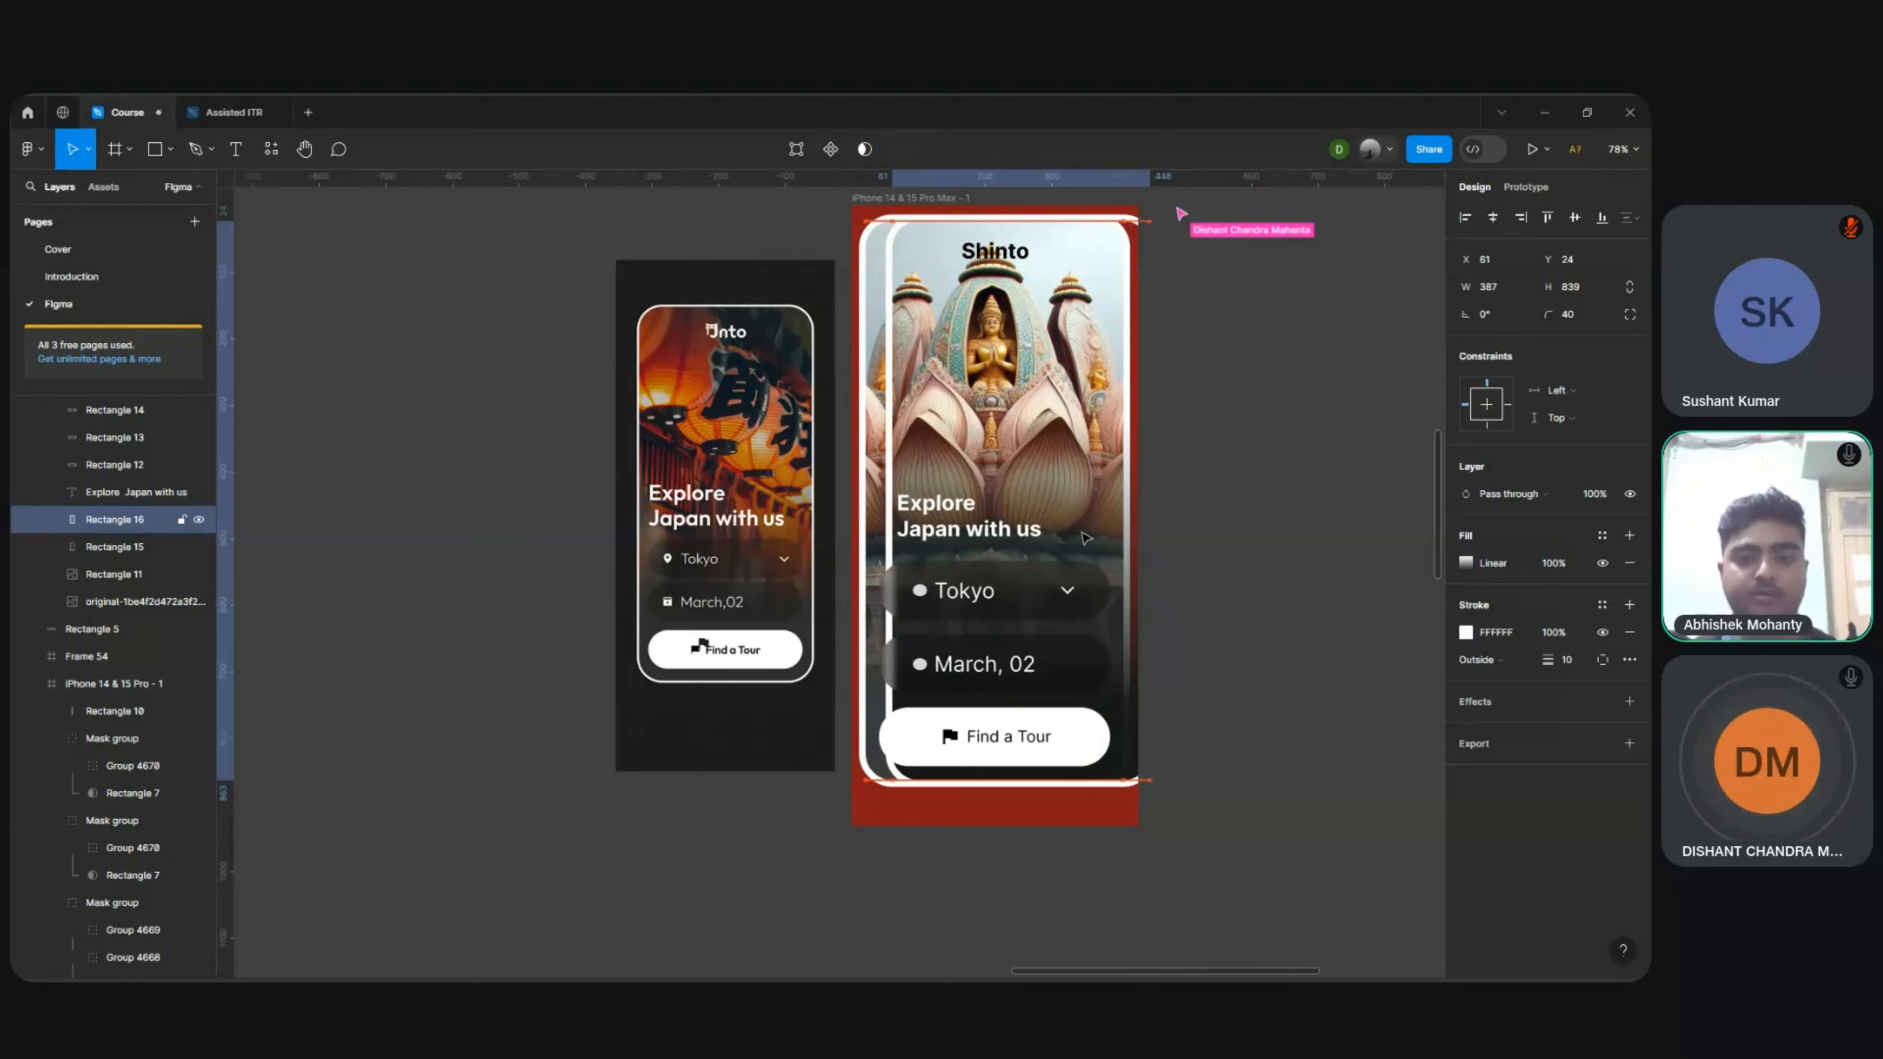
pyautogui.click(1629, 634)
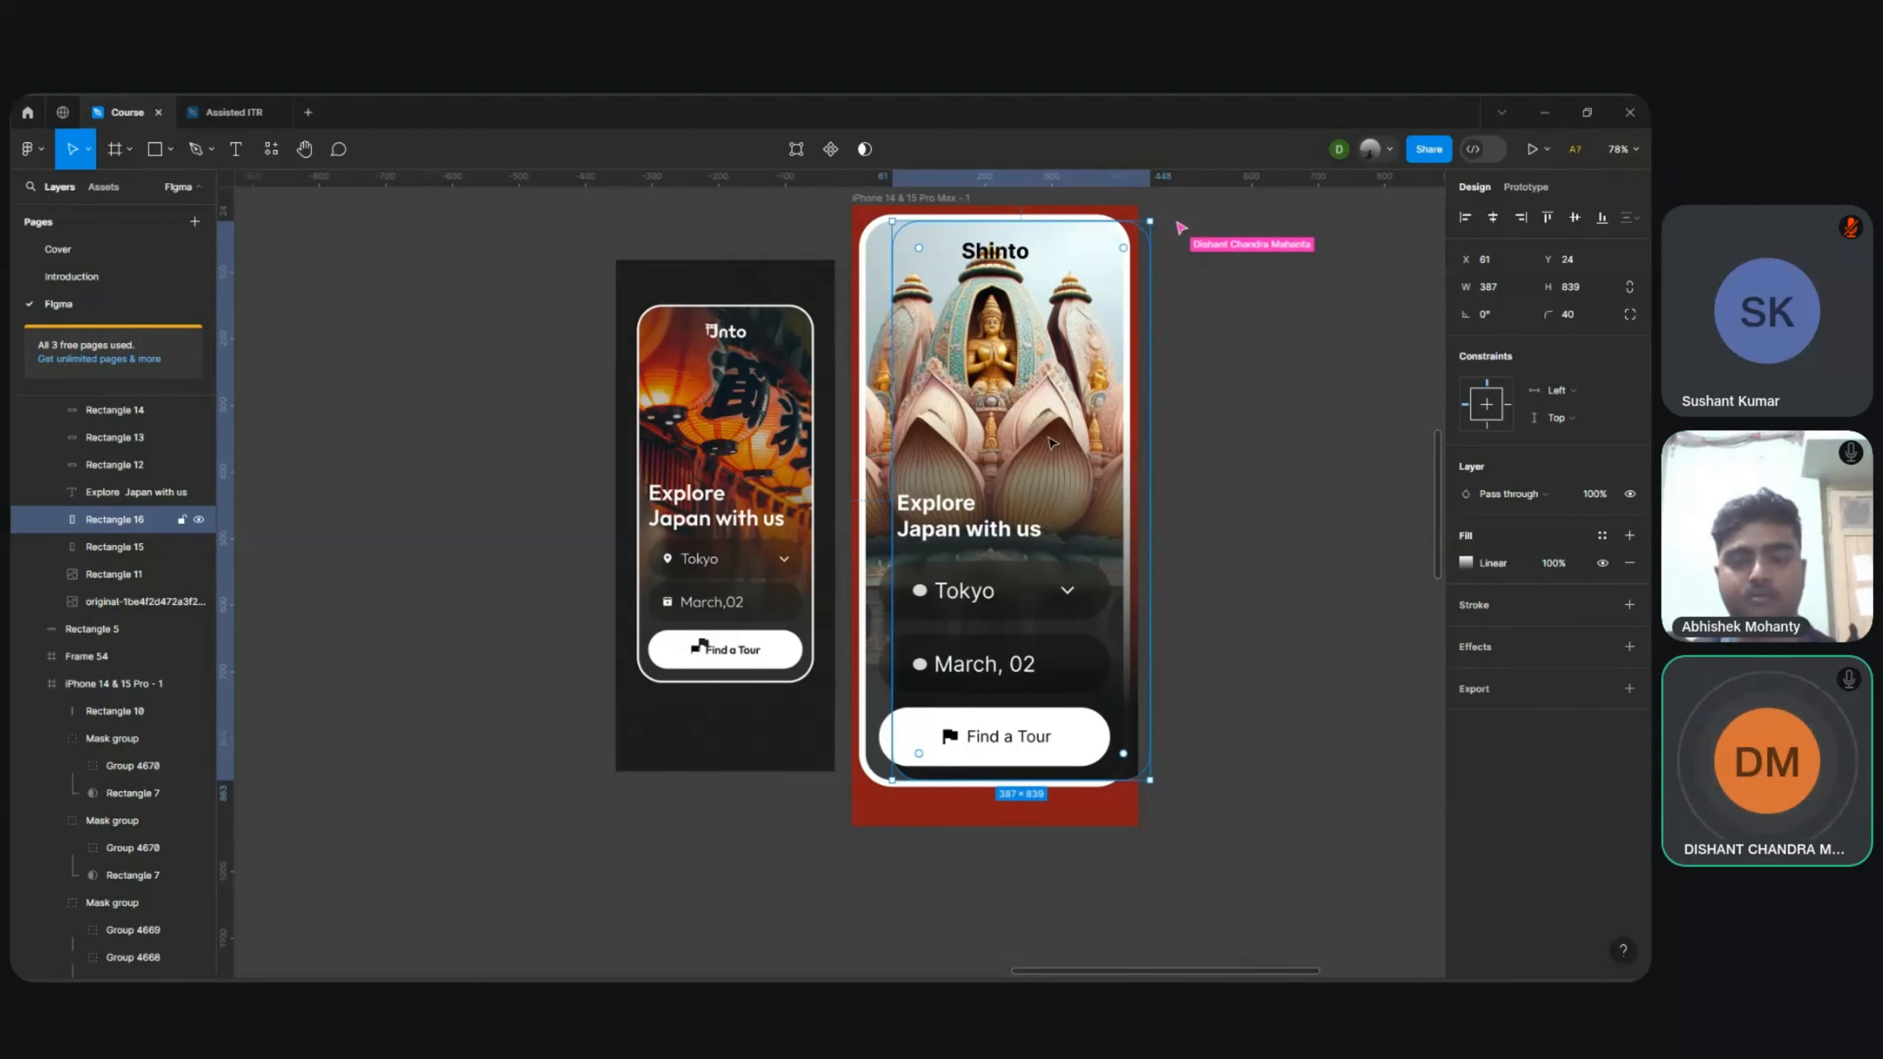
pyautogui.hotkey('shift', 'Right')
pyautogui.hotkey('shift', 'Right')
pyautogui.hotkey('shift', 'Right')
pyautogui.hotkey('shift', 'Right')
pyautogui.hotkey('shift', 'Right')
pyautogui.hotkey('shift', 'Right')
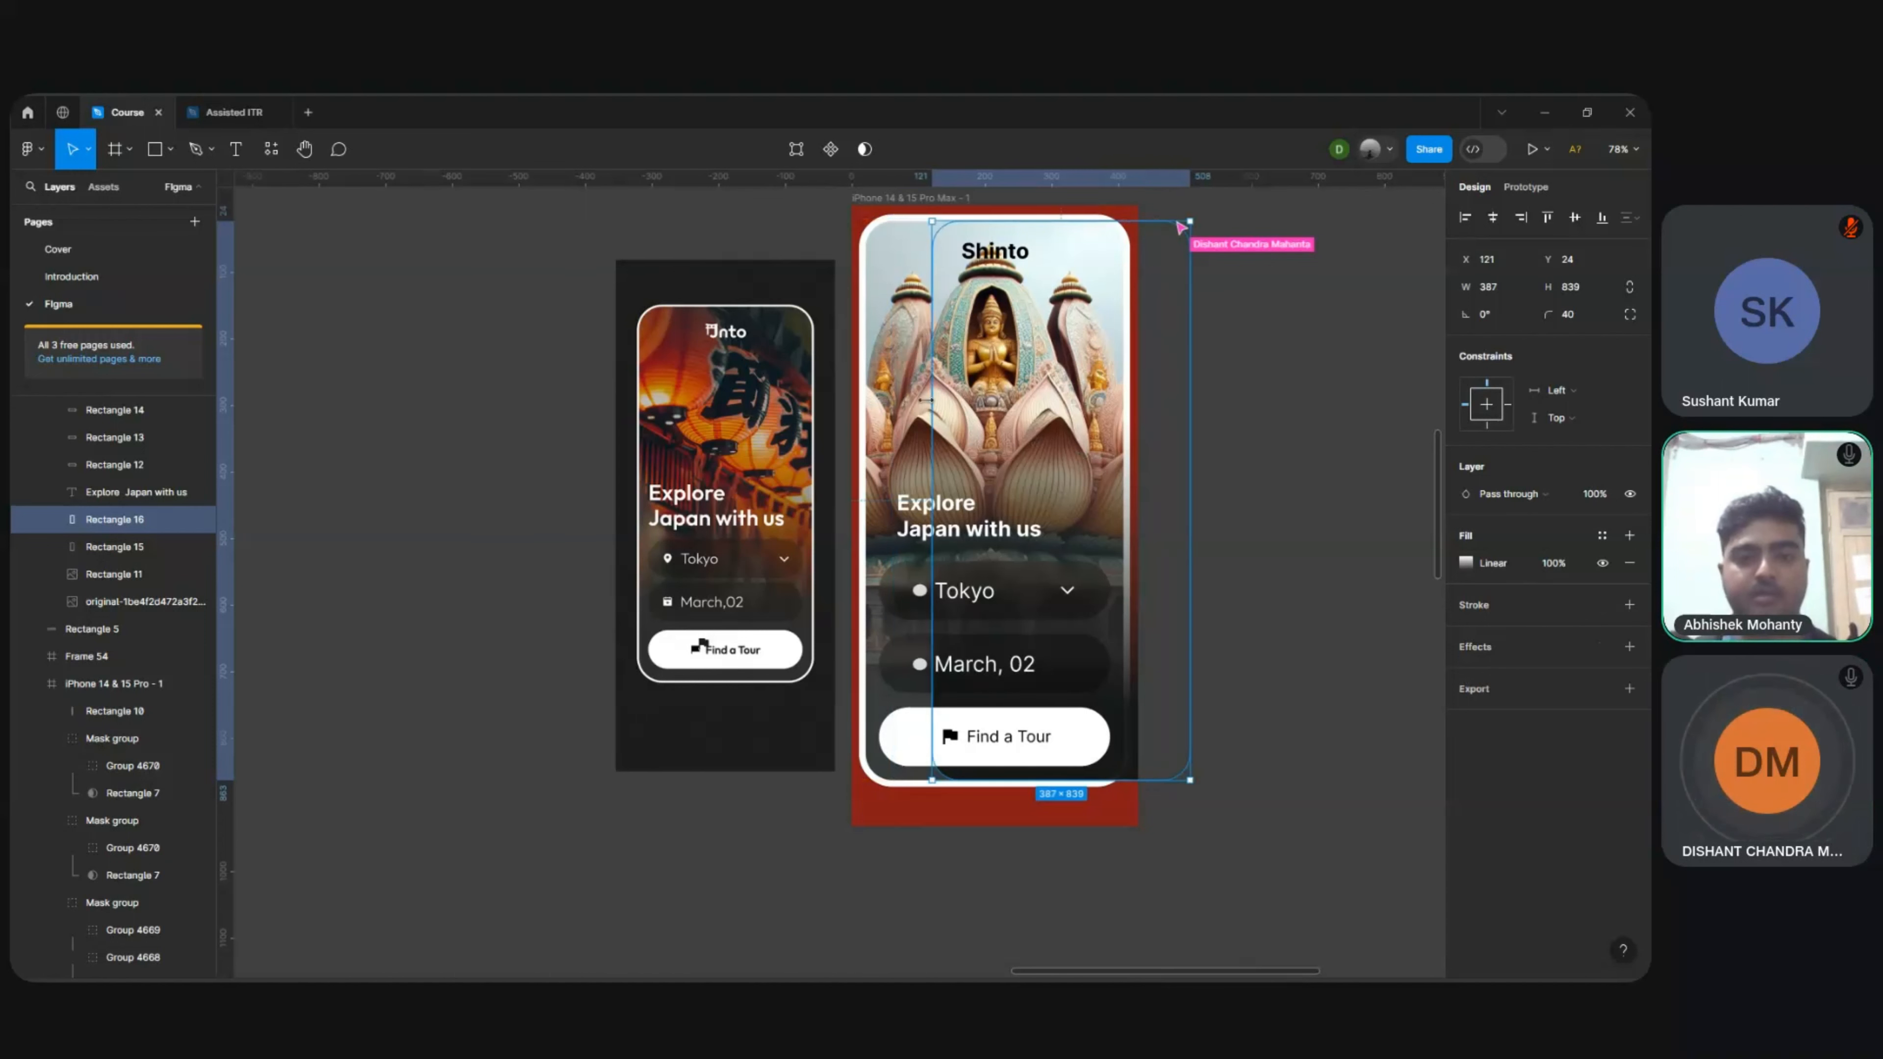
# Step: Shift the Rectangle 15 gradient overlay left off the phone frame and delete it
pyautogui.click(896, 417)
pyautogui.hotkey('shift', 'Left')
pyautogui.hotkey('shift', 'Left')
pyautogui.hotkey('shift', 'Left')
pyautogui.hotkey('shift', 'Left')
pyautogui.hotkey('shift', 'Left')
pyautogui.hotkey('shift', 'Left')
pyautogui.hotkey('shift', 'Left')
pyautogui.hotkey('shift', 'Left')
pyautogui.hotkey('shift', 'Left')
pyautogui.hotkey('shift', 'Left')
pyautogui.hotkey('shift', 'Left')
pyautogui.hotkey('shift', 'Left')
pyautogui.hotkey('shift', 'Left')
pyautogui.hotkey('shift', 'Left')
pyautogui.hotkey('shift', 'Left')
pyautogui.hotkey('shift', 'Left')
pyautogui.hotkey('shift', 'Left')
pyautogui.hotkey('shift', 'Left')
pyautogui.hotkey('shift', 'Left')
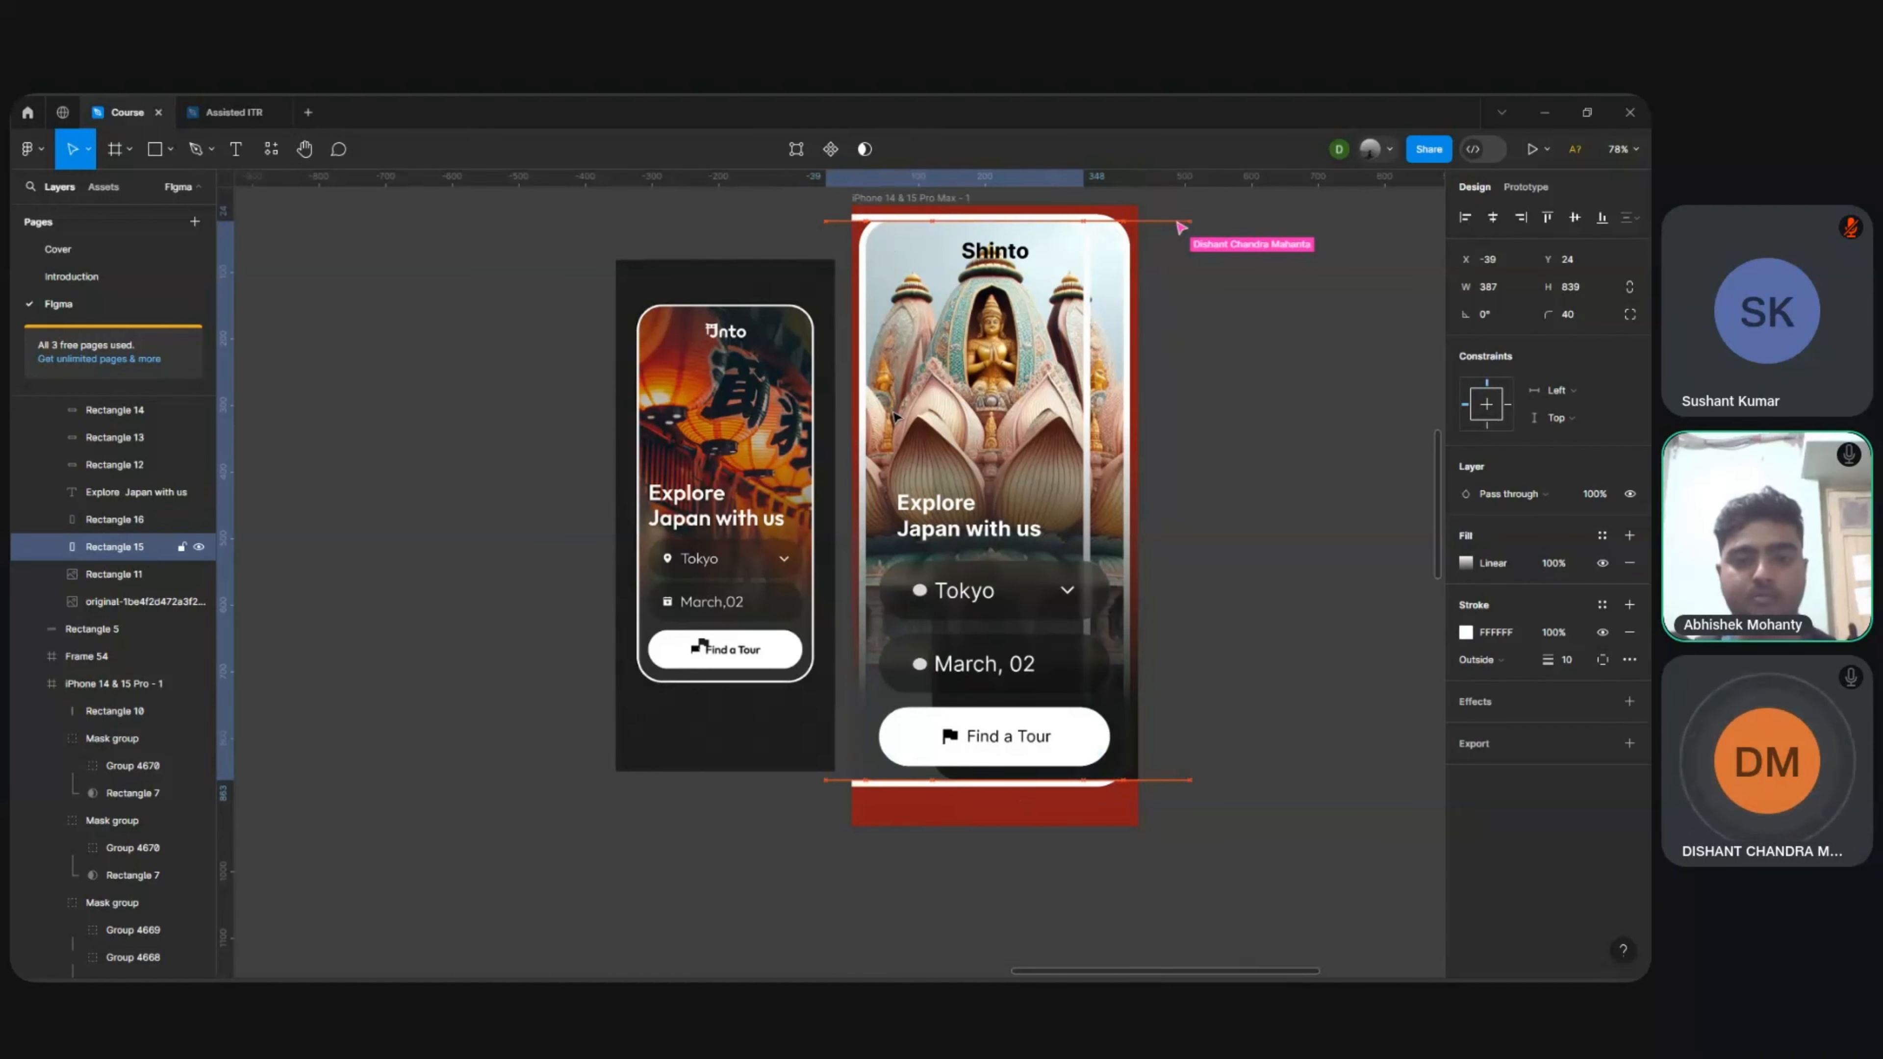
pyautogui.hotkey('shift', 'Left')
pyautogui.hotkey('shift', 'Left')
pyautogui.hotkey('shift', 'Left')
pyautogui.hotkey('shift', 'Left')
pyautogui.hotkey('shift', 'Left')
pyautogui.hotkey('shift', 'Left')
pyautogui.hotkey('shift', 'Left')
pyautogui.hotkey('shift', 'Left')
pyautogui.hotkey('shift', 'Left')
pyautogui.hotkey('shift', 'Left')
pyautogui.hotkey('shift', 'Left')
pyautogui.hotkey('shift', 'Left')
pyautogui.hotkey('shift', 'Left')
pyautogui.hotkey('shift', 'Left')
pyautogui.hotkey('shift', 'Left')
pyautogui.hotkey('shift', 'Left')
pyautogui.hotkey('shift', 'Left')
pyautogui.hotkey('shift', 'Left')
pyautogui.hotkey('shift', 'Left')
pyautogui.hotkey('shift', 'Left')
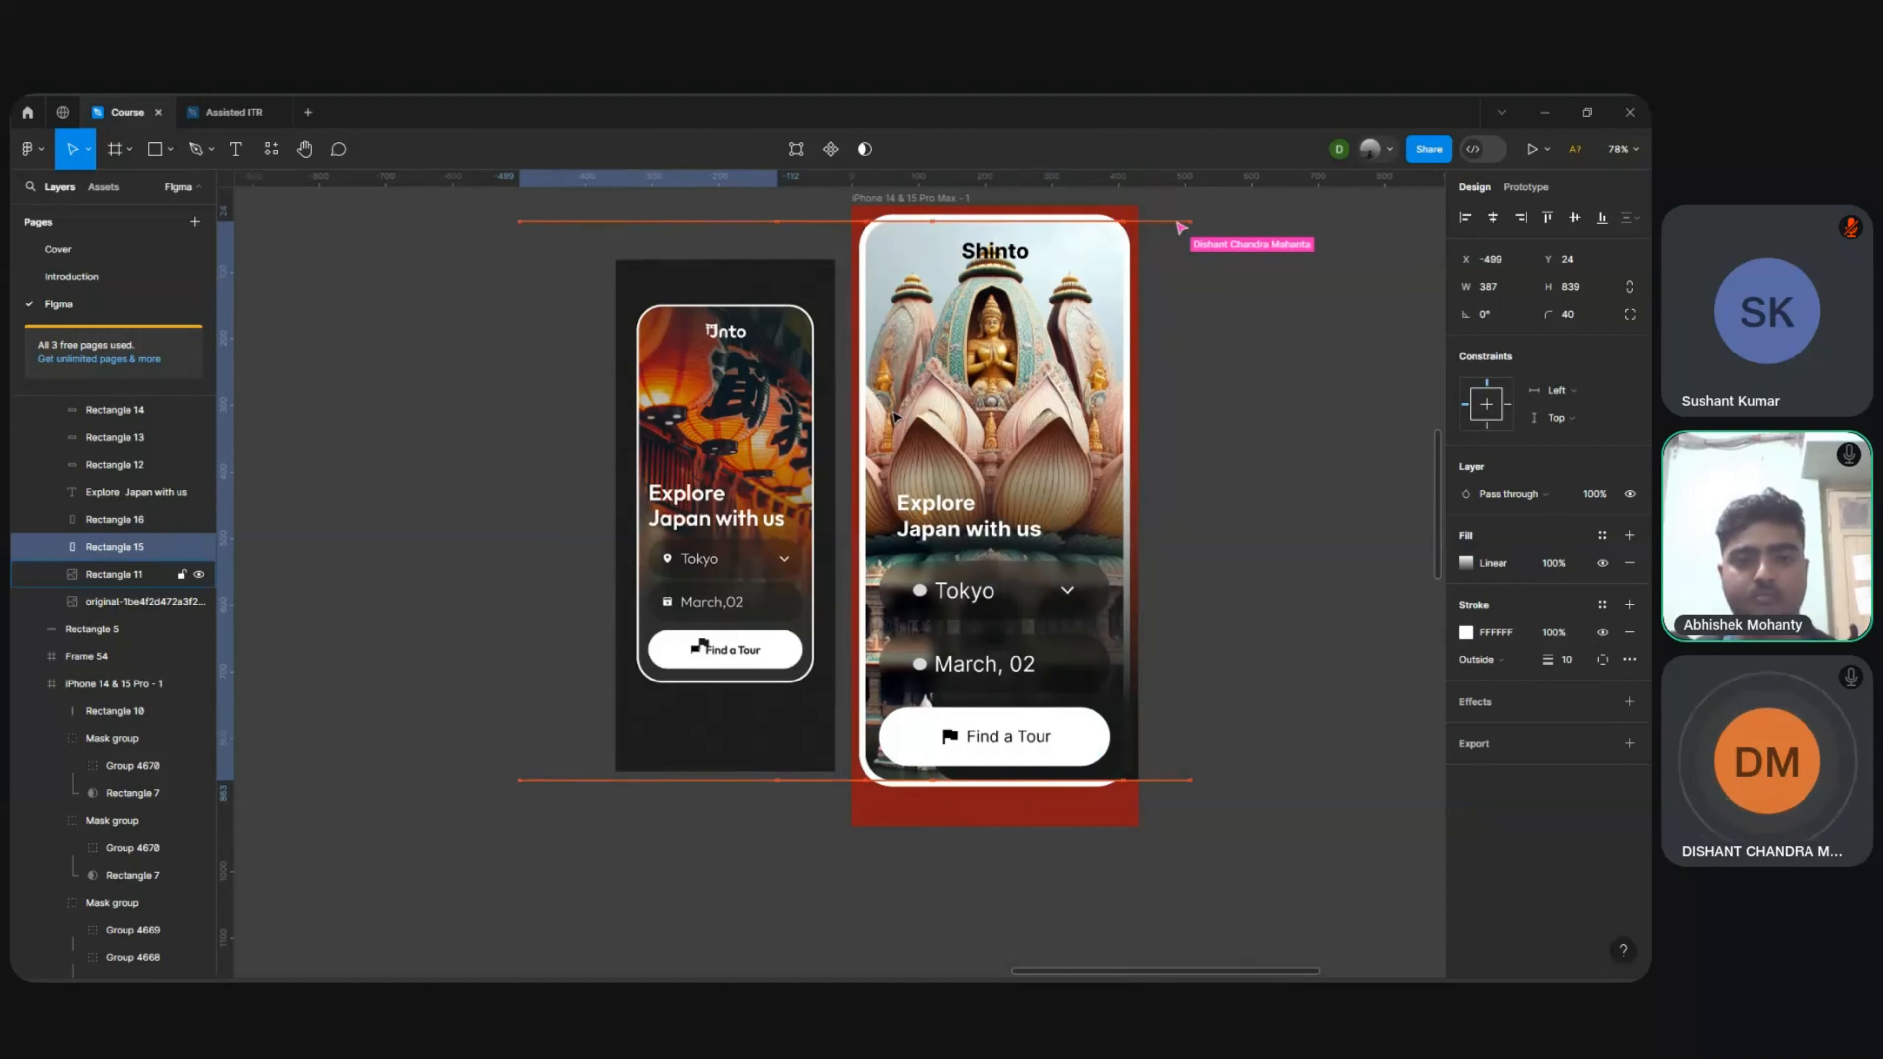
pyautogui.press('Delete')
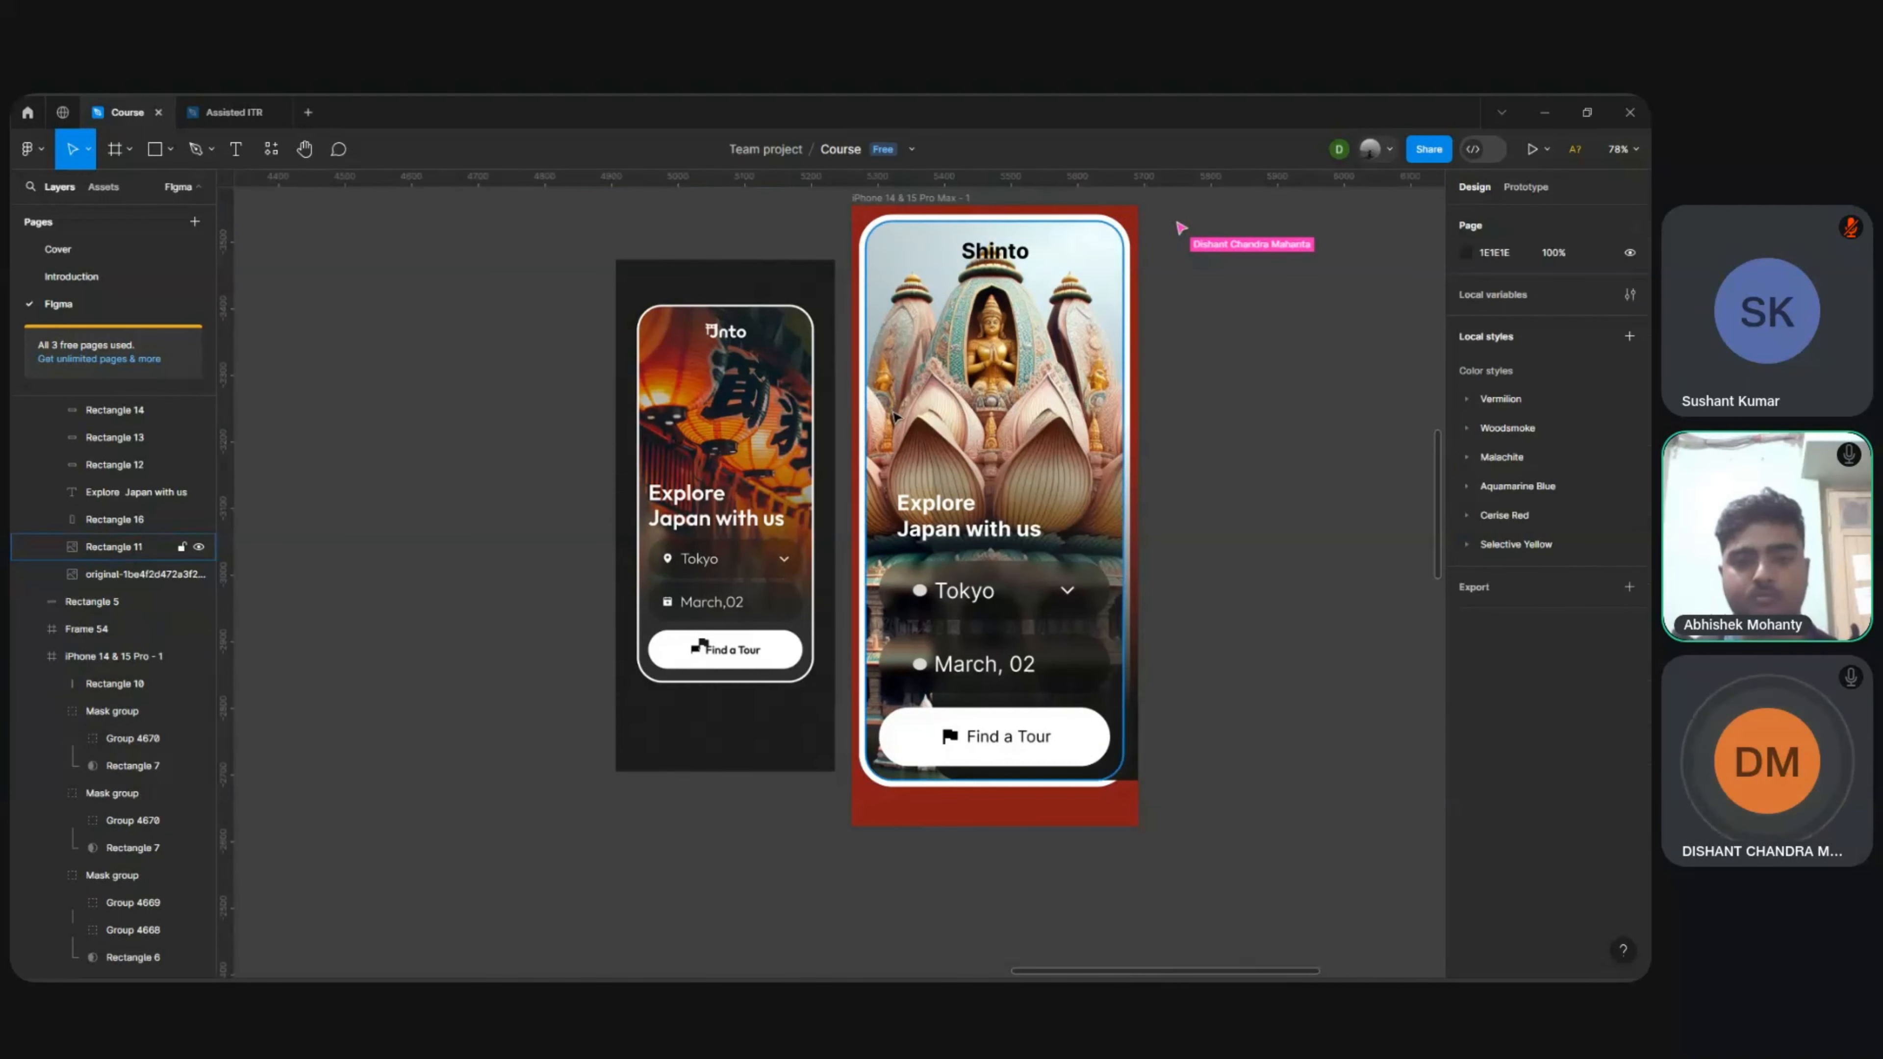
# Step: Move the Rectangle 16 gradient overlay back left to X 21 so it covers the temple image
pyautogui.click(872, 478)
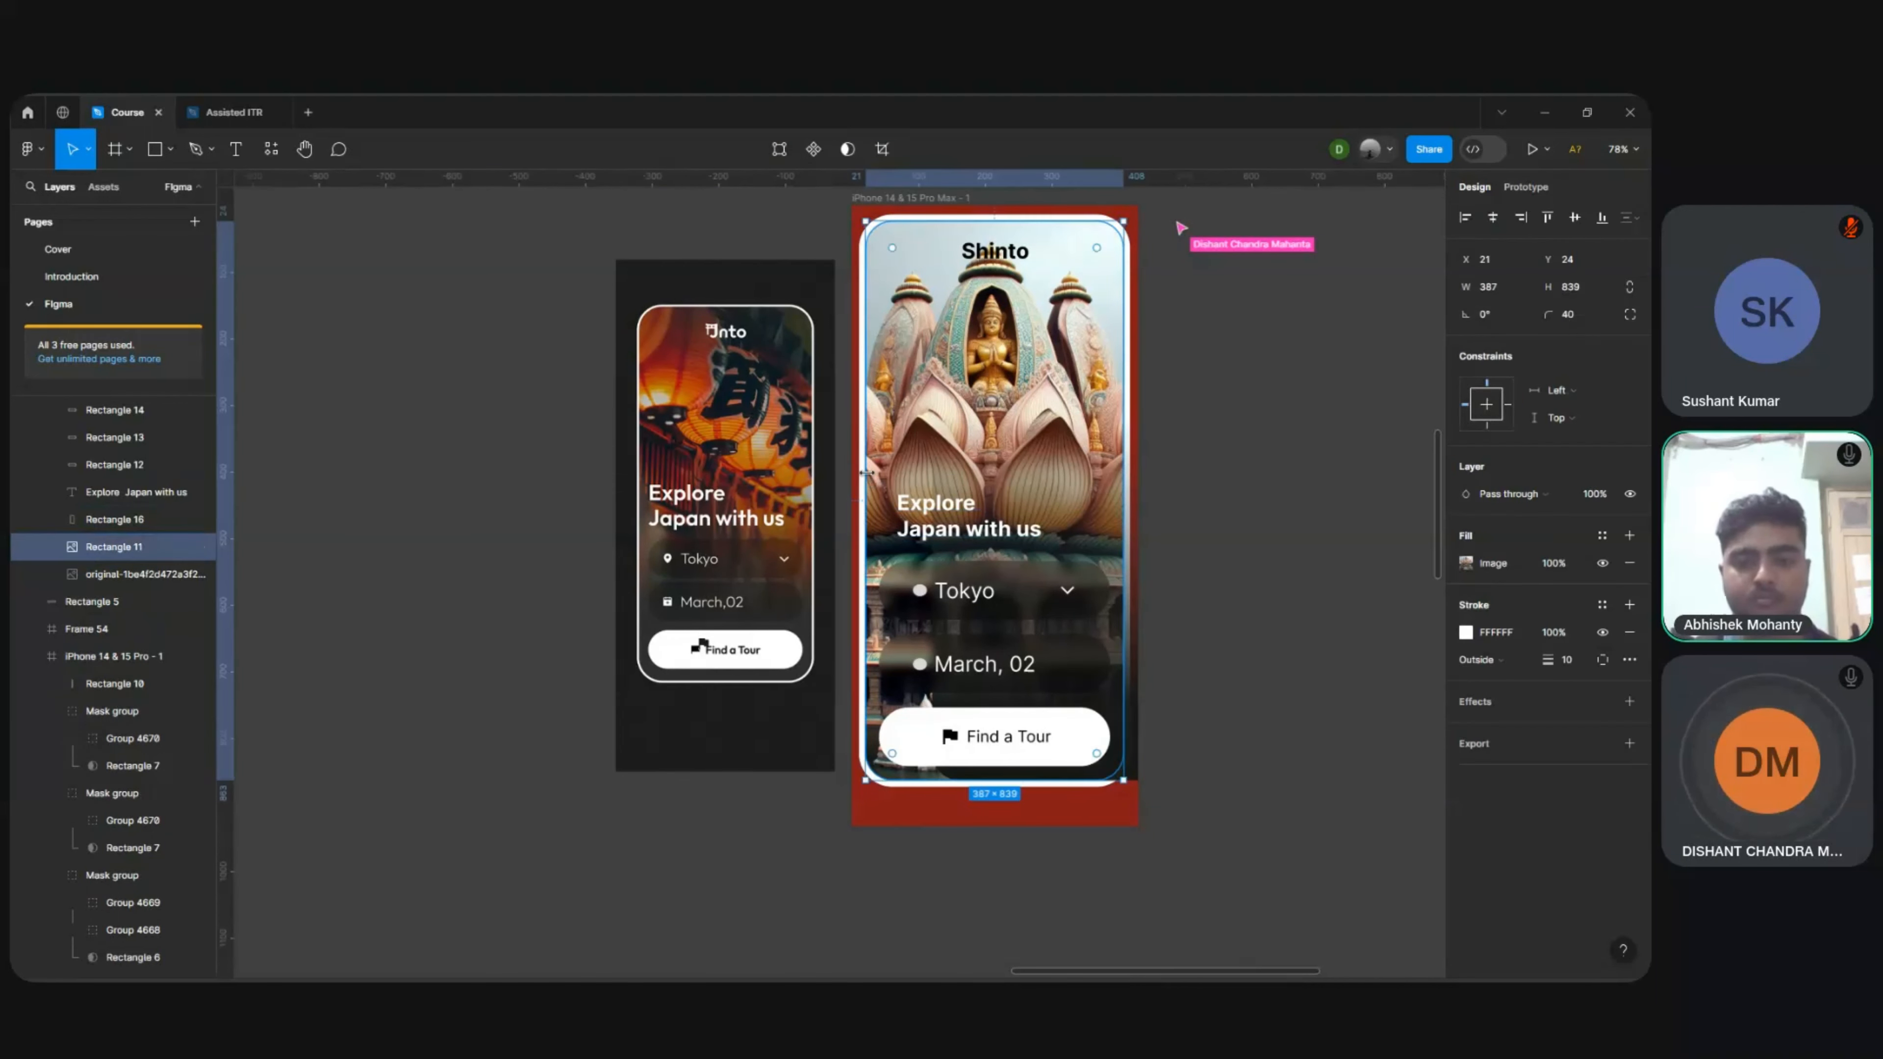
pyautogui.click(1049, 507)
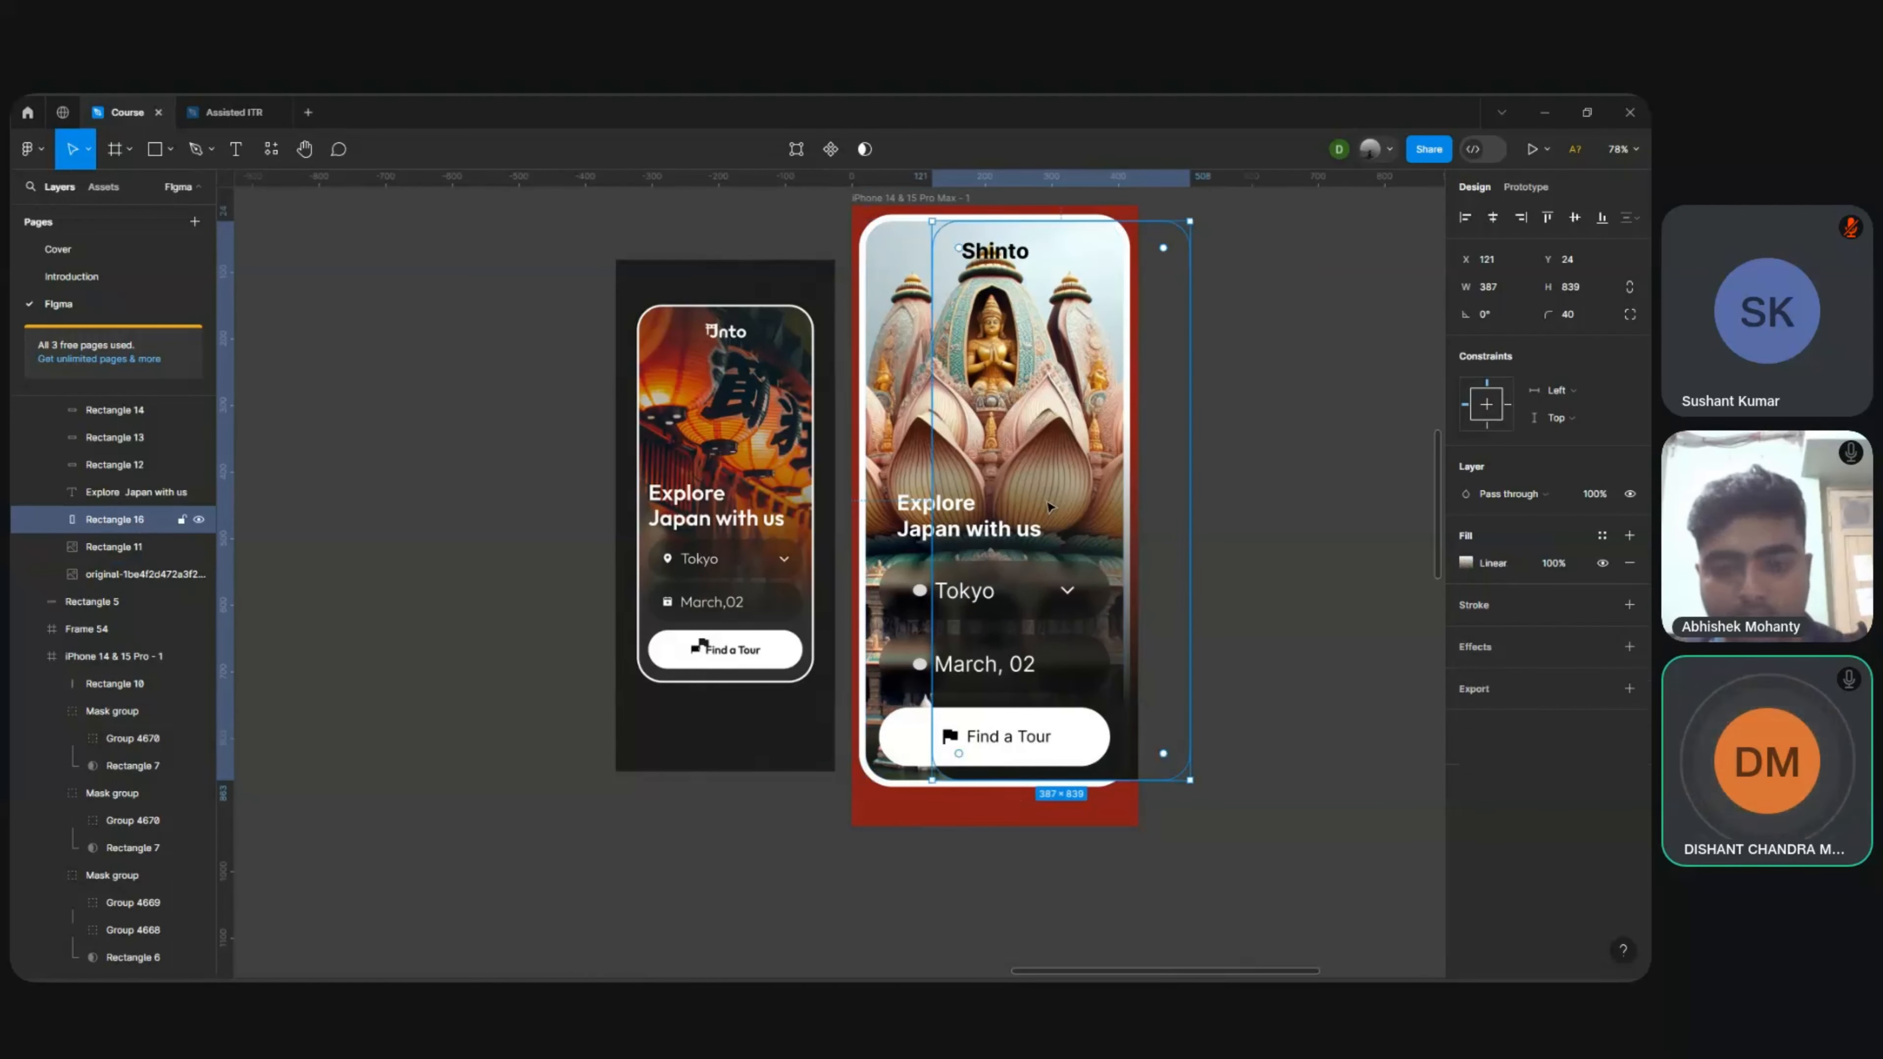
pyautogui.hotkey('shift', 'Left')
pyautogui.hotkey('shift', 'Left')
pyautogui.hotkey('shift', 'Left')
pyautogui.hotkey('shift', 'Left')
pyautogui.hotkey('shift', 'Left')
pyautogui.hotkey('shift', 'Left')
pyautogui.hotkey('shift', 'Left')
pyautogui.hotkey('shift', 'Left')
pyautogui.hotkey('shift', 'Left')
pyautogui.hotkey('shift', 'Left')
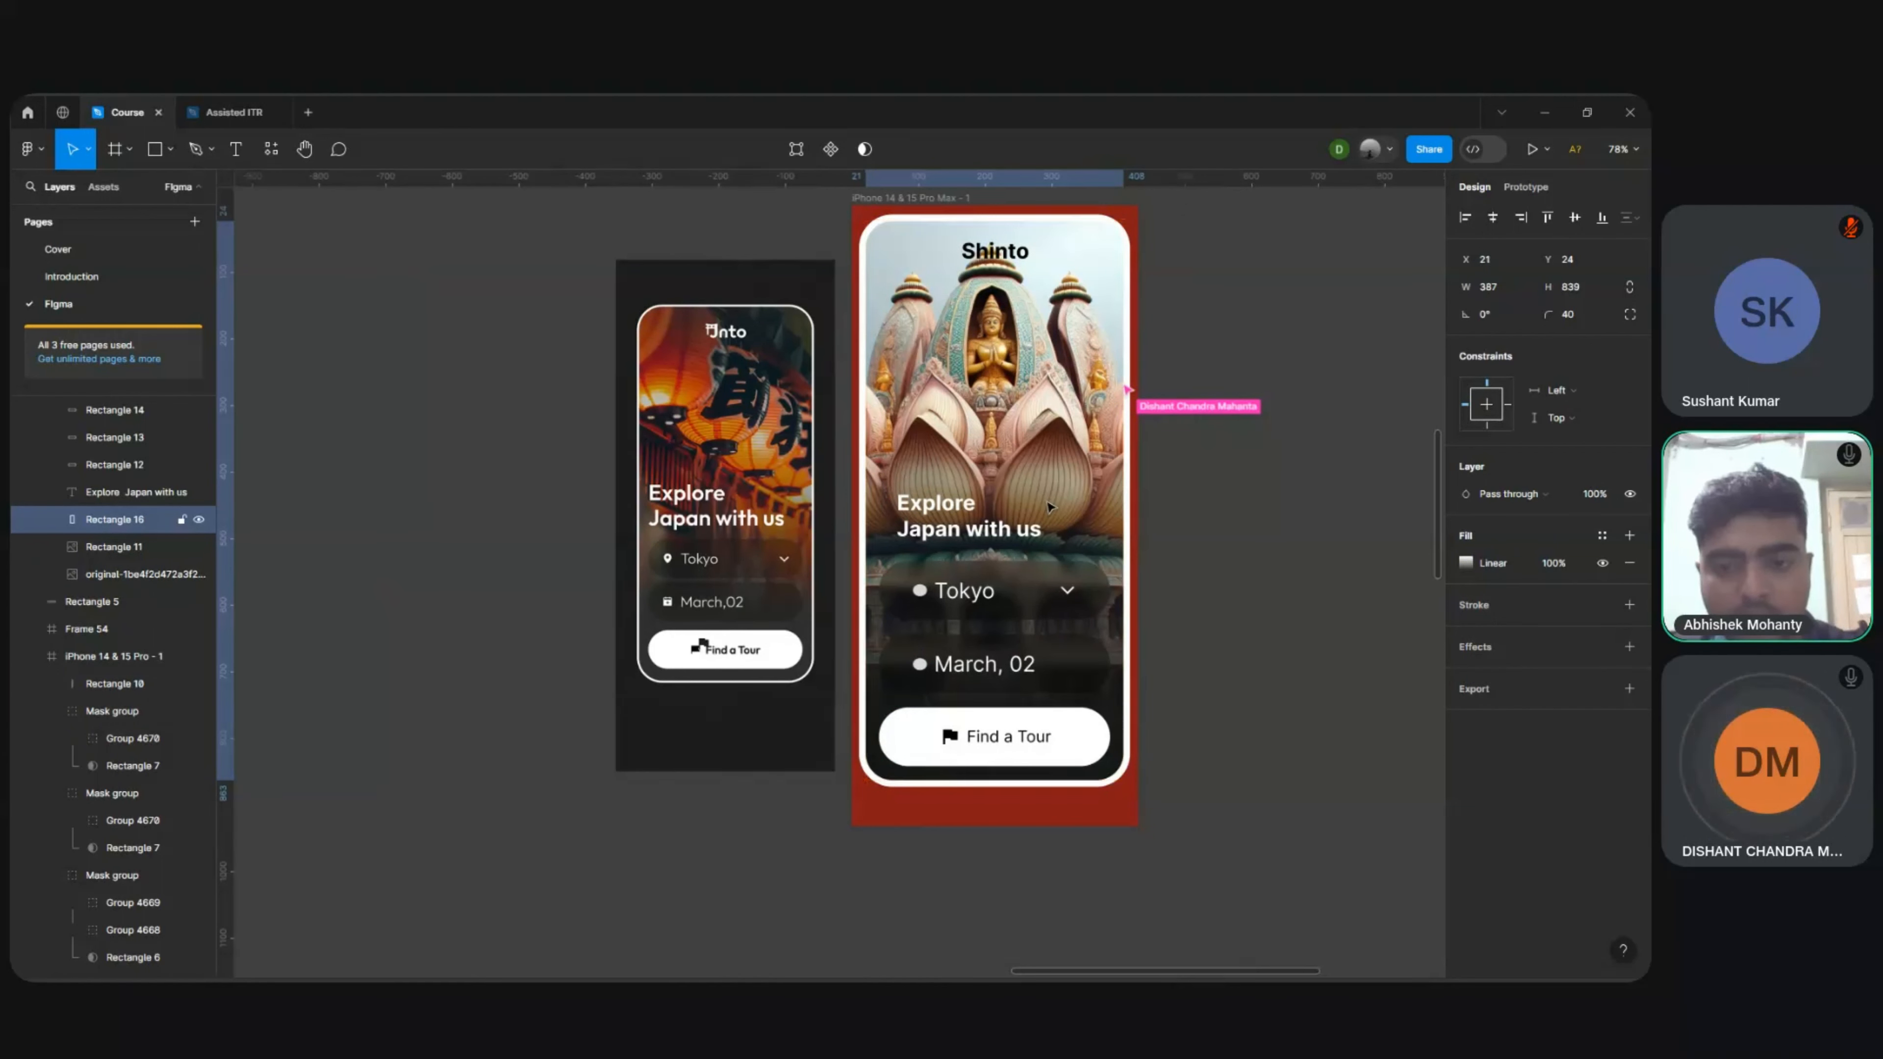
pyautogui.click(1220, 547)
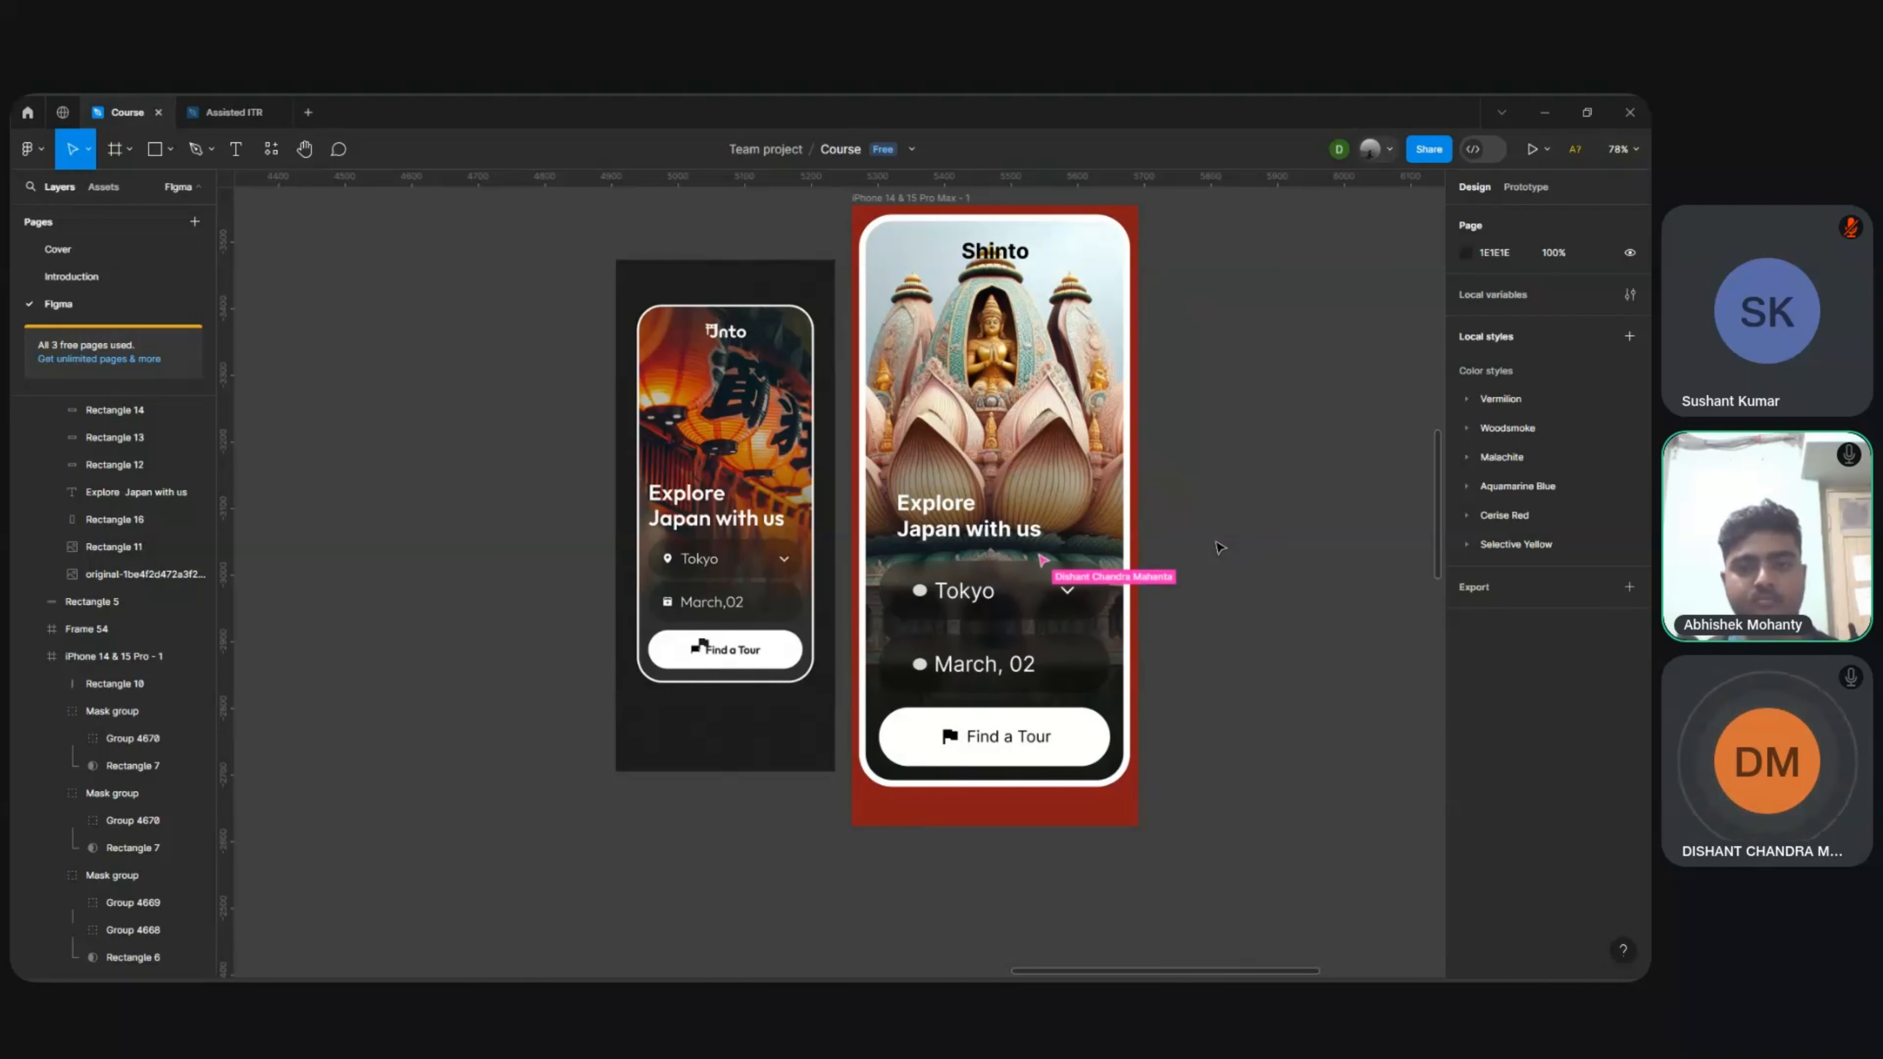
# Step: Shift the Rectangle 16 gradient overlay right to X 391, off the temple image
pyautogui.click(1112, 540)
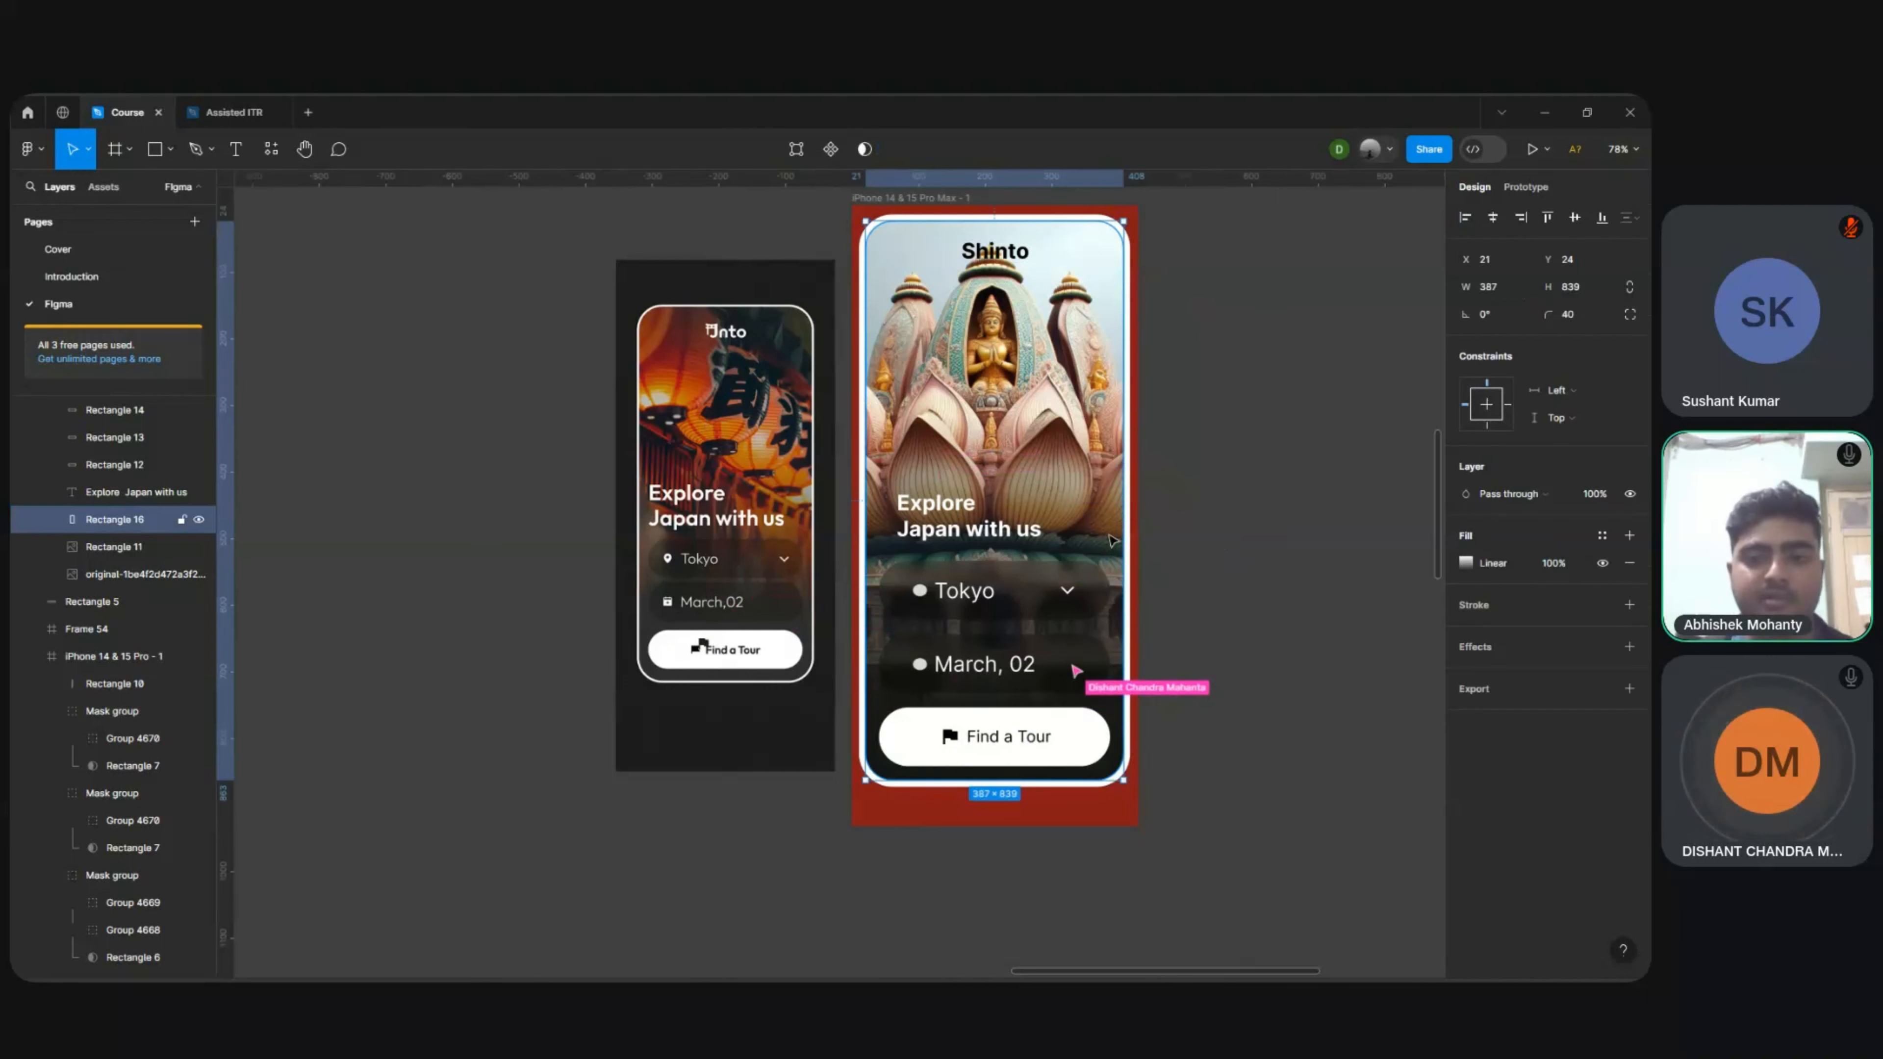
pyautogui.hotkey('shift', 'Right')
pyautogui.hotkey('shift', 'Right')
pyautogui.hotkey('shift', 'Right')
pyautogui.hotkey('shift', 'Right')
pyautogui.hotkey('shift', 'Right')
pyautogui.hotkey('shift', 'Right')
pyautogui.hotkey('shift', 'Right')
pyautogui.hotkey('shift', 'Right')
pyautogui.hotkey('shift', 'Right')
pyautogui.hotkey('shift', 'Right')
pyautogui.hotkey('shift', 'Right')
pyautogui.hotkey('shift', 'Right')
pyautogui.hotkey('shift', 'Right')
pyautogui.hotkey('shift', 'Right')
pyautogui.hotkey('shift', 'Right')
pyautogui.hotkey('shift', 'Right')
pyautogui.hotkey('shift', 'Right')
pyautogui.hotkey('shift', 'Right')
pyautogui.hotkey('shift', 'Right')
pyautogui.hotkey('shift', 'Right')
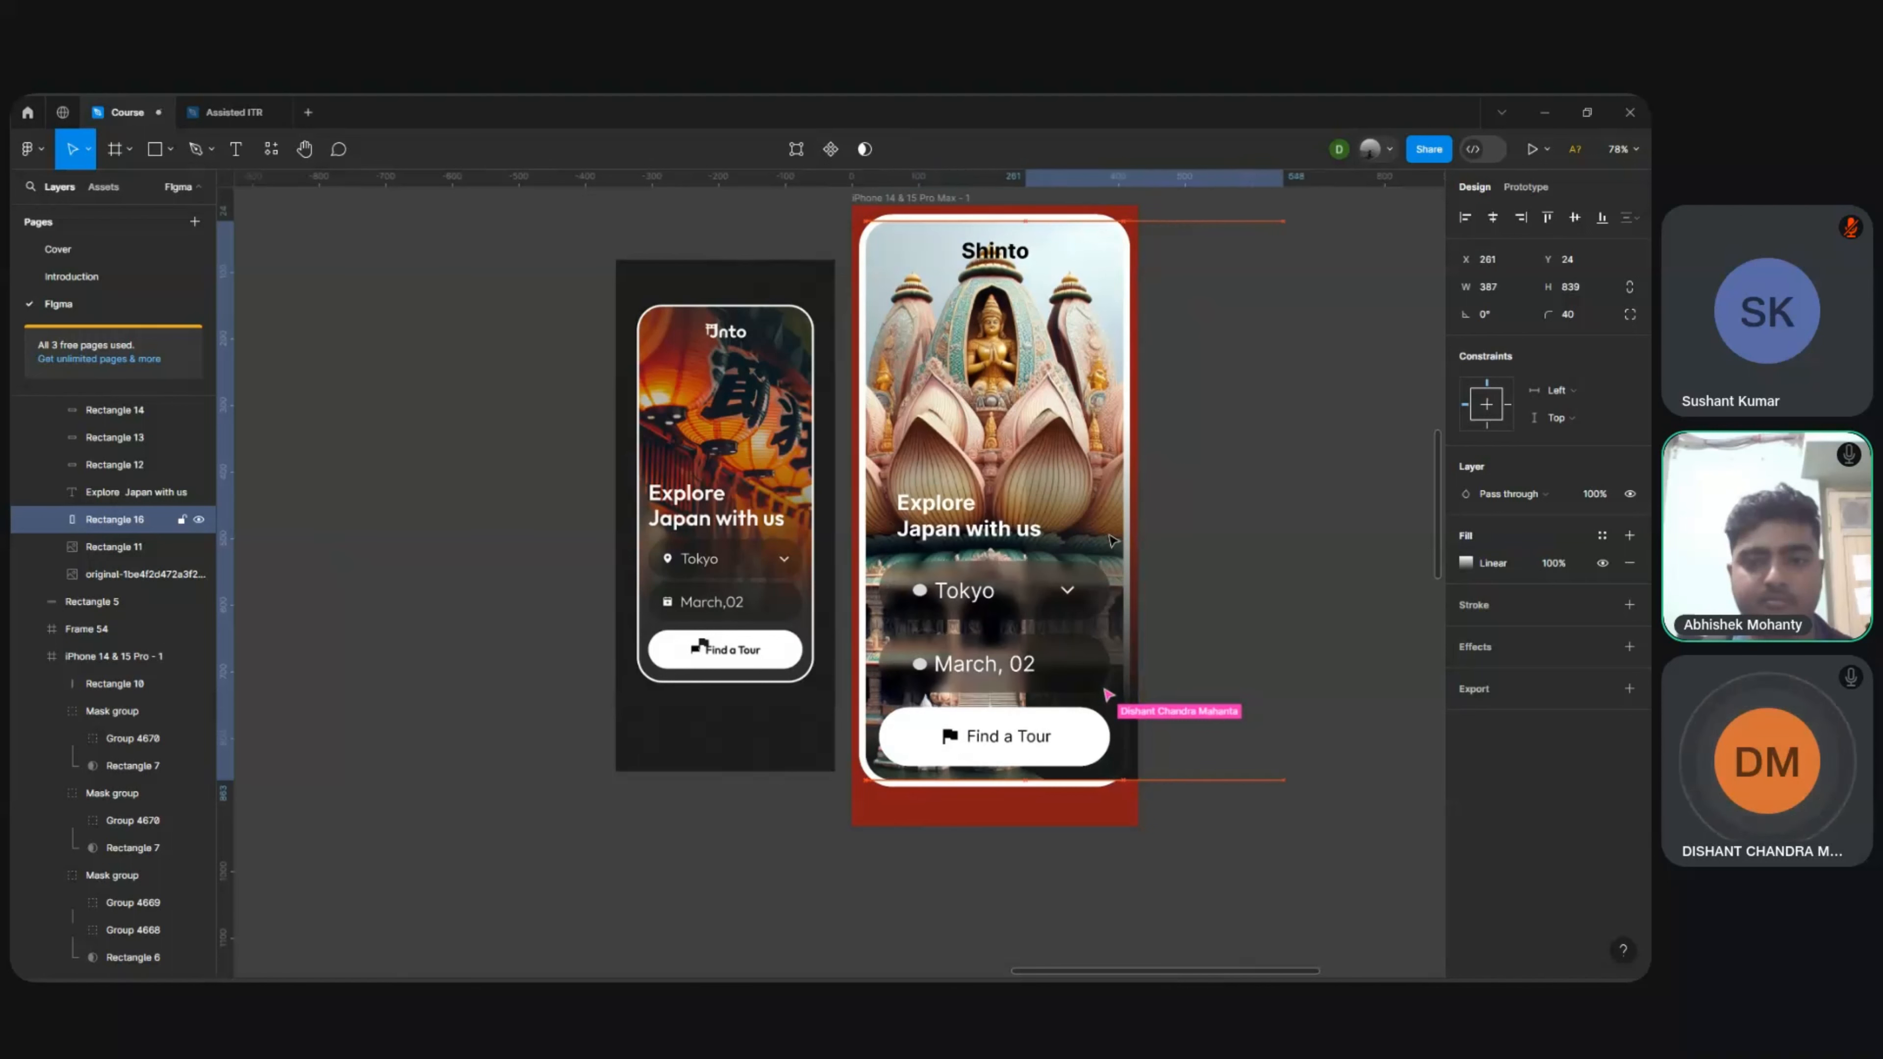
pyautogui.hotkey('shift', 'Right')
pyautogui.hotkey('shift', 'Right')
pyautogui.hotkey('shift', 'Right')
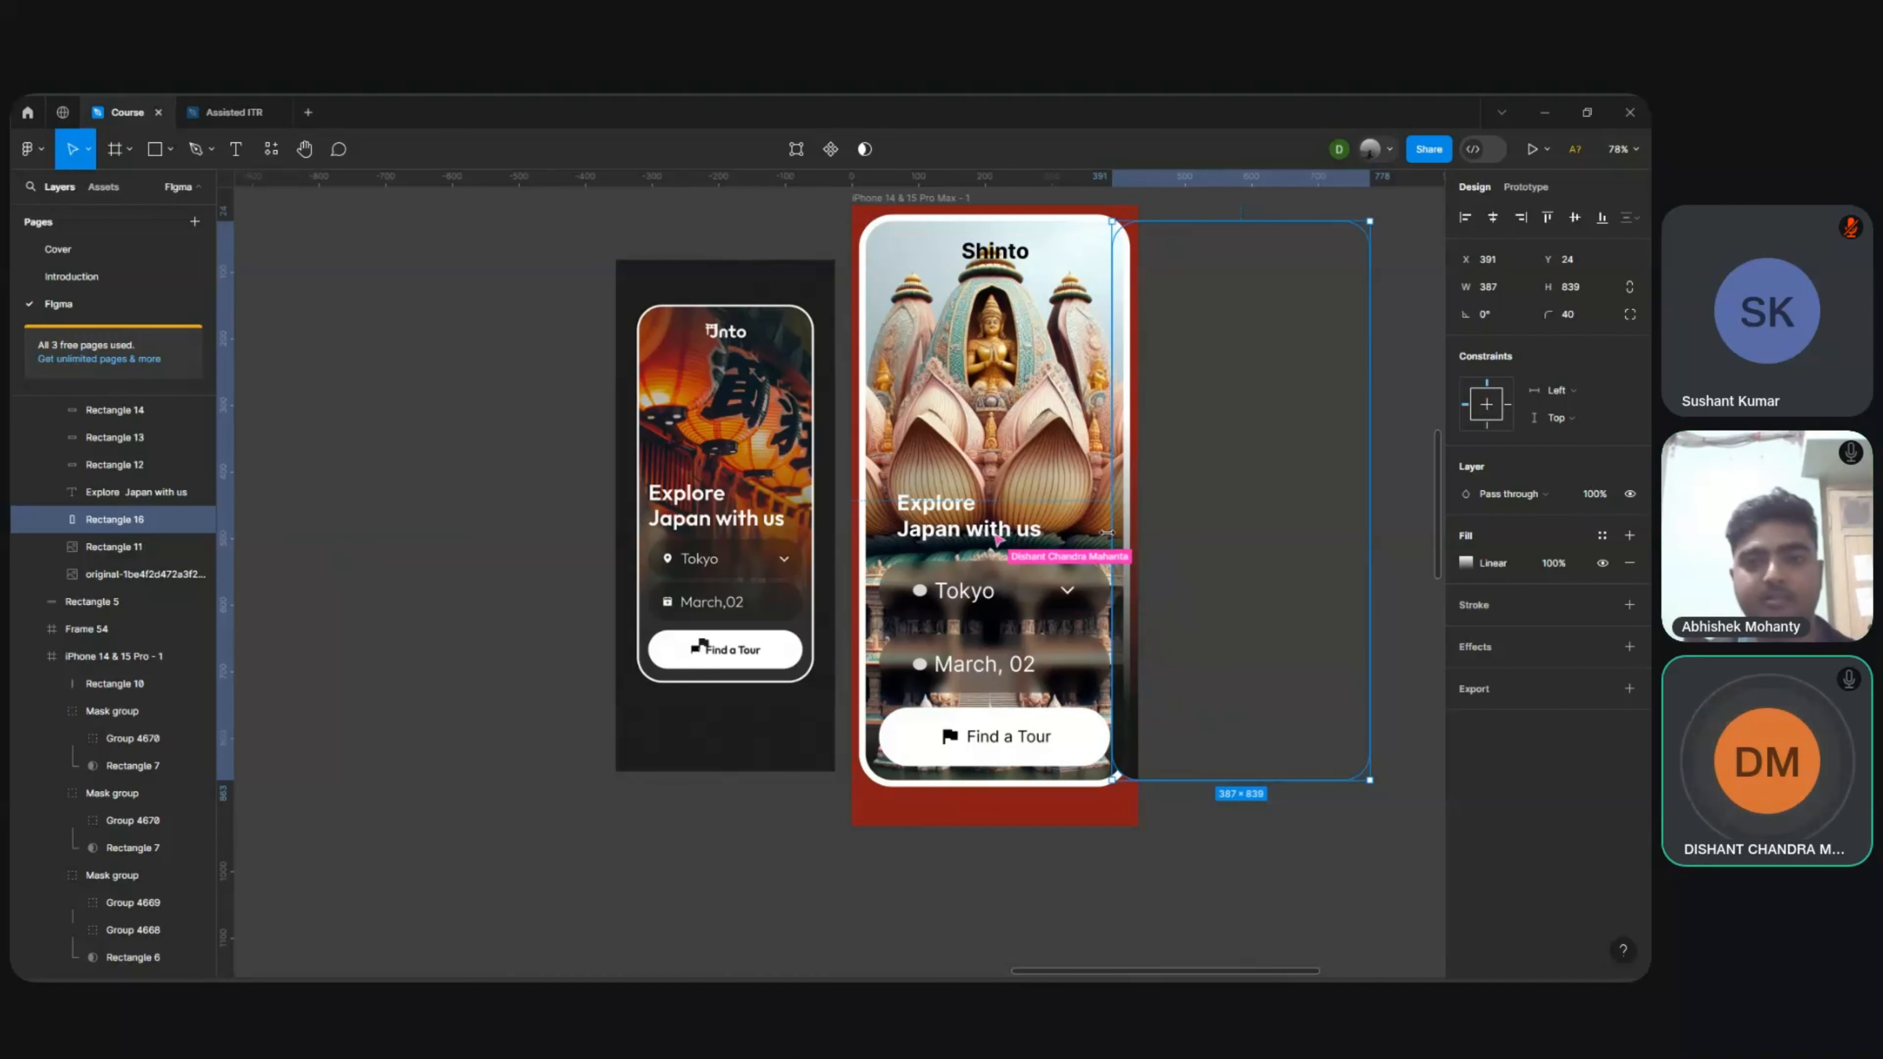
# Step: Return the Rectangle 16 gradient overlay to X 21, aligned with the temple image
pyautogui.hotkey('shift', 'Left')
pyautogui.hotkey('shift', 'Left')
pyautogui.hotkey('shift', 'Left')
pyautogui.hotkey('shift', 'Left')
pyautogui.hotkey('shift', 'Left')
pyautogui.hotkey('shift', 'Left')
pyautogui.hotkey('shift', 'Left')
pyautogui.hotkey('shift', 'Left')
pyautogui.hotkey('shift', 'Left')
pyautogui.hotkey('shift', 'Left')
pyautogui.hotkey('shift', 'Left')
pyautogui.hotkey('shift', 'Left')
pyautogui.hotkey('shift', 'Left')
pyautogui.hotkey('shift', 'Left')
pyautogui.hotkey('shift', 'Left')
pyautogui.hotkey('shift', 'Left')
pyautogui.hotkey('shift', 'Left')
pyautogui.hotkey('shift', 'Left')
pyautogui.hotkey('shift', 'Left')
pyautogui.hotkey('shift', 'Left')
pyautogui.hotkey('shift', 'Left')
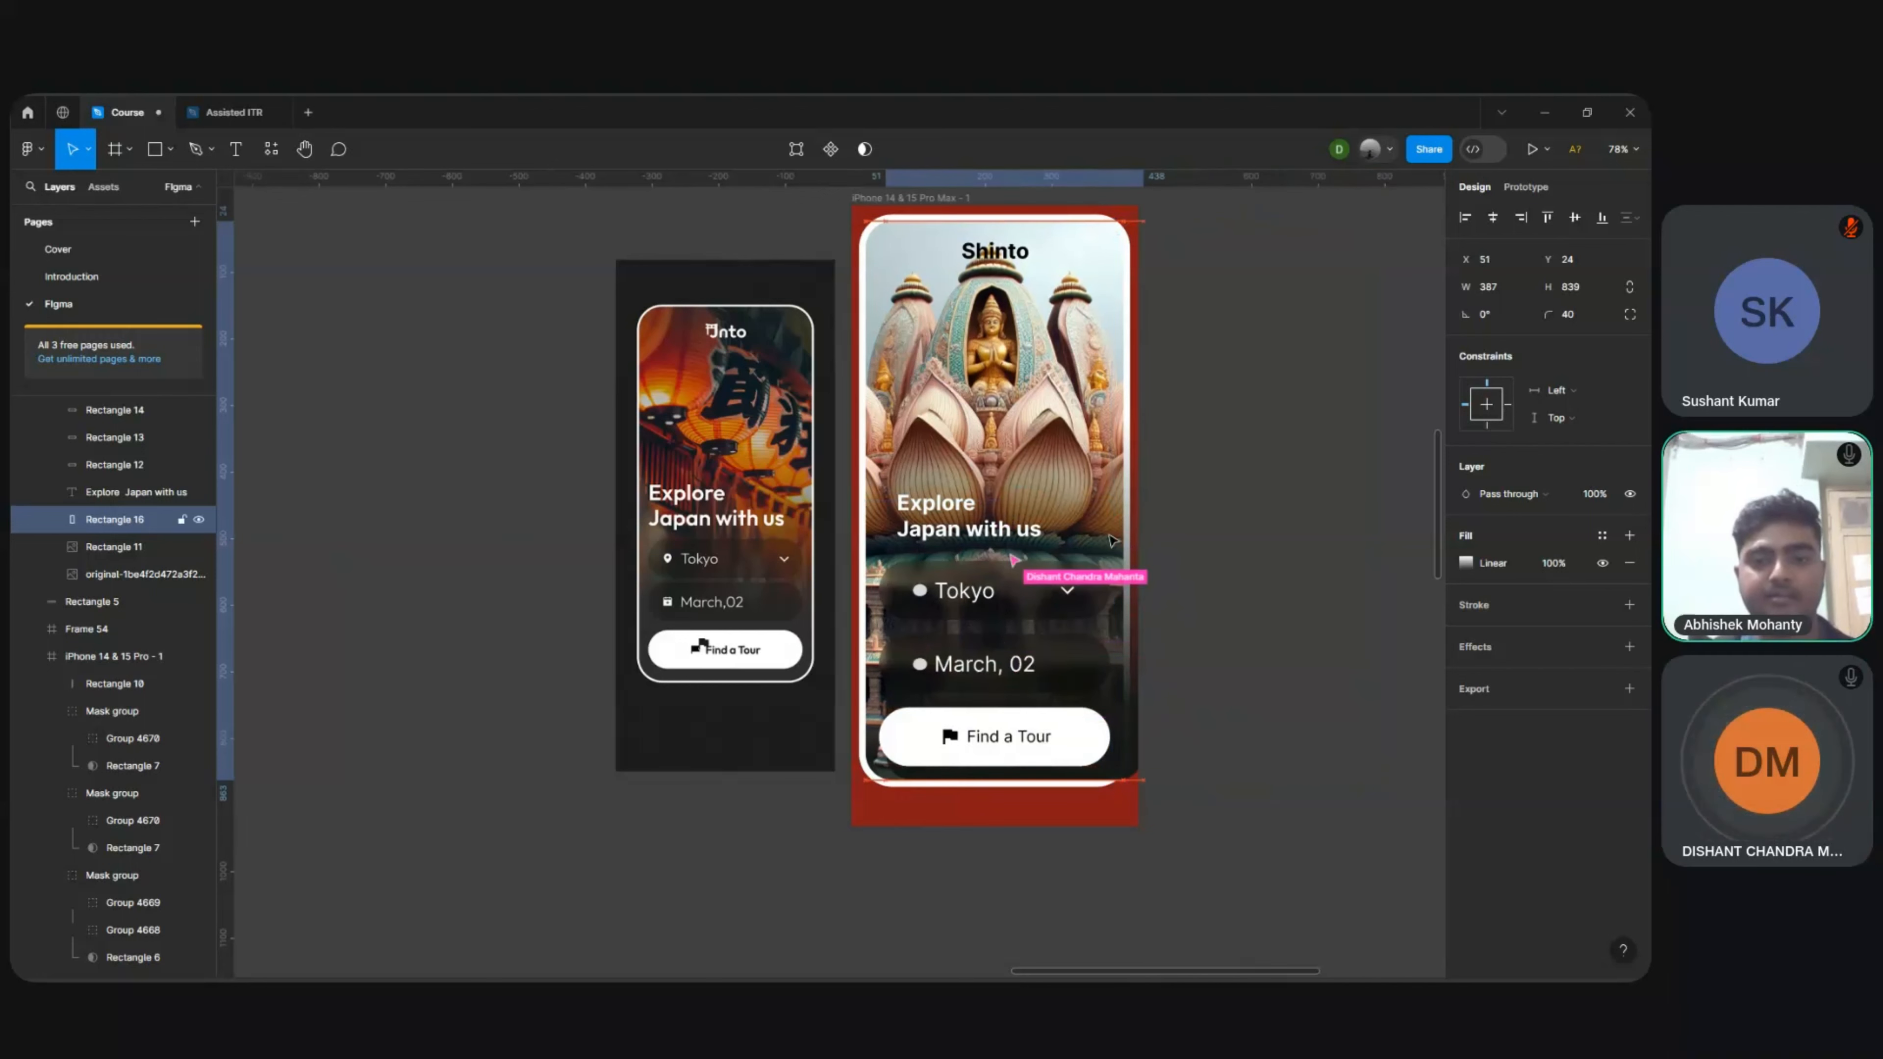
pyautogui.press('Right')
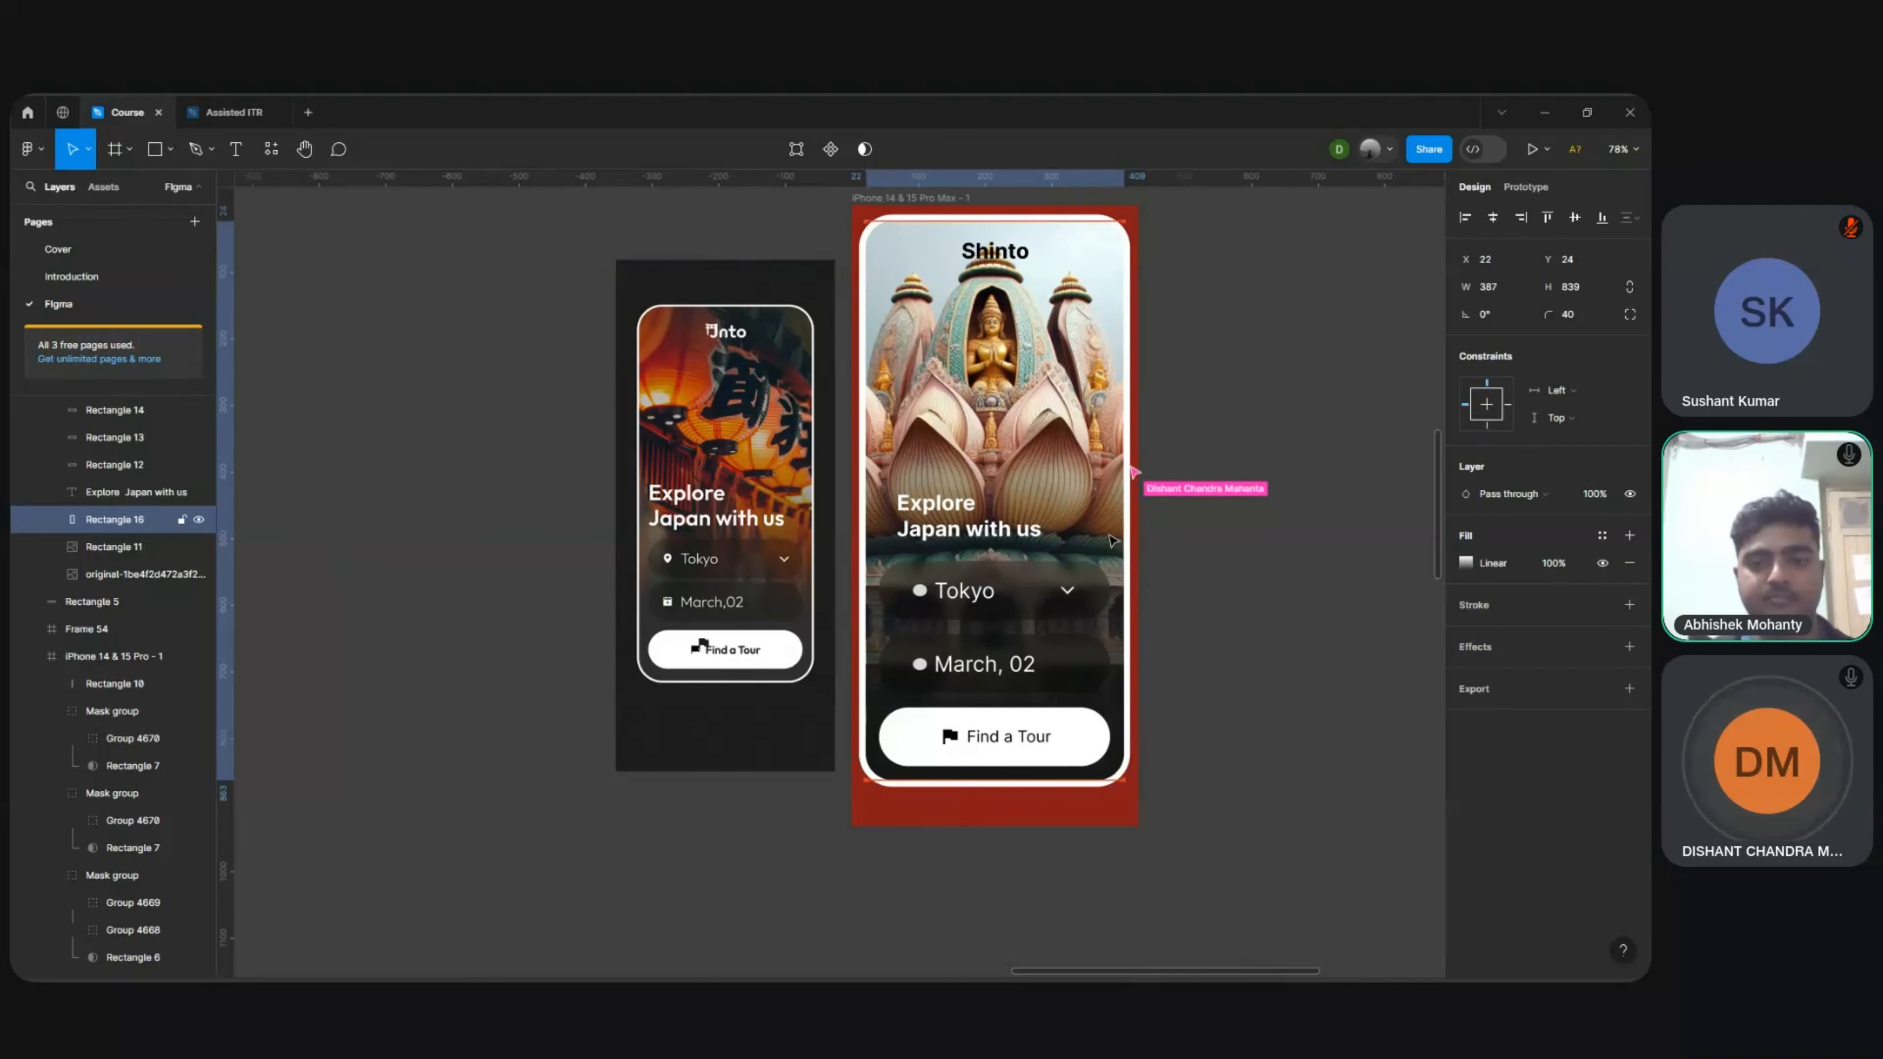
pyautogui.press('Left')
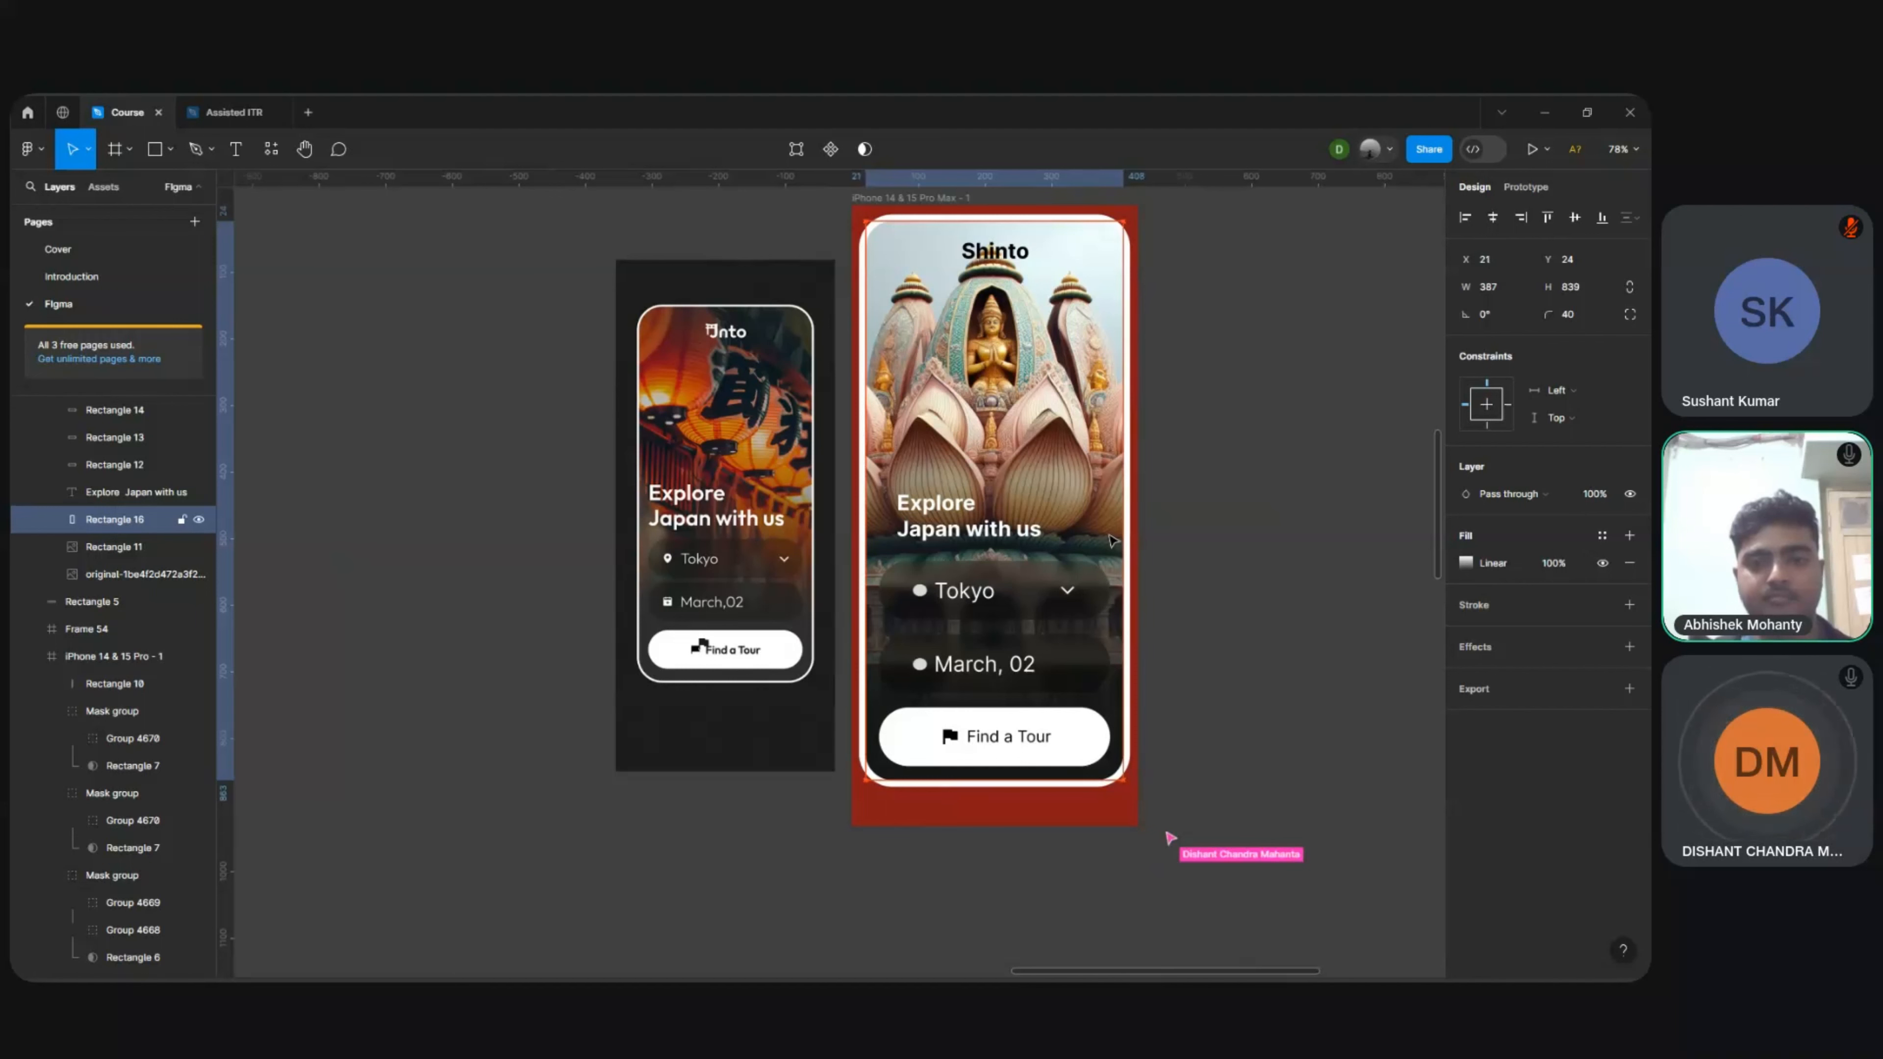
pyautogui.click(1186, 550)
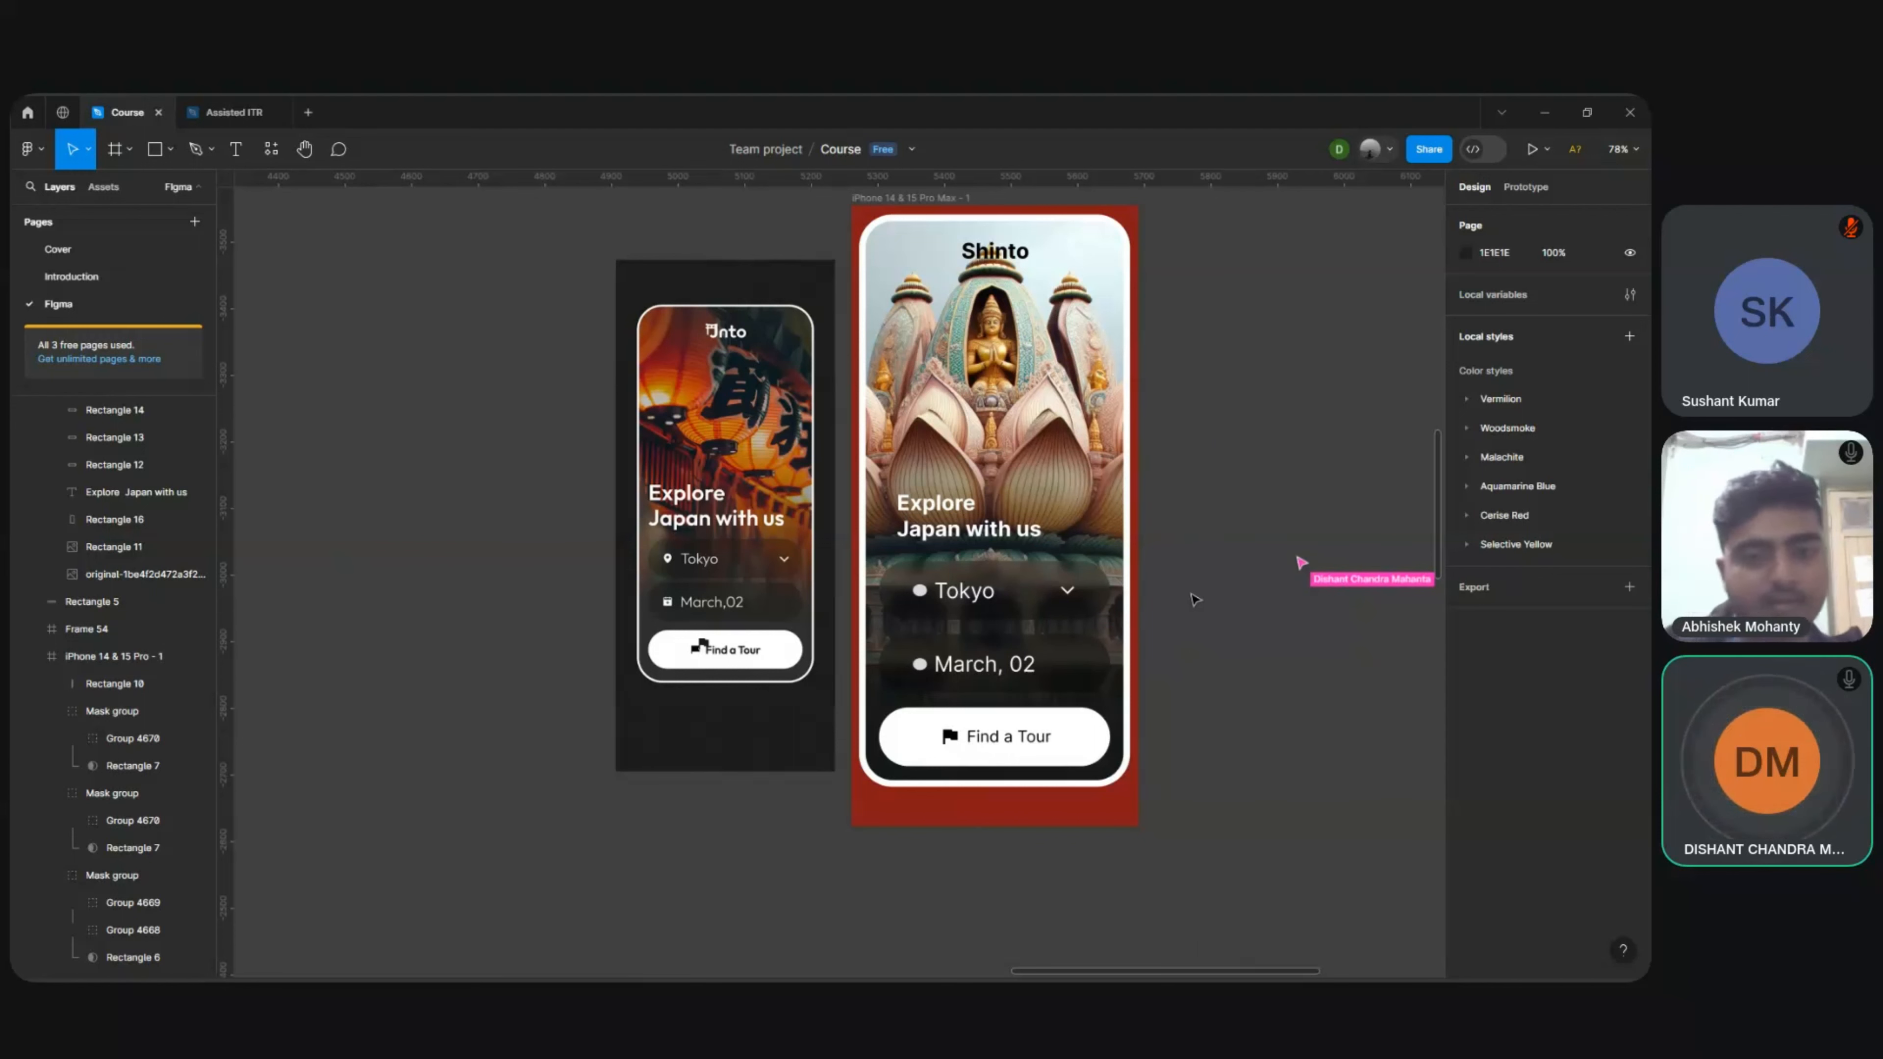
# Step: Set the Explore Japan with us heading to font size 40 and left-align it with the Tokyo field background
pyautogui.click(138, 491)
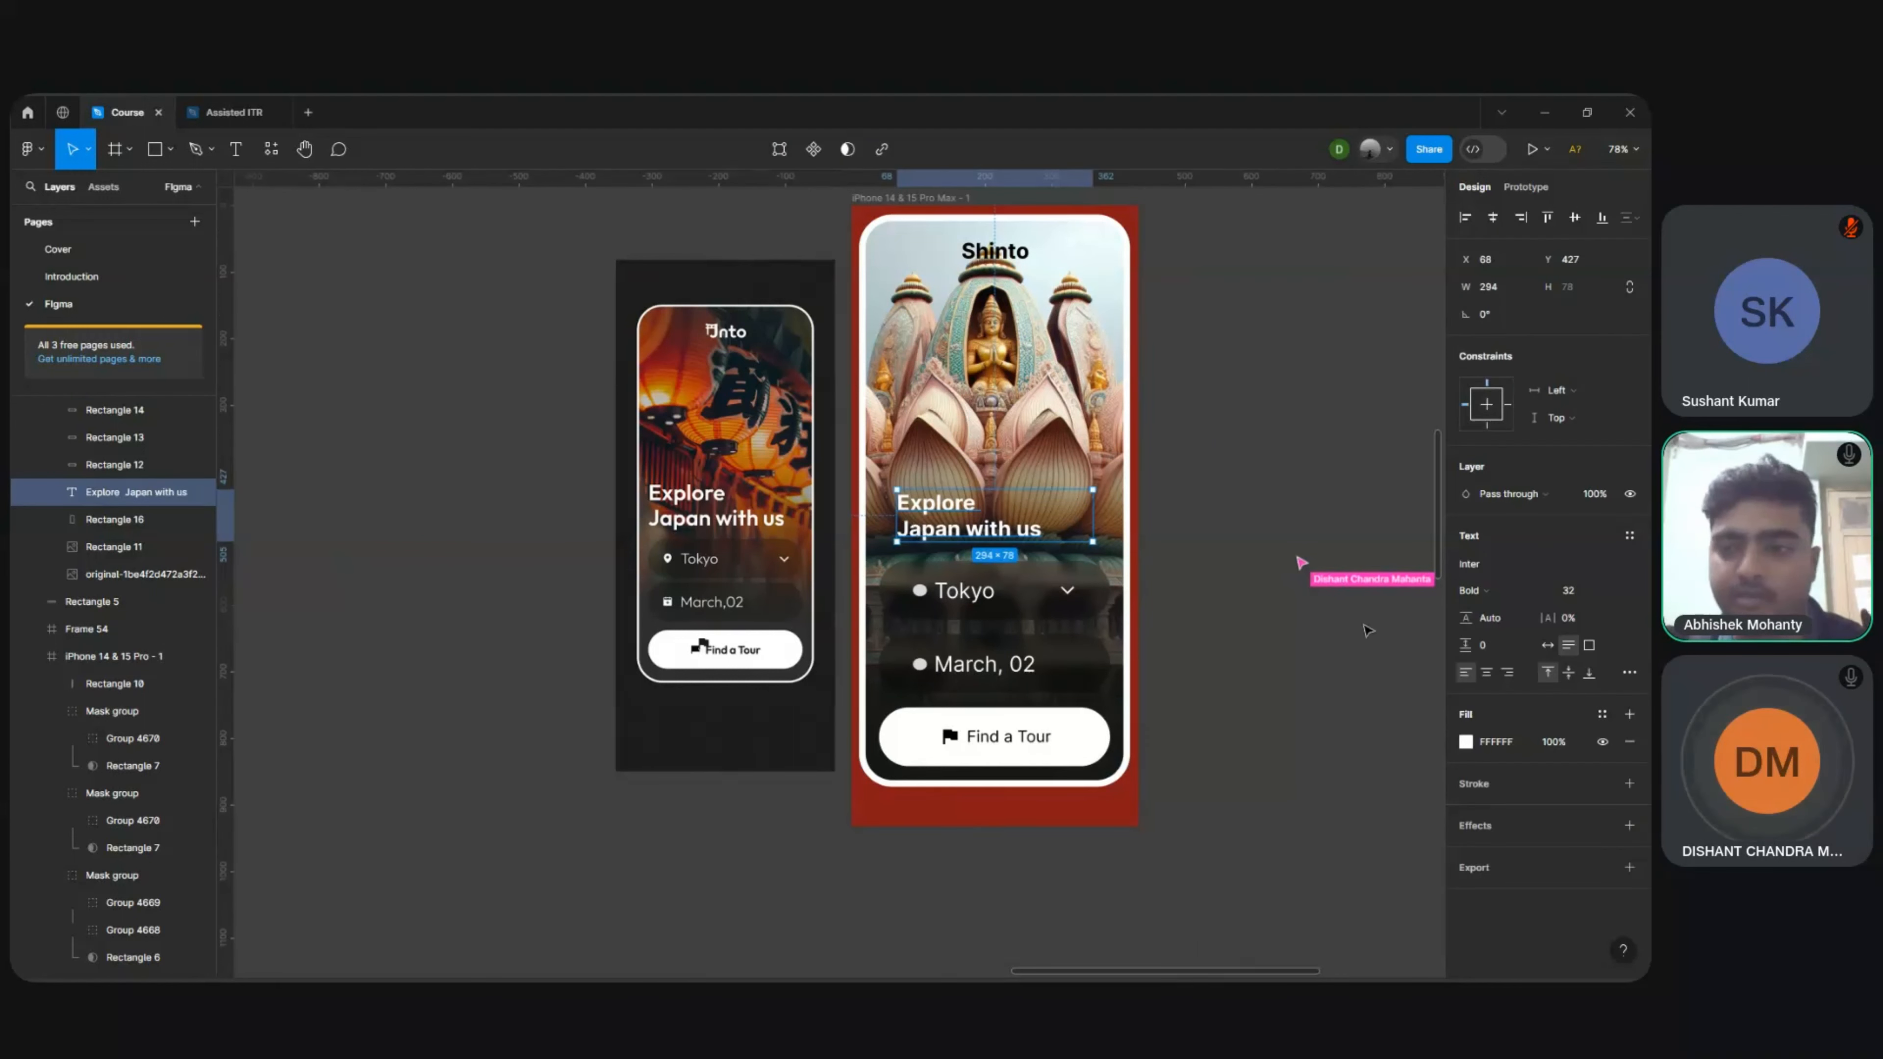
pyautogui.click(1615, 590)
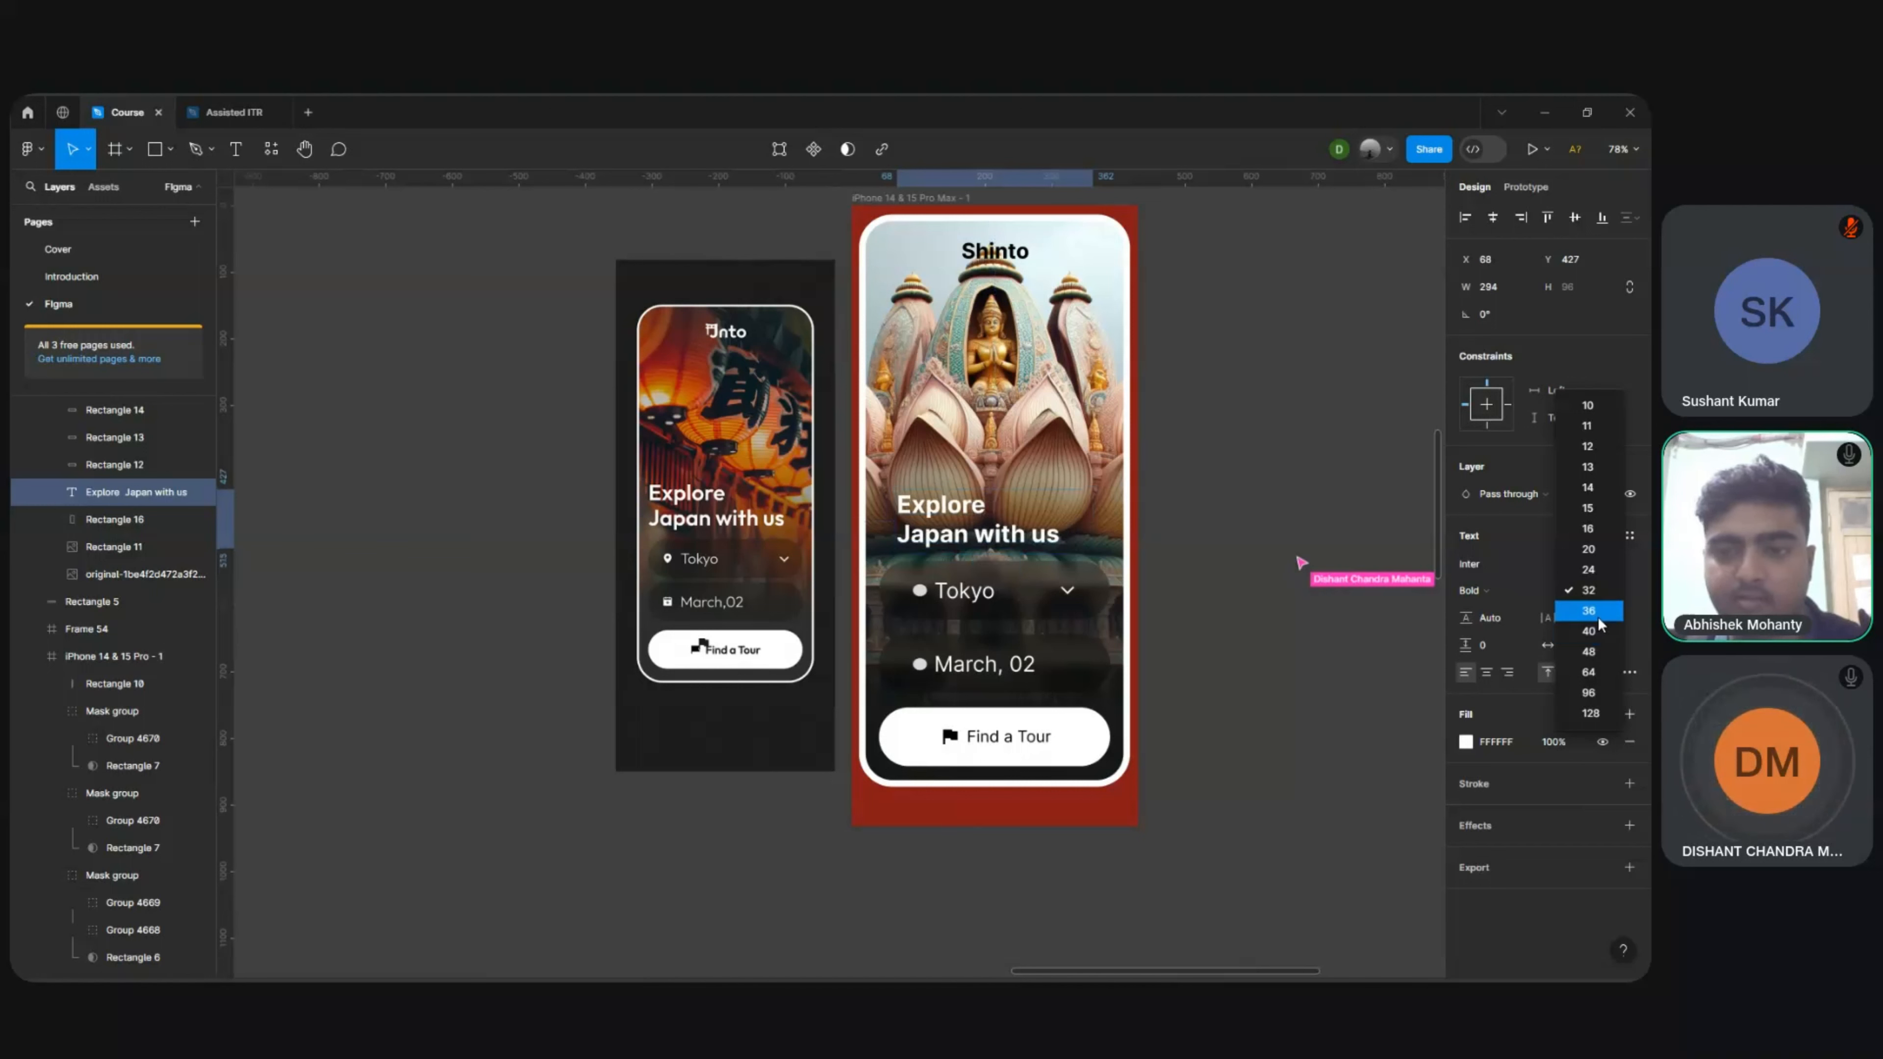
pyautogui.click(1595, 634)
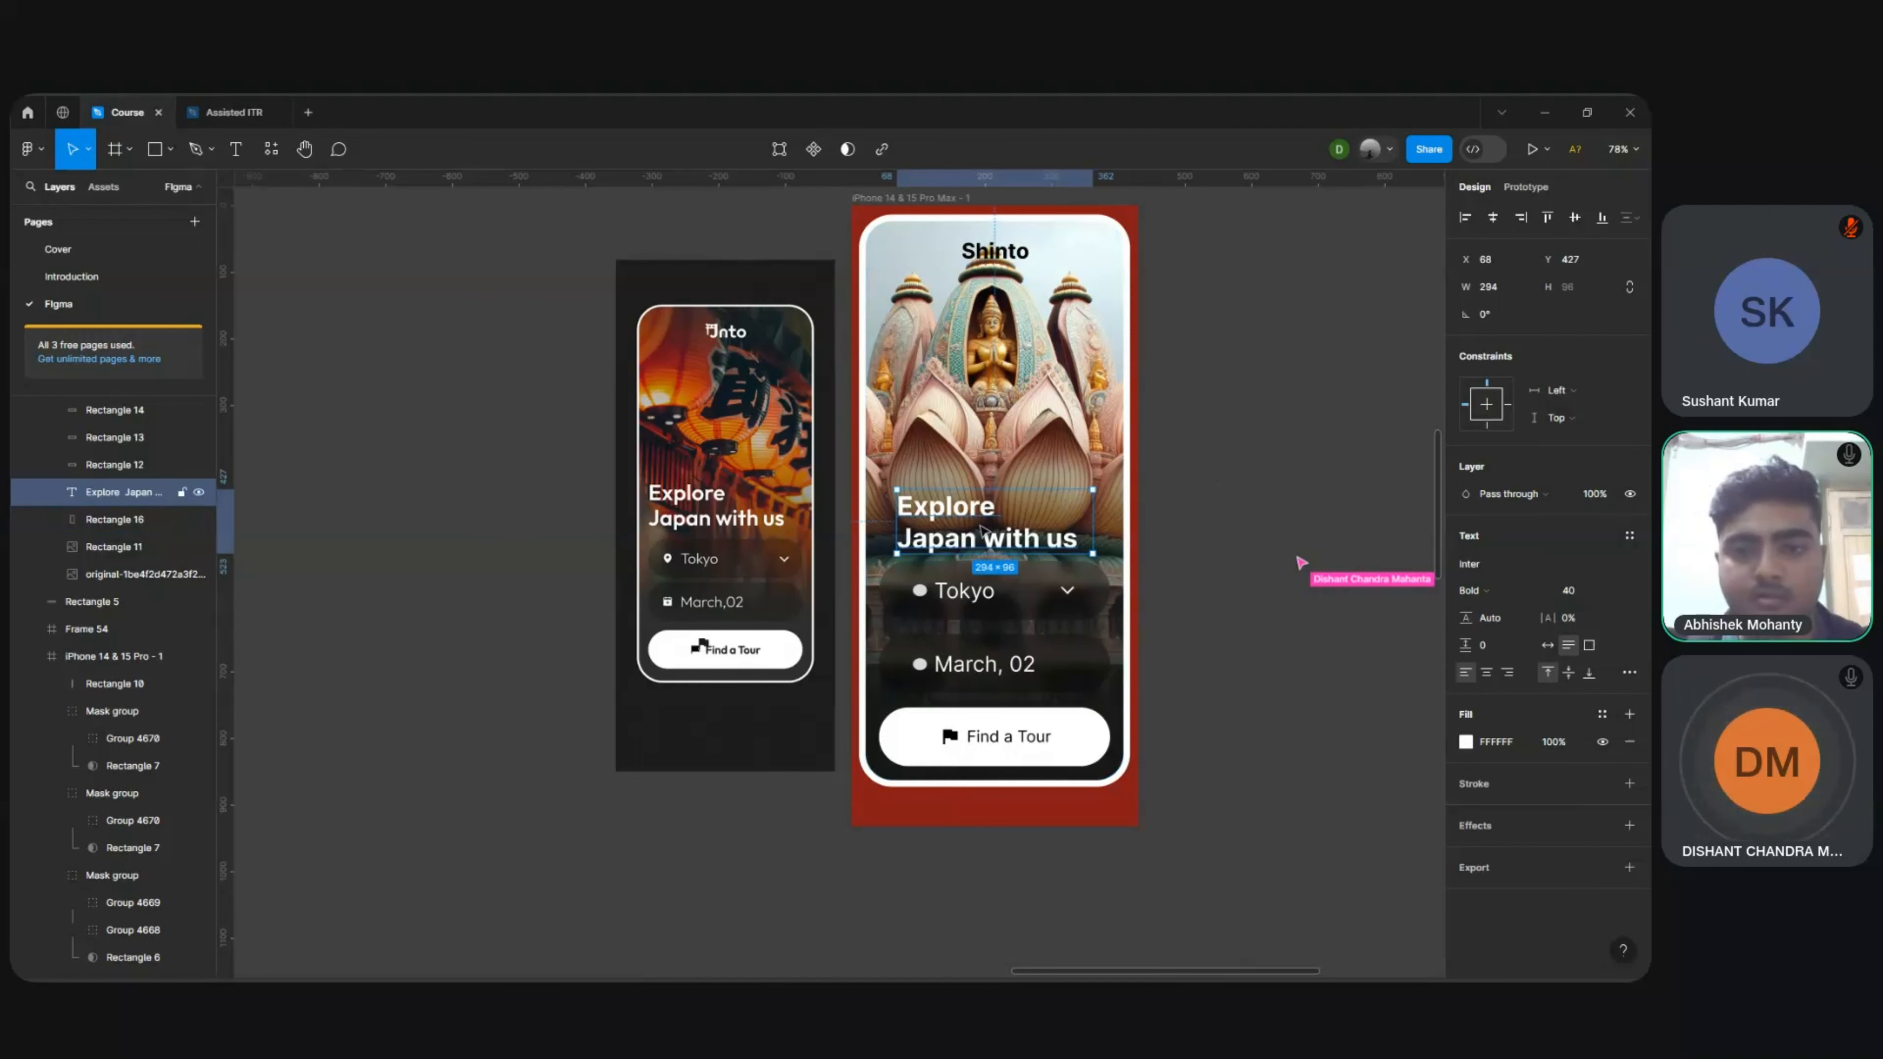
pyautogui.keyDown('shift'); pyautogui.click(914, 573); pyautogui.keyUp('shift')
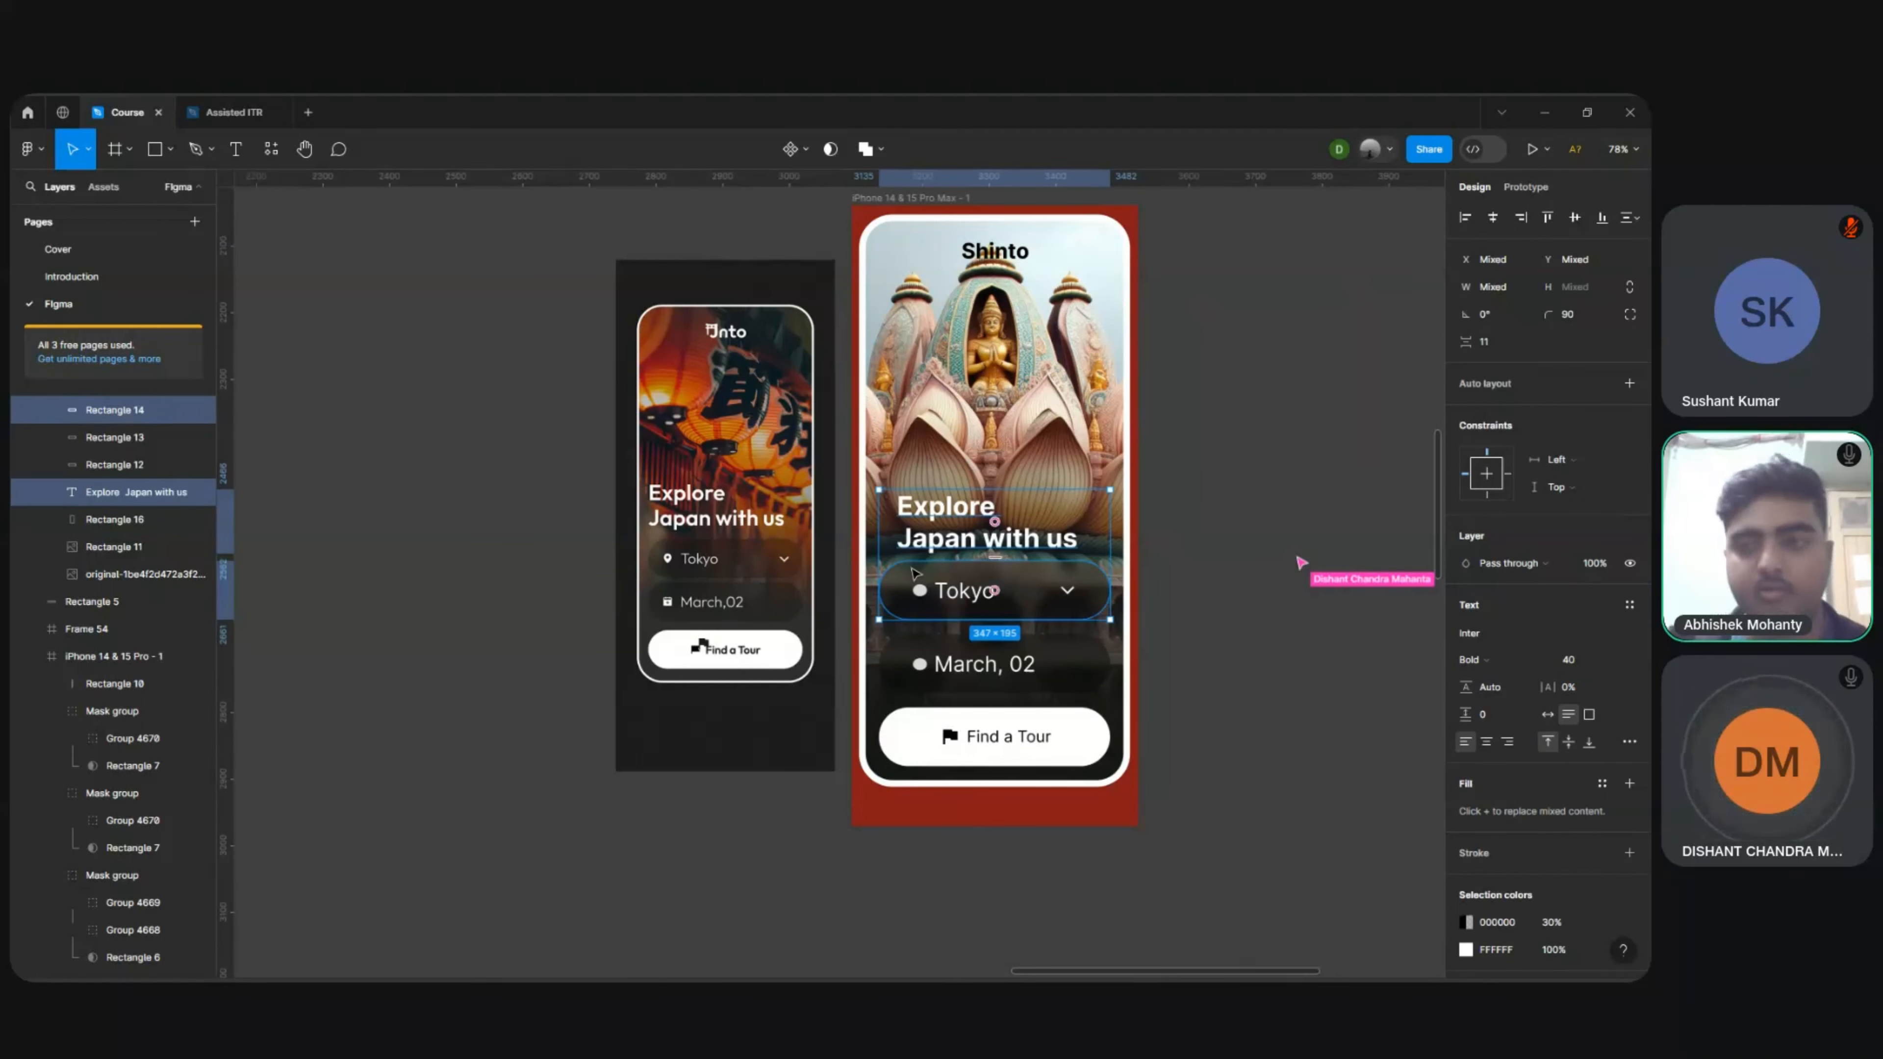
pyautogui.click(1464, 218)
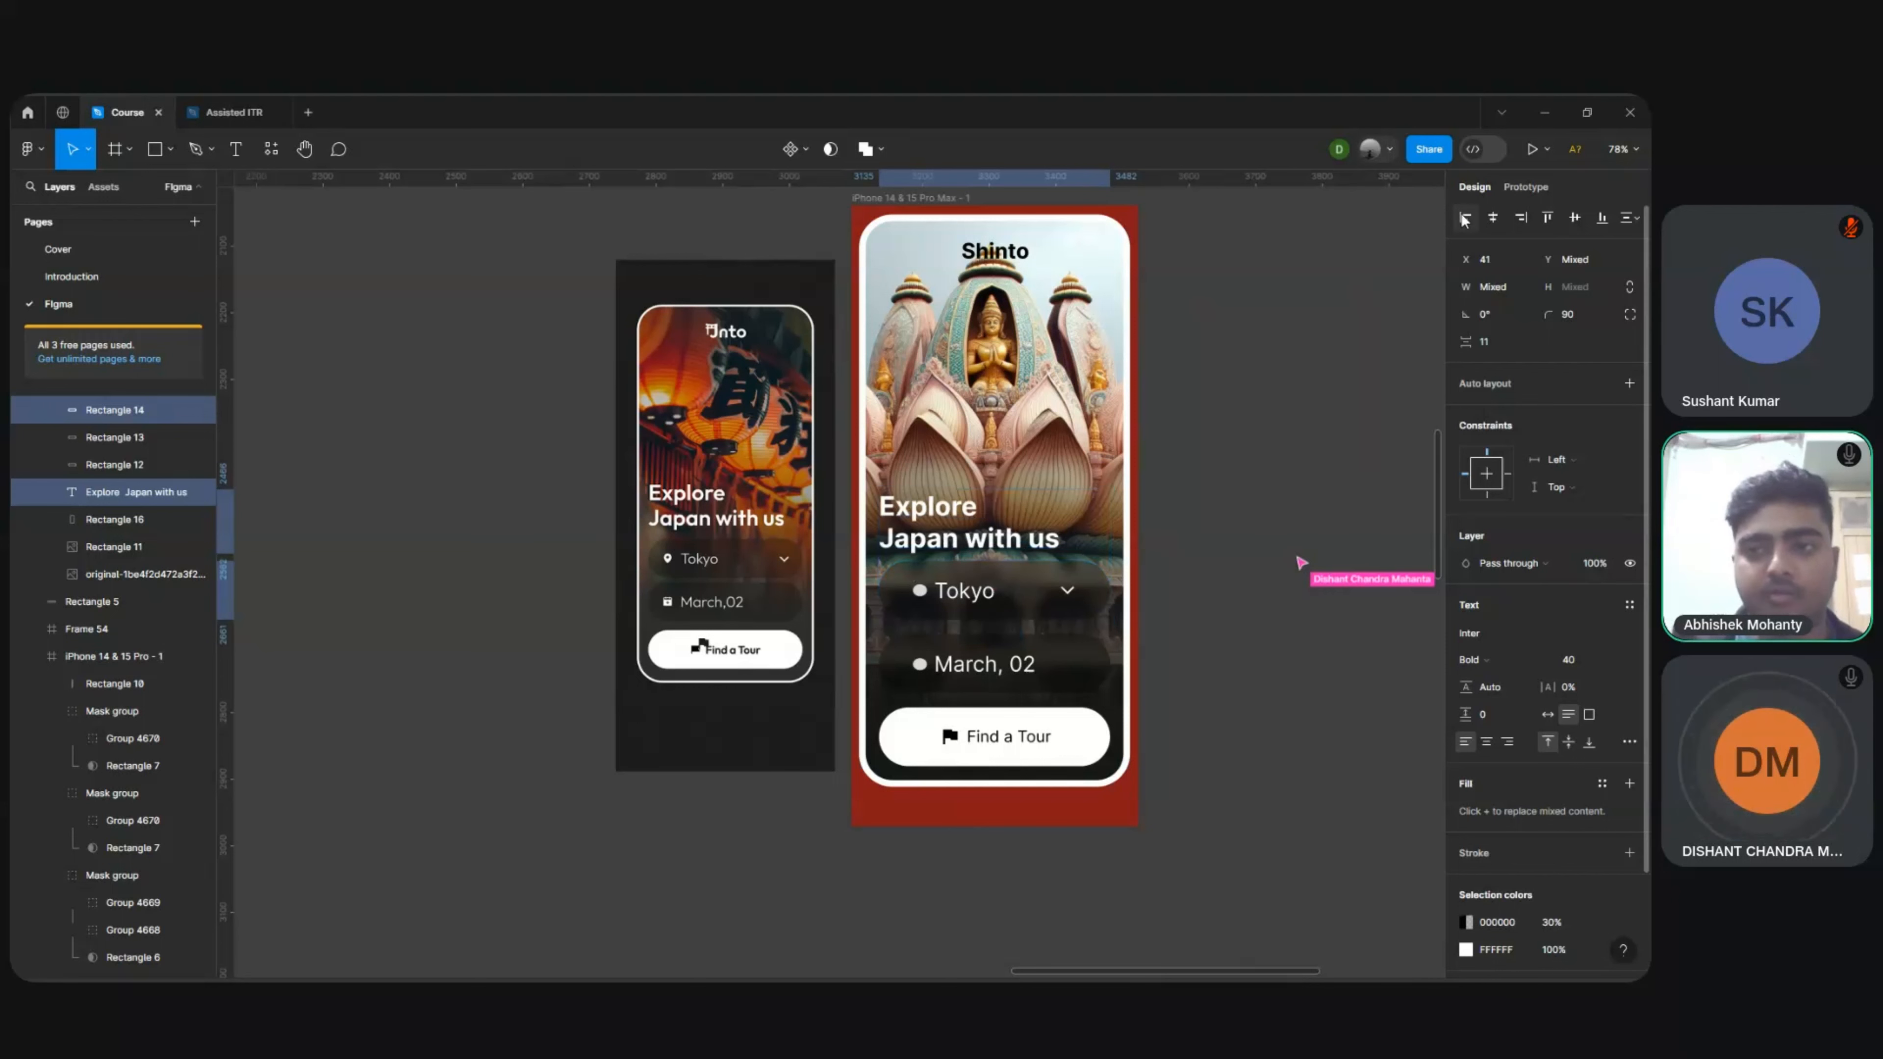
pyautogui.click(1315, 430)
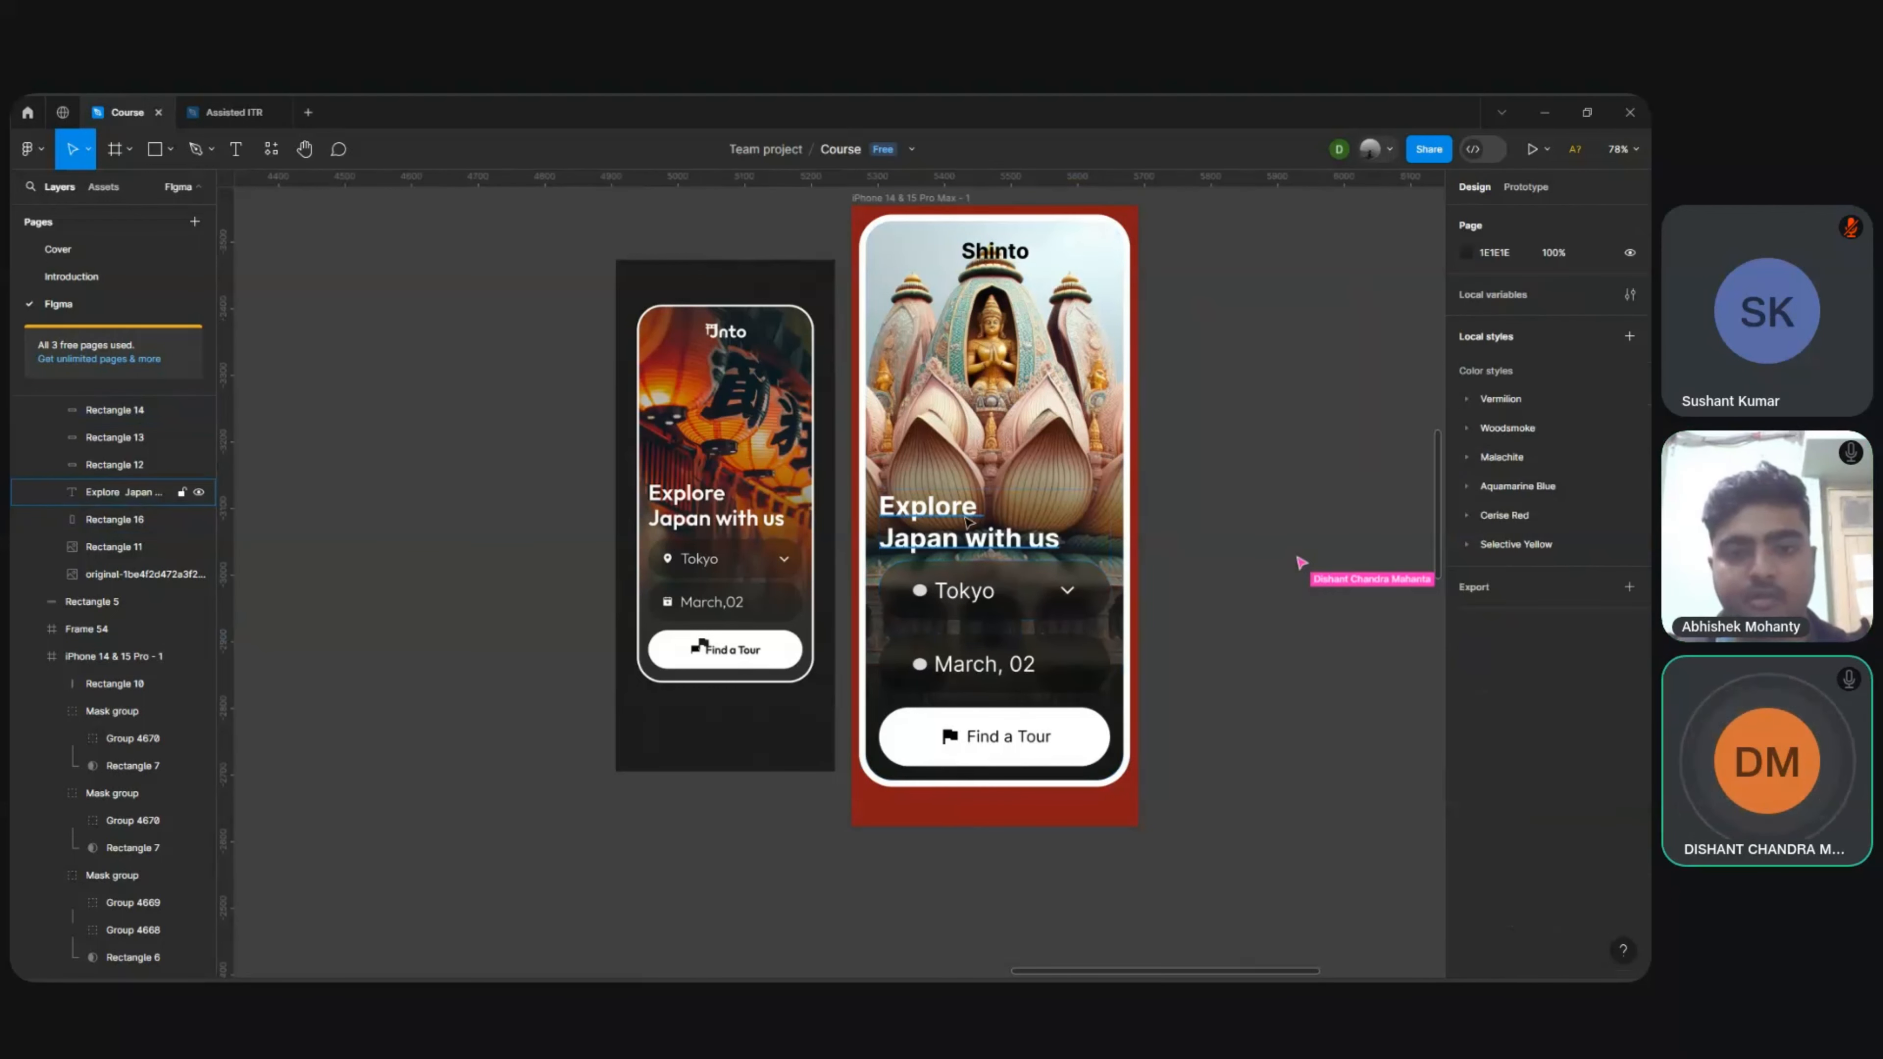
# Step: Move the Explore Japan with us heading up to Y 411, clear of the Tokyo field
pyautogui.click(963, 520)
pyautogui.hotkey('shift', 'Up')
pyautogui.hotkey('shift', 'Up')
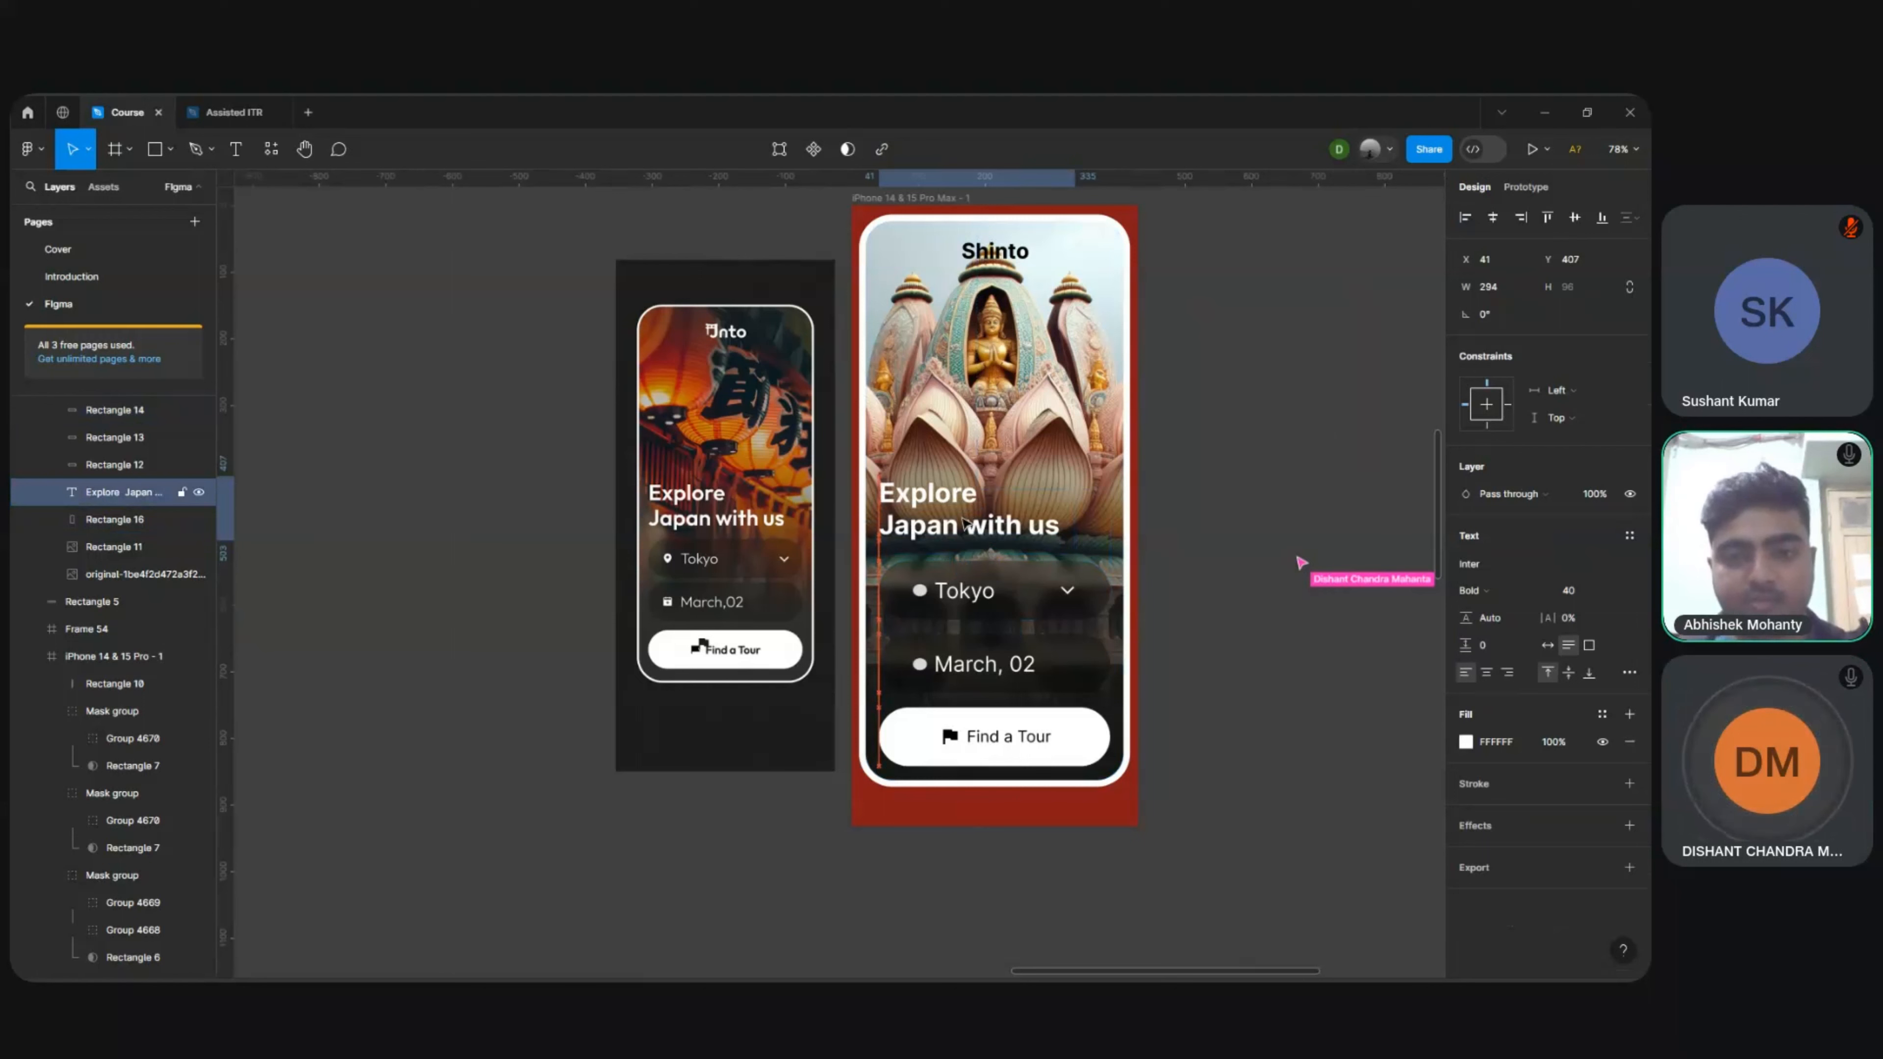
pyautogui.press('Down')
pyautogui.press('Down')
pyautogui.press('Down')
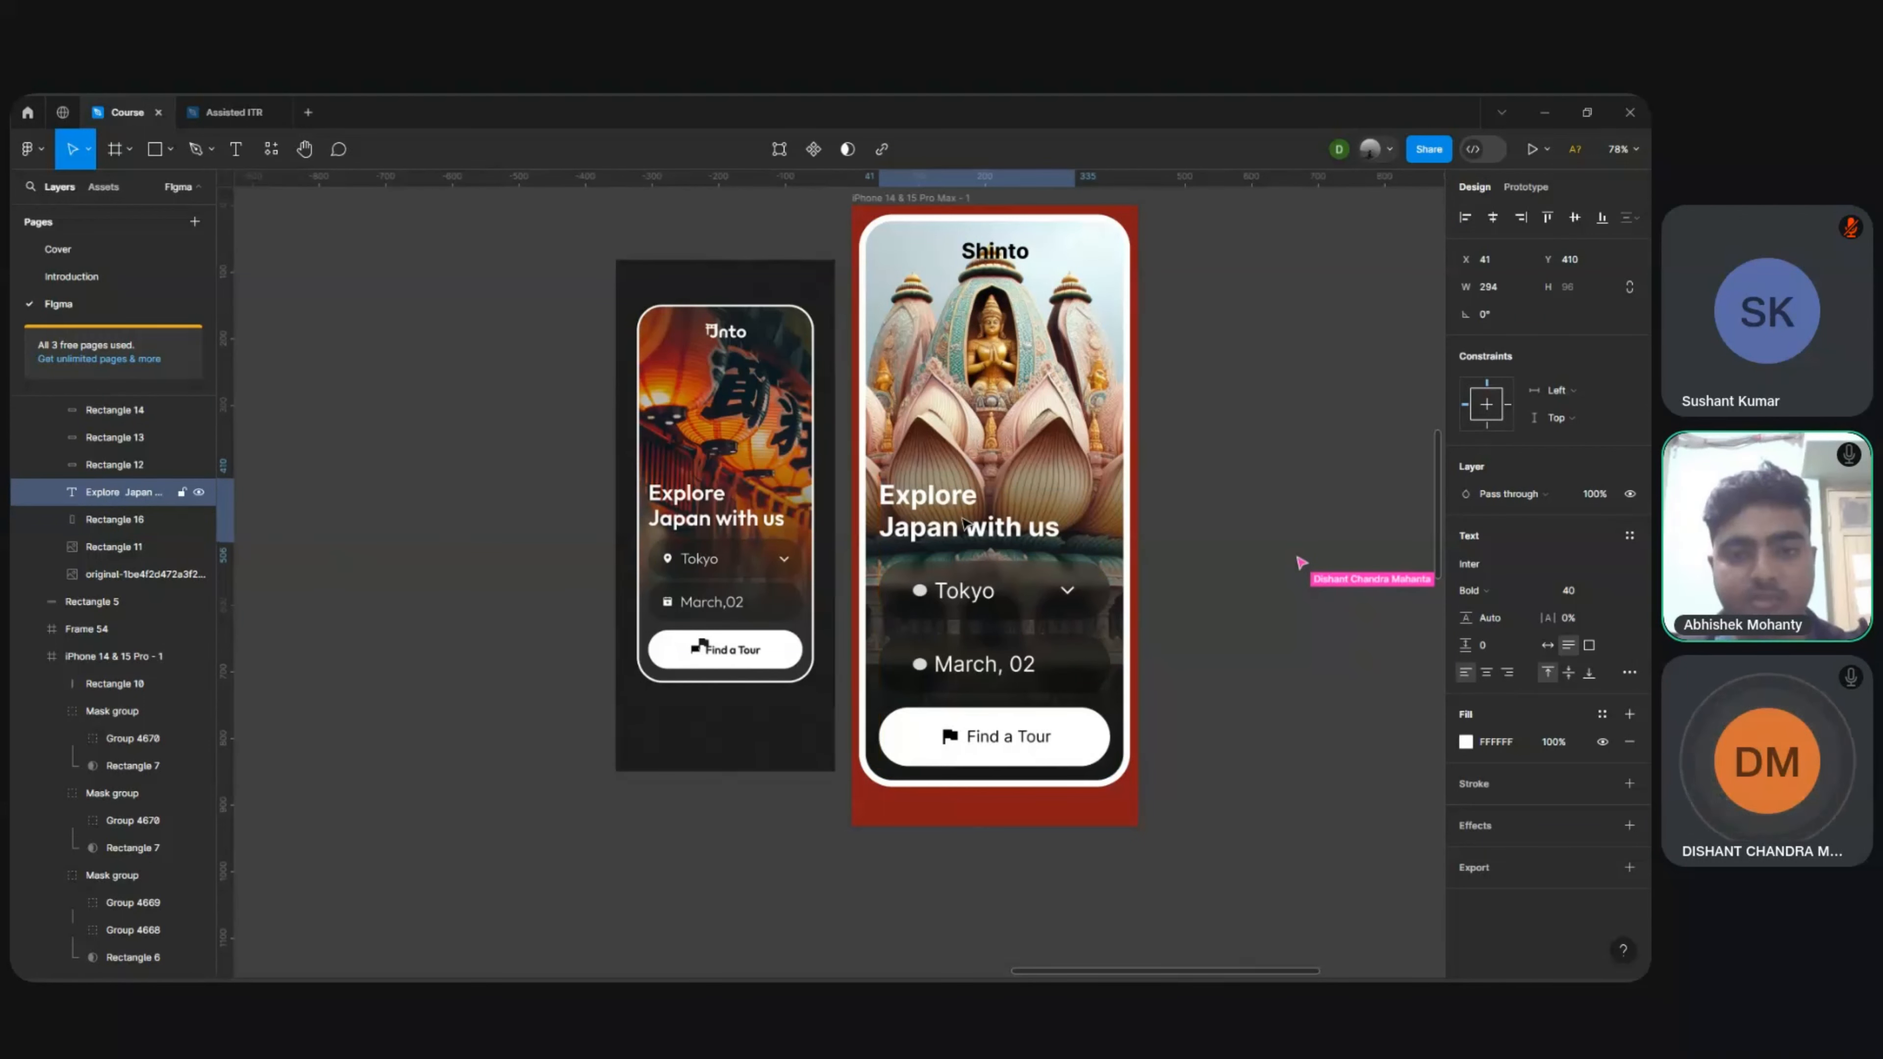
pyautogui.press('Down')
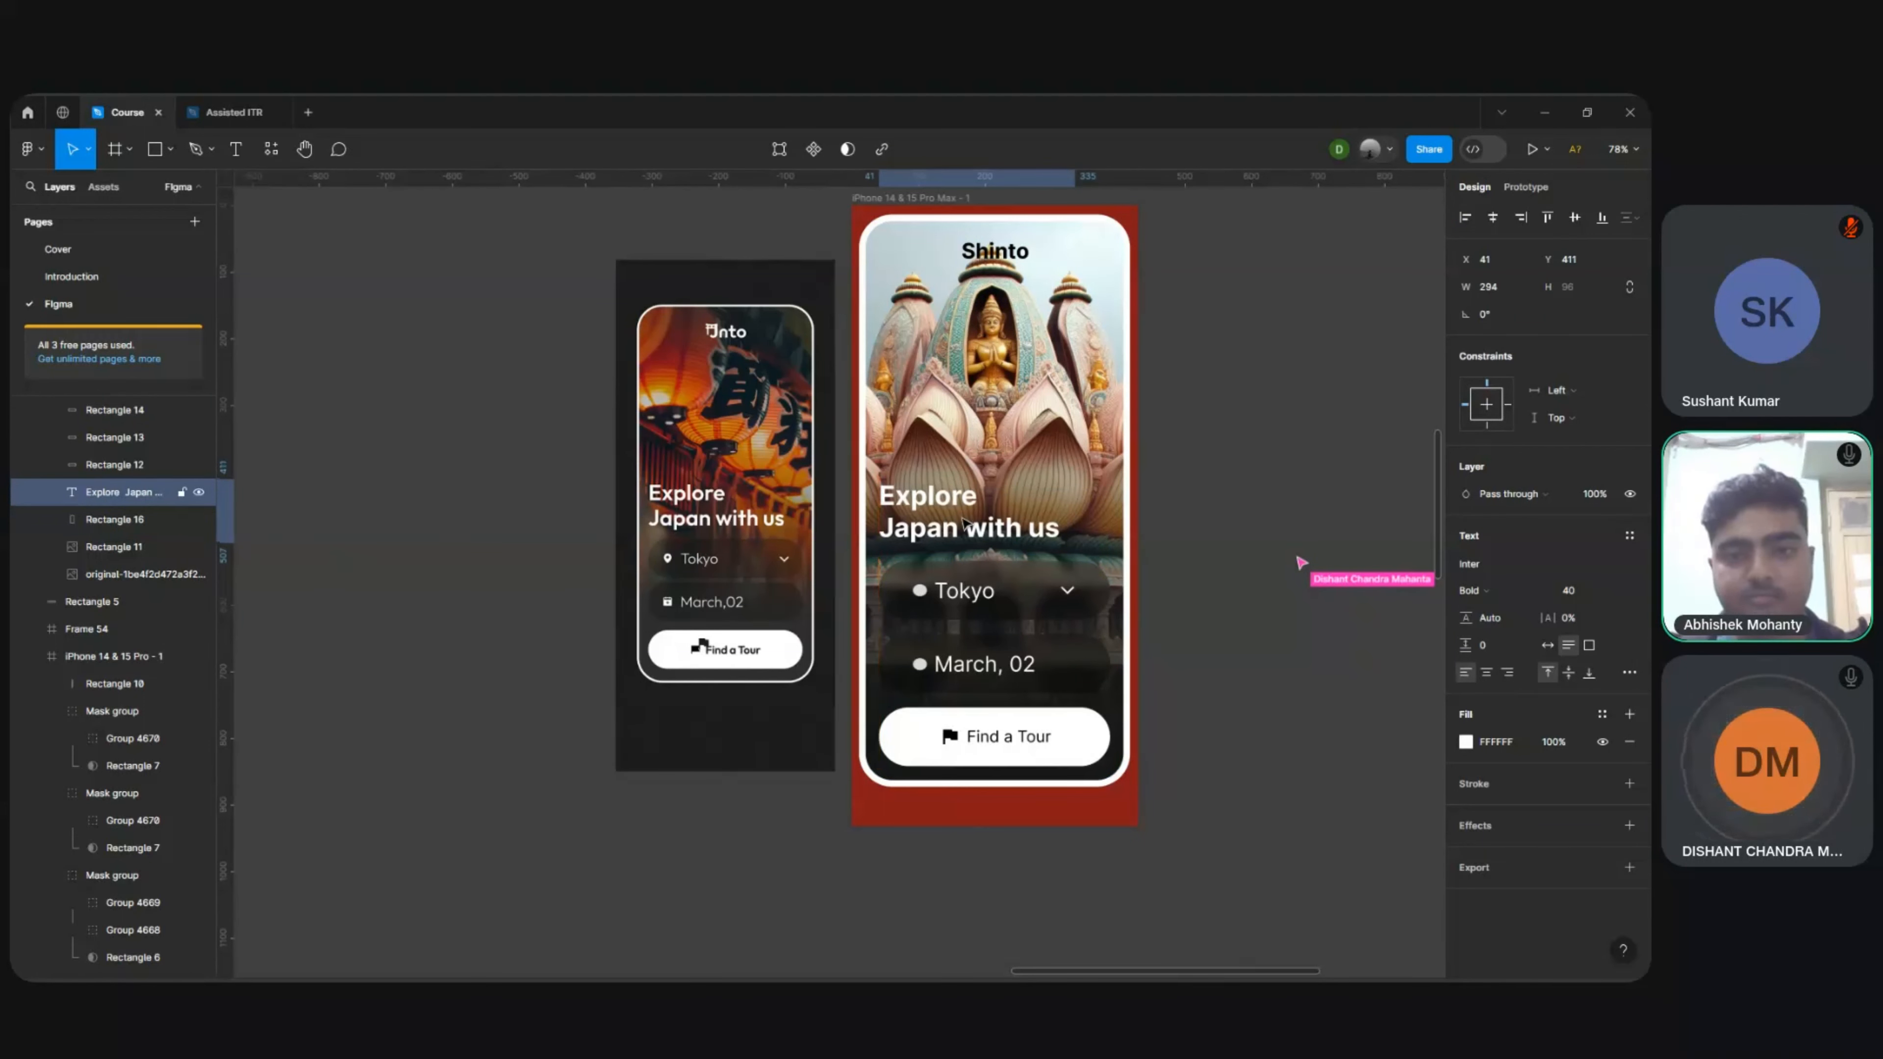
pyautogui.click(1233, 499)
# Step: Set the font weight of the Find a Tour button label to Semi Bold
pyautogui.scroll(-3, 1233, 499)
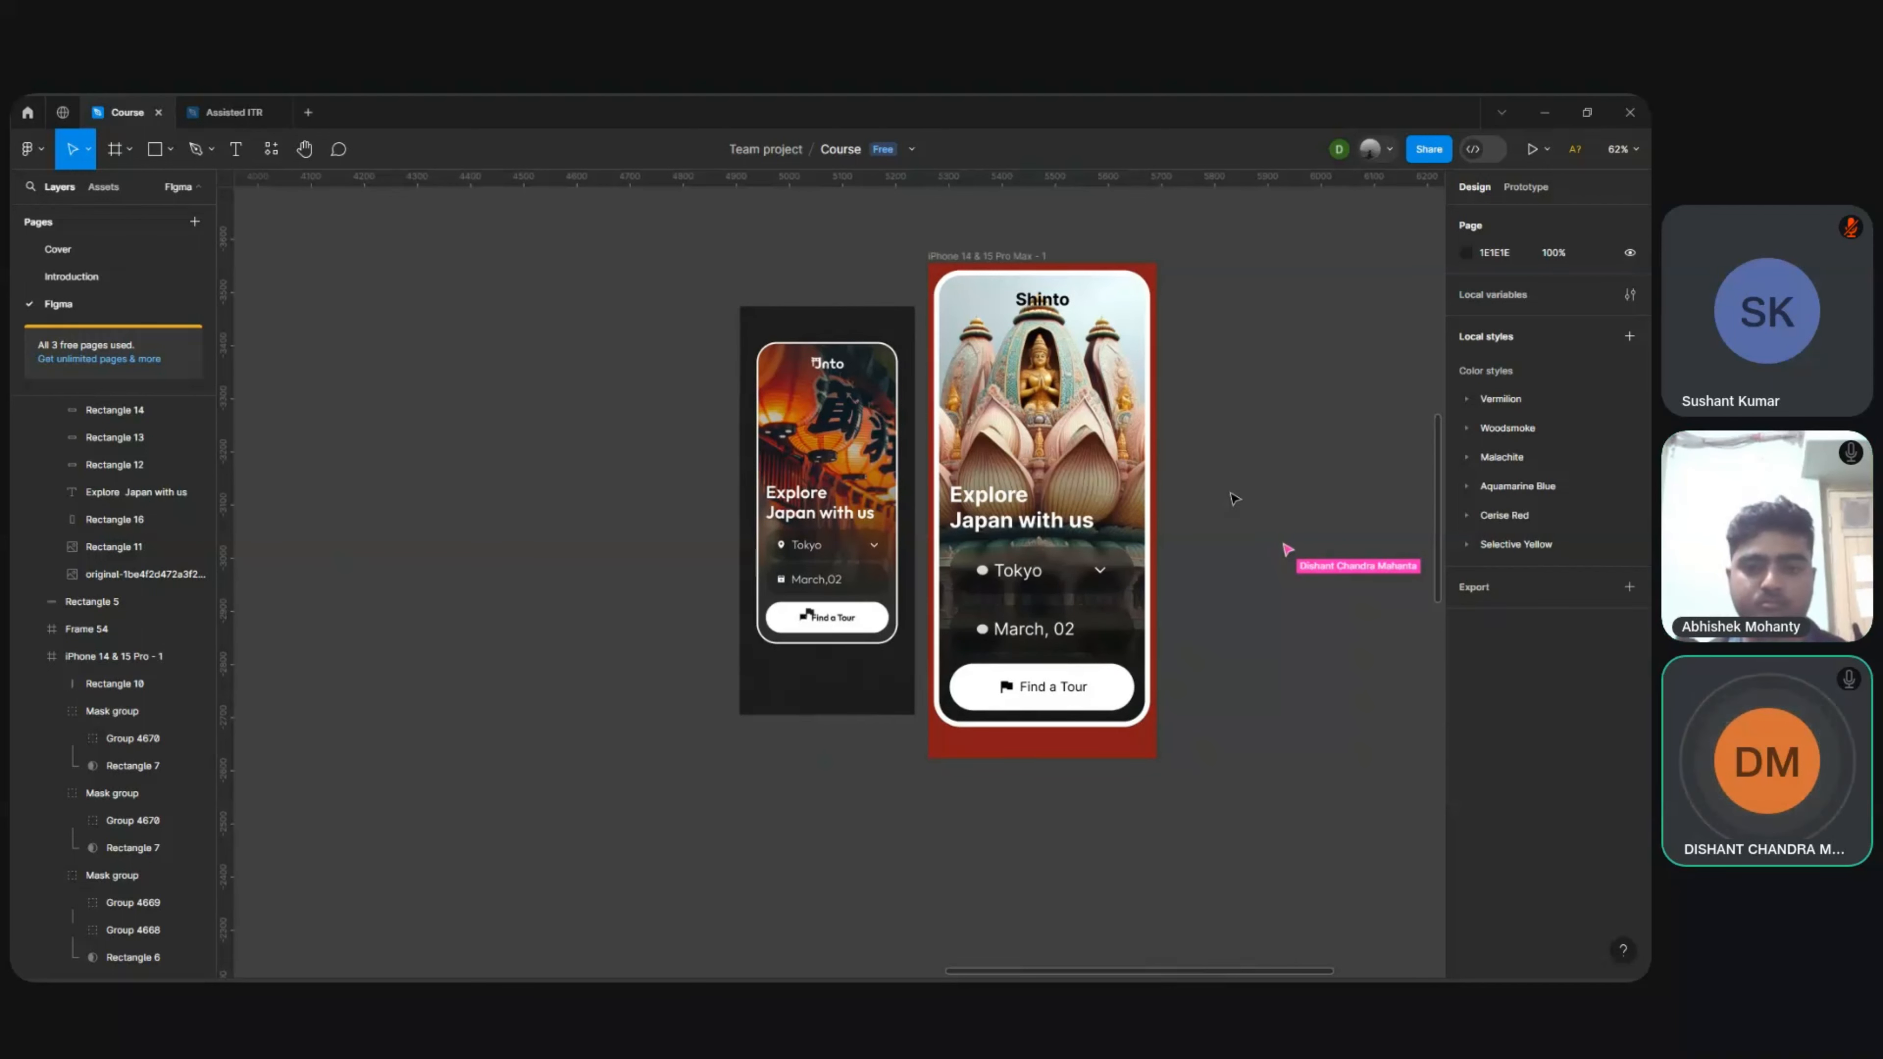
pyautogui.doubleClick(1048, 690)
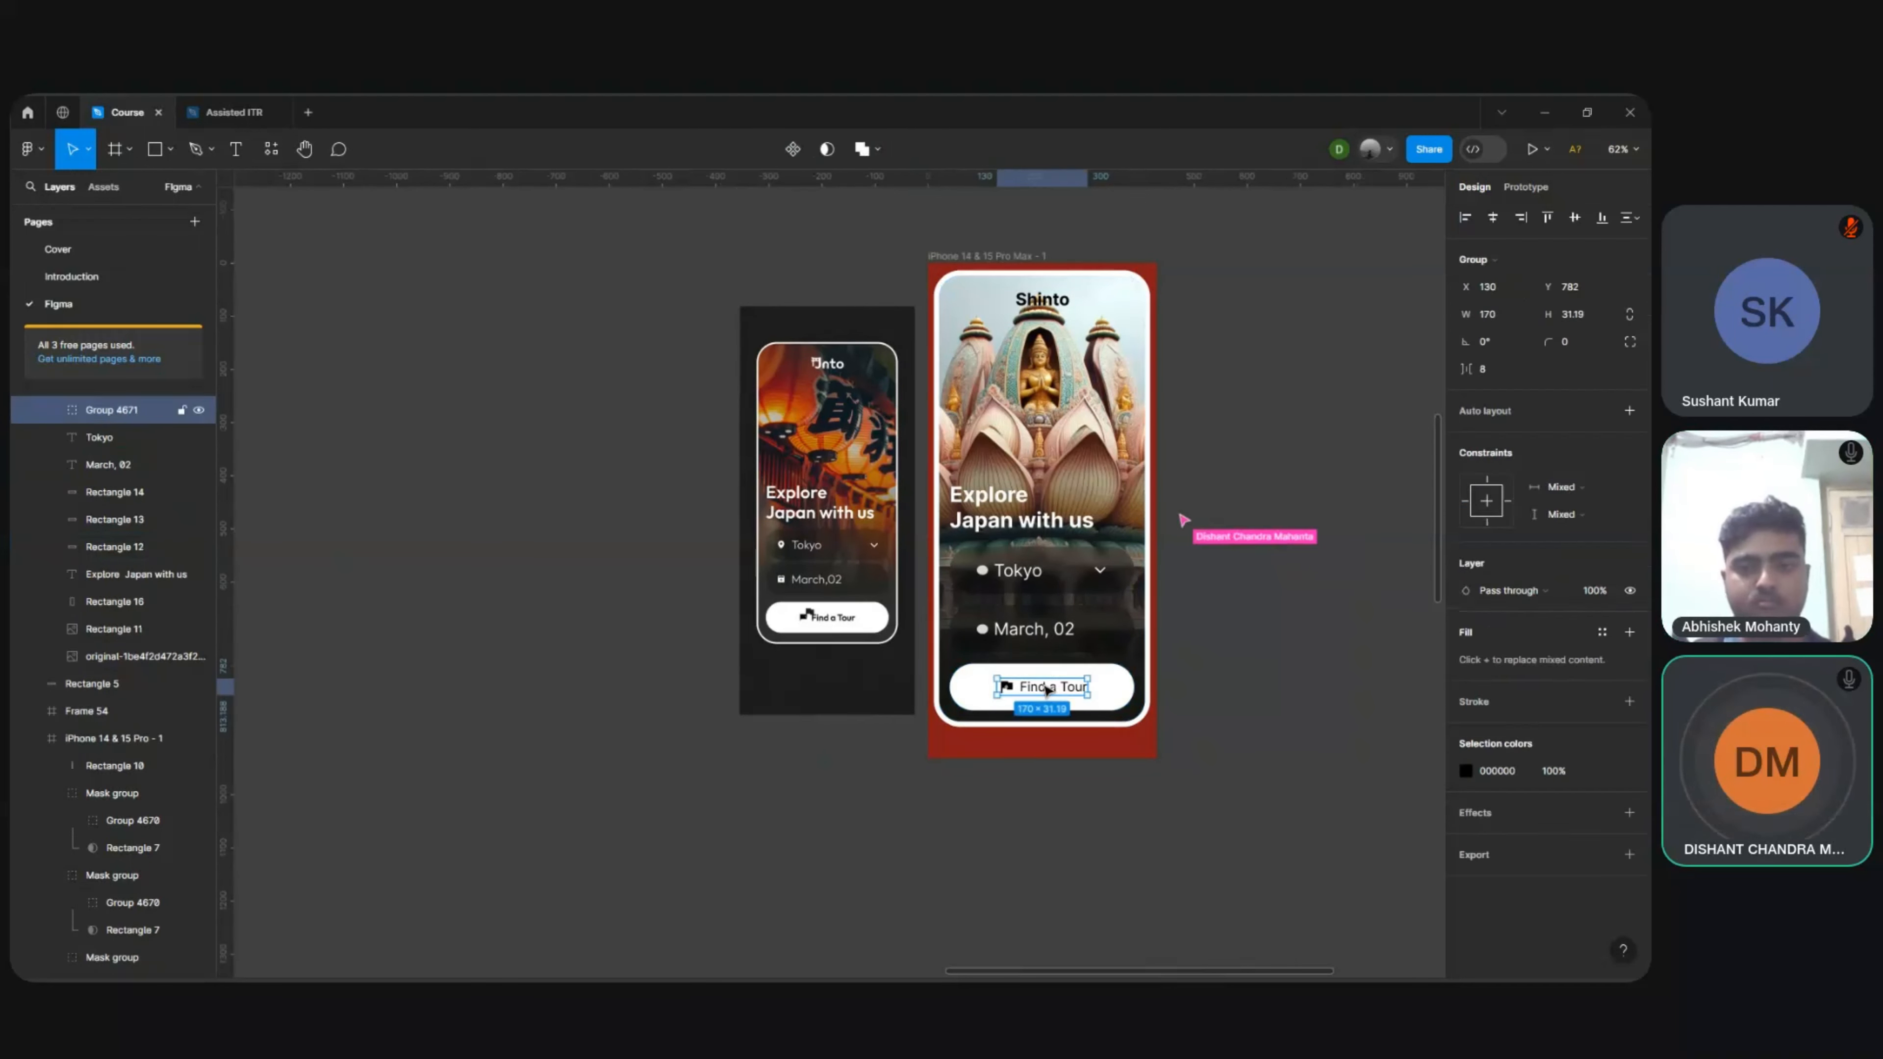
pyautogui.click(1495, 587)
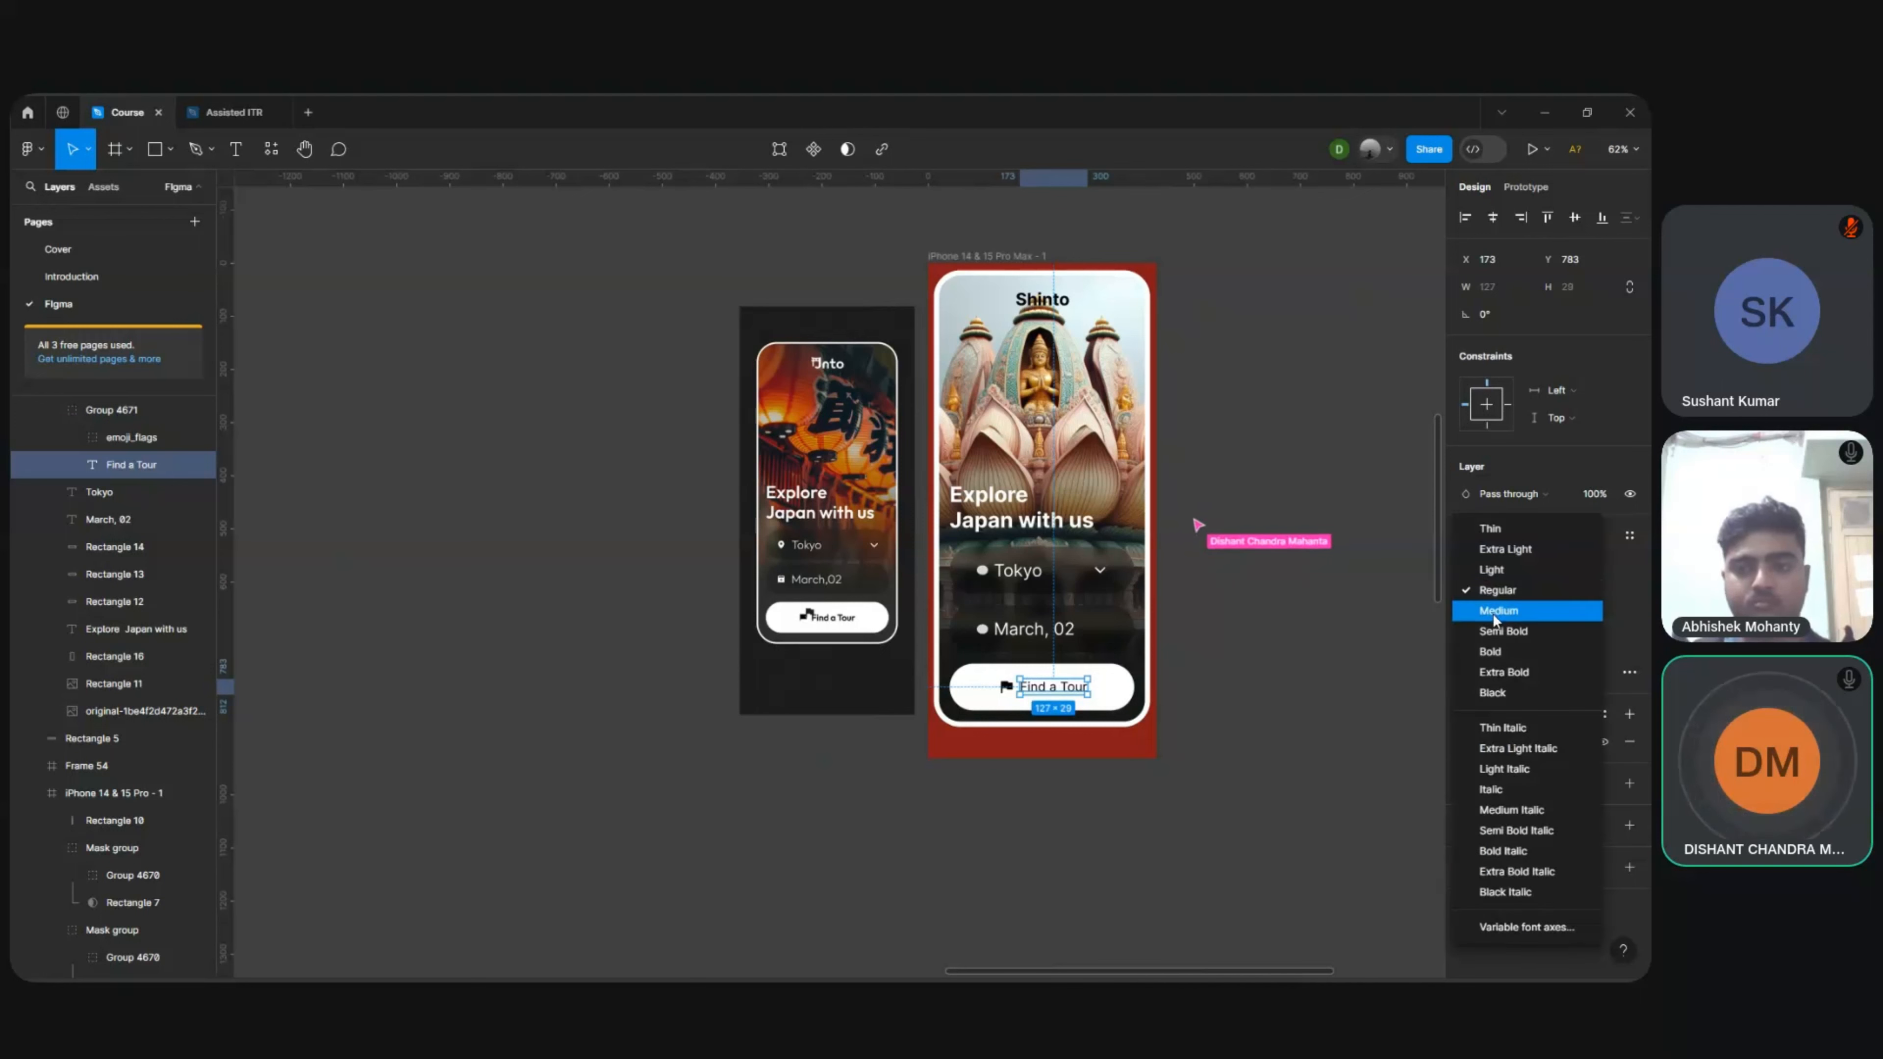
pyautogui.click(1491, 637)
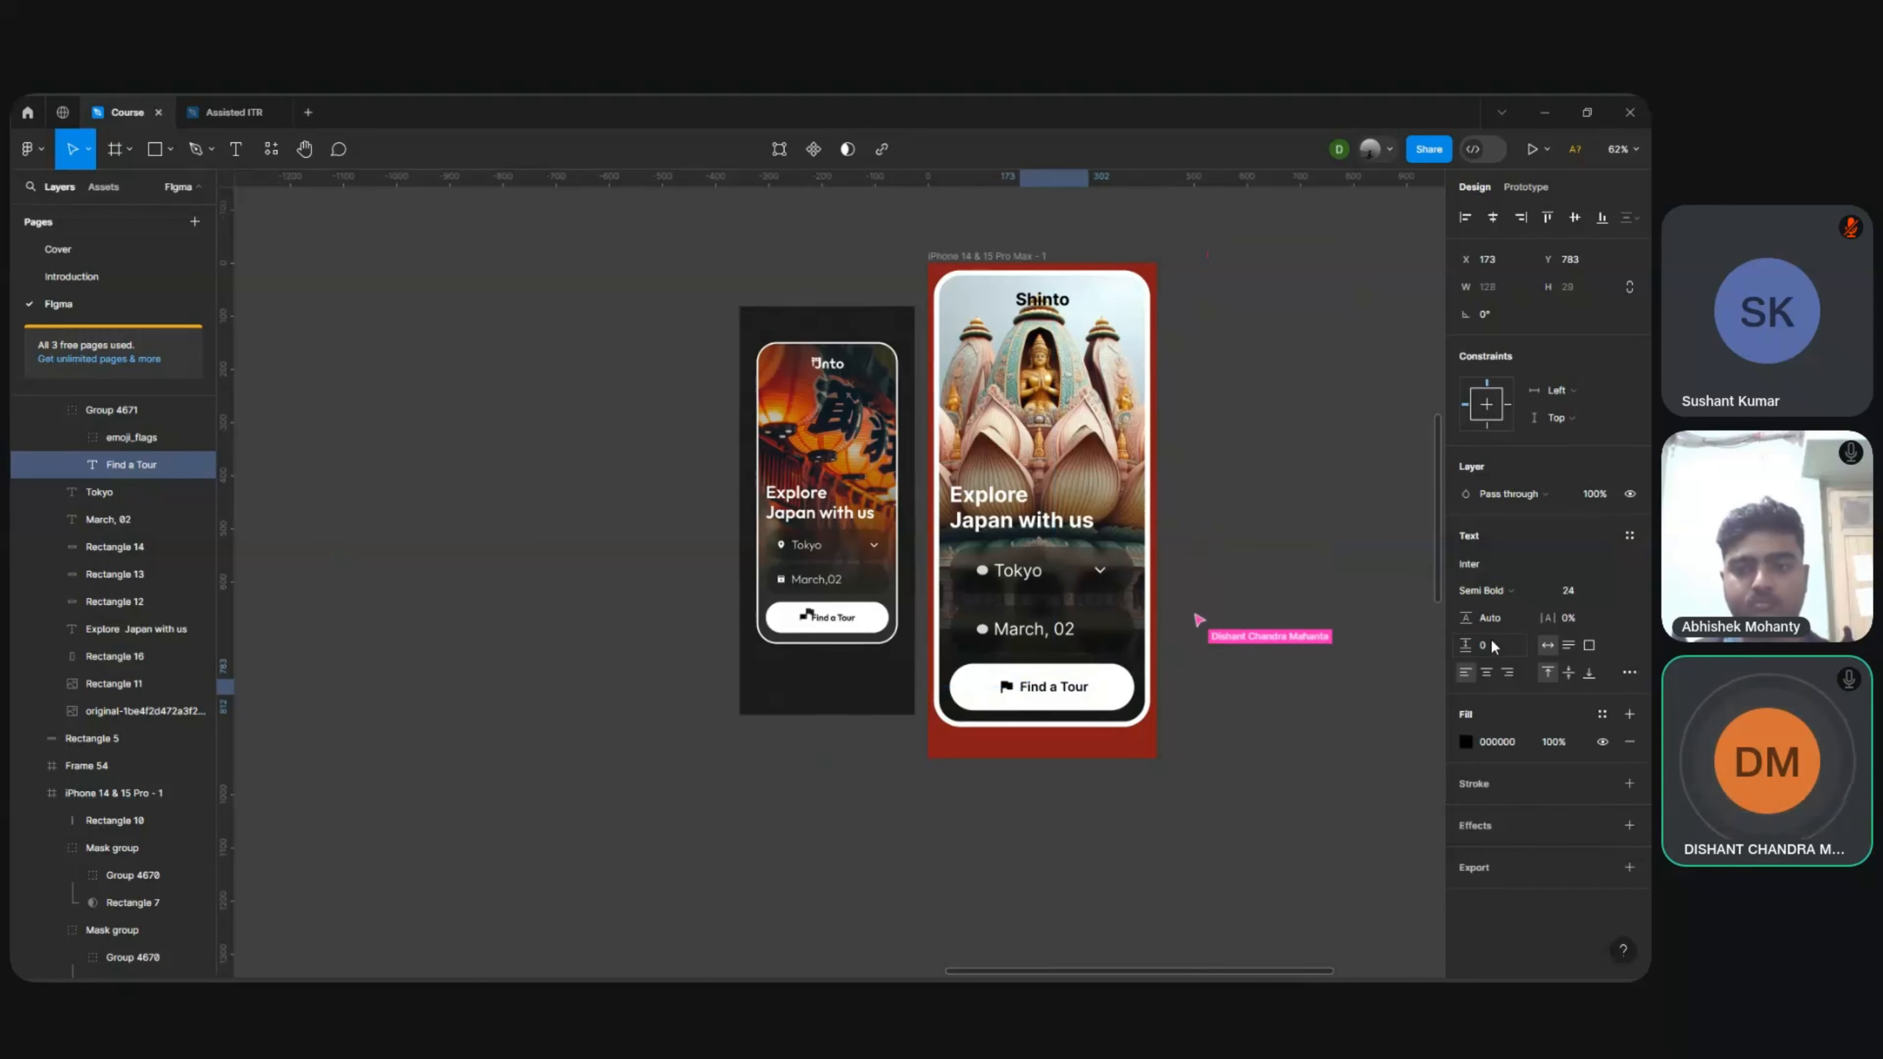
pyautogui.click(1357, 655)
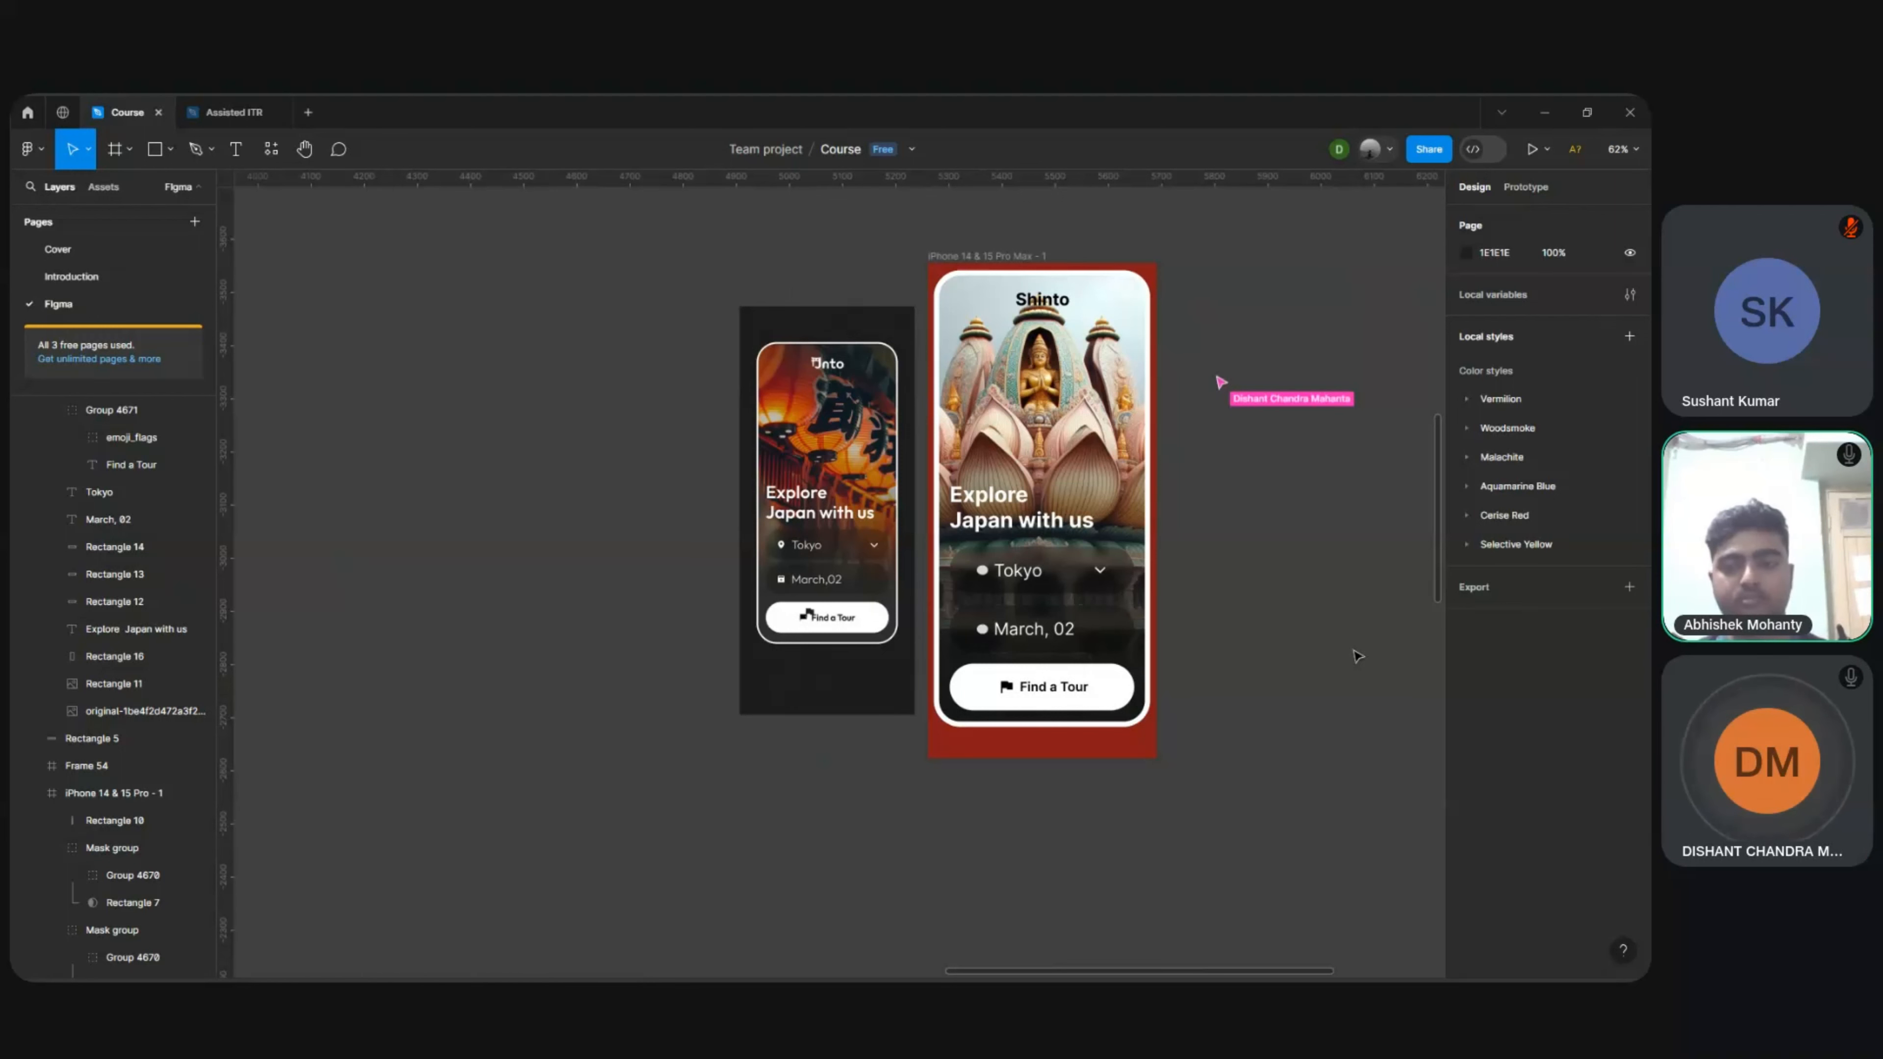
# Step: Look over the reference app designs on the canvas and compare them with the finished Shinto screen
pyautogui.keyDown('ctrl'); pyautogui.scroll(-5, 1357, 656); pyautogui.keyUp('ctrl')
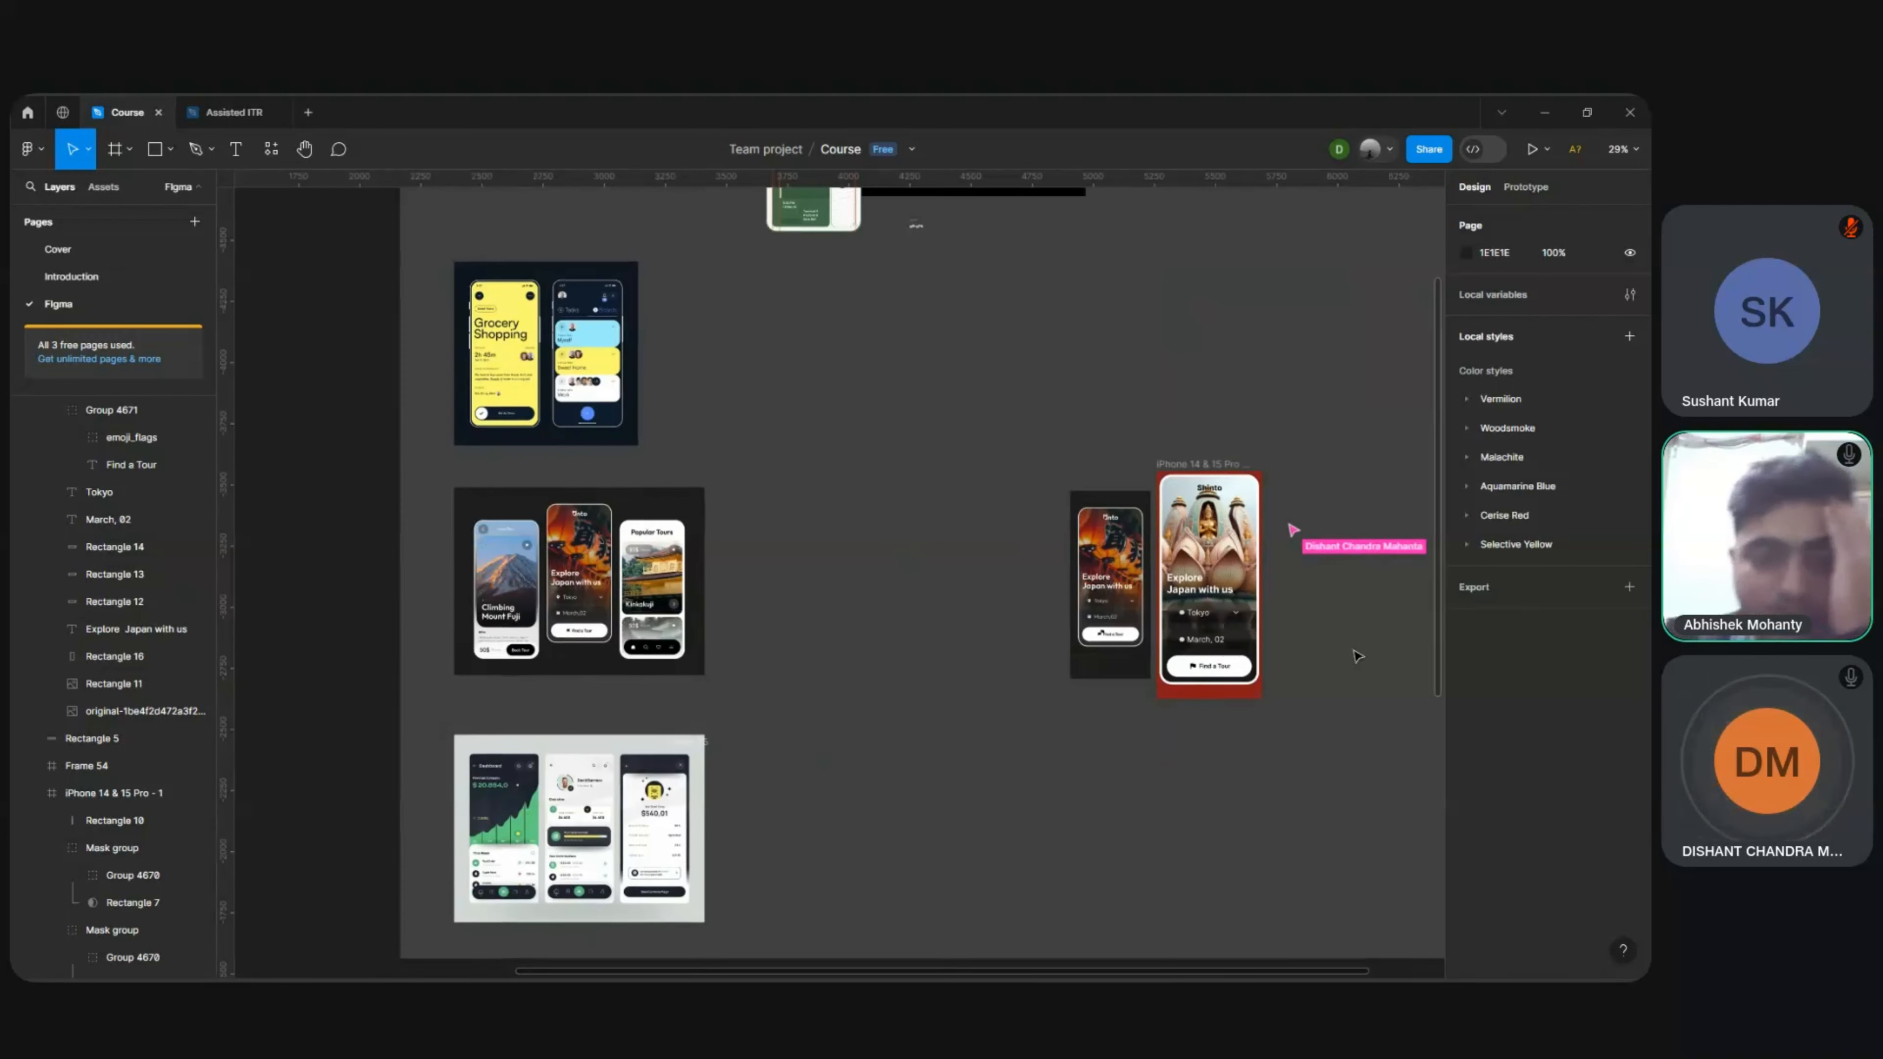
pyautogui.scroll(-1, 1357, 656)
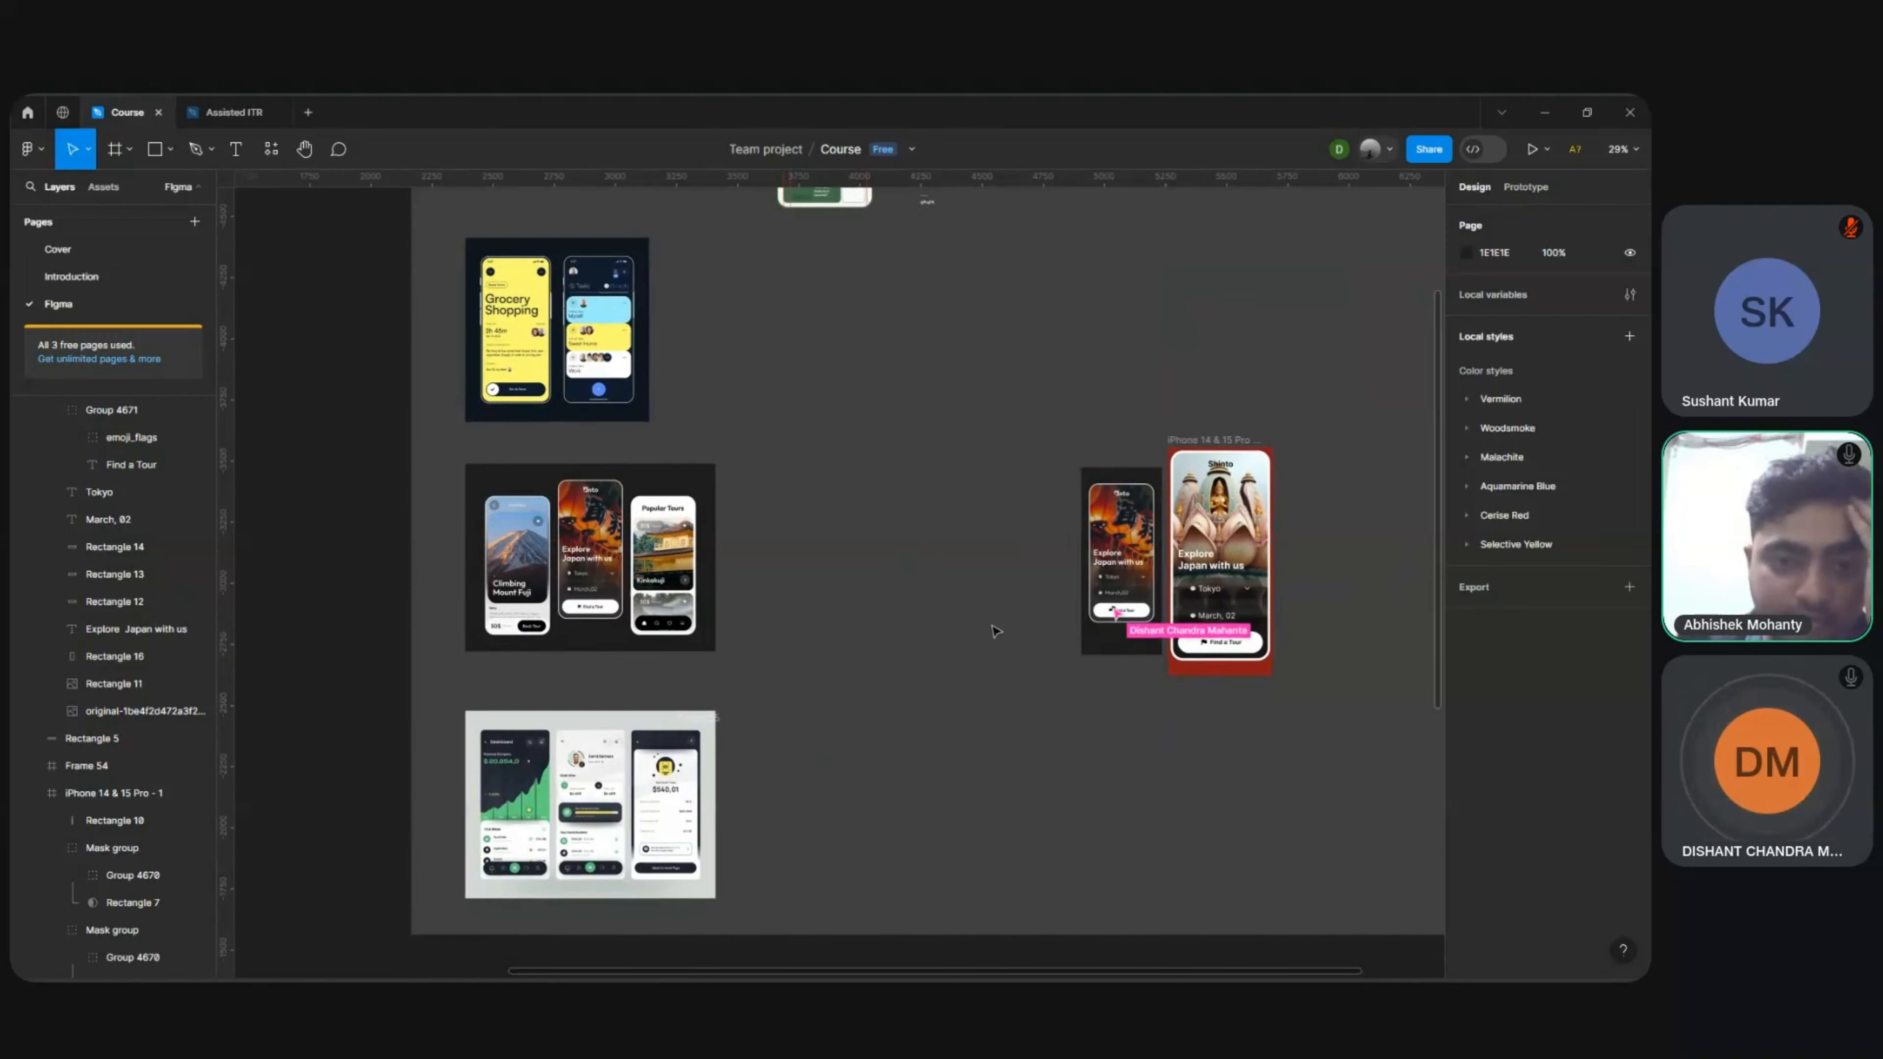
pyautogui.keyDown('ctrl'); pyautogui.scroll(2, 995, 631); pyautogui.keyUp('ctrl')
pyautogui.keyDown('ctrl'); pyautogui.scroll(2, 996, 631); pyautogui.keyUp('ctrl')
pyautogui.hscroll(-5, 995, 631)
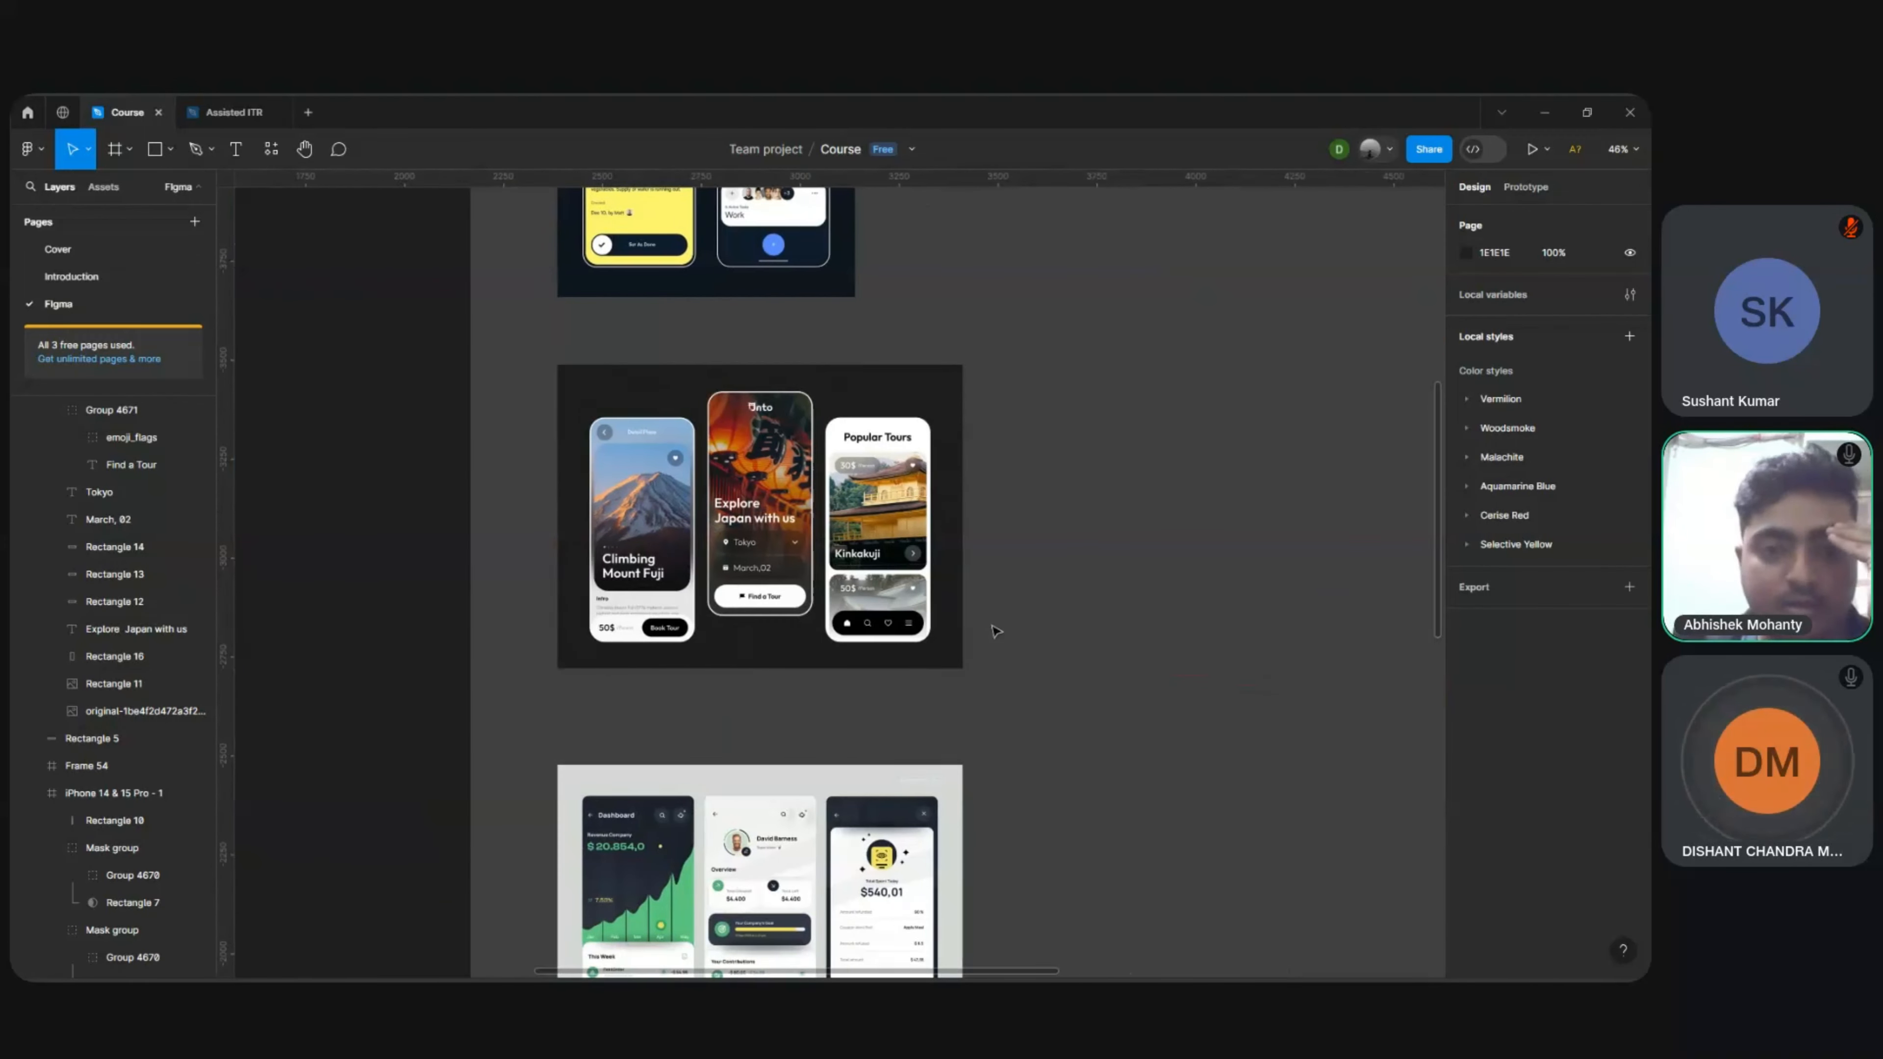
pyautogui.scroll(3, 996, 631)
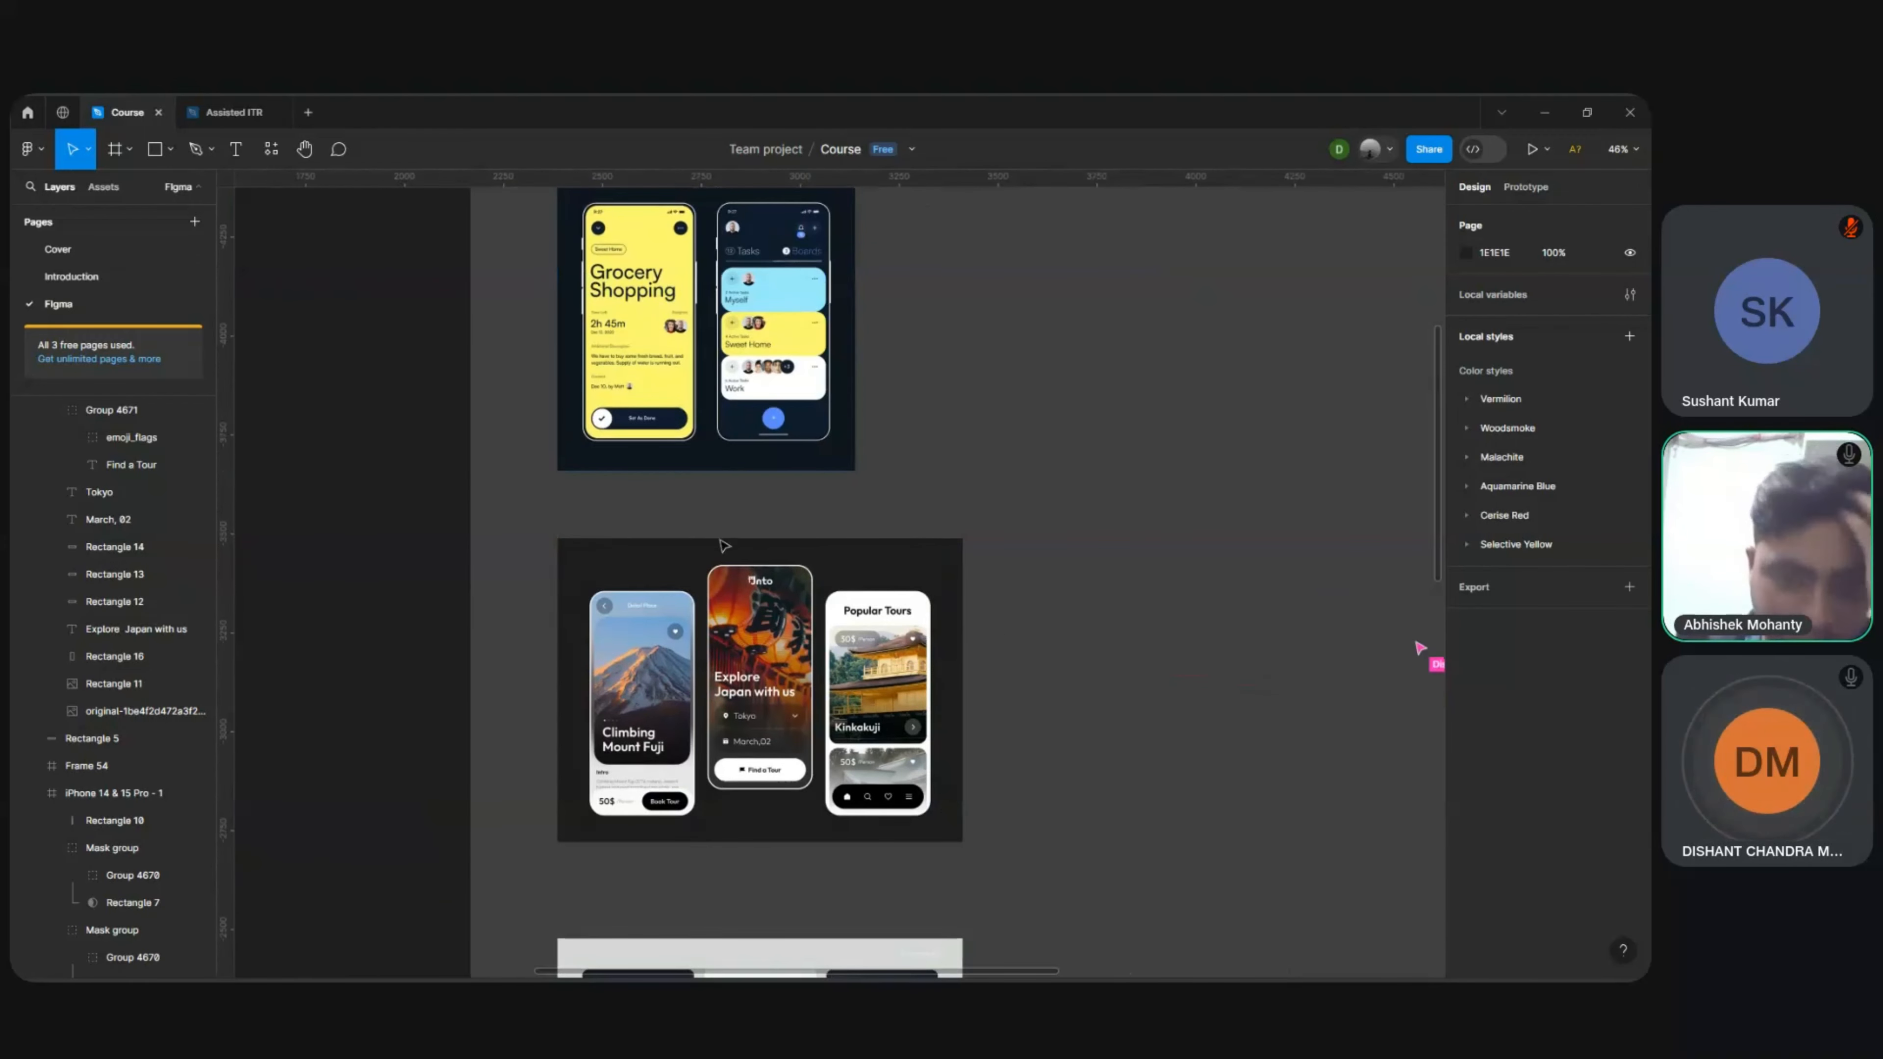
pyautogui.scroll(-4, 768, 787)
pyautogui.keyDown('ctrl'); pyautogui.scroll(-3, 769, 787); pyautogui.keyUp('ctrl')
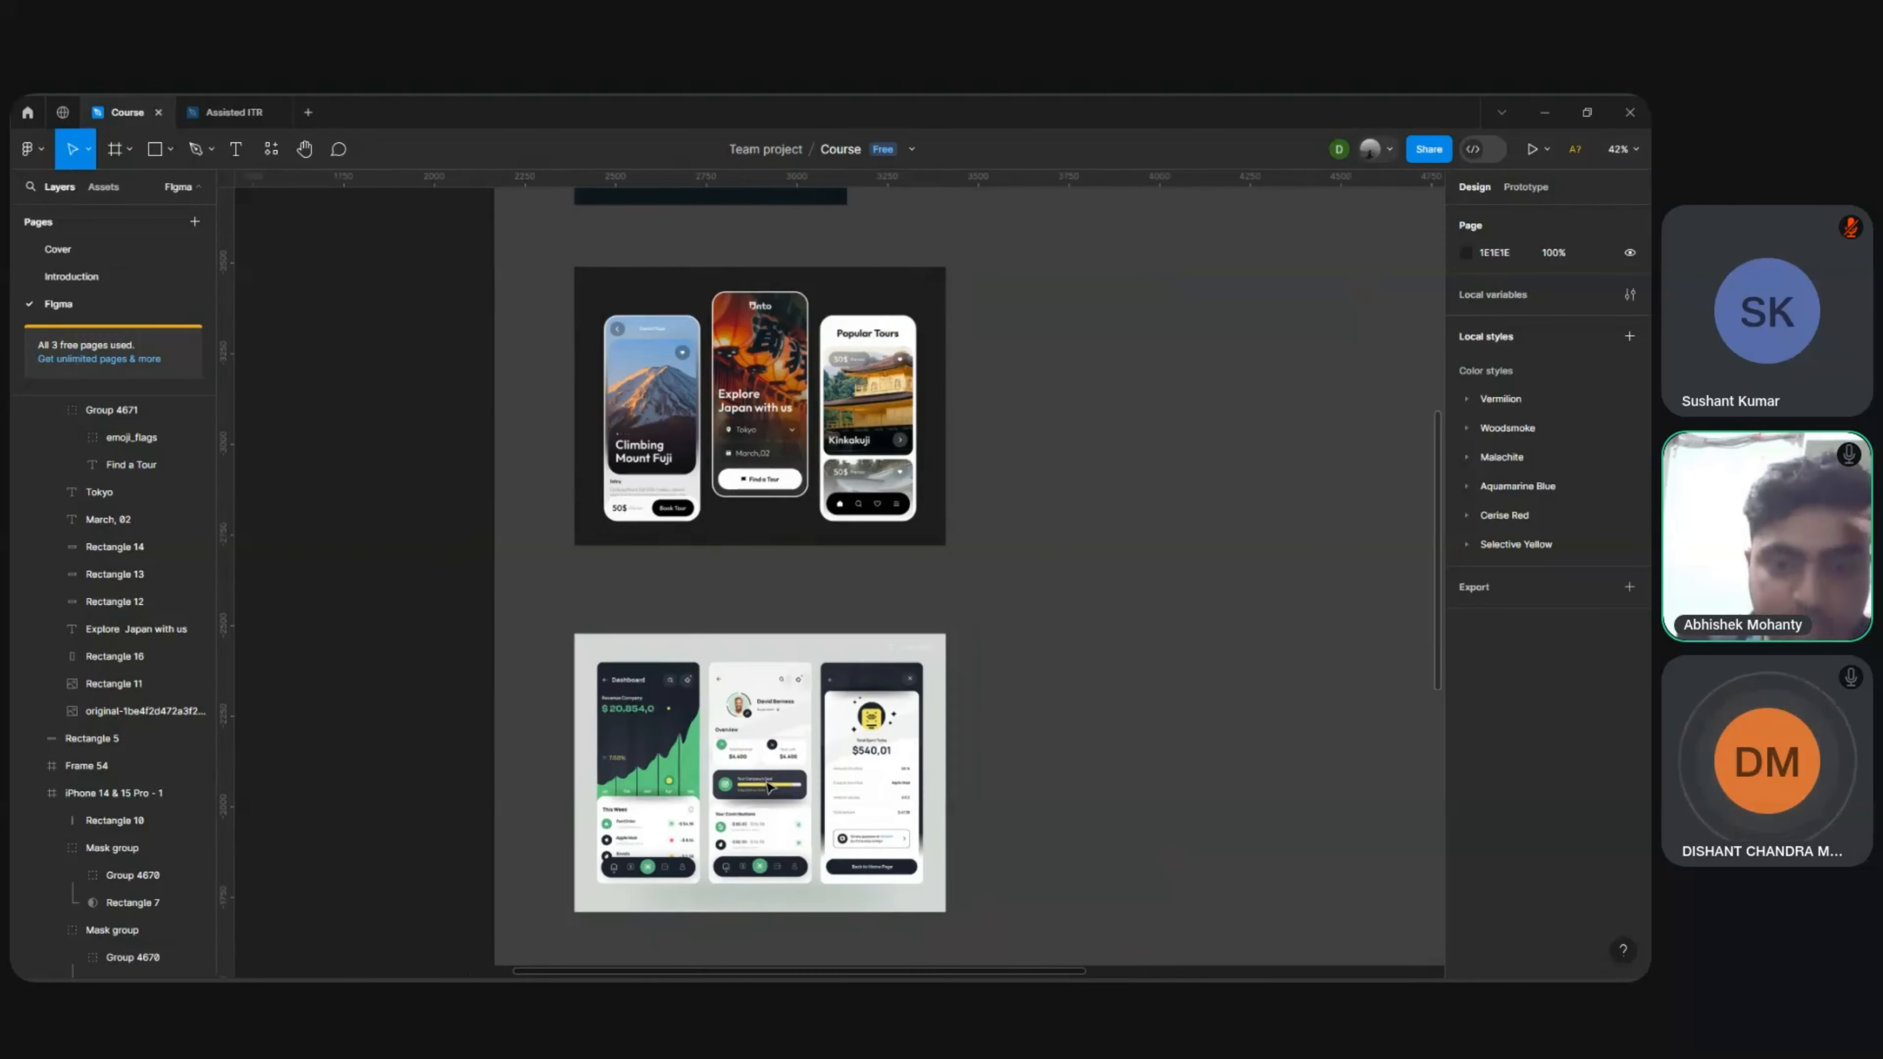
pyautogui.scroll(2, 768, 787)
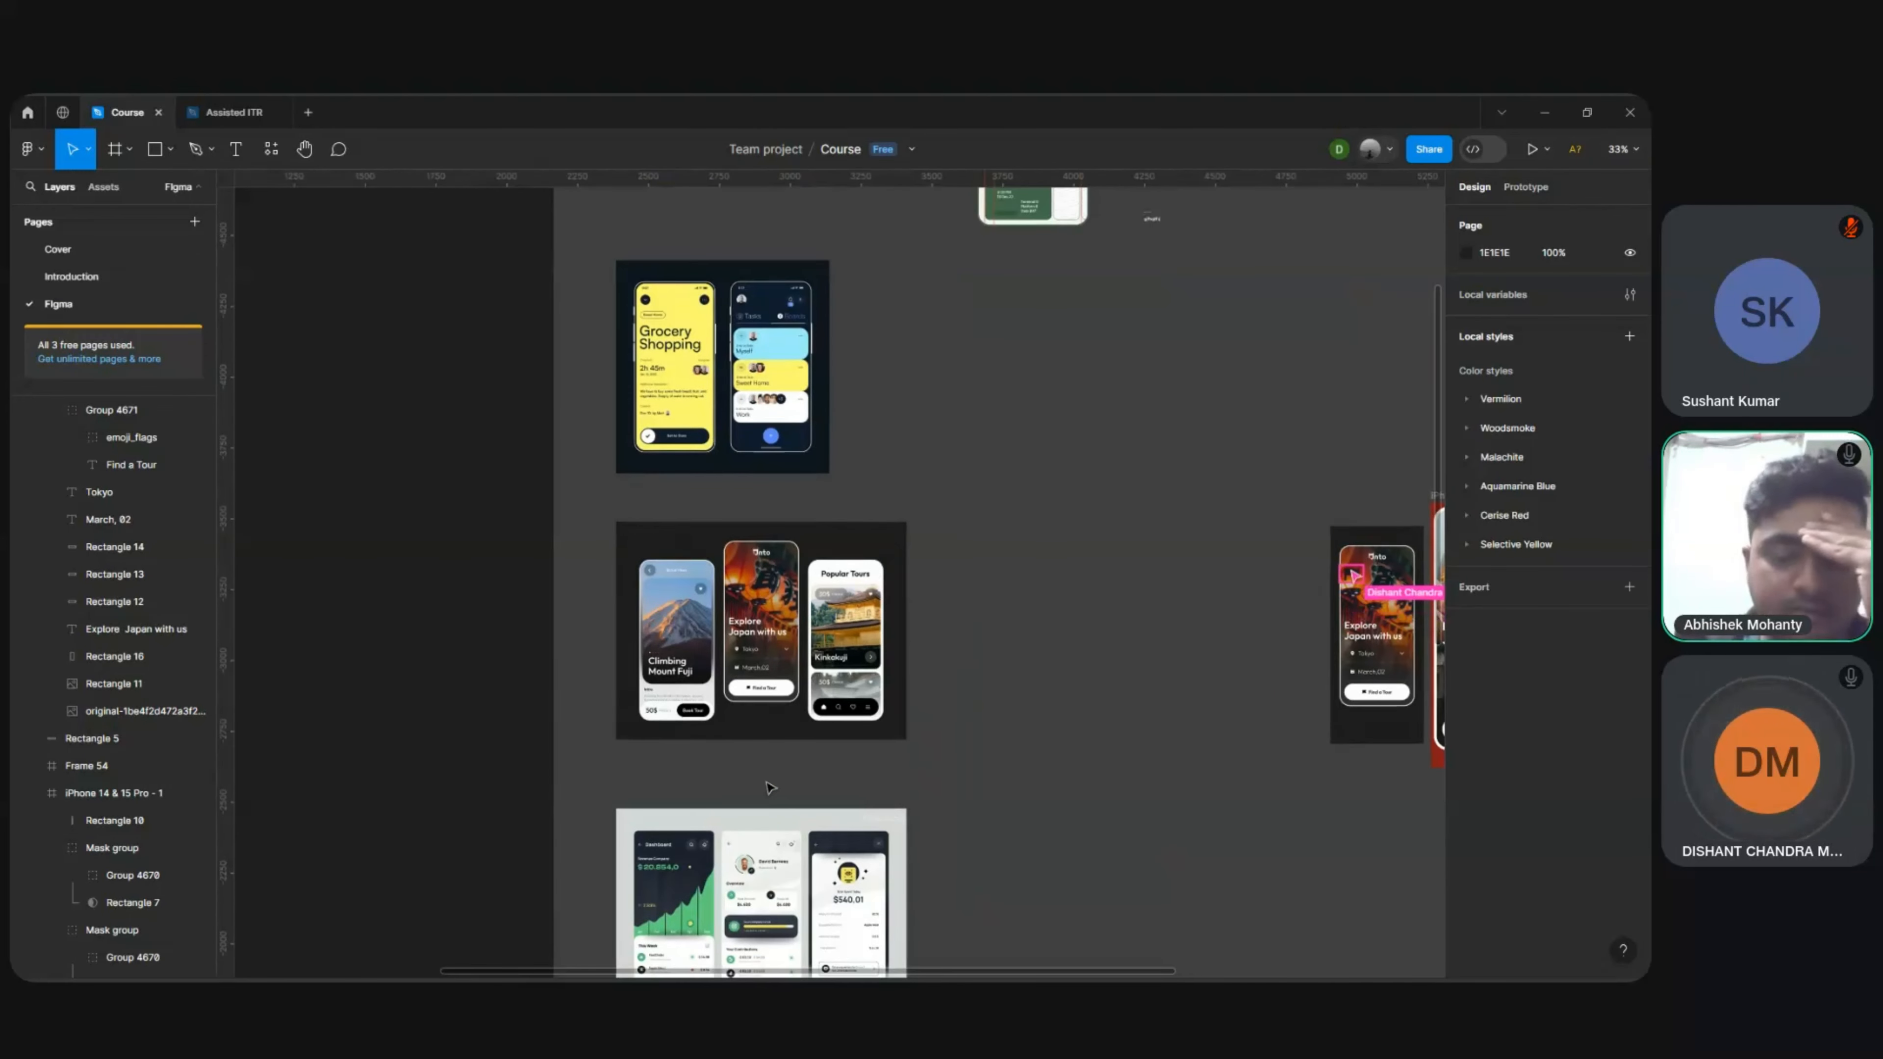
pyautogui.scroll(-3, 771, 787)
pyautogui.scroll(2, 770, 787)
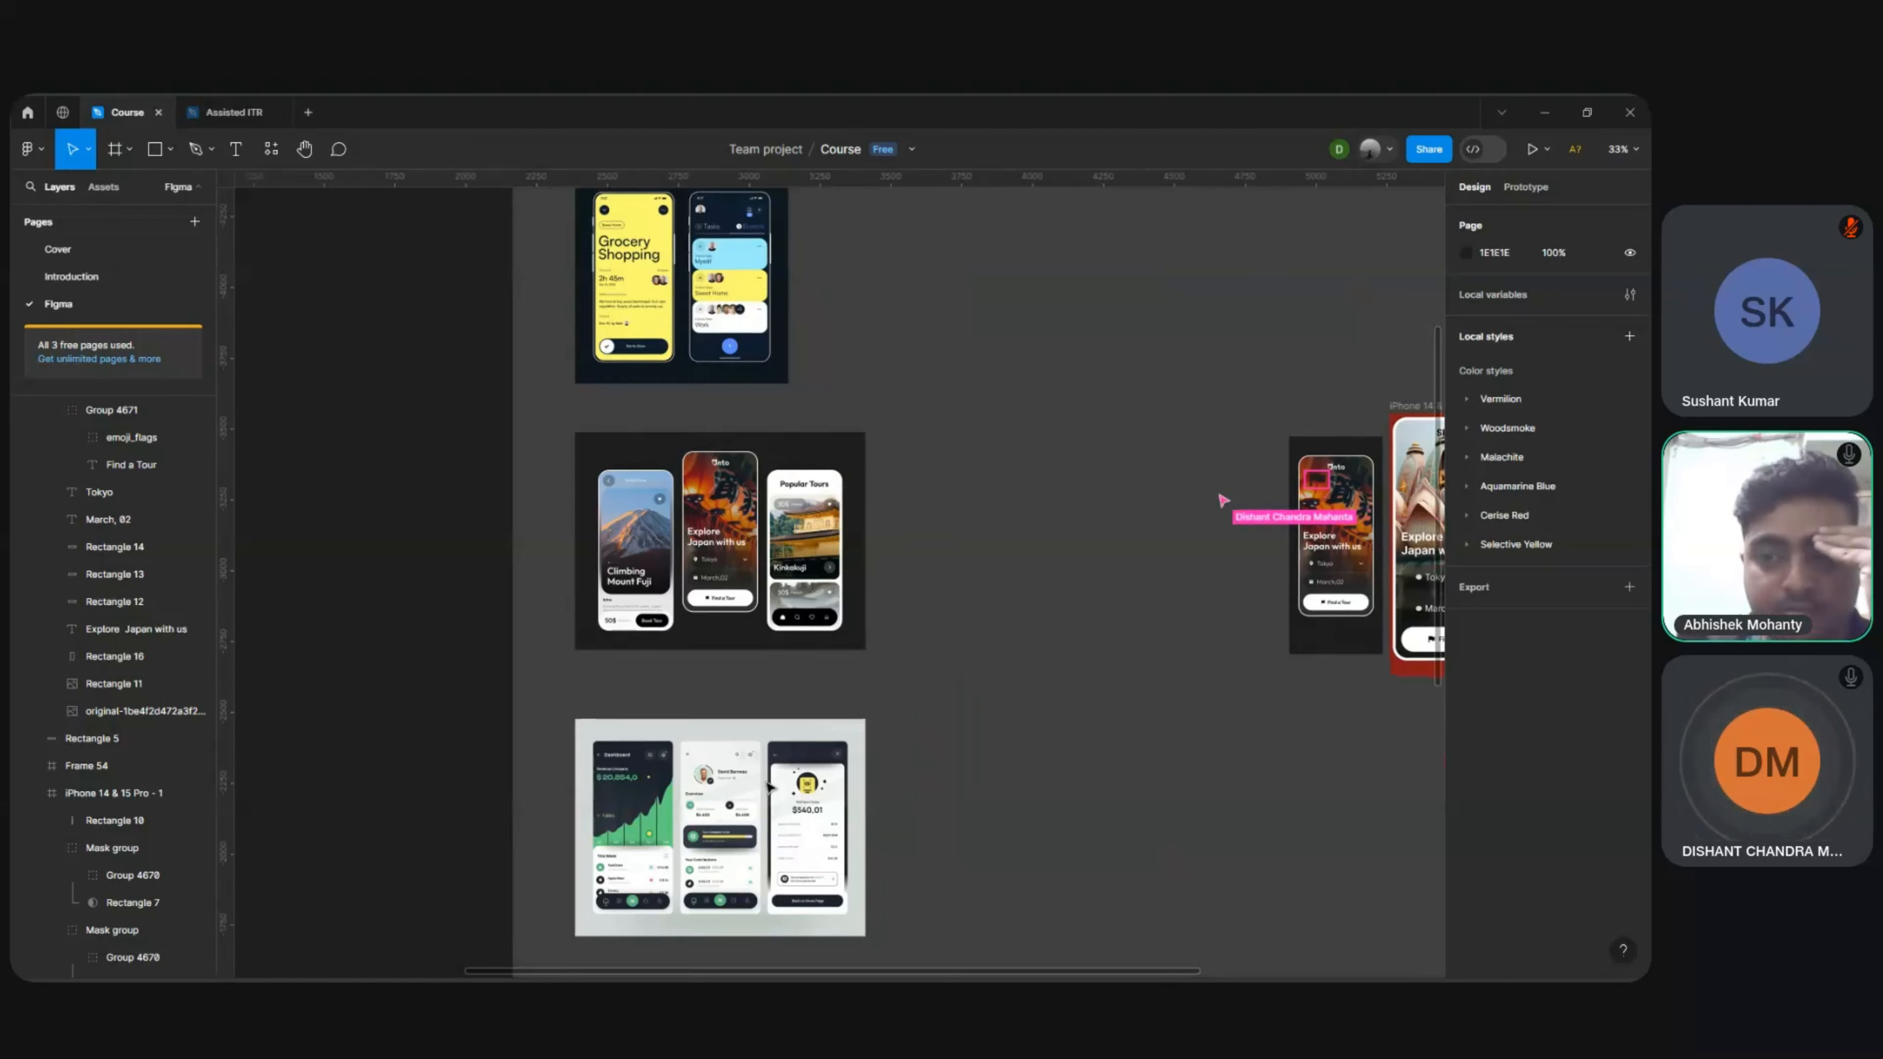
pyautogui.hscroll(5, 771, 788)
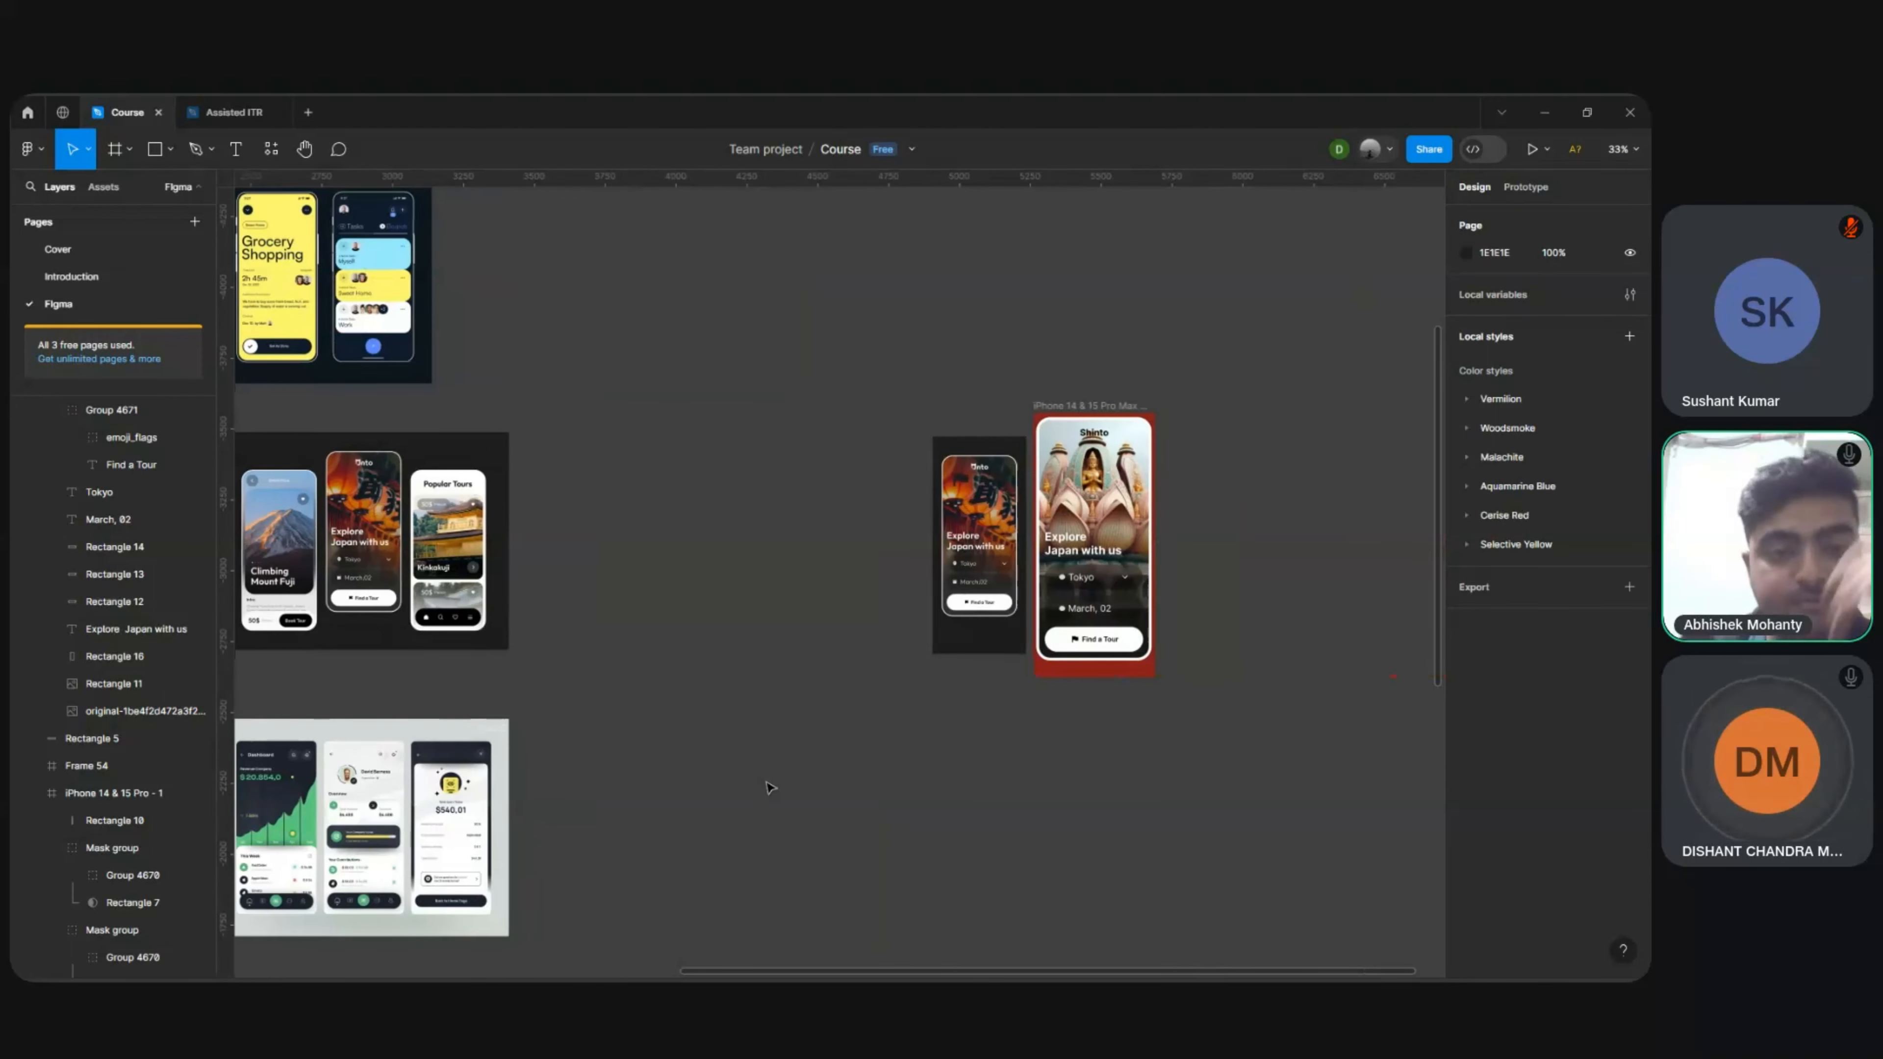
pyautogui.hscroll(-3, 769, 787)
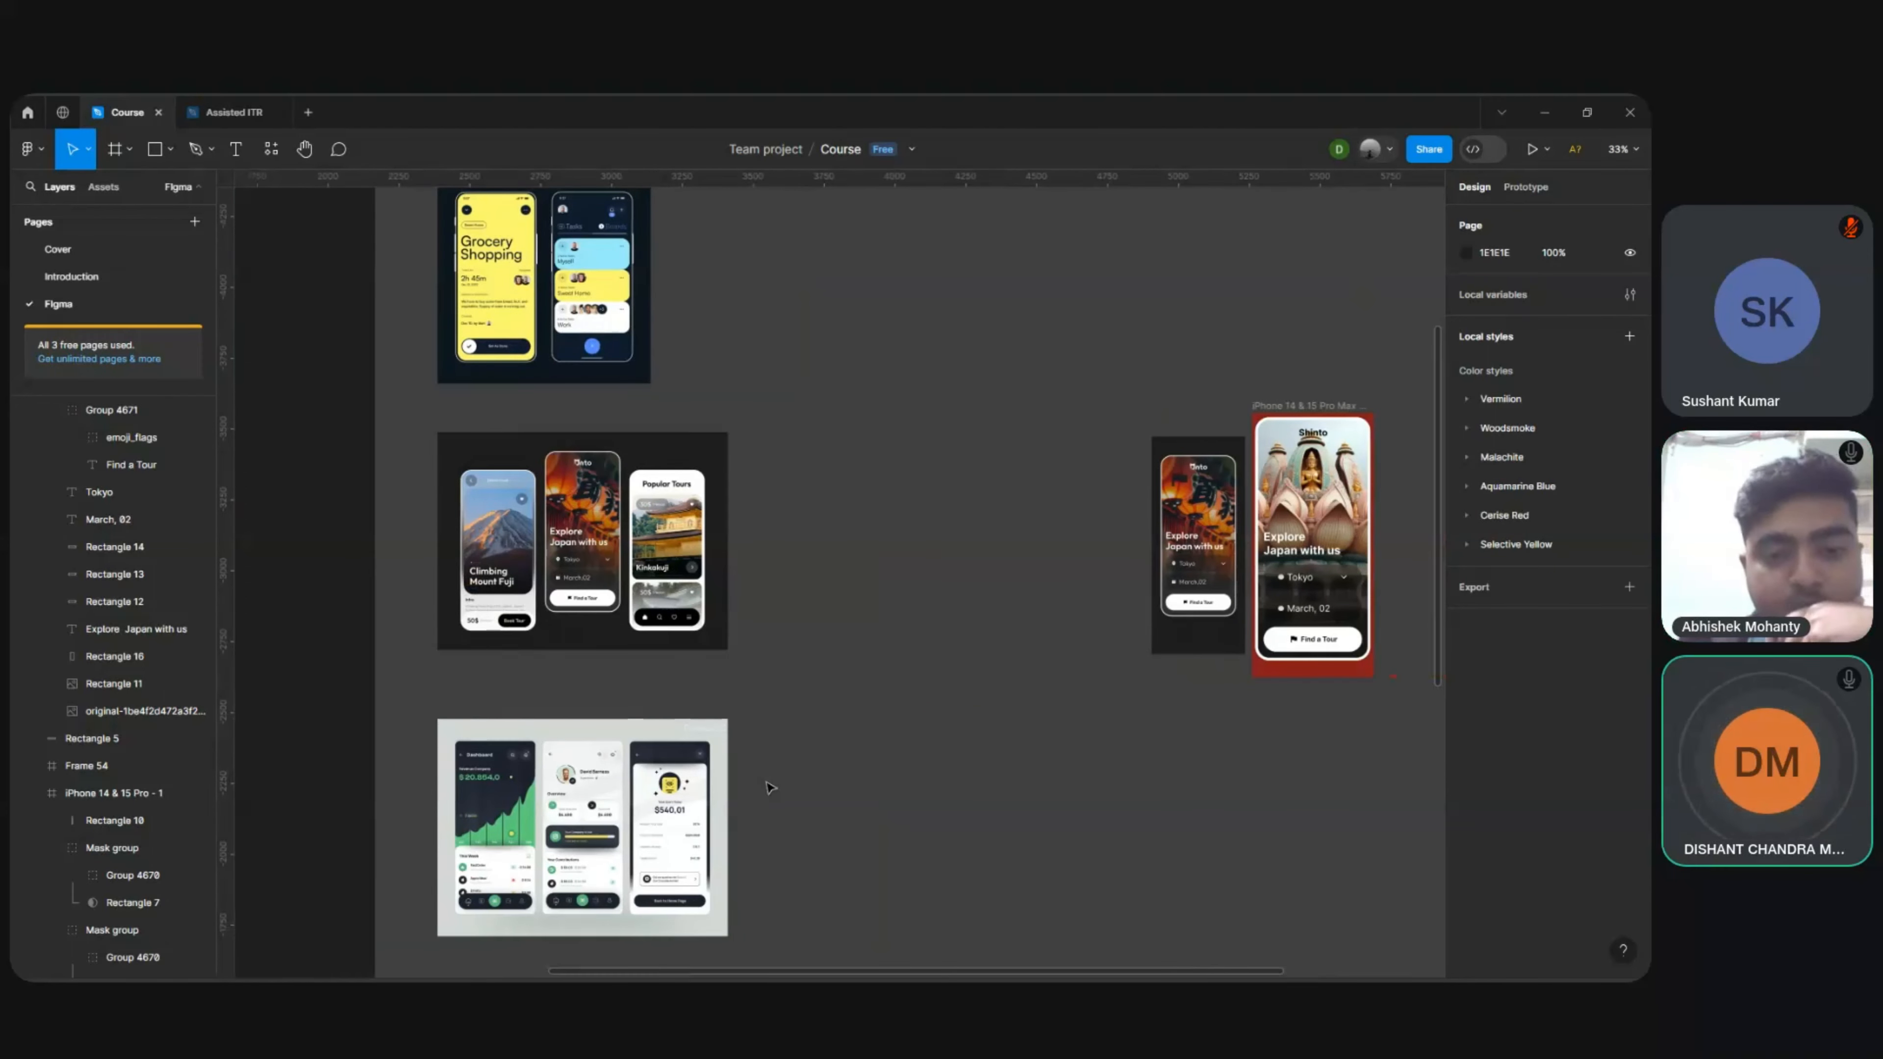
pyautogui.scroll(-2, 769, 788)
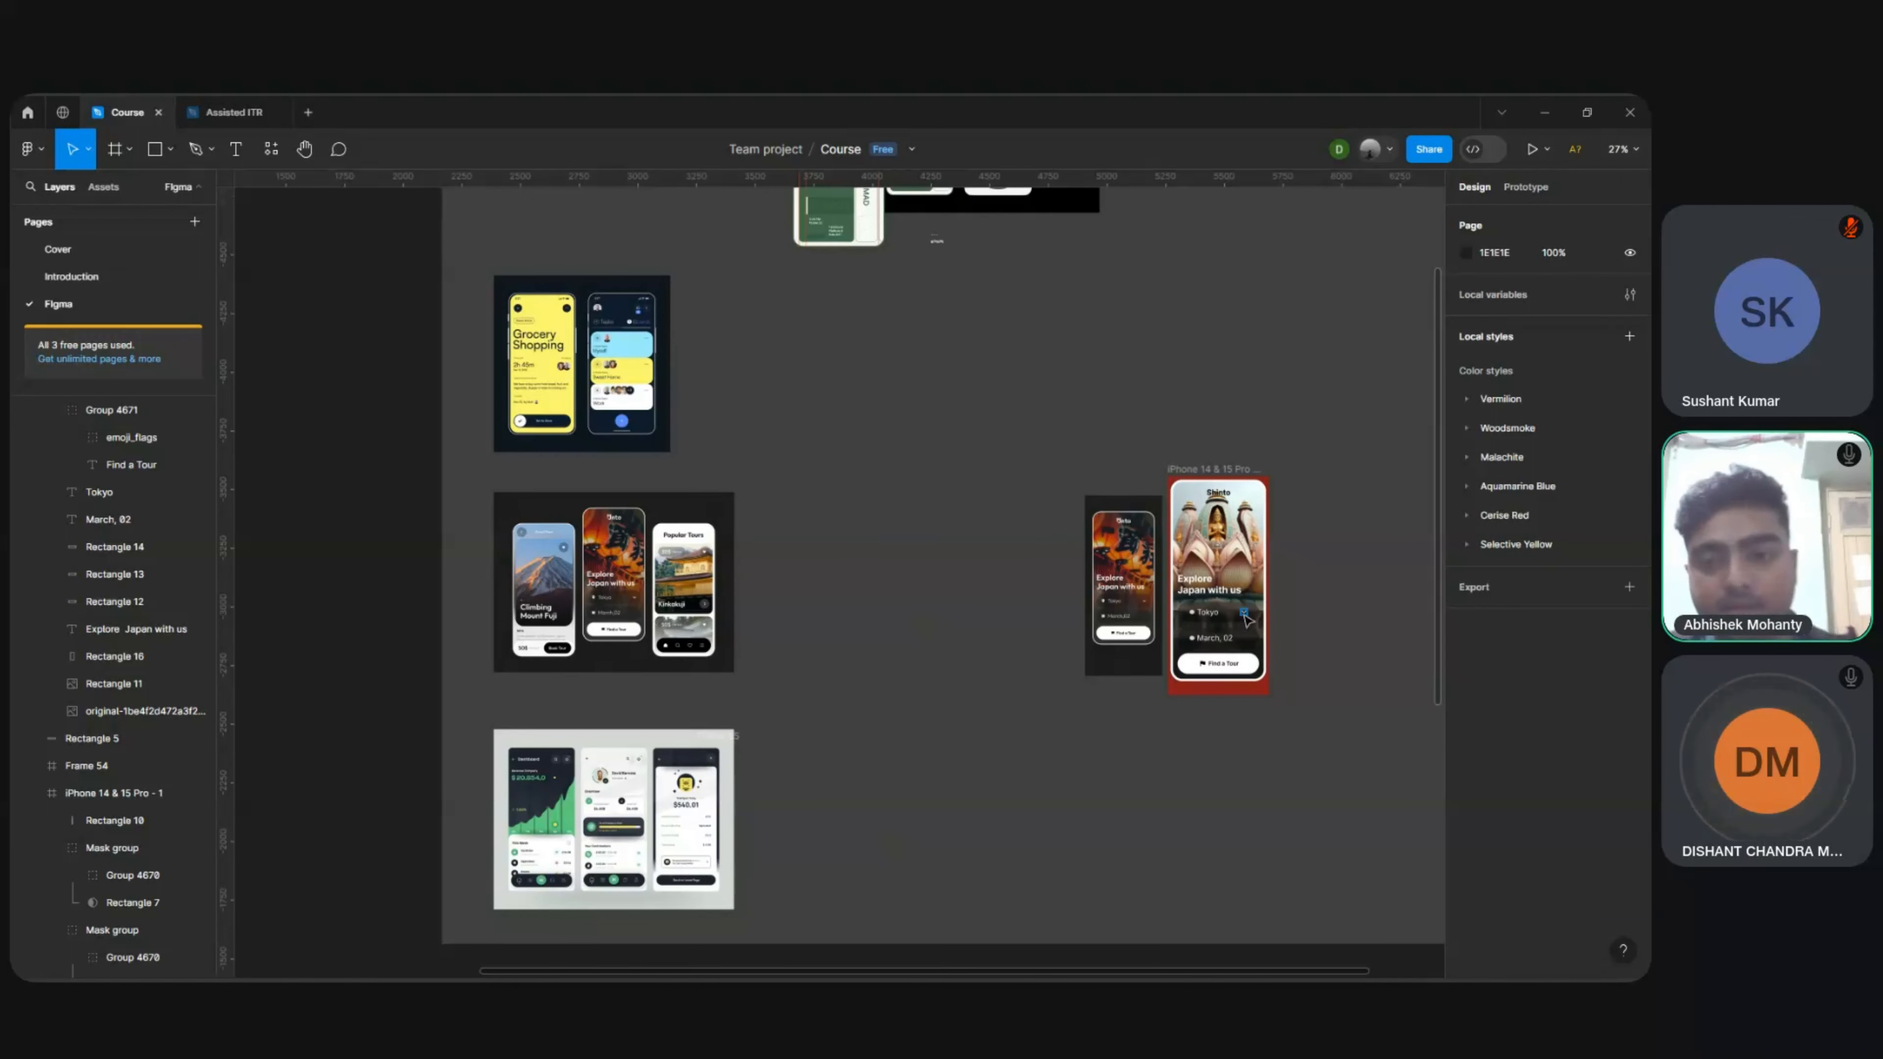
# Step: Move the Shinto screen's contents and the faded reference image out of the red frame to the canvas beside it
pyautogui.scroll(4, 1247, 618)
pyautogui.hscroll(3, 1248, 618)
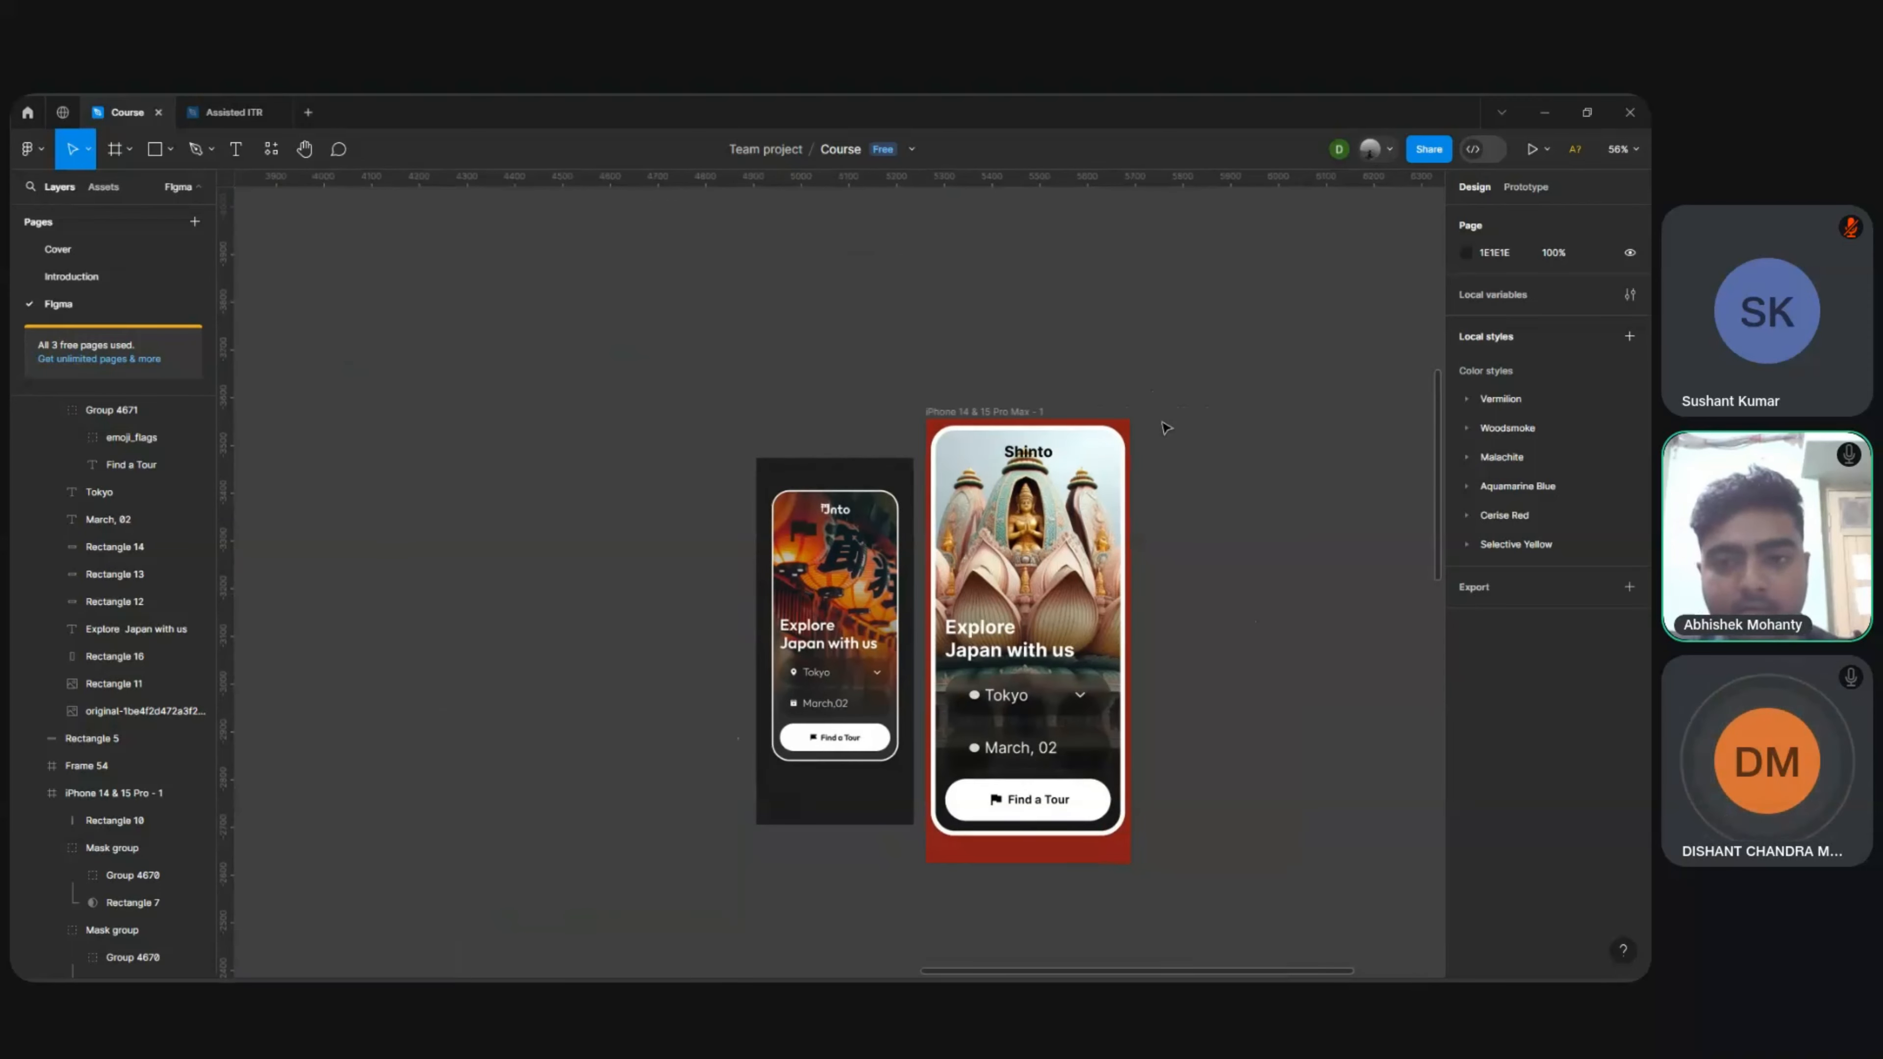
pyautogui.moveTo(1161, 421); pyautogui.dragTo(1455, 674)
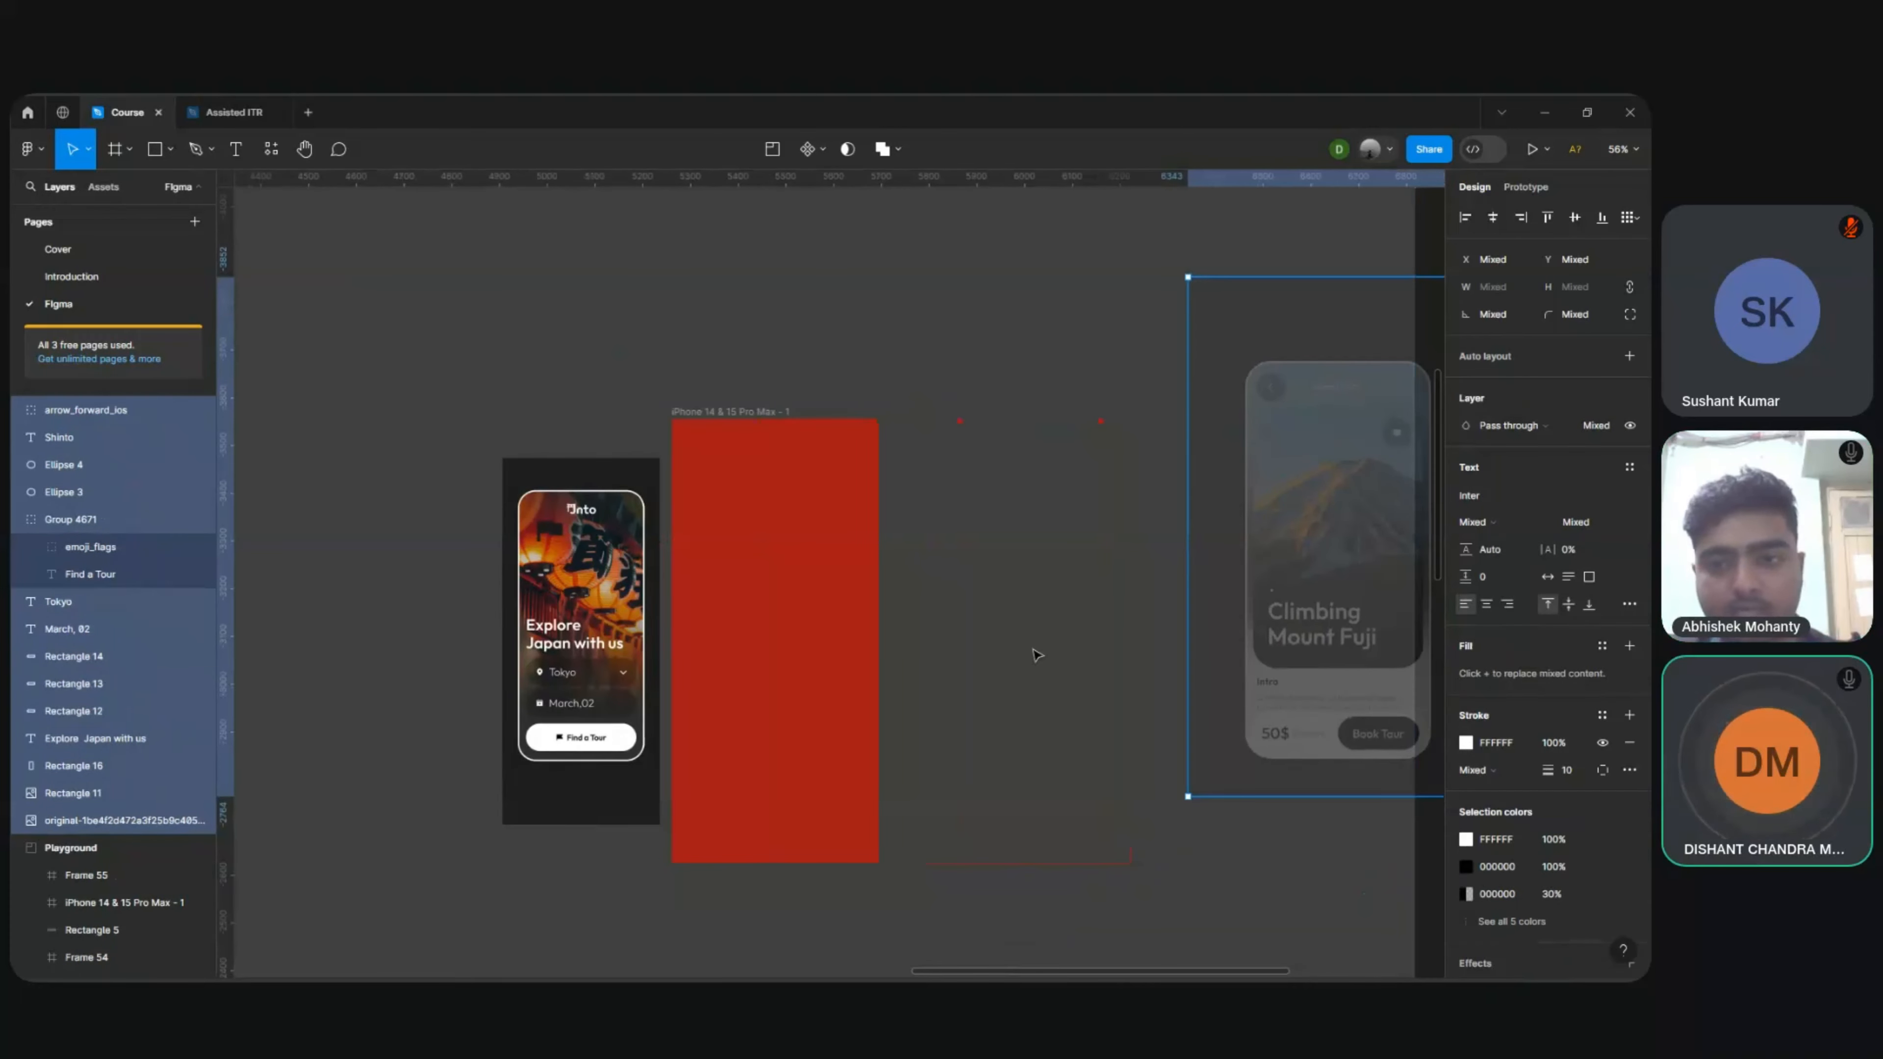
pyautogui.click(1037, 655)
pyautogui.scroll(-5, 1037, 655)
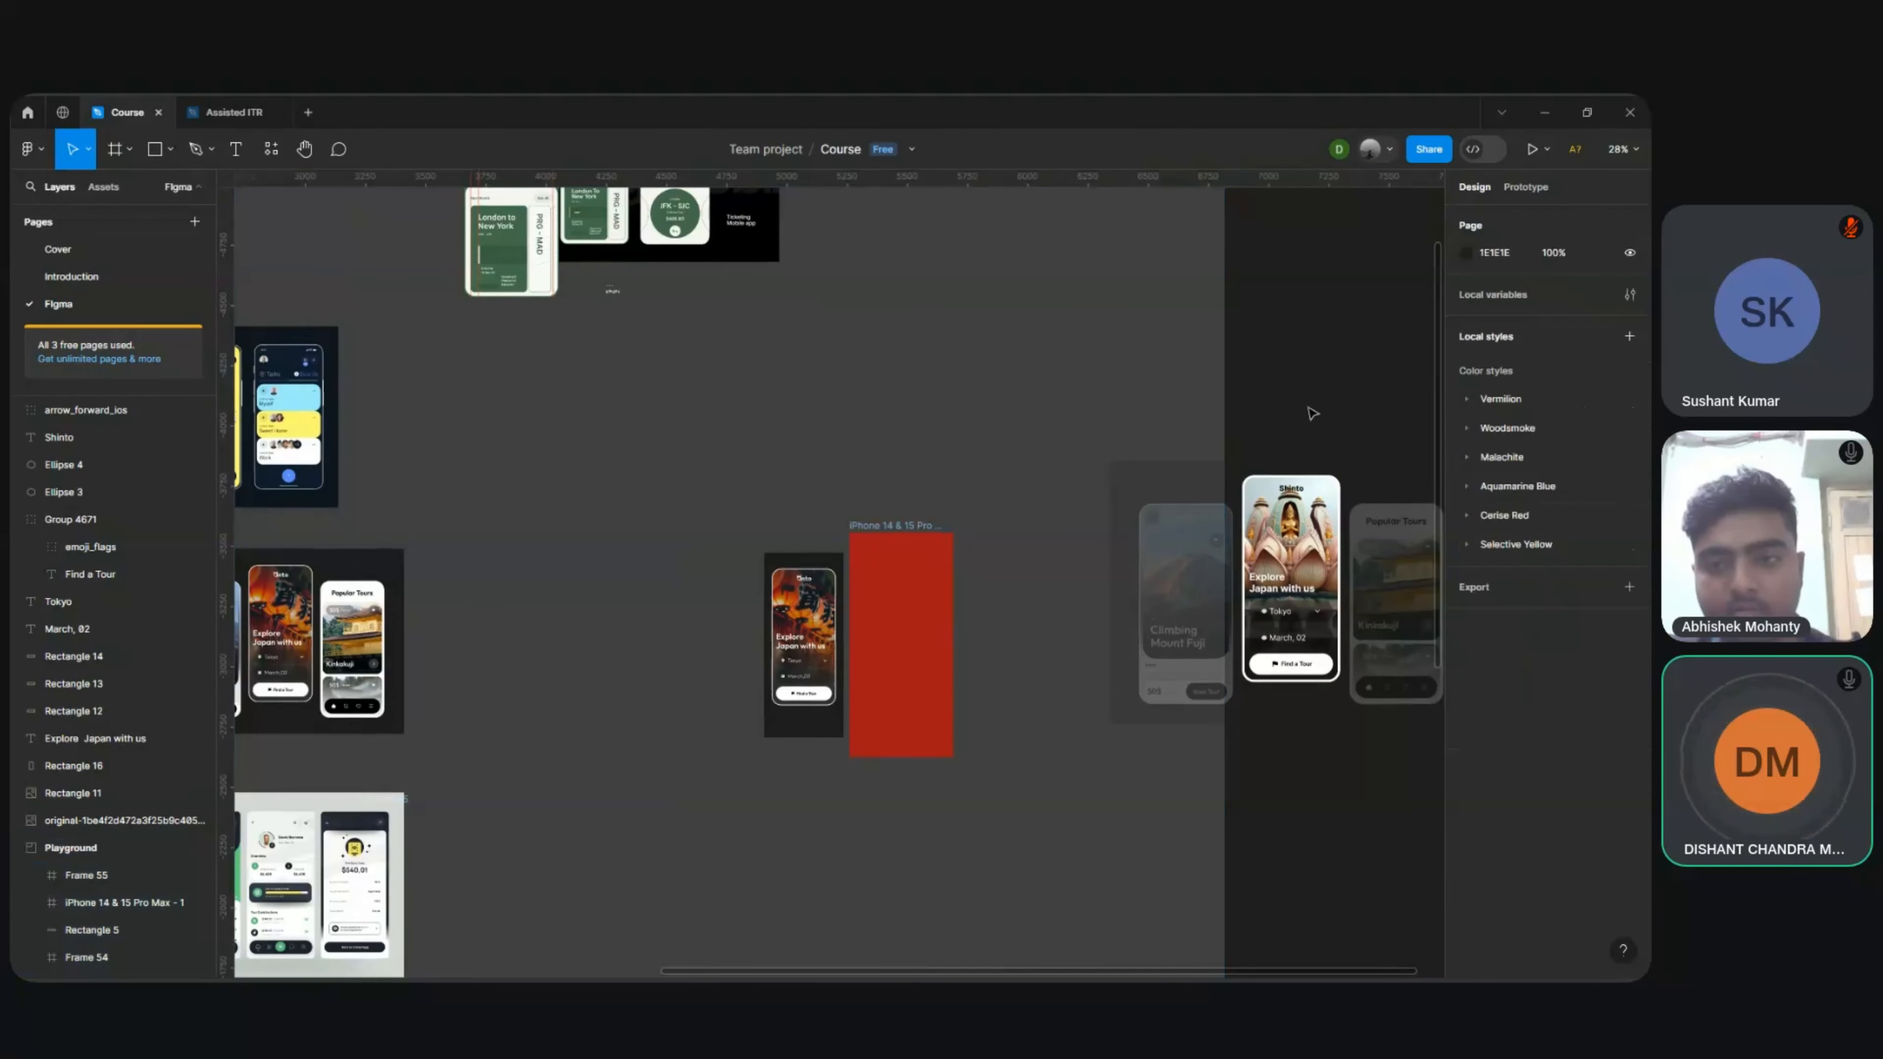
# Step: Place the faded reference image at X 2934, Y 711 above the red frame and bring the Shinto screen elements closer to the frame
pyautogui.moveTo(1395, 525); pyautogui.dragTo(1095, 277)
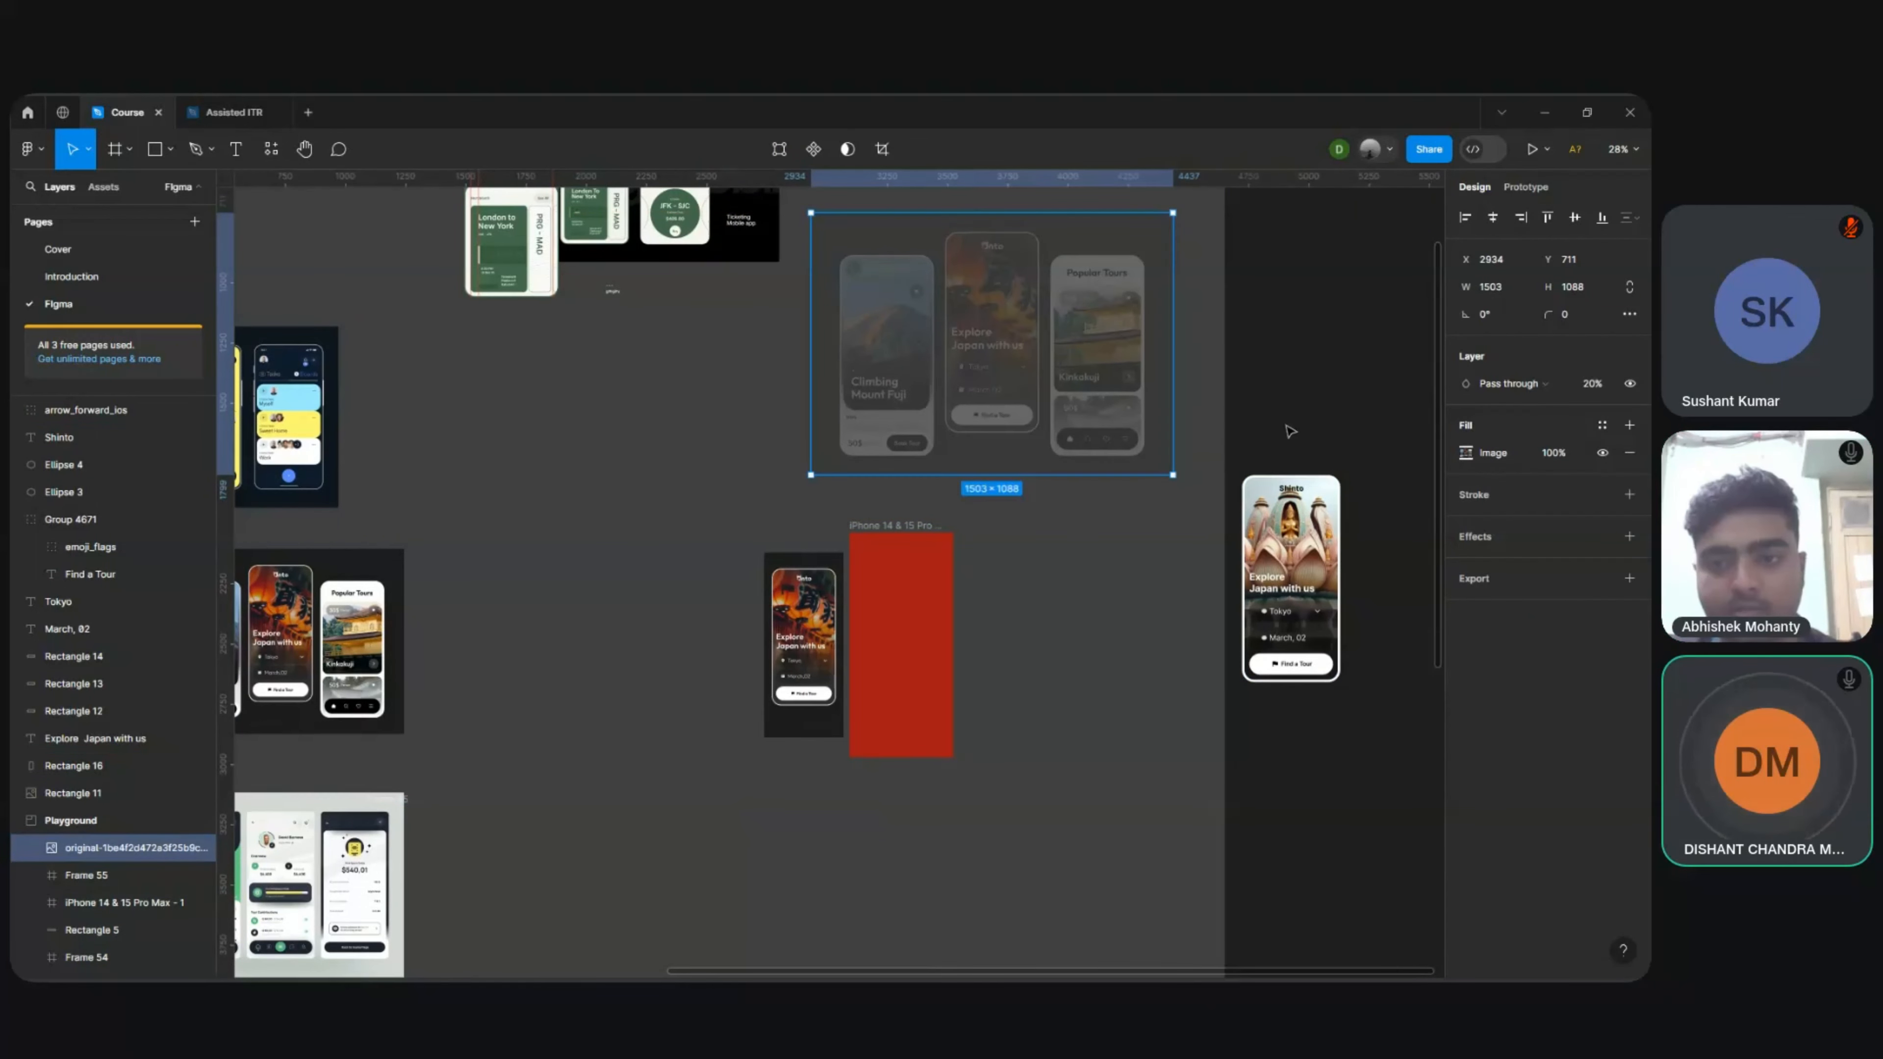
pyautogui.moveTo(1260, 438)
pyautogui.mouseDown()
pyautogui.moveTo(1418, 742)
pyautogui.moveTo(1269, 462)
pyautogui.mouseUp()
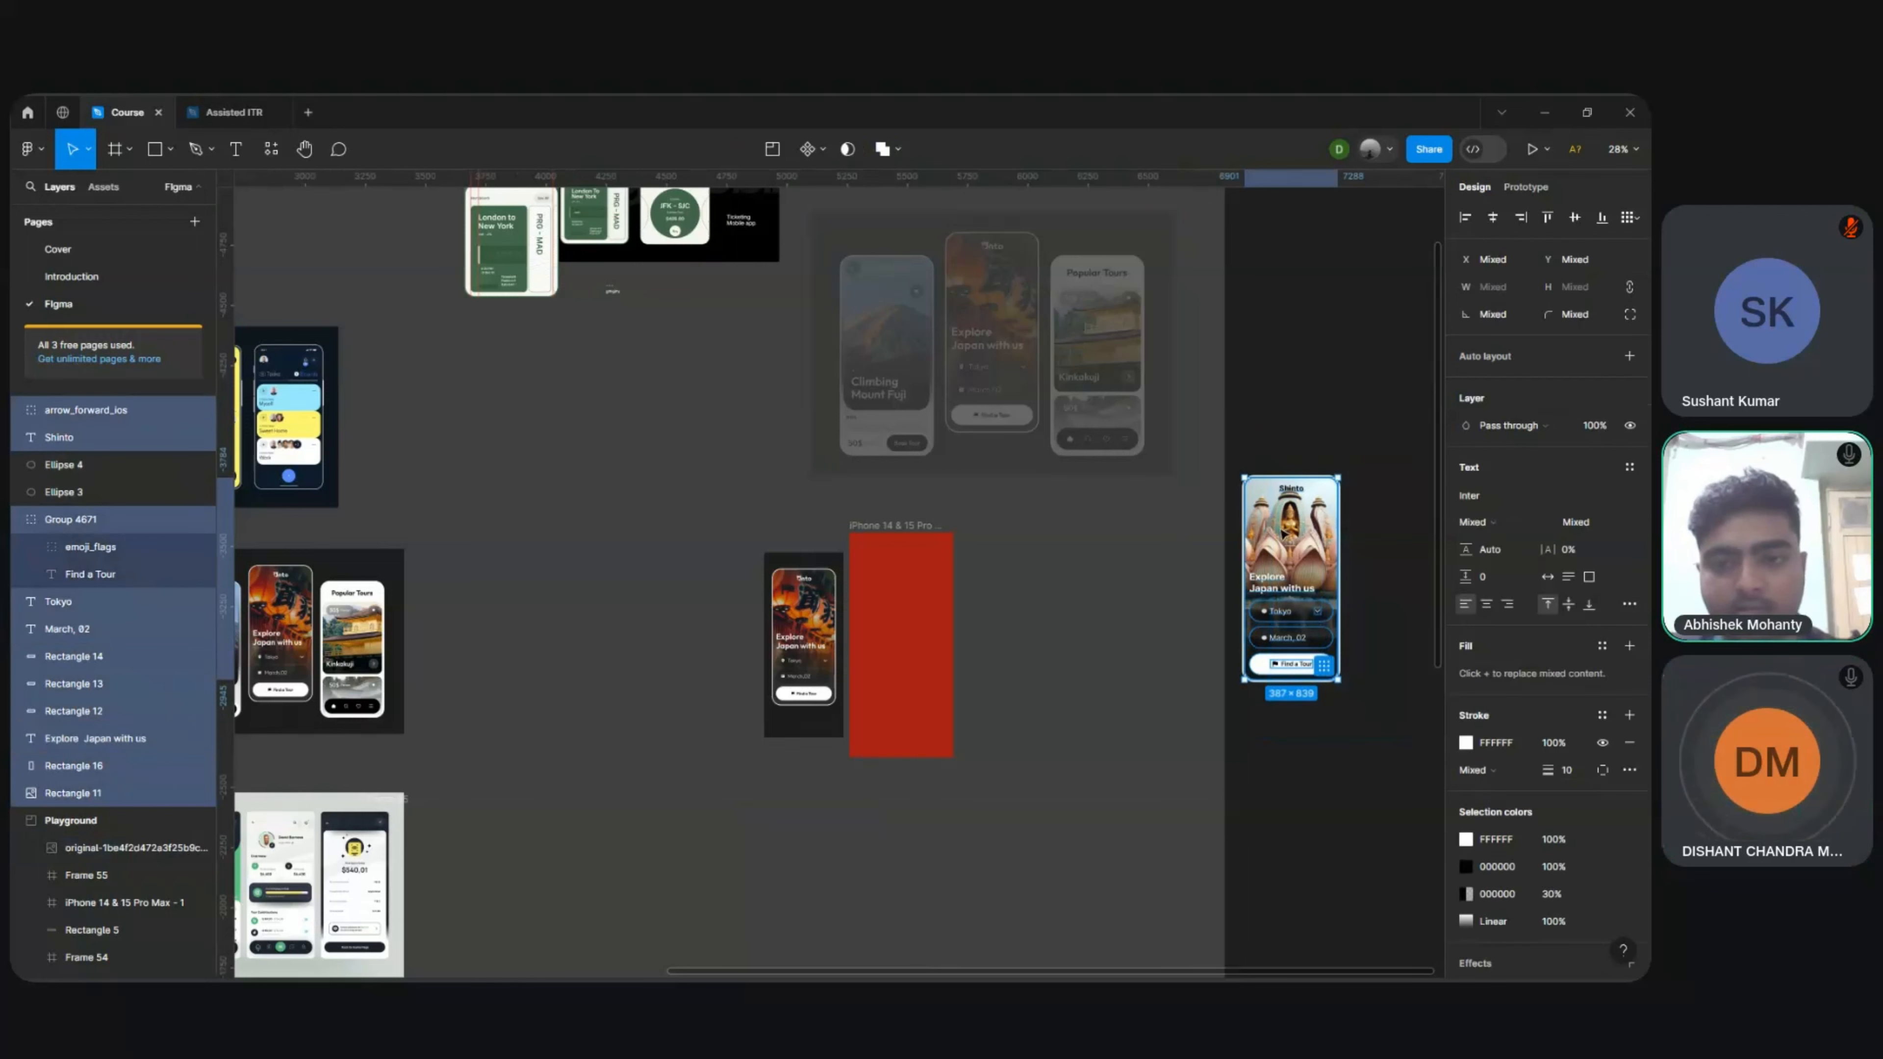
pyautogui.moveTo(1283, 532); pyautogui.dragTo(1106, 595)
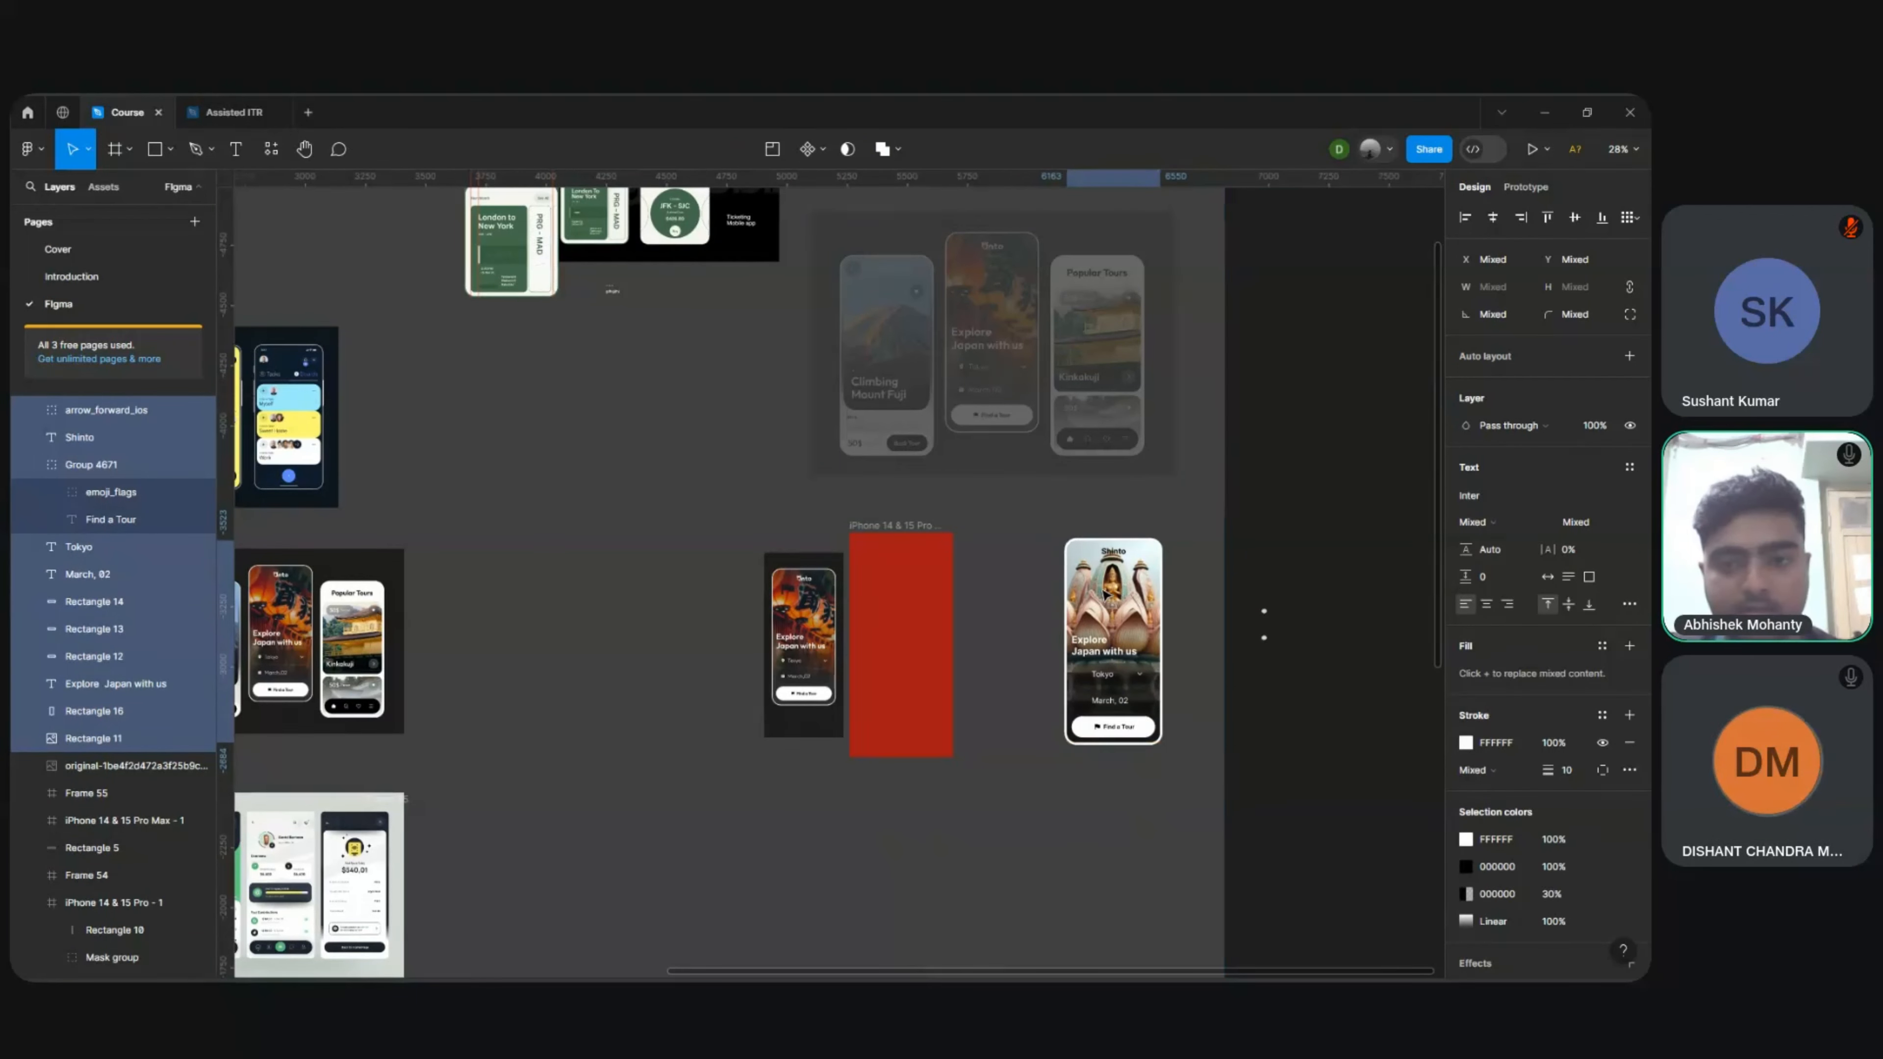
# Step: Change the red iPhone 14 & 15 Pro Max frame's fill to white FFFFFF
pyautogui.click(895, 525)
pyautogui.scroll(-3, 896, 527)
pyautogui.scroll(5, 897, 526)
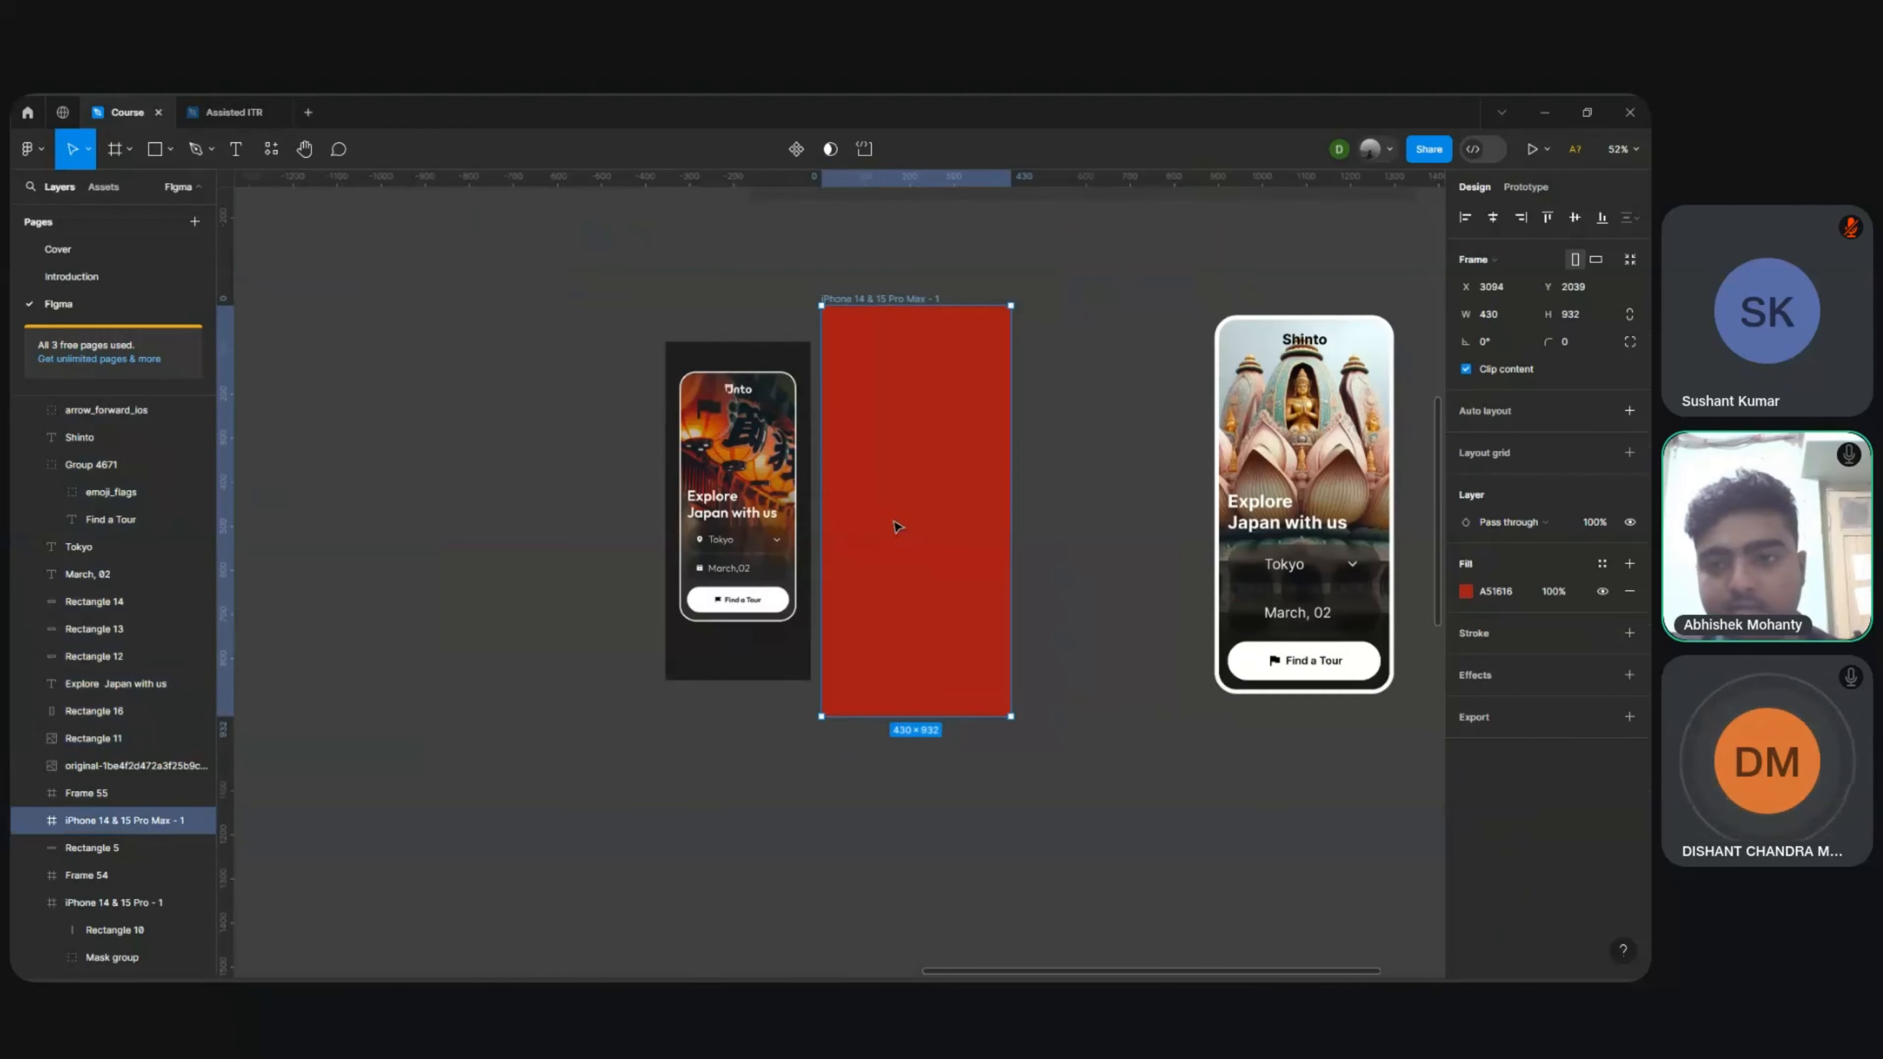
pyautogui.click(1466, 592)
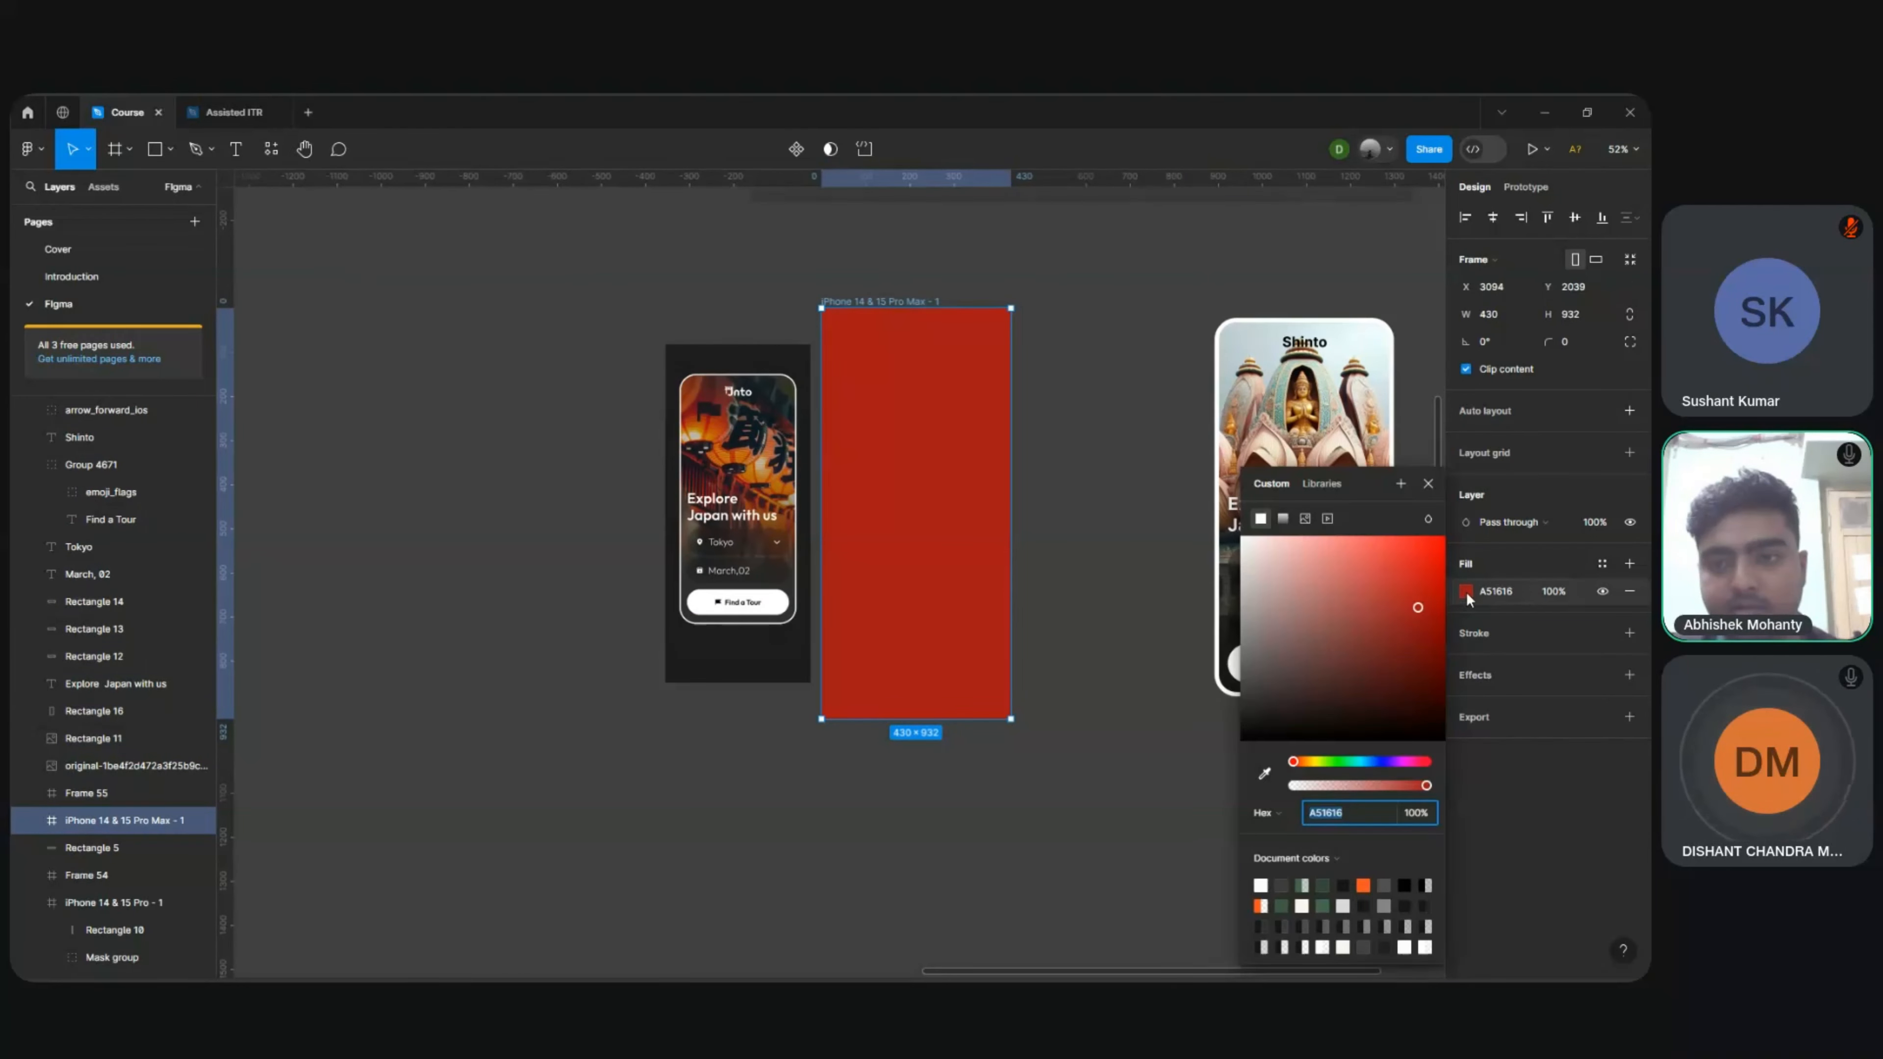
pyautogui.moveTo(1310, 580); pyautogui.dragTo(1176, 467)
pyautogui.press('Escape')
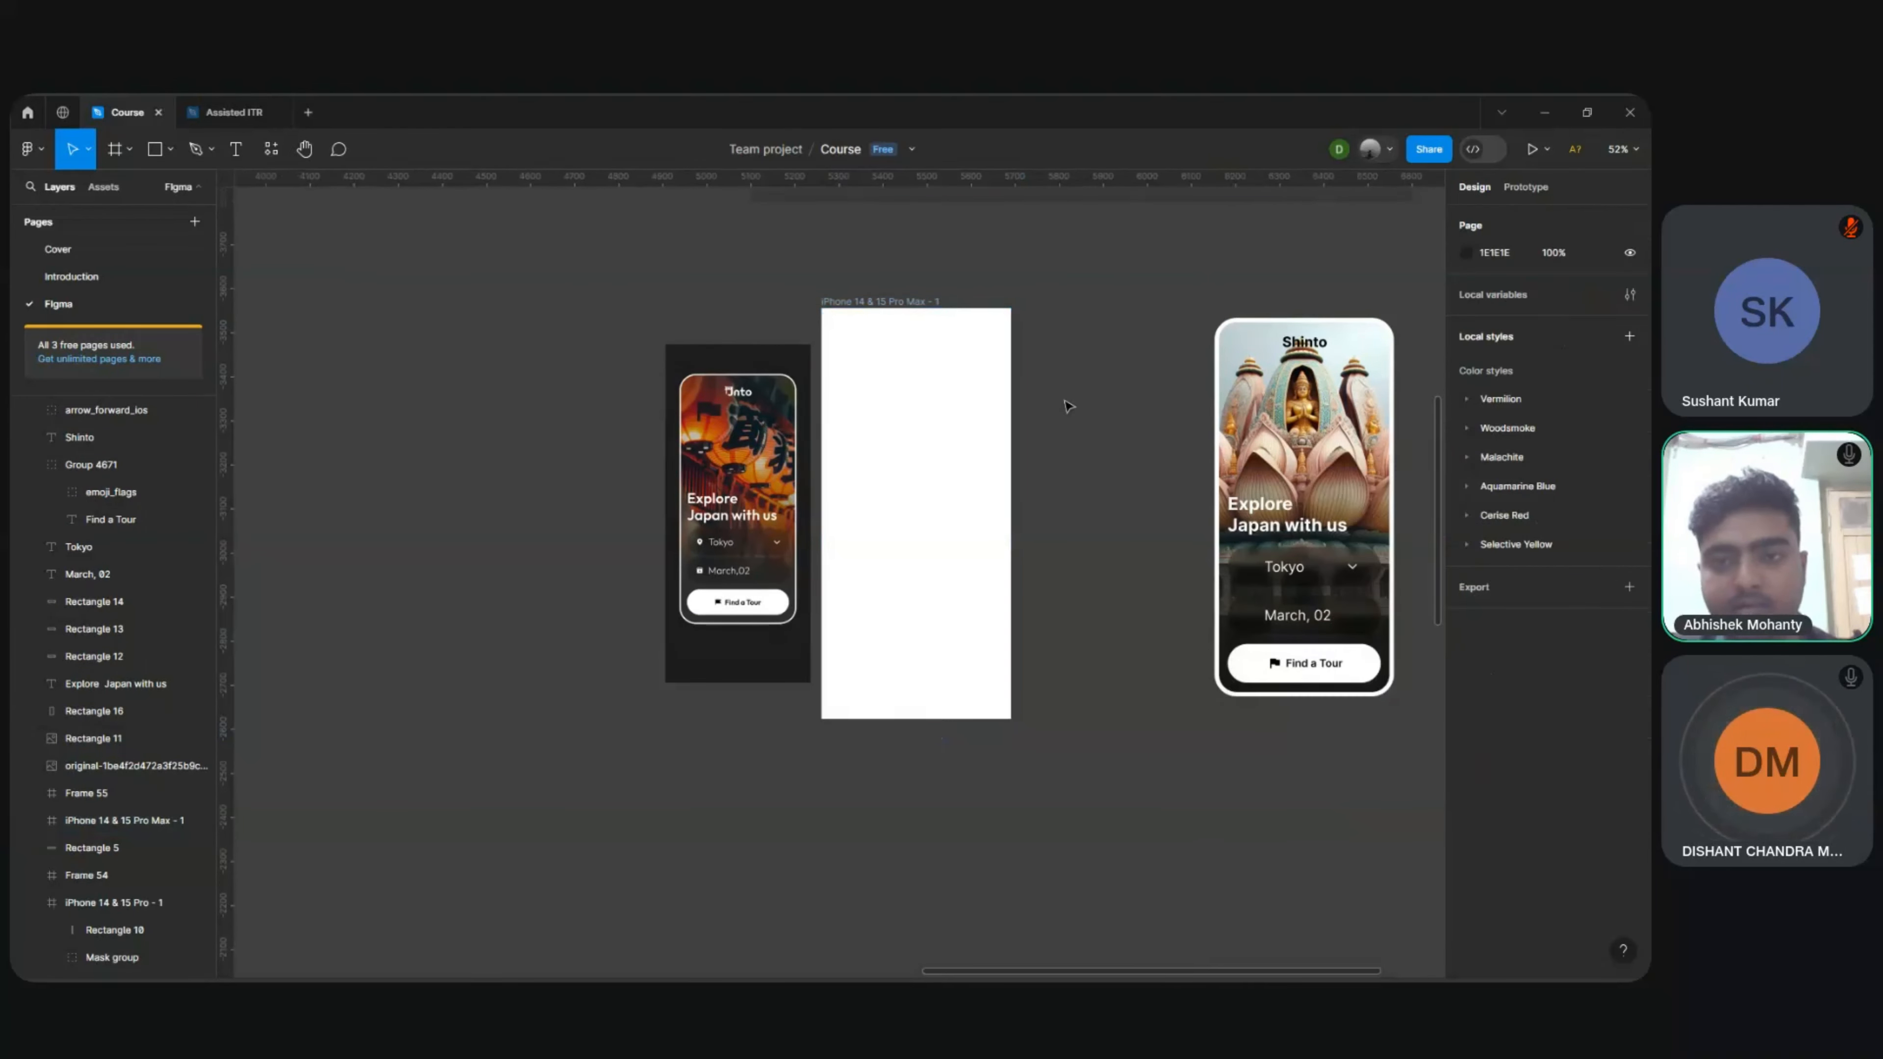
# Step: Round the white iPhone 14 & 15 Pro Max frame's corners with a radius of 48
pyautogui.hscroll(3, 1067, 406)
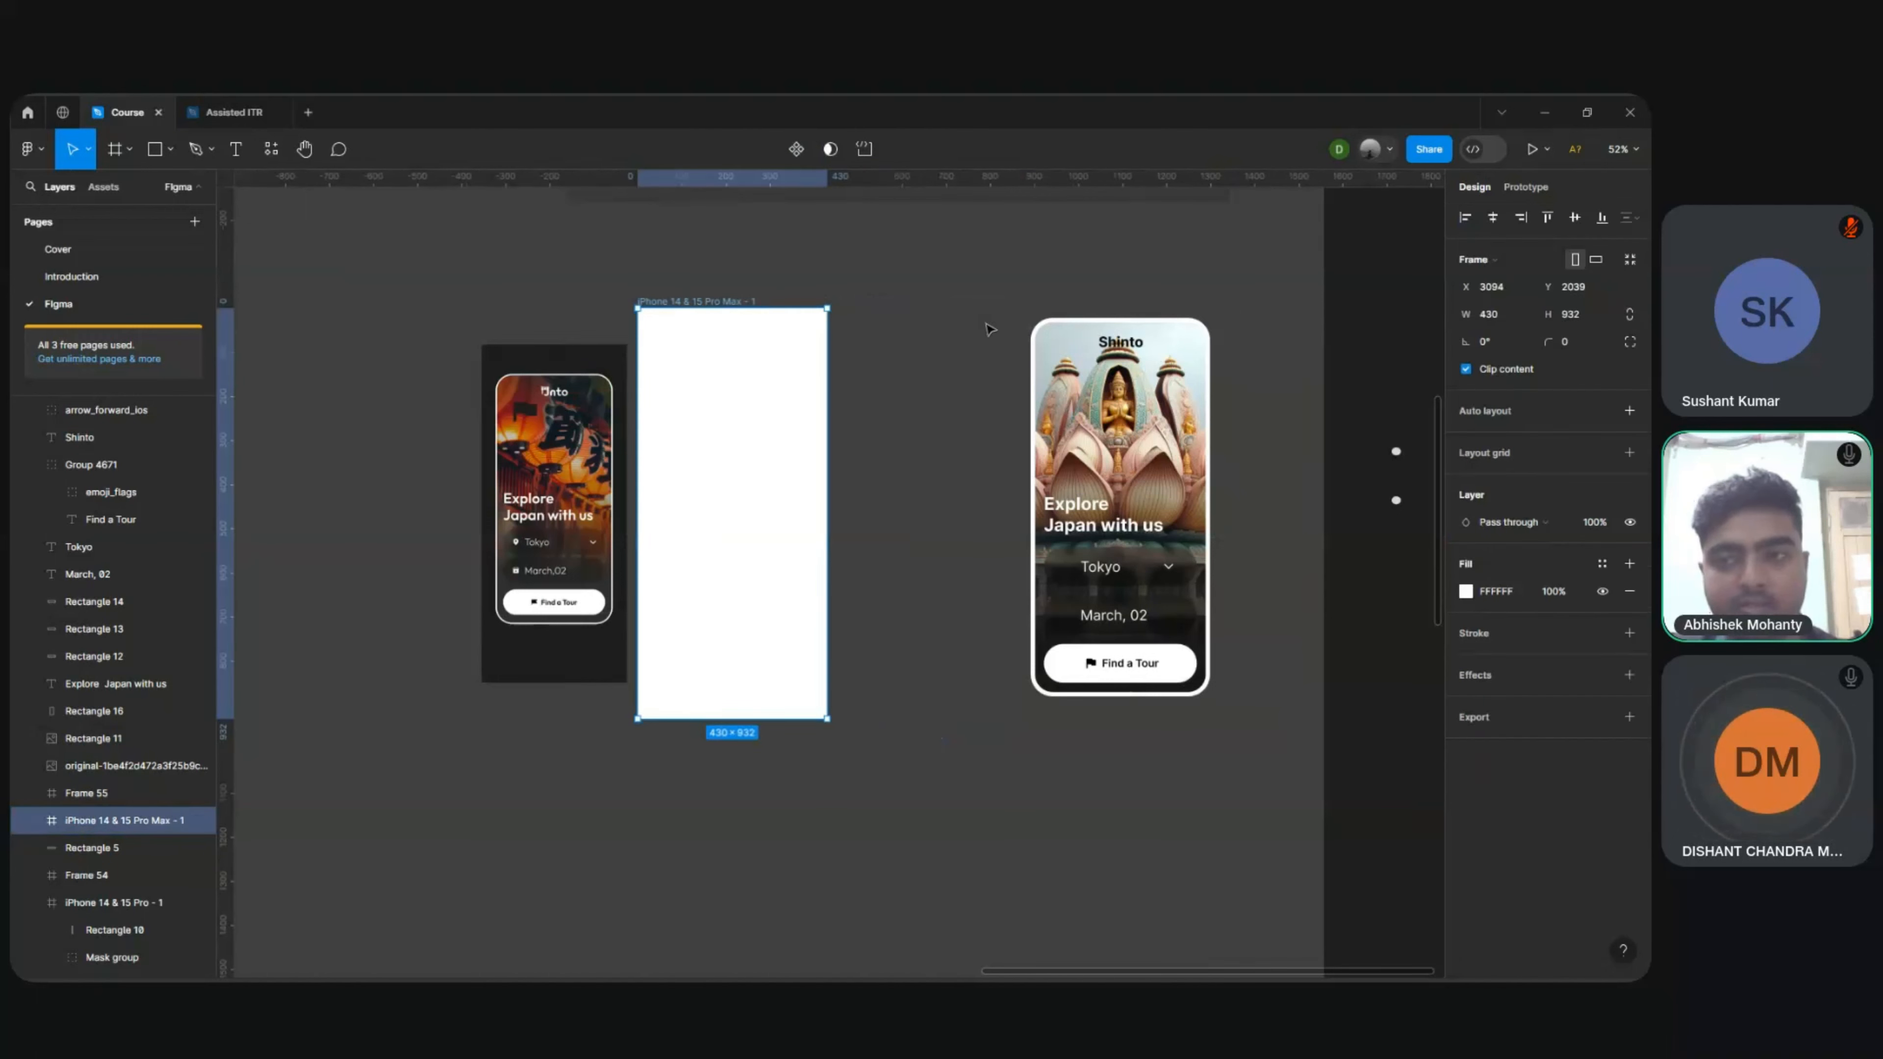
pyautogui.click(1570, 342)
pyautogui.write('48')
pyautogui.press('Return')
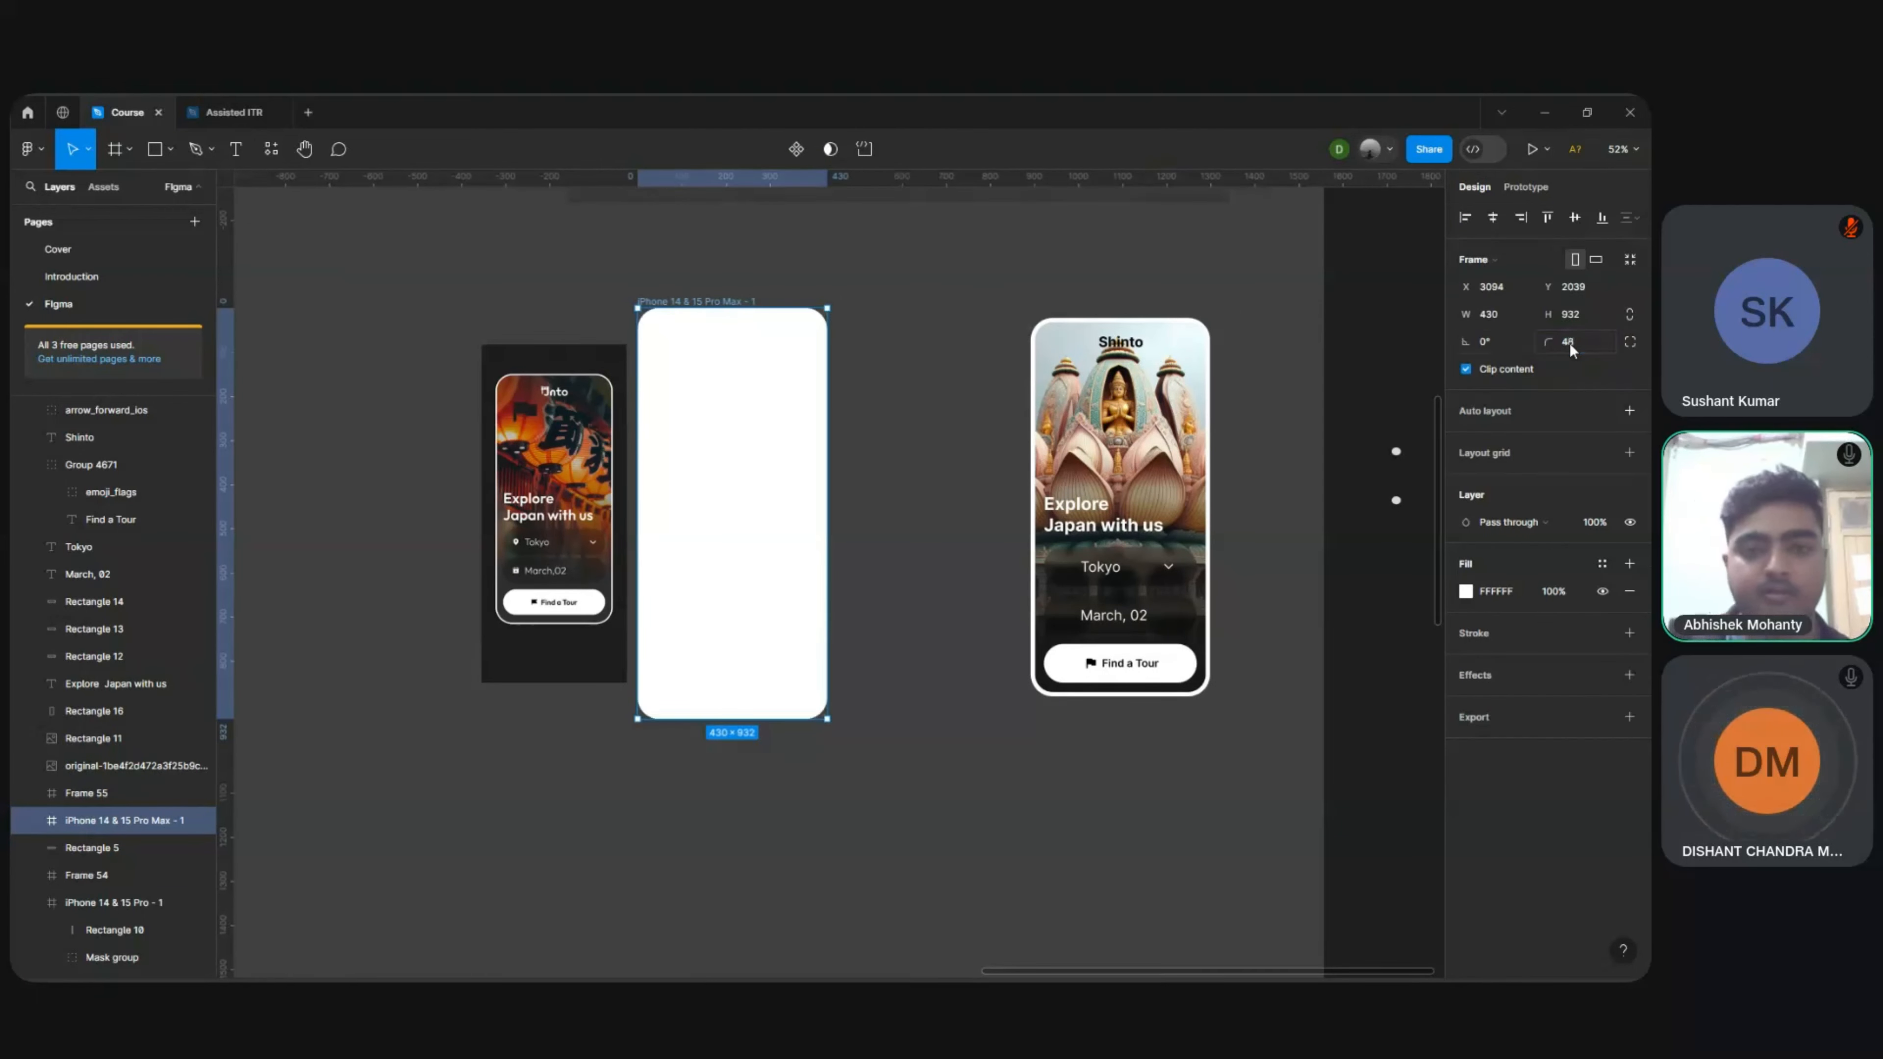
pyautogui.click(853, 391)
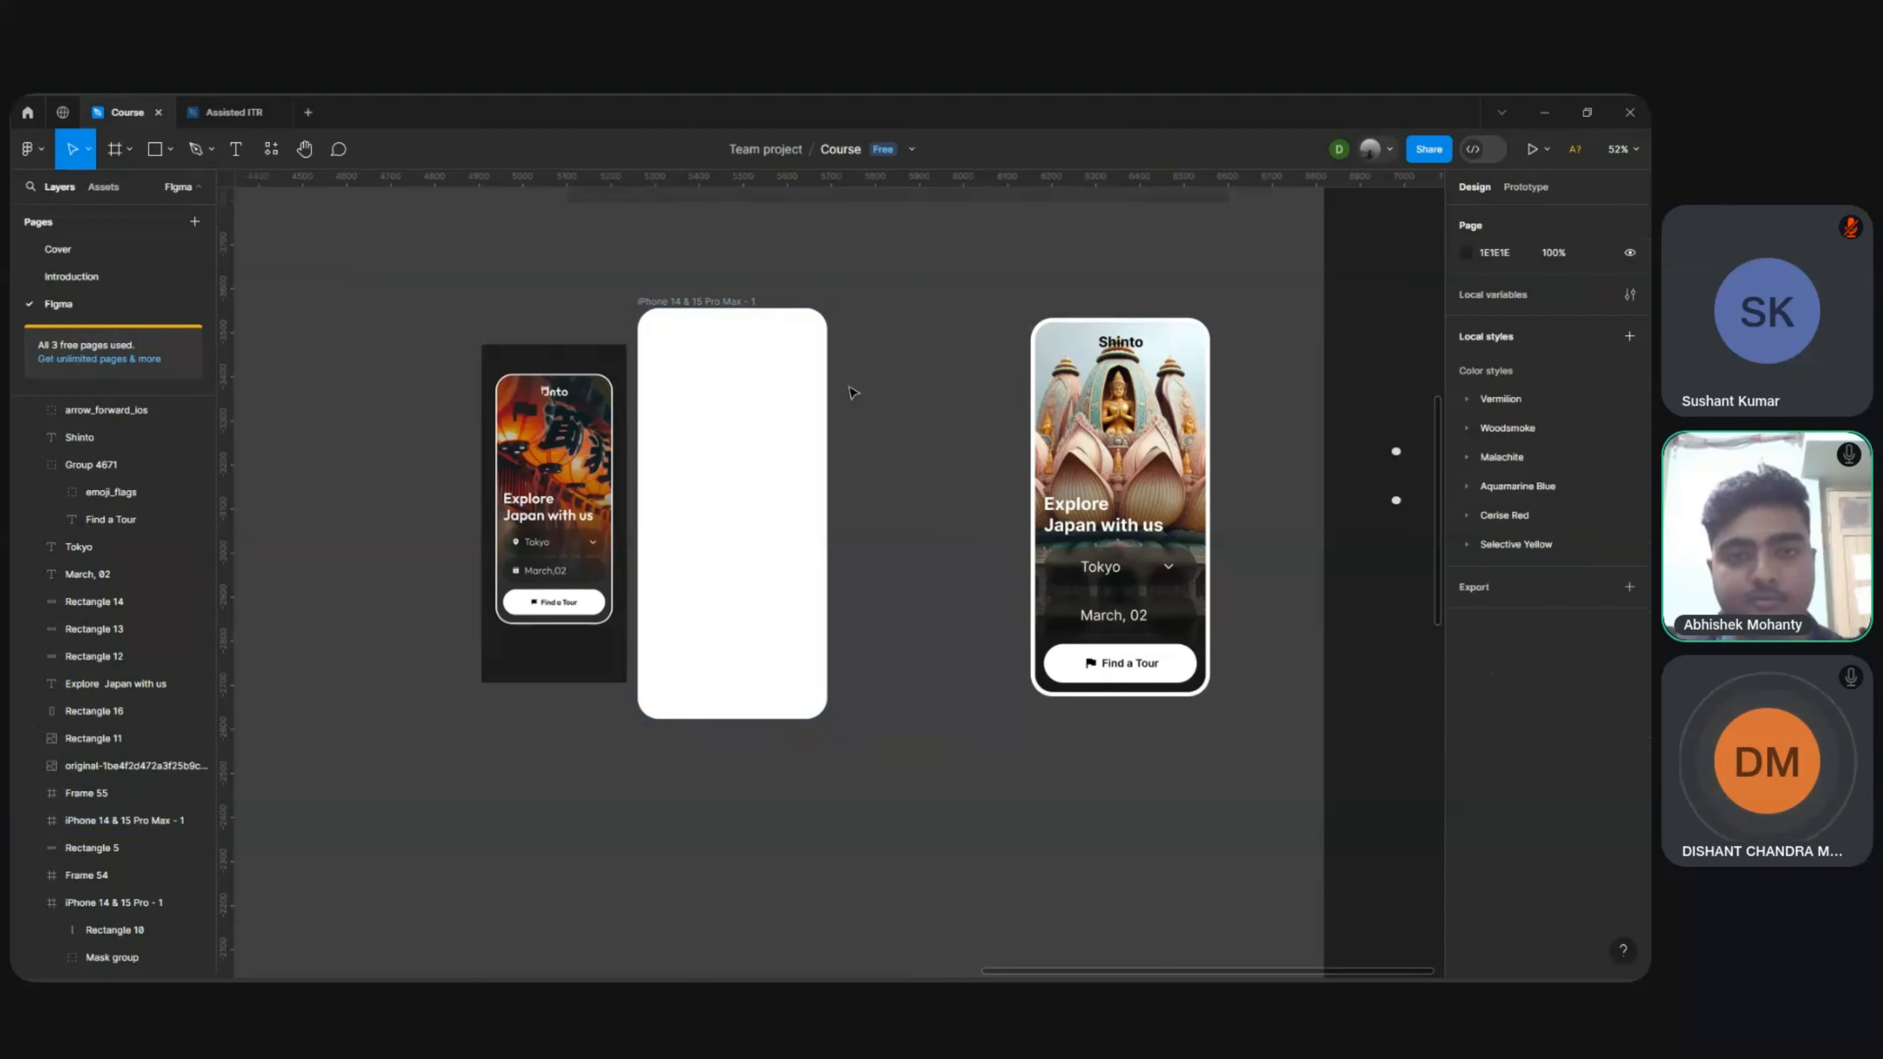
# Step: Move all the Shinto screen elements together into the white rounded frame
pyautogui.scroll(2, 849, 391)
pyautogui.scroll(5, 849, 391)
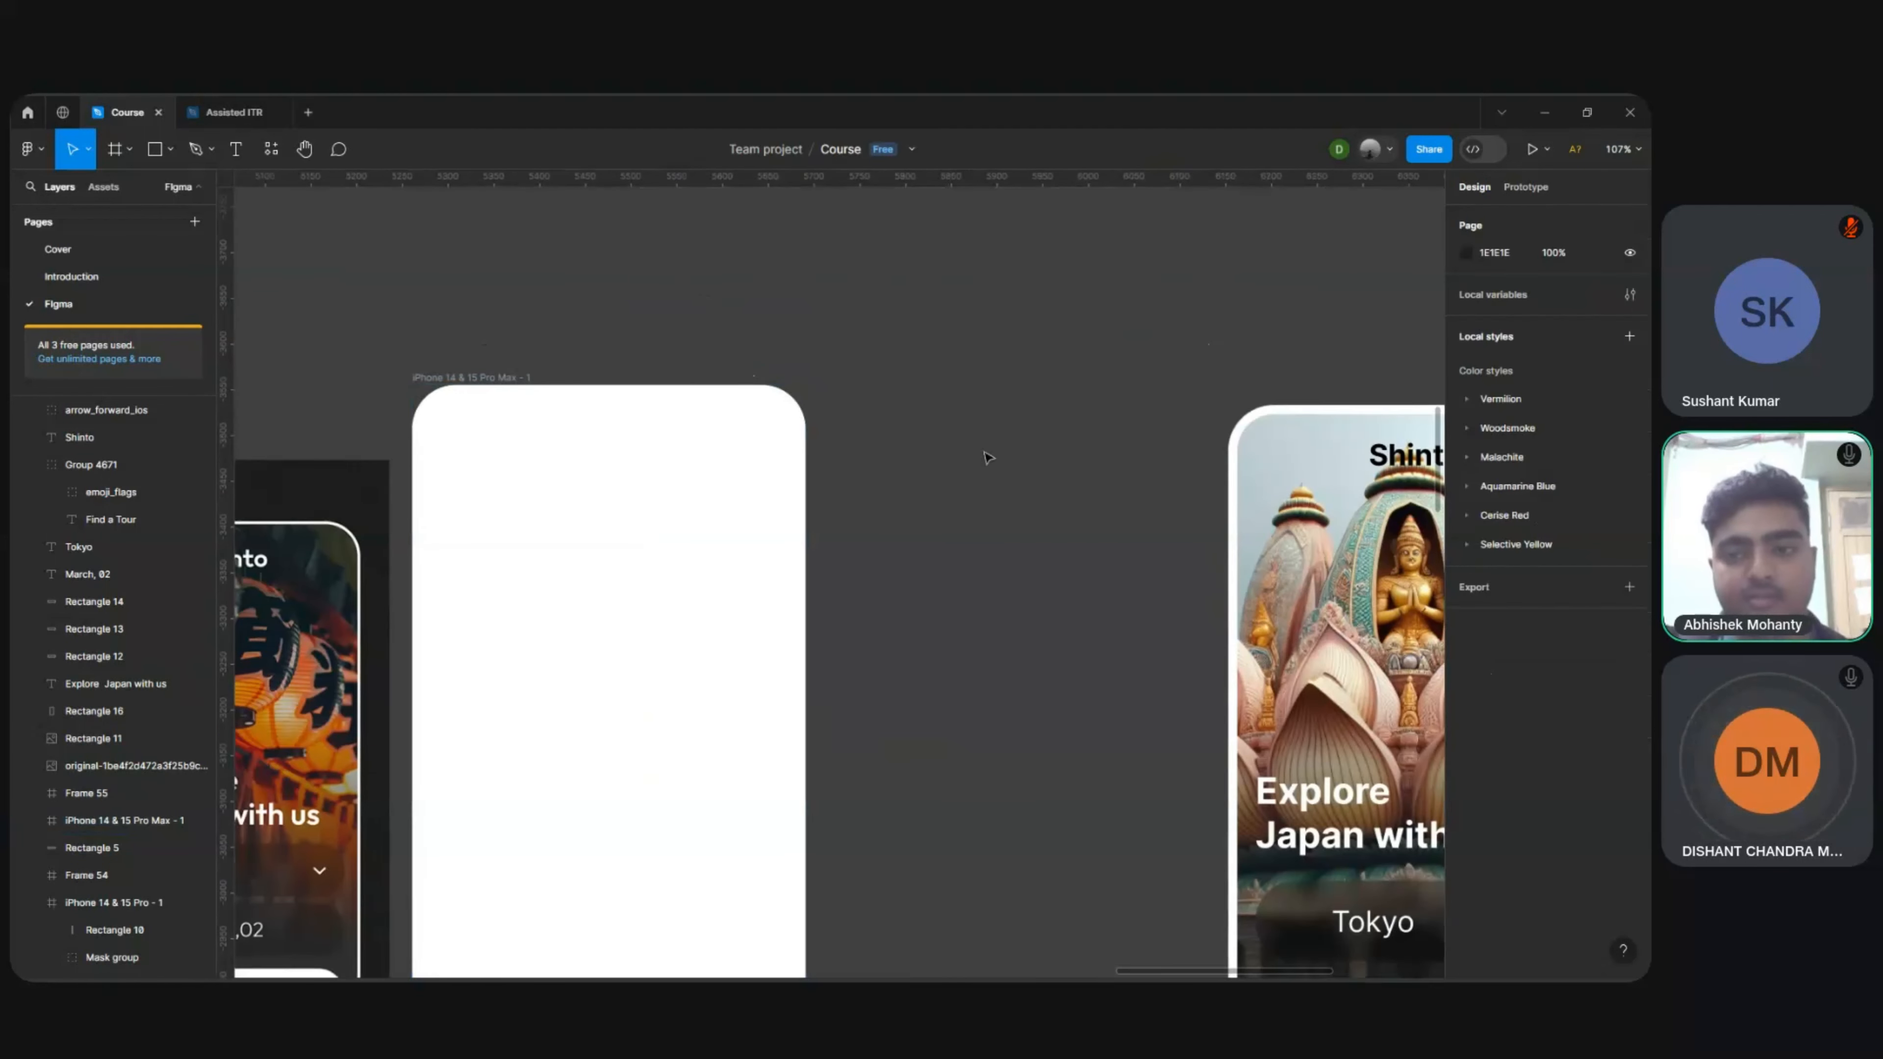
pyautogui.scroll(-3, 988, 454)
pyautogui.scroll(-2, 988, 454)
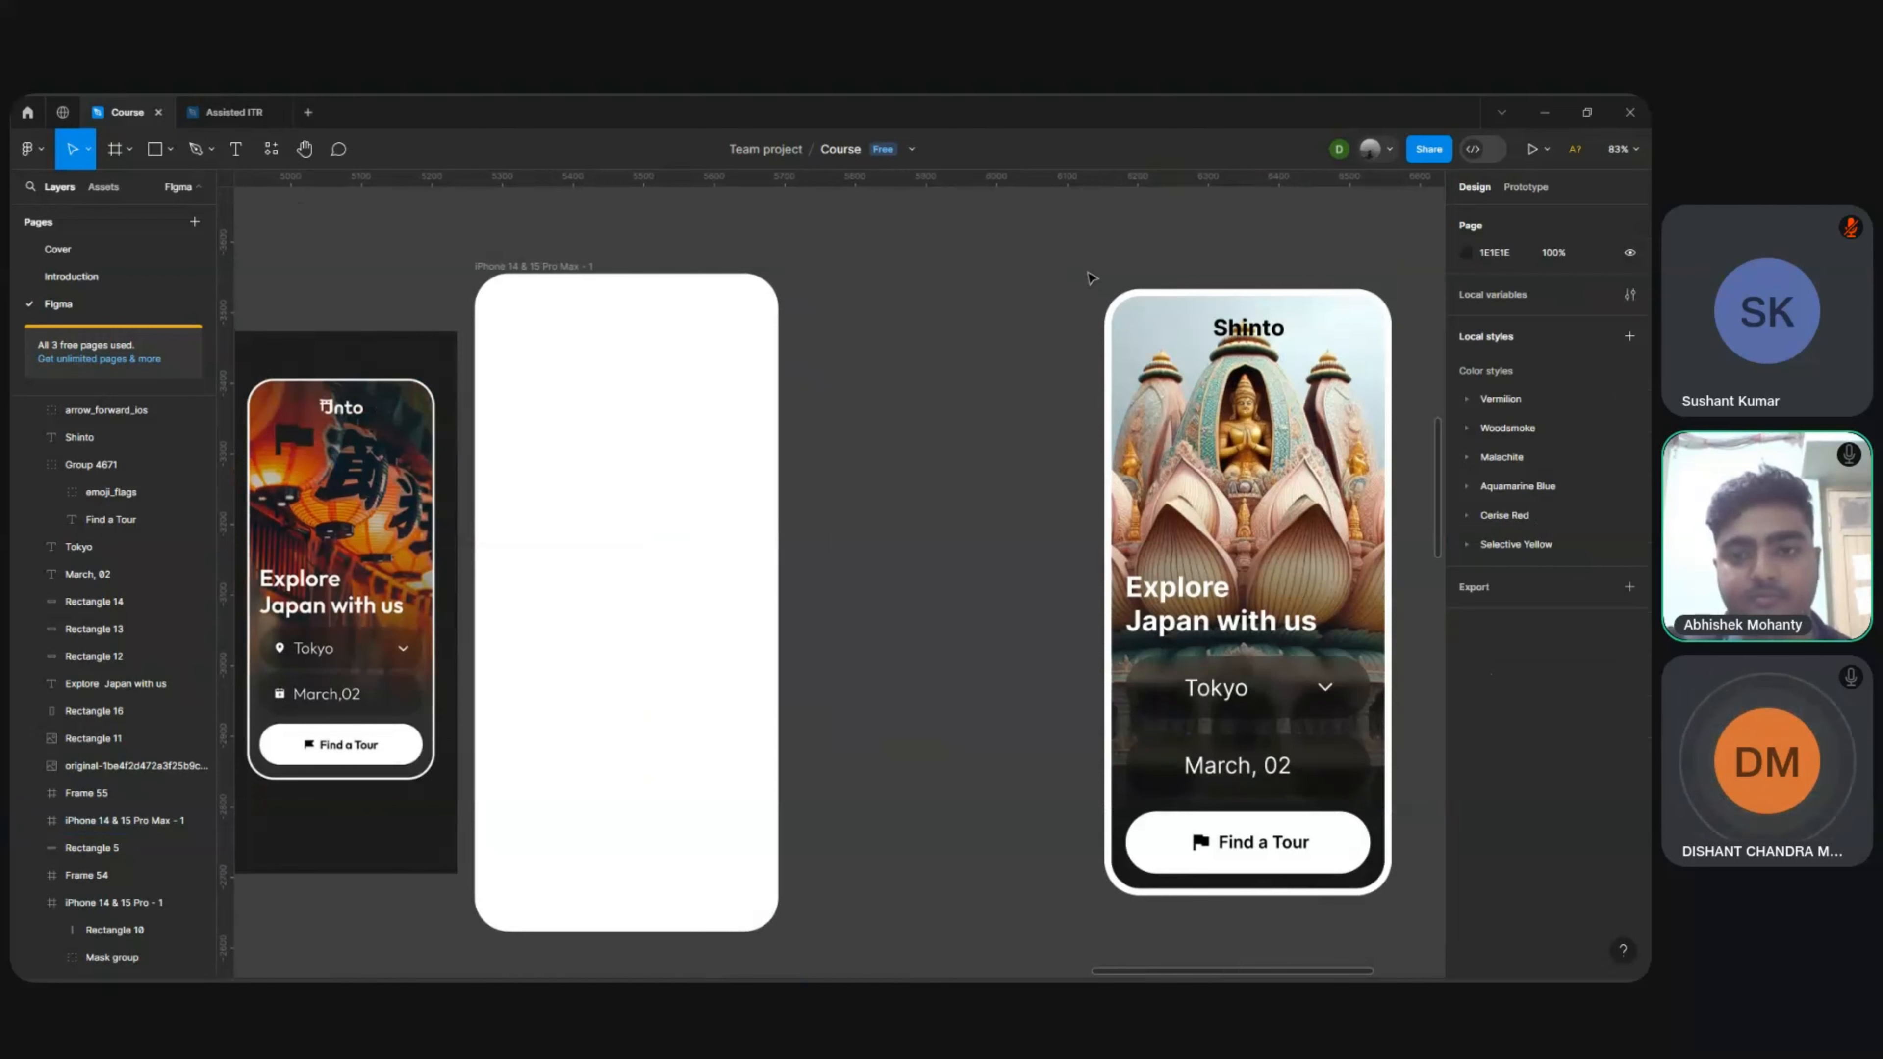
pyautogui.moveTo(1096, 285); pyautogui.dragTo(1397, 902)
pyautogui.moveTo(1249, 688); pyautogui.dragTo(629, 693)
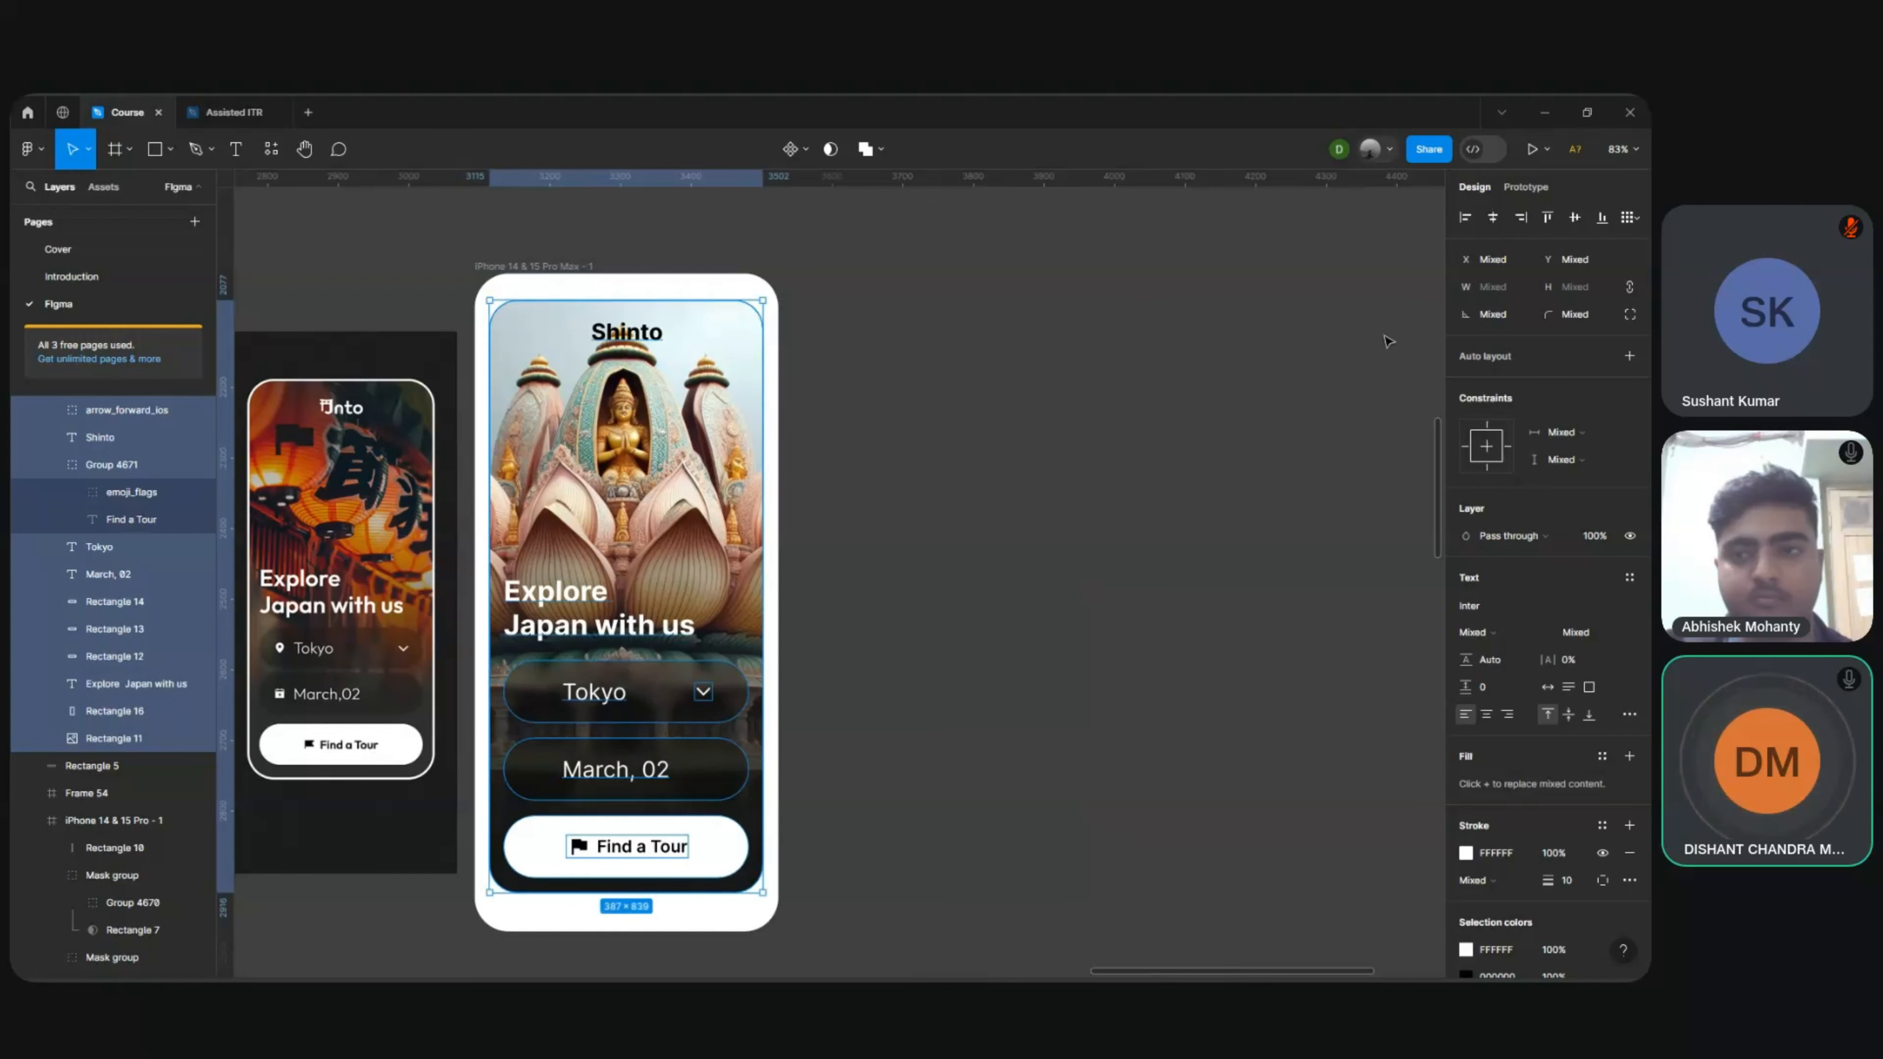
# Step: Group the Shinto screen elements to center them in the frame, and ungroup them again
pyautogui.hotkey('ctrl', 'g')
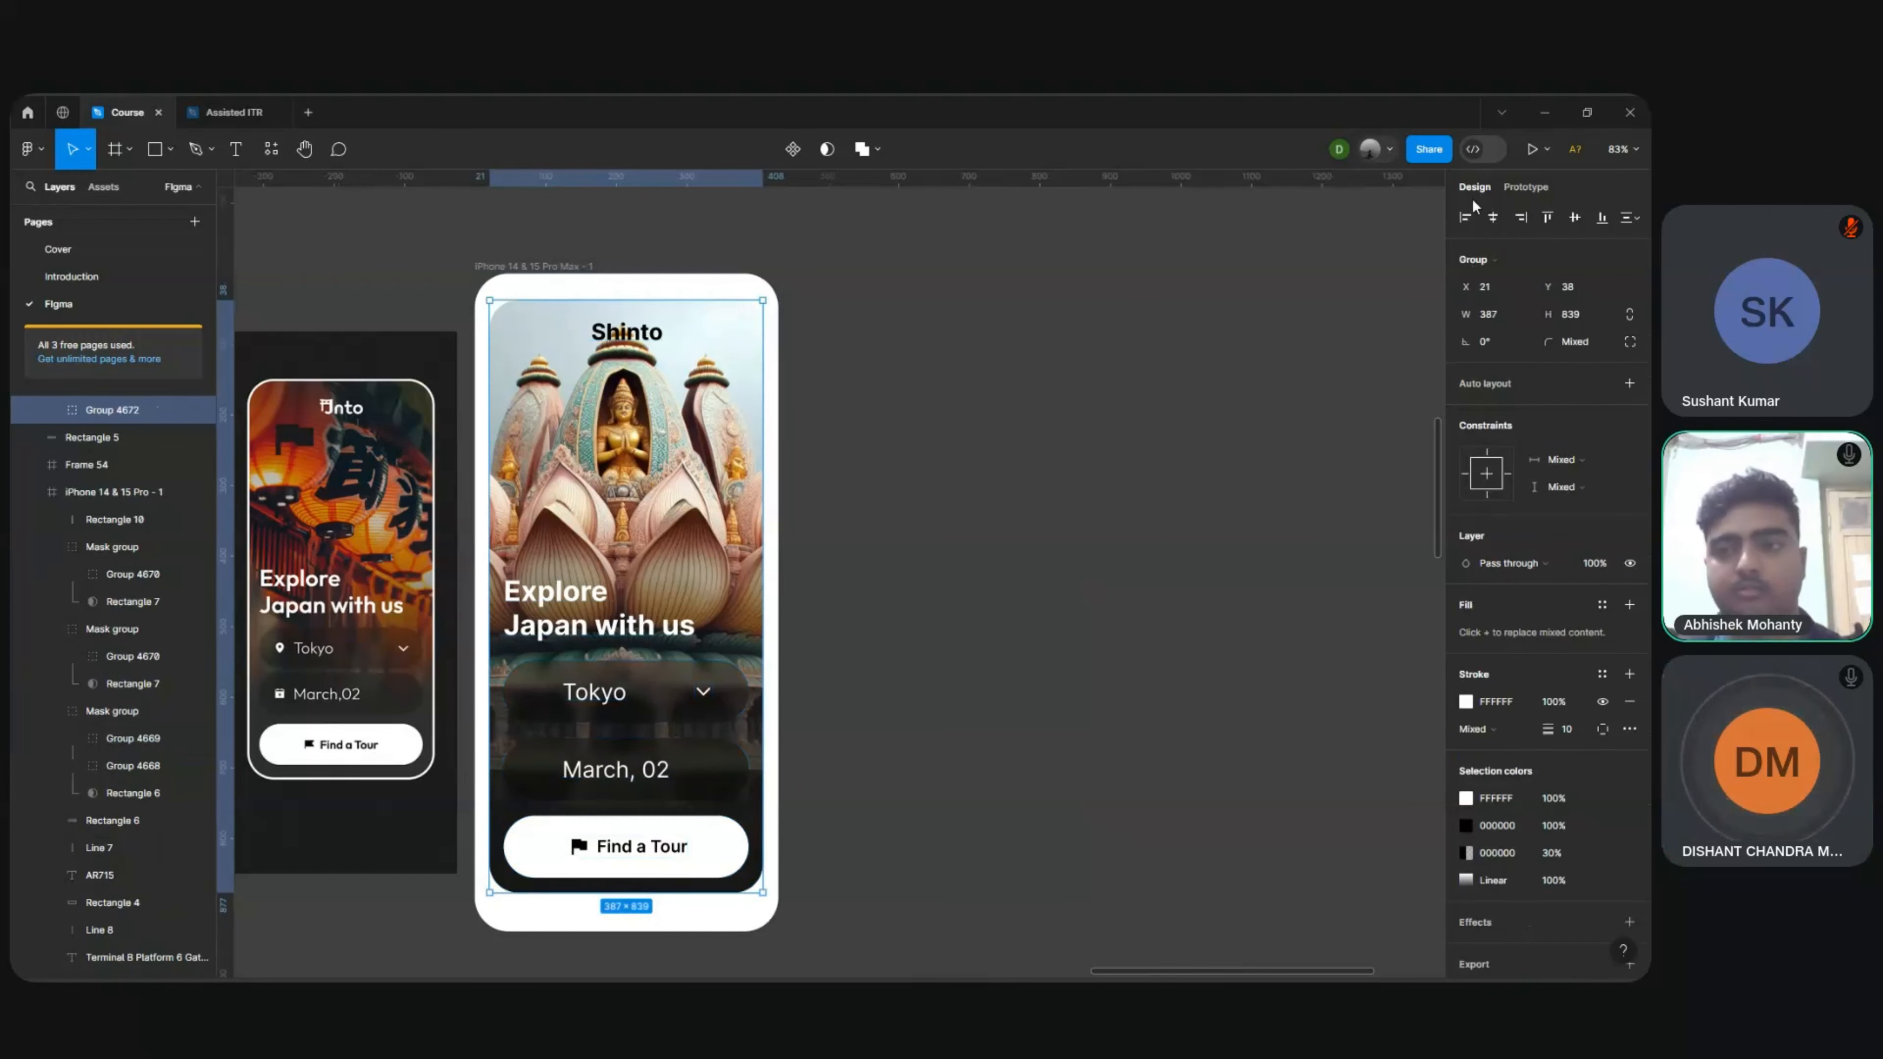
pyautogui.click(1578, 213)
pyautogui.click(1038, 417)
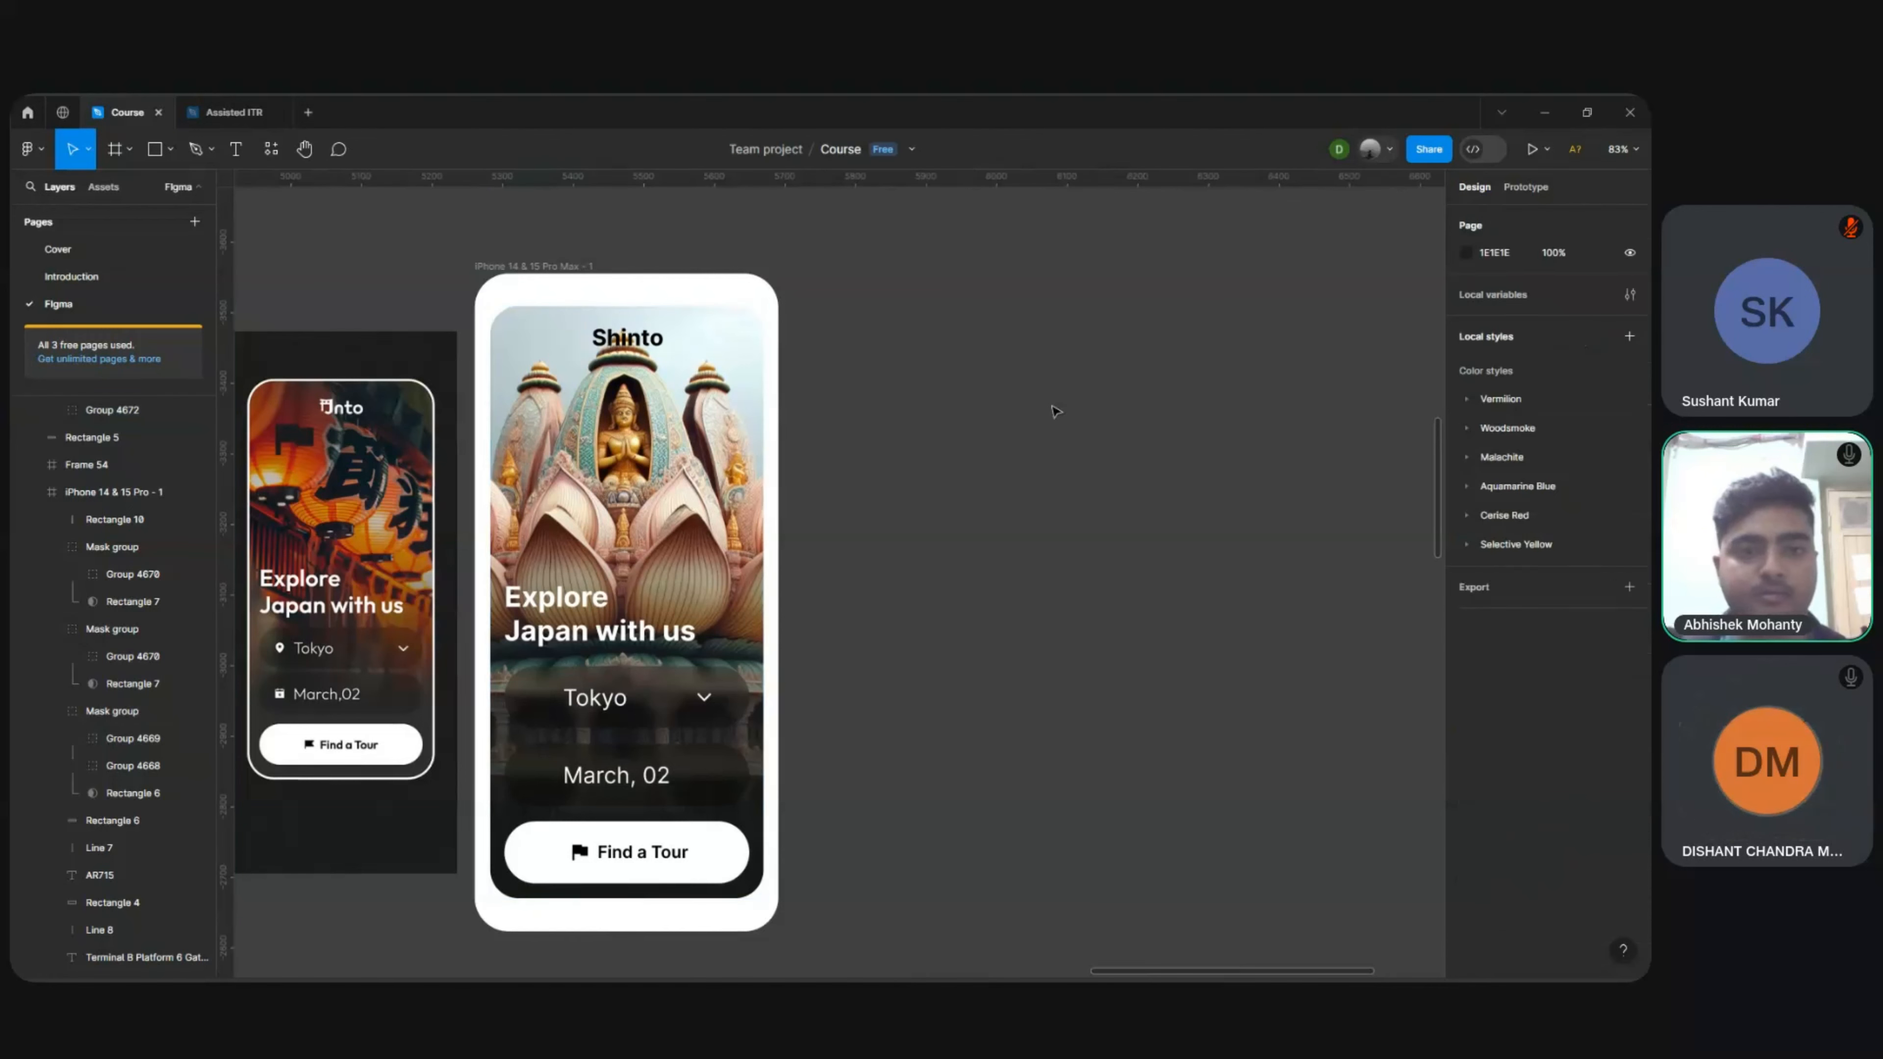
pyautogui.click(678, 438)
pyautogui.click(893, 403)
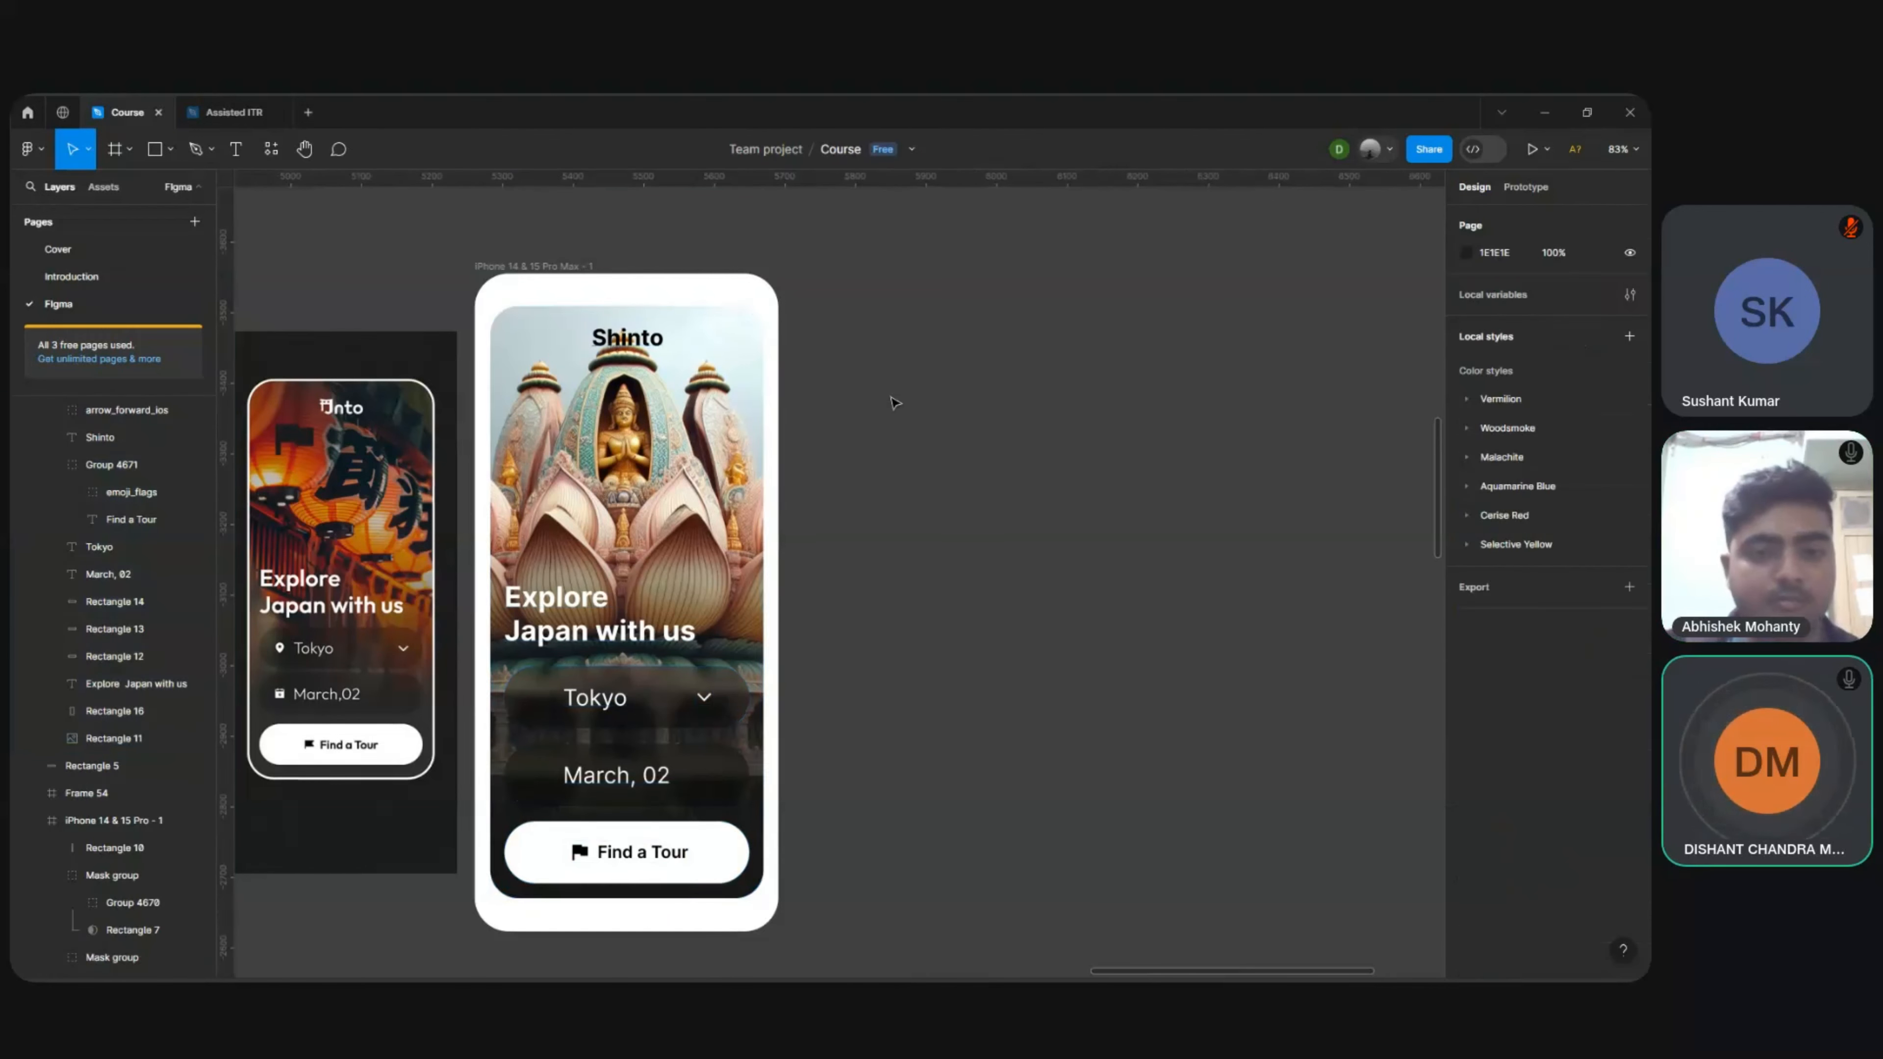
# Step: Stretch the gradient overlay to 429 × 931 to fill the frame, and shift it down to uncover the temple image
pyautogui.click(676, 323)
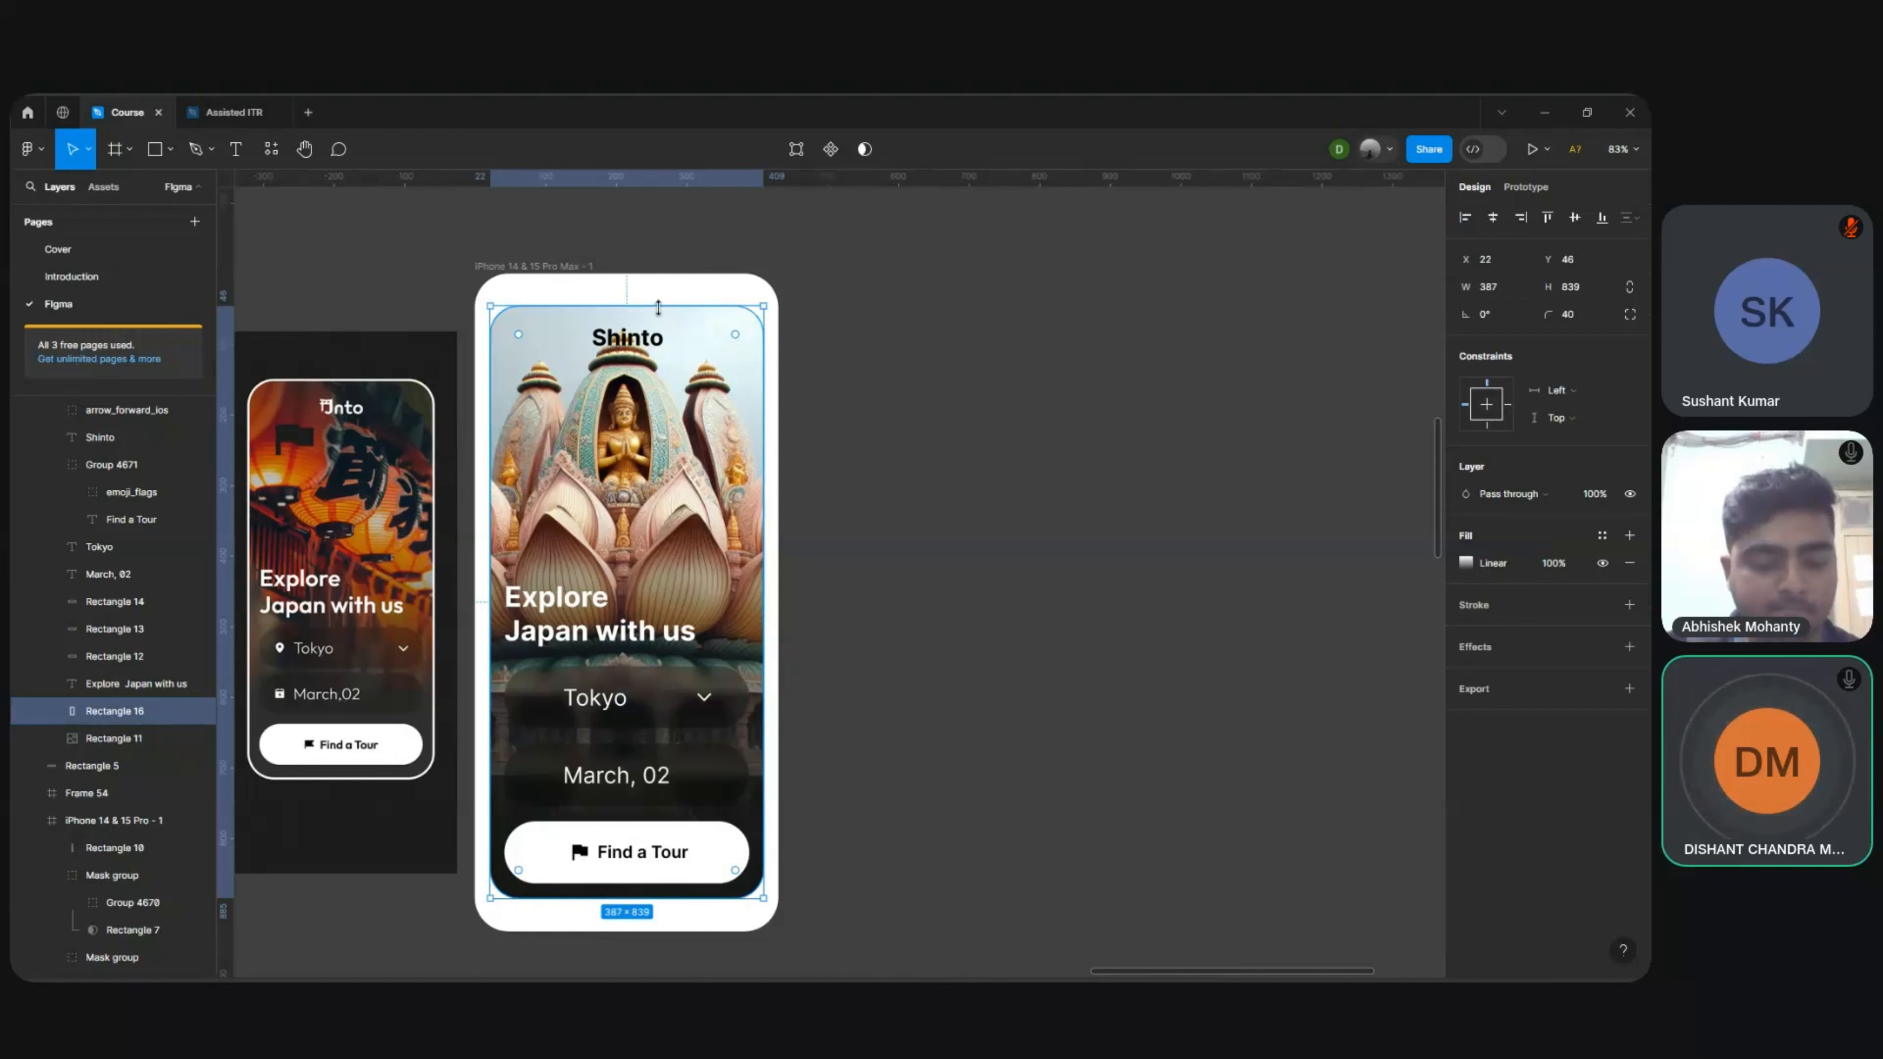
pyautogui.moveTo(658, 307); pyautogui.dragTo(658, 275)
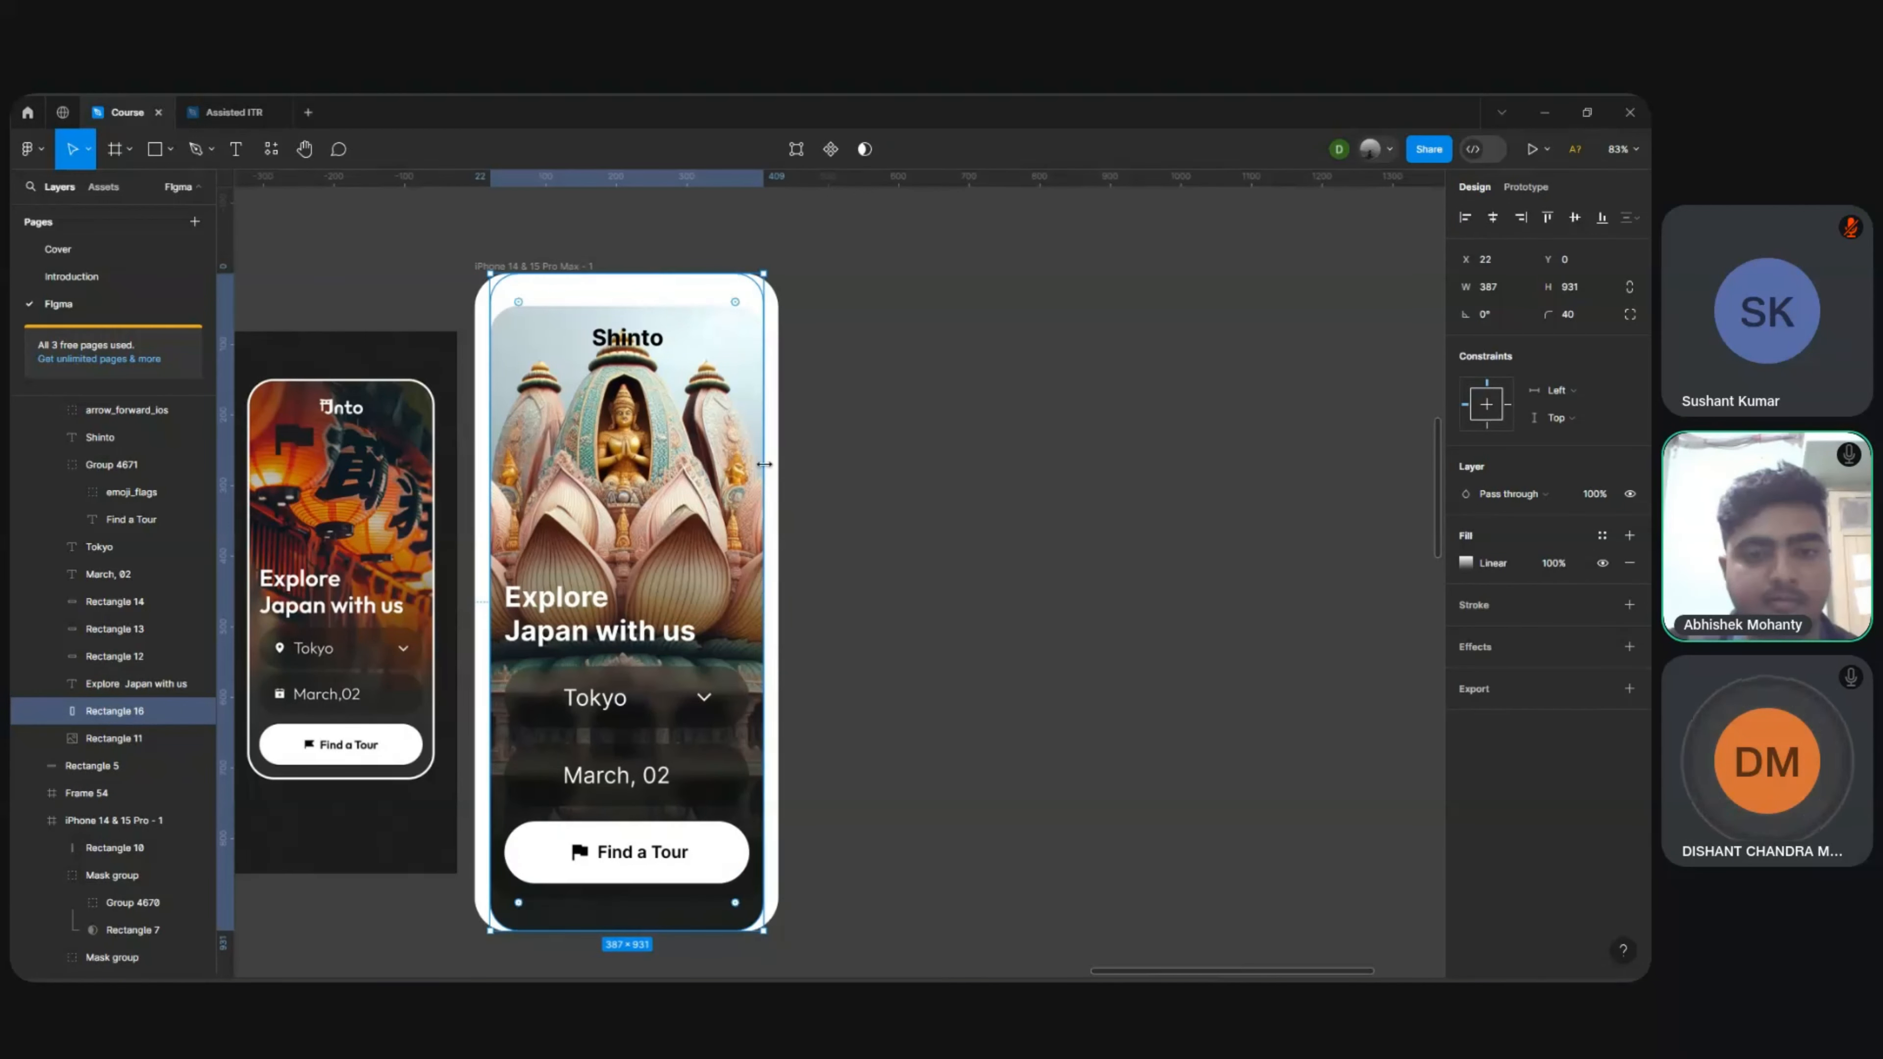
pyautogui.moveTo(763, 464); pyautogui.dragTo(778, 464)
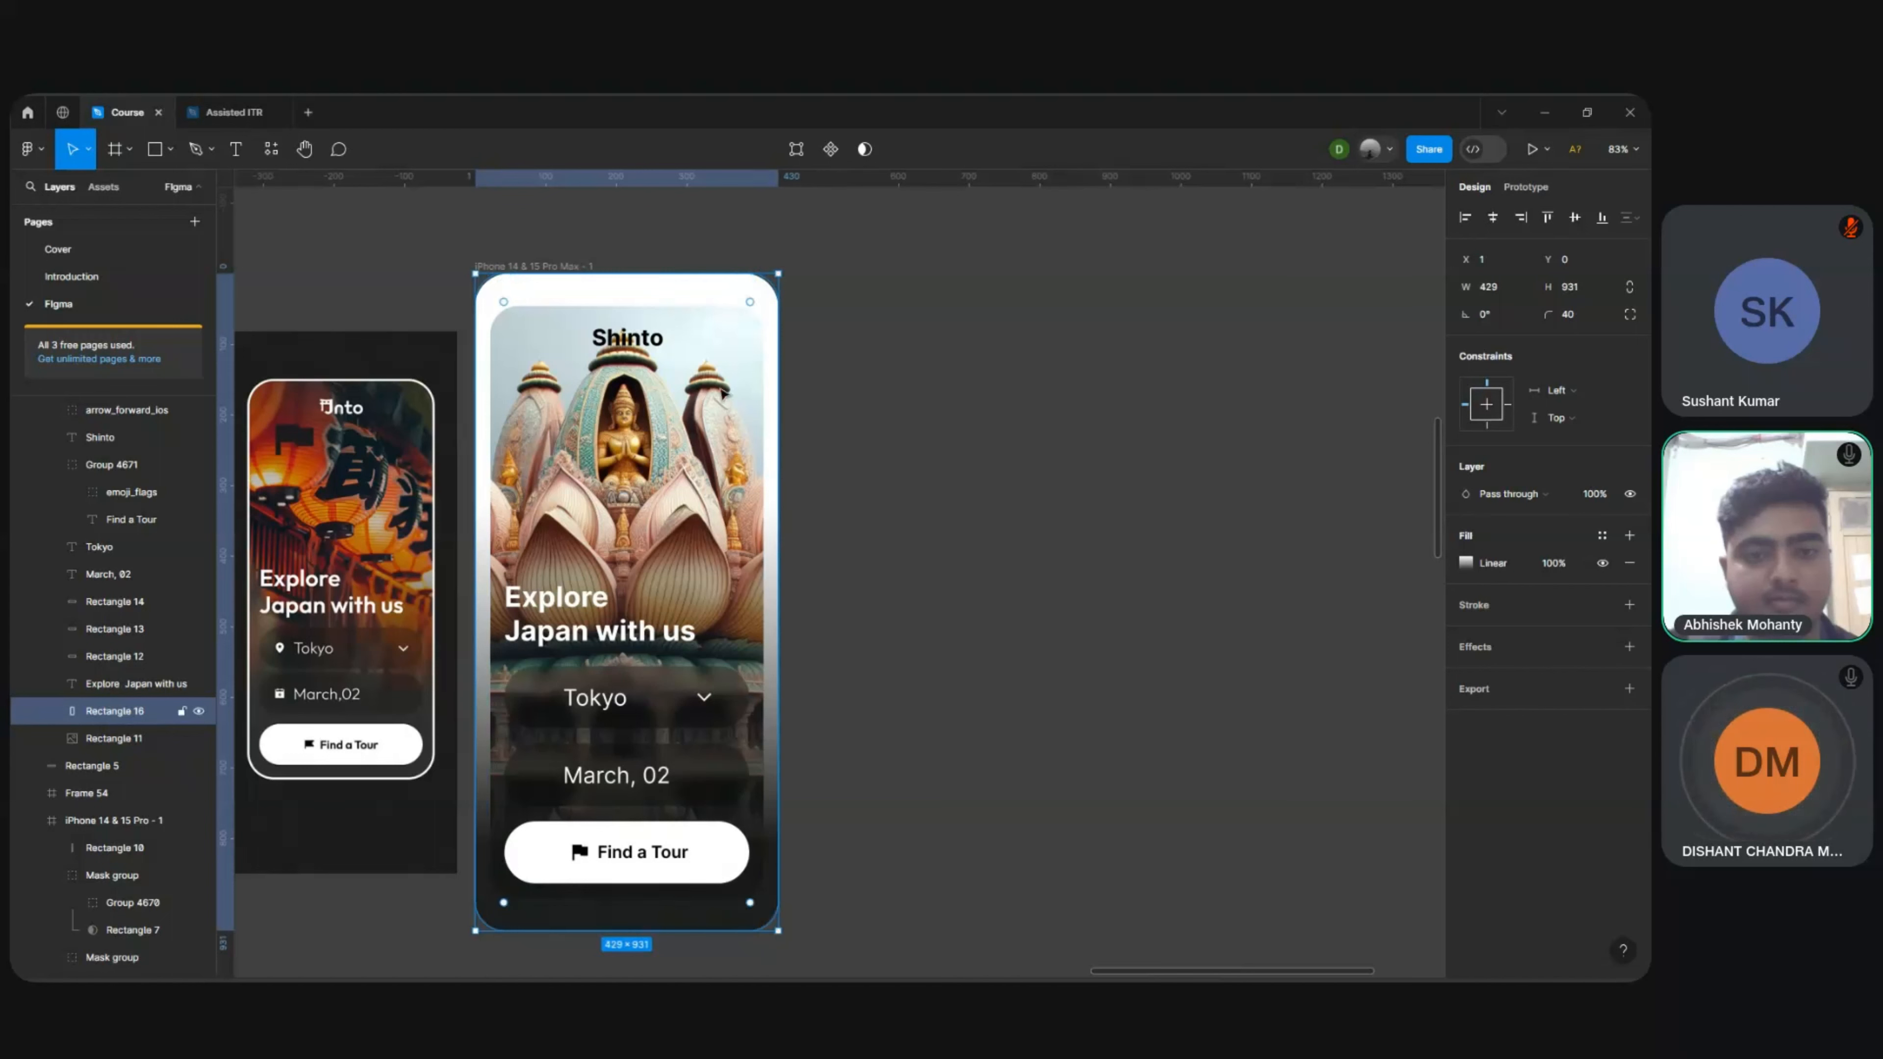
pyautogui.click(819, 368)
pyautogui.click(734, 371)
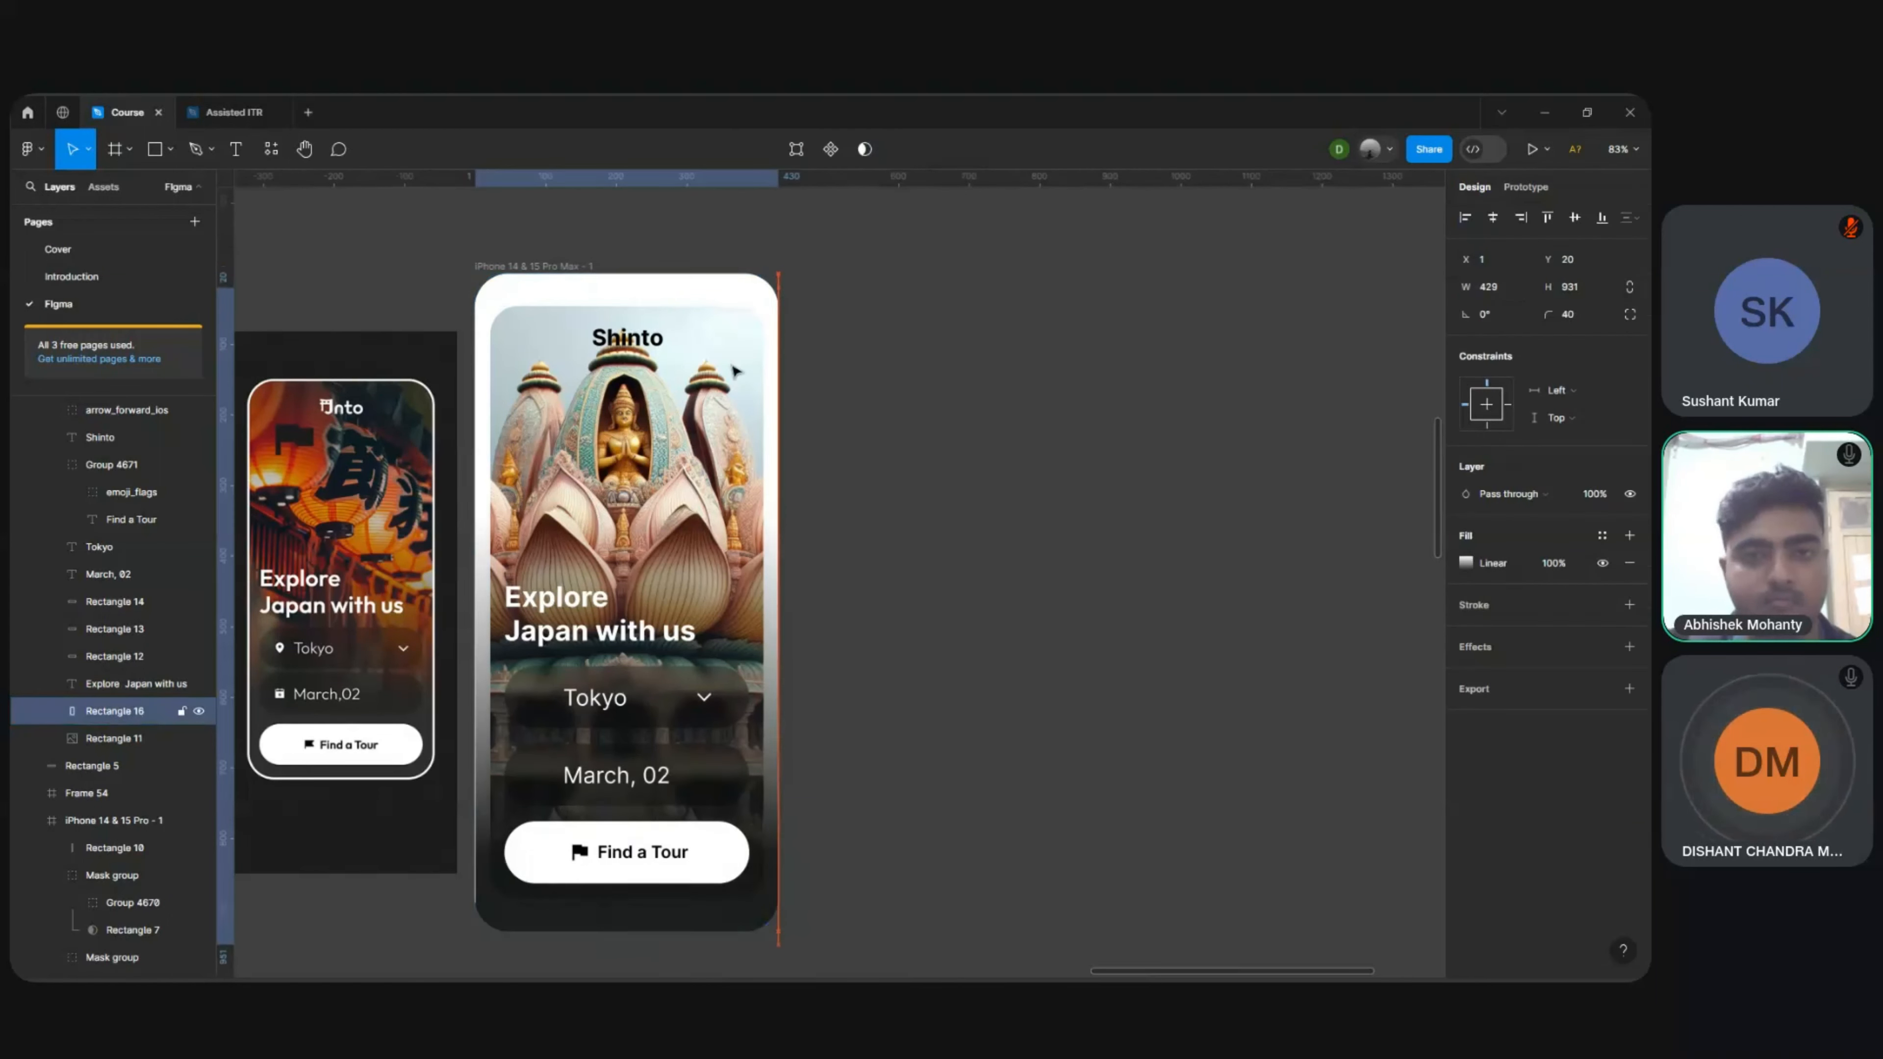
pyautogui.moveTo(734, 371); pyautogui.dragTo(734, 430)
# Step: Stretch the temple image symmetrically to 429 × 931 so it fills the frame
pyautogui.click(721, 323)
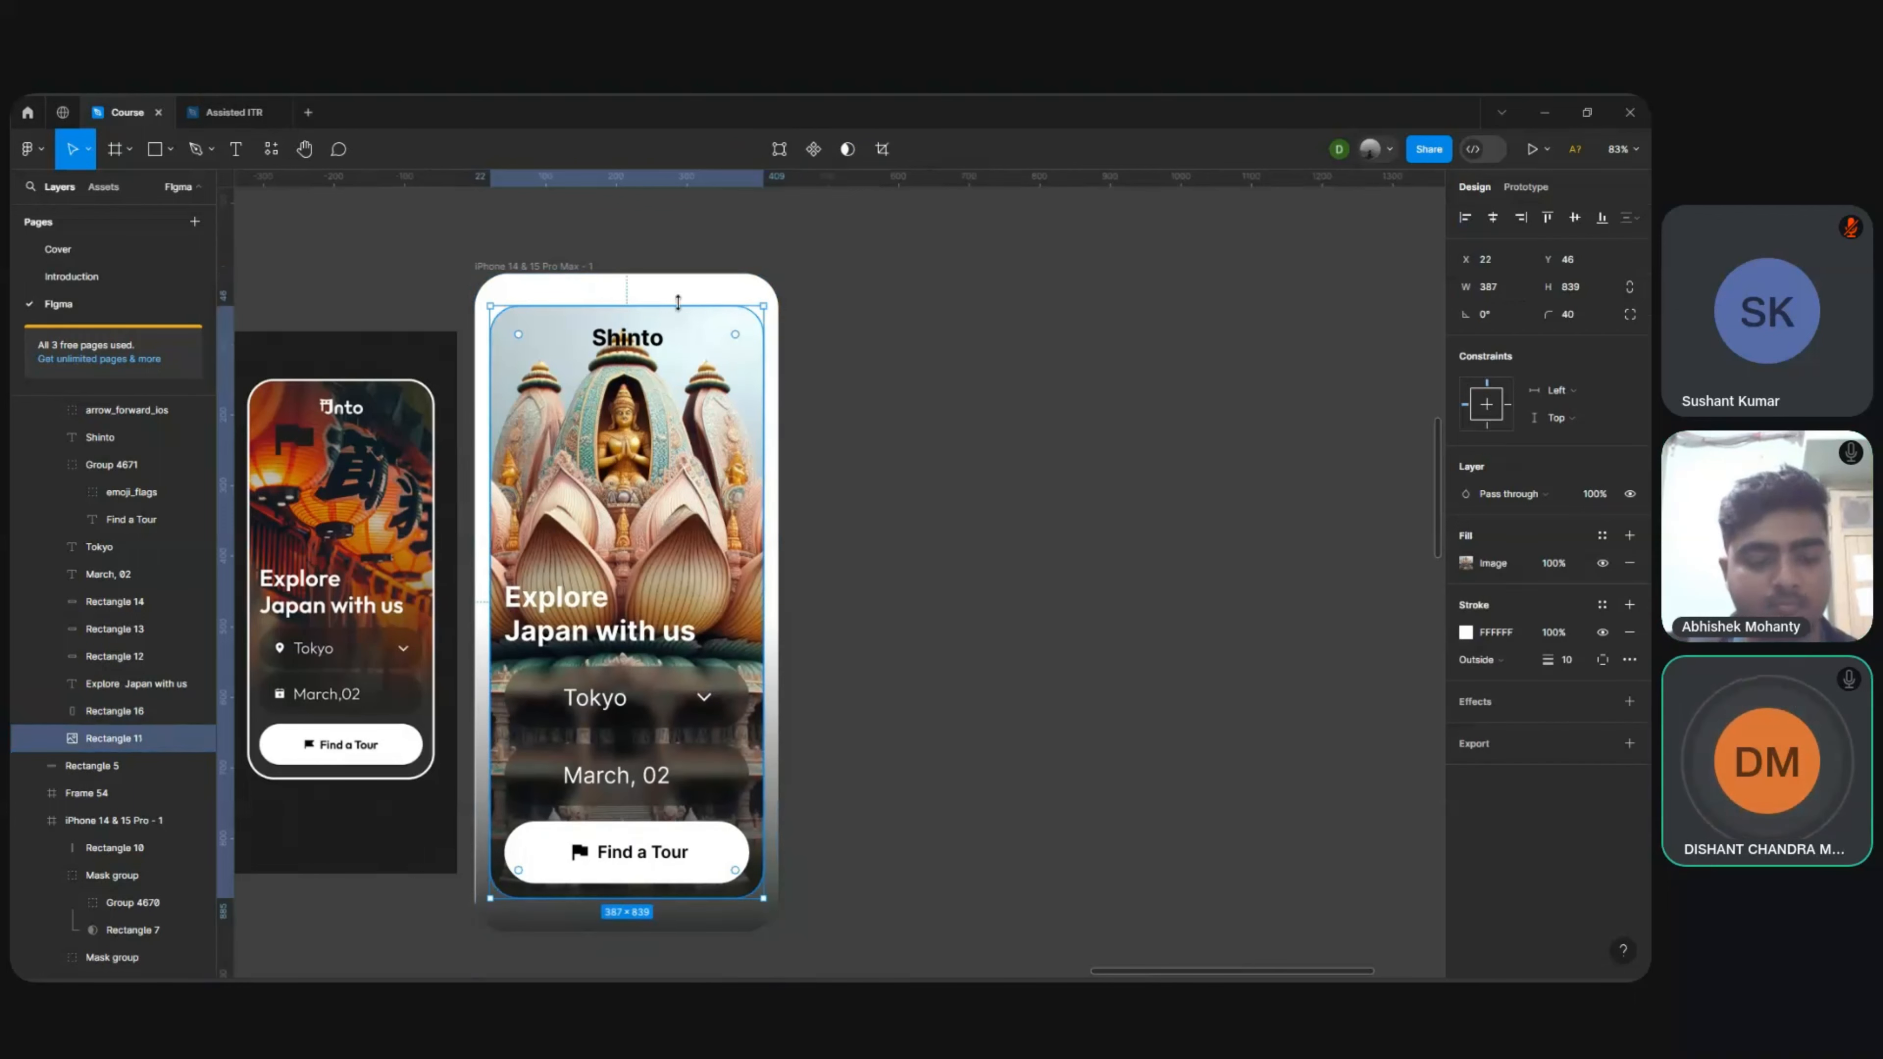
pyautogui.press('alt')
pyautogui.moveTo(639, 304); pyautogui.dragTo(626, 276)
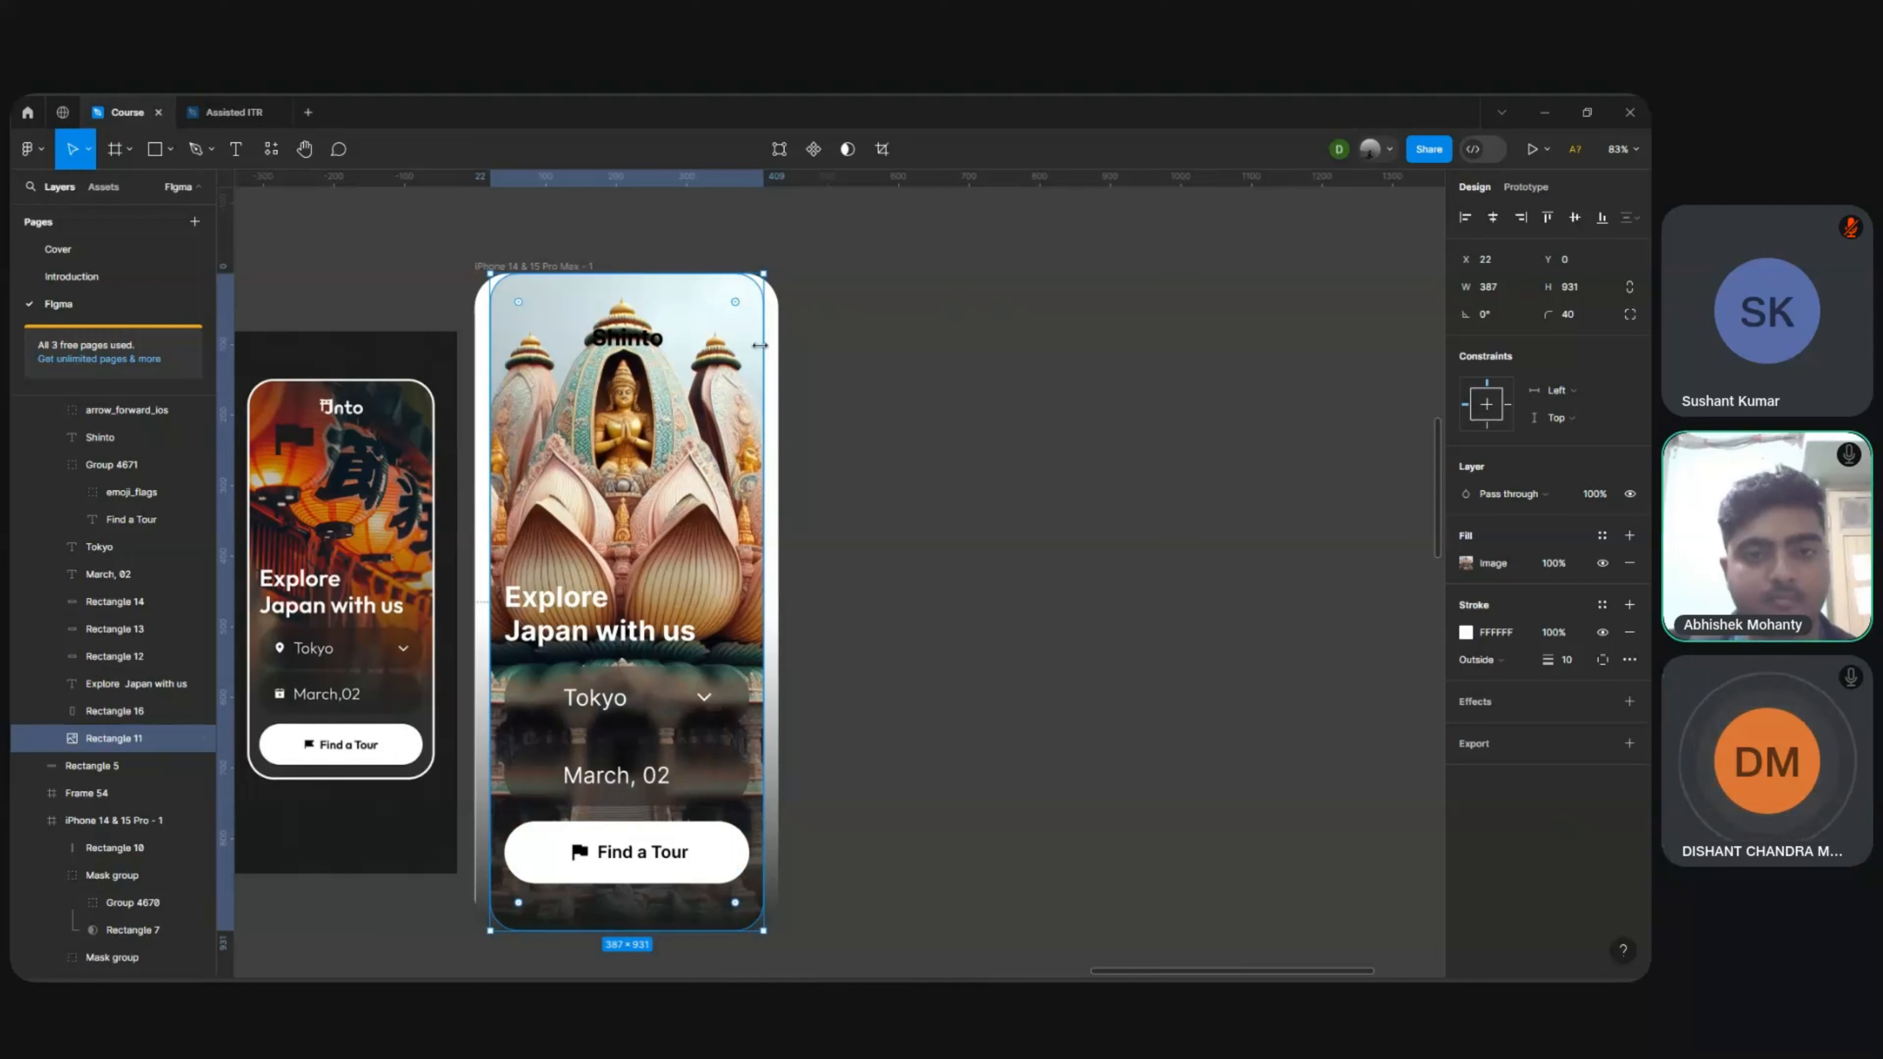
pyautogui.moveTo(765, 345); pyautogui.dragTo(778, 345)
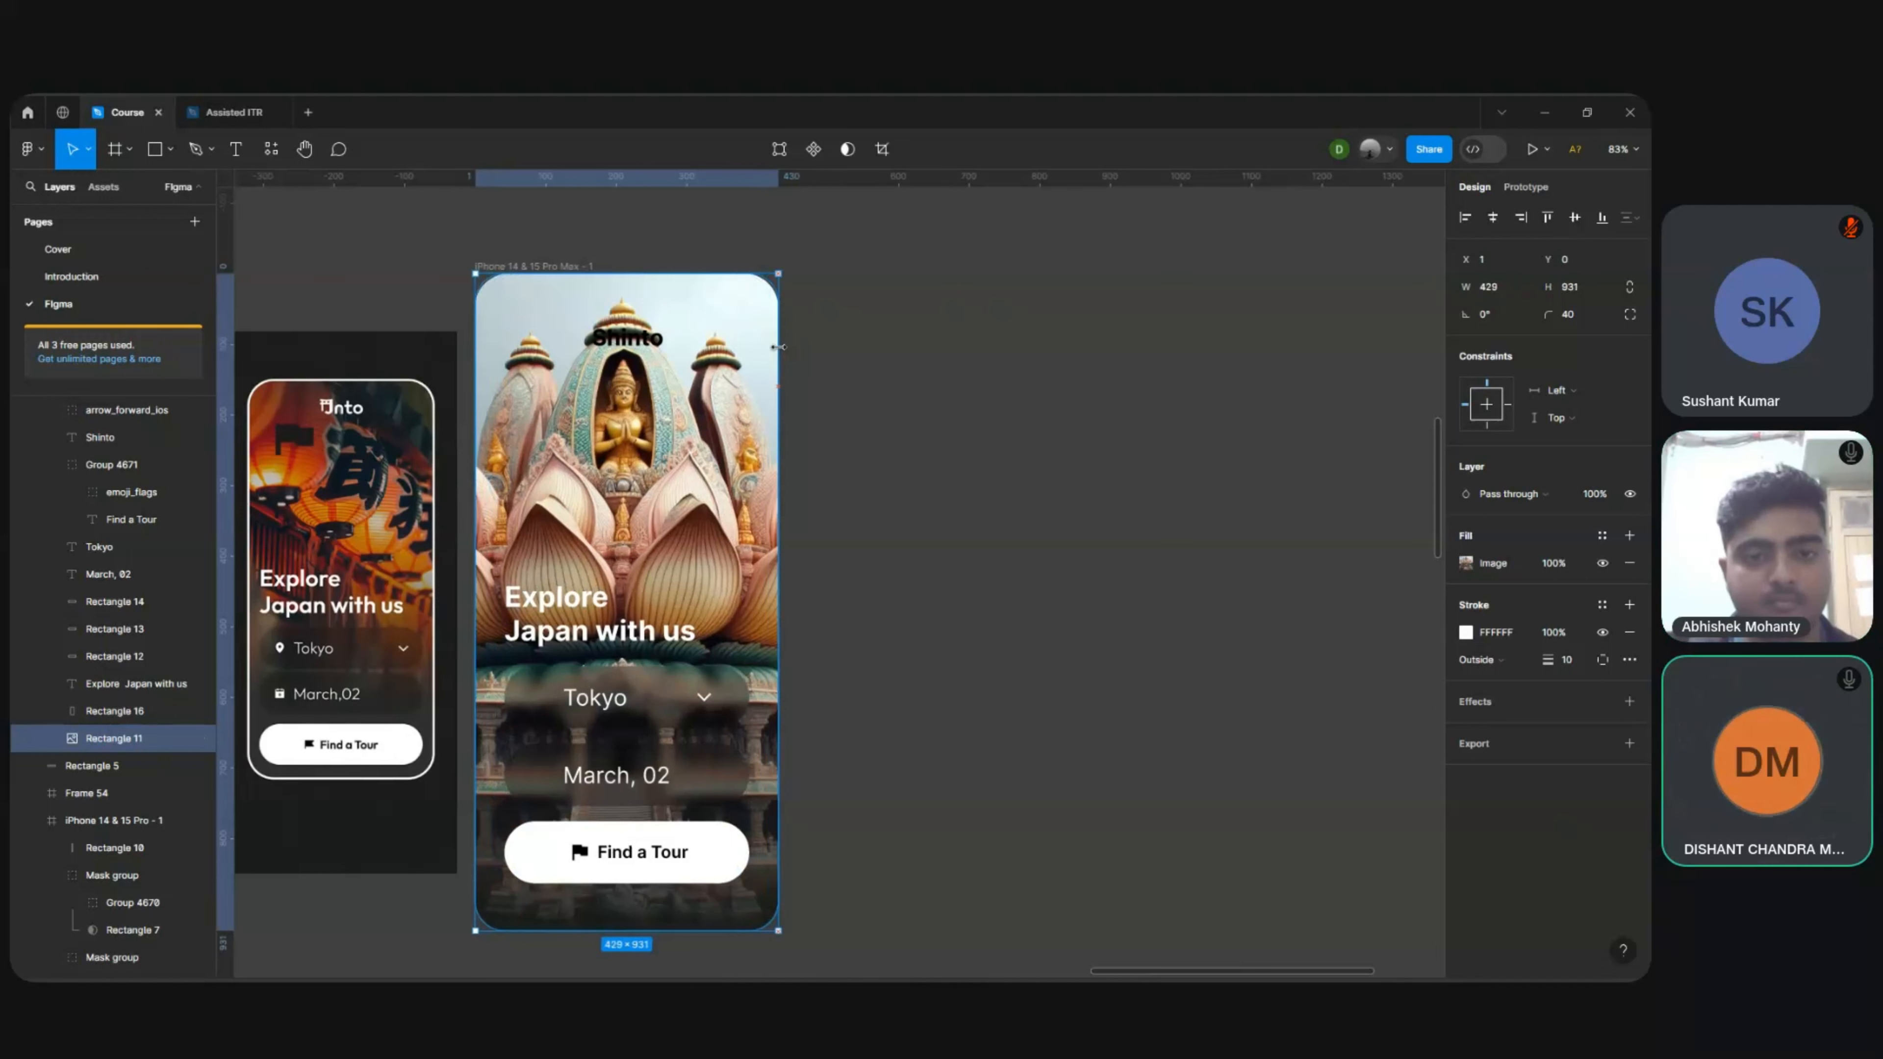
# Step: Move the gradient overlay back up over the temple image to Y 10
pyautogui.click(730, 615)
pyautogui.hotkey('shift', 'Up')
pyautogui.hotkey('shift', 'Up')
pyautogui.hotkey('shift', 'Up')
pyautogui.hotkey('shift', 'Up')
pyautogui.hotkey('shift', 'Up')
pyautogui.hotkey('shift', 'Up')
pyautogui.hotkey('shift', 'Up')
pyautogui.hotkey('shift', 'Up')
pyautogui.hotkey('shift', 'Up')
pyautogui.hotkey('shift', 'Up')
pyautogui.hotkey('shift', 'Up')
pyautogui.hotkey('shift', 'Up')
pyautogui.hotkey('shift', 'Up')
pyautogui.hotkey('shift', 'Up')
pyautogui.hotkey('shift', 'Up')
pyautogui.hotkey('shift', 'Up')
pyautogui.hotkey('shift', 'Up')
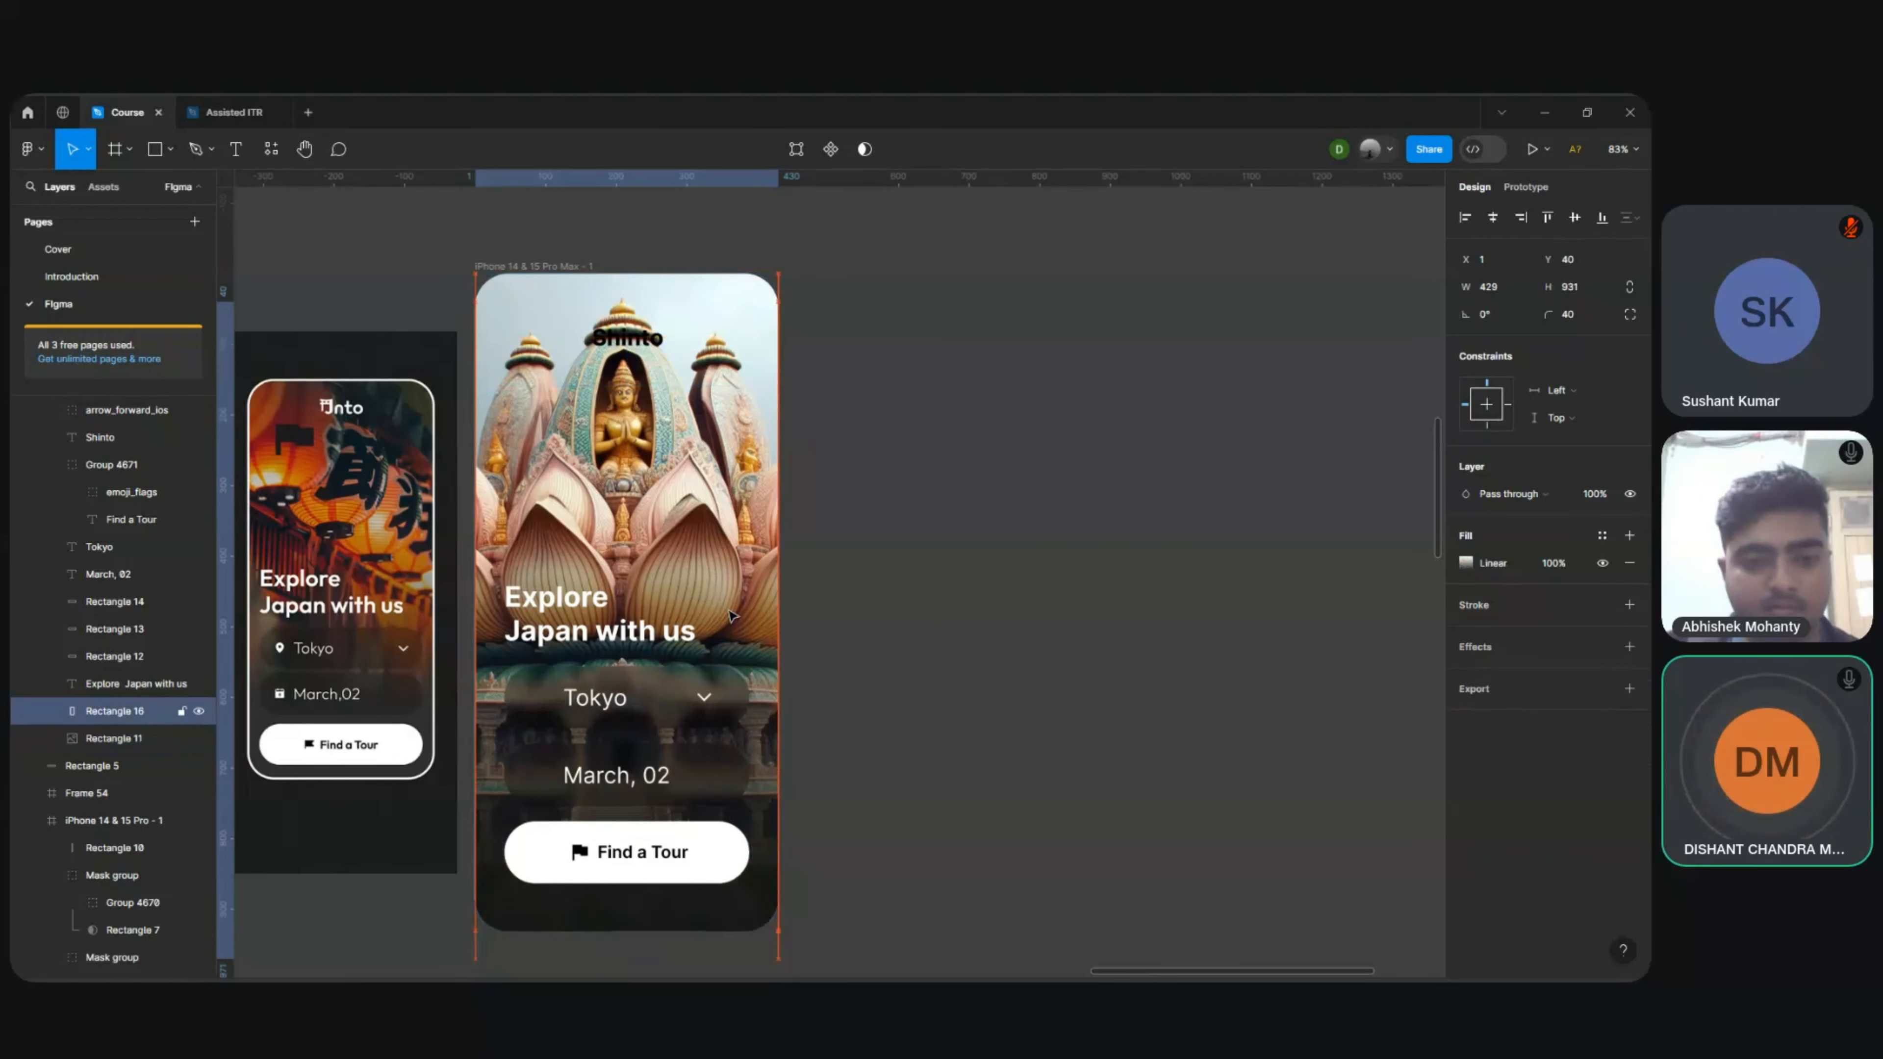
pyautogui.hotkey('shift', 'Down')
pyautogui.hotkey('shift', 'Down')
pyautogui.hotkey('shift', 'Down')
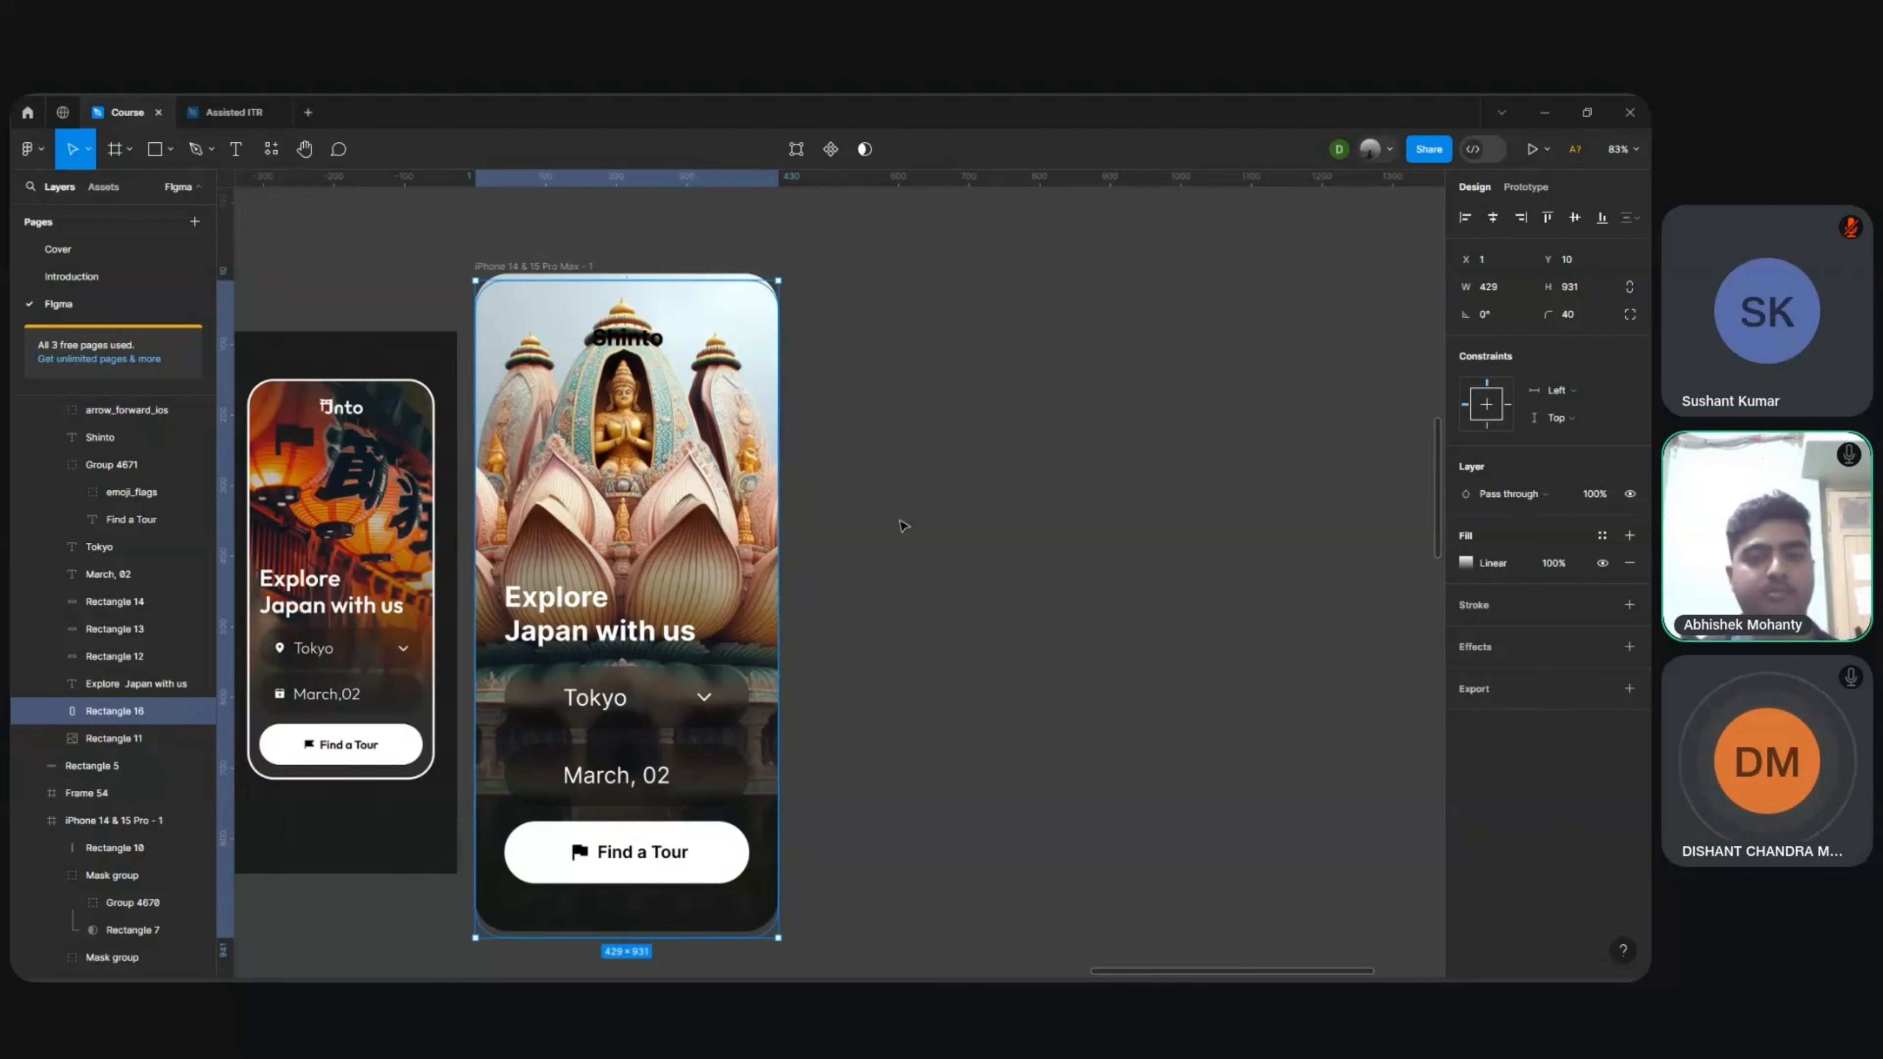
# Step: Extend the gradient overlay's top edge to Y 0, making it 941 high
pyautogui.press('Escape')
pyautogui.click(743, 439)
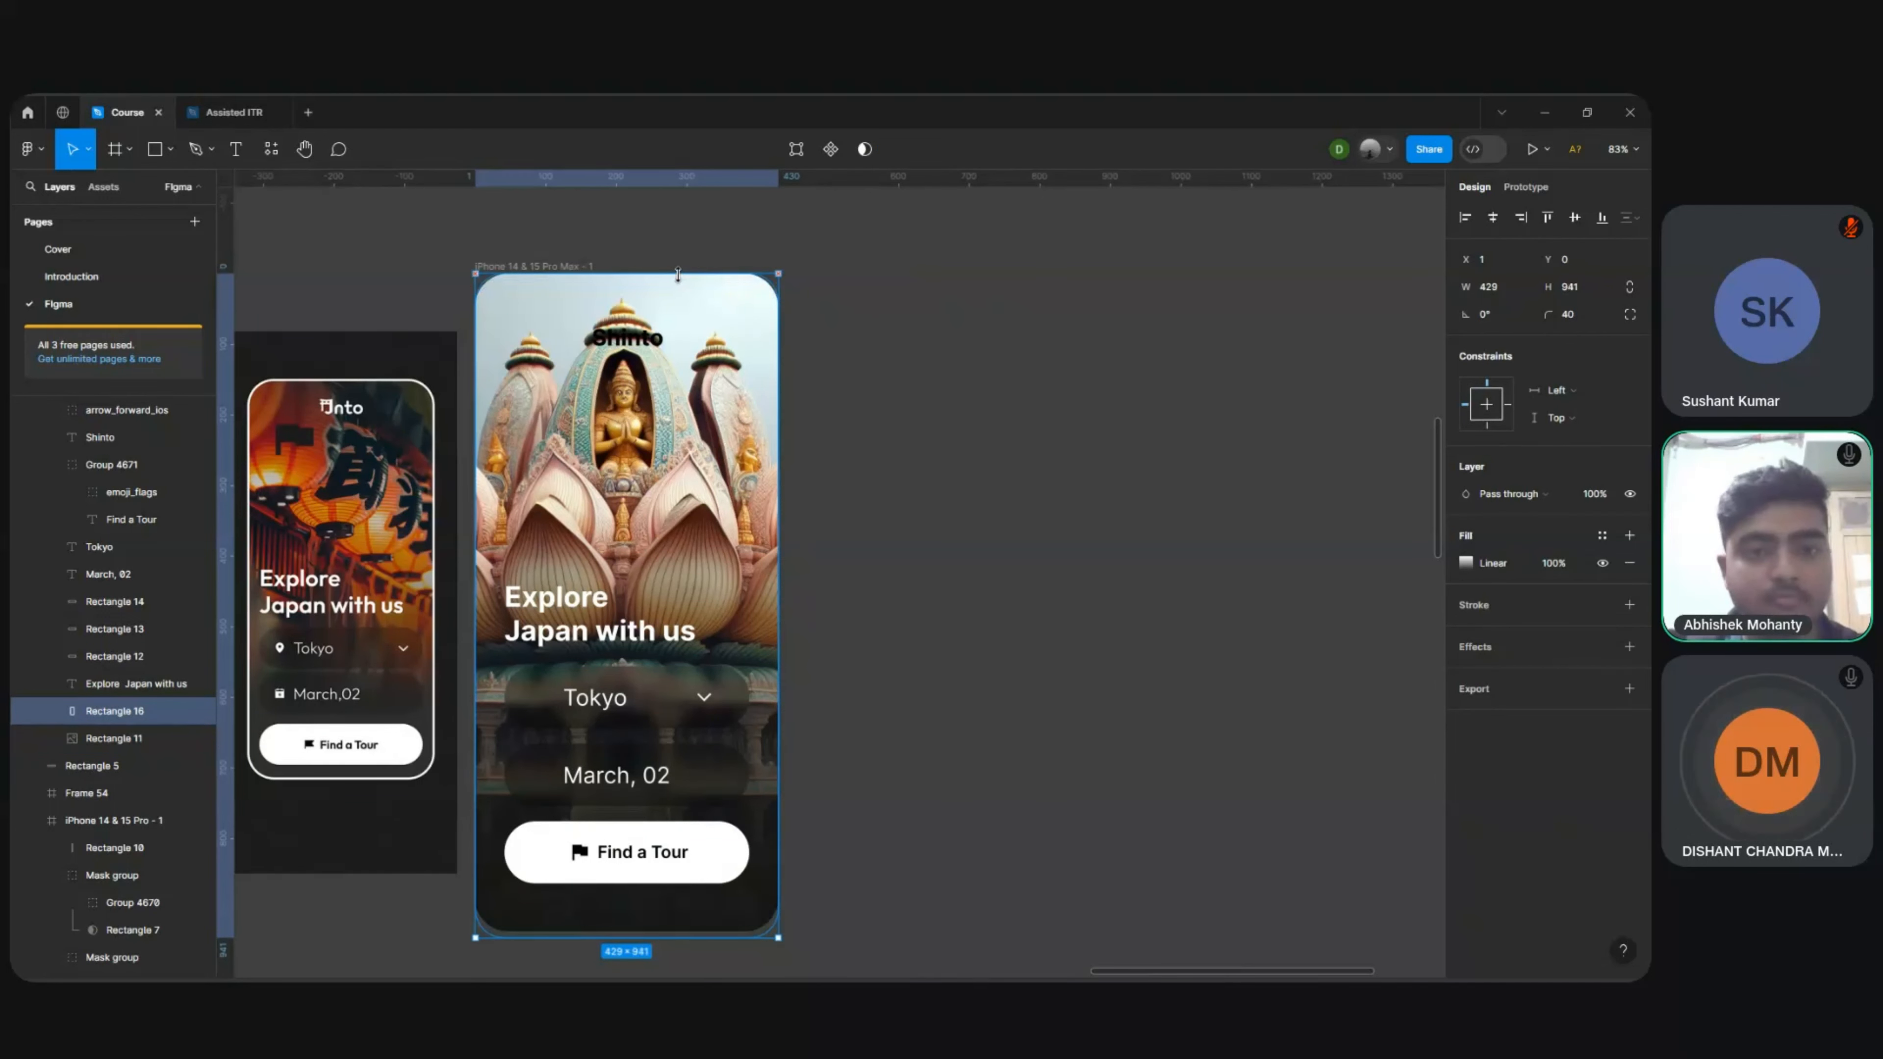
pyautogui.click(836, 363)
# Step: Extend the temple image to X 0 with a width of 430, and pull the gradient overlay's left edge out toward the frame edge
pyautogui.scroll(-3, 836, 364)
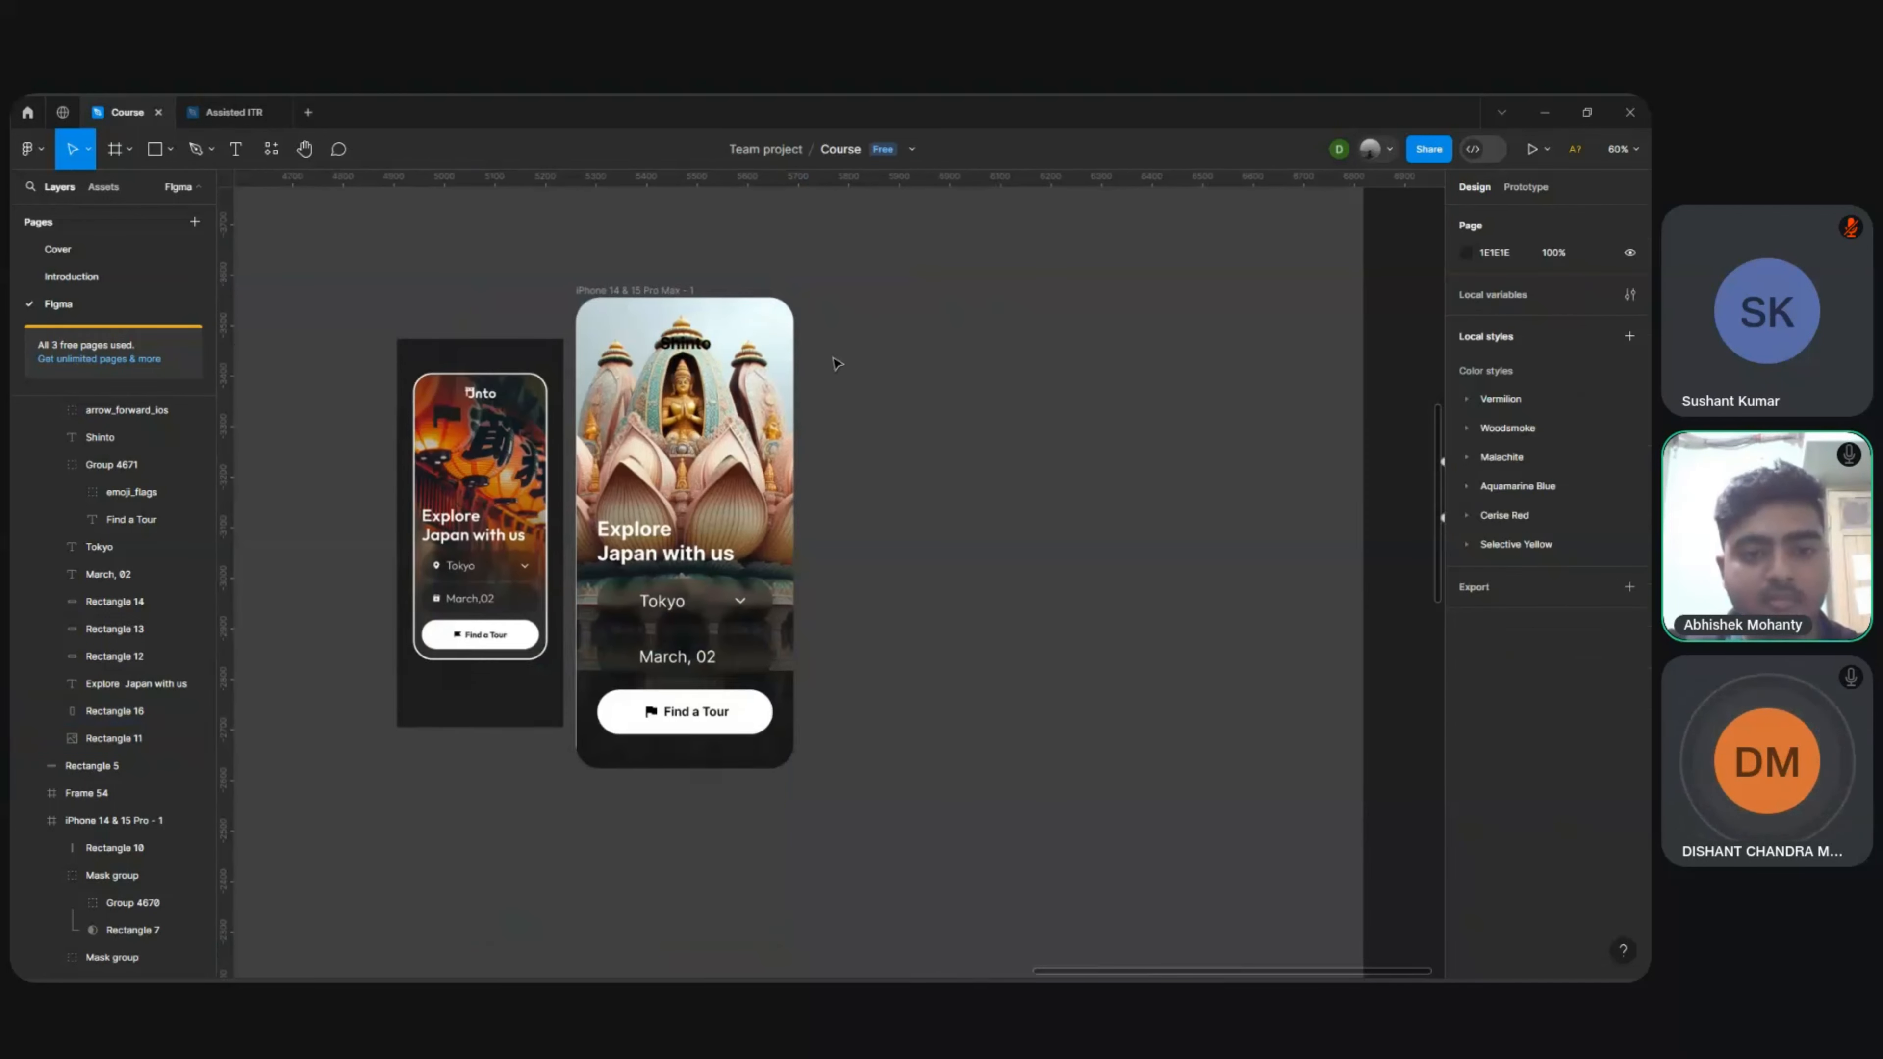
pyautogui.scroll(5, 597, 407)
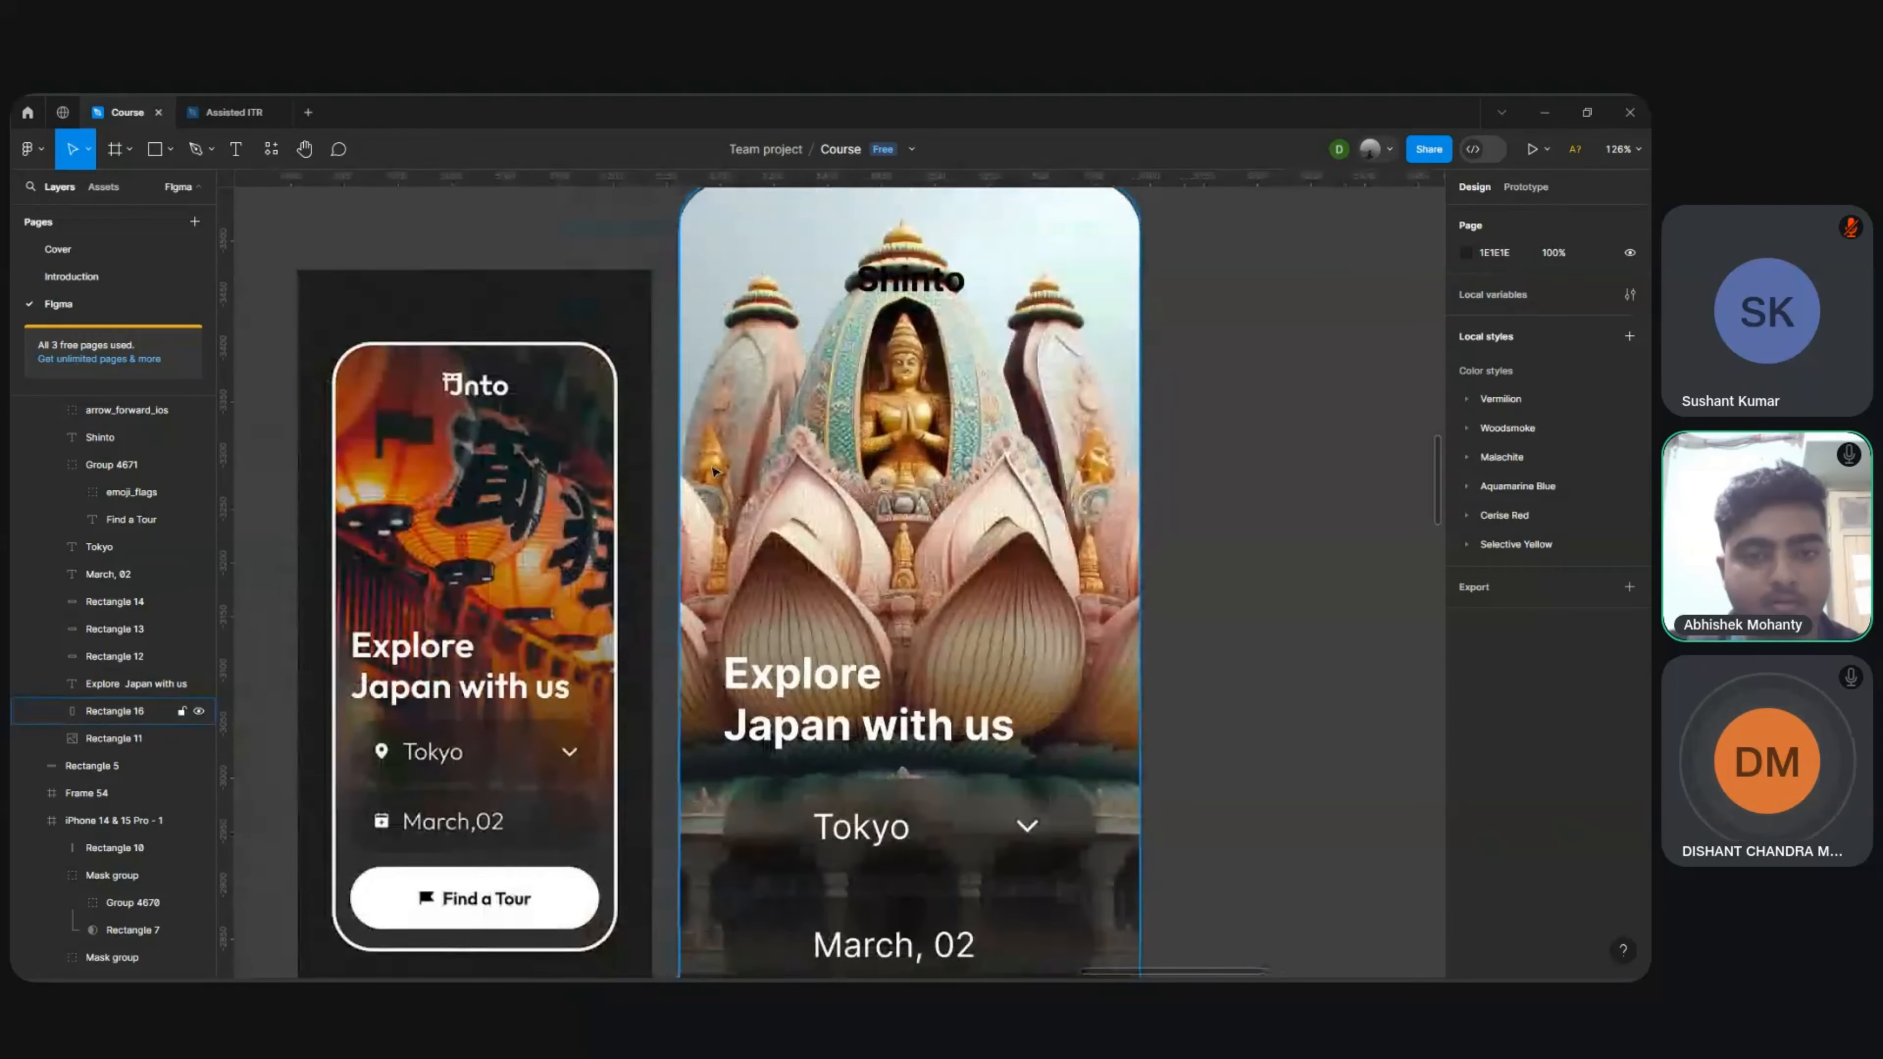
pyautogui.click(714, 472)
pyautogui.scroll(5, 714, 472)
pyautogui.scroll(-2, 713, 472)
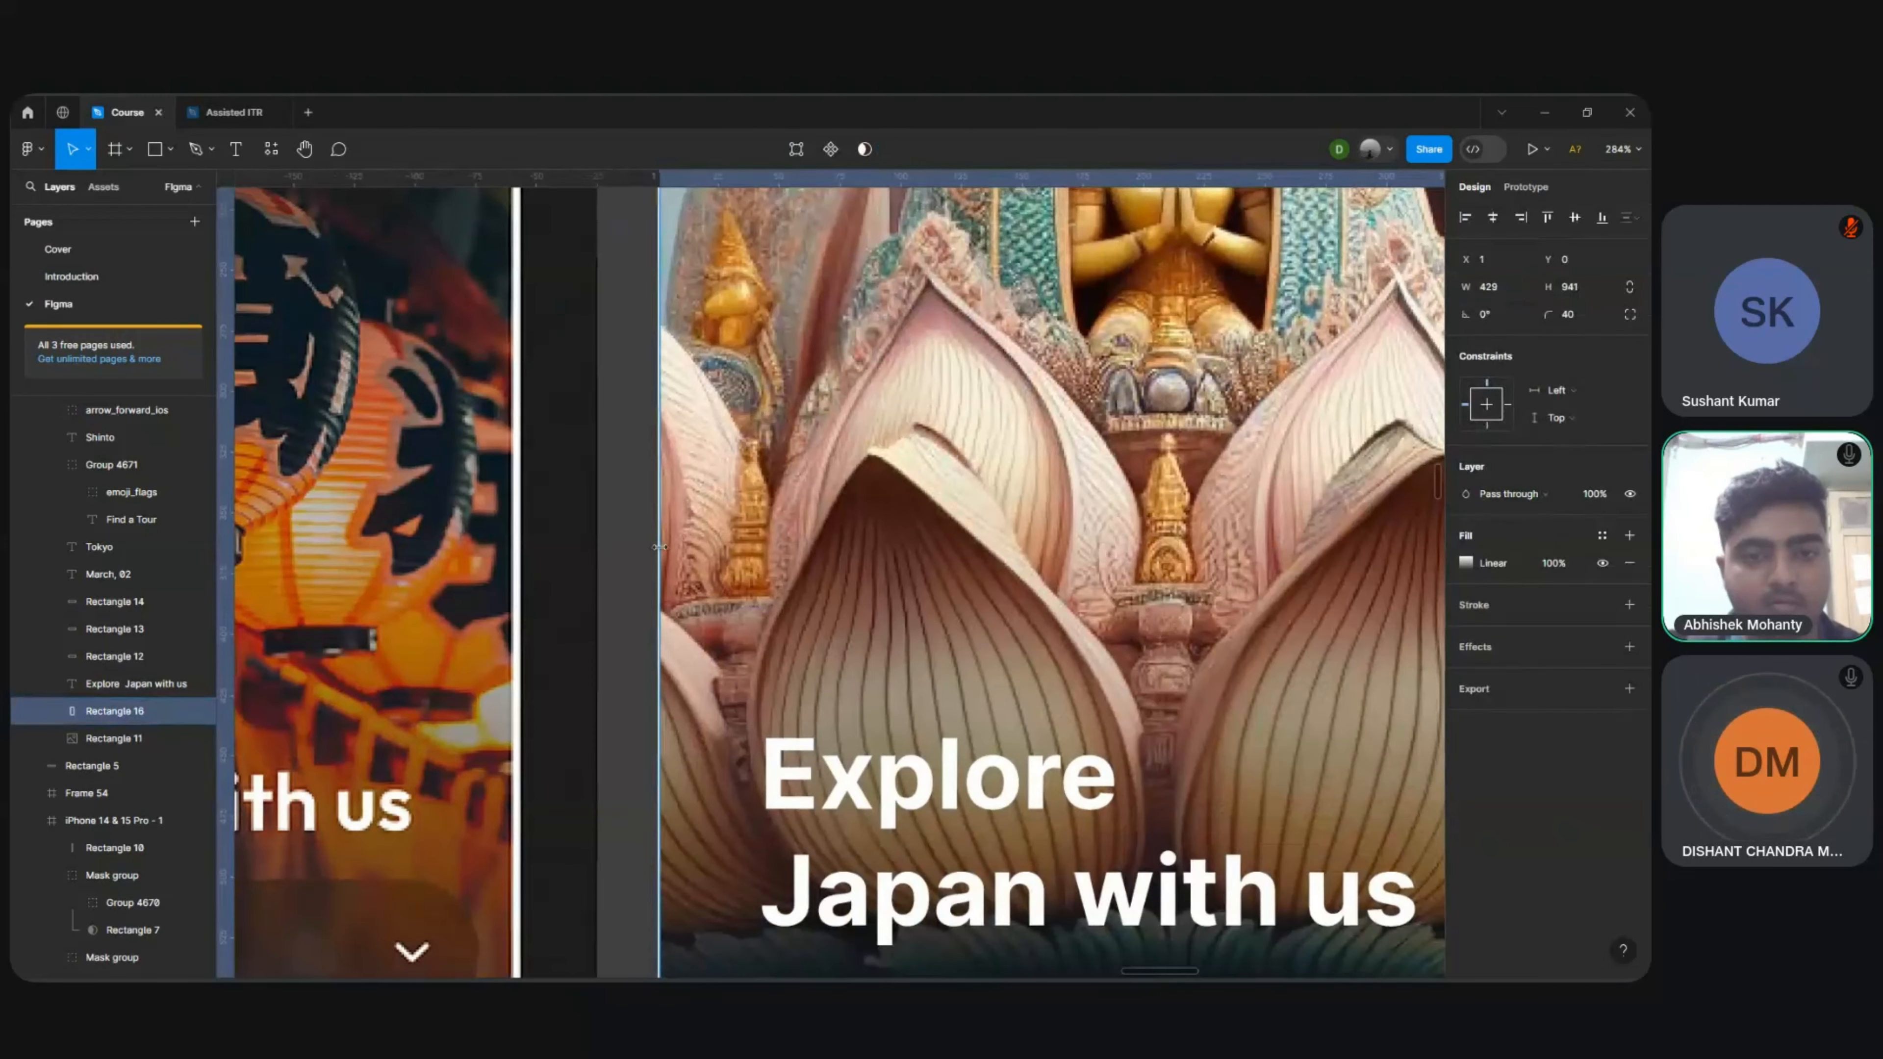
pyautogui.moveTo(659, 547); pyautogui.dragTo(658, 591)
pyautogui.click(683, 587)
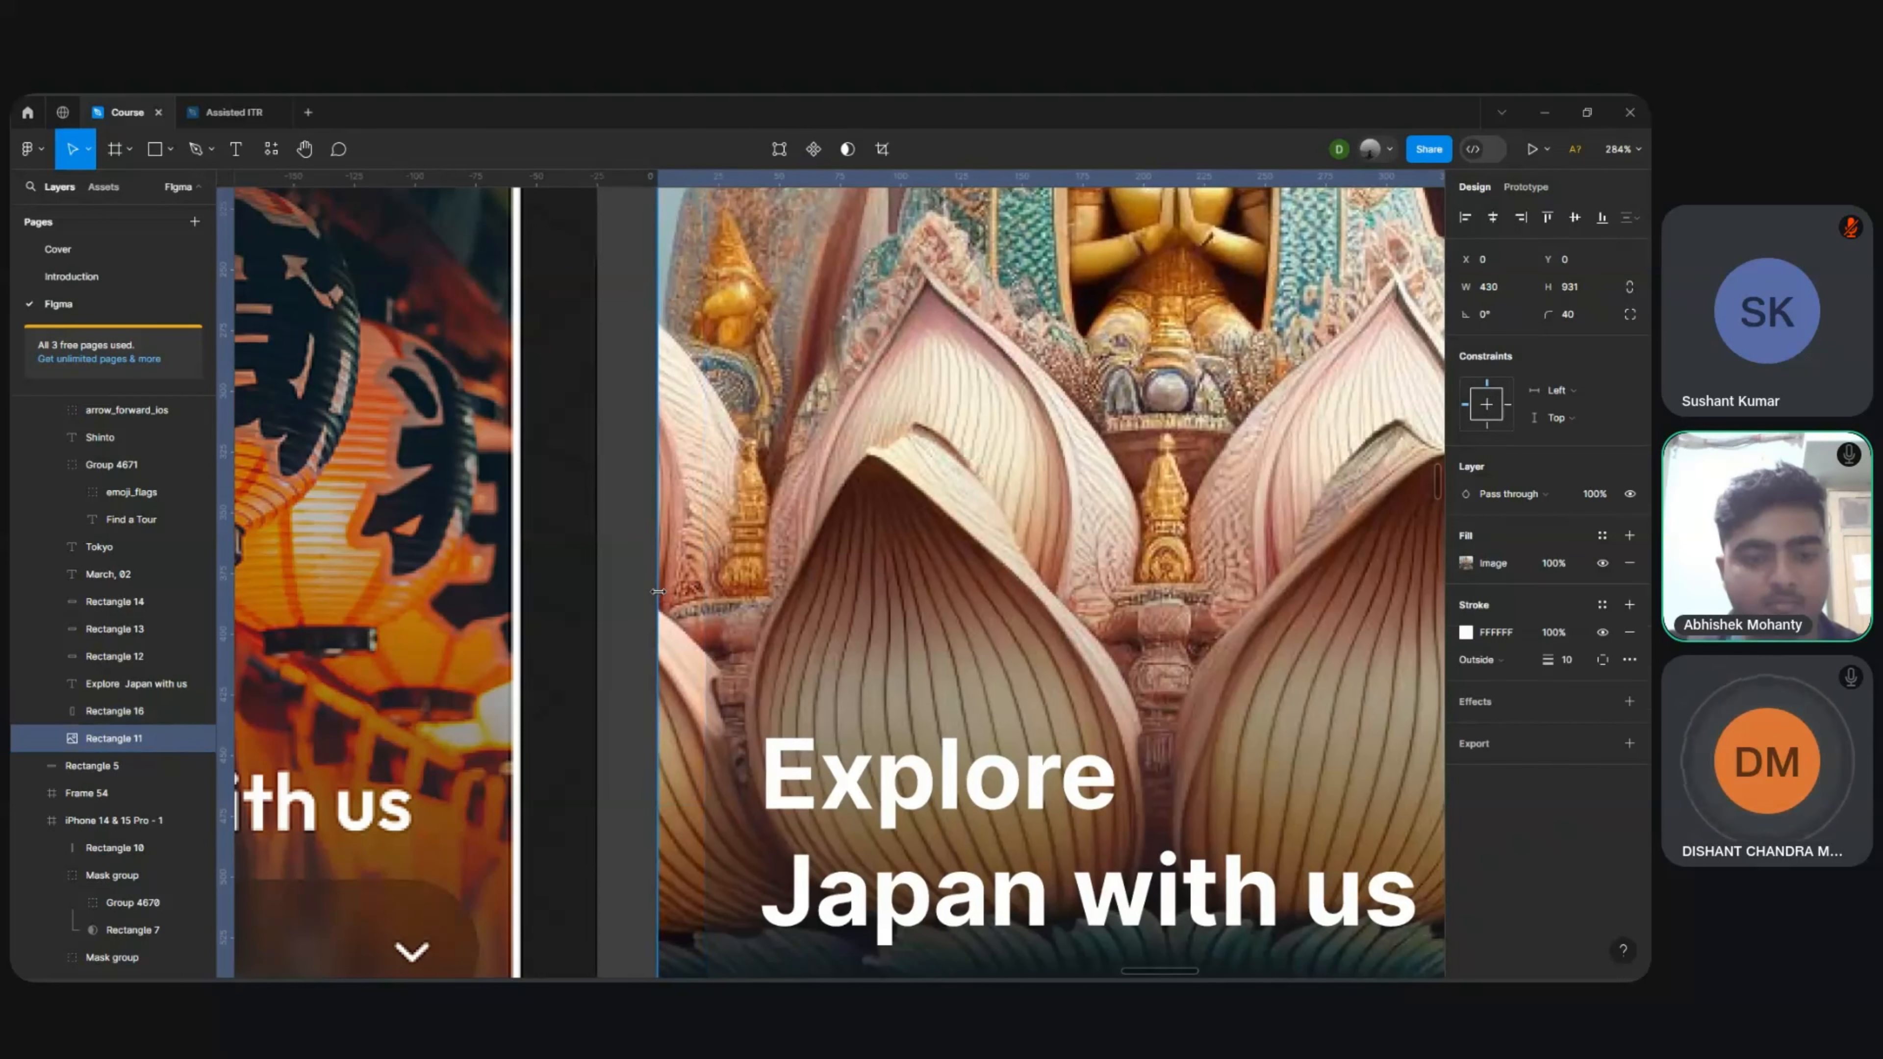
pyautogui.click(810, 594)
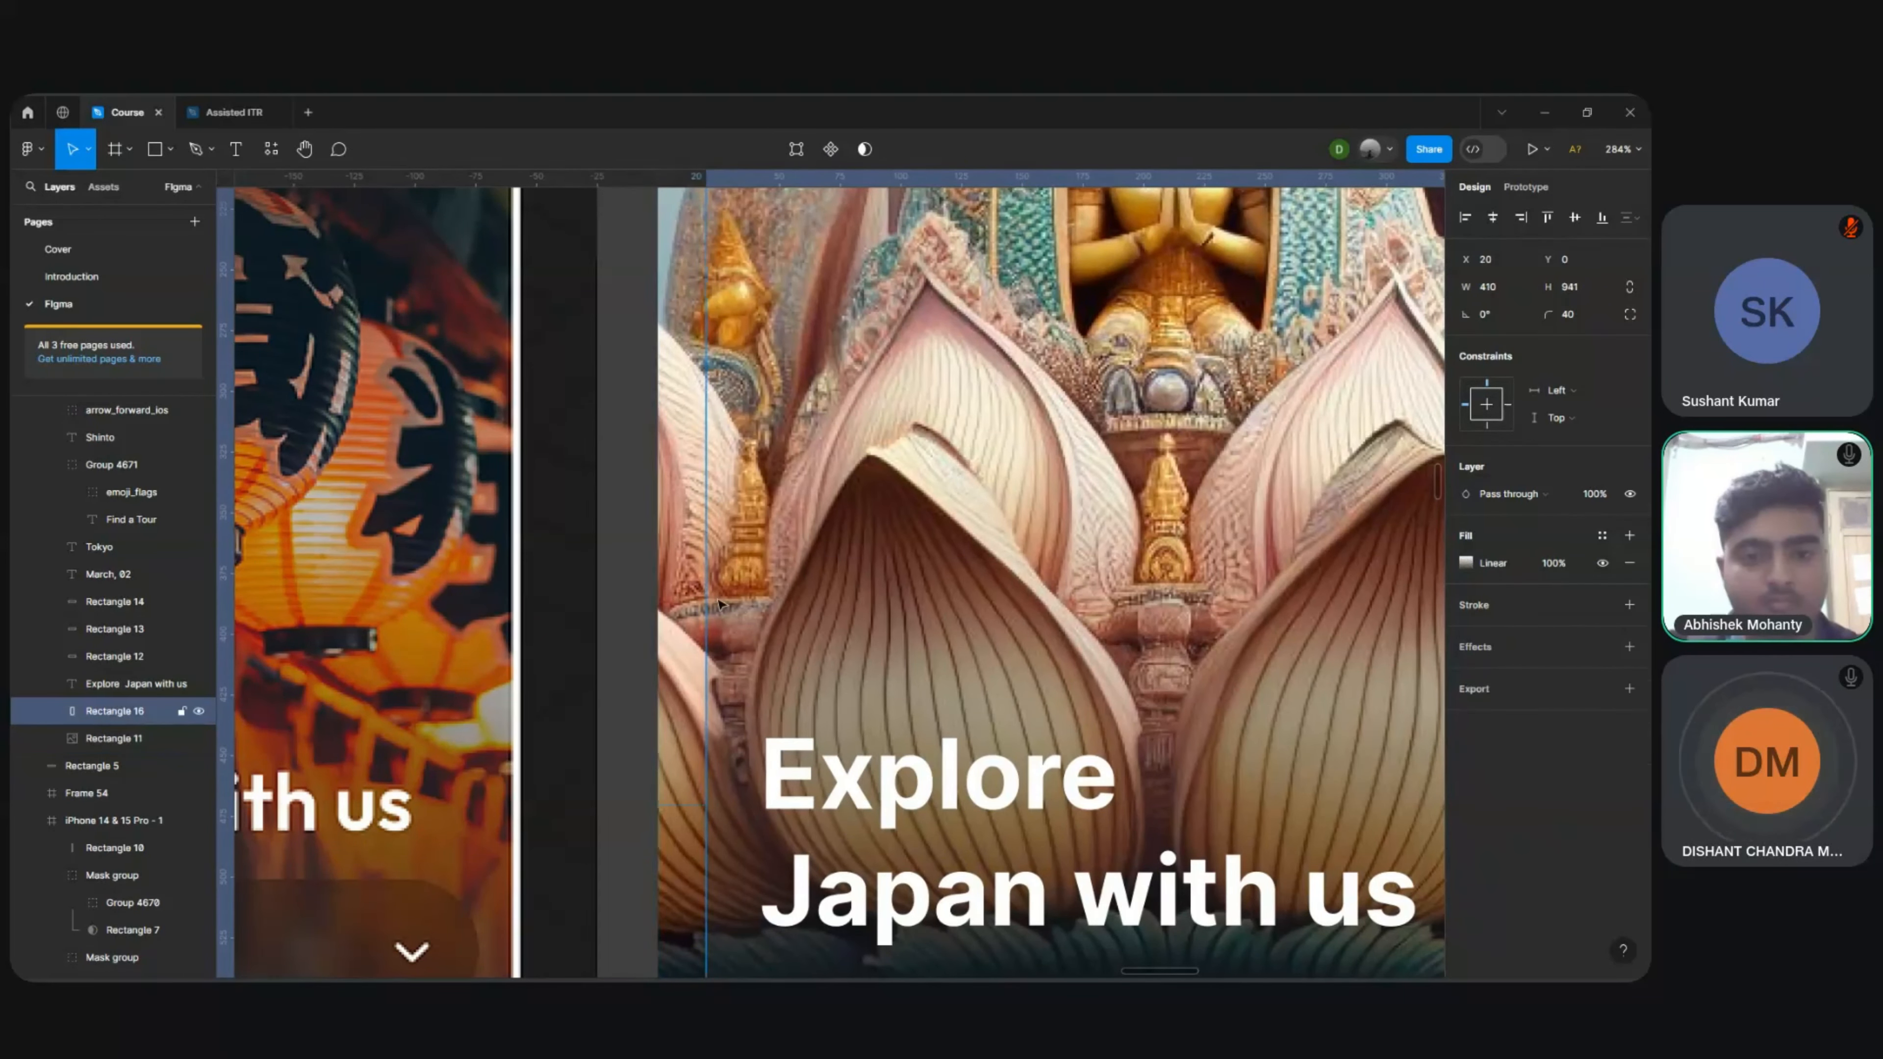
pyautogui.moveTo(706, 596); pyautogui.dragTo(664, 597)
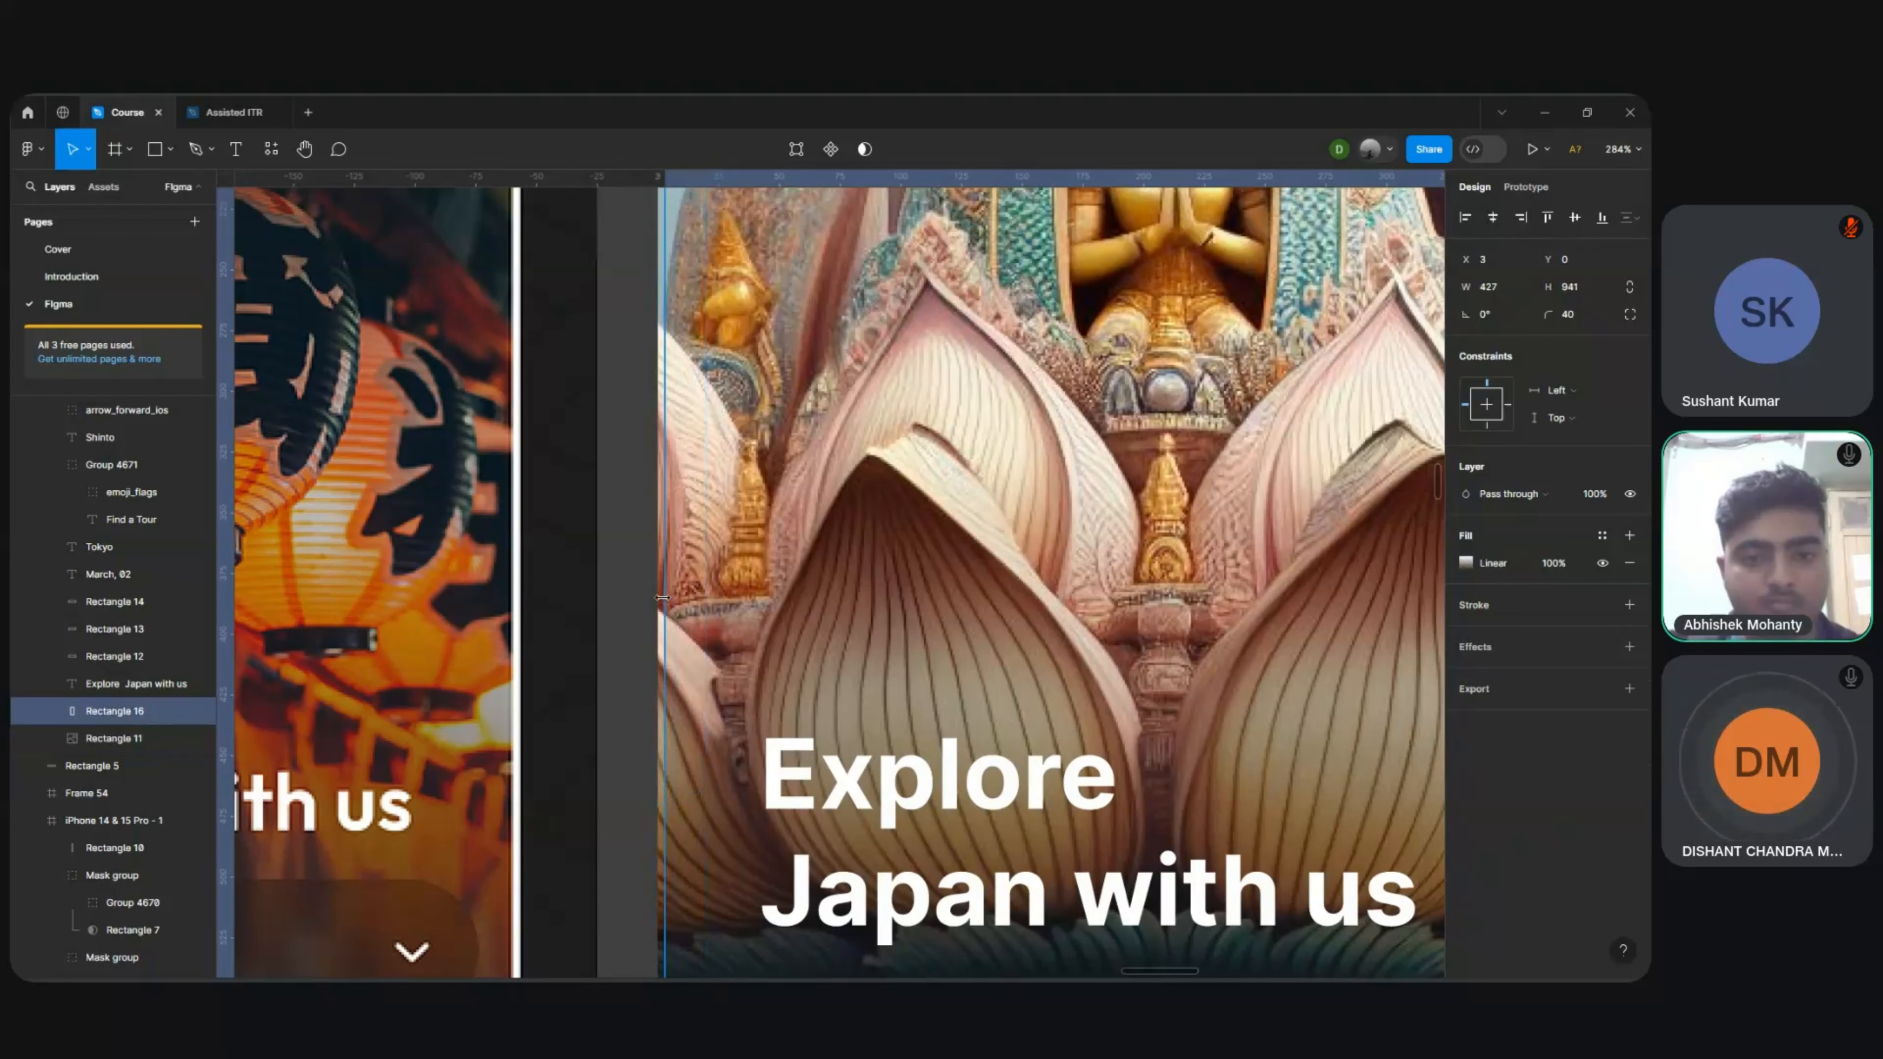
pyautogui.click(641, 636)
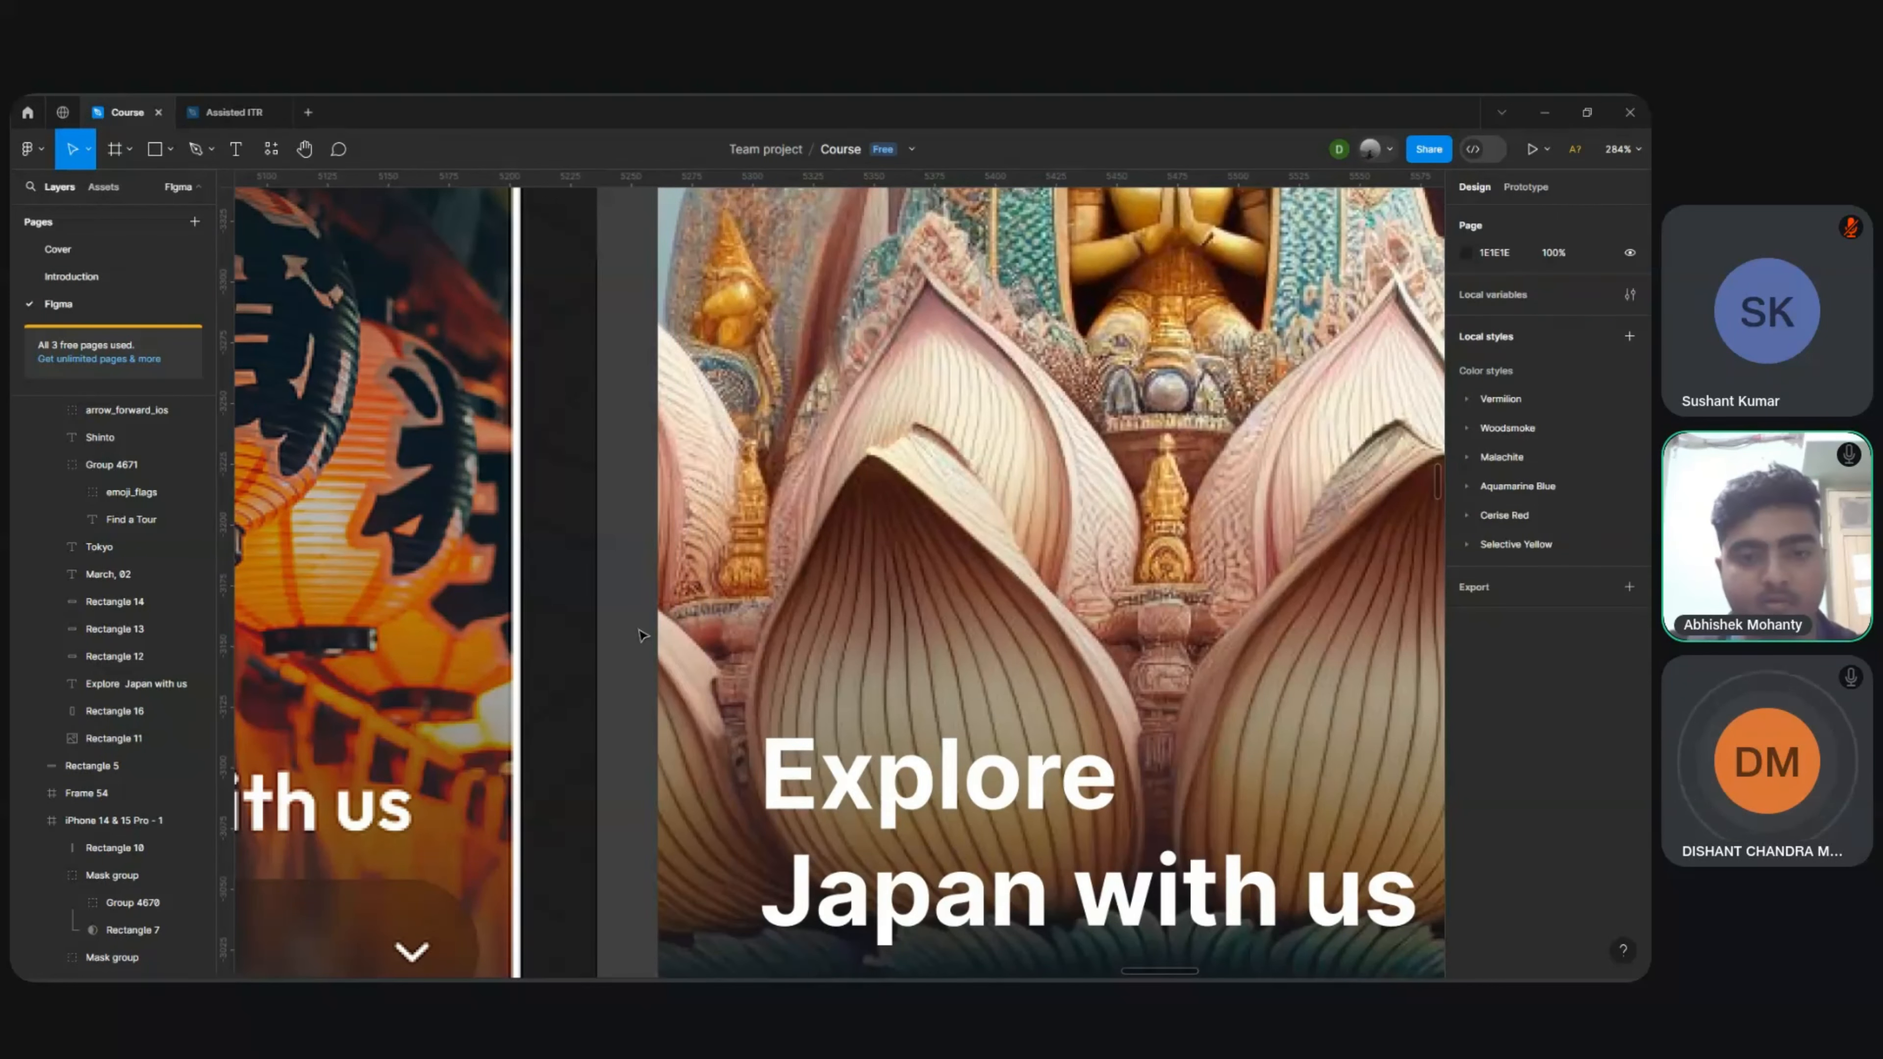
pyautogui.scroll(-5, 642, 636)
pyautogui.scroll(3, 641, 634)
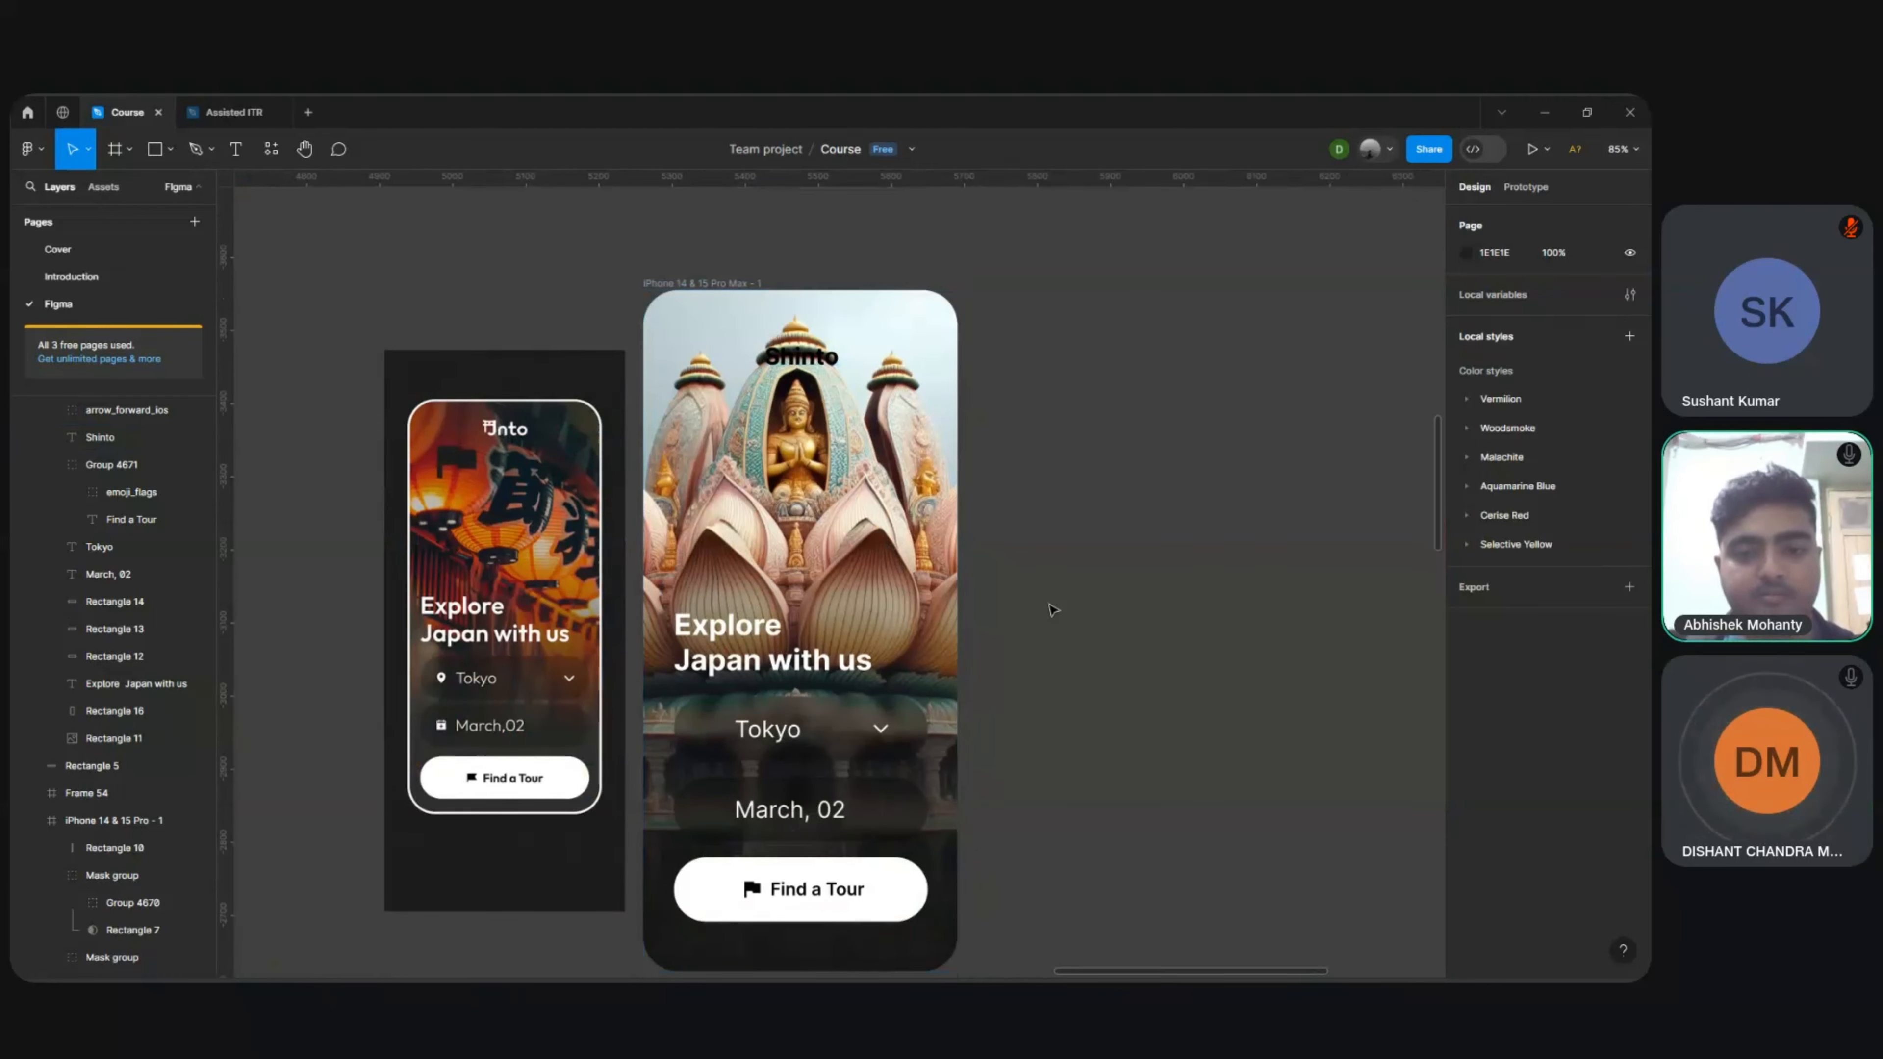
pyautogui.scroll(-3, 1042, 597)
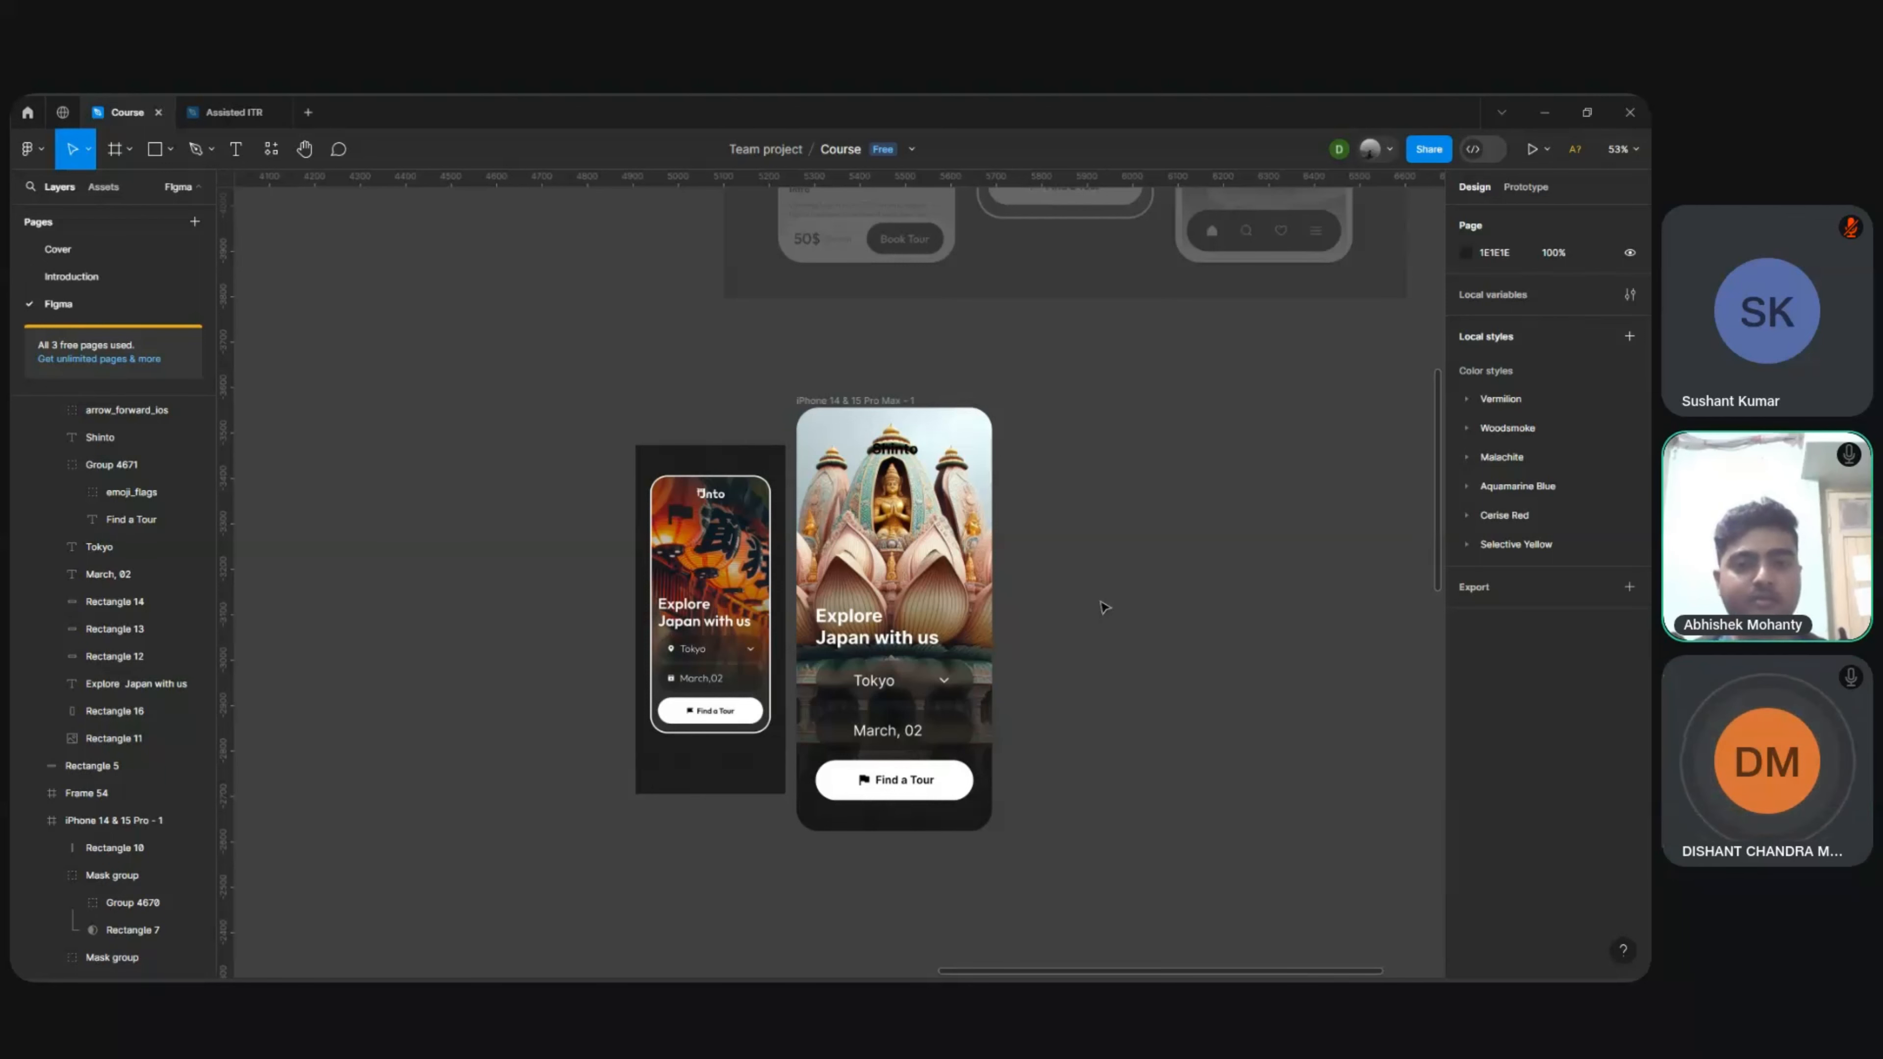
pyautogui.scroll(-4, 1103, 607)
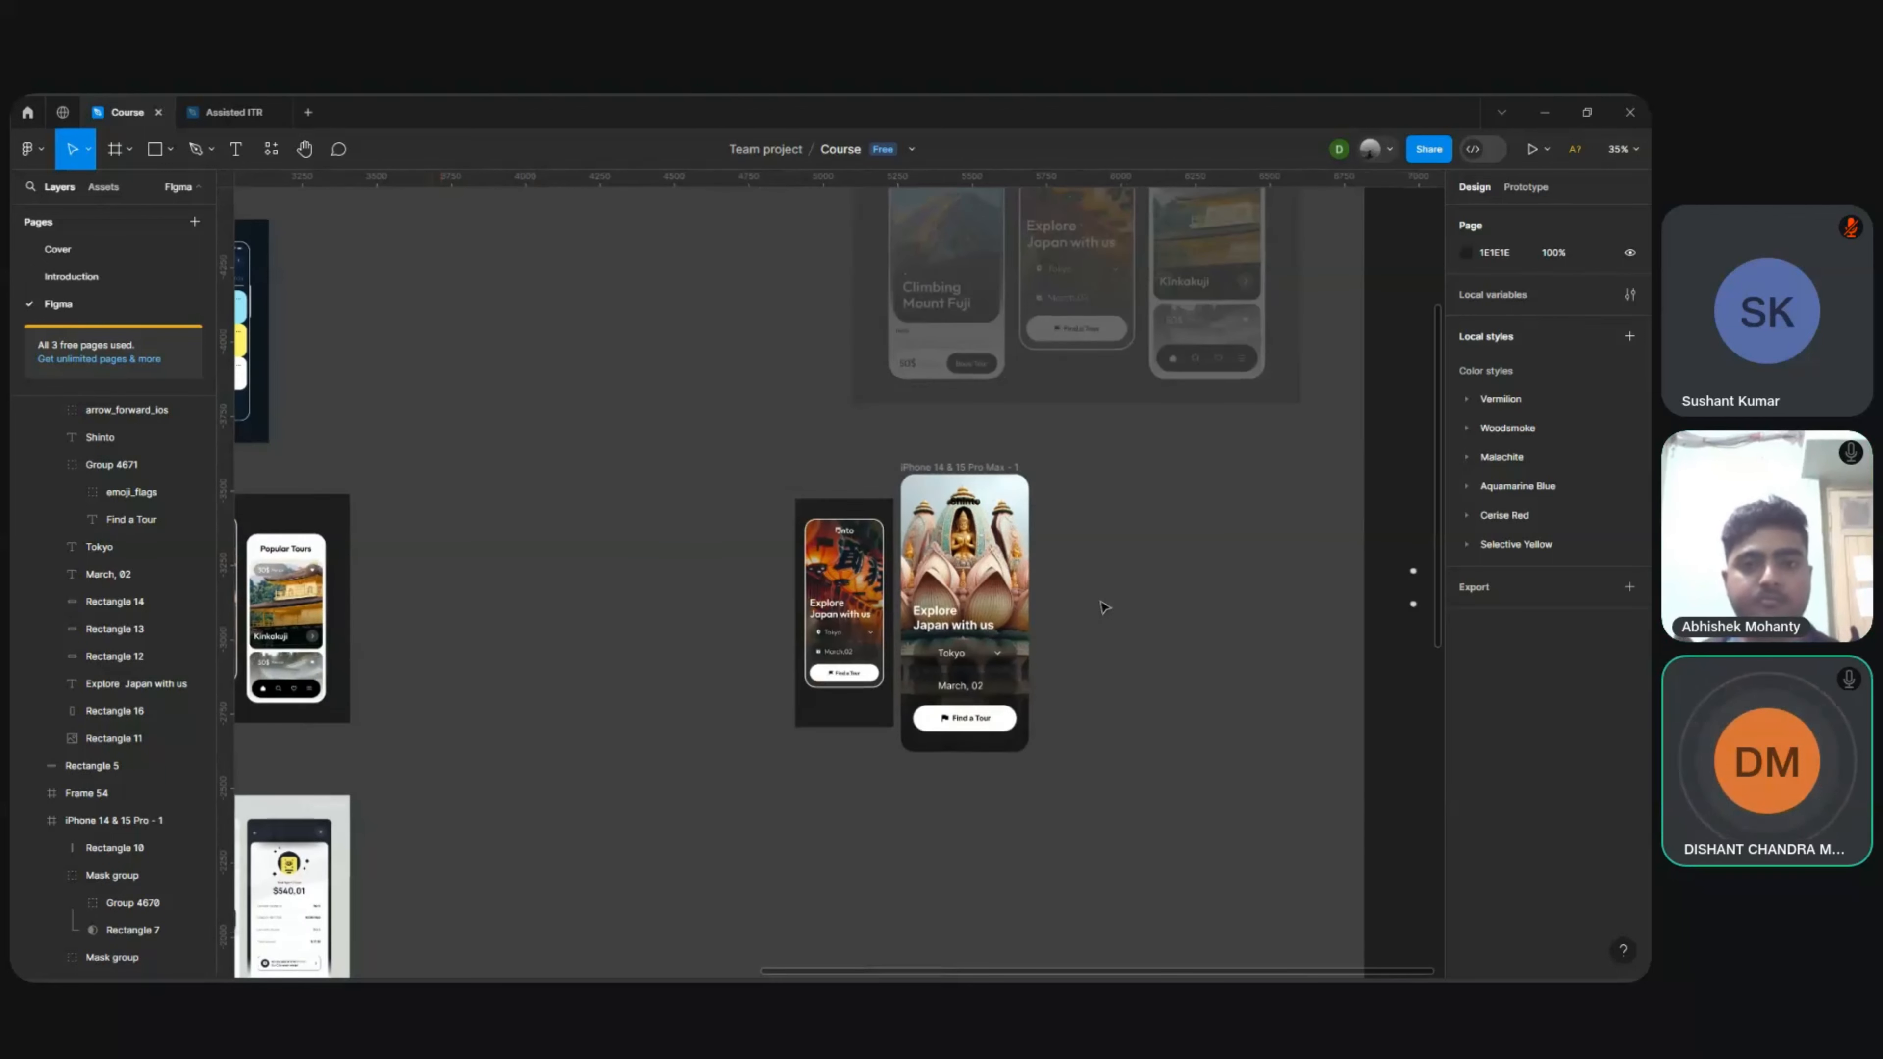
# Step: Add a uniform 10 px layout grid to the My Flights iPhone 14 & 15 Pro frame
pyautogui.scroll(2, 1103, 606)
pyautogui.scroll(2, 1104, 607)
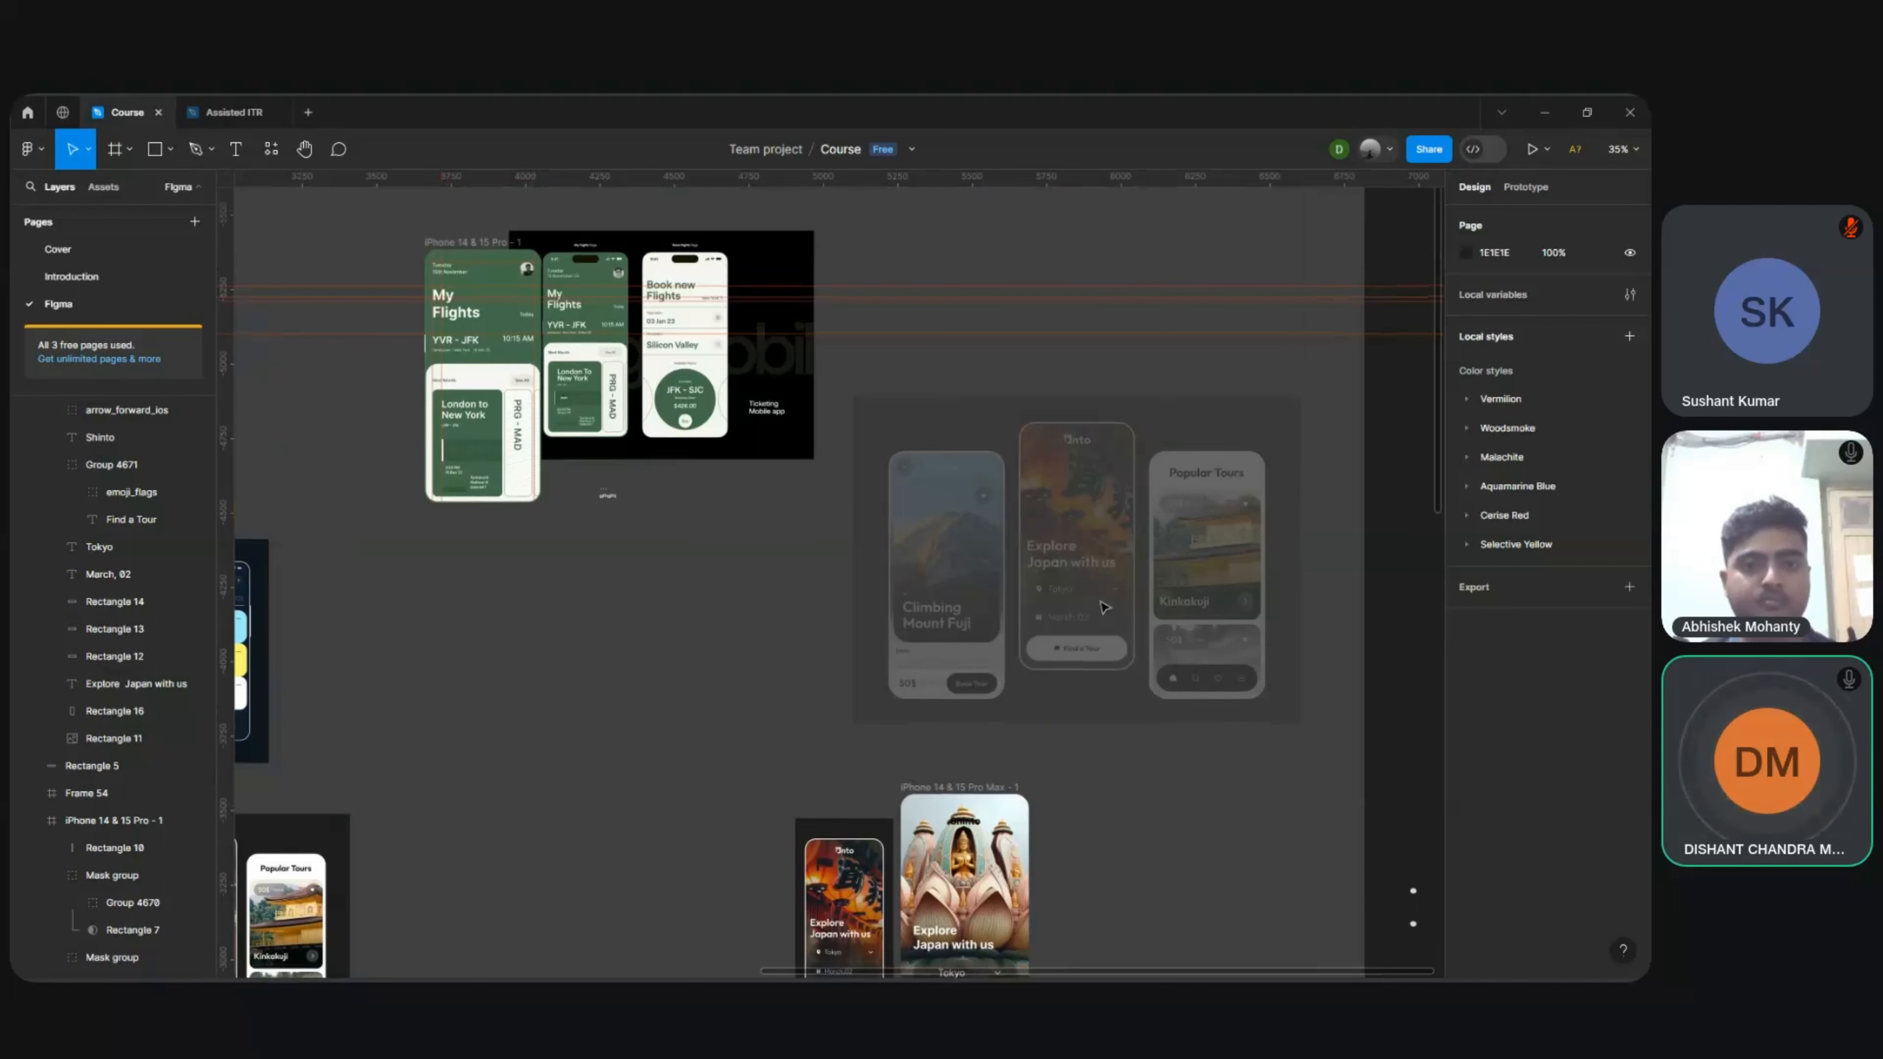
pyautogui.scroll(4, 510, 348)
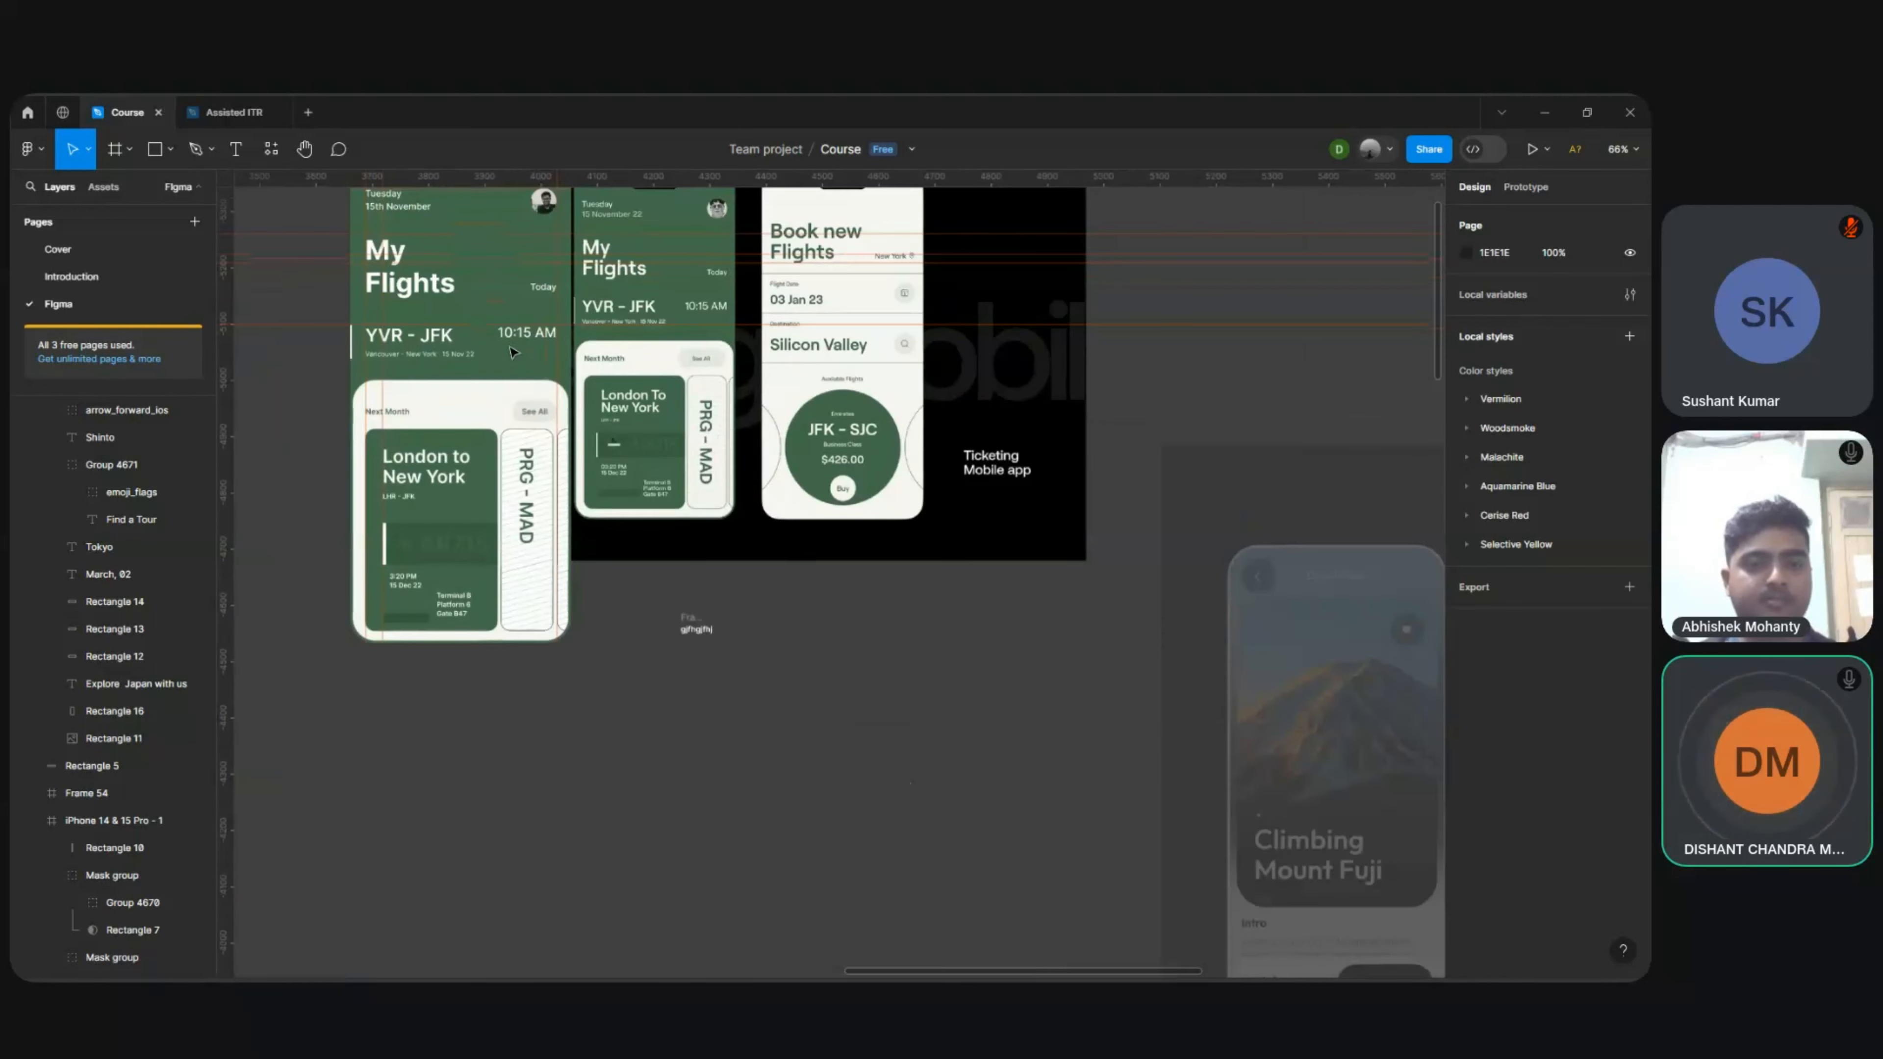
pyautogui.scroll(5, 512, 351)
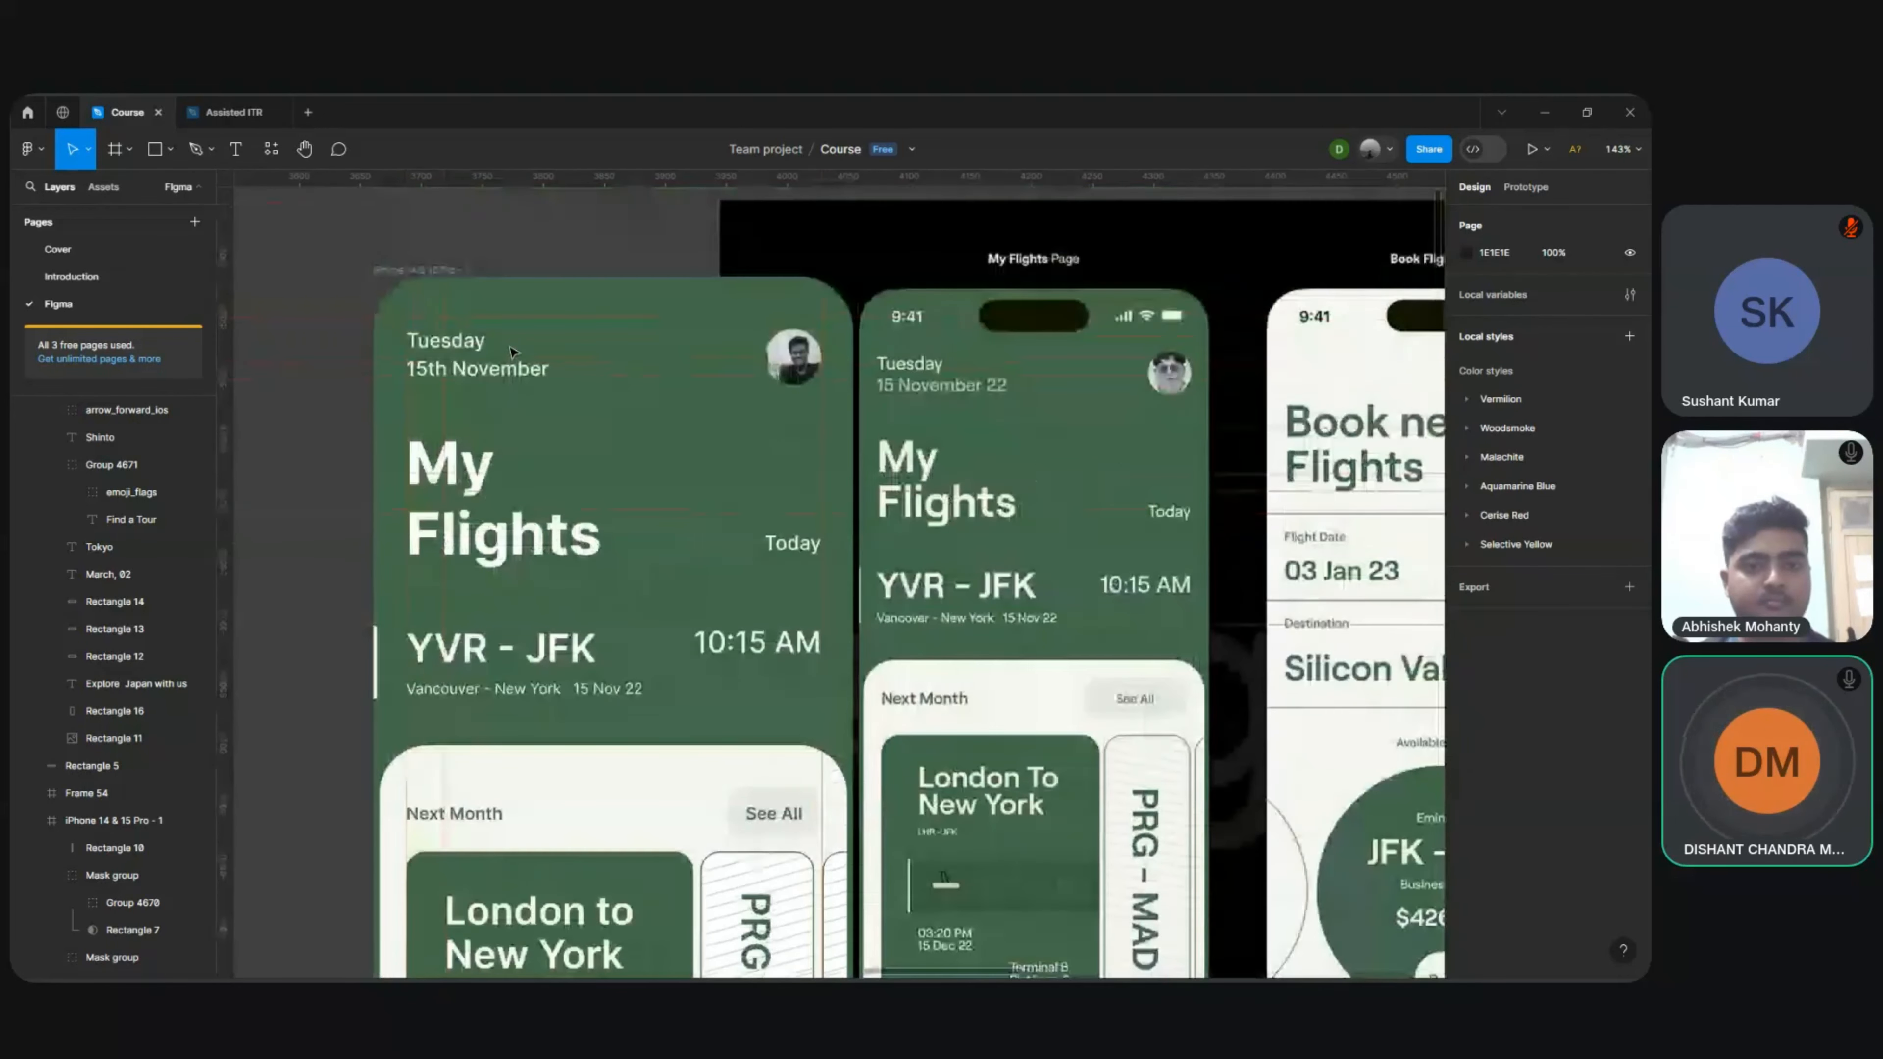
pyautogui.hscroll(-2, 482, 367)
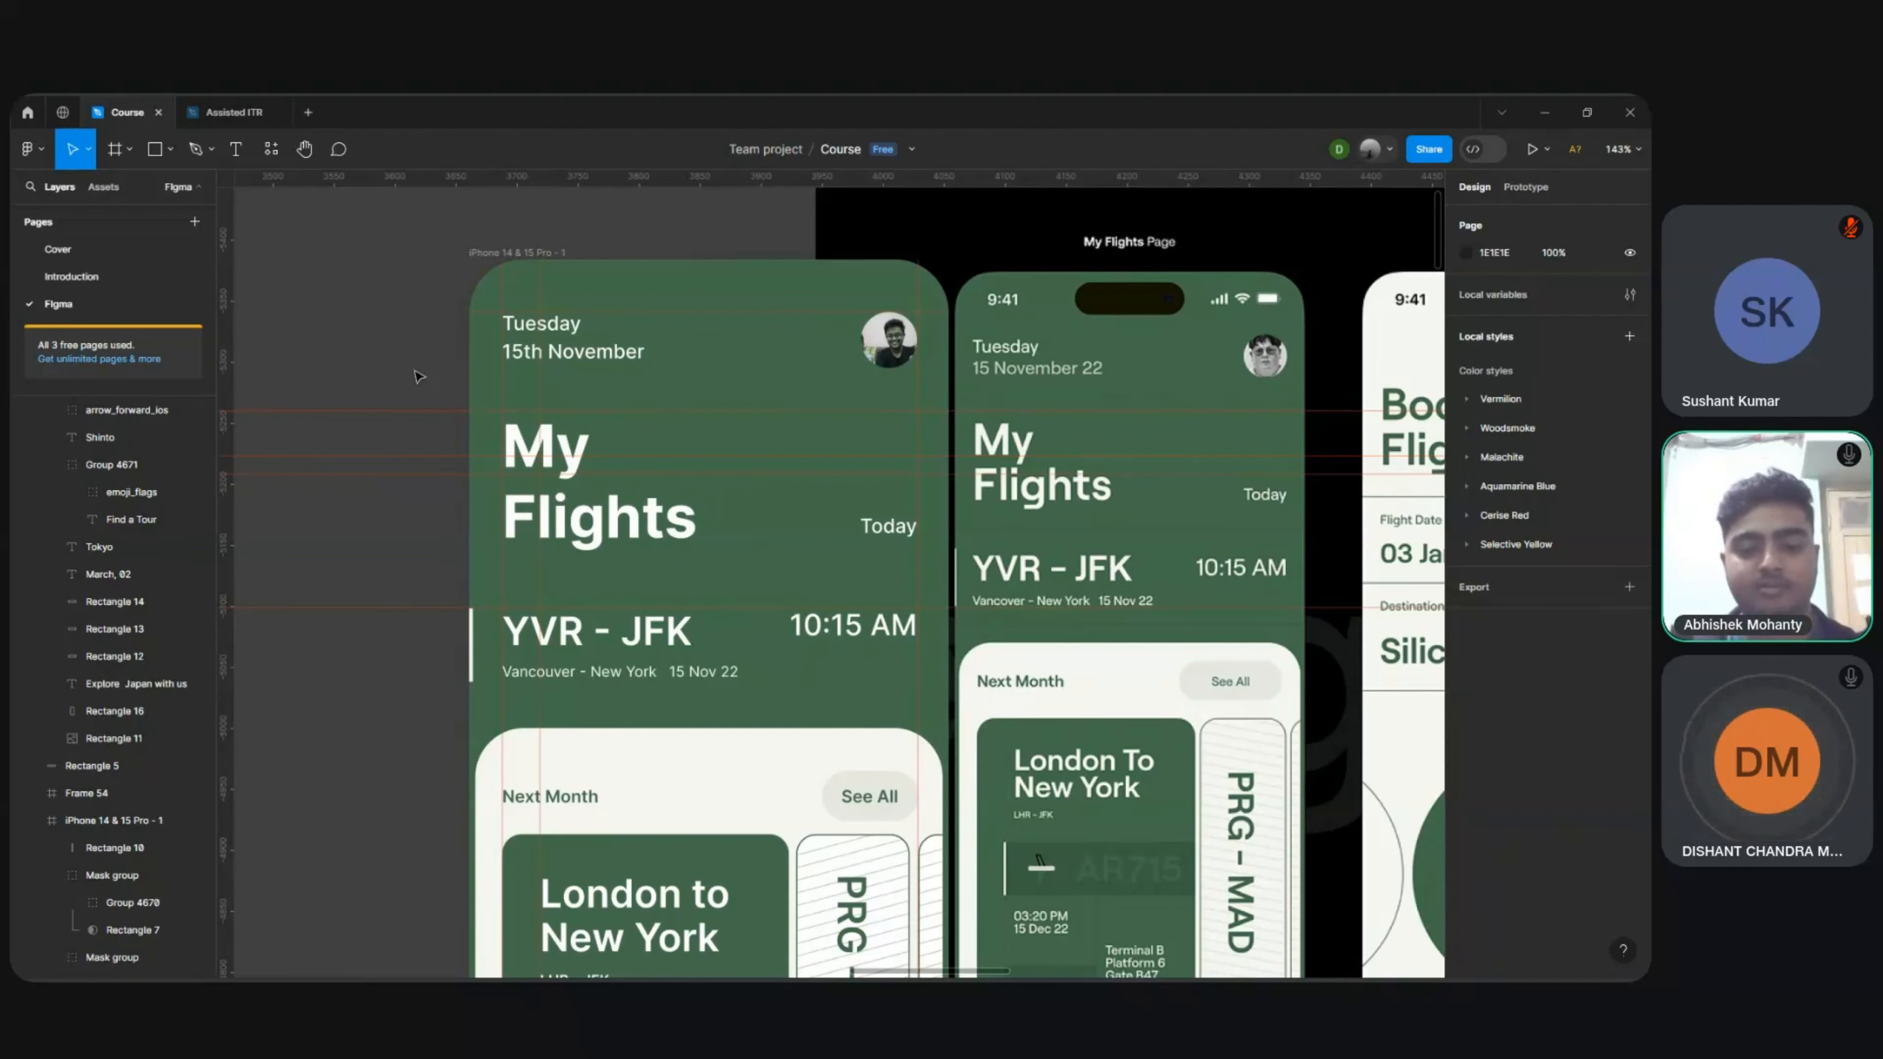
pyautogui.click(510, 259)
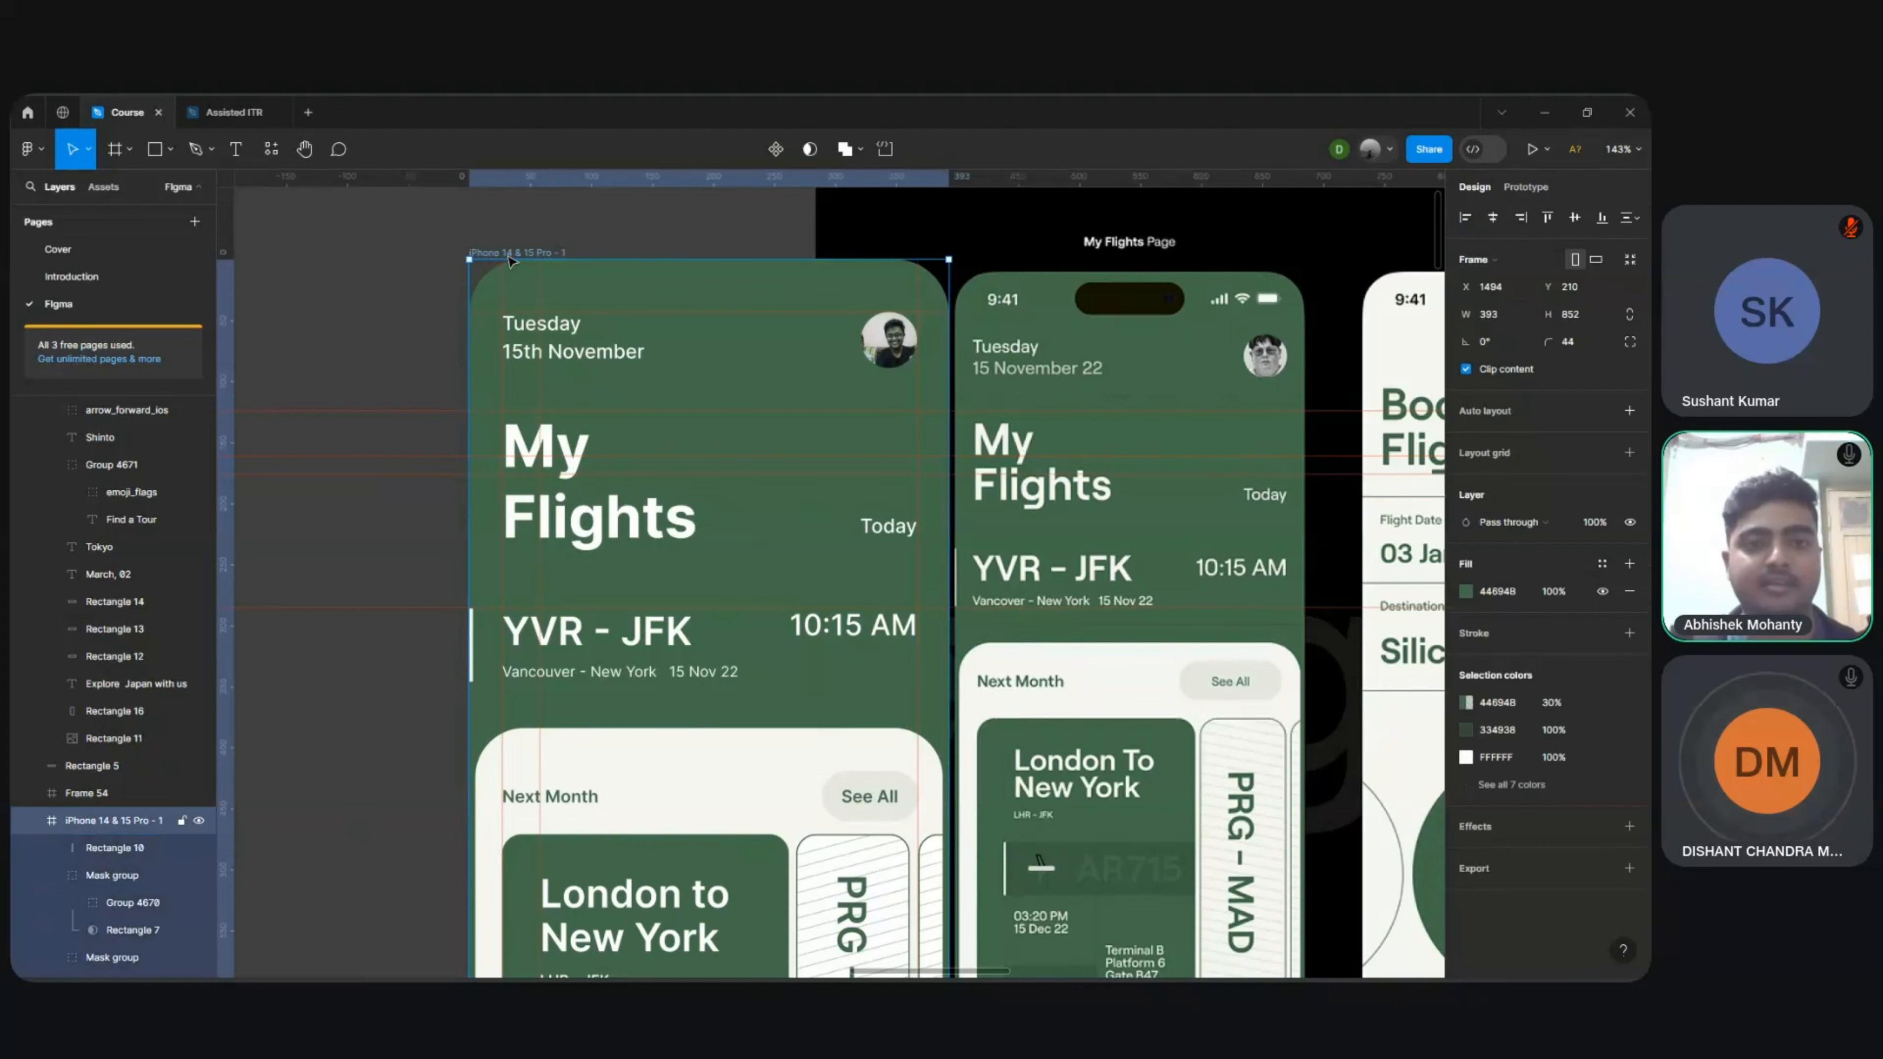
pyautogui.click(1526, 451)
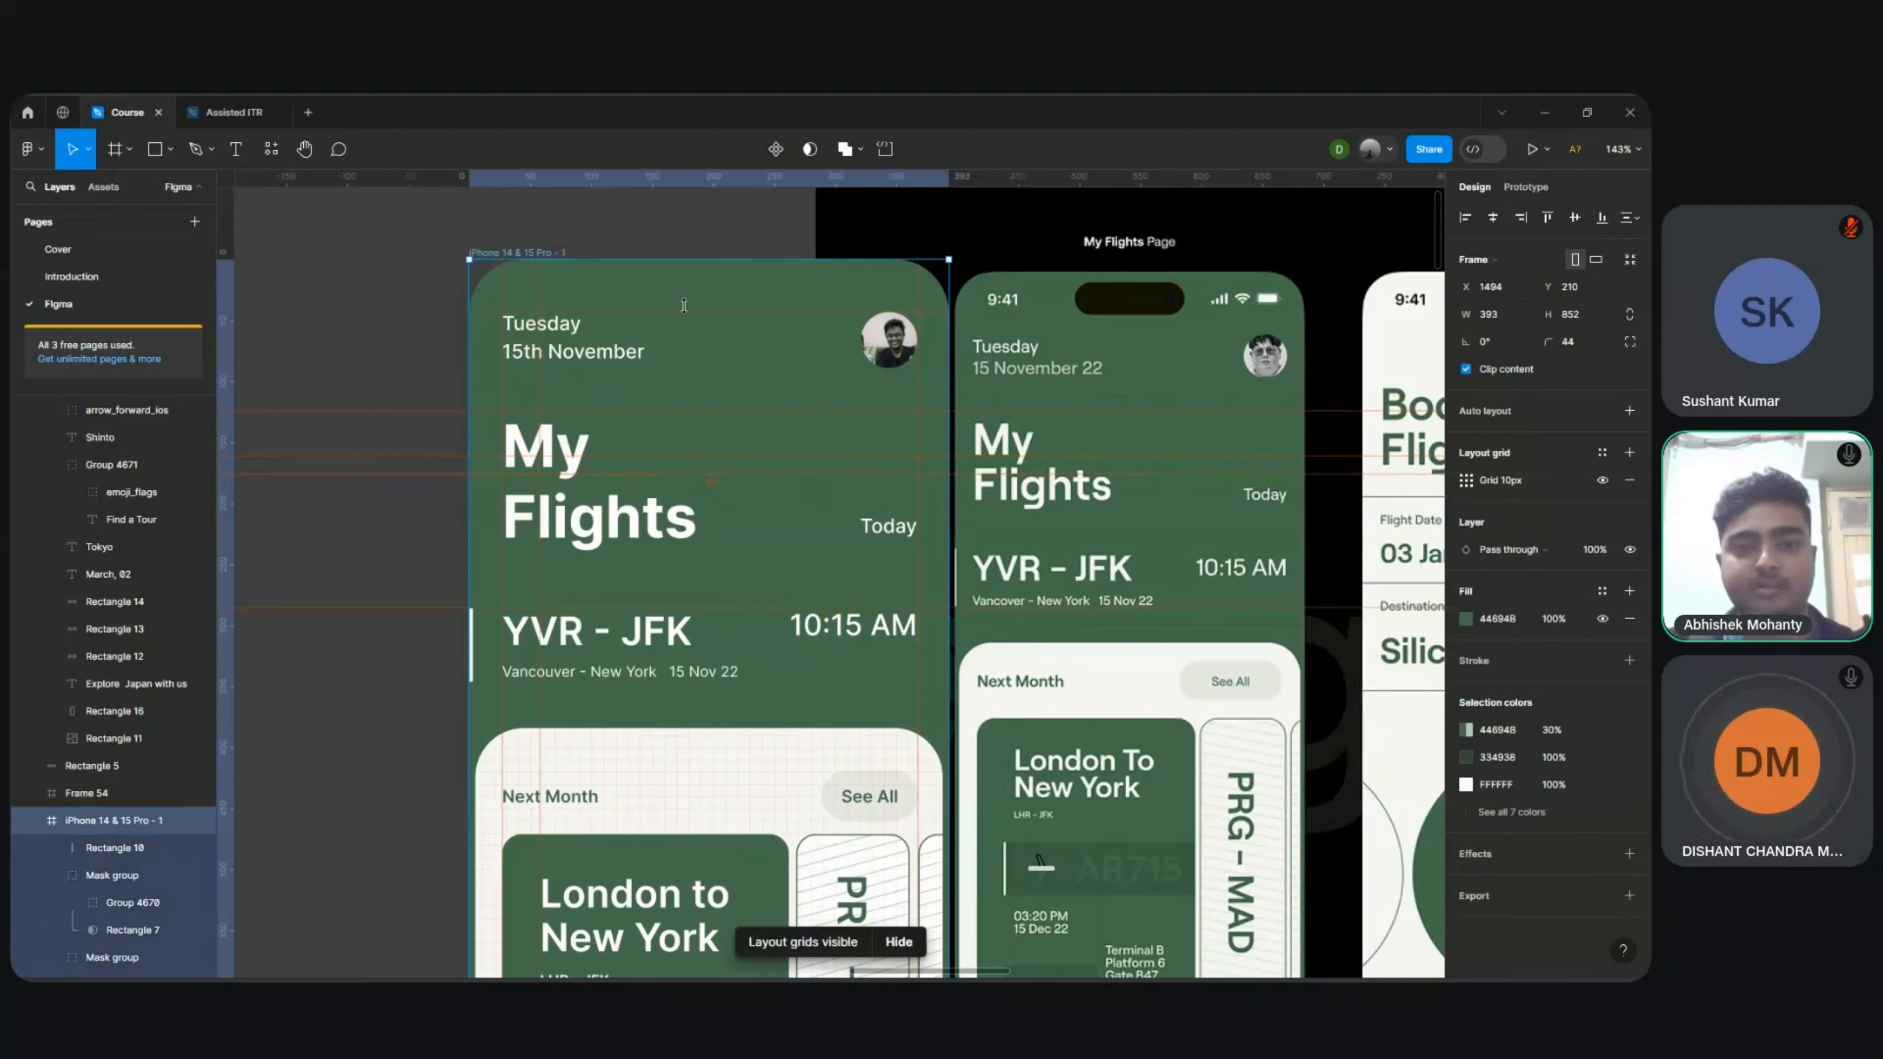
pyautogui.scroll(5, 686, 311)
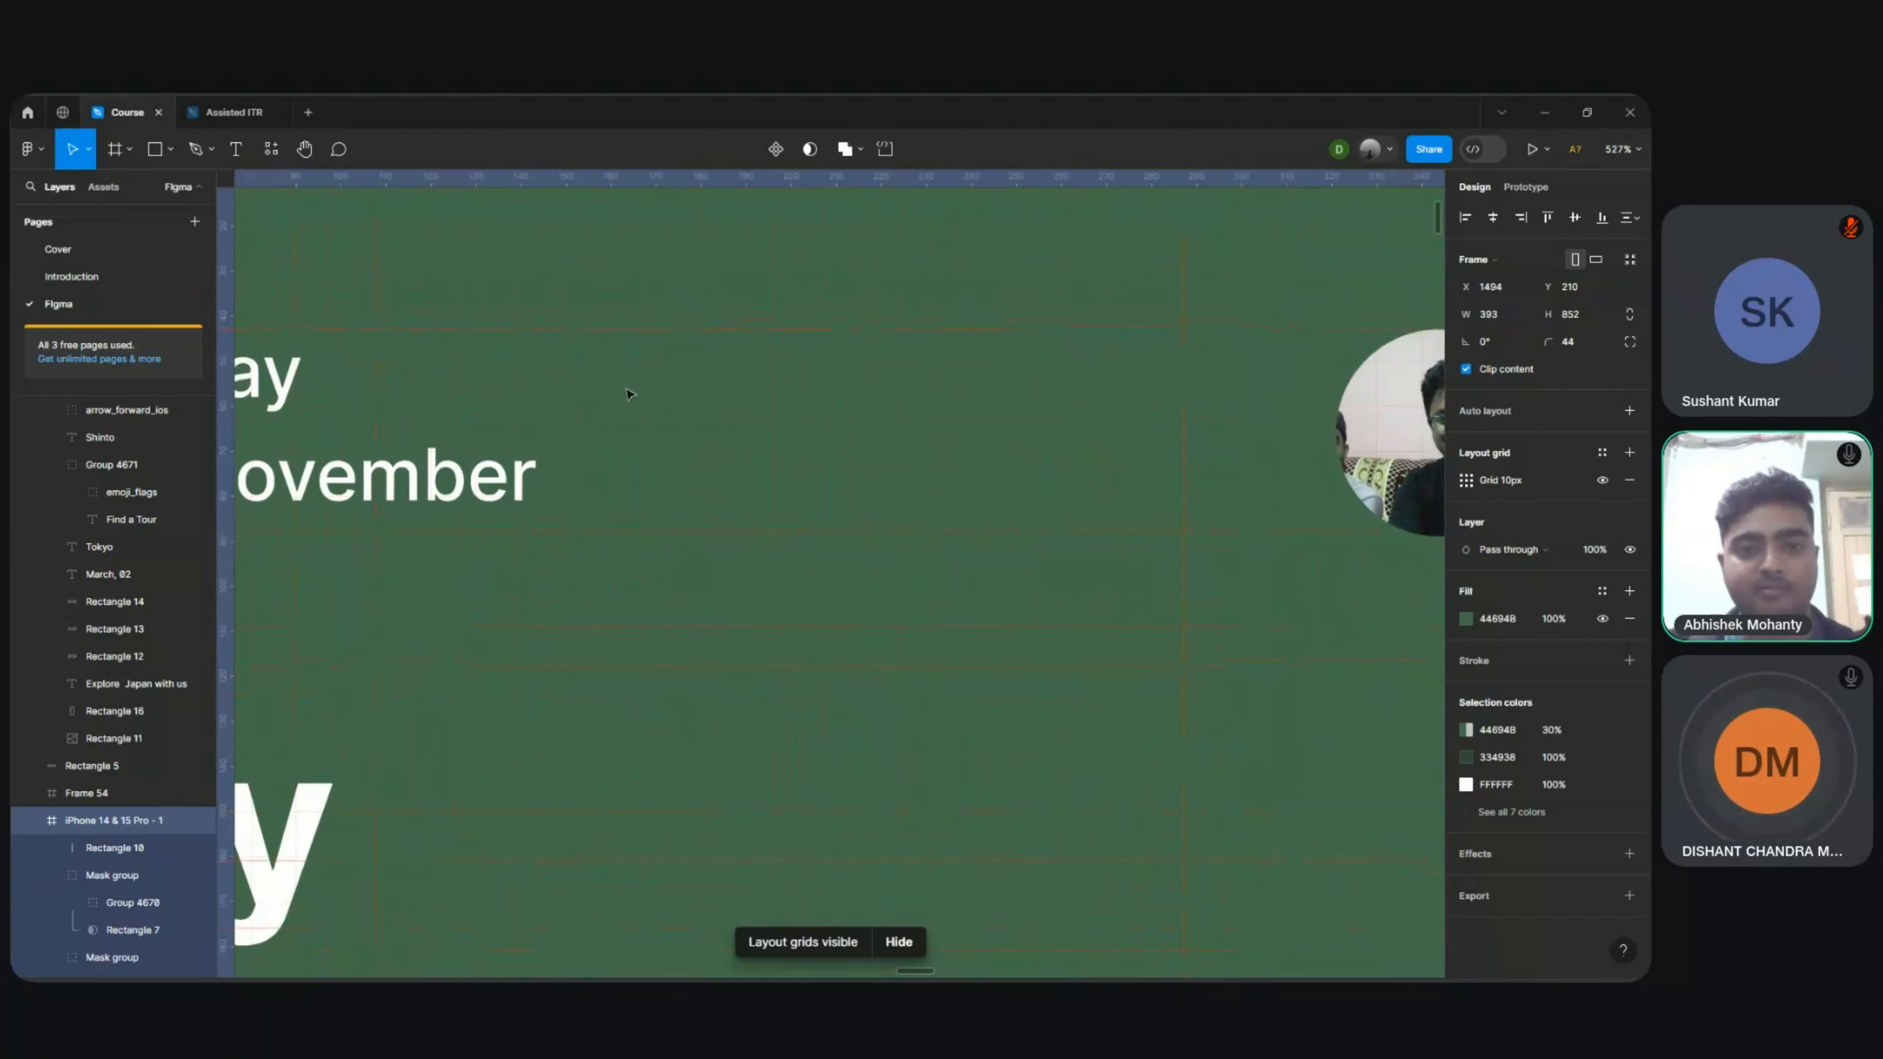
pyautogui.scroll(-5, 642, 438)
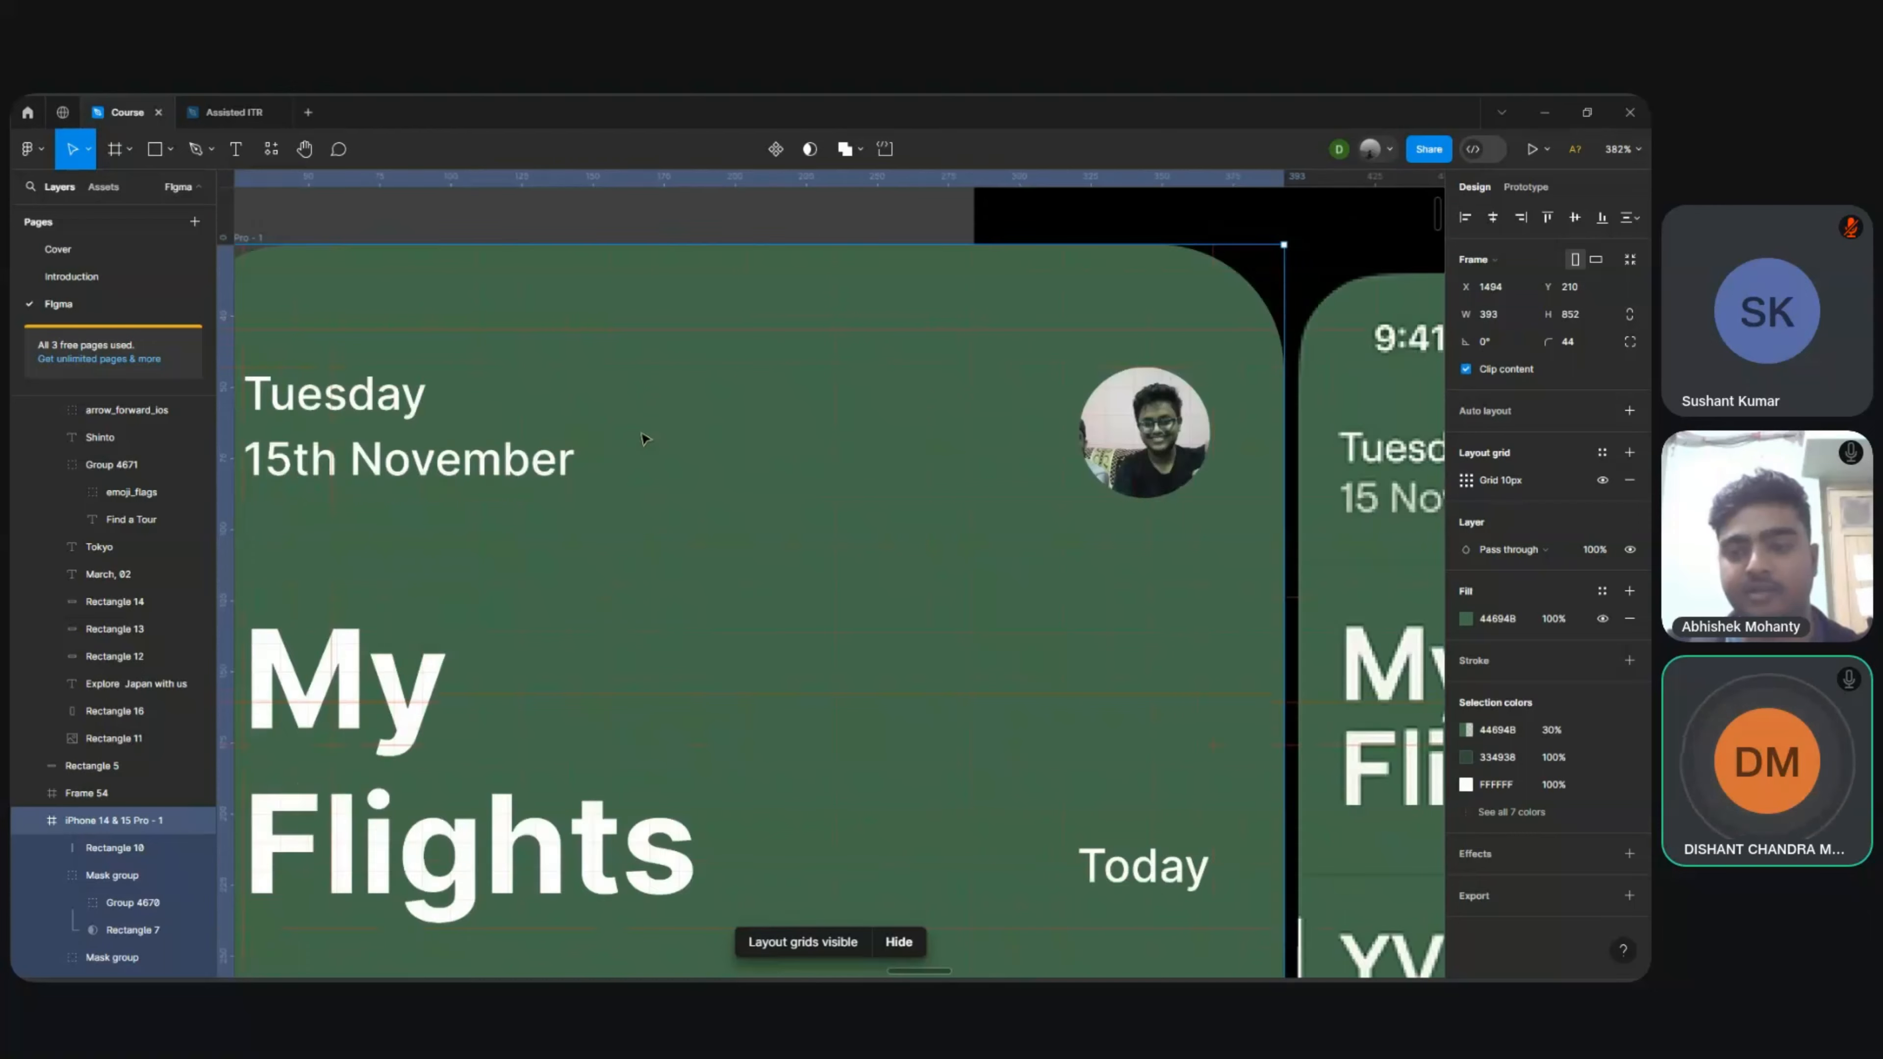
# Step: Change the My Flights frame's layout grid to 4 stretched columns with a margin of 20
pyautogui.click(1466, 481)
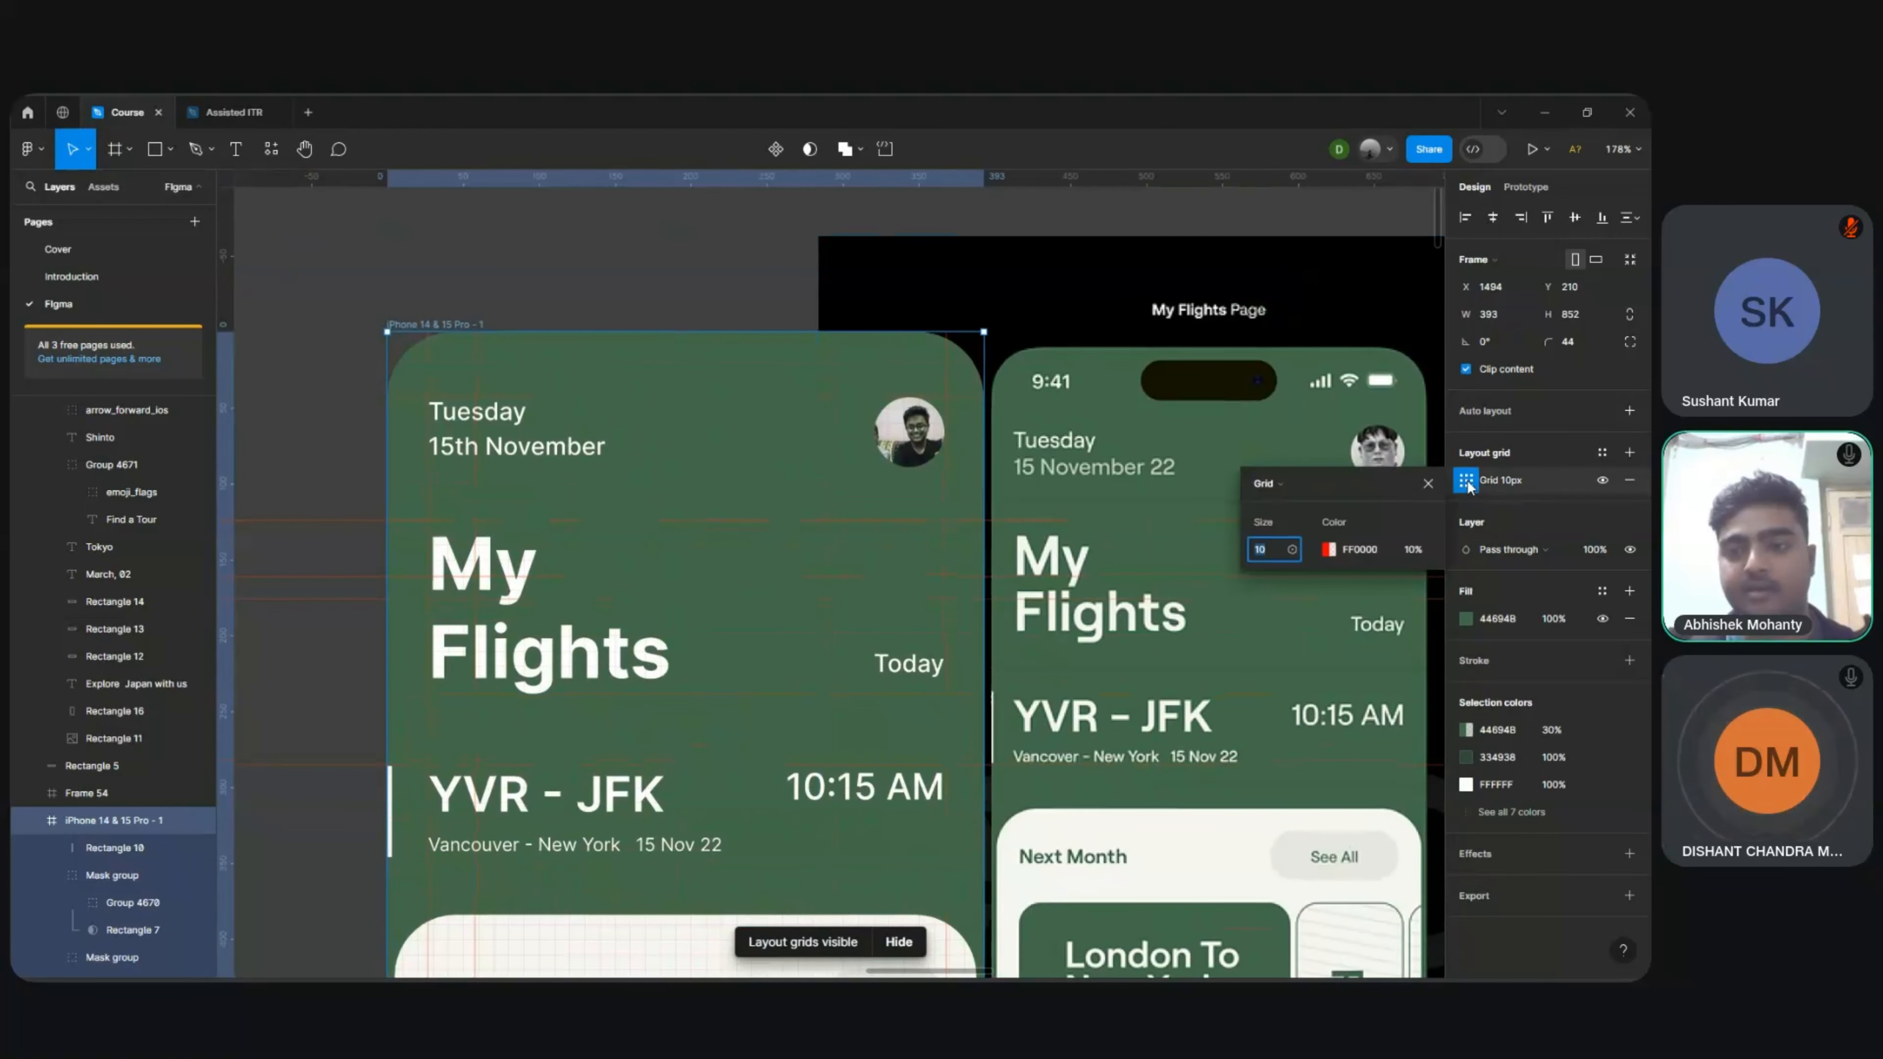
pyautogui.click(1305, 485)
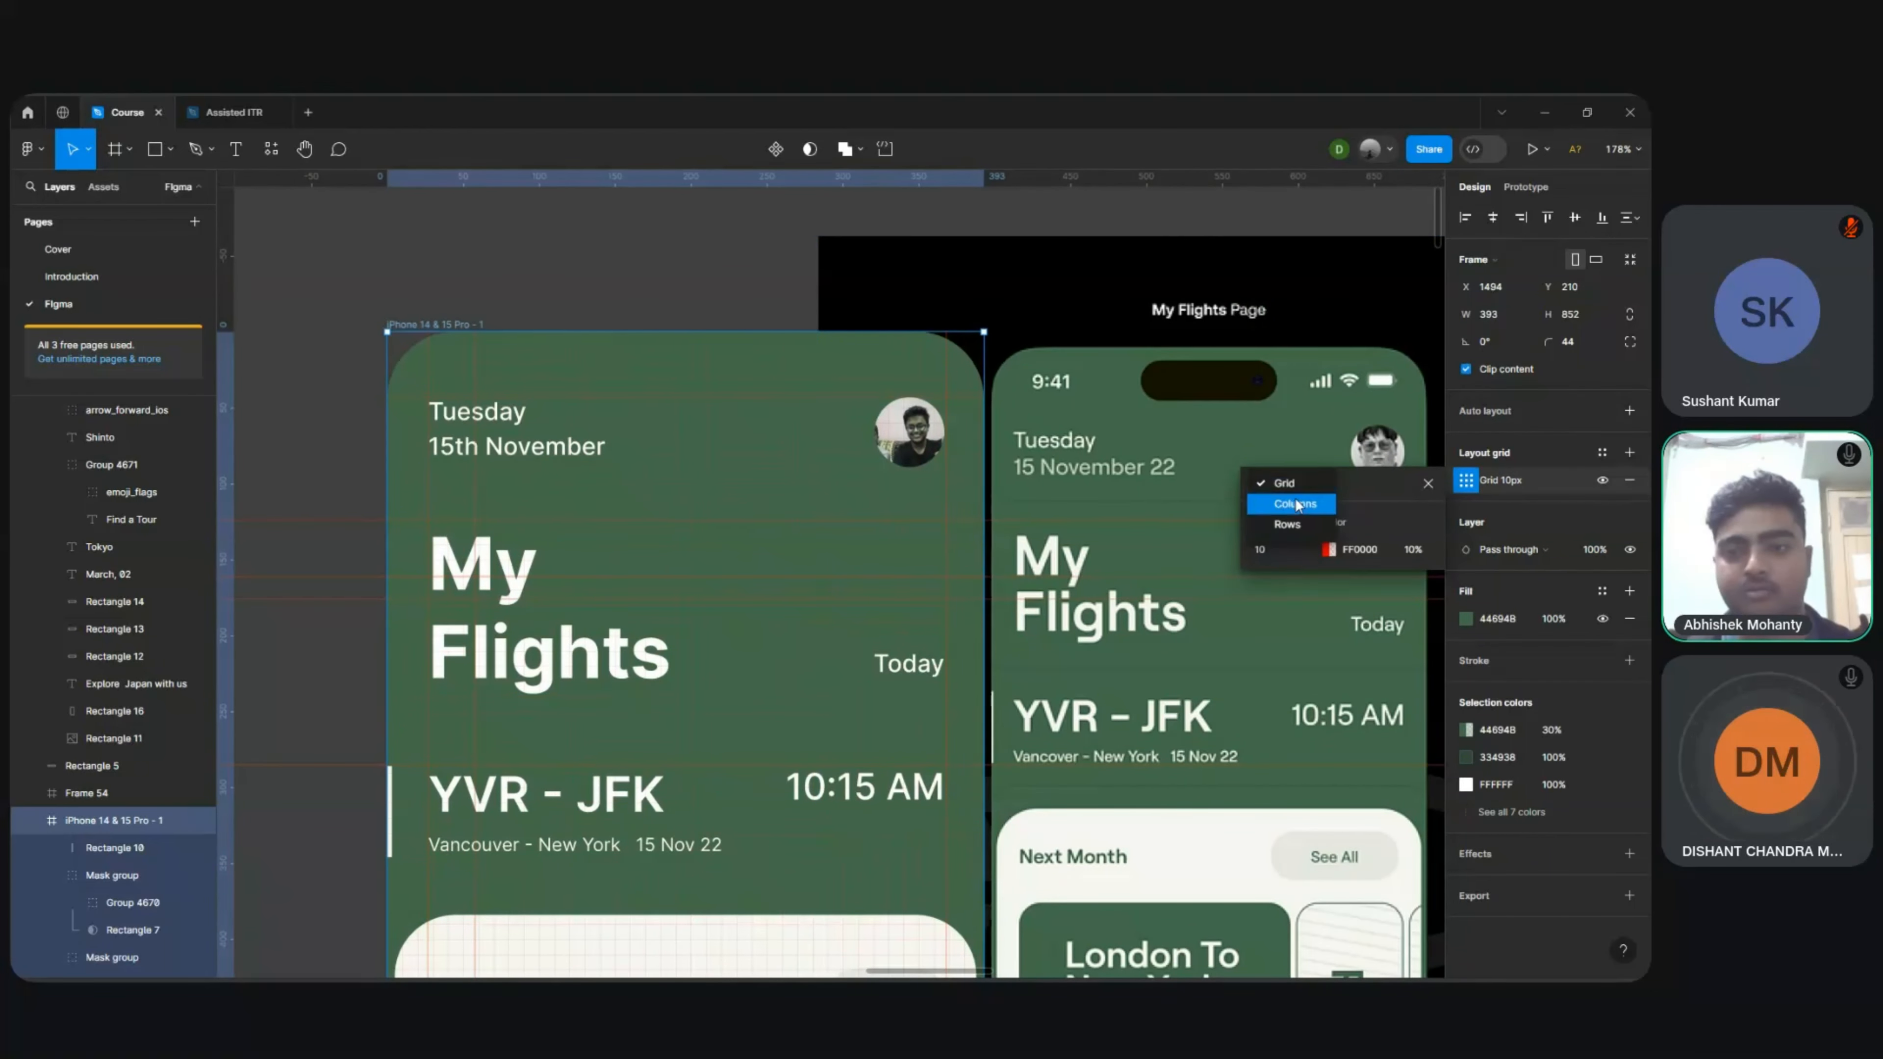
pyautogui.click(1296, 506)
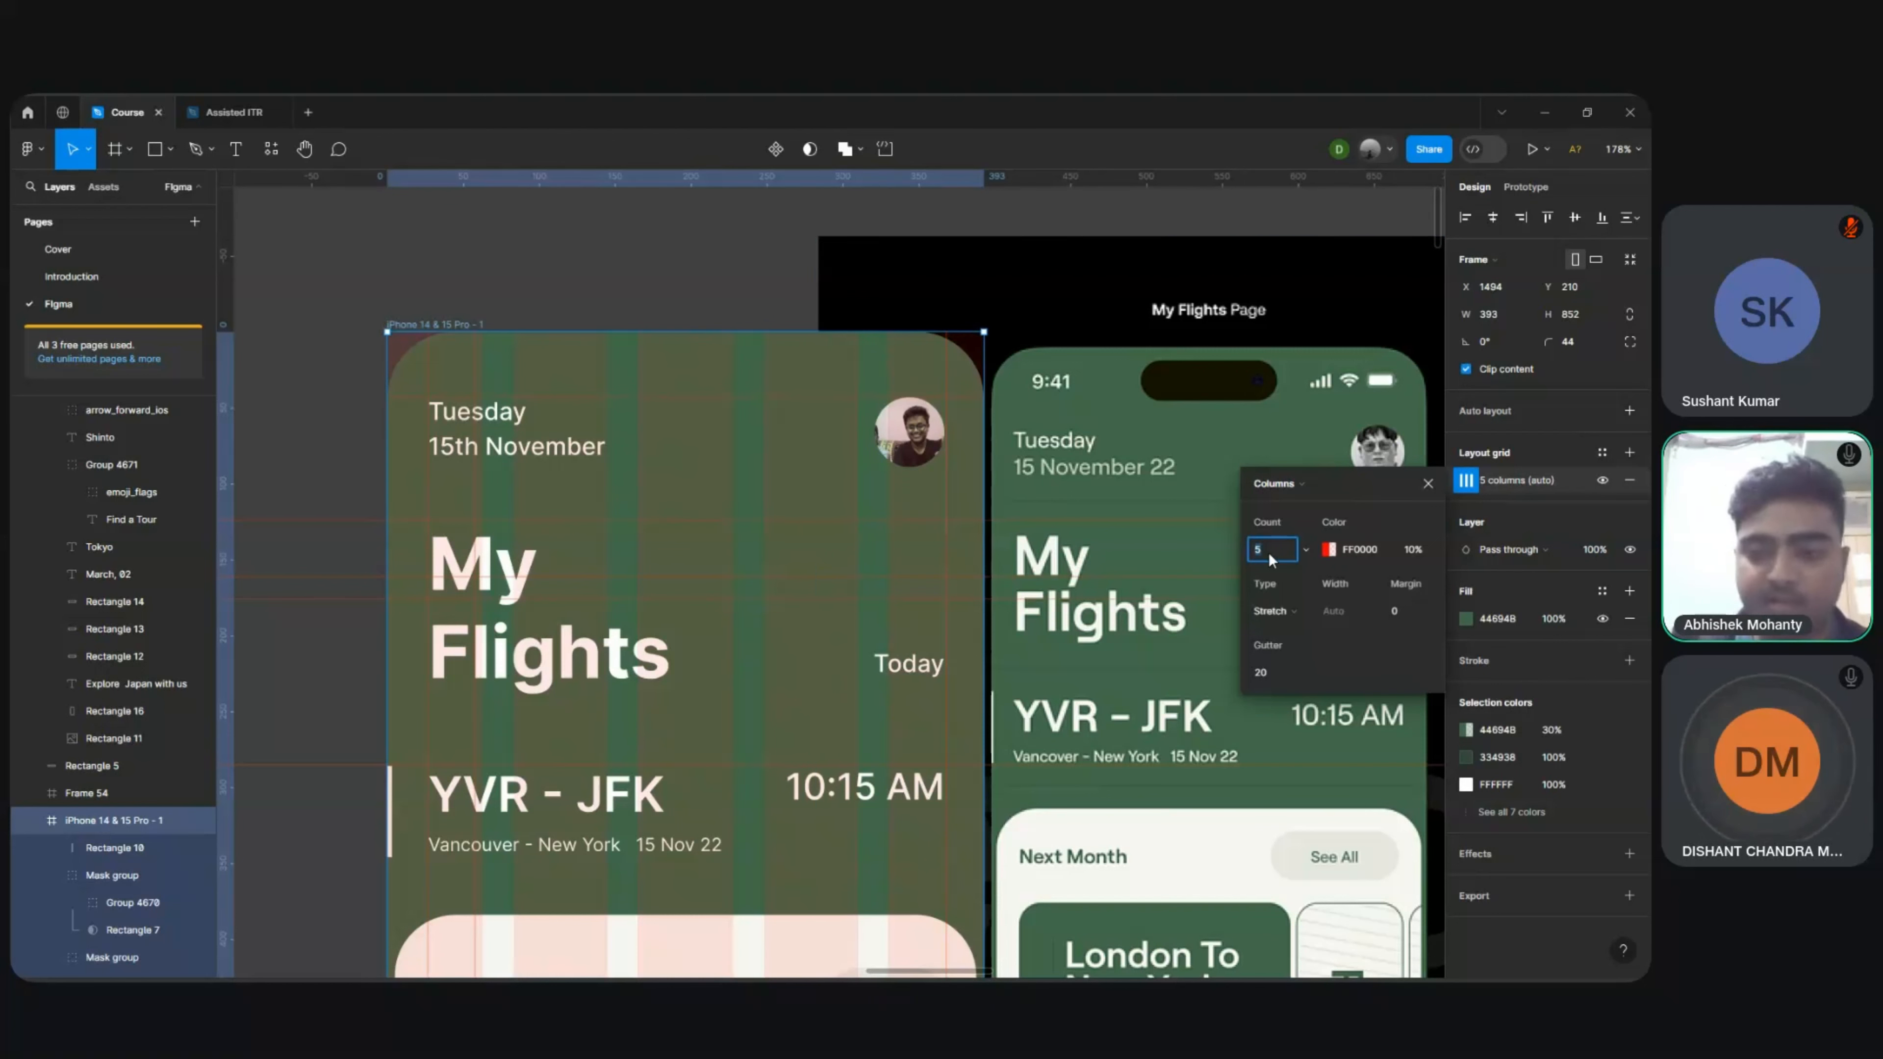
pyautogui.press('Down')
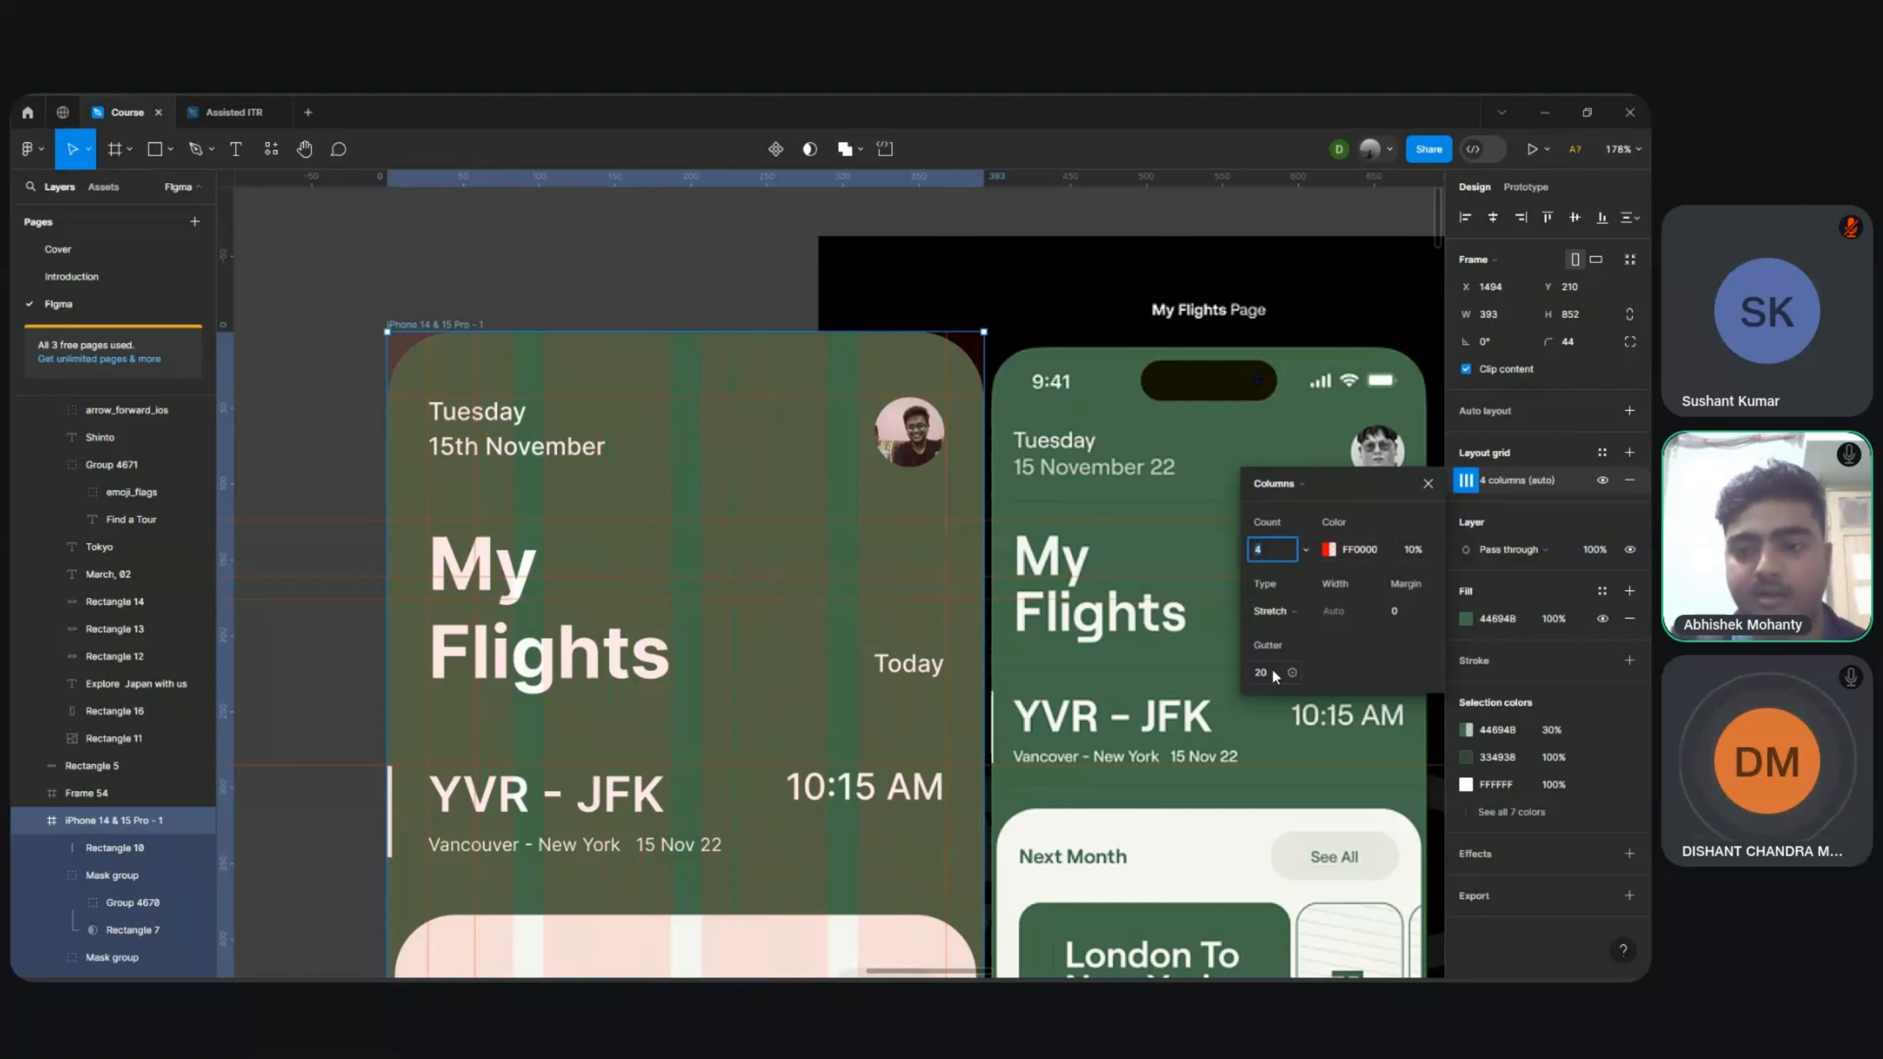
pyautogui.click(1408, 612)
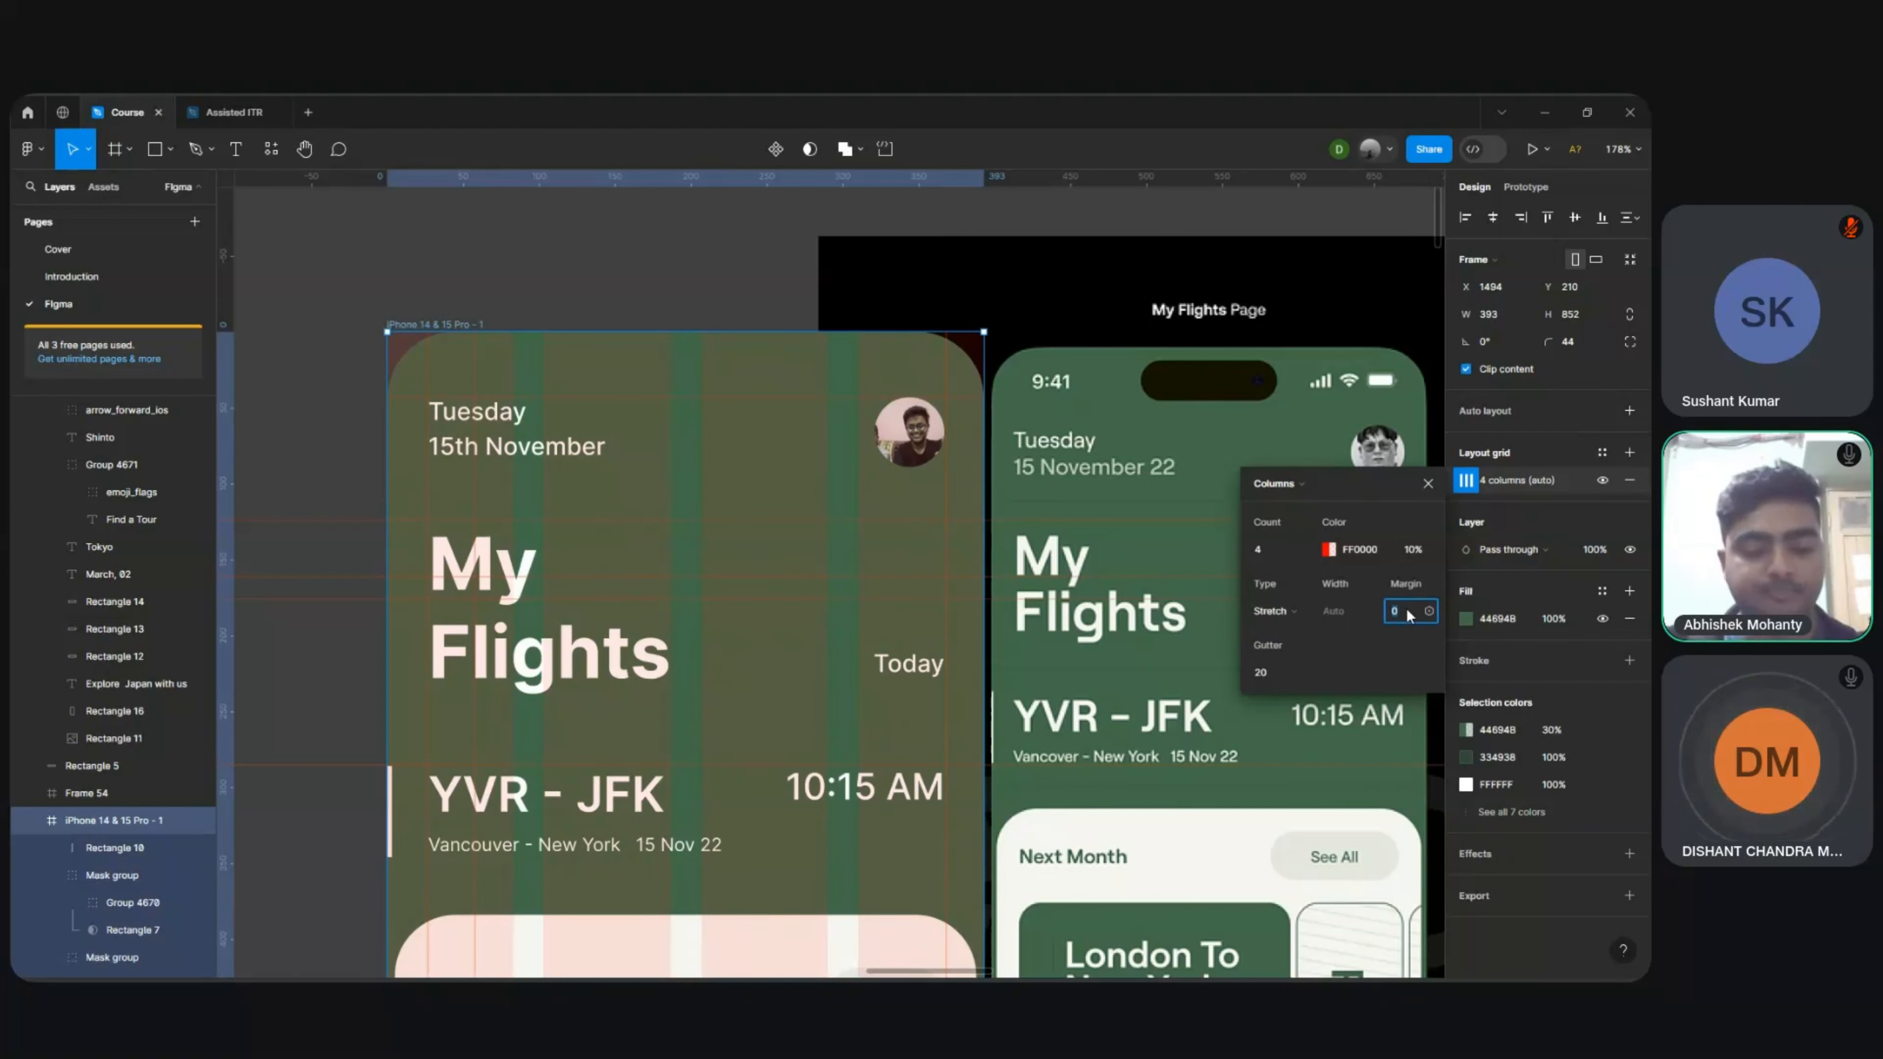
pyautogui.write('20')
pyautogui.press('Return')
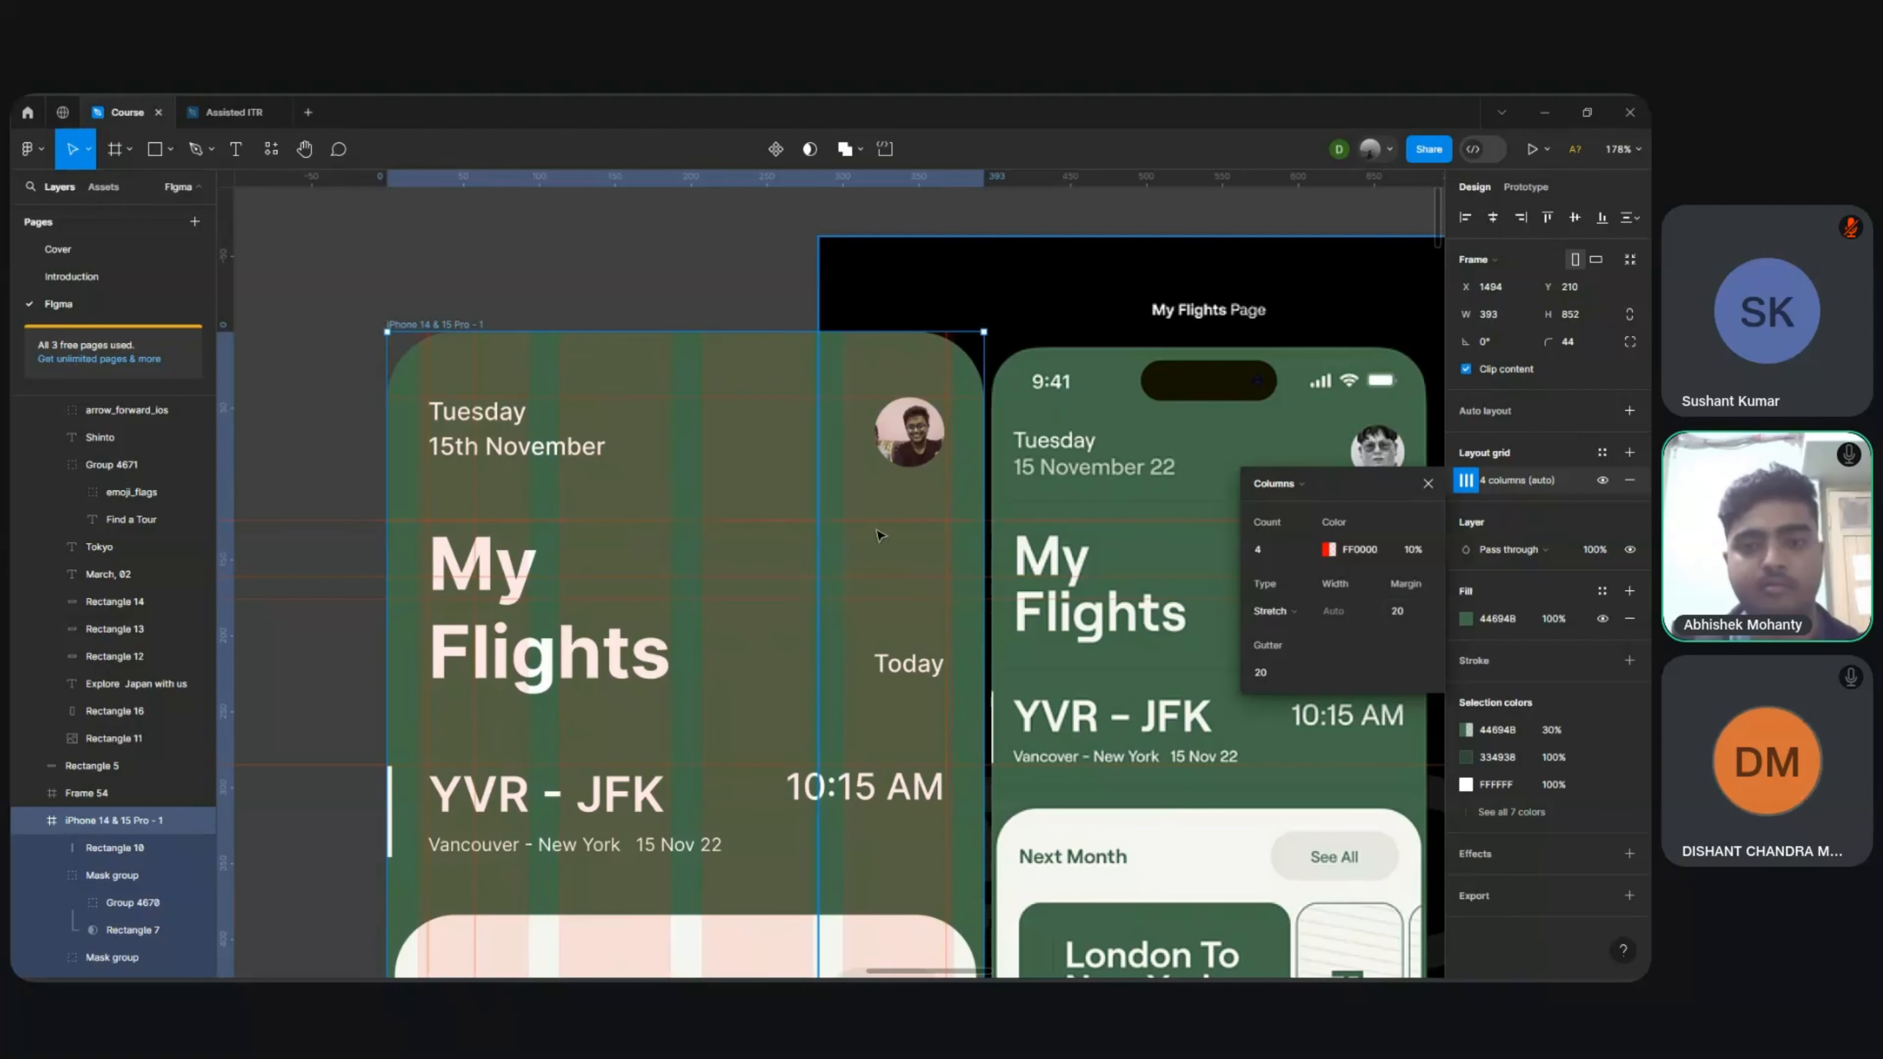
# Step: Switch the My Flights frame's layout grid from columns back to a uniform grid
pyautogui.click(547, 302)
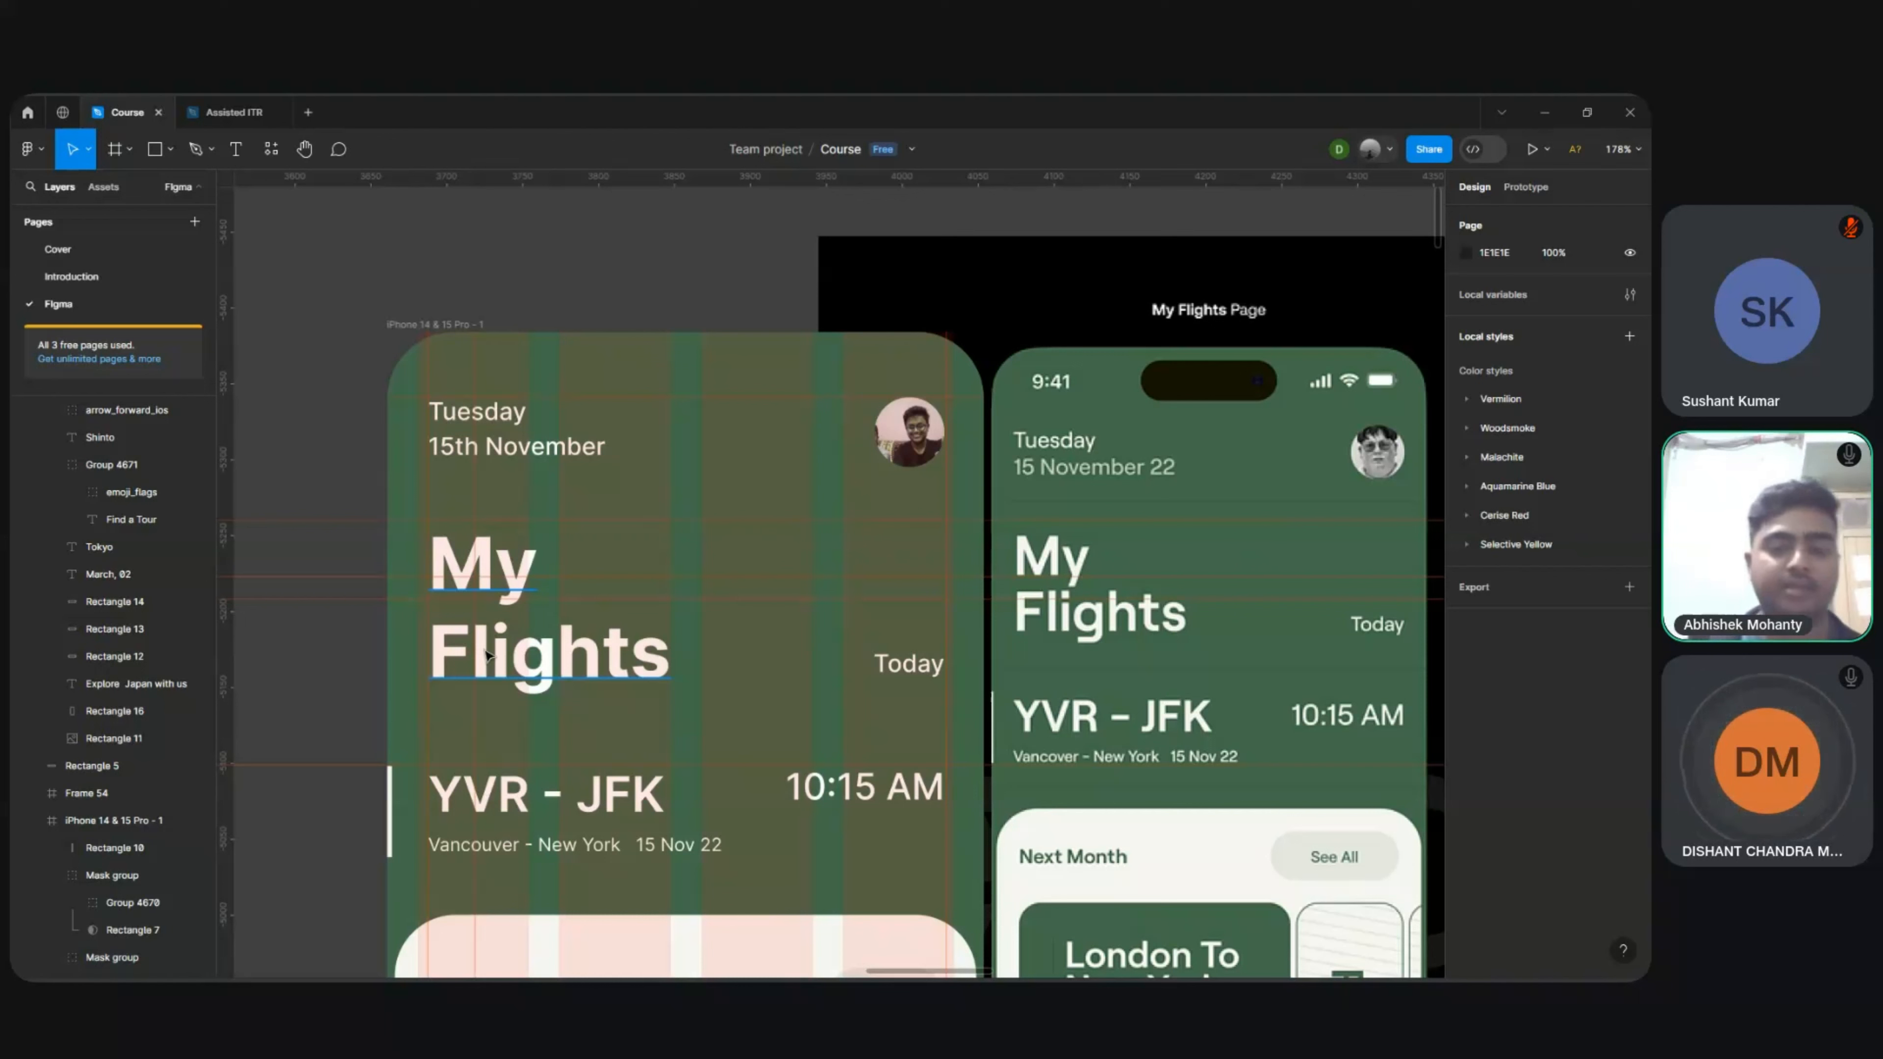
pyautogui.click(438, 326)
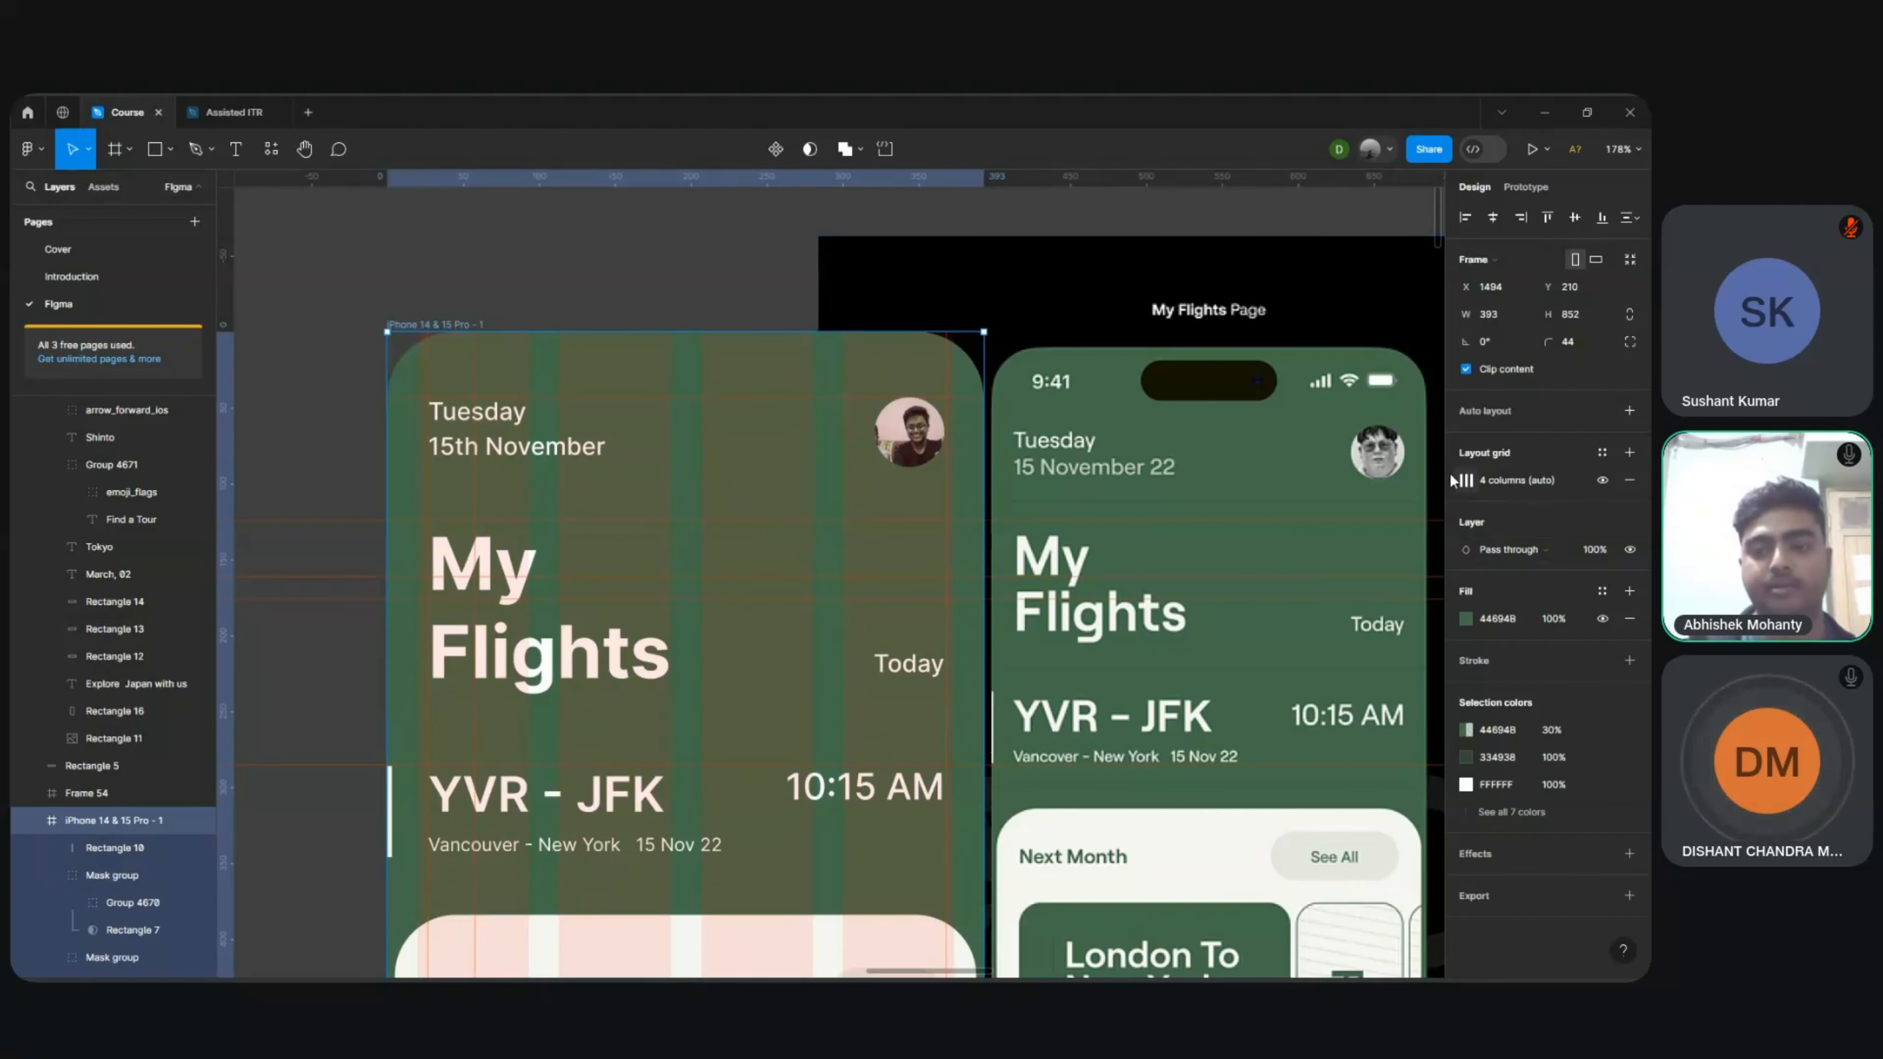
pyautogui.click(1466, 482)
pyautogui.click(1290, 486)
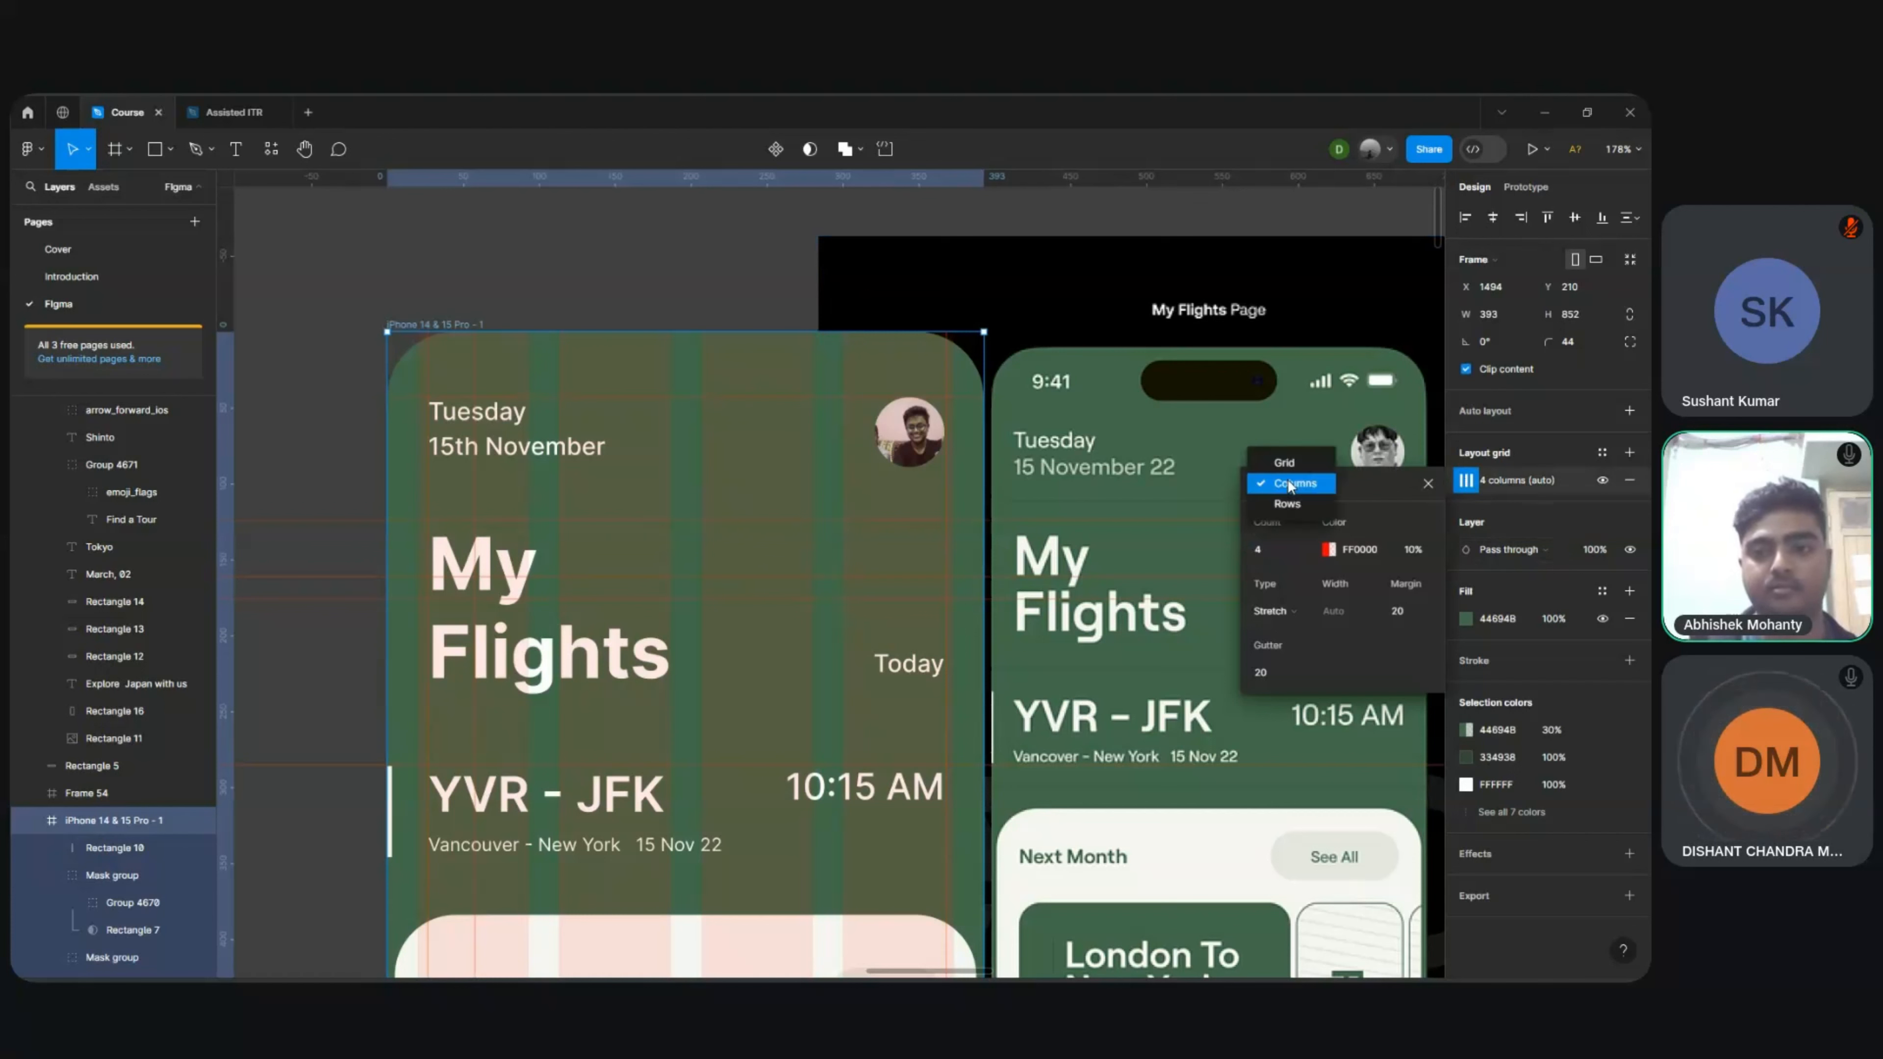
pyautogui.click(1290, 463)
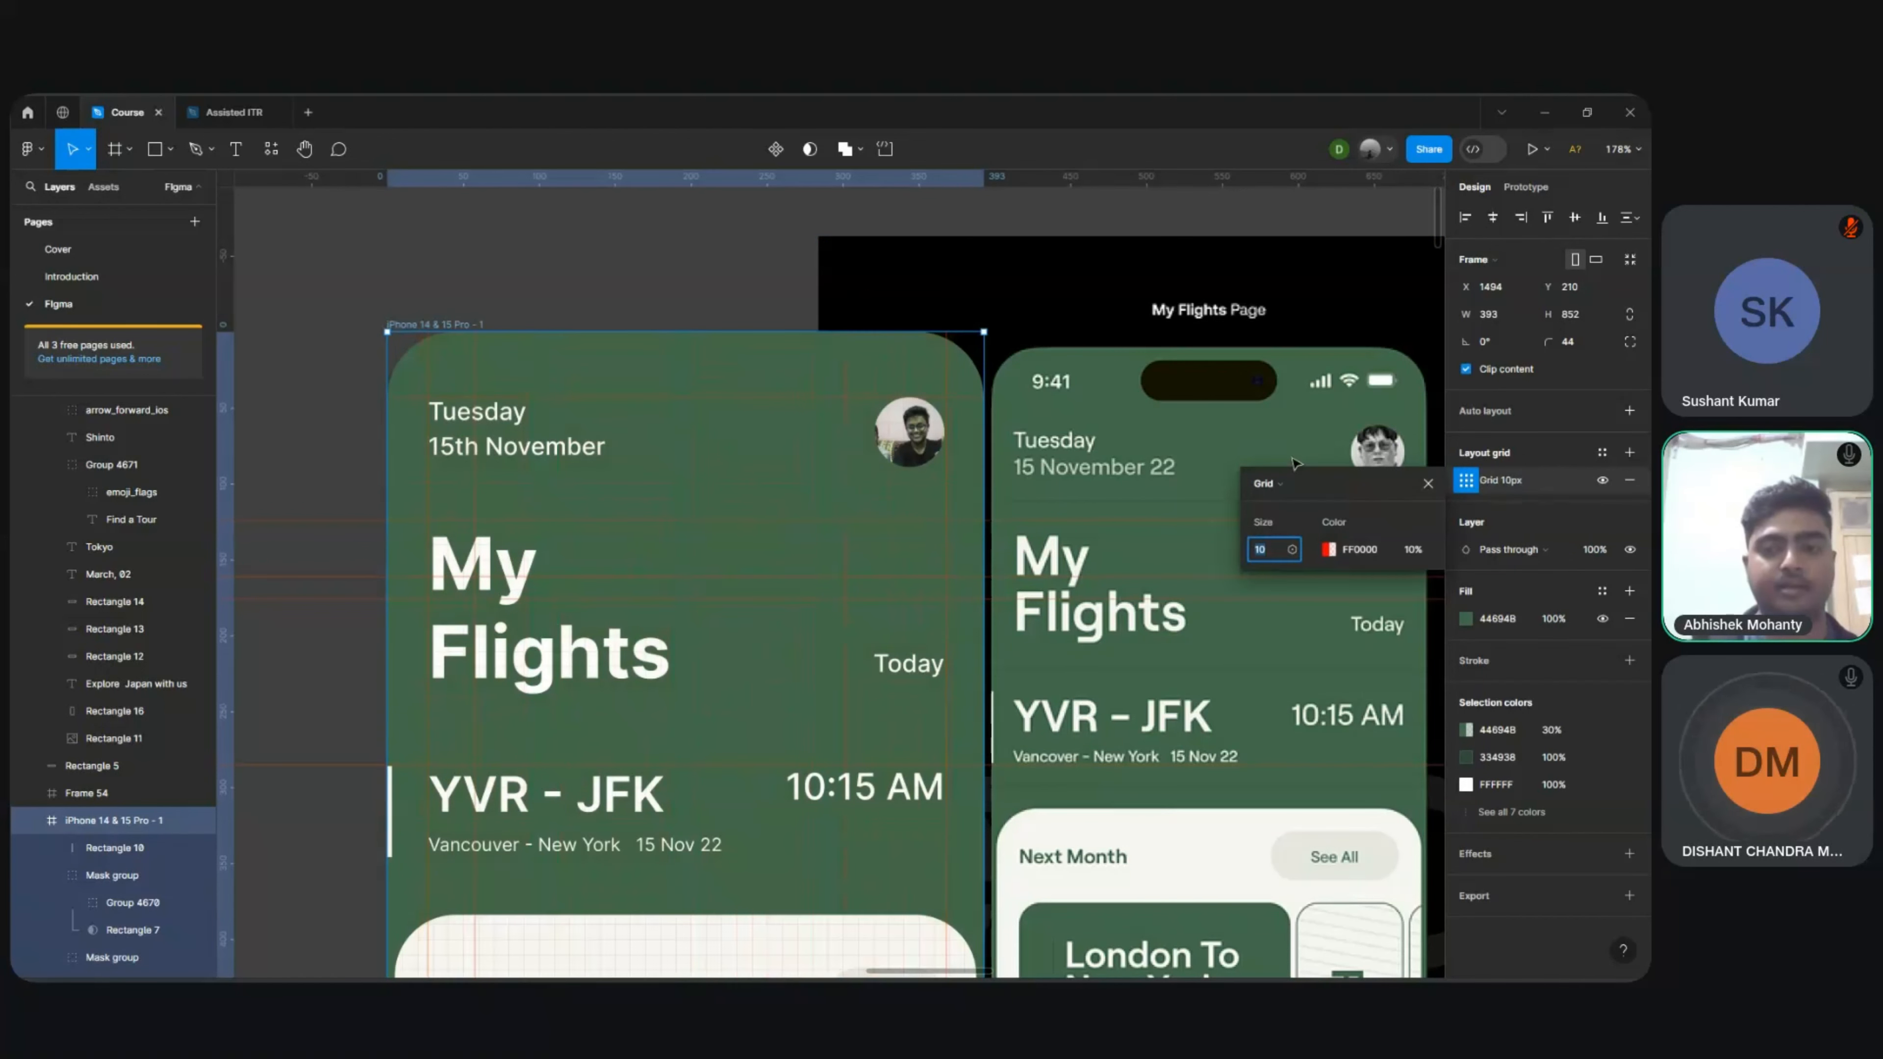
pyautogui.click(679, 310)
# Step: Examine the rebuilt Japan travel screen next to its reference design
pyautogui.scroll(-5, 676, 305)
pyautogui.scroll(-5, 676, 305)
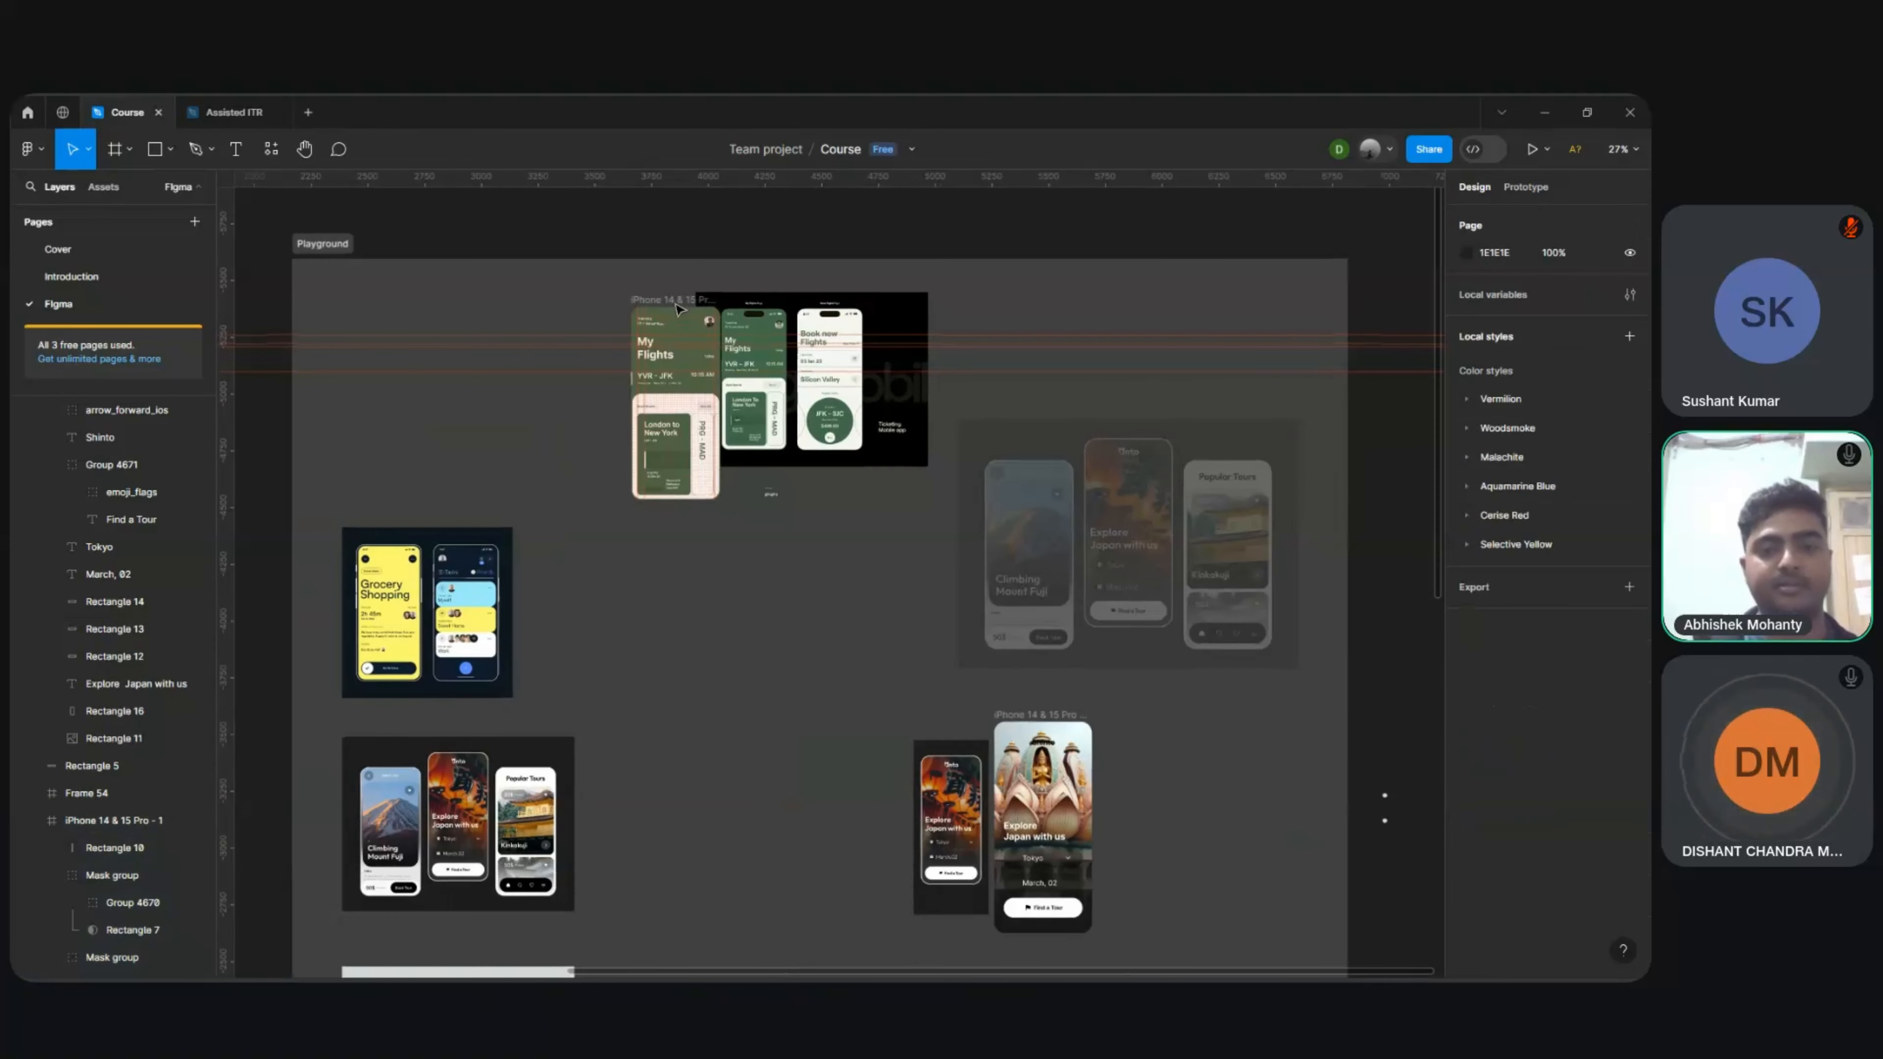
pyautogui.scroll(-2, 676, 305)
pyautogui.hscroll(1, 676, 305)
pyautogui.scroll(10, 1005, 781)
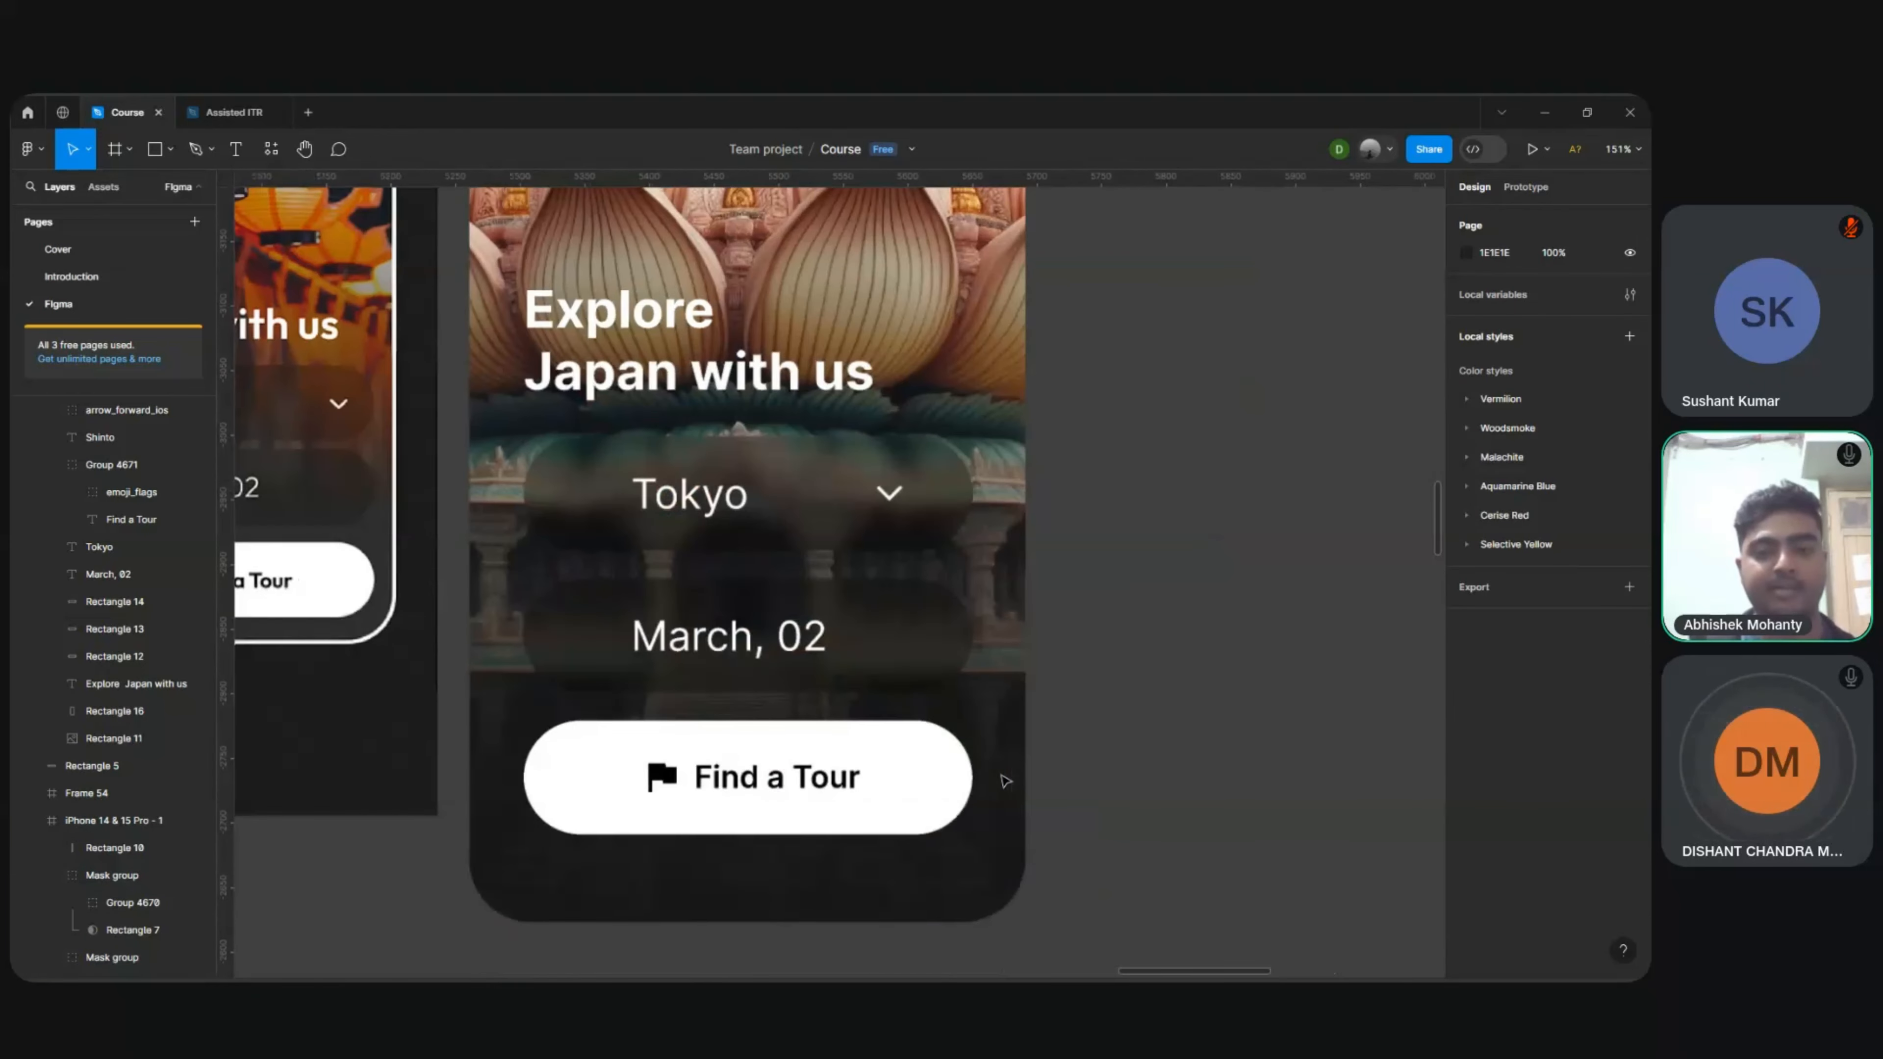
pyautogui.scroll(-1, 1005, 782)
pyautogui.scroll(1, 1004, 781)
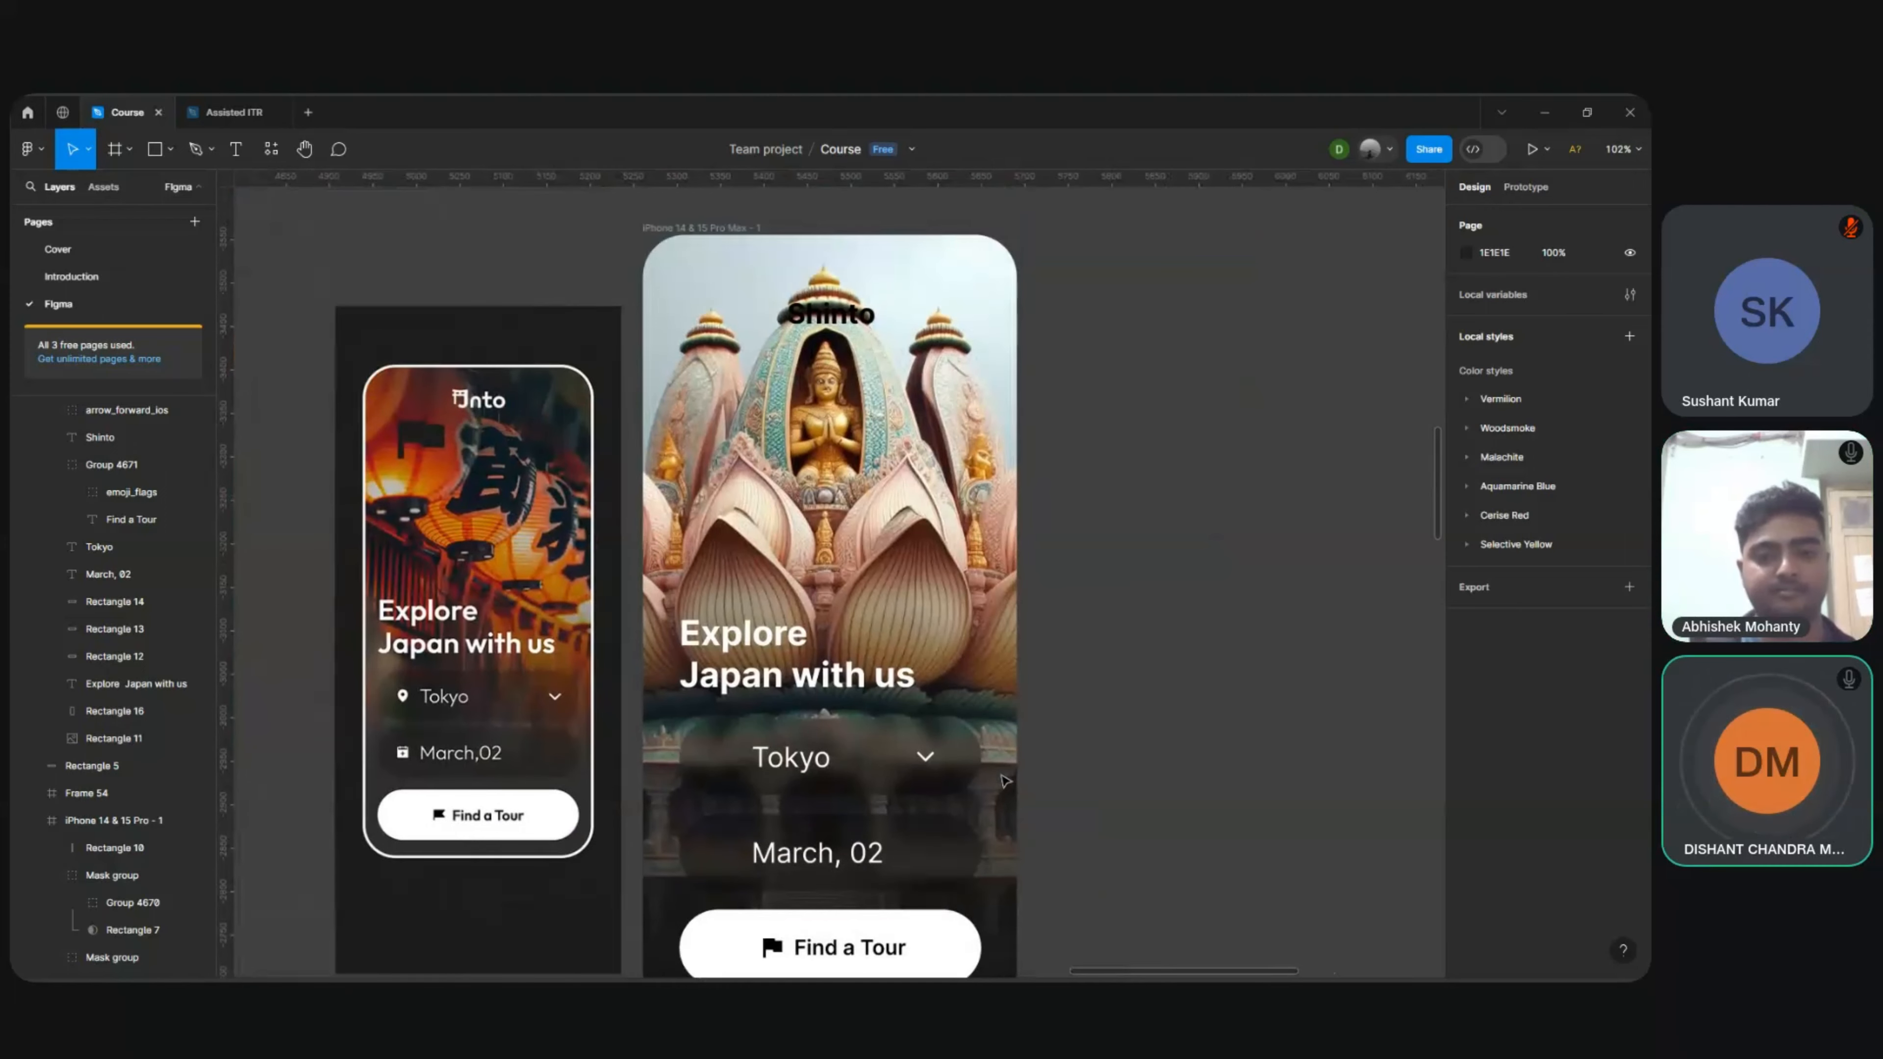
pyautogui.scroll(-3, 1005, 781)
pyautogui.scroll(-1, 1004, 781)
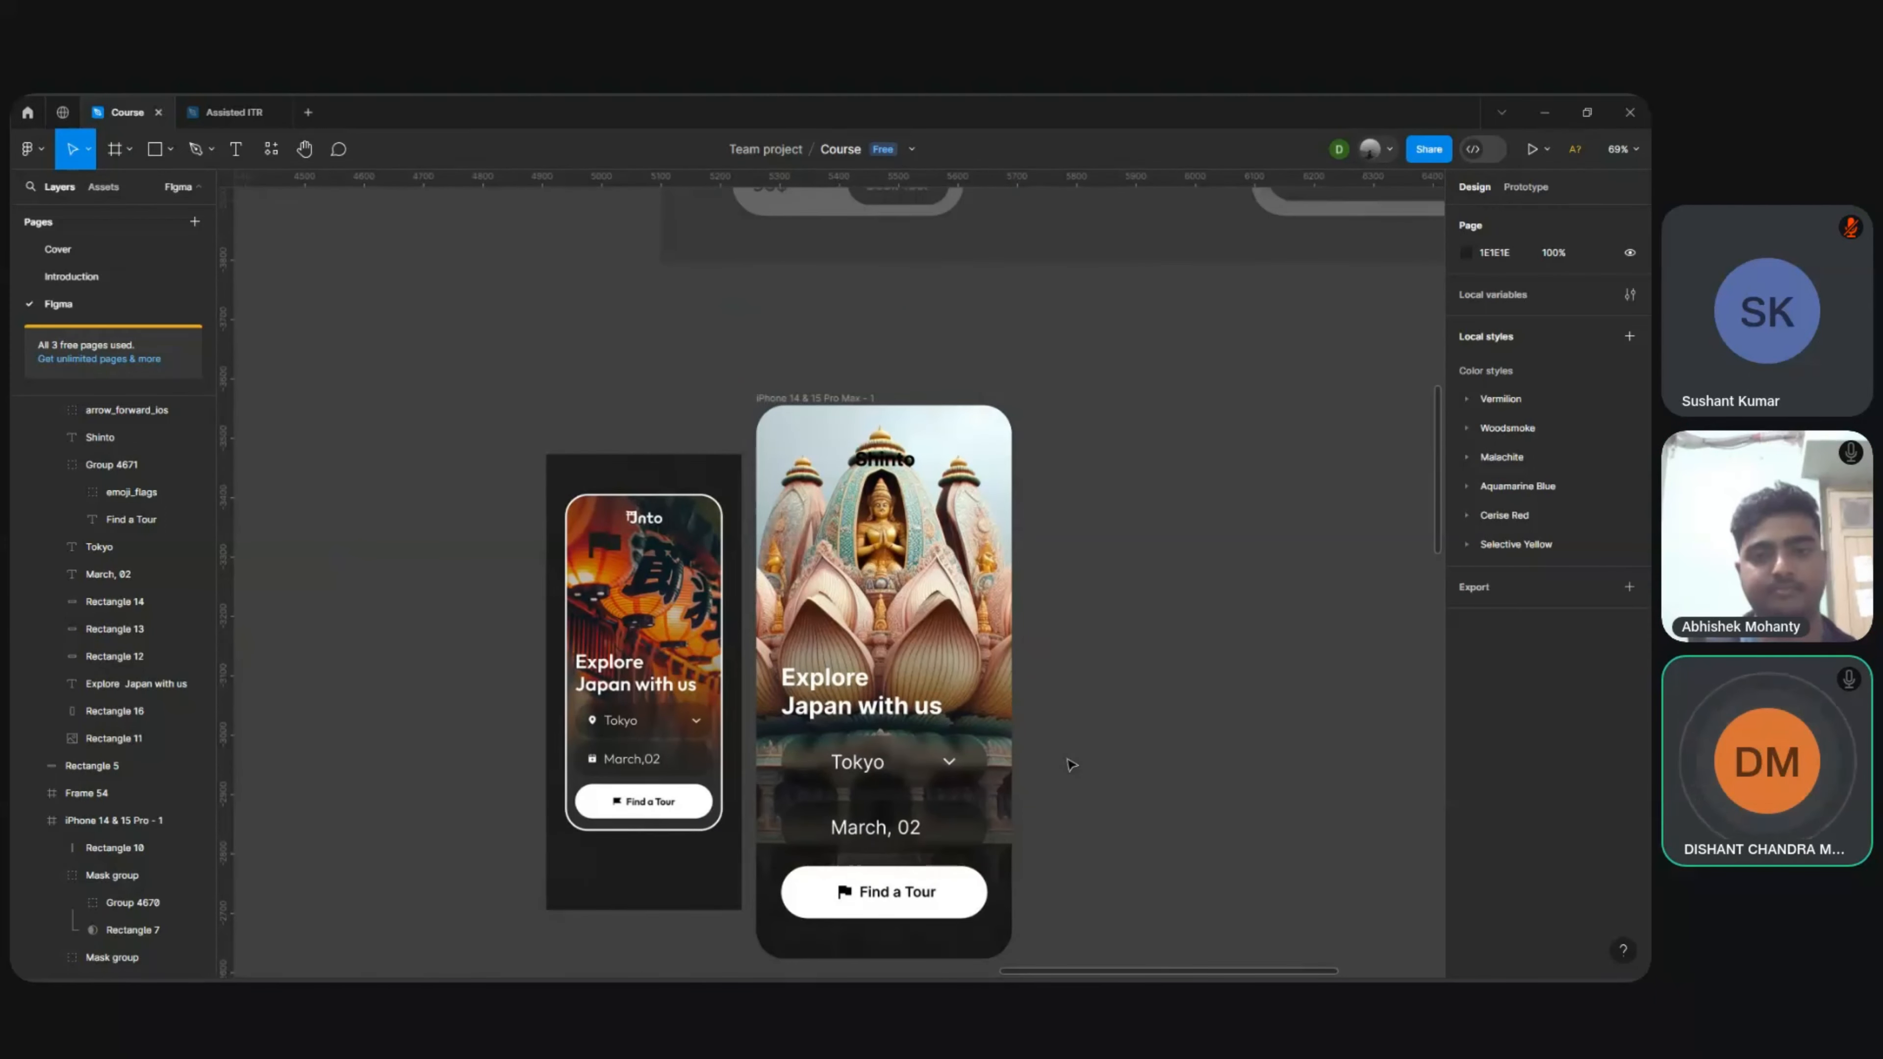